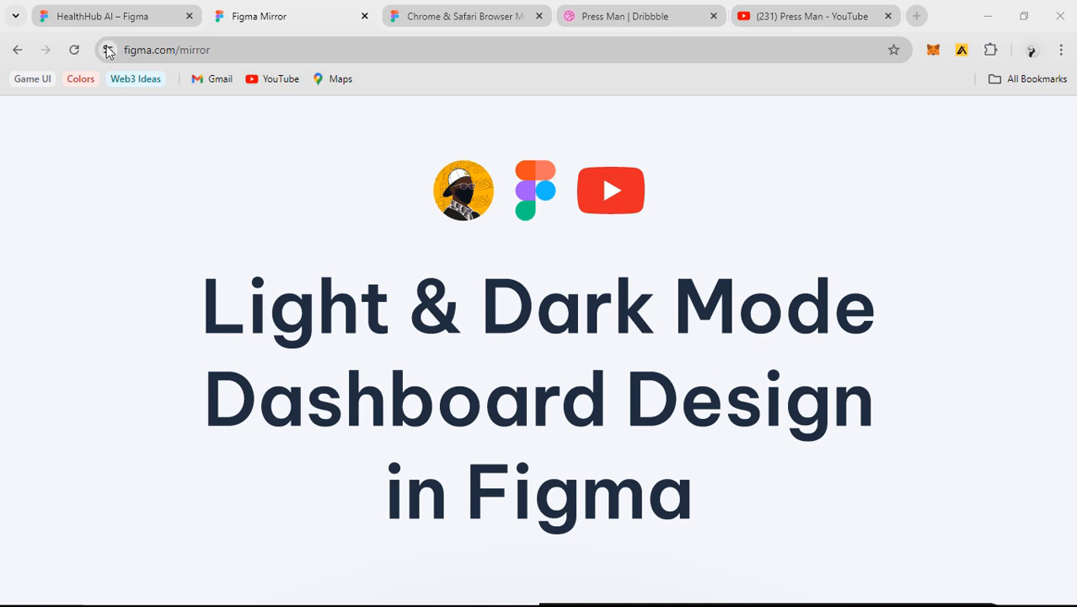
# - Switch to the HealthHub AI design file and examine the light mode dashboard
pyautogui.click(105, 16)
pyautogui.scroll(-3, 589, 313)
pyautogui.moveTo(446, 345); pyautogui.dragTo(793, 298)
pyautogui.scroll(2, 814, 242)
pyautogui.scroll(2, 814, 242)
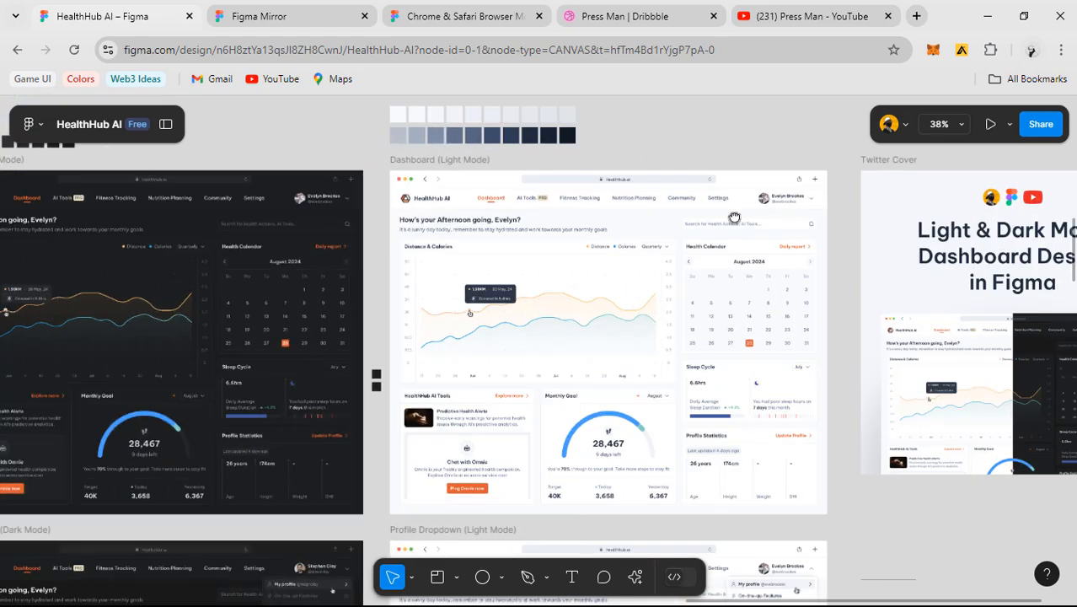
pyautogui.scroll(4, 679, 175)
pyautogui.hscroll(-5, 679, 174)
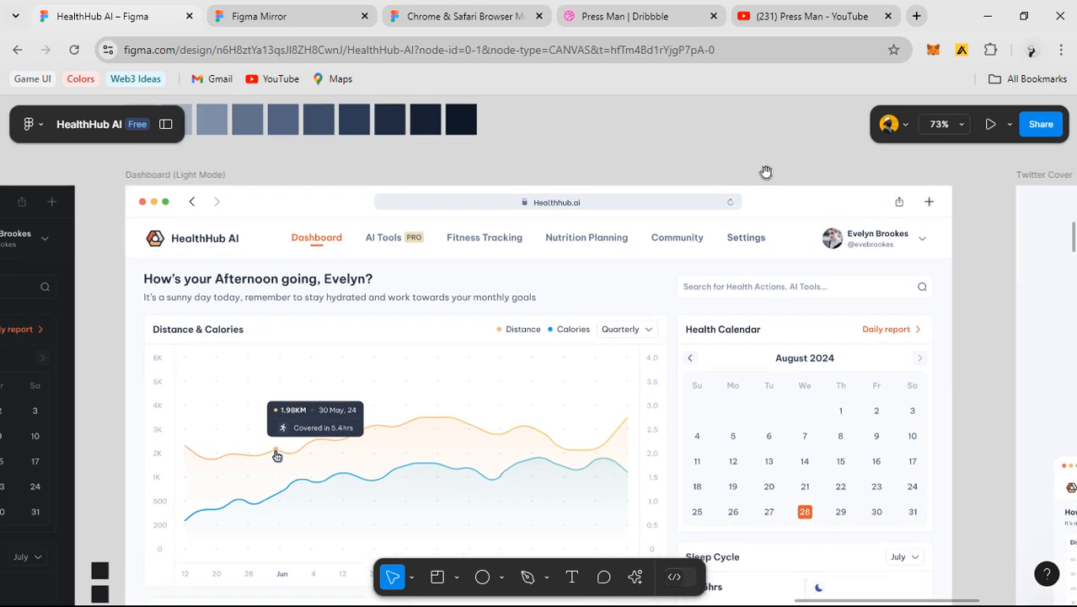
pyautogui.scroll(-2, 764, 170)
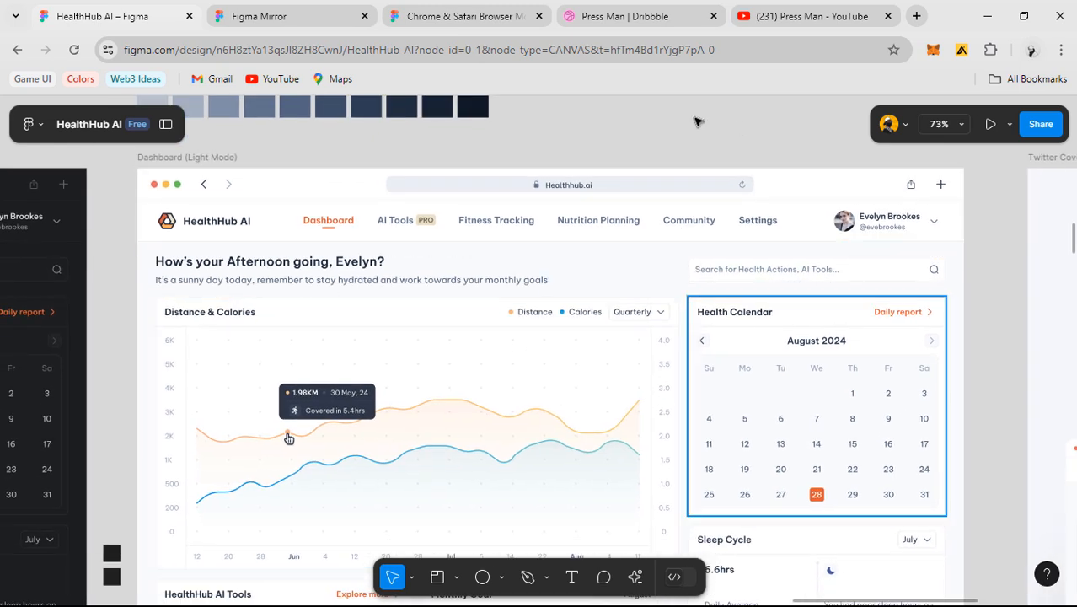
pyautogui.moveTo(538, 187); pyautogui.dragTo(536, 182)
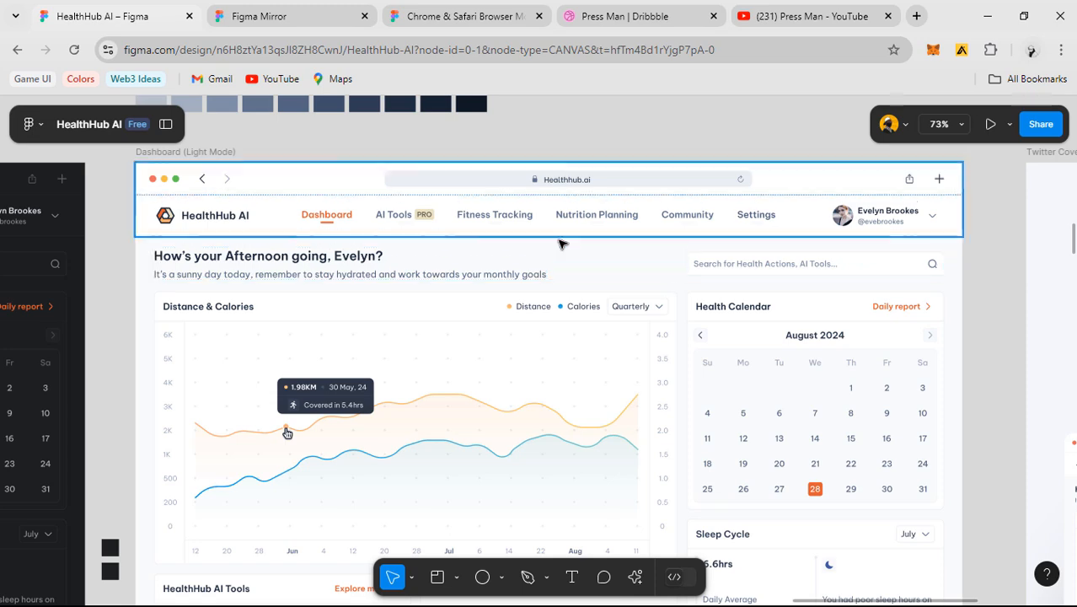
# - Compare the dark and light mode dashboards, including the colour swatches above each of them
pyautogui.scroll(-1, 562, 244)
pyautogui.moveTo(456, 250); pyautogui.dragTo(579, 251)
pyautogui.moveTo(422, 250); pyautogui.dragTo(800, 295)
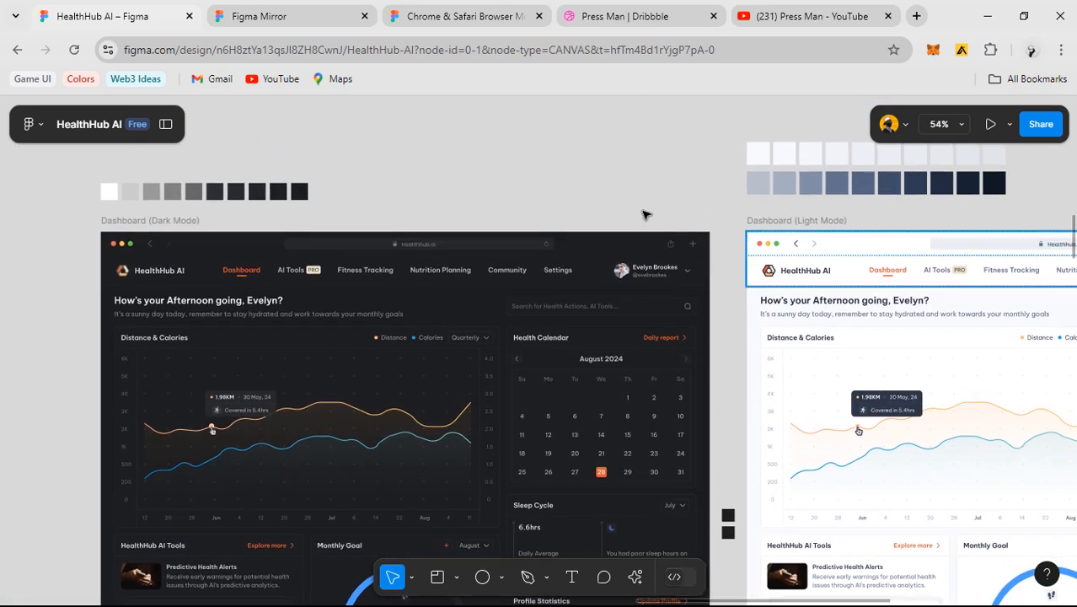
pyautogui.scroll(3, 647, 215)
pyautogui.moveTo(824, 239); pyautogui.dragTo(485, 298)
pyautogui.scroll(1, 753, 242)
pyautogui.moveTo(630, 266); pyautogui.dragTo(577, 260)
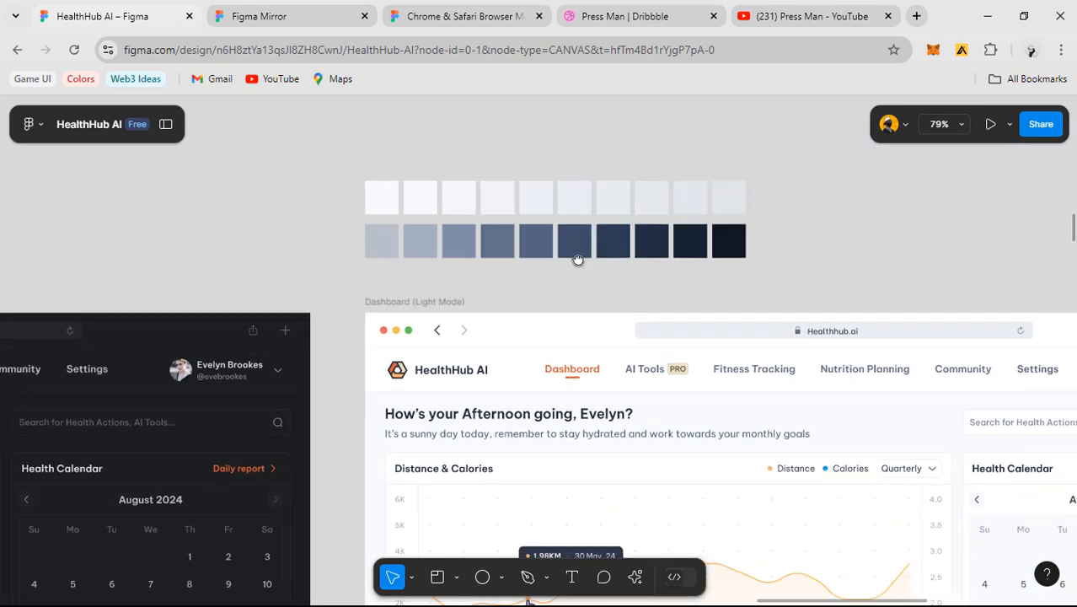
pyautogui.scroll(-4, 578, 260)
pyautogui.scroll(1, 564, 257)
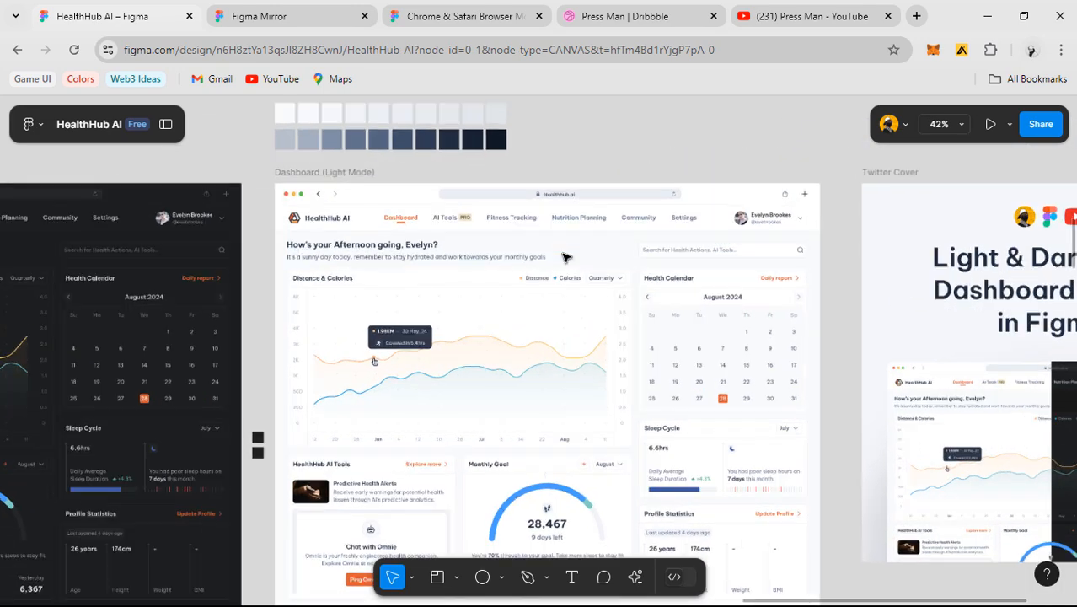
pyautogui.scroll(3, 565, 257)
pyautogui.scroll(1, 579, 308)
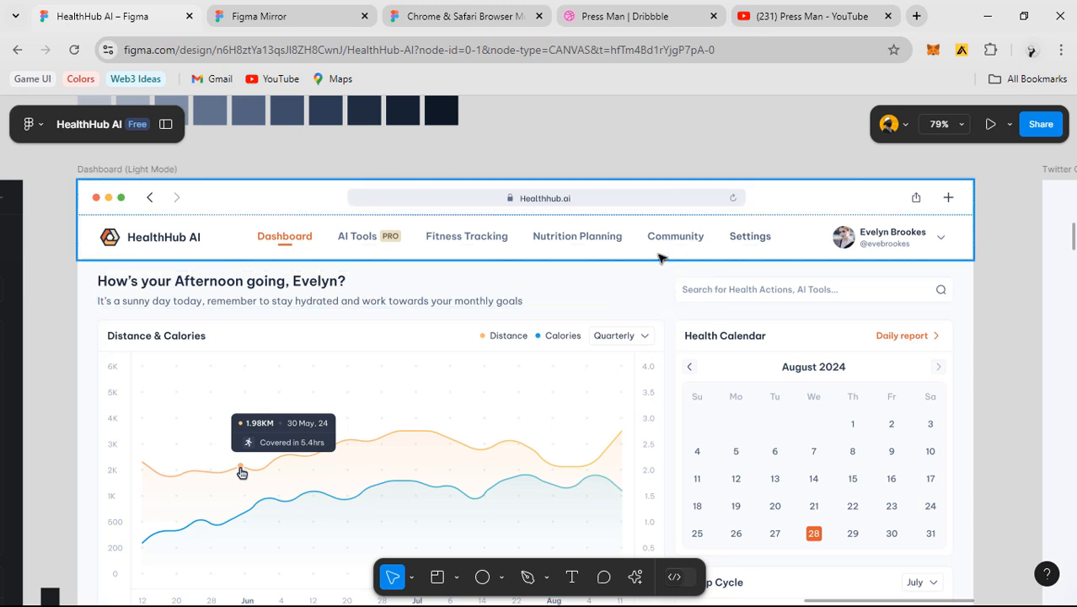
# - Show the full editing interface and inspect the typography and fill of the light mode dashboard's greeting heading
pyautogui.click(165, 124)
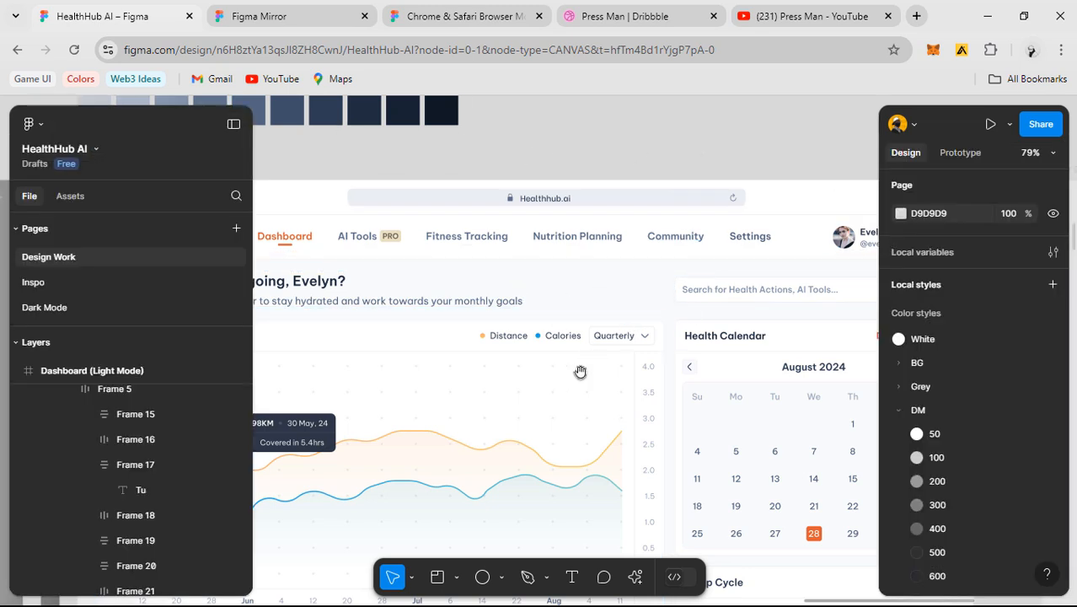
pyautogui.moveTo(580, 372); pyautogui.dragTo(683, 324)
pyautogui.scroll(-1, 677, 284)
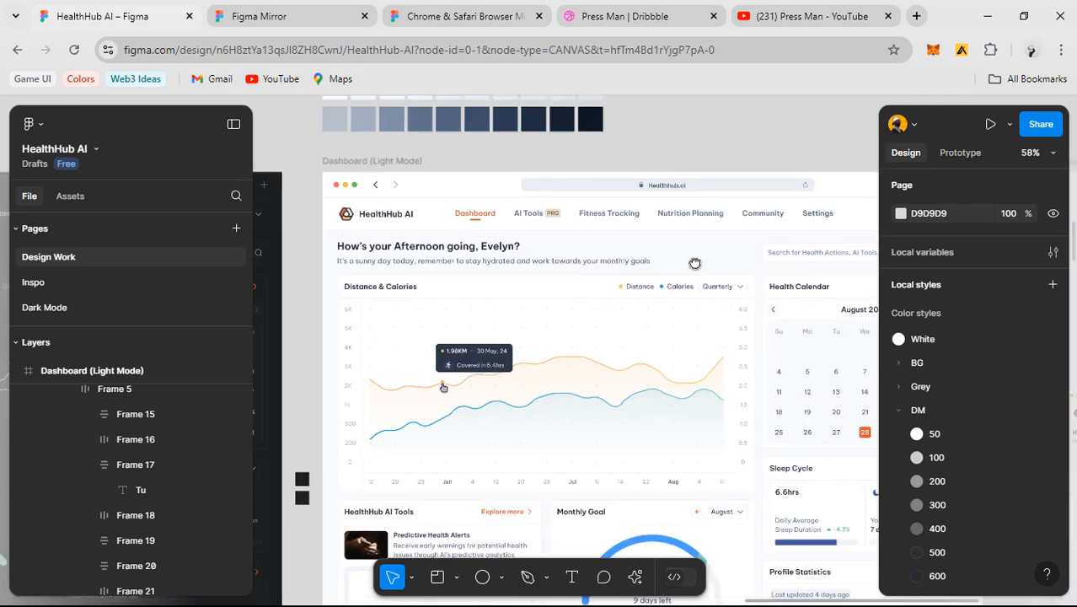
pyautogui.moveTo(695, 263); pyautogui.dragTo(694, 253)
pyautogui.scroll(1, 629, 184)
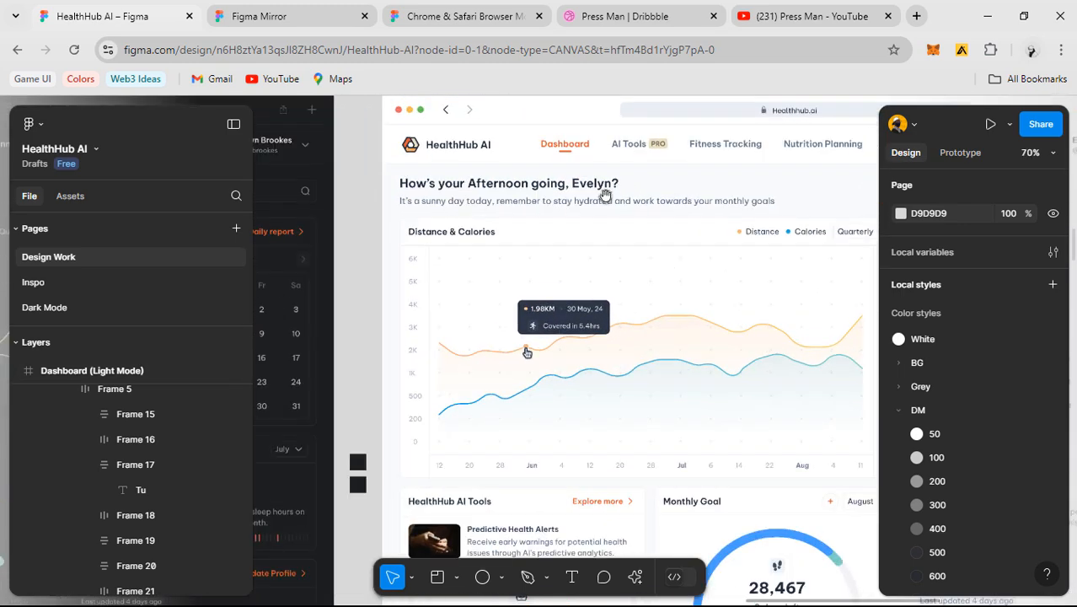
pyautogui.click(540, 189)
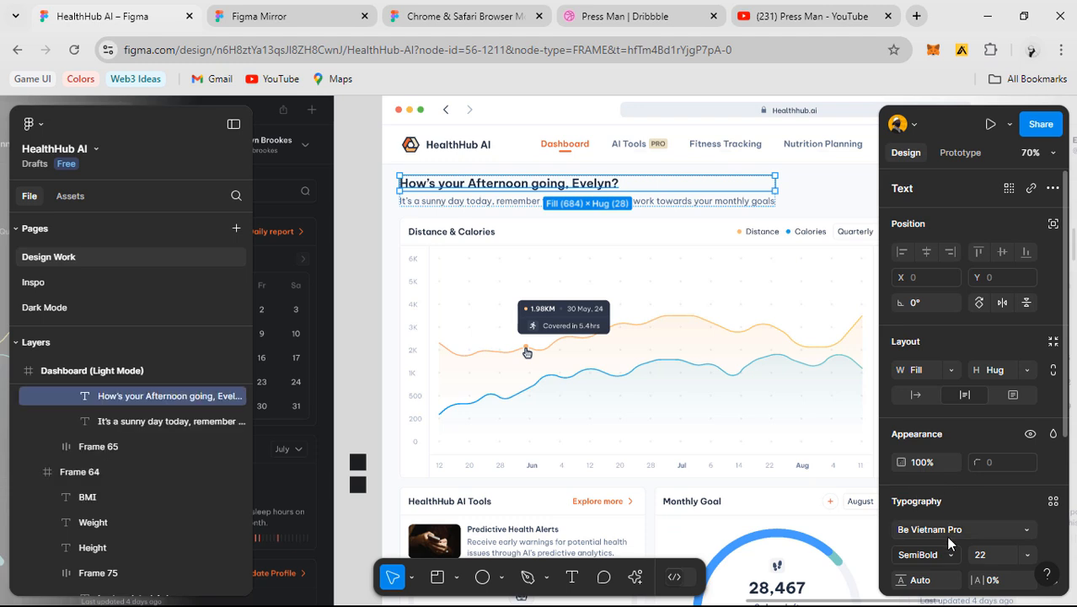
pyautogui.scroll(-3, 951, 542)
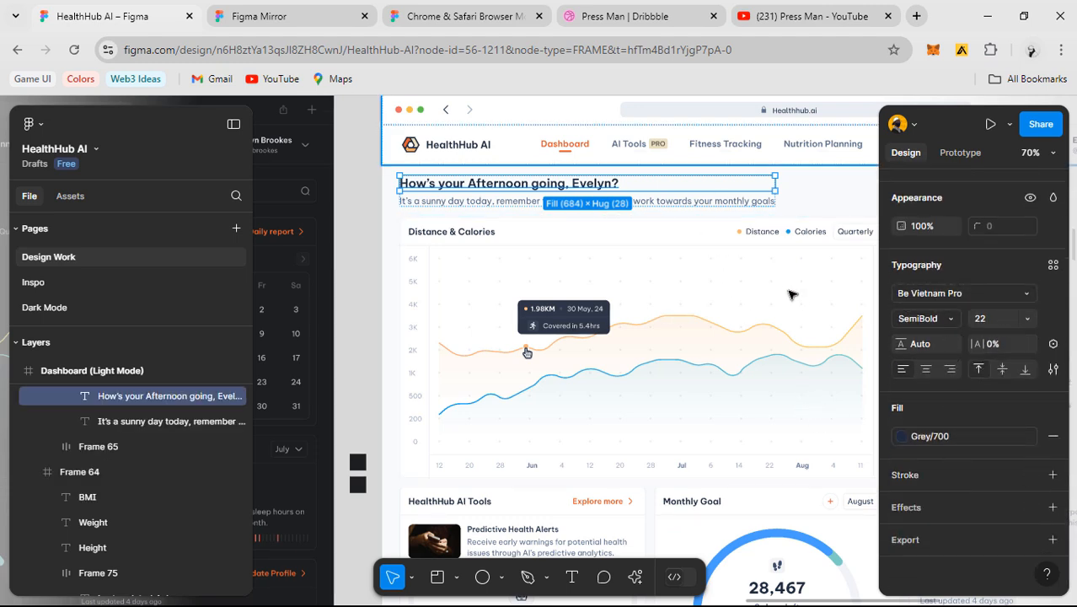
pyautogui.scroll(2, 505, 337)
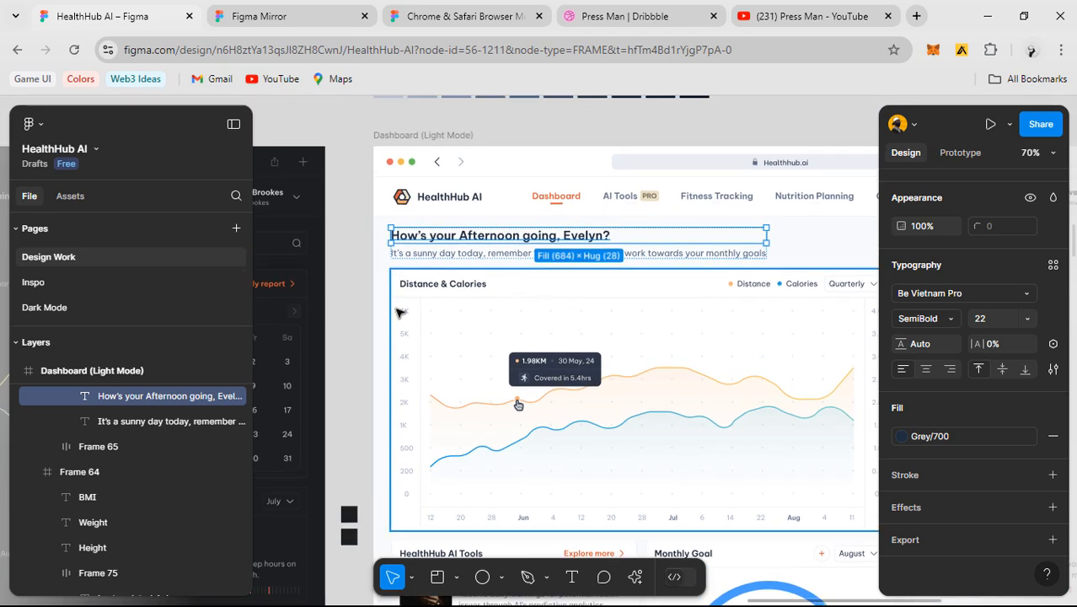
# - Look across the dark mode dashboard and back to the light mode swatch rows, and deselect the greeting heading
pyautogui.hscroll(-10, 400, 312)
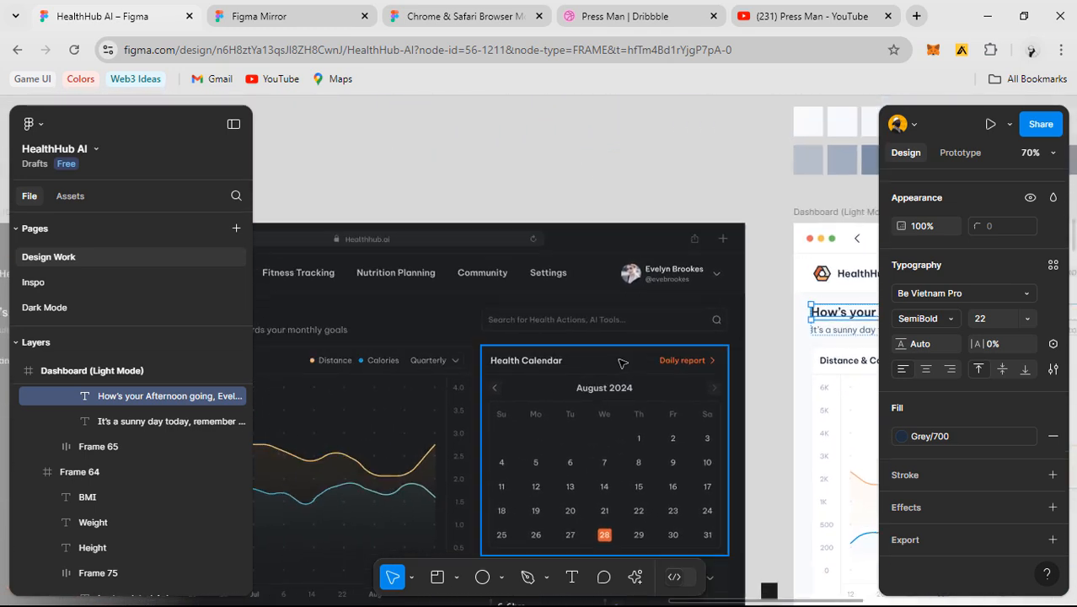
pyautogui.hscroll(9, 622, 363)
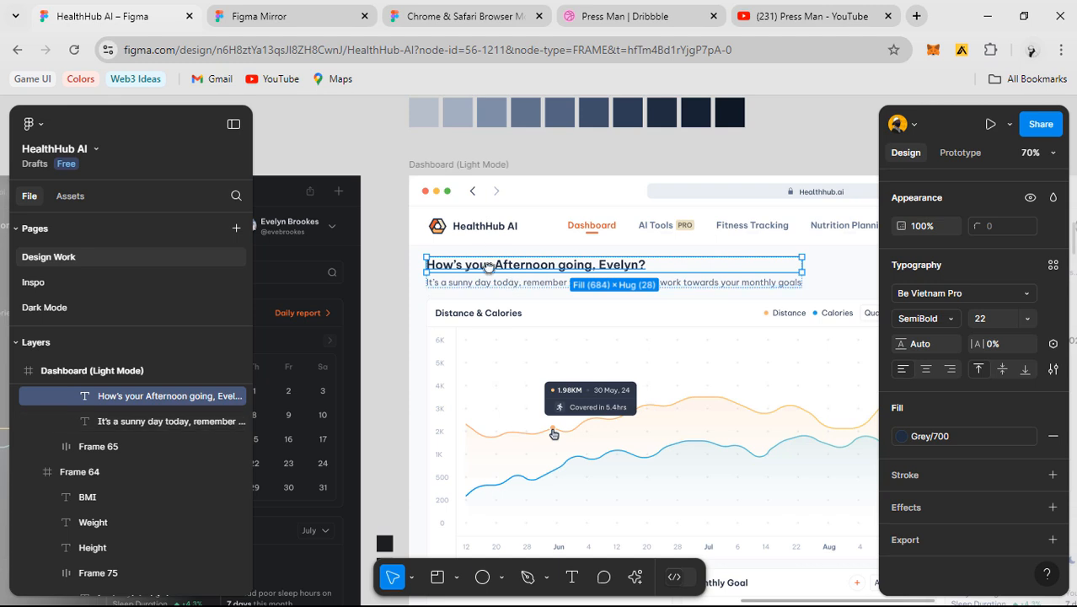
pyautogui.scroll(4, 488, 266)
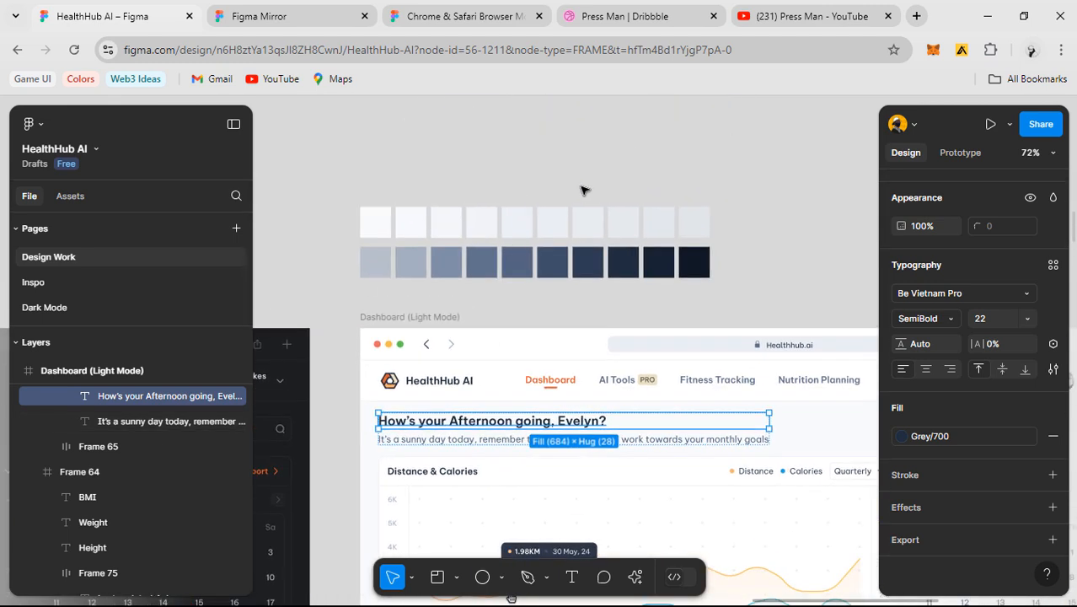
pyautogui.scroll(2, 589, 194)
pyautogui.hscroll(2, 622, 209)
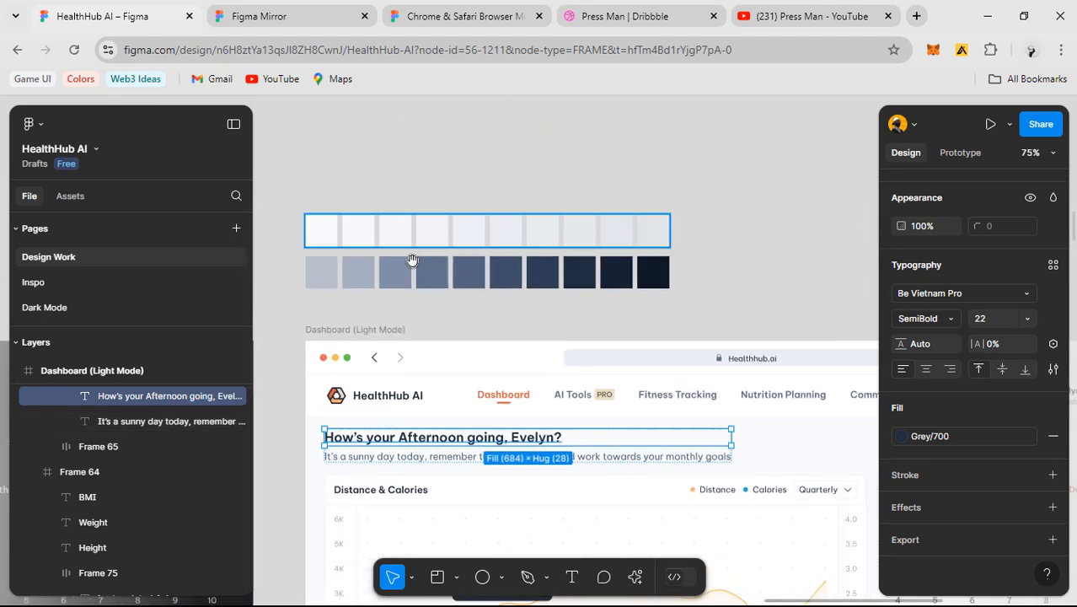
pyautogui.scroll(-1, 422, 379)
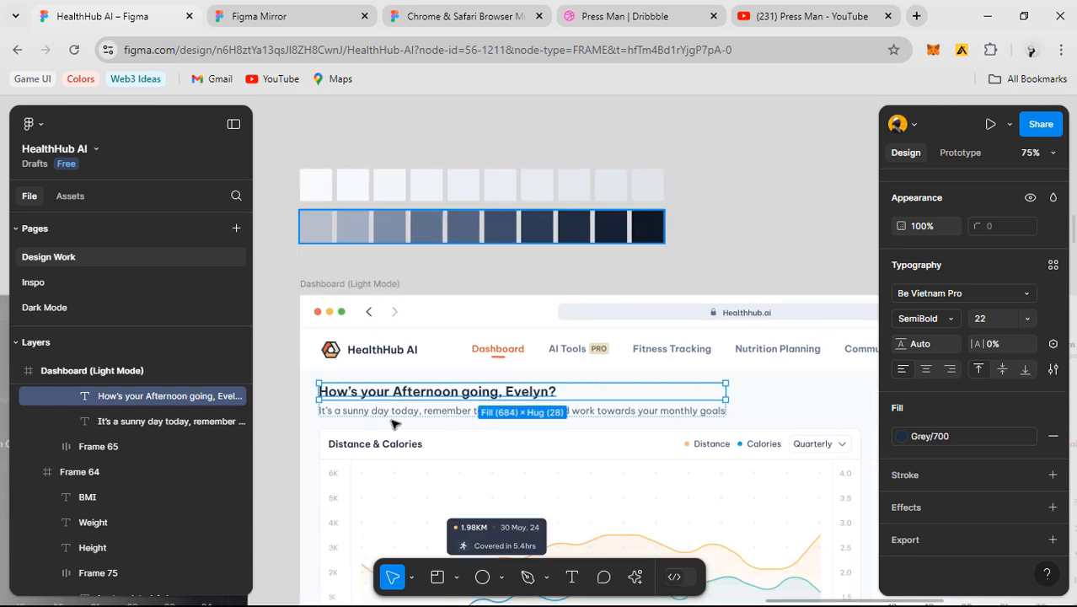
pyautogui.click(721, 253)
# - Inspect the Shades row of pale swatches and examine the light mode dashboard's backgrounds against it
pyautogui.scroll(1, 700, 266)
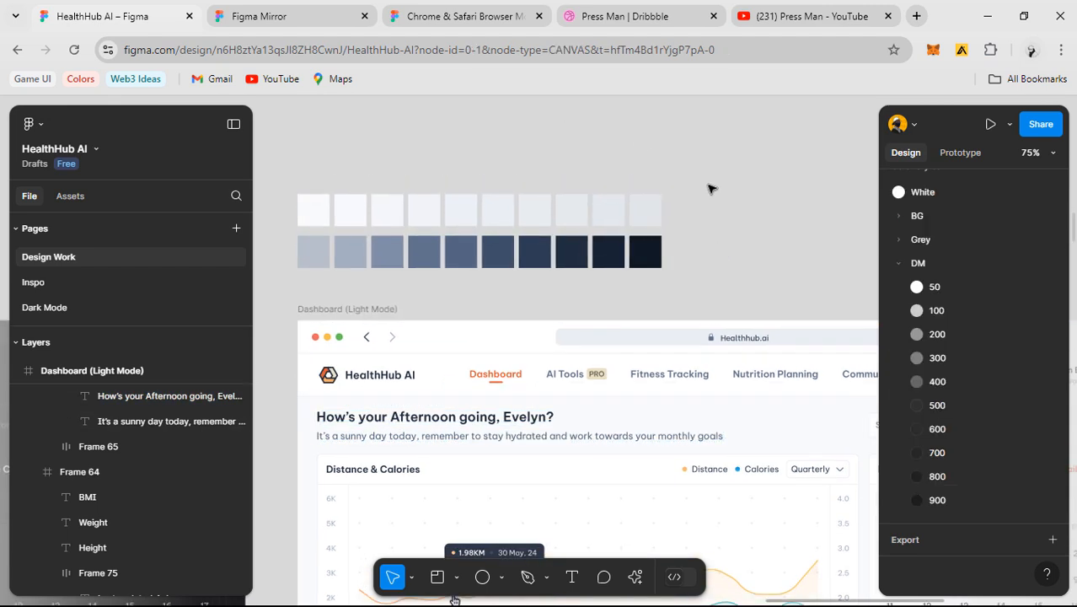
pyautogui.click(590, 200)
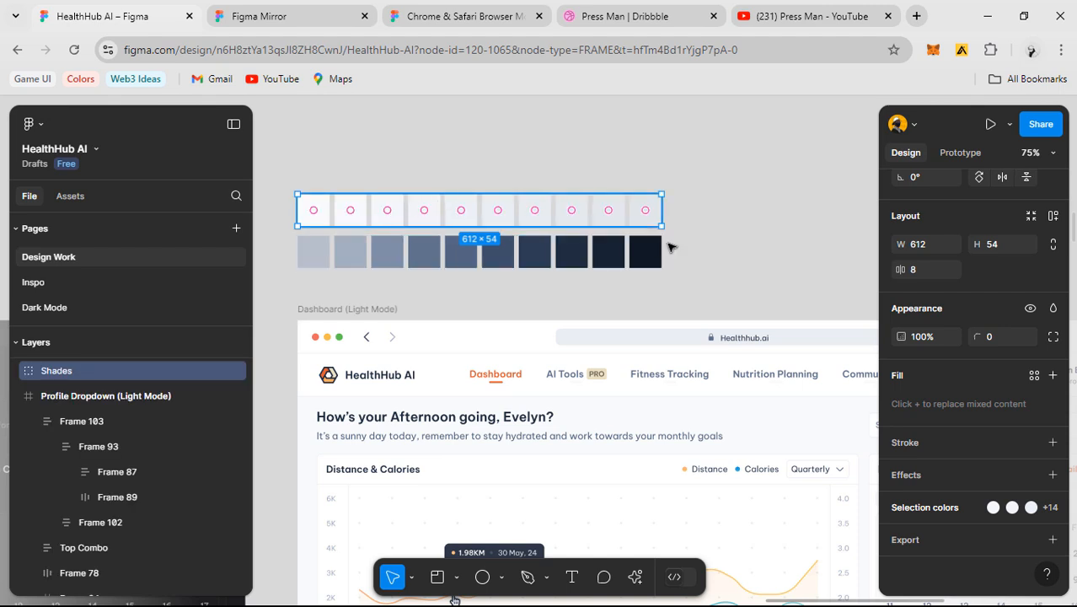
pyautogui.click(745, 224)
pyautogui.scroll(1, 674, 285)
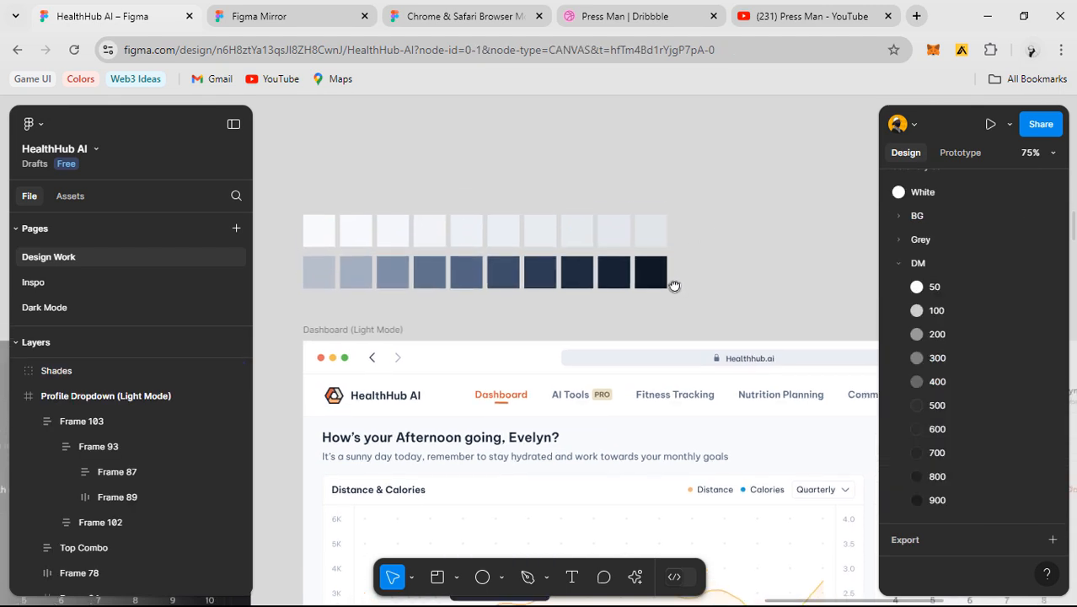
pyautogui.click(427, 237)
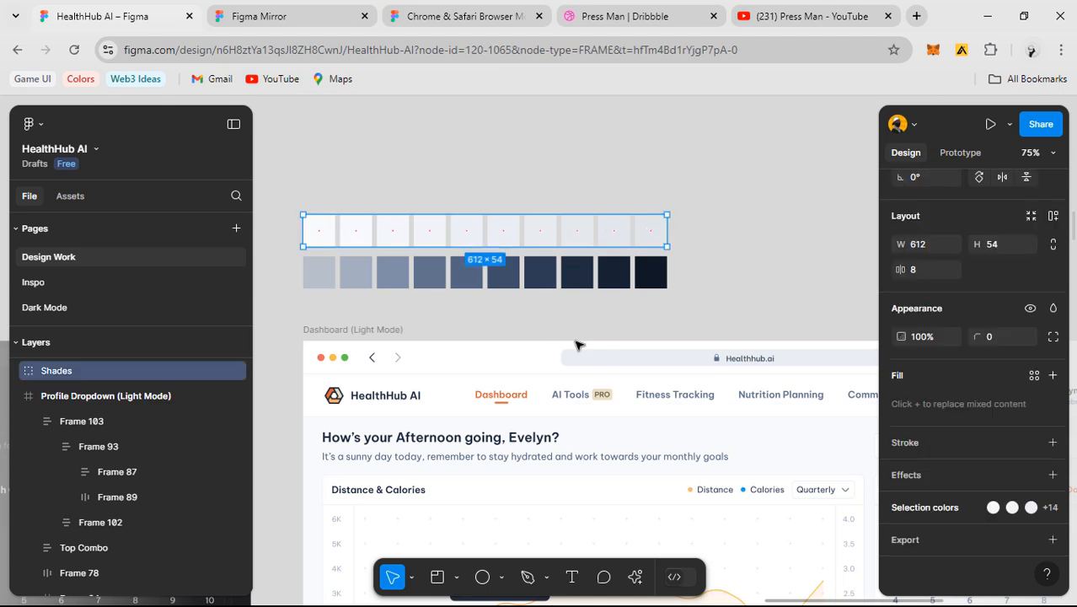
pyautogui.scroll(-1, 573, 337)
pyautogui.scroll(-1, 567, 315)
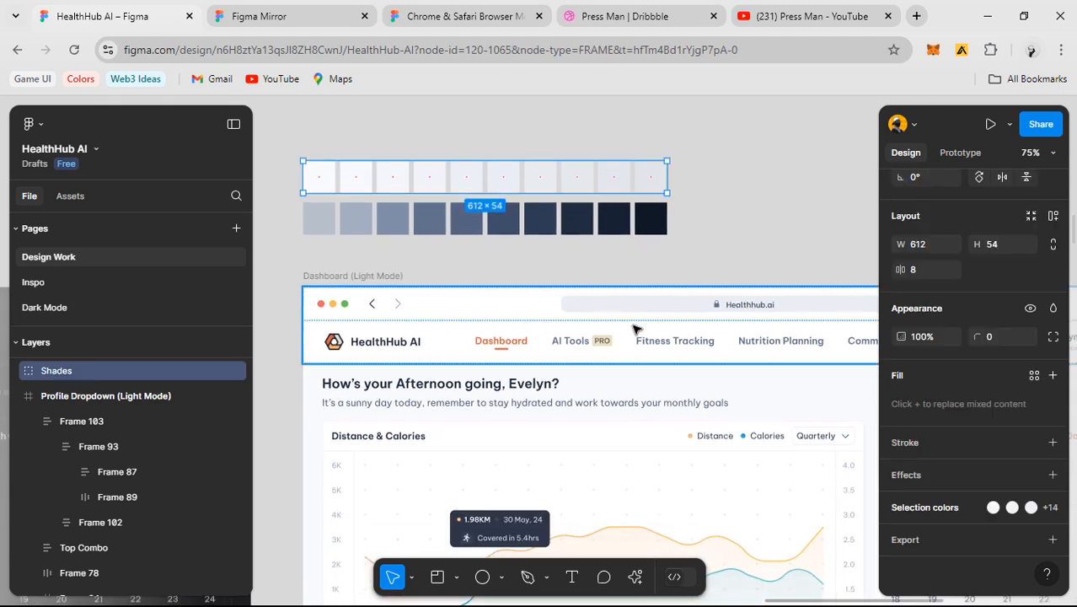
pyautogui.scroll(-5, 439, 419)
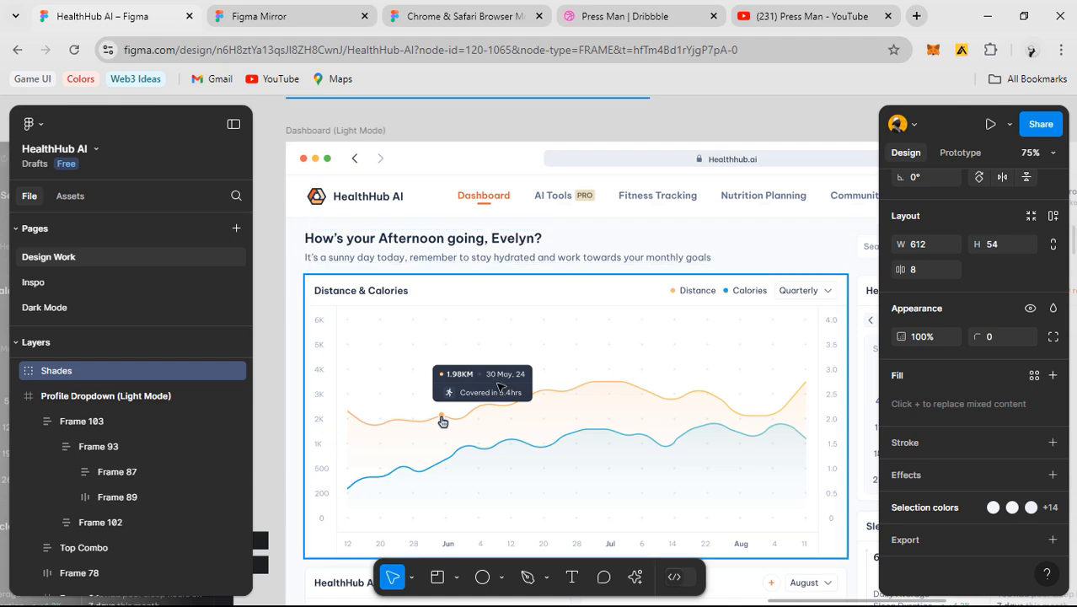
pyautogui.scroll(7, 442, 421)
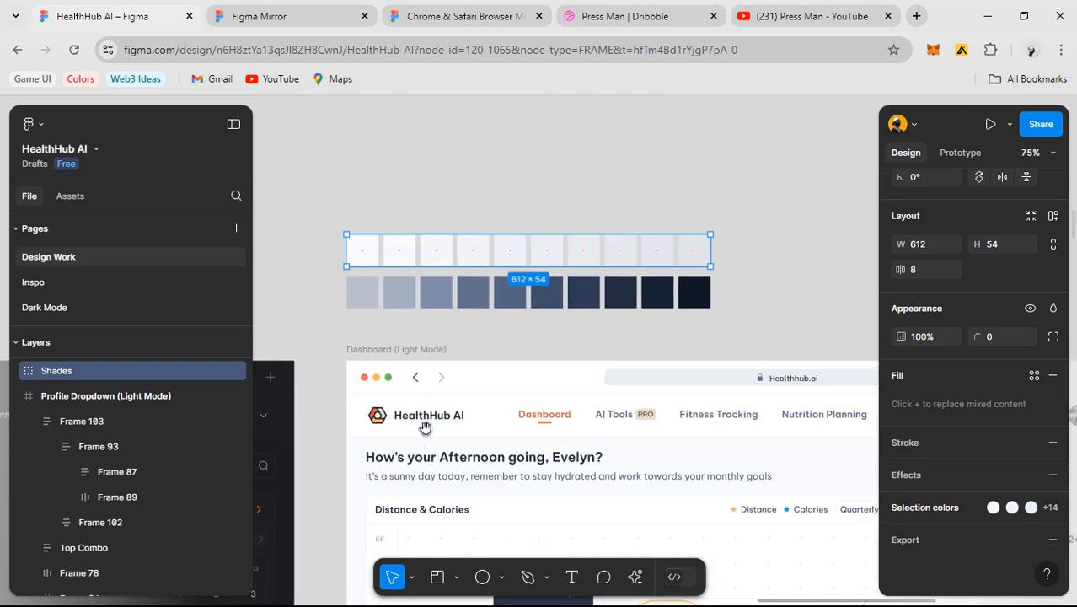
pyautogui.click(462, 336)
pyautogui.scroll(-1, 317, 286)
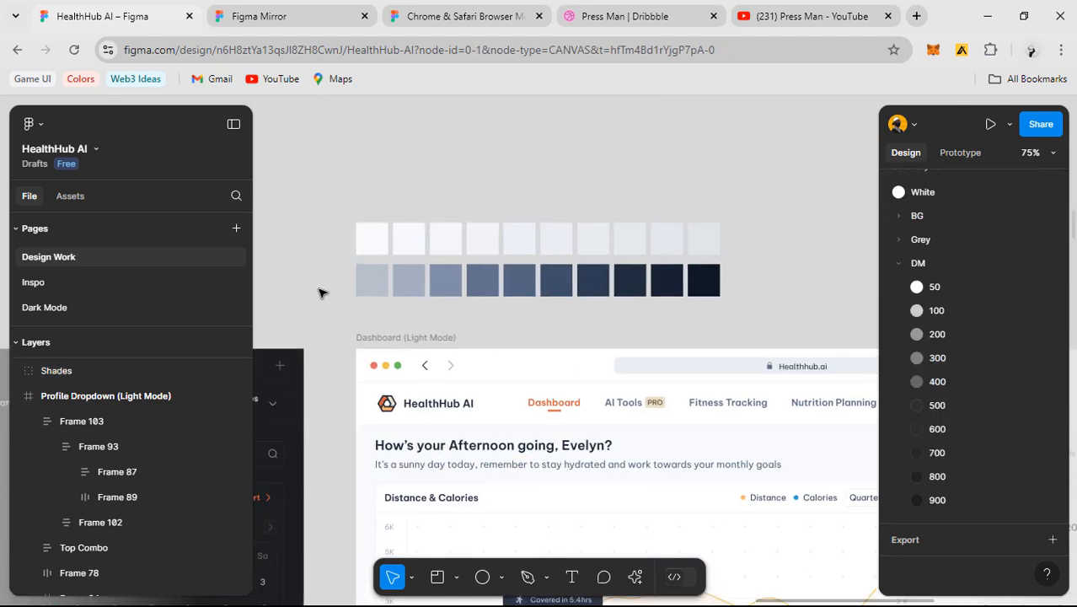
# - Inspect the Main row of blue-grey swatches above the light mode dashboard and compare it with the Shades row
pyautogui.click(477, 291)
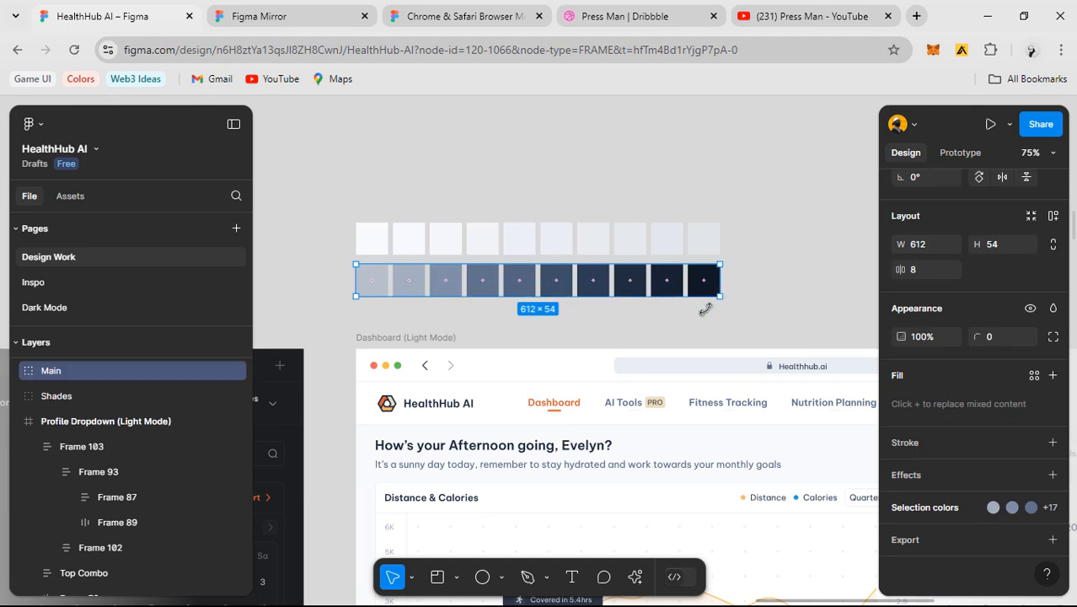
pyautogui.scroll(-2, 606, 450)
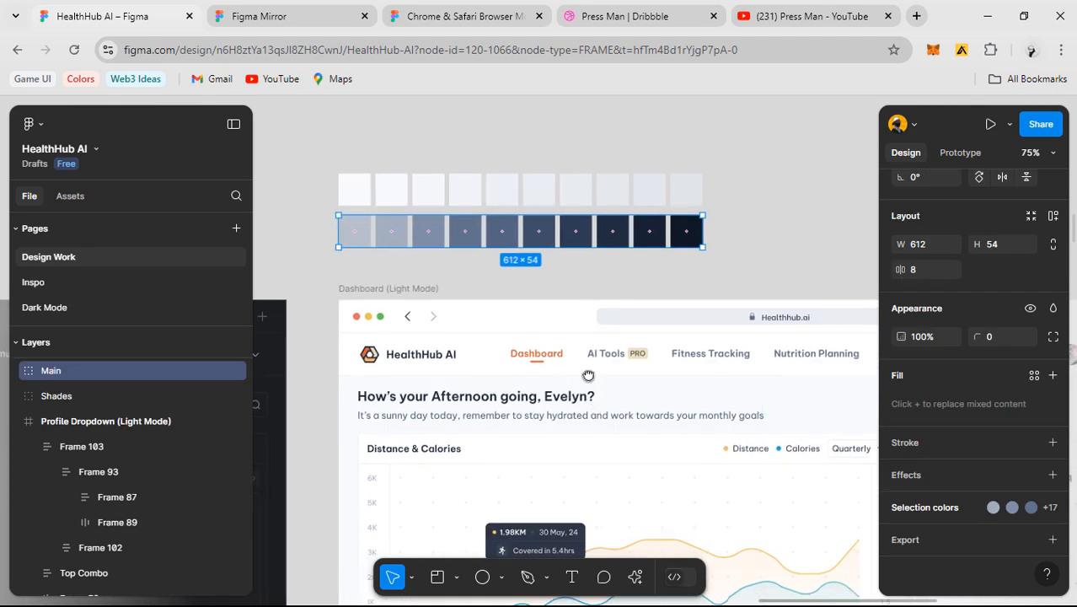
pyautogui.scroll(-1, 588, 375)
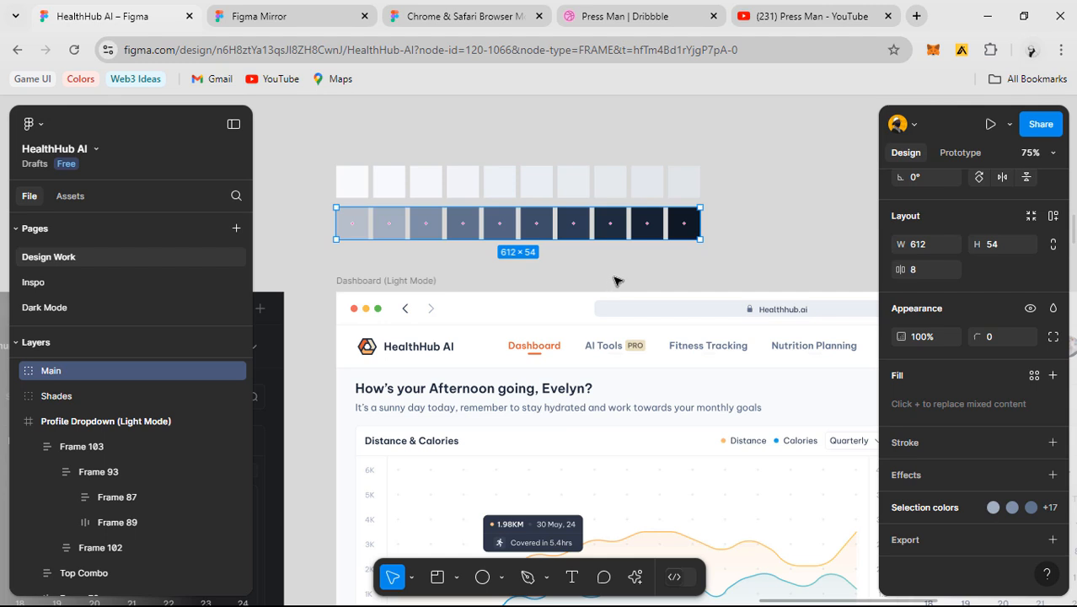
pyautogui.click(758, 233)
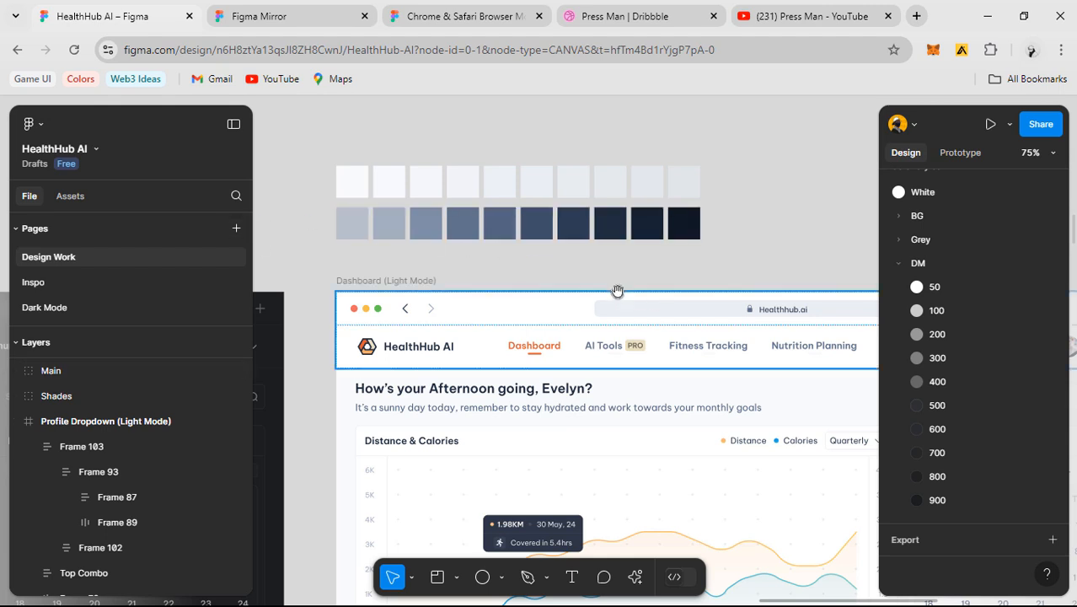
pyautogui.hscroll(-2, 621, 278)
pyautogui.scroll(1, 426, 221)
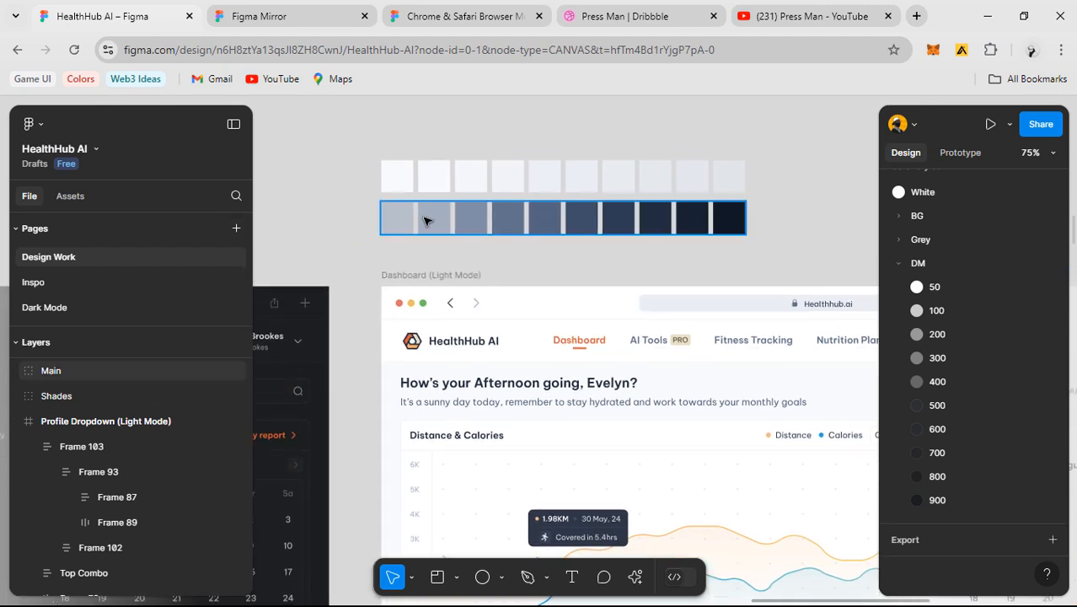
pyautogui.click(727, 229)
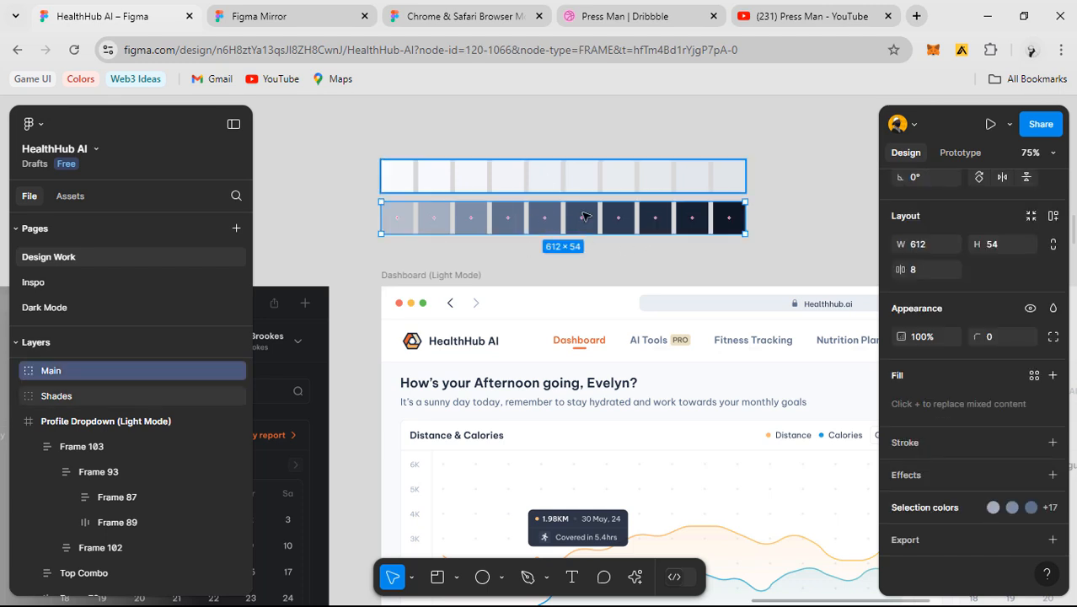
pyautogui.click(780, 264)
pyautogui.moveTo(606, 261); pyautogui.dragTo(575, 299)
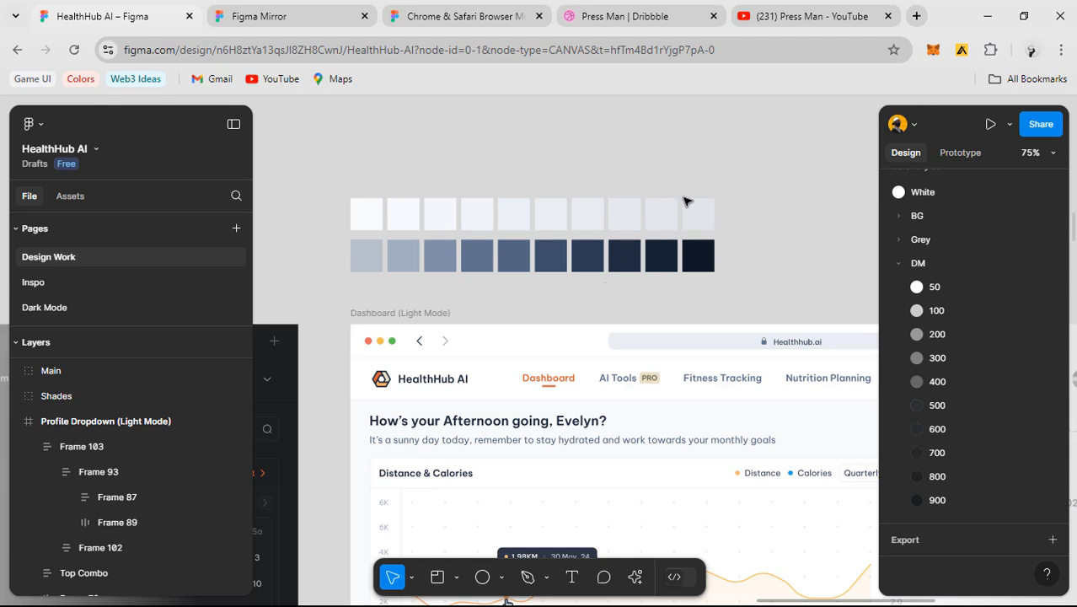
pyautogui.scroll(1, 702, 185)
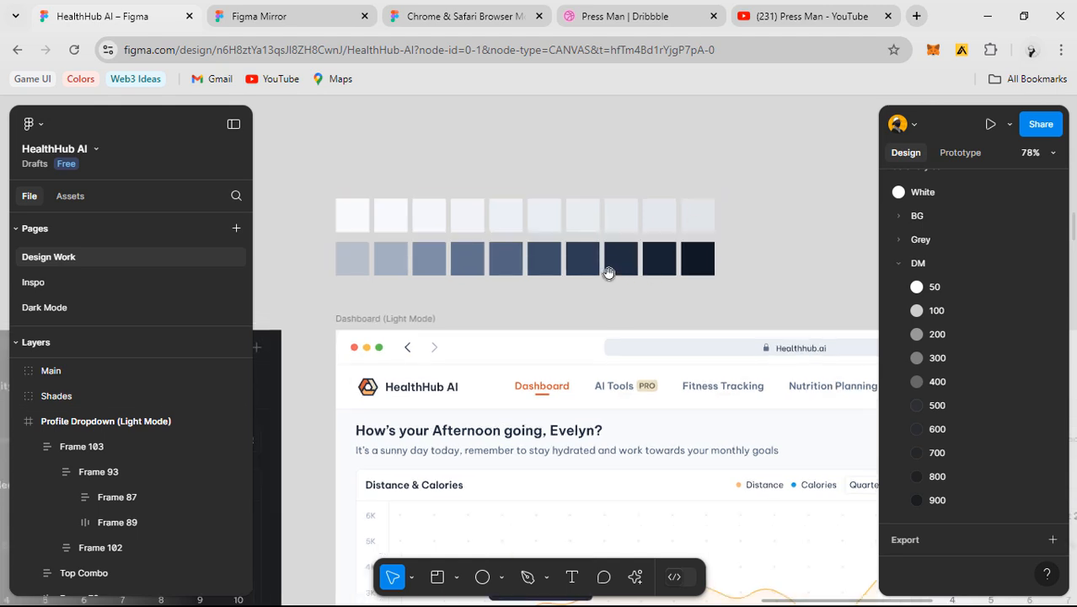
# - Examine the two swatch rows against the light mode dashboard's header and greeting, then select and deselect the Main row
pyautogui.moveTo(608, 273); pyautogui.dragTo(590, 258)
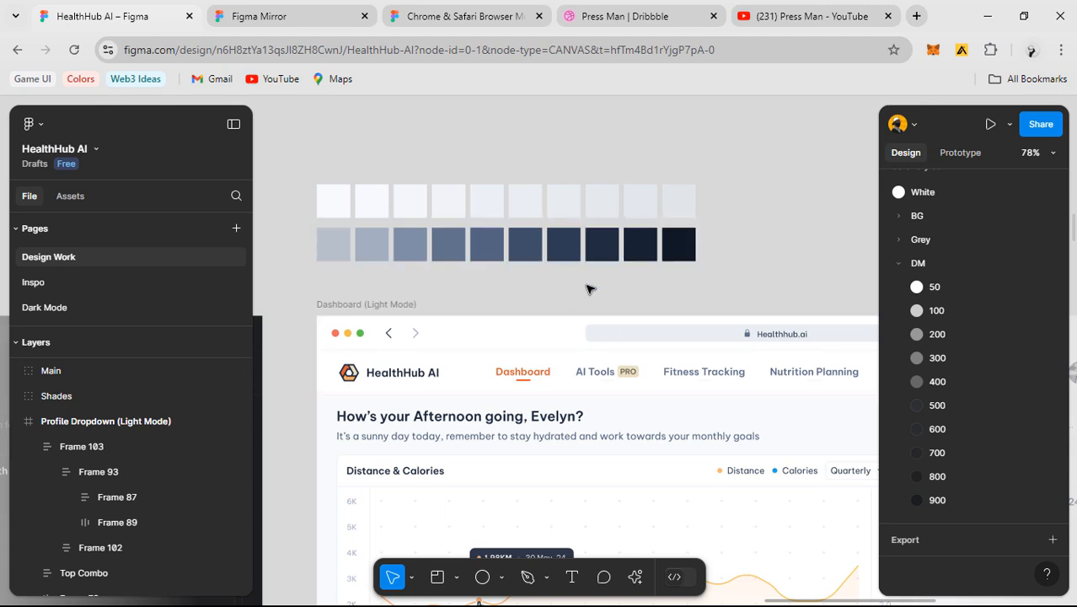
pyautogui.scroll(-1, 510, 288)
pyautogui.moveTo(551, 303); pyautogui.dragTo(527, 283)
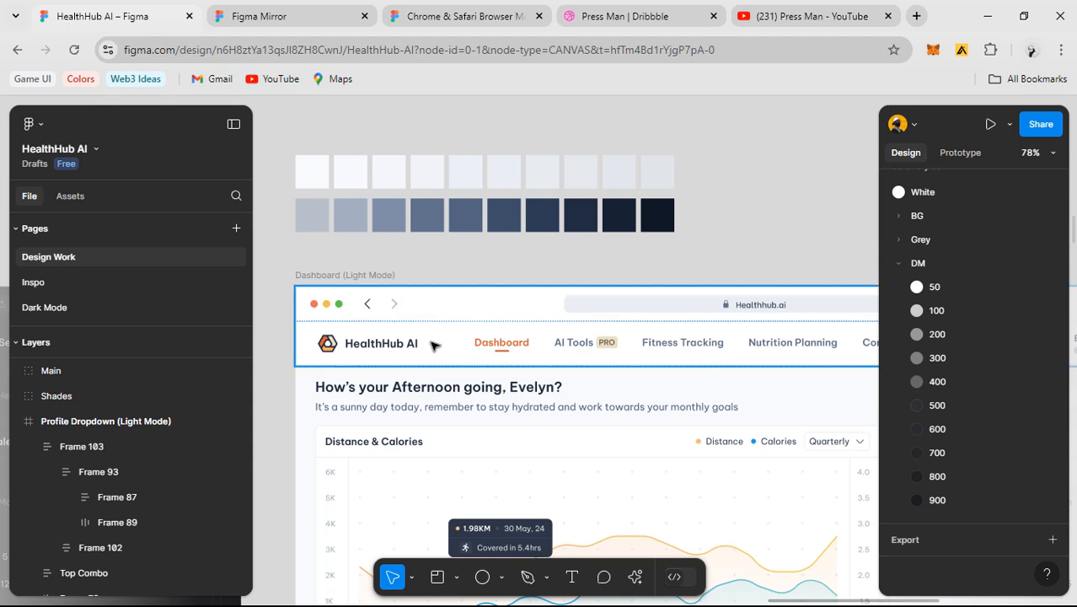
pyautogui.moveTo(459, 355); pyautogui.dragTo(451, 348)
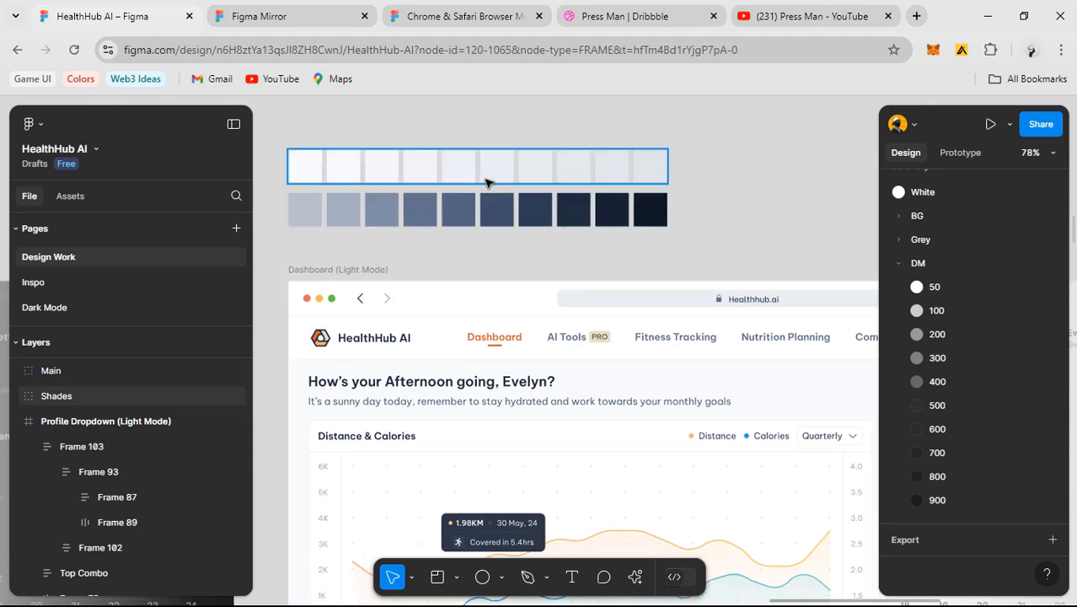
pyautogui.click(463, 216)
pyautogui.click(446, 257)
pyautogui.moveTo(446, 258); pyautogui.dragTo(546, 245)
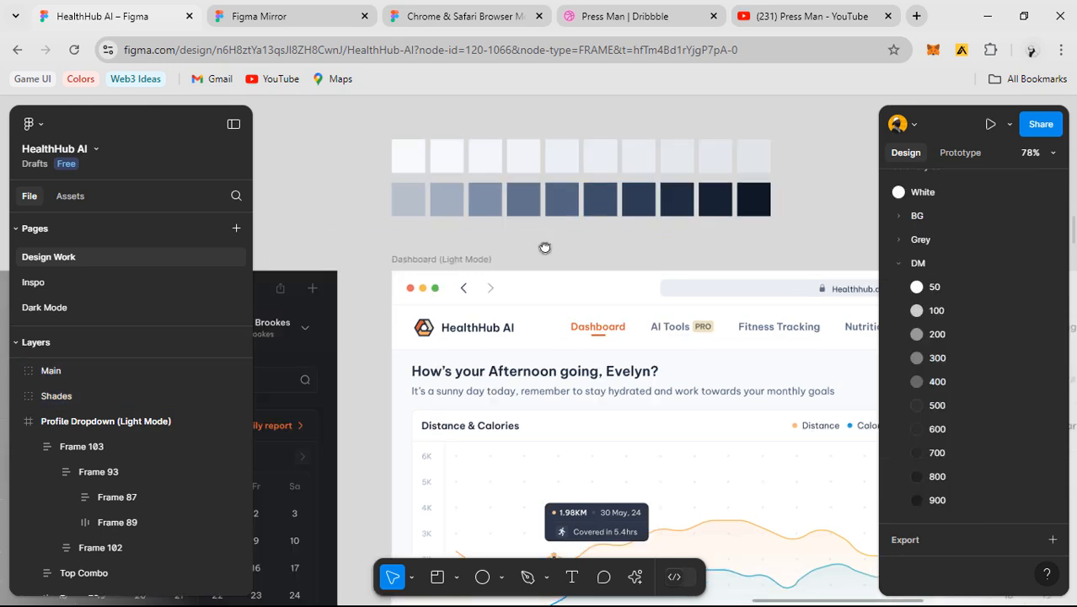
# - Find the grey swatch row above the dark mode dashboard and inspect its group properties
pyautogui.moveTo(632, 274); pyautogui.dragTo(700, 275)
pyautogui.scroll(-1, 700, 275)
pyautogui.scroll(-2, 700, 275)
pyautogui.moveTo(291, 279); pyautogui.dragTo(599, 243)
pyautogui.scroll(2, 563, 257)
pyautogui.click(563, 224)
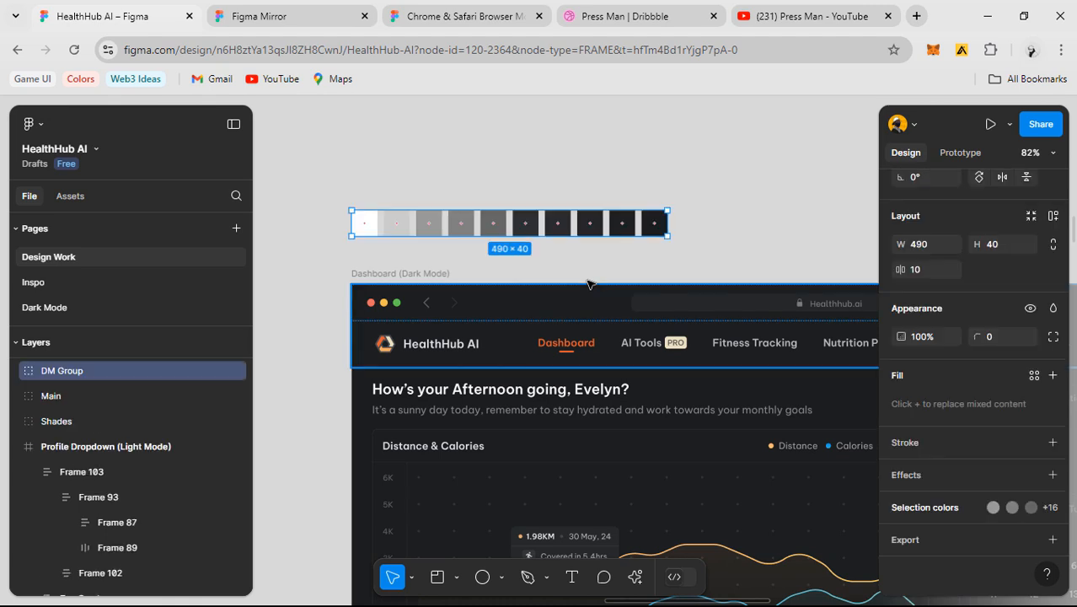
pyautogui.click(586, 263)
pyautogui.scroll(1, 588, 263)
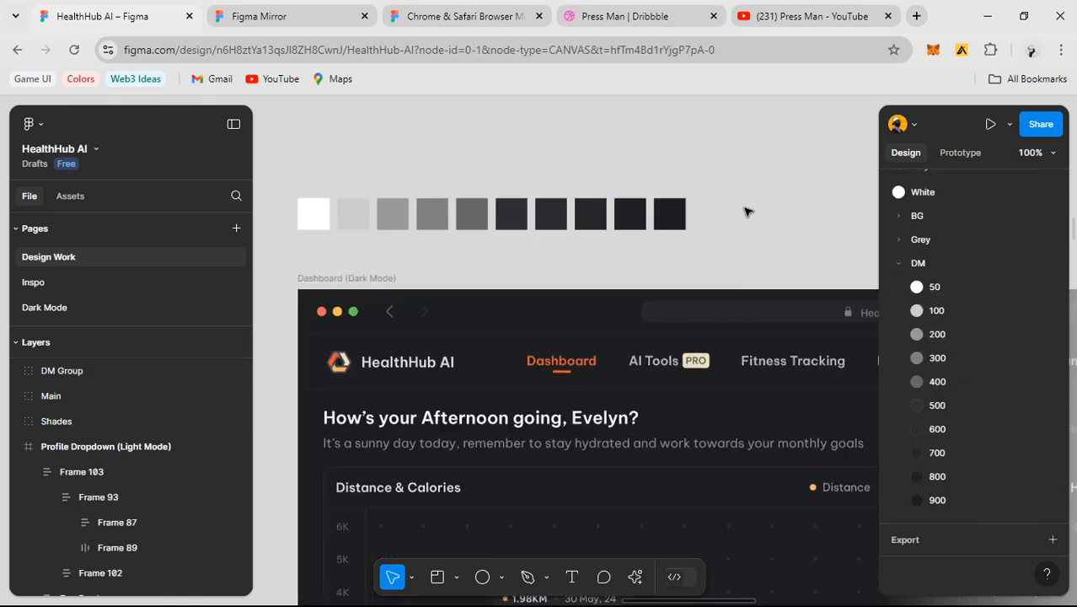
# - Examine the dark mode dashboard's backgrounds, greeting text and Distance & Calories chart against the grey swatch row
pyautogui.moveTo(658, 291); pyautogui.dragTo(640, 267)
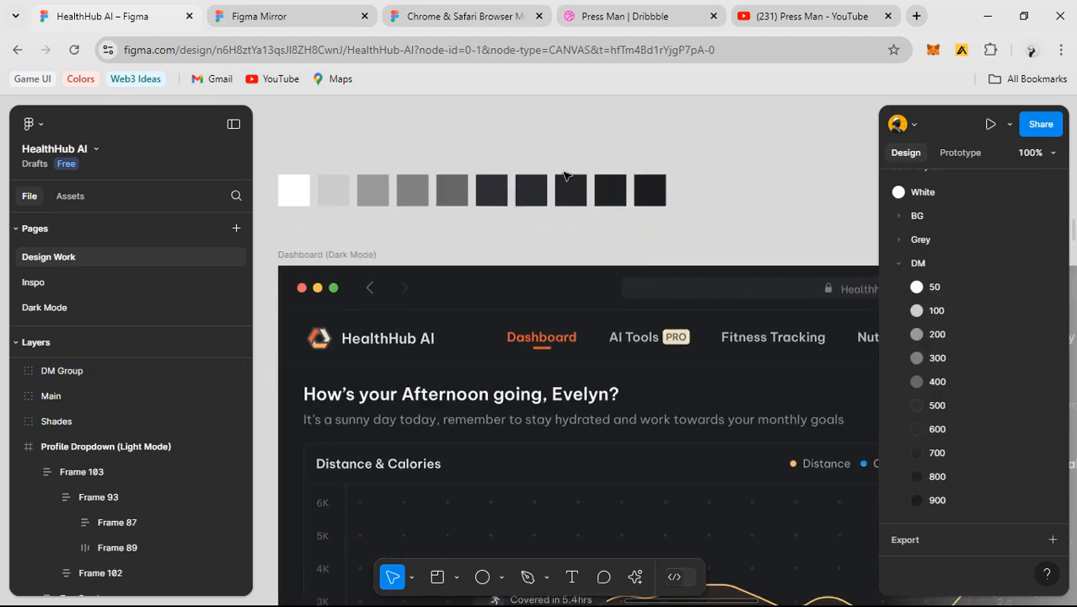
pyautogui.scroll(-2, 542, 241)
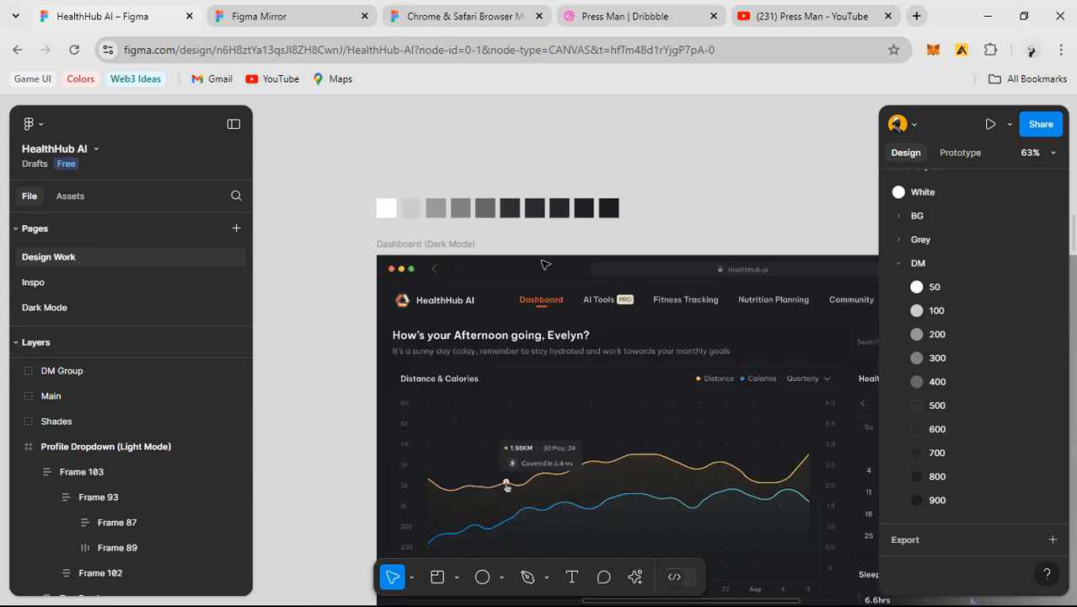
pyautogui.moveTo(533, 310); pyautogui.dragTo(515, 272)
pyautogui.scroll(3, 486, 347)
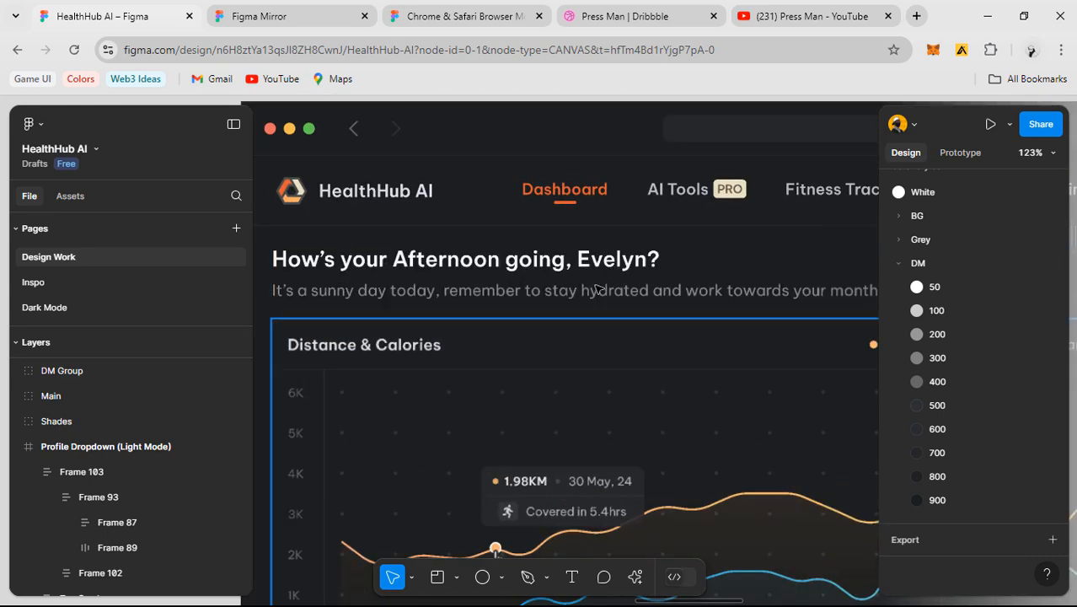
pyautogui.scroll(-2, 725, 387)
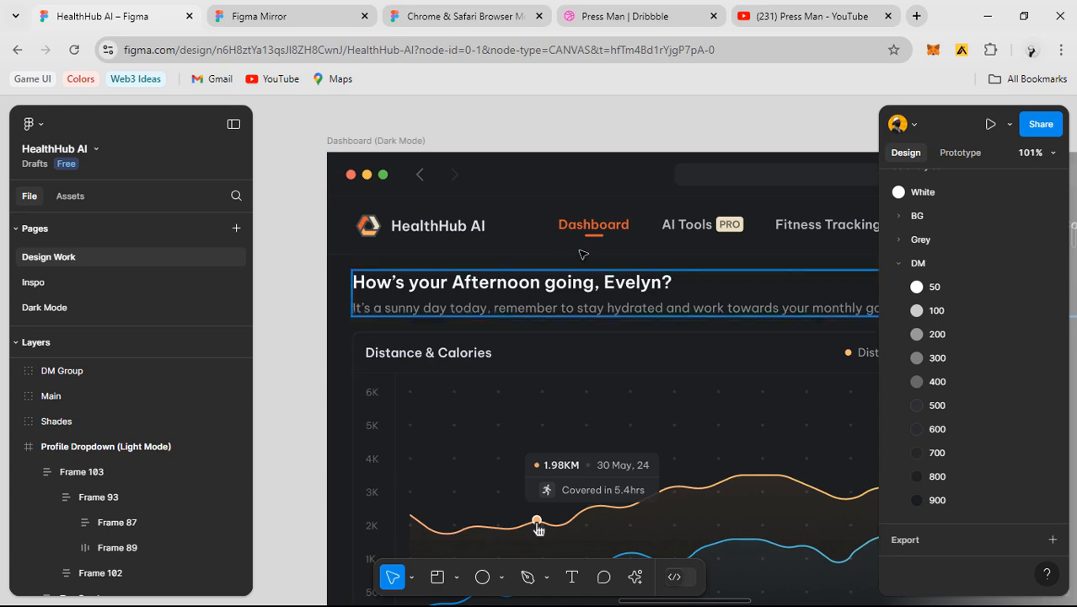
pyautogui.scroll(-3, 455, 253)
pyautogui.scroll(2, 483, 229)
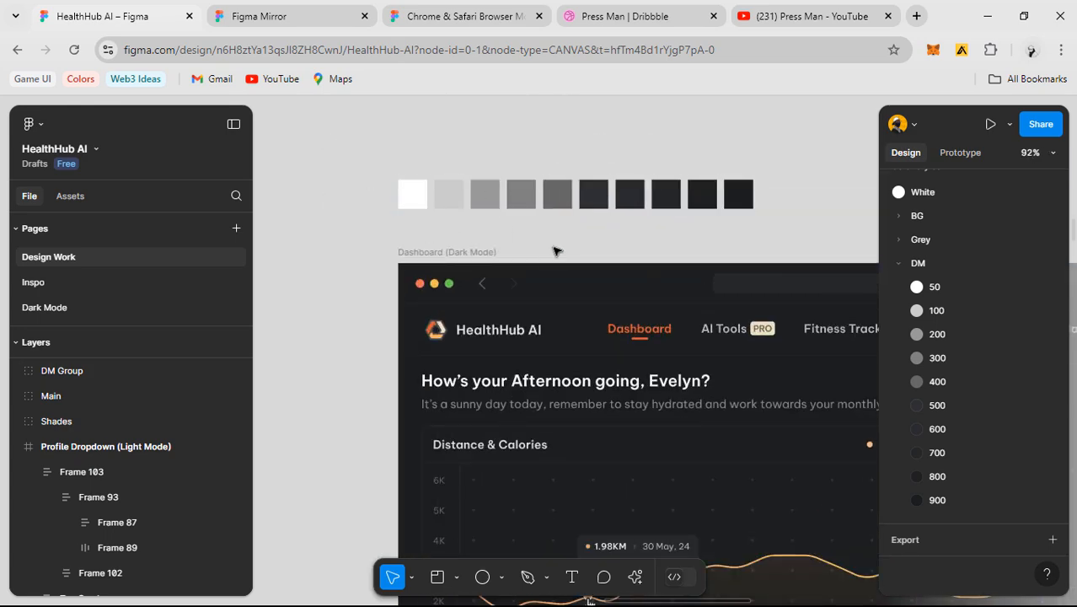
pyautogui.moveTo(550, 233); pyautogui.dragTo(545, 227)
# - Inspect the fill styles of the white and fifth grey swatches above the dark mode dashboard and deselect them
pyautogui.click(408, 187)
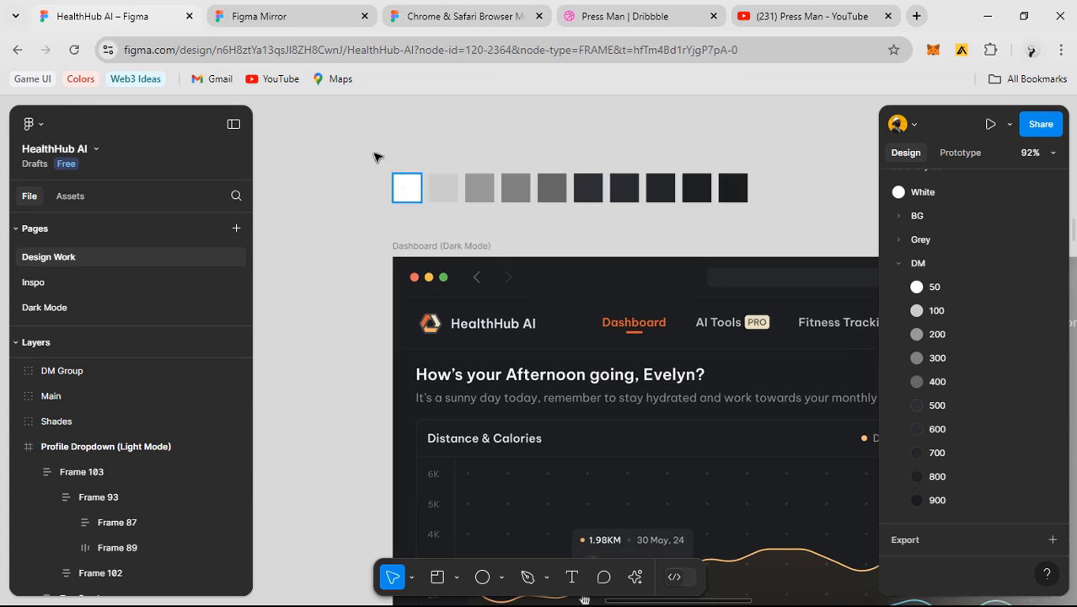
pyautogui.click(405, 188)
pyautogui.click(553, 187)
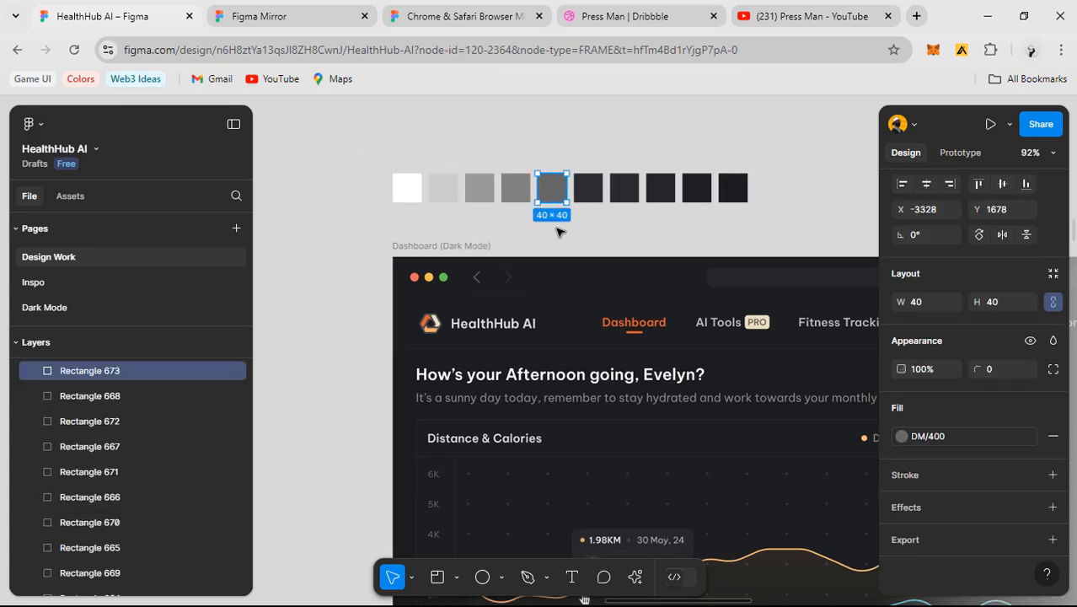
pyautogui.click(558, 233)
# - Look over the dark mode and light mode dashboards, their profile dropdown variants and the Twitter Cover frame
pyautogui.keyDown('ctrl'); pyautogui.scroll(-3, 560, 234); pyautogui.keyUp('ctrl')
pyautogui.hscroll(4, 560, 234)
pyautogui.scroll(-2, 560, 234)
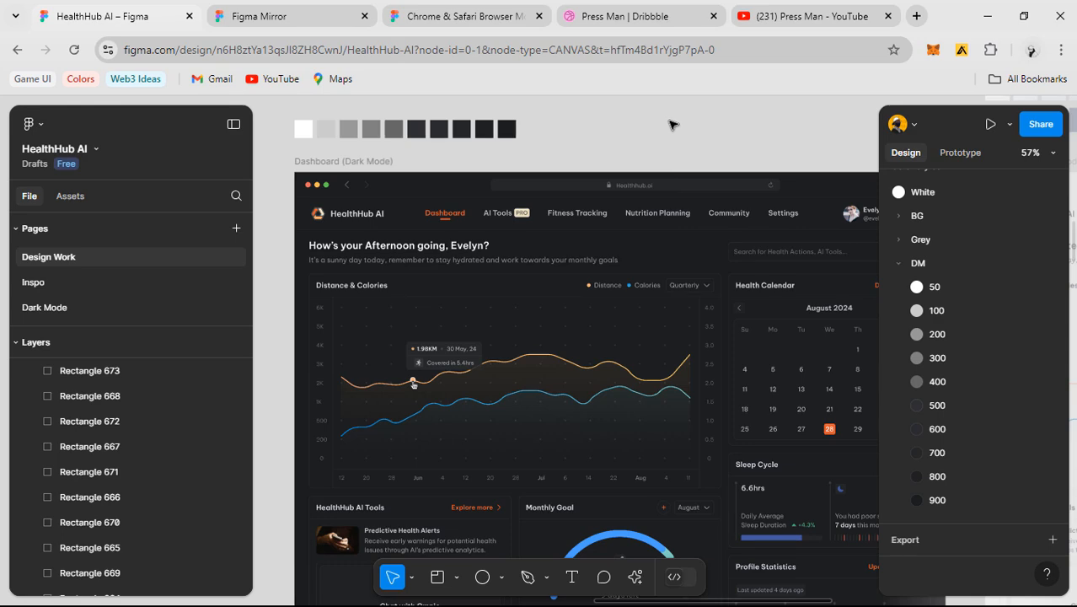
pyautogui.keyDown('ctrl'); pyautogui.scroll(-5, 674, 147); pyautogui.keyUp('ctrl')
pyautogui.hscroll(1, 682, 229)
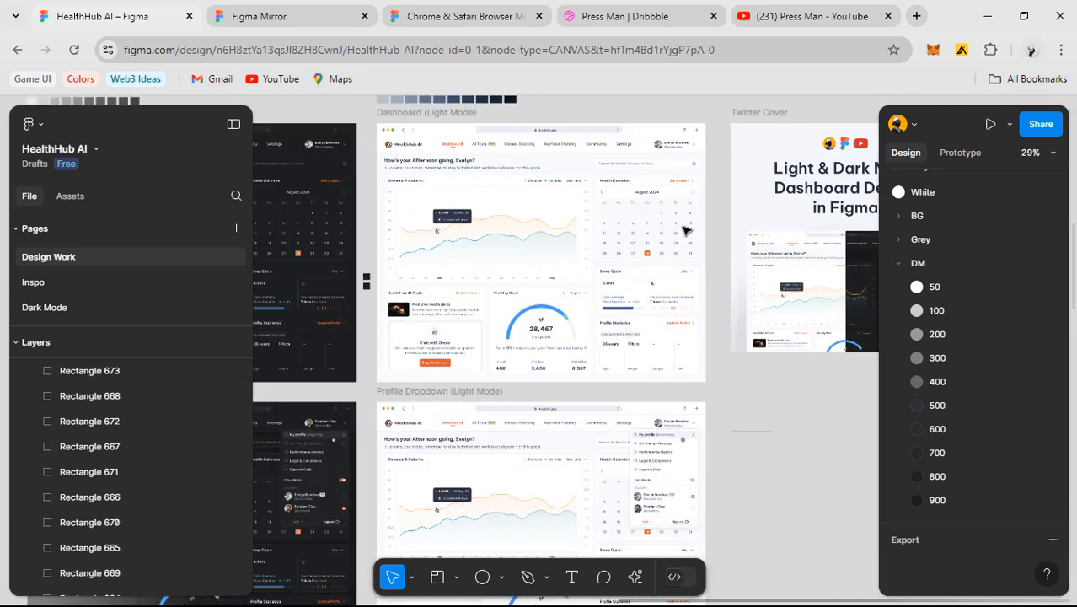
pyautogui.keyDown('ctrl'); pyautogui.scroll(-1, 556, 240); pyautogui.keyUp('ctrl')
pyautogui.hscroll(3, 556, 240)
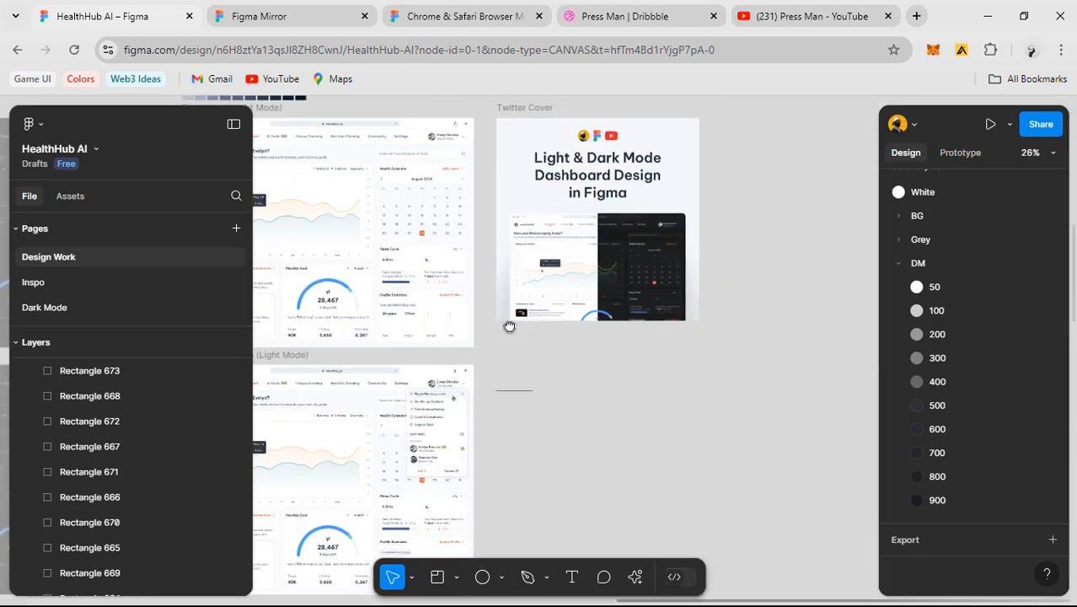
pyautogui.hscroll(-3, 509, 326)
pyautogui.scroll(1, 509, 326)
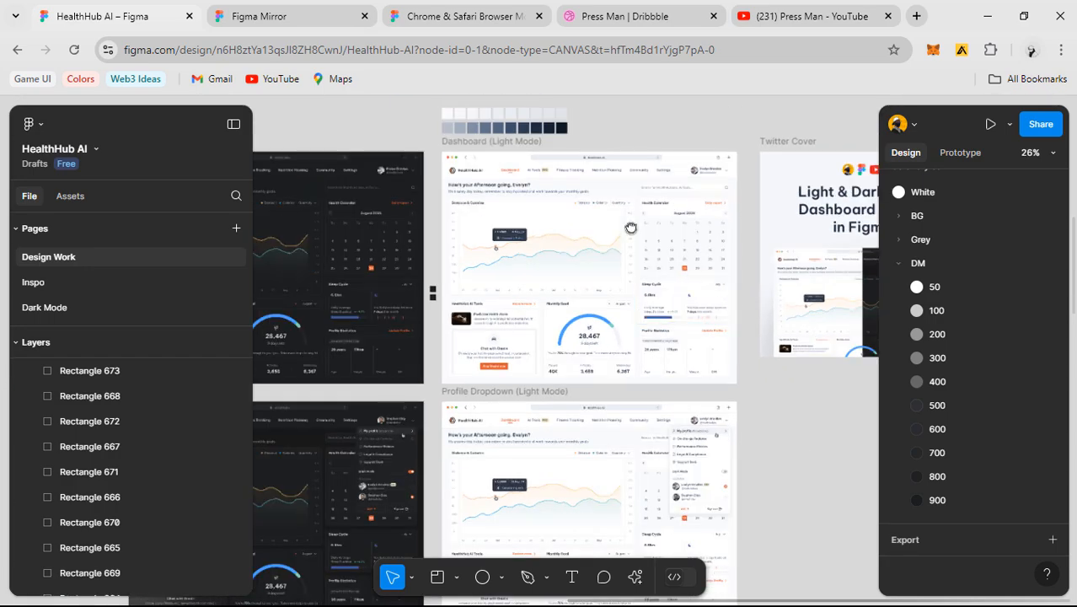
pyautogui.keyDown('ctrl'); pyautogui.scroll(-6, 630, 228); pyautogui.keyUp('ctrl')
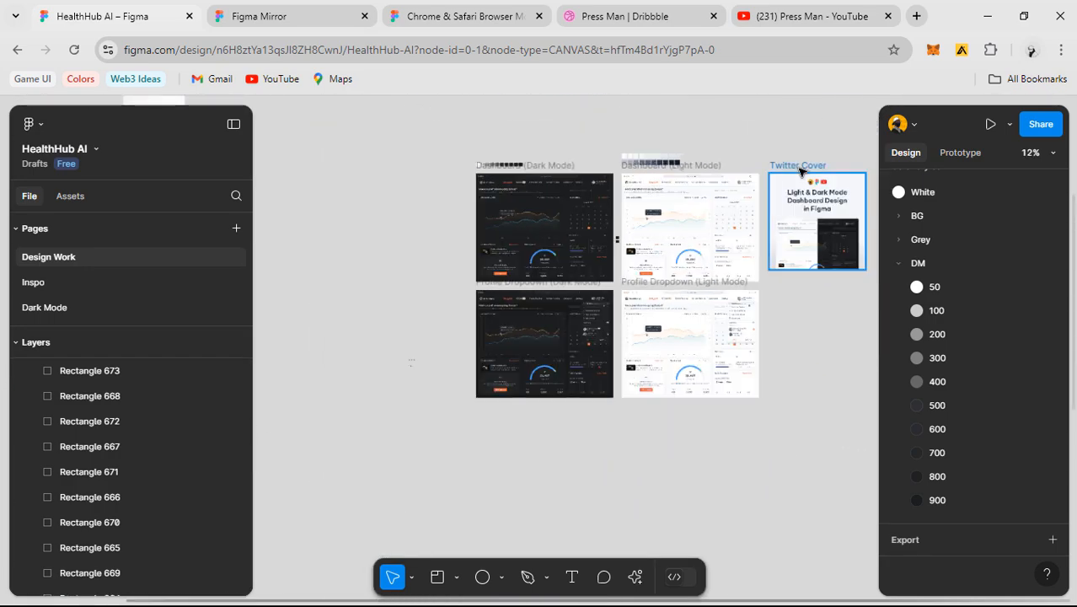
# - Move the Twitter Cover frame away from the area beside the light mode dashboard and deselect it
pyautogui.click(798, 167)
pyautogui.moveTo(348, 186); pyautogui.dragTo(403, 170)
pyautogui.scroll(5, 659, 253)
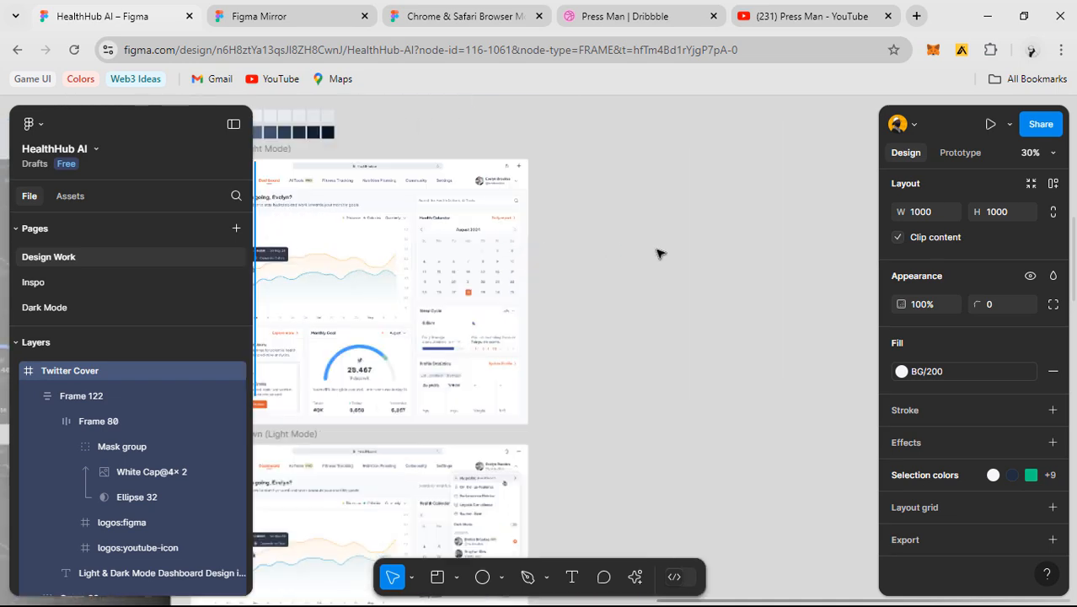
pyautogui.click(548, 192)
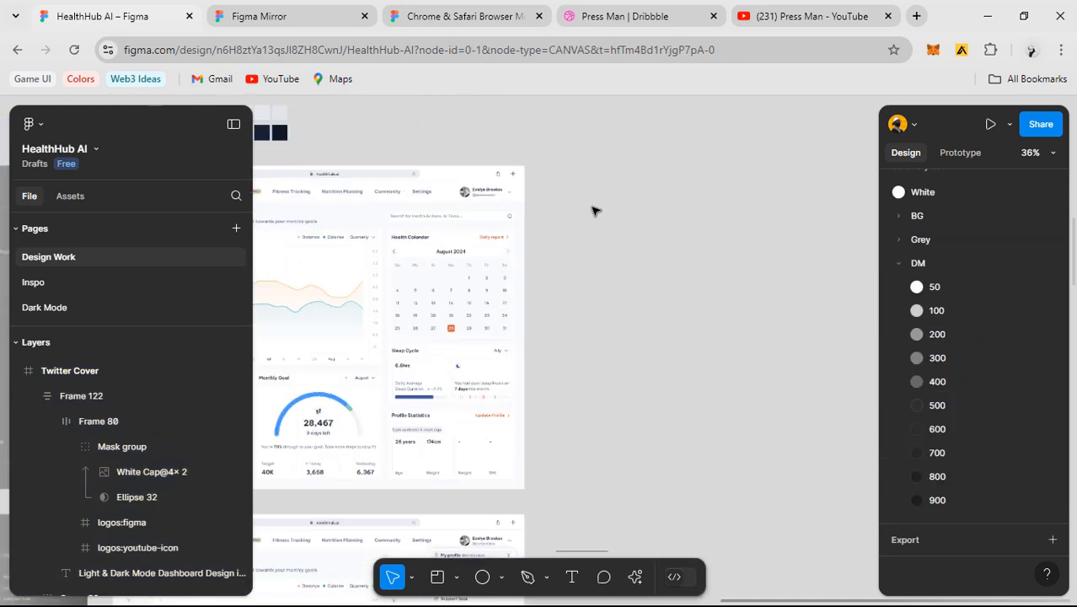
# - Create a 1440 × 1024 frame from the Desktop preset in the empty area beside the light mode dashboard
pyautogui.scroll(3, 594, 209)
pyautogui.moveTo(554, 217); pyautogui.dragTo(555, 216)
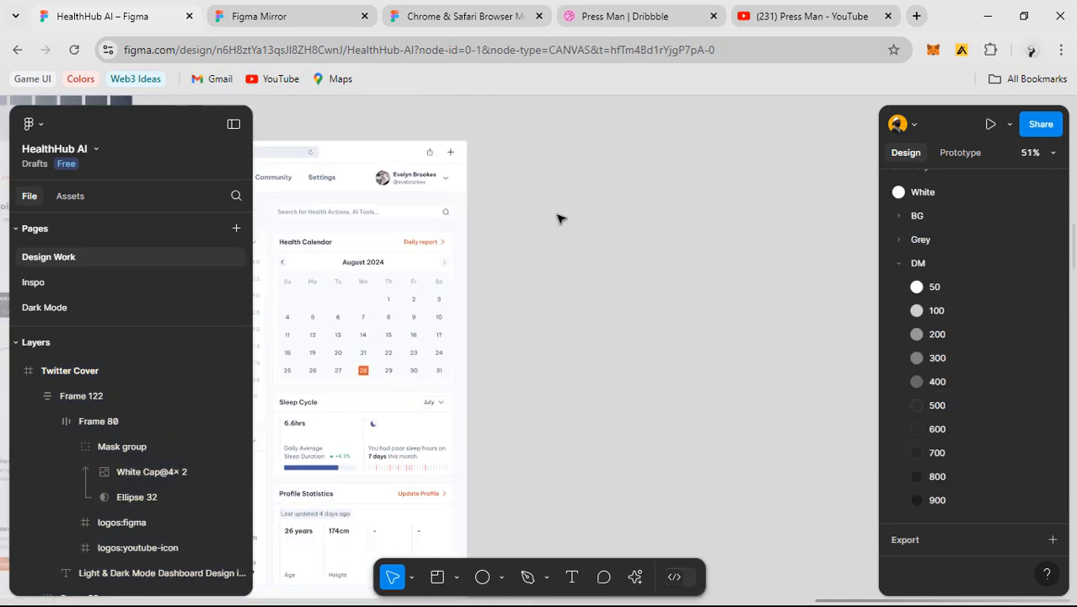
pyautogui.press('f')
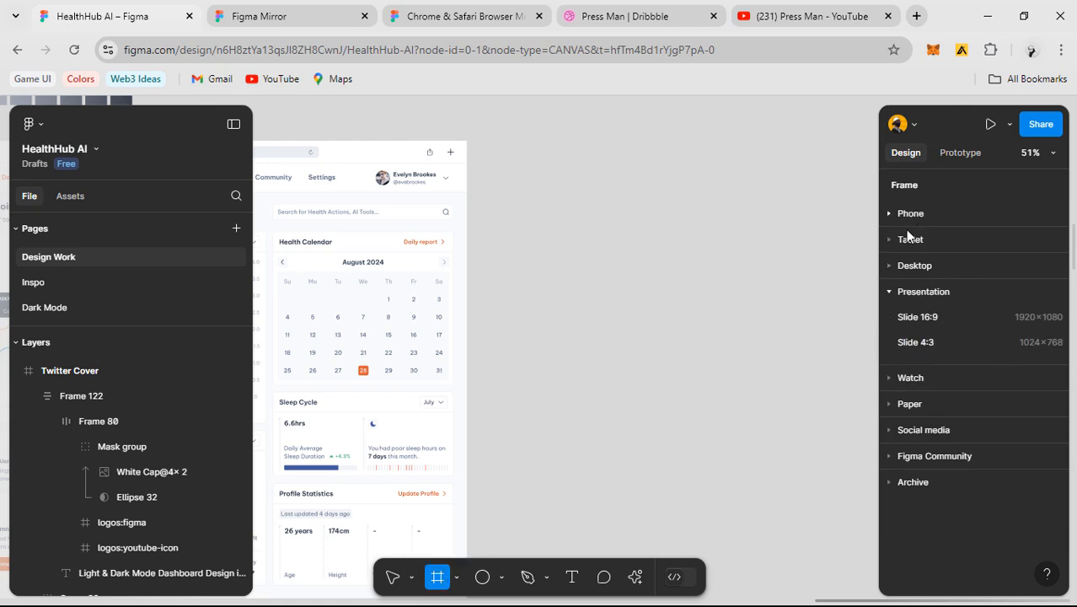
pyautogui.click(894, 267)
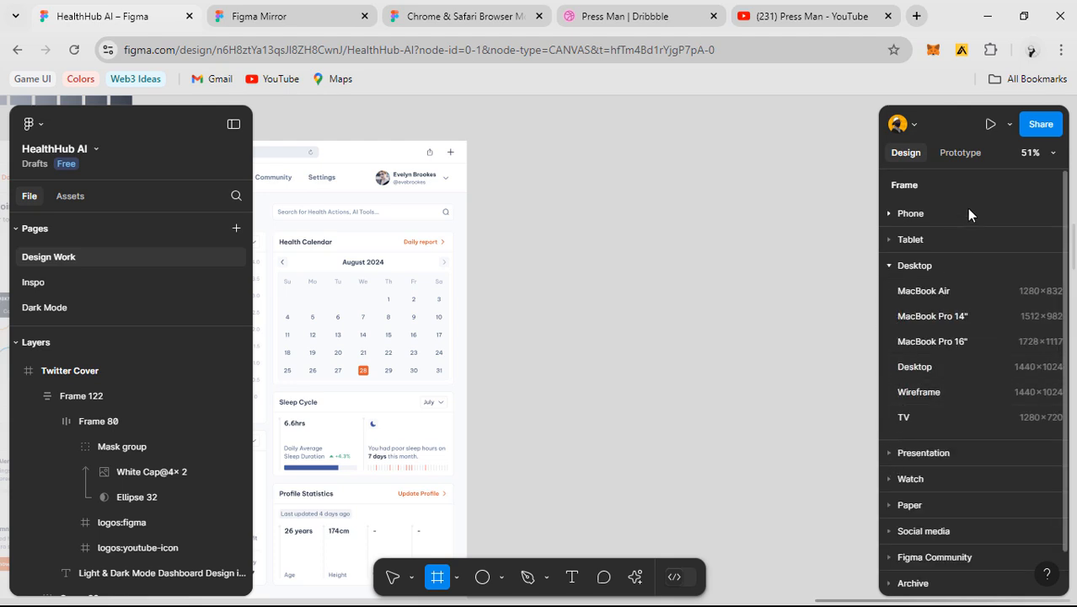
pyautogui.hscroll(3, 565, 286)
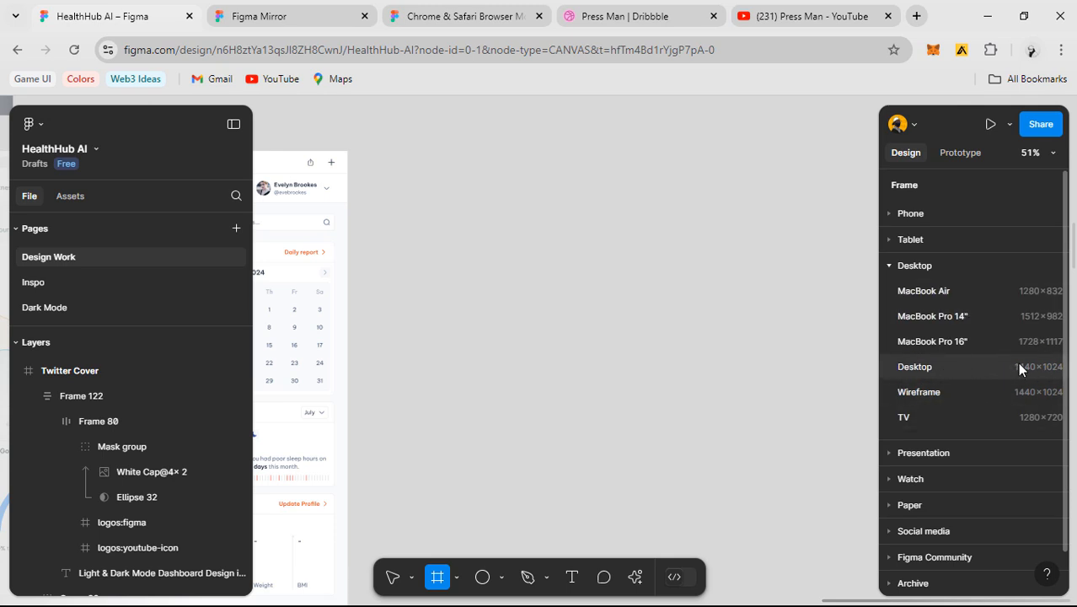
pyautogui.click(969, 368)
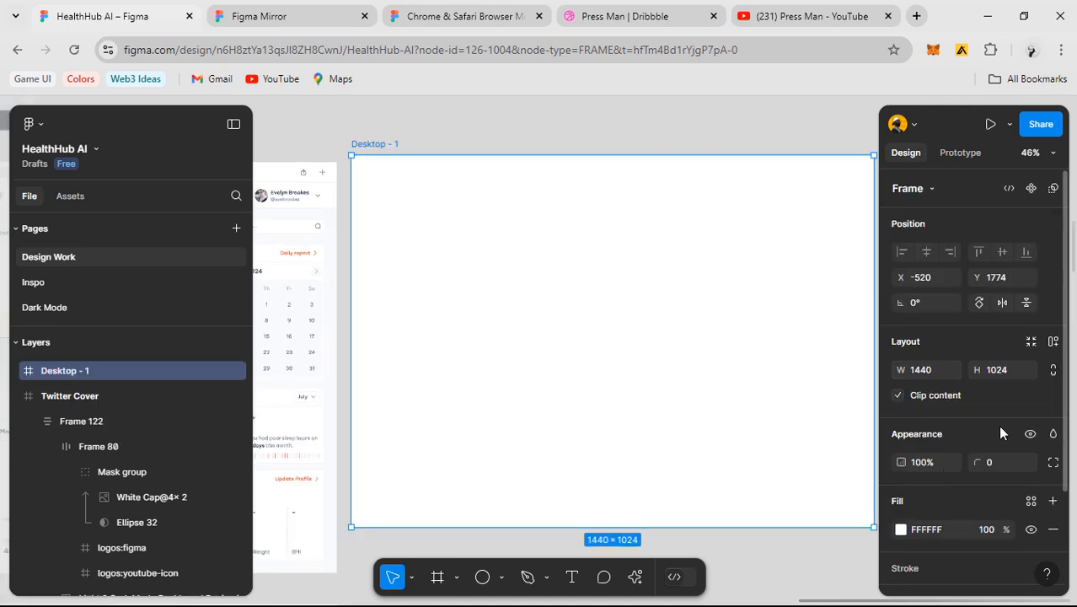
# - Move the new desktop frame to about X -510, Y 1793 and rename it Light Mode Dashboard
pyautogui.scroll(-2, 641, 334)
pyautogui.moveTo(513, 195); pyautogui.dragTo(538, 129)
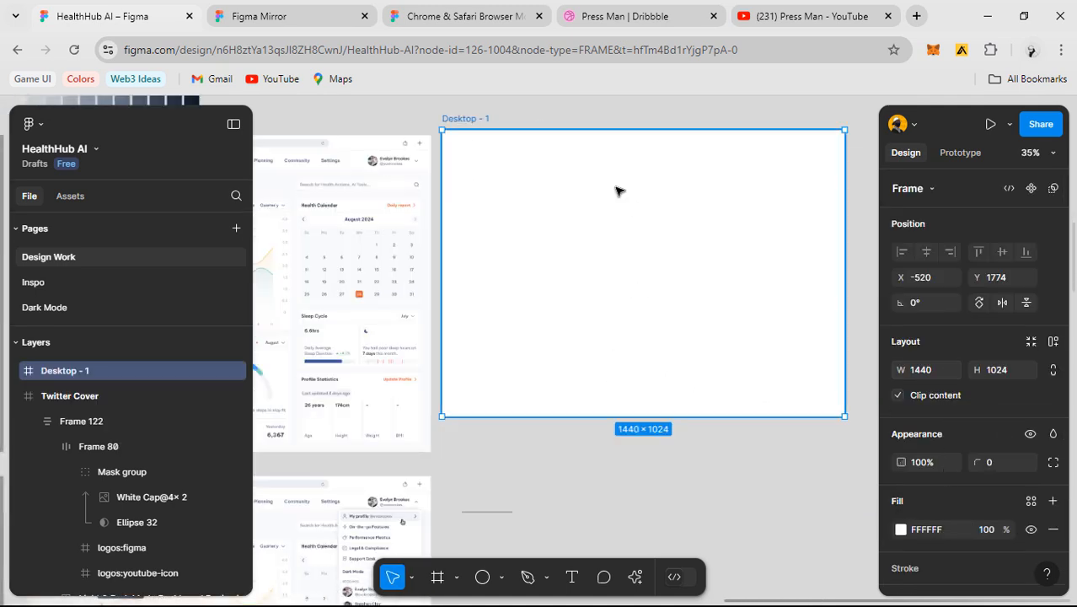
pyautogui.scroll(-1, 628, 227)
pyautogui.scroll(3, 580, 226)
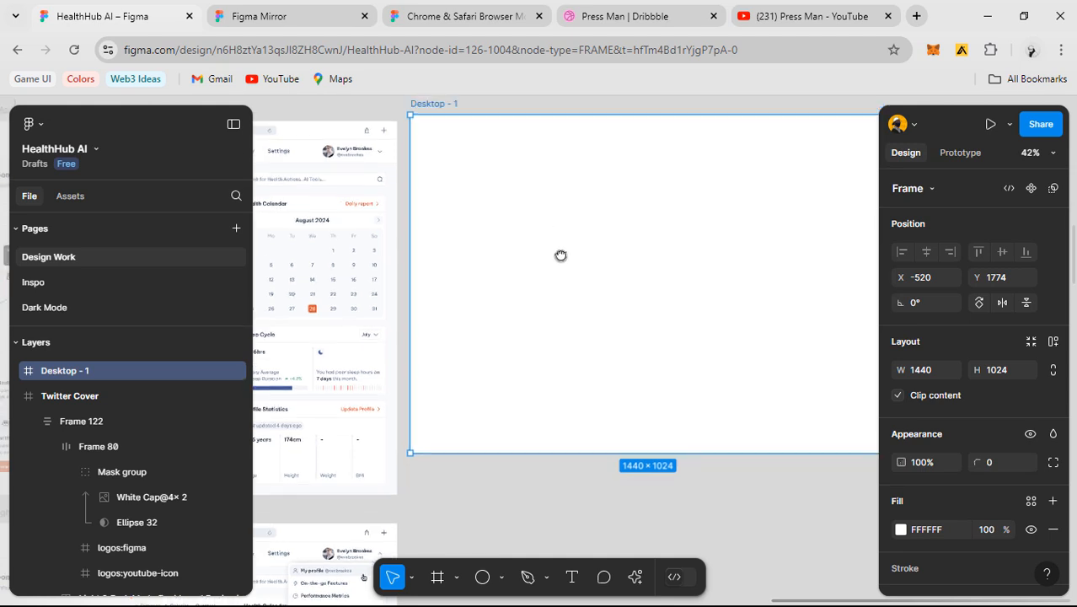
pyautogui.moveTo(561, 255); pyautogui.dragTo(573, 274)
pyautogui.moveTo(445, 123); pyautogui.dragTo(451, 133)
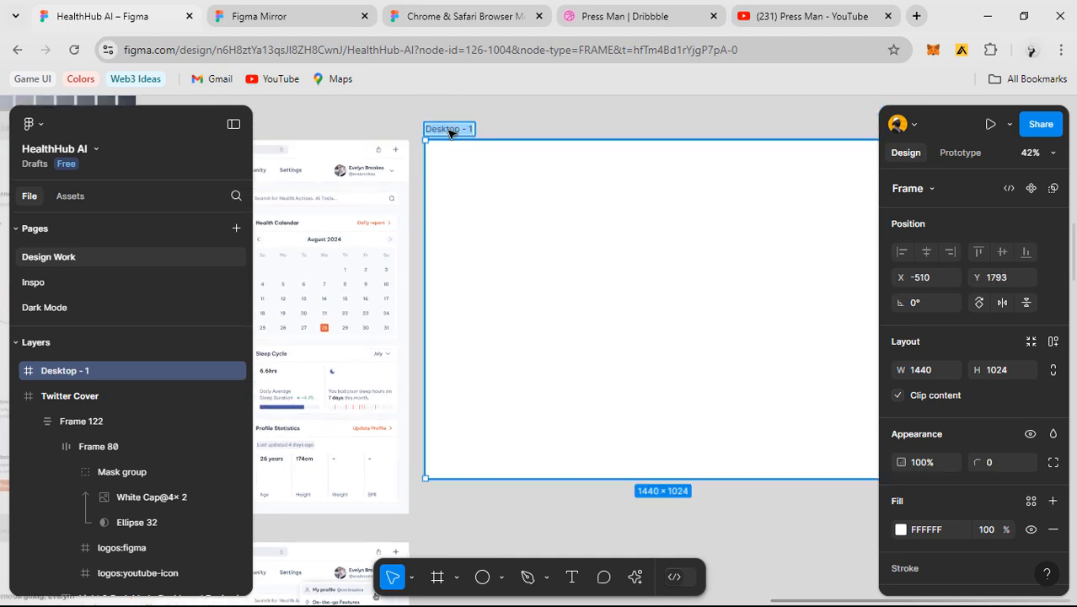
pyautogui.write('Light Mode Dahsboard')
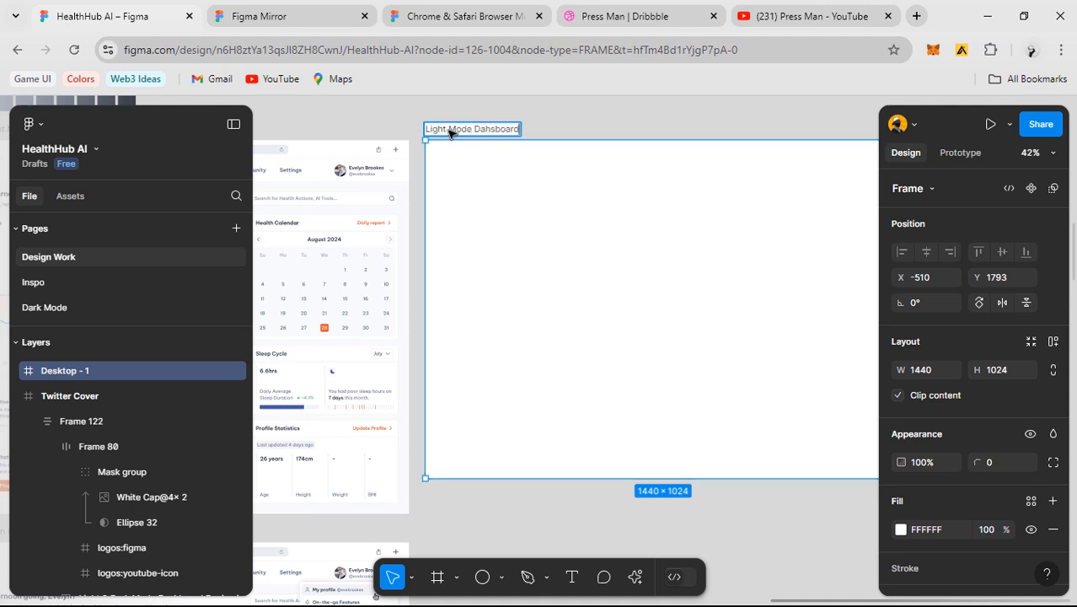
pyautogui.press('Return')
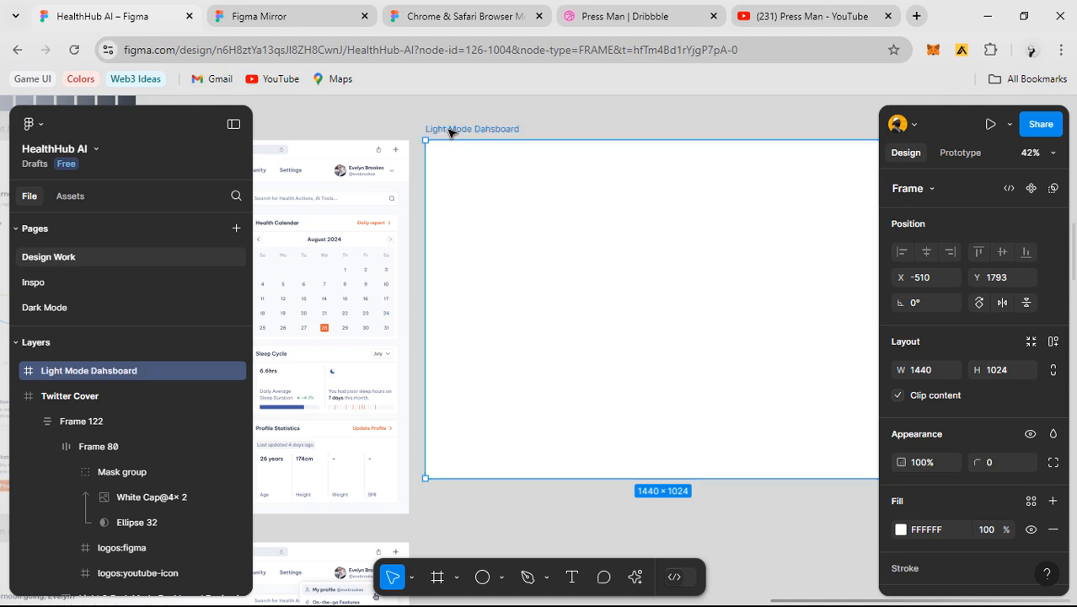
pyautogui.doubleClick(502, 129)
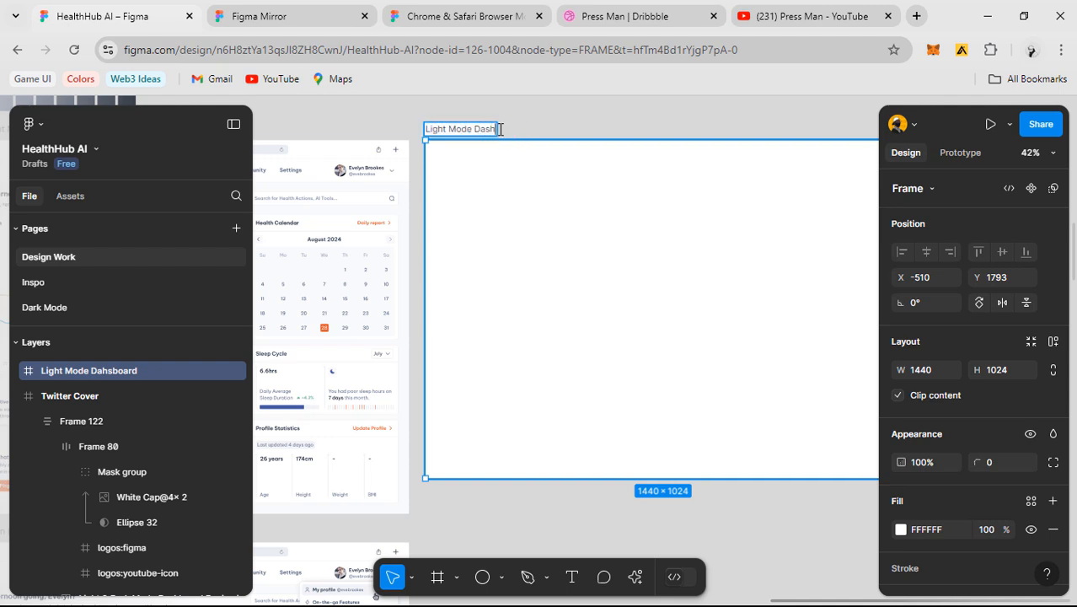
pyautogui.write('Light Mode Dashboard')
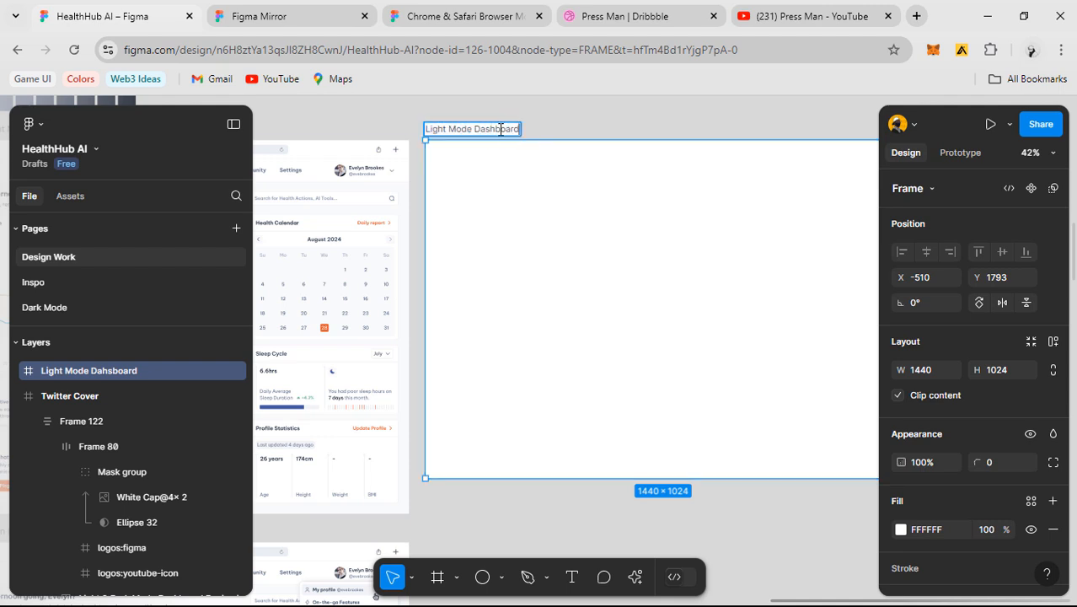
pyautogui.press('Return')
# - View the blank Light Mode Dashboard frame alongside the finished light mode dashboard design
pyautogui.moveTo(673, 256); pyautogui.dragTo(668, 255)
pyautogui.scroll(-1, 690, 274)
pyautogui.moveTo(620, 299); pyautogui.dragTo(577, 284)
pyautogui.scroll(1, 619, 252)
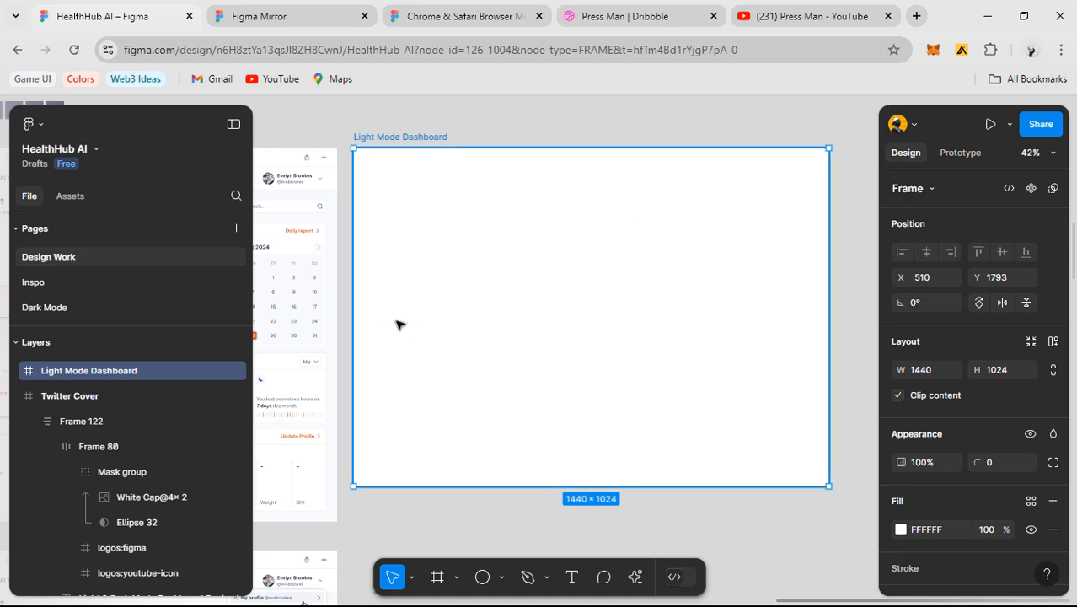
pyautogui.moveTo(373, 241); pyautogui.dragTo(444, 219)
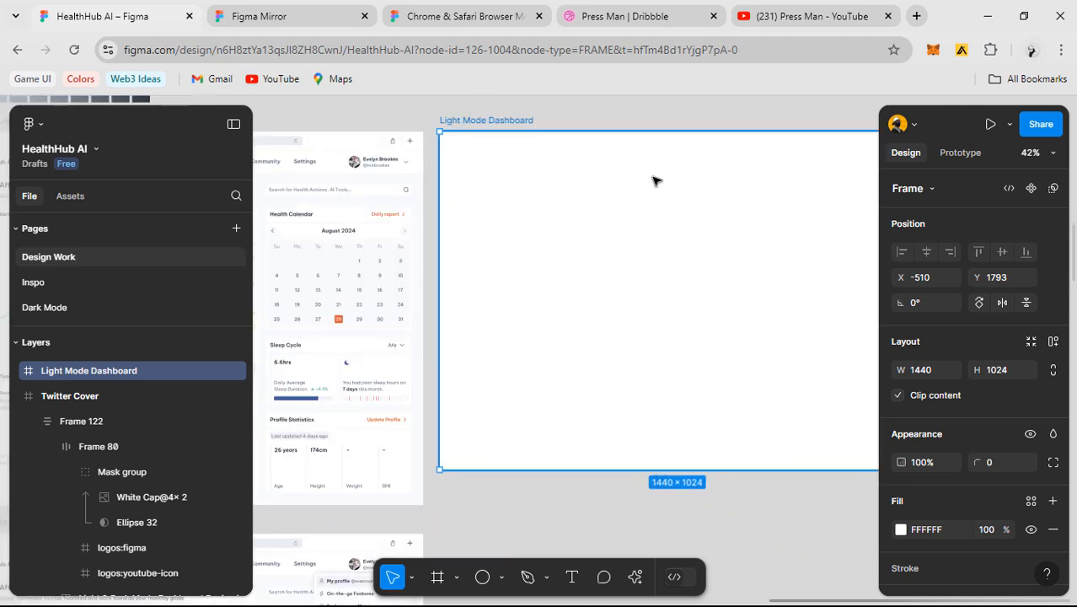
pyautogui.moveTo(530, 290); pyautogui.dragTo(572, 256)
pyautogui.moveTo(405, 241); pyautogui.dragTo(444, 289)
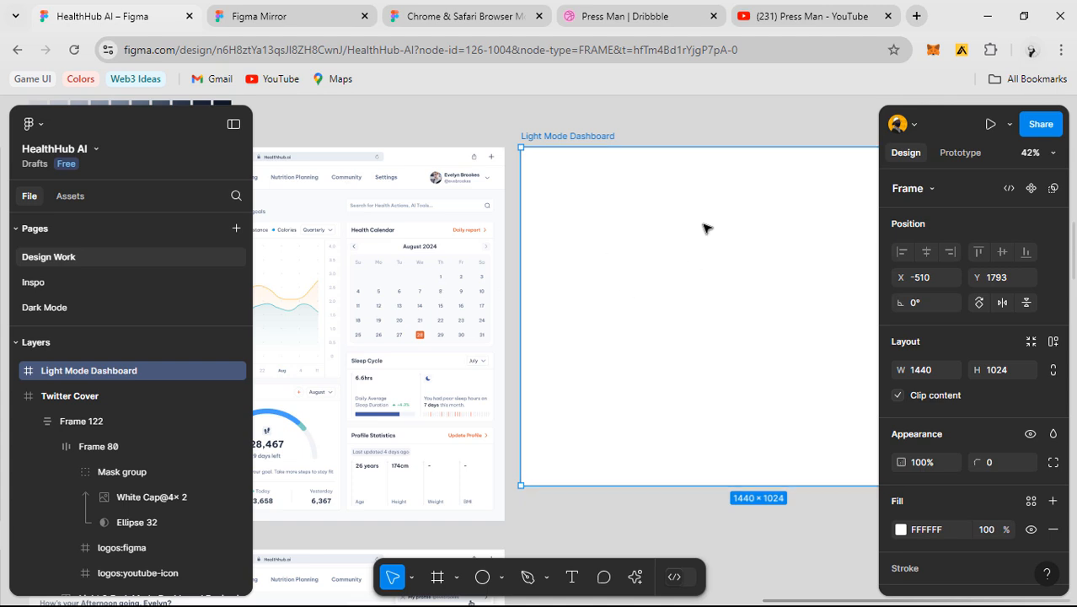
# - Examine the finished Dashboard (Light Mode) layout, including its header, chart, calendar, sleep and profile cards, beside the blank frame
pyautogui.scroll(1, 706, 229)
pyautogui.moveTo(699, 260); pyautogui.dragTo(497, 271)
pyautogui.scroll(-1, 642, 211)
pyautogui.moveTo(586, 250); pyautogui.dragTo(701, 245)
pyautogui.moveTo(458, 237); pyautogui.dragTo(656, 209)
pyautogui.moveTo(432, 235); pyautogui.dragTo(526, 266)
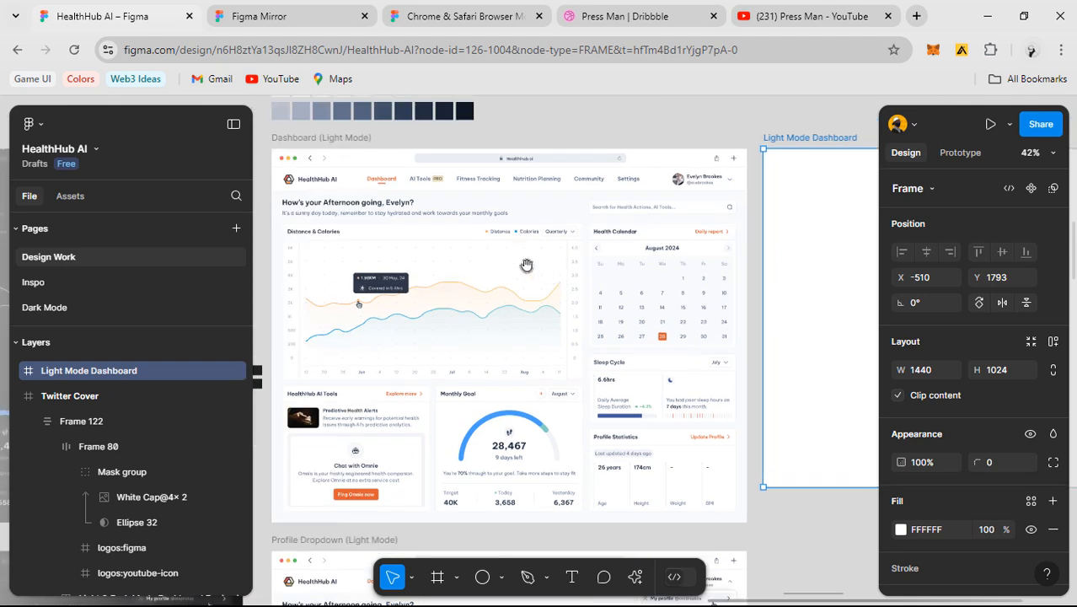
pyautogui.scroll(-1, 489, 227)
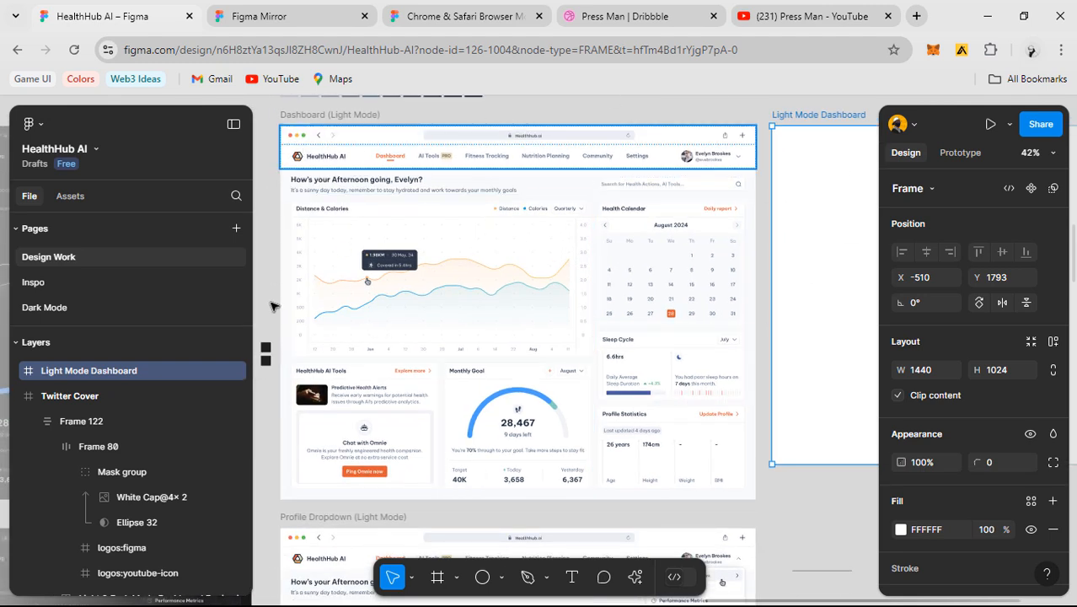
pyautogui.moveTo(702, 316); pyautogui.dragTo(678, 301)
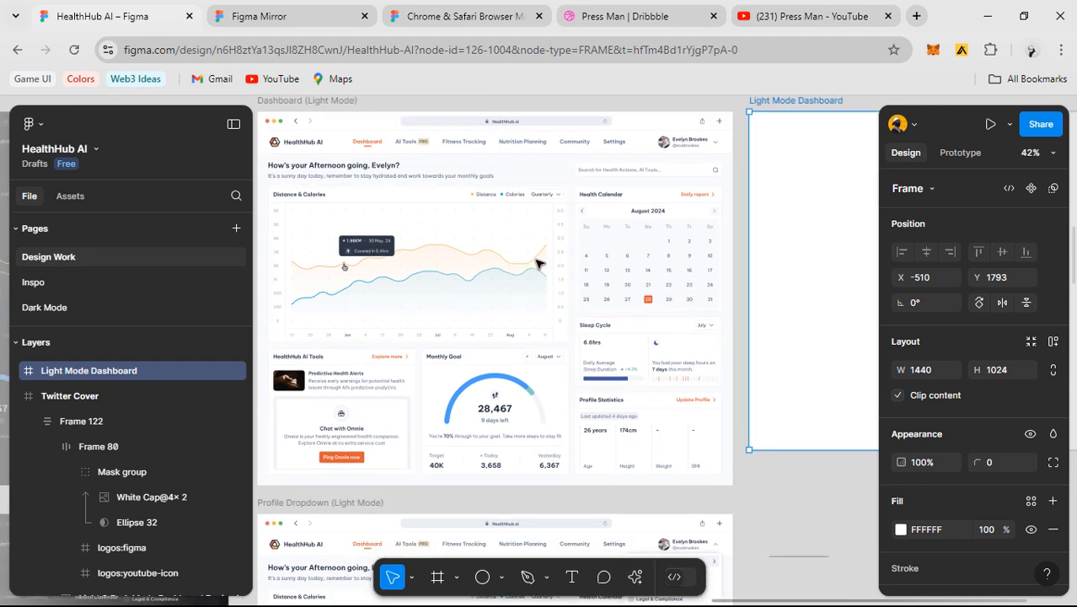
pyautogui.moveTo(523, 257); pyautogui.dragTo(535, 266)
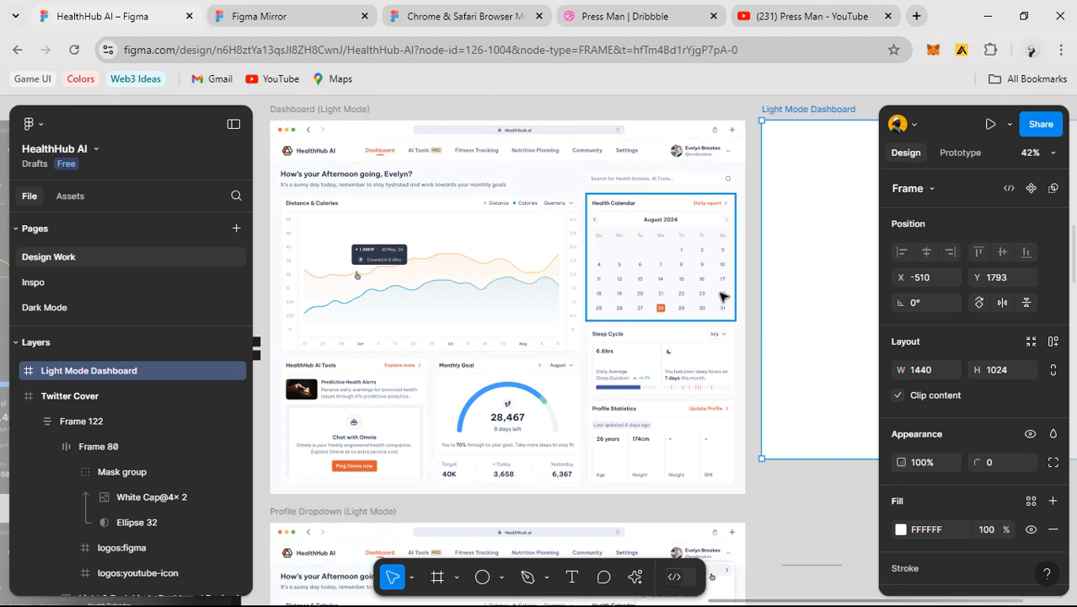
pyautogui.hscroll(3, 716, 300)
pyautogui.scroll(-1, 716, 300)
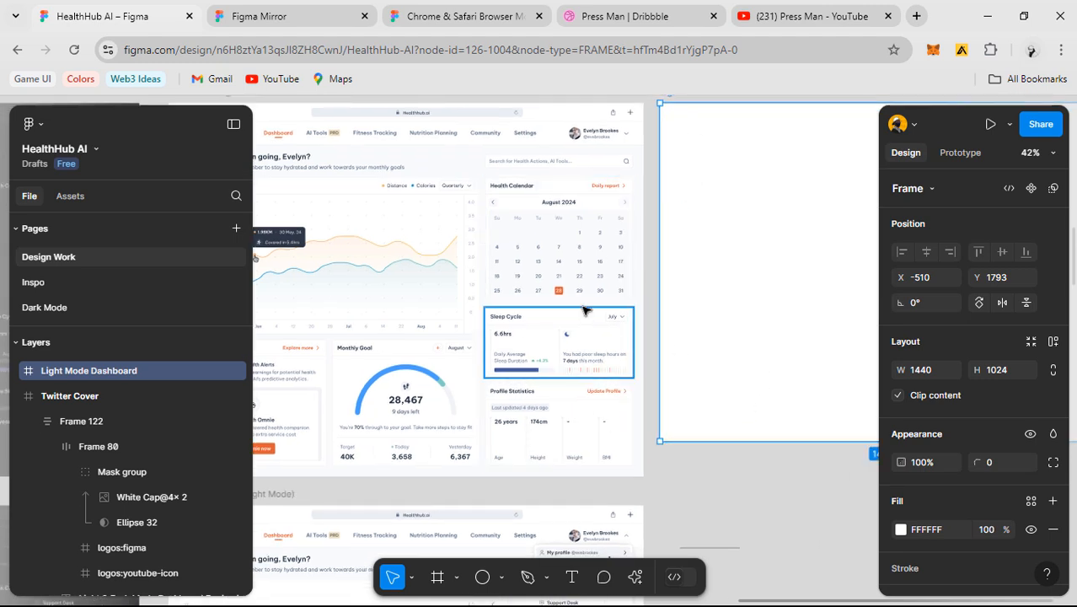
pyautogui.scroll(2, 583, 230)
pyautogui.hscroll(-2, 583, 231)
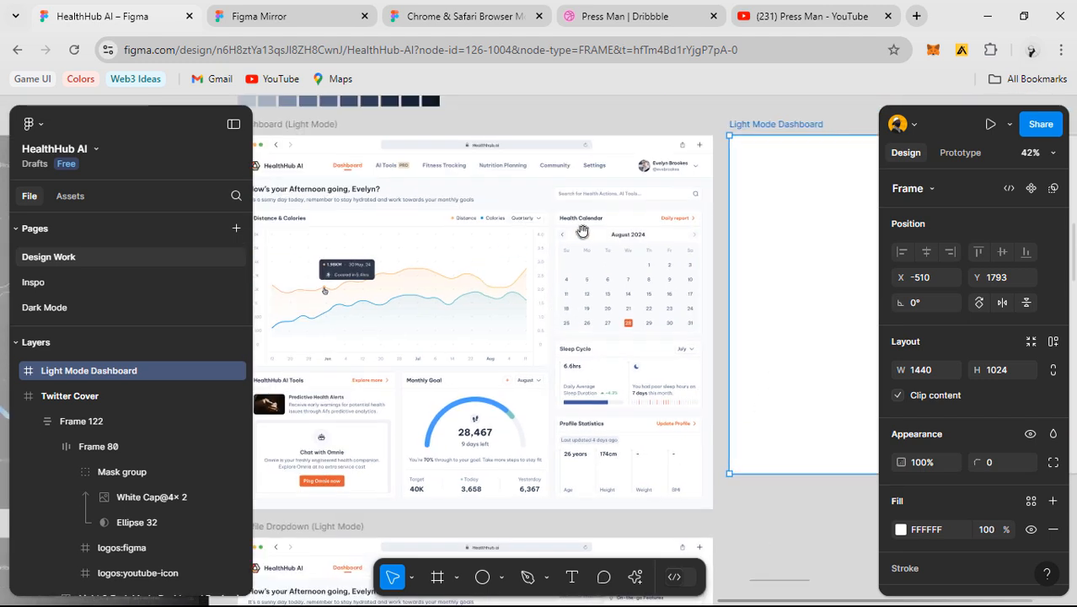
pyautogui.hscroll(-2, 506, 277)
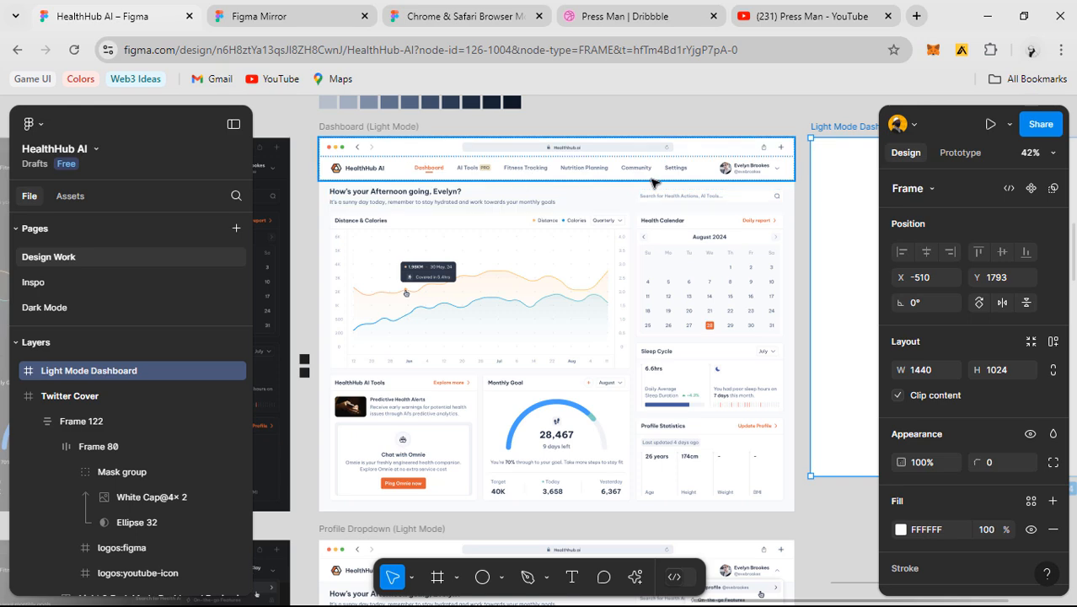
pyautogui.scroll(2, 539, 196)
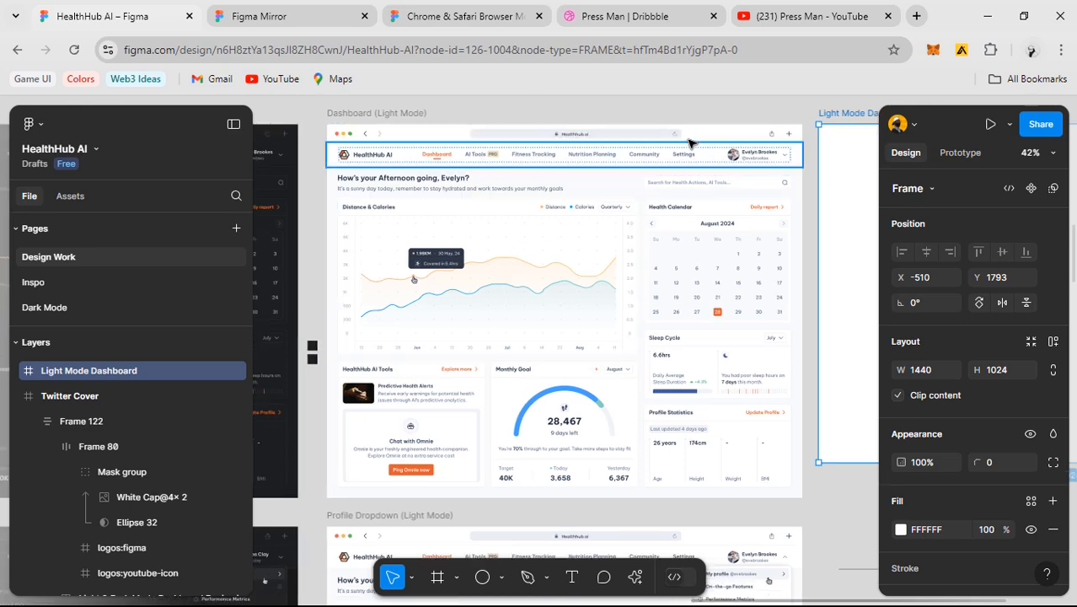
pyautogui.scroll(1, 589, 182)
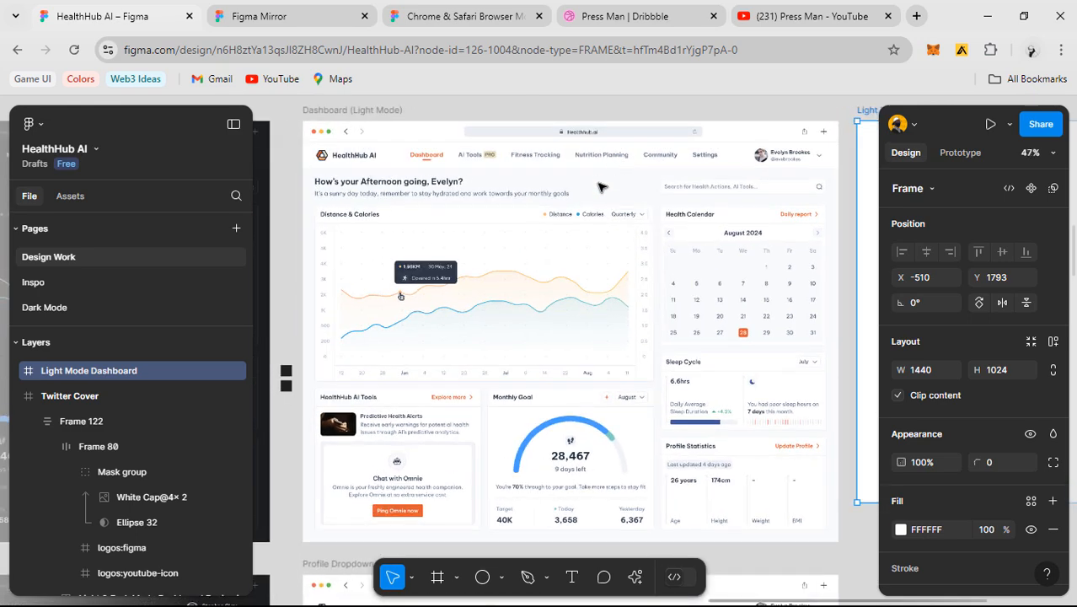
# - Inspect the navigation bar frame of the finished Dashboard (Light Mode) and deselect it
pyautogui.click(547, 140)
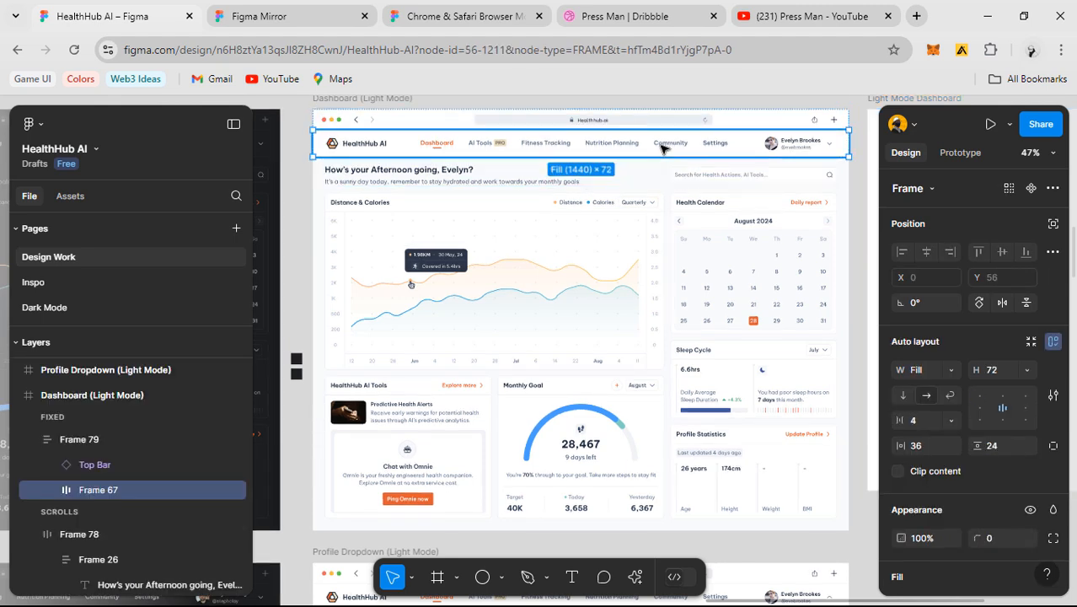
pyautogui.scroll(2, 610, 143)
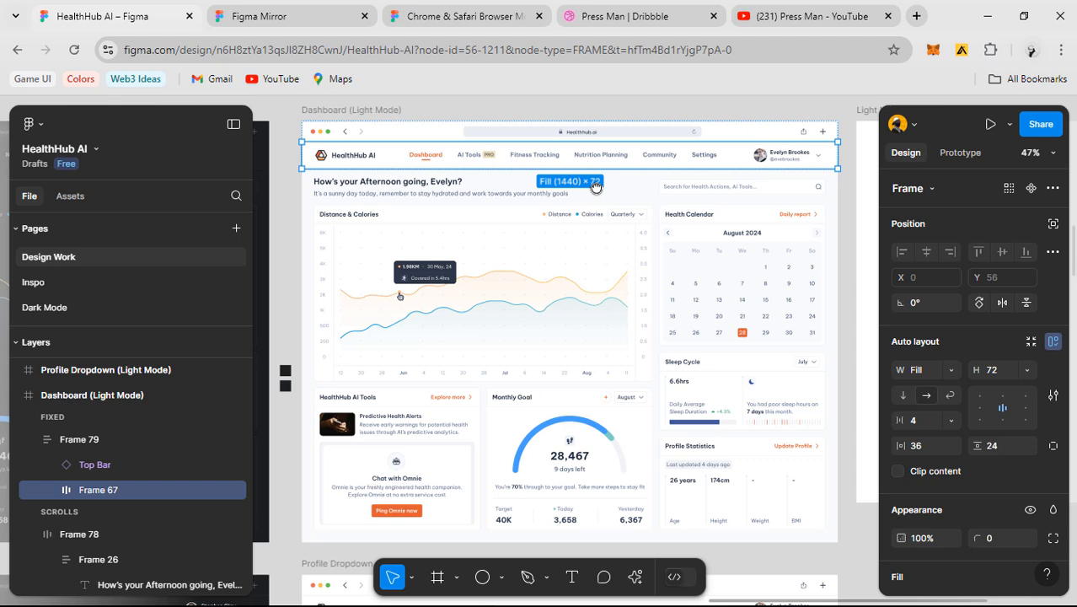
pyautogui.click(598, 113)
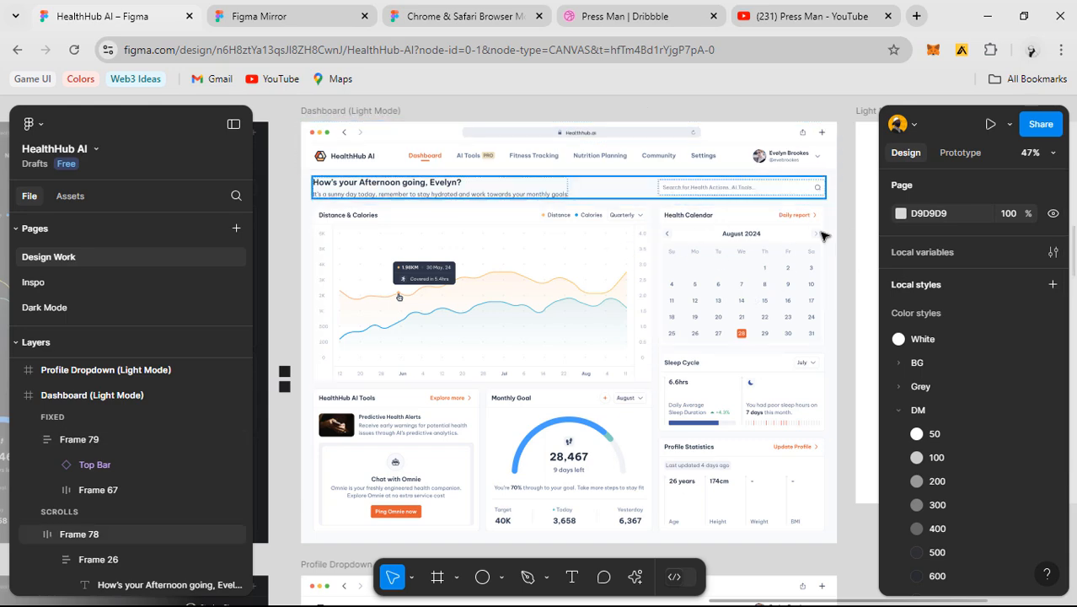
# - Switch to the Dribbble profile and open the Orbitt SaaS dashboard shot
pyautogui.click(633, 16)
pyautogui.scroll(-10, 488, 345)
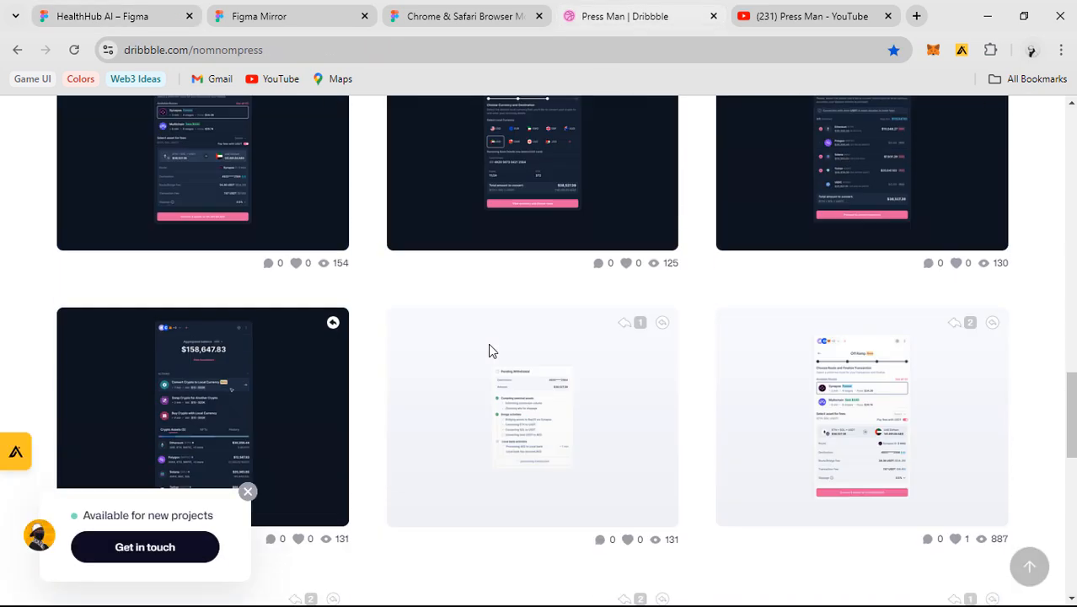
pyautogui.scroll(-2, 486, 345)
pyautogui.click(528, 376)
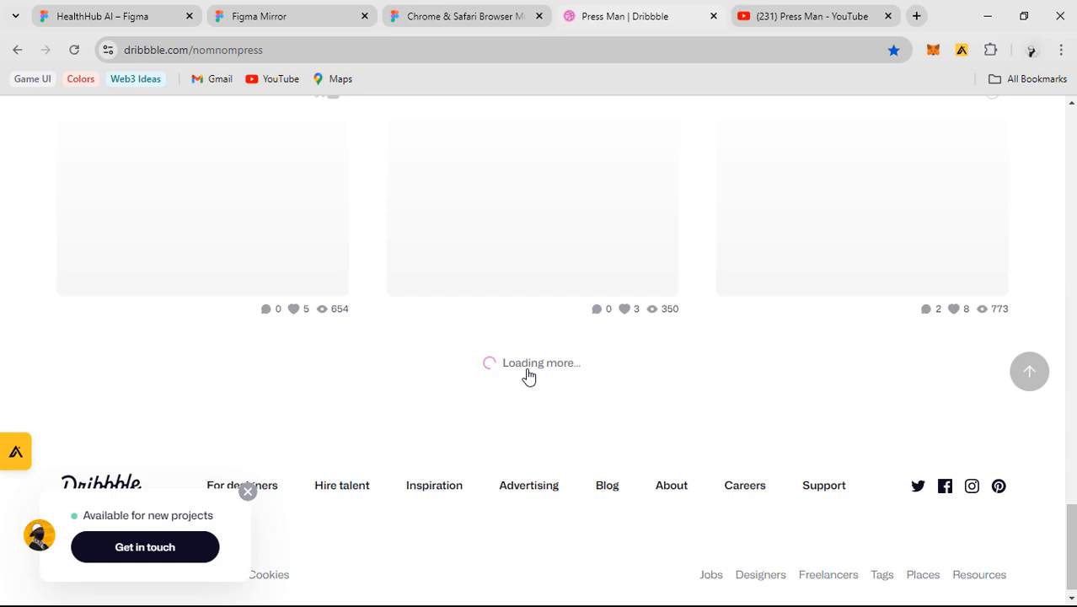
pyautogui.scroll(-10, 510, 434)
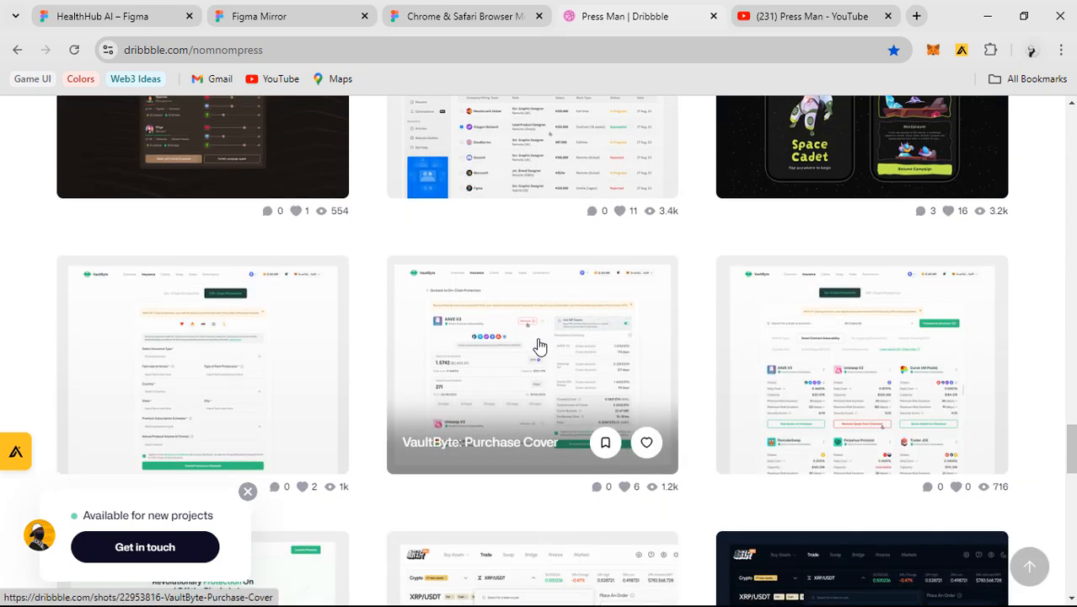
pyautogui.scroll(3, 539, 345)
pyautogui.click(497, 308)
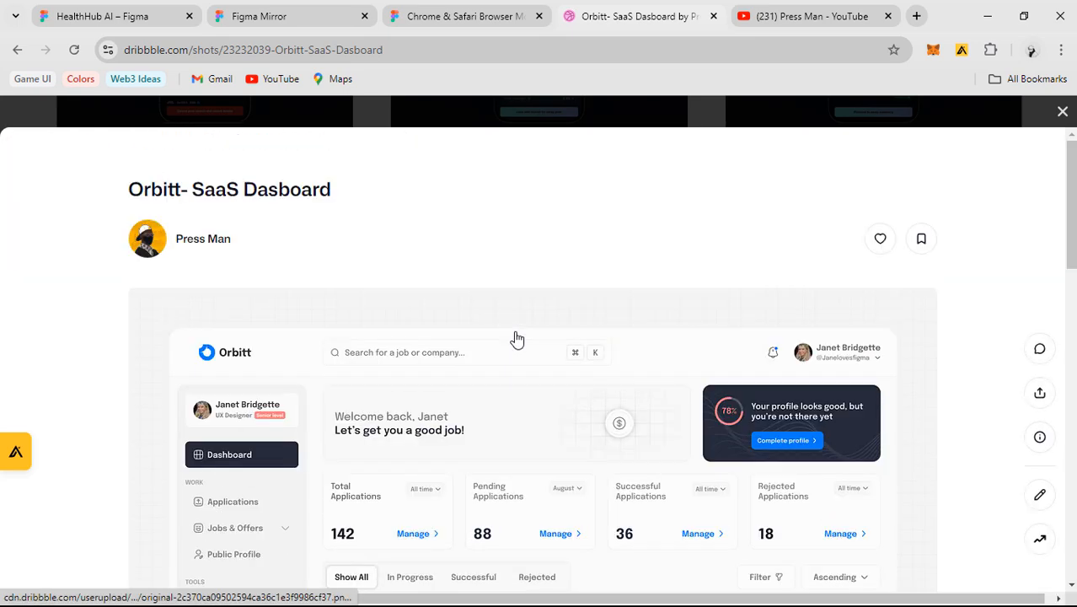
# - Examine the Orbitt dashboard shot's layout, including its side navigation, summary cards and applications table
pyautogui.scroll(-1, 516, 339)
pyautogui.scroll(-4, 531, 358)
pyautogui.scroll(-3, 584, 370)
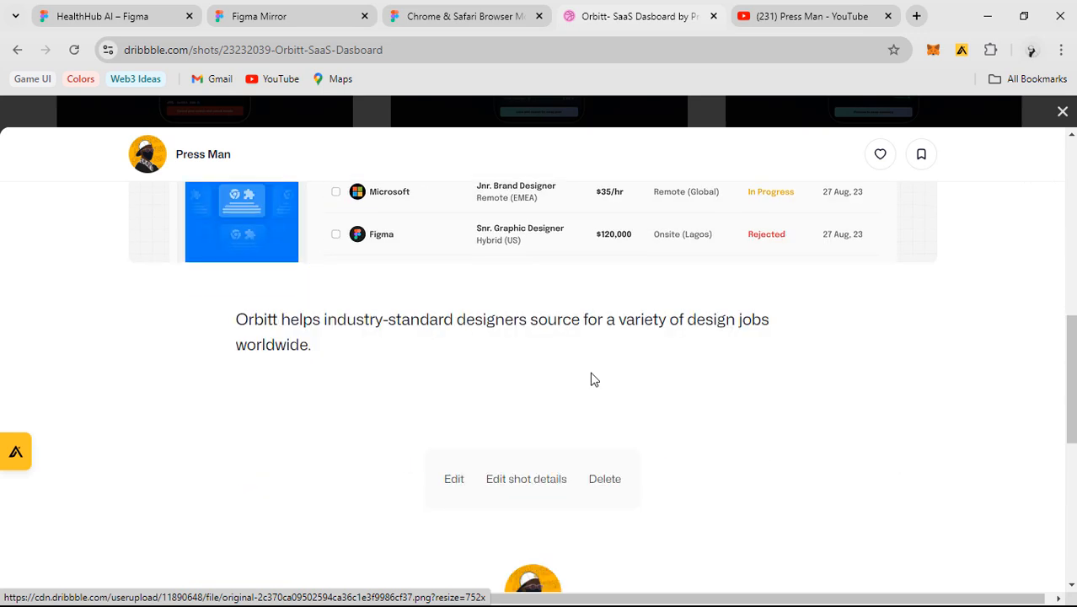
pyautogui.scroll(3, 592, 378)
pyautogui.scroll(4, 587, 383)
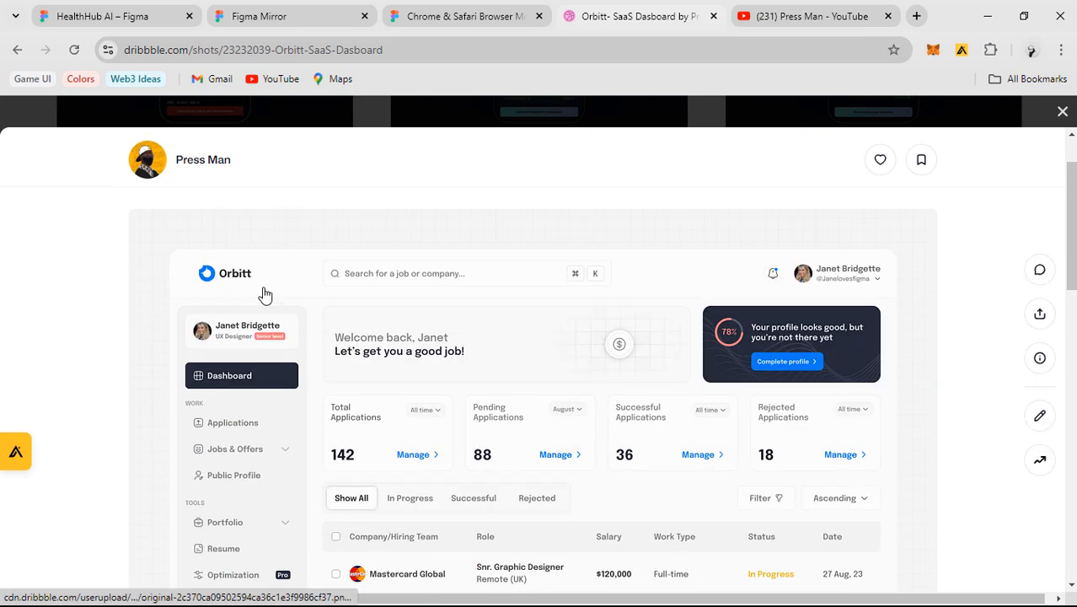
pyautogui.scroll(-2, 582, 478)
pyautogui.scroll(1, 215, 493)
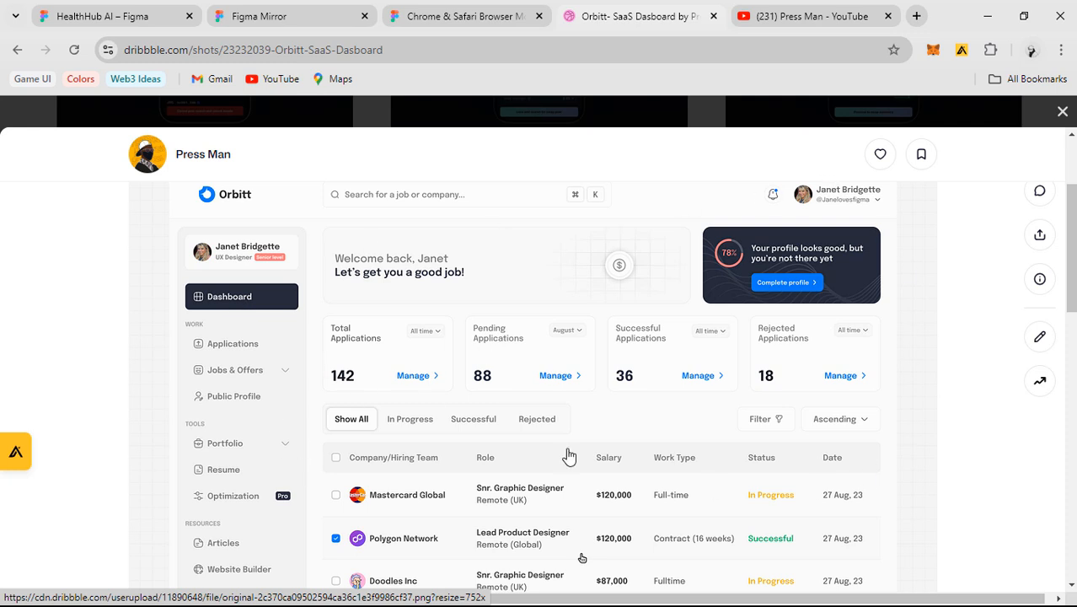
pyautogui.scroll(1, 626, 404)
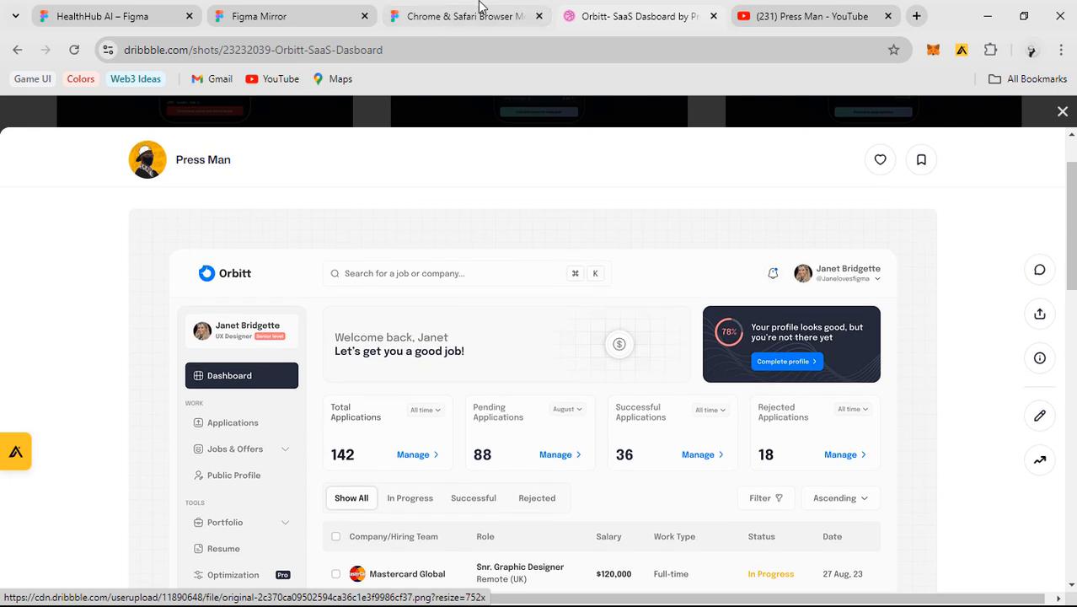
# - Switch back to the HealthHub AI file in Figma and inspect the finished dashboard's horizontal navigation bar
pyautogui.click(90, 22)
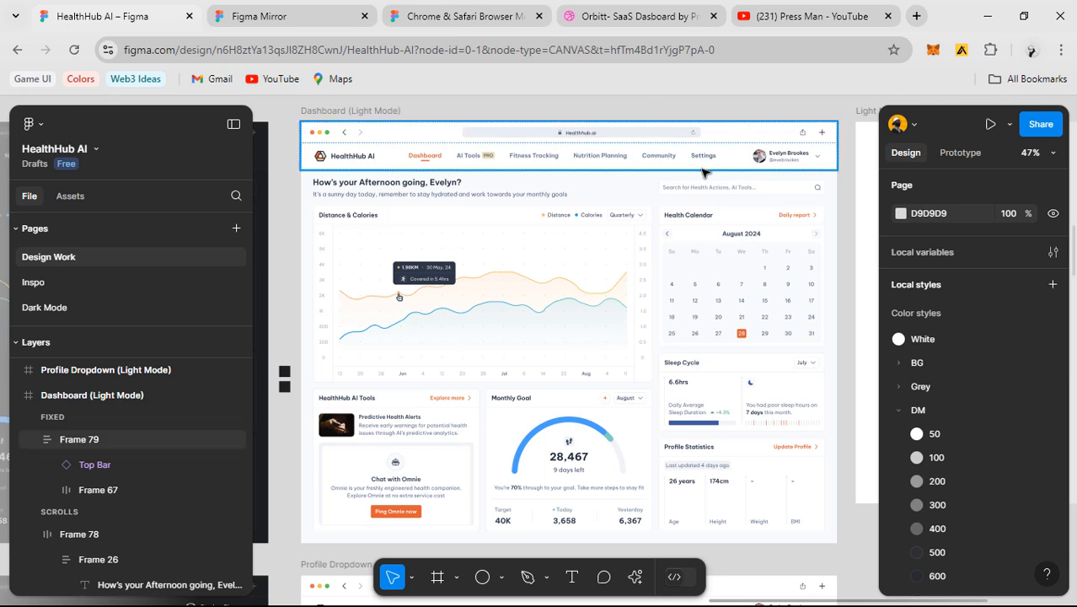
pyautogui.doubleClick(636, 161)
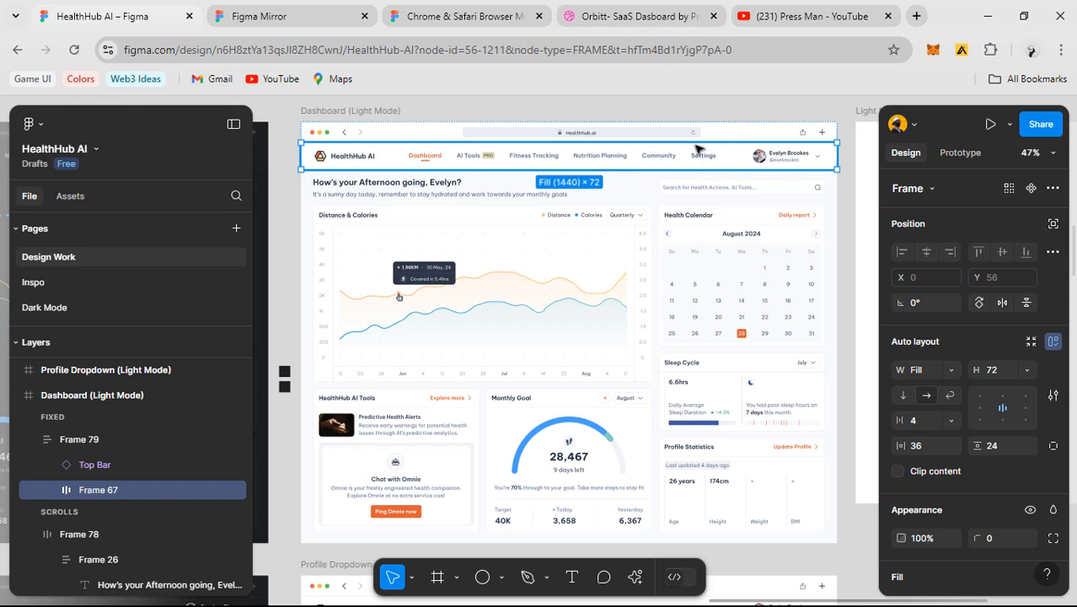
pyautogui.click(731, 112)
# - Select the blank Light Mode Dashboard frame and compare it with the finished light mode dashboard beside it
pyautogui.moveTo(794, 239); pyautogui.dragTo(527, 231)
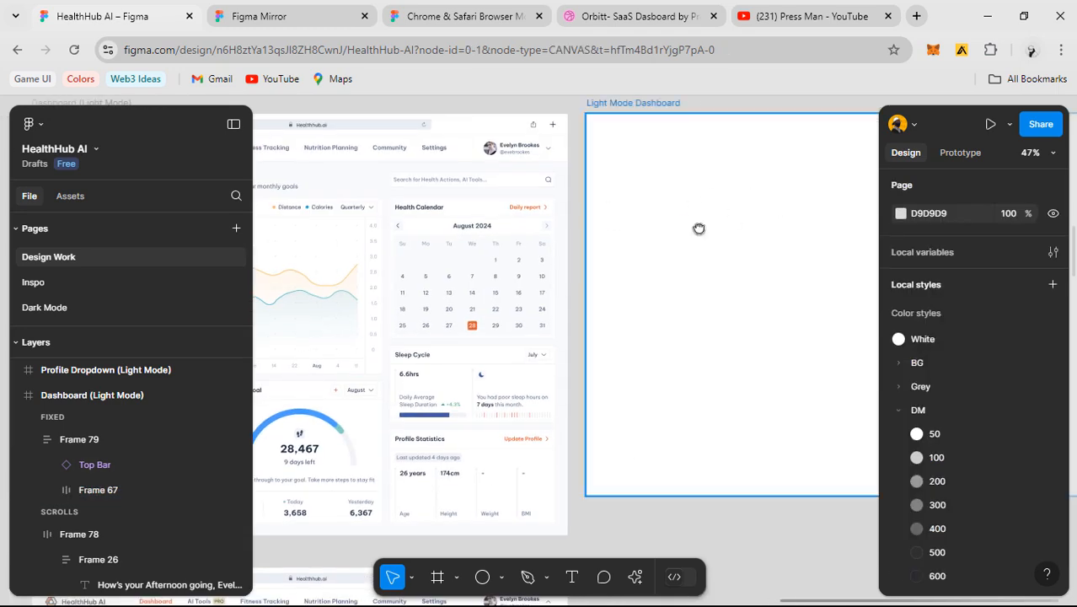
pyautogui.moveTo(698, 229); pyautogui.dragTo(406, 300)
pyautogui.moveTo(467, 224); pyautogui.dragTo(490, 210)
pyautogui.click(355, 165)
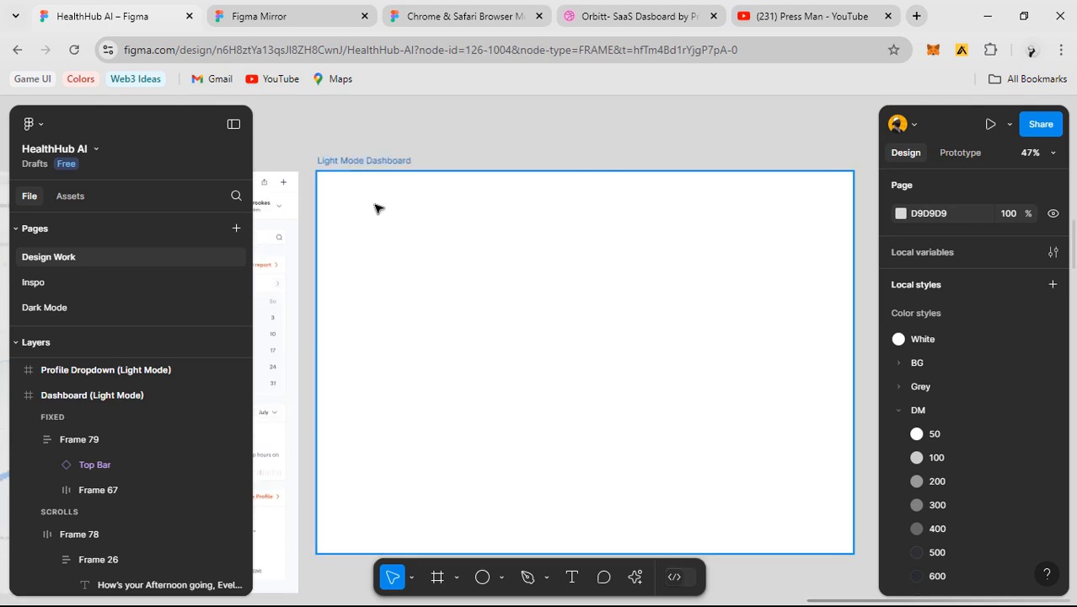
pyautogui.moveTo(487, 262); pyautogui.dragTo(496, 236)
pyautogui.moveTo(425, 262); pyautogui.dragTo(744, 227)
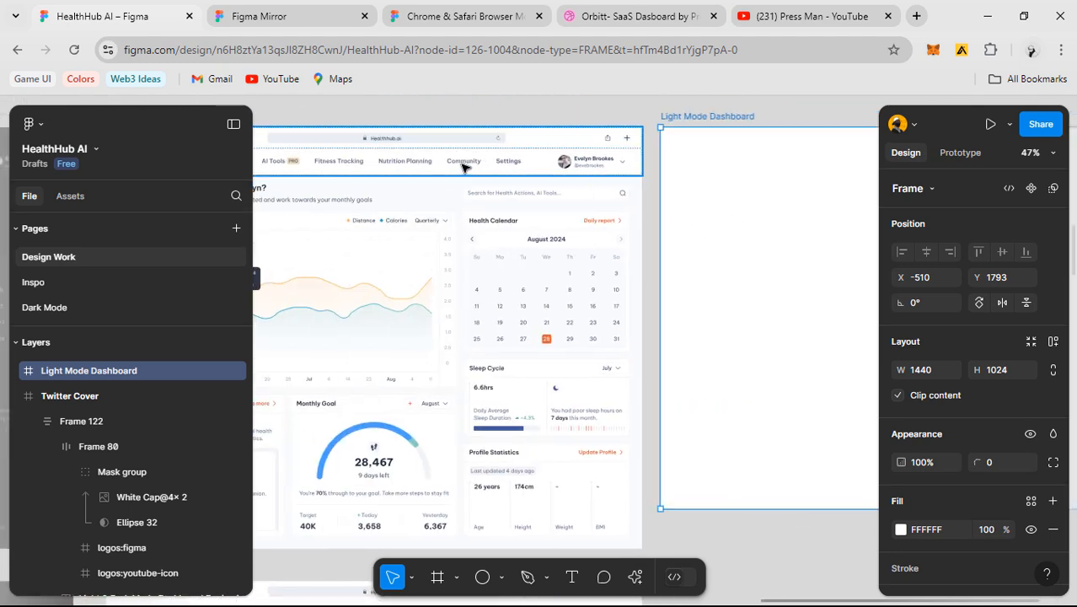
pyautogui.moveTo(720, 187); pyautogui.dragTo(540, 186)
pyautogui.moveTo(550, 240); pyautogui.dragTo(385, 219)
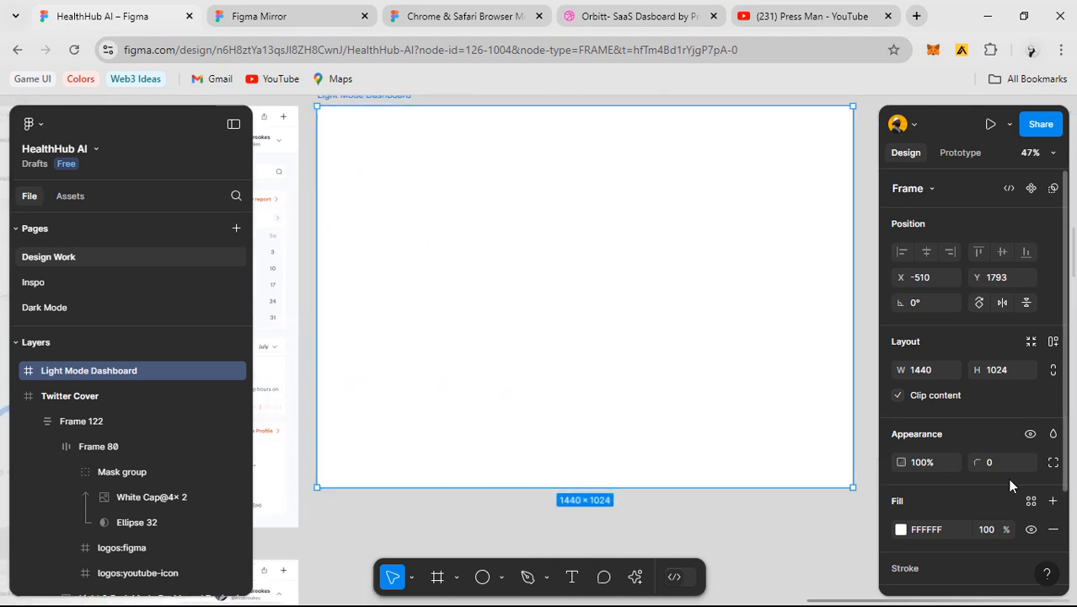
# - Add a layout grid to the Light Mode Dashboard frame and change its type to Columns
pyautogui.scroll(-3, 964, 466)
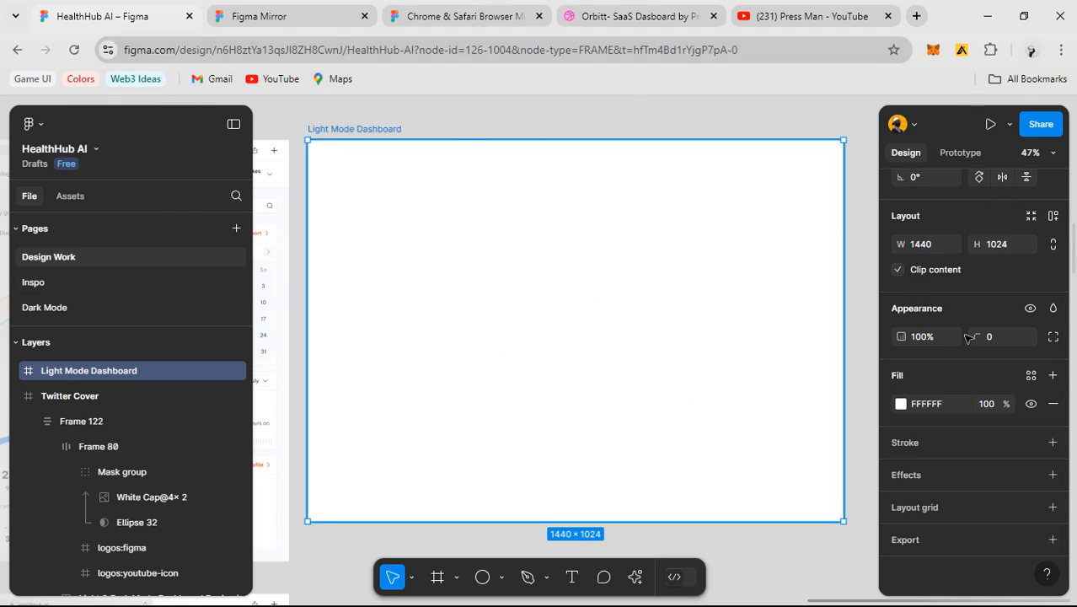
pyautogui.moveTo(516, 268)
pyautogui.mouseDown()
pyautogui.moveTo(524, 251)
pyautogui.moveTo(530, 291)
pyautogui.moveTo(530, 252)
pyautogui.moveTo(527, 261)
pyautogui.mouseUp()
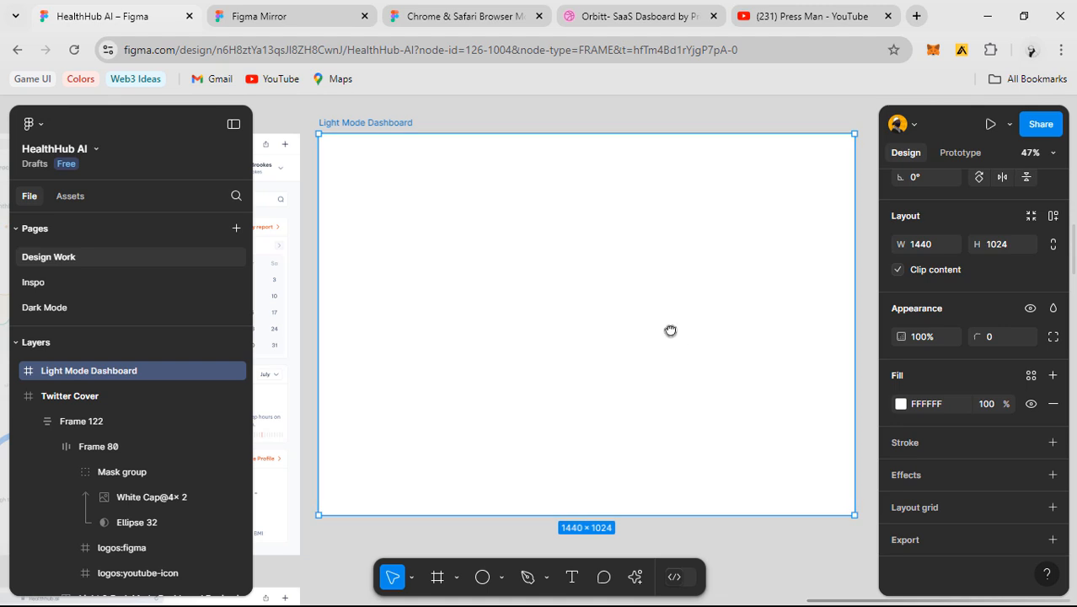
pyautogui.moveTo(670, 330); pyautogui.dragTo(673, 322)
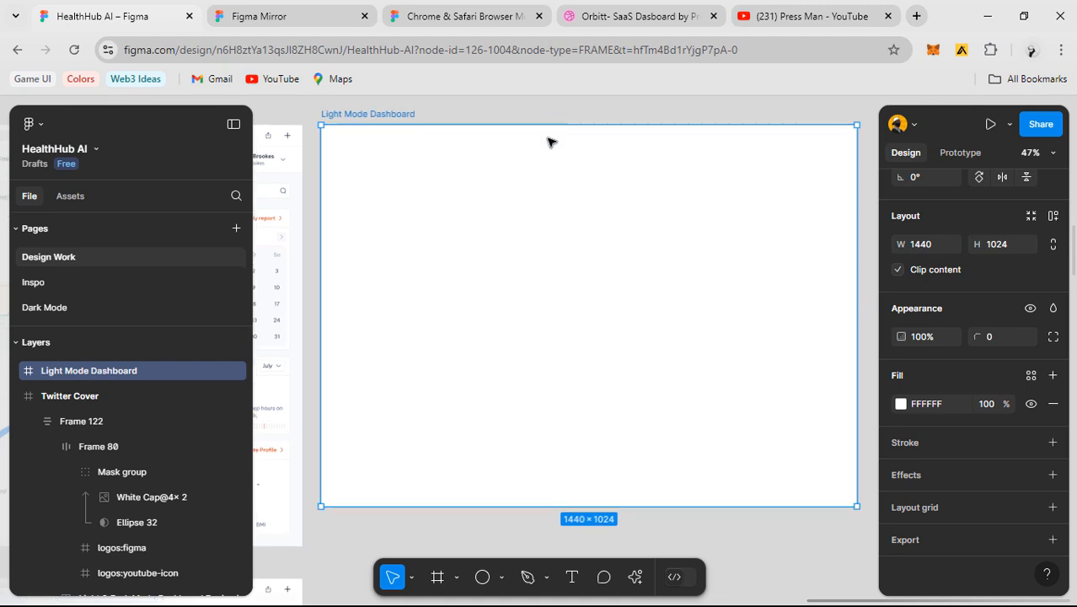
pyautogui.click(632, 108)
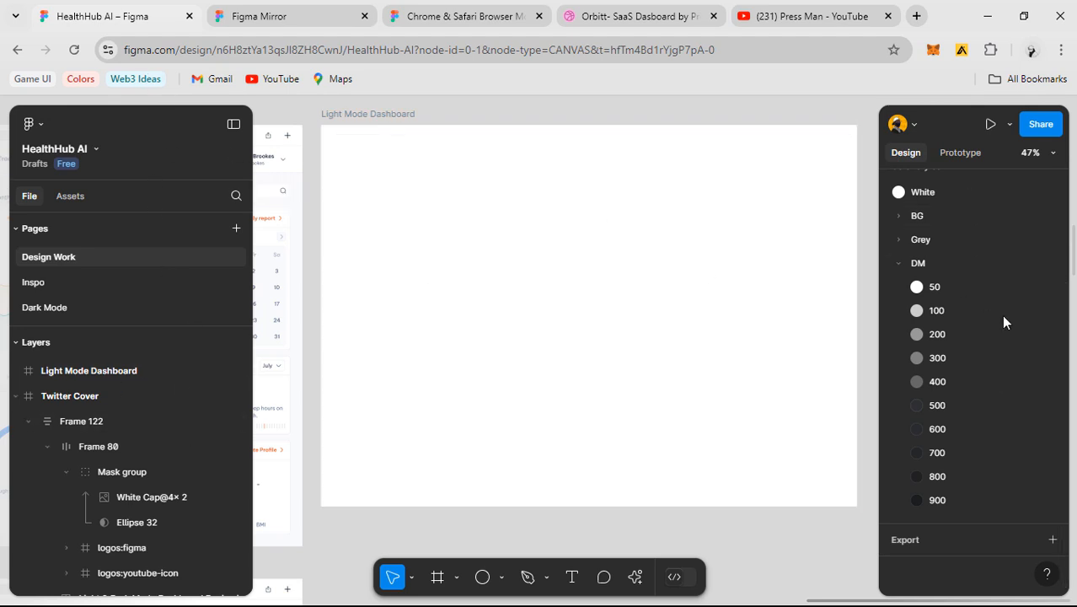
pyautogui.click(409, 113)
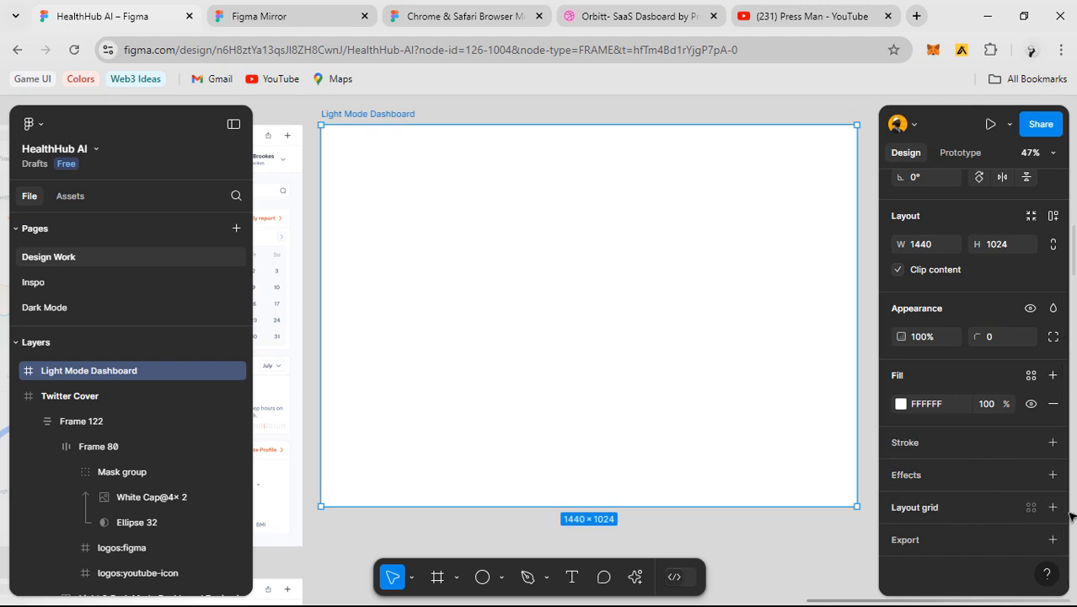
pyautogui.click(949, 511)
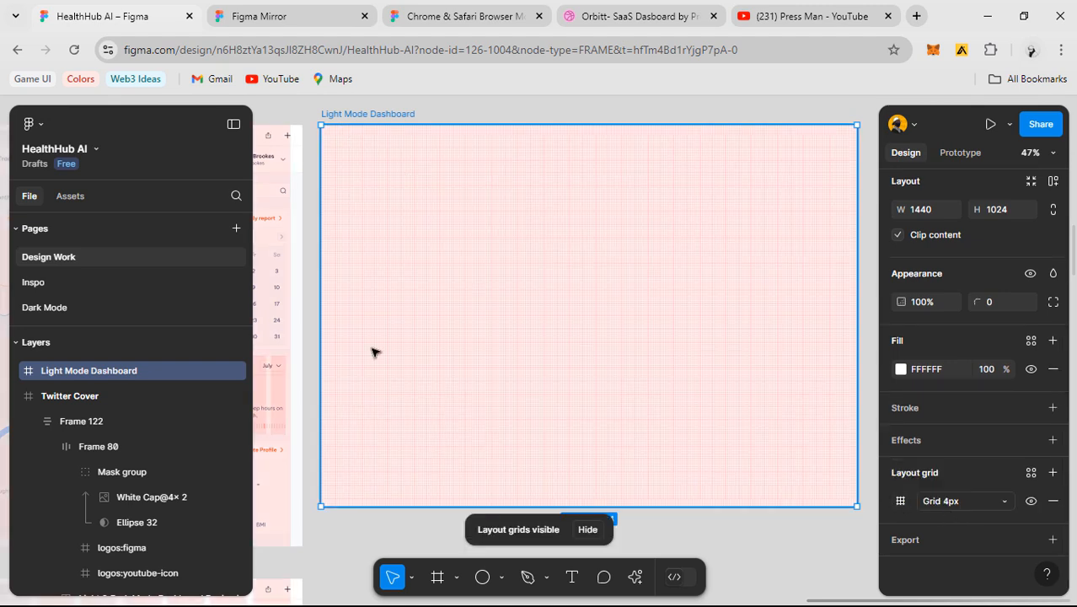
pyautogui.click(899, 502)
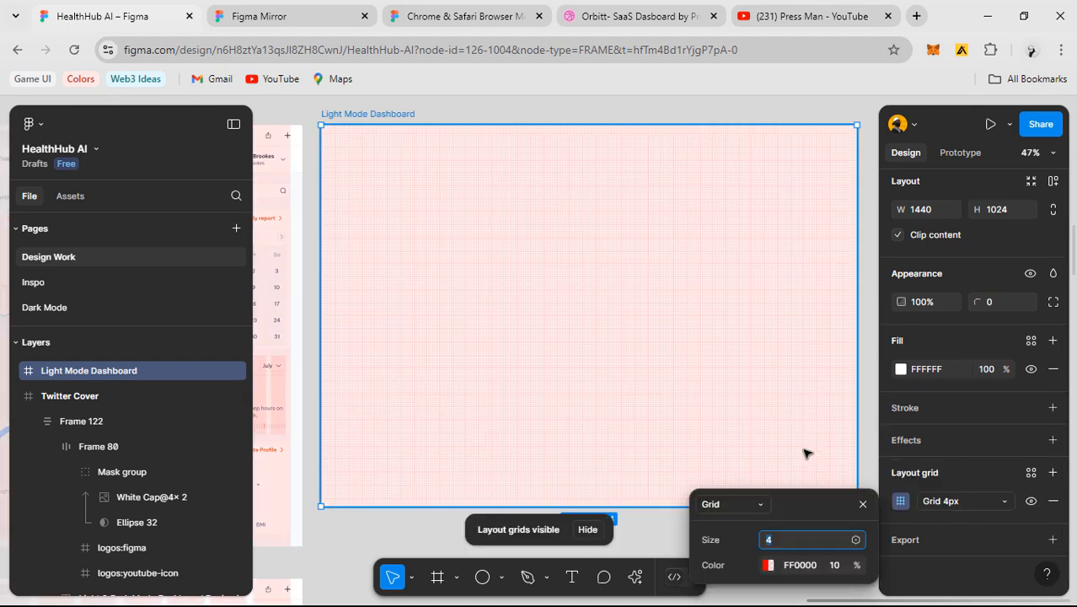
pyautogui.click(742, 503)
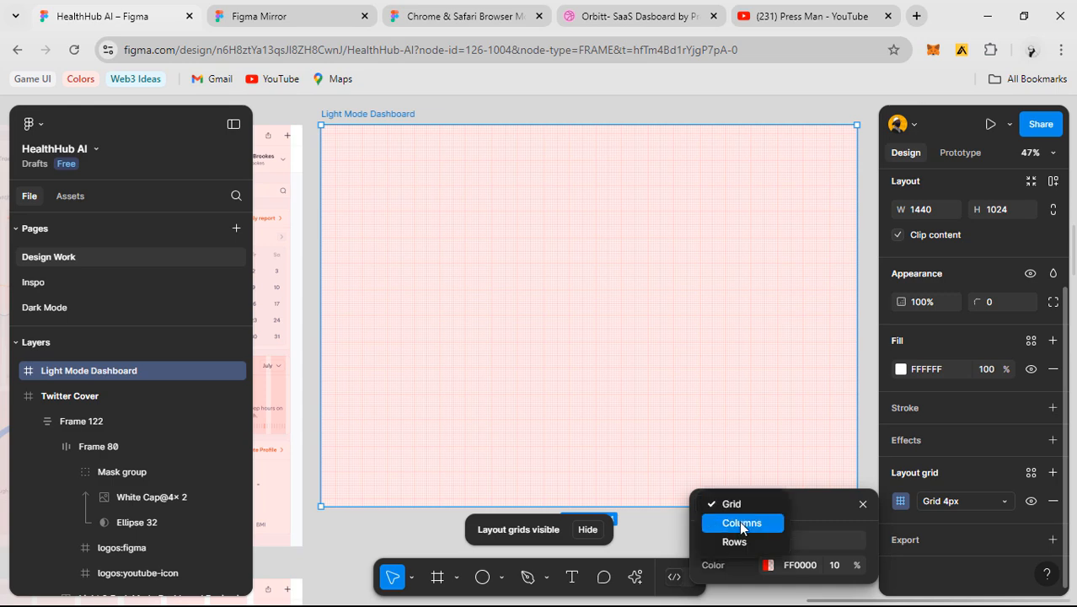
pyautogui.click(741, 525)
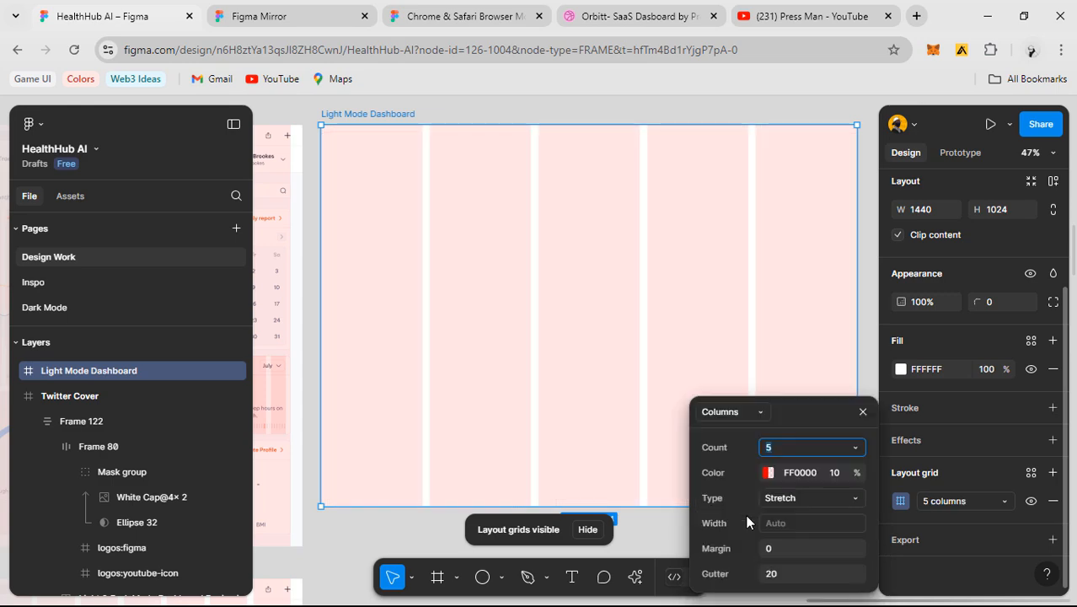
# - Set the Light Mode Dashboard's layout grid to 12 columns and change its color to blue 0022FF
pyautogui.click(767, 474)
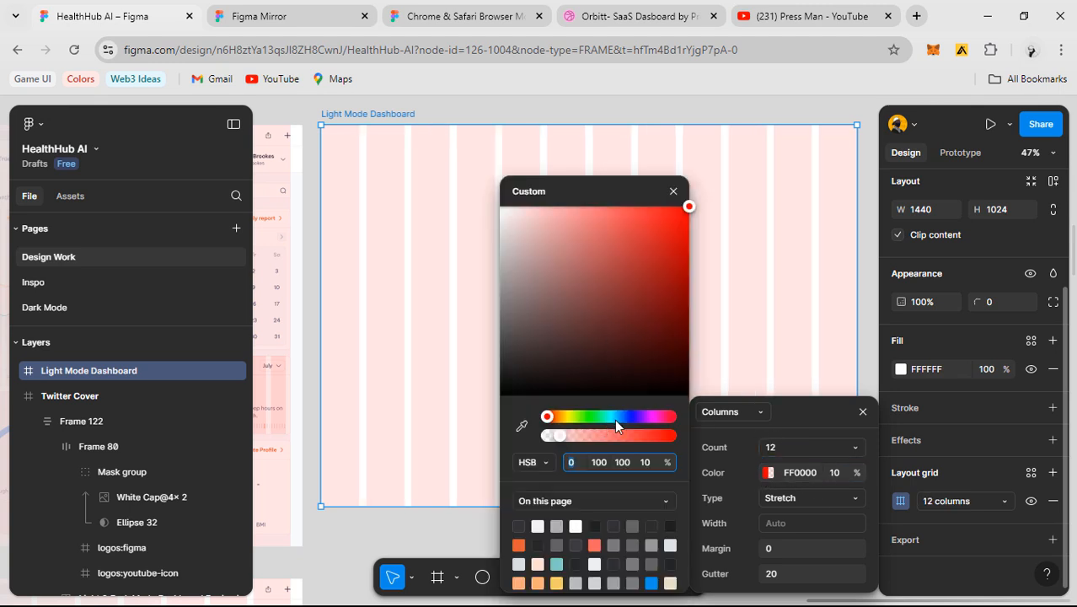
pyautogui.moveTo(616, 419); pyautogui.dragTo(627, 418)
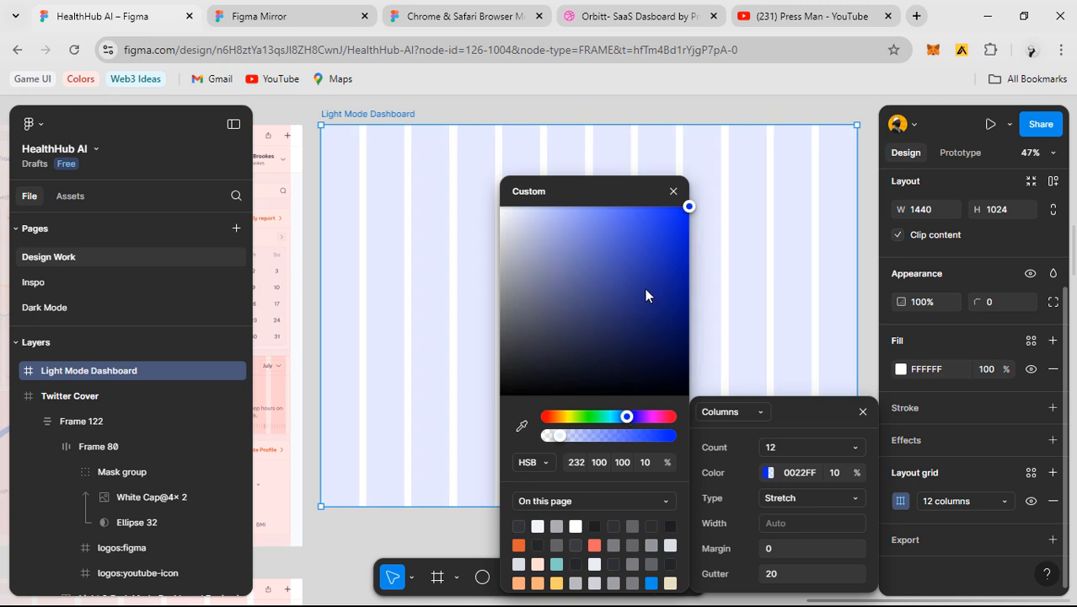
pyautogui.click(801, 443)
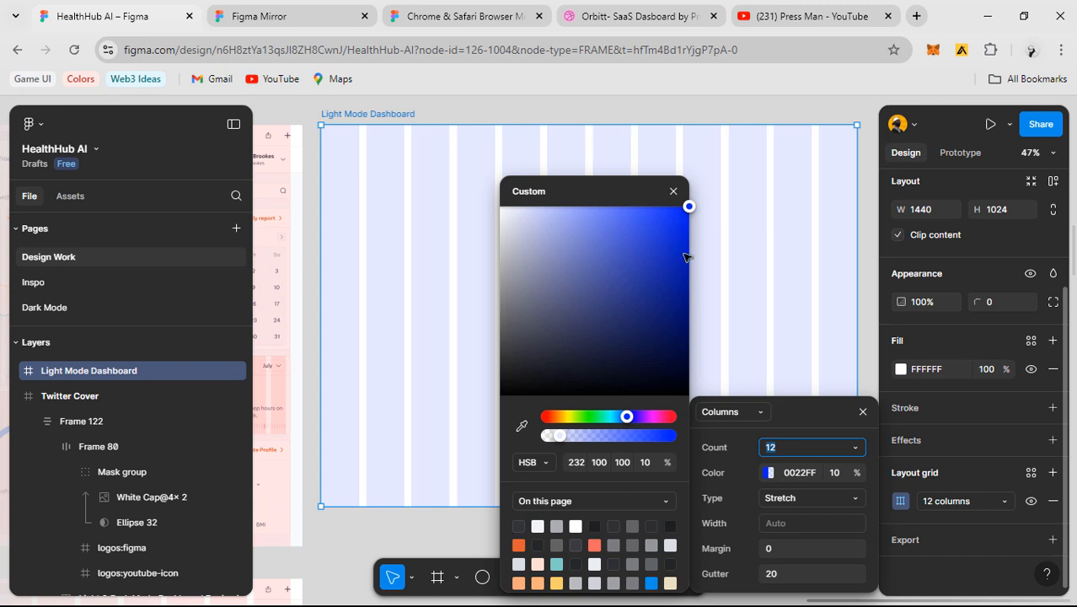
pyautogui.click(673, 191)
# - Set the margin of the Light Mode Dashboard's column grid to 36
pyautogui.click(786, 548)
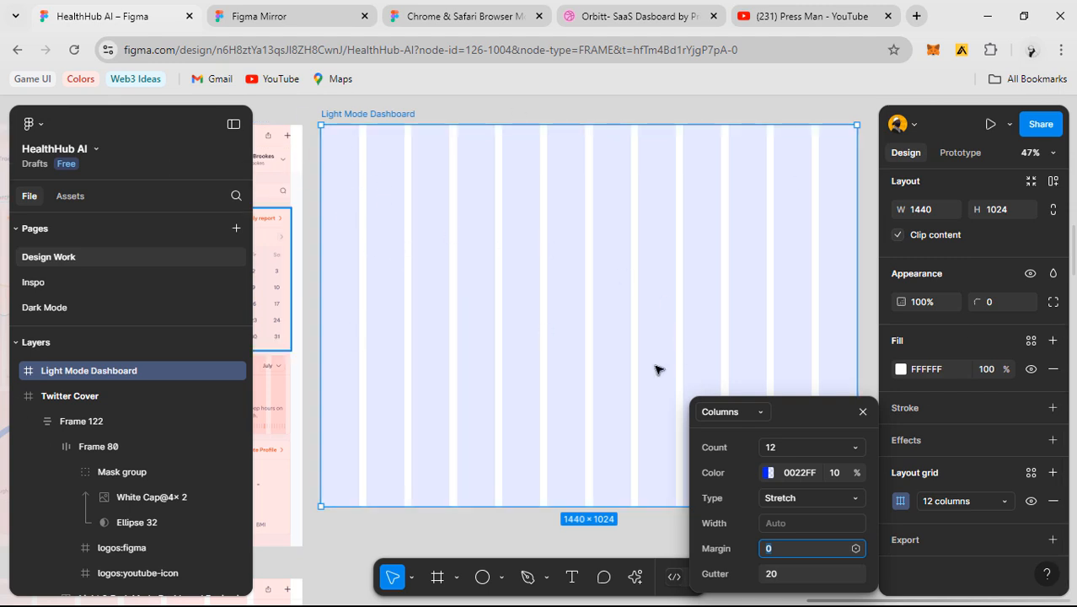
pyautogui.write('36')
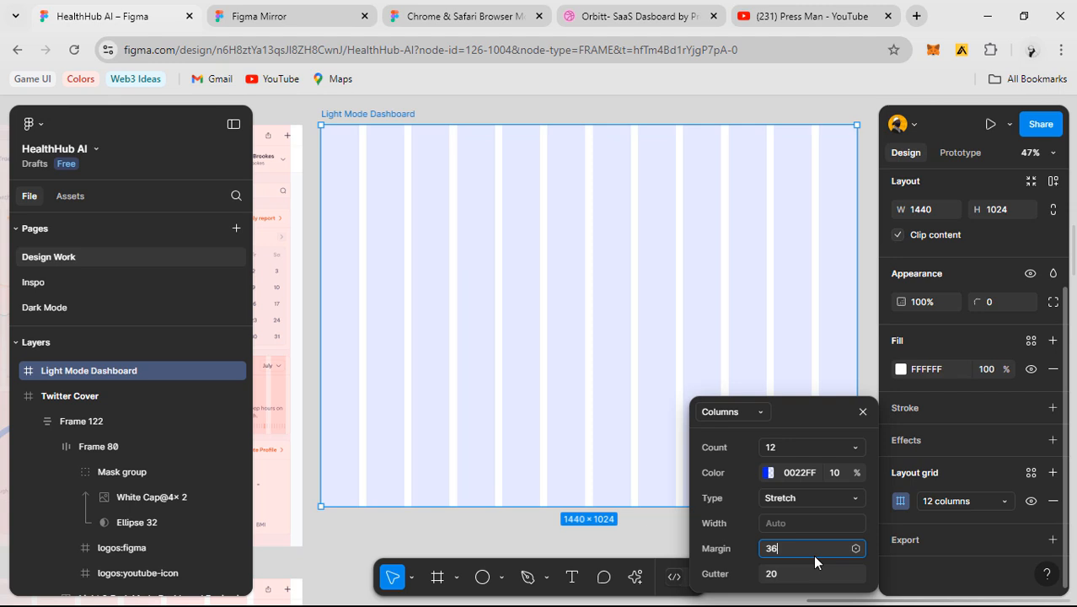
pyautogui.press('Return')
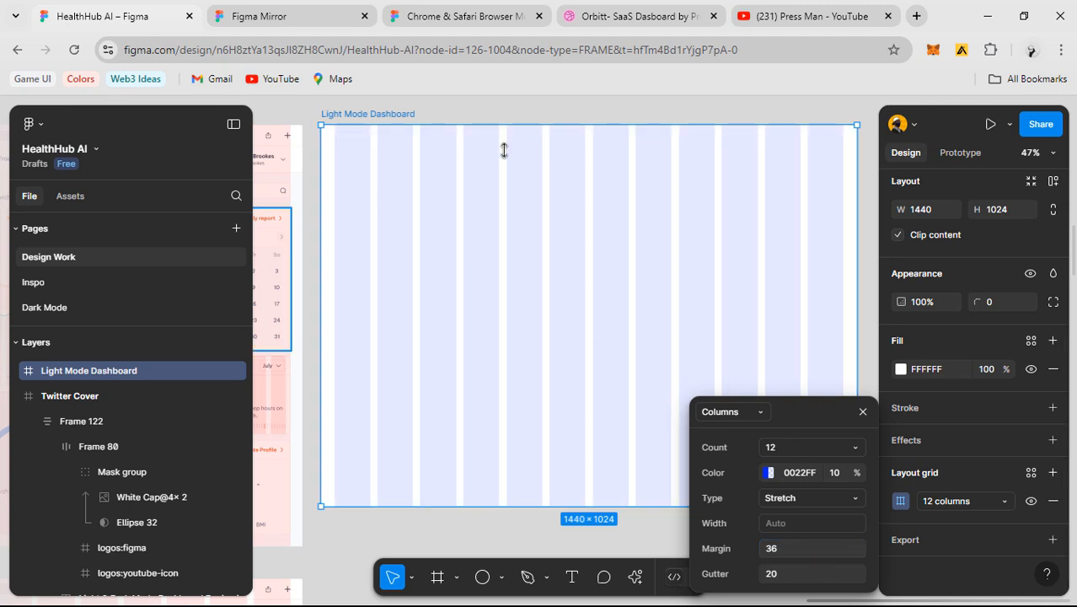
pyautogui.click(777, 576)
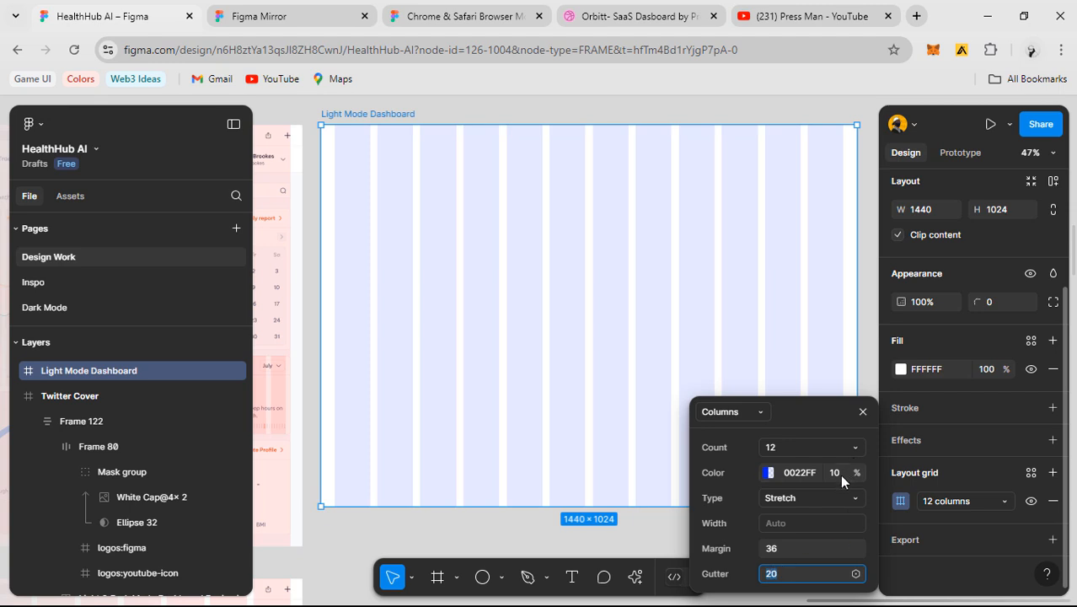
pyautogui.click(861, 409)
# - Check the column grid settings of the finished Dashboard (Light Mode) frame
pyautogui.hscroll(-5, 566, 292)
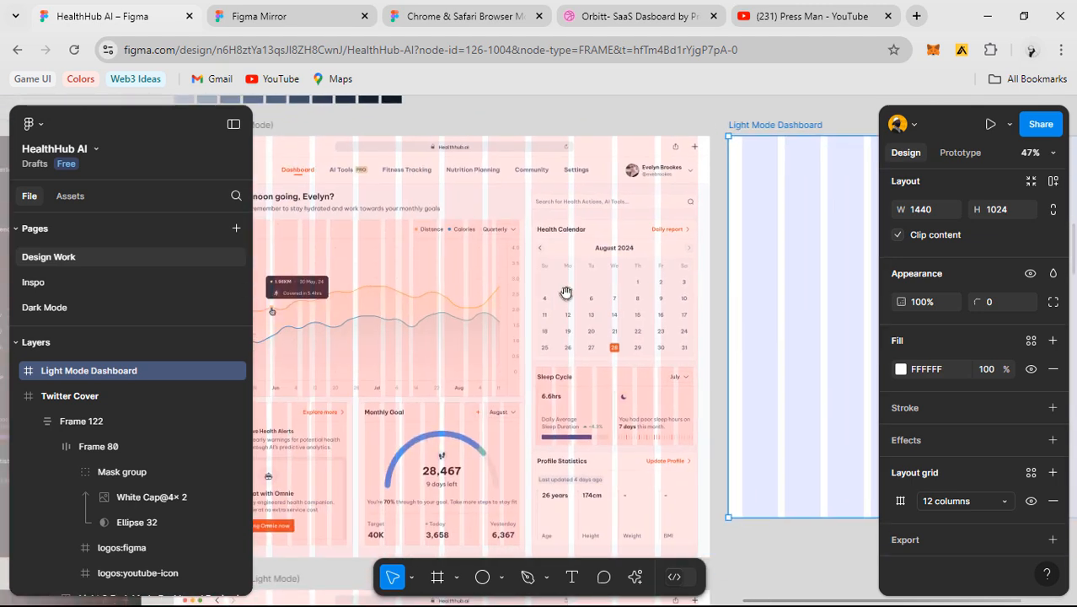
pyautogui.click(704, 453)
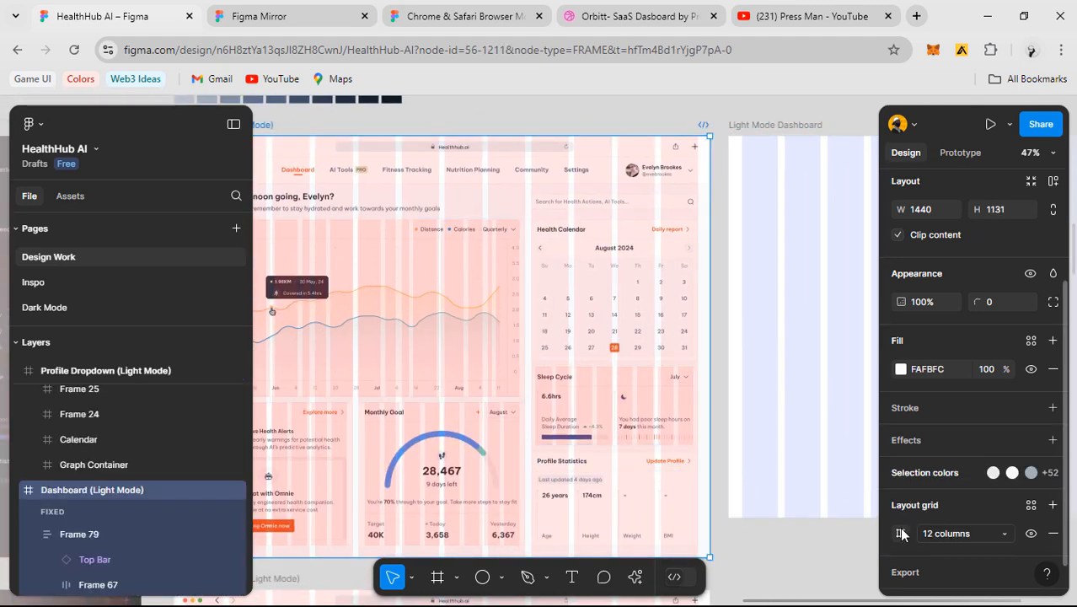
pyautogui.click(900, 533)
pyautogui.click(901, 532)
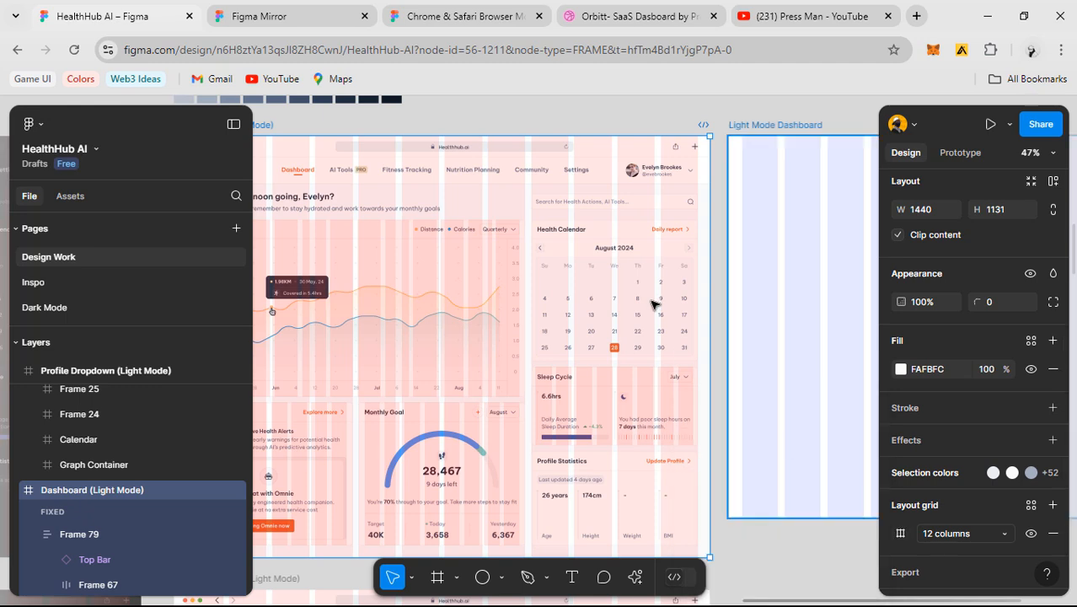
# - Set the gutter of the Light Mode Dashboard frame's column grid to 16
pyautogui.hscroll(5, 469, 225)
pyautogui.click(424, 127)
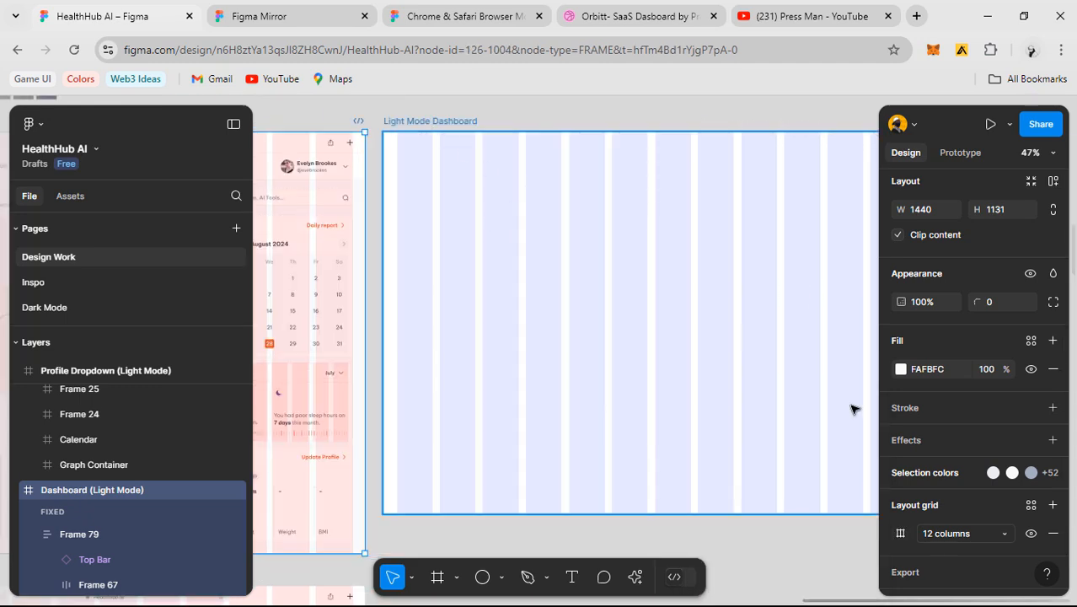
pyautogui.click(901, 501)
pyautogui.click(776, 574)
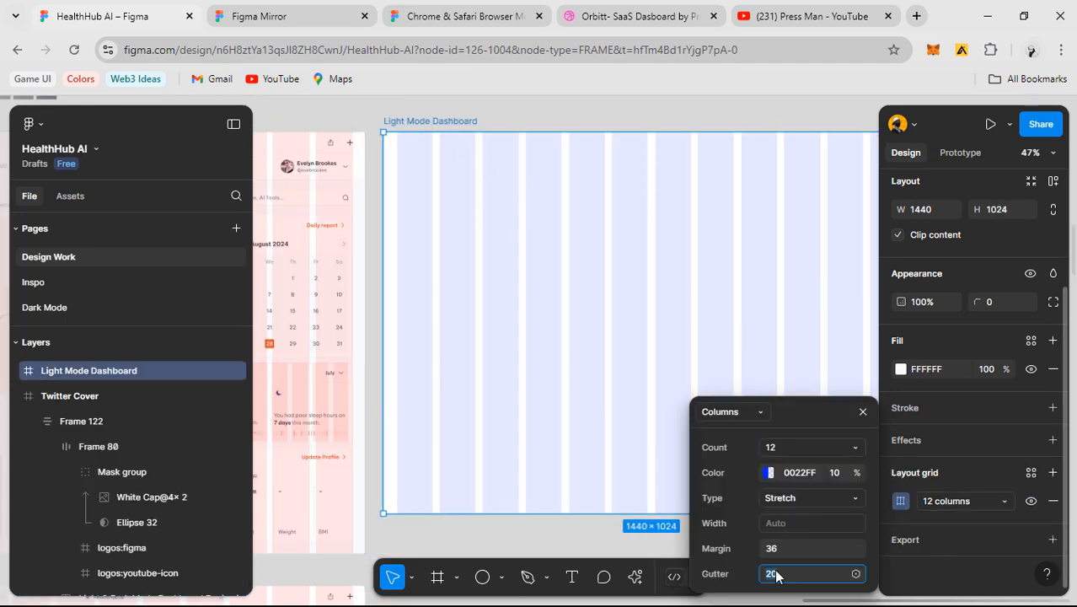
pyautogui.press('Return')
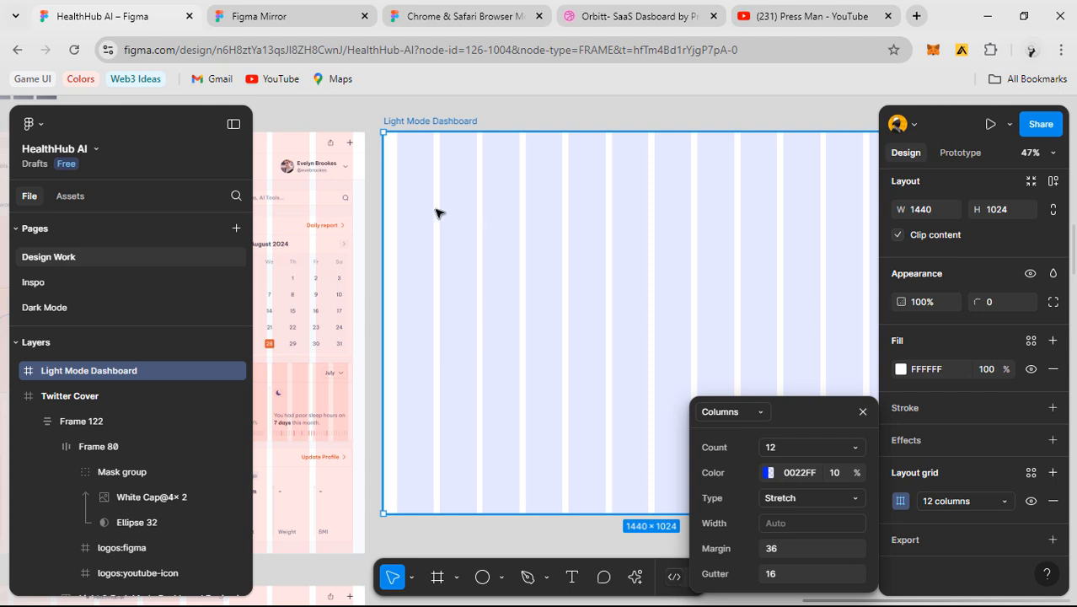
# - Recheck the finished Dashboard (Light Mode) frame's column grid settings for comparison with the new grid
pyautogui.hscroll(-5, 558, 290)
pyautogui.scroll(-1, 558, 291)
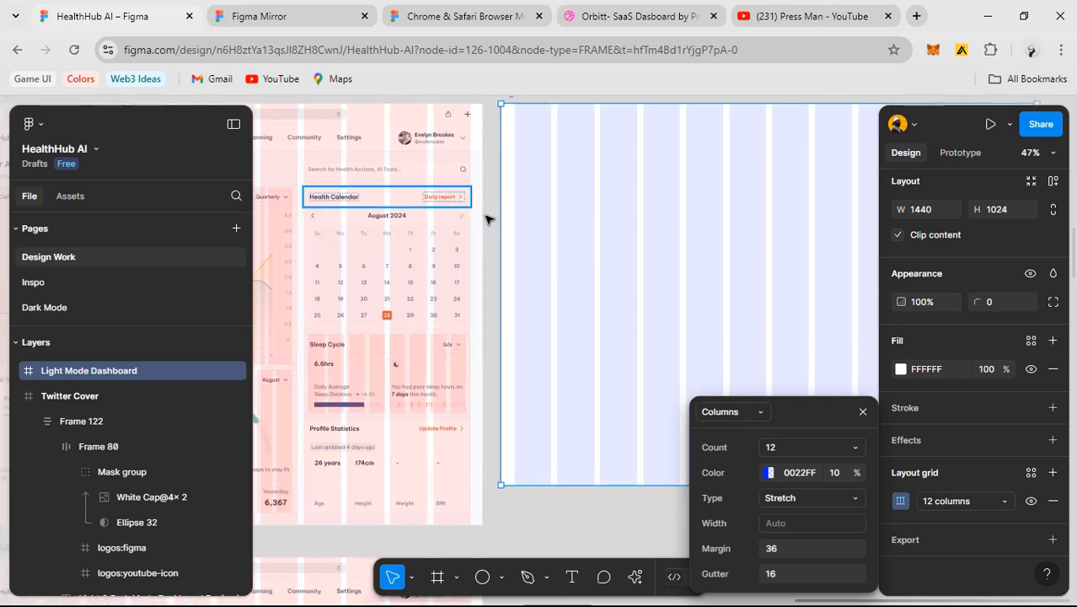
pyautogui.click(478, 218)
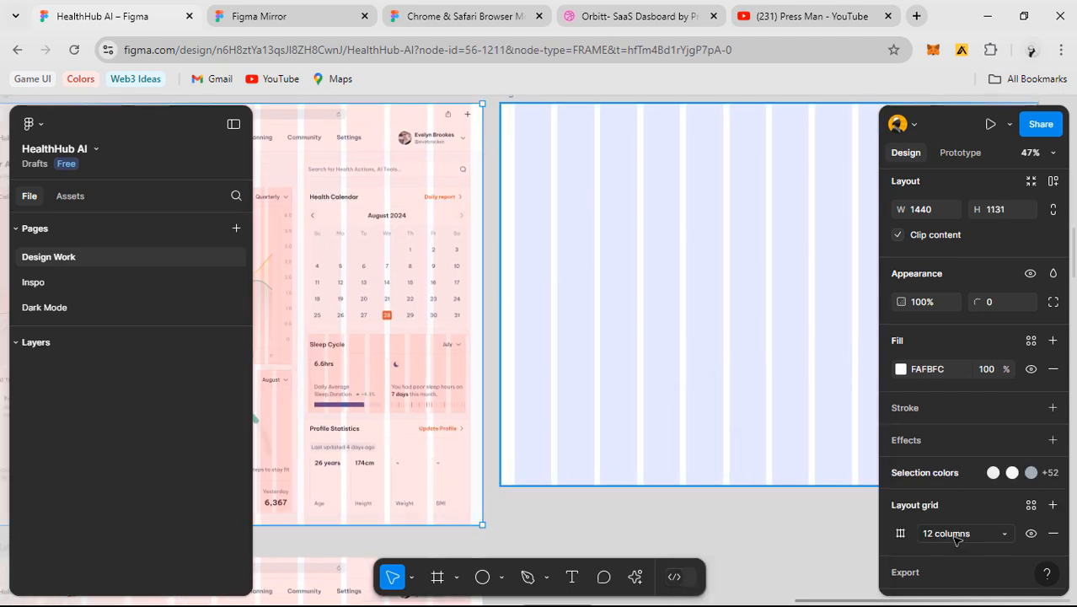
pyautogui.click(902, 533)
pyautogui.click(900, 533)
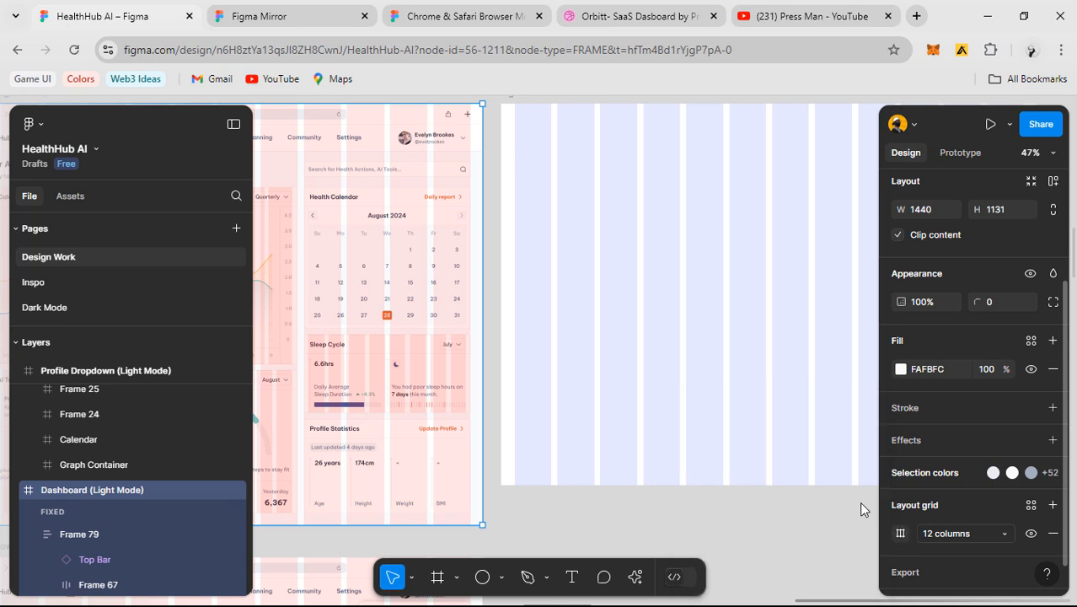
# - Set the margin of the Light Mode Dashboard frame's column grid to 32 and close the grid settings
pyautogui.click(616, 242)
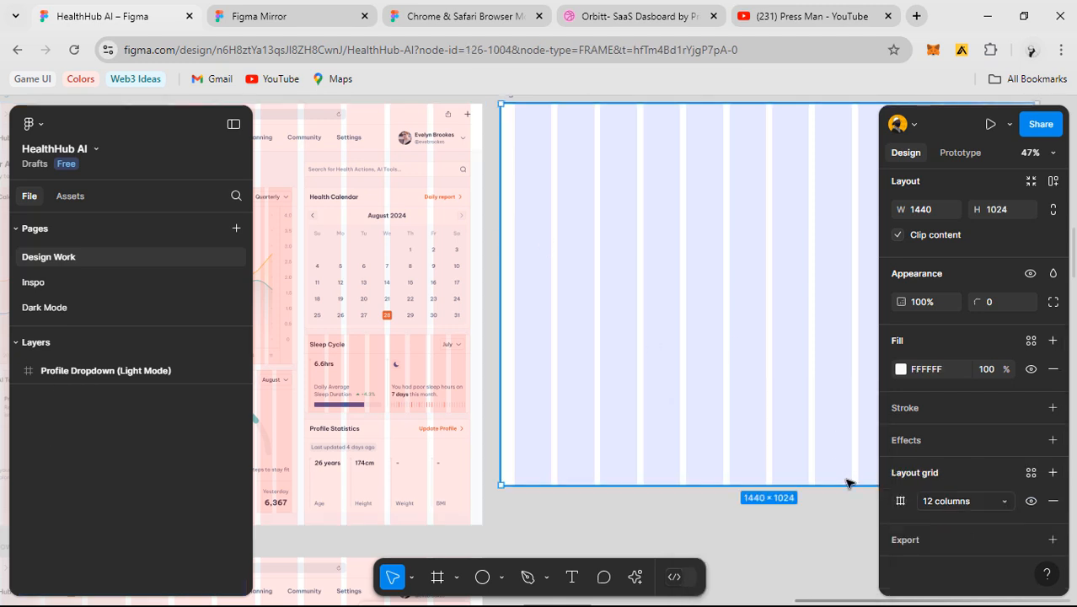
pyautogui.click(898, 501)
pyautogui.click(780, 549)
pyautogui.write('32')
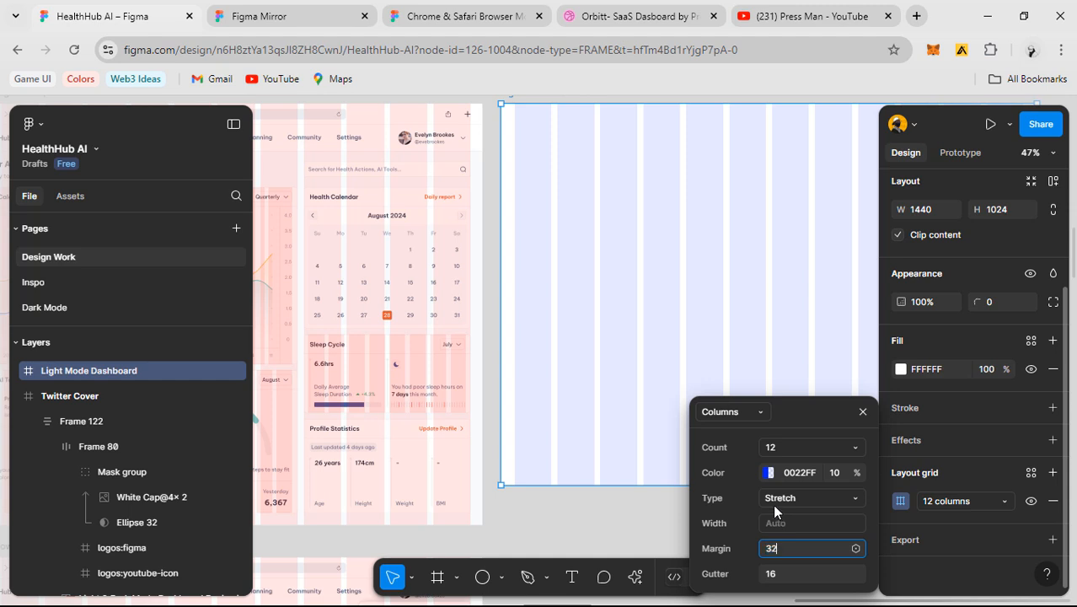
pyautogui.press('Return')
pyautogui.moveTo(572, 252); pyautogui.dragTo(503, 253)
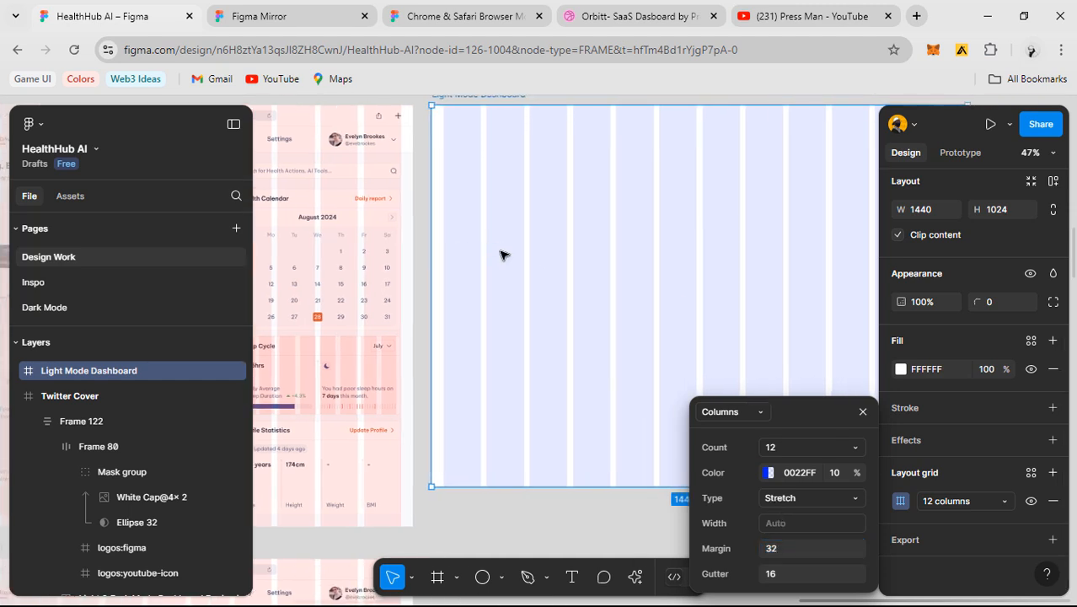
pyautogui.hscroll(3, 396, 231)
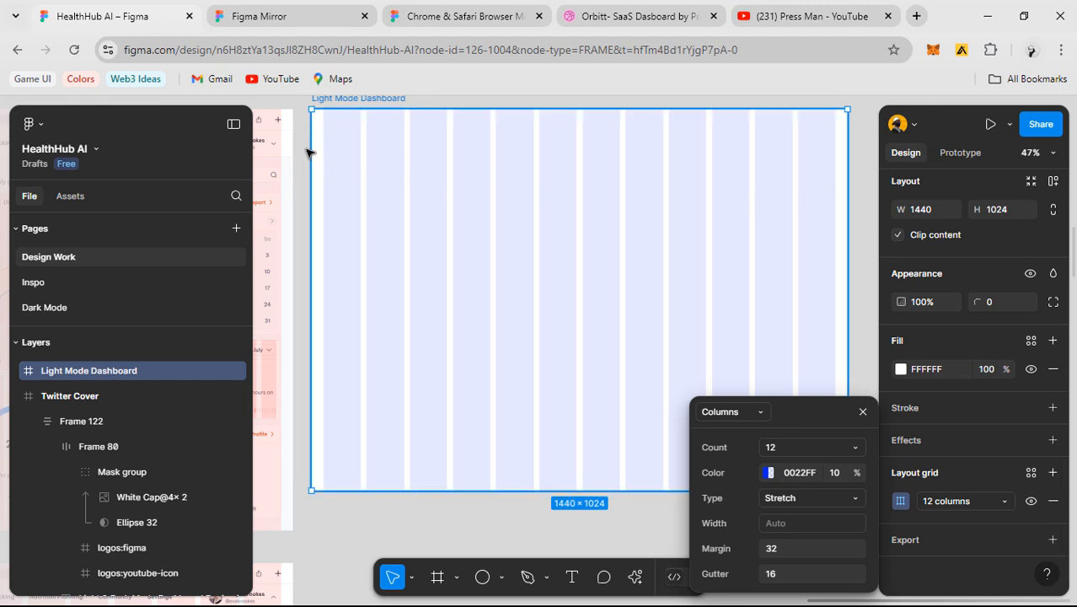
pyautogui.moveTo(383, 368); pyautogui.dragTo(381, 393)
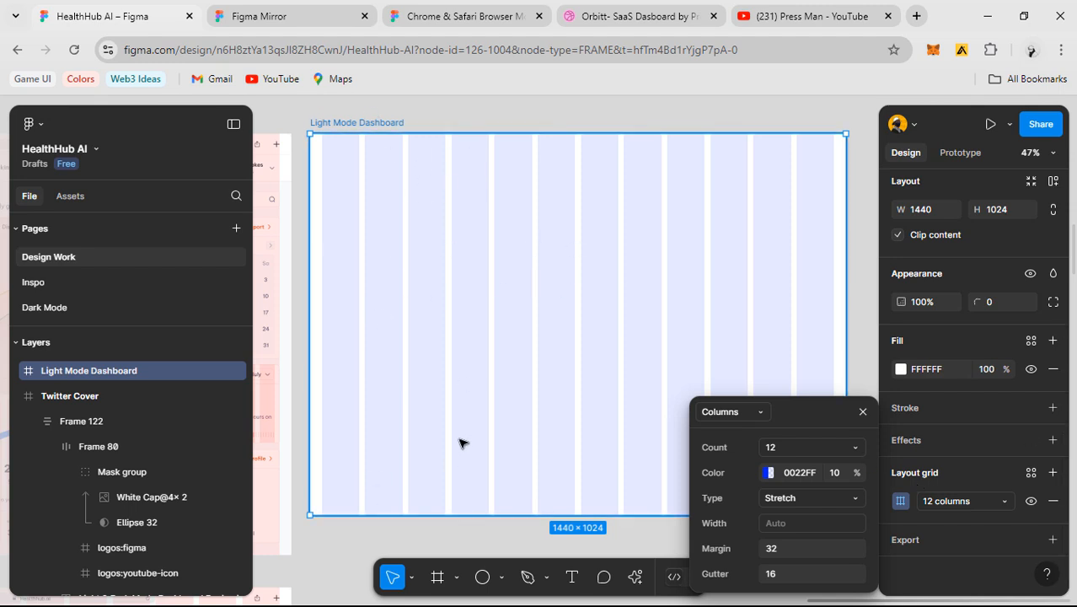
pyautogui.click(863, 412)
# - Hide the 12-column layout grid of the finished Dashboard (Light Mode) frame
pyautogui.hscroll(-4, 592, 364)
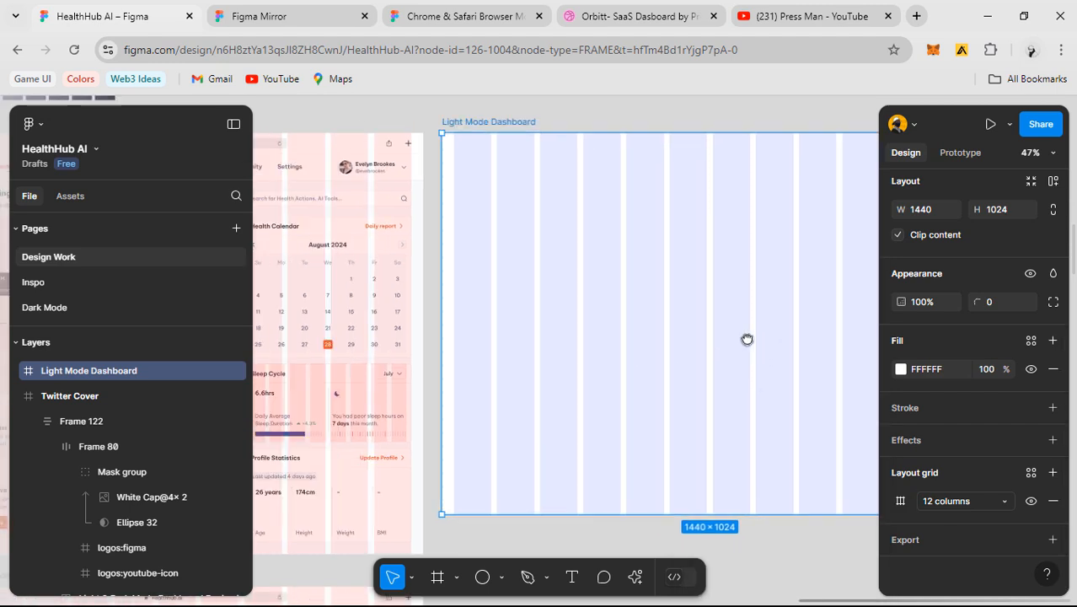
pyautogui.click(460, 222)
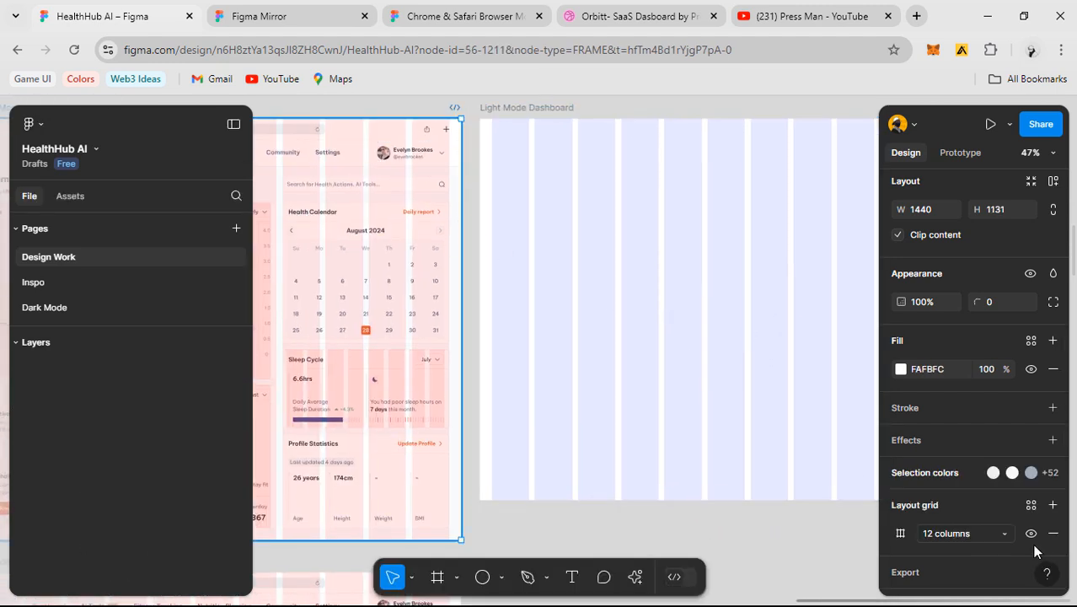
pyautogui.click(1030, 533)
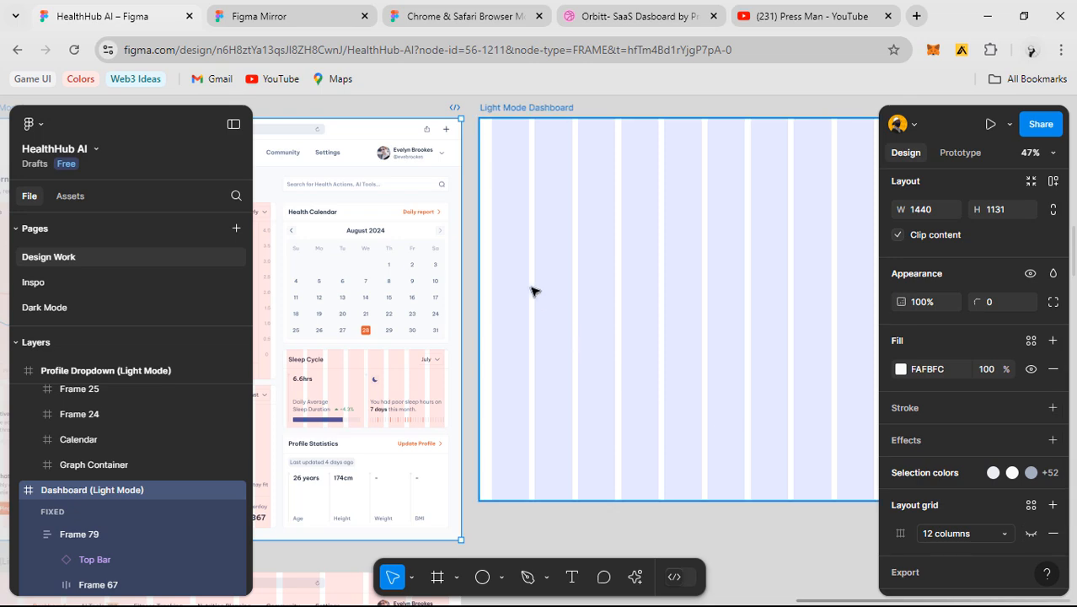
pyautogui.hscroll(-3, 534, 290)
pyautogui.scroll(3, 319, 221)
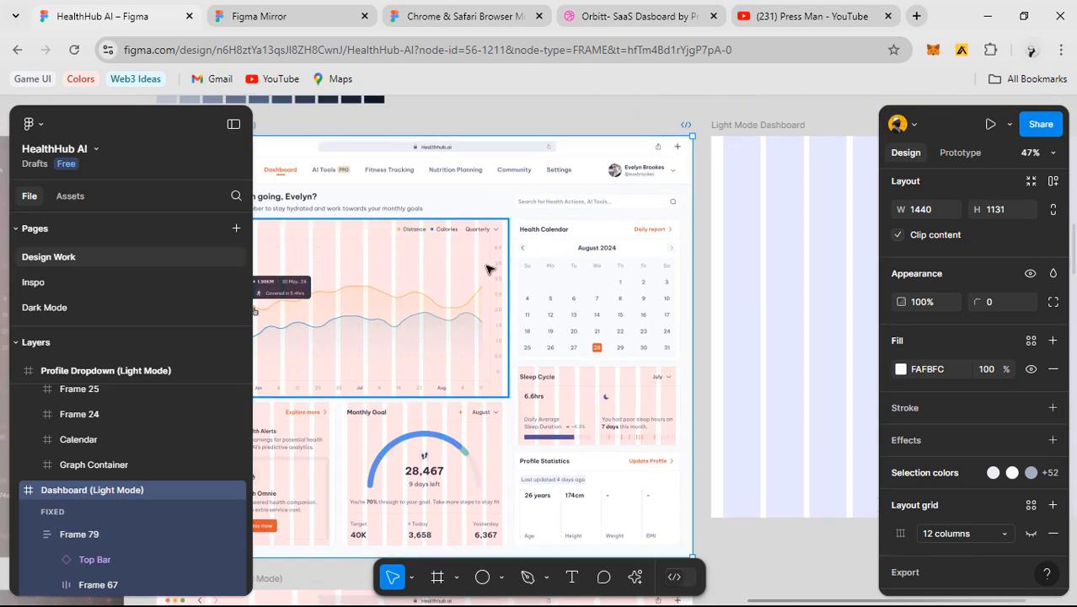
pyautogui.hscroll(5, 356, 226)
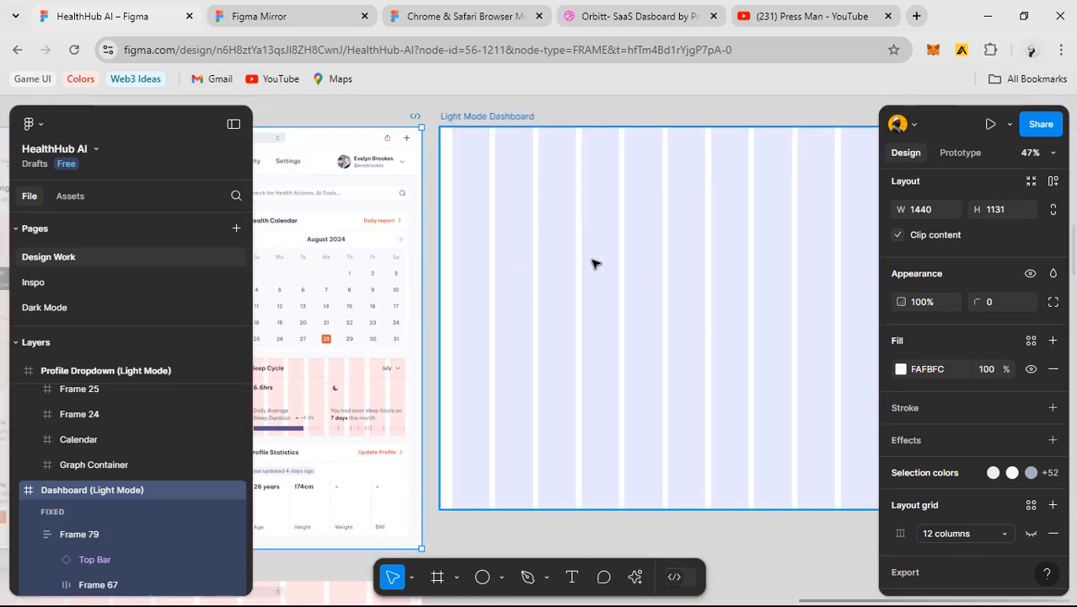
# - Collapse the layers sidebar, hide all layout grids on the canvas and clear the selection
pyautogui.click(556, 260)
pyautogui.hscroll(-2, 564, 257)
pyautogui.hscroll(-3, 568, 257)
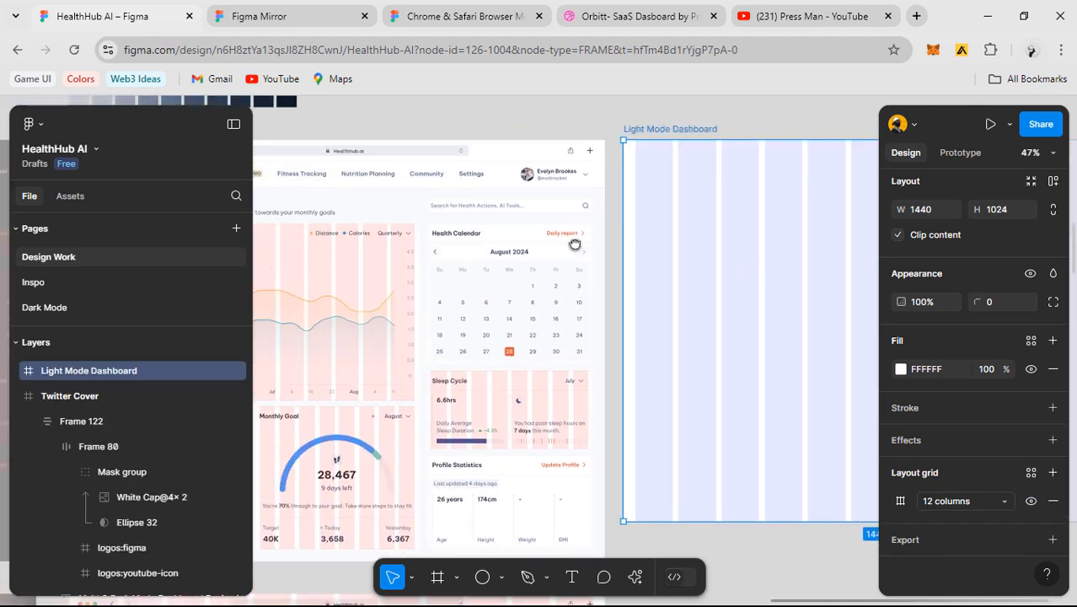
pyautogui.hscroll(-2, 569, 293)
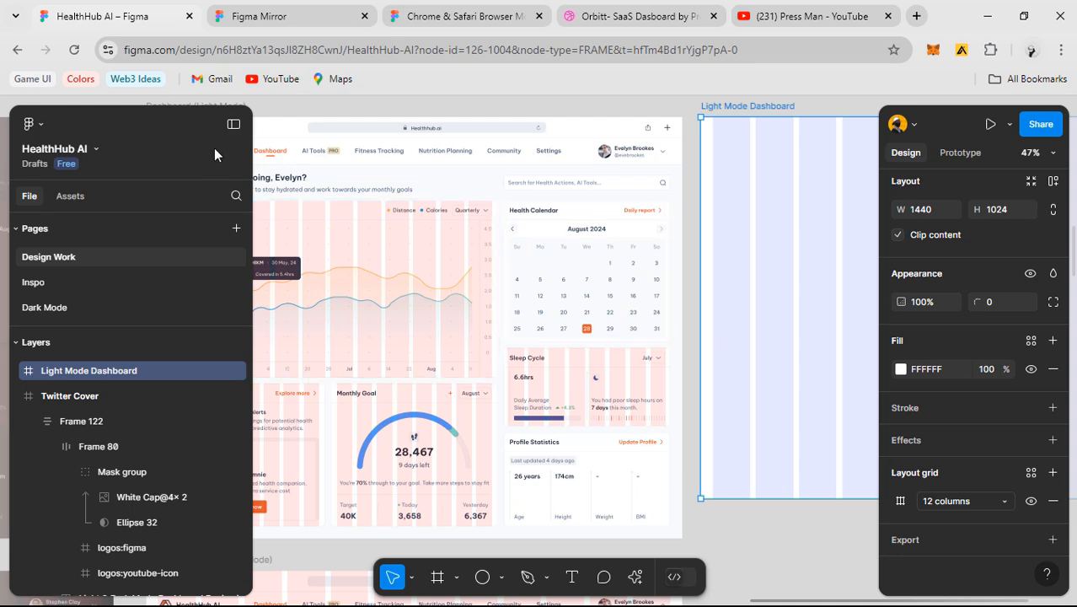
pyautogui.click(234, 124)
pyautogui.scroll(2, 474, 207)
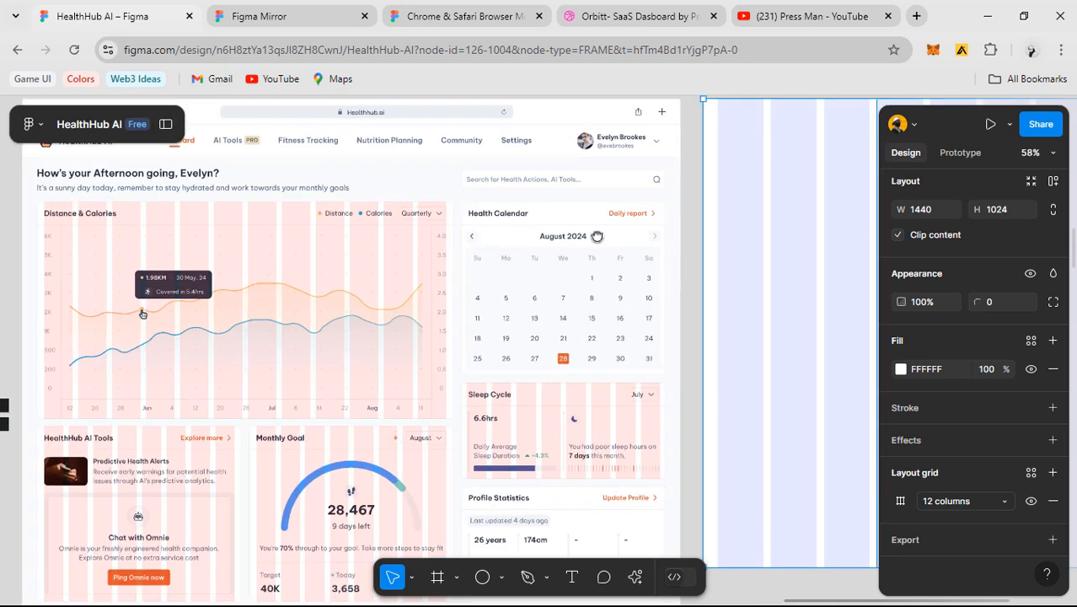
pyautogui.hotkey('ctrl', 'shift', '4')
pyautogui.scroll(3, 598, 236)
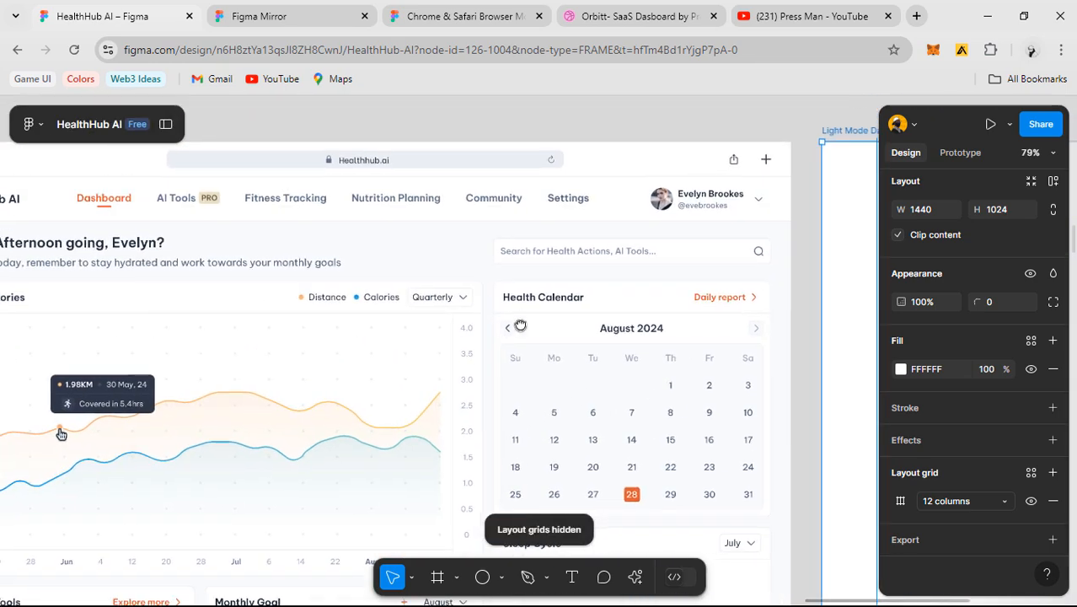
pyautogui.scroll(-1, 588, 271)
pyautogui.press('Escape')
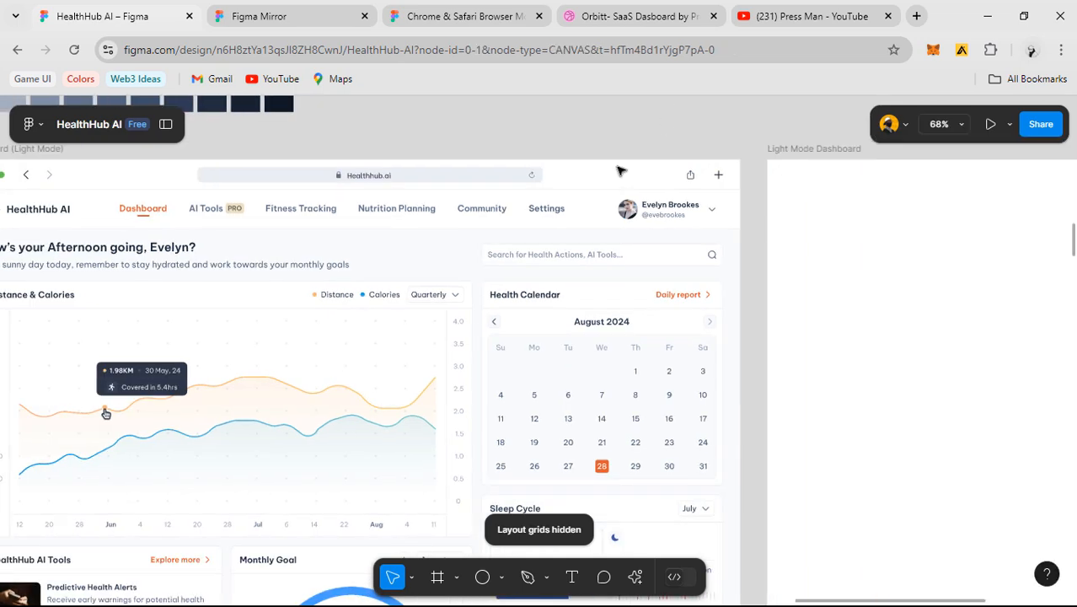
# - Toggle the layout grids on and off repeatedly to compare both dashboard frames, leaving the grids hidden
pyautogui.hotkey('ctrl', 'shift', '4')
pyautogui.hotkey('ctrl', 'shift', '4')
pyautogui.hotkey('ctrl', 'shift', '4')
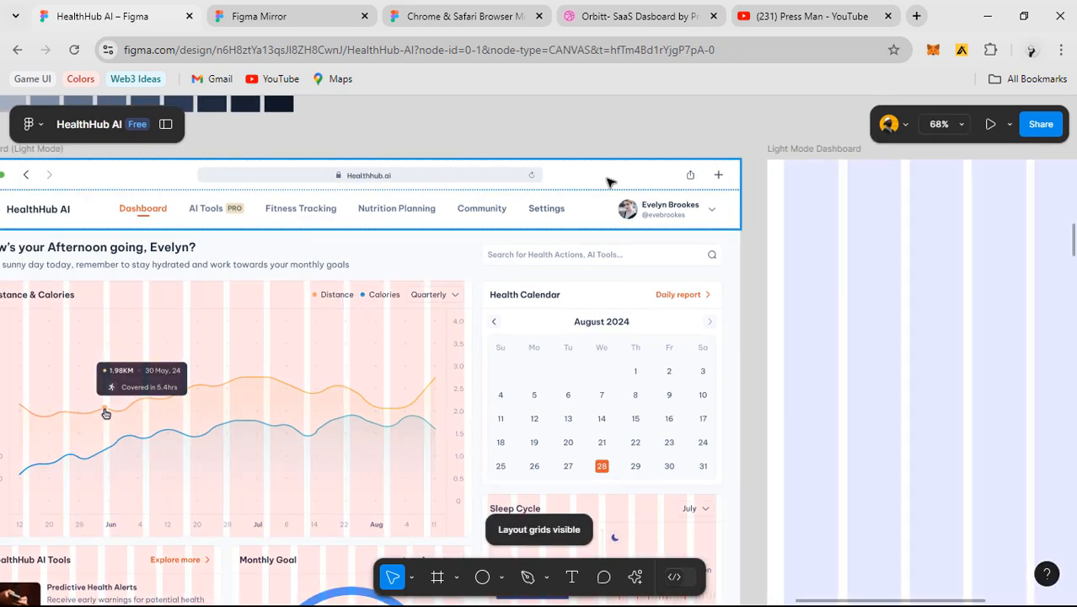
pyautogui.hotkey('ctrl', 'shift', '4')
pyautogui.hotkey('ctrl', 'shift', '4')
pyautogui.hotkey('ctrl', 'shift', '4')
pyautogui.hotkey('ctrl', 'shift', '4')
pyautogui.hotkey('ctrl', 'shift', '4')
pyautogui.hotkey('ctrl', 'shift', '4')
pyautogui.hotkey('ctrl', 'shift', '4')
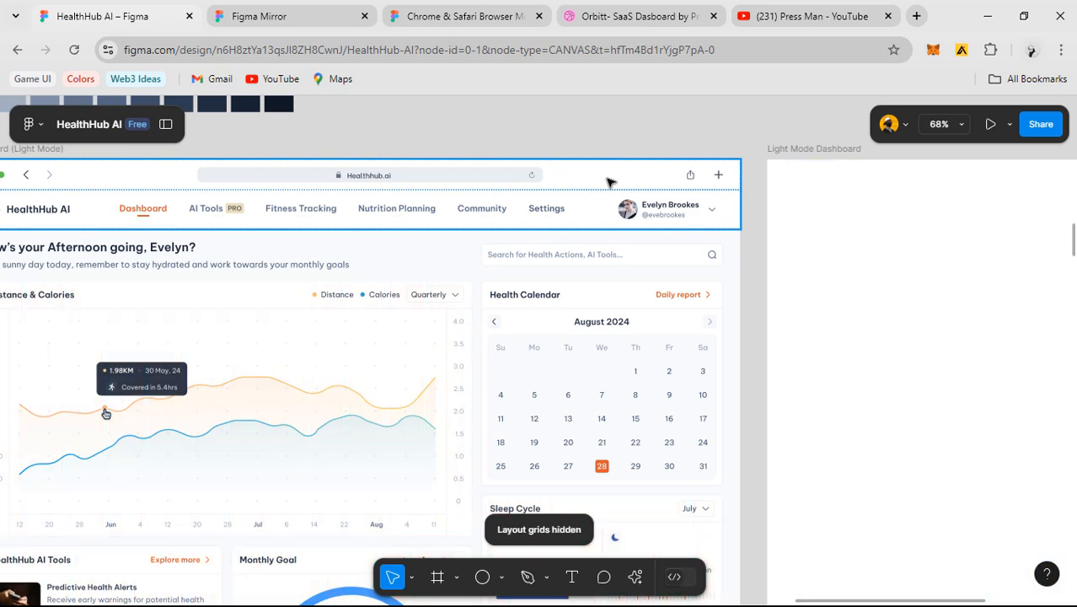
pyautogui.hotkey('ctrl', 'shift', '4')
pyautogui.hotkey('ctrl', 'shift', '4')
pyautogui.scroll(-3, 610, 183)
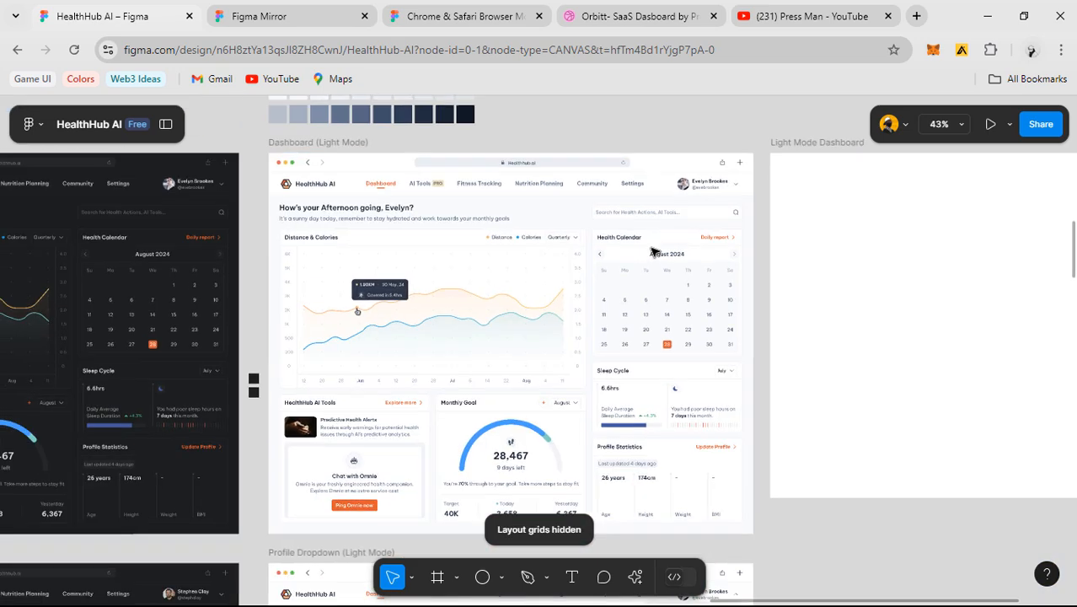
pyautogui.scroll(3, 594, 279)
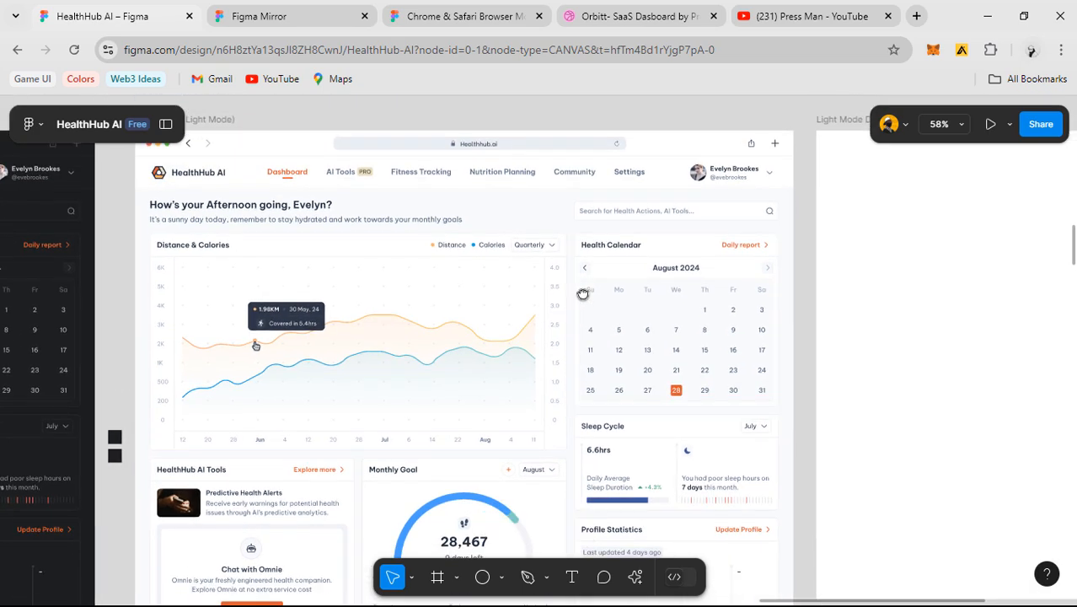
# - Examine the browser bar, navigation header and greeting row of the finished Dashboard (Light Mode) frame
pyautogui.scroll(3, 582, 293)
pyautogui.scroll(2, 564, 267)
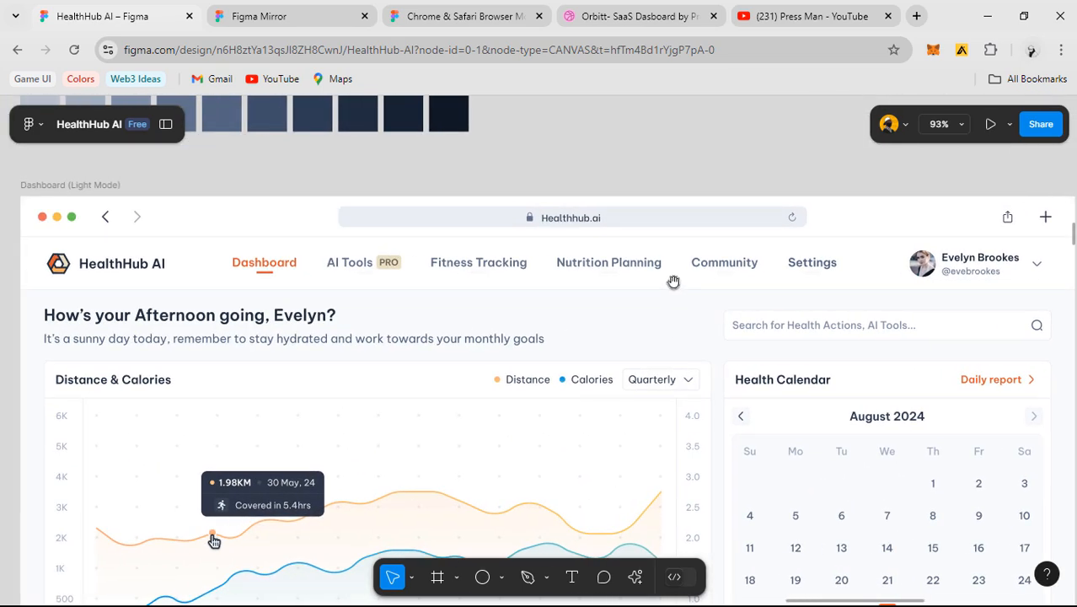
pyautogui.scroll(-1, 671, 281)
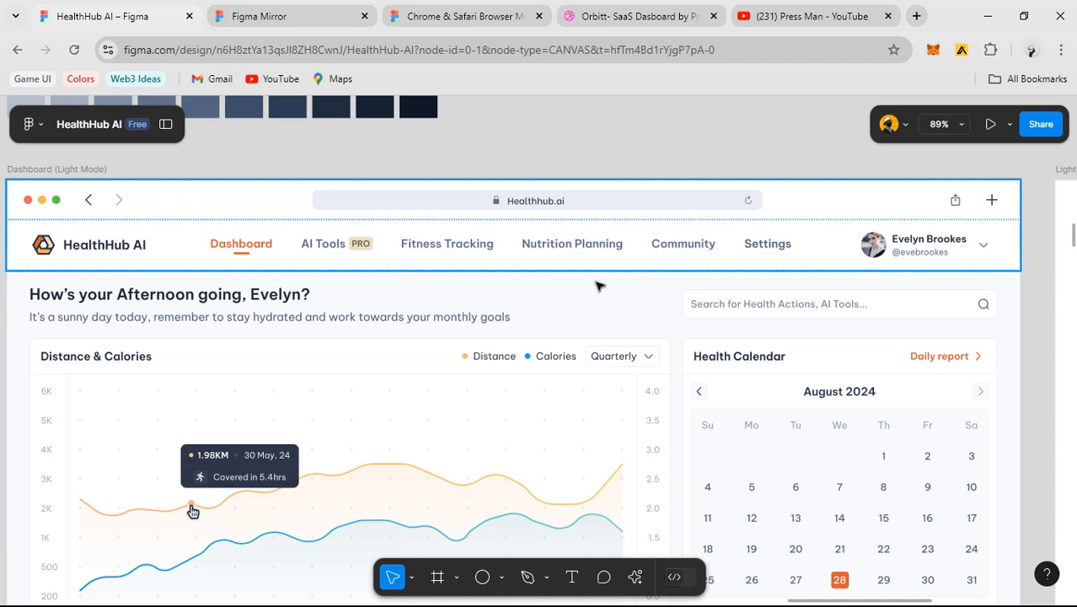
pyautogui.scroll(-1, 596, 283)
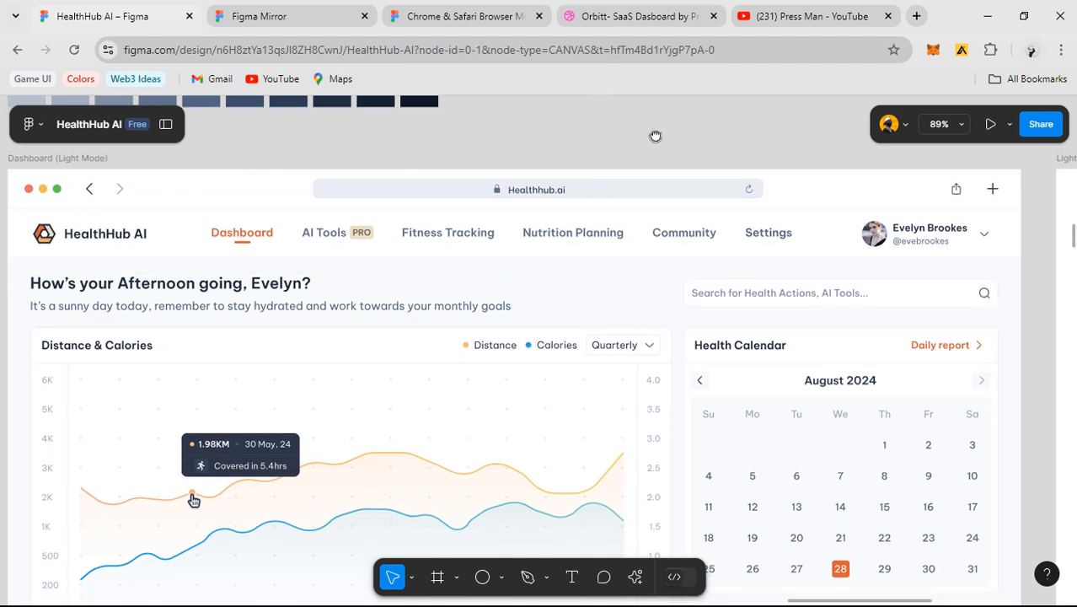
pyautogui.hotkey('alt', 'Tab')
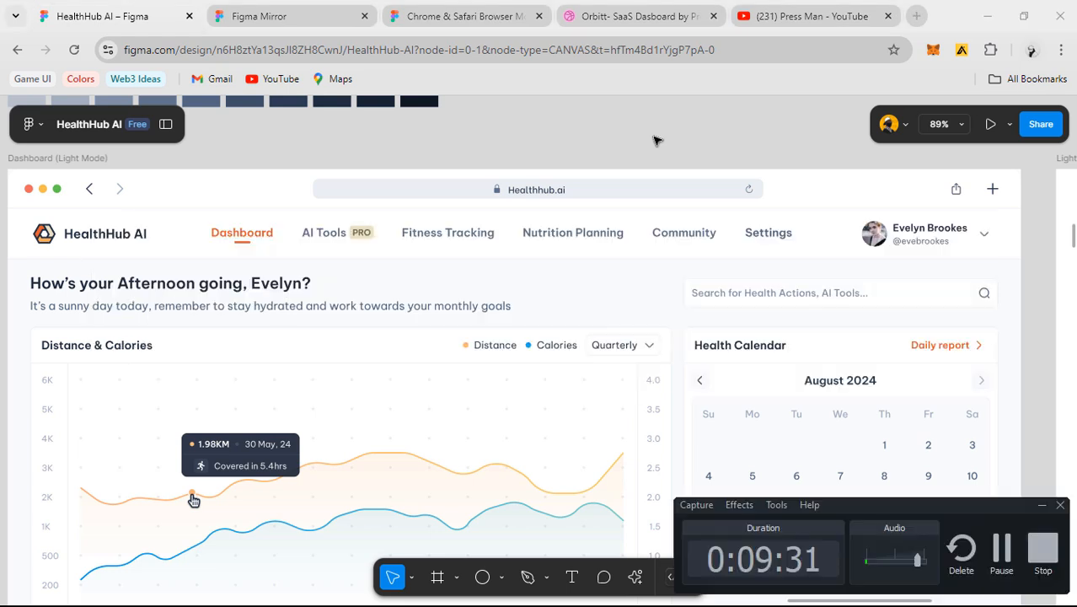
pyautogui.click(1042, 505)
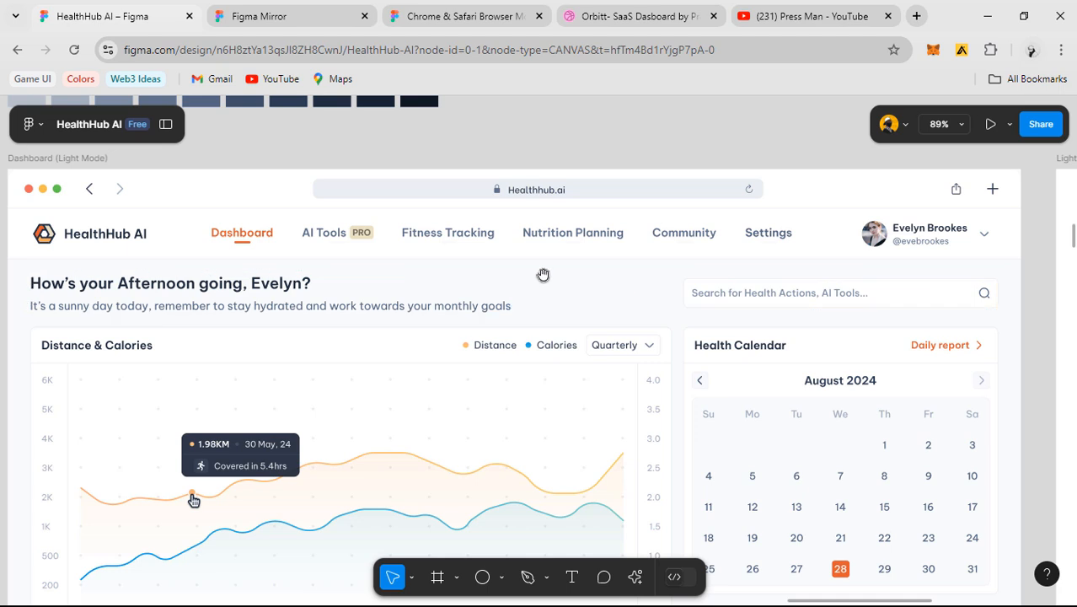
pyautogui.moveTo(587, 149); pyautogui.dragTo(584, 138)
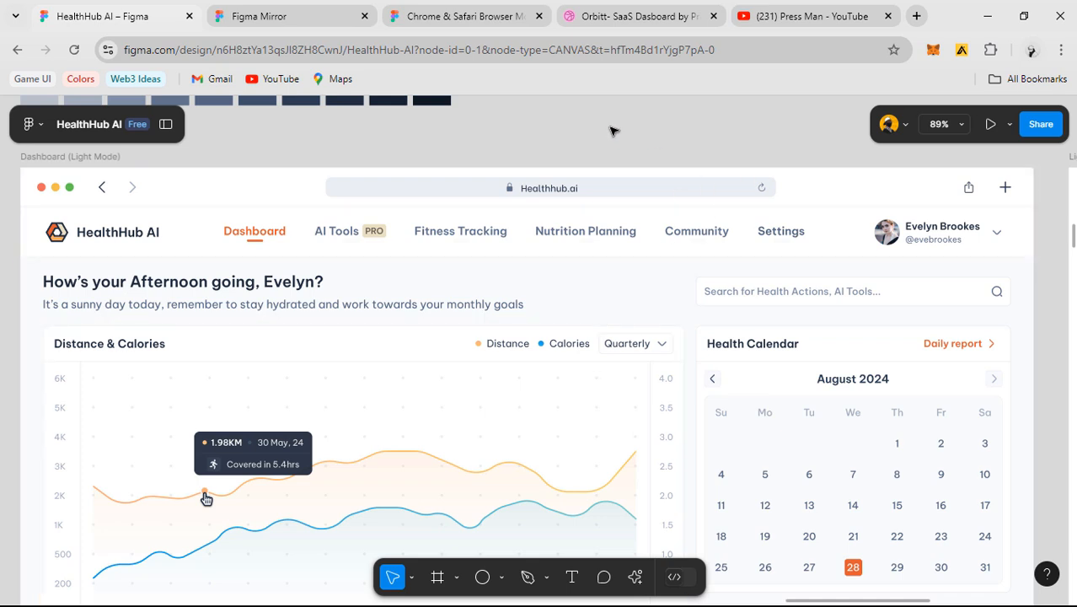
pyautogui.moveTo(464, 262); pyautogui.dragTo(475, 260)
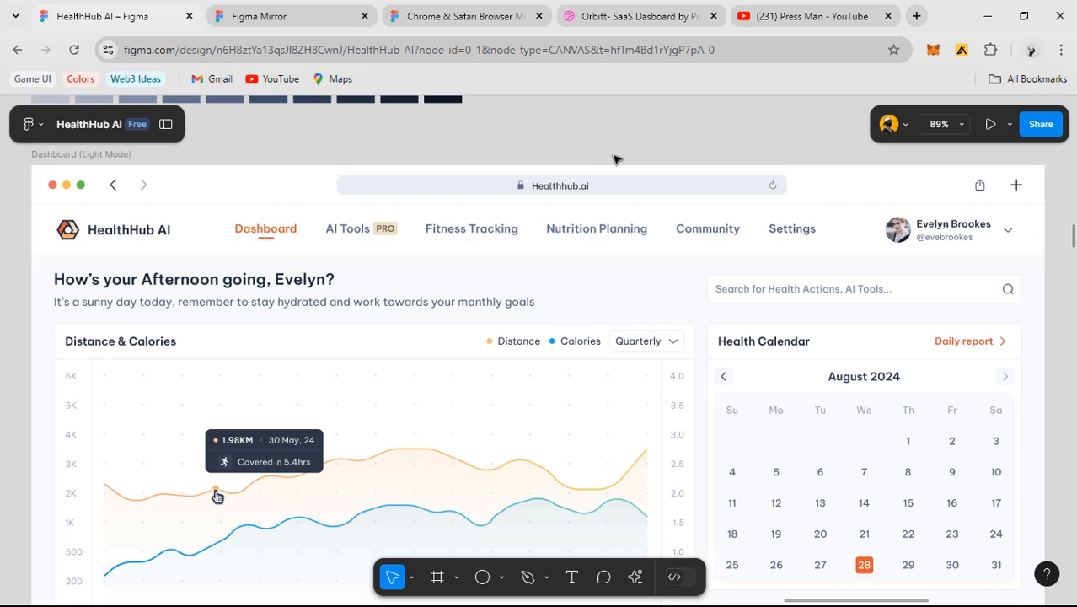
pyautogui.moveTo(473, 295); pyautogui.dragTo(479, 281)
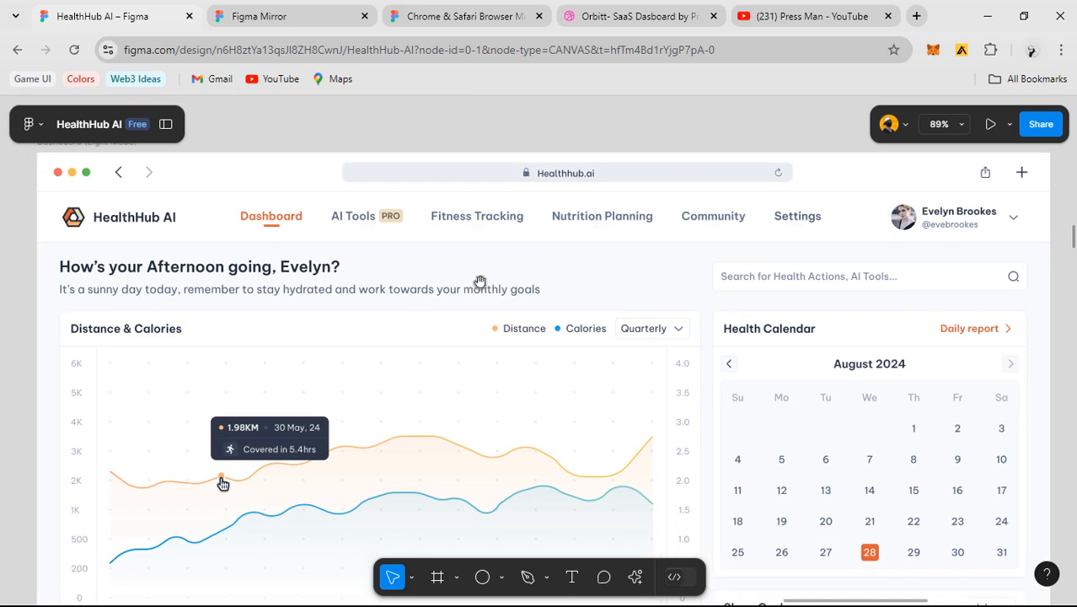
pyautogui.moveTo(630, 300); pyautogui.dragTo(634, 287)
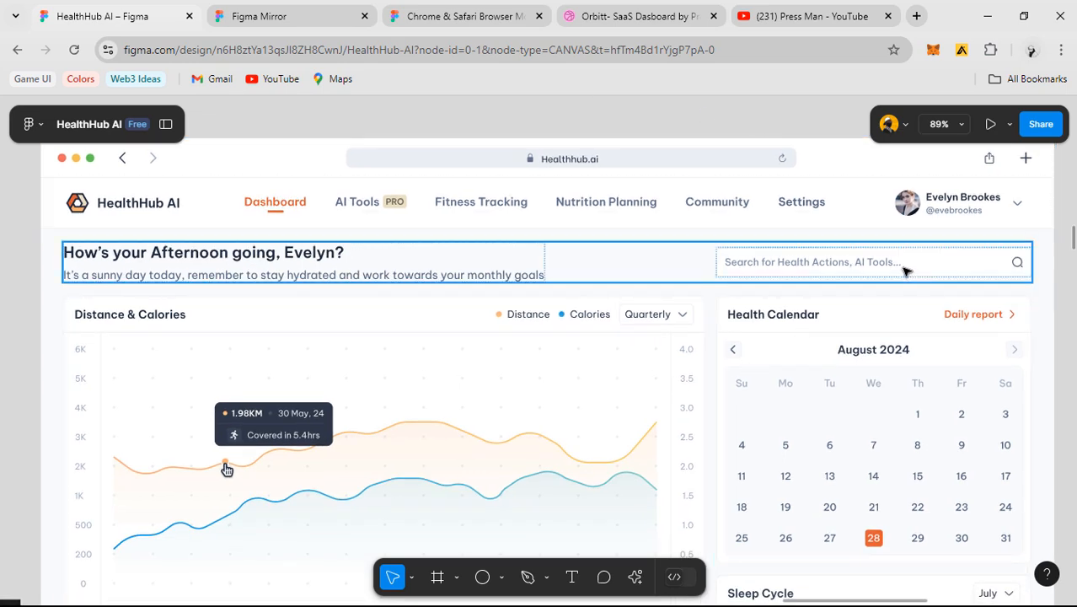
# - Examine the card layout of the finished light mode dashboard, checking the size of the Health Calendar card
pyautogui.scroll(-2, 696, 121)
pyautogui.scroll(1, 613, 225)
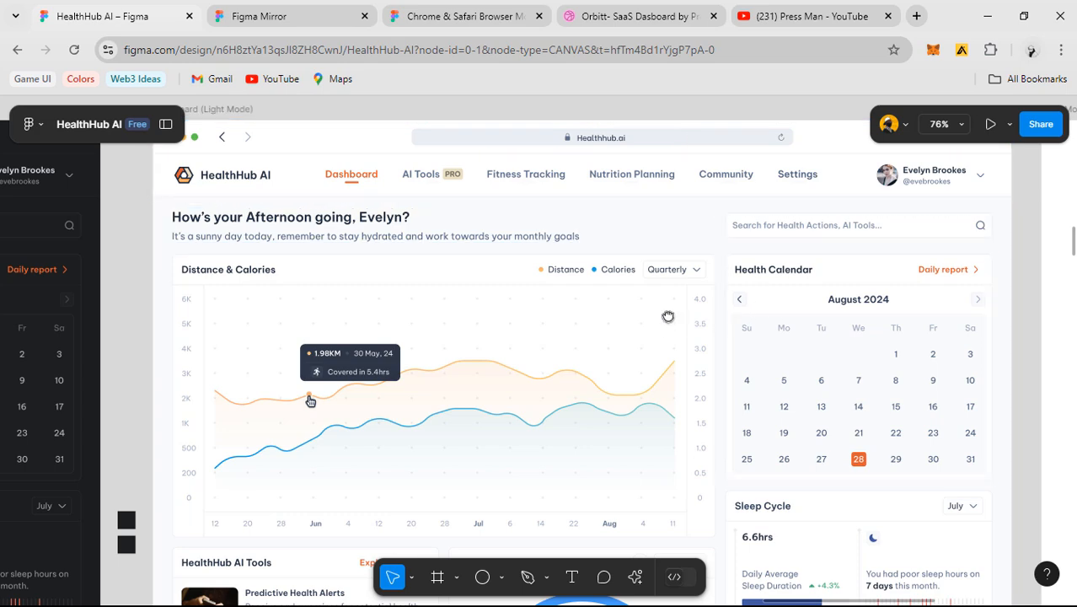
pyautogui.scroll(-1, 666, 328)
pyautogui.scroll(1, 497, 278)
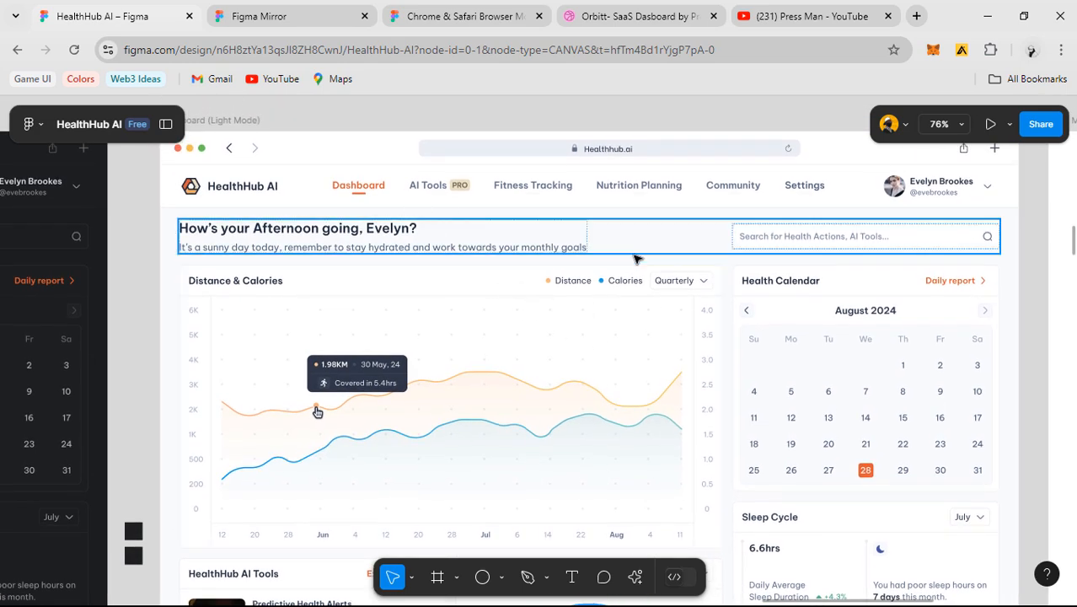
pyautogui.scroll(-1, 632, 281)
pyautogui.scroll(1, 655, 273)
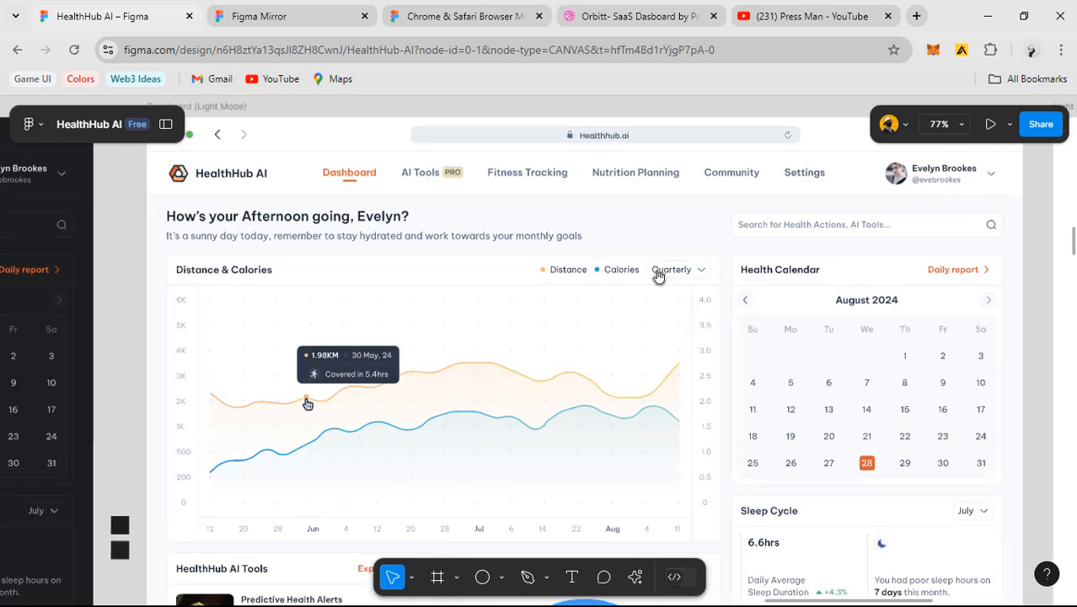
pyautogui.scroll(1, 661, 298)
pyautogui.hscroll(5, 662, 298)
pyautogui.scroll(-2, 706, 308)
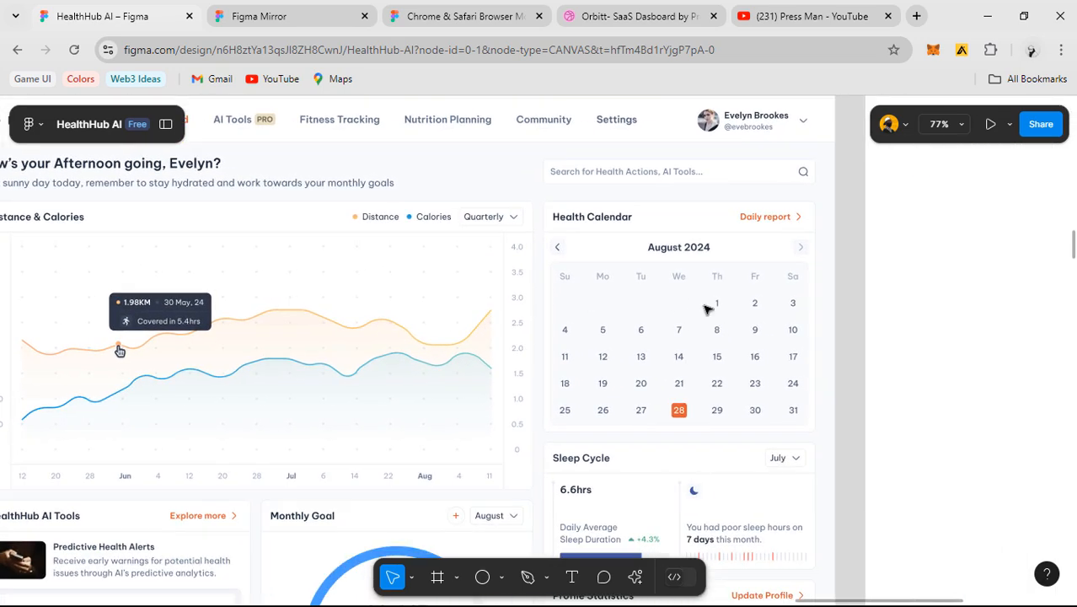
pyautogui.click(594, 268)
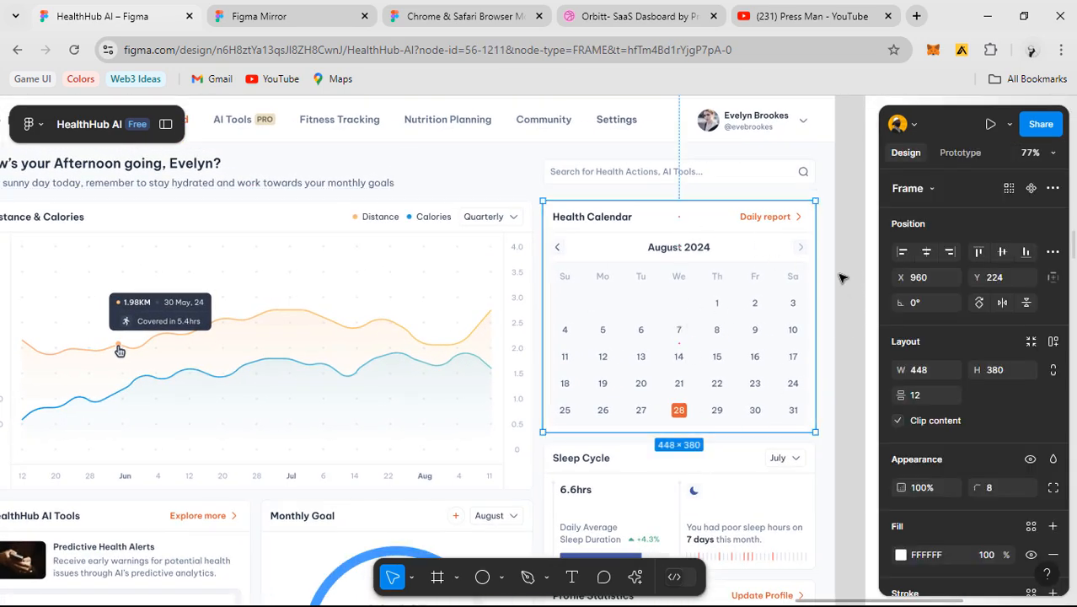
pyautogui.click(857, 292)
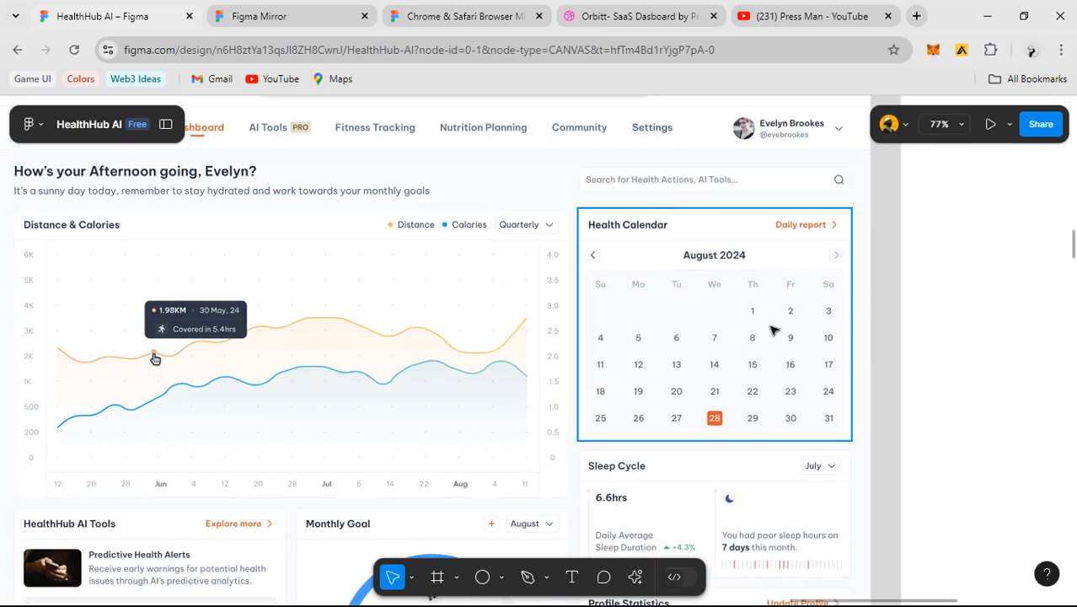
pyautogui.moveTo(580, 206)
pyautogui.mouseDown()
pyautogui.moveTo(547, 250)
pyautogui.moveTo(543, 295)
pyautogui.mouseUp()
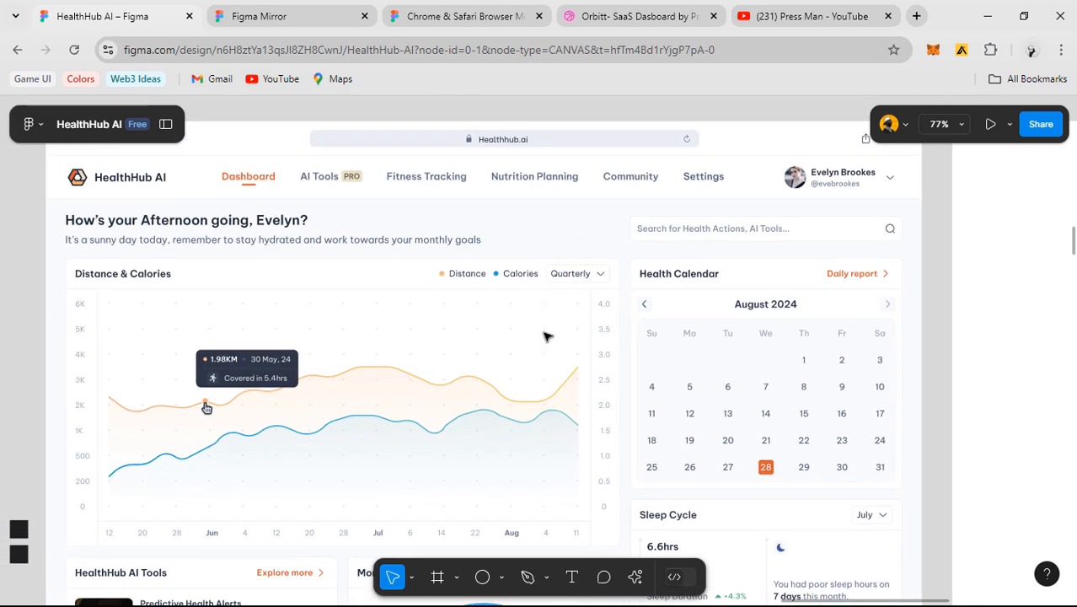
# - Delete the two small black squares lying between the dark and light dashboard frames
pyautogui.moveTo(632, 281); pyautogui.dragTo(622, 245)
pyautogui.moveTo(773, 293); pyautogui.dragTo(835, 295)
pyautogui.moveTo(75, 487); pyautogui.dragTo(368, 411)
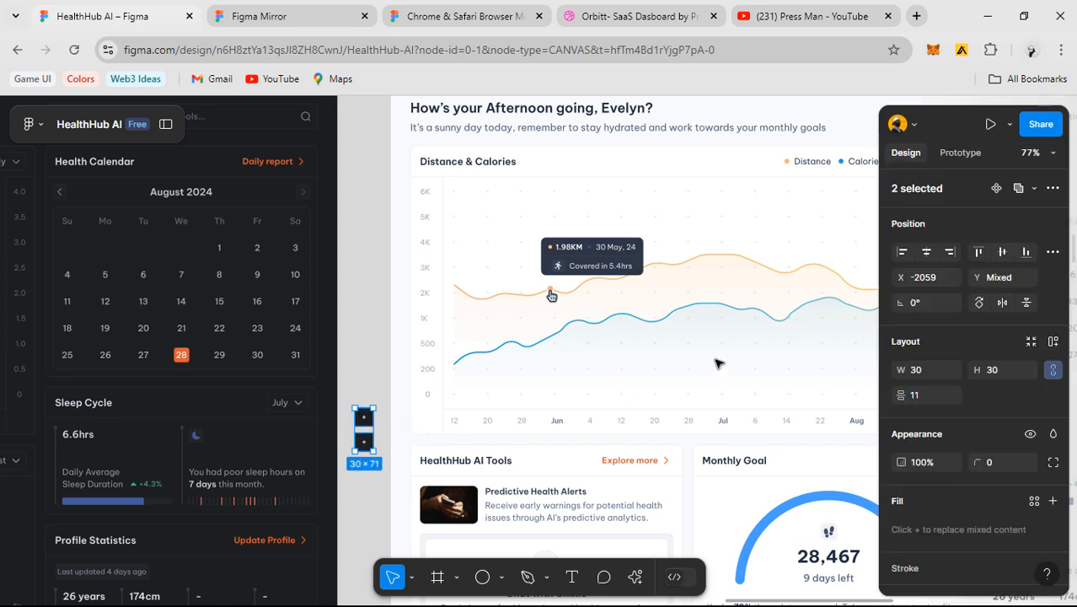
pyautogui.press('Delete')
pyautogui.moveTo(661, 317); pyautogui.dragTo(384, 372)
pyautogui.moveTo(709, 340); pyautogui.dragTo(600, 340)
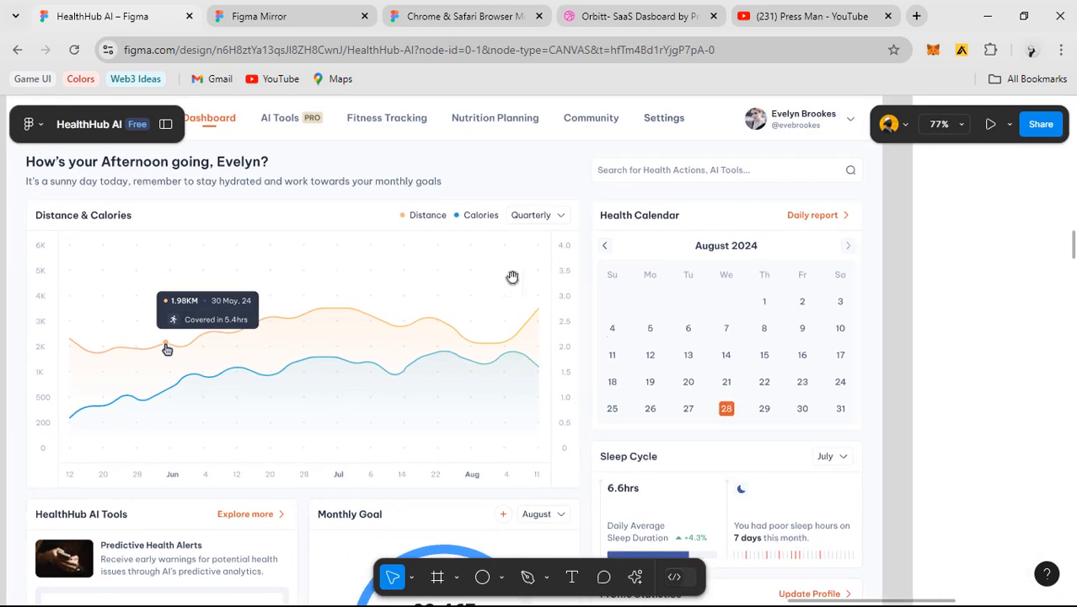
# - Inspect the Health Calendar card's dimensions and its placement relative to the empty Light Mode Dashboard frame
pyautogui.moveTo(512, 278); pyautogui.dragTo(579, 301)
pyautogui.click(751, 344)
pyautogui.moveTo(666, 278); pyautogui.dragTo(723, 305)
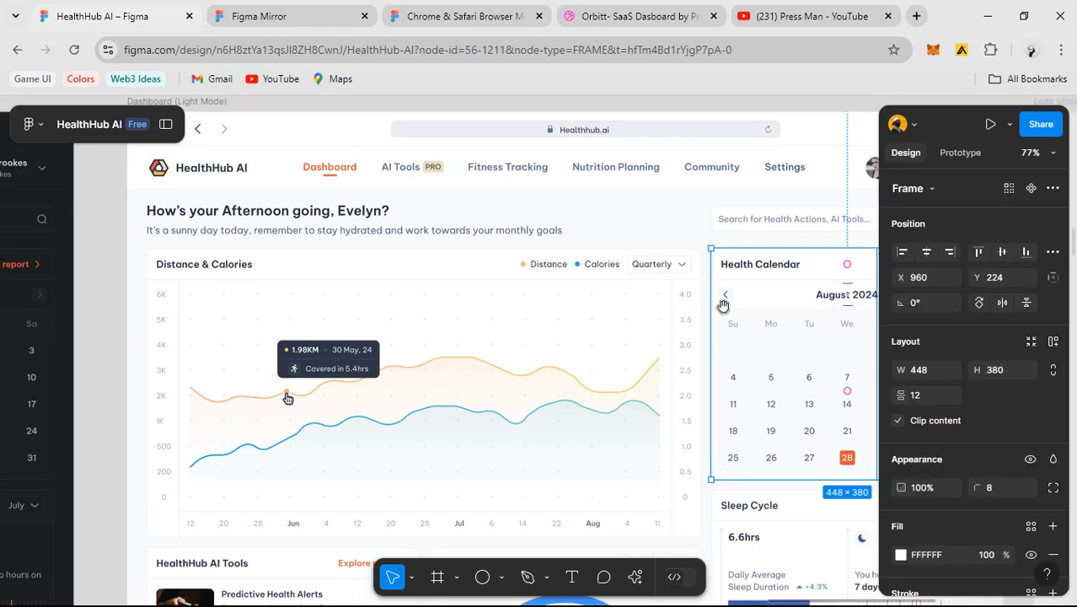
pyautogui.scroll(-2, 594, 314)
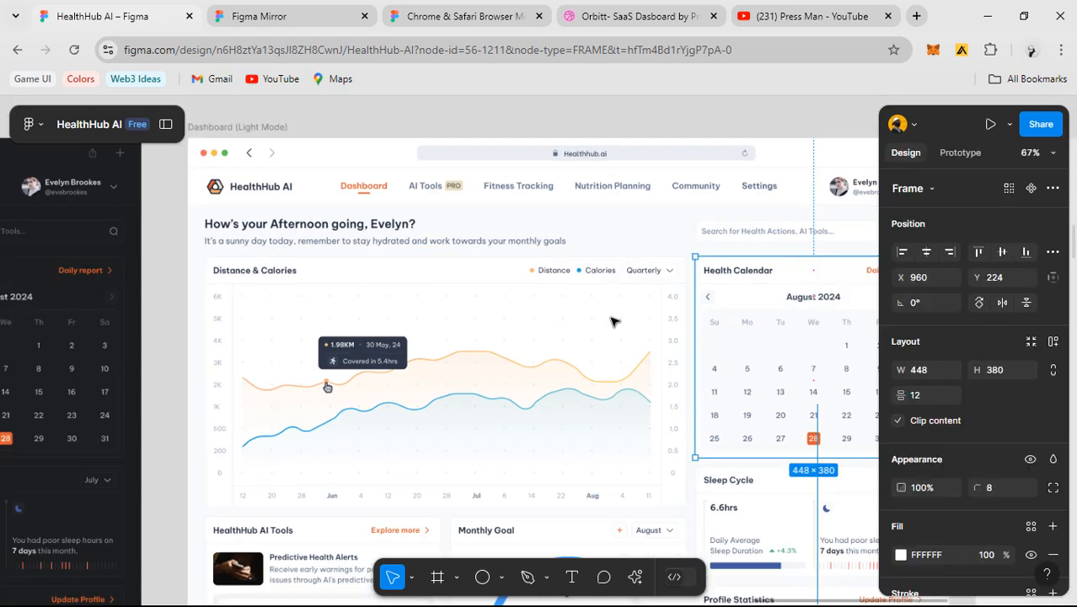
pyautogui.moveTo(649, 136); pyautogui.dragTo(617, 128)
pyautogui.click(661, 121)
pyautogui.moveTo(600, 363)
pyautogui.mouseDown()
pyautogui.moveTo(529, 341)
pyautogui.moveTo(270, 308)
pyautogui.mouseUp()
pyautogui.click(397, 239)
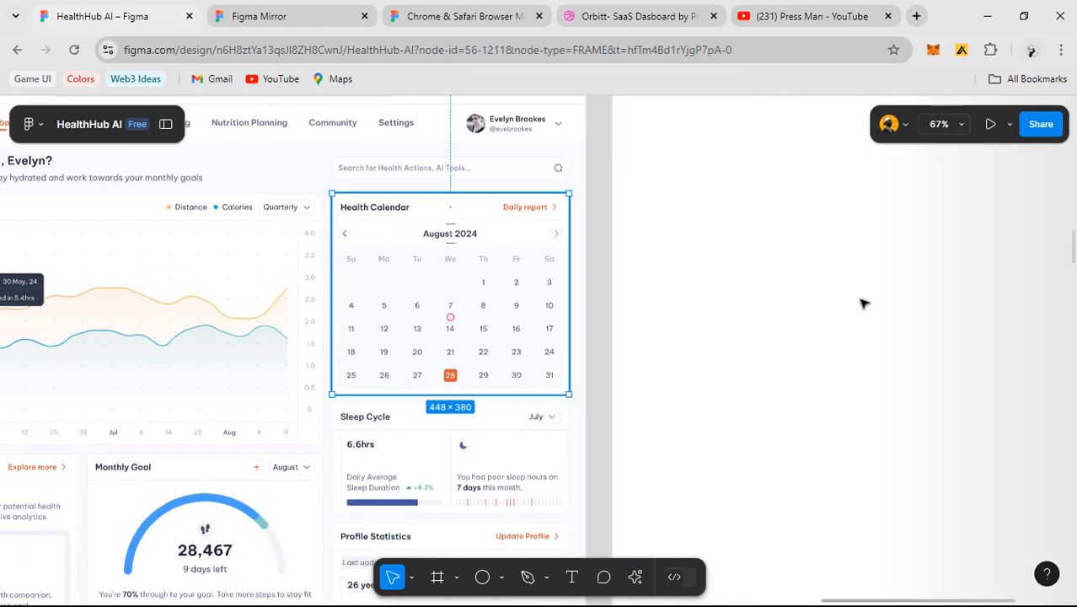
pyautogui.moveTo(863, 304); pyautogui.dragTo(759, 281)
pyautogui.scroll(1, 519, 201)
pyautogui.moveTo(519, 200); pyautogui.dragTo(741, 248)
# - Show layout grids on the canvas and unhide the 12-column grid of the finished Dashboard (Light Mode) frame
pyautogui.hotkey('ctrl', 'shift', '4')
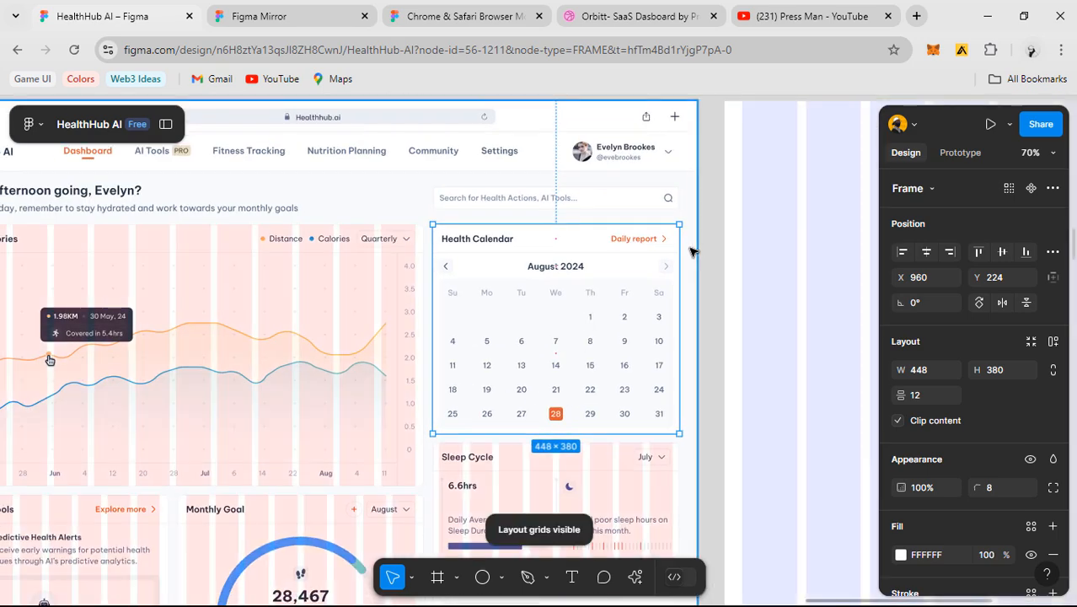
pyautogui.scroll(2, 691, 251)
pyautogui.click(712, 252)
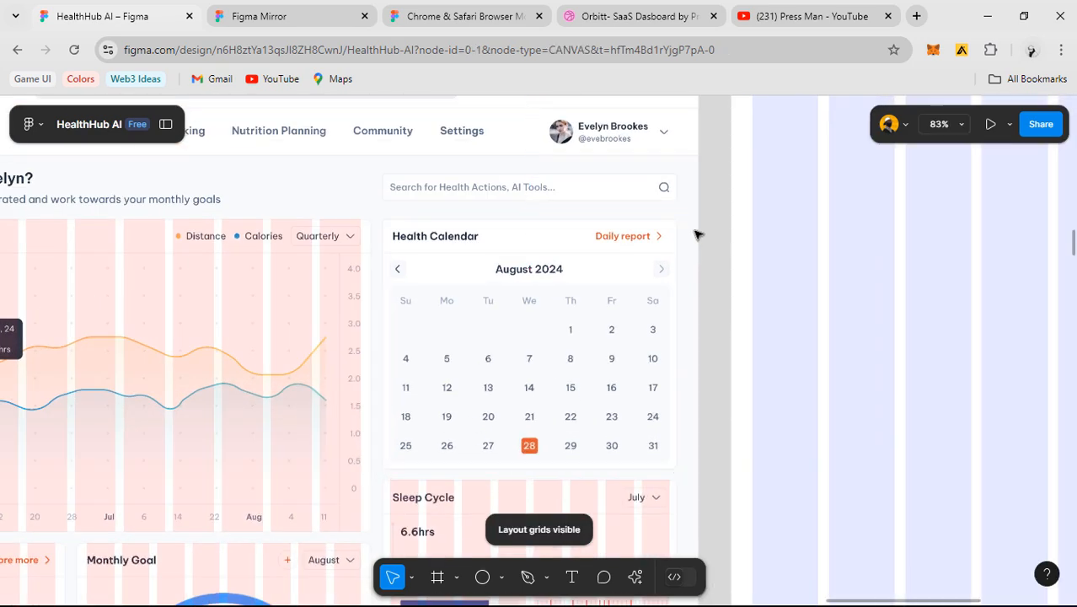
pyautogui.click(961, 472)
pyautogui.scroll(-3, 969, 354)
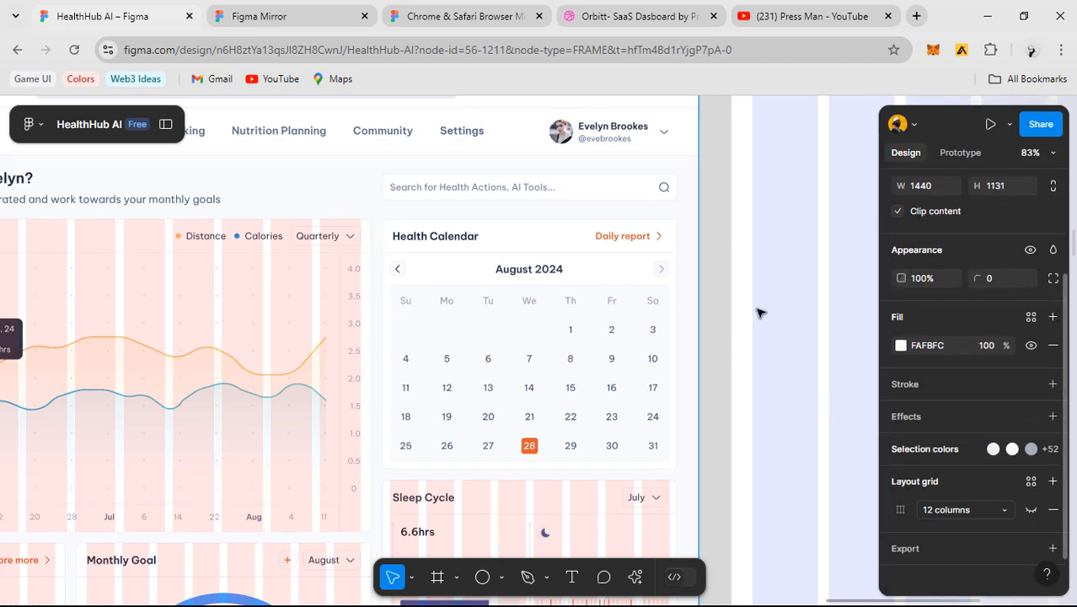
pyautogui.scroll(1, 543, 209)
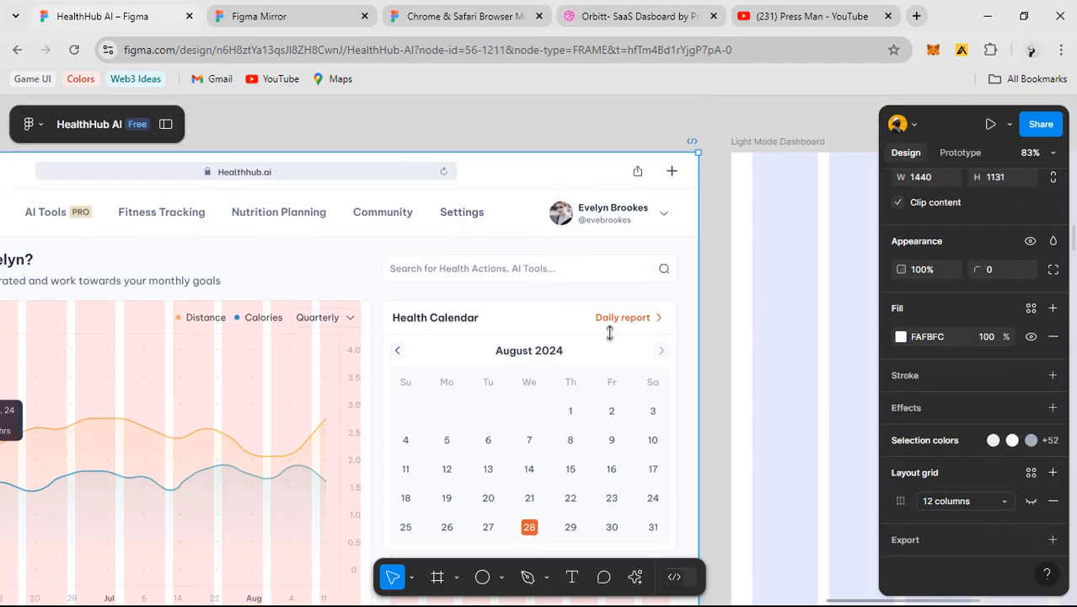
pyautogui.scroll(-1, 609, 333)
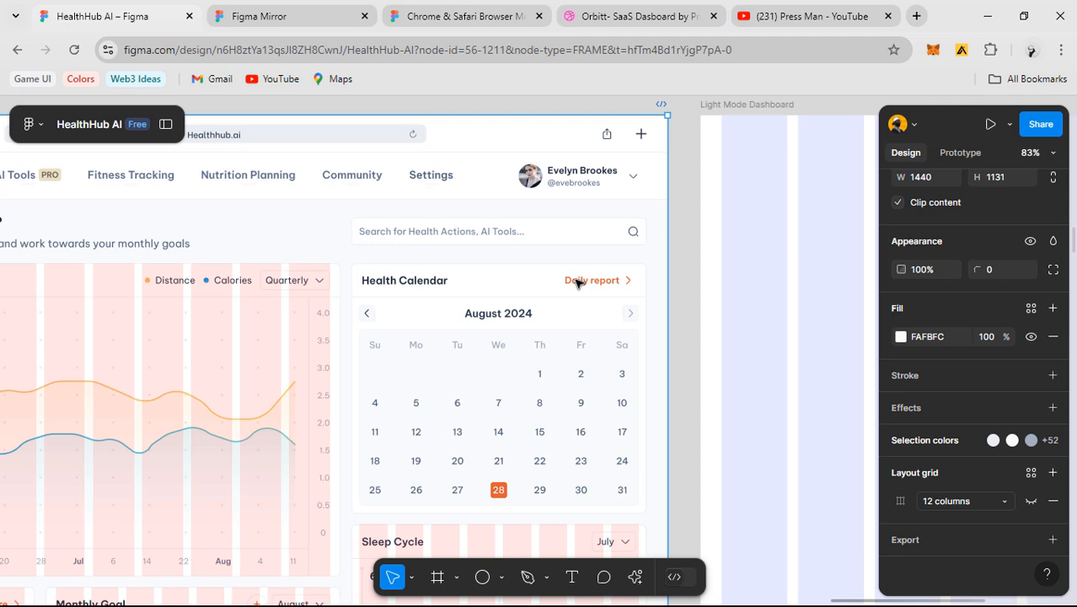
pyautogui.click(1029, 501)
pyautogui.scroll(-1, 589, 254)
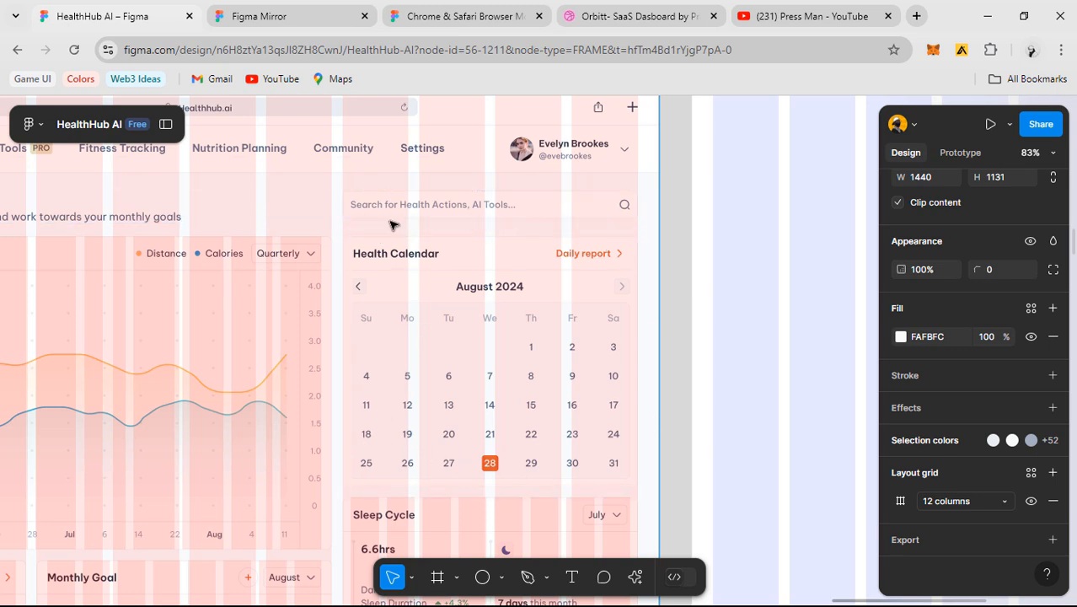
pyautogui.hscroll(2, 525, 310)
pyautogui.scroll(-1, 524, 310)
pyautogui.hscroll(-1, 524, 310)
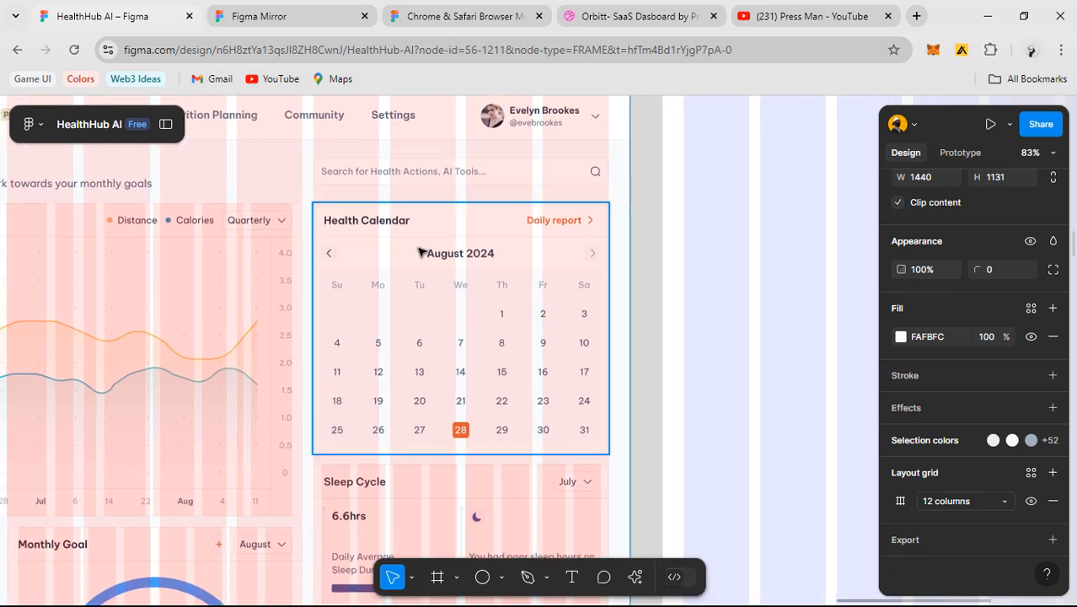
pyautogui.scroll(-4, 631, 268)
# - Select the empty Light Mode Dashboard frame and toggle the layout grids off and on again
pyautogui.moveTo(865, 300); pyautogui.dragTo(488, 246)
pyautogui.click(569, 248)
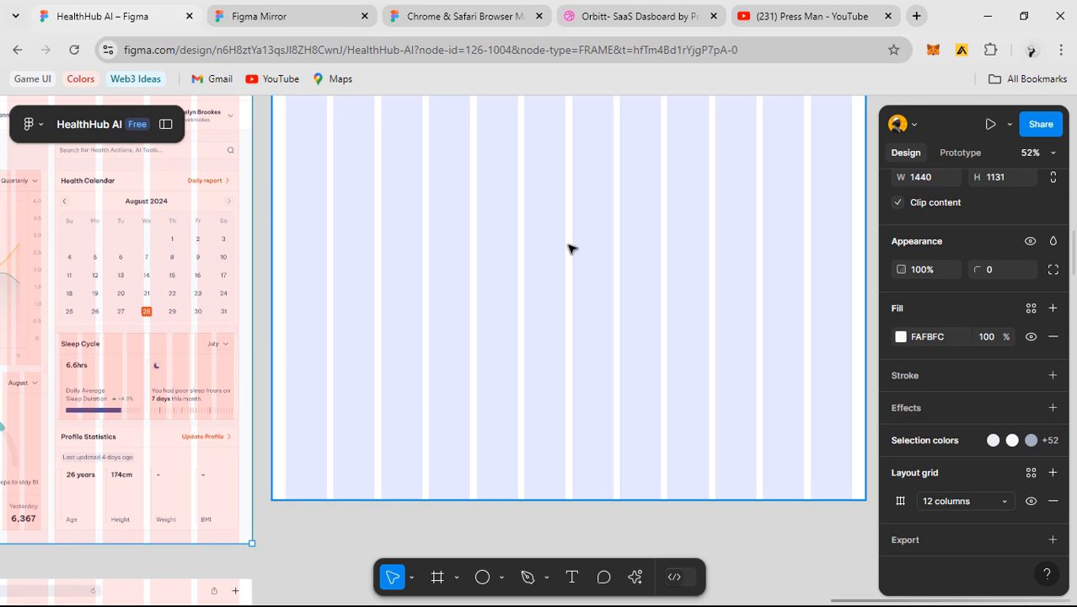
pyautogui.hotkey('shift', 'g')
pyautogui.scroll(2, 601, 268)
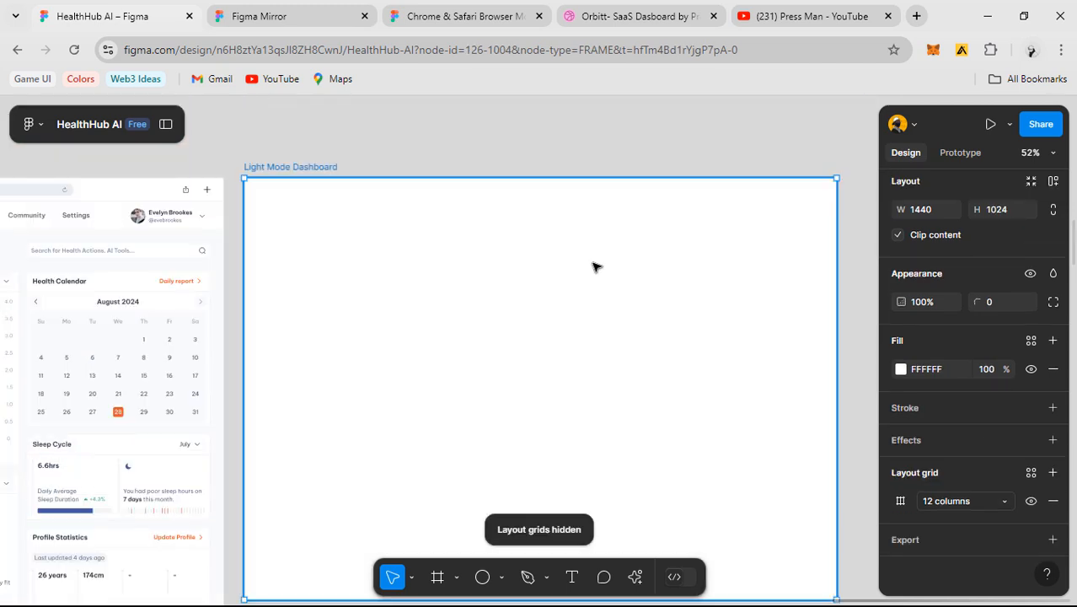
pyautogui.hotkey('shift', 'g')
# - Draw a frame of about 448 × 331 spanning the last four columns of the Light Mode Dashboard, about 136 below its upper edge
pyautogui.scroll(2, 555, 296)
pyautogui.hscroll(3, 758, 279)
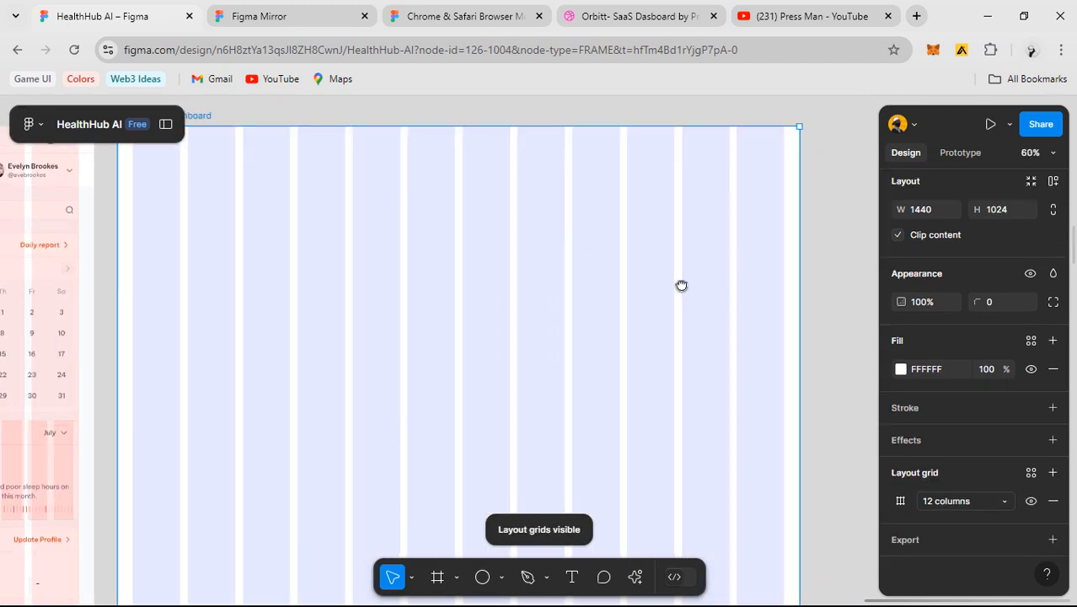
pyautogui.hscroll(3, 687, 244)
pyautogui.scroll(2, 638, 219)
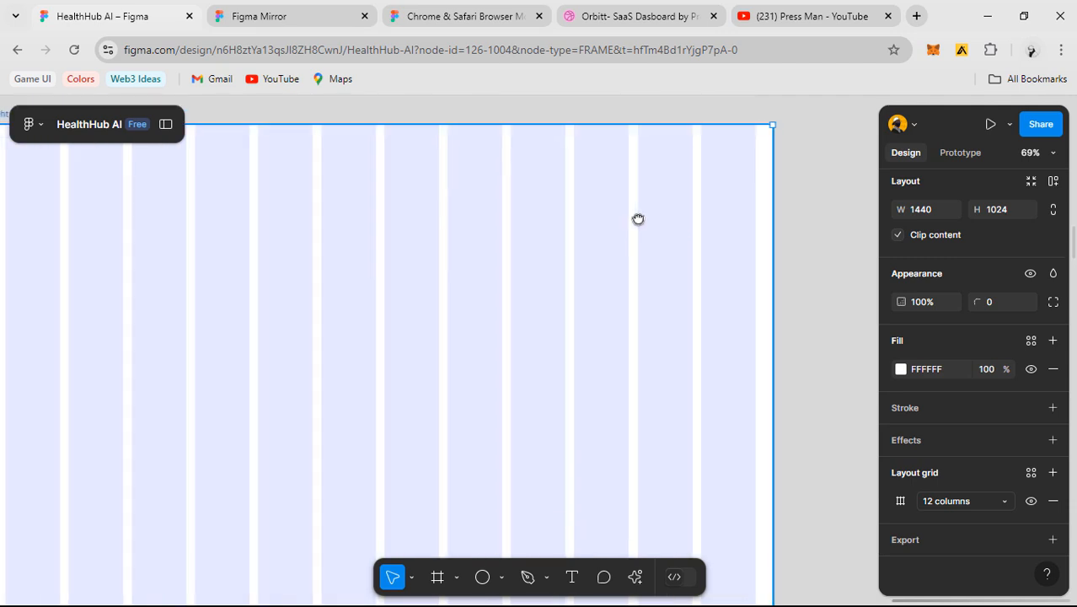
pyautogui.press('f')
pyautogui.moveTo(756, 201); pyautogui.dragTo(512, 379)
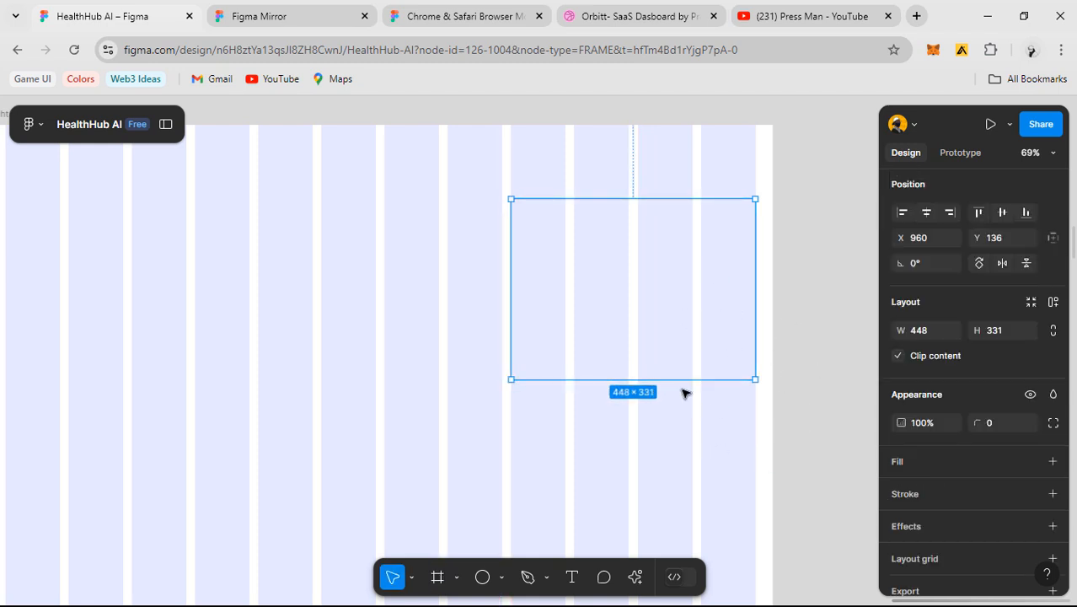
pyautogui.scroll(-5, 649, 409)
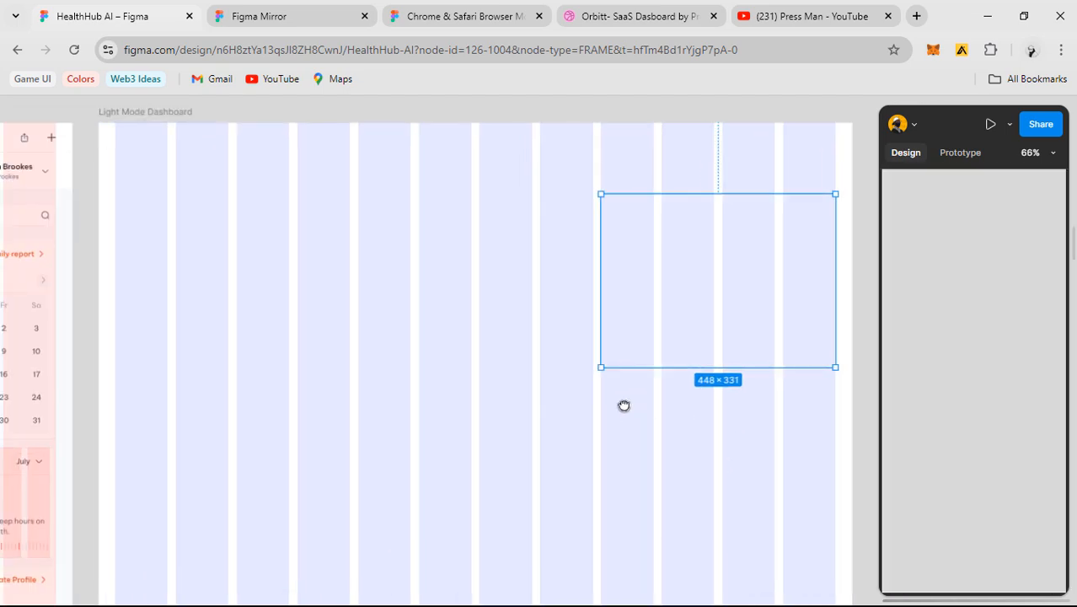
pyautogui.hscroll(-3, 390, 294)
pyautogui.scroll(-1, 389, 294)
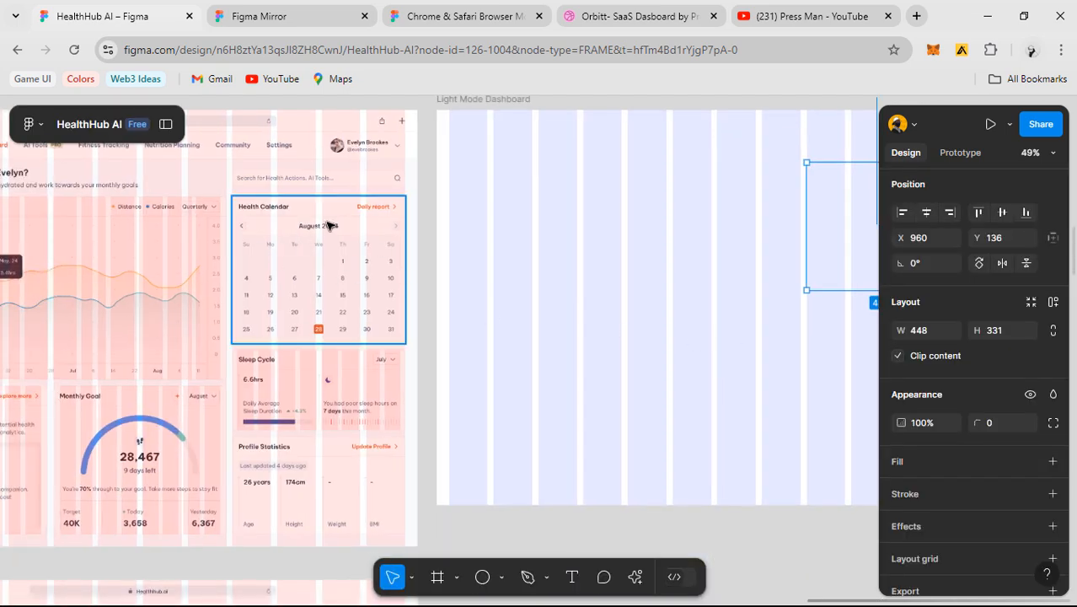
# - Hide the layout grids on the canvas
pyautogui.scroll(3, 320, 245)
pyautogui.hotkey('shift', 'g')
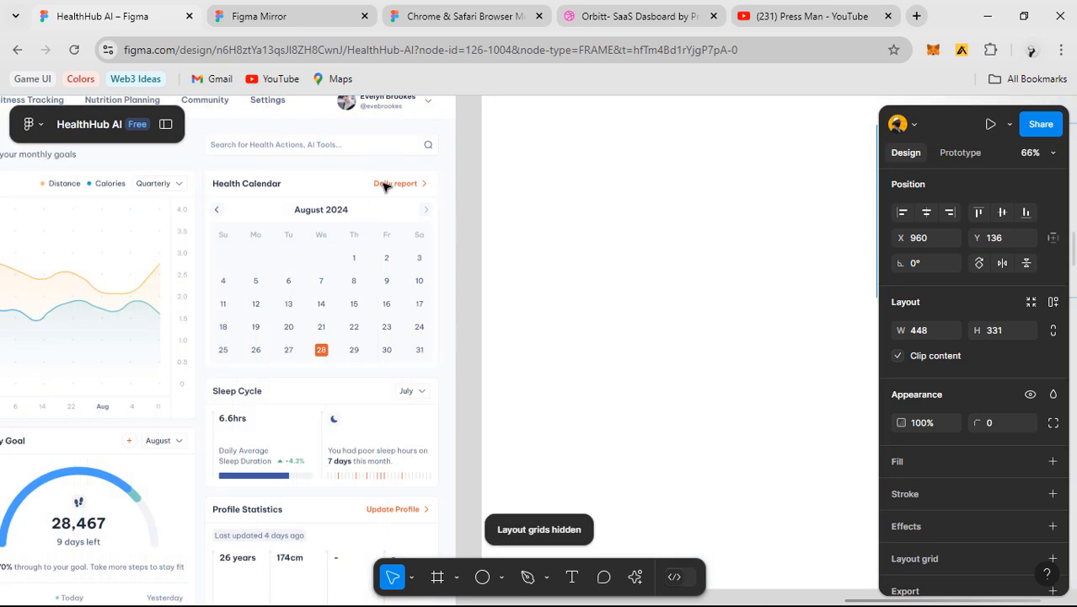
pyautogui.scroll(1, 384, 184)
pyautogui.moveTo(666, 247); pyautogui.dragTo(401, 310)
pyautogui.scroll(-2, 632, 303)
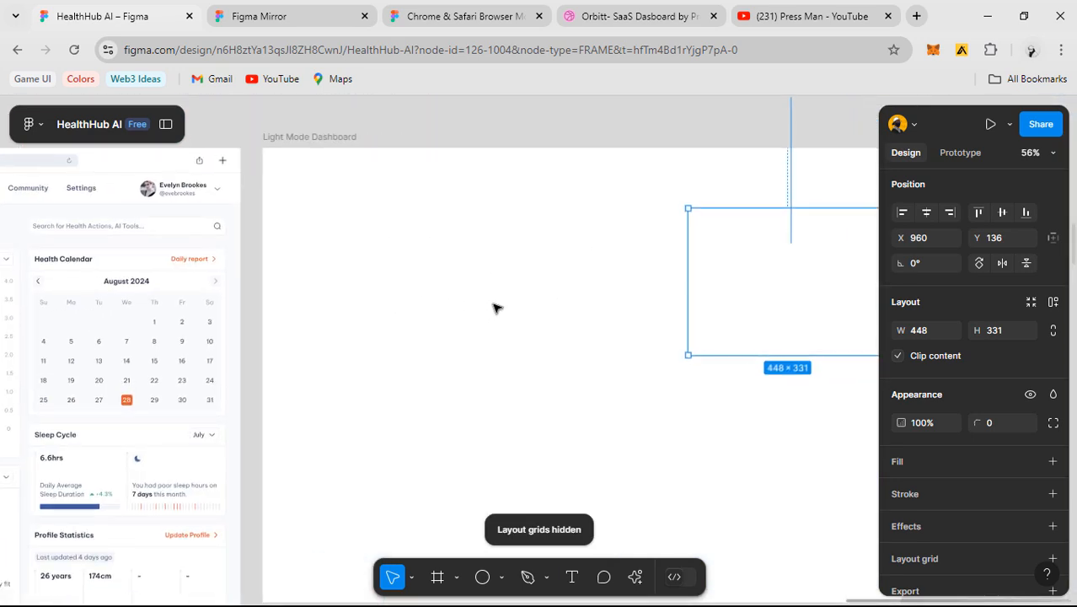
pyautogui.scroll(-1, 404, 302)
pyautogui.hscroll(-1, 405, 302)
pyautogui.hscroll(2, 566, 268)
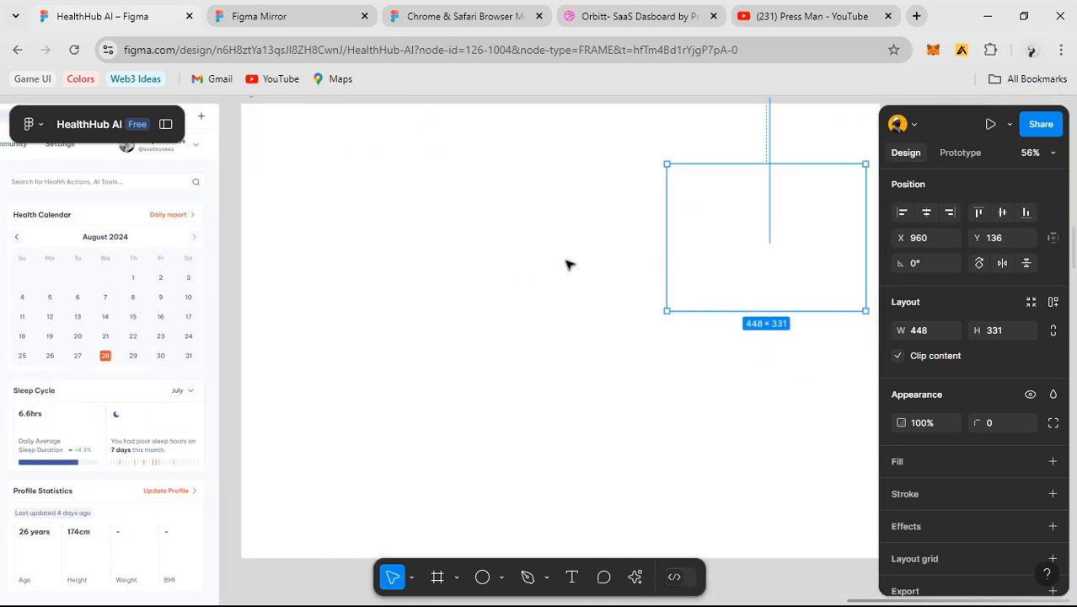
# - Examine the header, search field and Health Calendar card of the finished Dashboard (Light Mode) beside the new frame
pyautogui.click(536, 250)
pyautogui.hscroll(-2, 531, 251)
pyautogui.scroll(1, 531, 251)
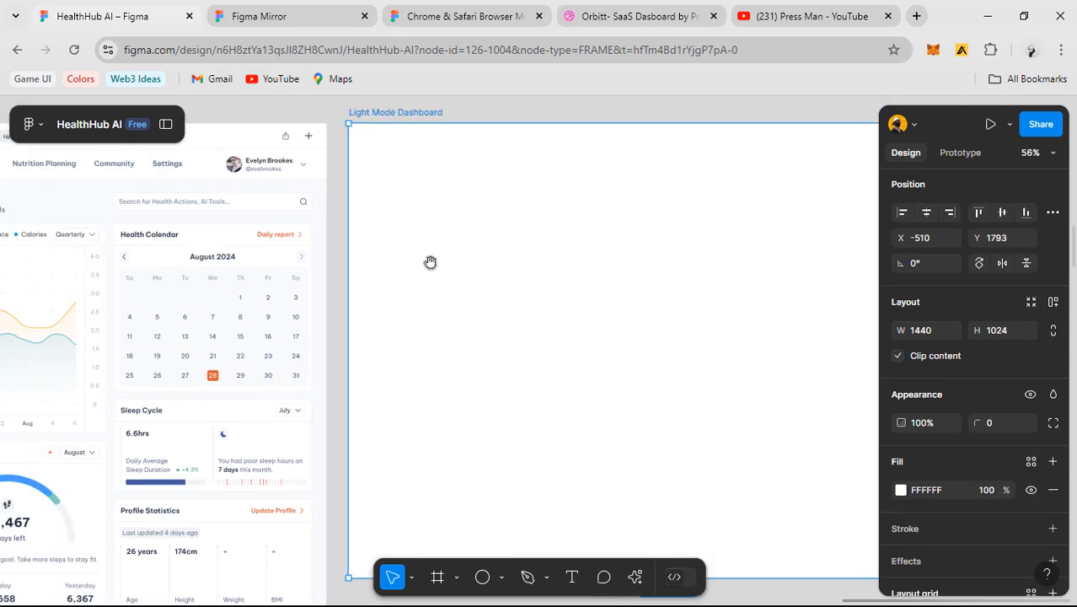
pyautogui.hscroll(-4, 430, 262)
pyautogui.scroll(-1, 472, 257)
pyautogui.scroll(5, 488, 254)
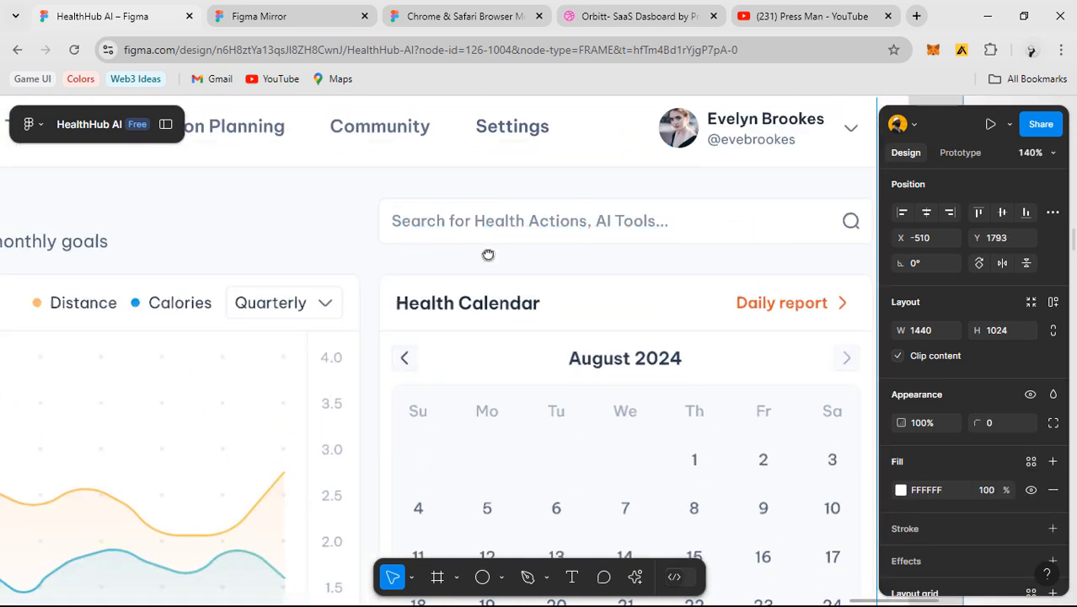
pyautogui.hscroll(3, 488, 254)
pyautogui.scroll(1, 488, 255)
pyautogui.scroll(2, 596, 265)
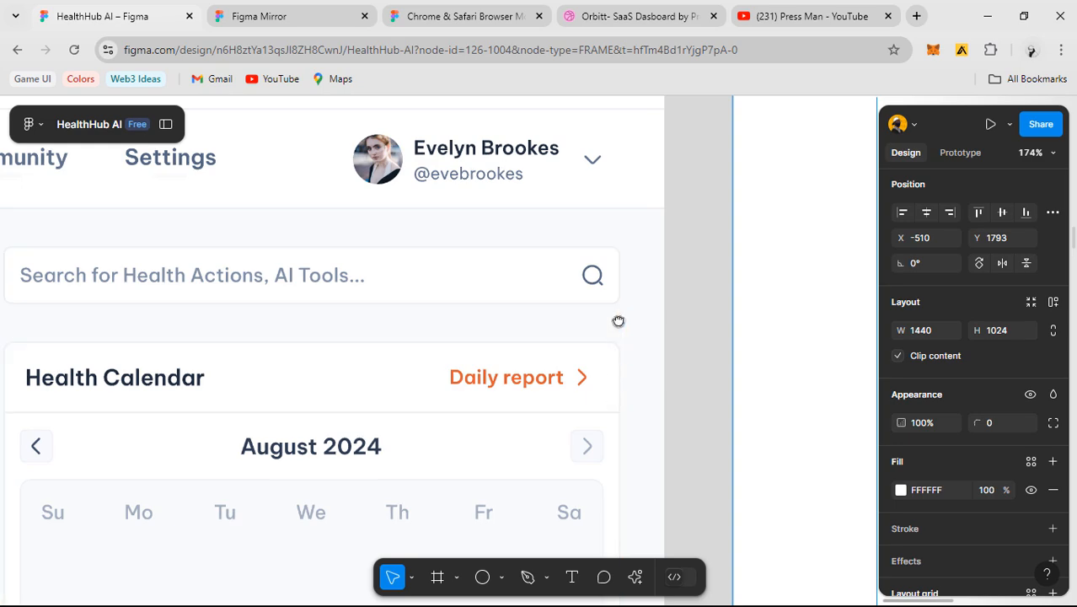
pyautogui.scroll(-2, 617, 321)
pyautogui.scroll(-3, 716, 373)
pyautogui.scroll(-3, 650, 402)
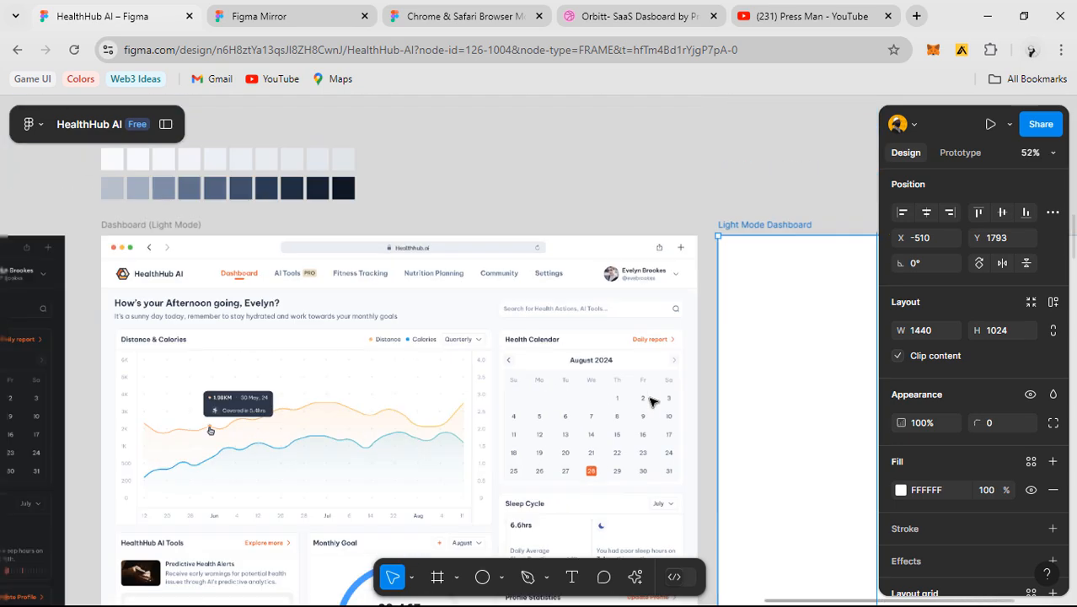
pyautogui.hscroll(-3, 651, 402)
pyautogui.scroll(-1, 666, 346)
pyautogui.click(720, 169)
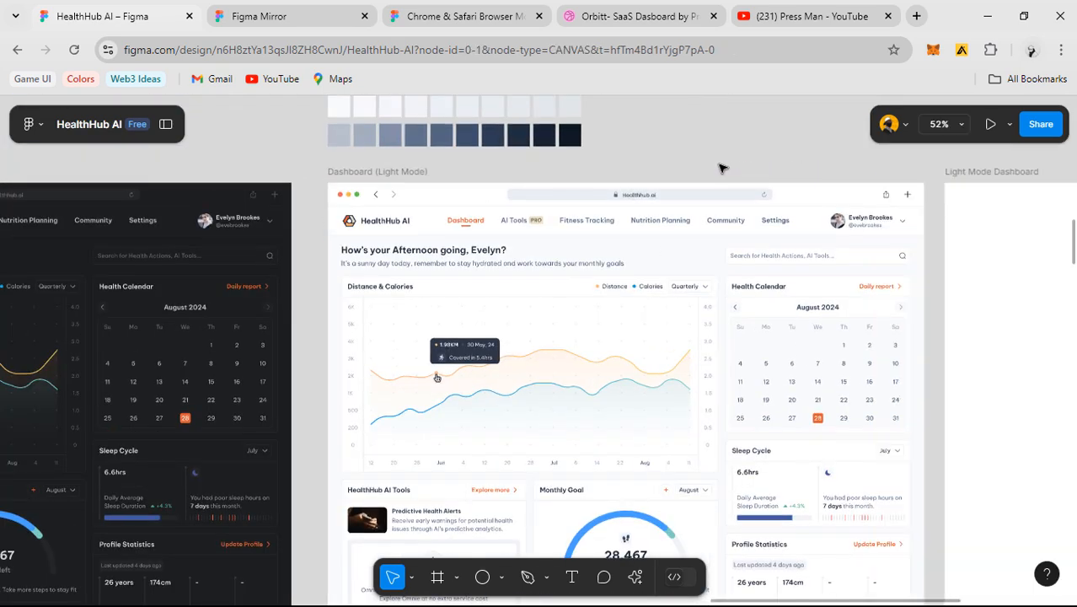
# - Examine the Dashboard (Dark Mode) frame's background and its Health Calendar card's fill and dimensions
pyautogui.scroll(2, 561, 329)
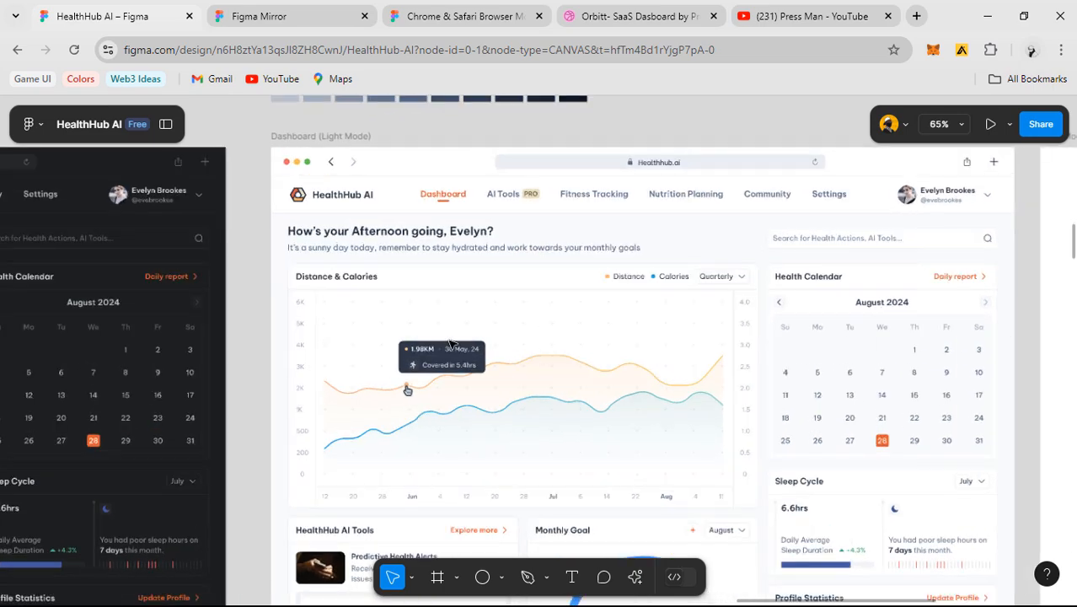
pyautogui.moveTo(392, 336); pyautogui.dragTo(697, 279)
pyautogui.scroll(3, 522, 256)
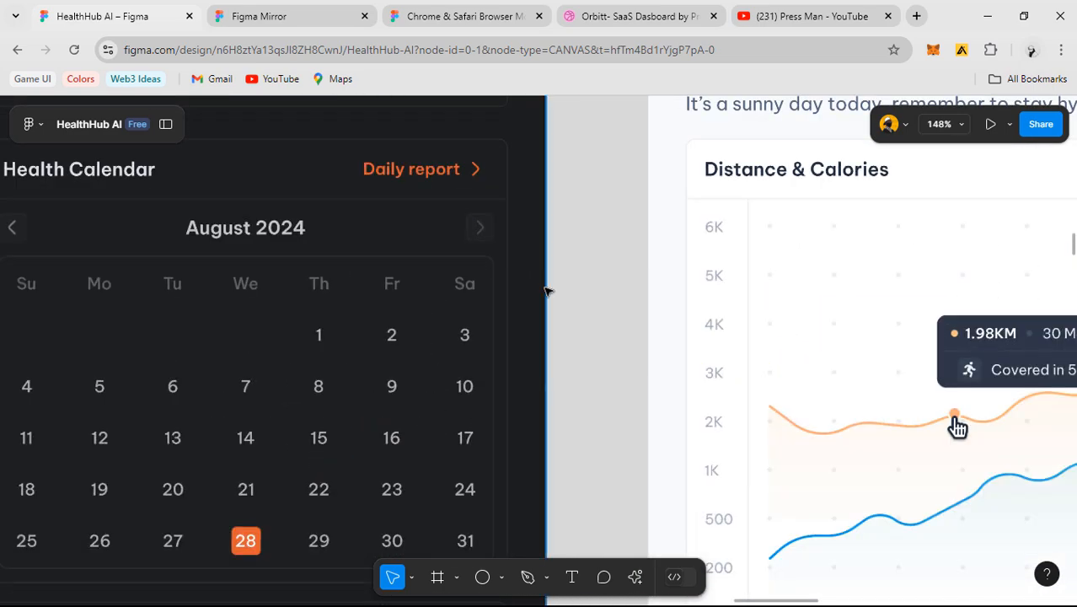
pyautogui.moveTo(523, 233); pyautogui.dragTo(565, 366)
pyautogui.click(584, 257)
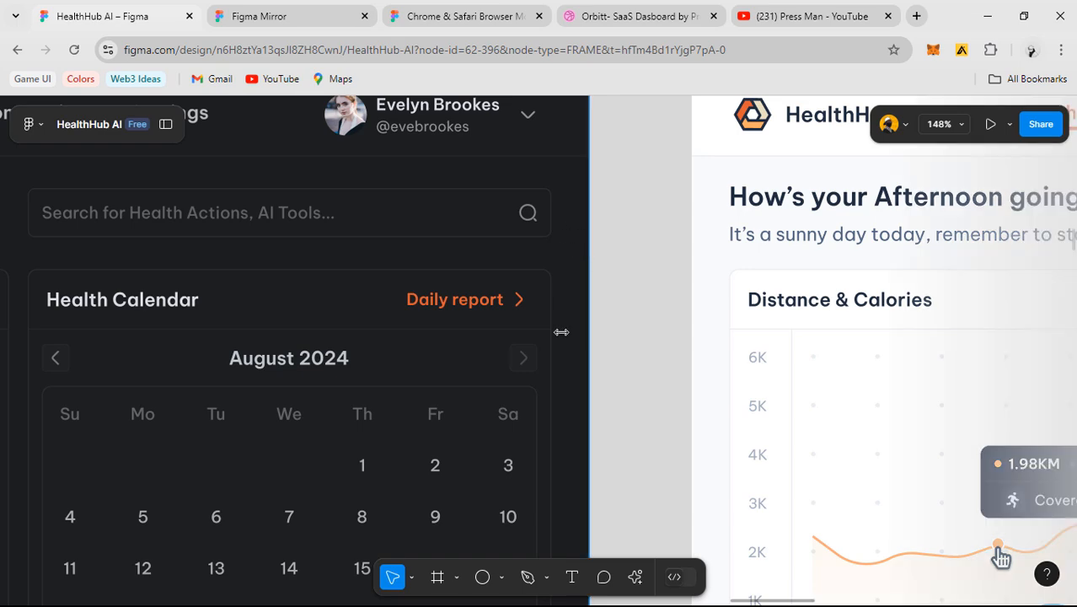
pyautogui.scroll(-4, 634, 262)
pyautogui.moveTo(220, 364); pyautogui.dragTo(544, 305)
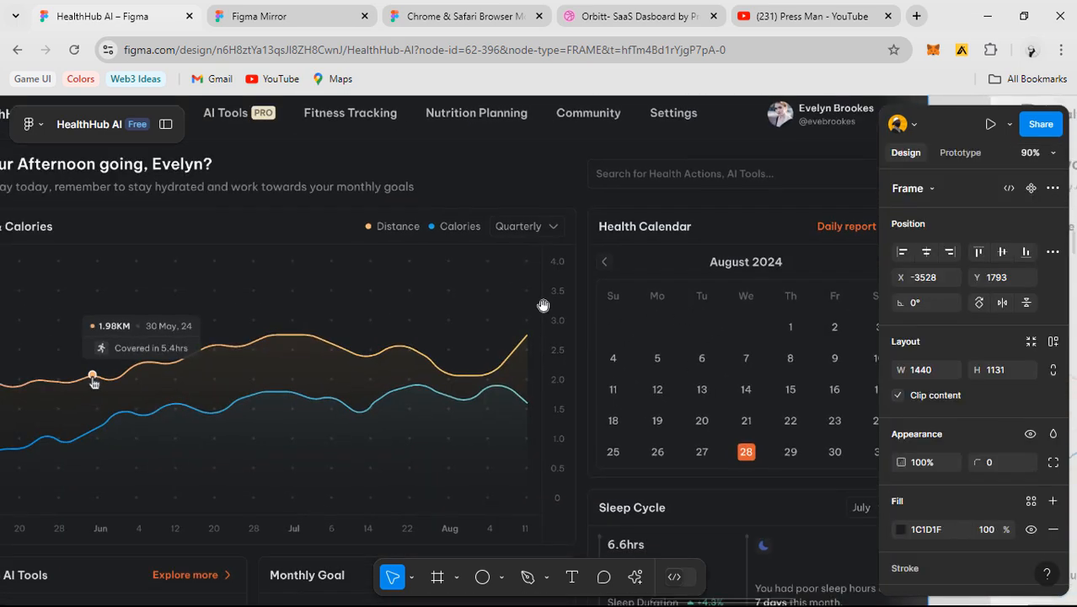
pyautogui.click(464, 283)
pyautogui.click(693, 306)
pyautogui.scroll(-8, 692, 306)
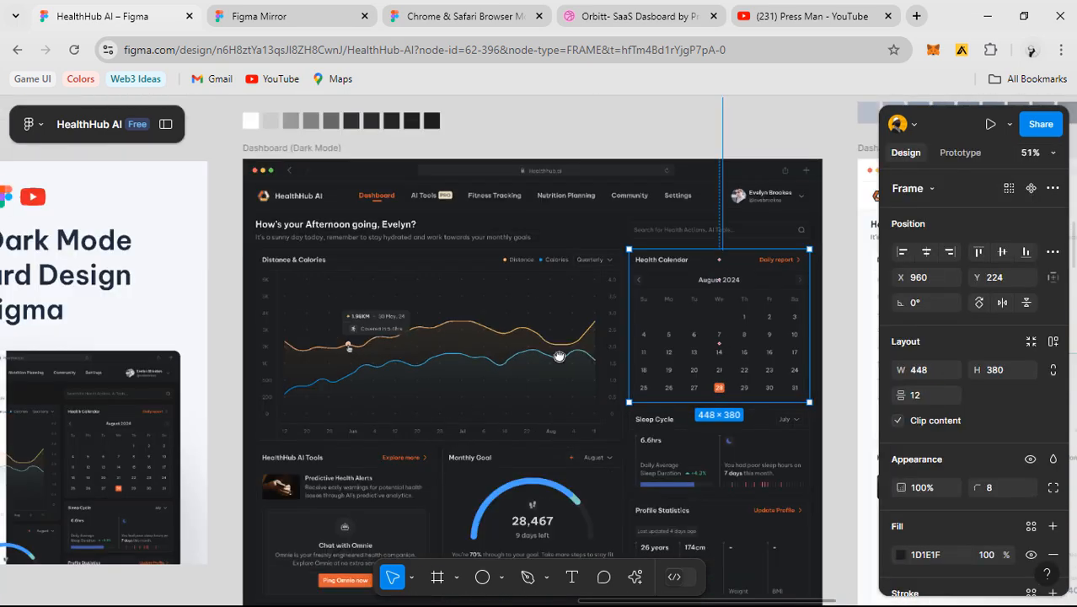
# - Apply the BG/50 colour style as the fill of the Light Mode Dashboard frame
pyautogui.hscroll(6, 589, 344)
pyautogui.scroll(-2, 589, 343)
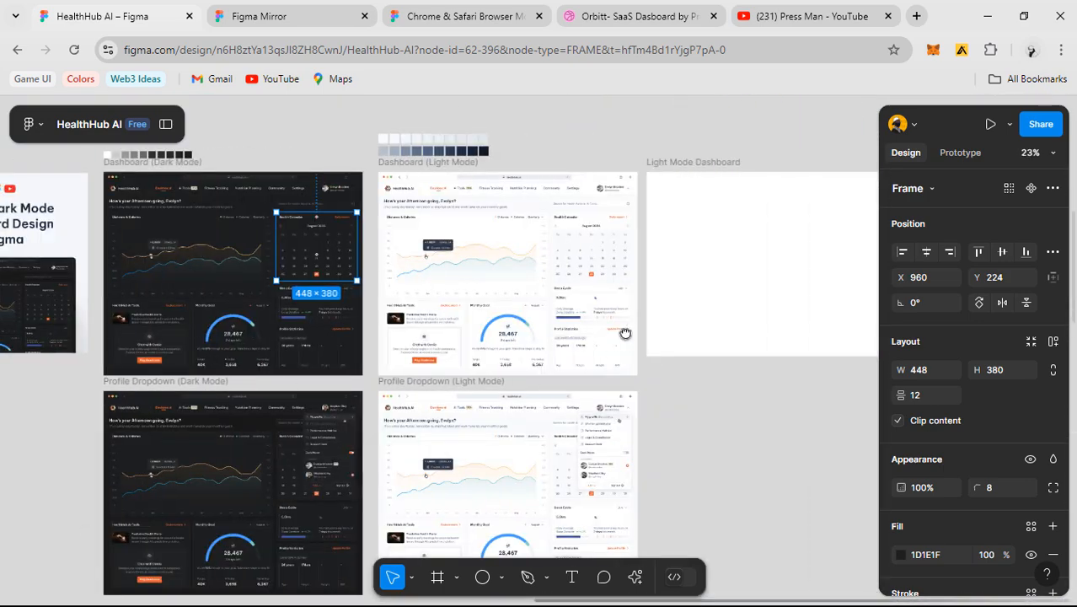
pyautogui.scroll(4, 704, 268)
pyautogui.moveTo(671, 265); pyautogui.dragTo(490, 414)
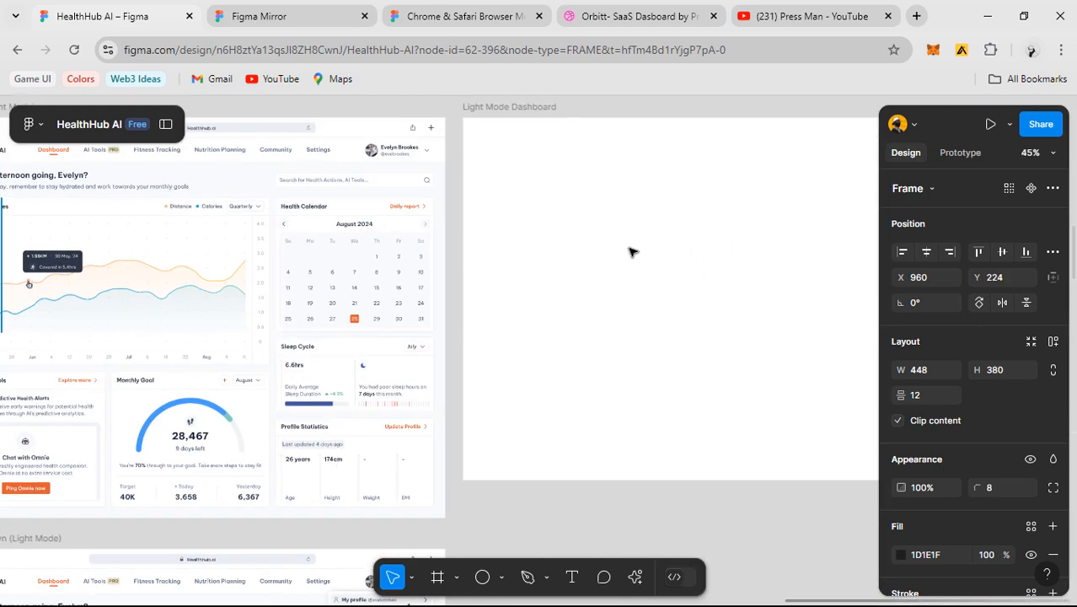
pyautogui.scroll(1, 632, 251)
pyautogui.moveTo(589, 231); pyautogui.dragTo(378, 272)
pyautogui.click(650, 386)
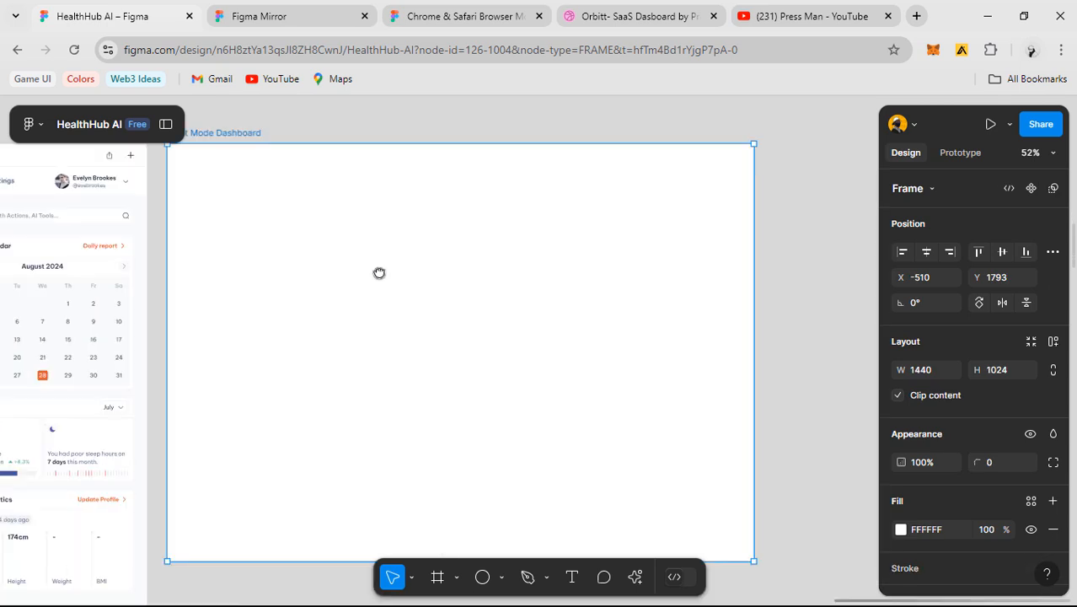
pyautogui.scroll(2, 647, 246)
pyautogui.moveTo(526, 245); pyautogui.dragTo(585, 278)
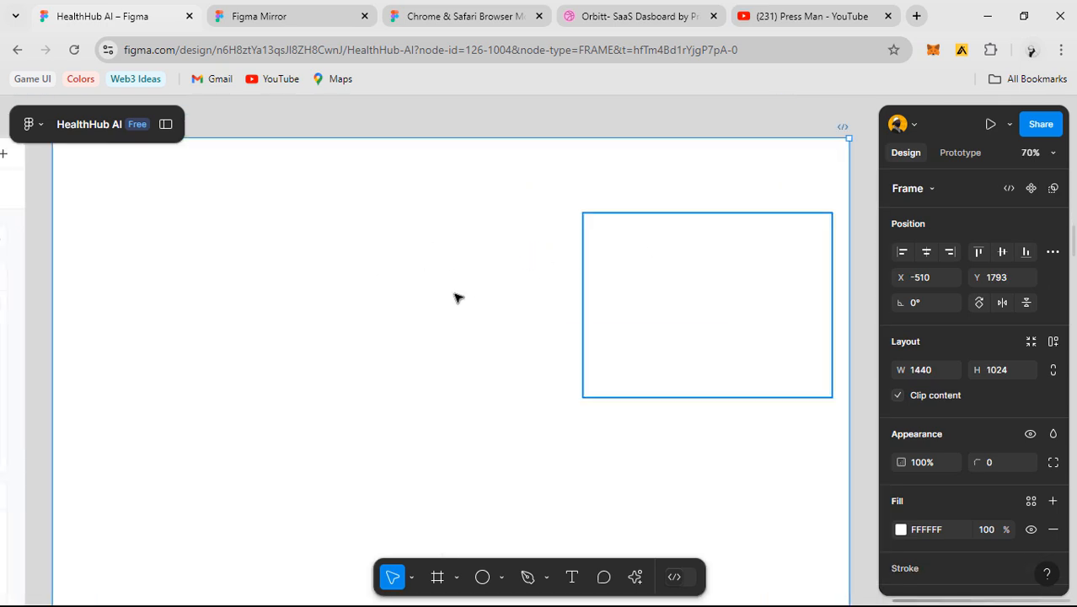
pyautogui.moveTo(455, 230); pyautogui.dragTo(500, 288)
pyautogui.moveTo(475, 347); pyautogui.dragTo(452, 307)
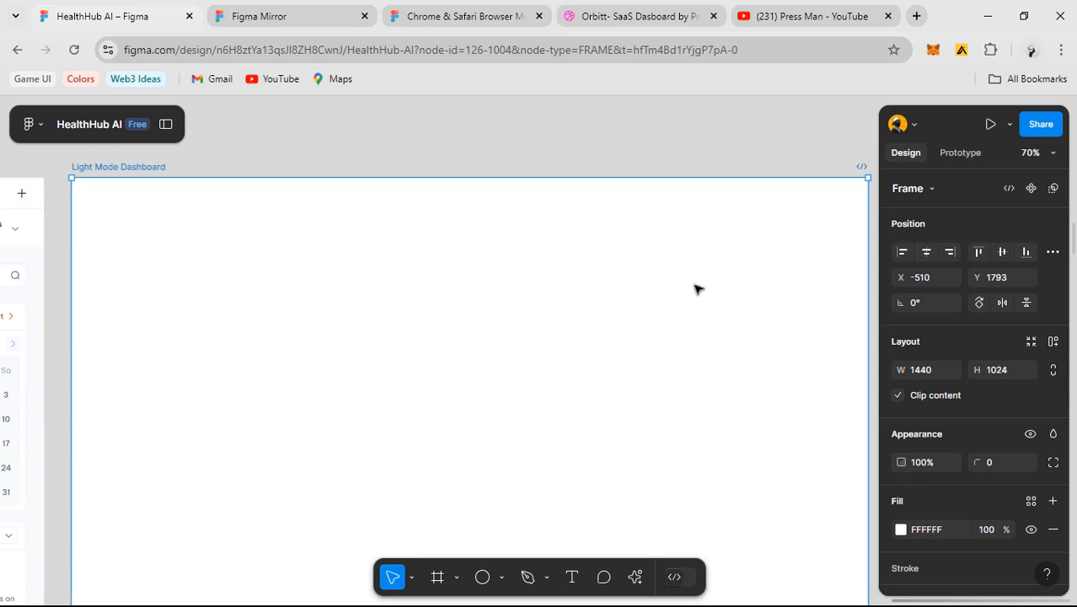
pyautogui.moveTo(618, 287); pyautogui.dragTo(596, 294)
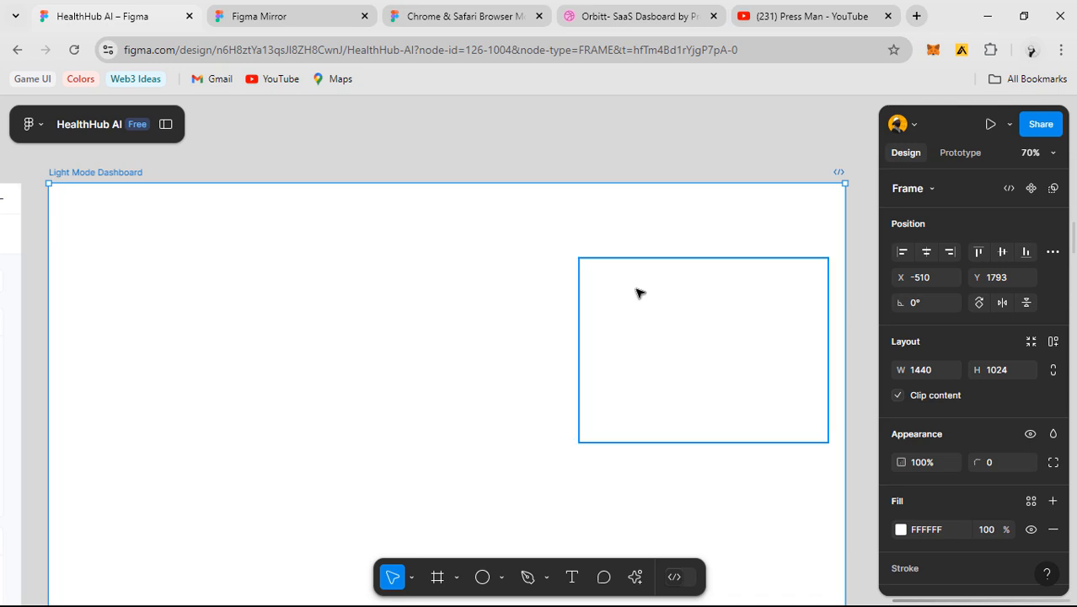
pyautogui.moveTo(465, 296); pyautogui.dragTo(426, 305)
pyautogui.moveTo(429, 372); pyautogui.dragTo(487, 383)
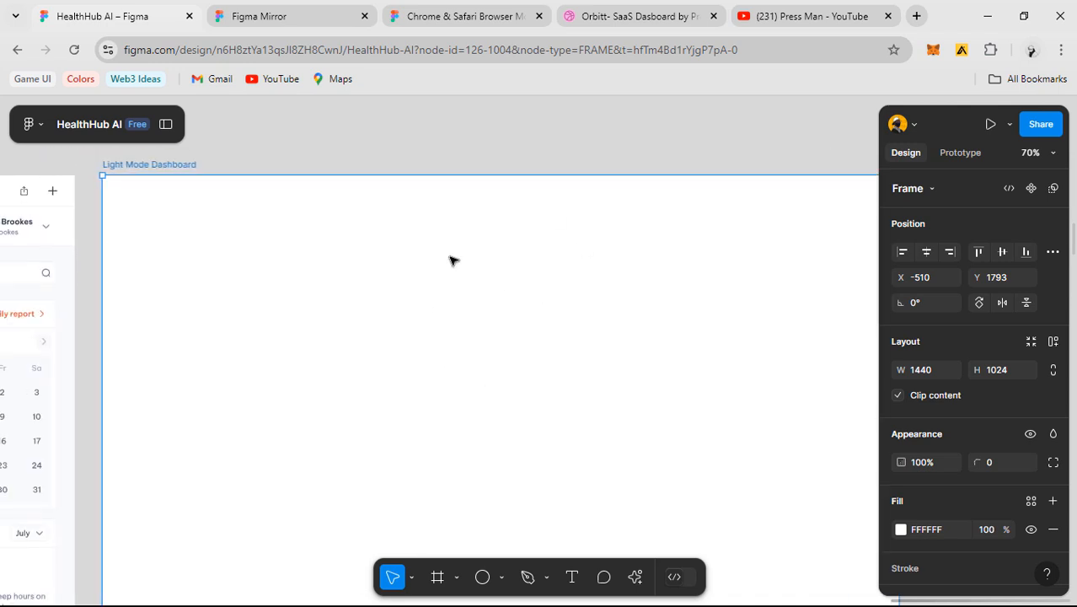
pyautogui.moveTo(456, 436); pyautogui.dragTo(394, 389)
pyautogui.scroll(-3, 967, 492)
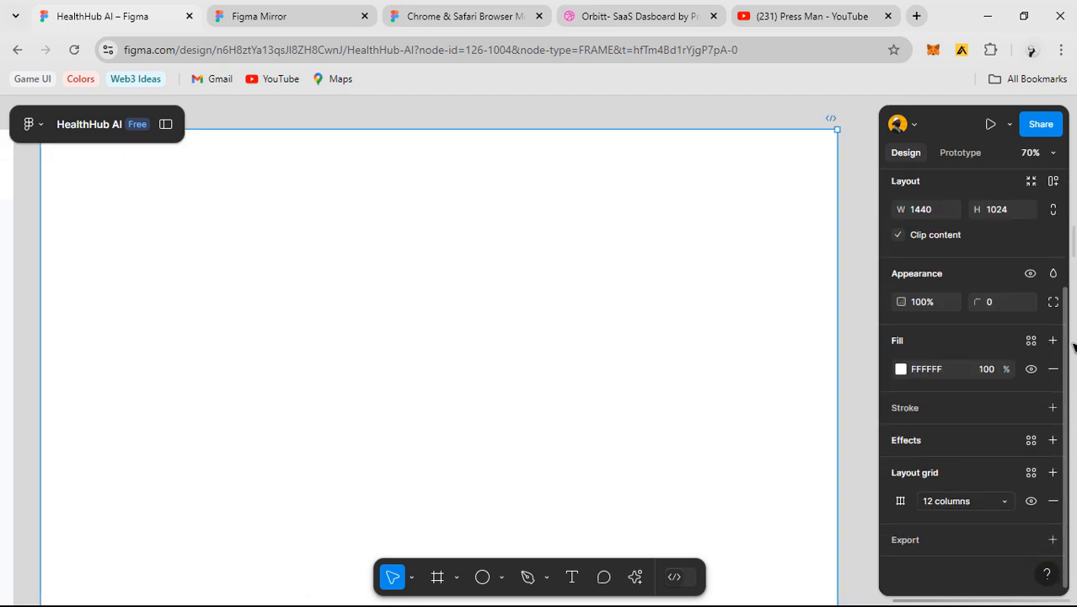
pyautogui.click(1031, 339)
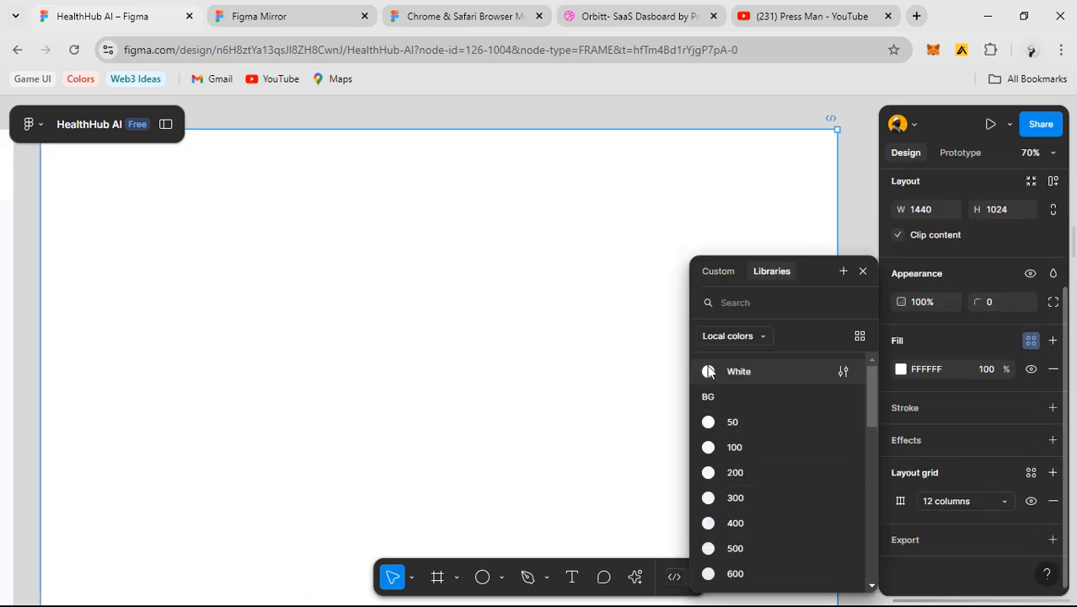
pyautogui.click(764, 421)
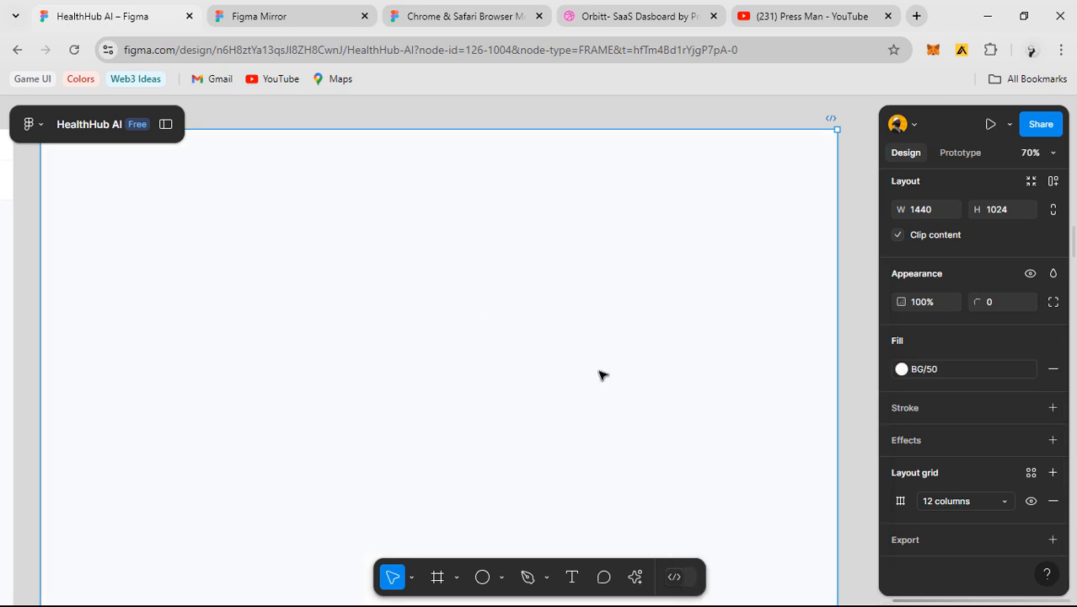
# - Fill the 448 × 331 card frame inside the Light Mode Dashboard with the White colour style
pyautogui.scroll(-3, 529, 354)
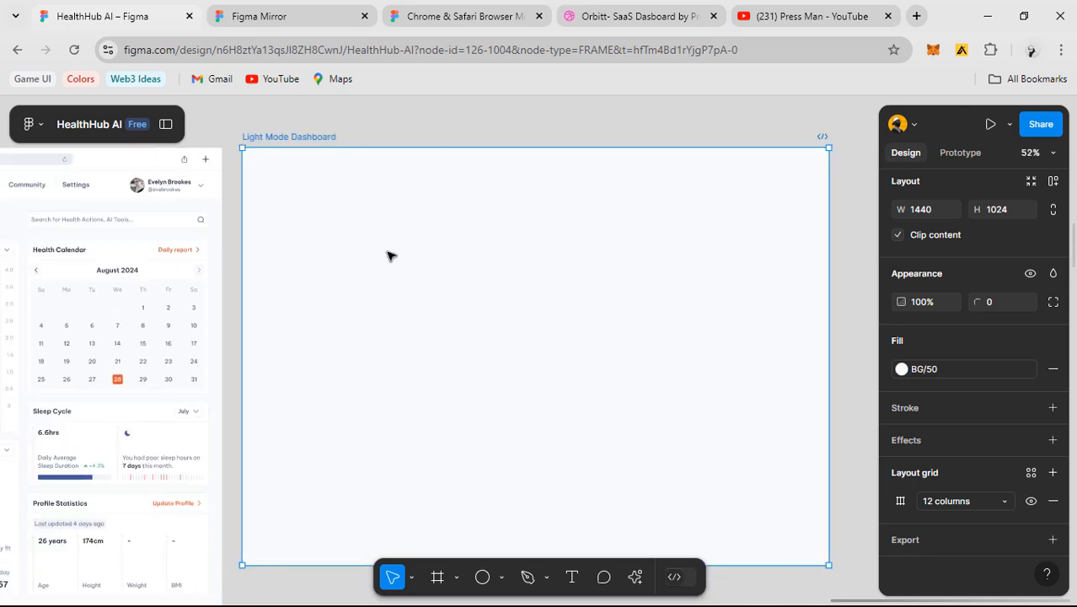
pyautogui.scroll(1, 562, 215)
pyautogui.moveTo(605, 222); pyautogui.dragTo(660, 266)
pyautogui.scroll(3, 768, 234)
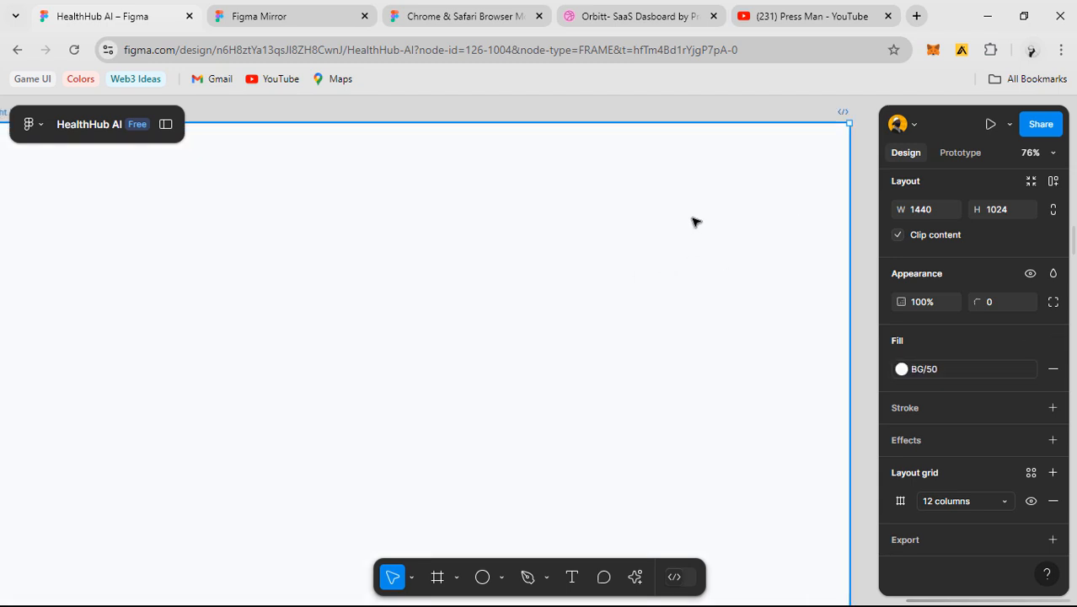
pyautogui.hotkey('ctrl', 'v')
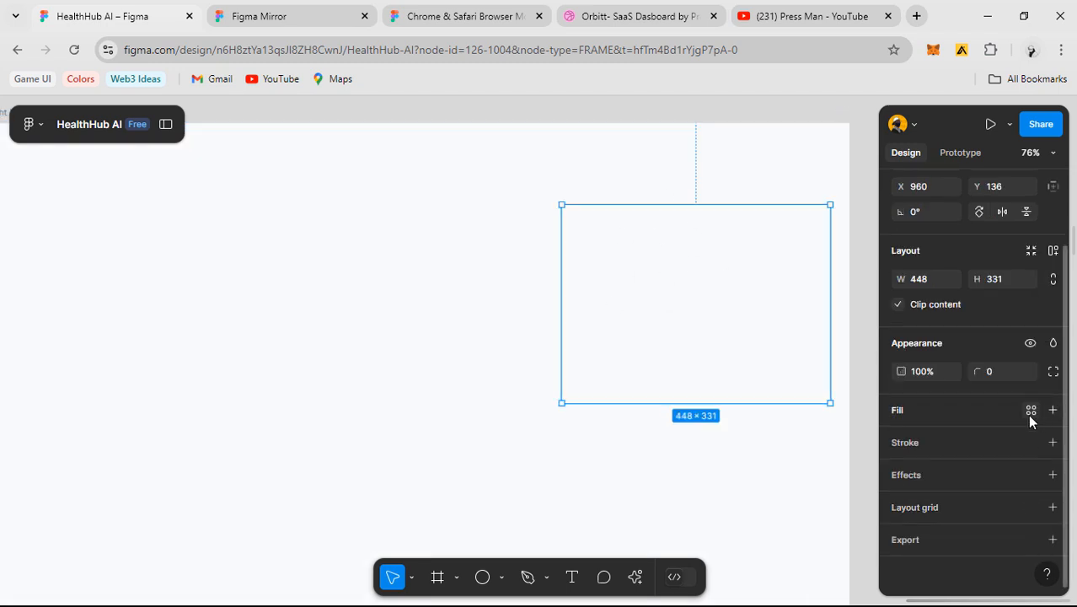
pyautogui.click(1029, 410)
pyautogui.click(736, 371)
pyautogui.click(521, 339)
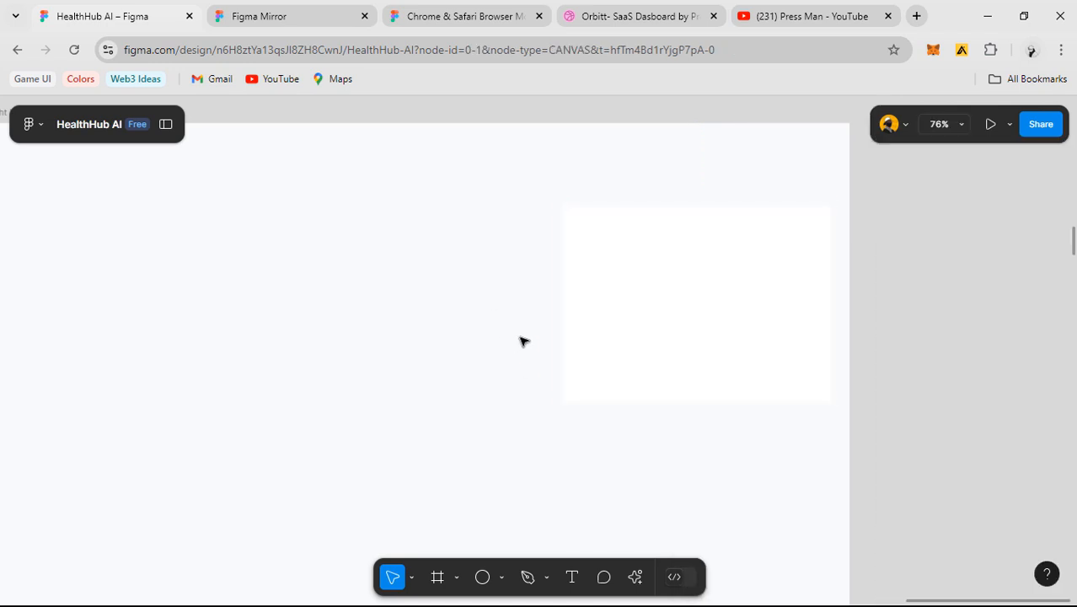
# - Examine how the white card frame stands out against the Light Mode Dashboard background
pyautogui.scroll(-4, 552, 366)
pyautogui.scroll(5, 745, 309)
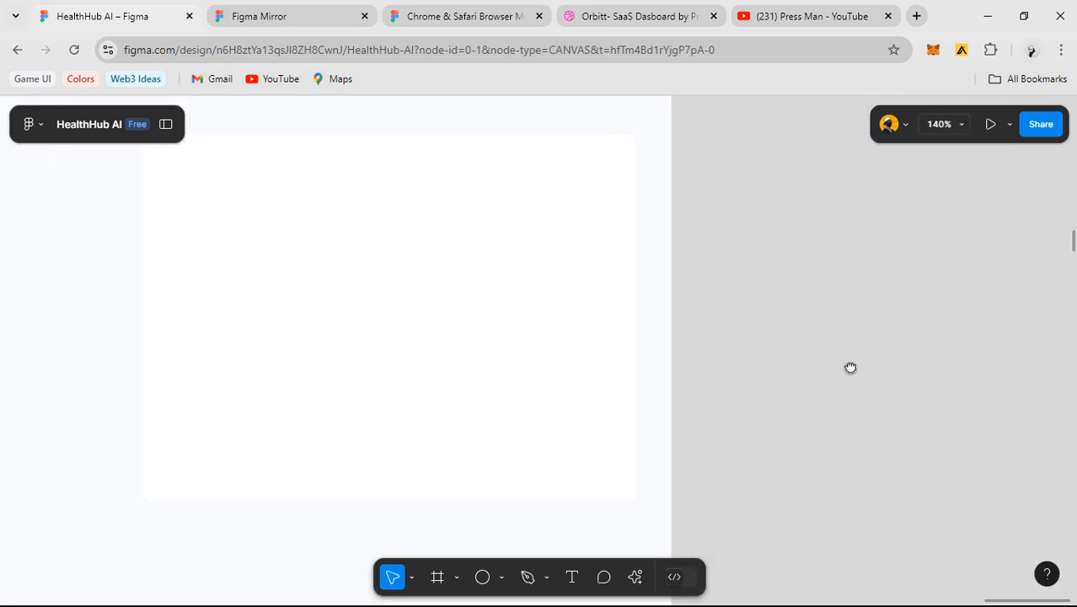
pyautogui.hscroll(-3, 848, 367)
pyautogui.scroll(-1, 868, 342)
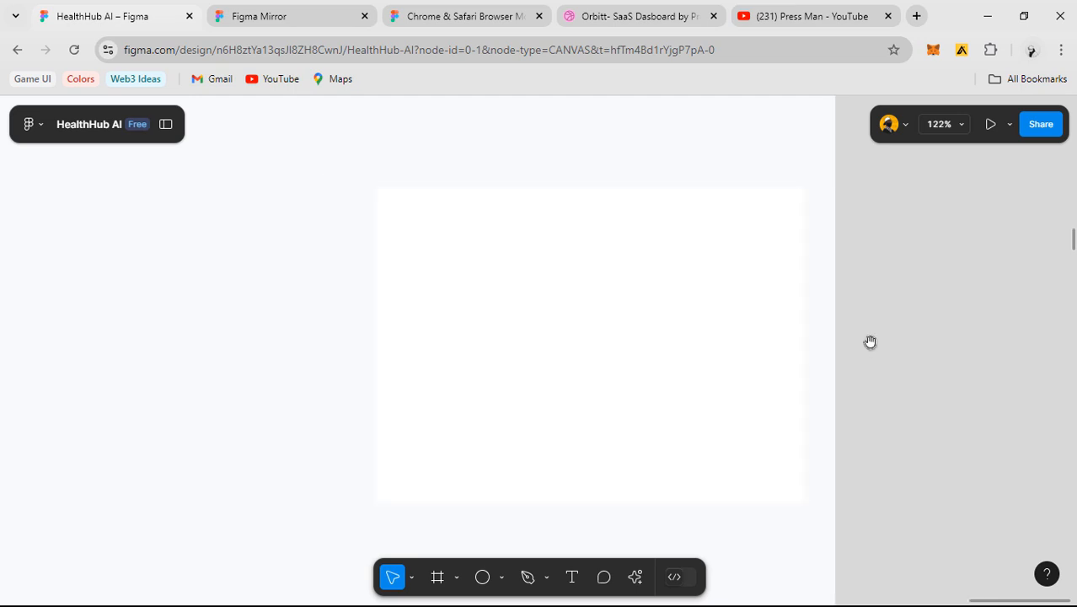
pyautogui.moveTo(870, 342); pyautogui.dragTo(947, 375)
pyautogui.scroll(-2, 939, 383)
pyautogui.scroll(-1, 843, 329)
pyautogui.moveTo(809, 342); pyautogui.dragTo(593, 303)
# - Give the white card frame a stroke using the BG/500 colour style
pyautogui.moveTo(609, 238); pyautogui.dragTo(651, 303)
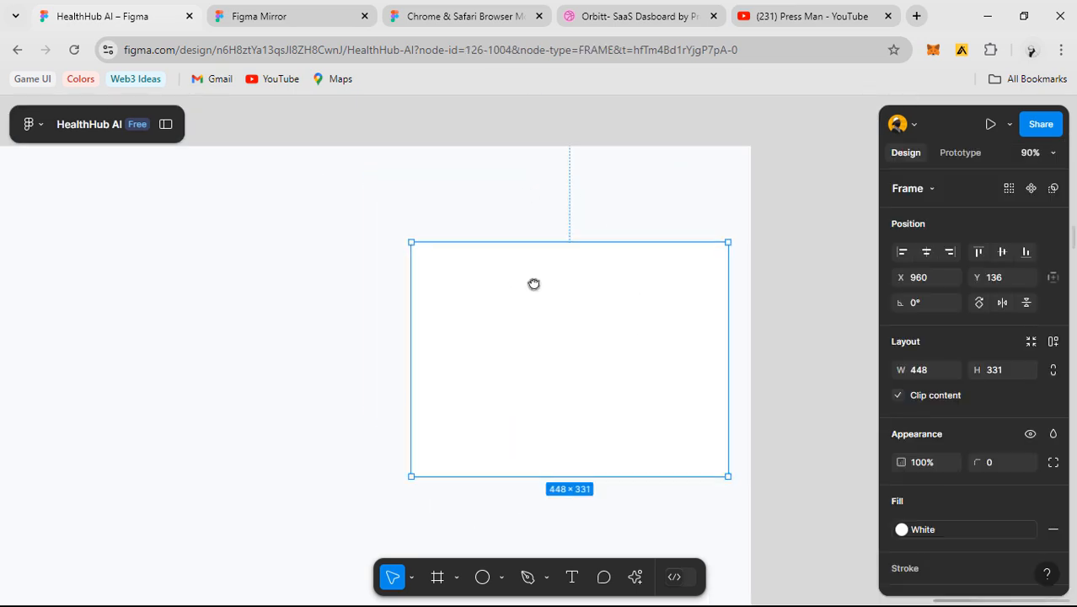
pyautogui.moveTo(533, 284); pyautogui.dragTo(572, 266)
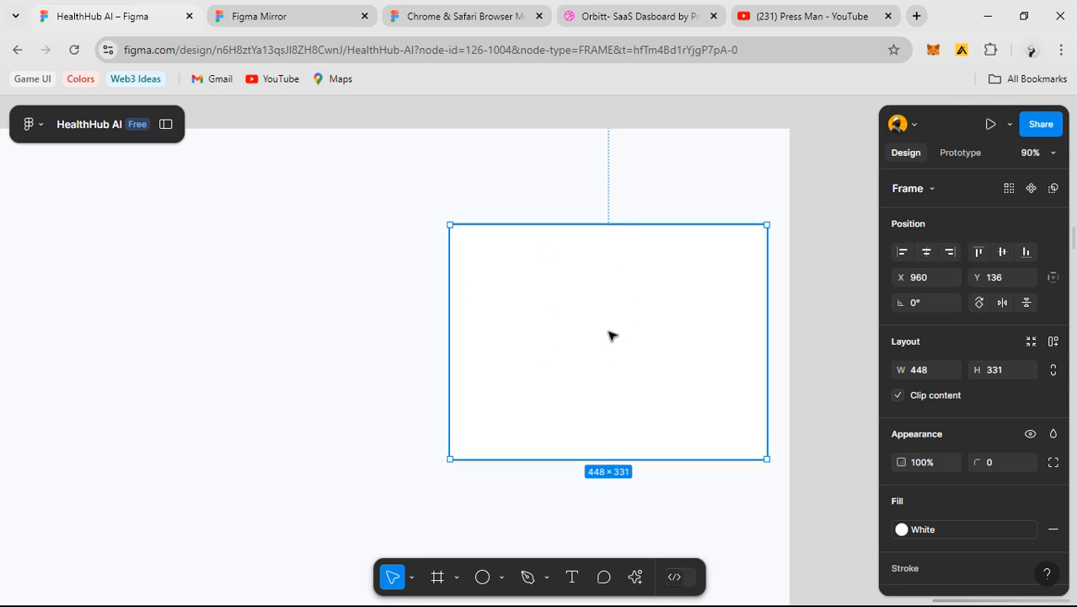
pyautogui.moveTo(585, 316); pyautogui.dragTo(544, 347)
pyautogui.hotkey('ctrl', 'z')
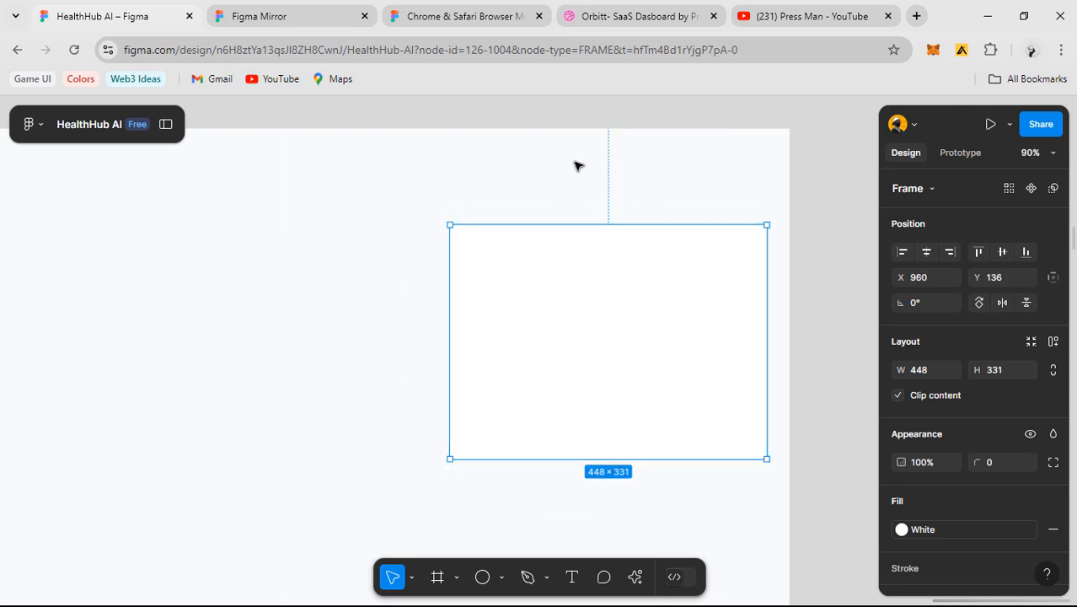
pyautogui.scroll(-3, 1003, 518)
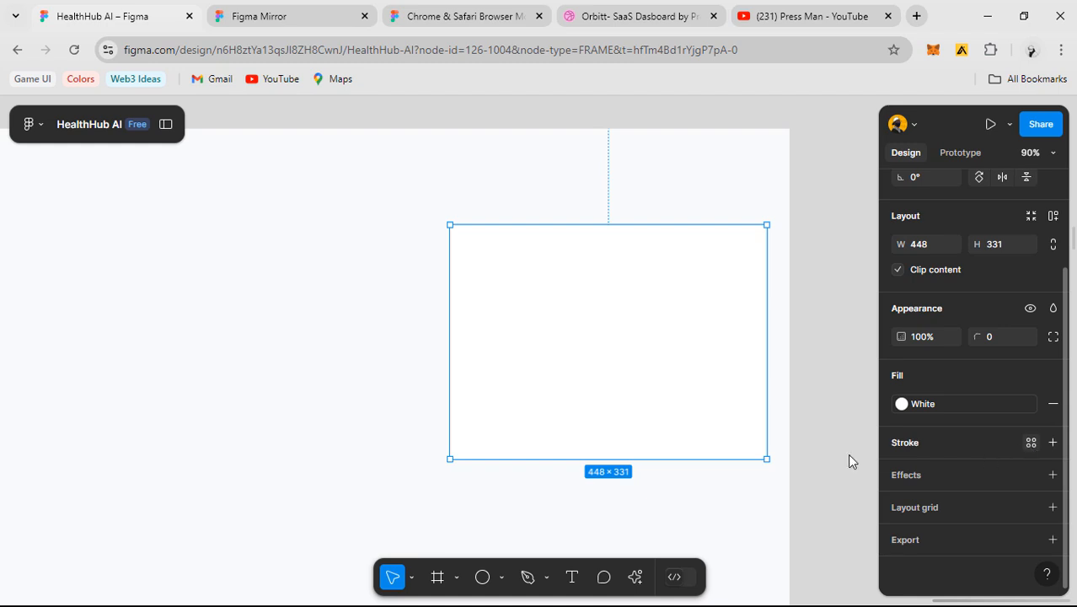
pyautogui.click(1031, 441)
pyautogui.scroll(-3, 752, 500)
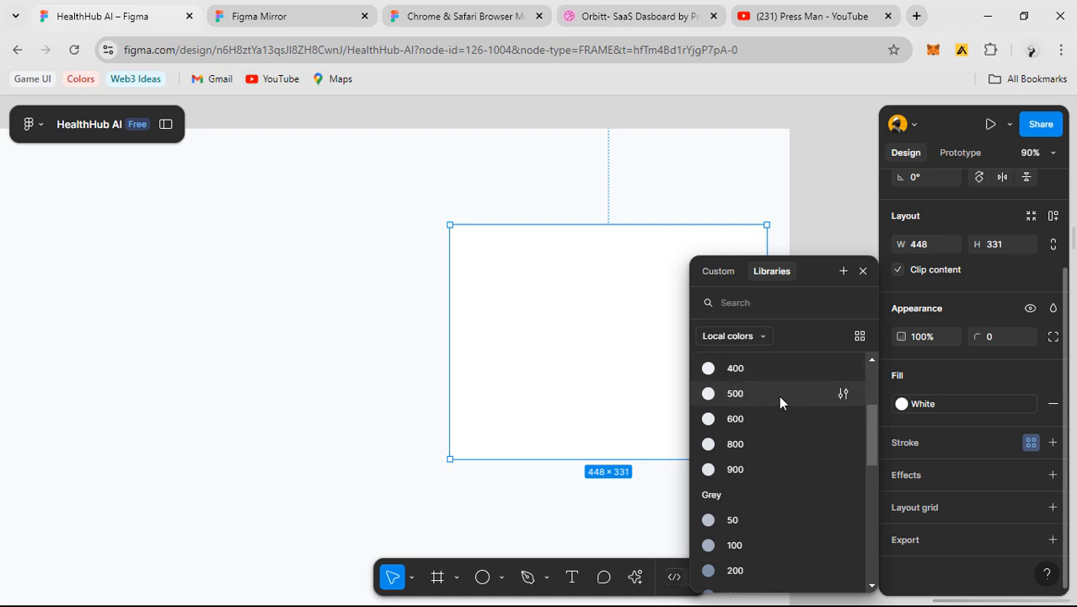
pyautogui.click(780, 396)
pyautogui.click(821, 301)
pyautogui.scroll(3, 810, 296)
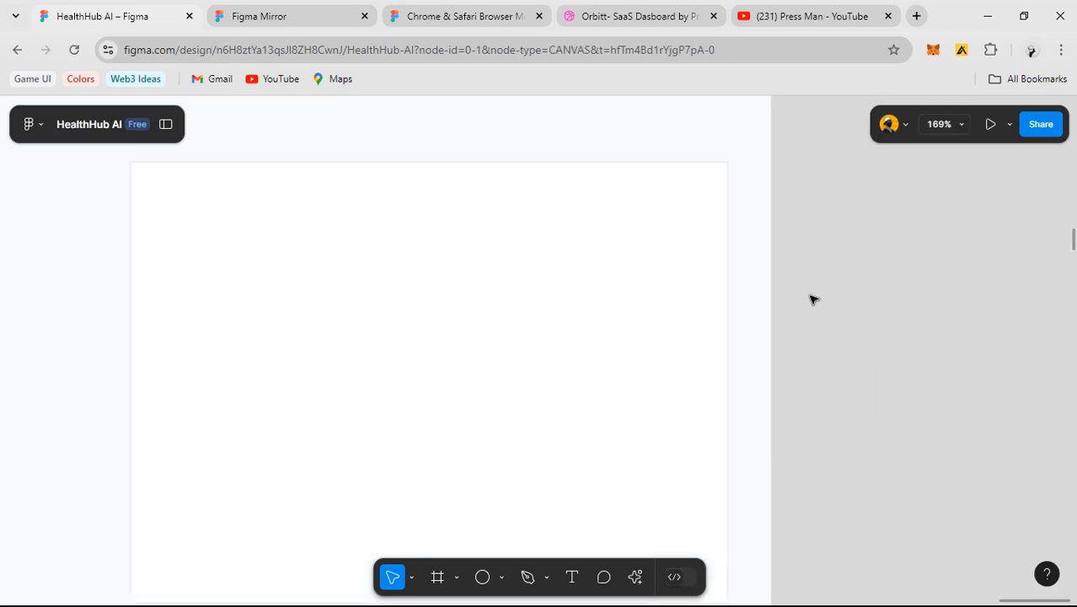
# - Set the corner radius of the white card frame in the Light Mode Dashboard to 16
pyautogui.scroll(2, 863, 322)
pyautogui.scroll(-6, 859, 317)
pyautogui.click(707, 318)
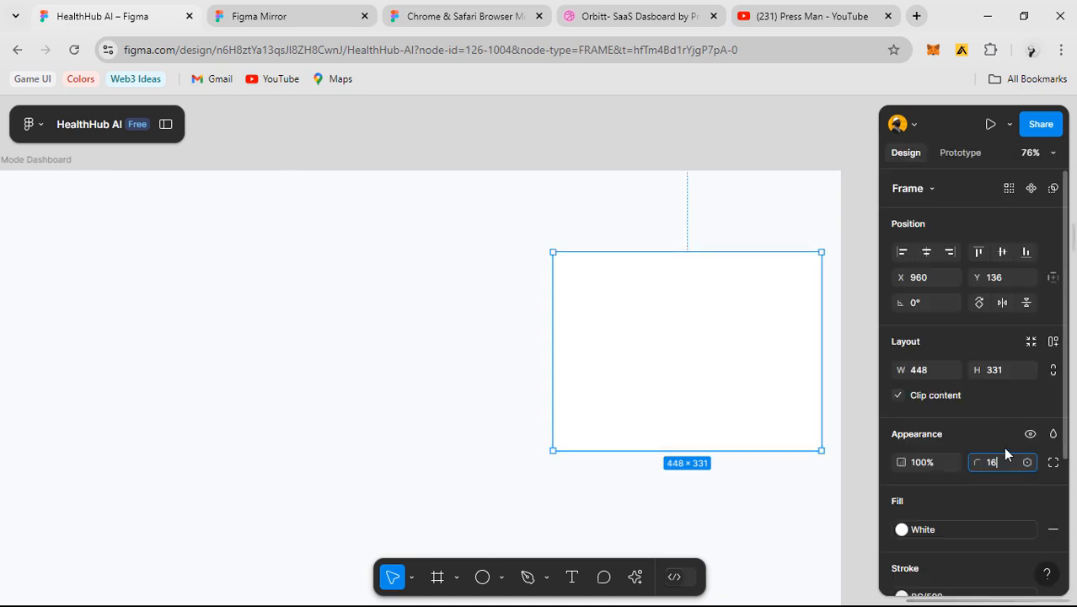
pyautogui.click(619, 150)
pyautogui.moveTo(669, 261); pyautogui.dragTo(608, 205)
pyautogui.scroll(2, 873, 262)
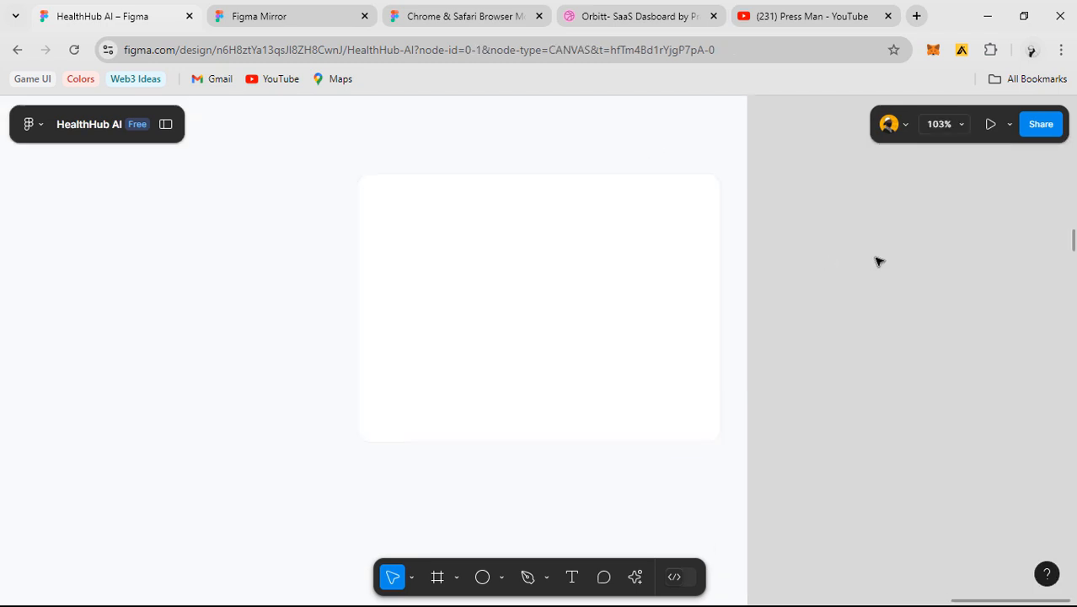
pyautogui.moveTo(812, 264); pyautogui.dragTo(890, 282)
# - Set the corner radius of the white card frame to 12
pyautogui.click(601, 289)
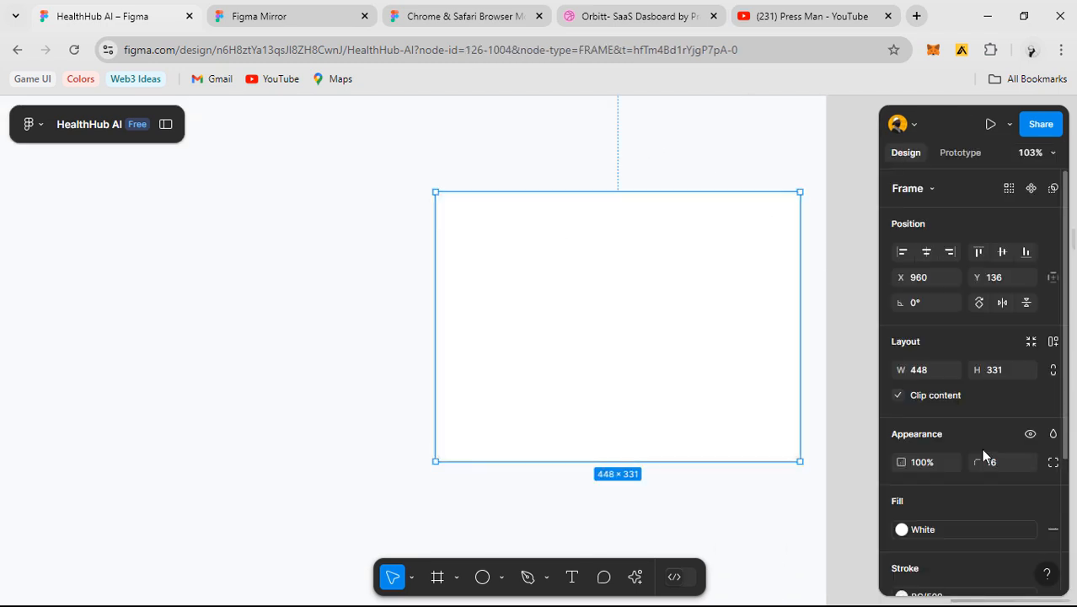
pyautogui.click(998, 461)
pyautogui.write('12')
pyautogui.press('Return')
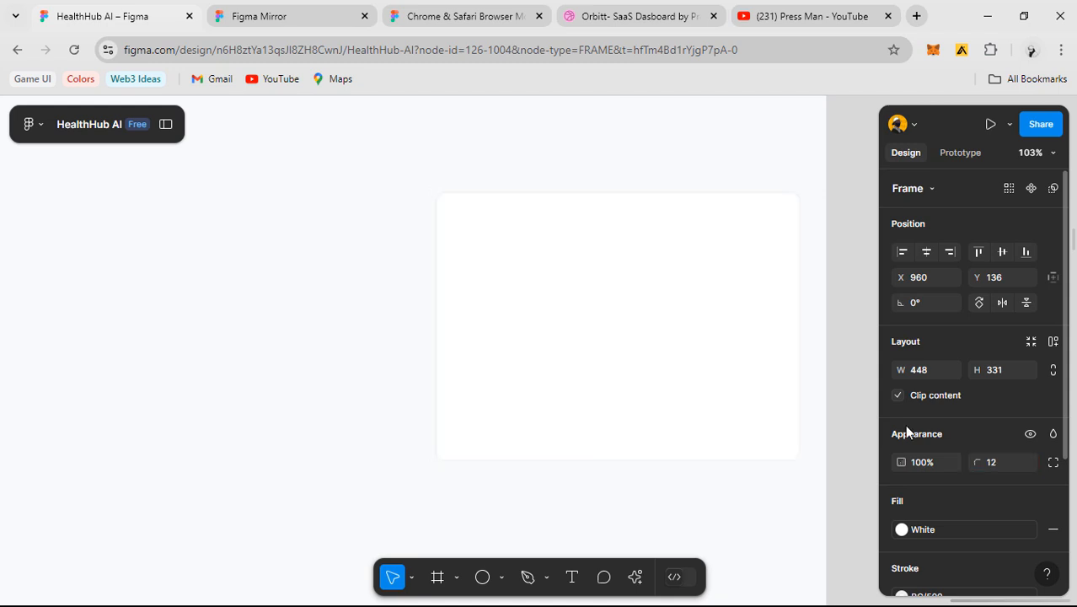
pyautogui.click(636, 185)
pyautogui.hscroll(2, 615, 180)
pyautogui.scroll(-4, 865, 298)
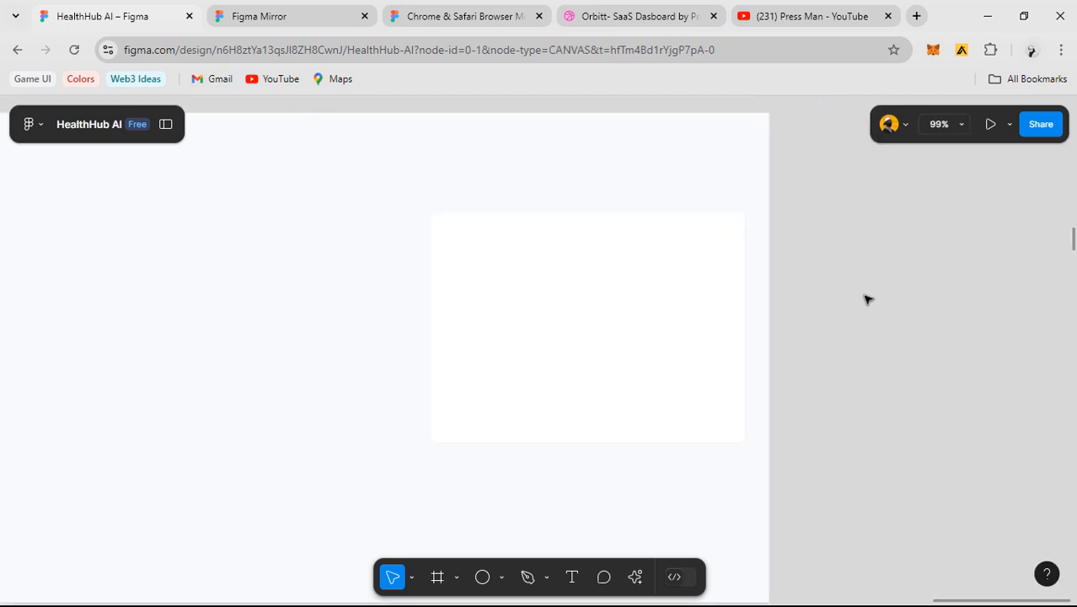
pyautogui.scroll(4, 859, 280)
pyautogui.moveTo(772, 280); pyautogui.dragTo(601, 248)
# - Examine the Health Calendar card in the finished Dashboard (Light Mode) frame as reference for the new white card
pyautogui.click(617, 217)
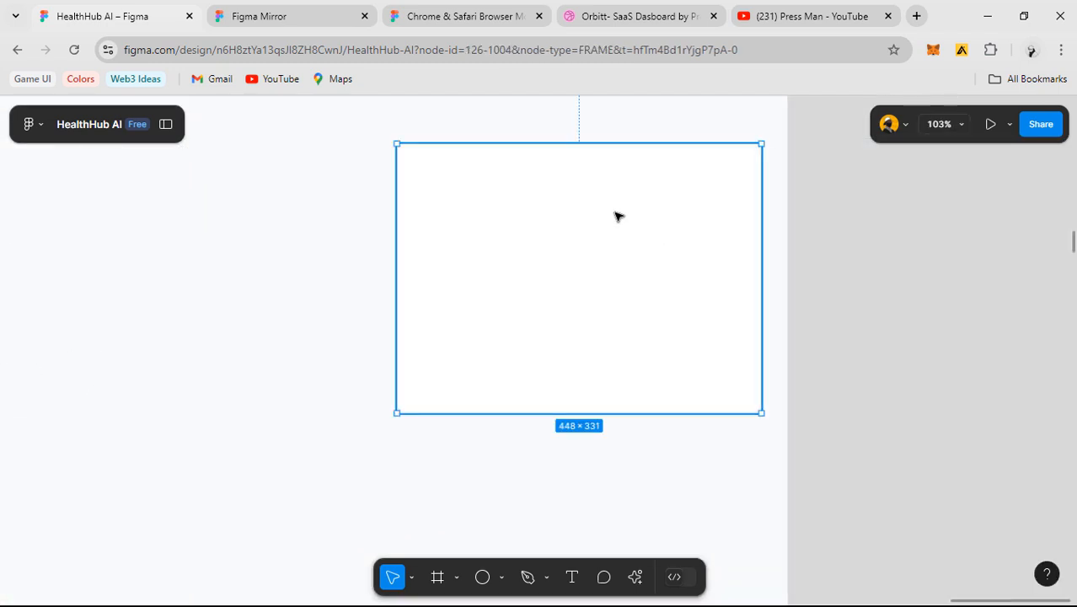
pyautogui.hotkey('shift', '\\')
pyautogui.moveTo(262, 268); pyautogui.dragTo(677, 301)
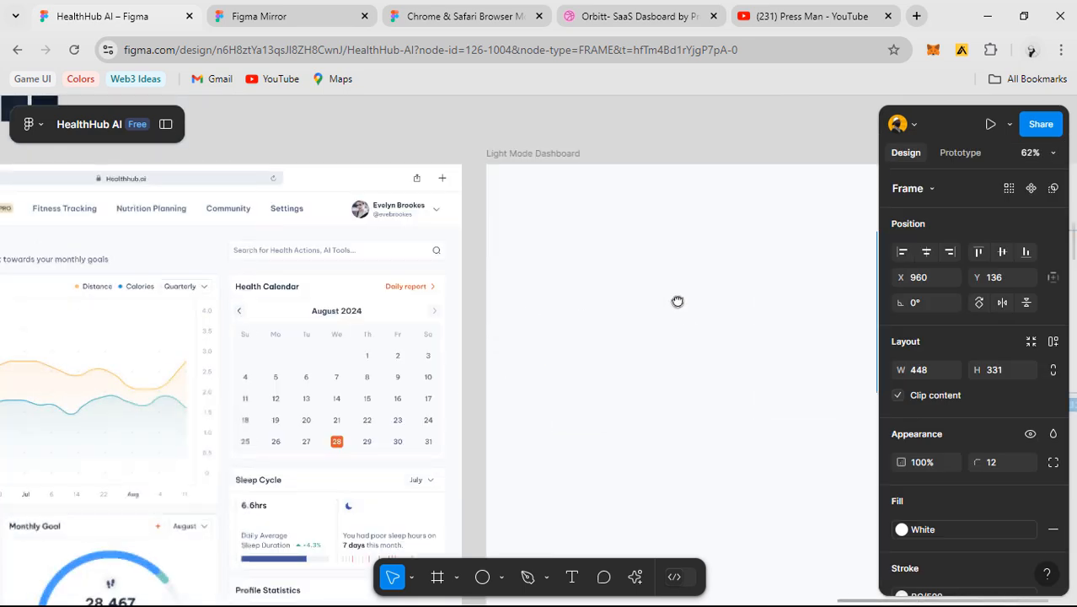
pyautogui.moveTo(382, 300); pyautogui.dragTo(556, 267)
pyautogui.moveTo(536, 318); pyautogui.dragTo(497, 276)
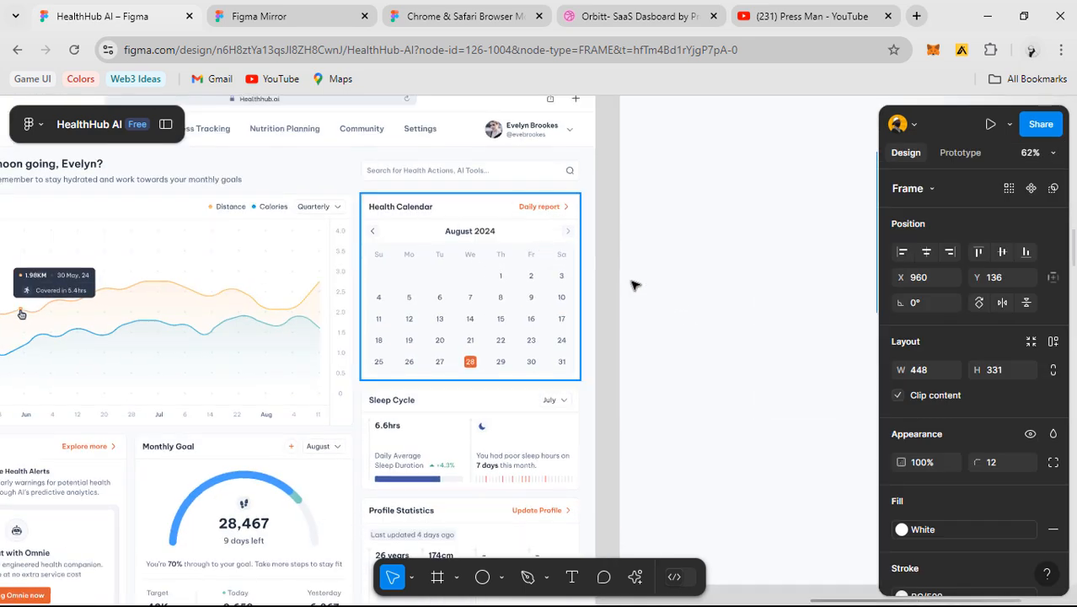
pyautogui.scroll(3, 634, 285)
pyautogui.moveTo(558, 255); pyautogui.dragTo(566, 270)
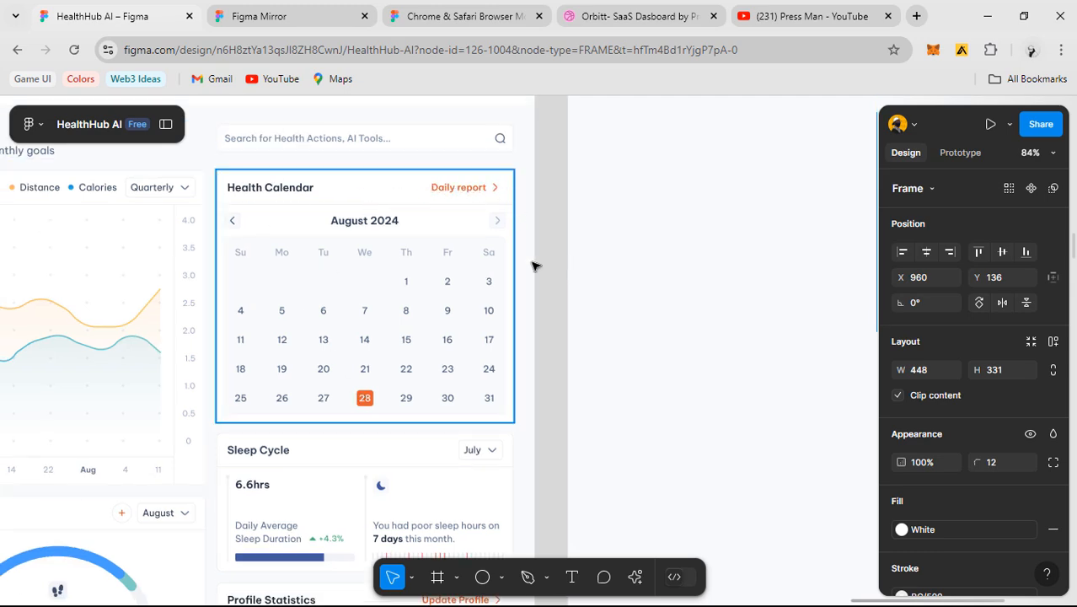
pyautogui.scroll(-5, 607, 278)
pyautogui.moveTo(481, 303); pyautogui.dragTo(590, 299)
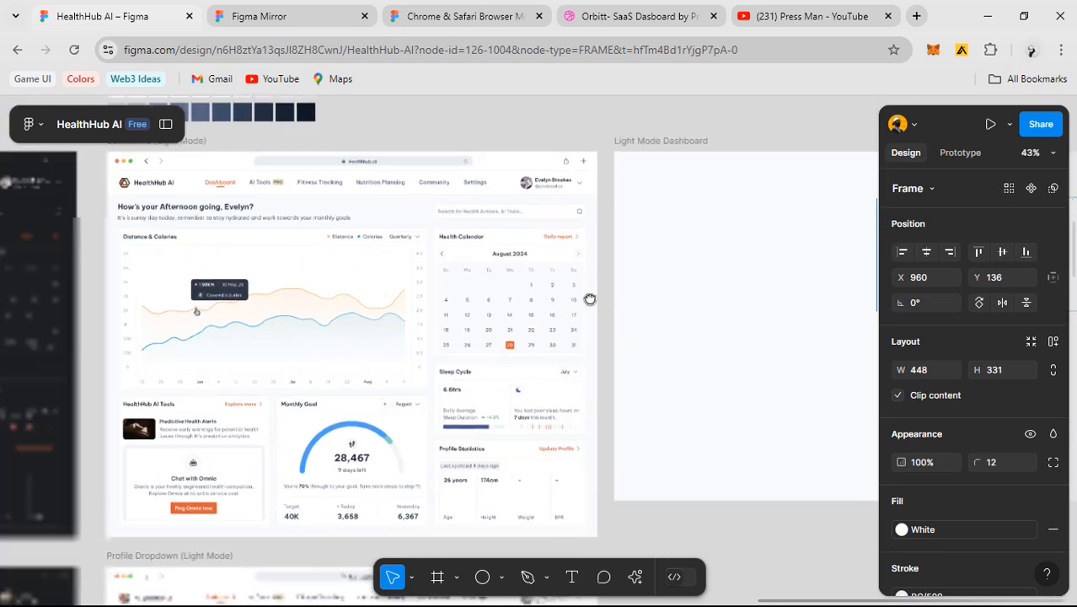
pyautogui.scroll(3, 531, 309)
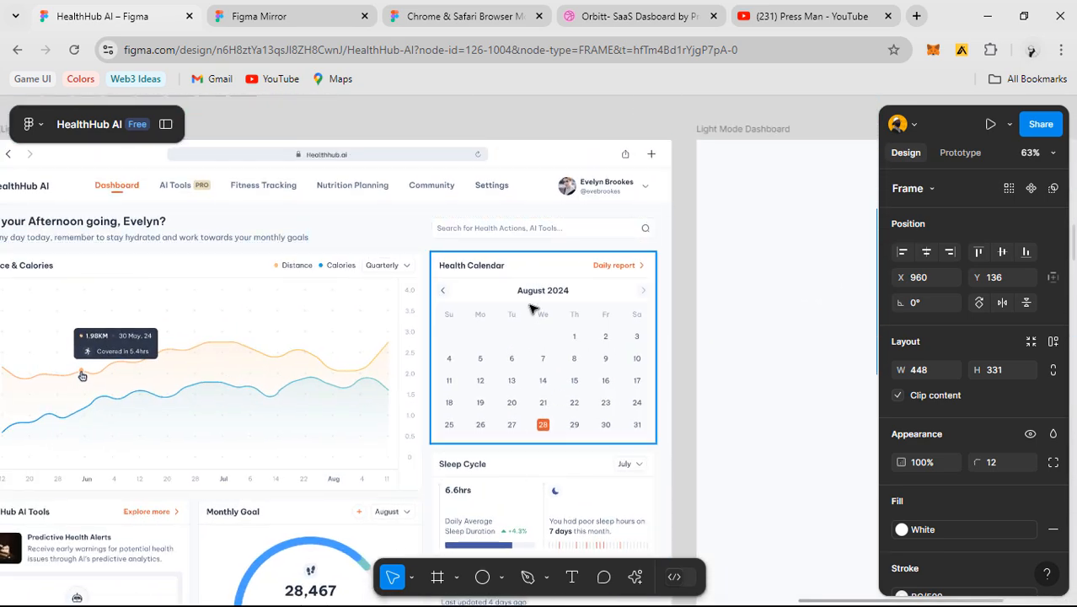
pyautogui.scroll(-6, 532, 310)
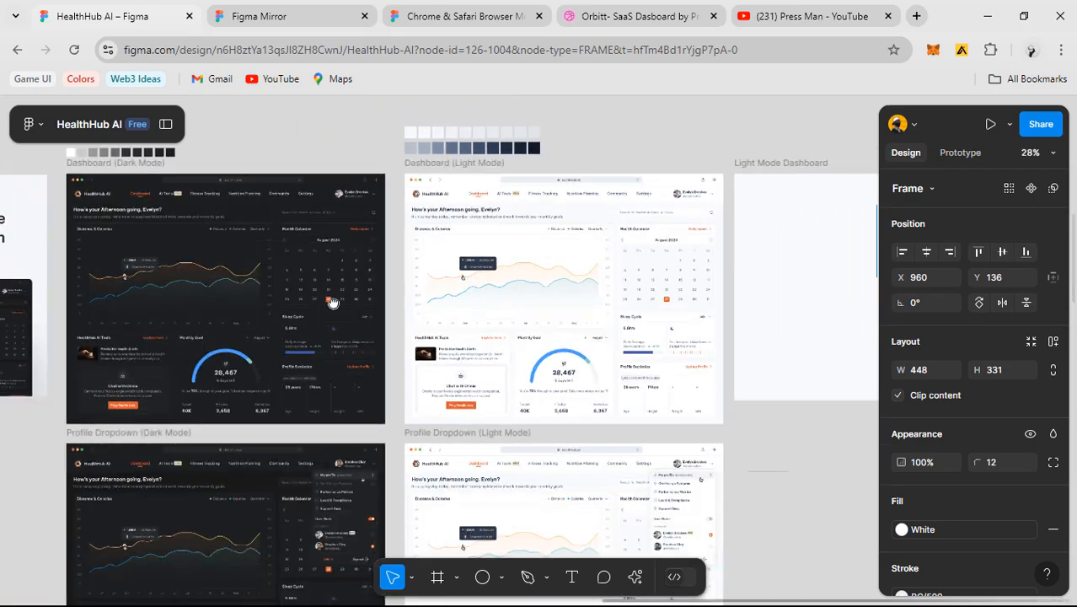
# - Read the Web Brief frame's product description and key features, from Dashboard through Settings and Personalization
pyautogui.moveTo(332, 303); pyautogui.dragTo(568, 335)
pyautogui.scroll(-5, 674, 327)
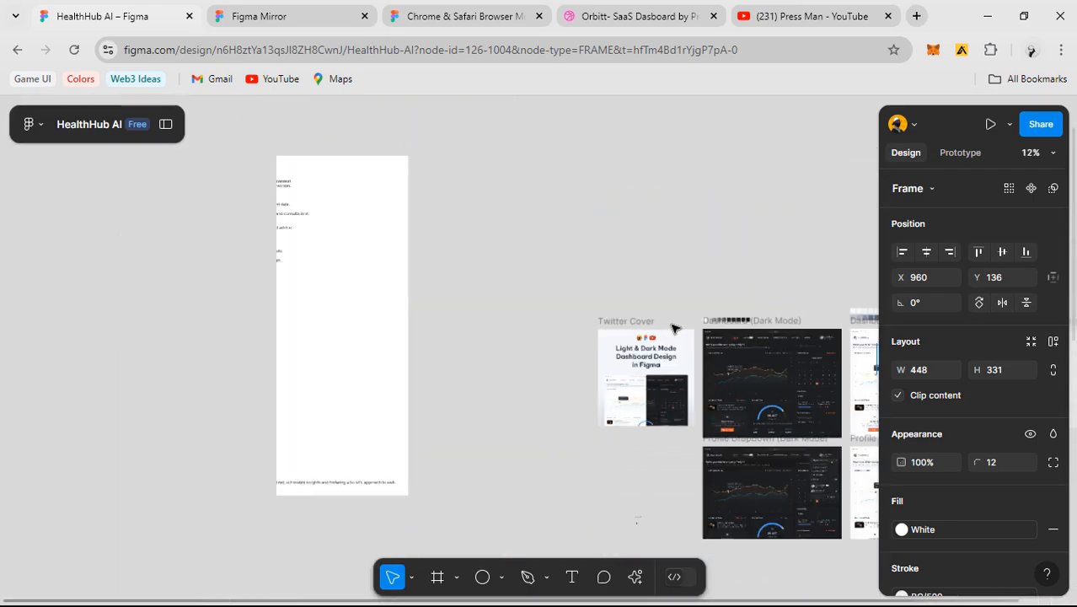
pyautogui.moveTo(465, 327); pyautogui.dragTo(693, 365)
pyautogui.scroll(4, 465, 167)
pyautogui.moveTo(380, 163); pyautogui.dragTo(599, 358)
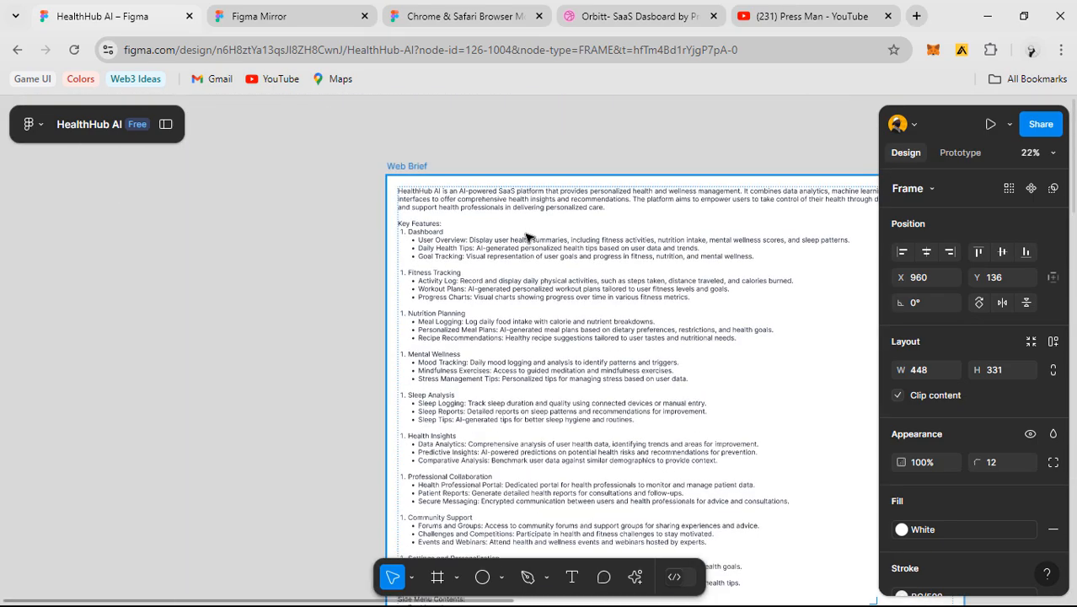
pyautogui.scroll(1, 529, 236)
pyautogui.moveTo(692, 243); pyautogui.dragTo(433, 279)
pyautogui.scroll(2, 501, 246)
pyautogui.moveTo(536, 243); pyautogui.dragTo(632, 240)
pyautogui.scroll(-1, 629, 242)
pyautogui.click(400, 127)
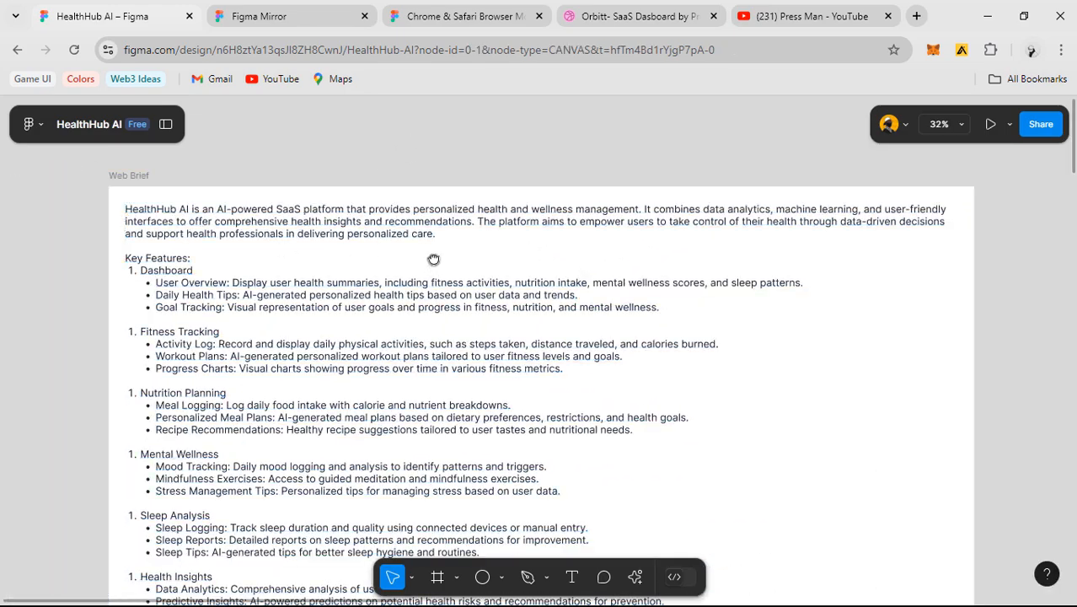
pyautogui.scroll(-1, 421, 253)
pyautogui.hscroll(1, 354, 311)
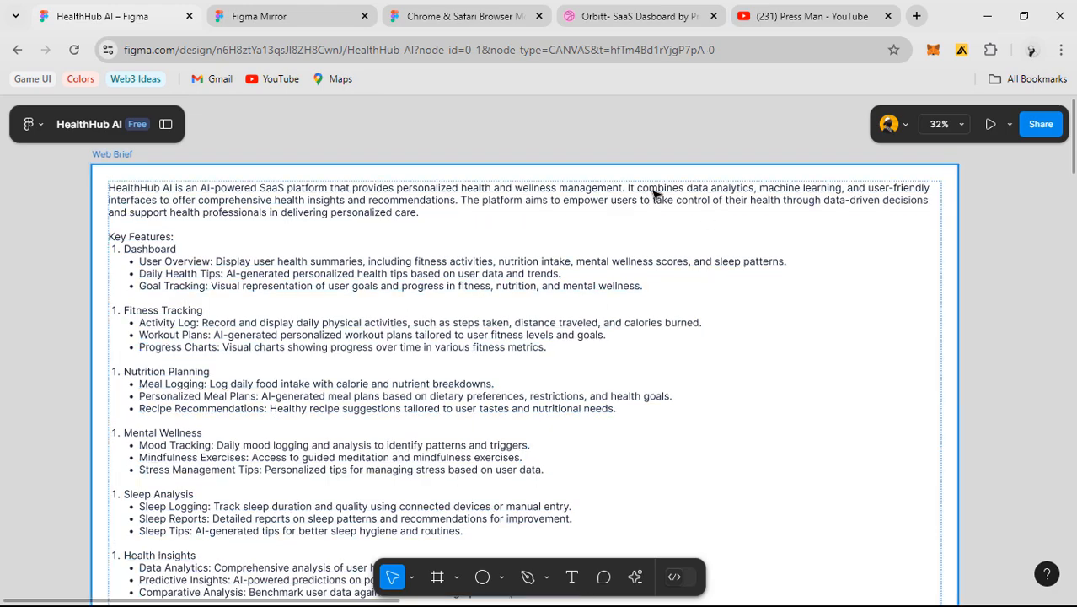
pyautogui.moveTo(467, 249); pyautogui.dragTo(505, 269)
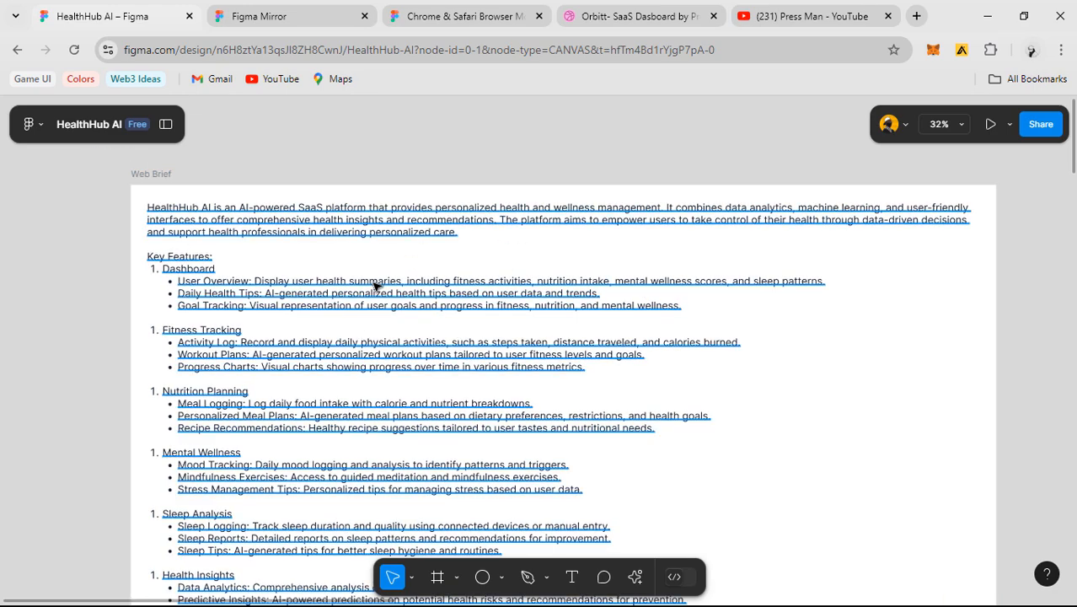
pyautogui.scroll(-1, 374, 282)
pyautogui.moveTo(413, 297); pyautogui.dragTo(439, 230)
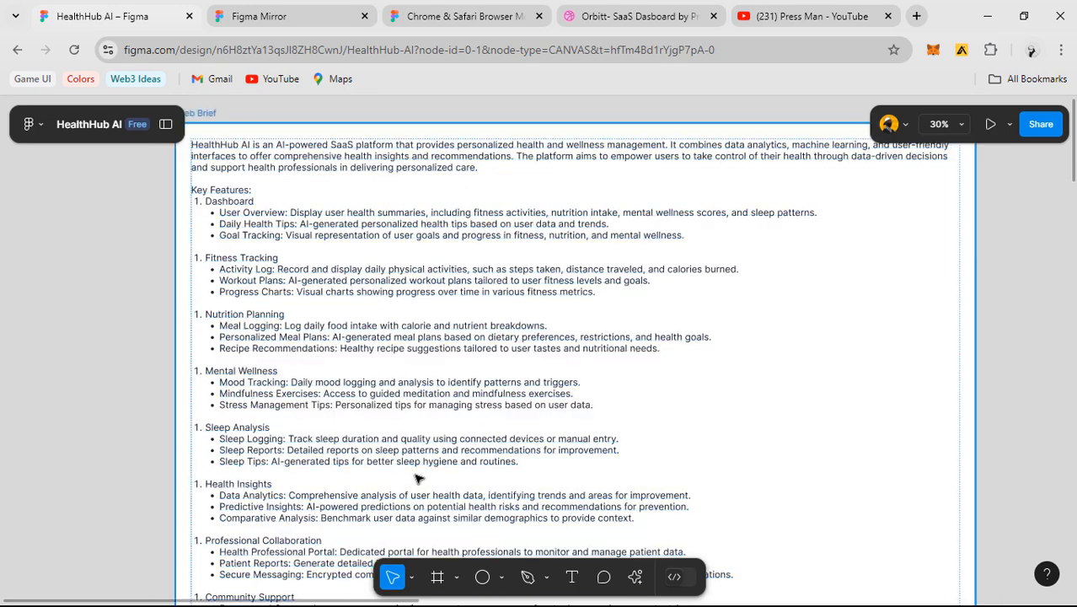
pyautogui.scroll(-1, 550, 294)
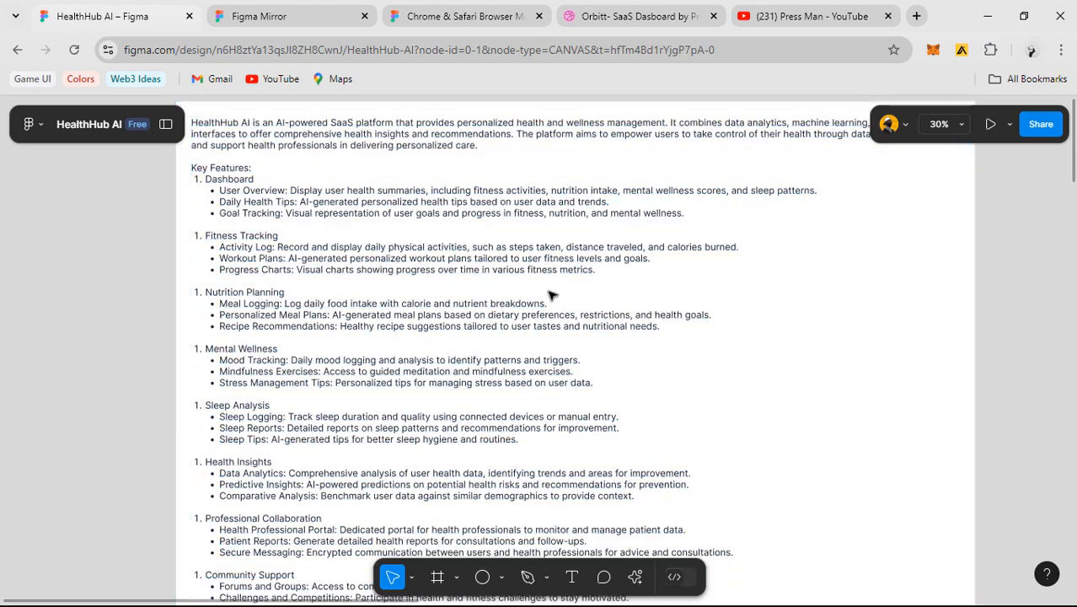
pyautogui.scroll(-4, 540, 293)
pyautogui.scroll(4, 437, 250)
pyautogui.moveTo(541, 250); pyautogui.dragTo(476, 152)
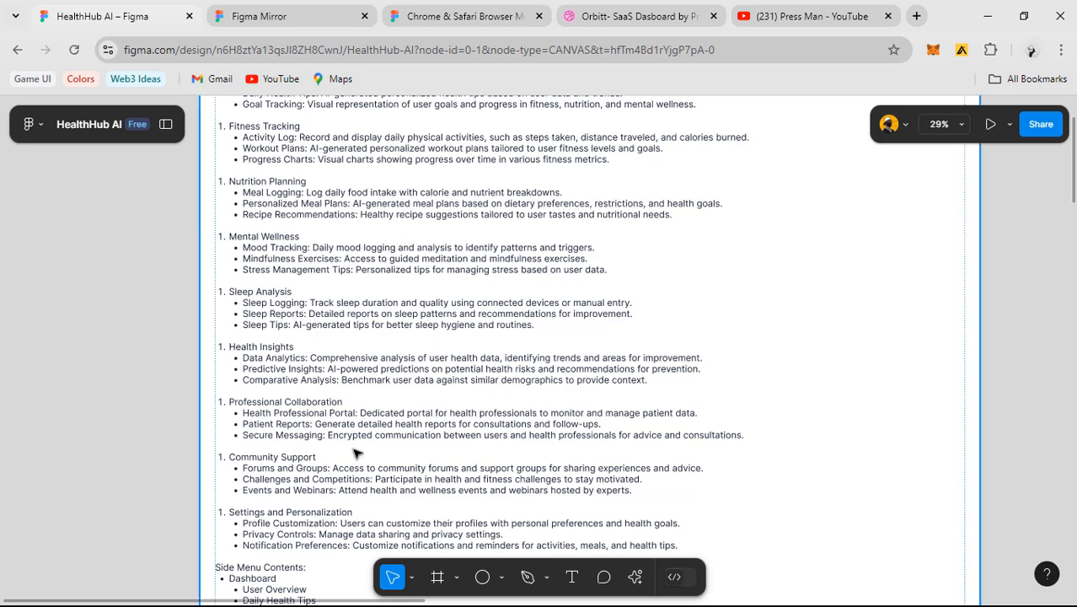
# - Compare the white card frame in the Light Mode Dashboard with the Health Calendar card in the finished light mode design
pyautogui.scroll(-5, 491, 376)
pyautogui.hscroll(8, 817, 381)
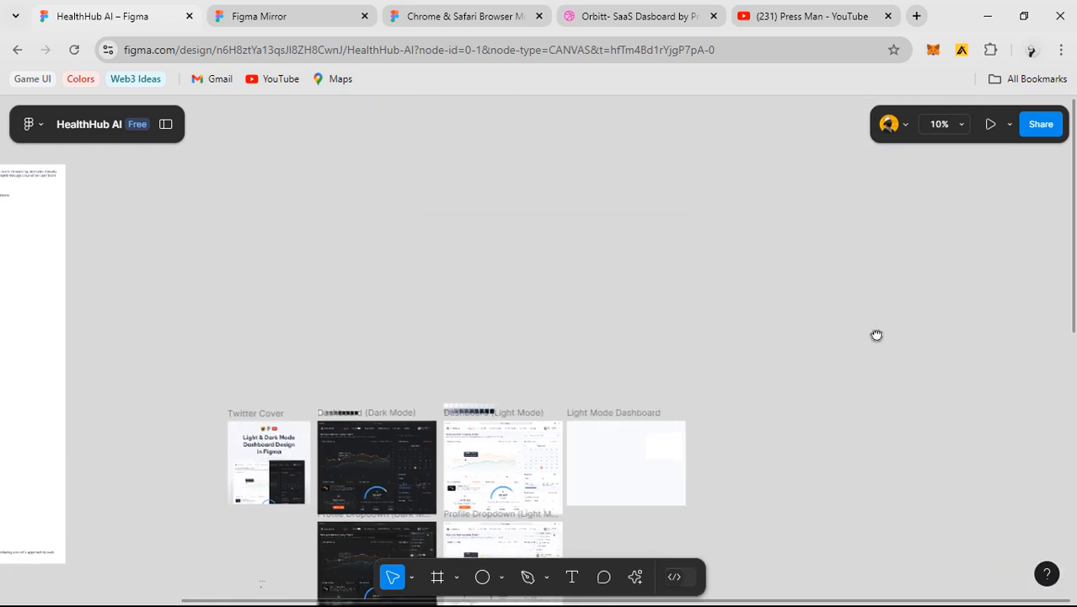
pyautogui.scroll(5, 538, 286)
pyautogui.scroll(10, 540, 292)
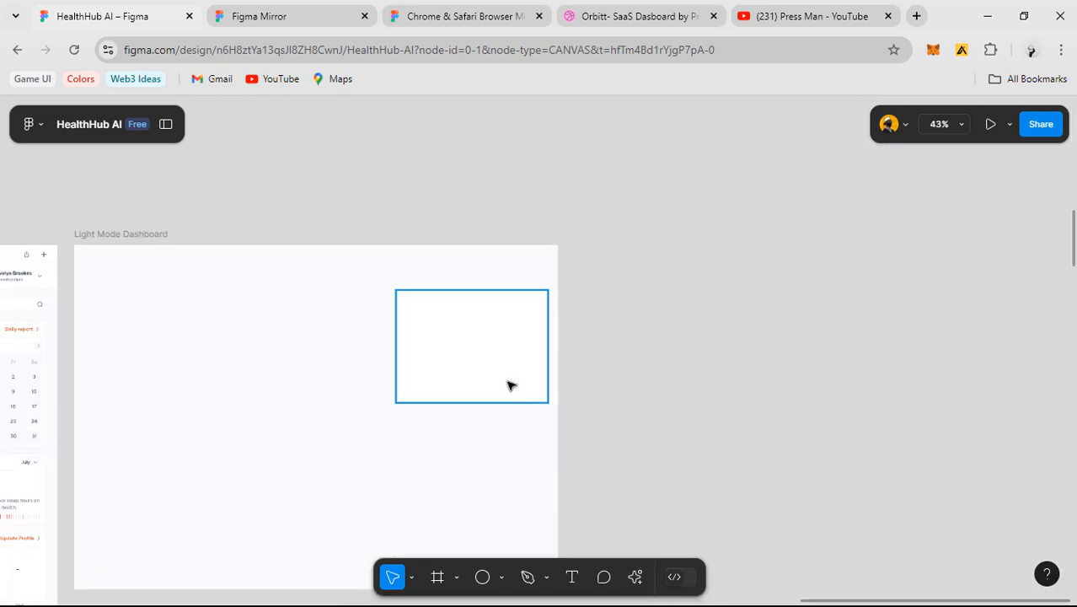
pyautogui.scroll(-2, 667, 359)
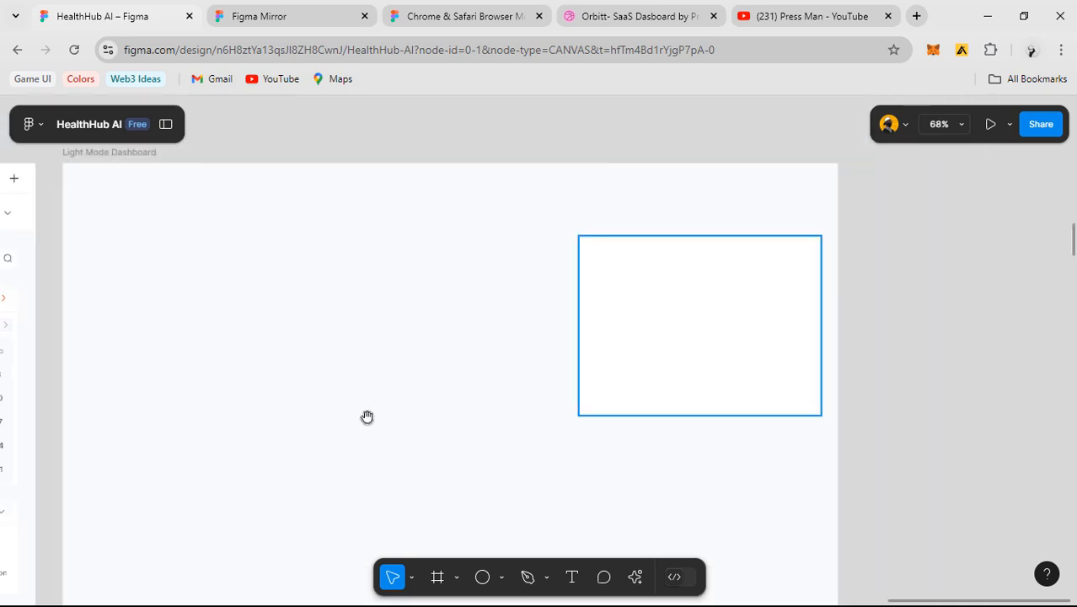
pyautogui.scroll(-1, 339, 279)
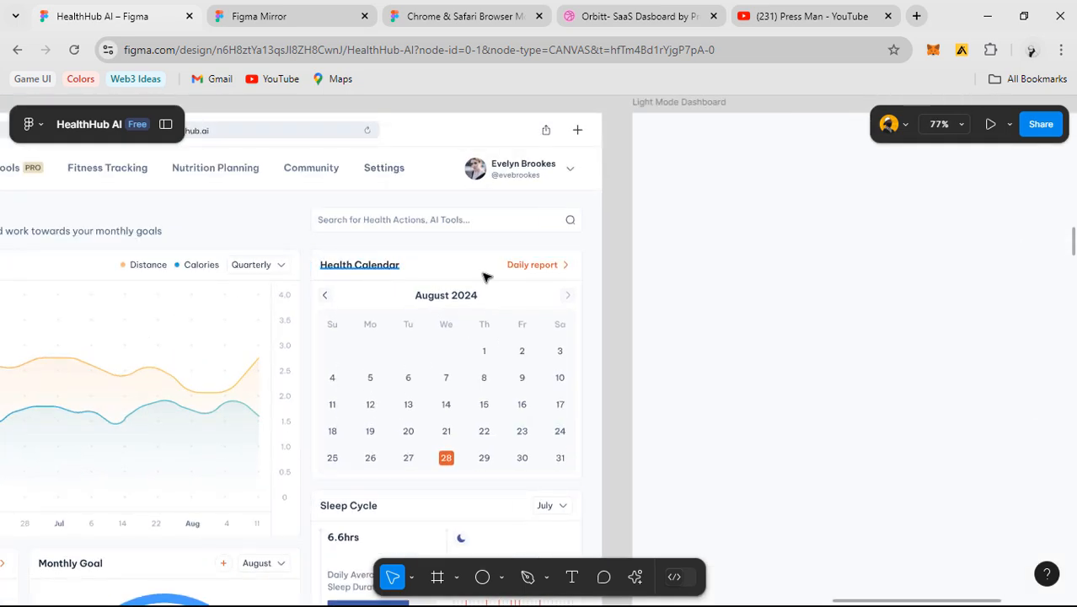
pyautogui.scroll(-3, 747, 320)
pyautogui.scroll(2, 739, 310)
pyautogui.scroll(2, 739, 310)
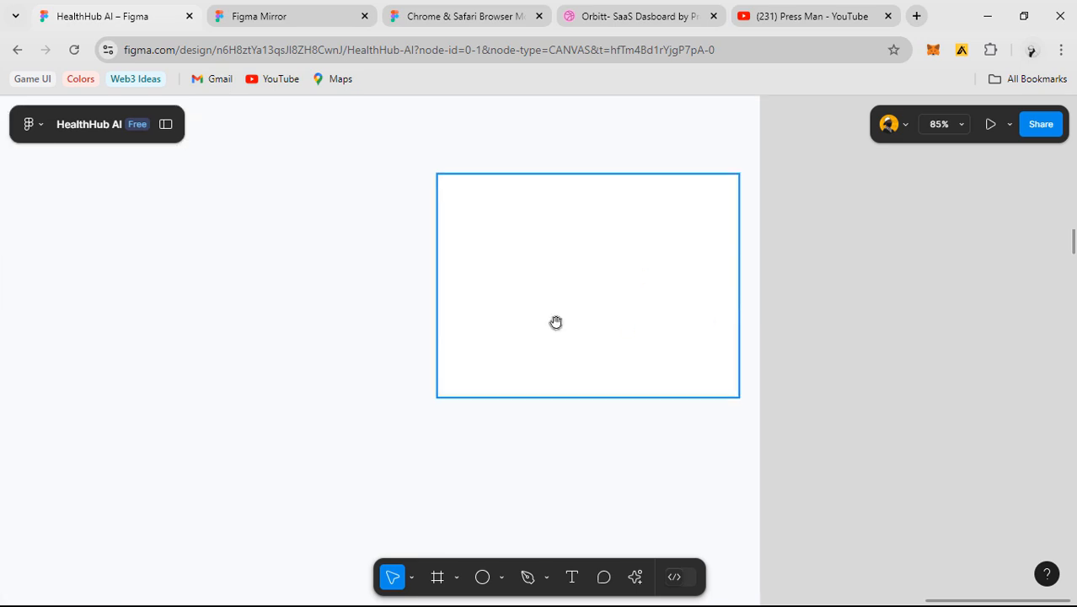
pyautogui.moveTo(555, 321); pyautogui.dragTo(847, 385)
pyautogui.scroll(-2, 659, 375)
pyautogui.moveTo(553, 397); pyautogui.dragTo(667, 387)
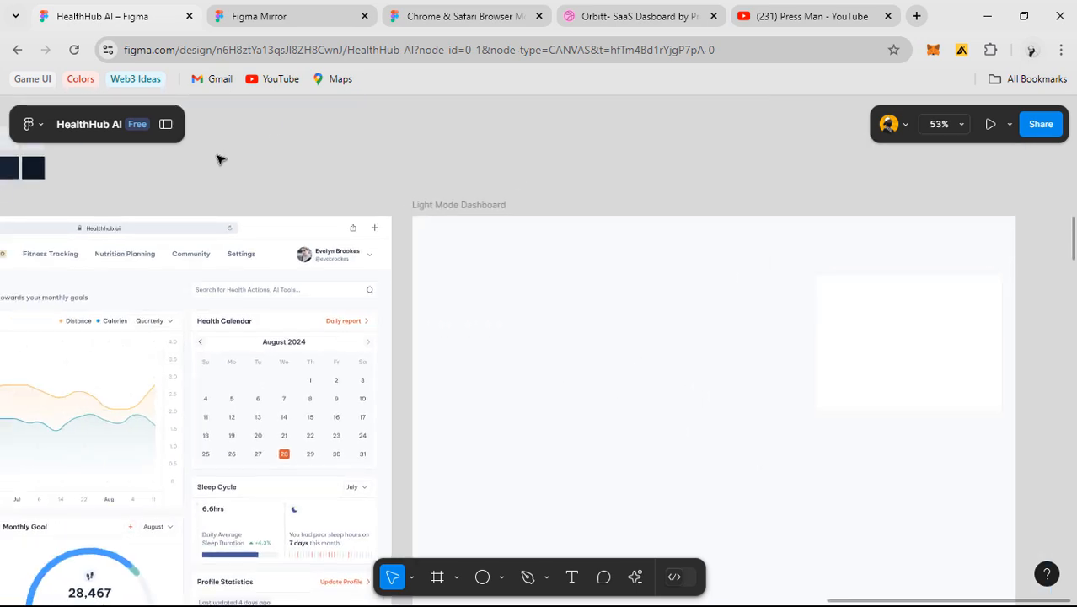
pyautogui.scroll(1, 634, 276)
pyautogui.moveTo(736, 303); pyautogui.dragTo(627, 289)
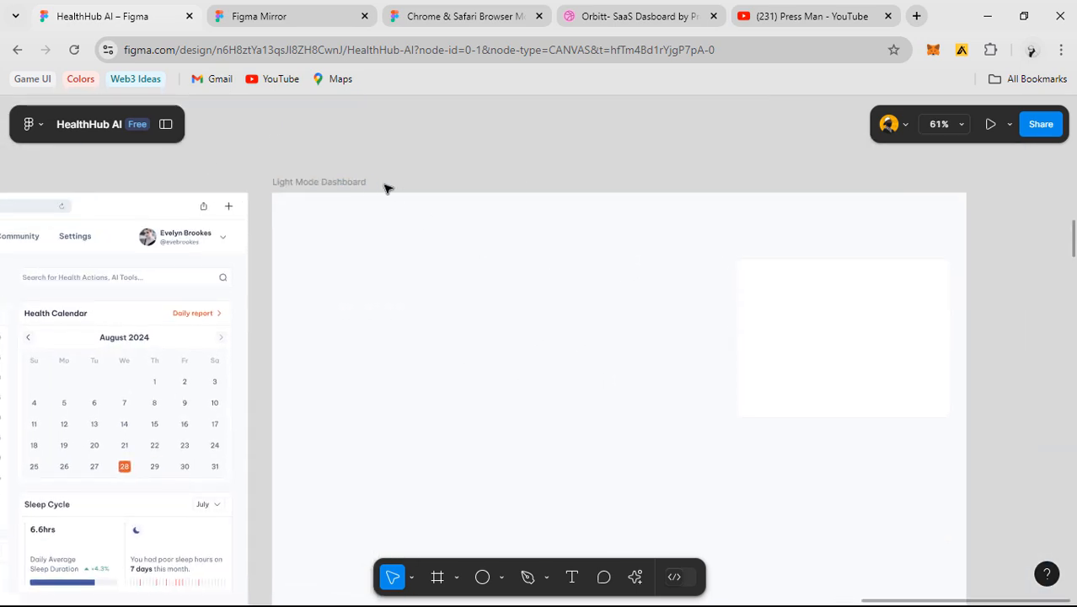
# - Examine the finished light dashboard's profile header, search field and calendar beside the empty area of the Light Mode Dashboard frame
pyautogui.moveTo(549, 175); pyautogui.dragTo(505, 163)
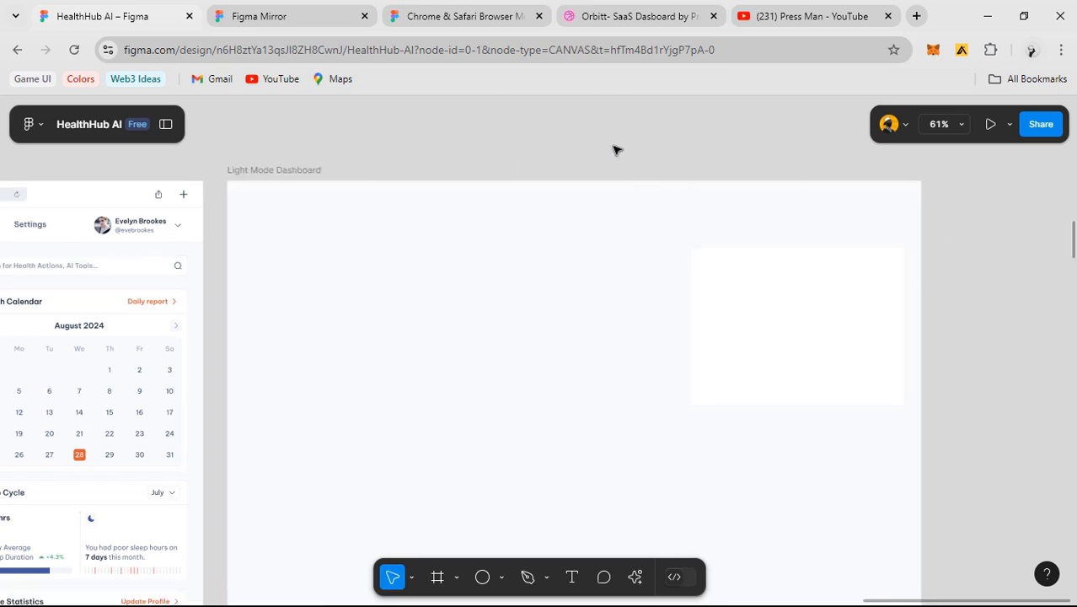
pyautogui.moveTo(546, 166); pyautogui.dragTo(639, 152)
pyautogui.scroll(4, 516, 279)
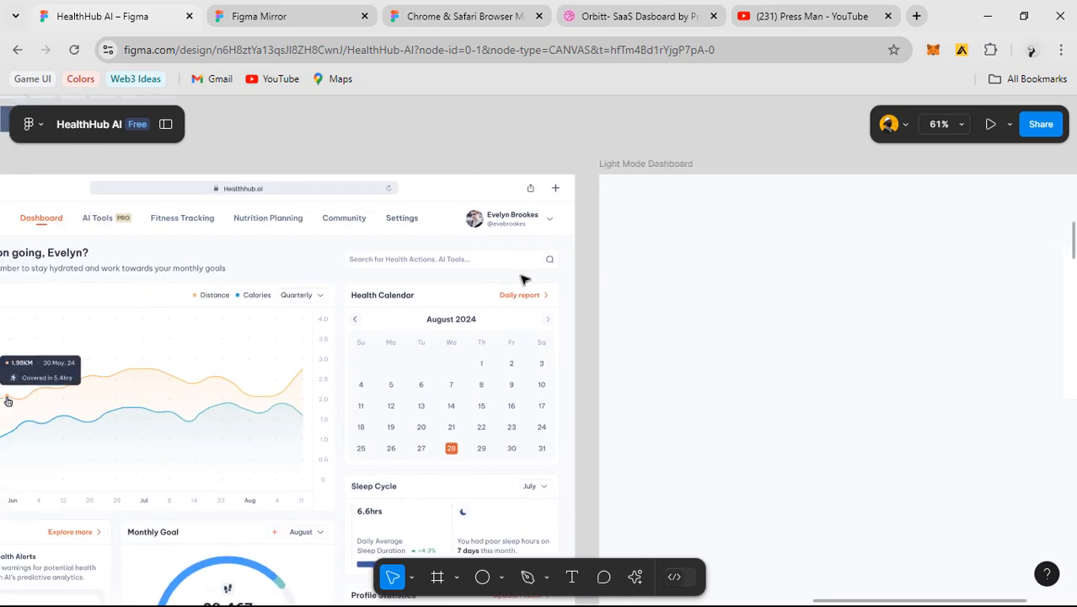
pyautogui.scroll(1, 517, 279)
pyautogui.scroll(-2, 516, 279)
pyautogui.moveTo(769, 249); pyautogui.dragTo(588, 253)
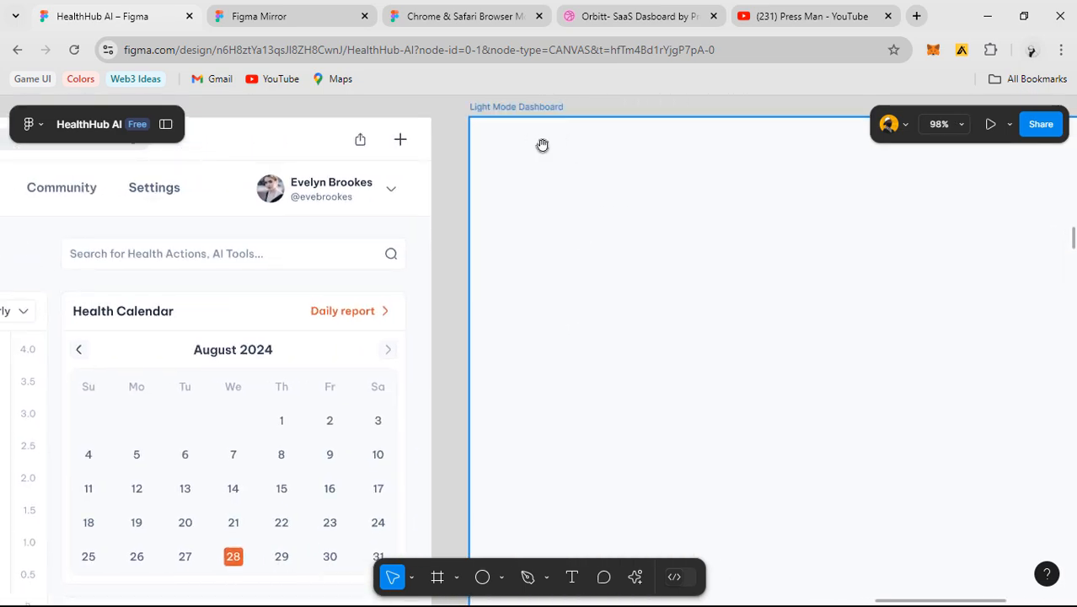
pyautogui.moveTo(565, 152); pyautogui.dragTo(539, 183)
pyautogui.scroll(-3, 536, 184)
pyautogui.hscroll(2, 591, 243)
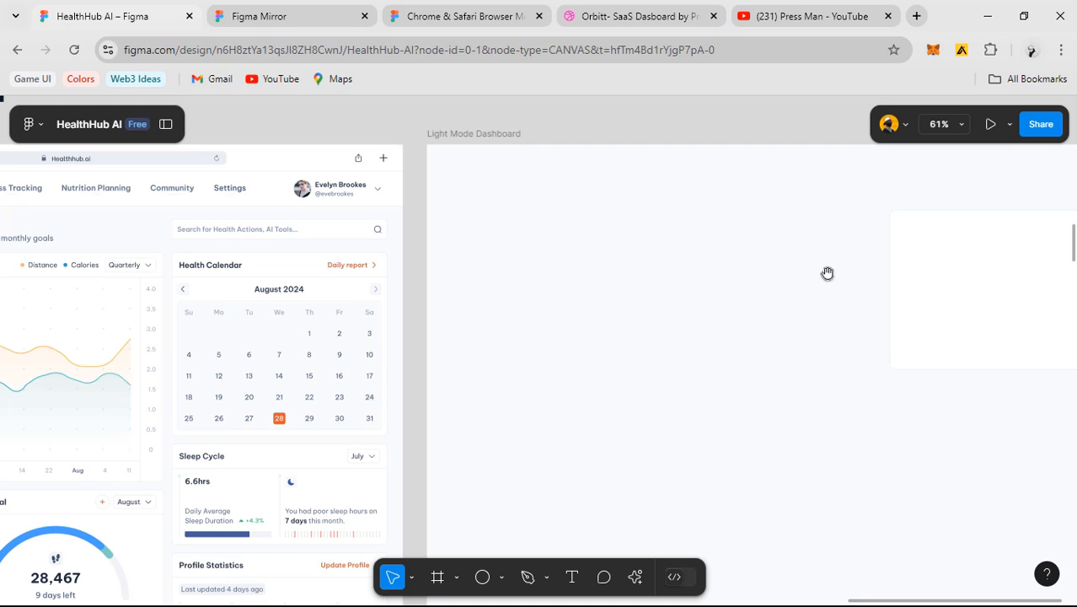
pyautogui.moveTo(825, 274); pyautogui.dragTo(725, 269)
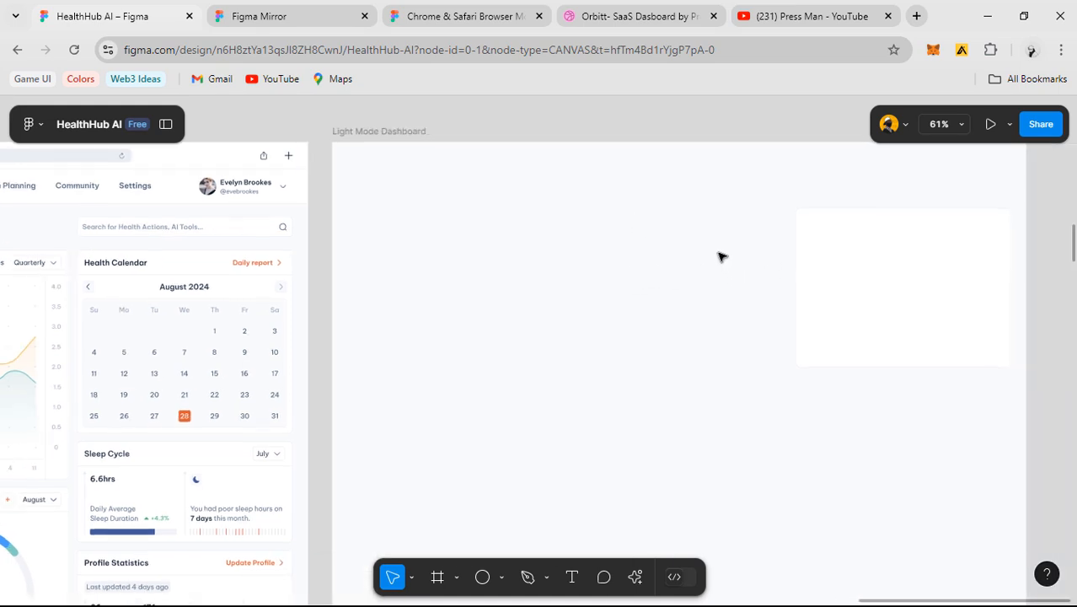
pyautogui.hscroll(3, 714, 291)
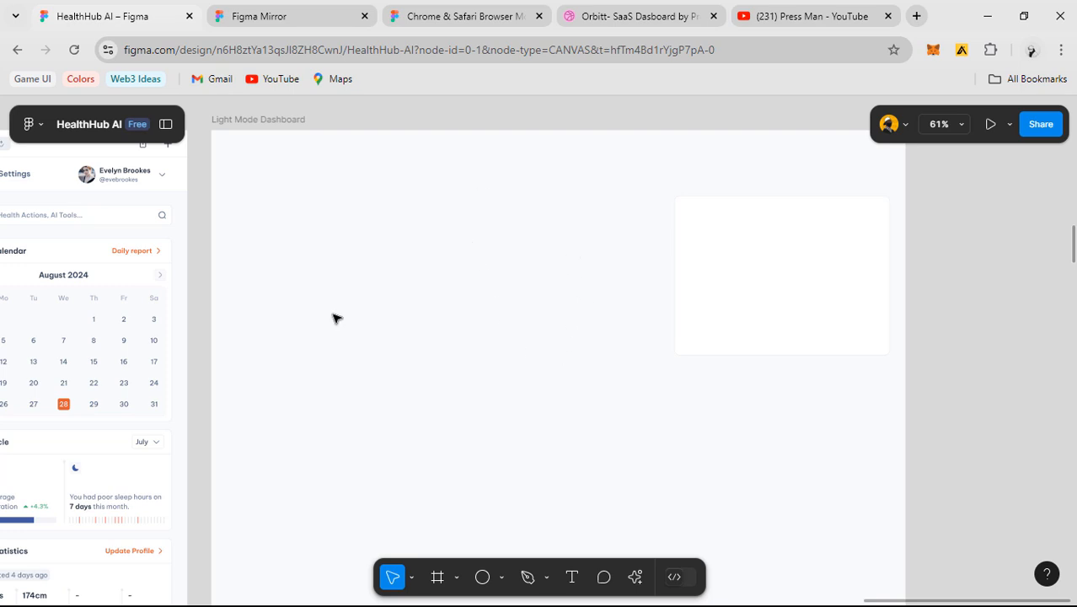
pyautogui.moveTo(335, 236); pyautogui.dragTo(480, 266)
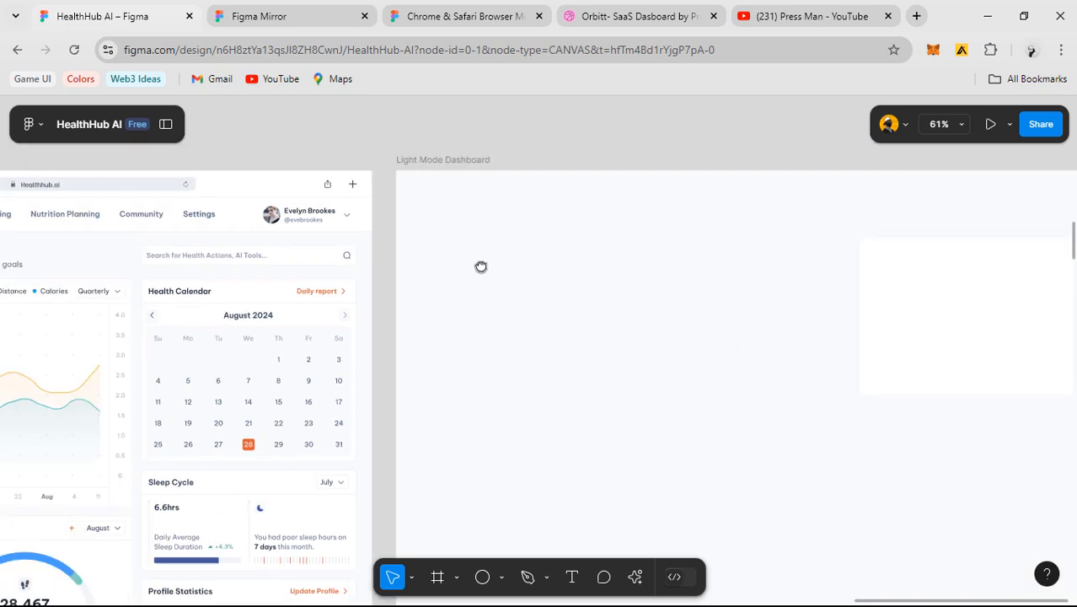
pyautogui.moveTo(485, 306); pyautogui.dragTo(494, 293)
pyautogui.moveTo(519, 364); pyautogui.dragTo(376, 342)
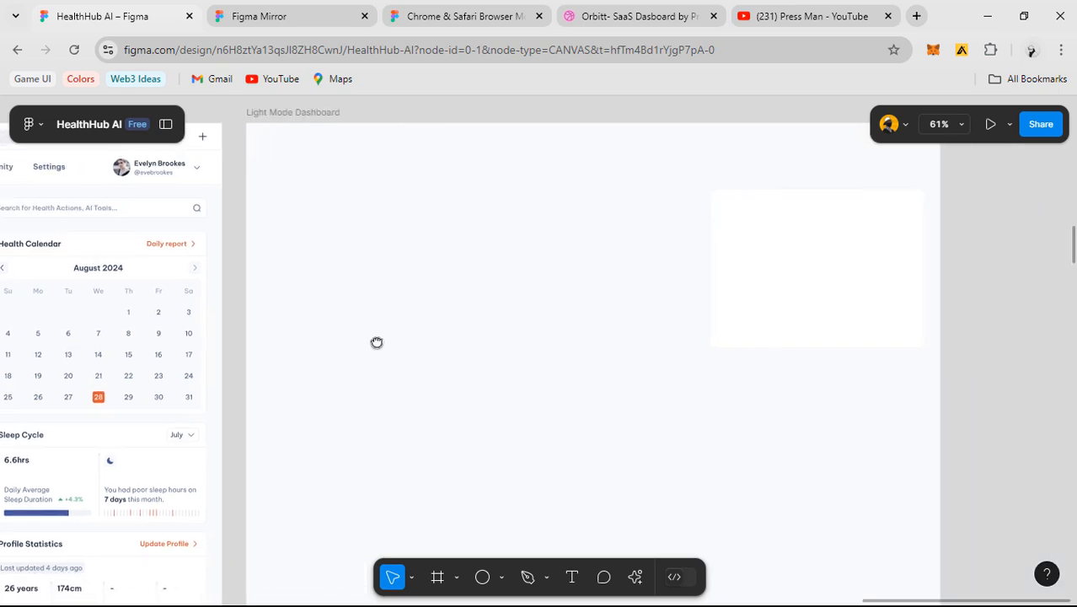
# - Compare the white card in the Light Mode Dashboard frame with its rendering in the Figma Mirror preview
pyautogui.click(852, 330)
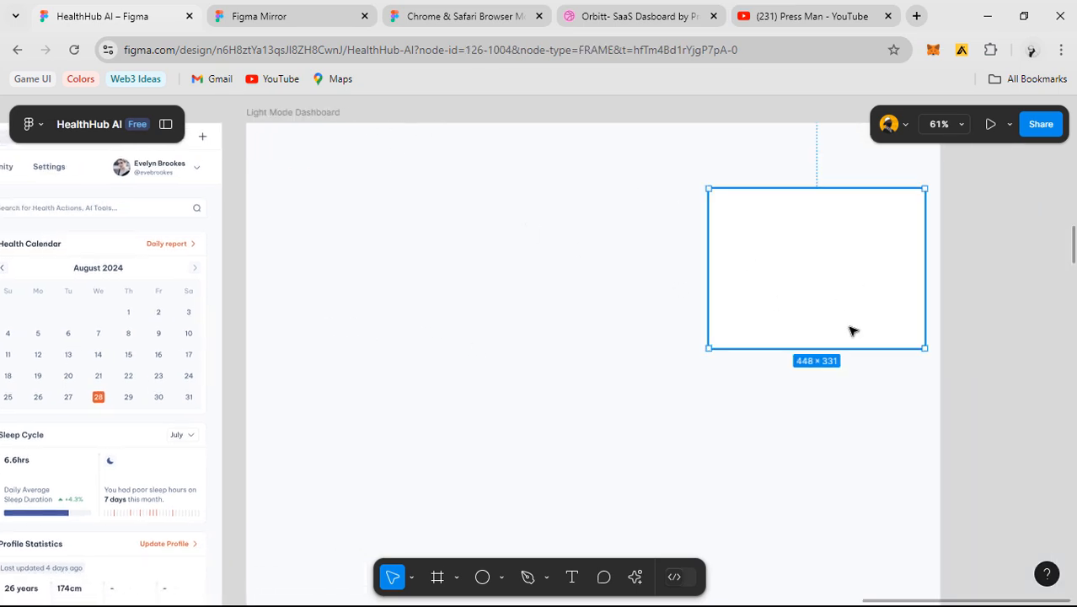
pyautogui.moveTo(431, 280); pyautogui.dragTo(437, 280)
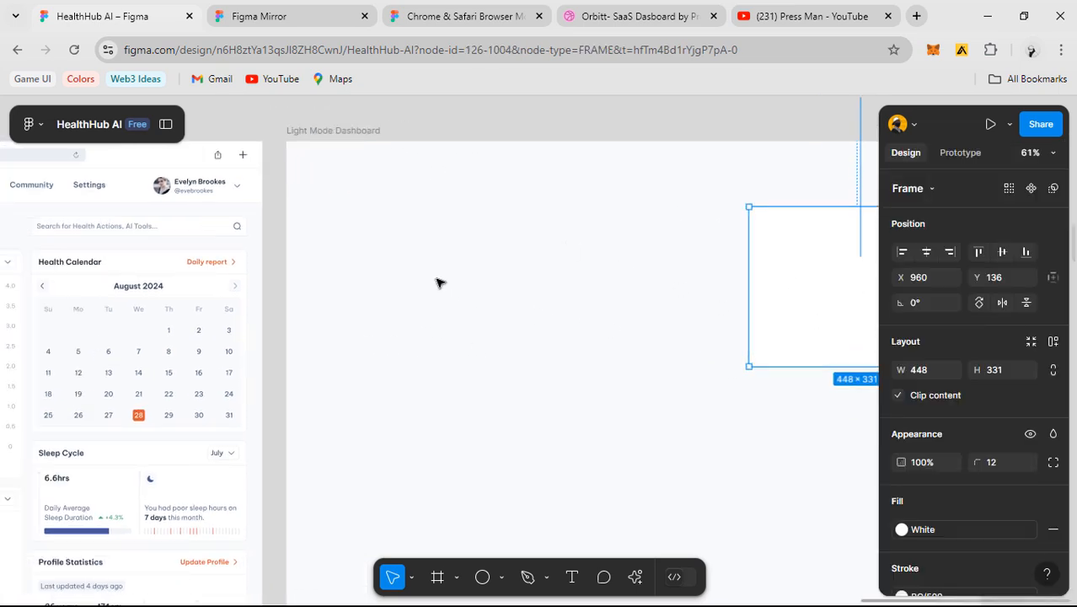
pyautogui.click(483, 273)
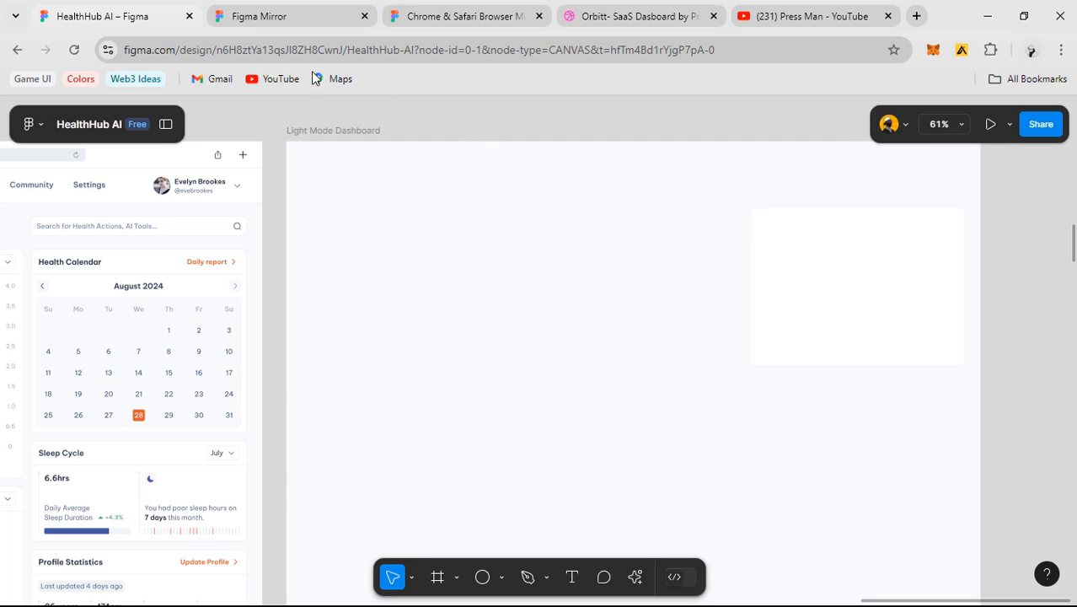
pyautogui.moveTo(358, 103); pyautogui.dragTo(448, 130)
pyautogui.click(265, 17)
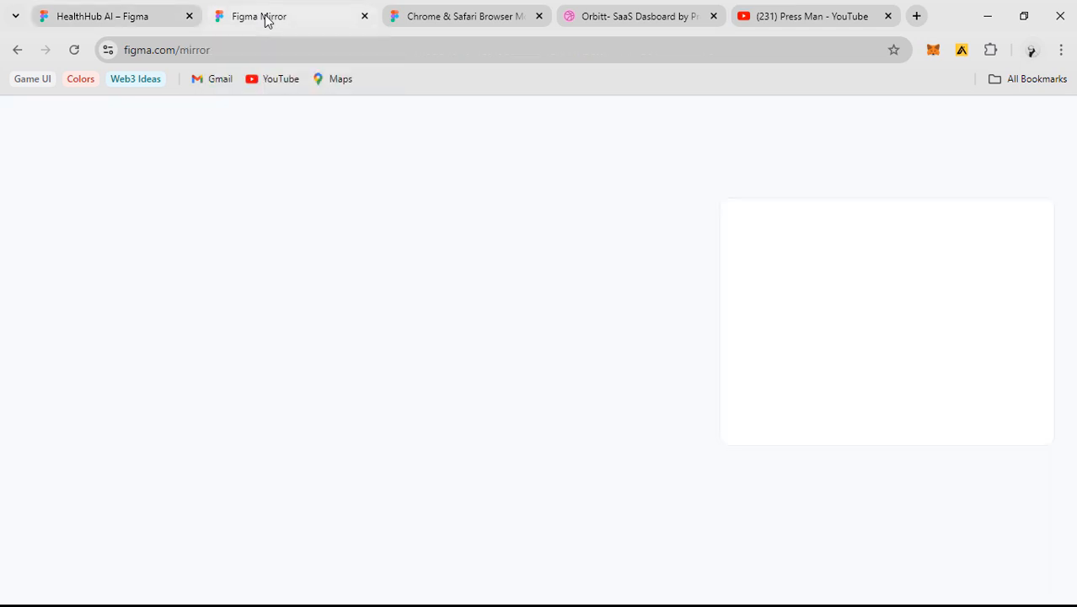
pyautogui.click(125, 12)
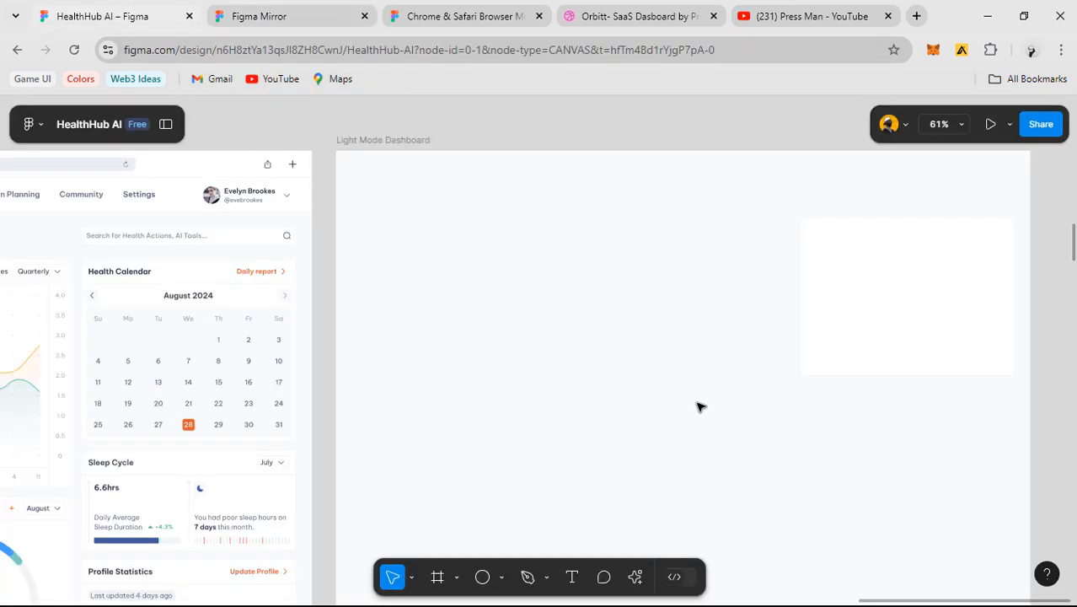
pyautogui.moveTo(664, 329); pyautogui.dragTo(608, 305)
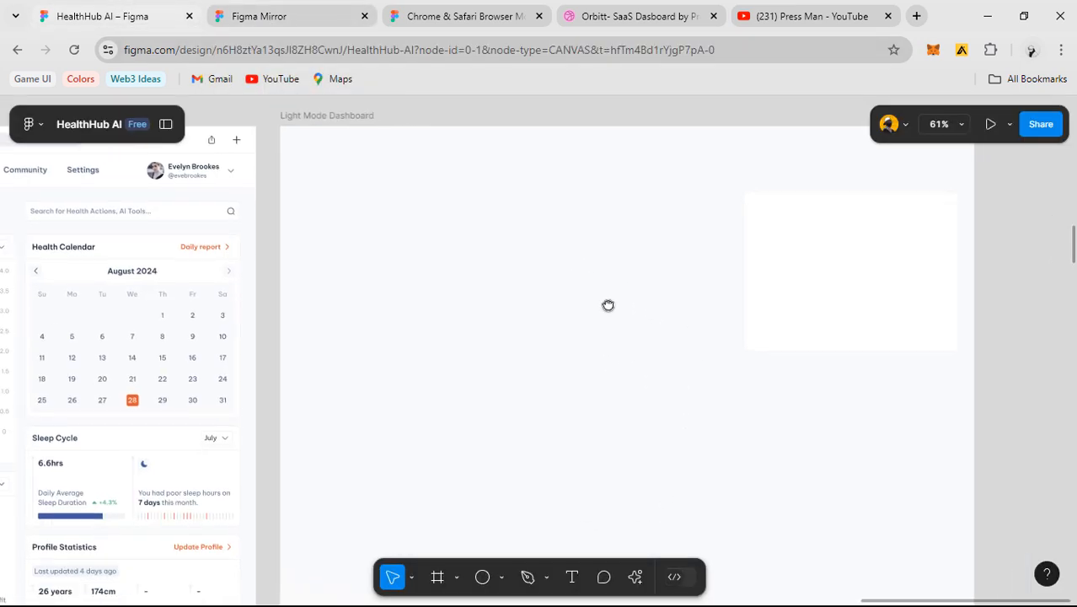
pyautogui.click(344, 118)
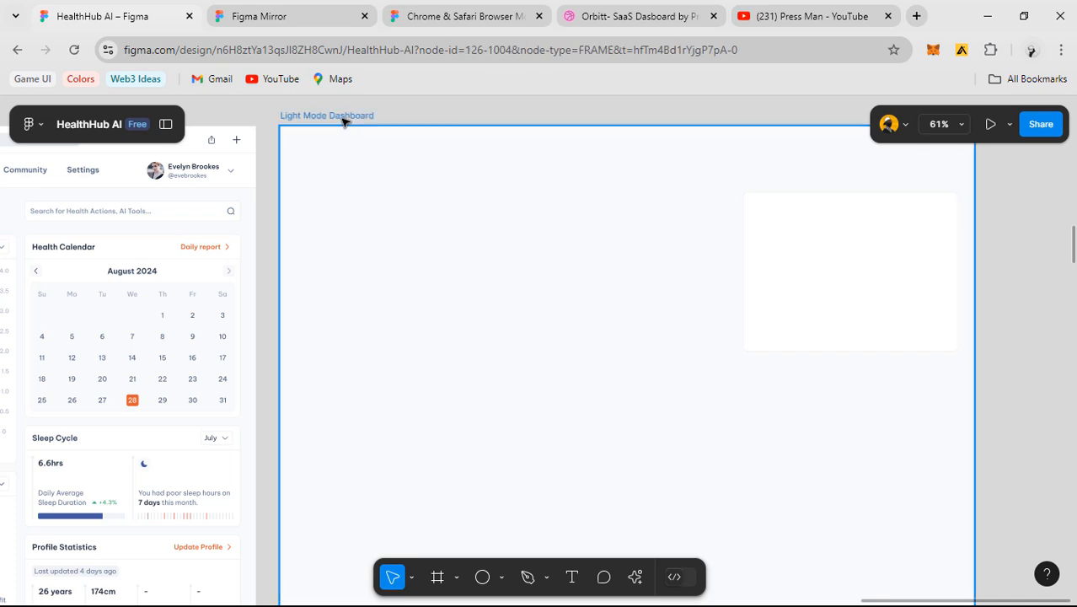
pyautogui.click(271, 25)
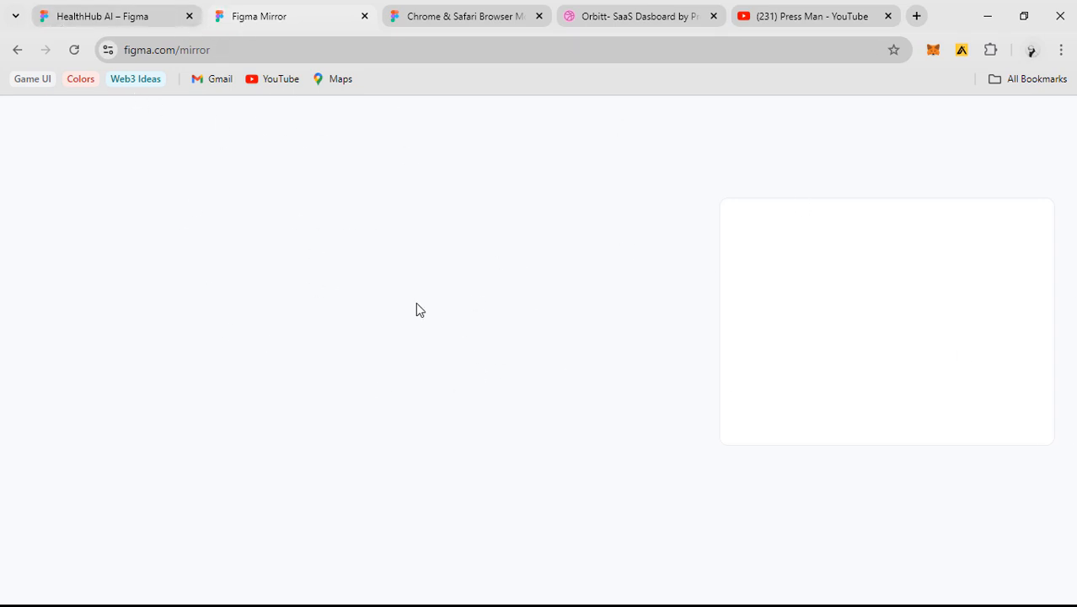
pyautogui.click(131, 15)
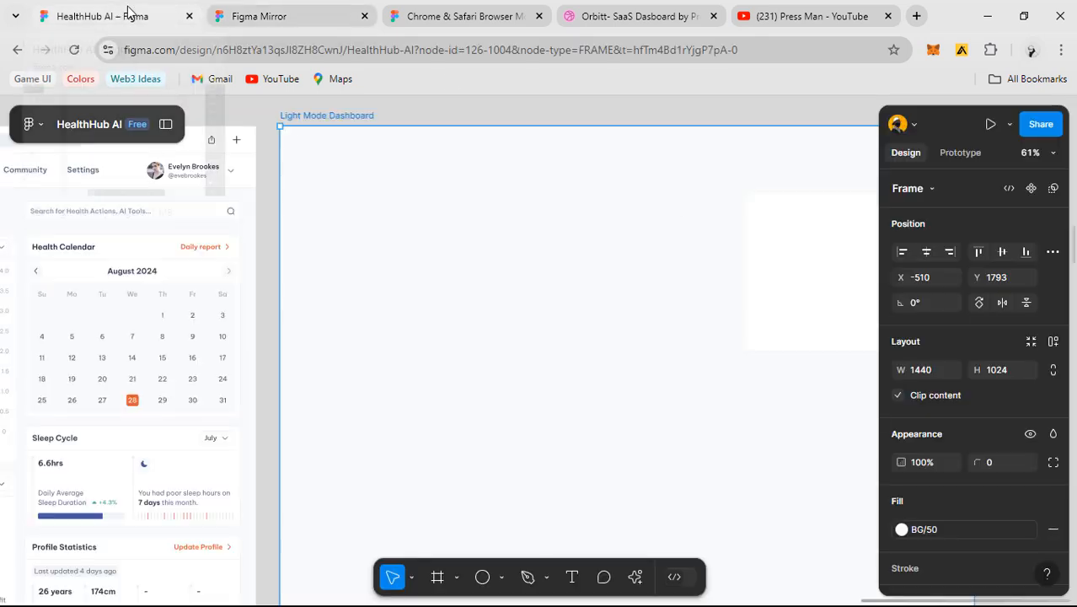
pyautogui.click(550, 104)
pyautogui.moveTo(550, 103); pyautogui.dragTo(454, 125)
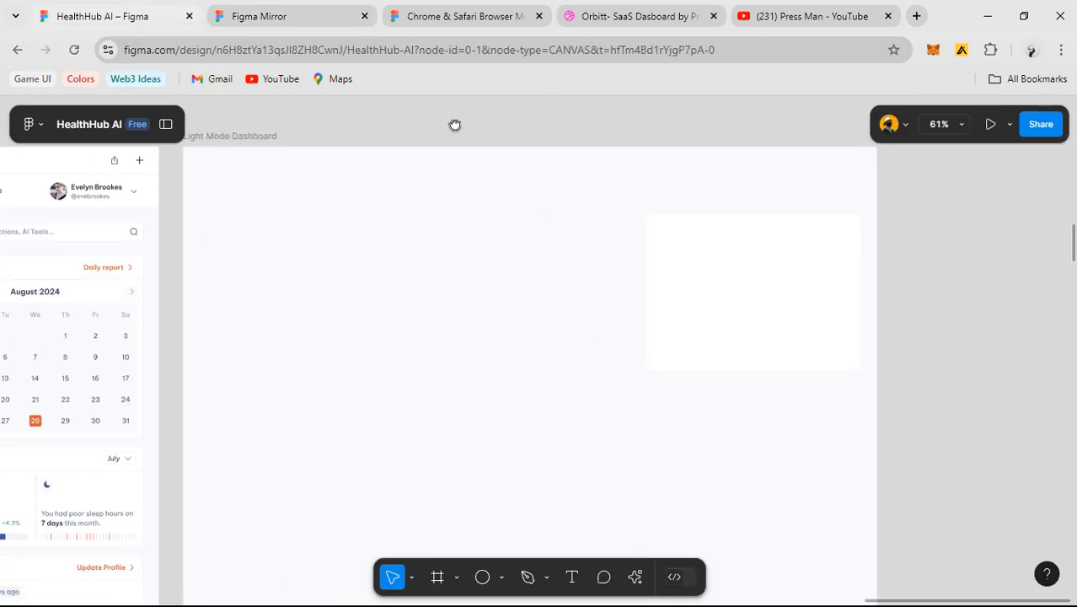
pyautogui.hscroll(-4, 286, 142)
pyautogui.click(336, 143)
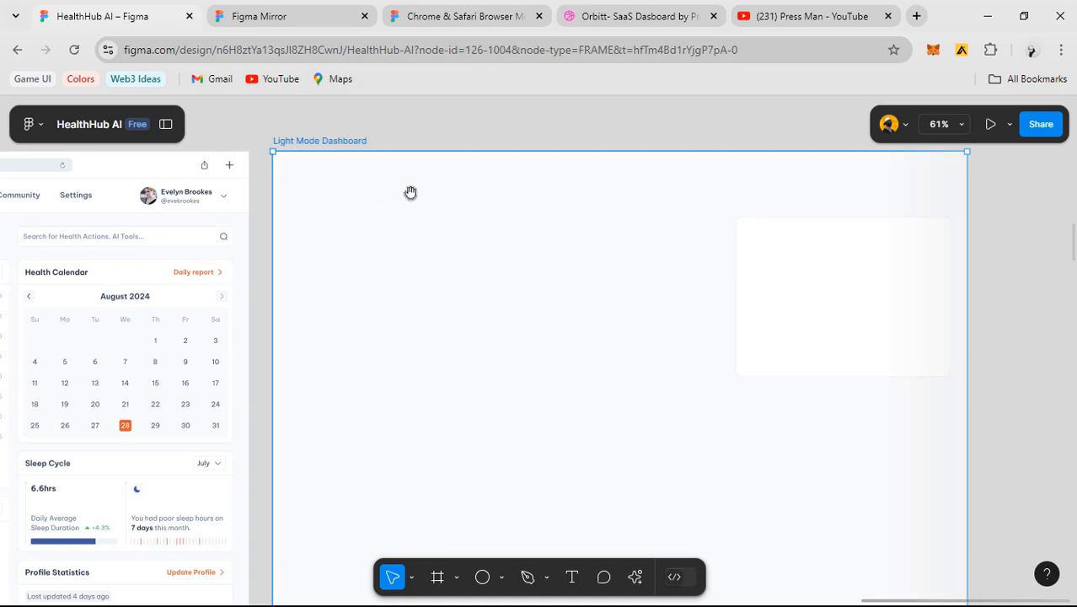
# - Add a text layer reading "Health Calendar" inside the white card of the Light Mode Dashboard
pyautogui.hscroll(4, 505, 316)
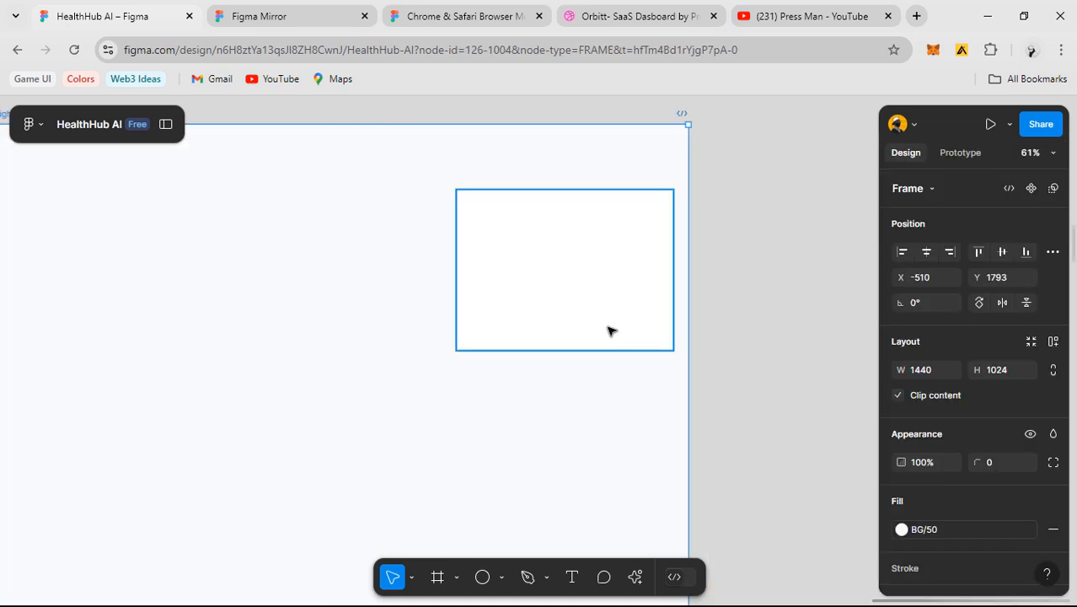
pyautogui.click(563, 253)
pyautogui.scroll(2, 563, 252)
pyautogui.scroll(2, 562, 252)
pyautogui.press('t')
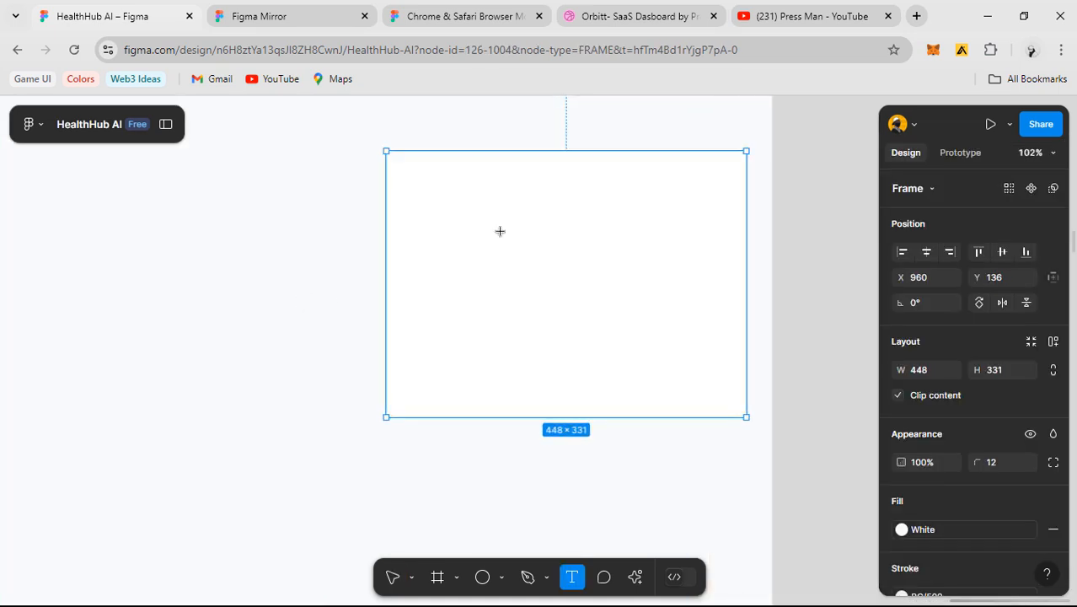
pyautogui.click(499, 231)
pyautogui.write('Healt')
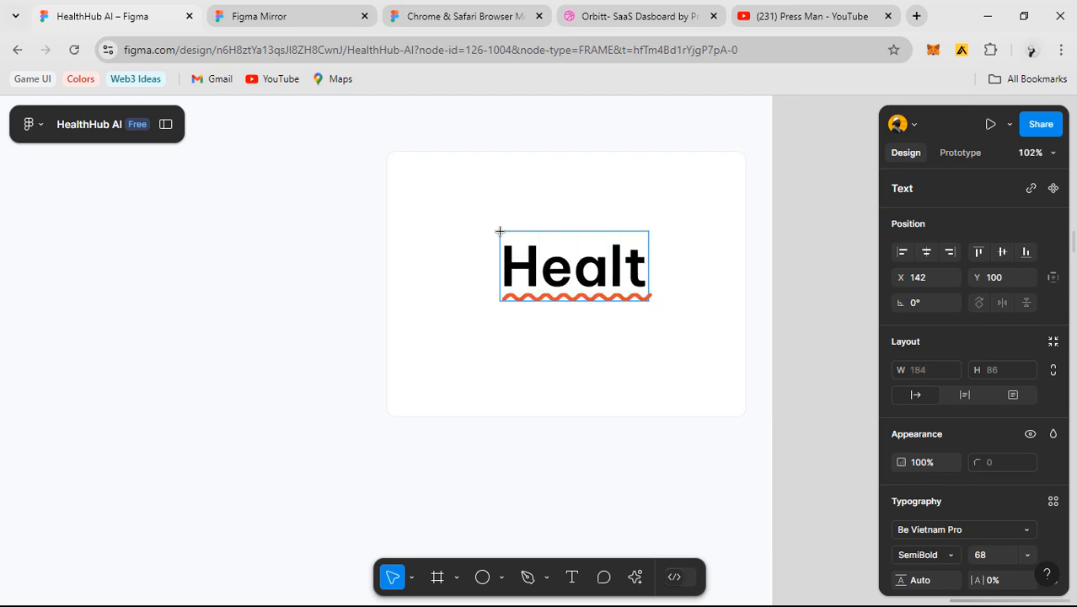
pyautogui.press('BackSpace')
pyautogui.press('BackSpace')
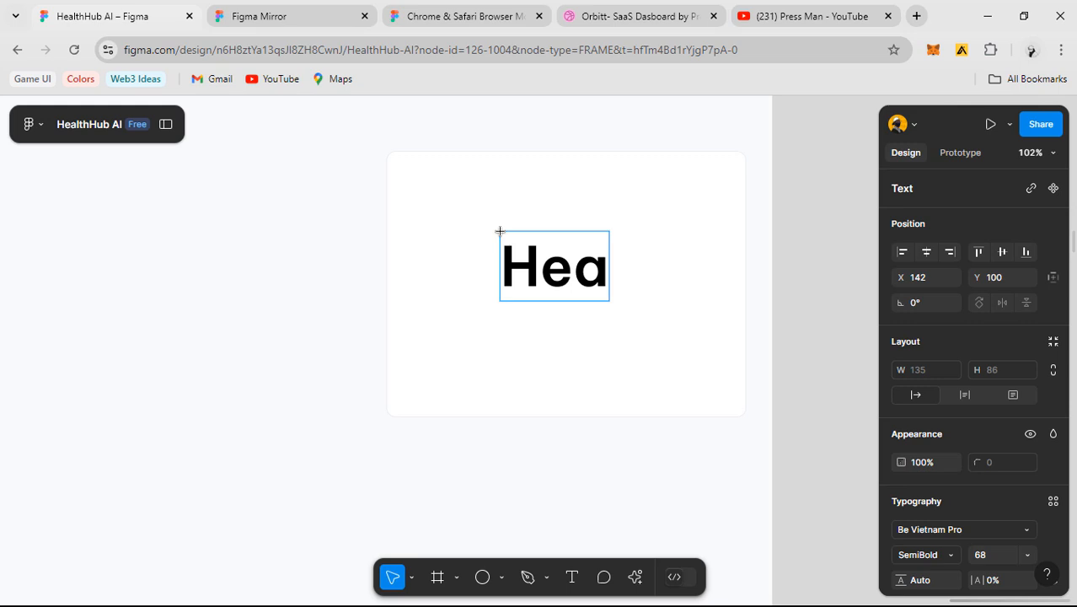
pyautogui.write('lth C')
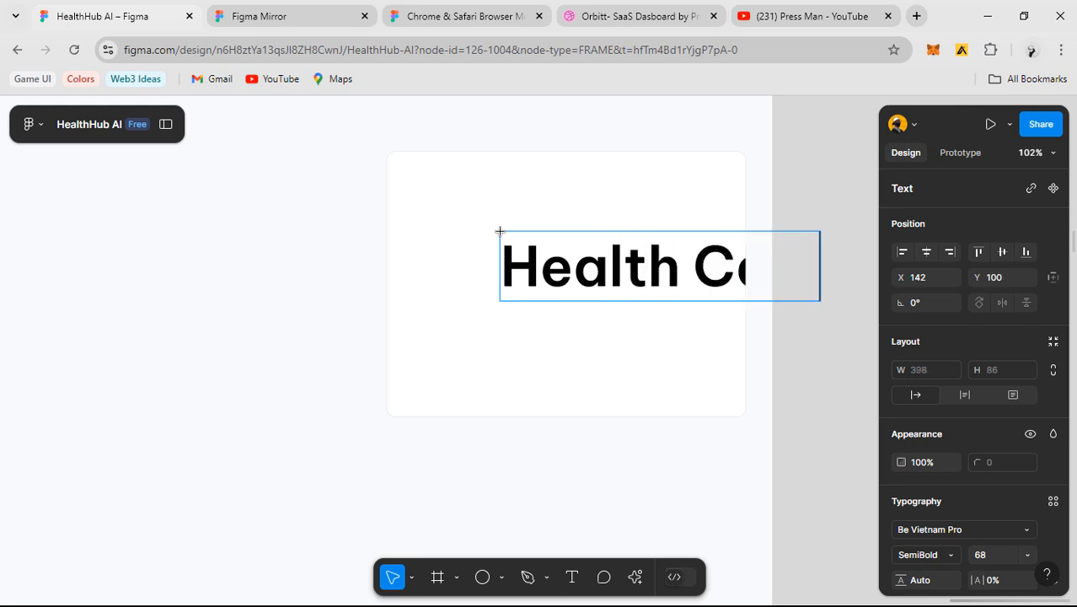
pyautogui.write('oandar')
pyautogui.click(462, 321)
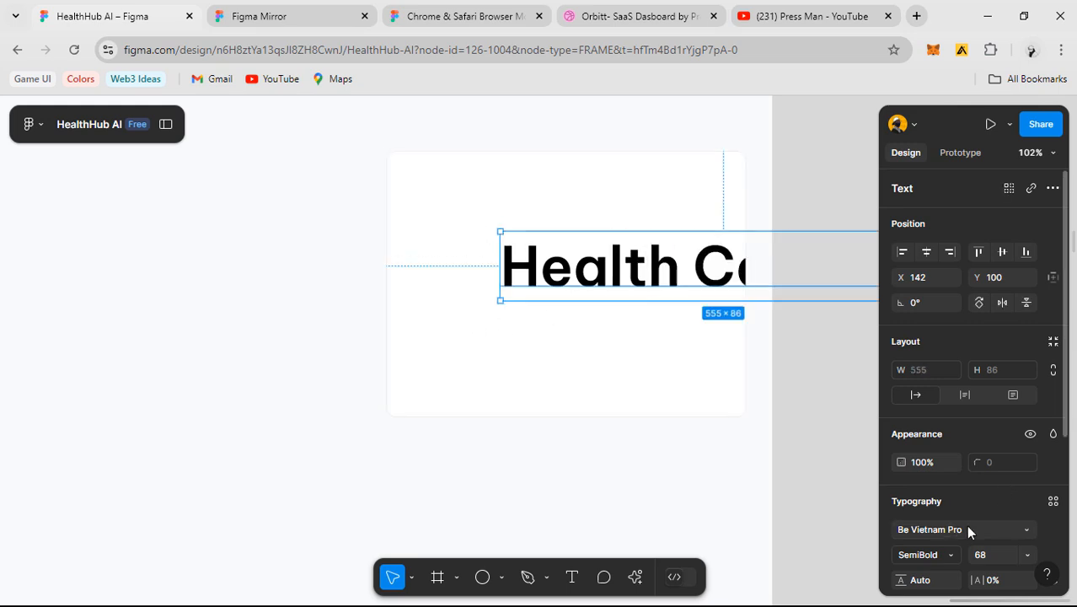
# - Set the font size of the Health Calendar title to 16
pyautogui.scroll(-3, 967, 529)
pyautogui.click(992, 318)
pyautogui.write('1')
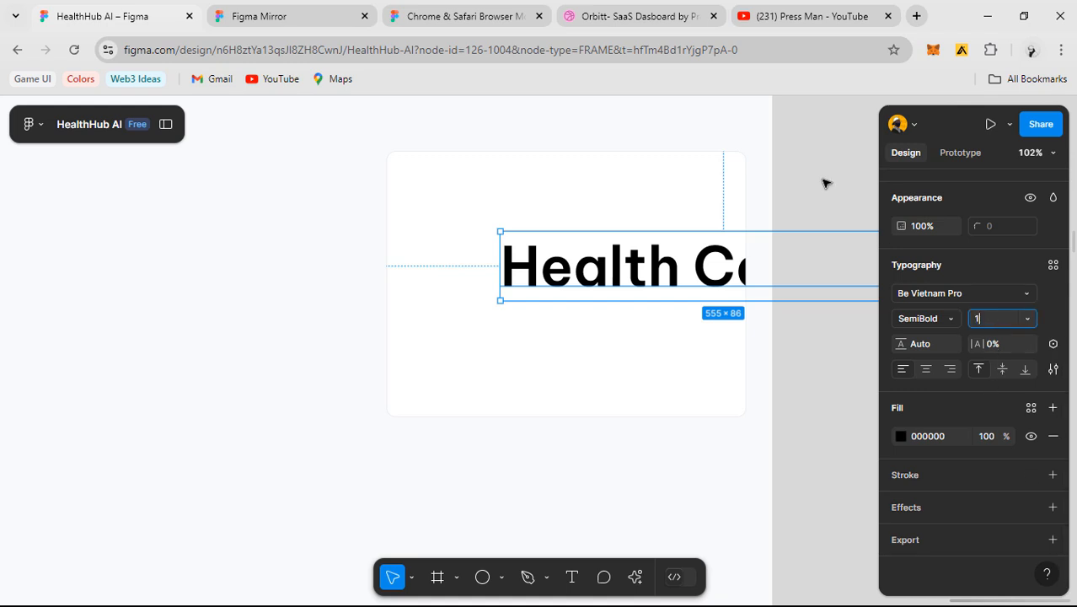
pyautogui.press('Return')
# - Place the Health Calendar title near the card's upper-left corner and duplicate it to the right on the same line
pyautogui.scroll(3, 509, 230)
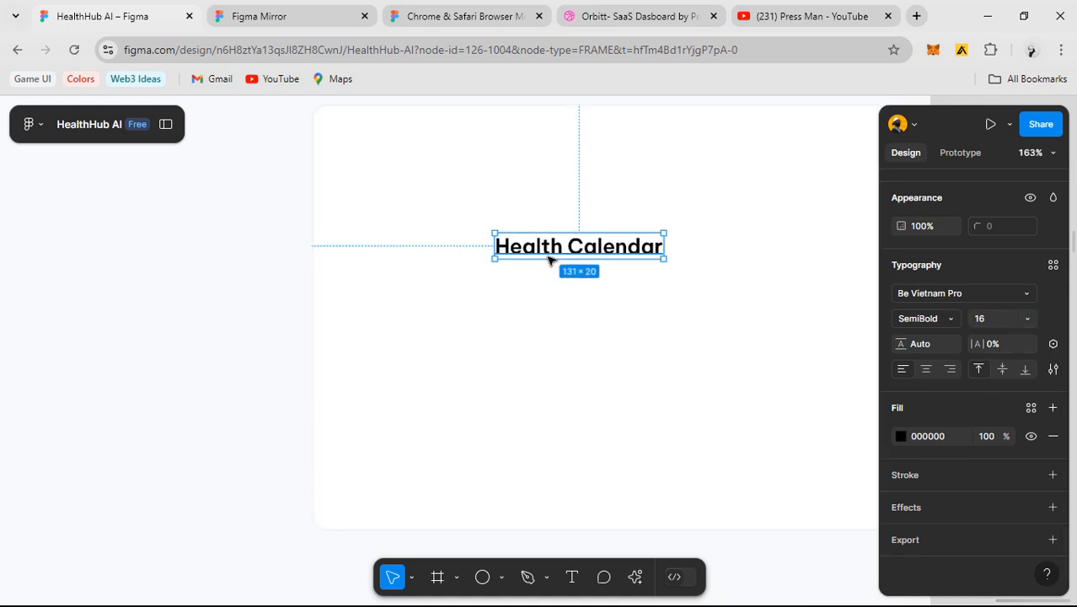
pyautogui.moveTo(552, 246); pyautogui.dragTo(412, 157)
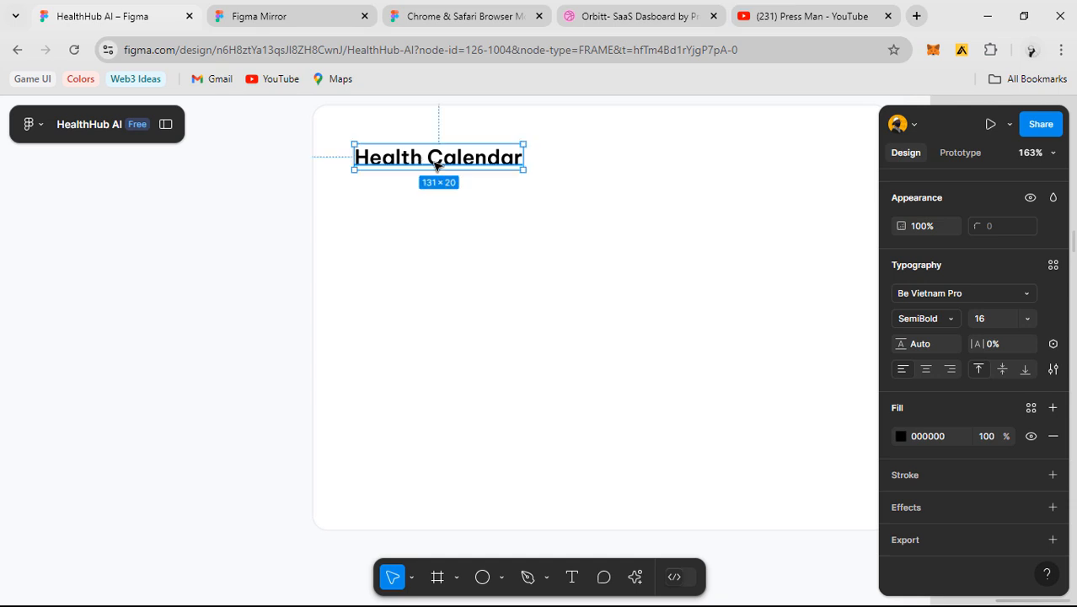
pyautogui.scroll(-1, 436, 164)
pyautogui.moveTo(410, 210)
pyautogui.mouseDown()
pyautogui.moveTo(385, 249)
pyautogui.moveTo(626, 202)
pyautogui.mouseUp()
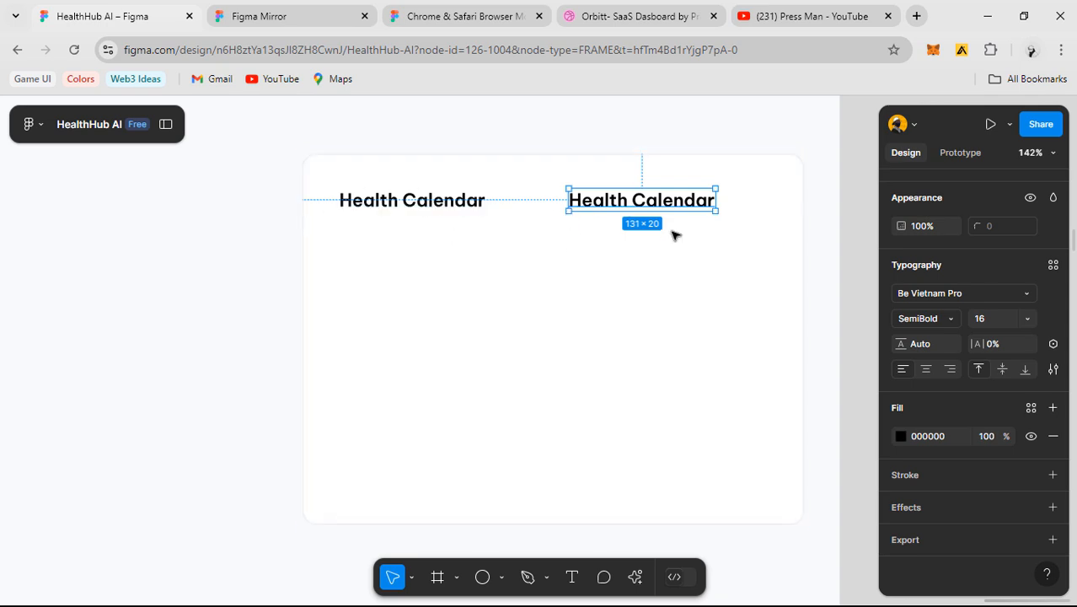
# - Inspect the typography and fill of the Daily report link in the finished design's Health Calendar card
pyautogui.scroll(-5, 673, 233)
pyautogui.moveTo(338, 327); pyautogui.dragTo(800, 354)
pyautogui.scroll(2, 338, 270)
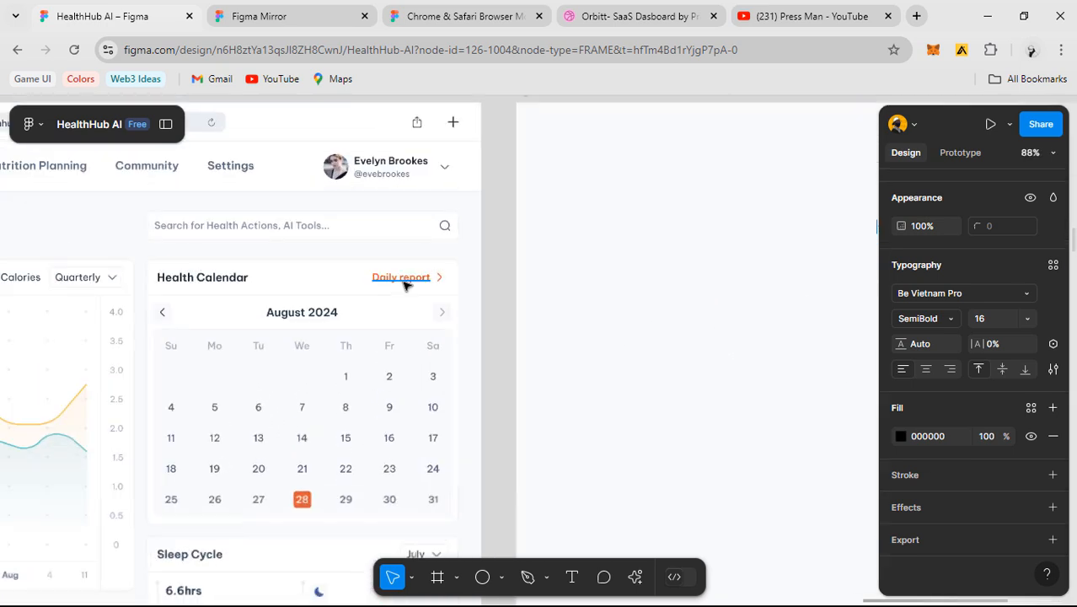
pyautogui.keyDown('ctrl'); pyautogui.click(403, 279); pyautogui.keyUp('ctrl')
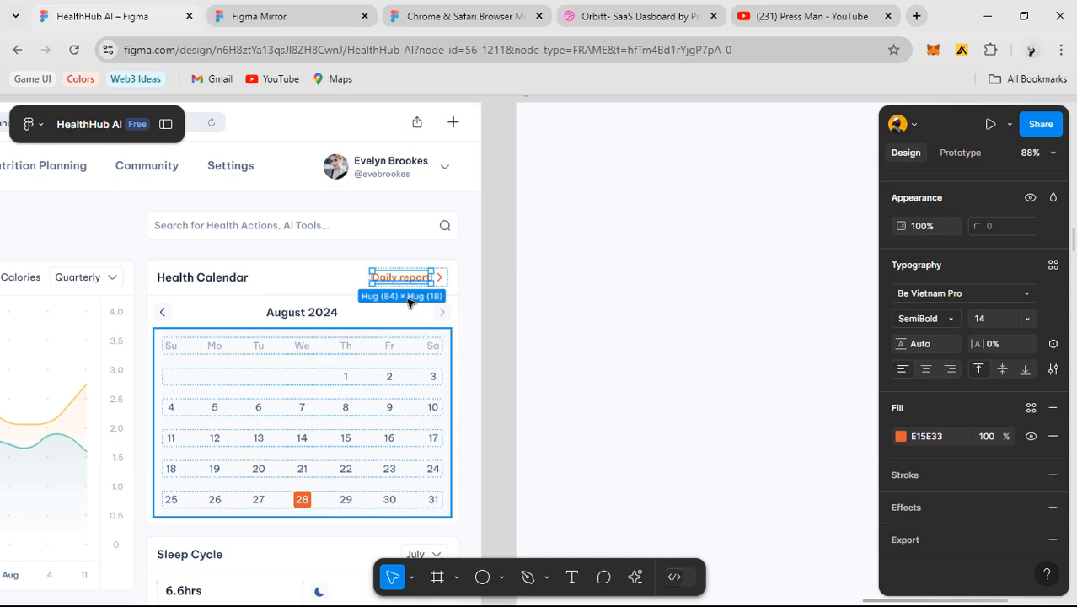
pyautogui.scroll(-2, 431, 283)
pyautogui.moveTo(432, 283); pyautogui.dragTo(435, 279)
pyautogui.scroll(3, 728, 276)
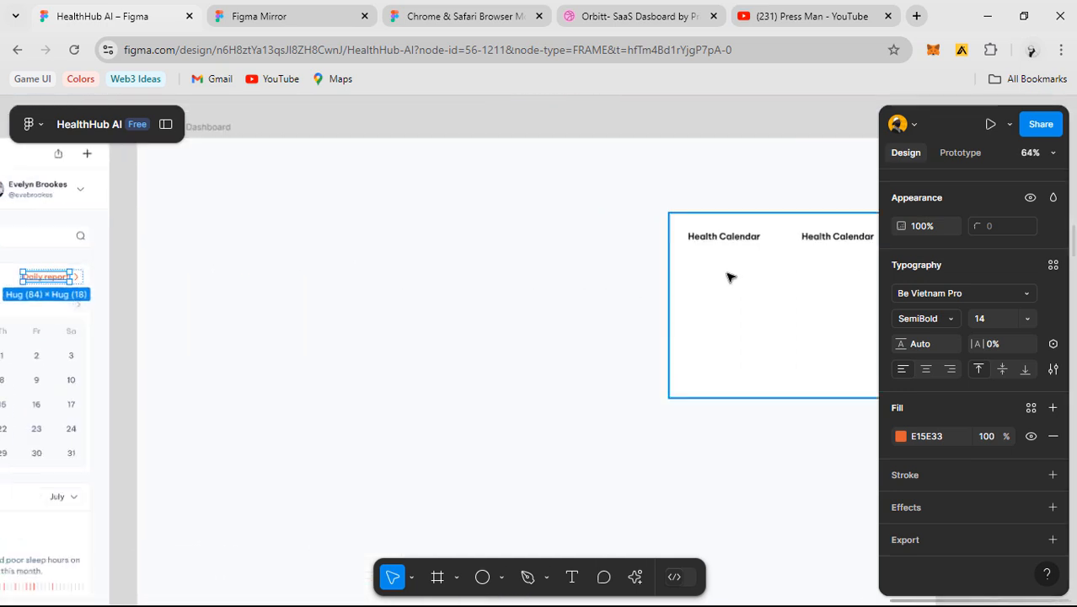
# - Change the duplicated title's text in the new card to "Daily report"
pyautogui.moveTo(728, 276); pyautogui.dragTo(471, 279)
pyautogui.scroll(2, 501, 261)
pyautogui.click(497, 244)
pyautogui.doubleClick(497, 245)
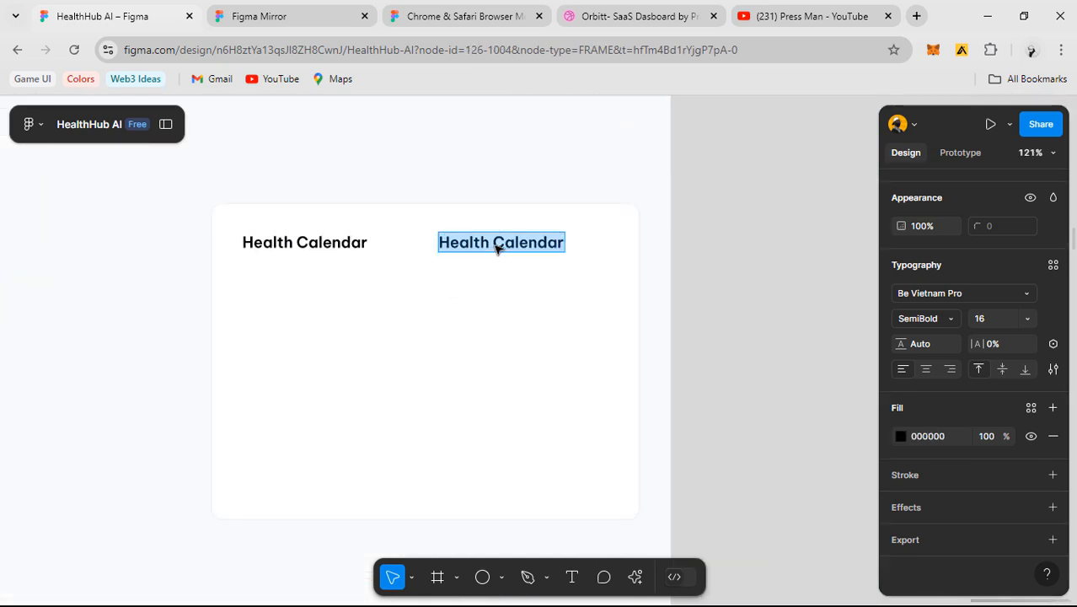
pyautogui.write('Daily')
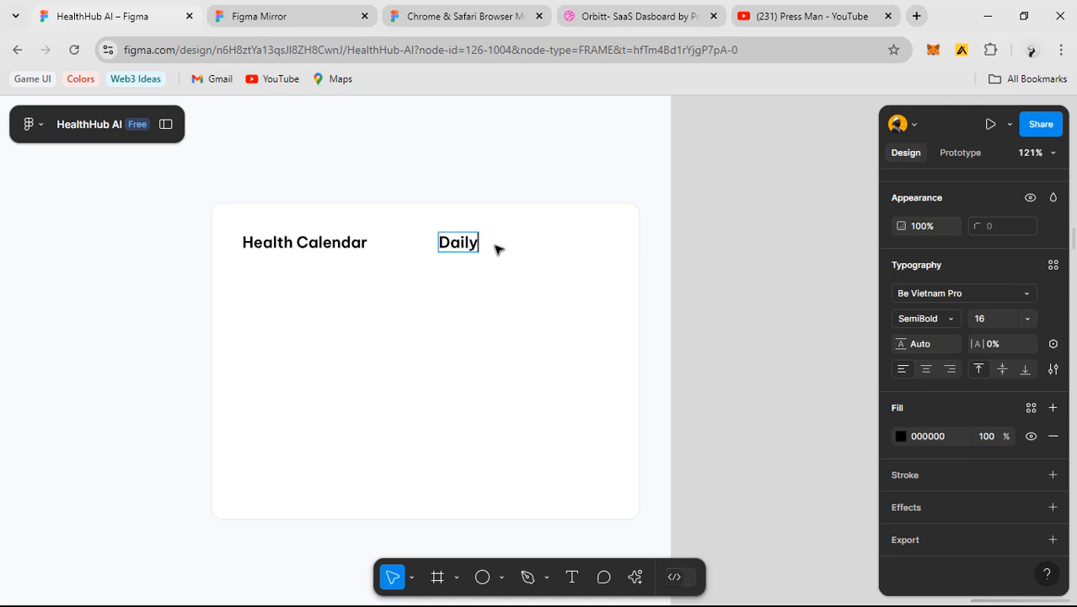
pyautogui.write(' report')
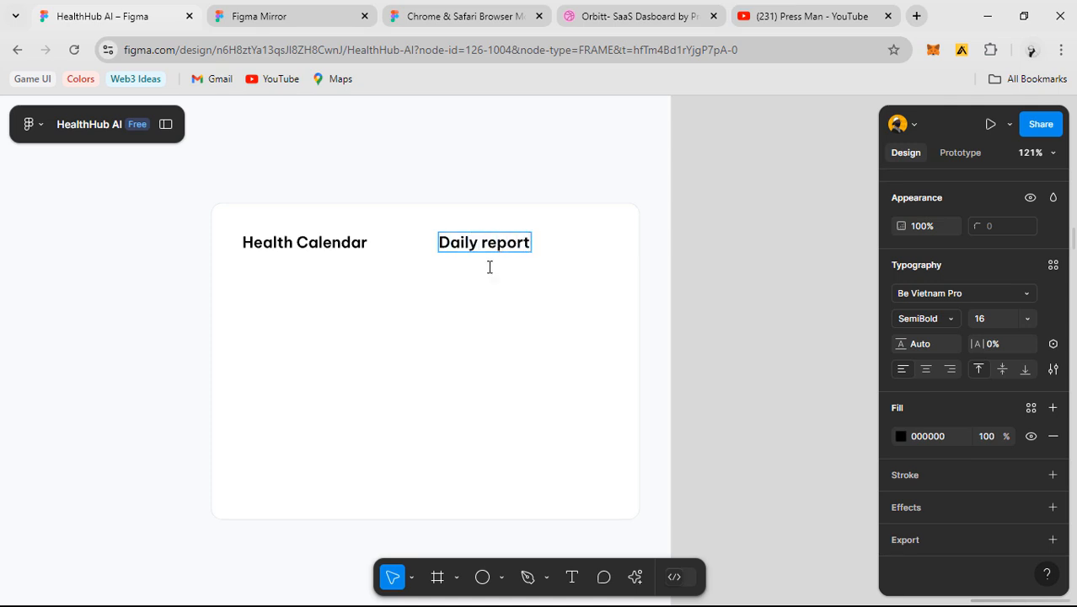
pyautogui.click(536, 311)
# - Set the font size of both the Health Calendar and Daily report texts to 14
pyautogui.moveTo(421, 270); pyautogui.dragTo(555, 283)
pyautogui.scroll(1, 584, 288)
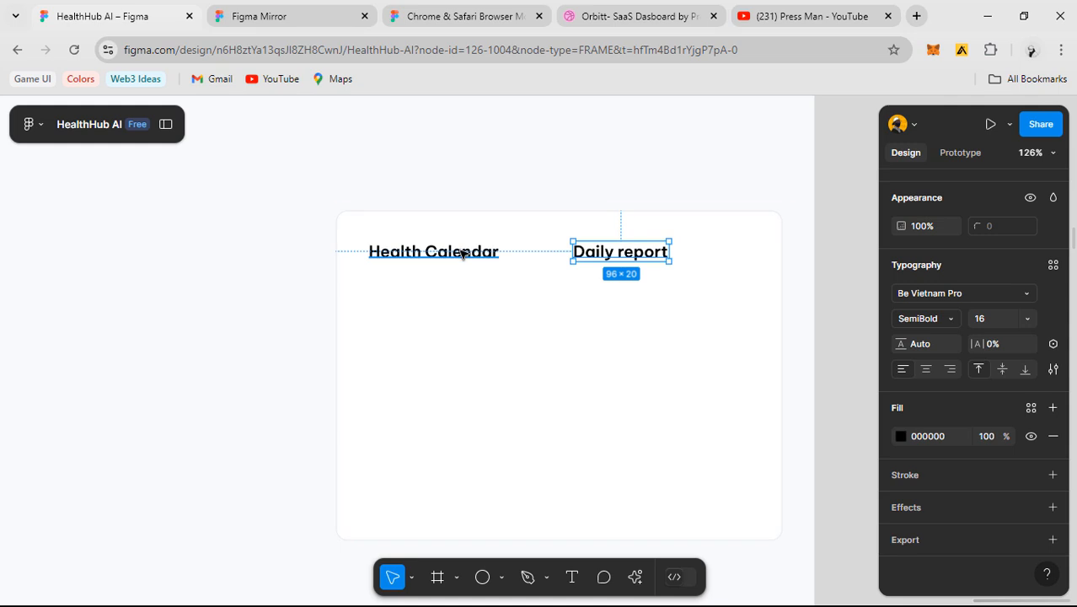
pyautogui.keyDown('shift'); pyautogui.click(462, 254); pyautogui.keyUp('shift')
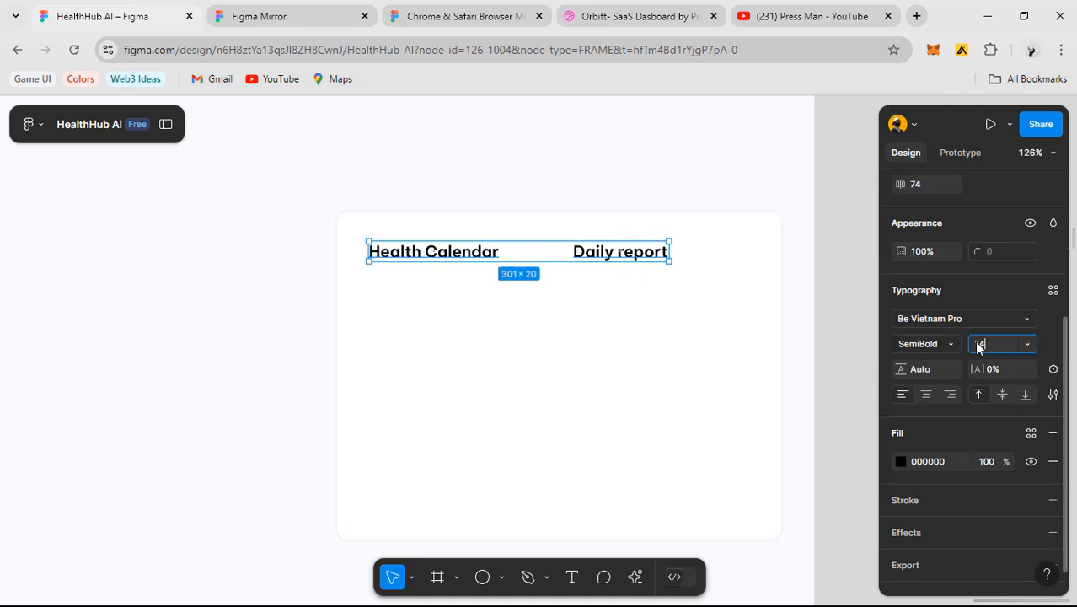
pyautogui.write('14')
pyautogui.press('Return')
pyautogui.click(572, 334)
# - Compare the new card's Daily report text with the orange Daily report link and arrow in the finished design
pyautogui.scroll(2, 631, 253)
pyautogui.scroll(2, 634, 255)
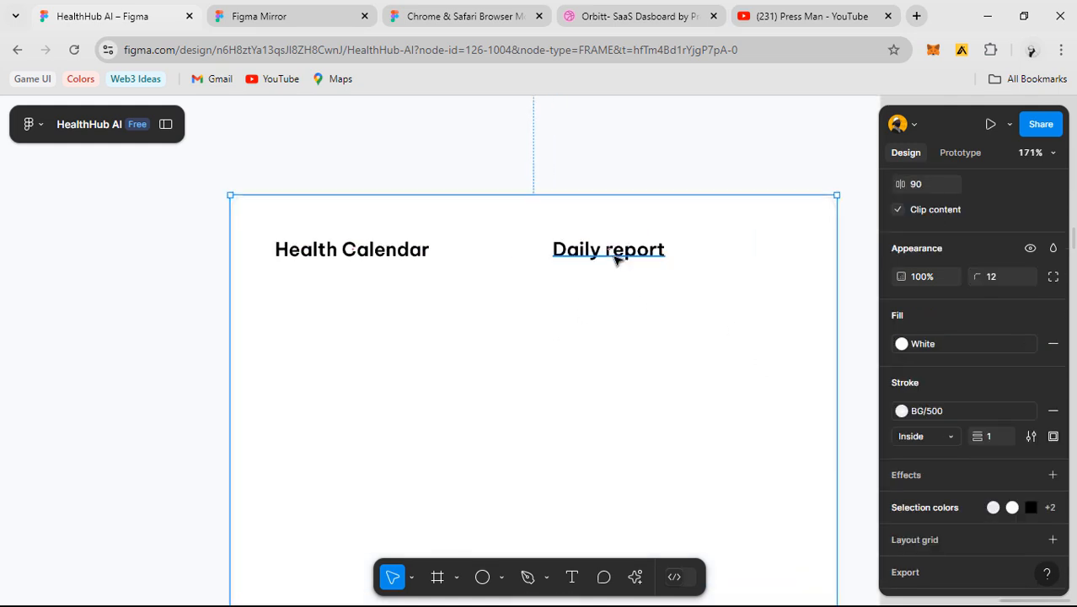
pyautogui.click(617, 253)
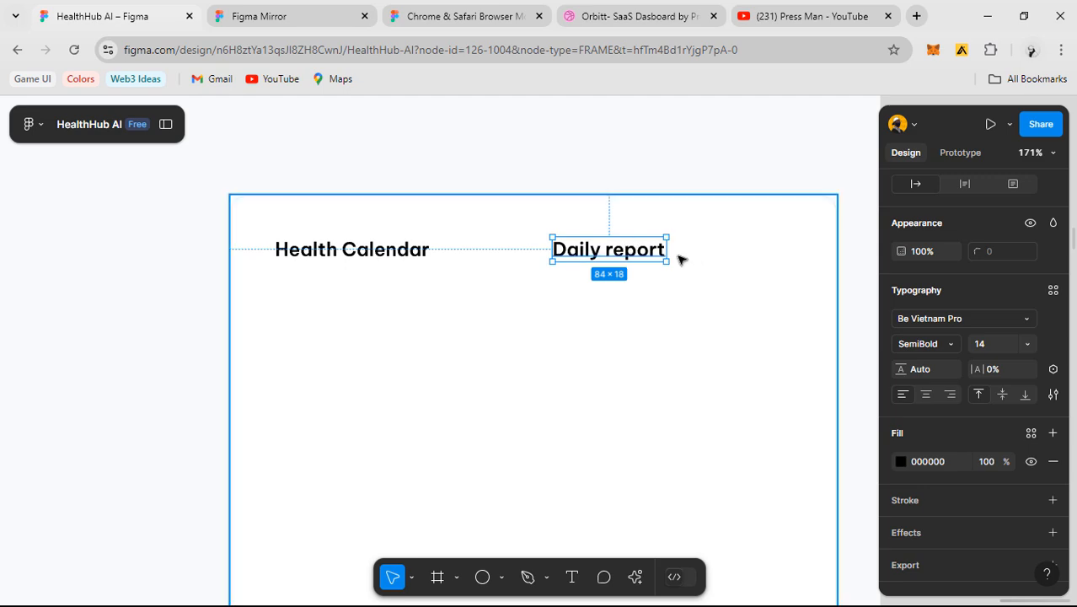
pyautogui.scroll(-3, 704, 233)
pyautogui.click(680, 177)
pyautogui.scroll(-3, 603, 285)
pyautogui.moveTo(278, 290); pyautogui.dragTo(608, 282)
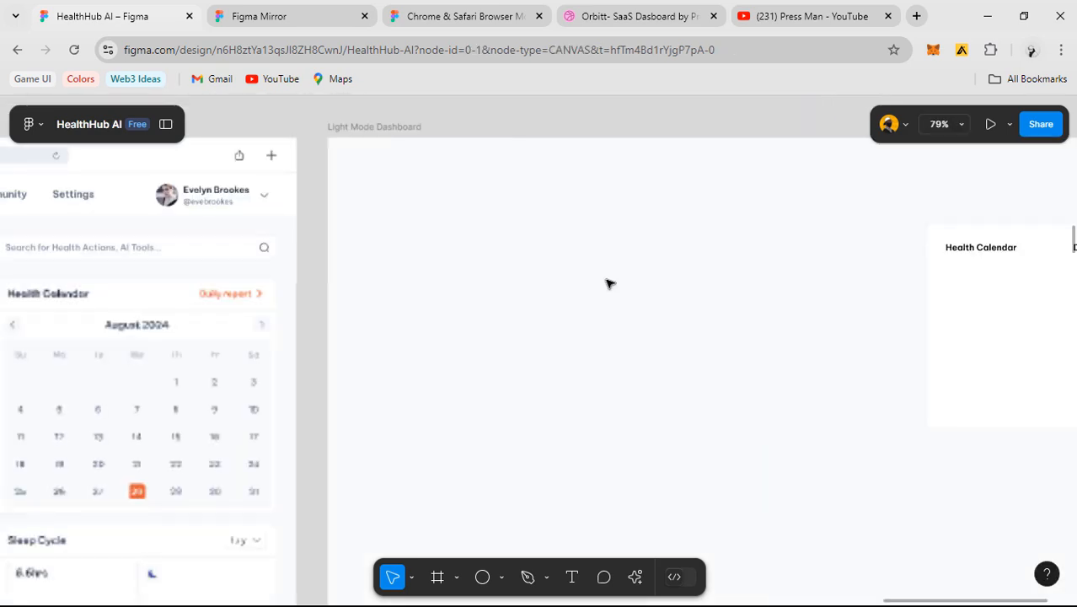
pyautogui.scroll(-2, 609, 282)
pyautogui.moveTo(497, 307); pyautogui.dragTo(625, 303)
pyautogui.scroll(5, 469, 299)
pyautogui.hscroll(5, 557, 338)
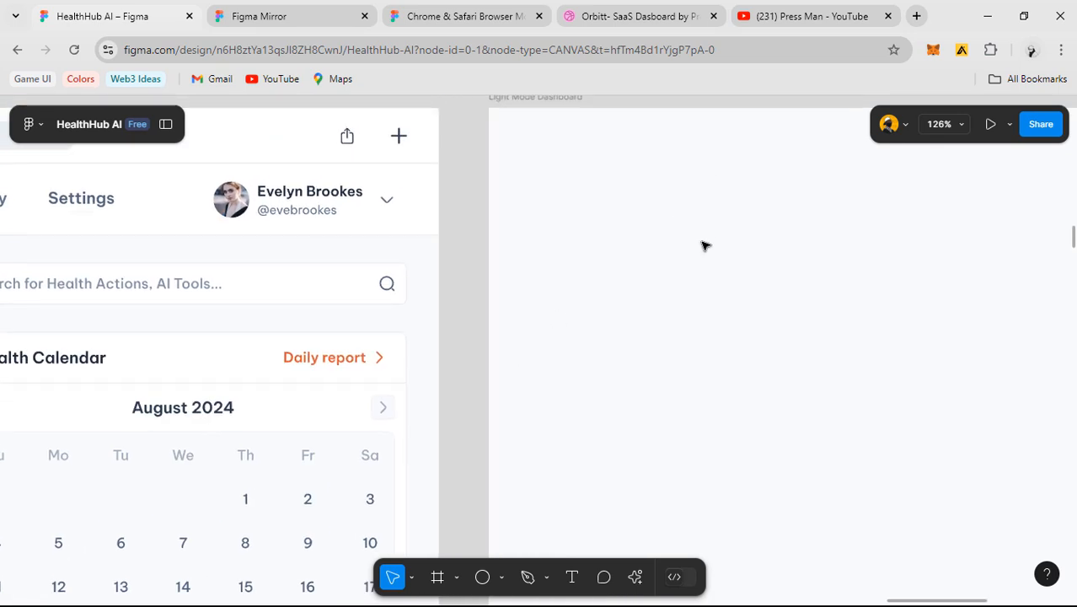
pyautogui.scroll(-2, 516, 329)
pyautogui.hscroll(3, 781, 358)
pyautogui.scroll(-1, 781, 358)
pyautogui.scroll(1, 706, 184)
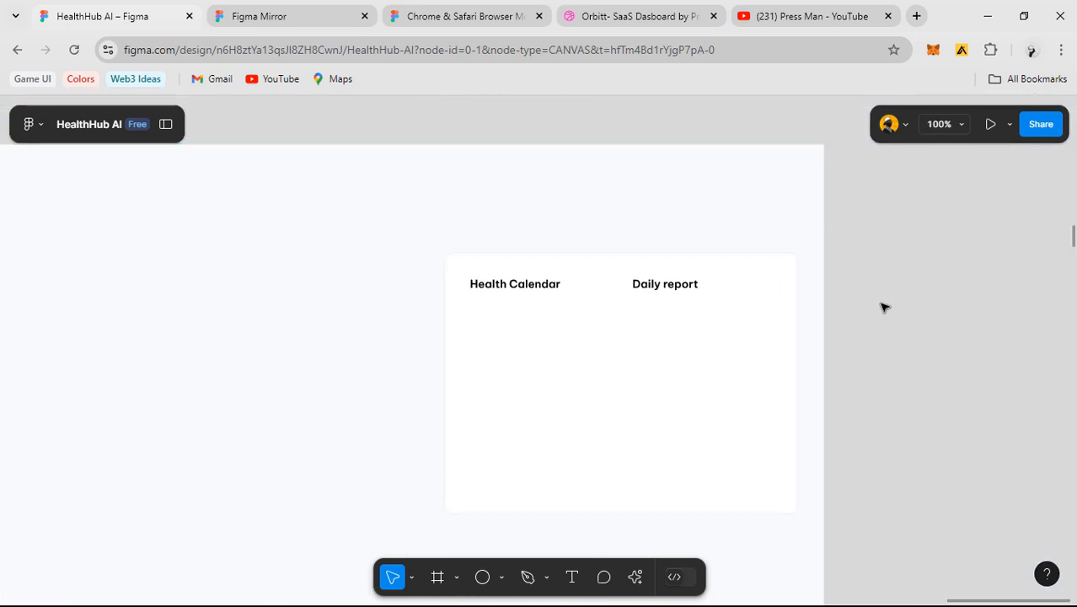
pyautogui.hscroll(3, 789, 248)
pyautogui.scroll(-1, 788, 248)
pyautogui.rightClick(742, 173)
pyautogui.moveTo(775, 307)
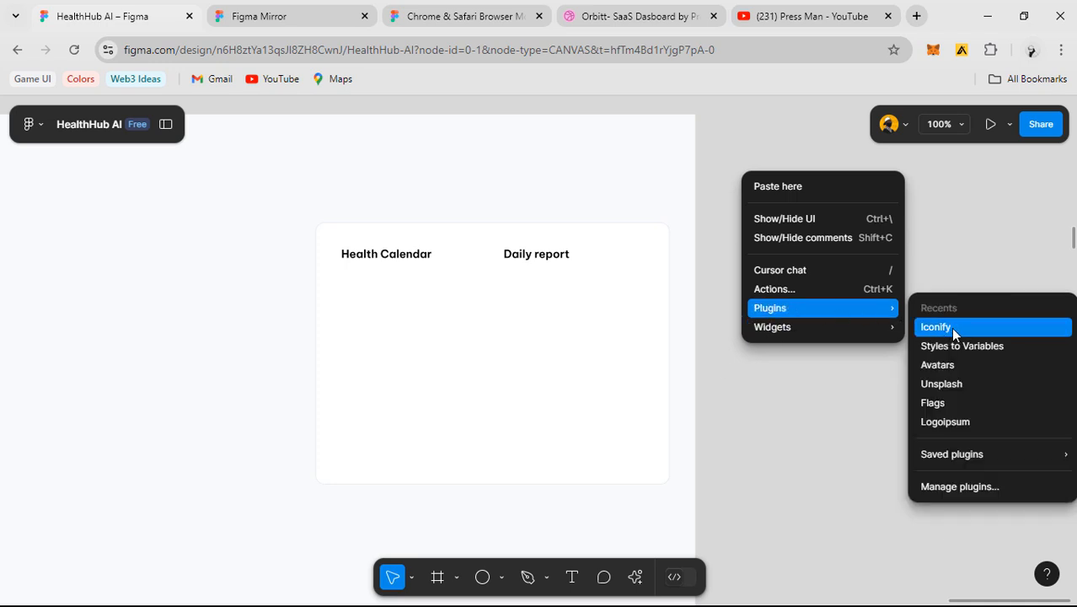
pyautogui.click(831, 440)
pyautogui.moveTo(540, 402); pyautogui.dragTo(554, 405)
pyautogui.hscroll(-5, 613, 379)
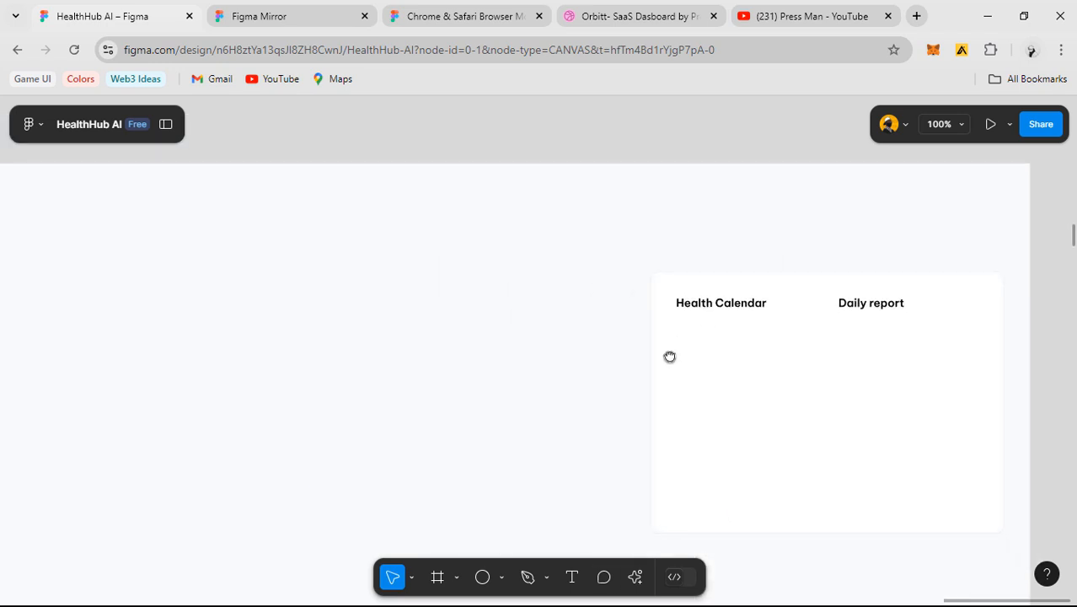
pyautogui.hscroll(3, 691, 326)
pyautogui.keyDown('ctrl'); pyautogui.scroll(2, 712, 296); pyautogui.keyUp('ctrl')
pyautogui.hscroll(1, 674, 335)
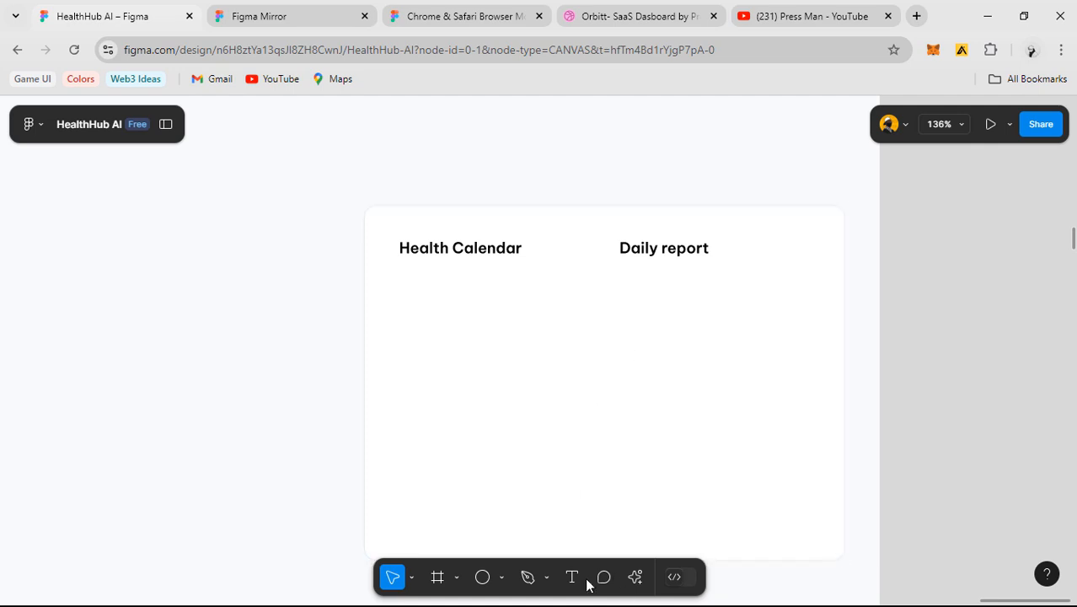
# - Launch the Iconify plugin and reposition its window so the whole icon browser is accessible
pyautogui.click(635, 577)
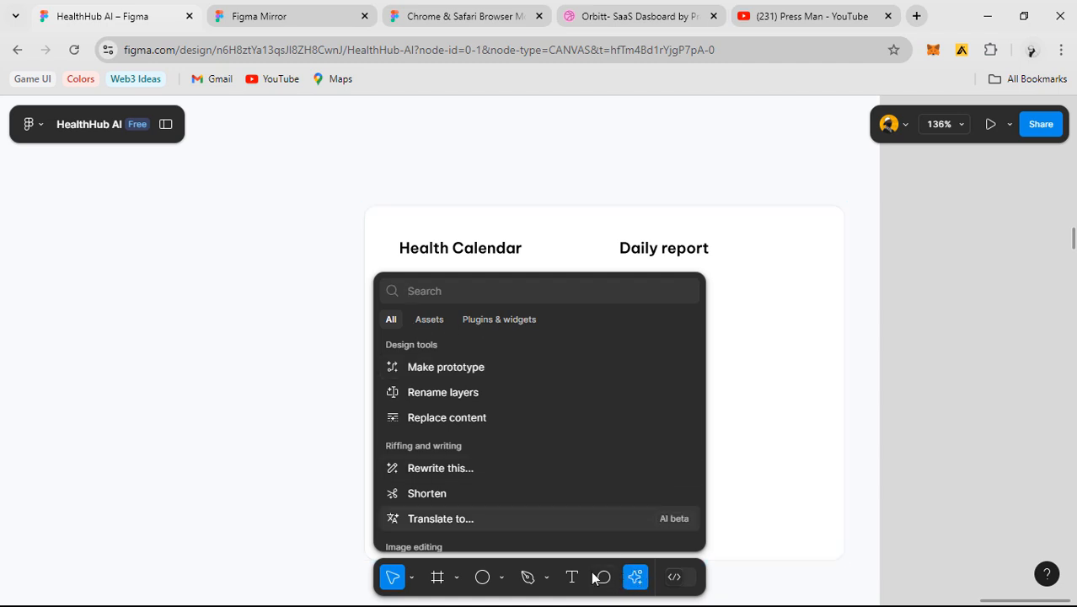
pyautogui.click(495, 322)
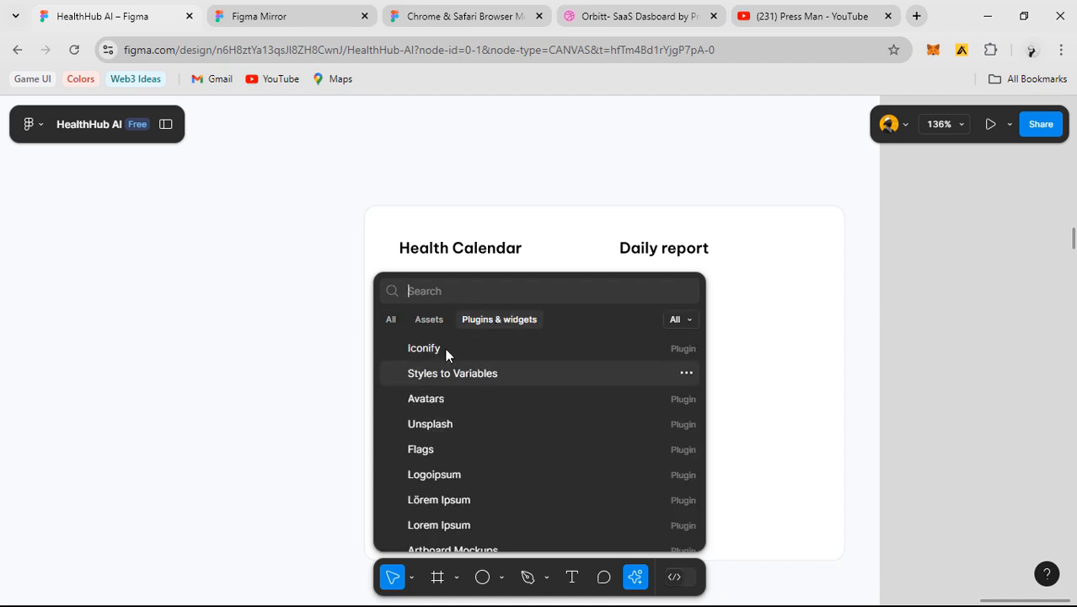
pyautogui.click(495, 348)
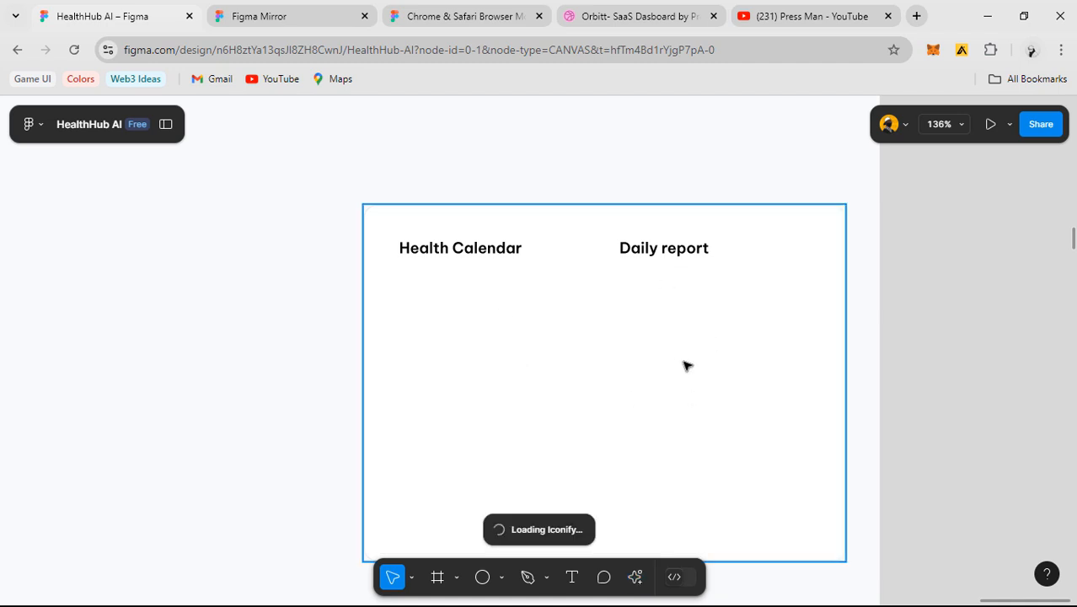
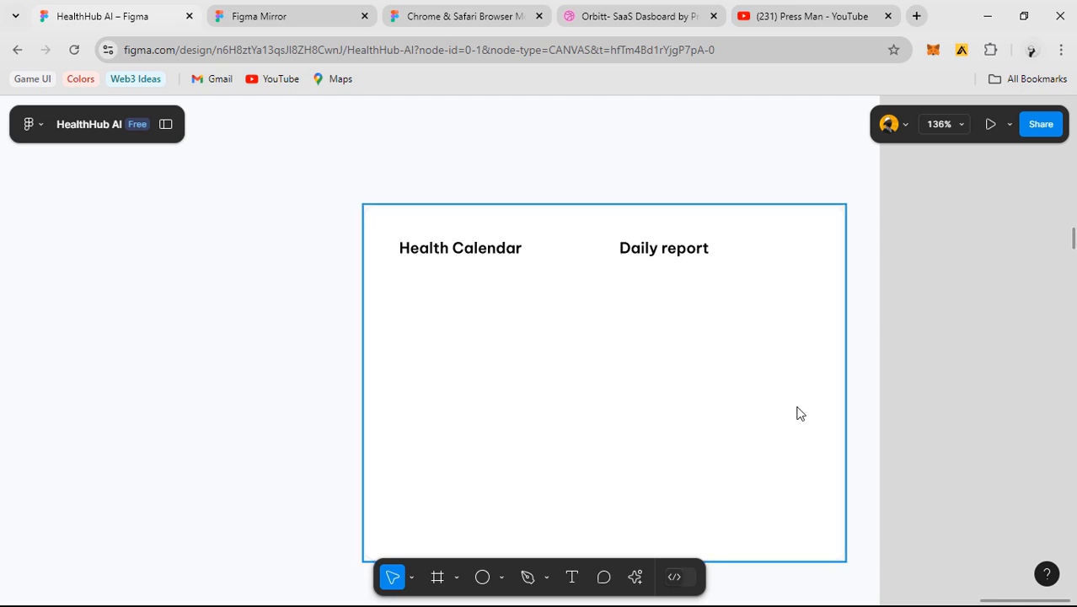
pyautogui.scroll(-5, 798, 413)
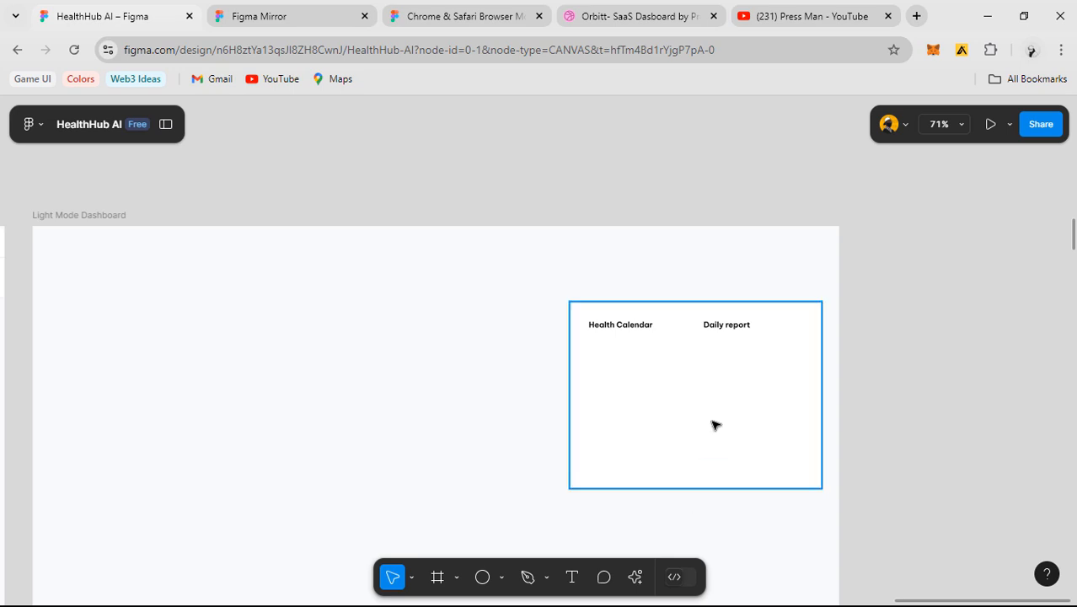
pyautogui.scroll(-5, 714, 426)
pyautogui.scroll(4, 666, 437)
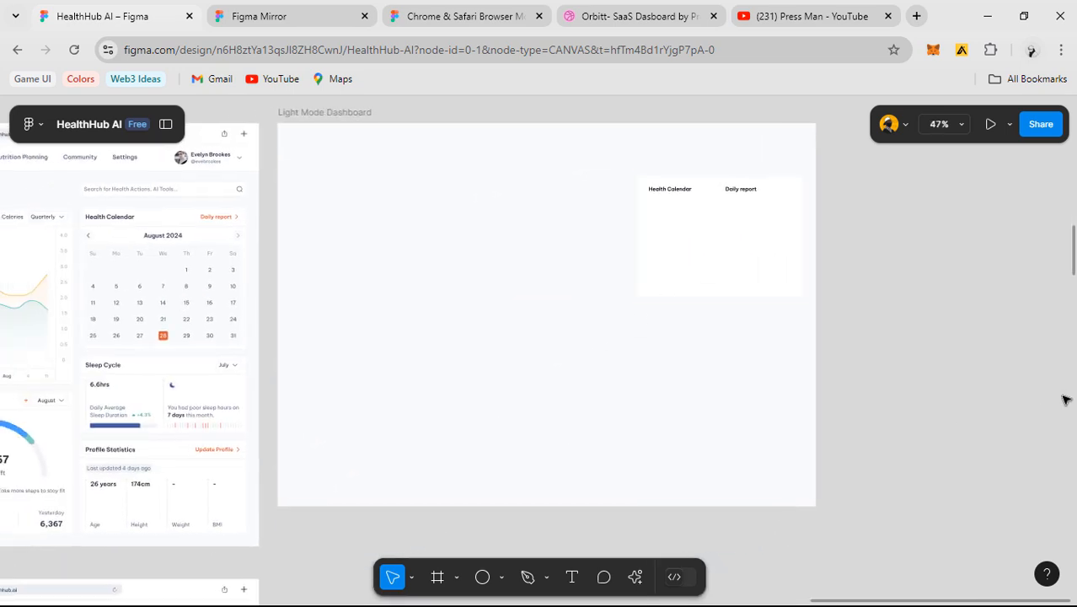
pyautogui.moveTo(492, 353); pyautogui.dragTo(500, 353)
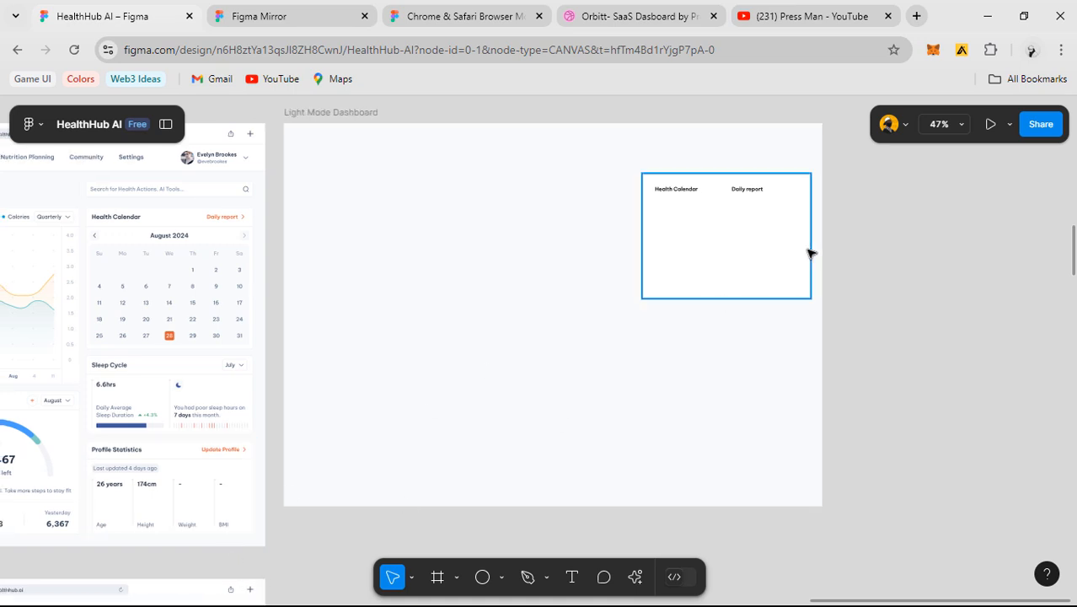
pyautogui.scroll(4, 805, 250)
pyautogui.moveTo(718, 245); pyautogui.dragTo(638, 337)
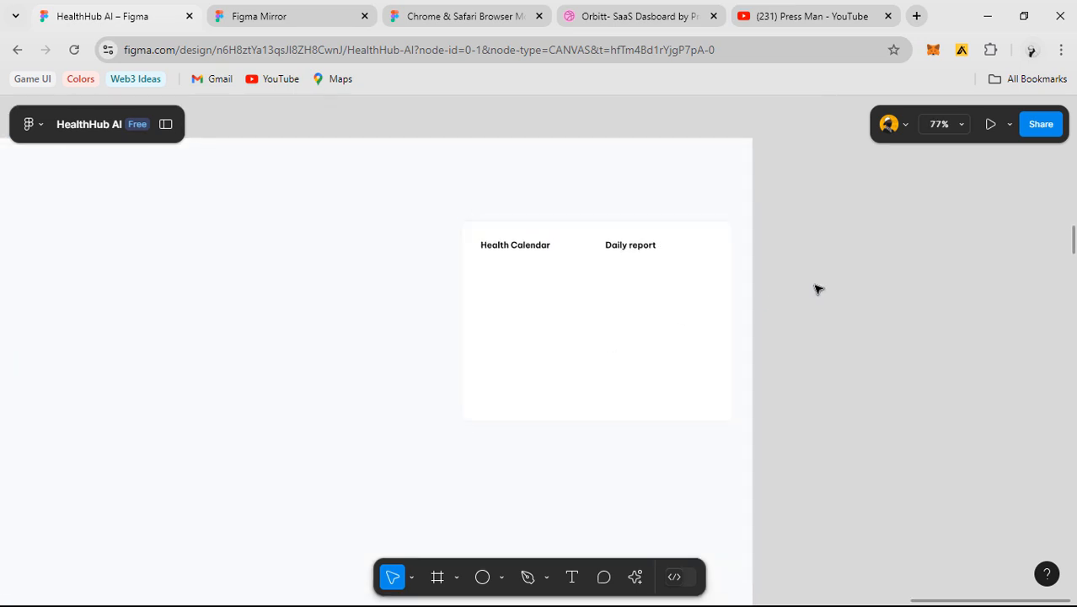
pyautogui.hotkey('ctrl', 'alt', 'p')
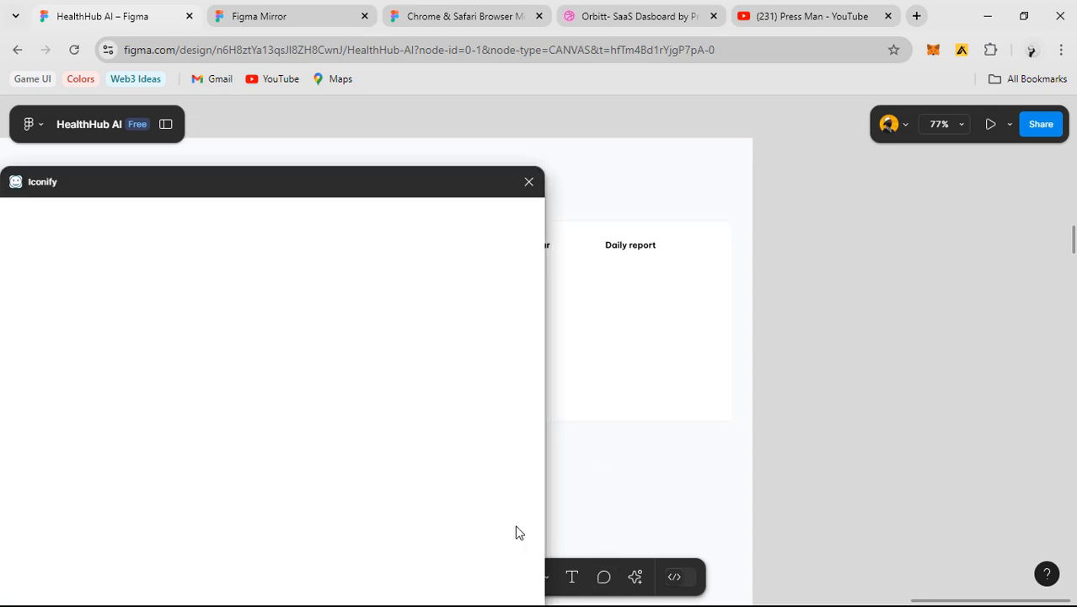
pyautogui.moveTo(308, 187); pyautogui.dragTo(374, 106)
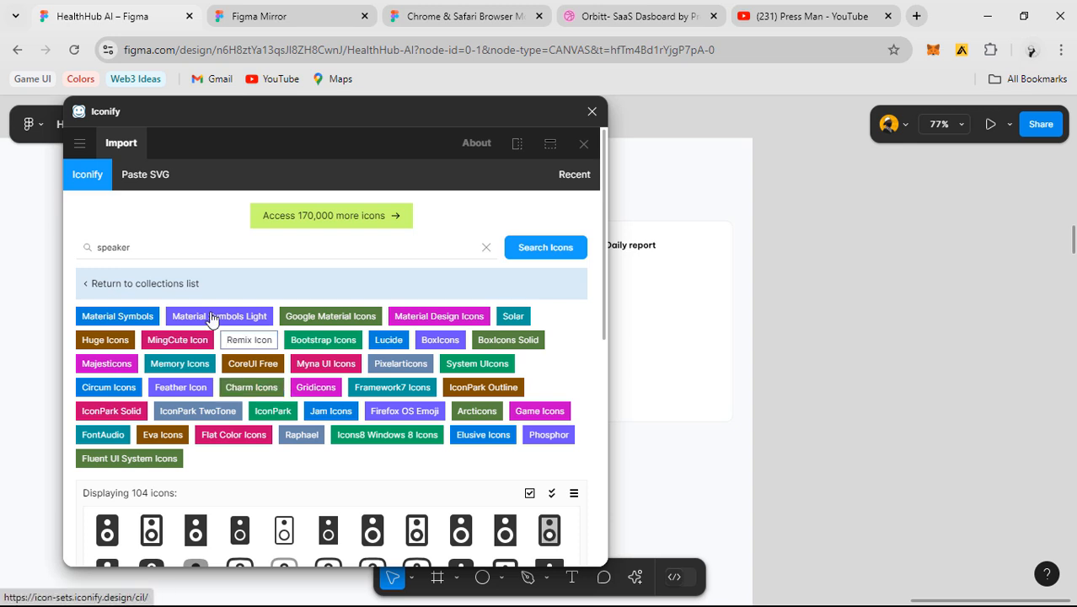
# - Search Iconify for "chevron" and look at the orange Daily report arrow in the finished design for reference
pyautogui.click(173, 250)
pyautogui.hotkey('ctrl', 'a')
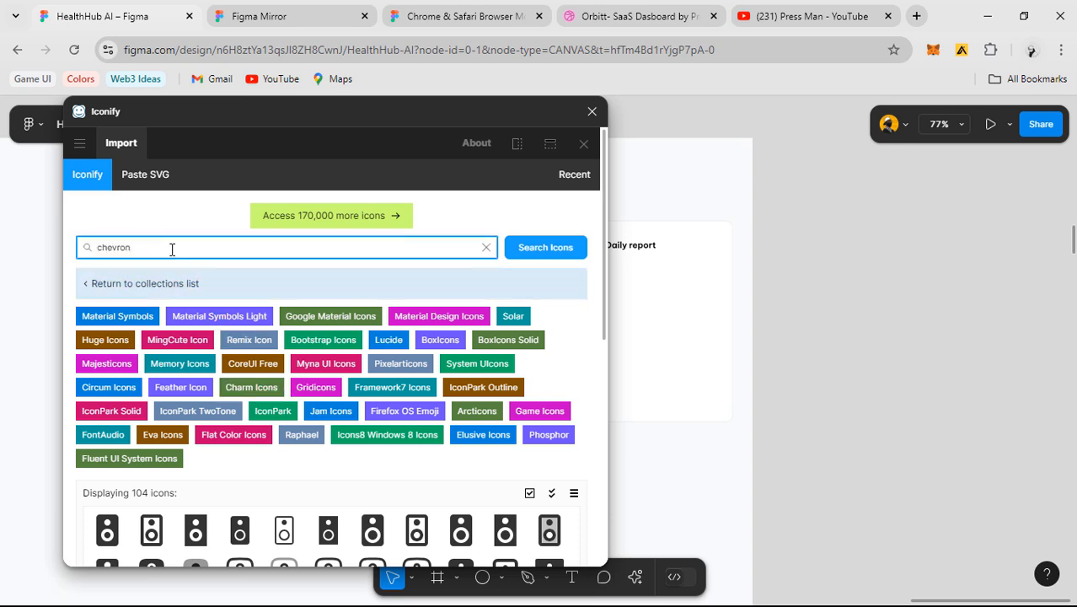
pyautogui.moveTo(341, 122); pyautogui.dragTo(969, 372)
pyautogui.scroll(-3, 777, 288)
pyautogui.moveTo(776, 289); pyautogui.dragTo(1035, 208)
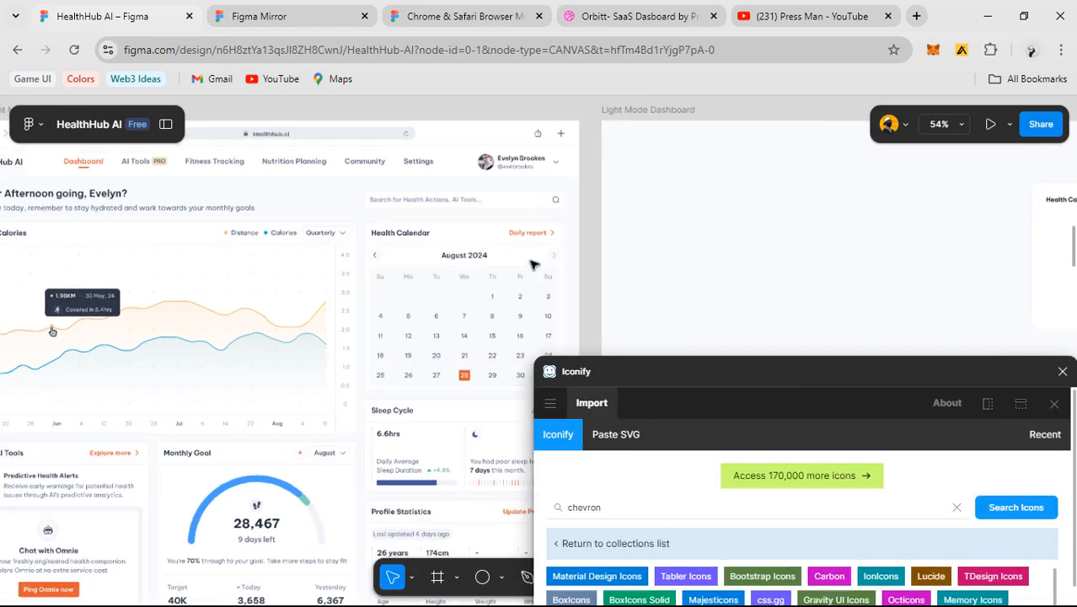
pyautogui.keyDown('ctrl'); pyautogui.scroll(10, 556, 244); pyautogui.keyUp('ctrl')
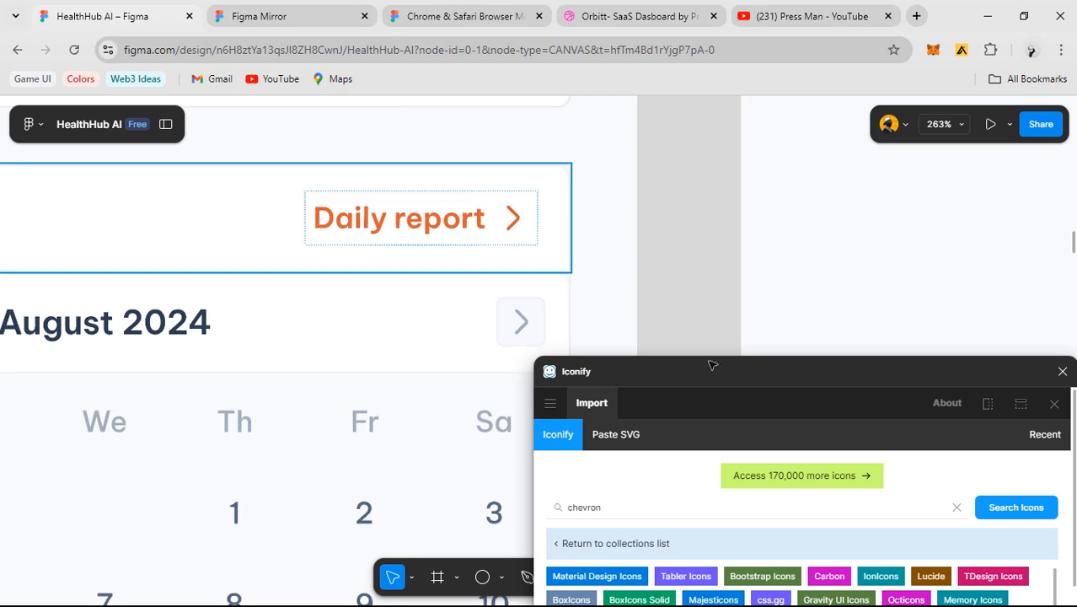
pyautogui.moveTo(725, 373); pyautogui.dragTo(599, 114)
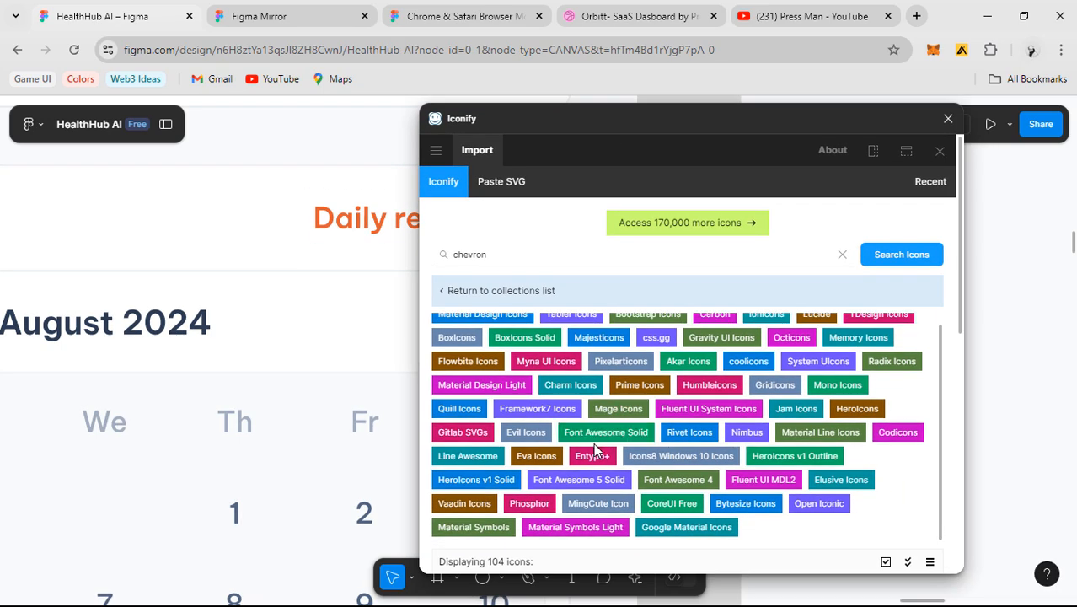
# - Browse the chevron results as far as page 3 and choose the lucide:chevron-down icon
pyautogui.scroll(-4, 593, 442)
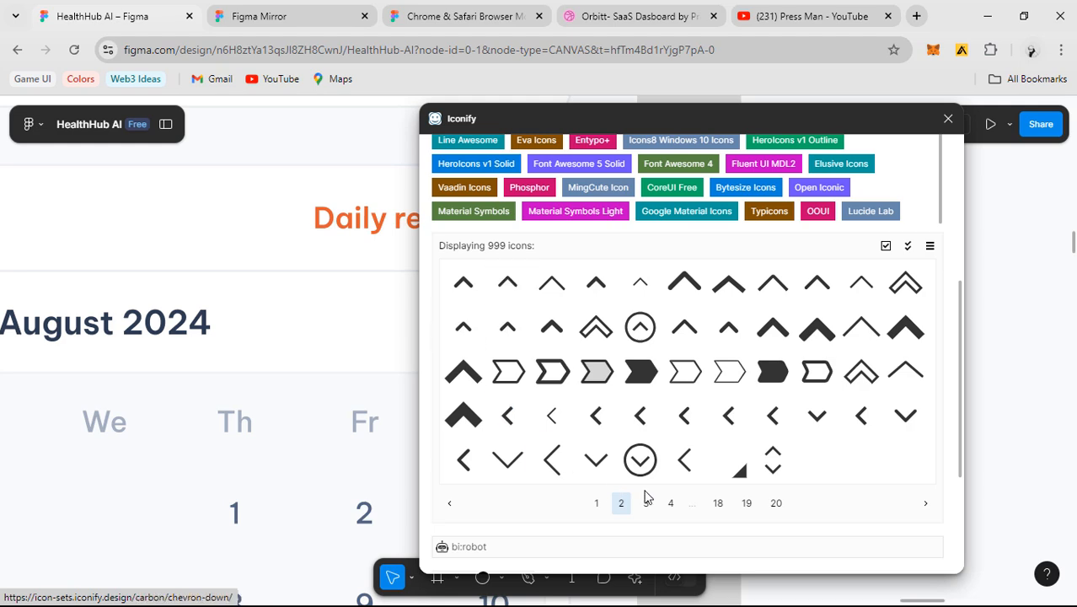
pyautogui.scroll(3, 541, 330)
pyautogui.scroll(-3, 541, 329)
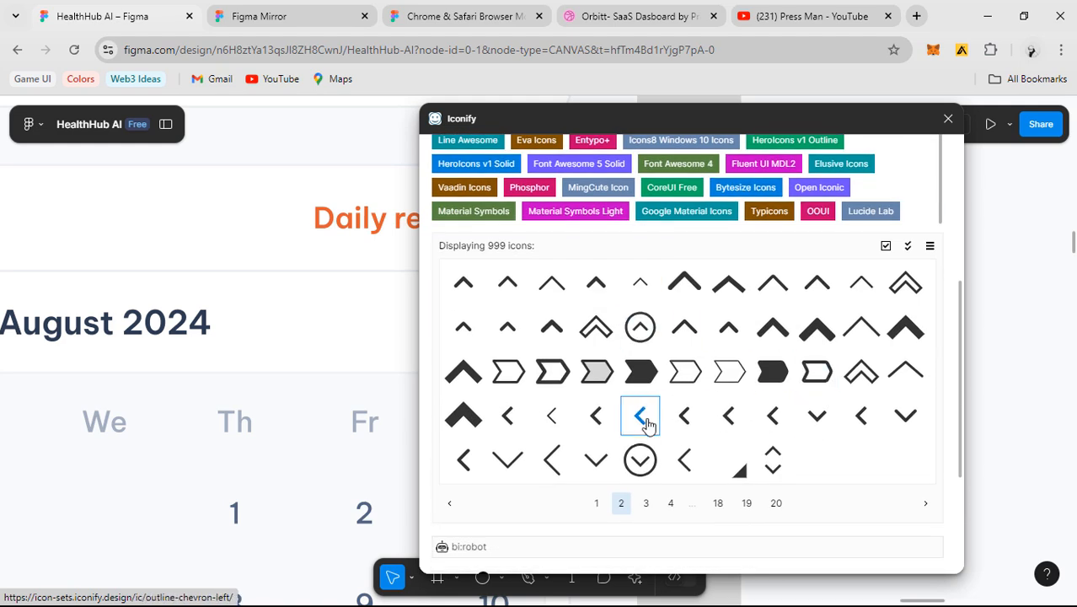
pyautogui.click(646, 502)
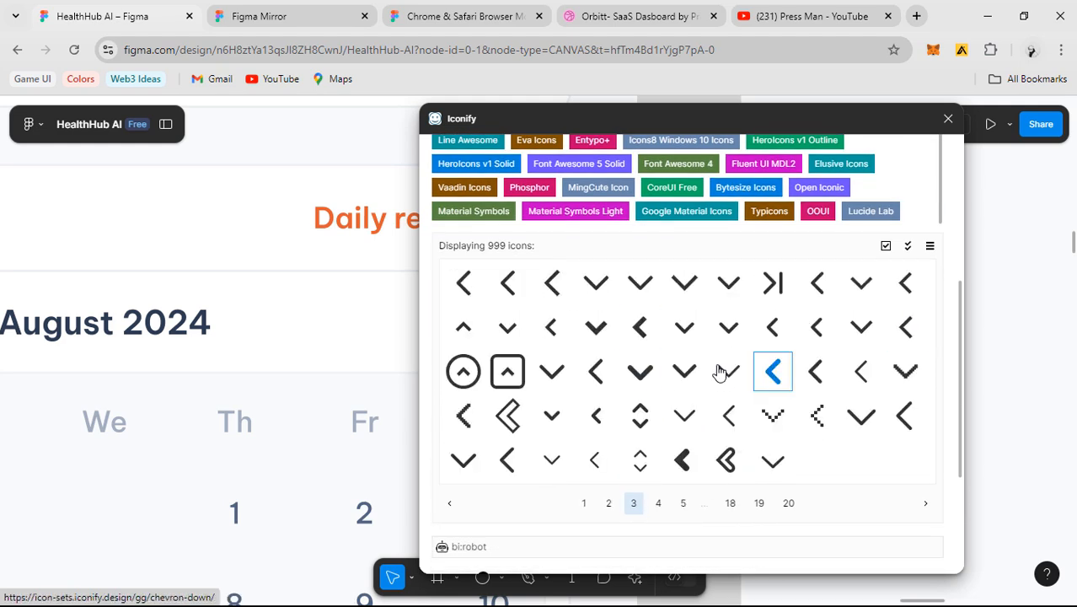
pyautogui.moveTo(764, 115); pyautogui.dragTo(504, 166)
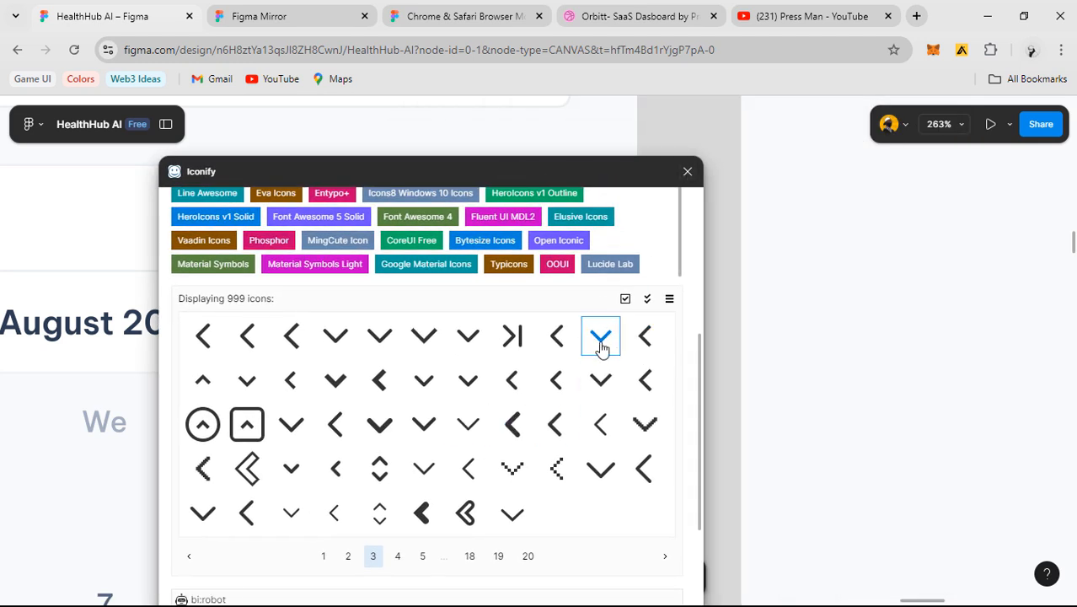
pyautogui.click(468, 339)
# - Import the lucide:chevron-down icon onto the canvas, keeping its default color and size
pyautogui.click(425, 505)
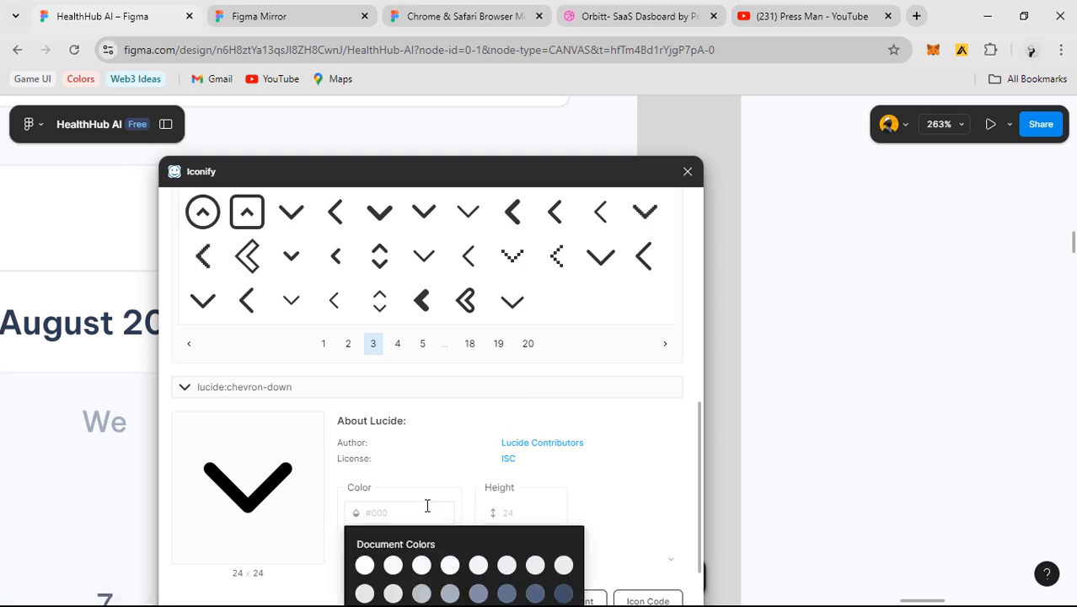
pyautogui.scroll(-2, 454, 493)
pyautogui.scroll(2, 454, 493)
pyautogui.click(446, 513)
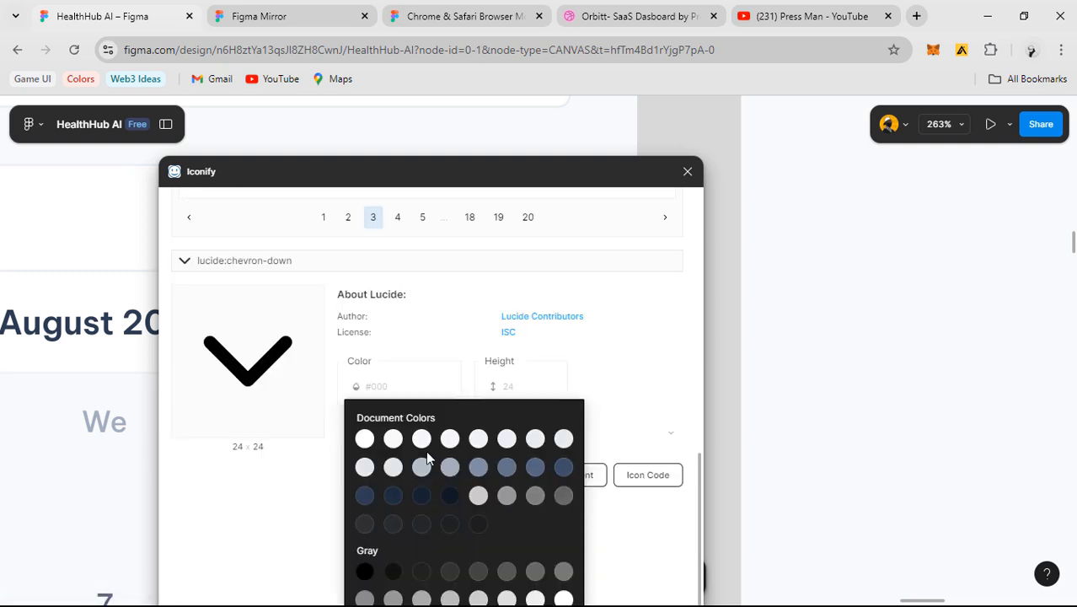
pyautogui.click(199, 505)
pyautogui.click(406, 516)
pyautogui.click(665, 356)
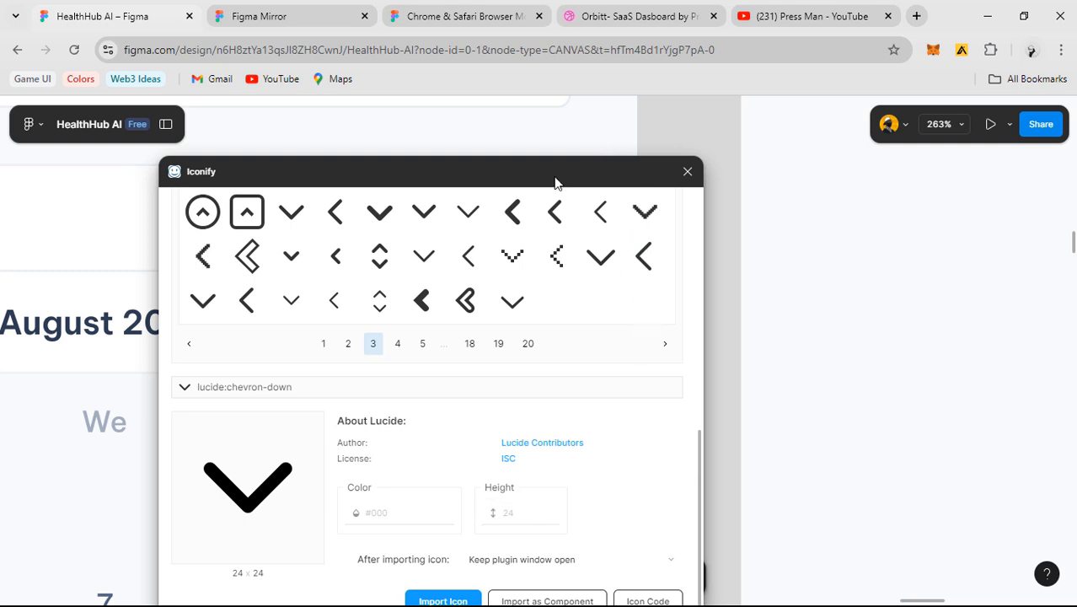
pyautogui.moveTo(554, 182); pyautogui.dragTo(518, 122)
pyautogui.click(411, 454)
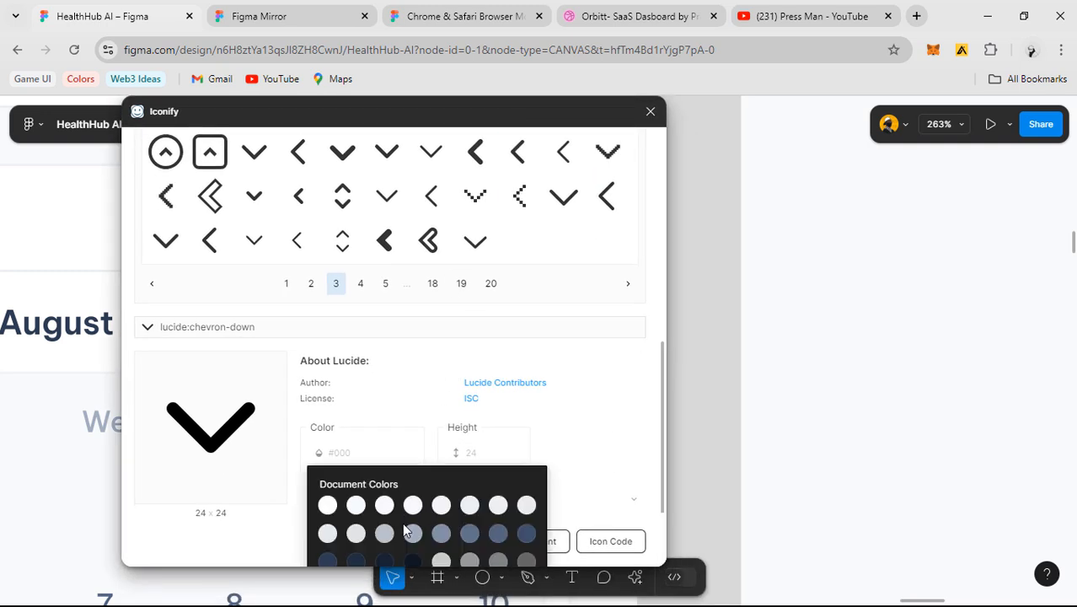
pyautogui.click(285, 509)
pyautogui.click(392, 548)
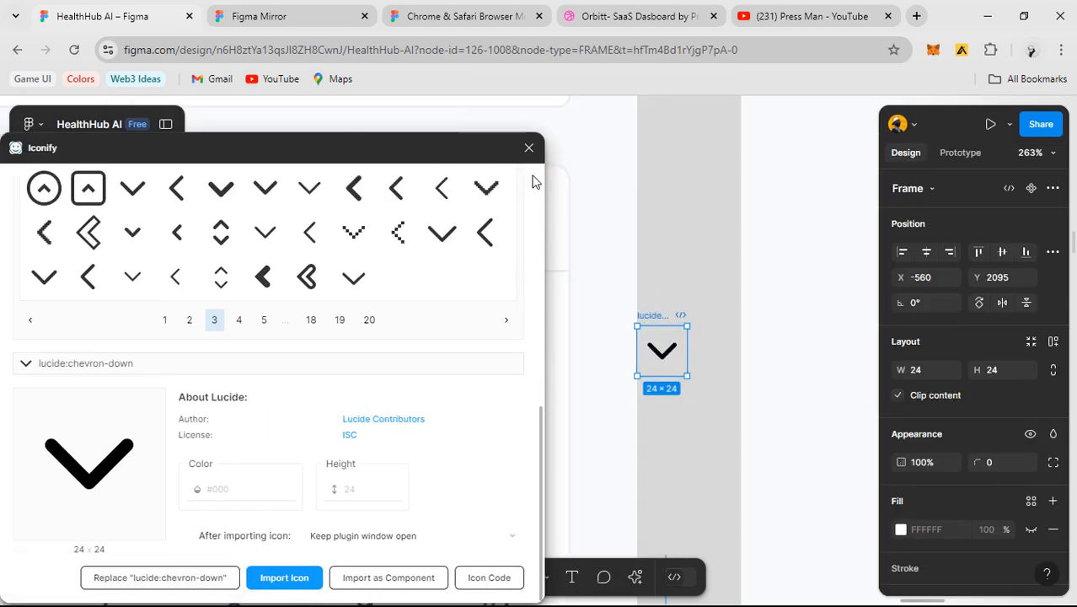
# - Close Iconify and nudge the imported chevron within the gap between the finished and new dashboard frames
pyautogui.click(529, 148)
pyautogui.scroll(-2, 657, 313)
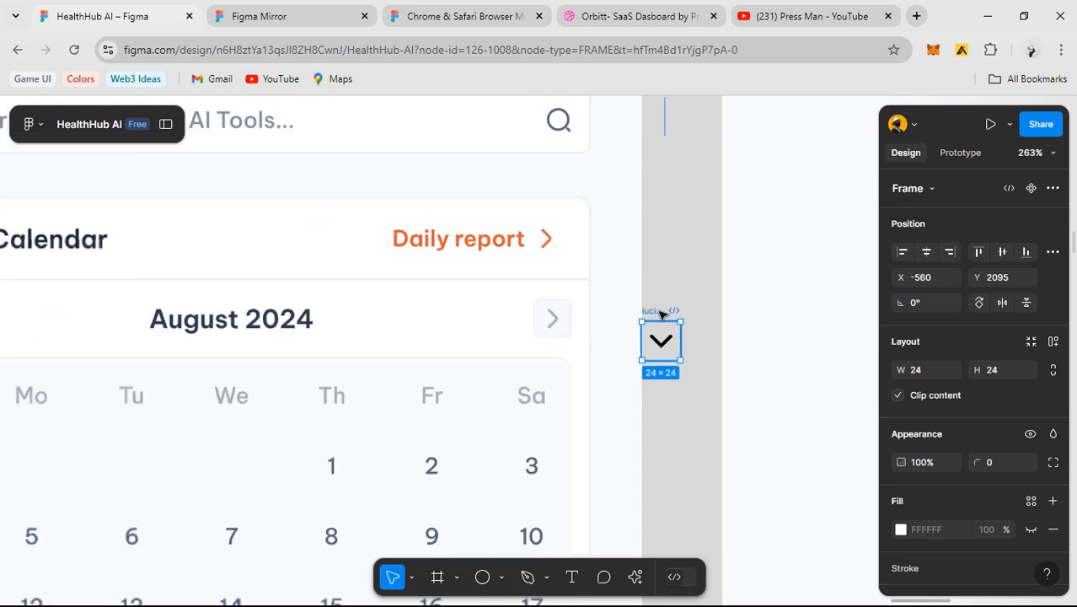
pyautogui.moveTo(662, 309)
pyautogui.mouseDown()
pyautogui.moveTo(696, 271)
pyautogui.moveTo(673, 302)
pyautogui.mouseUp()
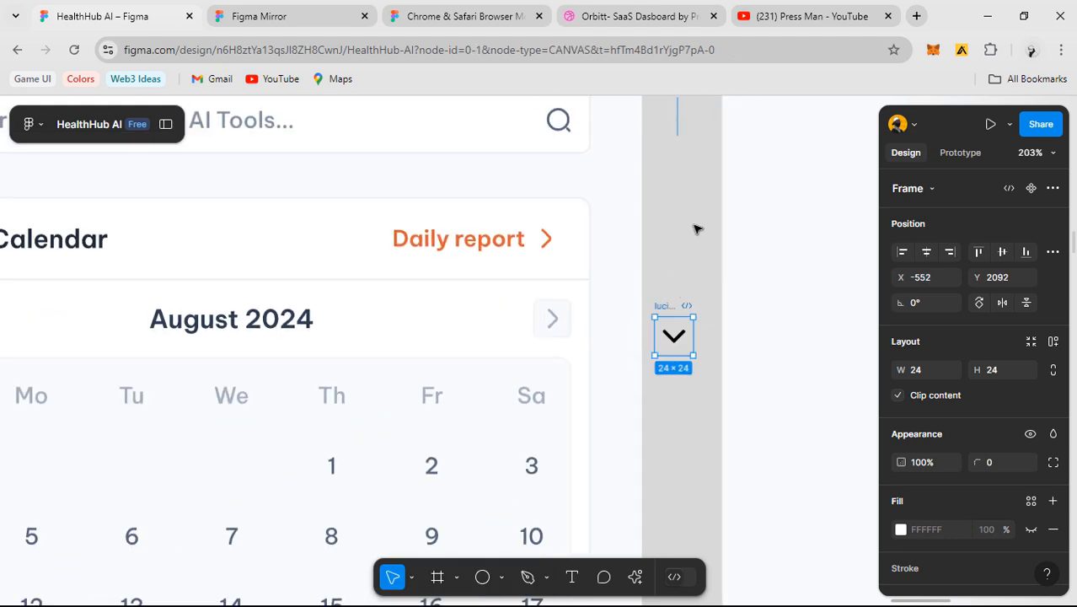
pyautogui.click(695, 229)
# - Duplicate the orange arrow-right icon beside Daily report in the finished design into the new dashboard frame
pyautogui.scroll(-2, 695, 229)
pyautogui.scroll(-5, 606, 238)
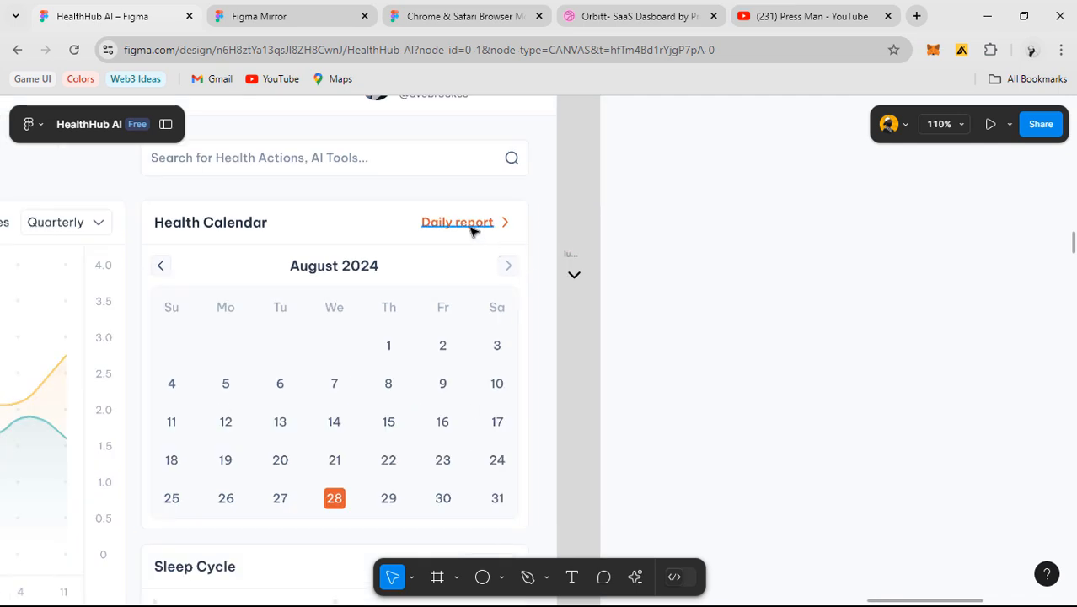
pyautogui.click(474, 229)
pyautogui.hscroll(3, 473, 238)
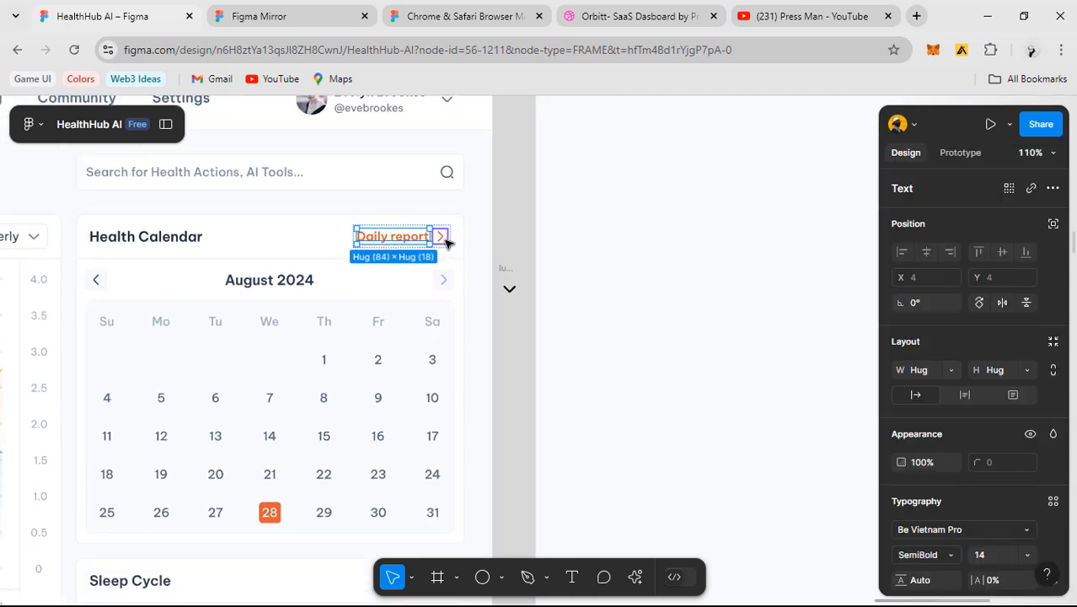
pyautogui.click(441, 237)
pyautogui.moveTo(440, 237); pyautogui.dragTo(796, 246)
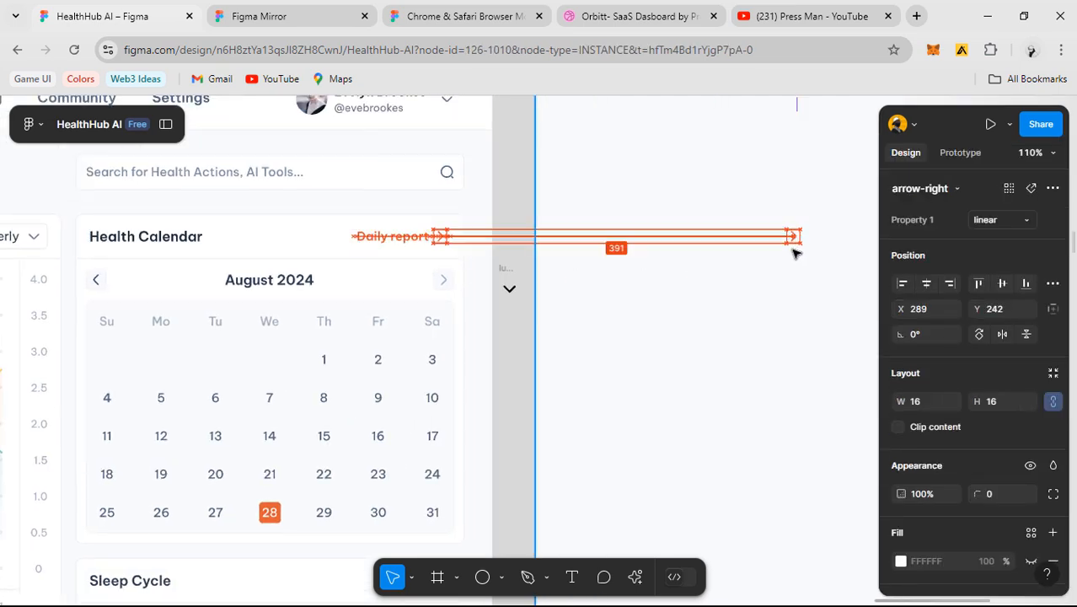
pyautogui.scroll(3, 794, 238)
pyautogui.scroll(-5, 796, 253)
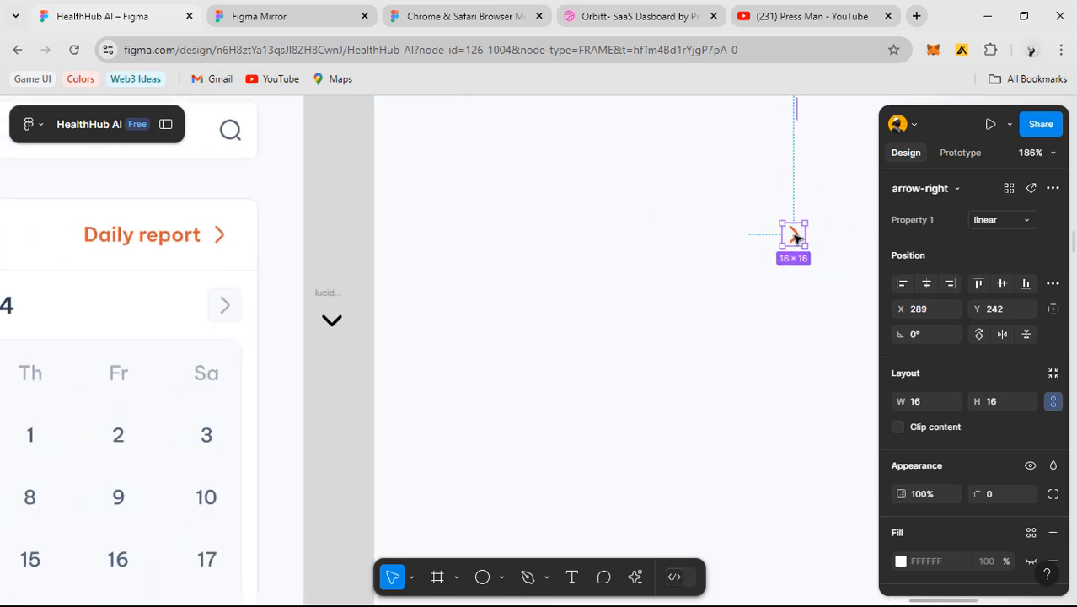
# - Move the copied orange arrow into the new Health Calendar card, just right of the Daily report text at about X 332, Y 35
pyautogui.moveTo(774, 296); pyautogui.dragTo(428, 303)
pyautogui.scroll(-2, 495, 307)
pyautogui.moveTo(593, 299); pyautogui.dragTo(383, 321)
pyautogui.moveTo(283, 292)
pyautogui.mouseDown()
pyautogui.moveTo(915, 326)
pyautogui.moveTo(971, 289)
pyautogui.mouseUp()
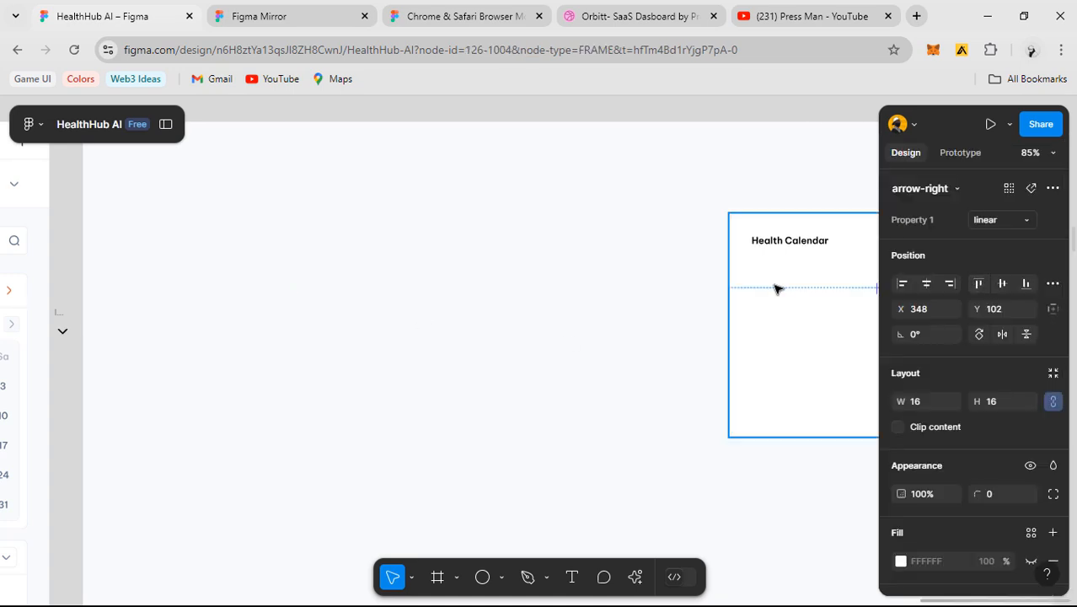
pyautogui.moveTo(776, 287); pyautogui.dragTo(543, 284)
pyautogui.scroll(5, 715, 284)
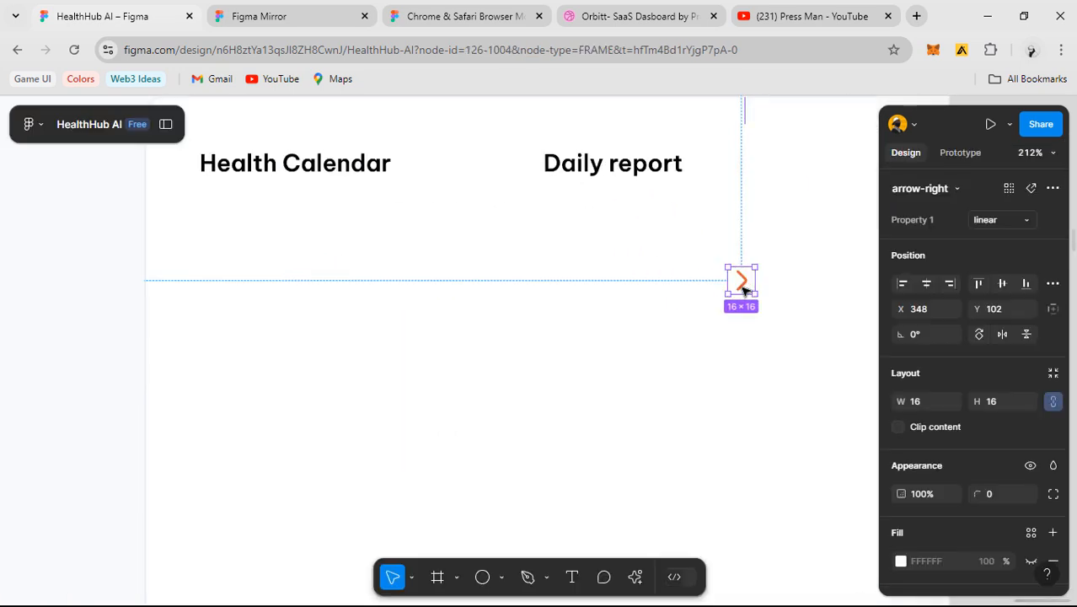
pyautogui.scroll(3, 689, 334)
pyautogui.moveTo(679, 339); pyautogui.dragTo(638, 157)
pyautogui.moveTo(615, 248); pyautogui.dragTo(697, 368)
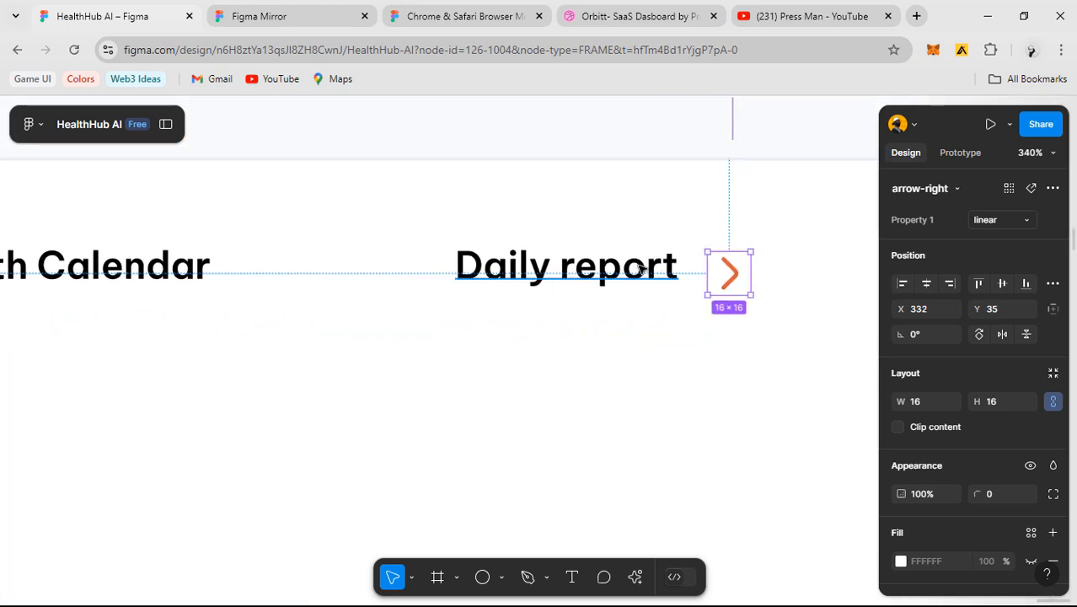
# - Wrap the Daily report text and its arrow in an auto layout with a horizontal gap of 8
pyautogui.keyDown('shift'); pyautogui.click(638, 268); pyautogui.keyUp('shift')
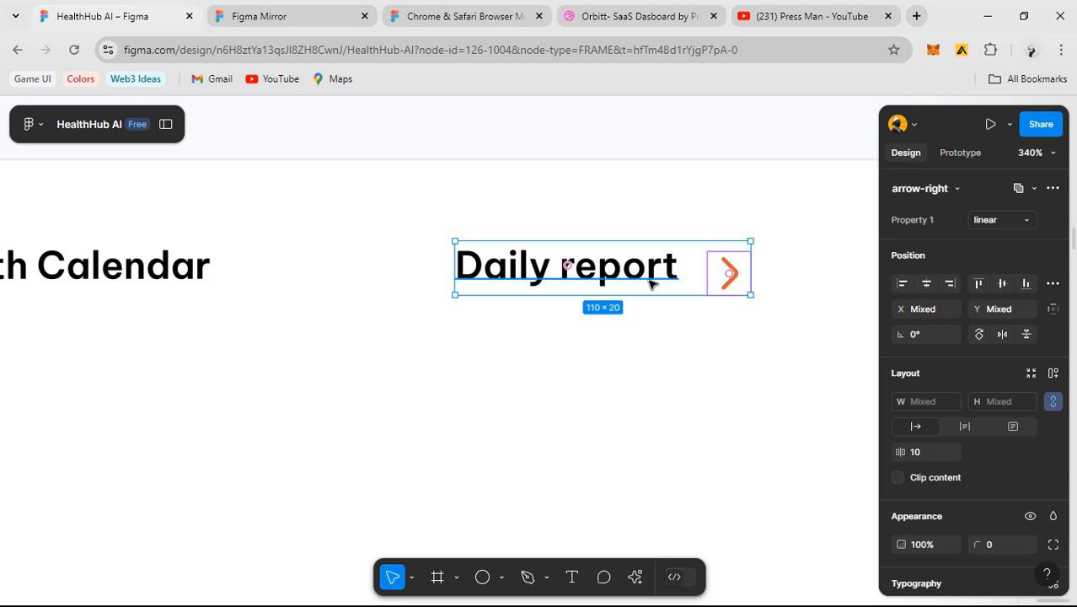
pyautogui.hotkey('shift', 'a')
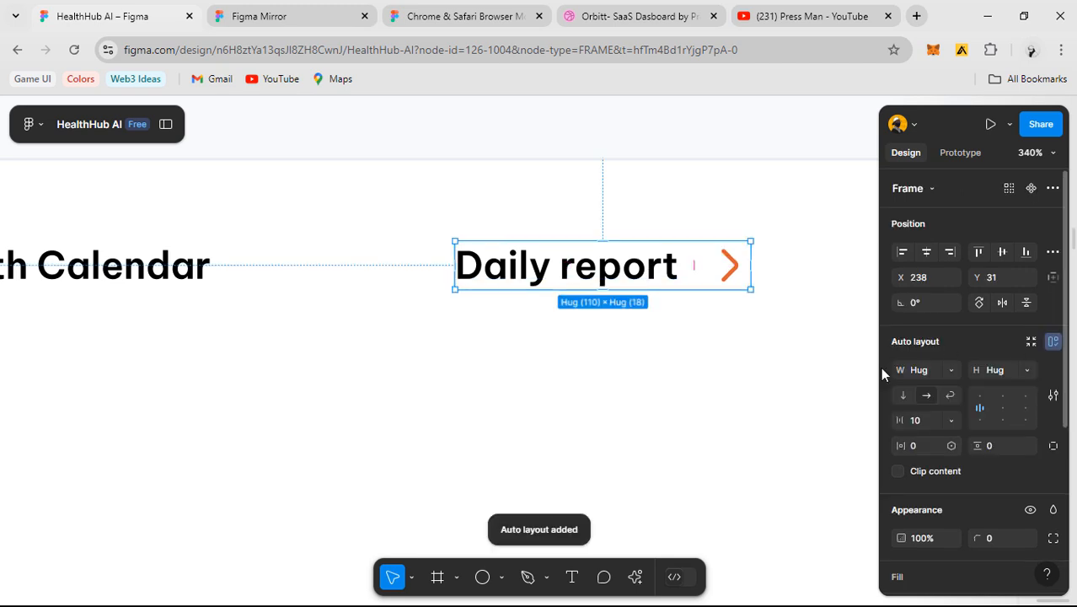
pyautogui.click(931, 421)
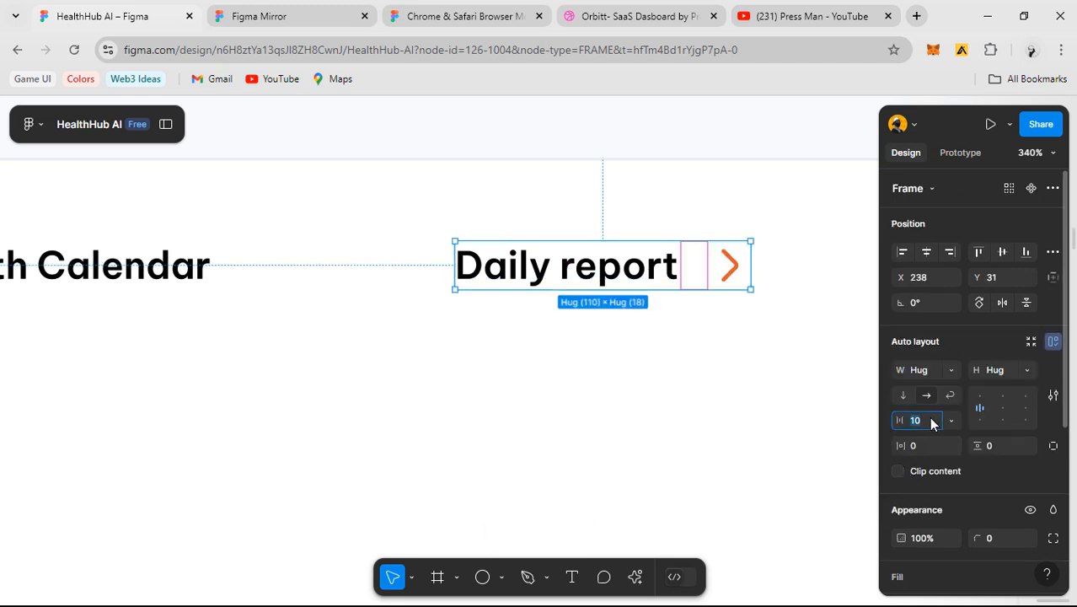
pyautogui.press('Return')
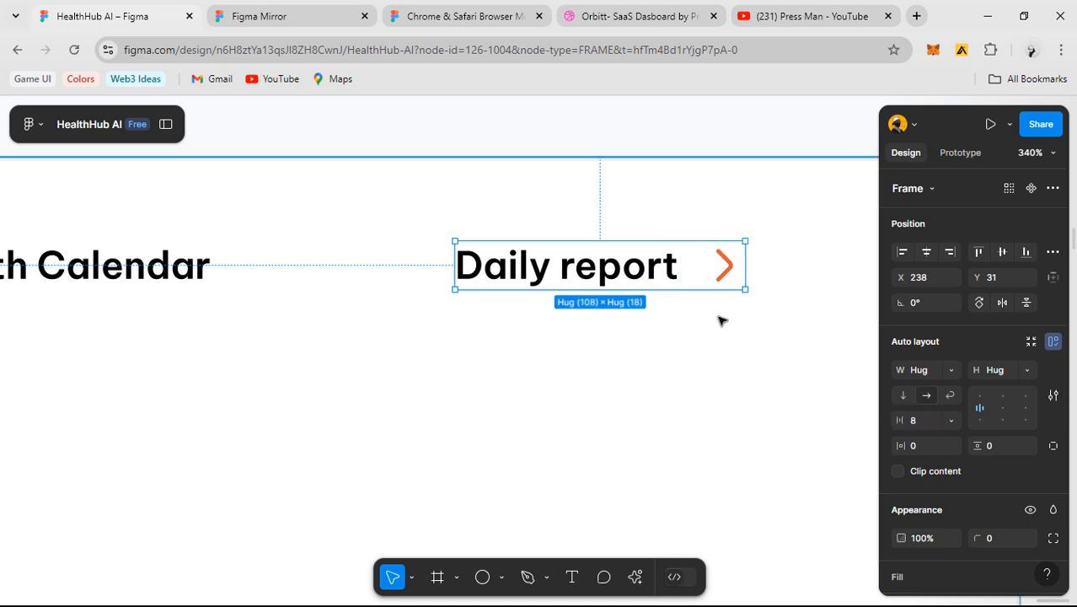
# - Set the Daily report text's fill to E15E33, using the stroke color of the arrow beside it
pyautogui.scroll(-1, 708, 293)
pyautogui.doubleClick(679, 285)
pyautogui.scroll(2, 680, 286)
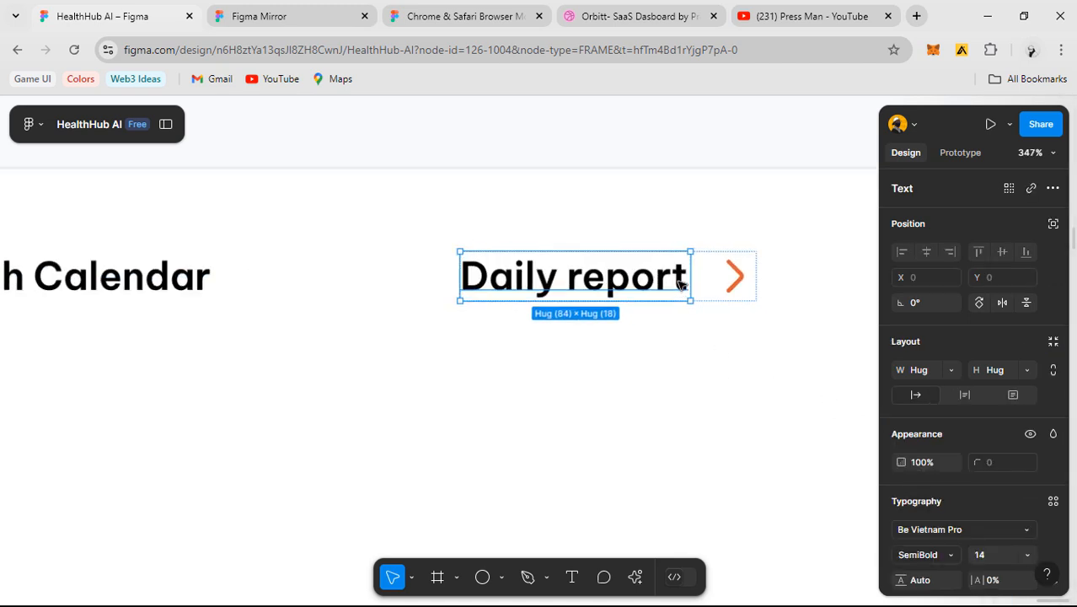
pyautogui.click(745, 281)
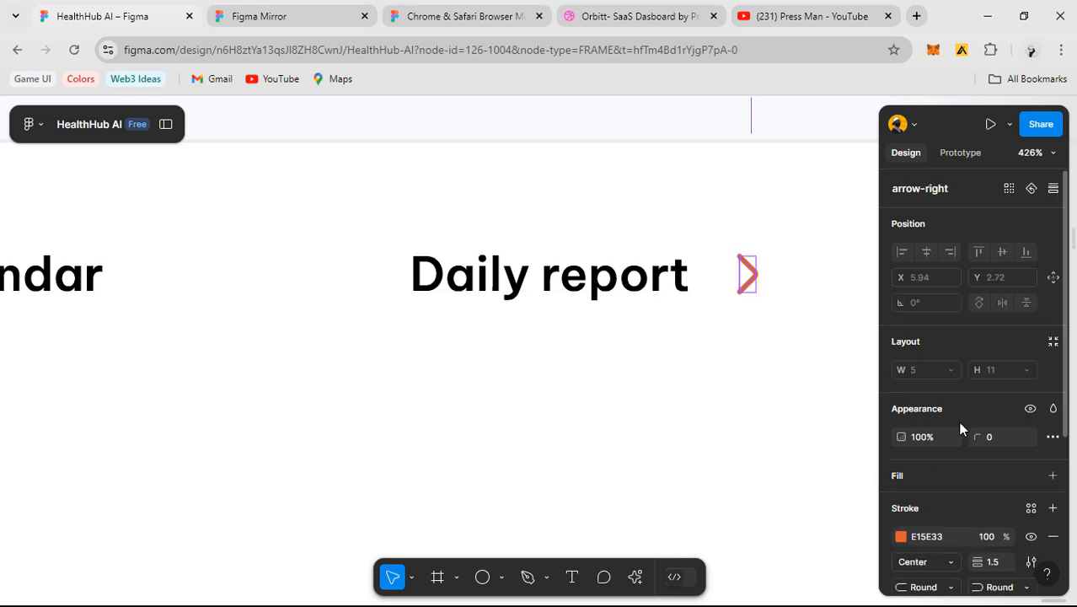
pyautogui.scroll(-2, 958, 438)
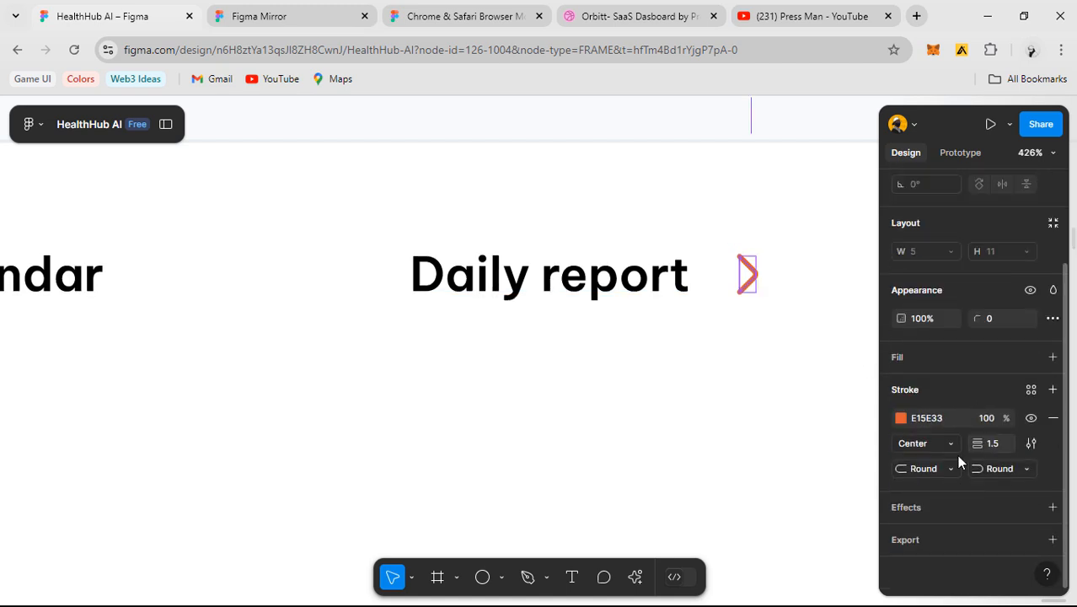
pyautogui.click(586, 291)
pyautogui.click(940, 554)
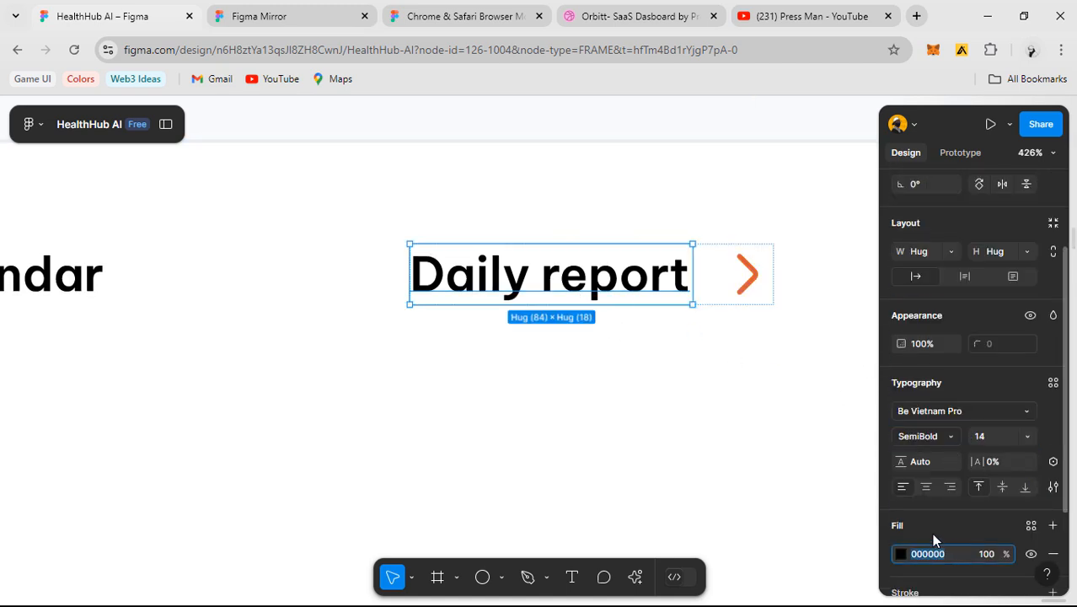
pyautogui.press('Return')
pyautogui.click(618, 472)
pyautogui.scroll(-4, 724, 306)
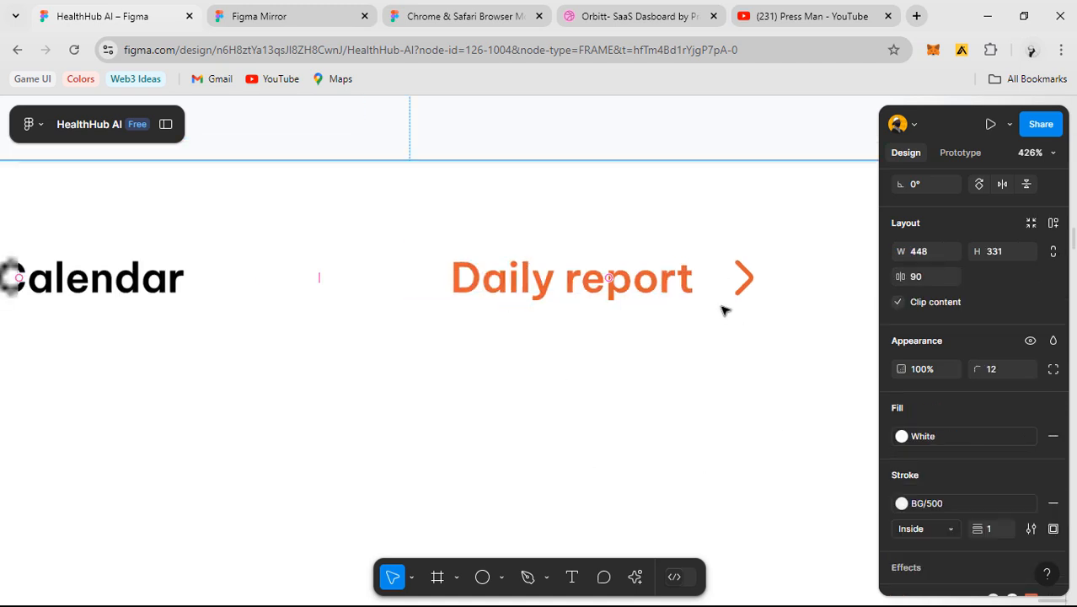
# - Examine the orange Daily report link, its text and arrow, within the Health Calendar card
pyautogui.click(666, 212)
pyautogui.scroll(-3, 733, 264)
pyautogui.scroll(5, 752, 298)
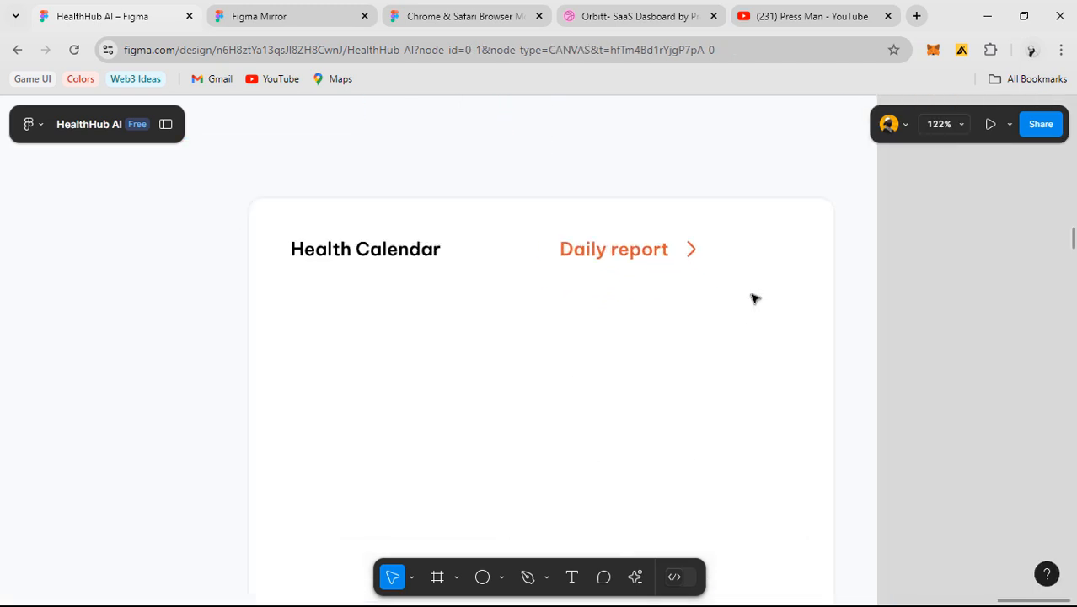
pyautogui.moveTo(546, 271); pyautogui.dragTo(644, 326)
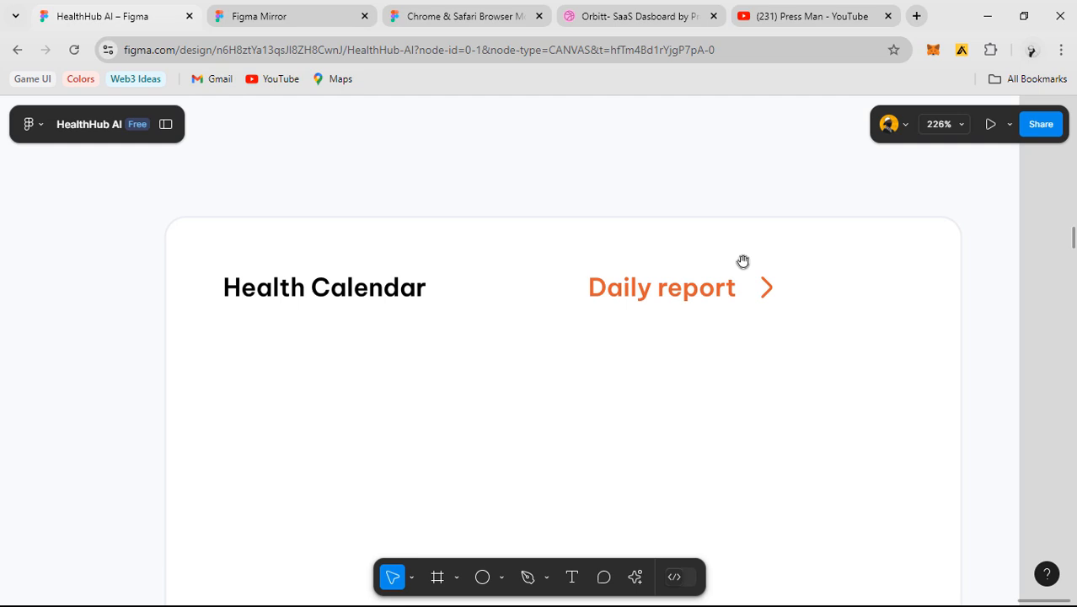
pyautogui.click(678, 293)
pyautogui.doubleClick(678, 291)
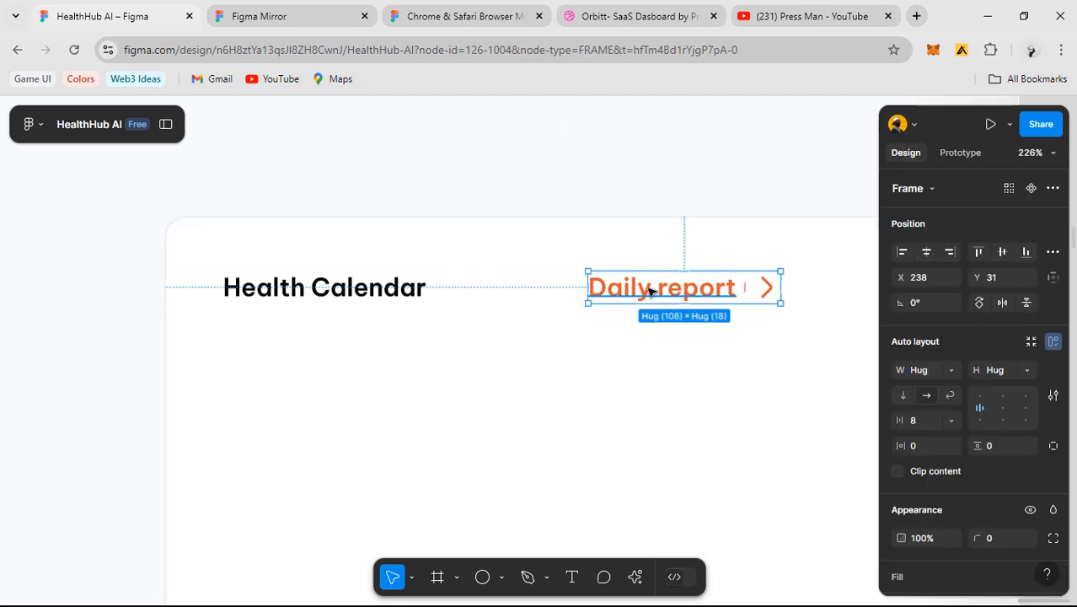
pyautogui.doubleClick(649, 291)
pyautogui.click(678, 324)
pyautogui.scroll(-3, 674, 319)
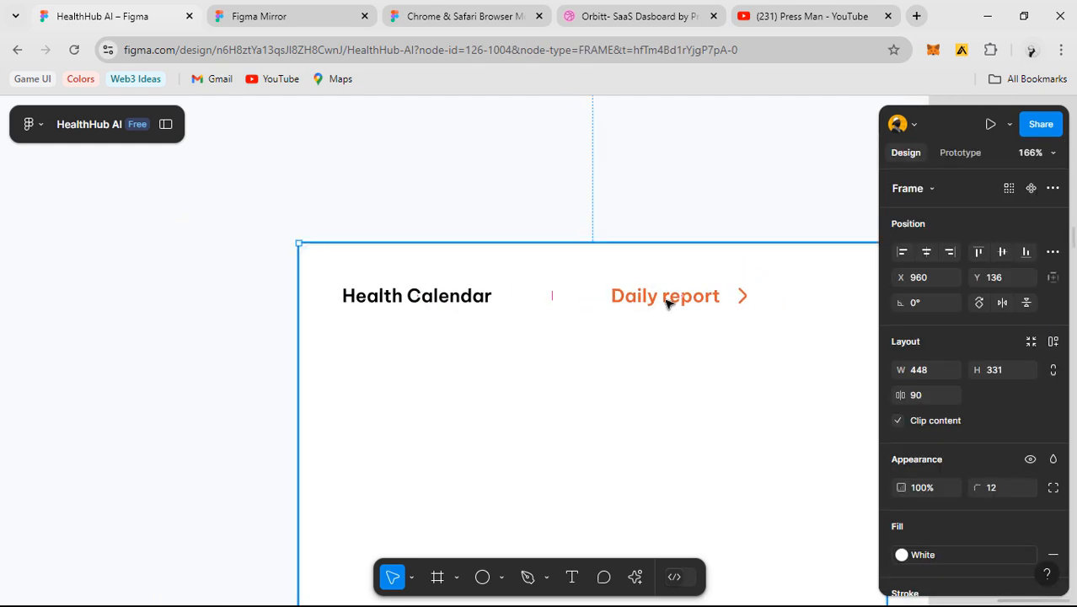
pyautogui.scroll(-3, 665, 298)
pyautogui.click(640, 226)
pyautogui.scroll(3, 673, 310)
pyautogui.keyDown('ctrl'); pyautogui.click(664, 284); pyautogui.keyUp('ctrl')
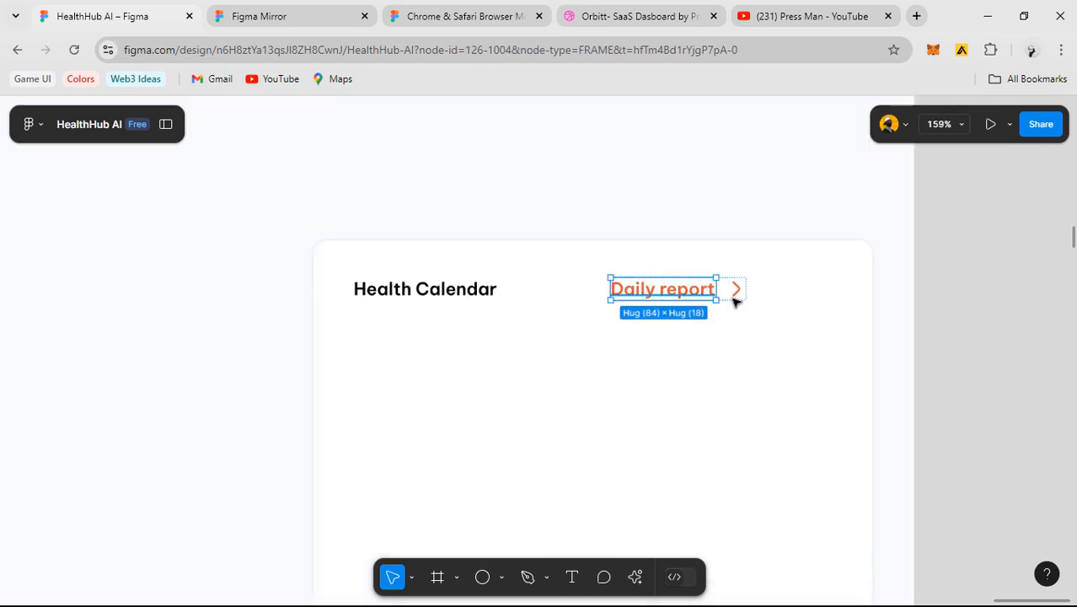
pyautogui.scroll(1, 734, 302)
pyautogui.moveTo(714, 259); pyautogui.dragTo(522, 234)
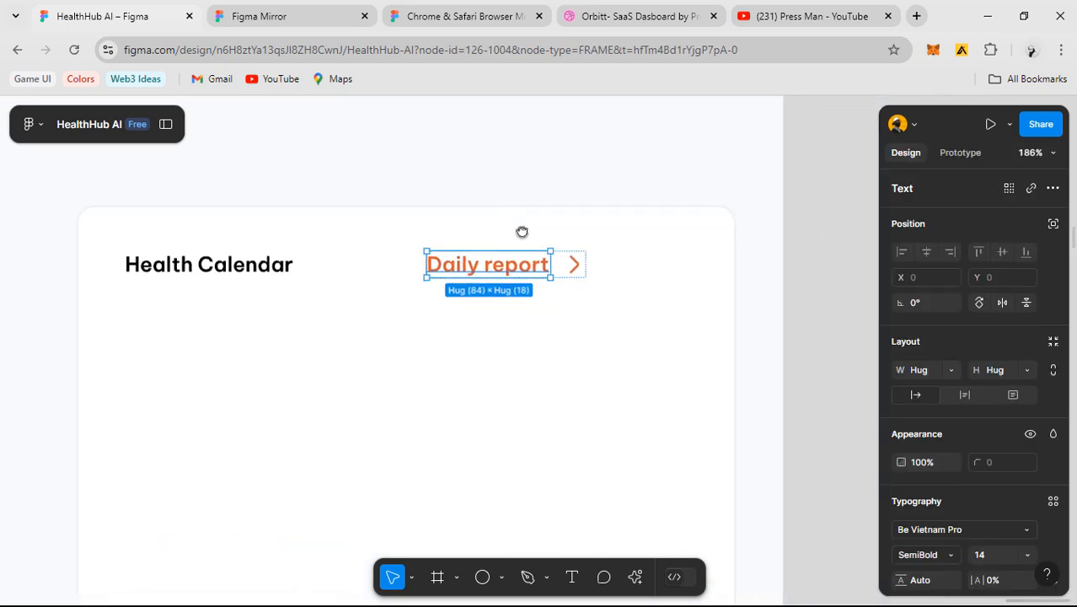
pyautogui.moveTo(546, 292); pyautogui.dragTo(652, 306)
pyautogui.scroll(2, 644, 297)
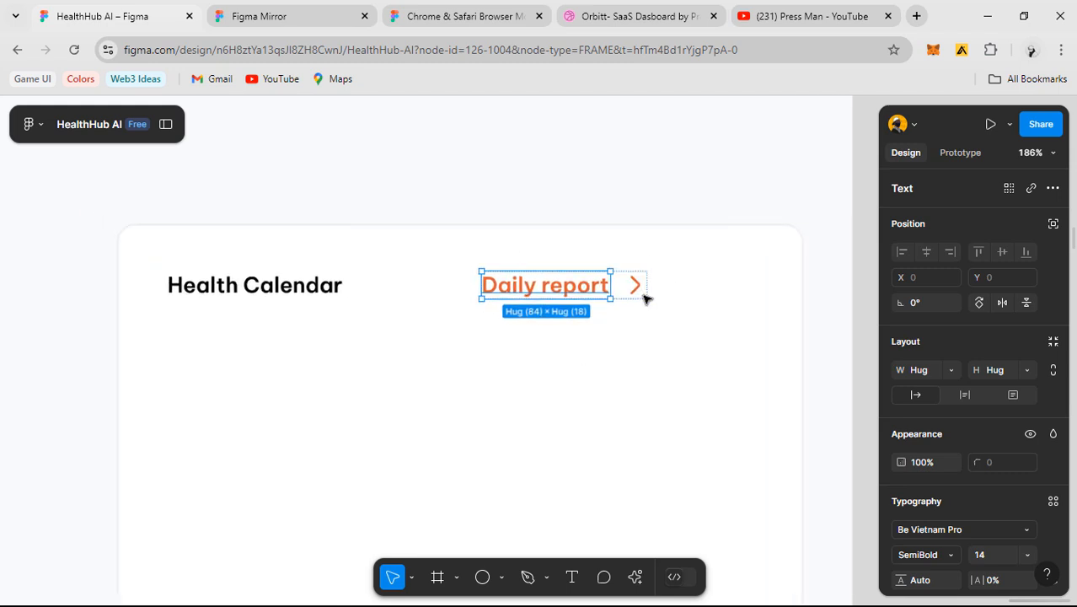
pyautogui.scroll(-2, 645, 298)
pyautogui.scroll(-6, 637, 315)
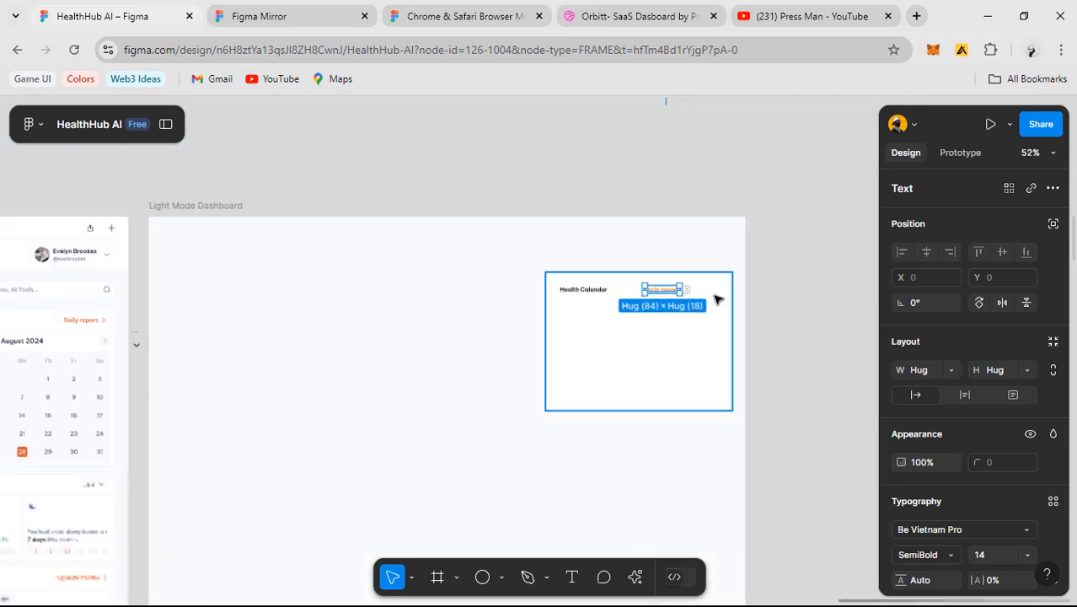
pyautogui.press('Escape')
pyautogui.scroll(2, 654, 294)
pyautogui.click(753, 296)
pyautogui.scroll(2, 746, 296)
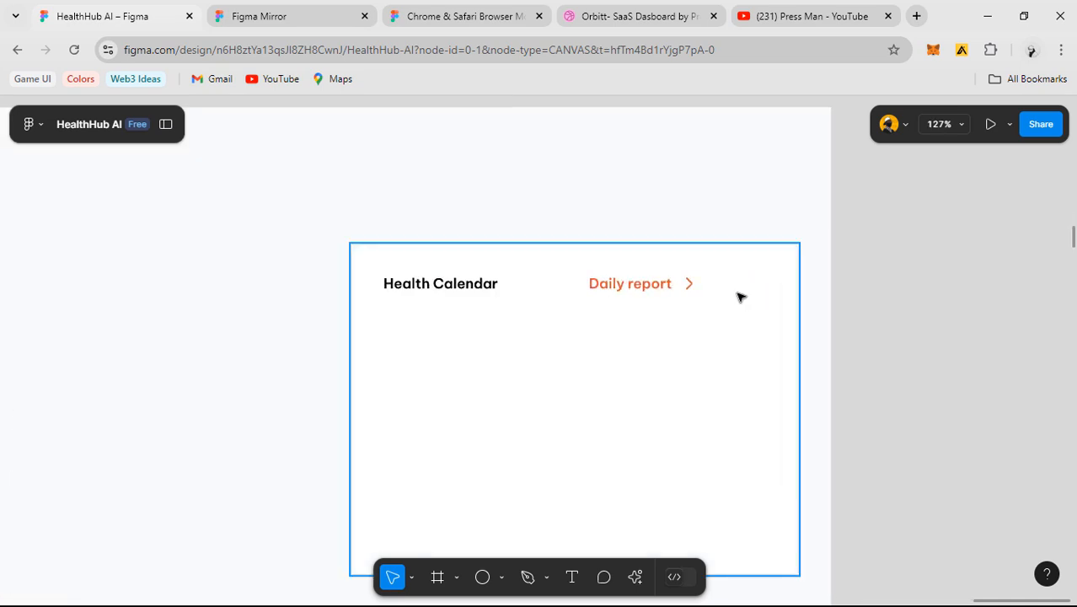
pyautogui.moveTo(797, 270); pyautogui.dragTo(733, 274)
pyautogui.scroll(1, 733, 274)
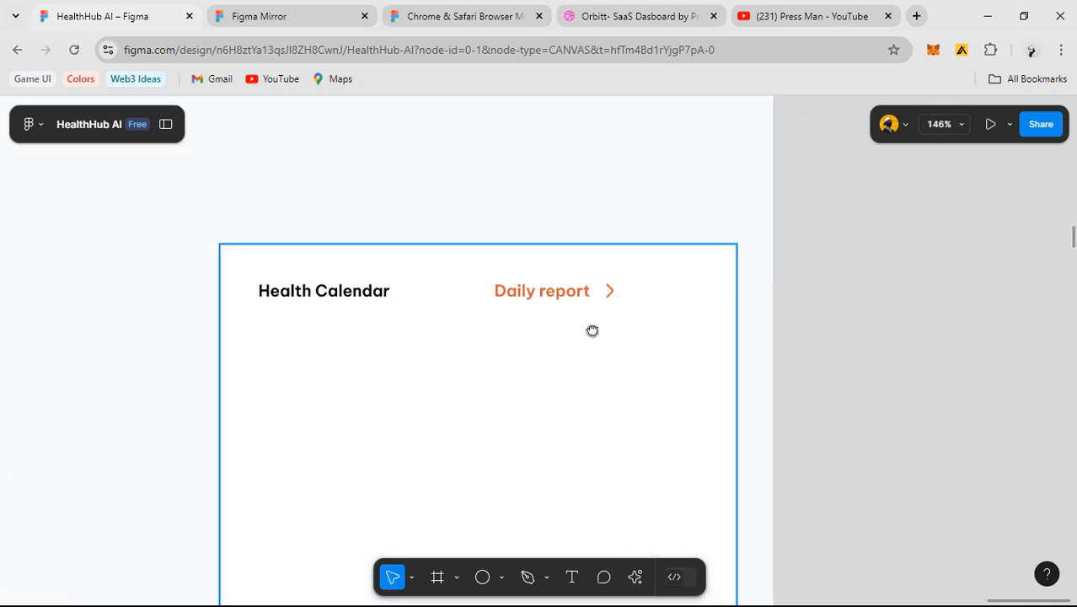
pyautogui.moveTo(592, 330); pyautogui.dragTo(612, 353)
# - Set the auto layout gap between the Daily report text and its arrow to 4
pyautogui.click(578, 322)
pyautogui.click(578, 324)
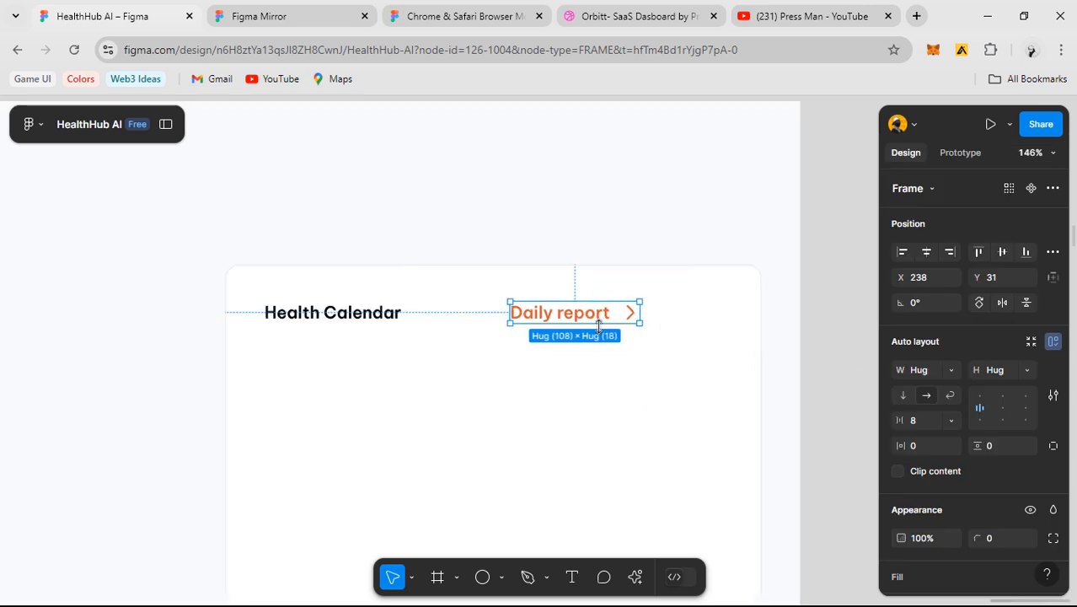
pyautogui.scroll(3, 600, 329)
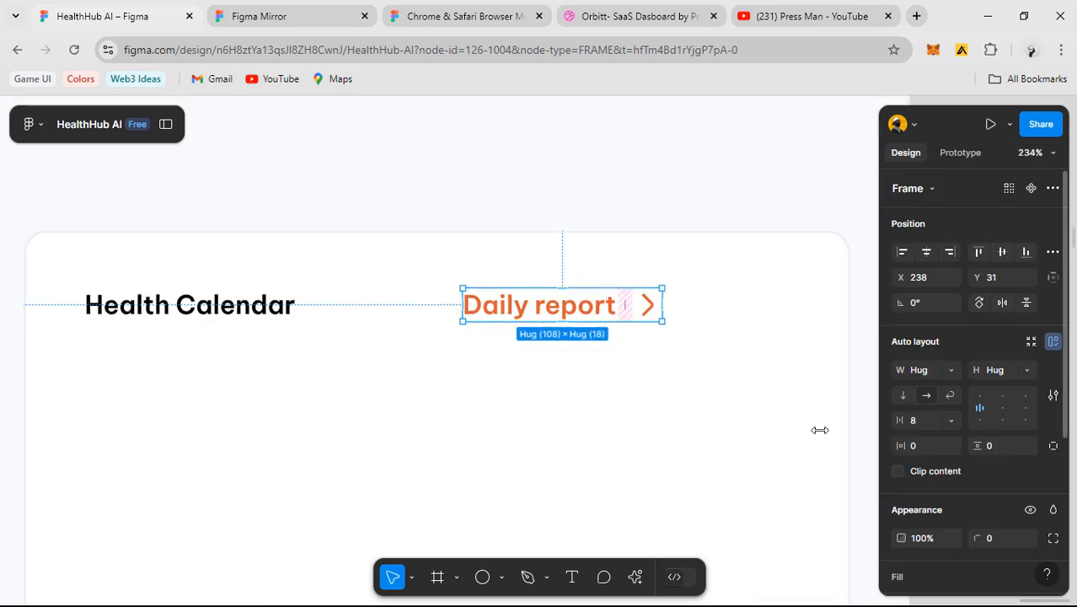
pyautogui.scroll(-5, 581, 358)
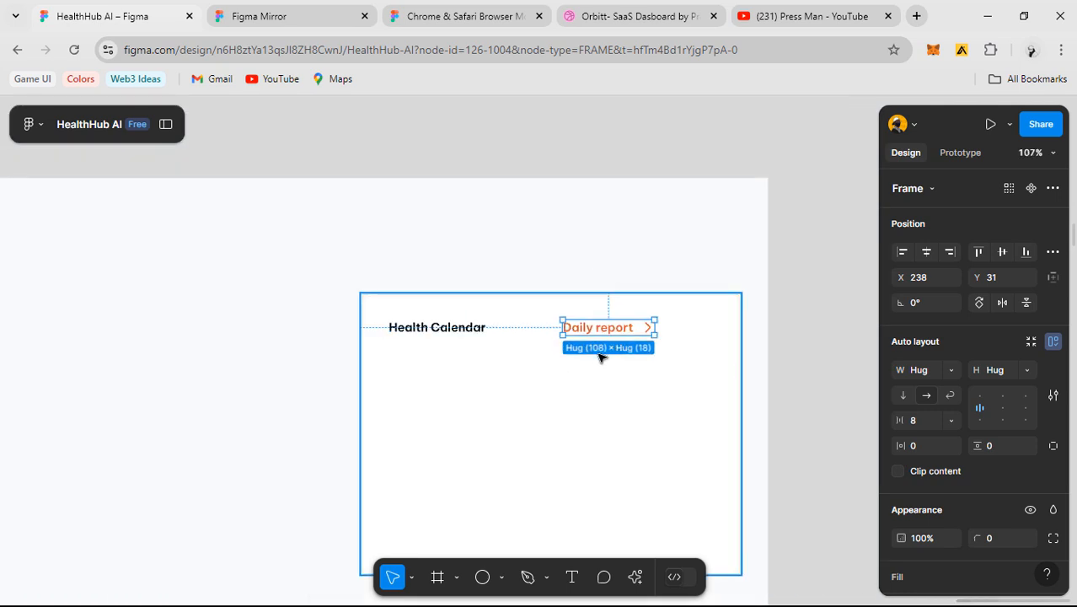
pyautogui.scroll(2, 602, 348)
pyautogui.scroll(-4, 1010, 453)
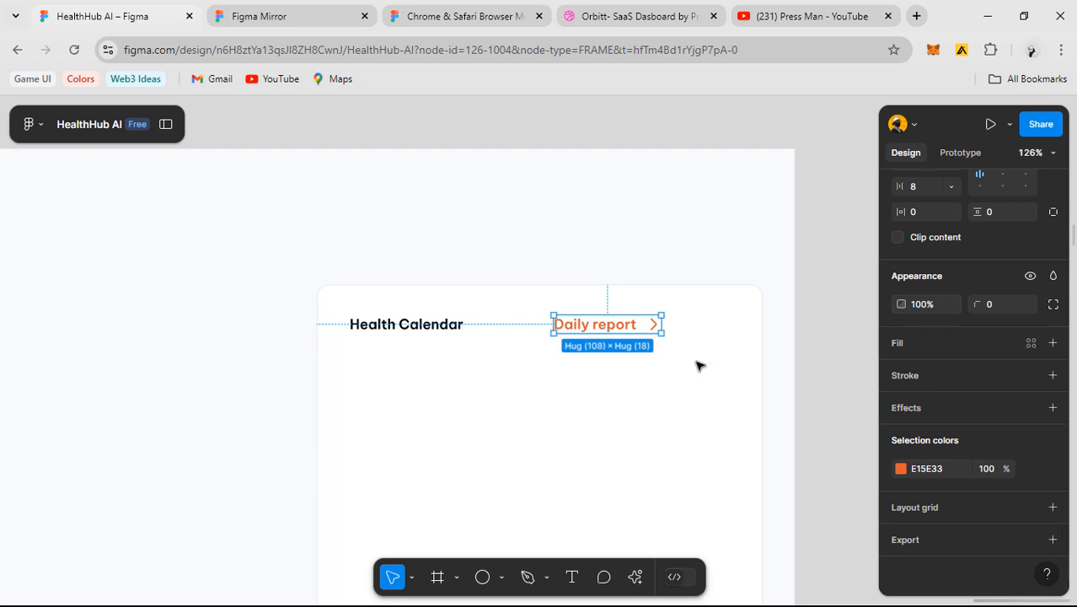
pyautogui.scroll(3, 649, 321)
pyautogui.scroll(2, 614, 316)
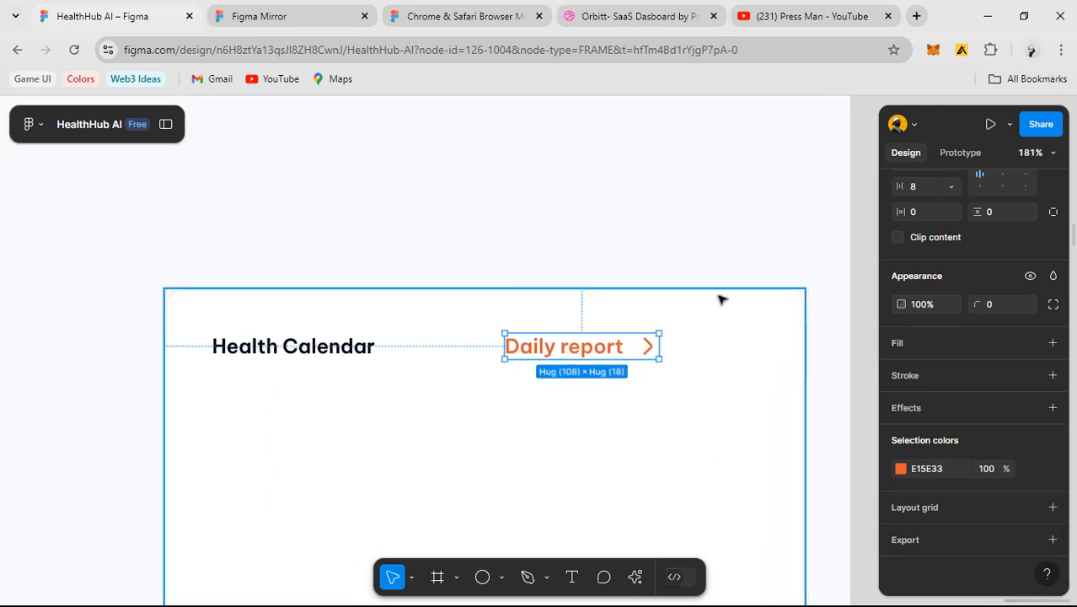
pyautogui.scroll(3, 987, 384)
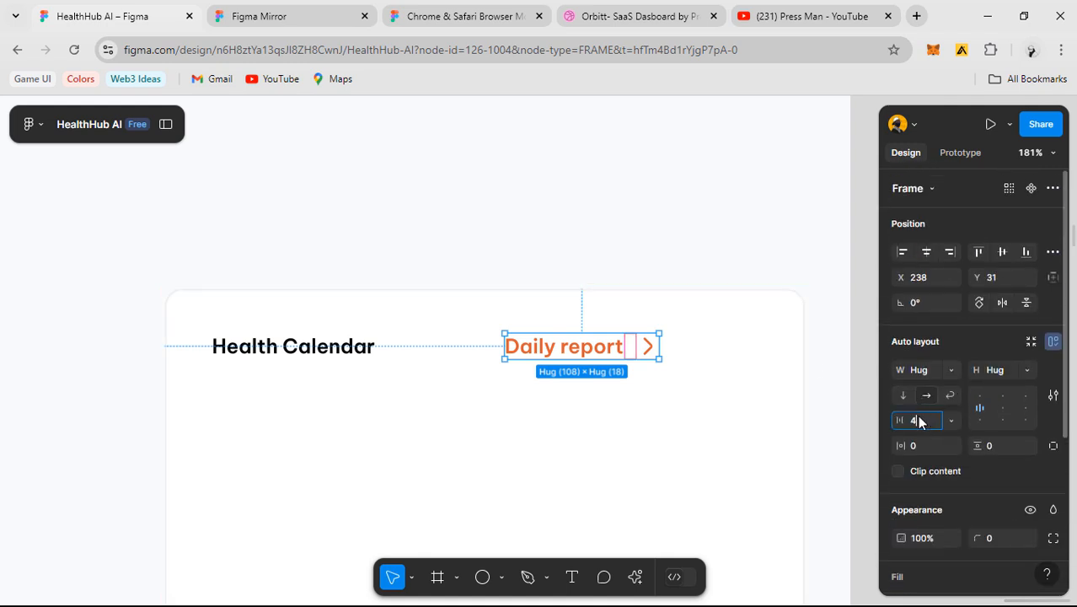
pyautogui.write('4')
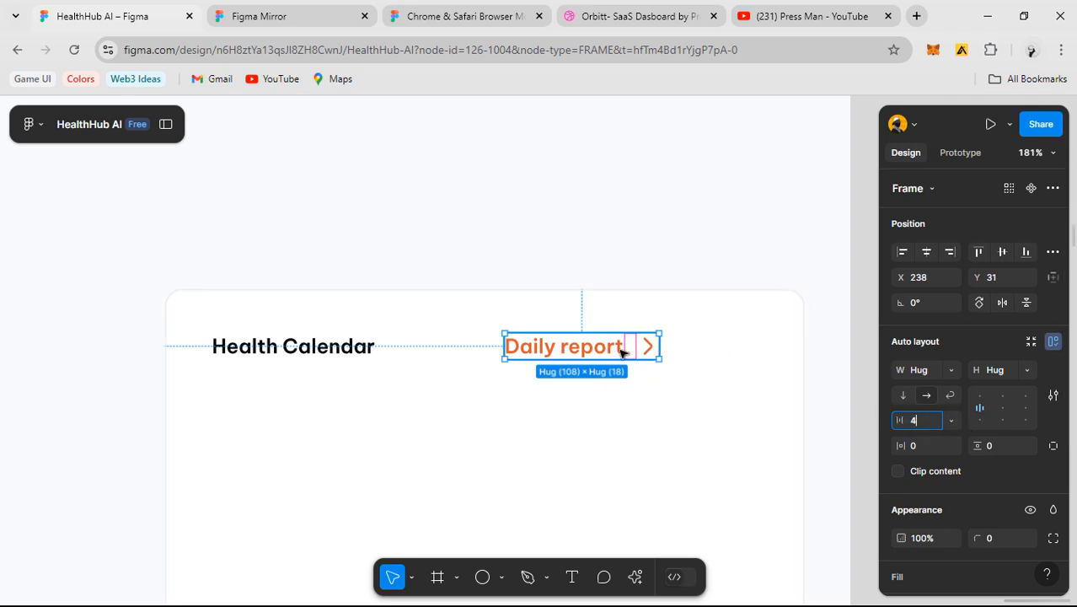
pyautogui.press('Return')
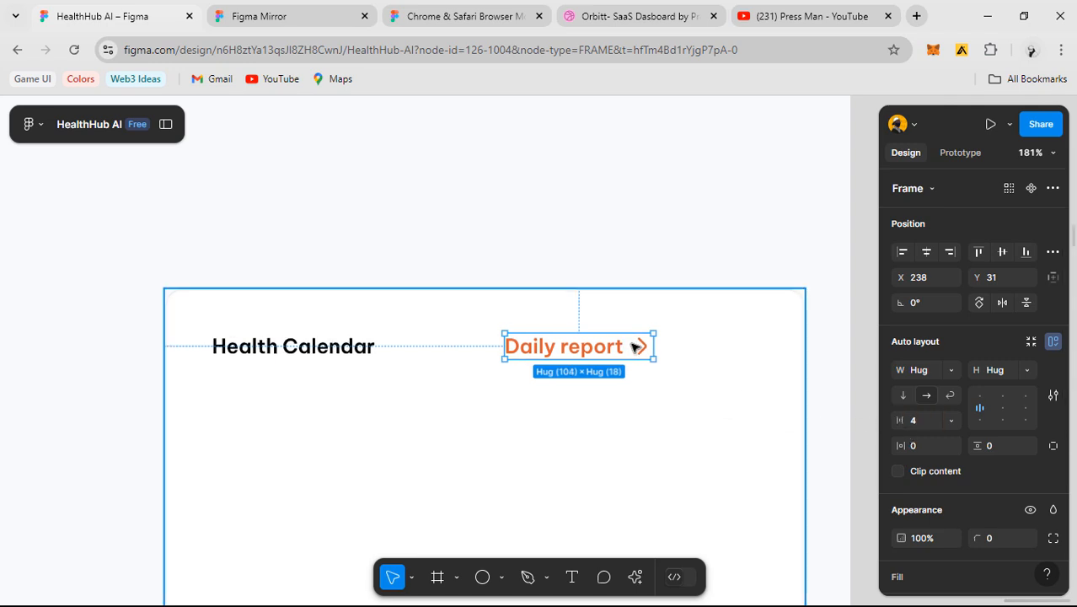
# - Try widening the gap between Daily report and its arrow directly on the canvas, including a value of 8, and undo each change
pyautogui.scroll(3, 632, 349)
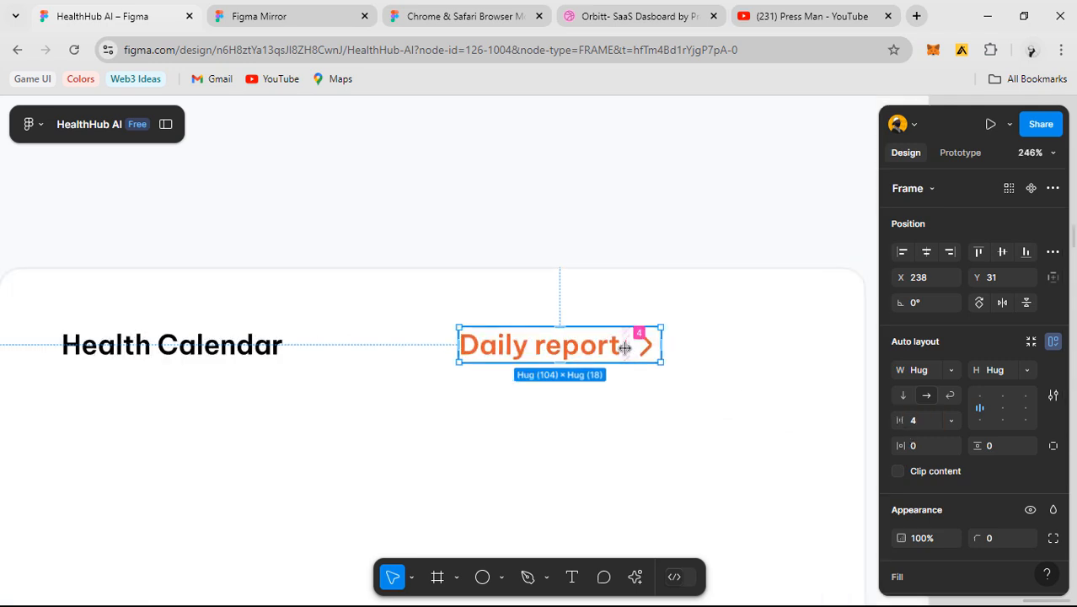
pyautogui.moveTo(624, 347); pyautogui.dragTo(655, 347)
pyautogui.hotkey('ctrl', 'z')
pyautogui.click(627, 344)
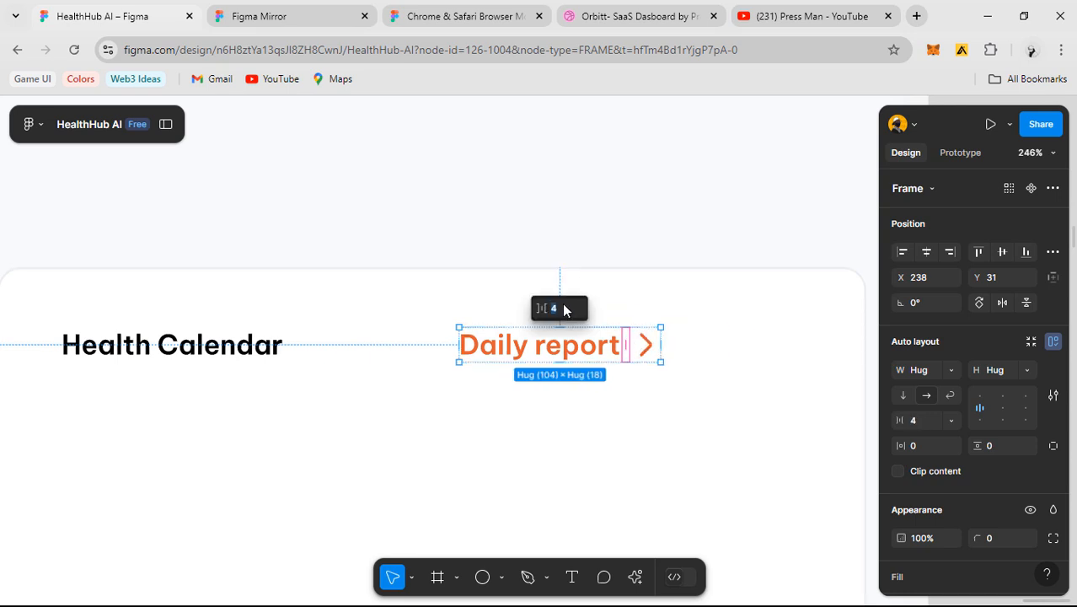
pyautogui.write('8')
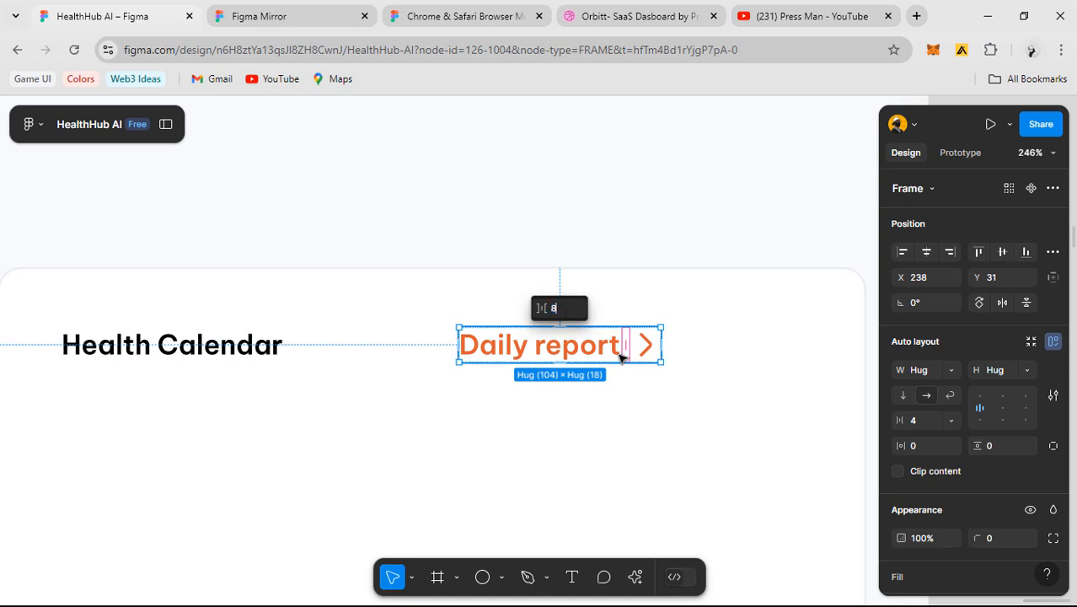
pyautogui.press('Return')
pyautogui.hotkey('ctrl', 'z')
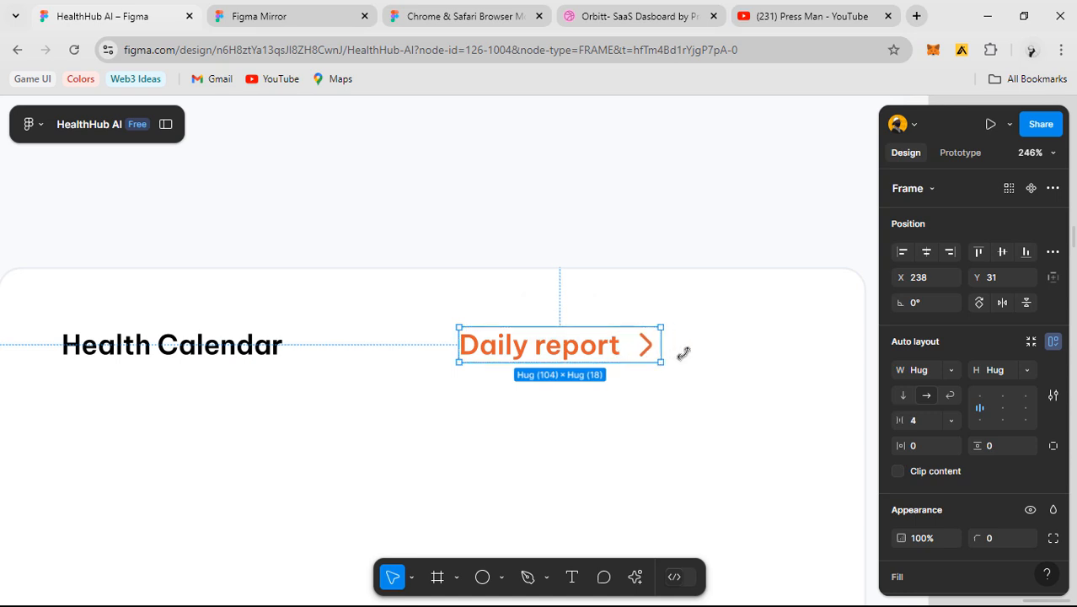
# - Combine the Health Calendar title and the Daily report link into one horizontal auto layout, keeping the 90 gap
pyautogui.scroll(-3, 683, 353)
pyautogui.moveTo(574, 397); pyautogui.dragTo(668, 329)
pyautogui.scroll(3, 668, 330)
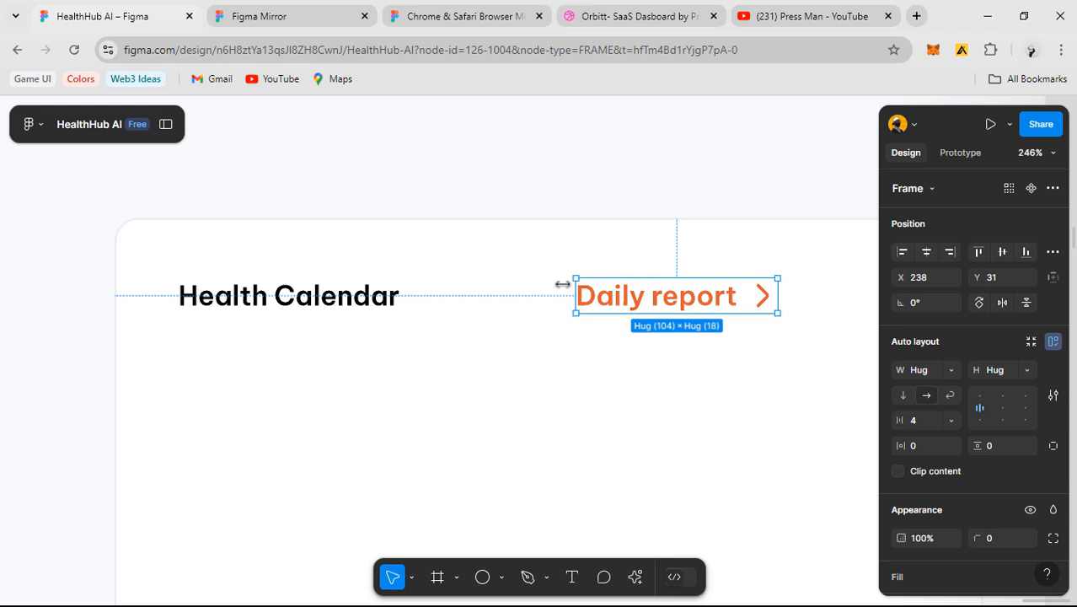
pyautogui.keyDown('shift'); pyautogui.click(396, 296); pyautogui.keyUp('shift')
pyautogui.hotkey('shift', 'a')
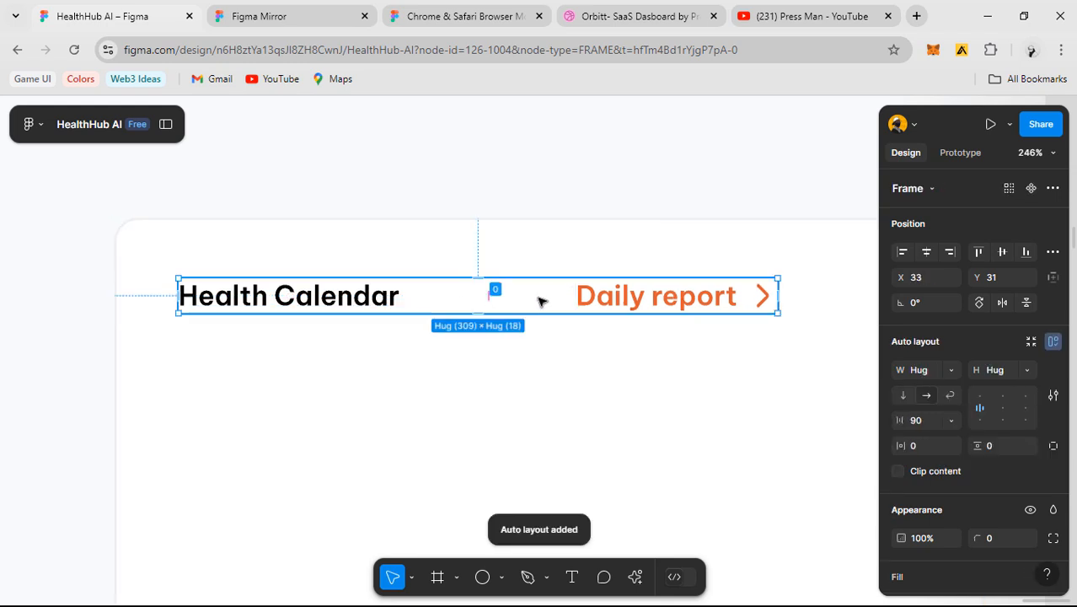
pyautogui.scroll(-3, 541, 299)
pyautogui.scroll(1, 531, 317)
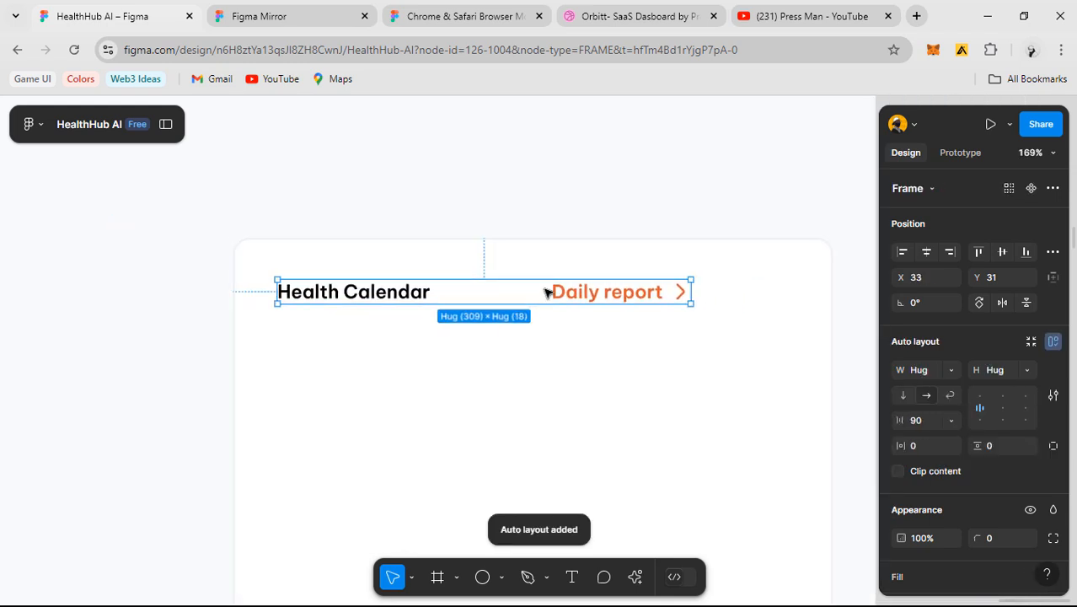
pyautogui.scroll(1, 548, 291)
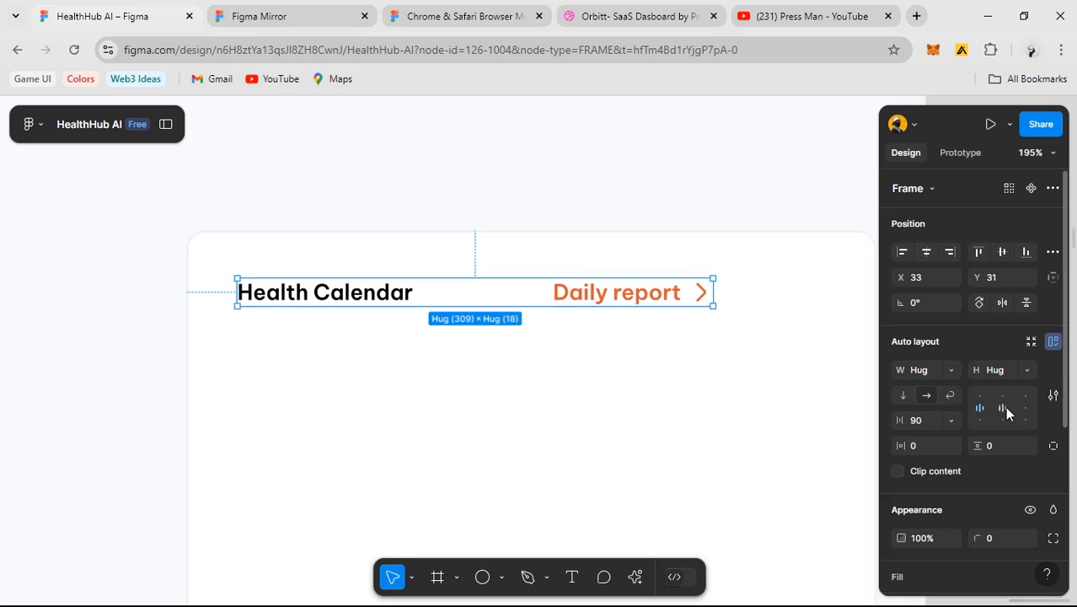
# - Try setting the Health Calendar header row's auto layout gap to Auto in place of its fixed spacing
pyautogui.click(952, 418)
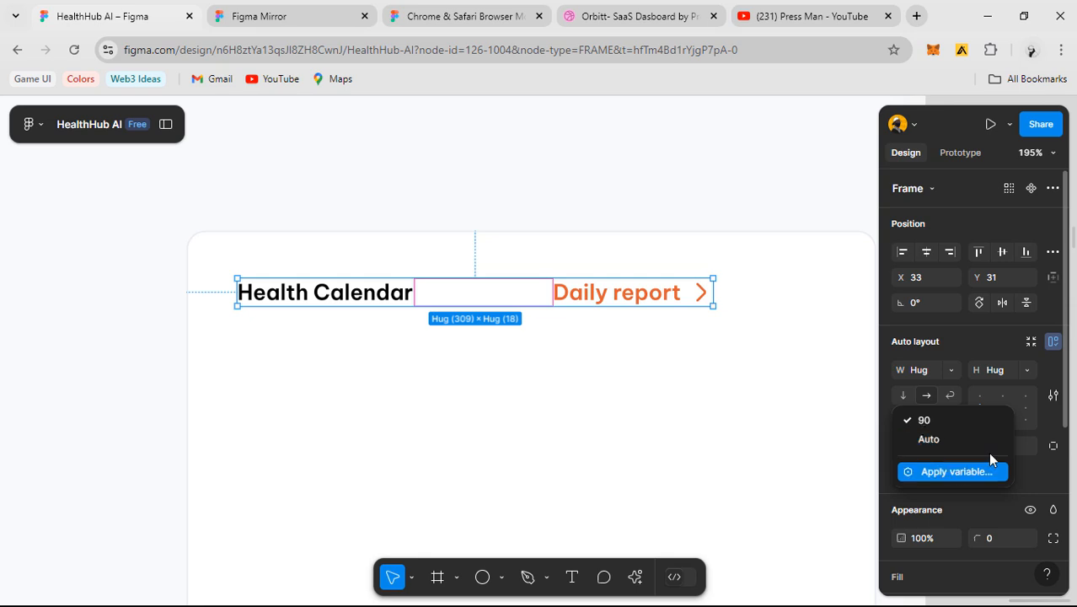
pyautogui.click(942, 440)
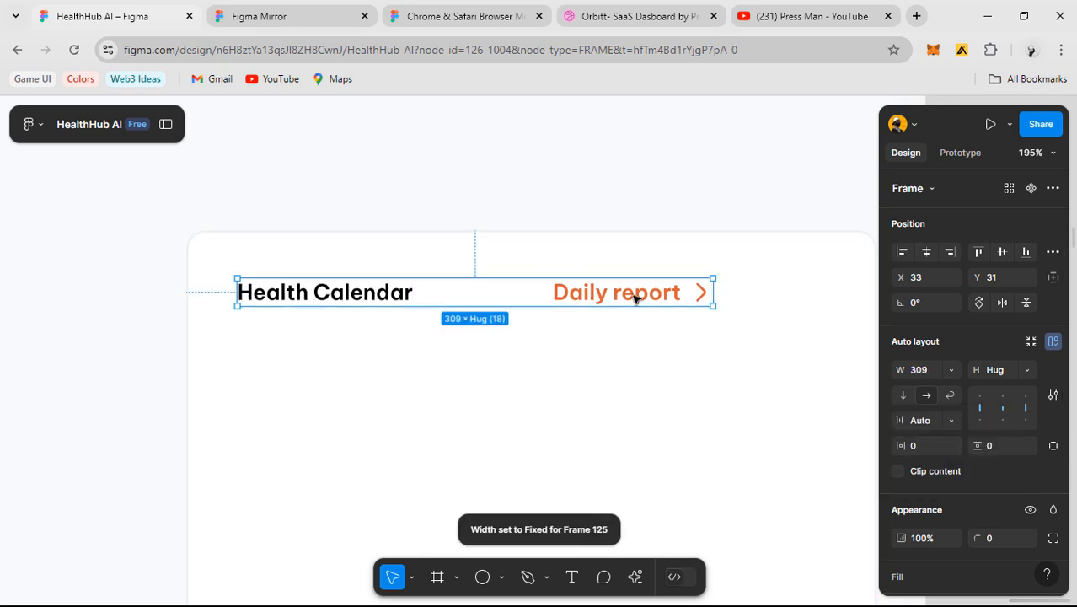
pyautogui.moveTo(716, 297)
pyautogui.mouseDown()
pyautogui.moveTo(834, 295)
pyautogui.moveTo(522, 295)
pyautogui.moveTo(817, 297)
pyautogui.moveTo(644, 297)
pyautogui.moveTo(717, 304)
pyautogui.mouseUp()
pyautogui.doubleClick(715, 299)
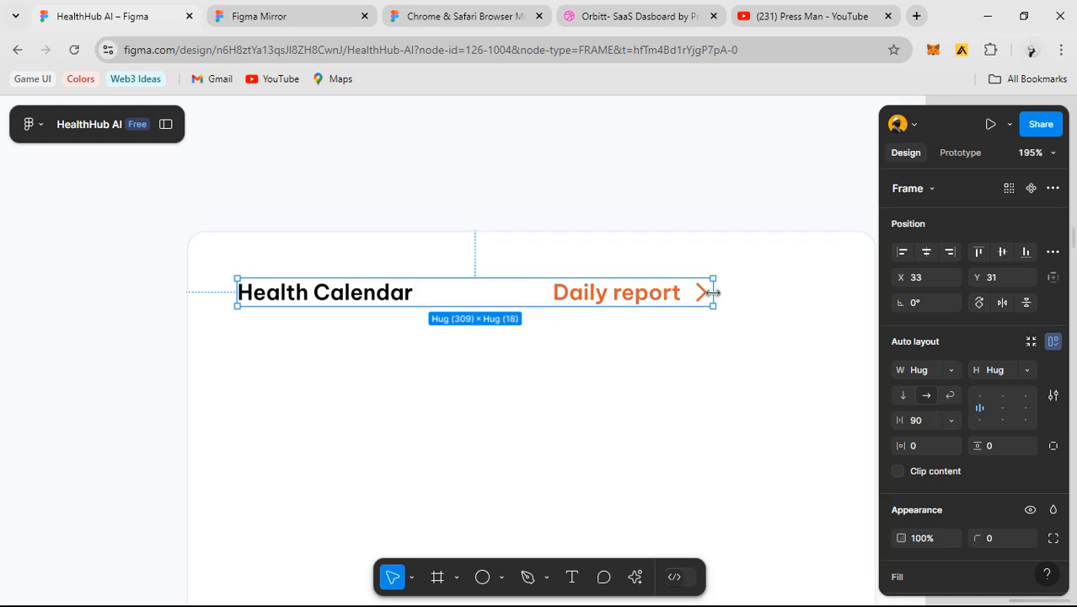
# - Widen the Health Calendar header row to a fixed width of 375
pyautogui.moveTo(713, 294); pyautogui.dragTo(814, 294)
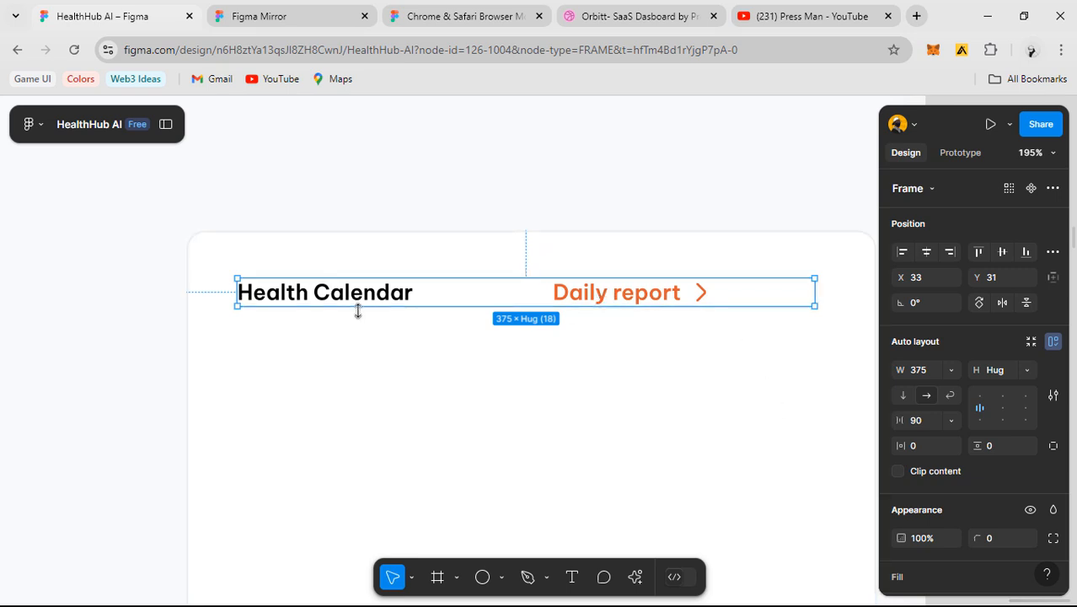
pyautogui.click(594, 296)
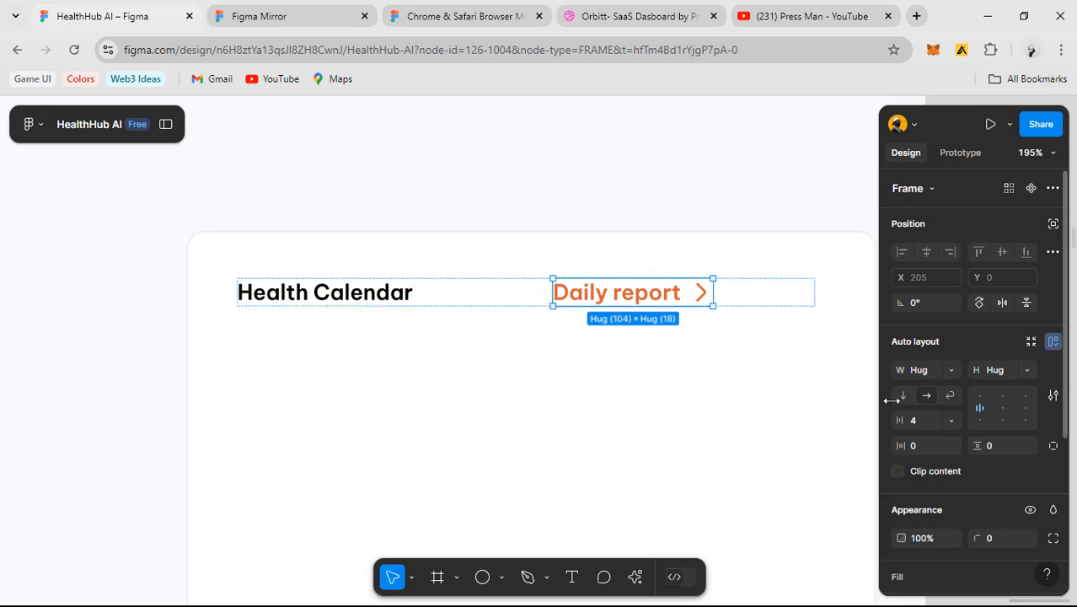
pyautogui.click(755, 299)
# - Try an Auto gap on the widened header row, then undo it
pyautogui.click(951, 418)
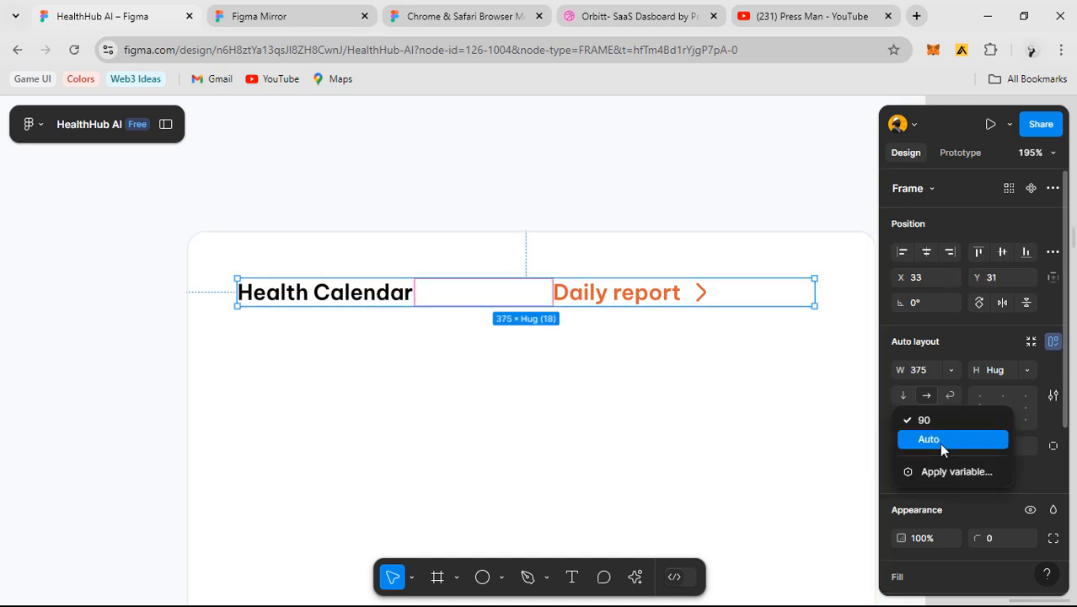
pyautogui.press('Return')
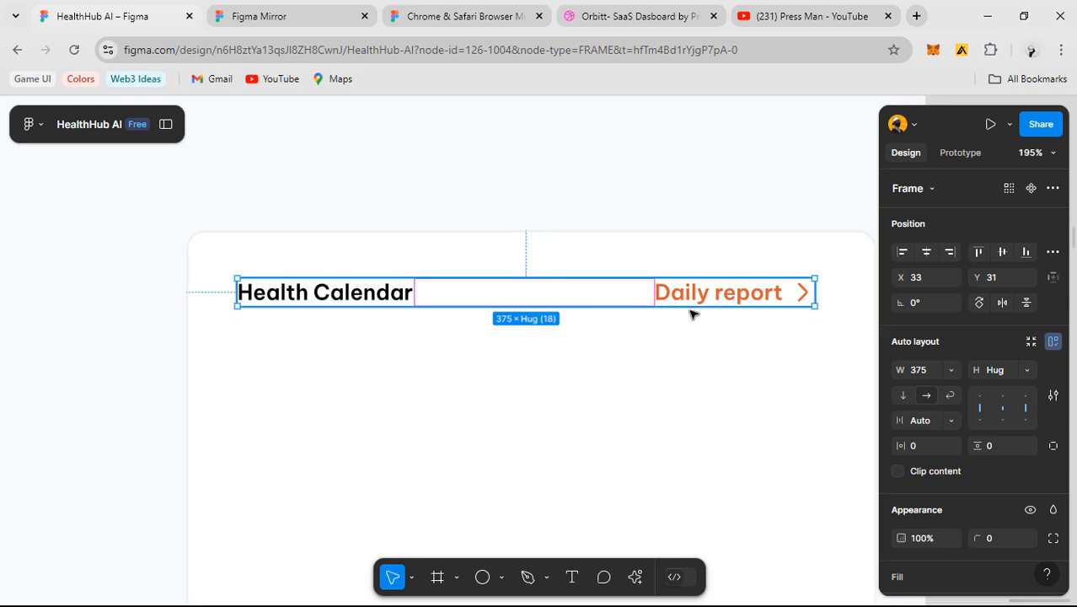
pyautogui.hotkey('ctrl', 'z')
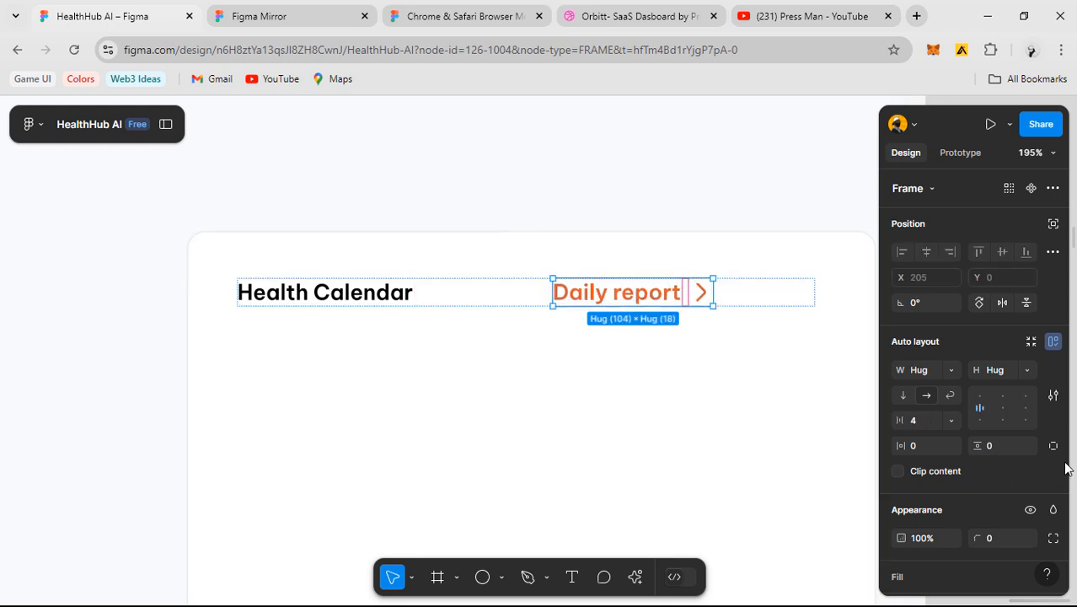
# - Set the auto layout gap to Auto for both the Daily report link and the entire Health Calendar header row
pyautogui.doubleClick(1003, 405)
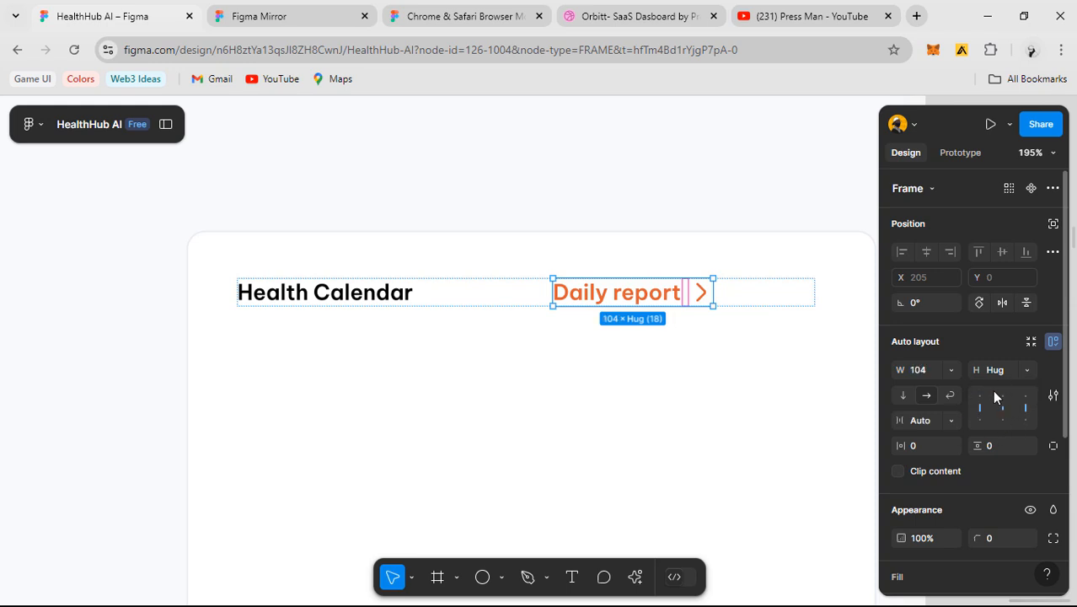
pyautogui.click(776, 306)
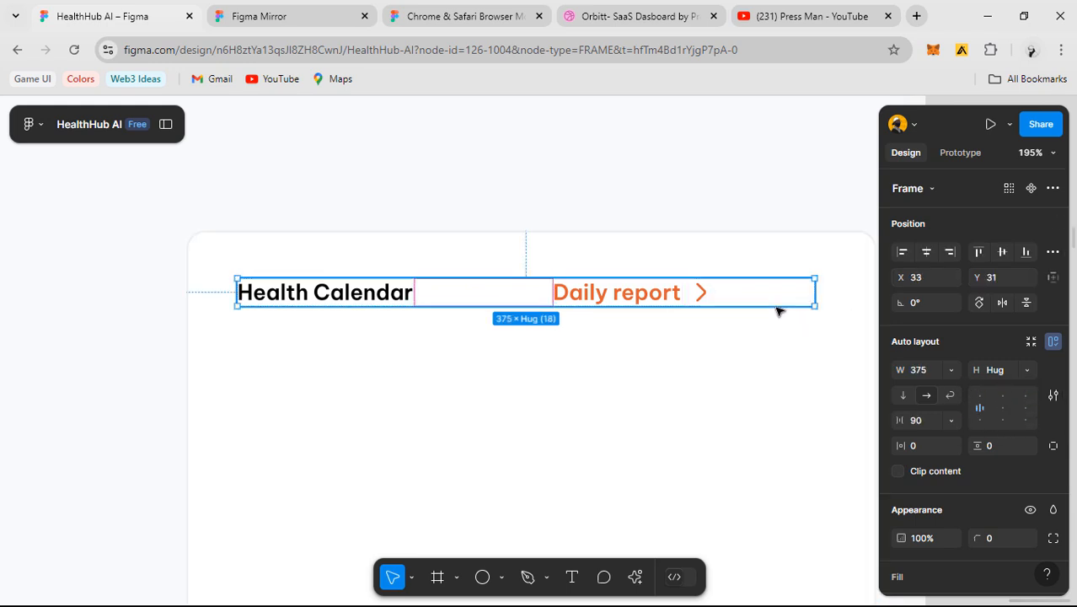
pyautogui.doubleClick(1005, 408)
pyautogui.click(555, 321)
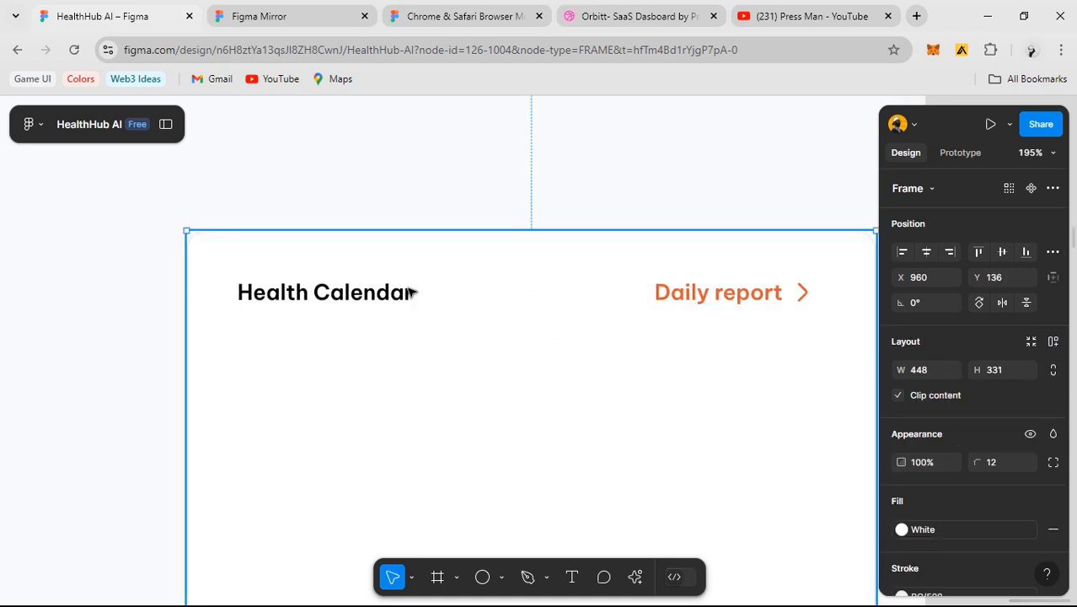
# - Add a layout grid to the Health Calendar card and change it to 4 columns
pyautogui.scroll(-1, 355, 381)
pyautogui.moveTo(412, 415); pyautogui.dragTo(486, 333)
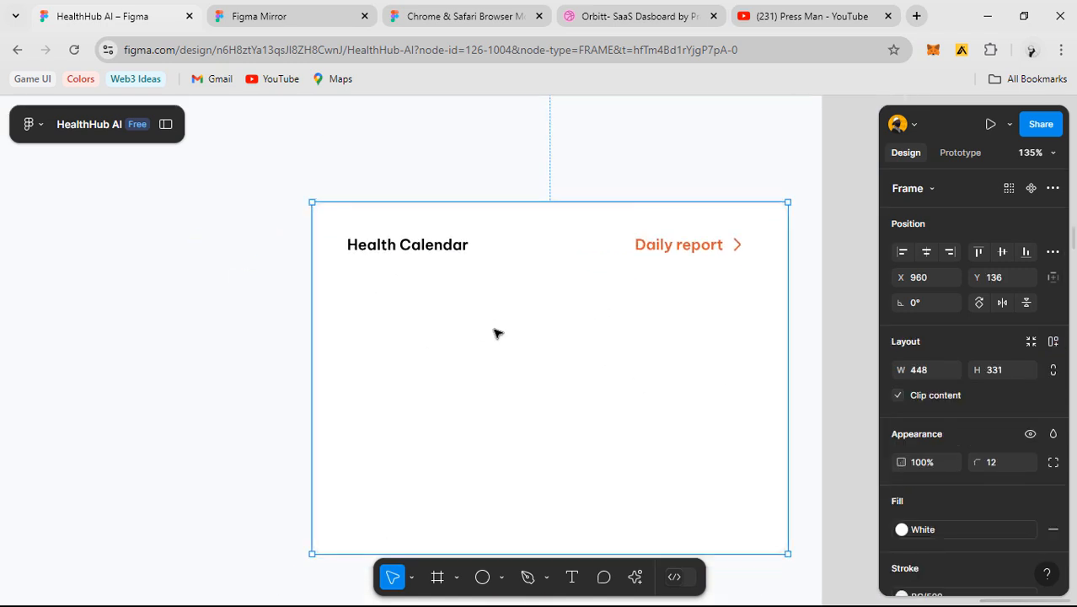
pyautogui.scroll(1, 413, 287)
pyautogui.moveTo(445, 294); pyautogui.dragTo(398, 258)
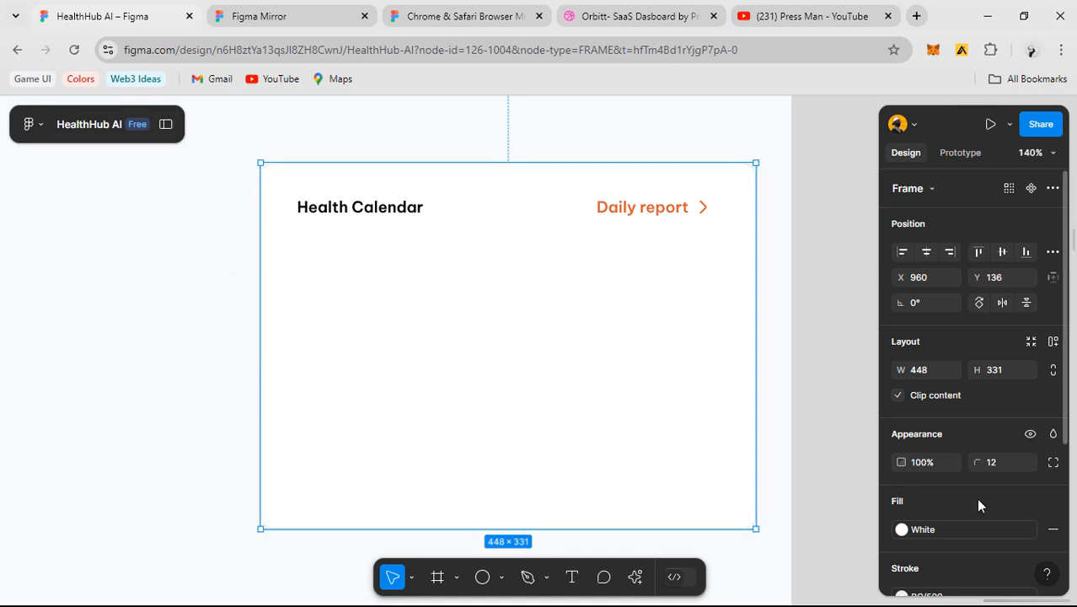
pyautogui.scroll(-2, 975, 498)
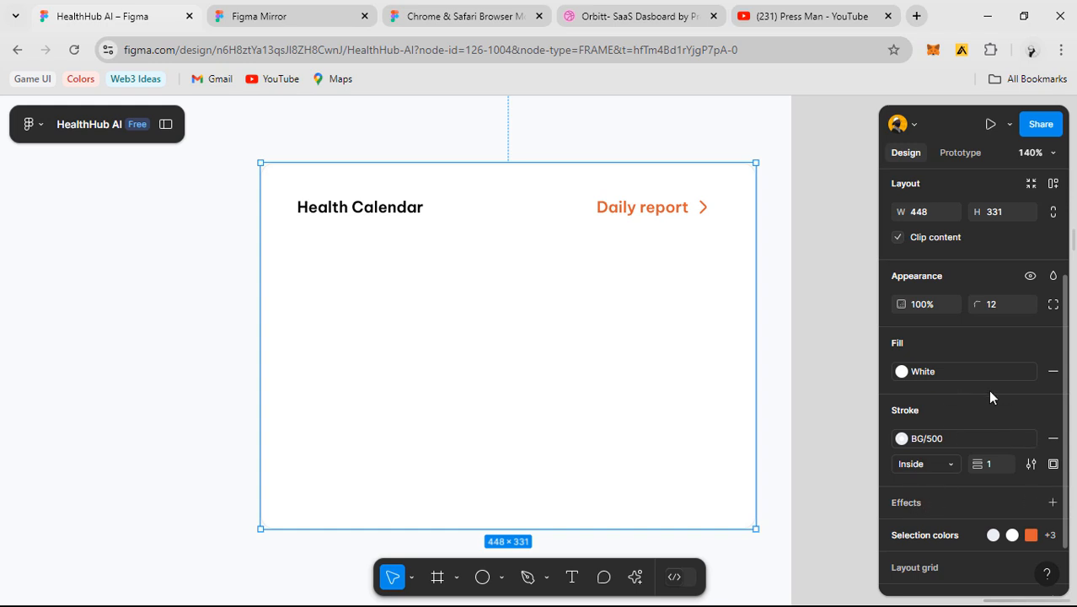
pyautogui.scroll(-1, 977, 438)
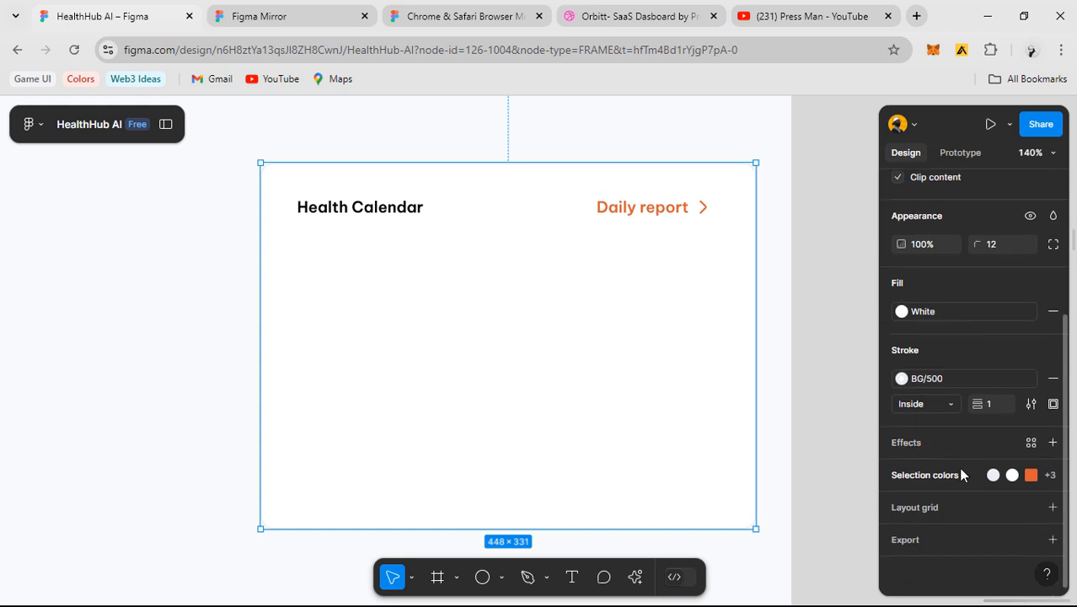
pyautogui.click(1053, 507)
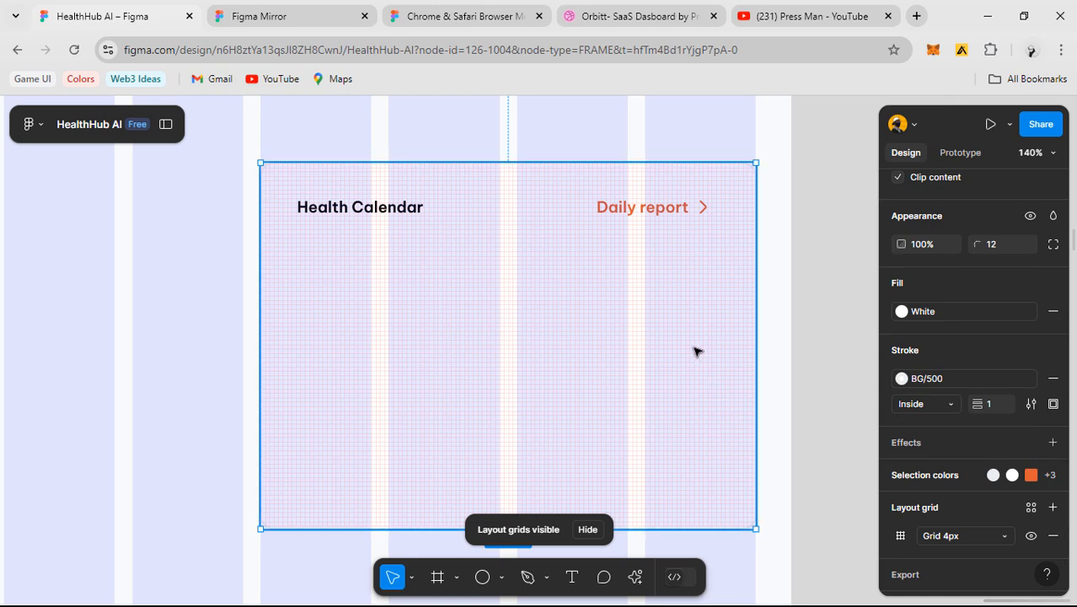
pyautogui.click(900, 536)
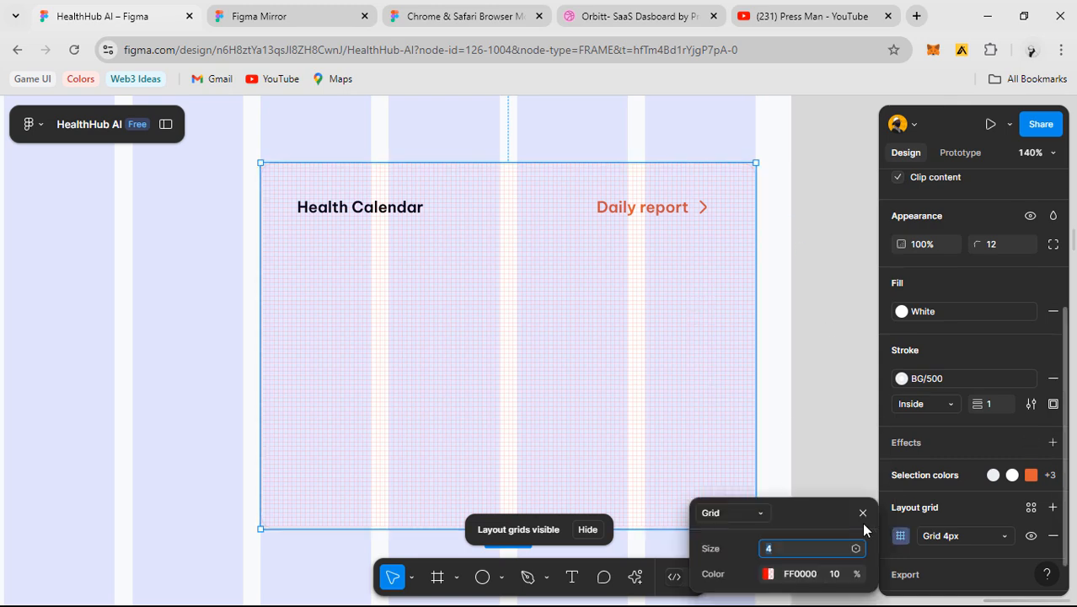
pyautogui.click(731, 512)
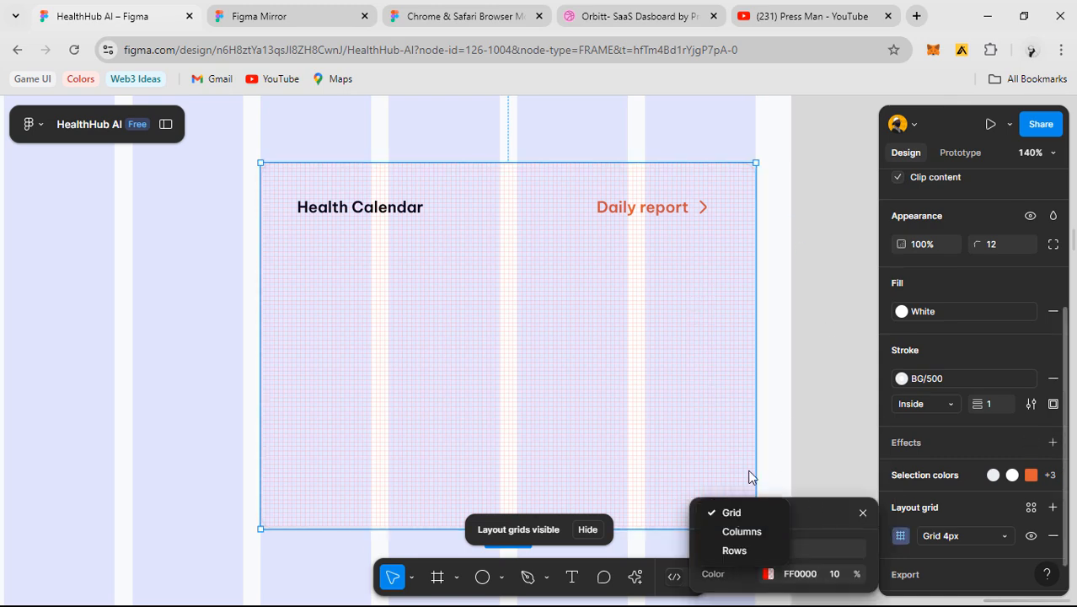
pyautogui.click(738, 526)
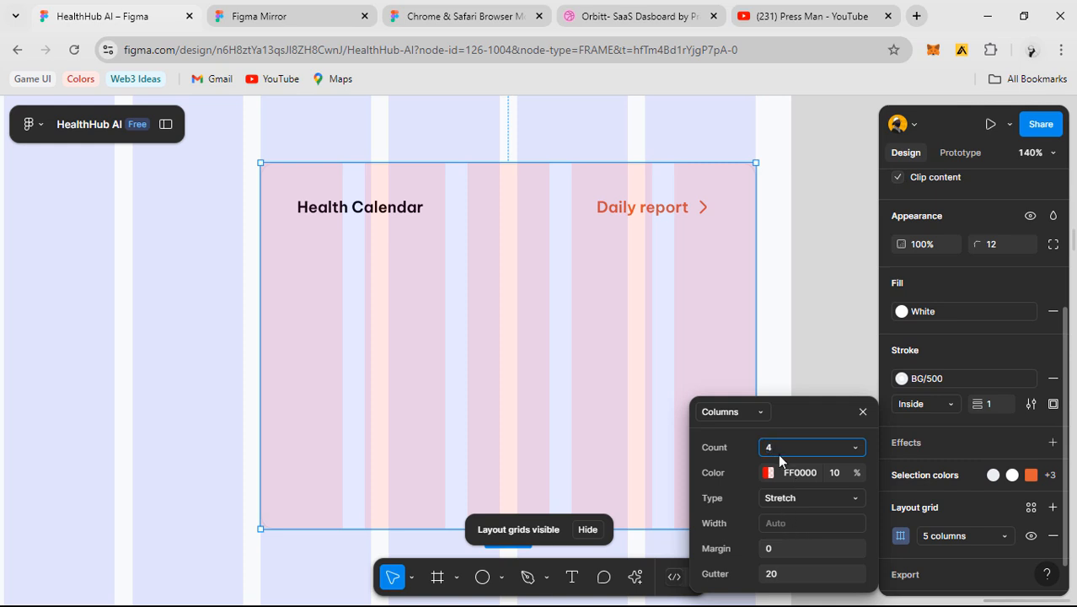
# - Set the Health Calendar card's column grid to a margin of 16 and a gutter of 12
pyautogui.click(782, 576)
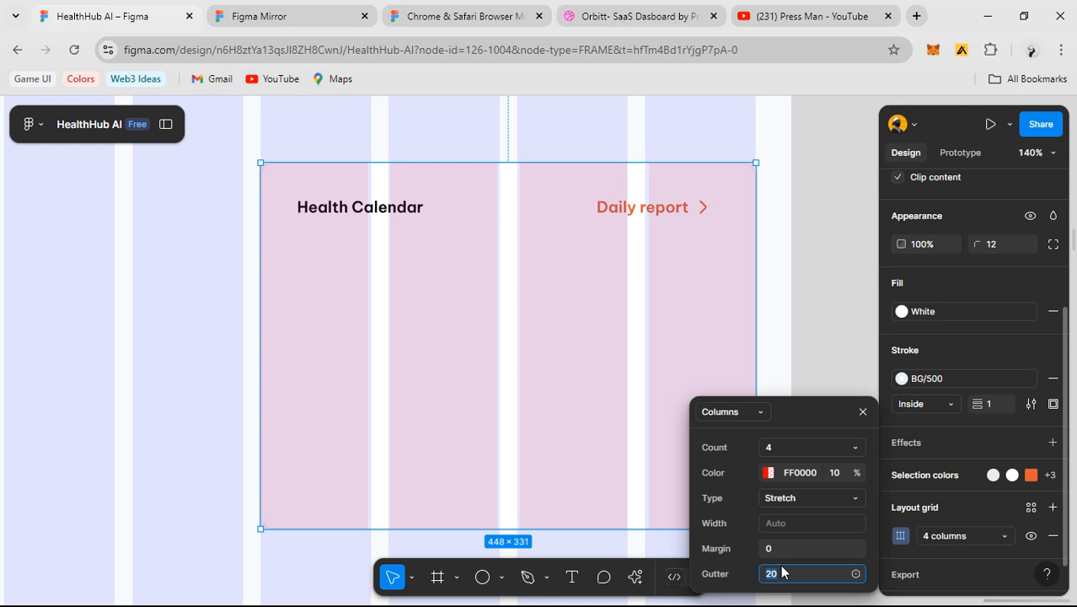
pyautogui.write('16')
pyautogui.click(782, 551)
pyautogui.write('16')
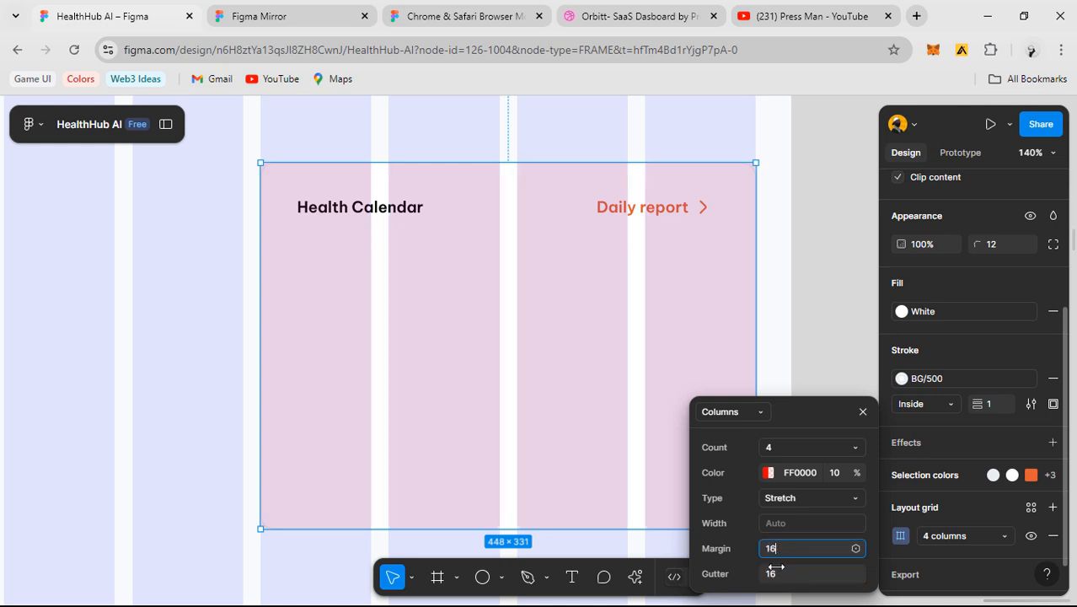
pyautogui.click(780, 575)
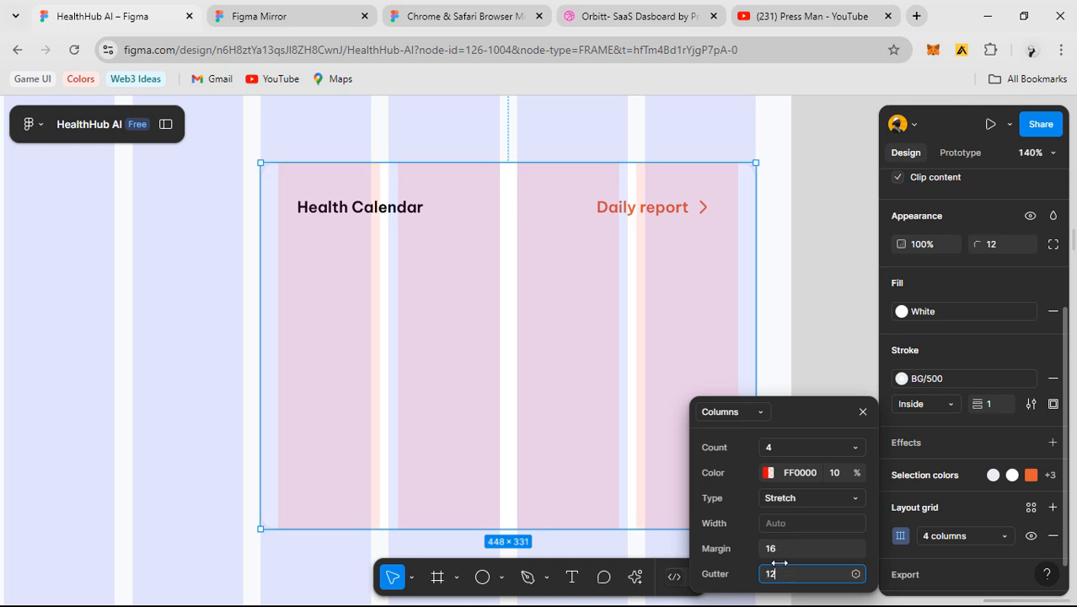
pyautogui.write('12')
pyautogui.press('Return')
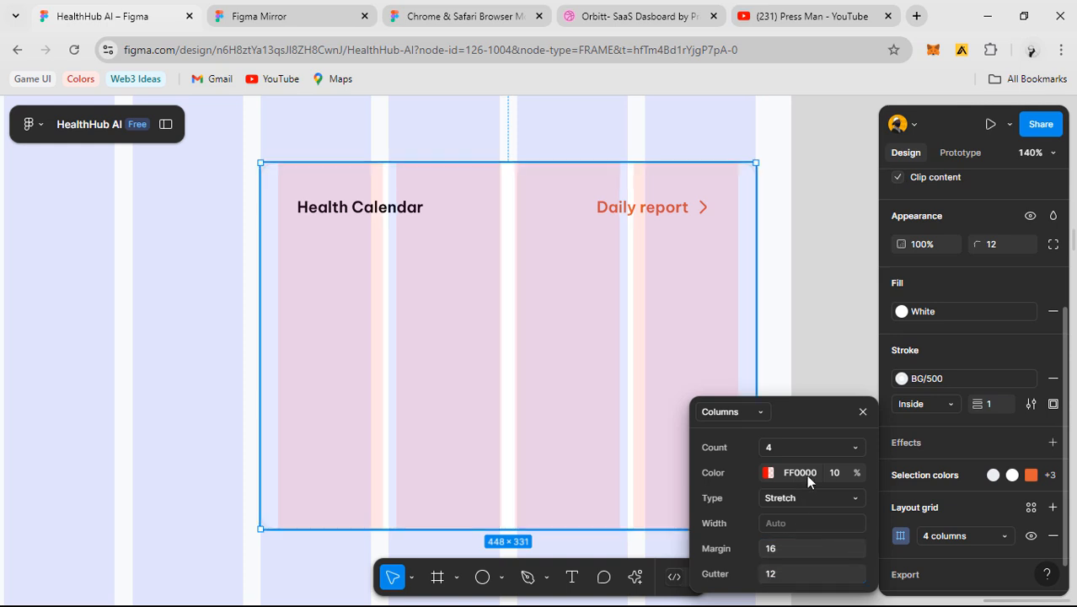
pyautogui.click(861, 411)
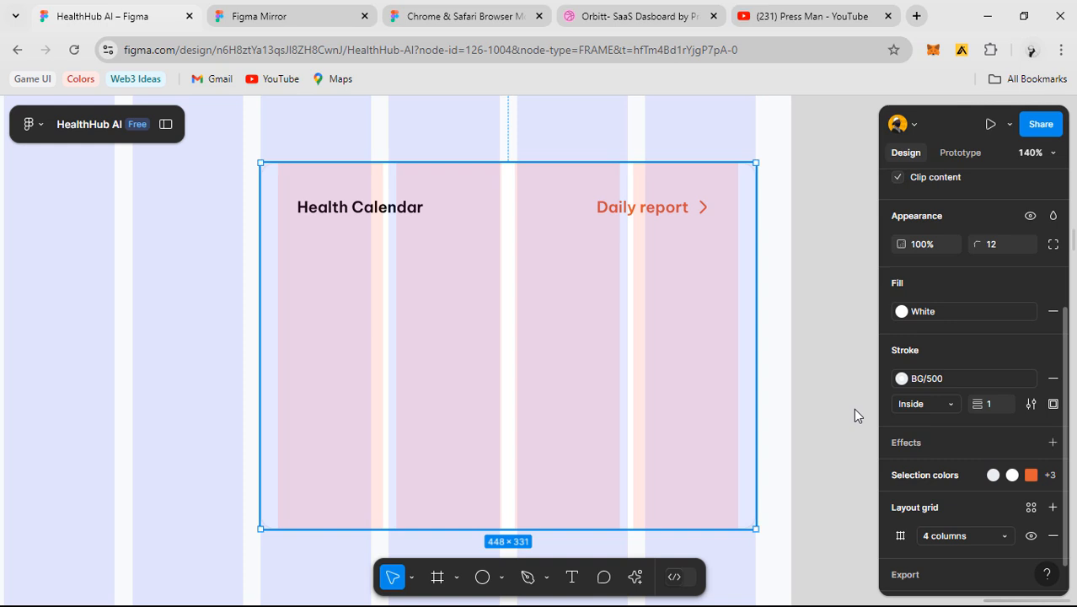
# - Hide the 12-column layout grid of the main dashboard frame
pyautogui.click(749, 135)
pyautogui.click(1030, 501)
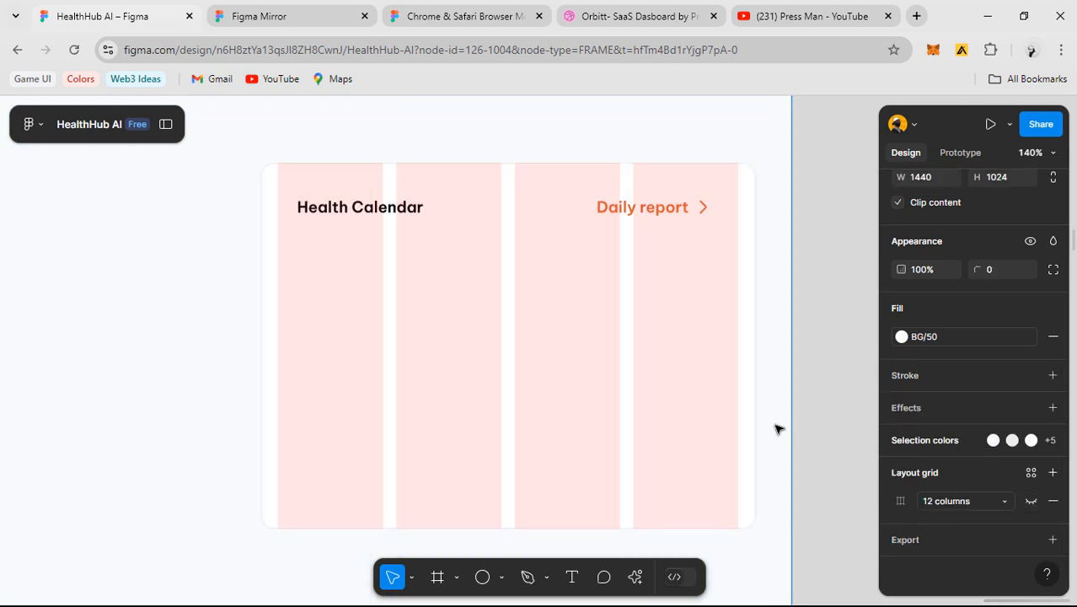
pyautogui.moveTo(354, 281); pyautogui.dragTo(369, 281)
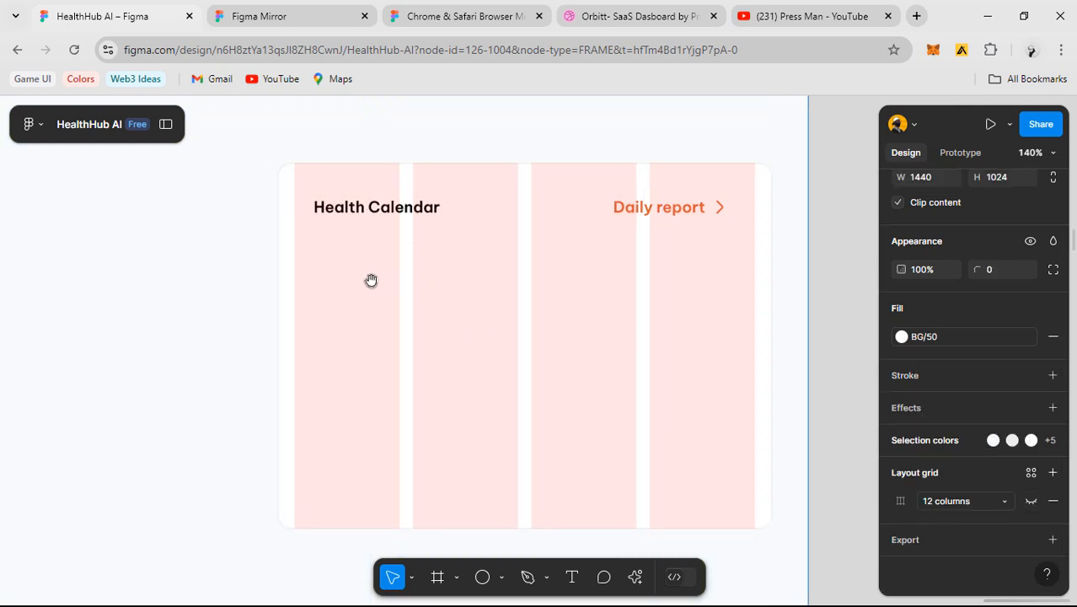
# - Stretch the Health Calendar header row to 416 wide between the card's grid margins and move it slightly upward
pyautogui.doubleClick(386, 211)
pyautogui.scroll(2, 616, 184)
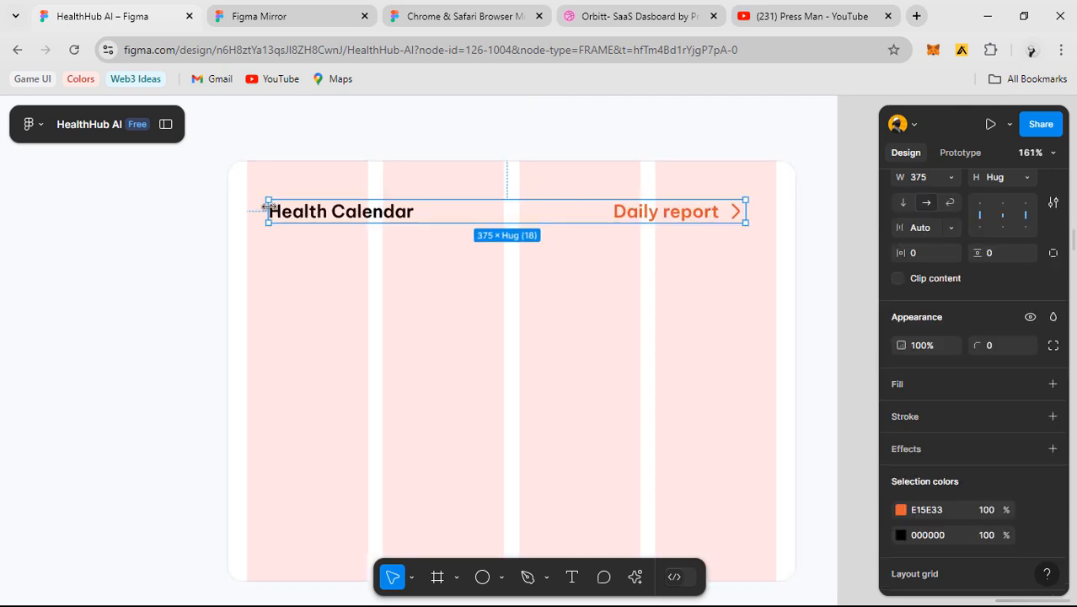
pyautogui.moveTo(266, 208); pyautogui.dragTo(246, 209)
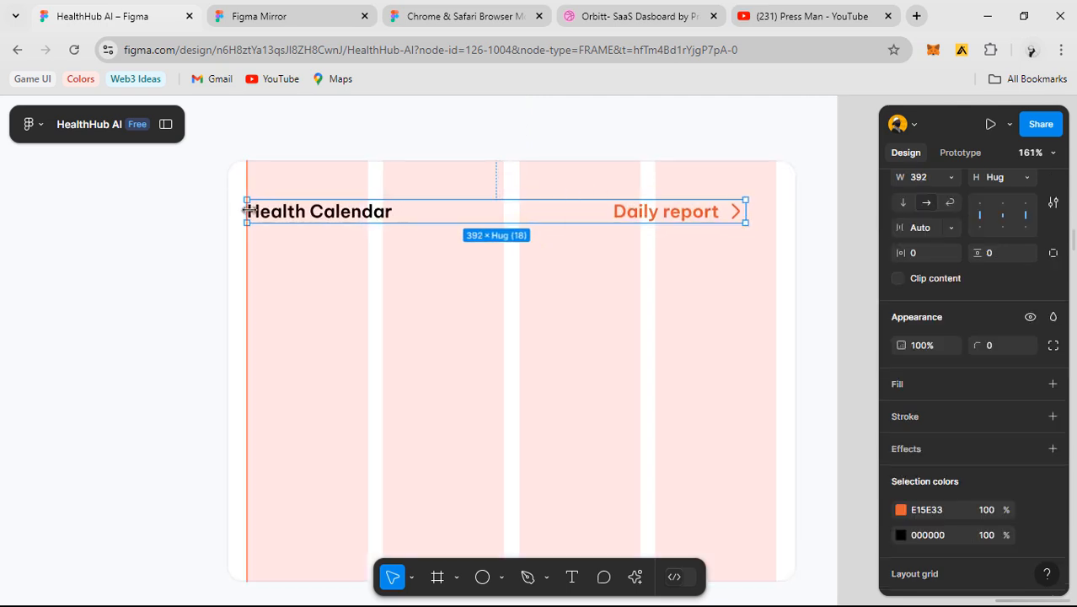
pyautogui.moveTo(694, 244); pyautogui.dragTo(654, 230)
pyautogui.moveTo(706, 198); pyautogui.dragTo(735, 208)
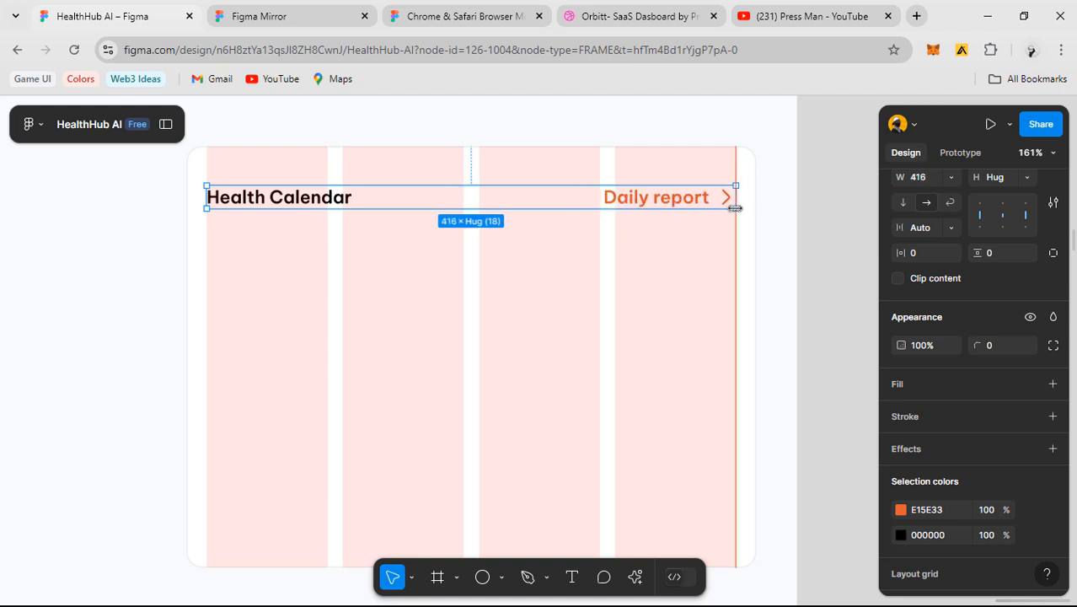
pyautogui.moveTo(449, 196); pyautogui.dragTo(449, 185)
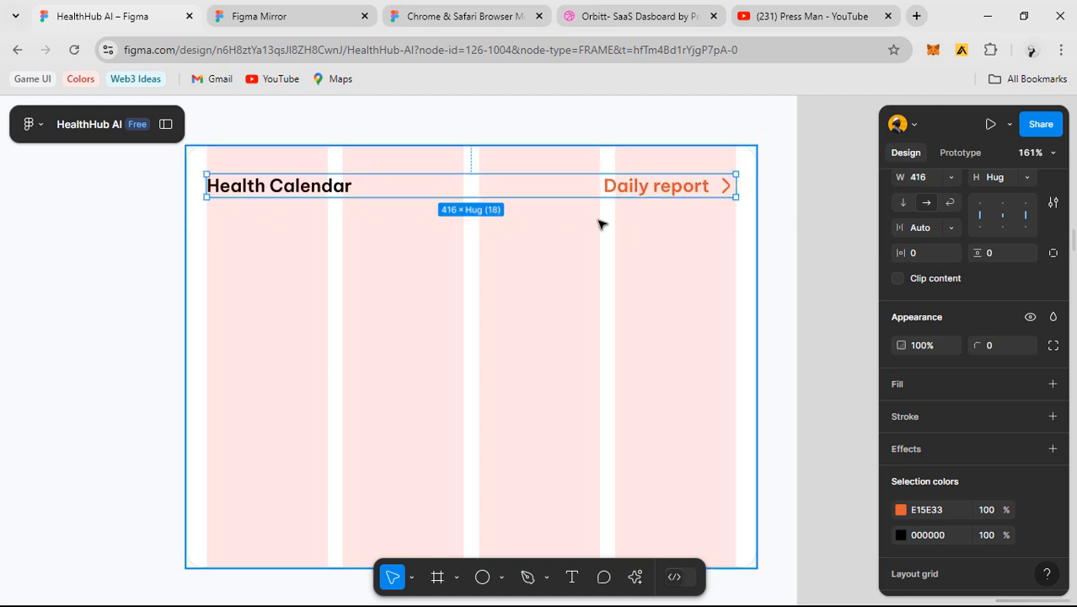
# - Hide the layout grids across the canvas, with the finished reference dashboard in view
pyautogui.scroll(-5, 621, 229)
pyautogui.moveTo(389, 292); pyautogui.dragTo(775, 301)
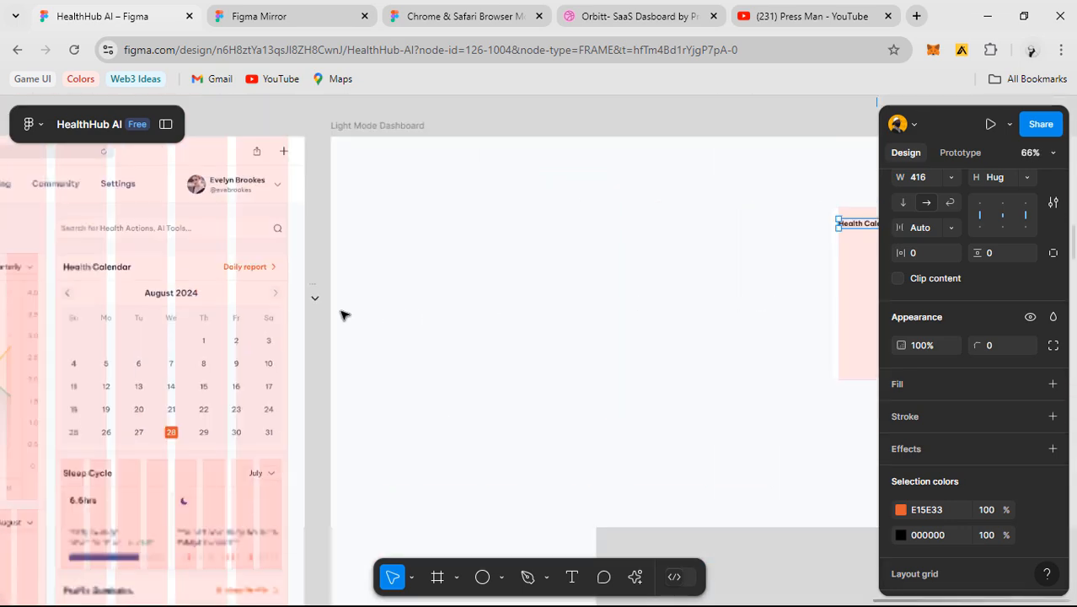
pyautogui.moveTo(332, 308); pyautogui.dragTo(461, 313)
pyautogui.hotkey('ctrl', 'shift', '4')
# - Examine the finished dashboard's Health Calendar header and the August 2024 month row for their size, padding and stroke
pyautogui.scroll(6, 433, 273)
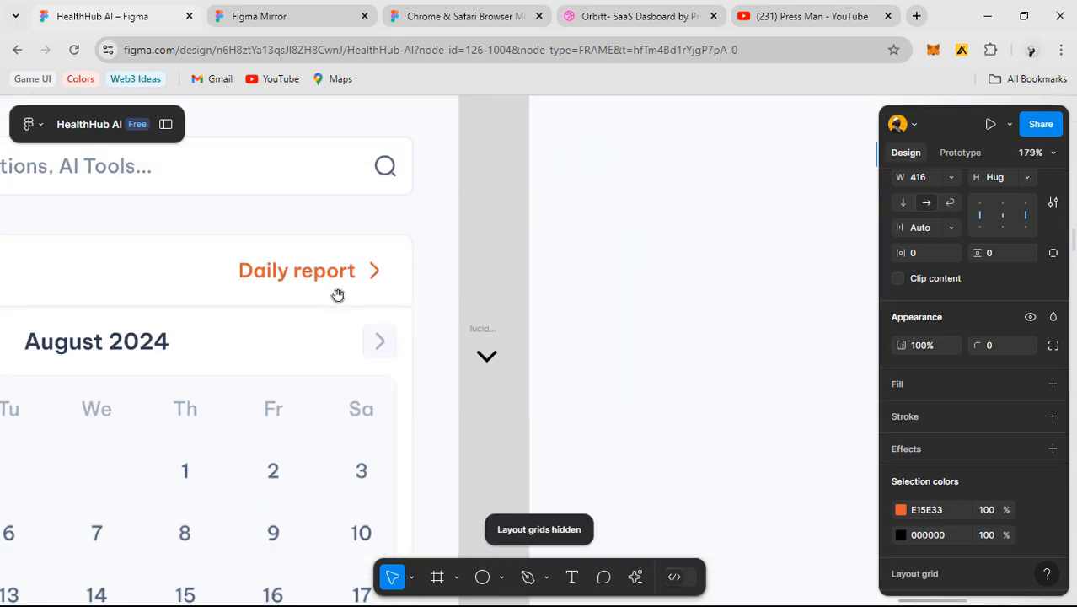
pyautogui.hscroll(-3, 407, 284)
pyautogui.scroll(3, 407, 284)
pyautogui.hscroll(-3, 255, 270)
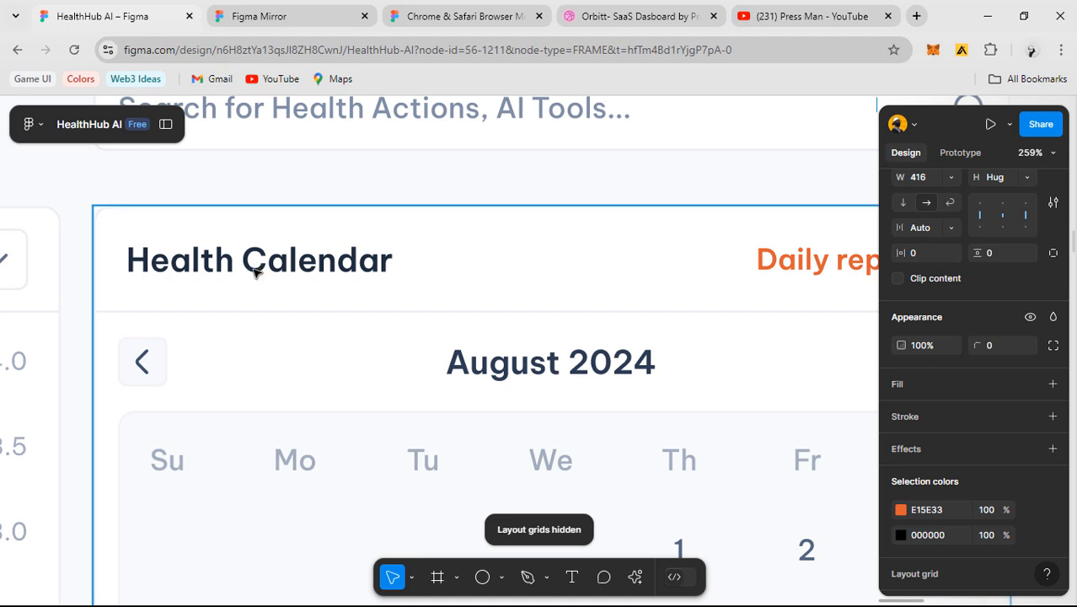
pyautogui.click(152, 308)
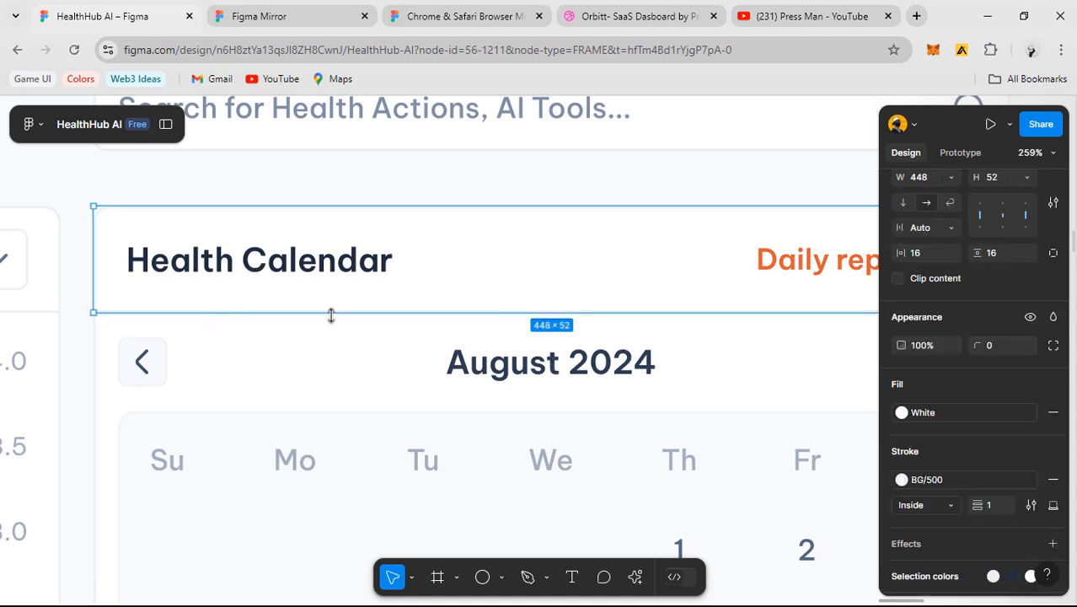
pyautogui.click(255, 363)
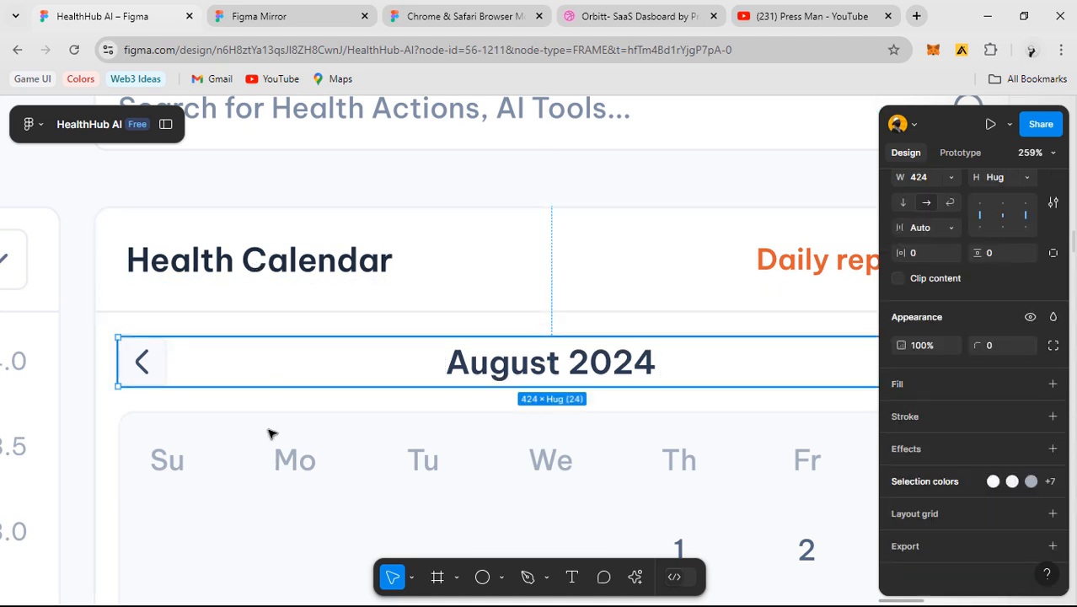
pyautogui.scroll(-5, 356, 370)
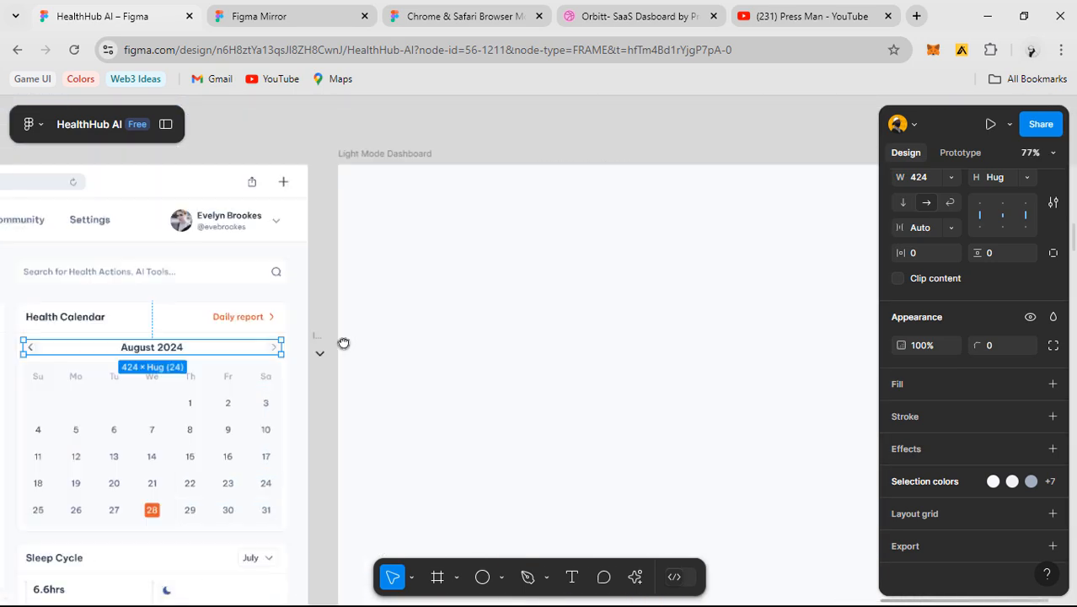
pyautogui.hscroll(3, 858, 311)
pyautogui.scroll(3, 857, 311)
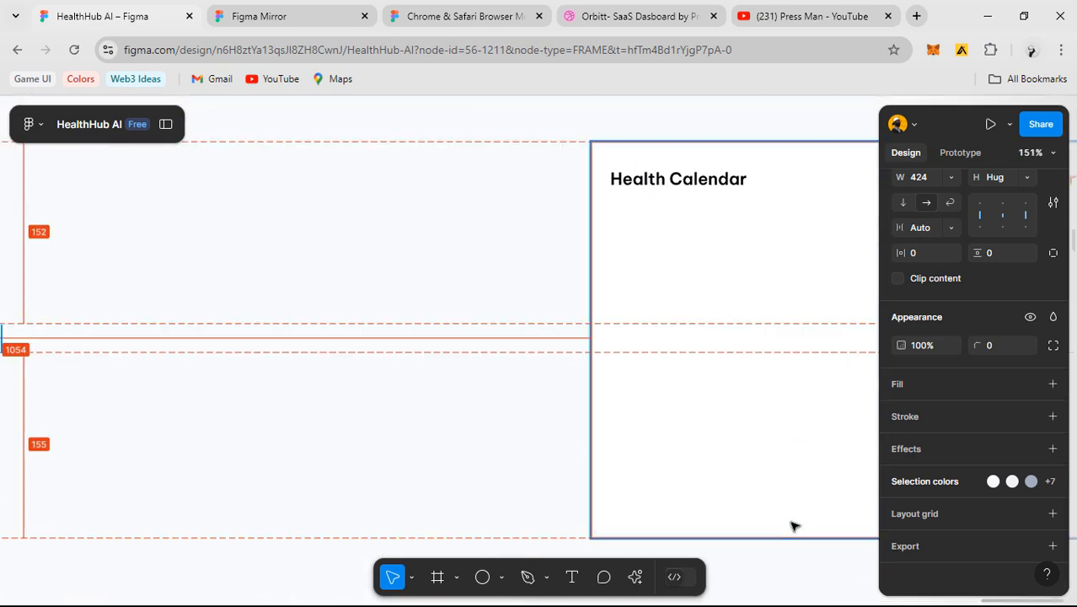
pyautogui.hotkey('alt', 'Tab')
pyautogui.hotkey('alt', 'Tab')
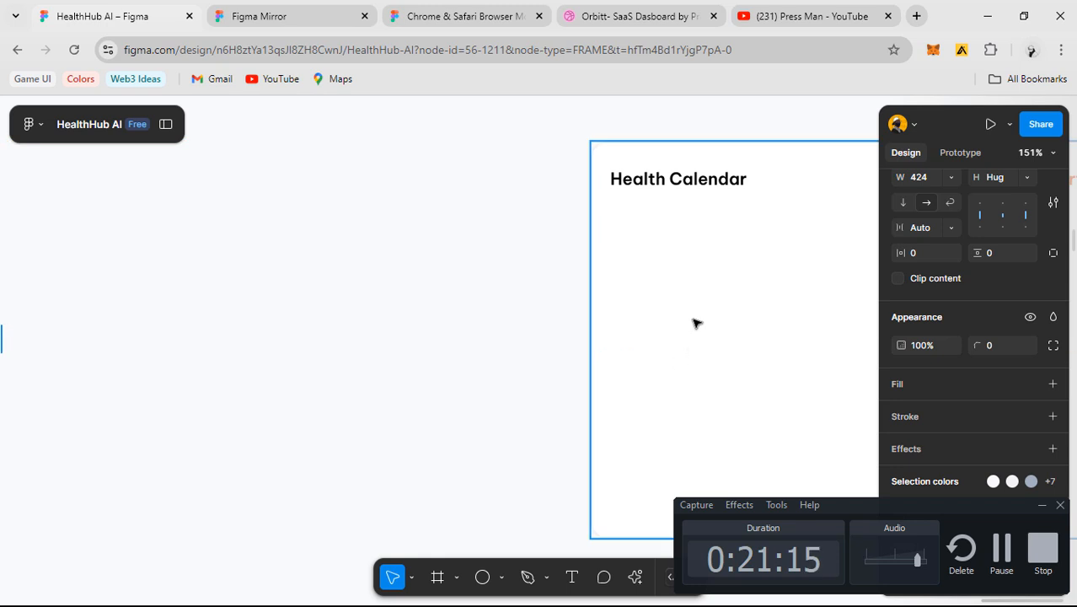
# - Set the horizontal and vertical padding of the Health Calendar card's header row to 16
pyautogui.moveTo(524, 363); pyautogui.dragTo(303, 450)
pyautogui.click(496, 279)
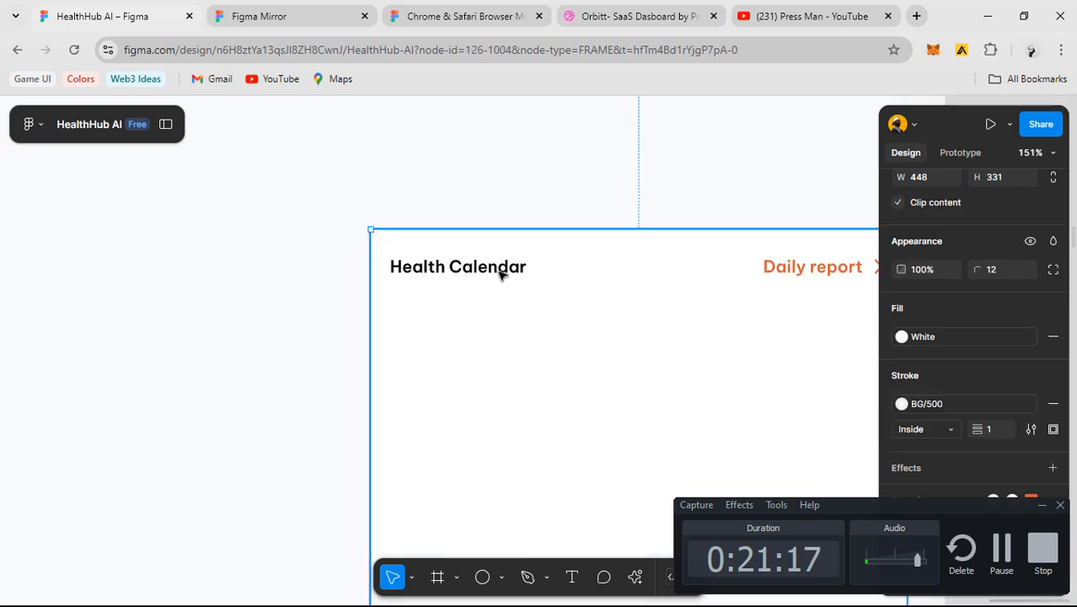
pyautogui.scroll(1, 500, 274)
pyautogui.press('Return')
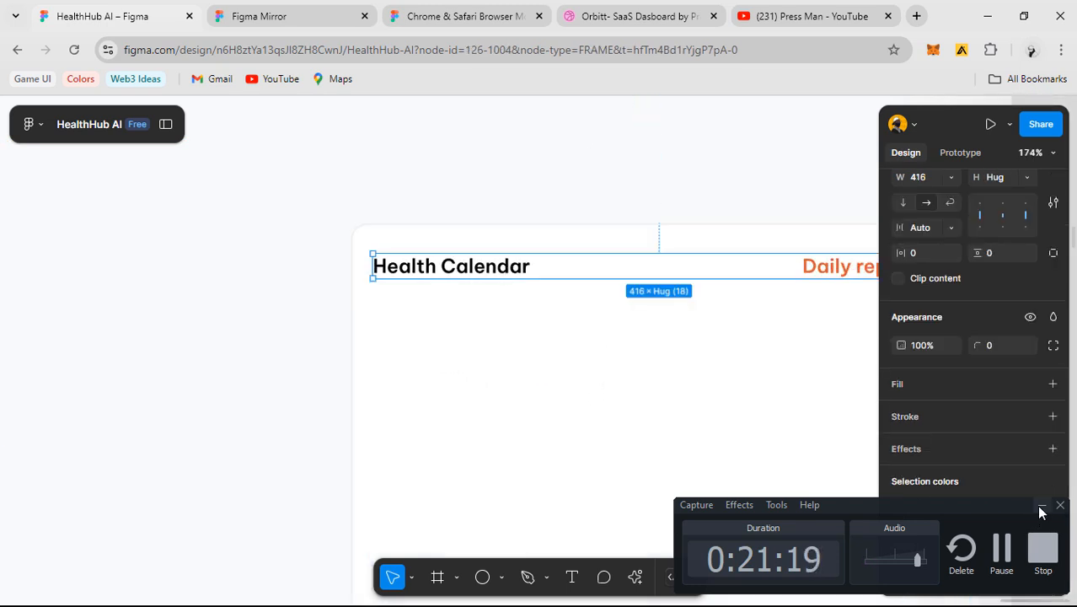
pyautogui.click(1041, 507)
pyautogui.scroll(3, 994, 384)
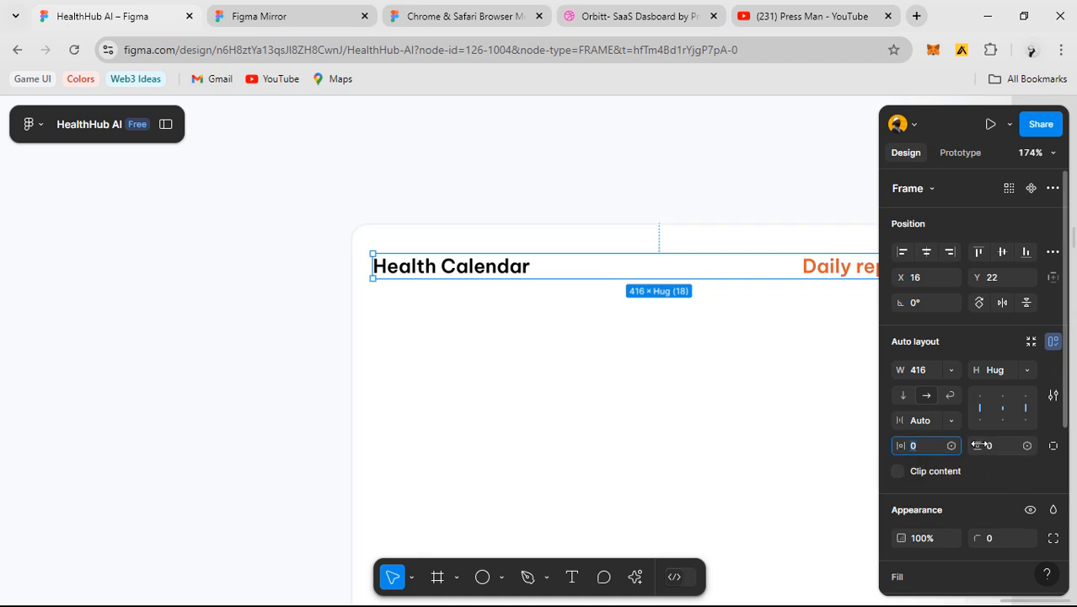
pyautogui.moveTo(541, 353); pyautogui.dragTo(432, 342)
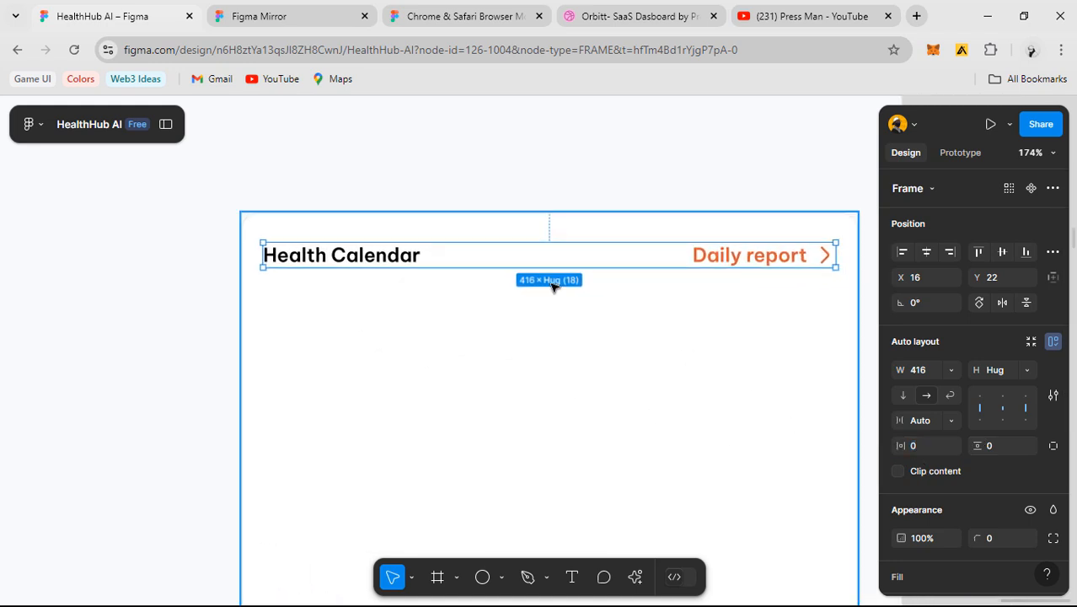
pyautogui.click(915, 444)
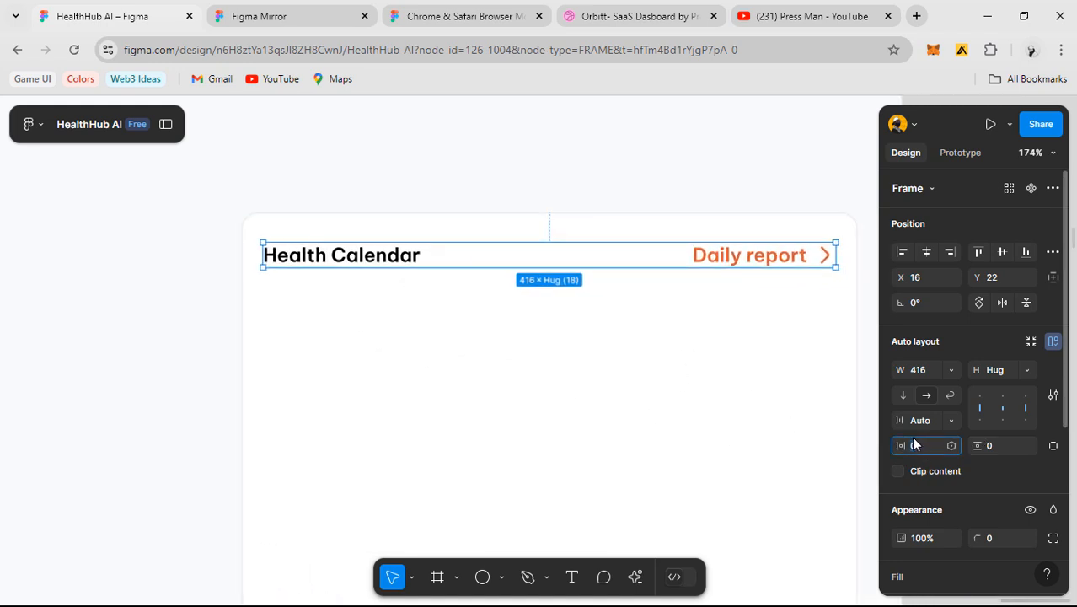
pyautogui.write('16')
pyautogui.press('Return')
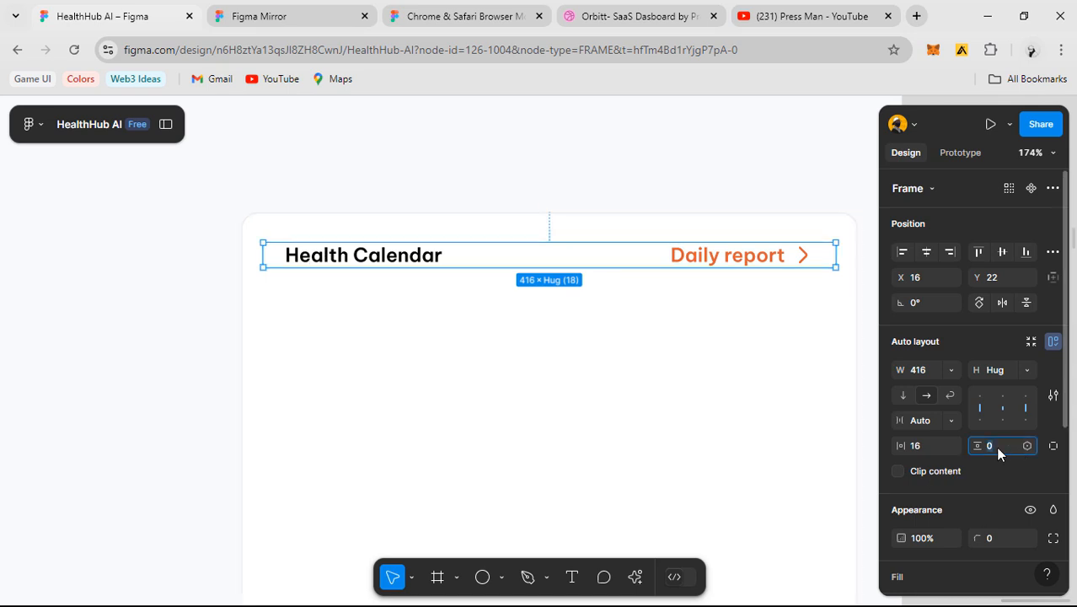
pyautogui.write('16')
pyautogui.press('Return')
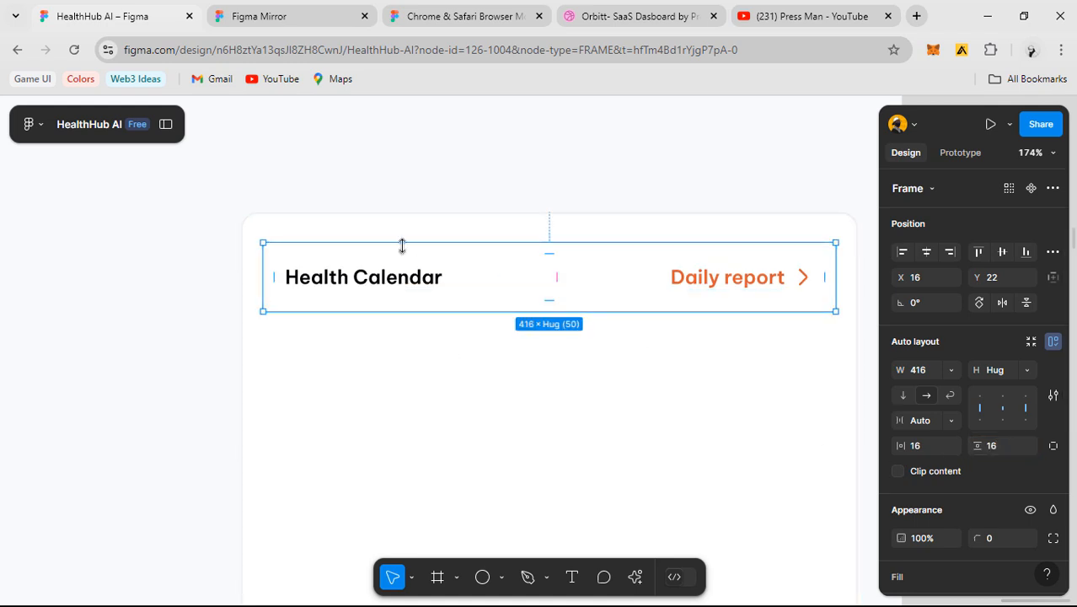
# - Add a bottom-only stroke of 1 to the header row using the BG/500 colour style
pyautogui.scroll(-3, 1003, 479)
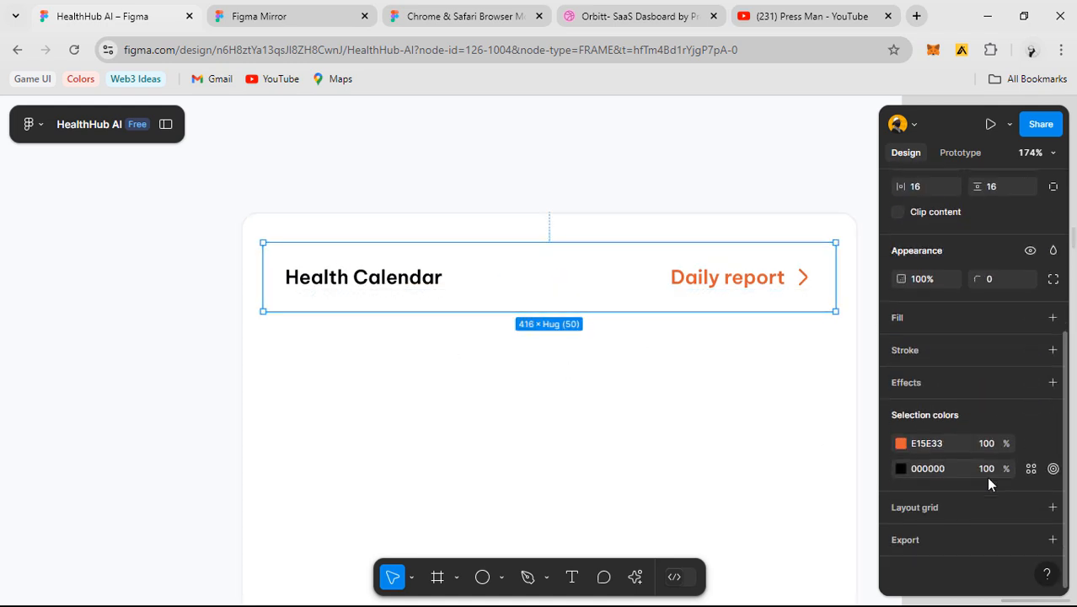
pyautogui.click(1051, 350)
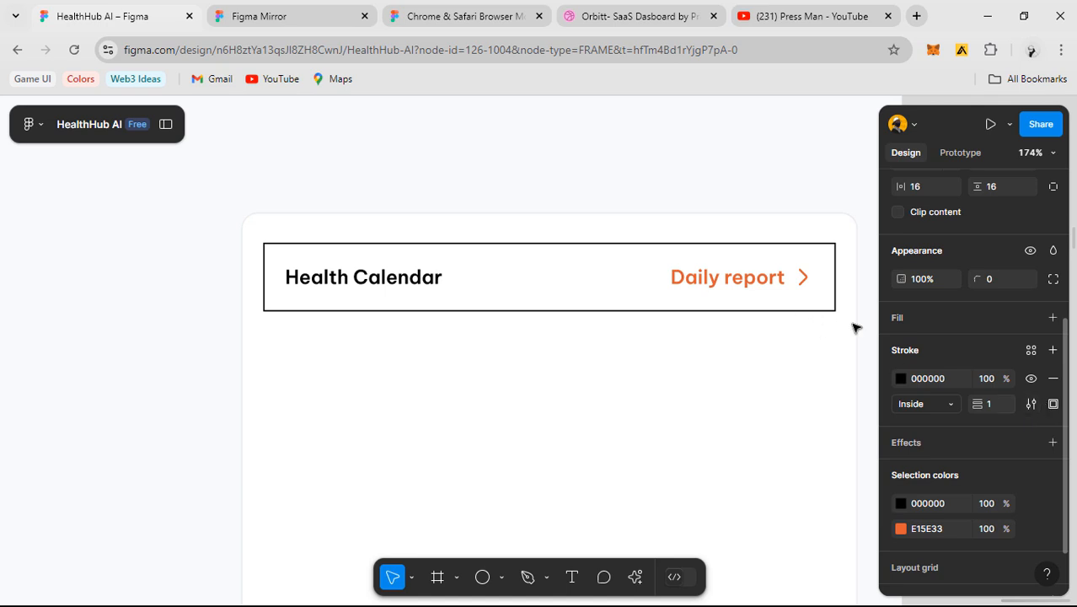
pyautogui.click(1054, 406)
pyautogui.click(1020, 469)
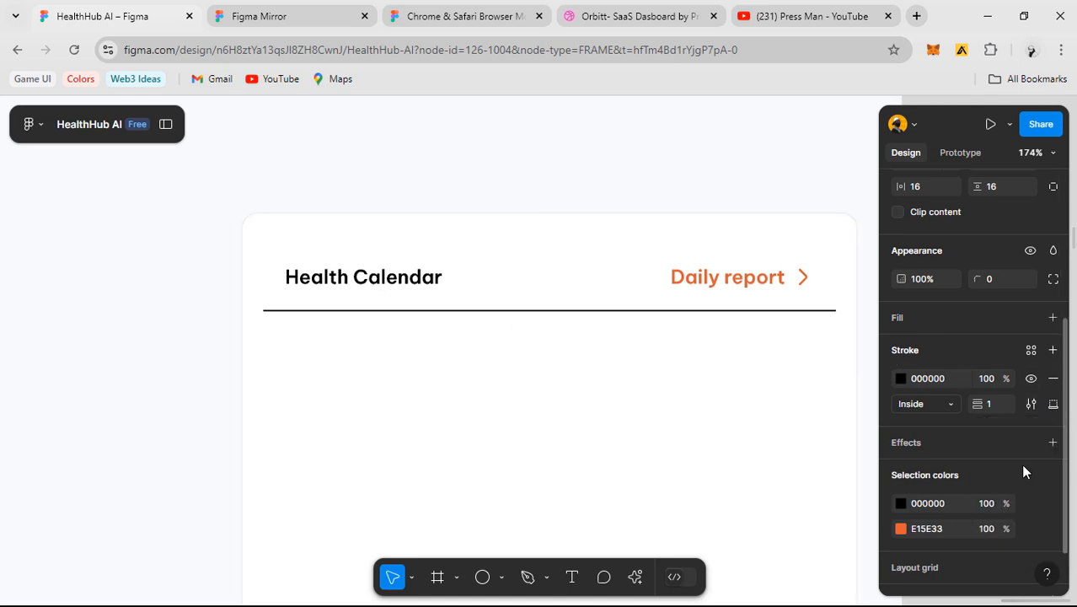
pyautogui.click(1029, 351)
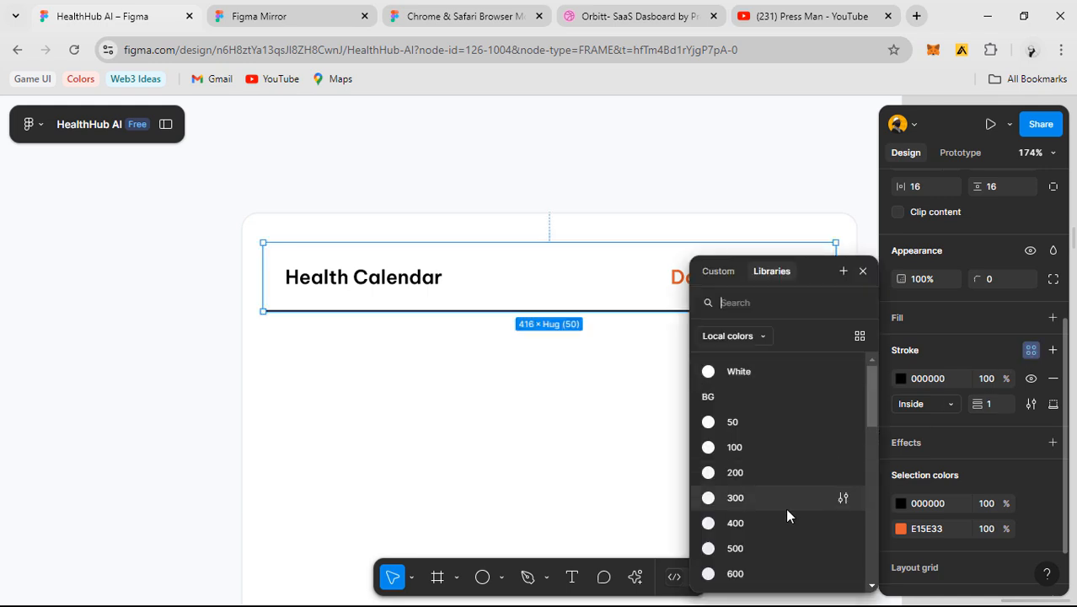
pyautogui.click(751, 546)
pyautogui.click(550, 399)
pyautogui.scroll(-3, 582, 340)
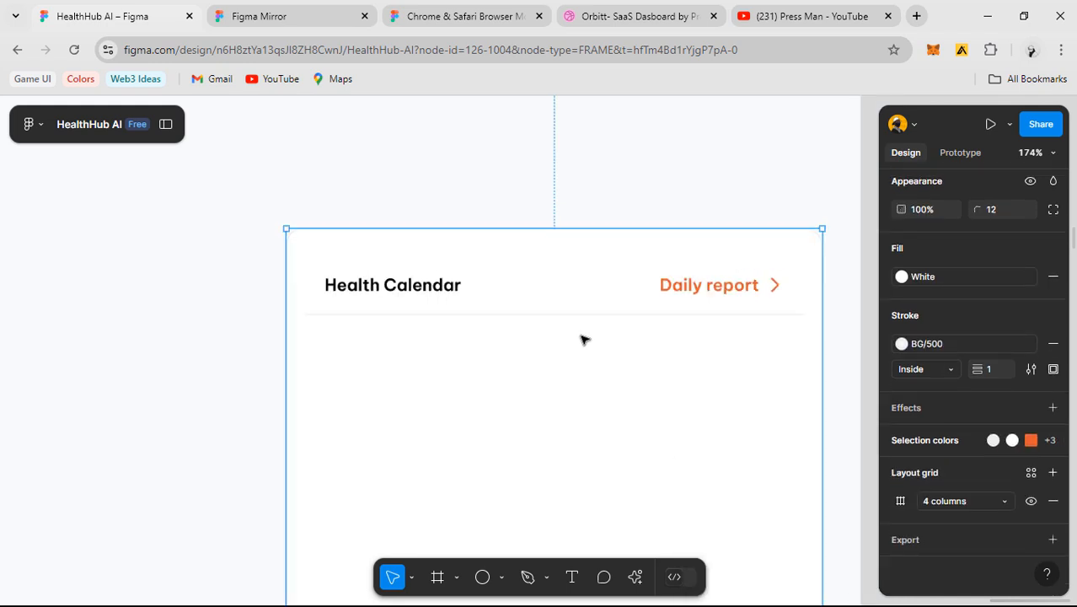
# - Widen the header row to the full 448 width of the card and align it to the card's top edge
pyautogui.click(483, 301)
pyautogui.scroll(2, 482, 301)
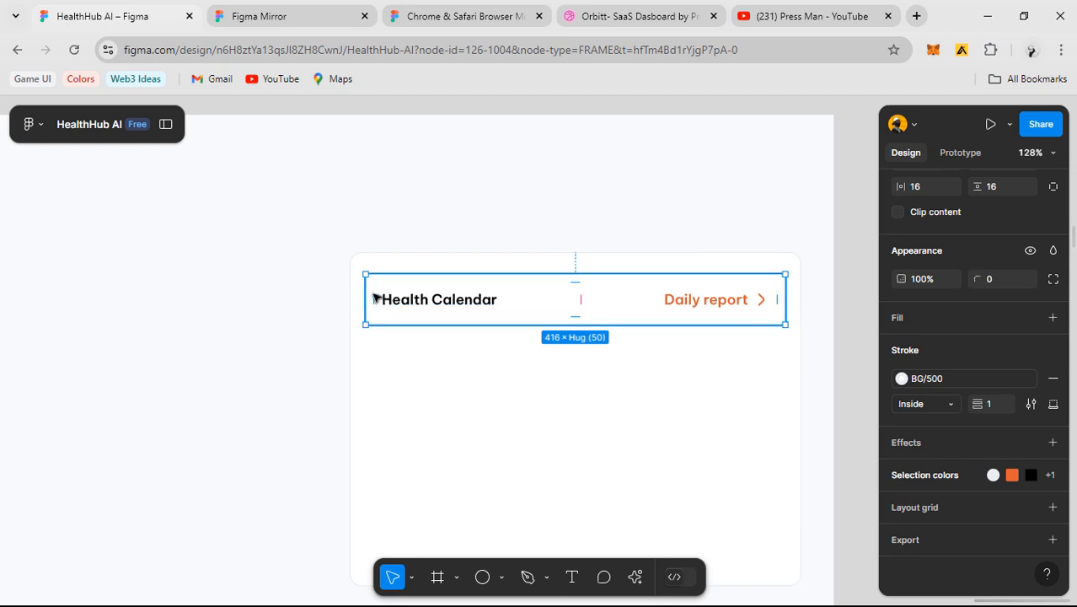
pyautogui.moveTo(354, 291); pyautogui.dragTo(349, 292)
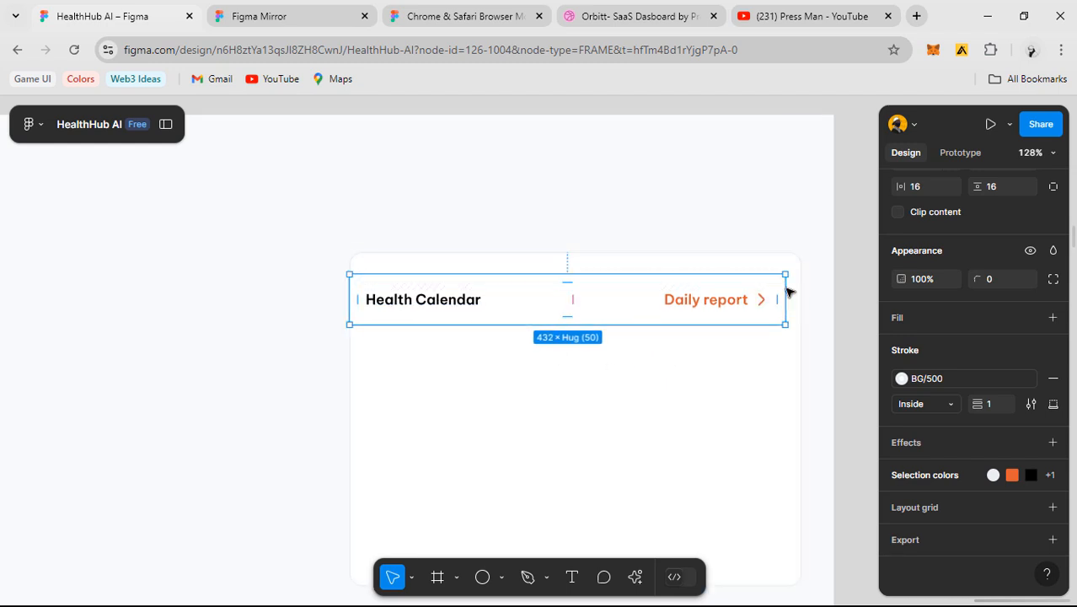
pyautogui.moveTo(786, 296); pyautogui.dragTo(802, 300)
pyautogui.scroll(3, 934, 241)
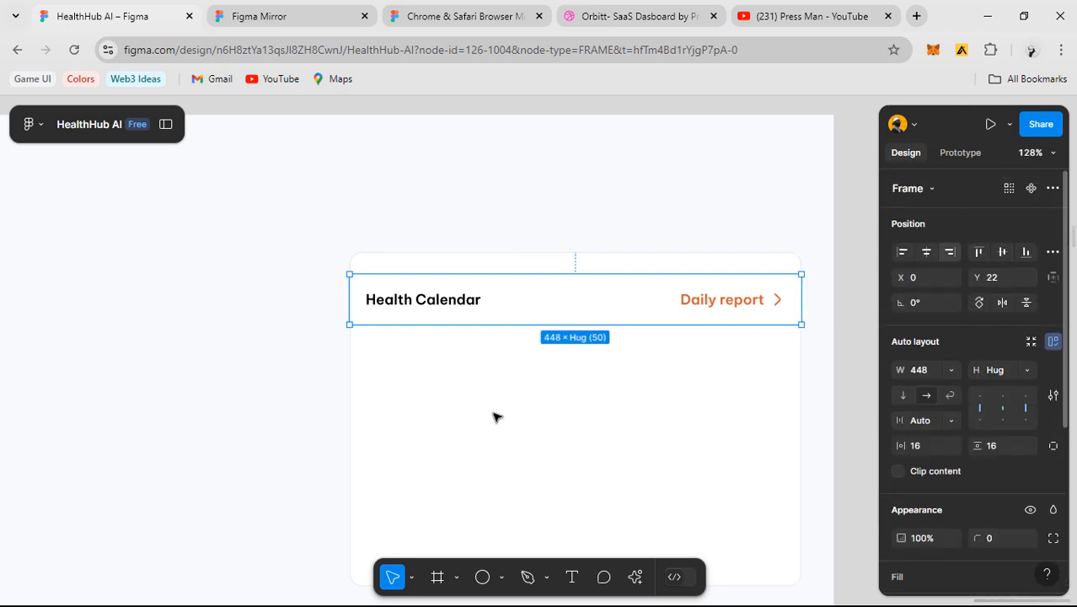
pyautogui.click(979, 252)
pyautogui.click(631, 223)
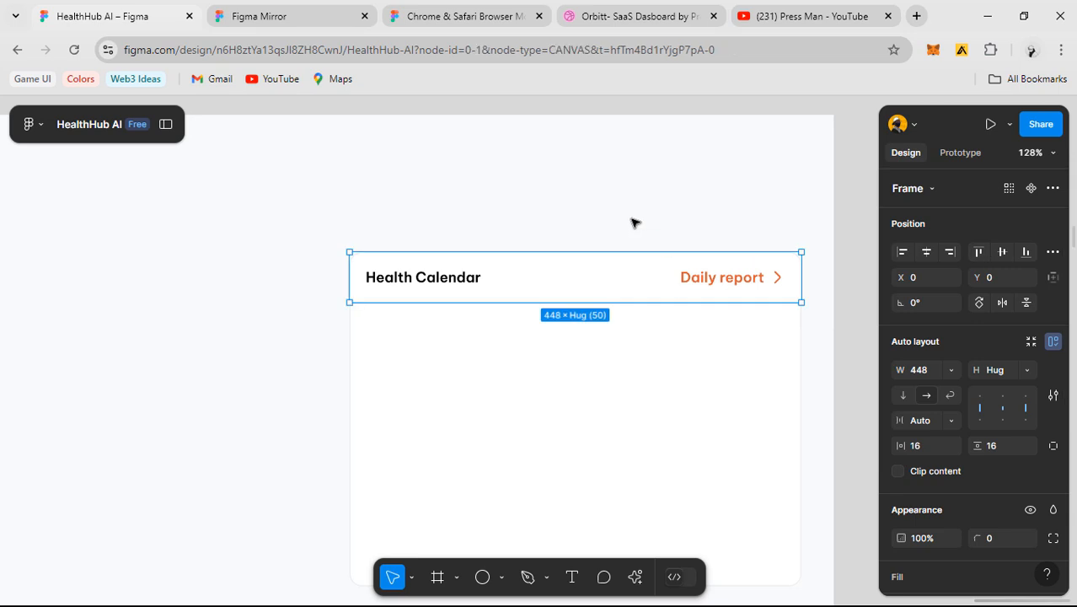
# - Apply the Grey/700 colour style to the "Health Calendar" title text
pyautogui.scroll(-3, 635, 214)
pyautogui.scroll(-2, 697, 314)
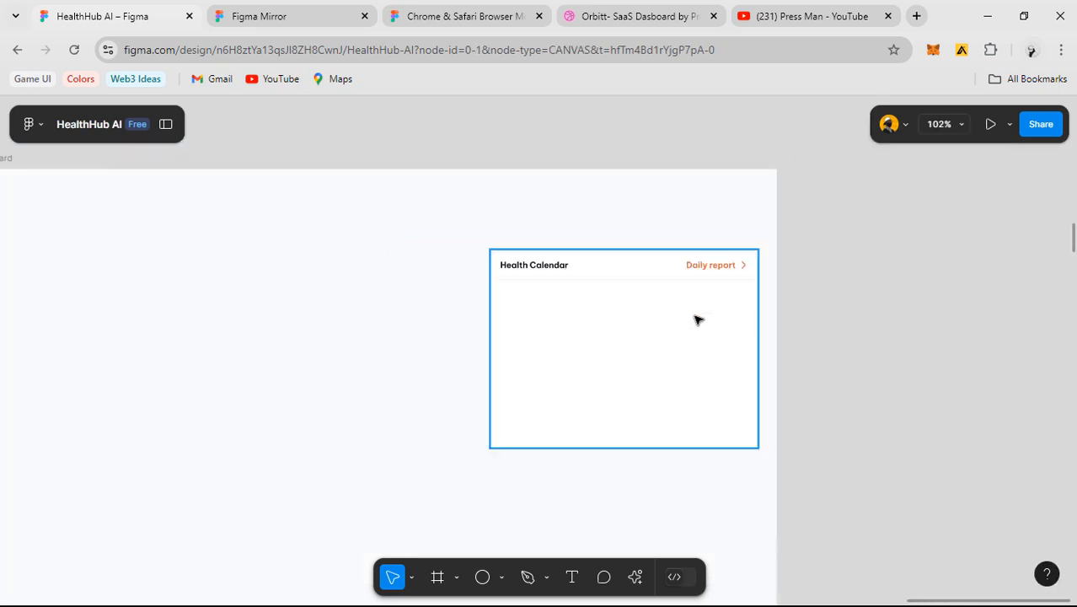
pyautogui.scroll(5, 612, 261)
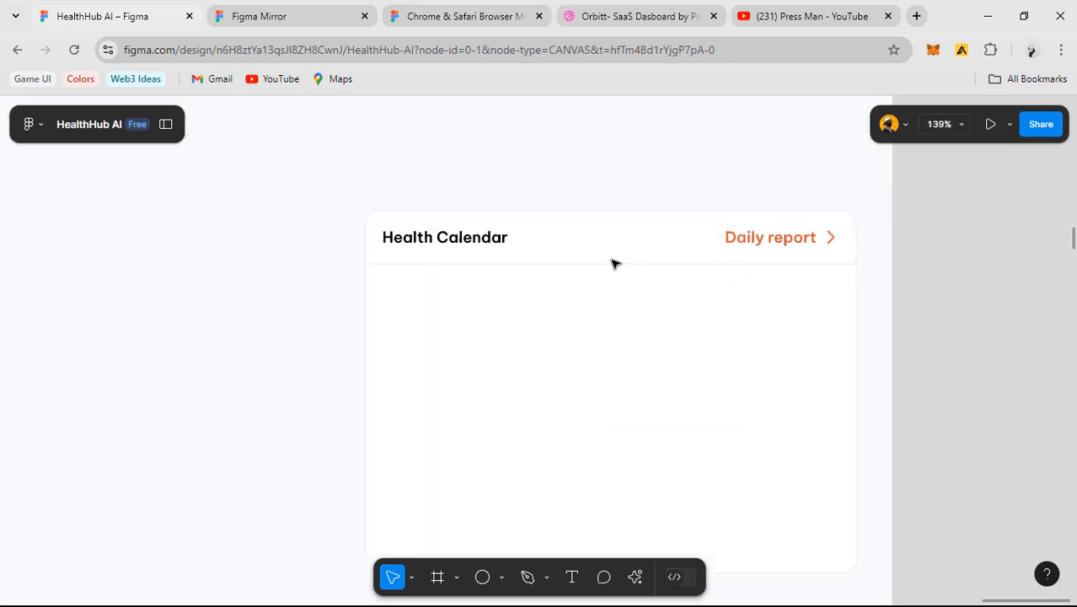
pyautogui.doubleClick(477, 245)
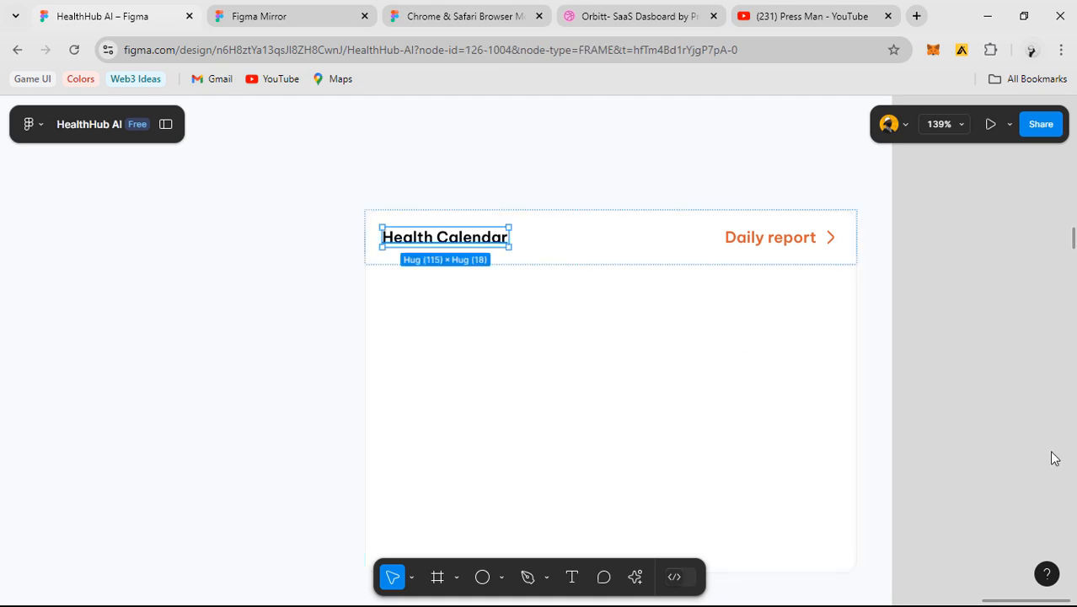
pyautogui.scroll(-3, 1011, 462)
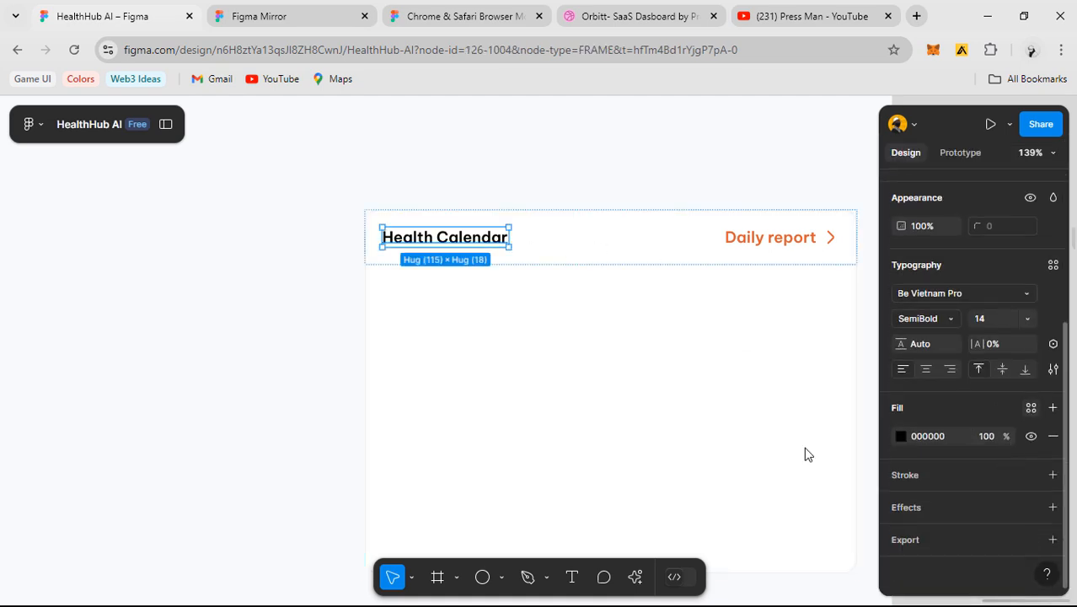
pyautogui.click(1030, 407)
pyautogui.scroll(-2, 770, 484)
pyautogui.scroll(3, 741, 447)
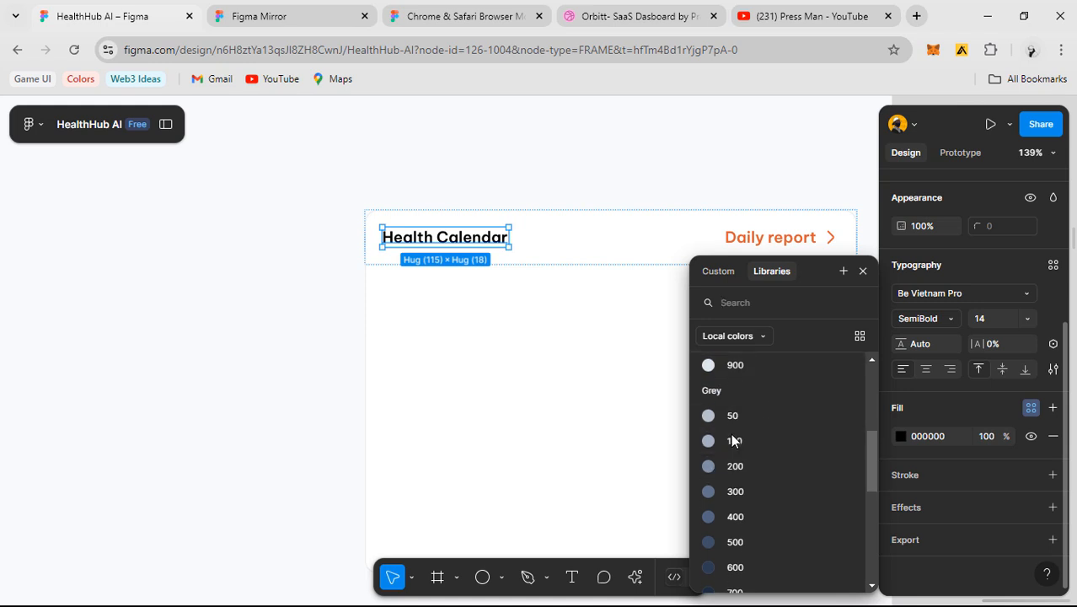
pyautogui.scroll(-2, 763, 489)
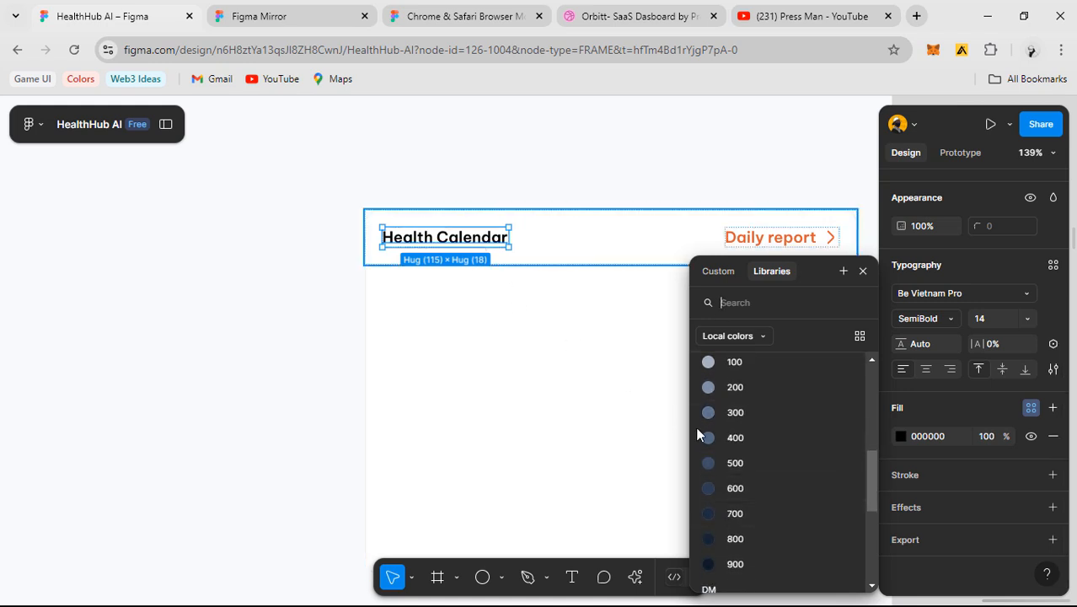
pyautogui.scroll(1, 729, 491)
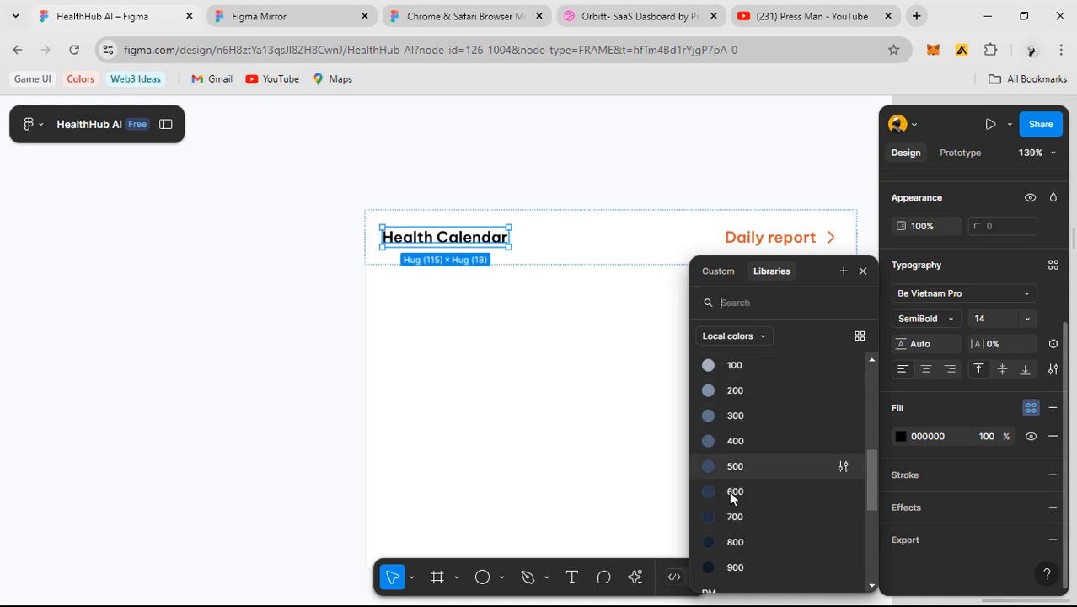
pyautogui.scroll(2, 733, 446)
pyautogui.scroll(-4, 757, 472)
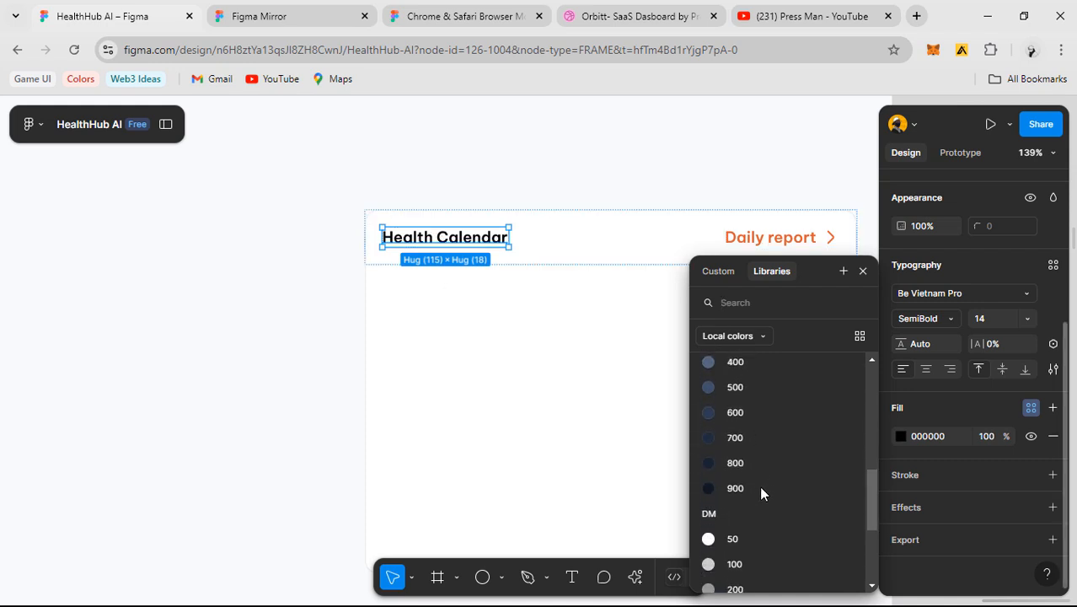
pyautogui.click(759, 440)
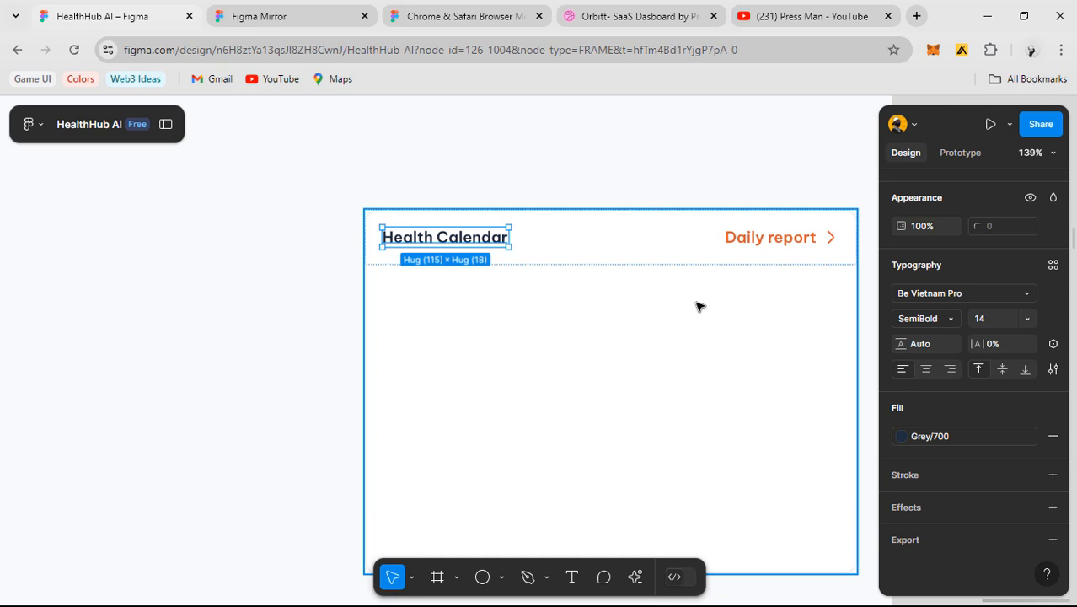
pyautogui.click(663, 205)
# - Compare the new Health Calendar card with the finished calendar card in the reference dashboard
pyautogui.scroll(-3, 665, 210)
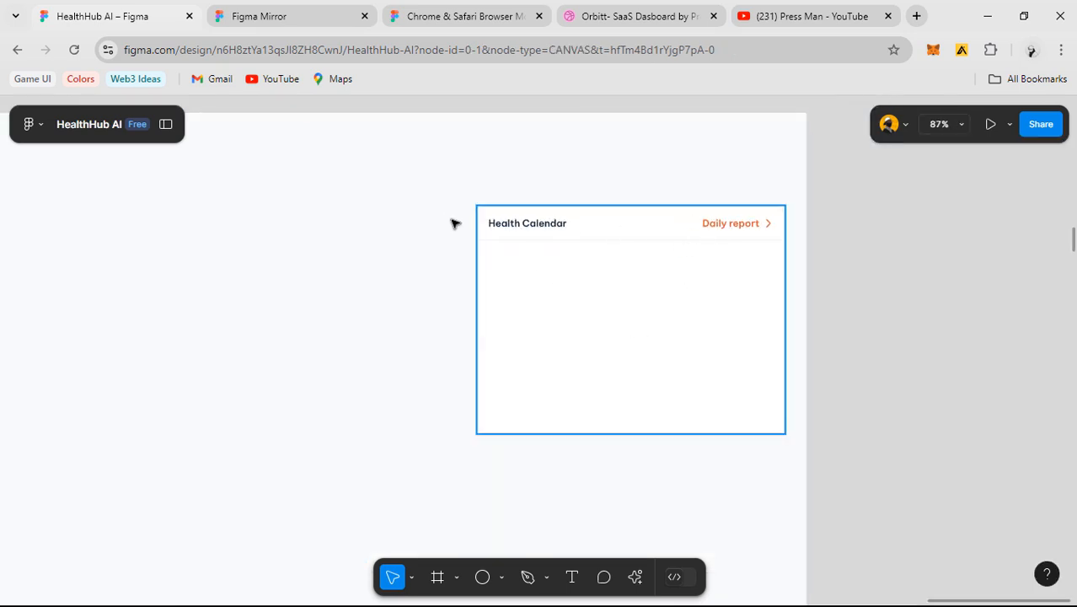
pyautogui.scroll(3, 765, 236)
pyautogui.scroll(-5, 801, 236)
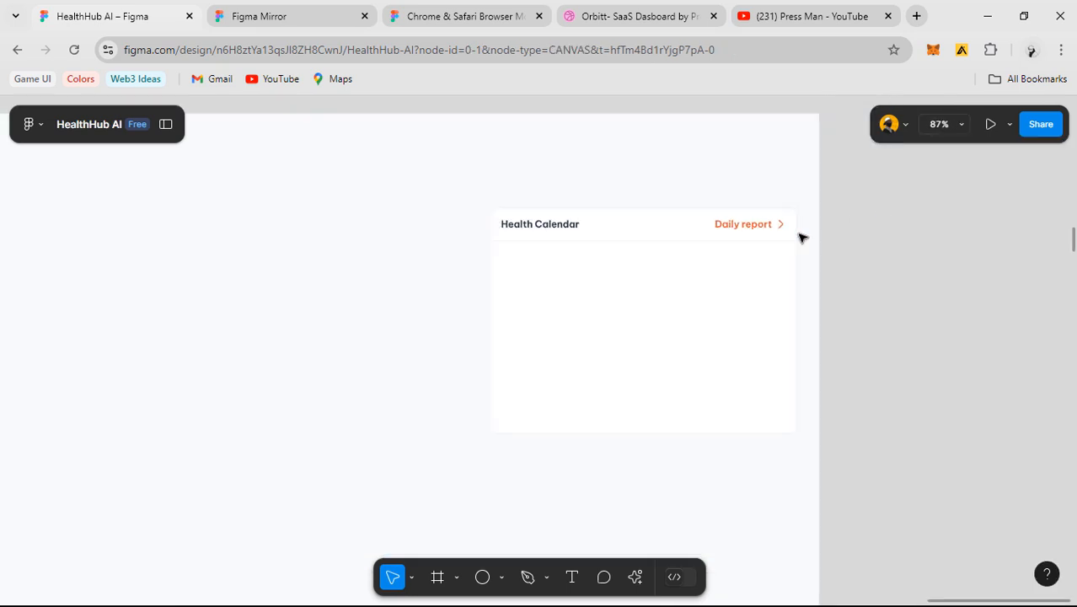
pyautogui.scroll(4, 448, 289)
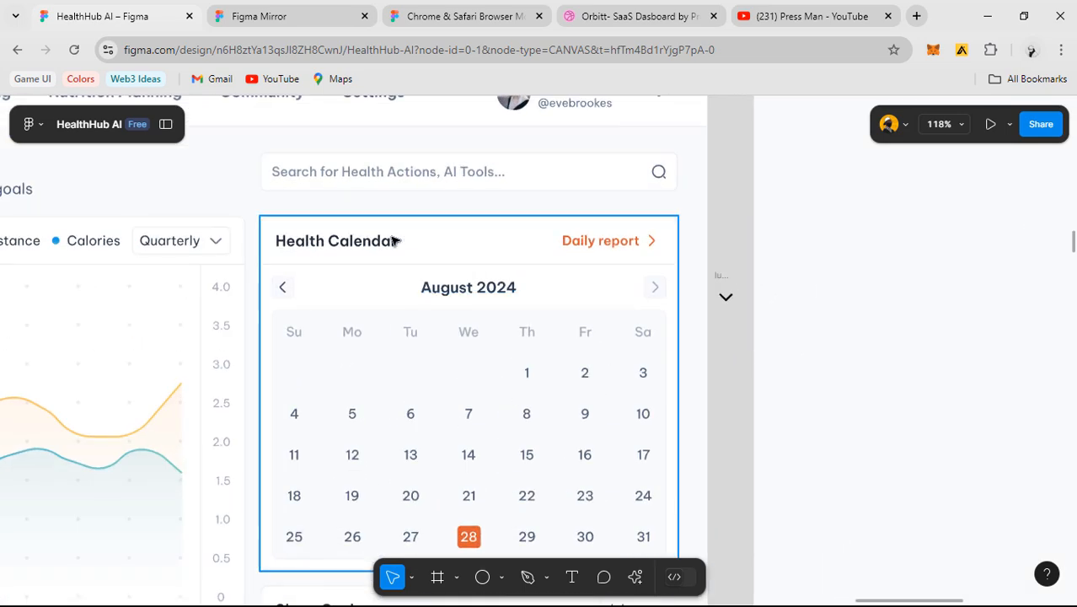
pyautogui.scroll(-5, 556, 283)
pyautogui.scroll(3, 758, 232)
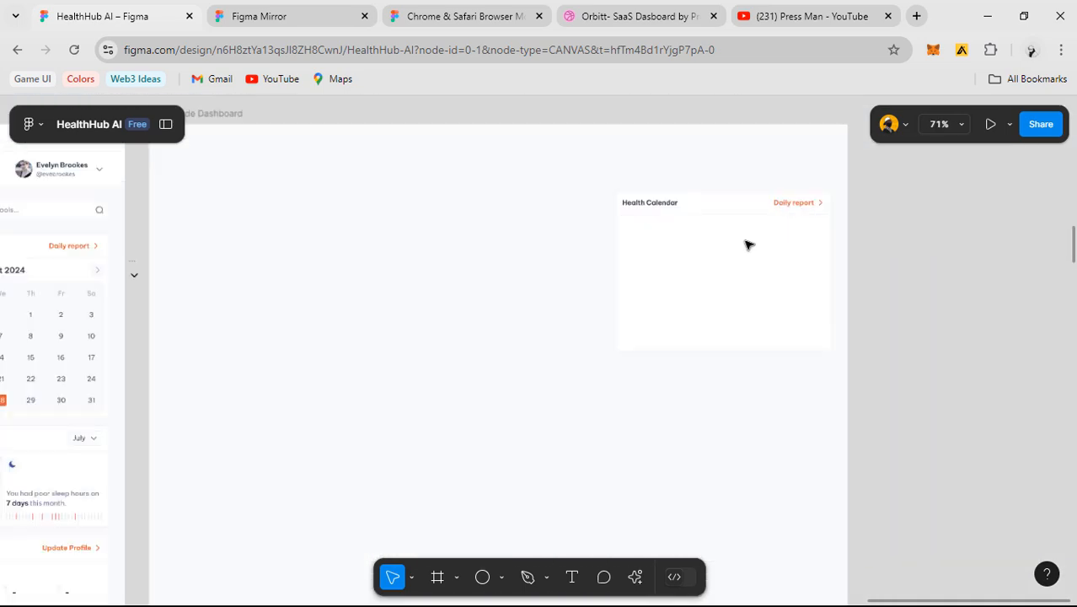
pyautogui.scroll(-2, 641, 253)
pyautogui.scroll(4, 434, 253)
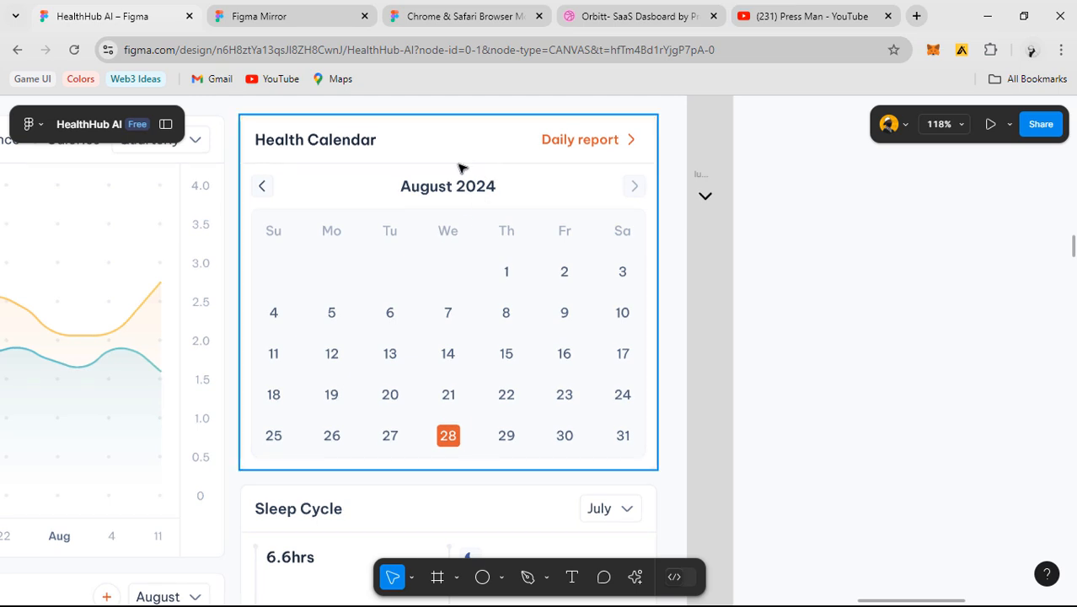
# - Examine the size, position, gap and padding of the date grid frame in the reference calendar, and return to the new card
pyautogui.click(438, 333)
pyautogui.click(308, 251)
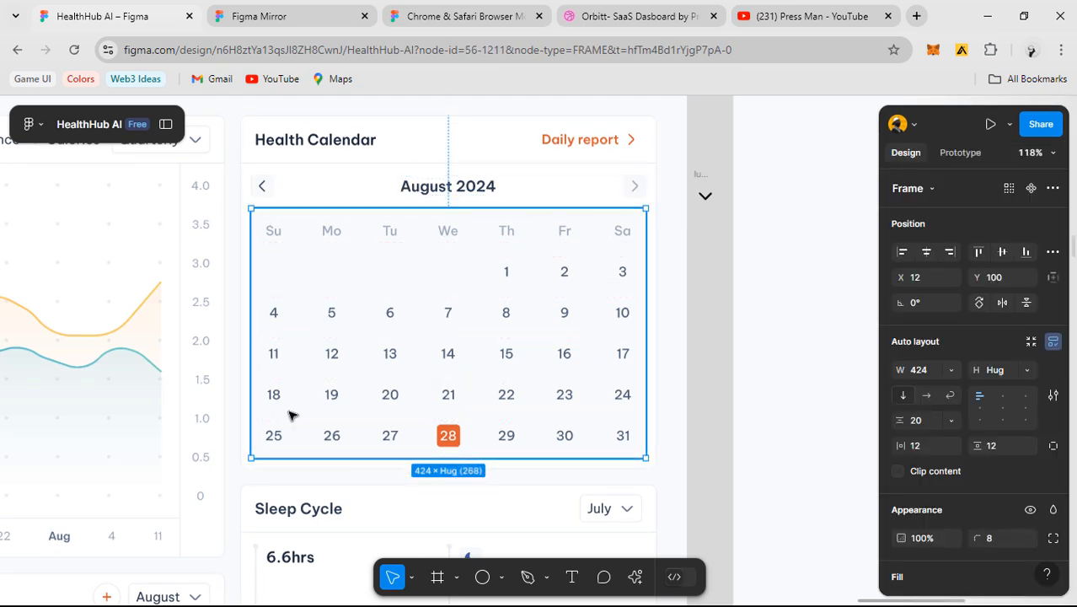
pyautogui.scroll(-3, 388, 315)
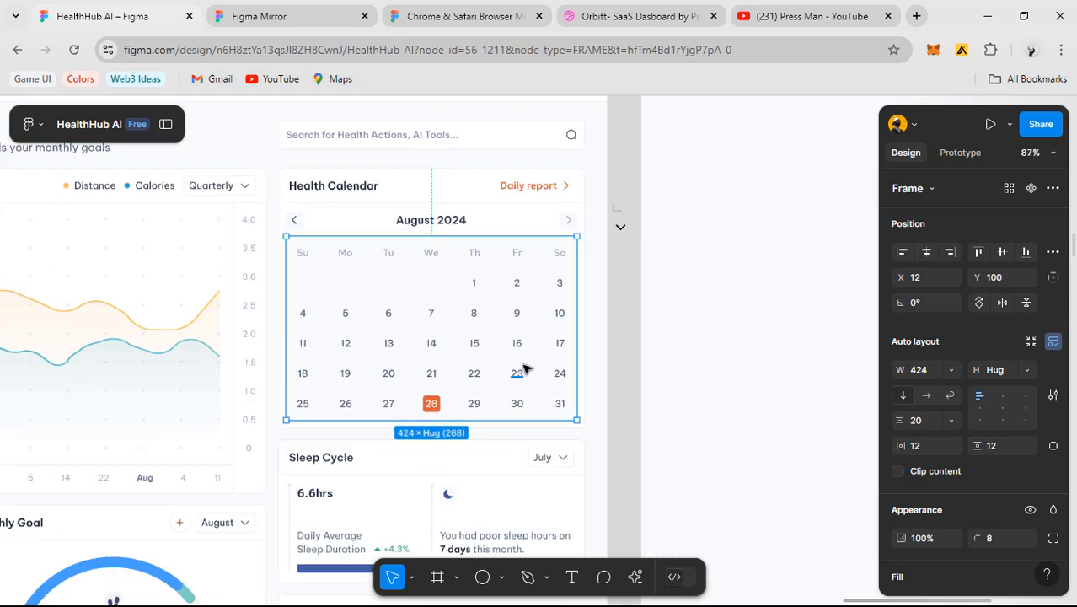
pyautogui.scroll(1, 521, 359)
pyautogui.moveTo(585, 260); pyautogui.dragTo(584, 326)
pyautogui.scroll(-5, 584, 318)
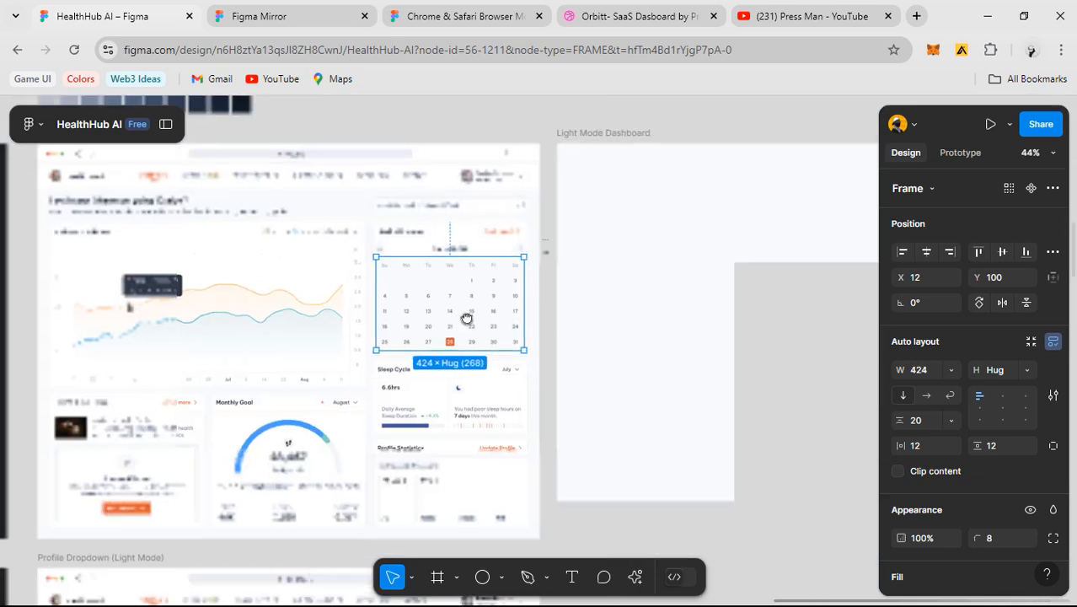
pyautogui.hscroll(4, 668, 315)
pyautogui.scroll(1, 714, 308)
pyautogui.moveTo(487, 313); pyautogui.dragTo(650, 326)
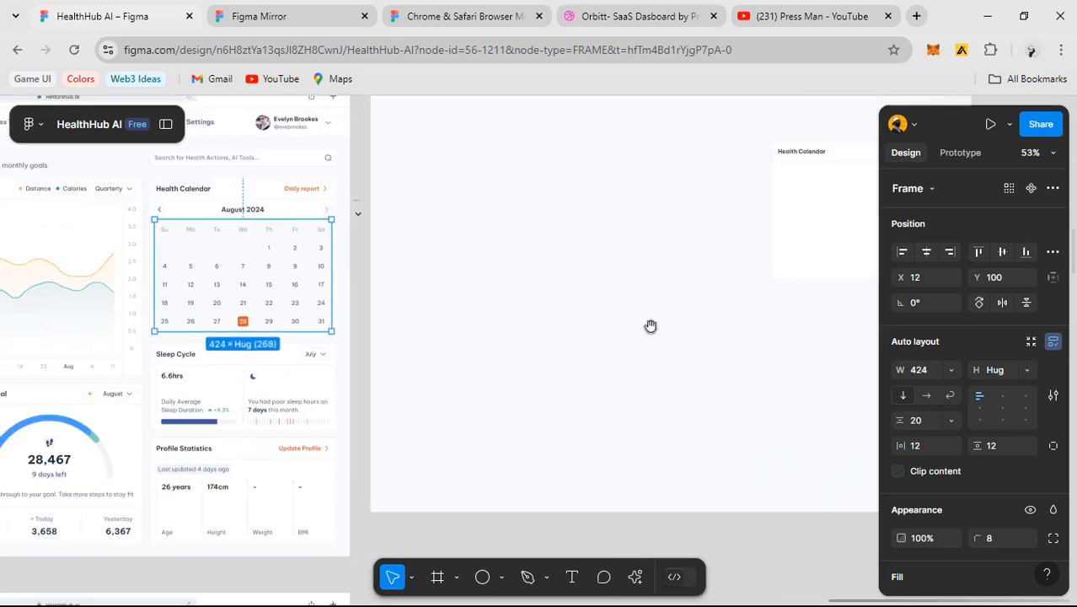
pyautogui.hscroll(3, 367, 315)
pyautogui.scroll(4, 676, 236)
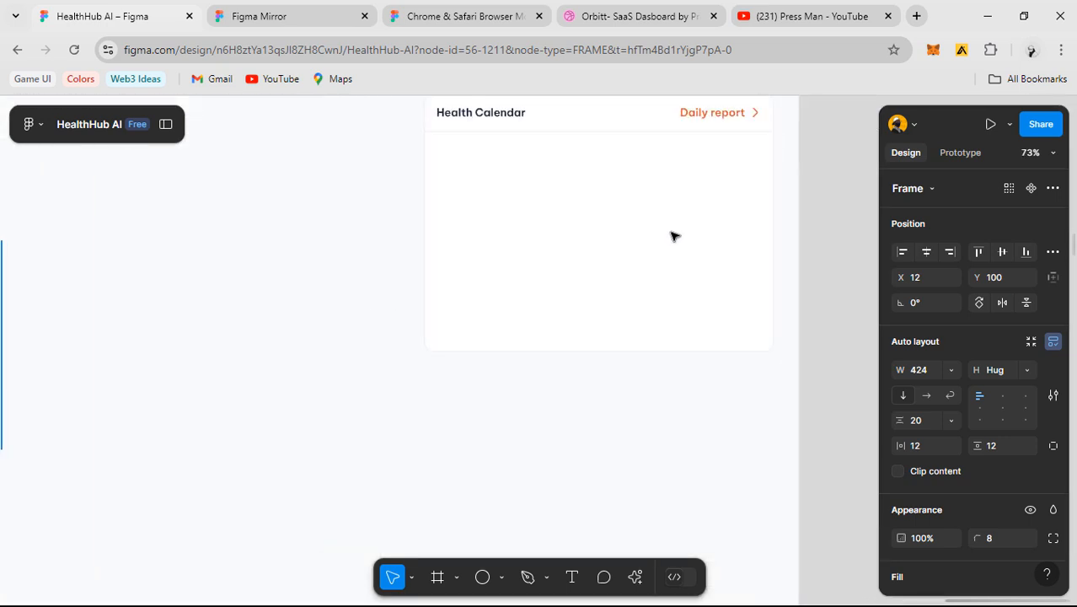
# - Compare the reference calendar with the new card and inspect the text properties of the reference's "We" weekday label
pyautogui.moveTo(548, 216)
pyautogui.mouseDown()
pyautogui.moveTo(505, 278)
pyautogui.moveTo(760, 363)
pyautogui.moveTo(1027, 322)
pyautogui.mouseUp()
pyautogui.scroll(1, 484, 263)
pyautogui.scroll(-2, 474, 243)
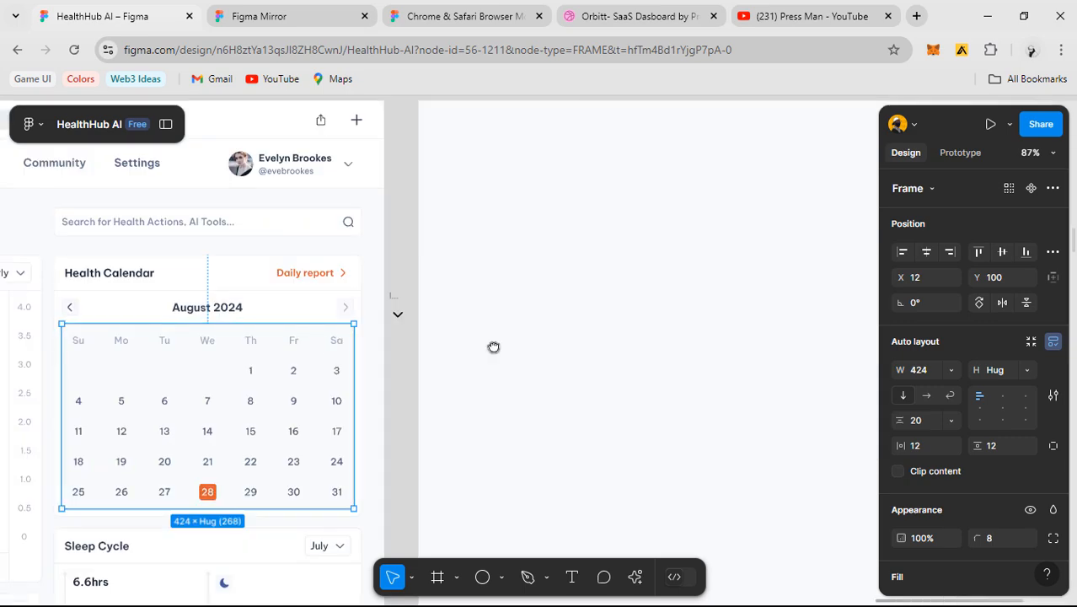
pyautogui.hscroll(-3, 421, 343)
pyautogui.scroll(2, 384, 337)
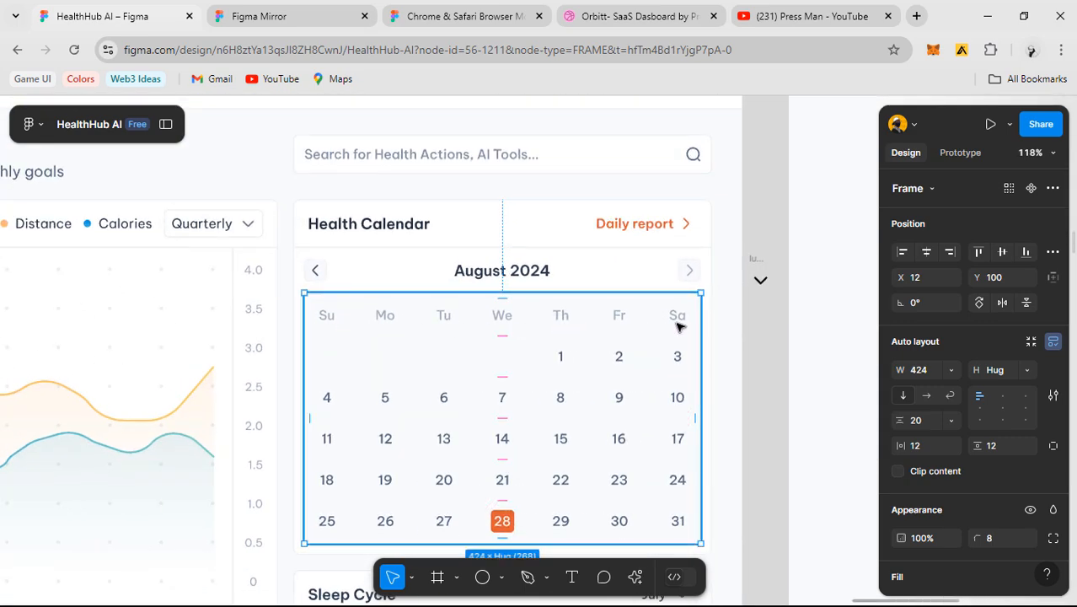
pyautogui.scroll(-2, 502, 338)
pyautogui.scroll(-1, 806, 332)
pyautogui.hscroll(5, 592, 365)
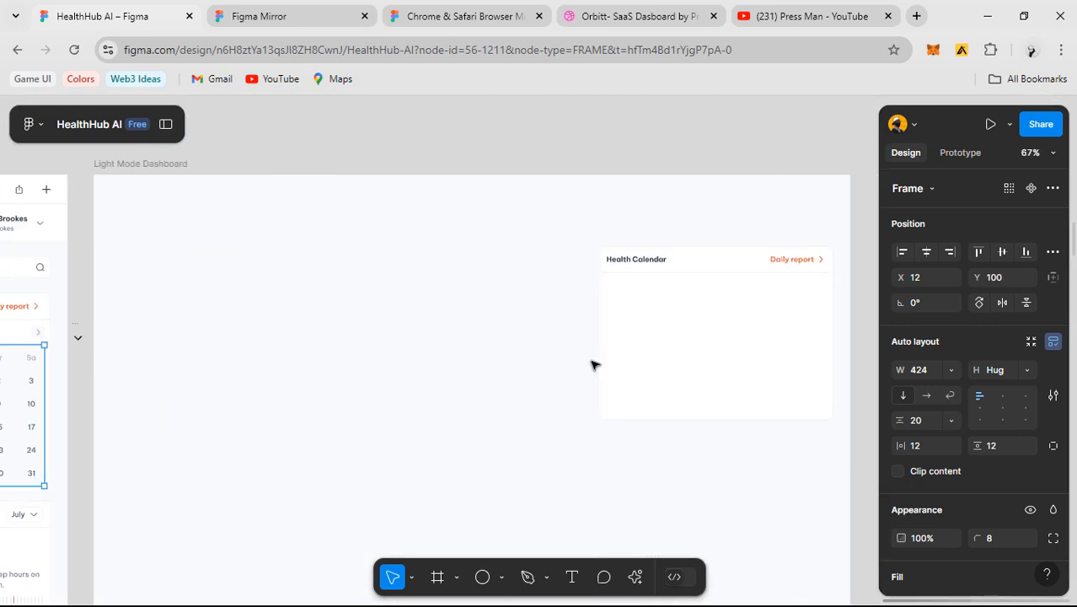
pyautogui.scroll(2, 664, 338)
pyautogui.moveTo(110, 367)
pyautogui.mouseDown()
pyautogui.moveTo(535, 342)
pyautogui.moveTo(421, 348)
pyautogui.mouseUp()
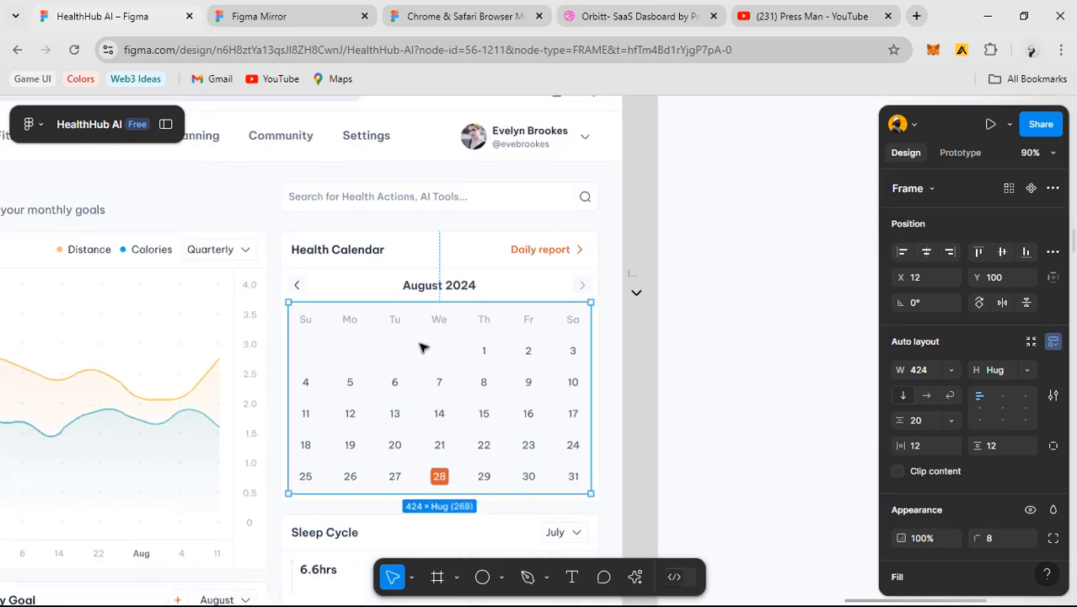
pyautogui.scroll(2, 428, 337)
pyautogui.doubleClick(439, 317)
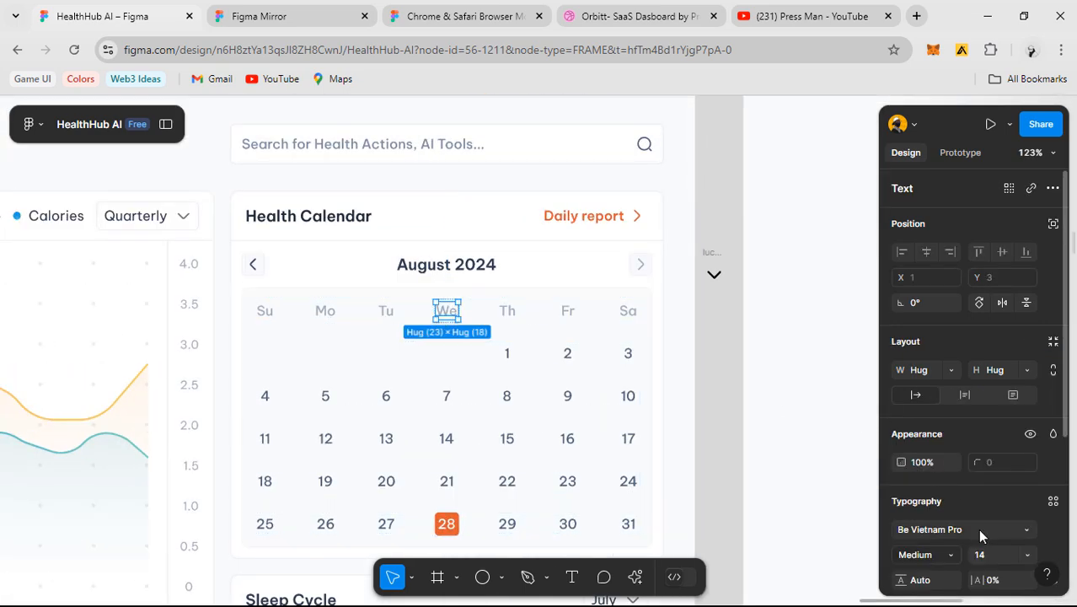
pyautogui.scroll(-3, 332, 319)
pyautogui.hscroll(-5, 687, 356)
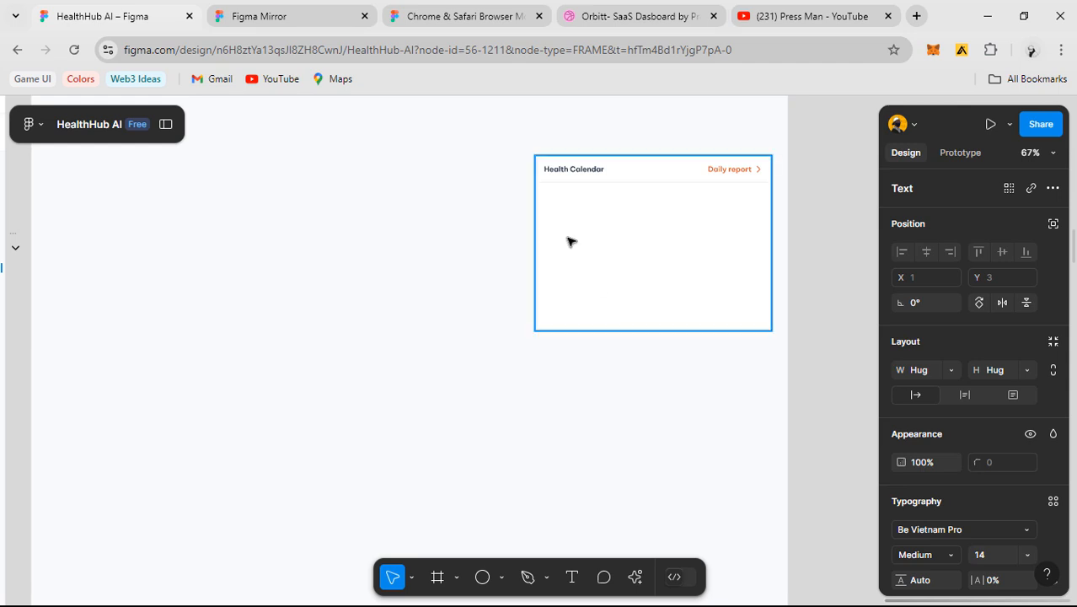
# - Add a "Su" text label inside the new Health Calendar card, at about X 60, Y 150
pyautogui.scroll(3, 573, 249)
pyautogui.click(477, 293)
pyautogui.press('t')
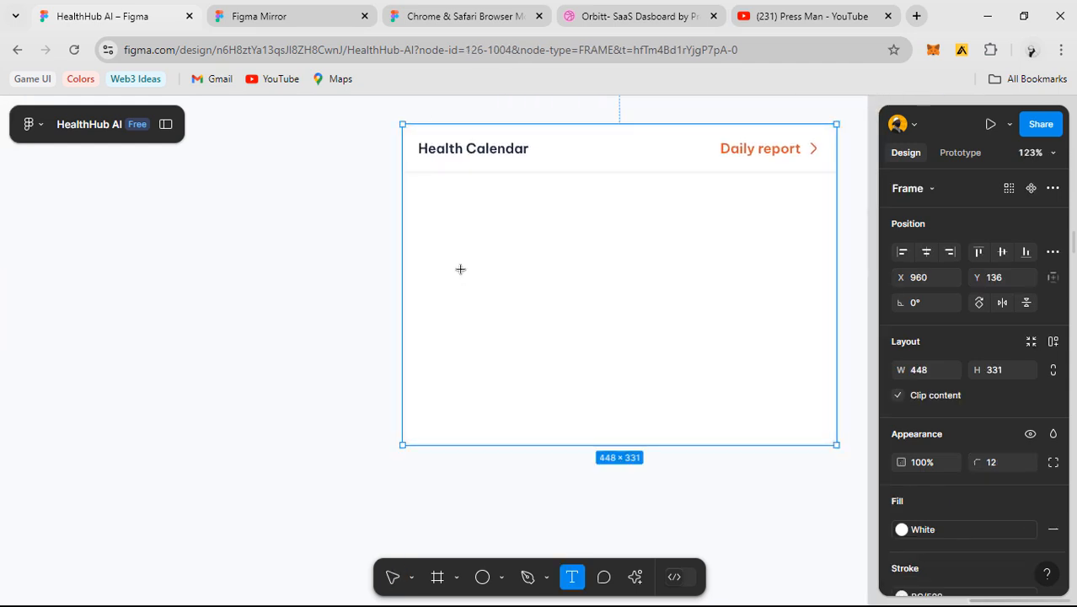
pyautogui.click(460, 268)
pyautogui.scroll(2, 488, 250)
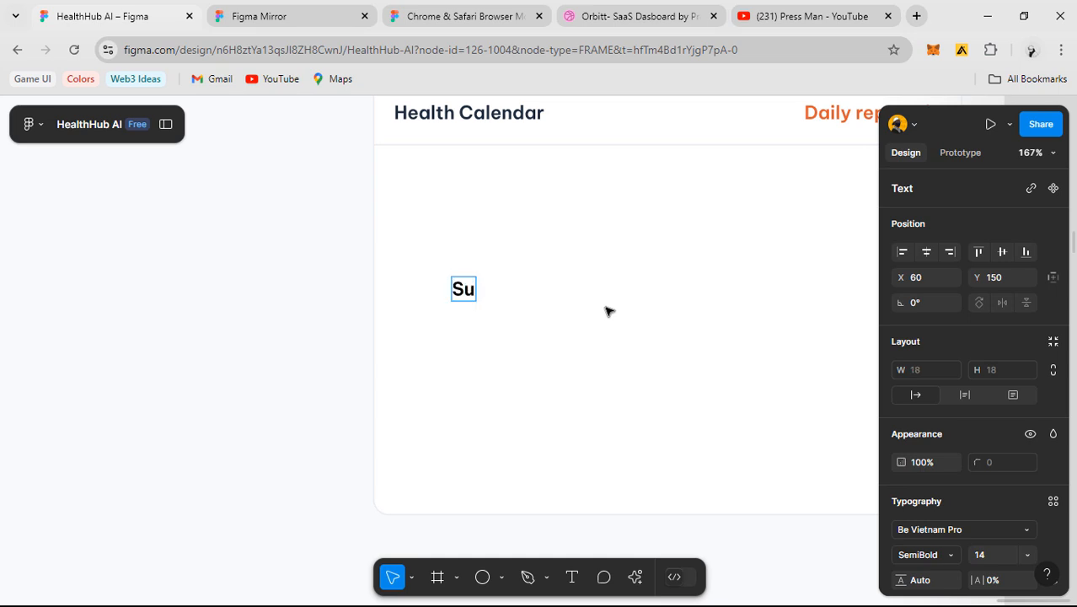
pyautogui.press('Escape')
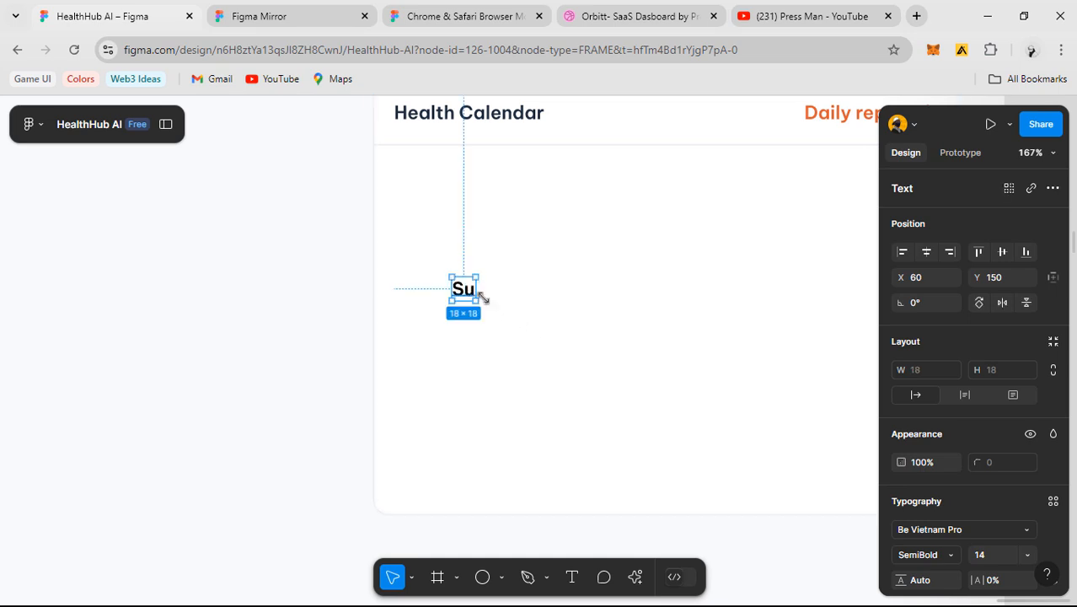
# - Place the "Su" label below the header at about X 32, Y 86 and duplicate it into an evenly spaced row of seven
pyautogui.moveTo(456, 291); pyautogui.dragTo(511, 228)
pyautogui.scroll(-4, 506, 299)
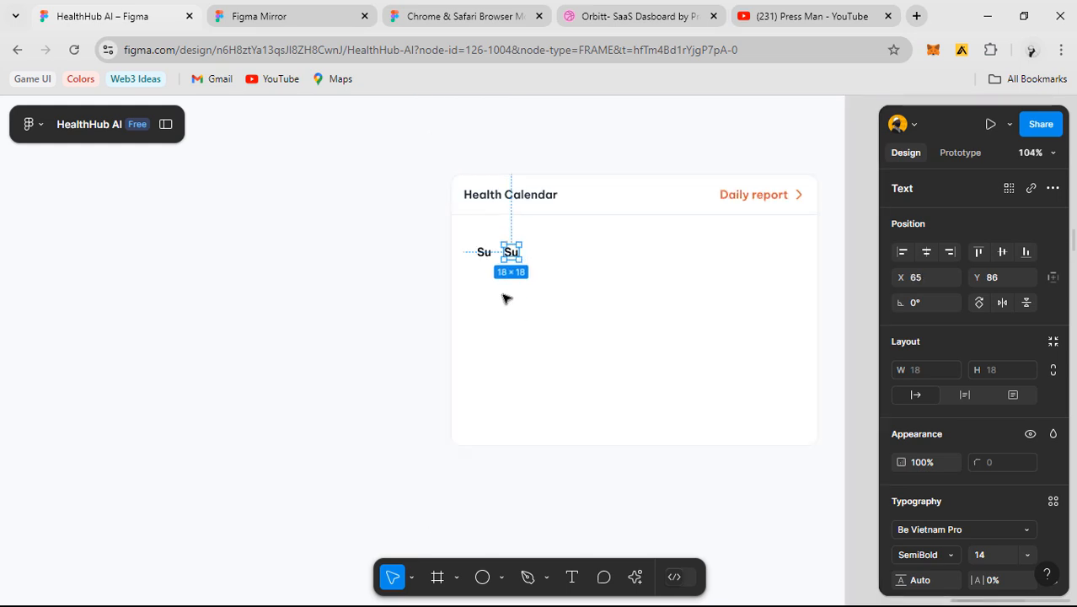
pyautogui.hotkey('ctrl', 'd')
pyautogui.hotkey('ctrl', 'd')
pyautogui.hotkey('ctrl', 'd')
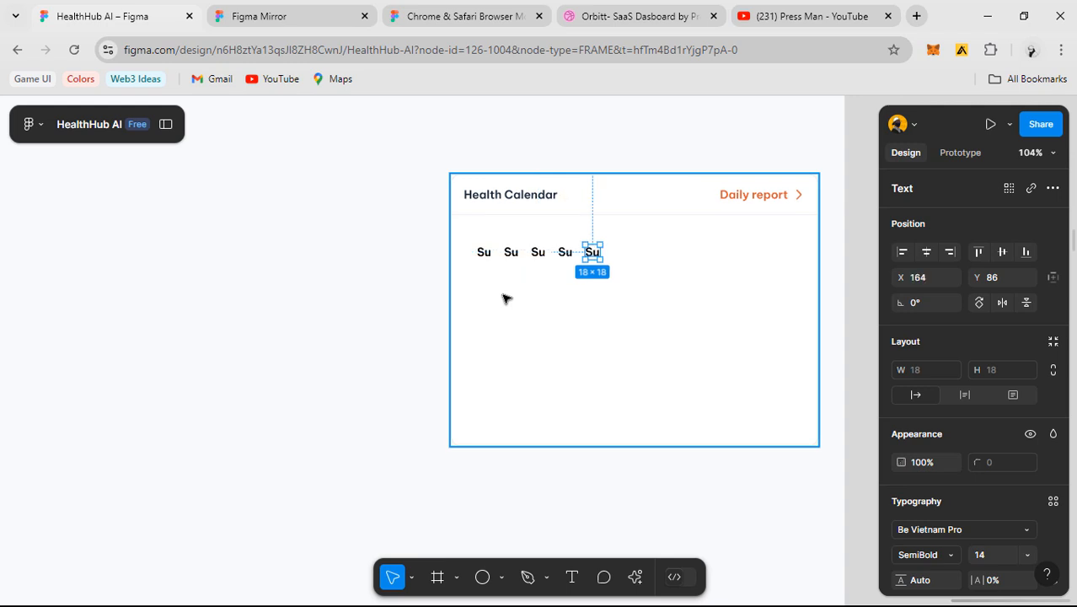
pyautogui.hotkey('ctrl', 'd')
pyautogui.hotkey('ctrl', 'd')
pyautogui.scroll(2, 638, 241)
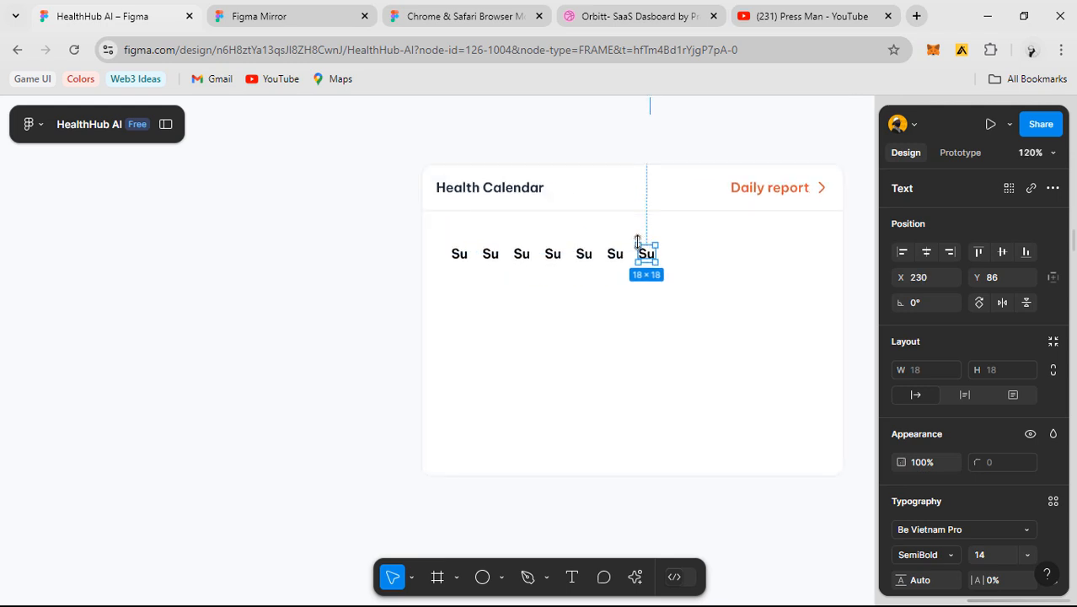
pyautogui.scroll(3, 678, 257)
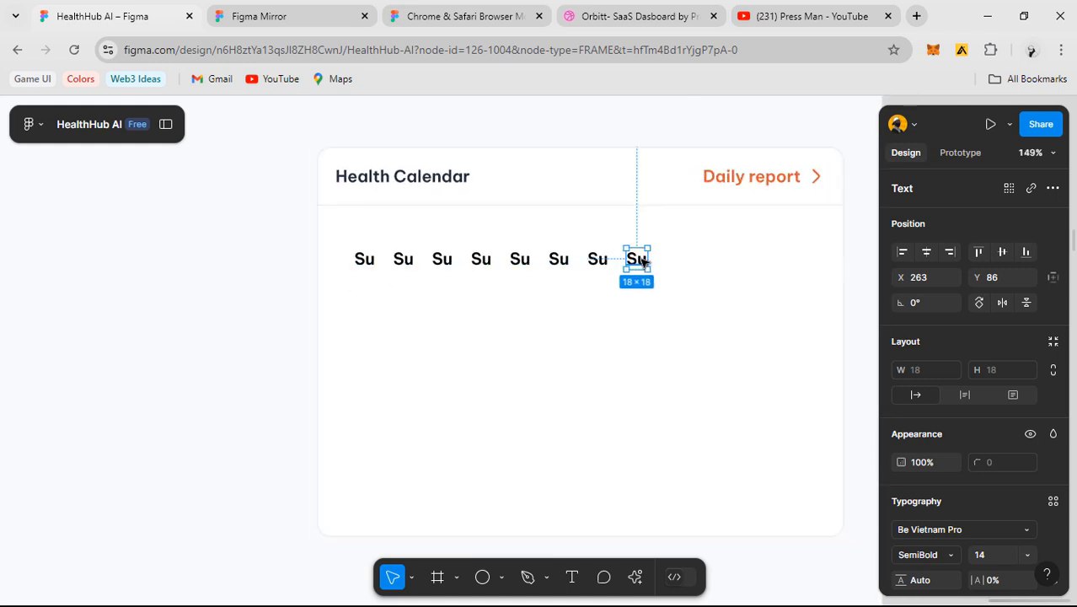
pyautogui.press('Delete')
pyautogui.click(657, 257)
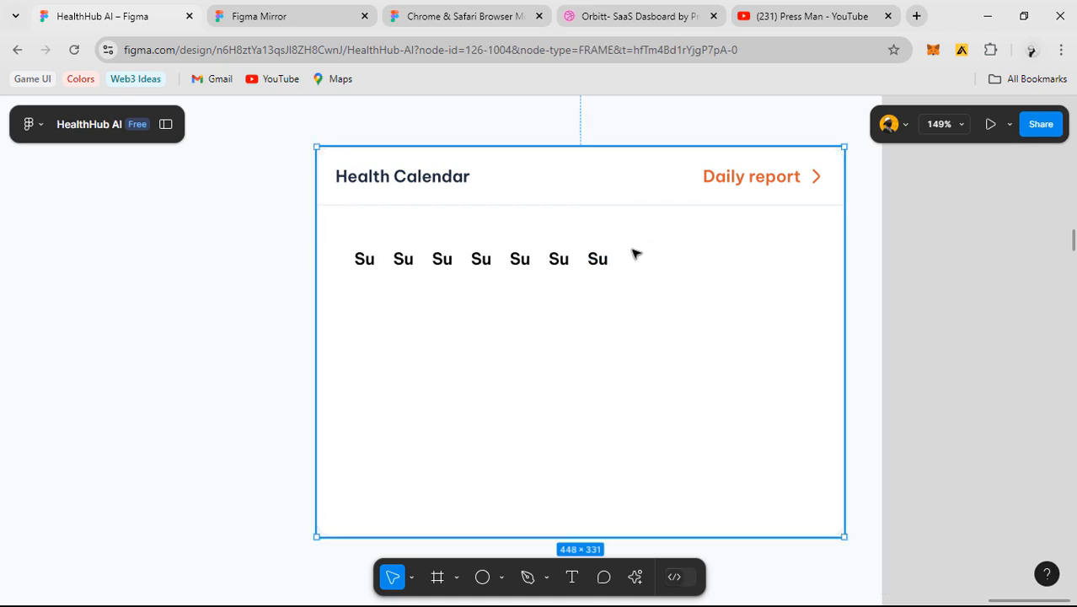
# - Wrap the seven "Su" labels in a horizontal auto layout with the gap set to Auto
pyautogui.moveTo(673, 235)
pyautogui.mouseDown()
pyautogui.moveTo(570, 272)
pyautogui.moveTo(349, 291)
pyautogui.mouseUp()
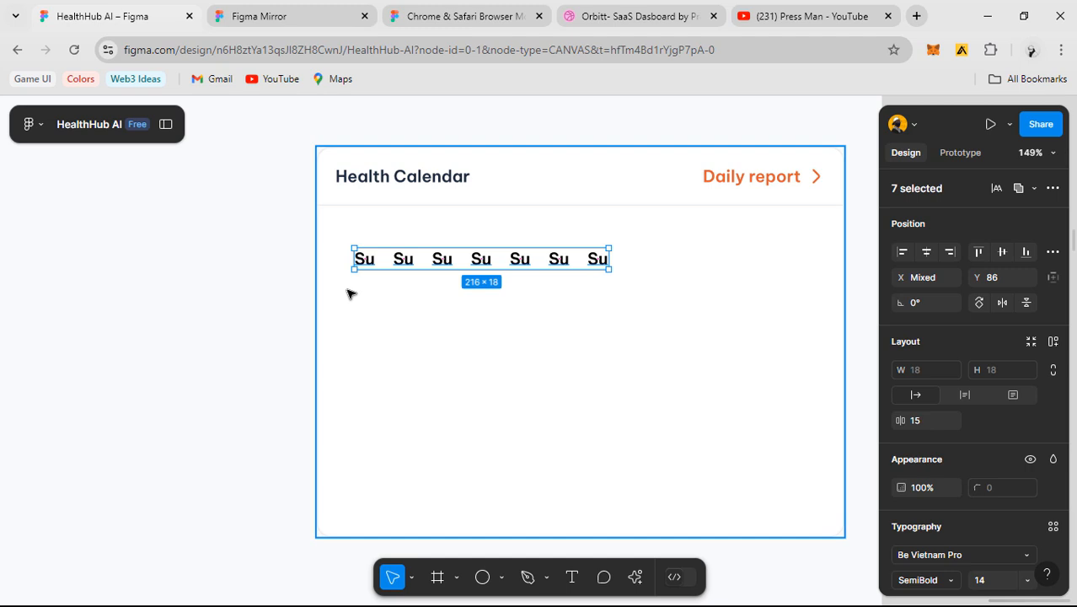
pyautogui.hotkey('shift', 'a')
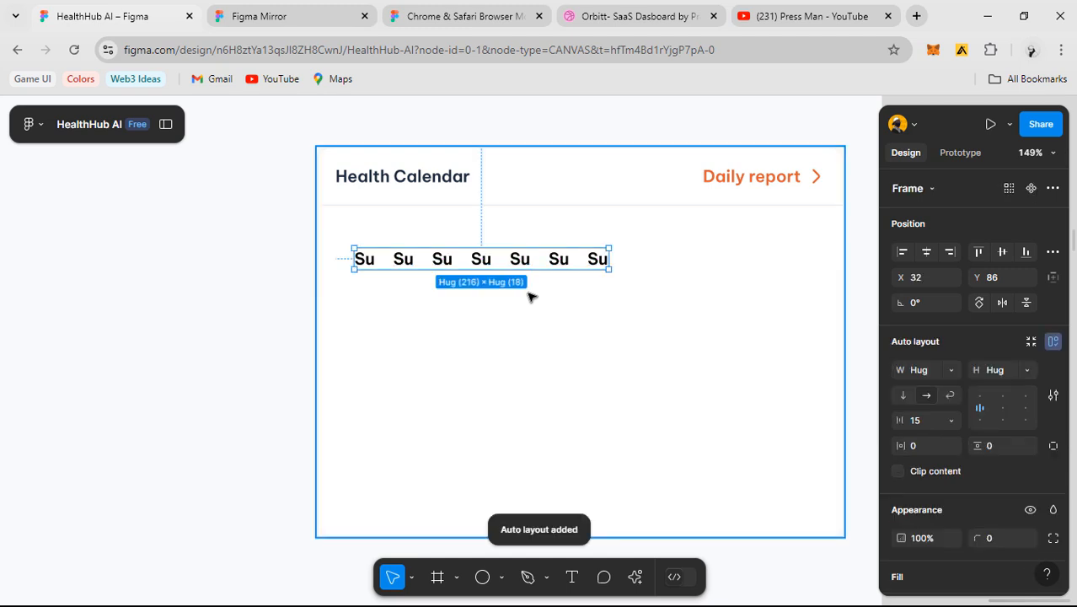
pyautogui.click(999, 410)
# - Change the second to seventh labels in the row to Mo, Tu, We, Th, Fri and Sa
pyautogui.scroll(5, 375, 297)
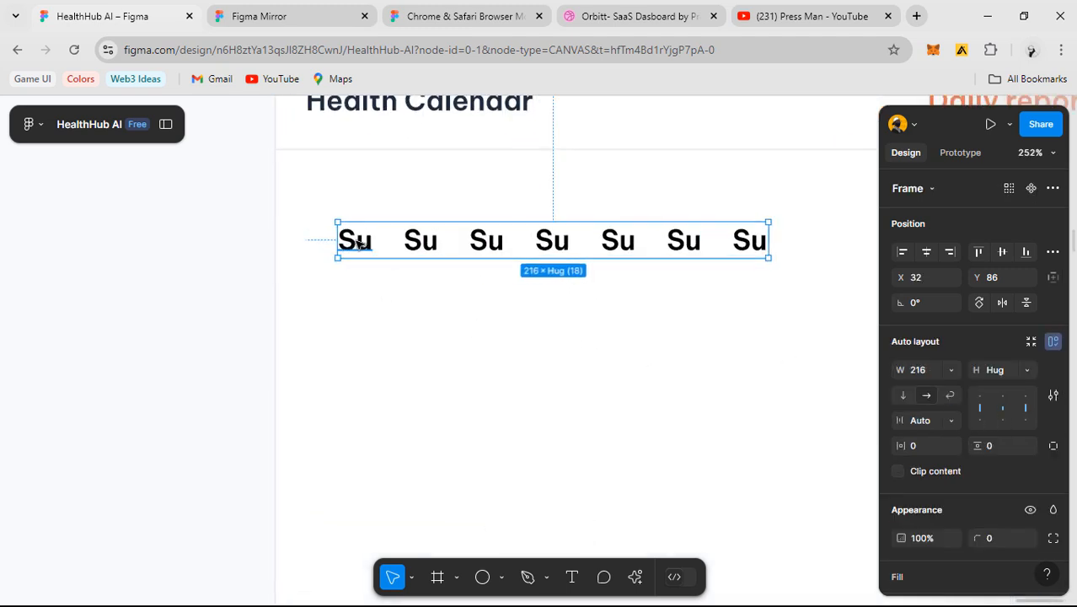
pyautogui.click(358, 243)
pyautogui.doubleClick(424, 243)
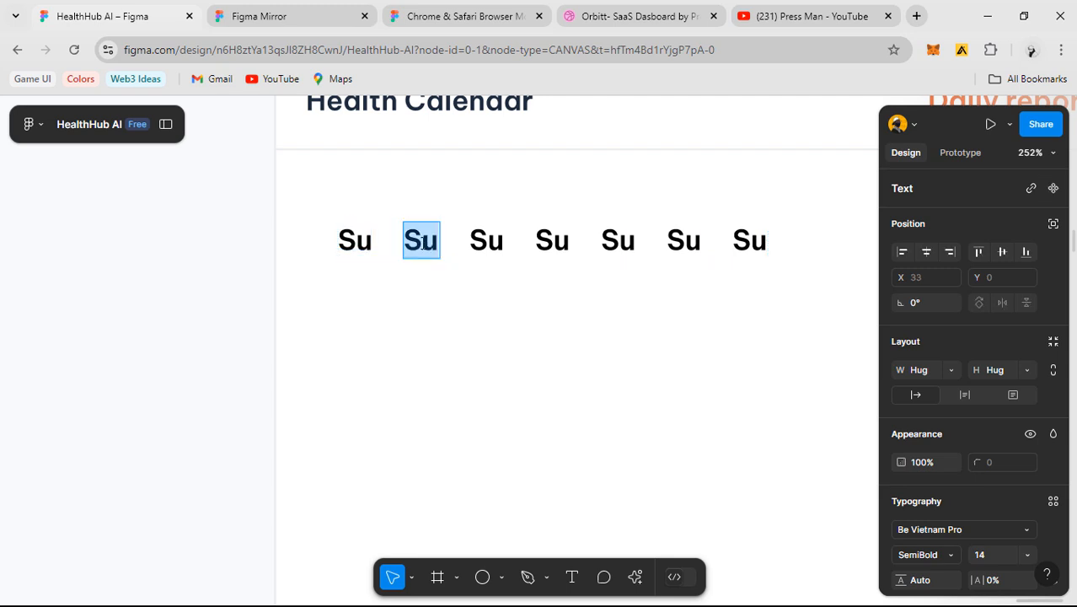
pyautogui.write('Mo')
pyautogui.press('Tab')
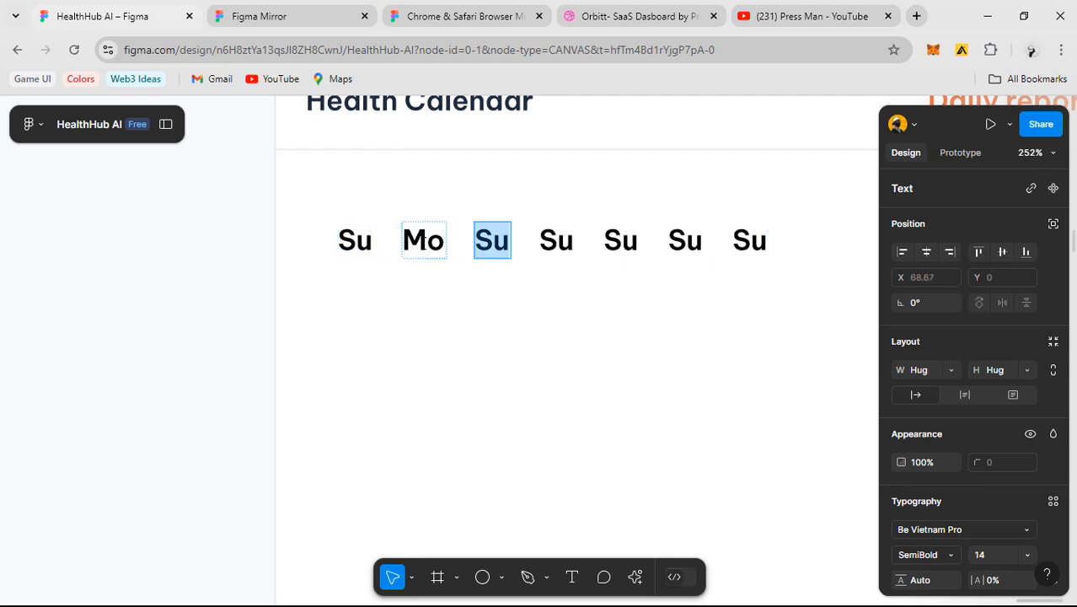
pyautogui.write('Tu')
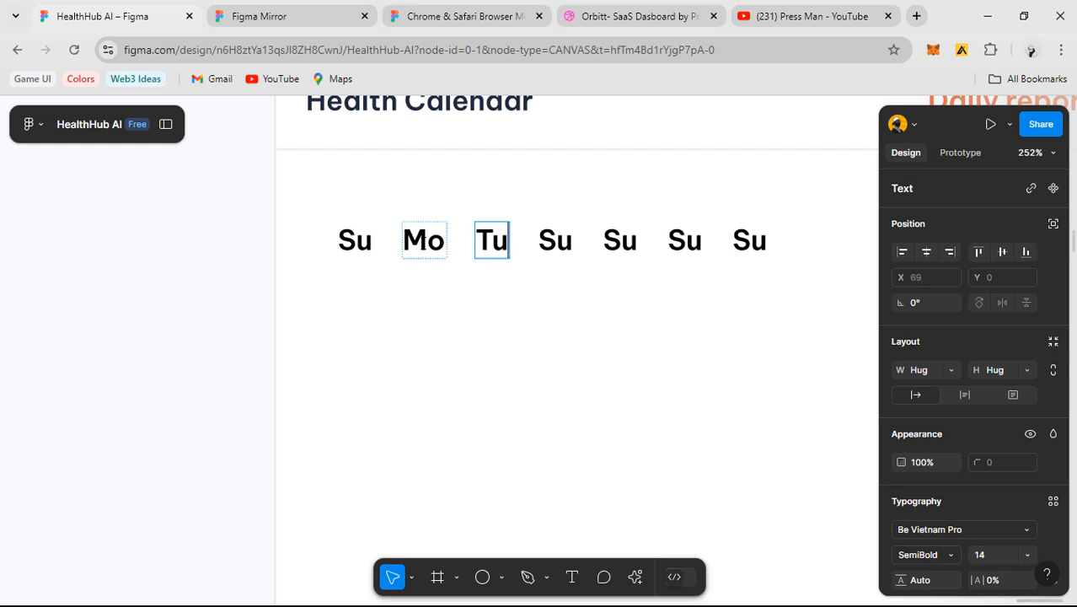
pyautogui.press('Tab')
pyautogui.write('We')
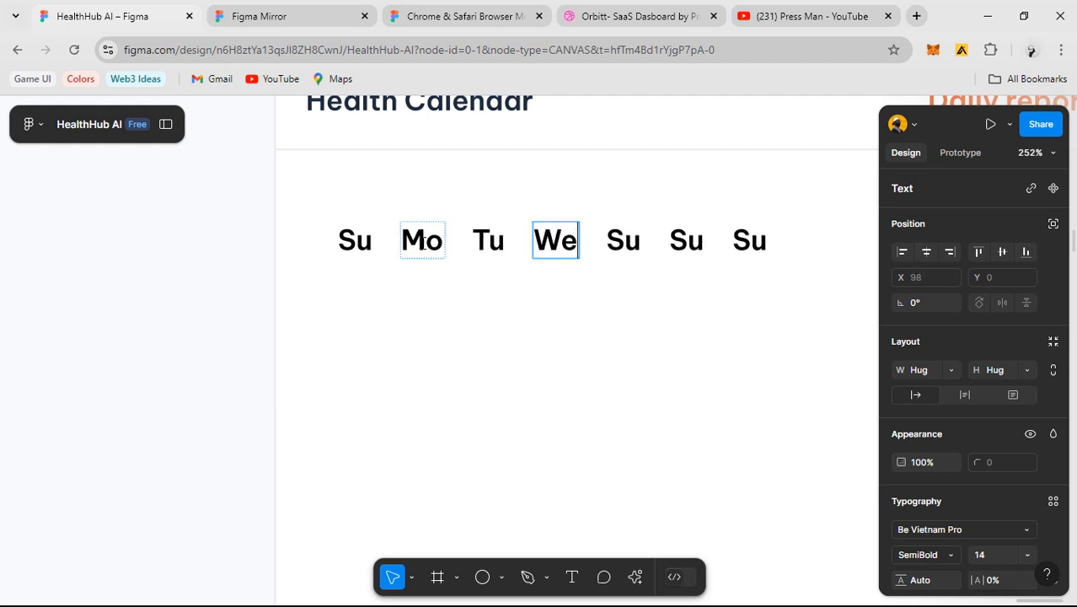
pyautogui.press('Tab')
pyautogui.write('Th')
pyautogui.press('Tab')
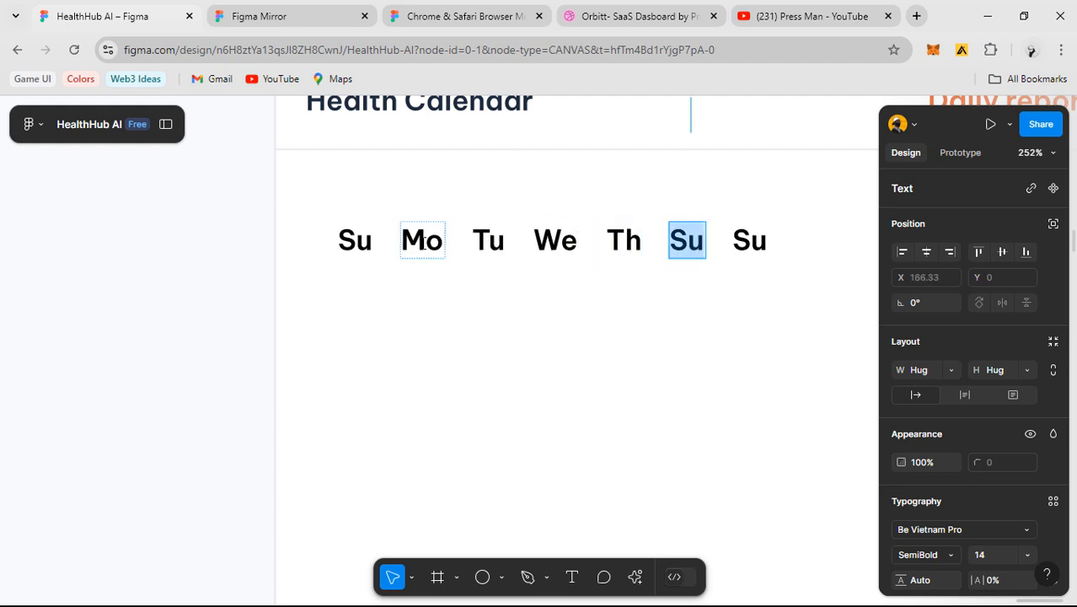
pyautogui.write('Fri')
pyautogui.press('Tab')
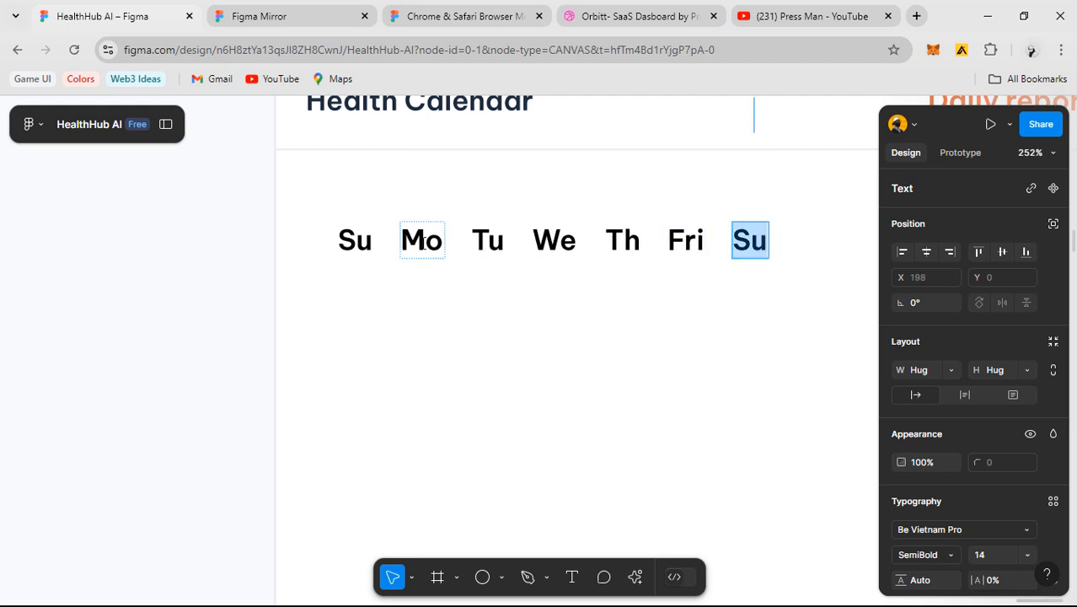
pyautogui.write('Sa')
pyautogui.press('Escape')
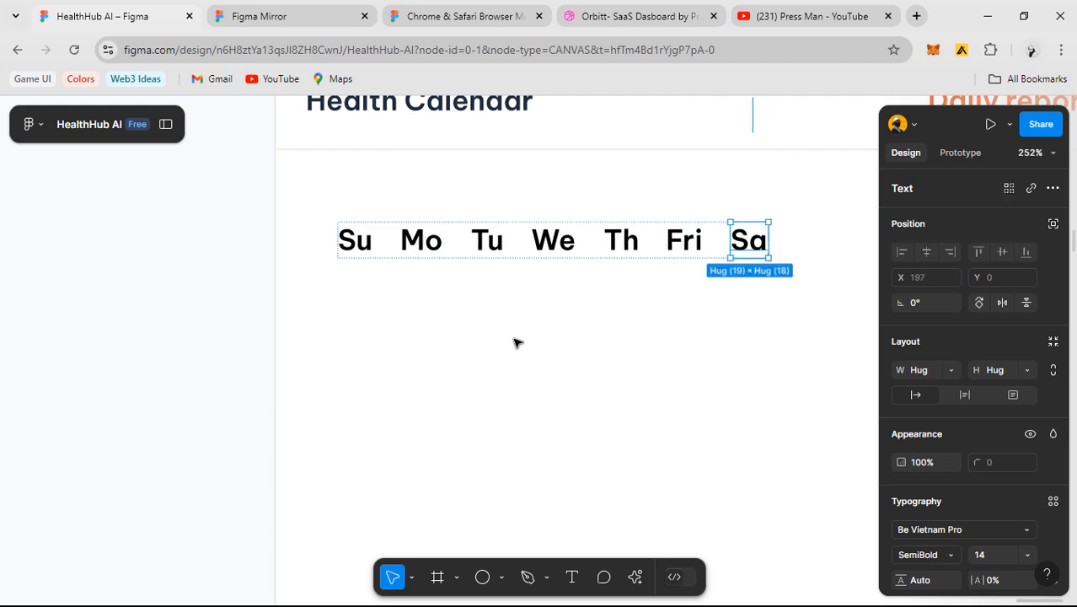
# - Show the layout grids, move the weekday row to X 16, Y 73 and widen it to 416 to span the columns
pyautogui.press('Escape')
pyautogui.hotkey('ctrl', 'shift', '4')
pyautogui.scroll(-3, 454, 315)
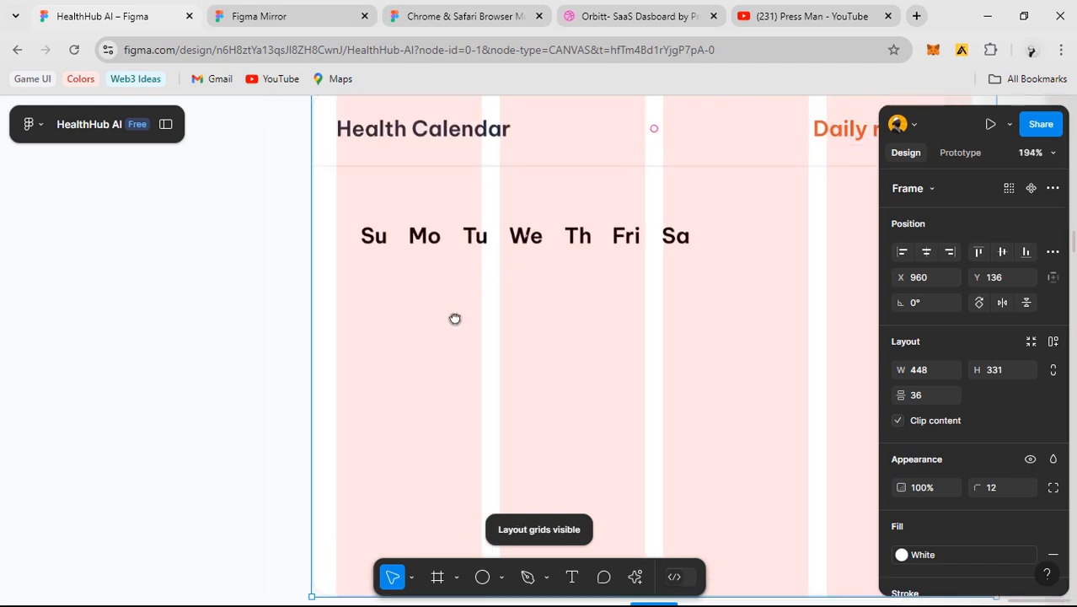
pyautogui.scroll(2, 449, 292)
pyautogui.click(435, 292)
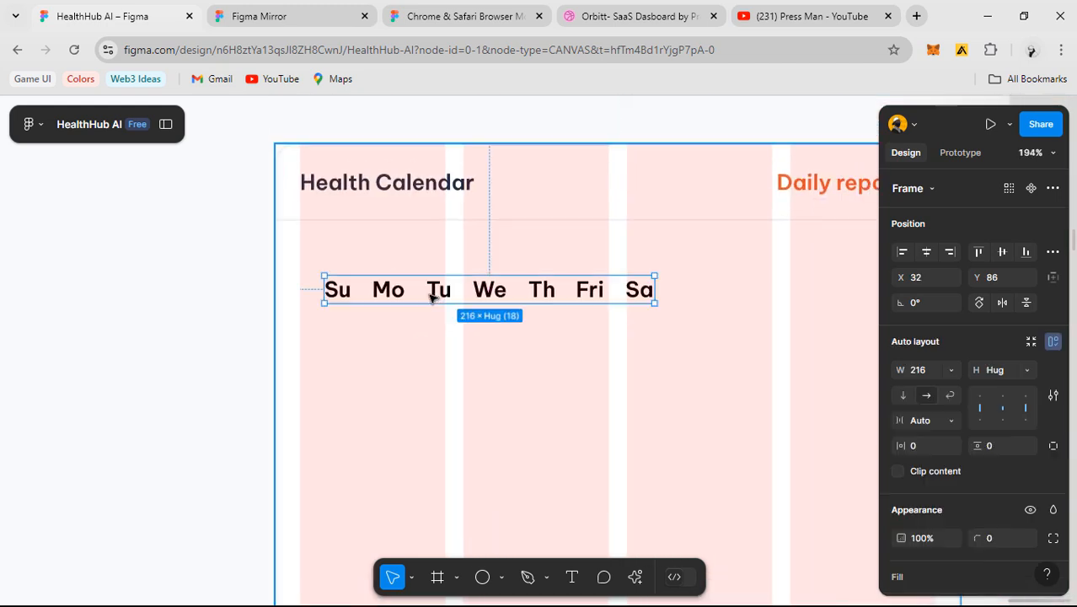
pyautogui.moveTo(341, 289); pyautogui.dragTo(285, 310)
pyautogui.press('space')
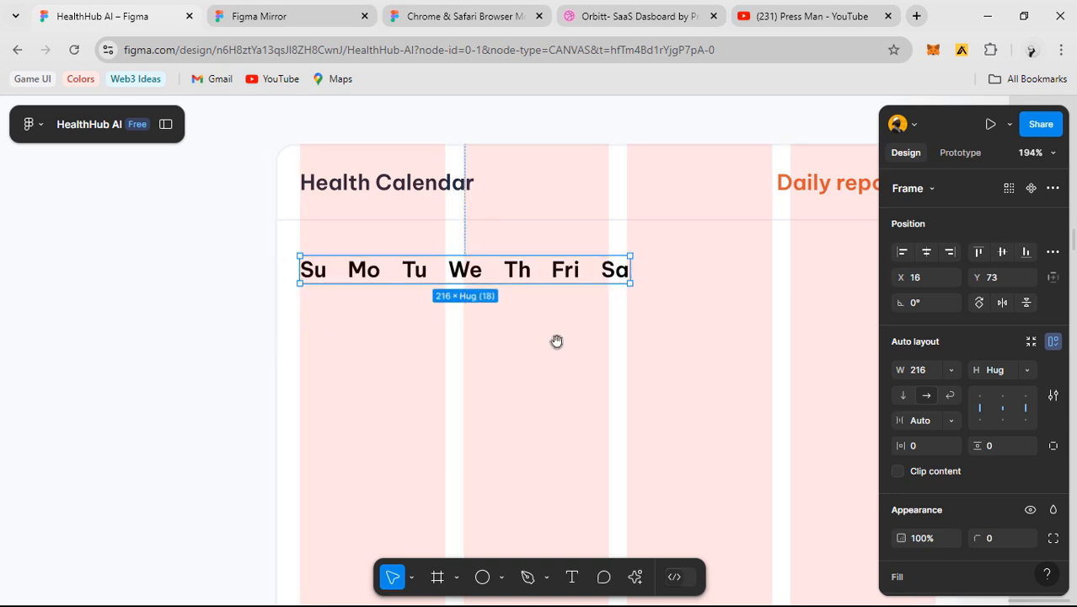
pyautogui.moveTo(569, 327); pyautogui.dragTo(406, 325)
pyautogui.moveTo(475, 268); pyautogui.dragTo(773, 285)
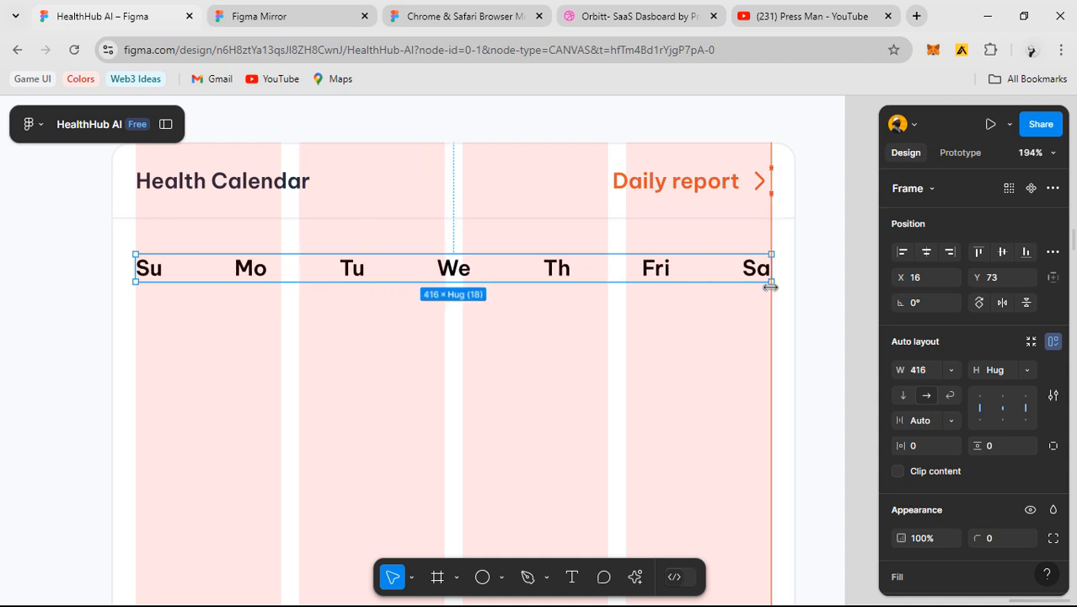
# - Apply the Grey/300 colour style to the weekday labels and hide the layout grids
pyautogui.scroll(-3, 721, 308)
pyautogui.scroll(-3, 1003, 463)
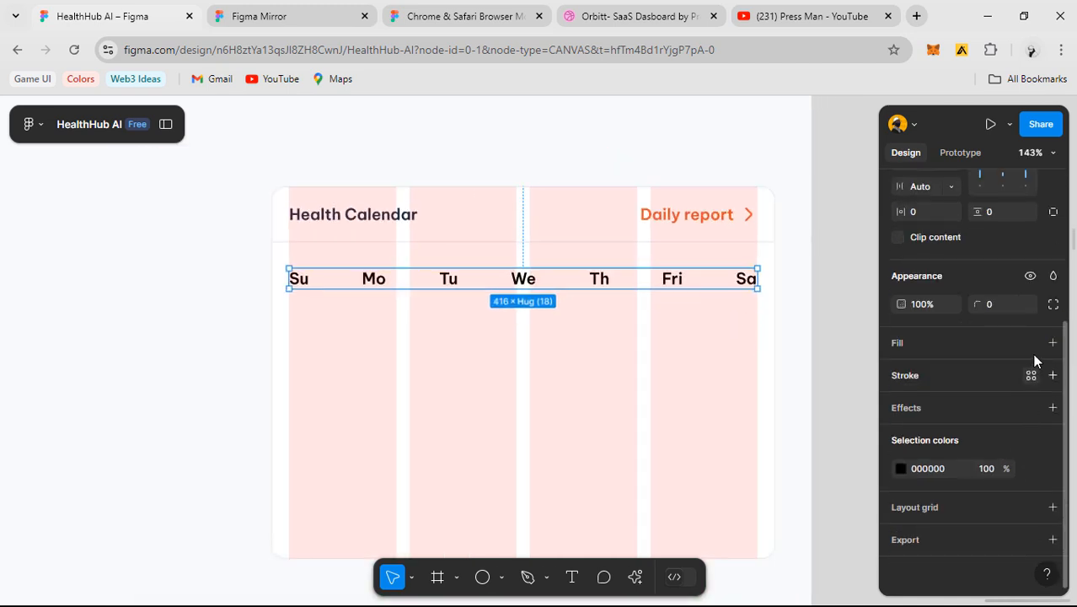
pyautogui.click(1029, 469)
pyautogui.scroll(-5, 784, 497)
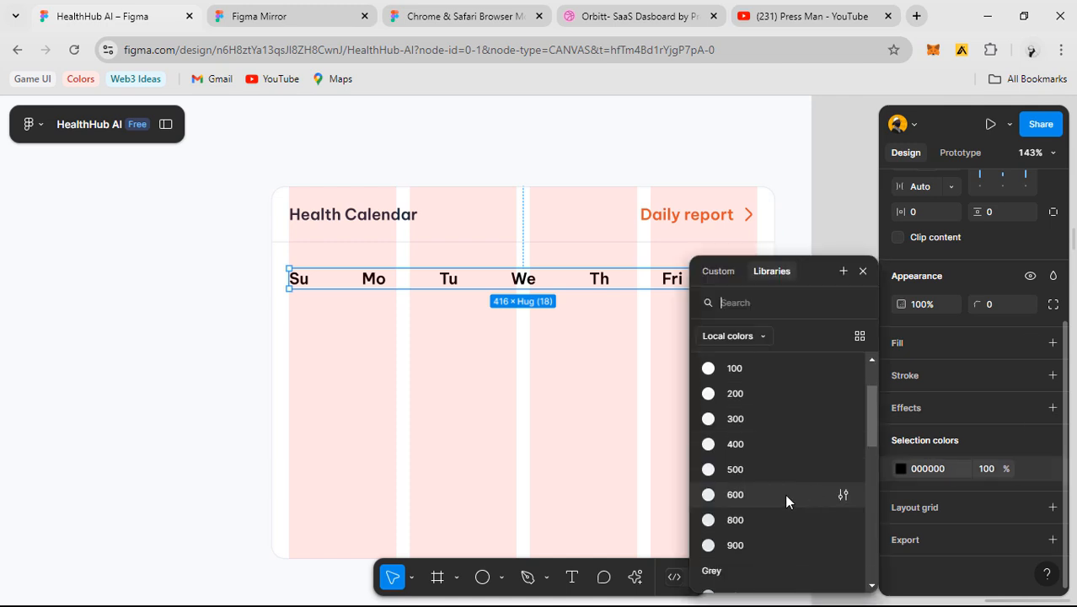
pyautogui.scroll(-3, 766, 522)
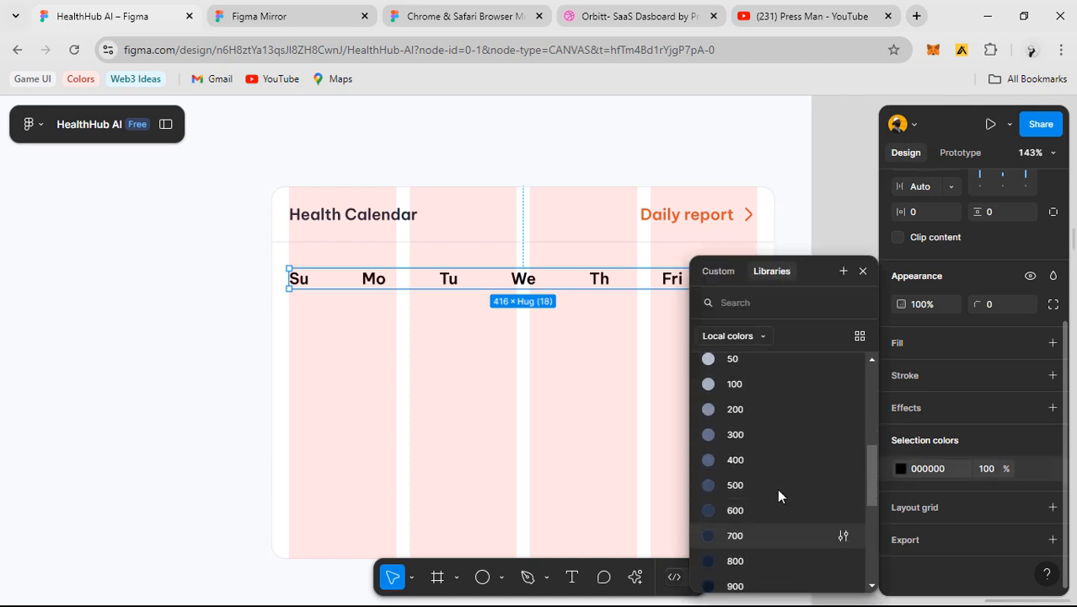
pyautogui.click(791, 434)
pyautogui.press('Escape')
pyautogui.hotkey('ctrl', 'shift', '4')
# - Compare the new weekday row with the weekday header and date rows of the reference calendar
pyautogui.scroll(-3, 645, 339)
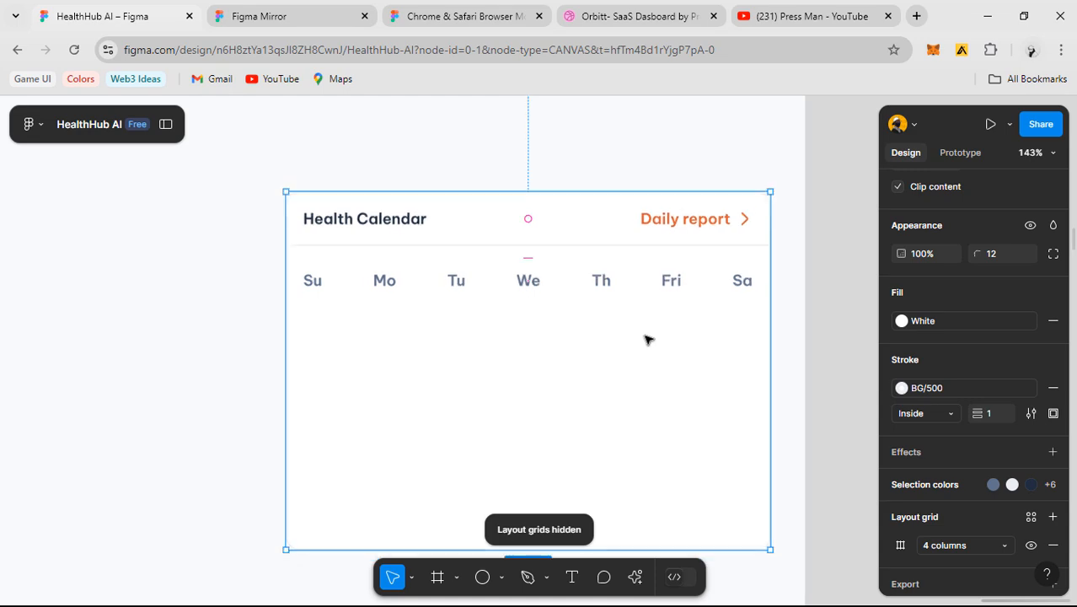
pyautogui.scroll(3, 456, 273)
pyautogui.scroll(-6, 594, 277)
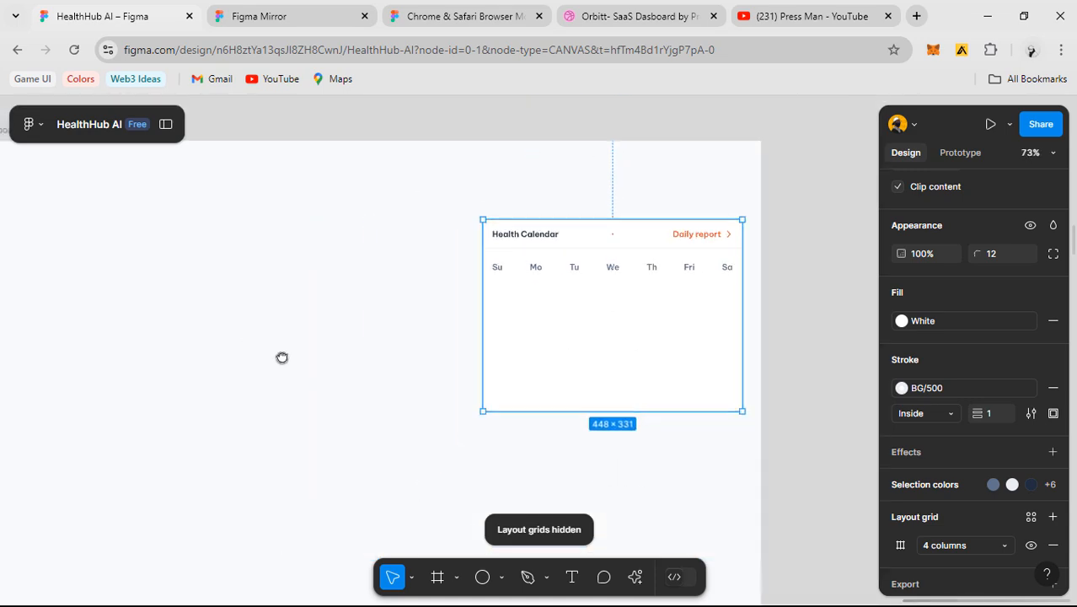
pyautogui.moveTo(282, 358); pyautogui.dragTo(877, 379)
pyautogui.moveTo(293, 408)
pyautogui.mouseDown()
pyautogui.moveTo(503, 390)
pyautogui.moveTo(464, 353)
pyautogui.mouseUp()
pyautogui.scroll(3, 503, 389)
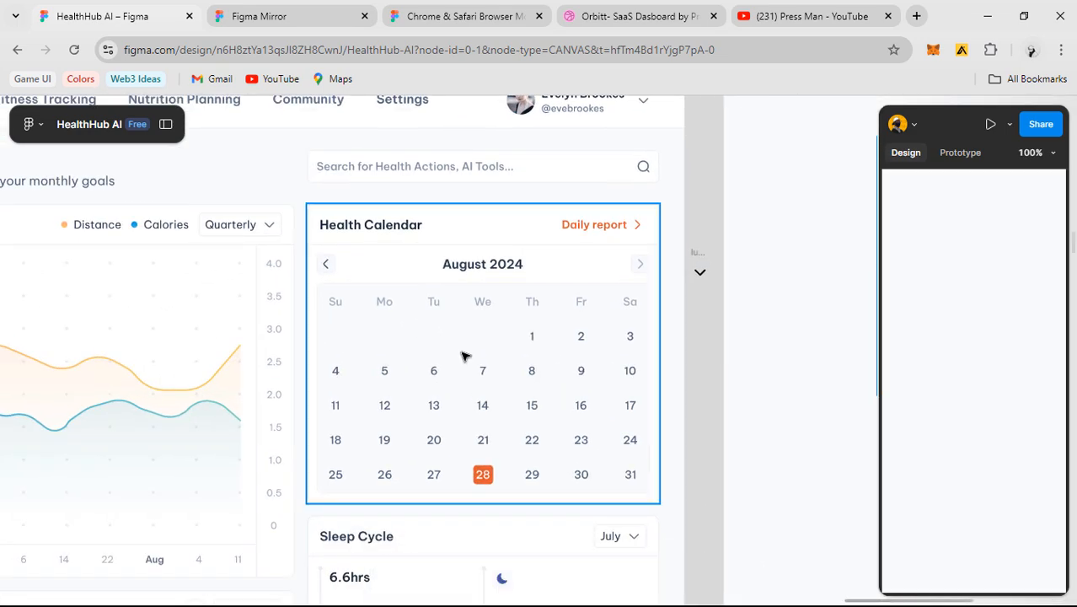
pyautogui.scroll(2, 468, 343)
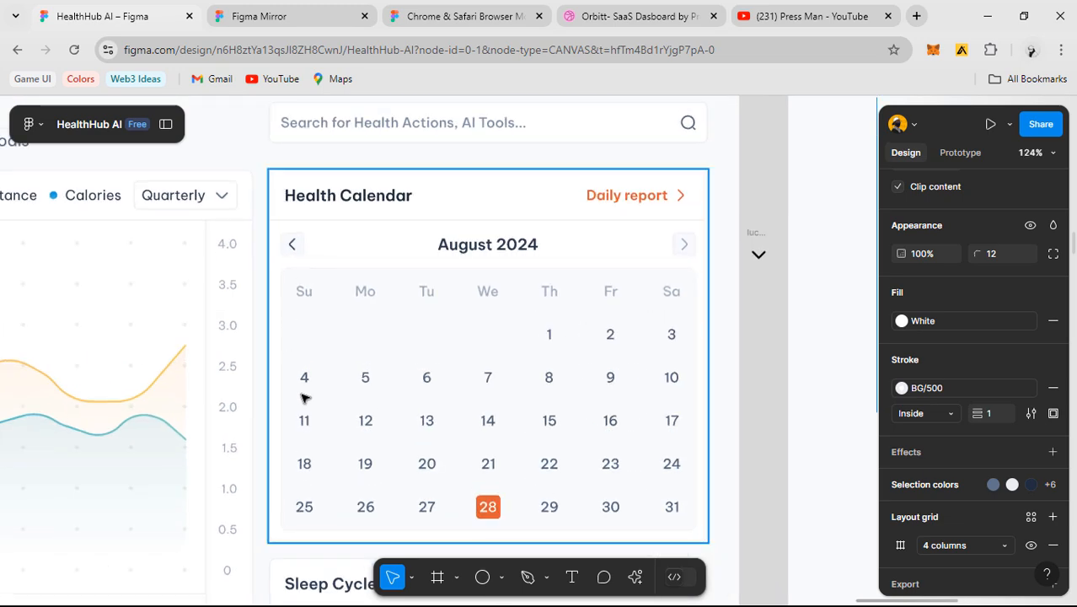
# - Examine the reference Health Calendar card and the text properties of its Th weekday label
pyautogui.scroll(-2, 616, 410)
pyautogui.hscroll(2, 590, 370)
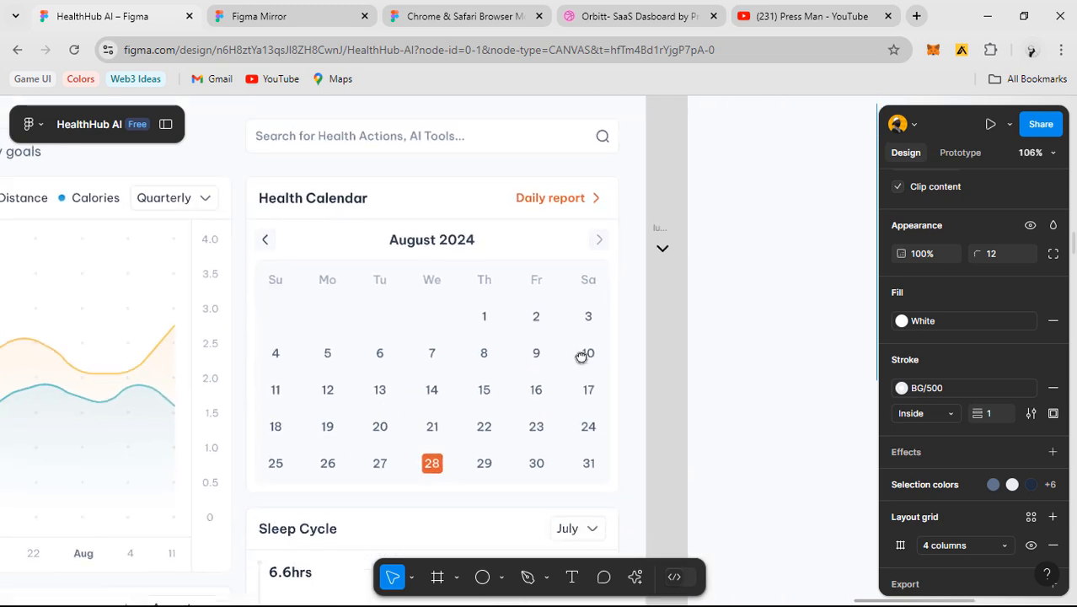
pyautogui.click(498, 282)
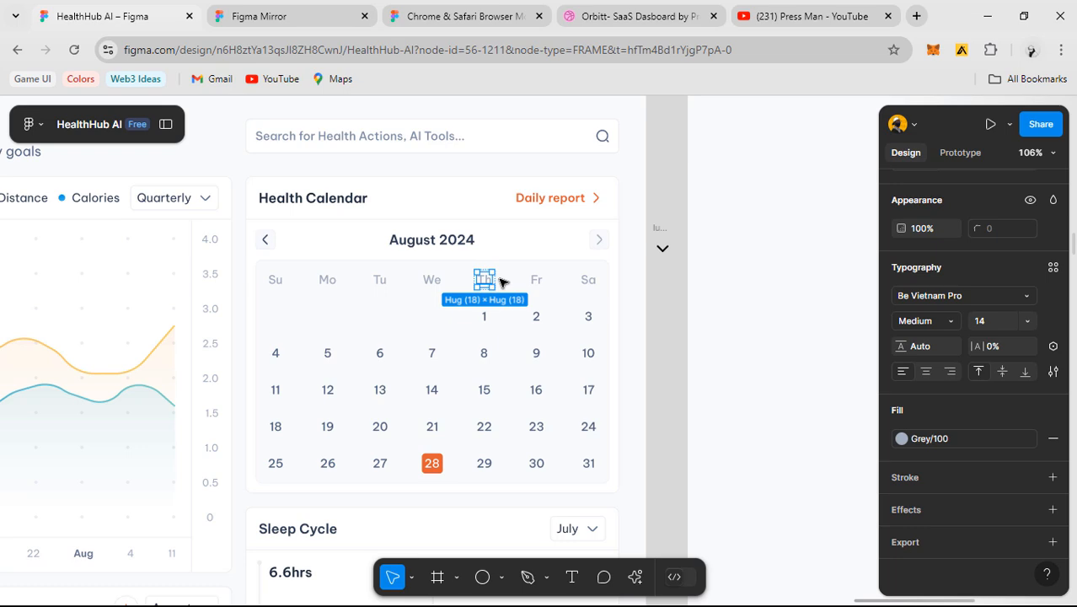
pyautogui.click(712, 327)
pyautogui.scroll(-2, 563, 334)
pyautogui.scroll(-1, 565, 337)
pyautogui.moveTo(662, 354); pyautogui.dragTo(564, 299)
pyautogui.scroll(4, 477, 244)
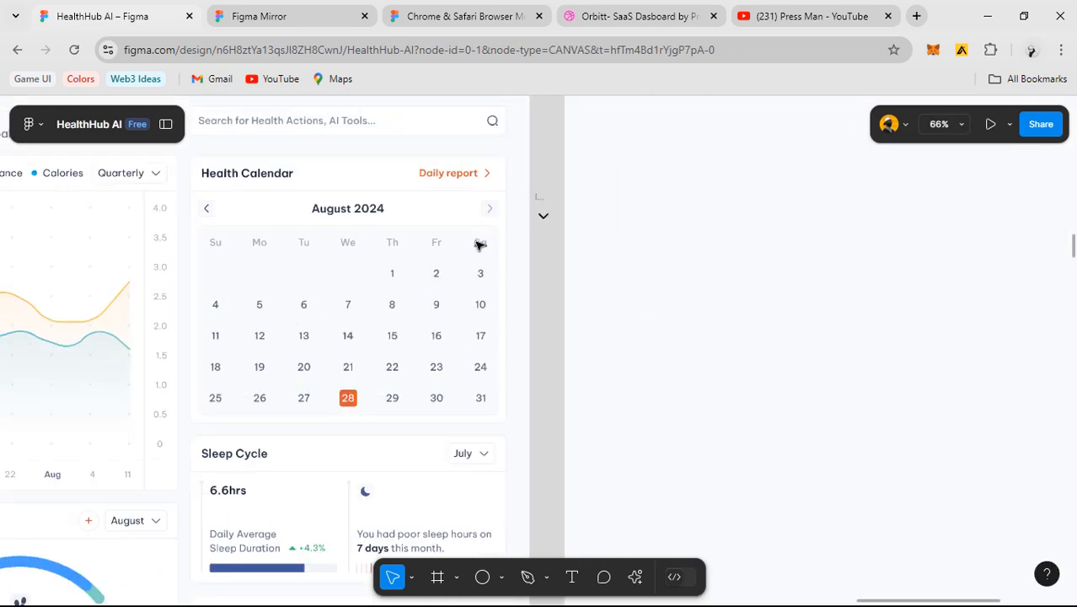
pyautogui.moveTo(474, 260); pyautogui.dragTo(533, 263)
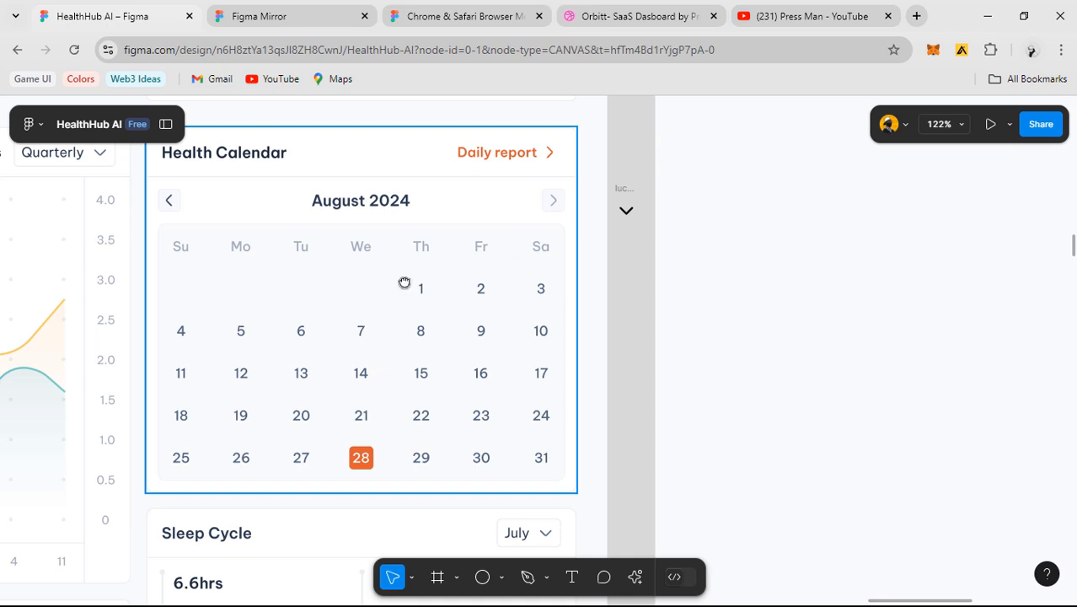
pyautogui.scroll(1, 404, 283)
pyautogui.hscroll(-1, 401, 261)
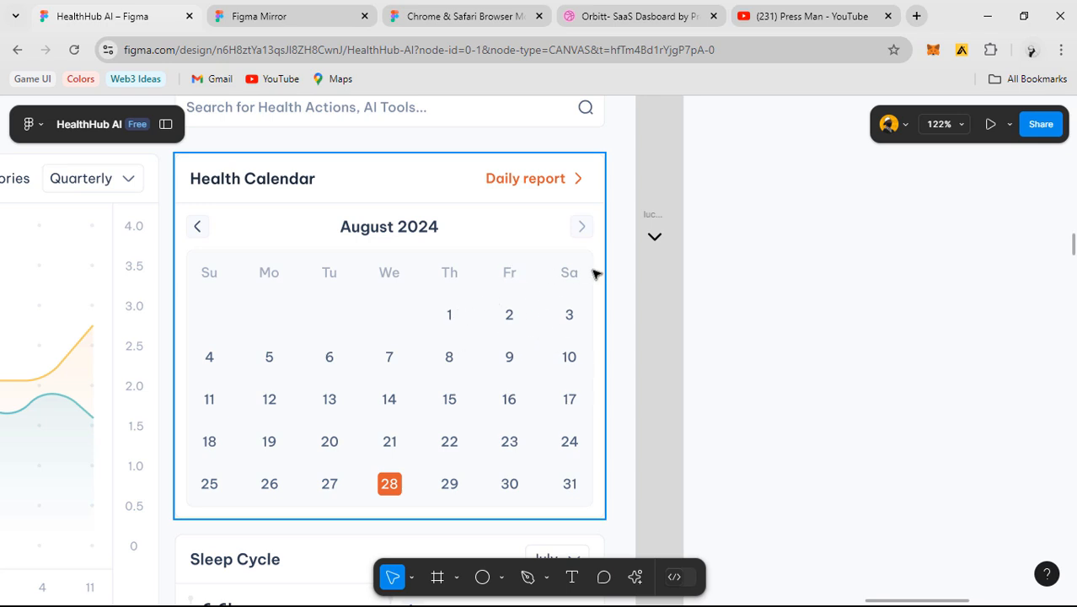
pyautogui.hscroll(-3, 781, 384)
pyautogui.scroll(-1, 674, 354)
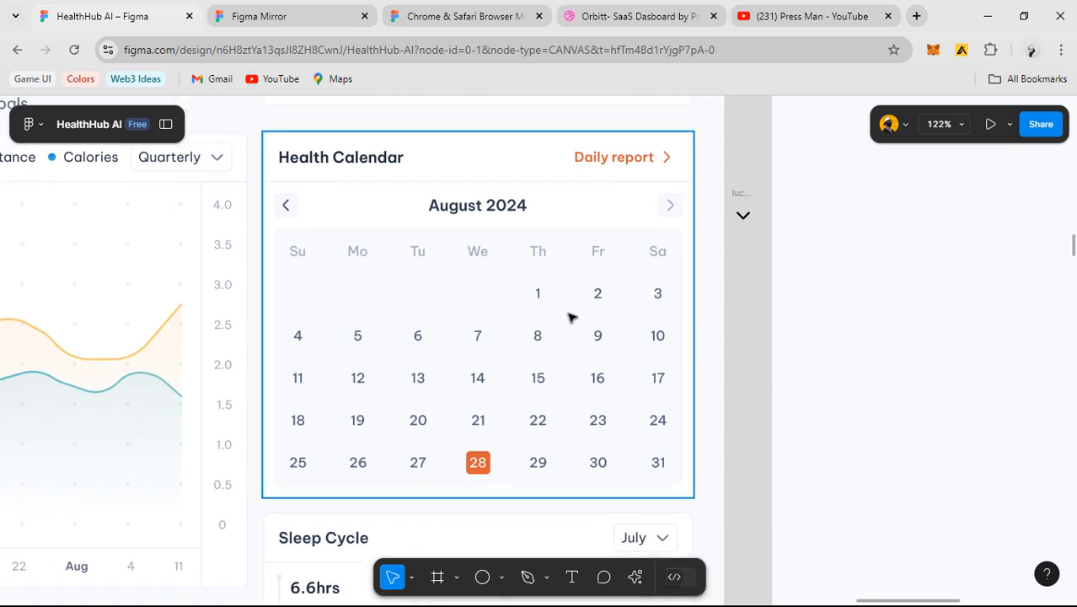
pyautogui.click(539, 251)
pyautogui.scroll(1, 576, 301)
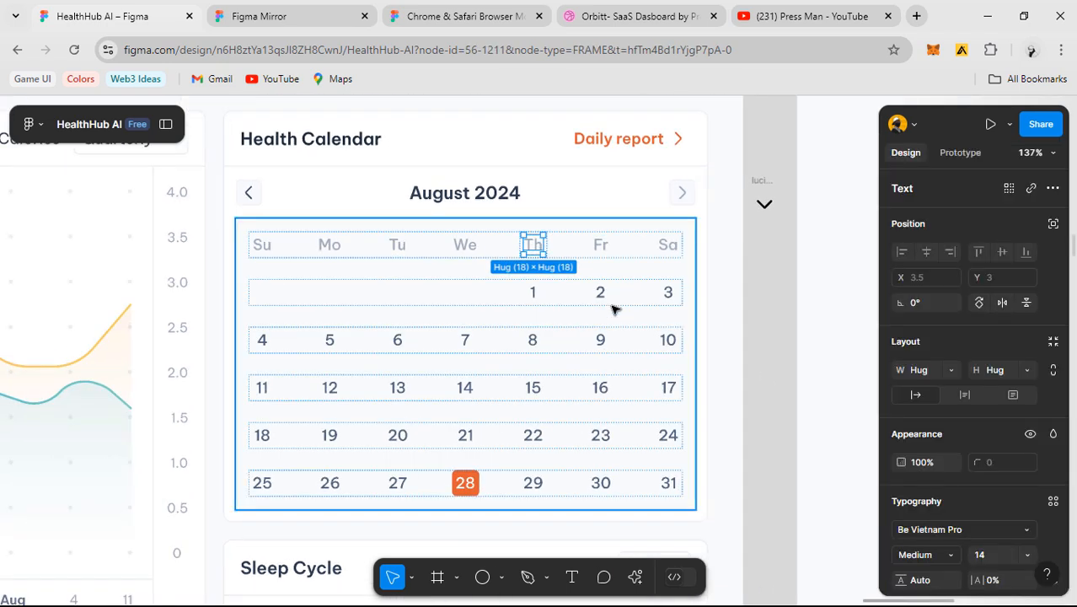
# - Inspect the auto layout cells around dates 1, 5, 6 and 21 and around the Tu label in the reference calendar
pyautogui.click(530, 293)
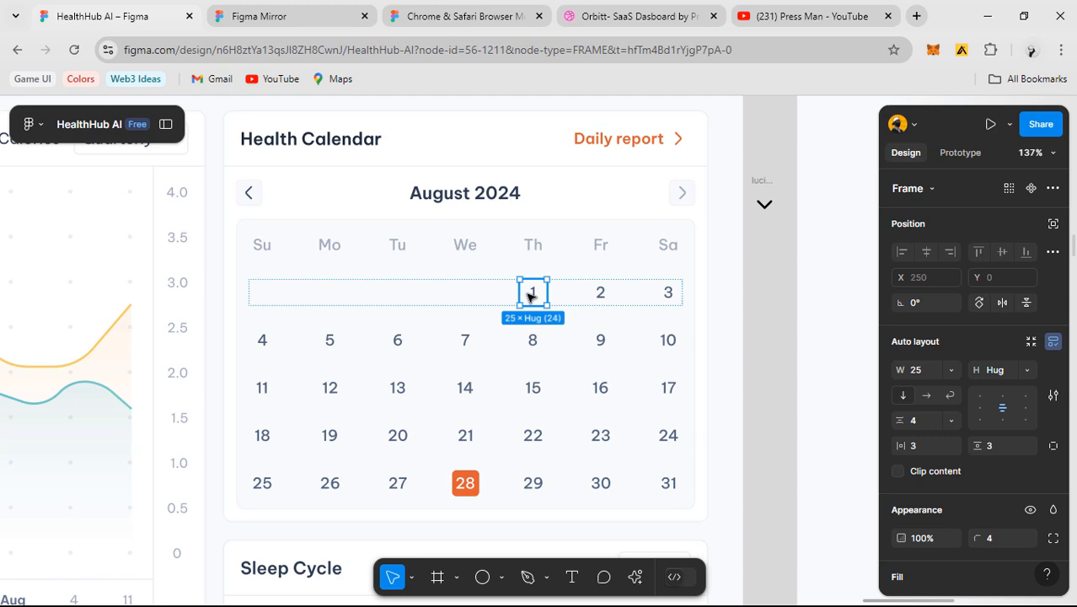
pyautogui.scroll(5, 498, 237)
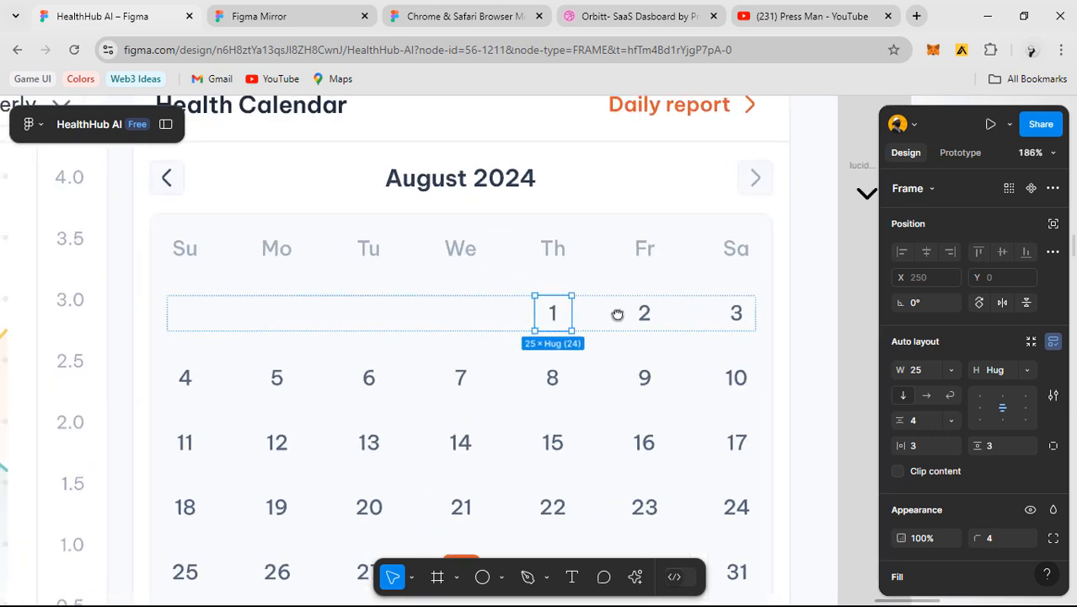
pyautogui.scroll(-2, 575, 299)
pyautogui.hscroll(-2, 576, 299)
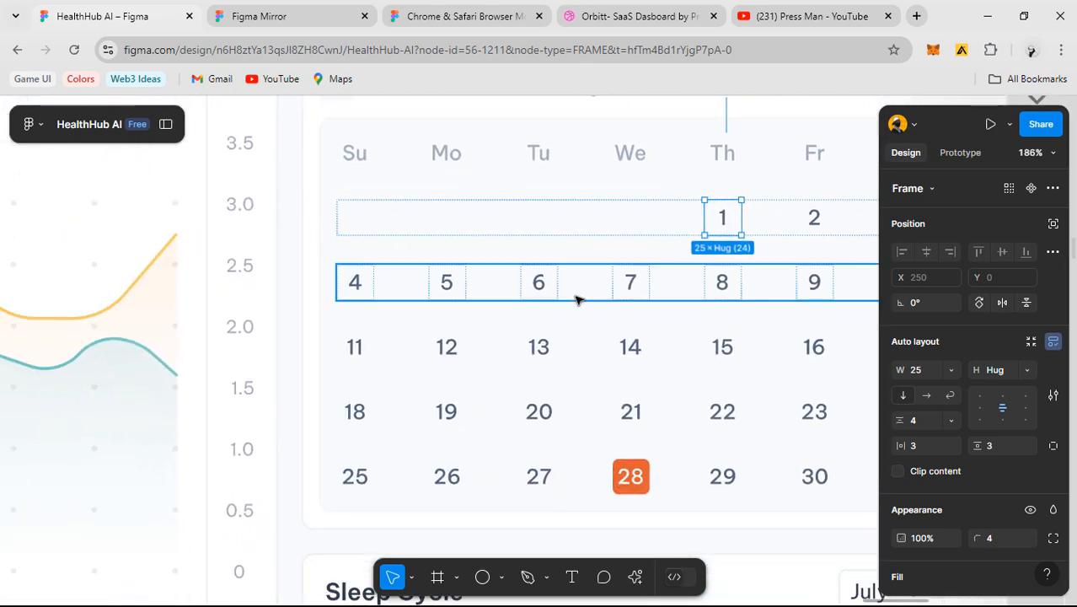
pyautogui.click(534, 282)
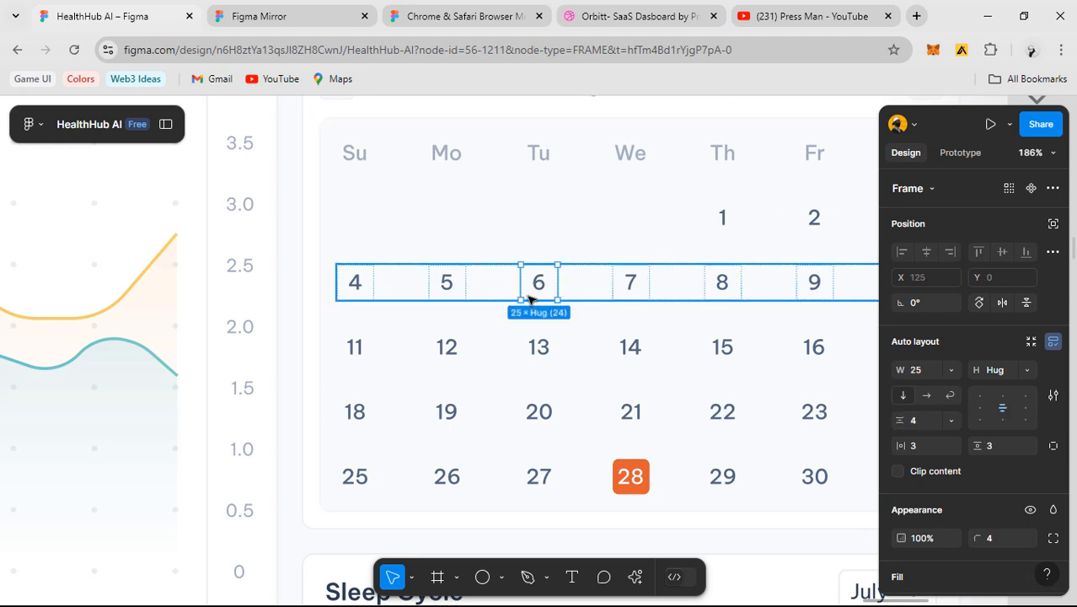
pyautogui.click(453, 284)
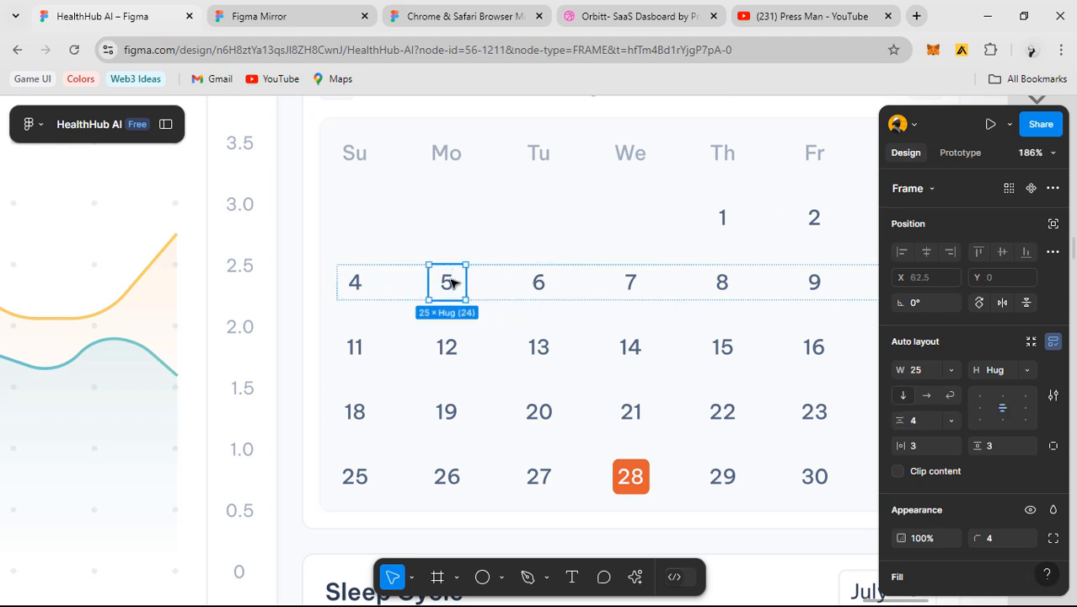
pyautogui.click(635, 415)
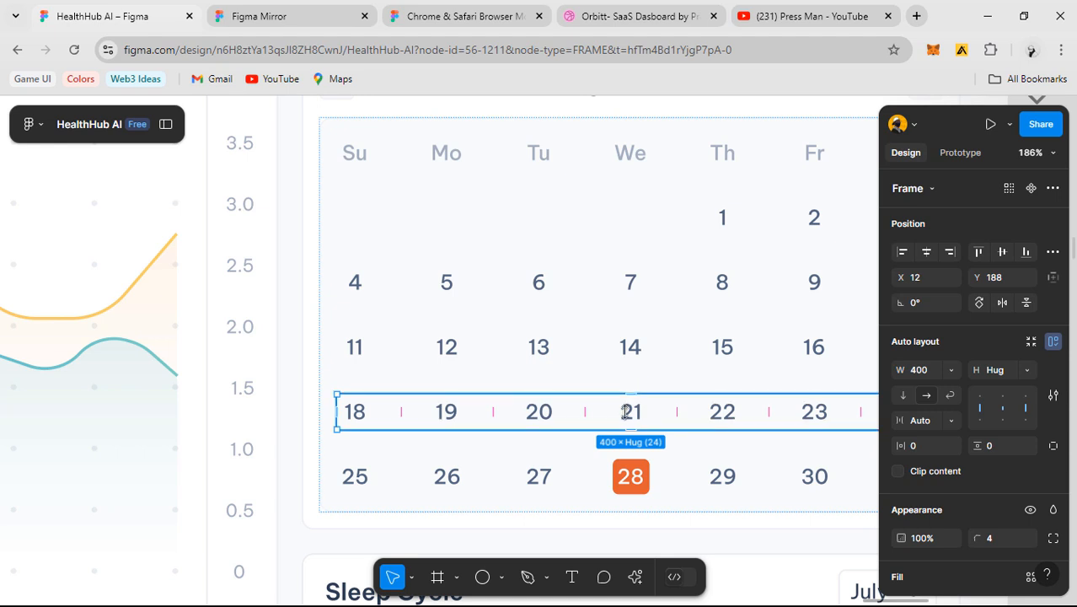
pyautogui.click(625, 412)
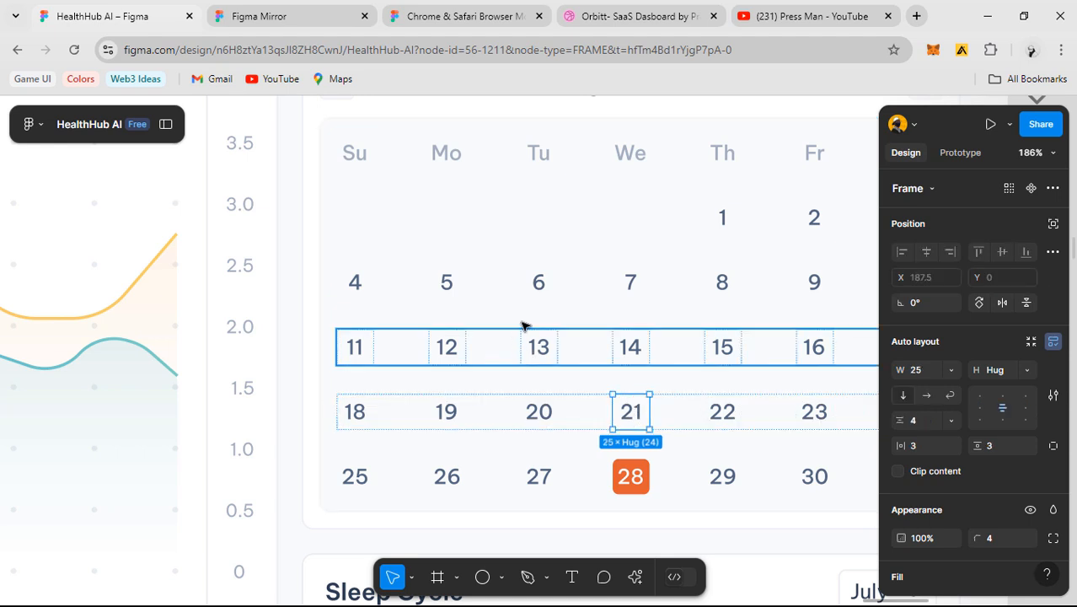
pyautogui.click(539, 154)
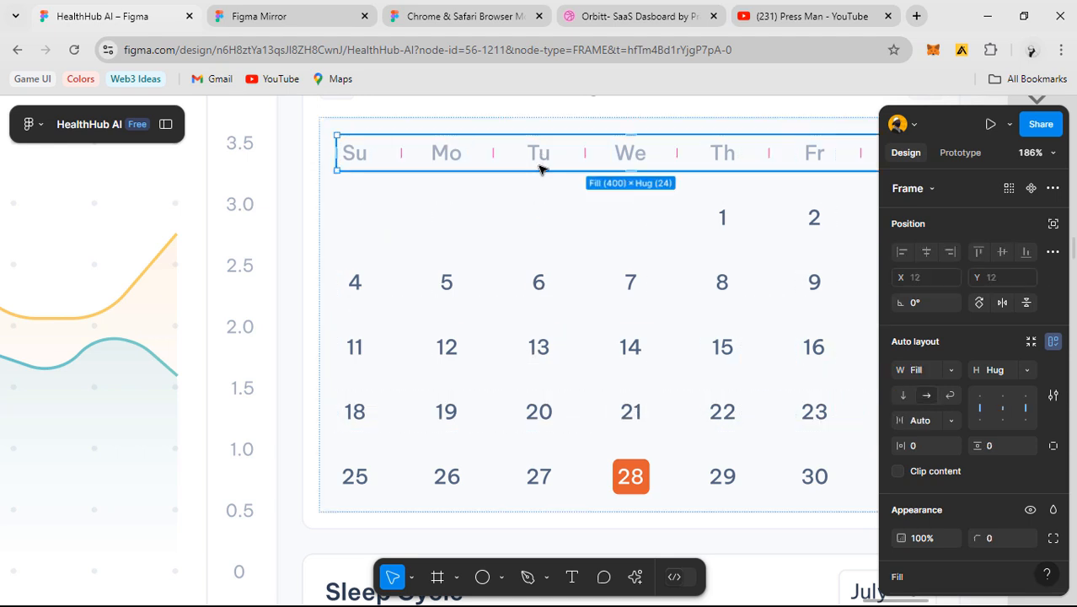
pyautogui.click(540, 167)
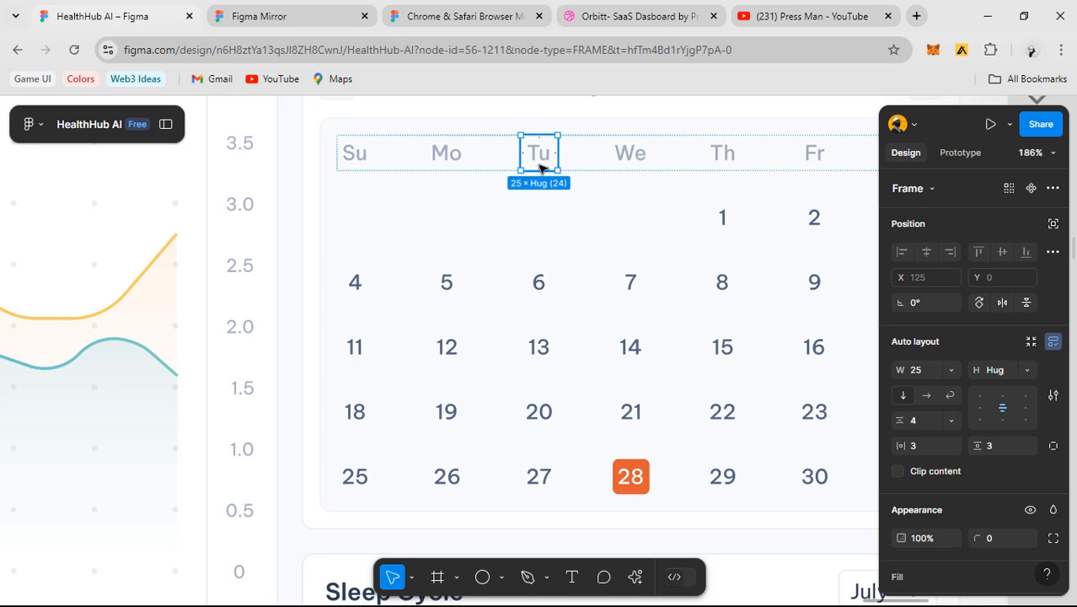
pyautogui.scroll(-2, 543, 171)
pyautogui.moveTo(631, 192); pyautogui.dragTo(603, 253)
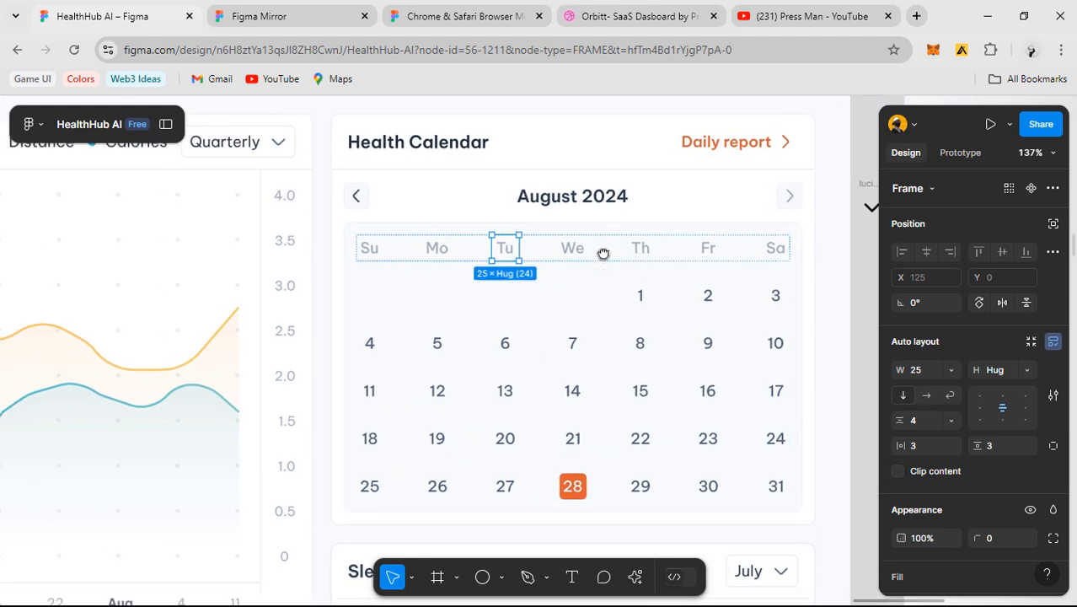
# - Compare the reference weekday row and its Mo cell with the row of dates 4 to 10 below
pyautogui.moveTo(656, 312)
pyautogui.mouseDown()
pyautogui.moveTo(665, 297)
pyautogui.moveTo(646, 308)
pyautogui.mouseUp()
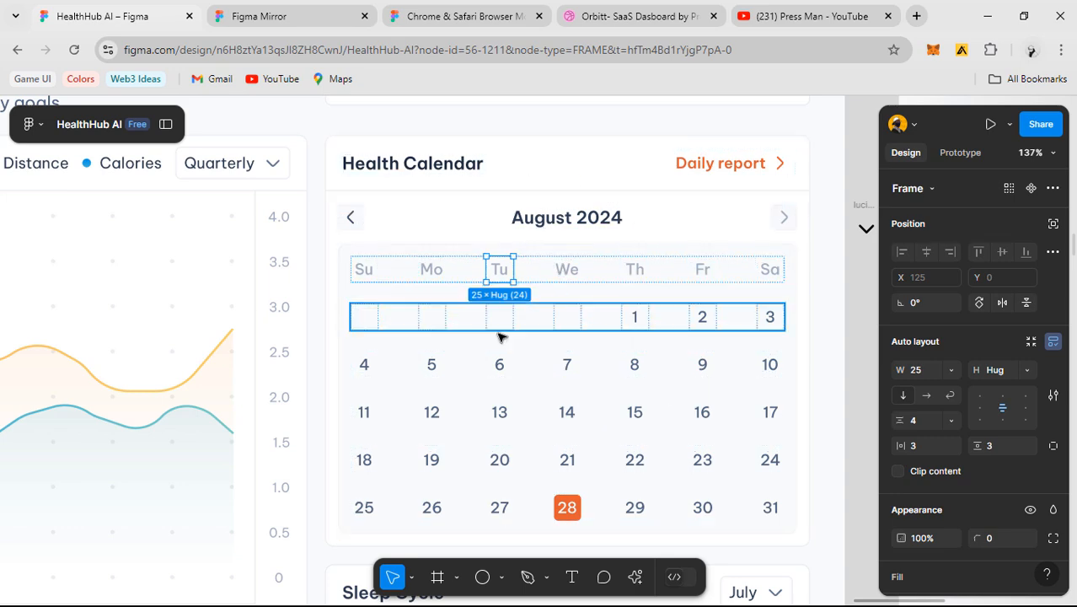
pyautogui.moveTo(500, 336); pyautogui.dragTo(519, 293)
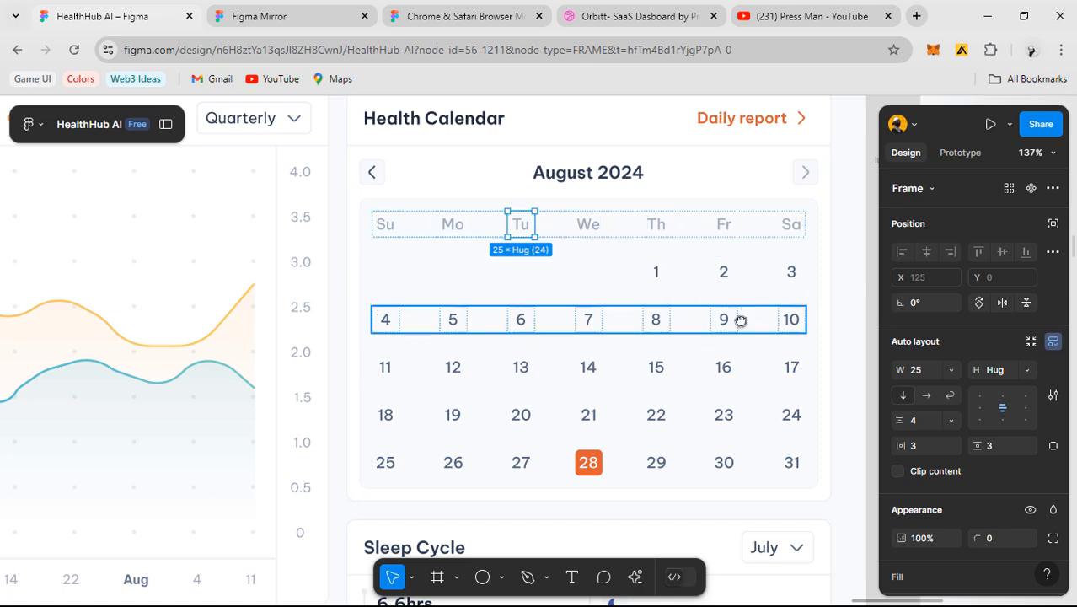
pyautogui.moveTo(740, 319); pyautogui.dragTo(688, 378)
pyautogui.moveTo(672, 312); pyautogui.dragTo(701, 234)
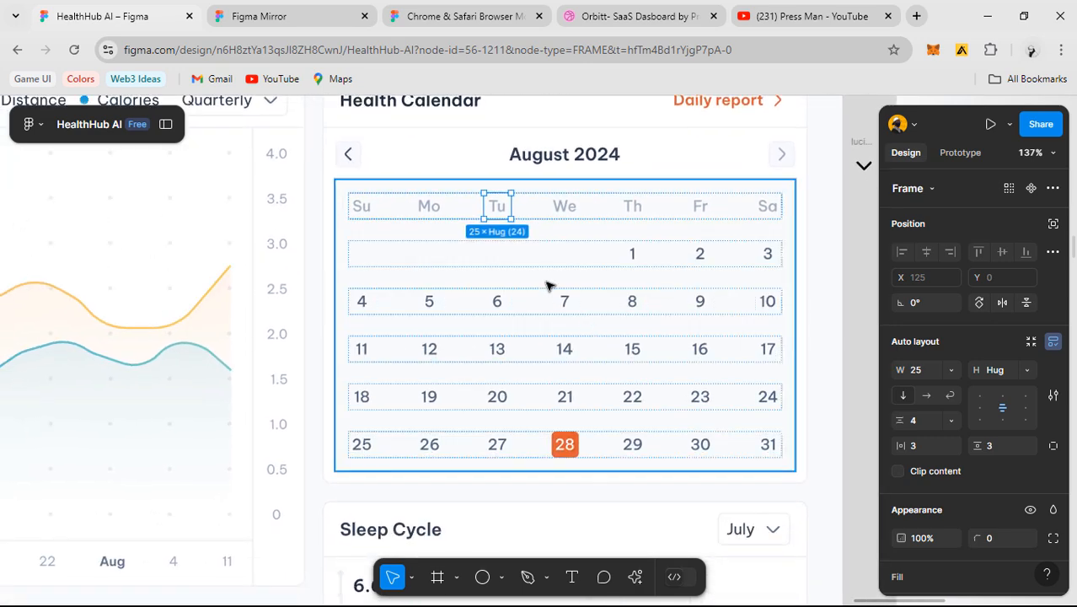
pyautogui.scroll(3, 546, 284)
pyautogui.moveTo(536, 281); pyautogui.dragTo(560, 259)
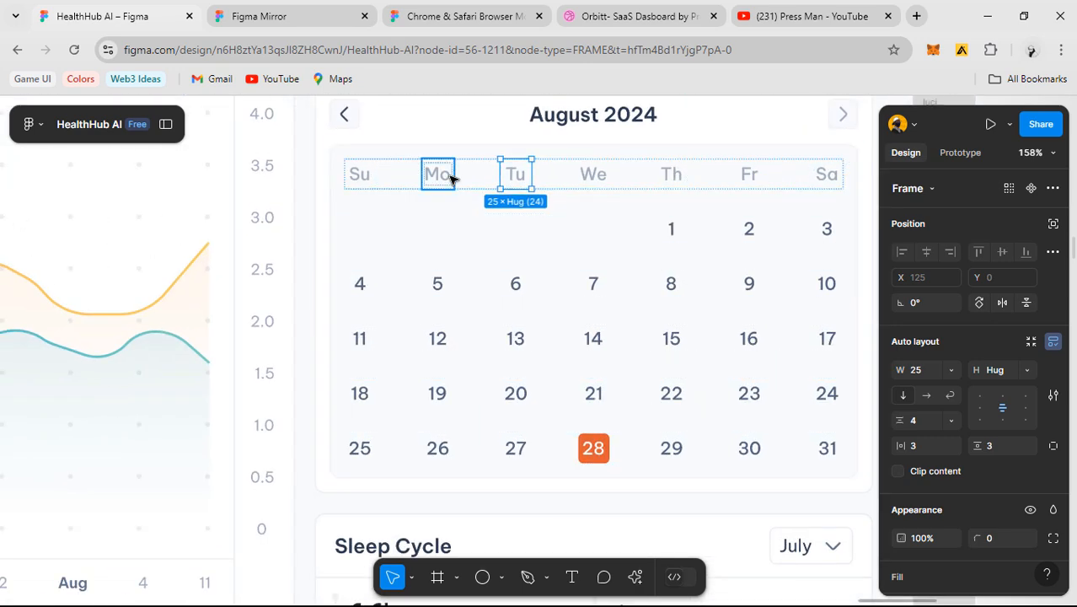
pyautogui.click(452, 176)
pyautogui.click(472, 178)
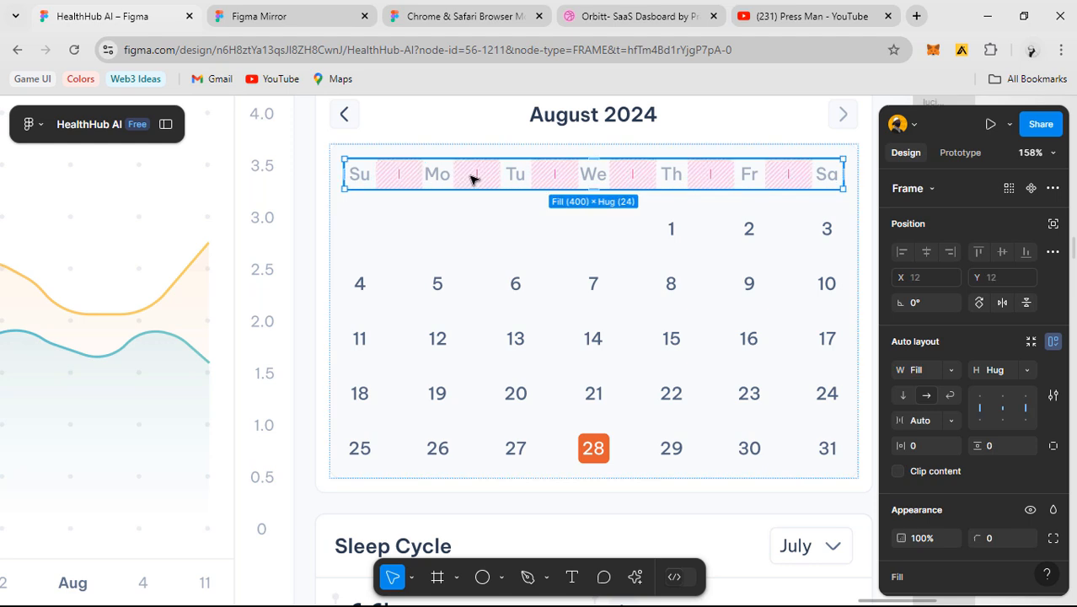
pyautogui.click(436, 286)
pyautogui.click(449, 291)
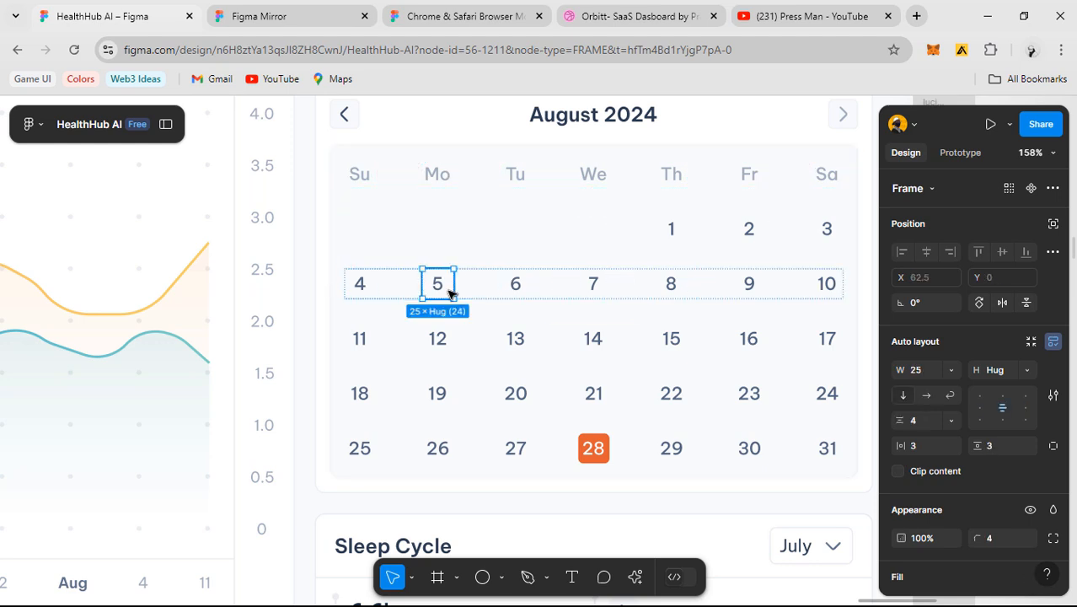
pyautogui.click(476, 293)
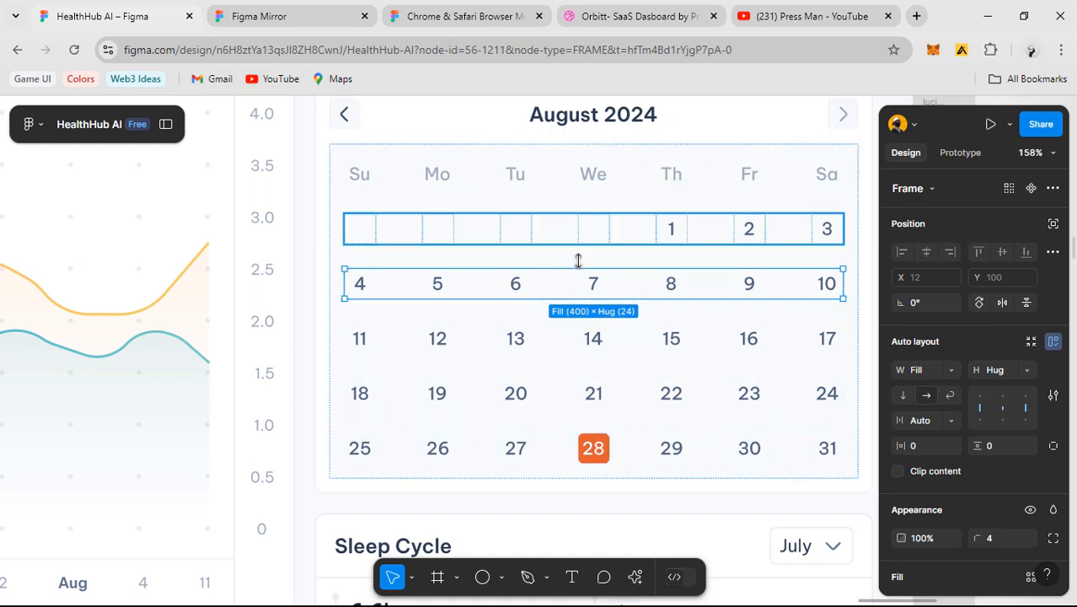
# - Compare the text widths of dates 5 and 12 with the cell frames that hold them in the reference calendar
pyautogui.click(436, 283)
pyautogui.scroll(5, 437, 285)
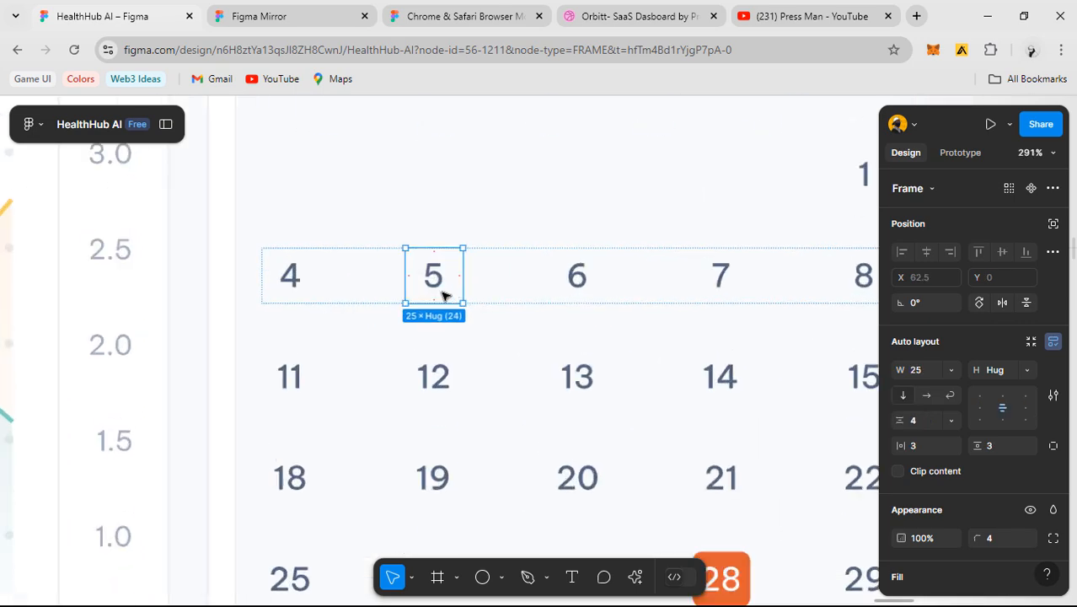
pyautogui.click(435, 244)
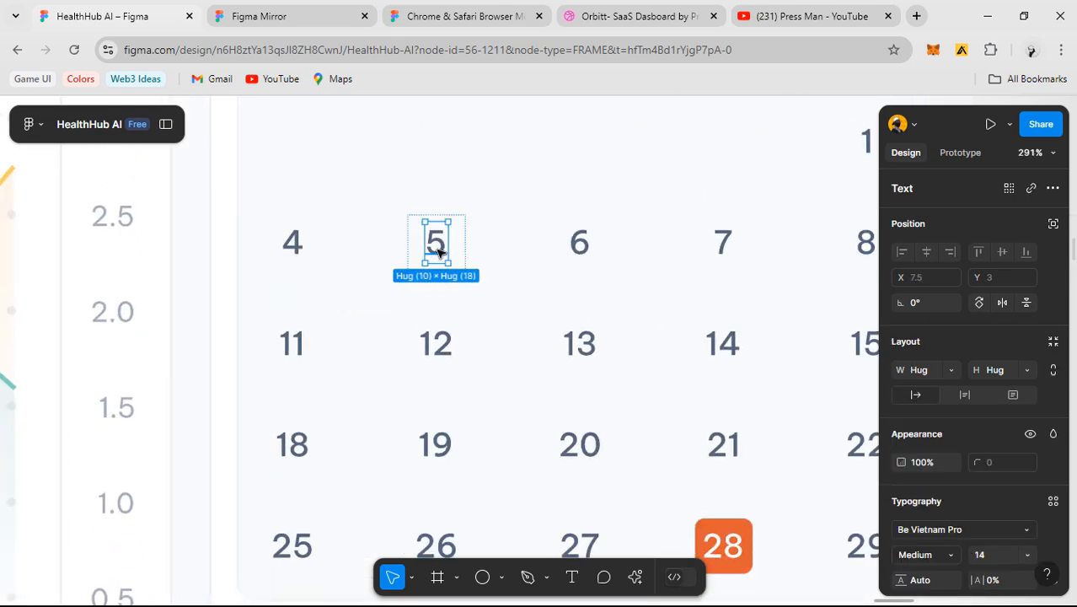
pyautogui.scroll(-3, 440, 249)
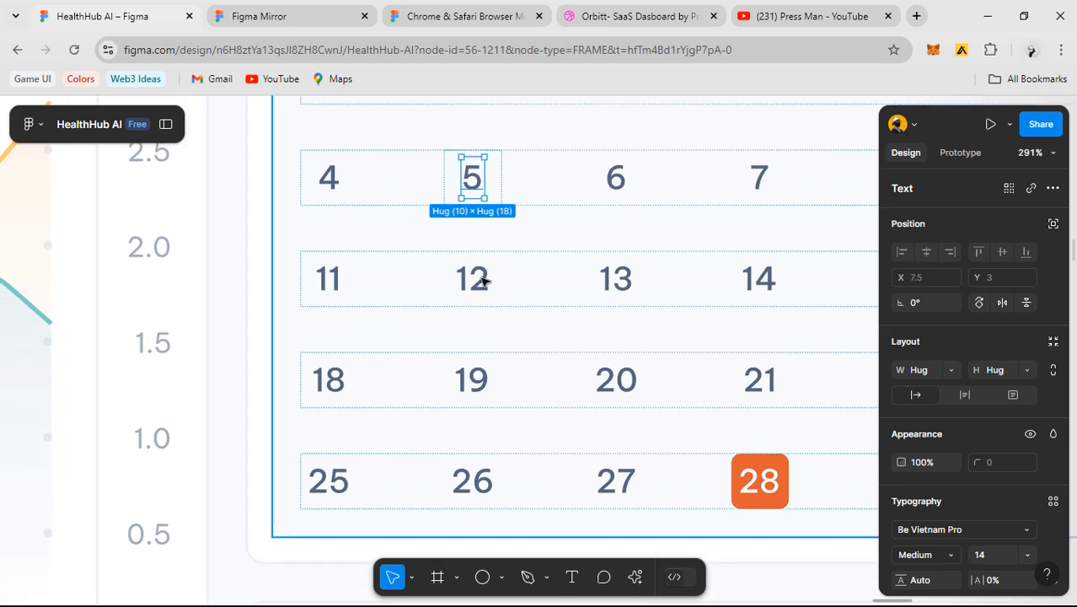
pyautogui.click(480, 290)
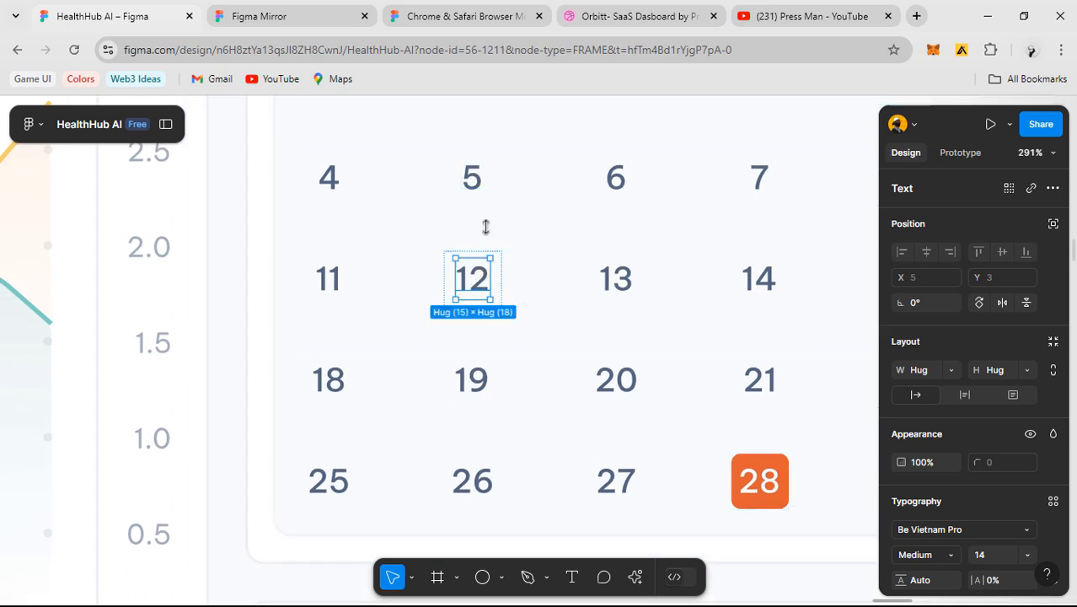
pyautogui.click(473, 181)
pyautogui.keyDown('ctrl'); pyautogui.click(473, 282); pyautogui.keyUp('ctrl')
pyautogui.click(476, 180)
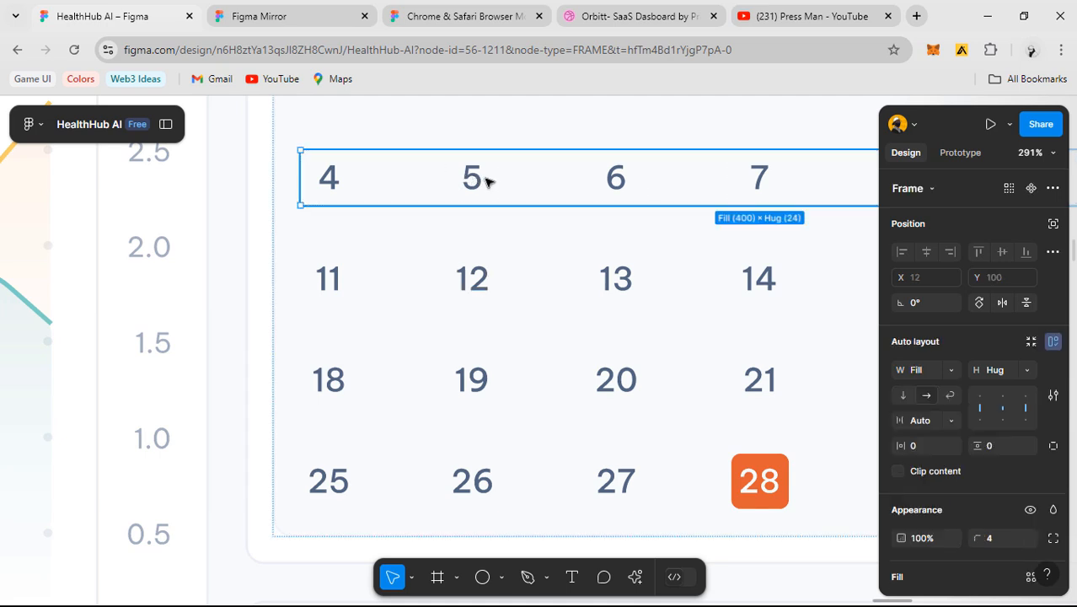
pyautogui.click(471, 278)
pyautogui.click(471, 278)
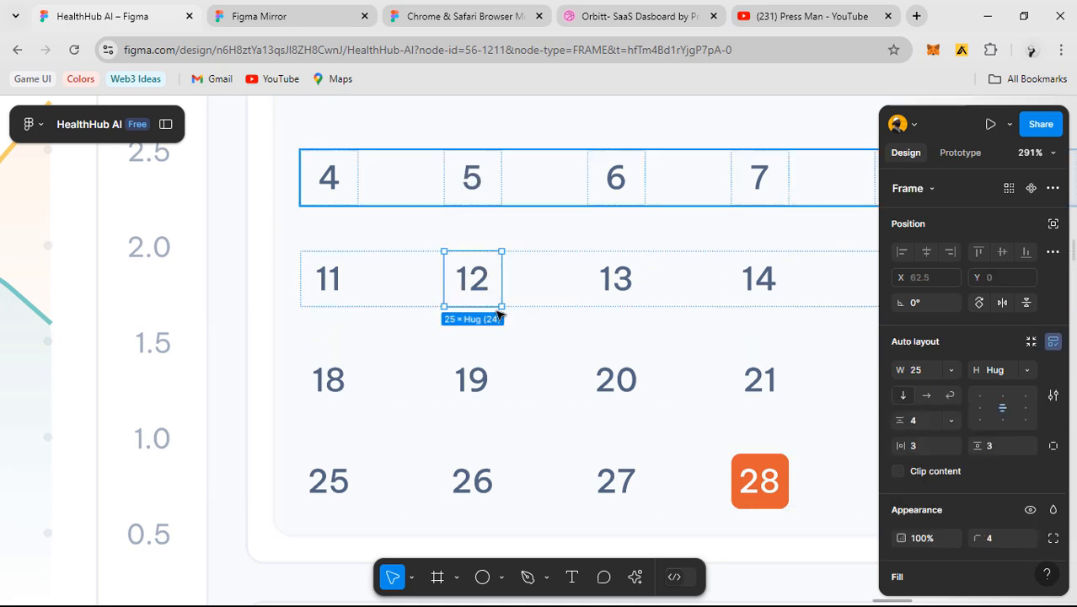
pyautogui.click(484, 189)
pyautogui.scroll(-3, 482, 187)
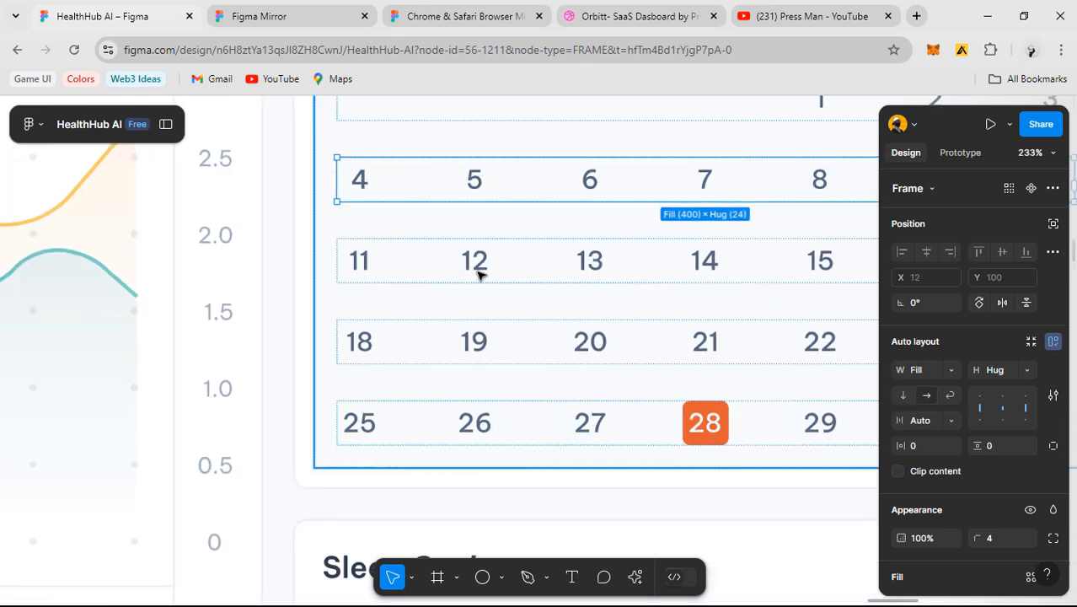
# - Wrap the Su weekday label of the new Health Calendar card in an auto layout frame and set its width to 25
pyautogui.scroll(-10, 478, 274)
pyautogui.hscroll(3, 584, 295)
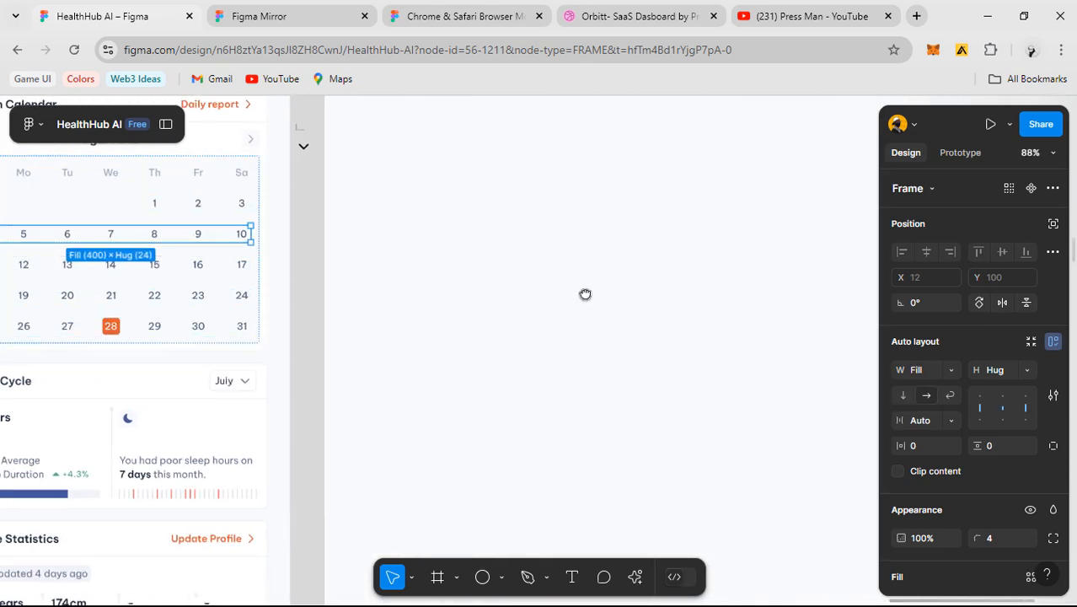
pyautogui.hscroll(-5, 615, 278)
pyautogui.scroll(-2, 552, 254)
pyautogui.scroll(4, 575, 236)
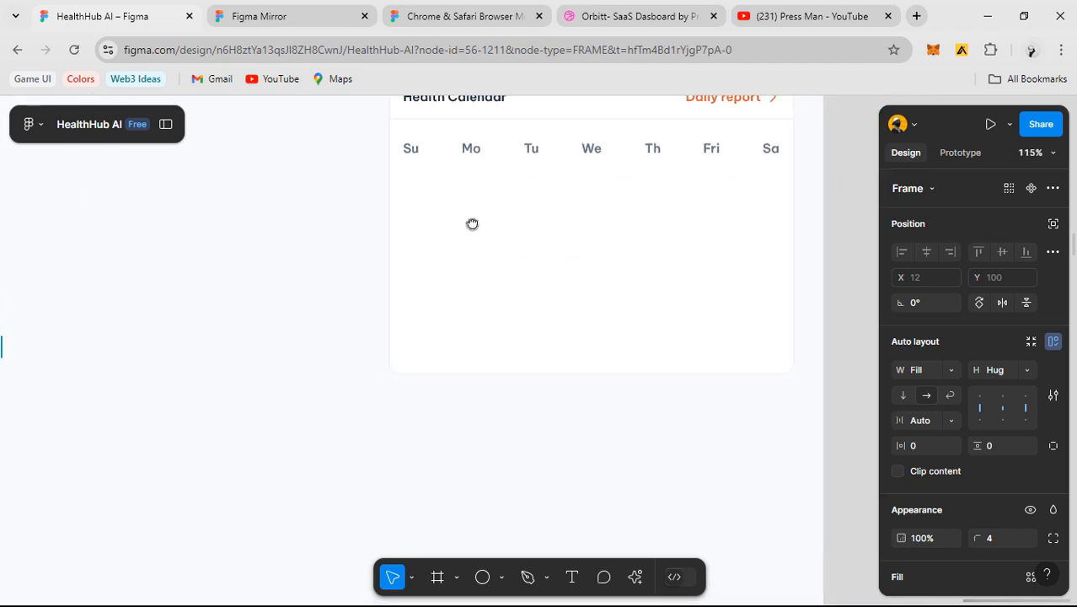
pyautogui.scroll(2, 472, 223)
pyautogui.hscroll(-2, 485, 231)
pyautogui.scroll(5, 499, 238)
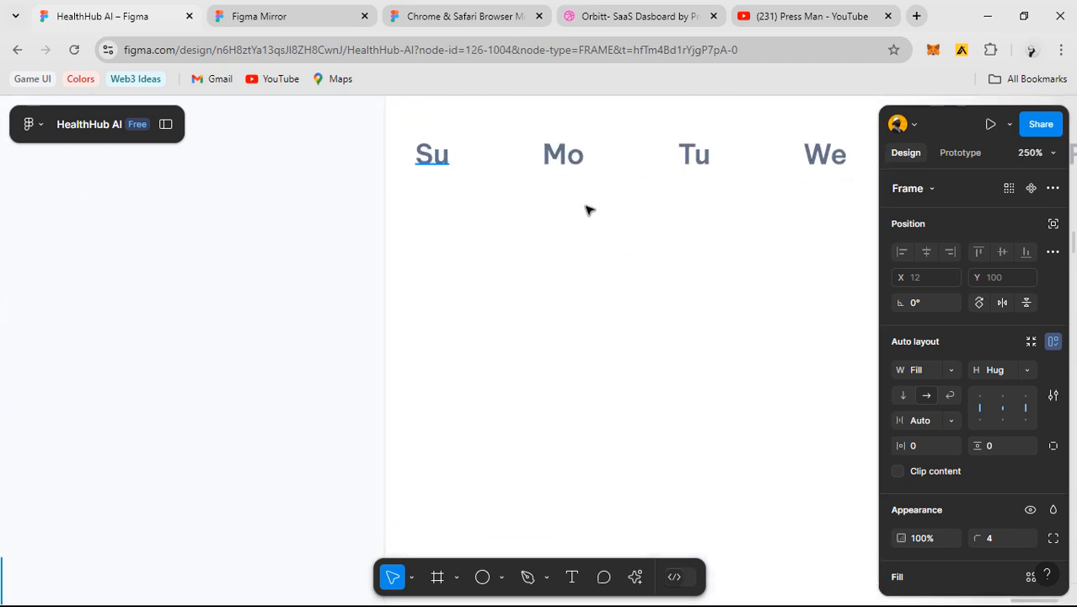
pyautogui.click(449, 163)
pyautogui.scroll(-4, 531, 190)
pyautogui.scroll(7, 529, 192)
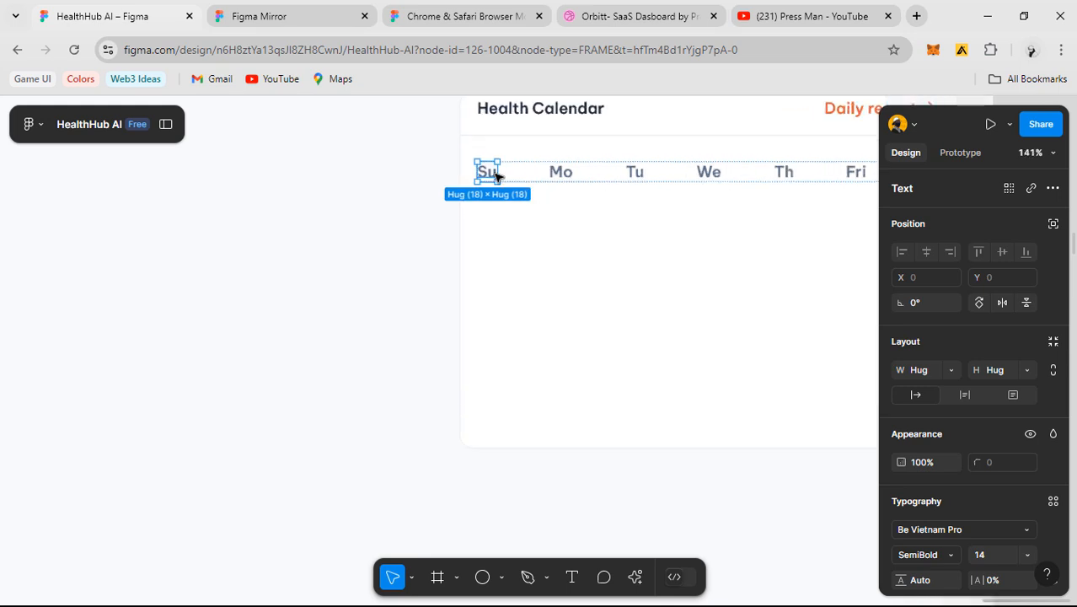
pyautogui.hotkey('shift', 'a')
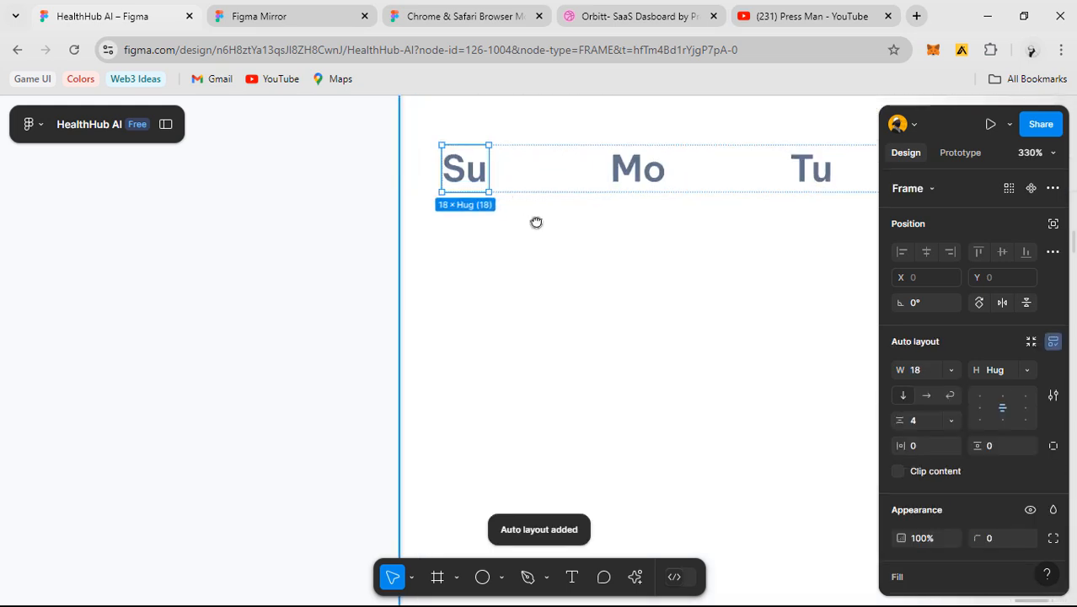
pyautogui.hscroll(2, 505, 222)
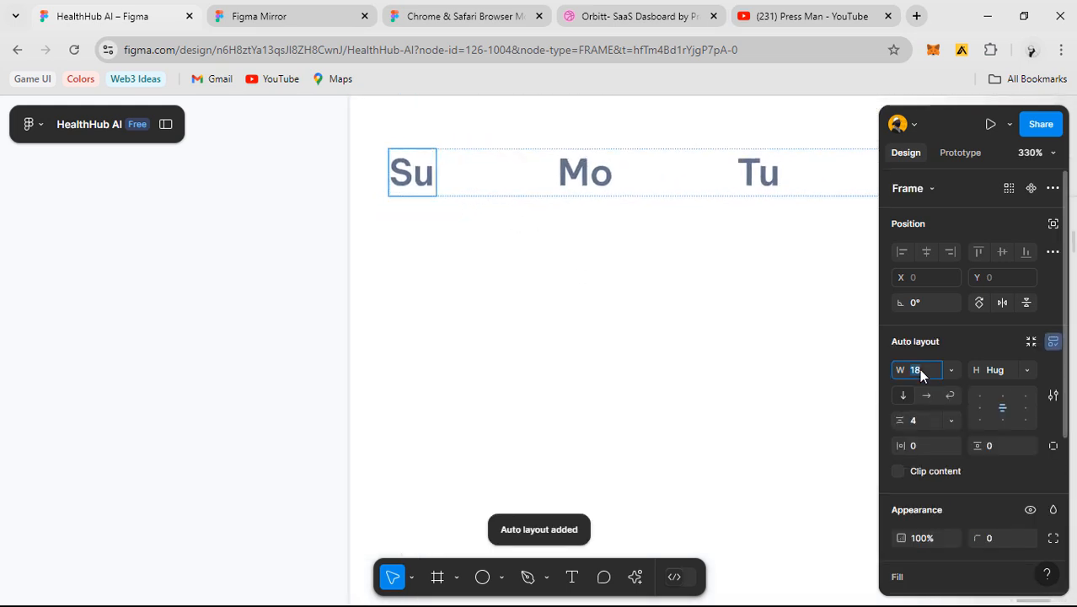
pyautogui.press('Return')
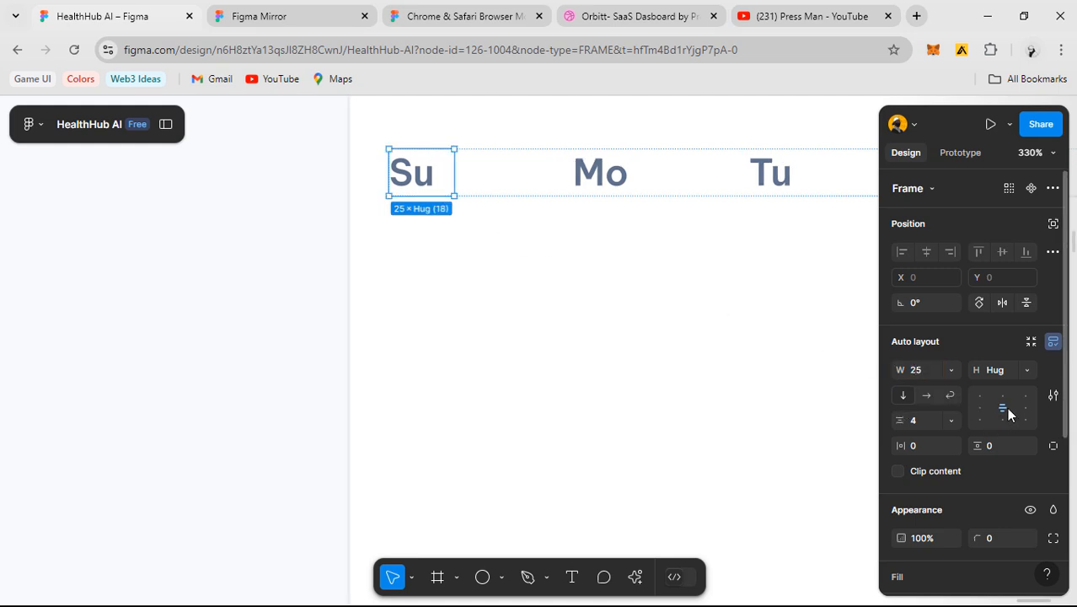
# - Set the Su label's text width to Hug contents inside its cell
pyautogui.click(444, 179)
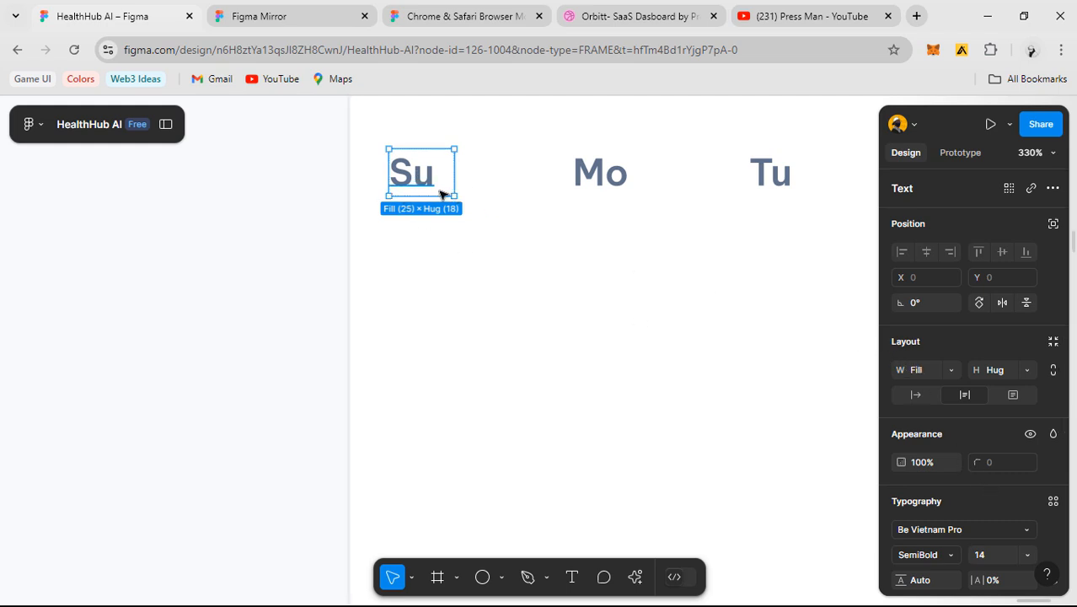
pyautogui.click(951, 371)
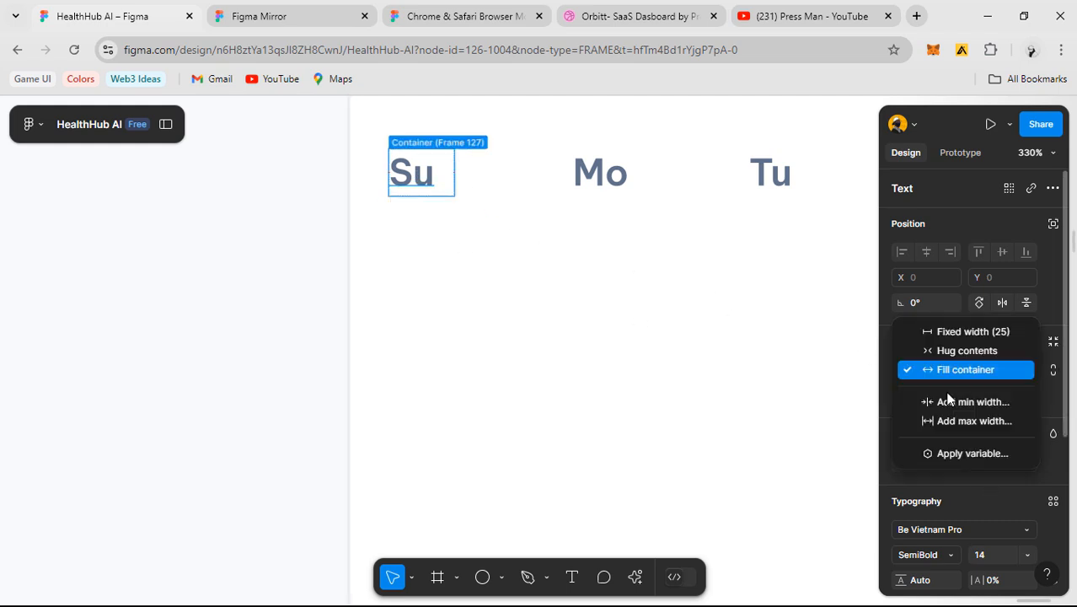
pyautogui.click(969, 351)
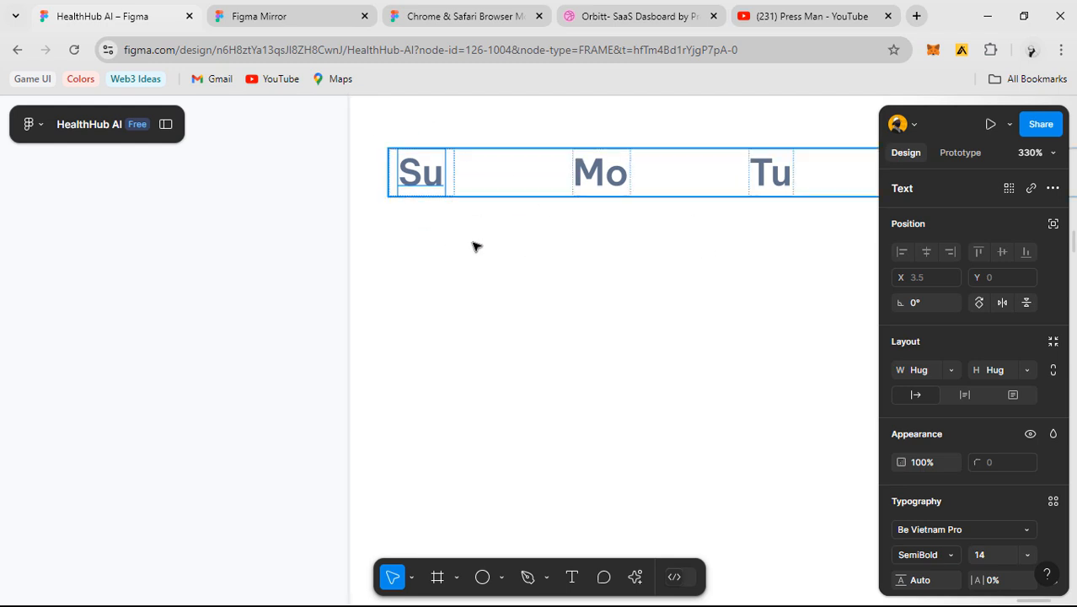
pyautogui.click(436, 197)
pyautogui.click(427, 179)
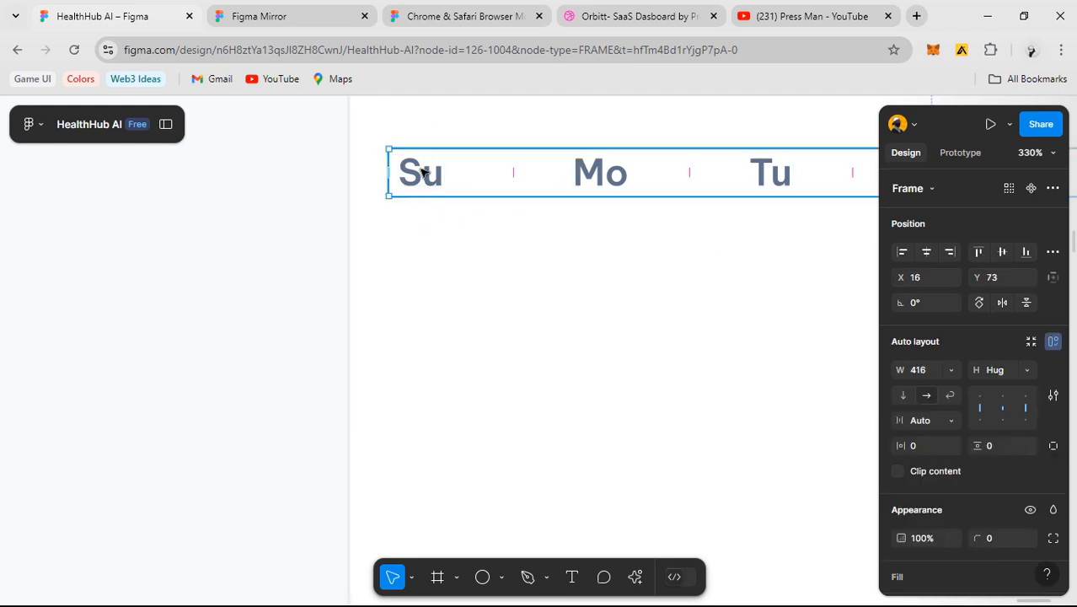
pyautogui.click(424, 172)
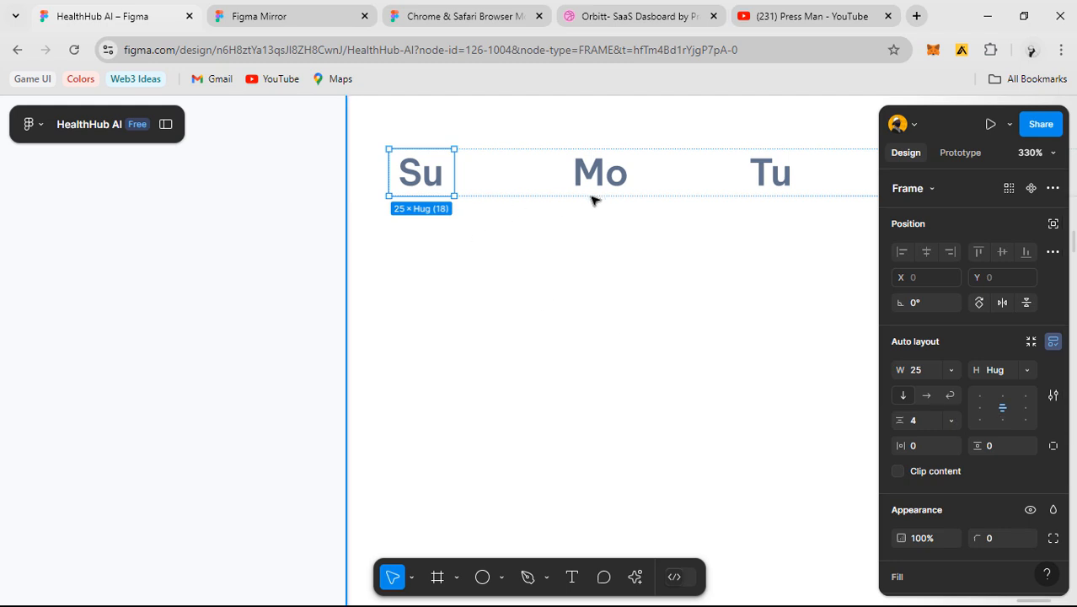
# - Wrap the Mo weekday label in an auto layout frame with a width of 25
pyautogui.scroll(-3, 594, 206)
pyautogui.click(492, 187)
pyautogui.scroll(1, 491, 190)
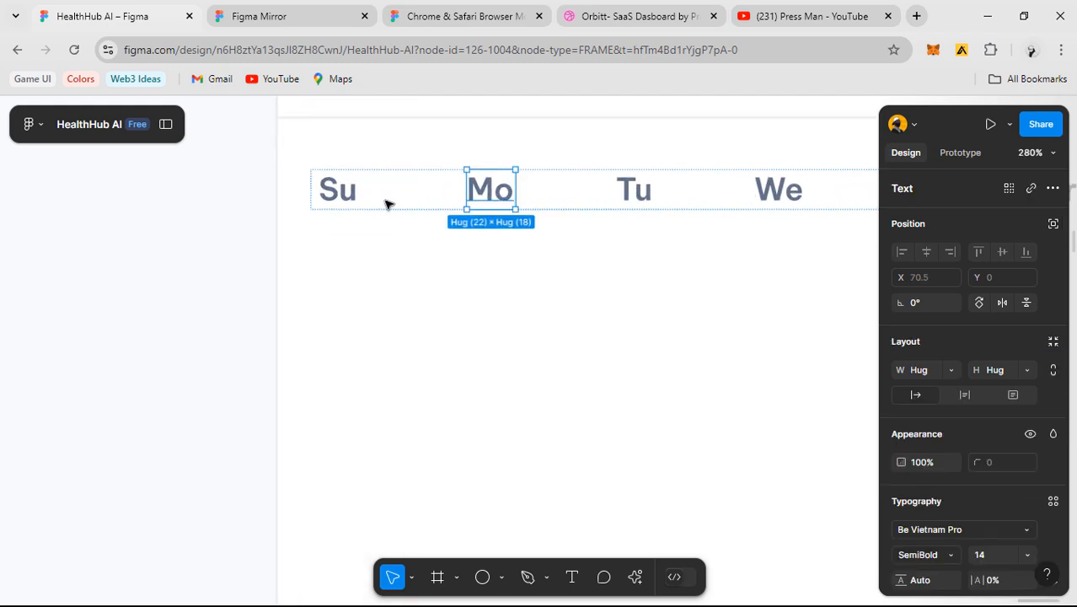
pyautogui.scroll(-3, 457, 240)
pyautogui.scroll(3, 456, 219)
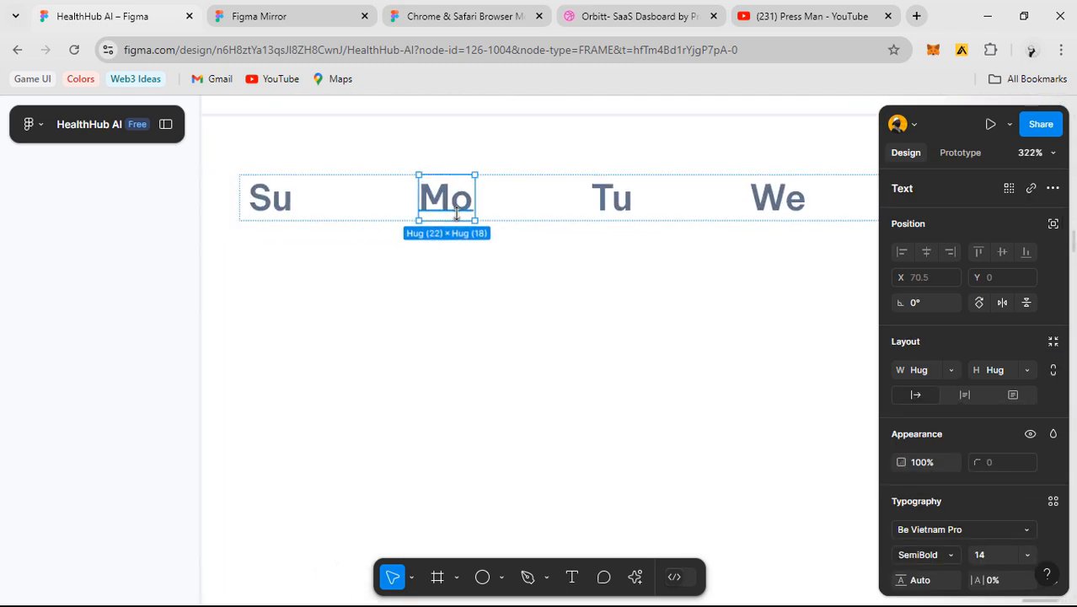
pyautogui.hotkey('shift', 'a')
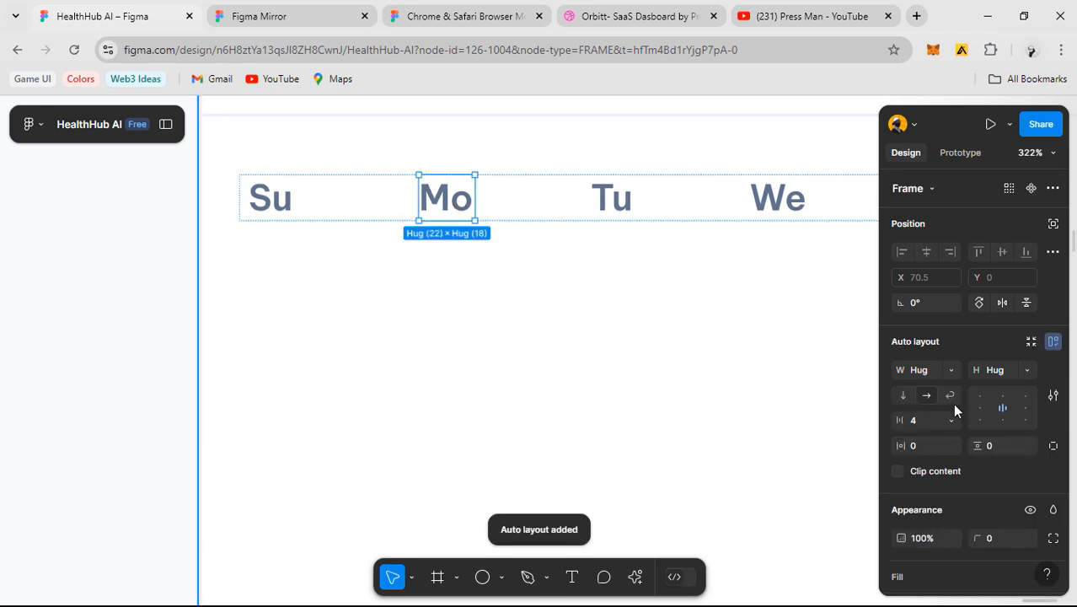
pyautogui.click(923, 373)
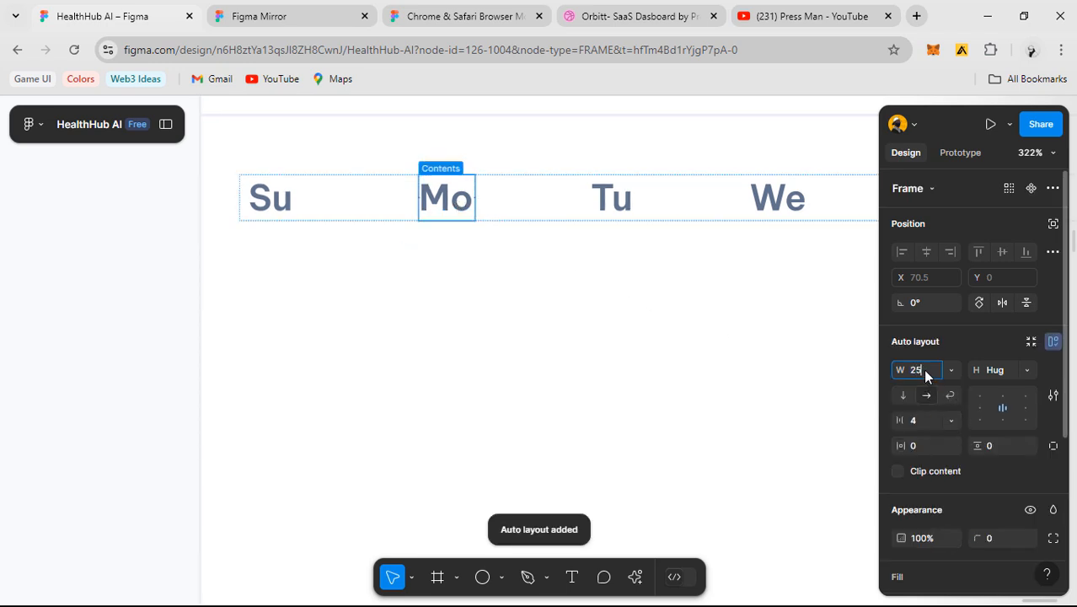
pyautogui.write('25')
pyautogui.press('Return')
pyautogui.doubleClick(450, 201)
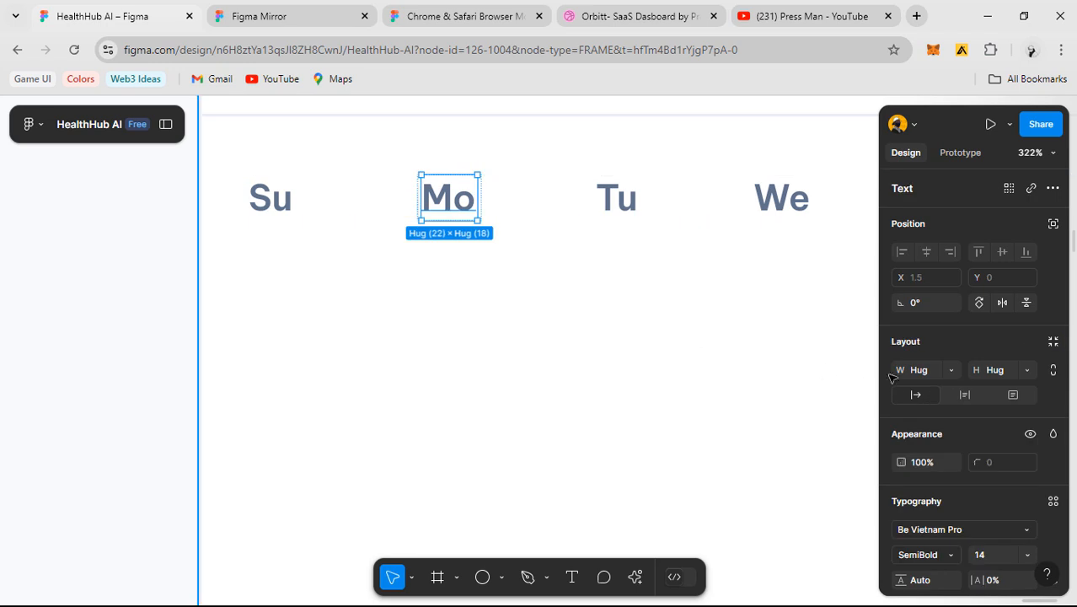
# - Wrap the Tu weekday label in an auto layout frame with a width of 25
pyautogui.click(616, 206)
pyautogui.hotkey('shift', 'a')
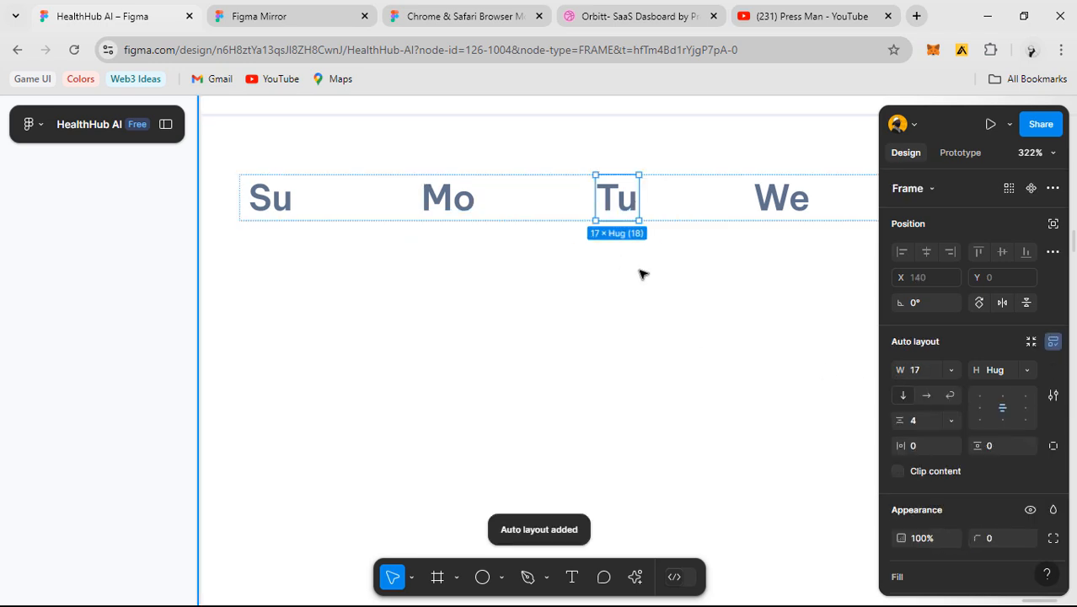
pyautogui.hscroll(3, 642, 274)
pyautogui.write('25')
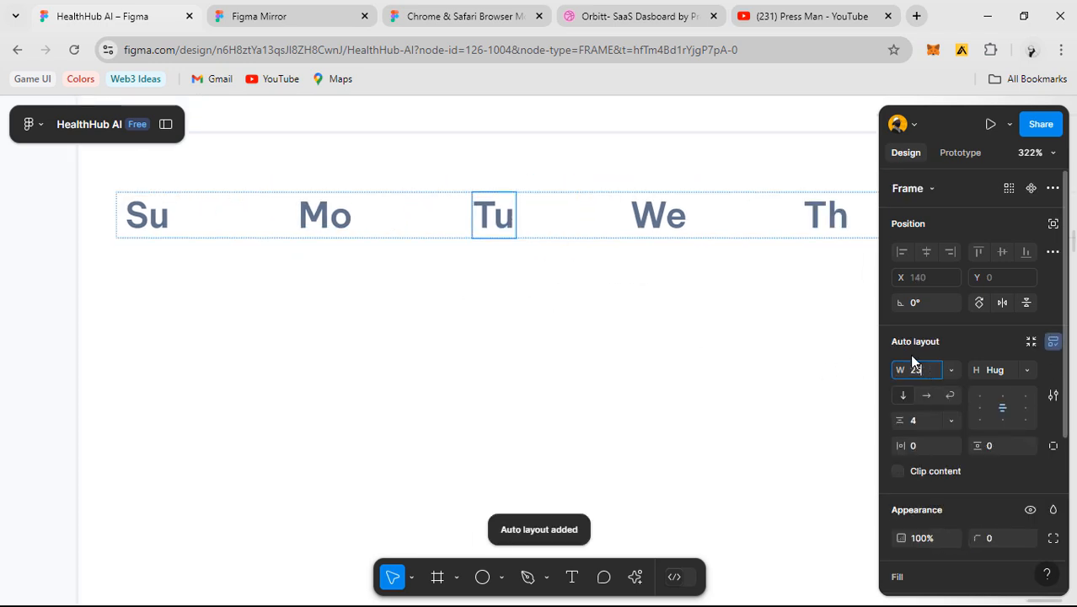
pyautogui.press('Return')
# - Set the Tu label's text width to Hug contents inside its cell
pyautogui.hscroll(2, 600, 284)
pyautogui.doubleClick(453, 245)
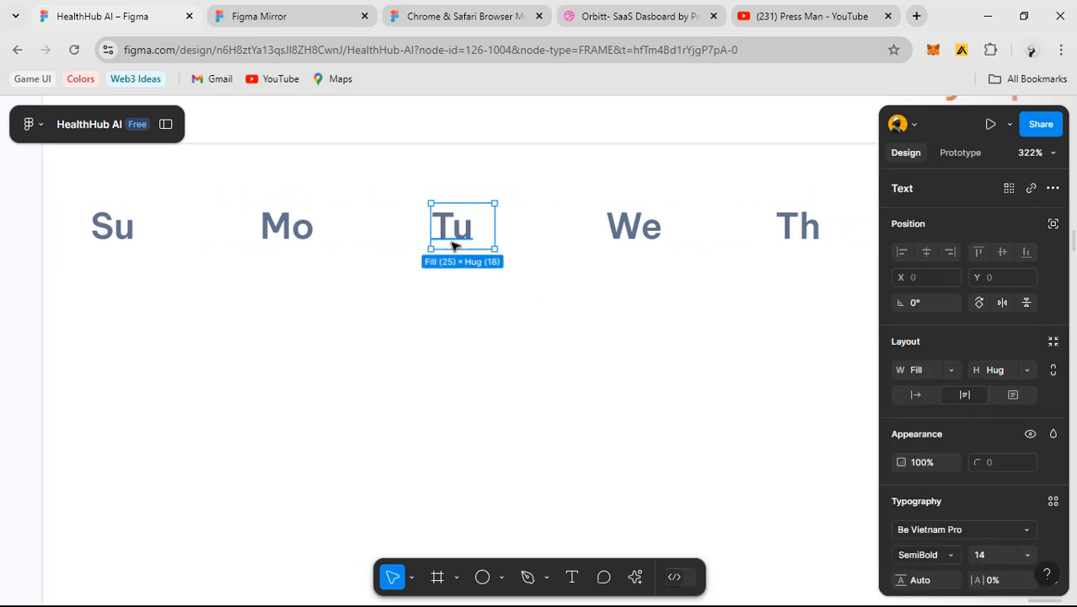
pyautogui.click(952, 372)
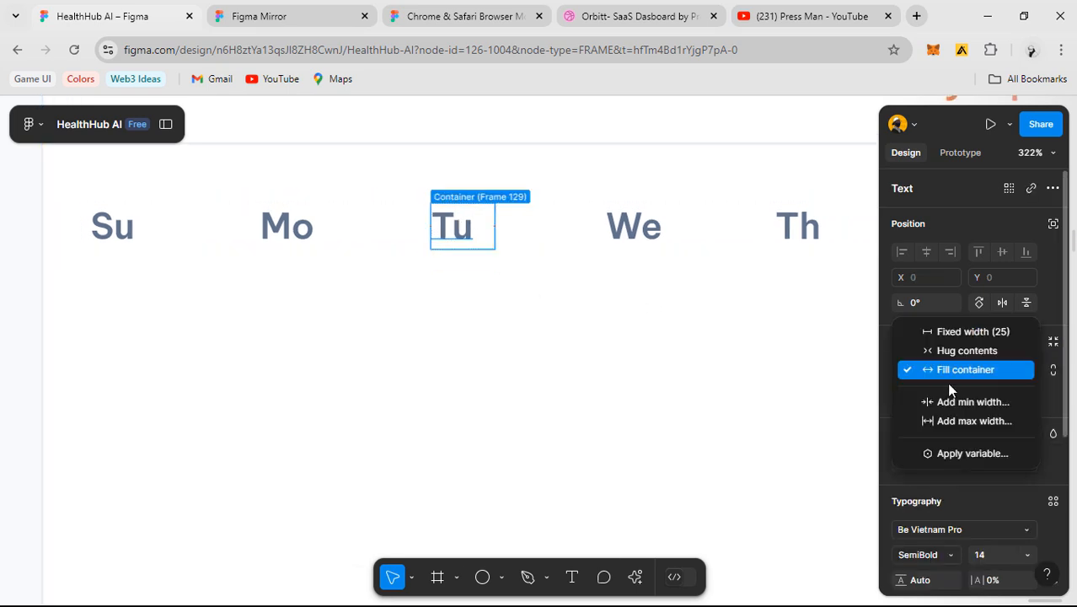
pyautogui.click(960, 350)
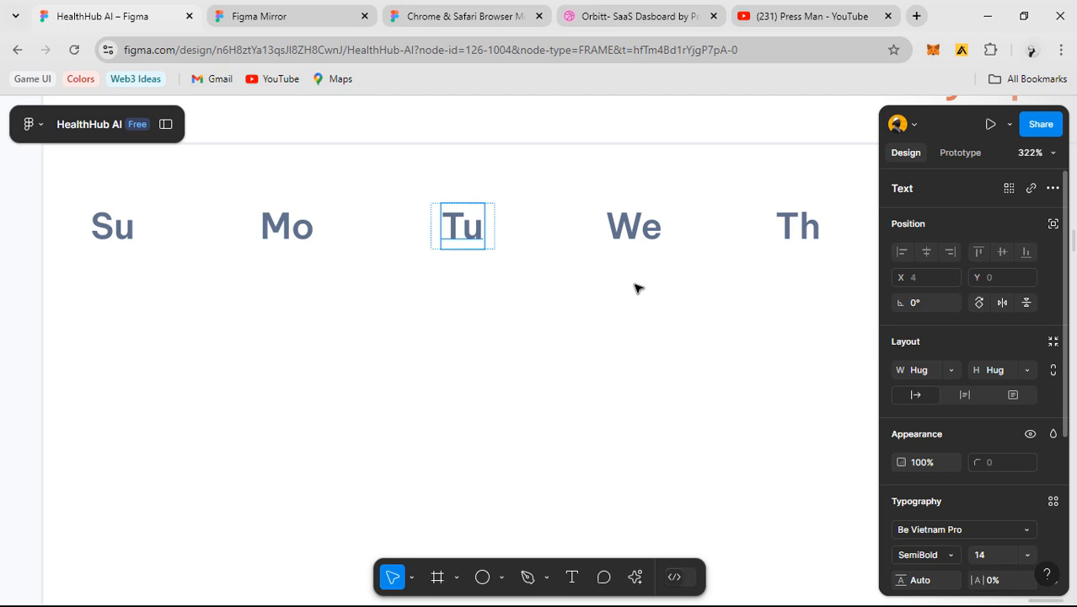
# - Wrap the We weekday label in an auto layout frame with a width of 25
pyautogui.click(627, 241)
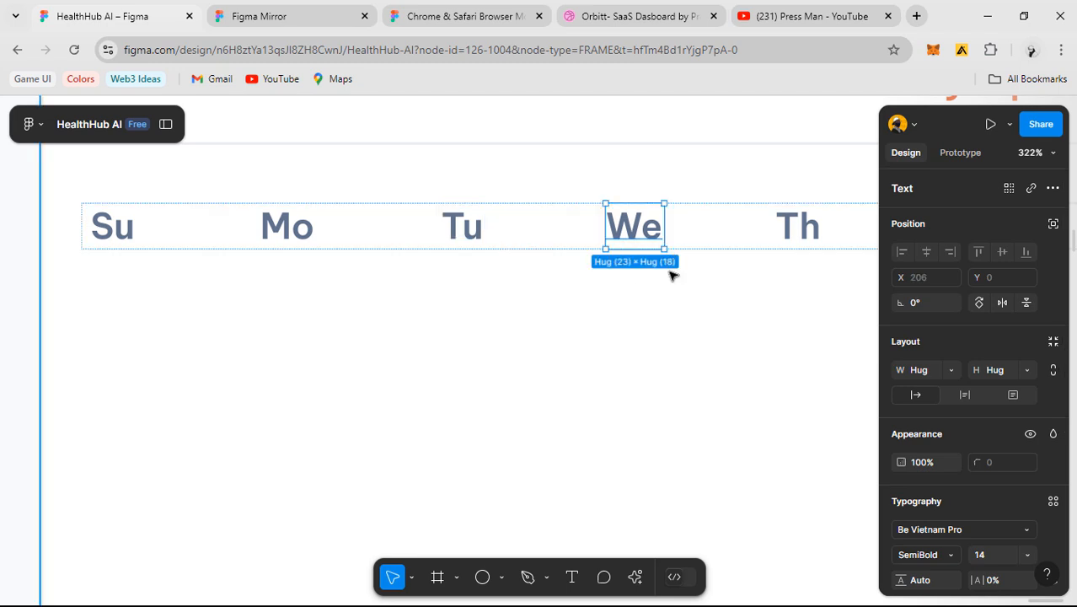
pyautogui.hotkey('shift', 'a')
pyautogui.click(922, 364)
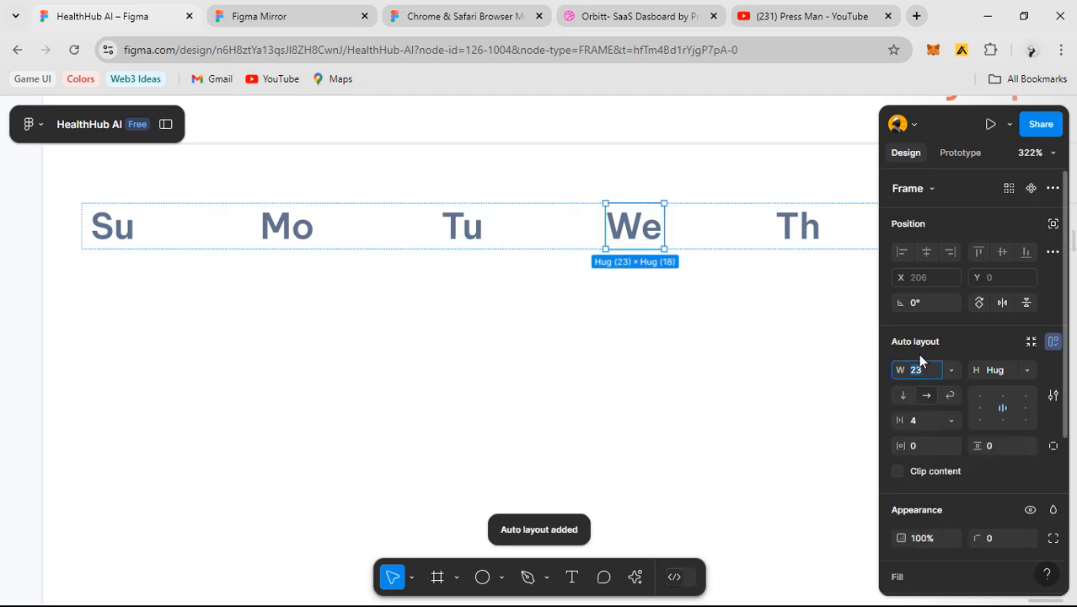
pyautogui.write('25')
pyautogui.press('Return')
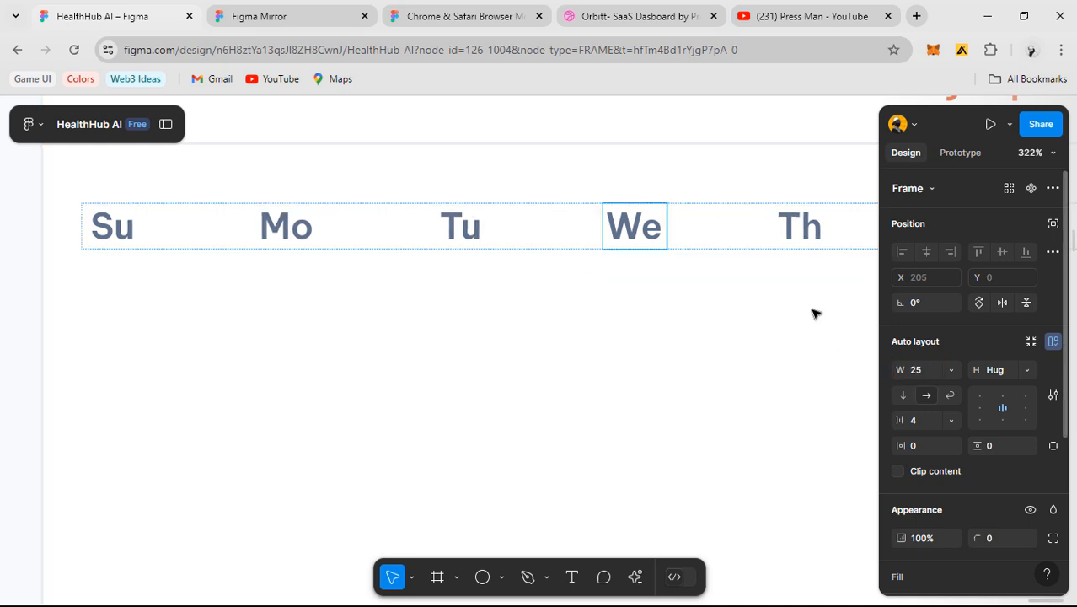
pyautogui.doubleClick(645, 221)
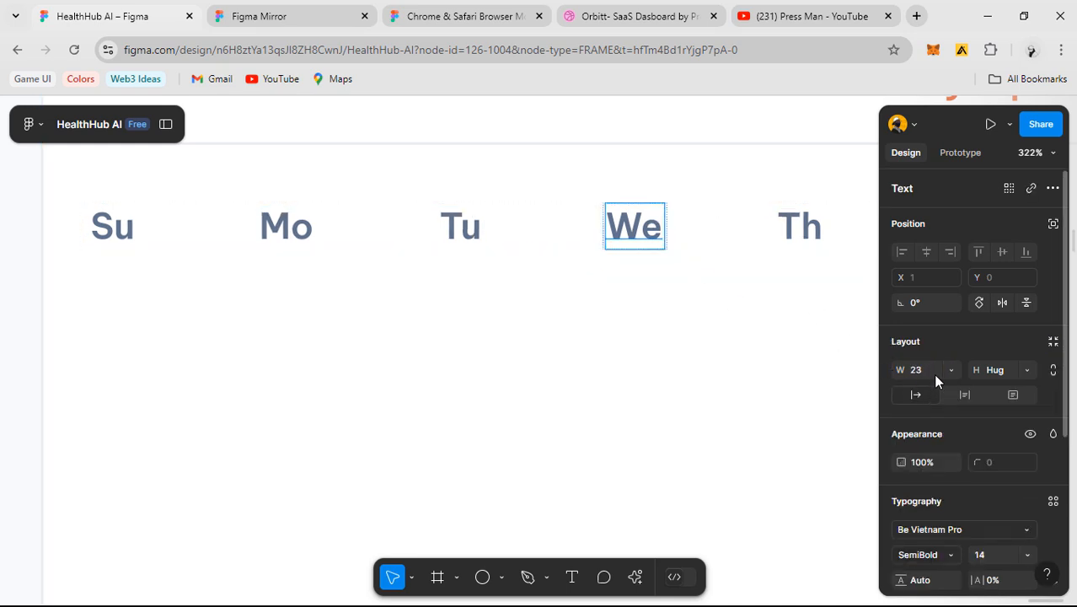
# - Try a fixed width of 25 on the Th text itself and return it to Hug contents
pyautogui.moveTo(694, 316); pyautogui.dragTo(509, 338)
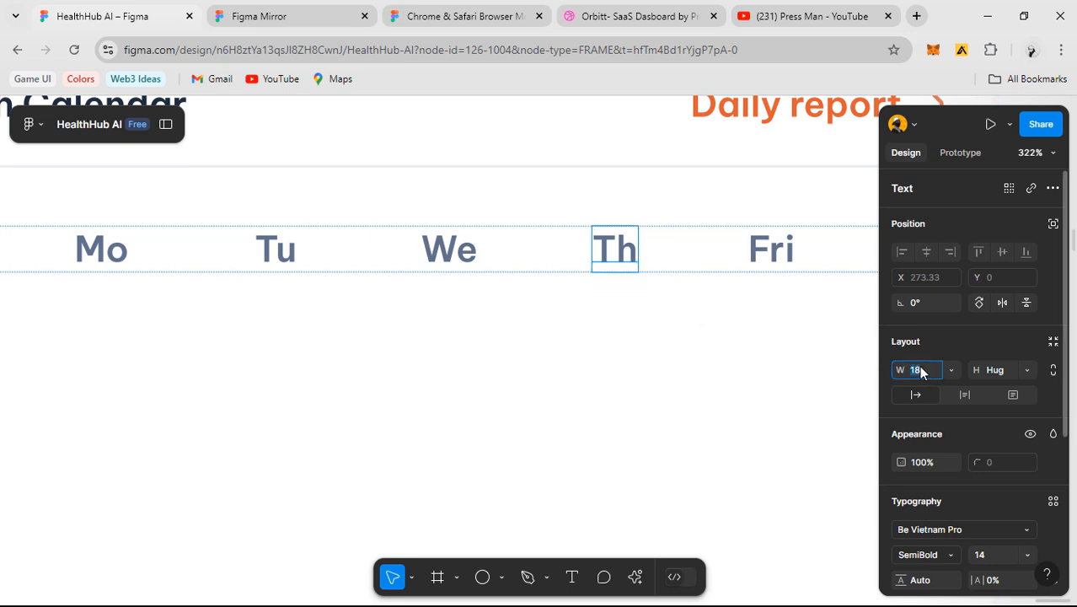
pyautogui.write('25')
pyautogui.press('Return')
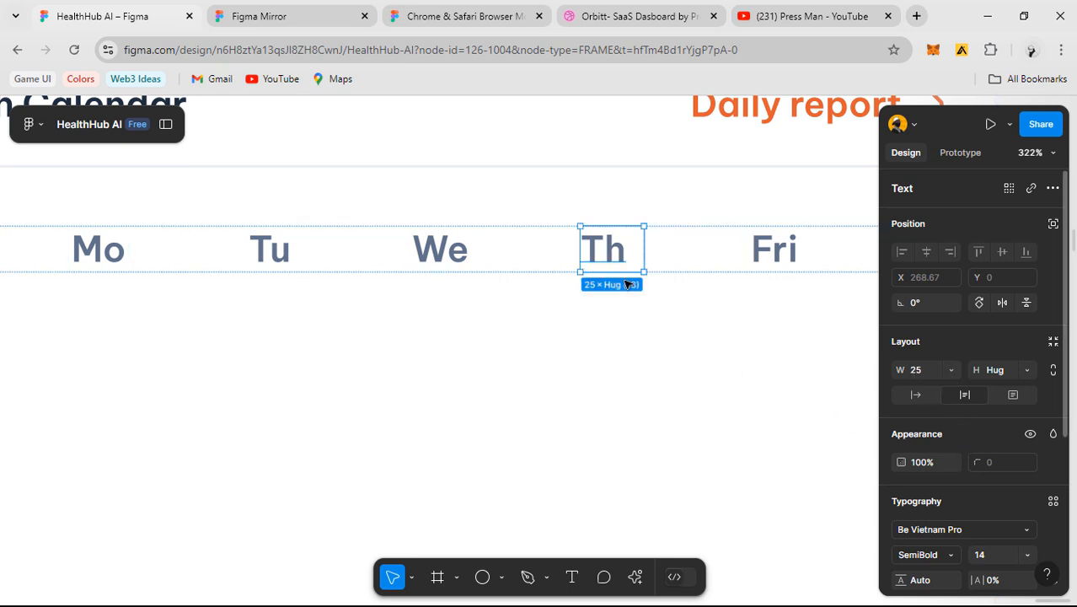
pyautogui.click(952, 374)
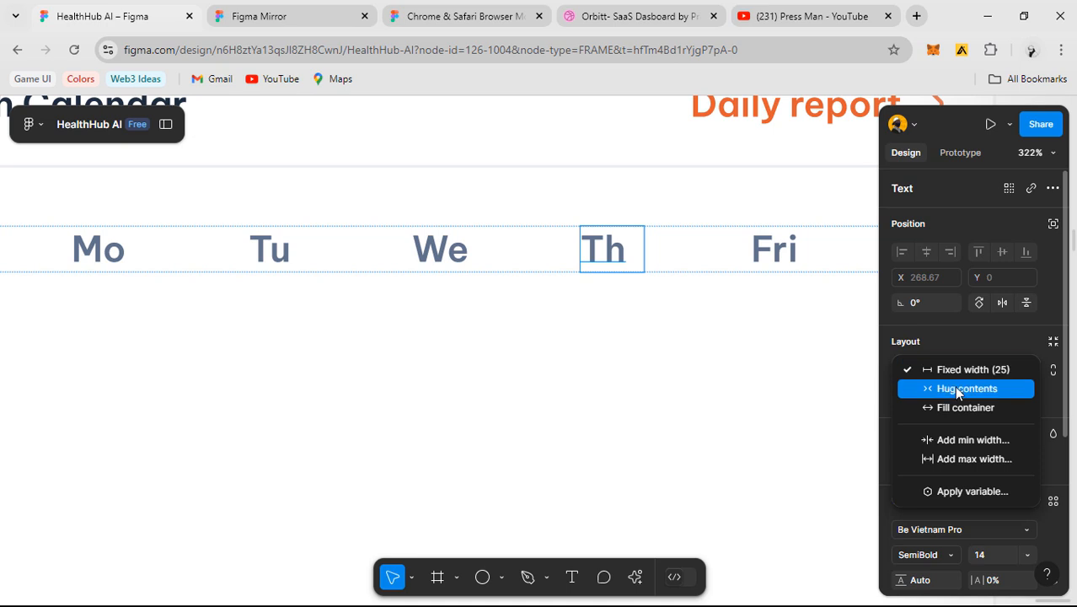
pyautogui.click(956, 390)
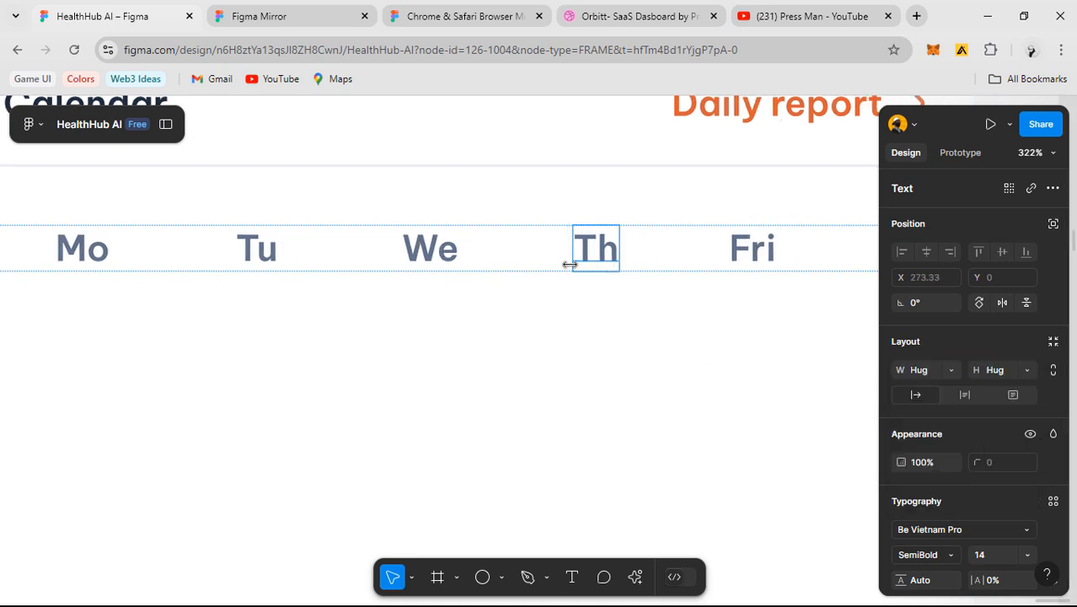
# - Wrap the Th weekday label in an auto layout frame with a width of 25
pyautogui.doubleClick(603, 250)
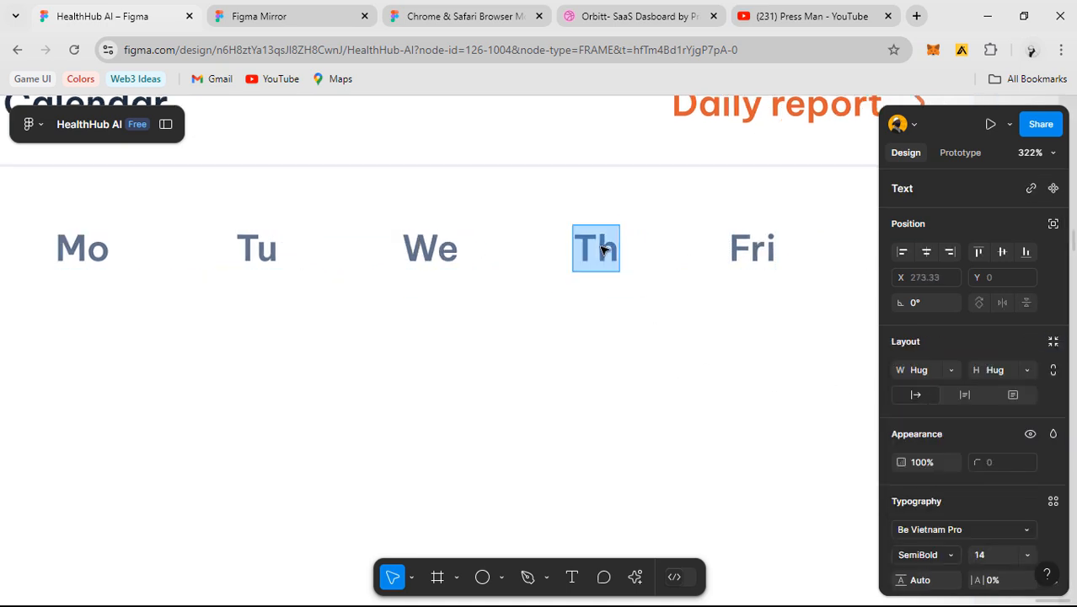
pyautogui.press('Escape')
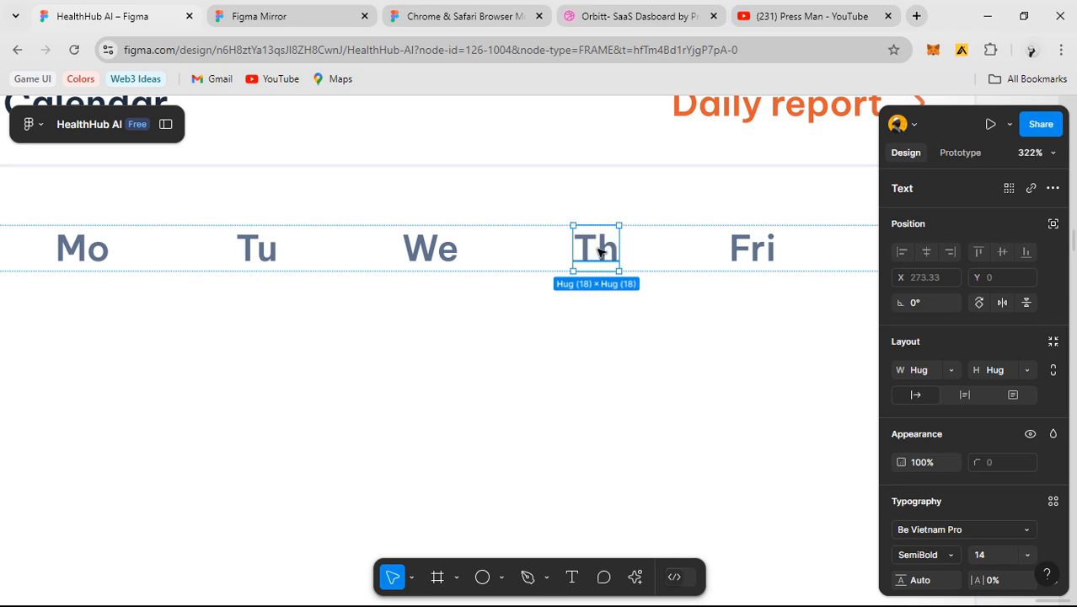
pyautogui.hotkey('shift', 'a')
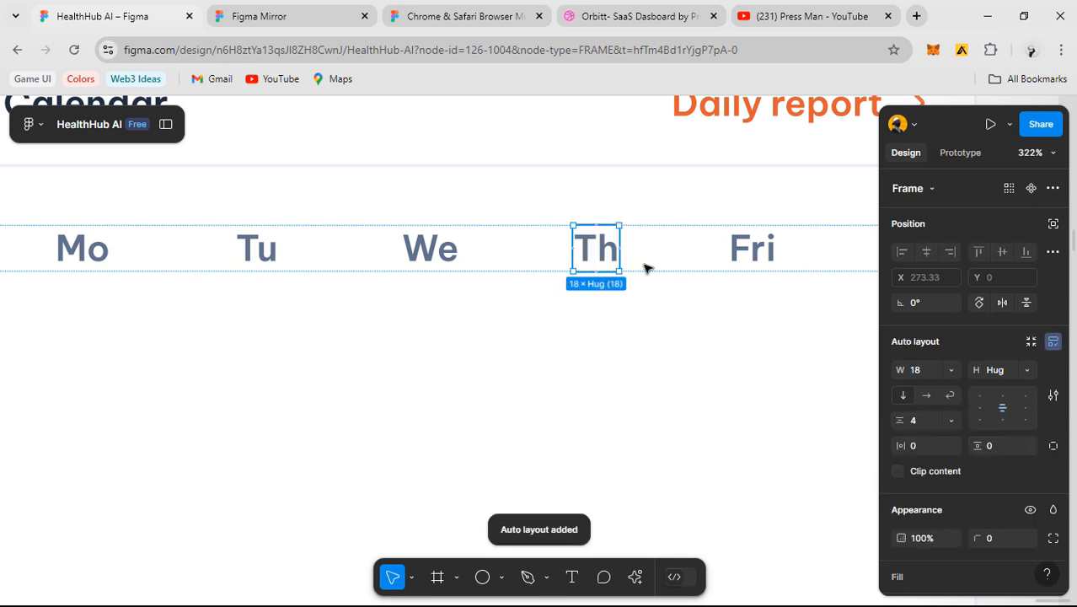
pyautogui.click(924, 372)
pyautogui.write('25')
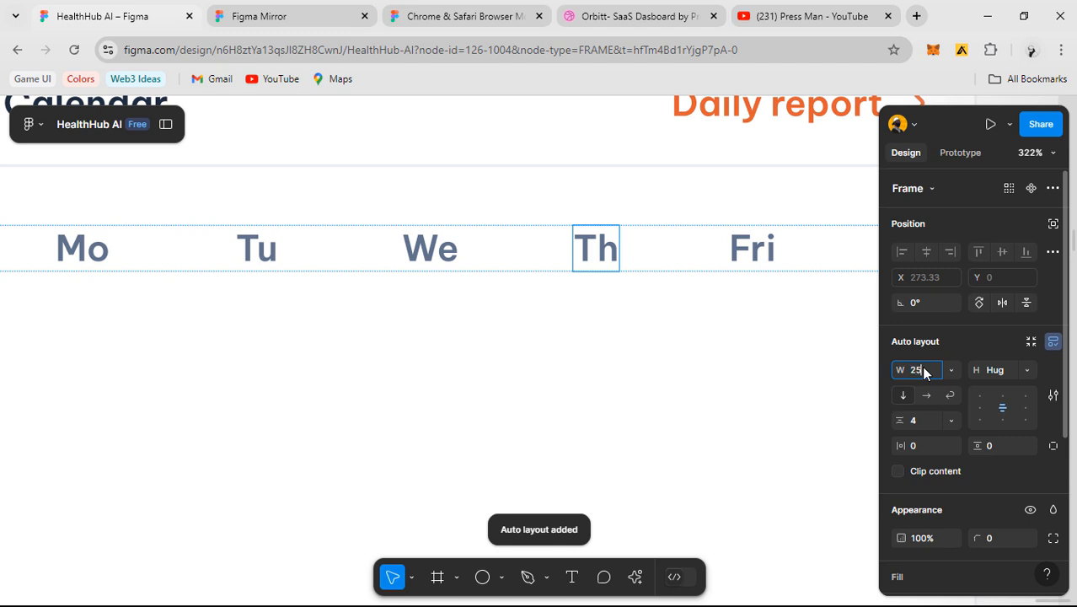
pyautogui.press('Return')
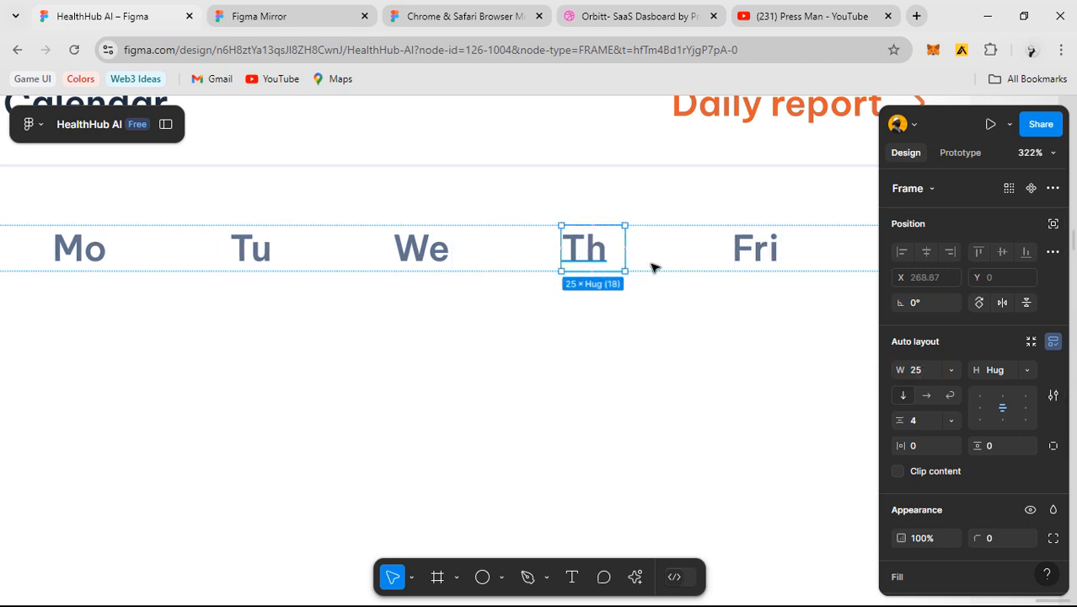
# - Set the Th label's text width to Hug contents inside its cell
pyautogui.doubleClick(599, 253)
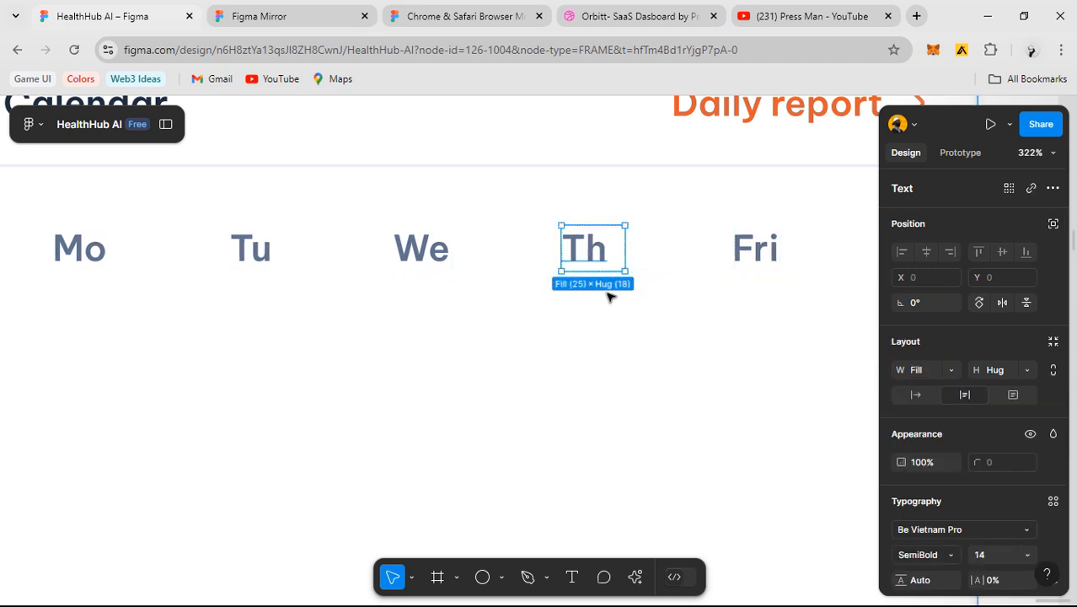
pyautogui.click(950, 369)
pyautogui.click(952, 349)
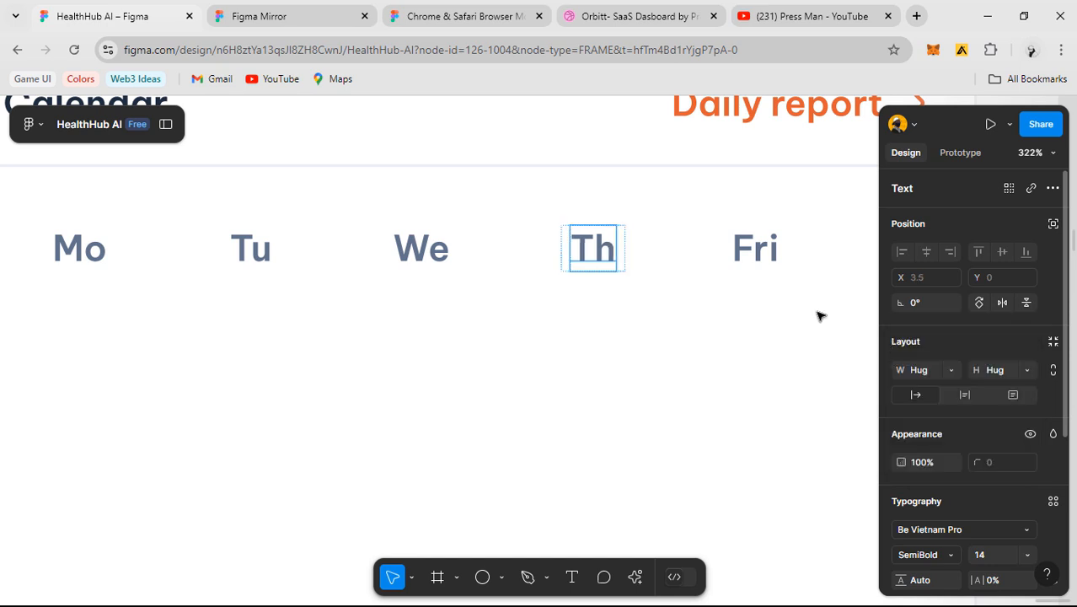
# - Wrap the Fri weekday label in an auto layout frame with a width of 25
pyautogui.click(762, 250)
pyautogui.hscroll(3, 736, 318)
pyautogui.scroll(1, 736, 317)
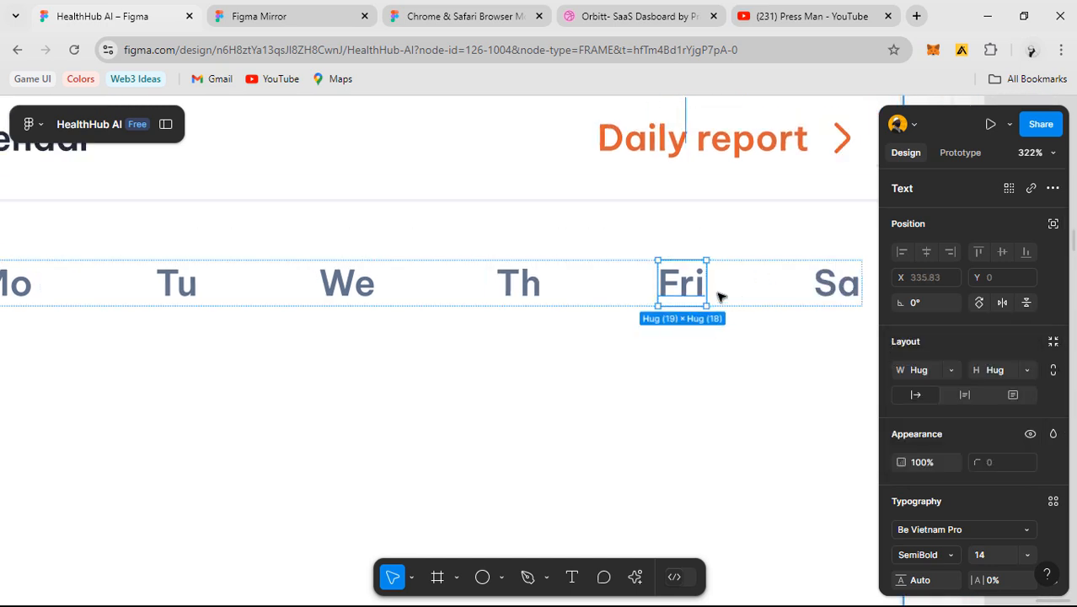
pyautogui.hotkey('shift', 'a')
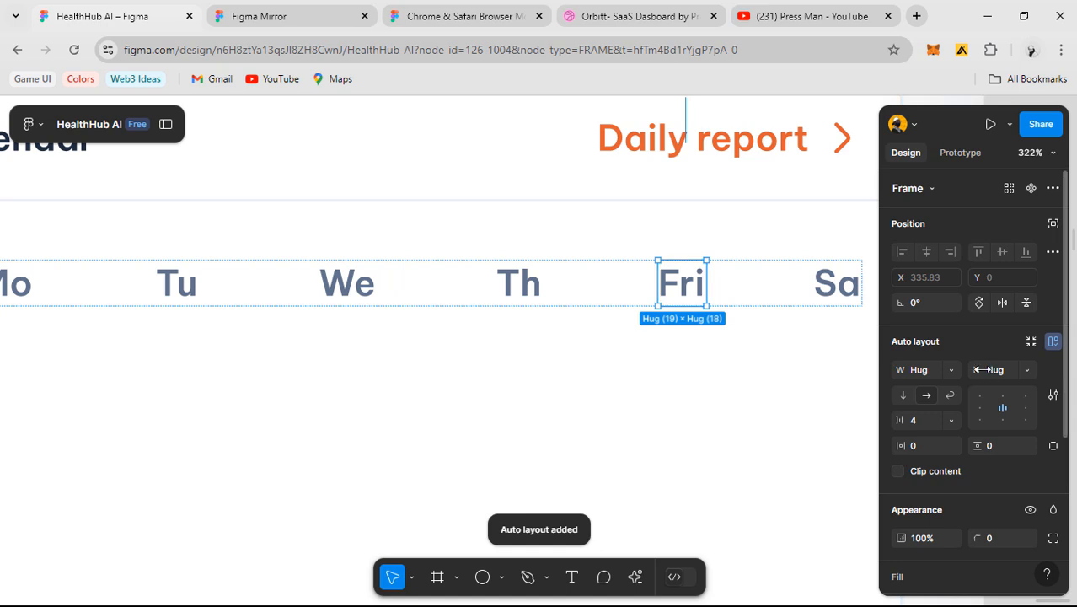
pyautogui.write('25')
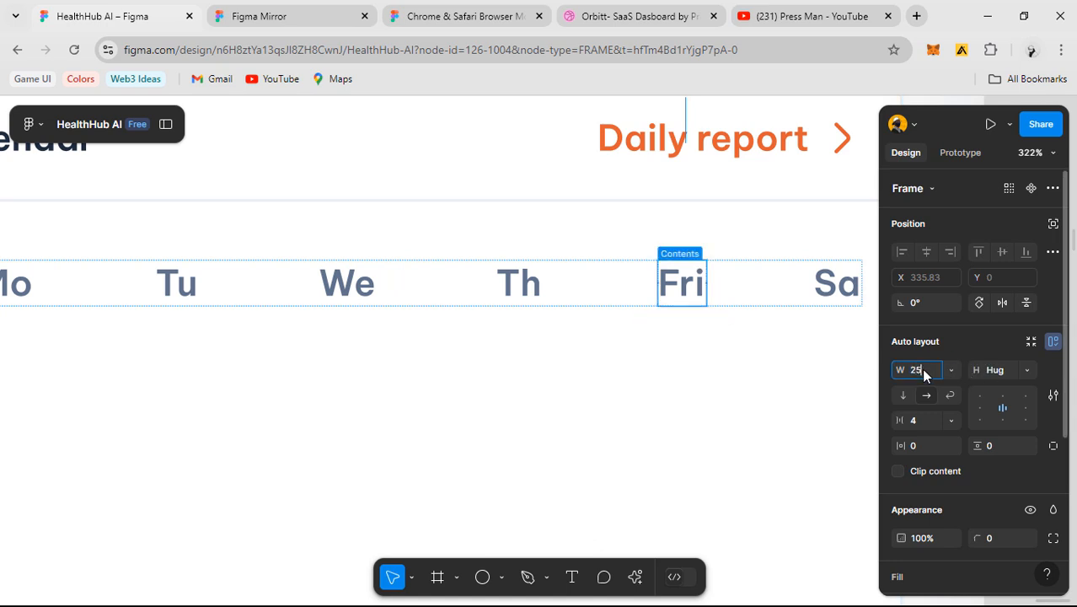
pyautogui.press('Return')
pyautogui.doubleClick(684, 295)
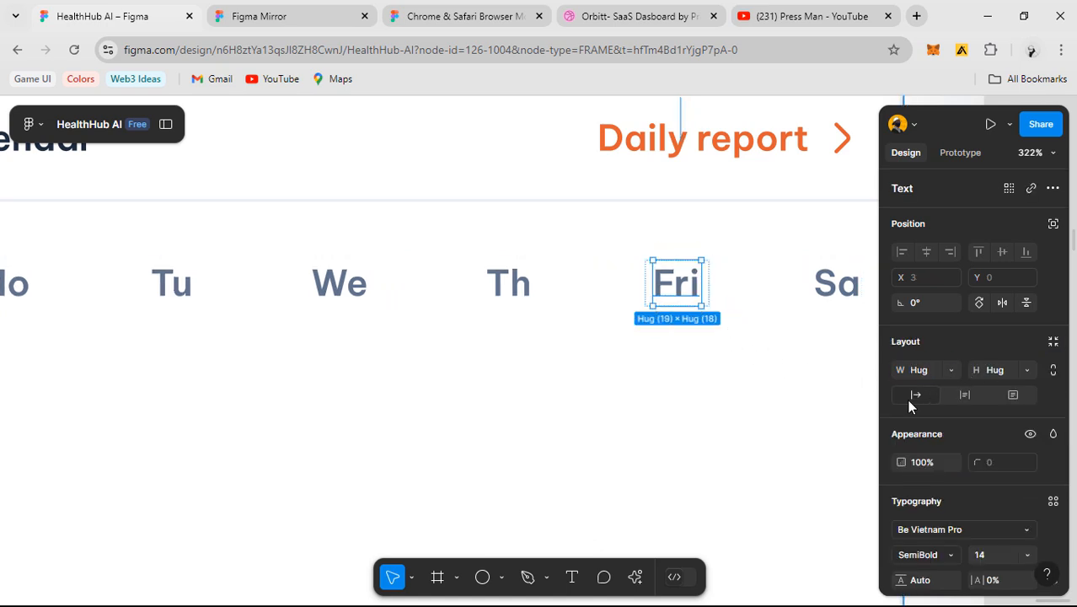
# - Wrap the Sa weekday label in an auto layout frame with a width of 25
pyautogui.moveTo(778, 320); pyautogui.dragTo(596, 357)
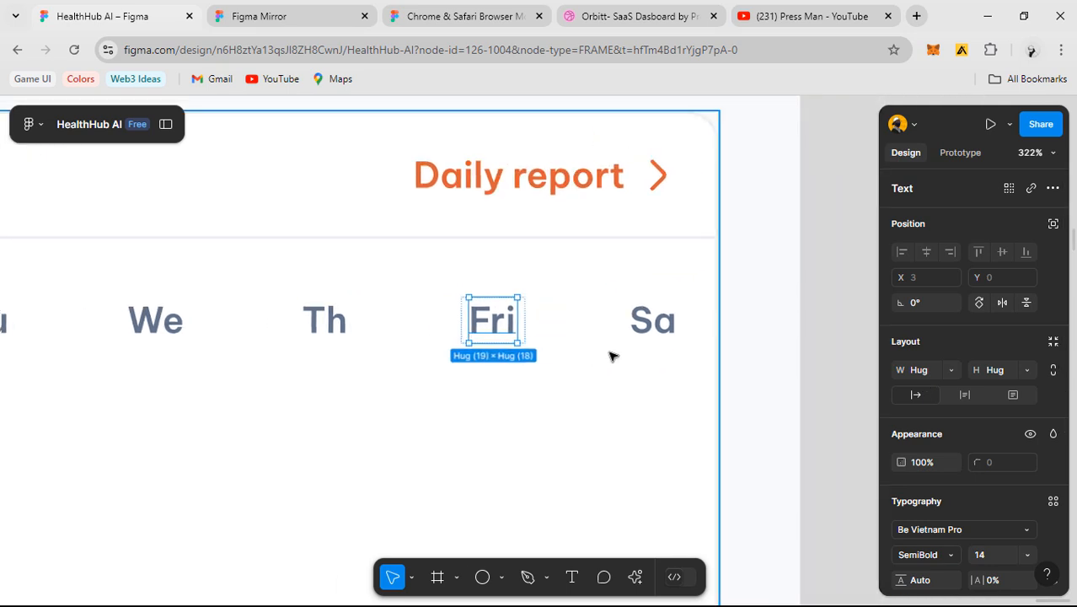
pyautogui.click(653, 330)
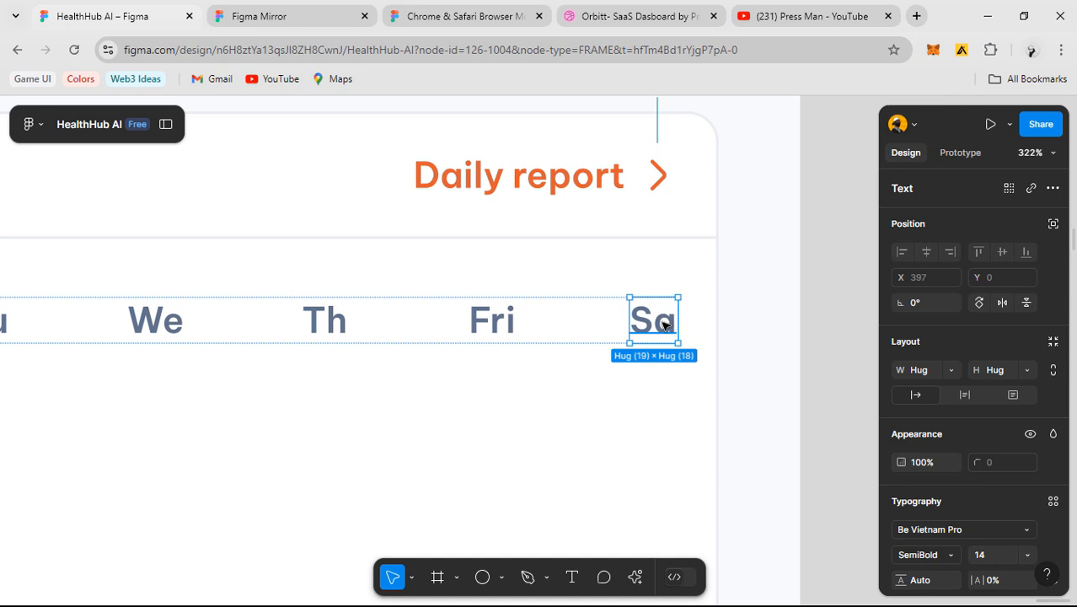
pyautogui.hotkey('shift', 'a')
pyautogui.click(927, 369)
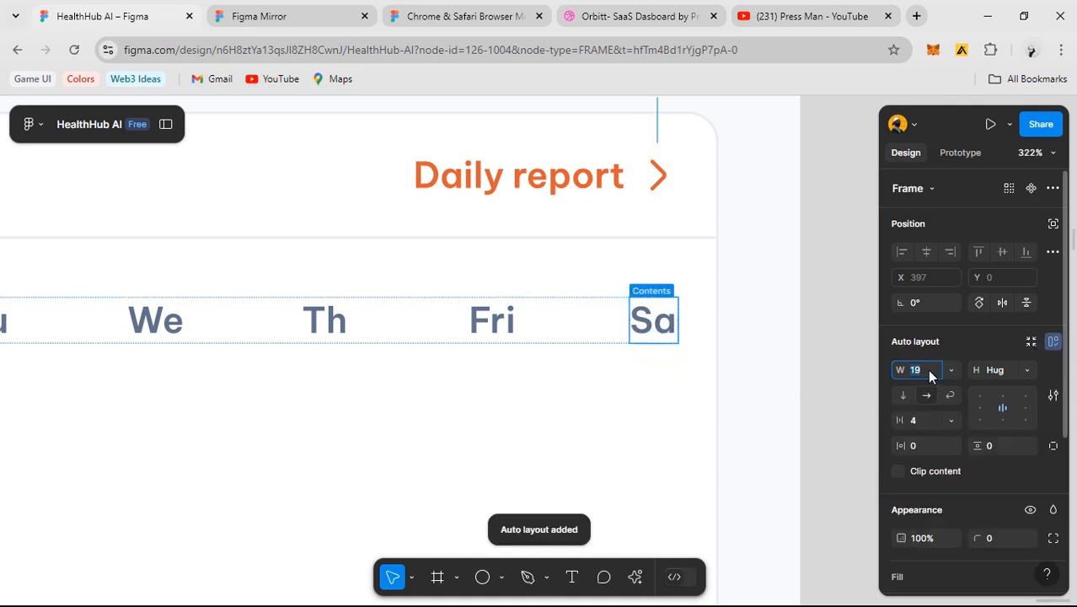
pyautogui.write('25')
pyautogui.press('Return')
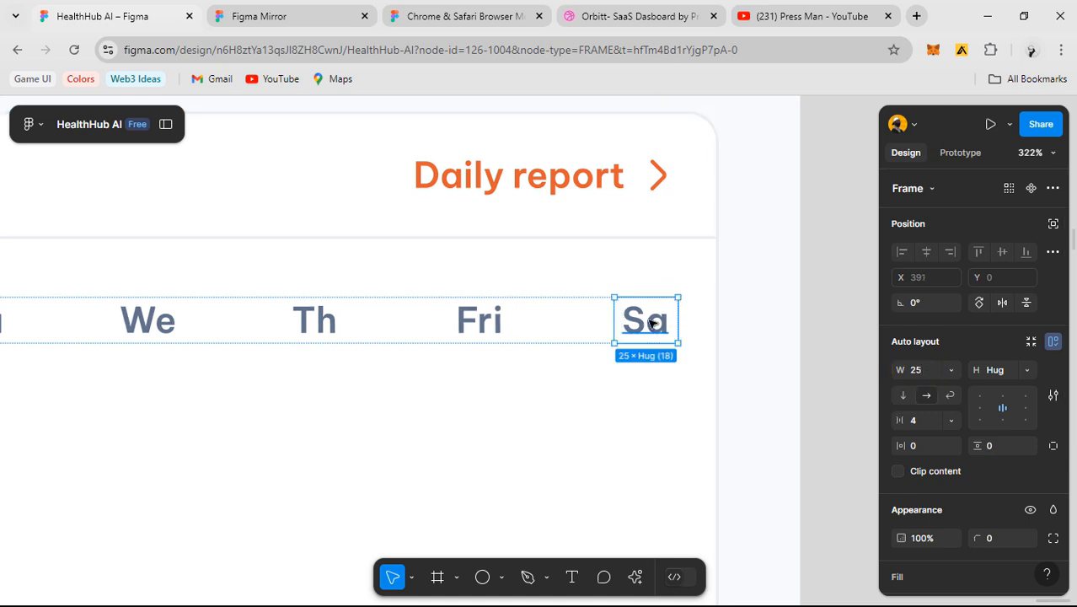
pyautogui.click(652, 320)
pyautogui.click(741, 386)
# - Inspect the spacing of the seven weekday labels across the Health Calendar card
pyautogui.scroll(-5, 758, 375)
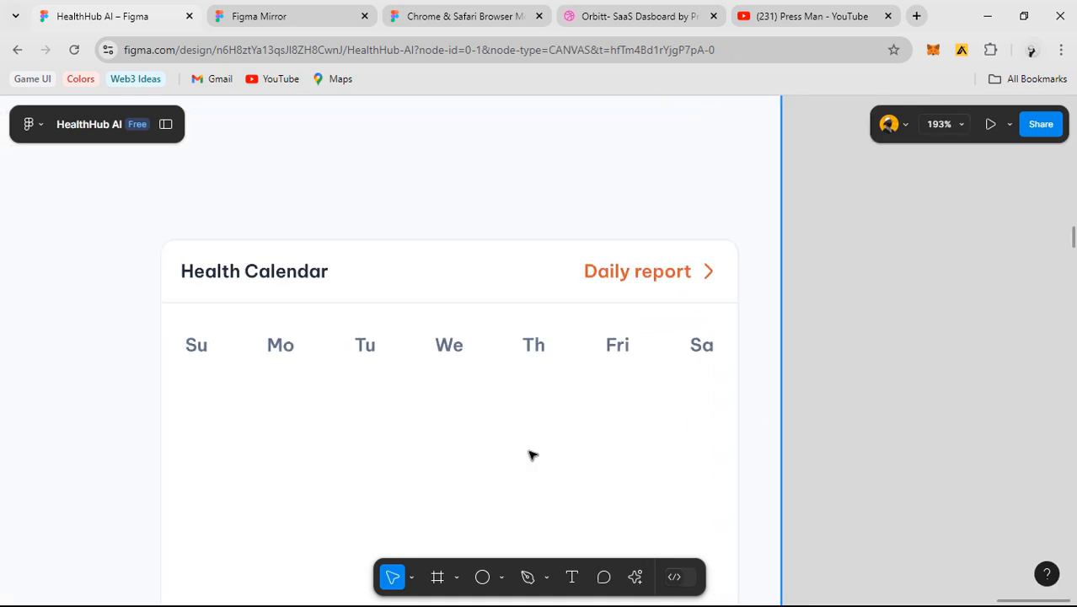
pyautogui.moveTo(601, 257)
pyautogui.mouseDown()
pyautogui.moveTo(553, 248)
pyautogui.moveTo(538, 265)
pyautogui.mouseUp()
pyautogui.scroll(4, 594, 223)
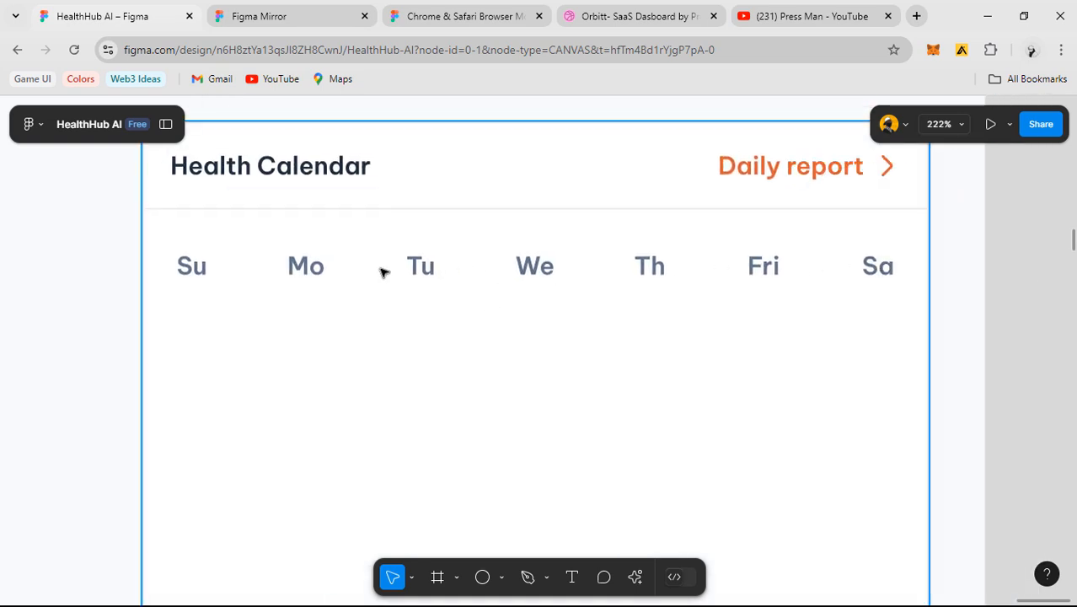
pyautogui.scroll(2, 371, 278)
pyautogui.scroll(1, 581, 329)
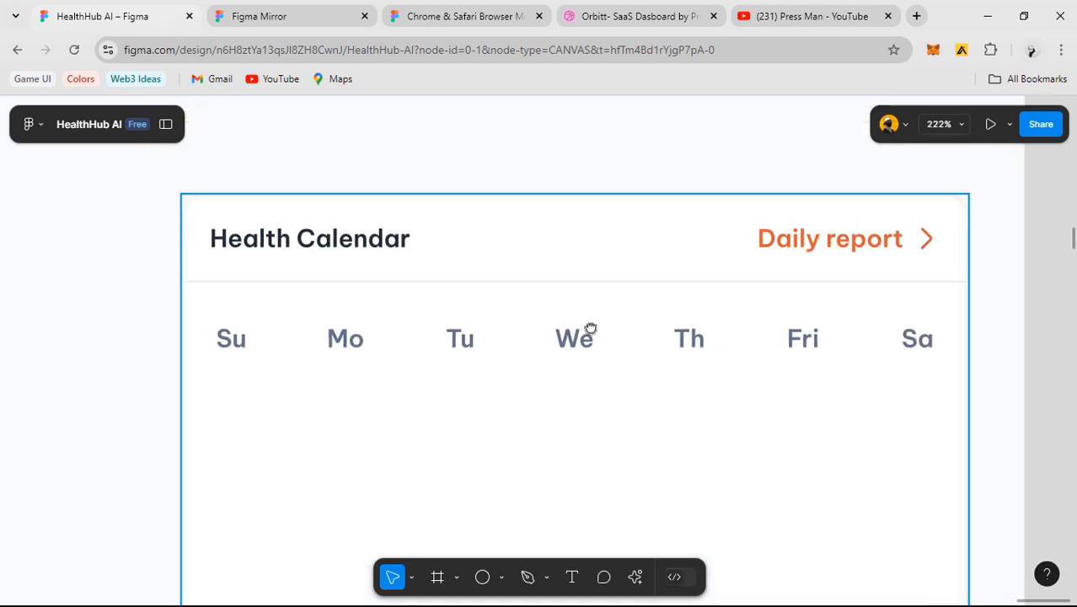
pyautogui.scroll(-1, 421, 337)
pyautogui.scroll(-4, 473, 327)
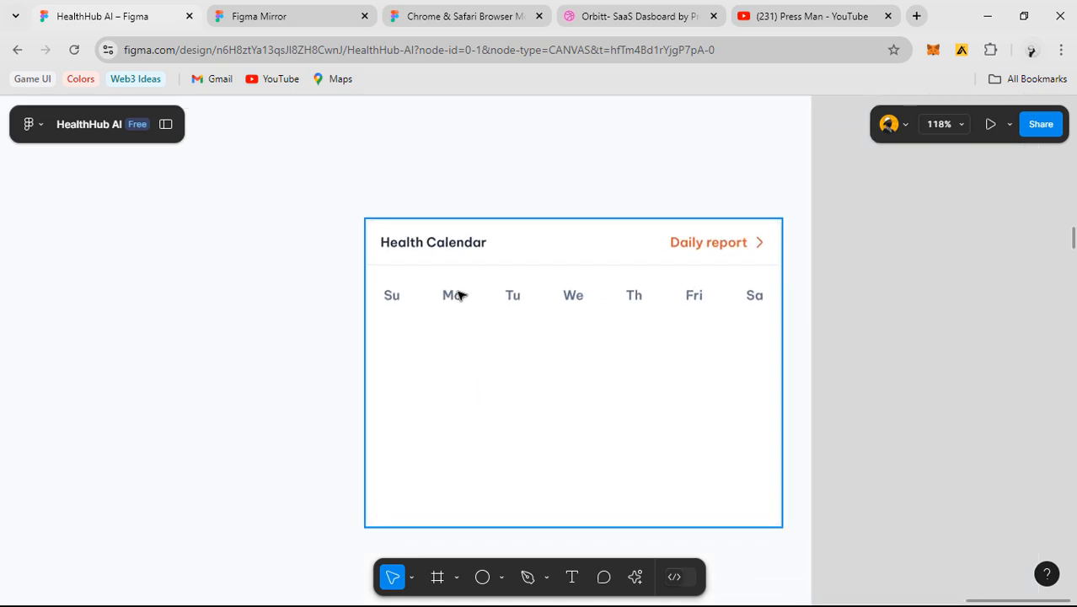
pyautogui.scroll(5, 647, 307)
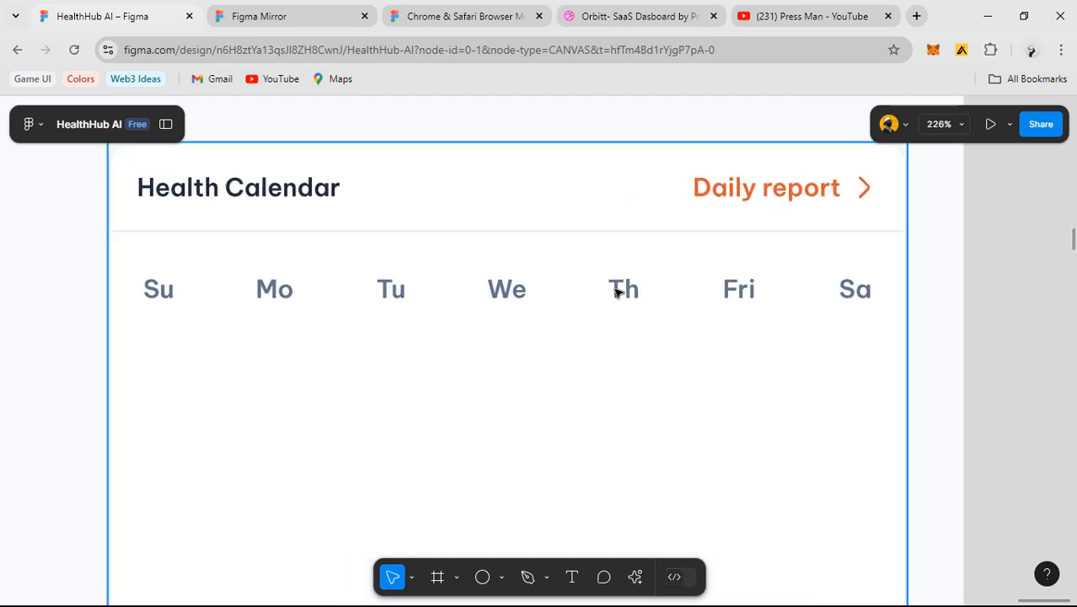
# - Check the width sizing options of the Th label's text
pyautogui.click(616, 291)
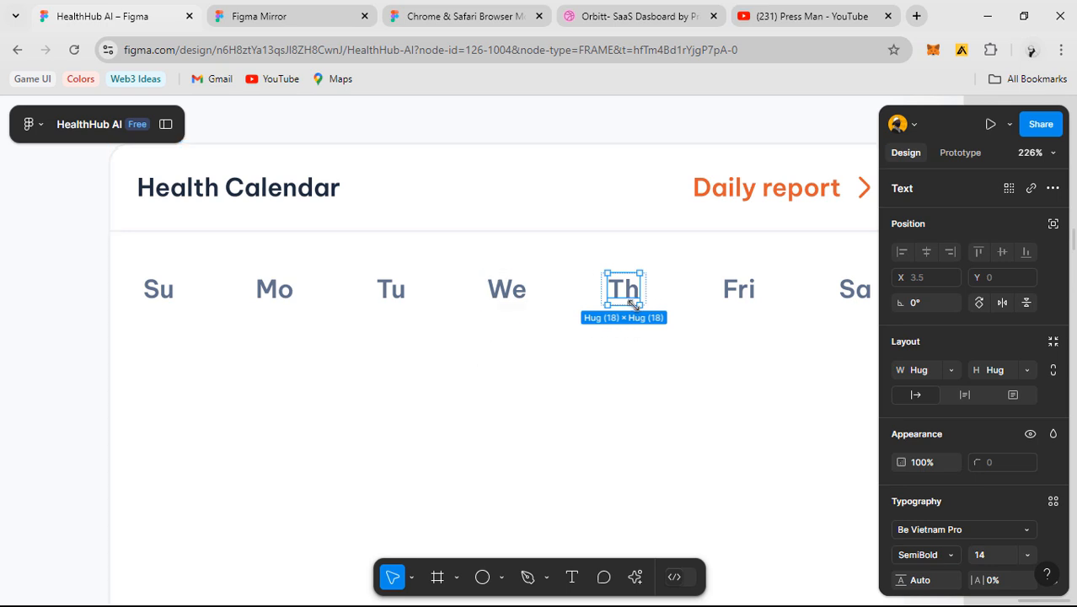
pyautogui.click(953, 370)
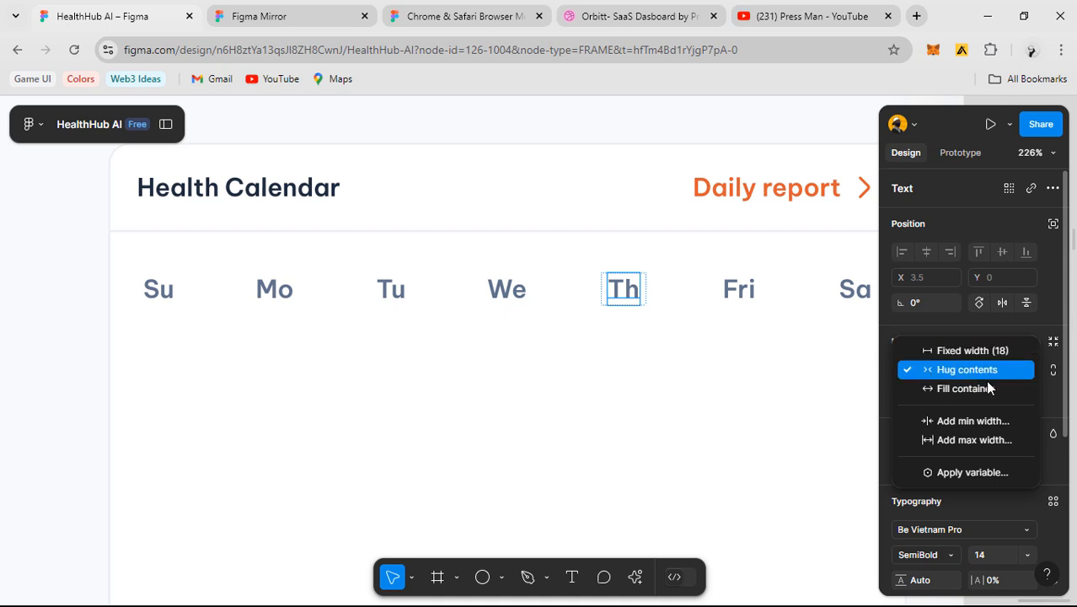
pyautogui.click(673, 363)
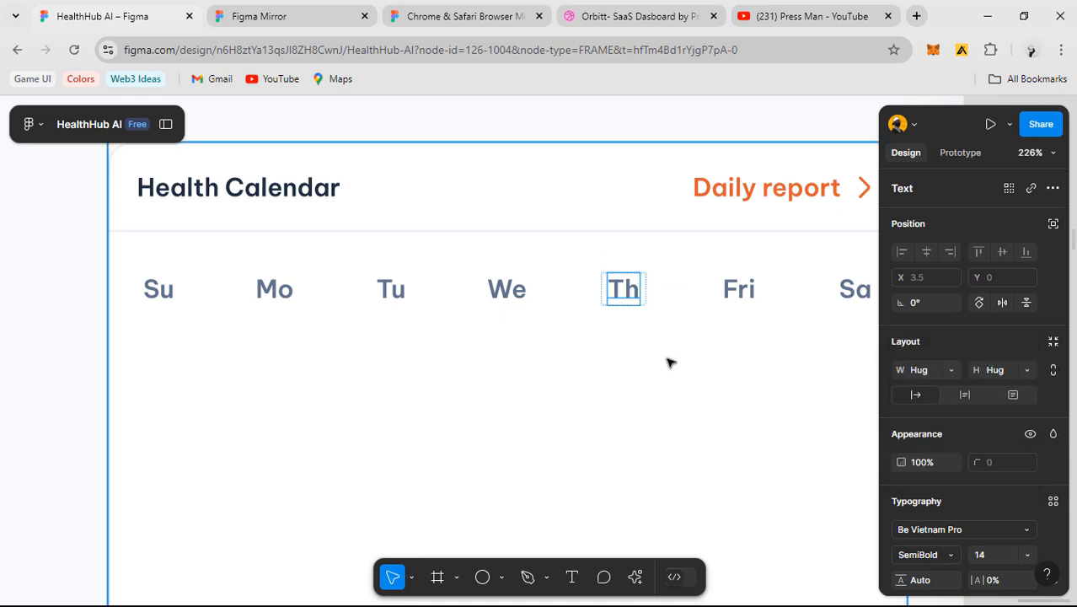
# - Examine the We label's sizing and its placement between the neighbouring weekdays within the card
pyautogui.click(519, 290)
pyautogui.scroll(3, 519, 290)
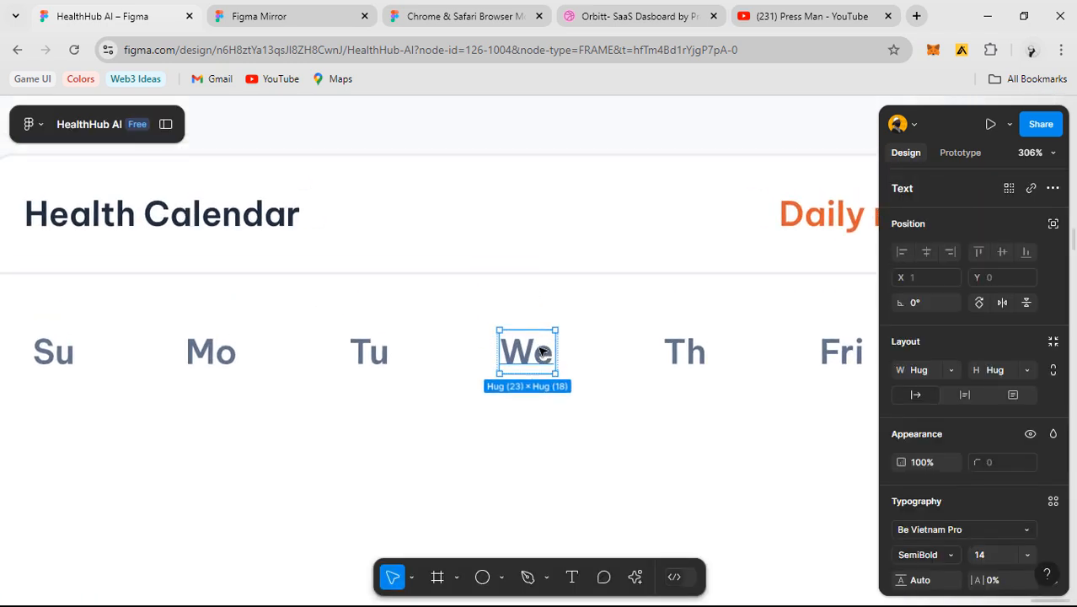
pyautogui.scroll(-3, 523, 341)
pyautogui.scroll(1, 502, 330)
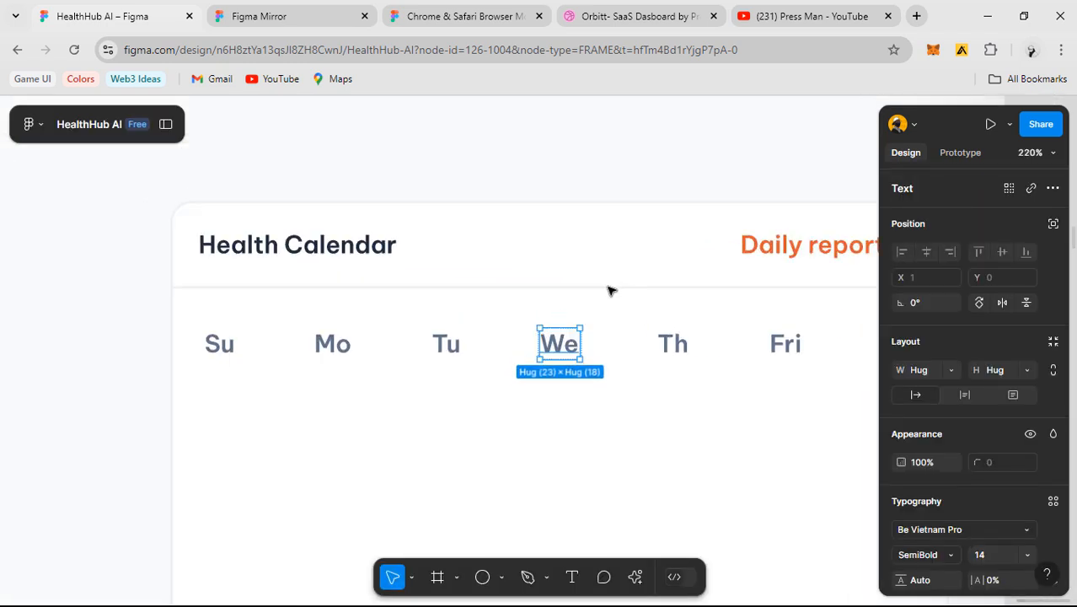
pyautogui.moveTo(588, 317); pyautogui.dragTo(574, 266)
pyautogui.scroll(-1, 507, 311)
pyautogui.click(436, 365)
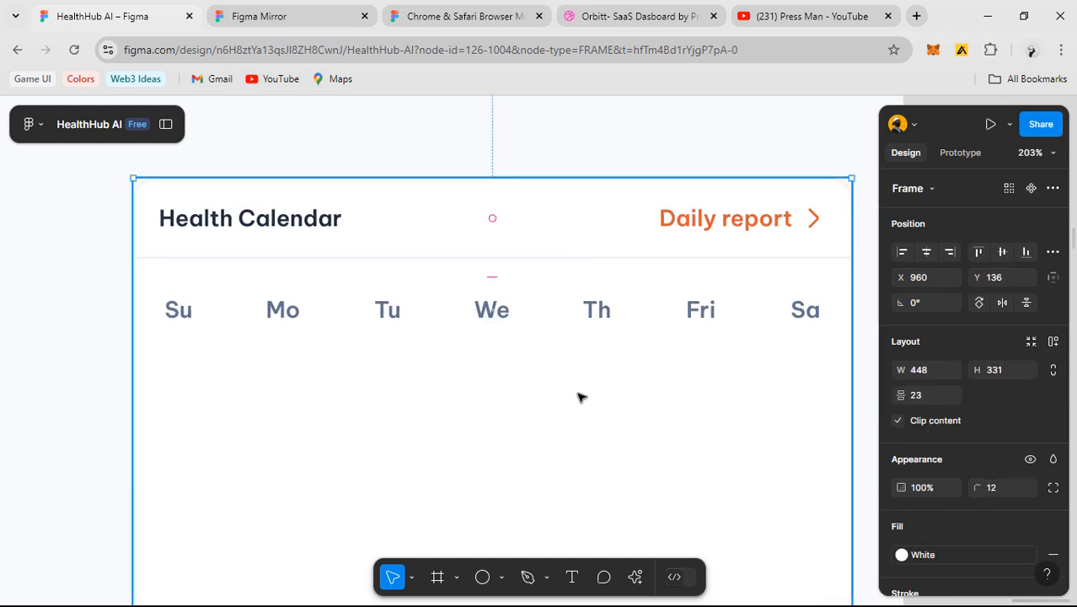
pyautogui.click(507, 317)
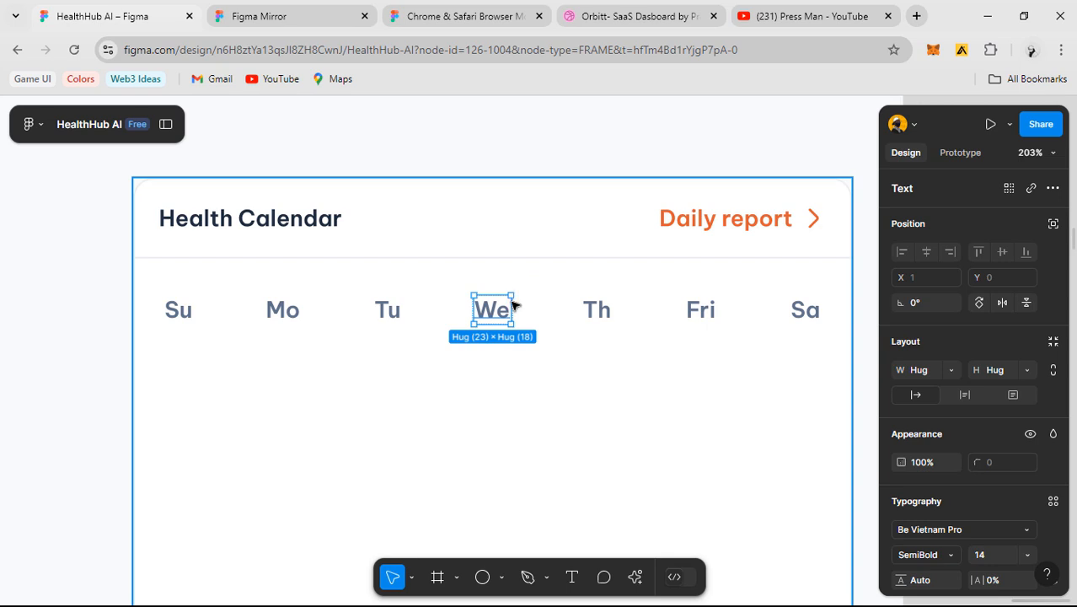
pyautogui.hscroll(-2, 513, 303)
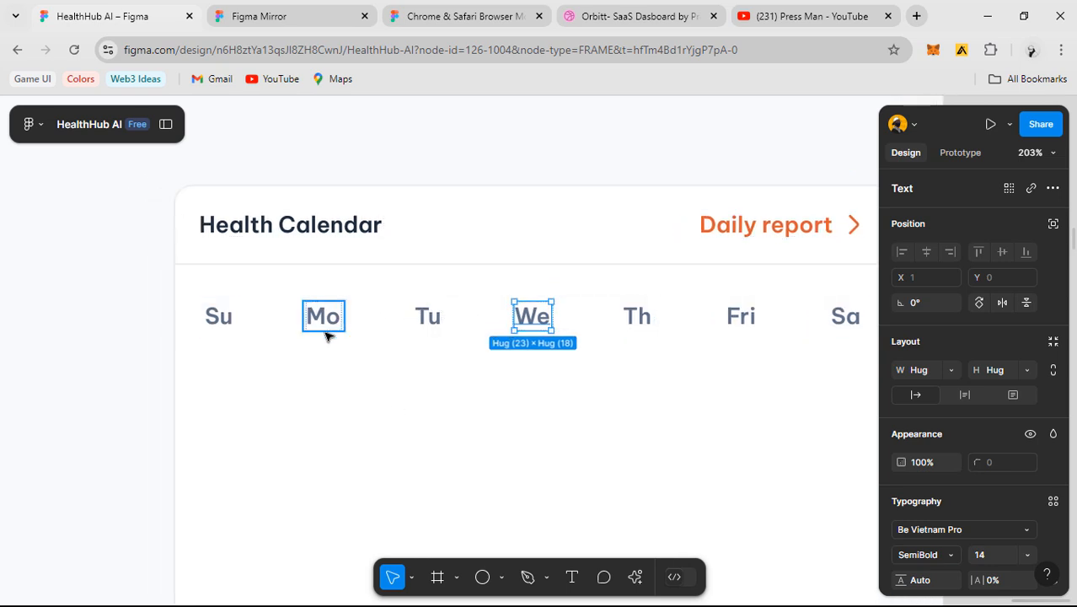
pyautogui.hscroll(-2, 439, 352)
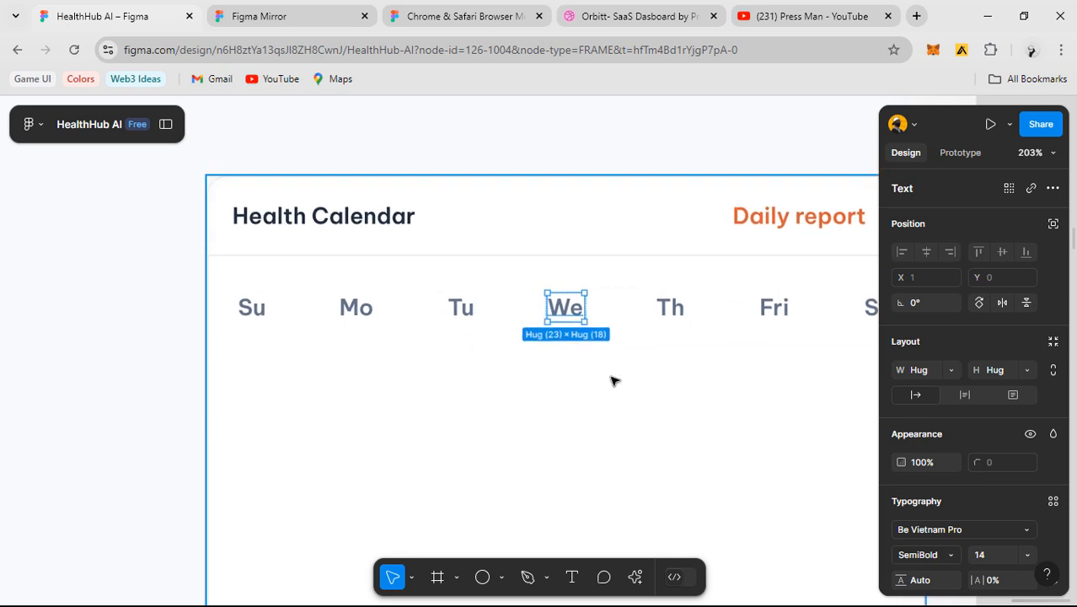
pyautogui.moveTo(611, 378); pyautogui.dragTo(514, 410)
pyautogui.hotkey('alt', 'Tab')
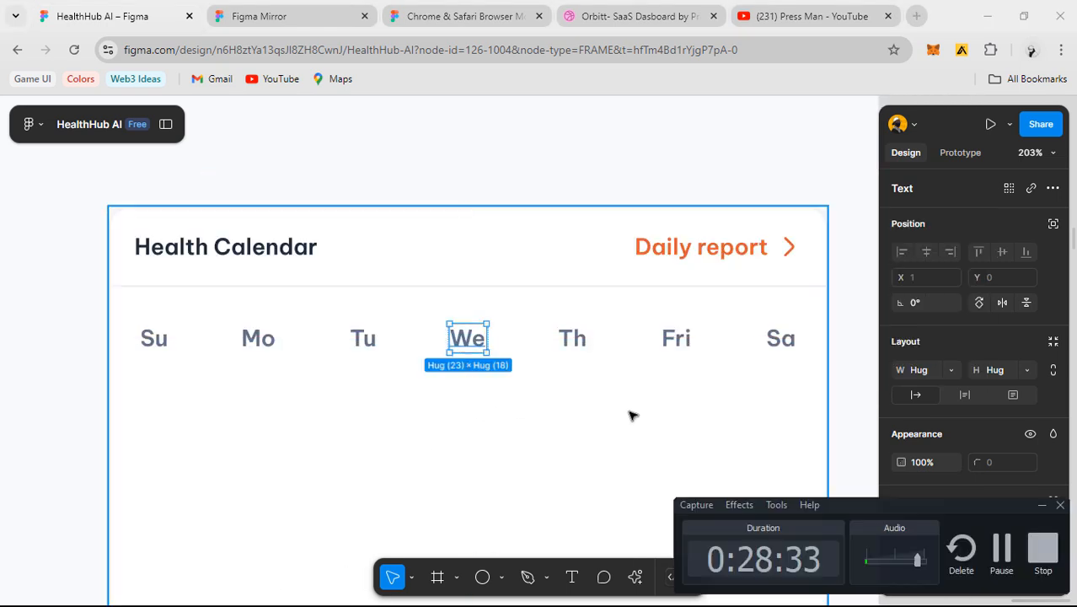
pyautogui.click(1042, 506)
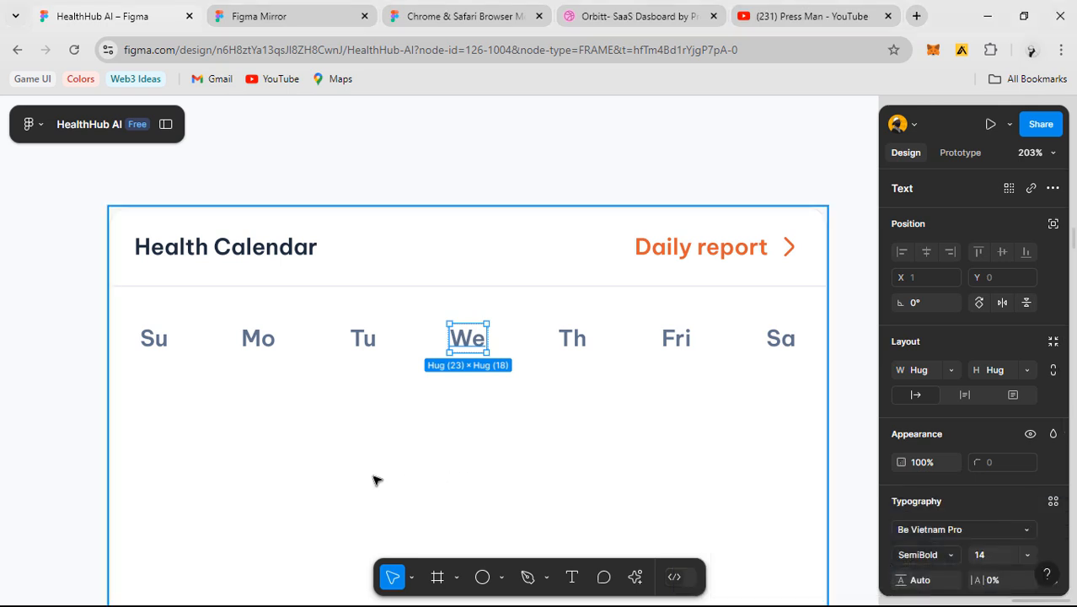
pyautogui.moveTo(372, 479); pyautogui.dragTo(480, 471)
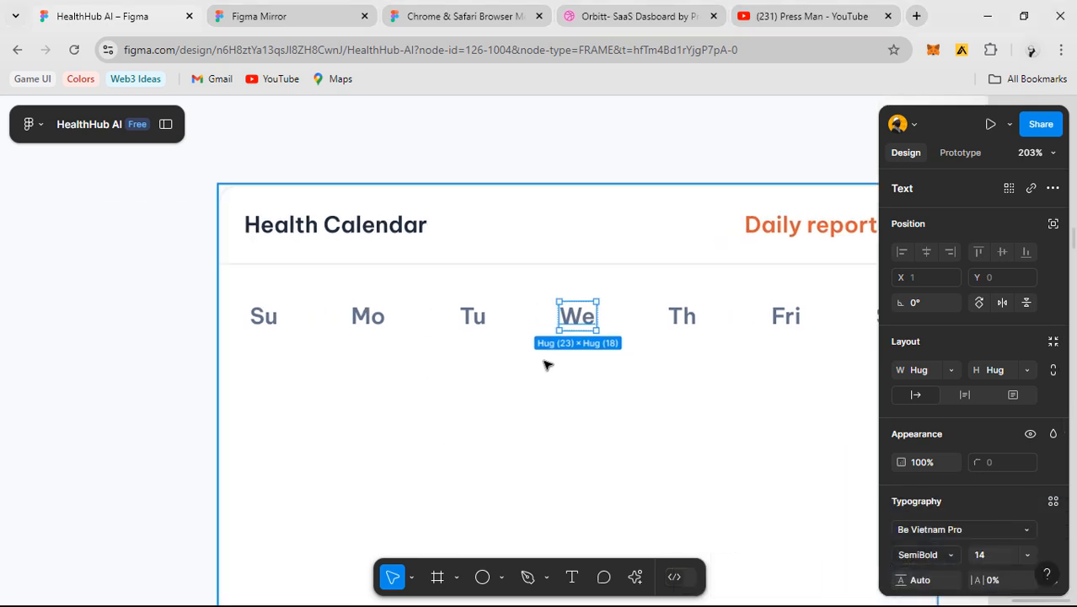
pyautogui.hscroll(3, 545, 364)
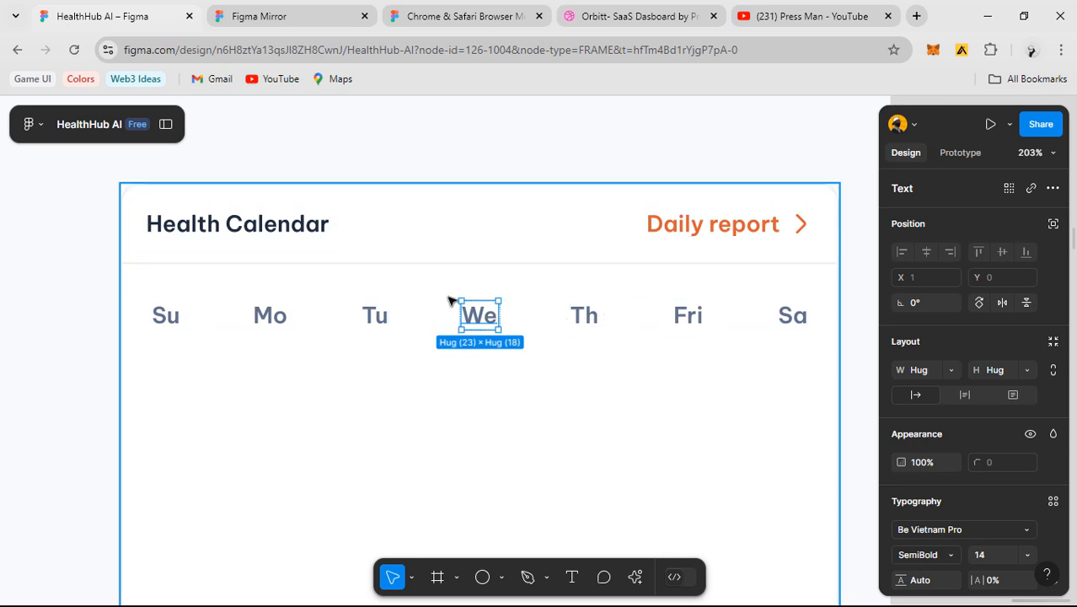
pyautogui.hscroll(-3, 471, 308)
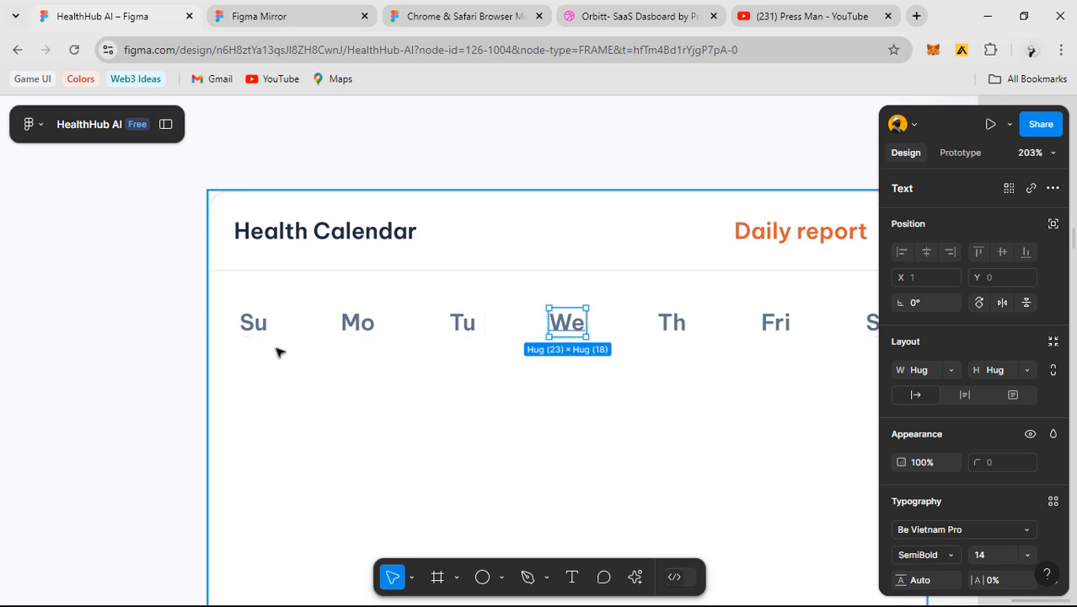
# - Set the Su label's text width to Fill container inside its cell
pyautogui.click(251, 335)
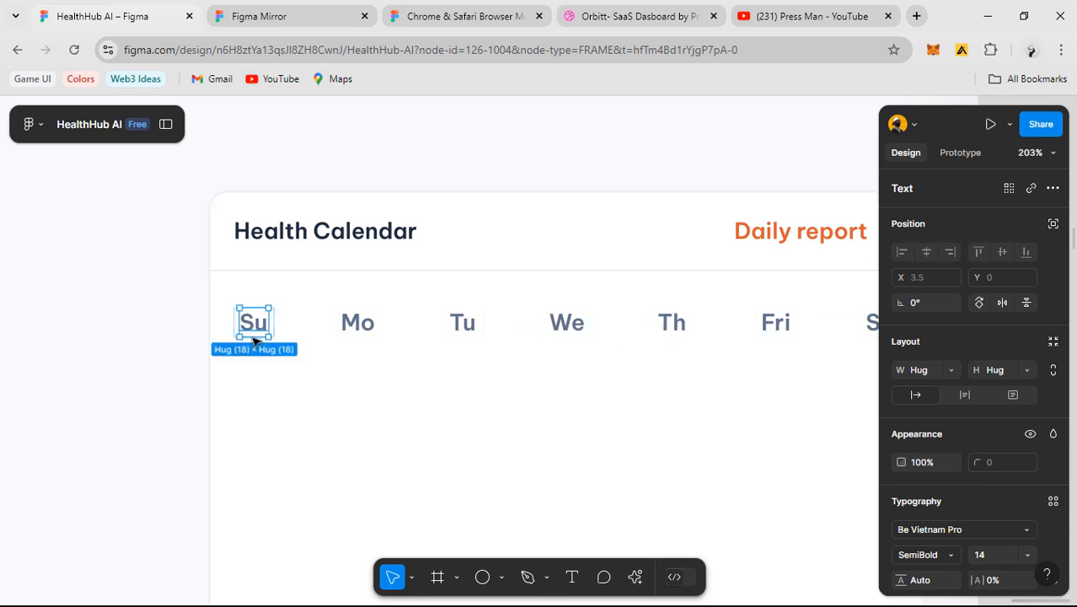
pyautogui.scroll(5, 253, 342)
pyautogui.hscroll(-2, 278, 359)
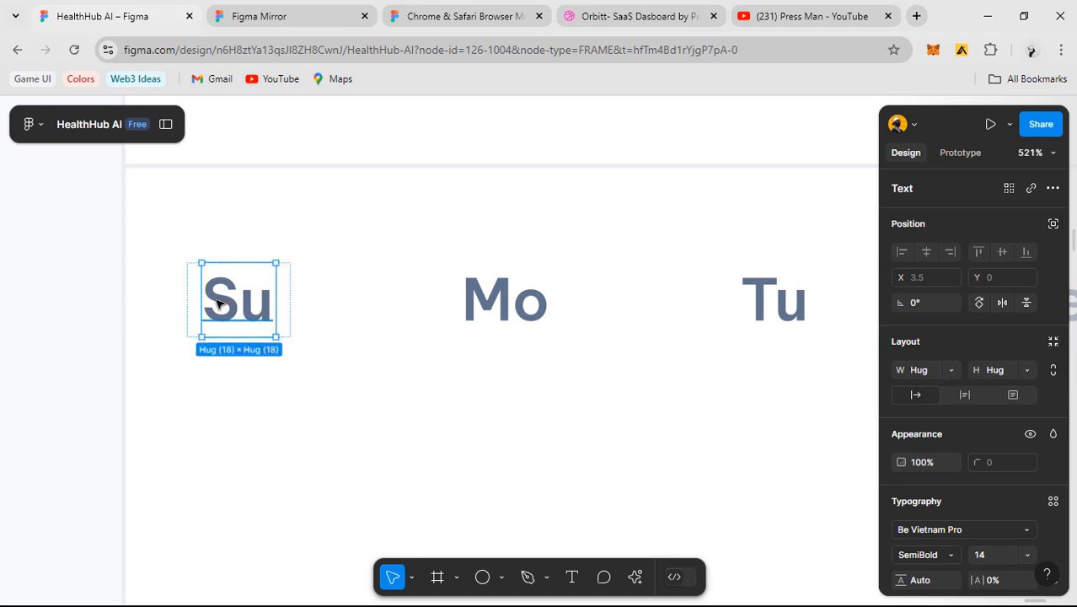
pyautogui.moveTo(273, 291)
pyautogui.mouseDown()
pyautogui.moveTo(647, 298)
pyautogui.moveTo(278, 300)
pyautogui.mouseUp()
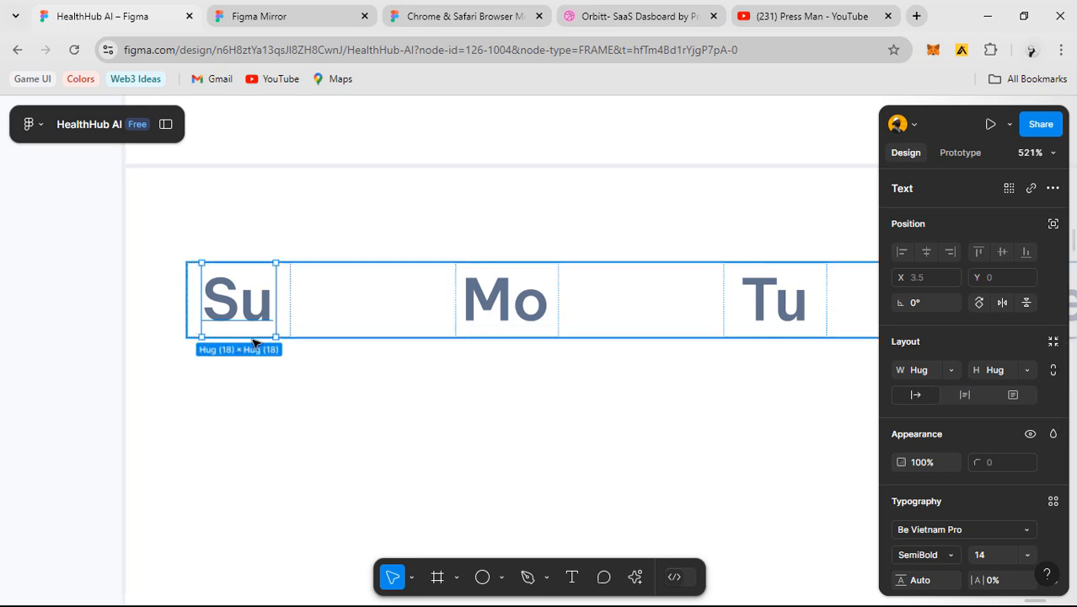
pyautogui.moveTo(247, 336); pyautogui.dragTo(224, 386)
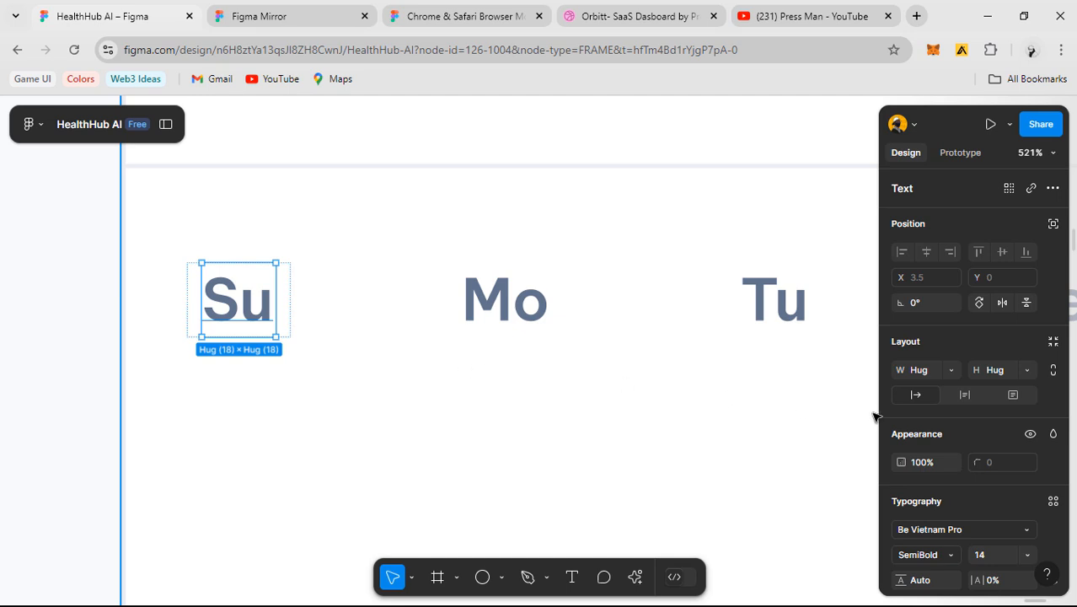
pyautogui.click(951, 368)
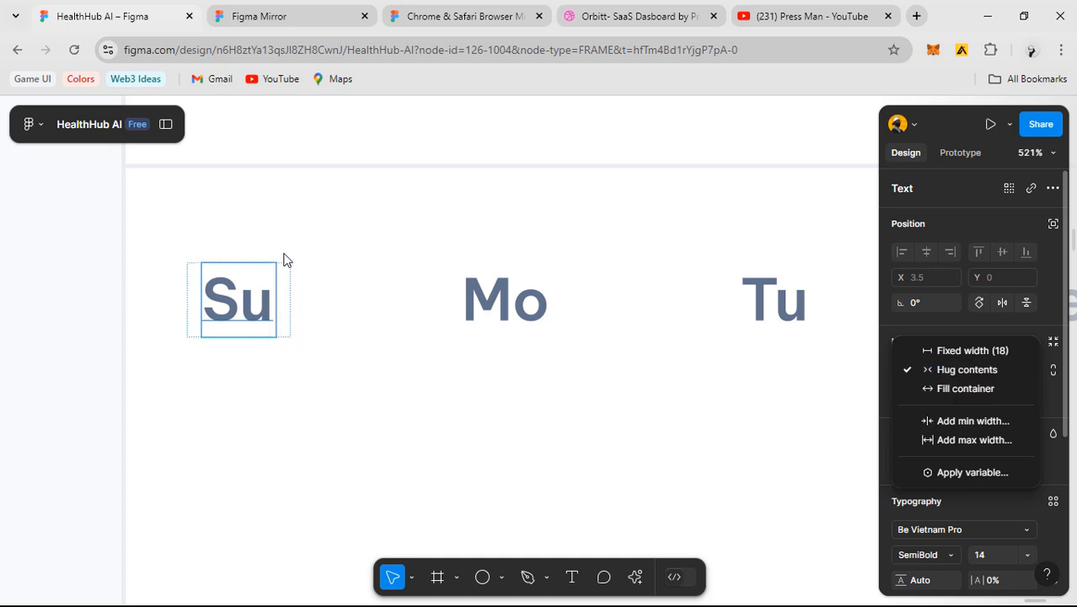
pyautogui.click(952, 390)
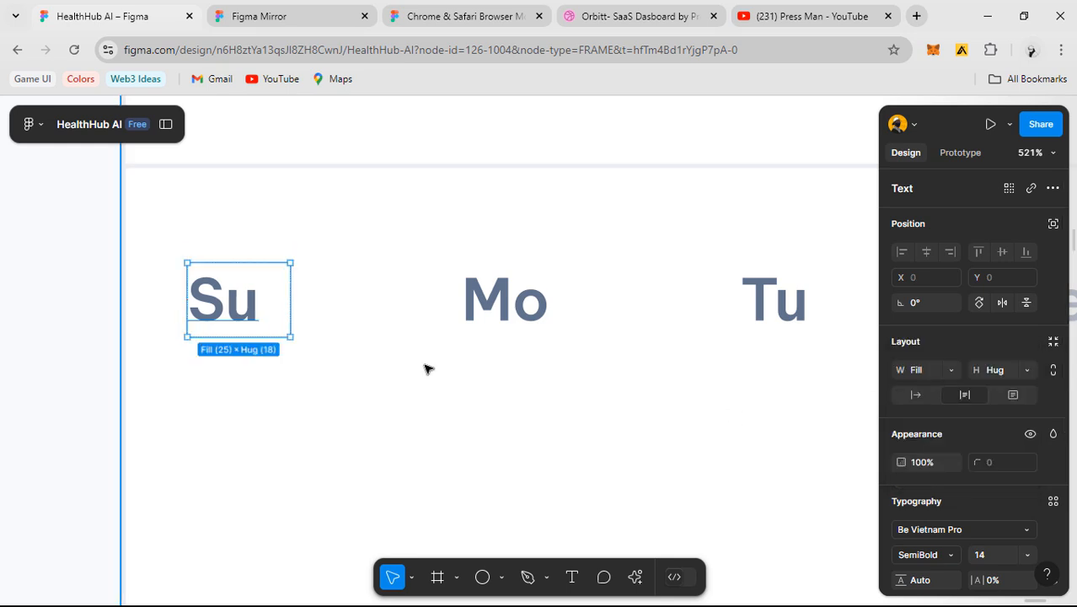
# - Undo the Su text's Fill container width and give its 25-wide cell a Grey/500 fill
pyautogui.hotkey('ctrl', 'z')
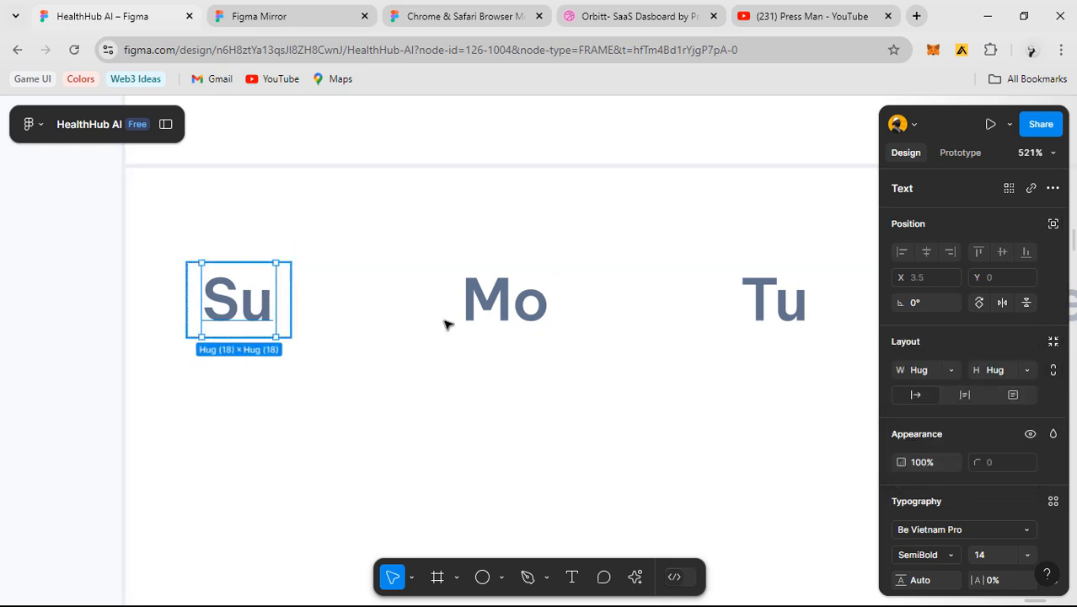
pyautogui.hotkey('shift', 'Return')
pyautogui.scroll(-3, 1028, 508)
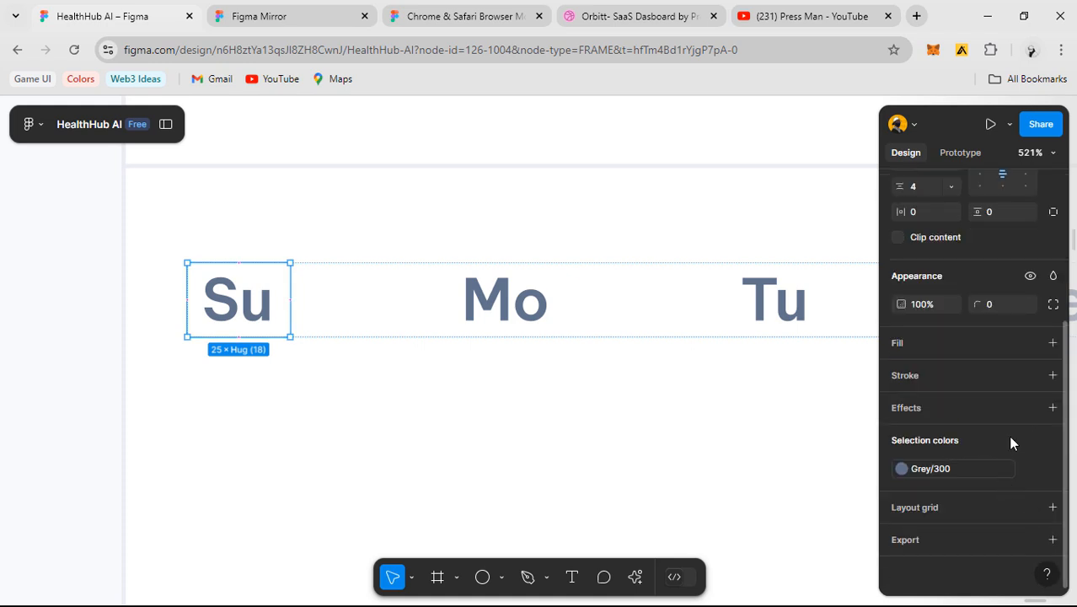
pyautogui.click(1029, 344)
pyautogui.scroll(-3, 775, 513)
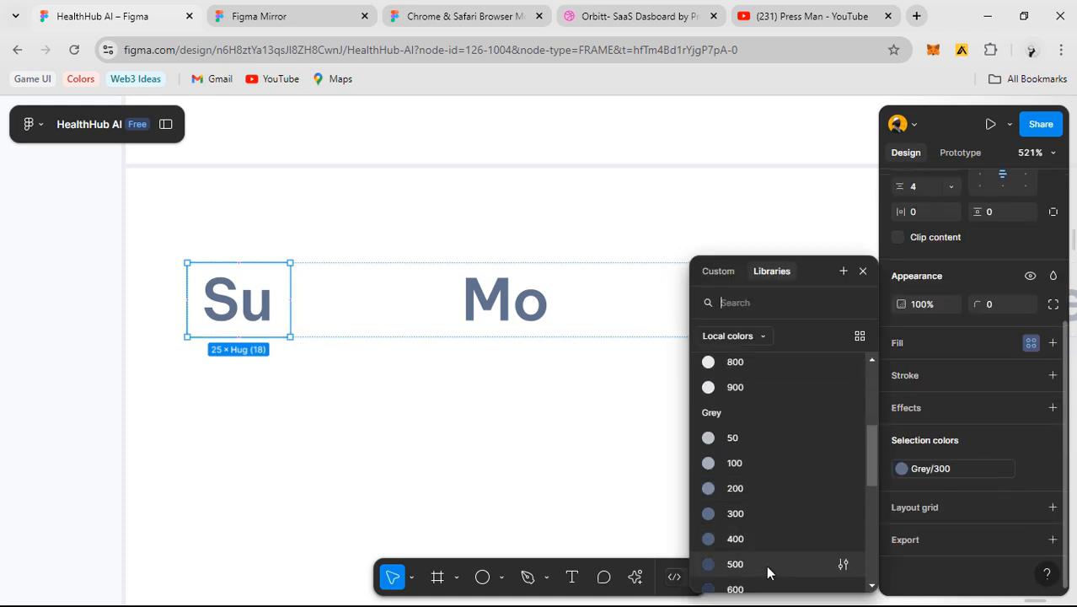
pyautogui.click(767, 566)
pyautogui.click(434, 425)
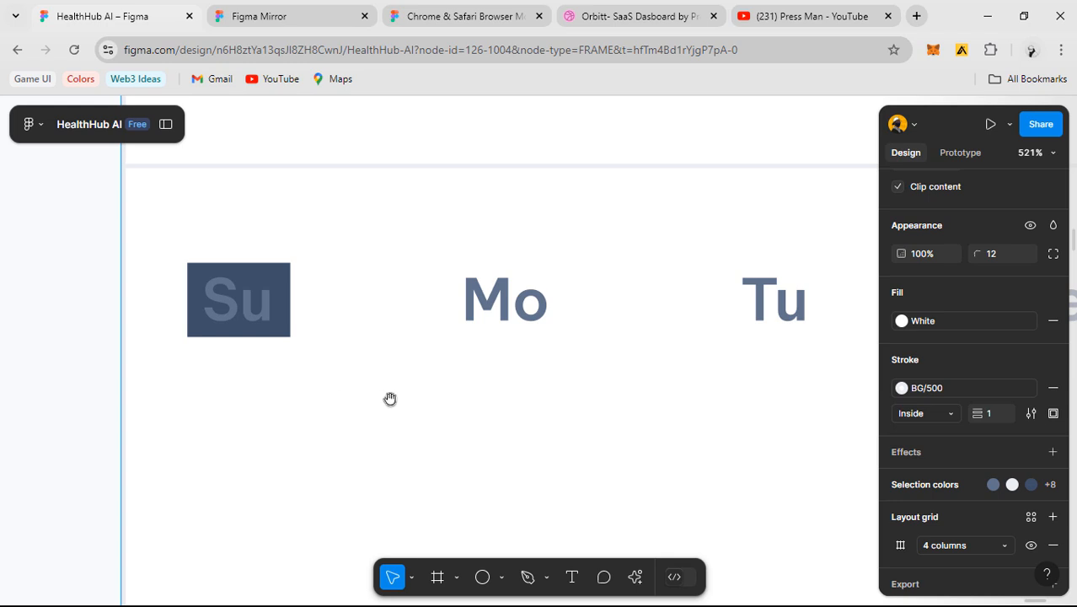
# - Try the Fill container width on the Su text inside its Grey/500 cell and undo it
pyautogui.hscroll(-3, 390, 399)
pyautogui.scroll(3, 258, 310)
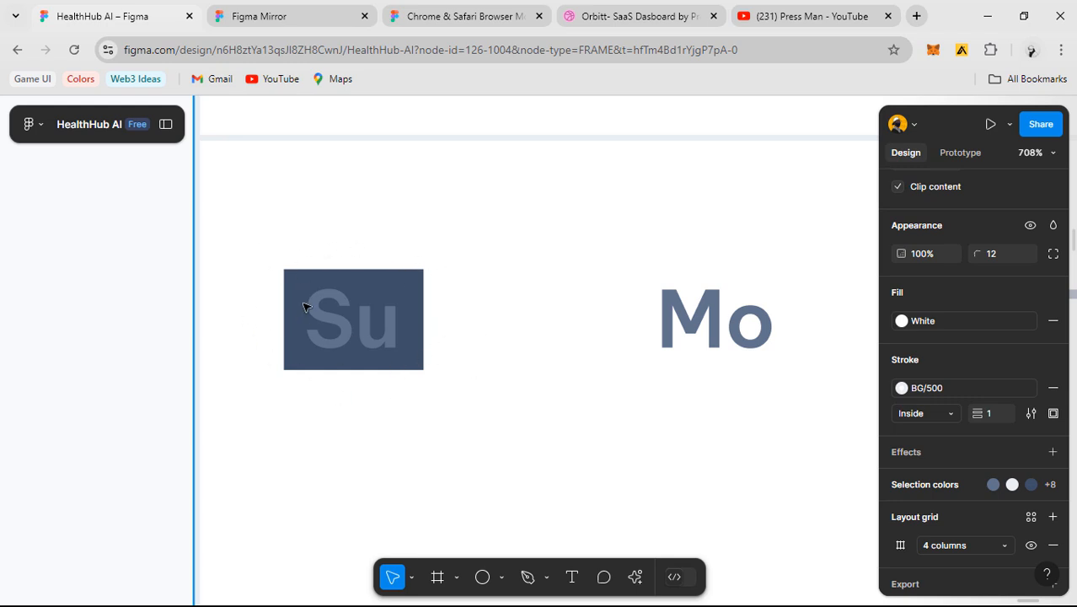
pyautogui.keyDown('ctrl'); pyautogui.click(417, 363); pyautogui.keyUp('ctrl')
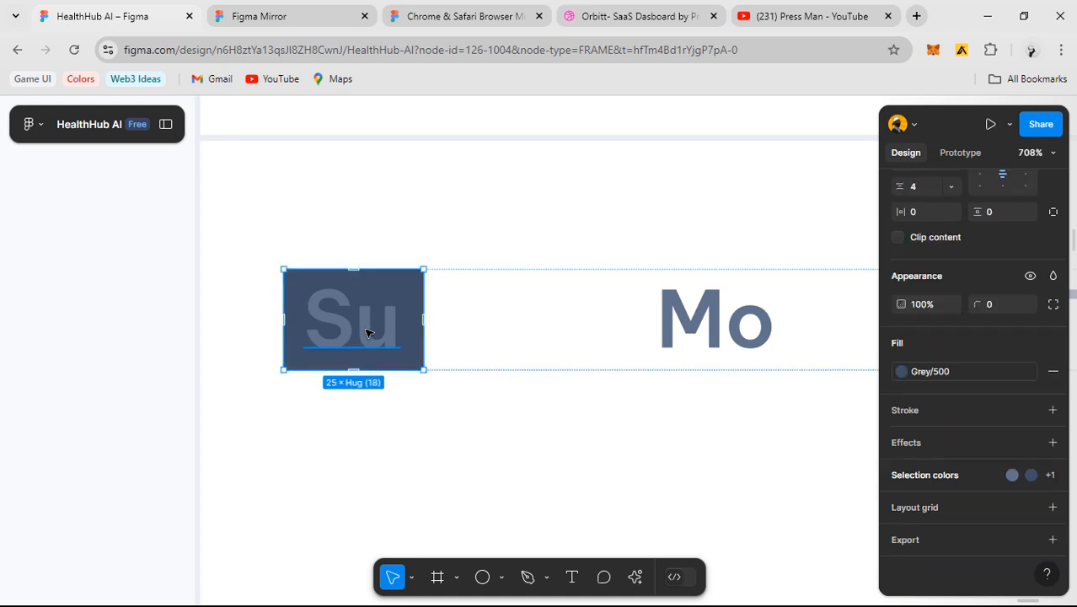
pyautogui.keyDown('ctrl'); pyautogui.click(321, 307); pyautogui.keyUp('ctrl')
pyautogui.click(330, 329)
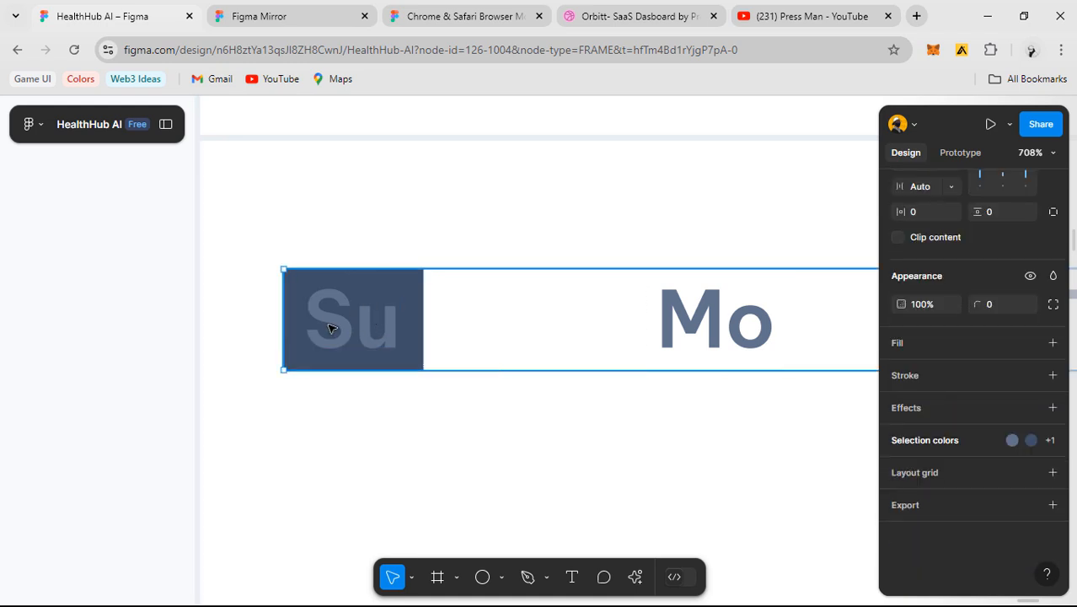
pyautogui.click(396, 341)
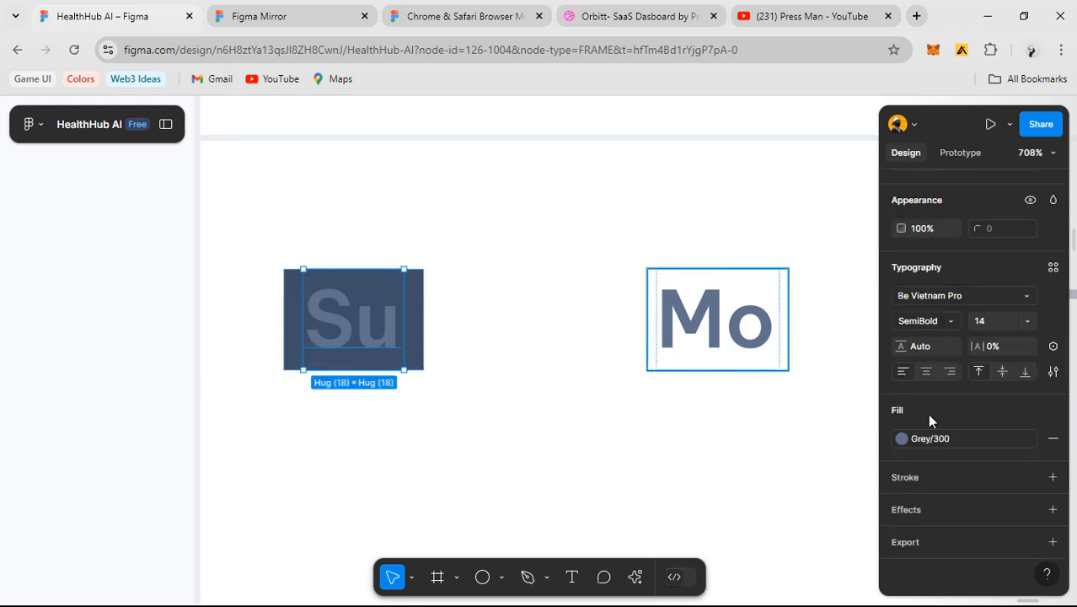
pyautogui.scroll(3, 927, 413)
pyautogui.click(948, 370)
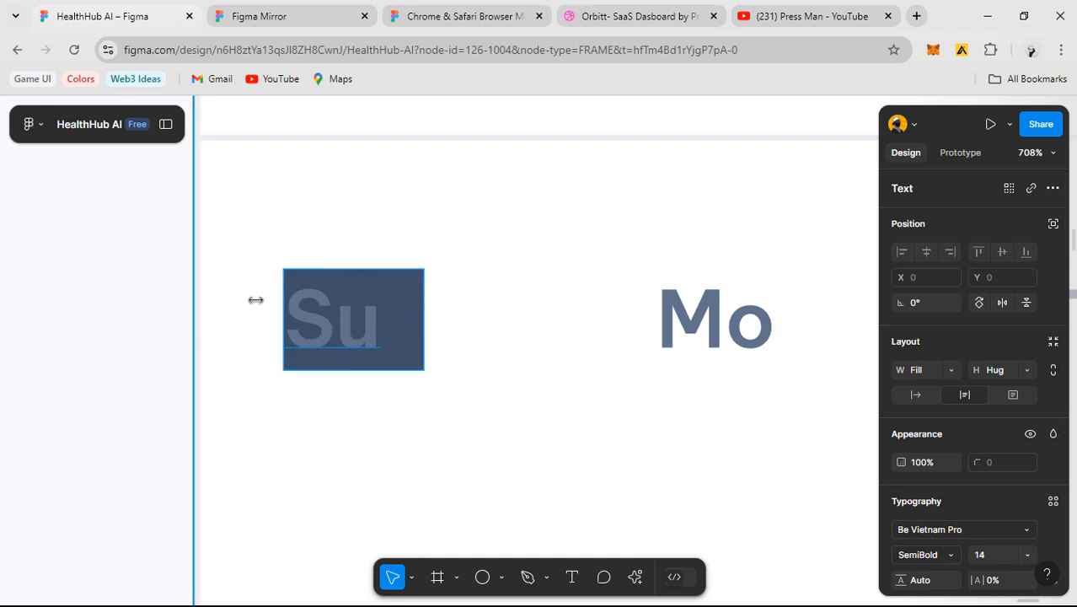
pyautogui.scroll(-3, 1017, 489)
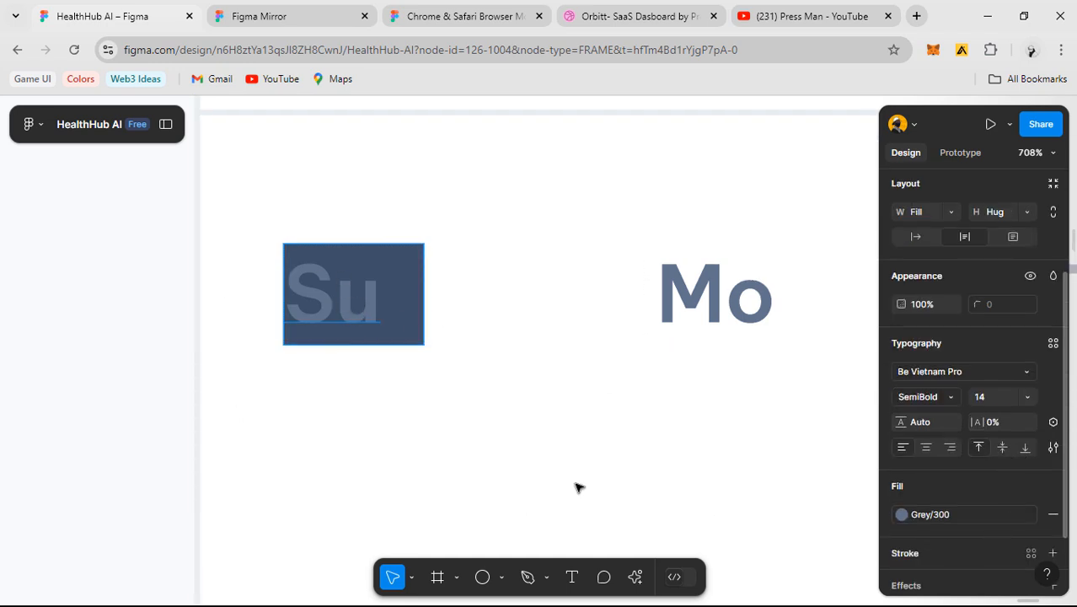
pyautogui.scroll(3, 937, 349)
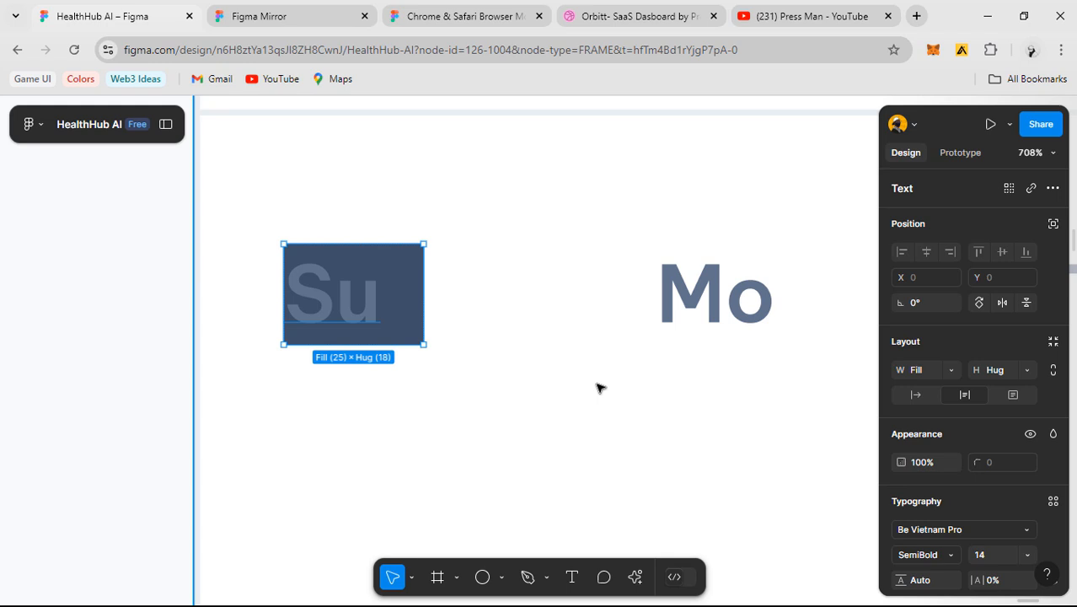
pyautogui.hotkey('ctrl', 'z')
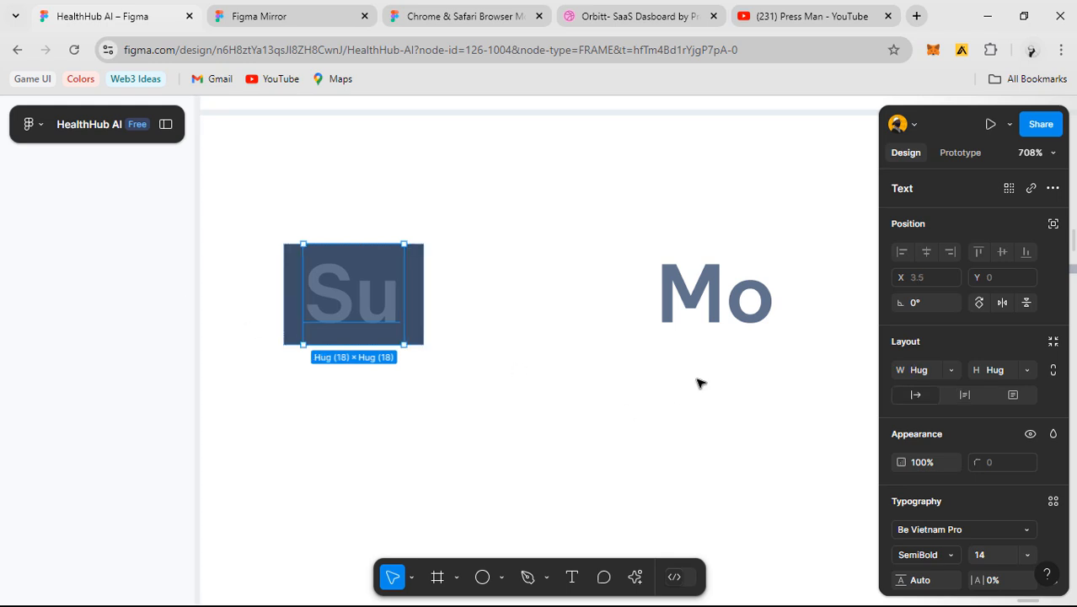
# - Try a fixed width of 18 on the Su text and undo it
pyautogui.moveTo(369, 303); pyautogui.dragTo(409, 329)
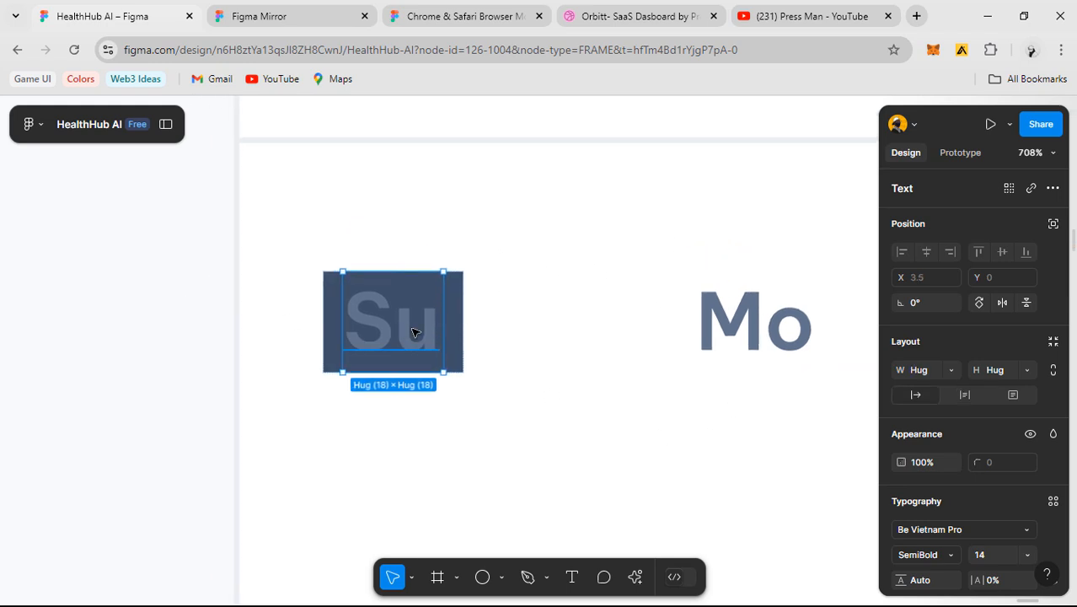
pyautogui.click(950, 370)
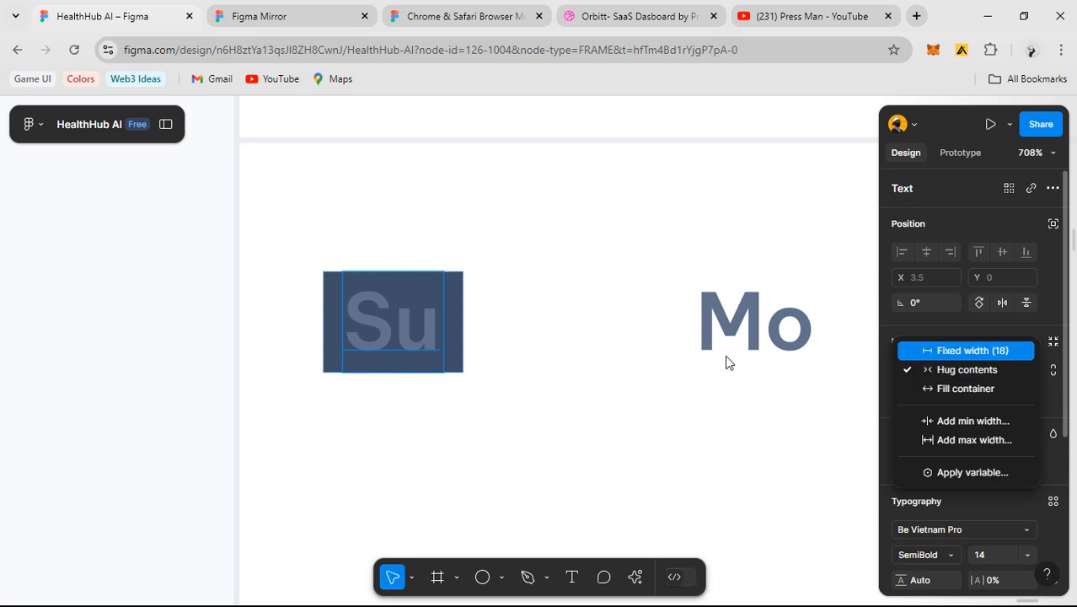
pyautogui.press('Return')
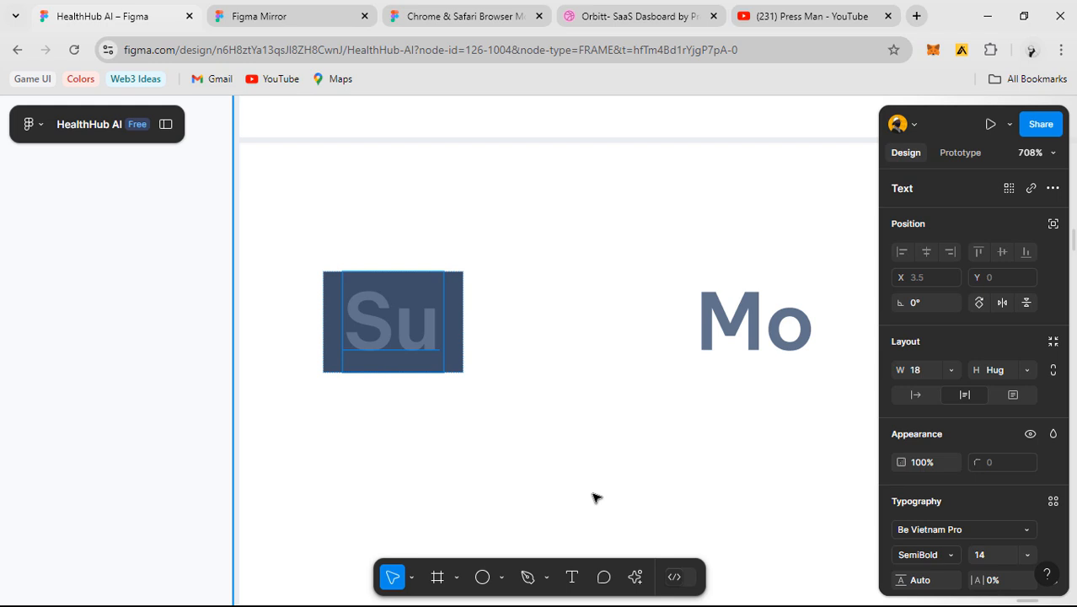
pyautogui.hotkey('ctrl', 'z')
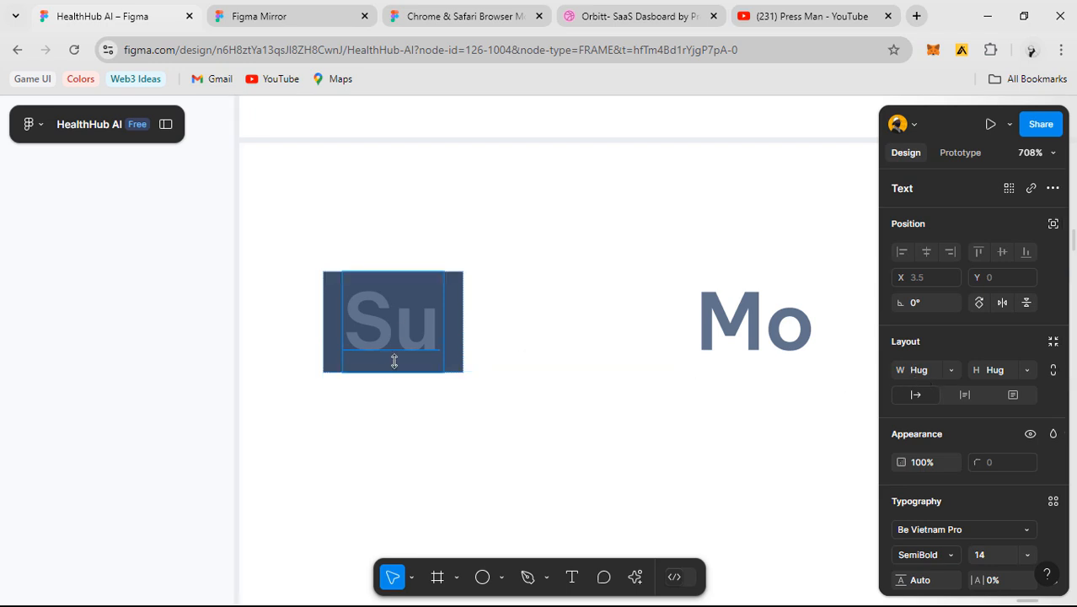
# - Set the Su text's width sizing to Fixed width (18)
pyautogui.click(948, 369)
pyautogui.click(953, 351)
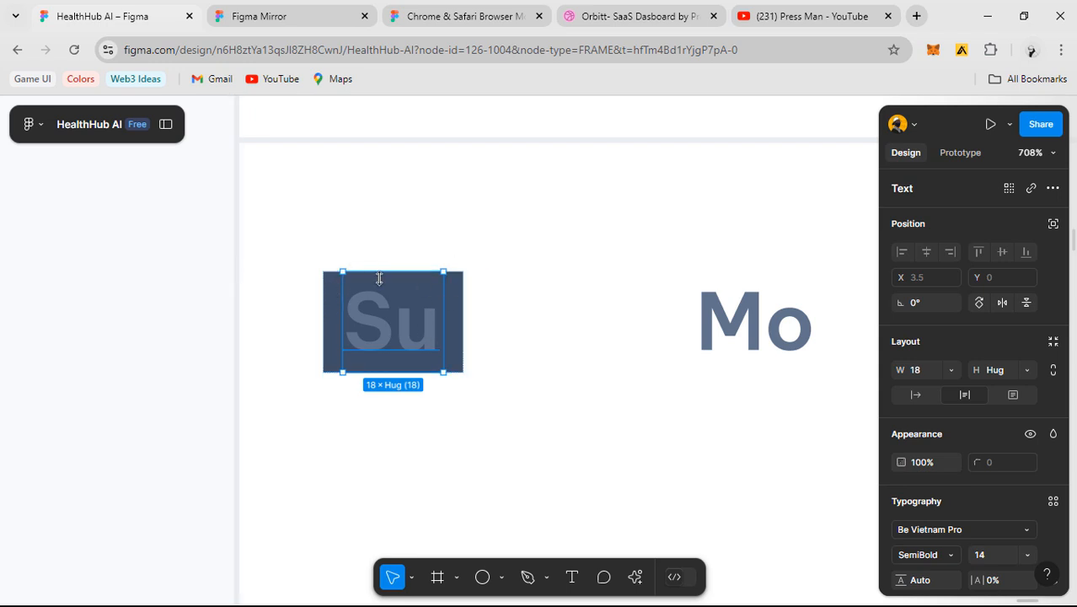
# - Append "jfjfjfjf" to the Su text to test how its fixed width wraps longer content
pyautogui.doubleClick(405, 338)
pyautogui.click(431, 328)
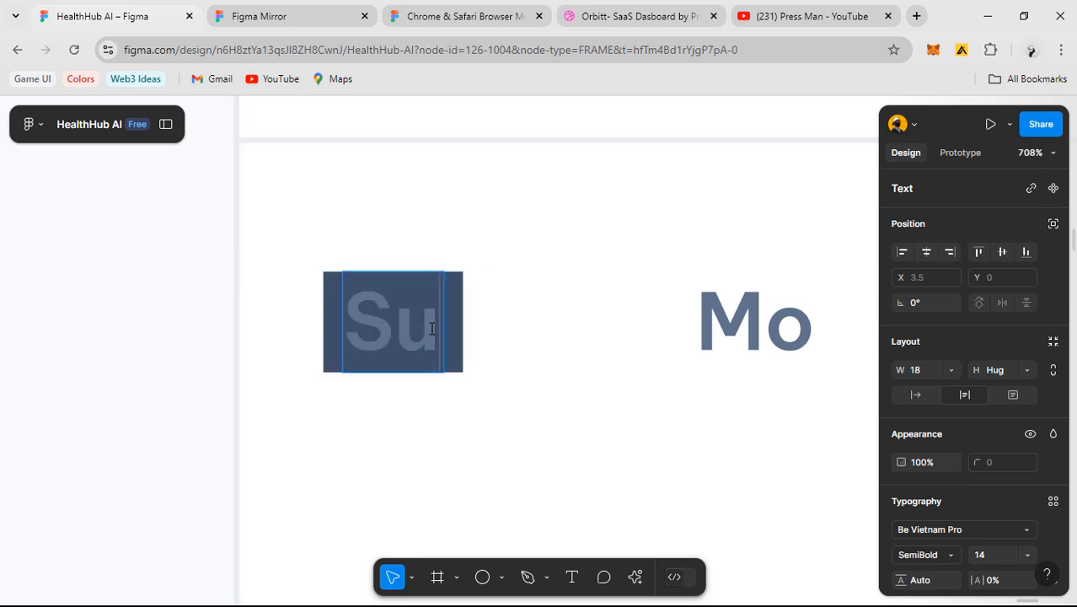
pyautogui.write('jfjfjfjf')
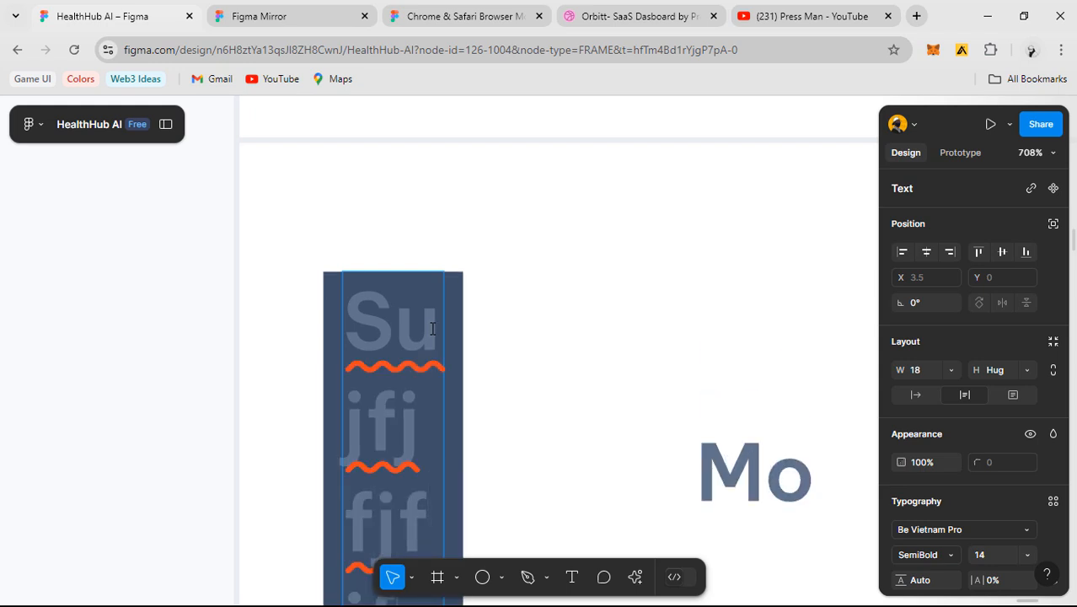
pyautogui.scroll(-1, 431, 328)
pyautogui.scroll(-1, 375, 260)
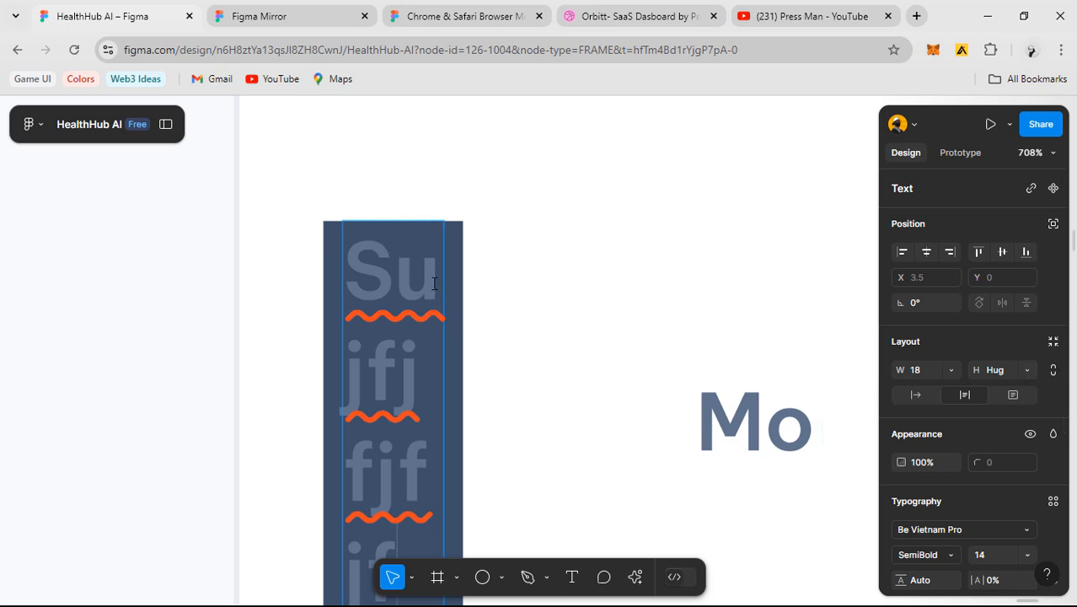
pyautogui.scroll(-3, 434, 283)
pyautogui.scroll(2, 420, 330)
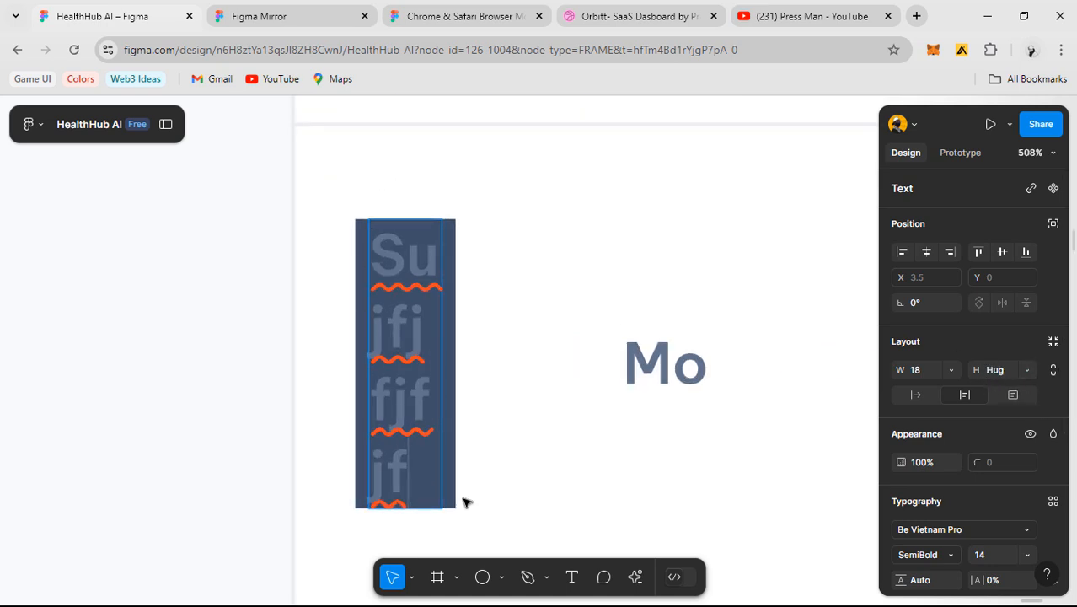
pyautogui.click(560, 397)
pyautogui.click(559, 396)
# - Undo the characters appended to the Su label and leave text editing
pyautogui.scroll(-5, 560, 396)
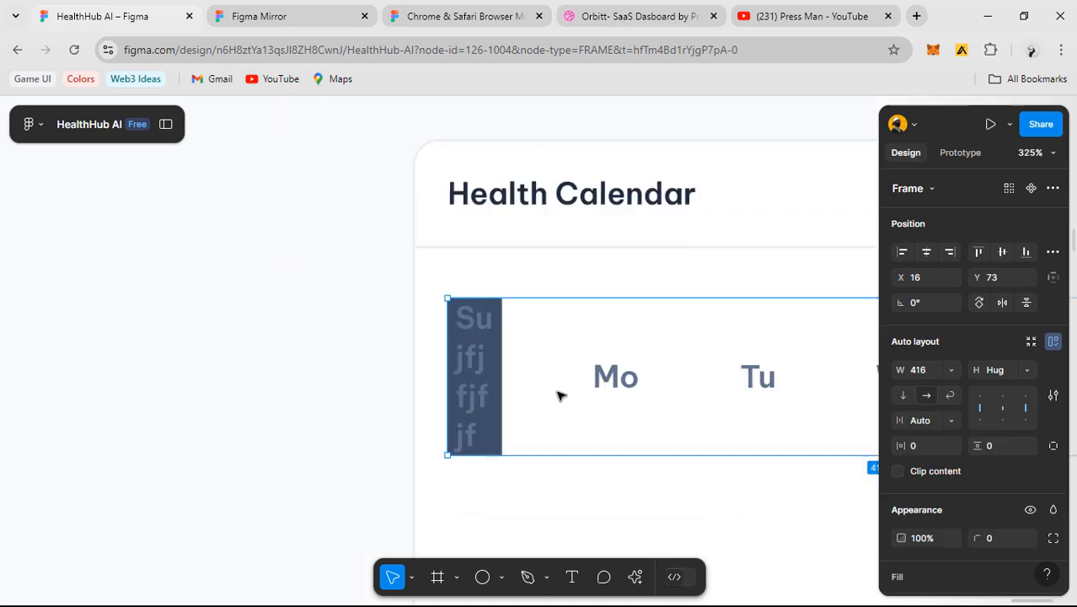
pyautogui.moveTo(551, 436); pyautogui.dragTo(635, 356)
pyautogui.scroll(-4, 635, 356)
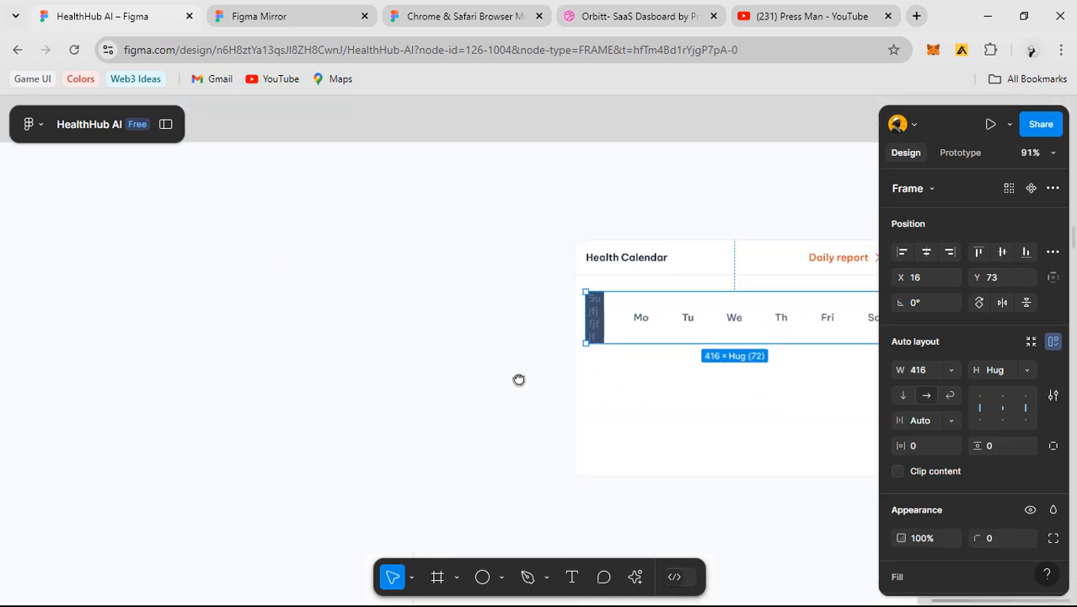
pyautogui.scroll(5, 524, 328)
pyautogui.scroll(2, 524, 328)
pyautogui.hotkey('ctrl', 'z')
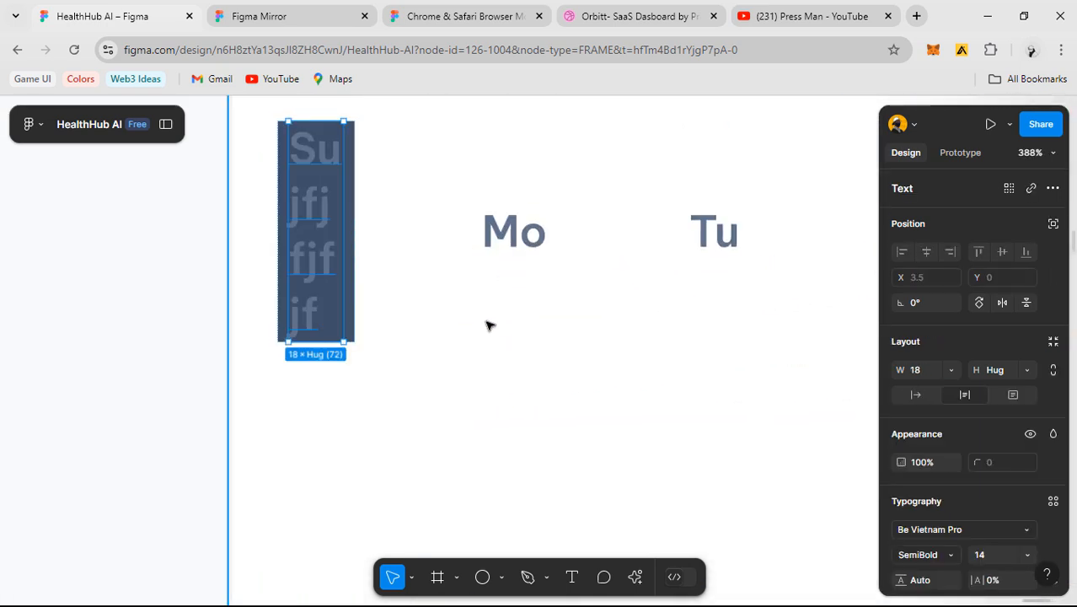
pyautogui.hotkey('ctrl', 'z')
pyautogui.hotkey('ctrl', 'z')
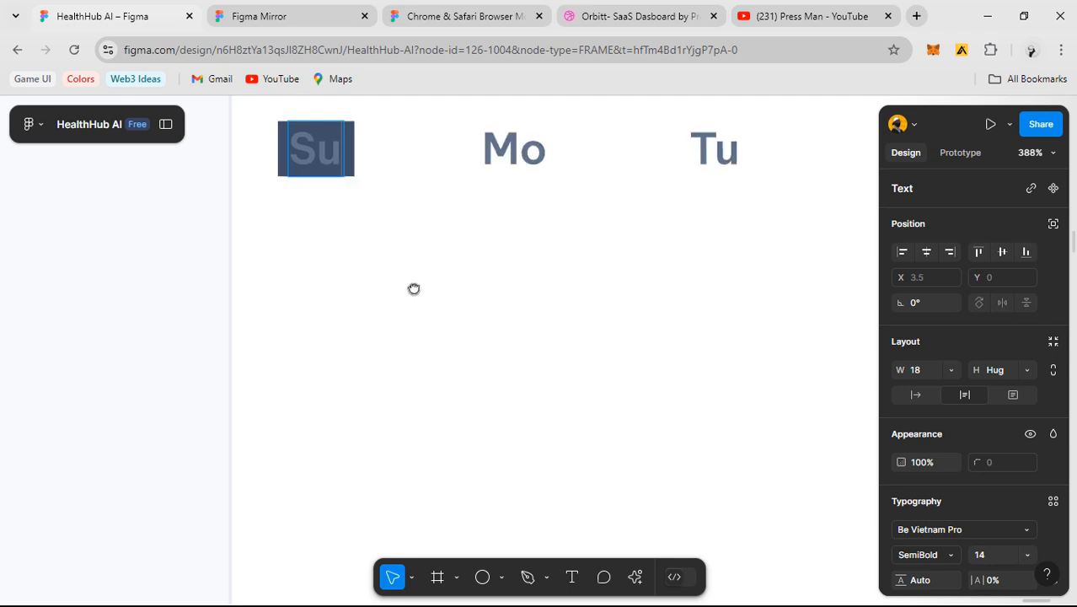
pyautogui.moveTo(413, 287); pyautogui.dragTo(465, 376)
pyautogui.click(463, 373)
pyautogui.scroll(-2, 425, 327)
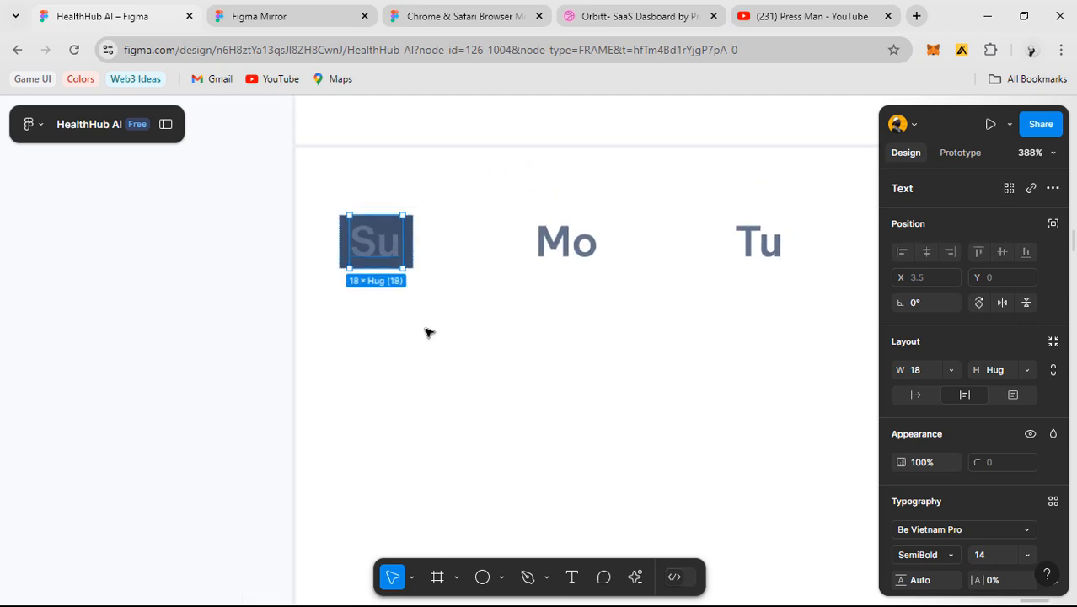
# - Examine the Su cell's dark background and the weekday spacing across the Health Calendar card
pyautogui.click(272, 326)
pyautogui.scroll(3, 288, 358)
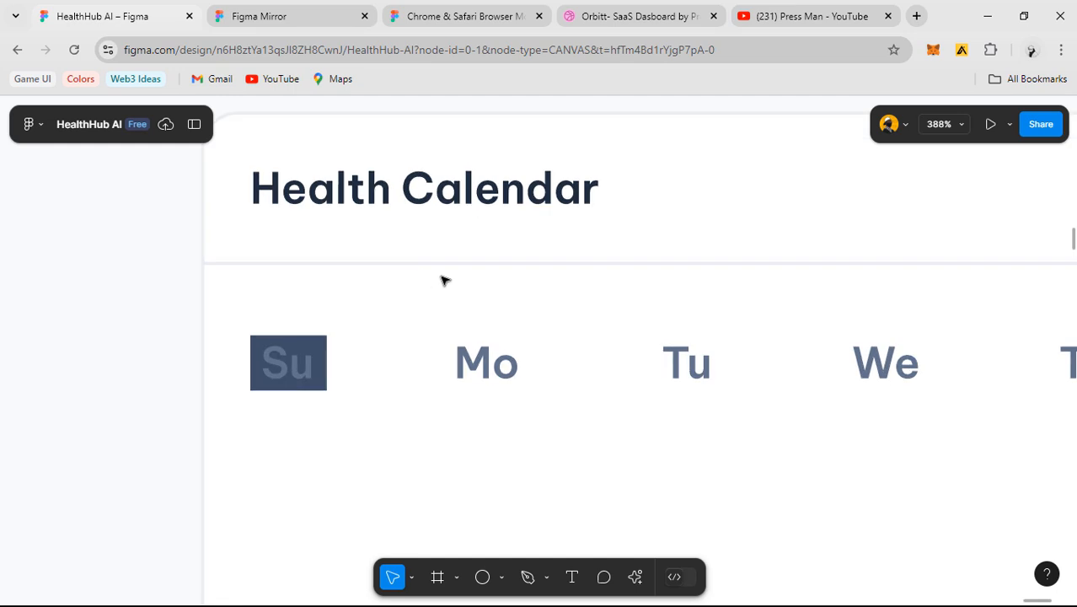
pyautogui.moveTo(445, 281); pyautogui.dragTo(446, 316)
pyautogui.scroll(-4, 354, 320)
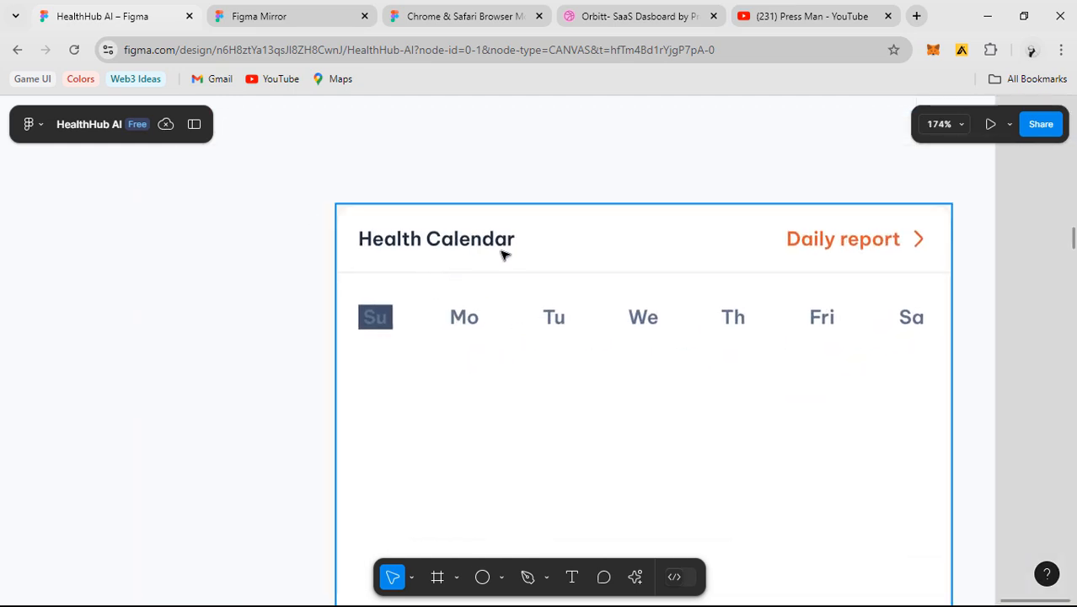
pyautogui.scroll(1, 503, 255)
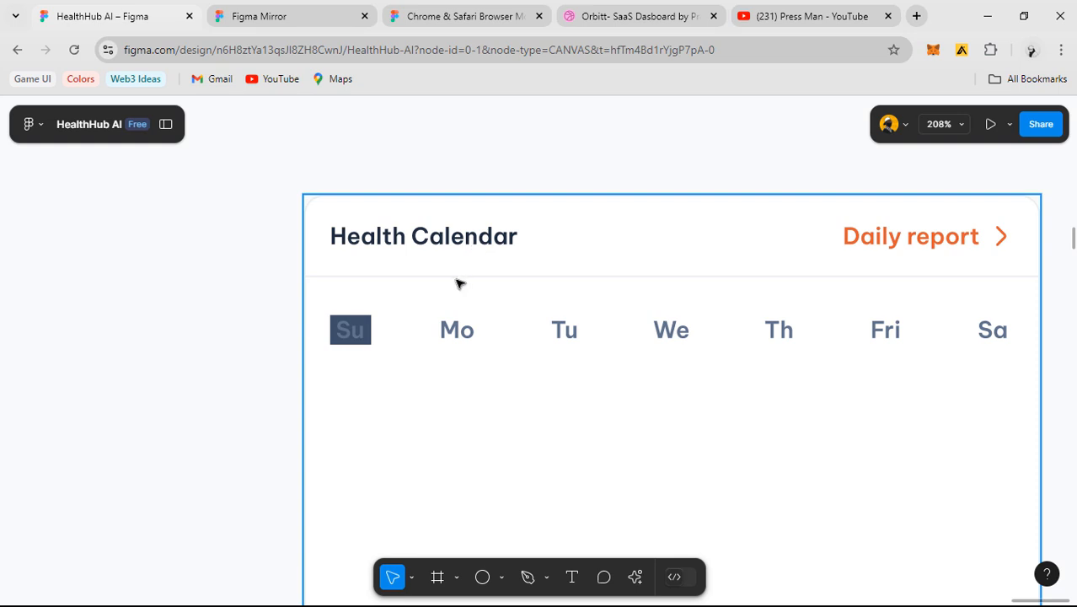
pyautogui.moveTo(450, 282); pyautogui.dragTo(417, 286)
pyautogui.scroll(2, 384, 302)
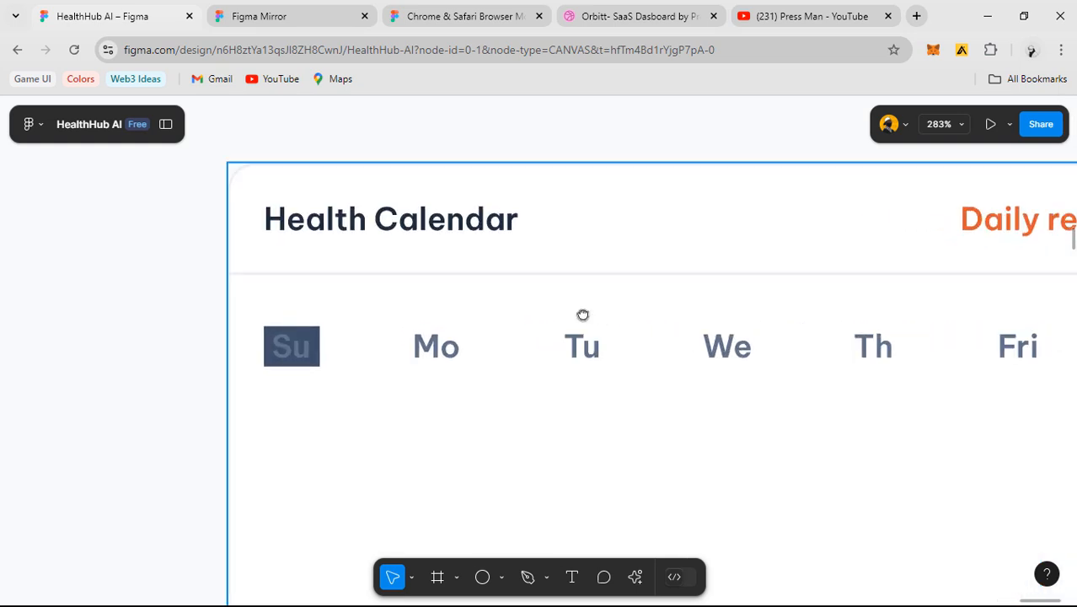
pyautogui.moveTo(583, 314); pyautogui.dragTo(526, 320)
pyautogui.scroll(-4, 571, 297)
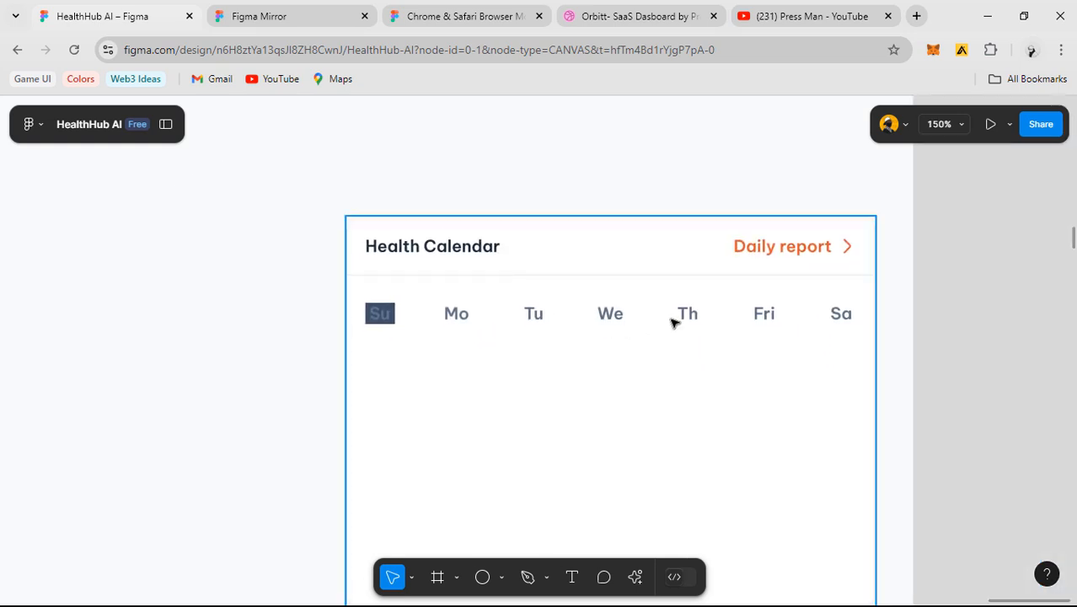
pyautogui.scroll(1, 683, 294)
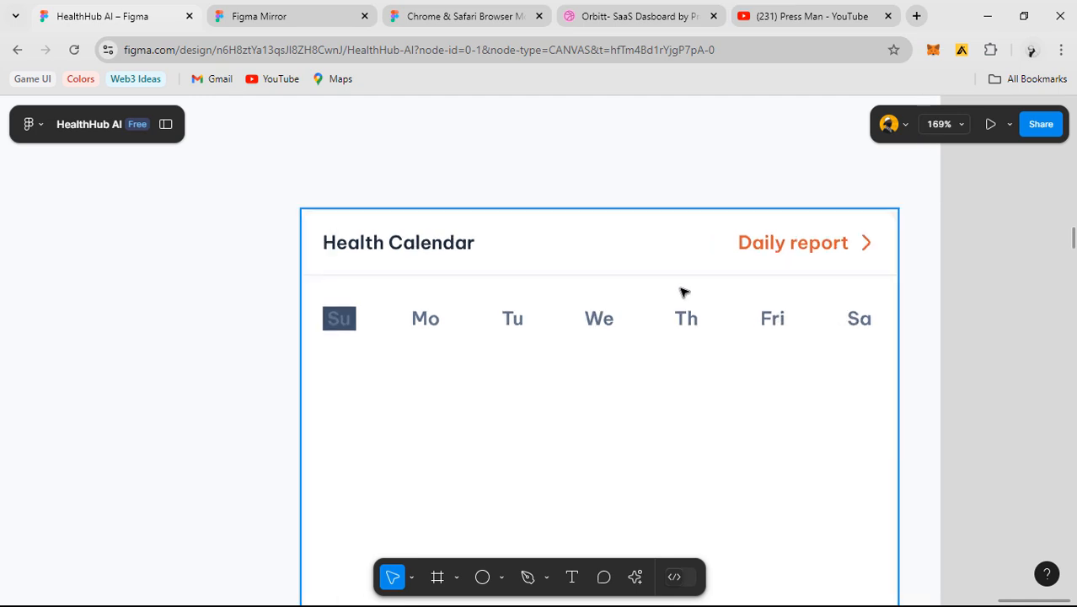
pyautogui.scroll(3, 383, 331)
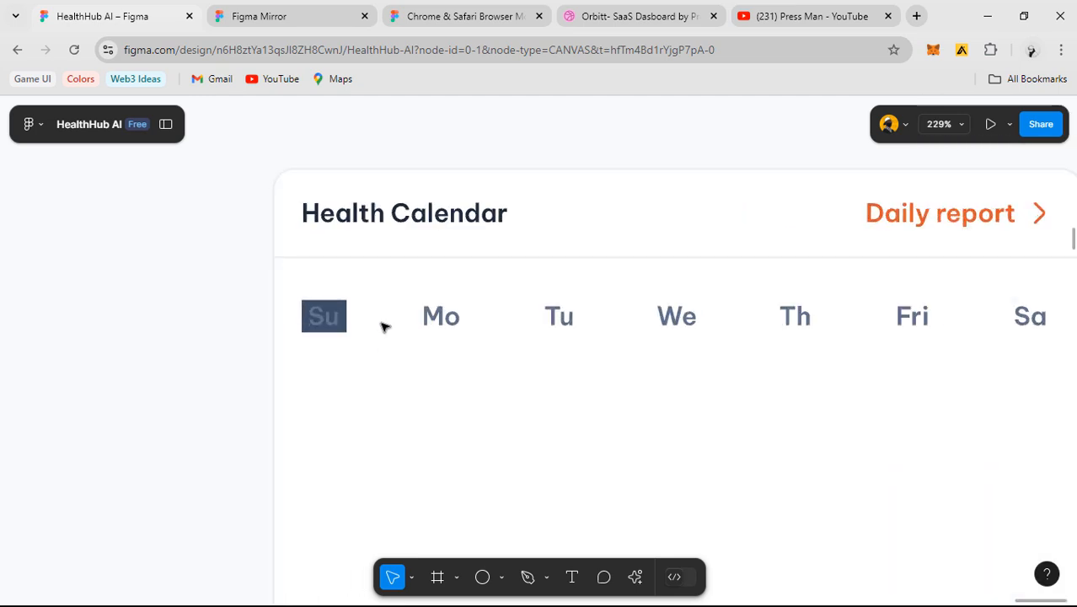
# - Append "sdd" to the Su text to test how its fixed width wraps, and delete the extra characters again
pyautogui.click(328, 330)
pyautogui.scroll(2, 328, 330)
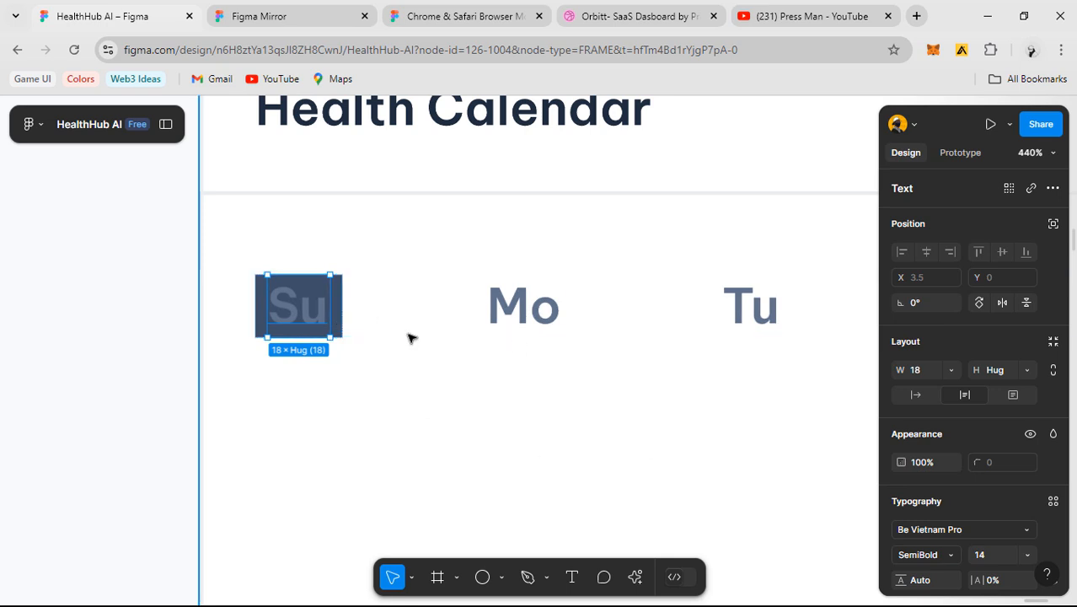
pyautogui.moveTo(339, 410); pyautogui.dragTo(359, 423)
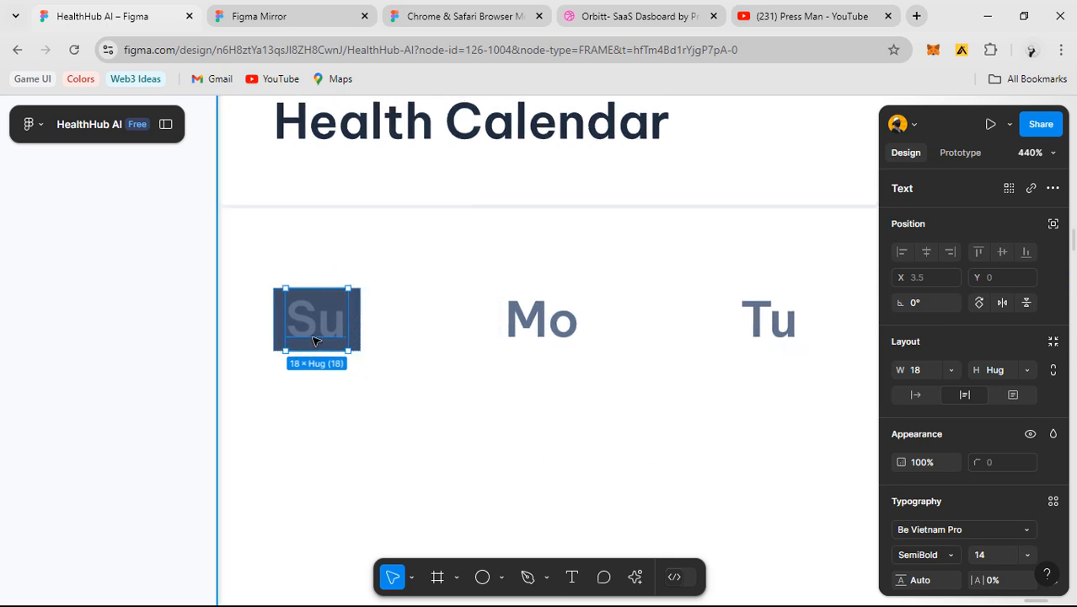
pyautogui.click(994, 371)
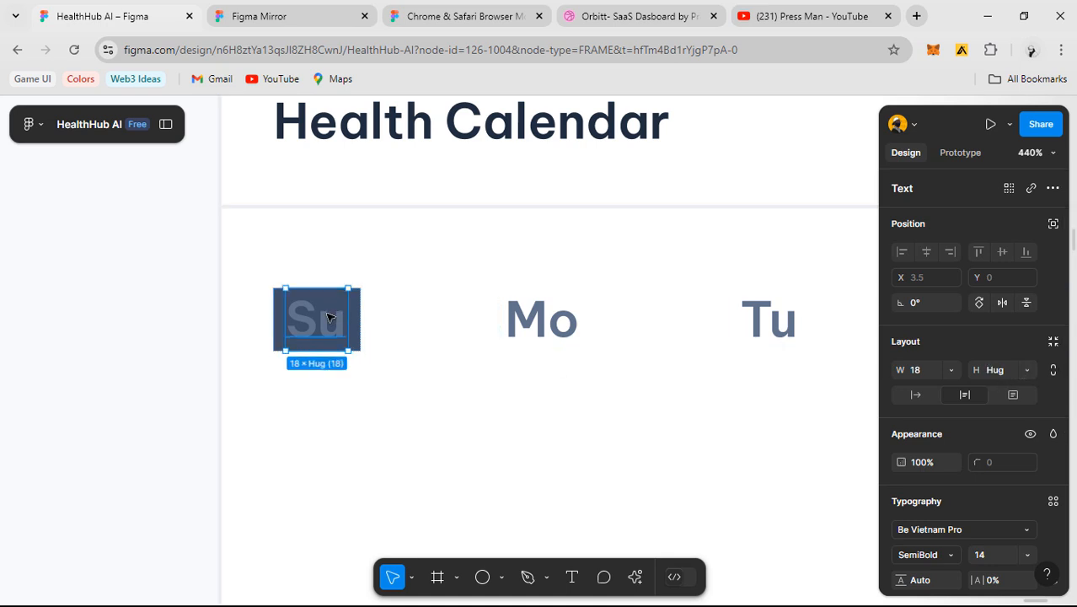
pyautogui.scroll(3, 341, 307)
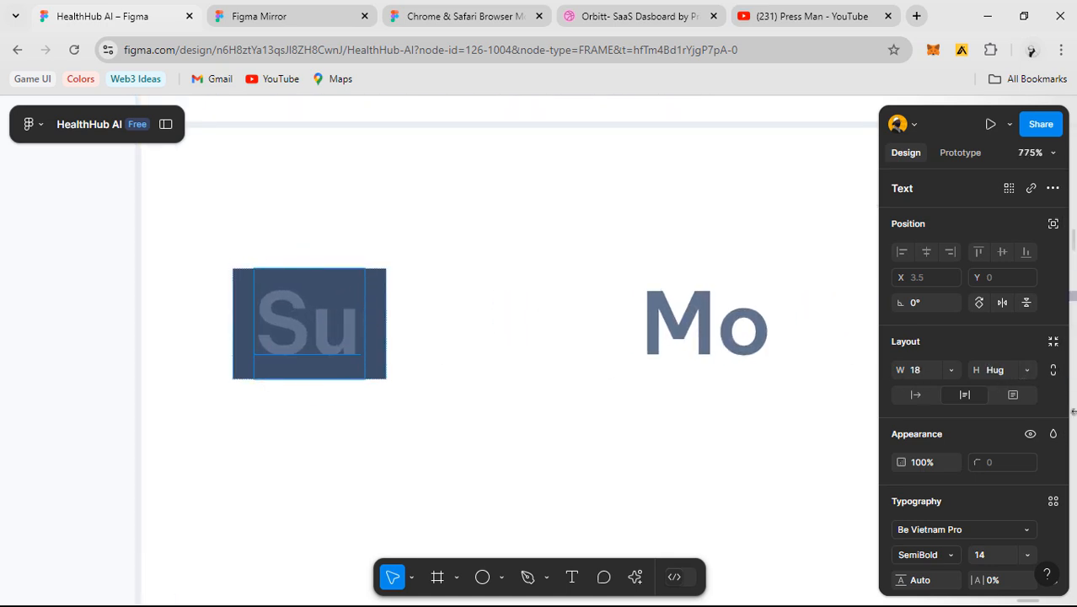
pyautogui.doubleClick(338, 323)
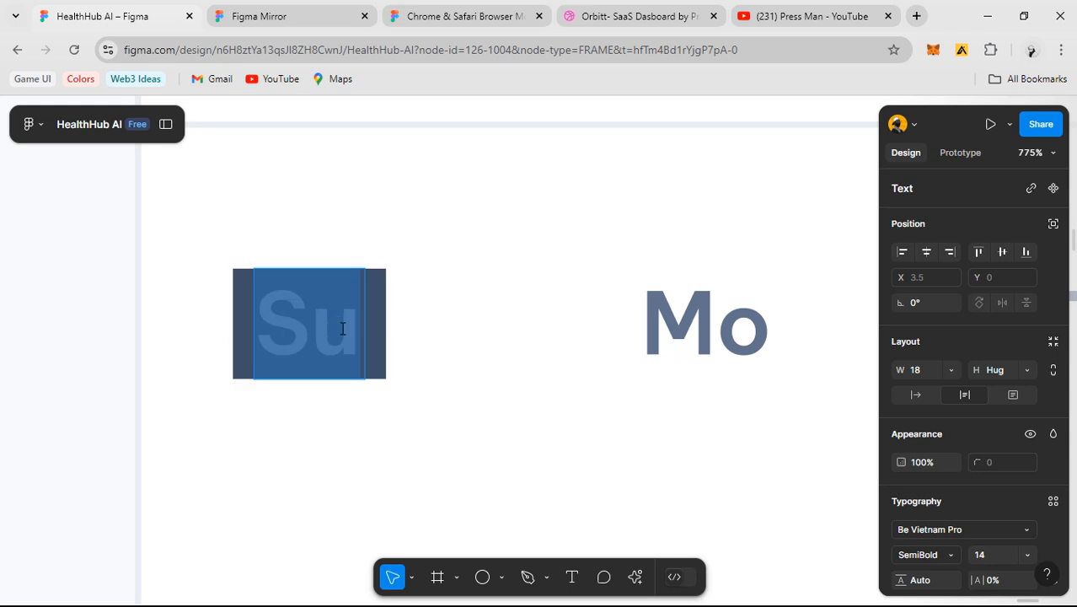
pyautogui.click(342, 328)
pyautogui.write('sdd')
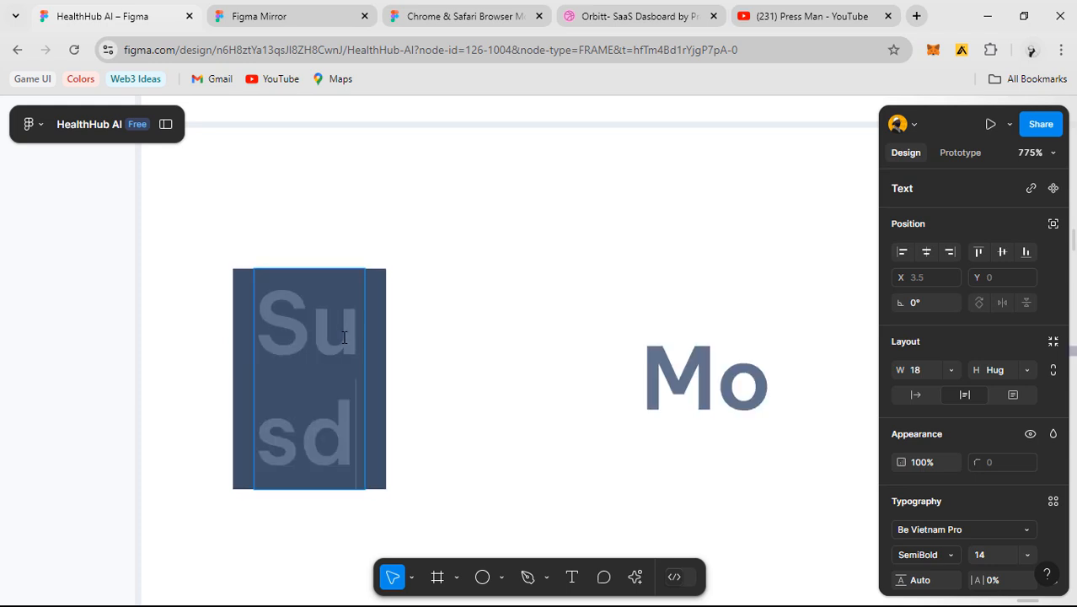
pyautogui.press('BackSpace')
pyautogui.press('BackSpace')
pyautogui.press('BackSpace')
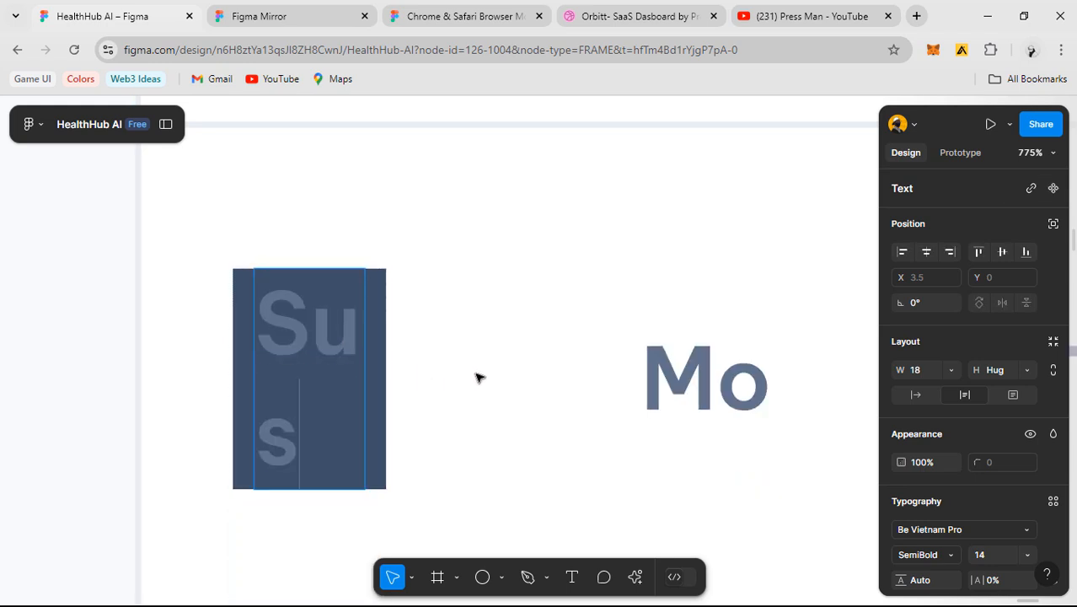
pyautogui.press('Escape')
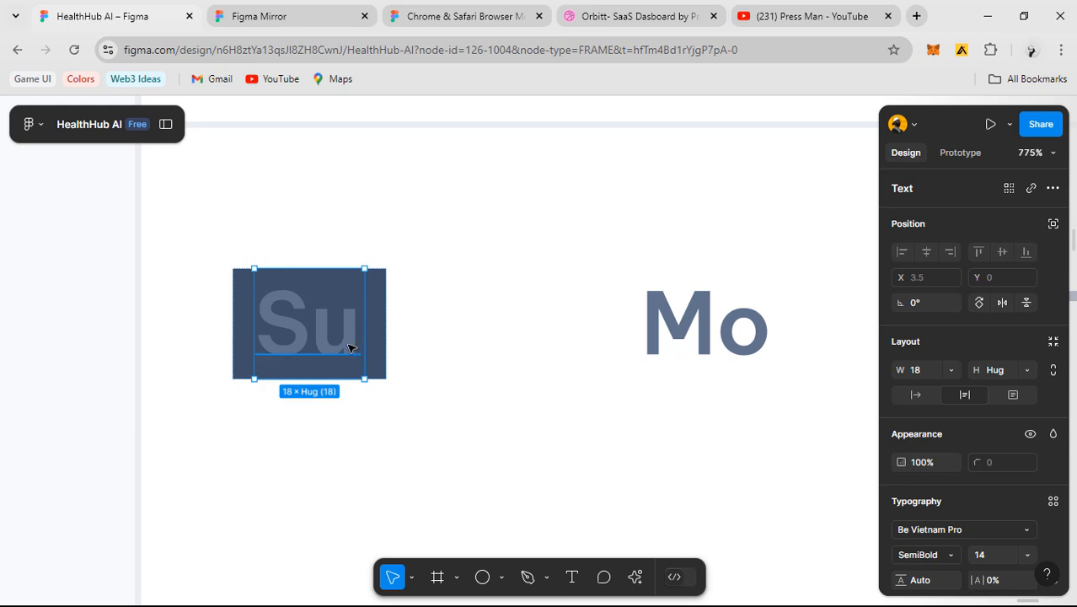
# - Remove the Grey/500 fill from the Su weekday cell
pyautogui.click(372, 298)
pyautogui.click(373, 299)
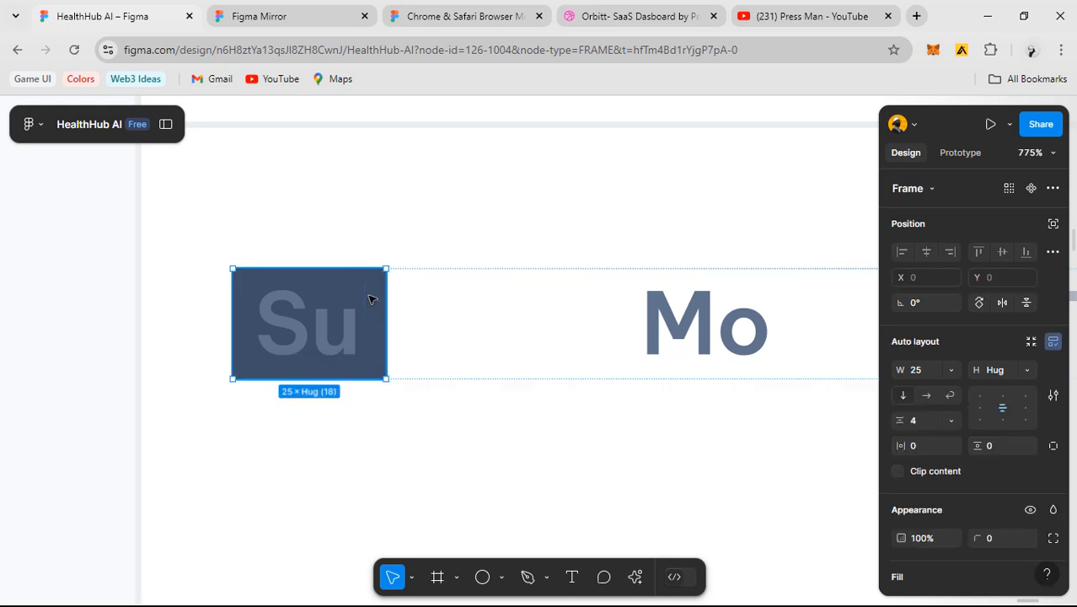
pyautogui.scroll(-3, 1052, 497)
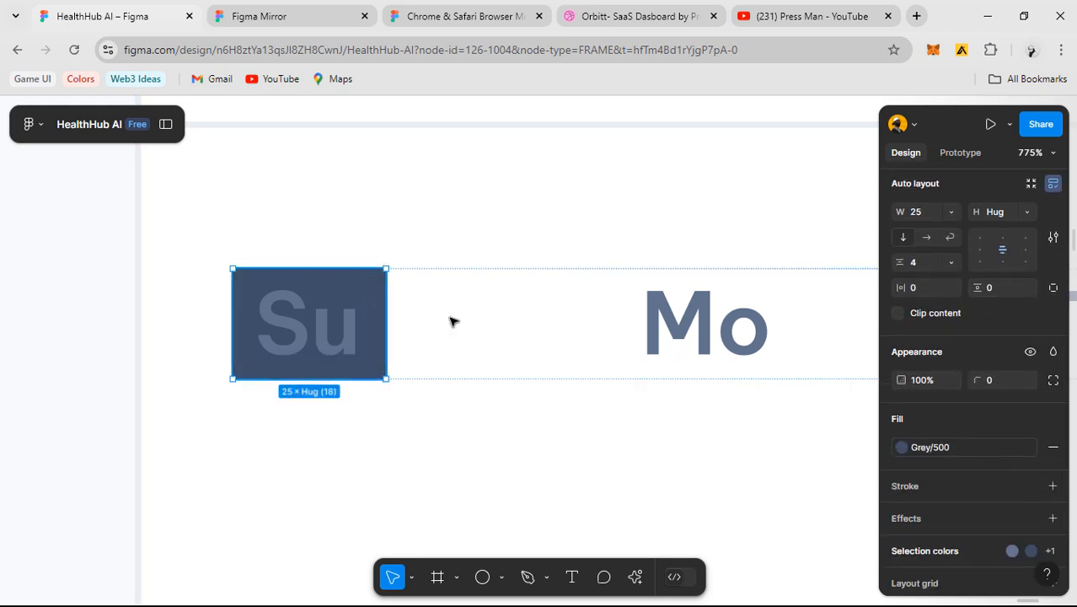
pyautogui.scroll(-3, 396, 349)
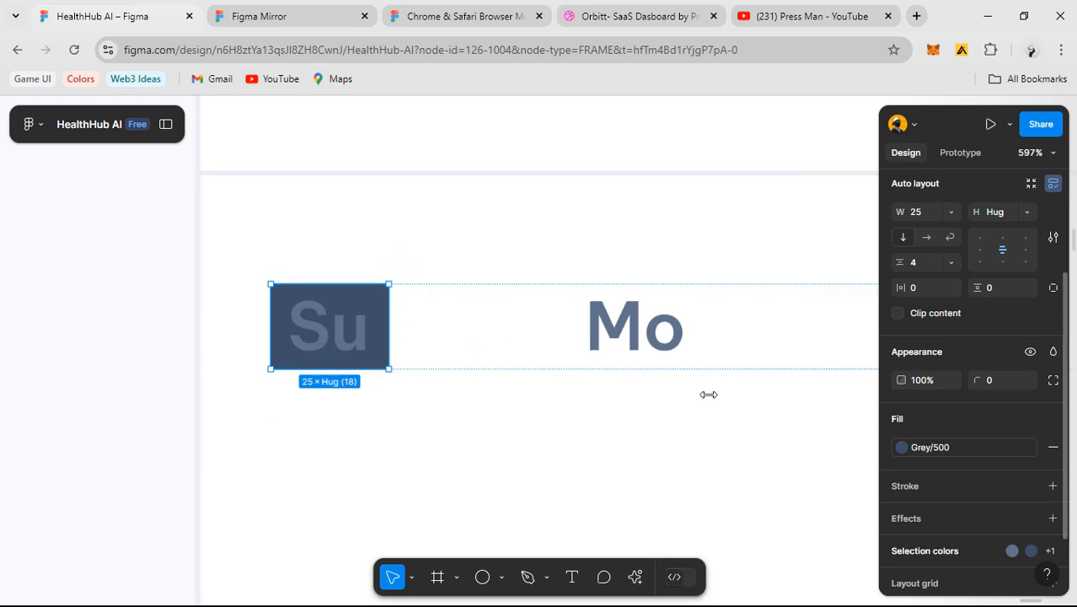
pyautogui.scroll(2, 897, 239)
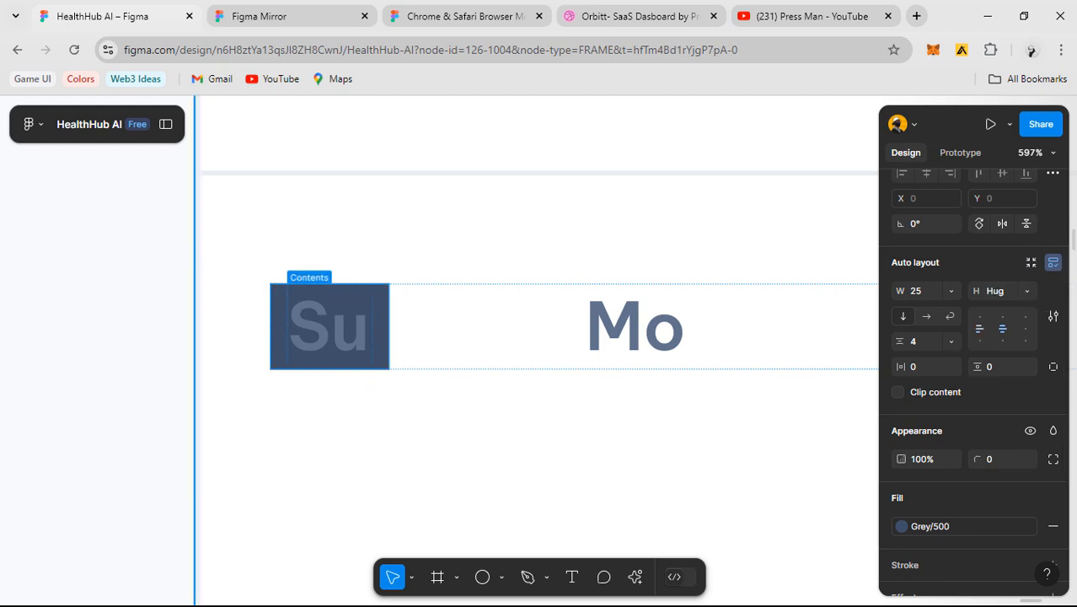
pyautogui.scroll(-4, 999, 503)
pyautogui.click(1053, 373)
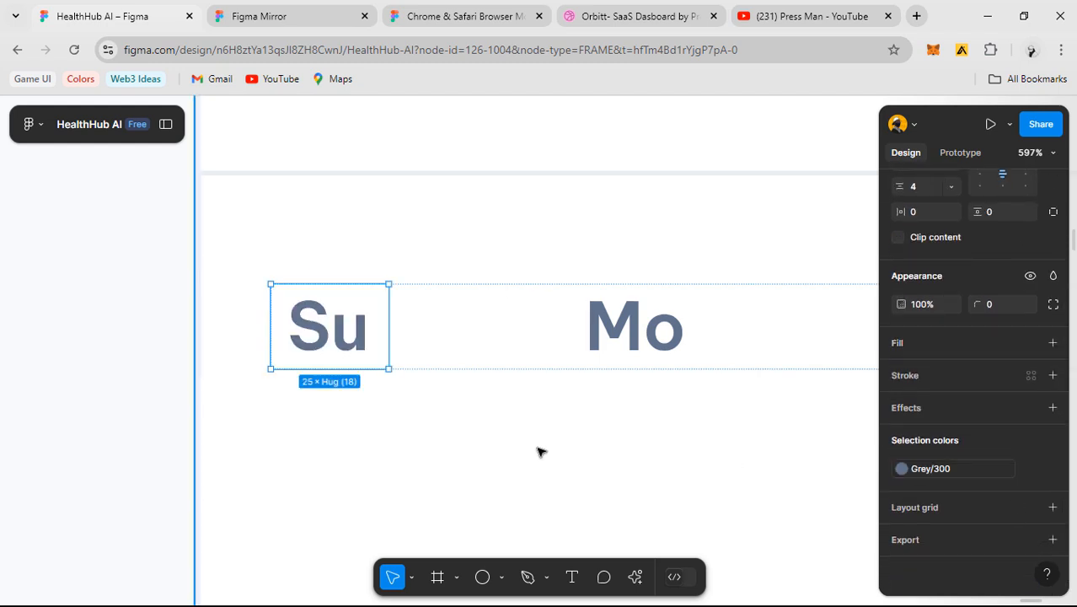
pyautogui.press('Escape')
pyautogui.scroll(-5, 550, 435)
pyautogui.scroll(-3, 553, 439)
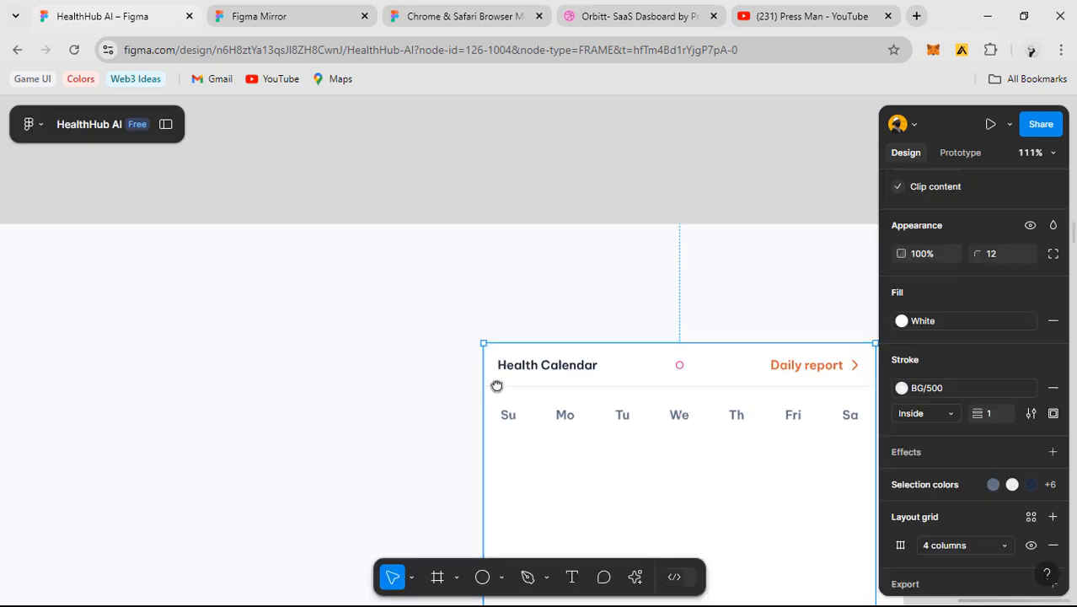
# - Set the height of the Su weekday cell to 20
pyautogui.moveTo(496, 384); pyautogui.dragTo(202, 233)
pyautogui.click(615, 307)
pyautogui.scroll(3, 571, 285)
pyautogui.moveTo(550, 315); pyautogui.dragTo(715, 331)
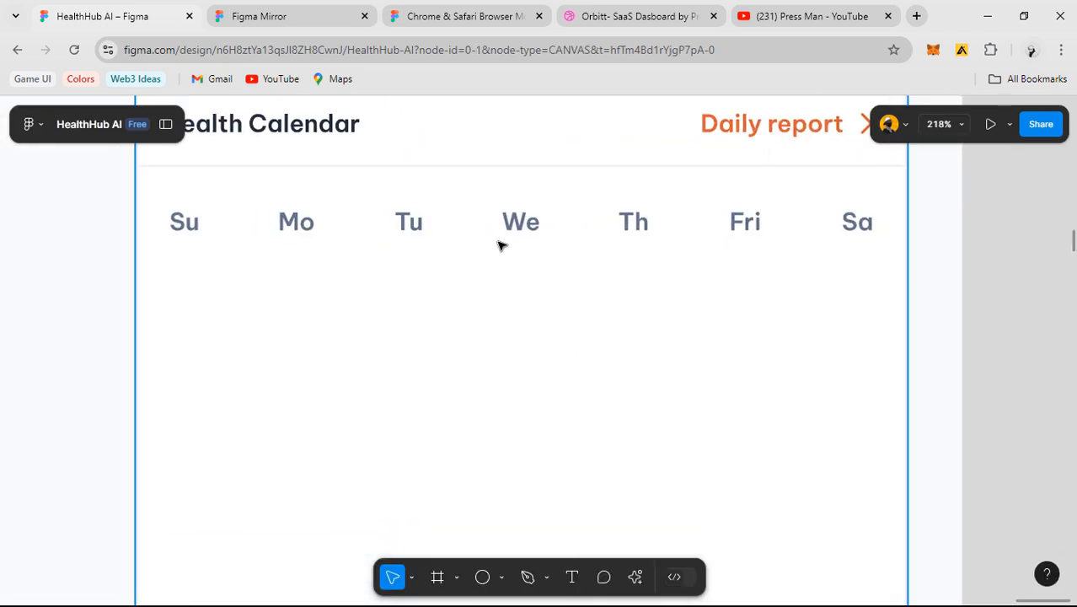
pyautogui.click(500, 243)
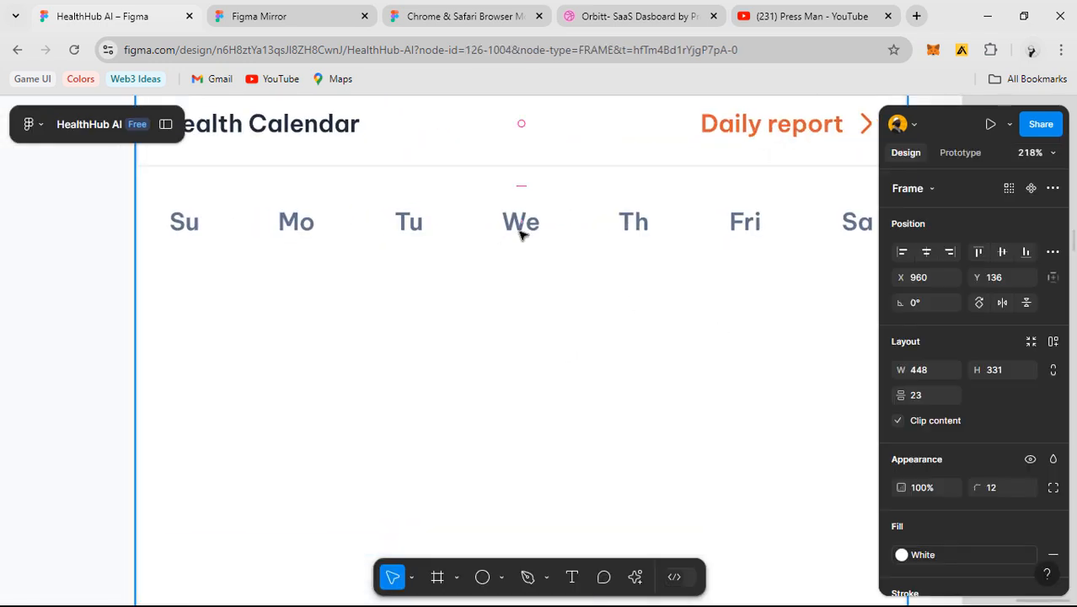
pyautogui.click(300, 226)
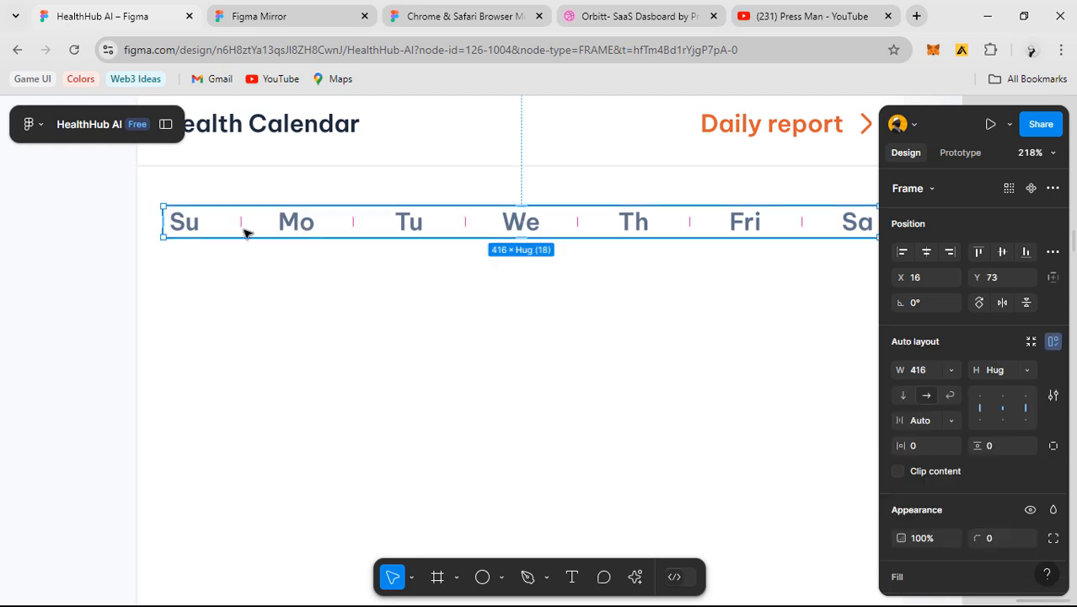
pyautogui.doubleClick(184, 233)
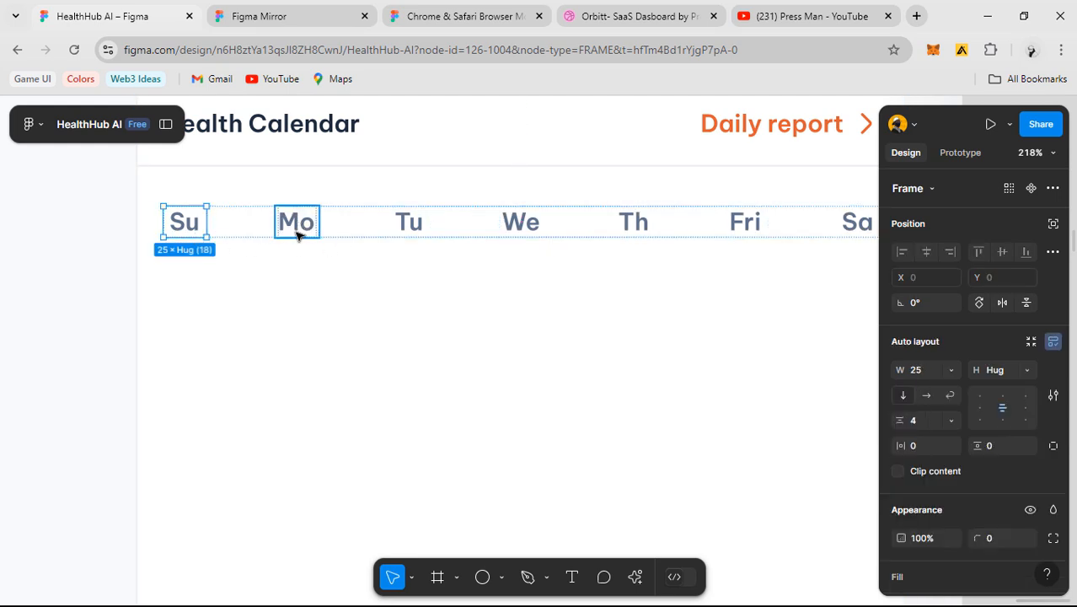
pyautogui.scroll(2, 173, 225)
pyautogui.scroll(10, 213, 224)
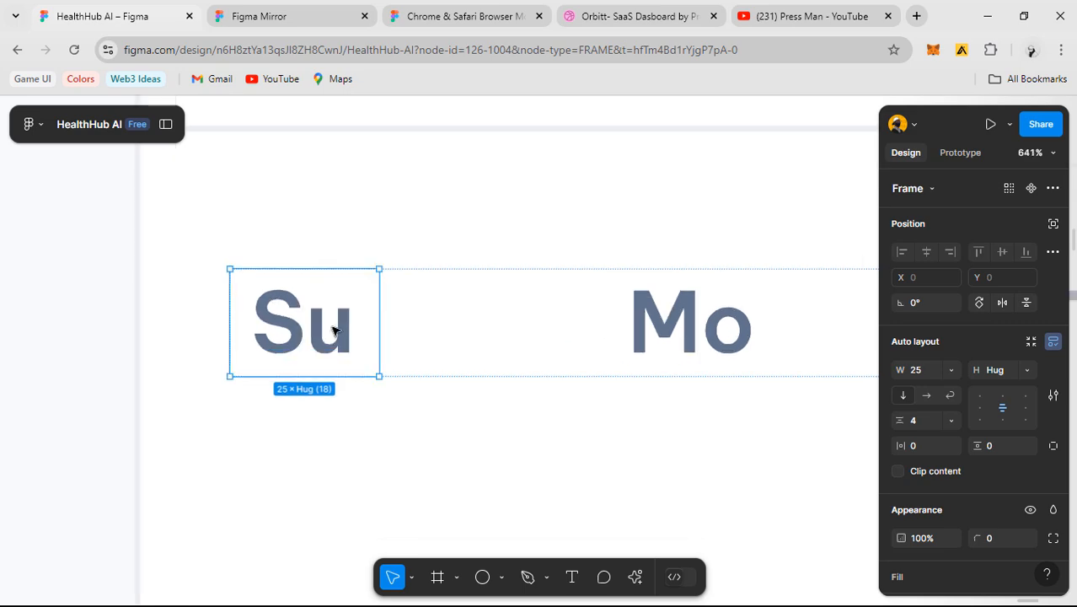
pyautogui.scroll(-3, 363, 339)
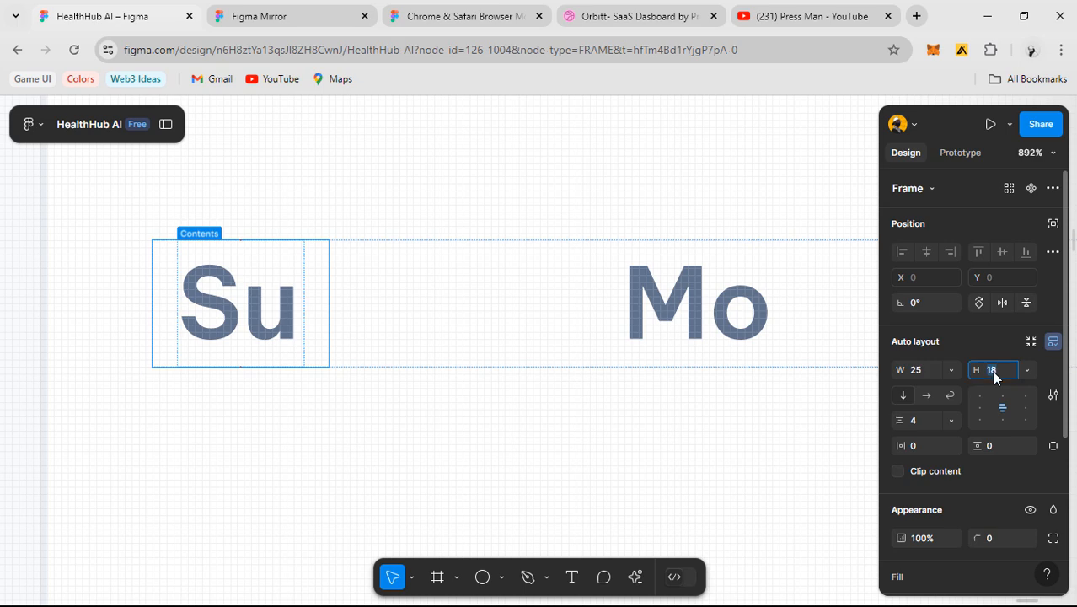
pyautogui.write('0')
pyautogui.press('Return')
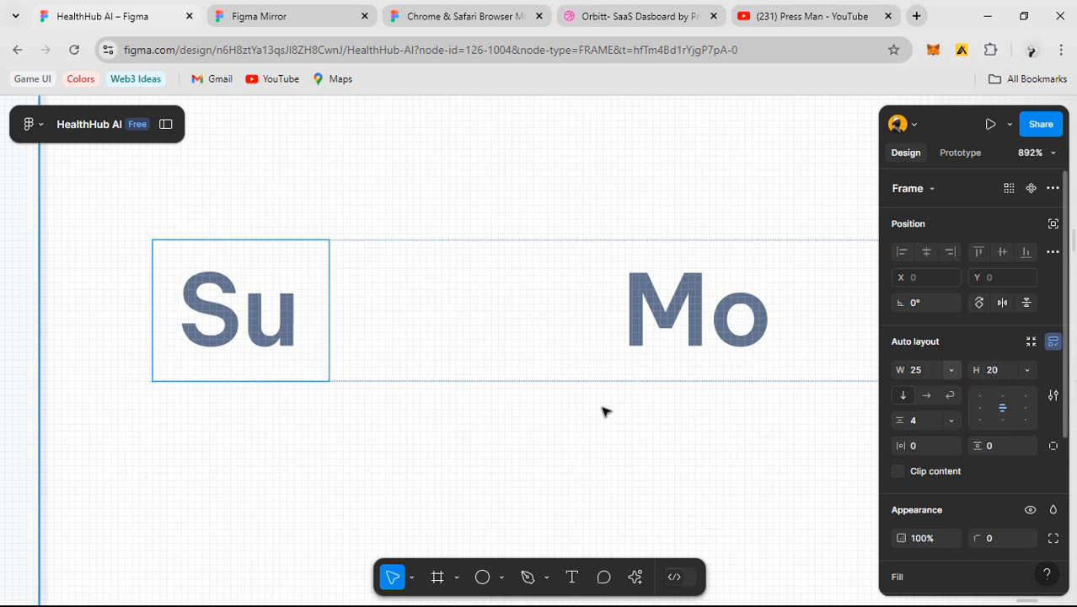
# - Fill the Su weekday cell with a light shade from the BG group of the local colors
pyautogui.scroll(-3, 961, 476)
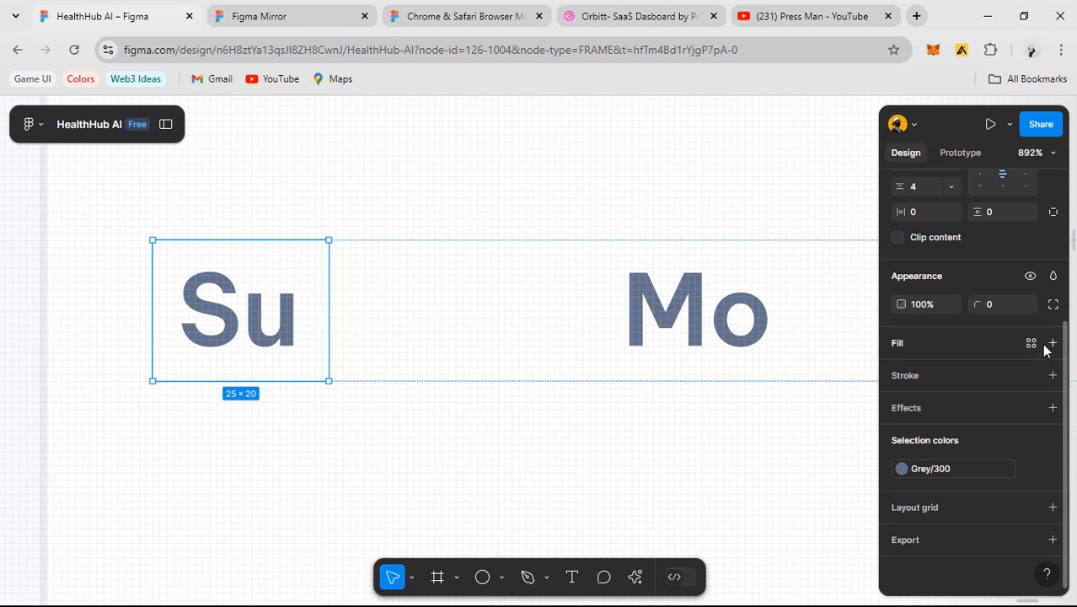
pyautogui.click(1032, 343)
pyautogui.scroll(-2, 763, 528)
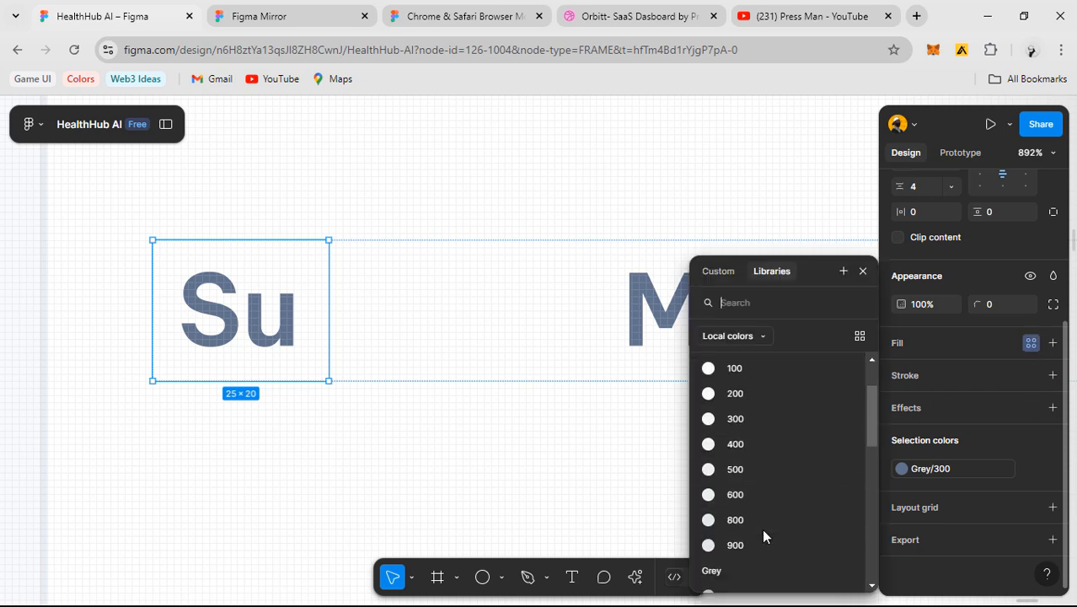
pyautogui.scroll(2, 758, 494)
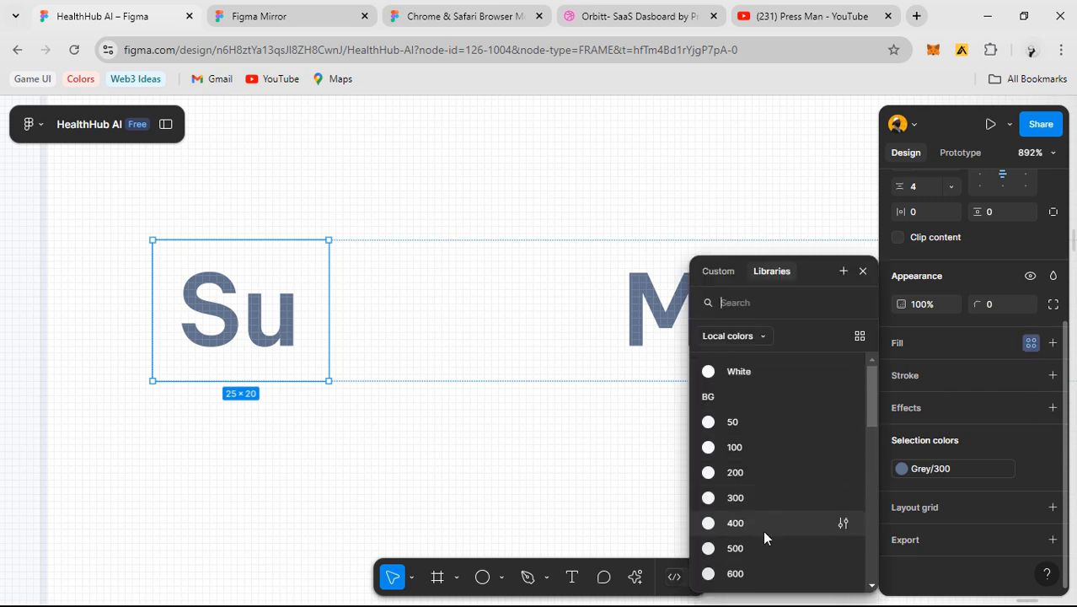
pyautogui.click(764, 507)
pyautogui.click(561, 463)
pyautogui.scroll(-5, 564, 467)
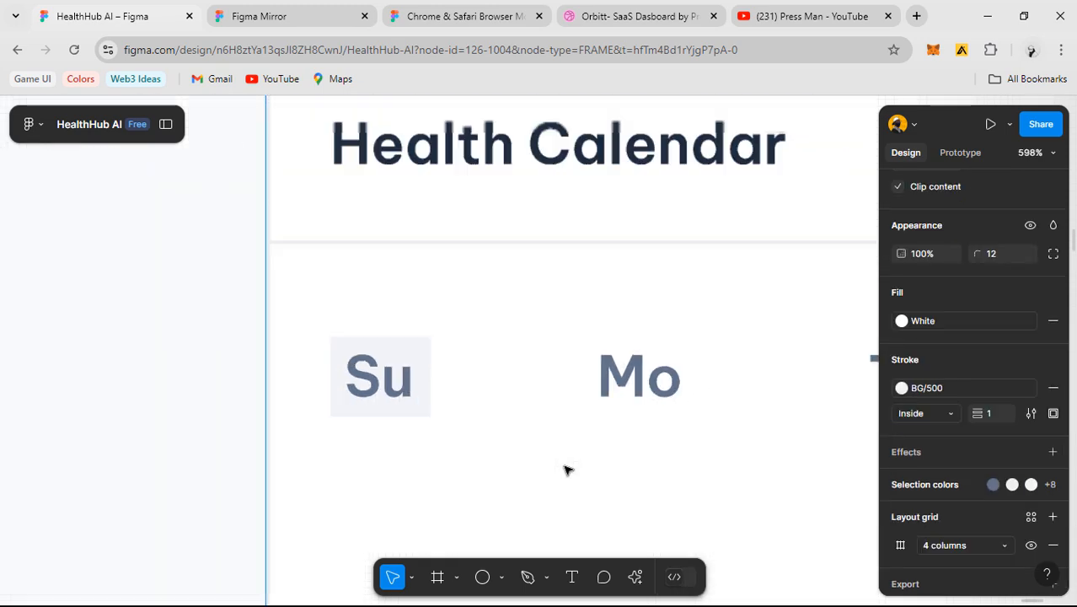
# - Fill the Mo, Tu, We, Th, Fri and Sa weekday cells together with the BG/100 color style
pyautogui.moveTo(516, 353); pyautogui.dragTo(501, 311)
pyautogui.keyDown('ctrl'); pyautogui.scroll(10, 377, 247); pyautogui.keyUp('ctrl')
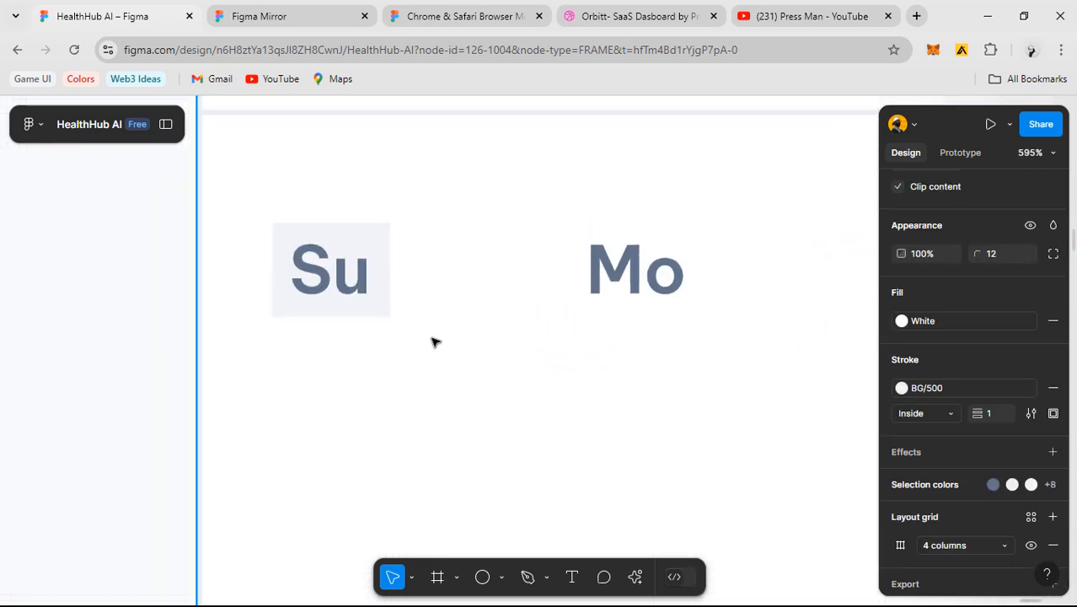
pyautogui.doubleClick(657, 280)
pyautogui.keyDown('ctrl'); pyautogui.scroll(-1, 657, 280); pyautogui.keyUp('ctrl')
pyautogui.moveTo(678, 330); pyautogui.dragTo(368, 327)
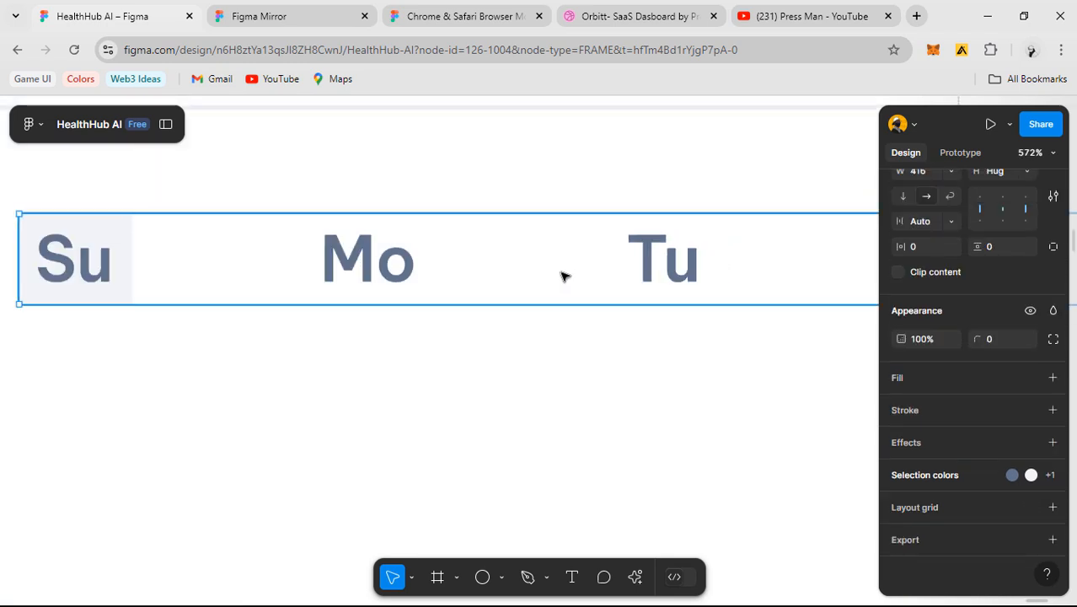
pyautogui.click(354, 274)
pyautogui.keyDown('shift'); pyautogui.click(699, 299); pyautogui.keyUp('shift')
pyautogui.moveTo(699, 301); pyautogui.dragTo(229, 344)
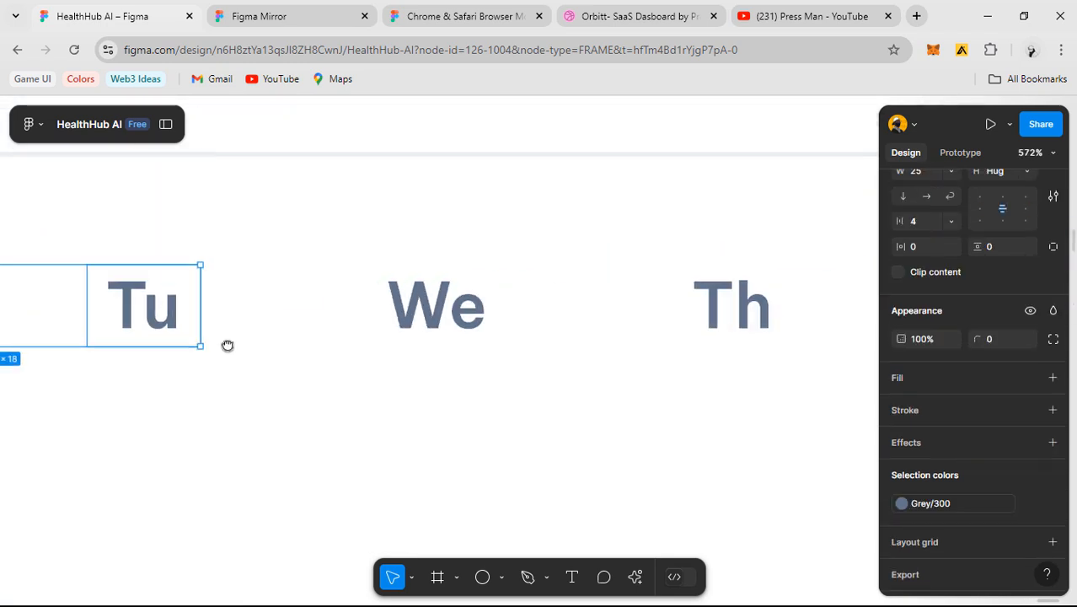
pyautogui.keyDown('shift'); pyautogui.click(443, 316); pyautogui.keyUp('shift')
pyautogui.keyDown('shift'); pyautogui.click(753, 316); pyautogui.keyUp('shift')
pyautogui.moveTo(702, 334); pyautogui.dragTo(139, 343)
pyautogui.keyDown('shift'); pyautogui.click(438, 338); pyautogui.keyUp('shift')
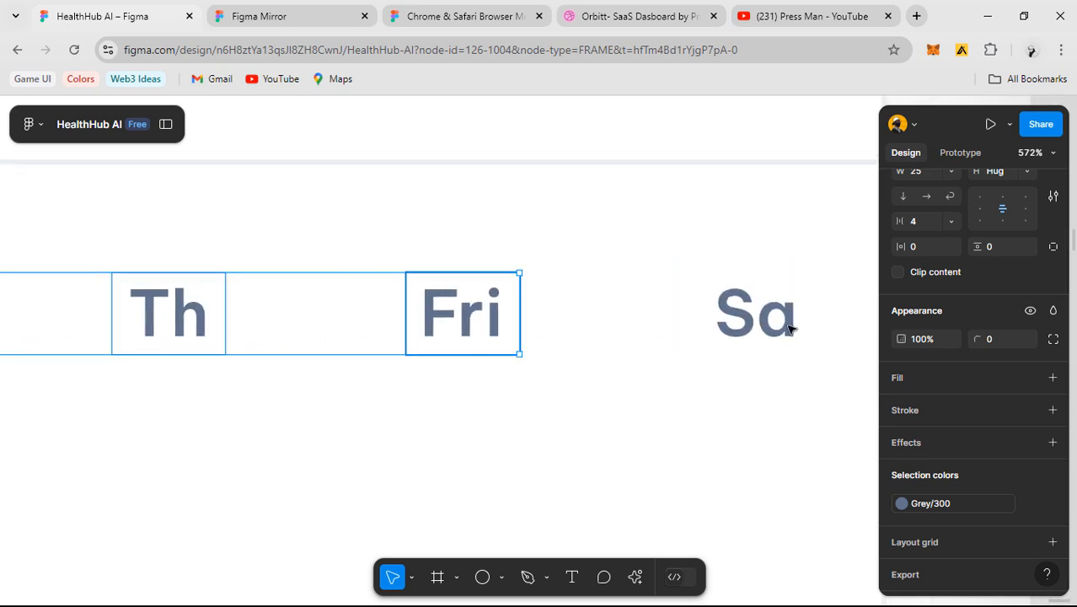
pyautogui.keyDown('shift'); pyautogui.click(790, 328); pyautogui.keyUp('shift')
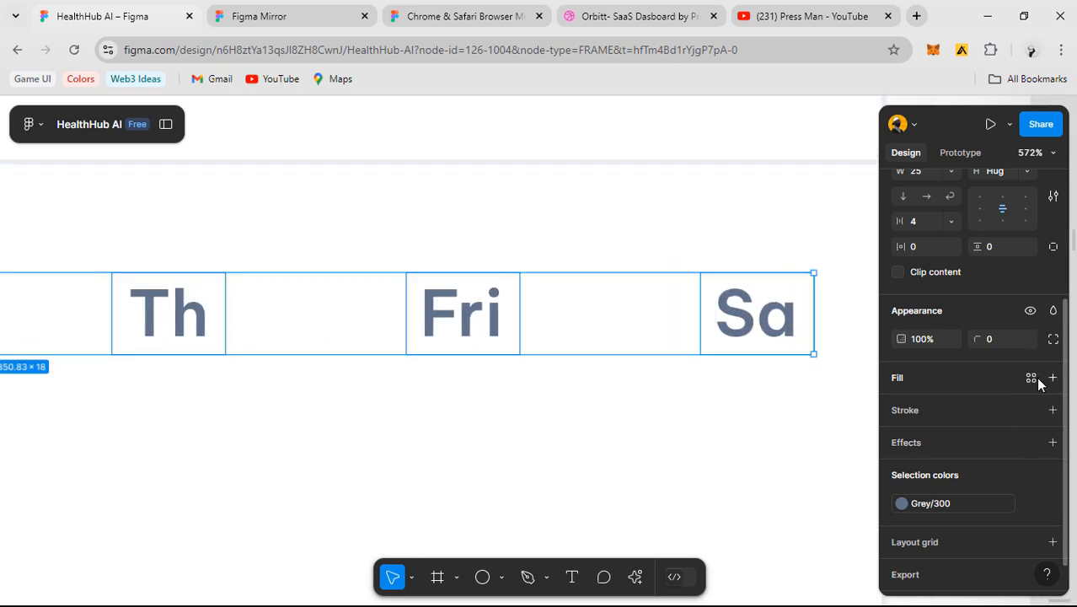
pyautogui.click(1030, 378)
pyautogui.click(752, 443)
pyautogui.scroll(-3, 494, 408)
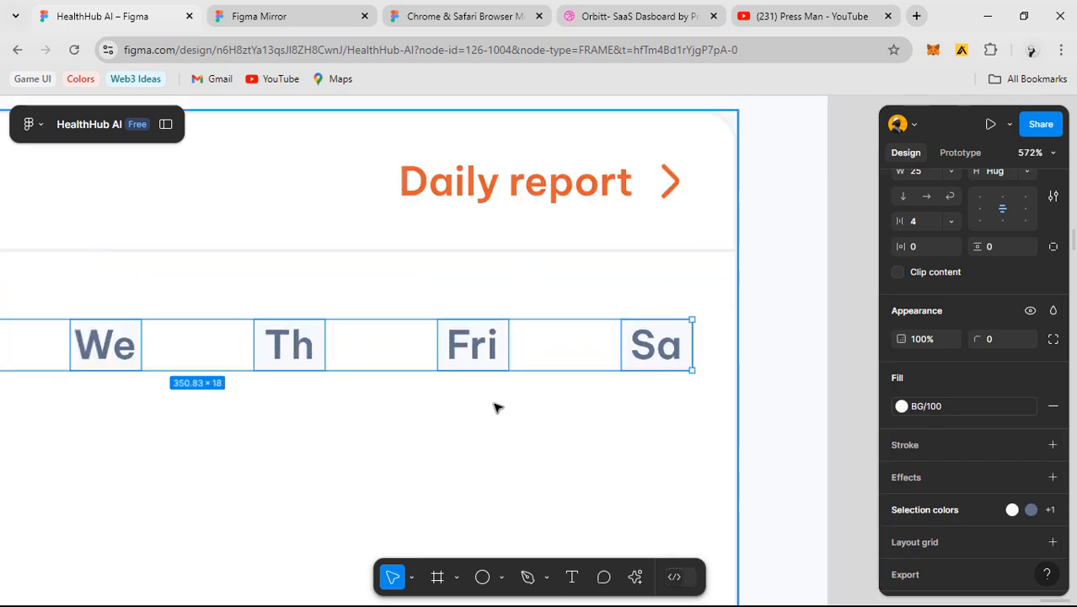
# - Set the height of the Mo to Sa weekday cells to 20
pyautogui.moveTo(358, 451); pyautogui.dragTo(546, 409)
pyautogui.scroll(1, 506, 396)
pyautogui.moveTo(252, 438); pyautogui.dragTo(539, 465)
pyautogui.moveTo(189, 487)
pyautogui.mouseDown()
pyautogui.moveTo(294, 455)
pyautogui.moveTo(618, 487)
pyautogui.mouseUp()
pyautogui.scroll(5, 974, 392)
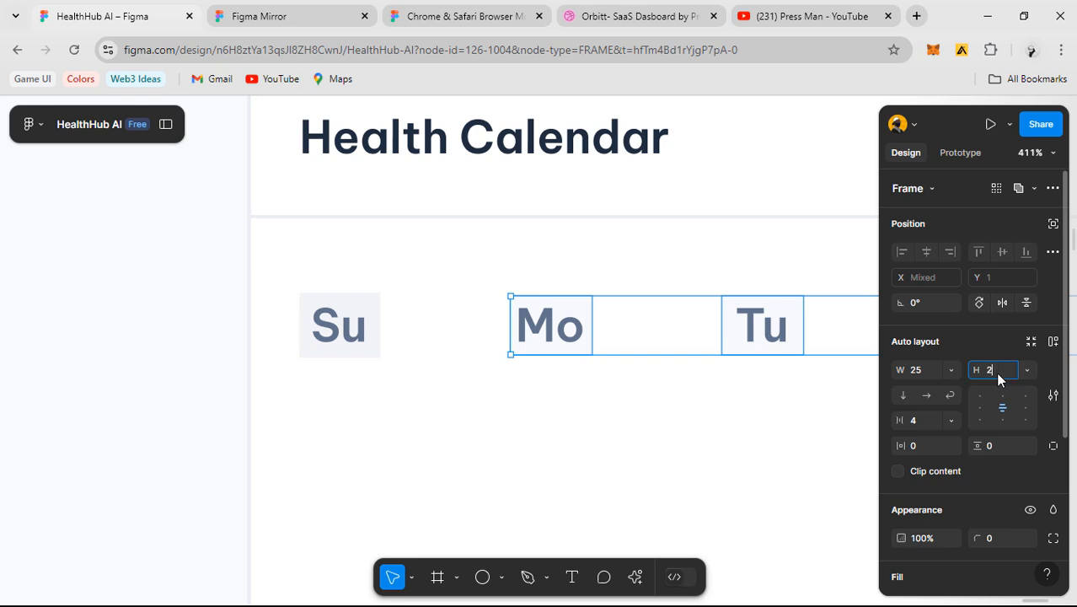
pyautogui.press('Return')
pyautogui.click(557, 416)
# - Inspect the size and auto layout settings of the Mo and Tu weekday cells
pyautogui.scroll(-2, 552, 411)
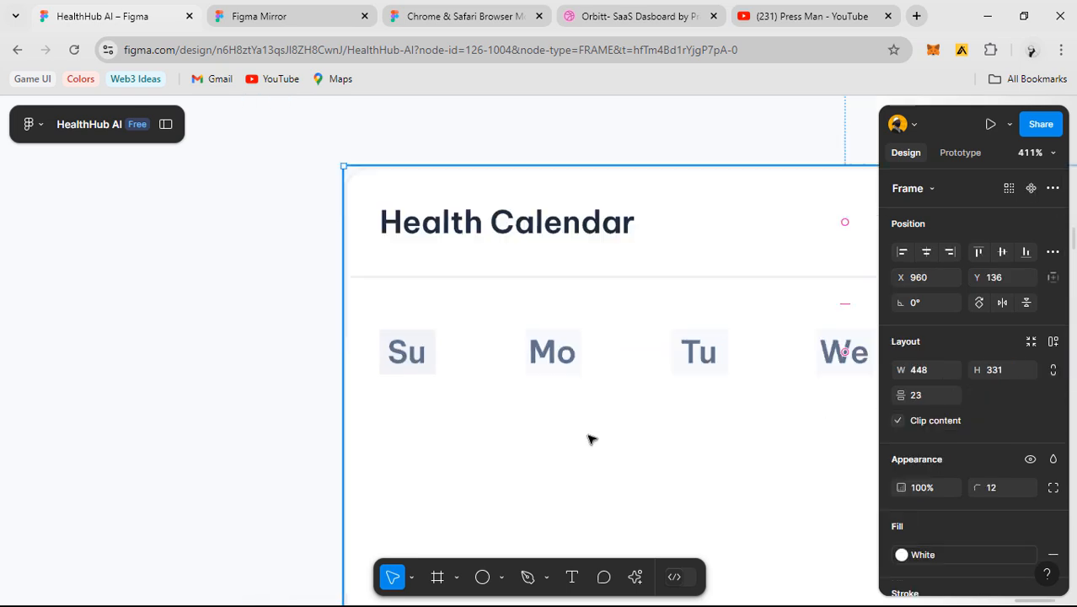
pyautogui.moveTo(586, 433); pyautogui.dragTo(478, 417)
pyautogui.scroll(3, 582, 377)
pyautogui.click(376, 329)
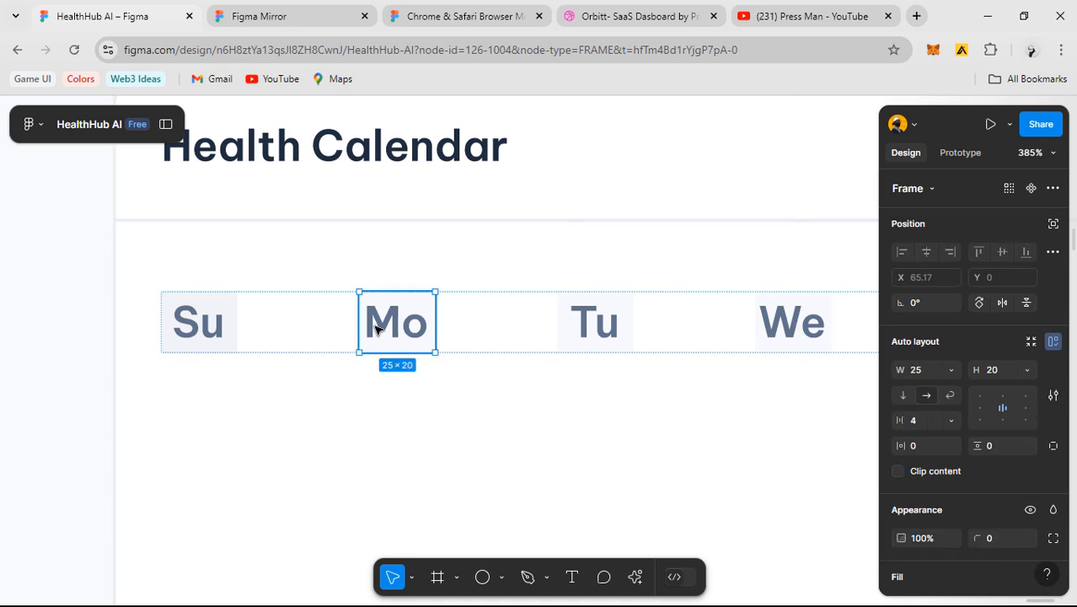
pyautogui.click(618, 316)
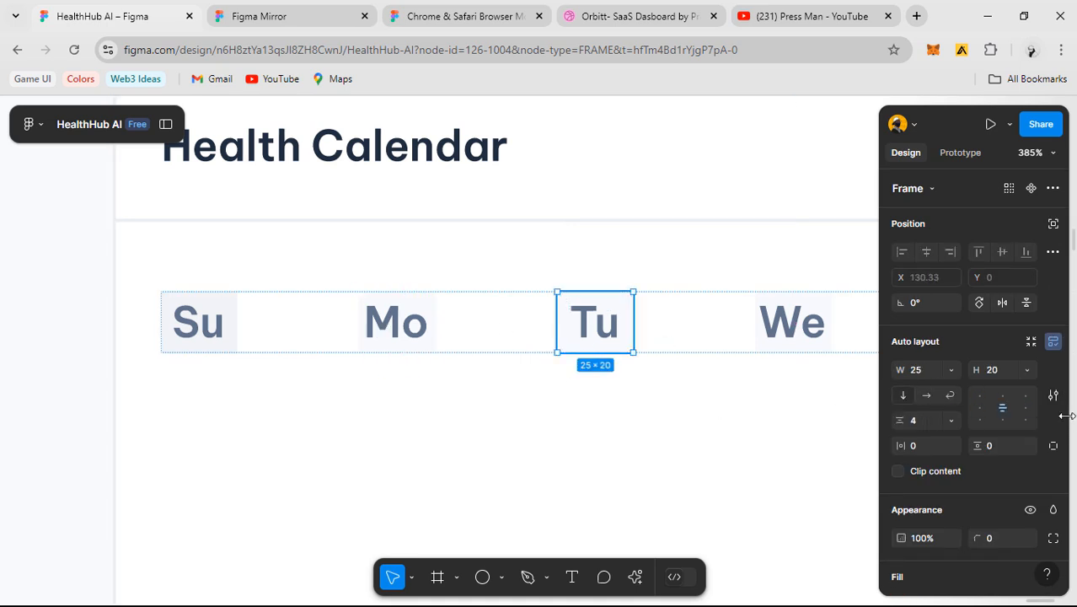
# - Check the size and auto layout direction of the Mo weekday cell in the rebuilt calendar card
pyautogui.click(421, 335)
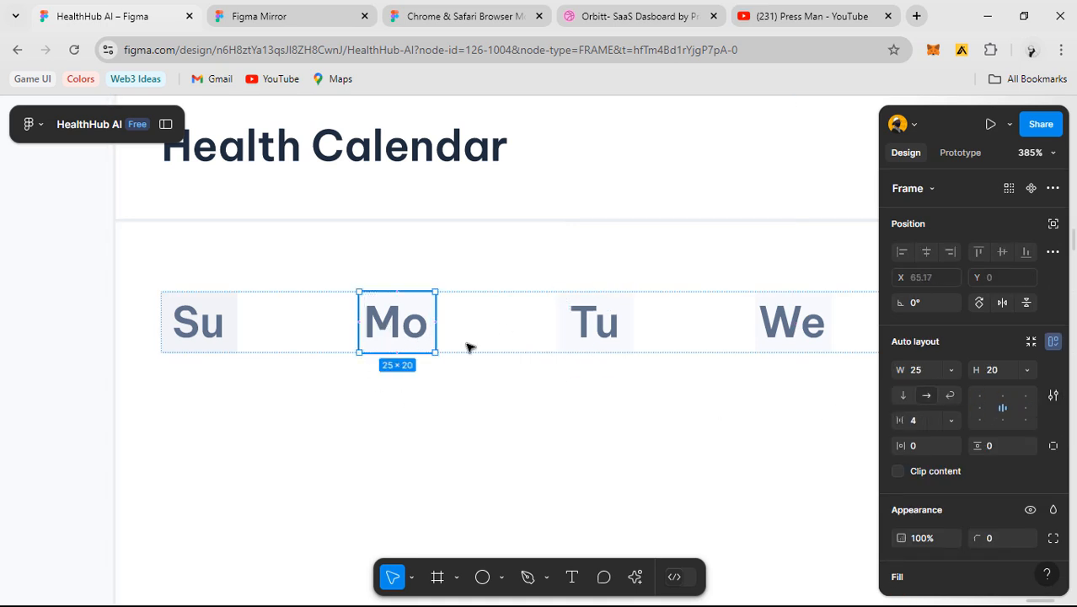
pyautogui.click(926, 396)
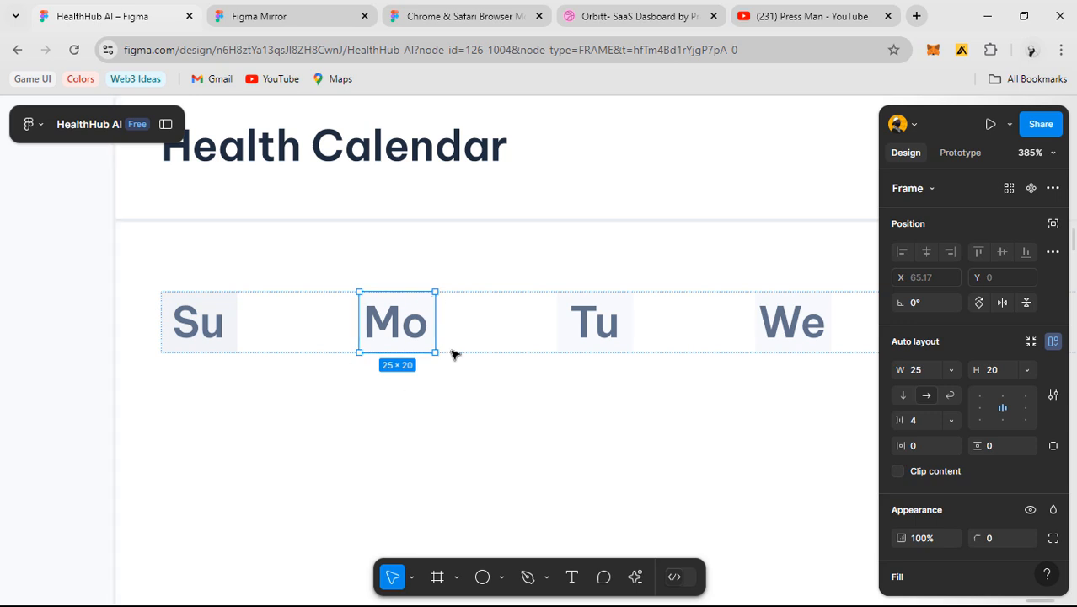
pyautogui.moveTo(372, 408); pyautogui.dragTo(376, 410)
pyautogui.scroll(2, 377, 410)
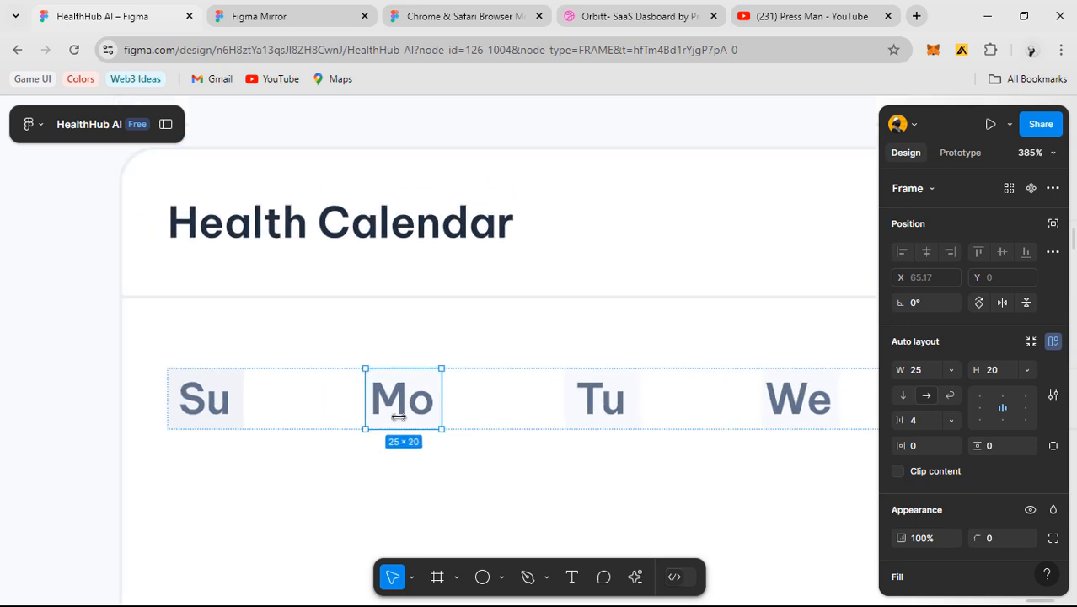
pyautogui.scroll(-5, 436, 413)
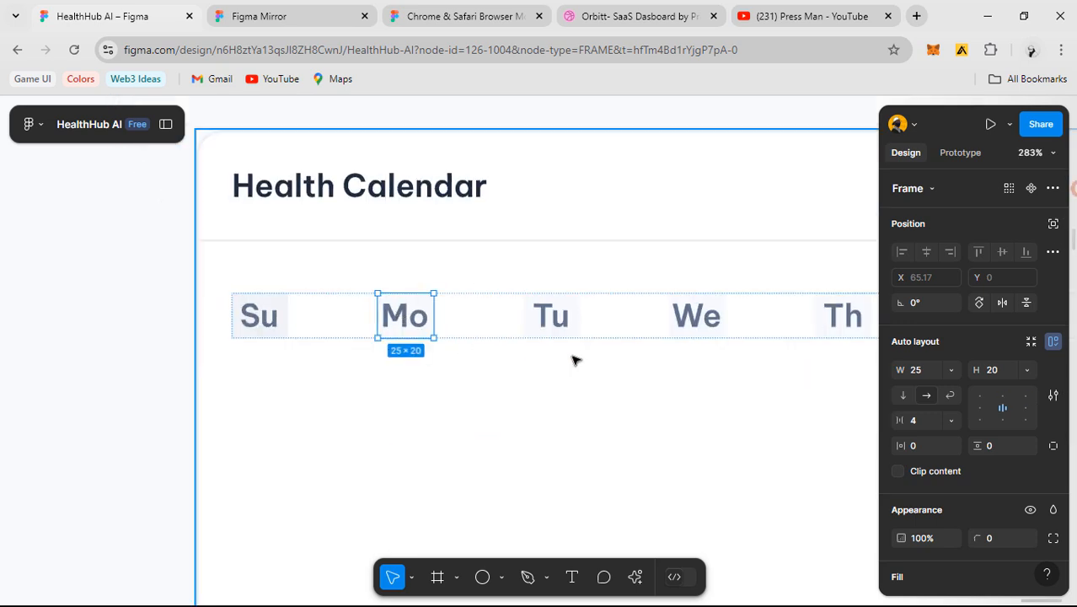
pyautogui.click(643, 370)
pyautogui.scroll(-5, 579, 289)
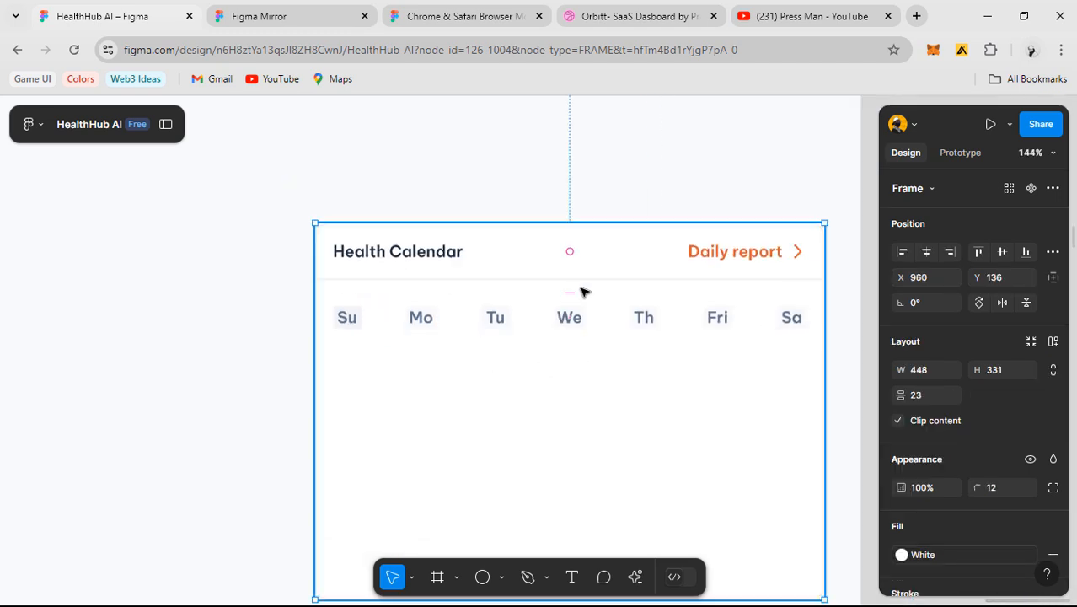
pyautogui.press('Escape')
pyautogui.scroll(3, 589, 253)
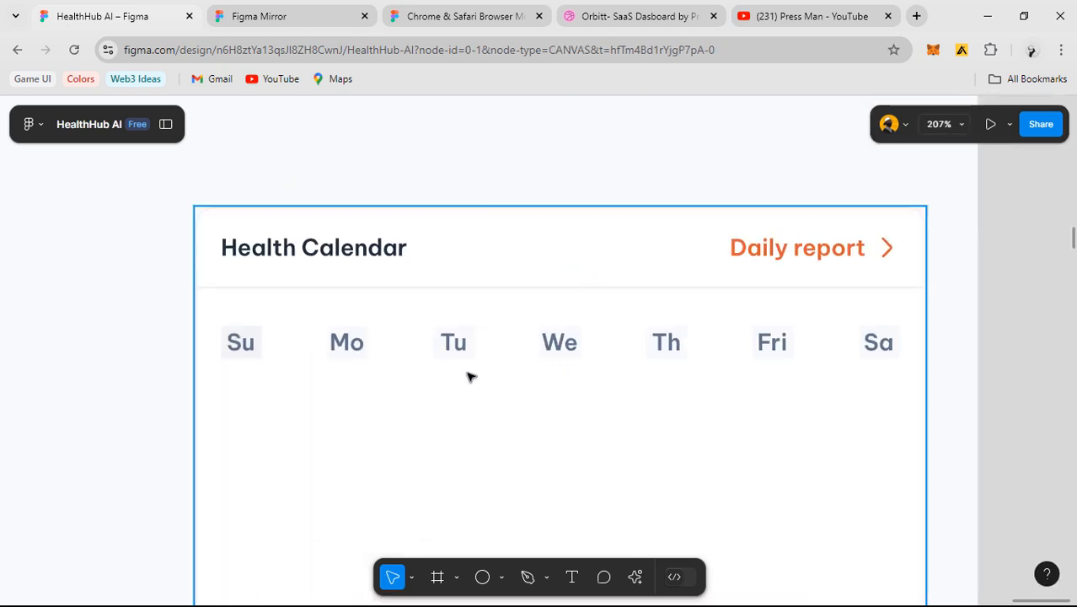
pyautogui.scroll(3, 469, 372)
pyautogui.moveTo(642, 265); pyautogui.dragTo(578, 331)
pyautogui.scroll(-2, 581, 379)
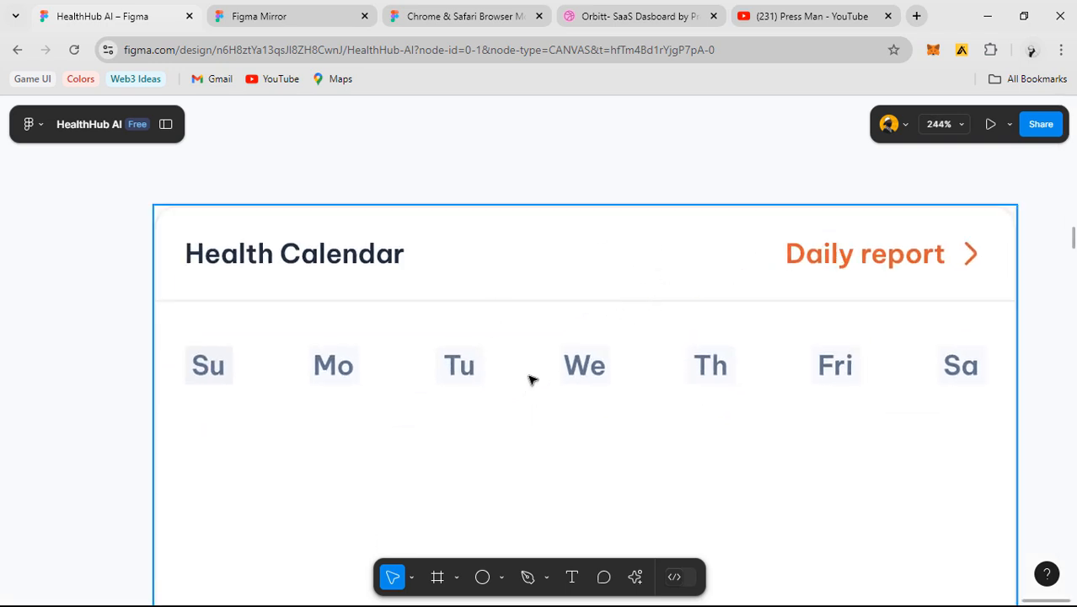
pyautogui.scroll(-2, 658, 354)
pyautogui.scroll(-2, 693, 308)
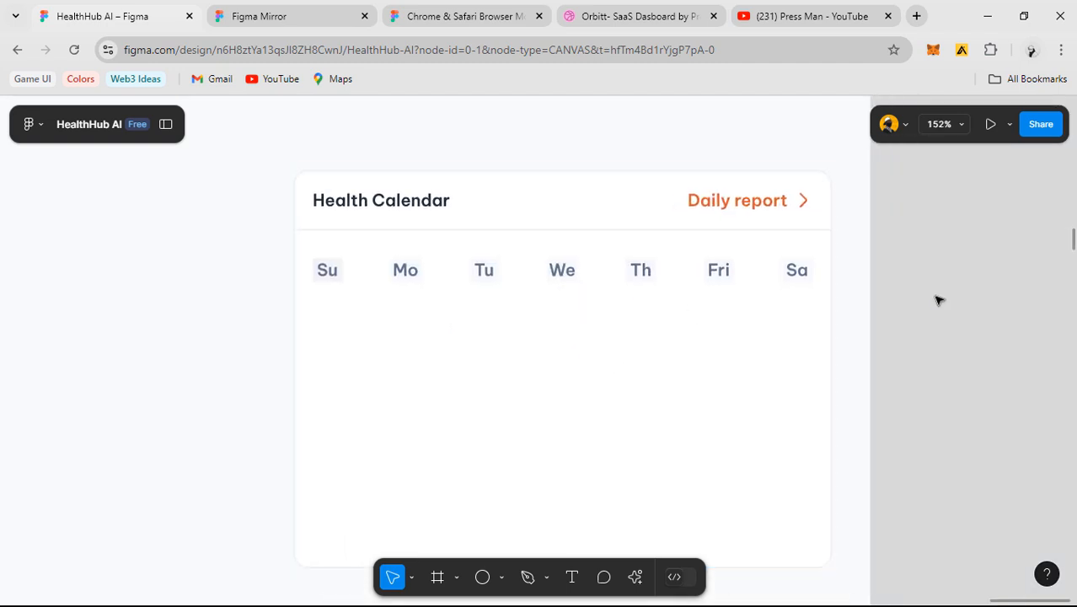
pyautogui.scroll(2, 503, 289)
pyautogui.scroll(-2, 481, 399)
pyautogui.scroll(-2, 591, 360)
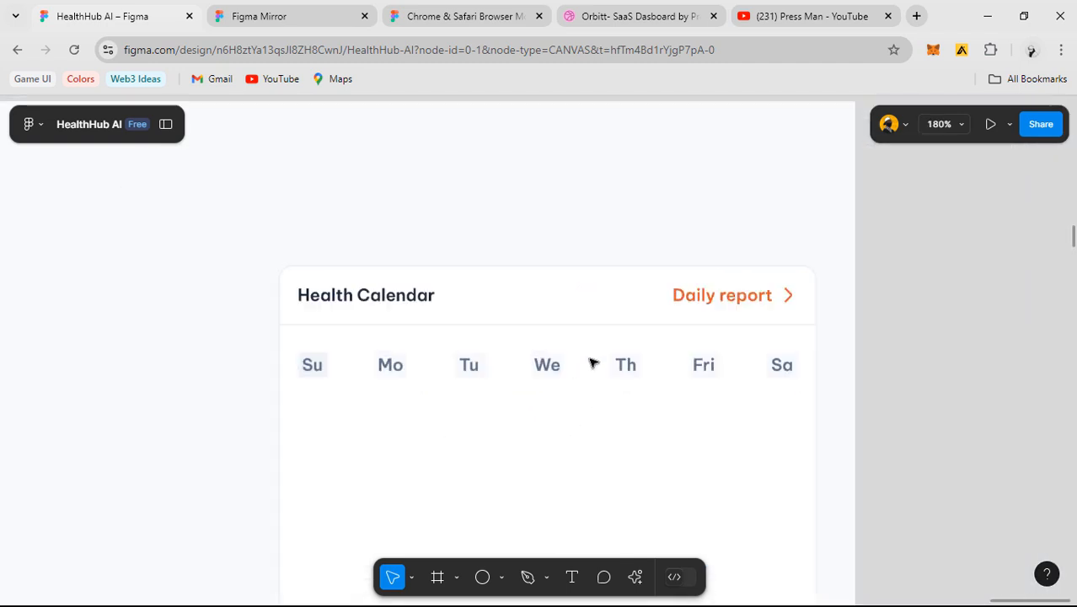
pyautogui.scroll(-2, 449, 397)
pyautogui.scroll(-2, 449, 397)
pyautogui.hscroll(-2, 505, 374)
pyautogui.scroll(3, 696, 334)
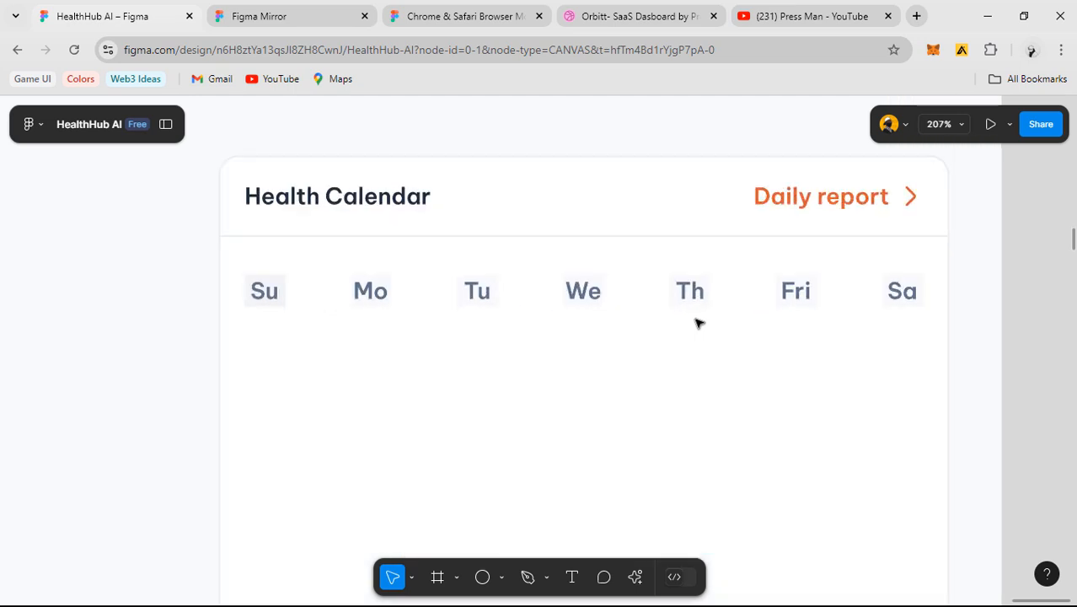
pyautogui.scroll(1, 674, 337)
pyautogui.hscroll(1, 665, 346)
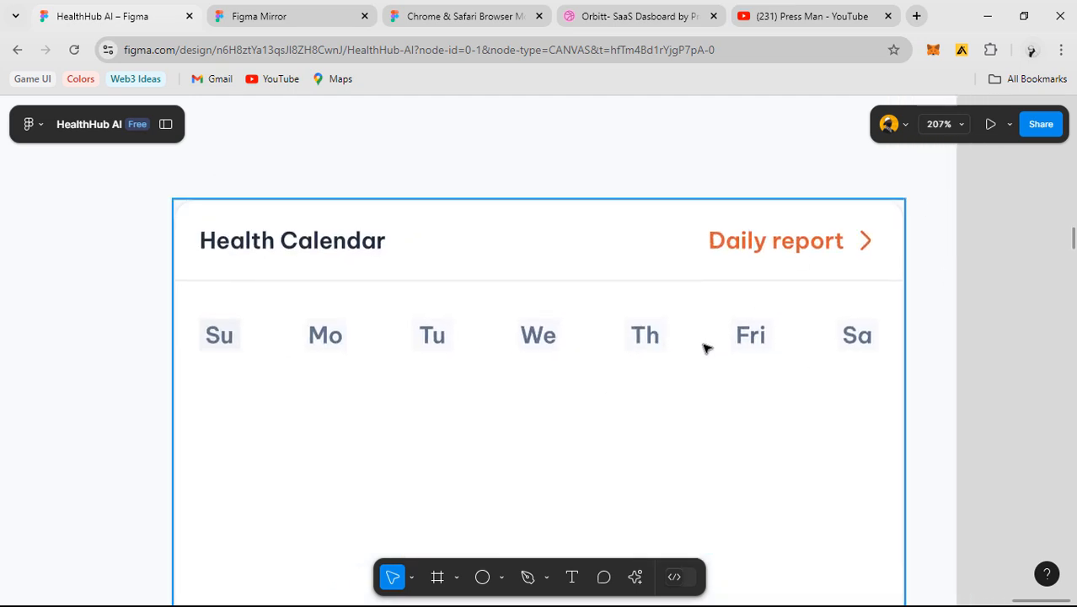
pyautogui.scroll(1, 506, 370)
pyautogui.scroll(-1, 497, 369)
pyautogui.moveTo(495, 395); pyautogui.dragTo(503, 342)
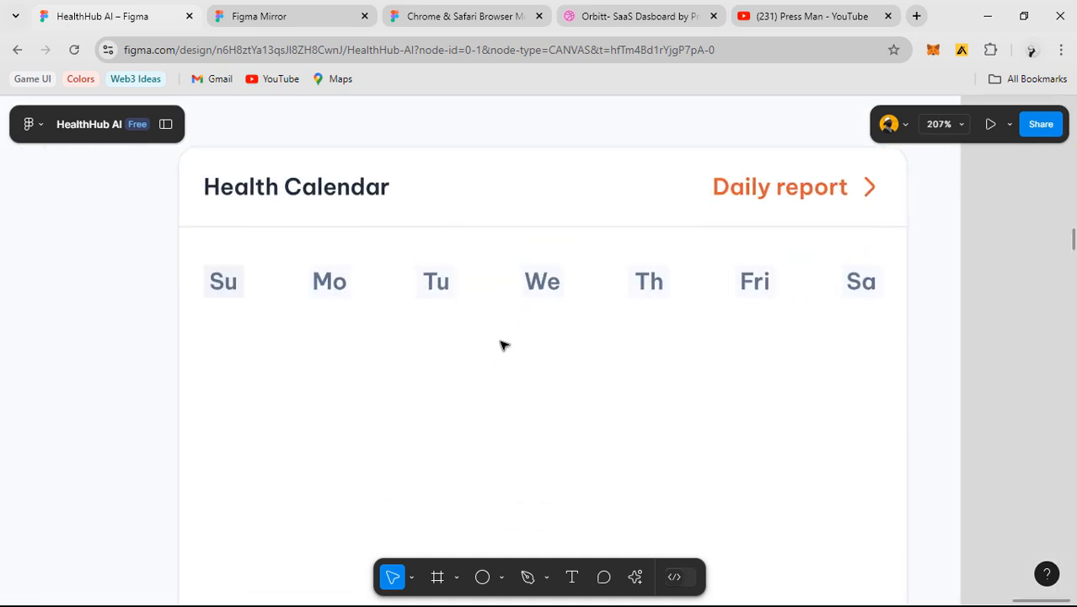
# - Compare the auto layout settings of the whole weekday row with those of its Mo cell
pyautogui.click(454, 293)
pyautogui.scroll(2, 454, 293)
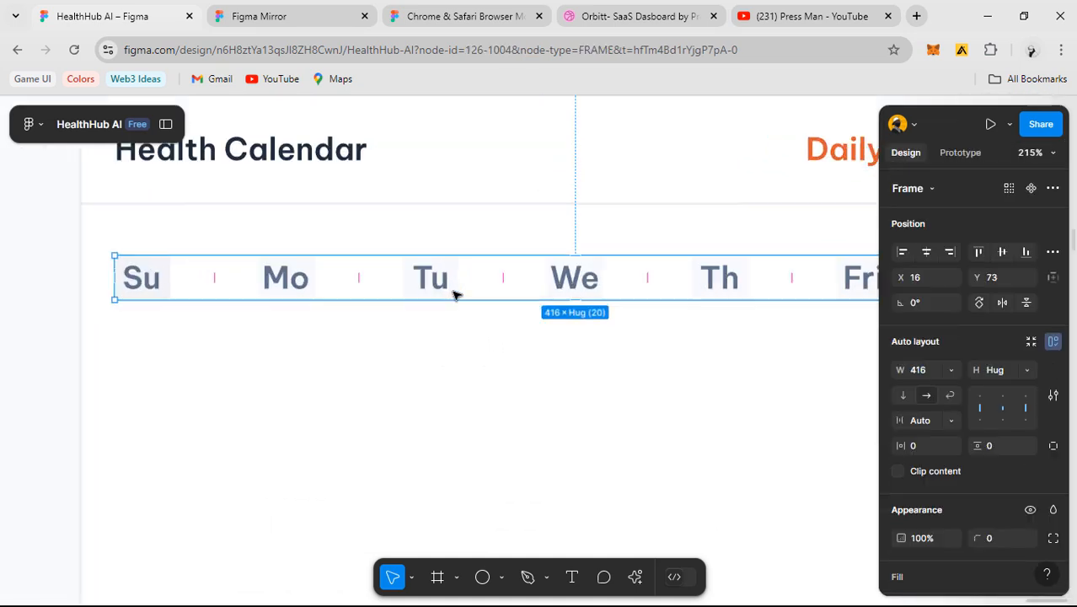
pyautogui.click(286, 278)
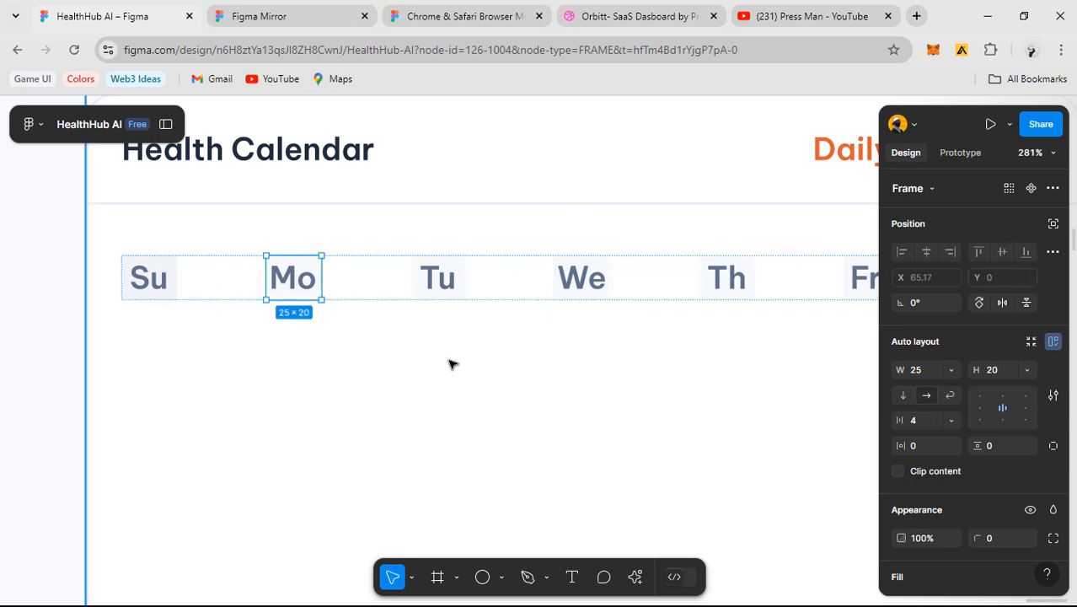
pyautogui.click(455, 361)
pyautogui.scroll(-3, 459, 357)
pyautogui.scroll(-2, 582, 354)
pyautogui.moveTo(703, 387); pyautogui.dragTo(652, 318)
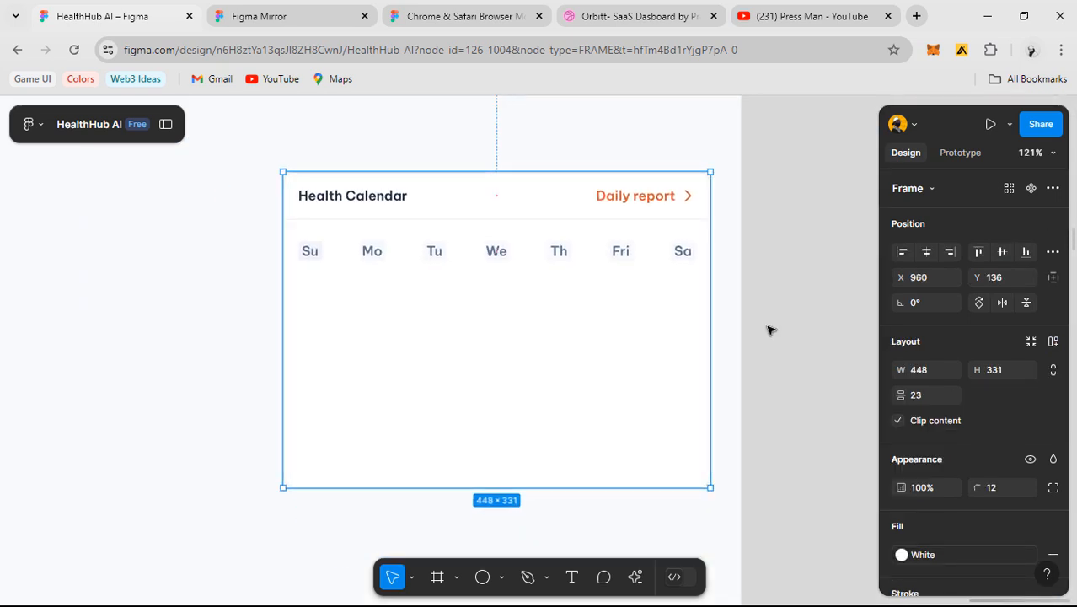
pyautogui.click(769, 328)
pyautogui.scroll(2, 671, 267)
pyautogui.scroll(4, 672, 267)
pyautogui.scroll(-2, 720, 259)
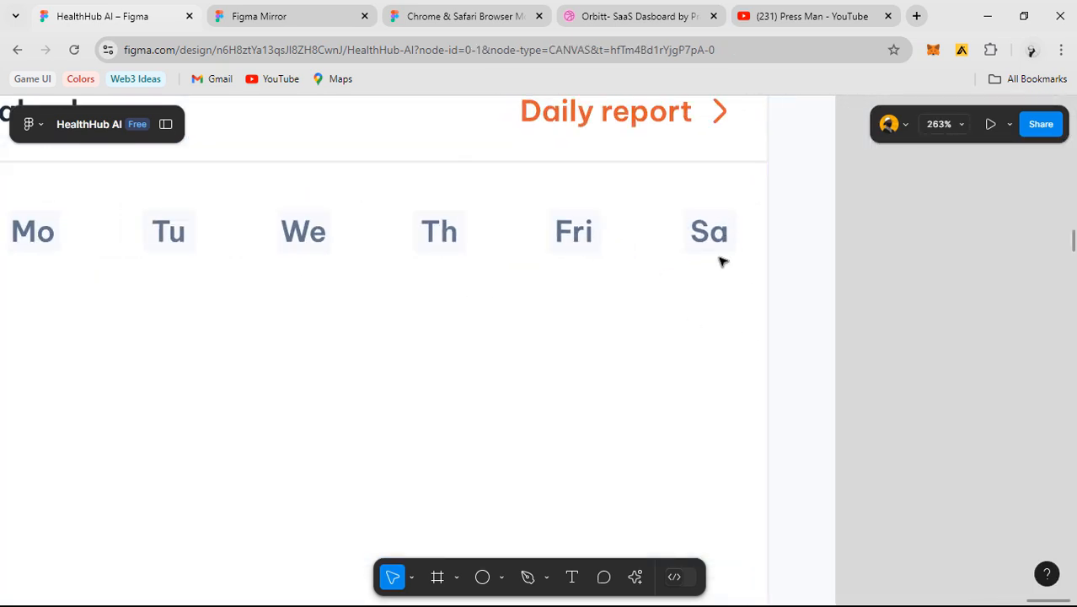
pyautogui.scroll(-6, 455, 248)
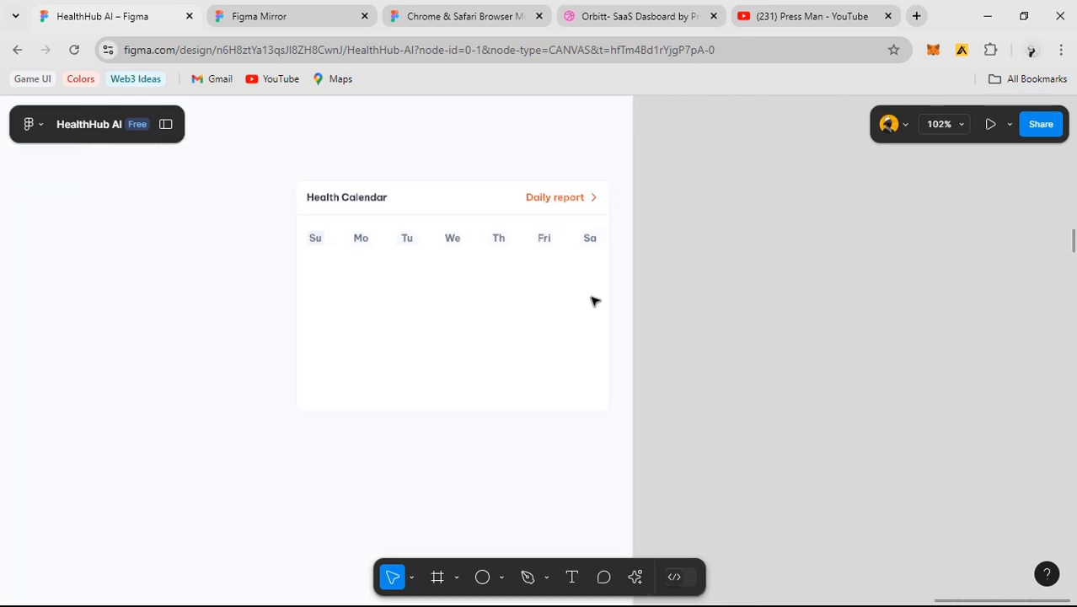
pyautogui.scroll(4, 625, 306)
pyautogui.scroll(-5, 937, 368)
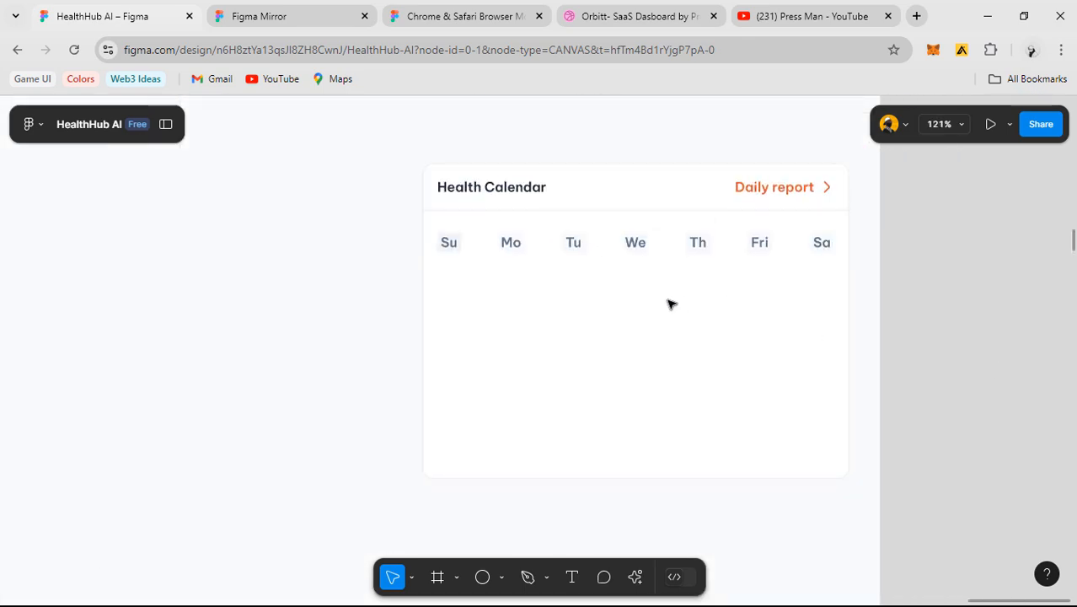
# - Inspect the size, padding and auto layout settings of the Su, Mo, Tu and date 1 cells in the reference Health Calendar
pyautogui.scroll(-3, 660, 305)
pyautogui.hscroll(-5, 792, 362)
pyautogui.scroll(5, 730, 291)
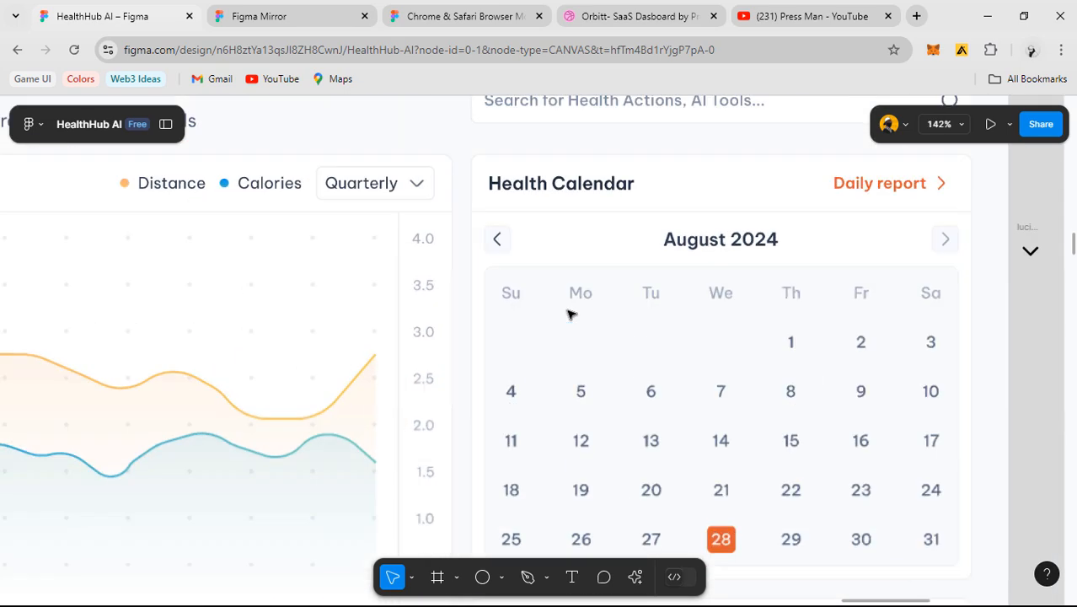
pyautogui.keyDown('ctrl'); pyautogui.click(581, 300); pyautogui.keyUp('ctrl')
pyautogui.scroll(4, 581, 301)
pyautogui.click(455, 300)
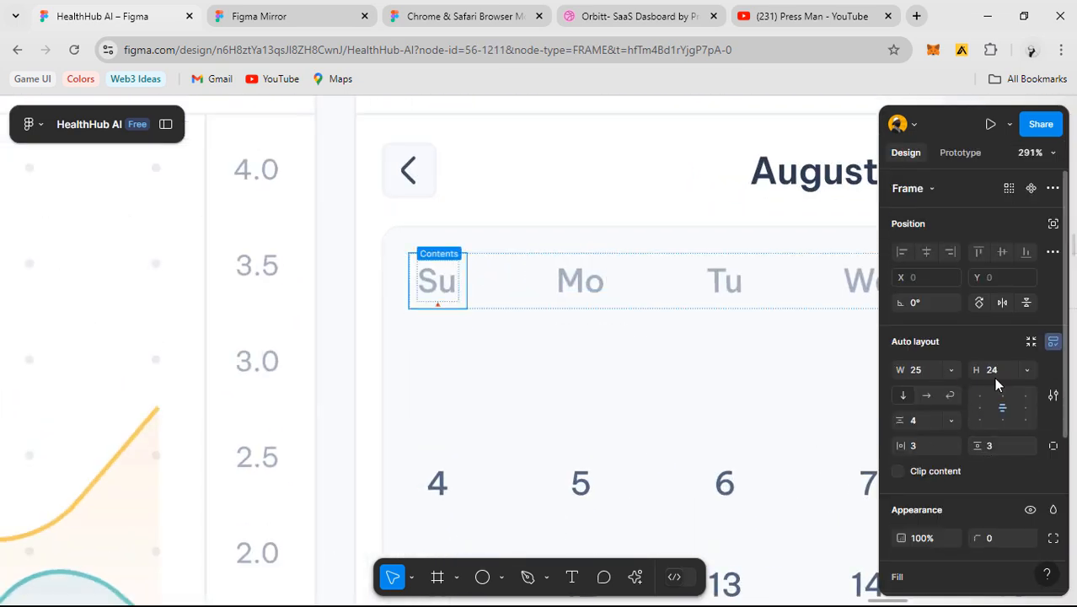
pyautogui.click(581, 282)
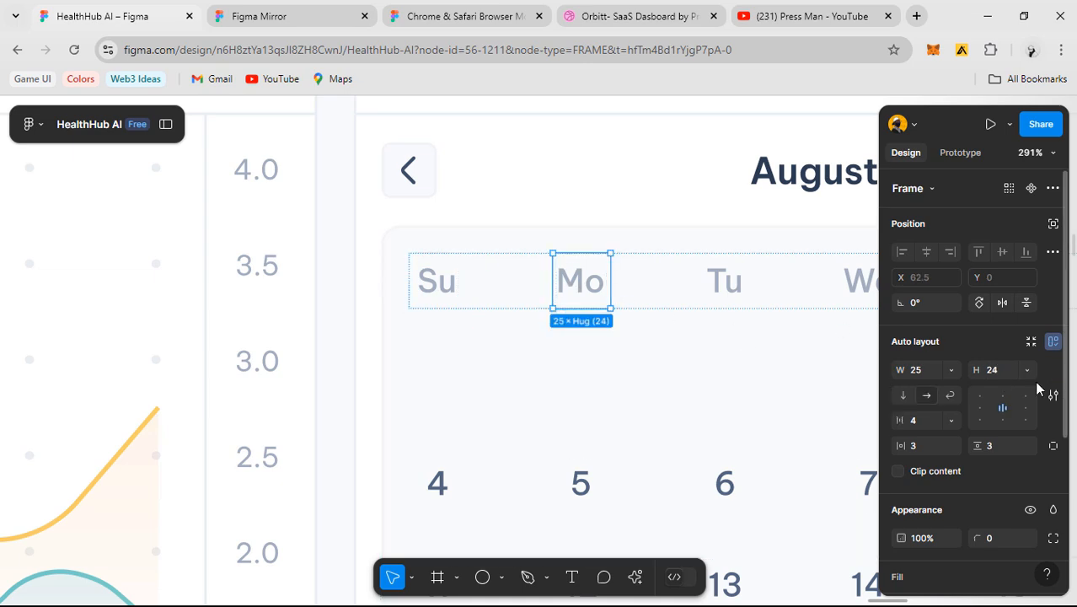
pyautogui.click(748, 295)
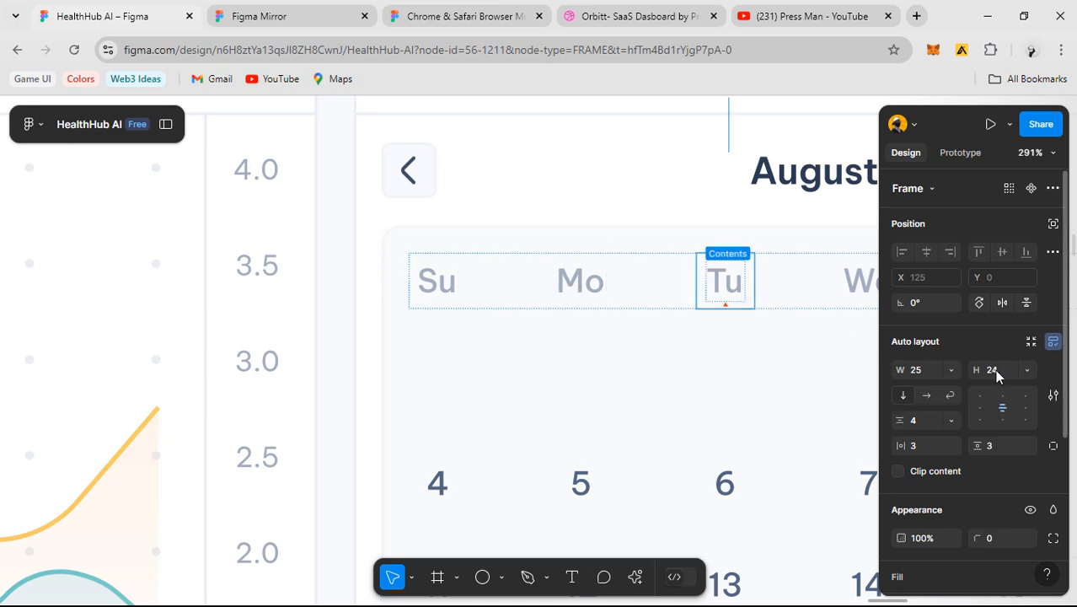
pyautogui.scroll(-5, 533, 298)
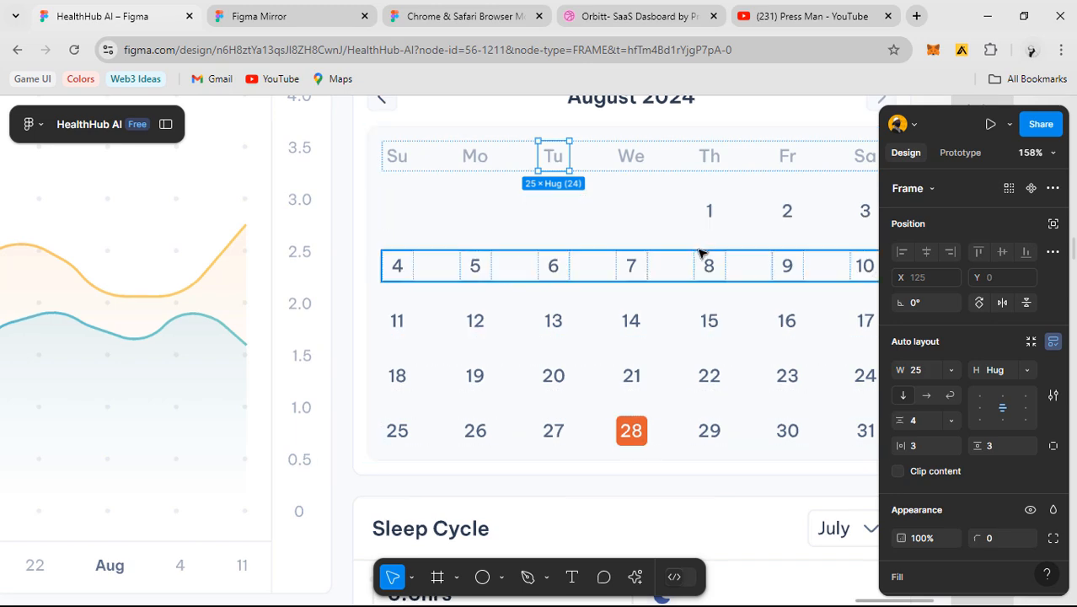
pyautogui.scroll(-3, 674, 253)
pyautogui.click(582, 222)
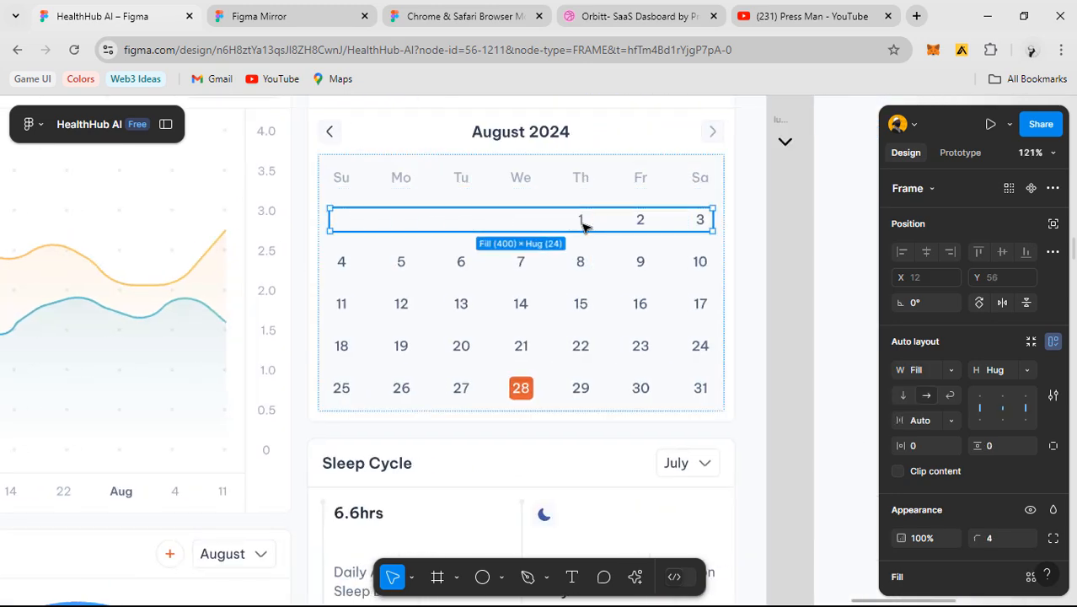
pyautogui.click(582, 221)
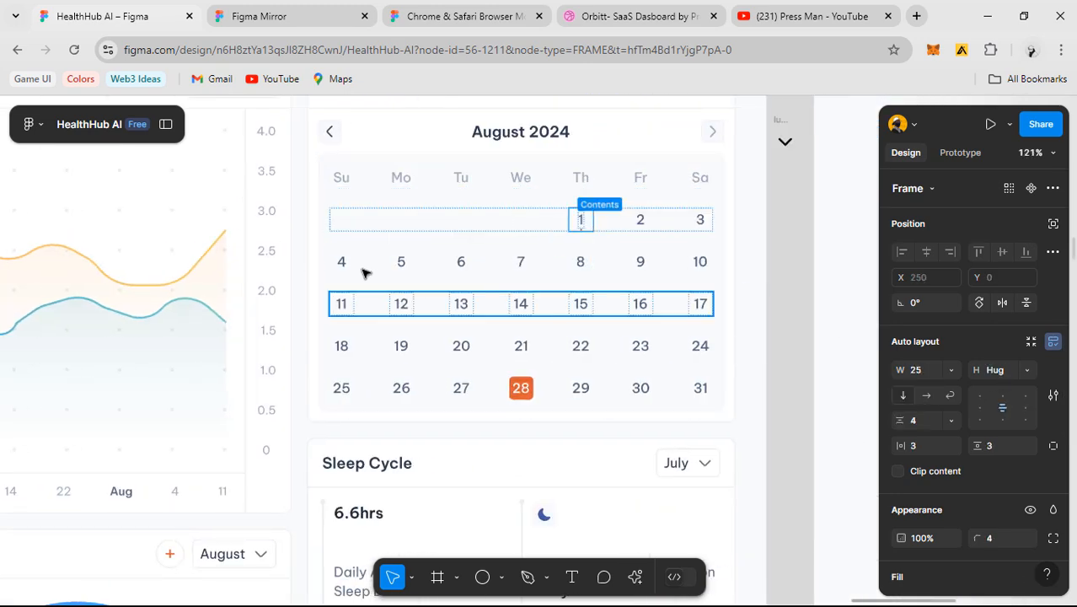
# - Set the height of all seven weekday cells, Su to Sa, in the rebuilt calendar card to Hug contents
pyautogui.scroll(-3, 368, 293)
pyautogui.scroll(-1, 368, 292)
pyautogui.moveTo(742, 325); pyautogui.dragTo(275, 335)
pyautogui.moveTo(726, 306); pyautogui.dragTo(558, 325)
pyautogui.scroll(3, 489, 226)
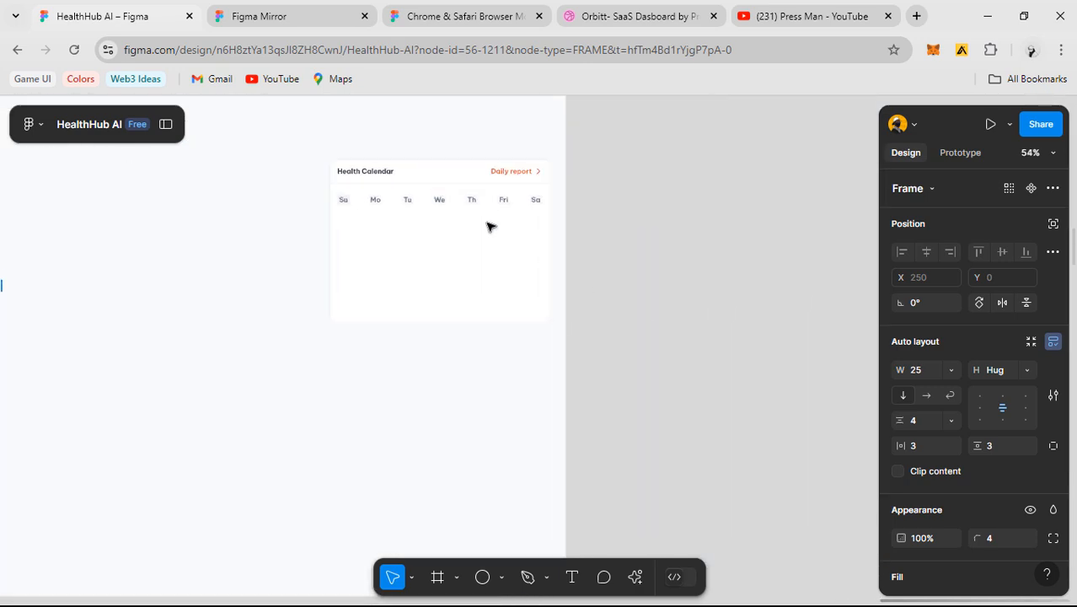
pyautogui.hscroll(-2, 421, 249)
pyautogui.scroll(5, 408, 262)
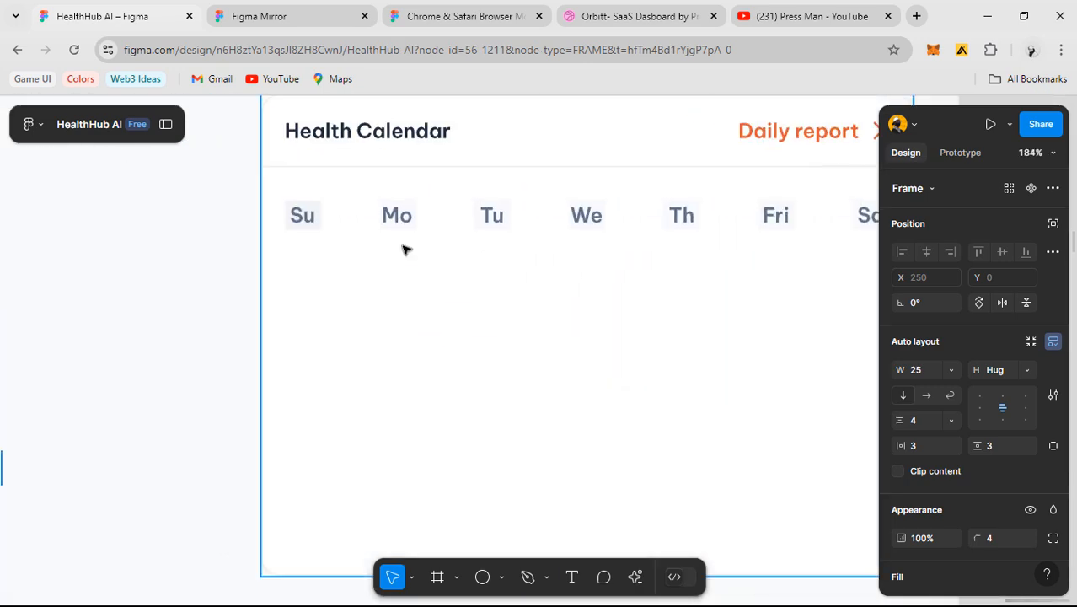
pyautogui.scroll(2, 404, 224)
pyautogui.click(401, 217)
pyautogui.click(401, 217)
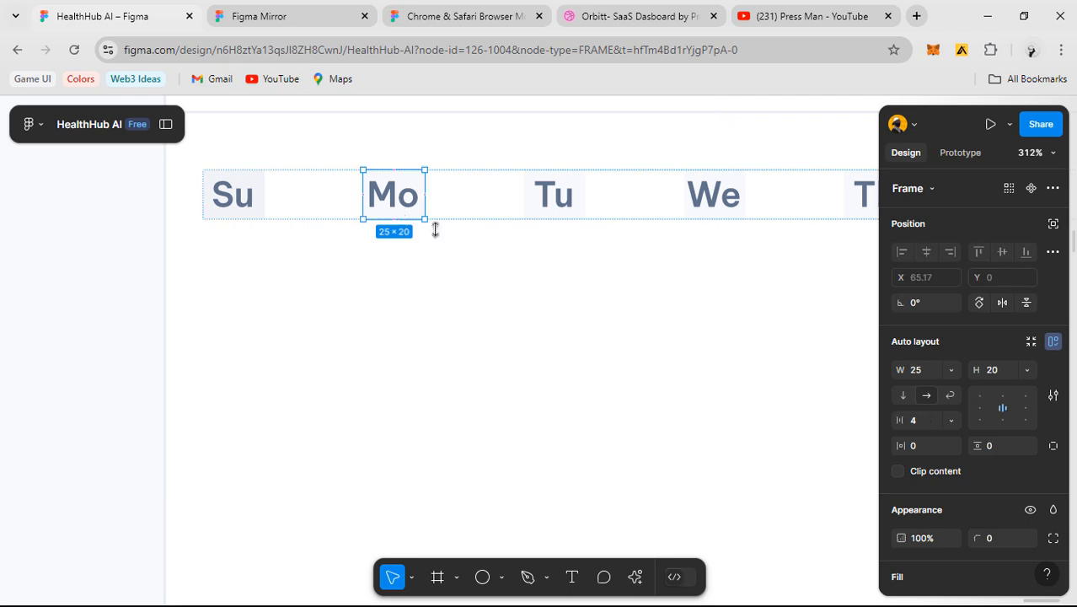
pyautogui.keyDown('shift'); pyautogui.click(234, 194); pyautogui.keyUp('shift')
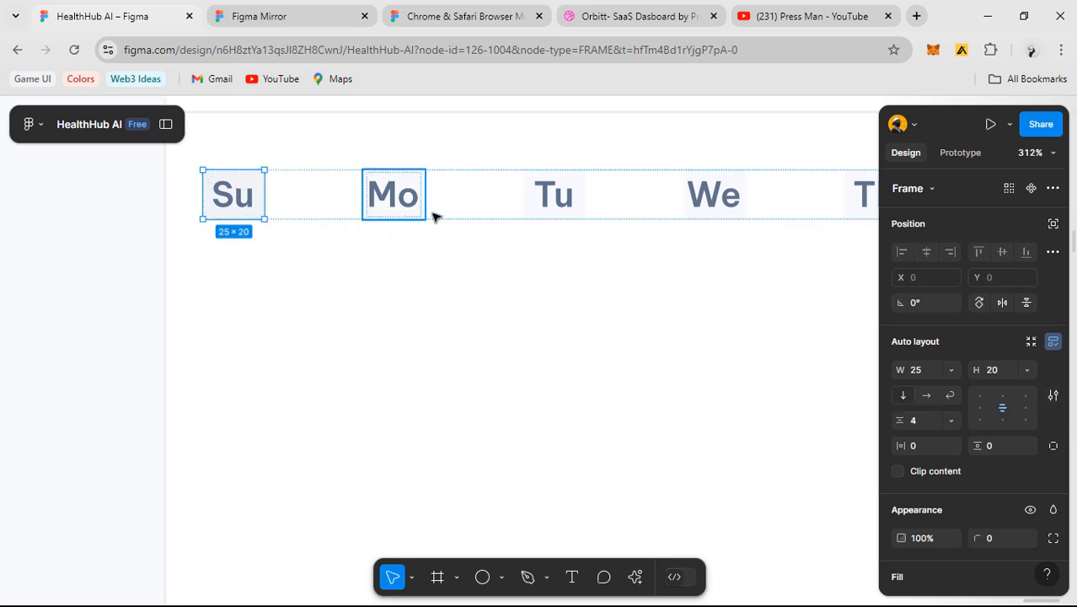
pyautogui.keyDown('shift'); pyautogui.click(579, 200); pyautogui.keyUp('shift')
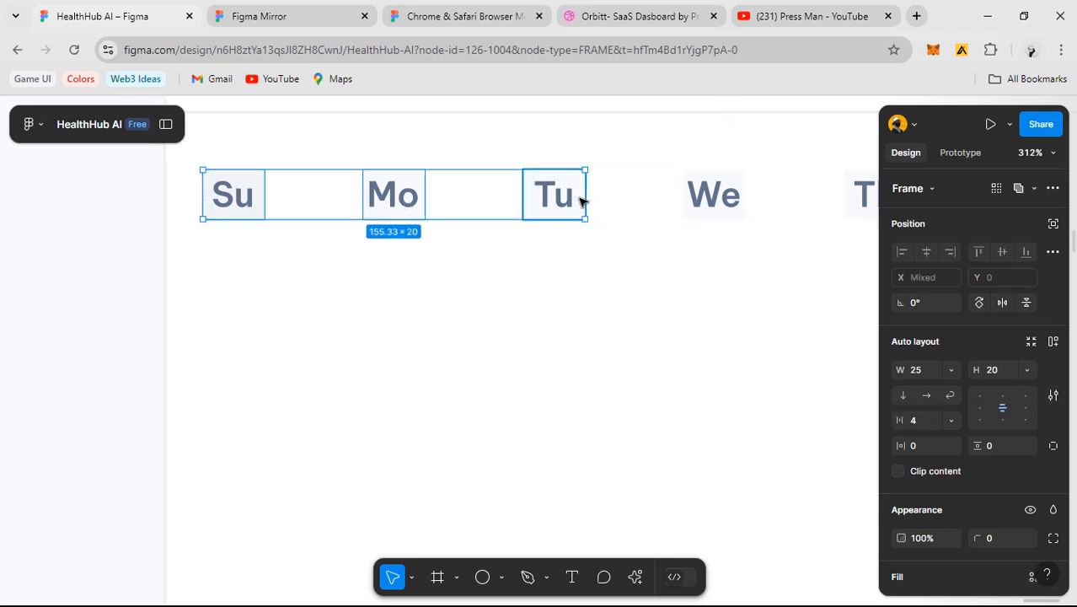
pyautogui.keyDown('shift'); pyautogui.click(716, 207); pyautogui.keyUp('shift')
pyautogui.scroll(-4, 721, 219)
pyautogui.scroll(2, 522, 224)
pyautogui.keyDown('shift'); pyautogui.click(570, 223); pyautogui.keyUp('shift')
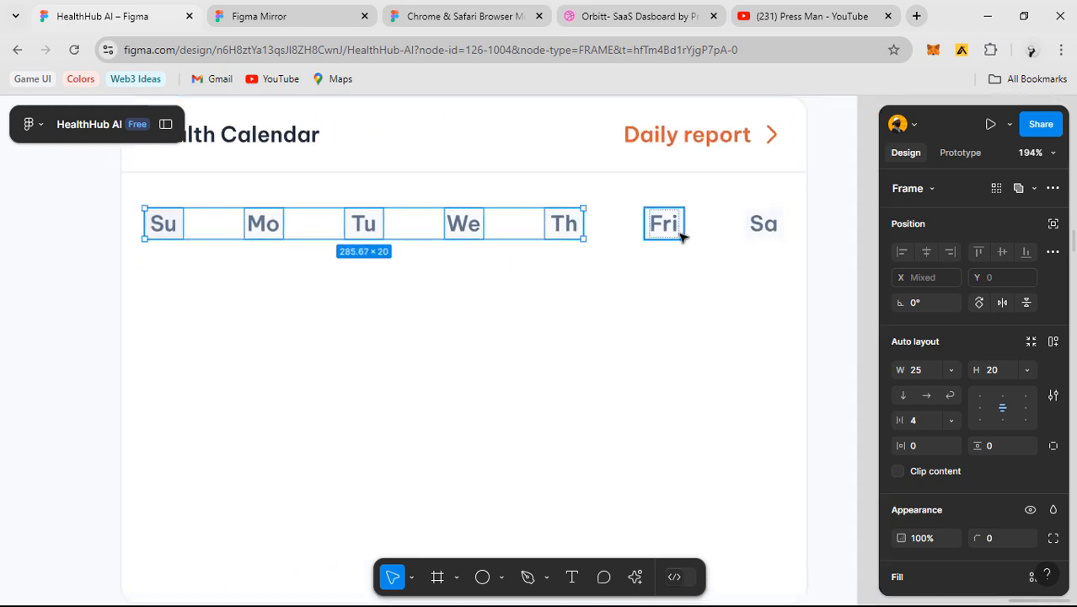
pyautogui.keyDown('shift'); pyautogui.click(680, 235); pyautogui.keyUp('shift')
pyautogui.keyDown('shift'); pyautogui.click(761, 230); pyautogui.keyUp('shift')
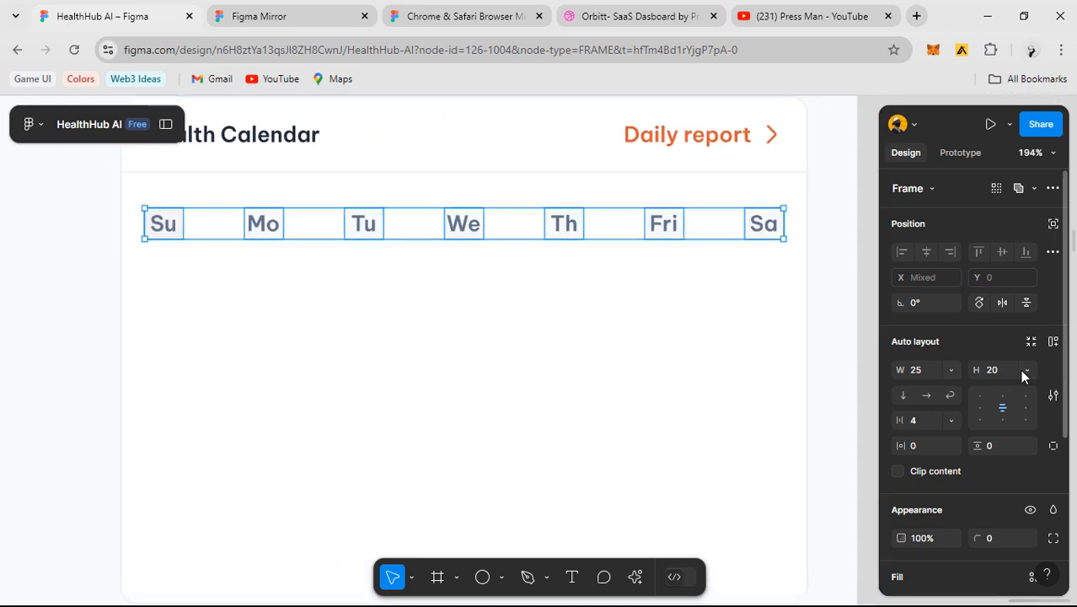
pyautogui.click(1026, 370)
pyautogui.click(984, 393)
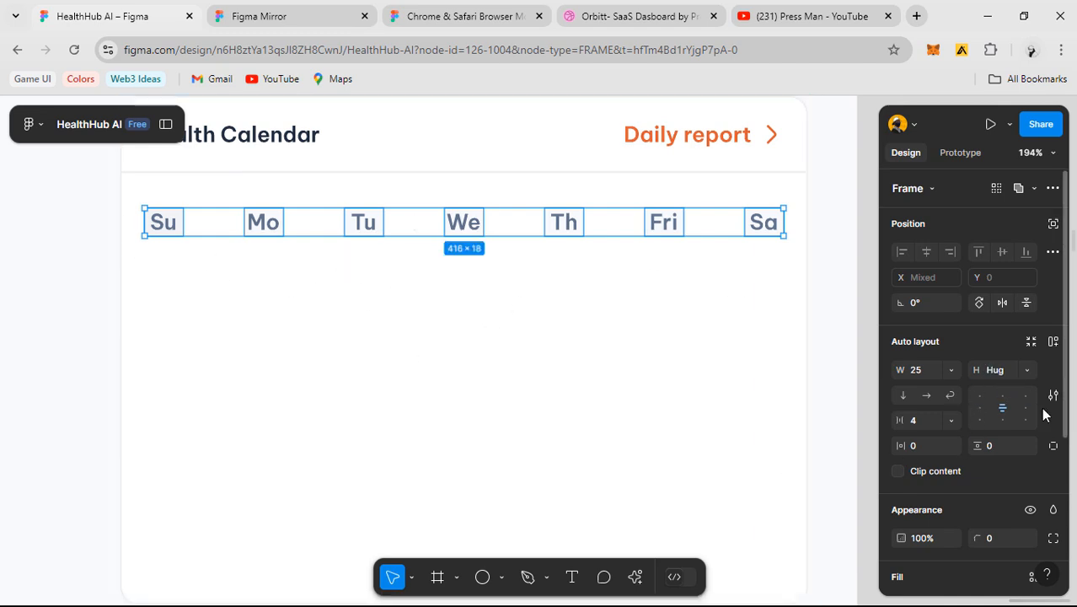
# - Set the height of all seven weekday cells, Su to Sa, in the rebuilt calendar card to 24
pyautogui.scroll(-4, 426, 368)
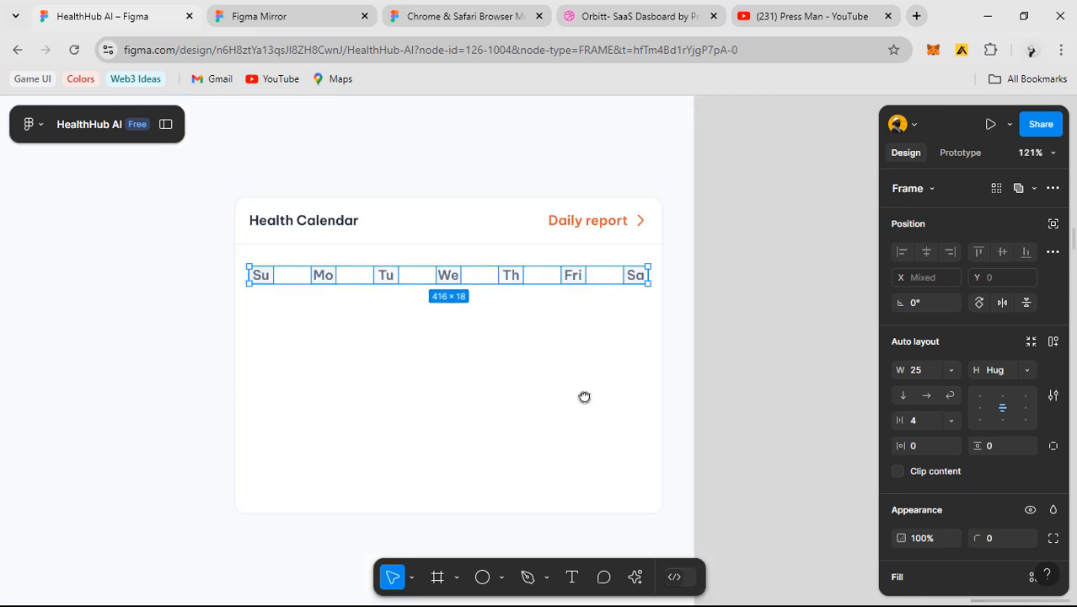
pyautogui.hscroll(-8, 407, 323)
pyautogui.scroll(-8, 408, 323)
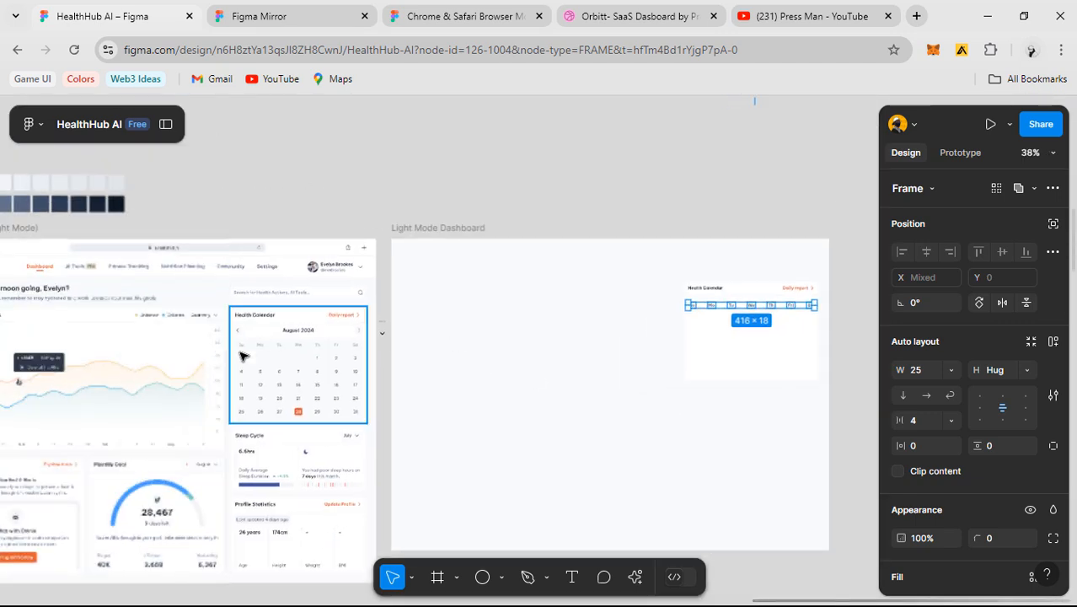
pyautogui.scroll(8, 796, 327)
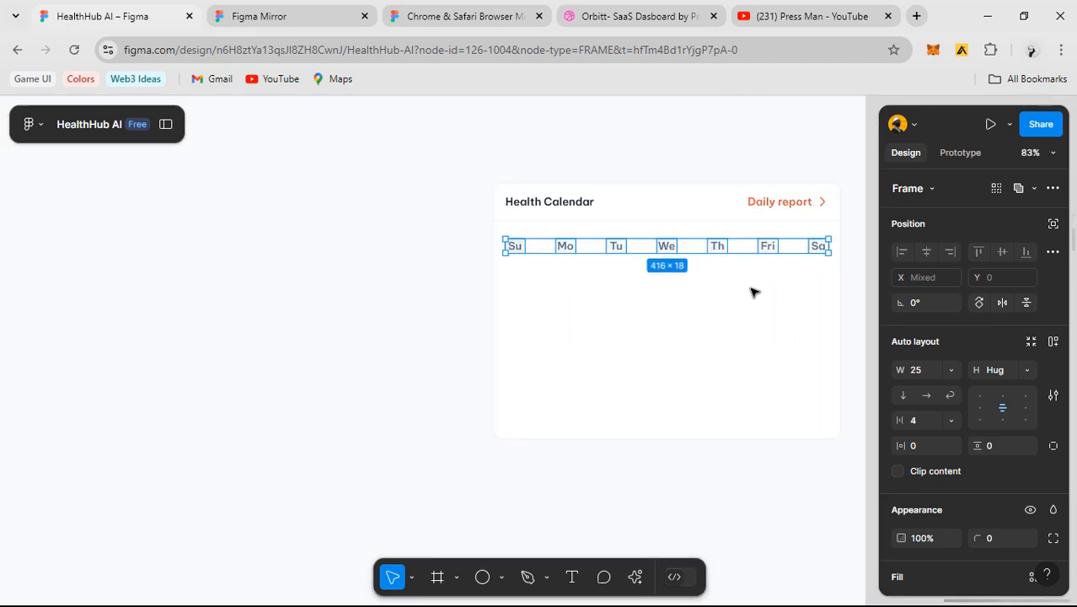
pyautogui.click(1000, 378)
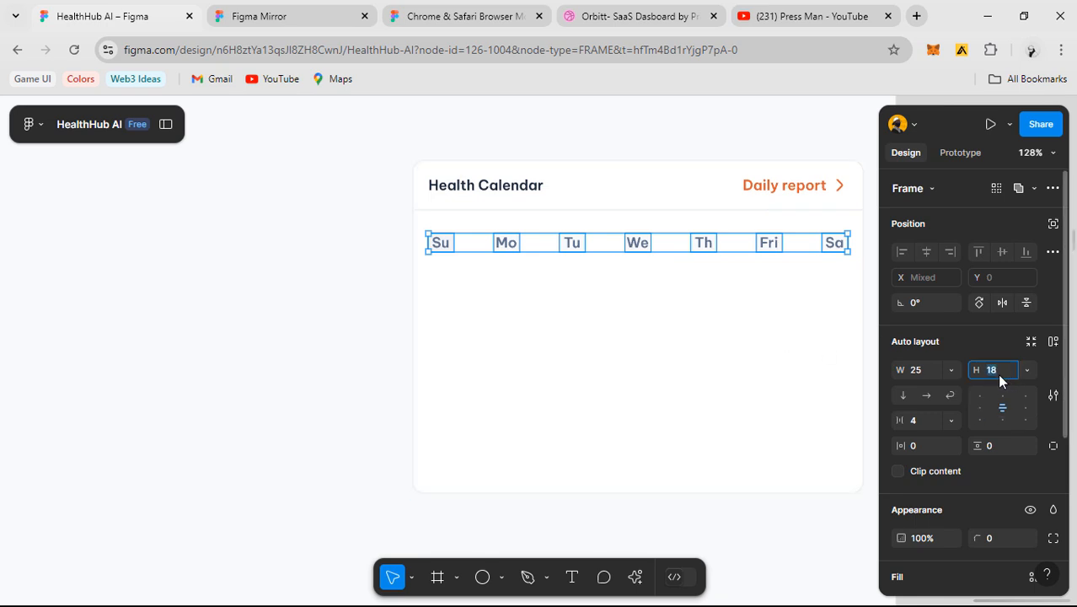
pyautogui.write('36')
pyautogui.click(522, 313)
pyautogui.scroll(2, 579, 287)
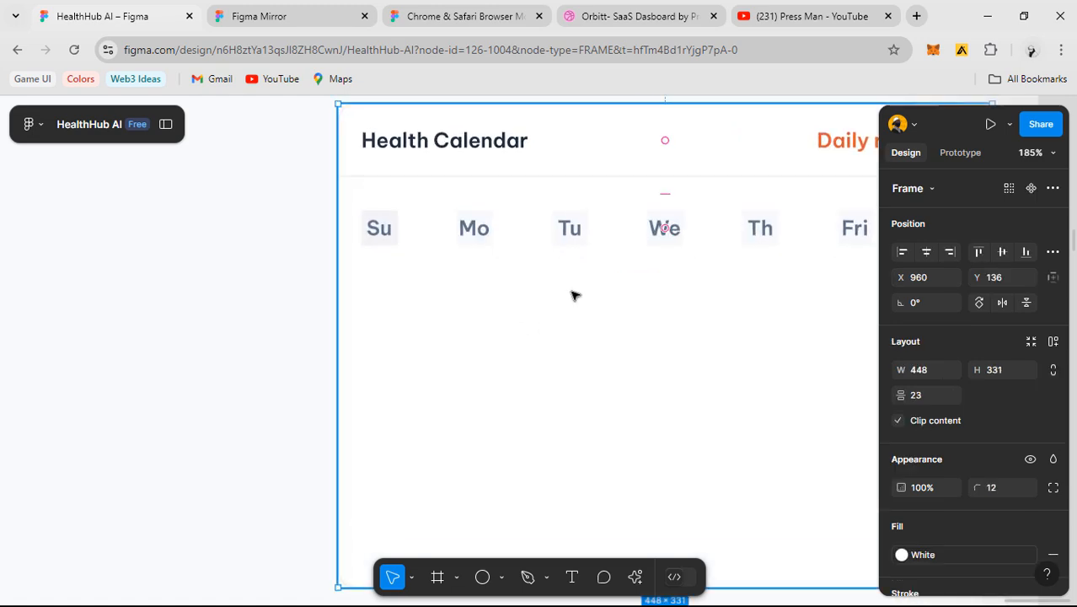
# - Inspect the size and layout settings of the Th label, the Fr cell and the weekday row in the reference Health Calendar
pyautogui.moveTo(572, 286); pyautogui.dragTo(446, 290)
pyautogui.scroll(-5, 429, 295)
pyautogui.moveTo(160, 286); pyautogui.dragTo(977, 268)
pyautogui.scroll(2, 492, 319)
pyautogui.scroll(2, 492, 320)
pyautogui.click(423, 361)
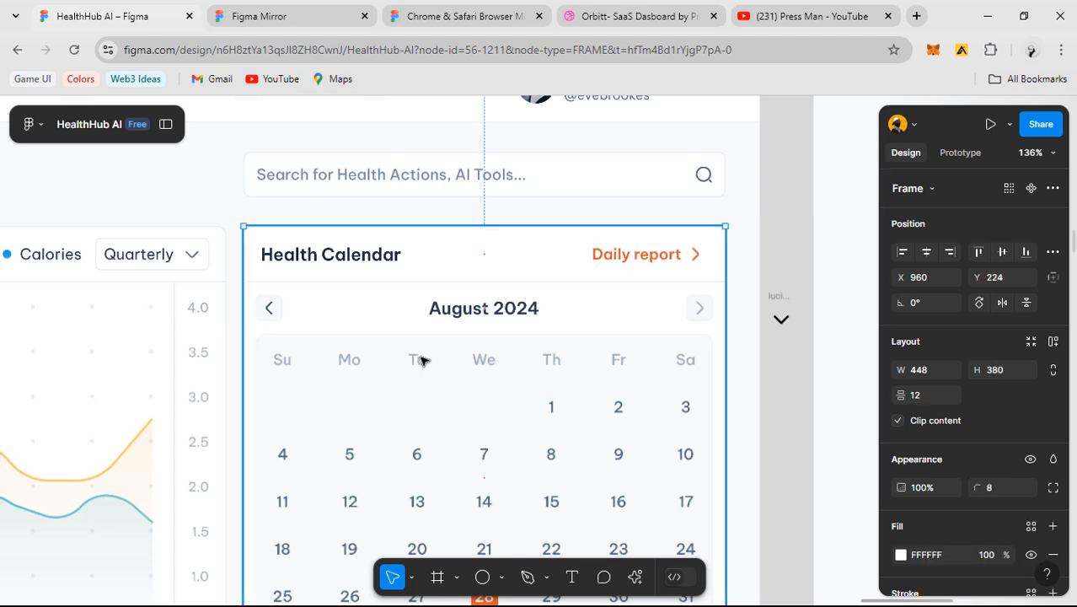
pyautogui.keyDown('ctrl'); pyautogui.click(532, 365); pyautogui.keyUp('ctrl')
pyautogui.keyDown('ctrl'); pyautogui.click(556, 363); pyautogui.keyUp('ctrl')
pyautogui.scroll(2, 530, 366)
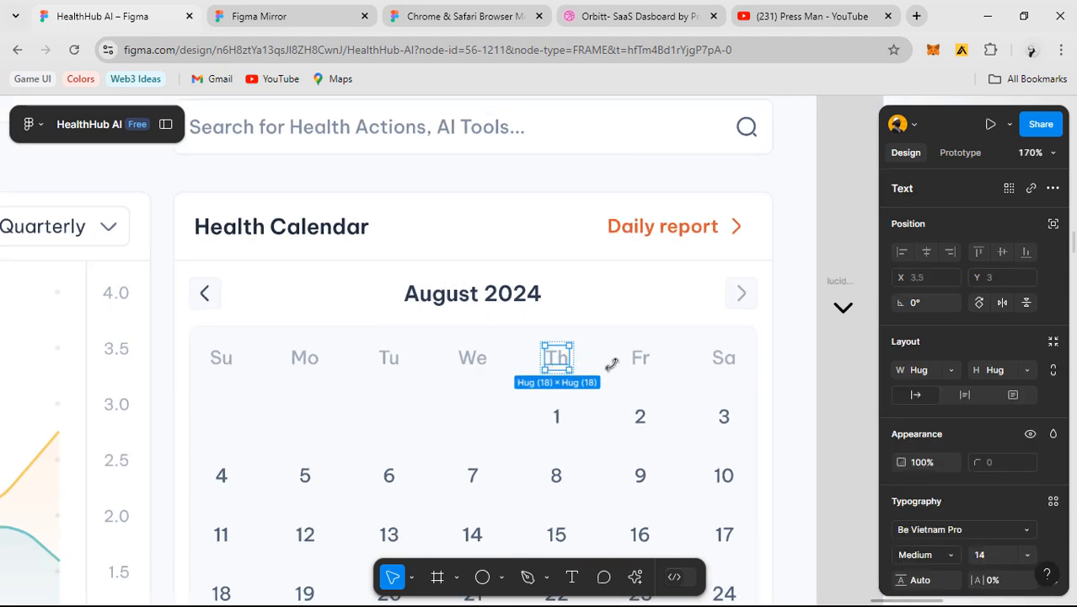
pyautogui.click(616, 366)
pyautogui.click(640, 361)
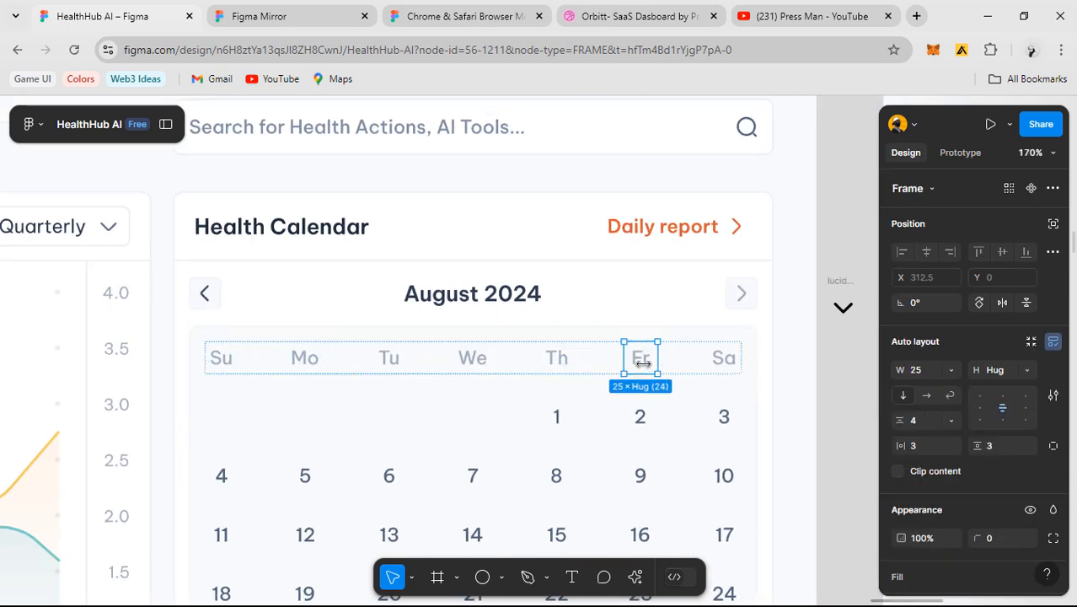
pyautogui.click(600, 364)
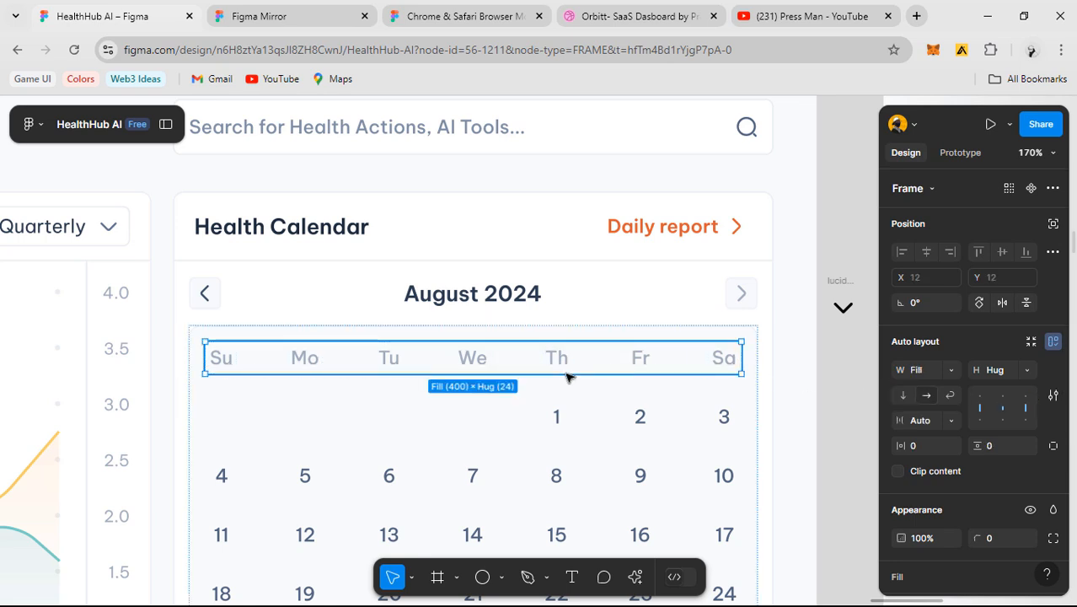
# - Compare the reference calendar's weekday row with its first date row, and check the padding of its Th cell
pyautogui.scroll(5, 543, 372)
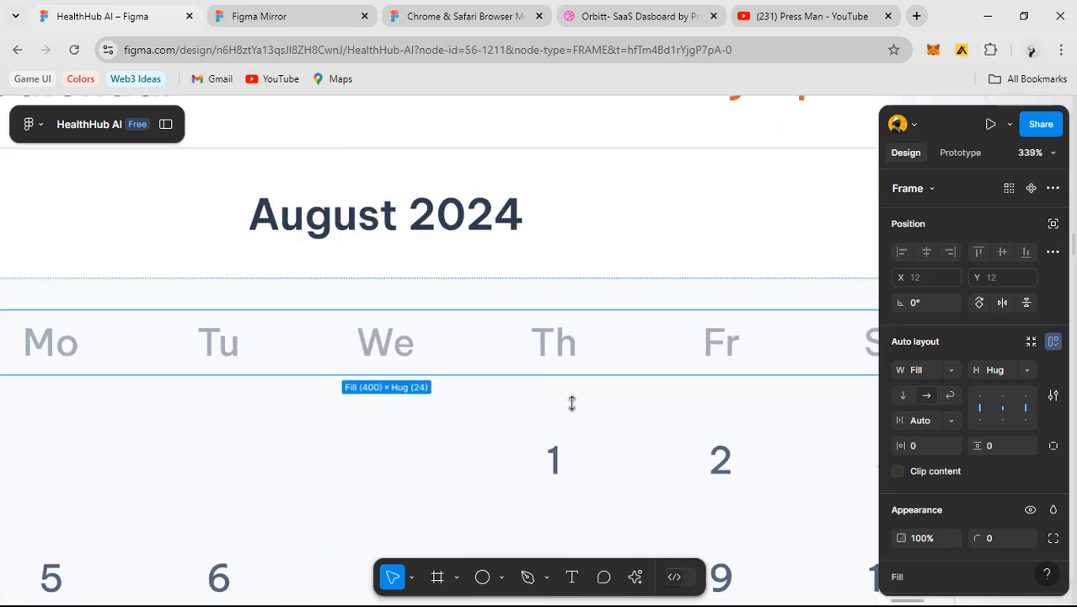
pyautogui.click(579, 457)
pyautogui.click(555, 355)
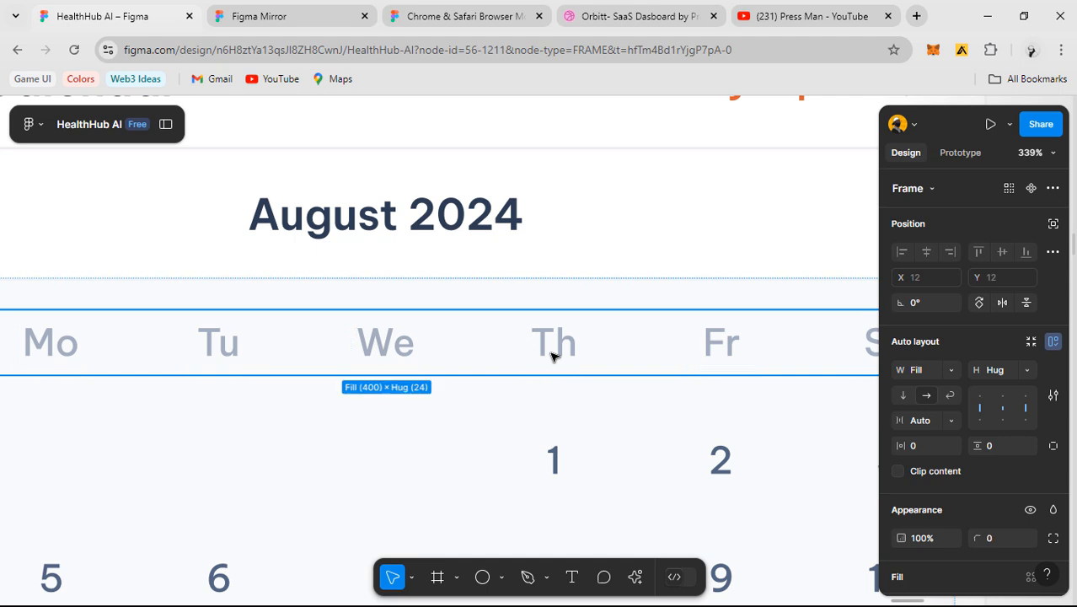
pyautogui.click(568, 462)
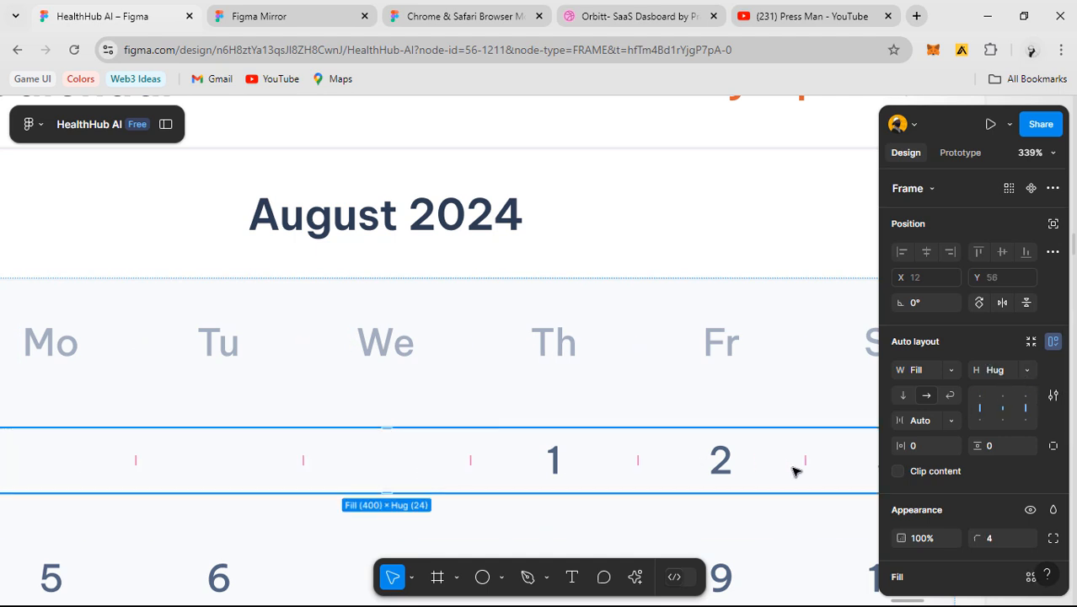
pyautogui.click(580, 358)
pyautogui.hotkey('shift', 'Return')
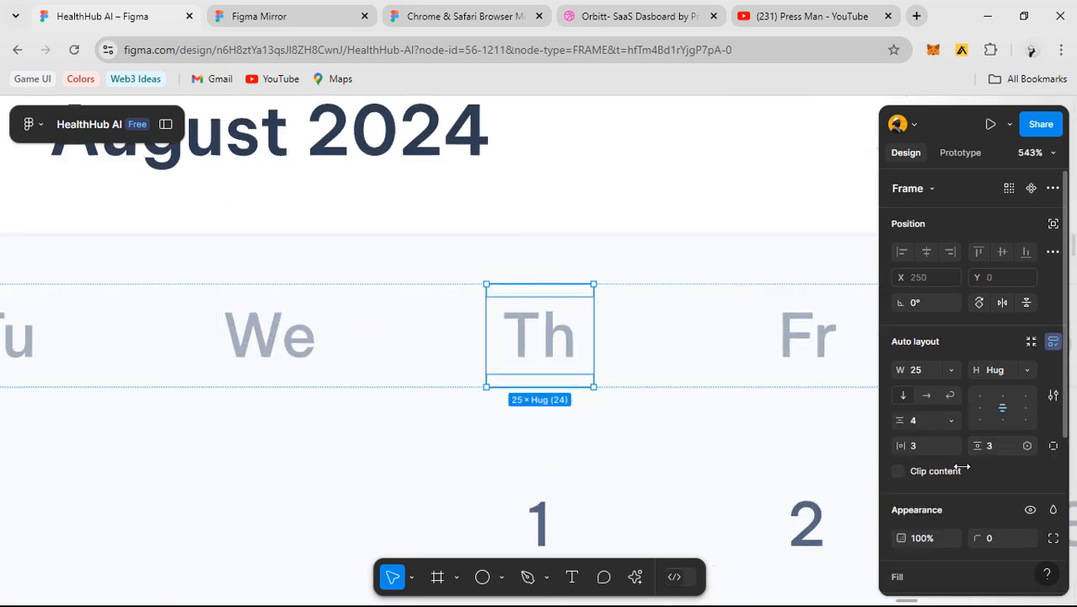
# - Check the auto layout, size and padding of the weekday row and its We and Th cells in the rebuilt calendar card
pyautogui.scroll(-10, 546, 386)
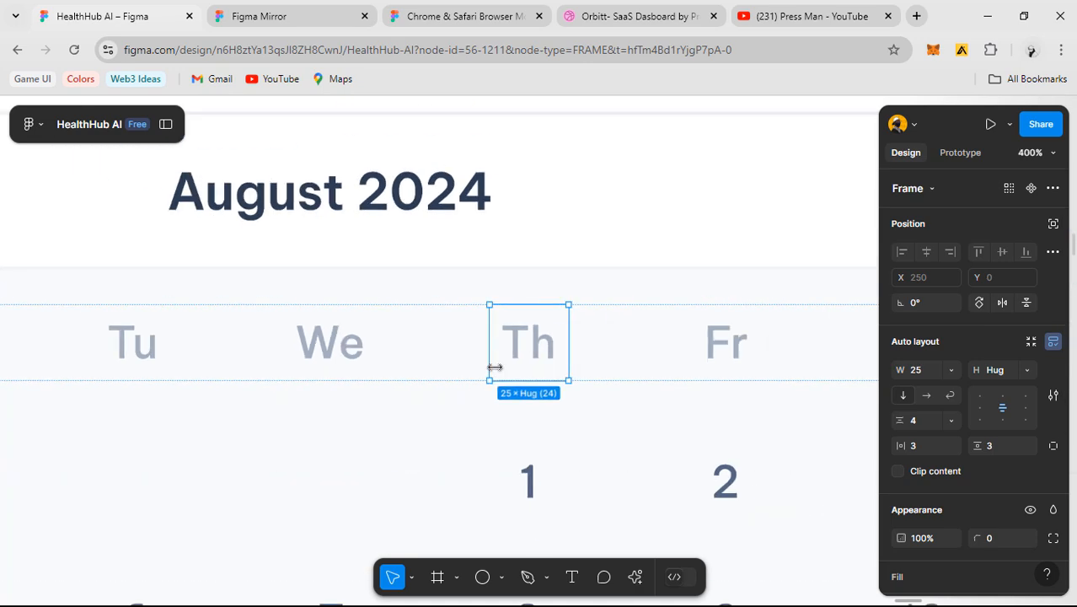
pyautogui.hscroll(5, 516, 318)
pyautogui.scroll(-3, 516, 317)
pyautogui.moveTo(765, 334); pyautogui.dragTo(490, 336)
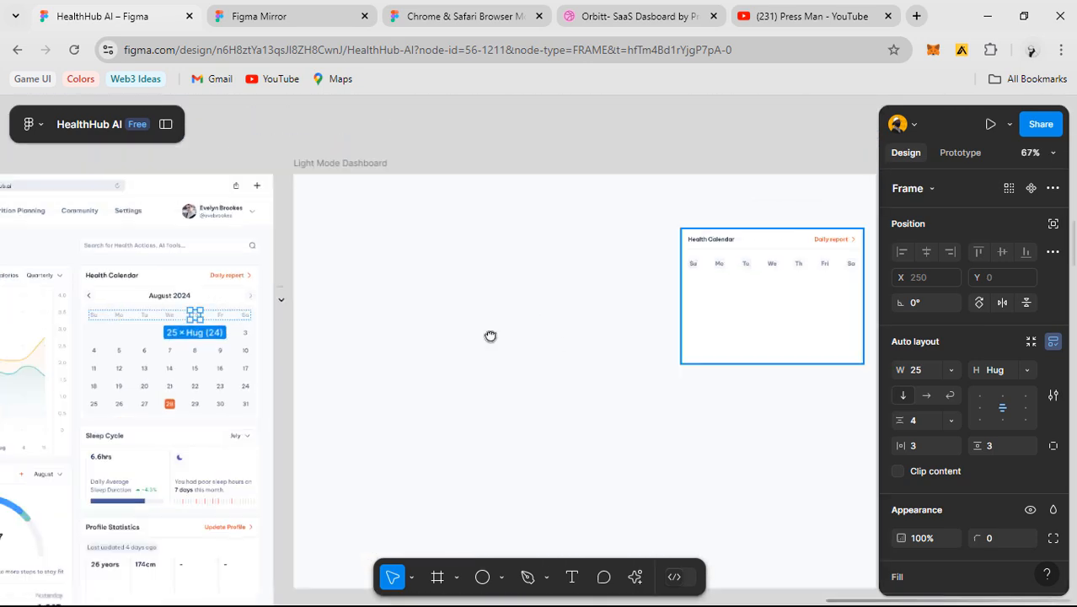
pyautogui.scroll(5, 546, 260)
pyautogui.hotkey('shift', 'Return')
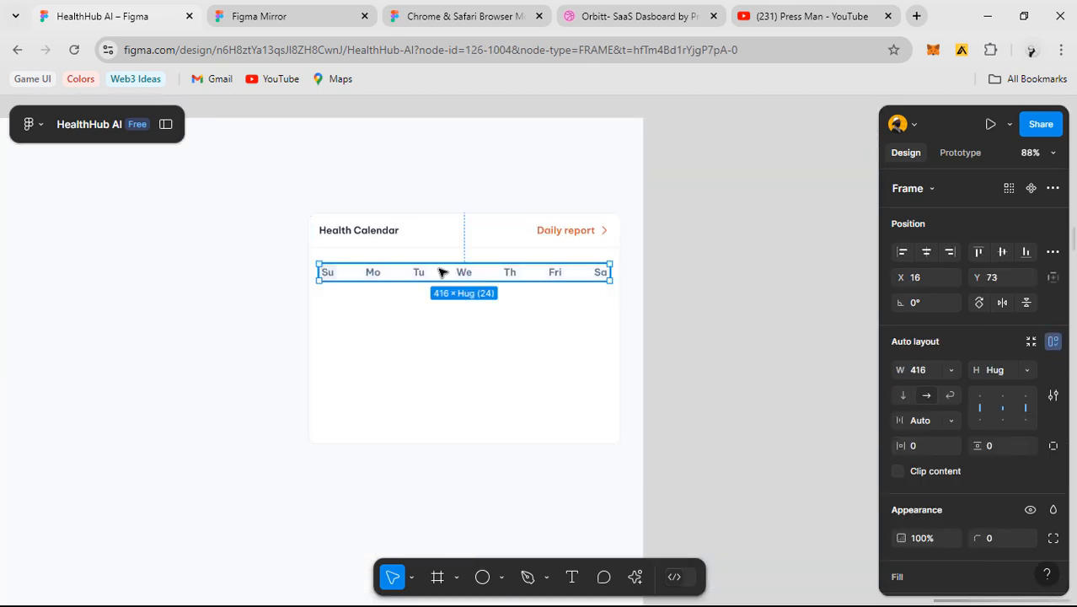
pyautogui.scroll(5, 456, 281)
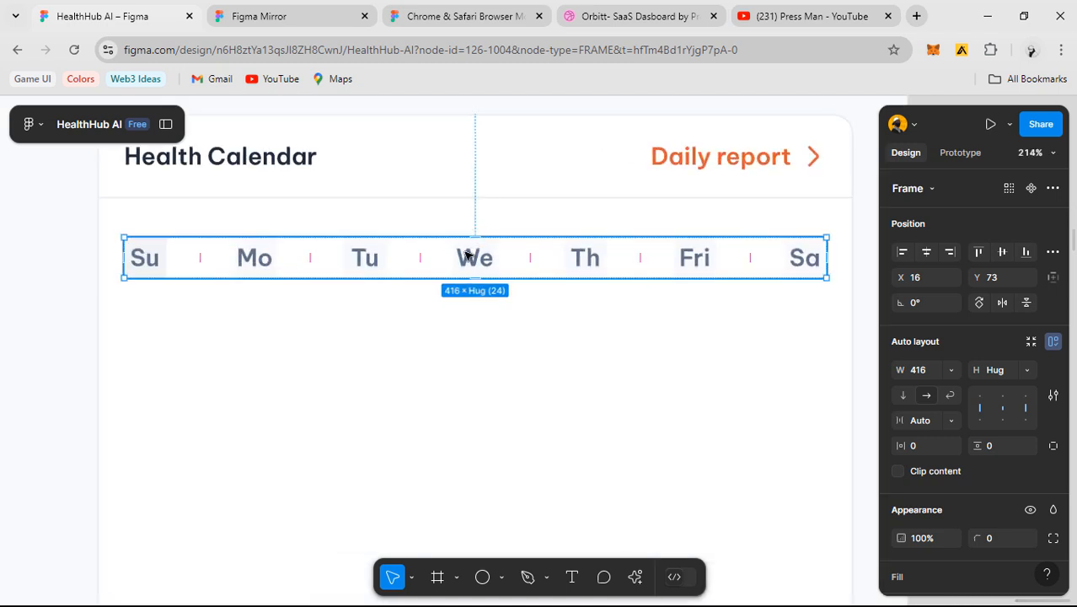
pyautogui.click(483, 264)
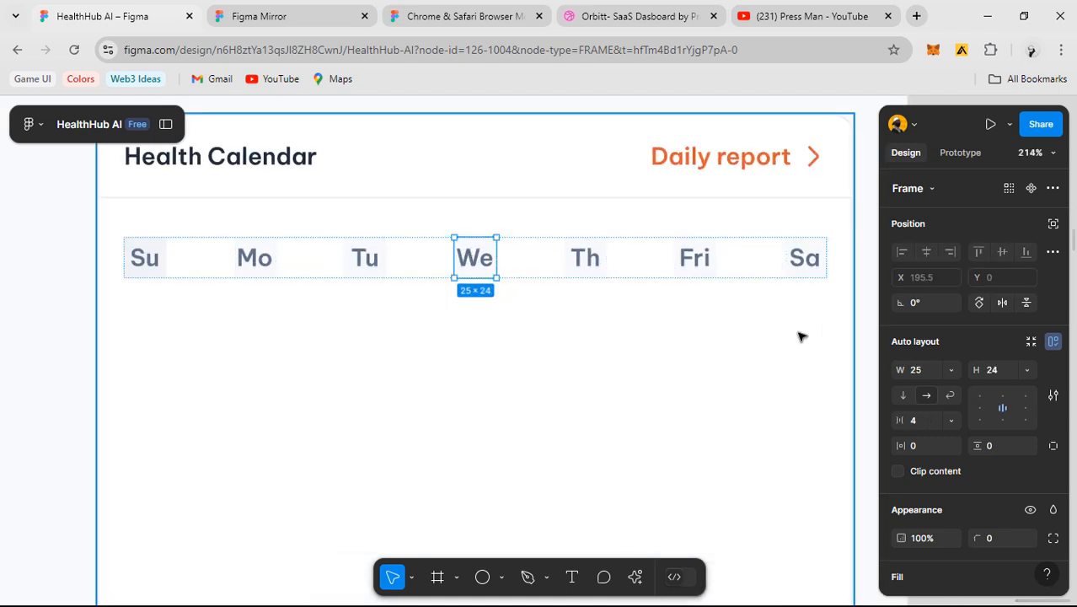
pyautogui.click(590, 258)
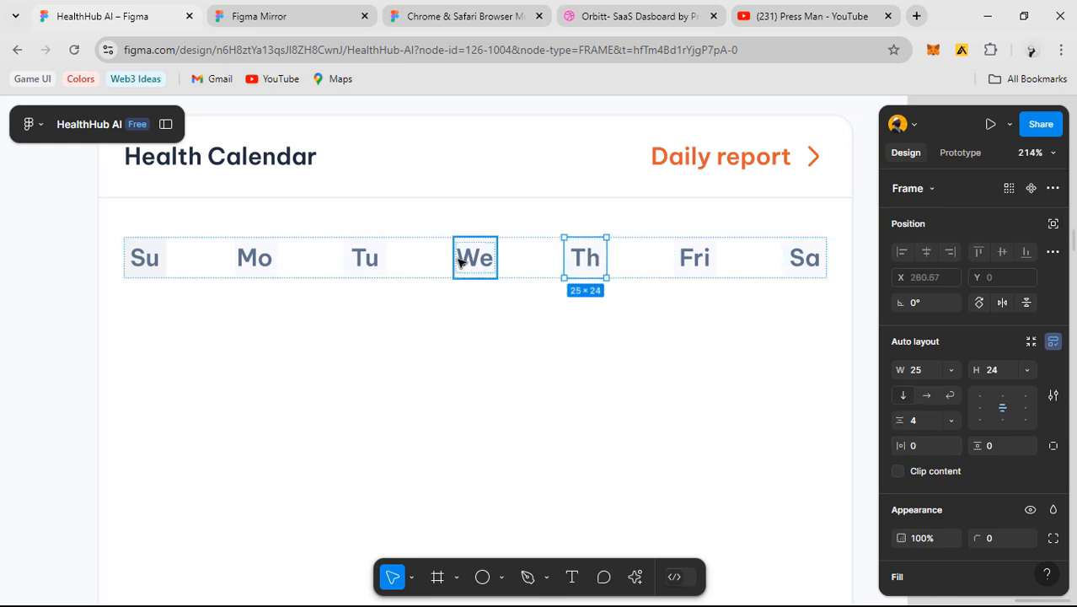
# - Select all seven weekday cells, Su to Sa, in the rebuilt card and switch their height from fixed to Hug contents
pyautogui.click(145, 258)
pyautogui.keyDown('shift'); pyautogui.click(340, 268); pyautogui.keyUp('shift')
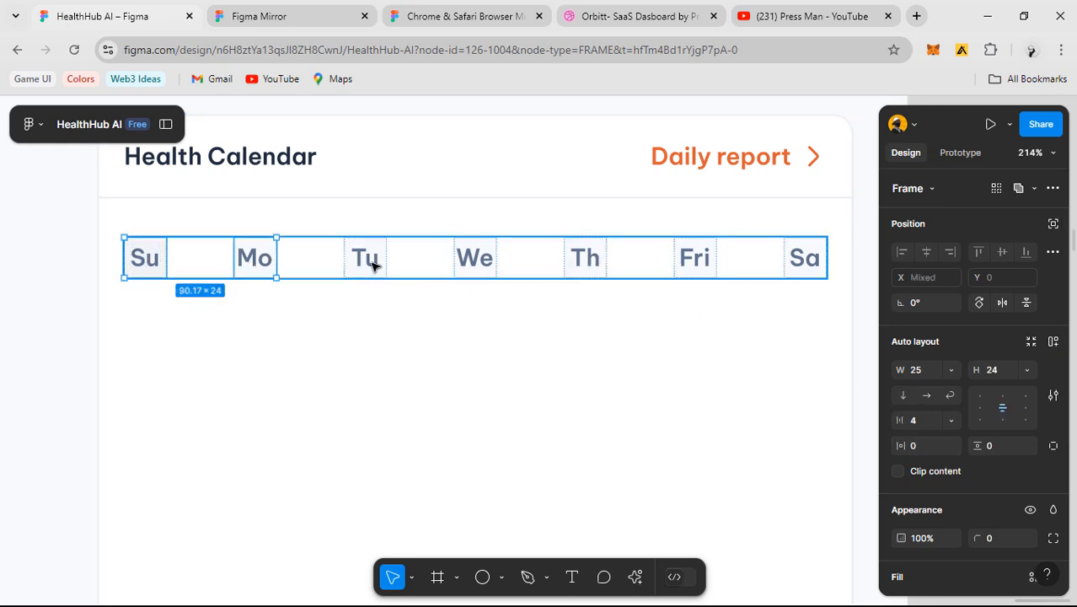
pyautogui.keyDown('shift'); pyautogui.click(371, 265); pyautogui.keyUp('shift')
pyautogui.keyDown('shift'); pyautogui.click(488, 268); pyautogui.keyUp('shift')
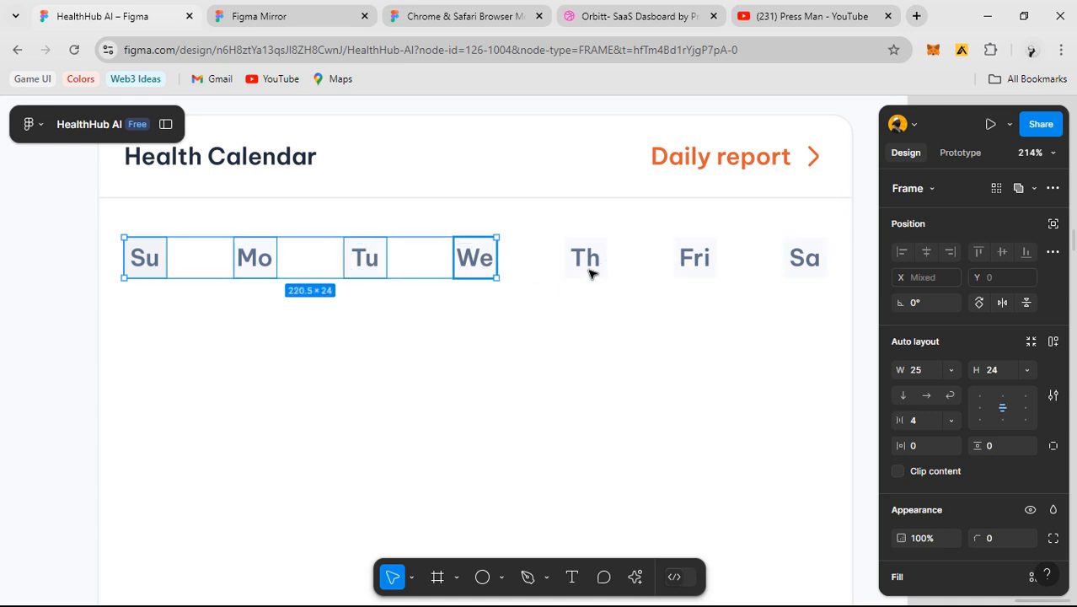
pyautogui.keyDown('shift'); pyautogui.click(590, 270); pyautogui.keyUp('shift')
pyautogui.keyDown('shift'); pyautogui.click(695, 270); pyautogui.keyUp('shift')
pyautogui.keyDown('shift'); pyautogui.click(810, 268); pyautogui.keyUp('shift')
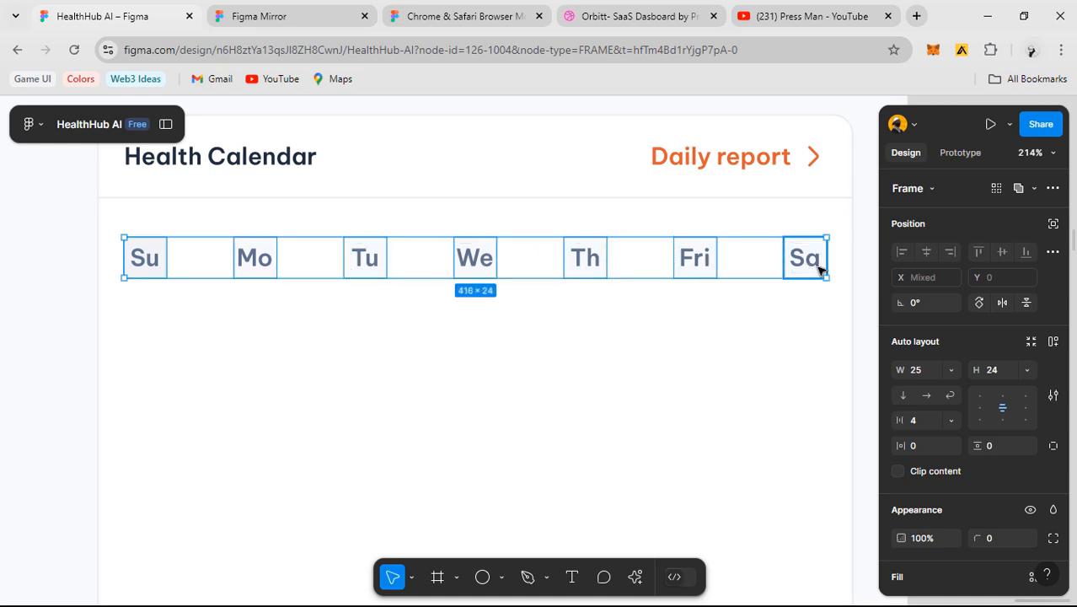
pyautogui.click(1027, 371)
pyautogui.click(1000, 390)
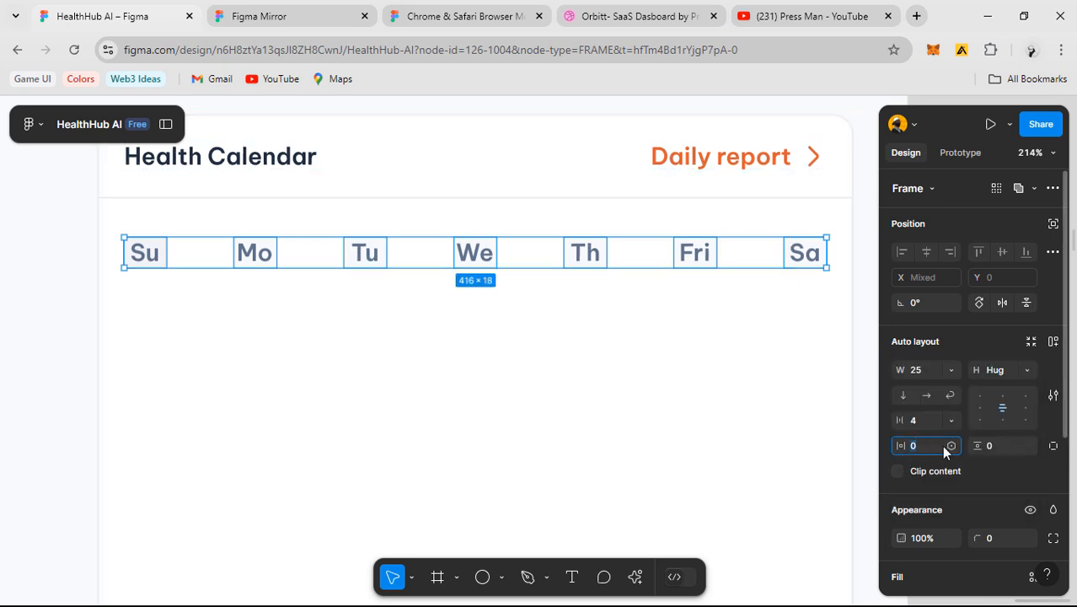
# - Set the horizontal and vertical padding of the seven selected weekday cells to 3
pyautogui.press('Tab')
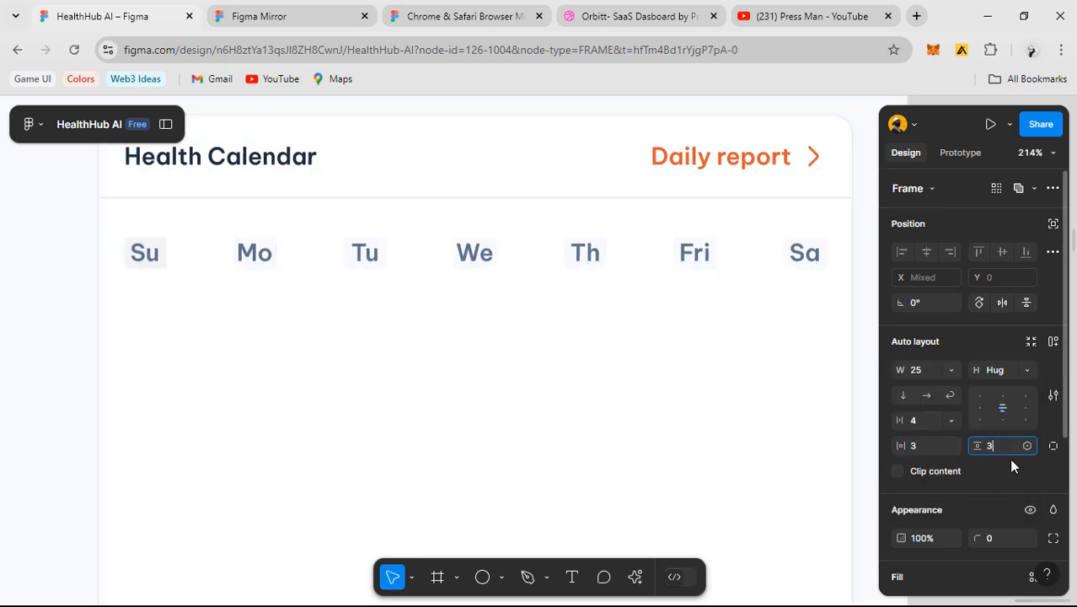
pyautogui.write('3')
pyautogui.press('Return')
pyautogui.click(691, 360)
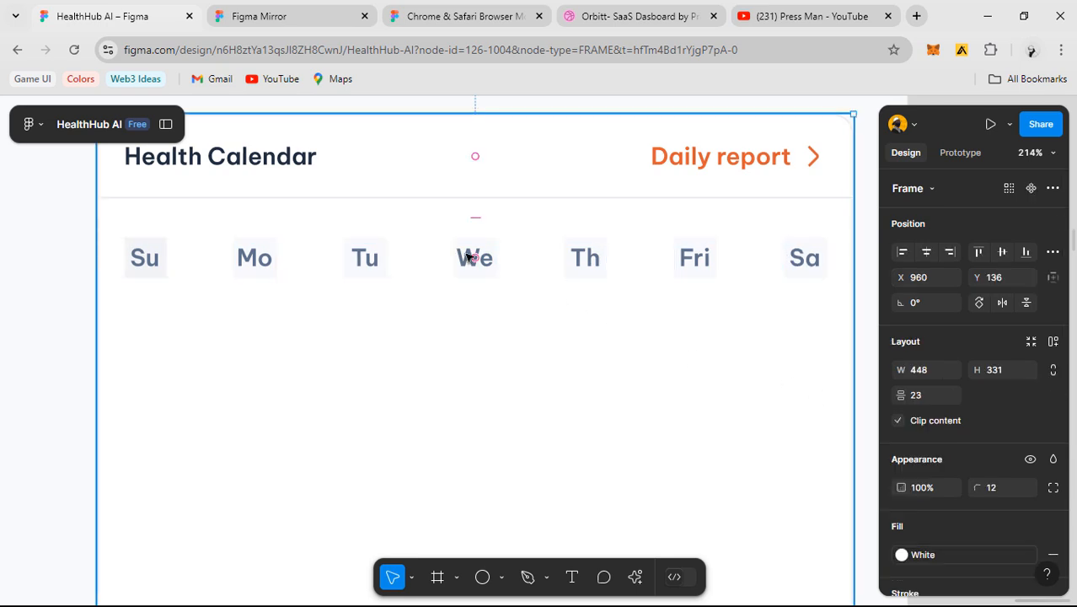
pyautogui.doubleClick(469, 257)
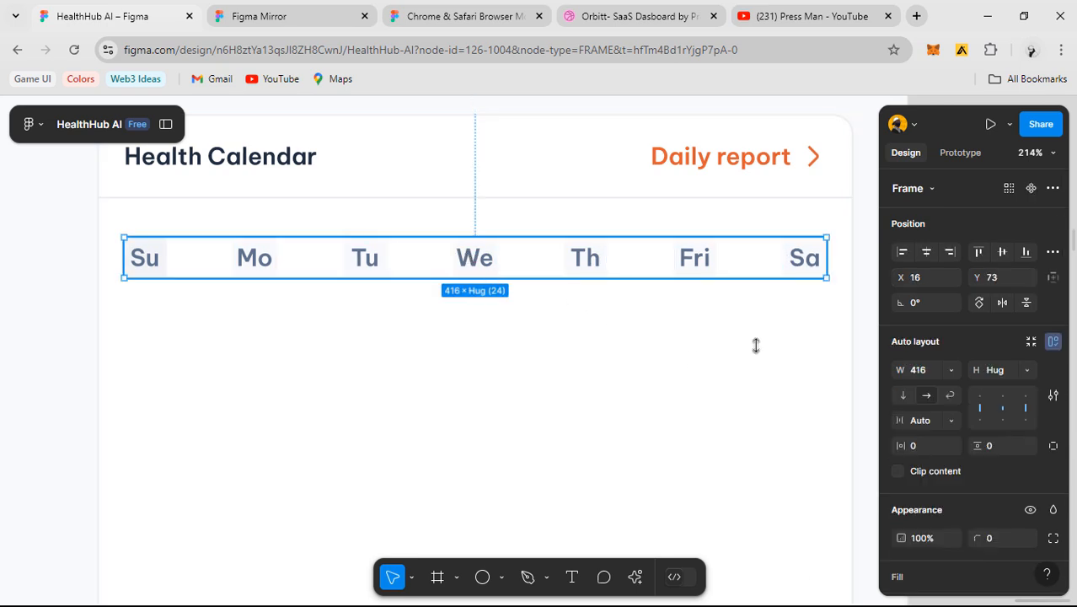
pyautogui.click(589, 376)
# - Duplicate the weekday row directly below the original inside the rebuilt calendar card
pyautogui.scroll(-3, 582, 382)
pyautogui.moveTo(517, 401); pyautogui.dragTo(646, 320)
pyautogui.moveTo(453, 320); pyautogui.dragTo(363, 354)
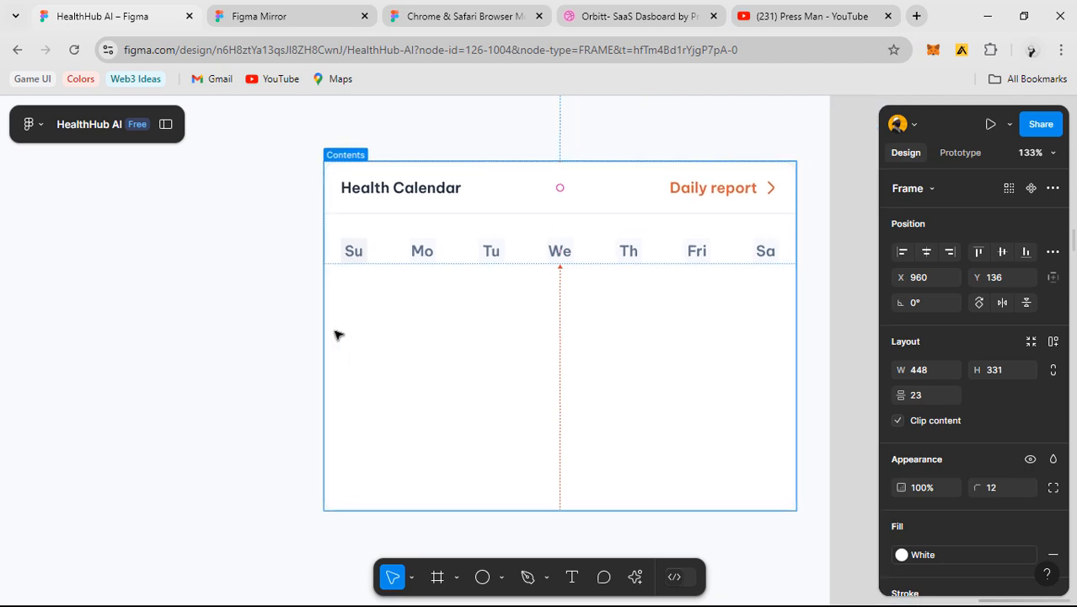
pyautogui.doubleClick(432, 251)
pyautogui.moveTo(427, 257); pyautogui.dragTo(427, 294)
pyautogui.click(496, 368)
# - Following the reference calendar's first date row, replace the Th, Fri and Sa texts in the duplicated row with 1, 2 and 3
pyautogui.keyDown('ctrl'); pyautogui.scroll(-5, 402, 299); pyautogui.keyUp('ctrl')
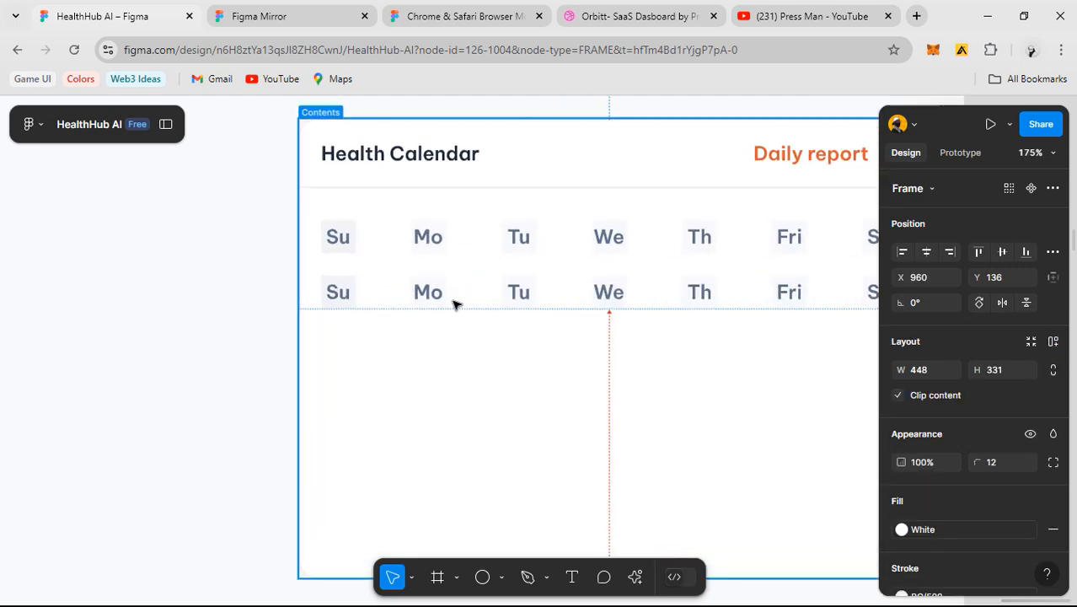
pyautogui.keyDown('ctrl'); pyautogui.scroll(5, 656, 308); pyautogui.keyUp('ctrl')
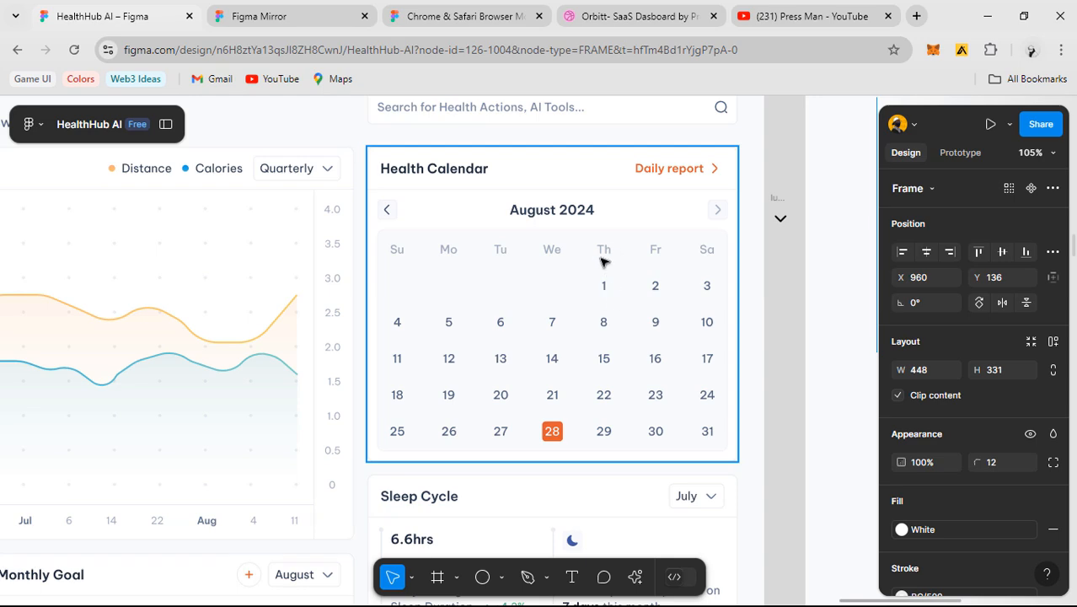
pyautogui.keyDown('ctrl'); pyautogui.scroll(-5, 602, 261); pyautogui.keyUp('ctrl')
pyautogui.moveTo(667, 324); pyautogui.dragTo(314, 325)
pyautogui.moveTo(758, 292); pyautogui.dragTo(383, 295)
pyautogui.keyDown('ctrl'); pyautogui.scroll(2, 461, 211); pyautogui.keyUp('ctrl')
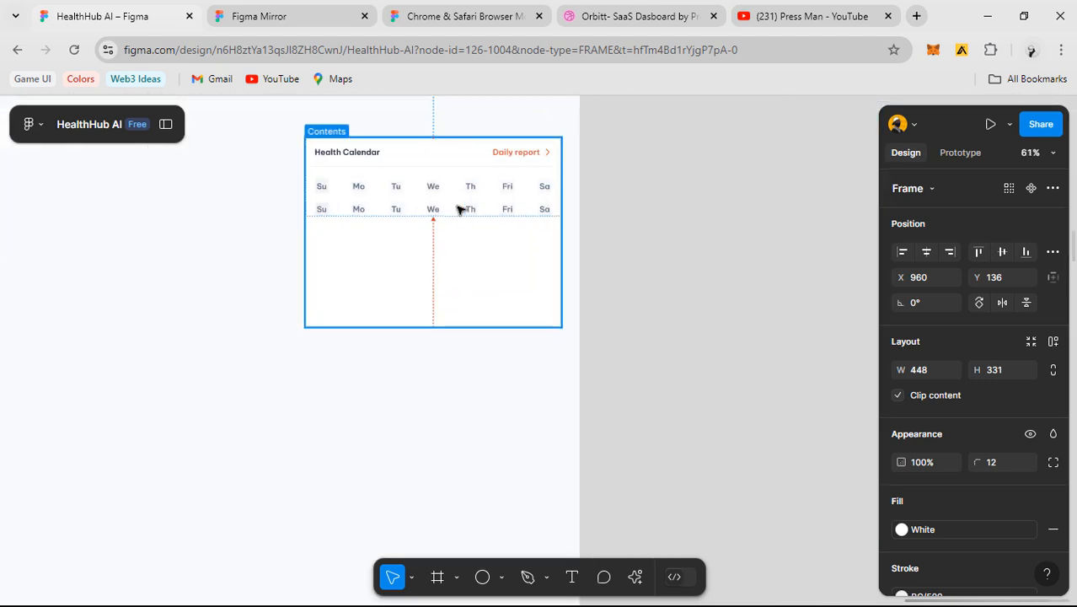
pyautogui.keyDown('ctrl'); pyautogui.scroll(3, 461, 211); pyautogui.keyUp('ctrl')
pyautogui.doubleClick(490, 217)
pyautogui.keyDown('ctrl'); pyautogui.scroll(2, 492, 217); pyautogui.keyUp('ctrl')
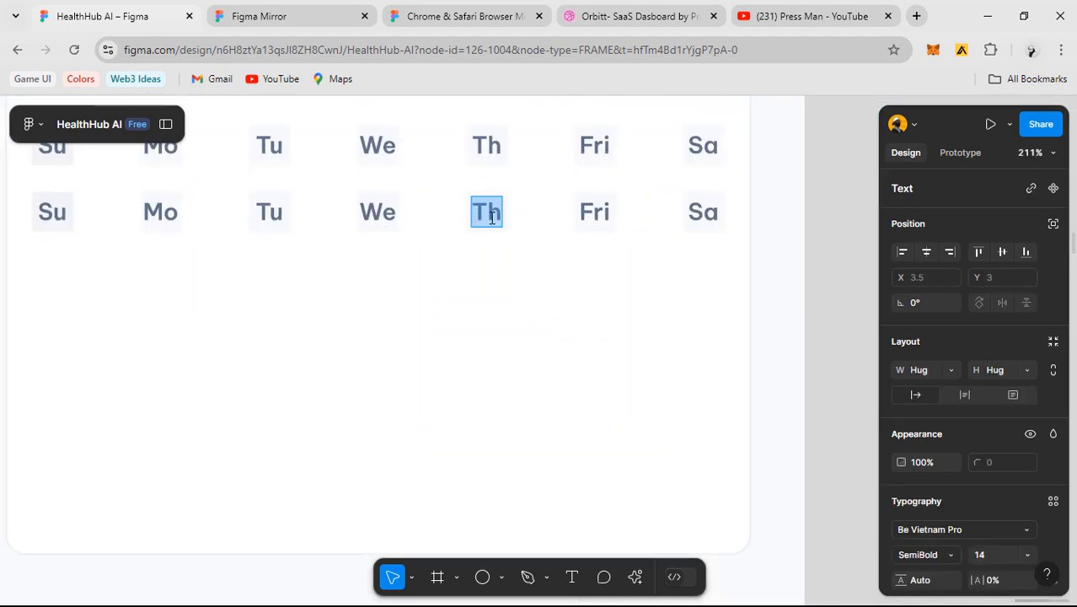
pyautogui.press('Escape')
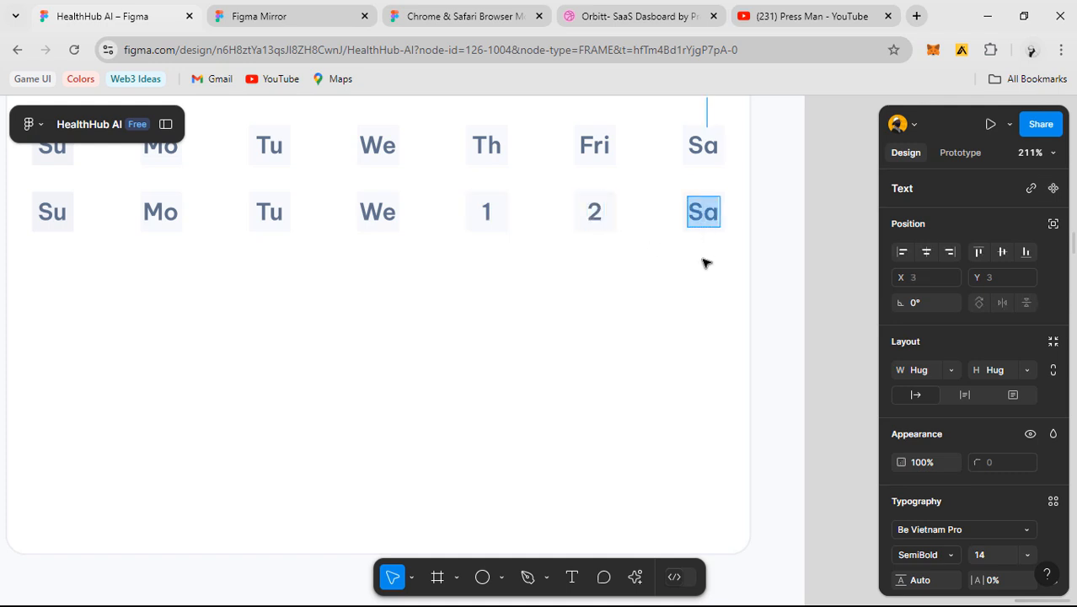
pyautogui.write('3')
pyautogui.click(786, 275)
pyautogui.keyDown('ctrl'); pyautogui.scroll(-2, 711, 278); pyautogui.keyUp('ctrl')
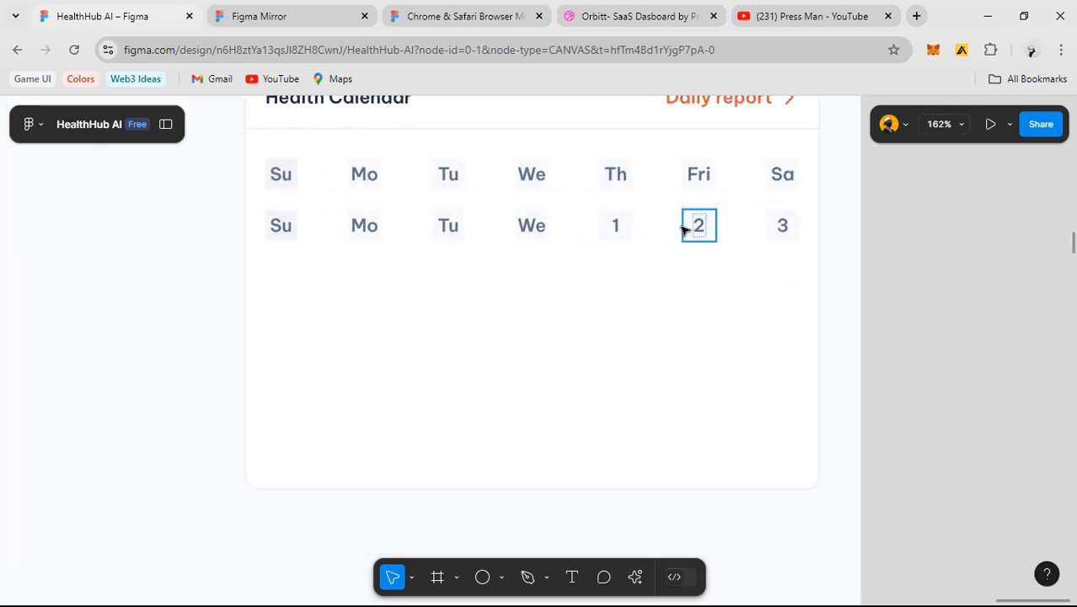
pyautogui.keyDown('ctrl'); pyautogui.scroll(5, 684, 229); pyautogui.keyUp('ctrl')
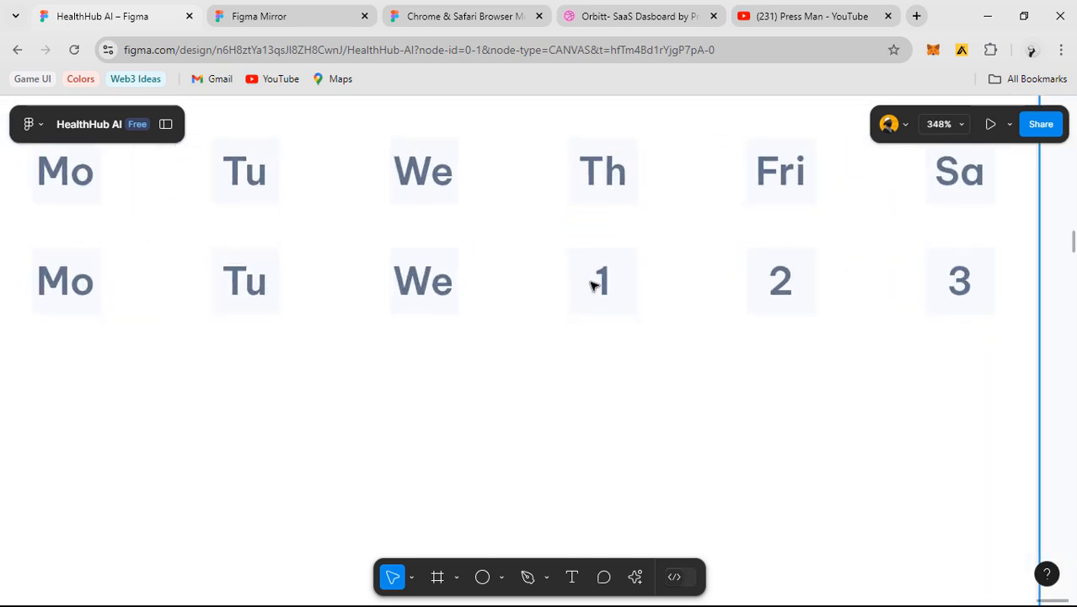
pyautogui.keyDown('ctrl'); pyautogui.scroll(-3, 600, 254); pyautogui.keyUp('ctrl')
pyautogui.keyDown('ctrl'); pyautogui.scroll(2, 608, 236); pyautogui.keyUp('ctrl')
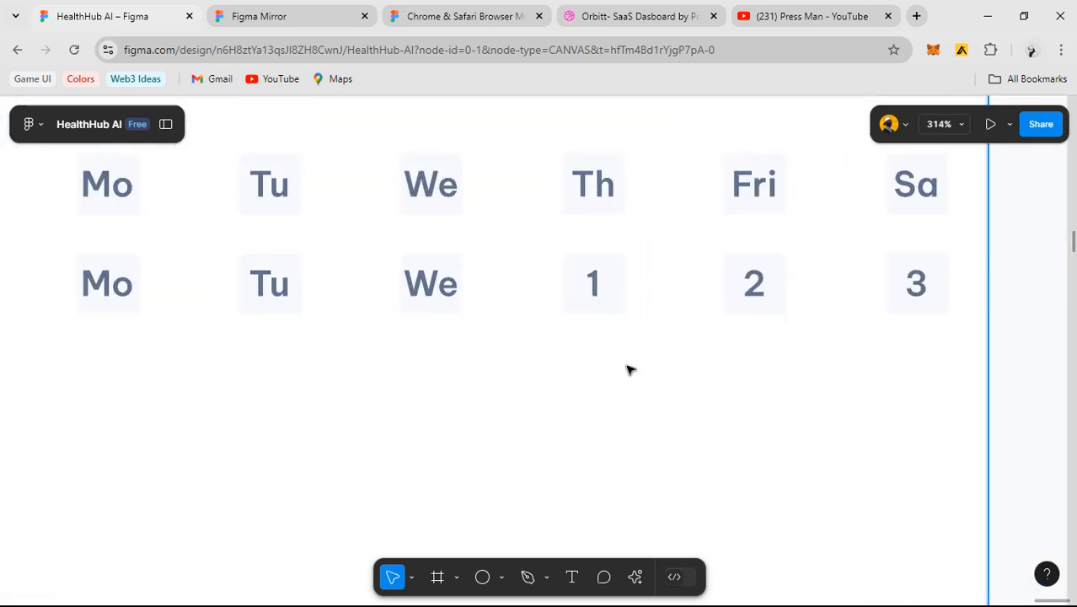
# - Try switching the width of the Th cell in the rebuilt card's weekday row to Hug contents
pyautogui.keyDown('ctrl'); pyautogui.scroll(-3, 609, 270); pyautogui.keyUp('ctrl')
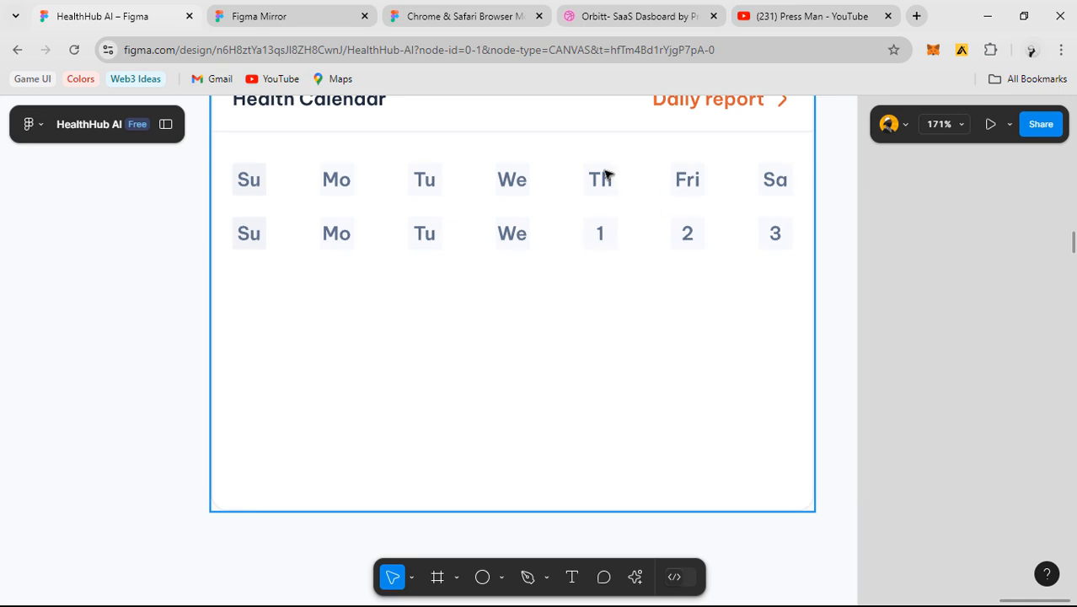
pyautogui.keyDown('ctrl'); pyautogui.scroll(2, 605, 228); pyautogui.keyUp('ctrl')
pyautogui.keyDown('ctrl'); pyautogui.scroll(-3, 623, 240); pyautogui.keyUp('ctrl')
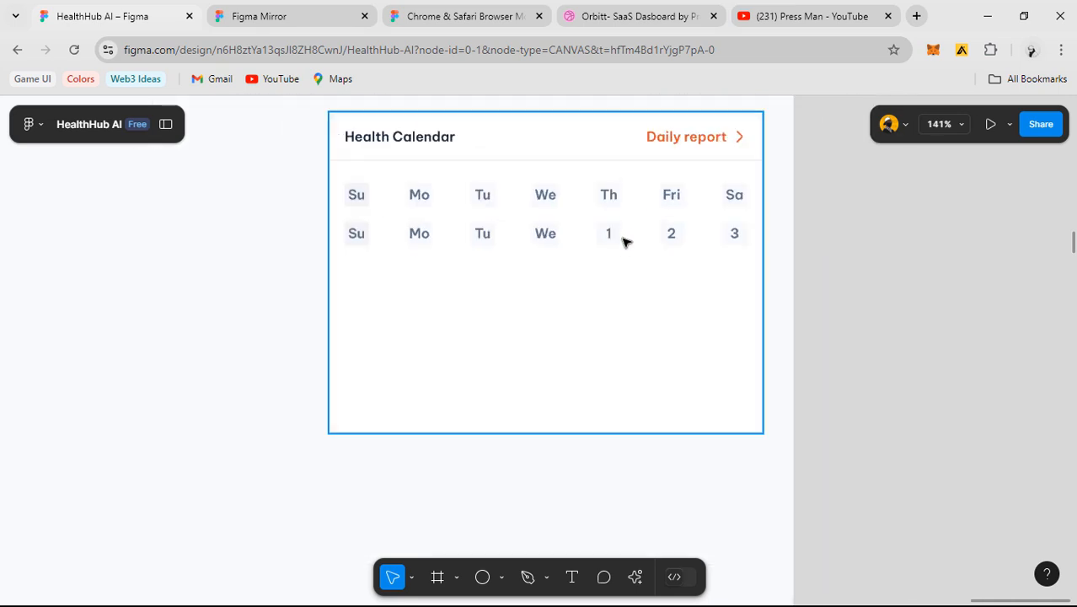
pyautogui.scroll(-2, 623, 252)
pyautogui.scroll(3, 645, 232)
pyautogui.click(661, 198)
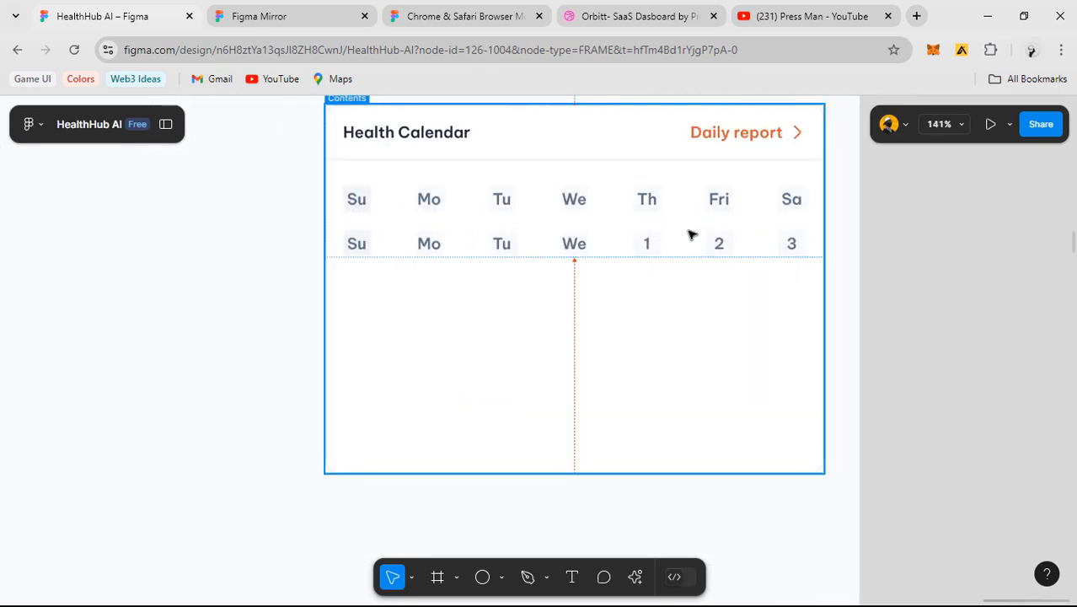
pyautogui.keyDown('ctrl'); pyautogui.scroll(2, 688, 234); pyautogui.keyUp('ctrl')
pyautogui.click(615, 174)
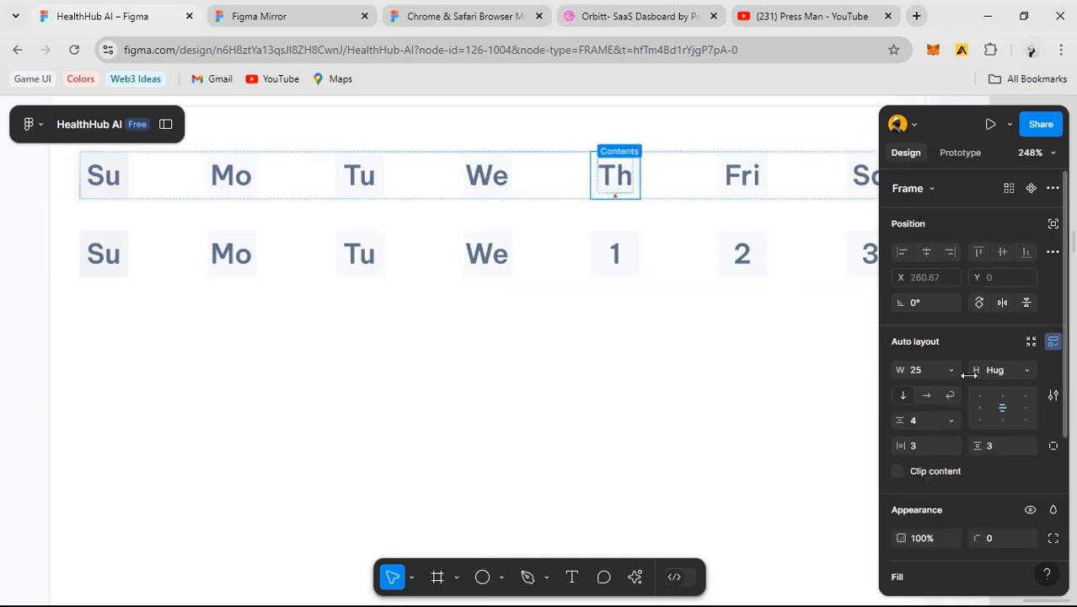
pyautogui.click(949, 368)
pyautogui.click(952, 385)
# - Compare the Th cell with the 1 cell below it and undo the Th cell's width change
pyautogui.keyDown('ctrl'); pyautogui.scroll(1, 668, 242); pyautogui.keyUp('ctrl')
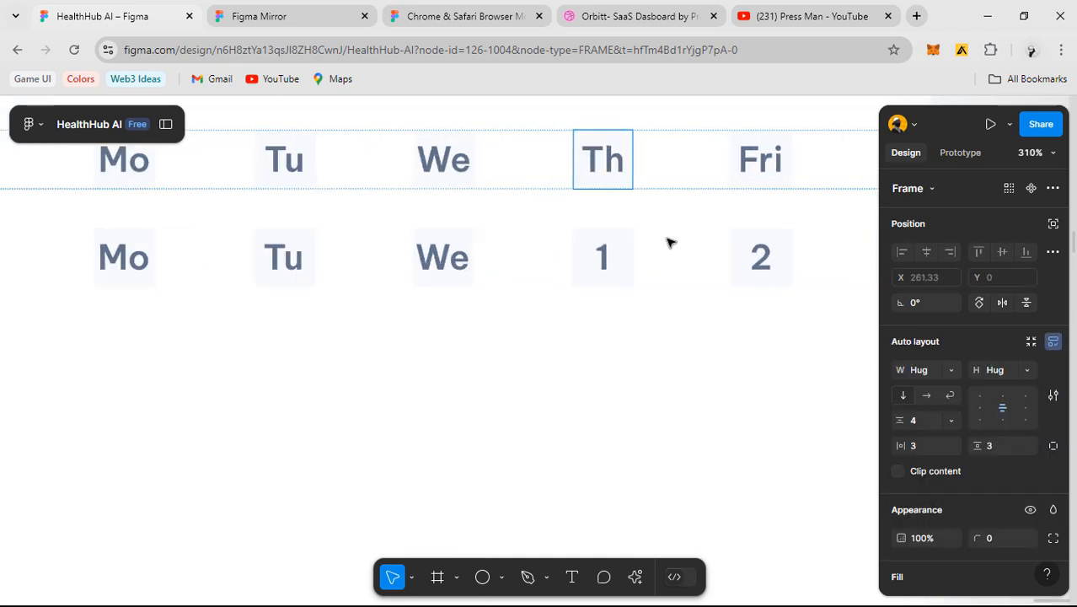
pyautogui.keyDown('ctrl'); pyautogui.scroll(4, 620, 176); pyautogui.keyUp('ctrl')
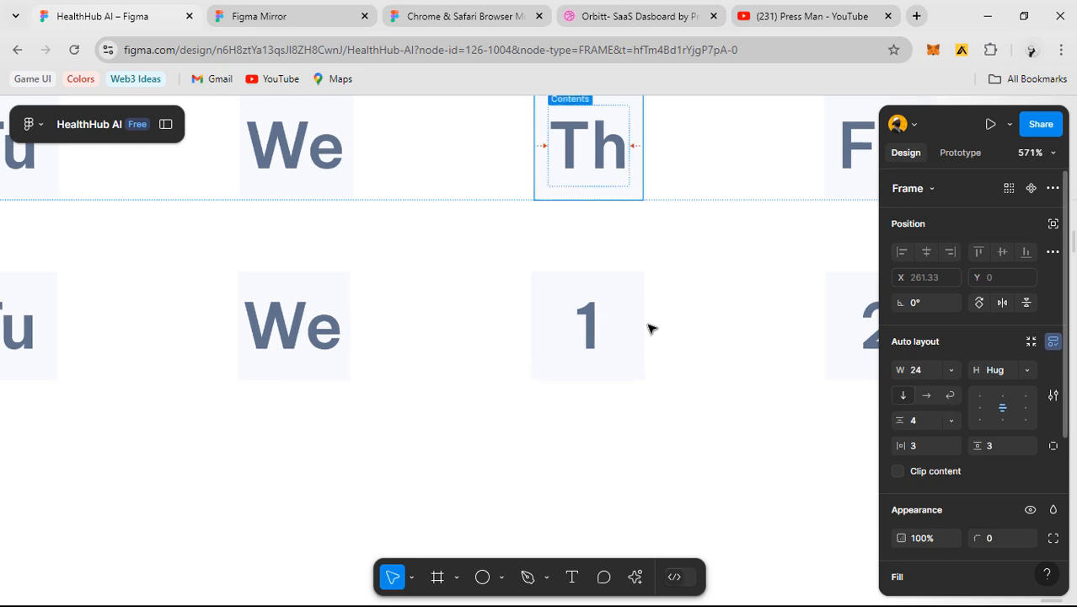
pyautogui.click(605, 322)
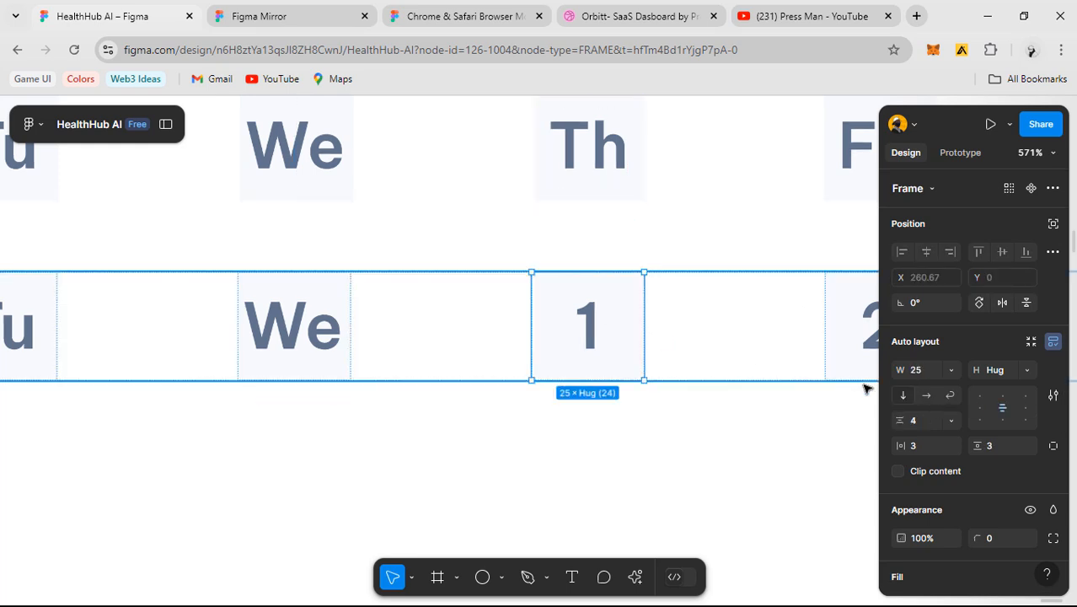
pyautogui.click(687, 406)
pyautogui.keyDown('ctrl'); pyautogui.scroll(-1, 717, 337); pyautogui.keyUp('ctrl')
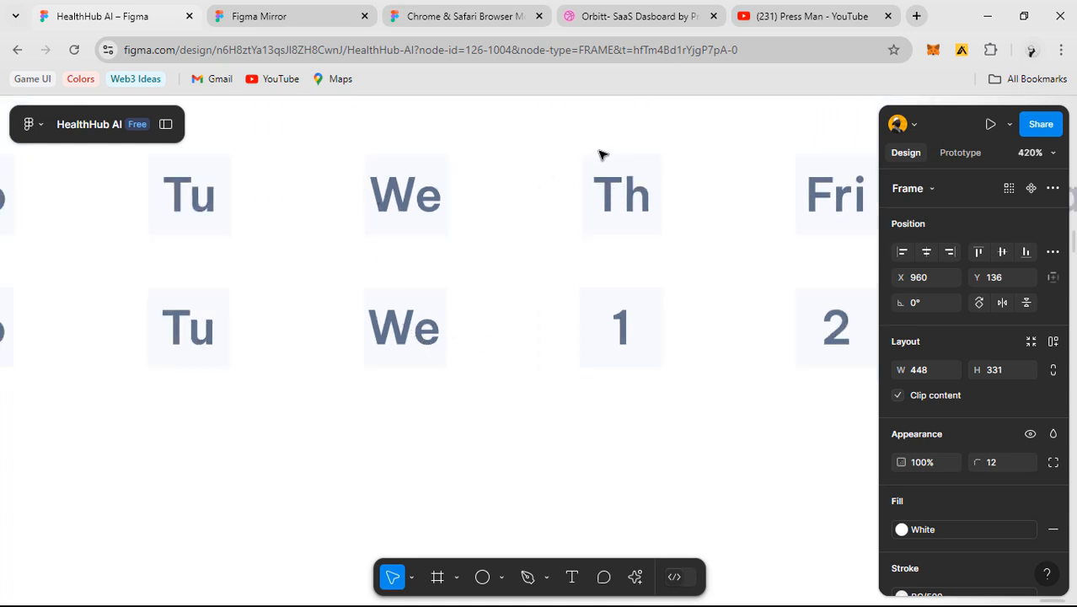
pyautogui.keyDown('ctrl'); pyautogui.scroll(-2, 636, 278); pyautogui.keyUp('ctrl')
pyautogui.hotkey('ctrl', 'z')
pyautogui.hotkey('ctrl', 'z')
pyautogui.hotkey('ctrl', 'z')
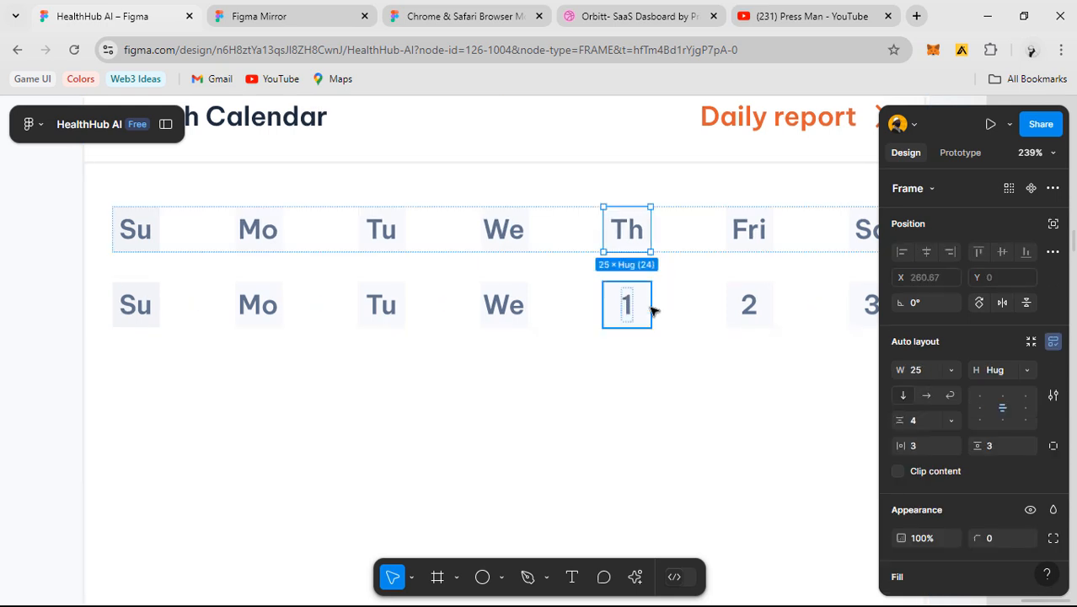
# - Check the sizing and padding of the Th cell and the 1 cell in the rebuilt card's two rows
pyautogui.scroll(3, 653, 304)
pyautogui.click(624, 297)
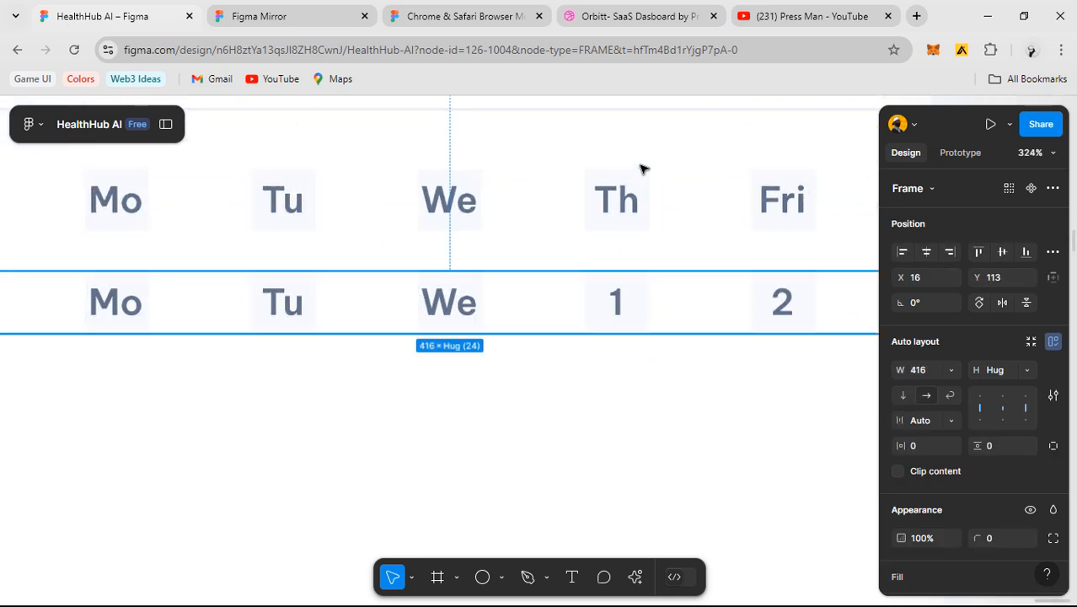
pyautogui.doubleClick(629, 300)
pyautogui.scroll(-5, 630, 301)
pyautogui.click(694, 341)
pyautogui.scroll(5, 689, 344)
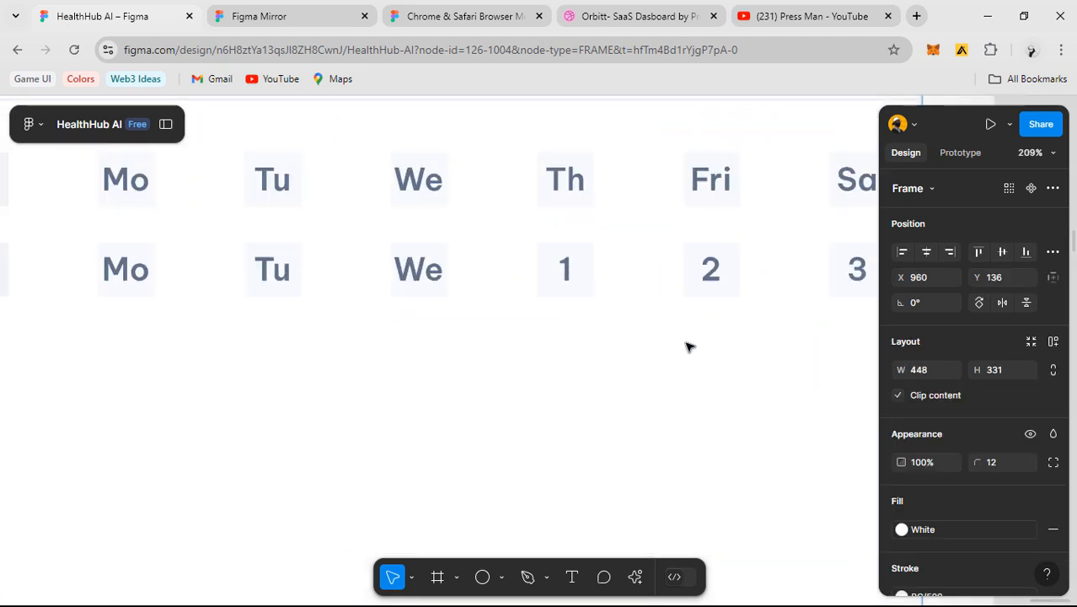
pyautogui.moveTo(685, 353); pyautogui.dragTo(655, 451)
pyautogui.scroll(-3, 590, 430)
pyautogui.click(561, 307)
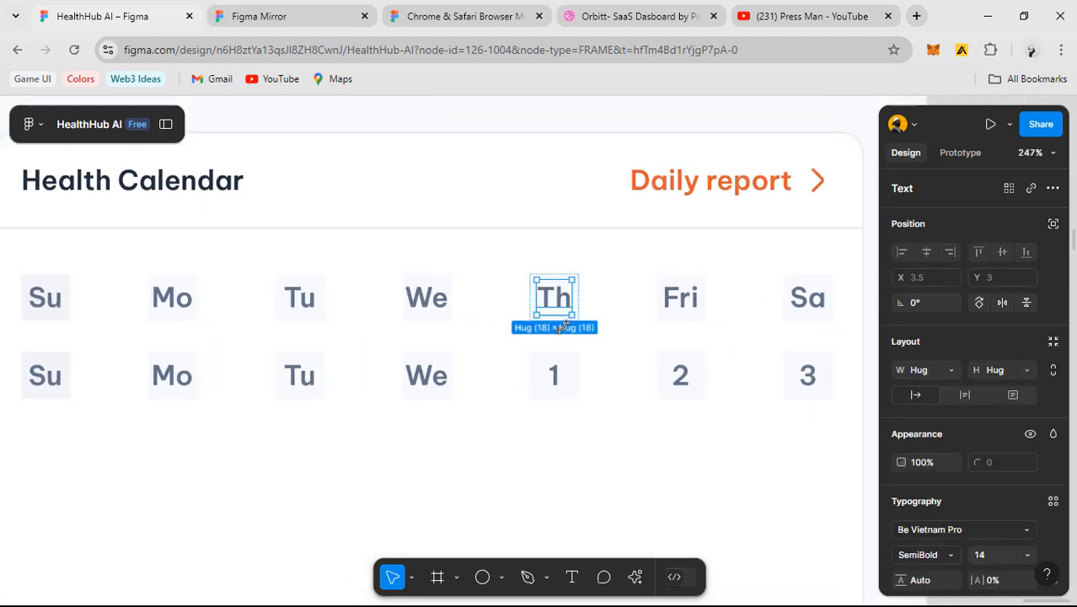
pyautogui.press('Escape')
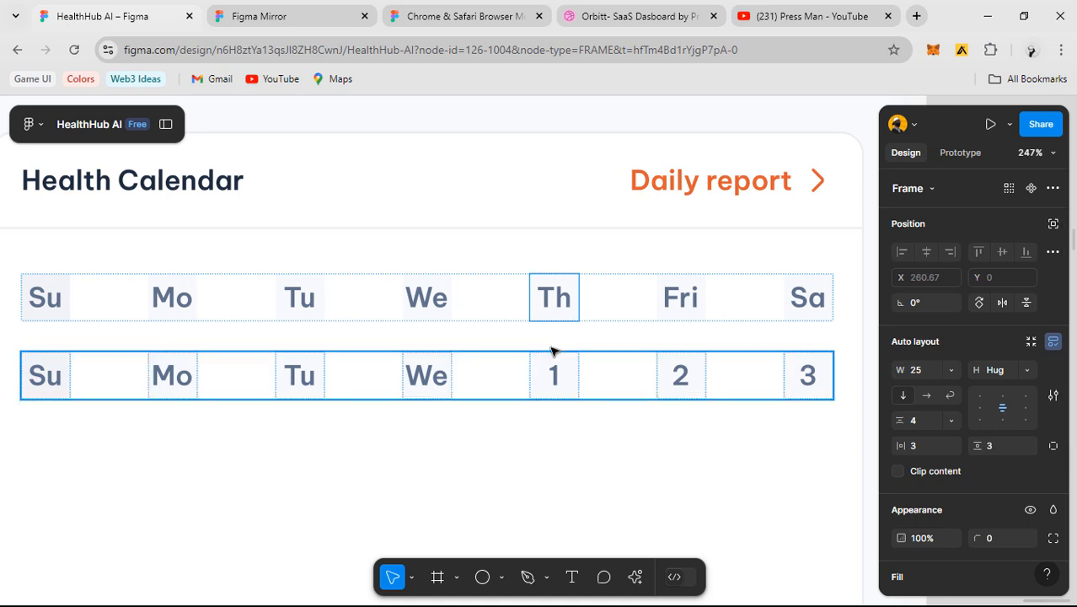
pyautogui.click(569, 384)
pyautogui.click(569, 383)
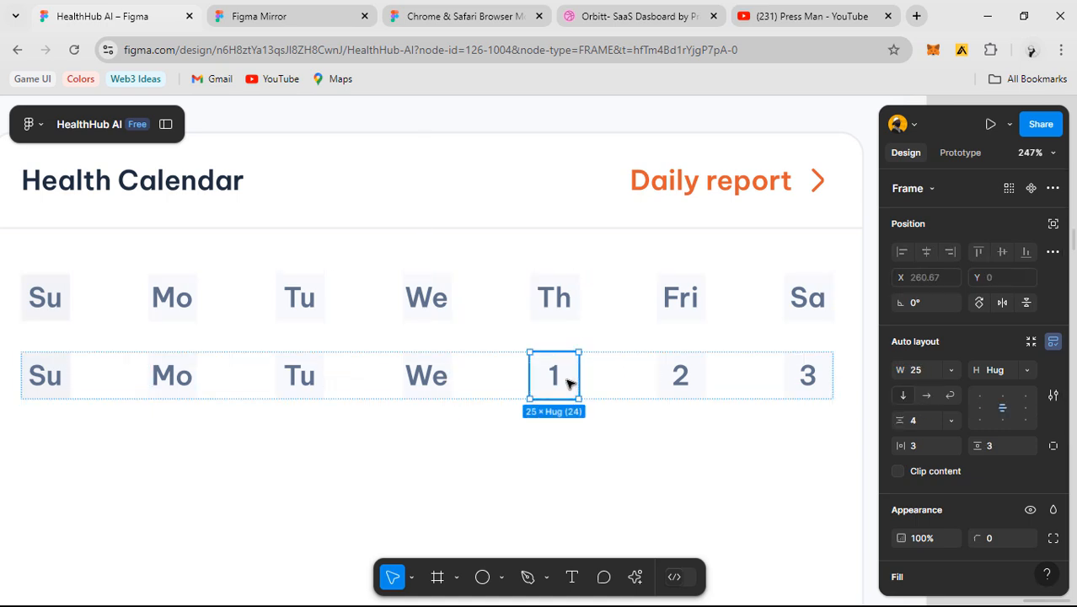
# - Change the text color of the whole weekday row in the rebuilt card to Grey/200
pyautogui.click(539, 305)
pyautogui.scroll(-3, 1021, 511)
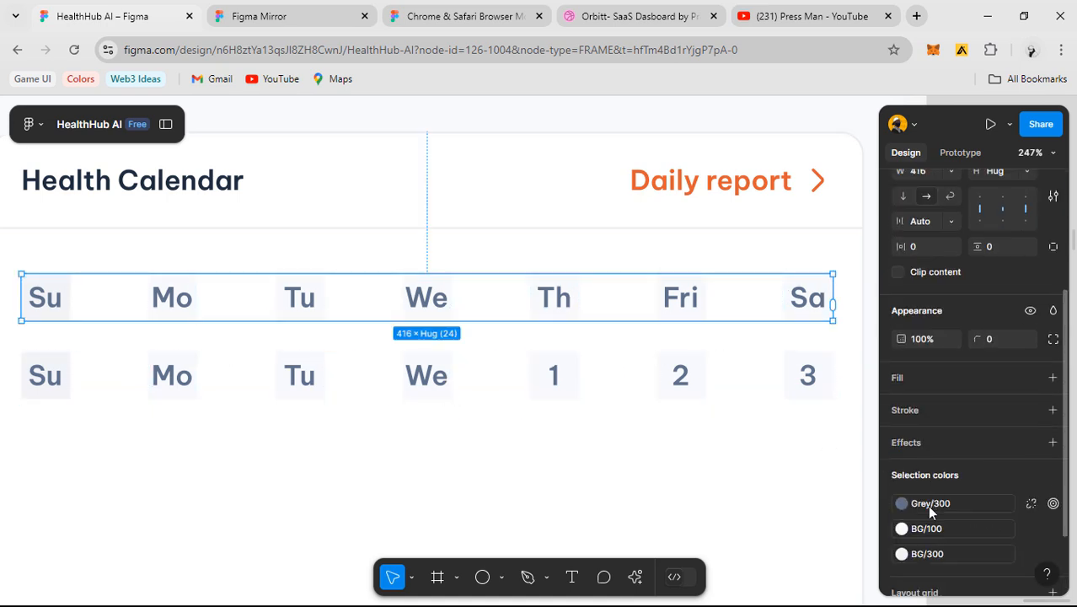
pyautogui.scroll(-1, 927, 505)
pyautogui.click(945, 419)
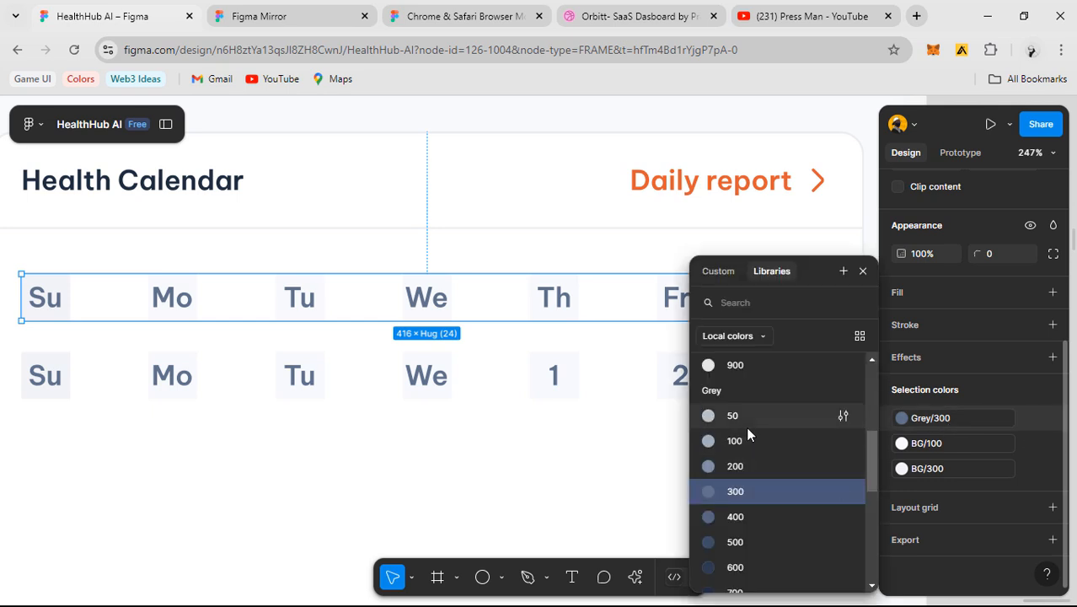
pyautogui.click(750, 439)
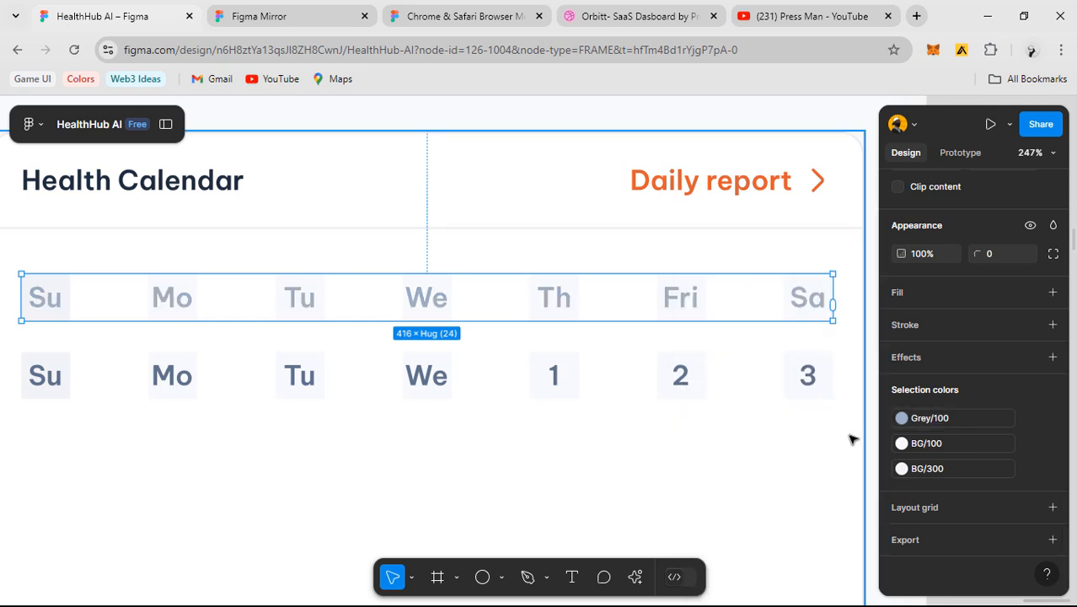
pyautogui.click(955, 425)
pyautogui.click(773, 517)
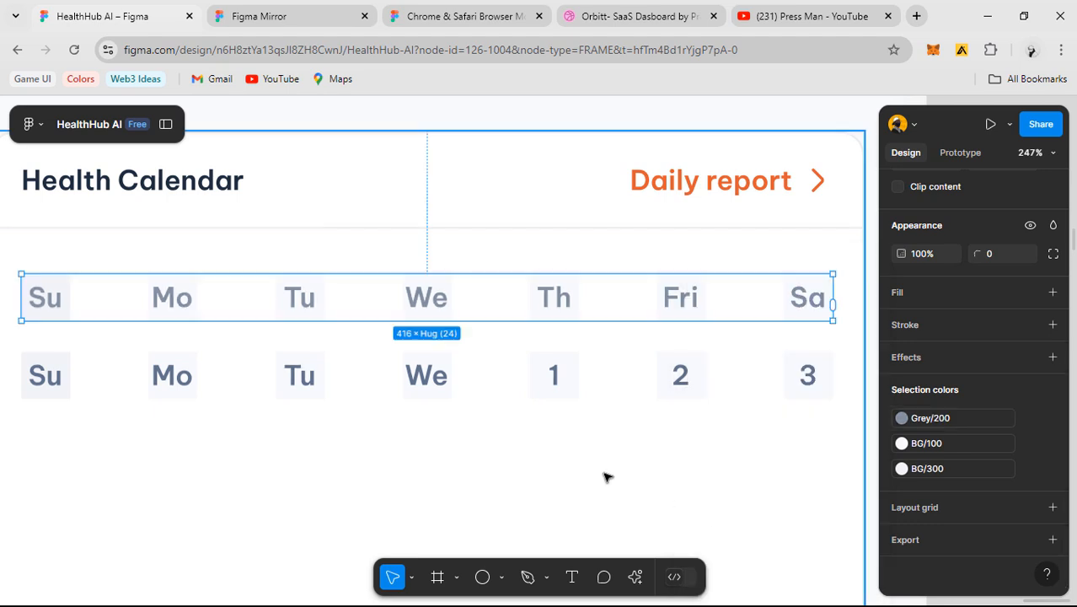
# - Change the text color of the date row below the weekdays to Grey/500
pyautogui.click(684, 422)
pyautogui.scroll(-1, 688, 419)
pyautogui.scroll(-3, 687, 421)
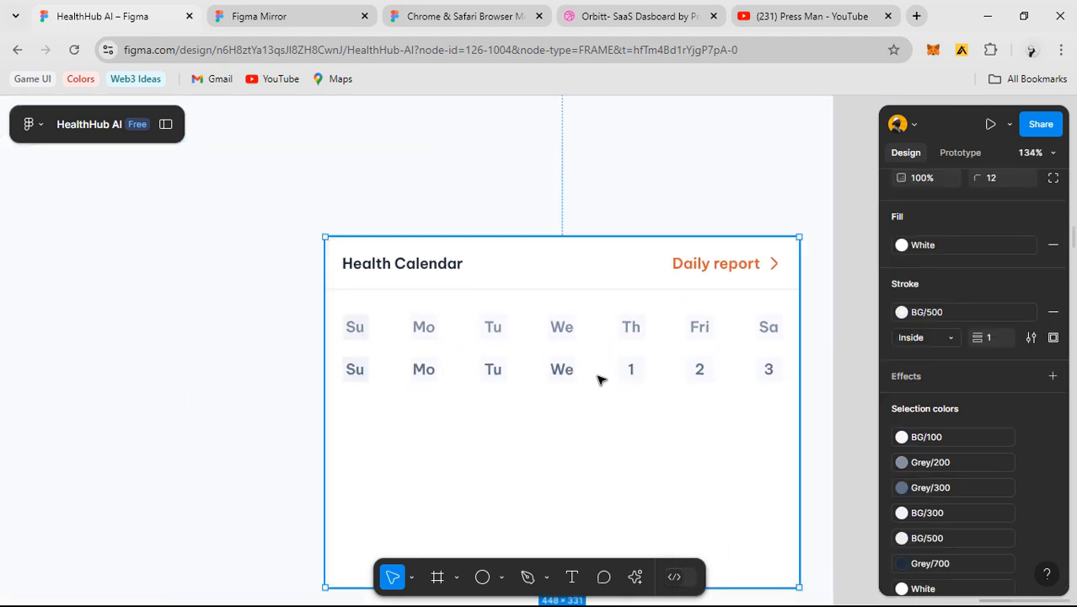
pyautogui.click(600, 379)
pyautogui.click(944, 417)
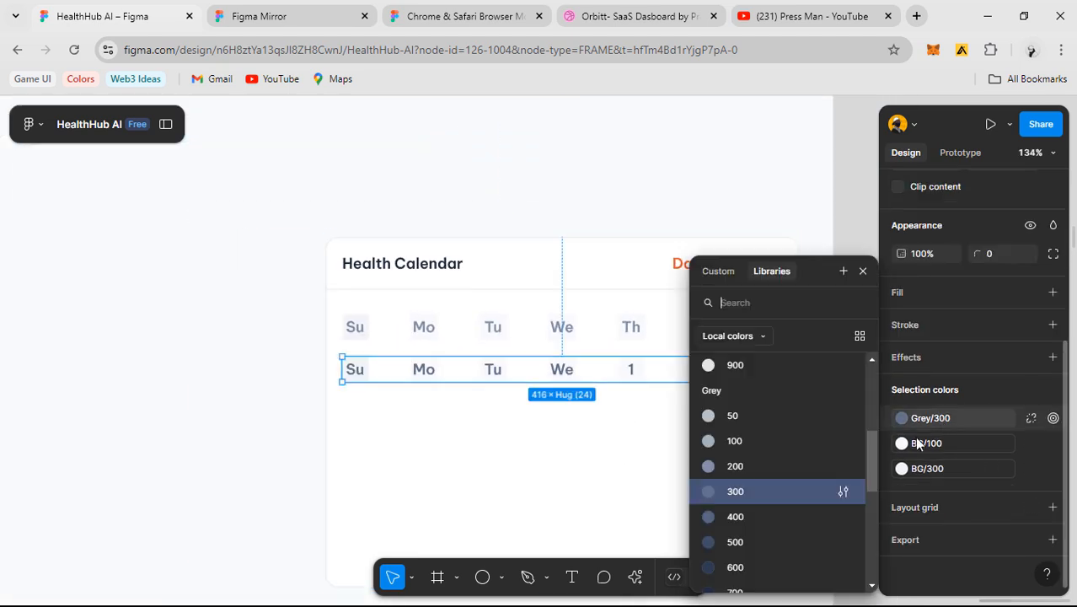
pyautogui.click(765, 539)
pyautogui.click(859, 418)
pyautogui.scroll(-3, 747, 447)
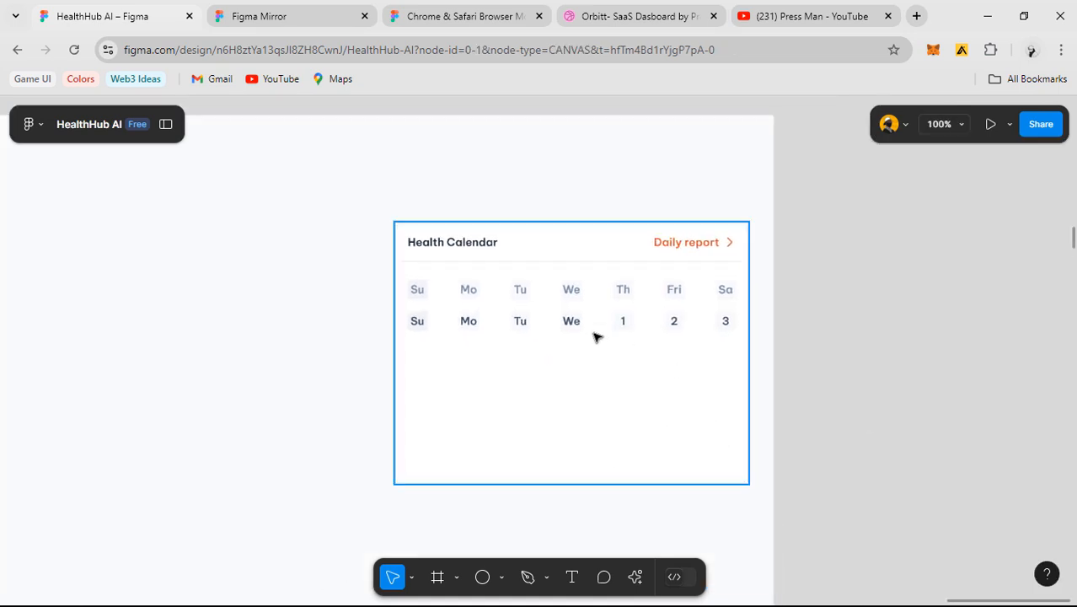
# - Examine the typography of the date 1 text in the reference dashboard's August 2024 calendar
pyautogui.scroll(4, 594, 337)
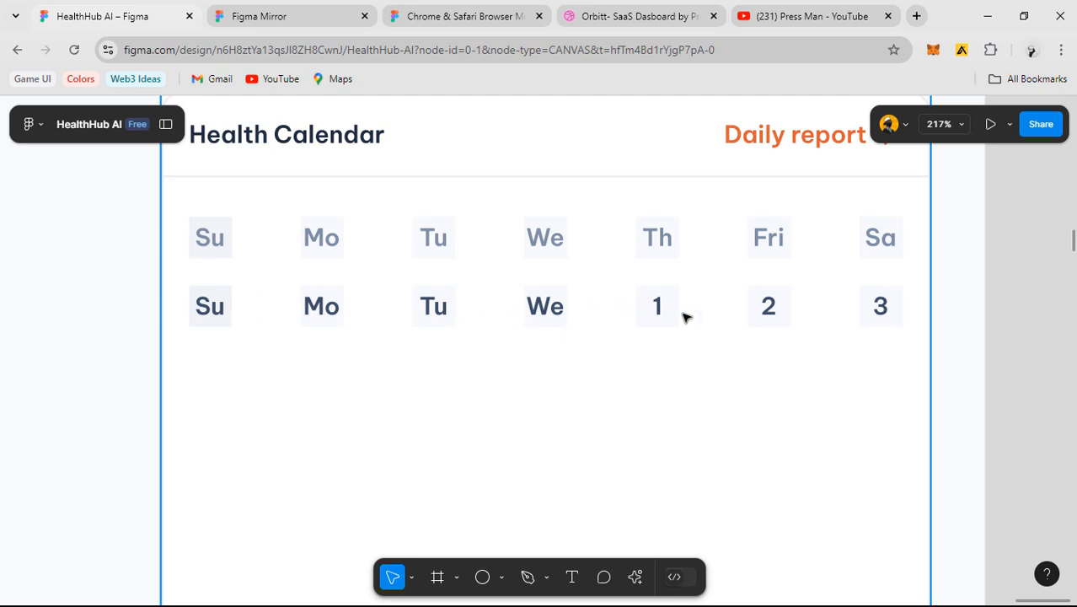
pyautogui.scroll(-1, 630, 293)
pyautogui.scroll(2, 685, 267)
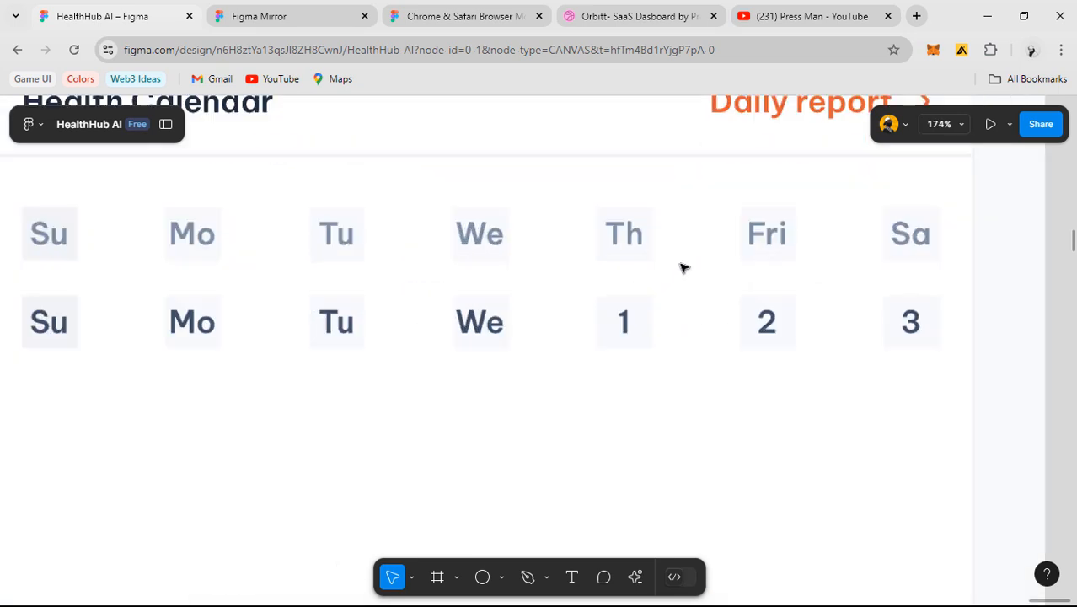
pyautogui.scroll(-8, 674, 325)
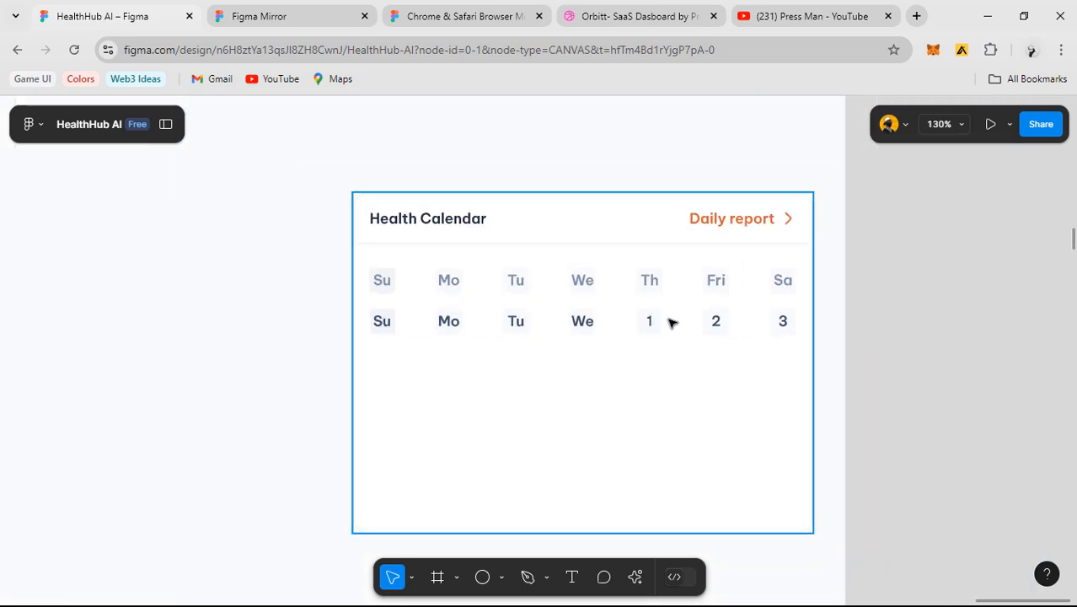
pyautogui.scroll(-4, 742, 320)
pyautogui.scroll(8, 417, 261)
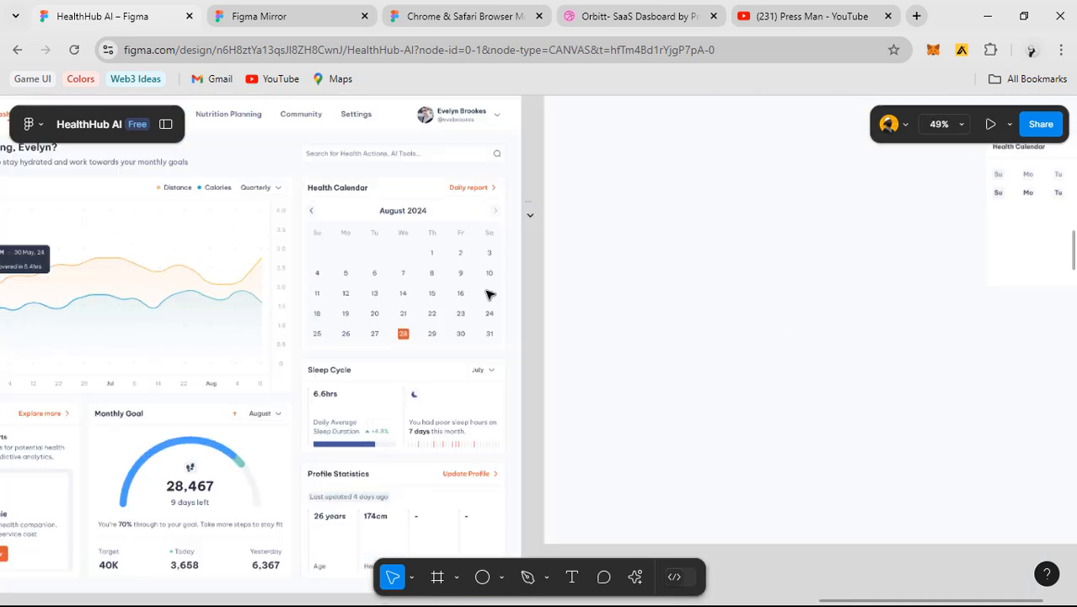
pyautogui.click(405, 232)
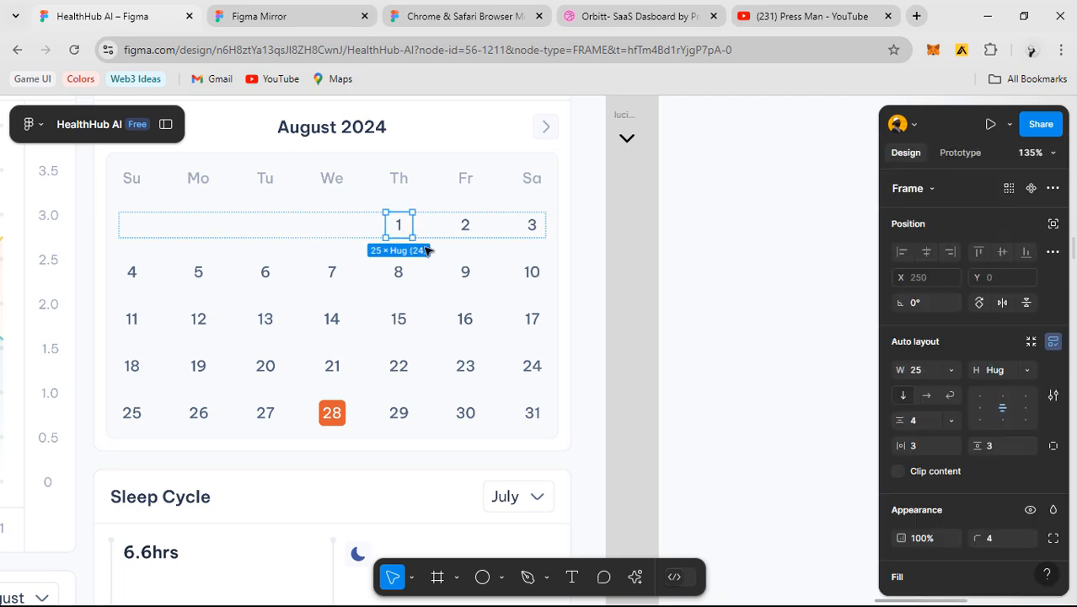
pyautogui.doubleClick(402, 233)
pyautogui.moveTo(392, 247); pyautogui.dragTo(398, 250)
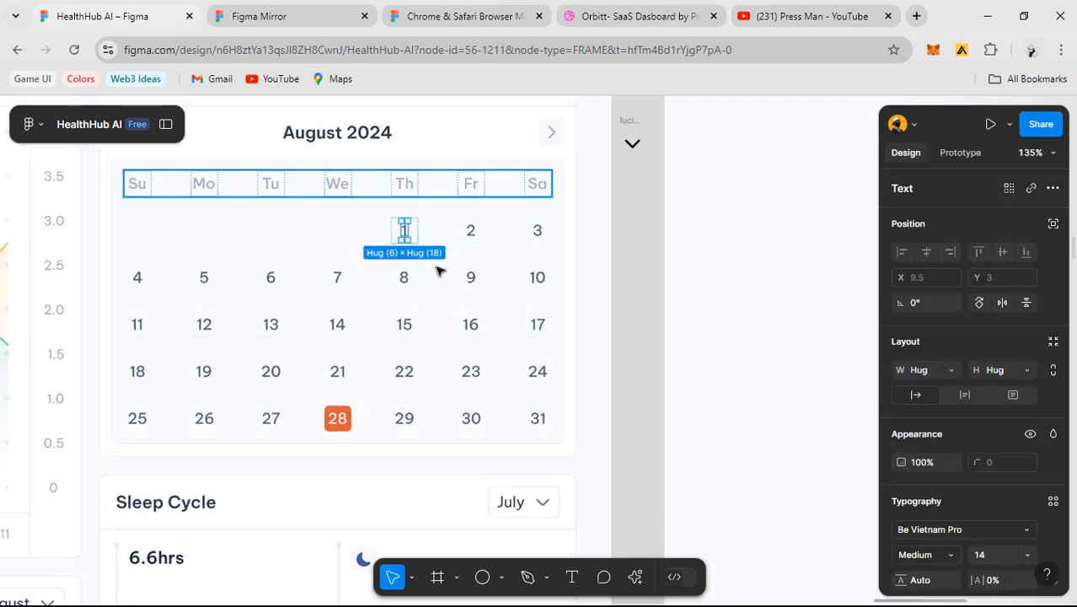
# - Return to the rebuilt Health Calendar card and move it to X 999, Y 151
pyautogui.scroll(-2, 458, 260)
pyautogui.moveTo(631, 298); pyautogui.dragTo(146, 290)
pyautogui.click(438, 223)
pyautogui.scroll(2, 730, 156)
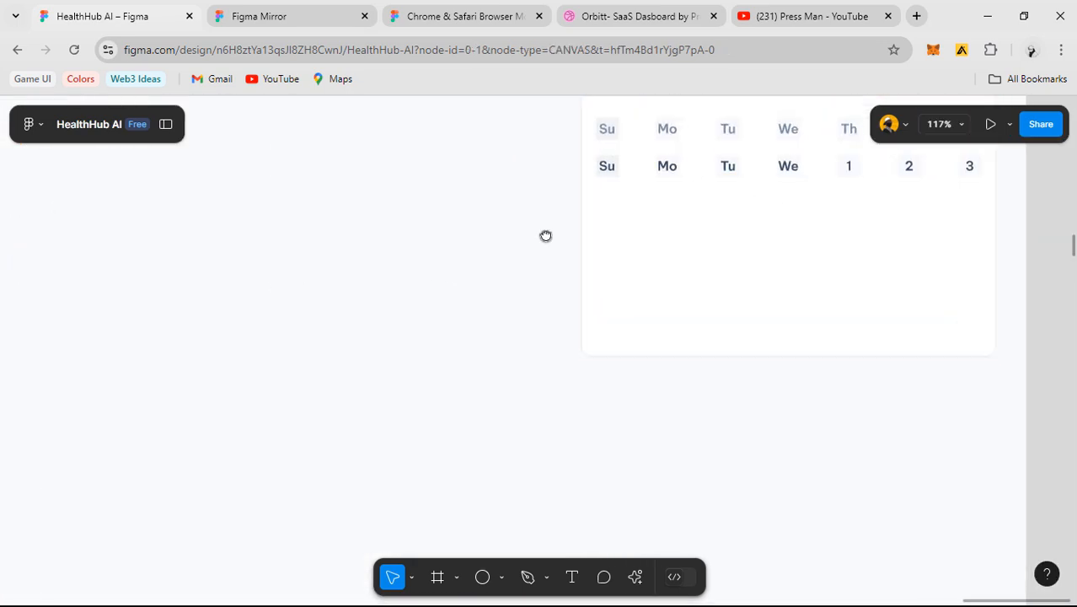
pyautogui.moveTo(546, 236); pyautogui.dragTo(258, 308)
pyautogui.scroll(2, 577, 237)
pyautogui.click(447, 257)
pyautogui.moveTo(450, 245); pyautogui.dragTo(513, 268)
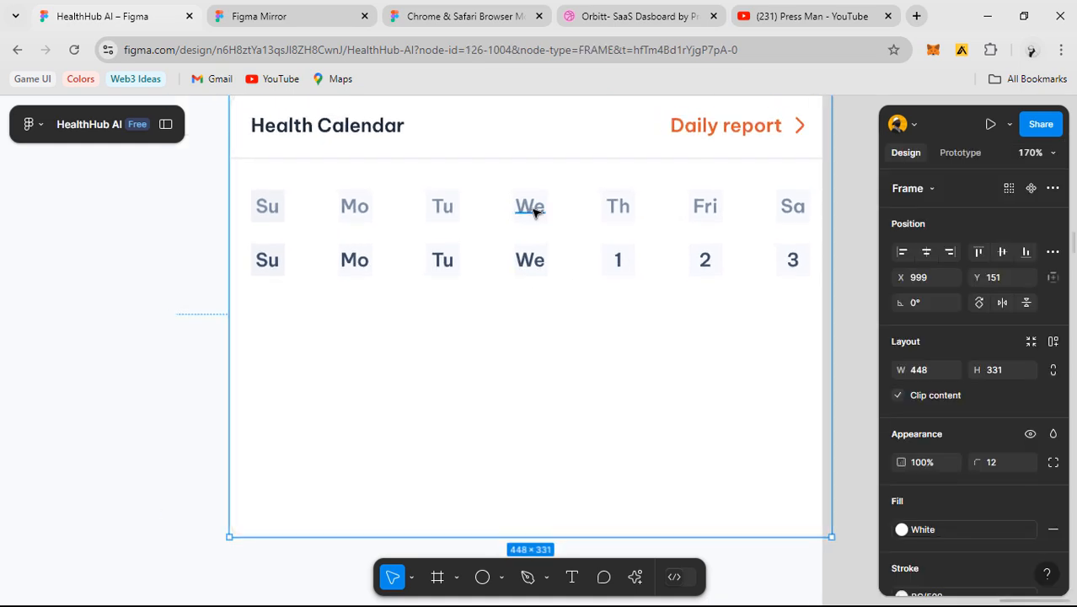
# - Set the font weight of all seven texts in the rebuilt card's date row to Medium
pyautogui.keyDown('ctrl'); pyautogui.click(536, 210); pyautogui.keyUp('ctrl')
pyautogui.scroll(2, 550, 244)
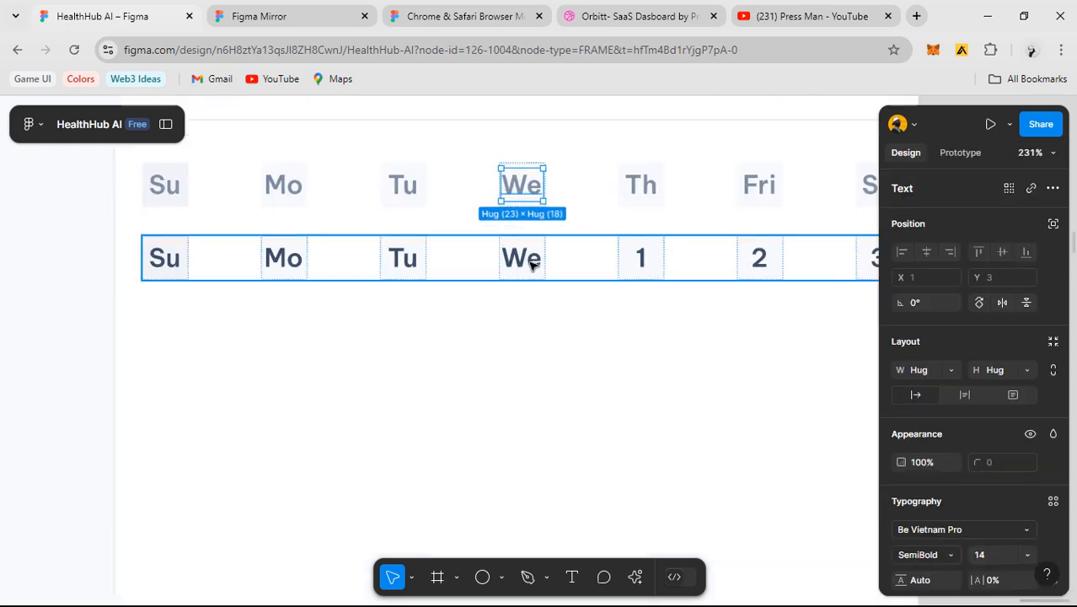
pyautogui.keyDown('ctrl'); pyautogui.click(519, 267); pyautogui.keyUp('ctrl')
pyautogui.keyDown('shift'); pyautogui.click(386, 265); pyautogui.keyUp('shift')
pyautogui.keyDown('shift'); pyautogui.click(282, 265); pyautogui.keyUp('shift')
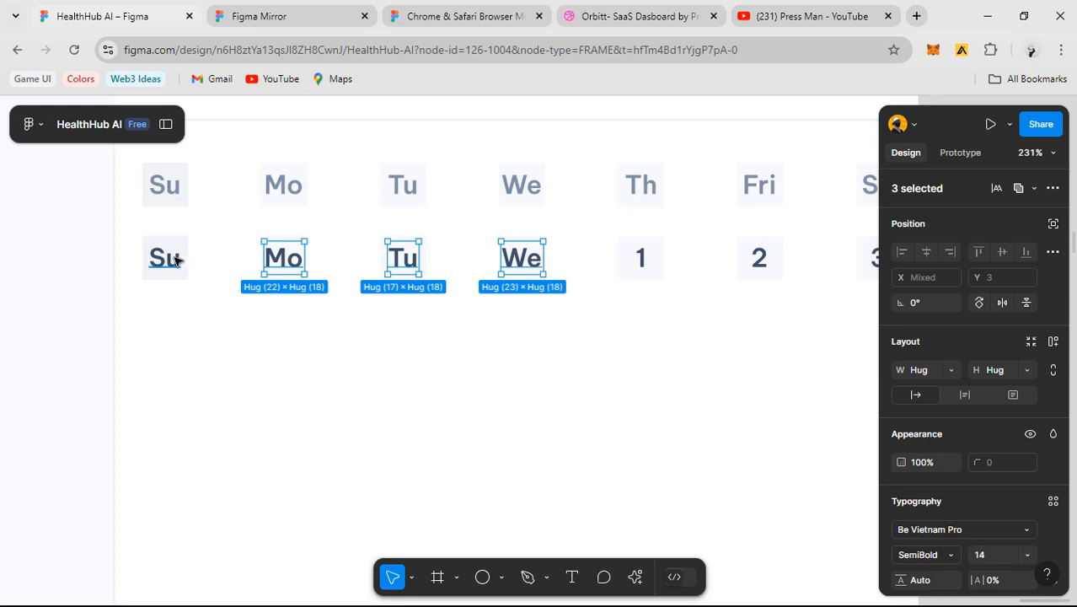
pyautogui.keyDown('shift'); pyautogui.click(166, 263); pyautogui.keyUp('shift')
pyautogui.keyDown('shift'); pyautogui.click(639, 263); pyautogui.keyUp('shift')
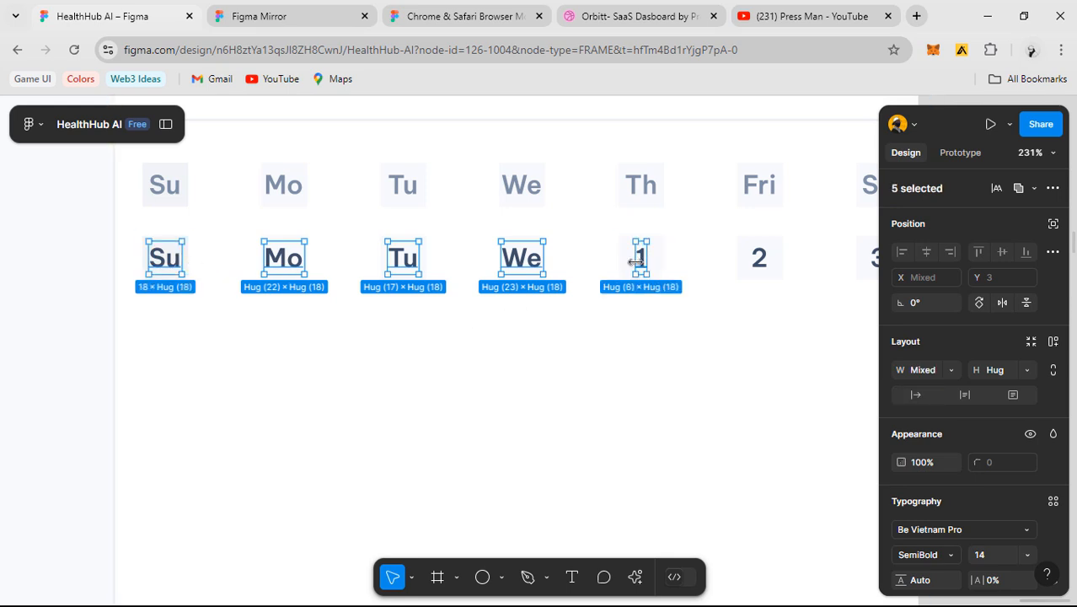
pyautogui.keyDown('shift'); pyautogui.click(757, 264); pyautogui.keyUp('shift')
pyautogui.hscroll(5, 742, 266)
pyautogui.keyDown('shift'); pyautogui.click(706, 273); pyautogui.keyUp('shift')
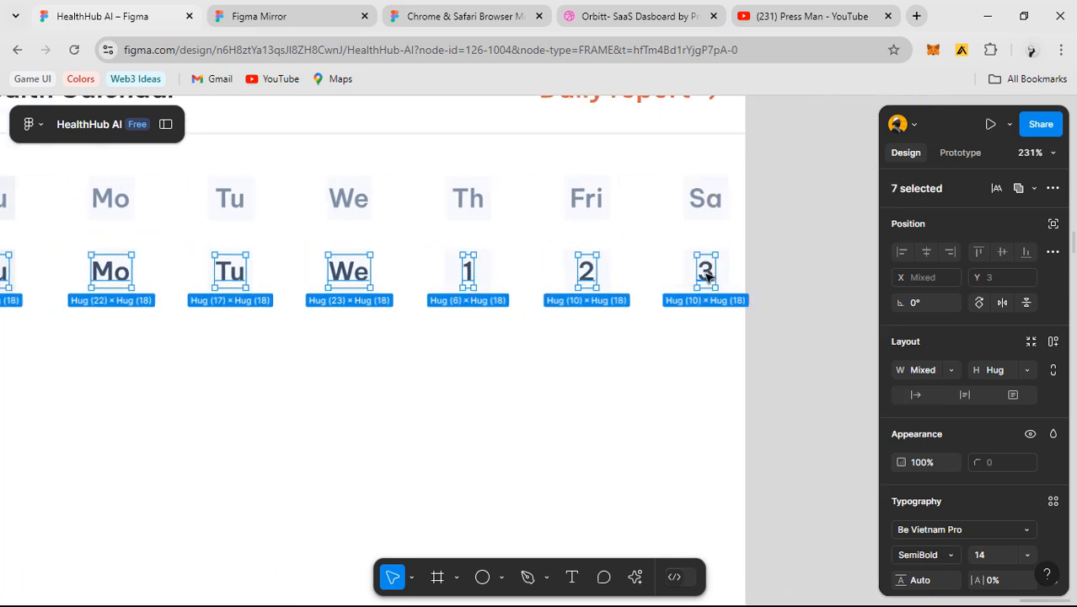
pyautogui.scroll(-3, 973, 454)
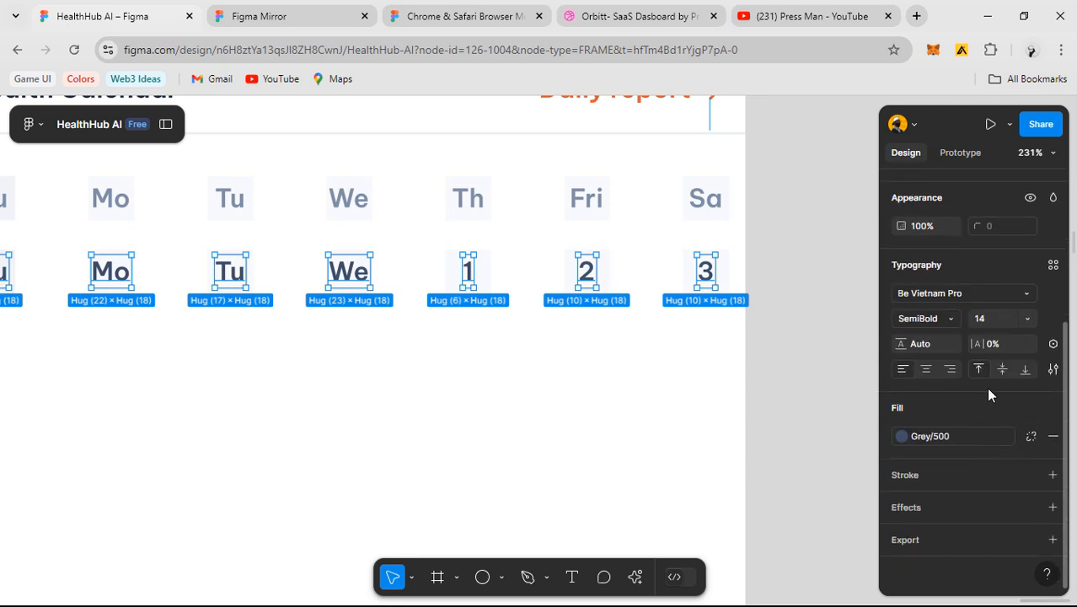
pyautogui.click(927, 313)
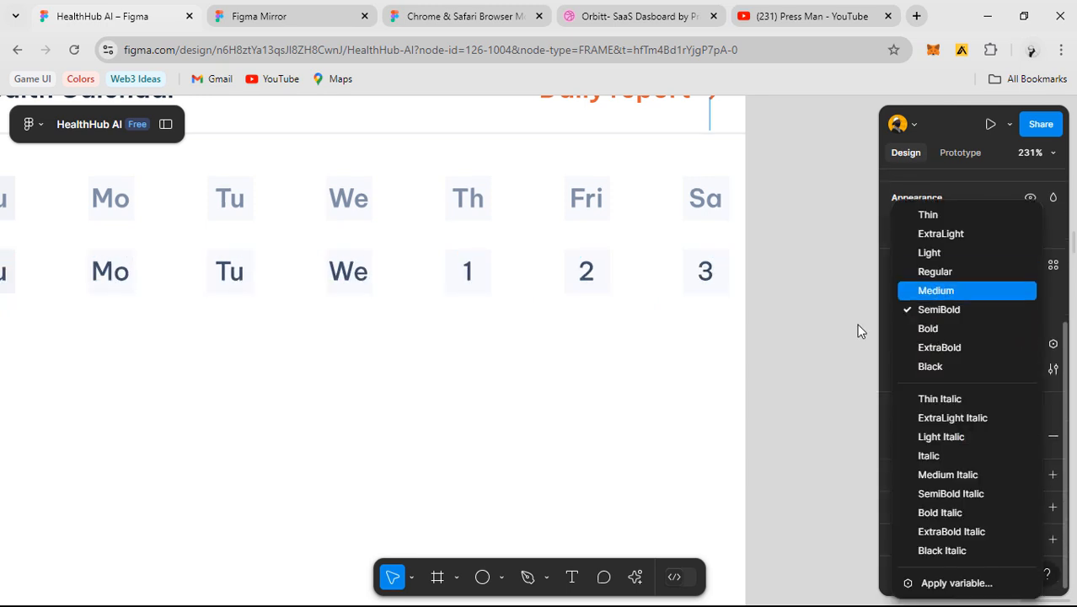
pyautogui.click(834, 324)
pyautogui.click(825, 324)
# - Duplicate the date row four times downward at even 40 px vertical intervals, giving five date rows under the weekdays
pyautogui.scroll(-3, 825, 324)
pyautogui.hscroll(-1, 759, 377)
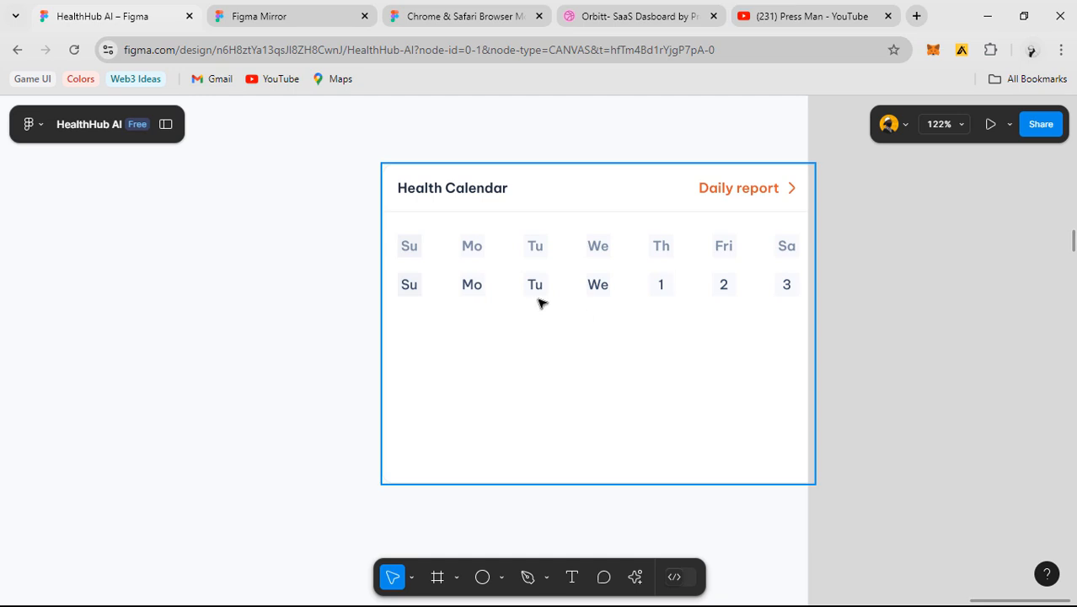
pyautogui.scroll(3, 540, 302)
pyautogui.click(430, 284)
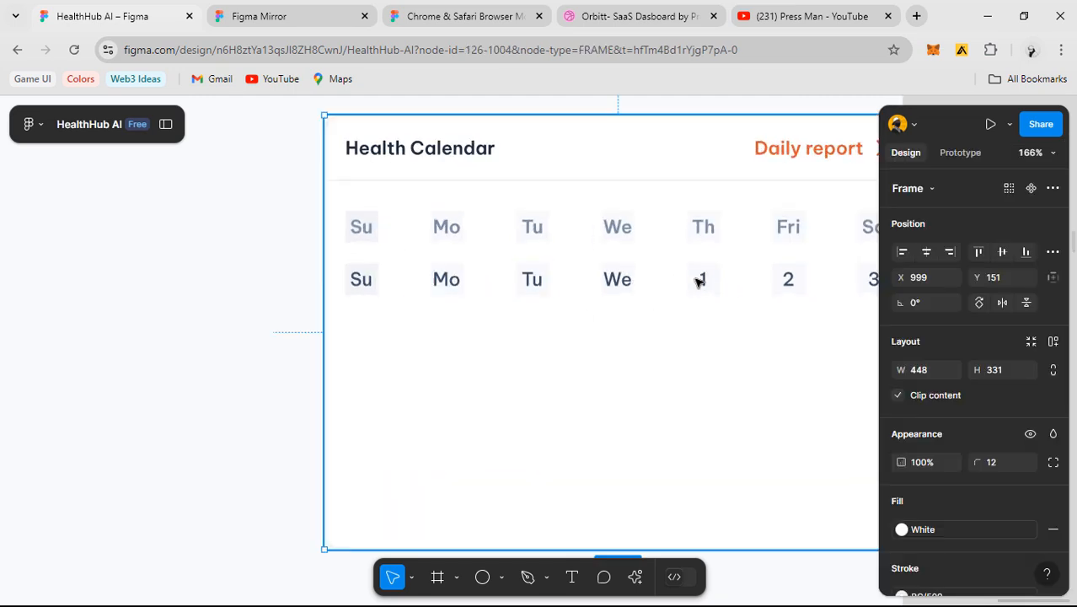
pyautogui.click(704, 280)
pyautogui.scroll(-3, 703, 280)
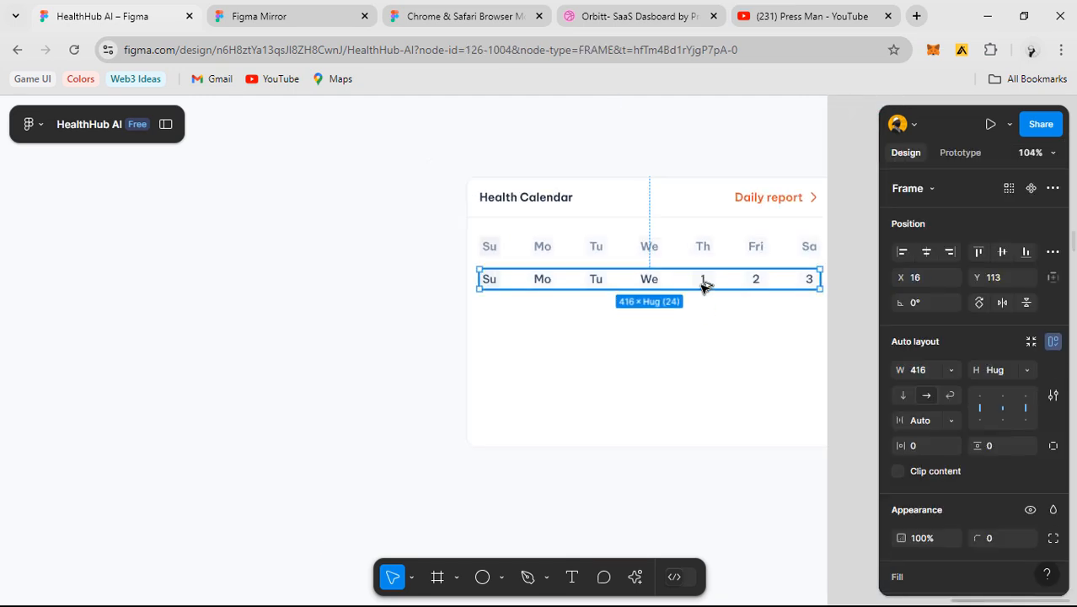
pyautogui.moveTo(704, 281); pyautogui.dragTo(706, 313)
pyautogui.hotkey('ctrl', 'd')
pyautogui.hotkey('ctrl', 'd')
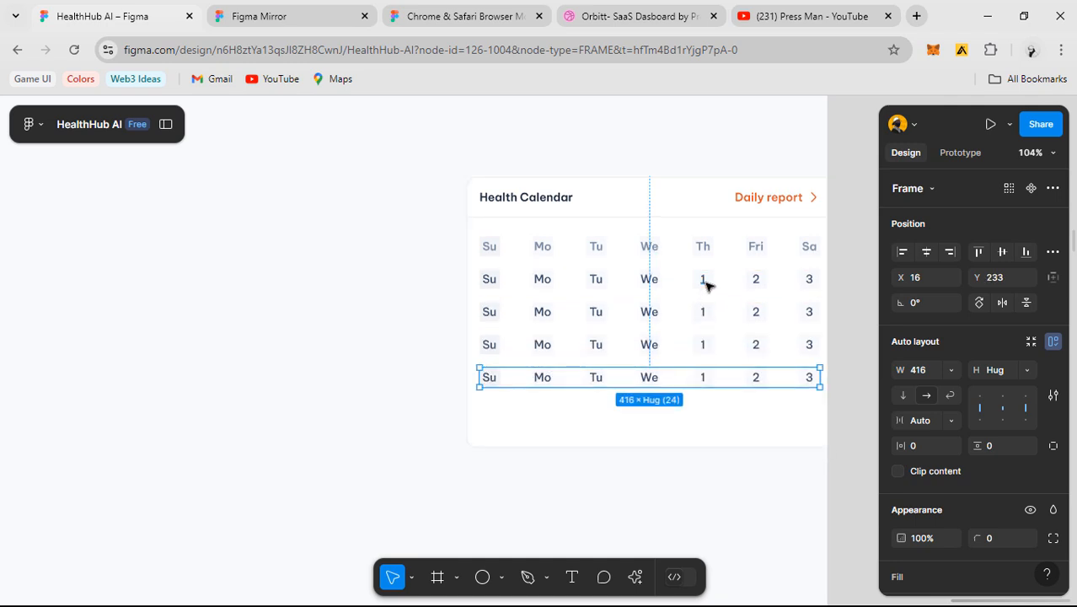
pyautogui.hotkey('ctrl', 'd')
pyautogui.click(654, 470)
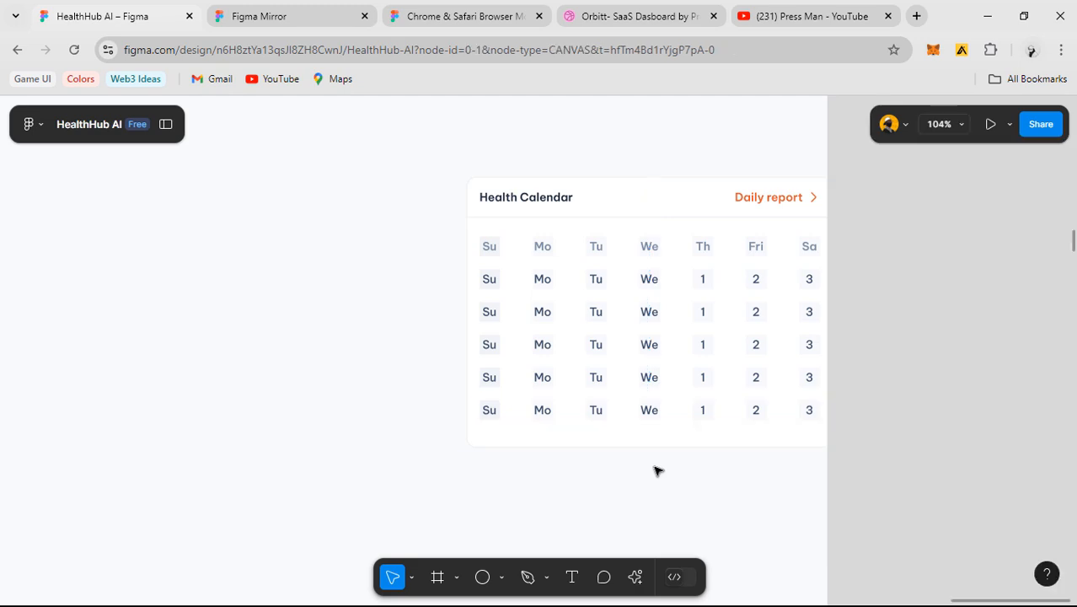
# - Following the reference calendar, replace the second date row's texts with 4, 5, 6, 7, 8, 9 and 10
pyautogui.scroll(-3, 654, 469)
pyautogui.moveTo(125, 467); pyautogui.dragTo(716, 331)
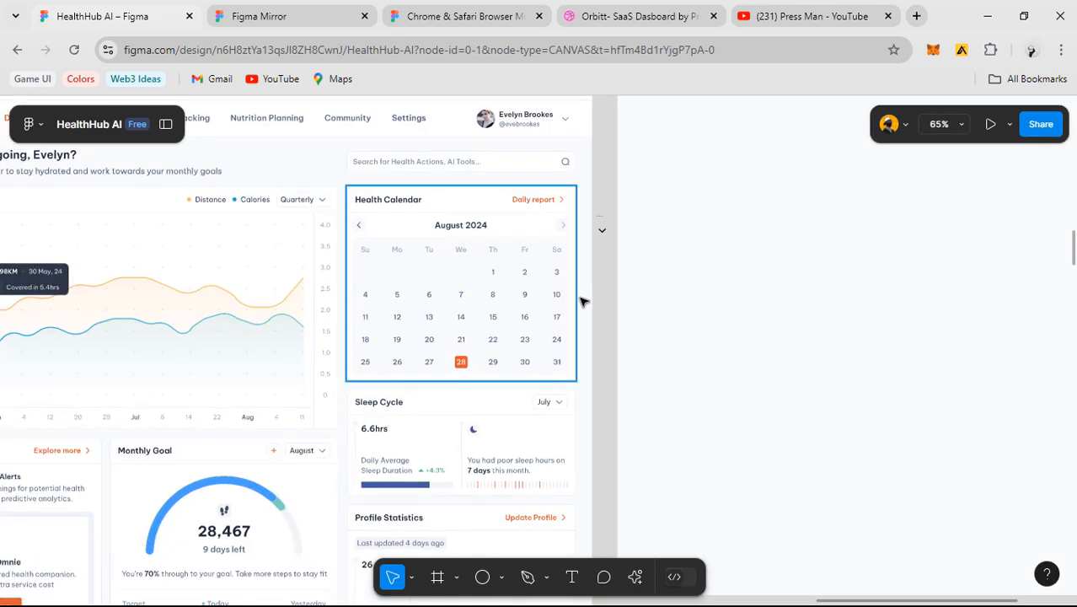
pyautogui.moveTo(977, 321); pyautogui.dragTo(528, 332)
pyautogui.scroll(3, 826, 265)
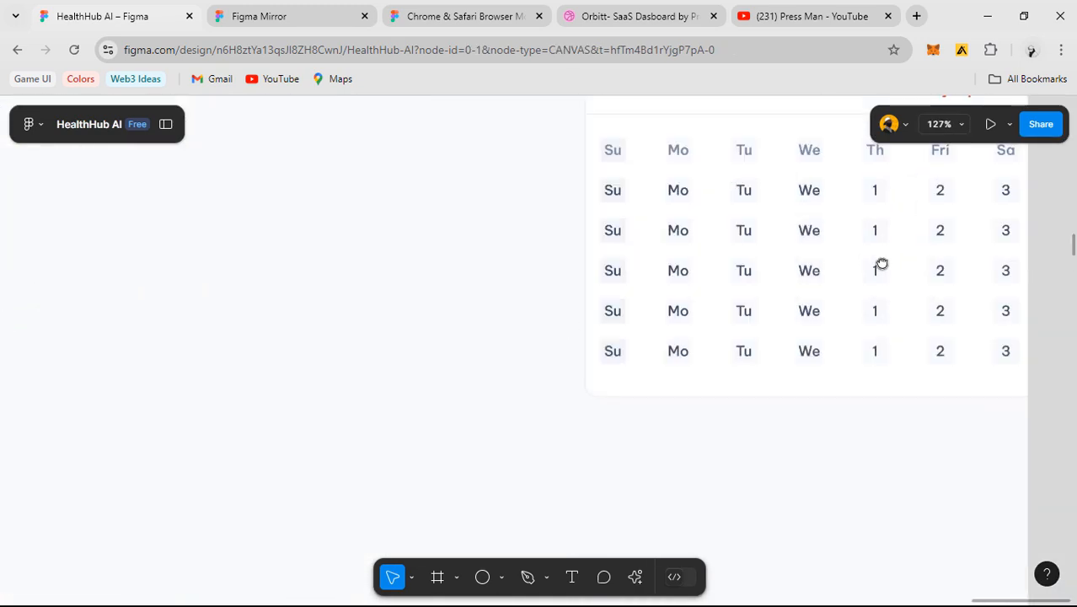
pyautogui.moveTo(880, 264); pyautogui.dragTo(731, 288)
pyautogui.scroll(2, 552, 241)
pyautogui.doubleClick(441, 260)
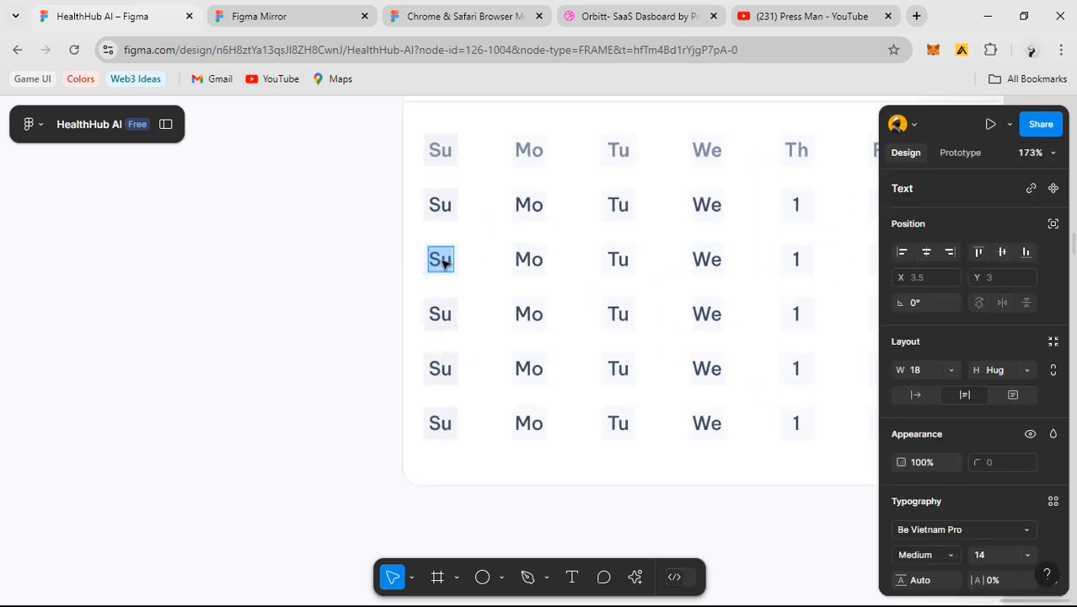
pyautogui.write('4')
pyautogui.press('Tab')
pyautogui.hscroll(-3, 516, 331)
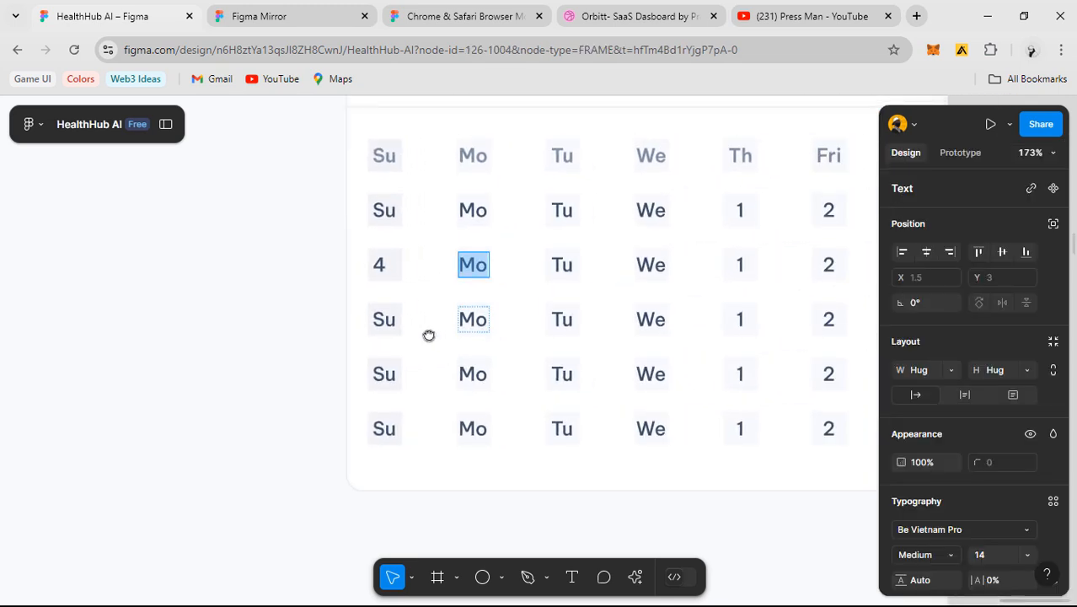
pyautogui.write('5')
pyautogui.press('Tab')
pyautogui.write('6')
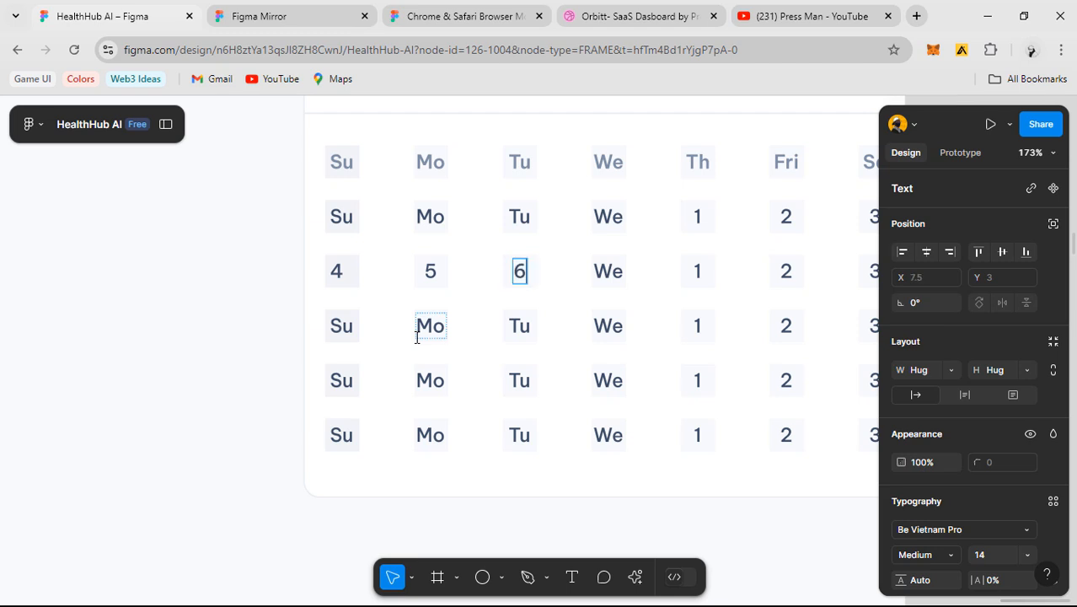
pyautogui.press('Tab')
pyautogui.write('7')
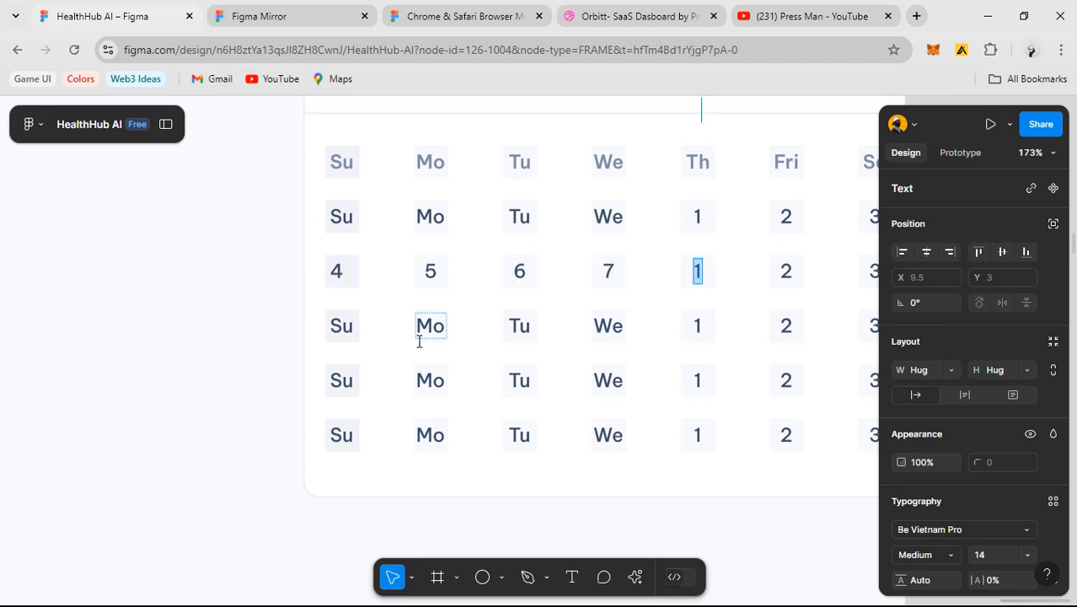
pyautogui.write('8')
pyautogui.press('Tab')
pyautogui.hscroll(3, 300, 373)
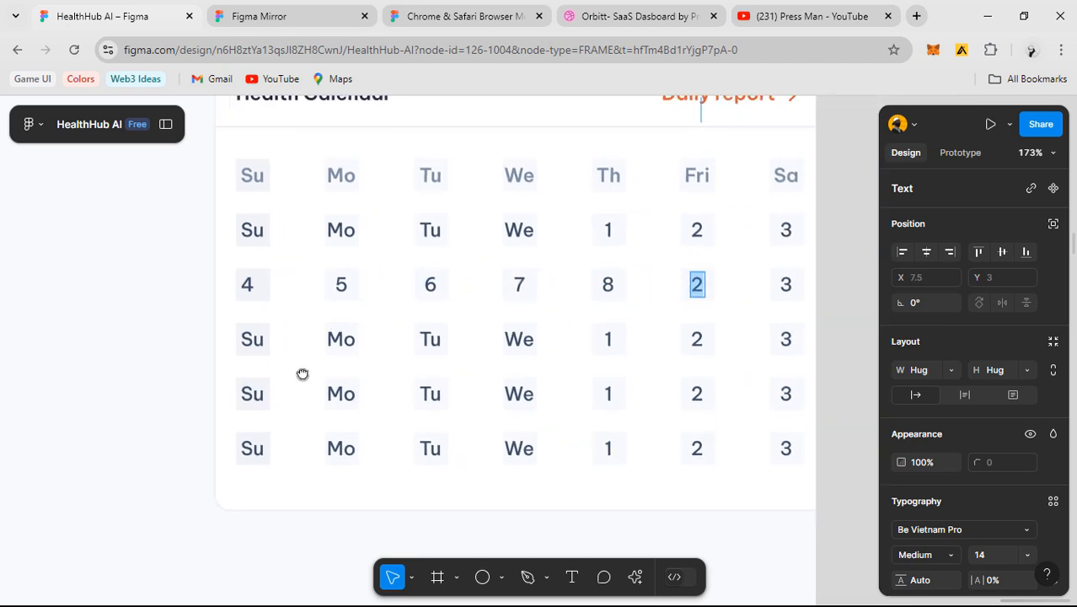
pyautogui.press('Tab')
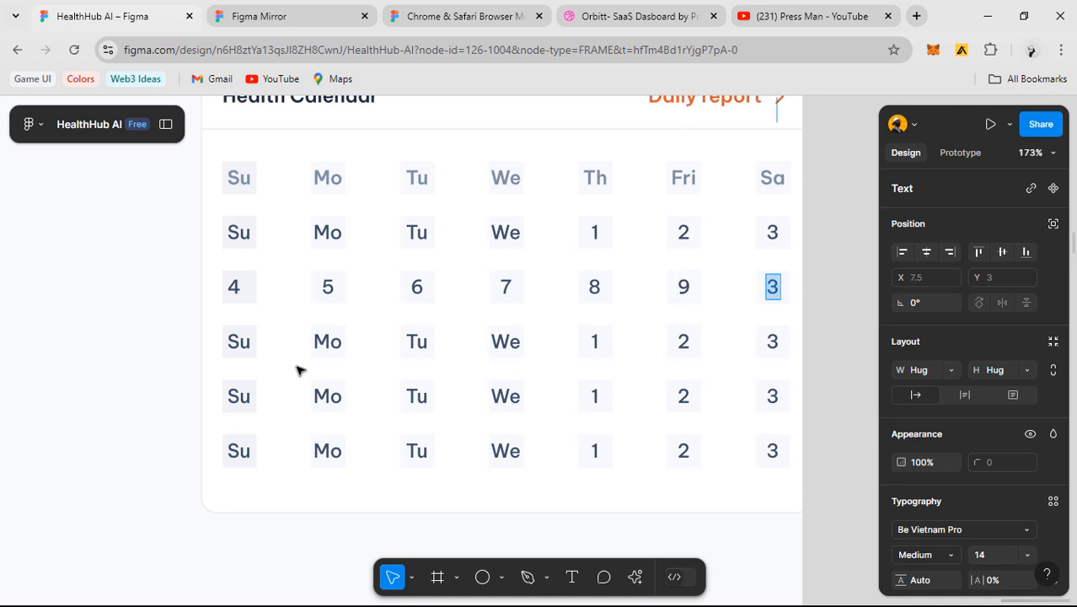
pyautogui.press('Tab')
# - Replace the third date row's texts with 11, 12, 13, 14, 15, 16 and 17
pyautogui.write('11')
pyautogui.press('Tab')
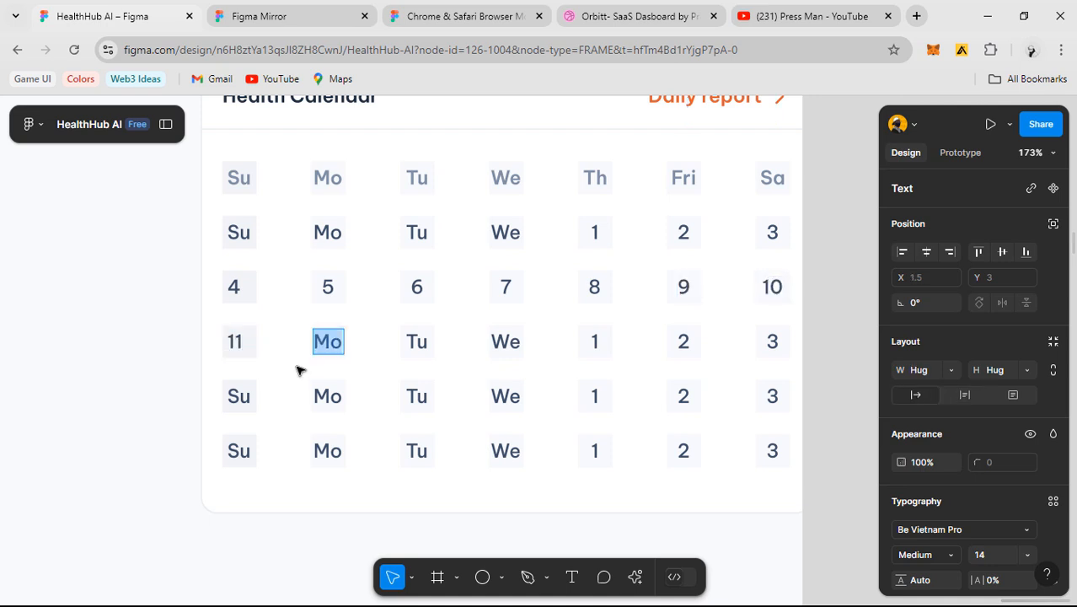
pyautogui.write('12')
pyautogui.press('Tab')
pyautogui.write('1')
pyautogui.press('Tab')
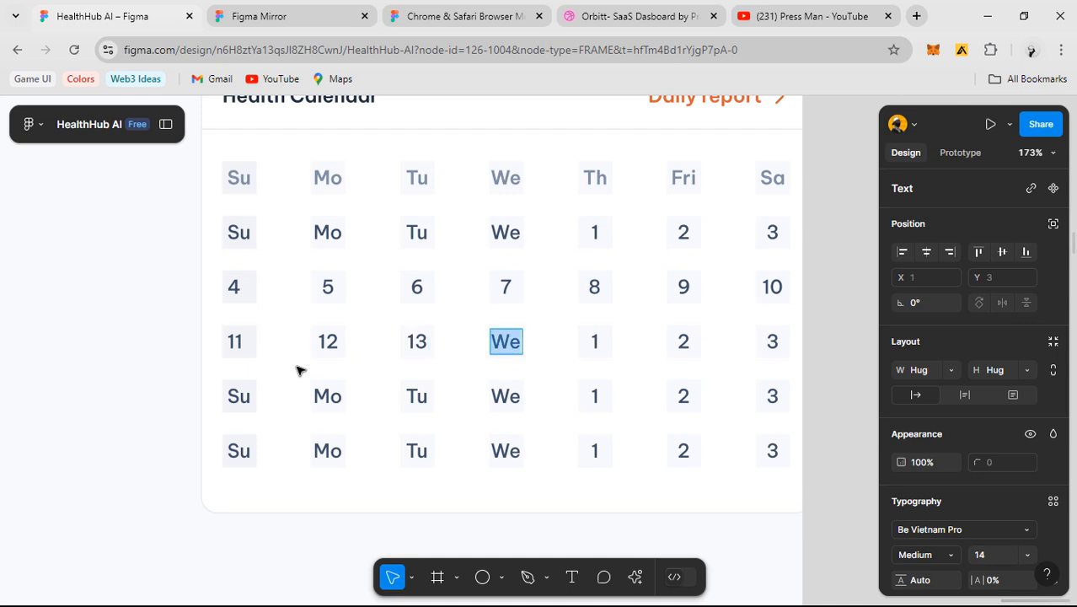
pyautogui.write('1')
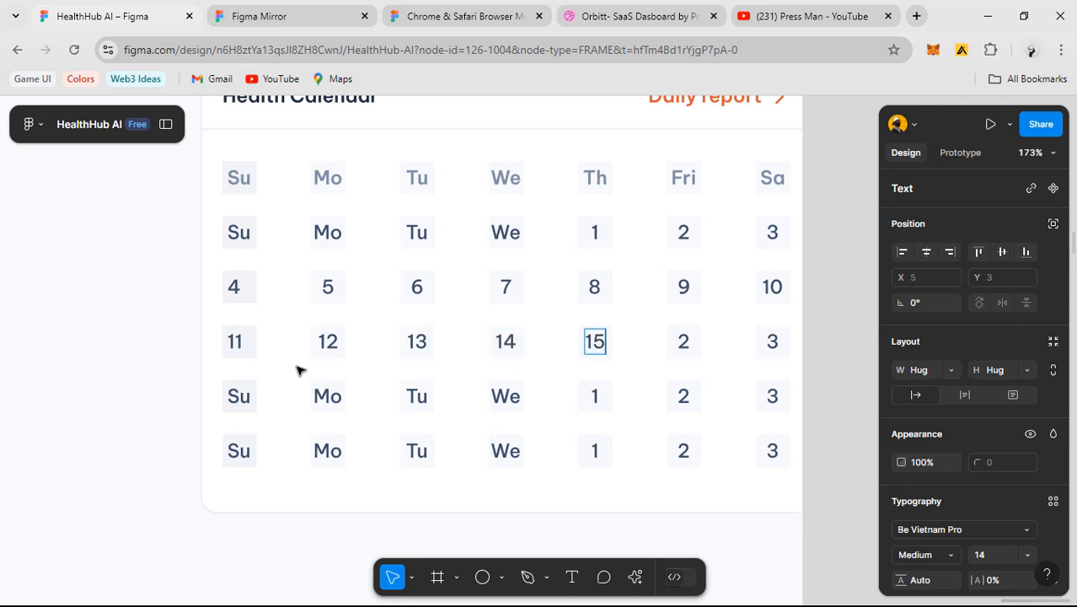
pyautogui.press('Tab')
pyautogui.press('Tab')
pyautogui.write('1')
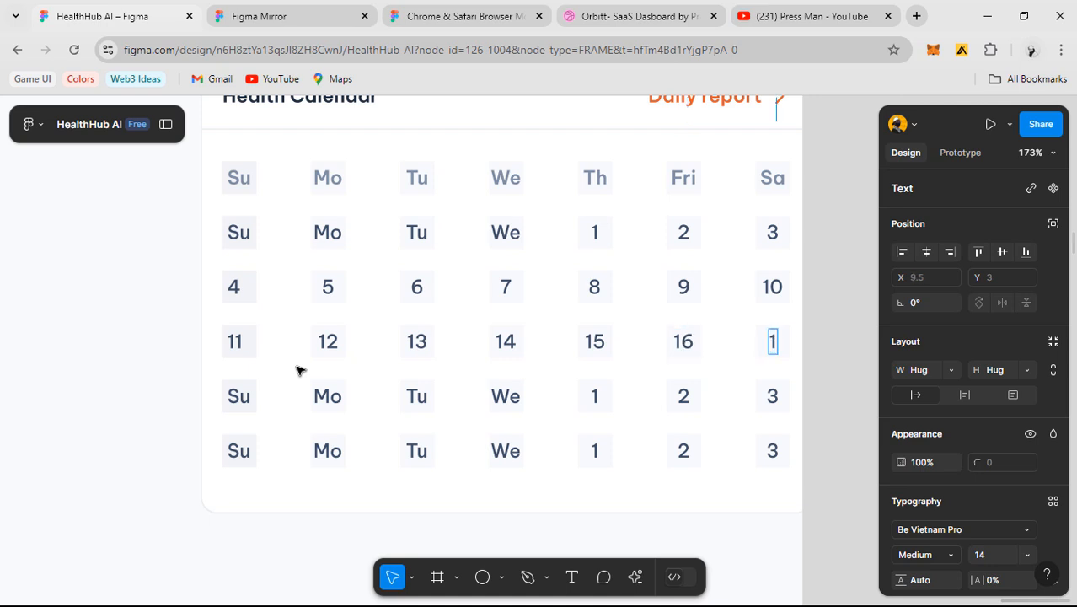
pyautogui.write('7')
pyautogui.press('Tab')
# - Replace the fourth date row's texts with 18, 19, 20, 21, 22, 23 and 24
pyautogui.write('18')
pyautogui.press('Tab')
pyautogui.write('1')
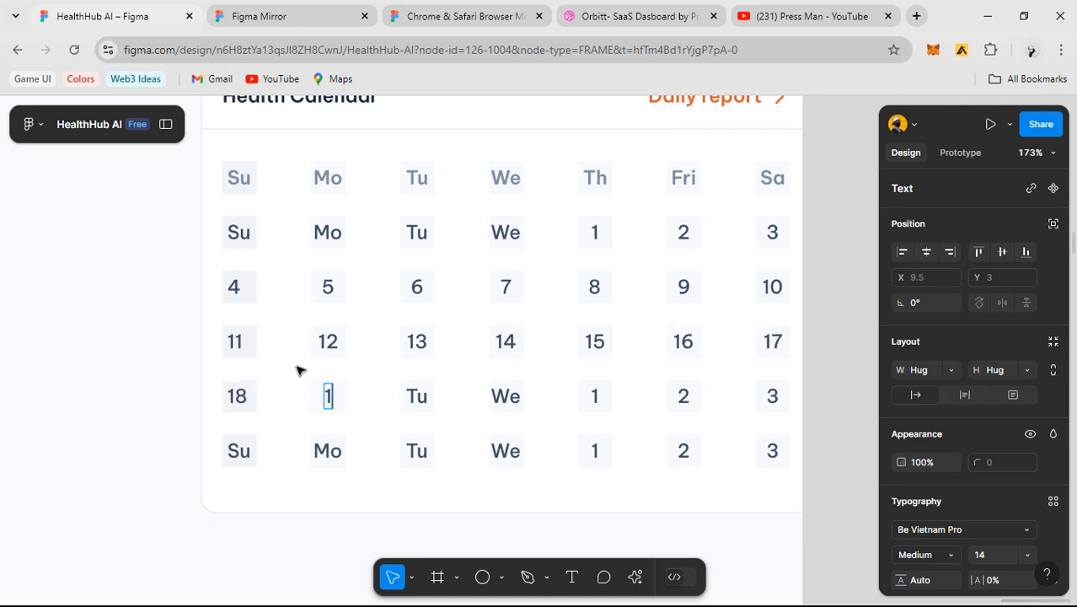
pyautogui.press('Tab')
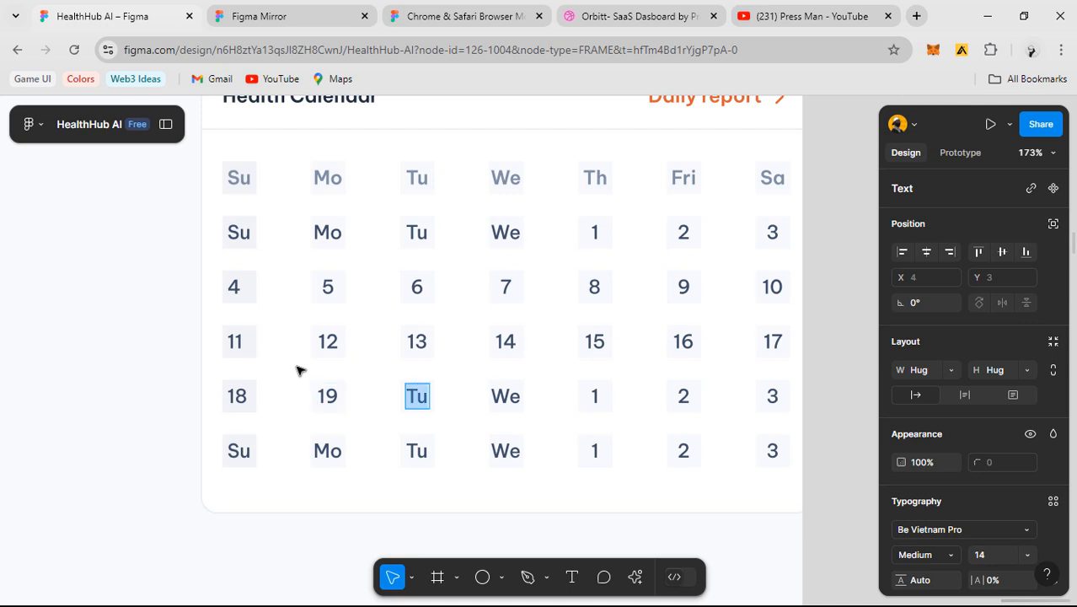
pyautogui.write('201')
pyautogui.press('Tab')
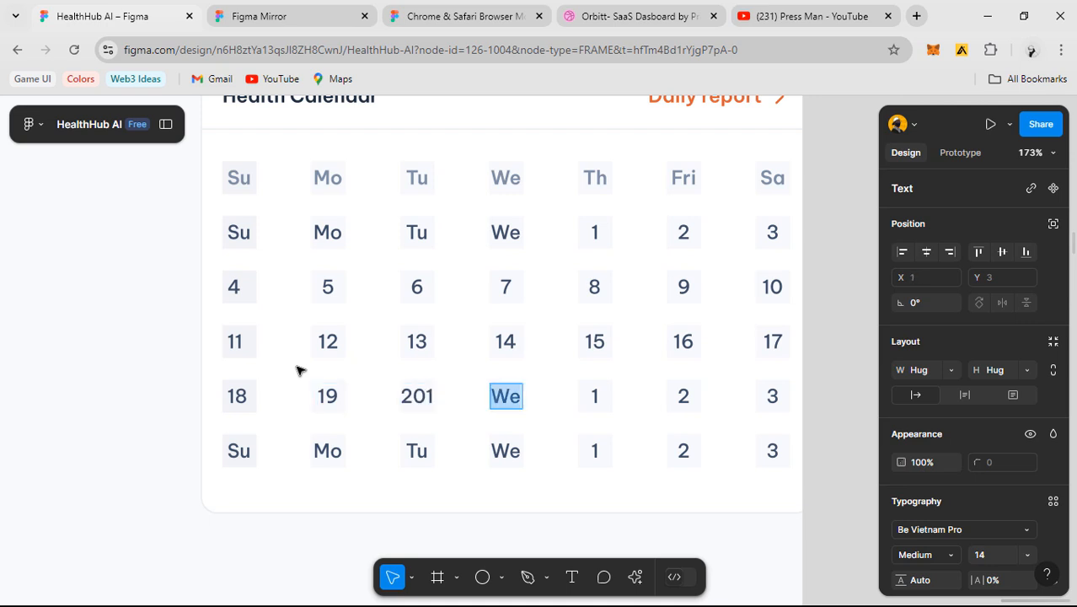
pyautogui.hotkey('shift', 'Tab')
pyautogui.write('20')
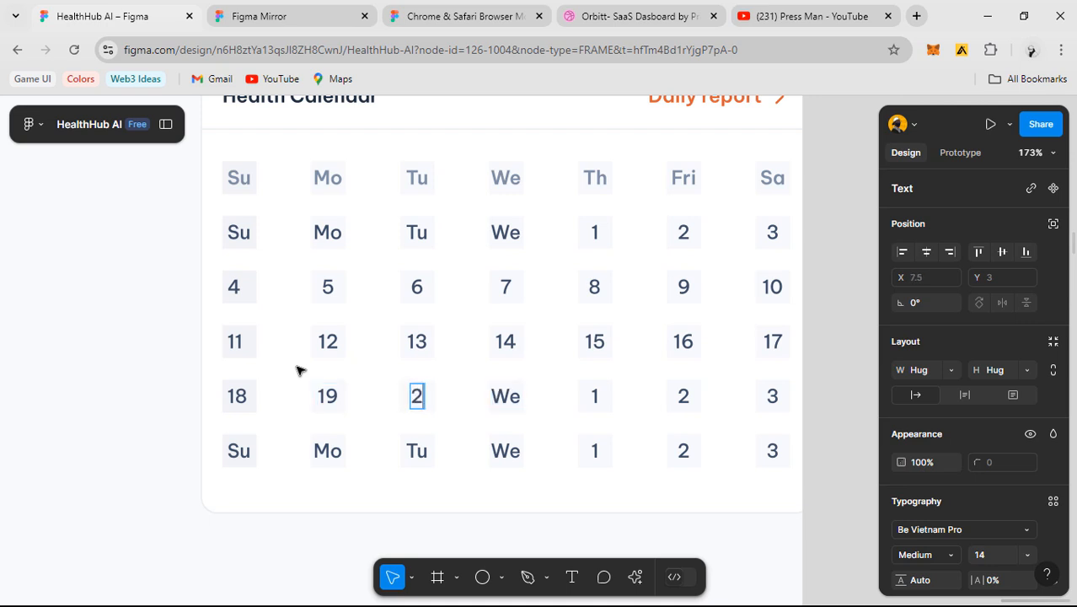
pyautogui.press('Tab')
pyautogui.write('21')
pyautogui.write('2')
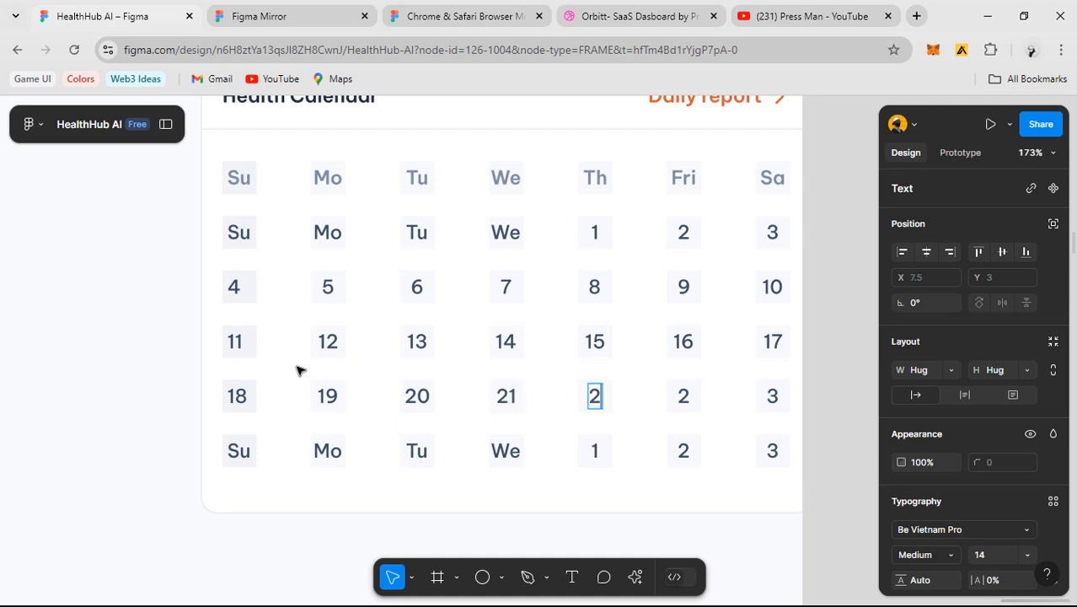
pyautogui.write('2')
pyautogui.press('Tab')
pyautogui.press('Tab')
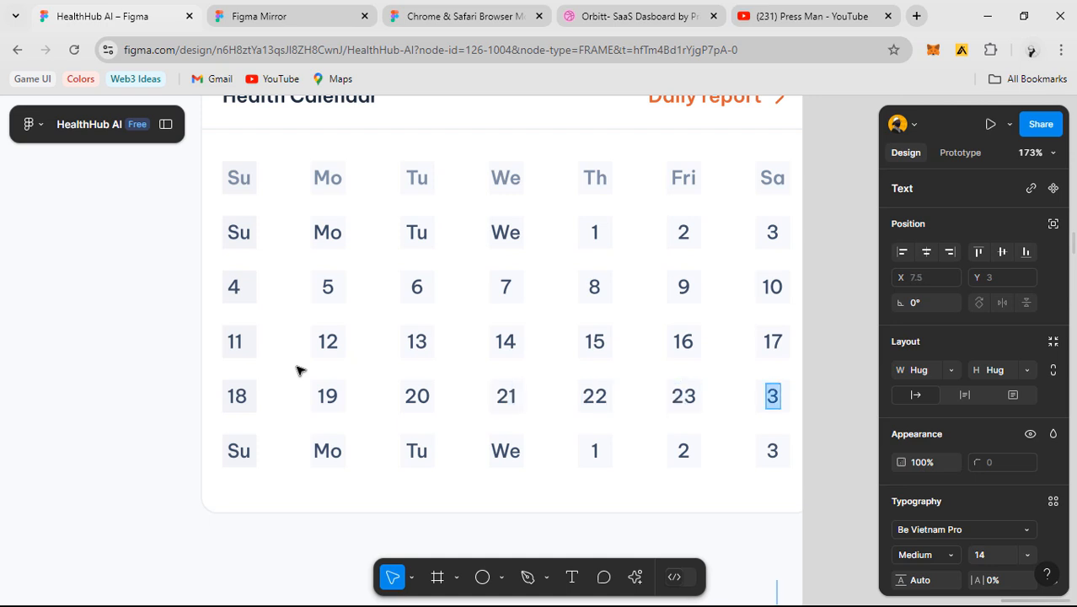
pyautogui.write('24')
pyautogui.press('Tab')
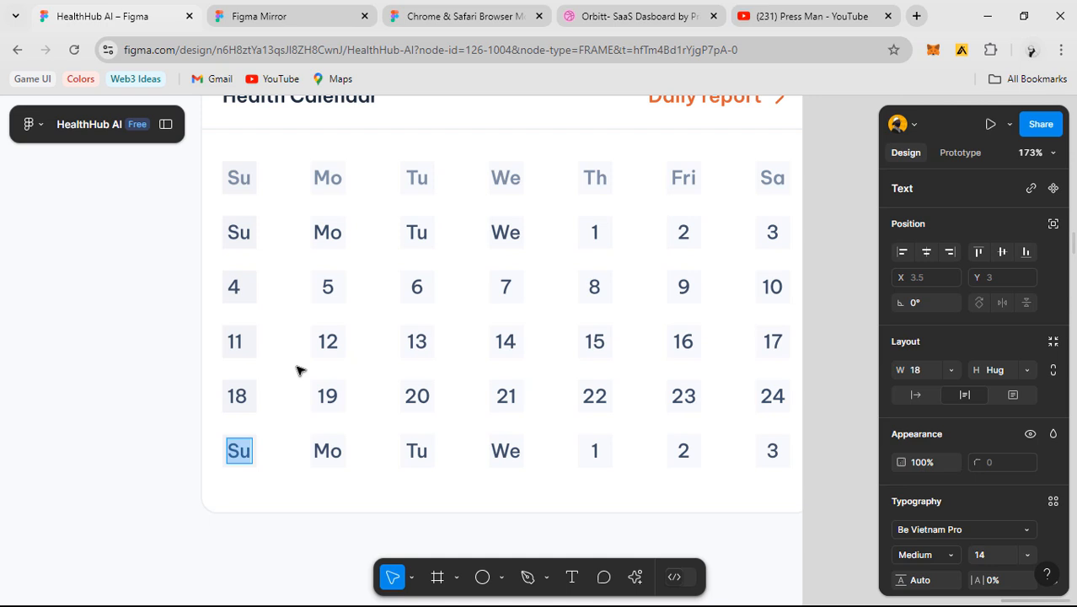
# - Replace the last date row's texts with 25, 26, 27, 28, 29, 30 and 31, and leave text editing
pyautogui.write('25')
pyautogui.press('Tab')
pyautogui.write('26')
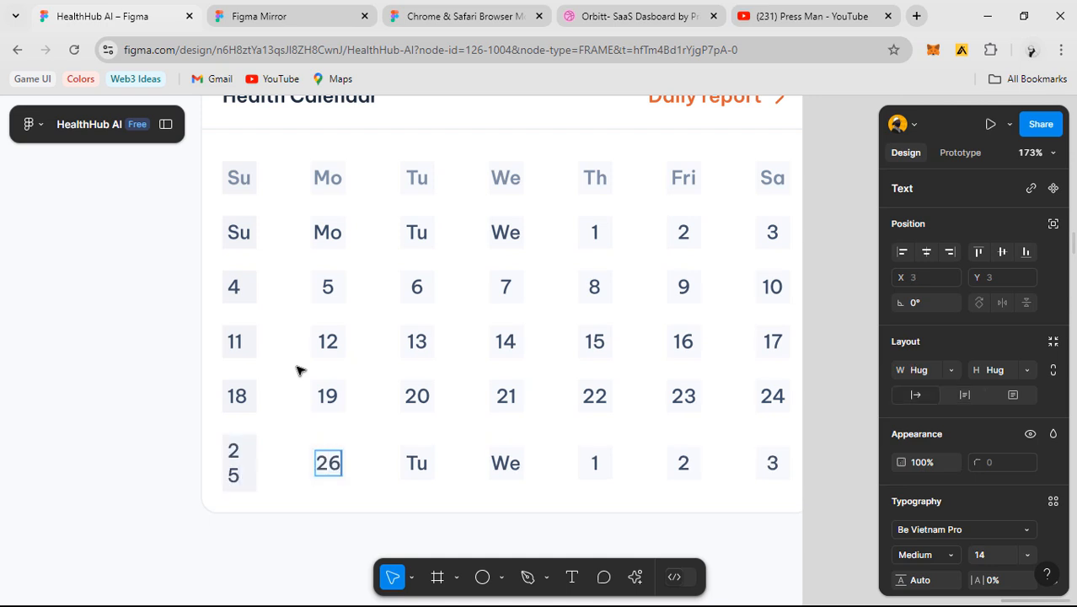
pyautogui.press('Tab')
pyautogui.write('2')
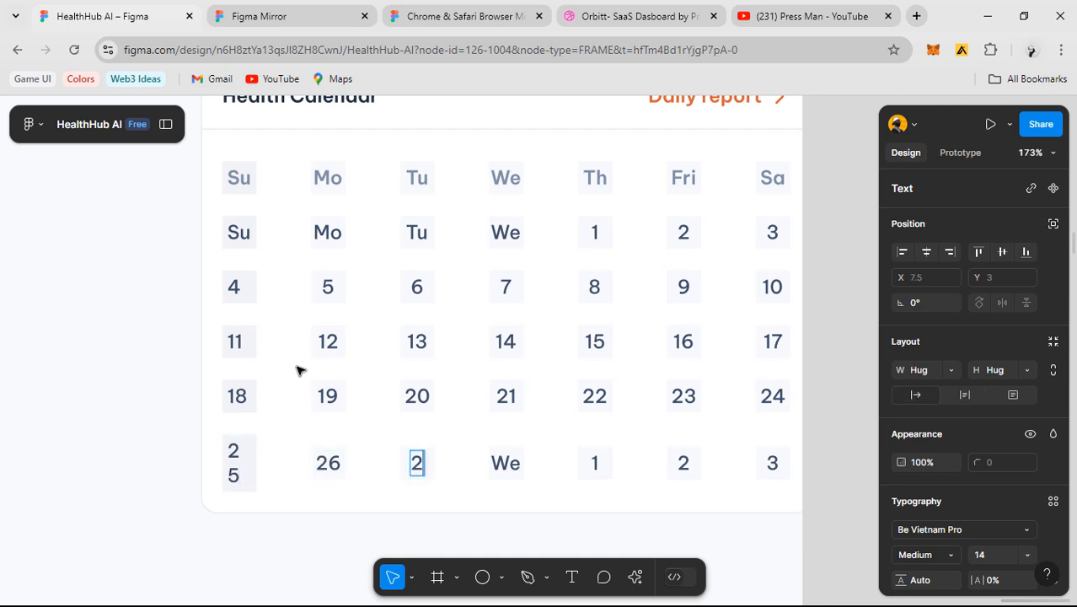
pyautogui.press('Tab')
pyautogui.write('2')
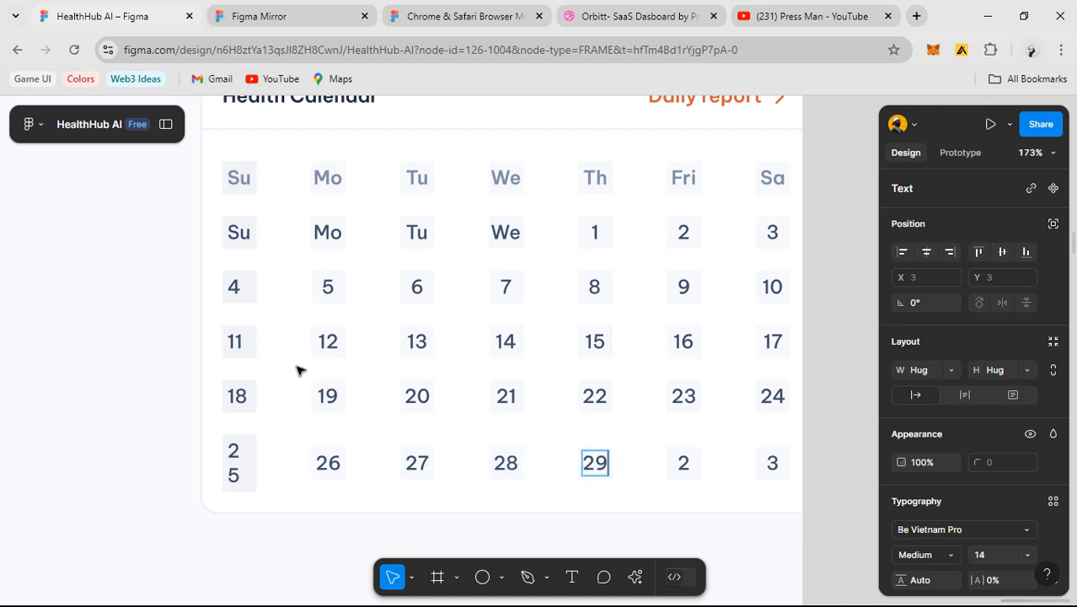
pyautogui.press('Tab')
pyautogui.write('30')
pyautogui.press('Tab')
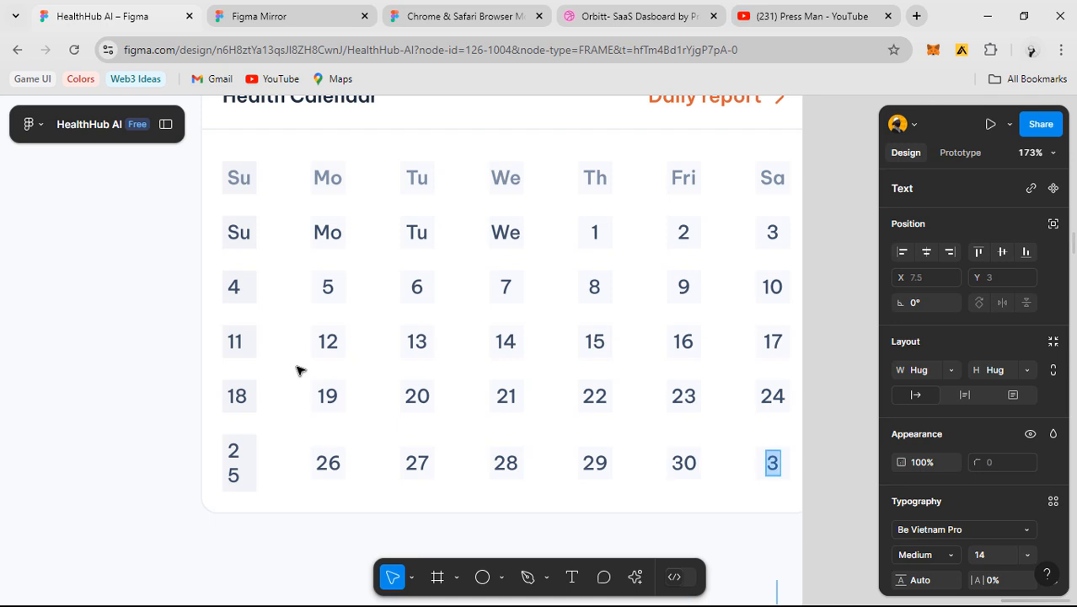
pyautogui.press('Escape')
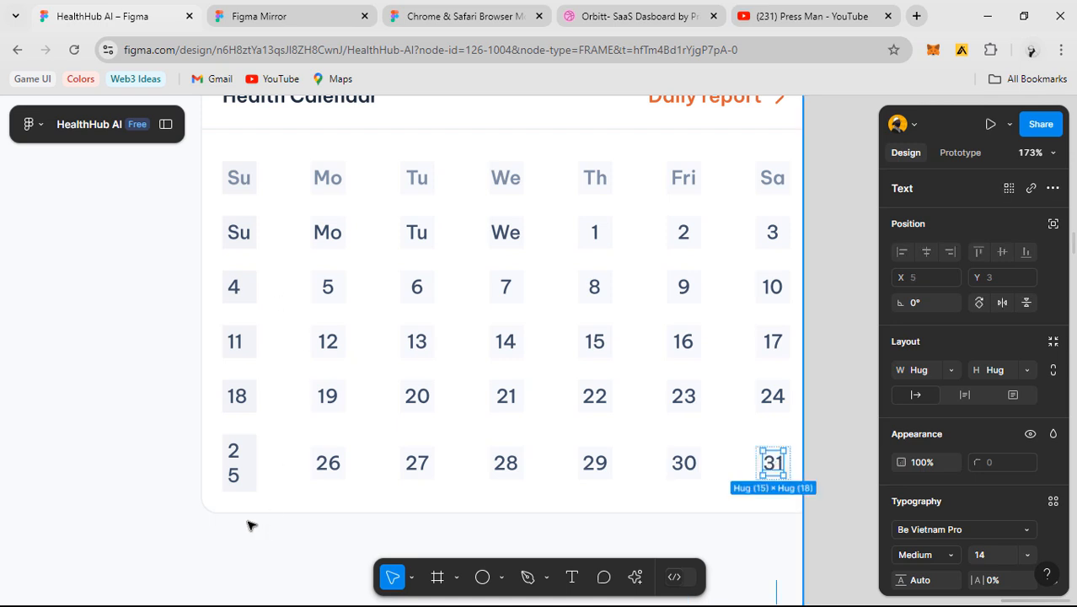
# - Compare the width sizing of the date texts 25, 18 and 19 in the last two calendar rows
pyautogui.keyDown('ctrl'); pyautogui.scroll(5, 278, 447); pyautogui.keyUp('ctrl')
pyautogui.click(274, 465)
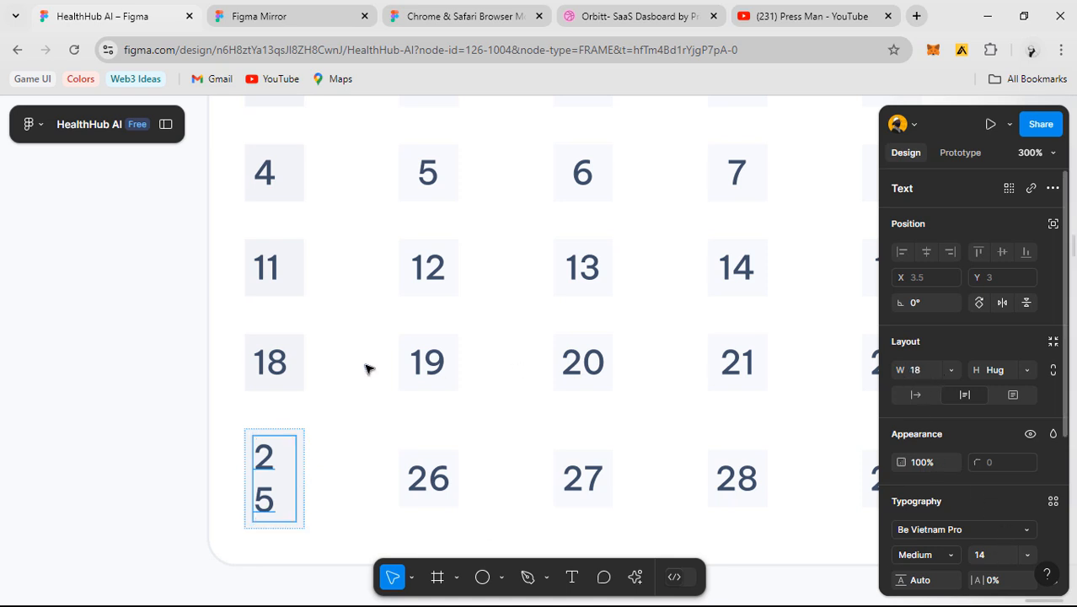
pyautogui.click(282, 361)
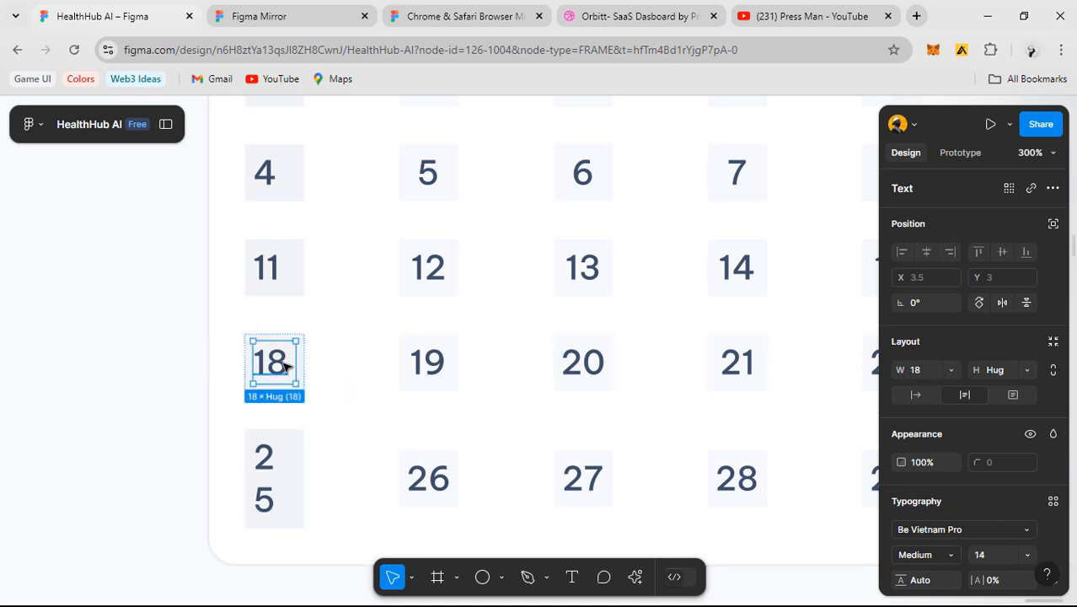
pyautogui.click(421, 364)
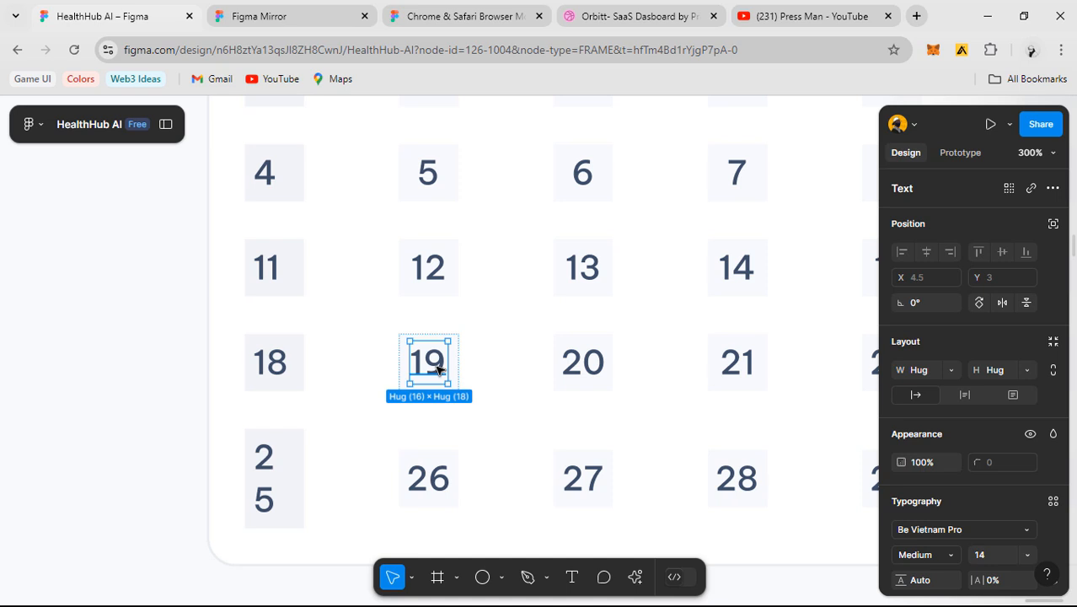
pyautogui.click(284, 376)
# - Set the width of the date text 4 in the Sunday column to hug contents
pyautogui.hscroll(-3, 344, 334)
pyautogui.scroll(2, 344, 335)
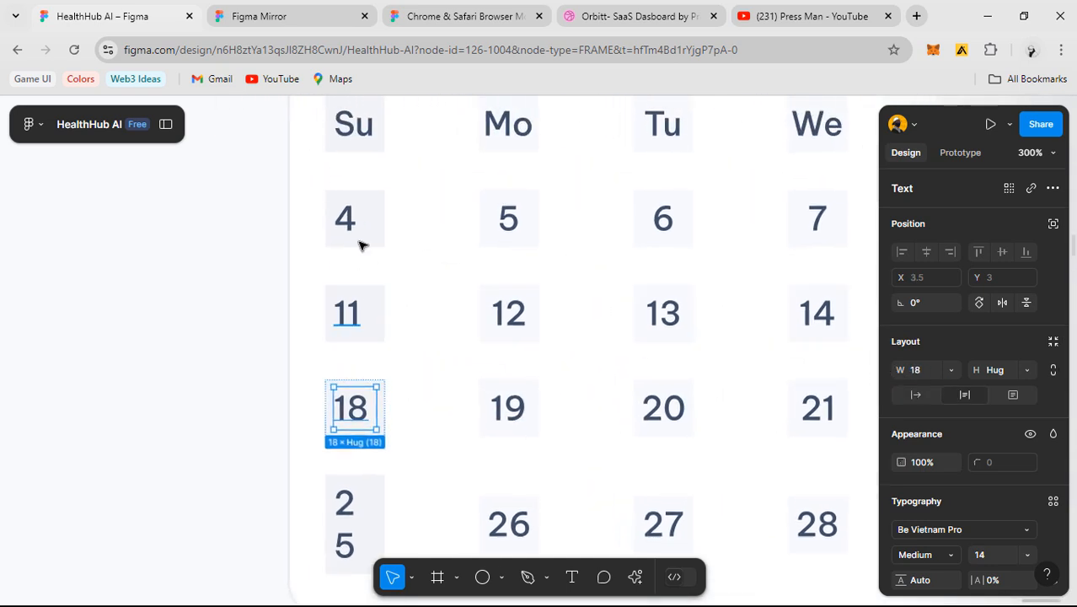
pyautogui.scroll(2, 372, 244)
pyautogui.click(367, 275)
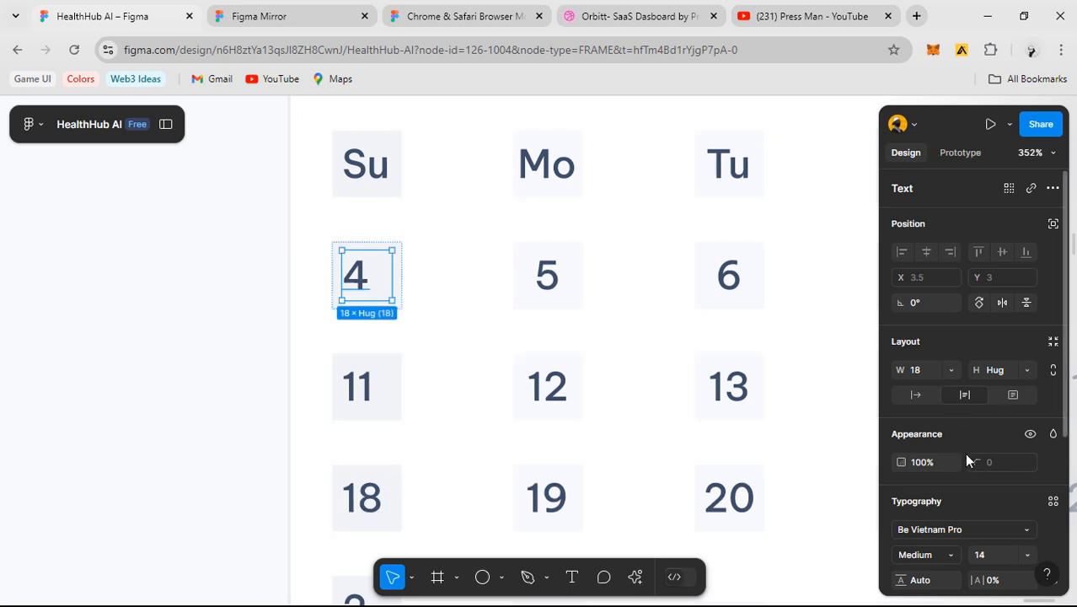
pyautogui.click(389, 303)
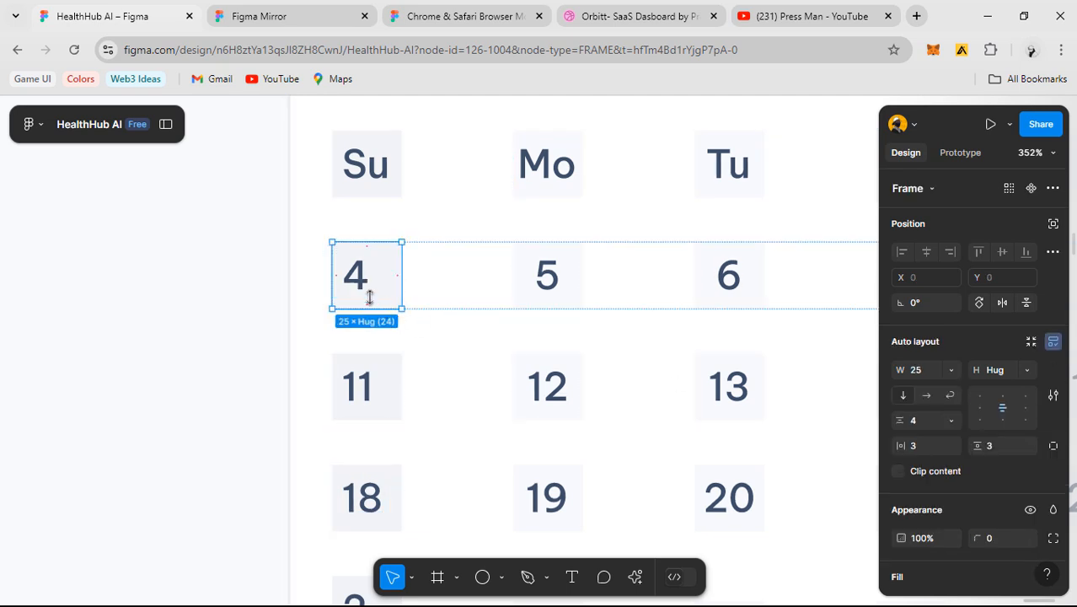
pyautogui.click(358, 285)
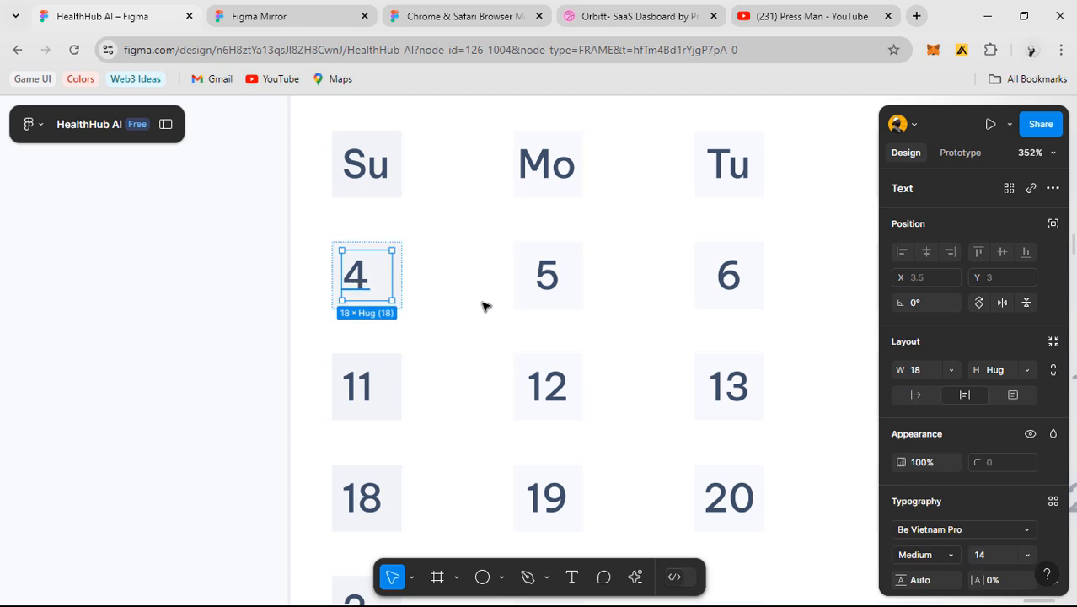
pyautogui.click(951, 371)
pyautogui.click(926, 390)
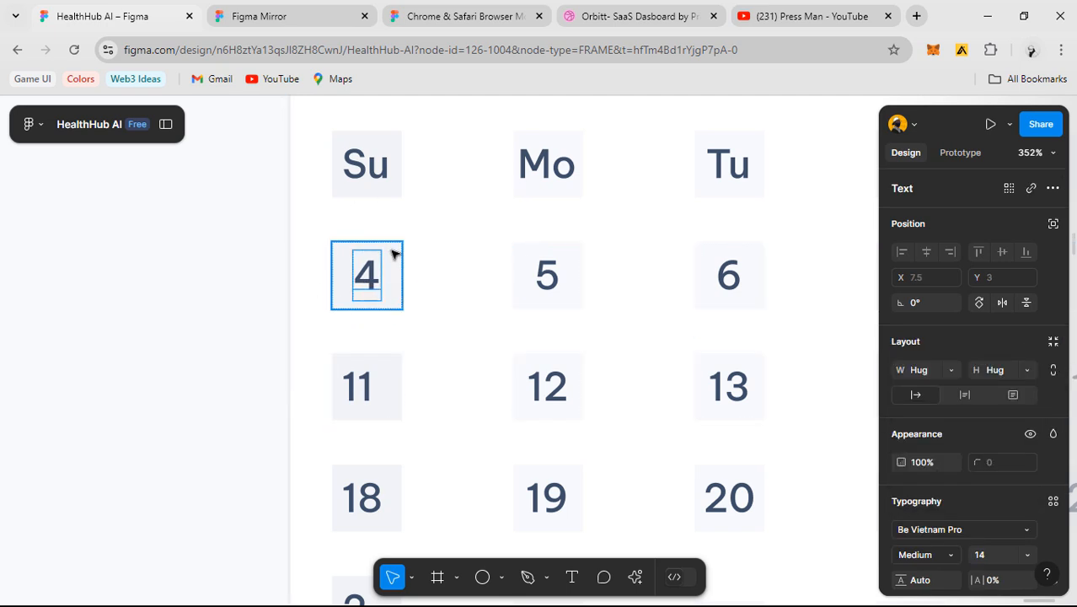
# - Try left alignment in the auto layout of the 4 date cell and return it to centre alignment
pyautogui.click(335, 289)
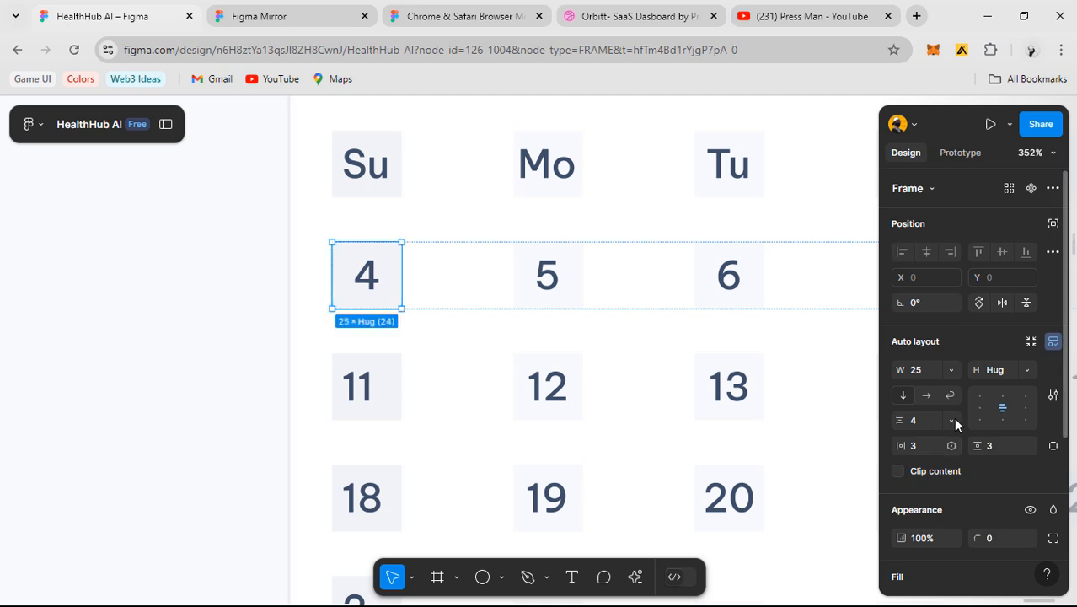
pyautogui.click(981, 410)
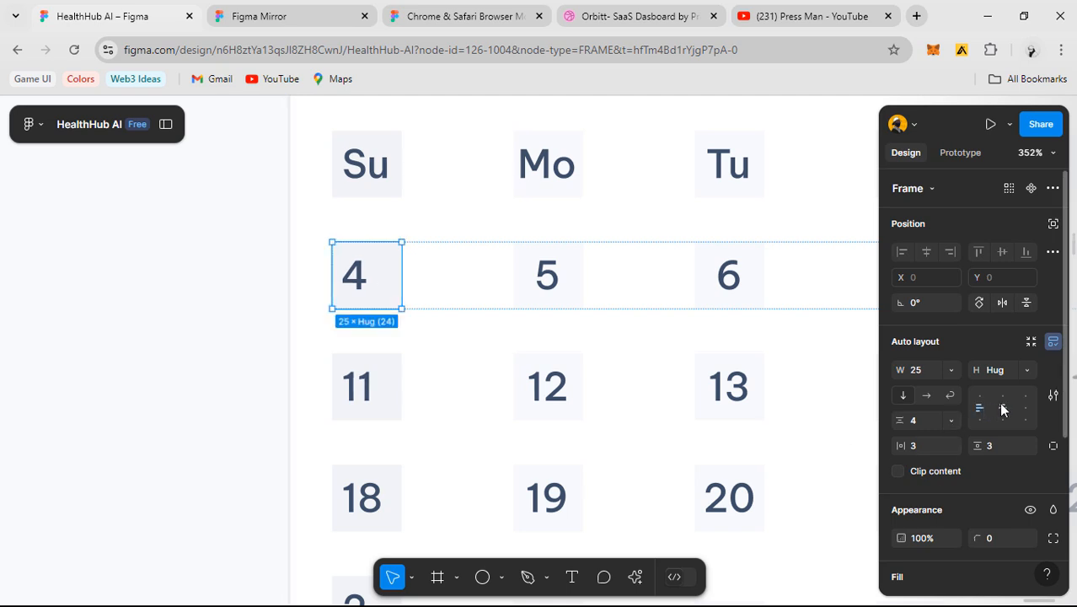
pyautogui.click(1002, 408)
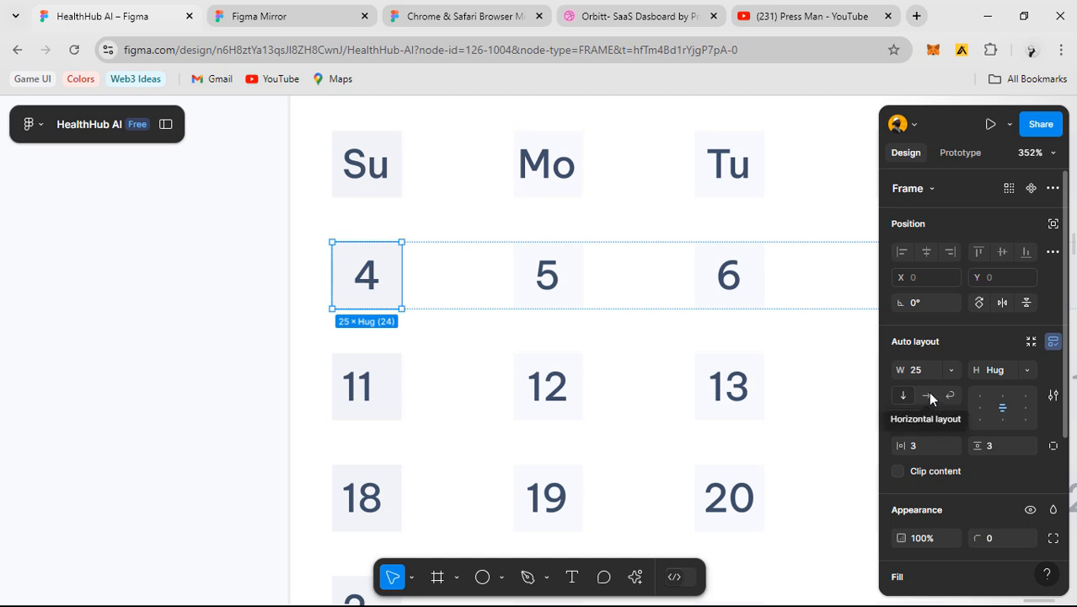
pyautogui.click(908, 393)
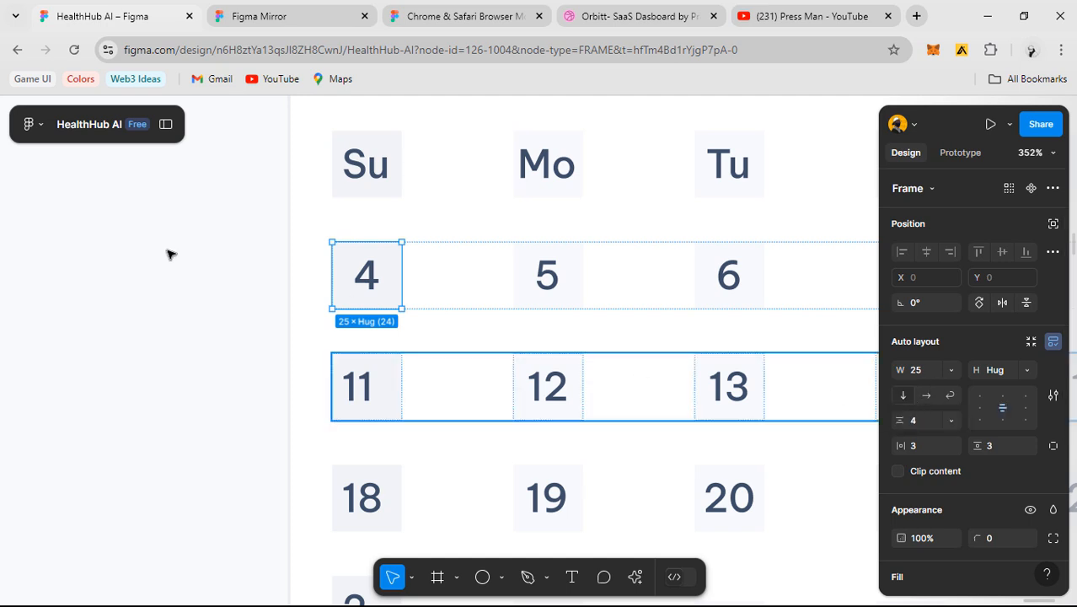
# - Set the width of the date text 11 in the Sunday column to hug contents
pyautogui.scroll(-2, 427, 383)
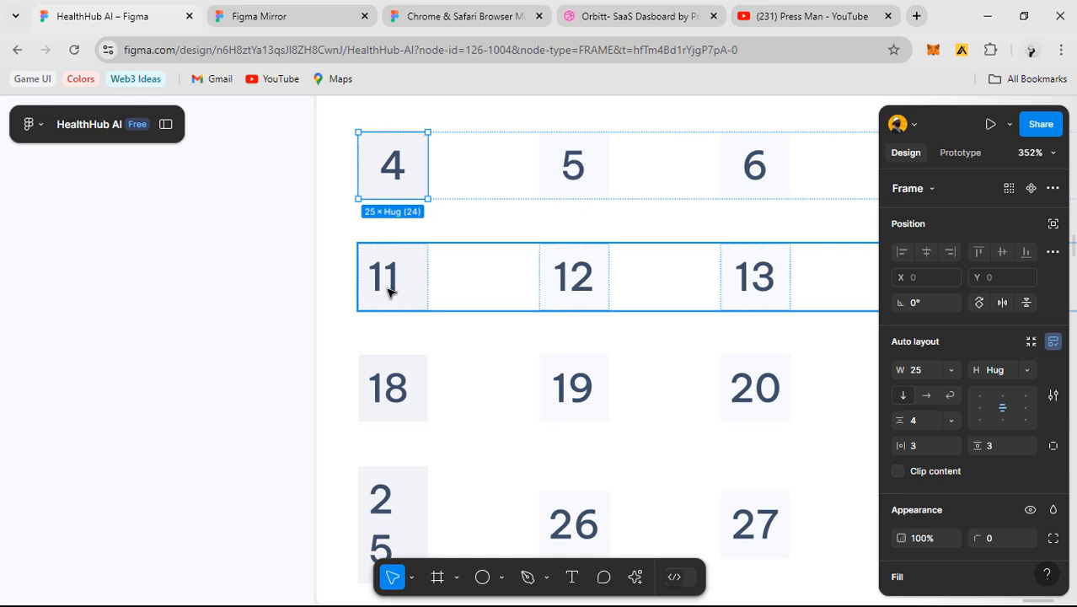
pyautogui.click(411, 289)
pyautogui.click(431, 306)
pyautogui.keyDown('ctrl'); pyautogui.click(418, 303); pyautogui.keyUp('ctrl')
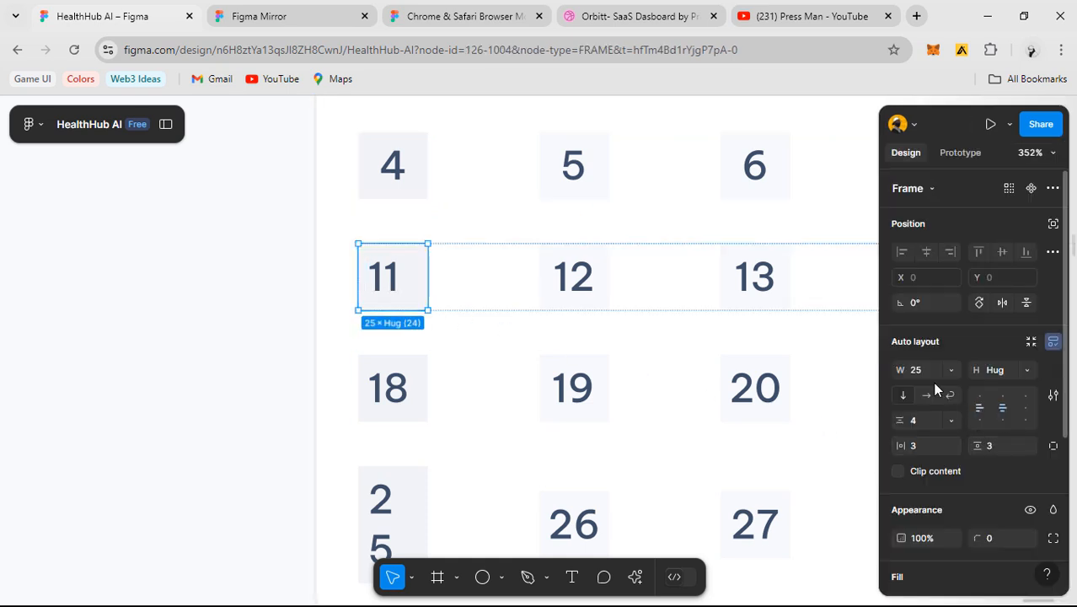
pyautogui.doubleClick(386, 277)
pyautogui.click(954, 368)
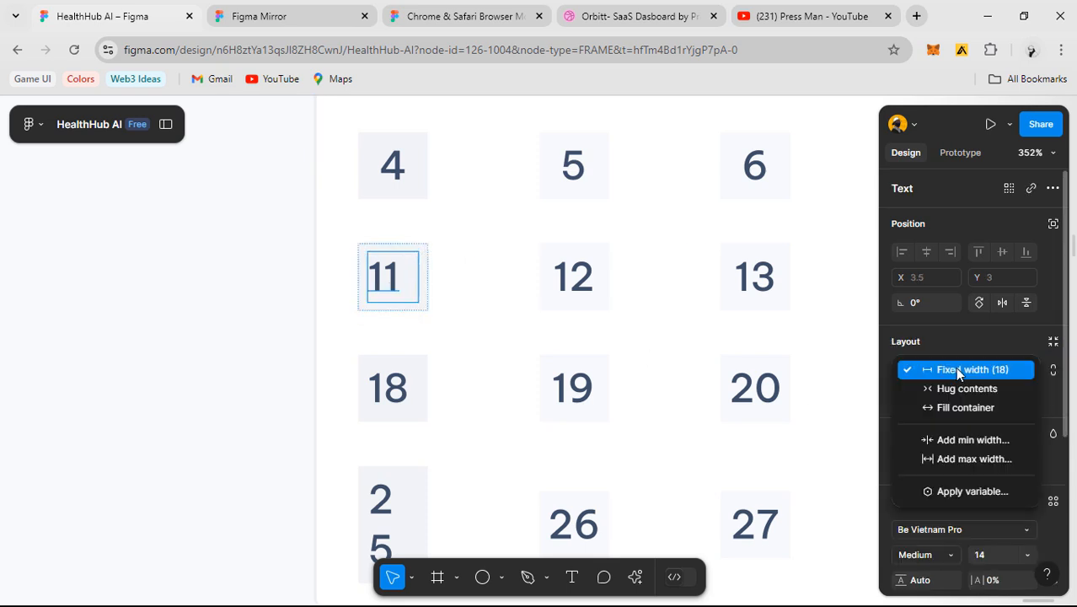
pyautogui.click(955, 387)
# - Set the width of the date text 18 in the Sunday column to hug contents
pyautogui.moveTo(421, 407); pyautogui.dragTo(423, 370)
pyautogui.keyDown('ctrl'); pyautogui.click(396, 355); pyautogui.keyUp('ctrl')
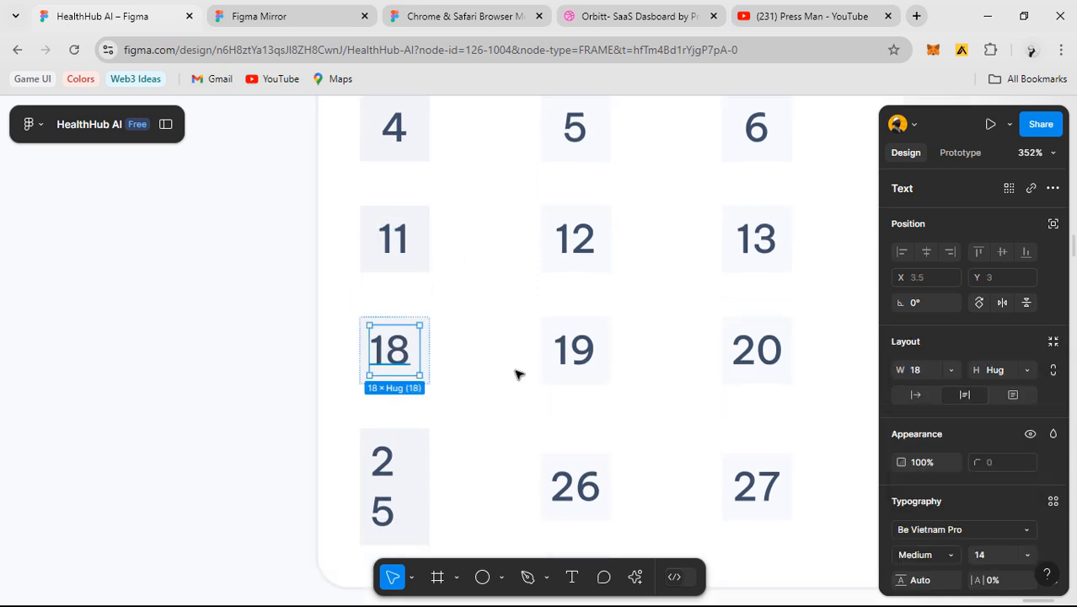
# - Set the width of the 18 and 25 date text layers to hug their contents
pyautogui.click(953, 371)
pyautogui.click(945, 386)
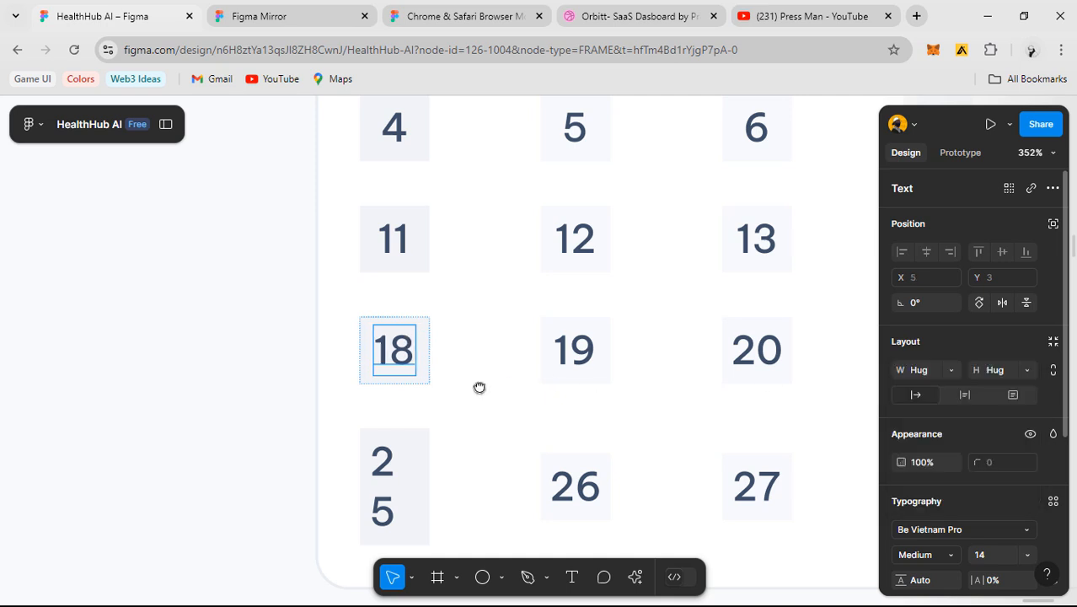
pyautogui.scroll(-2, 479, 387)
pyautogui.keyDown('ctrl'); pyautogui.click(394, 393); pyautogui.keyUp('ctrl')
pyautogui.click(942, 369)
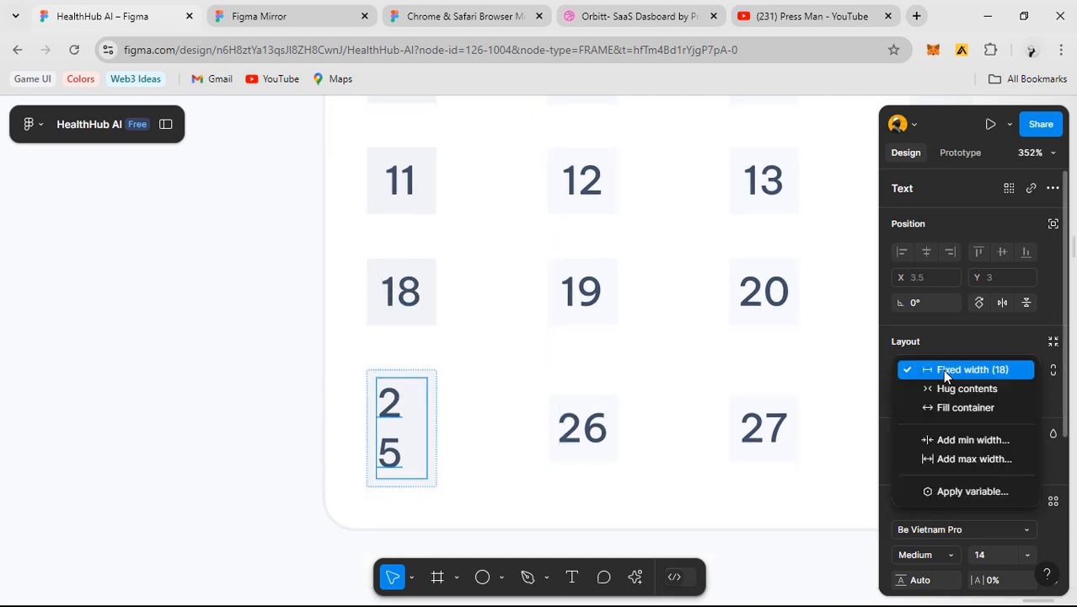
pyautogui.press('Return')
pyautogui.click(476, 476)
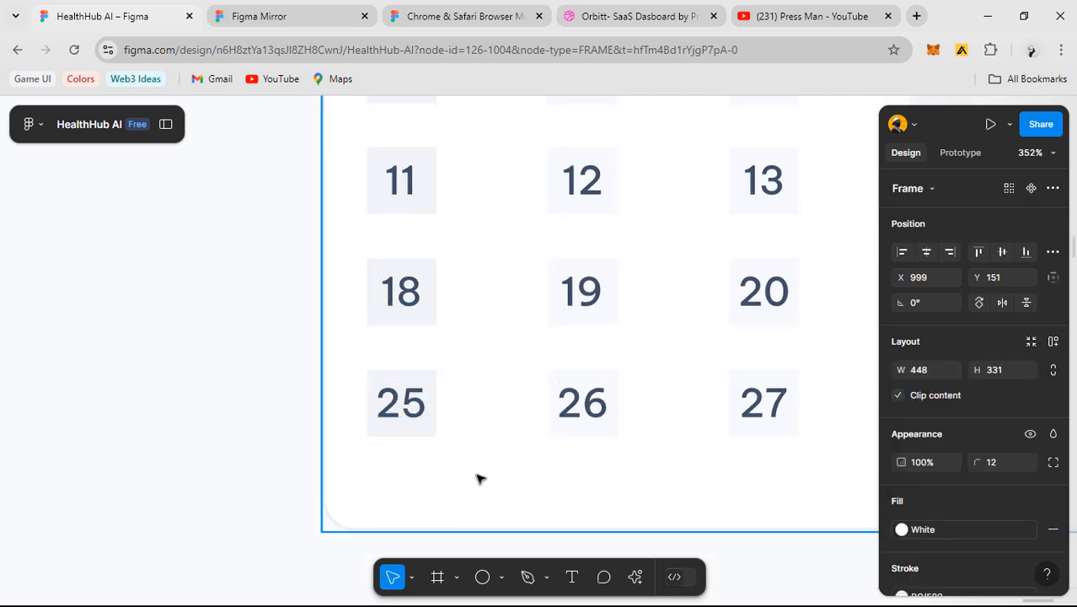
# - Move the new Health Calendar card horizontally to X 957, keeping it inside the dashboard frame
pyautogui.keyDown('ctrl'); pyautogui.scroll(-5, 476, 474); pyautogui.keyUp('ctrl')
pyautogui.moveTo(617, 481); pyautogui.dragTo(391, 404)
pyautogui.click(535, 474)
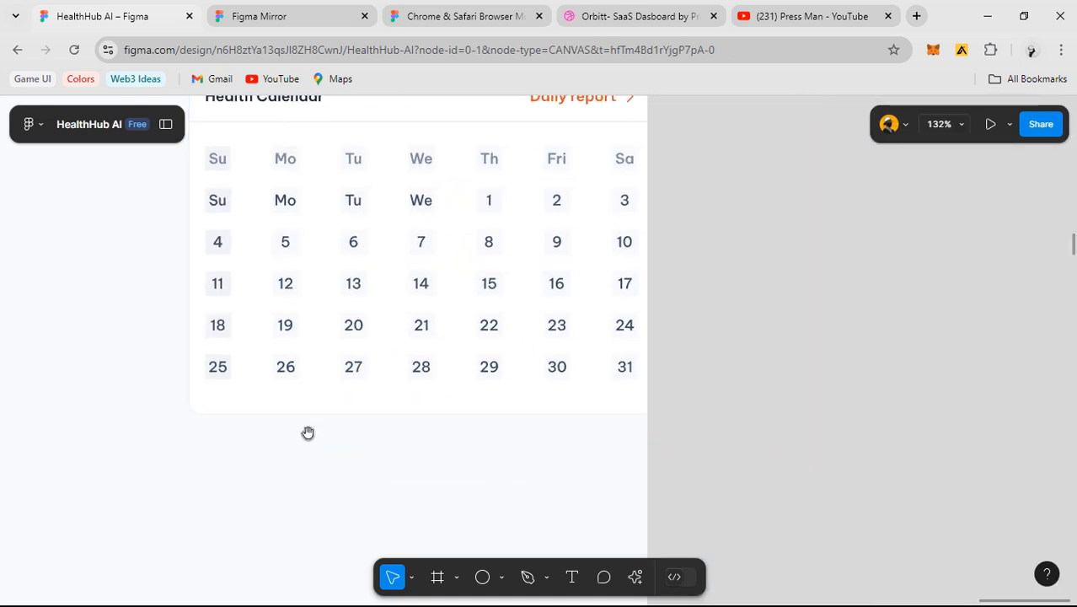
pyautogui.moveTo(321, 434); pyautogui.dragTo(438, 475)
pyautogui.keyDown('ctrl'); pyautogui.scroll(1, 701, 242); pyautogui.keyUp('ctrl')
pyautogui.keyDown('ctrl'); pyautogui.scroll(-4, 700, 243); pyautogui.keyUp('ctrl')
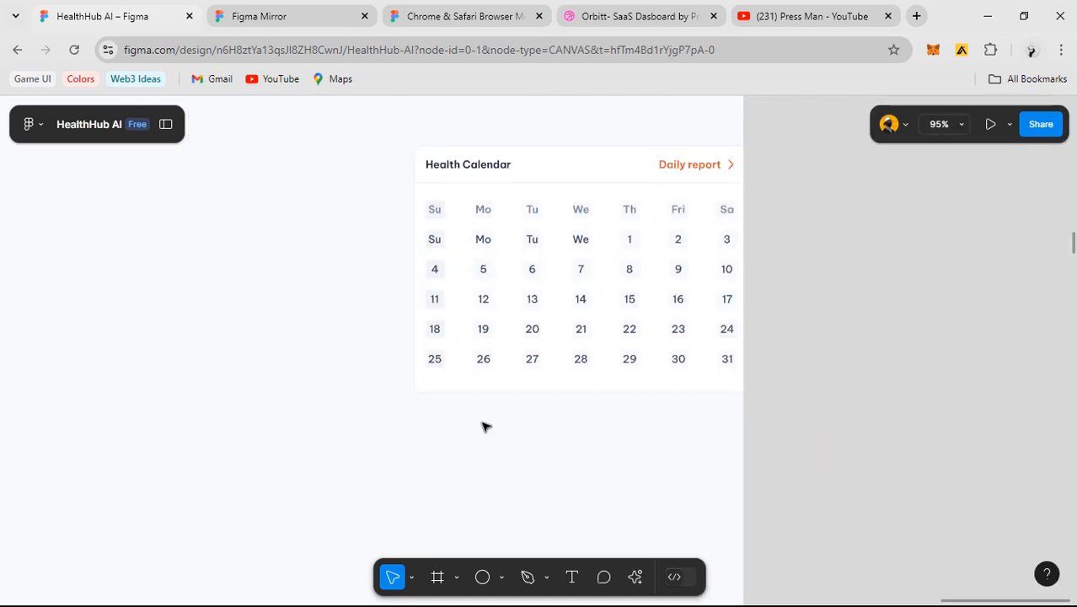
pyautogui.keyDown('ctrl'); pyautogui.scroll(3, 578, 379); pyautogui.keyUp('ctrl')
pyautogui.moveTo(534, 442); pyautogui.dragTo(538, 450)
pyautogui.hscroll(3, 538, 450)
pyautogui.scroll(2, 538, 450)
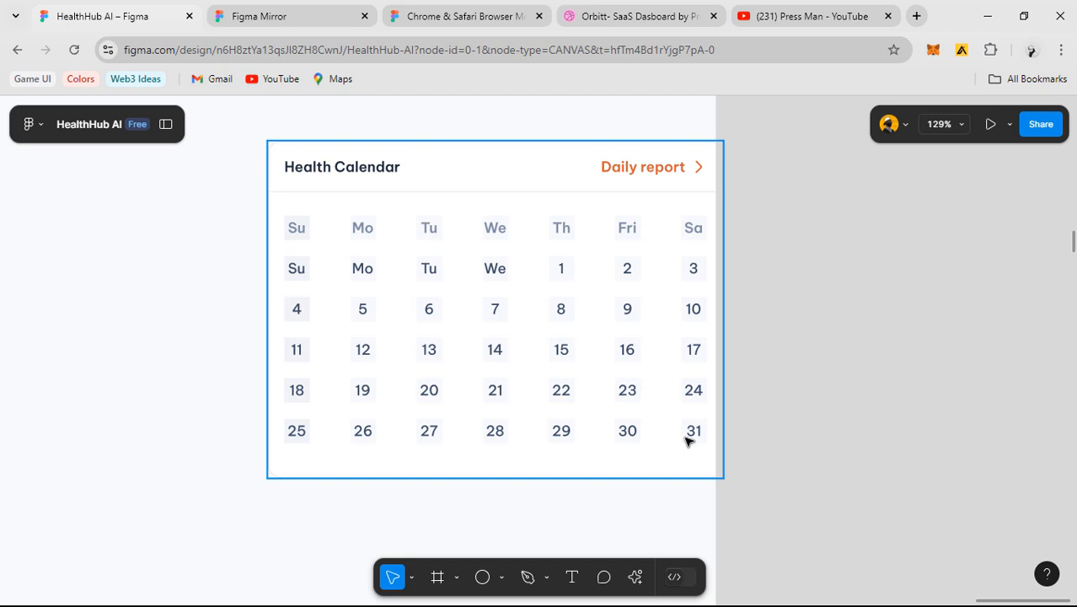
pyautogui.click(576, 341)
pyautogui.moveTo(503, 346); pyautogui.dragTo(497, 343)
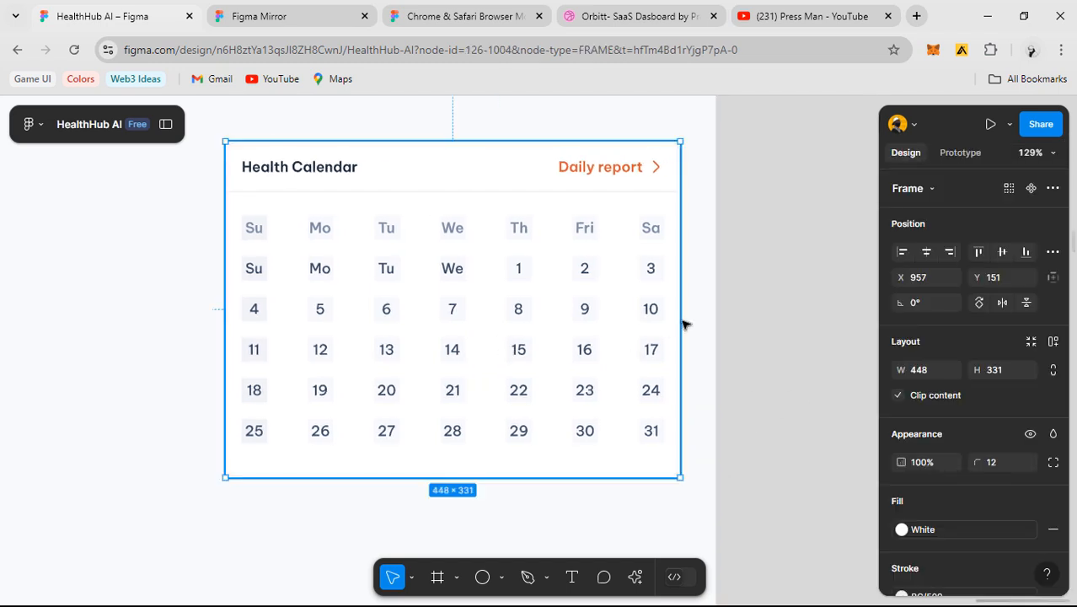
pyautogui.click(773, 347)
# - Combine the weekday row and the five date rows of the Health Calendar into one vertical auto layout frame
pyautogui.keyDown('ctrl'); pyautogui.scroll(-3, 513, 392); pyautogui.keyUp('ctrl')
pyautogui.keyDown('ctrl'); pyautogui.scroll(3, 546, 368); pyautogui.keyUp('ctrl')
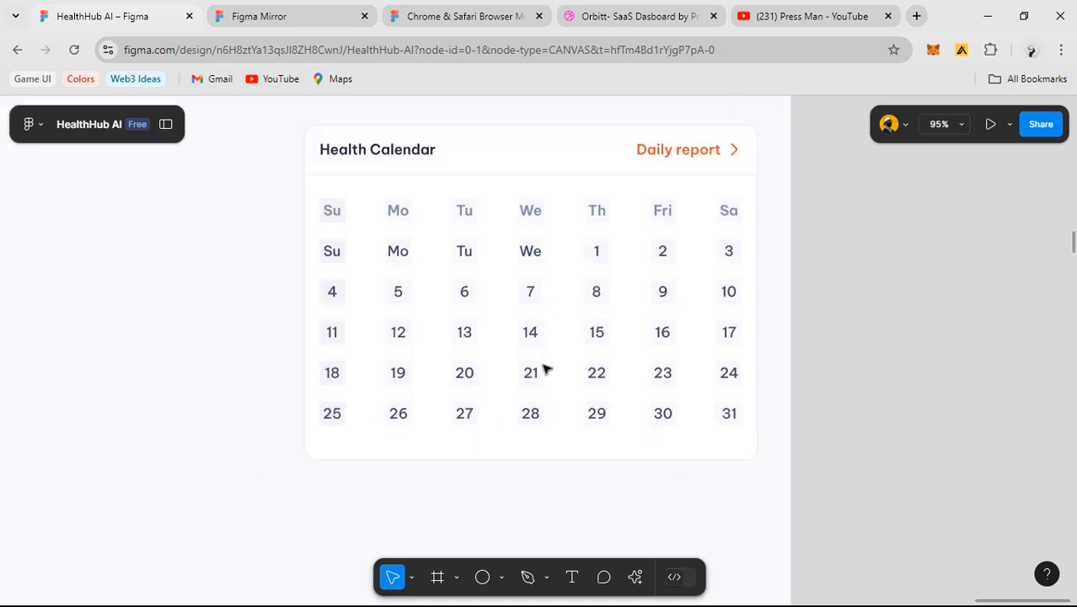
pyautogui.click(447, 209)
pyautogui.click(449, 207)
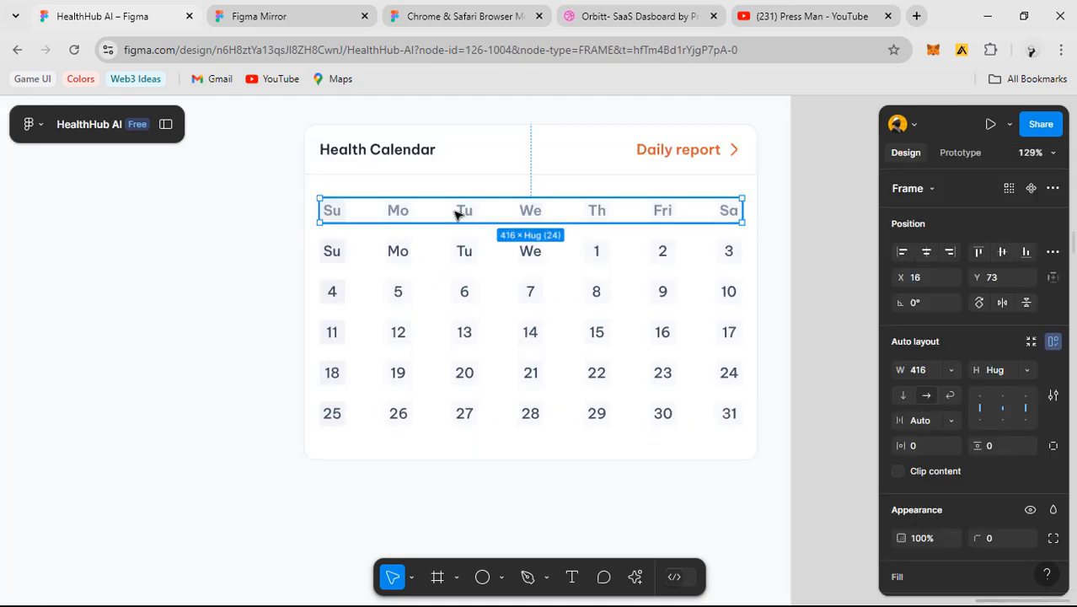
pyautogui.keyDown('shift'); pyautogui.click(462, 258); pyautogui.keyUp('shift')
pyautogui.keyDown('shift'); pyautogui.click(464, 291); pyautogui.keyUp('shift')
pyautogui.keyDown('shift'); pyautogui.click(467, 330); pyautogui.keyUp('shift')
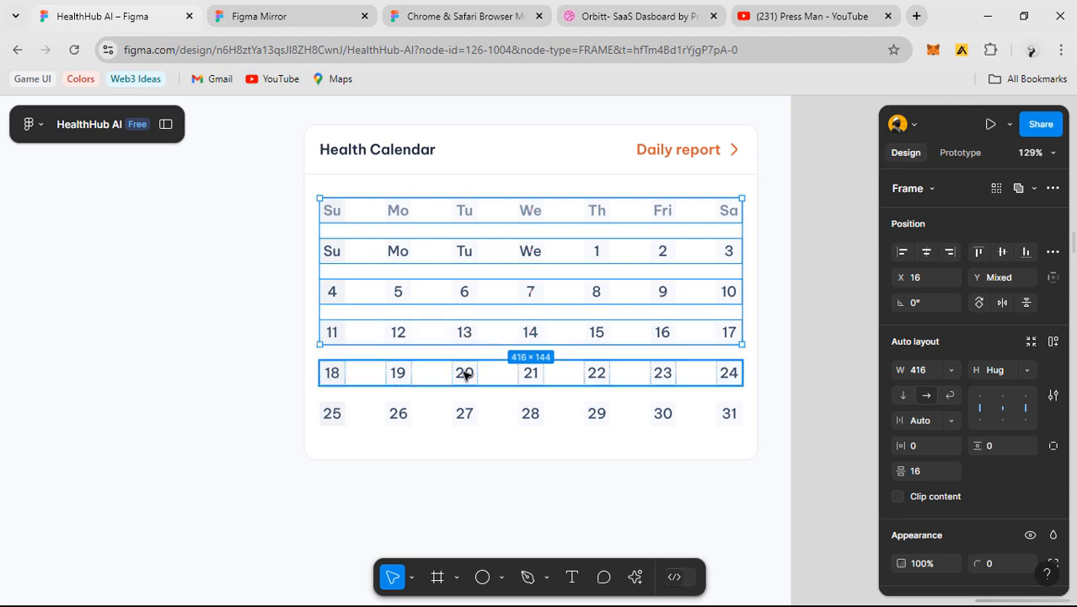
pyautogui.keyDown('shift'); pyautogui.click(465, 374); pyautogui.keyUp('shift')
pyautogui.keyDown('shift'); pyautogui.click(465, 413); pyautogui.keyUp('shift')
pyautogui.hotkey('shift', 'a')
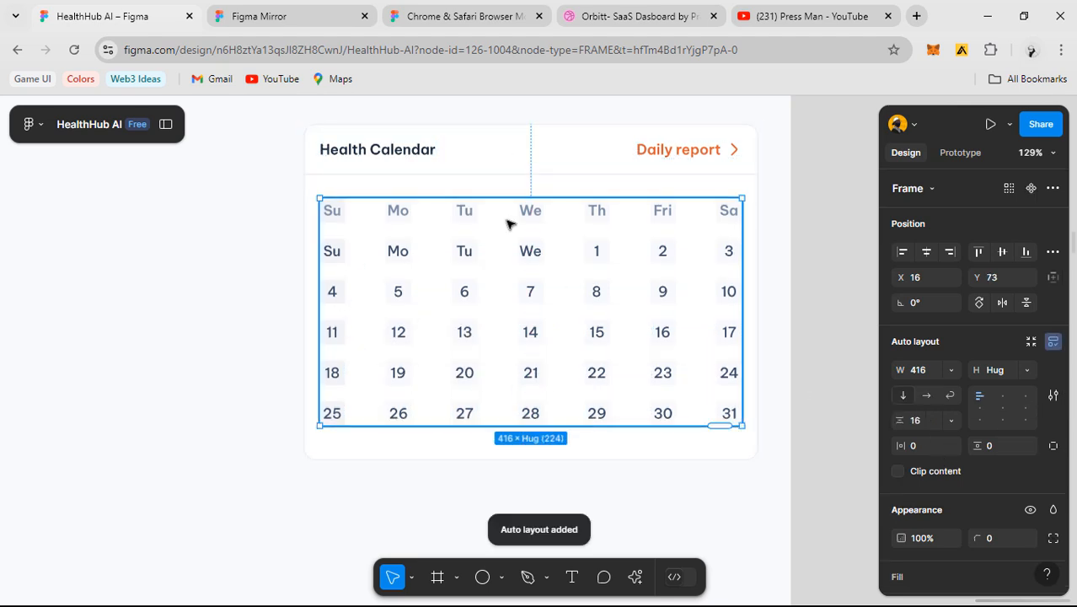
# - Set the calendar grid frame's horizontal and vertical padding to 12
pyautogui.scroll(3, 573, 256)
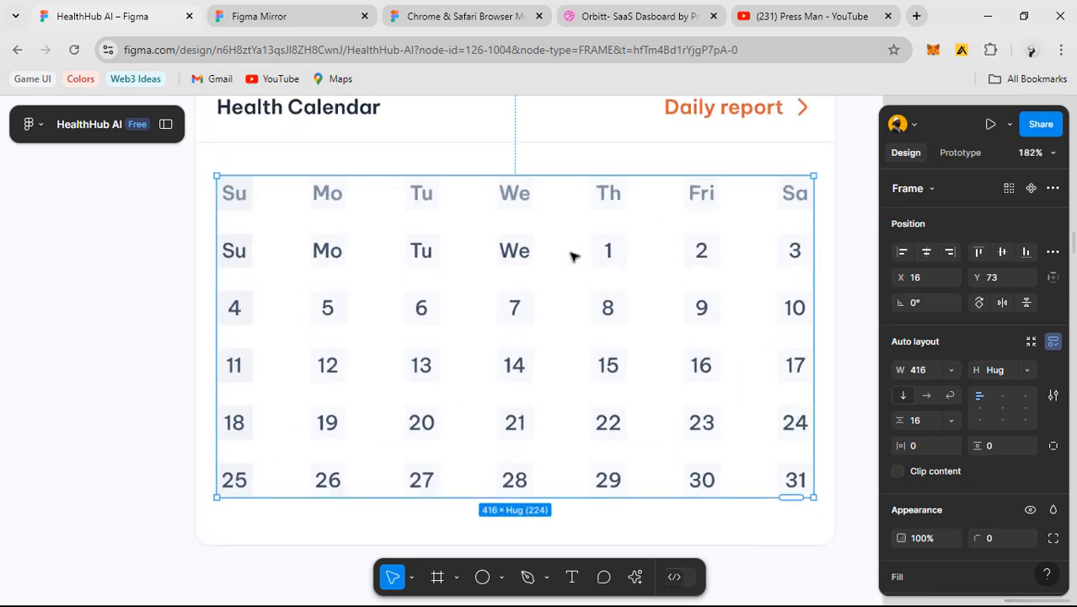
pyautogui.scroll(-1, 575, 258)
pyautogui.scroll(-2, 576, 258)
pyautogui.moveTo(463, 284); pyautogui.dragTo(527, 310)
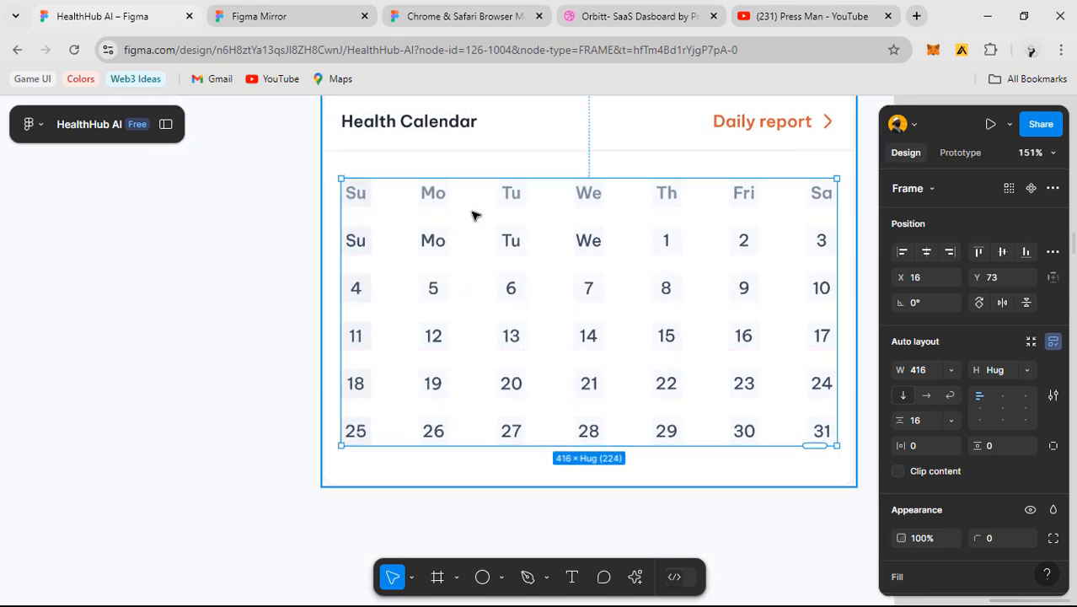
pyautogui.scroll(3, 473, 214)
pyautogui.scroll(-2, 473, 214)
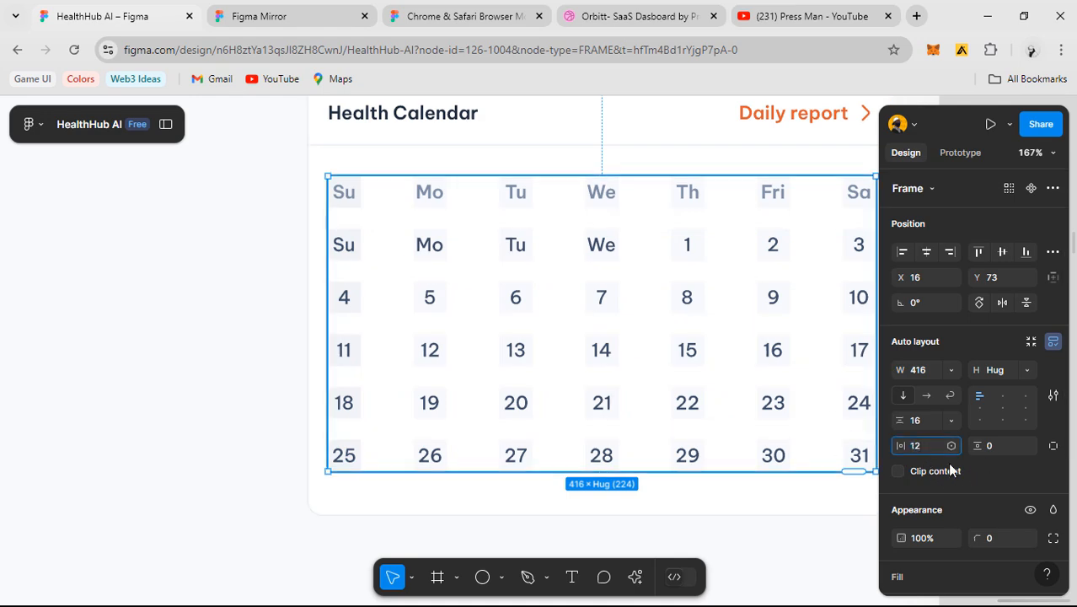
pyautogui.click(1008, 445)
pyautogui.write('12')
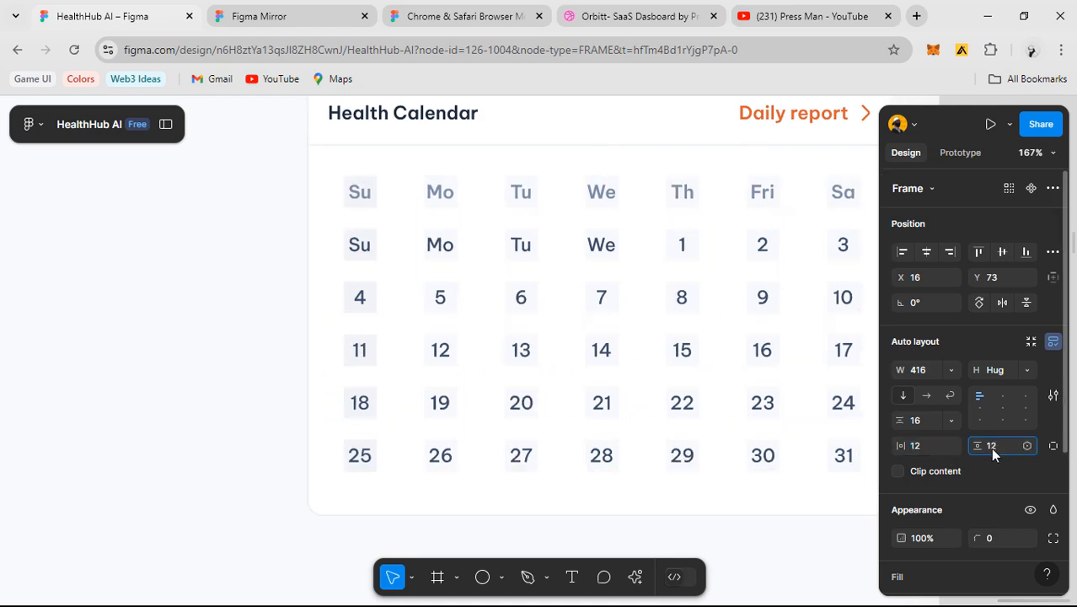
pyautogui.press('Return')
pyautogui.scroll(-3, 535, 282)
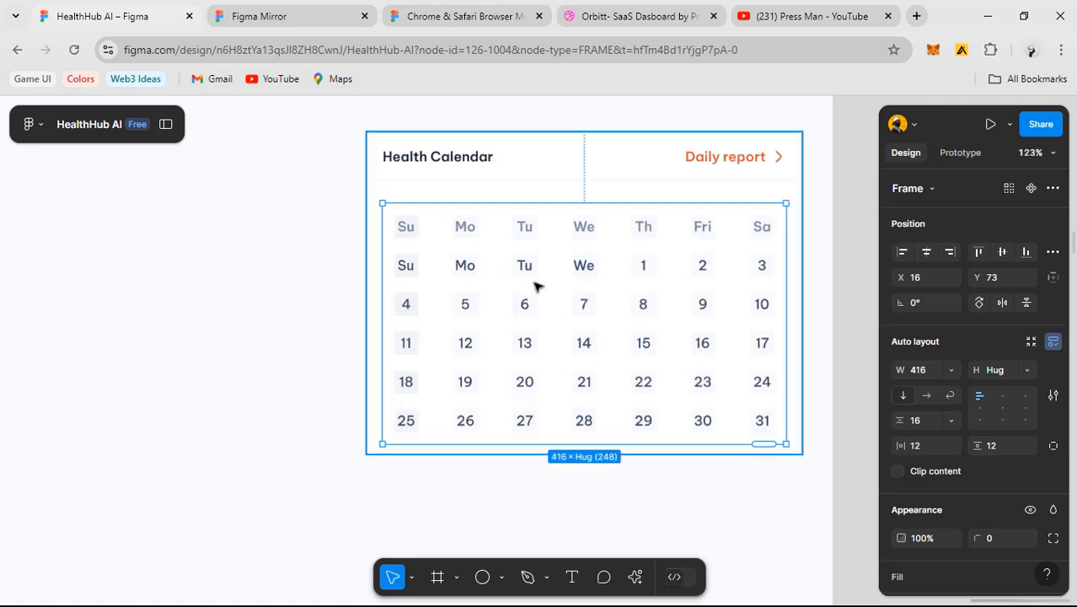
# - Examine the layout settings of the date grid in the finished dashboard's August 2024 calendar
pyautogui.scroll(-5, 537, 287)
pyautogui.moveTo(273, 336); pyautogui.dragTo(809, 333)
pyautogui.moveTo(406, 320); pyautogui.dragTo(605, 278)
pyautogui.scroll(4, 478, 313)
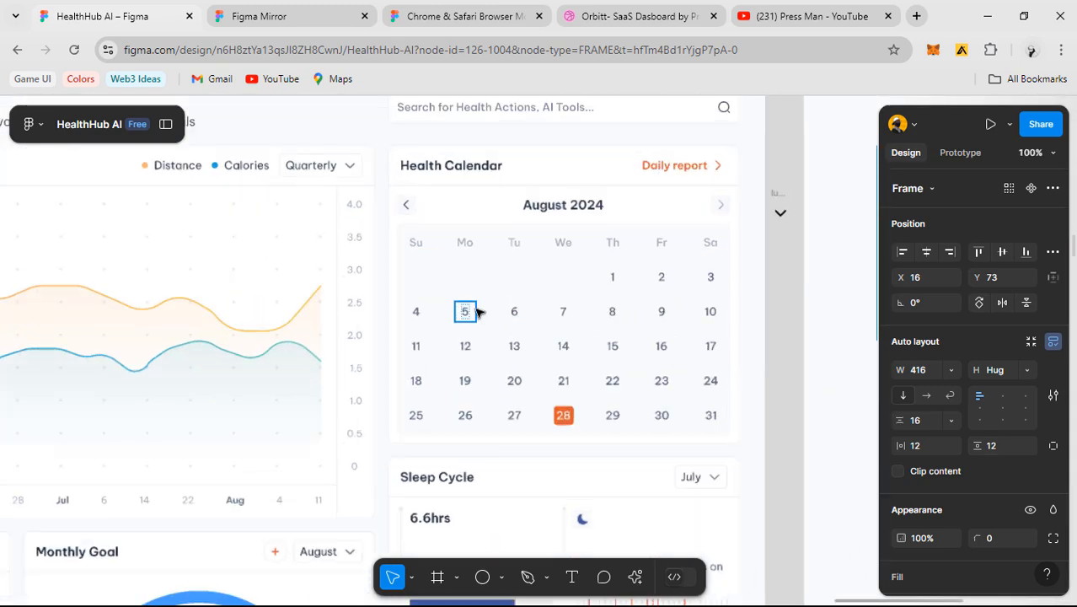
pyautogui.scroll(2, 476, 311)
pyautogui.click(440, 279)
pyautogui.click(440, 278)
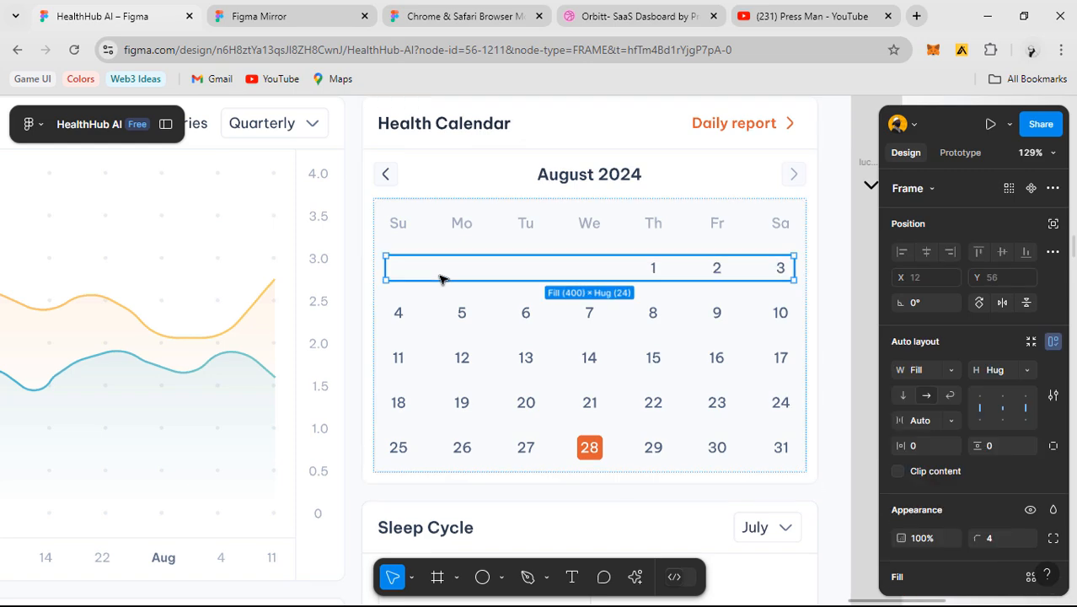
pyautogui.press('Escape')
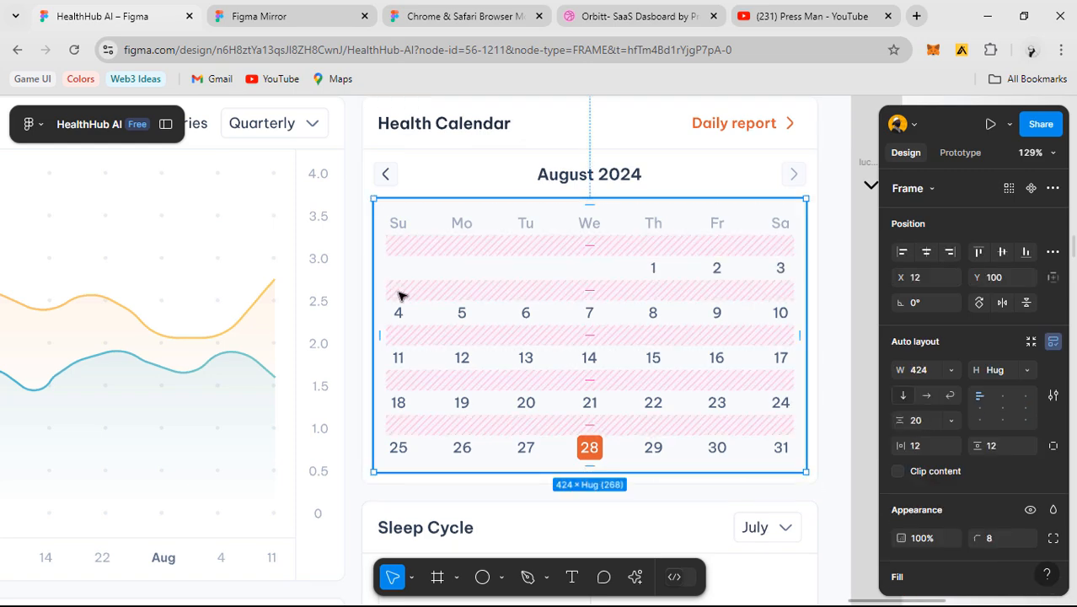
pyautogui.scroll(-4, 592, 319)
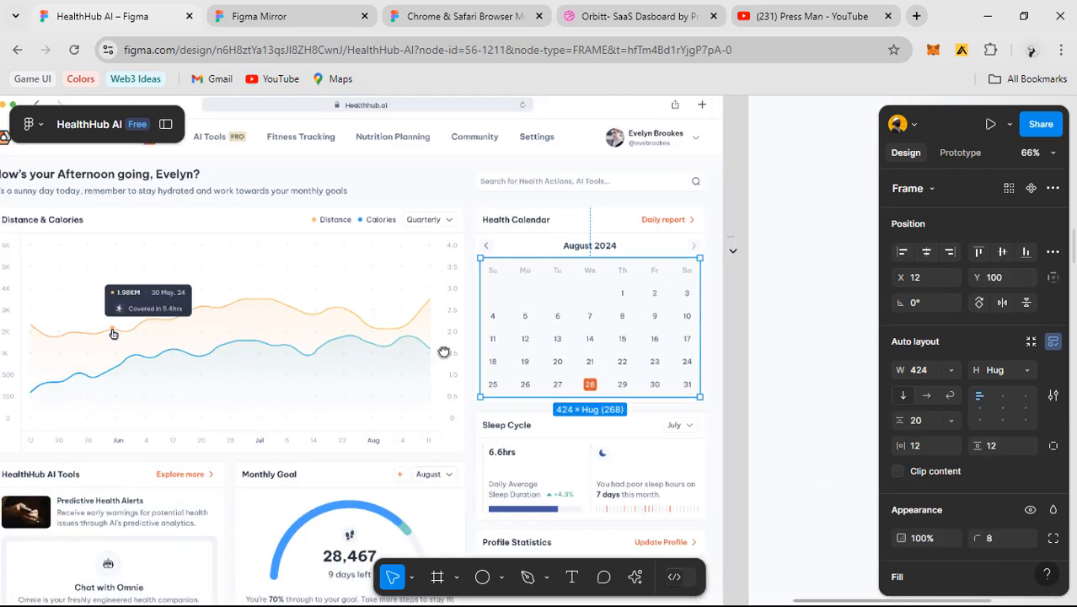
# - Apply the BG/50 color style as the fill of the new calendar's date grid frame
pyautogui.moveTo(444, 352); pyautogui.dragTo(253, 341)
pyautogui.moveTo(442, 329); pyautogui.dragTo(183, 342)
pyautogui.scroll(2, 489, 212)
pyautogui.doubleClick(482, 209)
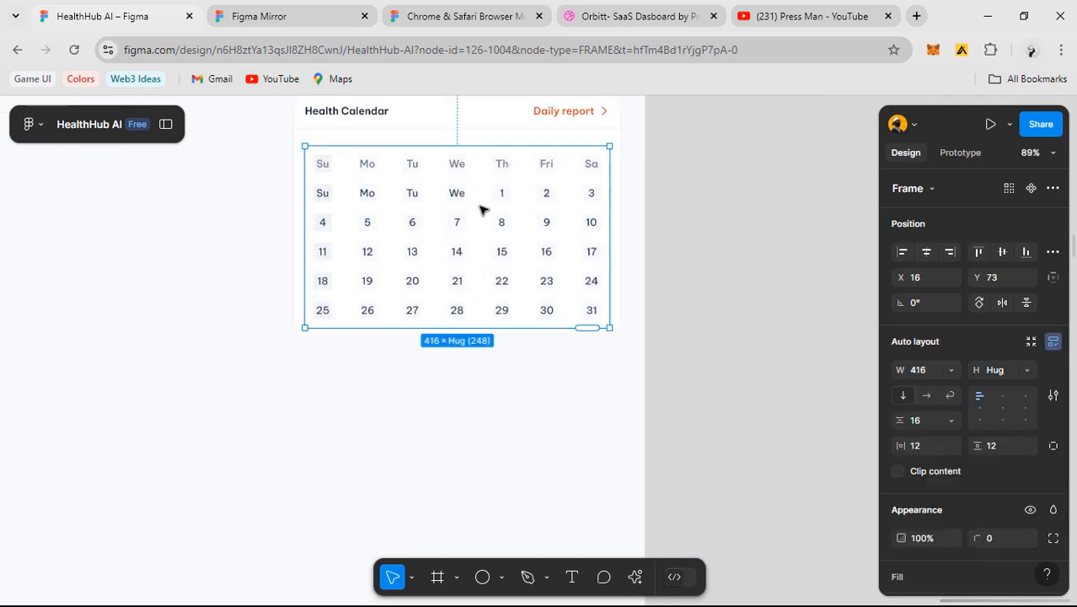
pyautogui.scroll(2, 484, 215)
pyautogui.scroll(-3, 990, 420)
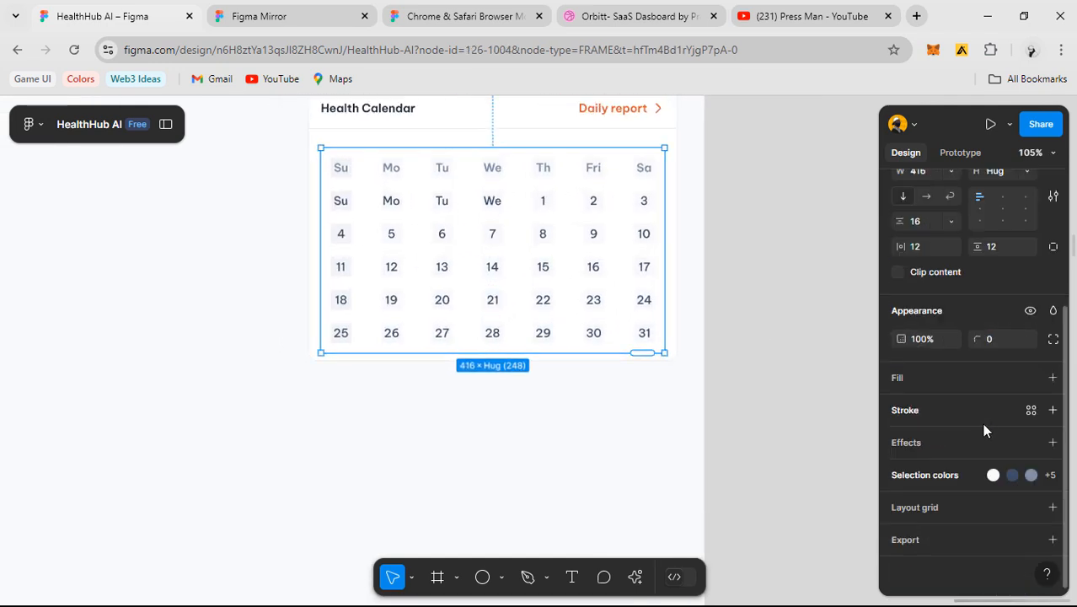
pyautogui.click(1031, 378)
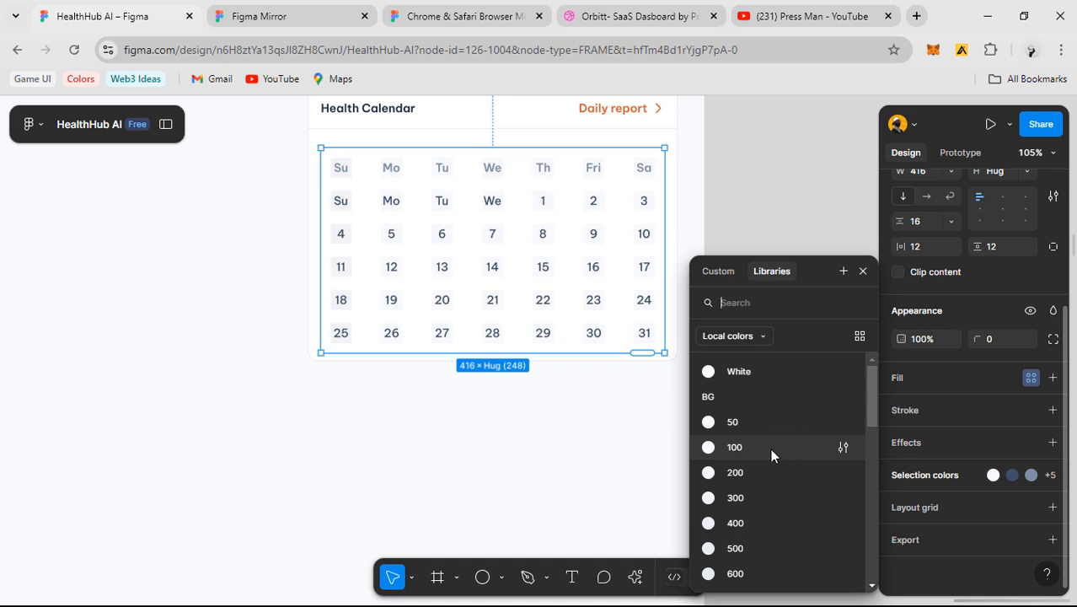
pyautogui.click(759, 431)
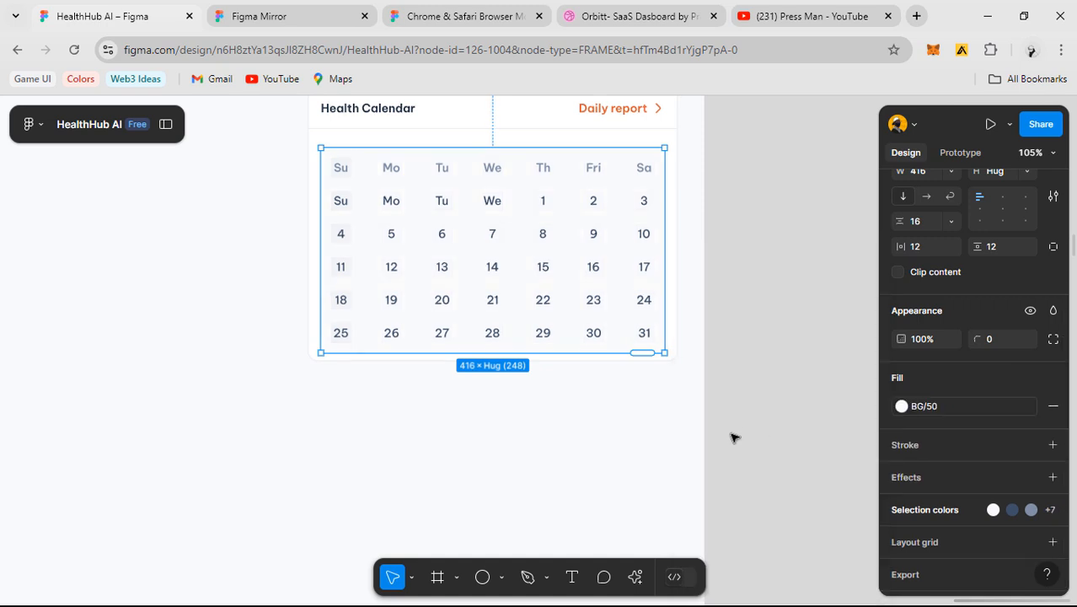
pyautogui.click(733, 437)
# - Select the We cell frame in the first date row and show it in the layer list
pyautogui.keyDown('ctrl'); pyautogui.scroll(4, 733, 282); pyautogui.keyUp('ctrl')
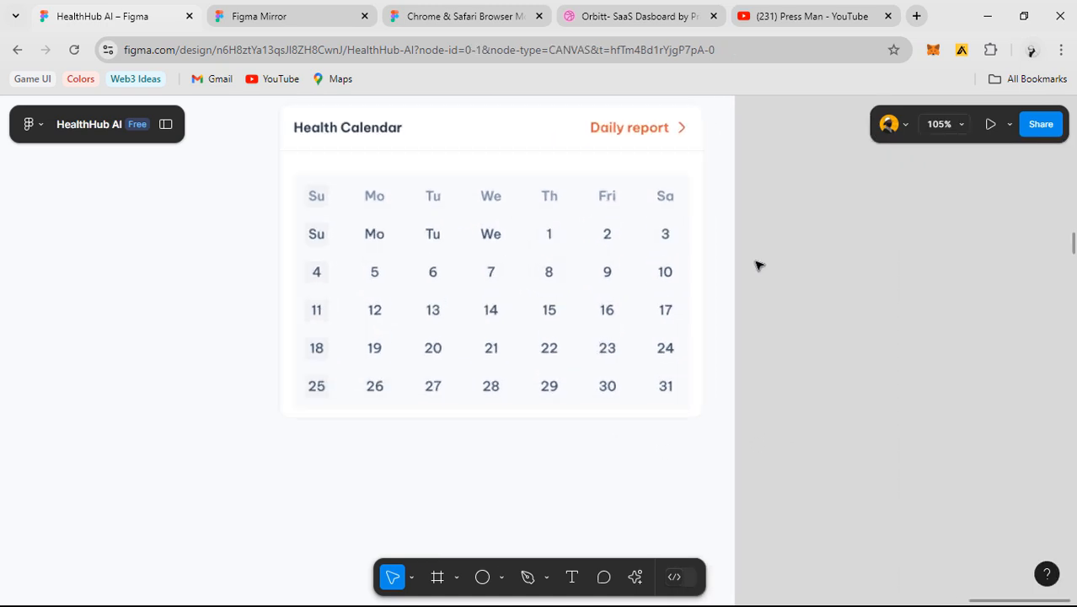
pyautogui.keyDown('ctrl'); pyautogui.scroll(4, 606, 250); pyautogui.keyUp('ctrl')
pyautogui.keyDown('ctrl'); pyautogui.scroll(-4, 741, 270); pyautogui.keyUp('ctrl')
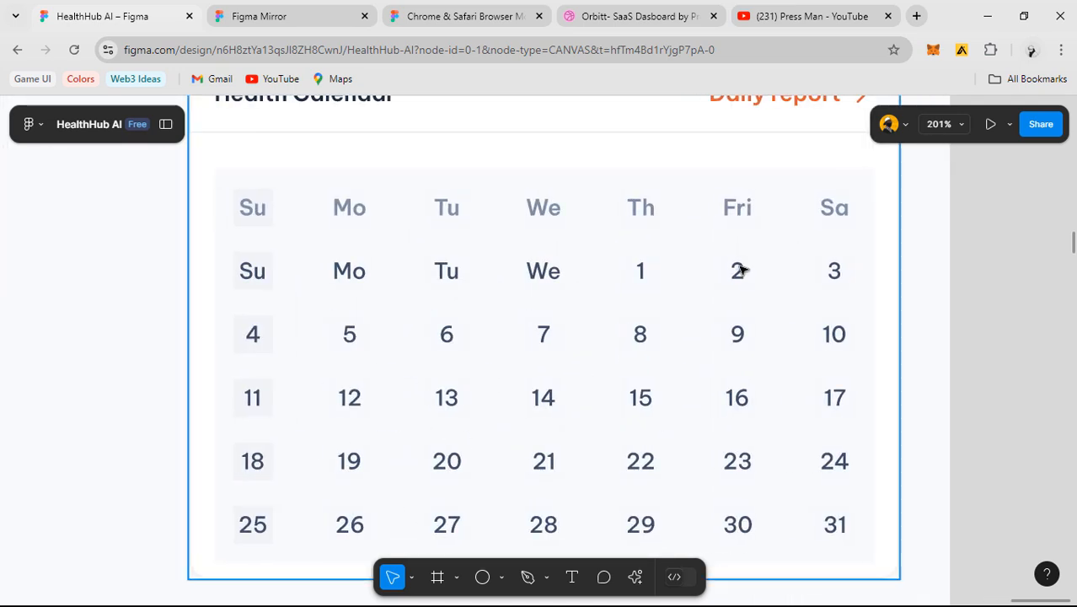
pyautogui.keyDown('ctrl'); pyautogui.scroll(2, 639, 268); pyautogui.keyUp('ctrl')
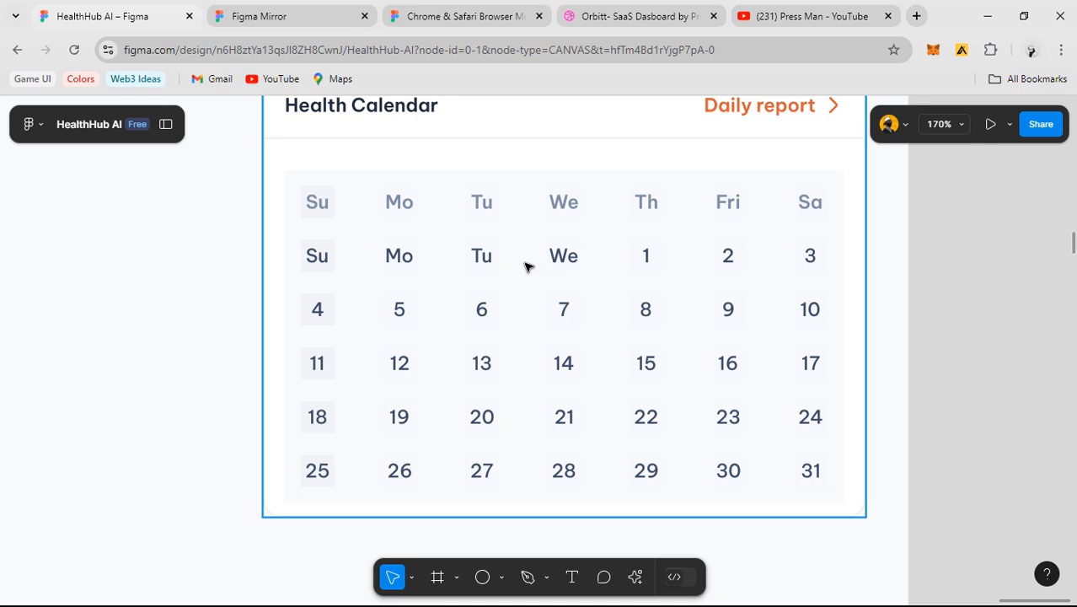
pyautogui.doubleClick(567, 261)
pyautogui.doubleClick(567, 261)
pyautogui.doubleClick(567, 262)
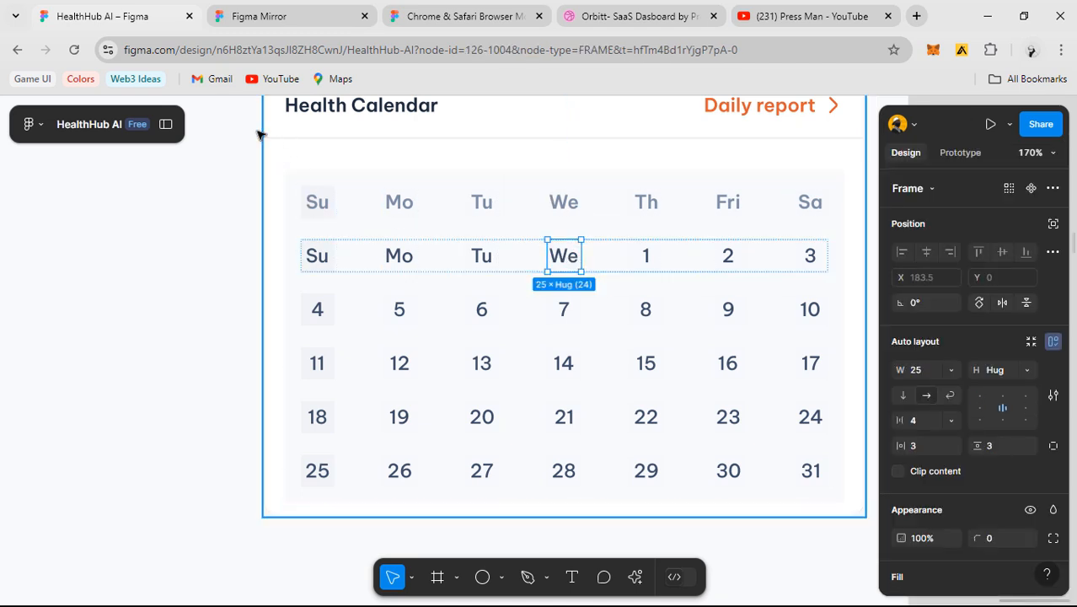
pyautogui.click(168, 125)
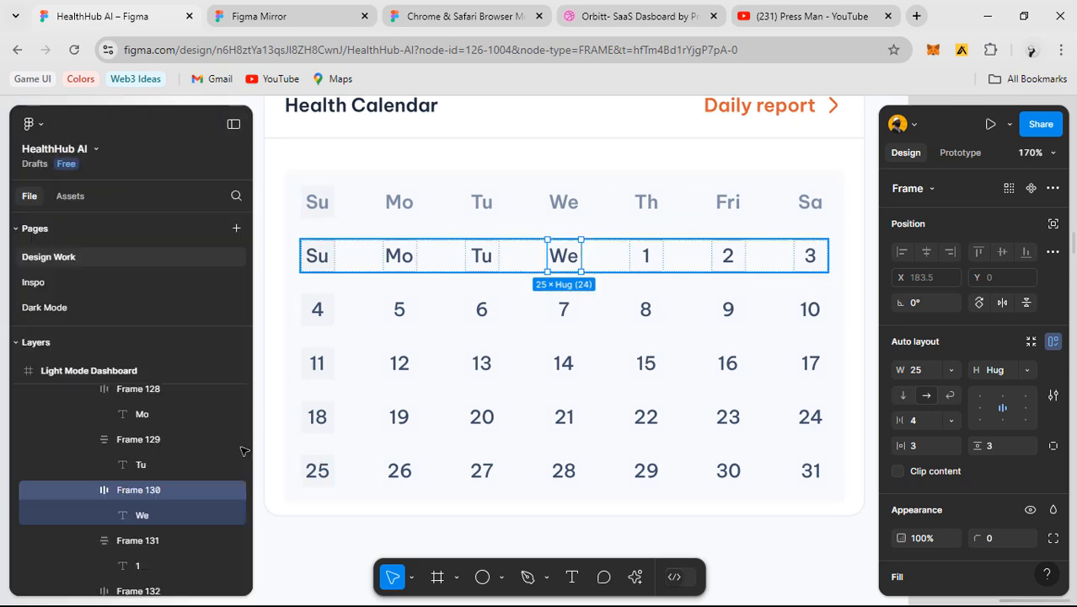
# - Try hiding the We cell frame in the first date row
pyautogui.click(237, 488)
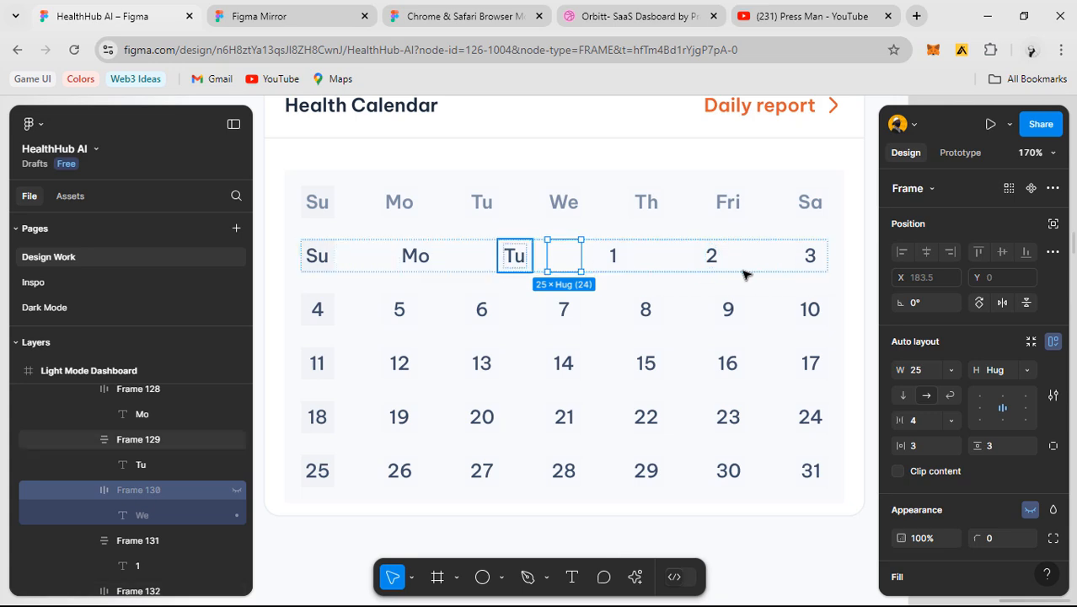
pyautogui.click(239, 488)
pyautogui.moveTo(517, 281); pyautogui.dragTo(561, 281)
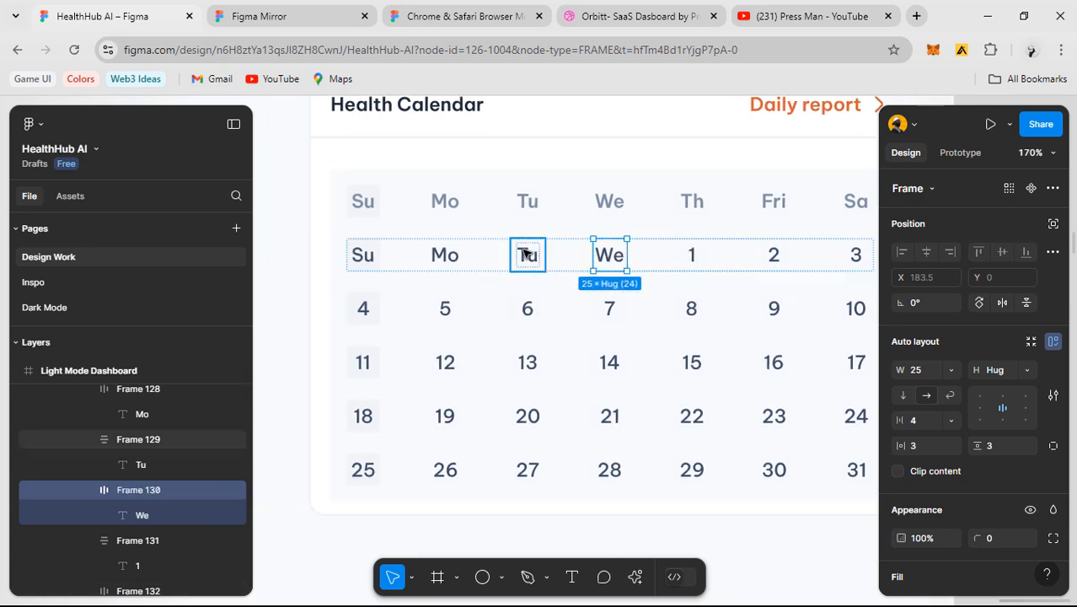
# - Recolor the We text in the first date row with the BG/100 color style
pyautogui.scroll(3, 588, 256)
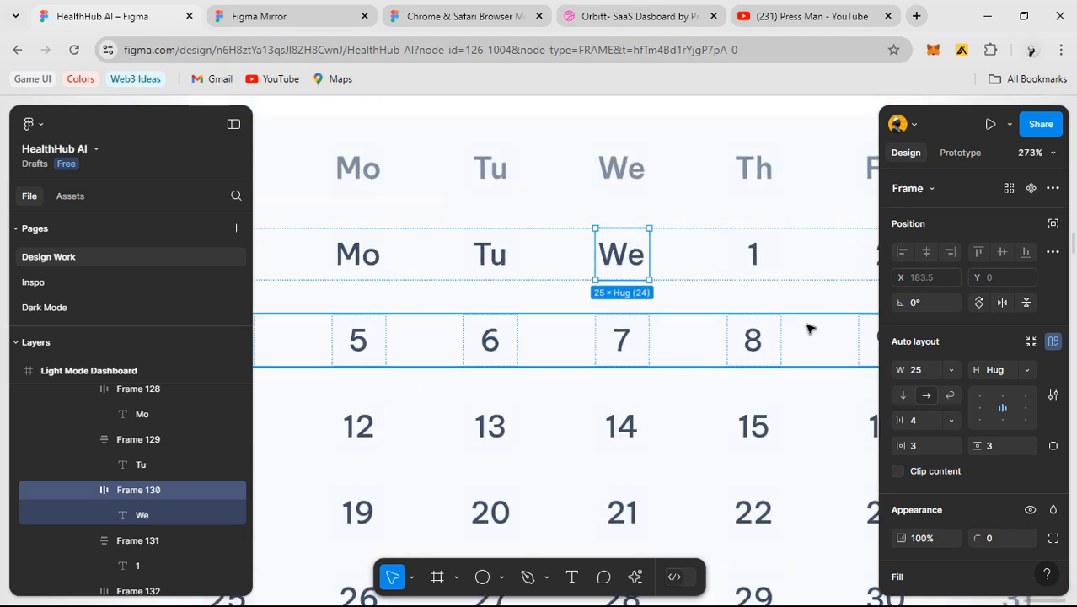
pyautogui.scroll(-3, 1021, 462)
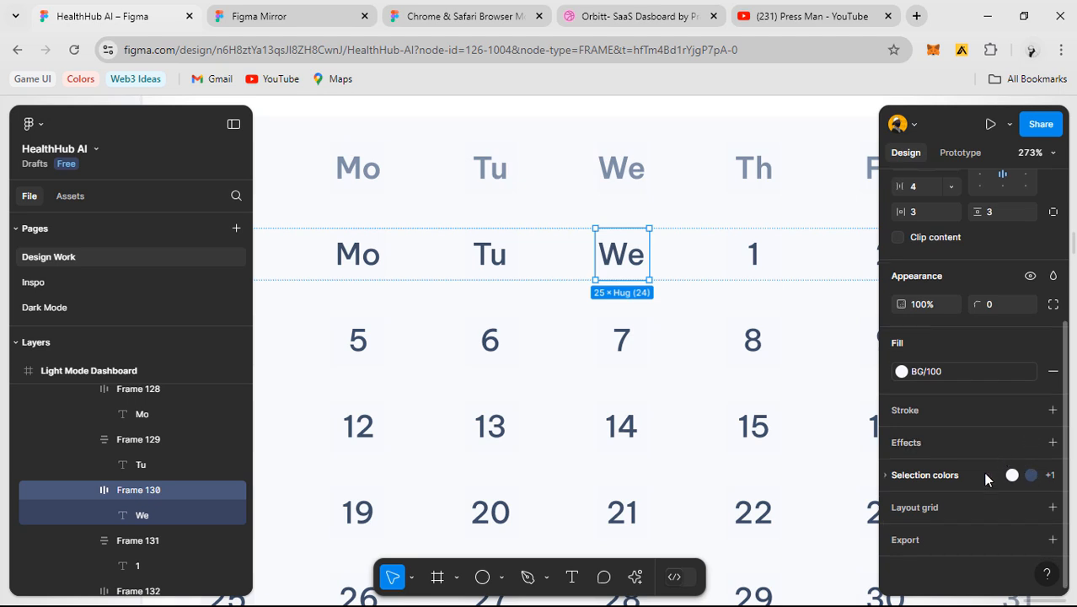
pyautogui.click(954, 476)
pyautogui.scroll(-1, 955, 476)
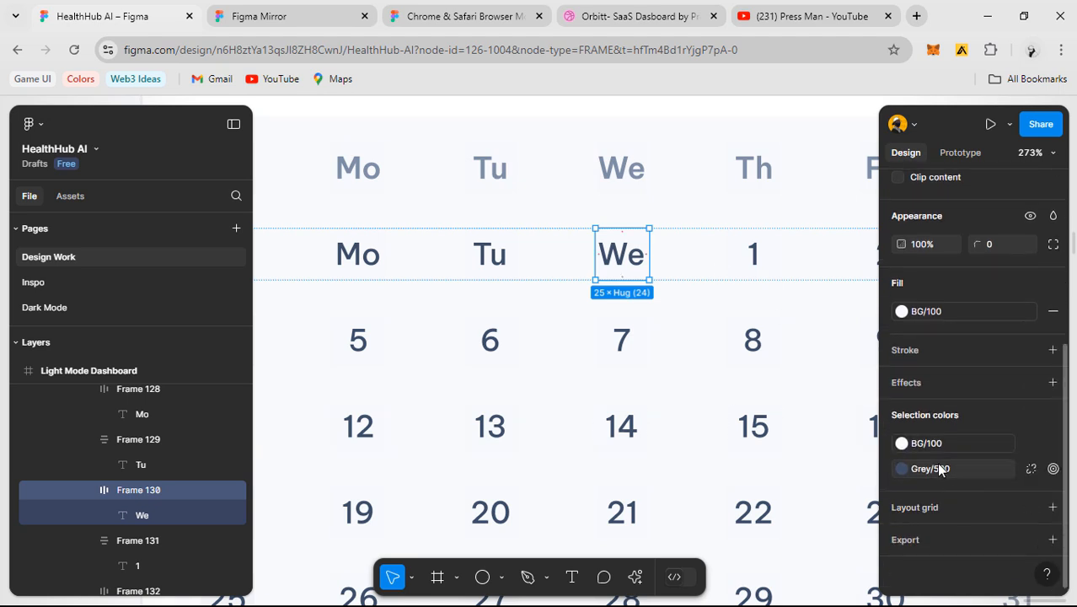
pyautogui.click(940, 469)
pyautogui.scroll(3, 745, 413)
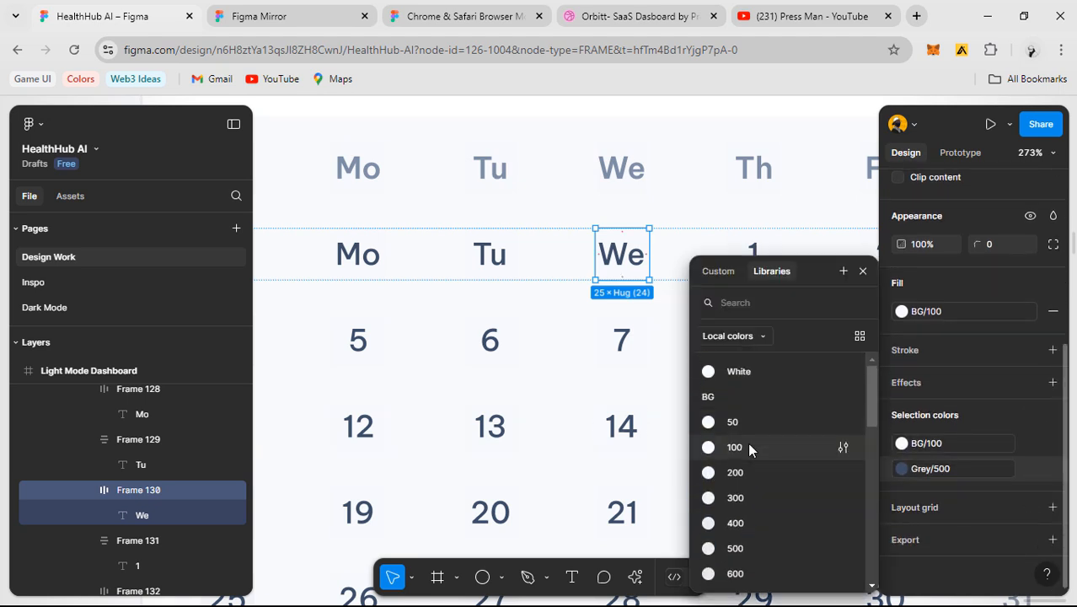
pyautogui.click(749, 449)
# - Apply the BG/100 color style to the Tu text in the first date row
pyautogui.click(493, 255)
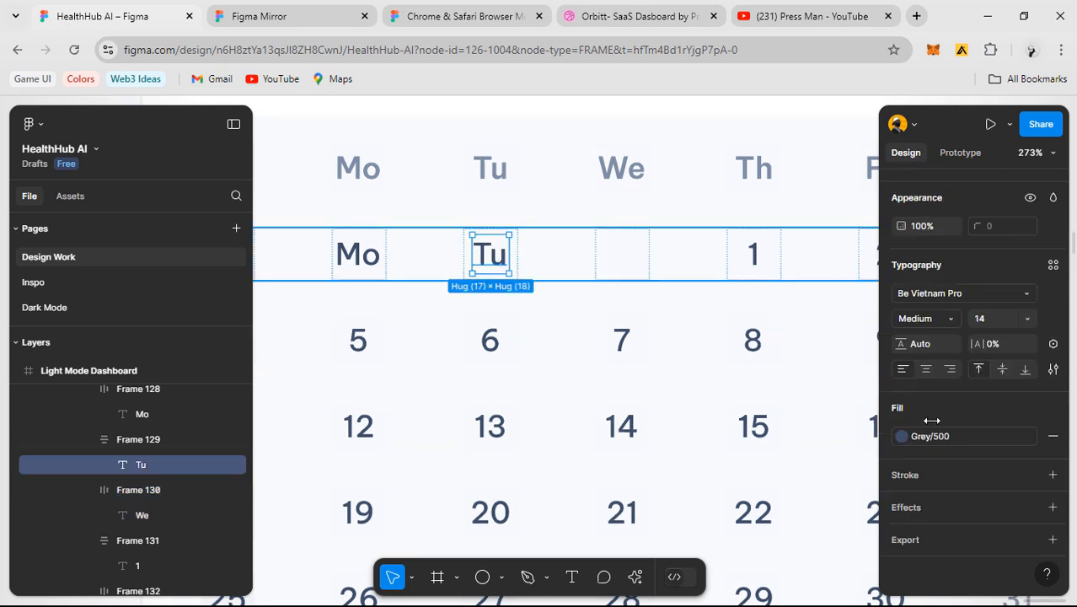
pyautogui.click(956, 440)
pyautogui.scroll(1, 767, 447)
pyautogui.scroll(-1, 751, 401)
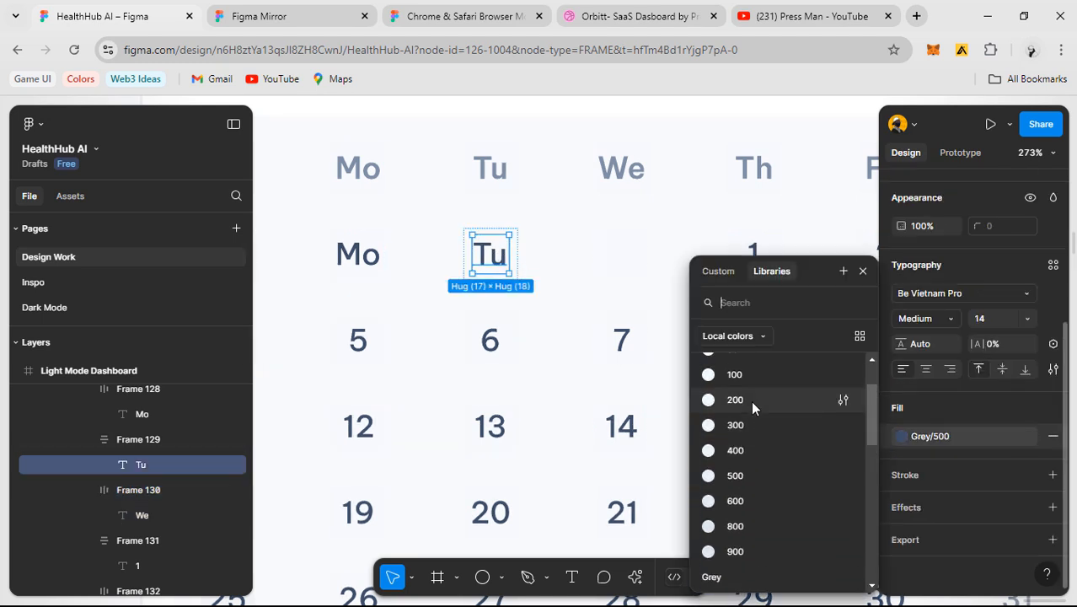
pyautogui.click(742, 374)
# - Recolor the Mo text in the first date row, replacing its grey with the BG/100 color style
pyautogui.click(362, 253)
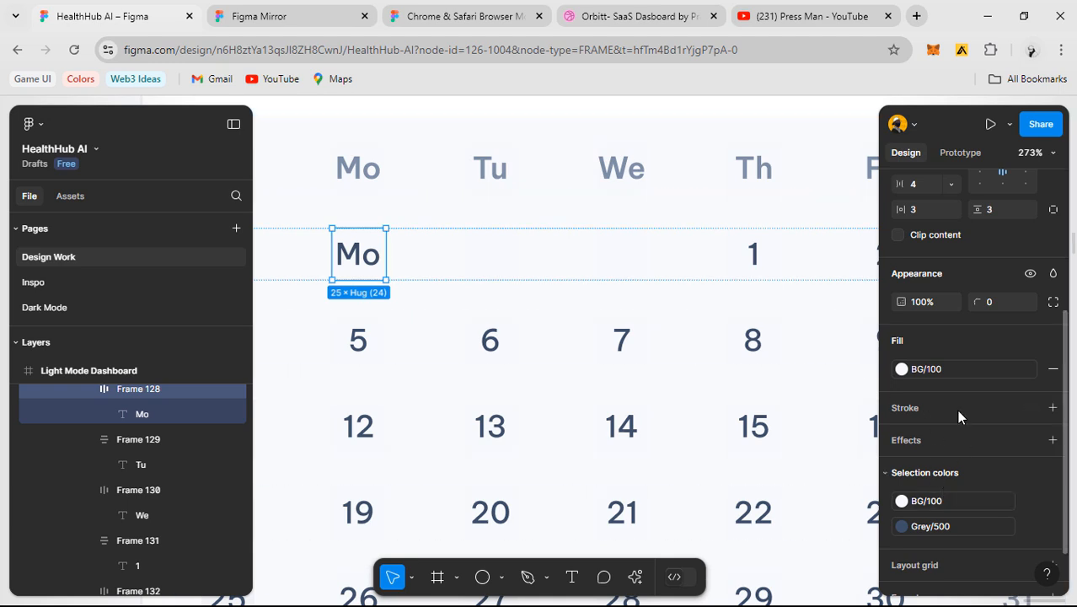
pyautogui.click(934, 527)
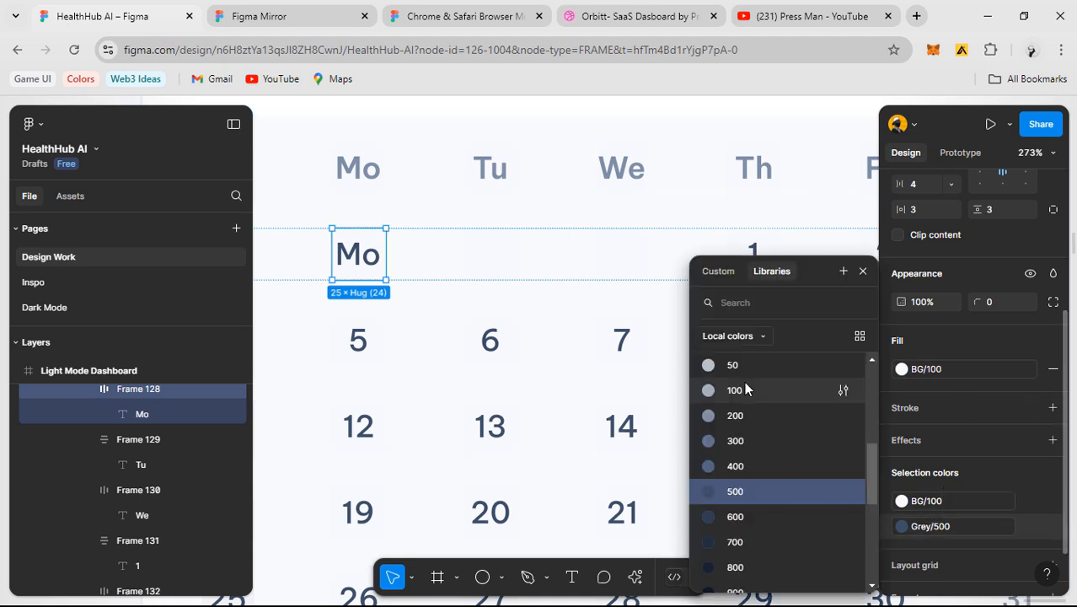
pyautogui.click(744, 381)
pyautogui.hscroll(-5, 511, 408)
pyautogui.click(933, 526)
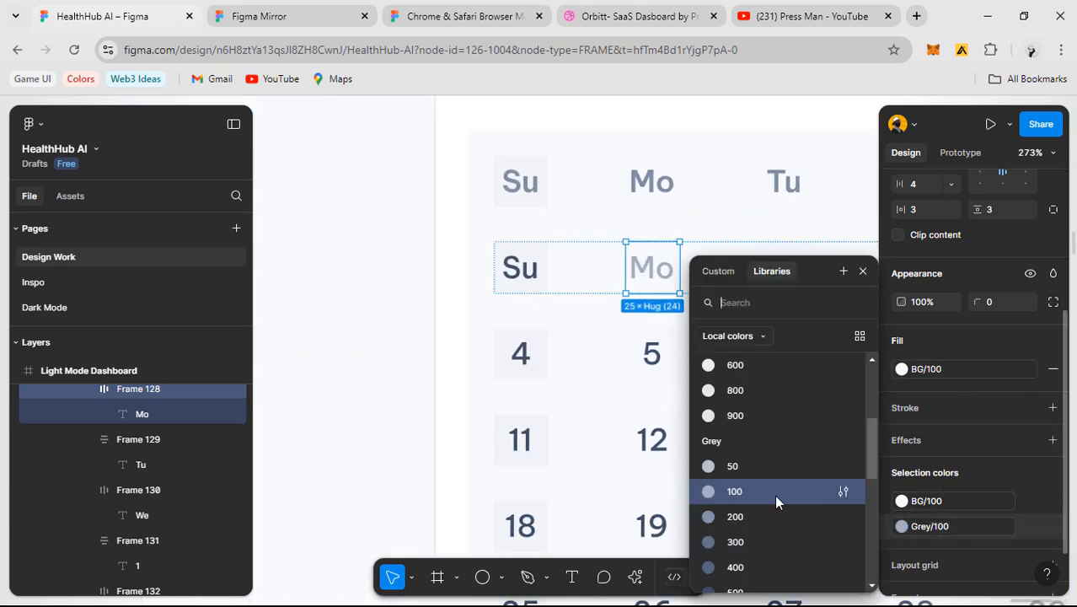
pyautogui.scroll(3, 758, 455)
pyautogui.click(737, 449)
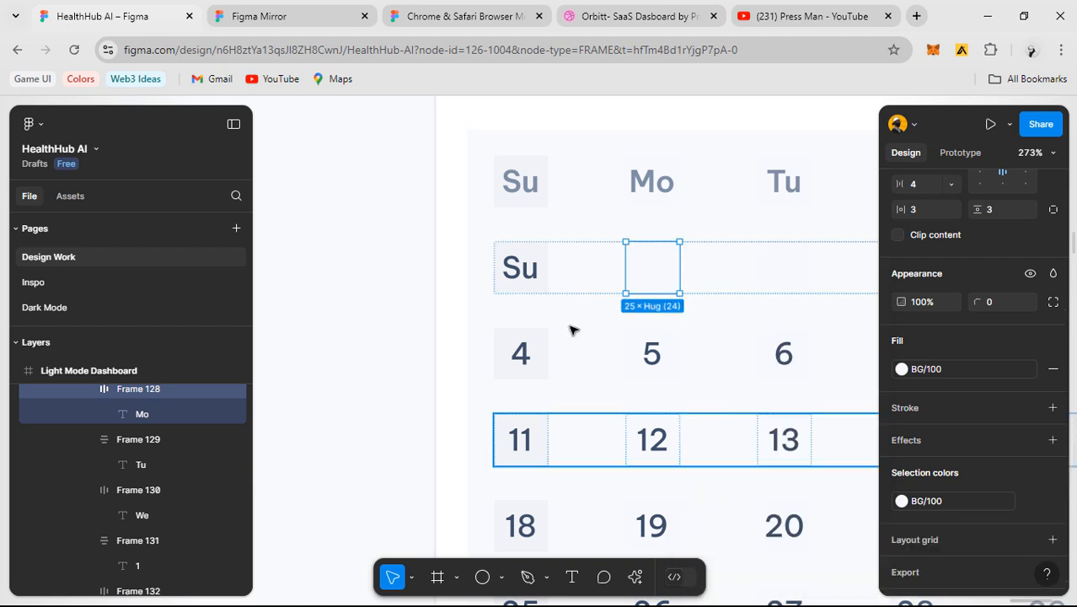
# - Change the Su text in the first date row to the BG/100 color style
pyautogui.click(512, 264)
pyautogui.click(934, 525)
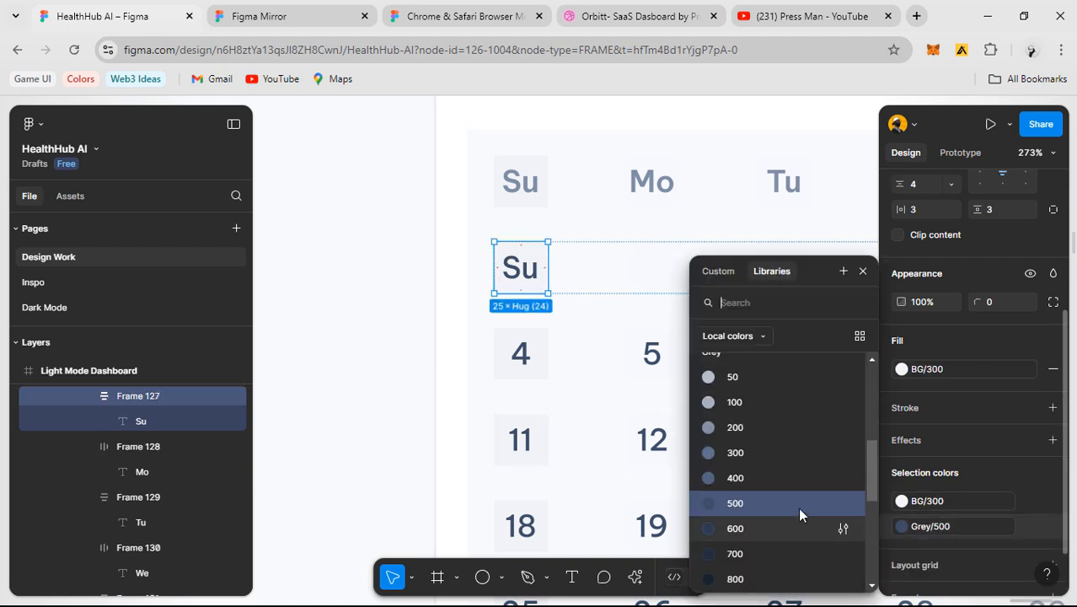
pyautogui.scroll(3, 767, 463)
pyautogui.click(734, 422)
pyautogui.click(408, 302)
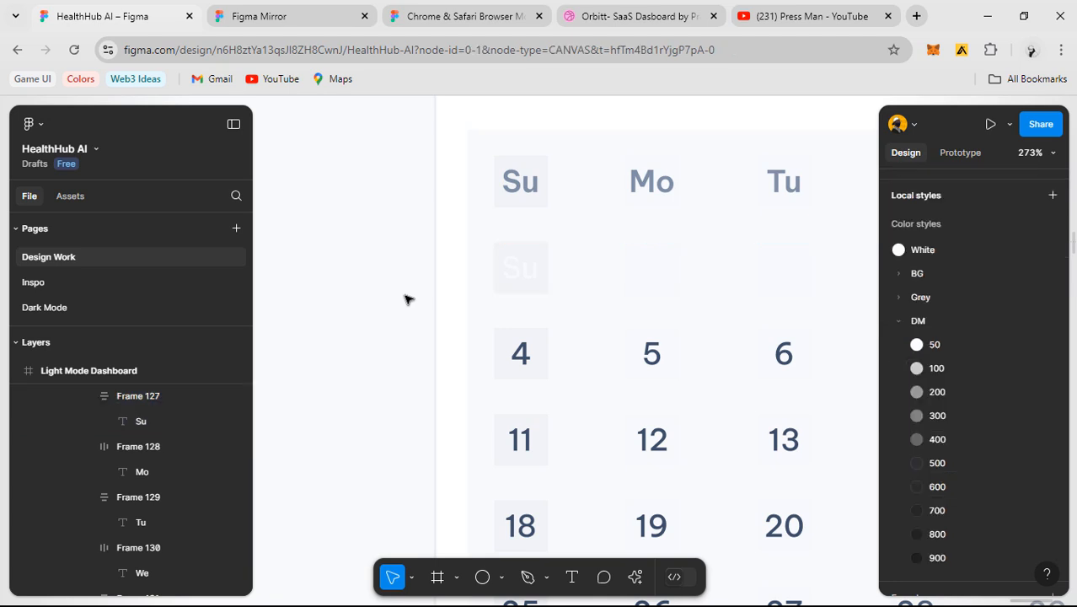
# - Compare the fill of the first date row's Mo cell with the fill of the surrounding date grid frame
pyautogui.scroll(-3, 428, 308)
pyautogui.scroll(4, 532, 287)
pyautogui.scroll(5, 540, 291)
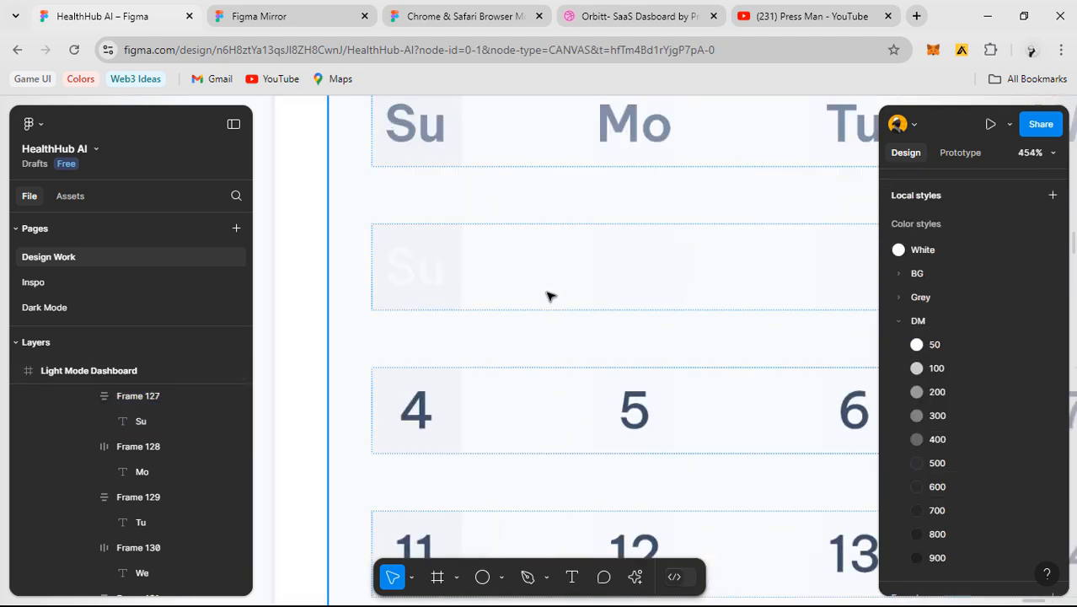
pyautogui.scroll(2, 611, 325)
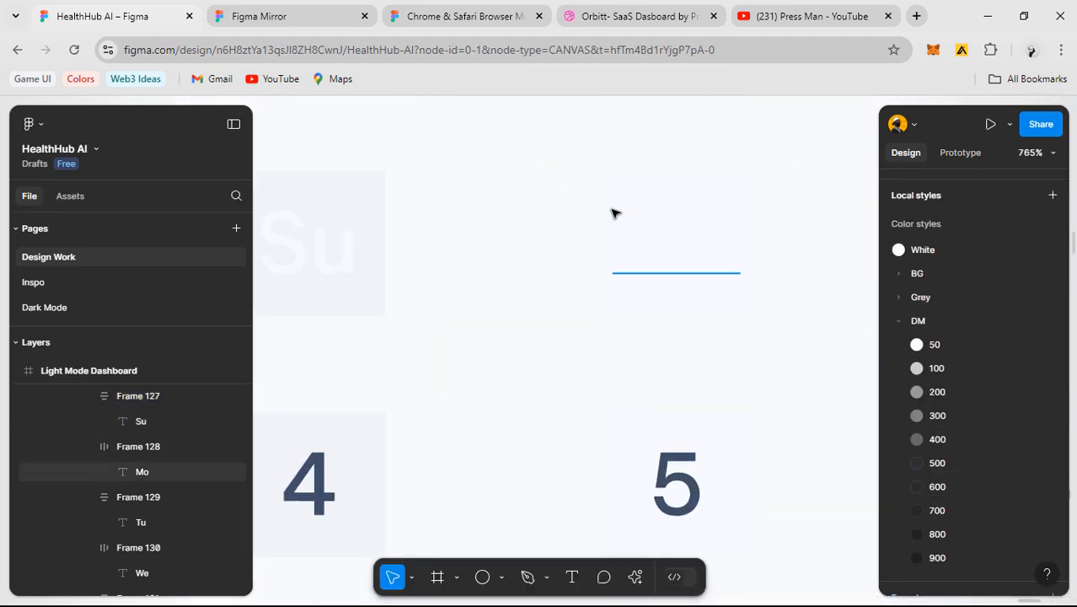
pyautogui.click(610, 211)
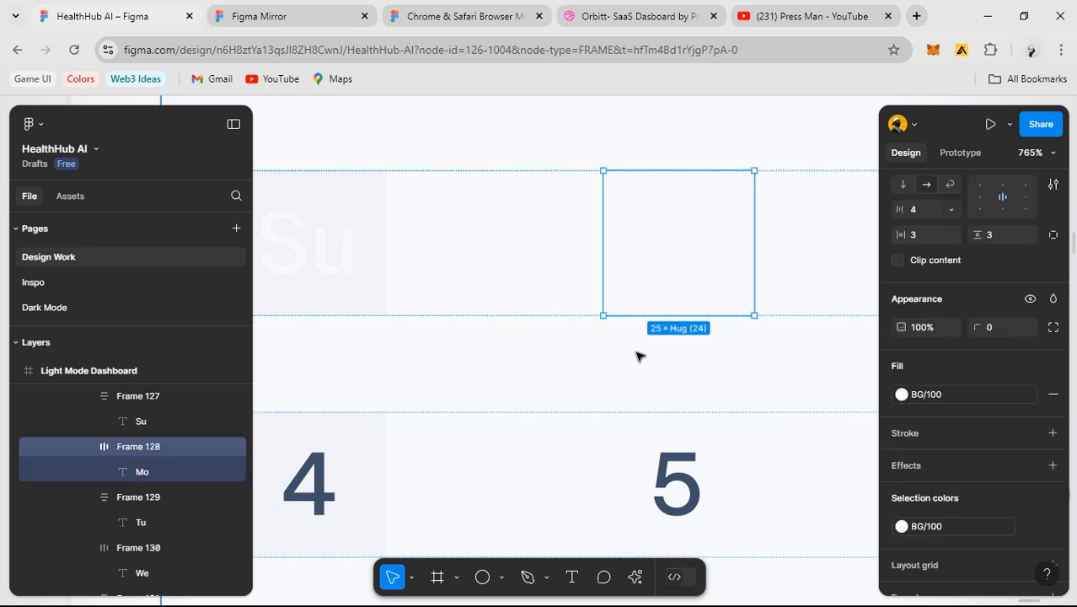
pyautogui.scroll(-3, 552, 290)
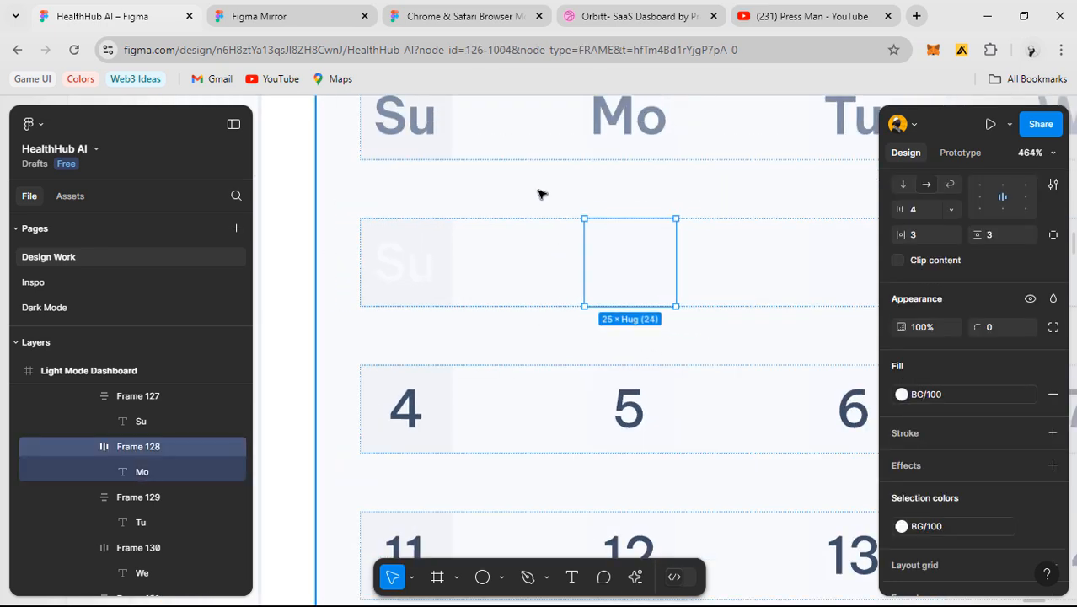
pyautogui.click(530, 198)
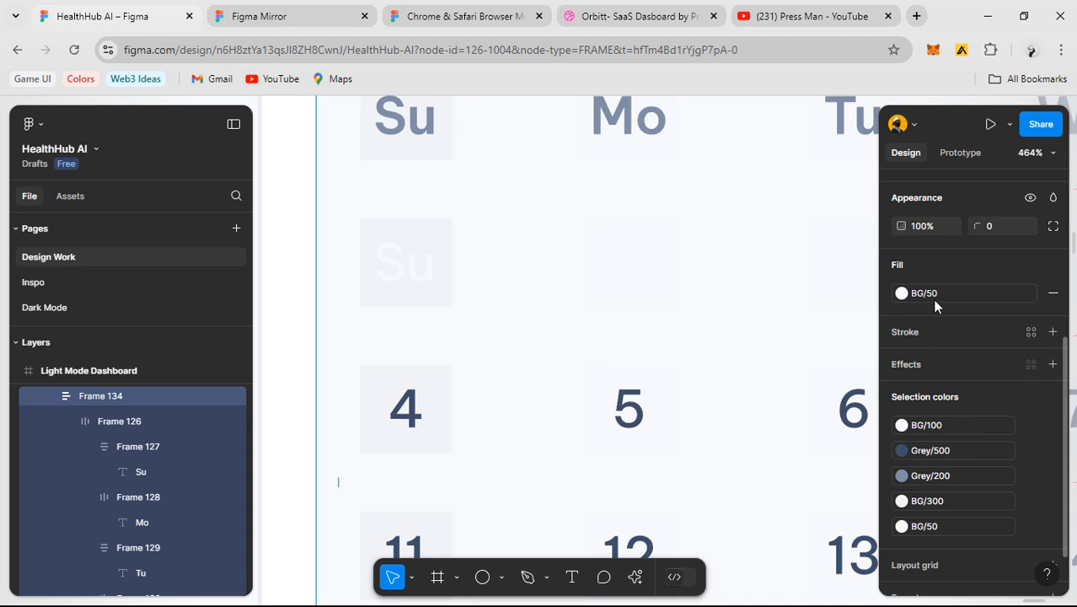
pyautogui.scroll(-3, 599, 305)
# - Try replacing the BG/100 and Grey/500 colors of the whole first date row with BG/50
pyautogui.click(584, 296)
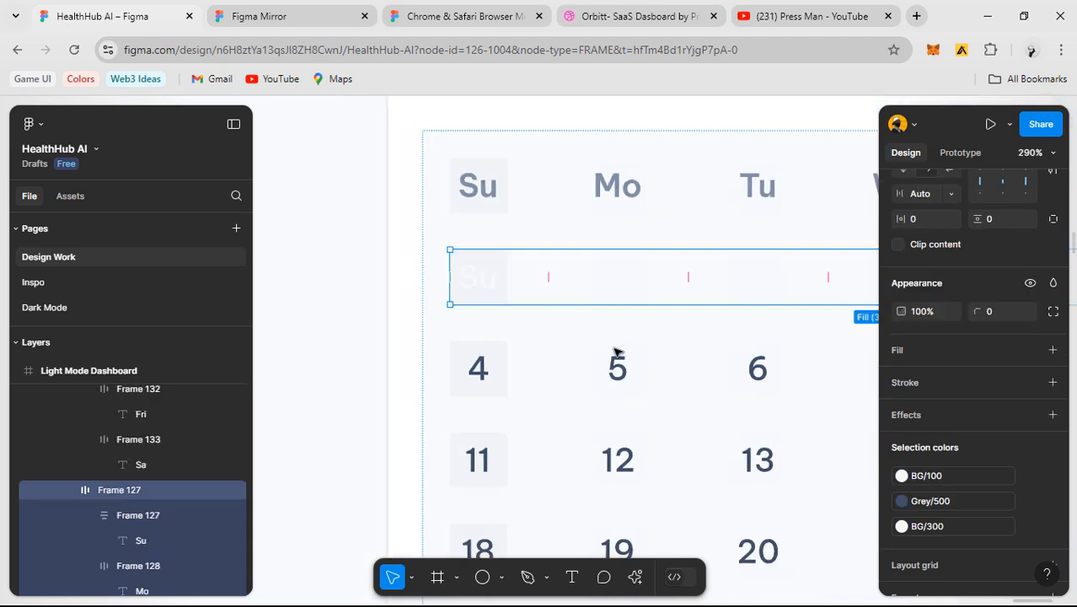
pyautogui.click(960, 482)
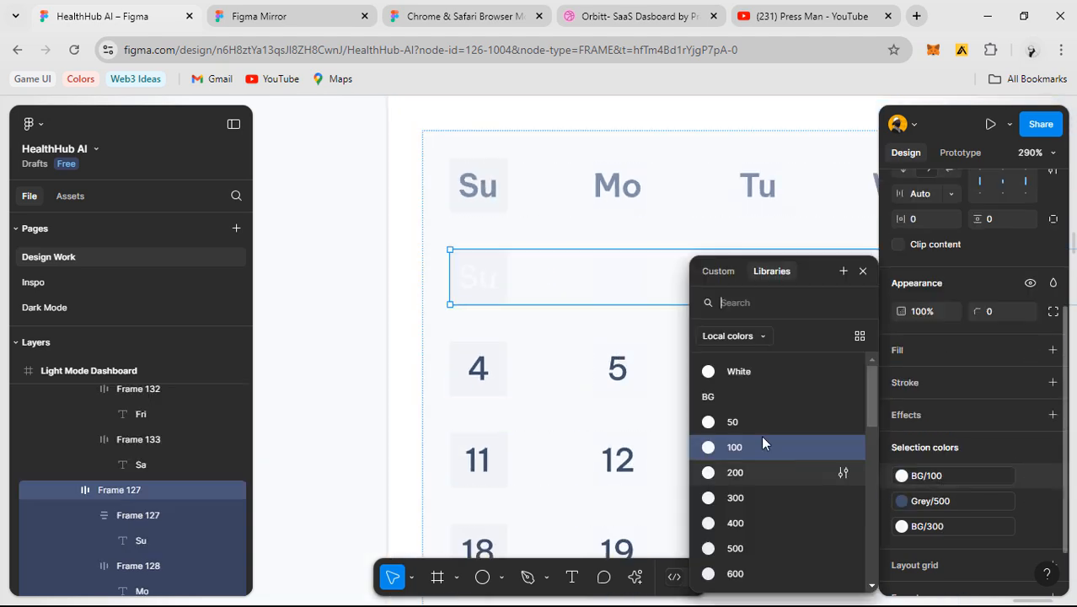
pyautogui.click(751, 423)
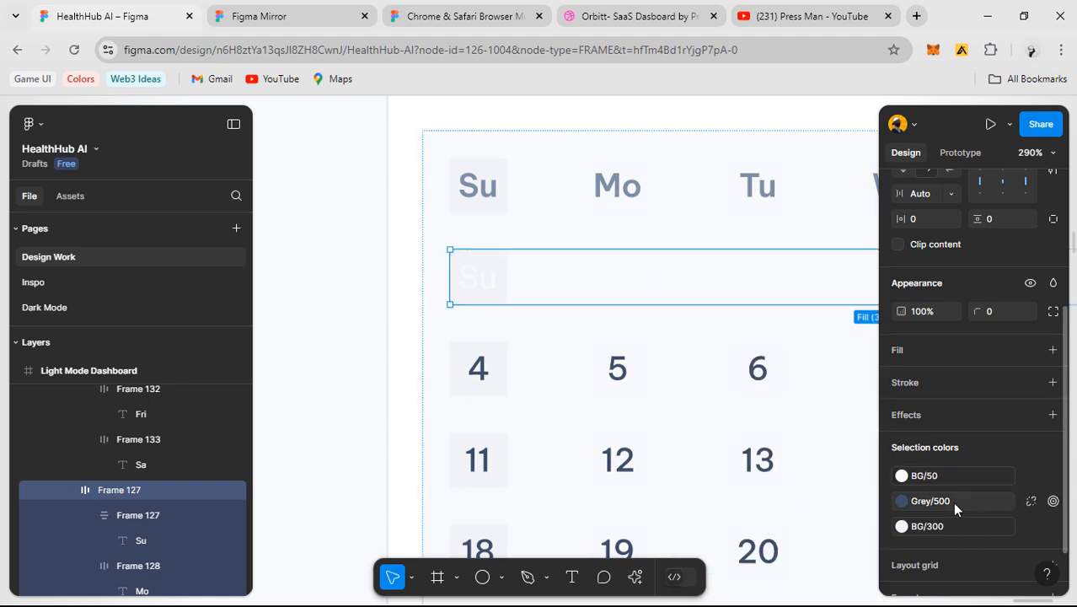
pyautogui.click(900, 500)
pyautogui.scroll(-1, 758, 405)
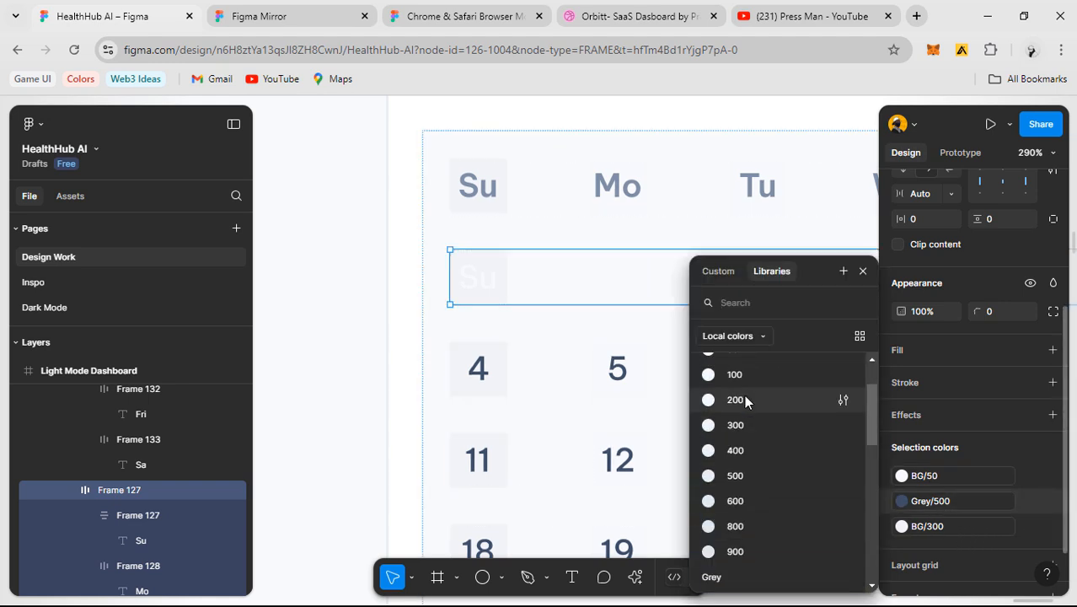
pyautogui.scroll(2, 744, 395)
pyautogui.click(747, 421)
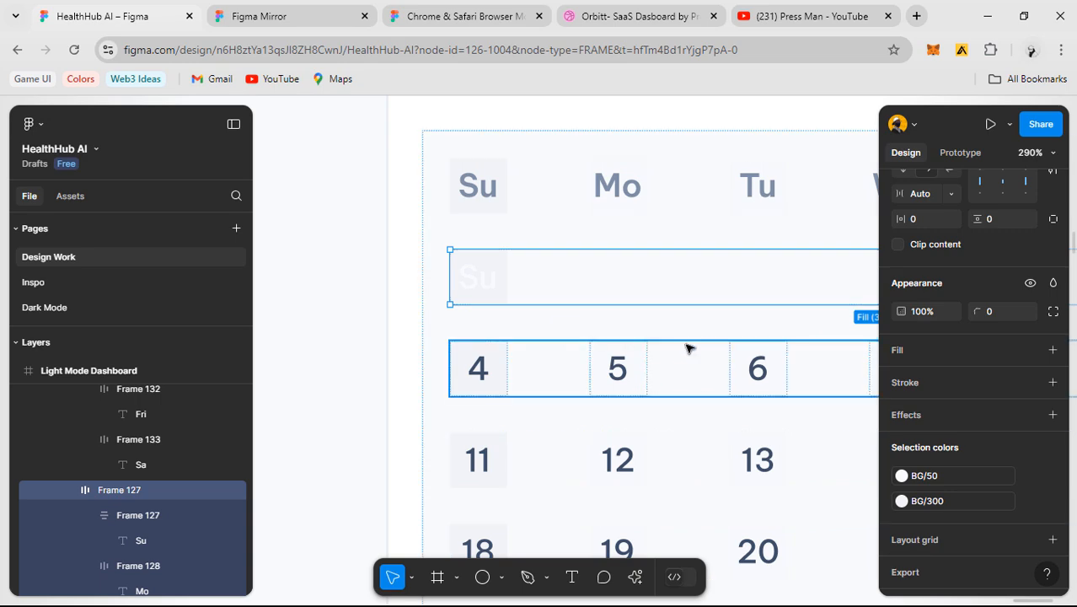
# - Undo the BG/50 color replacements made on the first date row
pyautogui.scroll(-1, 678, 349)
pyautogui.moveTo(678, 350); pyautogui.dragTo(310, 293)
pyautogui.hotkey('ctrl', 'z')
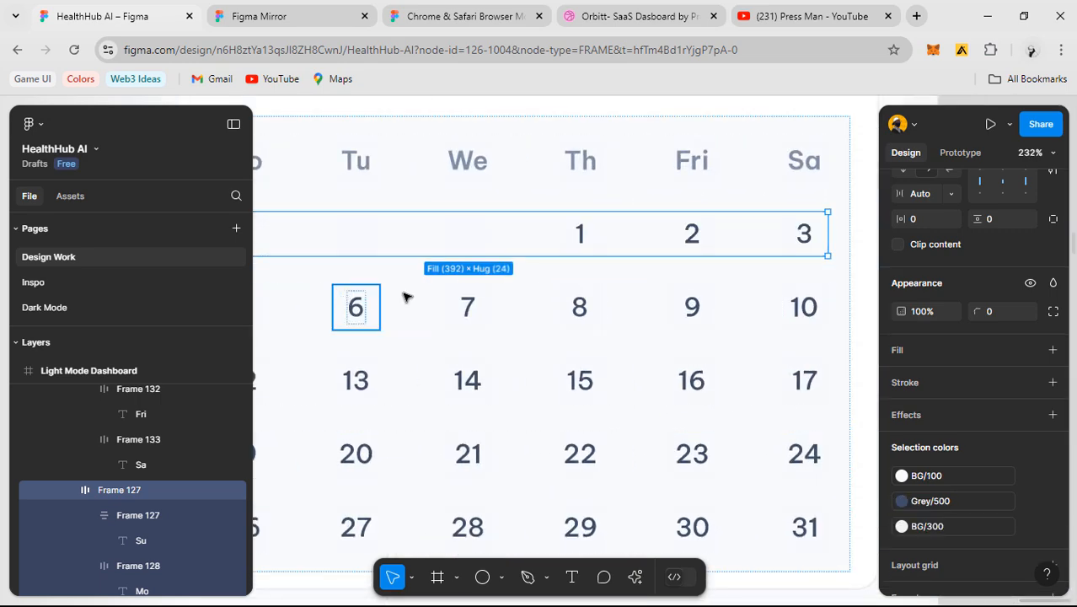
pyautogui.hotkey('ctrl', 'z')
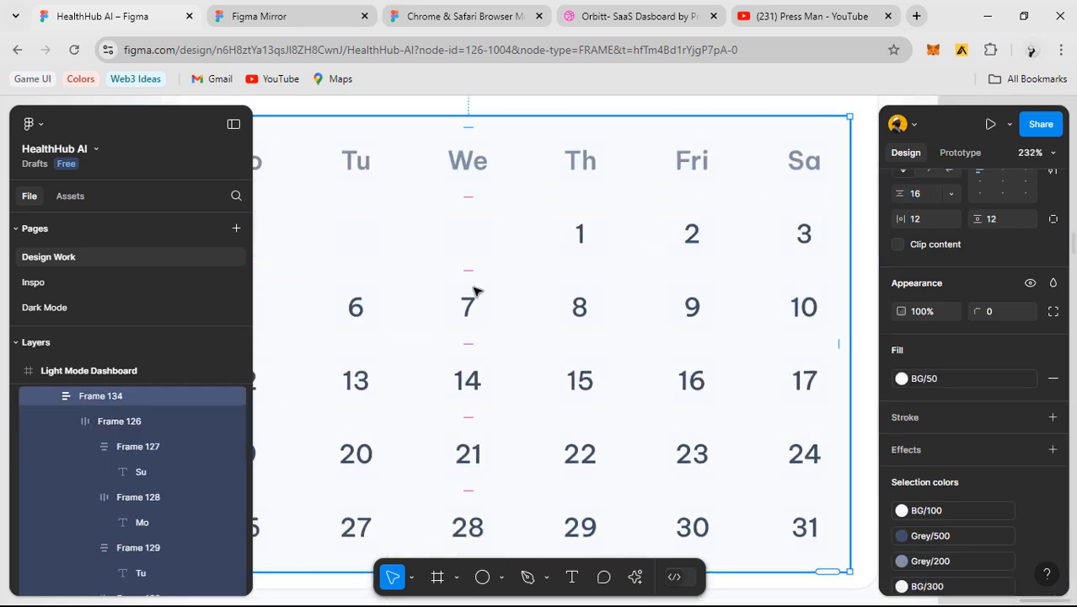
# - Replace the BG/300 and BG/100 colors of the first date row's Su, Mo, Tu and We cells with BG/50
pyautogui.moveTo(475, 290); pyautogui.dragTo(631, 286)
pyautogui.click(637, 249)
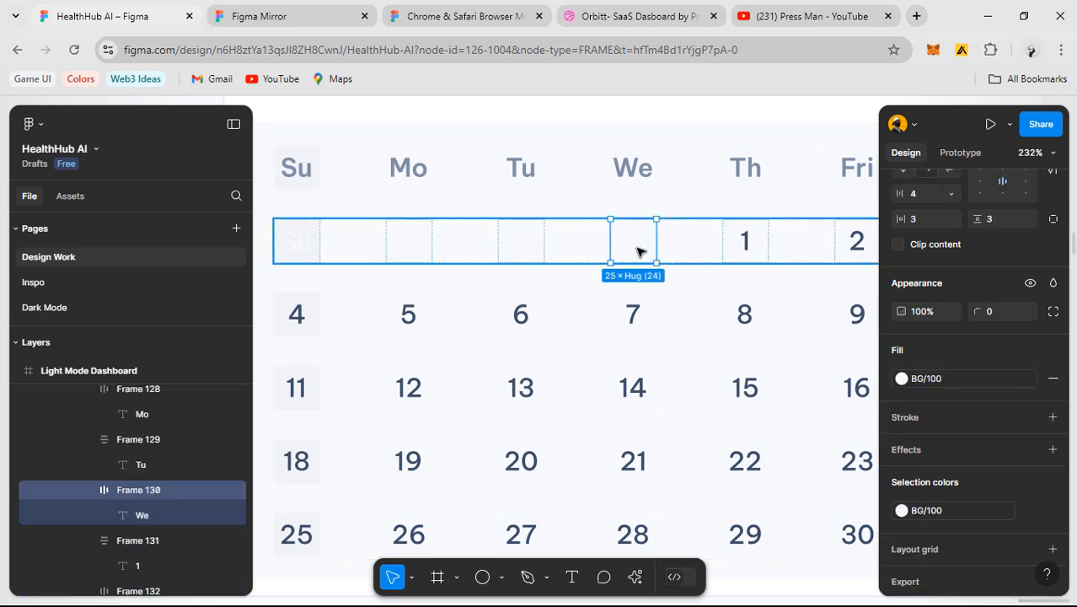
pyautogui.keyDown('shift'); pyautogui.click(530, 242); pyautogui.keyUp('shift')
pyautogui.keyDown('shift'); pyautogui.click(411, 246); pyautogui.keyUp('shift')
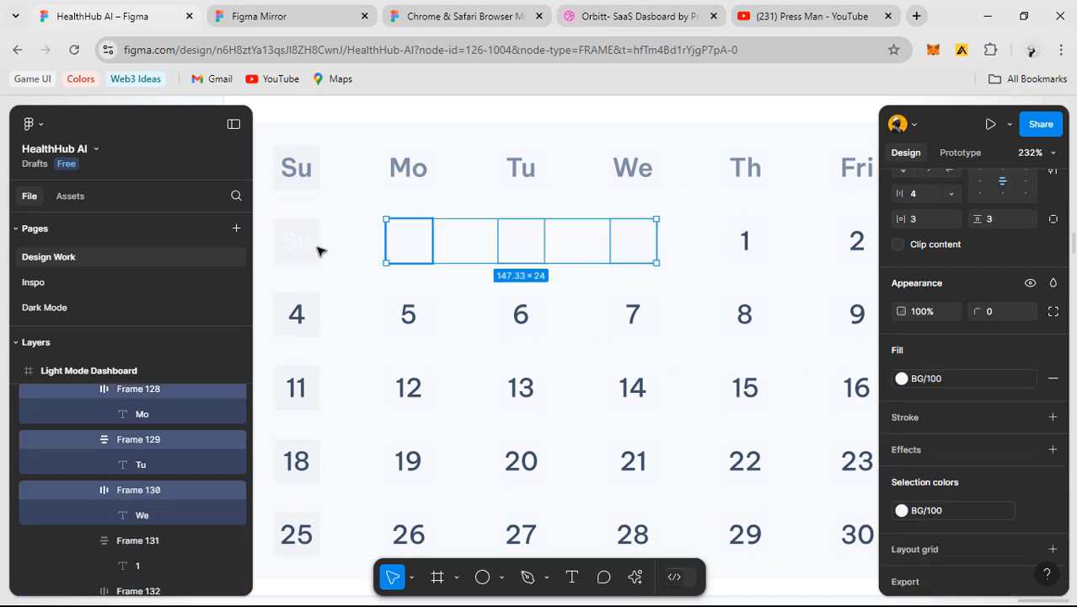
pyautogui.keyDown('shift'); pyautogui.click(307, 242); pyautogui.keyUp('shift')
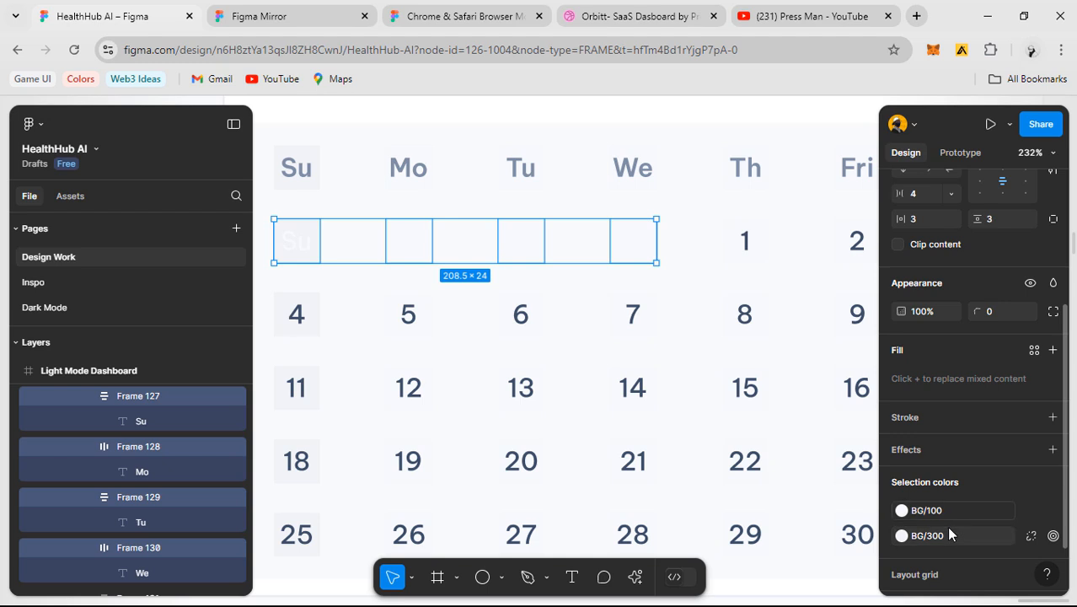
pyautogui.click(917, 538)
pyautogui.click(732, 416)
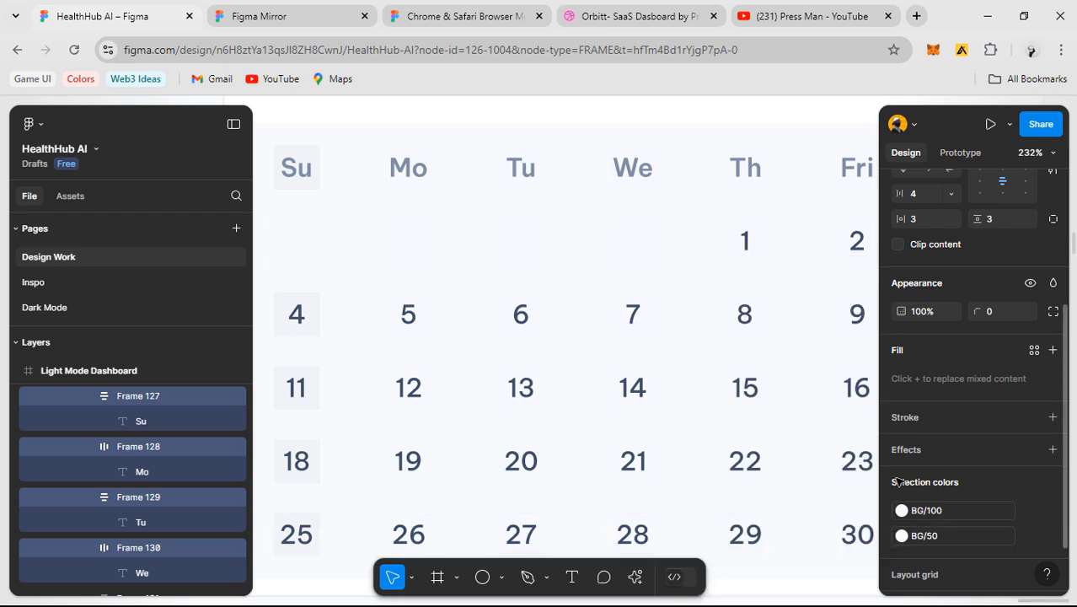
pyautogui.click(960, 509)
pyautogui.click(747, 421)
pyautogui.click(613, 333)
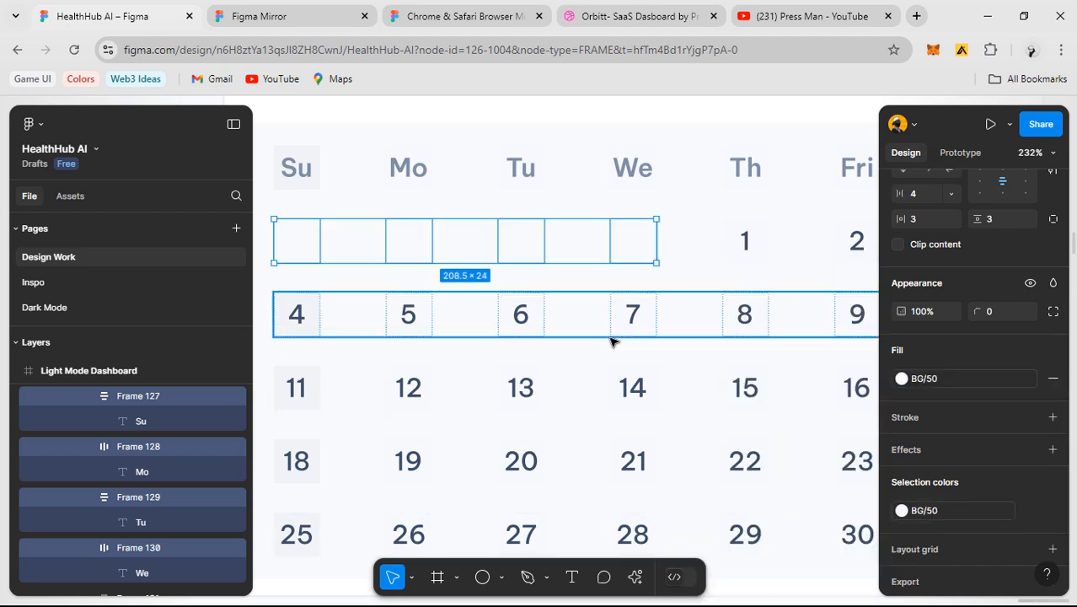
# - Compare the new date grid with the August 2024 calendar in the finished dashboard
pyautogui.scroll(-5, 613, 362)
pyautogui.moveTo(628, 400); pyautogui.dragTo(761, 357)
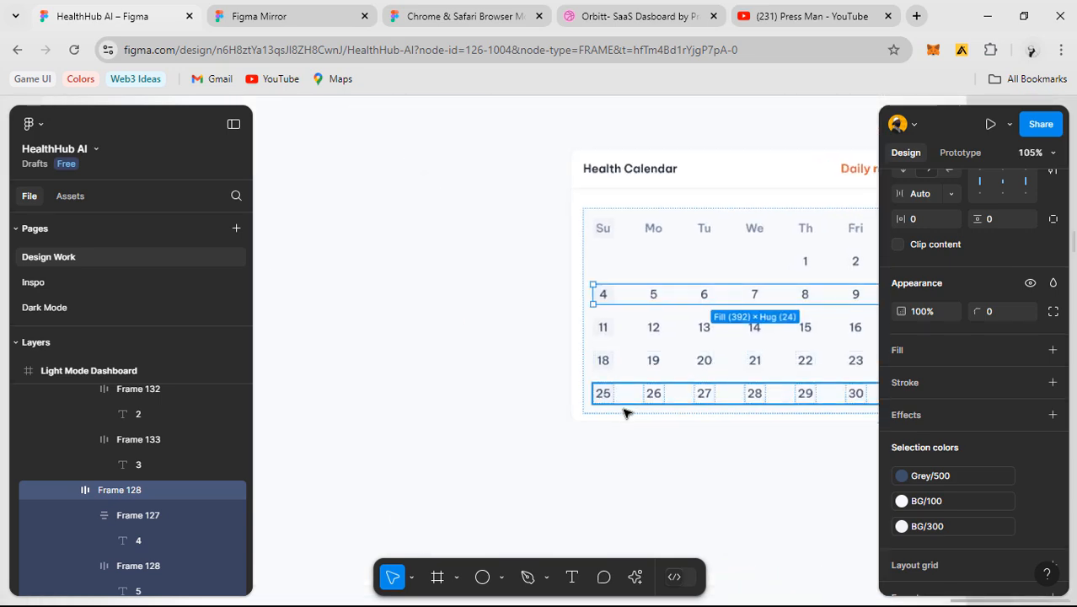
pyautogui.click(624, 408)
pyautogui.scroll(-5, 659, 396)
pyautogui.moveTo(645, 411); pyautogui.dragTo(912, 370)
pyautogui.moveTo(685, 392); pyautogui.dragTo(852, 405)
pyautogui.scroll(5, 579, 358)
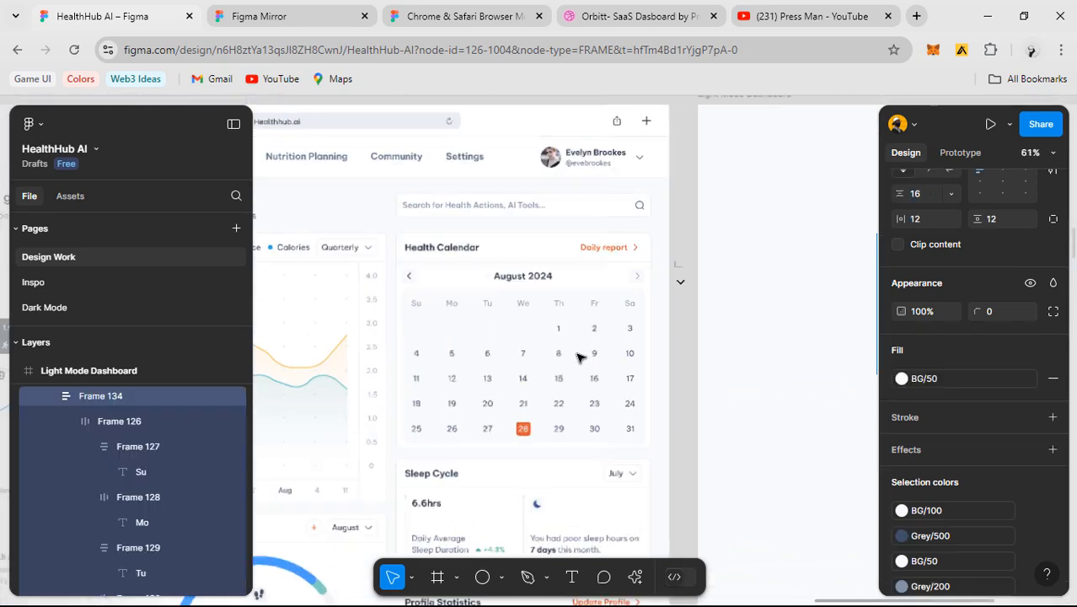
pyautogui.scroll(1, 579, 357)
pyautogui.scroll(-3, 573, 354)
pyautogui.moveTo(510, 332); pyautogui.dragTo(228, 316)
pyautogui.moveTo(648, 388); pyautogui.dragTo(367, 408)
pyautogui.scroll(5, 839, 301)
pyautogui.moveTo(720, 312); pyautogui.dragTo(543, 300)
# - Examine the fills of the 4 and 6 date cells and the weekday header cells in the new calendar grid
pyautogui.doubleClick(588, 244)
pyautogui.doubleClick(587, 243)
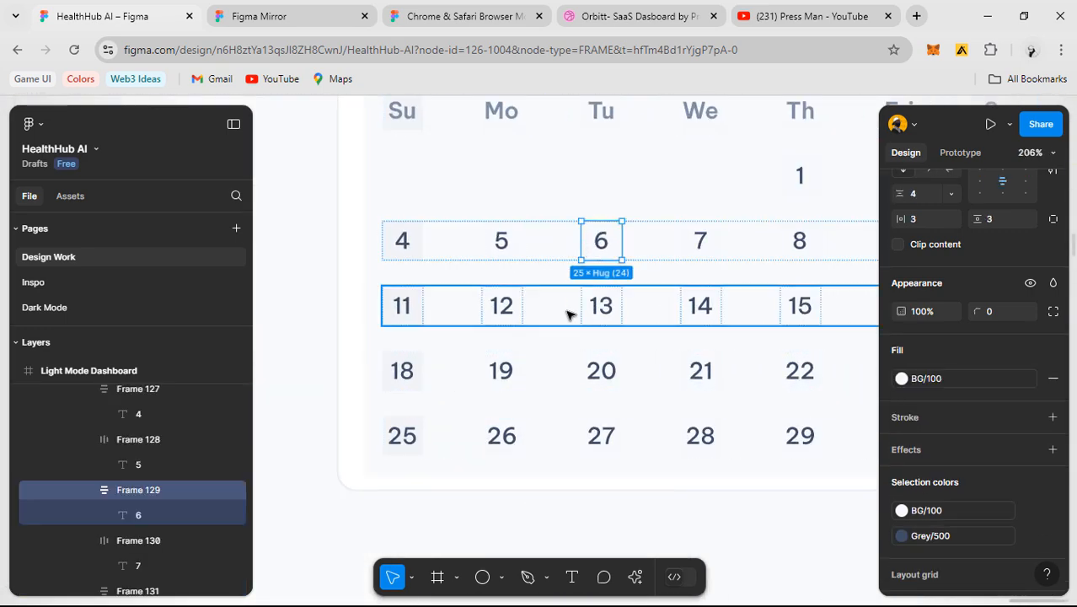
pyautogui.click(470, 288)
pyautogui.scroll(1, 400, 244)
pyautogui.click(402, 243)
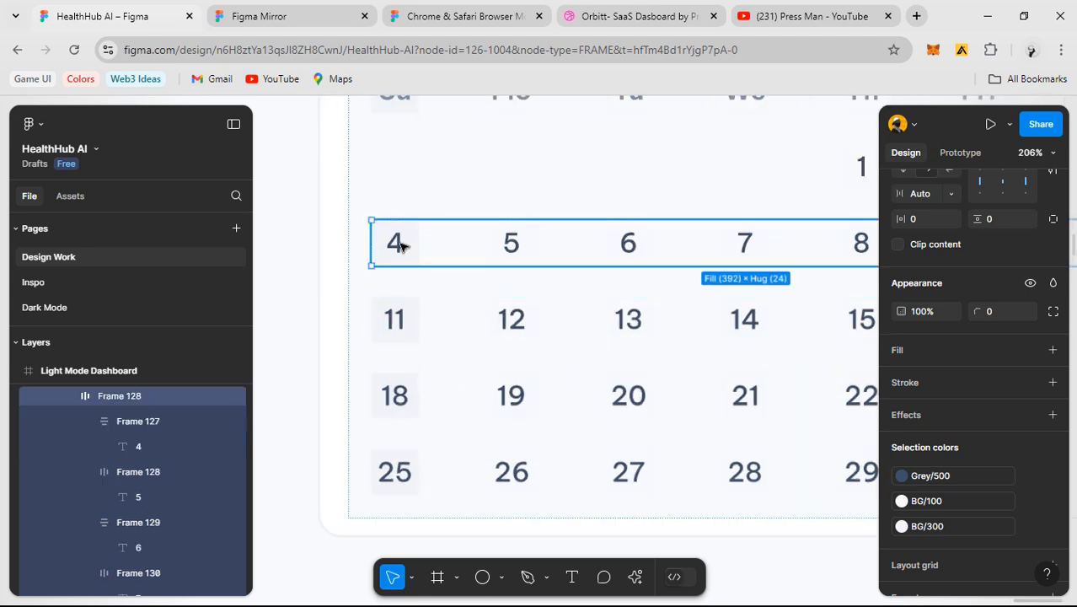
pyautogui.scroll(2, 401, 243)
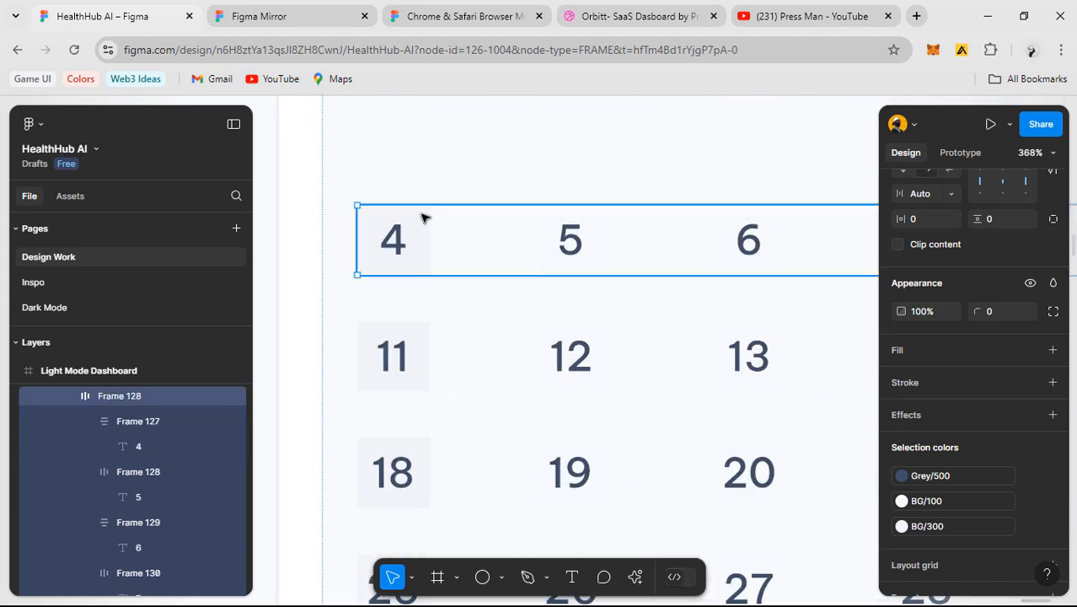
pyautogui.click(423, 217)
pyautogui.scroll(2, 423, 221)
pyautogui.scroll(2, 423, 222)
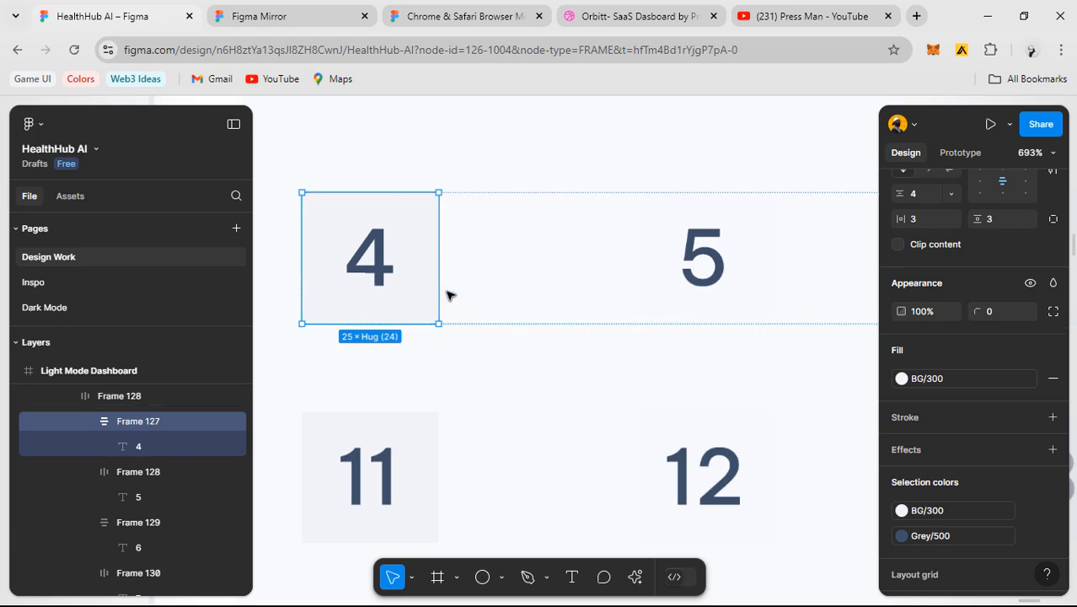
pyautogui.scroll(1, 422, 234)
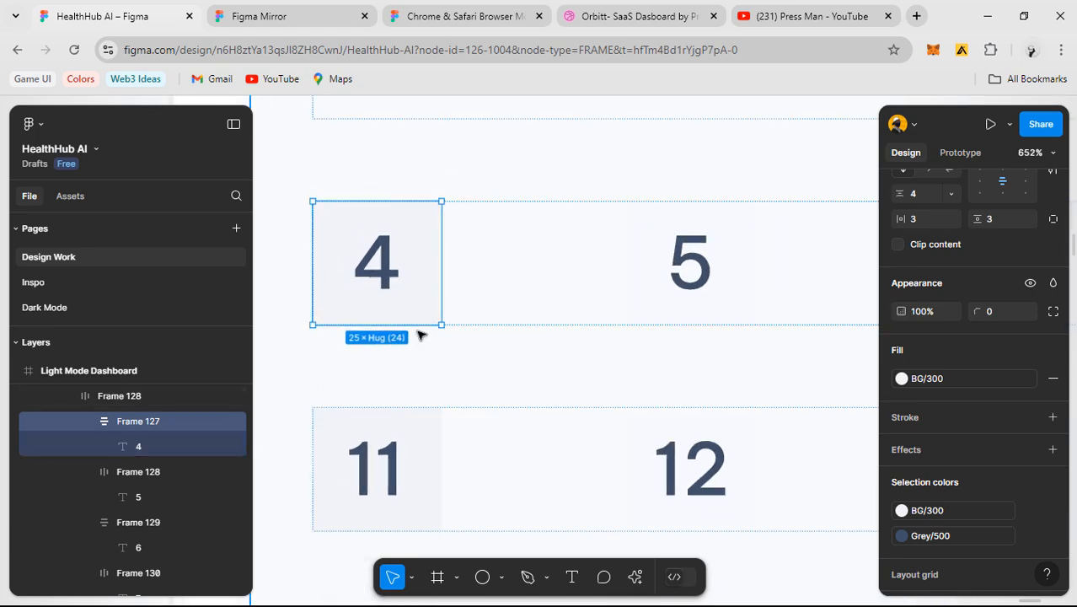
pyautogui.scroll(-4, 420, 335)
pyautogui.scroll(2, 446, 252)
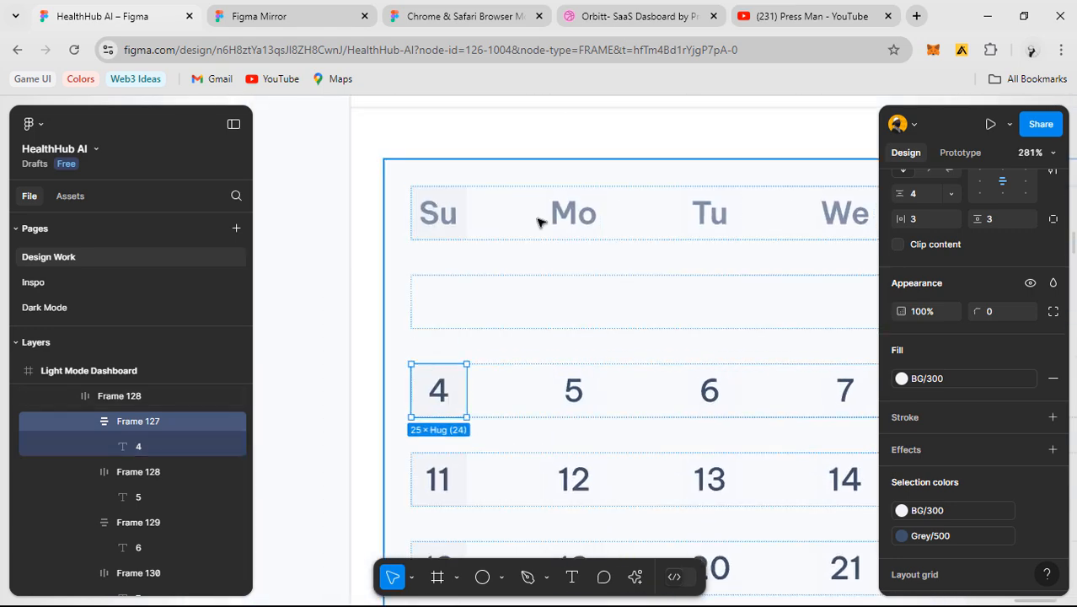
pyautogui.scroll(3, 506, 234)
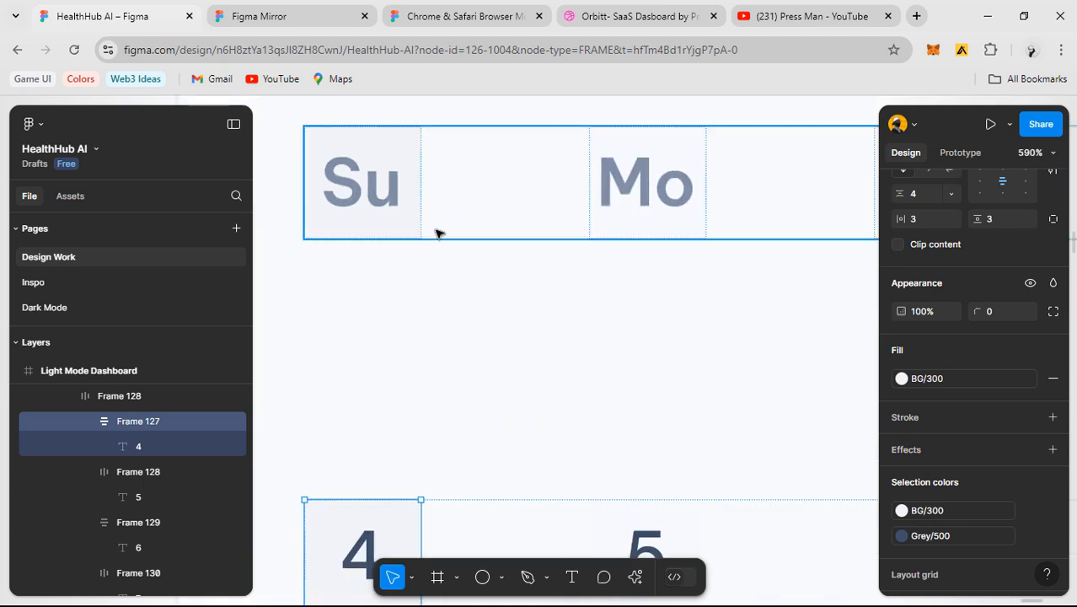
pyautogui.scroll(-3, 501, 239)
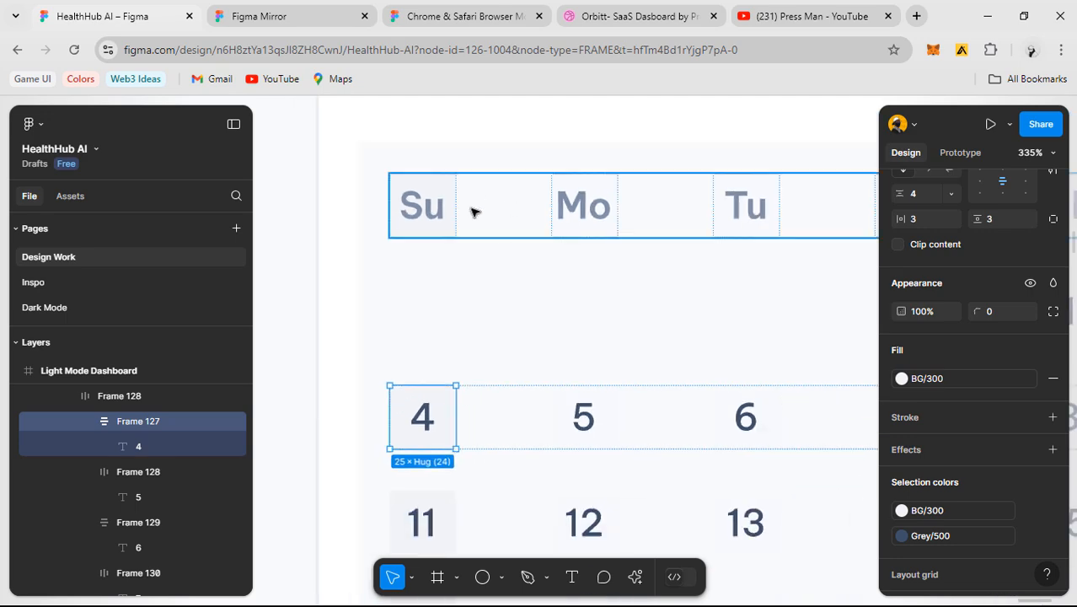
pyautogui.scroll(-3, 541, 225)
pyautogui.scroll(1, 640, 219)
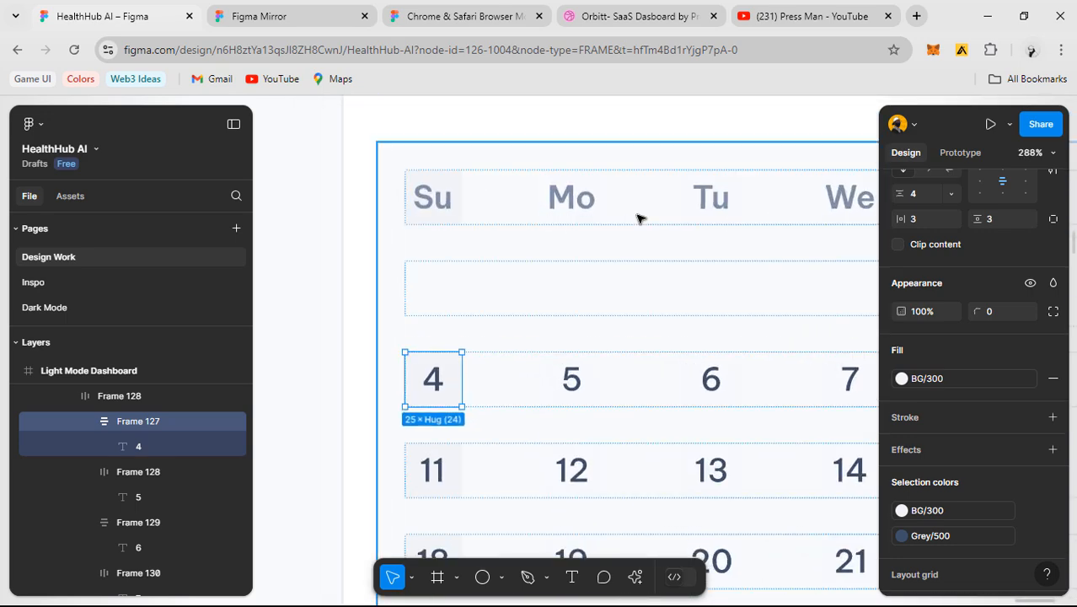
pyautogui.scroll(-2, 654, 219)
pyautogui.scroll(3, 669, 220)
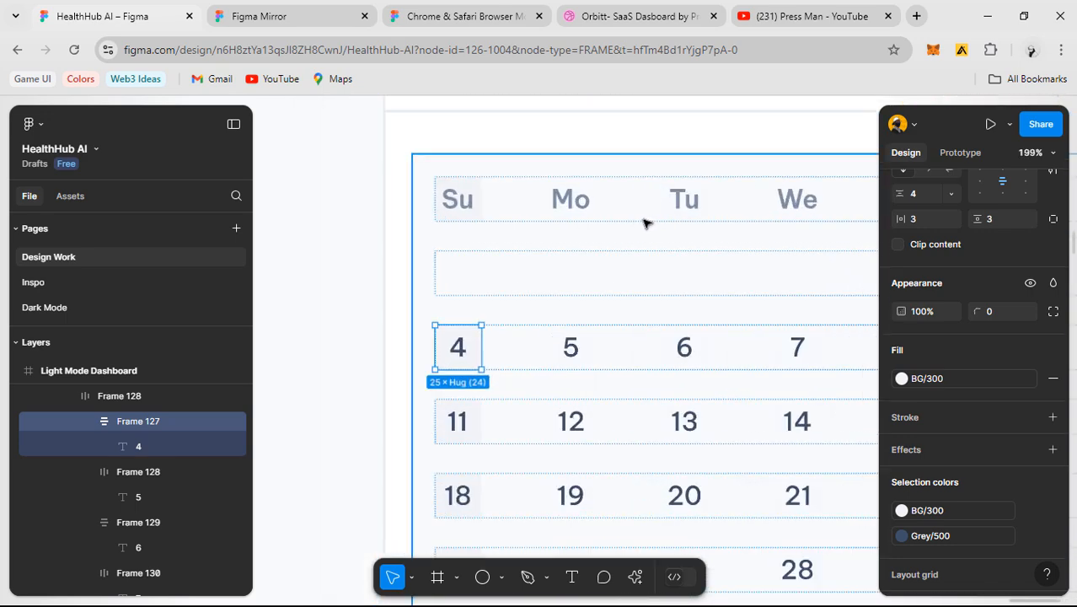
pyautogui.click(556, 208)
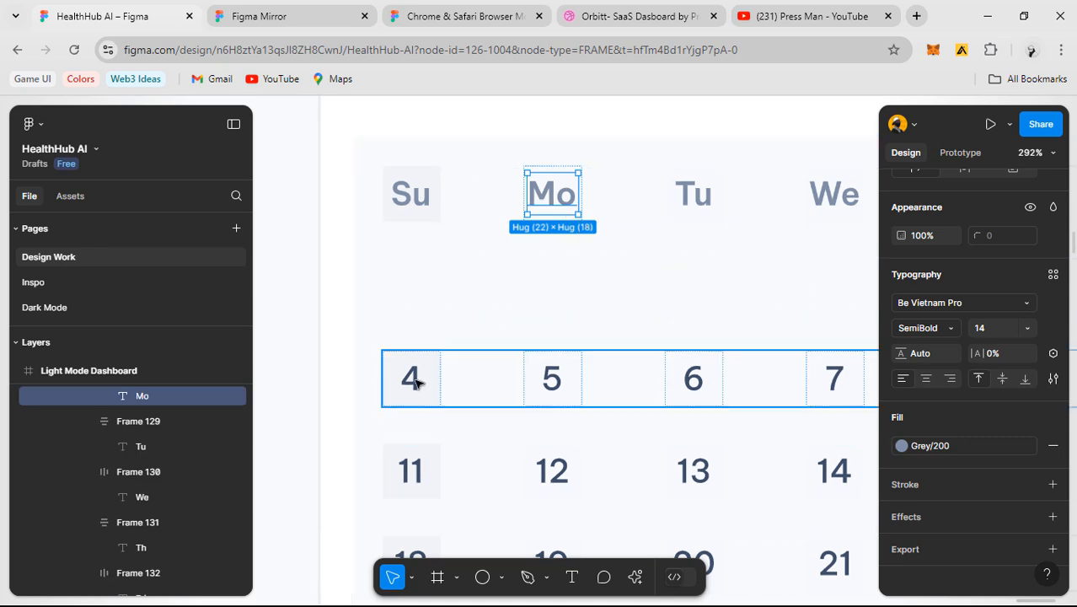
# - Replace the BG/100 and BG/300 colors of the four date rows covering 4 to 31 with BG/50
pyautogui.click(444, 367)
pyautogui.scroll(-2, 444, 371)
pyautogui.scroll(-1, 435, 268)
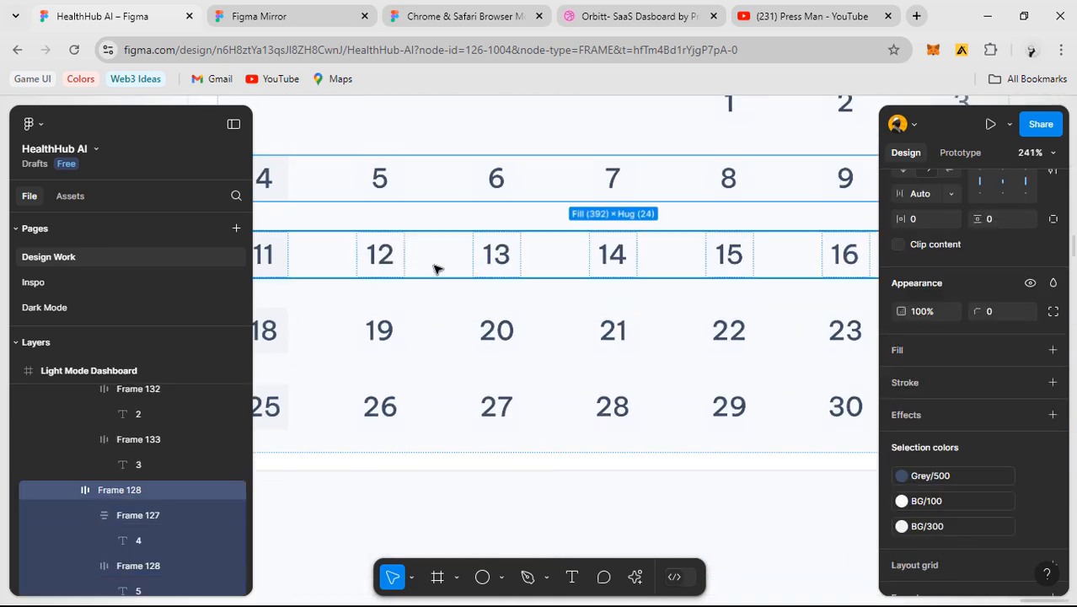
pyautogui.keyDown('shift'); pyautogui.click(524, 265); pyautogui.keyUp('shift')
pyautogui.keyDown('shift'); pyautogui.click(483, 342); pyautogui.keyUp('shift')
pyautogui.keyDown('shift'); pyautogui.click(549, 407); pyautogui.keyUp('shift')
pyautogui.hscroll(-1, 514, 281)
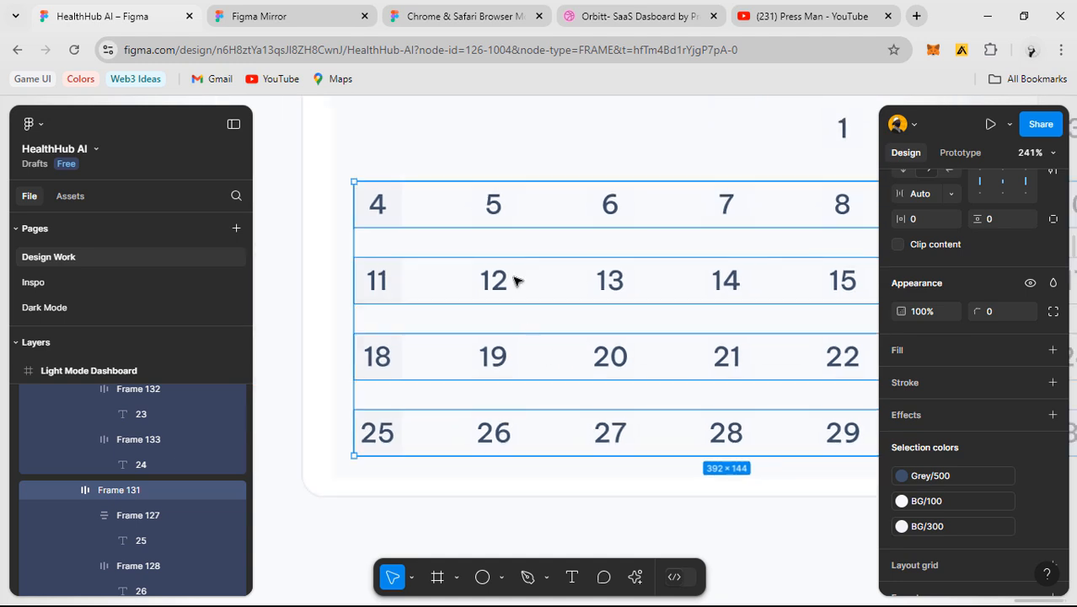
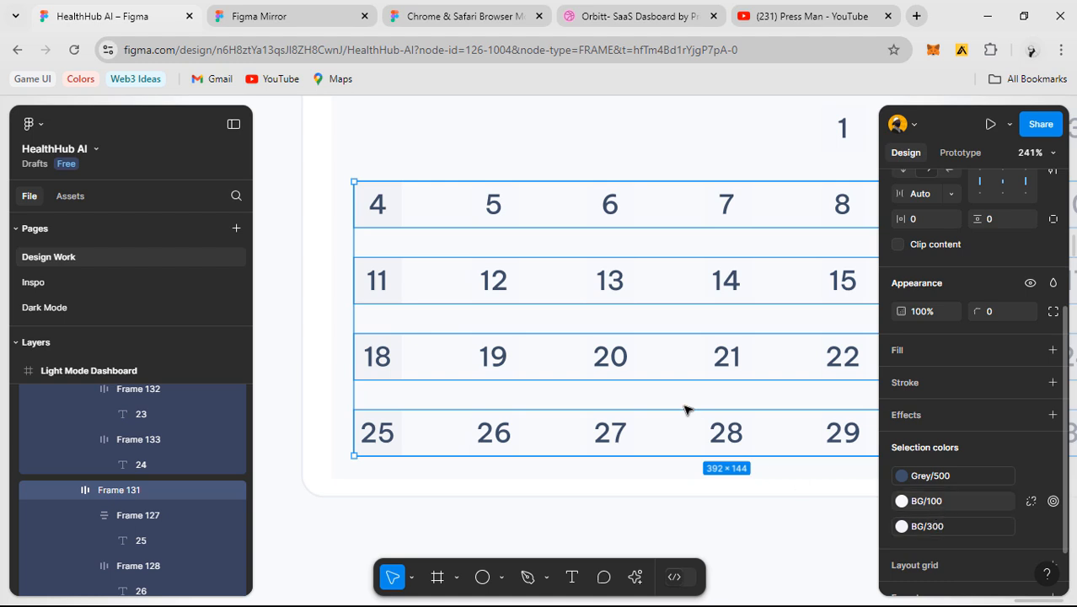
pyautogui.scroll(-3, 684, 410)
pyautogui.click(956, 502)
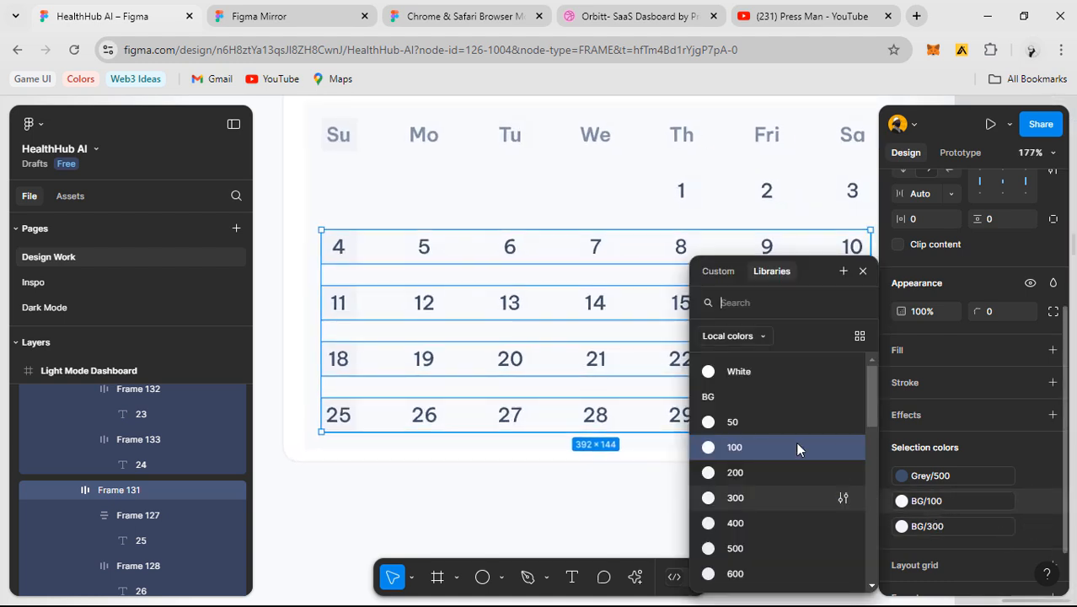
pyautogui.click(758, 421)
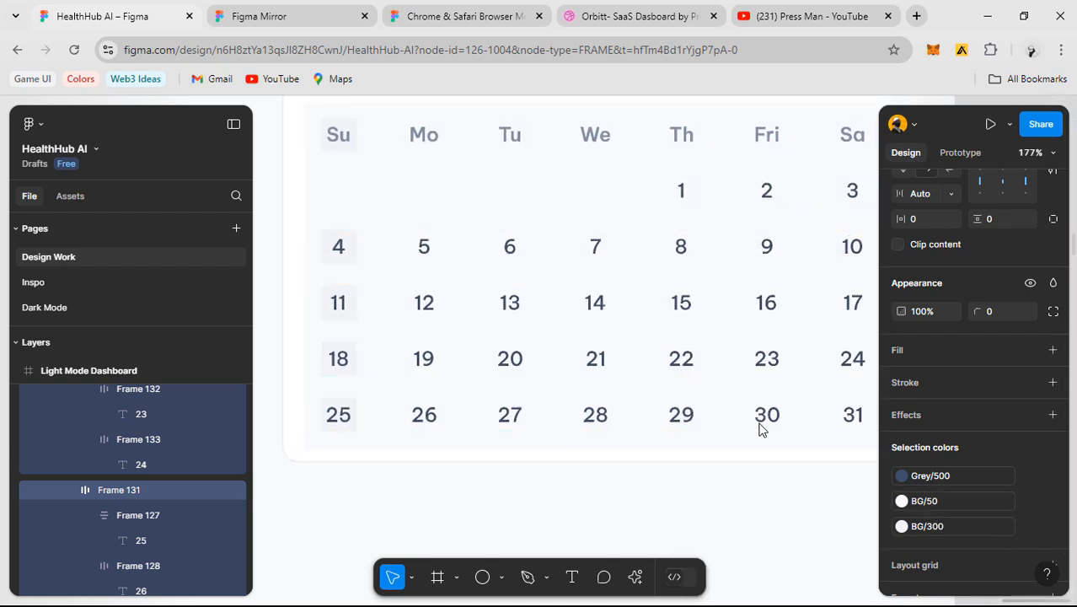
pyautogui.click(941, 527)
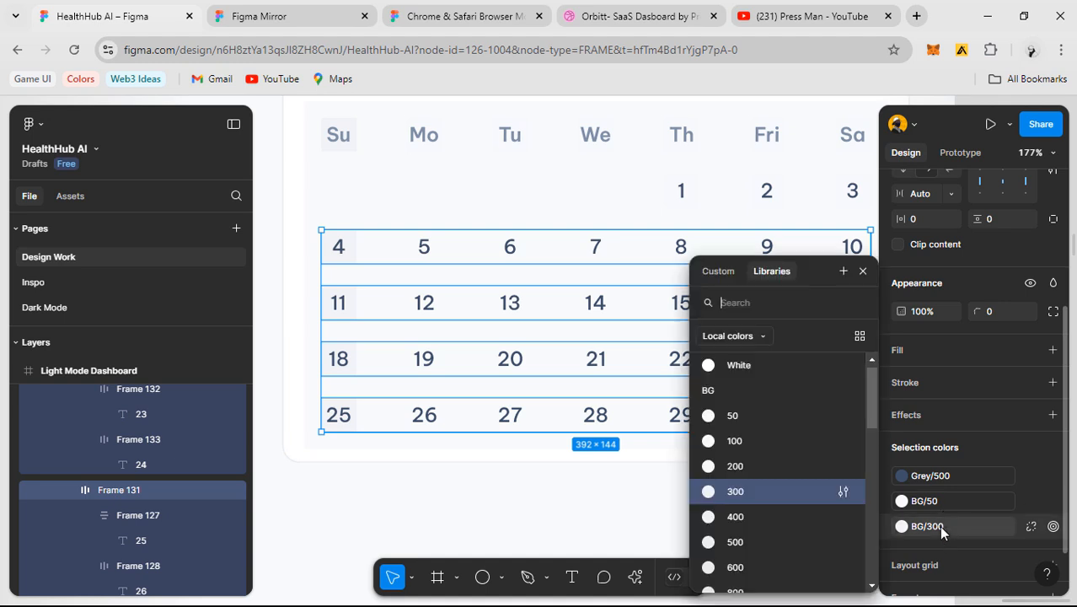
pyautogui.click(748, 418)
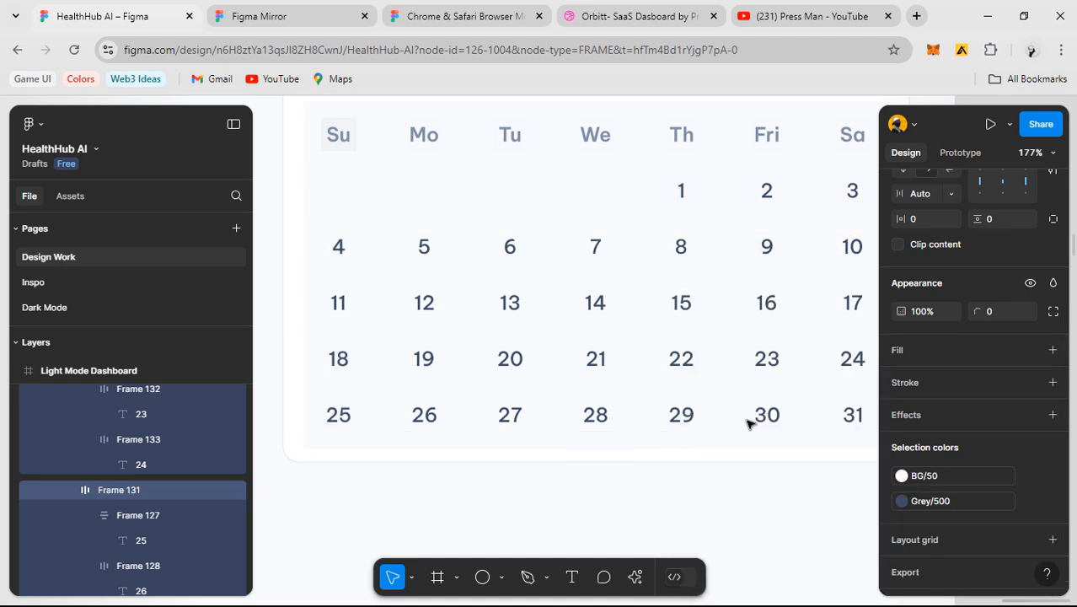
pyautogui.click(679, 521)
# - Examine the Health Calendar card up close and at full-frame scale for cell backgrounds that stand out from the grid
pyautogui.scroll(-2, 671, 497)
pyautogui.scroll(1, 687, 412)
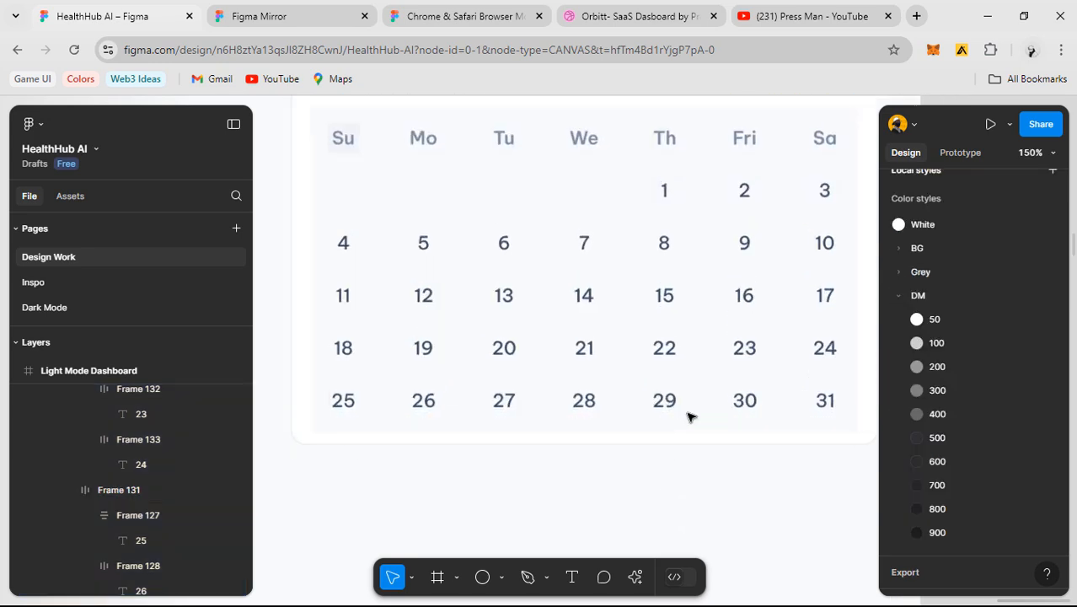
pyautogui.scroll(-1, 689, 415)
pyautogui.scroll(-2, 584, 385)
pyautogui.scroll(1, 714, 305)
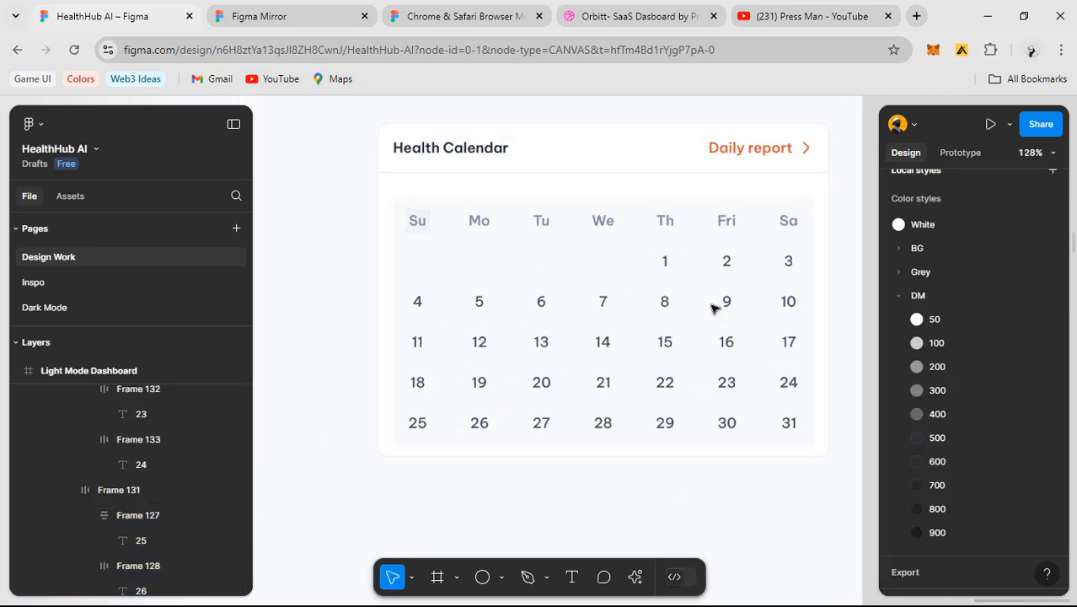
pyautogui.scroll(-3, 719, 322)
pyautogui.scroll(-1, 579, 342)
pyautogui.scroll(-1, 662, 359)
pyautogui.scroll(1, 709, 344)
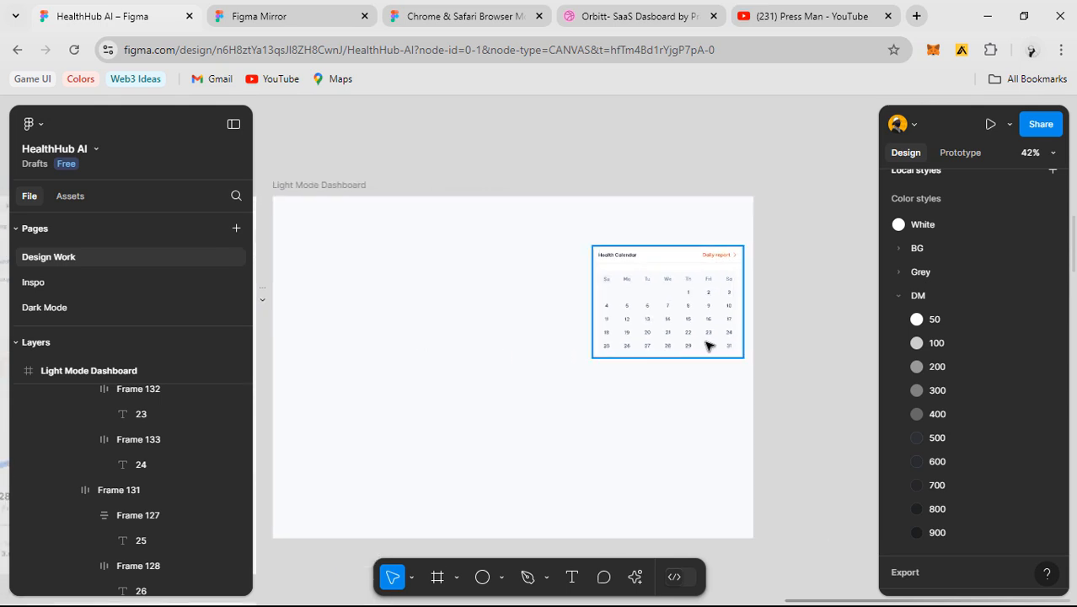
pyautogui.scroll(2, 702, 351)
pyautogui.scroll(2, 702, 352)
pyautogui.scroll(1, 656, 384)
pyautogui.scroll(1, 612, 238)
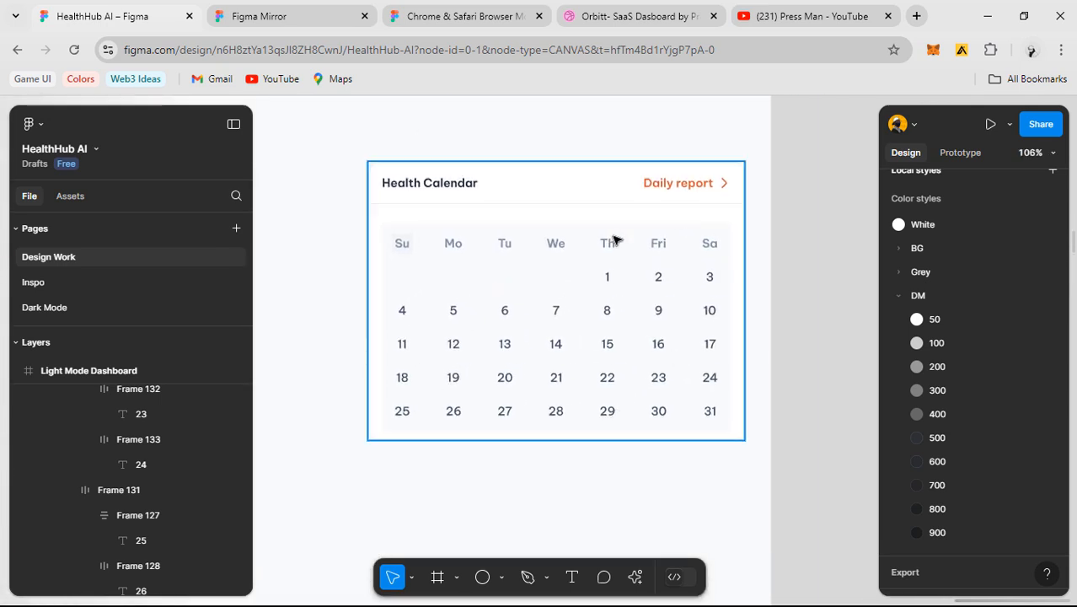
pyautogui.scroll(1, 679, 438)
pyautogui.scroll(1, 703, 402)
pyautogui.scroll(1, 656, 425)
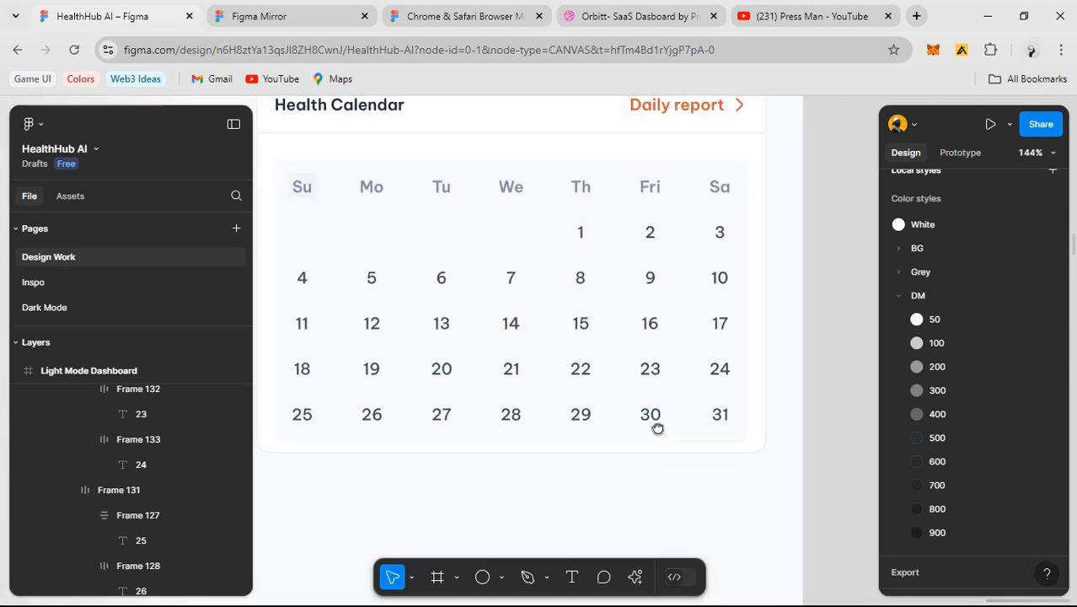
pyautogui.scroll(-1, 600, 386)
pyautogui.scroll(2, 522, 351)
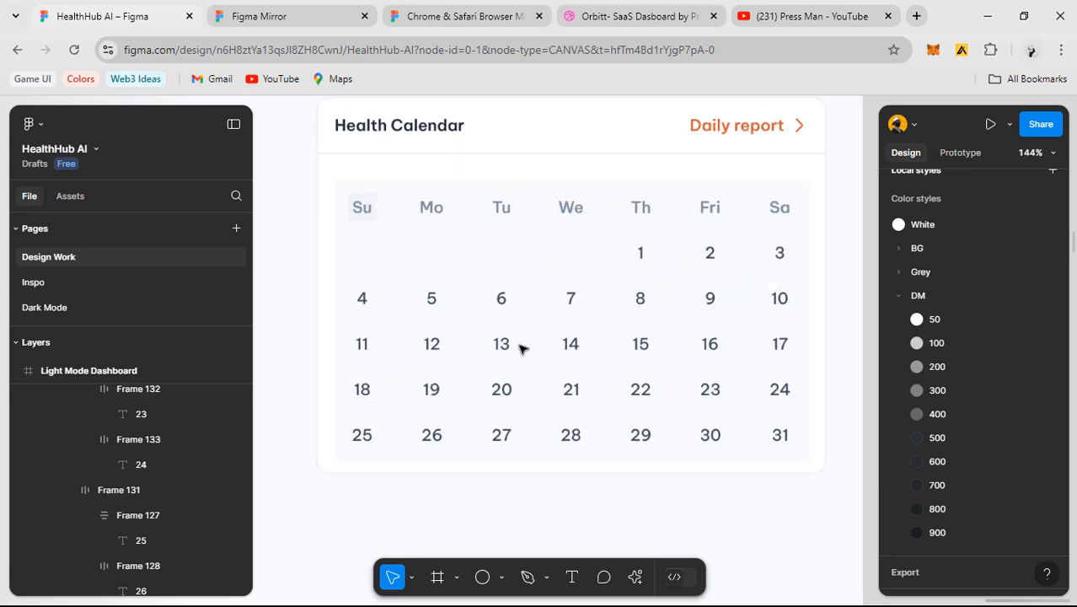
pyautogui.scroll(1, 518, 344)
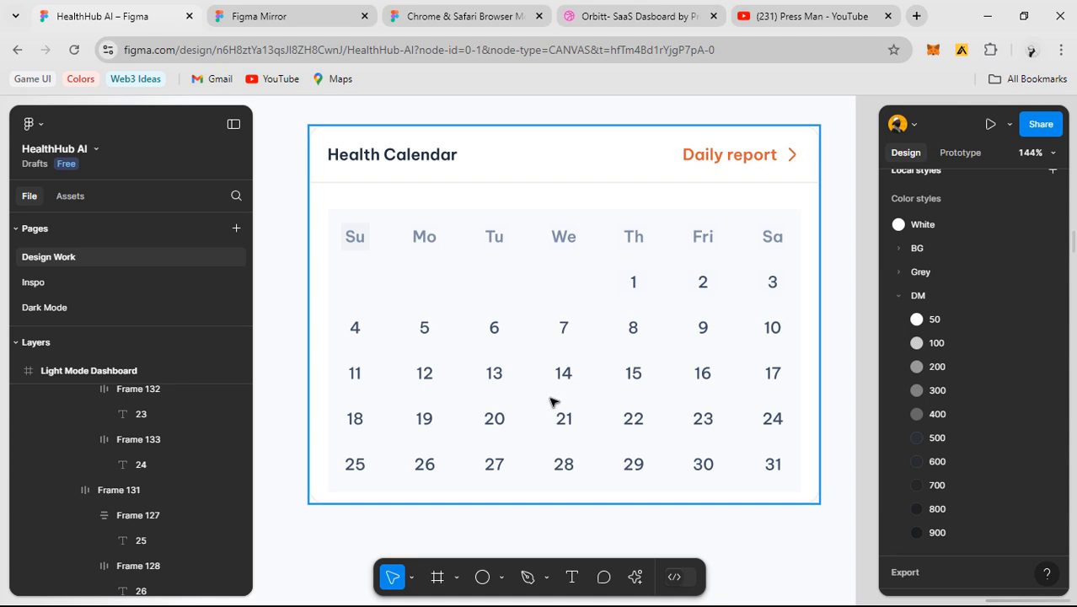
pyautogui.scroll(-1, 581, 443)
pyautogui.scroll(1, 603, 445)
# - Select the 28 date cell in the last row and compare it with the 28 in the finished dashboard's August 2024 calendar
pyautogui.click(599, 444)
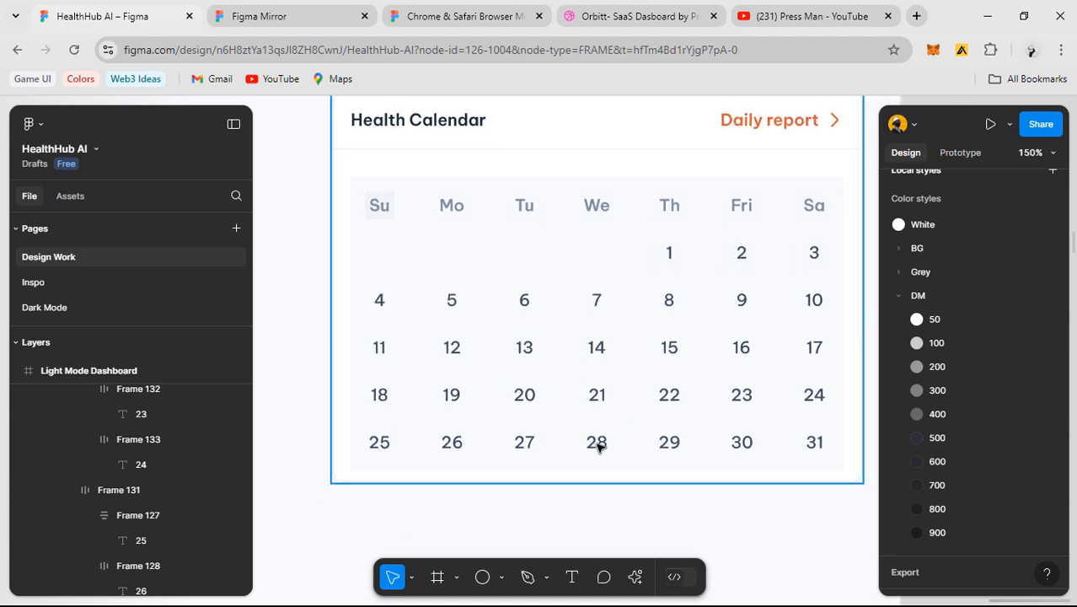
pyautogui.click(595, 441)
pyautogui.click(598, 448)
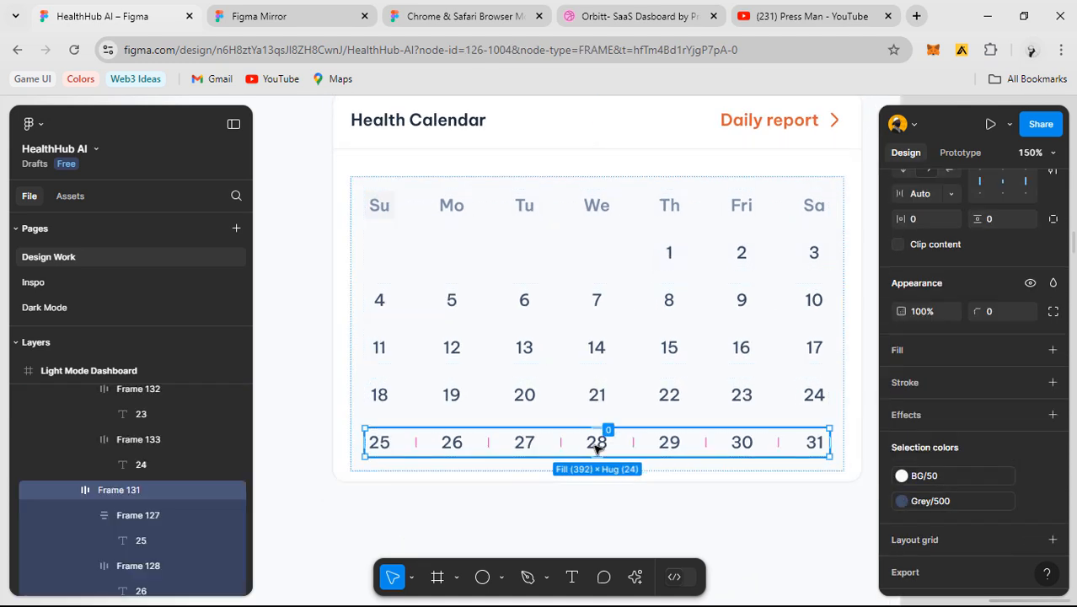
pyautogui.click(596, 444)
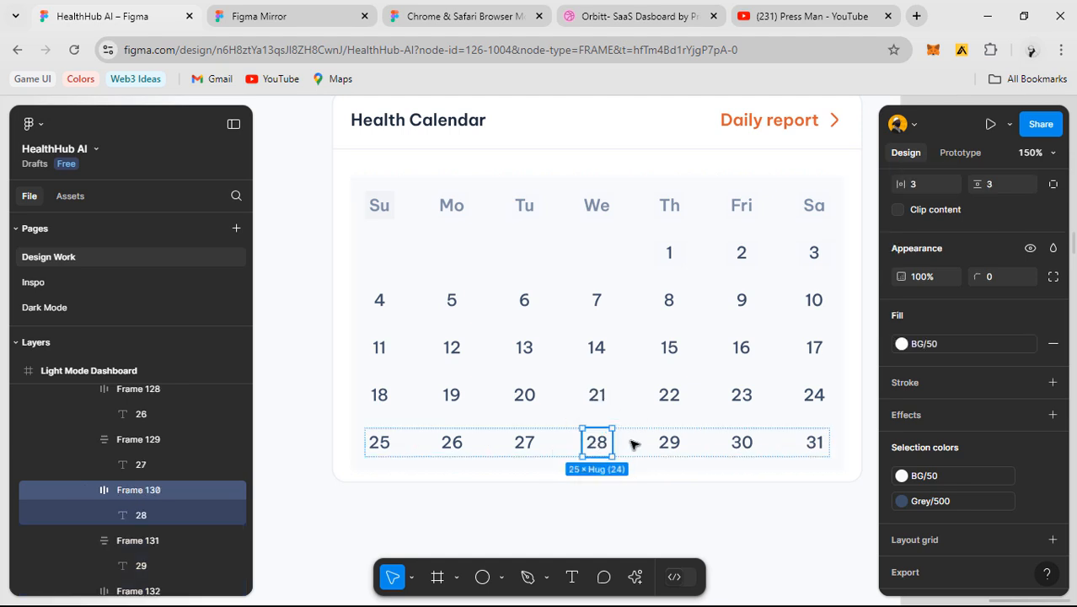
pyautogui.moveTo(617, 385); pyautogui.dragTo(625, 407)
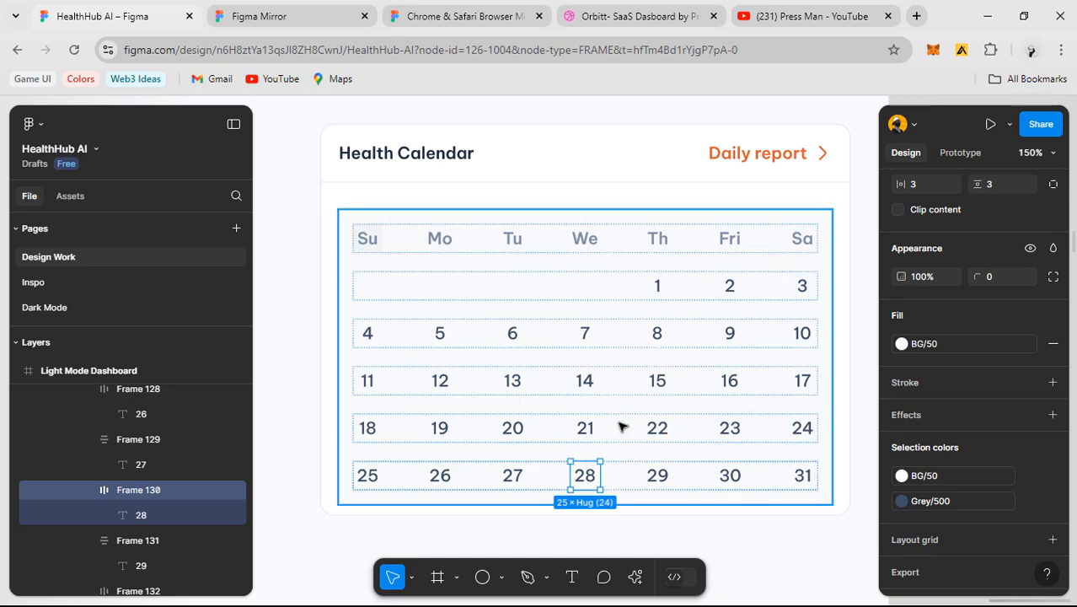
pyautogui.scroll(-5, 622, 424)
pyautogui.moveTo(667, 443); pyautogui.dragTo(926, 447)
pyautogui.moveTo(354, 384); pyautogui.dragTo(729, 366)
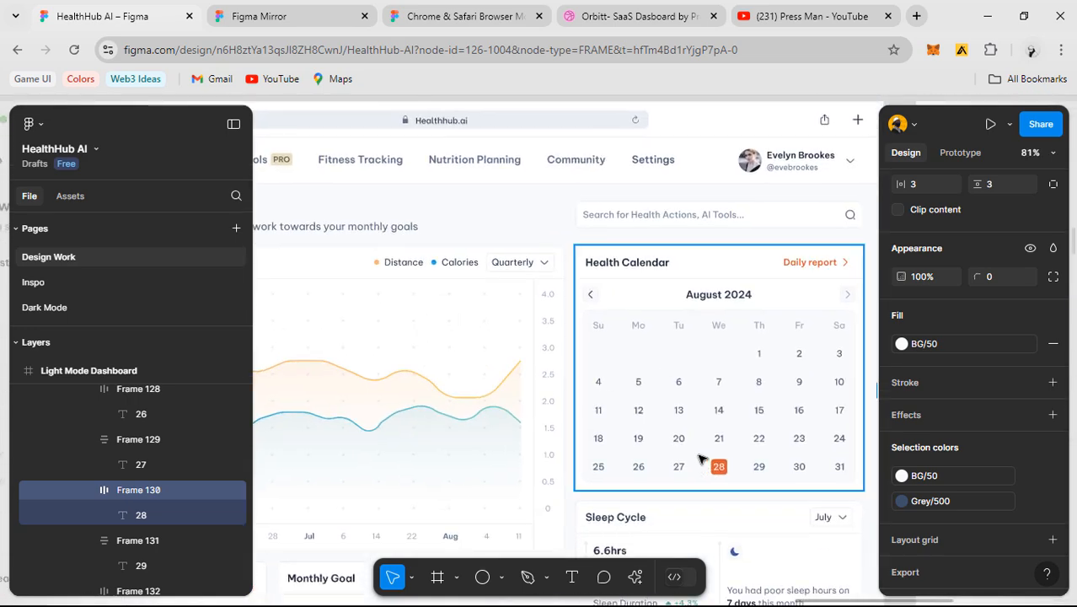
pyautogui.moveTo(713, 423); pyautogui.dragTo(337, 428)
pyautogui.moveTo(792, 411); pyautogui.dragTo(404, 421)
pyautogui.hscroll(3, 531, 415)
pyautogui.scroll(6, 704, 375)
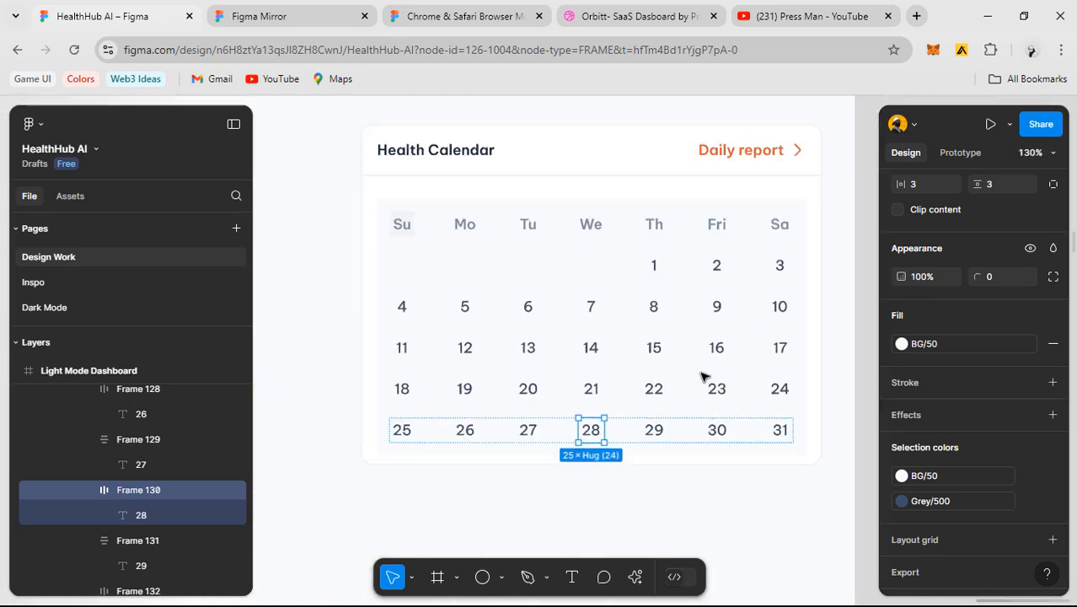
pyautogui.hscroll(-3, 665, 382)
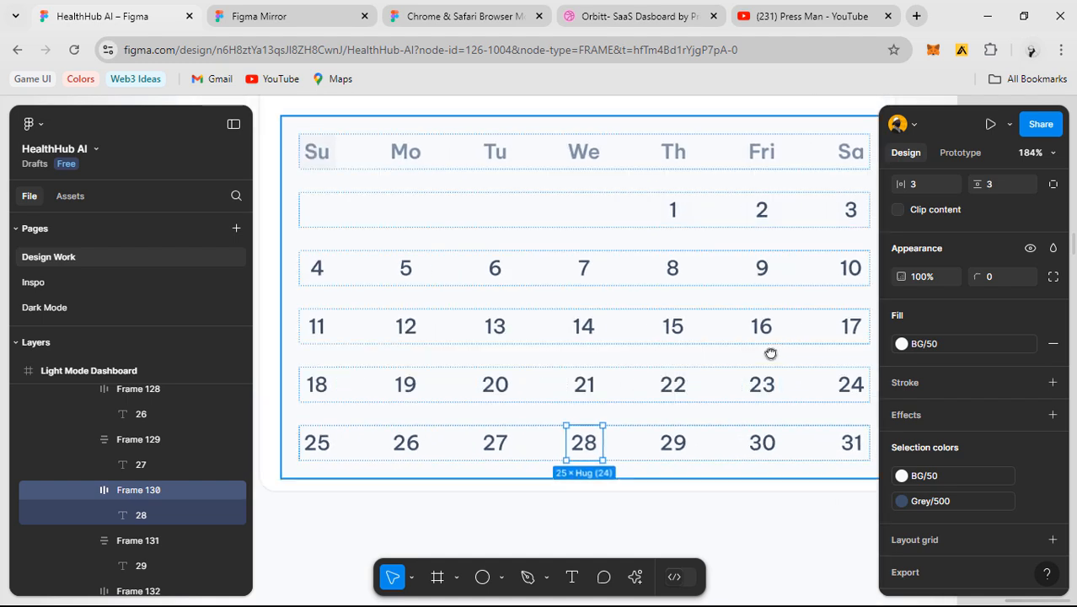
# - Select the 10 date cell in the Sa column and examine its fill against the surrounding grid
pyautogui.hscroll(5, 733, 328)
pyautogui.click(689, 302)
pyautogui.doubleClick(687, 296)
pyautogui.scroll(1, 684, 295)
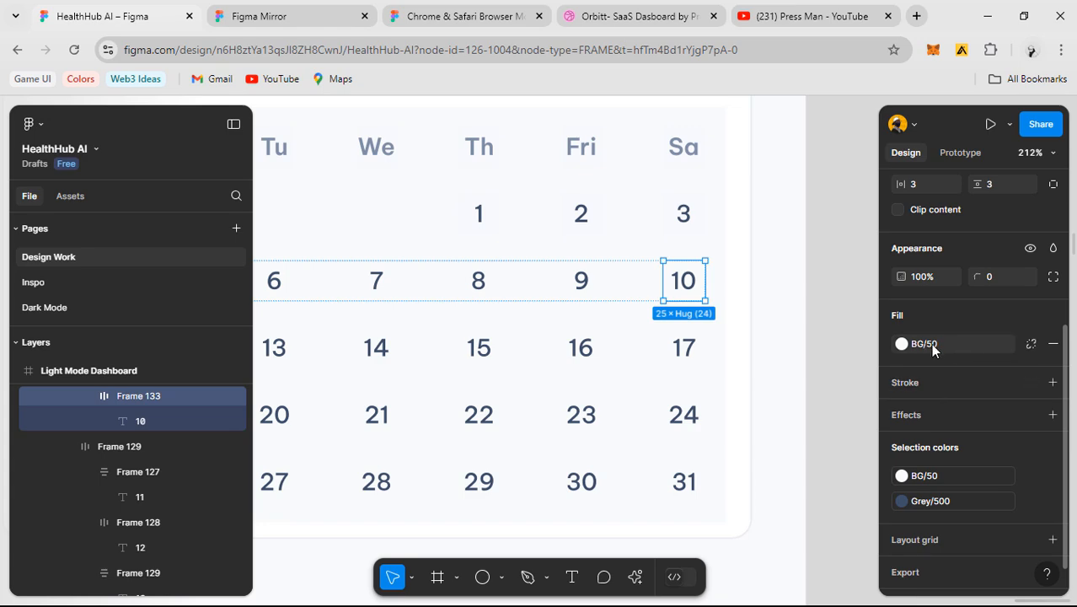
pyautogui.scroll(-2, 608, 297)
pyautogui.scroll(2, 674, 363)
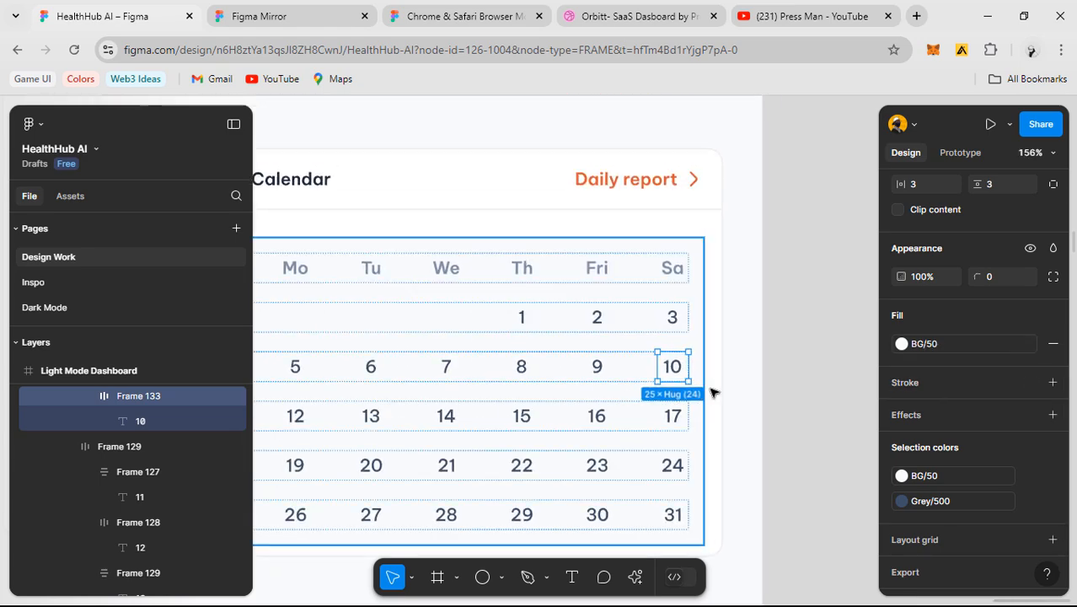
pyautogui.scroll(3, 712, 392)
pyautogui.moveTo(601, 151); pyautogui.dragTo(600, 169)
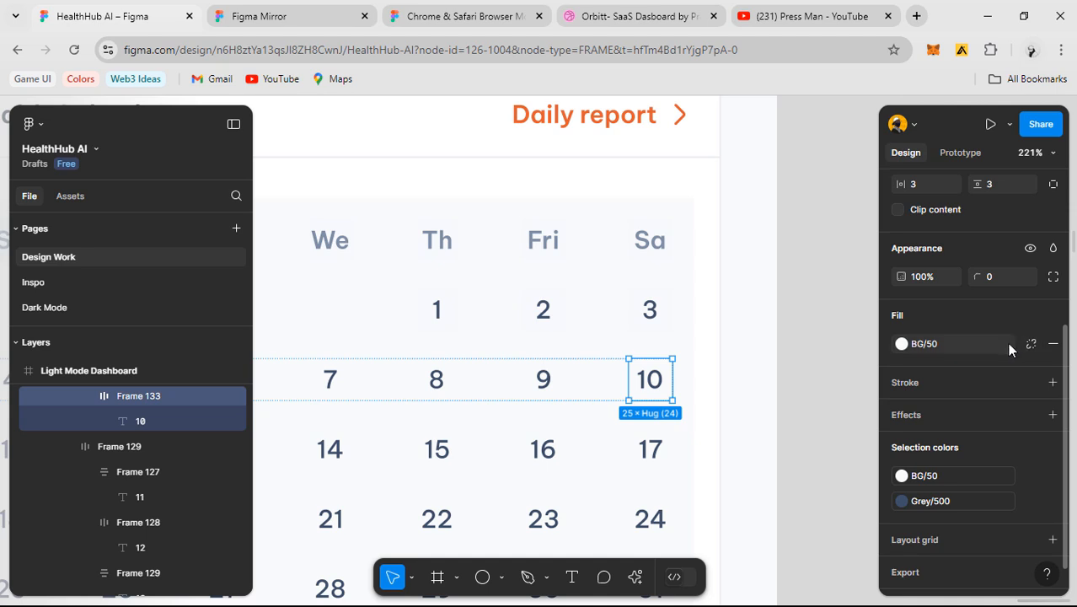
# - Fill the 10 date cell with the orange E15E33 sampled from the Daily report text
pyautogui.press('i')
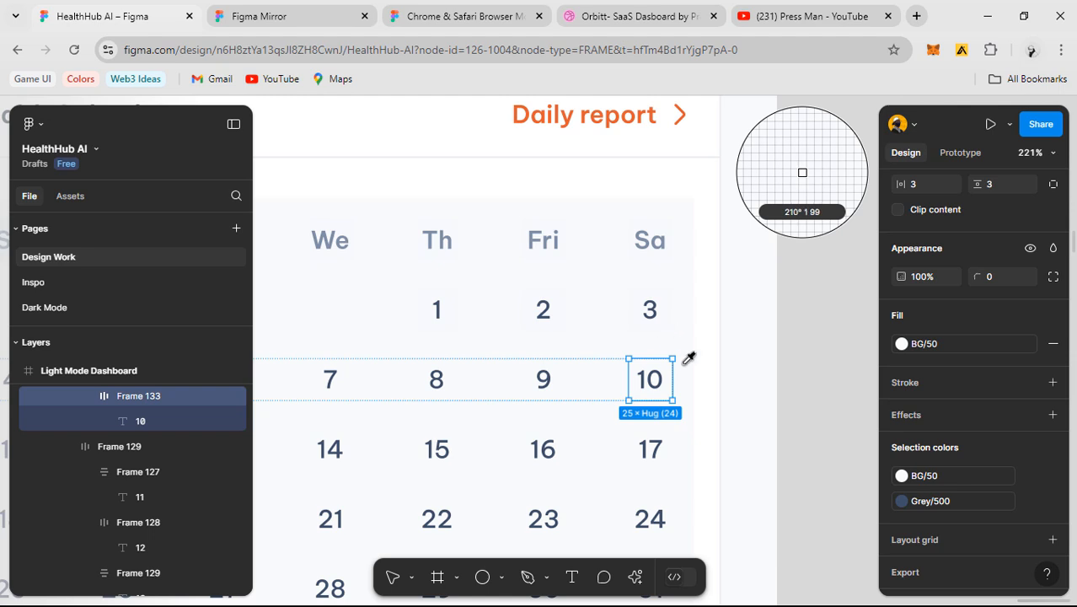
pyautogui.scroll(5, 601, 124)
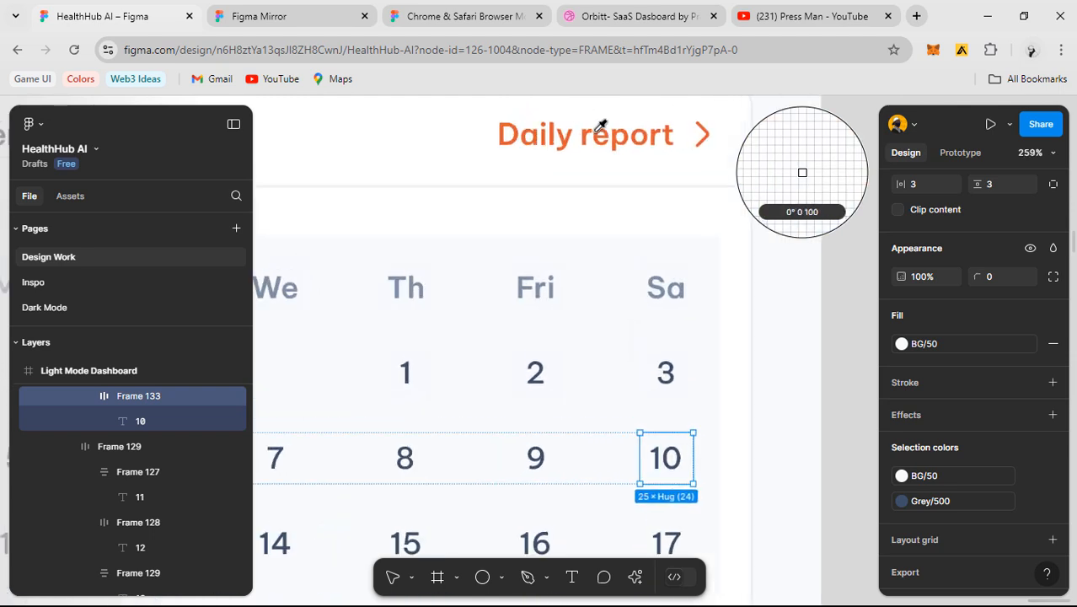
pyautogui.scroll(3, 604, 126)
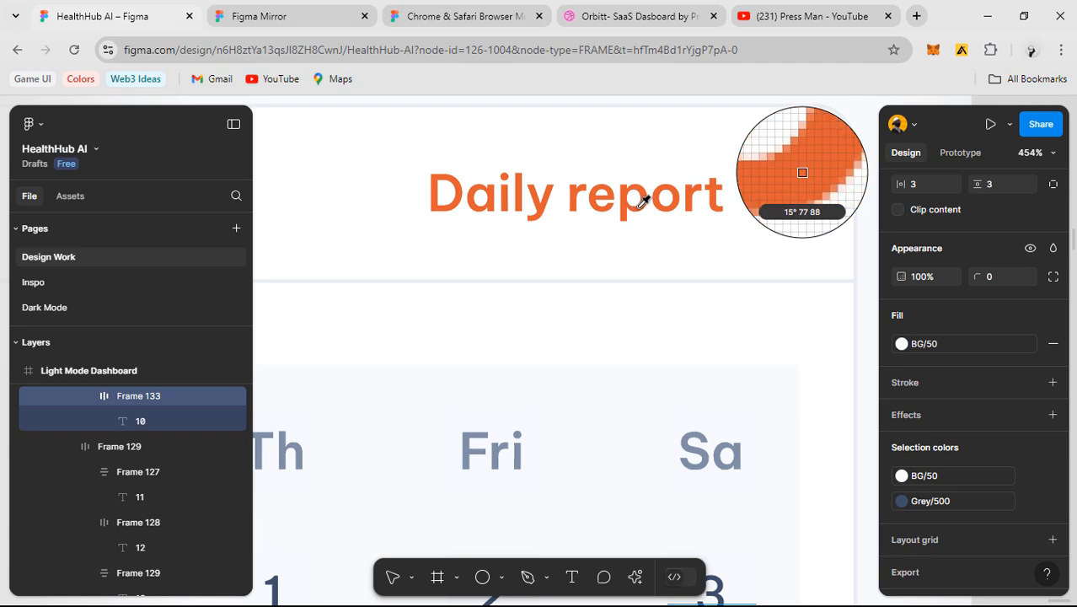
pyautogui.click(640, 203)
pyautogui.scroll(-8, 624, 251)
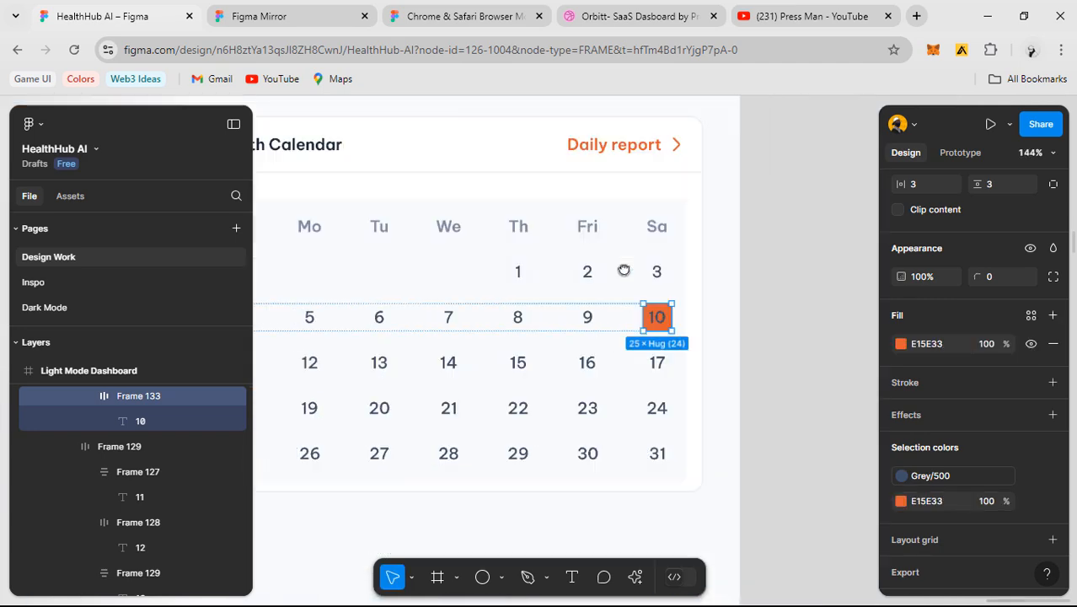
pyautogui.scroll(-1, 624, 270)
# - Change the 10 date number's text color to the White color style
pyautogui.scroll(6, 678, 290)
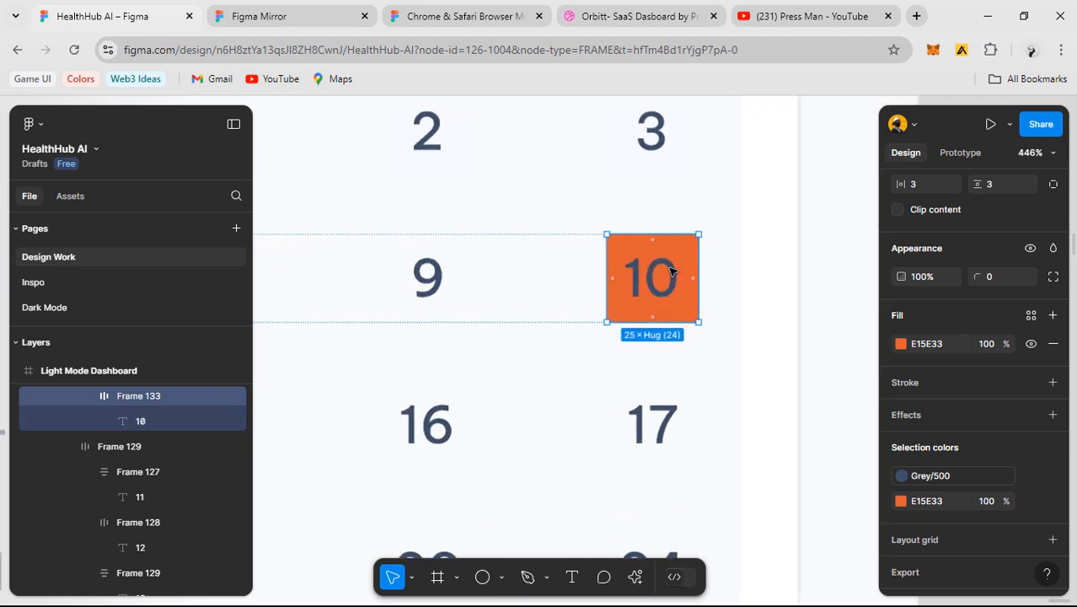
pyautogui.scroll(2, 671, 270)
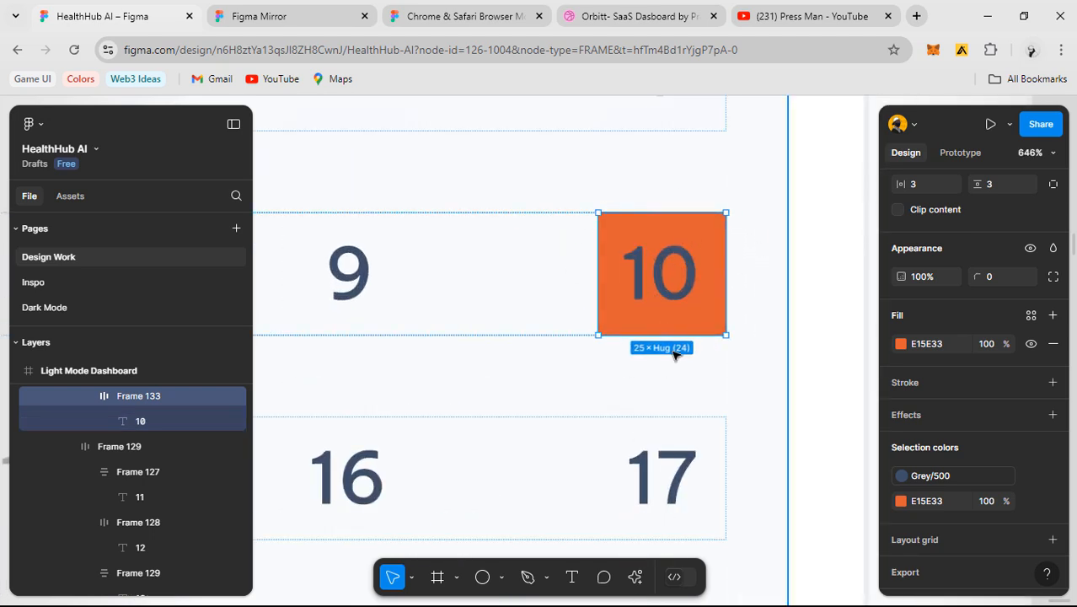
pyautogui.click(650, 291)
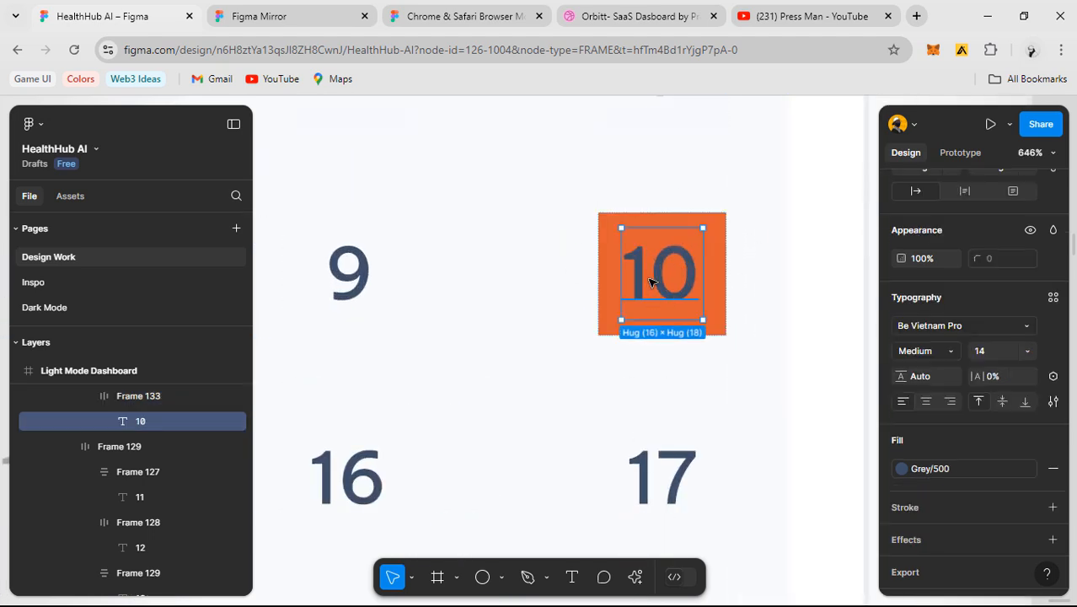
pyautogui.click(941, 468)
pyautogui.click(751, 371)
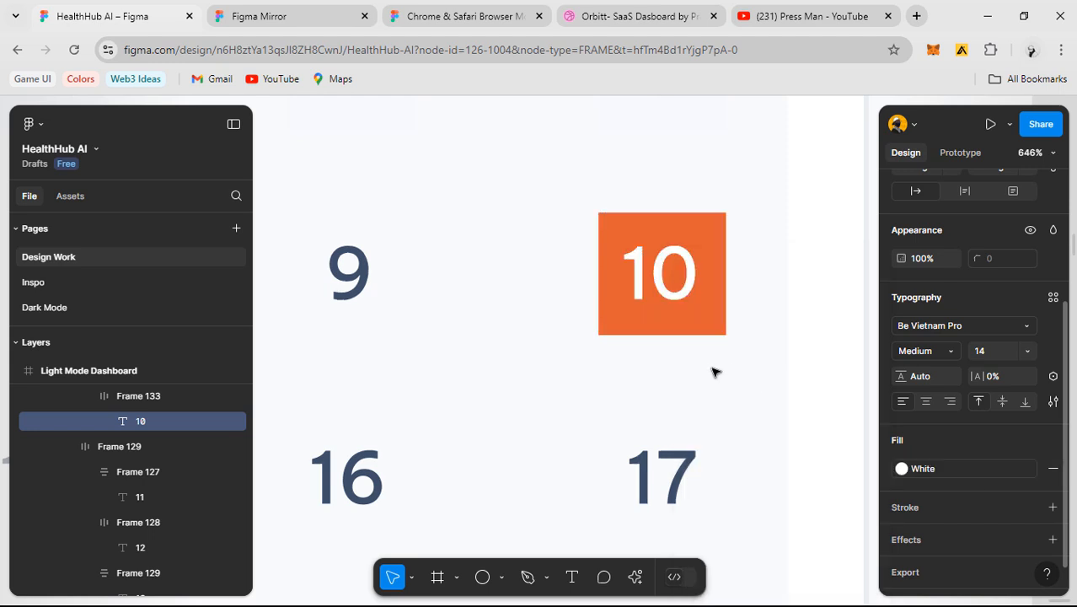
# - Round the orange 10 date cell with a corner radius of 4
pyautogui.click(723, 216)
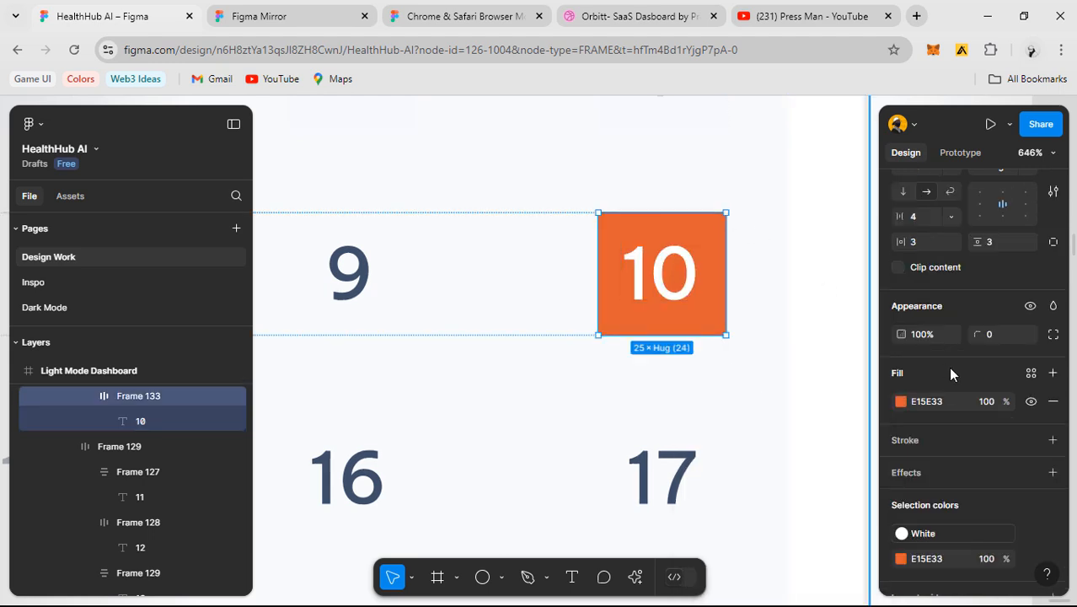
pyautogui.write('4')
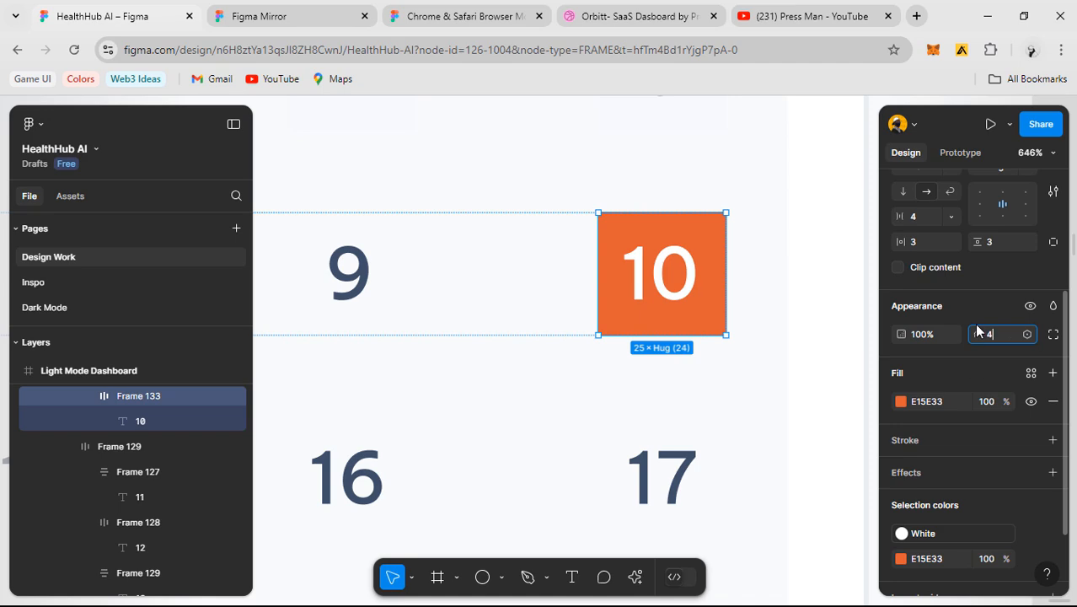
pyautogui.press('Return')
pyautogui.click(788, 332)
pyautogui.scroll(-1, 788, 332)
pyautogui.scroll(-5, 785, 336)
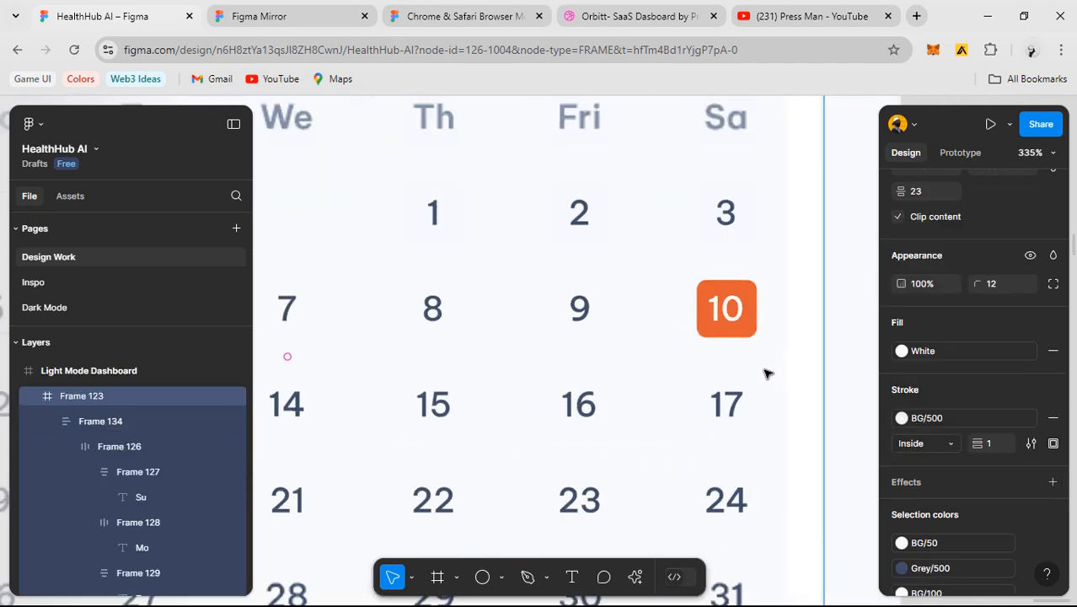
pyautogui.scroll(-1, 732, 381)
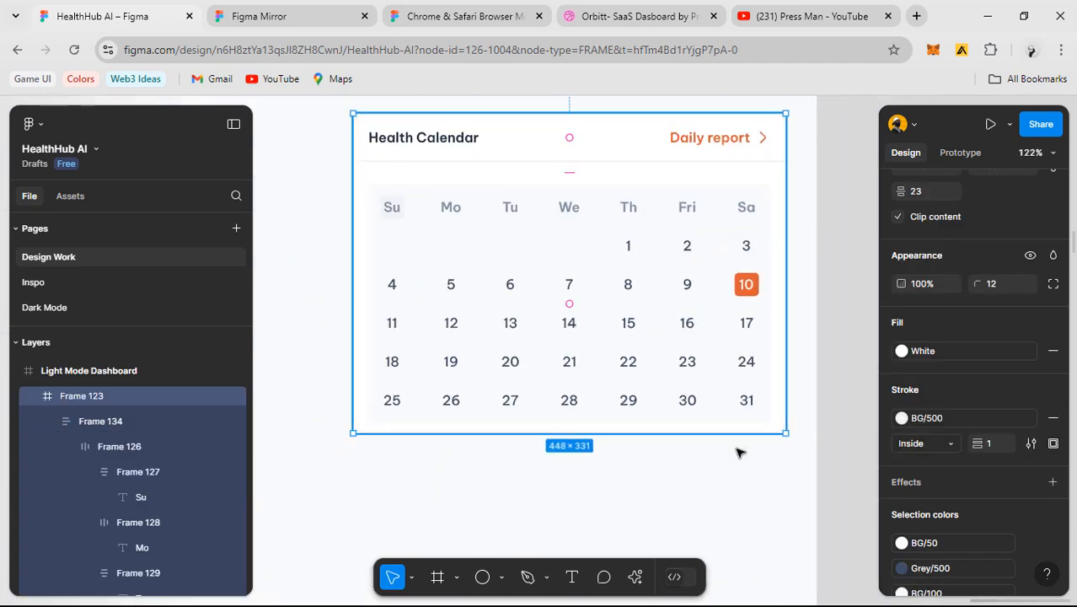
# - Replace the BG/100 and BG/300 colors of the weekday header row with BG/50
pyautogui.click(738, 449)
pyautogui.scroll(1, 635, 258)
pyautogui.doubleClick(627, 201)
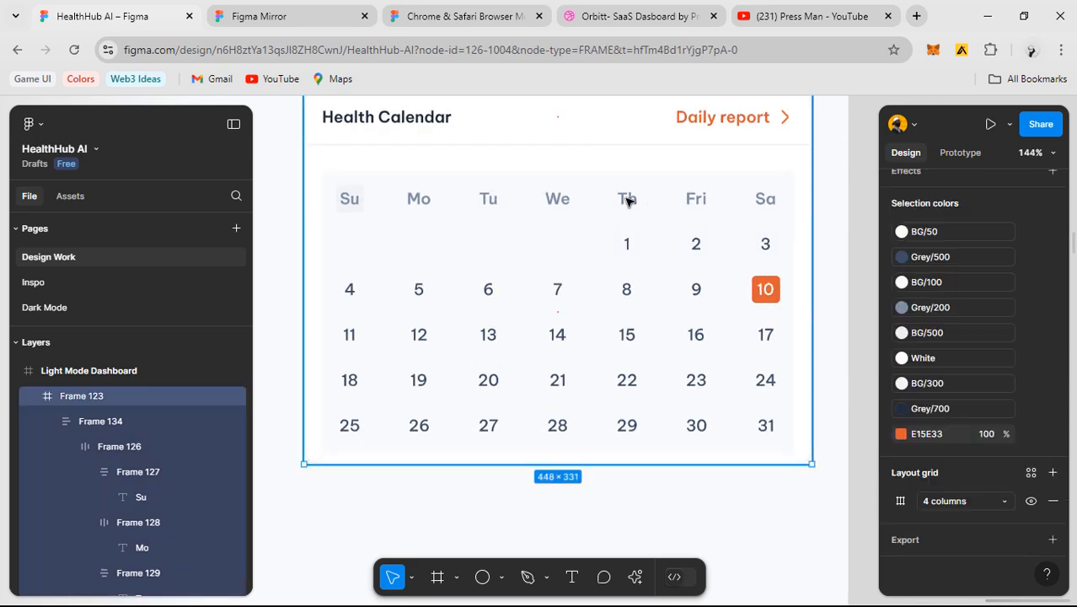
pyautogui.click(628, 200)
pyautogui.scroll(3, 371, 200)
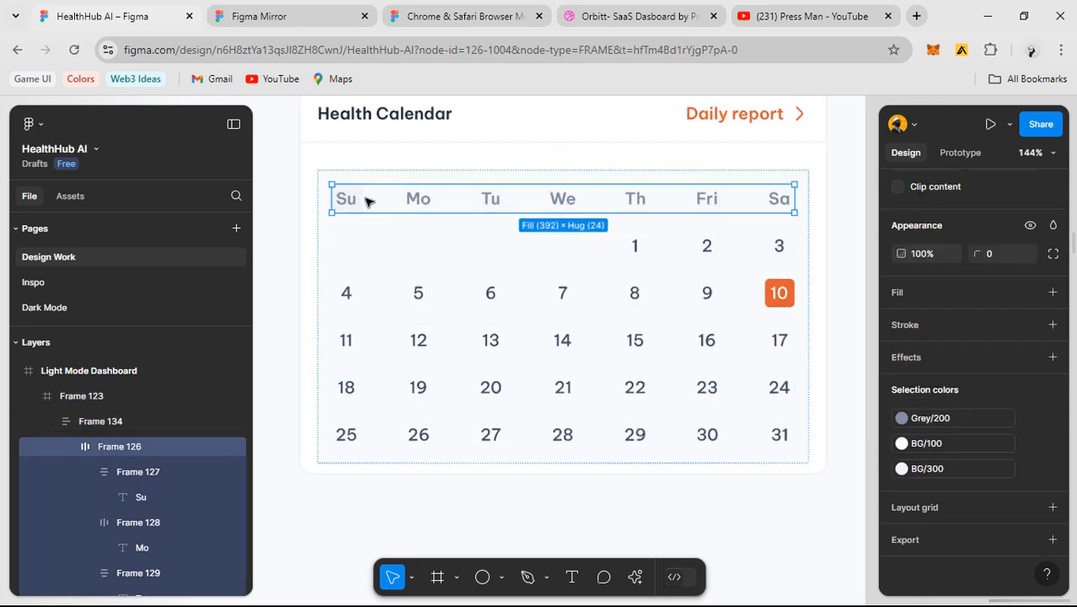
pyautogui.click(941, 448)
pyautogui.click(748, 416)
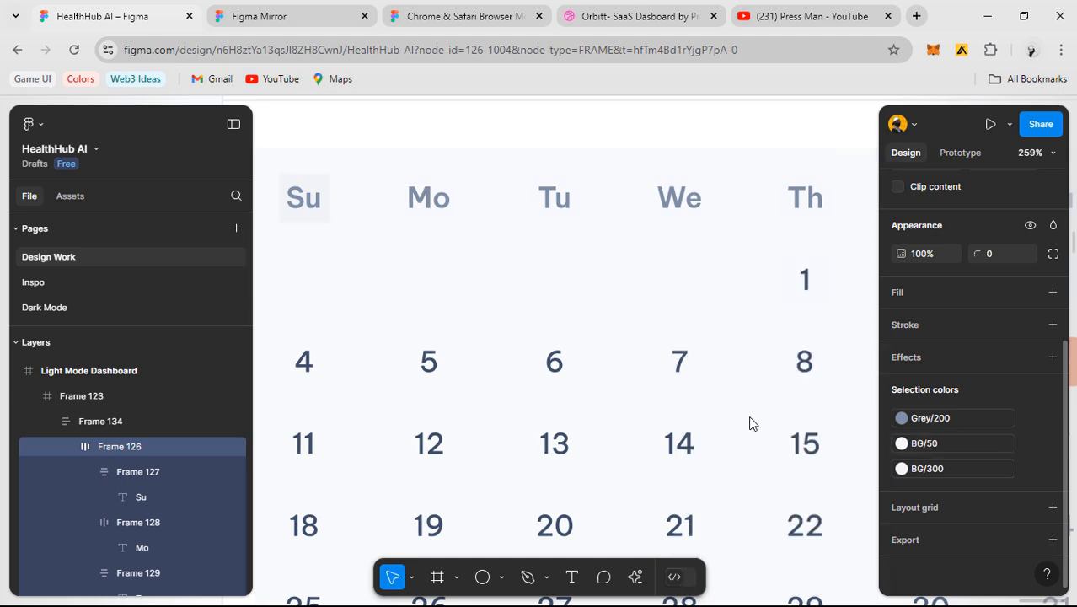
pyautogui.click(939, 470)
pyautogui.click(754, 419)
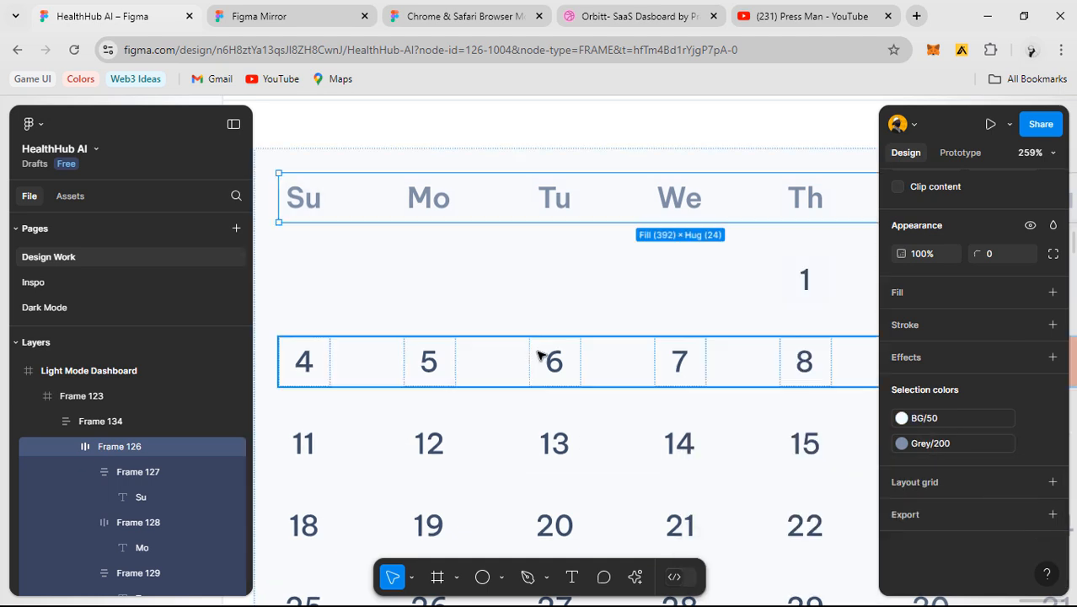
# - Lighten the weekday header labels from Su to Sa by setting their text color to Grey/100
pyautogui.scroll(-3, 539, 357)
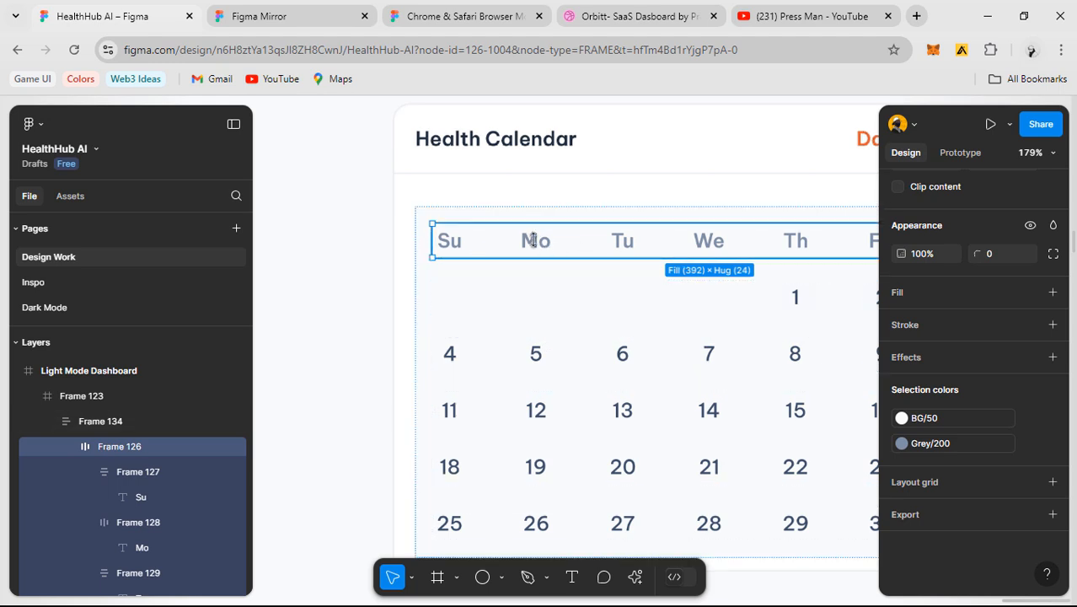
pyautogui.scroll(2, 533, 240)
pyautogui.moveTo(533, 240); pyautogui.dragTo(375, 216)
pyautogui.moveTo(653, 262); pyautogui.dragTo(585, 256)
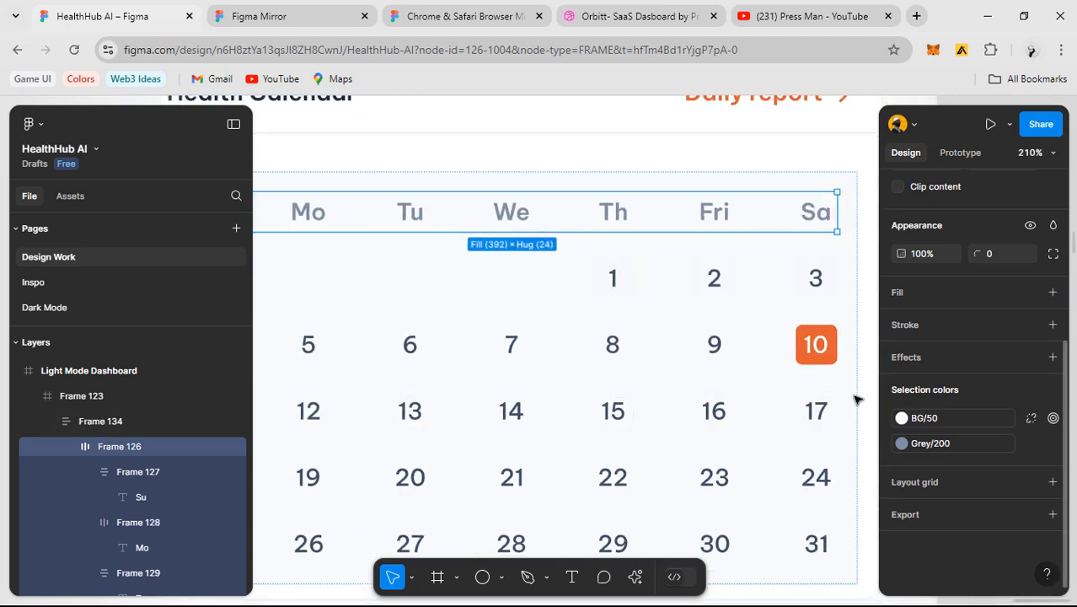
pyautogui.click(949, 445)
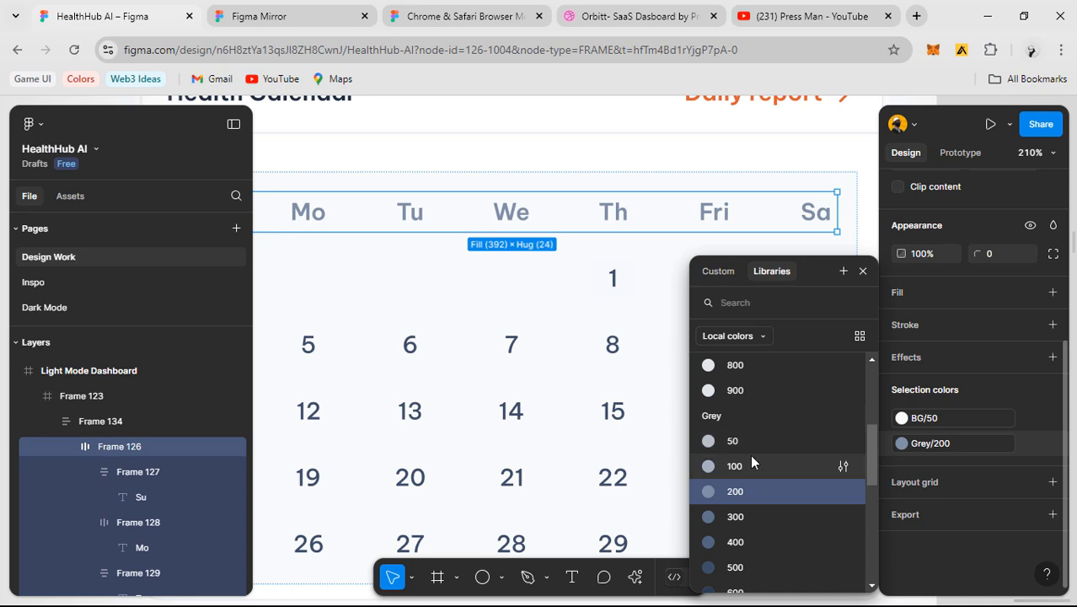
pyautogui.click(639, 281)
pyautogui.scroll(-5, 643, 284)
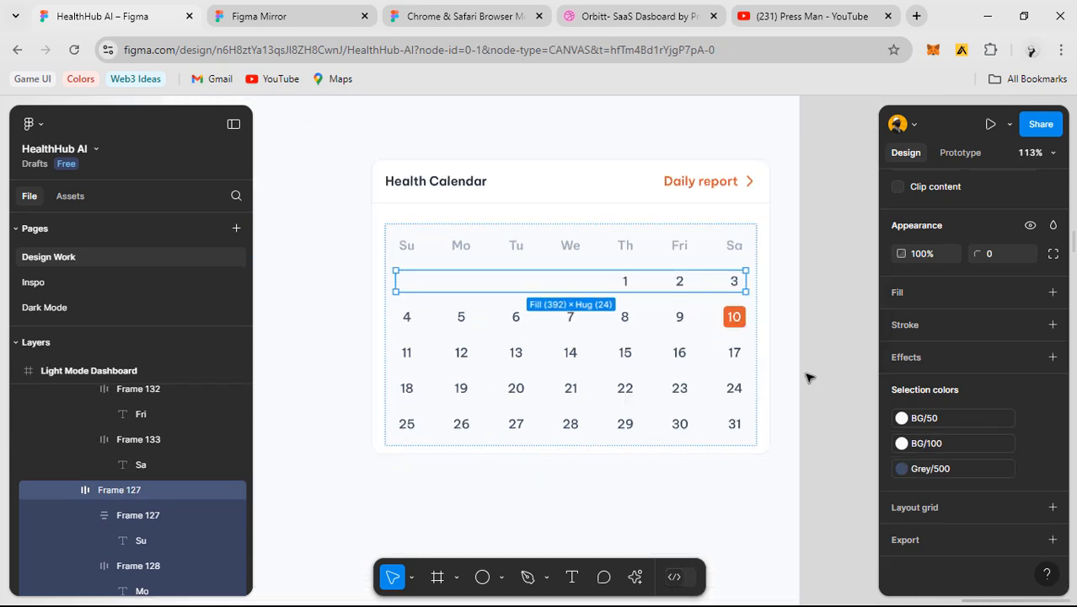
# - Examine the Health Calendar card in the Figma Mirror preview and compare it with the card in the design file
pyautogui.click(807, 378)
pyautogui.scroll(-1, 806, 377)
pyautogui.click(401, 271)
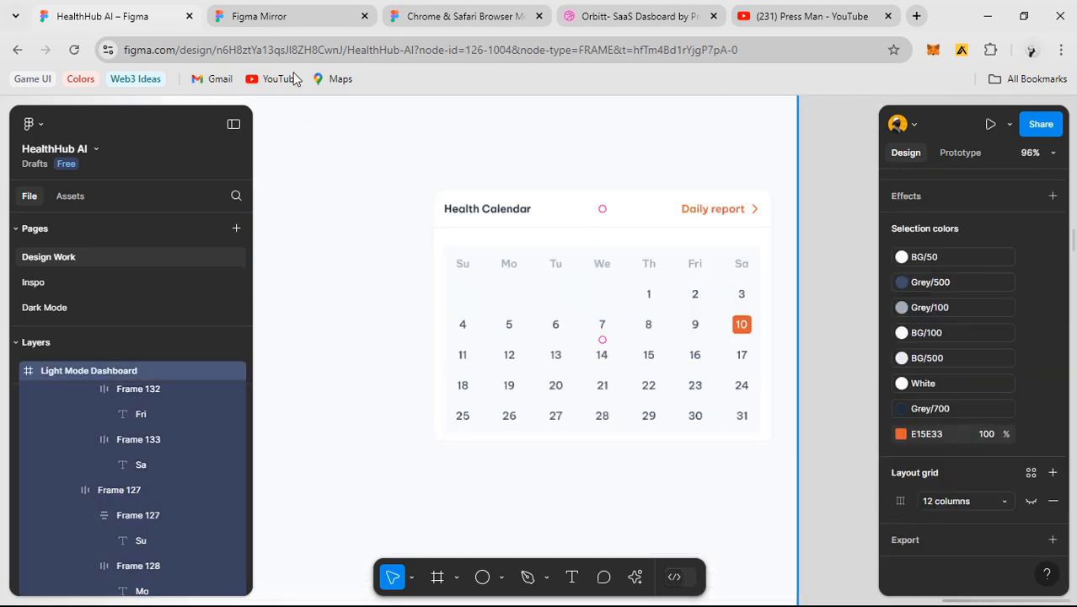
pyautogui.click(271, 15)
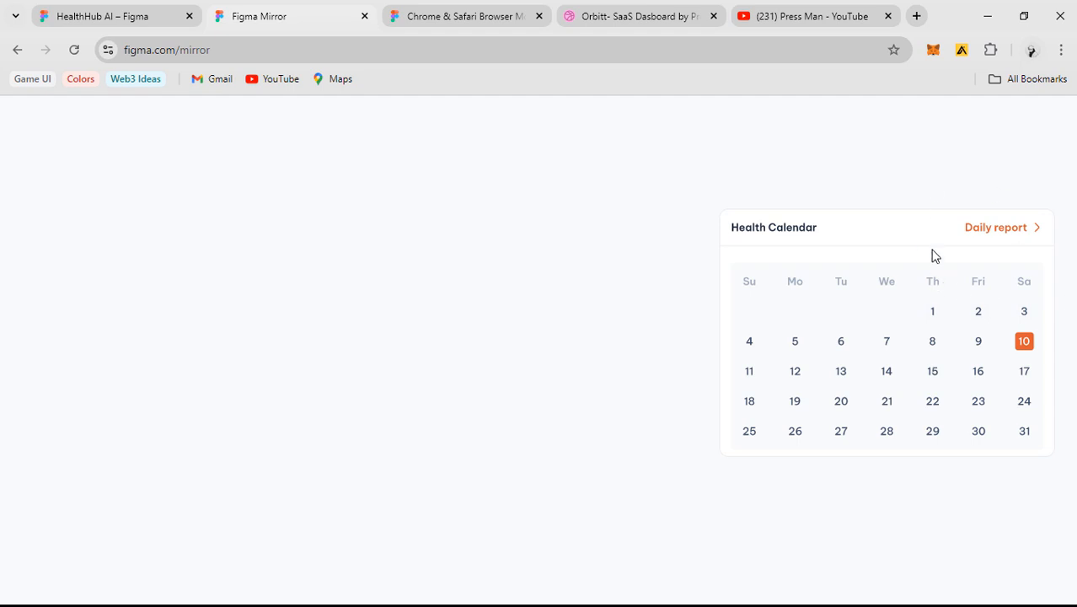
pyautogui.click(81, 22)
pyautogui.scroll(5, 626, 392)
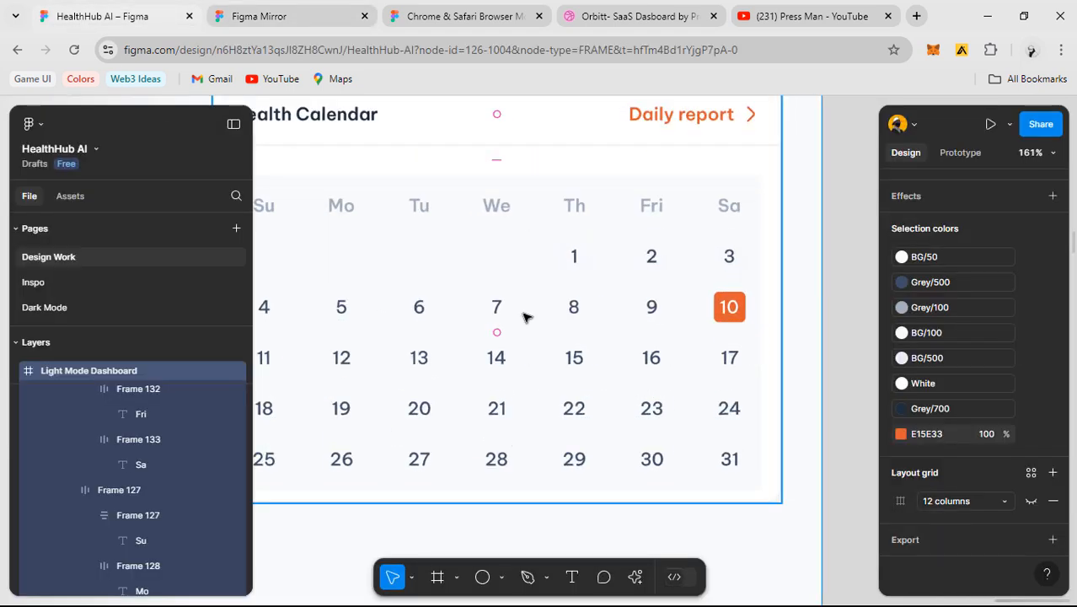
pyautogui.scroll(-3, 614, 339)
pyautogui.hscroll(-2, 567, 264)
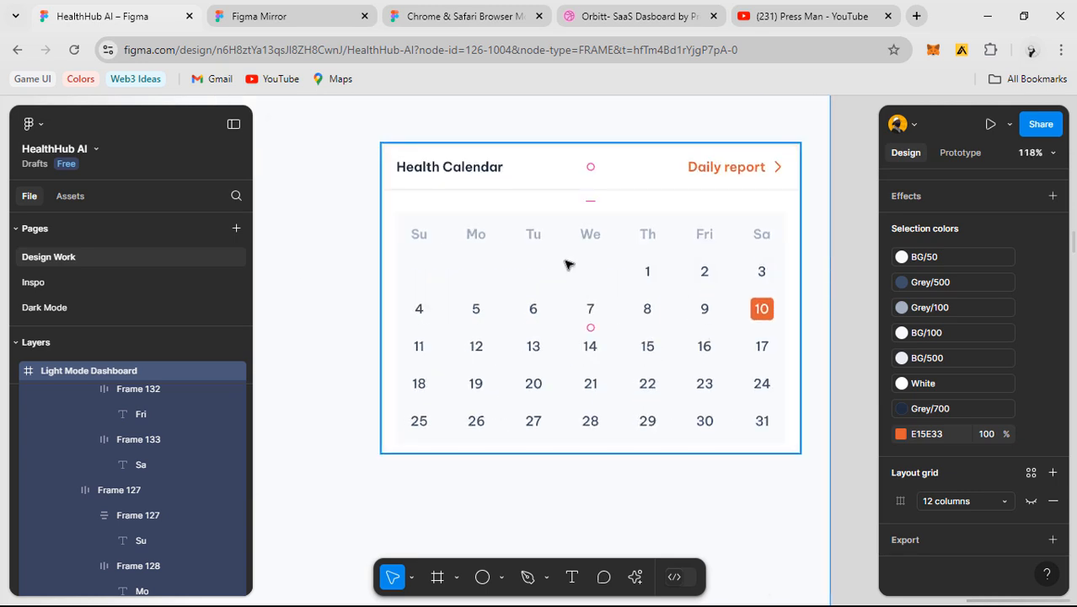
pyautogui.click(278, 18)
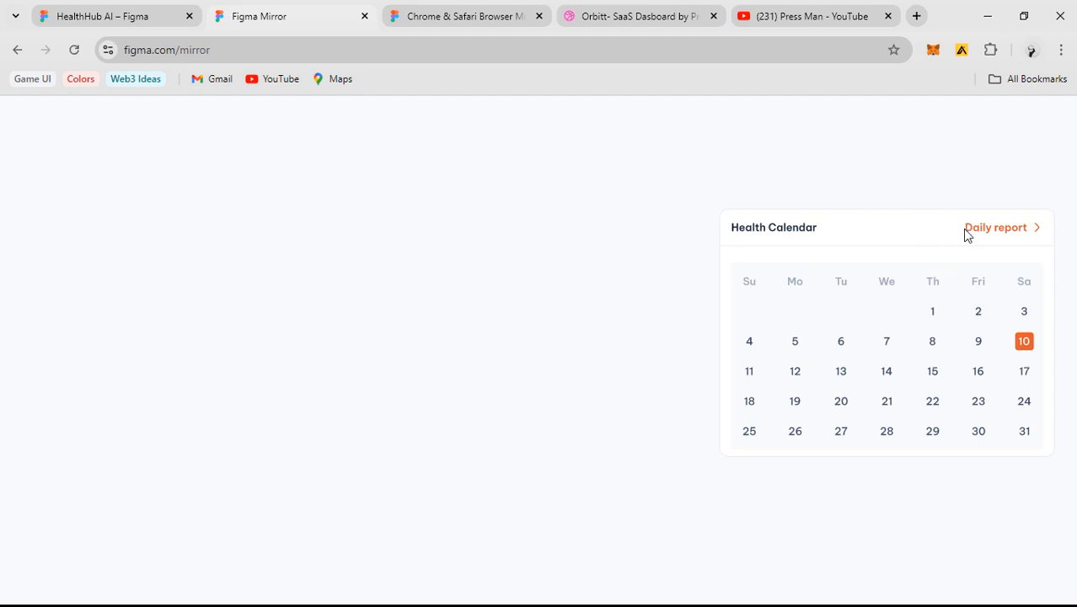
pyautogui.click(81, 11)
# - Set the Health Calendar title's font size to 16 and review it in the Figma Mirror preview
pyautogui.scroll(1, 624, 270)
pyautogui.keyDown('ctrl'); pyautogui.click(437, 167); pyautogui.keyUp('ctrl')
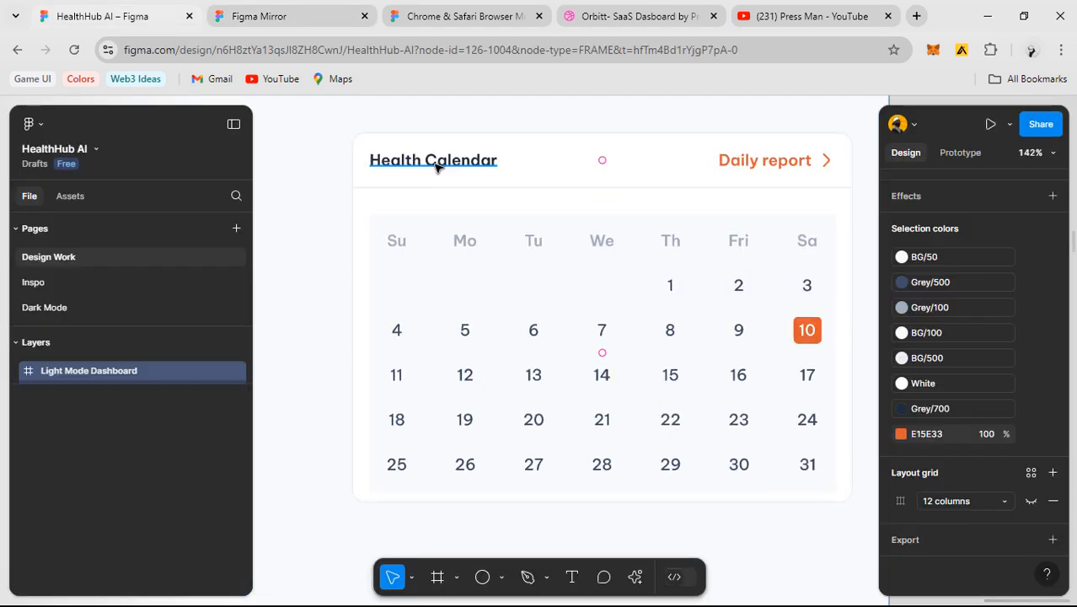
pyautogui.click(992, 316)
pyautogui.write('16')
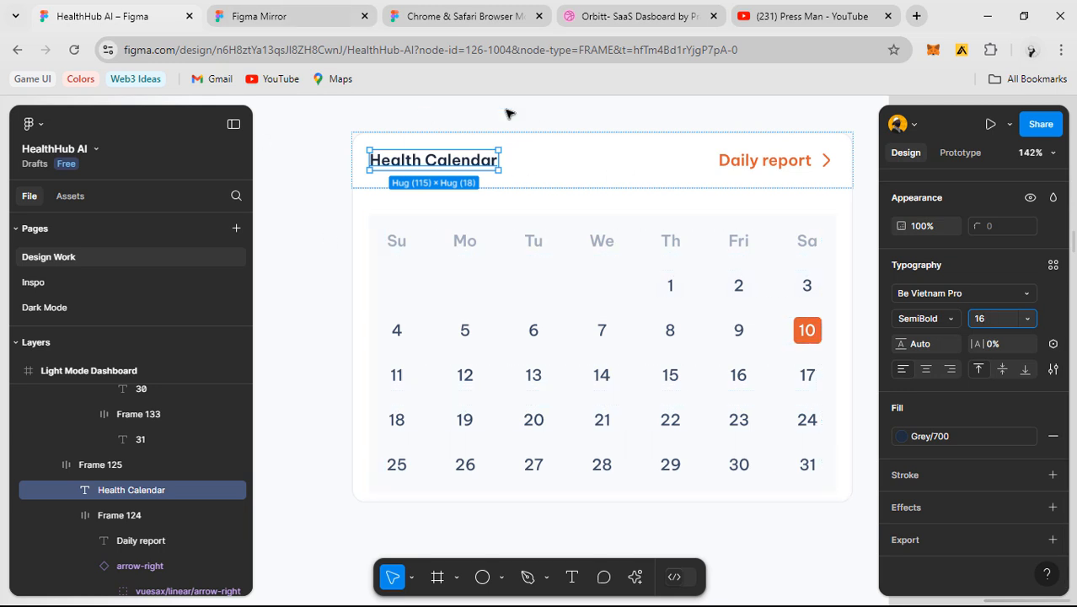
pyautogui.press('Escape')
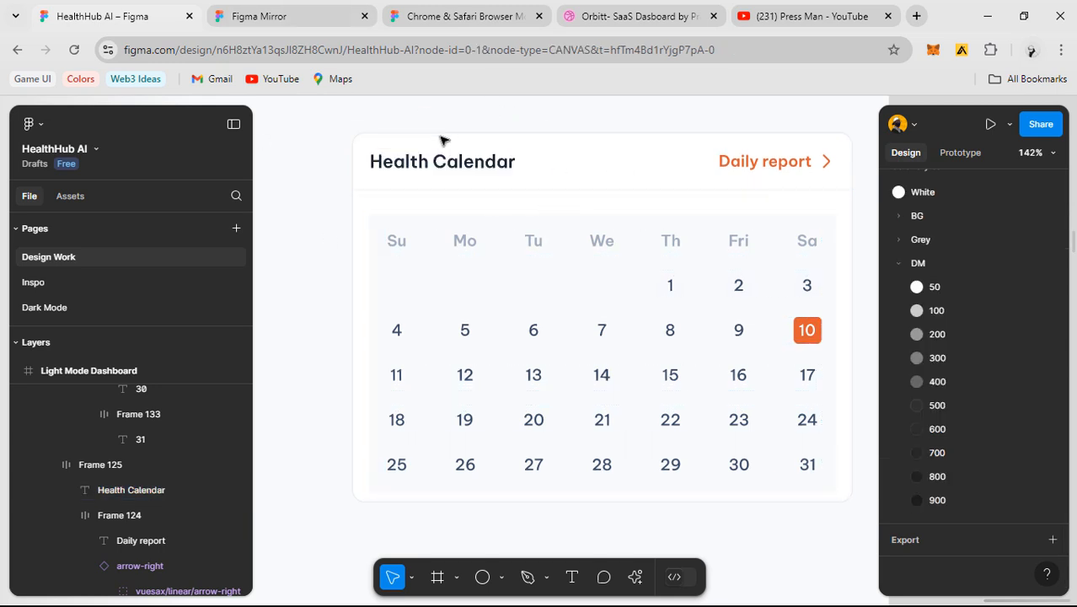
pyautogui.click(284, 17)
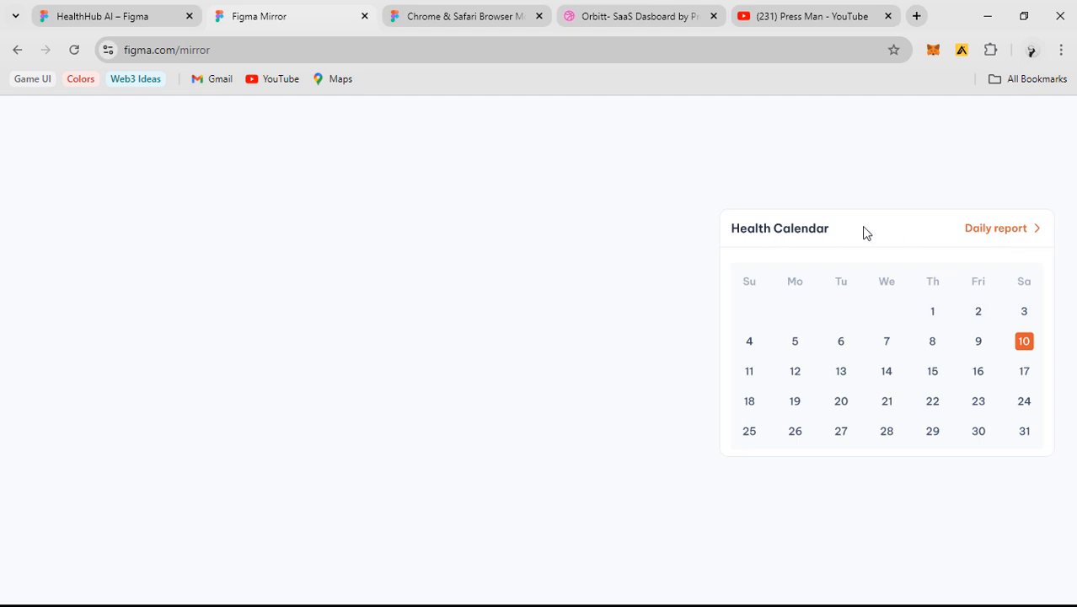
pyautogui.click(158, 17)
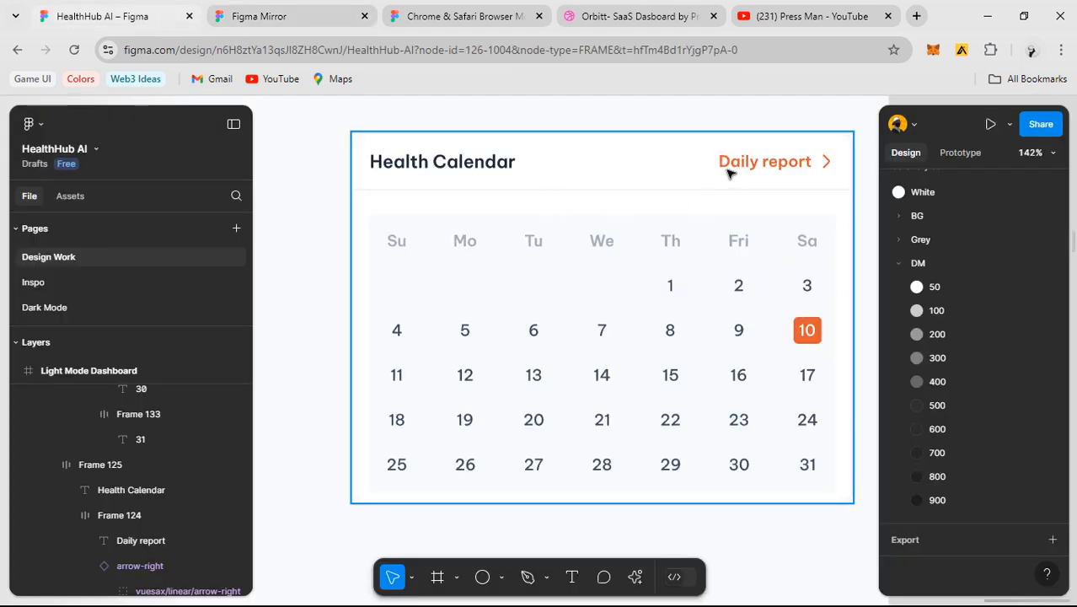
# - Set the font size of the Daily report link text in the card header to 16
pyautogui.click(729, 173)
pyautogui.click(730, 168)
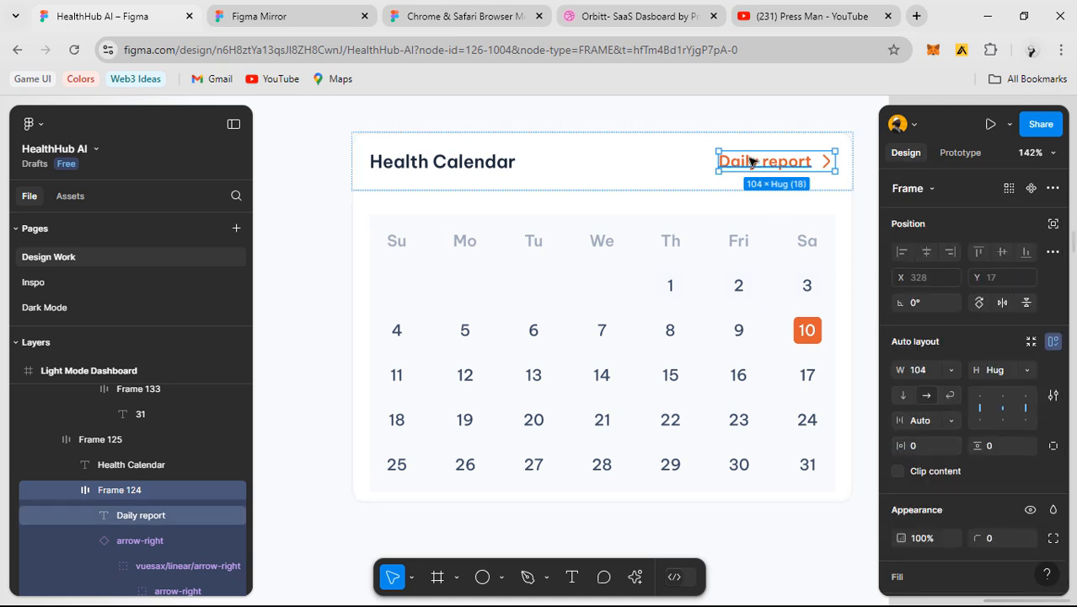
pyautogui.click(746, 163)
pyautogui.scroll(-3, 990, 484)
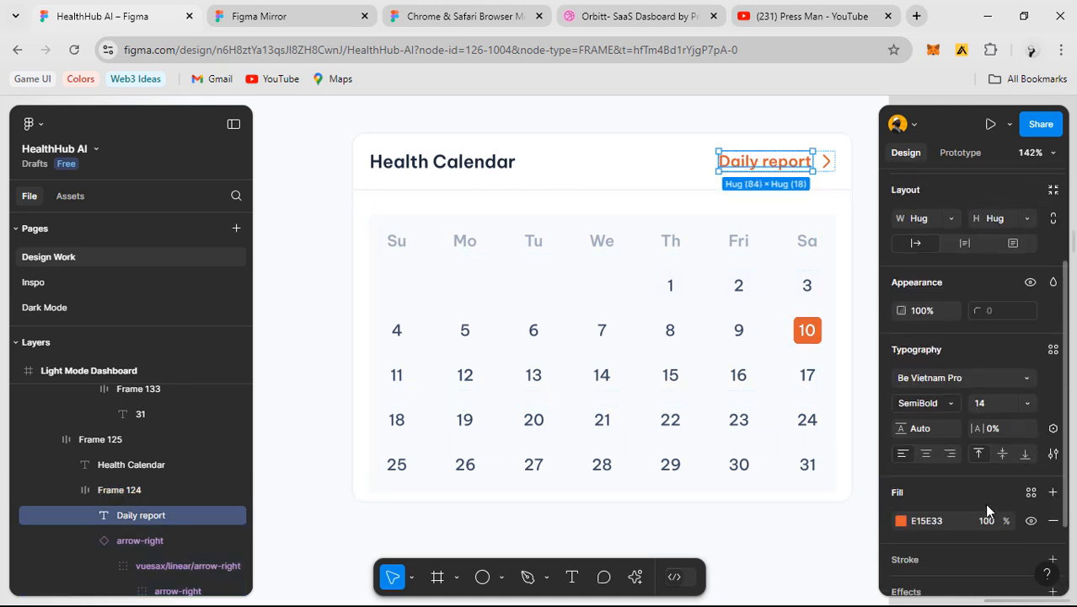
pyautogui.click(986, 398)
pyautogui.write('16')
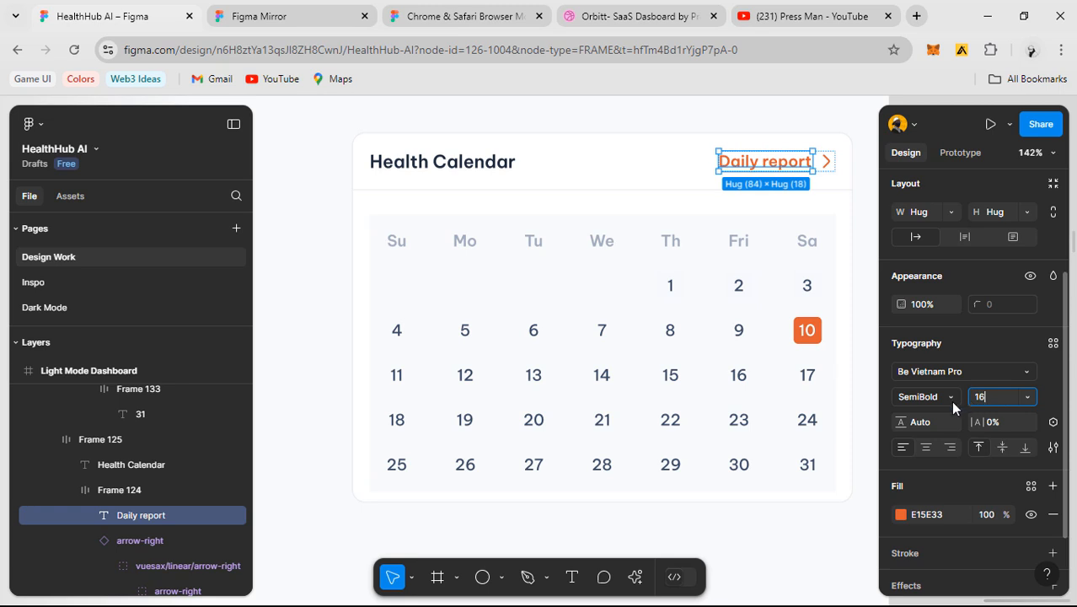
pyautogui.press('Tab')
pyautogui.scroll(3, 815, 177)
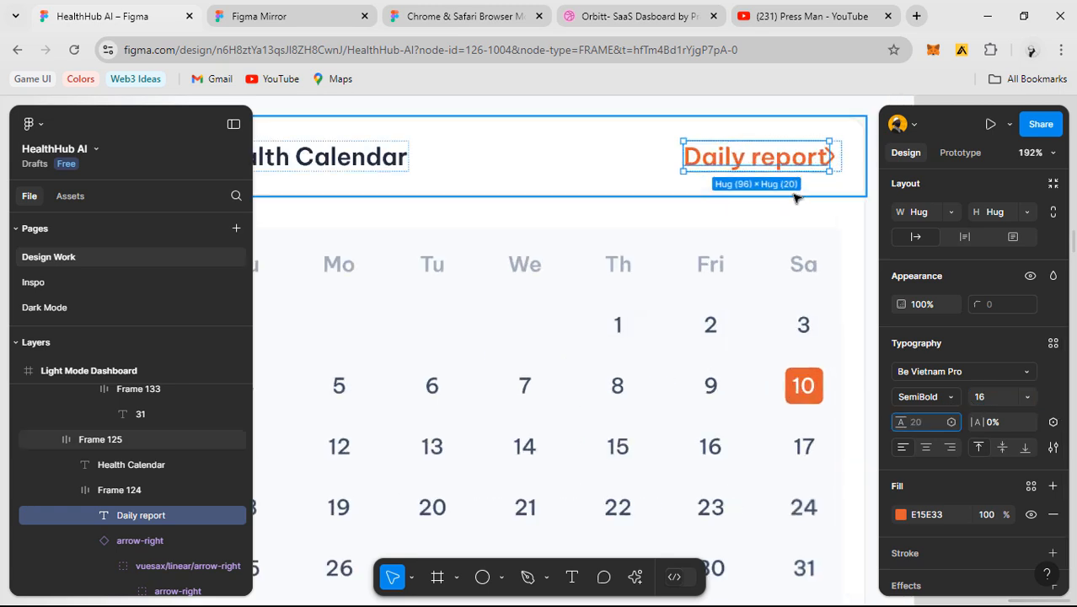
pyautogui.press('Escape')
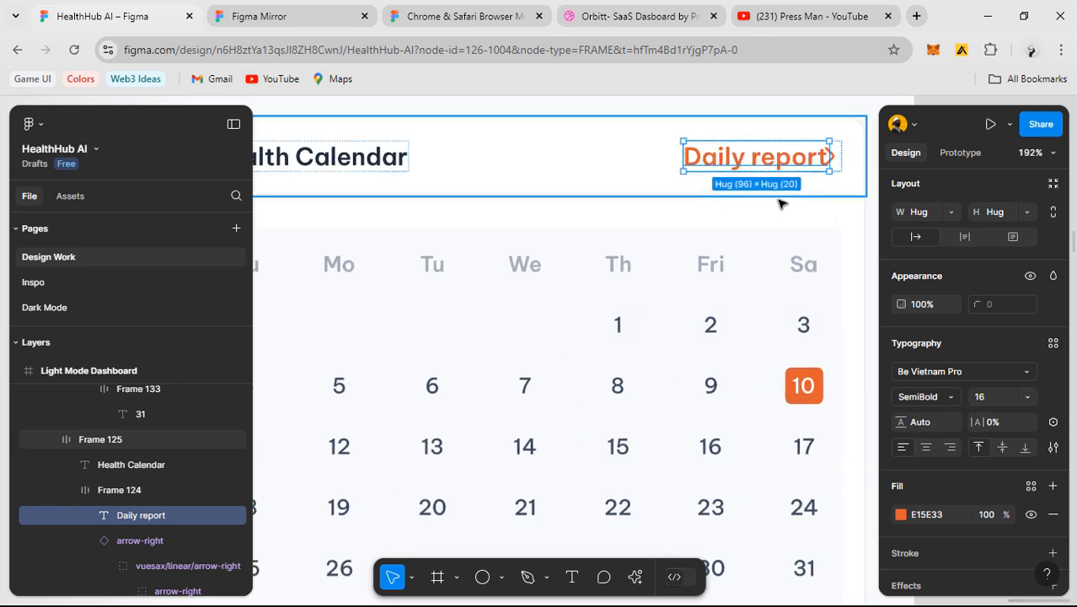
# - Try making the Daily report link frame hug its contents, with a packed gap of 4 between text and arrow
pyautogui.moveTo(647, 209); pyautogui.dragTo(512, 228)
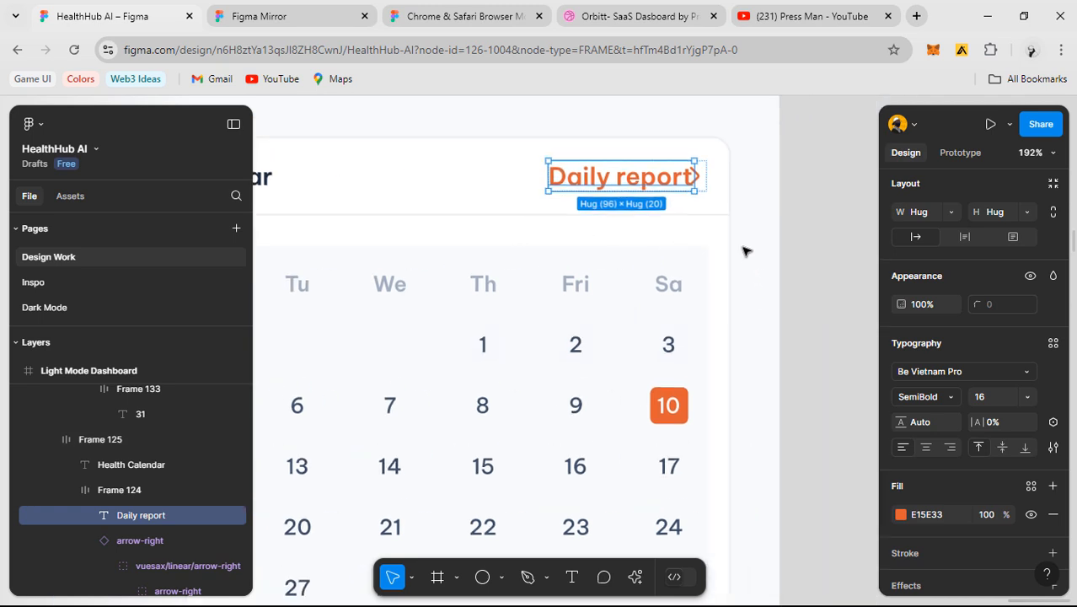
pyautogui.press('Escape')
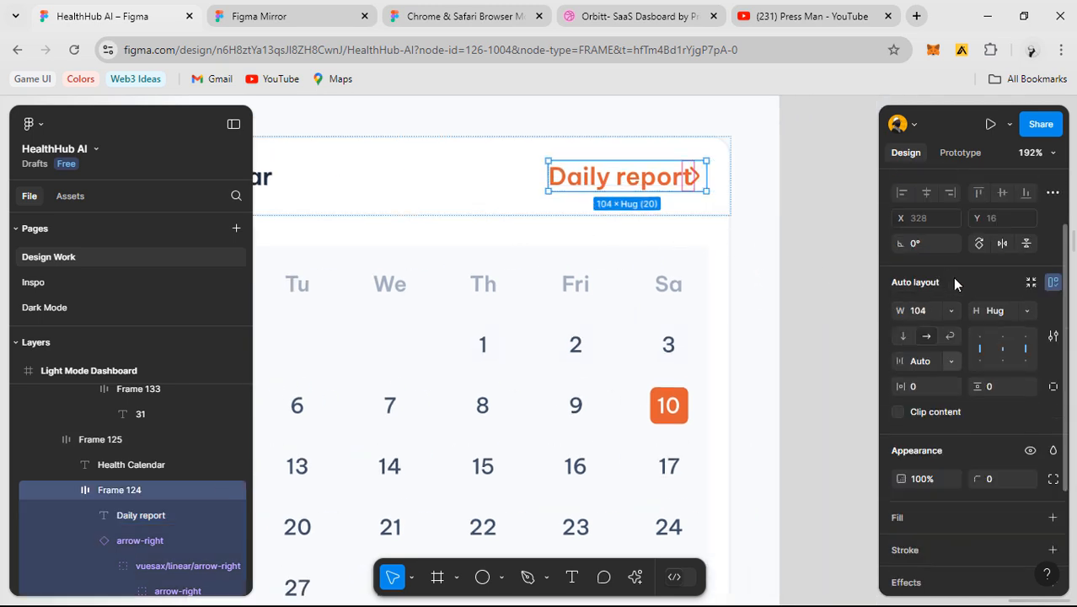
pyautogui.click(953, 368)
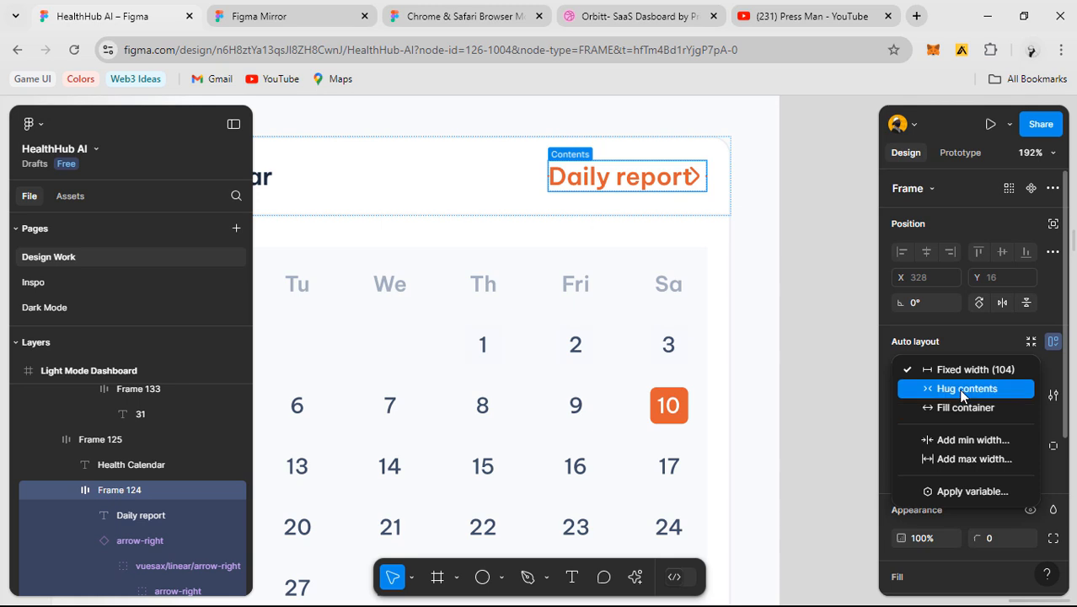
pyautogui.press('Return')
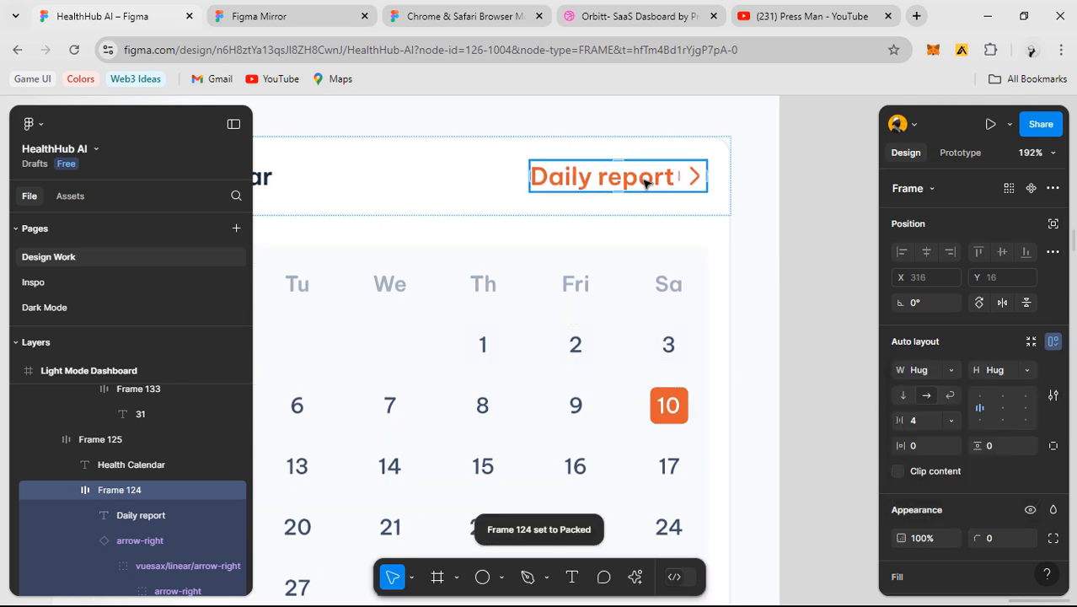
# - Resize the arrow icon beside the Daily report text to 20 × 20
pyautogui.doubleClick(705, 184)
pyautogui.click(696, 183)
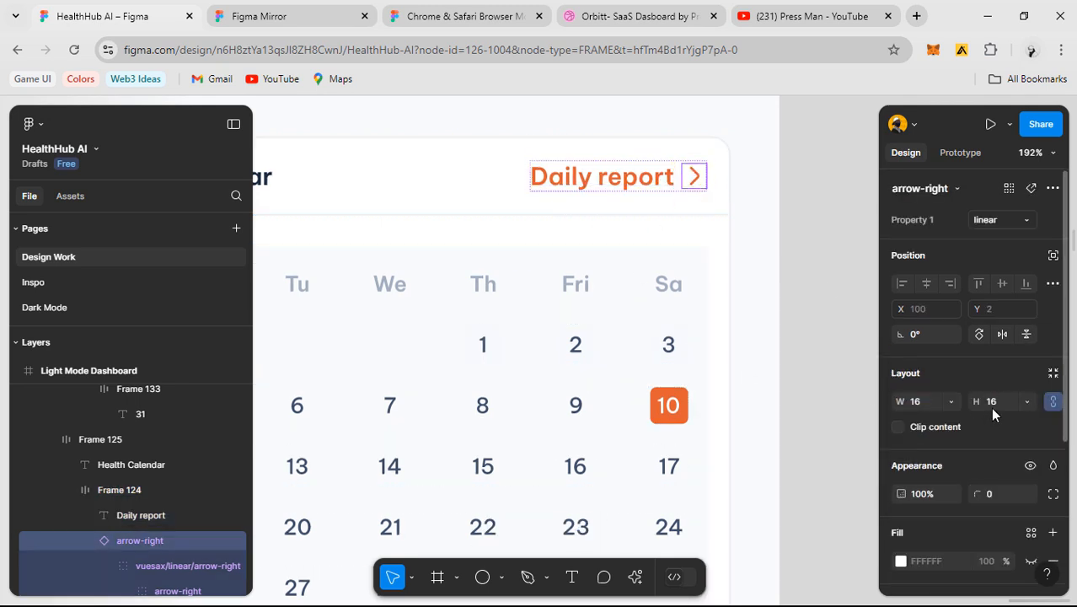
pyautogui.click(977, 396)
pyautogui.write('20')
pyautogui.press('Return')
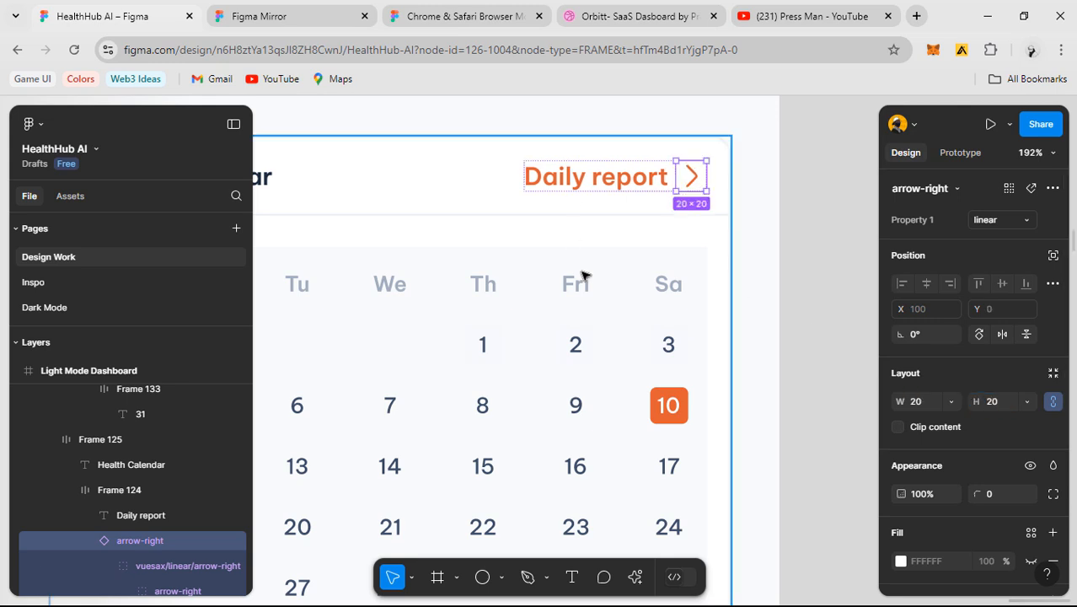
# - Compare the Daily report link's text and arrow size in the Figma Mirror preview with the card in the design file
pyautogui.click(271, 16)
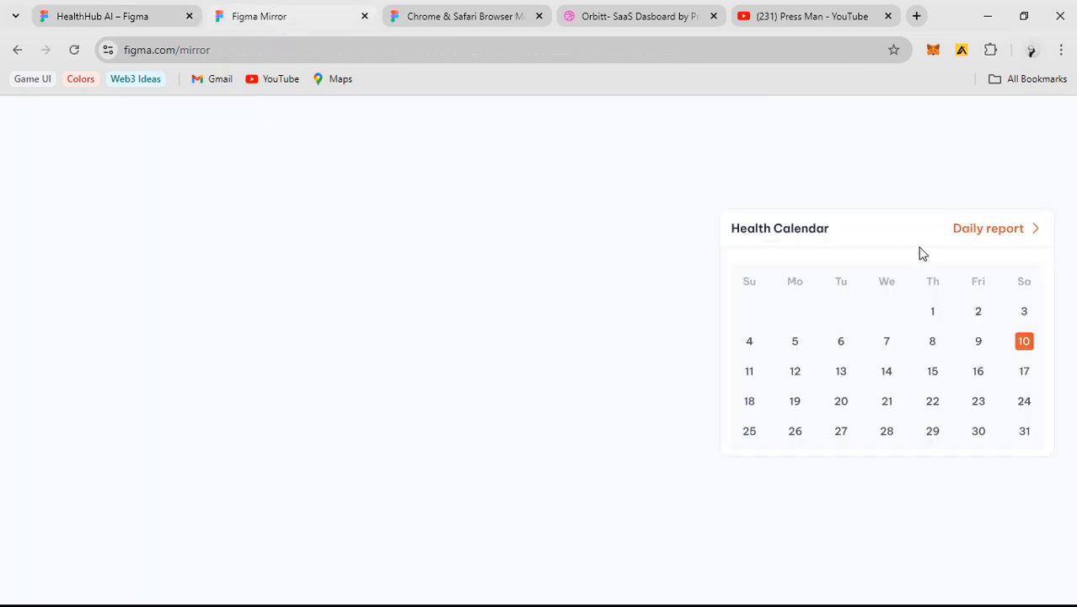
pyautogui.click(128, 21)
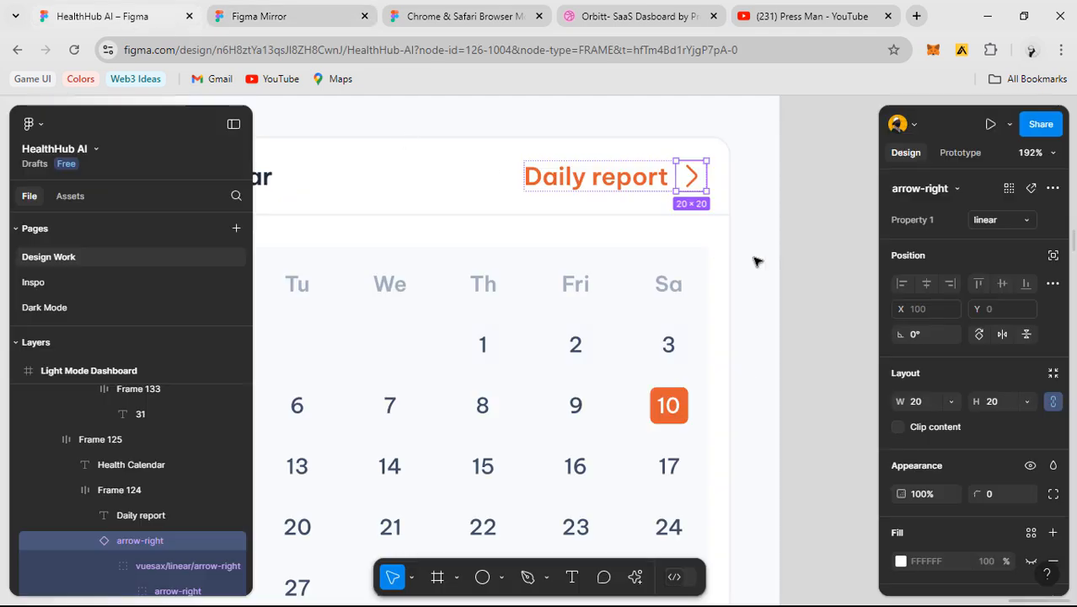
pyautogui.click(271, 18)
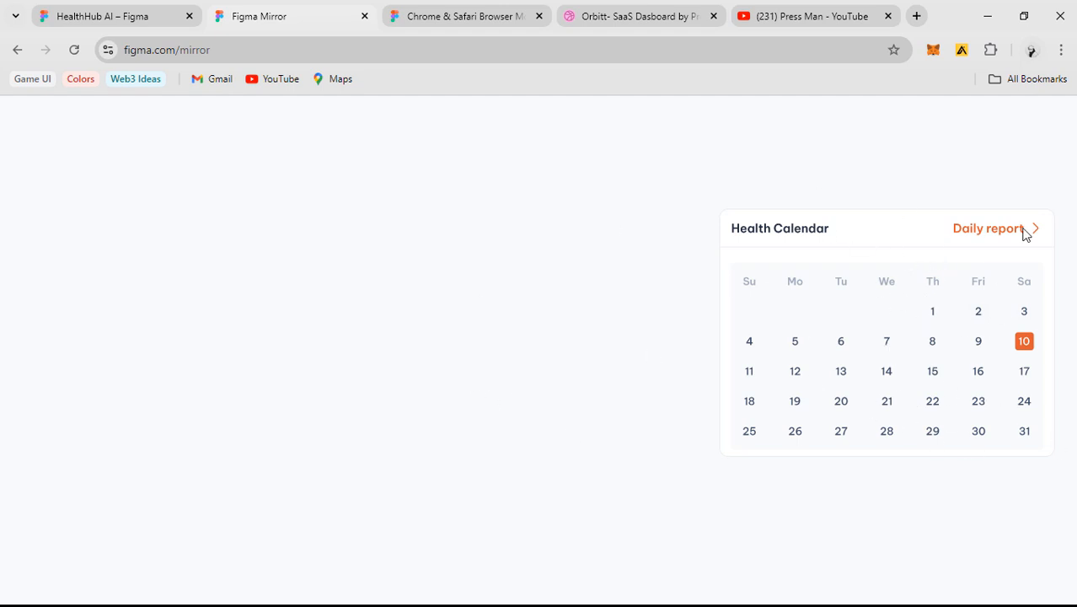
pyautogui.click(107, 13)
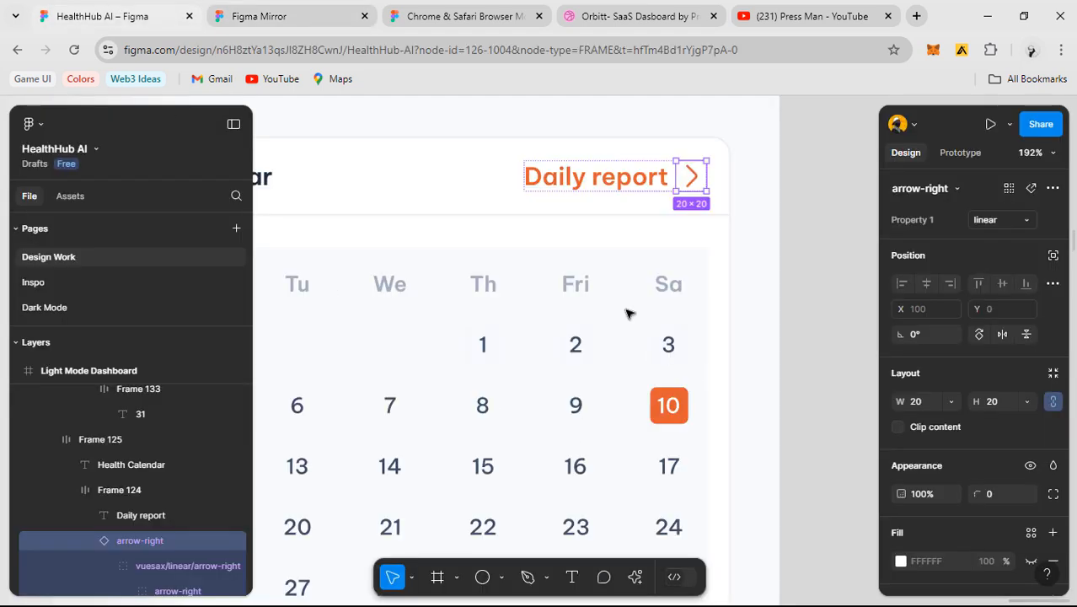
pyautogui.scroll(-3, 654, 240)
pyautogui.scroll(-1, 654, 240)
pyautogui.moveTo(581, 262); pyautogui.dragTo(667, 241)
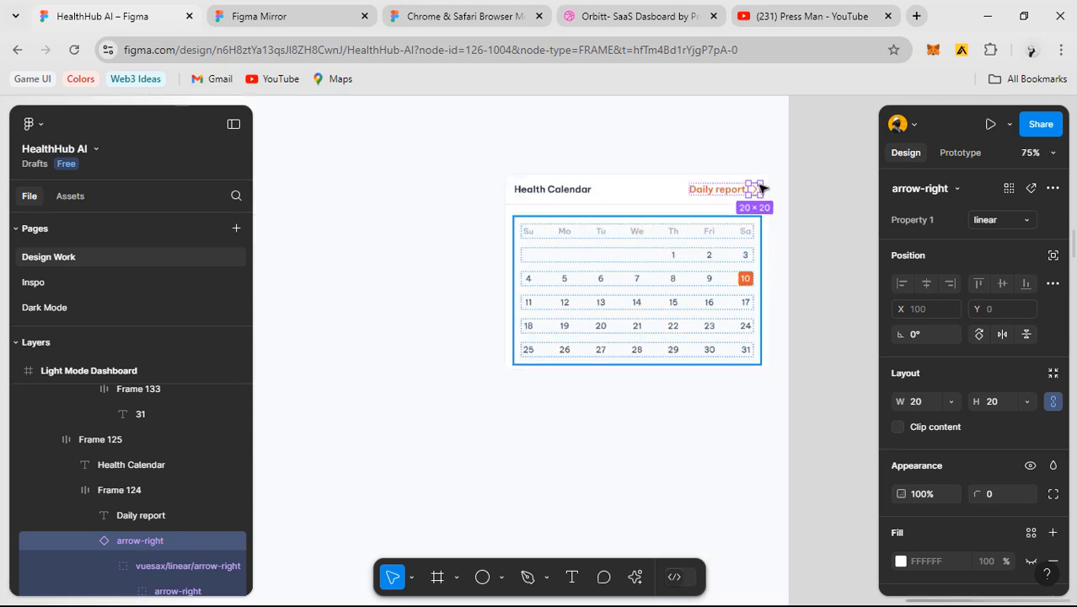
pyautogui.scroll(1, 761, 187)
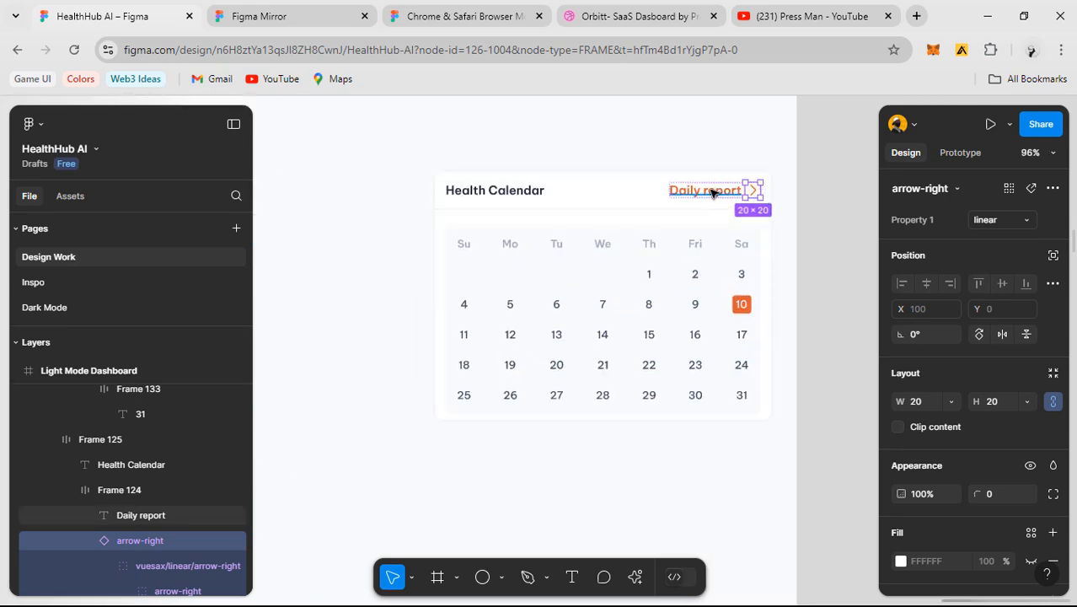
# - Undo the arrow resize, the link frame's layout change and the Daily report font size change, leaving nothing selected
pyautogui.hotkey('ctrl', 'z')
pyautogui.hotkey('ctrl', 'z')
pyautogui.hotkey('ctrl', 'z')
pyautogui.hotkey('ctrl', 'z')
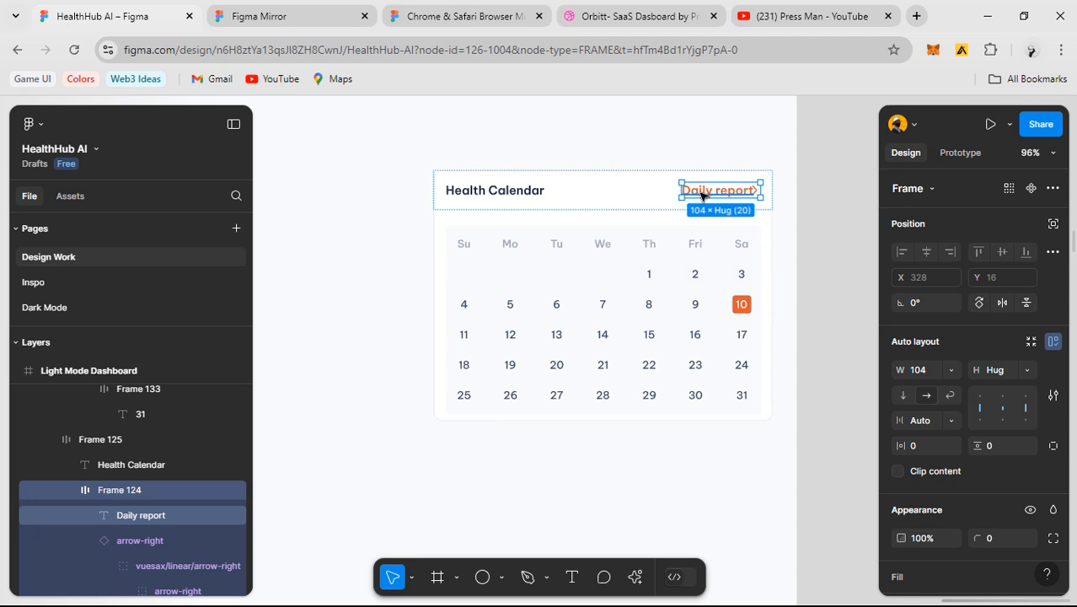
pyautogui.click(702, 196)
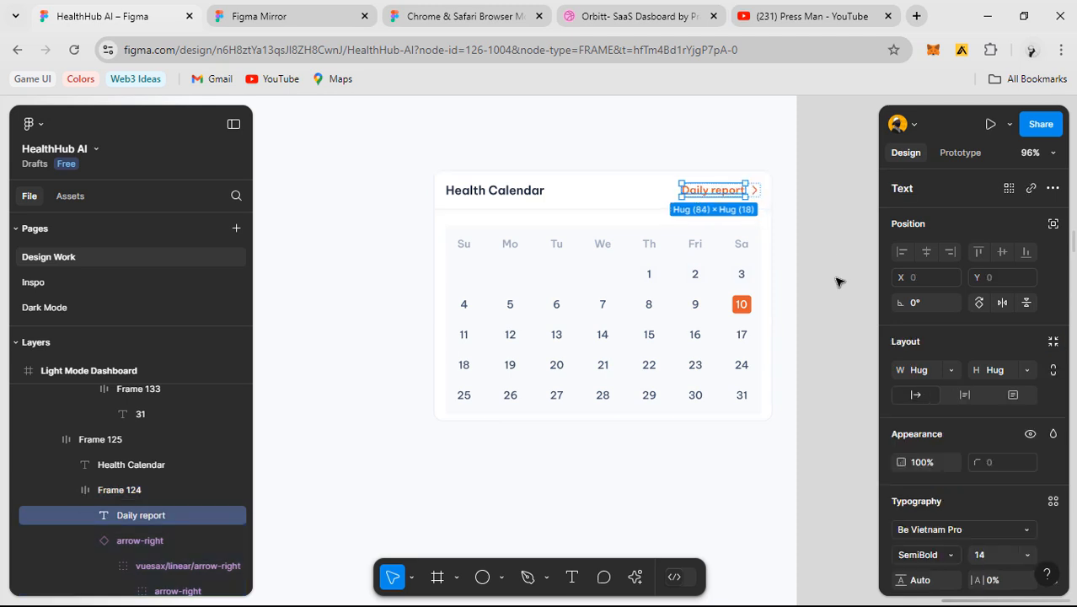
pyautogui.click(806, 255)
# - Add a BG/500 stroke to the frame holding the calendar's weekday and date rows
pyautogui.scroll(3, 806, 254)
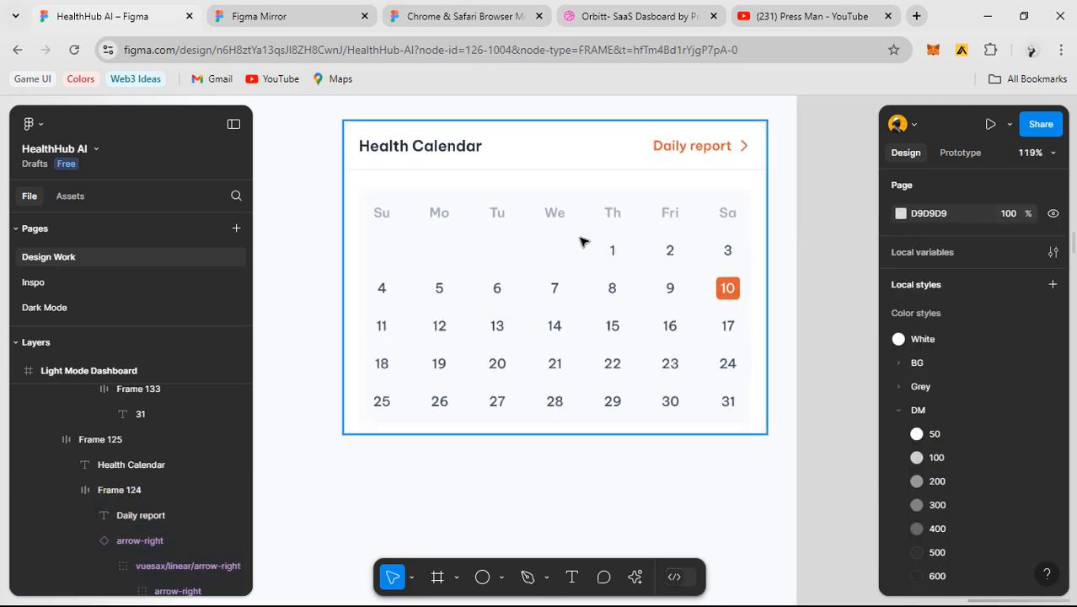
pyautogui.doubleClick(581, 242)
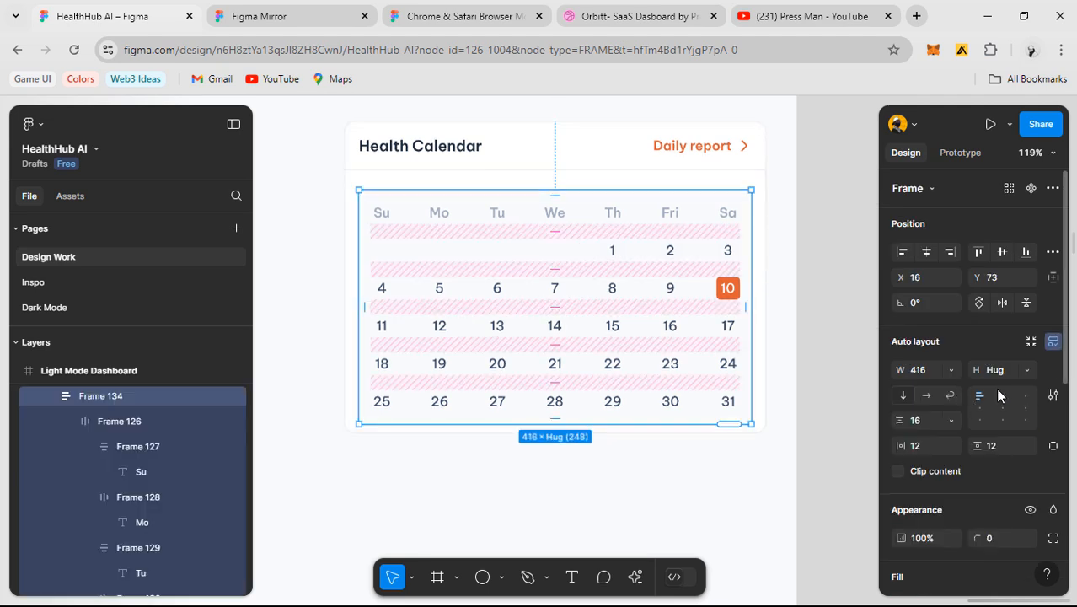
pyautogui.scroll(-5, 988, 489)
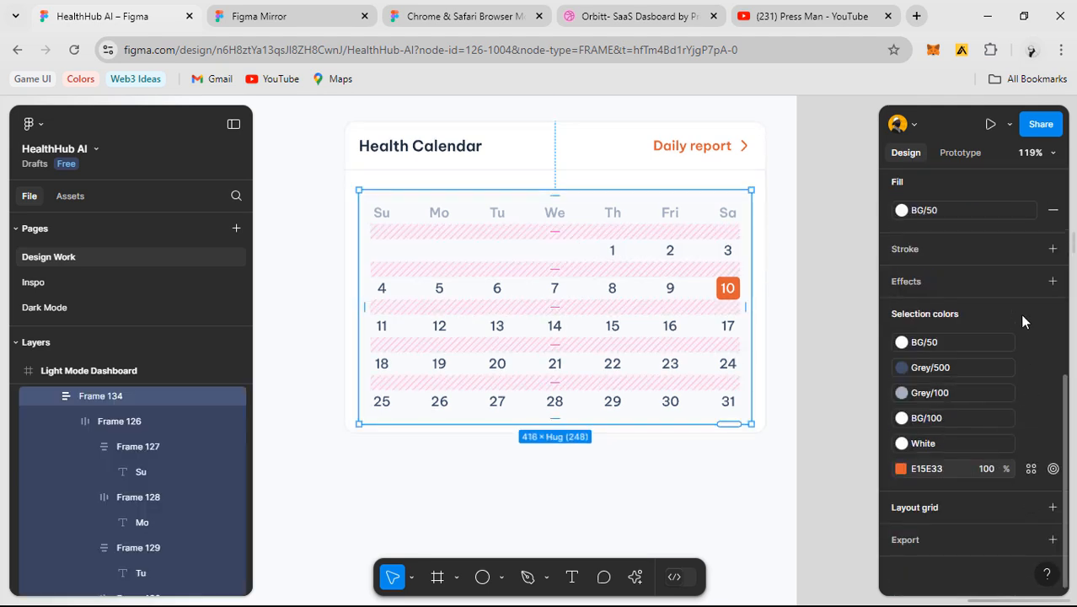
pyautogui.click(1030, 249)
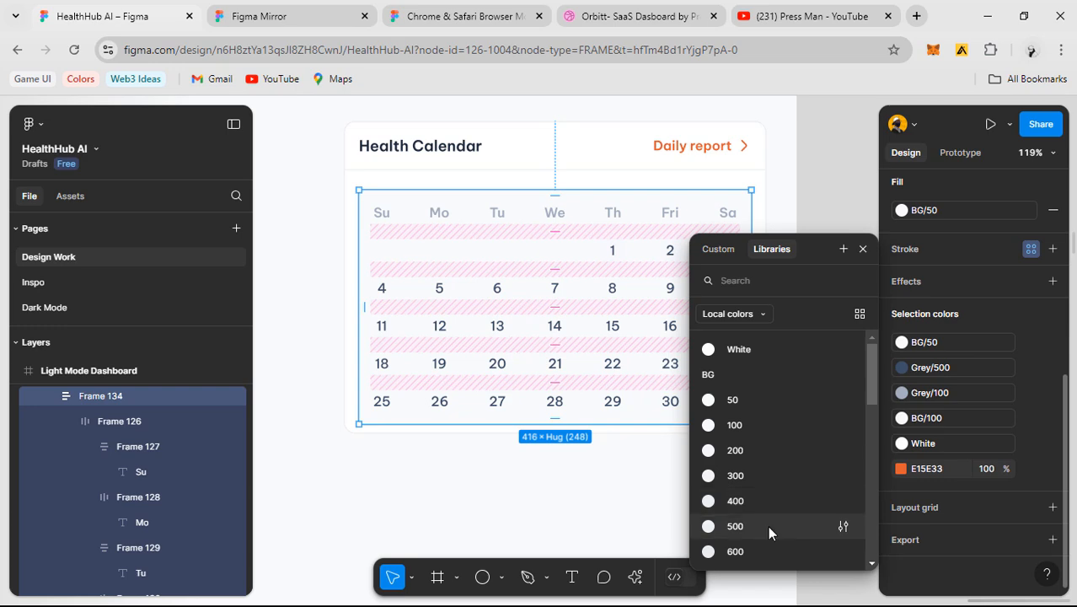
pyautogui.click(769, 527)
pyautogui.click(443, 468)
# - Set the calendar date grid frame's corner radius to 8
pyautogui.scroll(3, 590, 330)
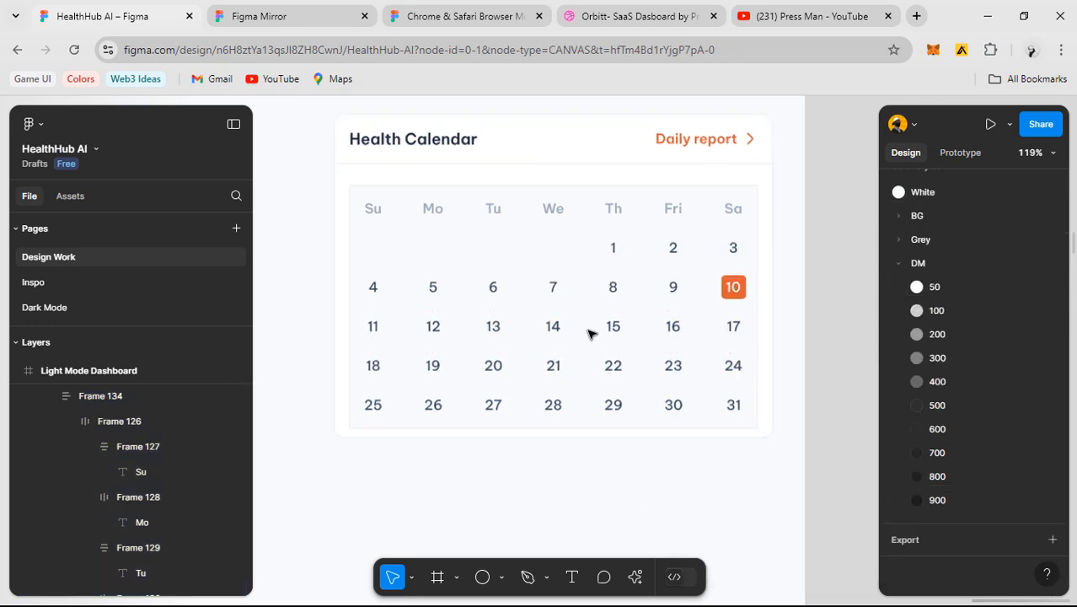
pyautogui.click(548, 301)
pyautogui.doubleClick(549, 301)
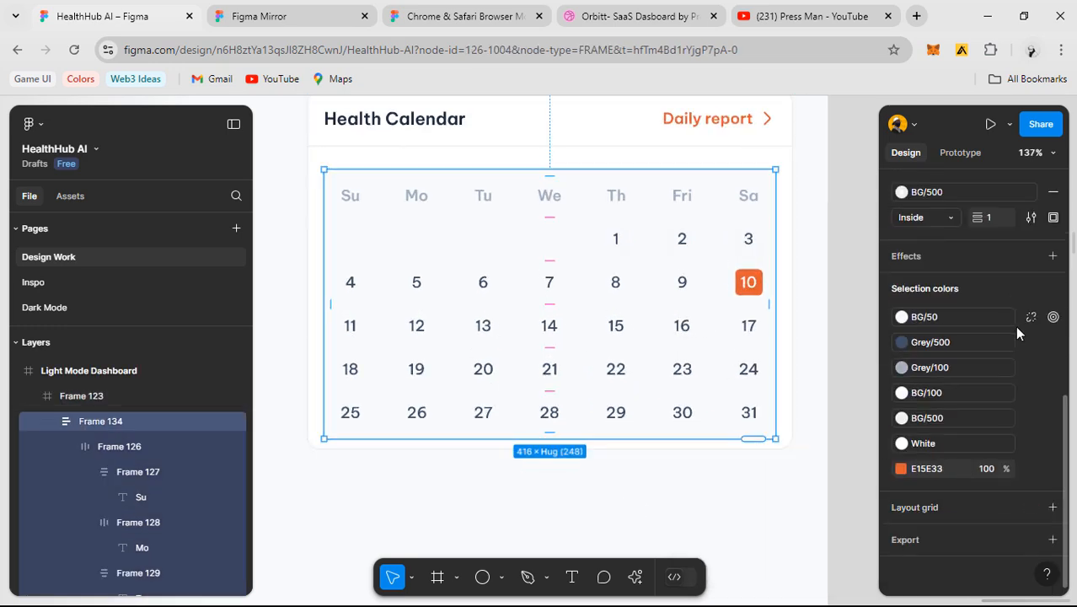
pyautogui.scroll(3, 1015, 325)
pyautogui.click(998, 294)
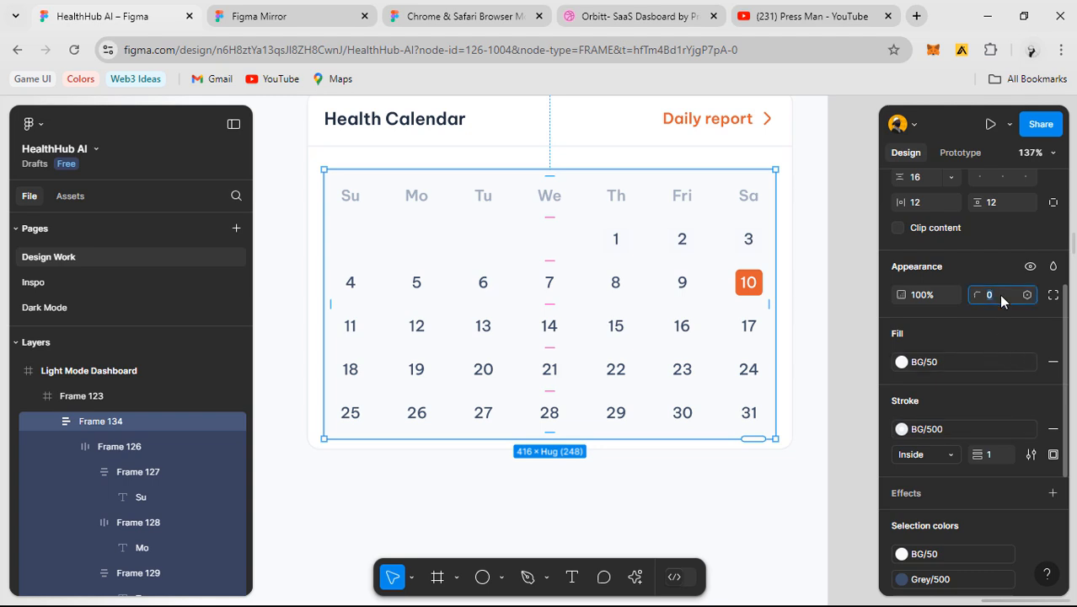
pyautogui.write('12')
pyautogui.press('Return')
pyautogui.click(858, 301)
# - Review the date grid's stroke and rounded corners in the design file and in the Figma Mirror preview
pyautogui.scroll(-2, 828, 313)
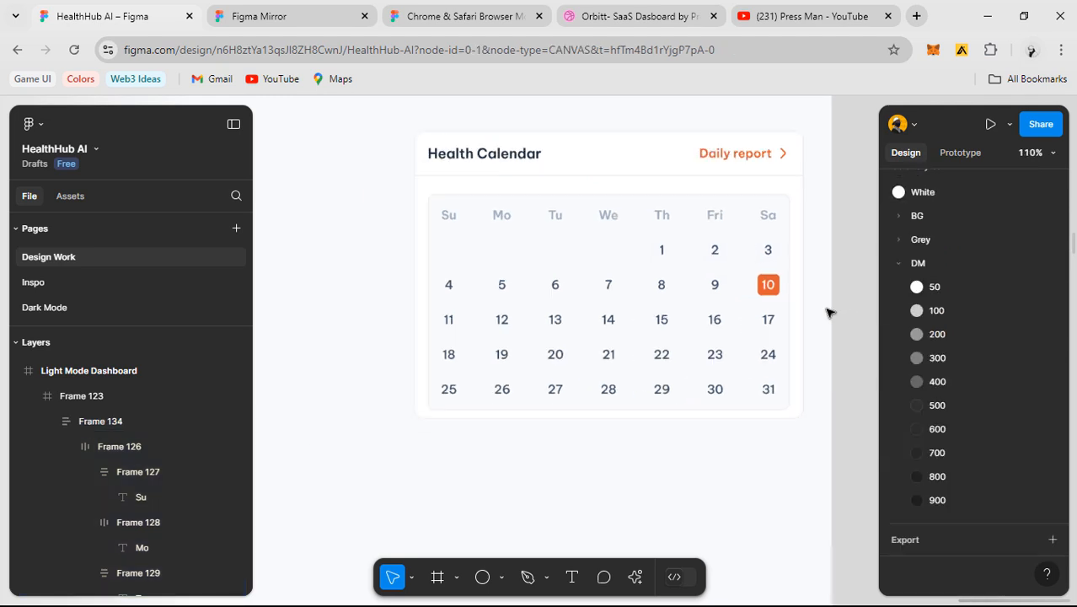
pyautogui.moveTo(782, 375); pyautogui.dragTo(761, 383)
pyautogui.scroll(2, 740, 241)
pyautogui.scroll(-3, 744, 300)
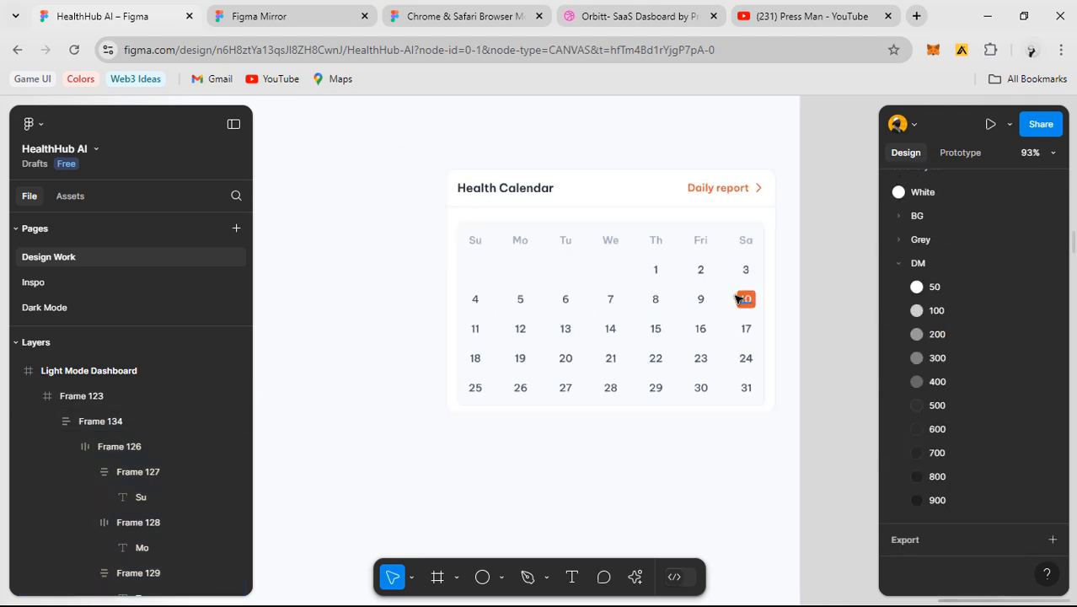
pyautogui.scroll(3, 562, 324)
pyautogui.click(588, 341)
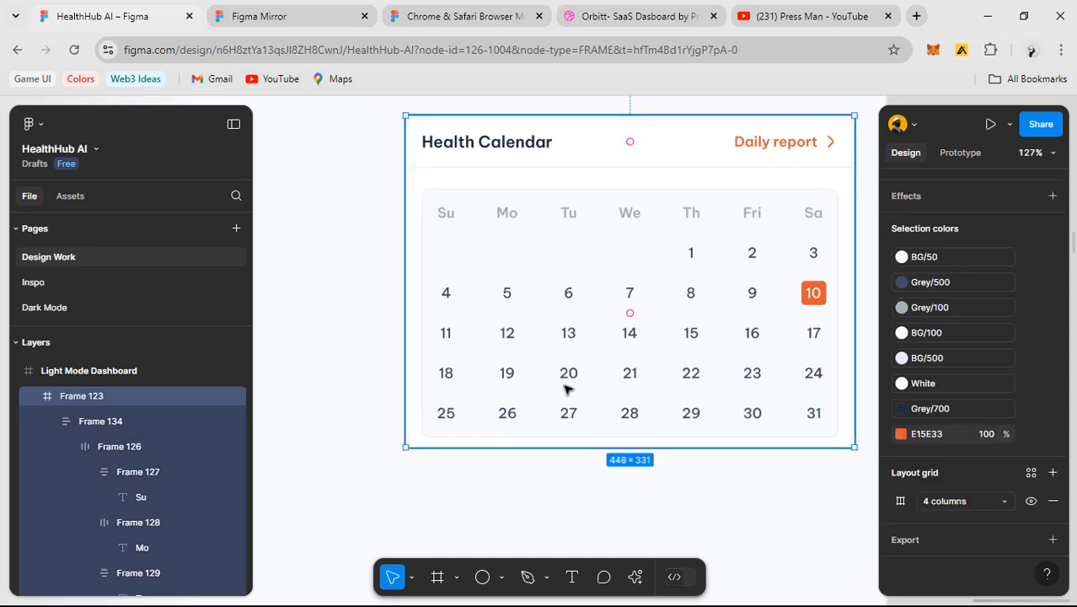
pyautogui.click(564, 388)
pyautogui.scroll(1, 565, 387)
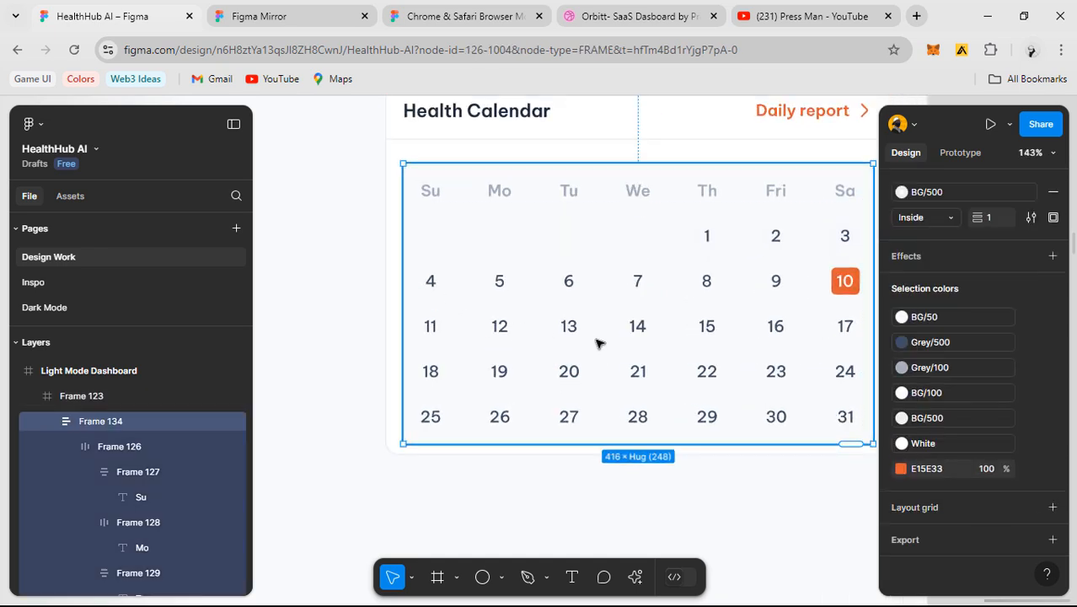
pyautogui.scroll(-5, 598, 341)
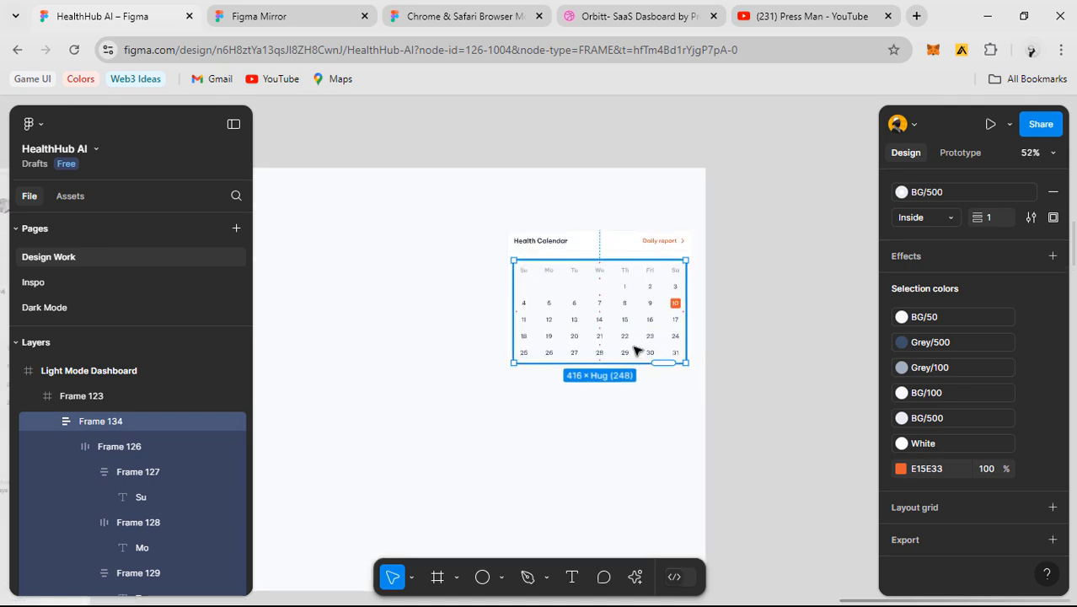
pyautogui.click(270, 18)
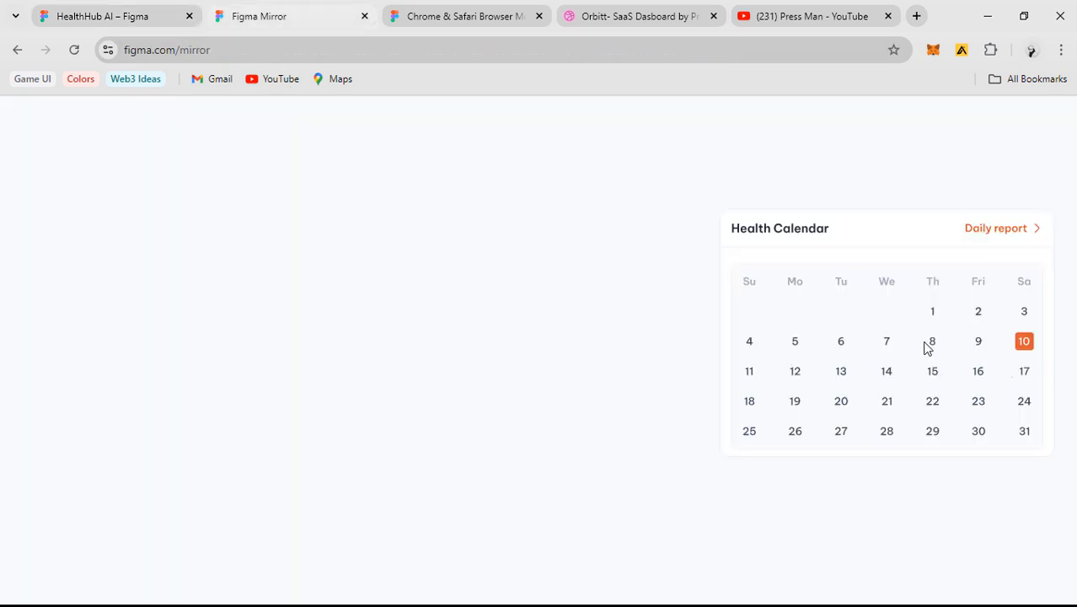
pyautogui.click(141, 19)
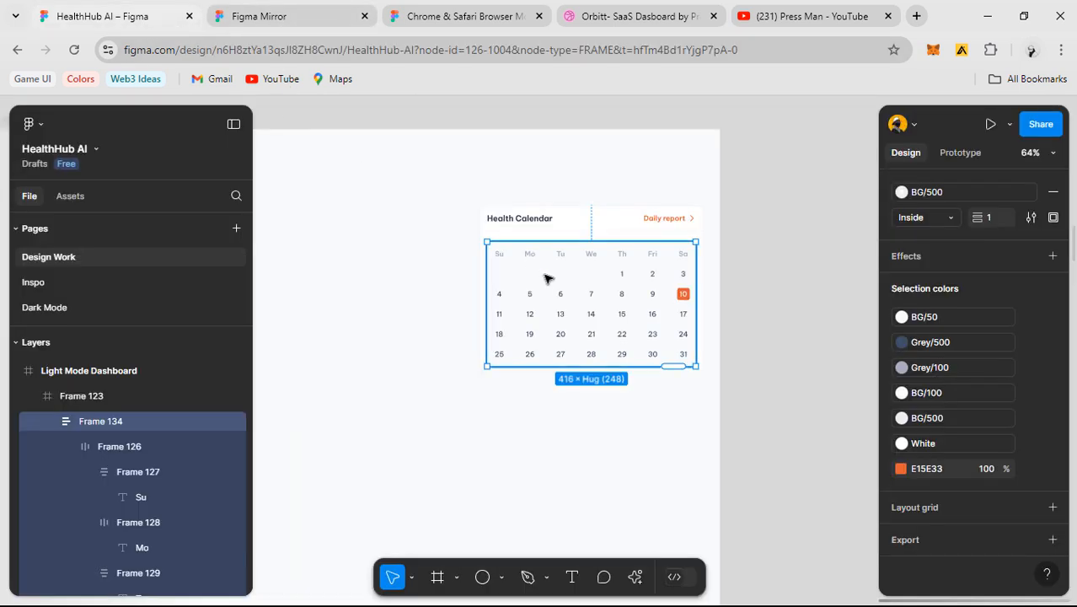
# - Inspect the row spacing, corner radius and stroke of the date grid in the reference dashboard's Health Calendar
pyautogui.scroll(-3, 546, 277)
pyautogui.hscroll(-5, 447, 328)
pyautogui.scroll(6, 548, 295)
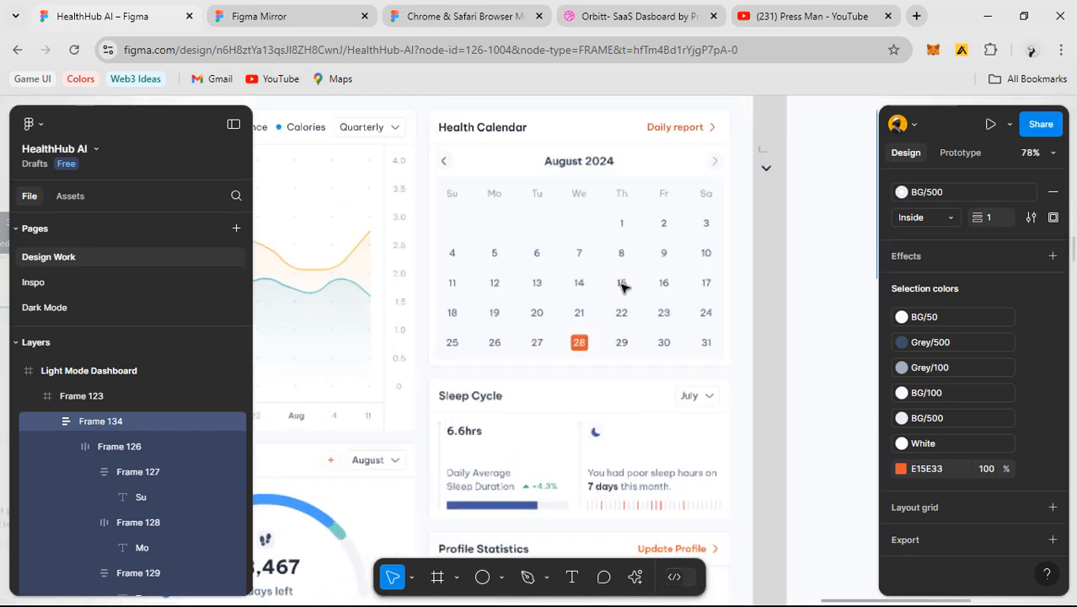
pyautogui.click(620, 283)
pyautogui.doubleClick(603, 267)
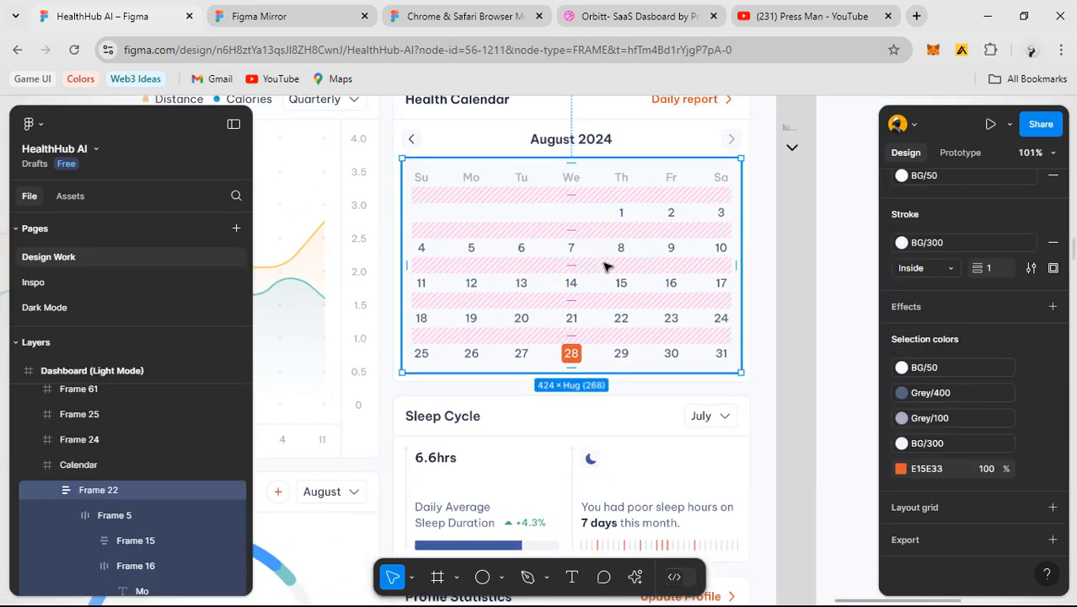
pyautogui.scroll(5, 968, 333)
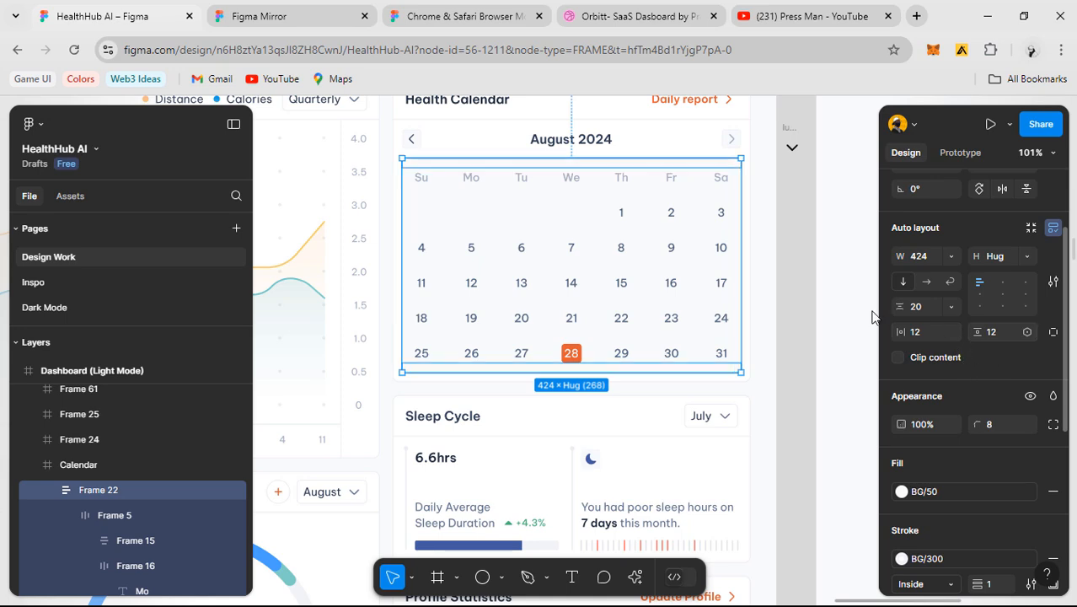
pyautogui.scroll(-3, 483, 269)
# - Set the vertical gap between rows of the new Health Calendar's date grid to 20
pyautogui.moveTo(539, 274); pyautogui.dragTo(177, 294)
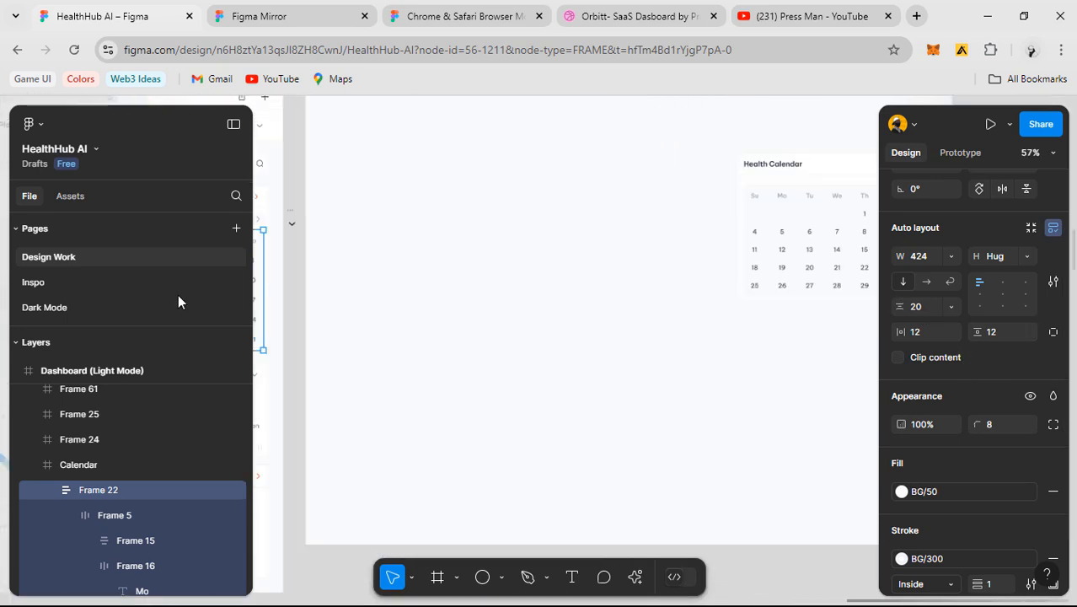
pyautogui.moveTo(739, 280); pyautogui.dragTo(401, 309)
pyautogui.click(555, 265)
pyautogui.doubleClick(555, 266)
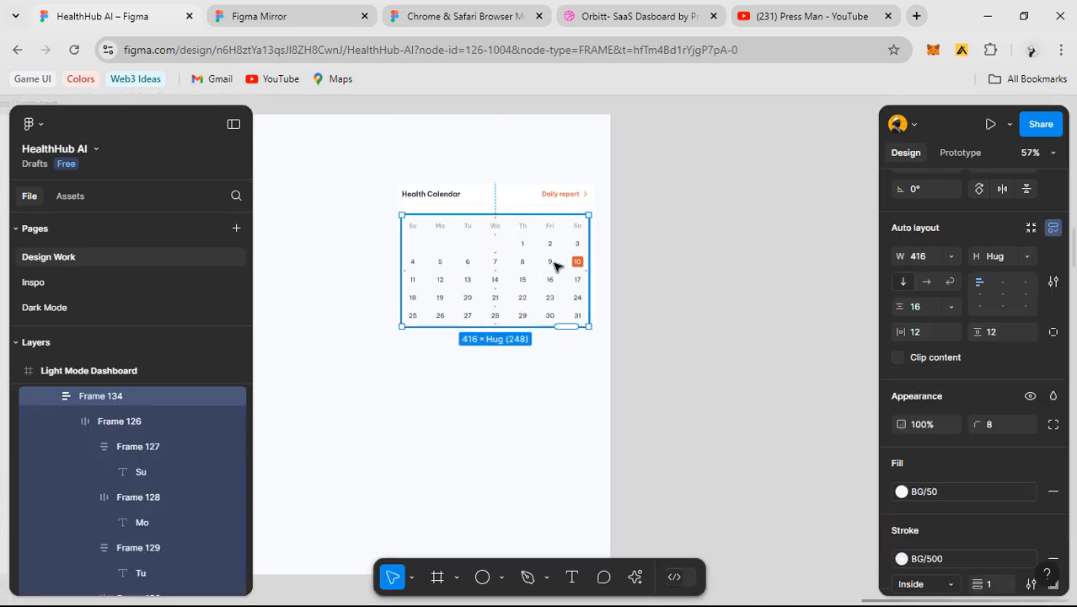
pyautogui.scroll(4, 523, 282)
pyautogui.scroll(3, 431, 270)
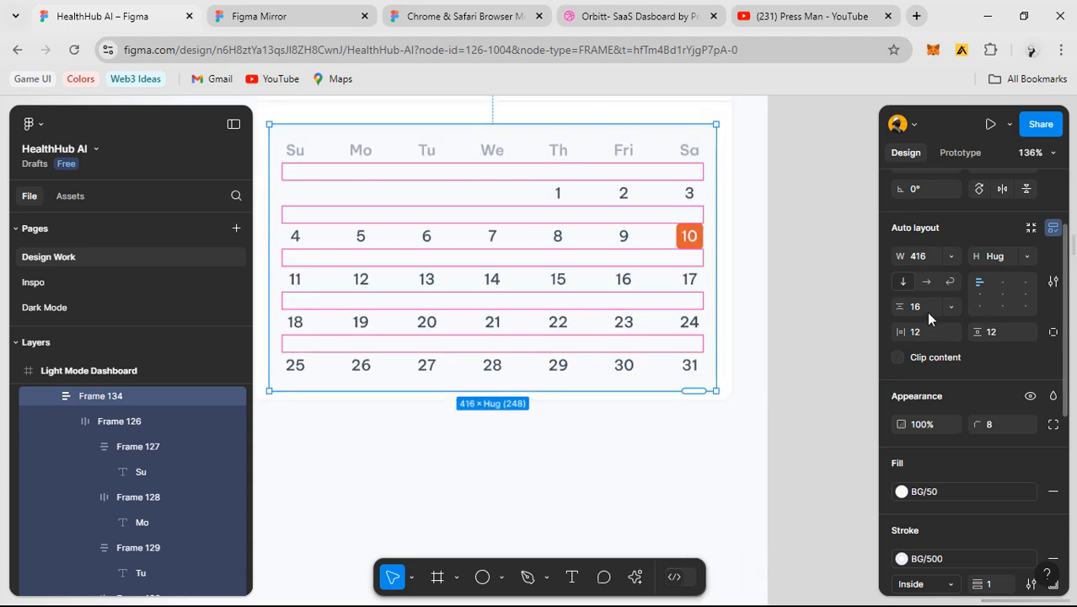
pyautogui.click(919, 305)
pyautogui.write('20')
pyautogui.press('Return')
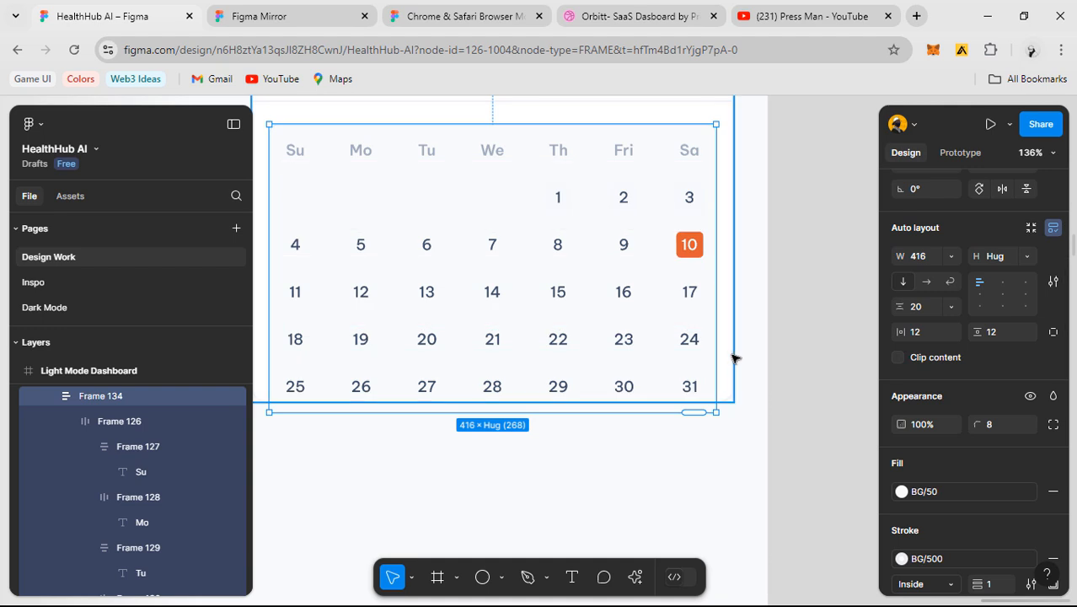
# - Extend the Health Calendar card's frame downward to a height of 359 so it encloses the whole date grid
pyautogui.scroll(-3, 733, 356)
pyautogui.click(497, 404)
pyautogui.moveTo(556, 367); pyautogui.dragTo(577, 389)
pyautogui.scroll(1, 594, 269)
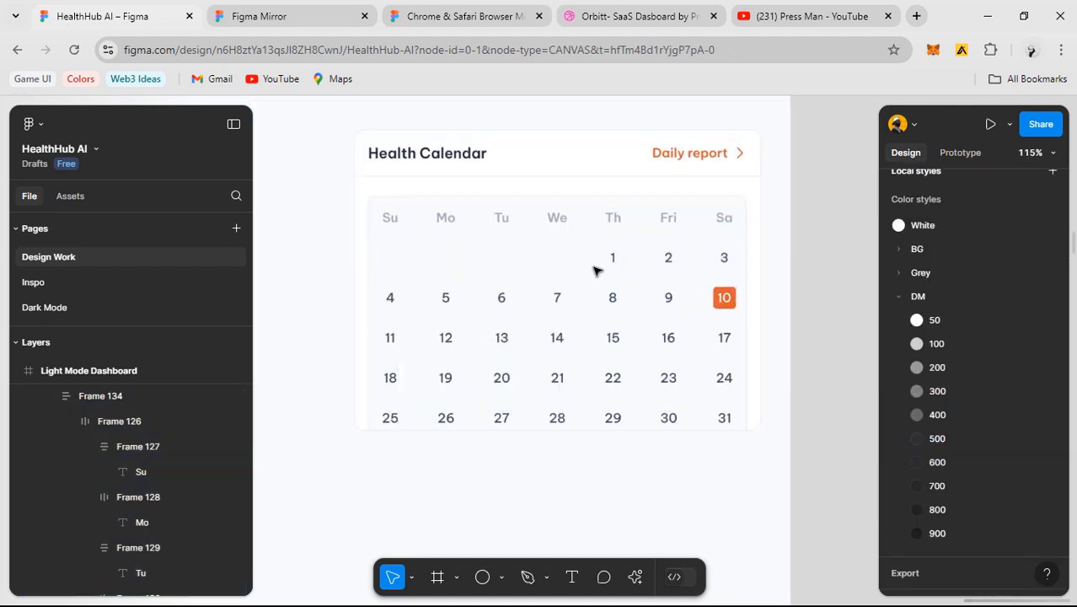
pyautogui.click(413, 172)
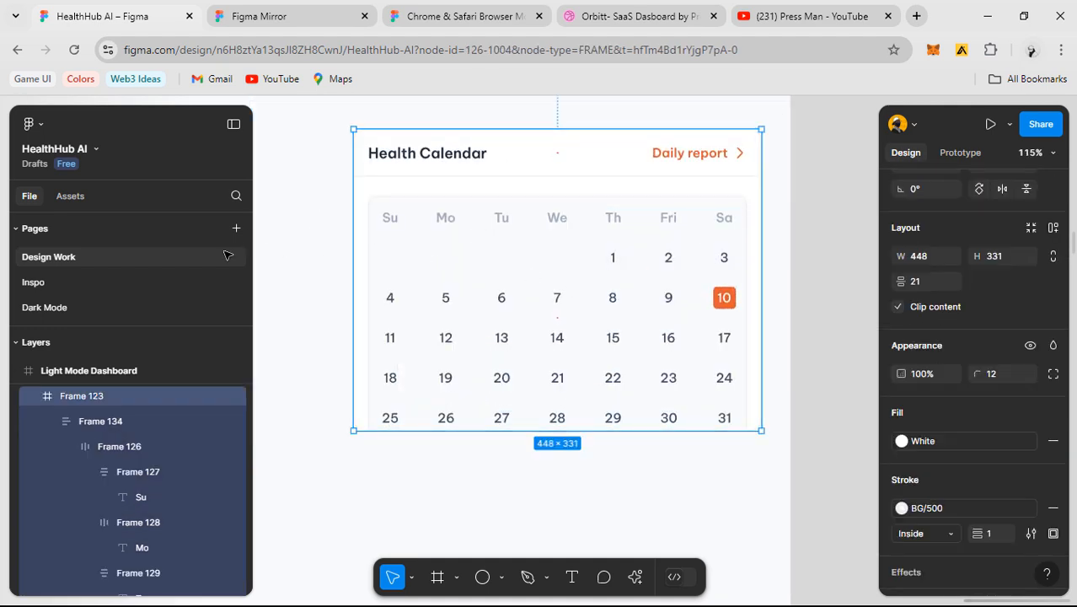
pyautogui.doubleClick(659, 206)
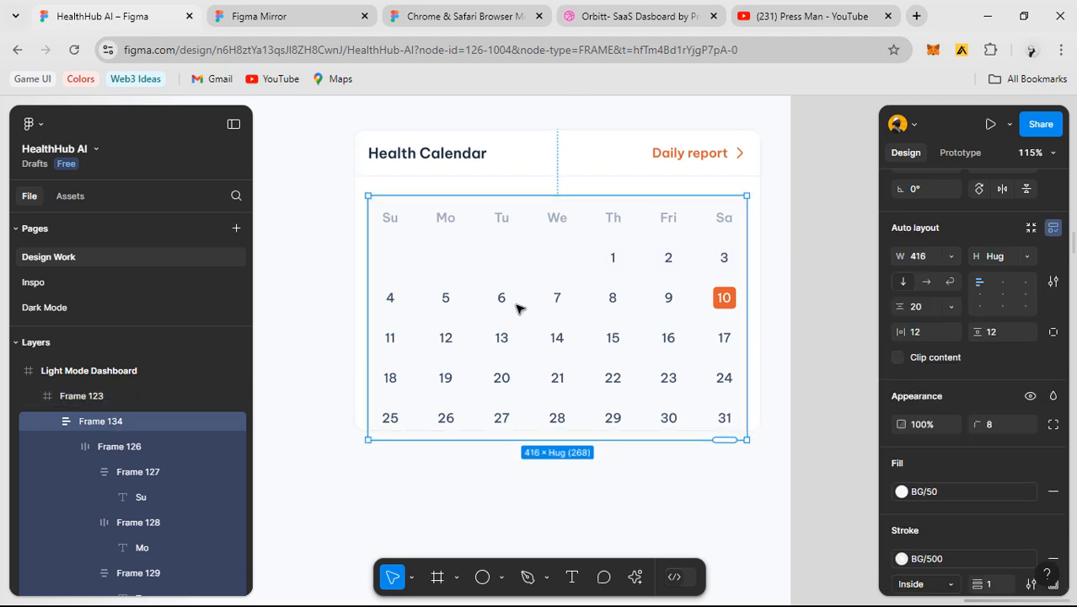
pyautogui.click(805, 334)
pyautogui.click(602, 276)
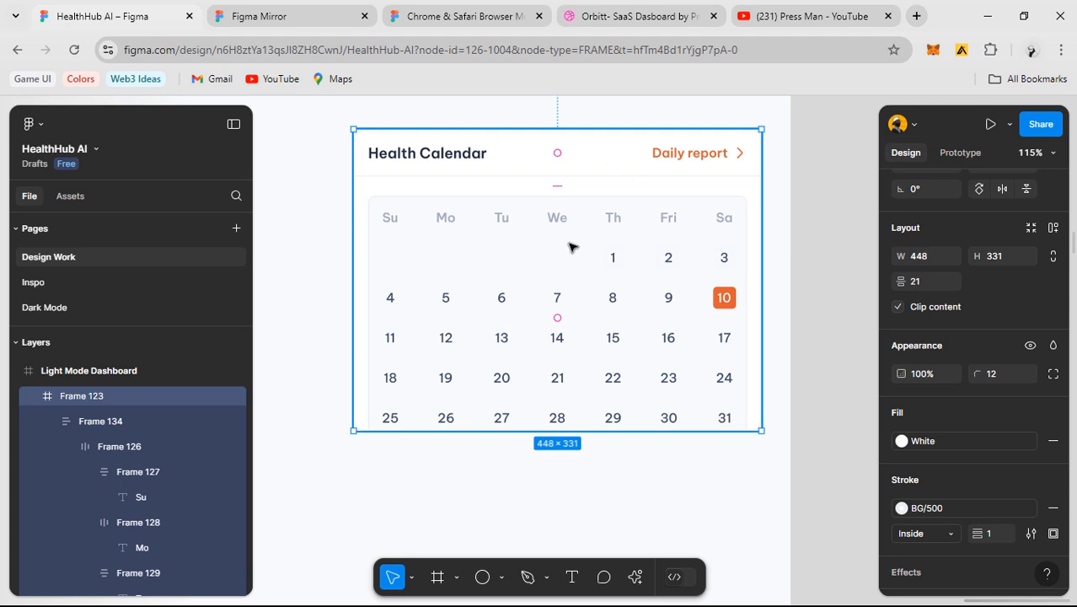
pyautogui.moveTo(444, 431); pyautogui.dragTo(445, 456)
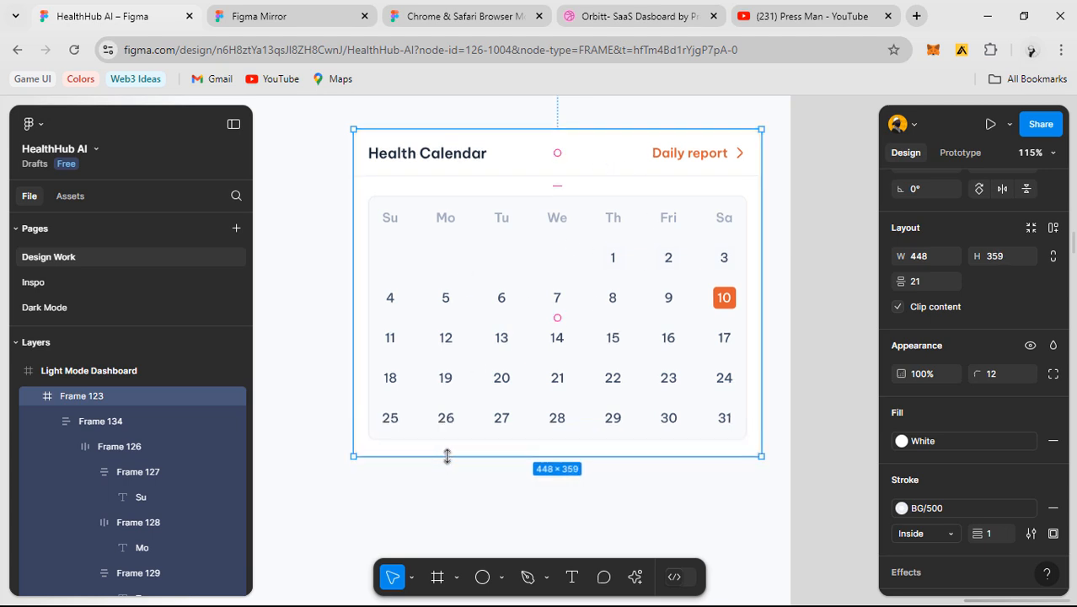
# - Nudge the date grid down by 2 px inside the Health Calendar card
pyautogui.click(387, 299)
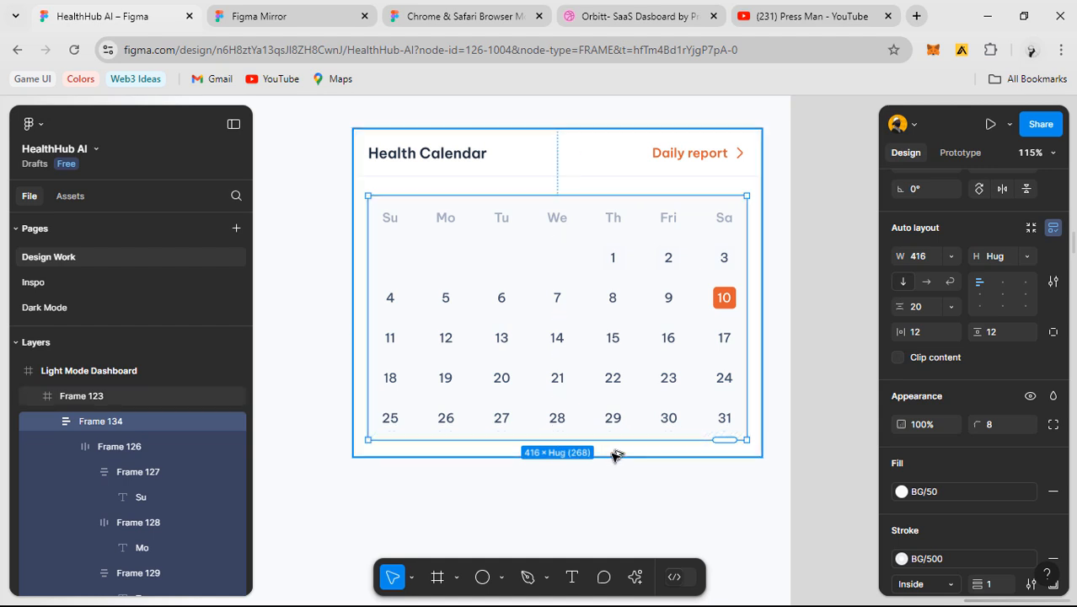
pyautogui.press('Down')
pyautogui.press('Down')
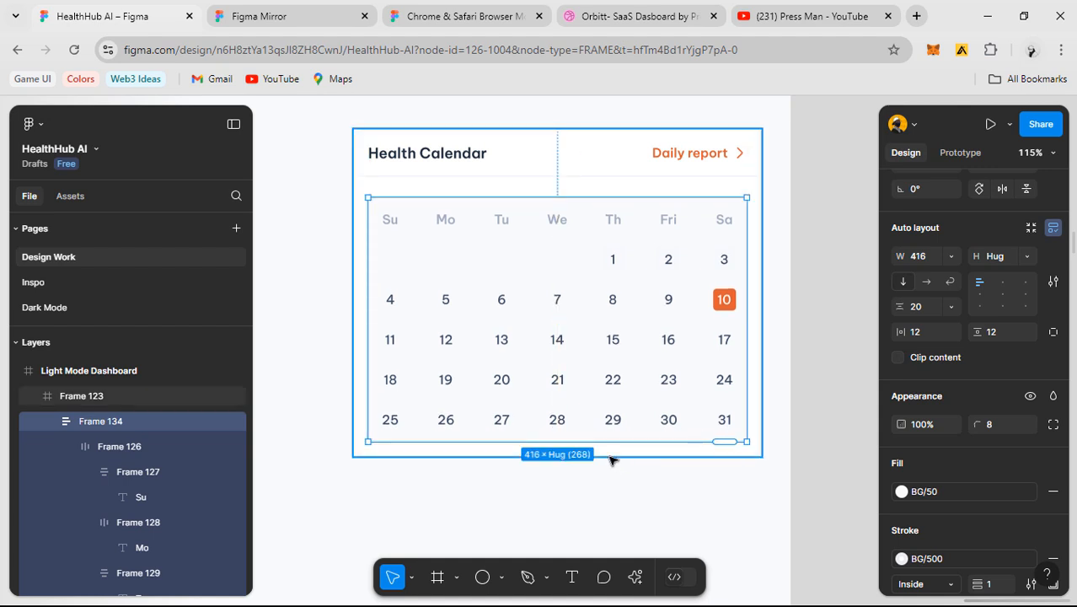
# - Measure the distances from the date grid to the side and bottom edges of the Health Calendar card
pyautogui.scroll(3, 594, 460)
pyautogui.moveTo(531, 445); pyautogui.dragTo(507, 497)
pyautogui.press('alt')
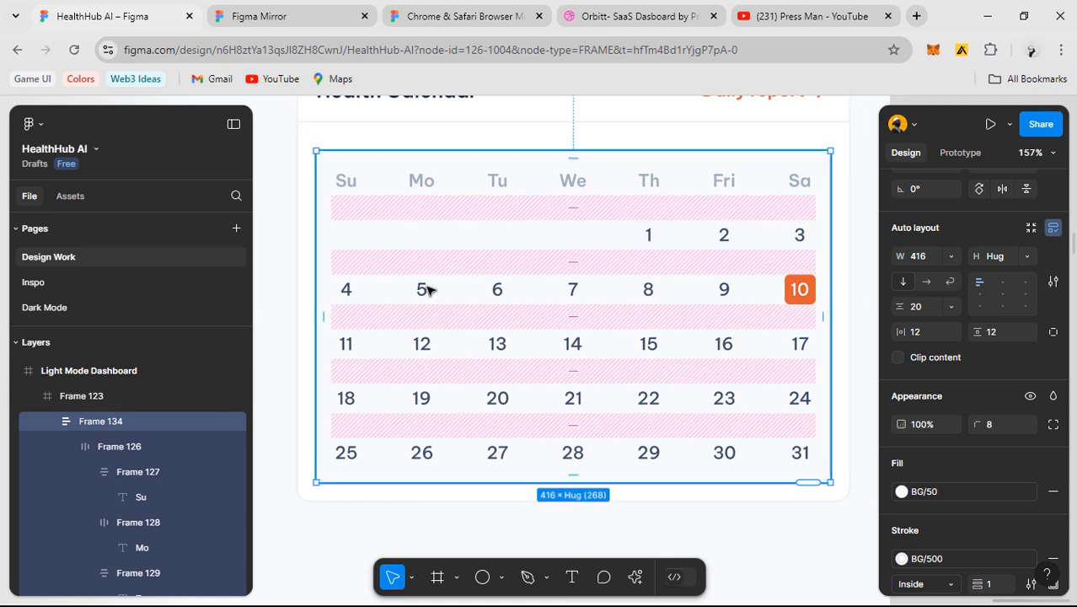
pyautogui.scroll(-2, 553, 338)
pyautogui.press('alt')
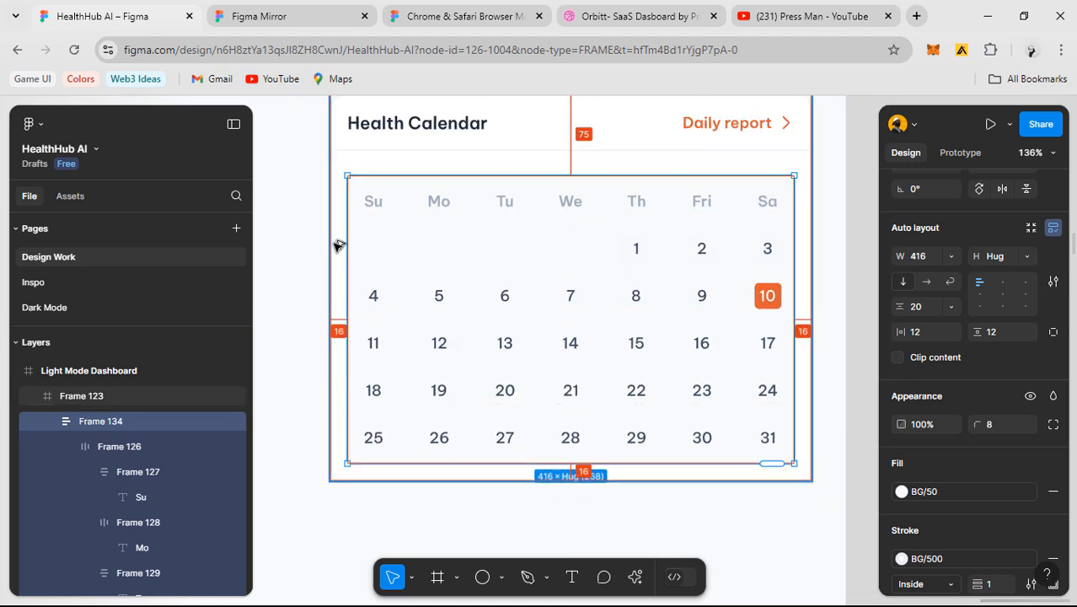
pyautogui.press('alt')
pyautogui.press('alt')
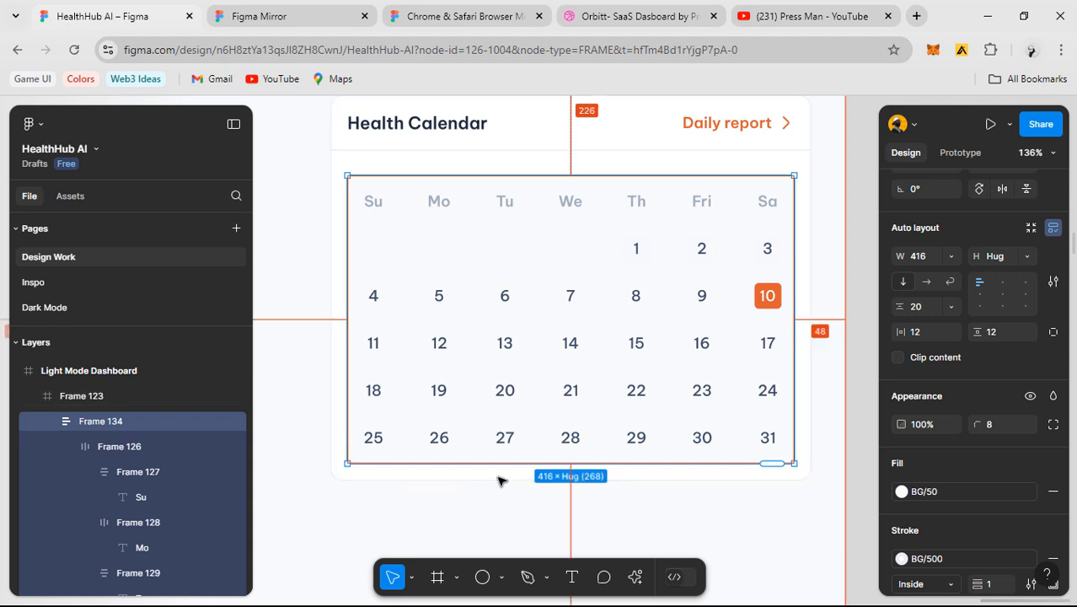
pyautogui.press('alt')
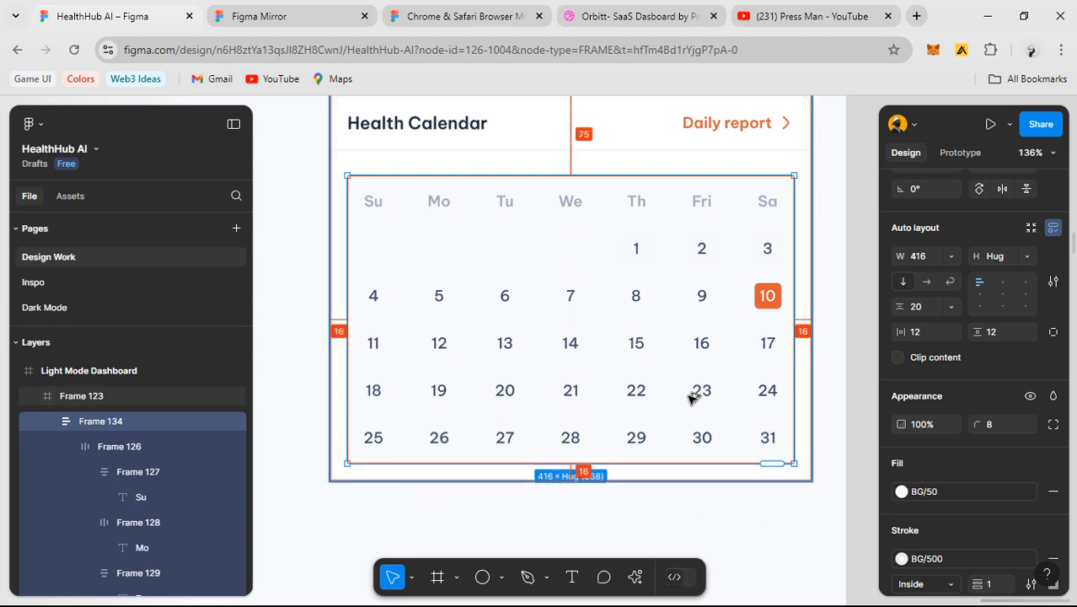
pyautogui.press('alt')
pyautogui.hotkey('alt', 'Tab')
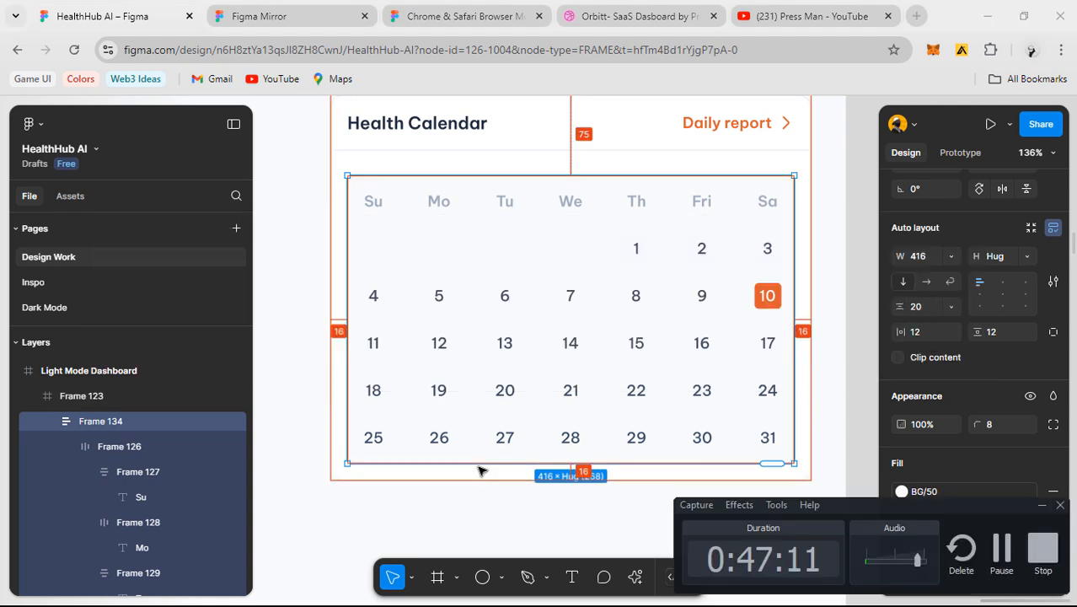
pyautogui.click(1001, 552)
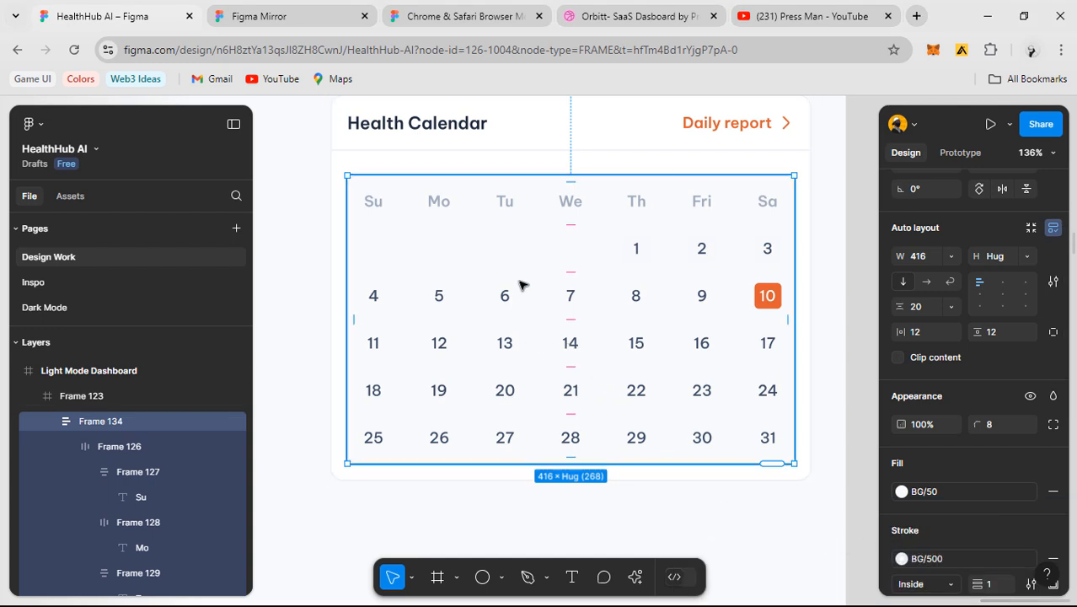
# - Recheck the date grid's margins and inspect the spacing of the card title, weekday labels and date rows
pyautogui.scroll(-4, 662, 304)
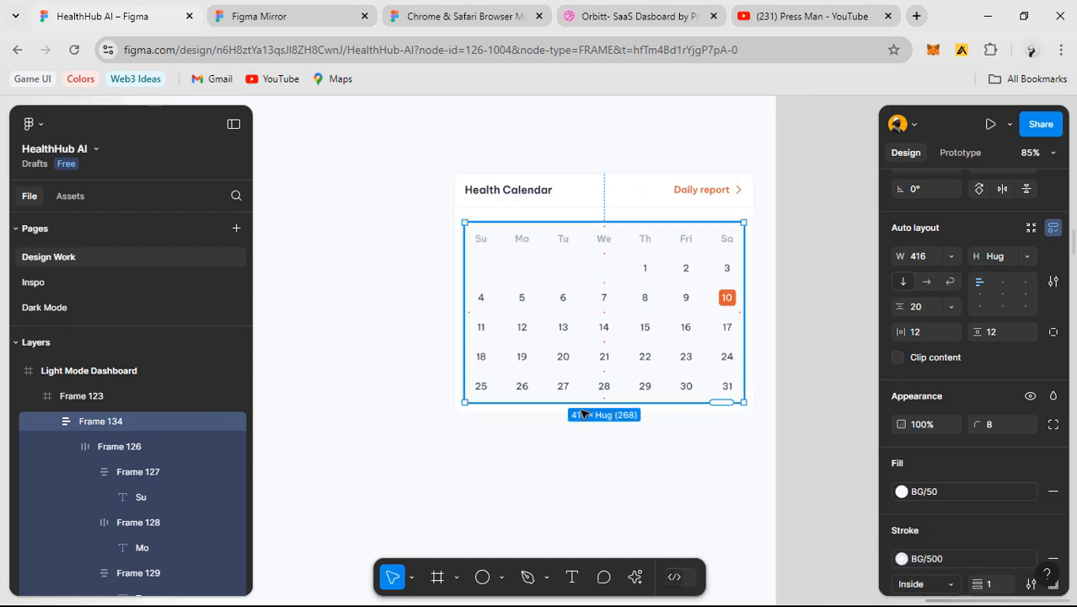
pyautogui.scroll(3, 590, 415)
pyautogui.moveTo(486, 314); pyautogui.dragTo(448, 381)
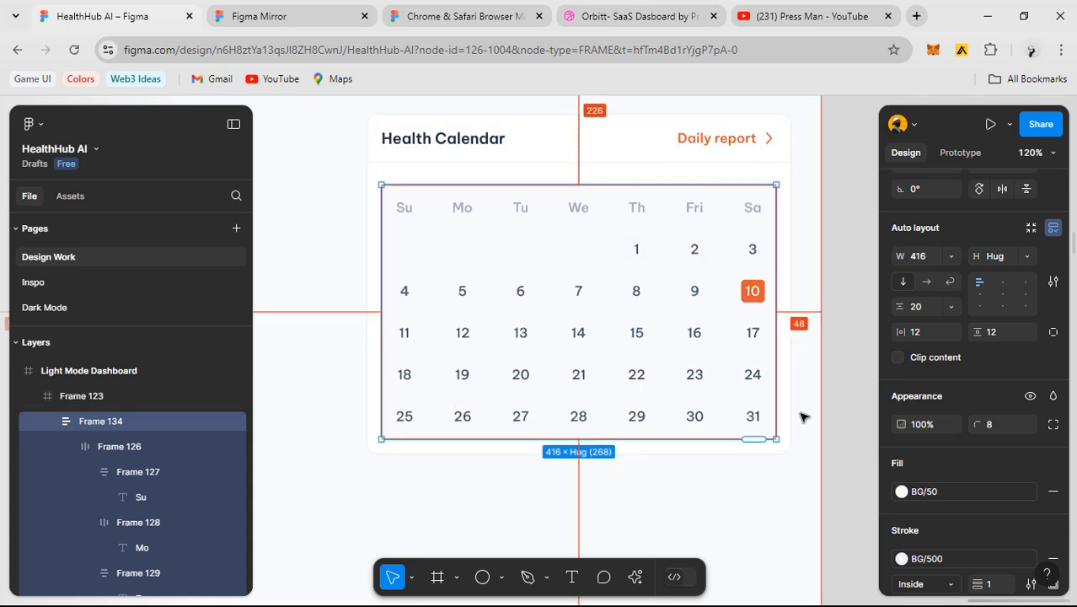
pyautogui.scroll(3, 489, 261)
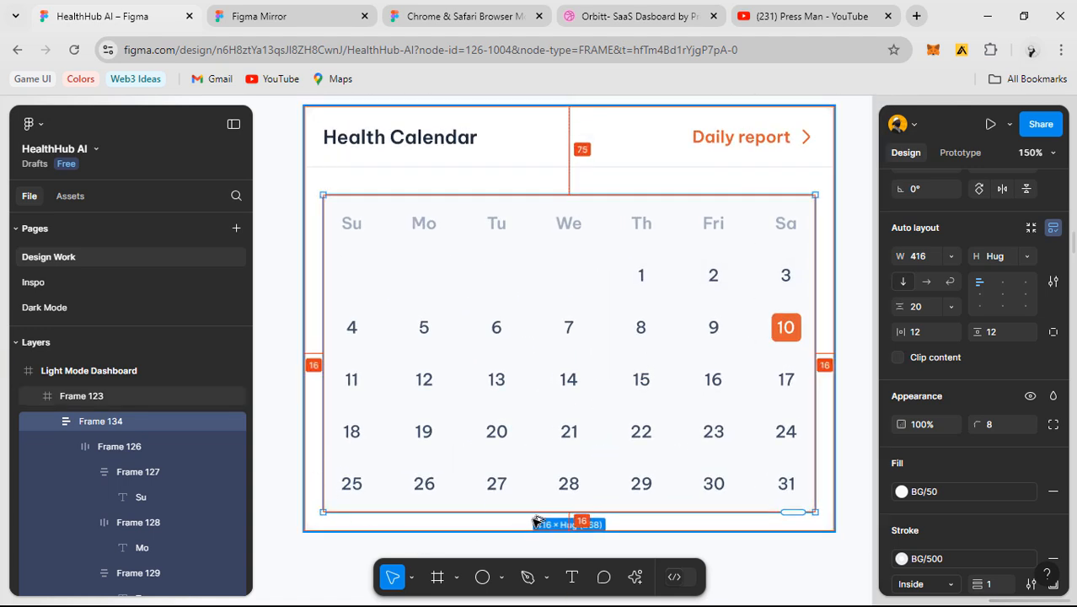
pyautogui.click(435, 150)
pyautogui.click(446, 152)
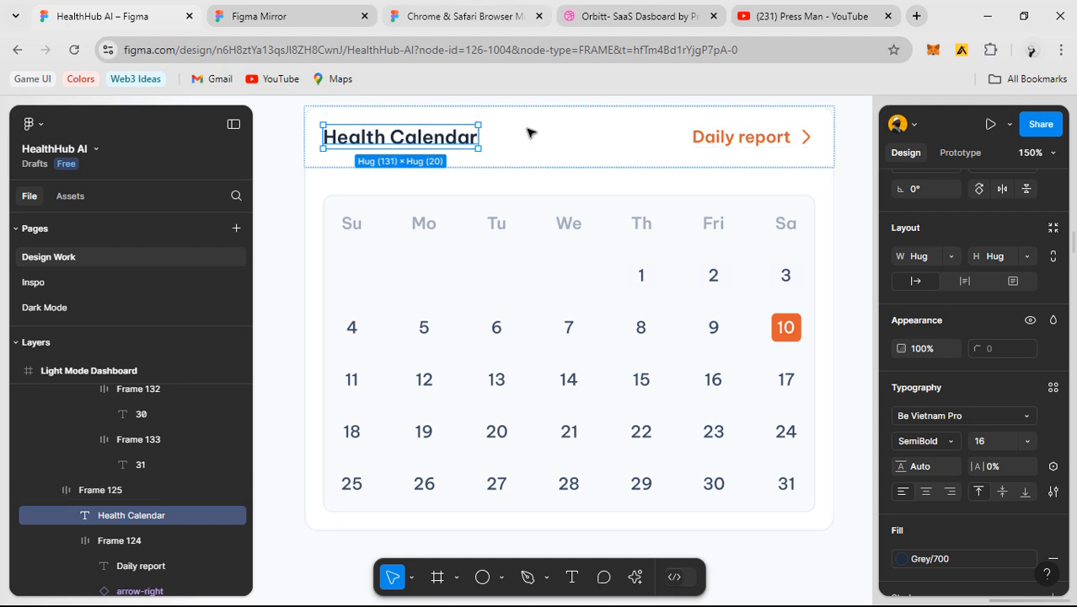
pyautogui.click(494, 229)
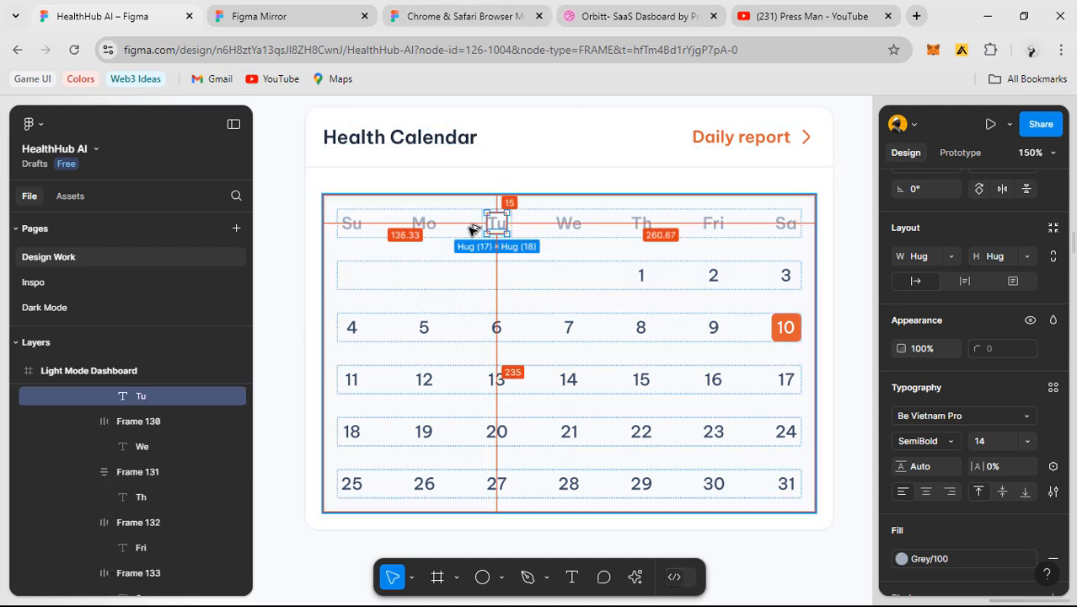
pyautogui.click(570, 222)
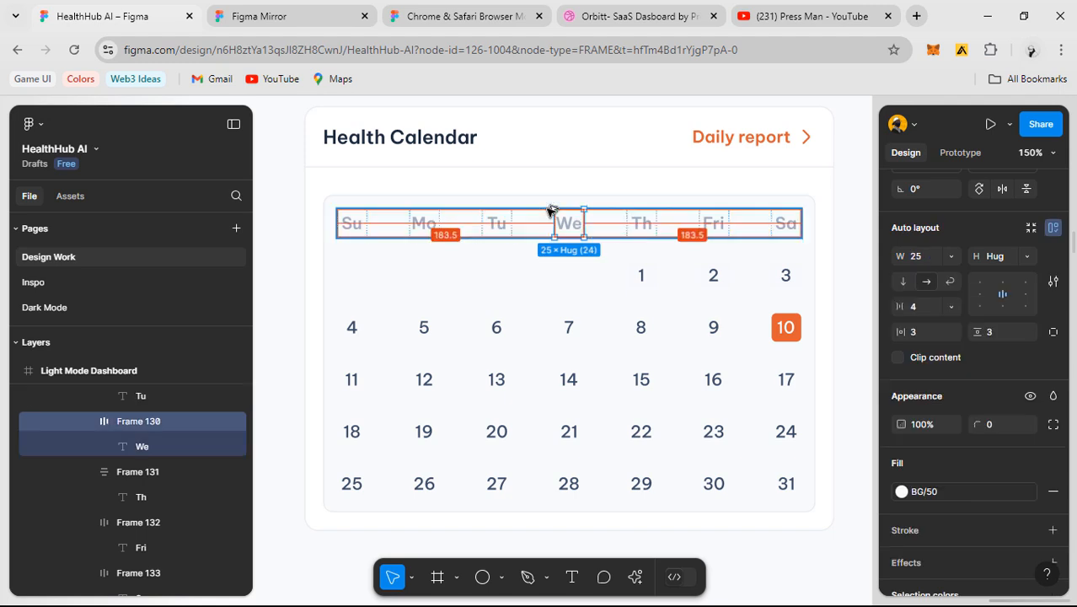
pyautogui.click(373, 277)
pyautogui.click(303, 269)
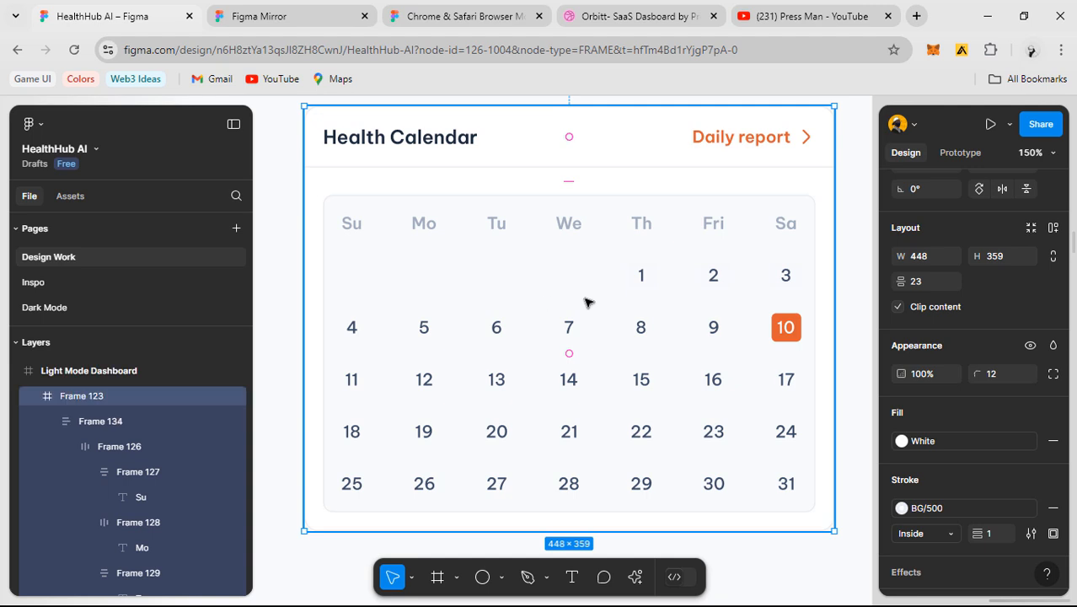
pyautogui.click(698, 284)
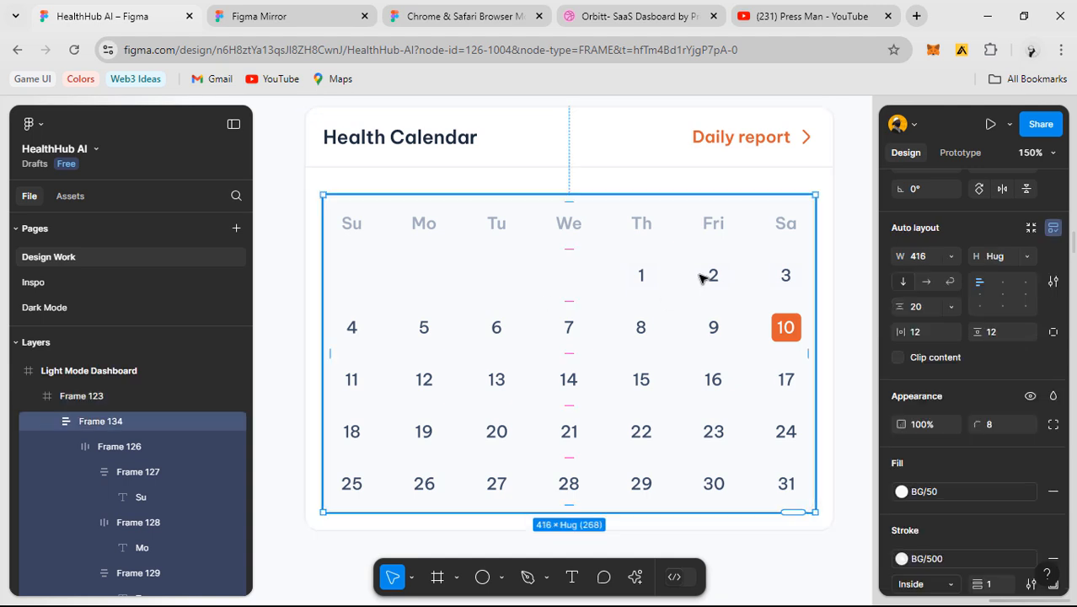
pyautogui.doubleClick(698, 279)
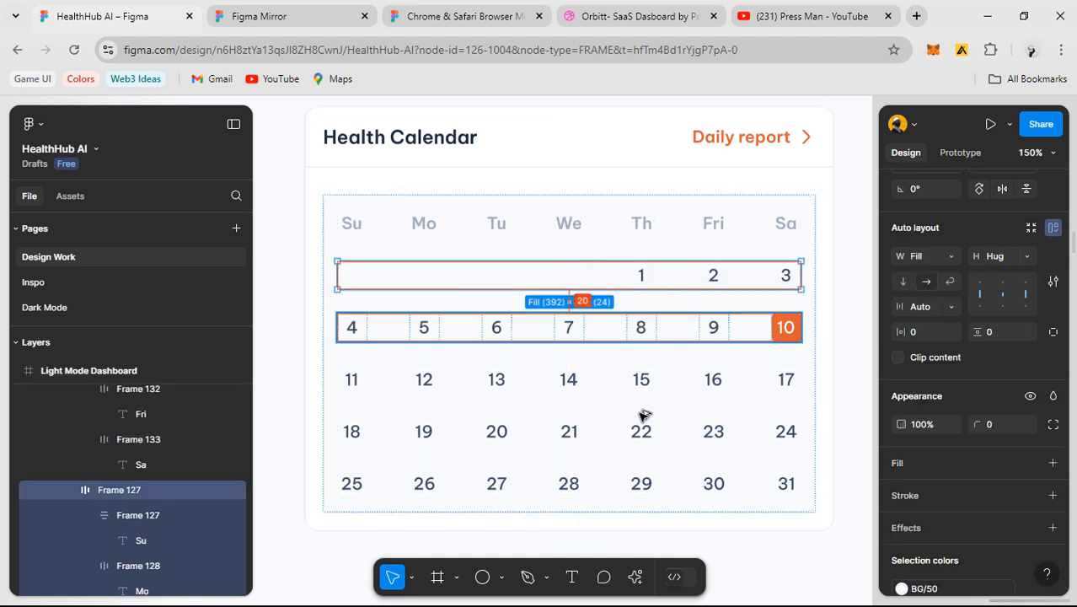
# - Try narrowing the date grid to a width of 235, and undo the resize
pyautogui.click(498, 250)
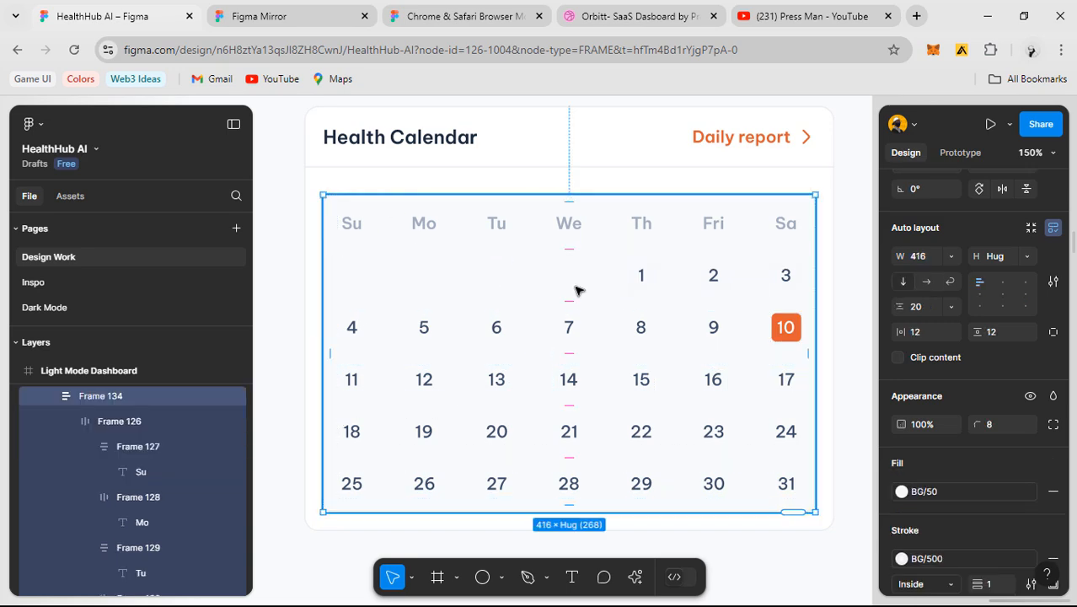
pyautogui.moveTo(670, 246); pyautogui.dragTo(603, 272)
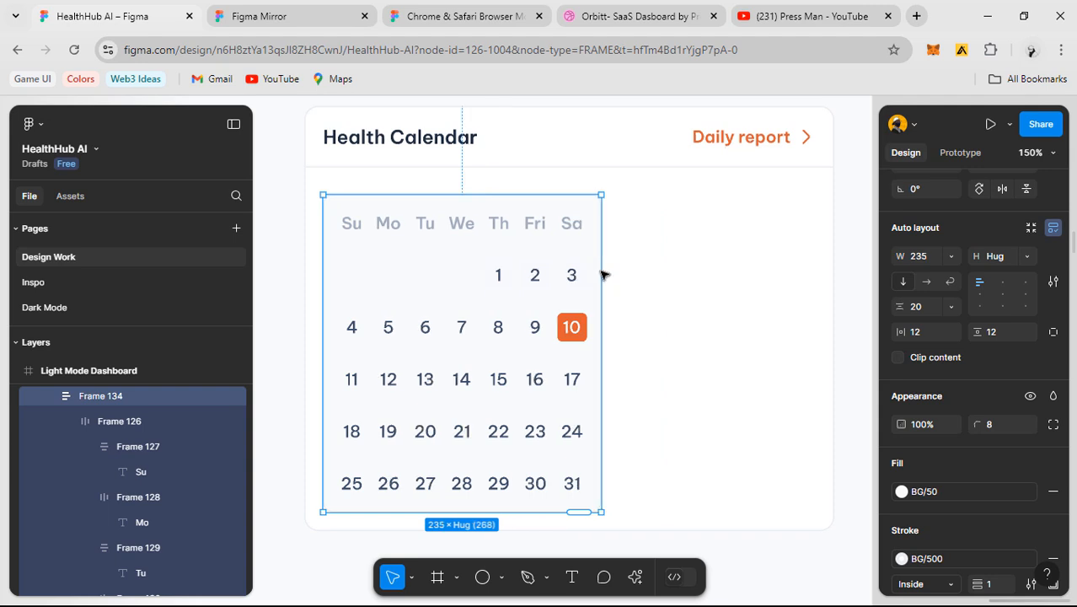
pyautogui.hotkey('ctrl', 'z')
# - Inspect the layout of the We label and the first date row, and review the whole Health Calendar card
pyautogui.doubleClick(560, 224)
pyautogui.doubleClick(560, 224)
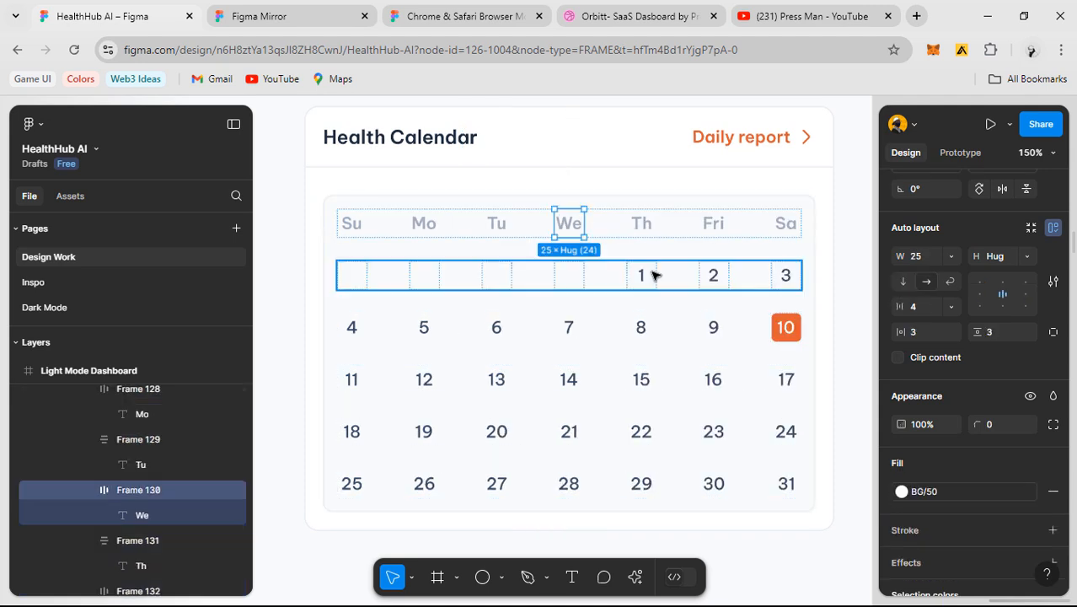
pyautogui.click(641, 273)
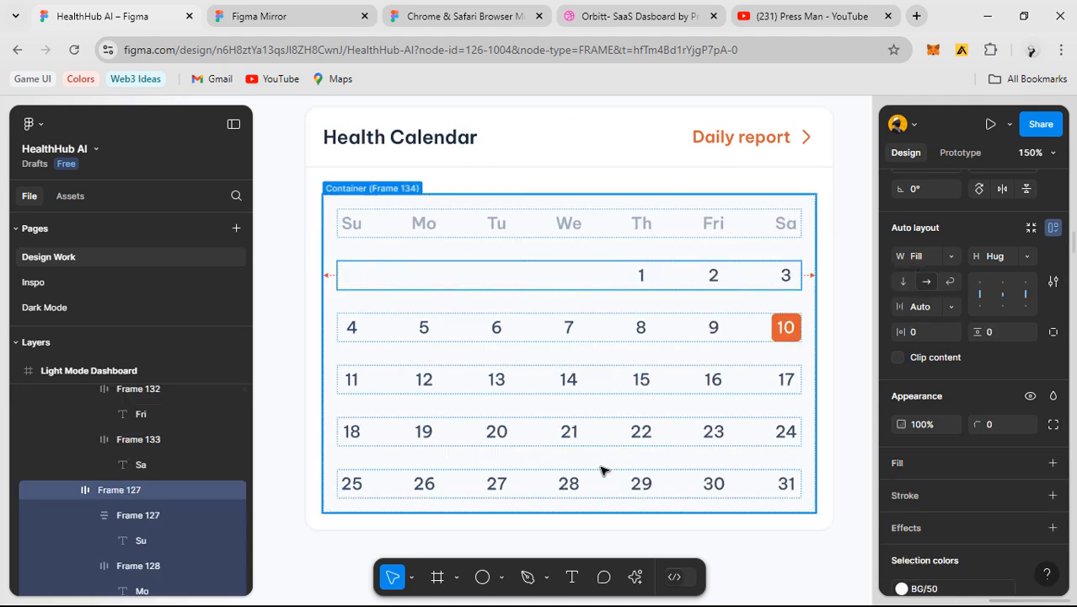
pyautogui.scroll(-2, 497, 440)
pyautogui.press('Escape')
pyautogui.scroll(-2, 561, 381)
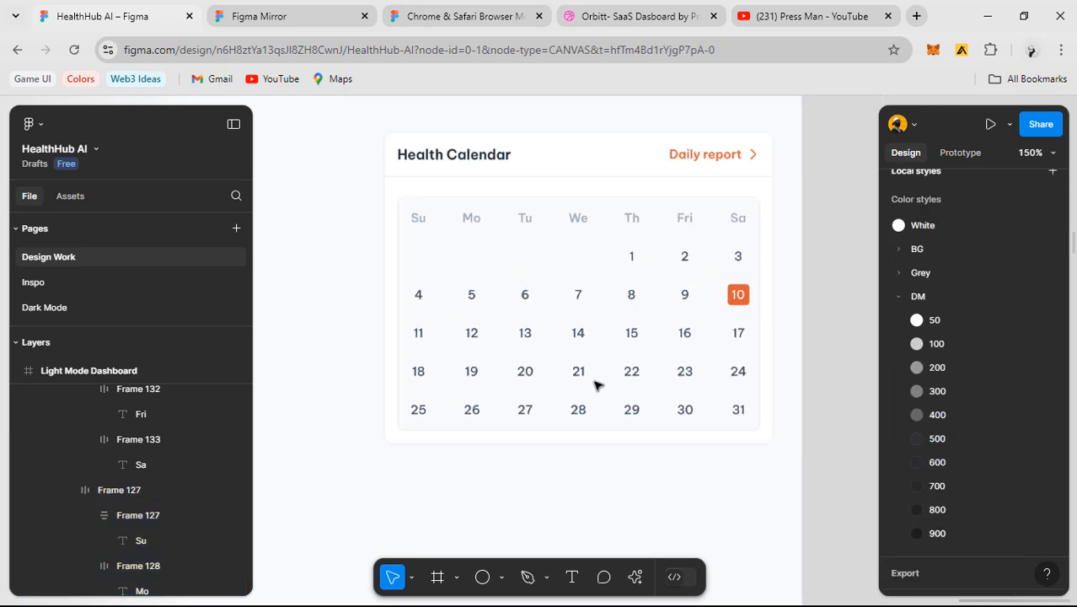
pyautogui.moveTo(595, 384); pyautogui.dragTo(560, 409)
pyautogui.scroll(1, 731, 274)
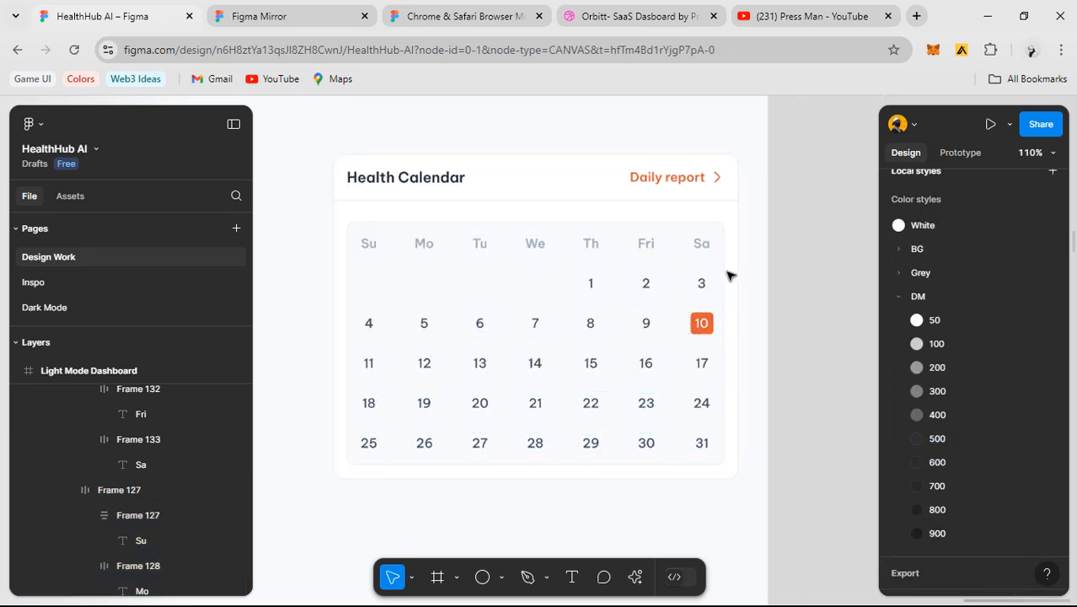
# - Rename the date grid's frame as Calendar Dates
pyautogui.doubleClick(522, 267)
pyautogui.moveTo(524, 268); pyautogui.dragTo(576, 284)
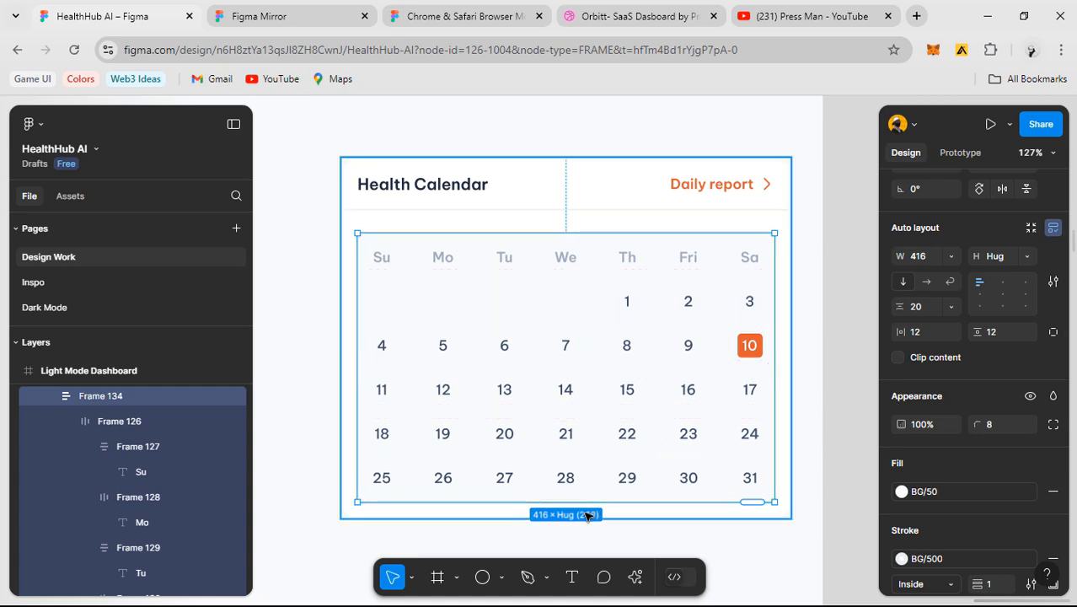
pyautogui.scroll(-5, 560, 369)
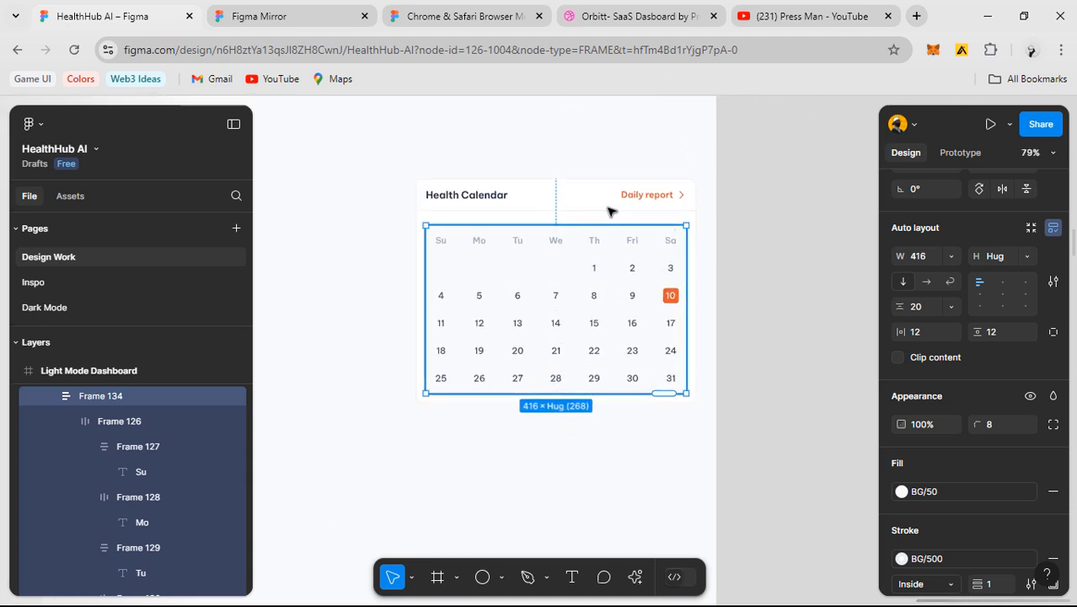
pyautogui.scroll(4, 589, 250)
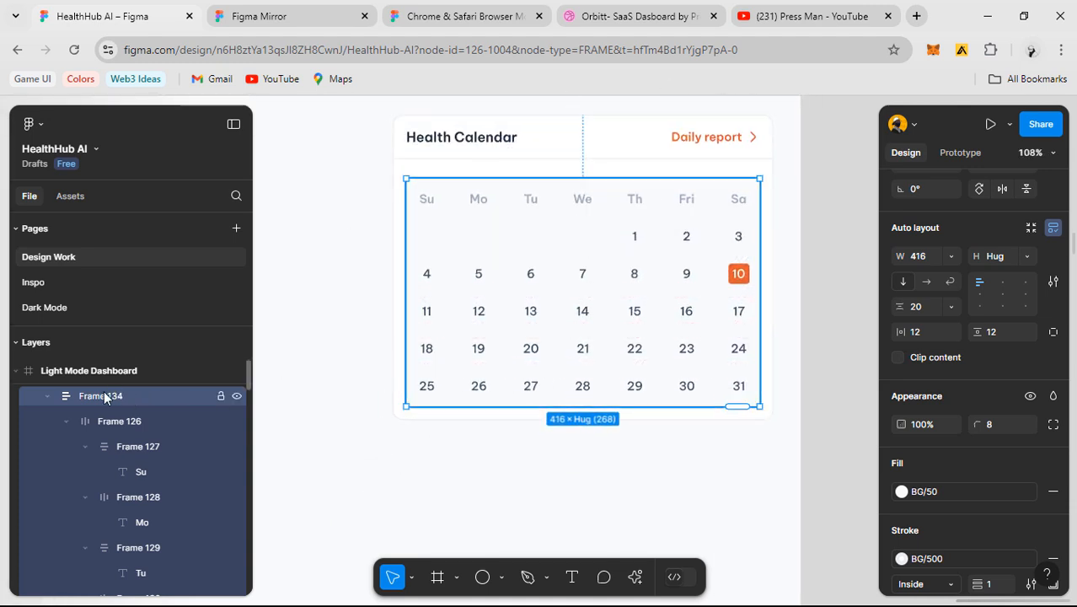
pyautogui.doubleClick(105, 398)
pyautogui.write('Calendar Dates')
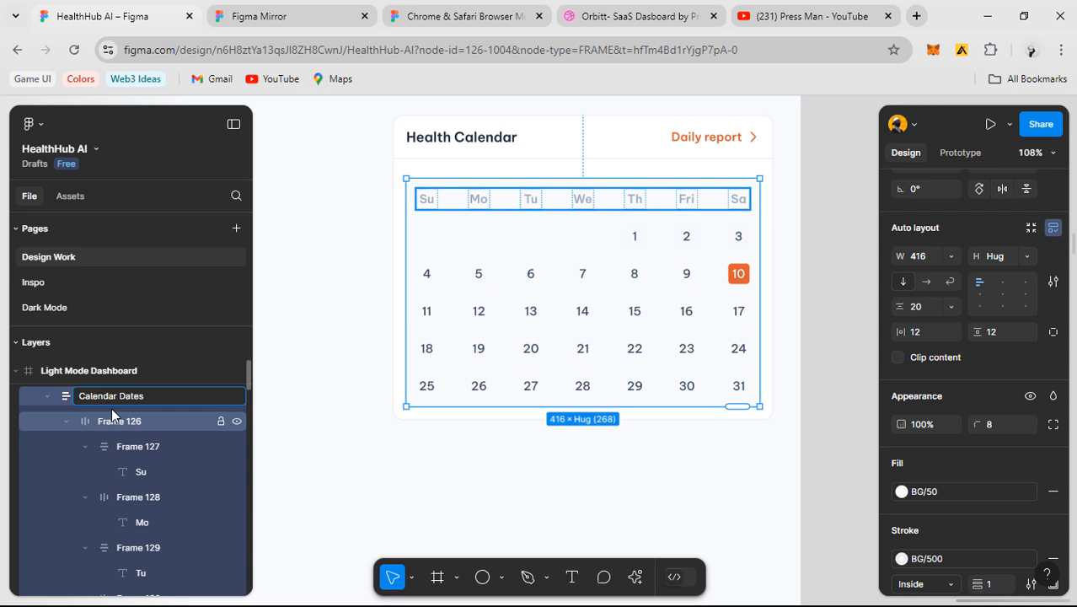
# - Rename the card's header frame, which holds the Health Calendar title and Daily report link, as Calendar Title
pyautogui.click(497, 146)
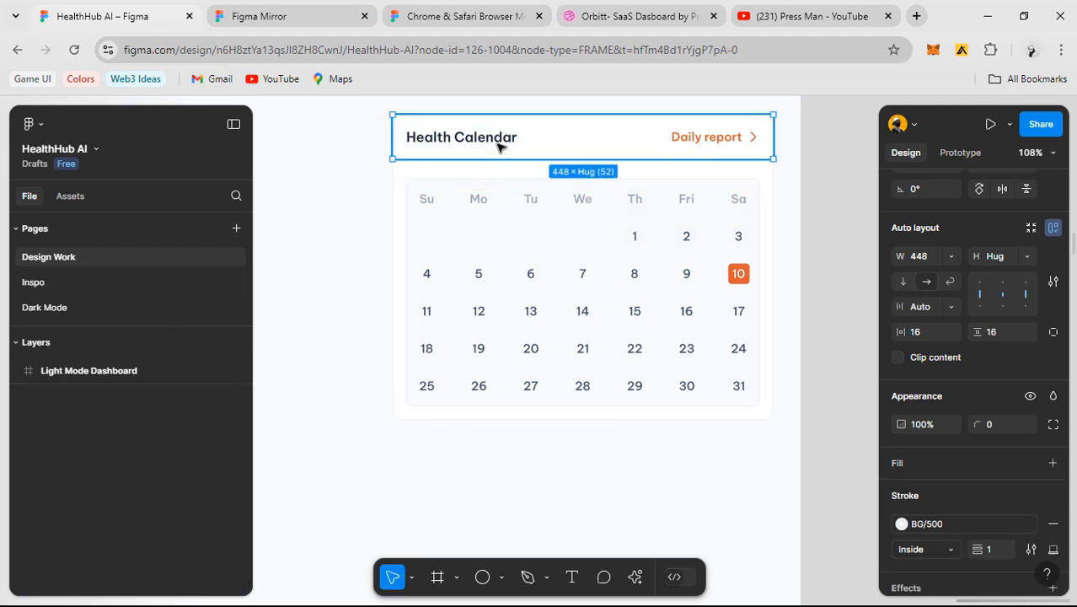
pyautogui.doubleClick(113, 491)
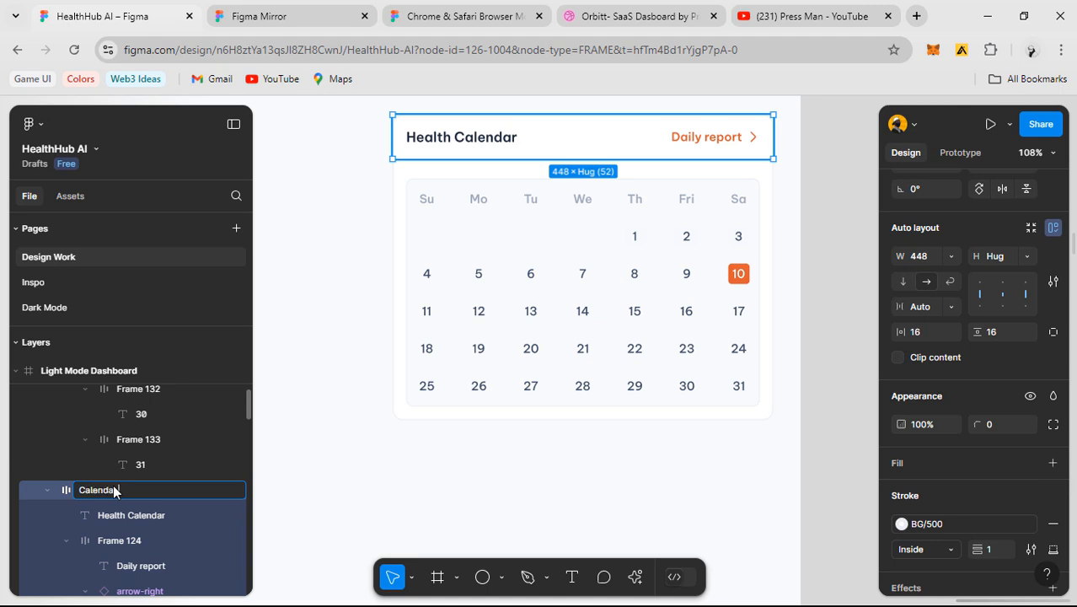
pyautogui.write('Calendar Title')
pyautogui.press('Return')
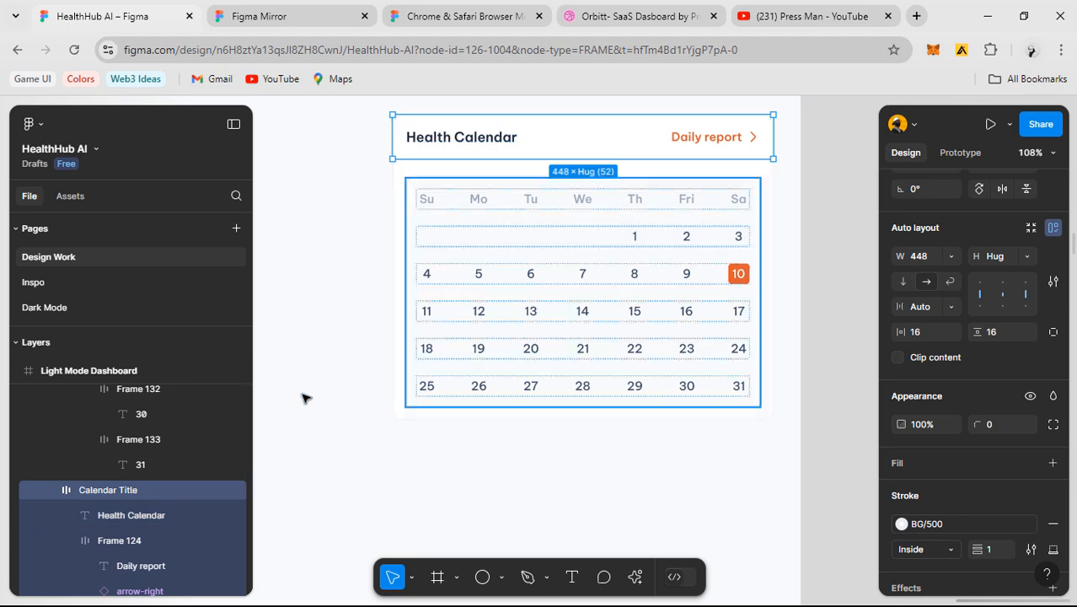
# - Rename the outer card frame that contains the Calendar Dates and Calendar Title layers as Health Calendar
pyautogui.click(582, 324)
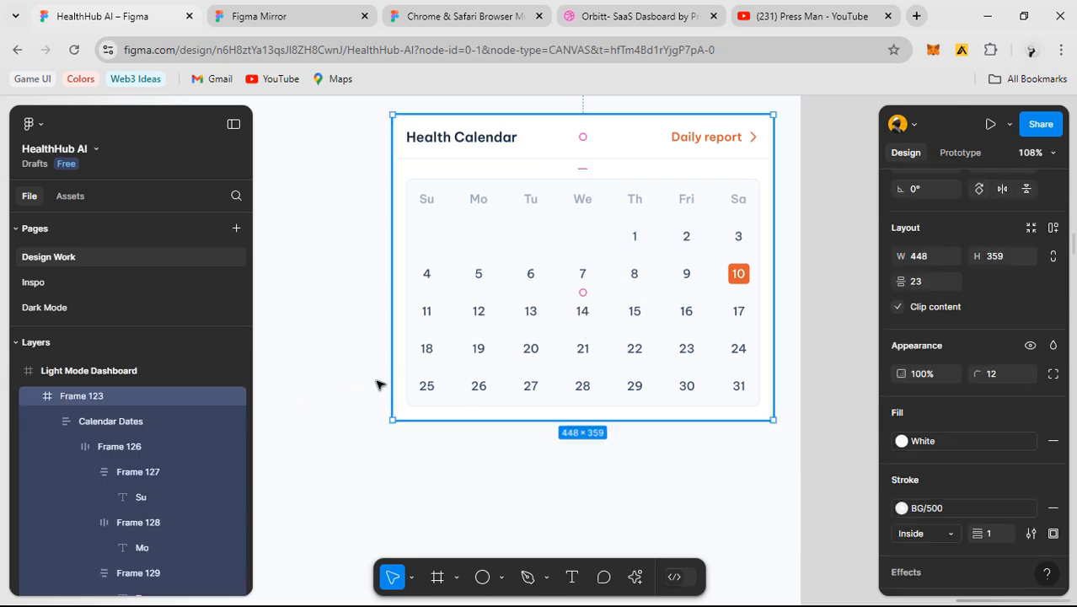
pyautogui.doubleClick(65, 391)
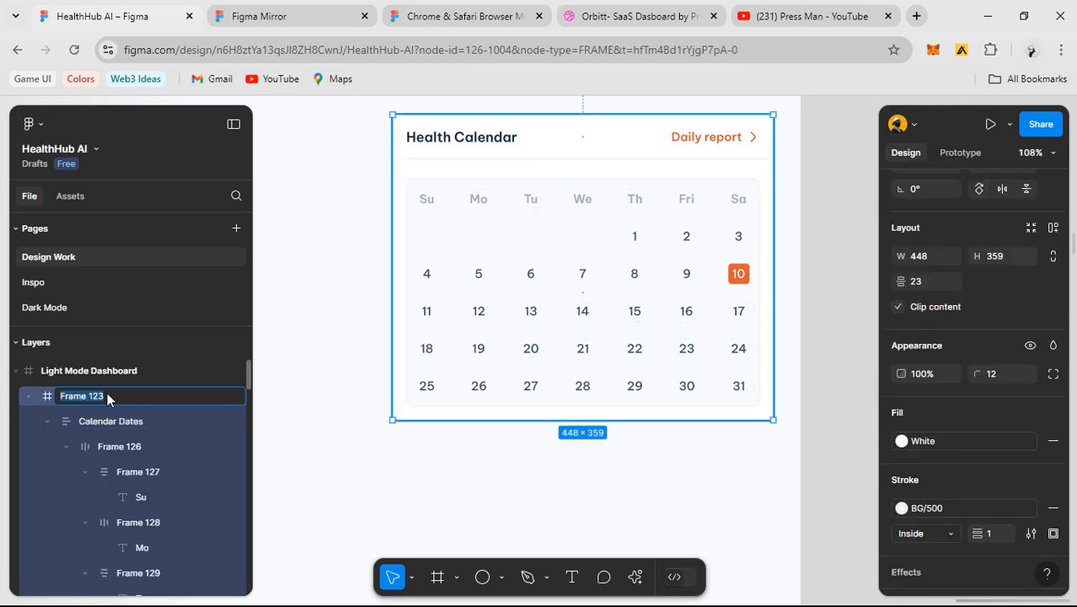
pyautogui.write('Health Calendar')
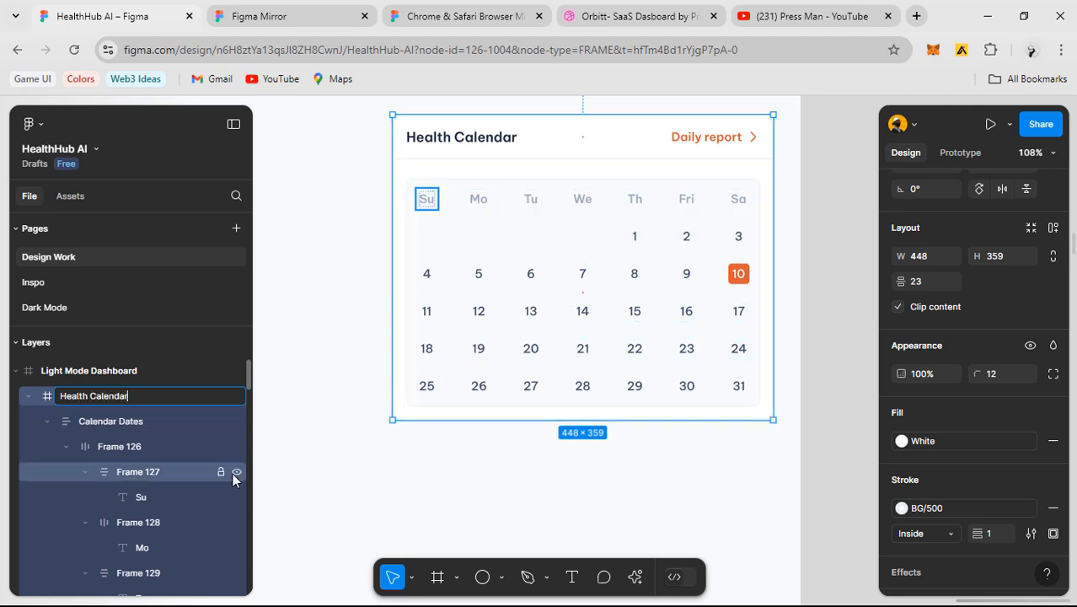
pyautogui.press('Return')
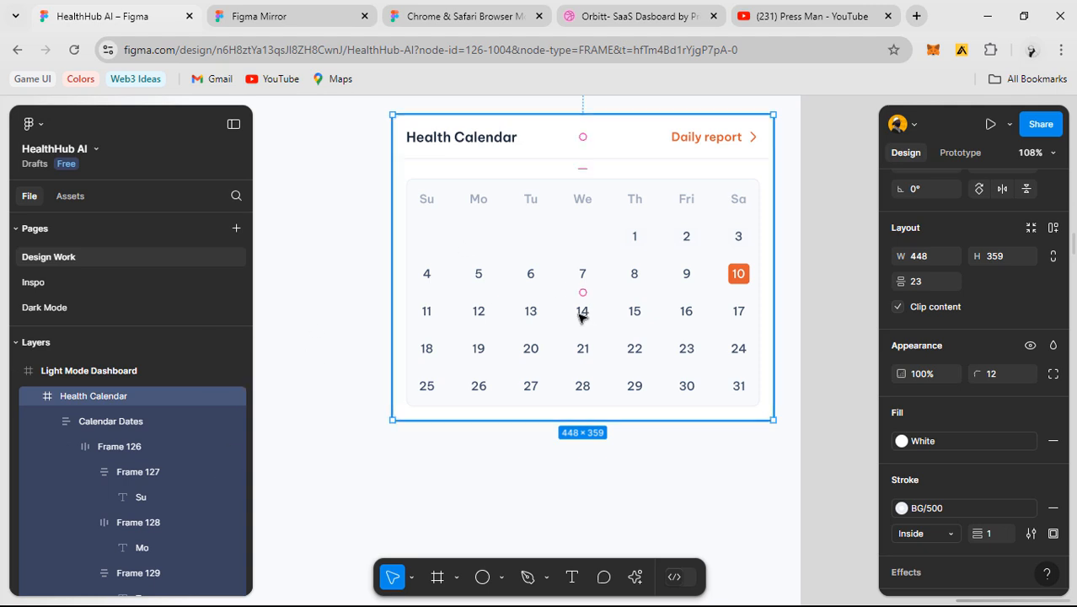
pyautogui.click(337, 258)
# - Inspect the Calendar Dates frame and its spacing inside the Health Calendar card
pyautogui.moveTo(341, 230); pyautogui.dragTo(420, 272)
pyautogui.scroll(-3, 472, 282)
pyautogui.moveTo(432, 310); pyautogui.dragTo(421, 297)
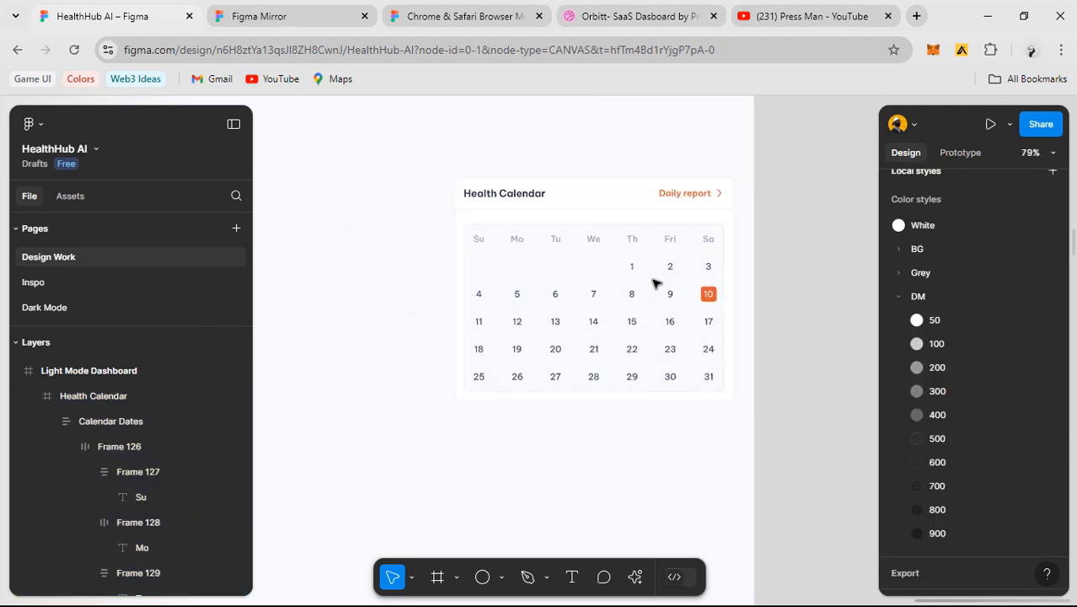
pyautogui.scroll(3, 652, 282)
pyautogui.scroll(-2, 567, 329)
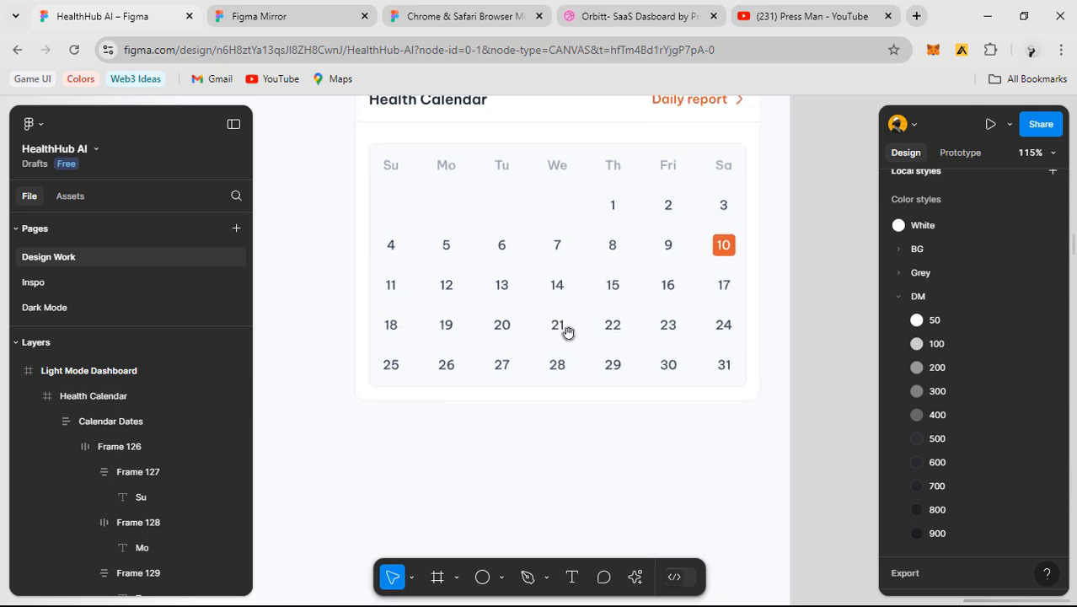
pyautogui.click(575, 349)
pyautogui.doubleClick(712, 315)
pyautogui.scroll(2, 712, 315)
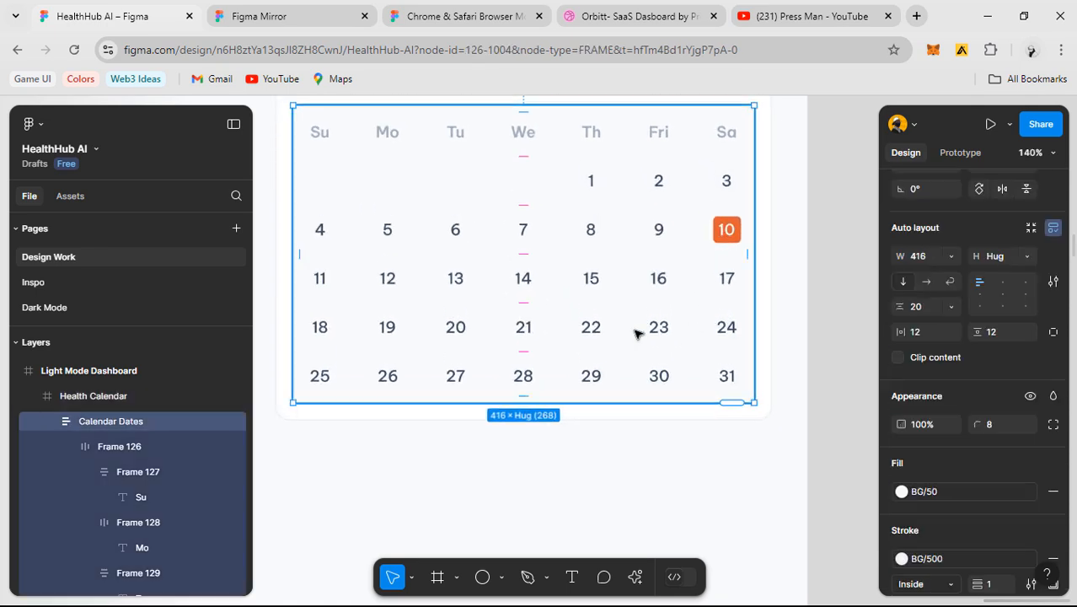
pyautogui.click(649, 335)
pyautogui.click(549, 399)
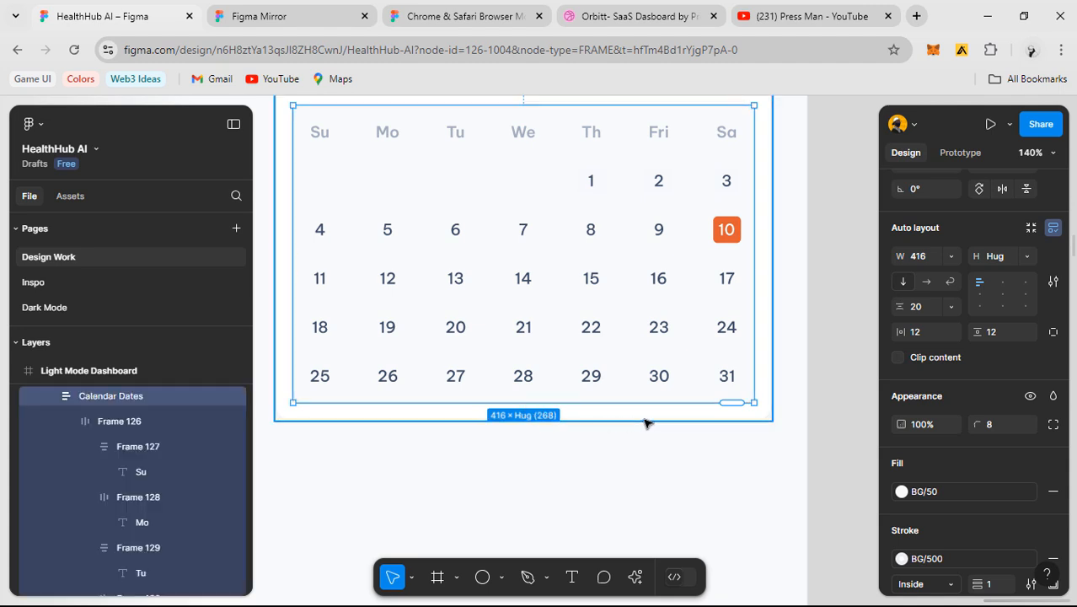
pyautogui.scroll(-3, 645, 422)
pyautogui.press('Escape')
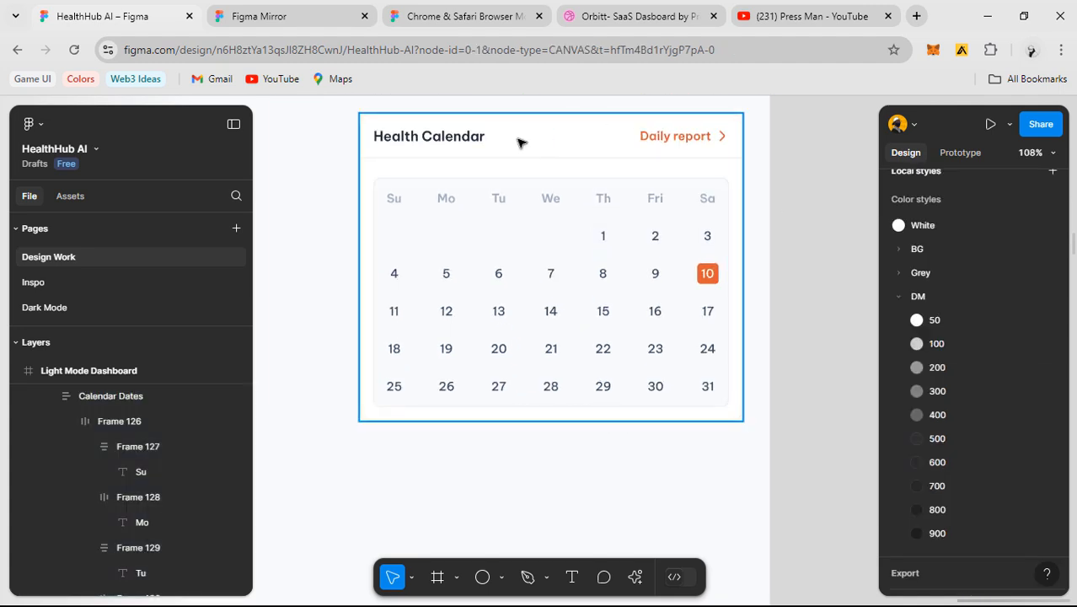
# - Try stretching the Health Calendar card downward to a height of 418, and bring it back to 359
pyautogui.click(532, 179)
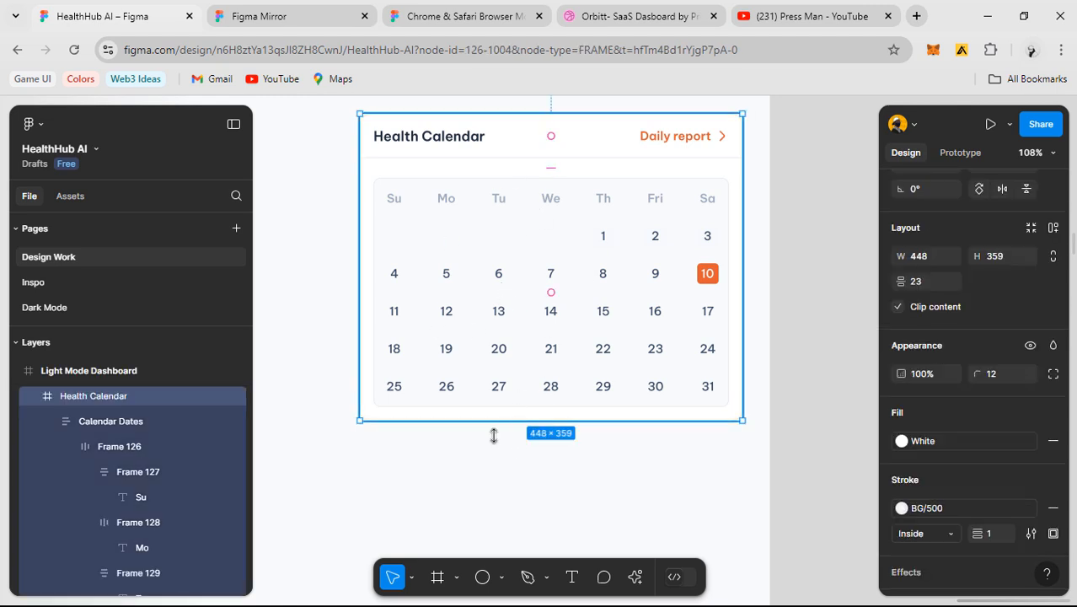
pyautogui.moveTo(494, 435)
pyautogui.mouseDown()
pyautogui.moveTo(493, 426)
pyautogui.moveTo(502, 499)
pyautogui.moveTo(506, 471)
pyautogui.mouseUp()
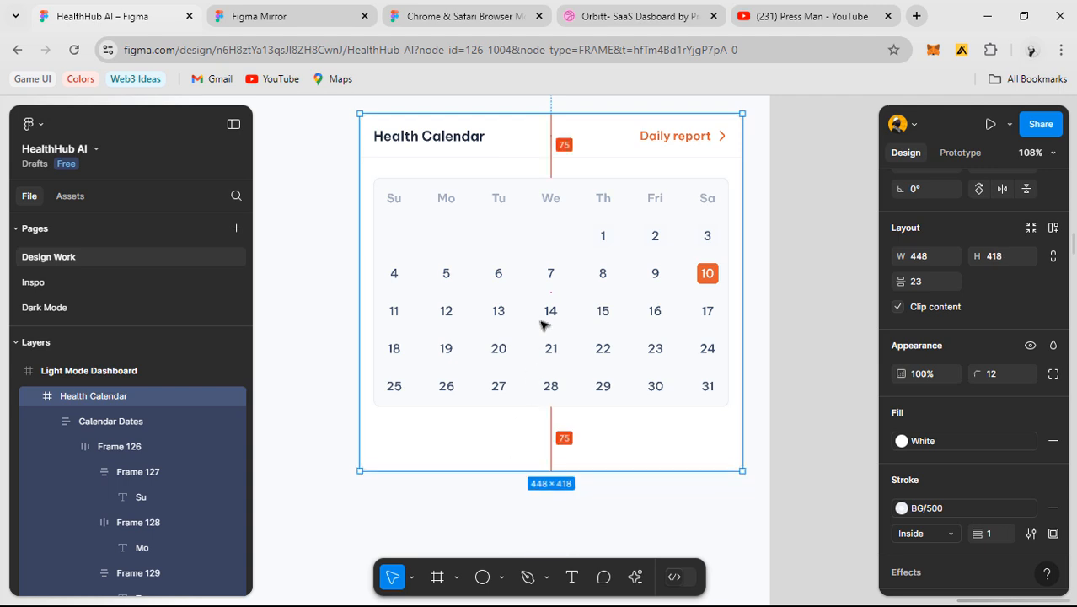
pyautogui.click(510, 349)
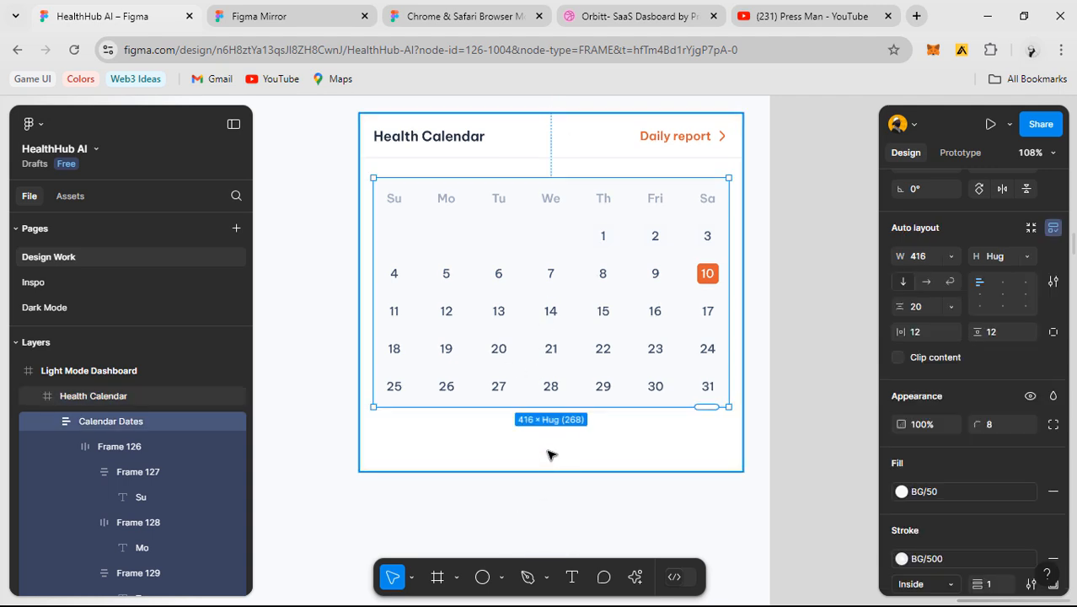
pyautogui.click(536, 439)
pyautogui.moveTo(524, 463); pyautogui.dragTo(502, 437)
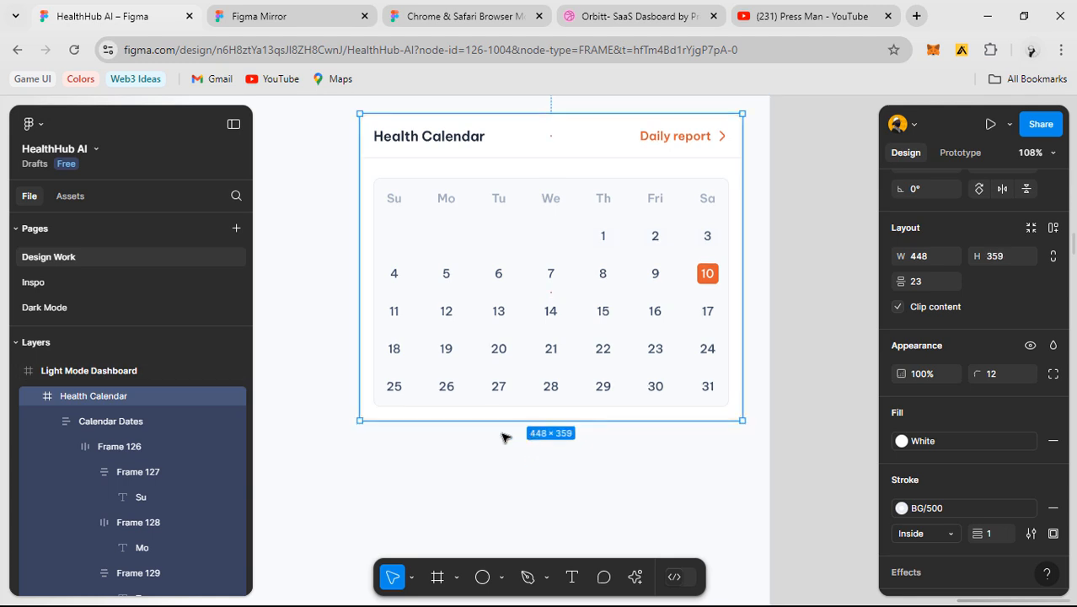
pyautogui.click(588, 460)
# - Open the constraint settings of the Calendar Dates frame inside the Health Calendar card
pyautogui.moveTo(793, 323); pyautogui.dragTo(779, 389)
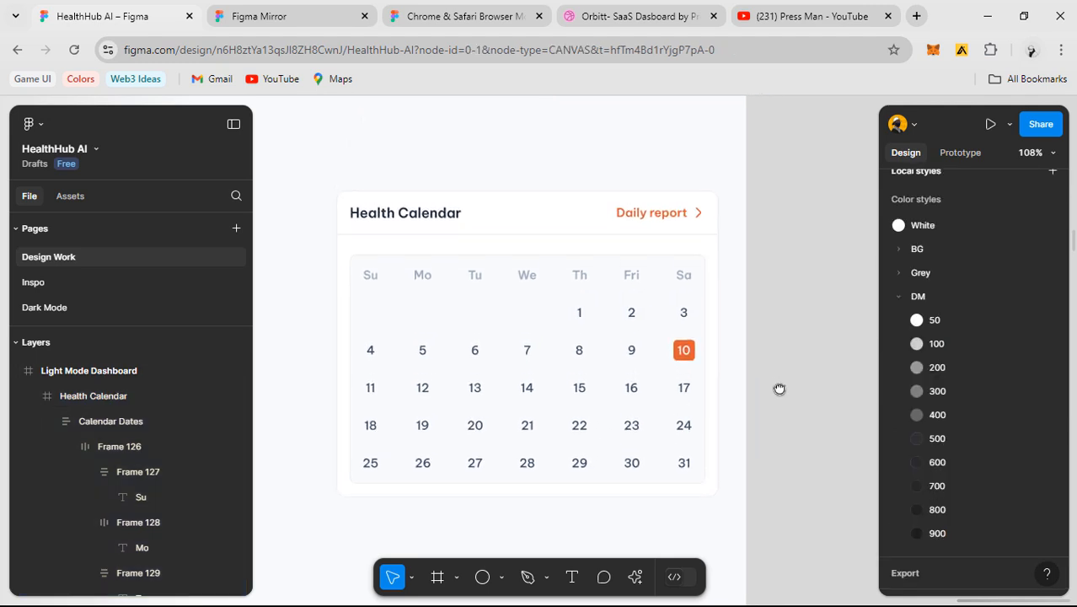
pyautogui.scroll(-3, 771, 379)
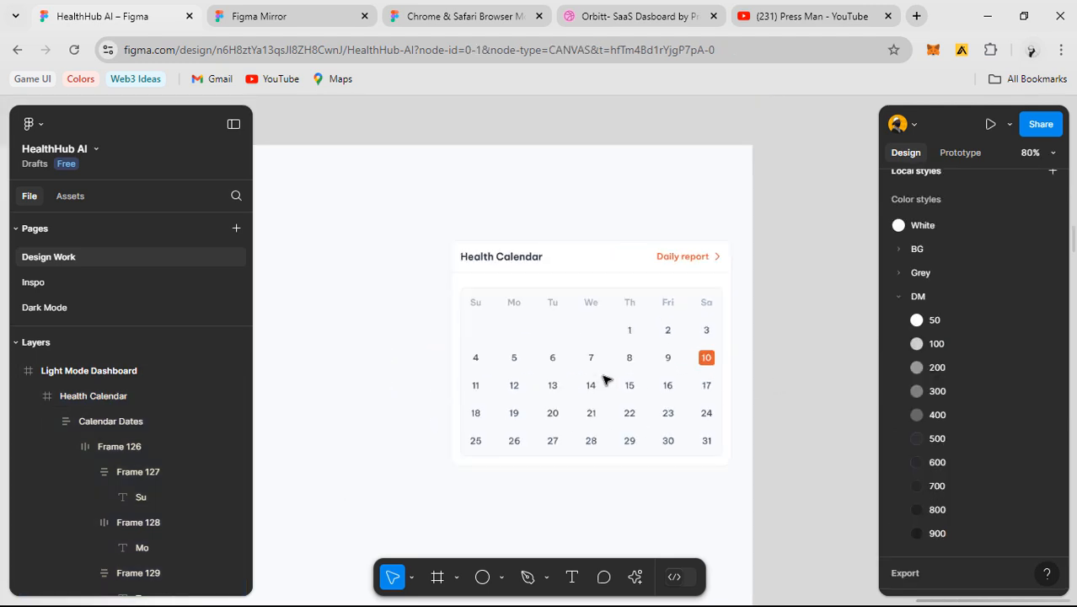
pyautogui.click(595, 329)
pyautogui.moveTo(593, 328); pyautogui.dragTo(601, 254)
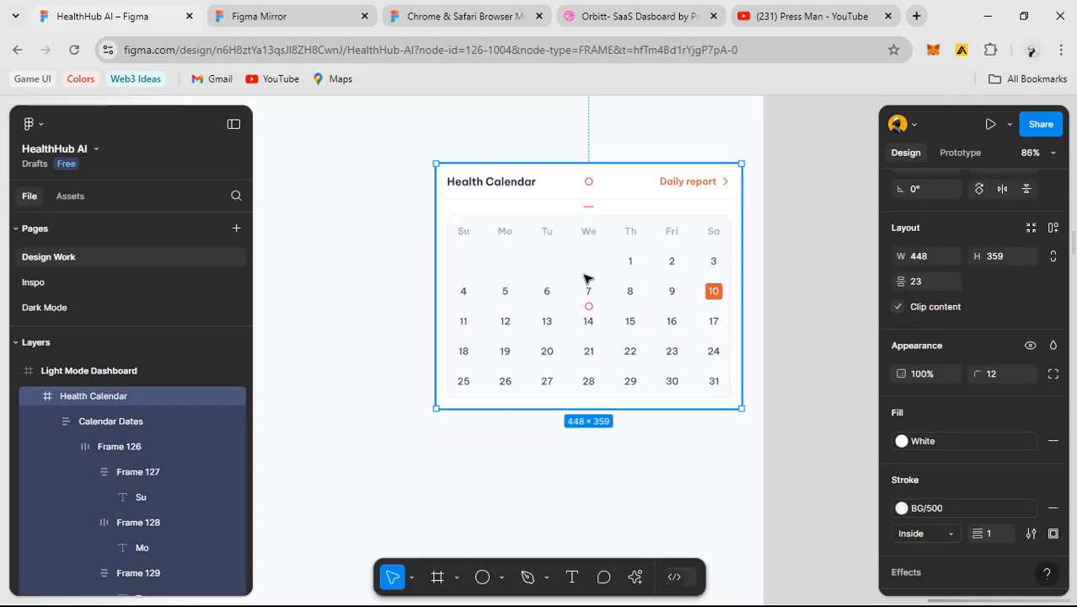
pyautogui.click(474, 302)
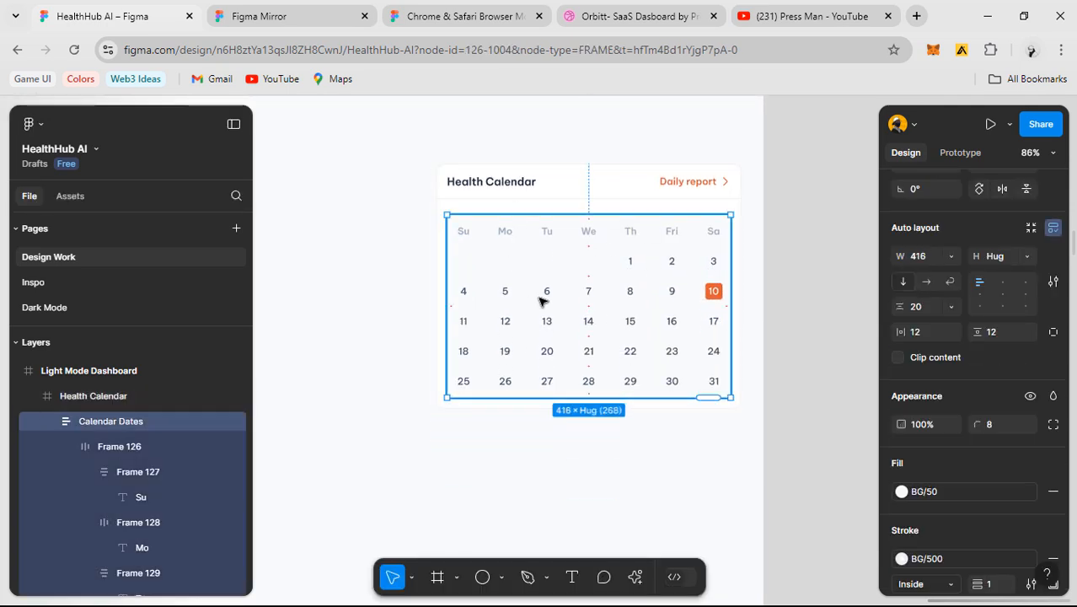
pyautogui.scroll(2, 997, 369)
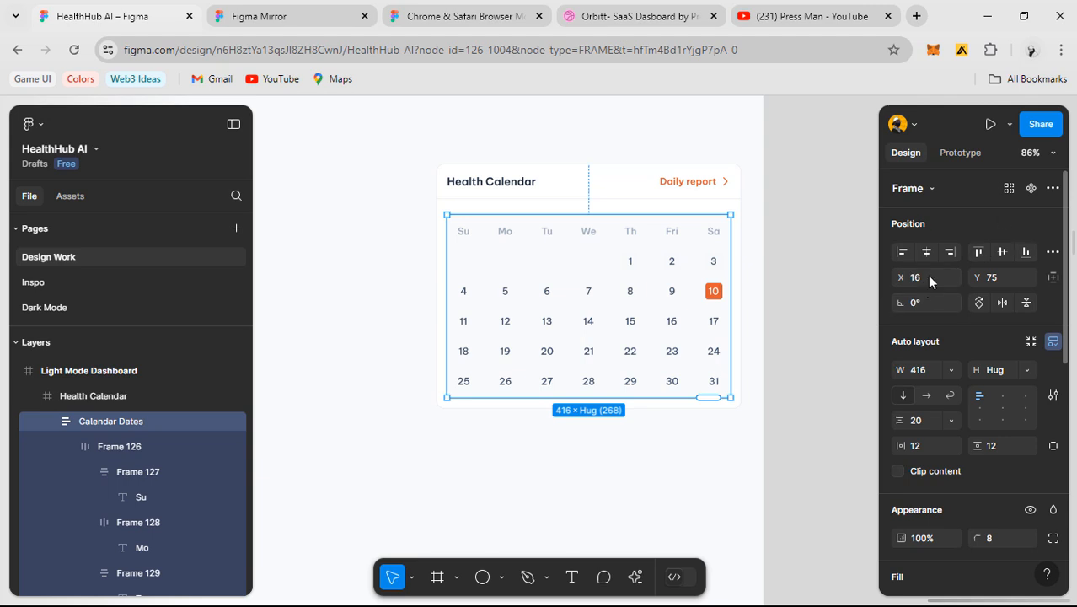
pyautogui.click(1053, 278)
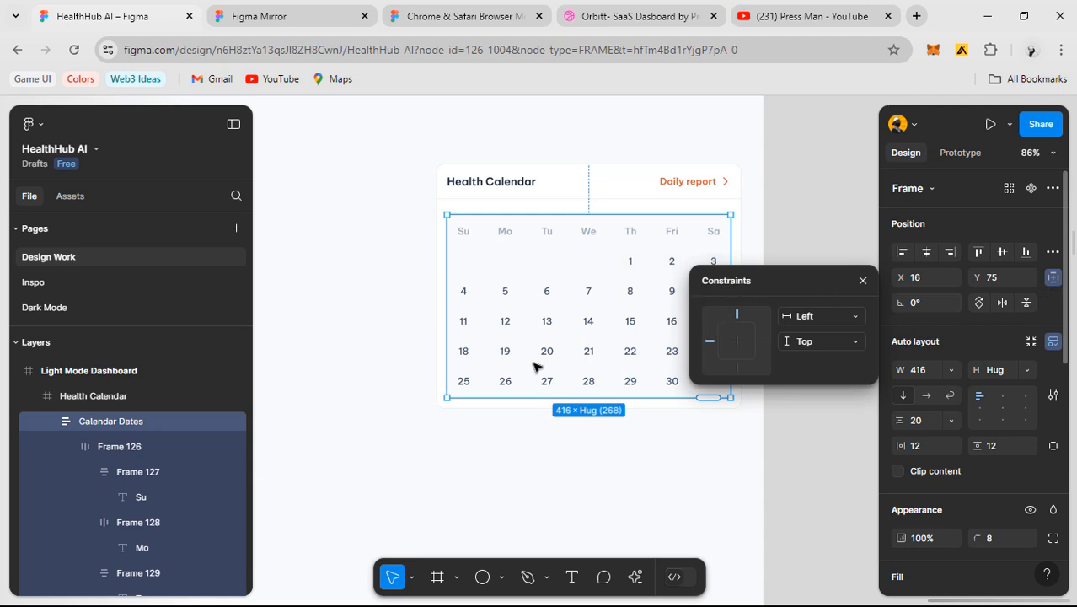
pyautogui.moveTo(533, 363); pyautogui.dragTo(465, 382)
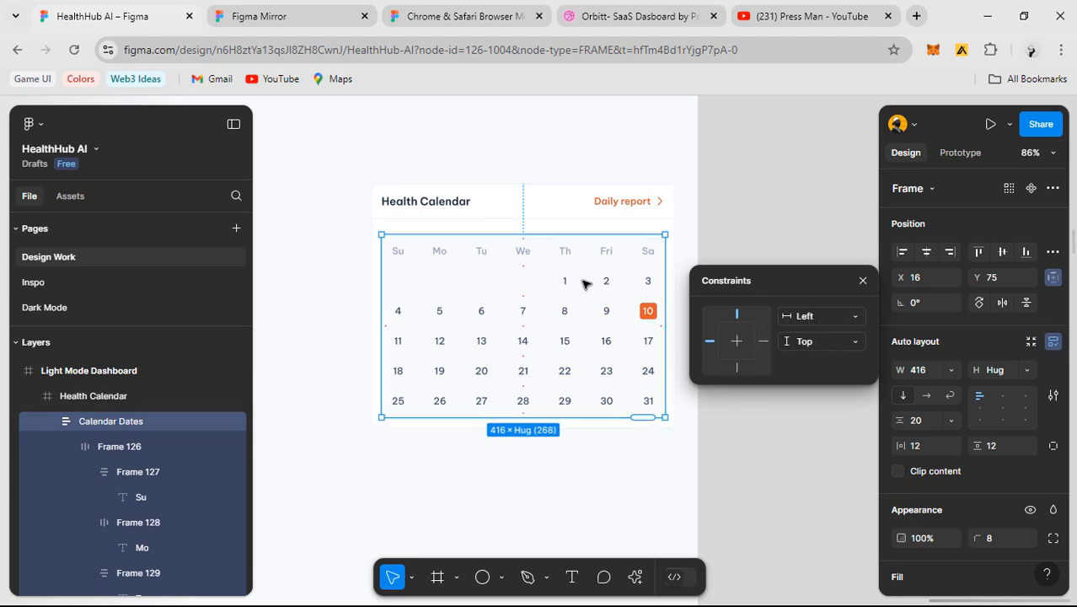
# - Review the horizontal and vertical constraint options available for the Calendar Dates frame, keeping Left and Top
pyautogui.click(807, 316)
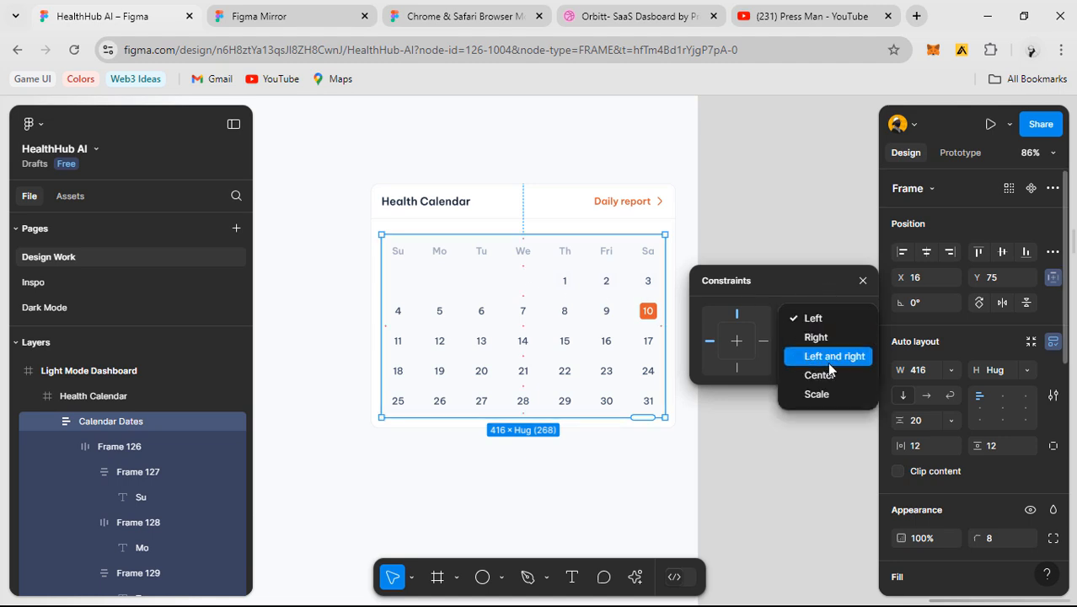
pyautogui.click(808, 290)
pyautogui.click(822, 341)
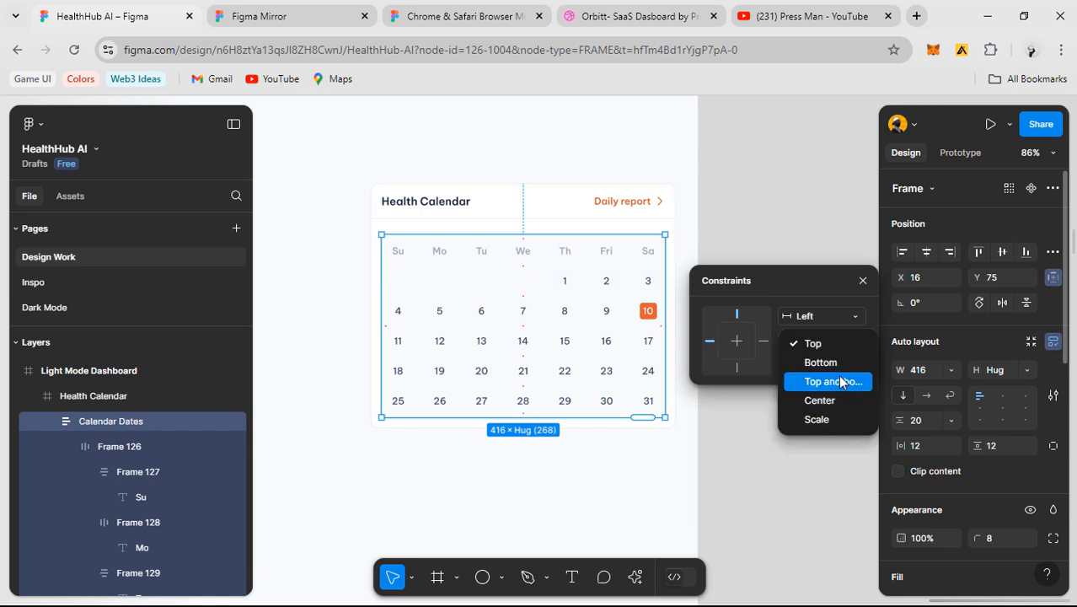
pyautogui.click(813, 283)
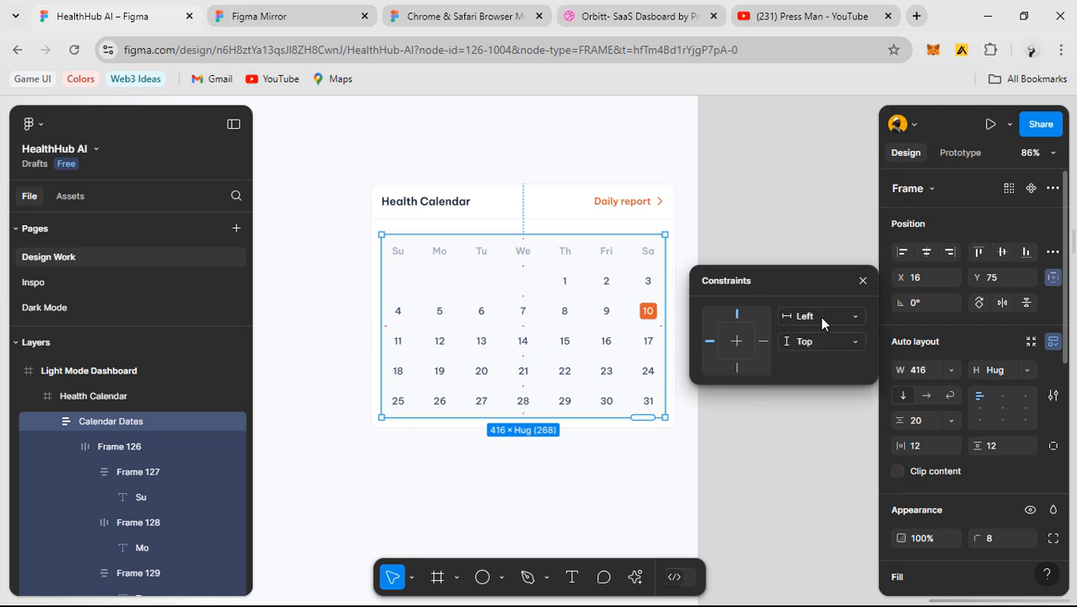
pyautogui.click(821, 317)
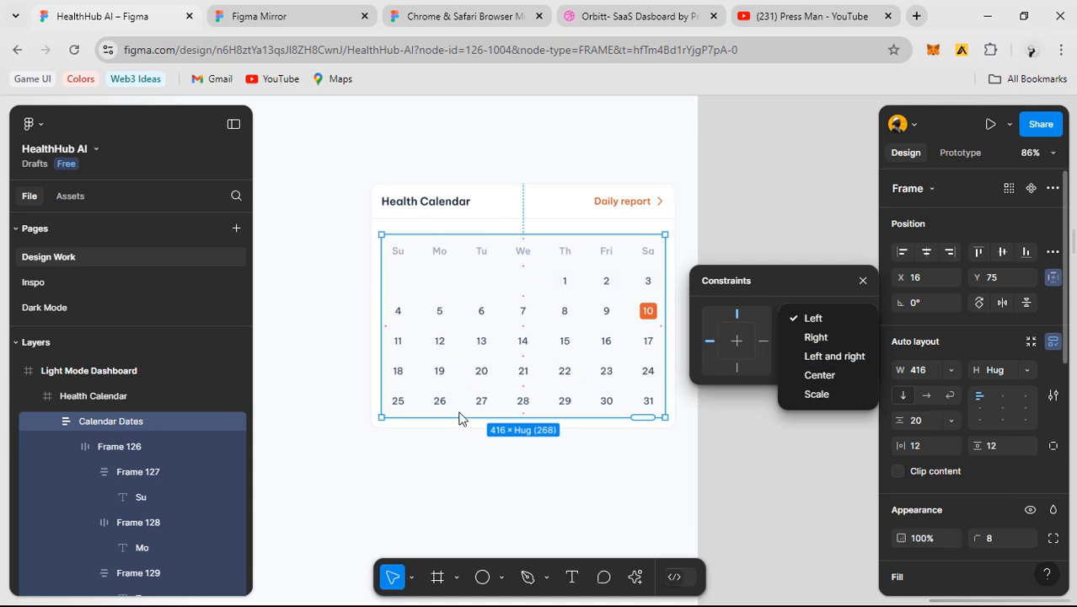
pyautogui.click(810, 320)
# - Review the Health Calendar card's position and size, and recheck the constraints of its date grid
pyautogui.click(510, 176)
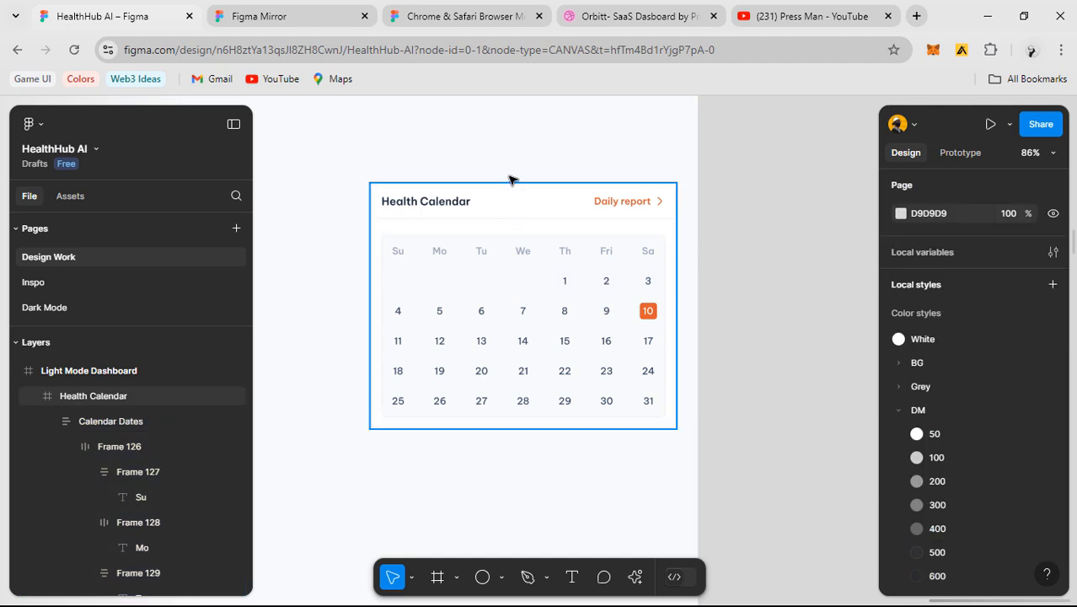
pyautogui.click(386, 275)
pyautogui.moveTo(400, 266); pyautogui.dragTo(518, 233)
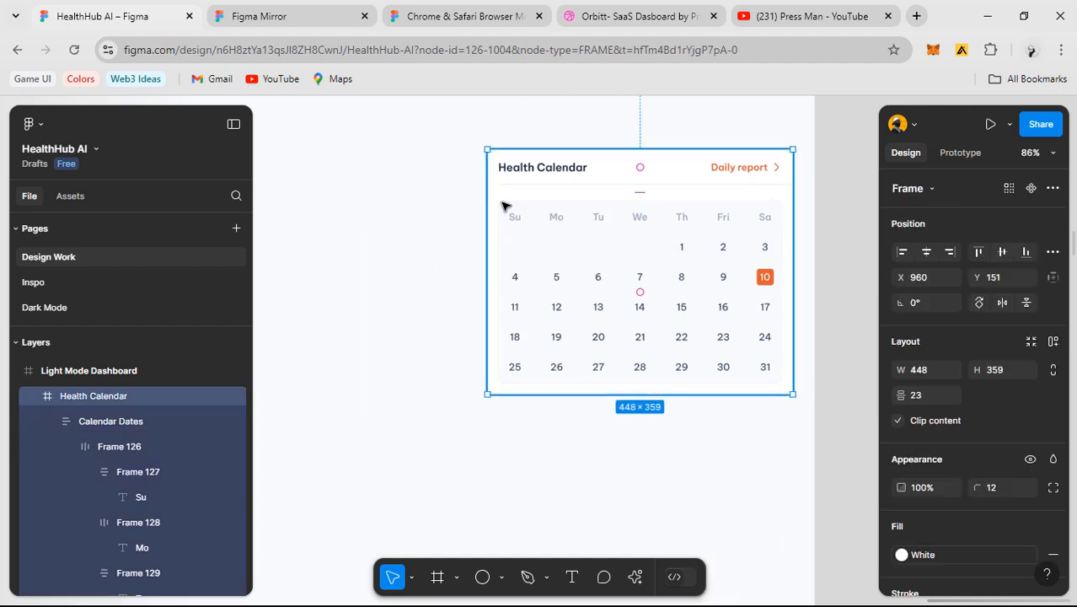
pyautogui.click(626, 289)
pyautogui.click(1052, 276)
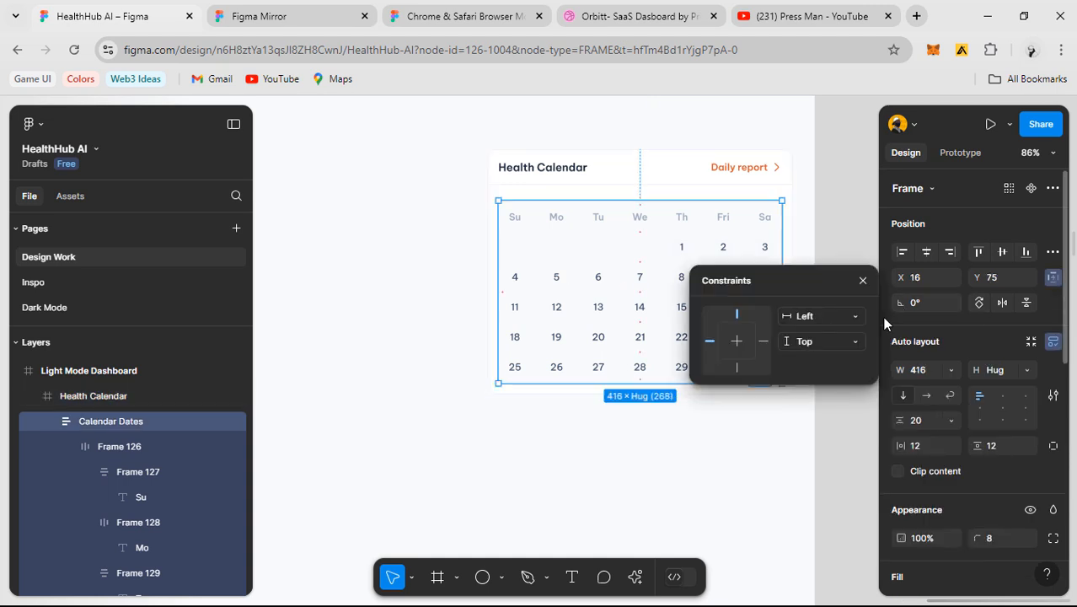
pyautogui.click(364, 228)
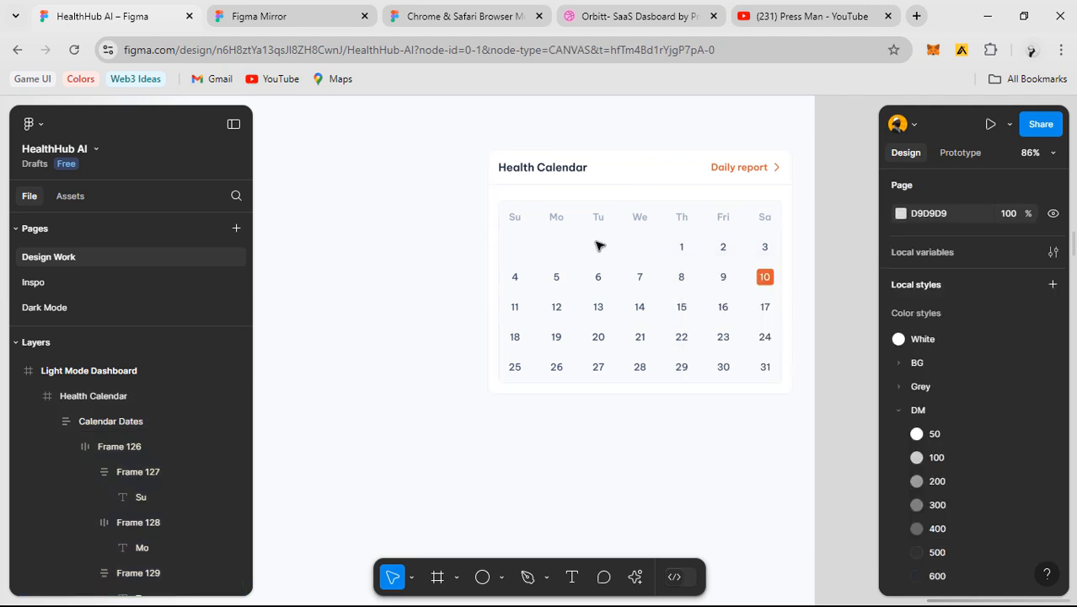
# - Try widening the Health Calendar card leftward to a width of 663 to test the date grid's constraints, and undo the resize
pyautogui.click(490, 240)
pyautogui.moveTo(488, 229)
pyautogui.mouseDown()
pyautogui.moveTo(332, 250)
pyautogui.moveTo(354, 255)
pyautogui.mouseUp()
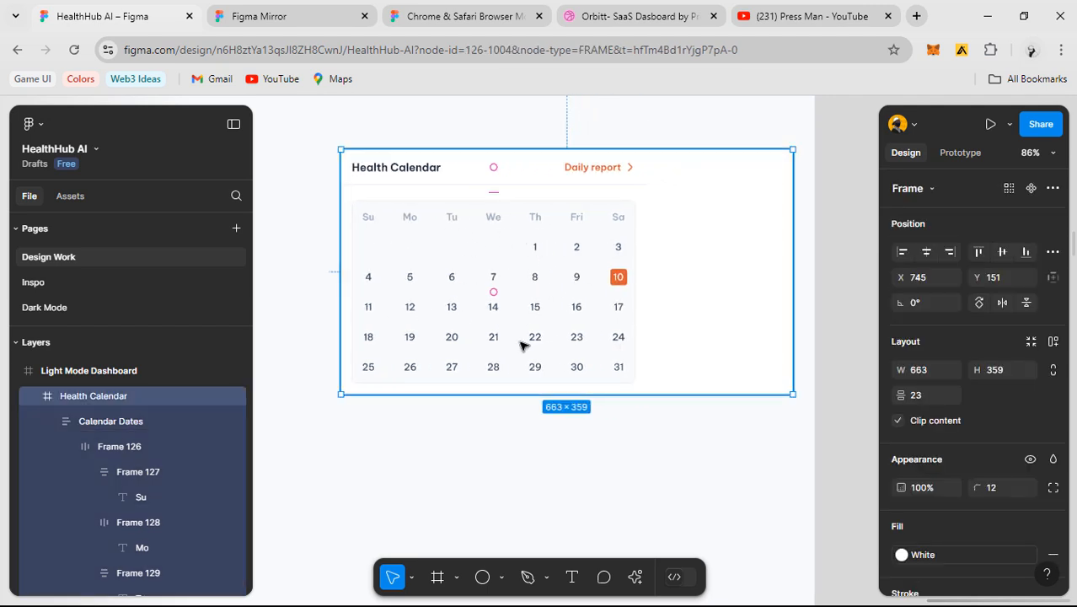
pyautogui.click(486, 256)
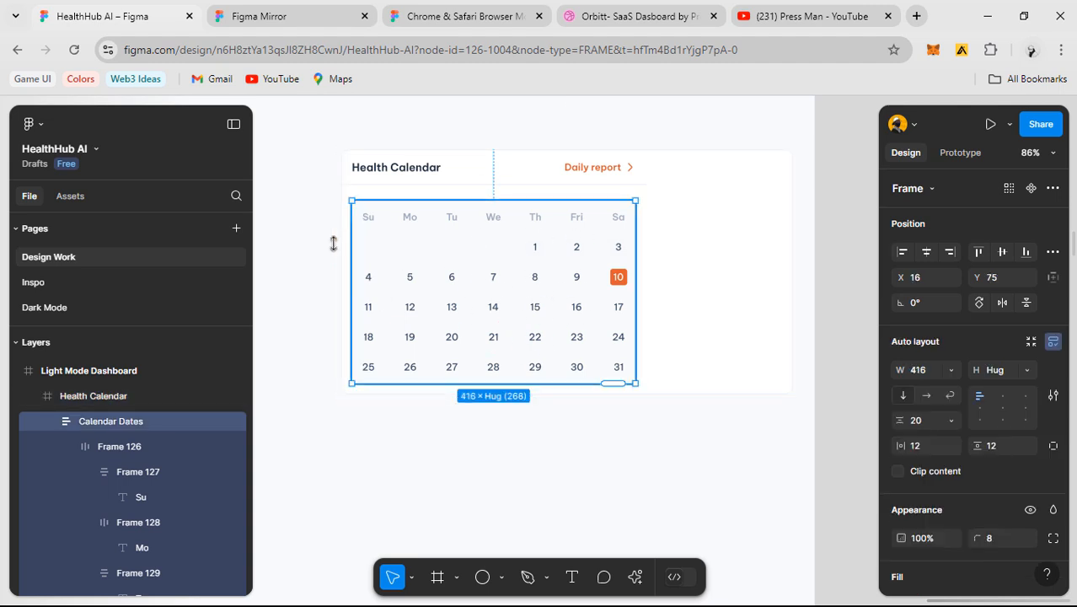
pyautogui.click(739, 272)
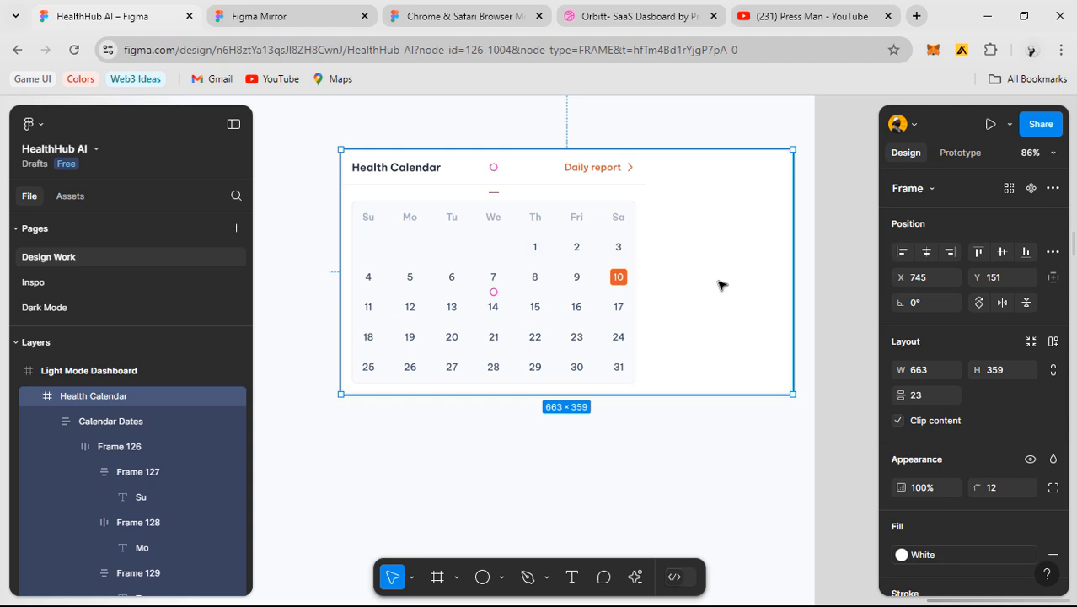
pyautogui.hotkey('ctrl', 'z')
pyautogui.hotkey('ctrl', 'z')
pyautogui.hotkey('ctrl', 'z')
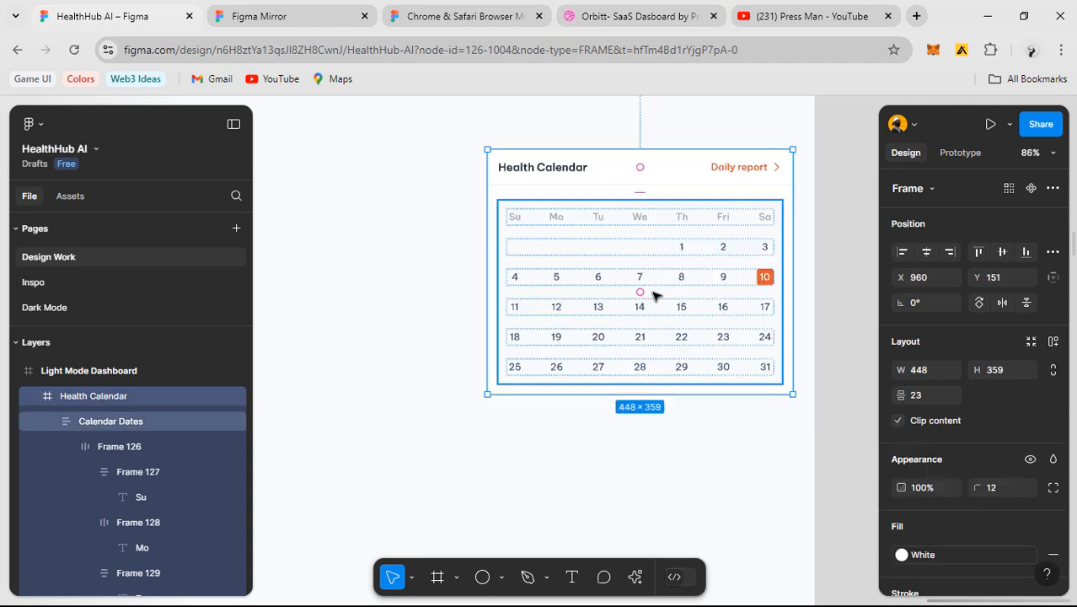
# - Set the horizontal constraint of the Calendar Dates frame to Right
pyautogui.click(671, 280)
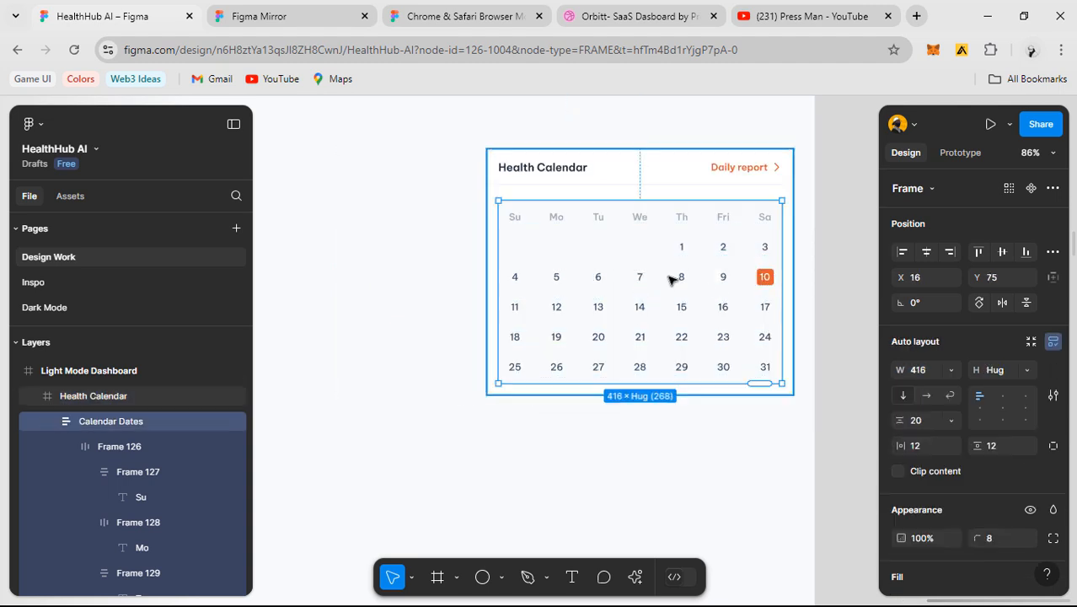
pyautogui.click(1053, 277)
pyautogui.click(825, 318)
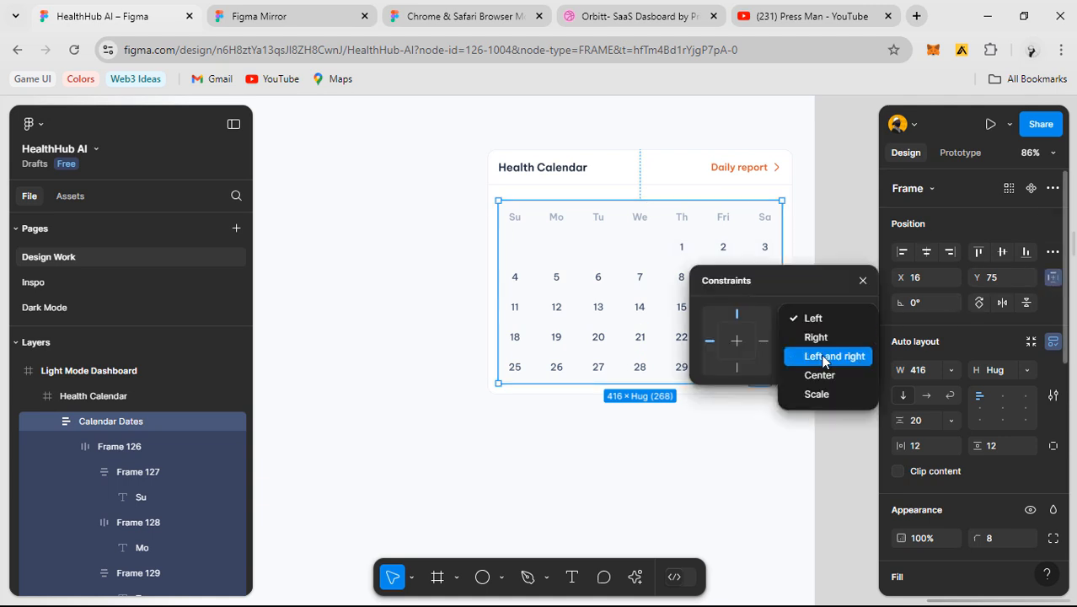
pyautogui.click(822, 343)
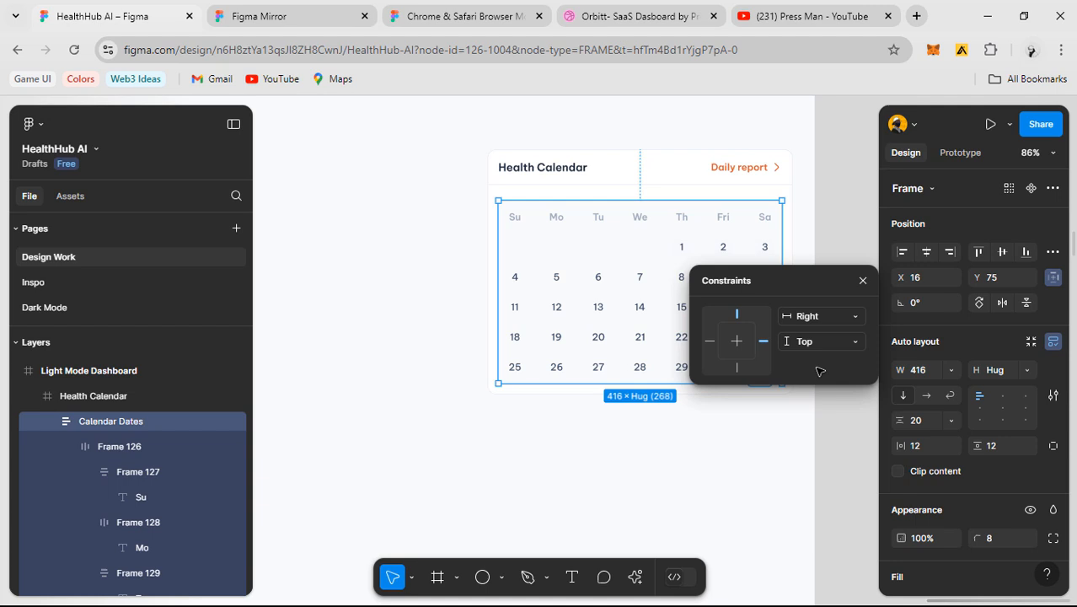
# - Try widening the Health Calendar card leftward to a width of 611 to test the date grid's Right constraint, and undo the resize
pyautogui.click(861, 280)
pyautogui.click(764, 443)
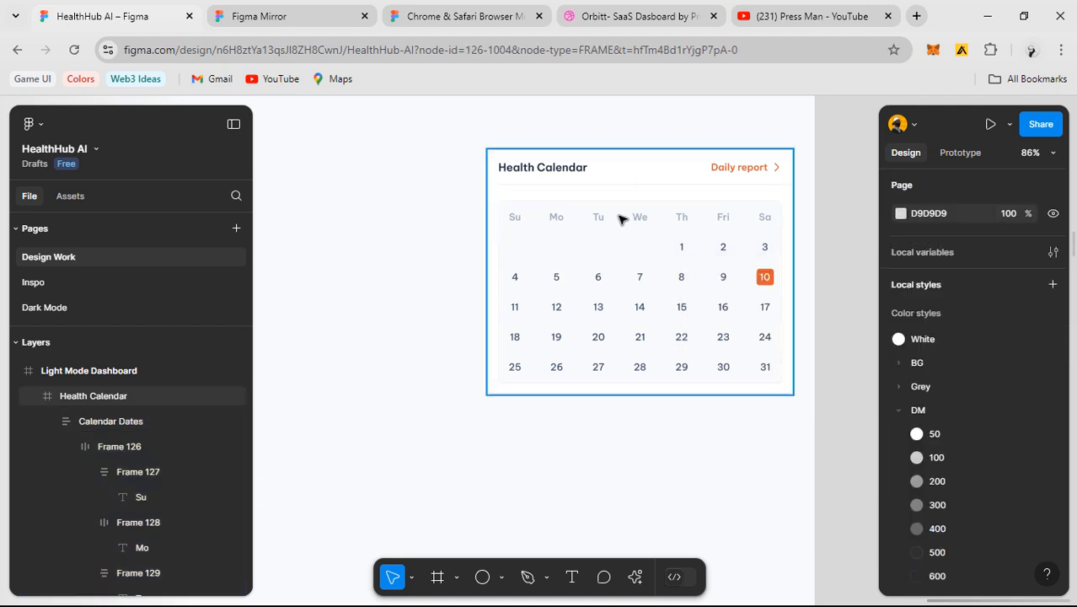
pyautogui.click(565, 241)
pyautogui.scroll(-2, 564, 241)
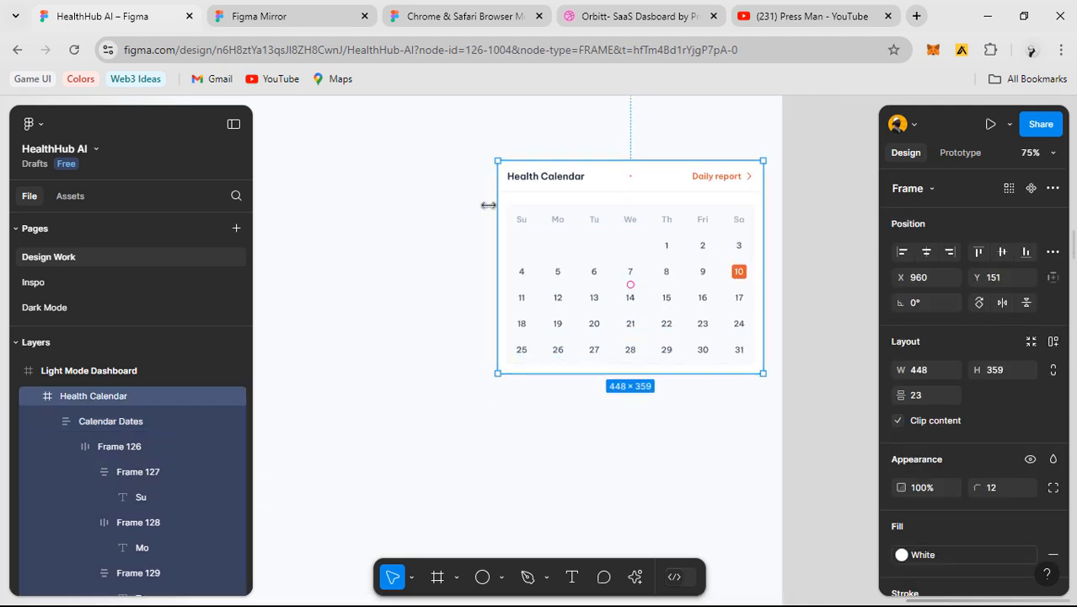
pyautogui.moveTo(488, 205); pyautogui.dragTo(400, 205)
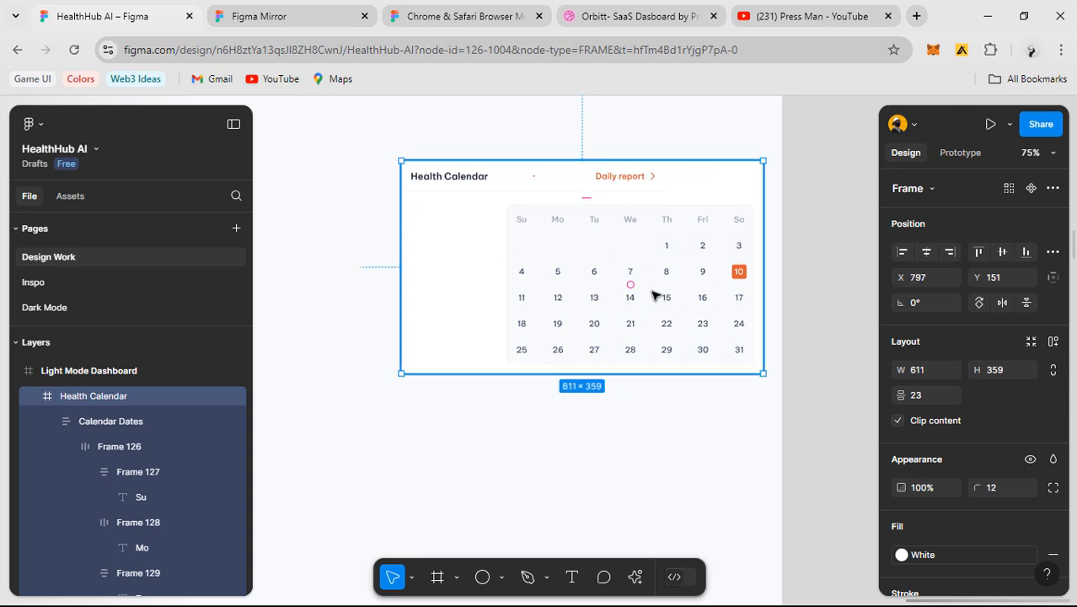
pyautogui.hotkey('ctrl', 'z')
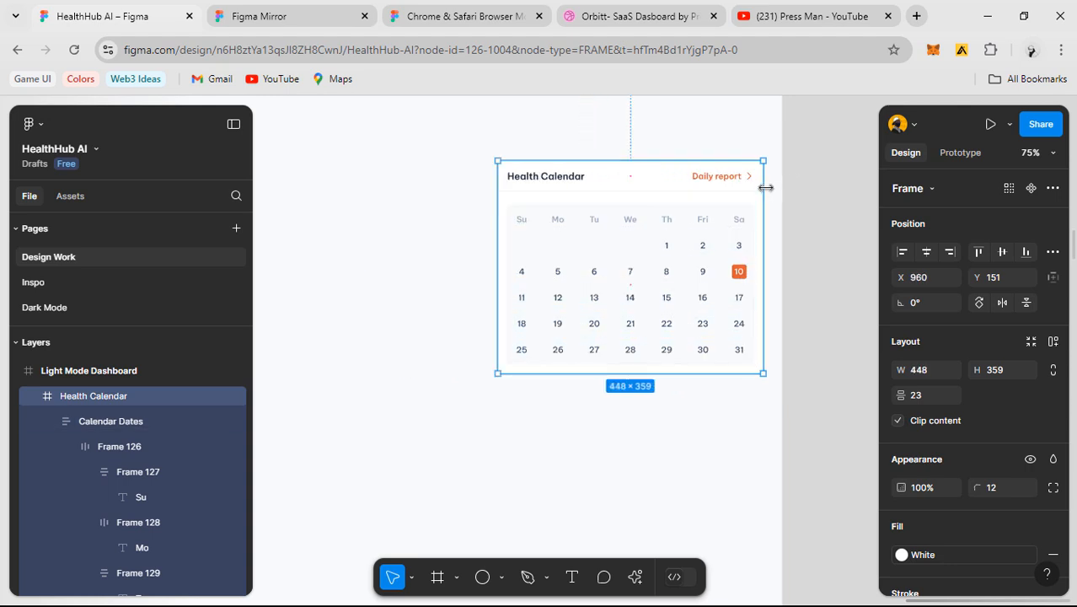
# - Try widening the Health Calendar card rightward to a width of 594, and restore its width to 448
pyautogui.moveTo(765, 187)
pyautogui.mouseDown()
pyautogui.moveTo(870, 207)
pyautogui.moveTo(851, 207)
pyautogui.mouseUp()
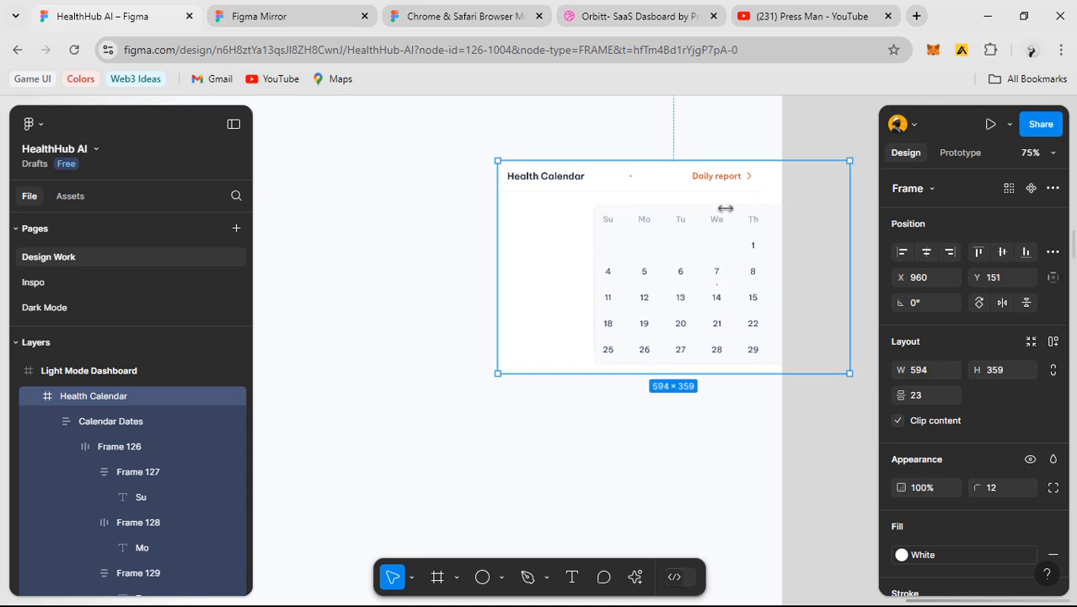
pyautogui.moveTo(725, 208)
pyautogui.mouseDown()
pyautogui.moveTo(651, 209)
pyautogui.moveTo(763, 219)
pyautogui.mouseUp()
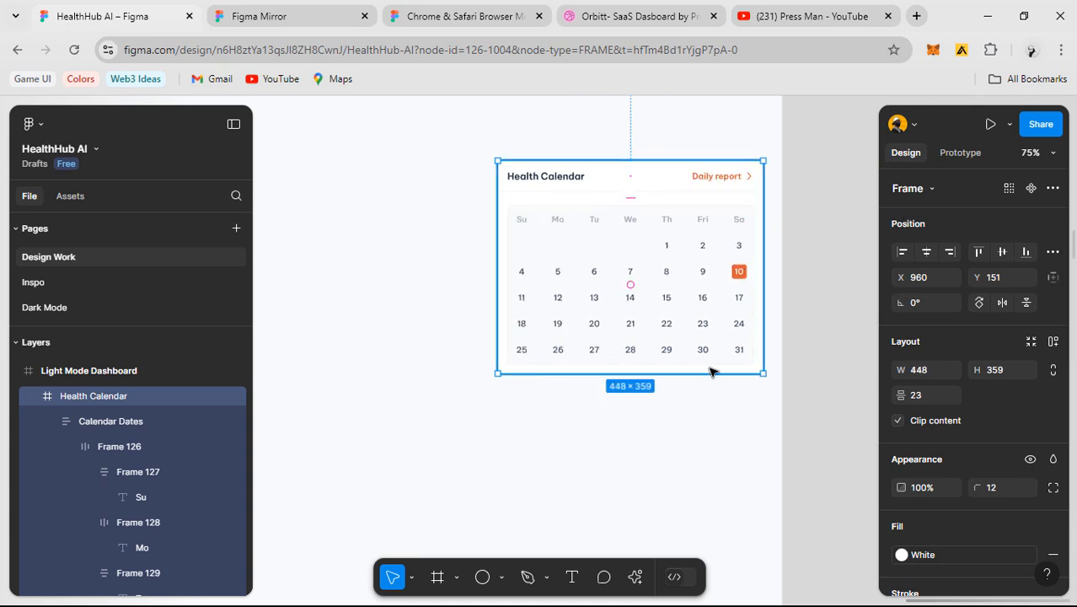
pyautogui.keyDown('ctrl'); pyautogui.scroll(1, 671, 361); pyautogui.keyUp('ctrl')
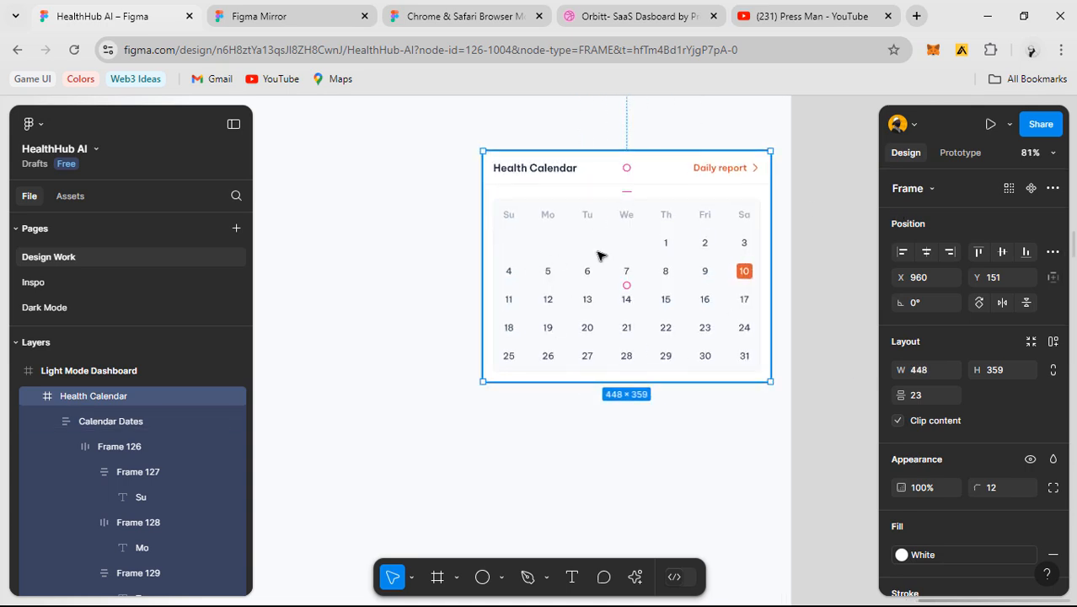
# - Set the horizontal constraint of the Calendar Dates frame to Left and right, and clear the selection
pyautogui.doubleClick(685, 257)
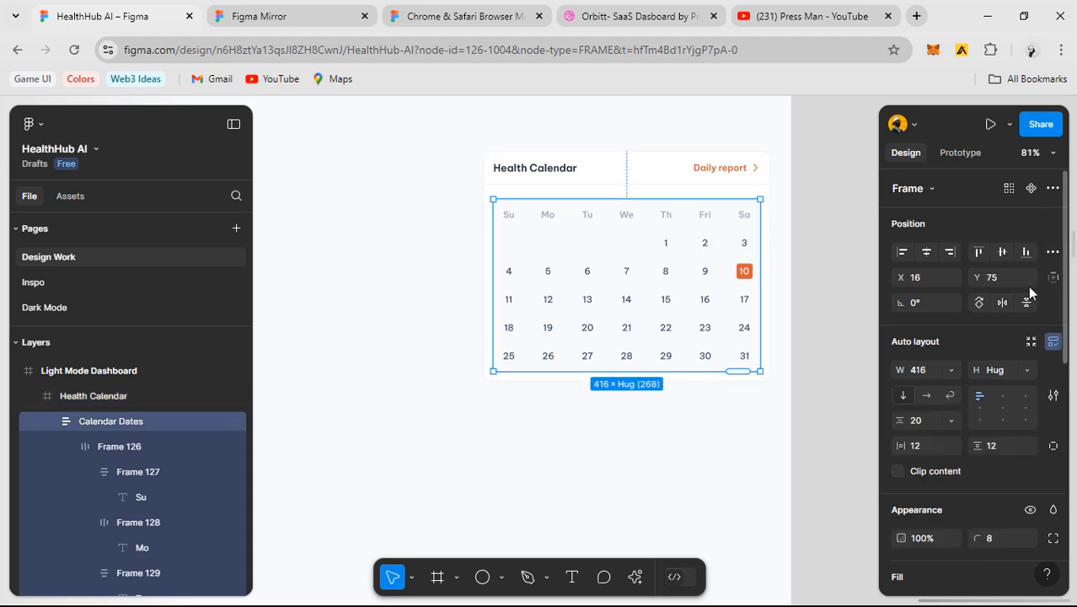
pyautogui.click(1052, 278)
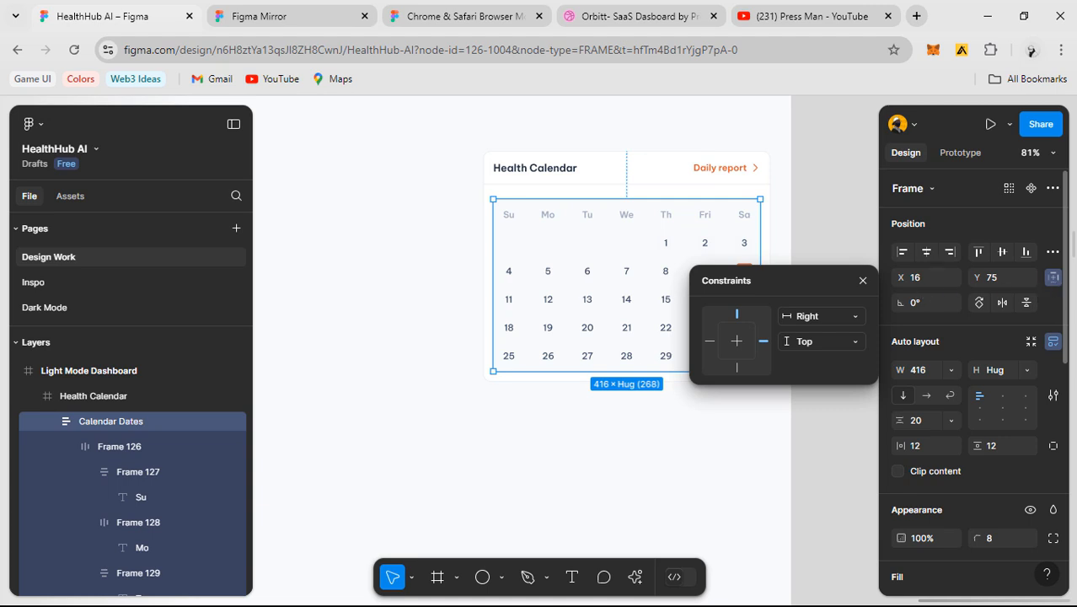
pyautogui.click(817, 312)
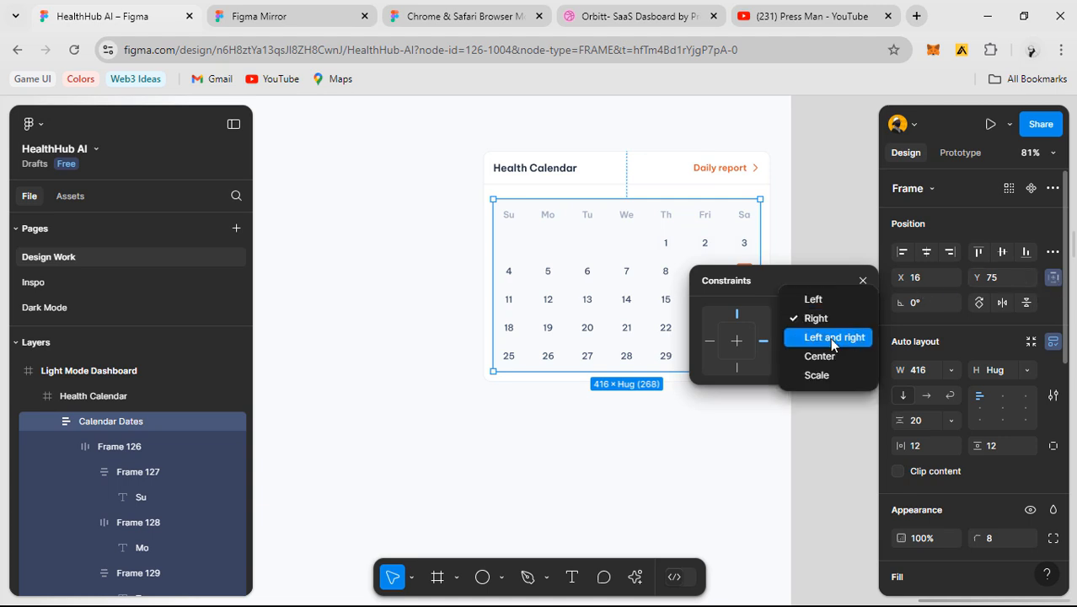
pyautogui.click(829, 337)
pyautogui.hscroll(1, 583, 278)
pyautogui.moveTo(585, 278); pyautogui.dragTo(446, 282)
pyautogui.click(669, 223)
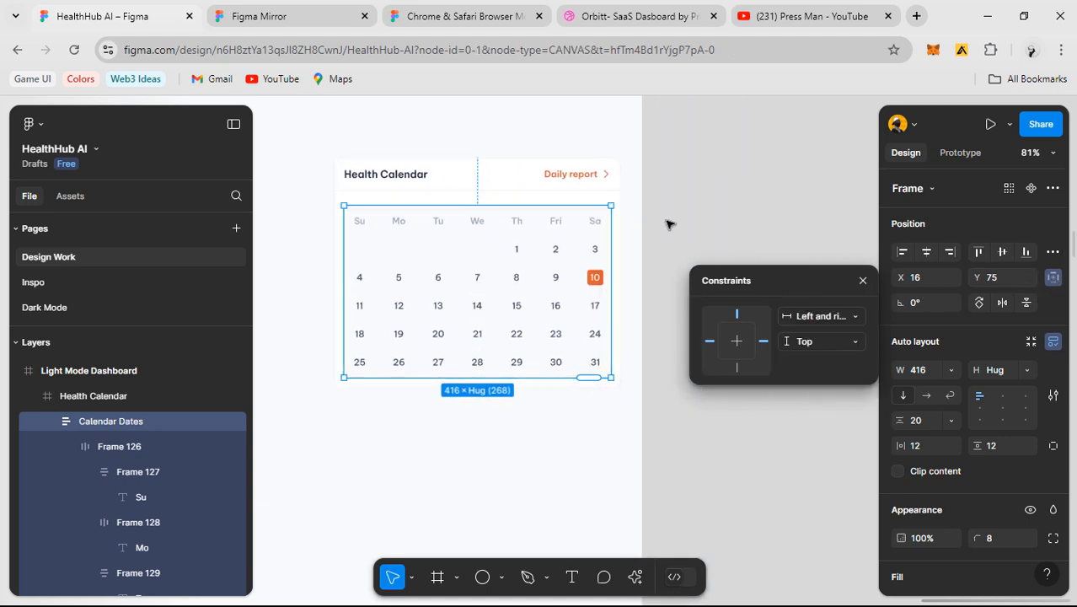
# - Try widening the Health Calendar card leftward to a width of 664 to test the Left and right constraint, and undo the resize
pyautogui.moveTo(644, 231); pyautogui.dragTo(748, 214)
pyautogui.hscroll(-1, 594, 190)
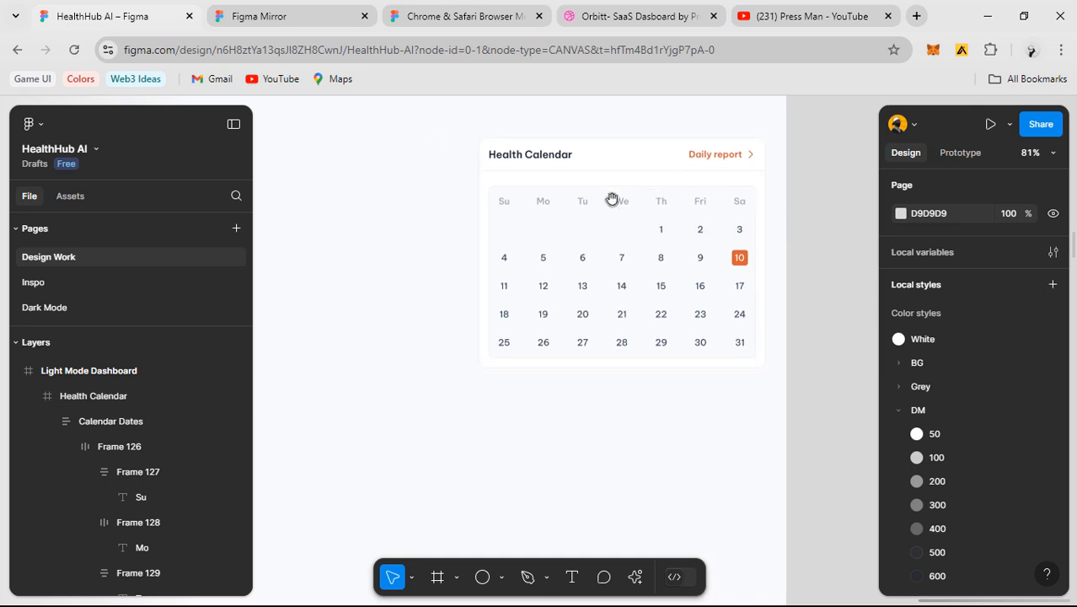
pyautogui.click(623, 256)
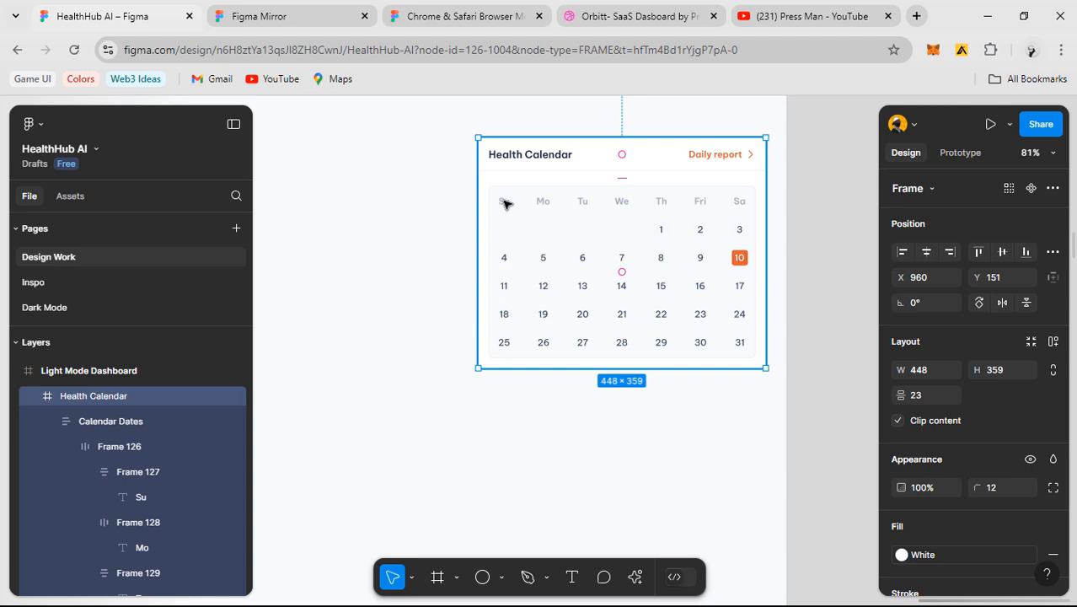
pyautogui.moveTo(472, 182); pyautogui.dragTo(326, 178)
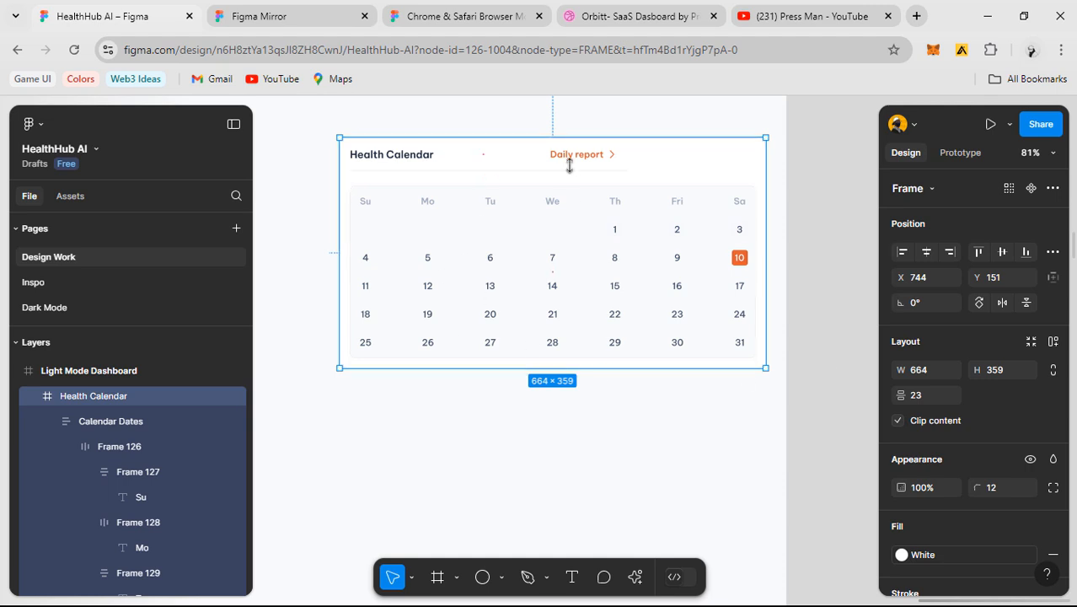
pyautogui.hotkey('ctrl', 'z')
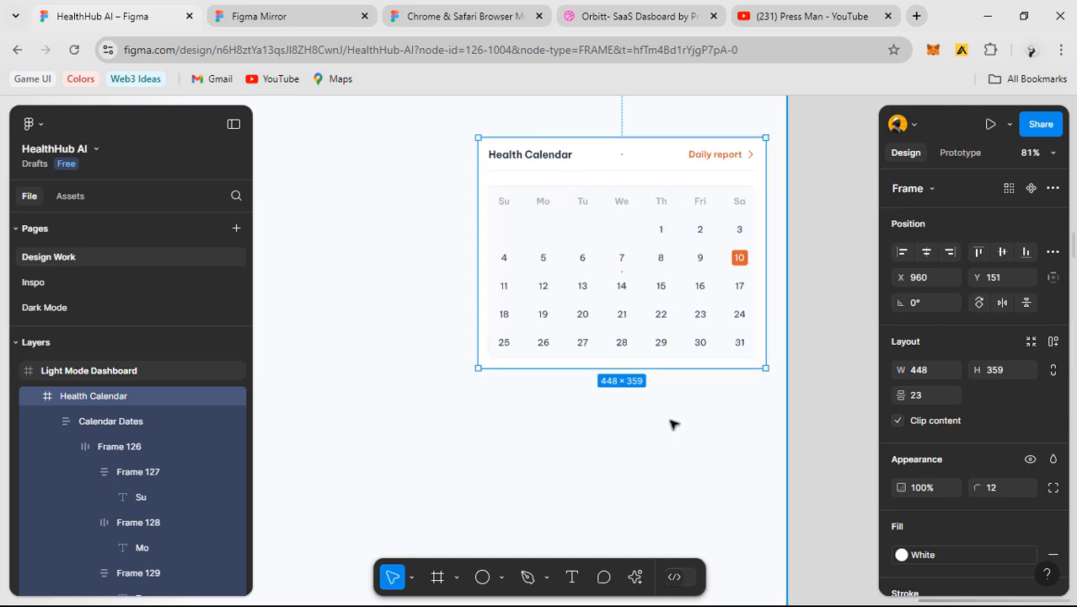
# - Set the horizontal constraint of the Calendar Dates frame inside the Health Calendar card to Center
pyautogui.click(621, 251)
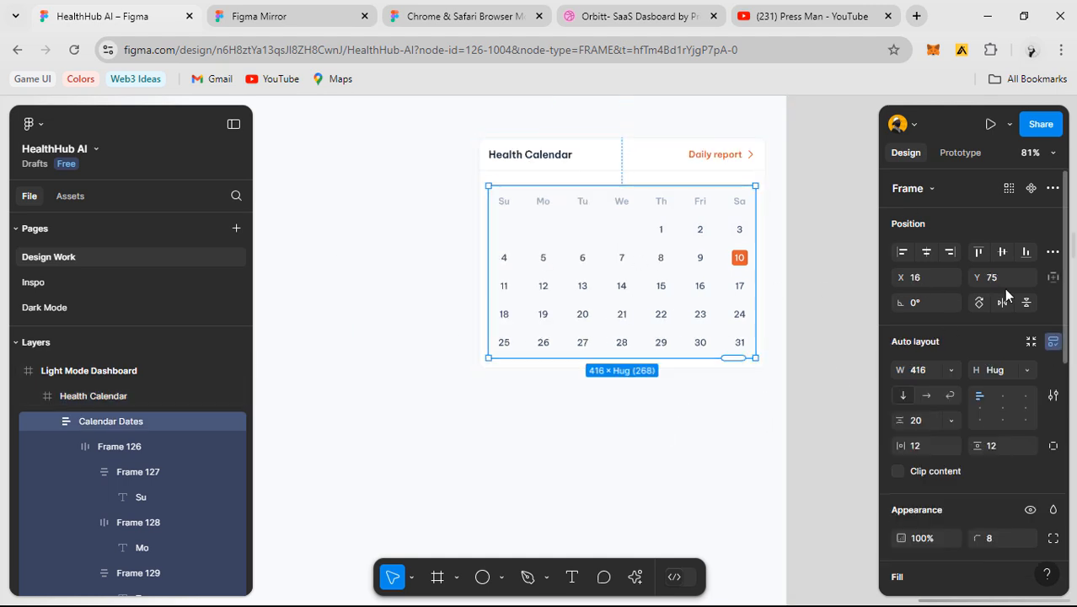
pyautogui.click(1052, 277)
pyautogui.click(831, 317)
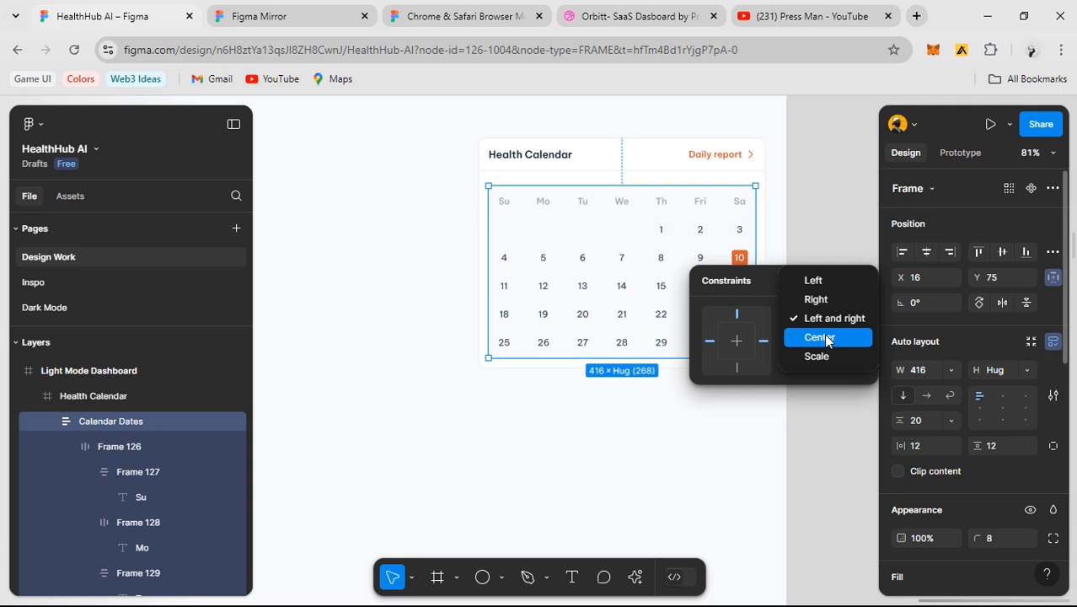
pyautogui.click(827, 338)
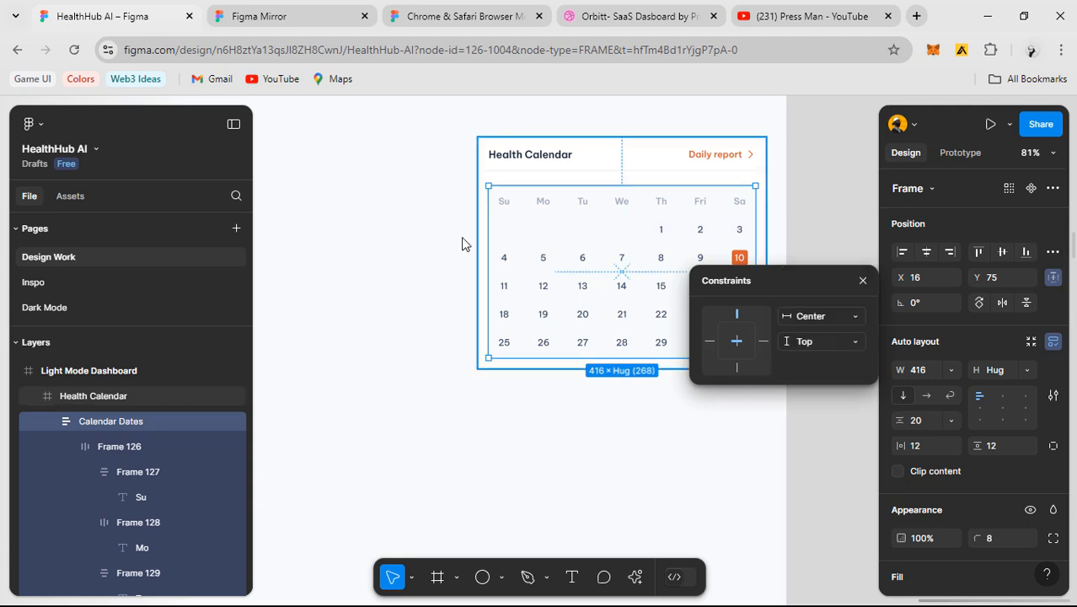
# - Try widening the Health Calendar card leftward to test the date grid's Center constraint, and undo the resize
pyautogui.click(433, 179)
pyautogui.click(491, 202)
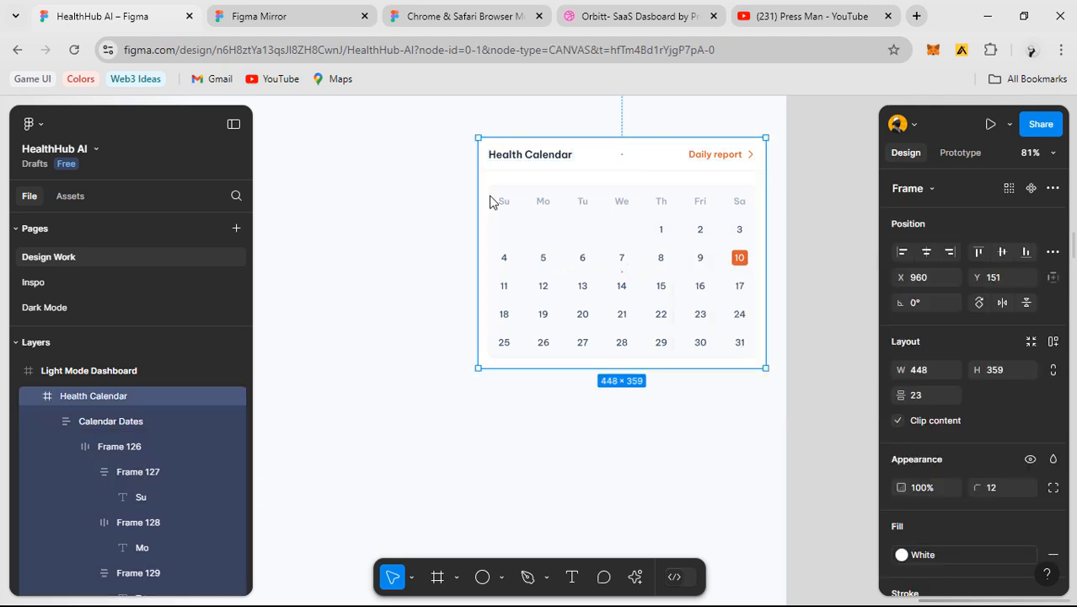
pyautogui.moveTo(478, 188); pyautogui.dragTo(321, 190)
pyautogui.hotkey('ctrl', 'z')
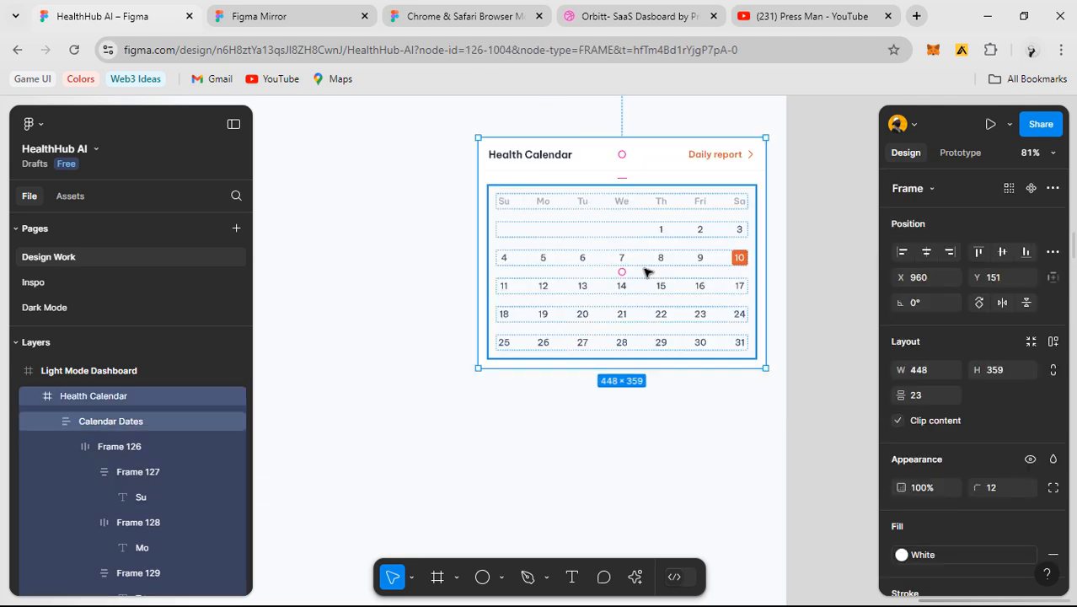
# - Set the vertical constraint of the Calendar Dates frame to Scale
pyautogui.click(628, 259)
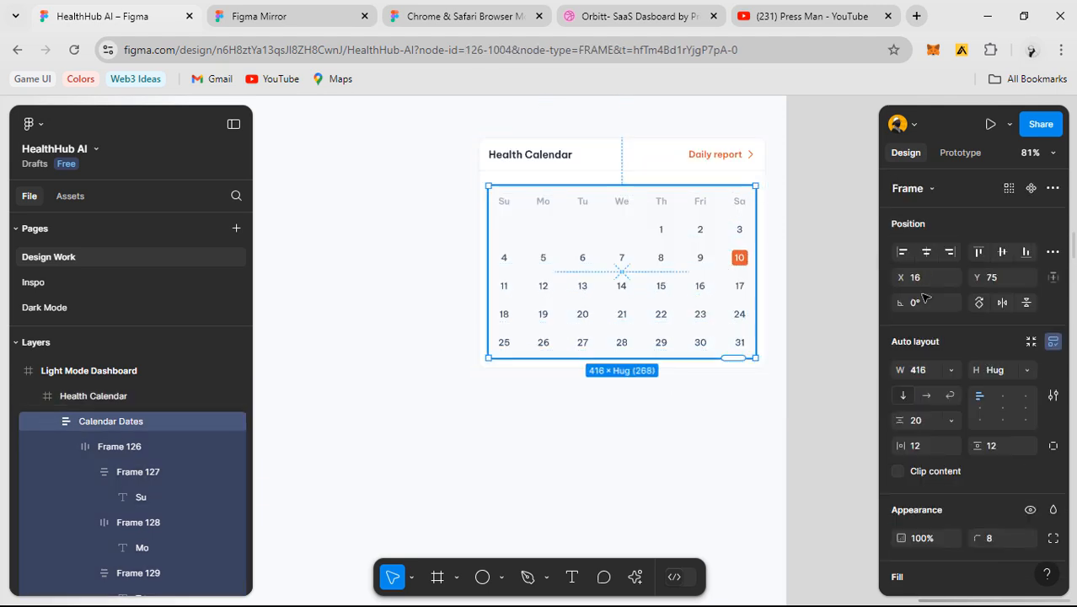
pyautogui.click(1052, 280)
pyautogui.click(823, 342)
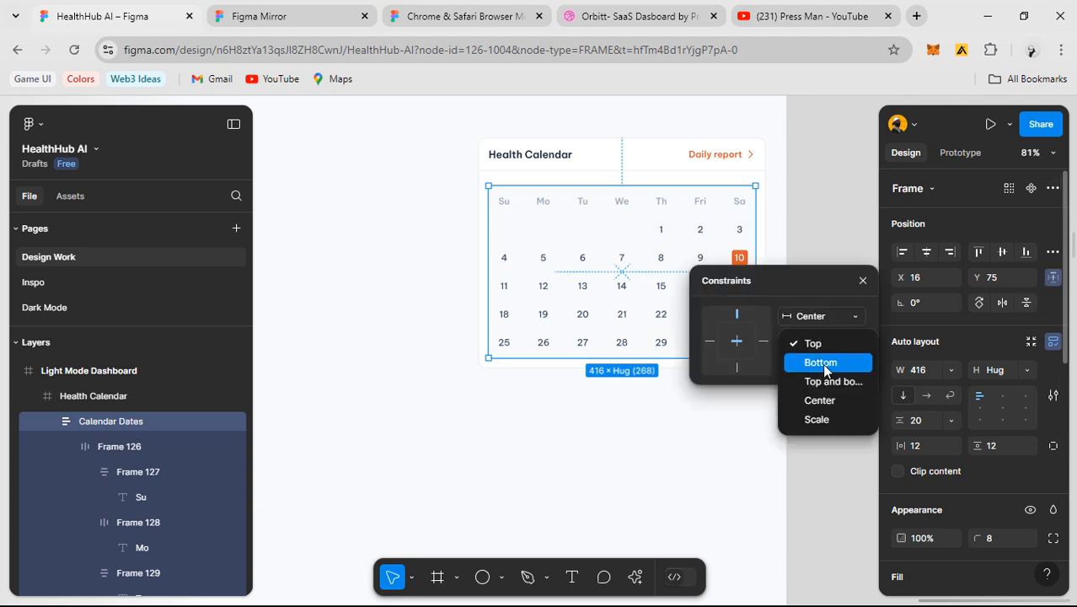
pyautogui.click(829, 414)
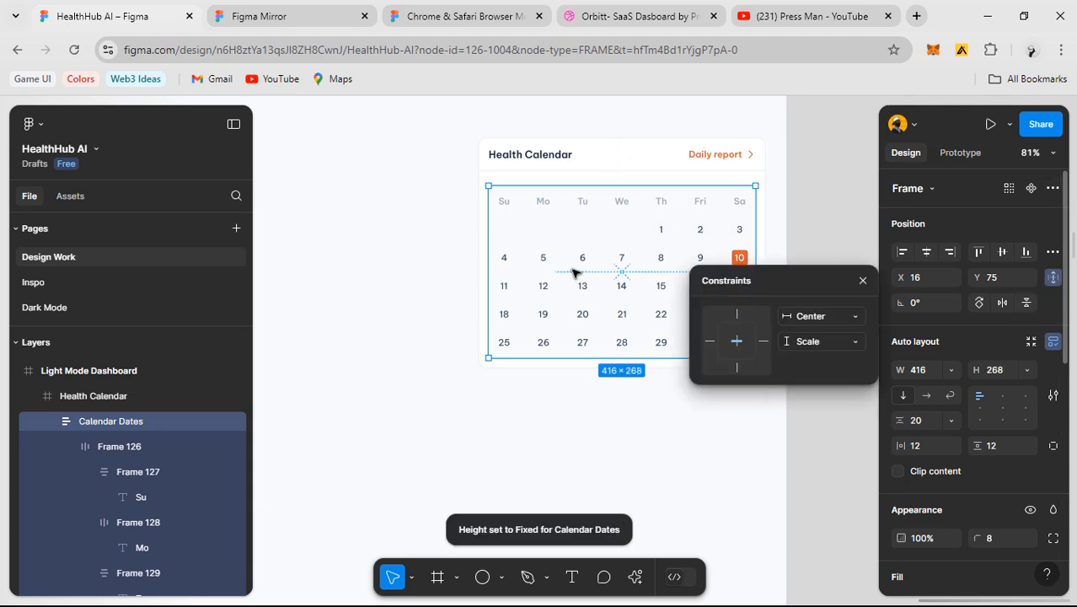
# - Select the Health Calendar card and check its own horizontal and vertical constraints
pyautogui.click(408, 248)
pyautogui.click(563, 224)
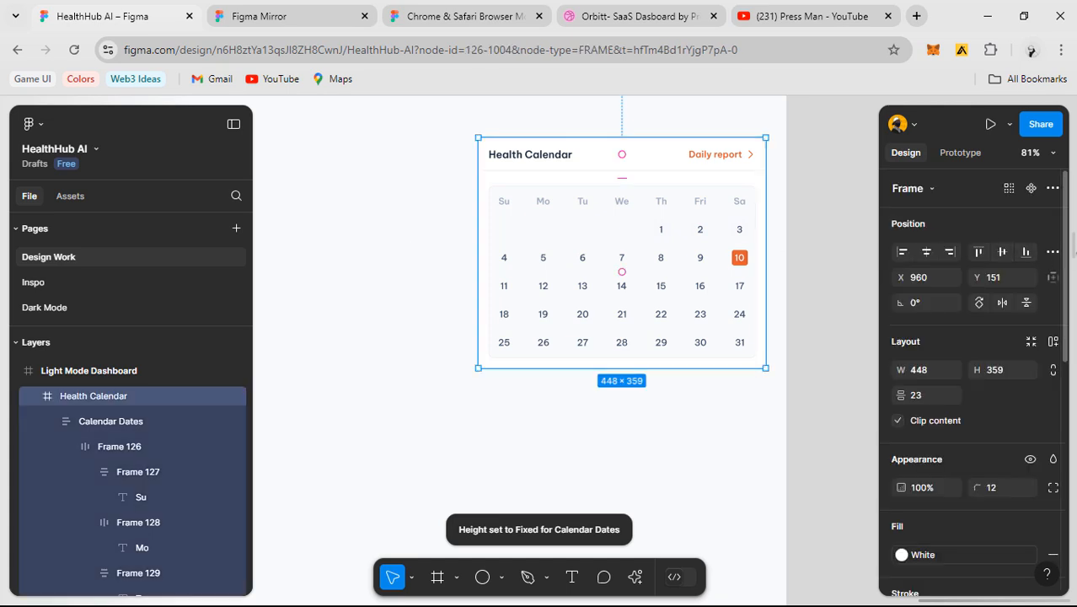
pyautogui.click(1052, 278)
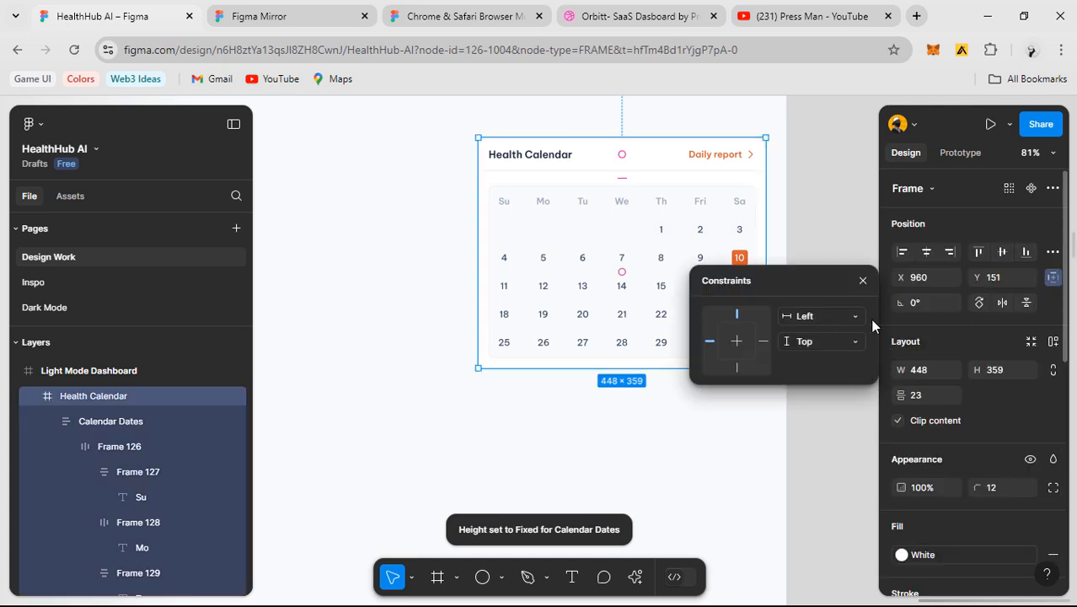
# - Set the vertical constraint of the Calendar Dates frame back to Top
pyautogui.click(628, 263)
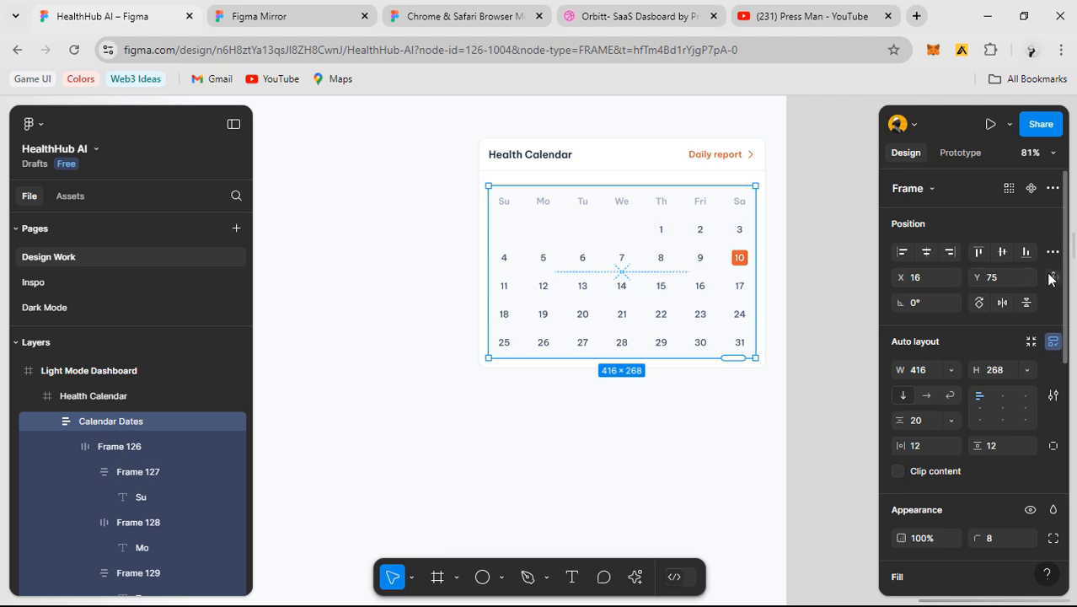
pyautogui.click(814, 341)
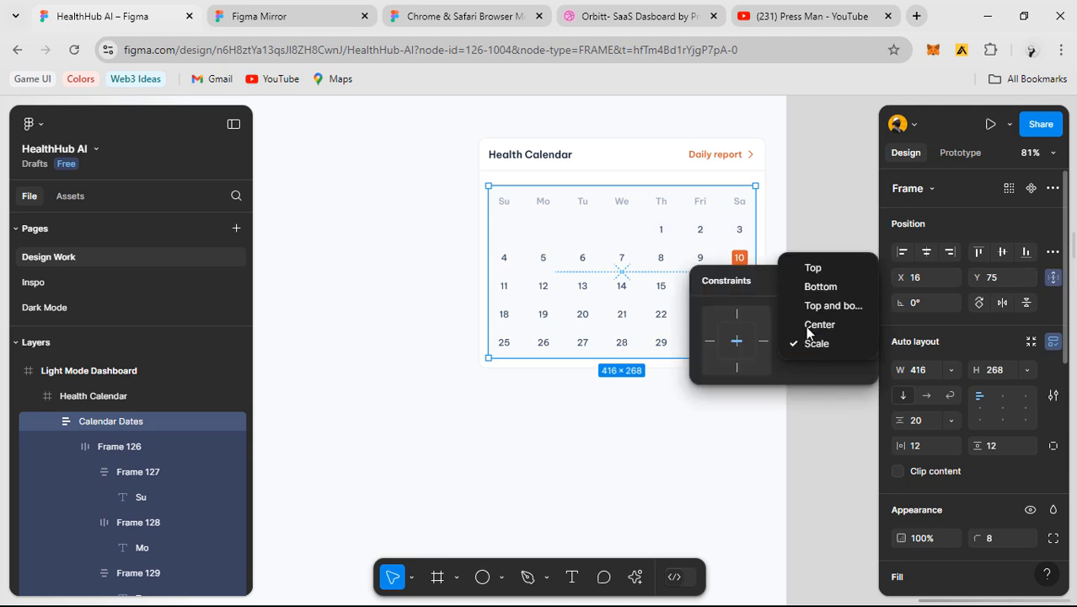
pyautogui.click(811, 268)
# - Set the horizontal constraint of the Calendar Dates frame to Scale, and clear the selection
pyautogui.click(827, 317)
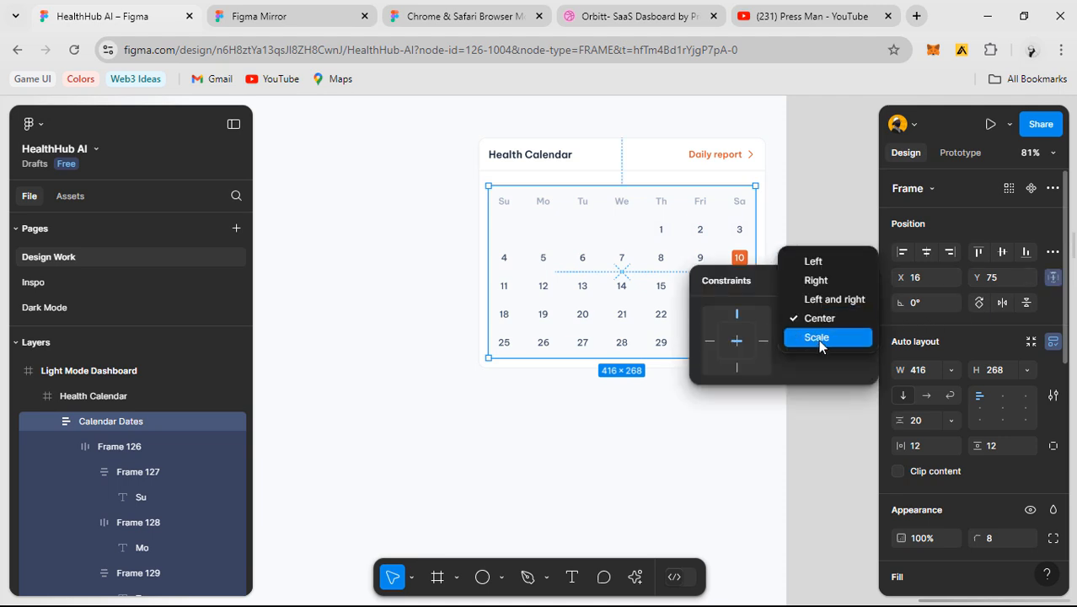
pyautogui.click(817, 337)
pyautogui.click(471, 198)
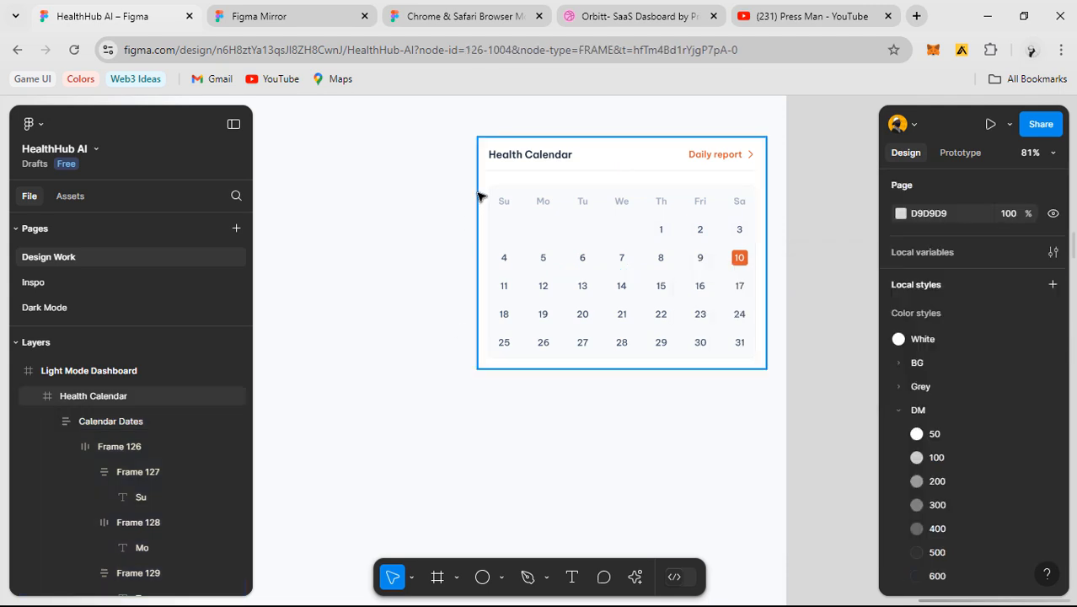
# - Try resizing the Health Calendar card from its left edge to test the date grid's Scale constraint, keeping the card at 448 × 359
pyautogui.click(479, 197)
pyautogui.moveTo(478, 196)
pyautogui.mouseDown()
pyautogui.moveTo(279, 205)
pyautogui.moveTo(640, 221)
pyautogui.moveTo(567, 245)
pyautogui.moveTo(484, 365)
pyautogui.moveTo(401, 425)
pyautogui.moveTo(384, 451)
pyautogui.moveTo(327, 461)
pyautogui.moveTo(221, 450)
pyautogui.moveTo(226, 400)
pyautogui.moveTo(300, 353)
pyautogui.moveTo(435, 321)
pyautogui.moveTo(546, 387)
pyautogui.moveTo(368, 447)
pyautogui.moveTo(356, 305)
pyautogui.moveTo(587, 344)
pyautogui.moveTo(430, 435)
pyautogui.moveTo(411, 290)
pyautogui.moveTo(637, 342)
pyautogui.moveTo(489, 425)
pyautogui.moveTo(406, 307)
pyautogui.moveTo(423, 221)
pyautogui.moveTo(437, 278)
pyautogui.moveTo(422, 403)
pyautogui.moveTo(579, 371)
pyautogui.moveTo(421, 410)
pyautogui.moveTo(529, 419)
pyautogui.moveTo(451, 315)
pyautogui.moveTo(601, 334)
pyautogui.moveTo(442, 363)
pyautogui.moveTo(479, 366)
pyautogui.mouseUp()
pyautogui.scroll(-2, 485, 365)
pyautogui.scroll(2, 638, 329)
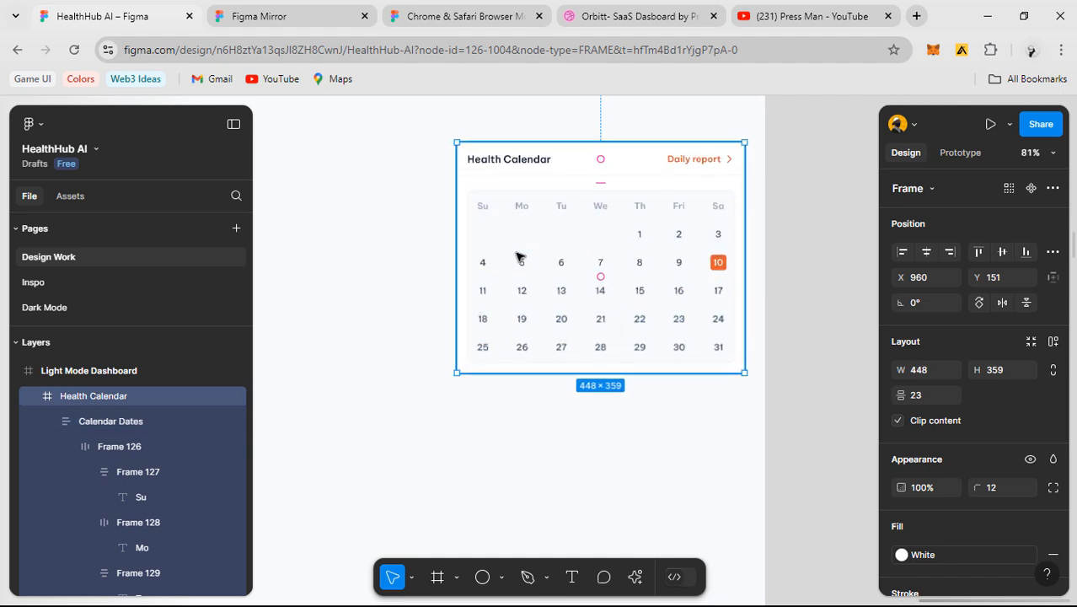
# - Set the Calendar Dates frame's constraints to Center horizontally and Bottom vertically
pyautogui.click(520, 257)
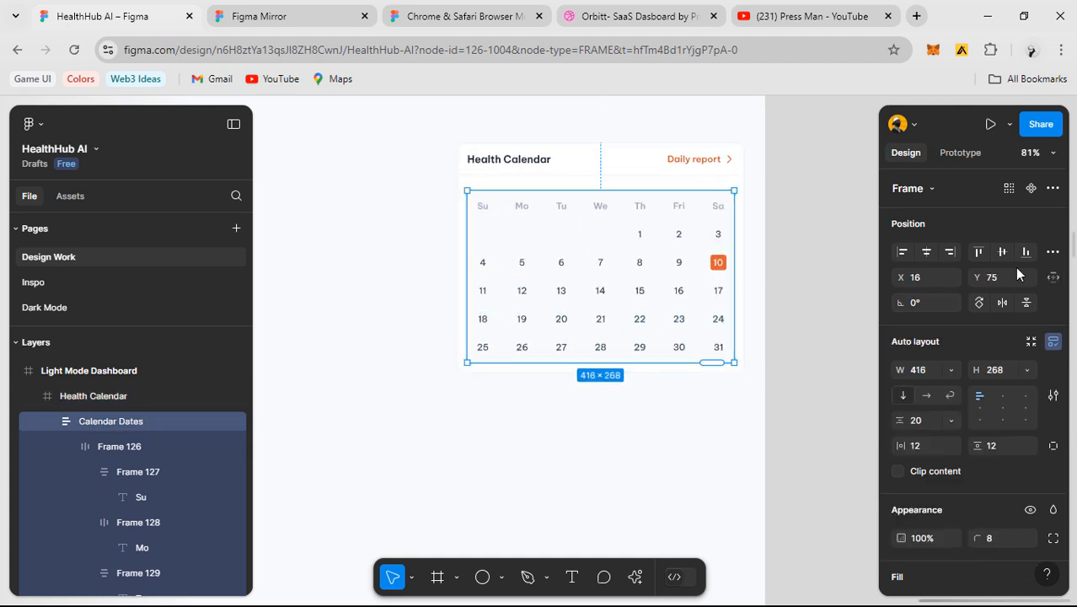
pyautogui.click(1052, 278)
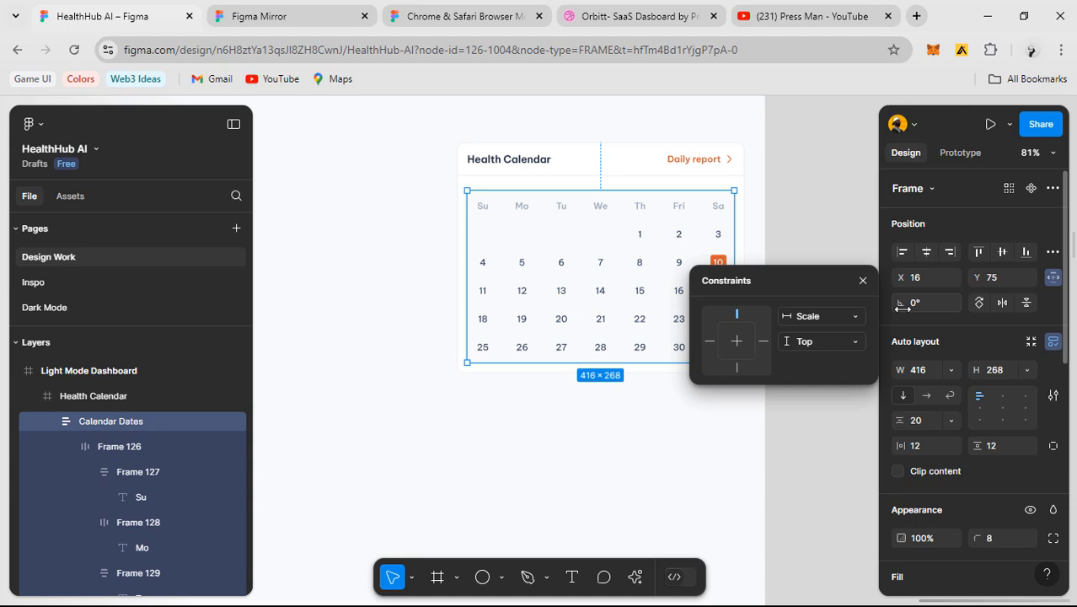
pyautogui.click(814, 310)
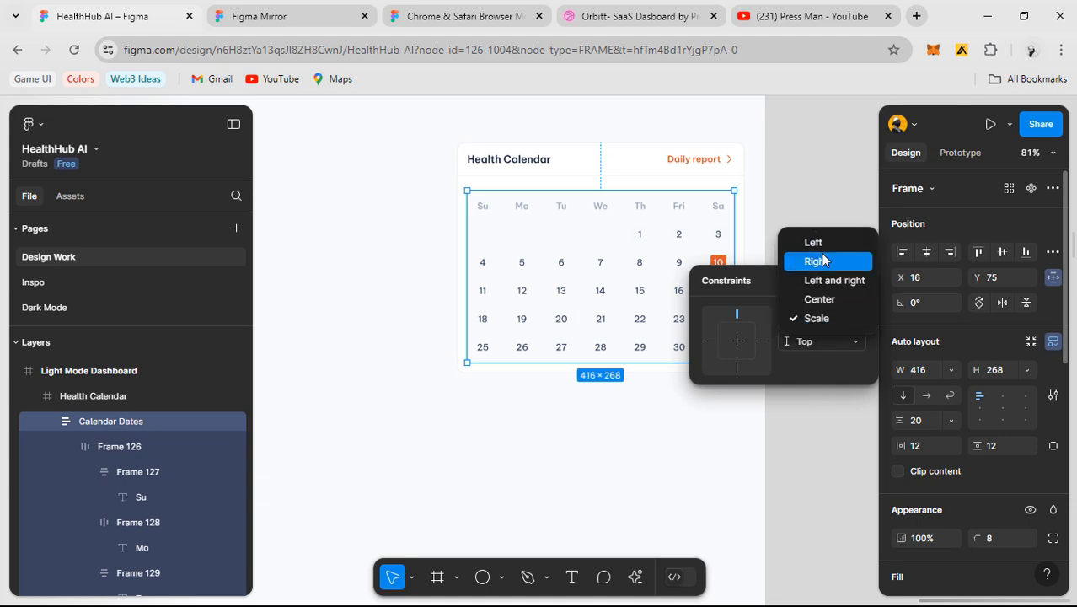
pyautogui.click(816, 300)
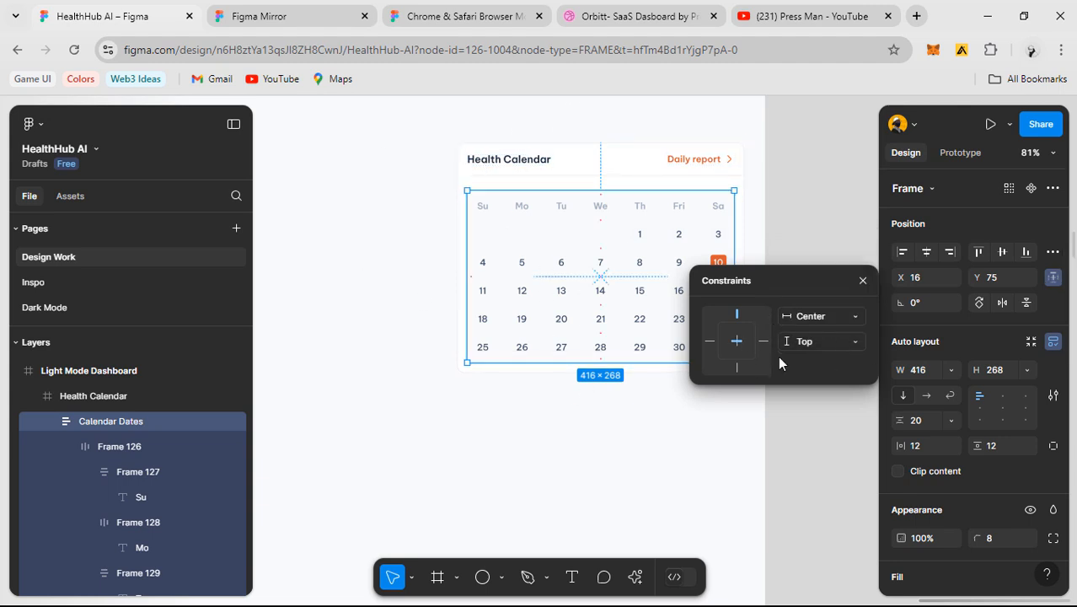
pyautogui.click(845, 343)
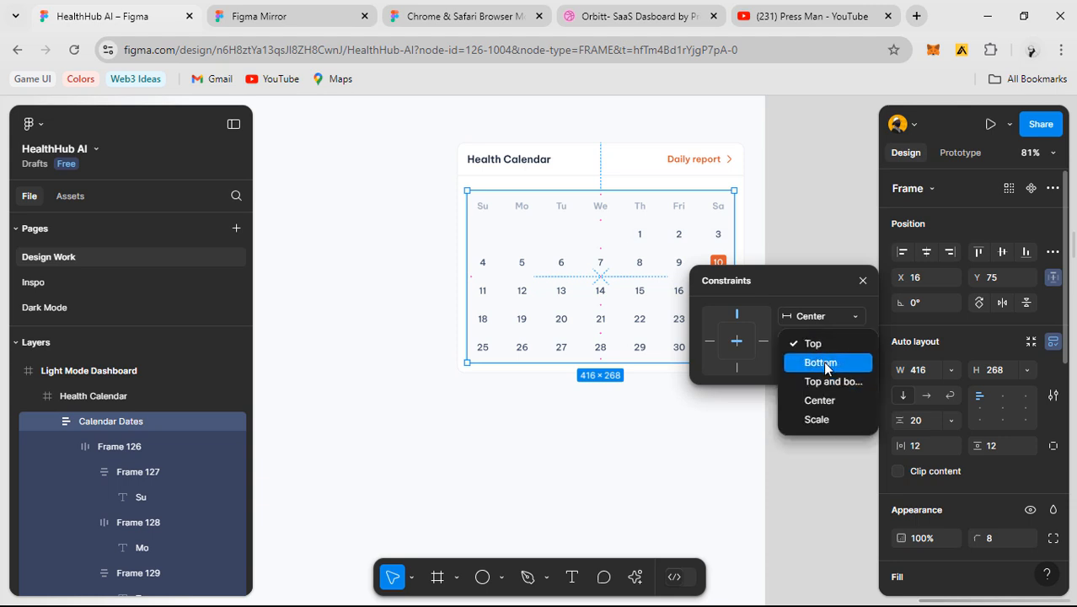
pyautogui.click(825, 363)
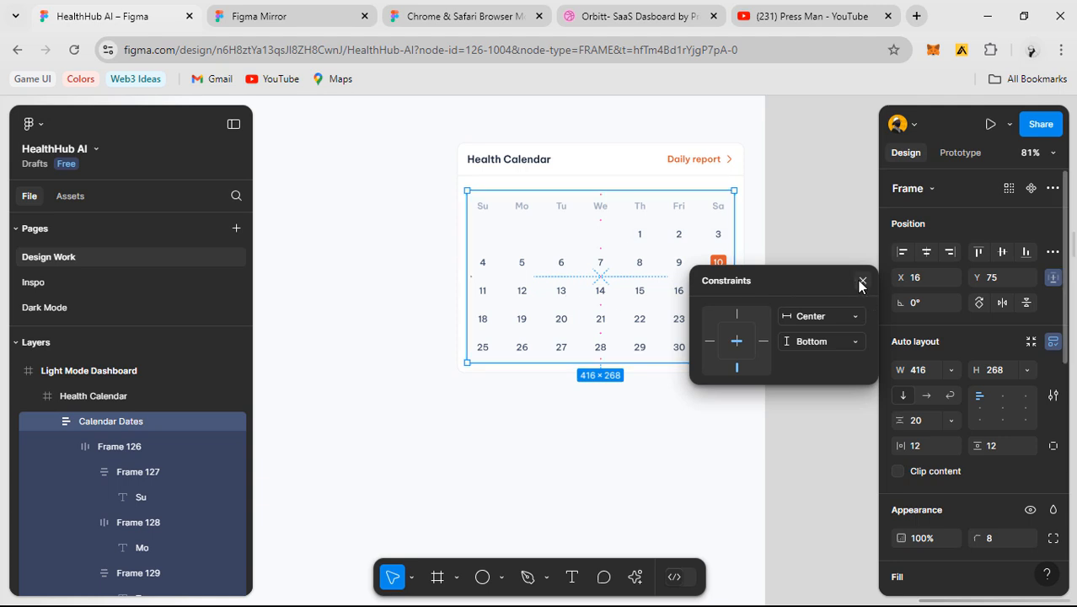
pyautogui.click(661, 282)
pyautogui.press('alt')
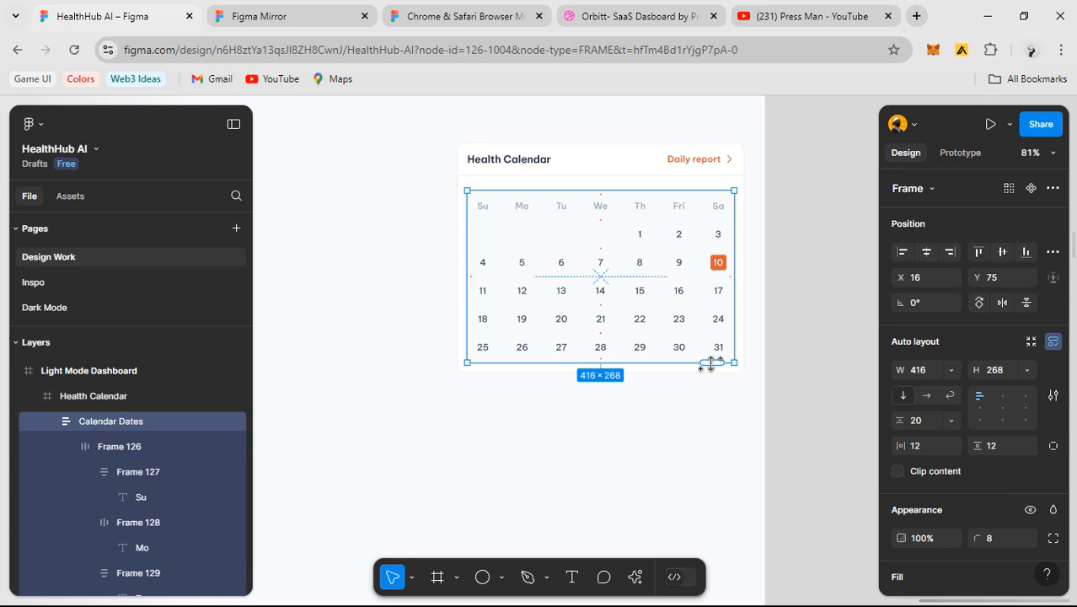
# - Extend the Health Calendar card downward to 448 × 413, opening space between its title row and the date grid
pyautogui.moveTo(708, 337); pyautogui.dragTo(707, 328)
pyautogui.hotkey('ctrl', 'z')
pyautogui.click(533, 373)
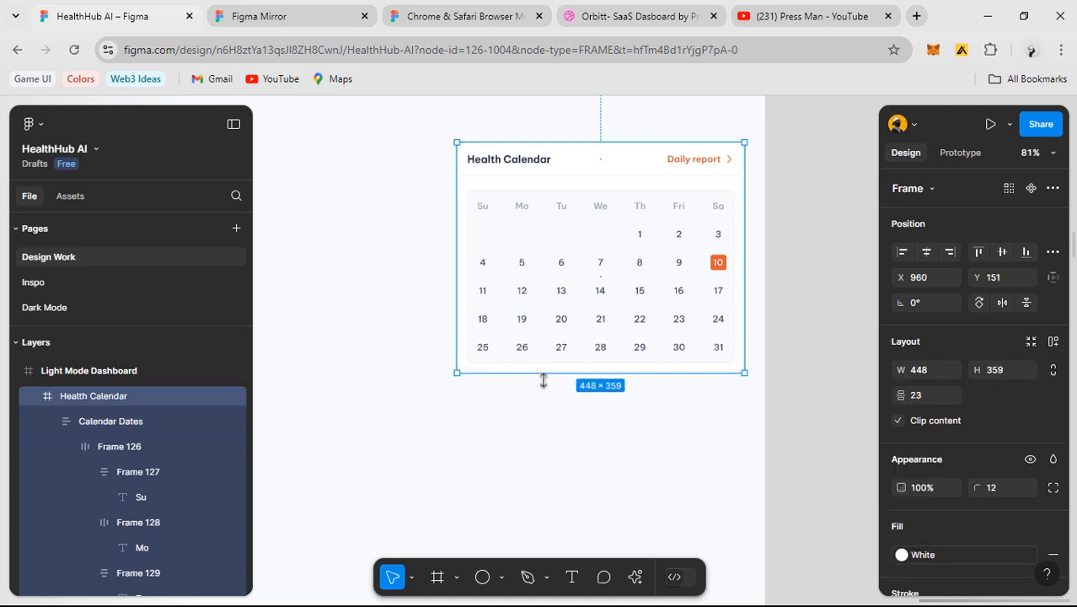
pyautogui.moveTo(543, 381)
pyautogui.mouseDown()
pyautogui.moveTo(555, 507)
pyautogui.moveTo(563, 410)
pyautogui.moveTo(566, 504)
pyautogui.moveTo(570, 416)
pyautogui.moveTo(574, 451)
pyautogui.moveTo(563, 408)
pyautogui.mouseUp()
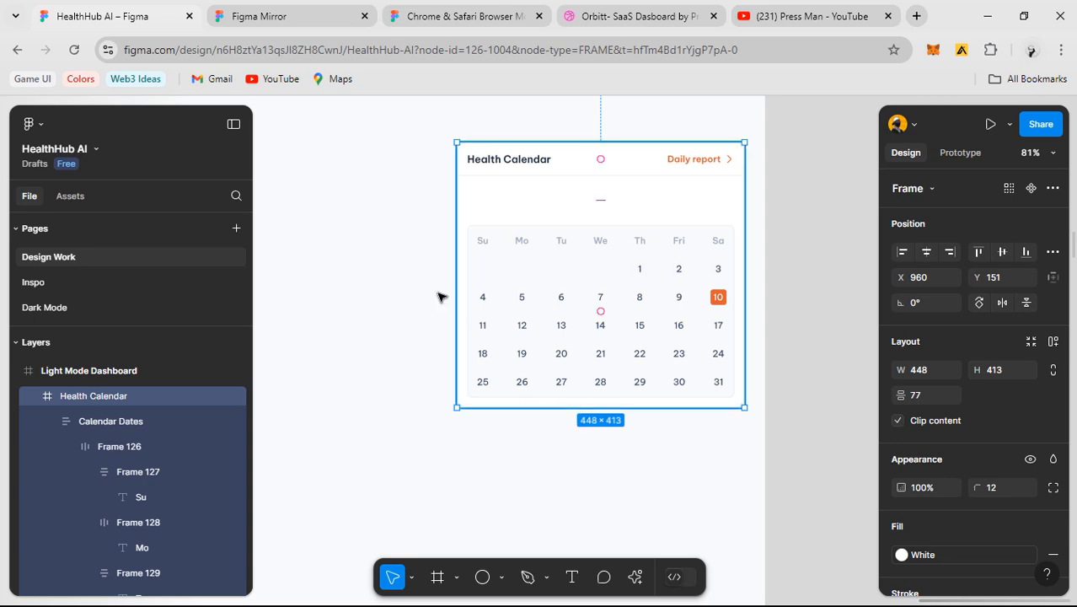
# - Examine the month row between the title and the date grid in the reference dashboard's Health Calendar
pyautogui.scroll(-3, 500, 274)
pyautogui.click(456, 353)
pyautogui.moveTo(457, 353); pyautogui.dragTo(642, 337)
pyautogui.scroll(-2, 653, 337)
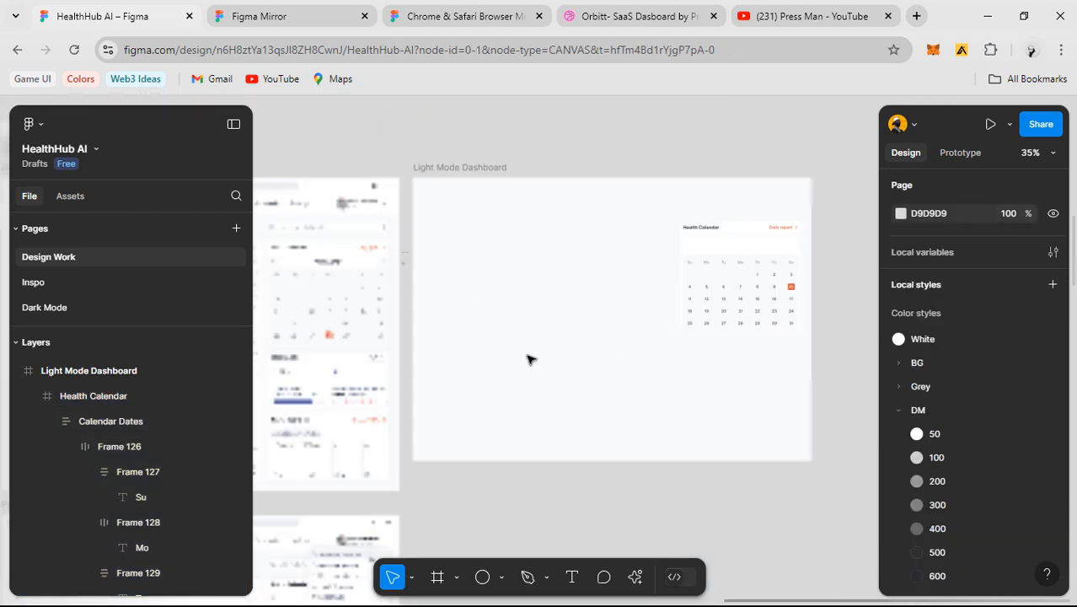
pyautogui.hscroll(-3, 464, 272)
pyautogui.scroll(5, 464, 271)
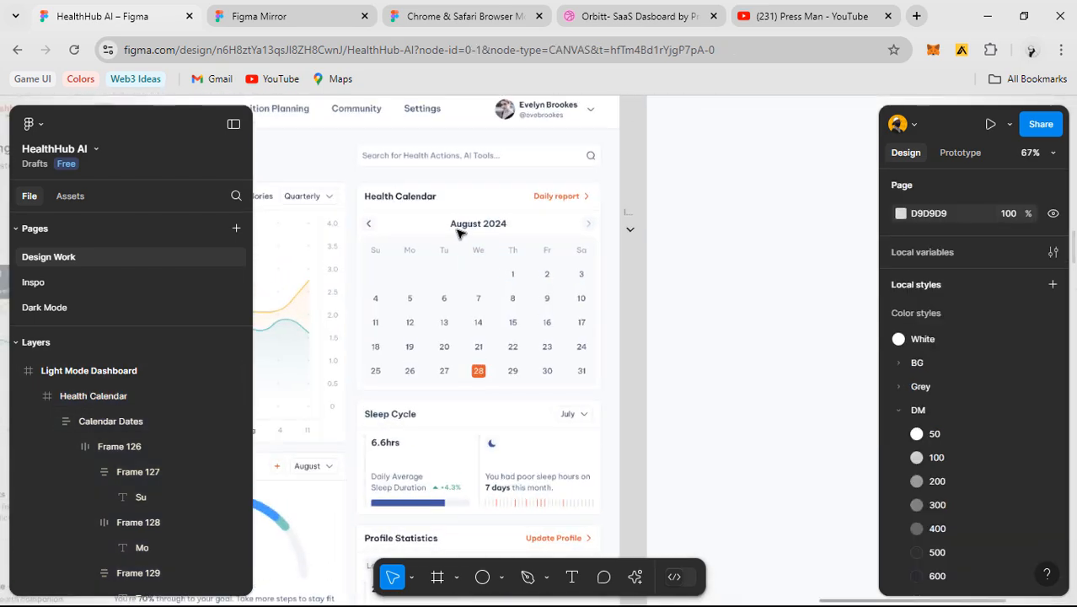
pyautogui.scroll(2, 458, 232)
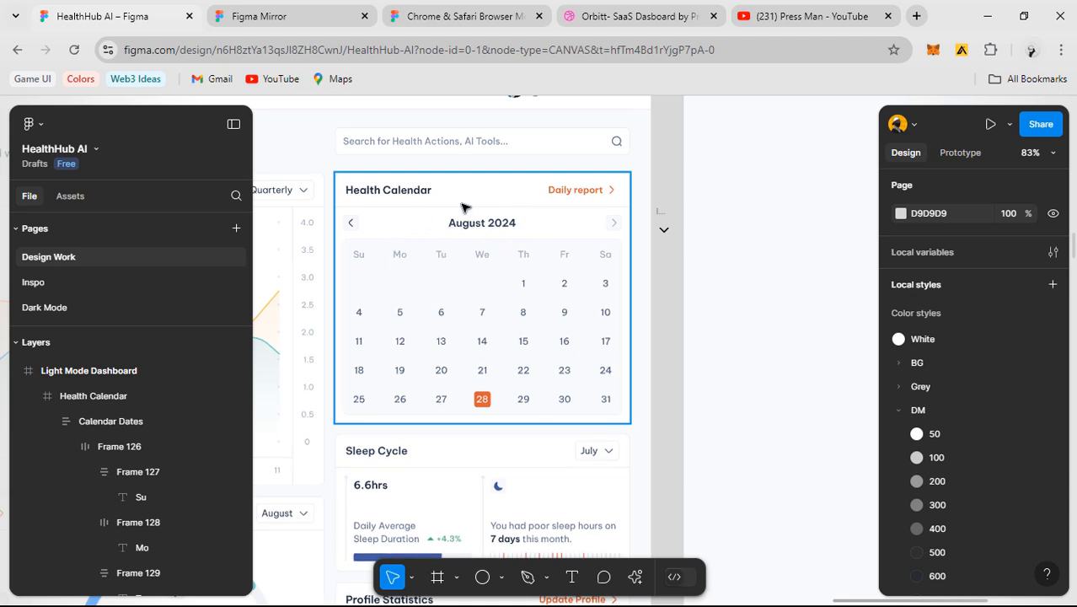
pyautogui.scroll(-3, 446, 243)
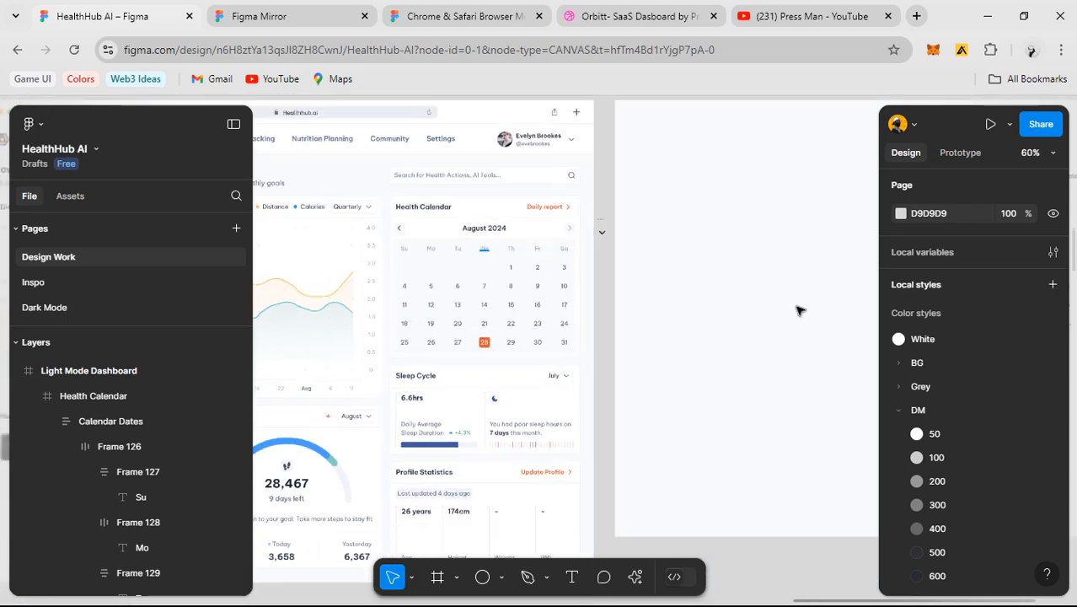
pyautogui.click(546, 278)
pyautogui.moveTo(547, 278); pyautogui.dragTo(641, 310)
pyautogui.scroll(-1, 640, 310)
pyautogui.moveTo(867, 303); pyautogui.dragTo(595, 274)
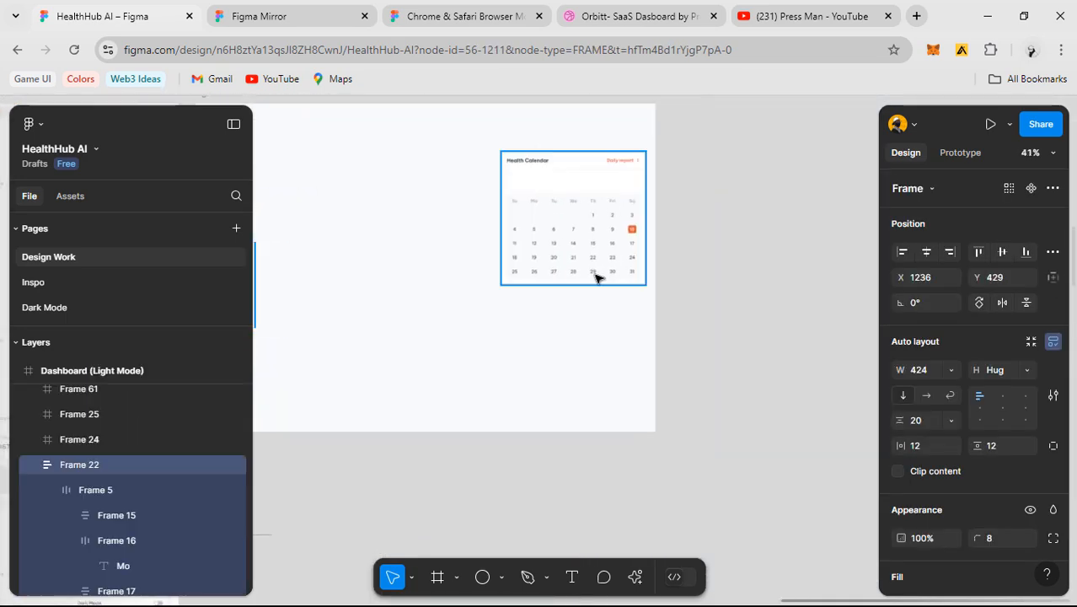
pyautogui.moveTo(454, 287); pyautogui.dragTo(767, 330)
pyautogui.hotkey('ctrl', 'z')
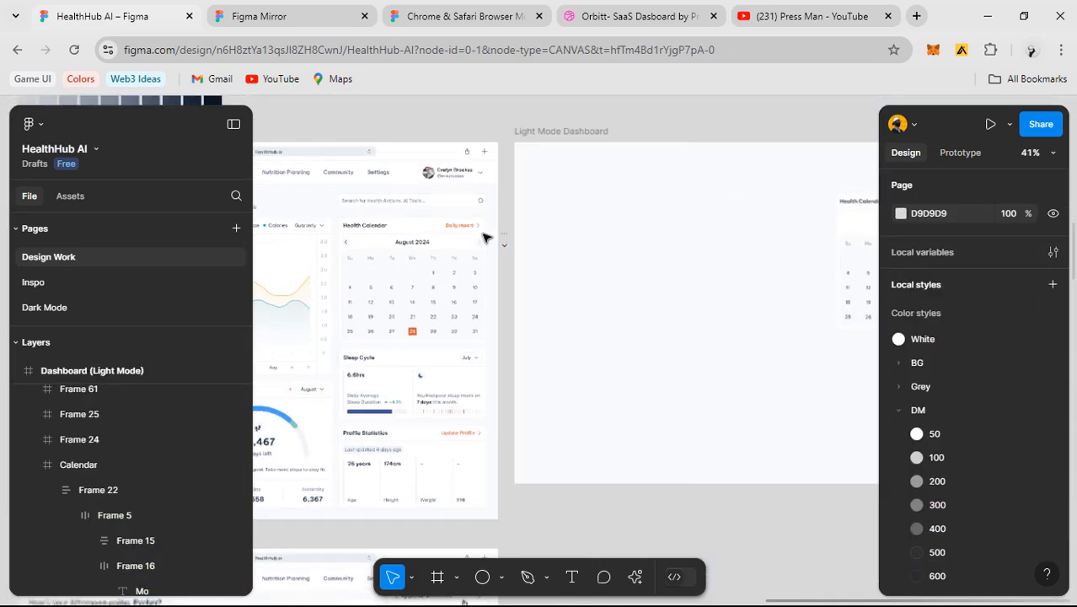
# - Add the text "August 2024" in the empty space above the date grid of the new Health Calendar card
pyautogui.scroll(2, 442, 268)
pyautogui.scroll(-3, 610, 263)
pyautogui.hscroll(4, 710, 315)
pyautogui.scroll(2, 671, 310)
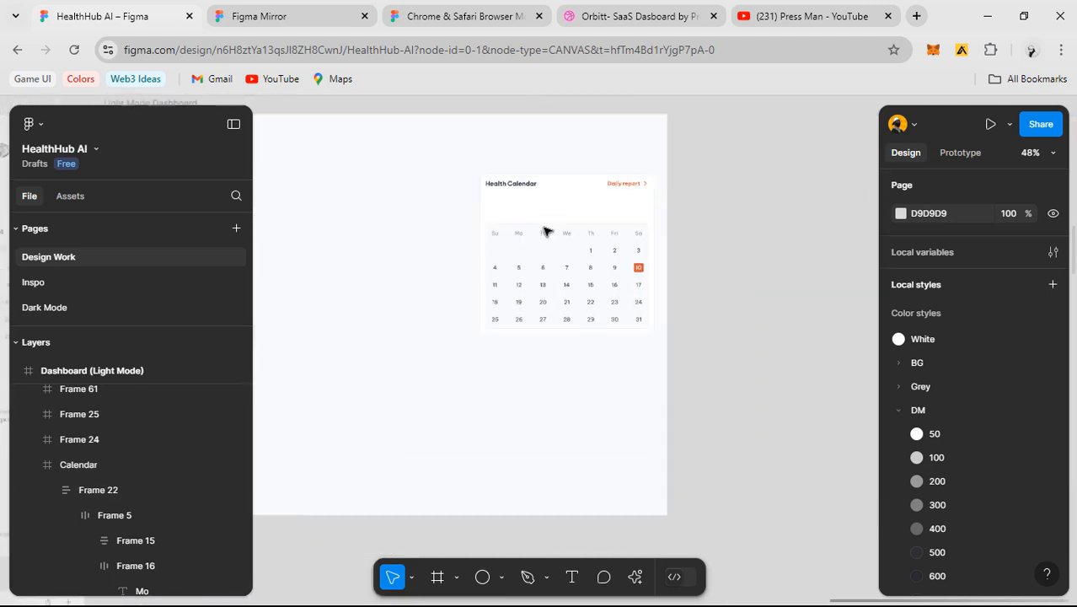
pyautogui.scroll(8, 548, 231)
pyautogui.click(580, 187)
pyautogui.press('t')
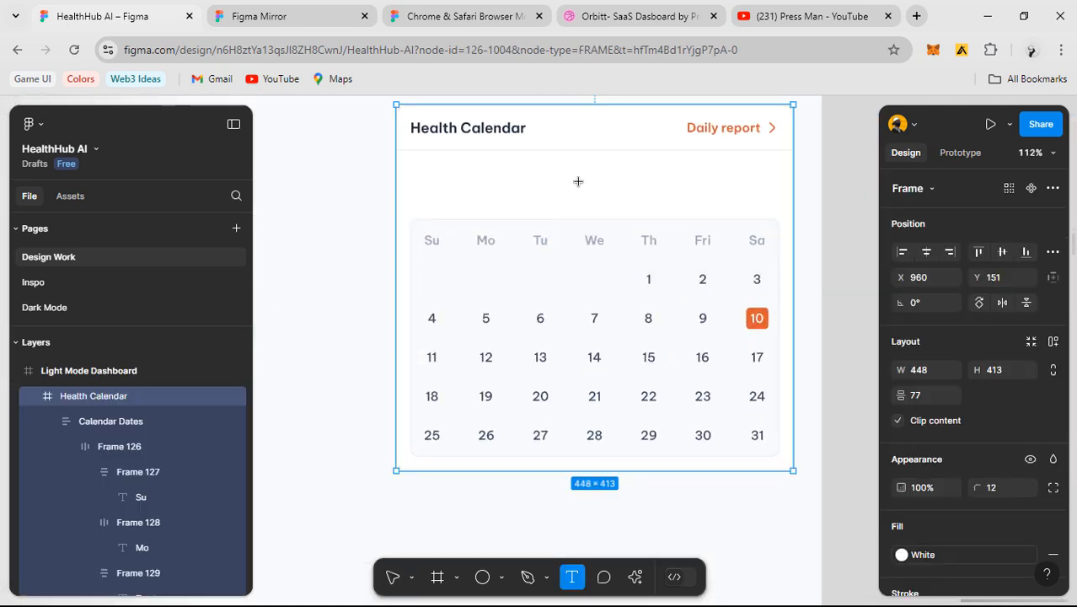
pyautogui.click(578, 182)
pyautogui.write('August 2024')
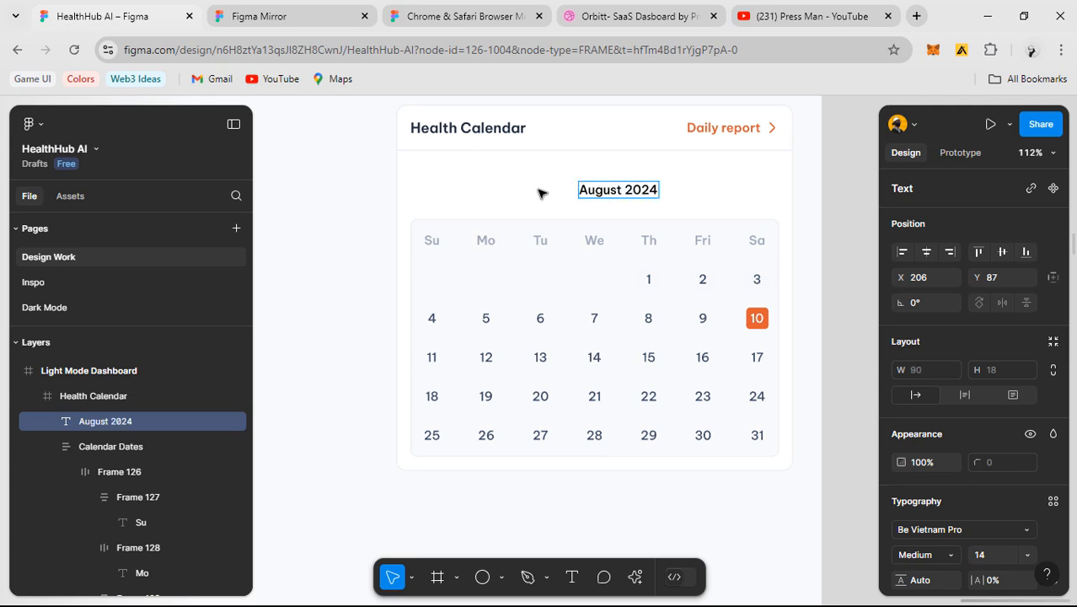
pyautogui.click(532, 193)
# - Check the font weight and size of the August 2024 label in the reference dashboard's calendar
pyautogui.scroll(-2, 569, 172)
pyautogui.moveTo(632, 296); pyautogui.dragTo(873, 304)
pyautogui.scroll(-3, 596, 310)
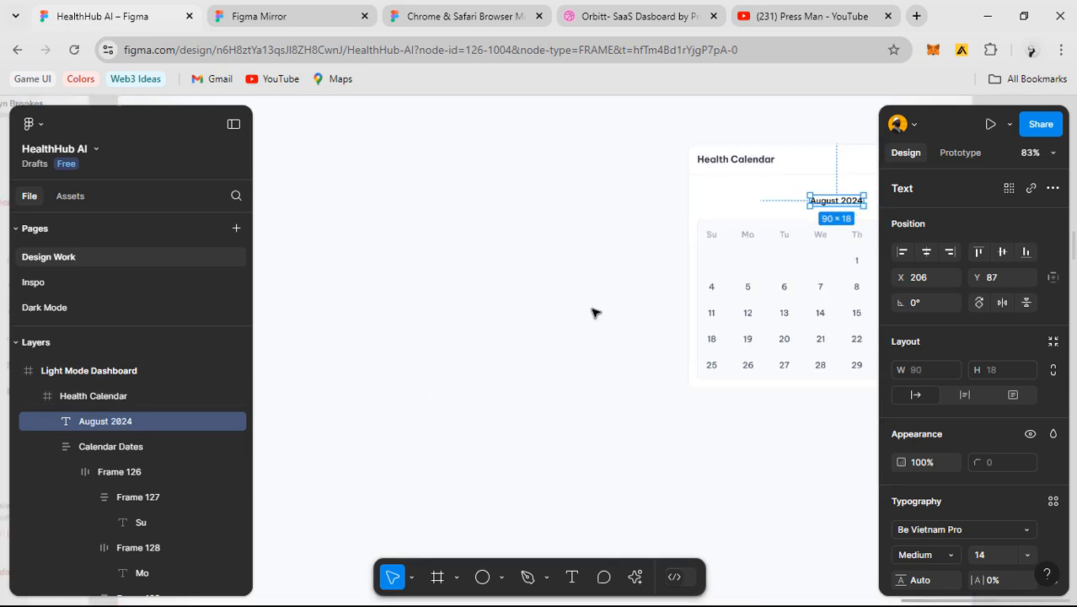
pyautogui.moveTo(539, 316); pyautogui.dragTo(868, 286)
pyautogui.hscroll(-2, 484, 253)
pyautogui.scroll(-1, 485, 252)
pyautogui.doubleClick(511, 198)
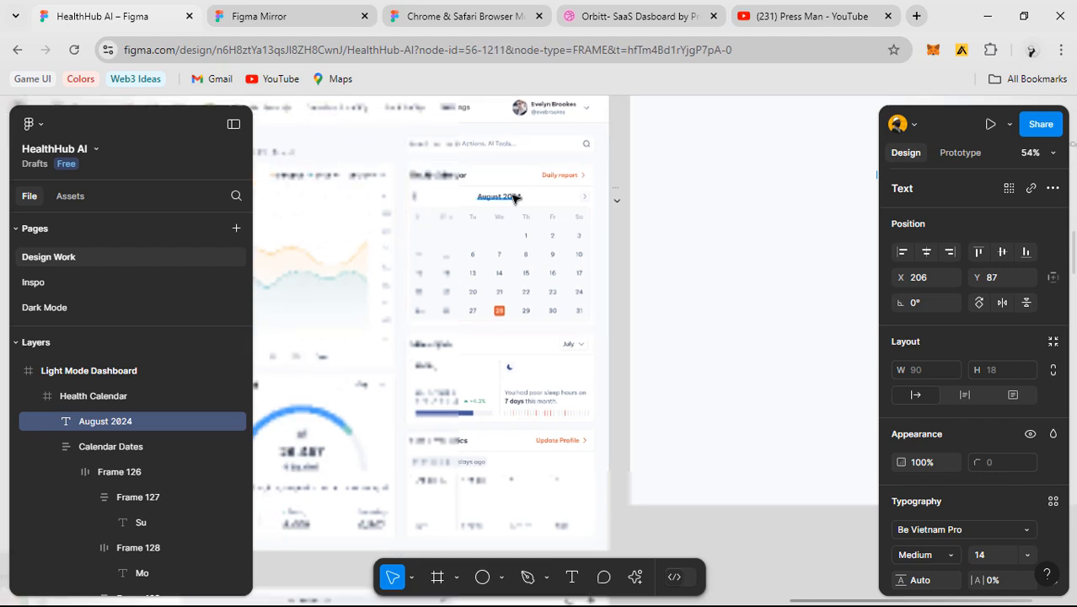
pyautogui.moveTo(746, 295); pyautogui.dragTo(345, 295)
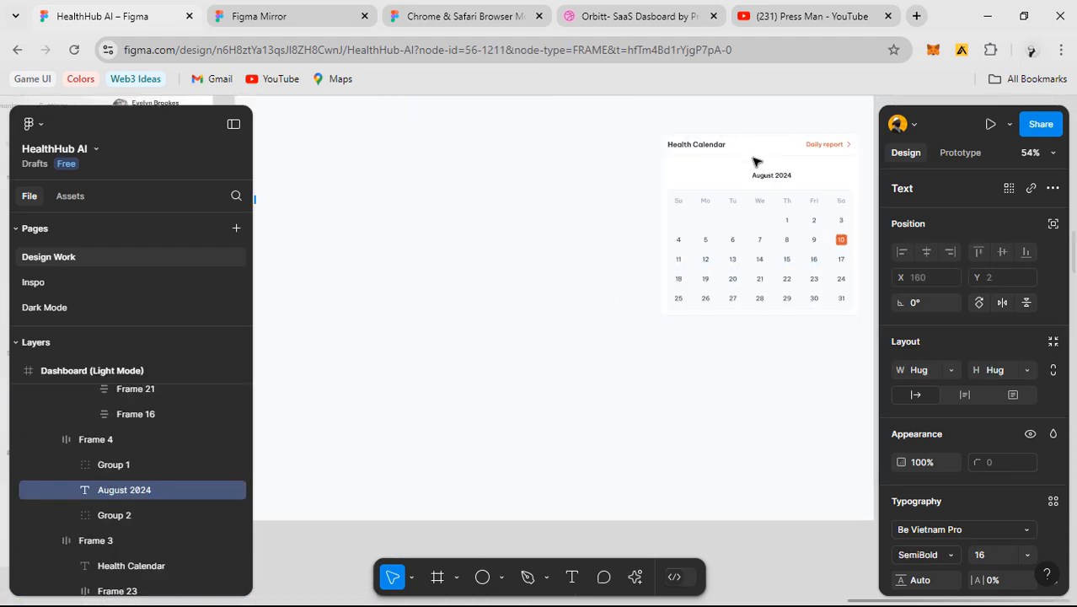
# - Center the new August 2024 text horizontally within the Health Calendar card
pyautogui.scroll(2, 767, 178)
pyautogui.click(769, 178)
pyautogui.scroll(3, 768, 181)
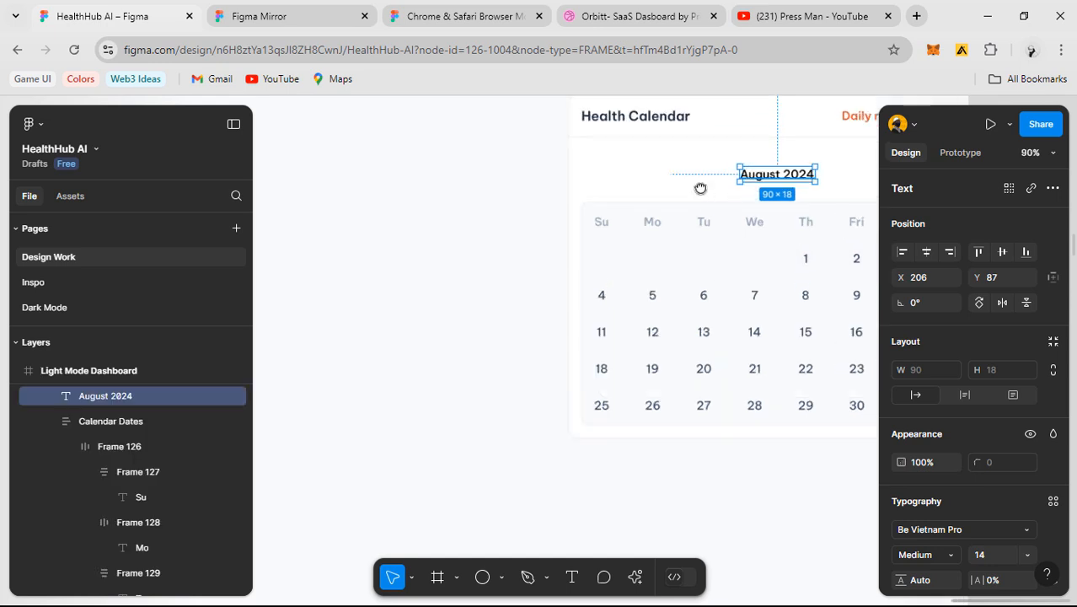
pyautogui.click(927, 253)
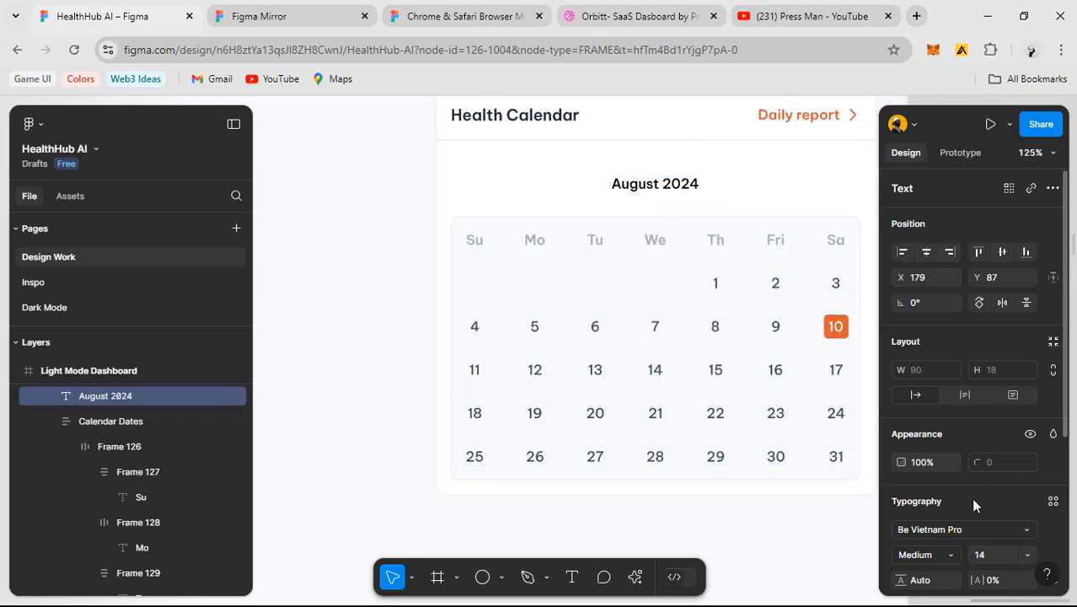
# - Set the August 2024 text to font size 16 and SemiBold weight
pyautogui.scroll(-3, 929, 557)
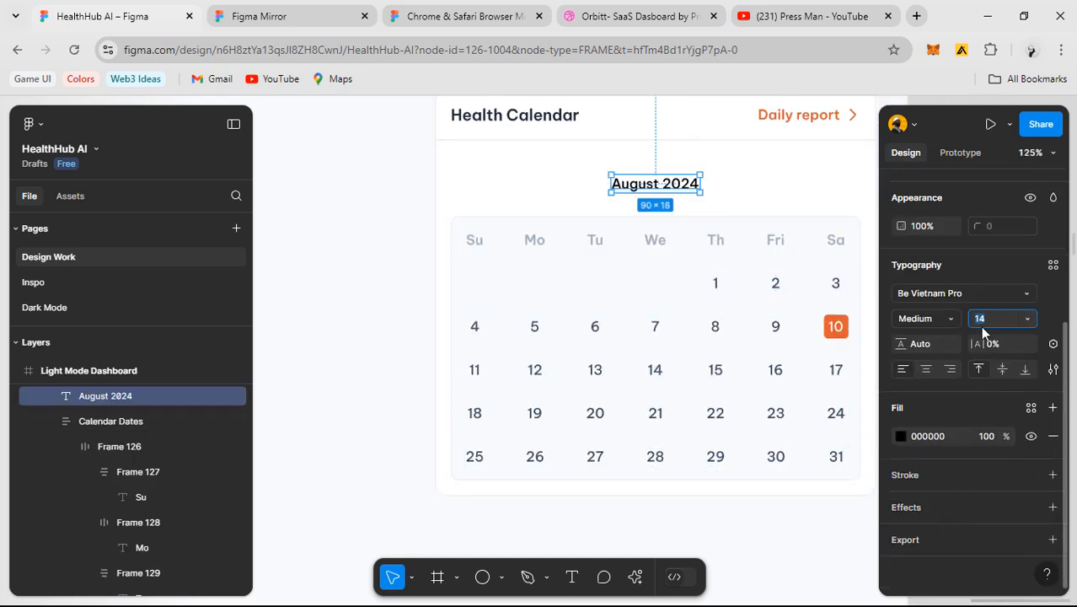
pyautogui.press('Return')
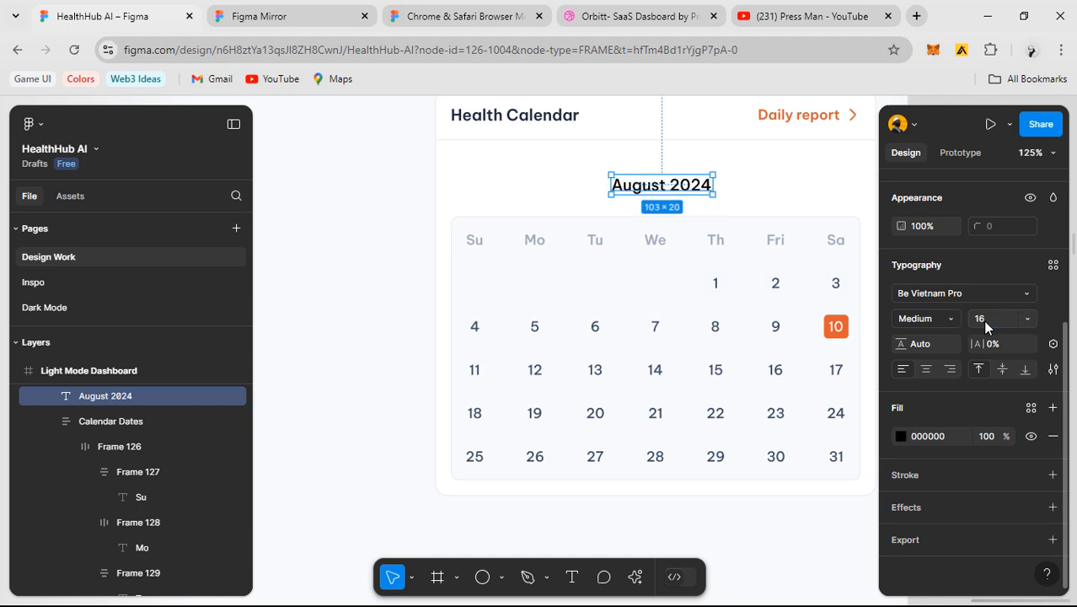
pyautogui.click(927, 319)
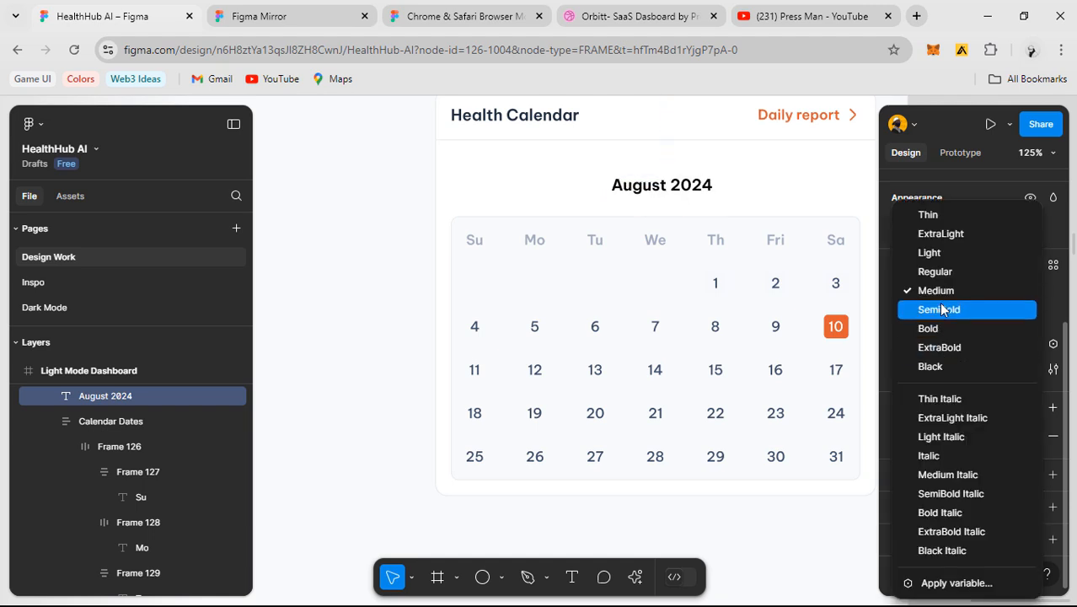
pyautogui.click(943, 309)
# - Inspect the text style of the card's Daily report link and of the August 2024 label in the reference calendar
pyautogui.keyDown('ctrl'); pyautogui.scroll(3, 704, 244); pyautogui.keyUp('ctrl')
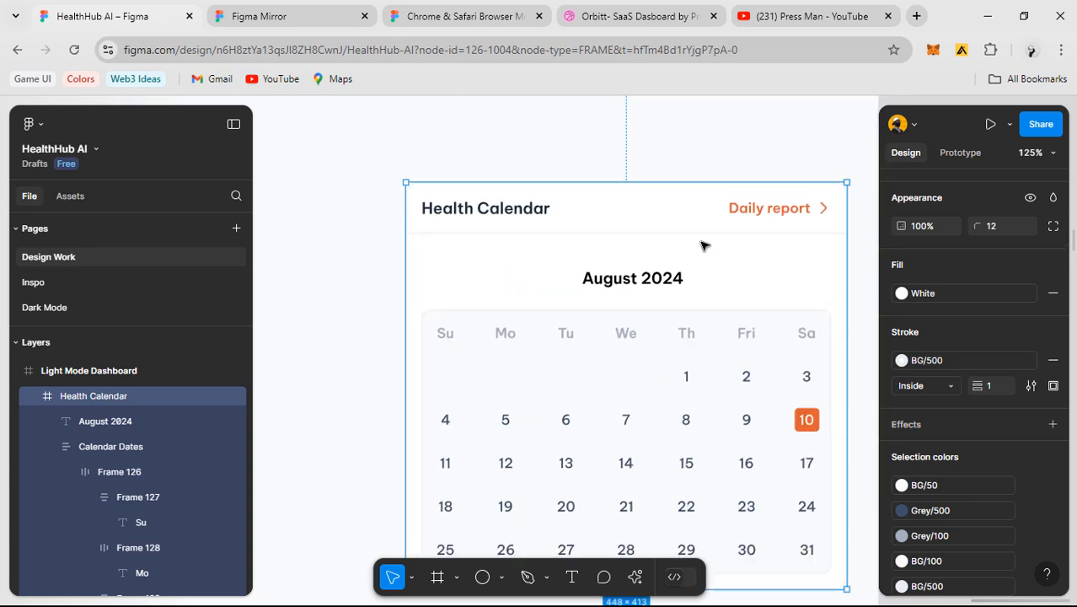
pyautogui.keyDown('ctrl'); pyautogui.click(770, 207); pyautogui.keyUp('ctrl')
pyautogui.keyDown('ctrl'); pyautogui.scroll(2, 742, 270); pyautogui.keyUp('ctrl')
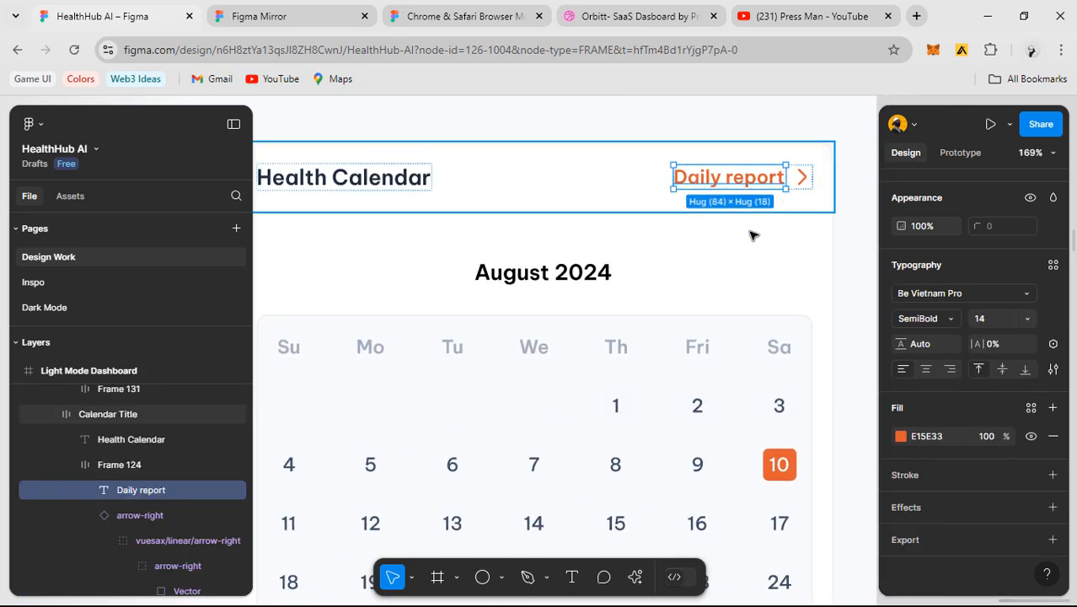
pyautogui.keyDown('ctrl'); pyautogui.scroll(-6, 741, 240); pyautogui.keyUp('ctrl')
pyautogui.hscroll(-5, 759, 286)
pyautogui.hscroll(-5, 771, 323)
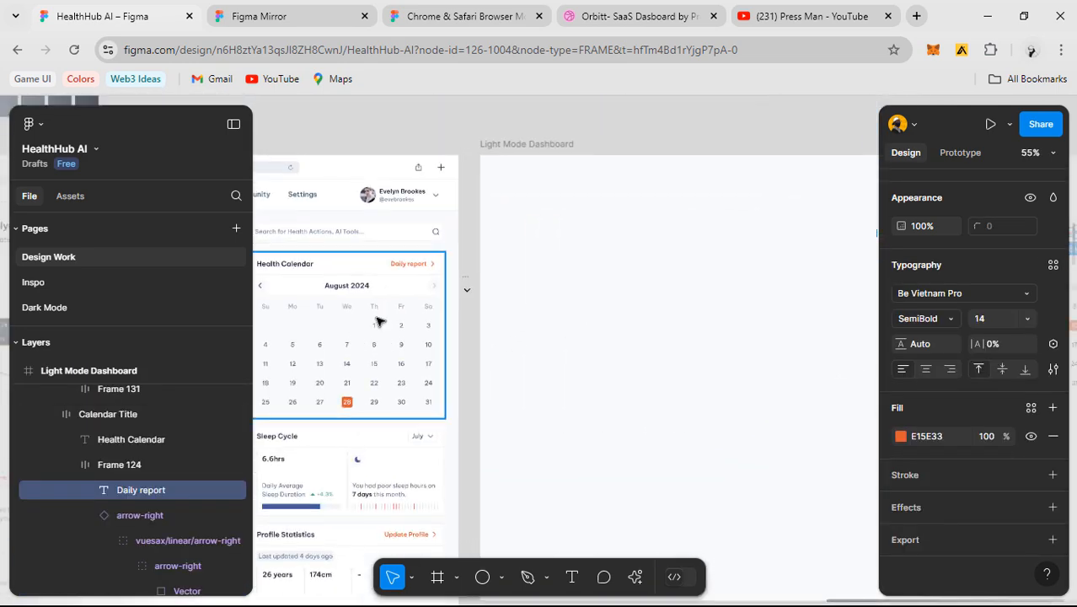
pyautogui.keyDown('ctrl'); pyautogui.scroll(2, 557, 288); pyautogui.keyUp('ctrl')
pyautogui.keyDown('ctrl'); pyautogui.click(497, 282); pyautogui.keyUp('ctrl')
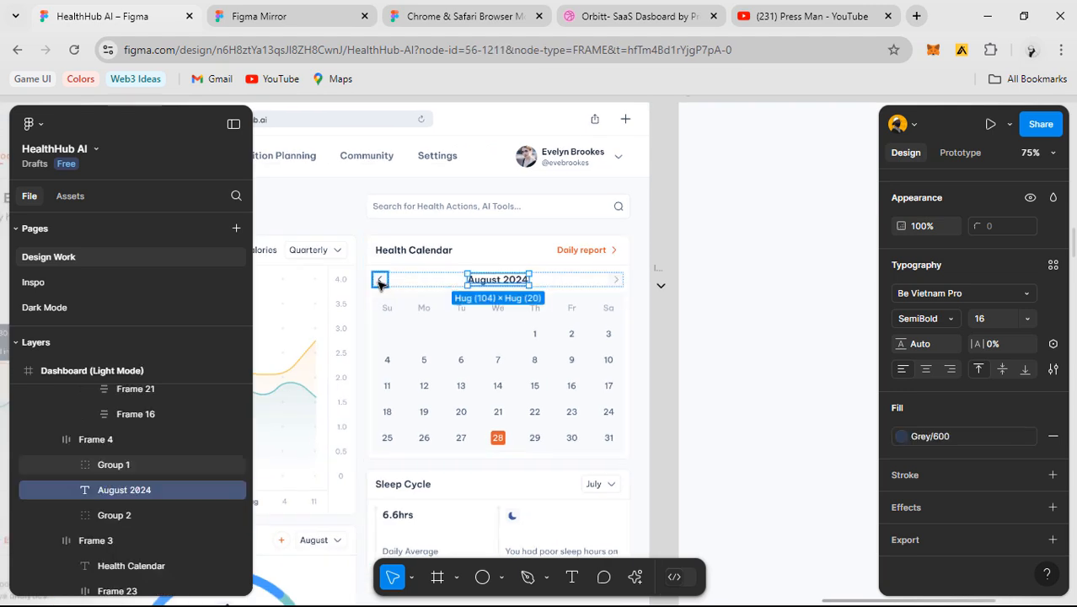
# - Duplicate the reference calendar's previous-month arrow button and move the copy into the Light Mode Dashboard frame
pyautogui.click(379, 283)
pyautogui.keyDown('alt'); pyautogui.moveTo(379, 283); pyautogui.dragTo(834, 263); pyautogui.keyUp('alt')
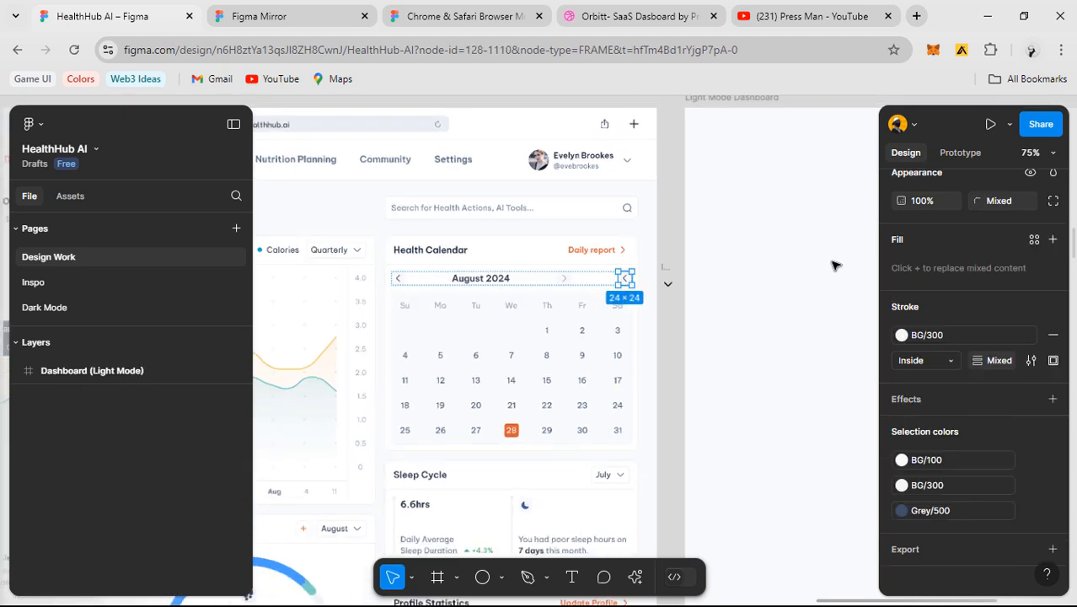
pyautogui.keyDown('ctrl'); pyautogui.scroll(-2, 821, 287); pyautogui.keyUp('ctrl')
pyautogui.hscroll(5, 629, 320)
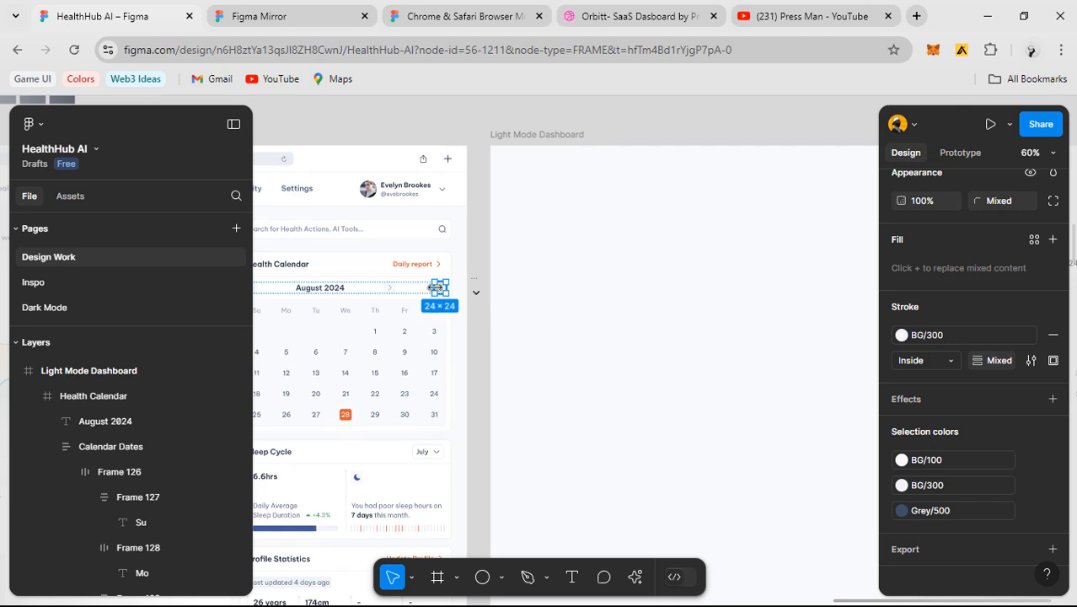
pyautogui.moveTo(437, 291); pyautogui.dragTo(841, 255)
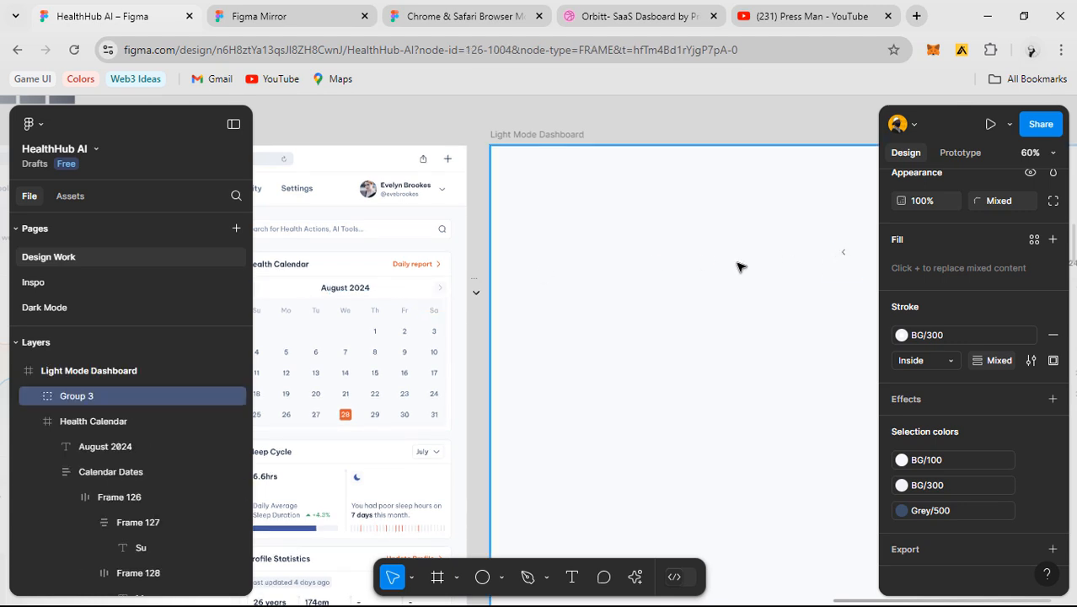
# - Move the copied arrow button into the Health Calendar card, at the start of the August 2024 text
pyautogui.moveTo(733, 267); pyautogui.dragTo(379, 310)
pyautogui.keyDown('ctrl'); pyautogui.scroll(3, 465, 307); pyautogui.keyUp('ctrl')
pyautogui.moveTo(553, 351); pyautogui.dragTo(439, 303)
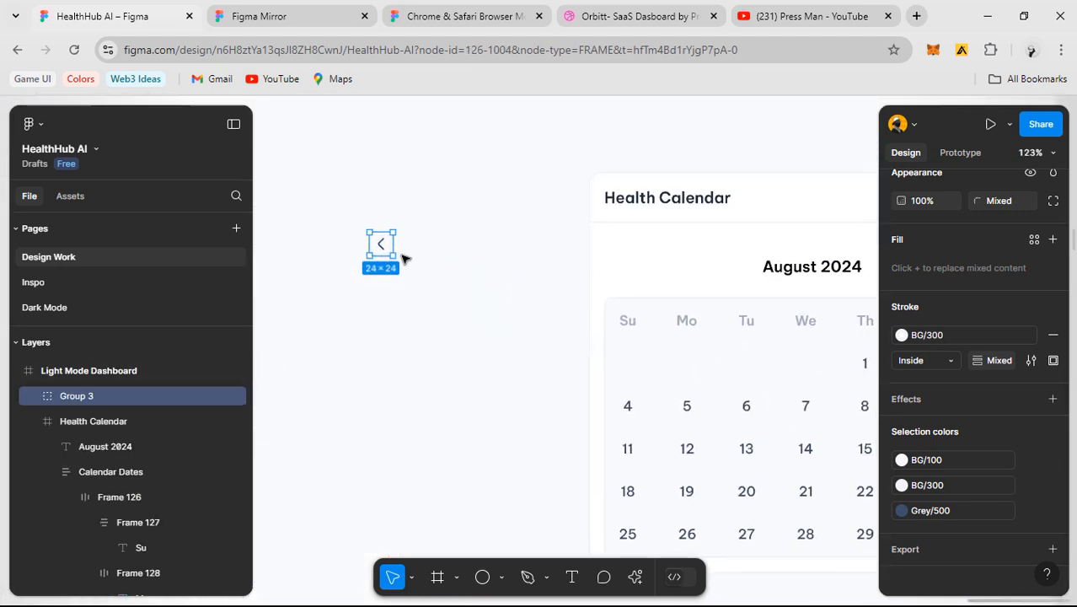
pyautogui.moveTo(379, 249); pyautogui.dragTo(759, 267)
pyautogui.click(233, 124)
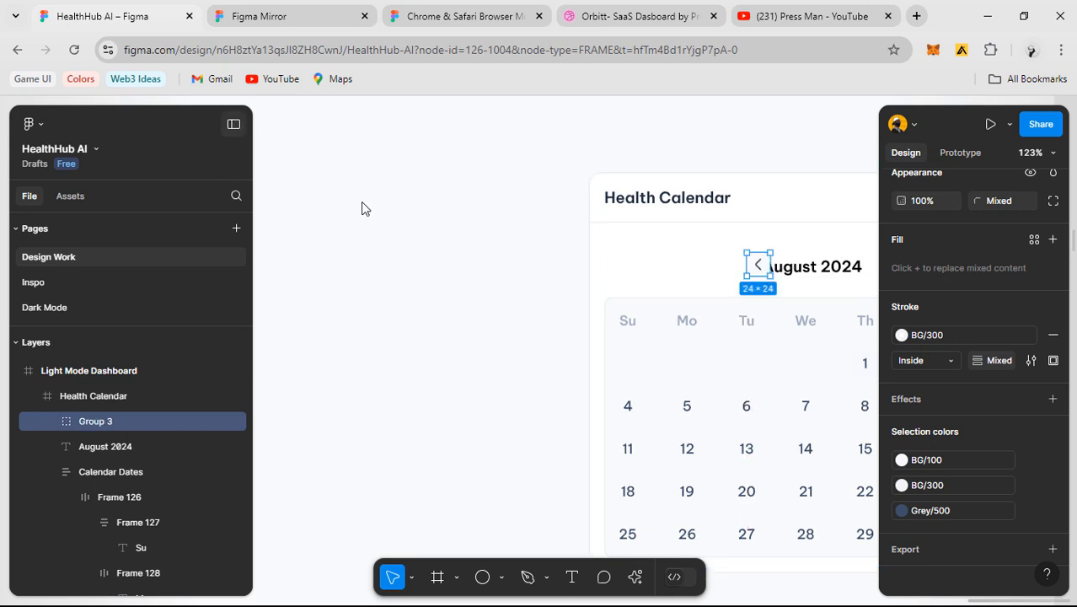
# - Examine the copied arrow button's background rectangle properties and its layer structure in the Health Calendar card
pyautogui.keyDown('ctrl'); pyautogui.scroll(2, 734, 292); pyautogui.keyUp('ctrl')
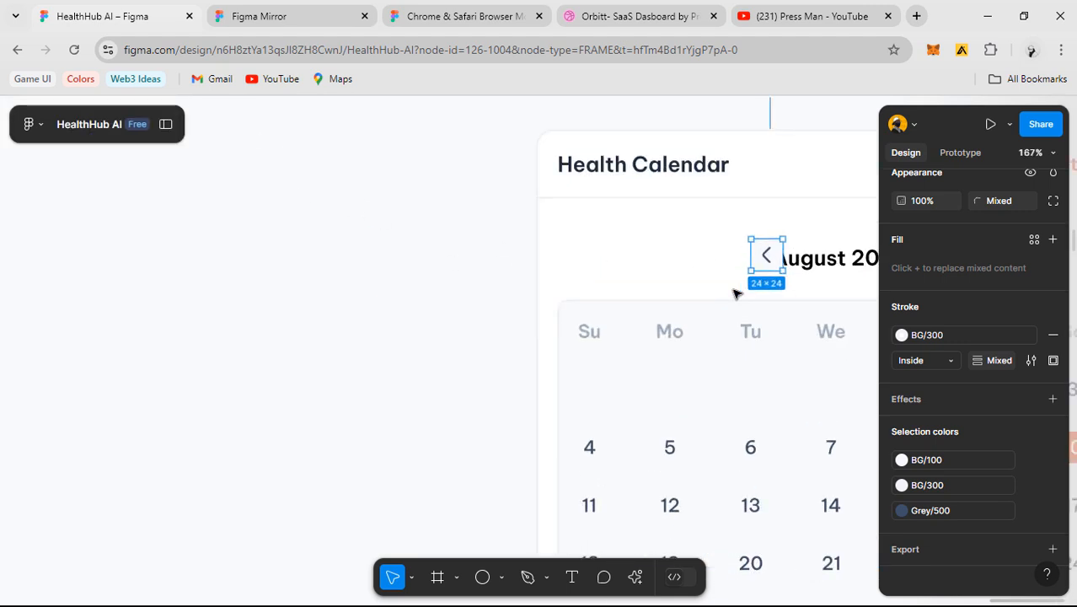
pyautogui.hscroll(3, 742, 283)
pyautogui.keyDown('ctrl'); pyautogui.scroll(2, 615, 284); pyautogui.keyUp('ctrl')
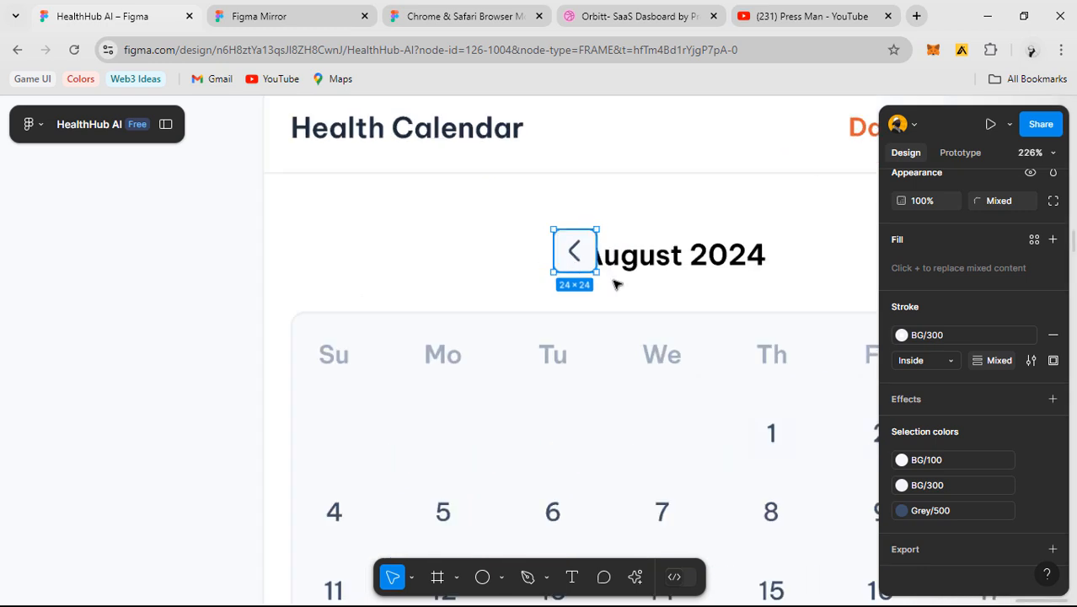
pyautogui.scroll(3, 922, 372)
pyautogui.keyDown('ctrl'); pyautogui.scroll(2, 588, 252); pyautogui.keyUp('ctrl')
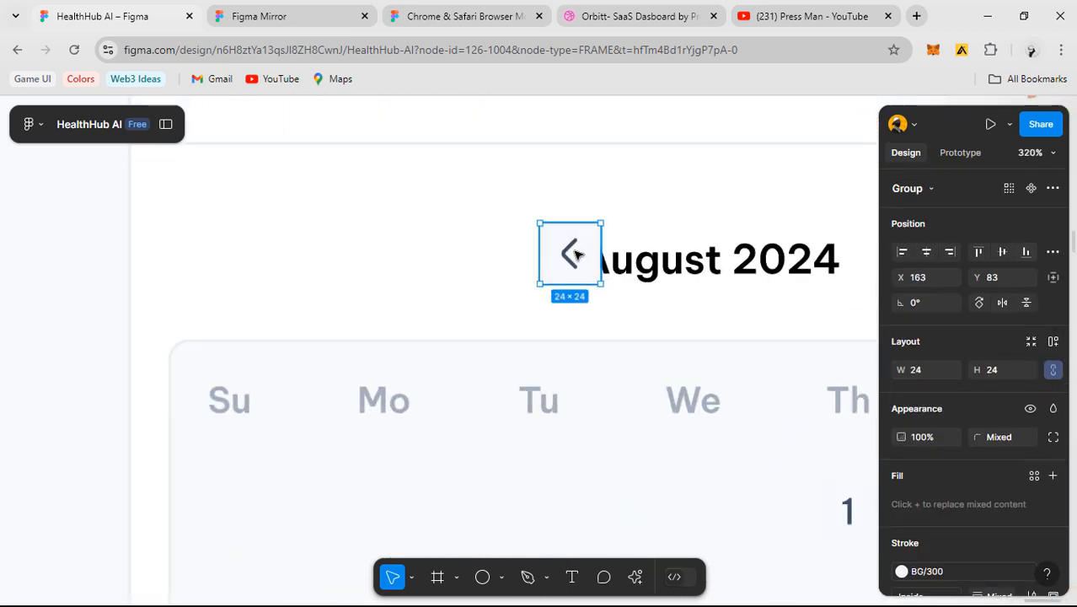
pyautogui.doubleClick(575, 254)
pyautogui.keyDown('ctrl'); pyautogui.scroll(3, 576, 253); pyautogui.keyUp('ctrl')
pyautogui.click(527, 276)
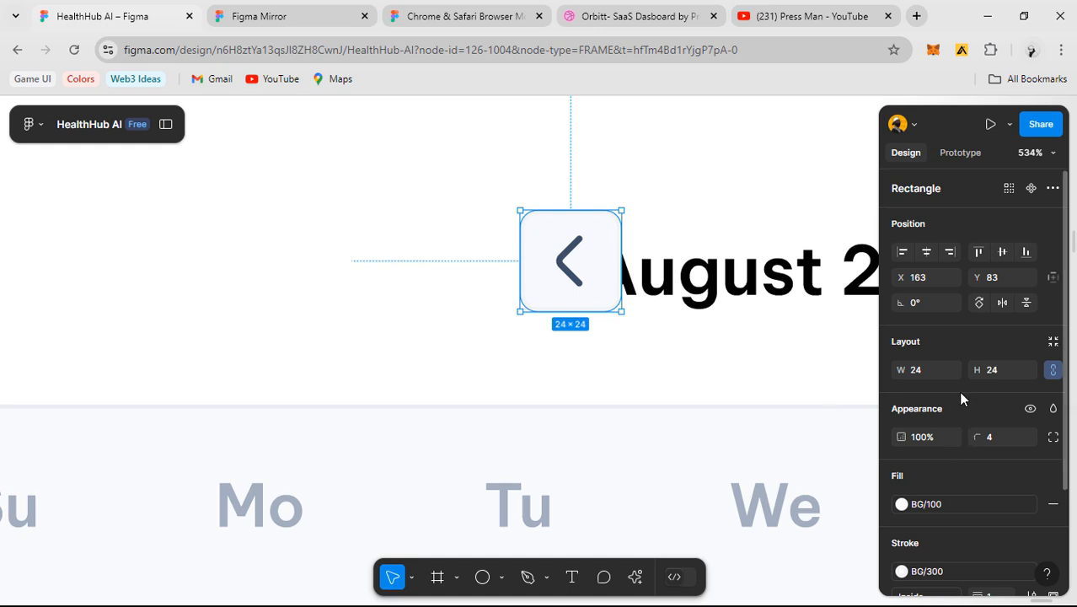
pyautogui.click(702, 310)
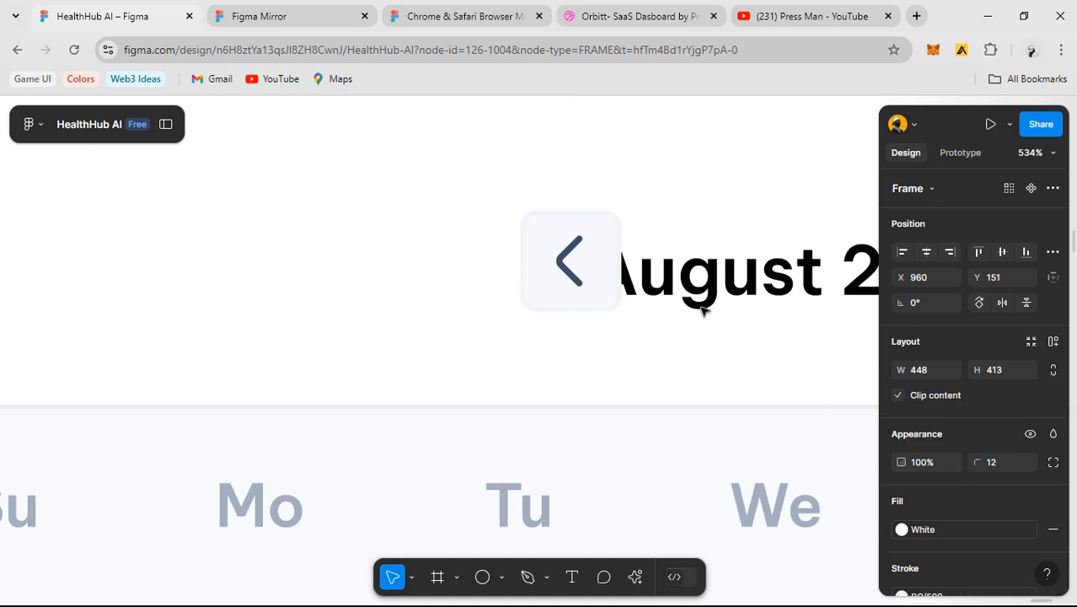
pyautogui.click(590, 273)
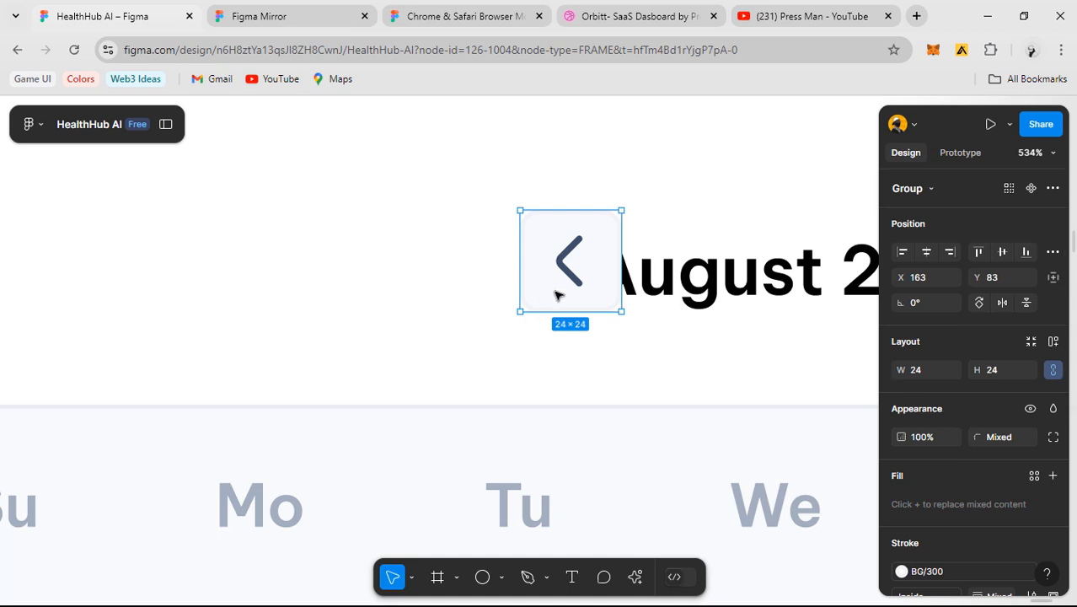
pyautogui.doubleClick(608, 231)
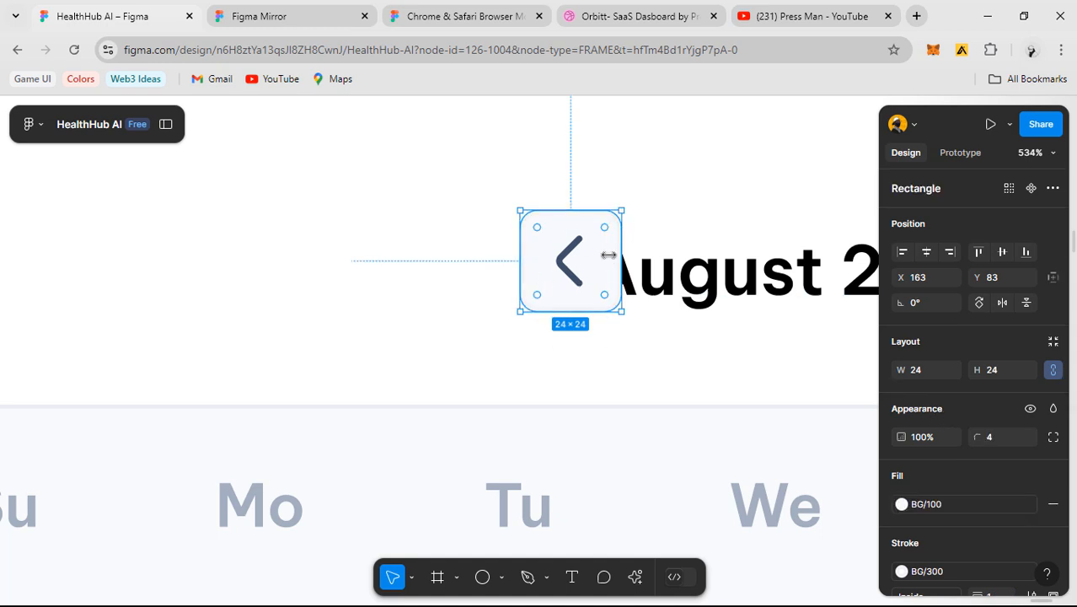
pyautogui.scroll(-2, 606, 257)
pyautogui.click(435, 317)
pyautogui.scroll(-1, 451, 274)
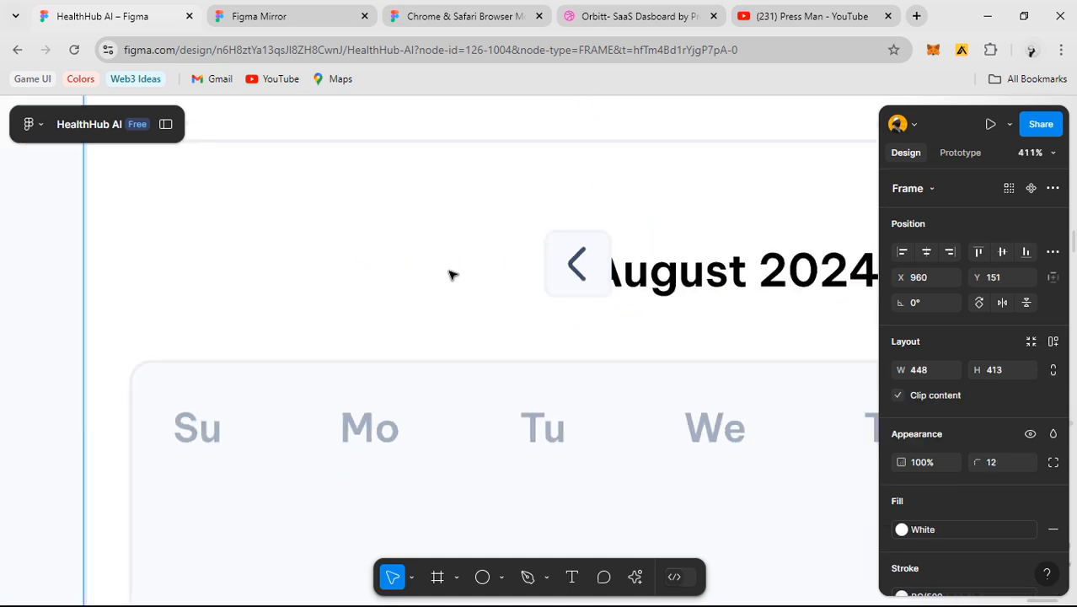
pyautogui.scroll(-1, 451, 272)
pyautogui.click(171, 128)
pyautogui.scroll(2, 558, 267)
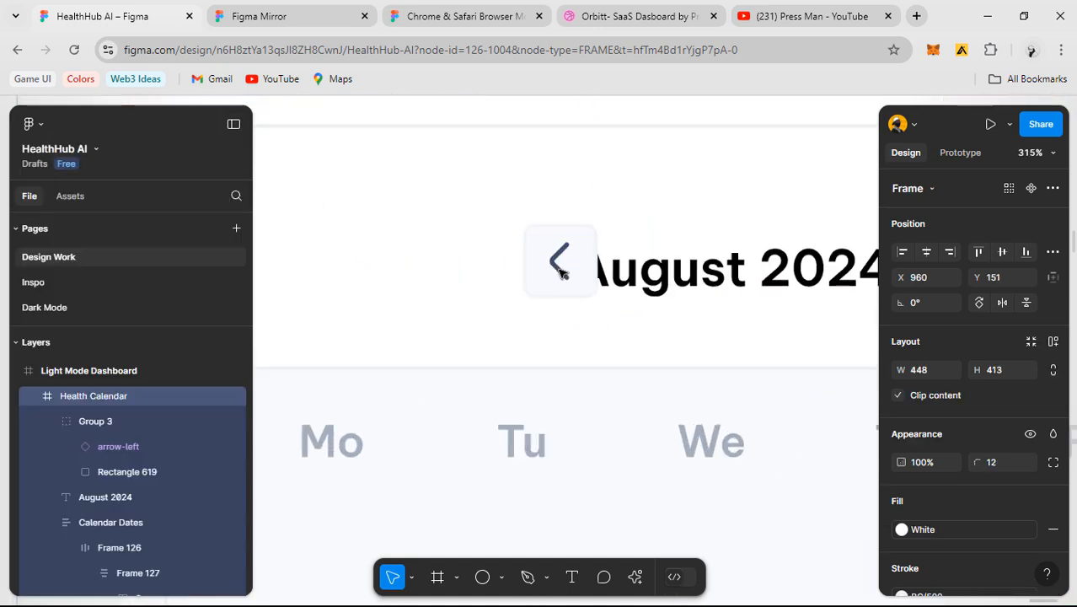
# - Move the arrow button group clear of the August 2024 text, to about X 84, Y 79 in the card
pyautogui.click(560, 266)
pyautogui.scroll(2, 519, 305)
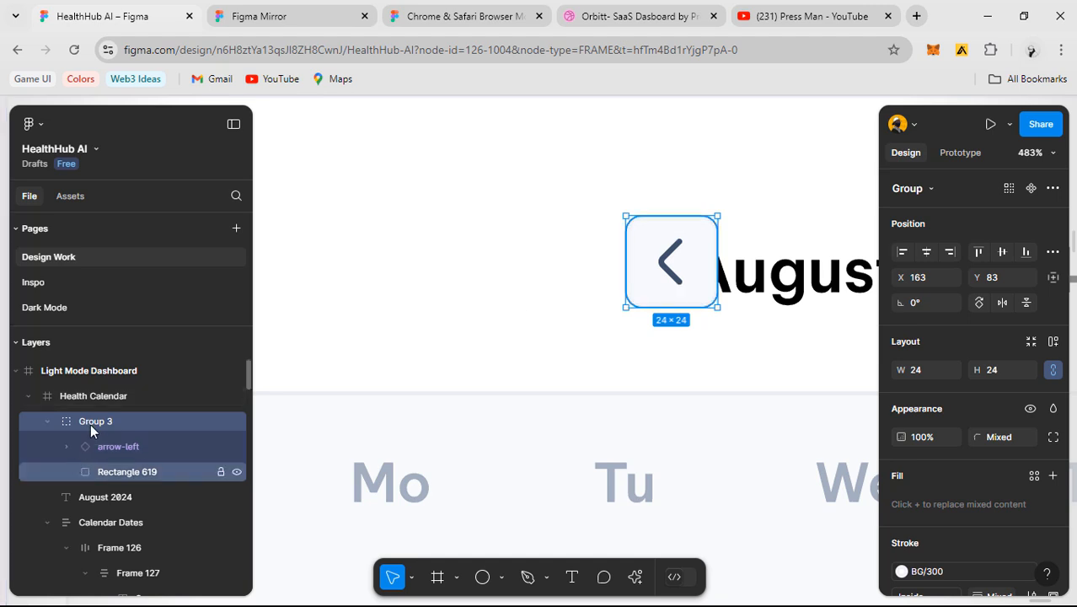
pyautogui.click(97, 397)
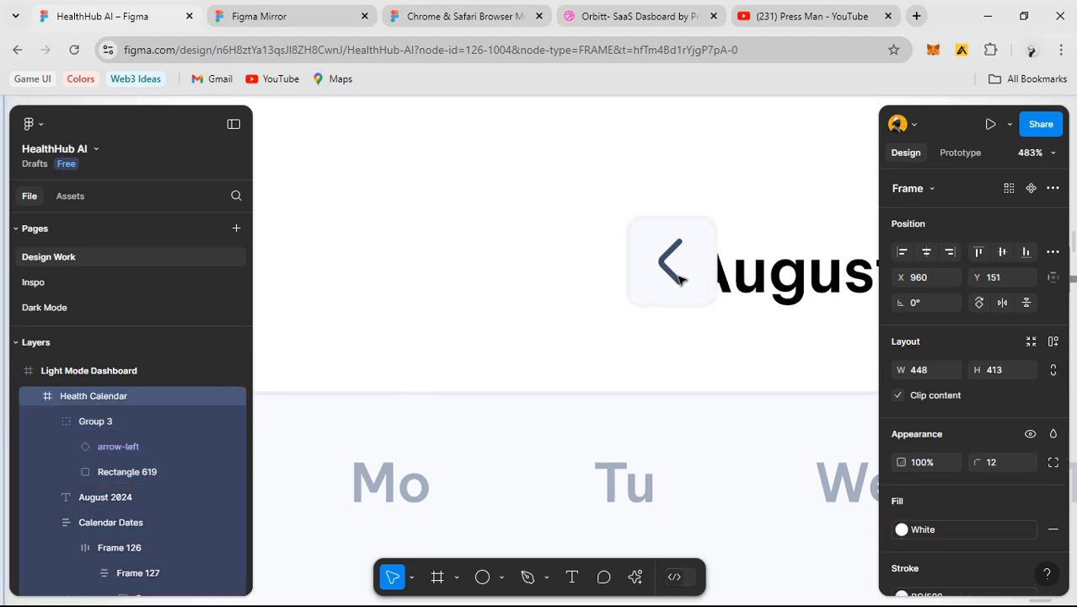
pyautogui.moveTo(666, 268); pyautogui.dragTo(365, 252)
# - Duplicate the arrow icon inside the button group and place the copy between the button and the August 2024 text
pyautogui.click(156, 446)
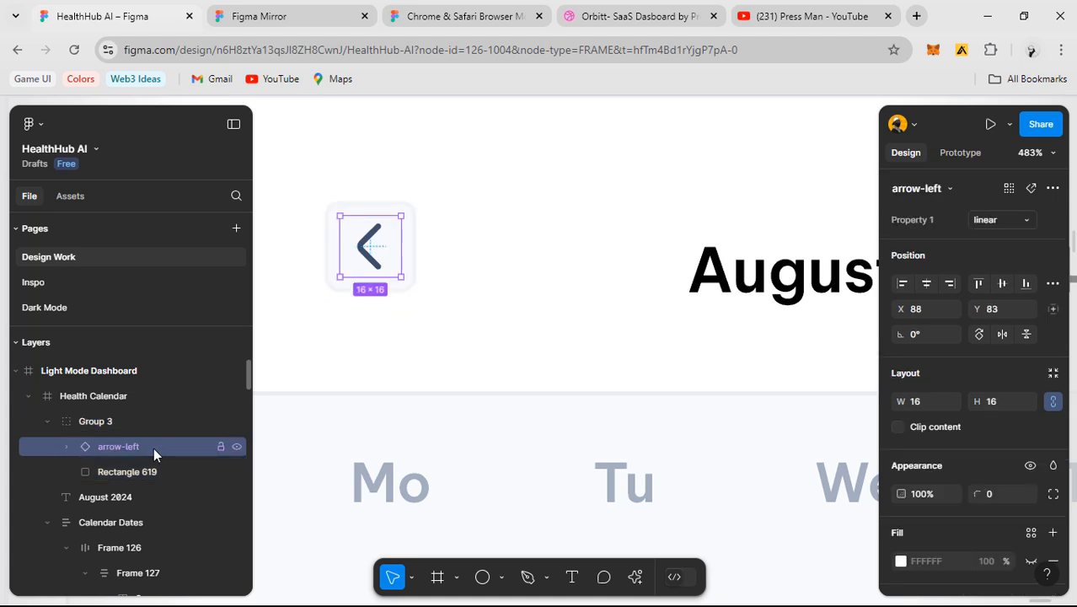
pyautogui.click(122, 470)
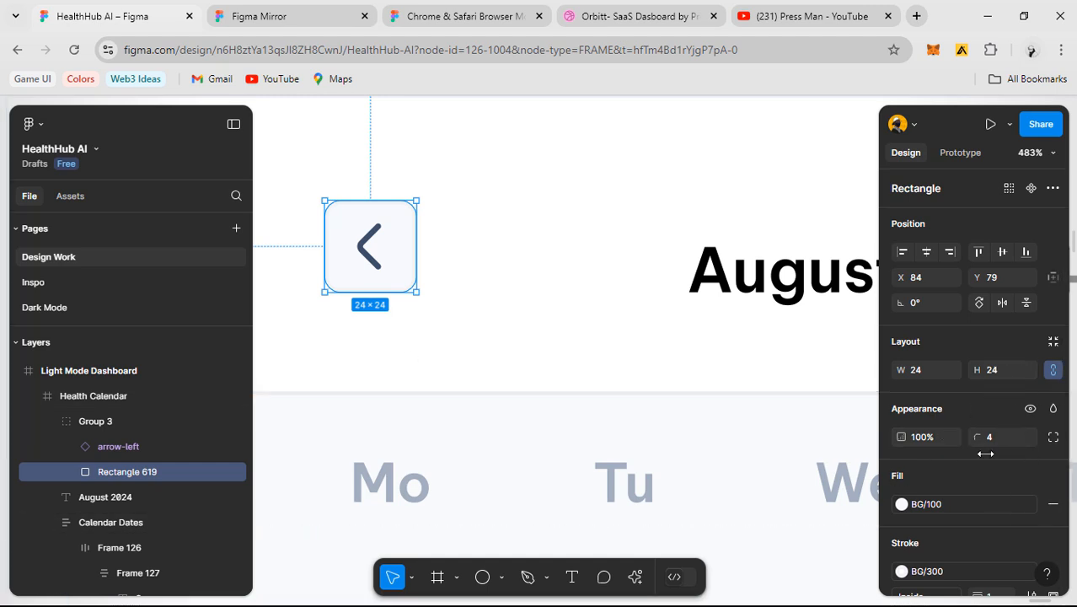
pyautogui.click(608, 292)
pyautogui.scroll(-2, 606, 291)
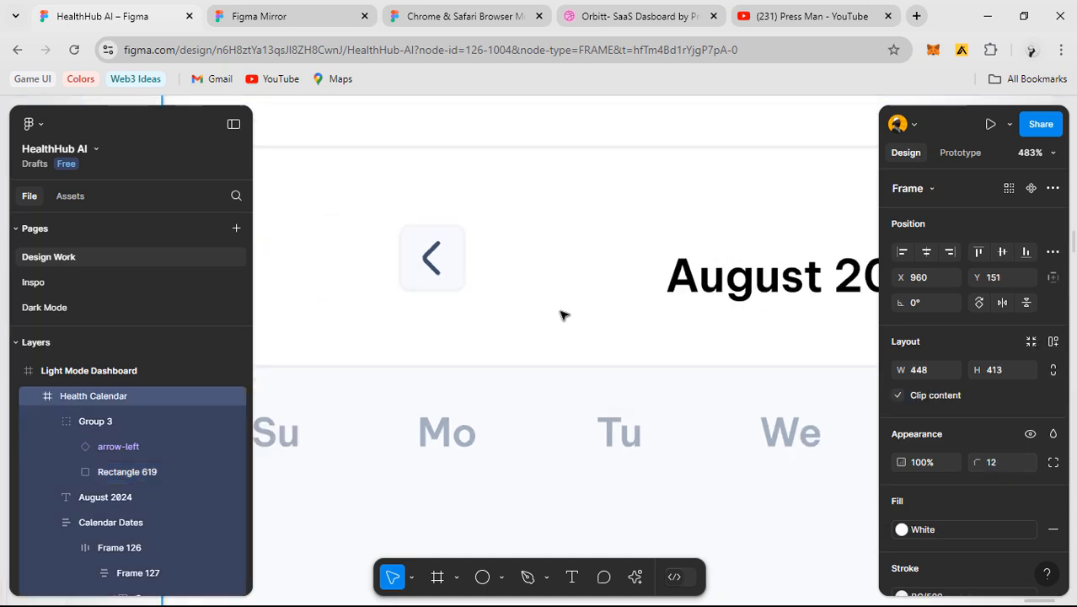
pyautogui.doubleClick(434, 262)
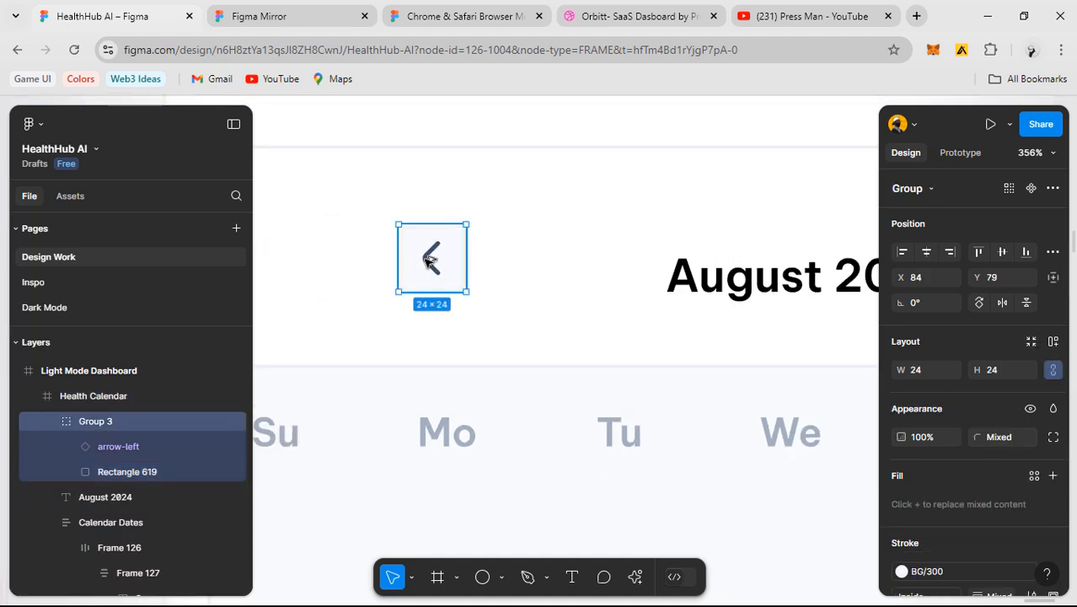
pyautogui.doubleClick(434, 263)
pyautogui.moveTo(434, 263); pyautogui.dragTo(600, 300)
pyautogui.scroll(3, 620, 281)
pyautogui.click(597, 290)
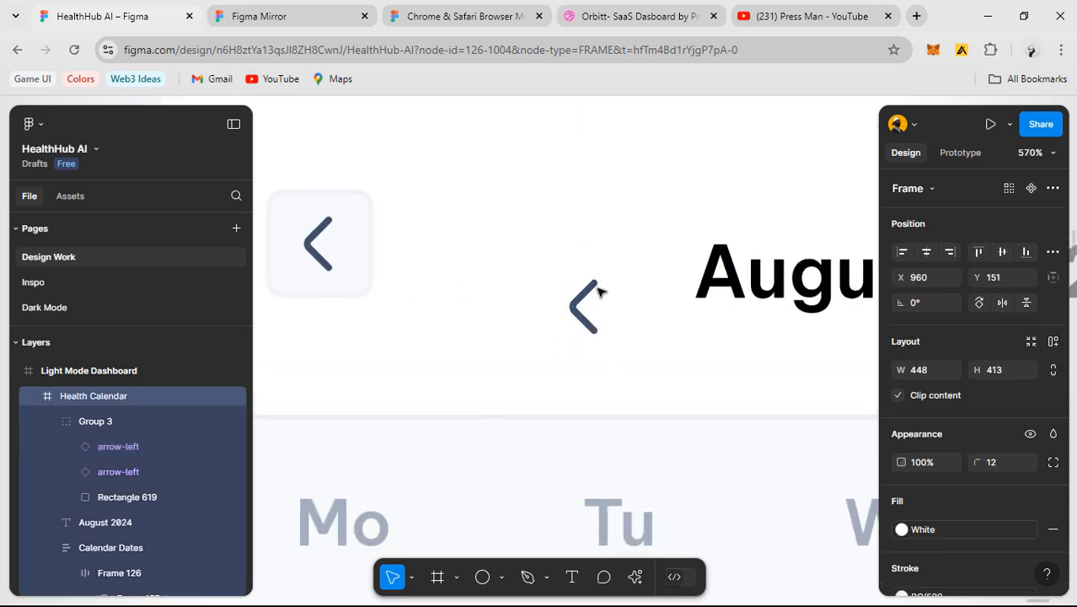
# - Ungroup the arrow button's layers and move the copied arrow icon to about X 142, Y 92
pyautogui.click(591, 294)
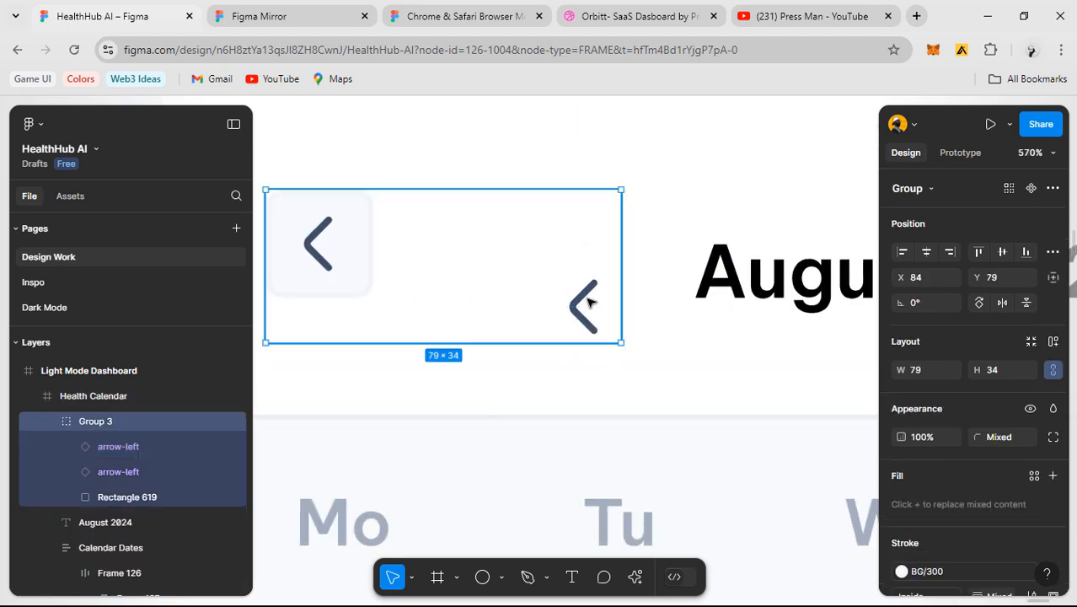
pyautogui.press('Tab')
pyautogui.hotkey('shift', 'Tab')
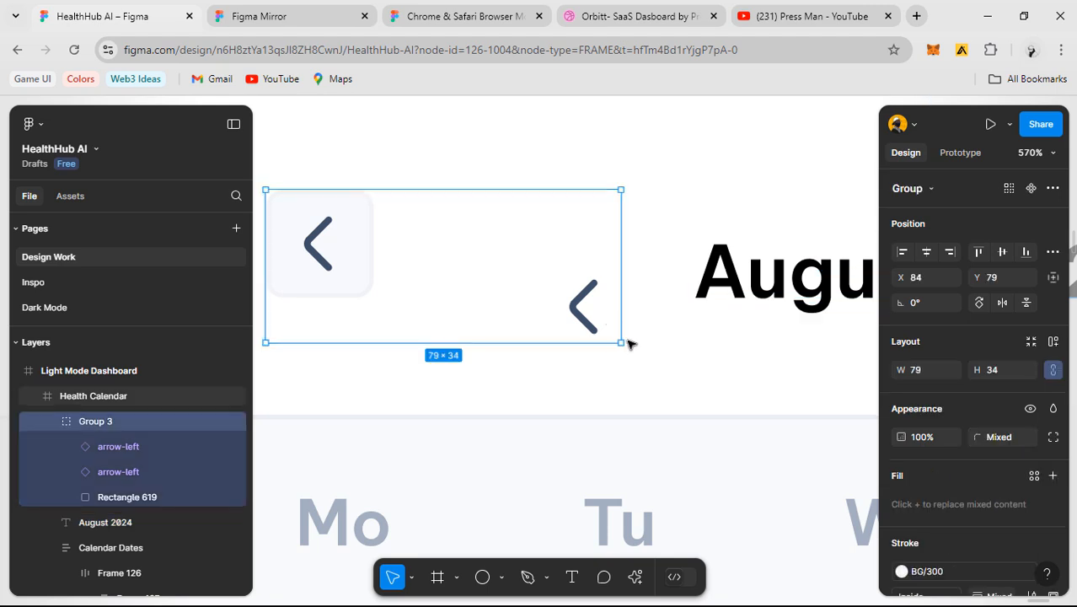
pyautogui.hotkey('ctrl', 'shift', 'g')
pyautogui.click(588, 312)
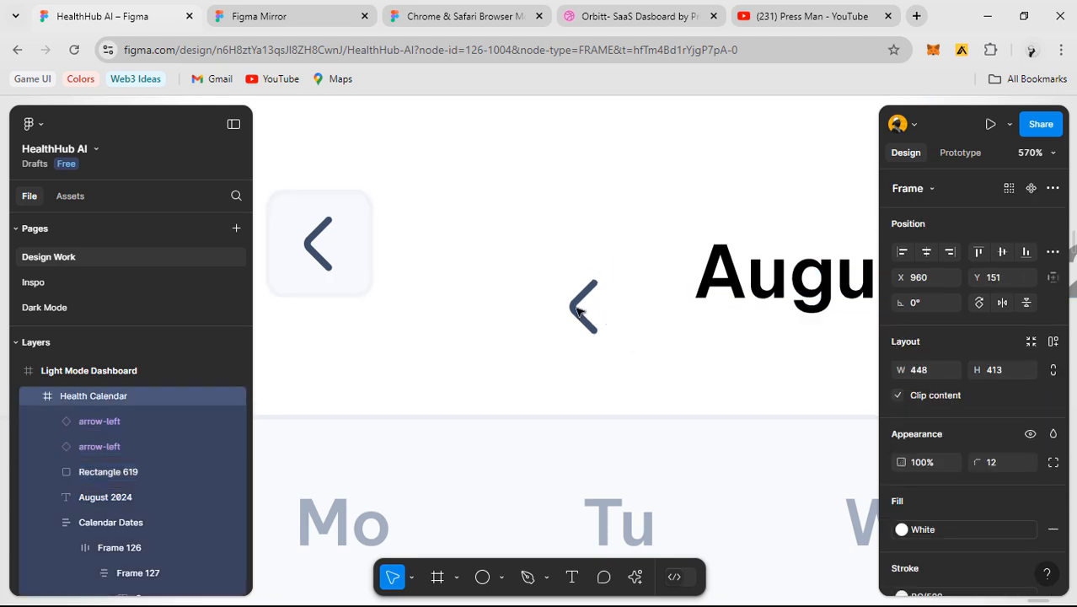
pyautogui.doubleClick(582, 309)
pyautogui.moveTo(585, 309); pyautogui.dragTo(564, 289)
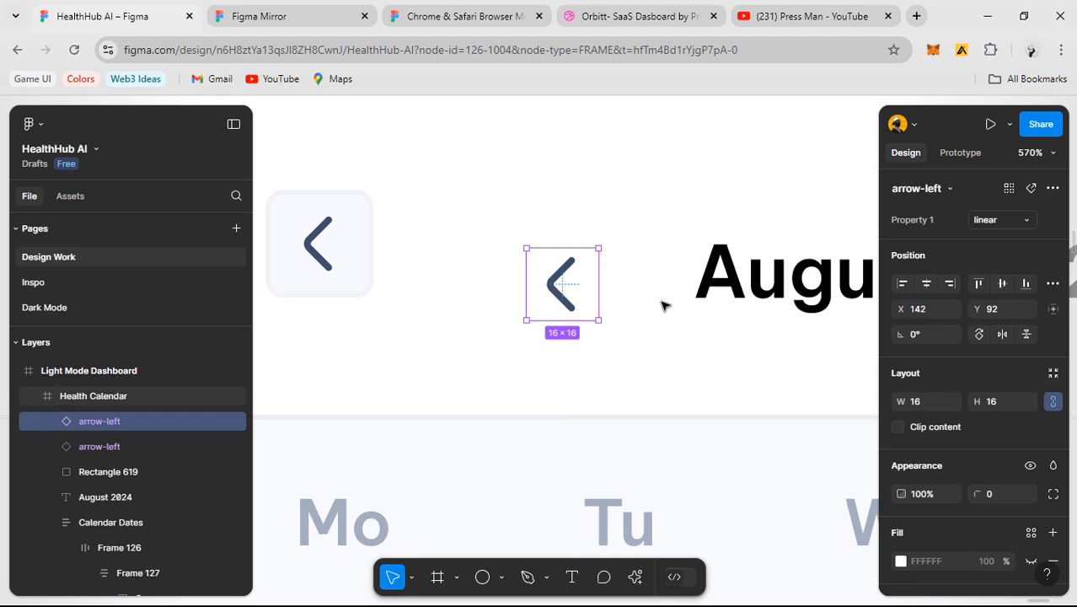
# - Wrap the copied arrow icon in an auto layout frame with 4 px padding and apply the BG/100 fill style
pyautogui.hotkey('shift', 'a')
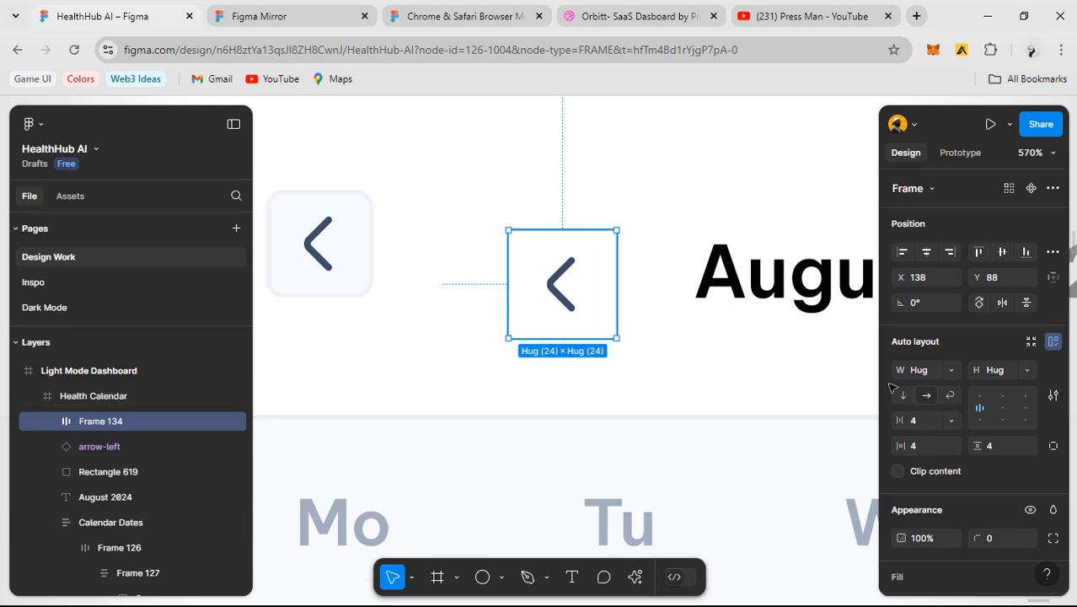
pyautogui.scroll(-3, 948, 434)
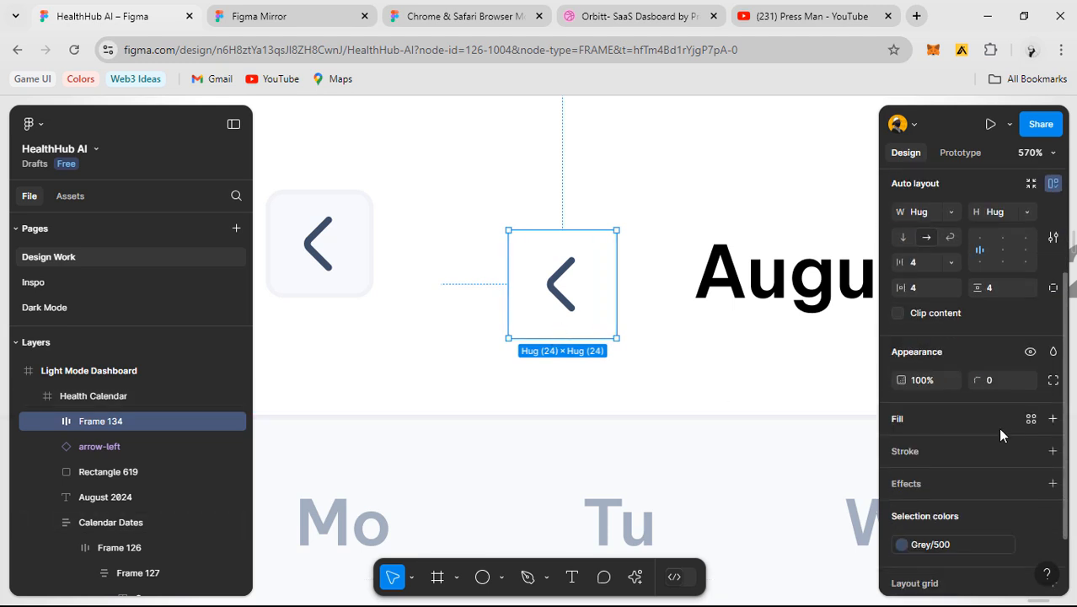
pyautogui.click(1029, 418)
pyautogui.click(770, 451)
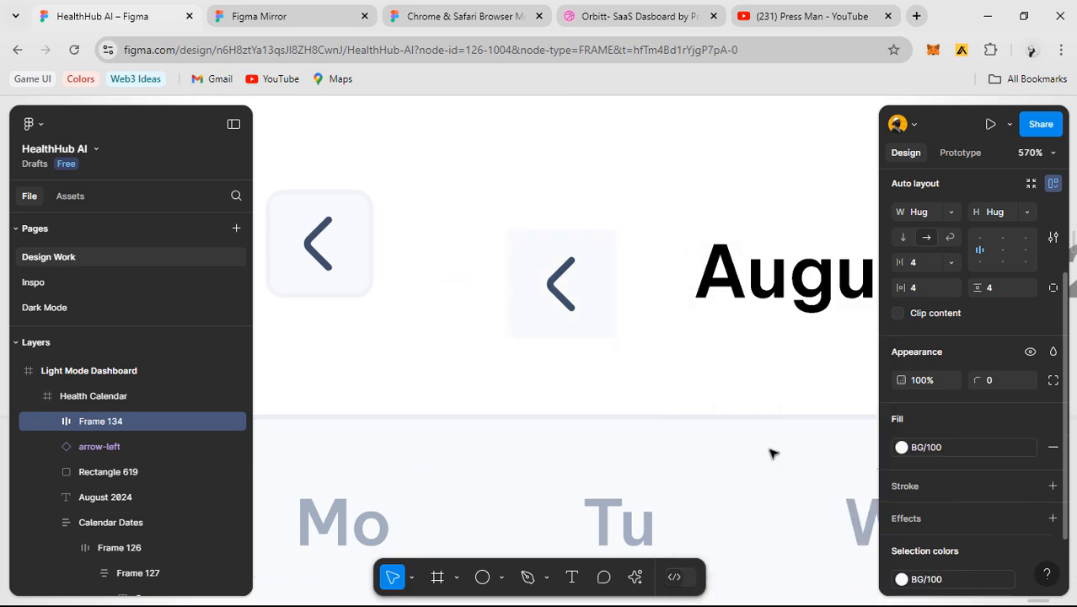
# - Add a BG/300 stroke to the new arrow frame and set its fill style to BG/50
pyautogui.scroll(-3, 1015, 404)
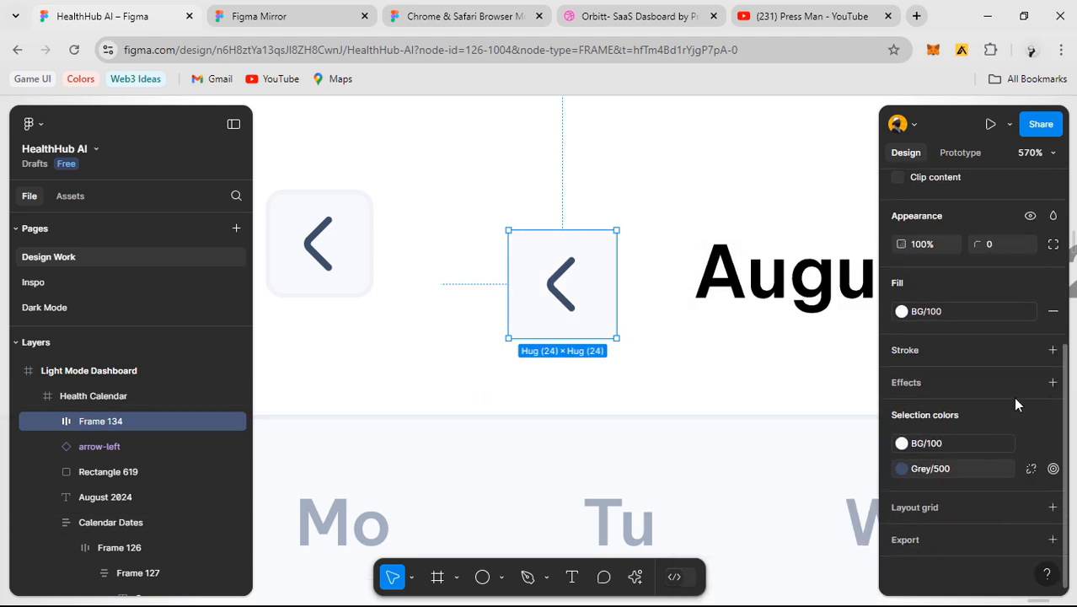
pyautogui.click(1031, 351)
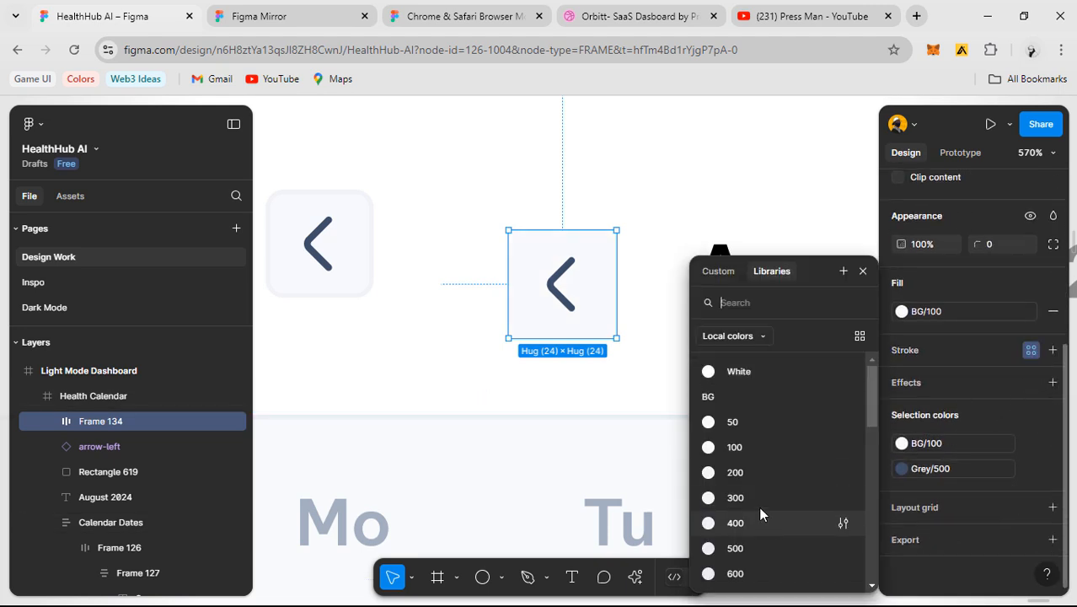
pyautogui.click(759, 498)
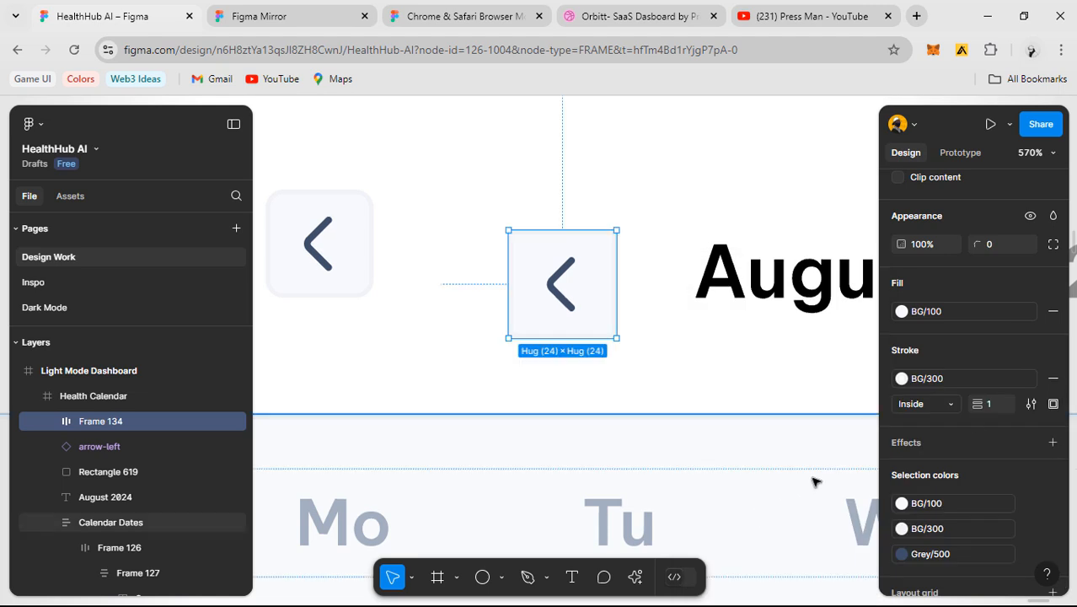
pyautogui.click(943, 313)
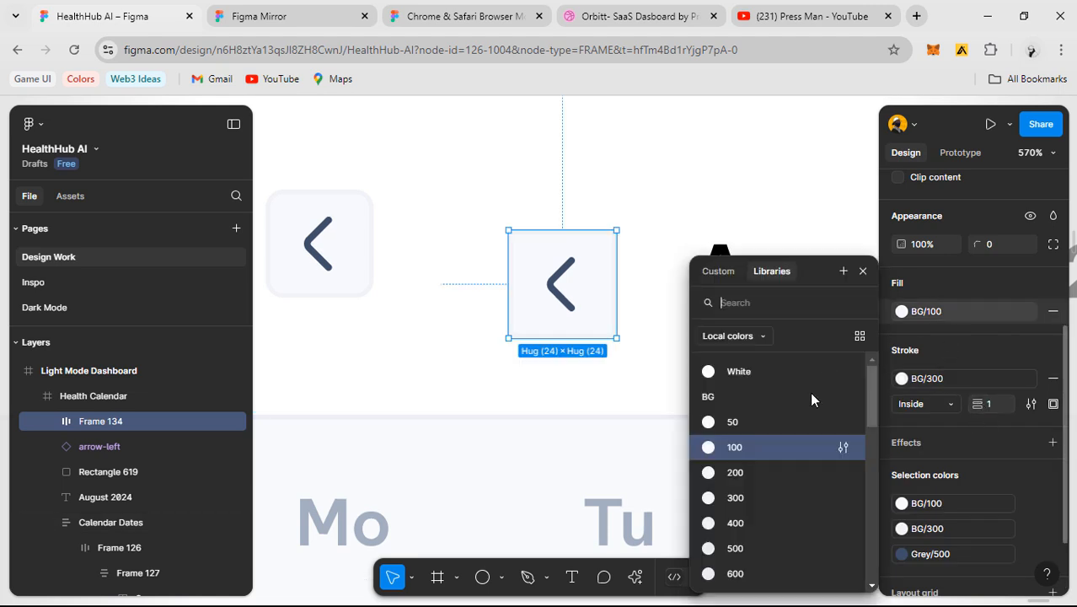
pyautogui.click(769, 423)
pyautogui.press('Escape')
pyautogui.scroll(-5, 673, 193)
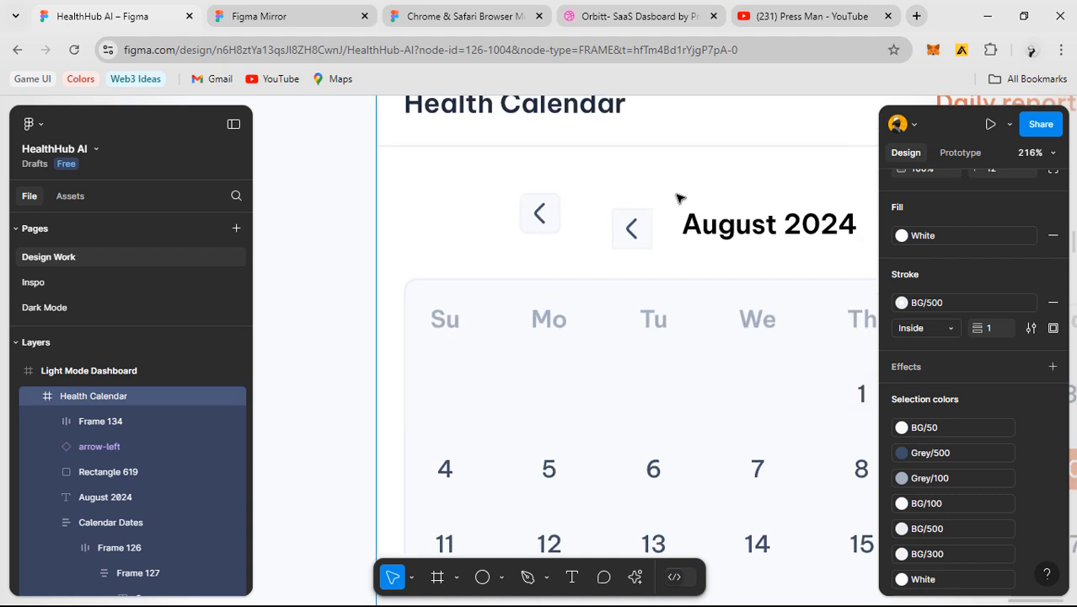
# - Set the corner radius of the new auto layout arrow frame to 4
pyautogui.scroll(3, 679, 210)
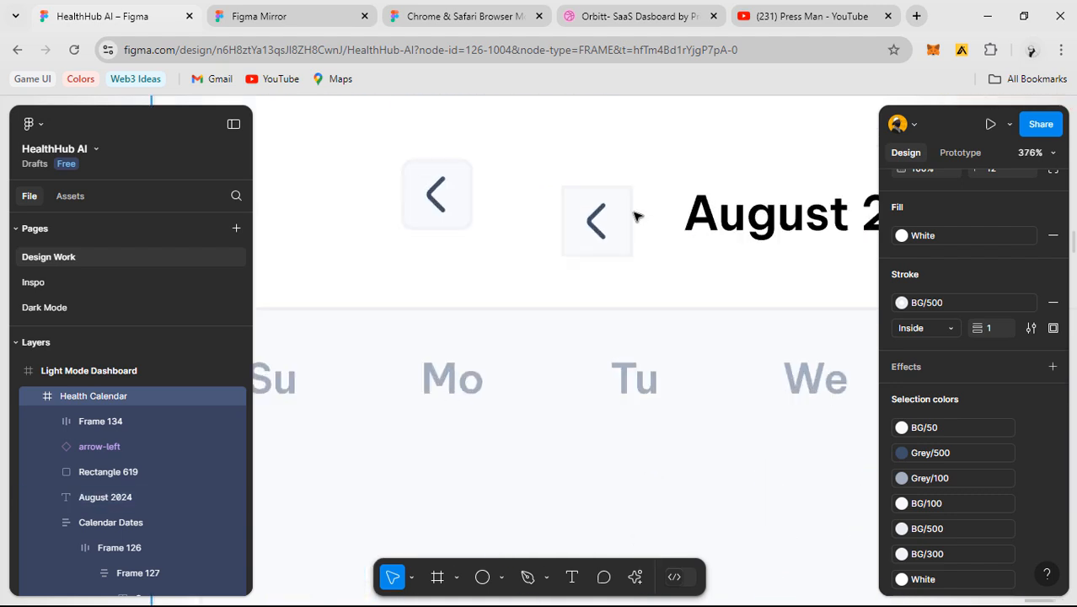
pyautogui.doubleClick(610, 226)
pyautogui.scroll(2, 1003, 341)
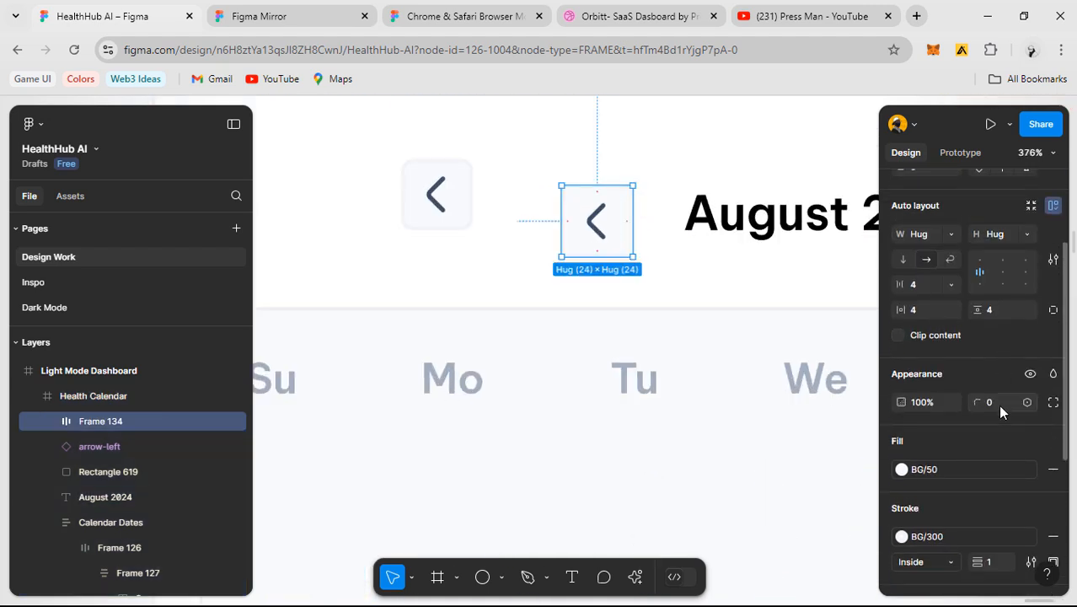
pyautogui.click(732, 288)
pyautogui.scroll(-1, 729, 288)
pyautogui.scroll(1, 628, 244)
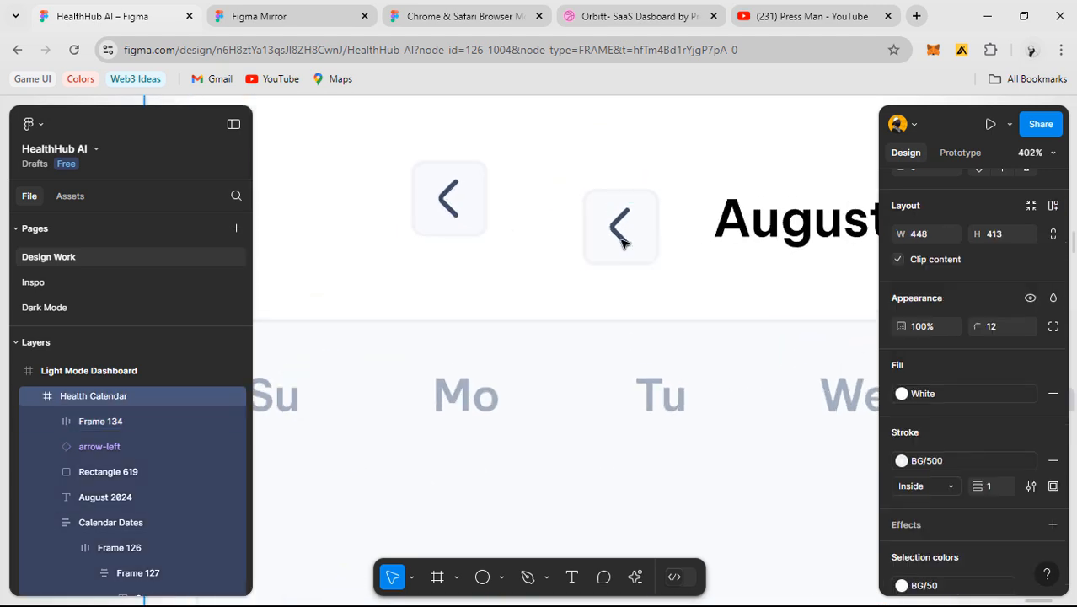
# - Move the new arrow frame next to the original arrow button, level with it
pyautogui.doubleClick(624, 242)
pyautogui.doubleClick(623, 242)
pyautogui.doubleClick(623, 242)
pyautogui.click(594, 277)
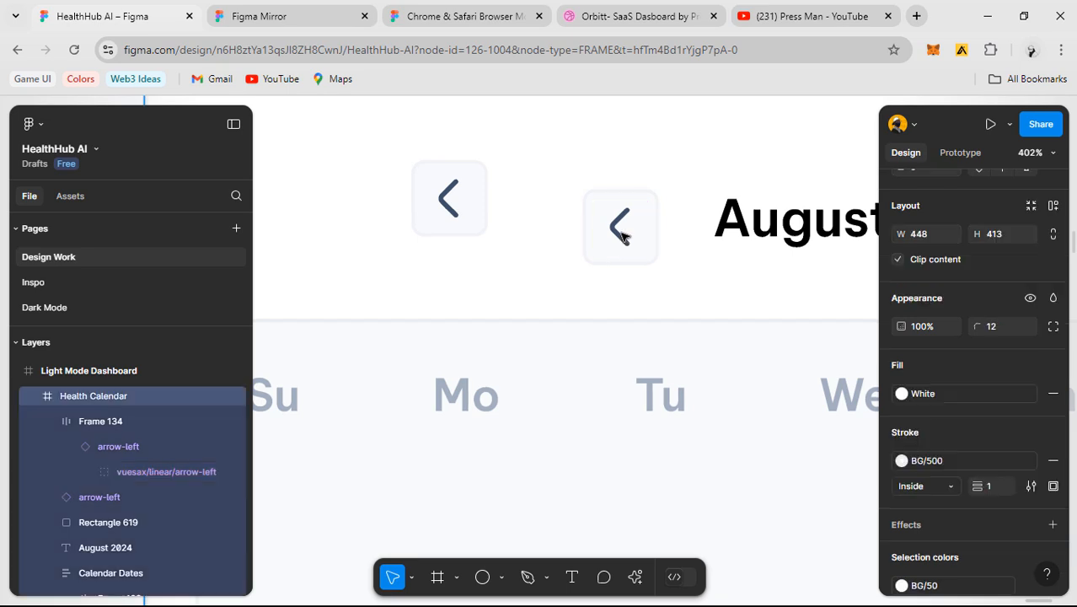
pyautogui.moveTo(622, 236); pyautogui.dragTo(515, 207)
# - Compare the original button's icon size, corner radius, fill and stroke with those of the new arrow frame
pyautogui.click(442, 203)
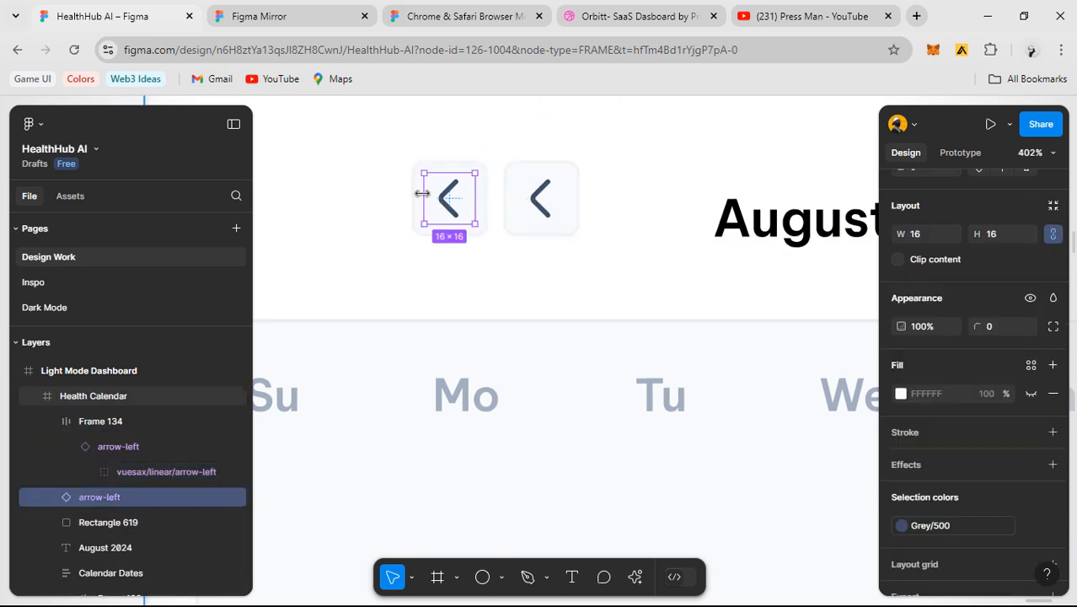
pyautogui.scroll(2, 427, 187)
pyautogui.click(441, 161)
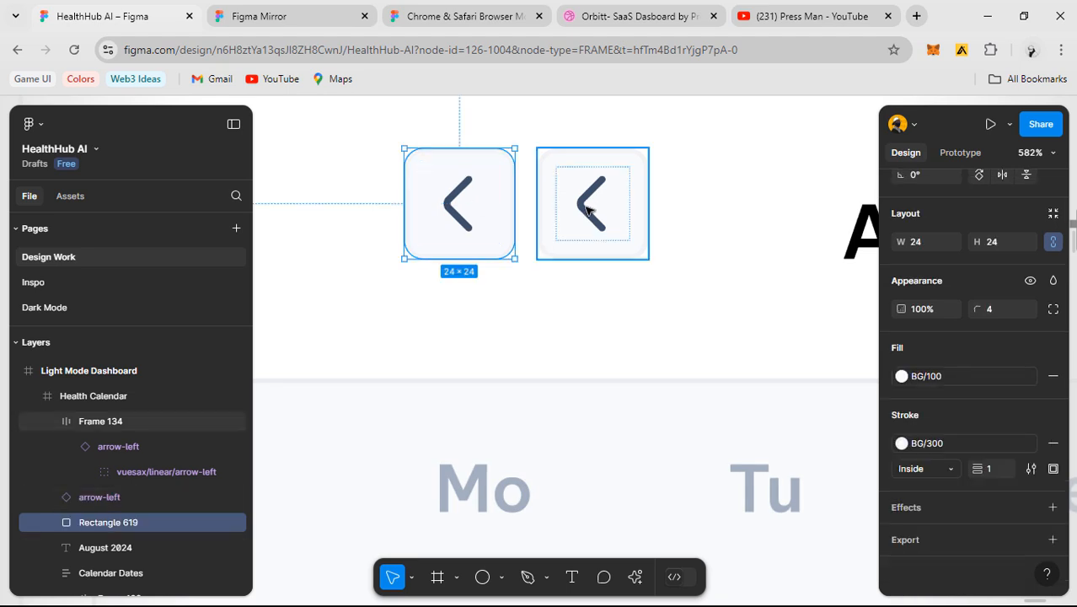
pyautogui.click(561, 231)
pyautogui.scroll(-3, 544, 268)
pyautogui.scroll(1, 600, 251)
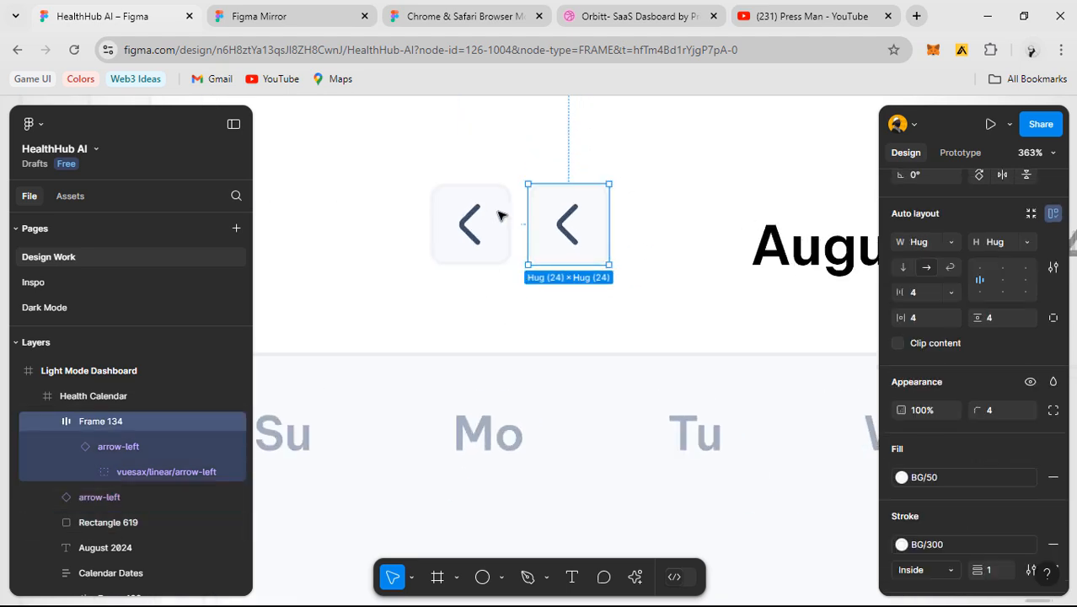
# - Delete the original arrow icon together with its rounded background rectangle, keeping the auto layout arrow frame
pyautogui.click(455, 223)
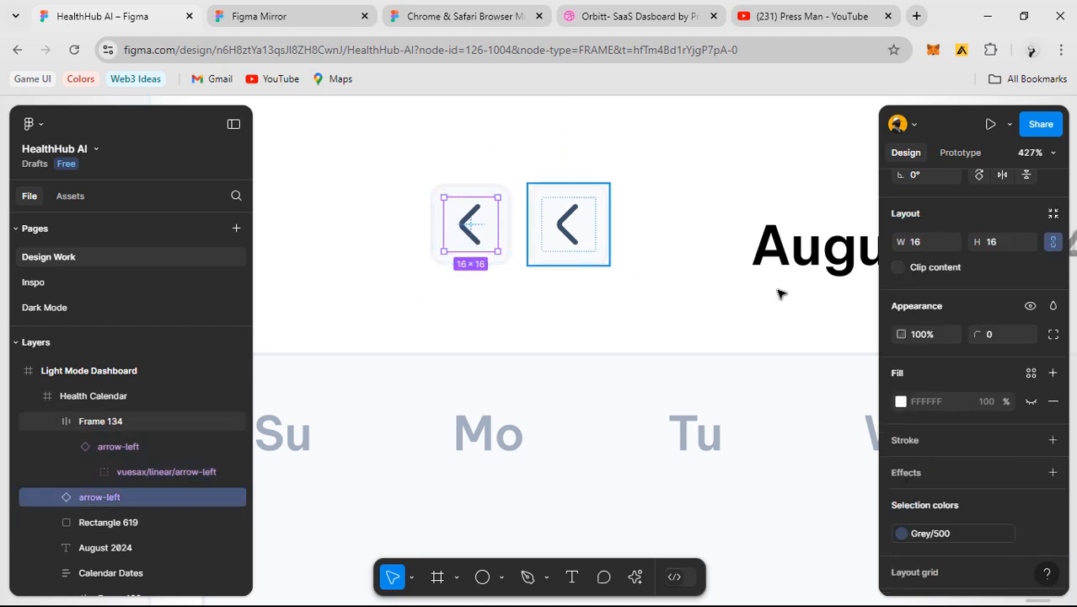
pyautogui.click(560, 251)
pyautogui.click(486, 227)
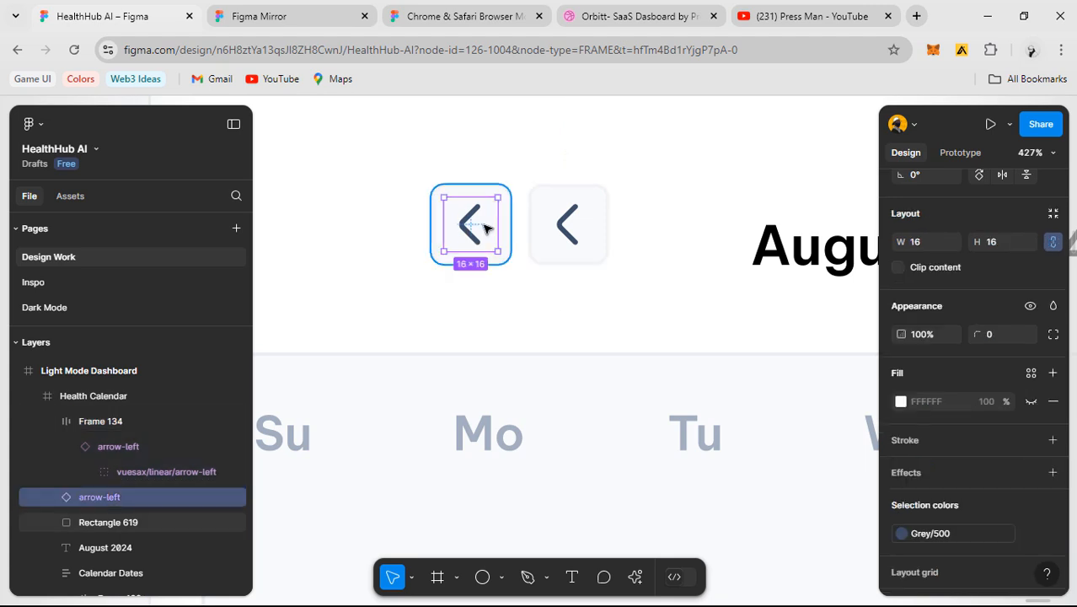
pyautogui.scroll(3, 485, 227)
pyautogui.keyDown('shift'); pyautogui.click(484, 178); pyautogui.keyUp('shift')
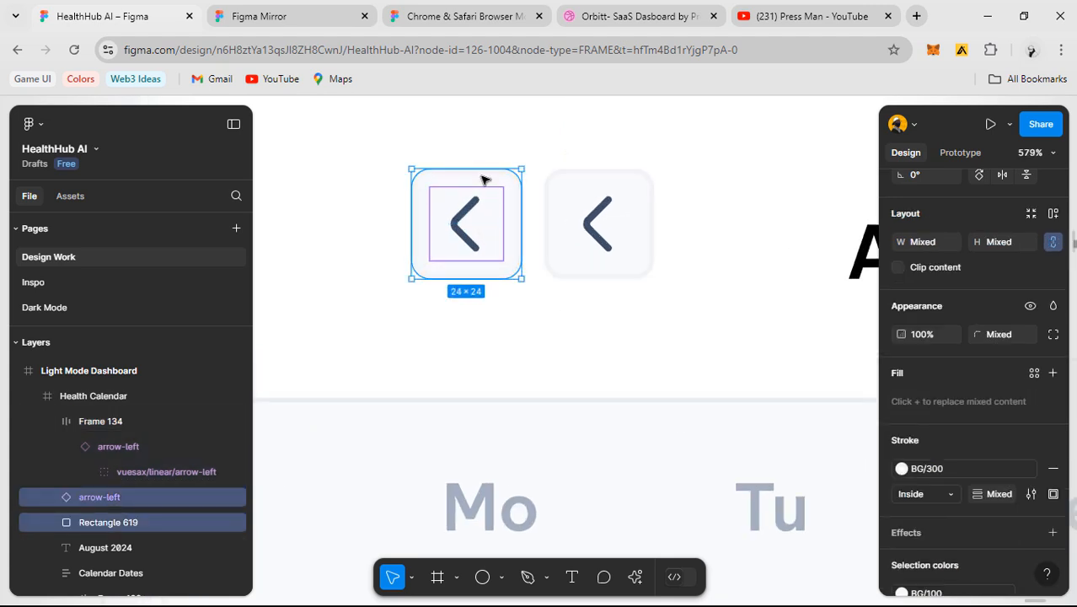
pyautogui.press('Delete')
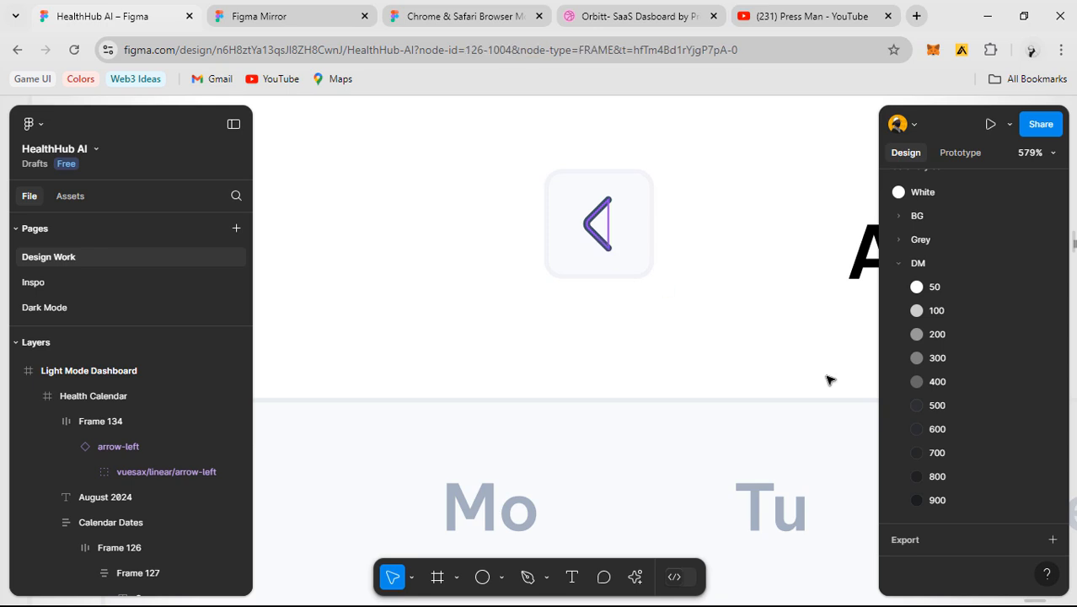
# - Duplicate the auto layout arrow frame horizontally toward the August 2024 text, leaving a gap of about 29 px
pyautogui.click(623, 246)
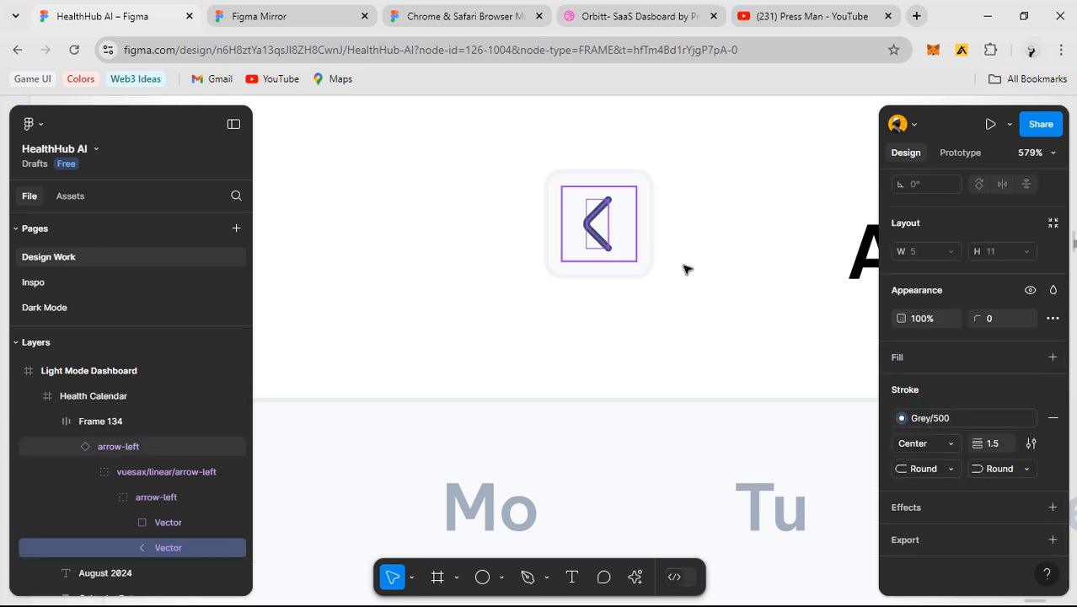
pyautogui.click(758, 280)
pyautogui.scroll(-2, 757, 279)
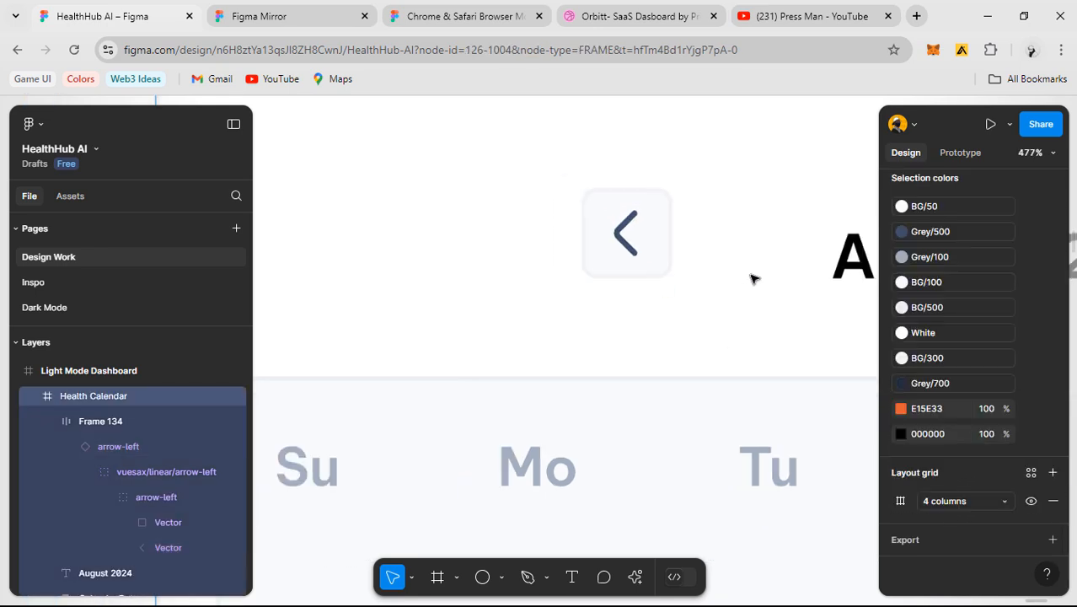
pyautogui.click(659, 249)
pyautogui.scroll(-5, 659, 248)
pyautogui.hscroll(3, 637, 270)
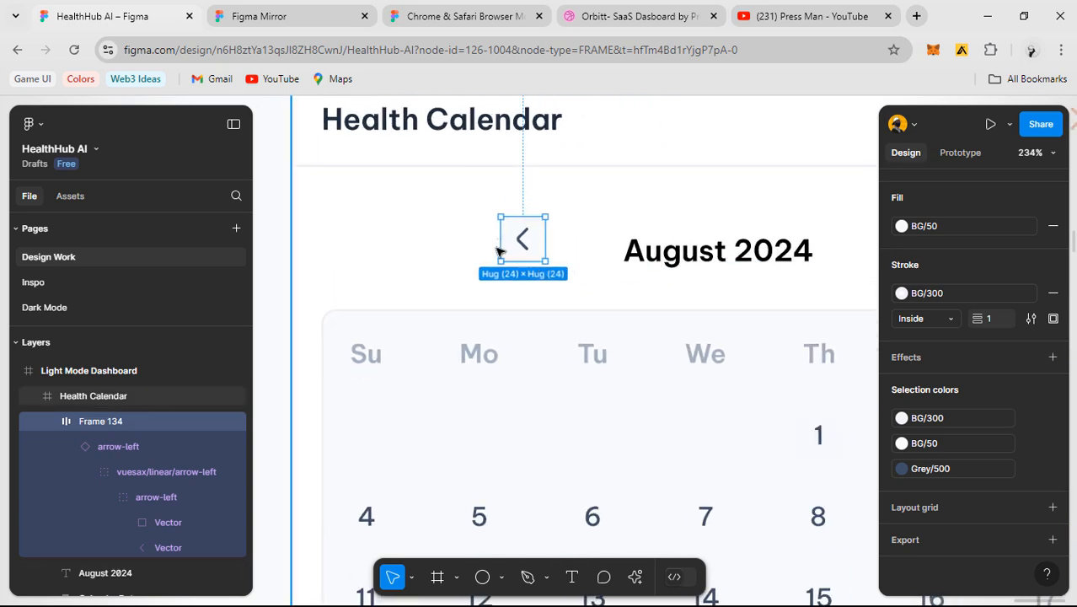
pyautogui.moveTo(506, 251); pyautogui.dragTo(547, 251)
# - Rotate the duplicated arrow frame to 180° so it serves as the next-month button
pyautogui.scroll(4, 548, 248)
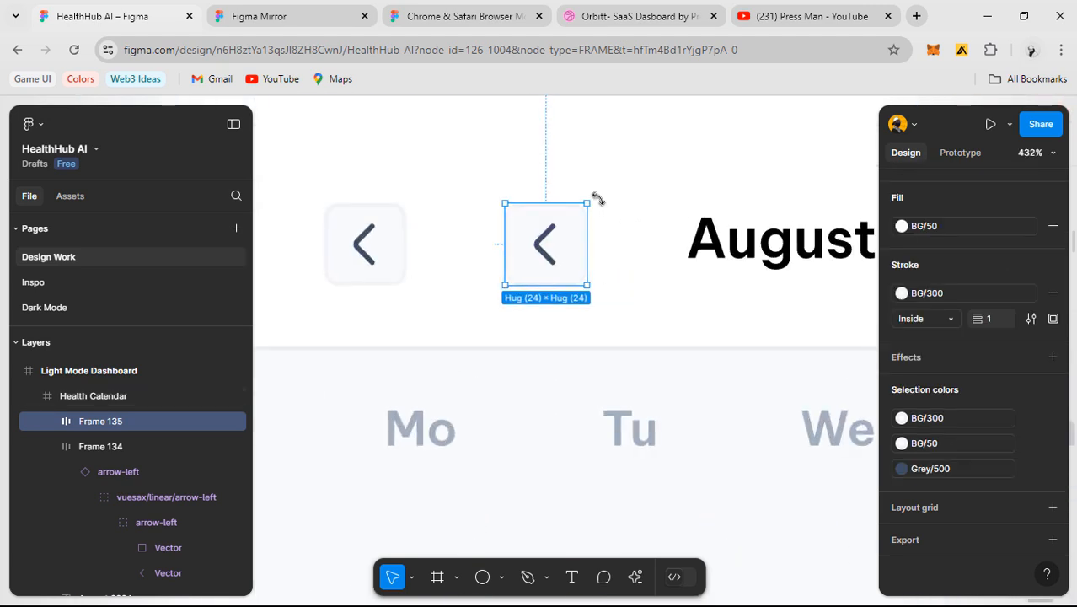
pyautogui.scroll(5, 940, 306)
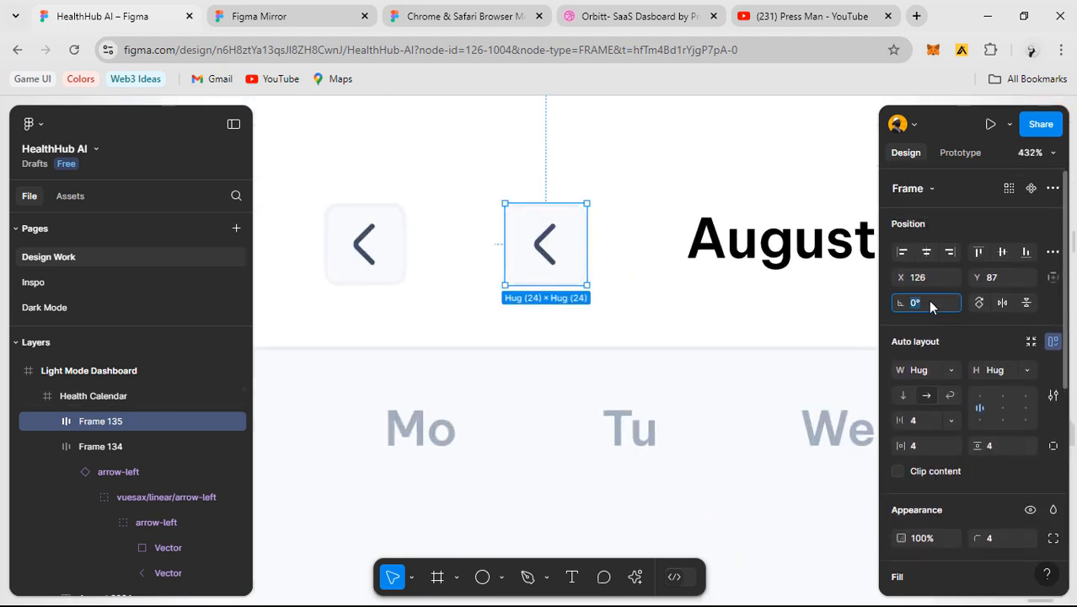
pyautogui.write('180')
pyautogui.press('Return')
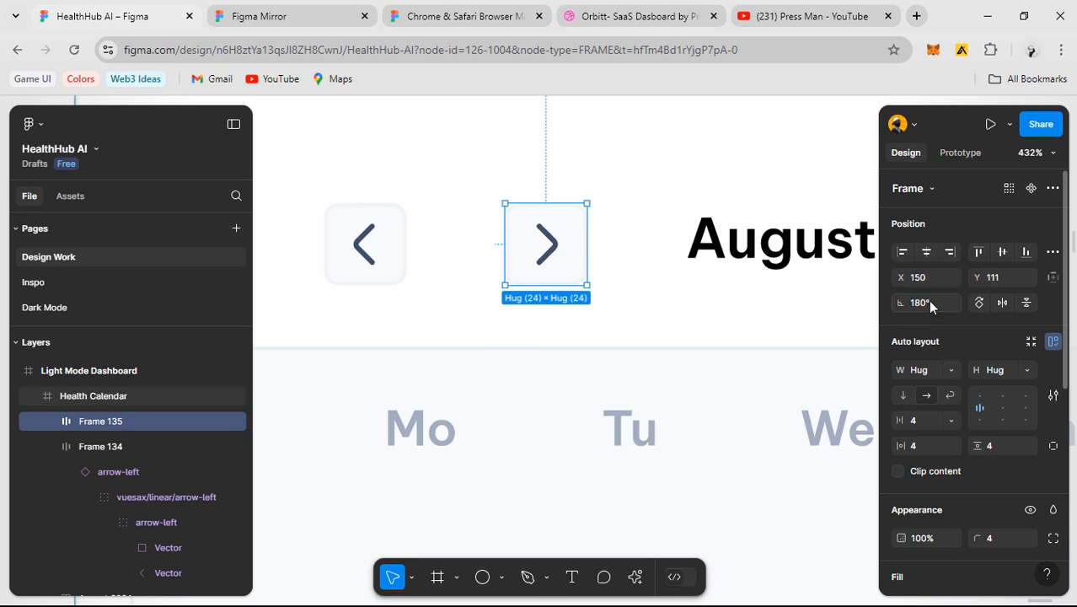
pyautogui.click(666, 307)
pyautogui.scroll(-2, 666, 303)
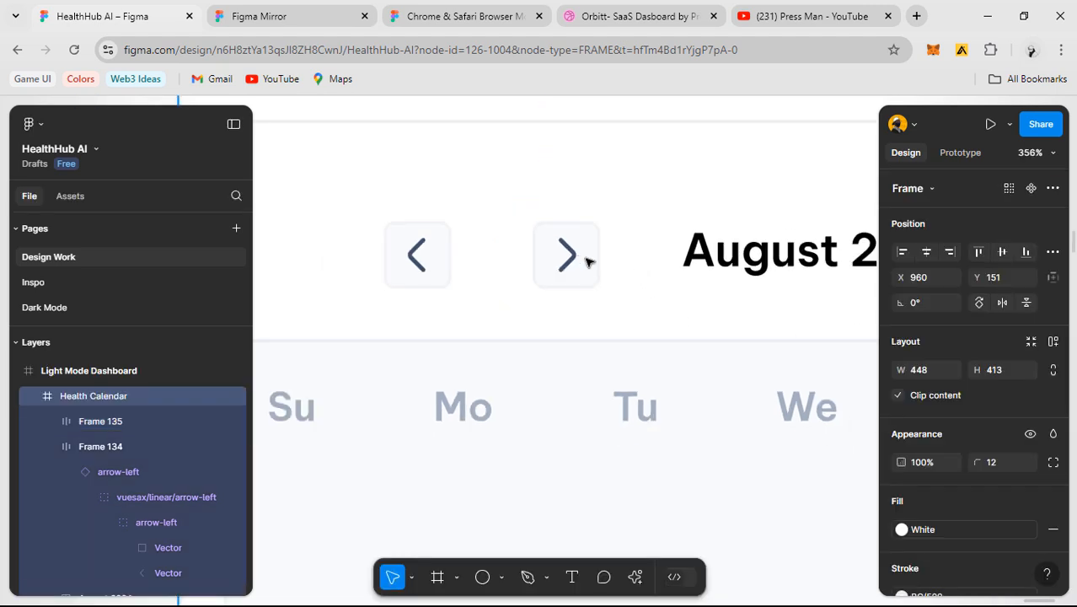
# - Combine both arrow buttons and the August 2024 text in a horizontal auto layout with Auto spacing and vertically centred items
pyautogui.click(578, 259)
pyautogui.keyDown('shift'); pyautogui.click(417, 254); pyautogui.keyUp('shift')
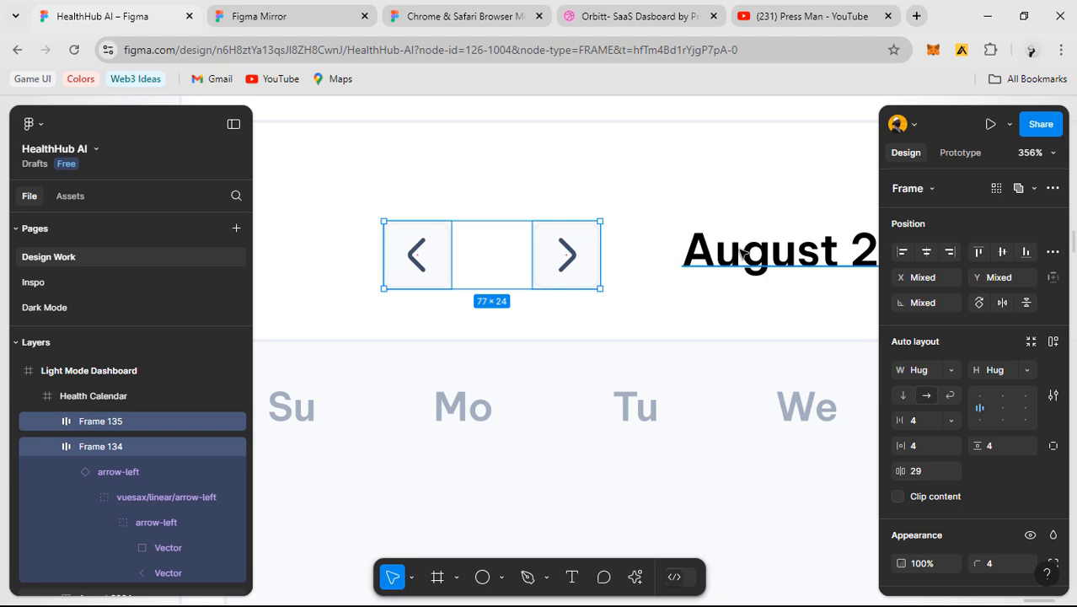
pyautogui.keyDown('shift'); pyautogui.click(742, 253); pyautogui.keyUp('shift')
pyautogui.hotkey('shift', 'a')
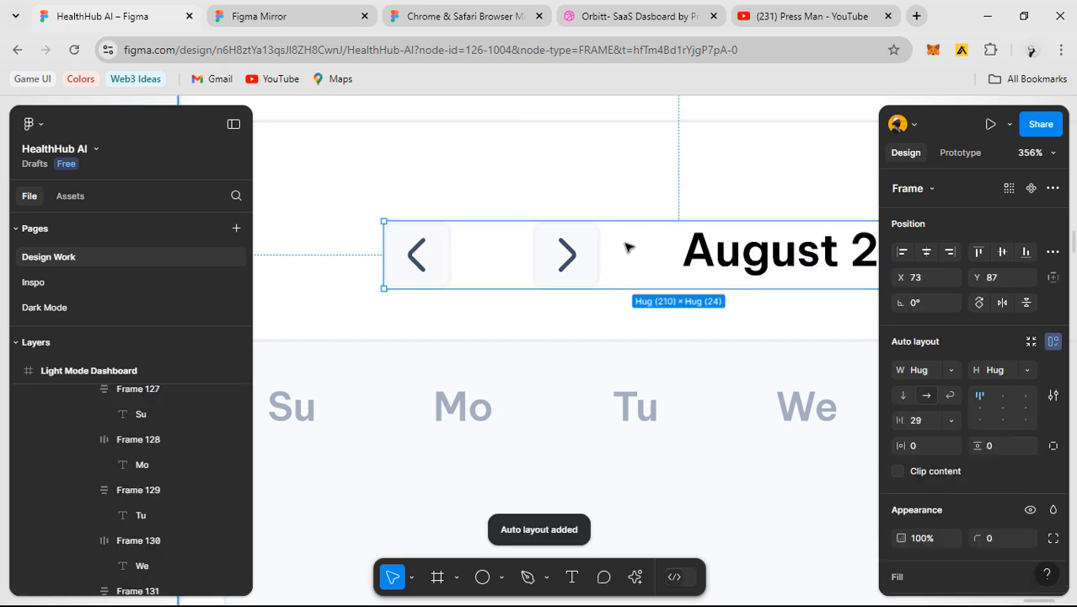
pyautogui.scroll(-3, 627, 243)
pyautogui.doubleClick(1000, 411)
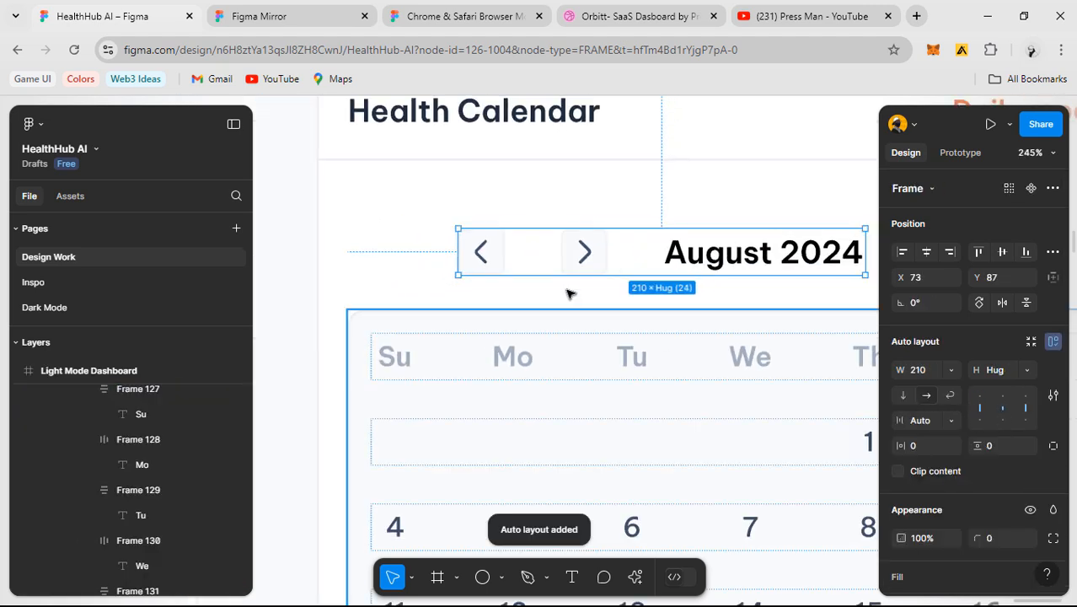
# - Reorder the auto layout row so the August 2024 text sits between the two arrow buttons
pyautogui.scroll(-1, 568, 290)
pyautogui.doubleClick(687, 257)
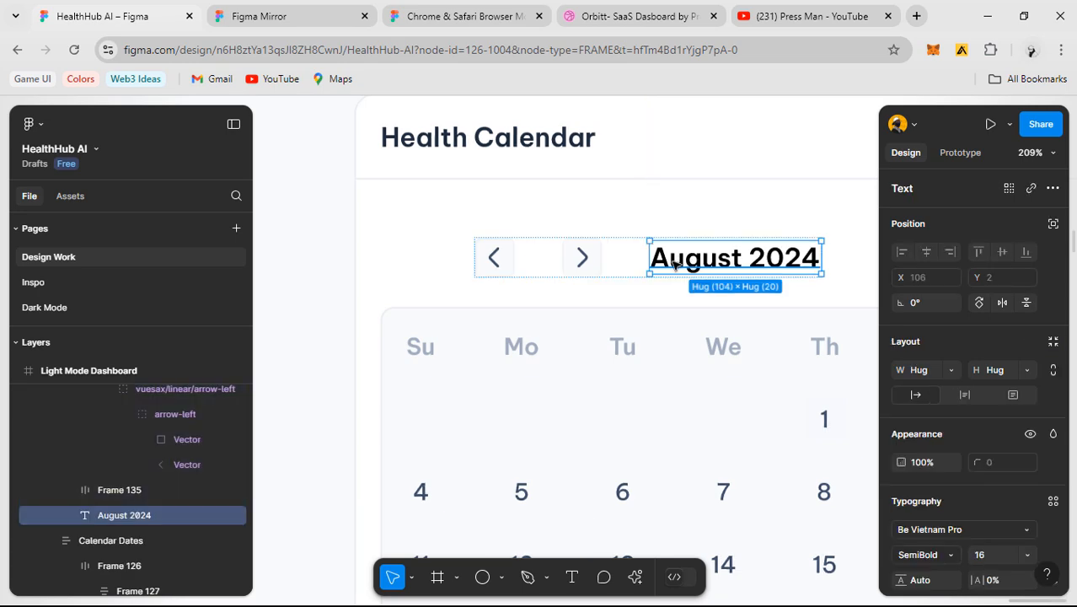
pyautogui.click(524, 268)
pyautogui.scroll(-2, 519, 304)
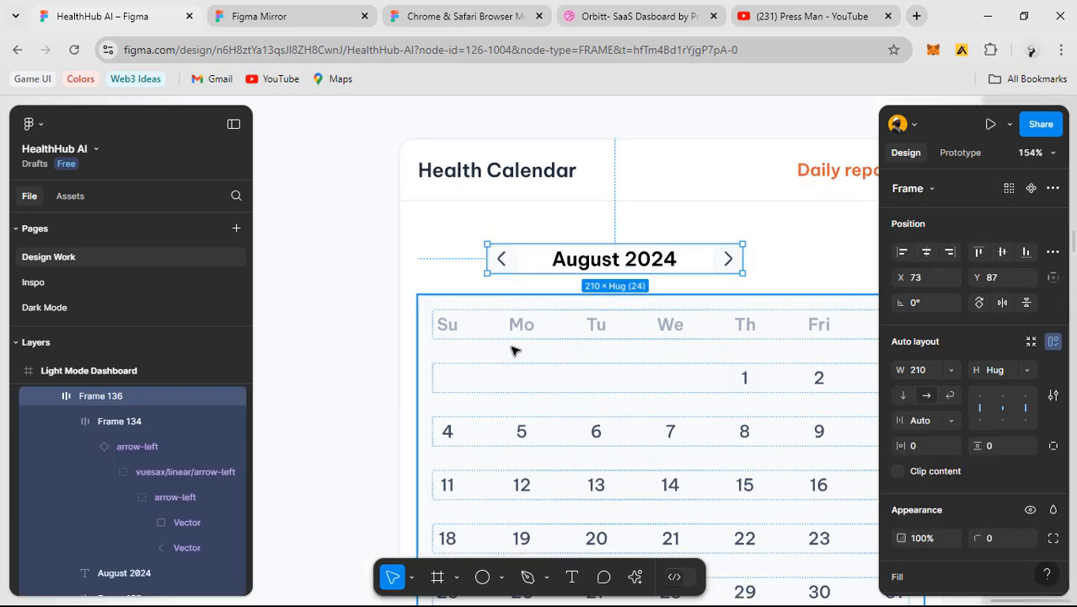
# - Set the month row's width to 416, matching the Calendar Dates frame, and centre it horizontally in the card
pyautogui.click(514, 350)
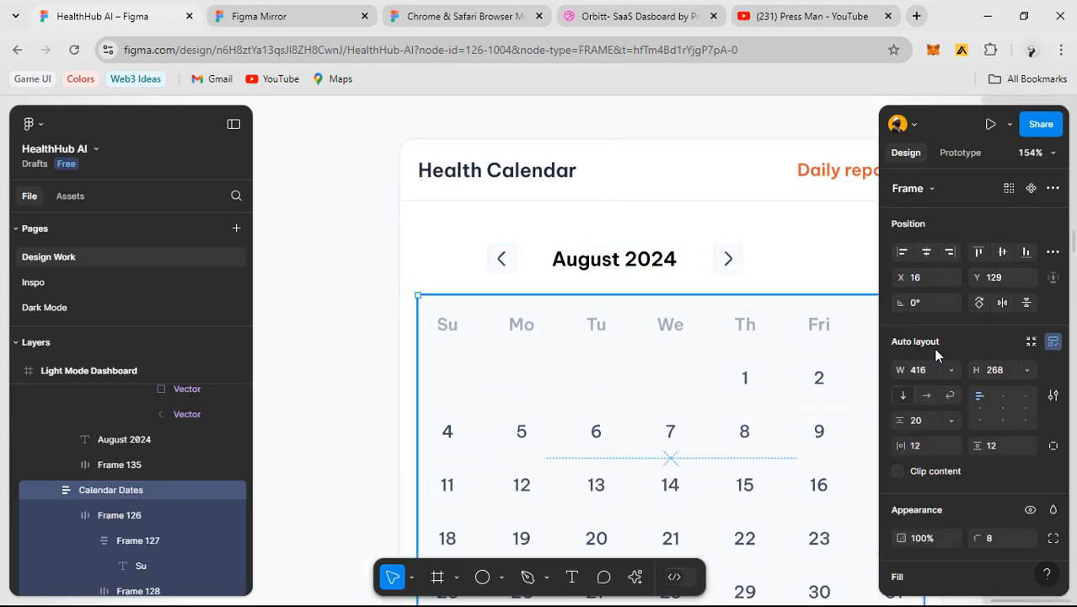
pyautogui.click(589, 268)
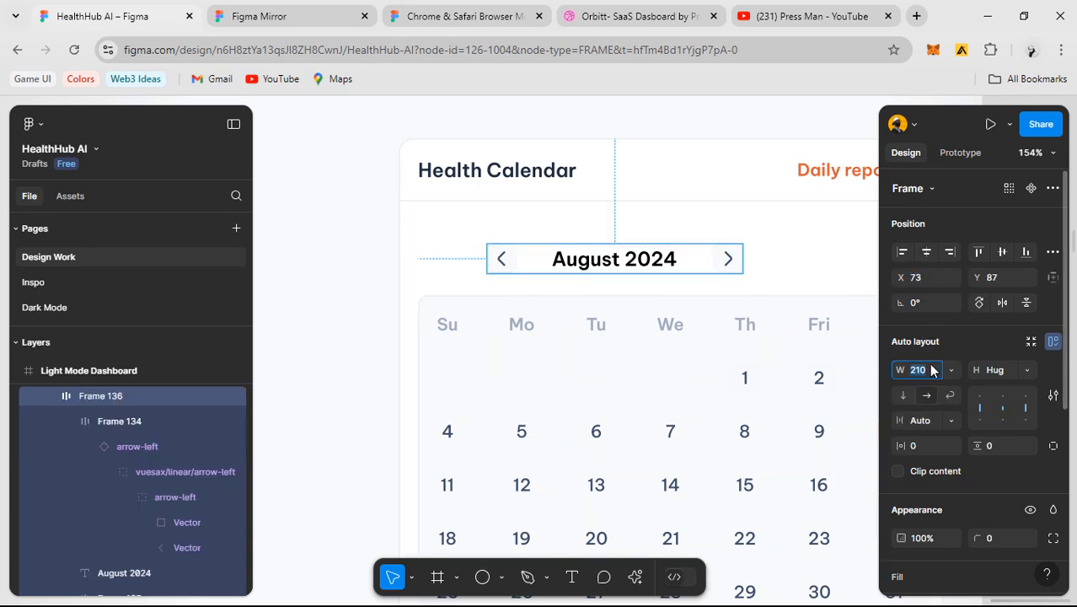
pyautogui.press('Return')
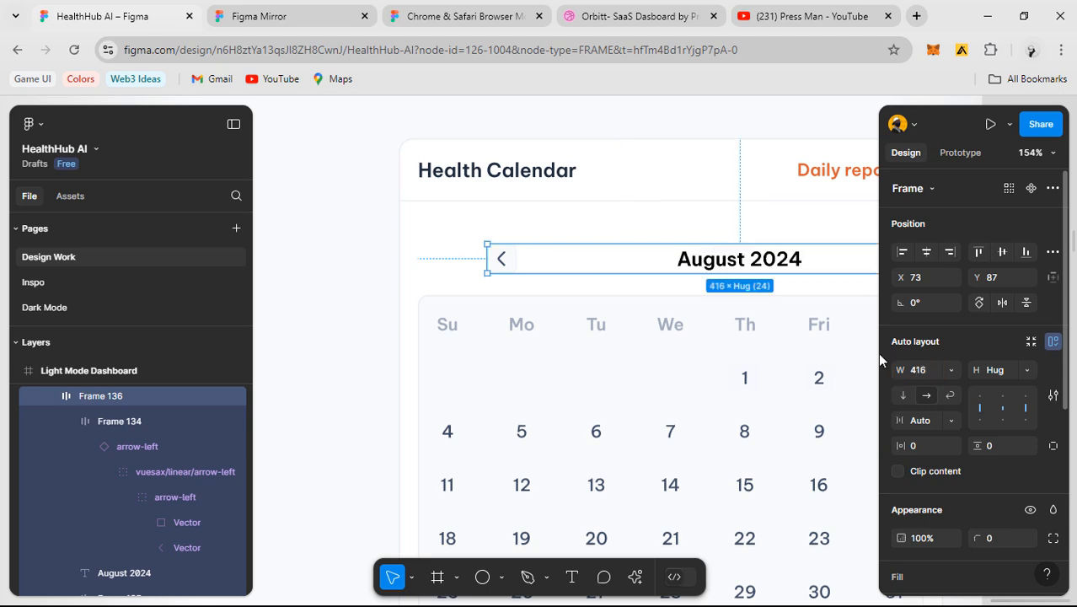
pyautogui.click(931, 254)
pyautogui.hscroll(3, 590, 278)
pyautogui.scroll(-1, 590, 278)
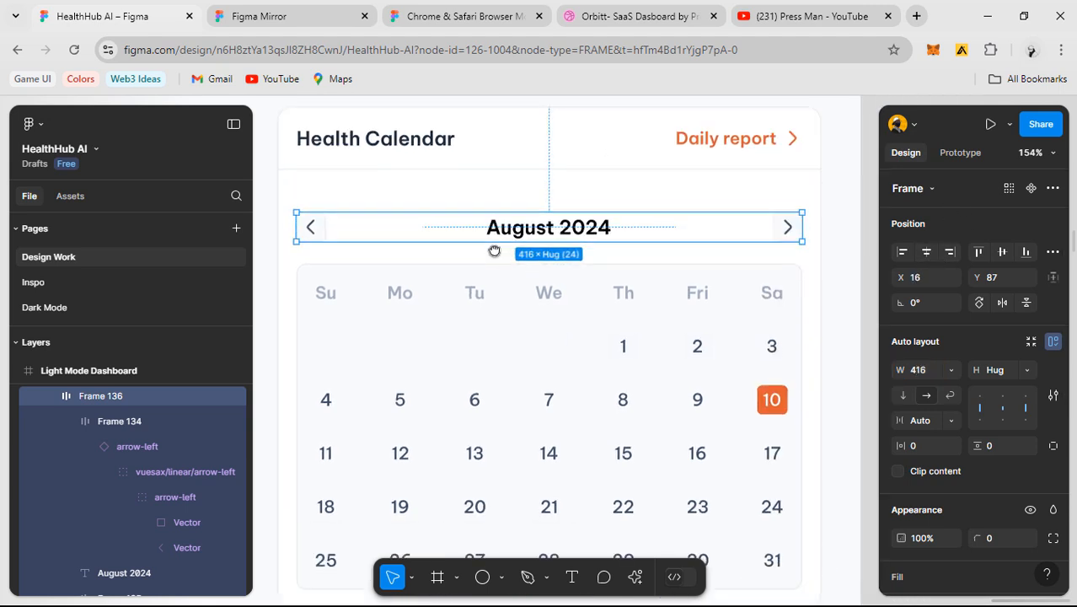
# - Examine the month row, arrow buttons and spacing of the Health Calendar card in the finished reference dashboard
pyautogui.click(757, 241)
pyautogui.scroll(-2, 758, 241)
pyautogui.moveTo(610, 259); pyautogui.dragTo(666, 253)
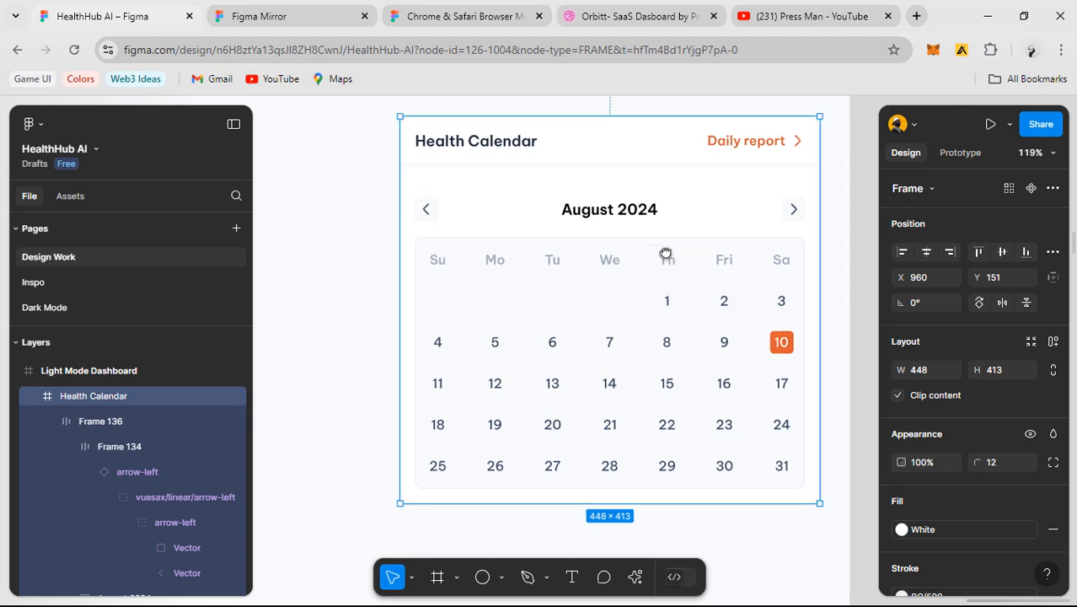
pyautogui.scroll(-1, 686, 229)
pyautogui.hscroll(-6, 445, 281)
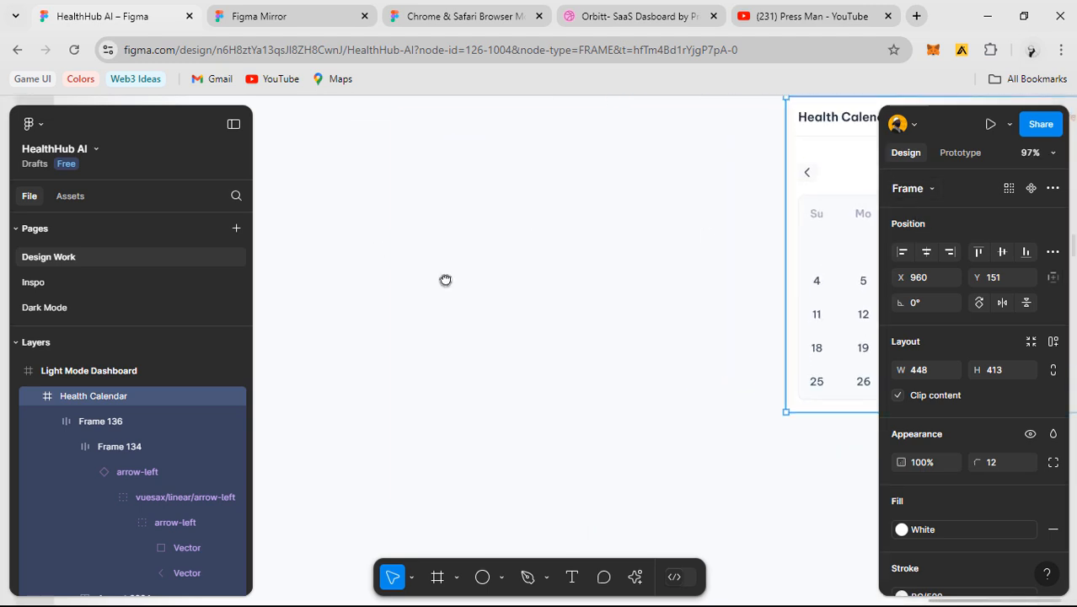
pyautogui.scroll(5, 629, 298)
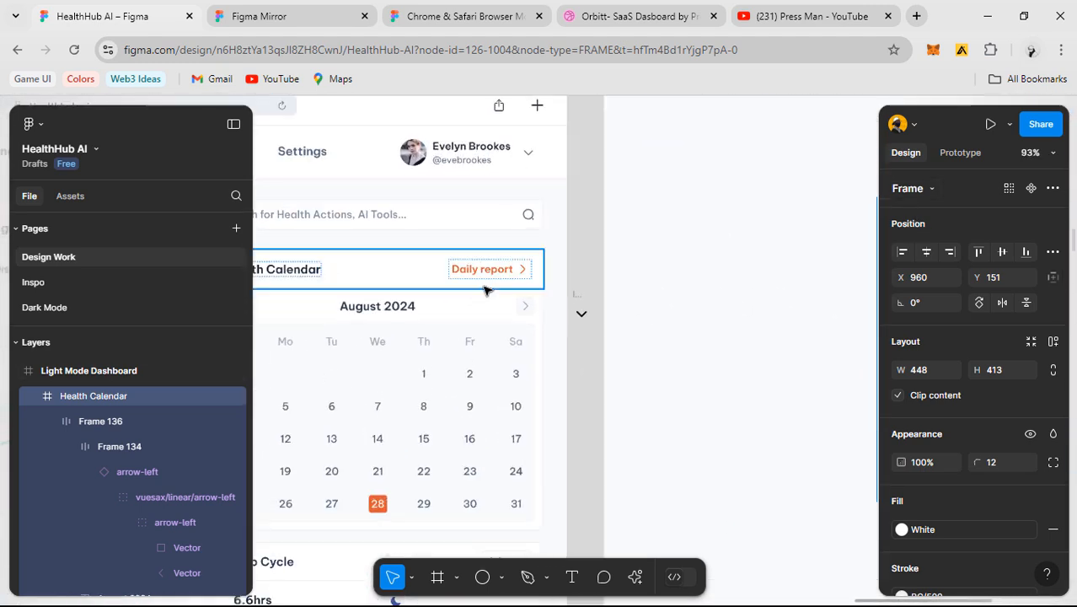
pyautogui.hscroll(-3, 682, 335)
pyautogui.scroll(3, 684, 337)
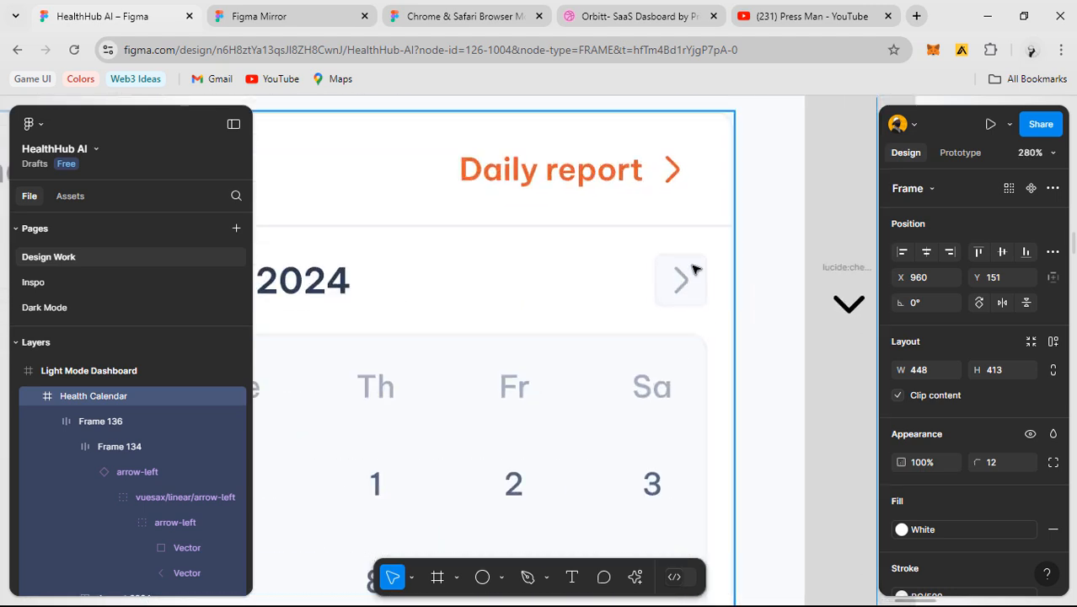
pyautogui.scroll(-2, 695, 268)
pyautogui.scroll(-3, 687, 276)
pyautogui.scroll(4, 581, 250)
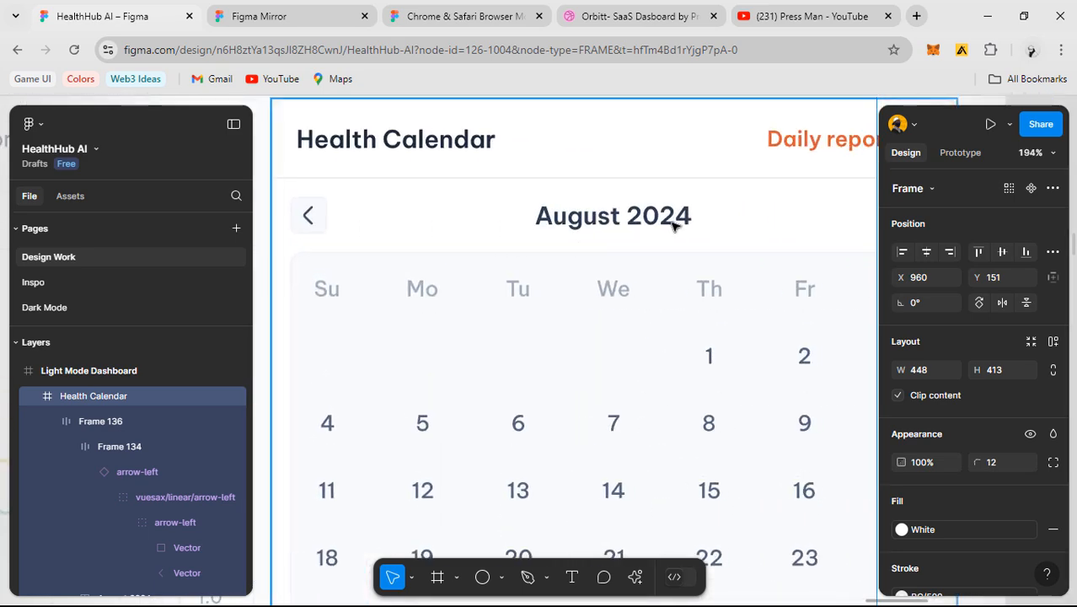
pyautogui.scroll(-3, 674, 224)
pyautogui.hscroll(3, 699, 245)
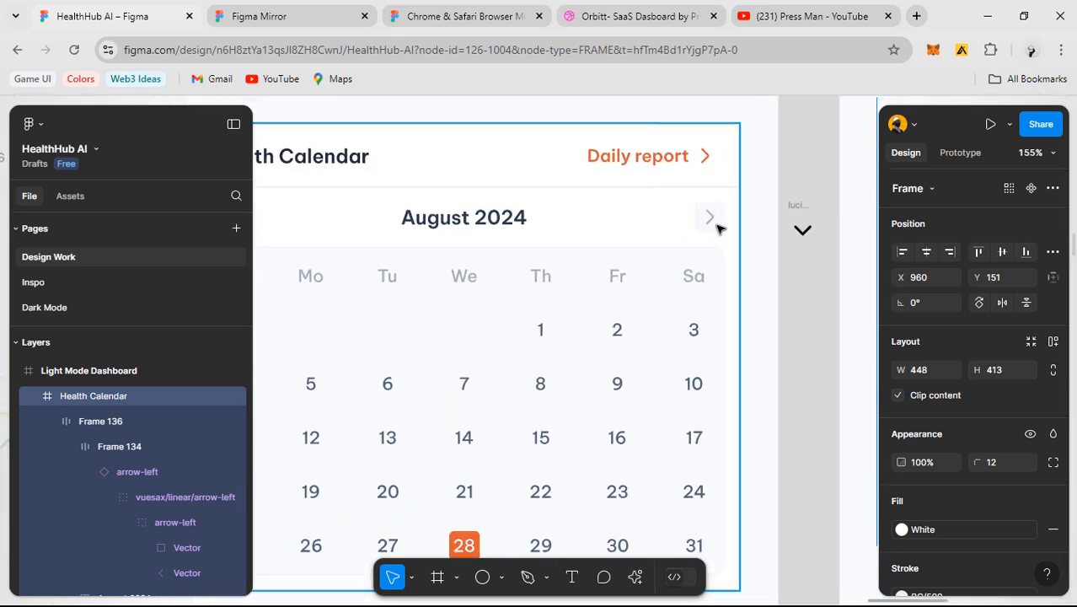
pyautogui.scroll(-2, 613, 242)
pyautogui.hscroll(-2, 632, 202)
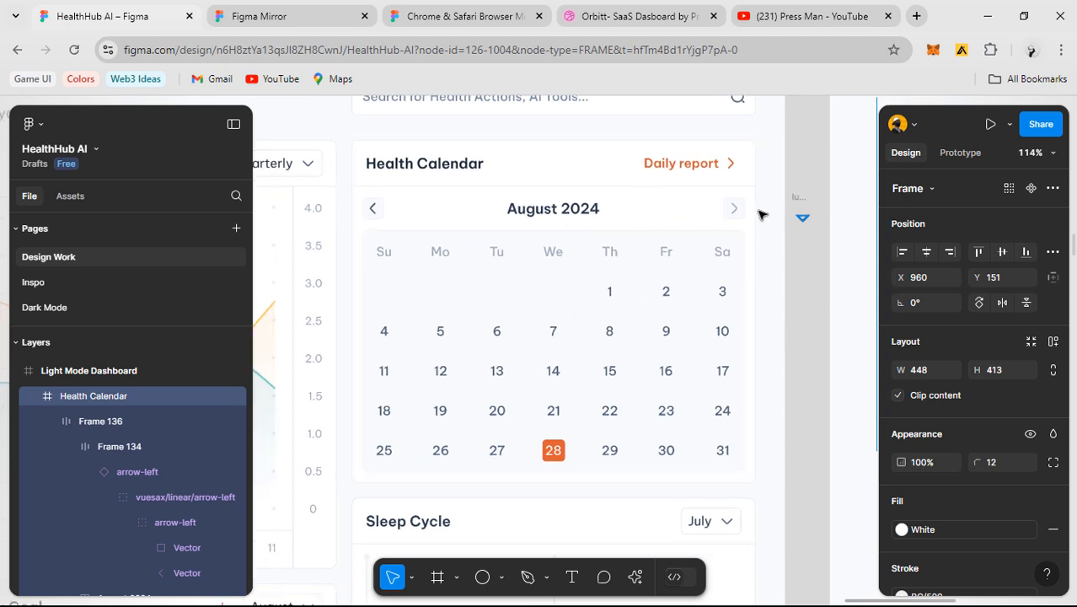
pyautogui.scroll(-2, 750, 253)
pyautogui.hscroll(2, 725, 261)
pyautogui.scroll(-2, 749, 246)
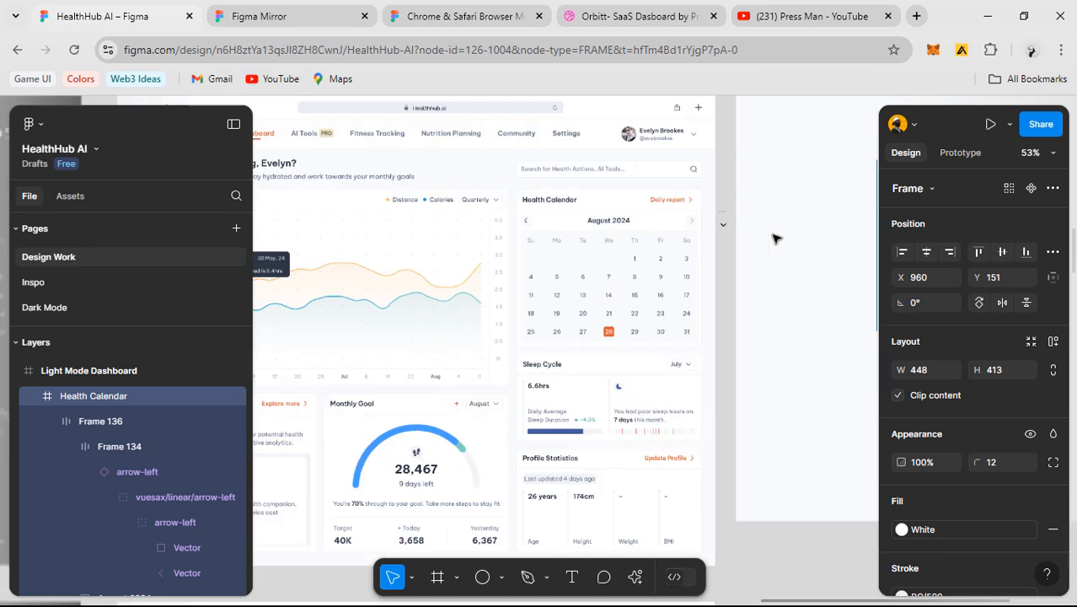
# - Apply the Grey/600 colour style to the August 2024 text in the new Health Calendar card
pyautogui.moveTo(774, 237); pyautogui.dragTo(395, 276)
pyautogui.moveTo(699, 259)
pyautogui.mouseDown()
pyautogui.moveTo(426, 273)
pyautogui.moveTo(671, 268)
pyautogui.mouseUp()
pyautogui.scroll(3, 750, 259)
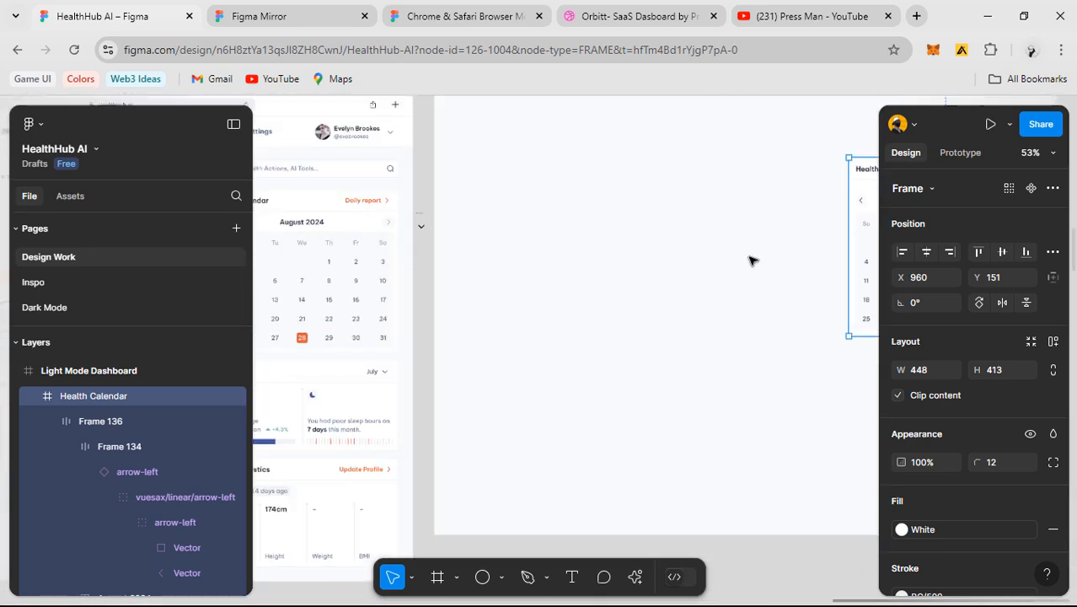
pyautogui.moveTo(741, 261)
pyautogui.mouseDown()
pyautogui.moveTo(645, 284)
pyautogui.moveTo(227, 305)
pyautogui.mouseUp()
pyautogui.scroll(2, 647, 235)
pyautogui.moveTo(720, 222); pyautogui.dragTo(662, 263)
pyautogui.scroll(-2, 541, 220)
pyautogui.click(518, 219)
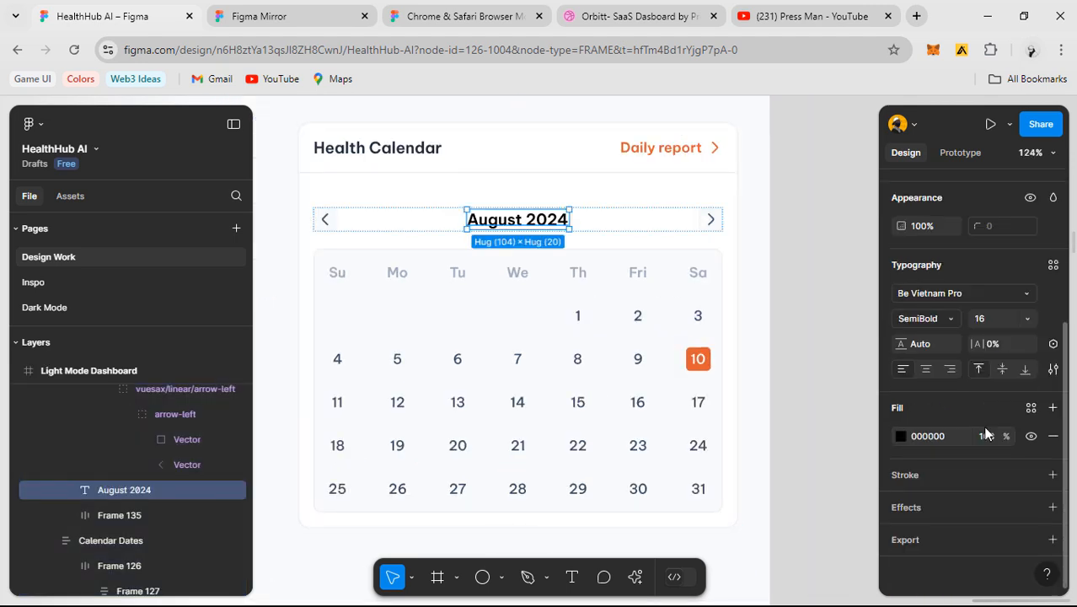
pyautogui.click(1031, 409)
pyautogui.scroll(-1, 763, 482)
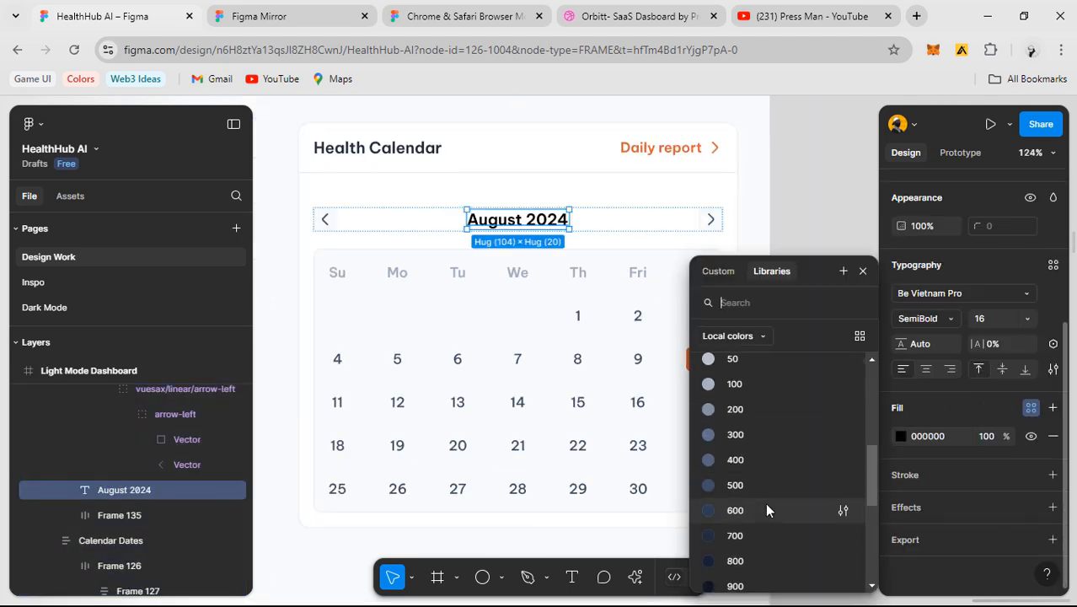
pyautogui.click(769, 512)
pyautogui.scroll(-1, 630, 338)
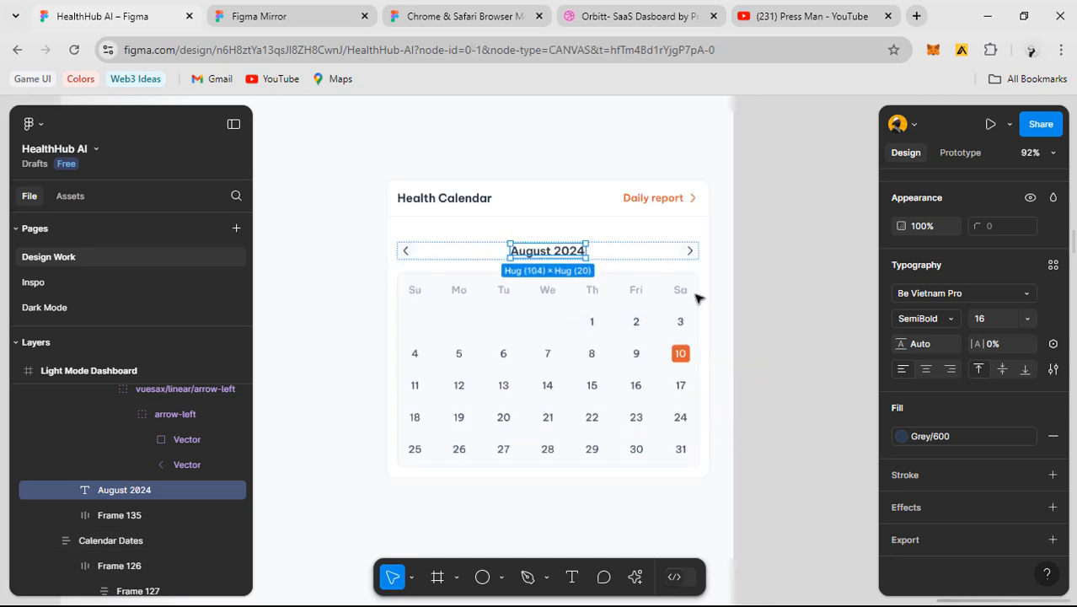
pyautogui.click(762, 298)
# - Move the August 2024 month row up, closer to the Health Calendar card's header divider
pyautogui.scroll(1, 503, 258)
pyautogui.scroll(3, 503, 258)
pyautogui.click(514, 250)
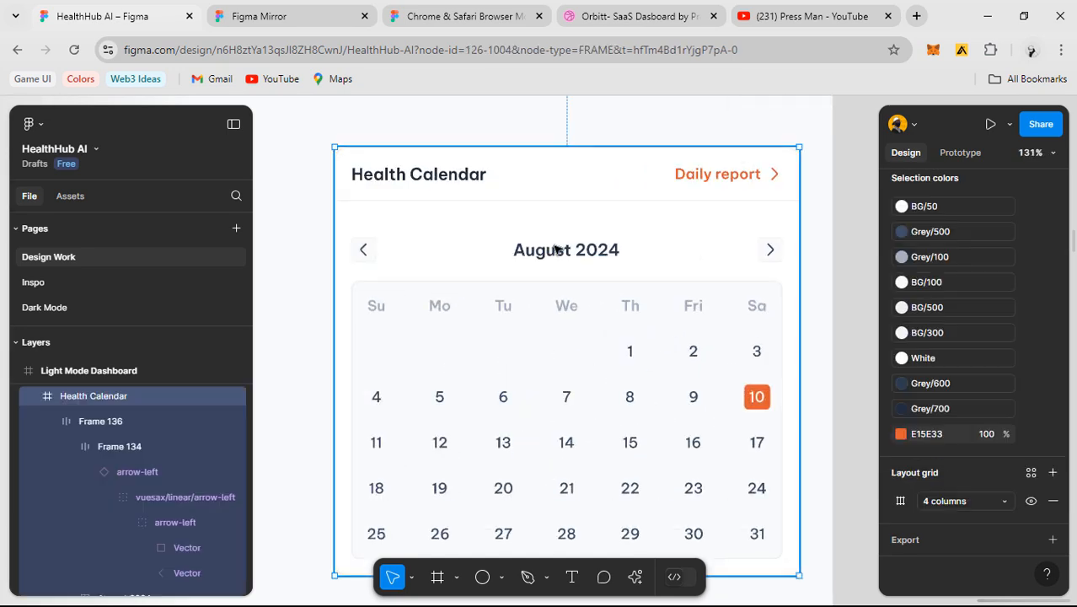
pyautogui.moveTo(544, 252); pyautogui.dragTo(545, 239)
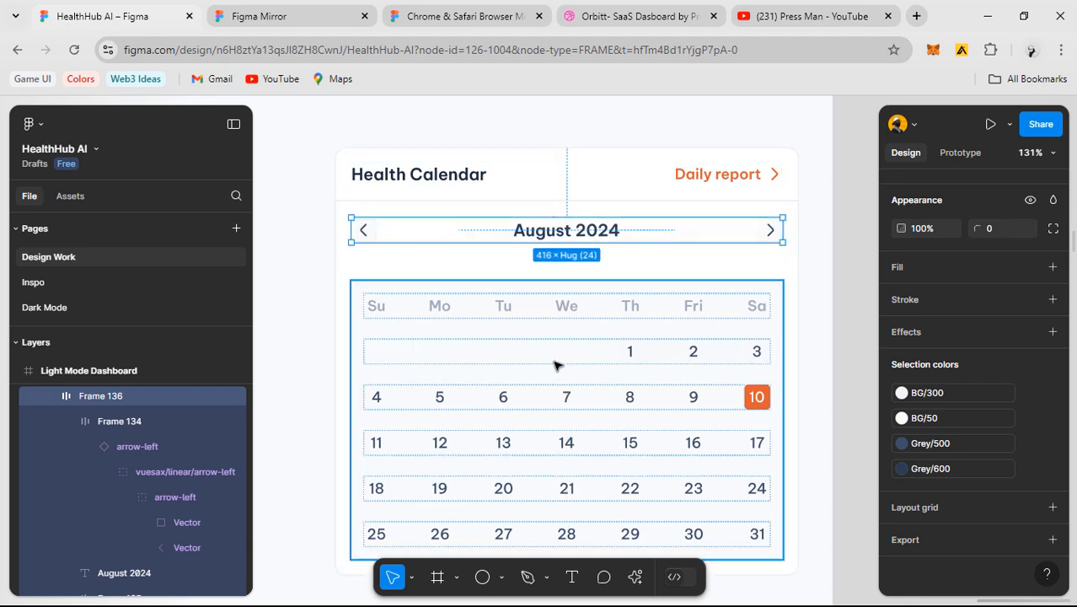
pyautogui.click(505, 268)
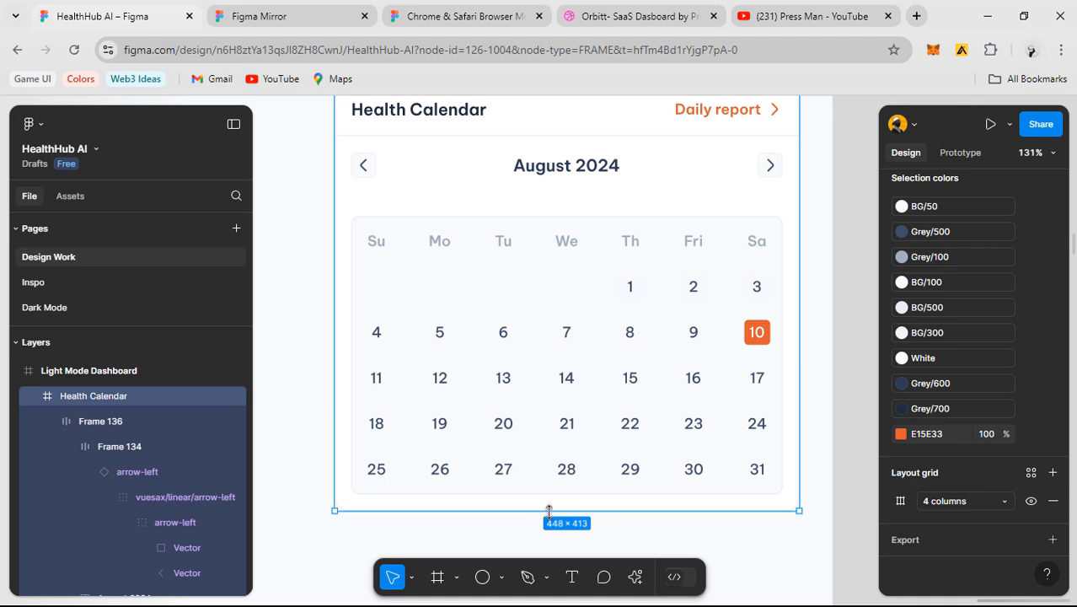
# - Reduce the Health Calendar card's height to 385, bringing the dates grid up closer to the August 2024 month row
pyautogui.moveTo(547, 480); pyautogui.dragTo(550, 482)
pyautogui.click(548, 226)
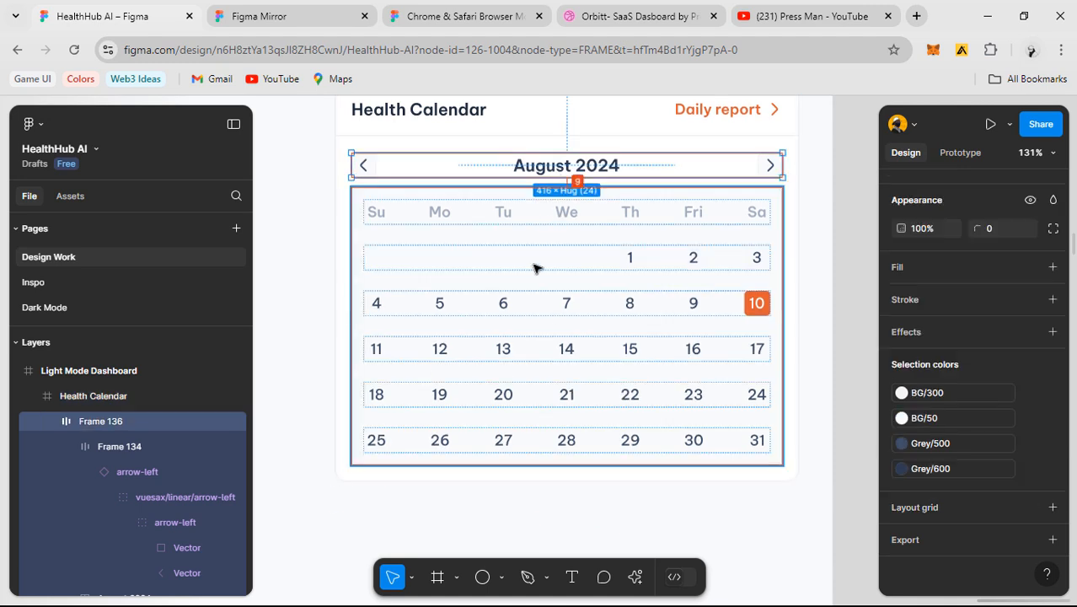
pyautogui.click(270, 296)
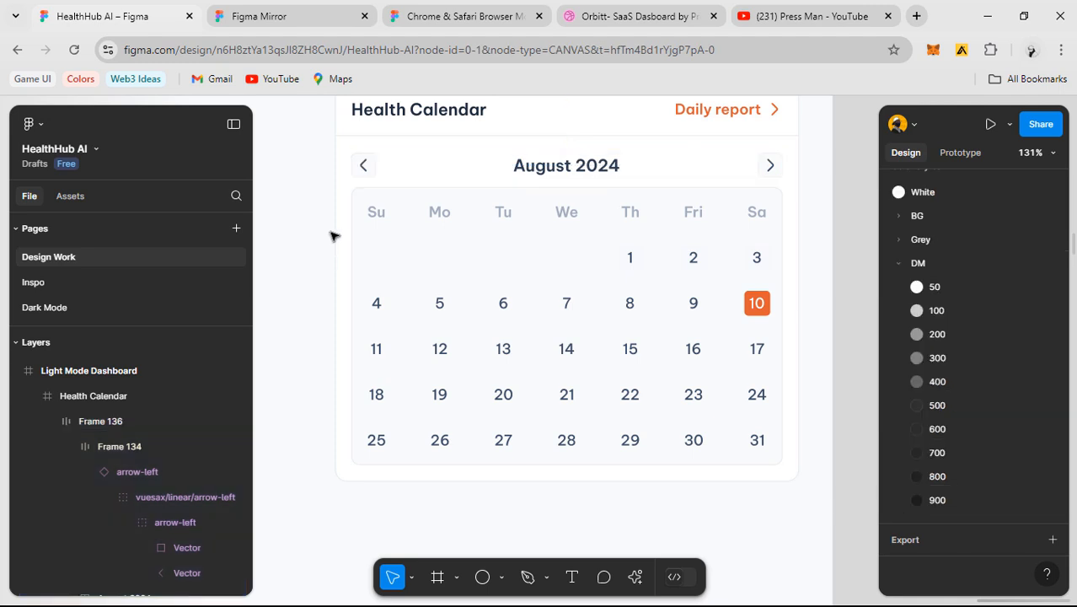
# - Apply vertical auto layout to the Health Calendar card and set the spacing between its items to 16
pyautogui.click(645, 278)
pyautogui.scroll(-3, 645, 278)
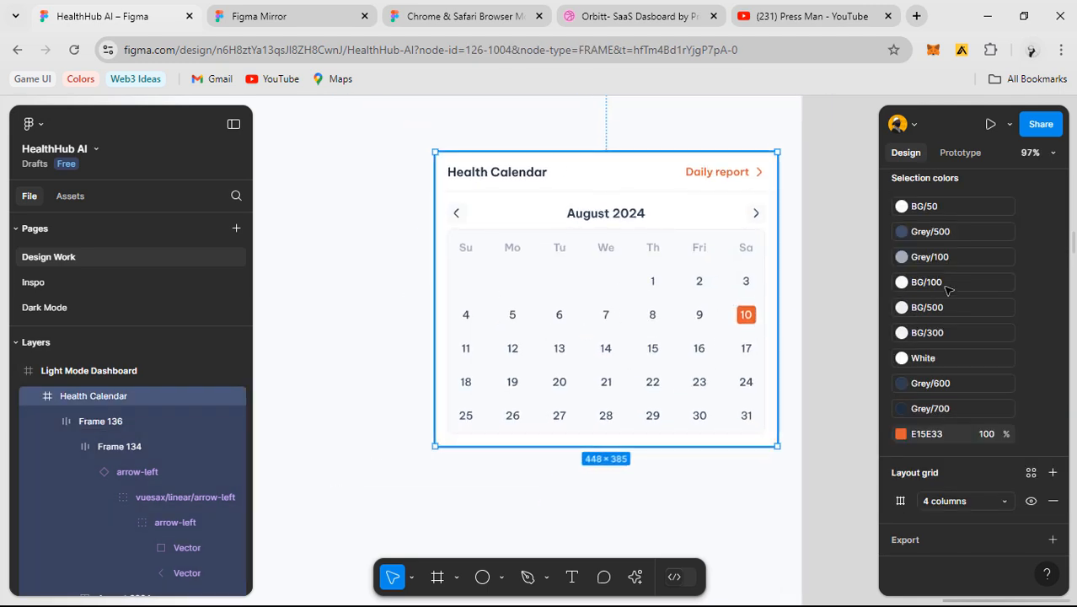
pyautogui.scroll(3, 1022, 320)
pyautogui.scroll(4, 1031, 270)
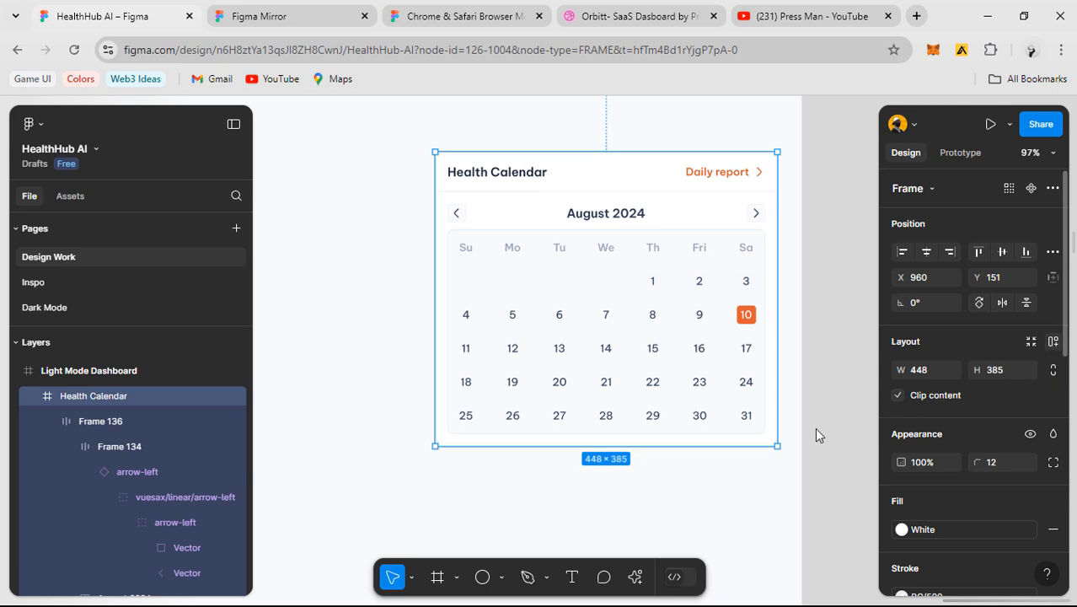
pyautogui.hotkey('shift', 'a')
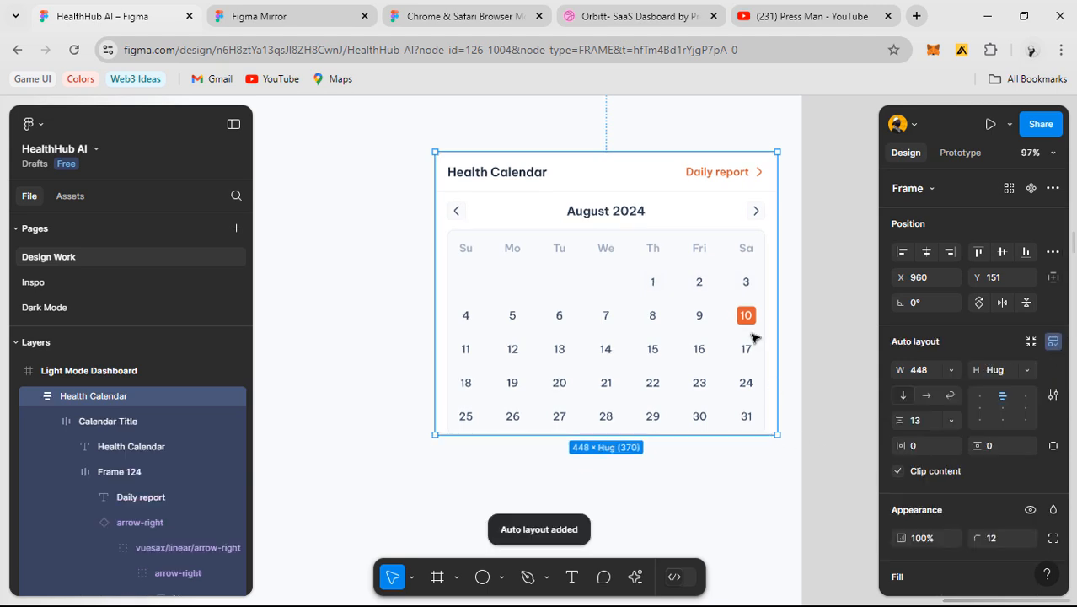
pyautogui.click(920, 419)
pyautogui.write('16')
pyautogui.press('Return')
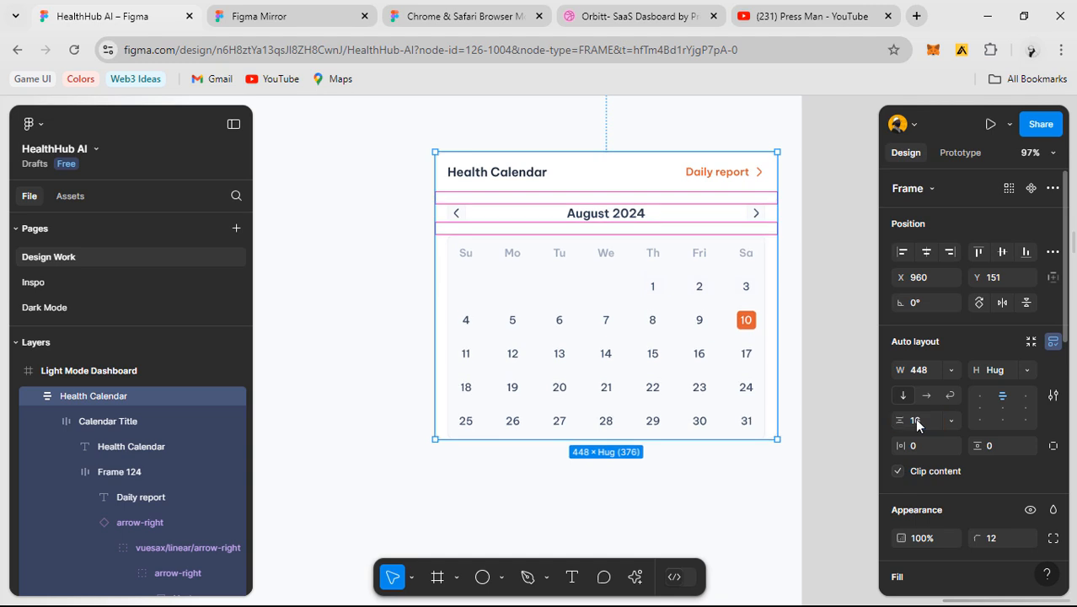
# - Set the Health Calendar card's bottom padding to 16, leaving its other sides without padding
pyautogui.scroll(5, 628, 432)
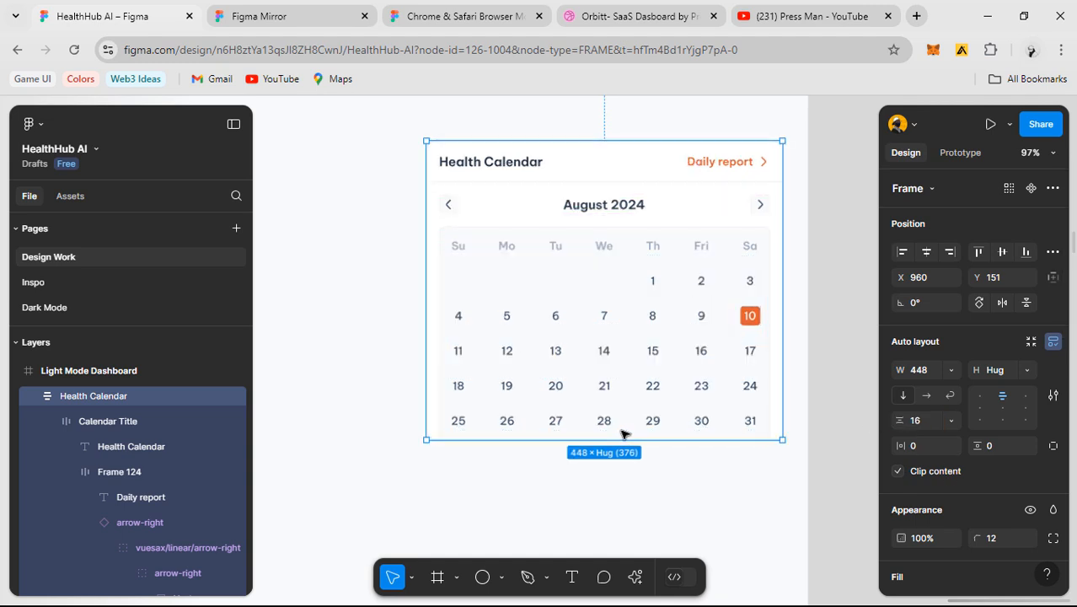
pyautogui.click(776, 516)
pyautogui.moveTo(772, 512); pyautogui.dragTo(648, 500)
pyautogui.scroll(3, 699, 402)
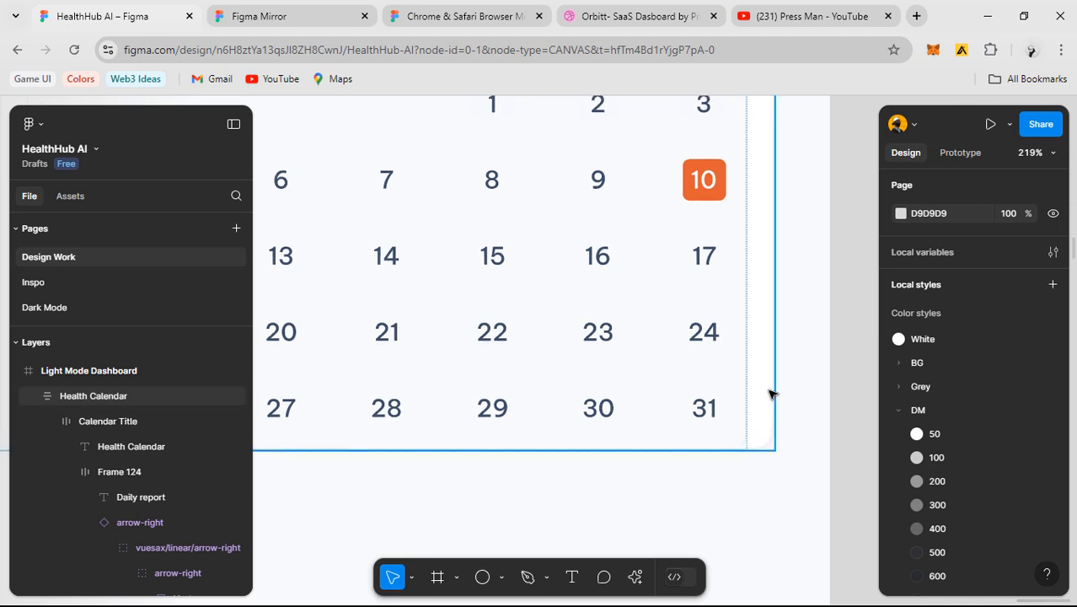
pyautogui.scroll(-3, 806, 387)
pyautogui.press('pagedown')
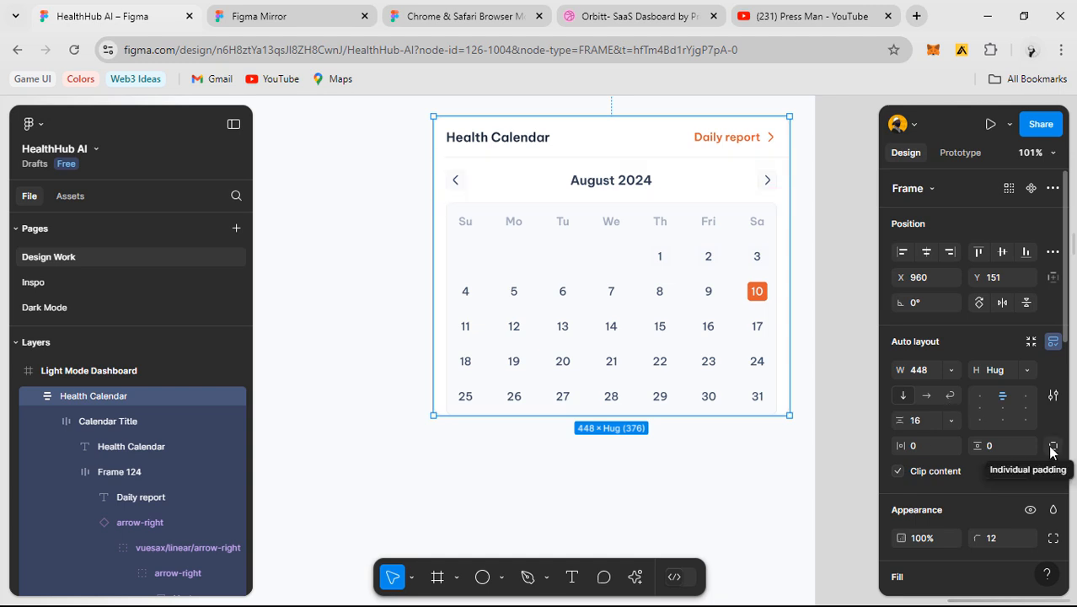
pyautogui.click(1052, 449)
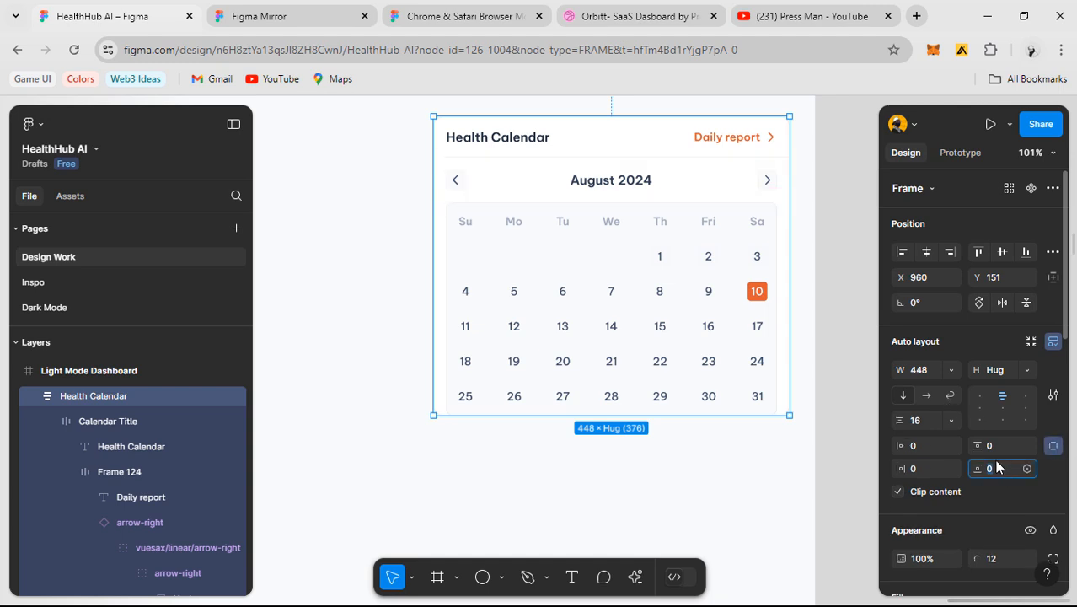
pyautogui.click(993, 465)
pyautogui.write('16')
pyautogui.press('Return')
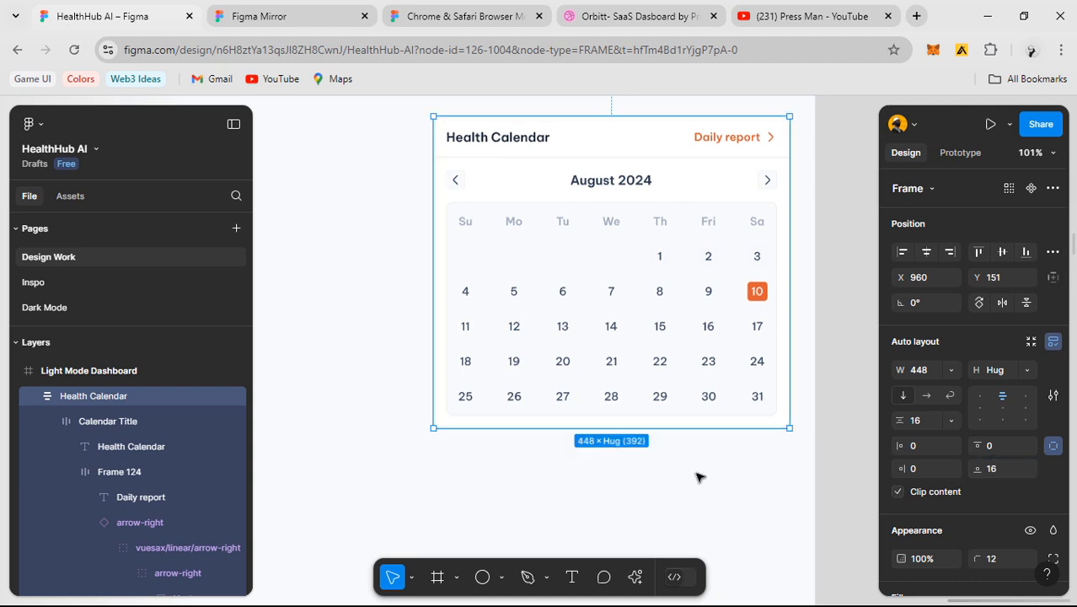
# - Check the auto layout settings of the Calendar Dates frame and the Health Calendar card, and collapse the card's individual padding view
pyautogui.click(697, 475)
pyautogui.click(550, 289)
pyautogui.doubleClick(548, 289)
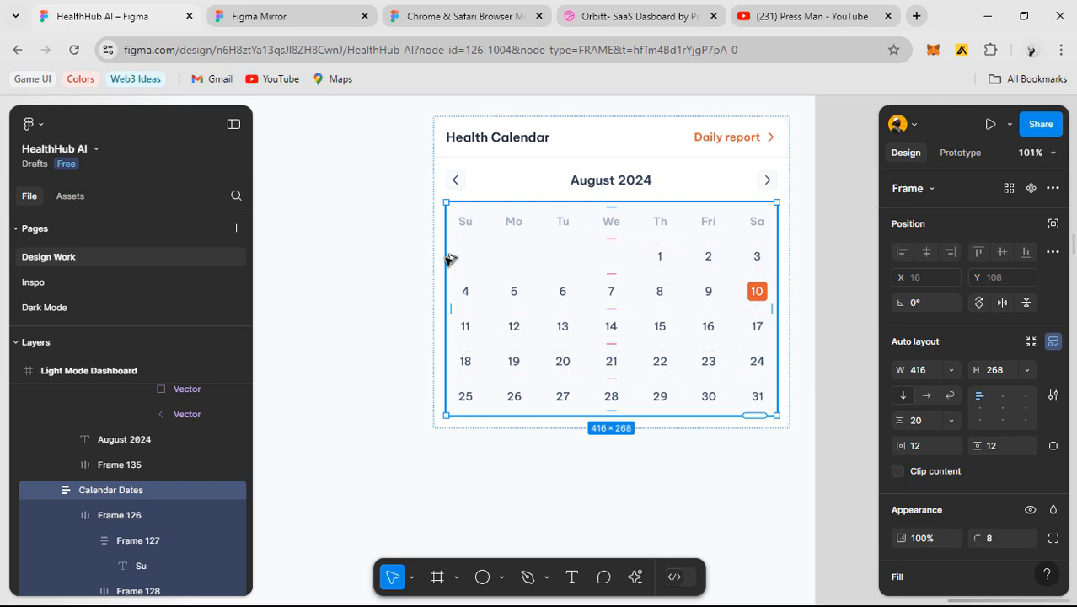
pyautogui.click(371, 290)
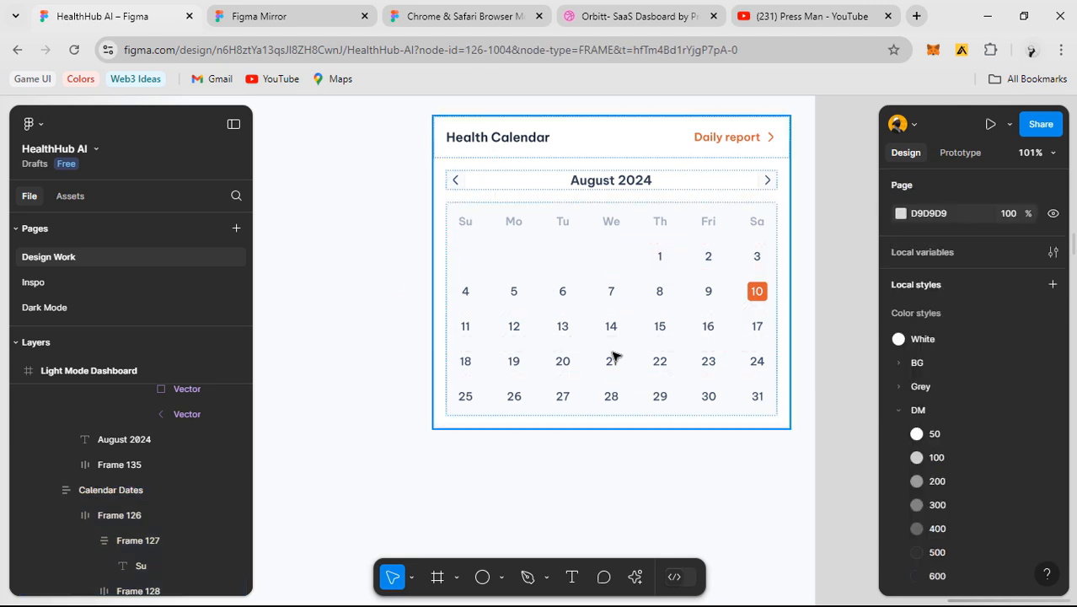
pyautogui.click(552, 290)
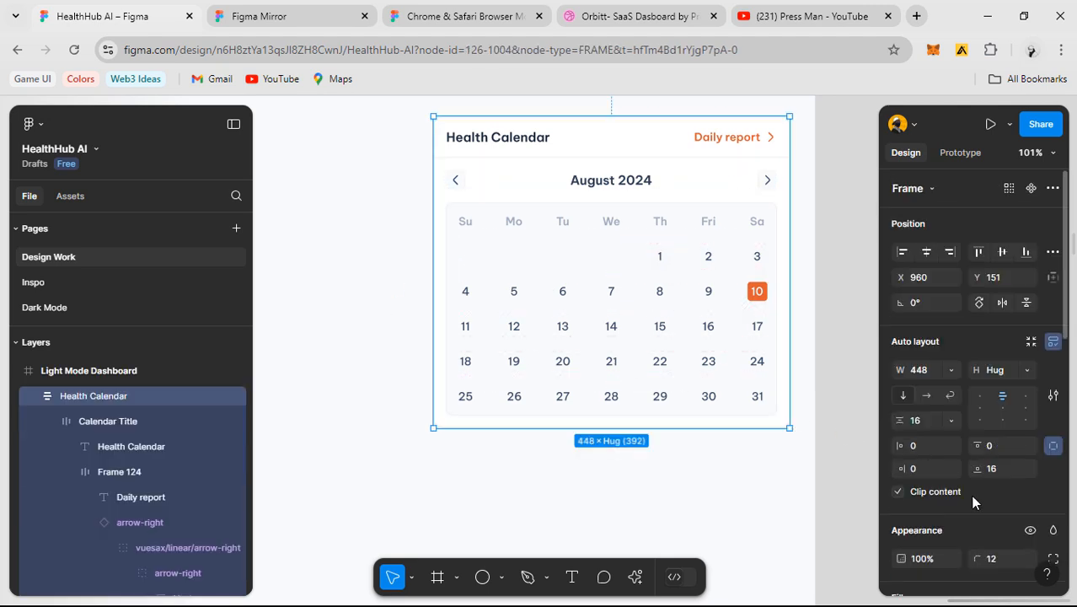
pyautogui.click(1054, 447)
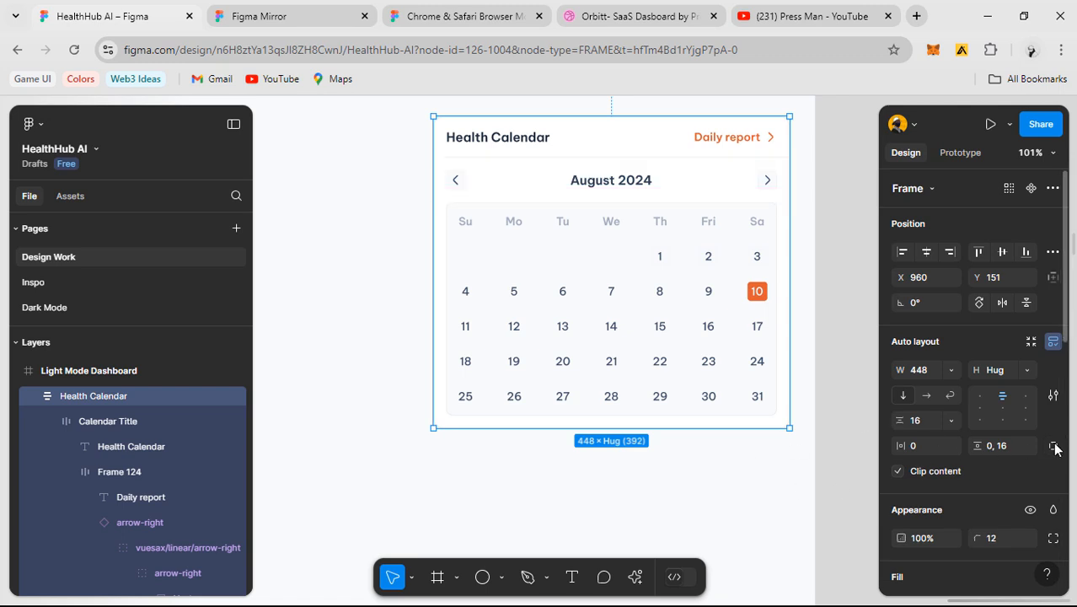
# - Inspect the size and inner padding of the dates frame in the calendar of the finished Dashboard (Light Mode) design
pyautogui.click(764, 448)
pyautogui.scroll(-3, 723, 462)
pyautogui.scroll(6, 728, 454)
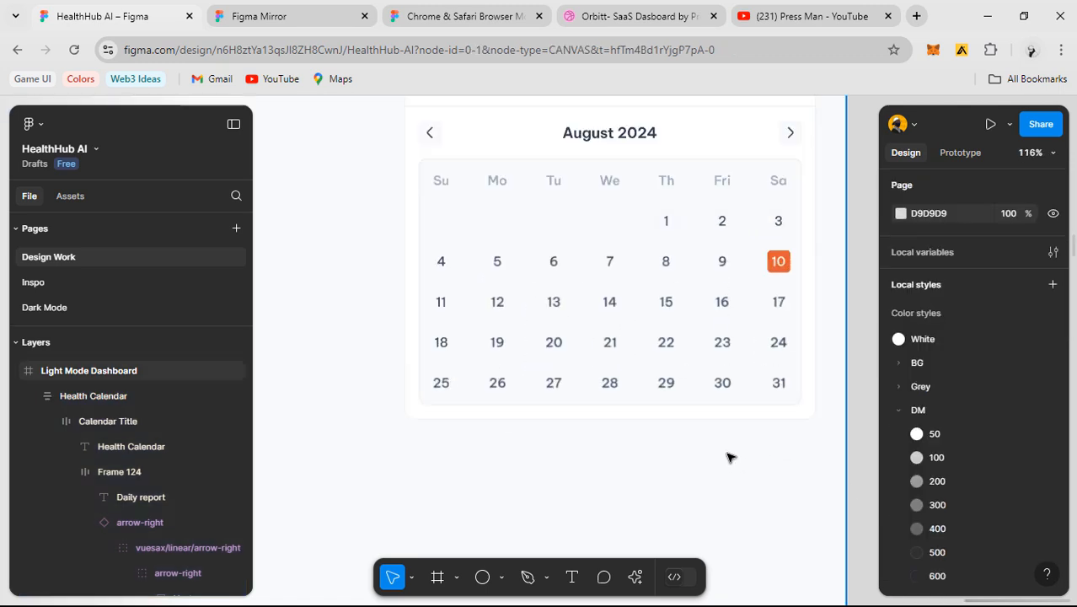
pyautogui.scroll(-4, 729, 457)
pyautogui.scroll(-5, 722, 395)
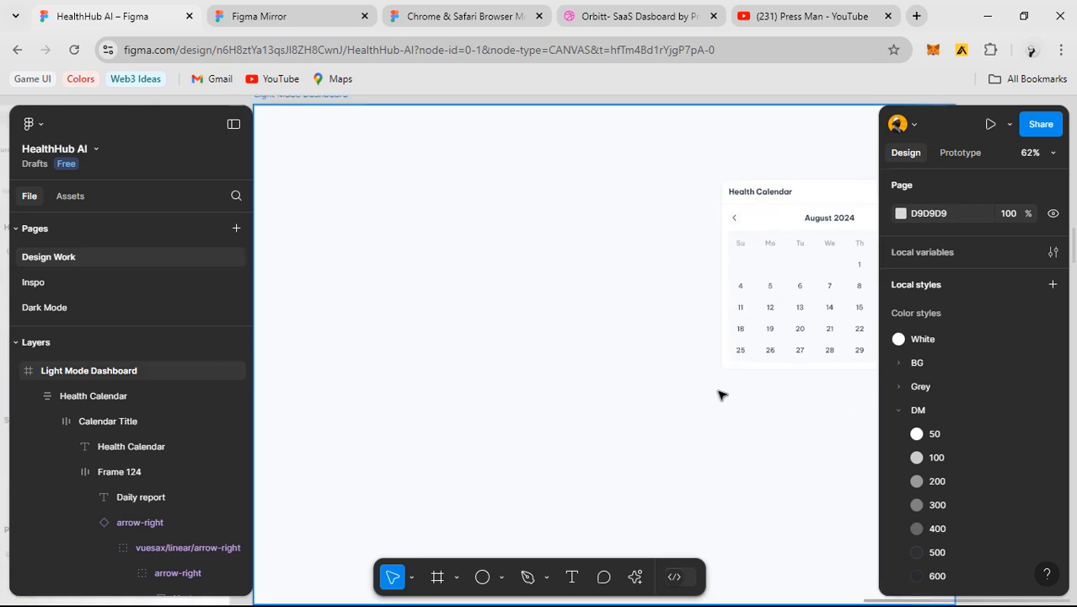
pyautogui.scroll(4, 528, 329)
pyautogui.scroll(5, 528, 328)
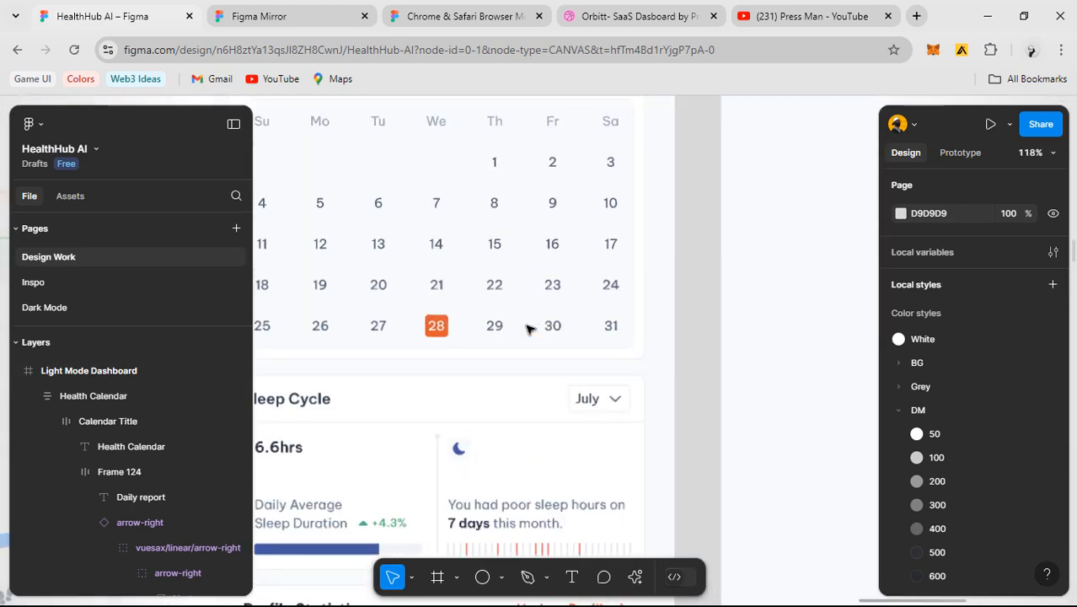
pyautogui.doubleClick(608, 336)
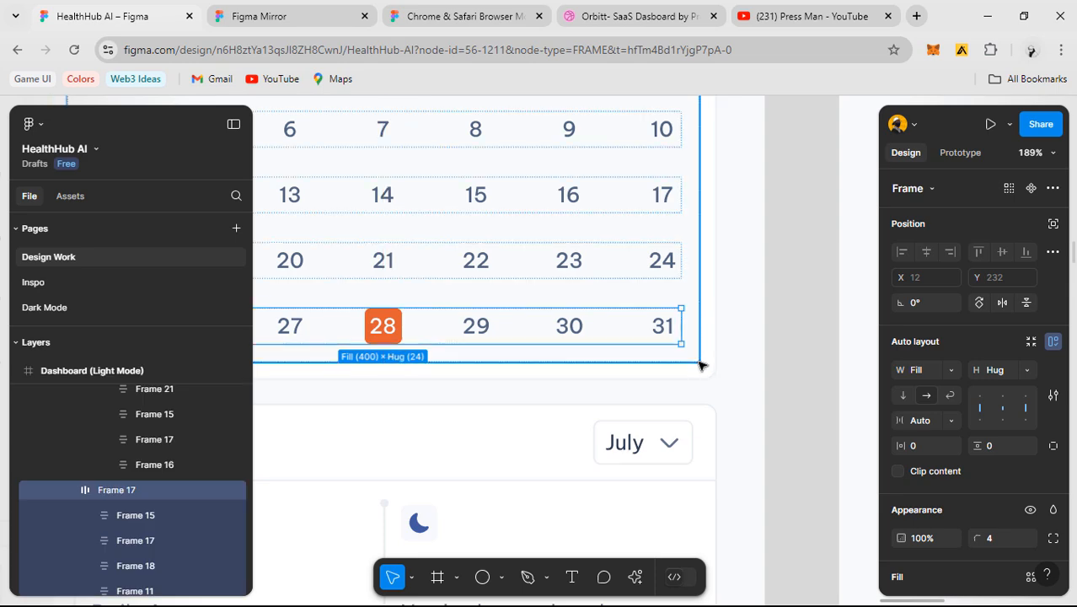
pyautogui.press('Escape')
pyautogui.scroll(-4, 720, 333)
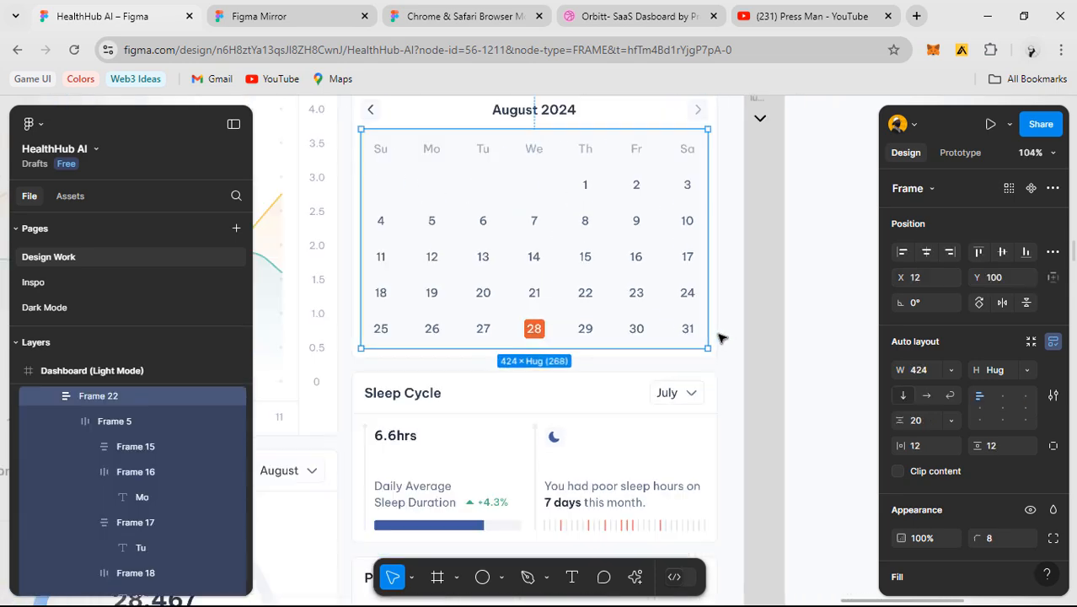
# - Set the bottom padding of the Health Calendar frame in the Light Mode Dashboard to 12
pyautogui.moveTo(649, 366); pyautogui.dragTo(317, 363)
pyautogui.moveTo(666, 358); pyautogui.dragTo(404, 356)
pyautogui.moveTo(773, 343); pyautogui.dragTo(491, 348)
pyautogui.moveTo(697, 236); pyautogui.dragTo(625, 341)
pyautogui.click(623, 316)
pyautogui.hotkey('shift', '0')
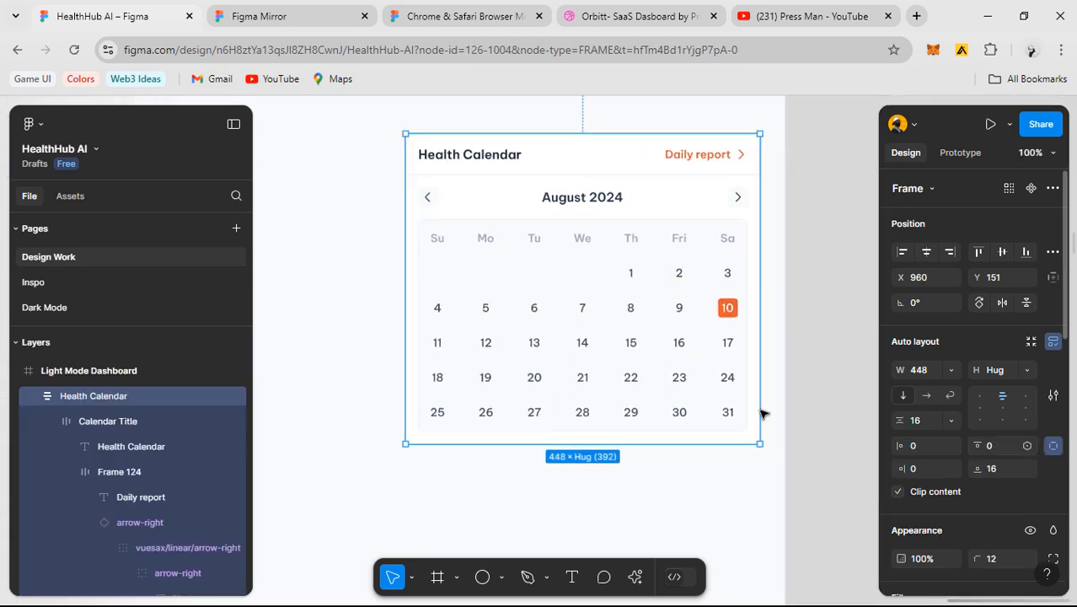
pyautogui.doubleClick(676, 366)
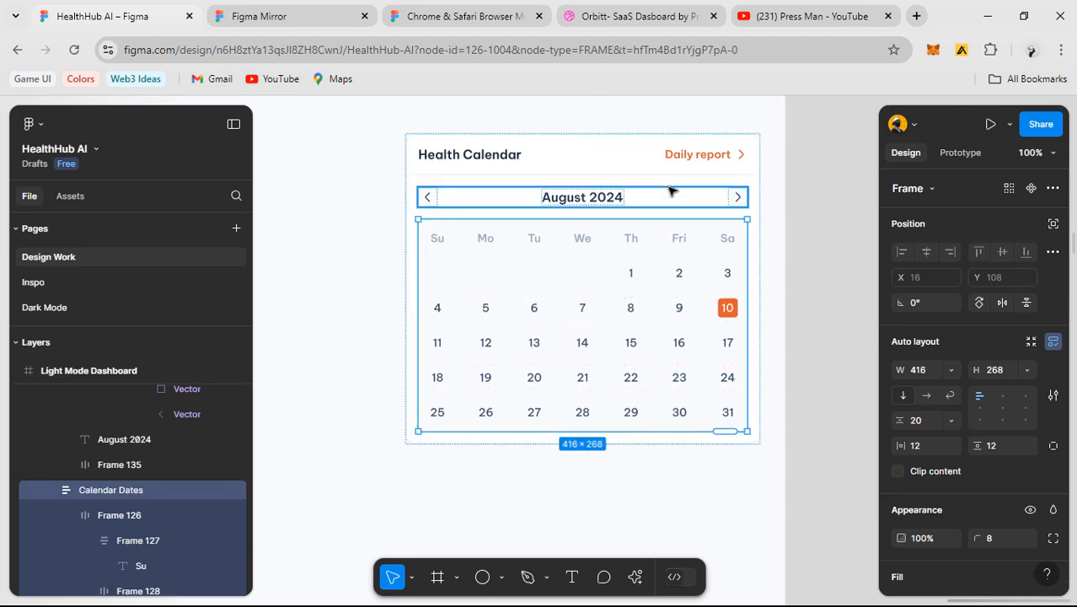
pyautogui.press('Escape')
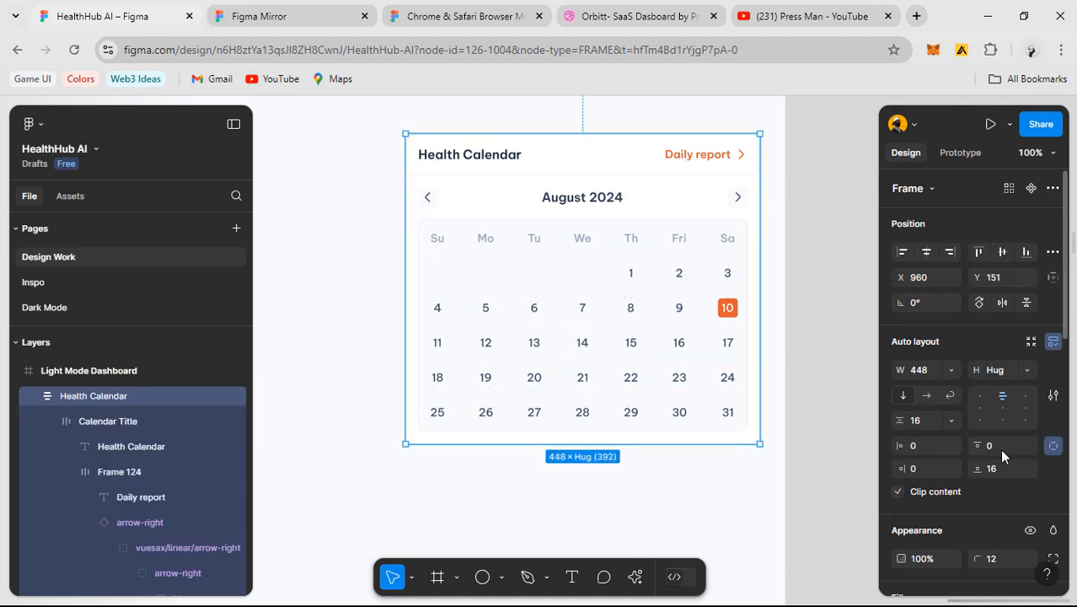
pyautogui.click(1001, 469)
pyautogui.write('12')
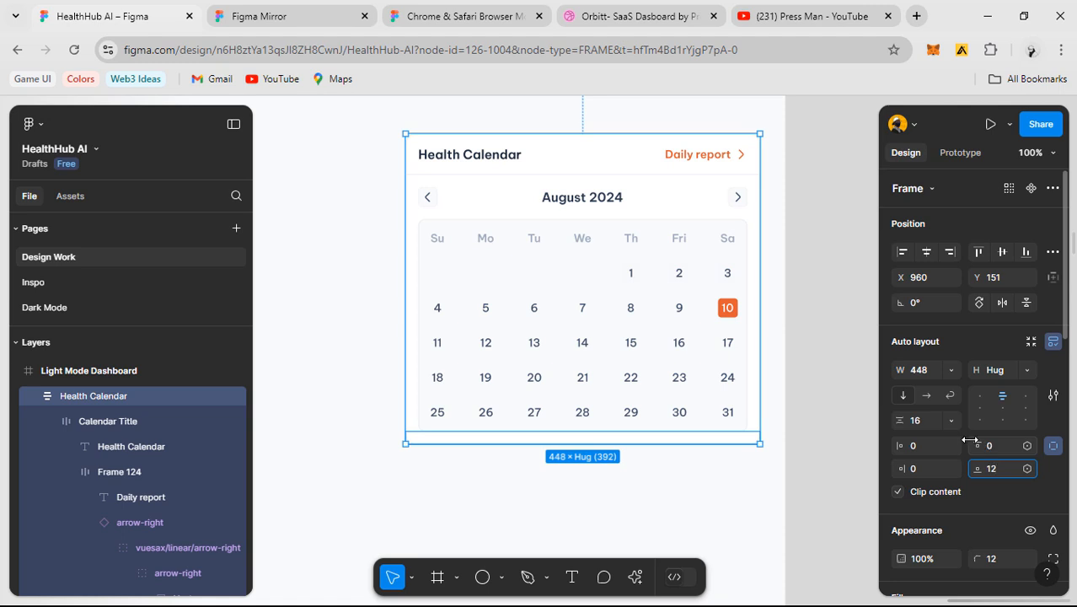
pyautogui.press('Return')
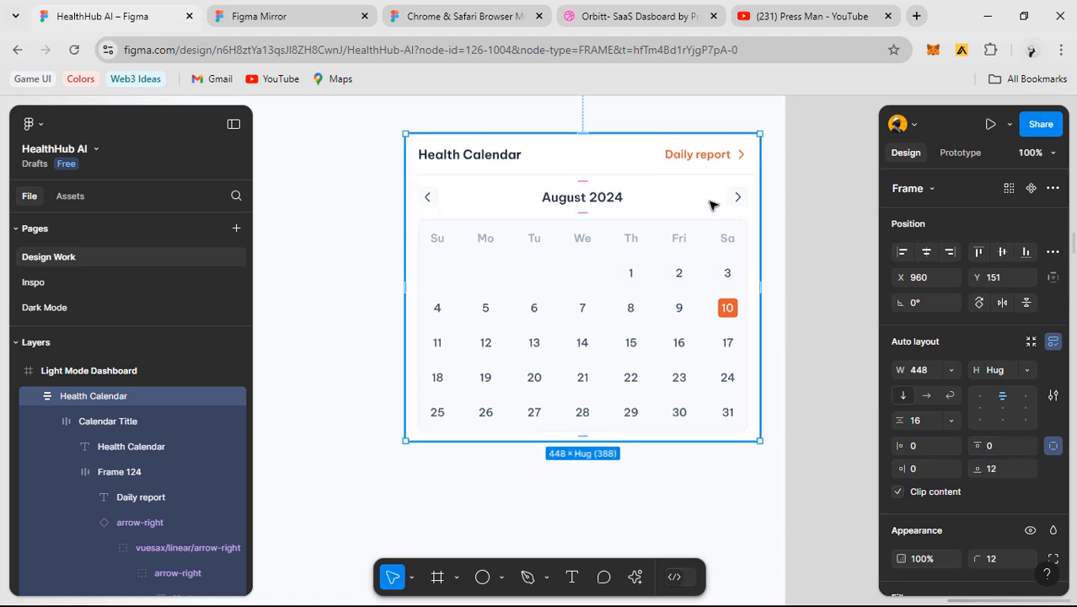
pyautogui.scroll(3, 625, 233)
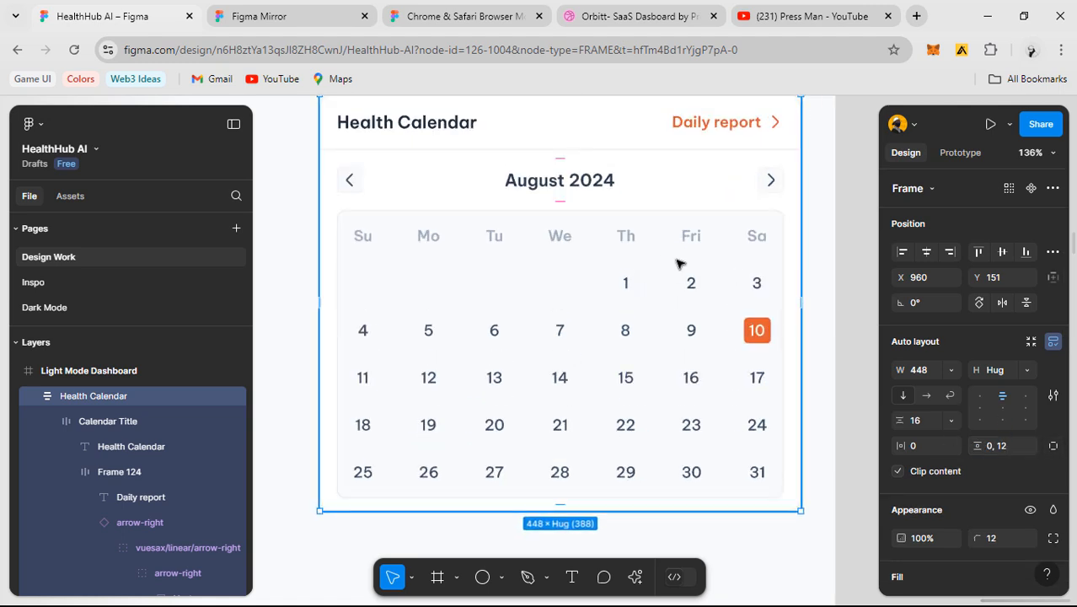
pyautogui.click(776, 233)
pyautogui.click(800, 249)
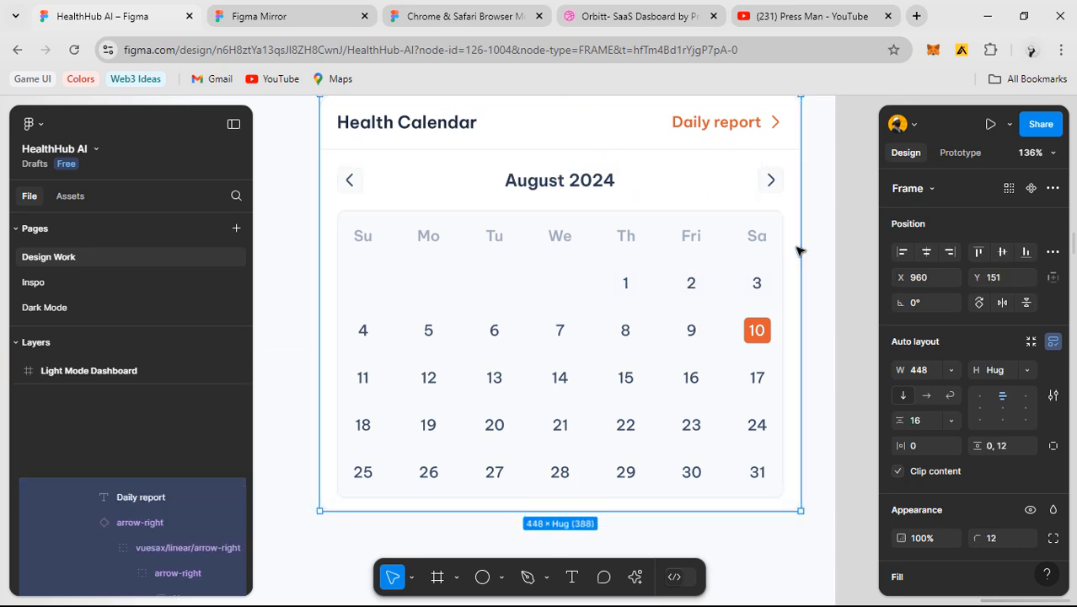
pyautogui.click(1050, 446)
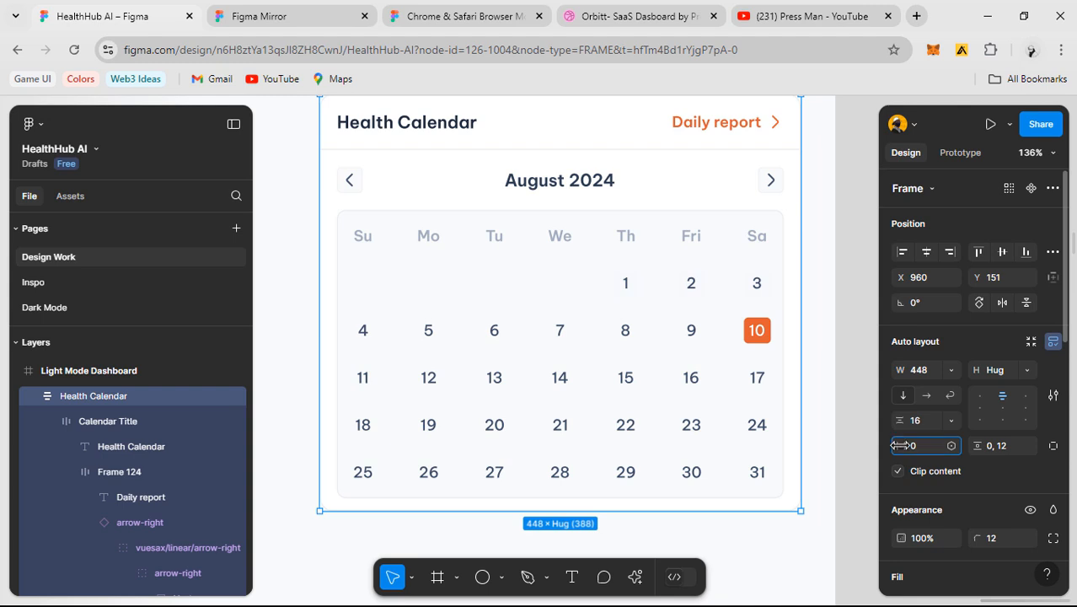
pyautogui.moveTo(900, 445); pyautogui.dragTo(944, 445)
pyautogui.hotkey('ctrl', 'z')
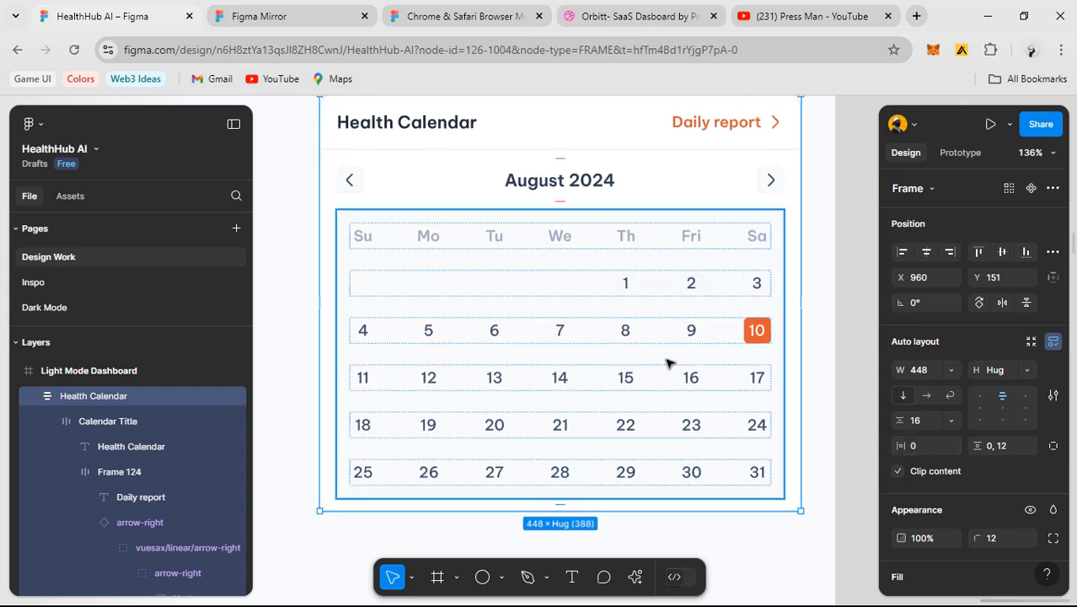
# - Check the spacing around the calendar title and month row, and remove auto layout from the Health Calendar frame
pyautogui.scroll(-2, 666, 362)
pyautogui.doubleClick(464, 152)
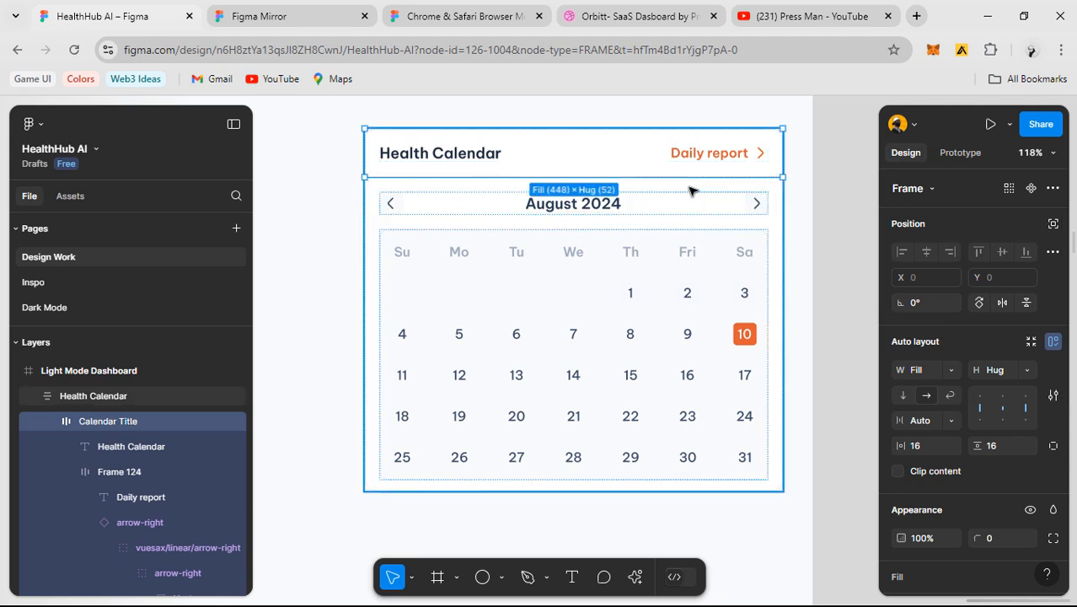
pyautogui.press('Escape')
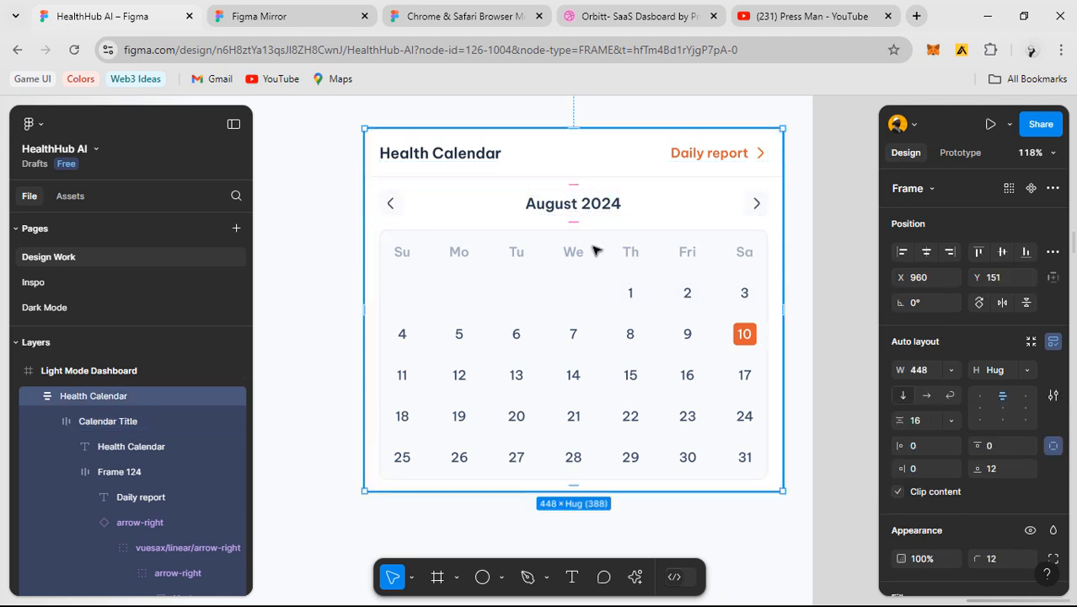
pyautogui.click(399, 212)
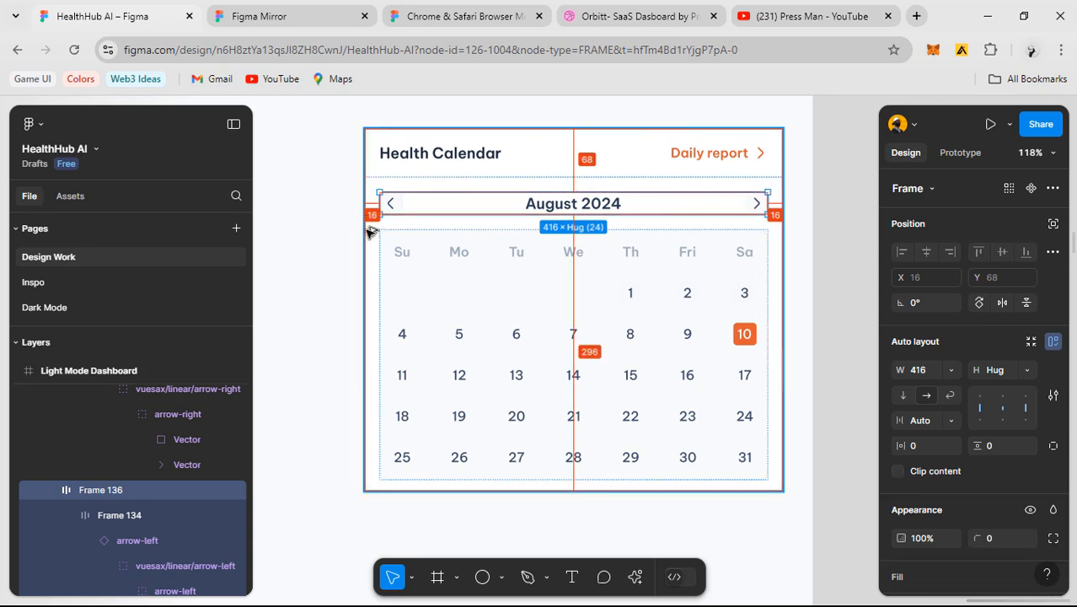
pyautogui.press('Escape')
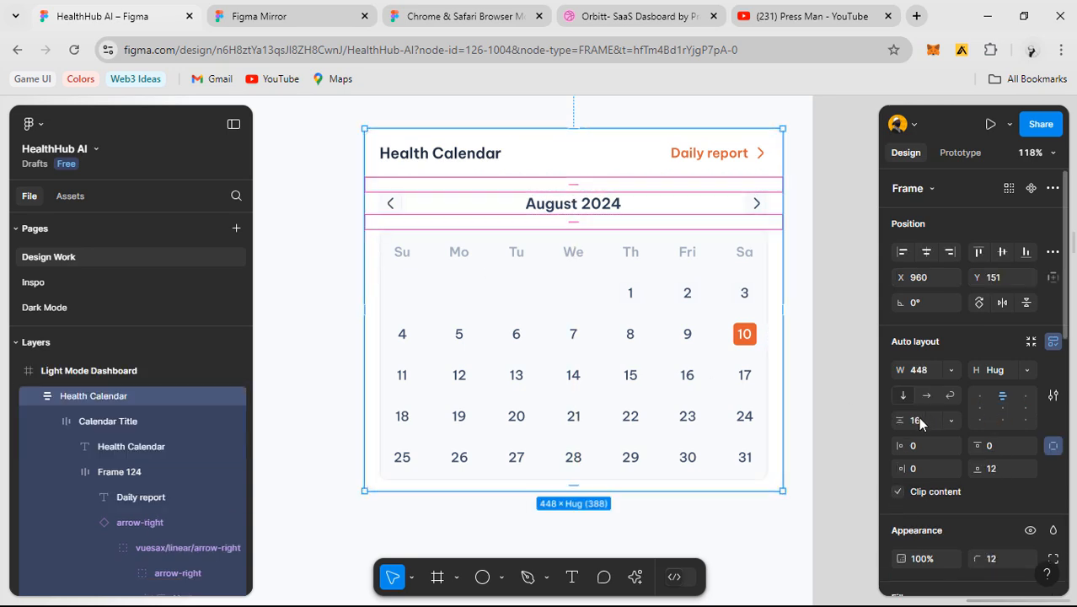
pyautogui.click(576, 213)
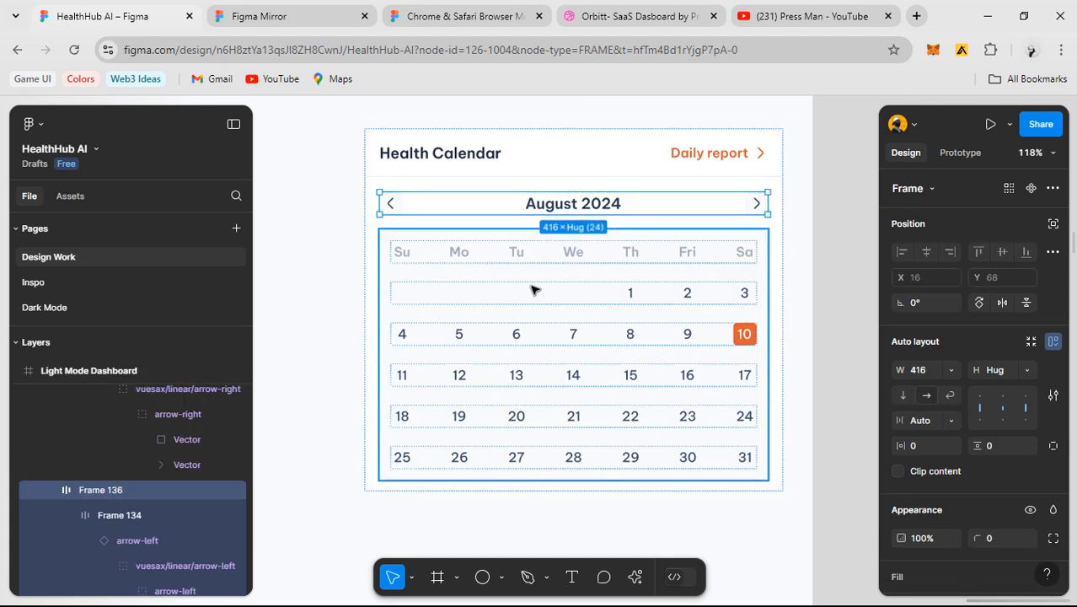
pyautogui.click(373, 236)
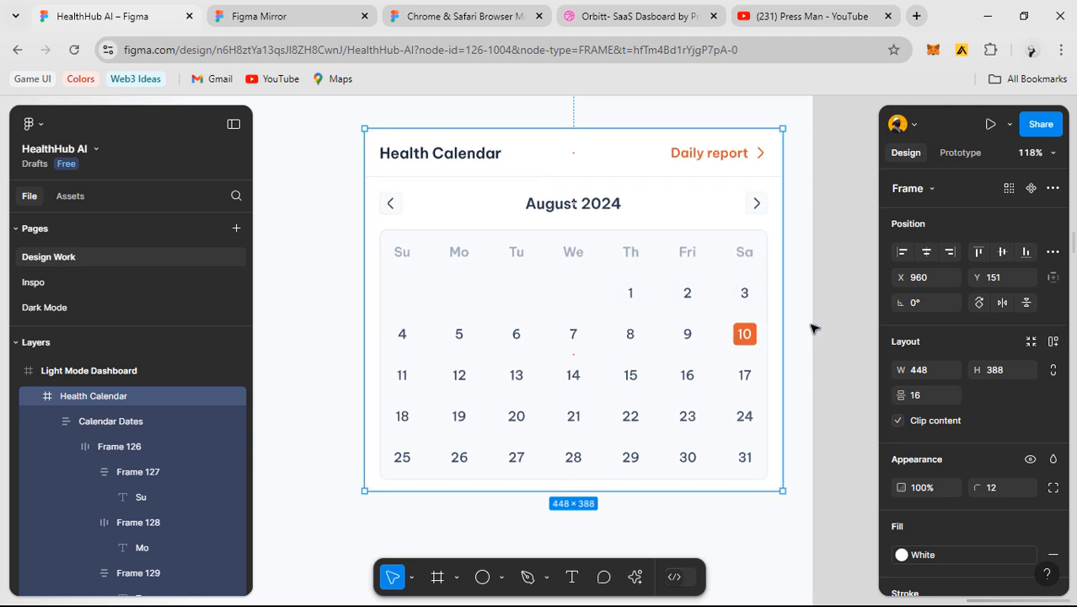
pyautogui.click(811, 328)
pyautogui.click(386, 313)
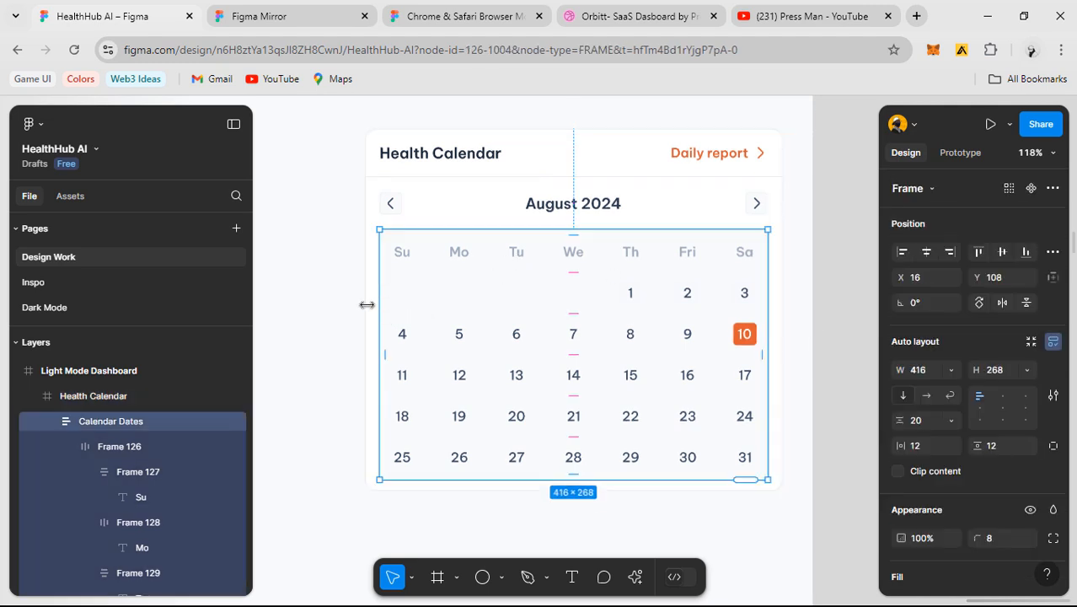
pyautogui.click(365, 302)
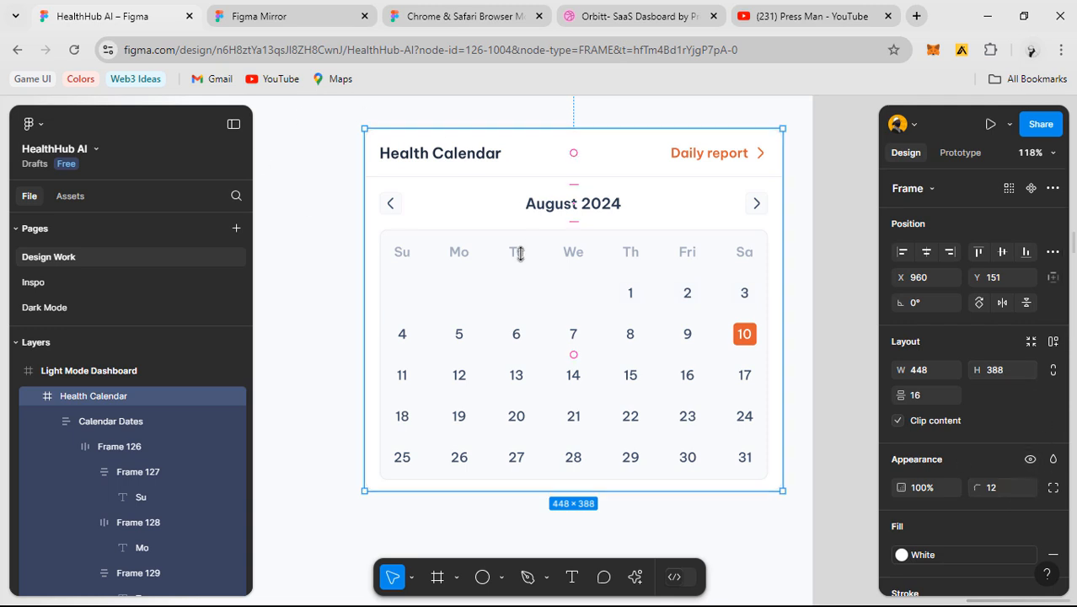
# - Measure the August 2024 row's spacing to the calendar title, and make the layout grids visible
pyautogui.keyDown('ctrl'); pyautogui.click(484, 201); pyautogui.keyUp('ctrl')
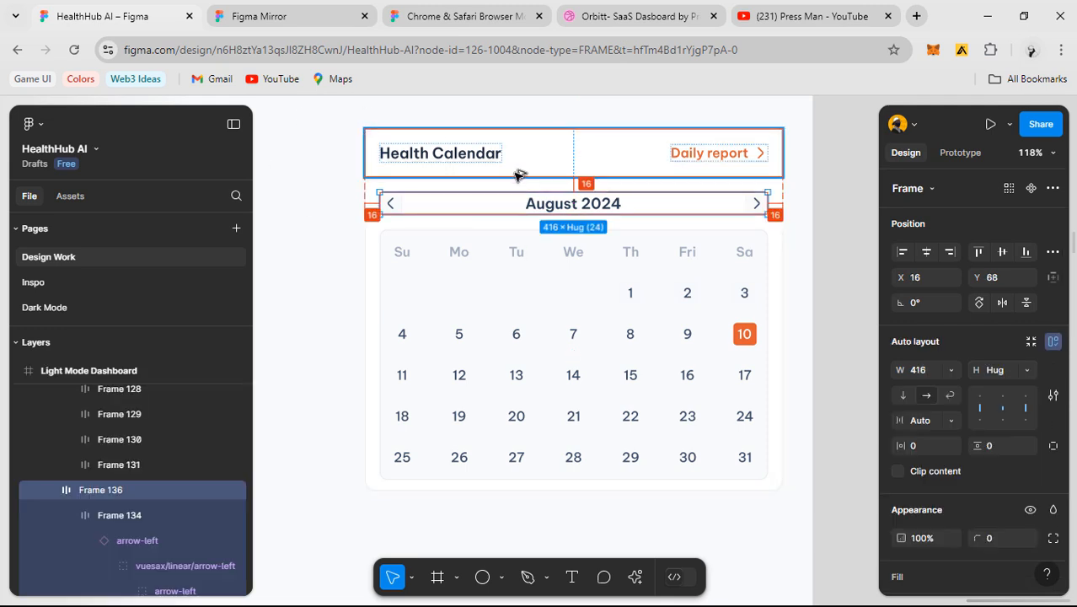
pyautogui.hotkey('ctrl', 'shift', '4')
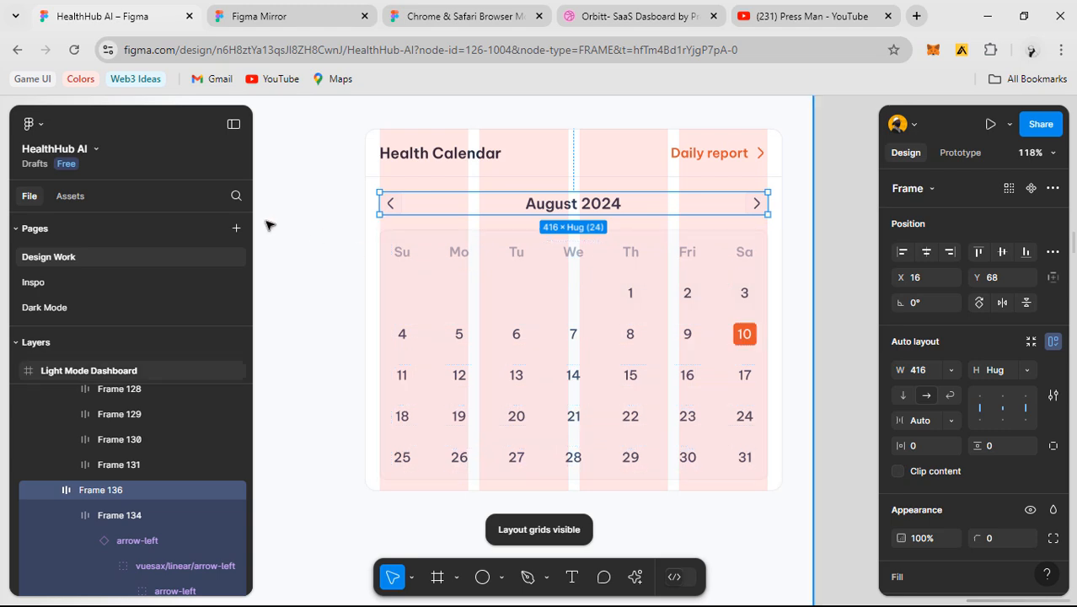
pyautogui.scroll(2, 268, 226)
pyautogui.click(334, 219)
# - Set the margin of the Health Calendar frame's four-column layout grid to 12
pyautogui.click(411, 179)
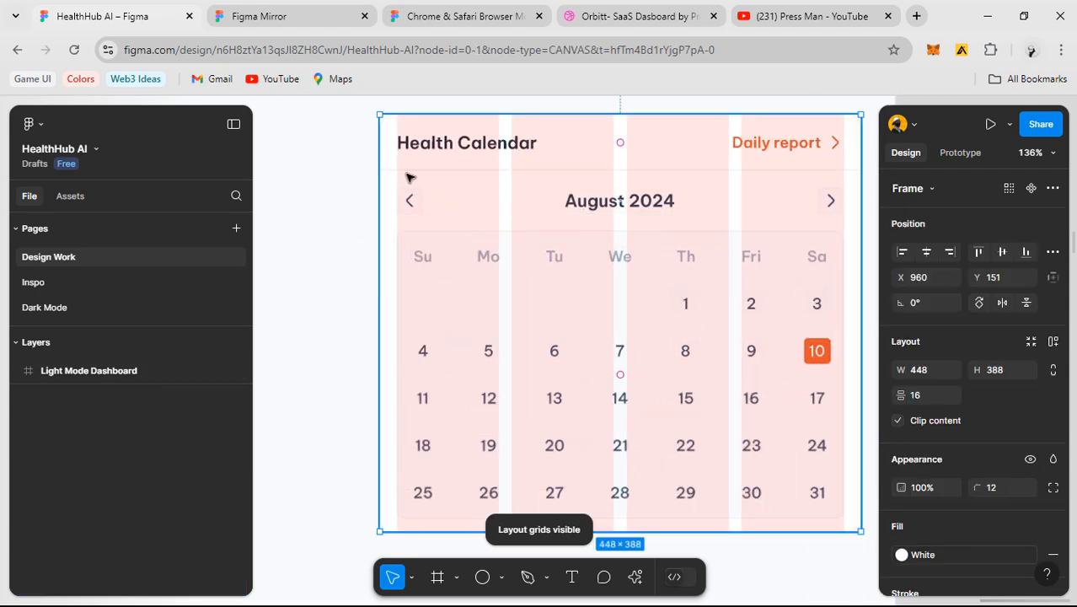
pyautogui.scroll(-3, 994, 361)
pyautogui.scroll(3, 995, 358)
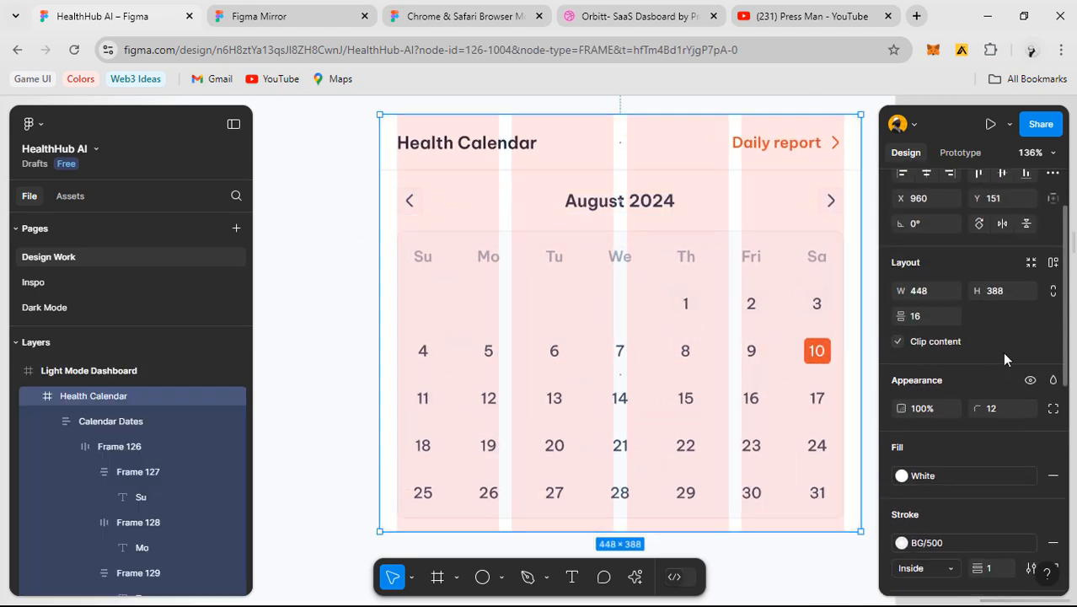
pyautogui.scroll(-5, 960, 476)
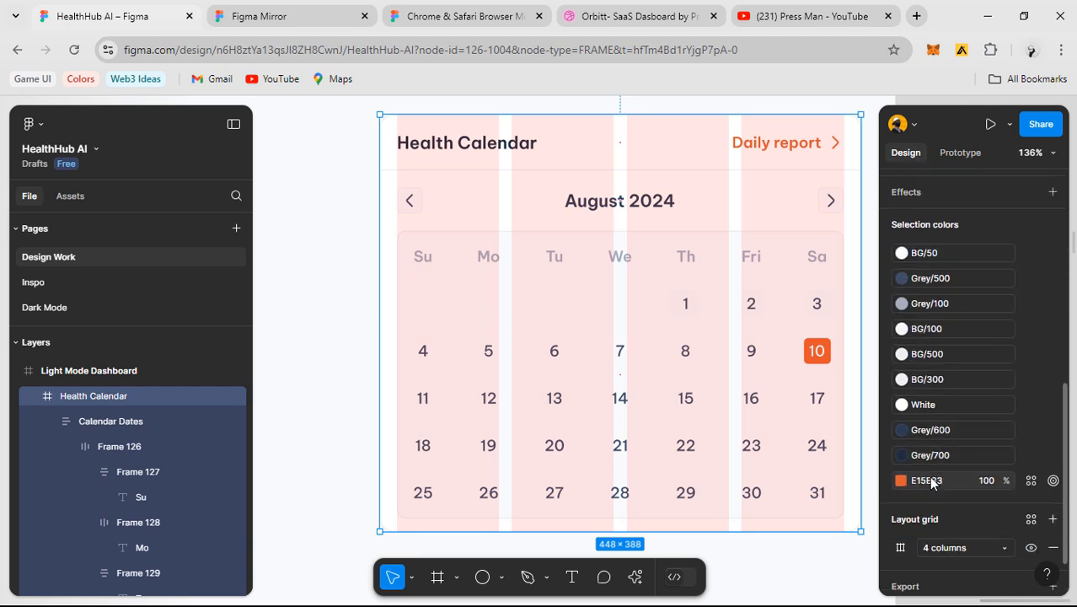
pyautogui.click(900, 500)
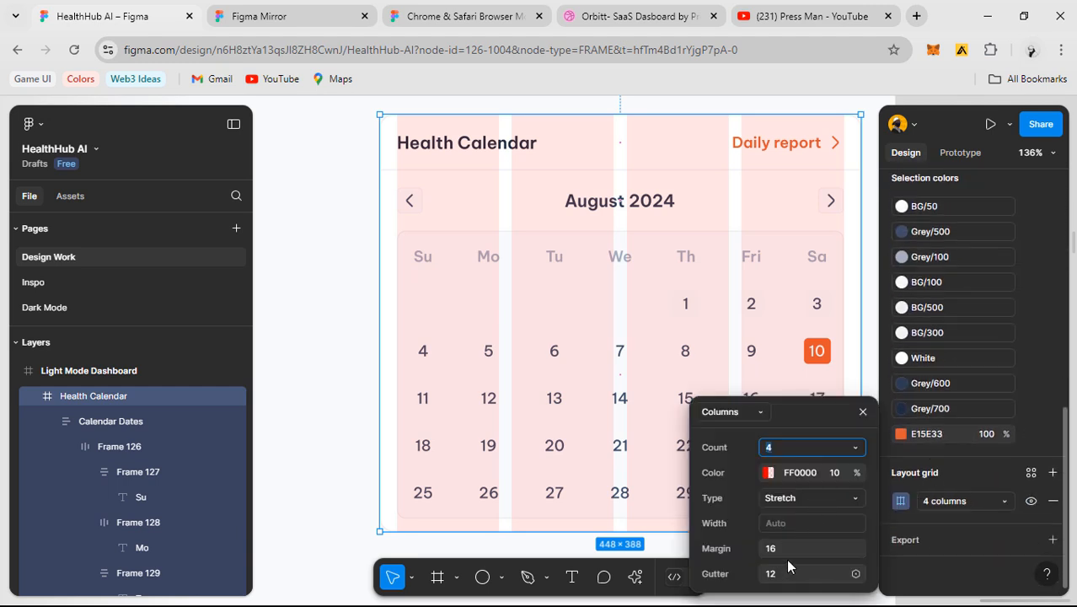
pyautogui.click(783, 544)
pyautogui.write('1')
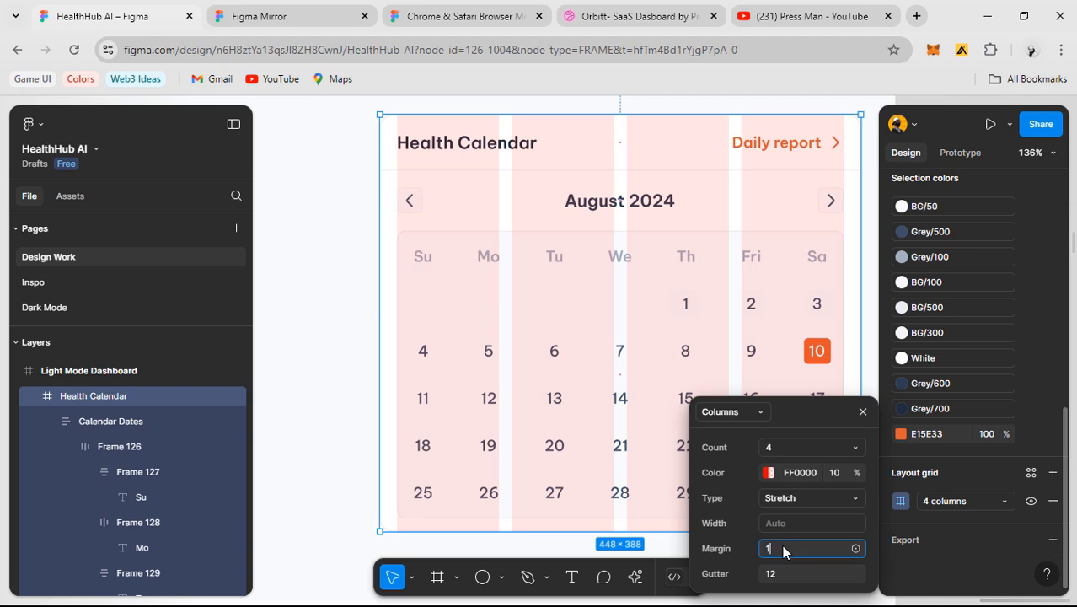
pyautogui.write('2')
pyautogui.press('Return')
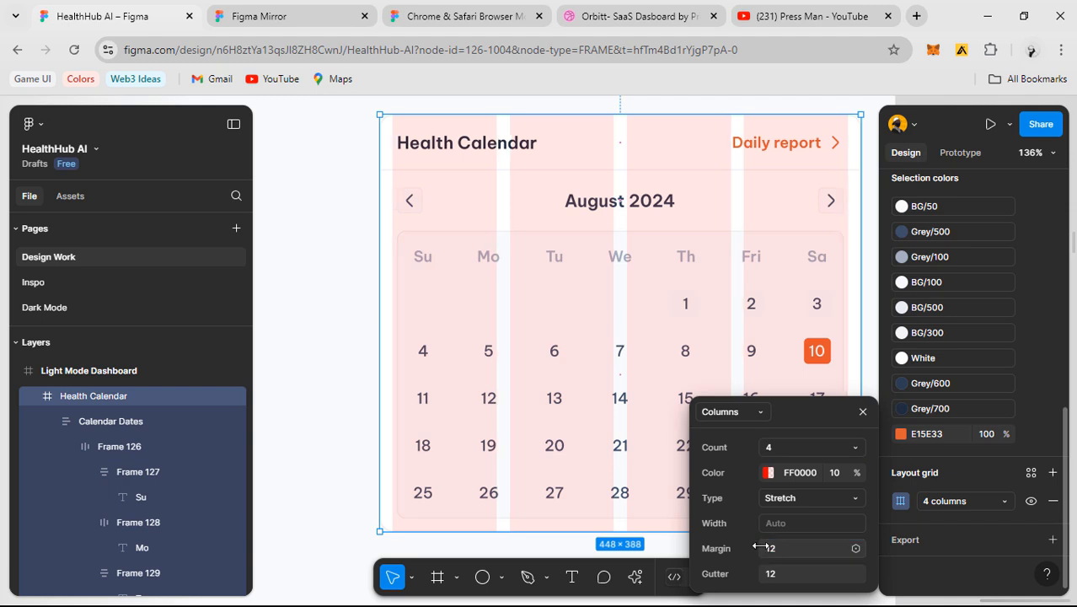
pyautogui.click(861, 412)
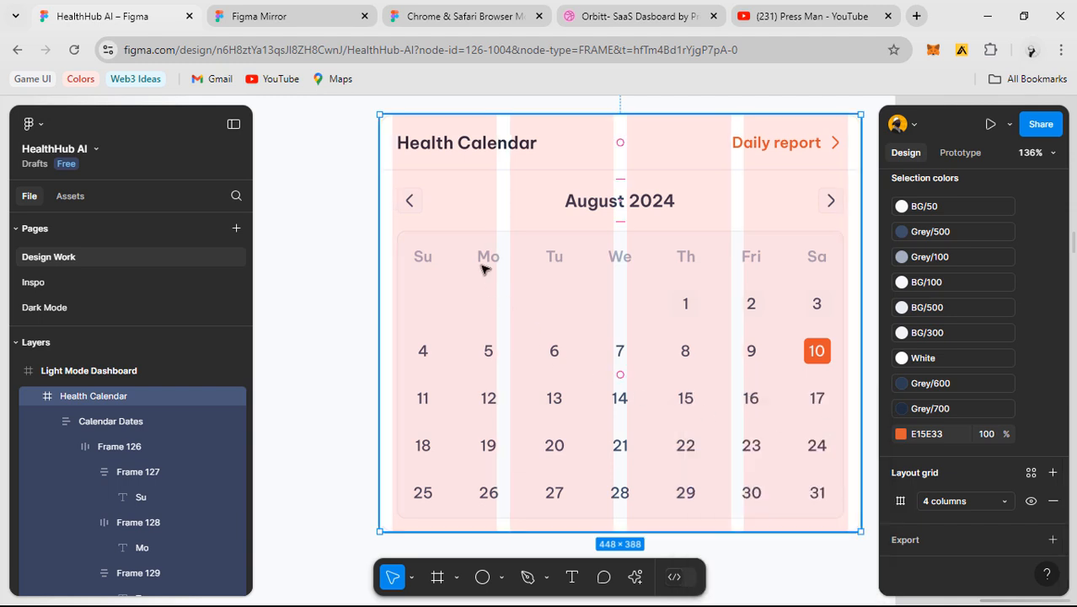
# - Widen the Calendar Dates frame on both sides so its edges meet the outer edges of the layout grid columns
pyautogui.doubleClick(413, 269)
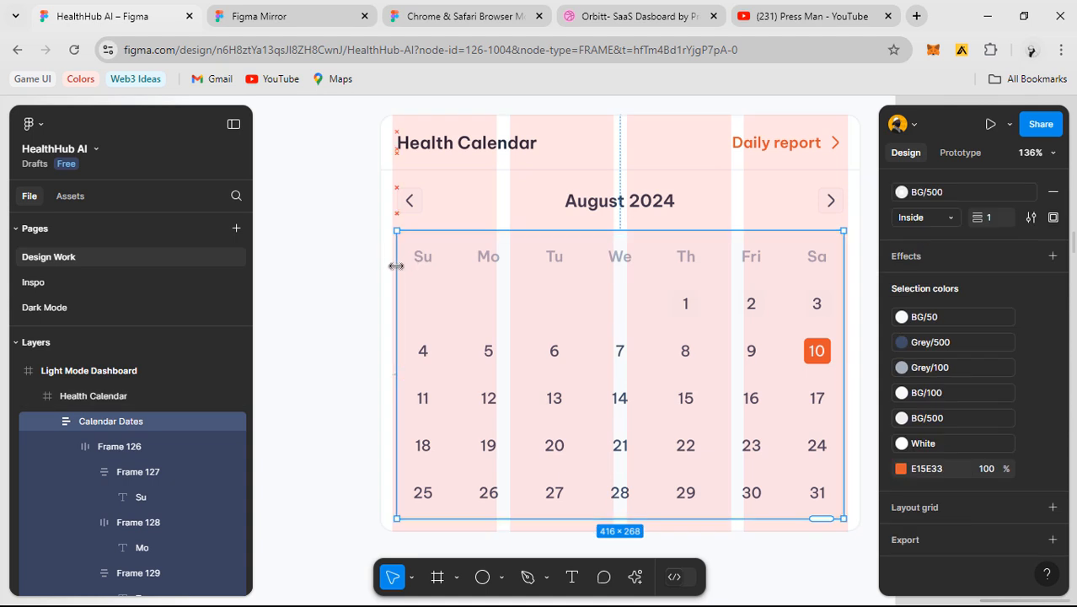
pyautogui.moveTo(393, 266); pyautogui.dragTo(393, 266)
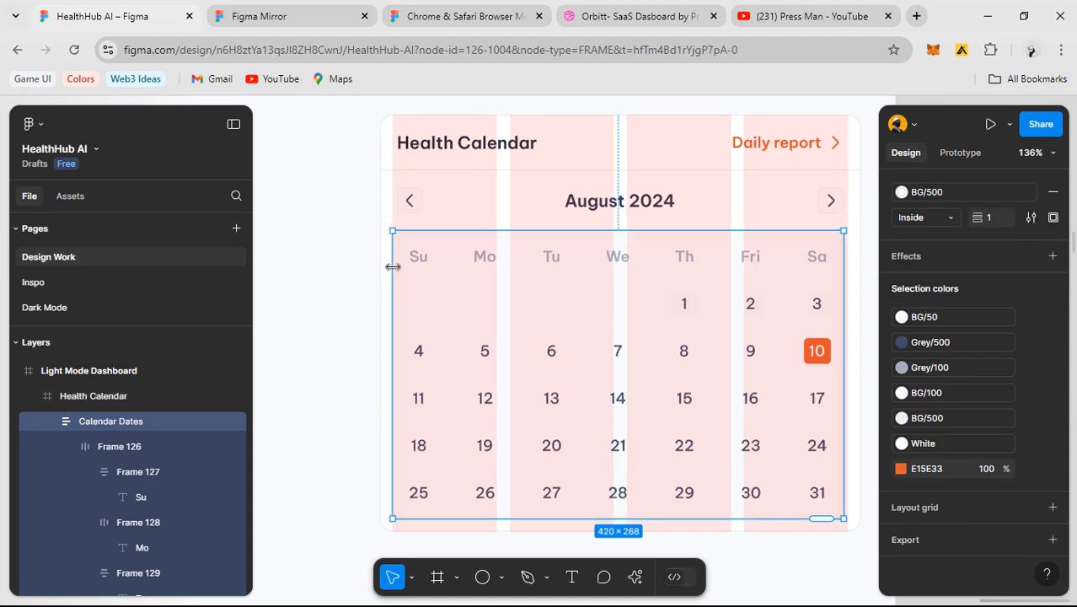
pyautogui.hscroll(3, 621, 267)
pyautogui.scroll(5, 649, 233)
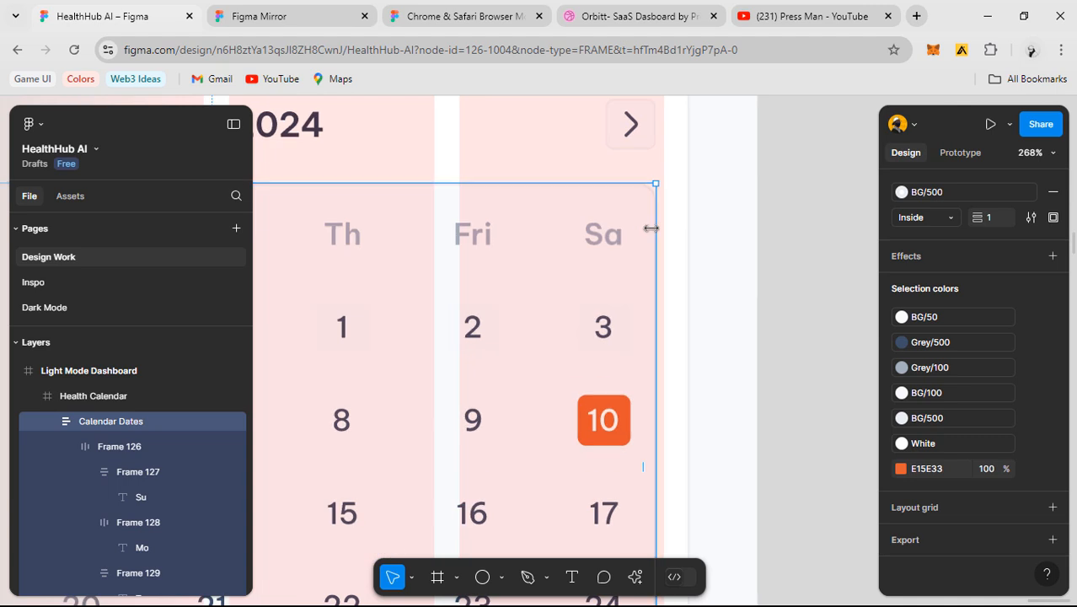
pyautogui.moveTo(657, 235); pyautogui.dragTo(660, 243)
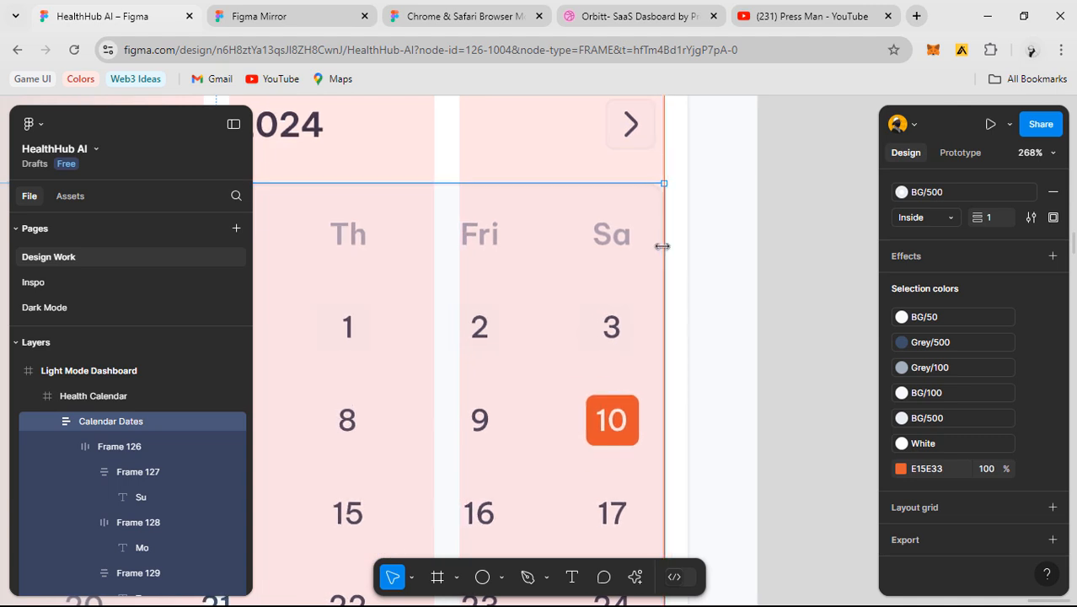
# - Widen the August 2024 row to 424 so both ends meet the outer edges of the layout grid columns
pyautogui.scroll(-3, 693, 216)
pyautogui.hscroll(-4, 603, 220)
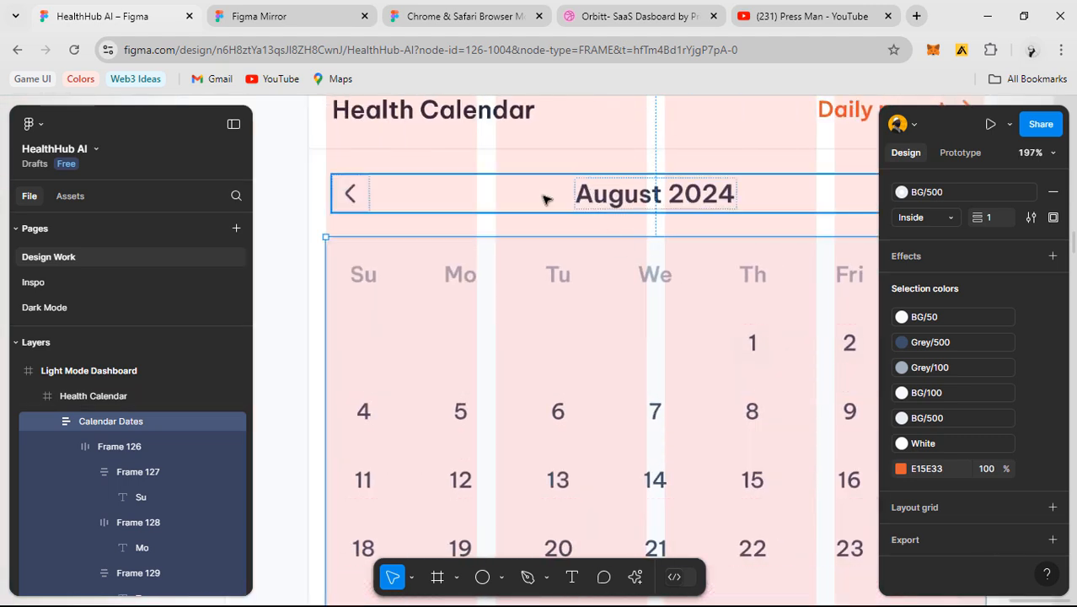
pyautogui.click(349, 192)
pyautogui.moveTo(330, 193); pyautogui.dragTo(326, 194)
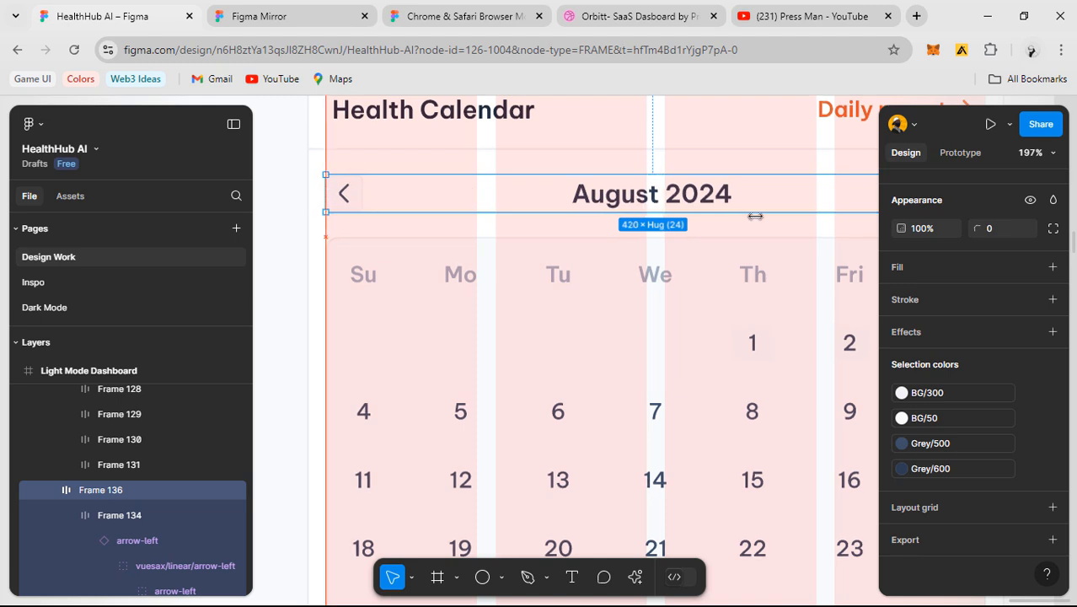
pyautogui.moveTo(868, 199); pyautogui.dragTo(588, 250)
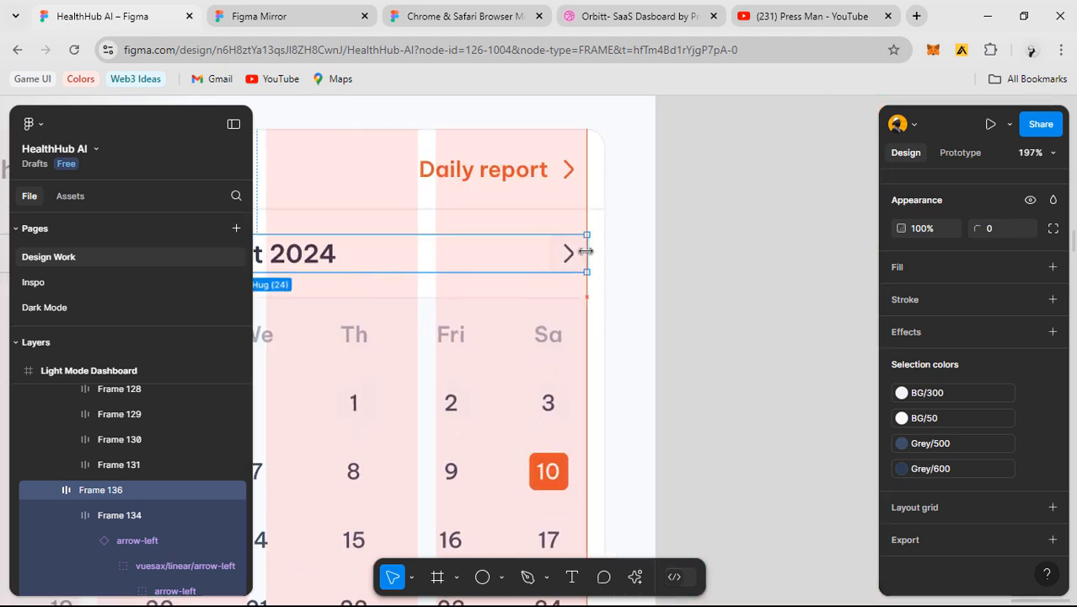
pyautogui.hotkey('alt', 'Tab')
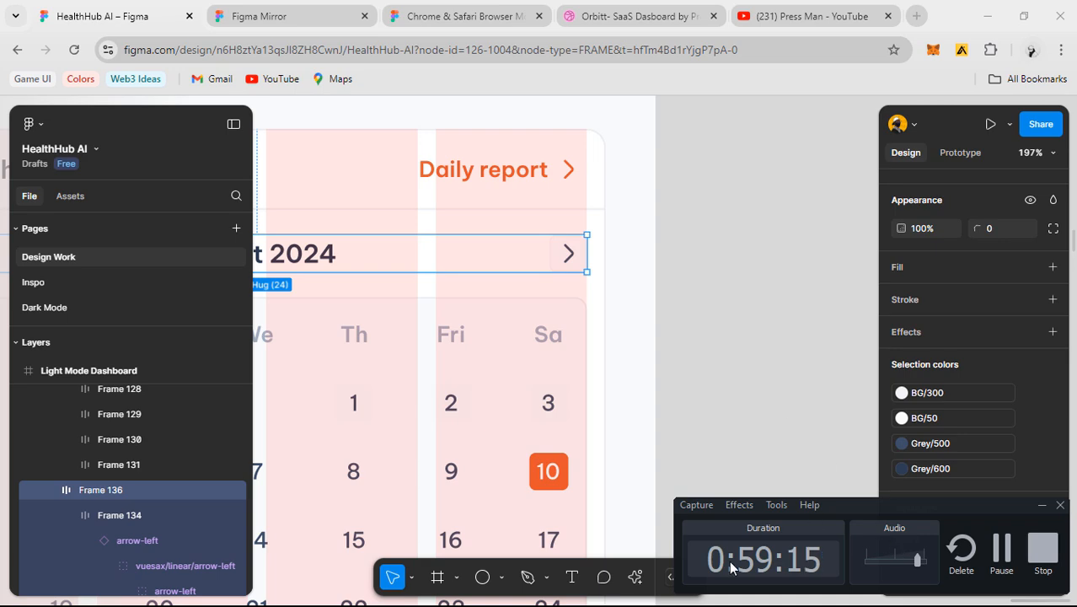
pyautogui.click(1043, 505)
pyautogui.scroll(-5, 662, 373)
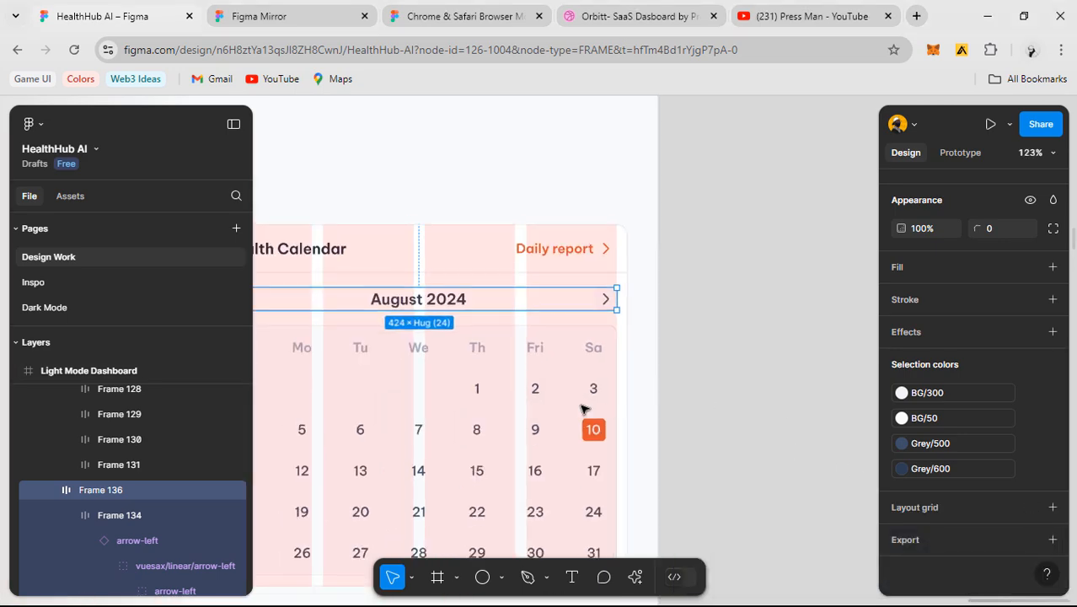
pyautogui.scroll(3, 774, 264)
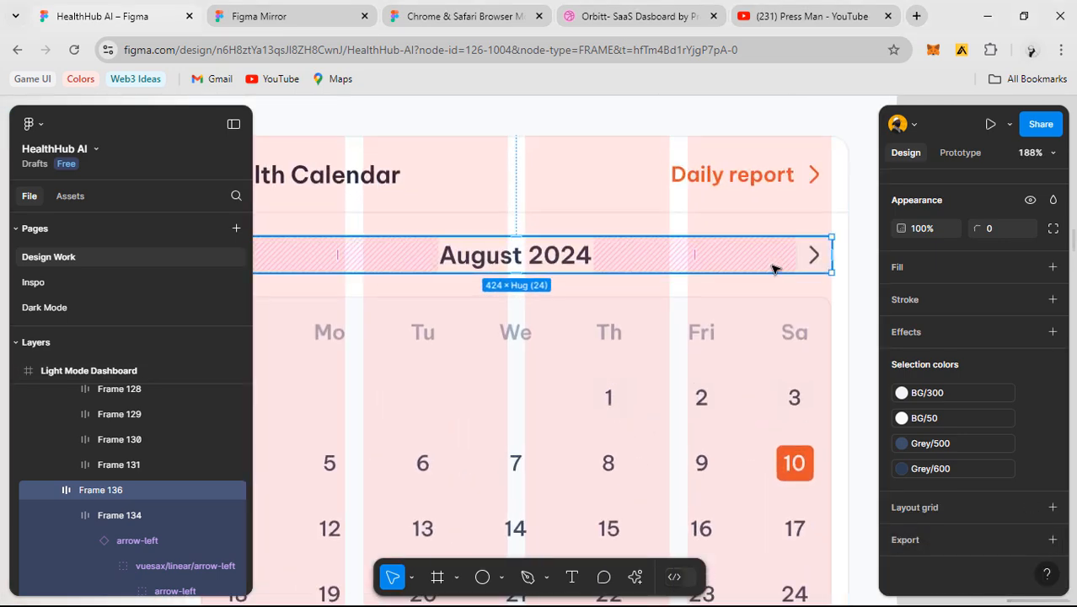
pyautogui.scroll(-2, 592, 288)
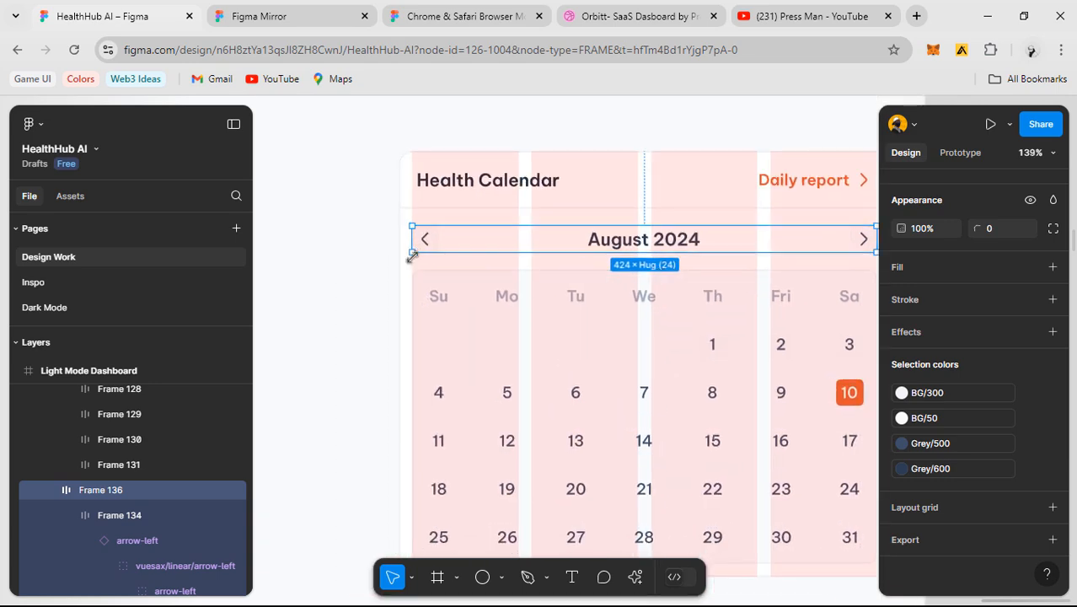
# - Measure the August 2024 row's margins inside the Health Calendar frame, and hide the layout grids
pyautogui.press('alt')
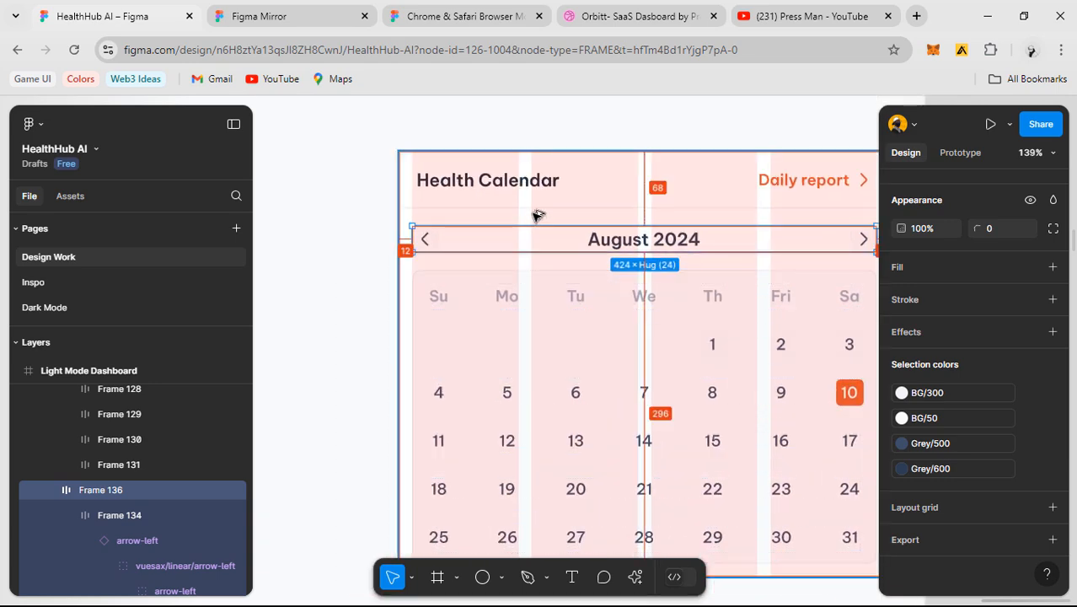
pyautogui.click(541, 317)
pyautogui.moveTo(599, 318); pyautogui.dragTo(553, 282)
pyautogui.click(336, 223)
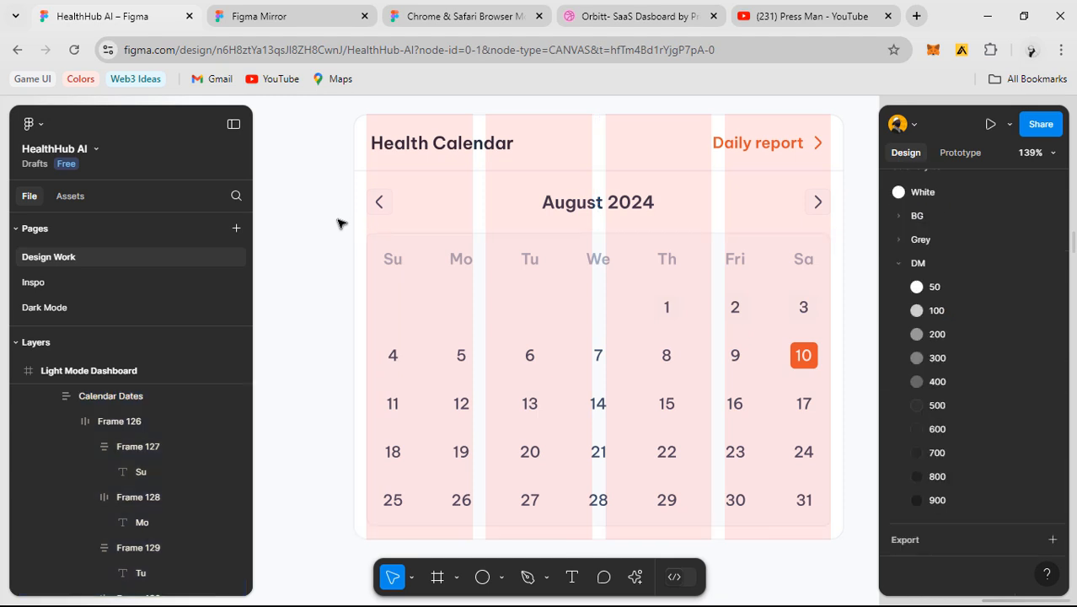
pyautogui.hotkey('ctrl', 'shift', '4')
# - Measure the gap between the Calendar Title frame and the August 2024 row
pyautogui.click(462, 158)
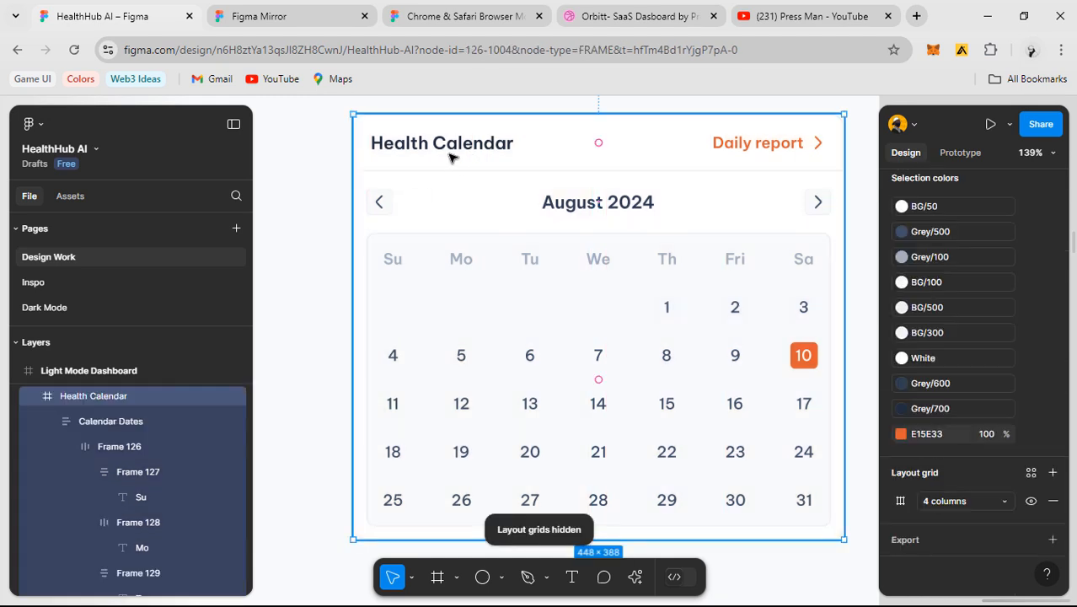
pyautogui.doubleClick(450, 155)
pyautogui.doubleClick(451, 157)
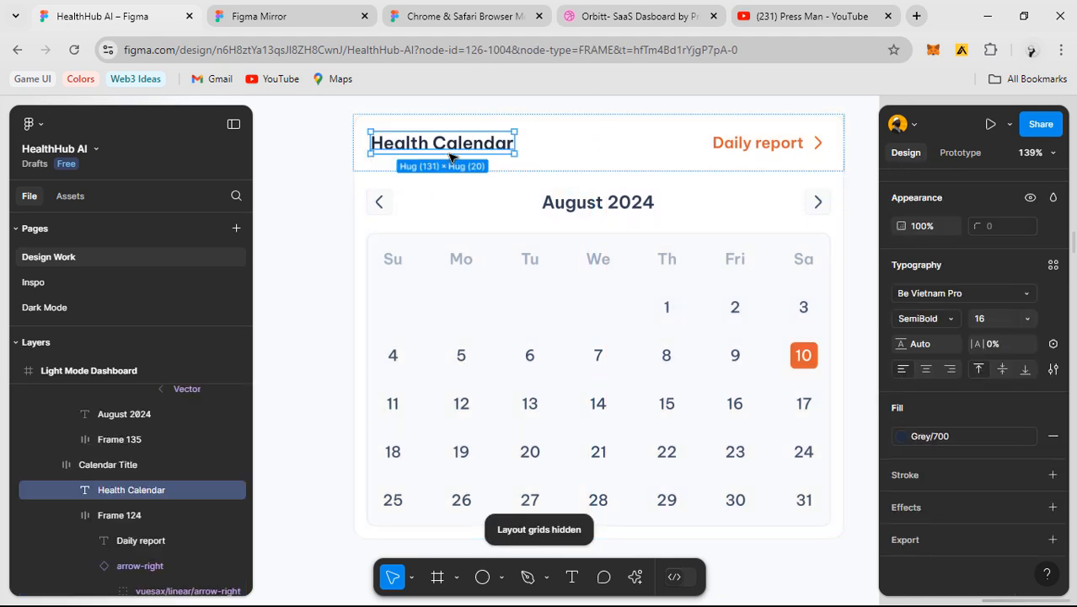
pyautogui.click(371, 166)
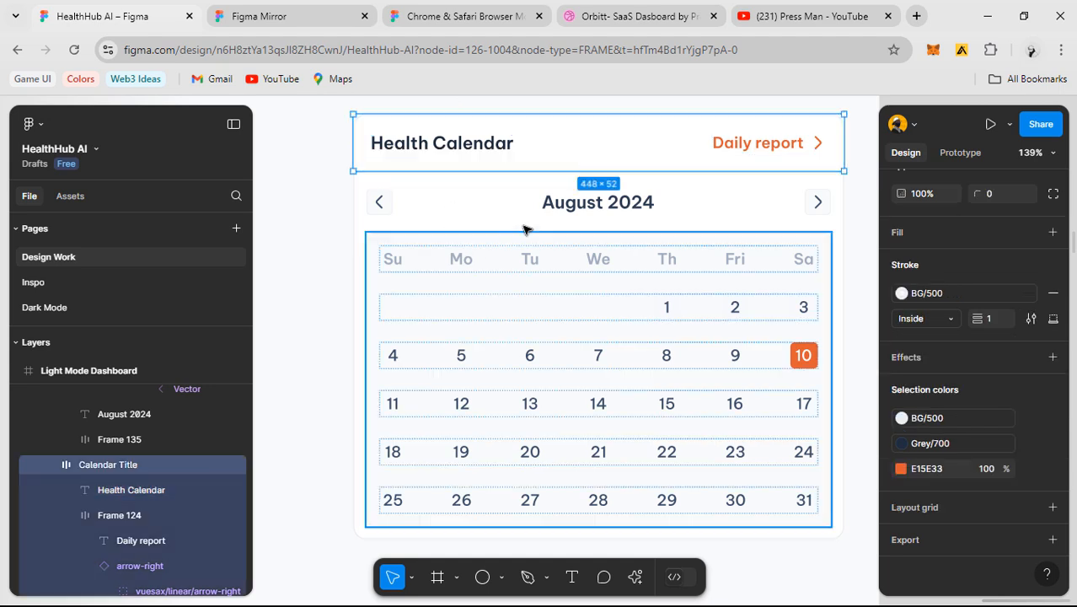
pyautogui.click(455, 196)
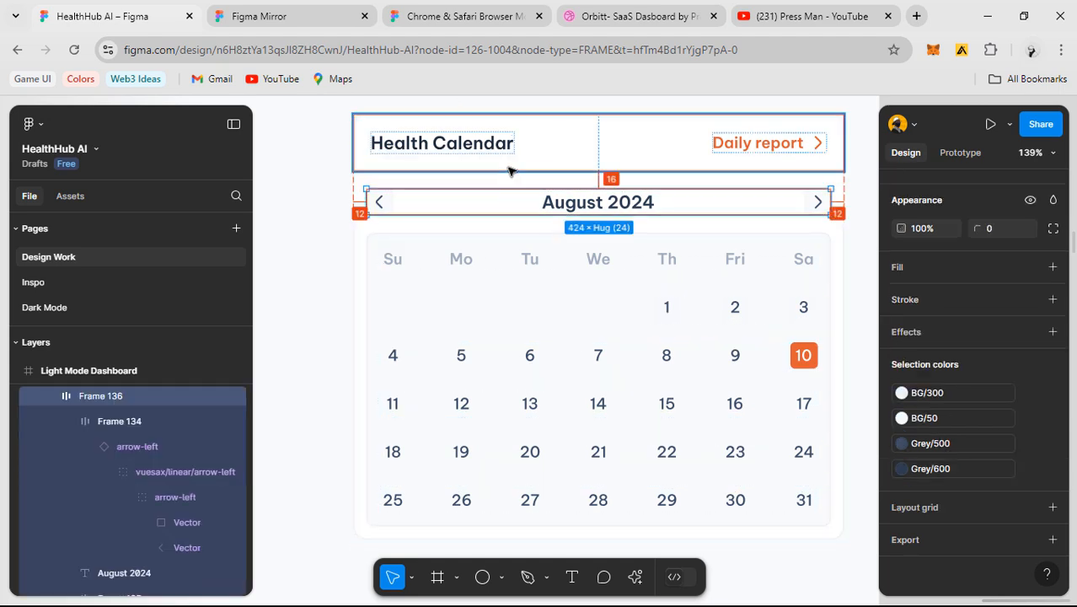
pyautogui.press('alt')
pyautogui.click(307, 258)
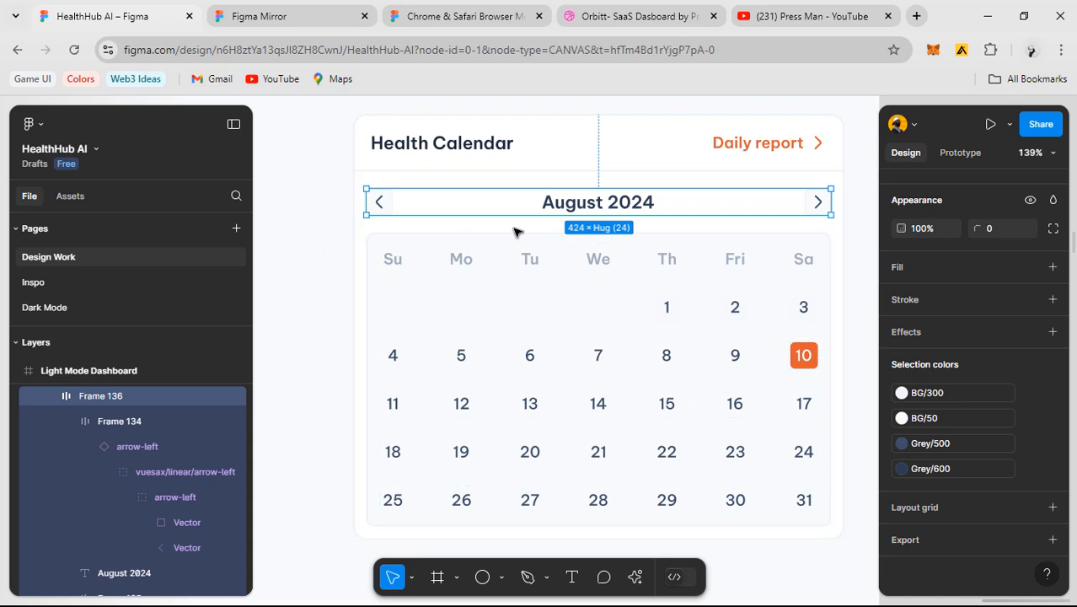
# - Measure the gap between the month row and the dates block in the finished Dashboard (Light Mode) calendar
pyautogui.scroll(-4, 515, 231)
pyautogui.hscroll(4, 495, 265)
pyautogui.hscroll(-4, 495, 266)
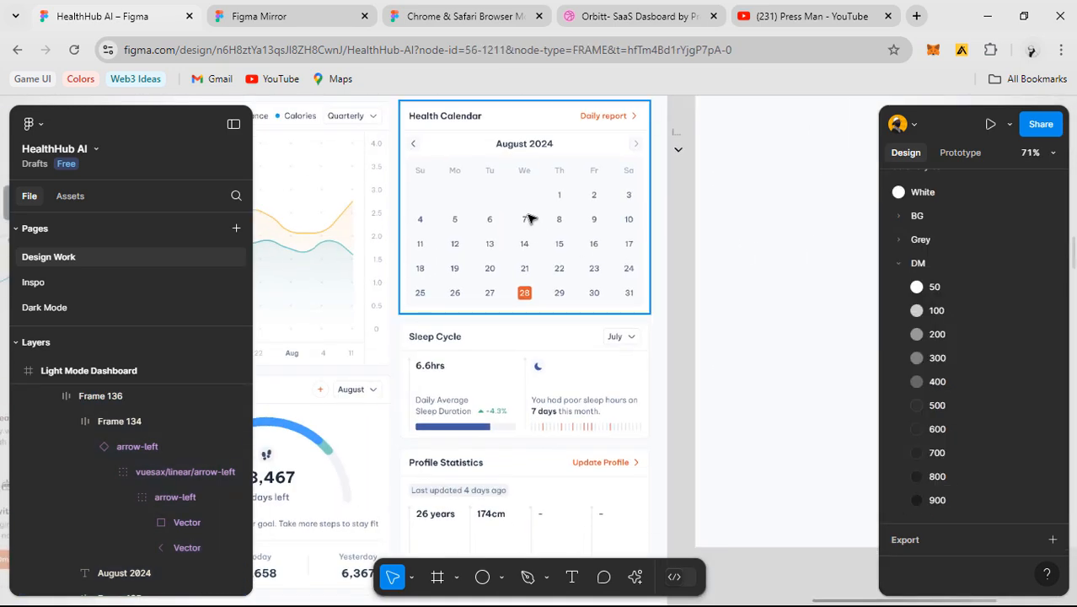
pyautogui.click(533, 175)
pyautogui.doubleClick(524, 143)
pyautogui.scroll(1, 529, 171)
pyautogui.press('alt')
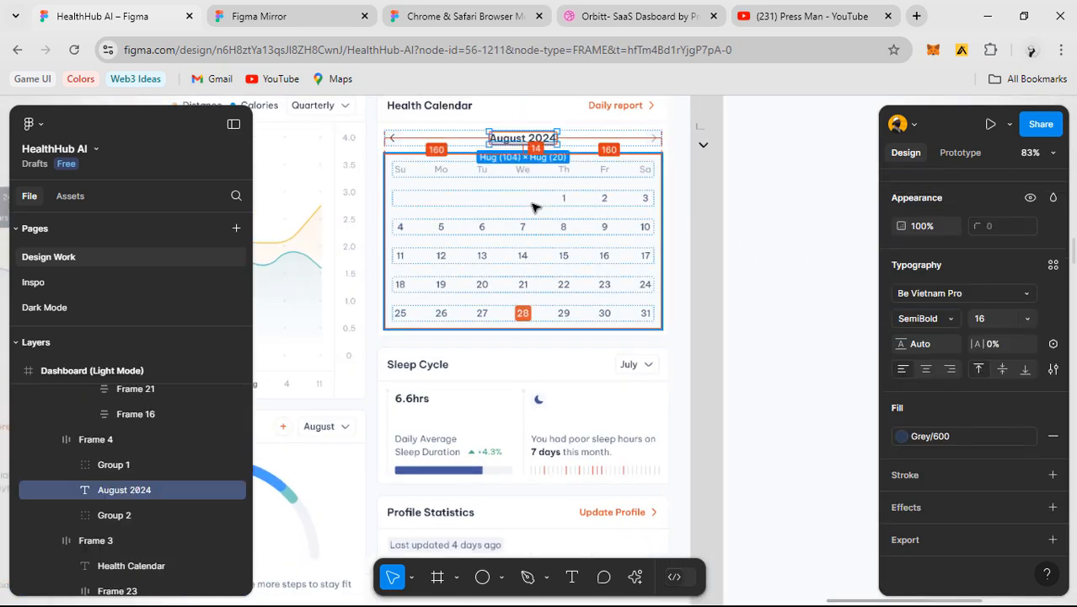
pyautogui.click(406, 144)
pyautogui.press('alt')
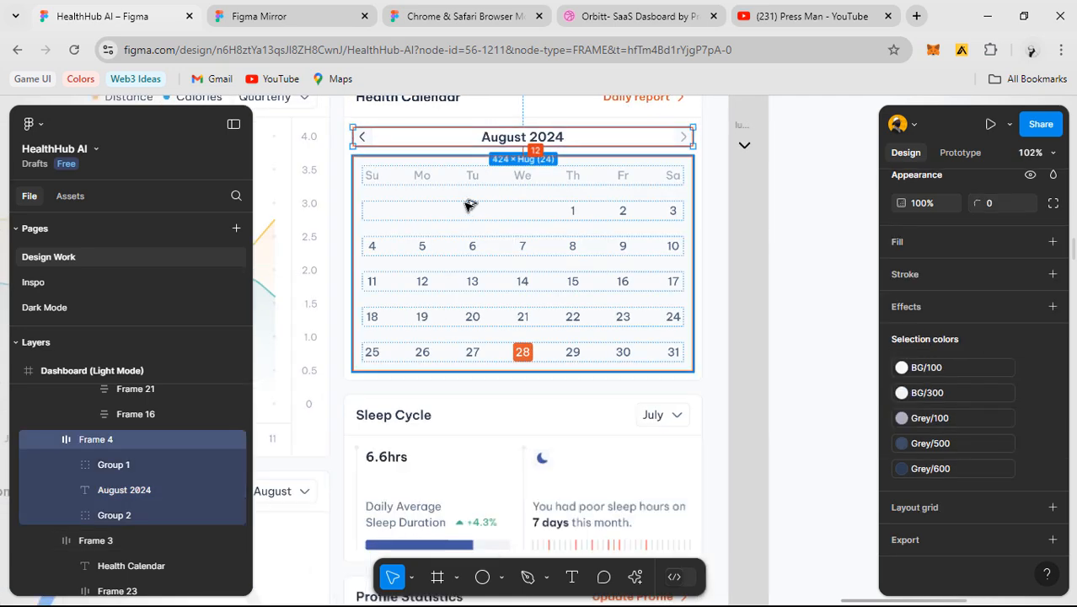
pyautogui.scroll(-2, 573, 304)
pyautogui.click(678, 319)
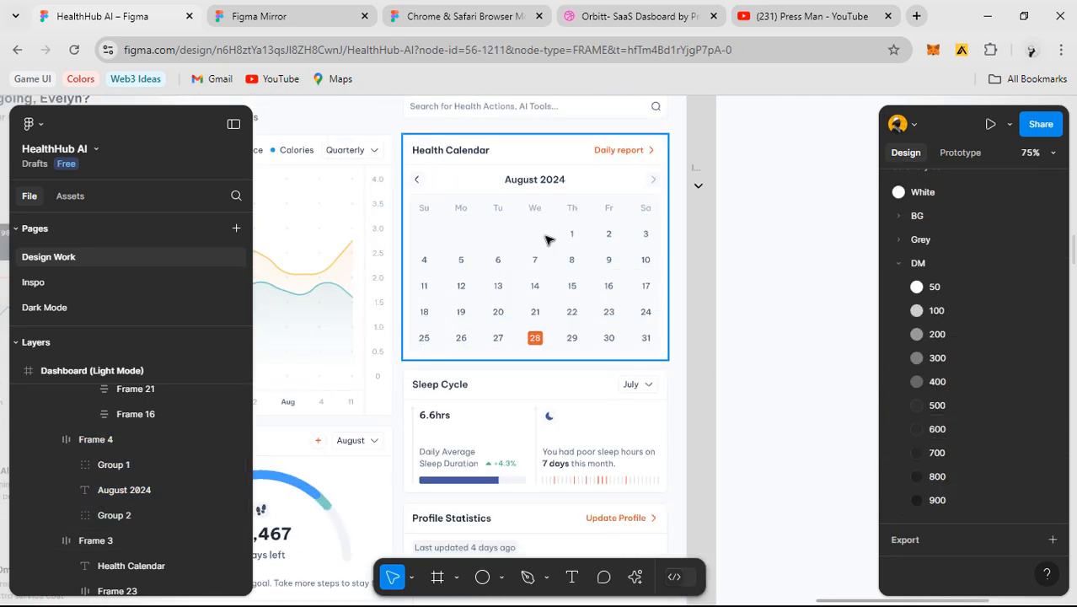
# - Move the August 2024 row in the Light Mode Dashboard's Health Calendar up by 4 px, placing it 12 px below the title
pyautogui.click(548, 240)
pyautogui.moveTo(534, 309); pyautogui.dragTo(337, 316)
pyautogui.scroll(-1, 337, 316)
pyautogui.moveTo(411, 317); pyautogui.dragTo(532, 289)
pyautogui.moveTo(851, 303); pyautogui.dragTo(650, 313)
pyautogui.scroll(2, 649, 237)
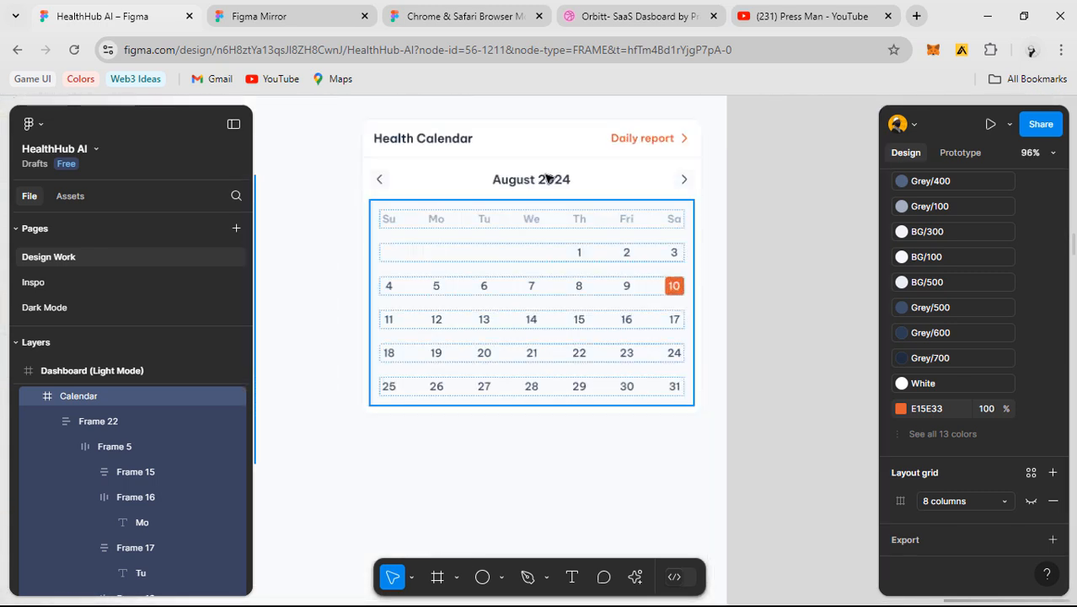
pyautogui.click(546, 179)
pyautogui.click(523, 184)
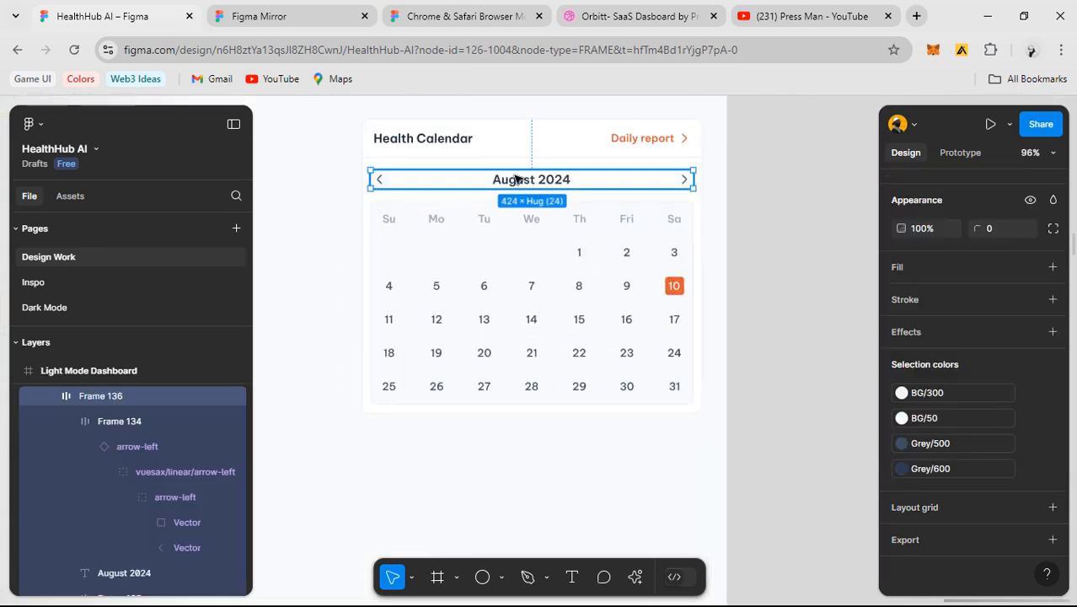
pyautogui.press('alt')
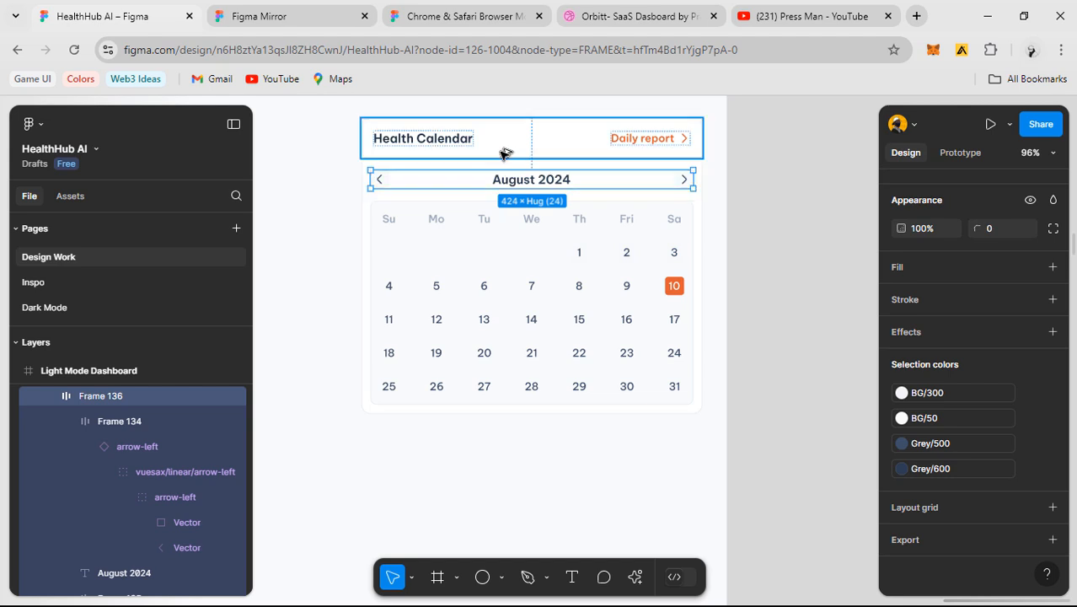
pyautogui.press('Up')
pyautogui.press('Up')
pyautogui.press('Up')
pyautogui.press('Up')
pyautogui.press('alt')
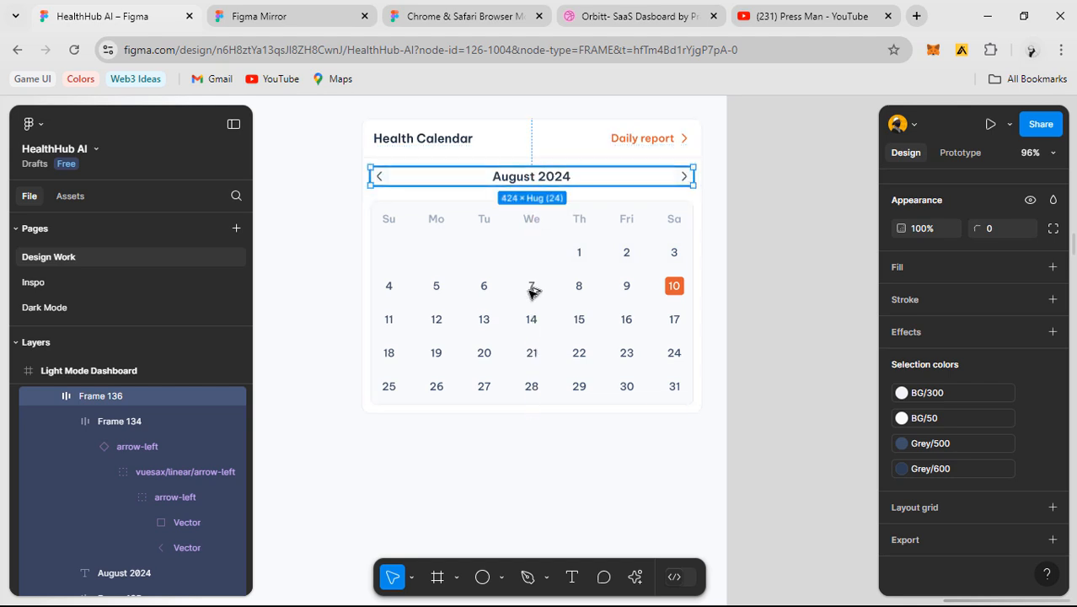
# - Set the Calendar Dates frame's vertical constraint to Bottom
pyautogui.keyDown('ctrl'); pyautogui.scroll(3, 421, 284); pyautogui.keyUp('ctrl')
pyautogui.click(308, 270)
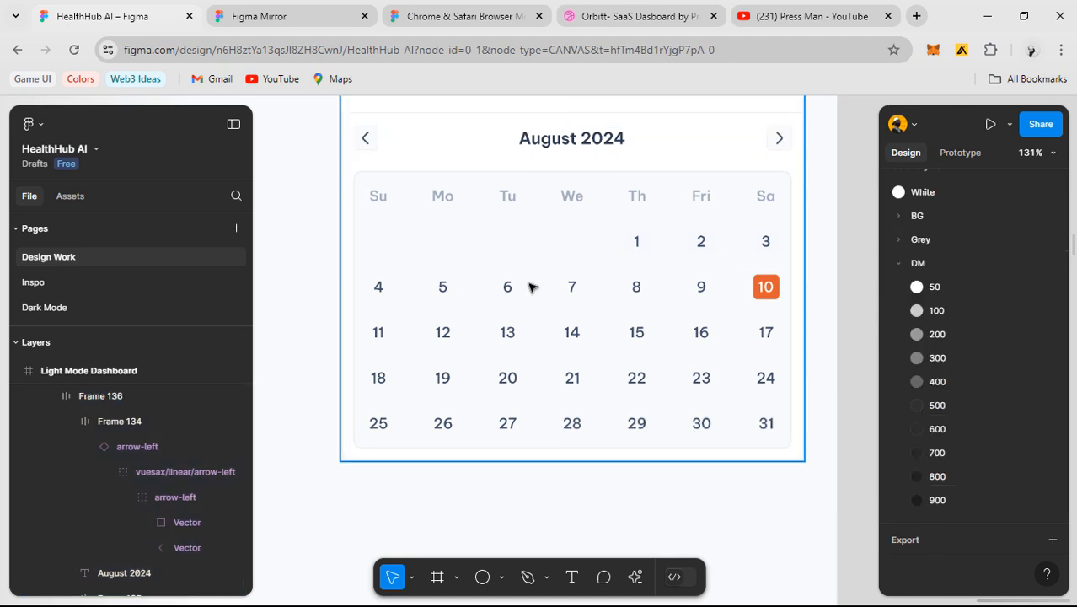
pyautogui.click(377, 233)
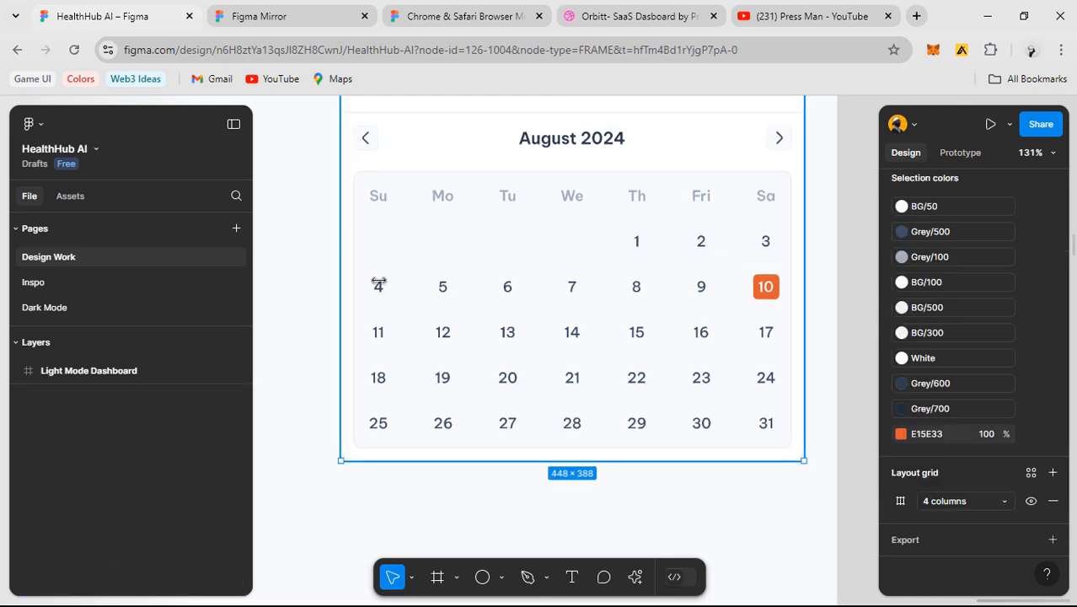
pyautogui.click(476, 458)
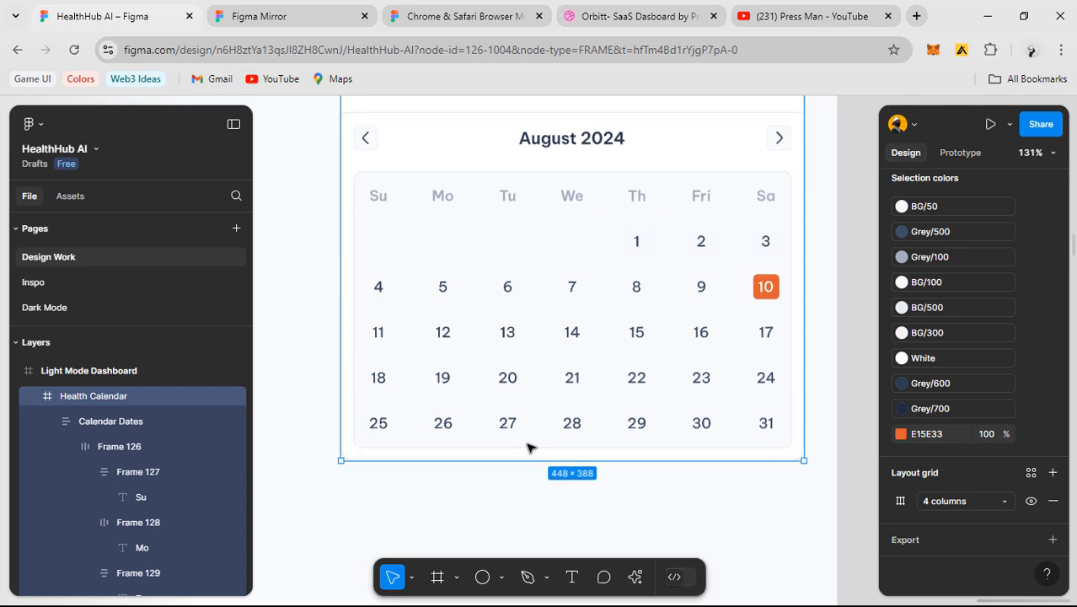
pyautogui.click(536, 434)
pyautogui.scroll(5, 1011, 395)
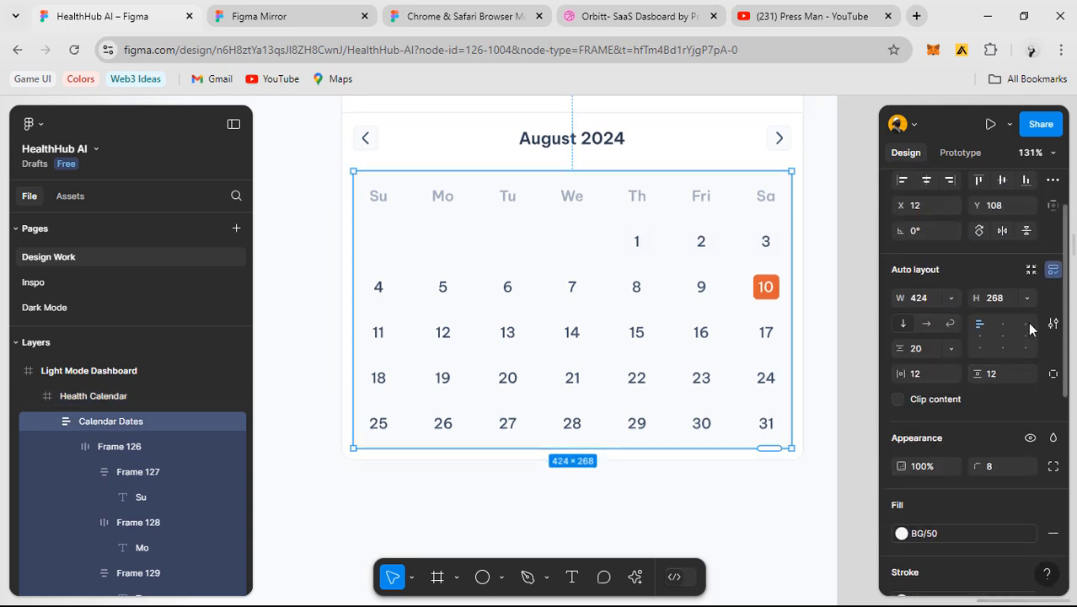
pyautogui.click(1052, 280)
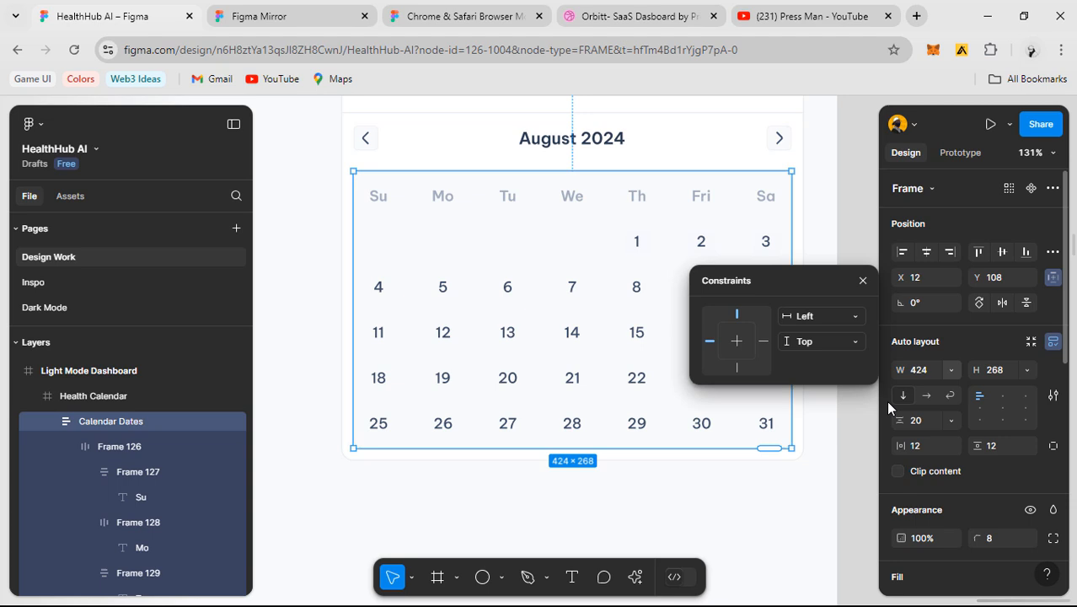
pyautogui.click(829, 342)
pyautogui.press('Return')
pyautogui.click(572, 469)
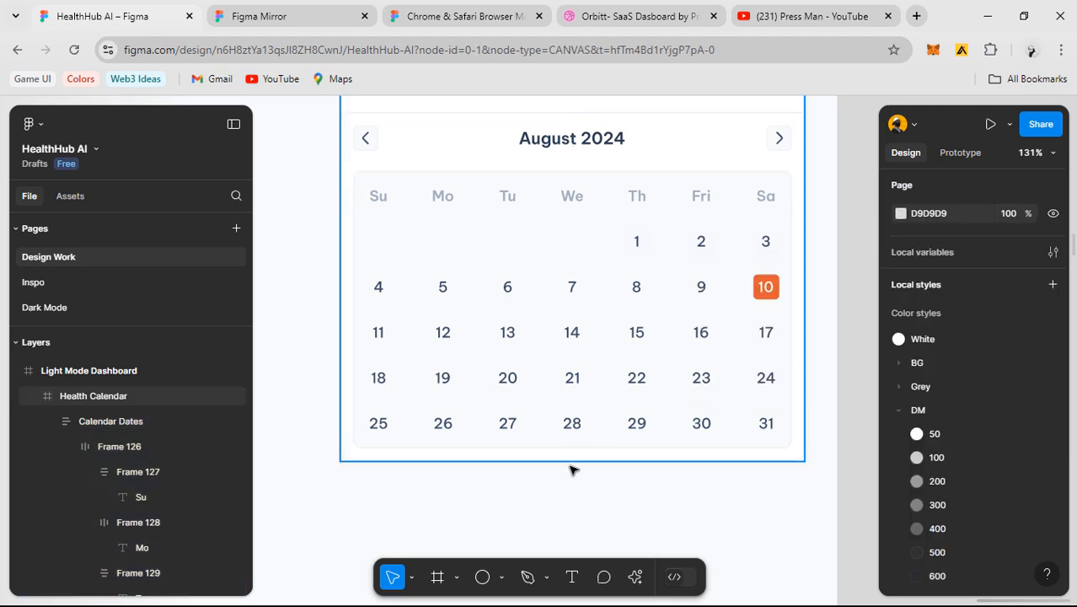
# - Measure the gap between the month row and Calendar Dates, and reduce the Health Calendar frame's height by 8 to 380
pyautogui.click(534, 148)
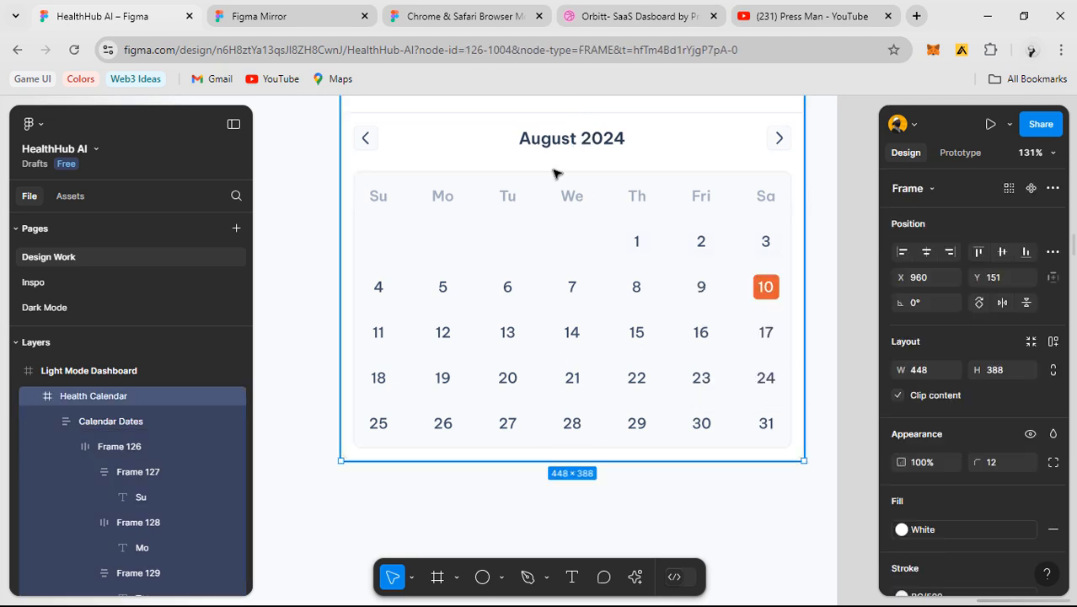
pyautogui.doubleClick(580, 220)
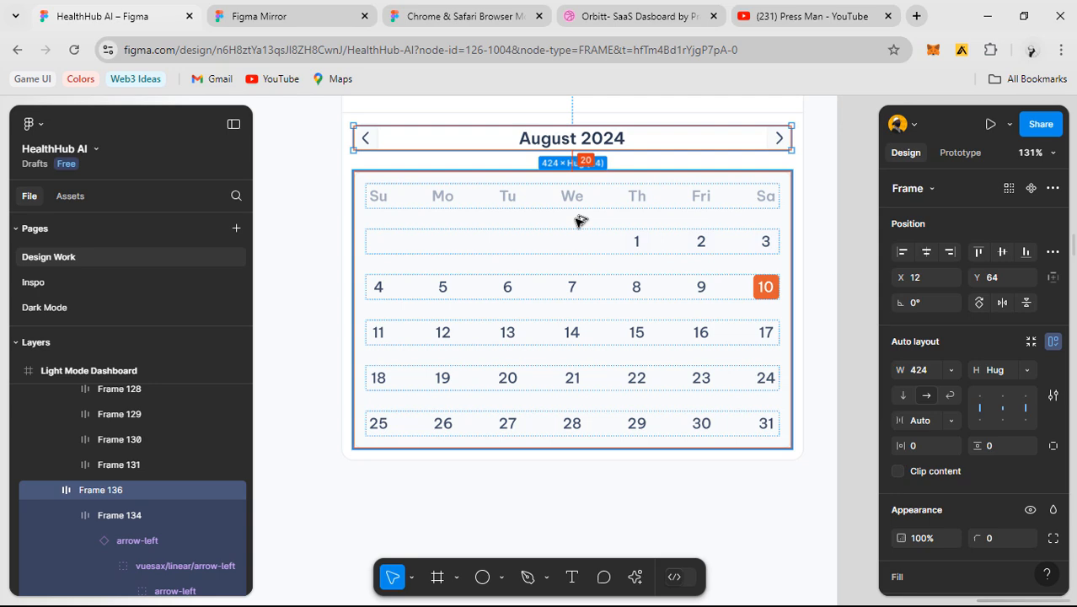
pyautogui.click(503, 170)
pyautogui.scroll(1, 566, 253)
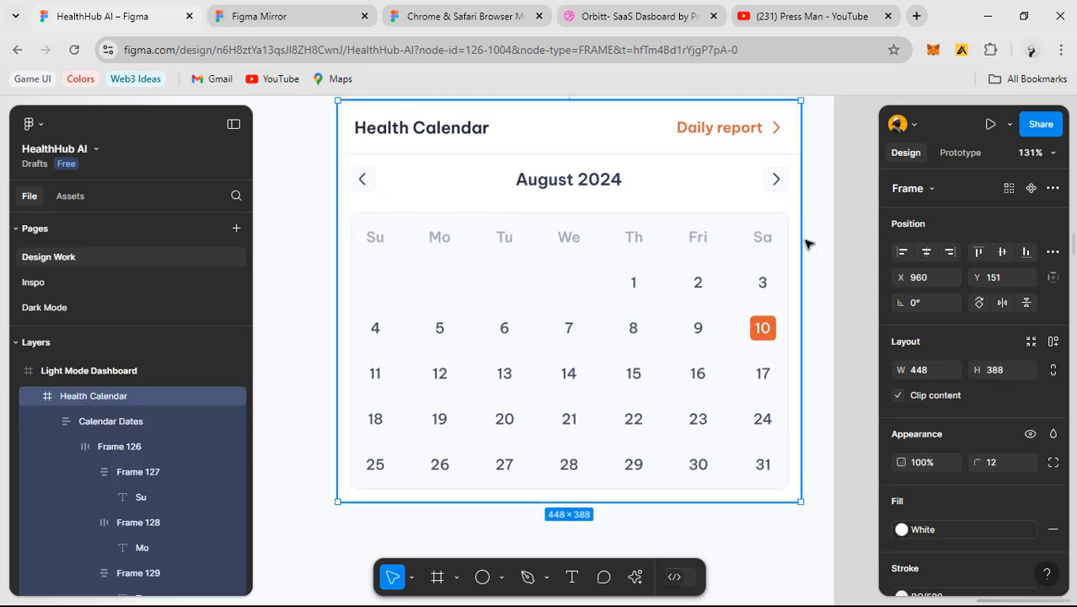
pyautogui.click(1000, 363)
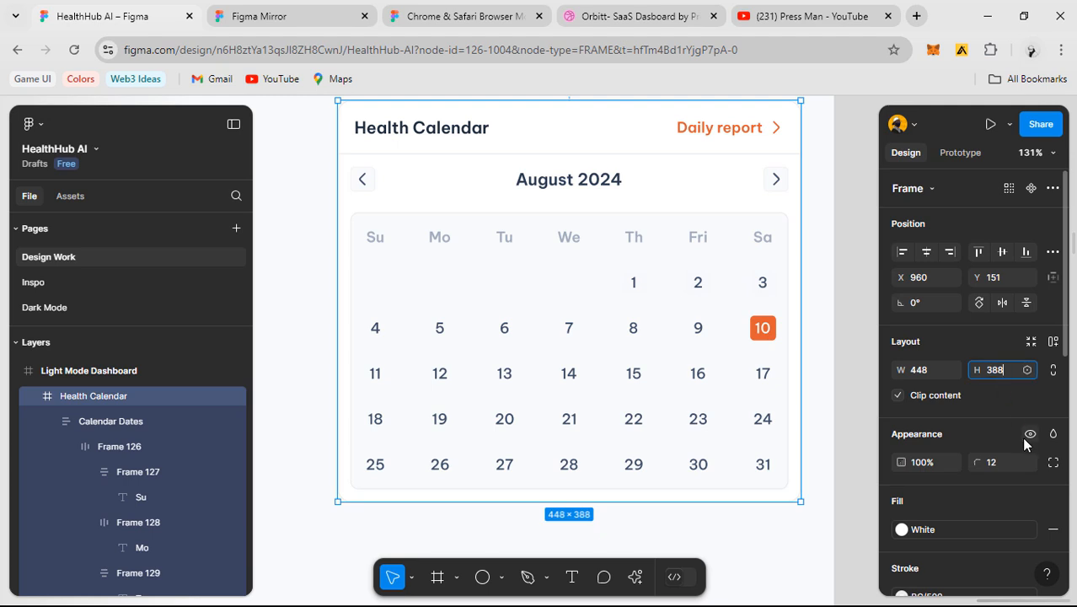
pyautogui.write('-8')
pyautogui.press('Return')
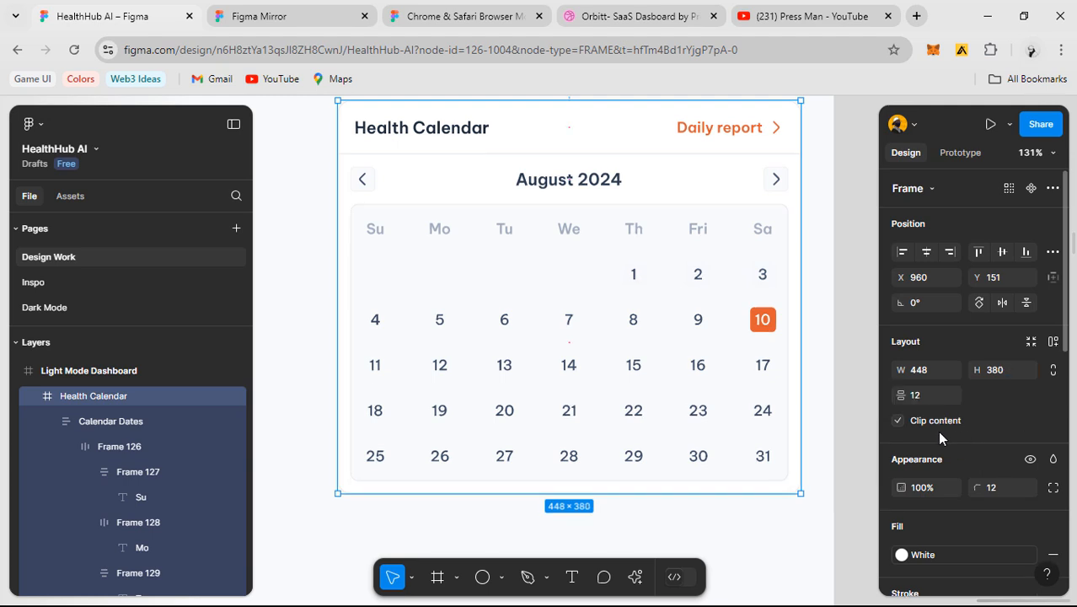
# - Check the August 2024 row's spacing in the shortened card and view the whole Health Calendar
pyautogui.click(549, 183)
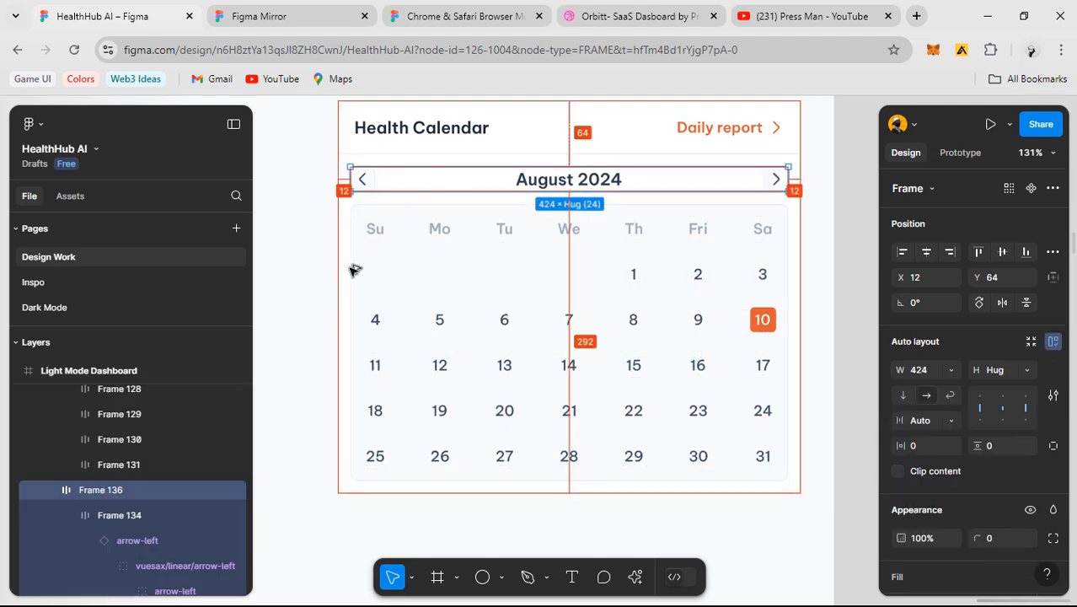
pyautogui.click(315, 285)
pyautogui.scroll(-4, 512, 286)
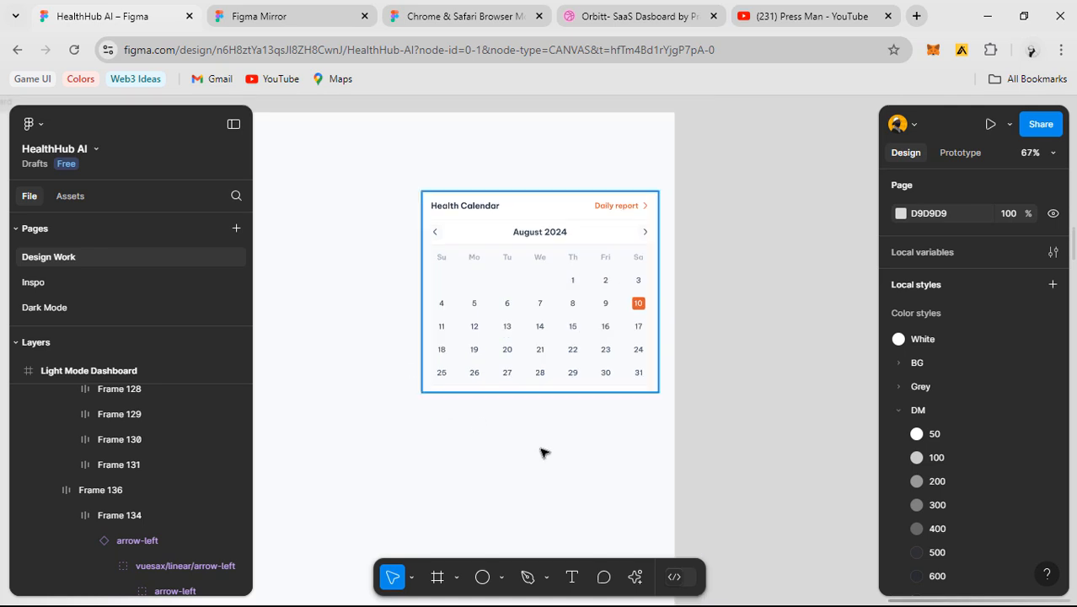
# - Show the layout grids and make the Light Mode Dashboard's 12-column grid visible
pyautogui.moveTo(540, 449); pyautogui.dragTo(618, 415)
pyautogui.hotkey('ctrl', 'shift', '4')
pyautogui.scroll(1, 637, 253)
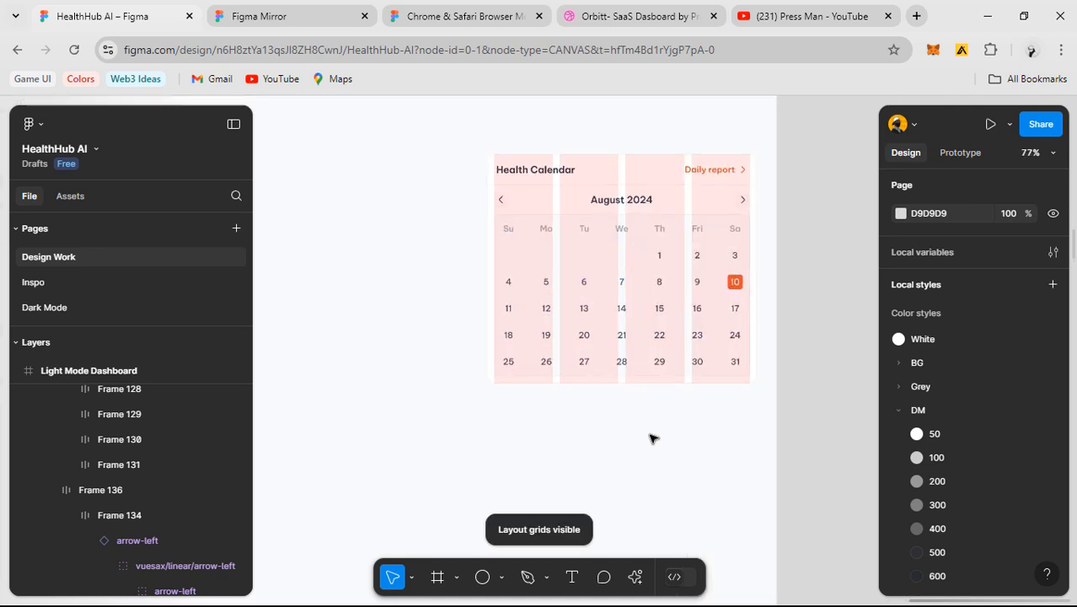
pyautogui.click(653, 437)
pyautogui.scroll(-8, 1007, 492)
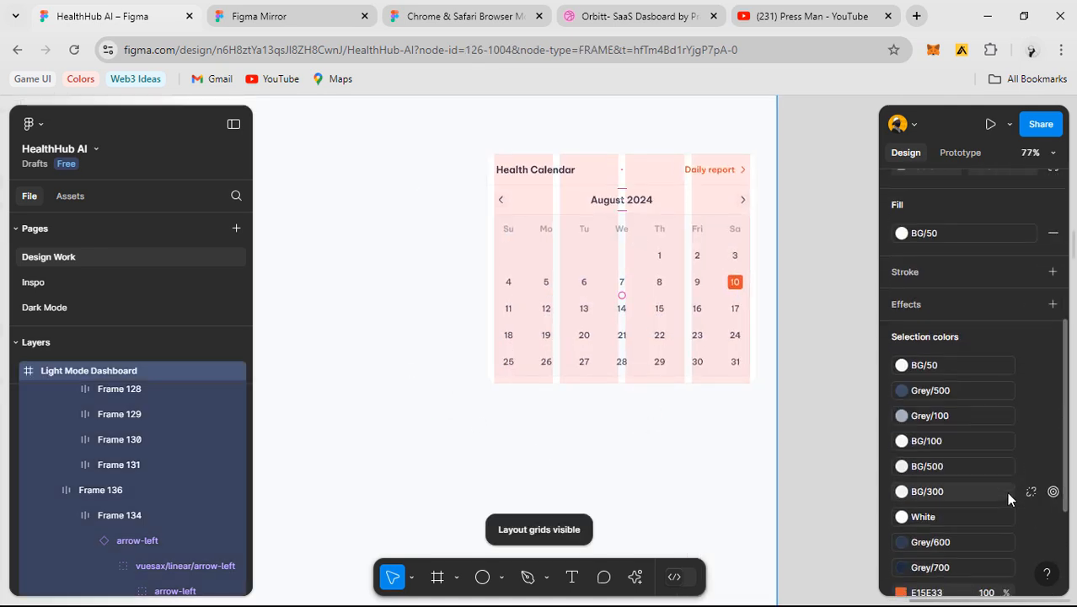
pyautogui.click(1029, 501)
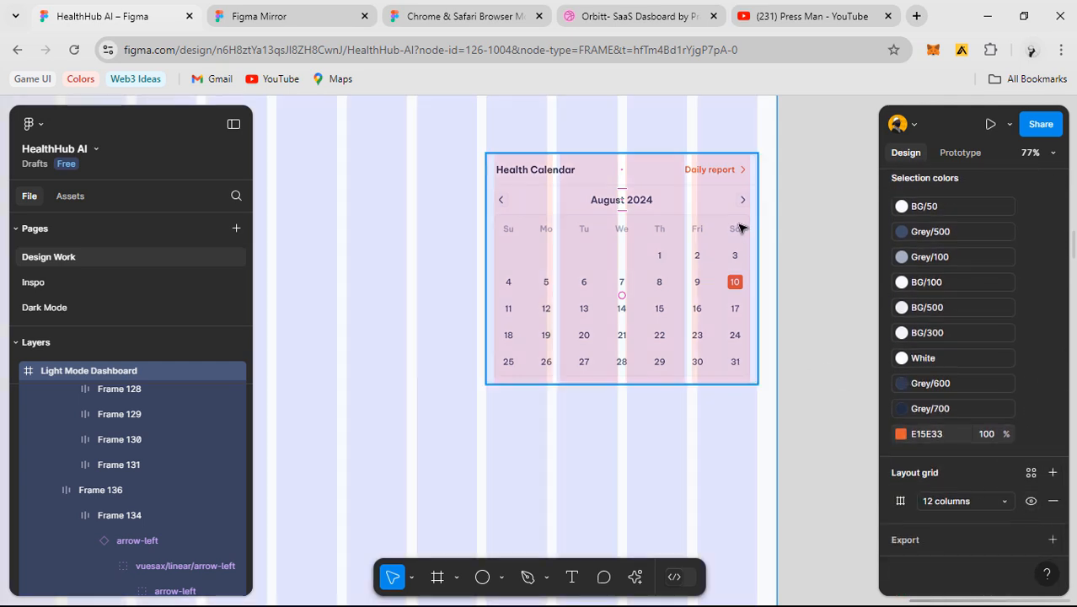
# - Check the Health Calendar card's alignment with the dashboard columns and hide the layout grids
pyautogui.scroll(2, 743, 223)
pyautogui.click(541, 211)
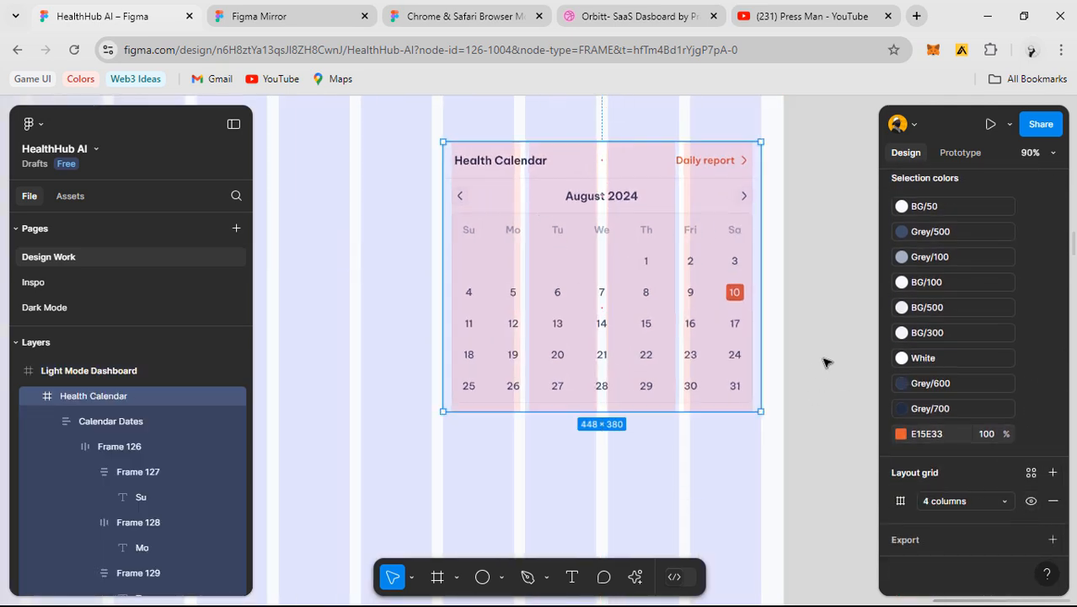
pyautogui.hotkey('shift', 'g')
pyautogui.scroll(-5, 777, 333)
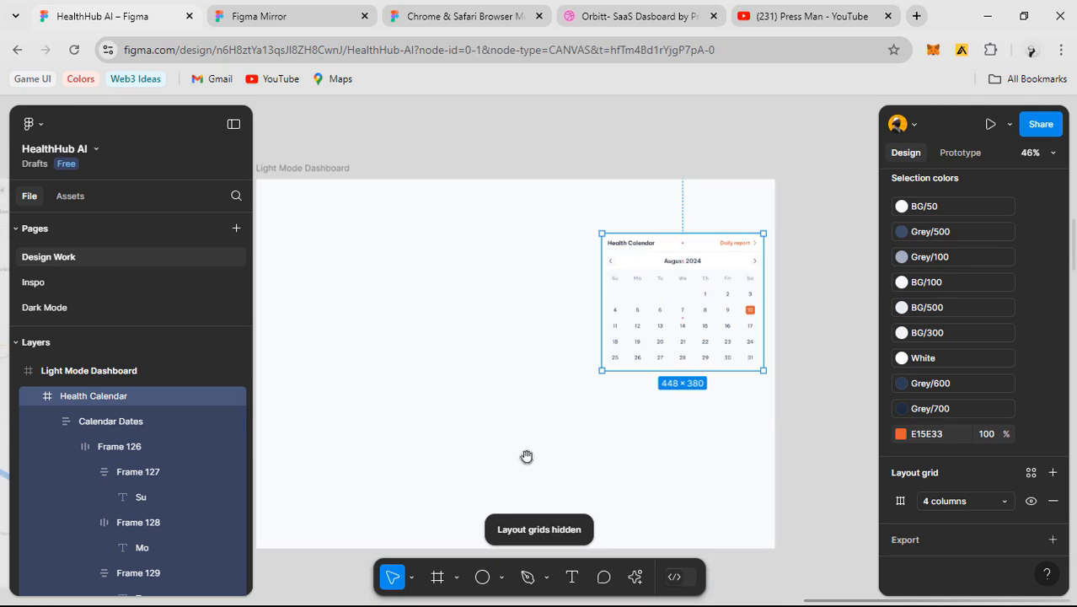
# - Examine the Health Calendar card's overall look and spacing without the grids
pyautogui.click(526, 456)
pyautogui.moveTo(527, 456); pyautogui.dragTo(586, 376)
pyautogui.scroll(5, 642, 284)
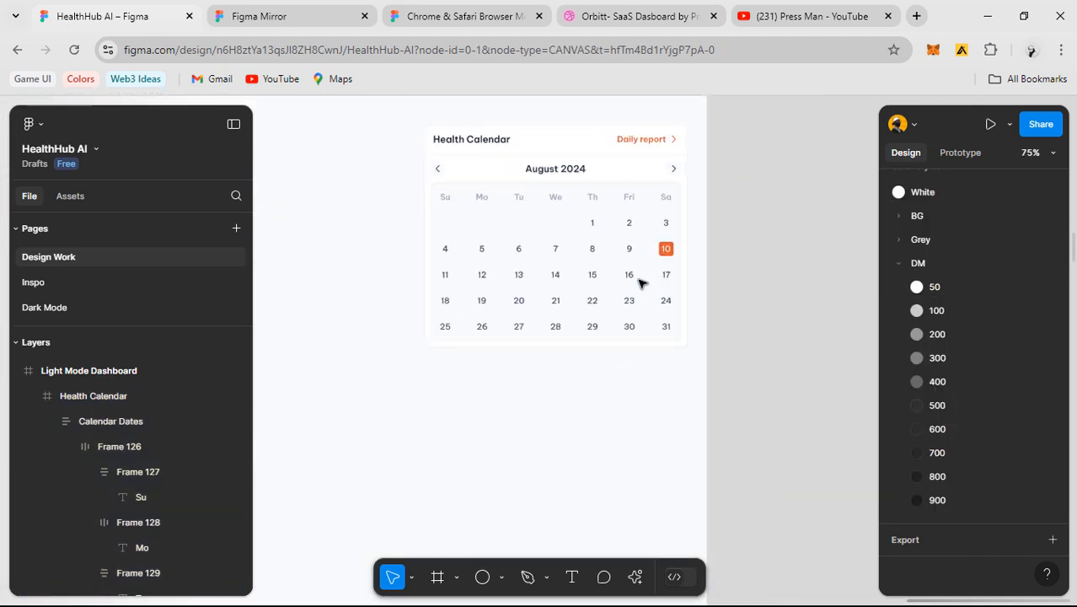
pyautogui.scroll(-3, 545, 407)
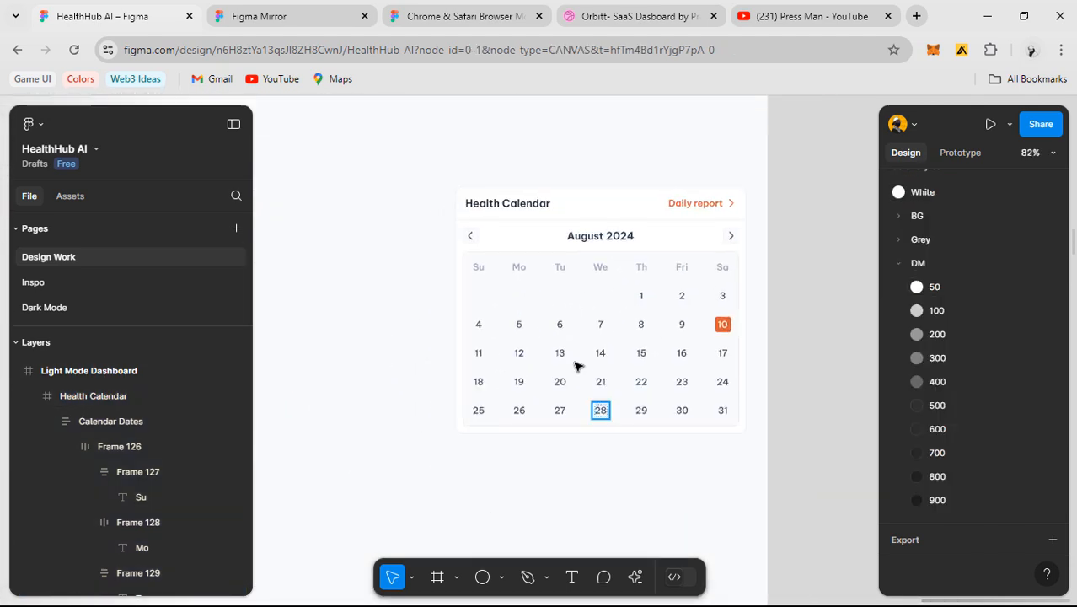
pyautogui.scroll(2, 577, 365)
pyautogui.scroll(1, 539, 426)
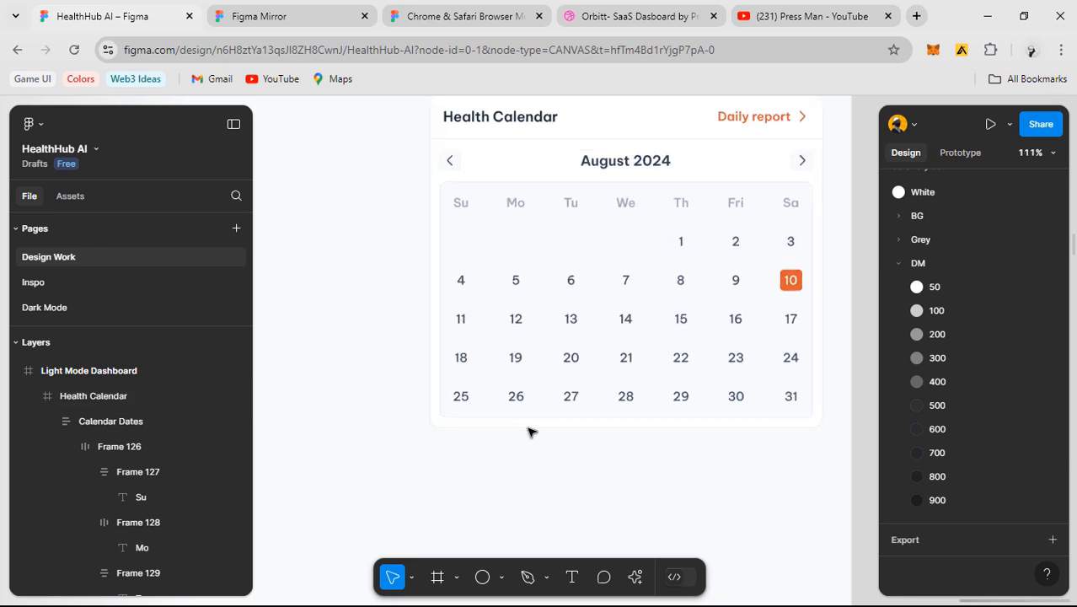
pyautogui.scroll(-1, 558, 398)
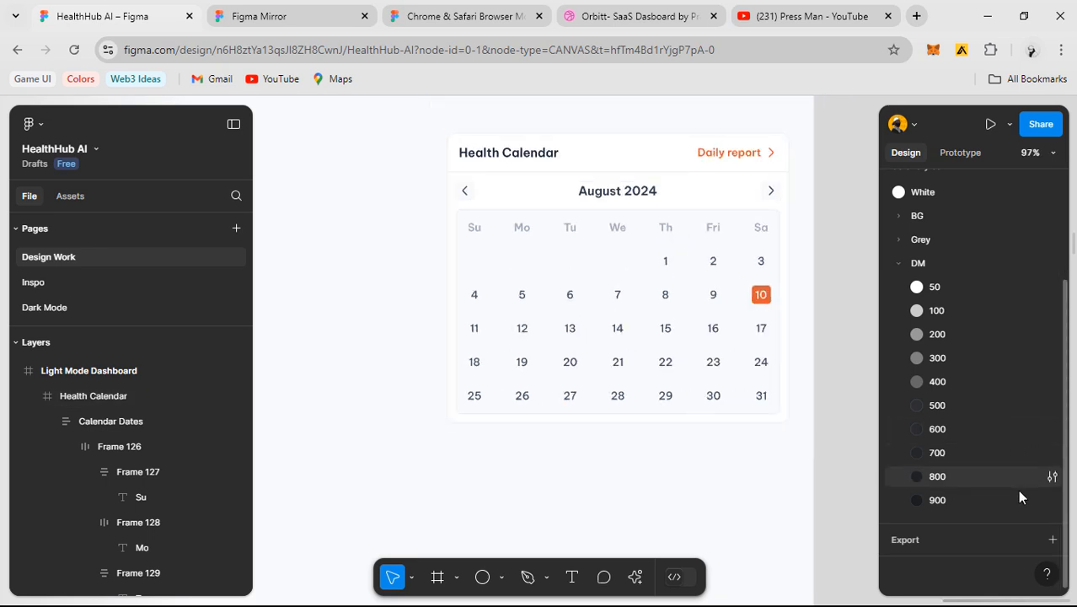
pyautogui.scroll(2, 994, 455)
pyautogui.scroll(3, 697, 201)
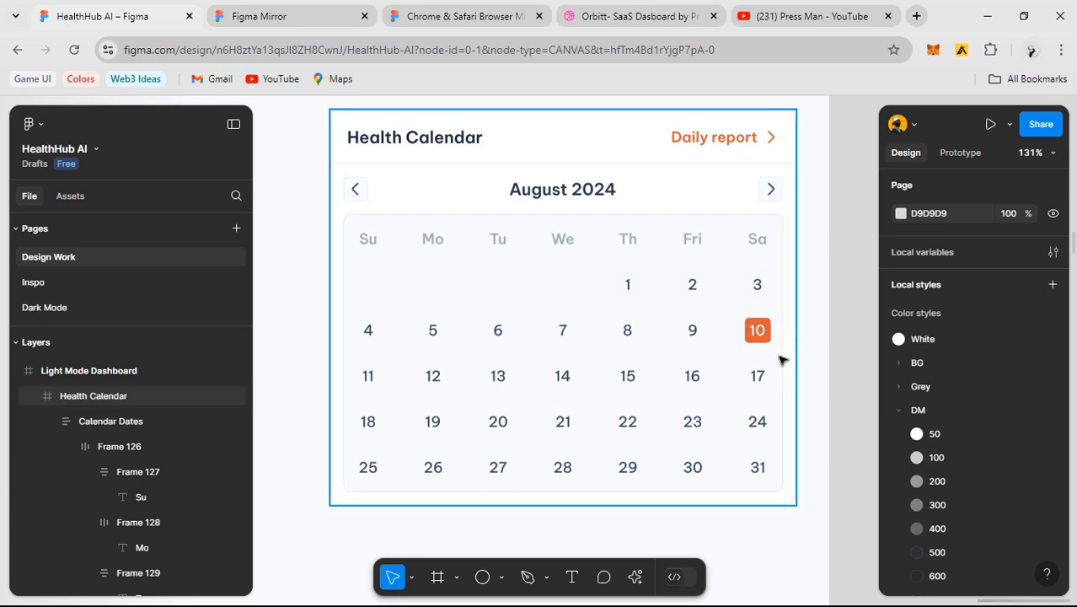
pyautogui.moveTo(555, 199); pyautogui.dragTo(561, 208)
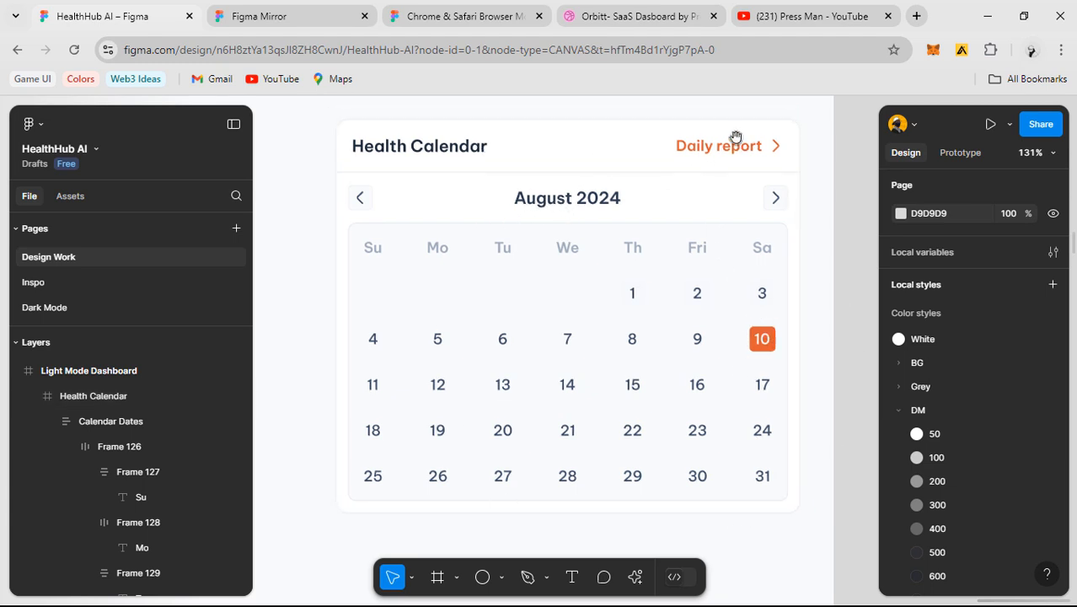
# - Inspect the Daily report link and the Calendar Title frame's padding in the Health Calendar header
pyautogui.click(736, 150)
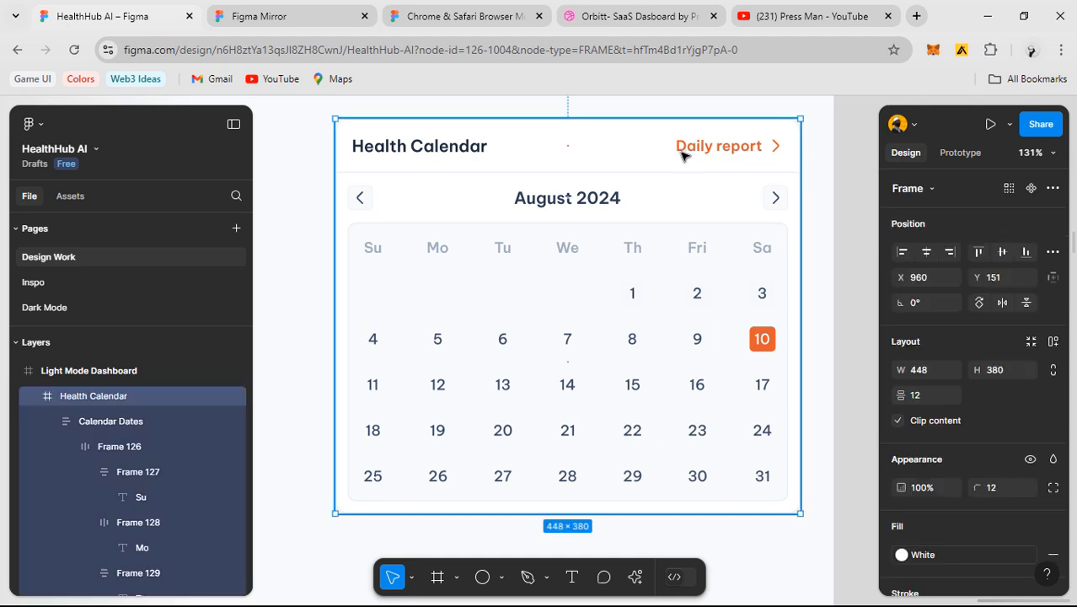
pyautogui.doubleClick(682, 154)
pyautogui.doubleClick(712, 150)
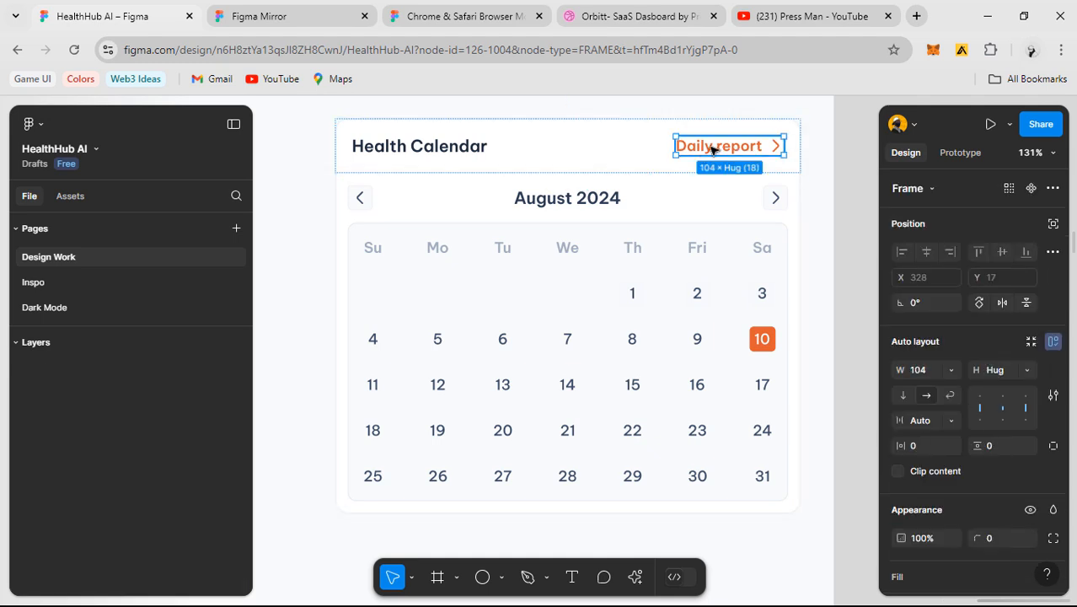
pyautogui.click(653, 154)
pyautogui.scroll(-2, 654, 190)
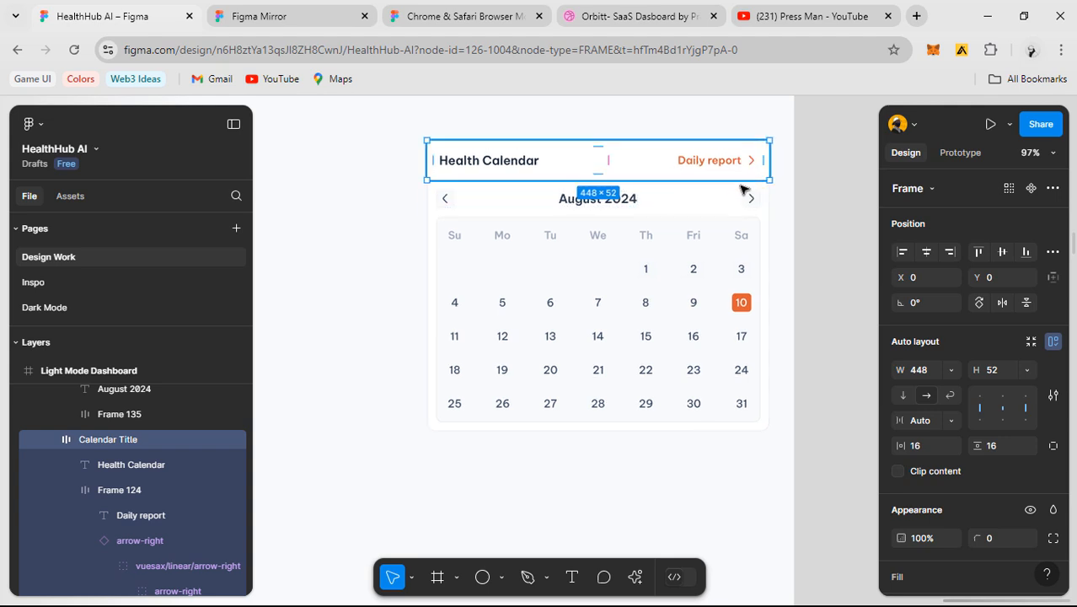
pyautogui.scroll(5, 739, 168)
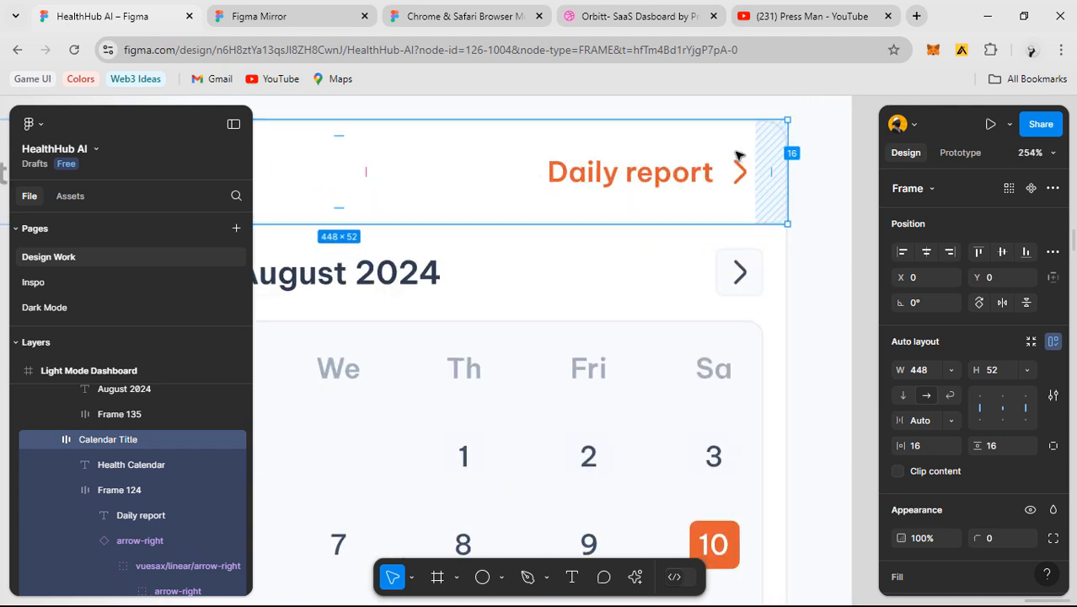
pyautogui.scroll(-3, 776, 191)
pyautogui.scroll(-3, 733, 237)
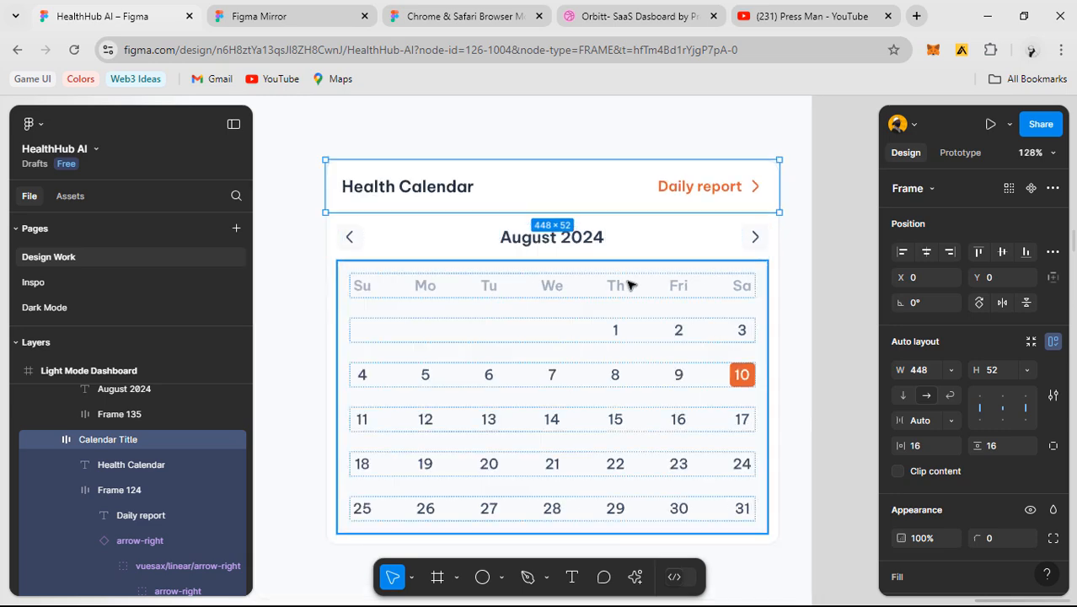
# - Compare the Health Calendar with the reference Dashboard (Light Mode) and examine the Sleep Cycle card below the reference calendar
pyautogui.click(372, 301)
pyautogui.click(592, 332)
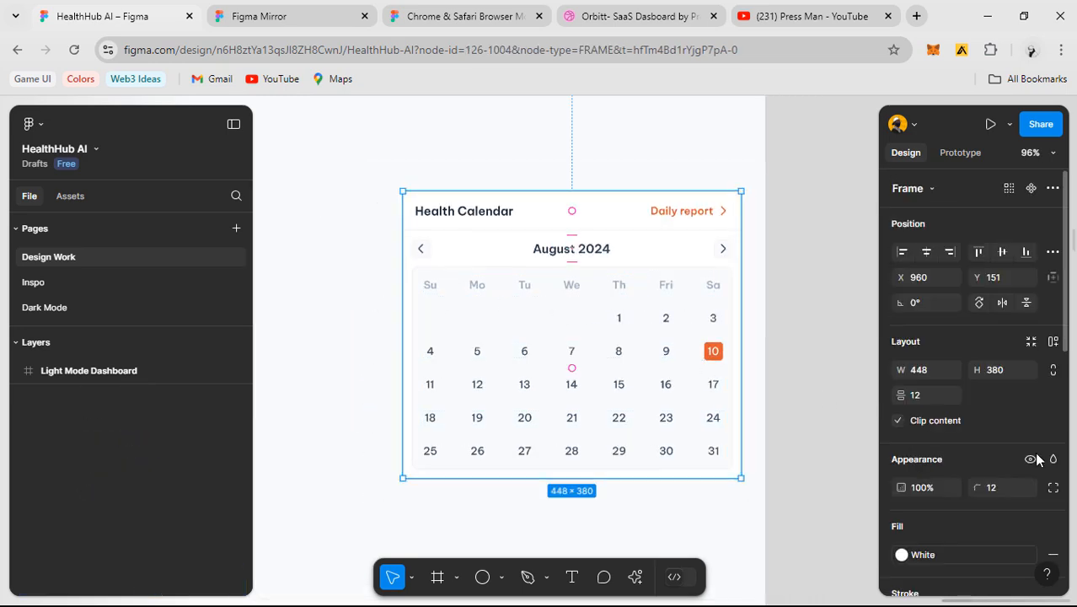
pyautogui.scroll(-3, 759, 379)
pyautogui.scroll(-2, 649, 385)
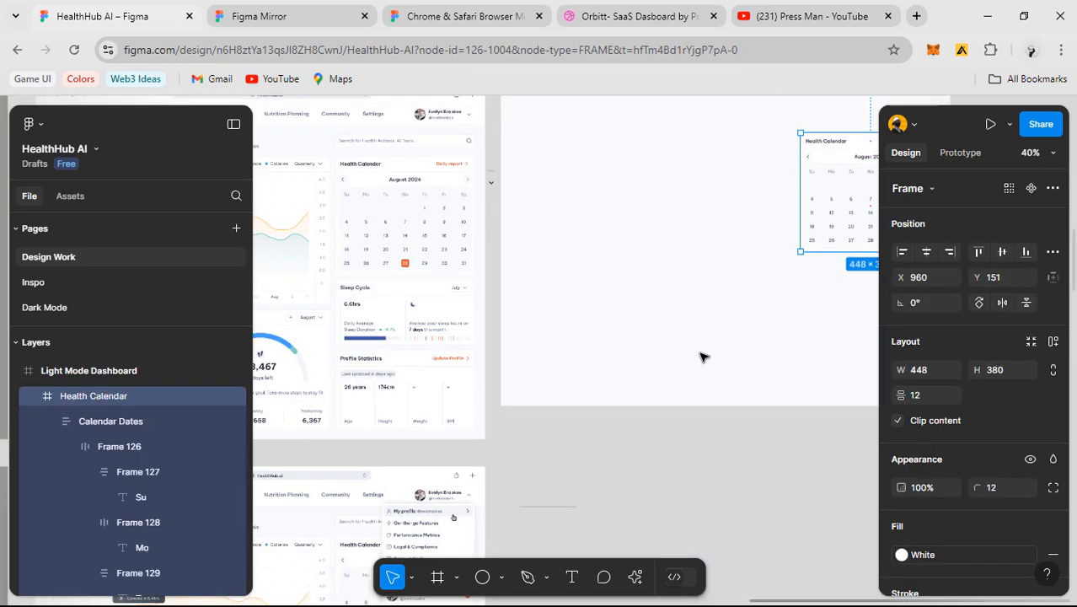
pyautogui.click(657, 335)
pyautogui.scroll(-2, 674, 353)
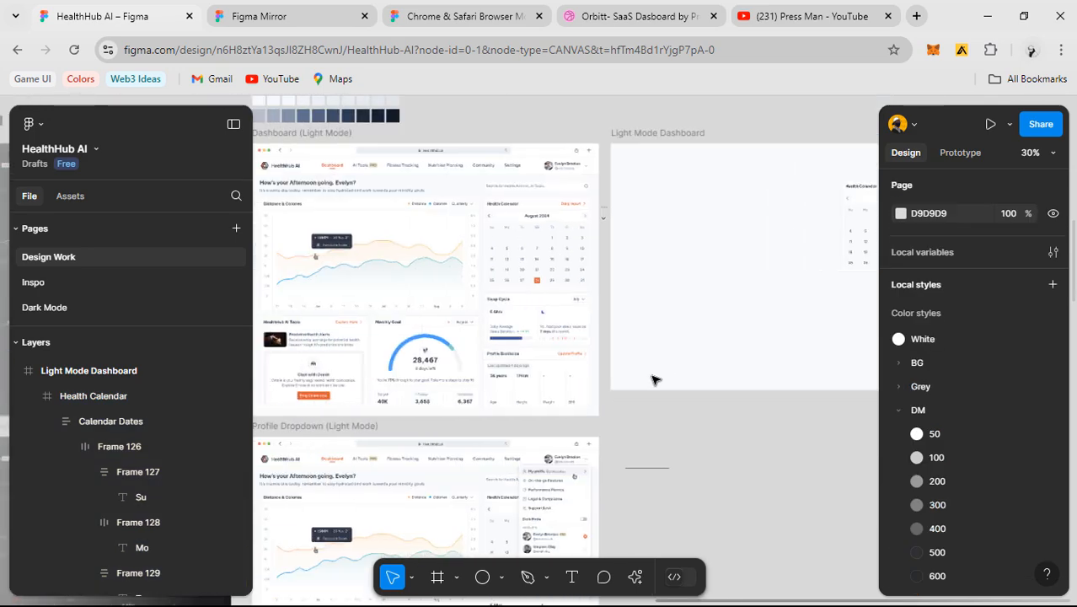
pyautogui.scroll(2, 595, 381)
pyautogui.scroll(2, 588, 383)
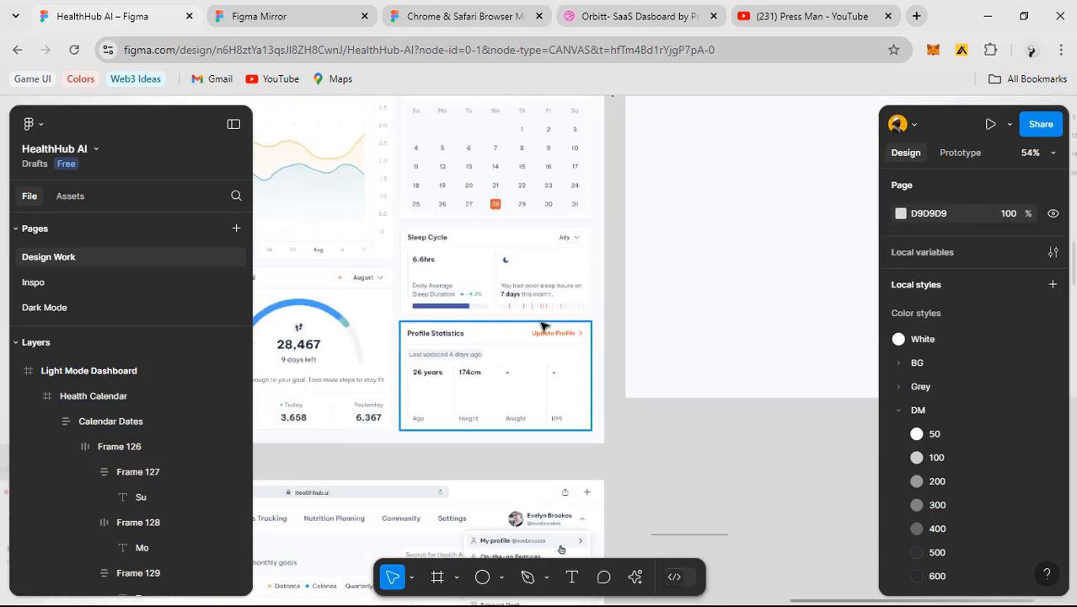
pyautogui.moveTo(495, 177); pyautogui.dragTo(508, 258)
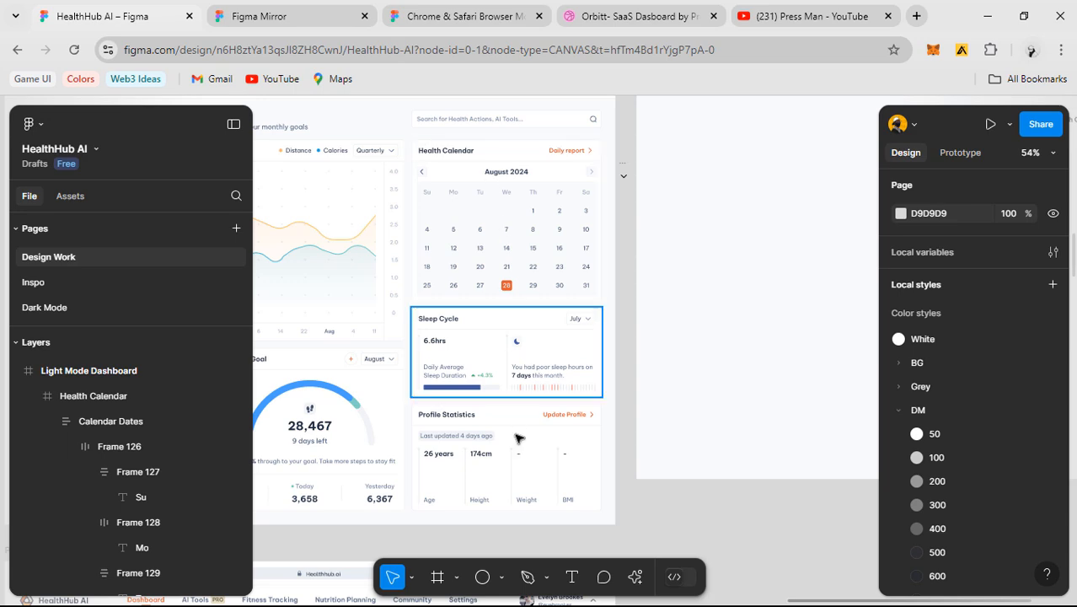
pyautogui.moveTo(515, 387); pyautogui.dragTo(567, 342)
pyautogui.scroll(-1, 572, 325)
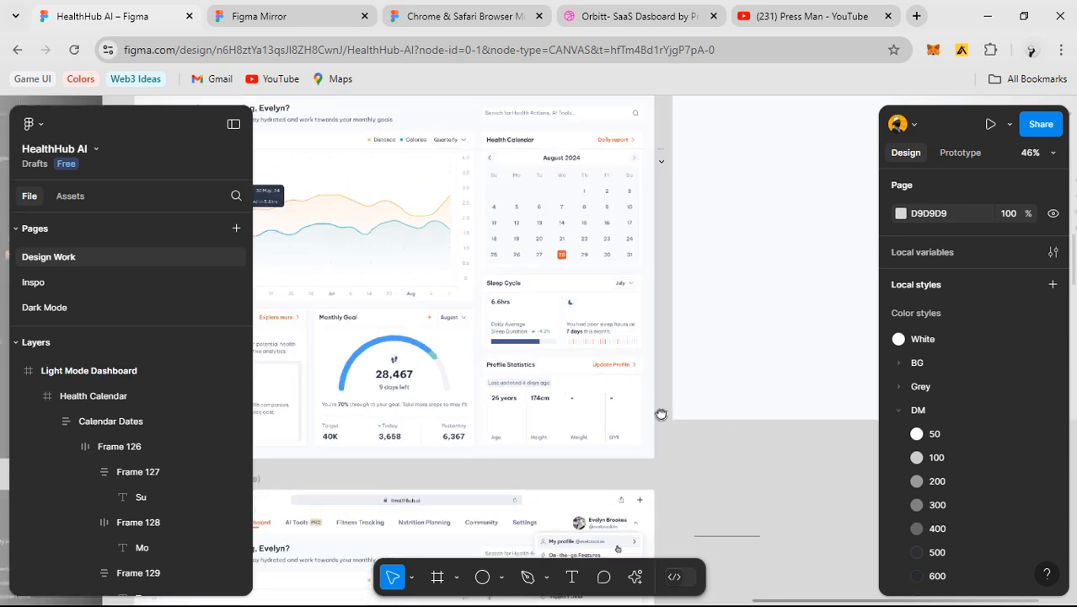
# - Copy the Sleep Cycle card from the reference dashboard into the Light Mode Dashboard, beside the Health Calendar
pyautogui.hscroll(3, 547, 316)
pyautogui.click(547, 313)
pyautogui.scroll(-1, 548, 313)
pyautogui.hscroll(1, 637, 361)
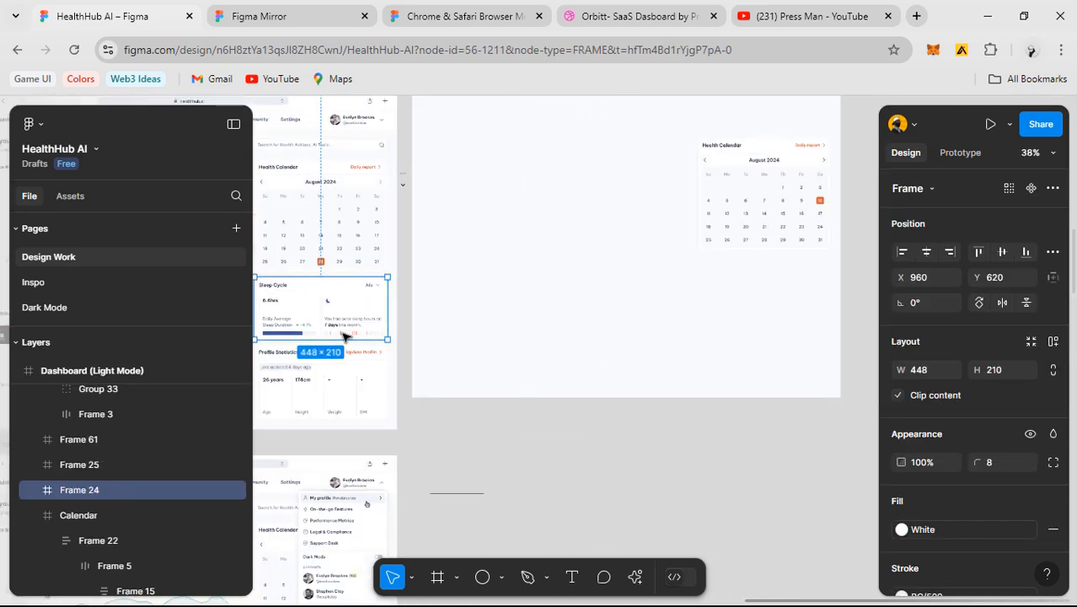
pyautogui.moveTo(642, 236); pyautogui.dragTo(605, 369)
pyautogui.scroll(2, 763, 279)
pyautogui.click(627, 235)
pyautogui.scroll(1, 625, 231)
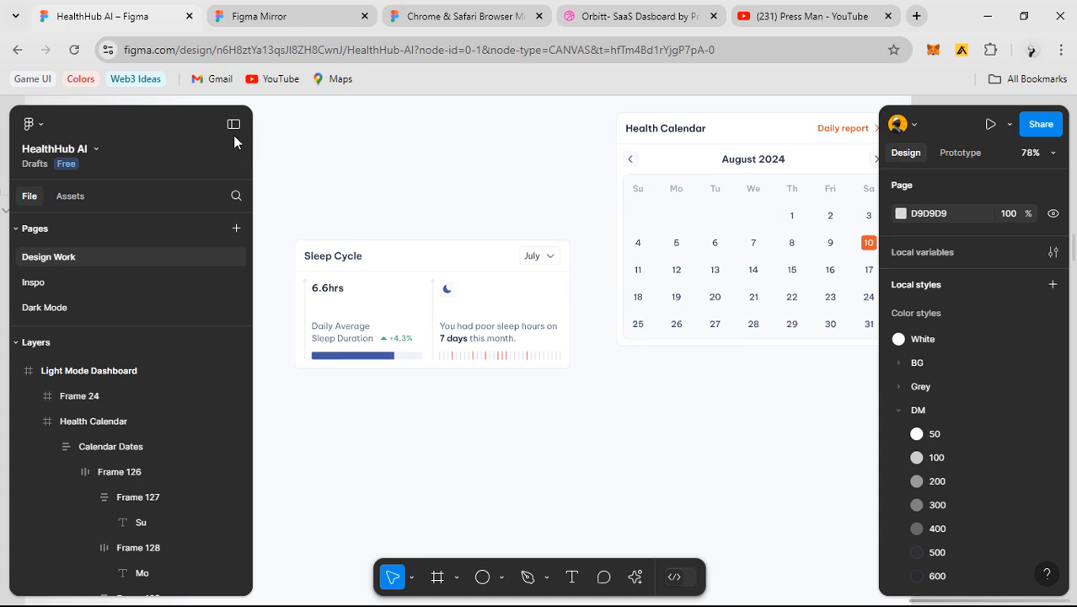
# - Minimize the interface panels and show the layout grids on the Light Mode Dashboard
pyautogui.click(233, 125)
pyautogui.hscroll(3, 584, 387)
pyautogui.scroll(1, 541, 433)
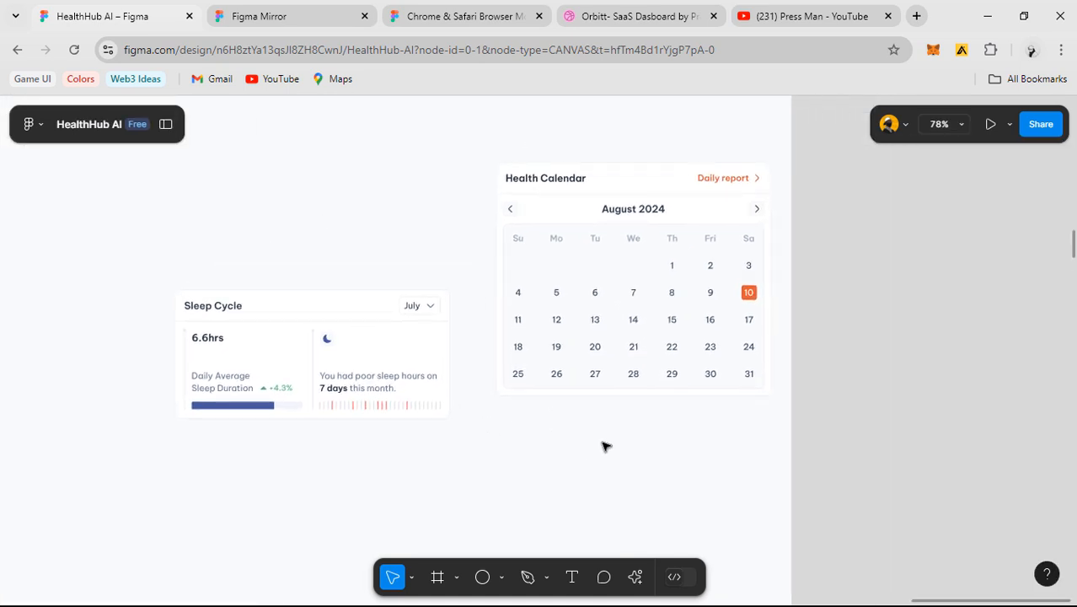
pyautogui.scroll(-1, 620, 414)
pyautogui.click(676, 437)
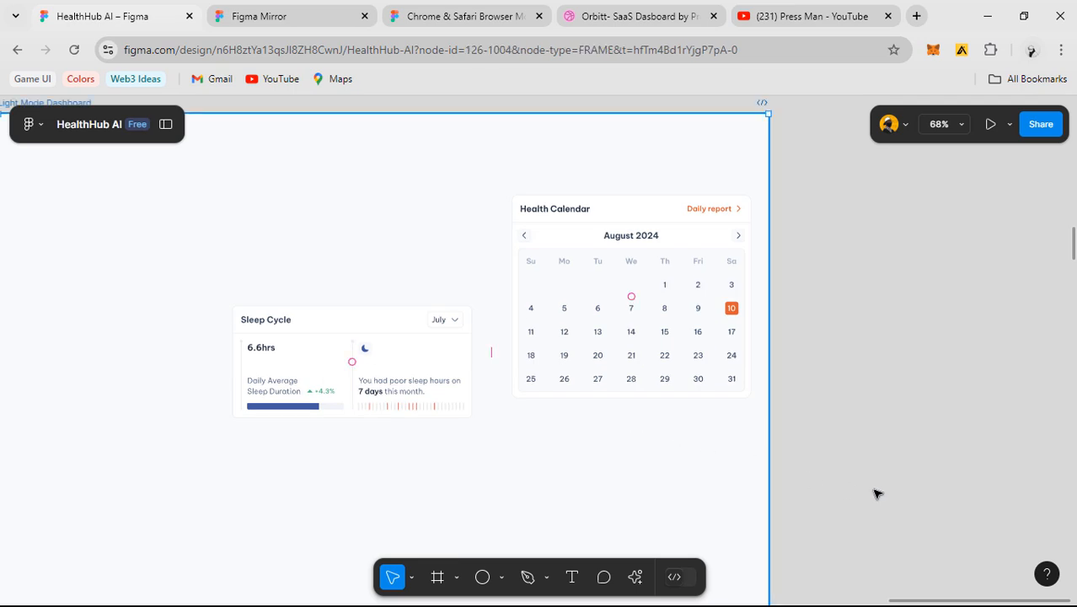
pyautogui.hotkey('ctrl', 'shift', '4')
pyautogui.scroll(2, 560, 409)
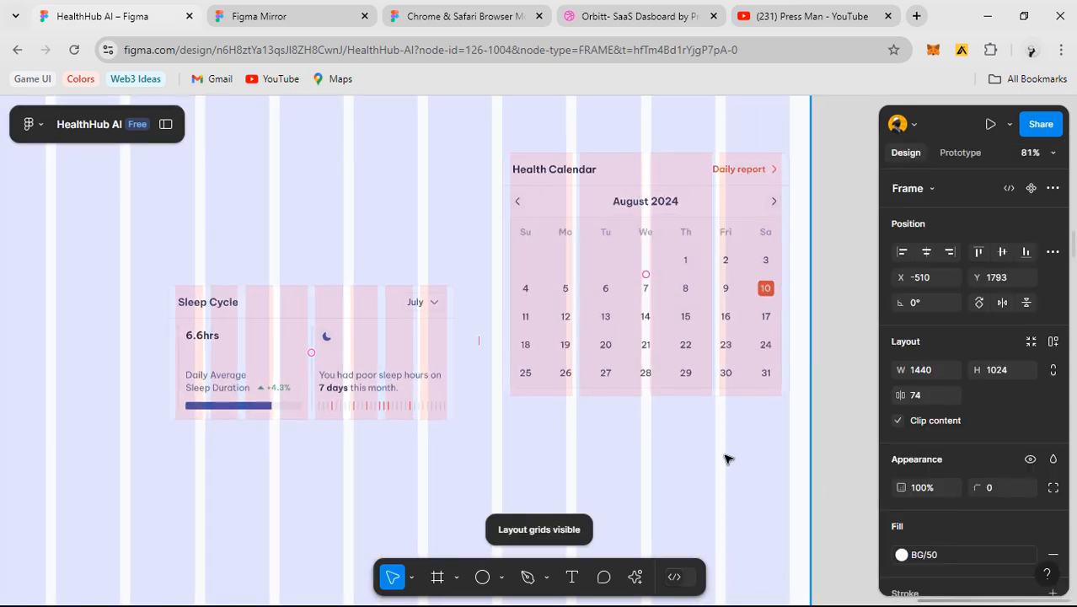
# - Draw a frame about 149 px high below the Health Calendar, aligned with its left edge, and set its width to 448
pyautogui.moveTo(590, 411); pyautogui.dragTo(581, 368)
pyautogui.scroll(1, 581, 367)
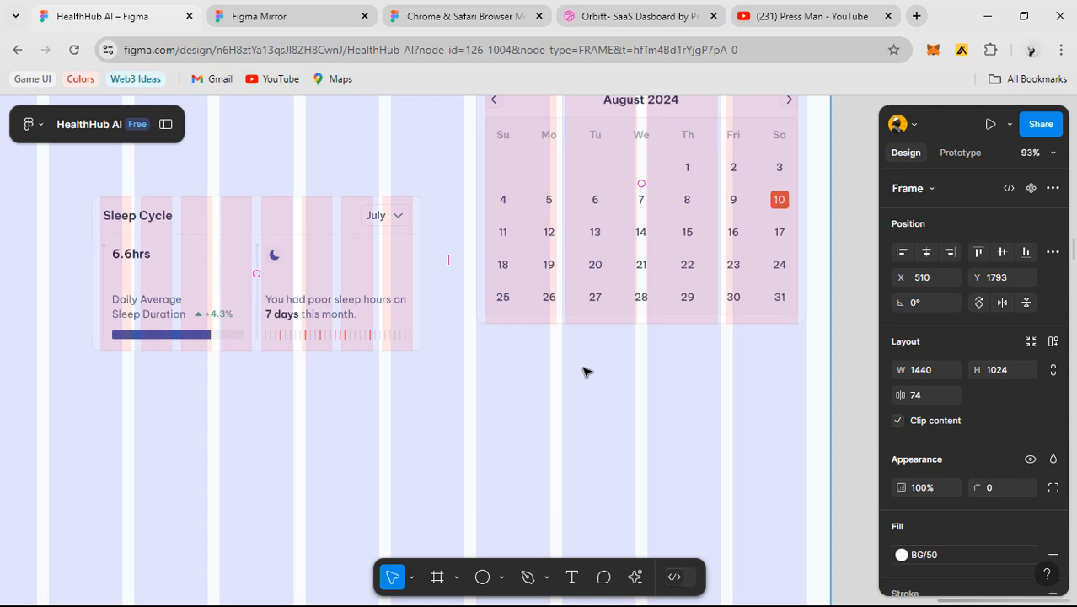
pyautogui.press('f')
pyautogui.moveTo(585, 407); pyautogui.dragTo(568, 368)
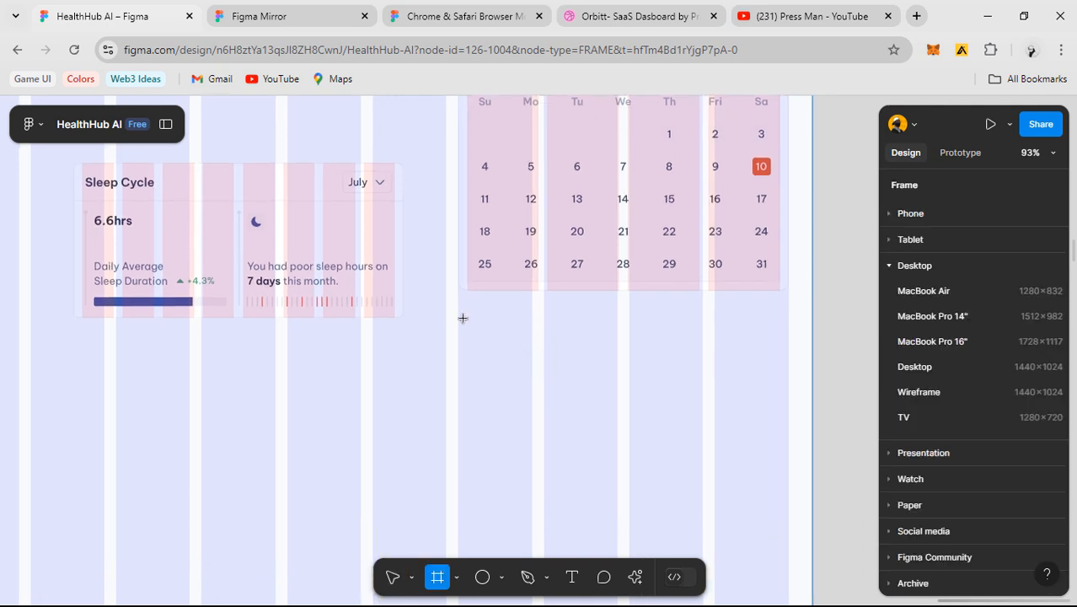
pyautogui.moveTo(458, 315); pyautogui.dragTo(750, 425)
pyautogui.click(688, 260)
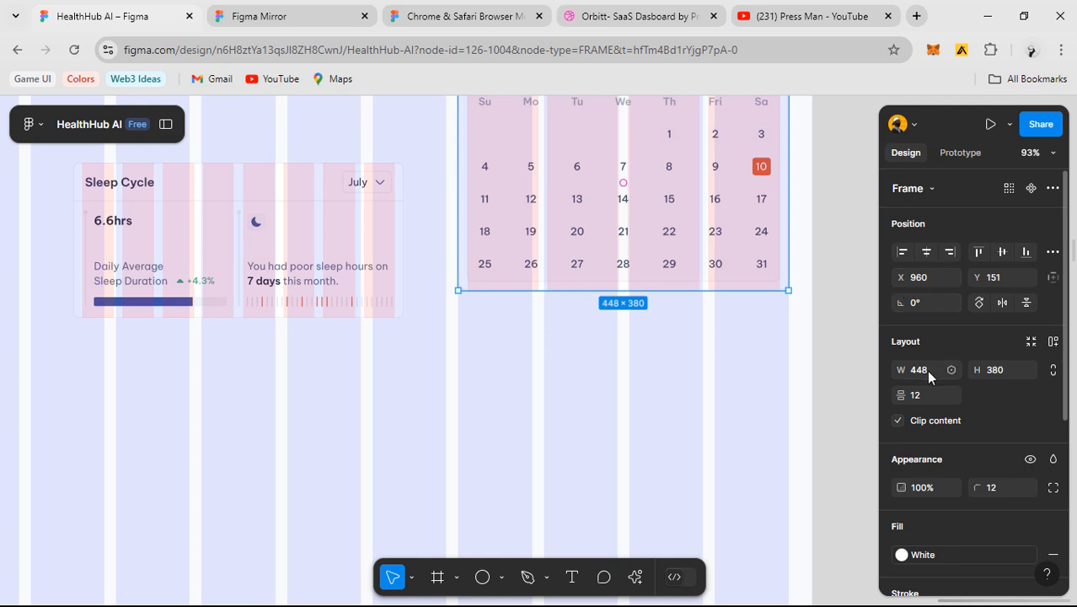
pyautogui.click(649, 367)
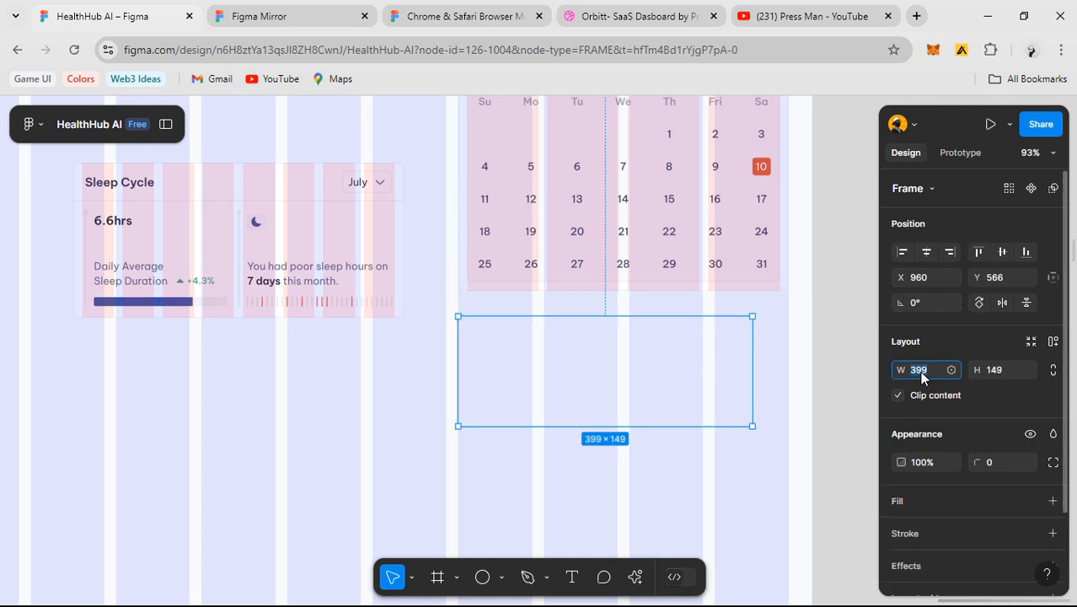
pyautogui.click(917, 371)
pyautogui.write('448')
pyautogui.press('Return')
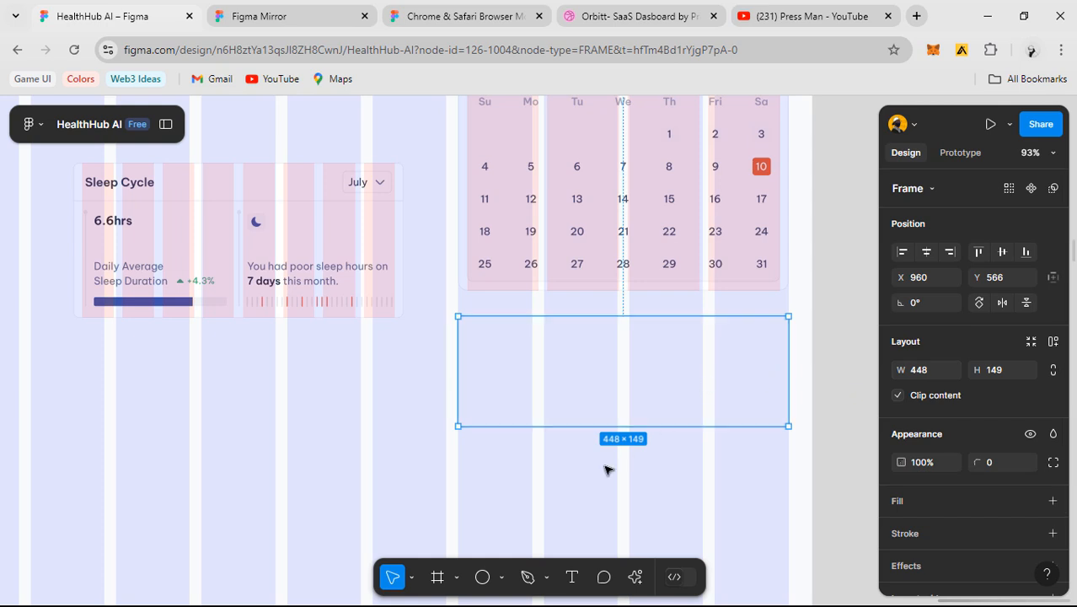
# - Fill the new frame below the Health Calendar with white and hide the layout grids
pyautogui.scroll(-2, 922, 483)
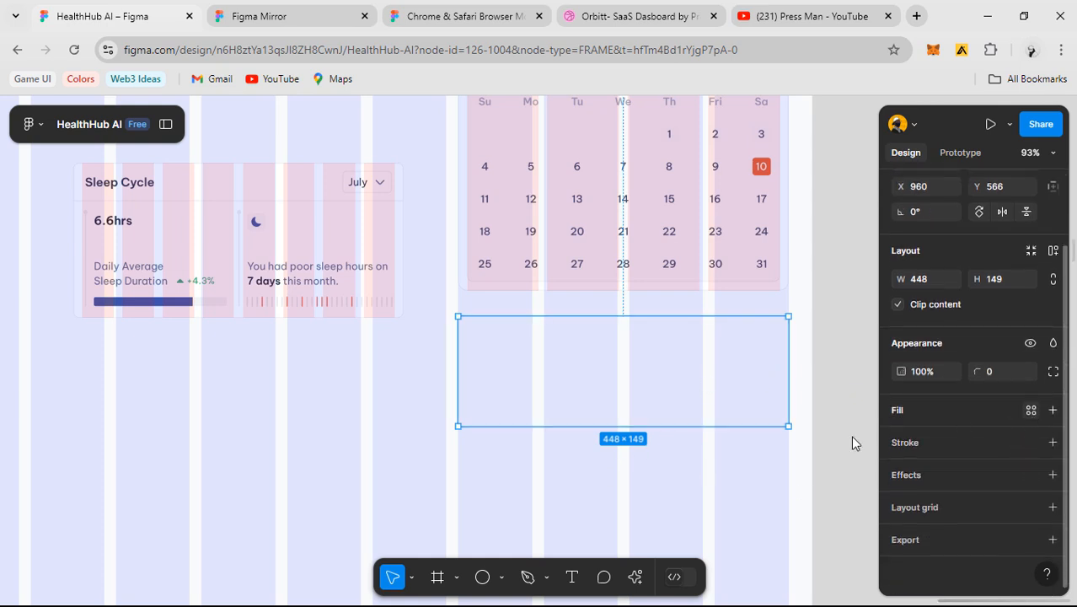
pyautogui.click(1031, 409)
pyautogui.click(752, 370)
pyautogui.click(612, 452)
pyautogui.hotkey('ctrl', 'shift', '4')
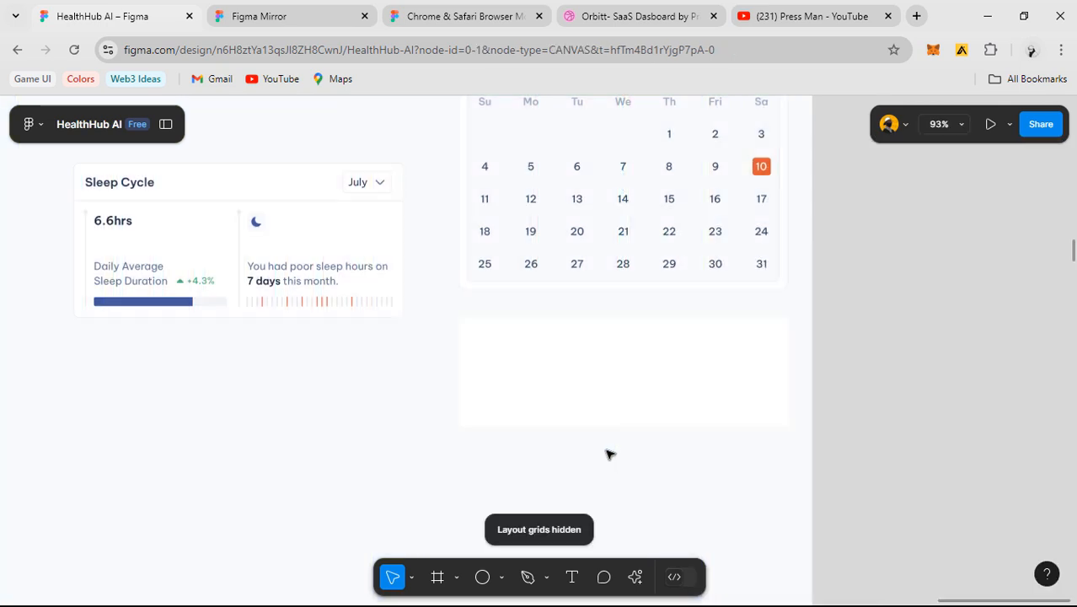
pyautogui.scroll(5, 589, 377)
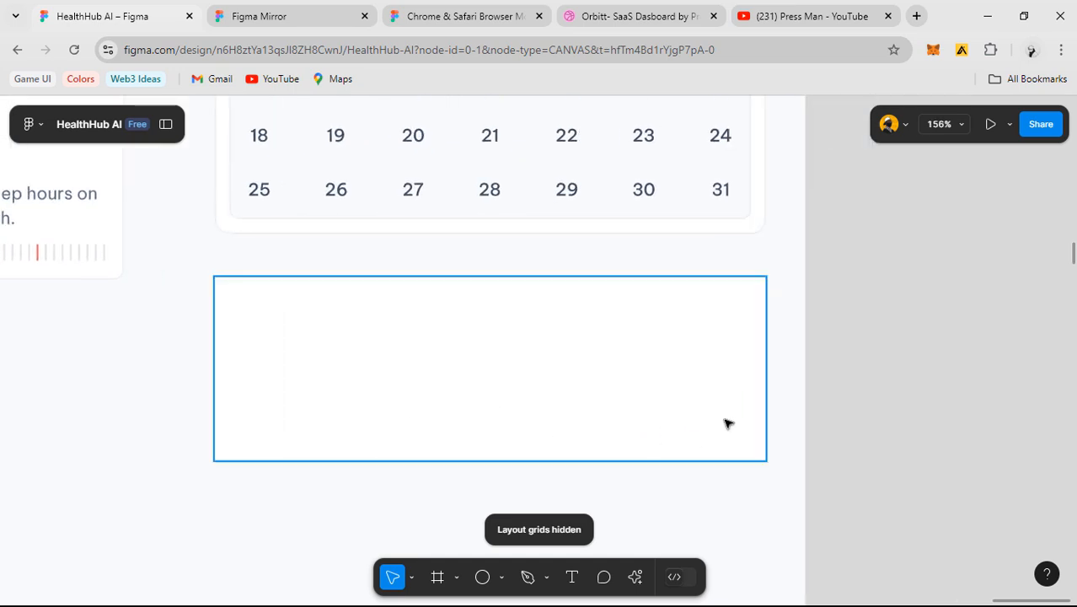
# - Add a BG/500 stroke and a corner radius of 12 to the white frame below the Health Calendar
pyautogui.scroll(-5, 787, 266)
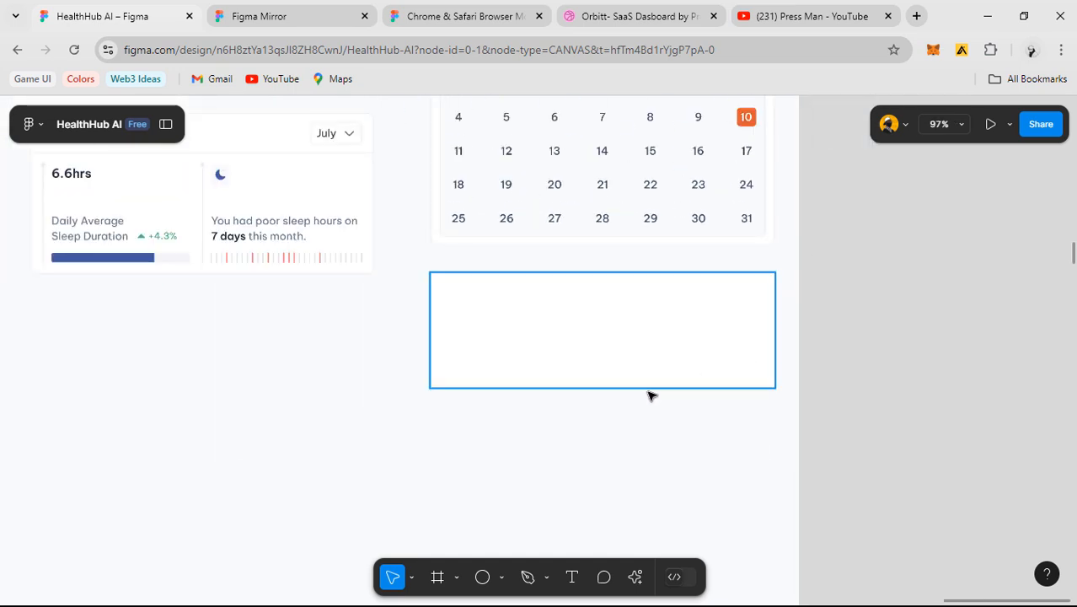
pyautogui.click(617, 351)
pyautogui.click(1030, 442)
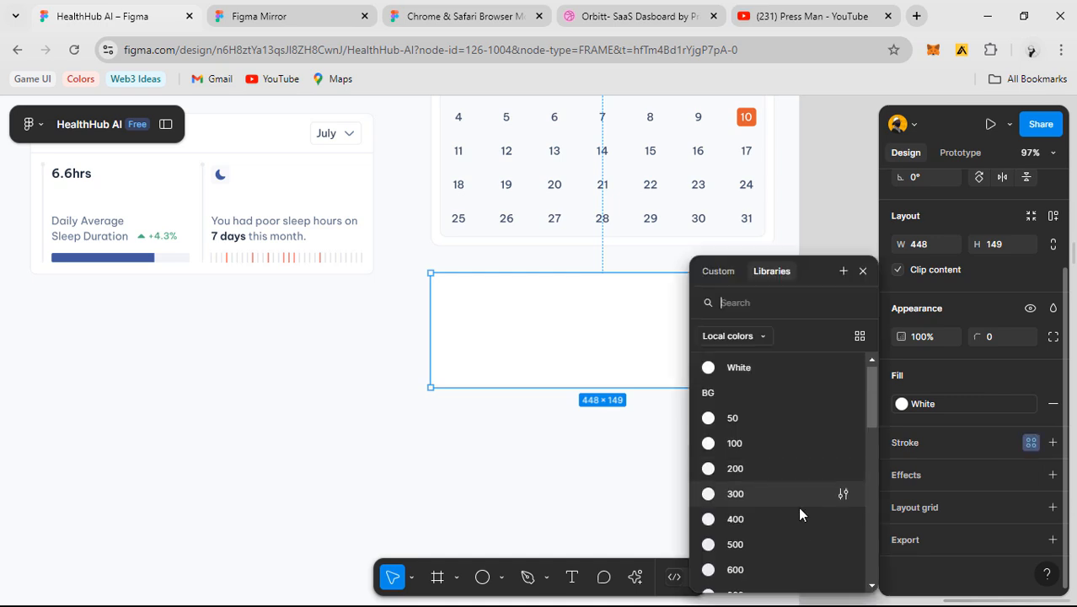
pyautogui.scroll(-3, 797, 506)
pyautogui.click(757, 391)
pyautogui.scroll(3, 994, 396)
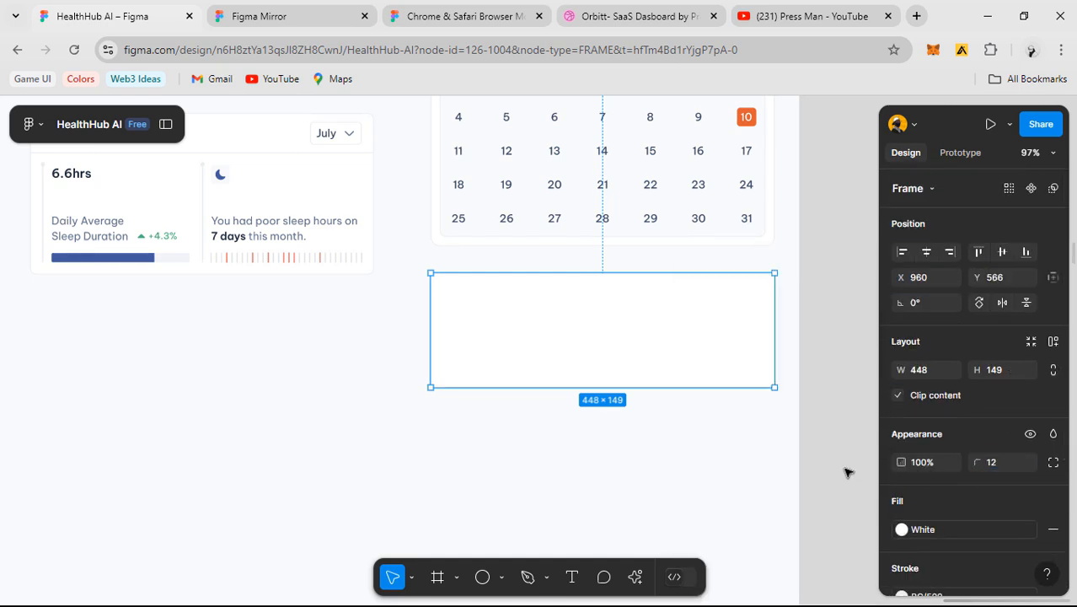
pyautogui.click(762, 414)
pyautogui.scroll(-3, 659, 451)
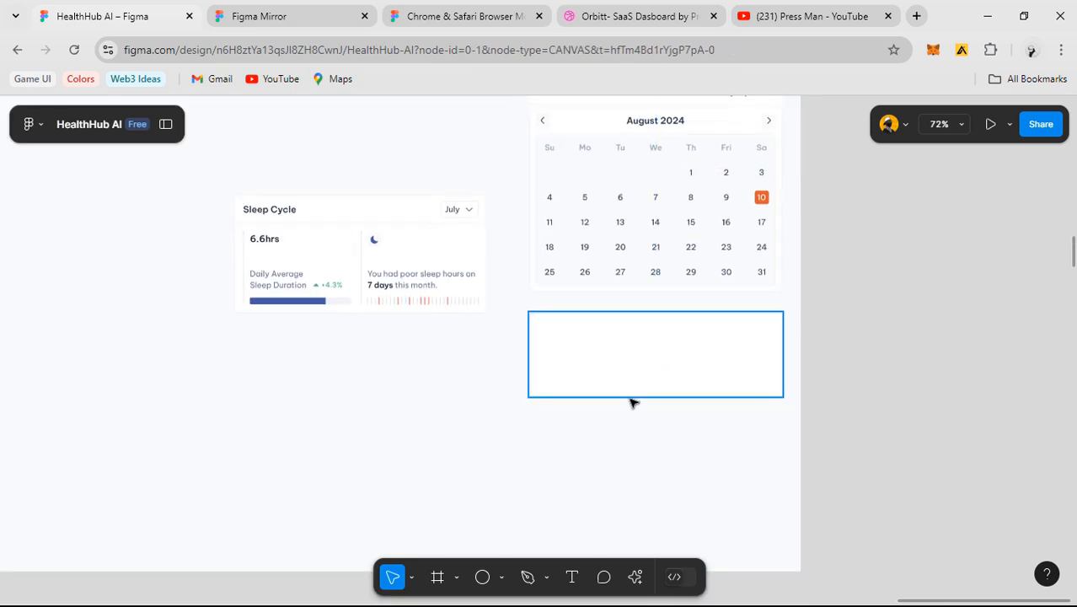
# - Extend the white frame downward to a height of about 202 px
pyautogui.click(680, 397)
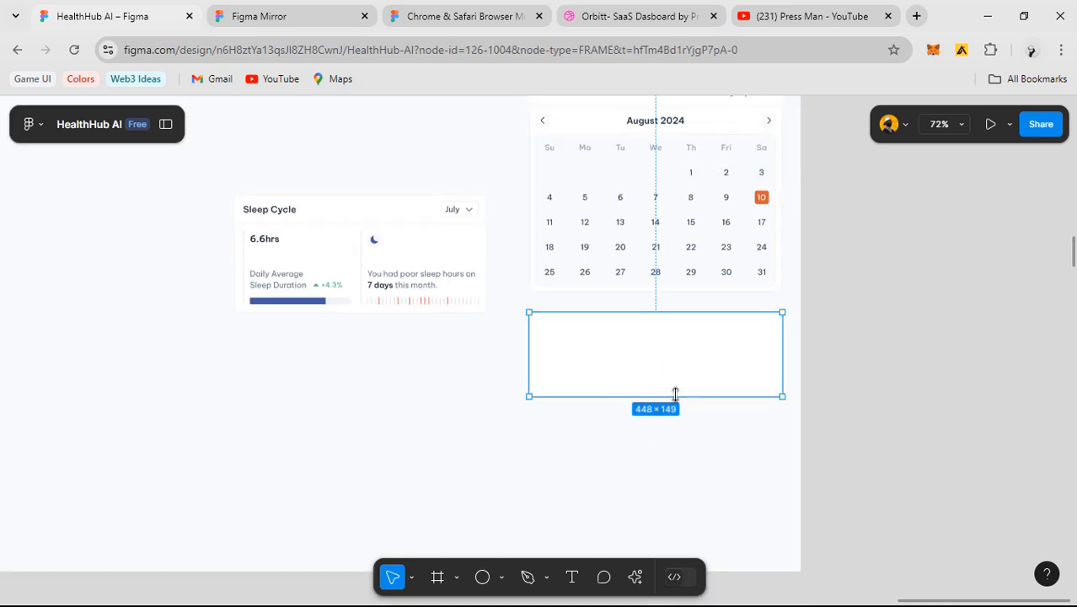
pyautogui.moveTo(679, 396); pyautogui.dragTo(706, 420)
pyautogui.press('Escape')
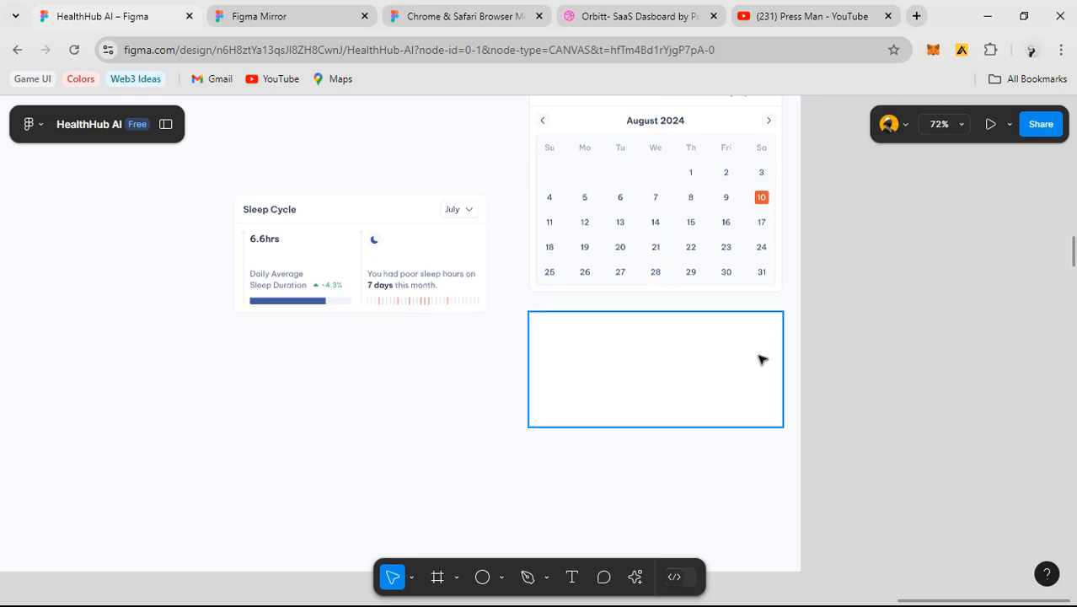
# - Move the white frame up to Y 551, leaving a 20 px gap below the Health Calendar card
pyautogui.scroll(3, 762, 359)
pyautogui.moveTo(471, 375); pyautogui.dragTo(599, 421)
pyautogui.click(708, 400)
pyautogui.moveTo(709, 400); pyautogui.dragTo(702, 367)
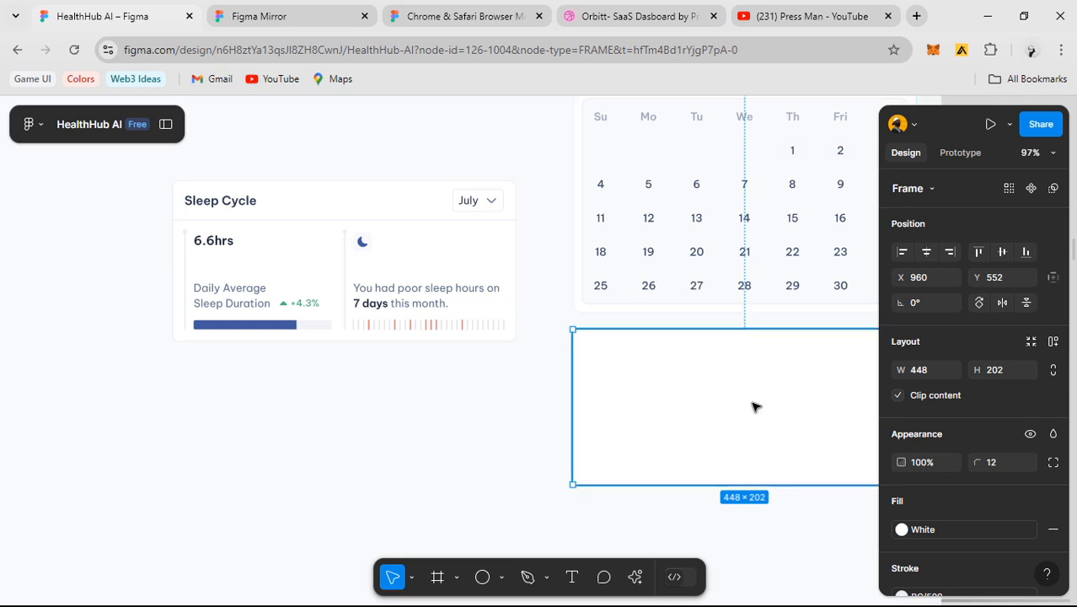
pyautogui.press('Up')
pyautogui.press('alt')
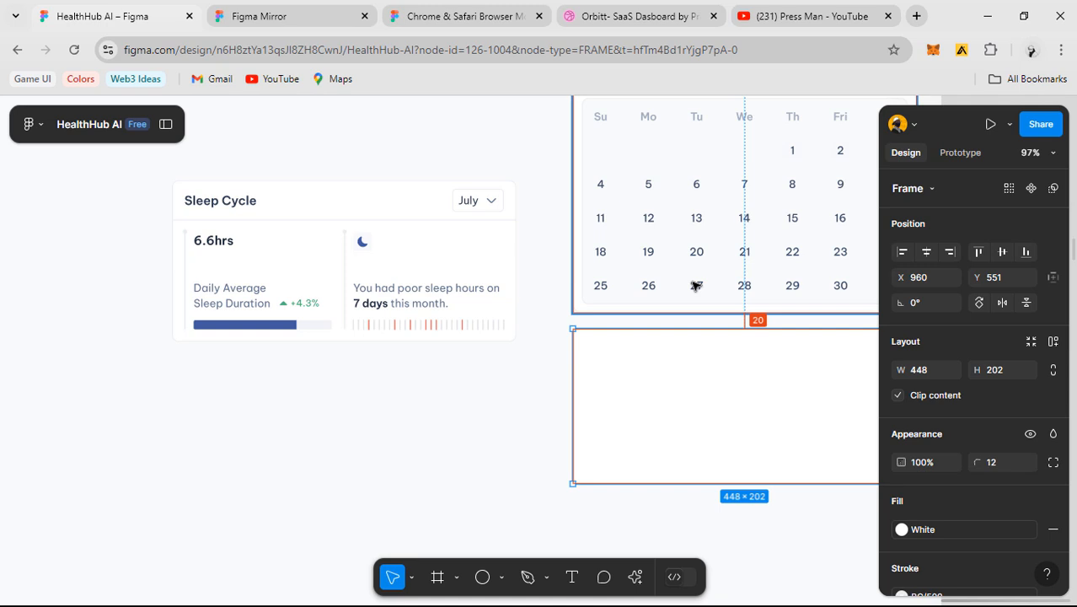
pyautogui.click(550, 418)
pyautogui.scroll(-2, 545, 415)
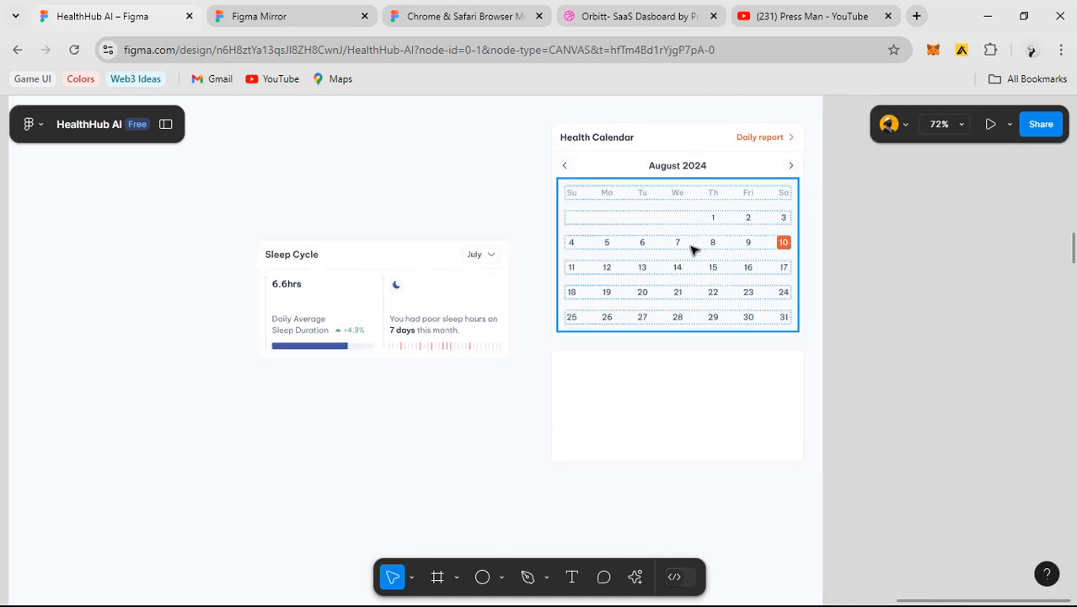
# - Copy the Health Calendar header row with its Daily report link into the new card and align it to the card's top edge
pyautogui.scroll(3, 637, 261)
pyautogui.scroll(-3, 638, 261)
pyautogui.click(583, 132)
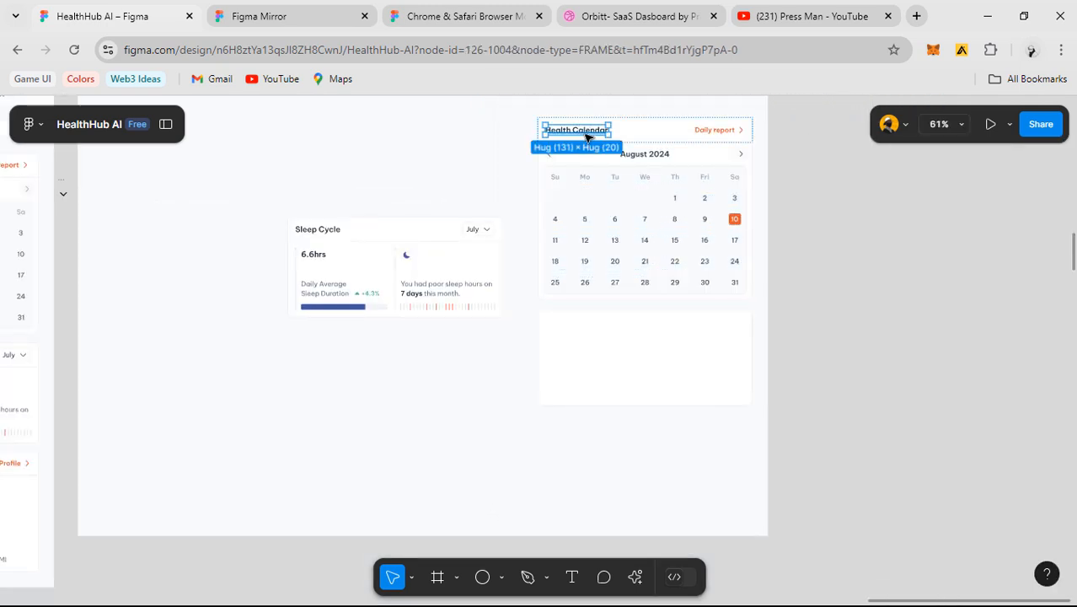
pyautogui.moveTo(591, 277)
pyautogui.mouseDown()
pyautogui.moveTo(603, 378)
pyautogui.moveTo(603, 368)
pyautogui.mouseUp()
pyautogui.hotkey('ctrl', 'z')
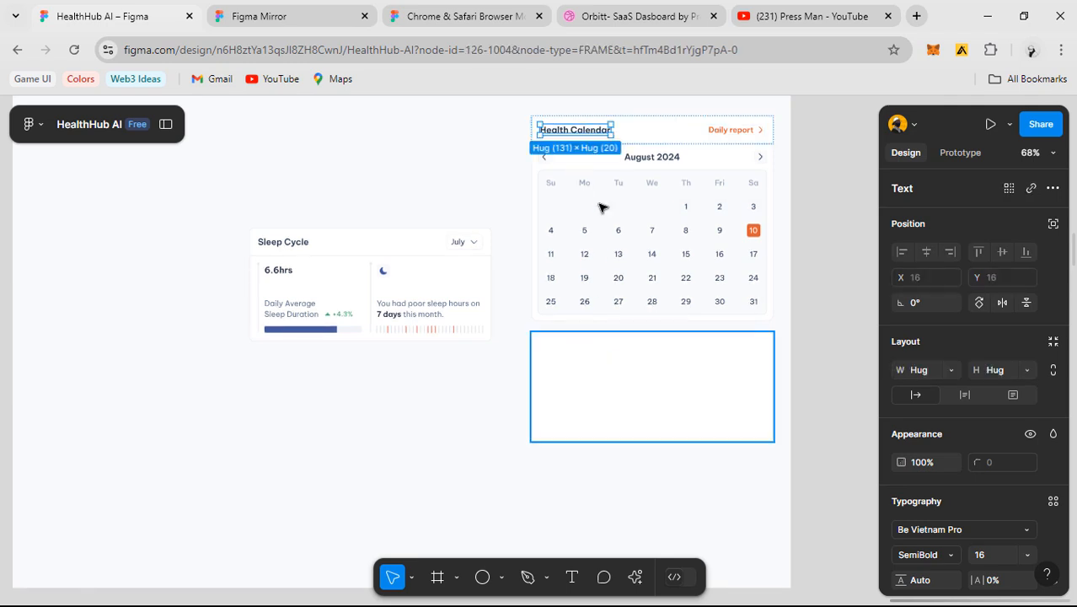
pyautogui.click(642, 132)
pyautogui.moveTo(663, 333)
pyautogui.mouseDown()
pyautogui.moveTo(657, 374)
pyautogui.moveTo(662, 296)
pyautogui.mouseUp()
pyautogui.click(978, 252)
pyautogui.scroll(3, 675, 362)
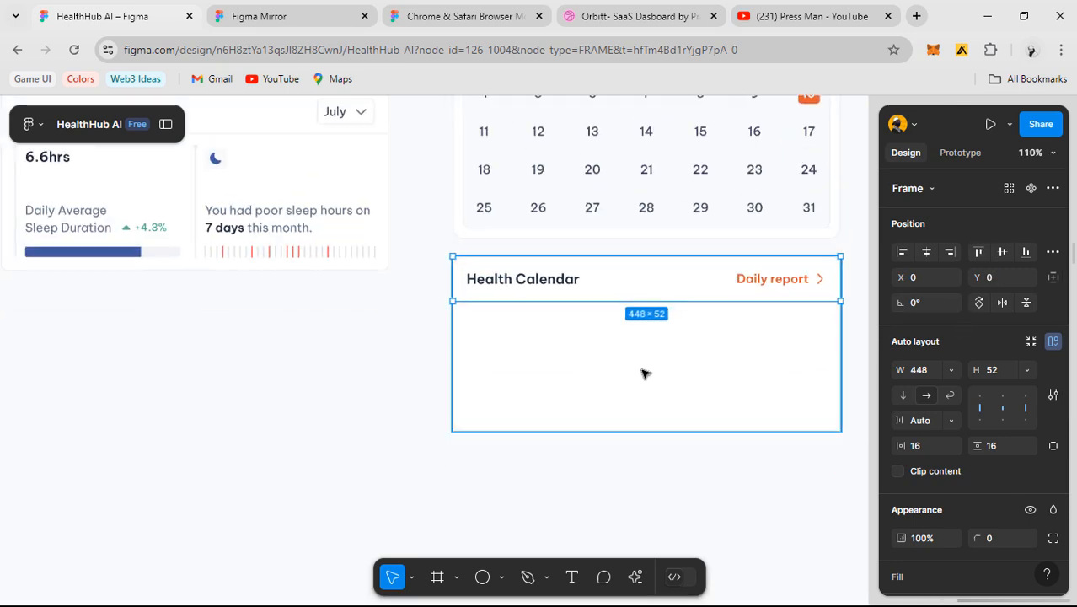
# - Examine the July dropdown in the reference Sleep Cycle card's header, including its frame and text style
pyautogui.click(640, 372)
pyautogui.scroll(1, 699, 329)
pyautogui.hscroll(-1, 700, 329)
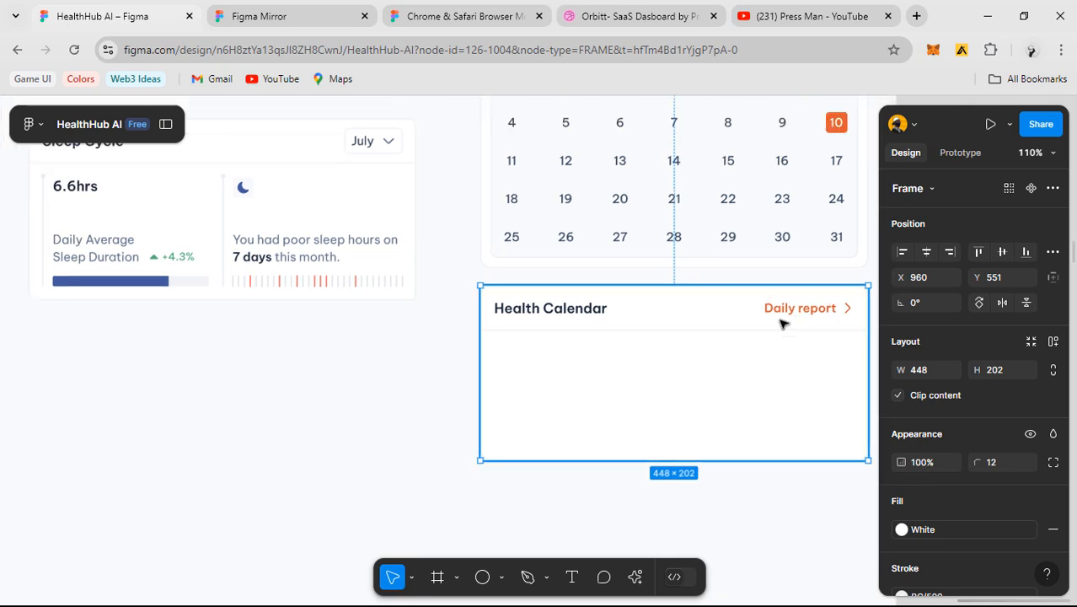
pyautogui.scroll(1, 806, 321)
pyautogui.hscroll(-1, 807, 321)
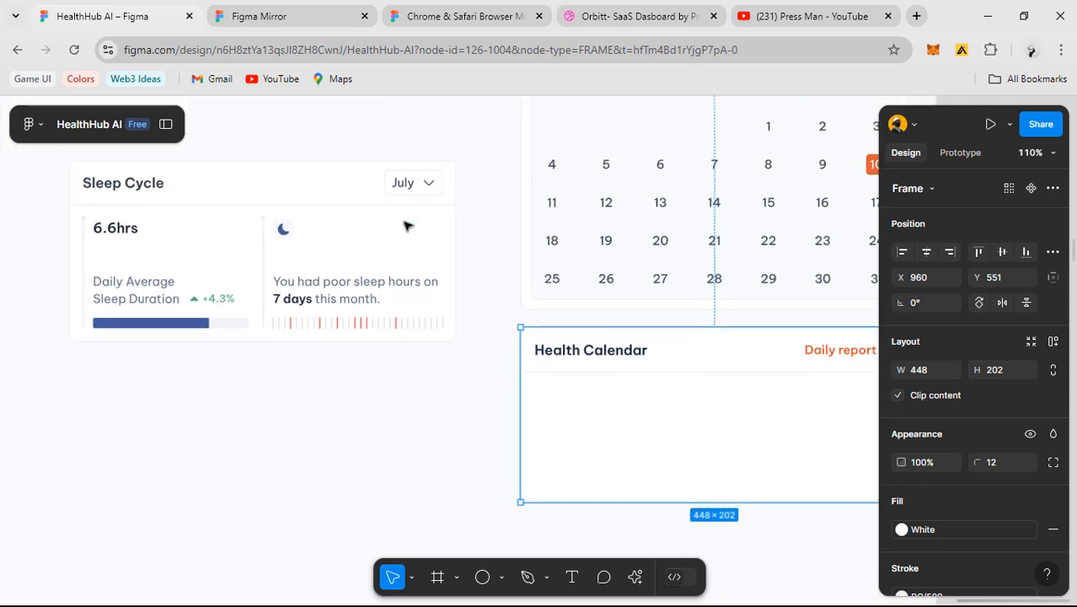
pyautogui.scroll(-3, 449, 238)
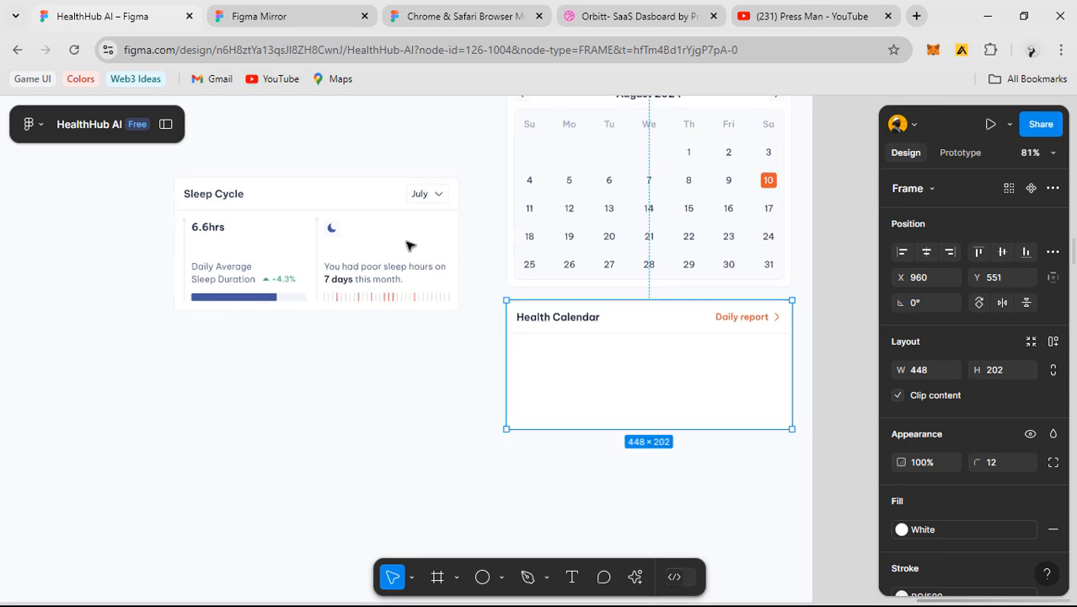
pyautogui.click(442, 234)
pyautogui.scroll(3, 455, 210)
pyautogui.scroll(3, 455, 210)
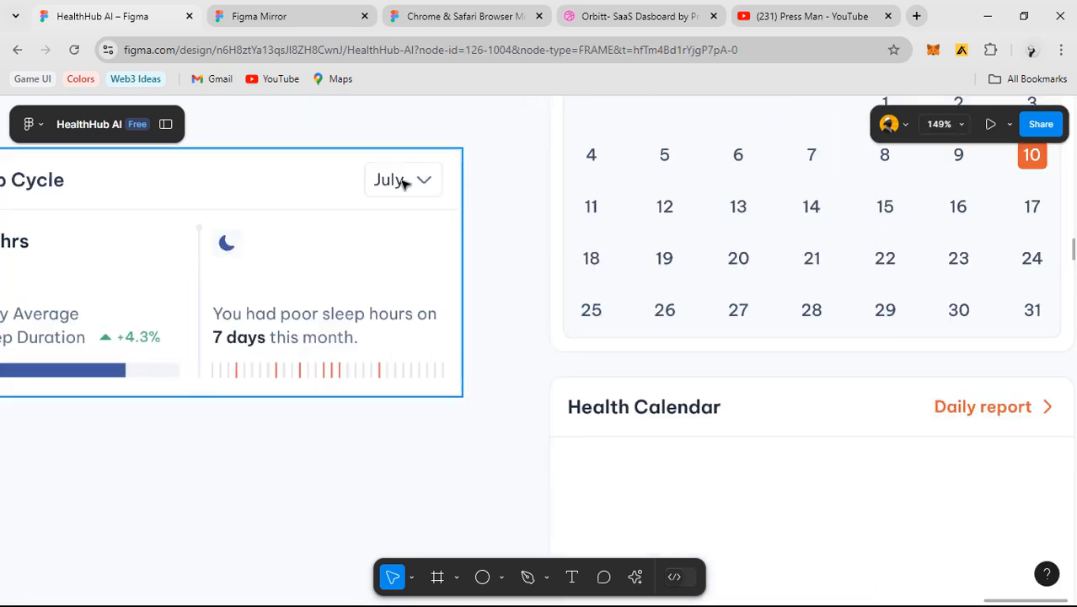
pyautogui.click(421, 180)
pyautogui.scroll(-3, 401, 187)
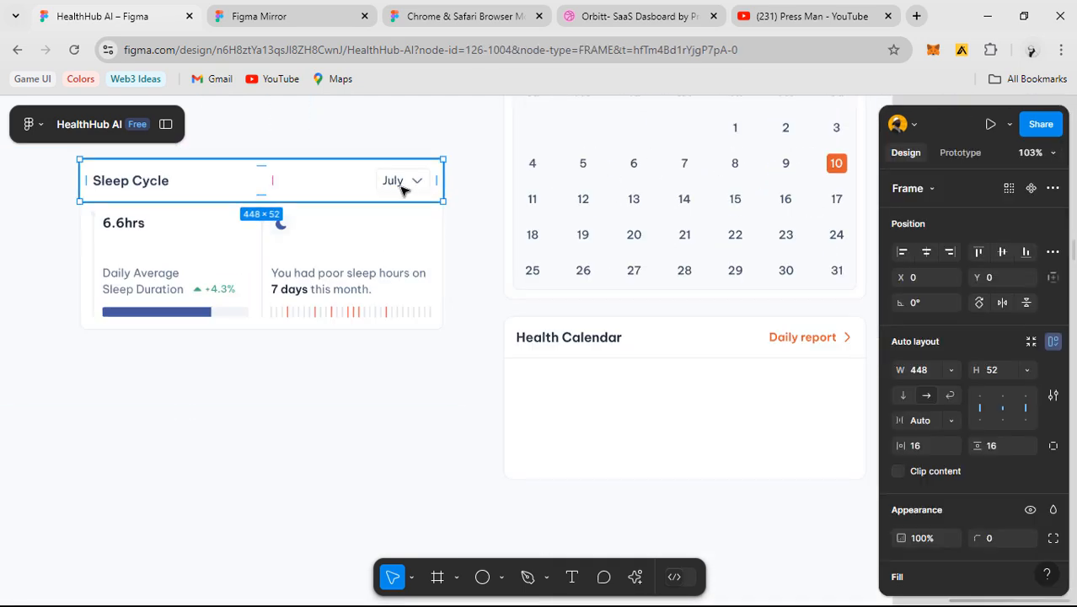
pyautogui.scroll(5, 401, 188)
pyautogui.doubleClick(392, 183)
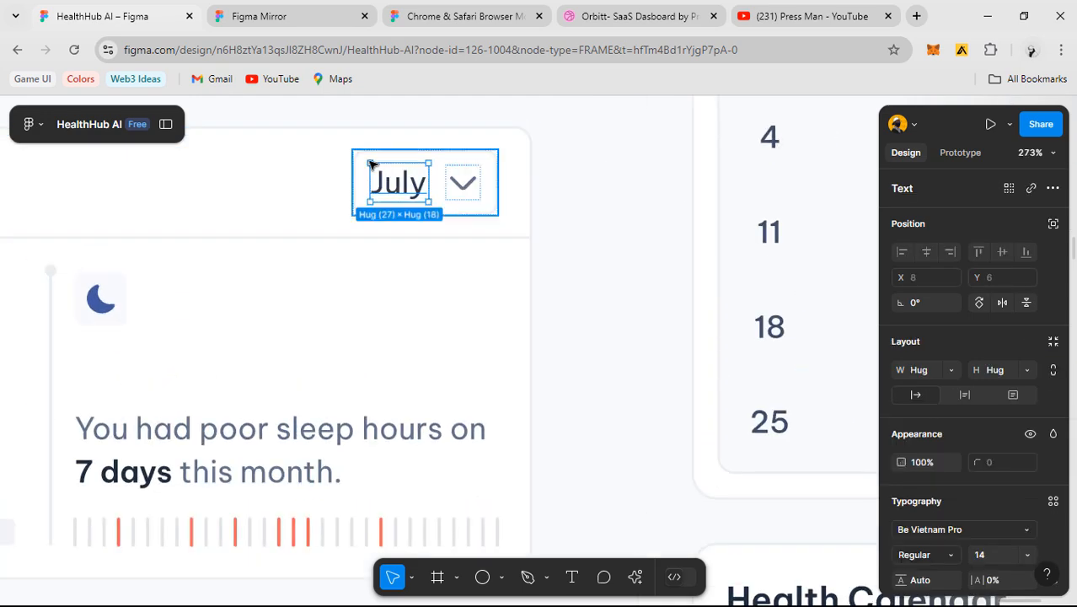
pyautogui.click(439, 214)
pyautogui.scroll(-2, 446, 216)
pyautogui.scroll(-2, 447, 216)
pyautogui.doubleClick(428, 205)
pyautogui.scroll(-2, 460, 235)
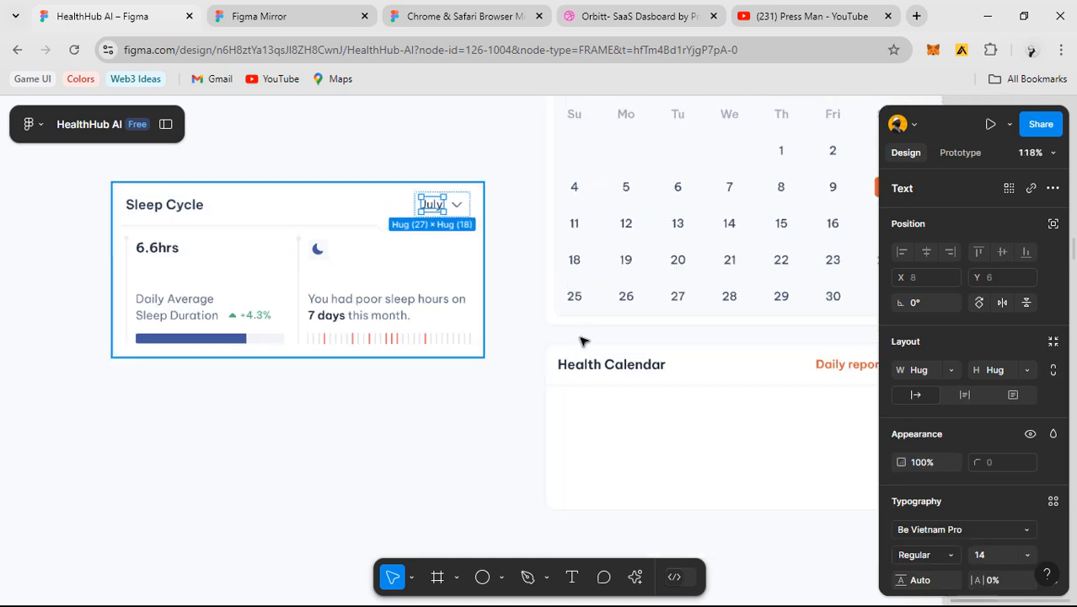
# - Add the text "July" in the empty body of the new card
pyautogui.hscroll(2, 640, 384)
pyautogui.click(628, 344)
pyautogui.scroll(2, 625, 340)
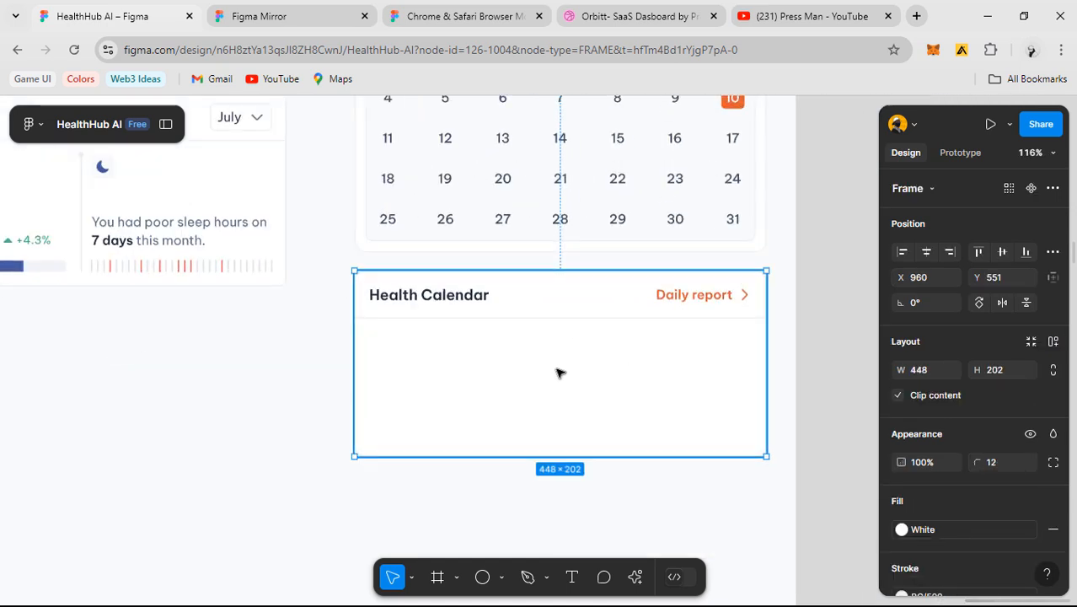
pyautogui.press('t')
pyautogui.click(536, 372)
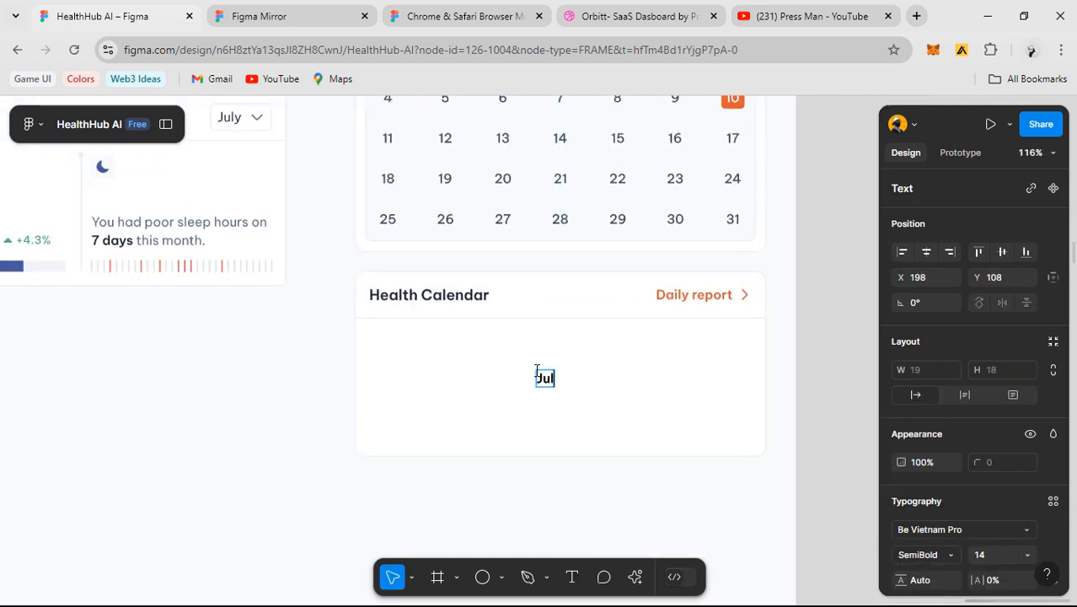
pyautogui.click(690, 394)
# - Copy the next-month arrow from the August 2024 row into the new card, beside the July text
pyautogui.scroll(1, 726, 317)
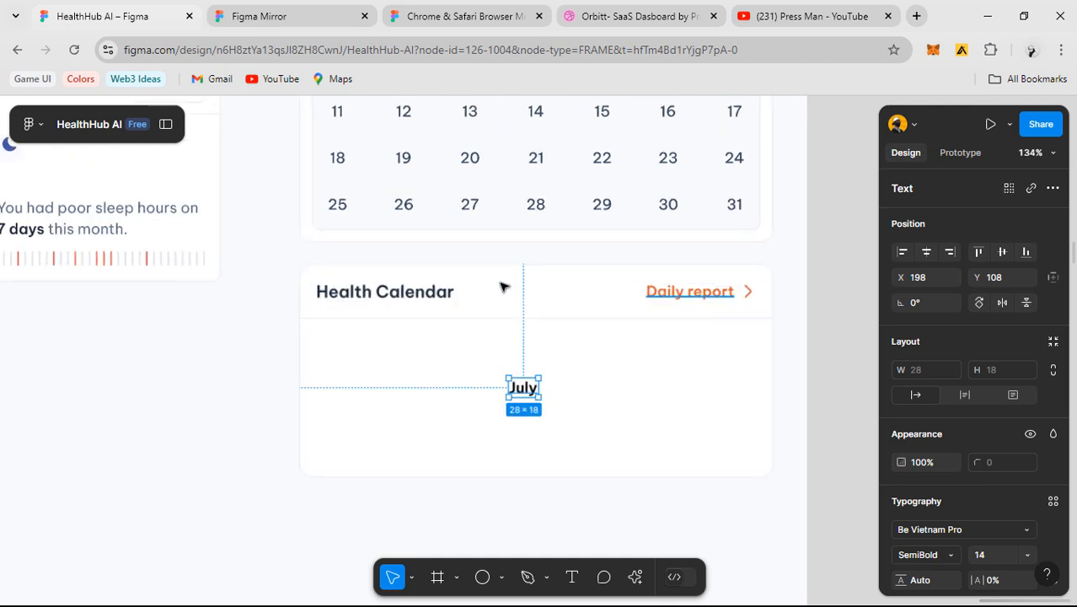
pyautogui.scroll(-2, 630, 323)
pyautogui.moveTo(630, 321); pyautogui.dragTo(668, 403)
pyautogui.moveTo(621, 228); pyautogui.dragTo(624, 263)
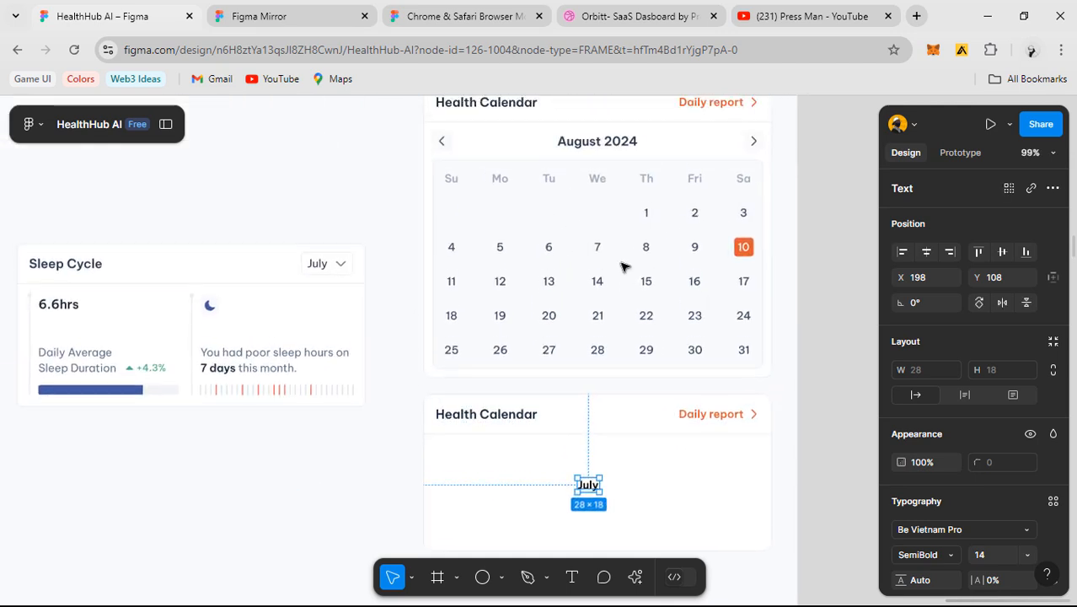
pyautogui.keyDown('ctrl'); pyautogui.click(613, 145); pyautogui.keyUp('ctrl')
pyautogui.keyDown('ctrl'); pyautogui.click(756, 144); pyautogui.keyUp('ctrl')
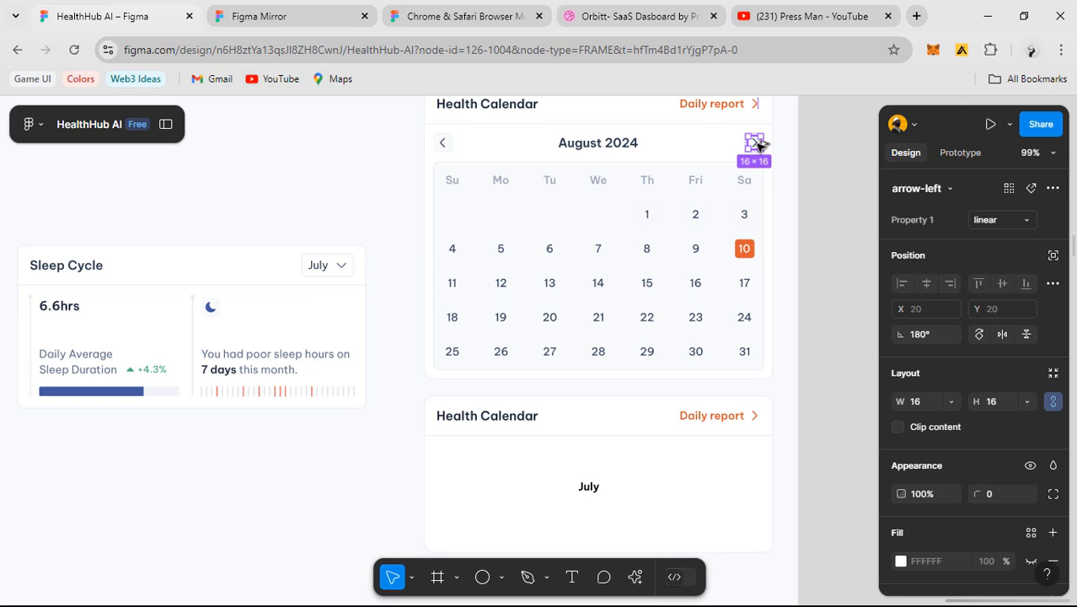
pyautogui.moveTo(674, 424); pyautogui.dragTo(619, 498)
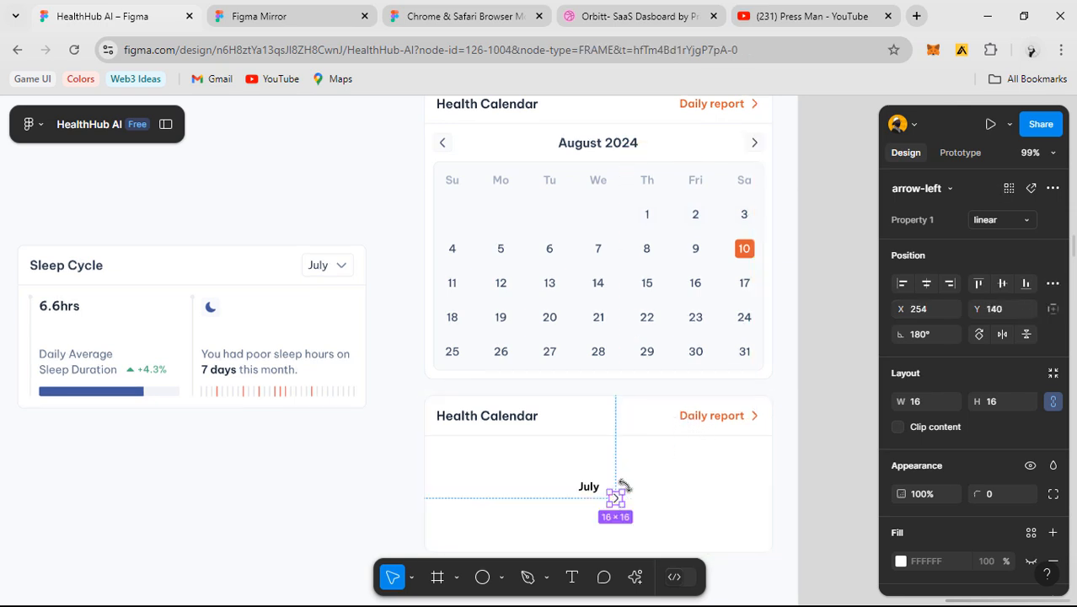
# - Set the copied arrow's rotation to 90° so that it points down
pyautogui.scroll(4, 627, 487)
pyautogui.scroll(2, 623, 489)
pyautogui.click(922, 335)
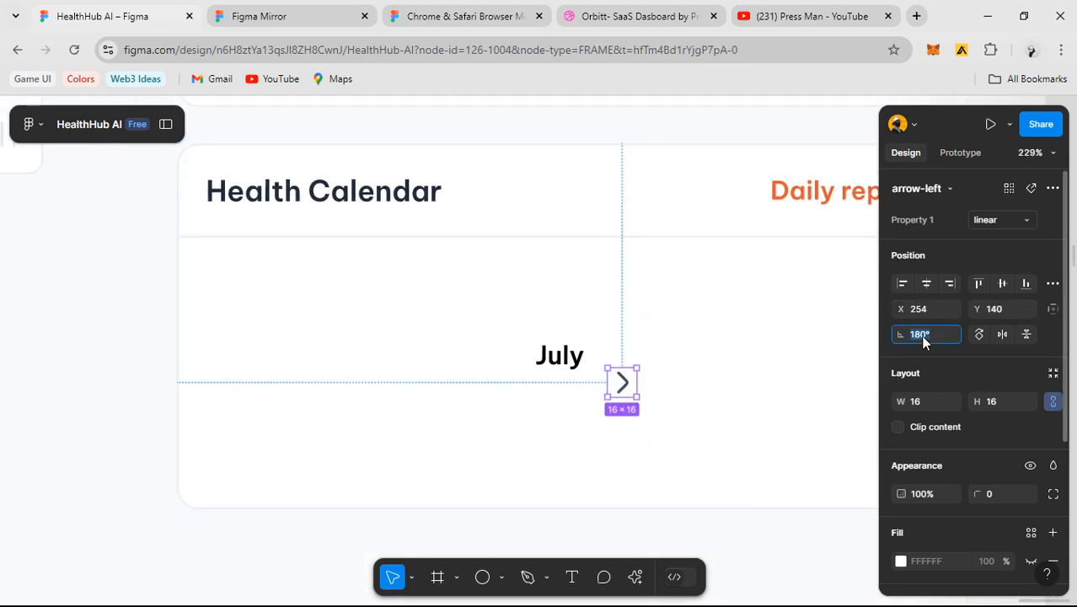
pyautogui.write('90')
pyautogui.press('Return')
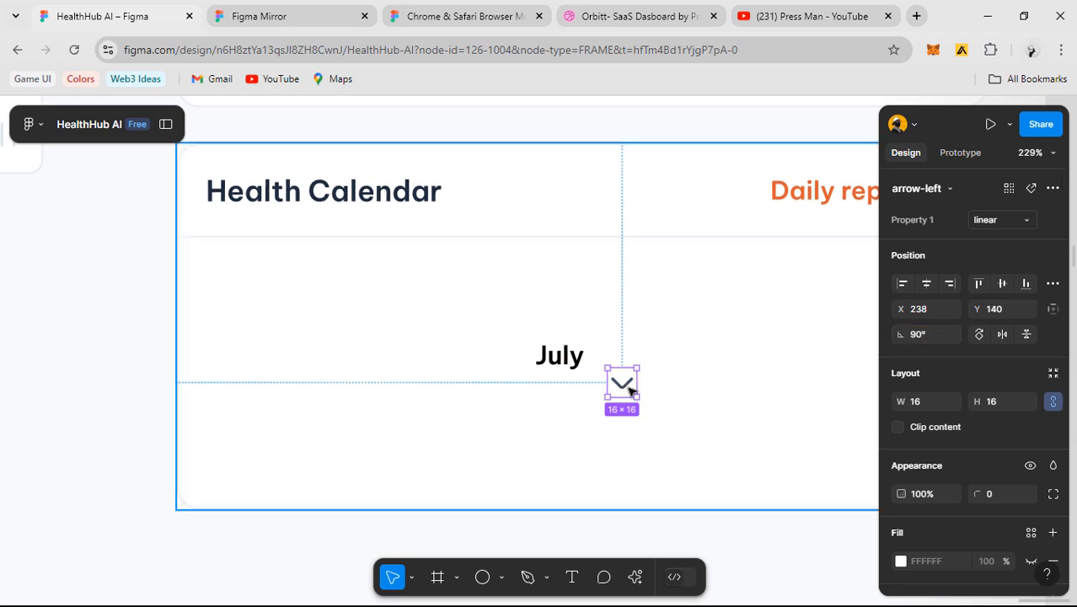
# - Line the arrow up with the July text and wrap both in a horizontal auto layout with a gap of 8
pyautogui.moveTo(628, 387); pyautogui.dragTo(624, 359)
pyautogui.keyDown('shift'); pyautogui.click(565, 357); pyautogui.keyUp('shift')
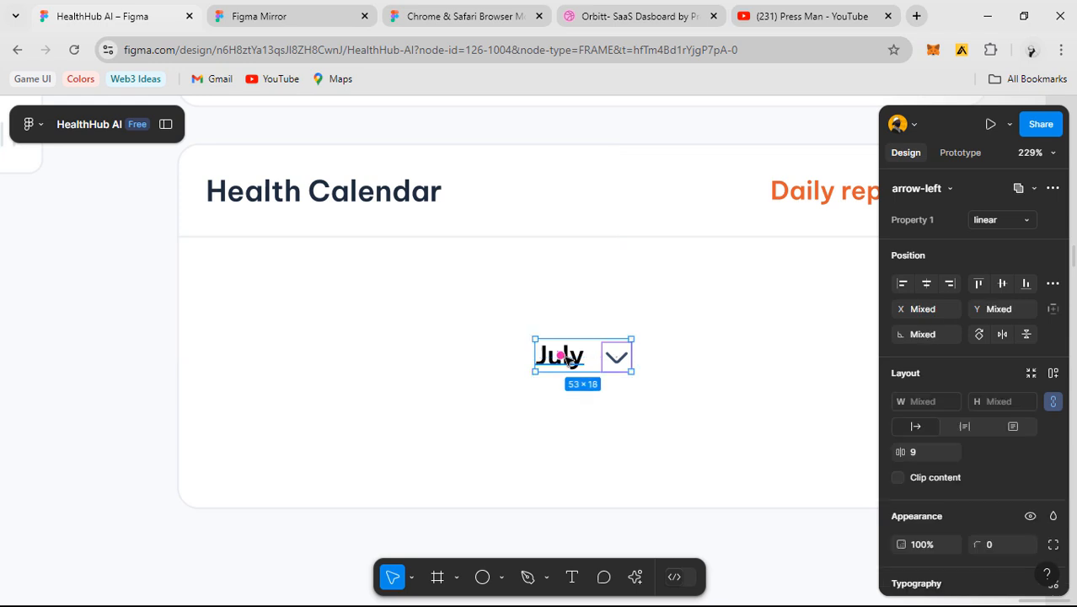
pyautogui.hotkey('shift', 'a')
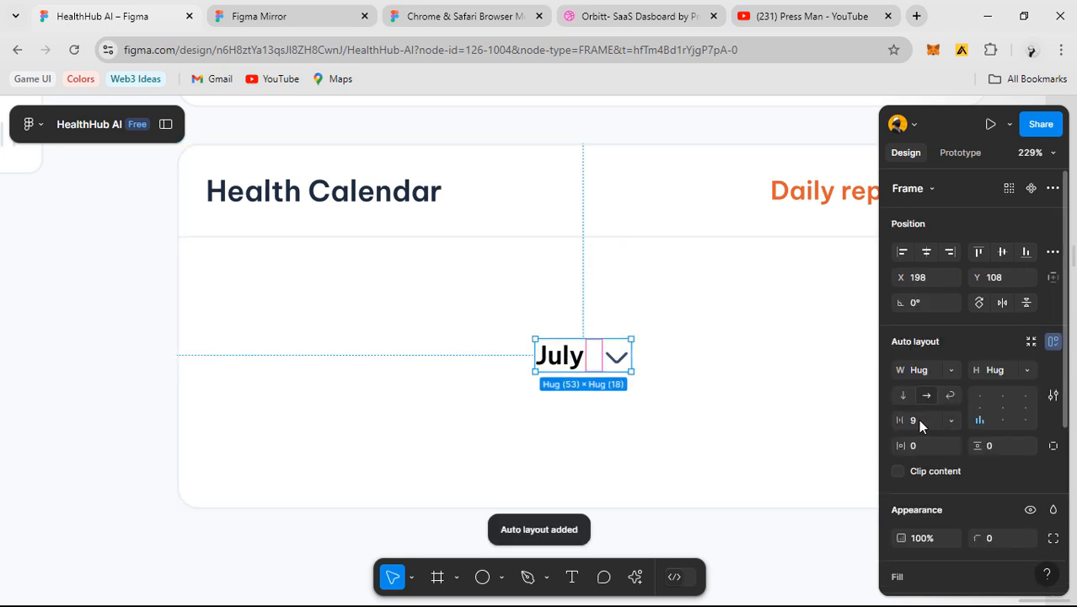
pyautogui.write('8')
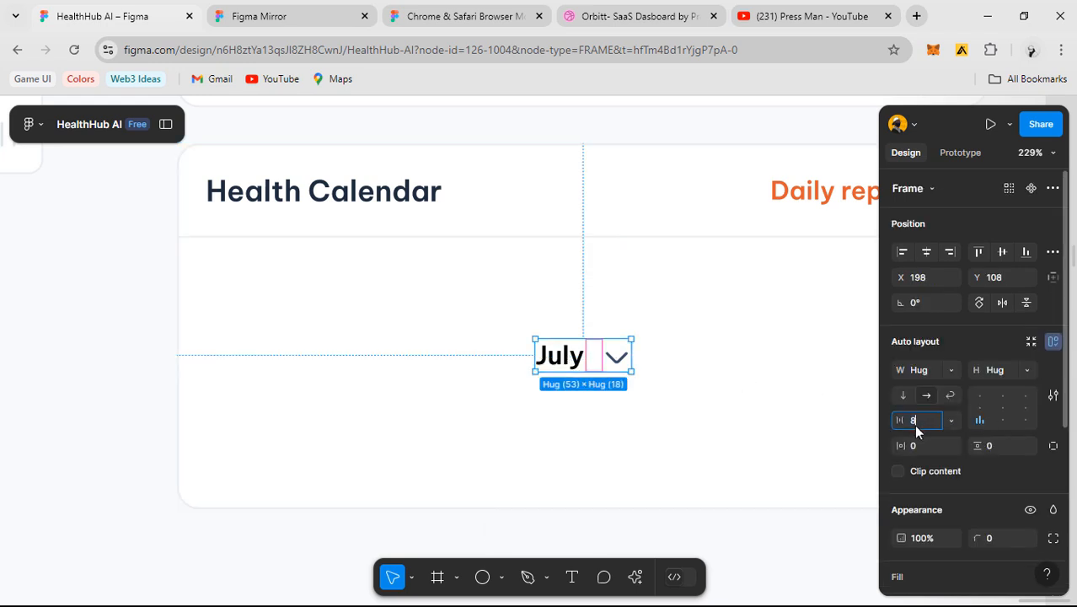
pyautogui.press('Return')
# - Set the new July frame's horizontal and vertical padding to 4
pyautogui.scroll(-2, 536, 343)
pyautogui.moveTo(439, 344); pyautogui.dragTo(730, 479)
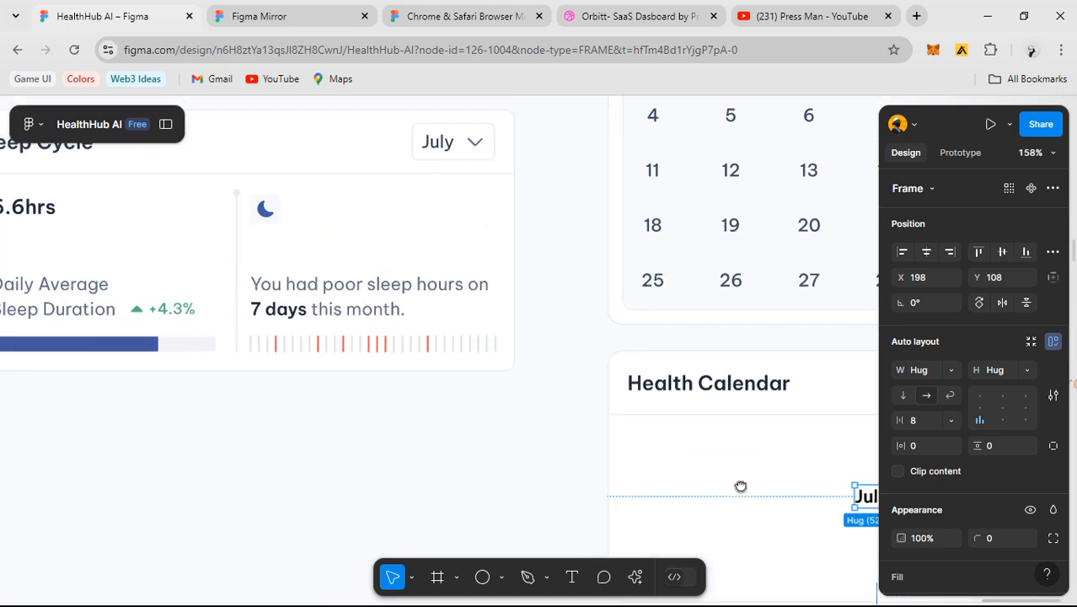
pyautogui.click(451, 143)
pyautogui.click(450, 143)
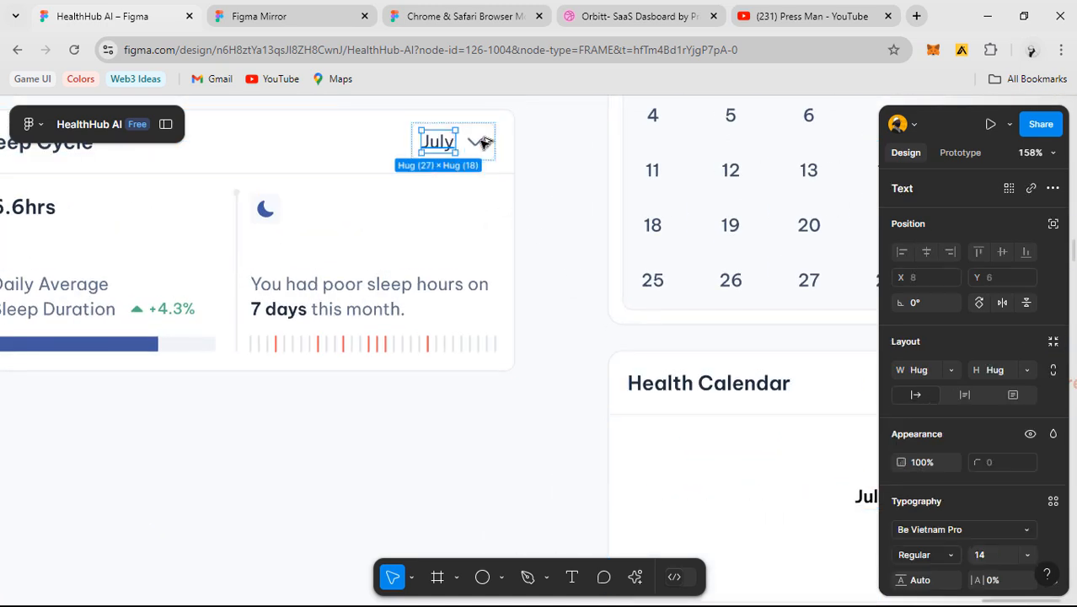
pyautogui.scroll(-3, 502, 334)
pyautogui.hscroll(3, 502, 334)
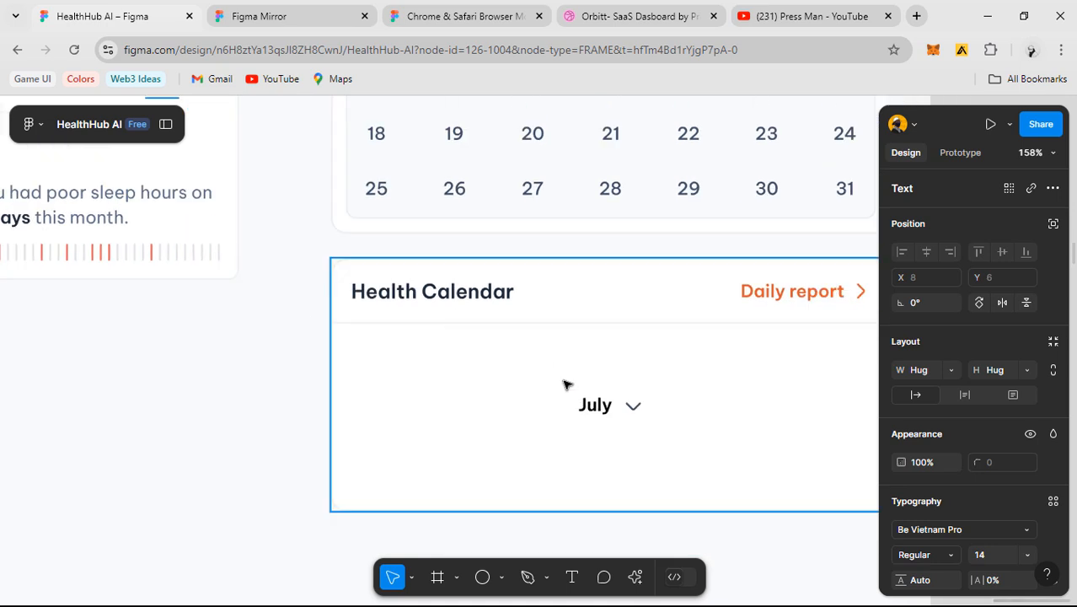
pyautogui.keyDown('ctrl'); pyautogui.scroll(3, 573, 381); pyautogui.keyUp('ctrl')
pyautogui.click(620, 416)
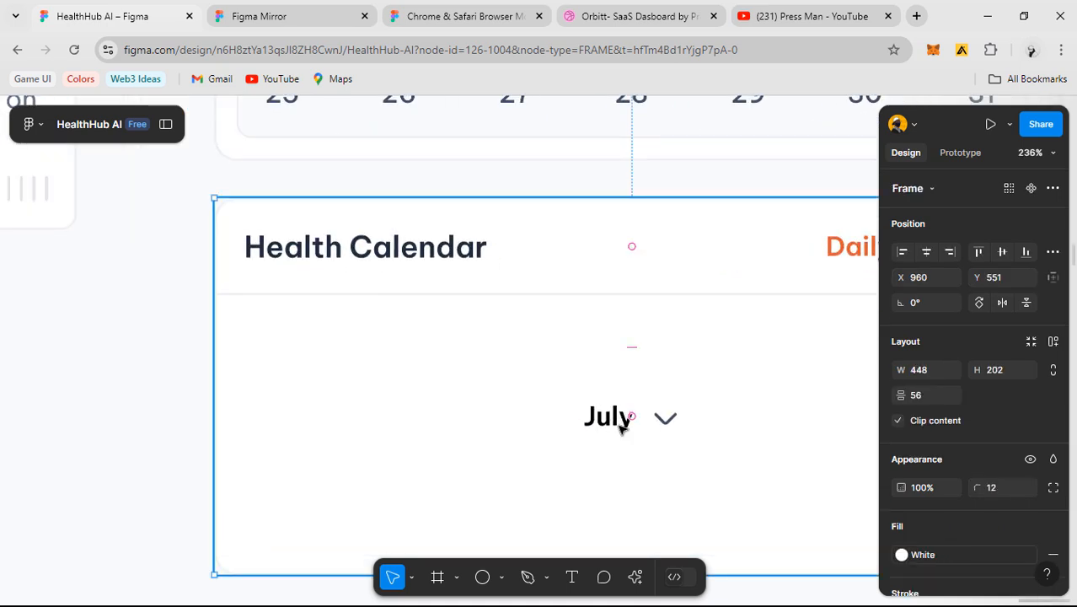
pyautogui.click(621, 425)
pyautogui.keyDown('ctrl'); pyautogui.scroll(2, 649, 417); pyautogui.keyUp('ctrl')
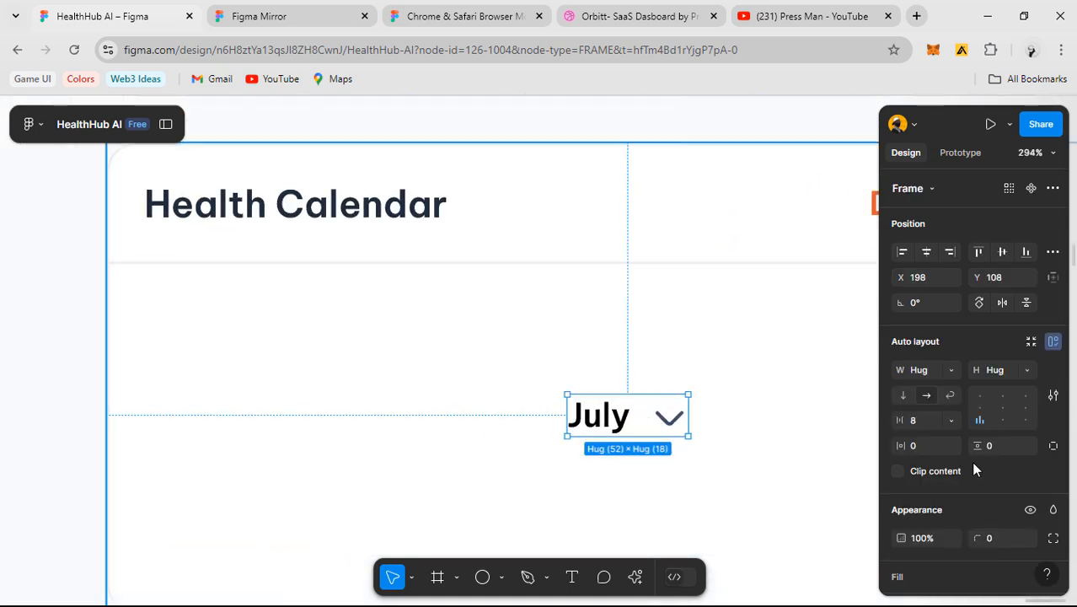
pyautogui.click(925, 447)
pyautogui.write('4')
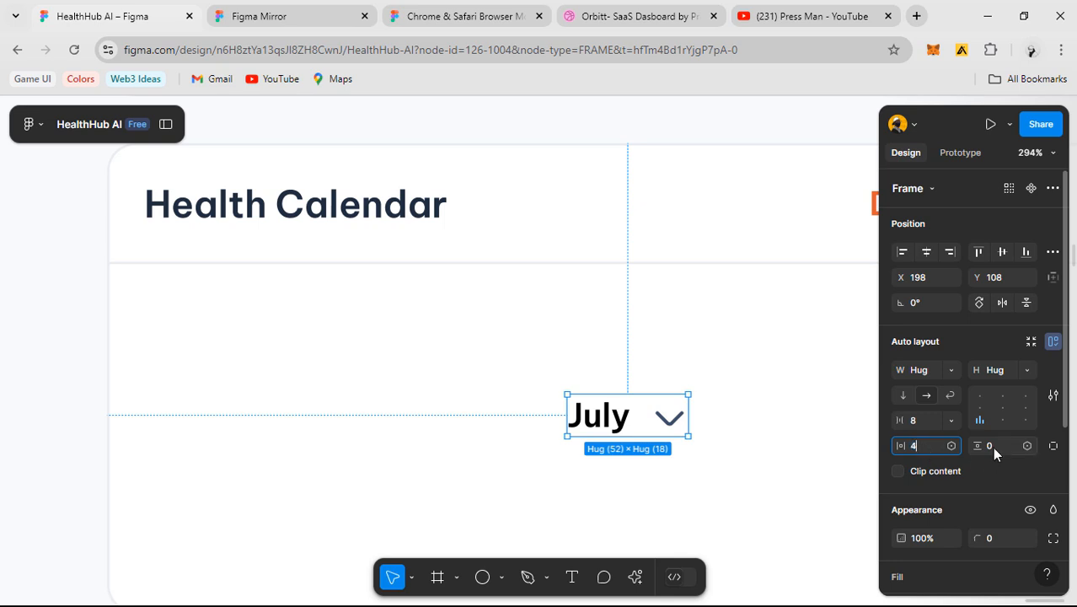
pyautogui.click(992, 447)
pyautogui.write('4')
pyautogui.press('Return')
# - Give the July frame a BG/500 stroke and a corner radius of 4
pyautogui.scroll(-3, 986, 442)
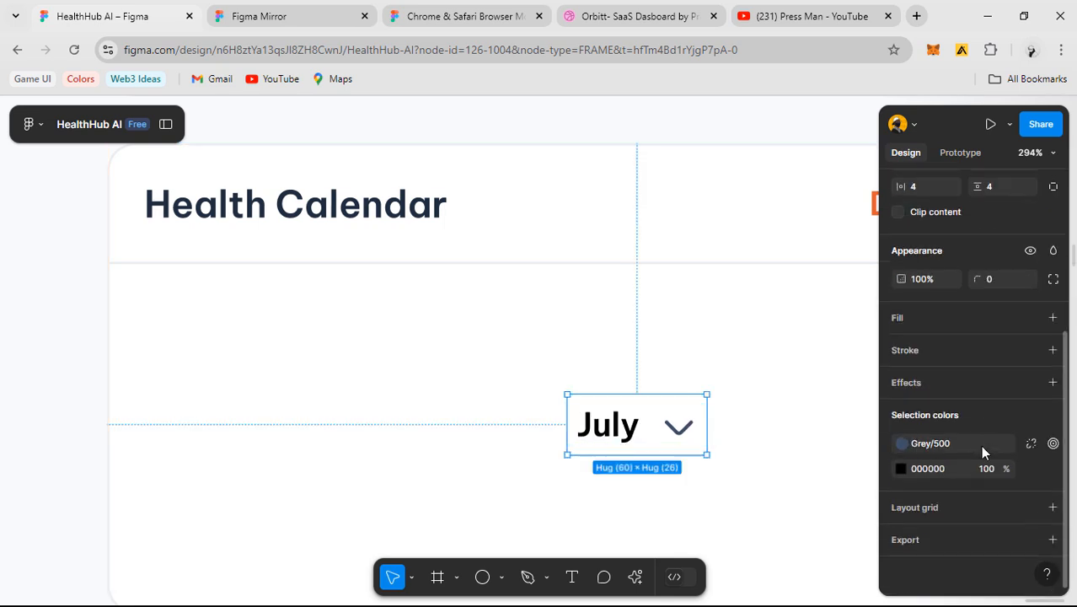
pyautogui.click(1030, 352)
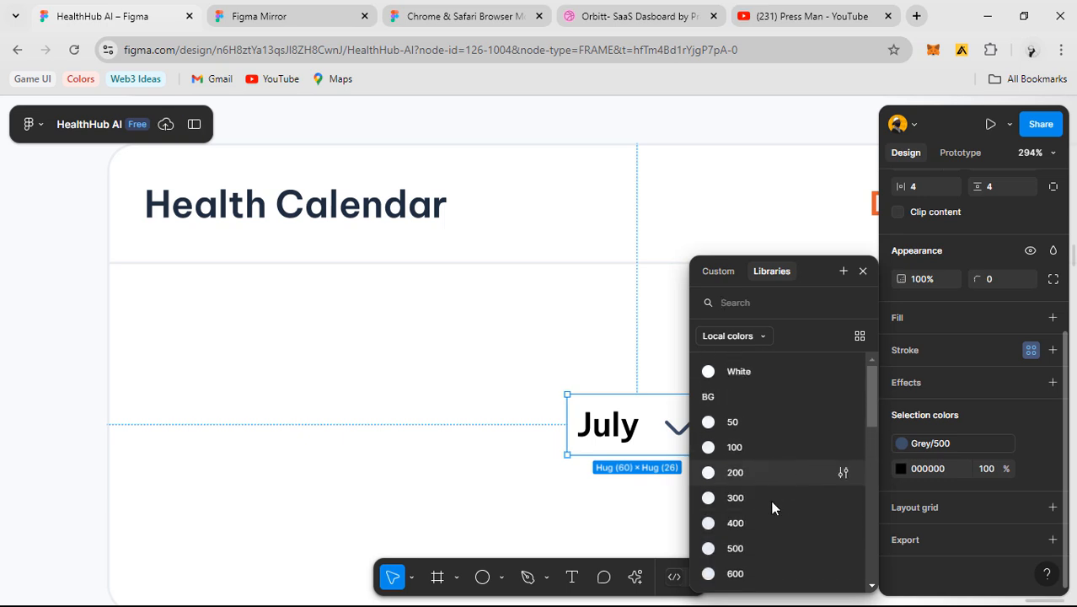
pyautogui.click(776, 550)
pyautogui.scroll(3, 969, 406)
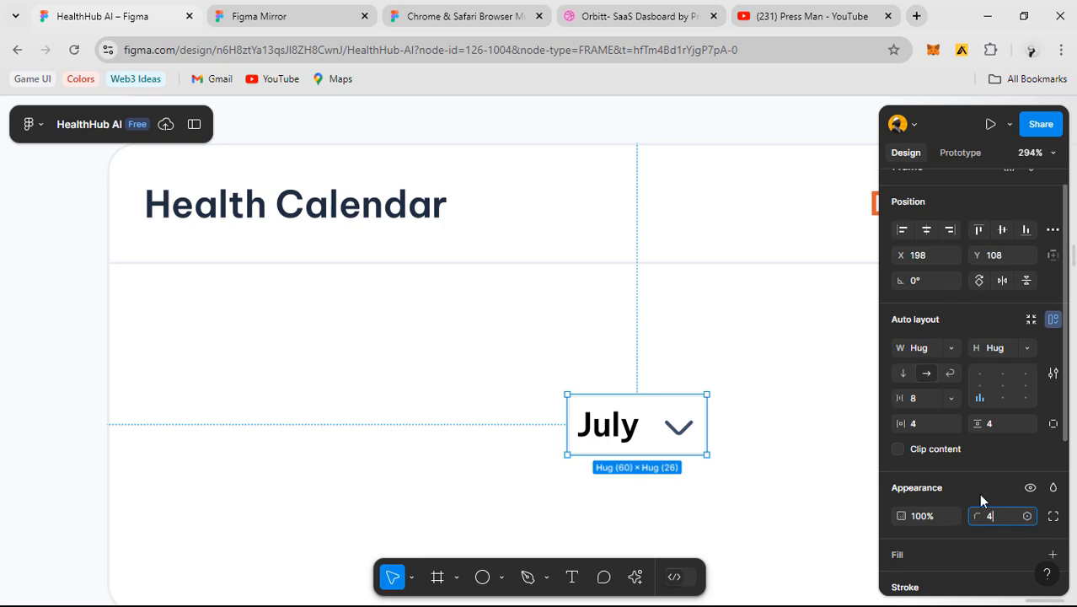
pyautogui.click(764, 371)
# - Examine the auto layout padding and corner radius of the July dropdown in the reference Sleep Cycle card
pyautogui.scroll(-3, 764, 366)
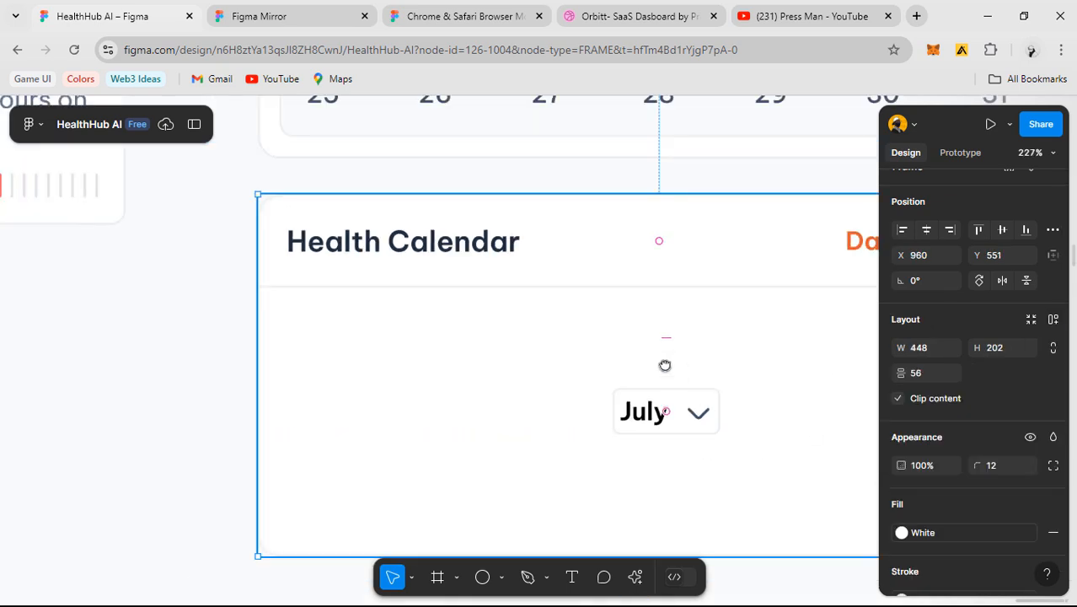
pyautogui.scroll(3, 630, 337)
pyautogui.scroll(-4, 638, 349)
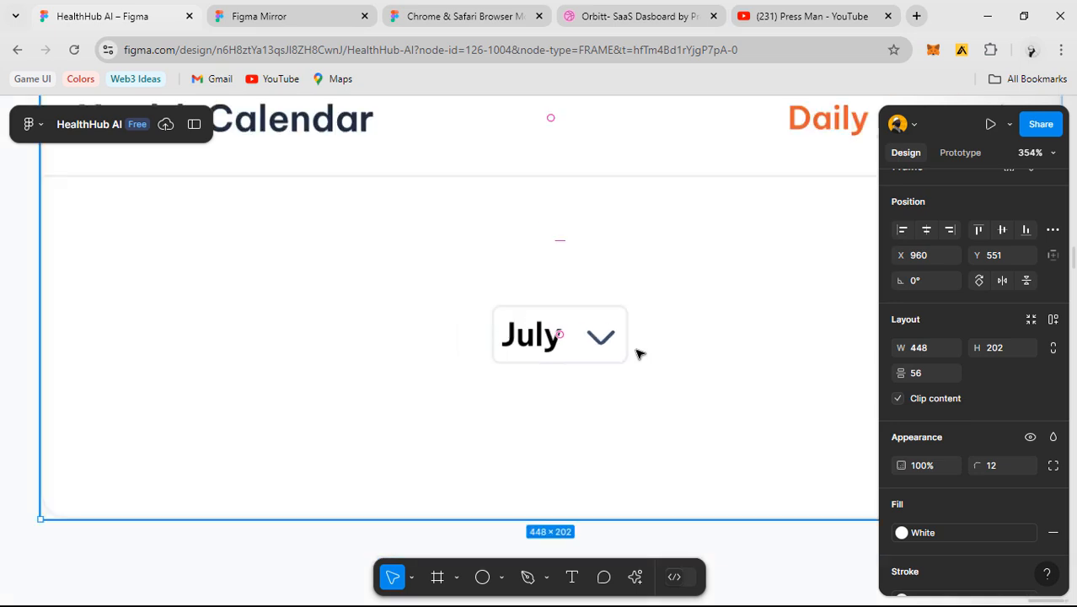
pyautogui.moveTo(305, 397); pyautogui.dragTo(769, 496)
pyautogui.scroll(-2, 550, 373)
pyautogui.moveTo(457, 421); pyautogui.dragTo(571, 548)
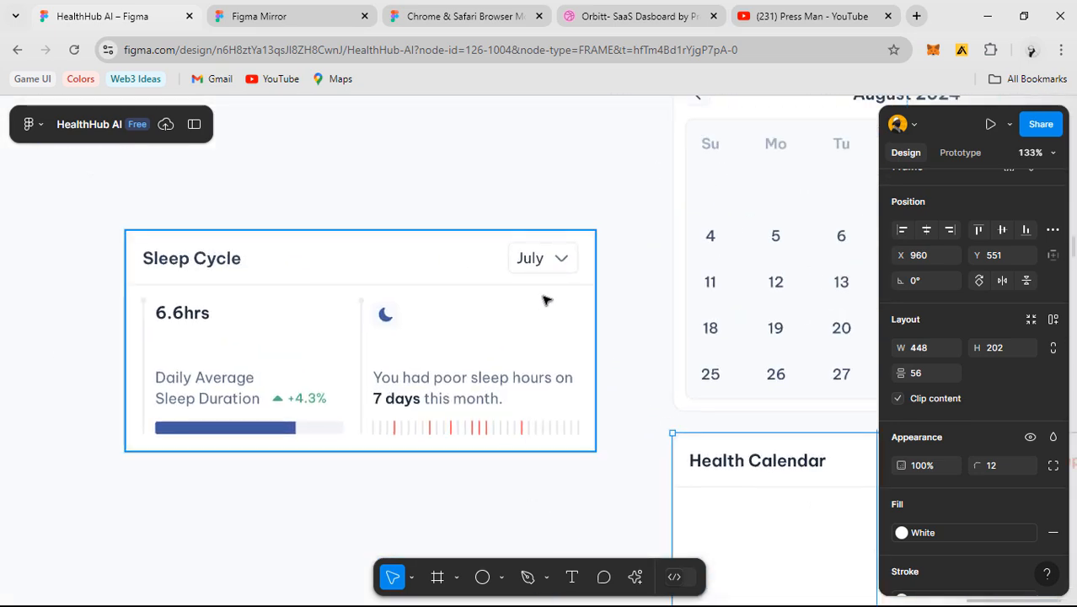
pyautogui.scroll(2, 542, 295)
pyautogui.keyDown('ctrl'); pyautogui.click(531, 250); pyautogui.keyUp('ctrl')
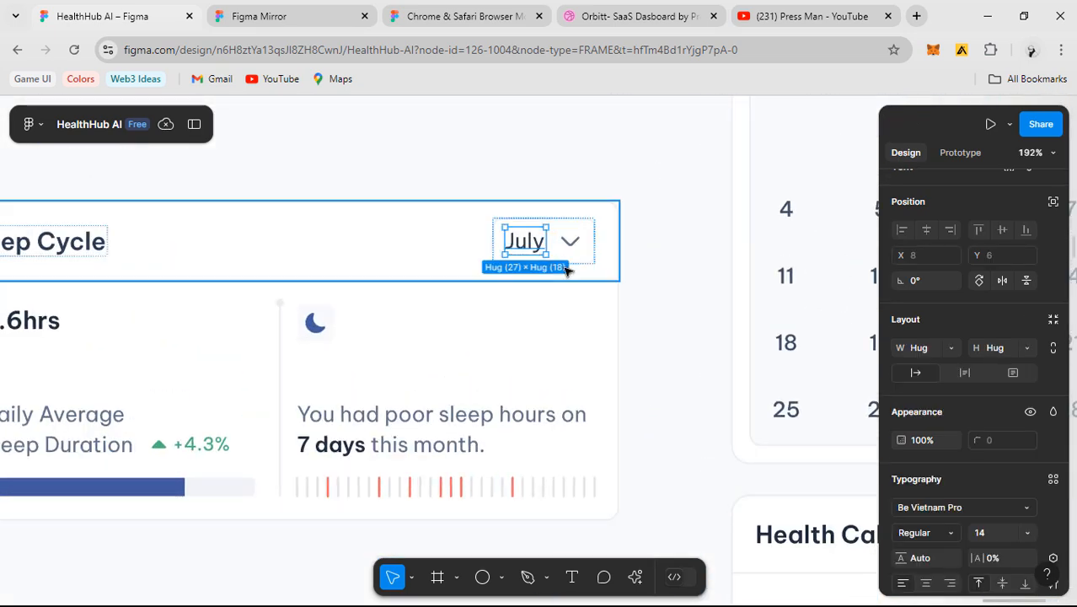
pyautogui.press('Escape')
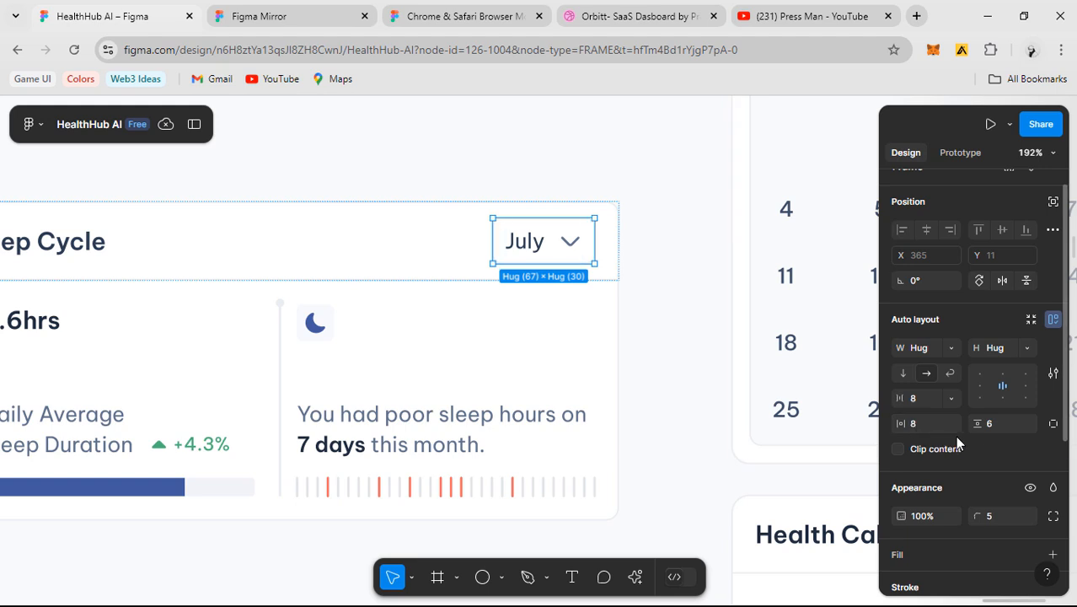
# - Set the new July dropdown's horizontal padding to 8 and its vertical padding to 6
pyautogui.moveTo(651, 428); pyautogui.dragTo(437, 366)
pyautogui.moveTo(637, 403); pyautogui.dragTo(328, 234)
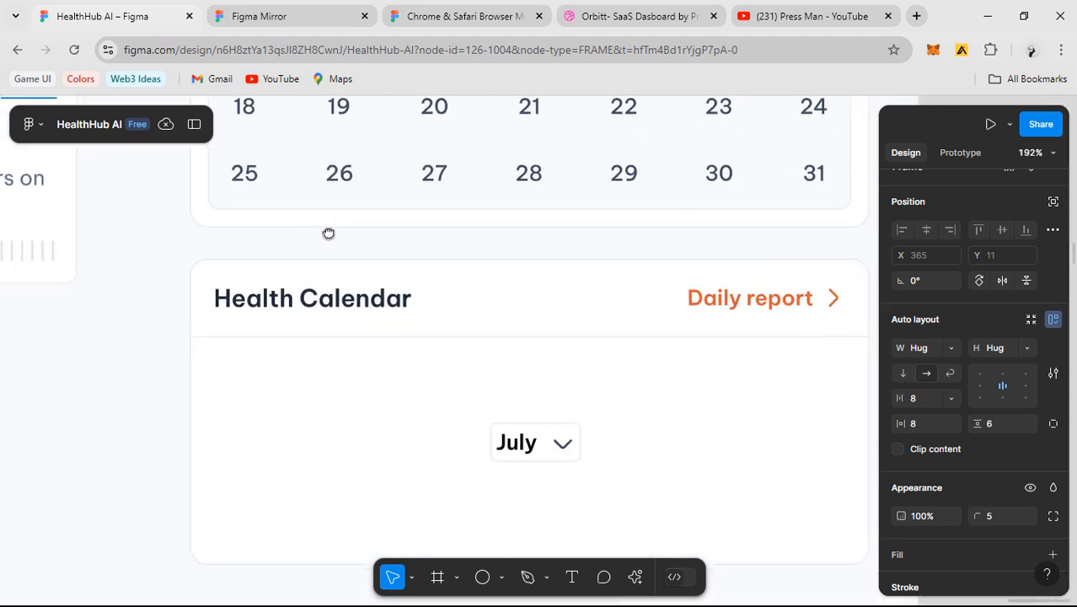
pyautogui.moveTo(590, 395); pyautogui.dragTo(528, 262)
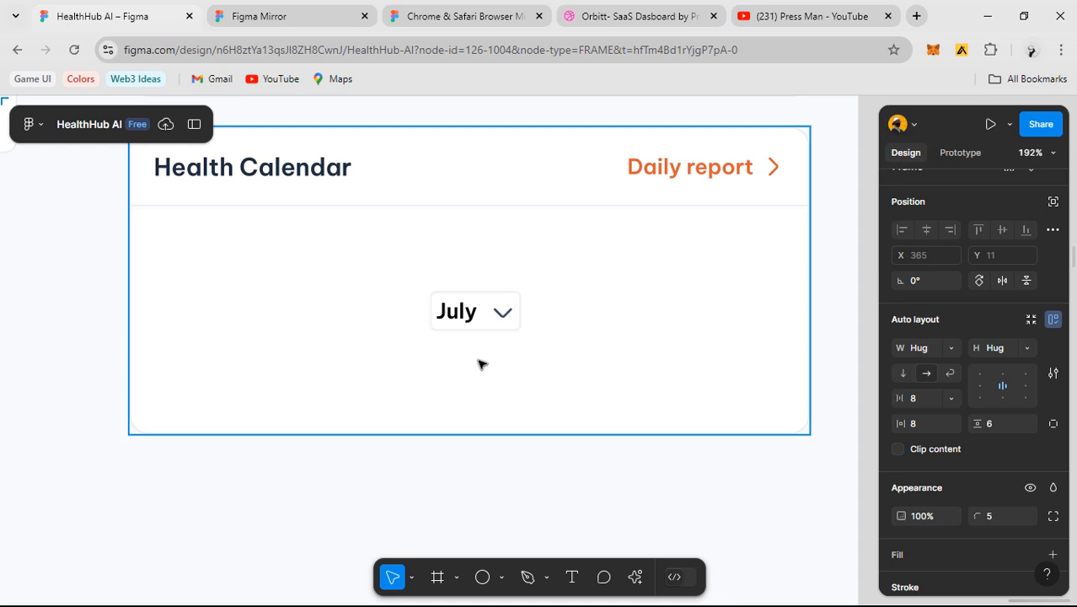
pyautogui.scroll(5, 491, 328)
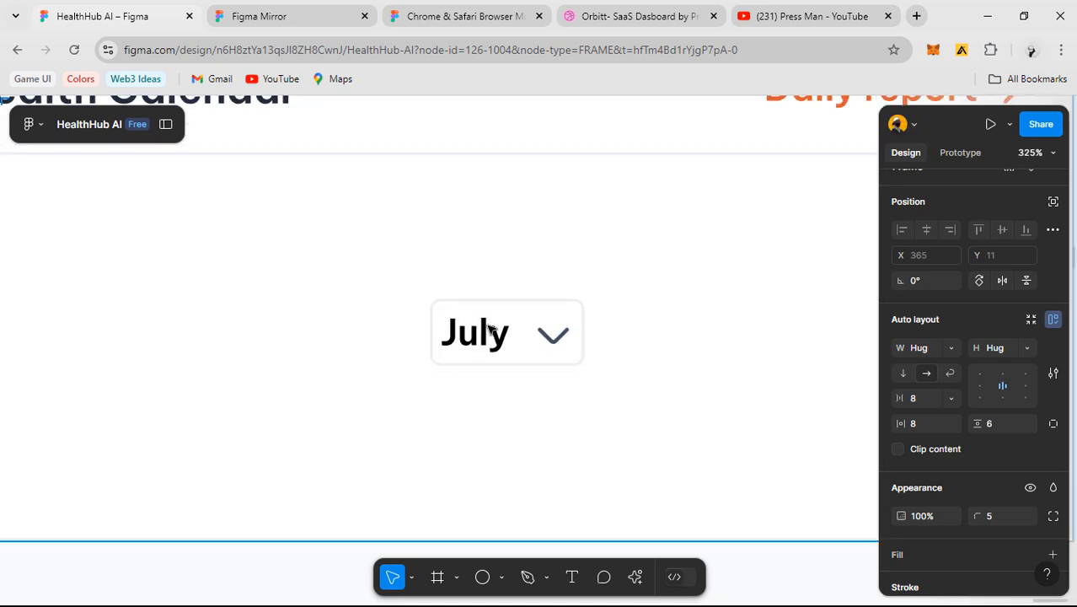
pyautogui.click(491, 329)
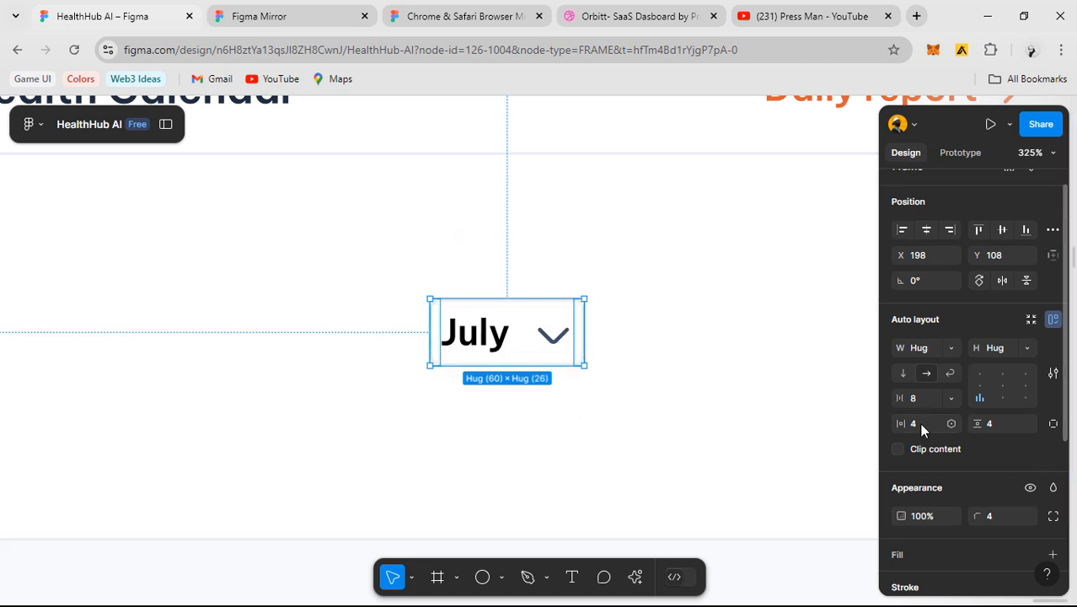
pyautogui.write('8')
pyautogui.press('Tab')
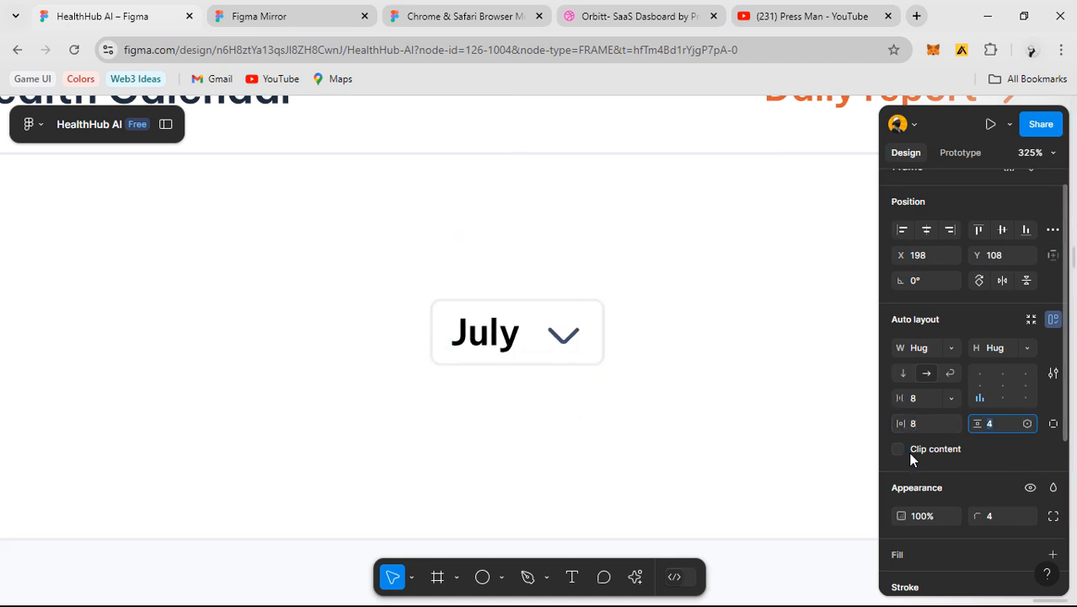
pyautogui.write('6')
pyautogui.press('Return')
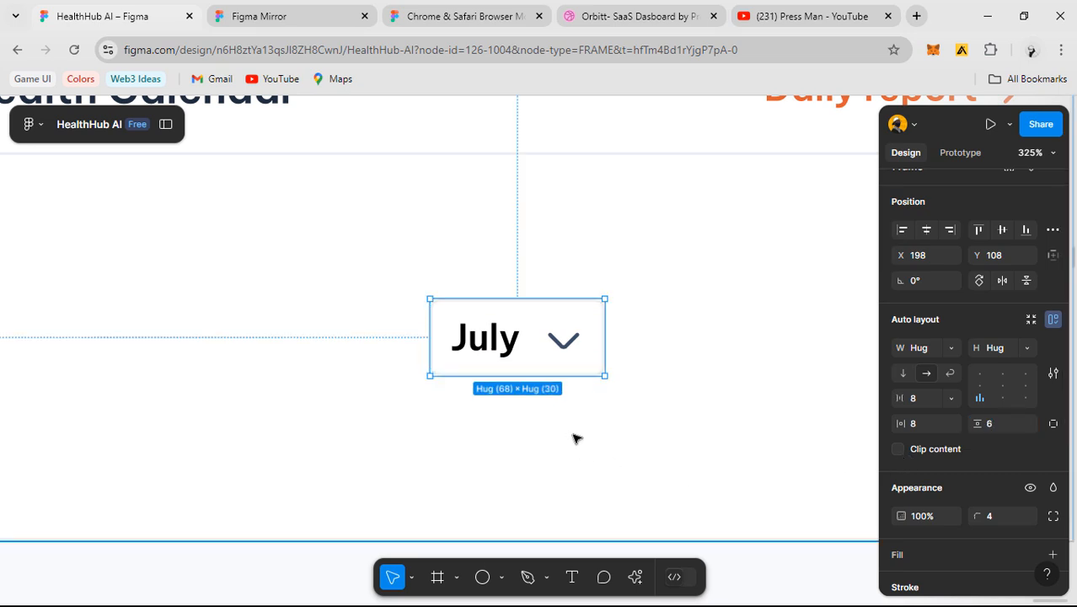
# - Apply the Grey/500 fill to the July text and set its font weight to Medium
pyautogui.scroll(1, 516, 363)
pyautogui.doubleClick(483, 337)
pyautogui.scroll(-3, 1051, 455)
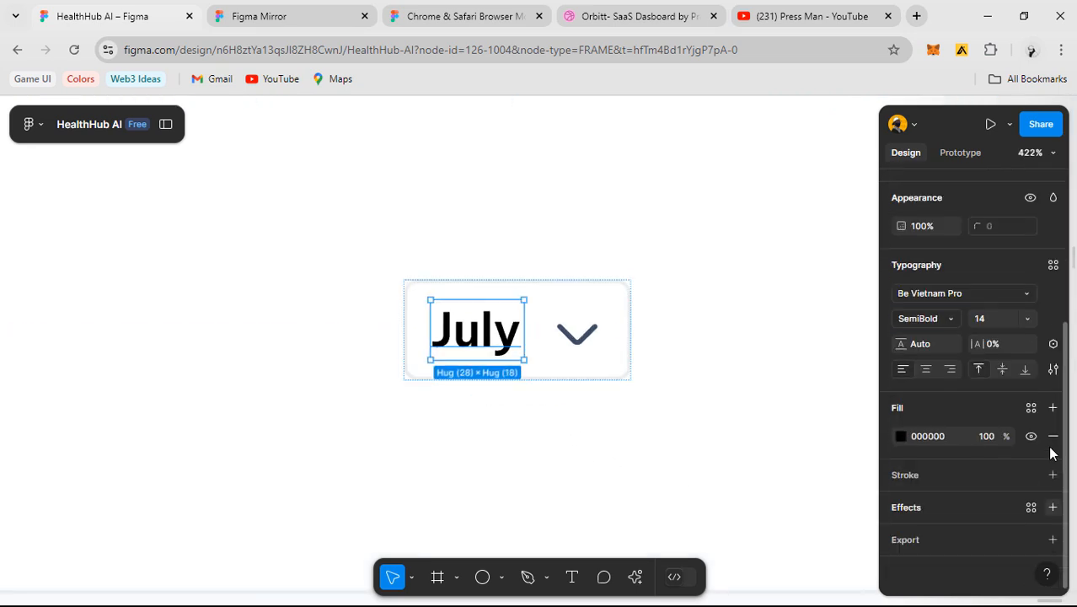
pyautogui.click(1031, 408)
pyautogui.scroll(-3, 801, 490)
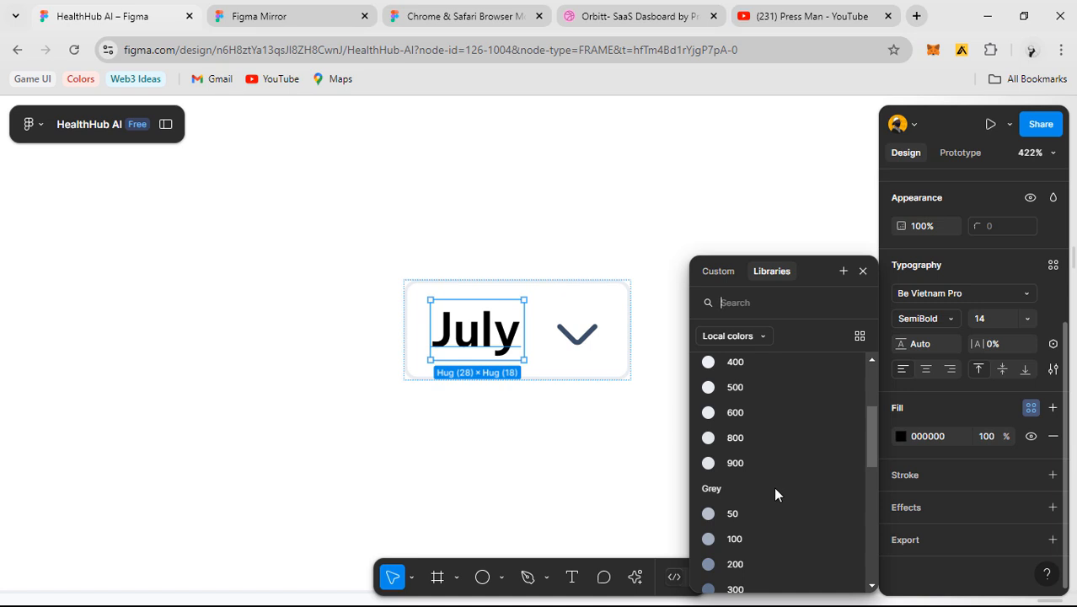
pyautogui.scroll(-3, 774, 486)
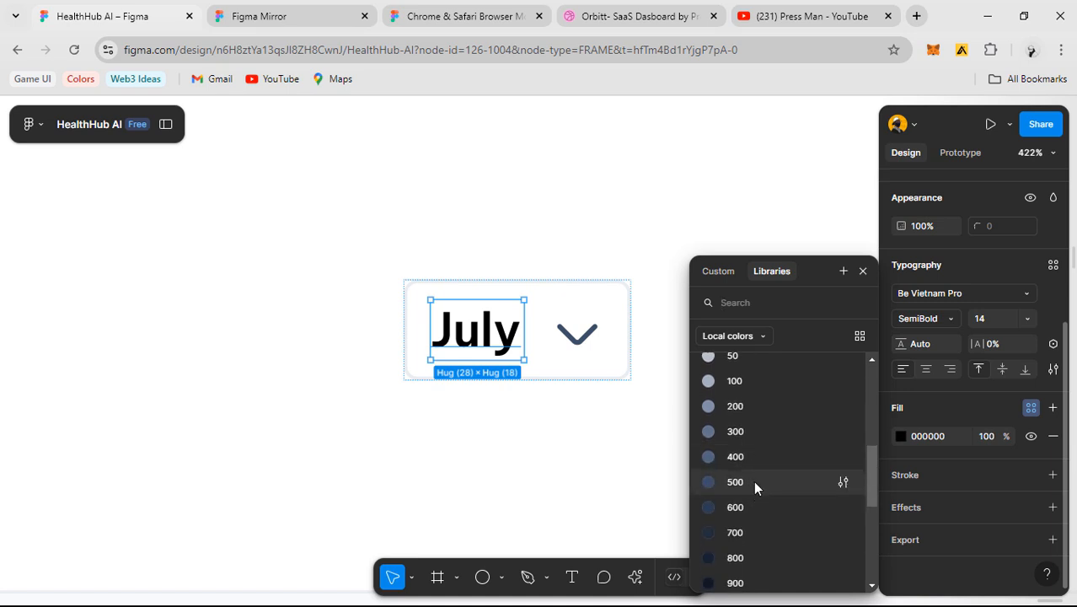
pyautogui.click(752, 484)
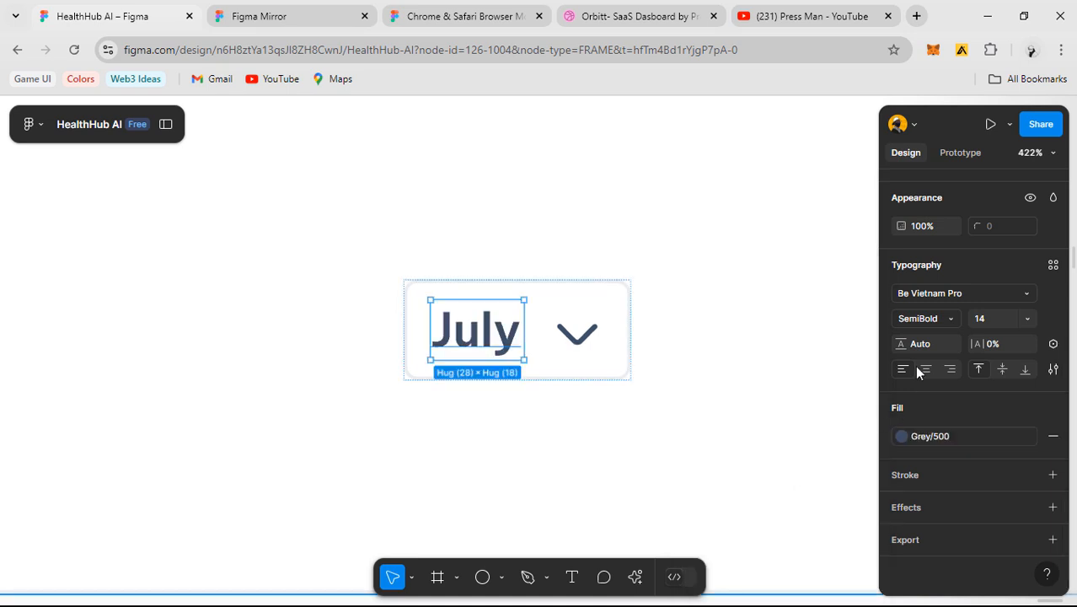
pyautogui.click(927, 319)
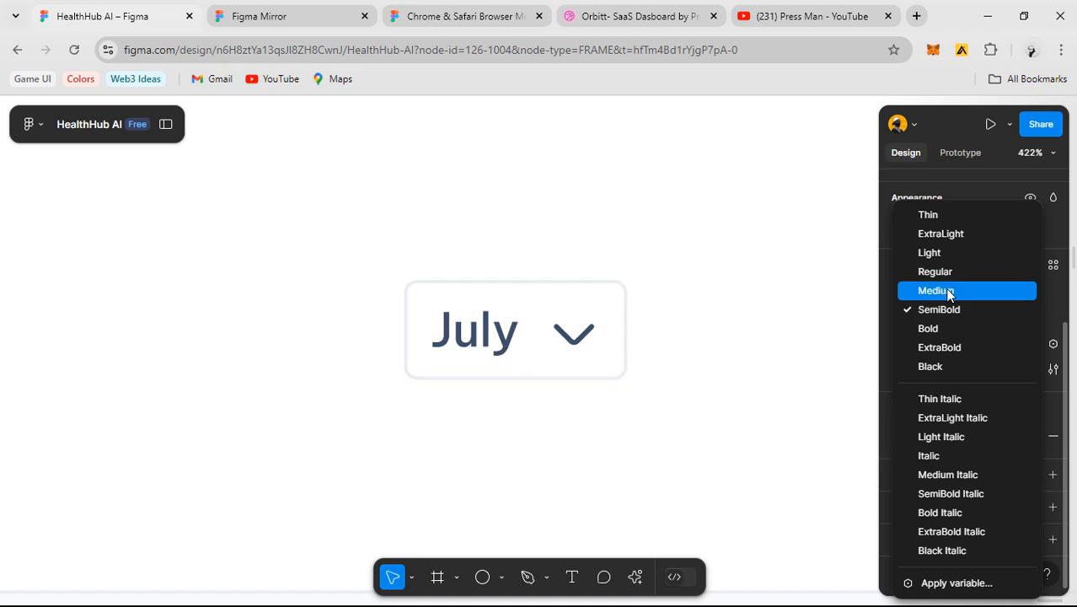
pyautogui.click(781, 357)
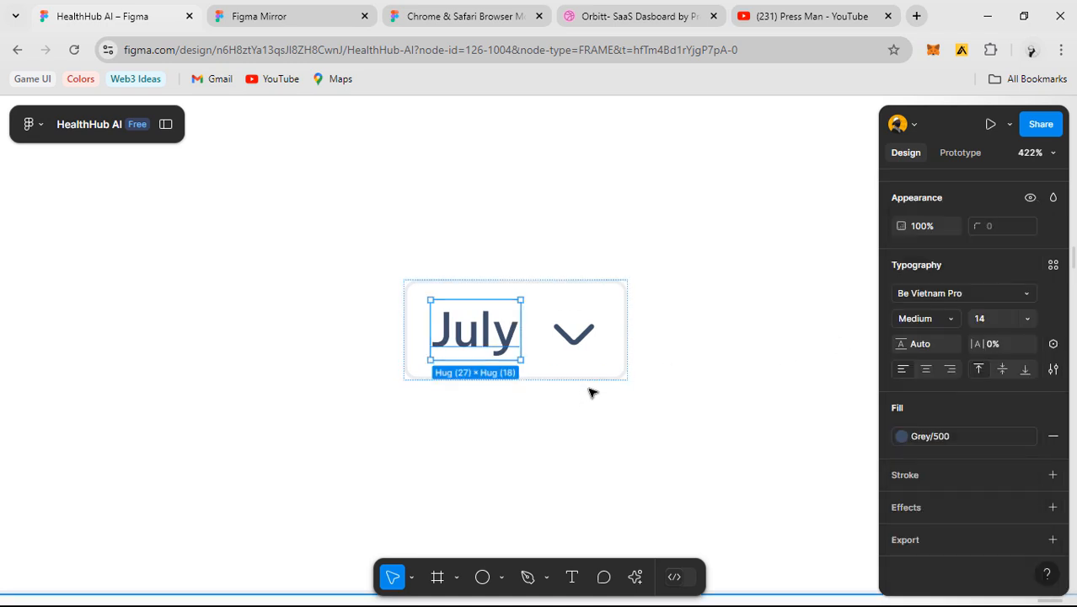
# - Recolor the down arrow beside July with a lighter Grey shade from the local colors
pyautogui.click(580, 341)
pyautogui.click(900, 469)
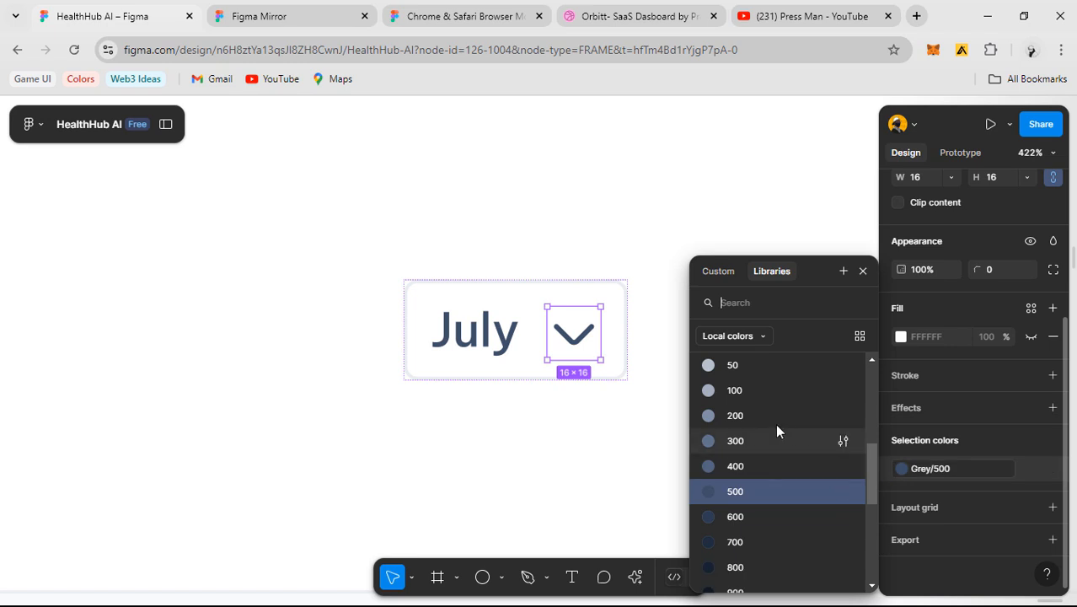
pyautogui.press('Escape')
pyautogui.press('Escape')
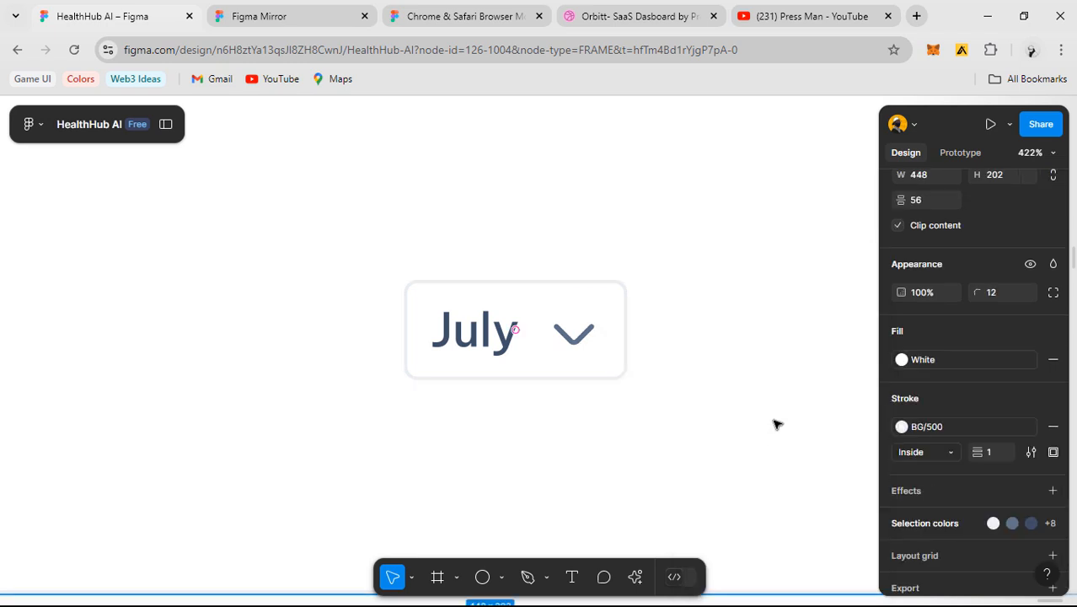
# - Darken the July text by changing its fill to Grey/600
pyautogui.scroll(-3, 744, 435)
pyautogui.scroll(-5, 744, 435)
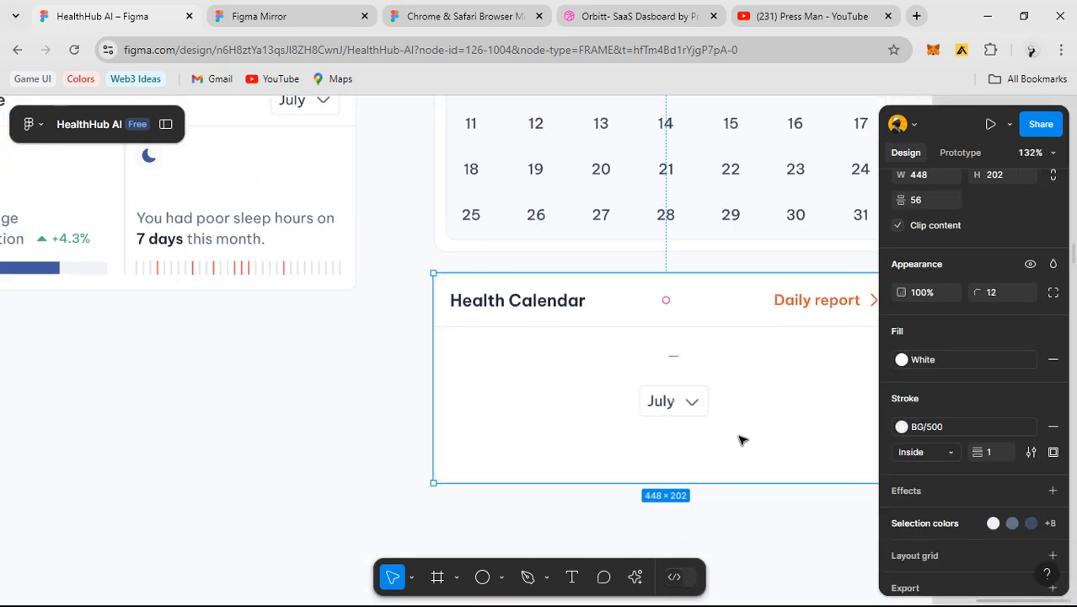
pyautogui.moveTo(740, 438); pyautogui.dragTo(751, 472)
pyautogui.scroll(4, 750, 473)
pyautogui.doubleClick(603, 407)
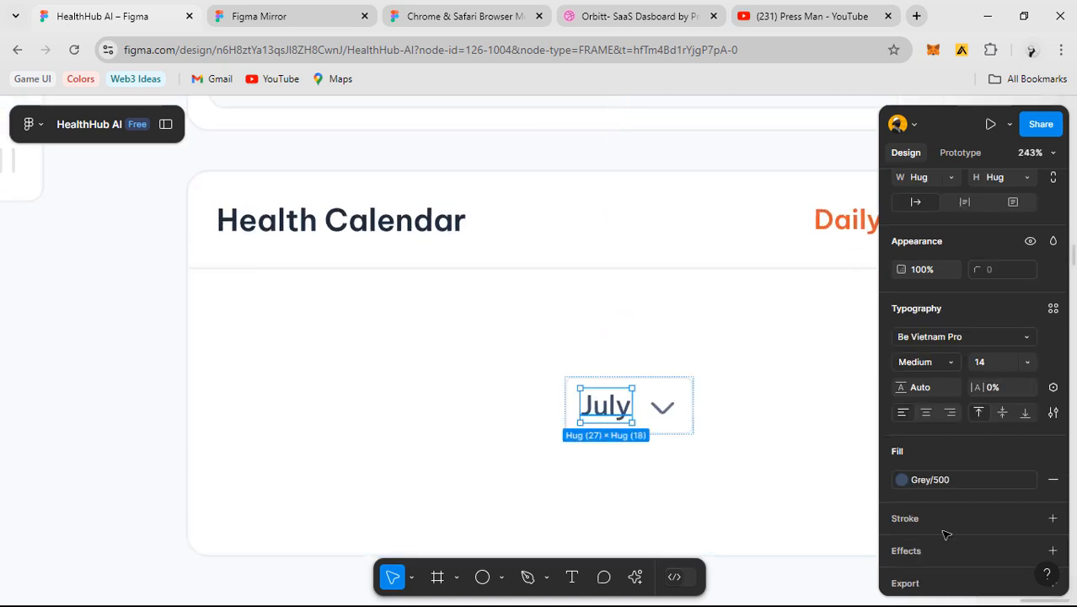
pyautogui.click(954, 481)
pyautogui.press('Escape')
pyautogui.scroll(-2, 749, 515)
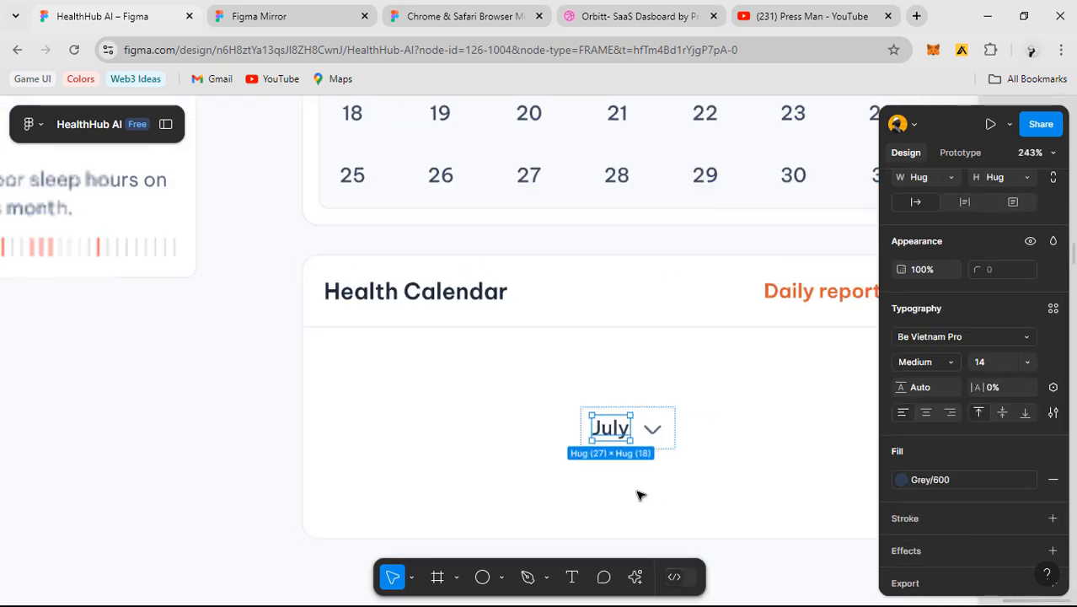
# - Move the July dropdown into the card's header row, between the Health Calendar title and the Daily report link
pyautogui.click(709, 430)
pyautogui.click(601, 432)
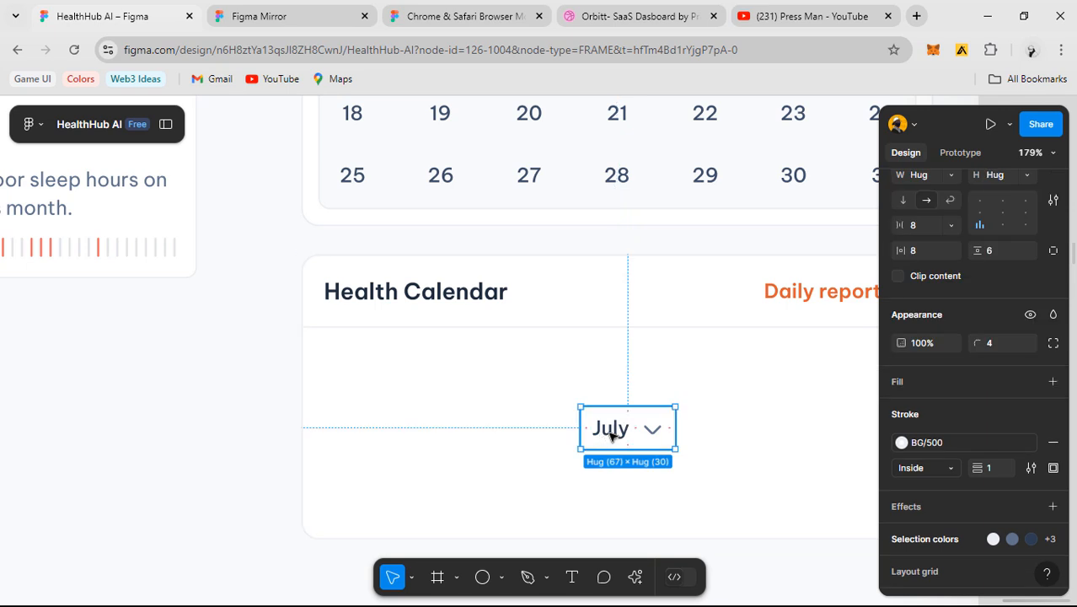
pyautogui.moveTo(601, 432)
pyautogui.mouseDown()
pyautogui.moveTo(596, 300)
pyautogui.moveTo(594, 310)
pyautogui.moveTo(624, 313)
pyautogui.mouseUp()
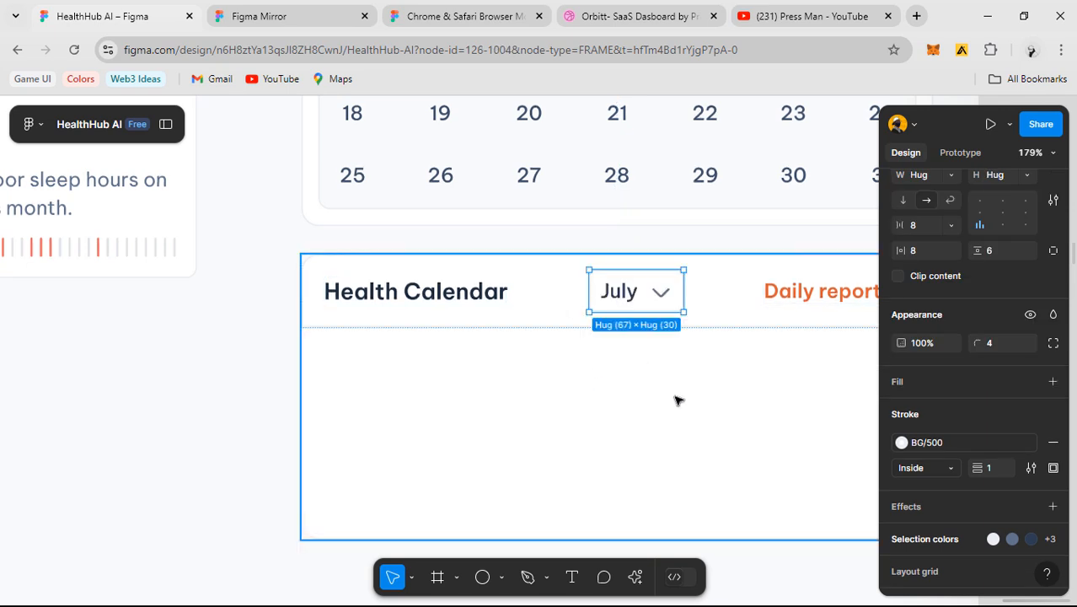
# - Delete the Daily report link from the new card's header, beside the July dropdown
pyautogui.scroll(-5, 704, 383)
pyautogui.scroll(3, 653, 316)
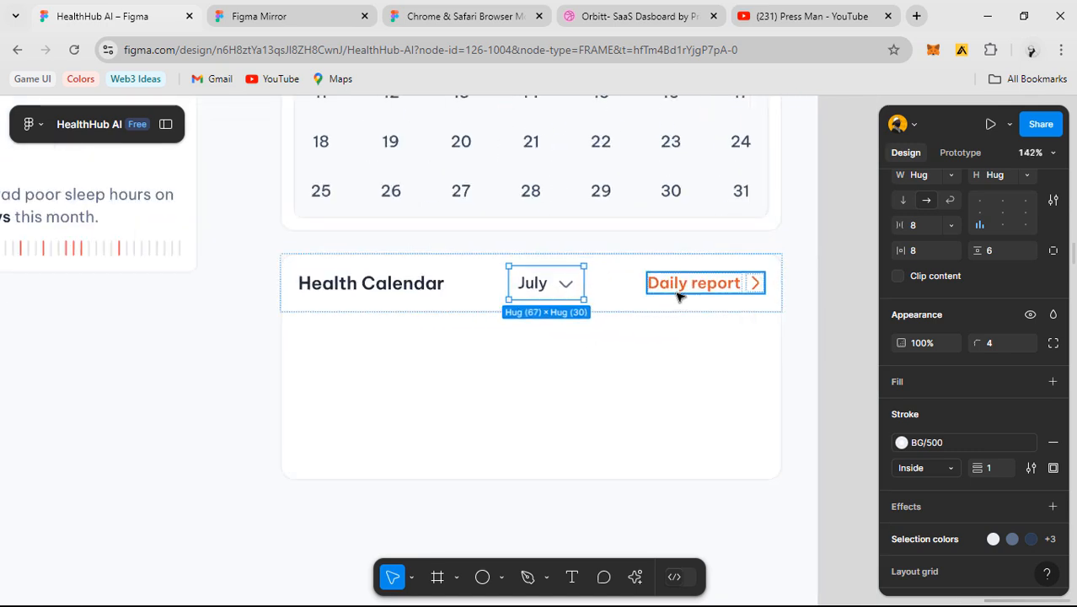
pyautogui.click(688, 287)
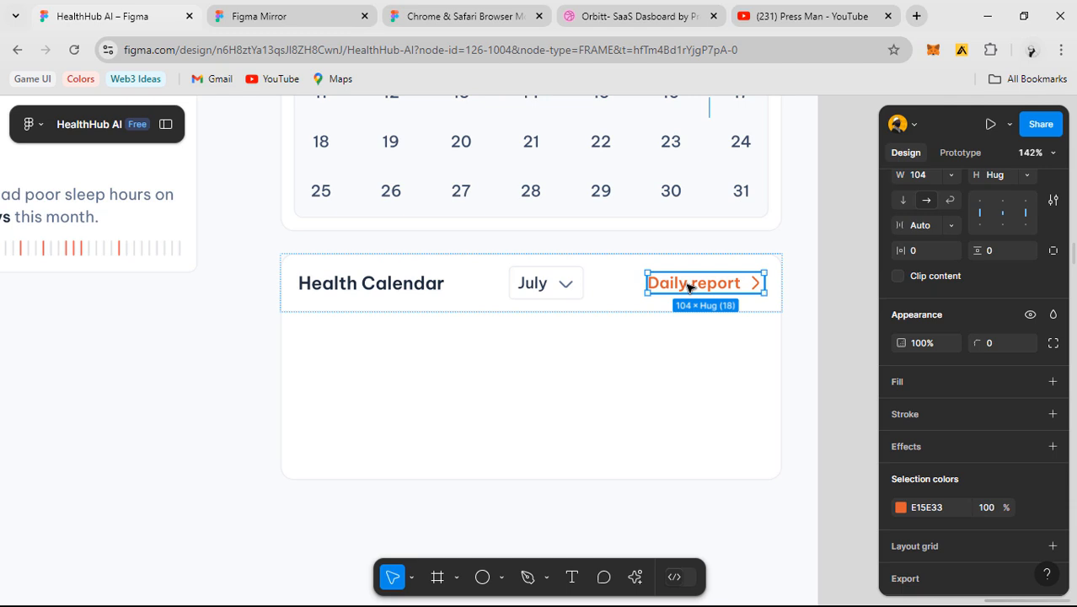
pyautogui.press('Delete')
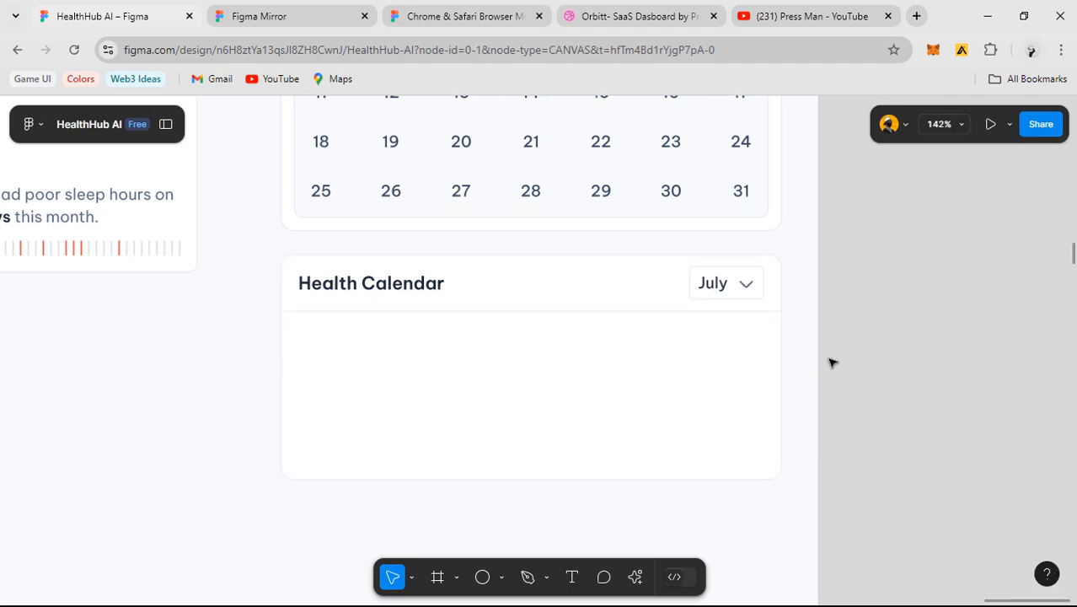
# - Examine the July dropdown's placement and styling in the new card's header beneath the calendar
pyautogui.scroll(-2, 812, 310)
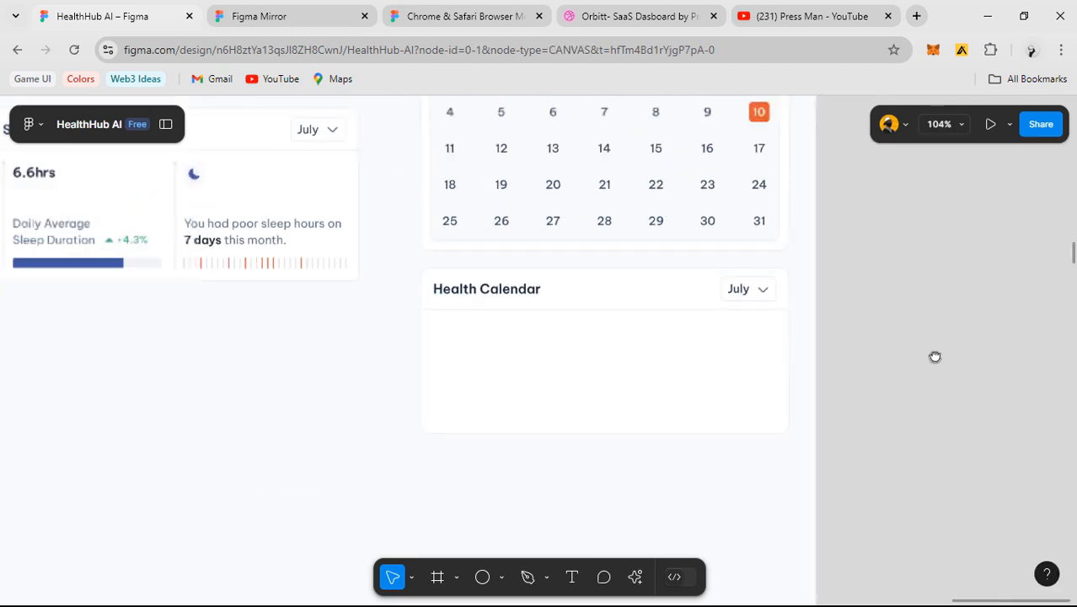
pyautogui.moveTo(935, 358); pyautogui.dragTo(971, 377)
pyautogui.scroll(-3, 970, 377)
pyautogui.scroll(-1, 846, 332)
pyautogui.scroll(5, 846, 332)
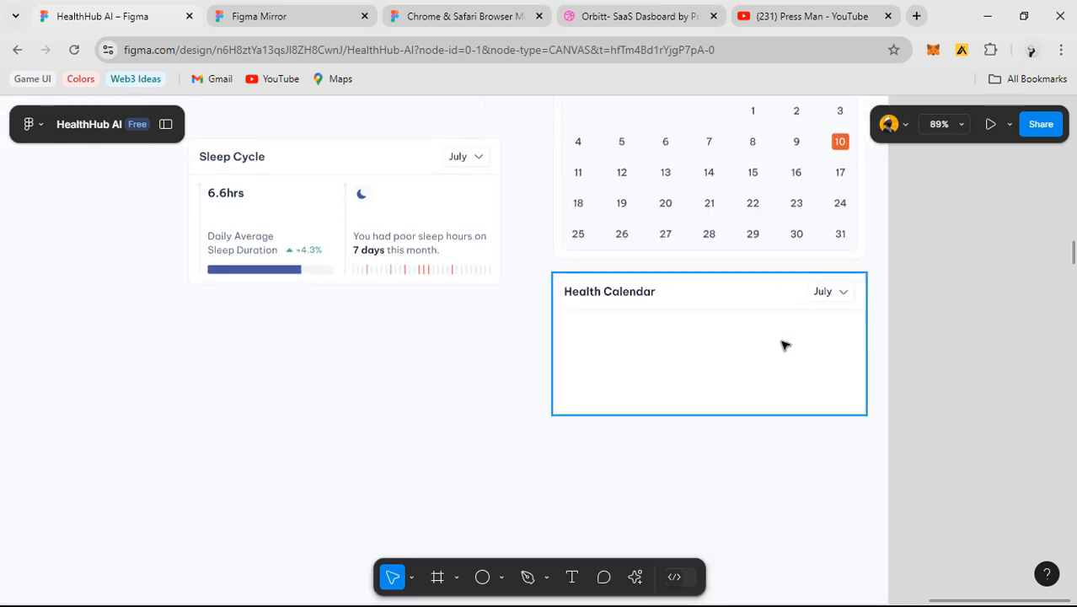
pyautogui.scroll(-5, 834, 294)
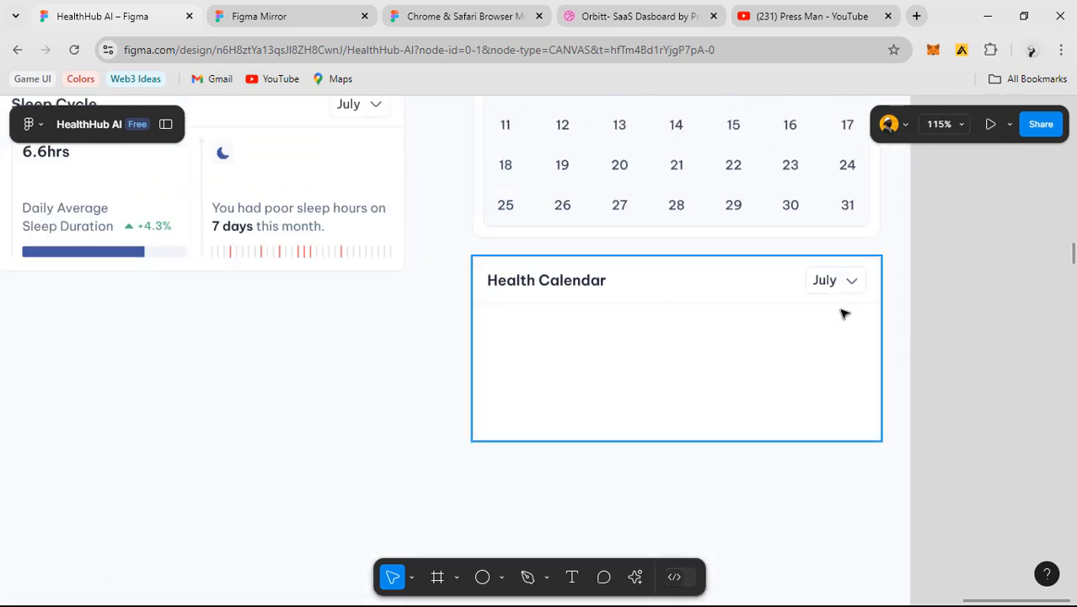
pyautogui.hscroll(2, 854, 336)
pyautogui.scroll(5, 699, 295)
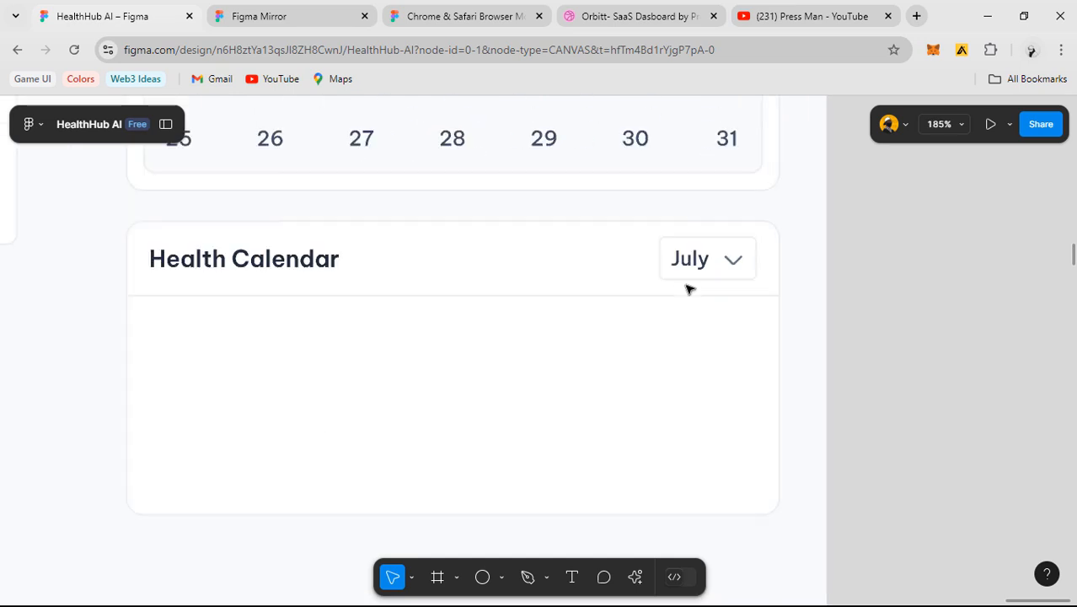
pyautogui.scroll(-2, 758, 328)
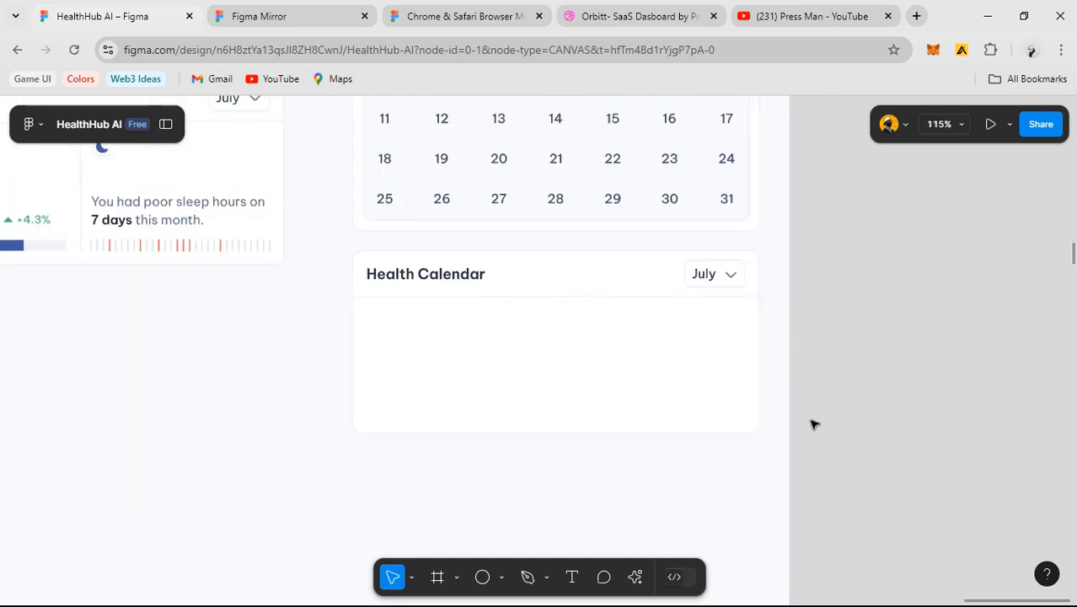
pyautogui.scroll(-3, 750, 330)
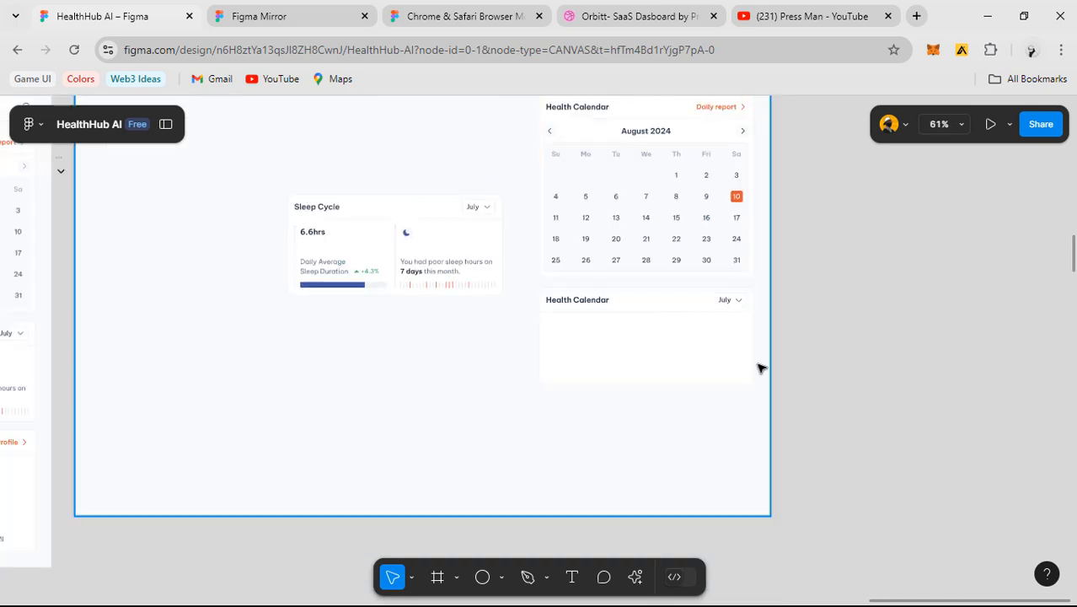
pyautogui.scroll(3, 756, 362)
pyautogui.moveTo(584, 348); pyautogui.dragTo(661, 375)
pyautogui.scroll(-3, 662, 371)
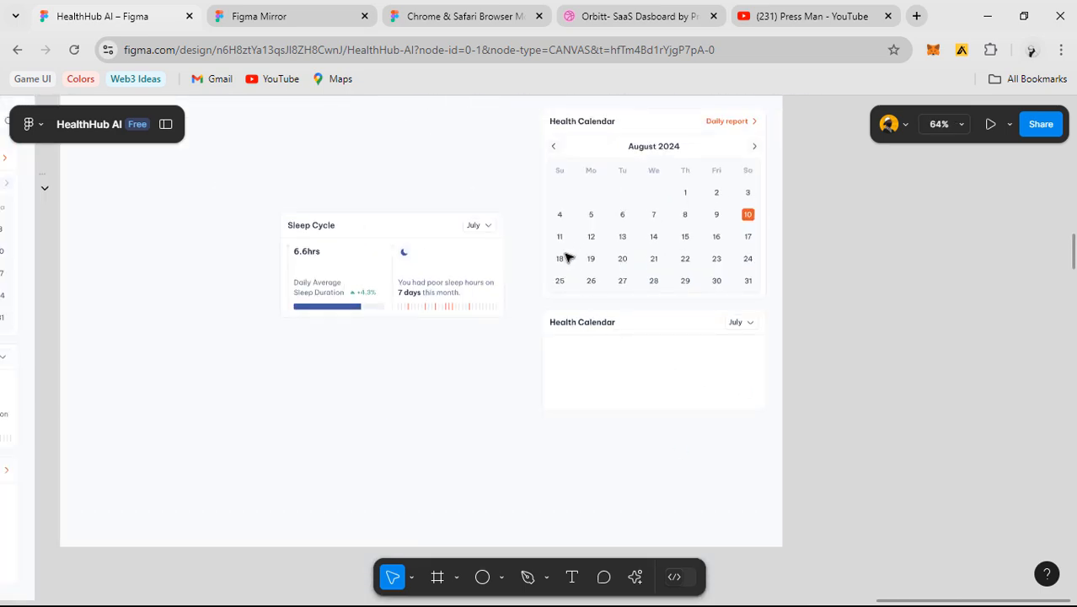
pyautogui.scroll(4, 568, 308)
pyautogui.moveTo(569, 307); pyautogui.dragTo(457, 216)
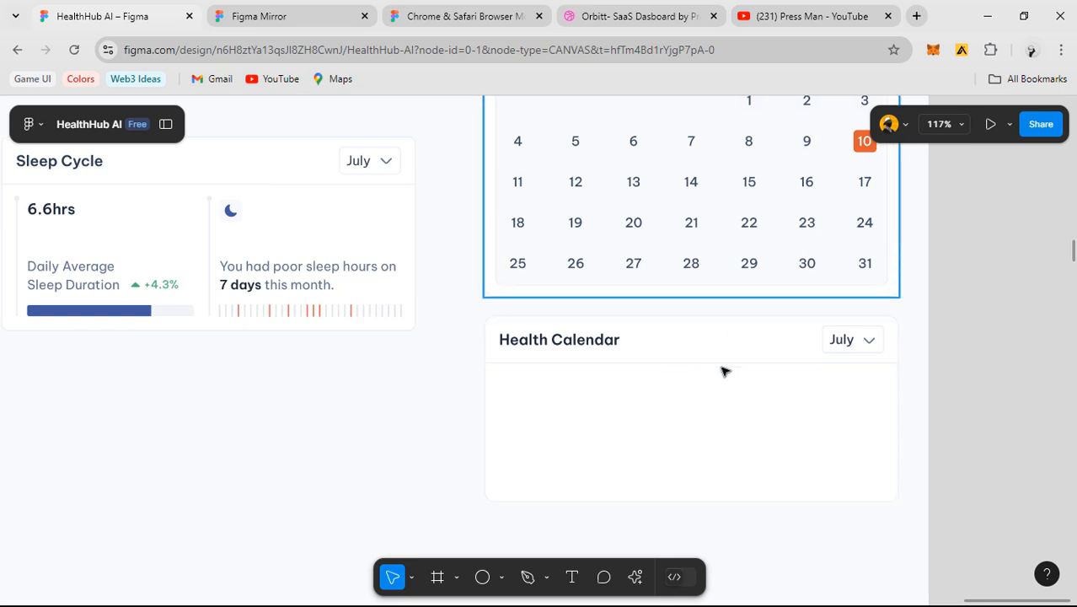
pyautogui.moveTo(735, 413); pyautogui.dragTo(589, 338)
pyautogui.scroll(4, 743, 288)
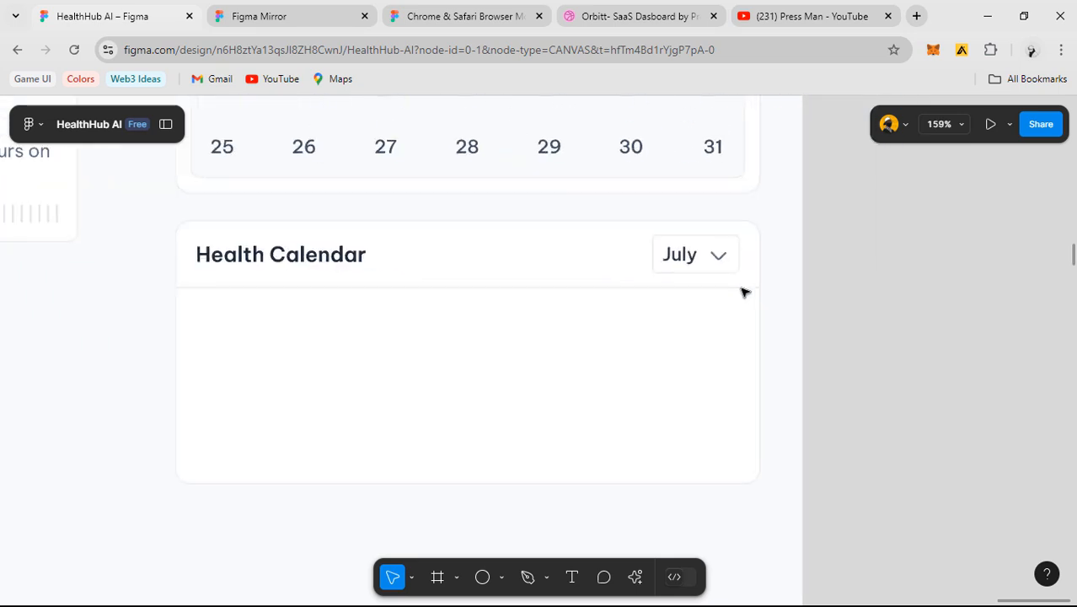
pyautogui.scroll(-3, 744, 287)
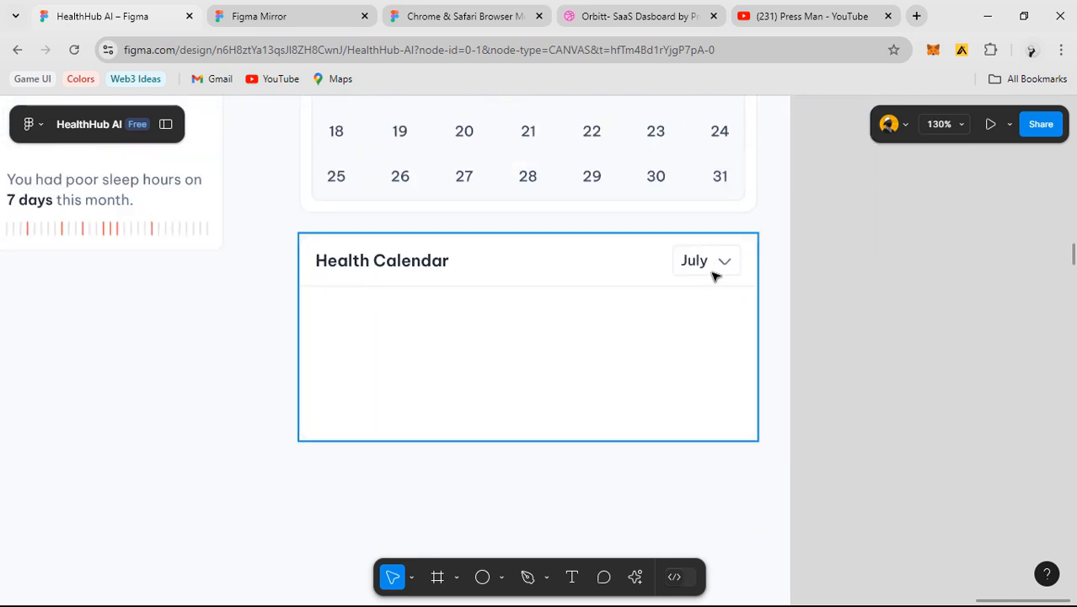
pyautogui.scroll(5, 712, 275)
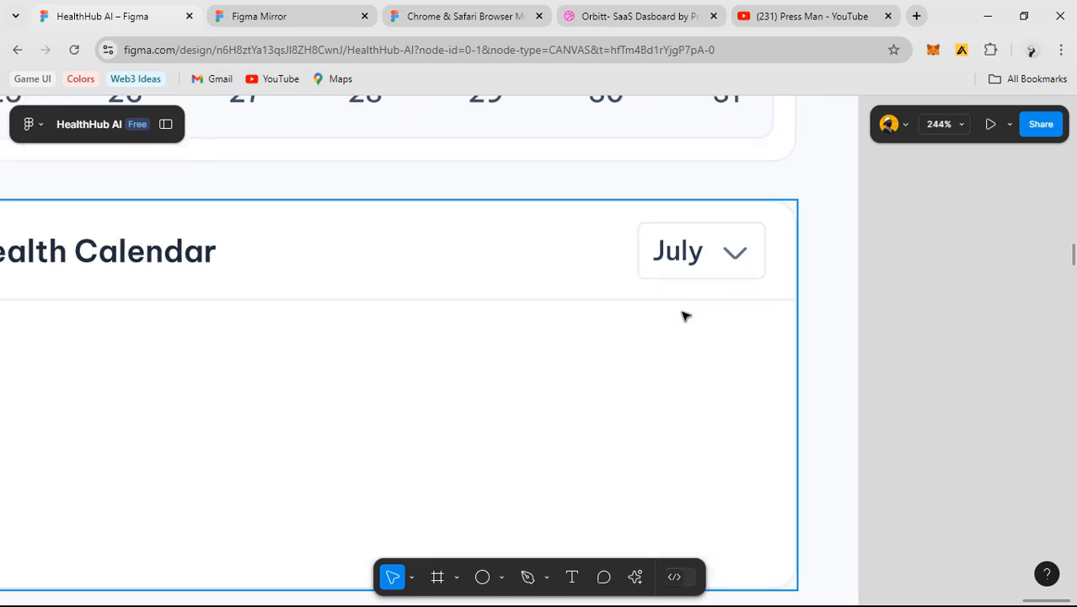
pyautogui.scroll(-6, 742, 291)
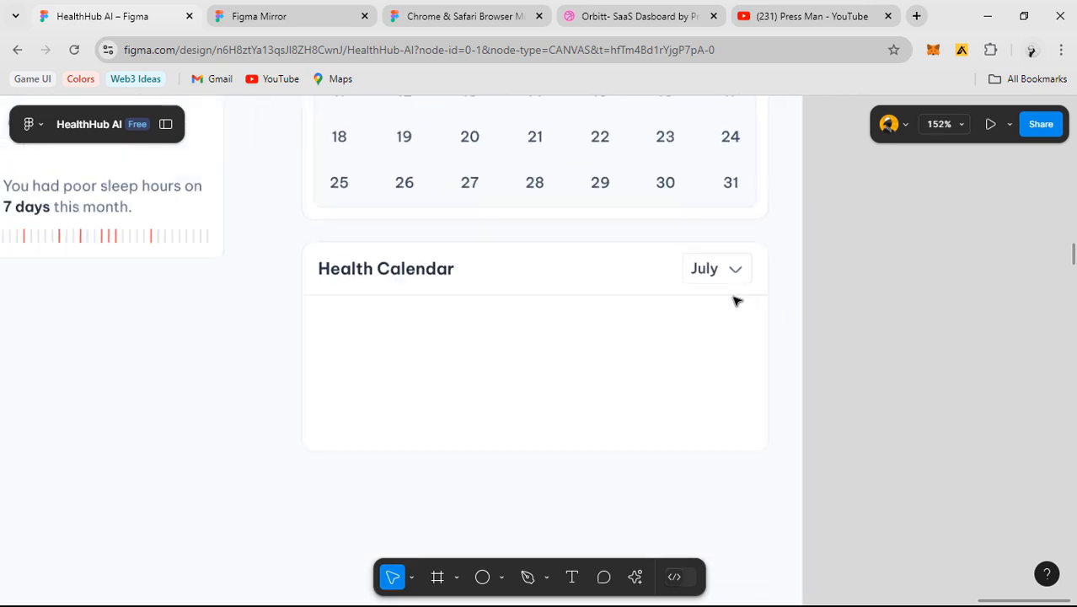
# - Compare the new card's header with the reference Sleep Cycle card
pyautogui.scroll(1, 721, 308)
pyautogui.scroll(2, 718, 310)
pyautogui.hscroll(-3, 276, 231)
pyautogui.scroll(1, 276, 230)
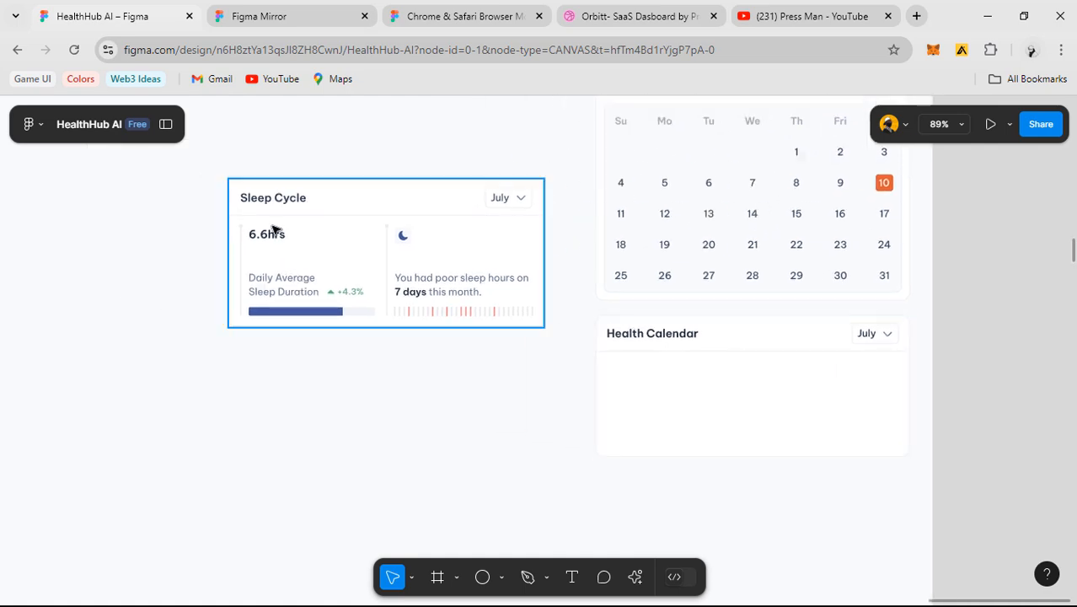
pyautogui.scroll(4, 278, 229)
pyautogui.scroll(-3, 520, 305)
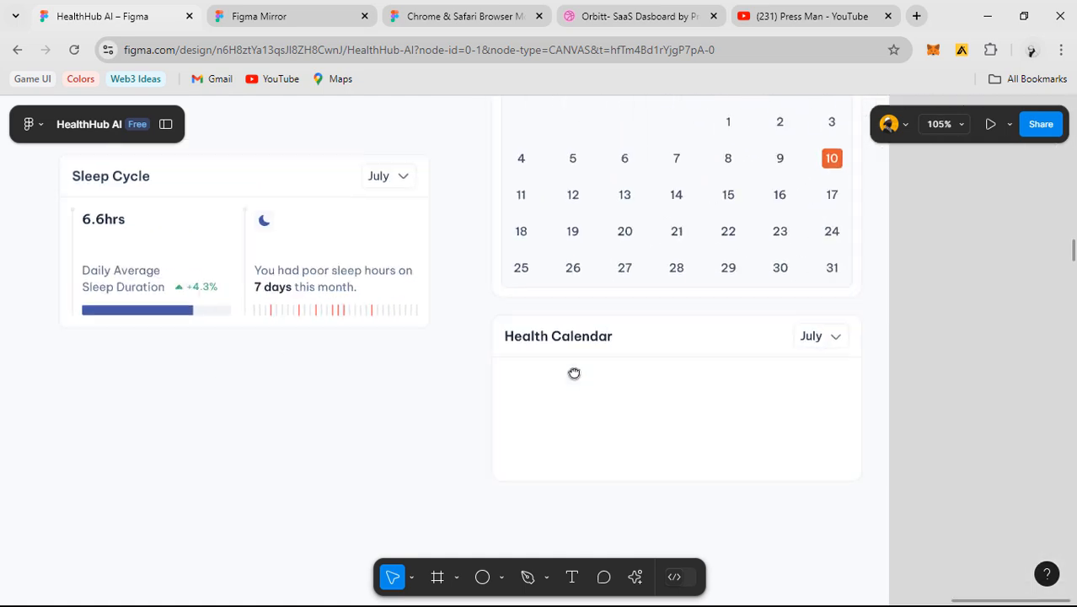
pyautogui.hscroll(3, 839, 395)
pyautogui.scroll(4, 769, 311)
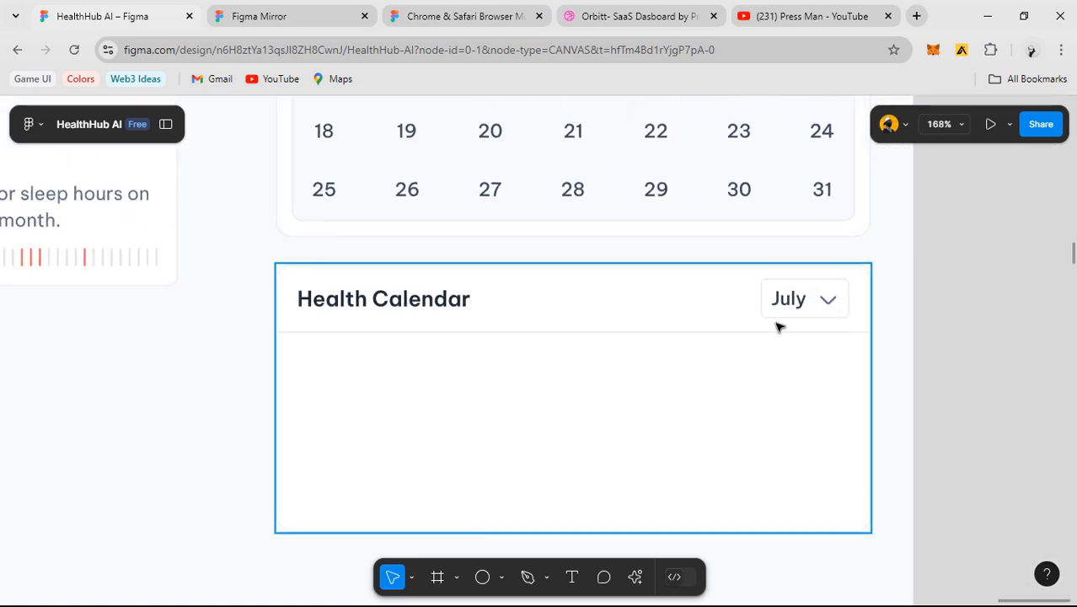
# - Change the new card's title from Health Calendar to Sleep Cycle
pyautogui.scroll(-2, 779, 327)
pyautogui.hscroll(-2, 740, 361)
pyautogui.hscroll(-2, 704, 354)
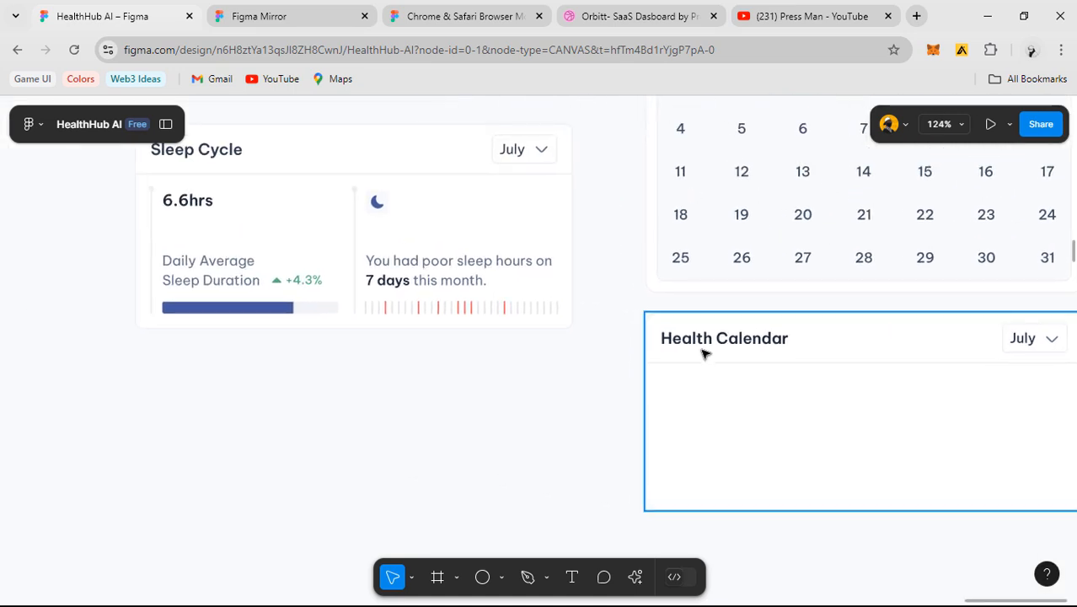
pyautogui.keyDown('ctrl'); pyautogui.click(697, 350); pyautogui.keyUp('ctrl')
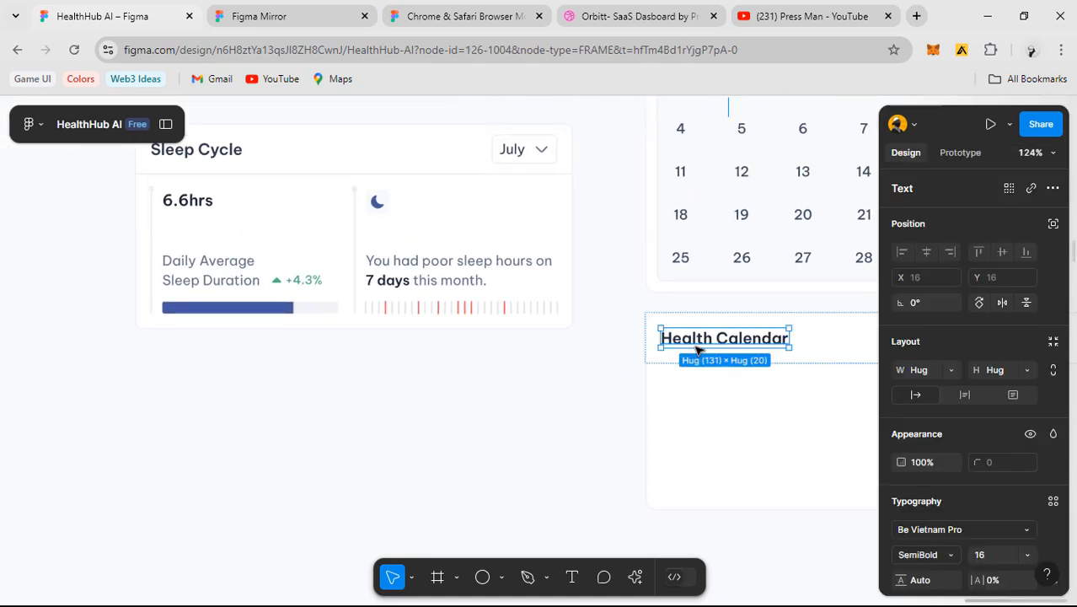
pyautogui.doubleClick(703, 337)
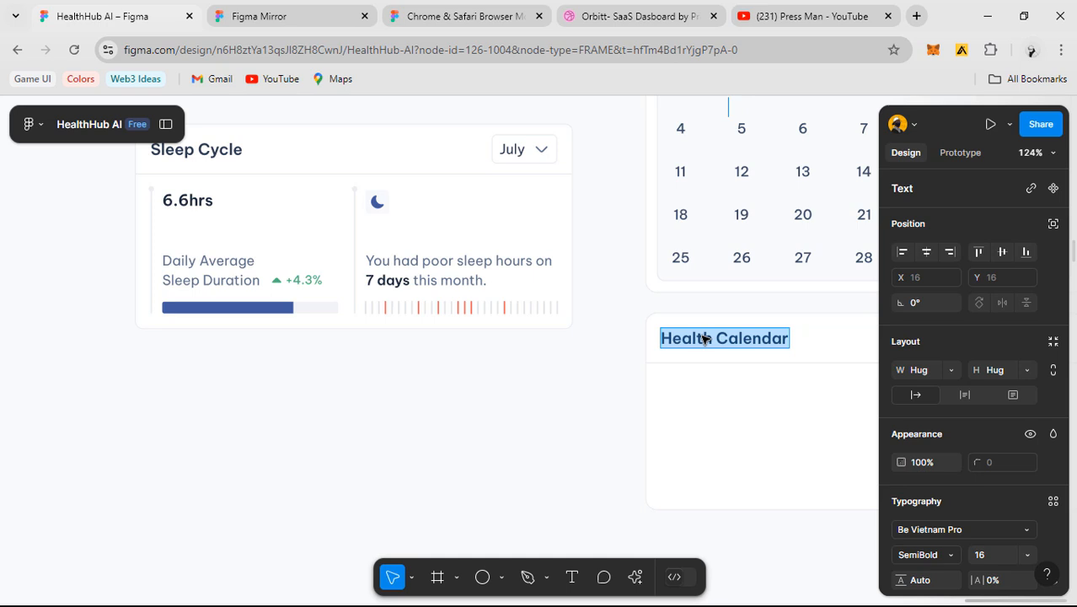
pyautogui.write('Sleep Cycle')
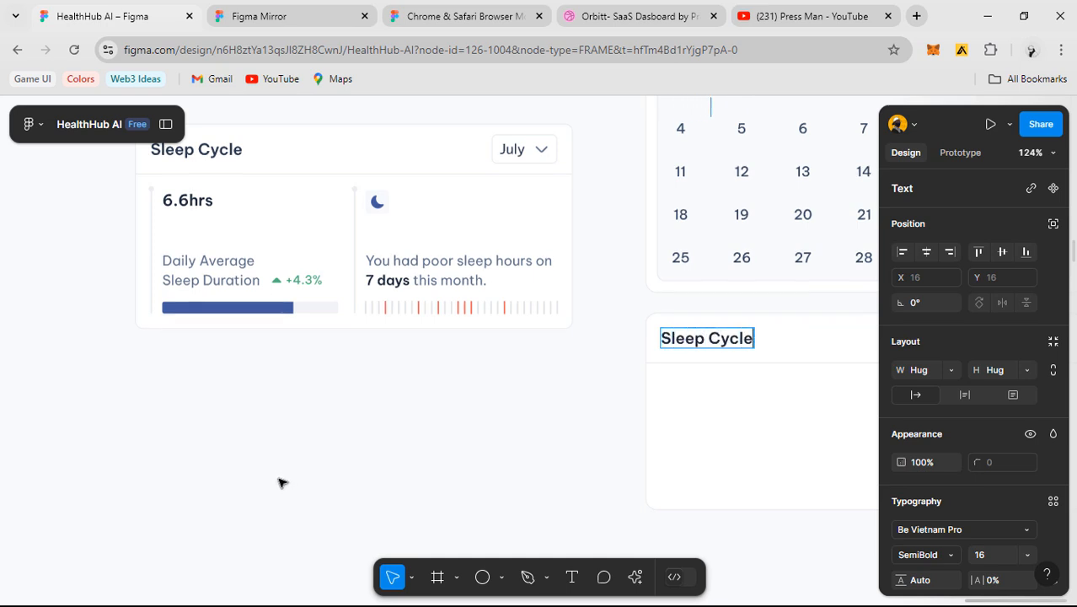
pyautogui.click(344, 449)
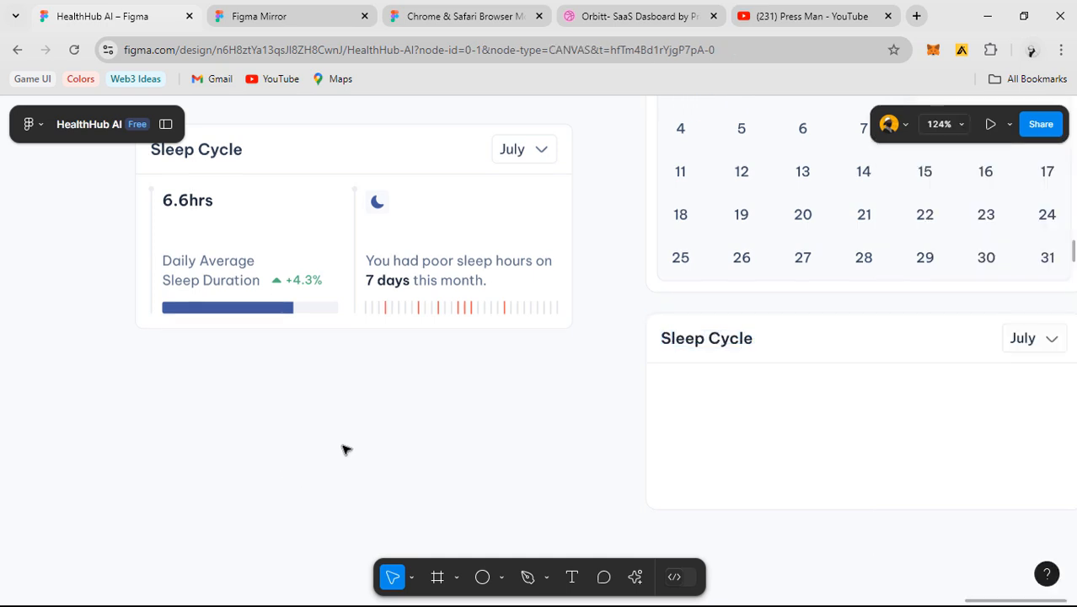
# - Compare the retitled, empty Sleep Cycle card with the reference card beside it
pyautogui.moveTo(517, 431); pyautogui.dragTo(459, 387)
pyautogui.scroll(-3, 594, 370)
pyautogui.click(627, 380)
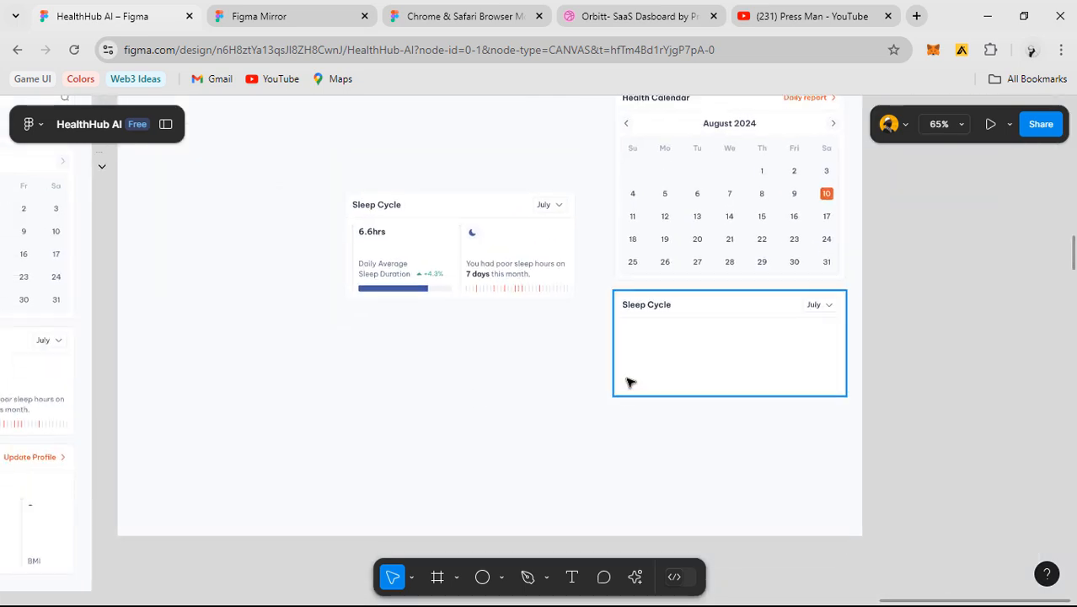
pyautogui.scroll(2, 337, 382)
pyautogui.click(555, 228)
pyautogui.scroll(-2, 428, 244)
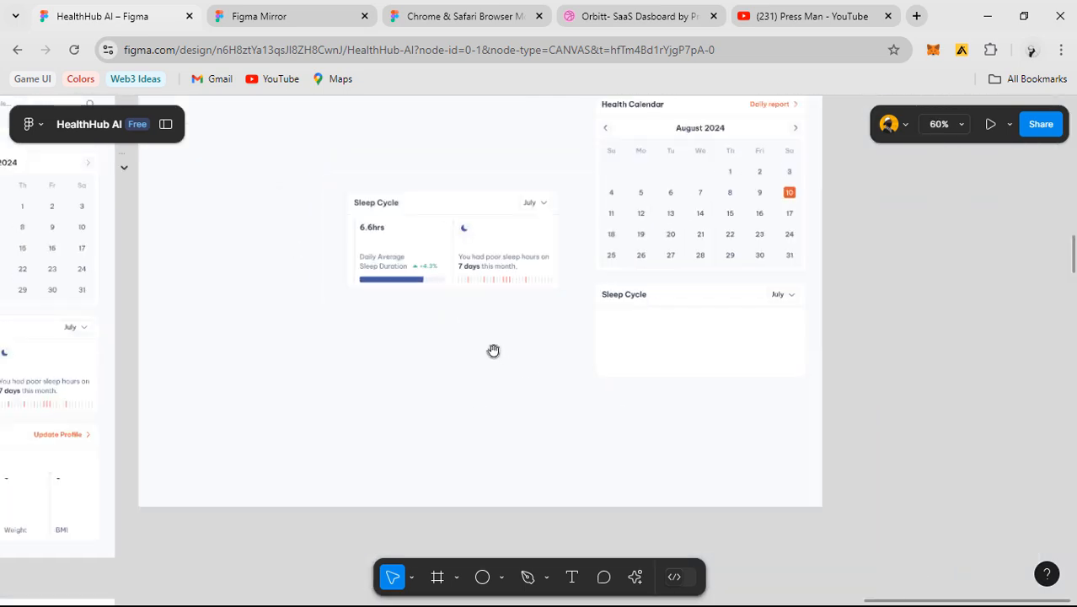
pyautogui.moveTo(493, 350); pyautogui.dragTo(554, 346)
pyautogui.scroll(3, 521, 247)
pyautogui.scroll(-4, 577, 251)
# - Review the project brief's Key Features list, from Dashboard through Settings and Personalization, including Sleep Analysis
pyautogui.moveTo(403, 303); pyautogui.dragTo(653, 327)
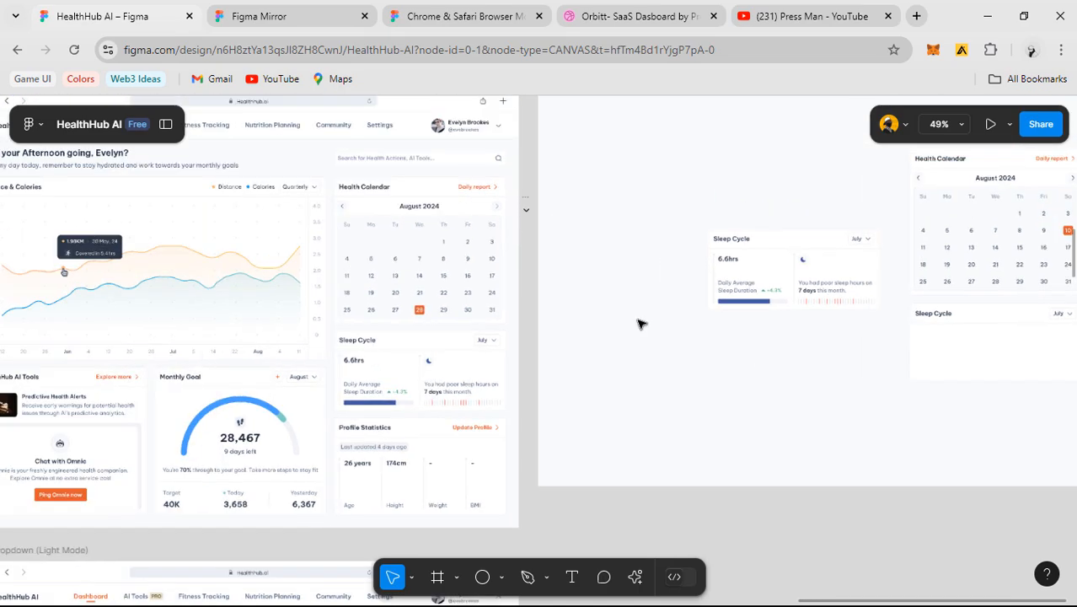
pyautogui.scroll(-3, 642, 322)
pyautogui.moveTo(322, 319); pyautogui.dragTo(800, 290)
pyautogui.moveTo(473, 254); pyautogui.dragTo(746, 385)
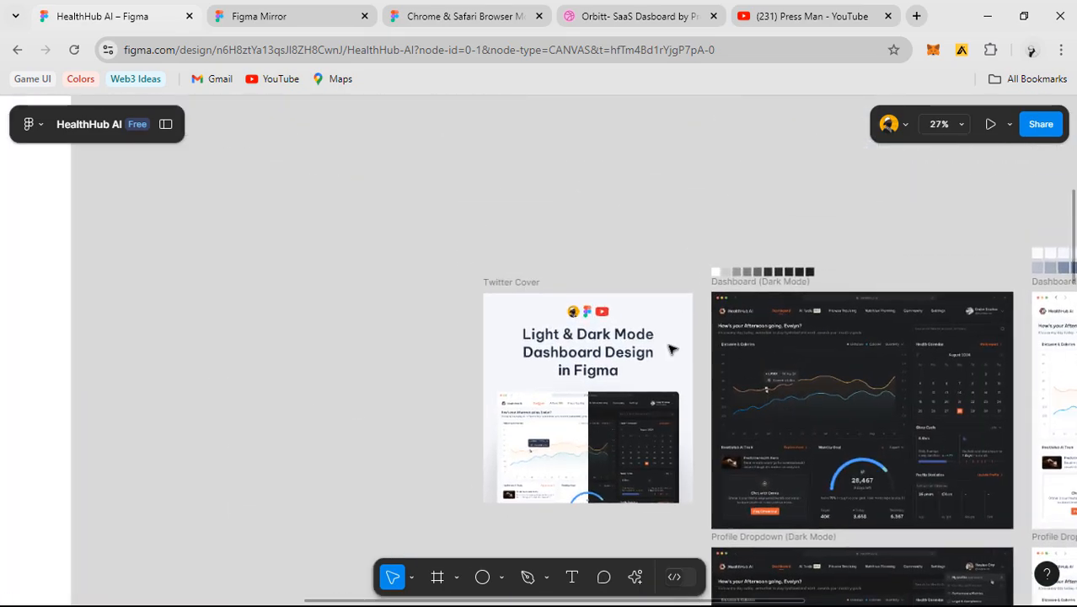
pyautogui.scroll(-2, 669, 344)
pyautogui.moveTo(280, 292); pyautogui.dragTo(908, 396)
pyautogui.scroll(4, 476, 341)
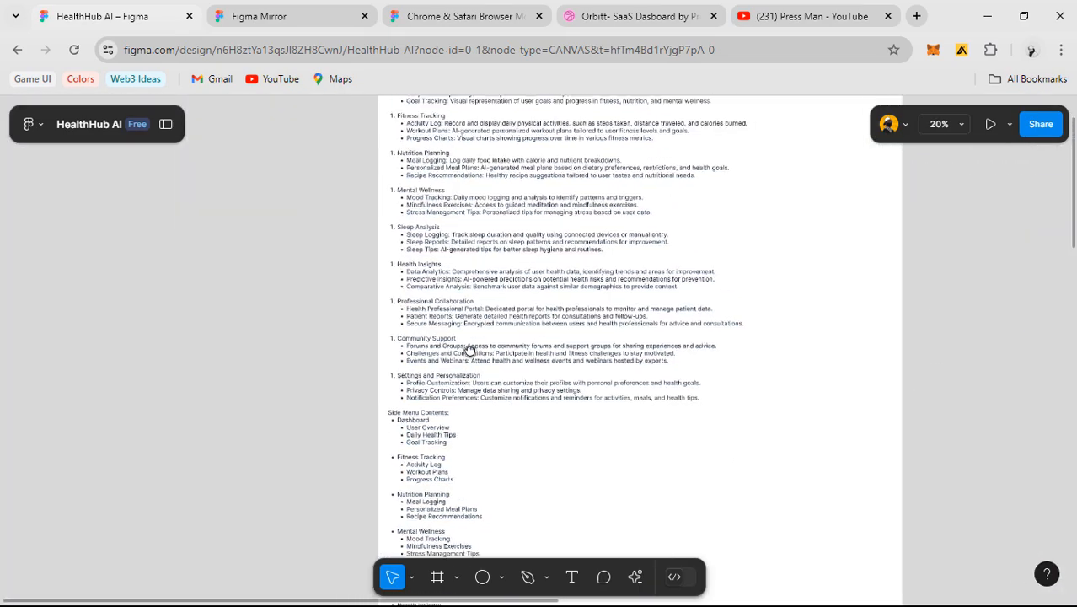
pyautogui.hscroll(1, 476, 341)
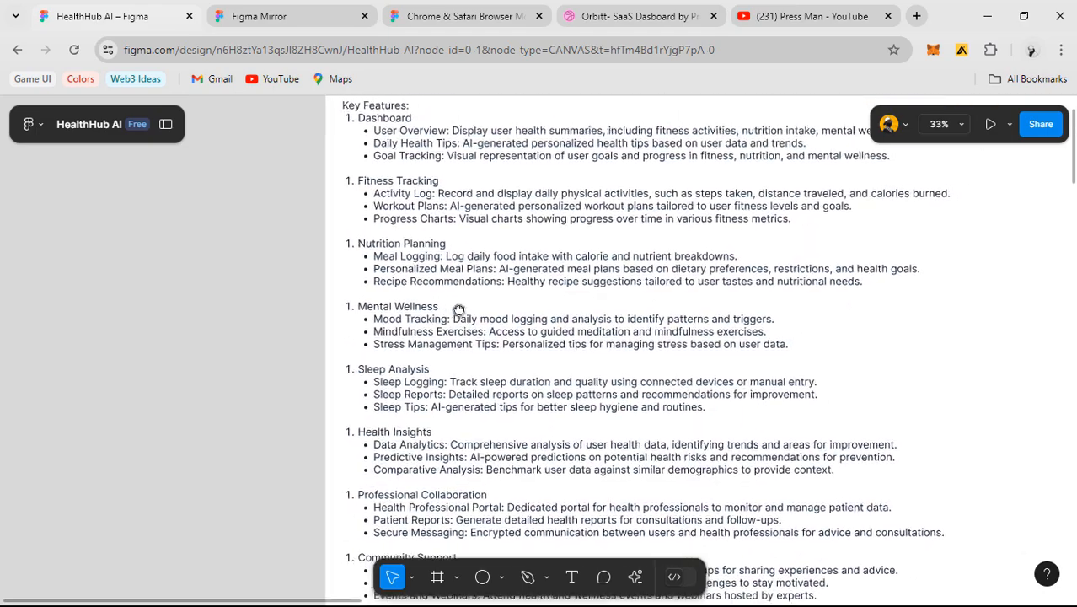
pyautogui.scroll(-2, 432, 234)
pyautogui.scroll(-1, 394, 350)
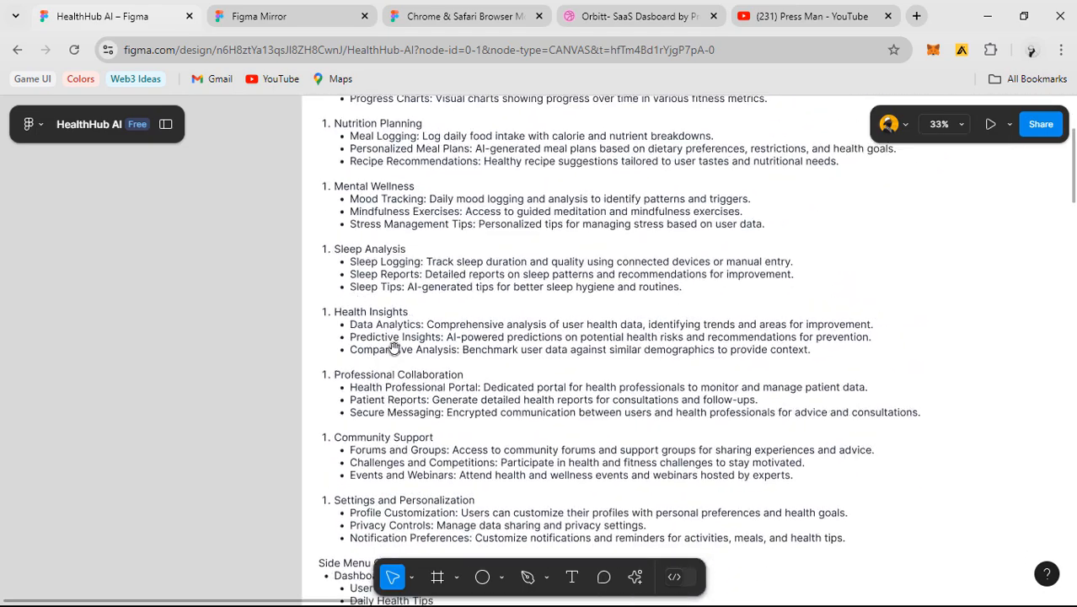
pyautogui.scroll(-4, 423, 284)
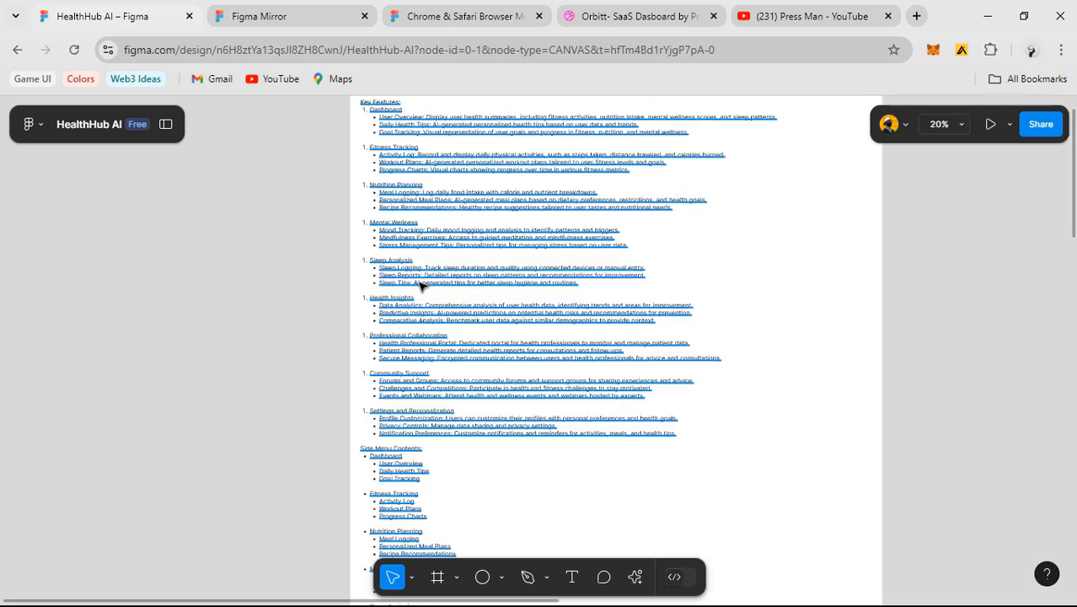
# - Return to the Light Mode Dashboard and examine the contents of the reference Sleep Cycle card
pyautogui.scroll(-4, 812, 416)
pyautogui.hscroll(8, 707, 416)
pyautogui.scroll(-2, 608, 416)
pyautogui.hscroll(3, 539, 425)
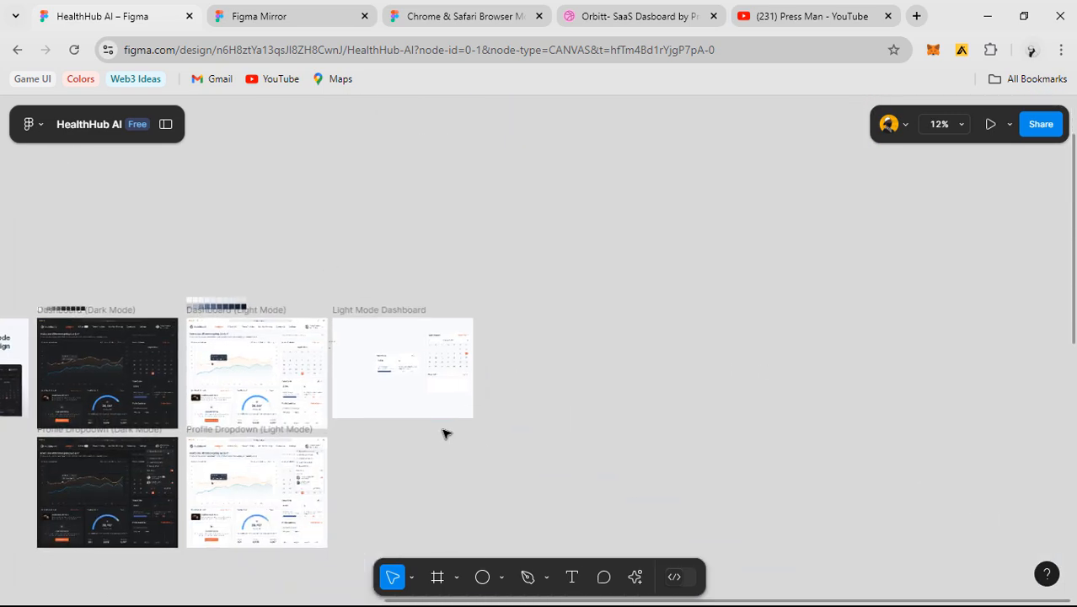
pyautogui.scroll(6, 473, 320)
pyautogui.hscroll(-5, 501, 373)
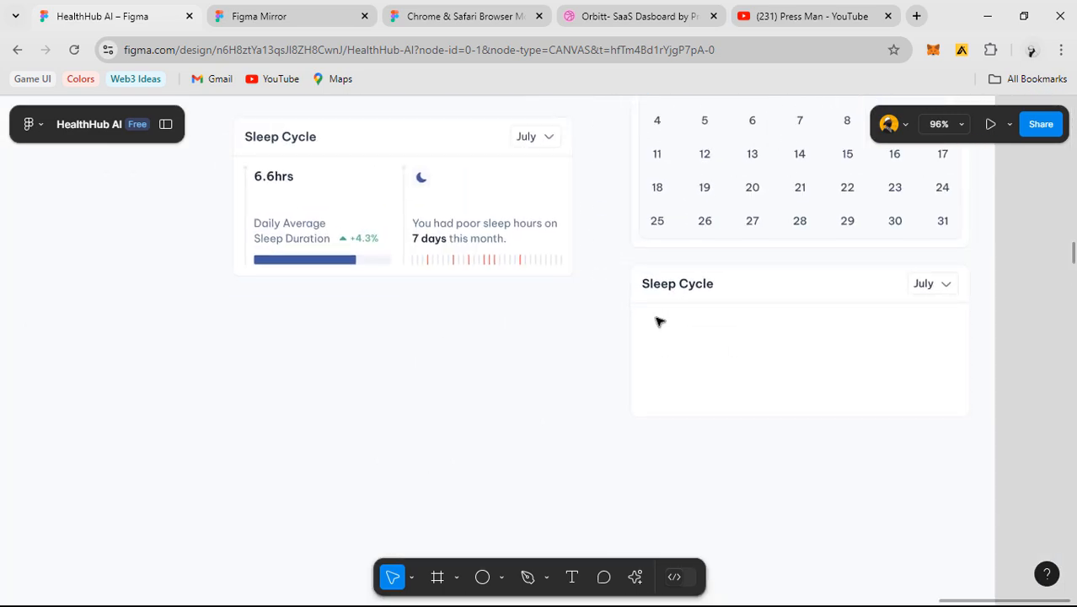
pyautogui.scroll(3, 567, 296)
pyautogui.scroll(2, 558, 363)
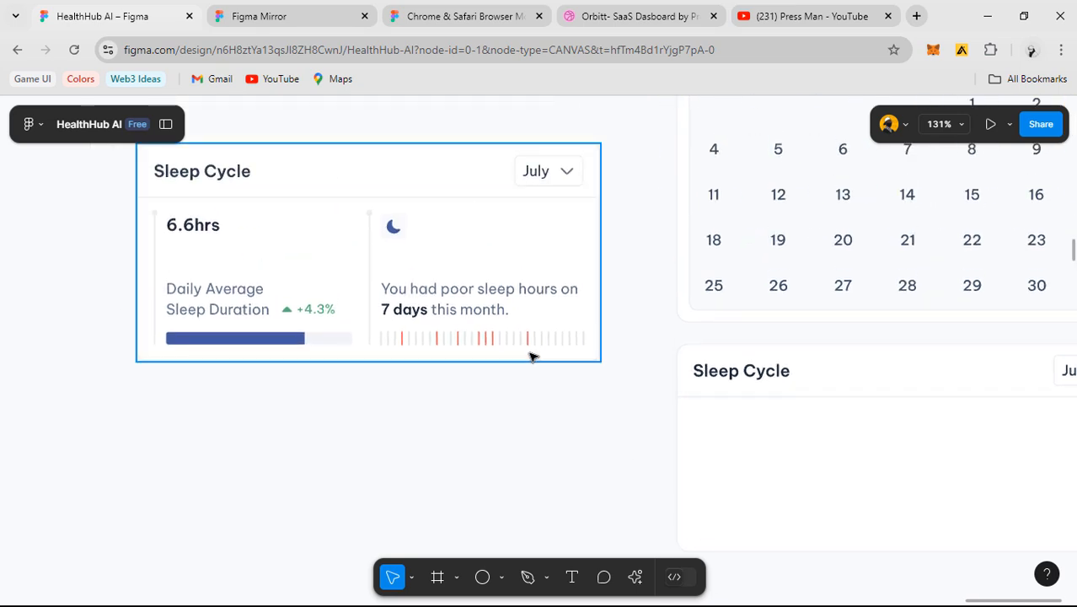
pyautogui.scroll(1, 434, 348)
pyautogui.hscroll(-1, 434, 348)
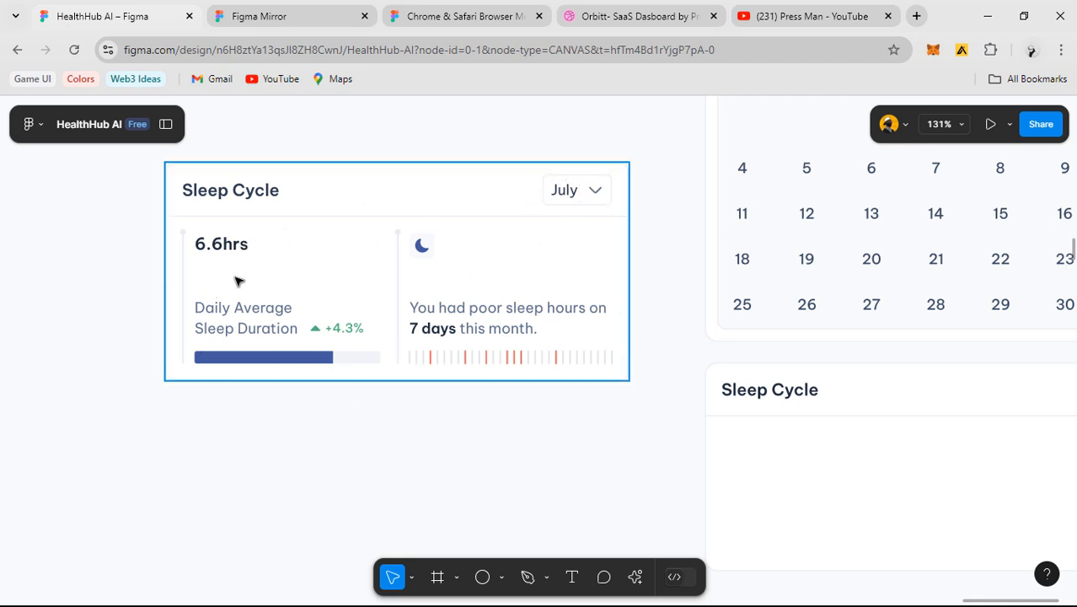
# - Inspect the reference Sleep Cycle card's 6.6hrs text, progress bar, poor-sleep section and overall frame with their properties
pyautogui.doubleClick(228, 251)
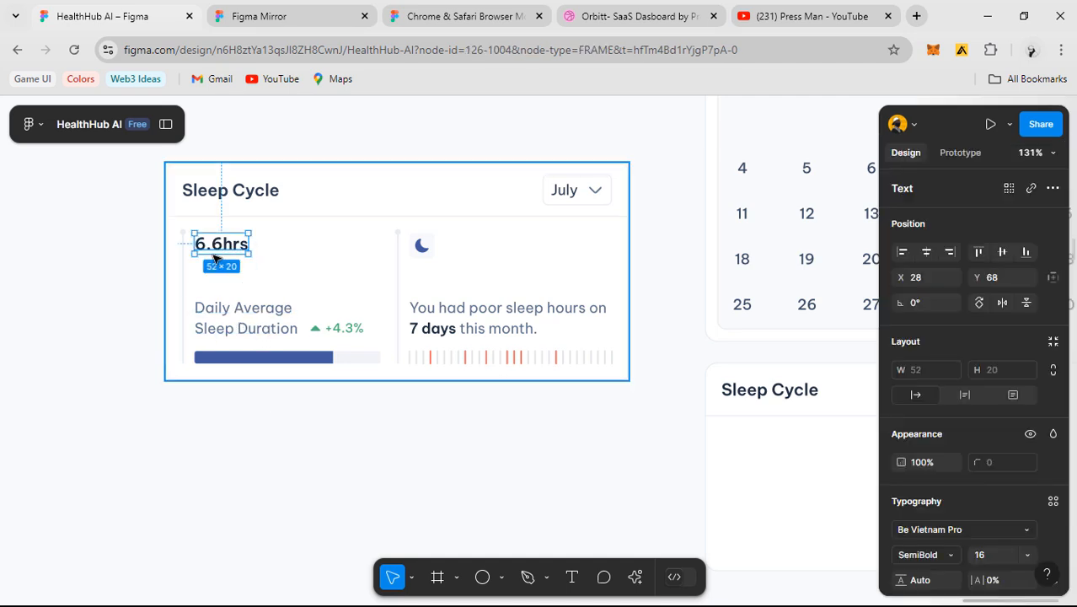
pyautogui.click(154, 358)
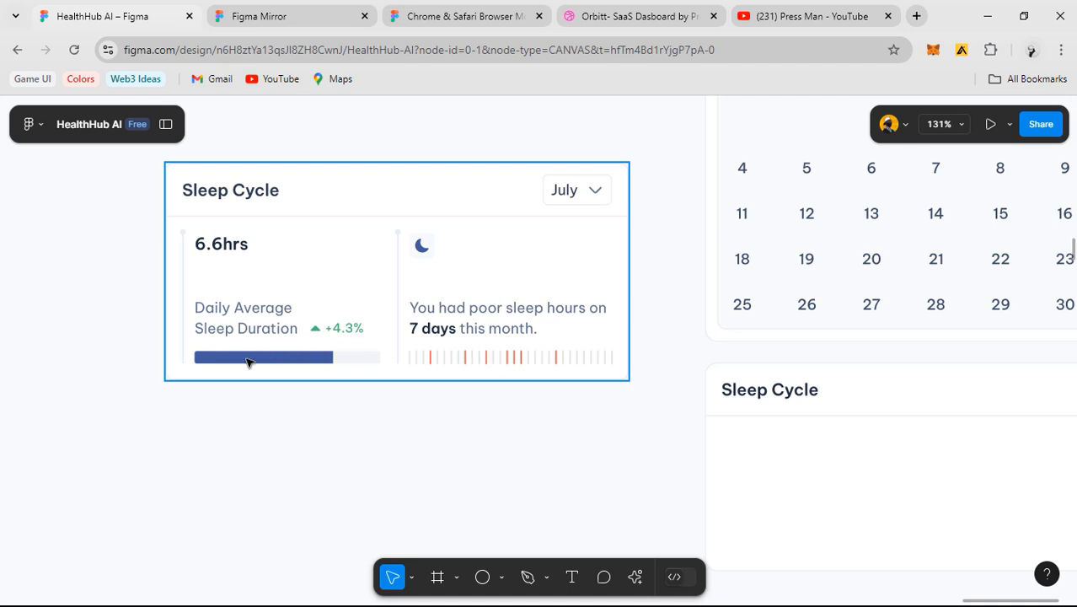
pyautogui.click(350, 361)
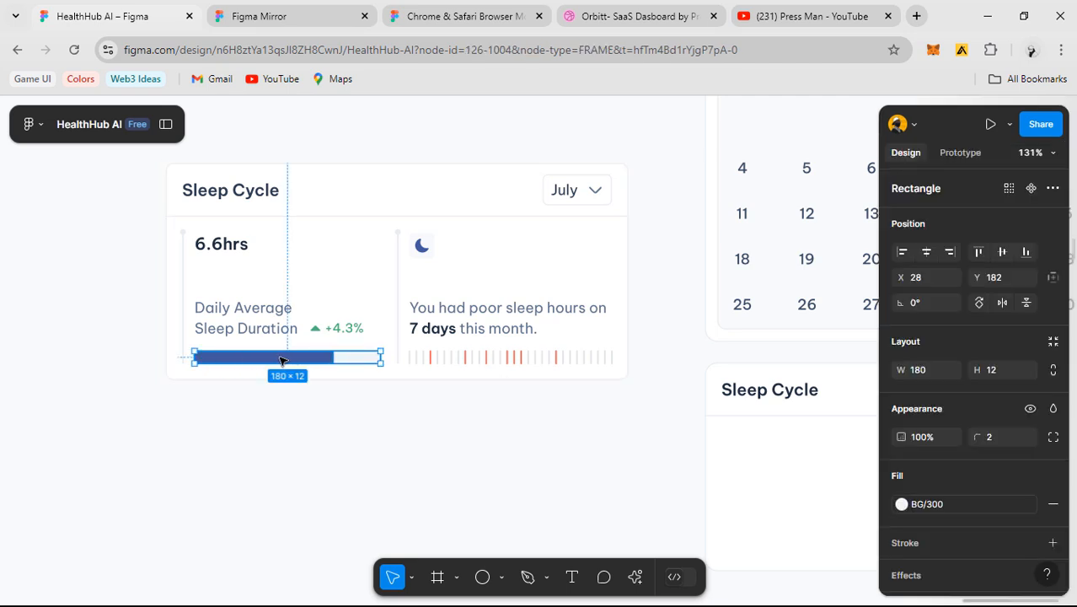
pyautogui.click(330, 408)
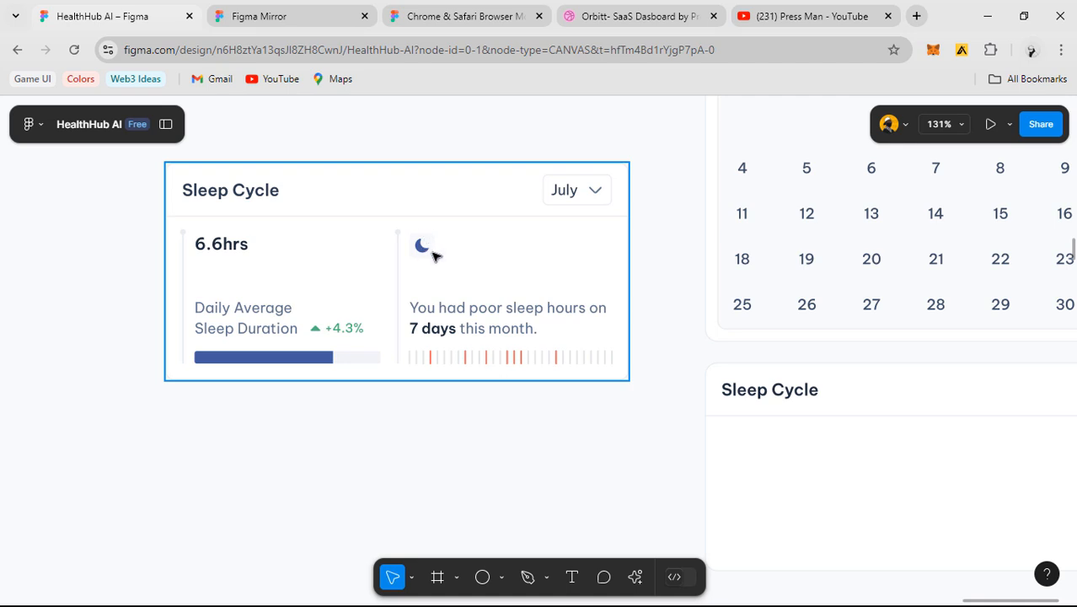
pyautogui.hscroll(-1, 447, 320)
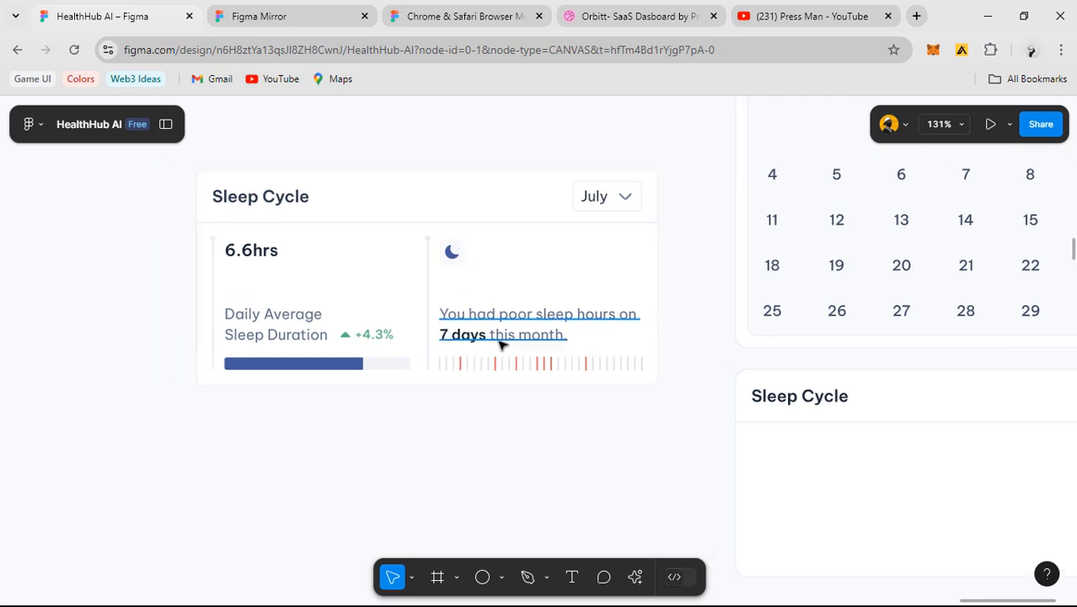
pyautogui.scroll(3, 499, 344)
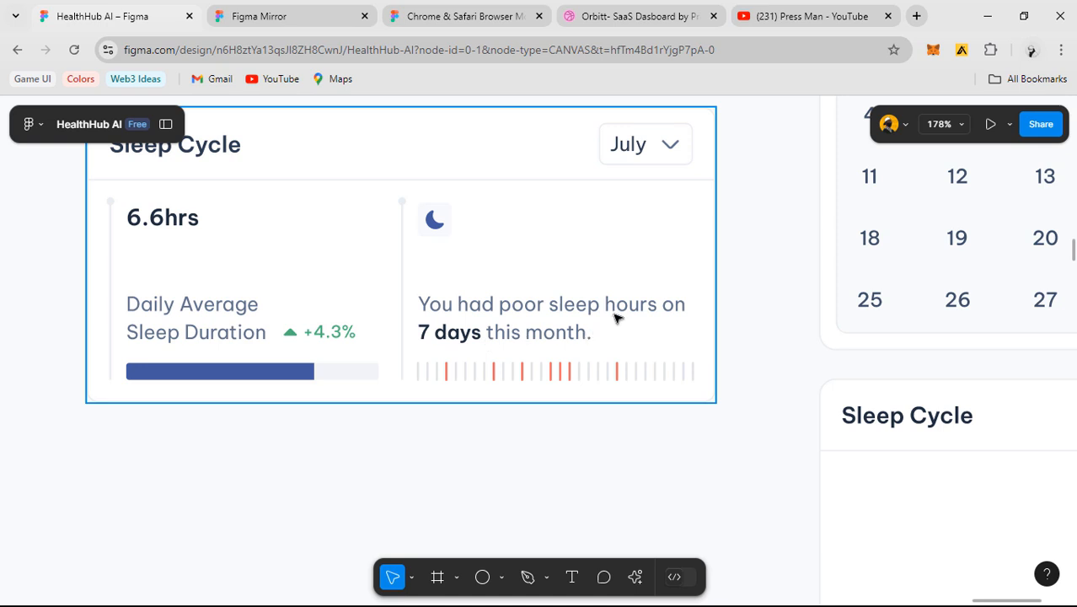
pyautogui.moveTo(564, 322); pyautogui.dragTo(590, 347)
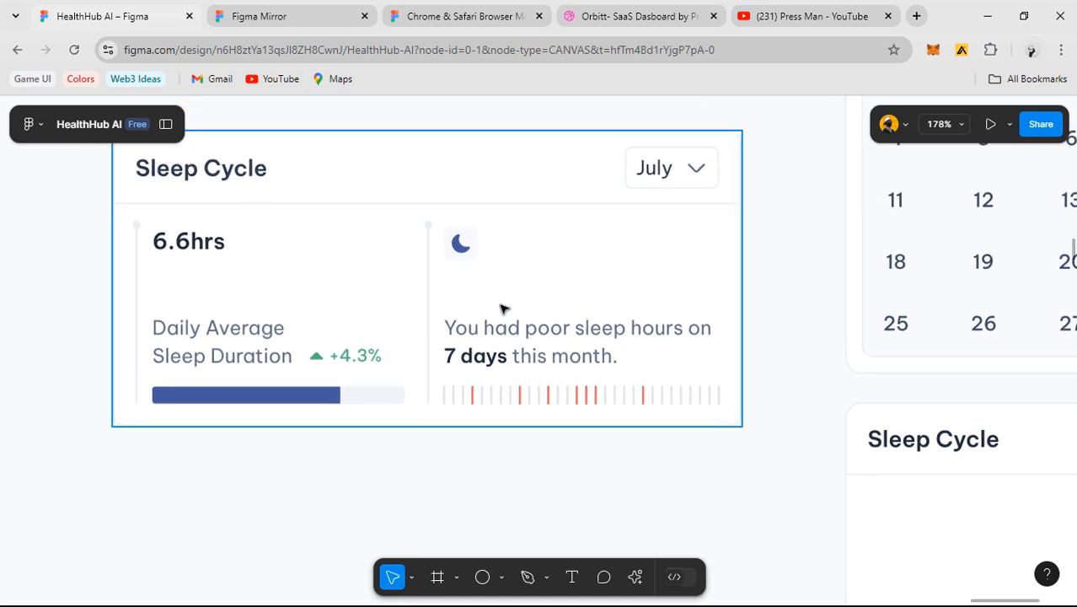
pyautogui.scroll(-1, 579, 401)
pyautogui.scroll(1, 674, 411)
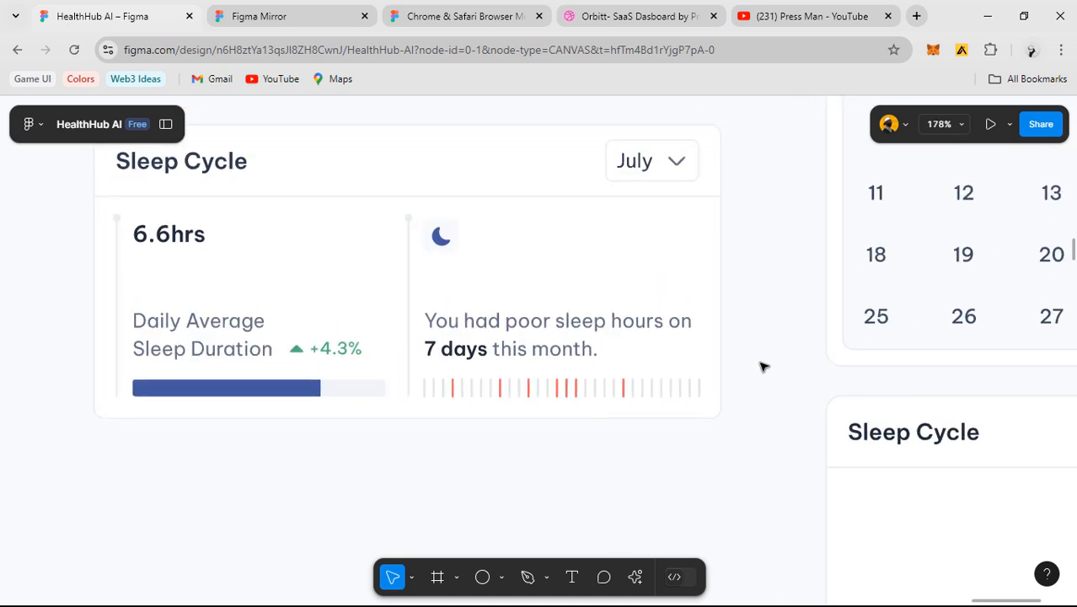
pyautogui.moveTo(768, 366); pyautogui.dragTo(421, 409)
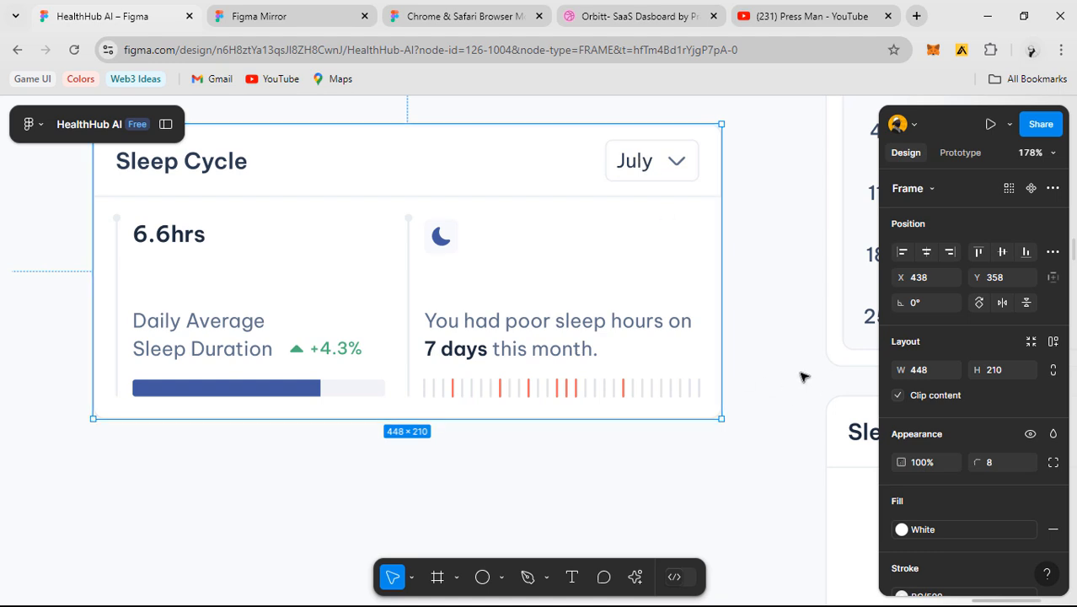
pyautogui.click(792, 372)
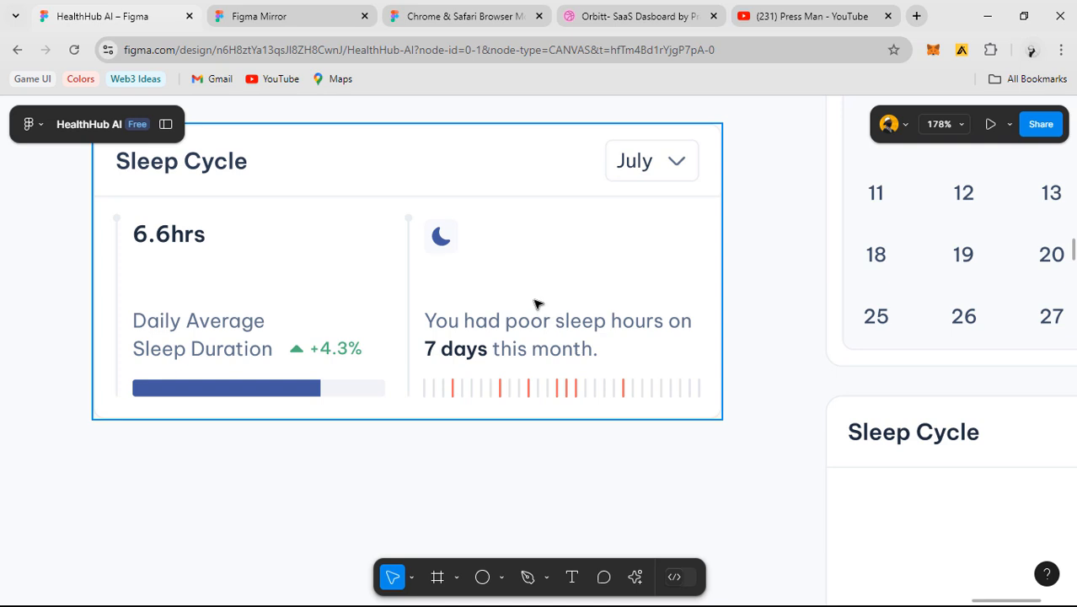
pyautogui.hotkey('alt', 'Tab')
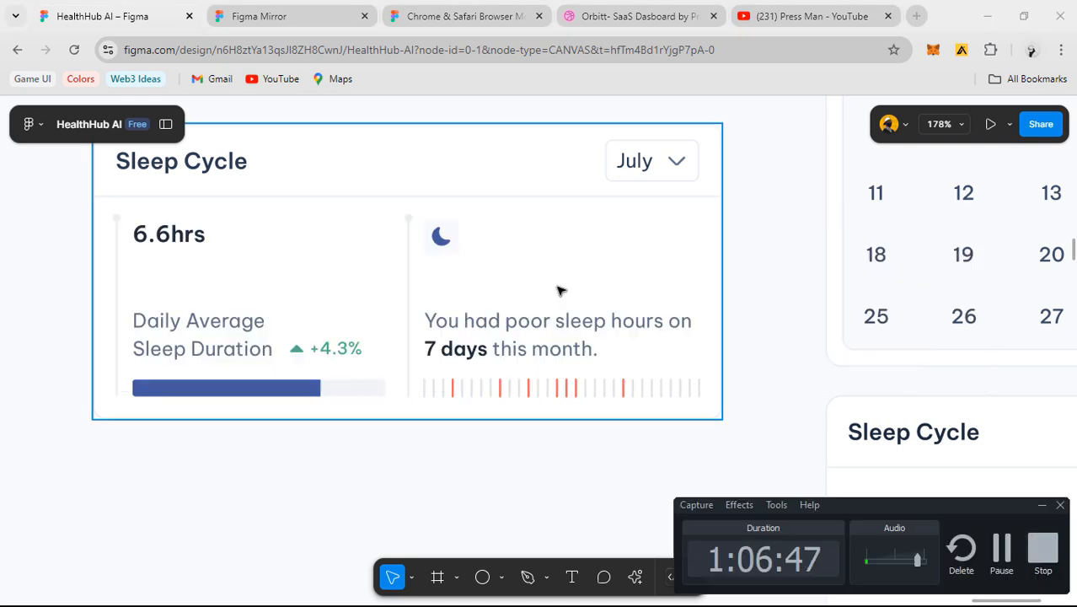
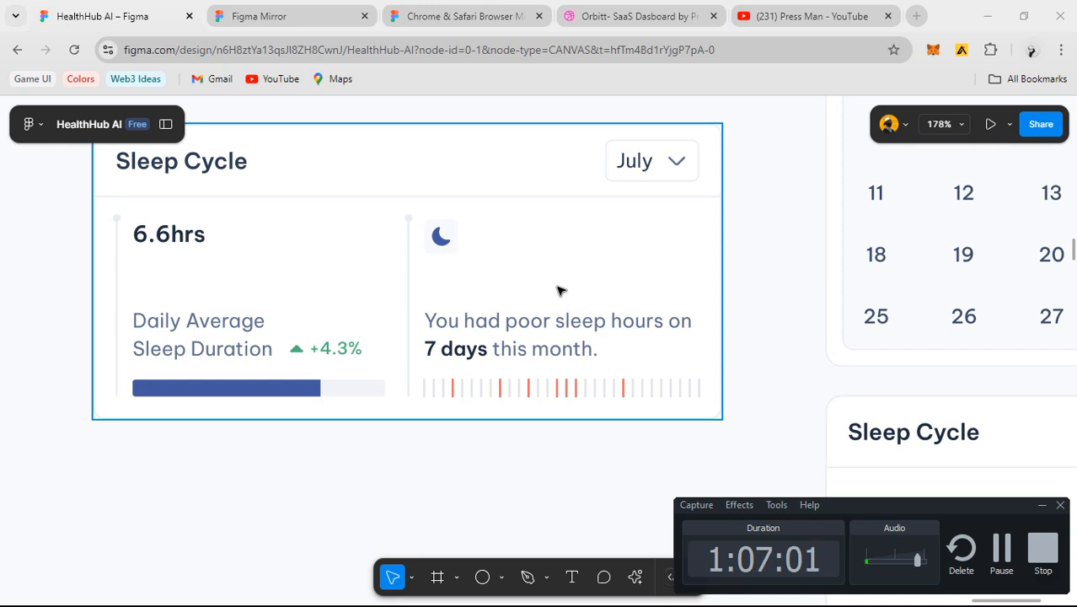
pyautogui.click(1043, 506)
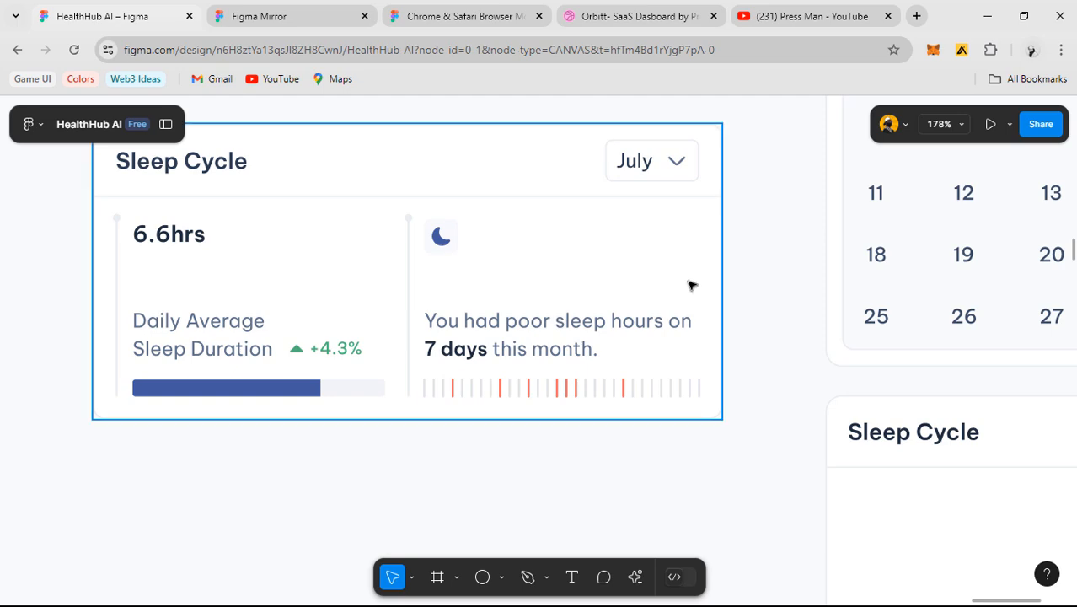
# - Survey the finished light mode dashboard, including its chart and side cards, and compare it with the cards being rebuilt
pyautogui.scroll(-10, 689, 278)
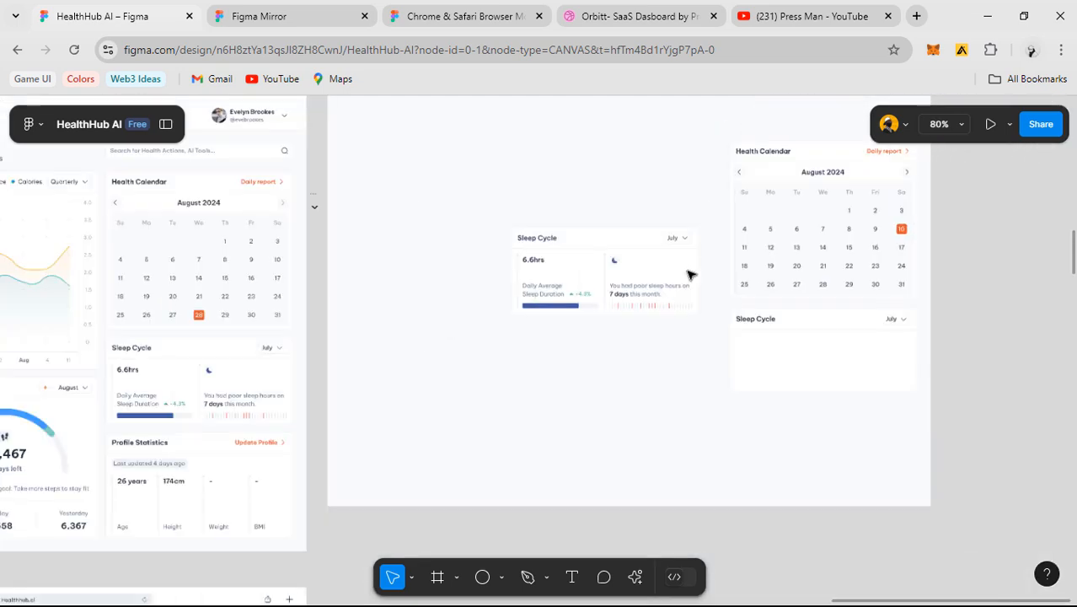
pyautogui.scroll(4, 906, 295)
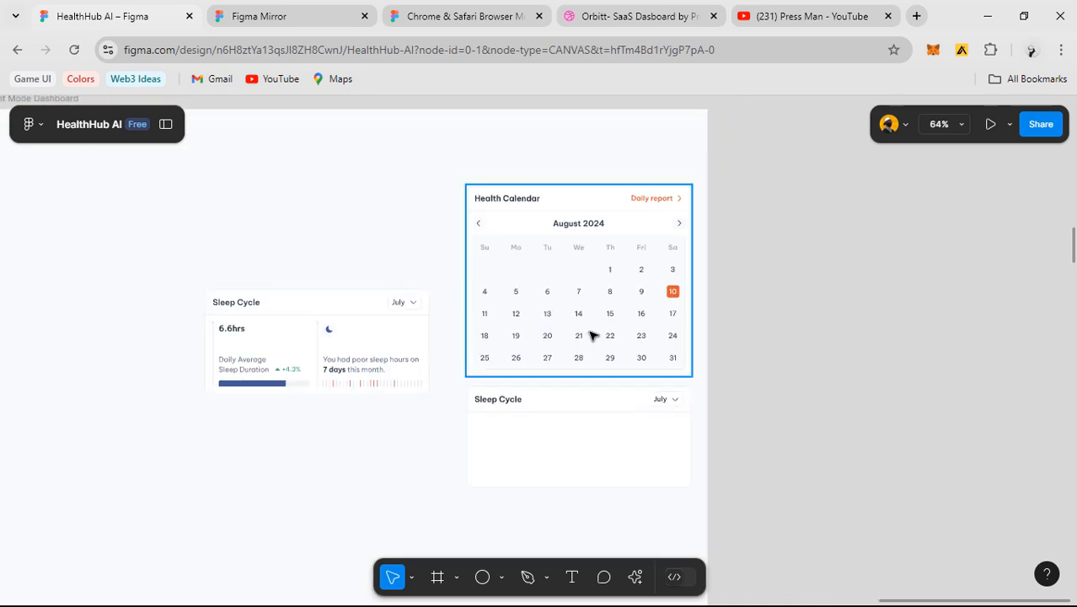
pyautogui.moveTo(591, 336); pyautogui.dragTo(922, 339)
pyautogui.scroll(-2, 898, 334)
pyautogui.moveTo(680, 406); pyautogui.dragTo(874, 301)
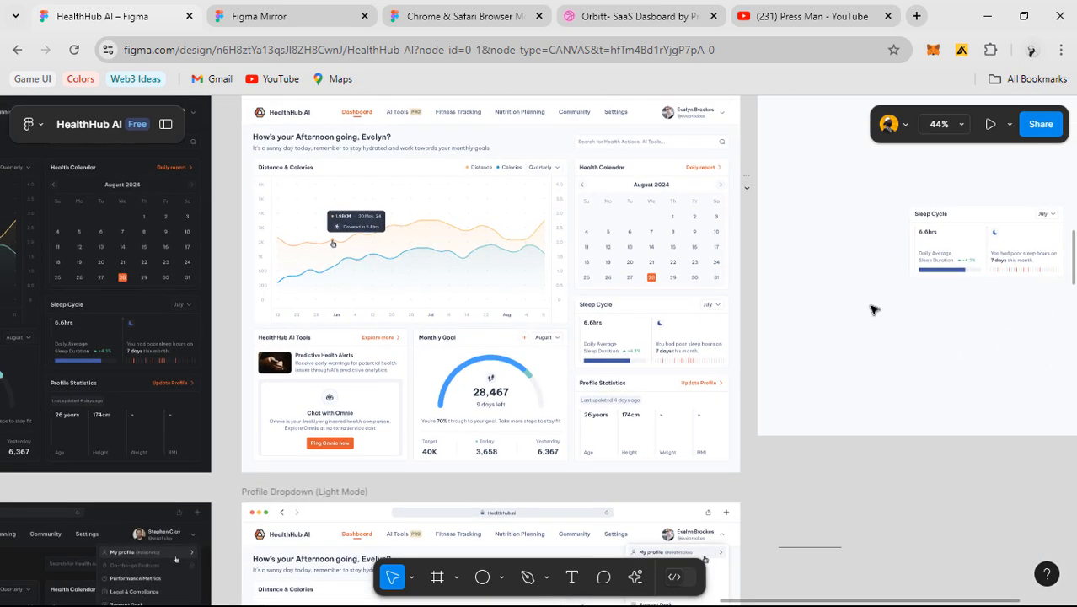
pyautogui.scroll(5, 288, 281)
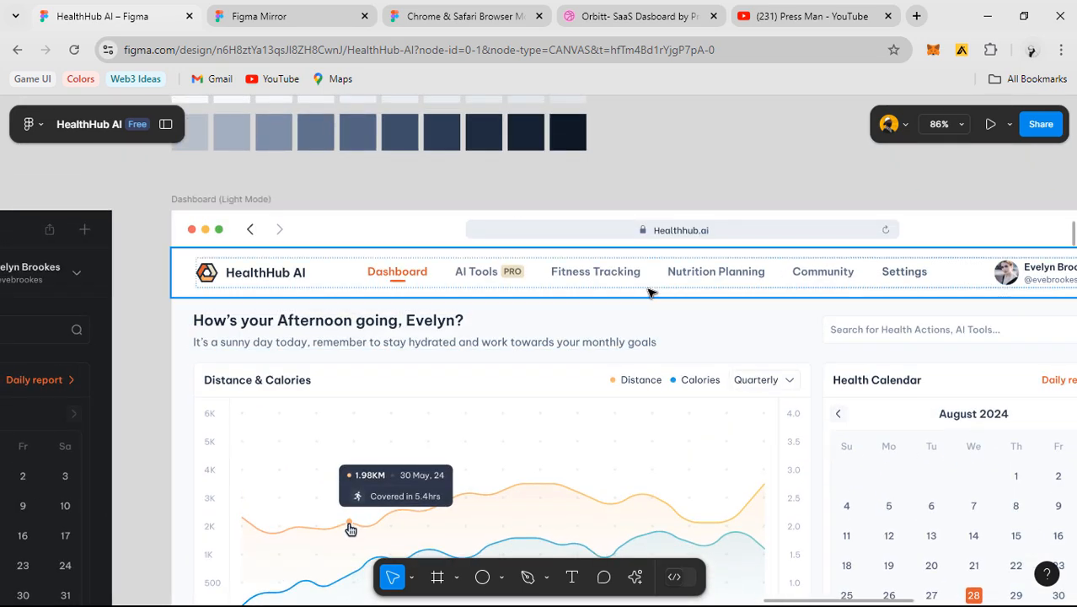
pyautogui.scroll(-2, 320, 219)
pyautogui.moveTo(608, 310); pyautogui.dragTo(462, 374)
pyautogui.scroll(1, 592, 318)
pyautogui.scroll(-5, 554, 279)
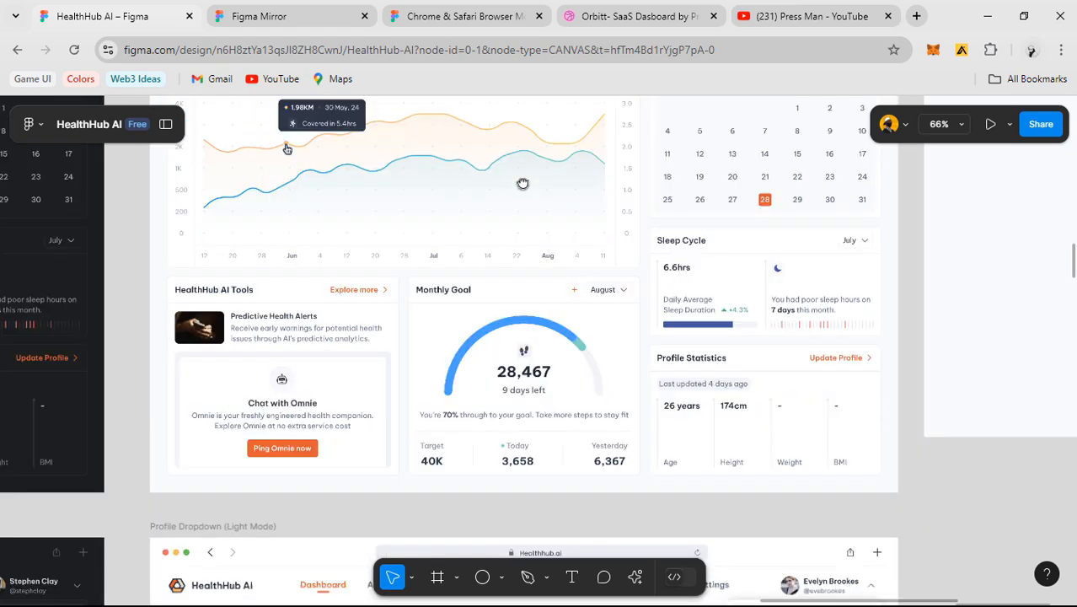
pyautogui.scroll(3, 418, 262)
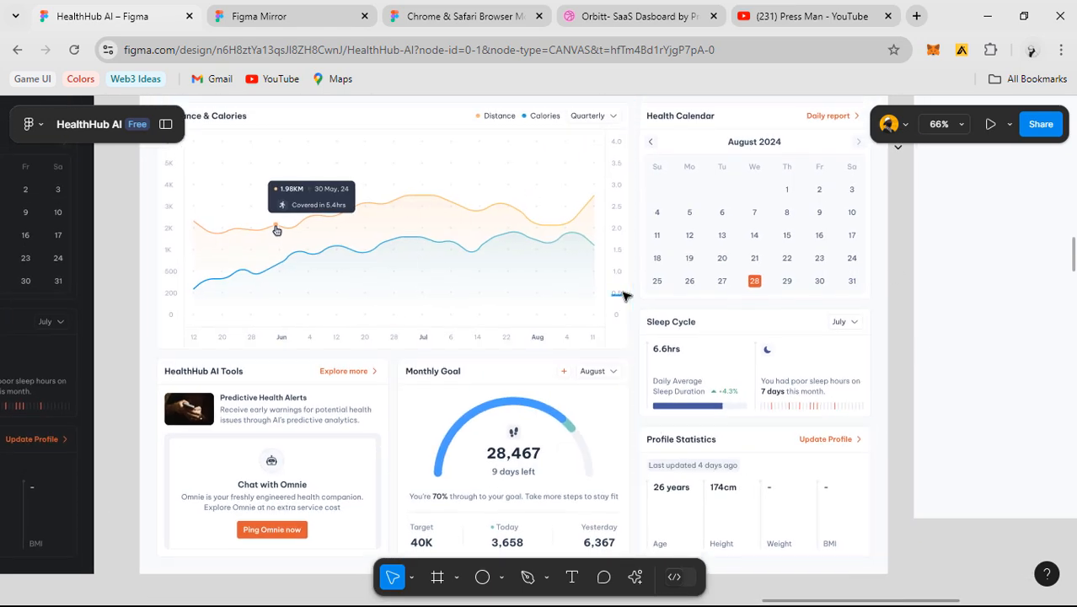
pyautogui.scroll(-2, 640, 304)
pyautogui.hscroll(5, 632, 339)
pyautogui.scroll(-1, 632, 339)
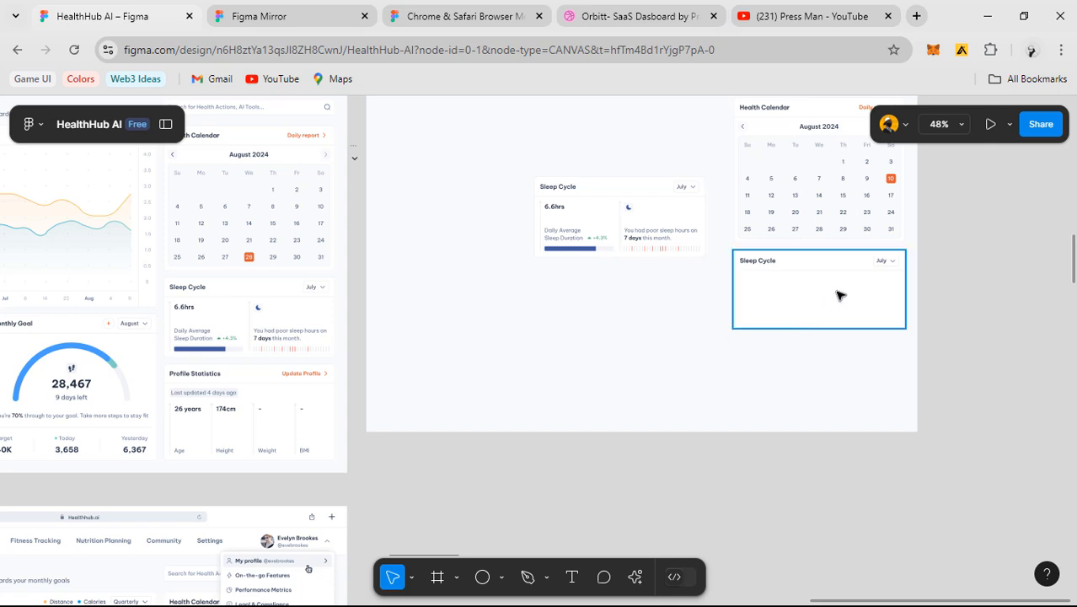
# - Nudge the new Sleep Cycle card up 4 px to Y 547, closer to the Health Calendar card, and deselect it
pyautogui.scroll(5, 831, 295)
pyautogui.moveTo(695, 366); pyautogui.dragTo(706, 399)
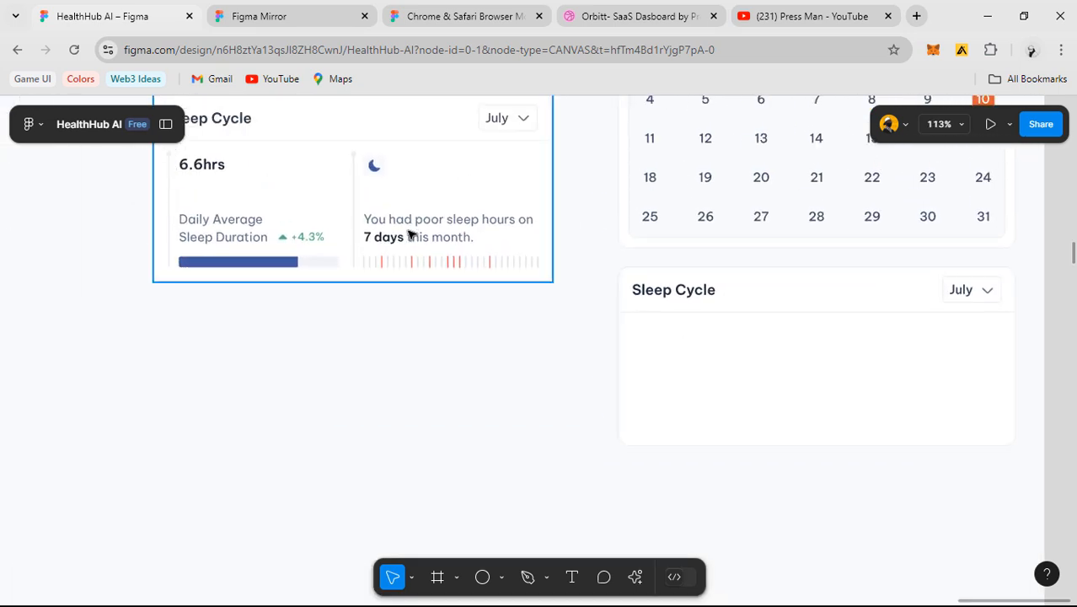
pyautogui.click(767, 321)
pyautogui.press('alt')
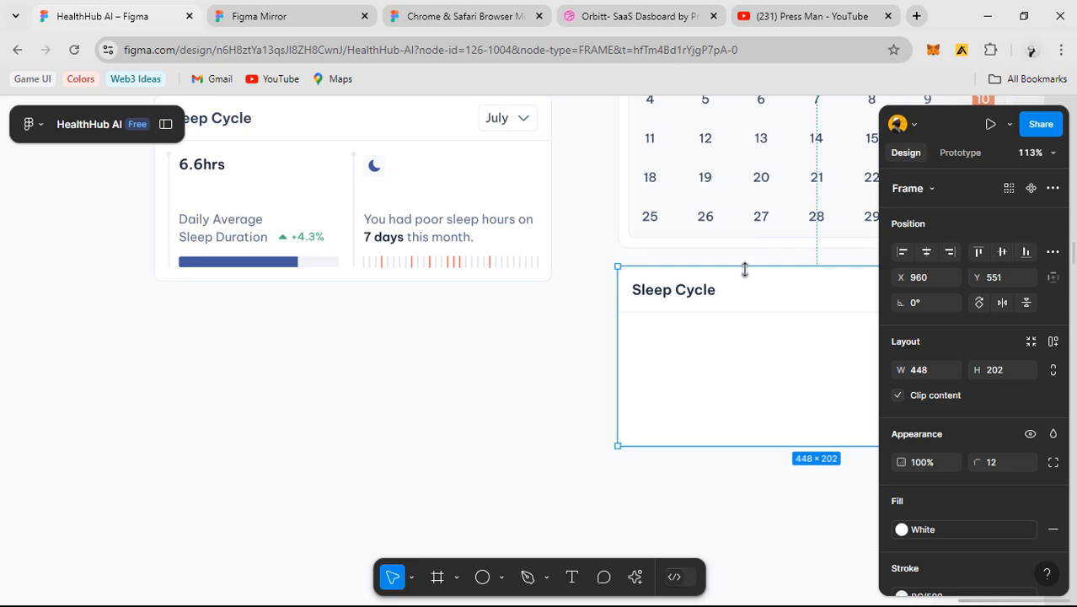
pyautogui.press('Up')
pyautogui.press('Up')
pyautogui.press('Up')
pyautogui.press('Up')
pyautogui.press('Escape')
pyautogui.scroll(-5, 583, 369)
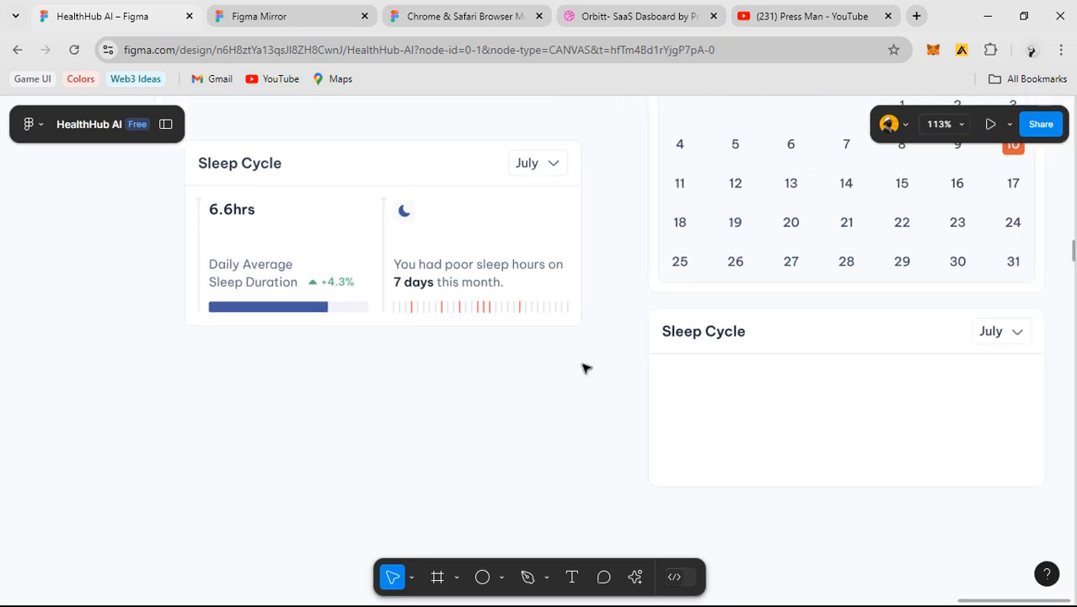
pyautogui.scroll(4, 748, 310)
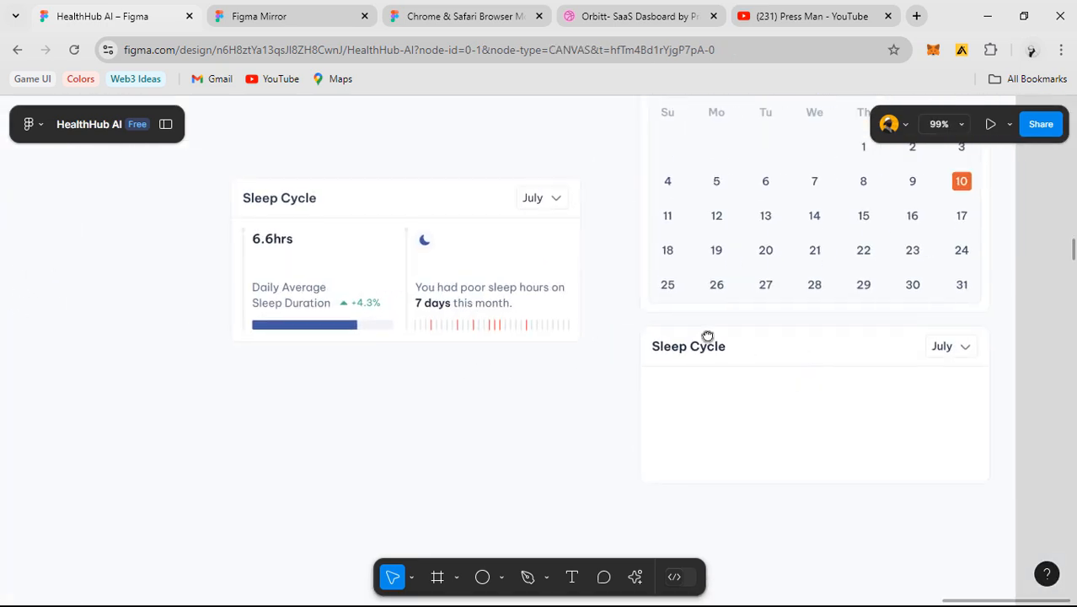
pyautogui.click(675, 320)
pyautogui.scroll(5, 668, 307)
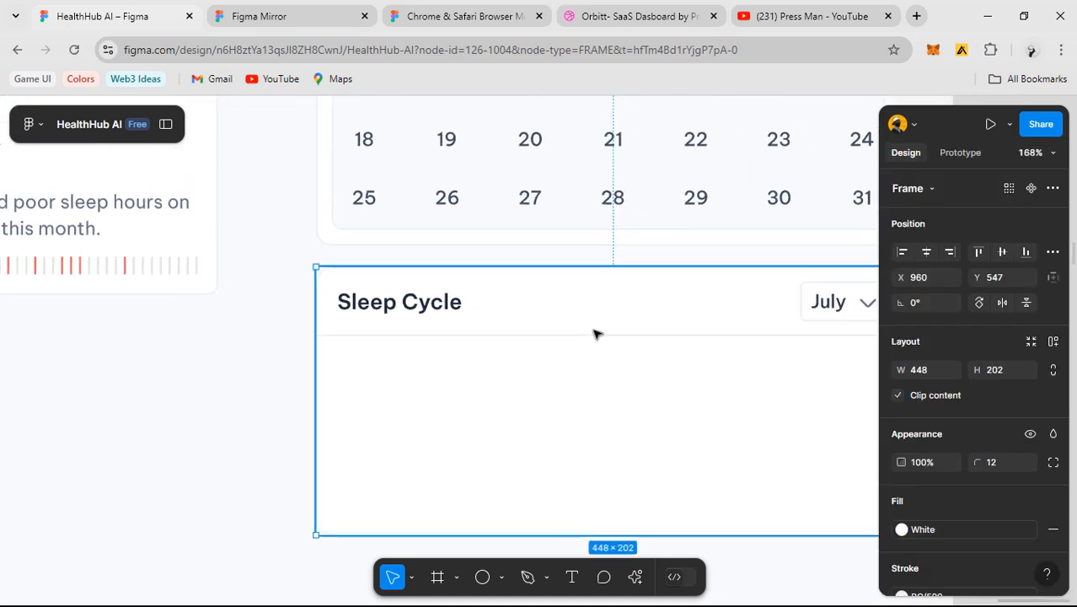
pyautogui.scroll(-5, 484, 308)
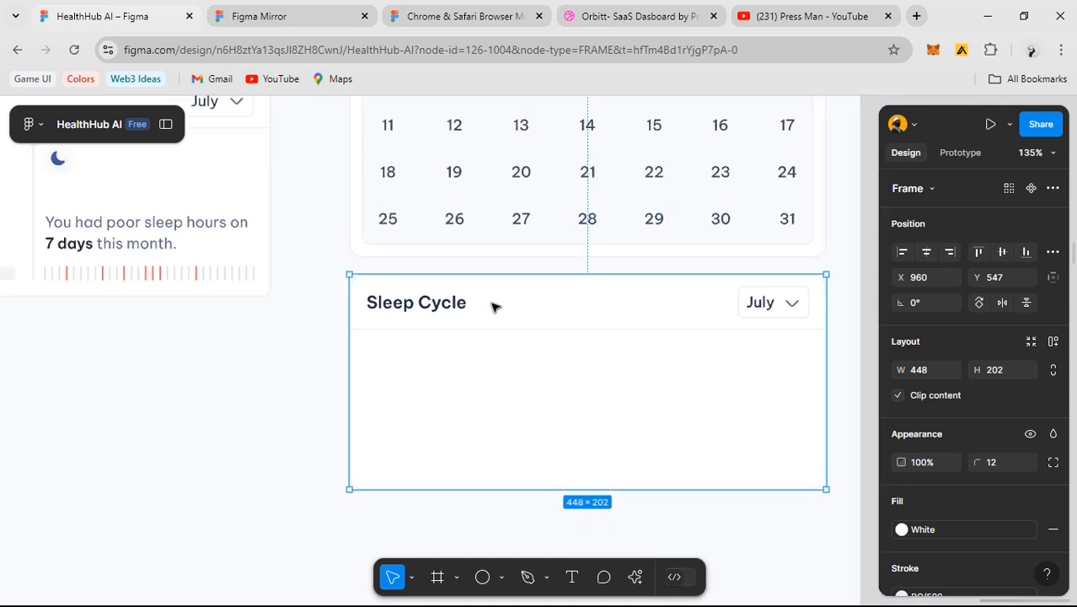
pyautogui.click(759, 236)
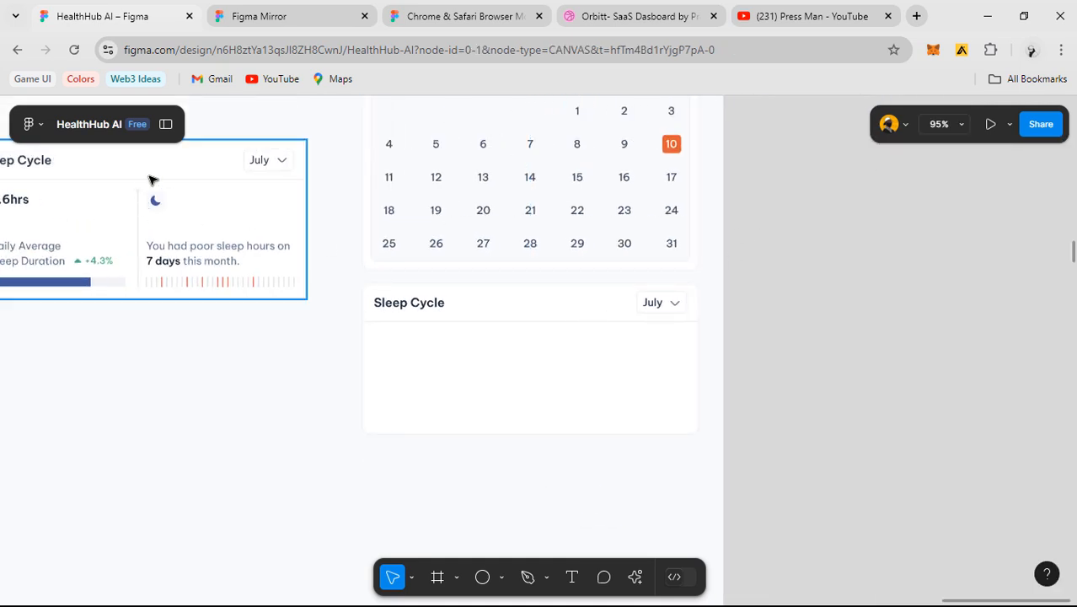
# - Check the small and big nudge amounts in the Figma preferences and close the settings without changing them
pyautogui.click(168, 125)
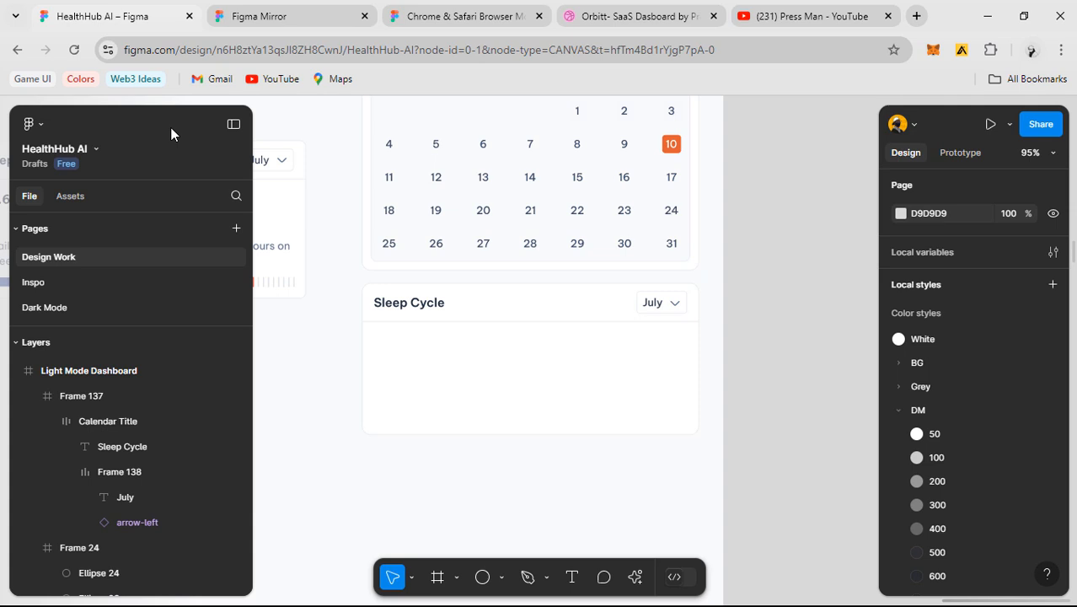
pyautogui.click(97, 149)
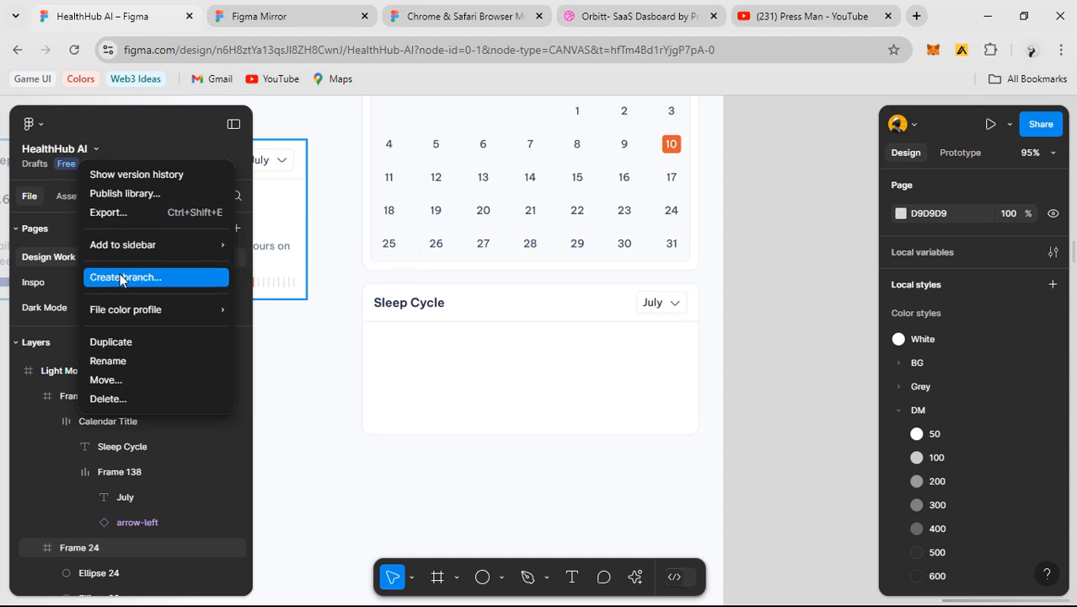
pyautogui.click(136, 130)
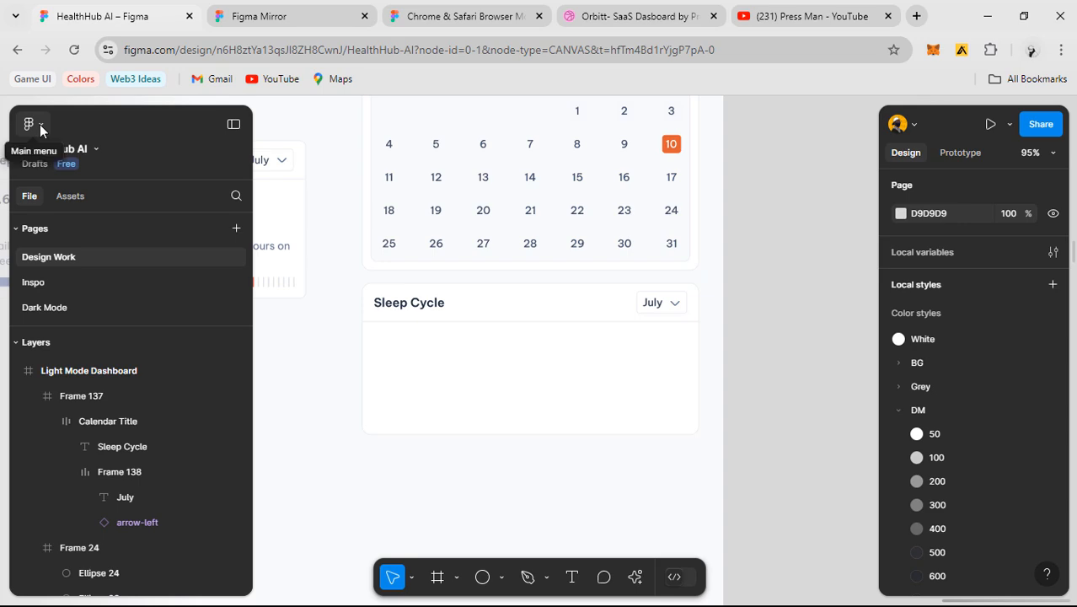
pyautogui.click(40, 124)
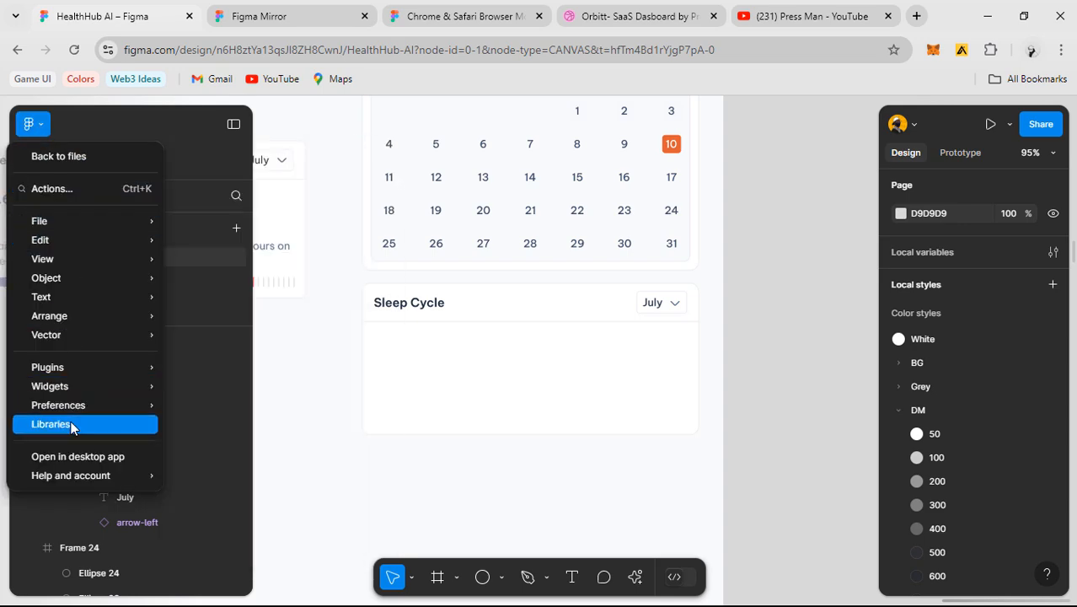
pyautogui.moveTo(76, 409)
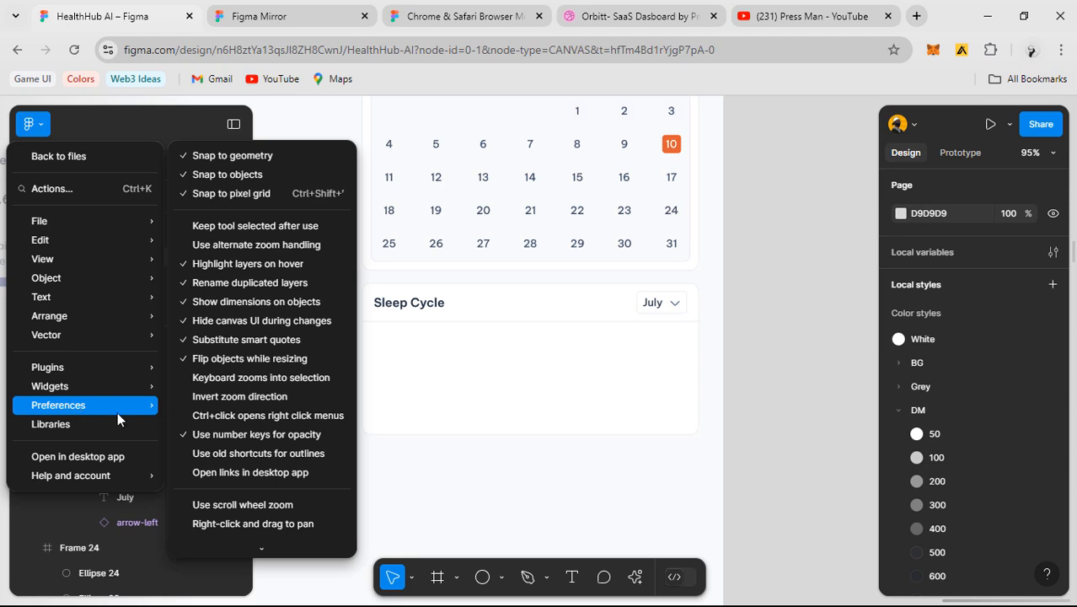
pyautogui.scroll(-2, 288, 515)
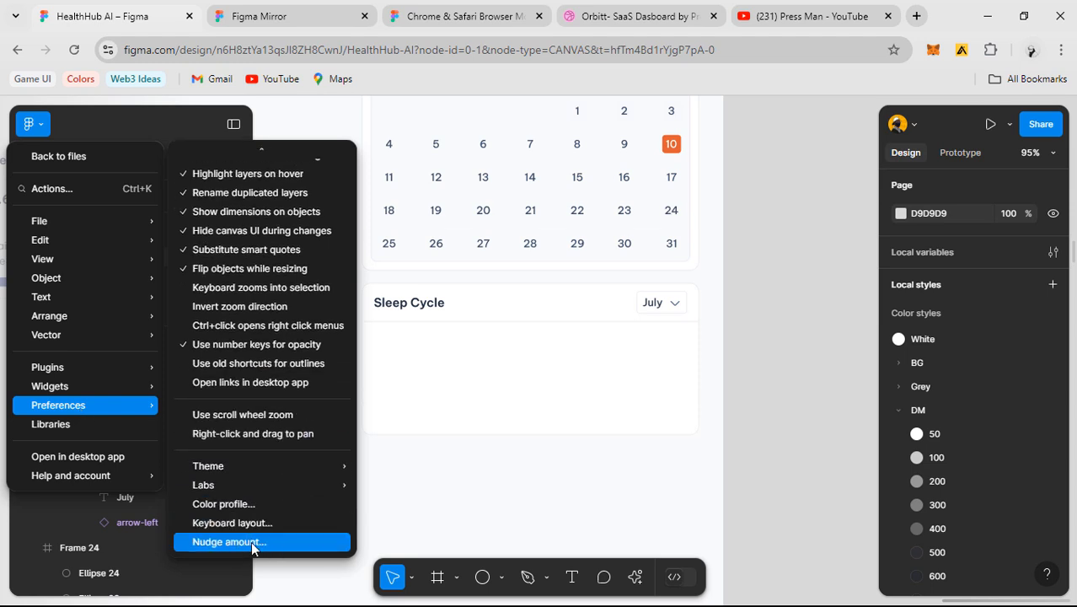
pyautogui.click(279, 542)
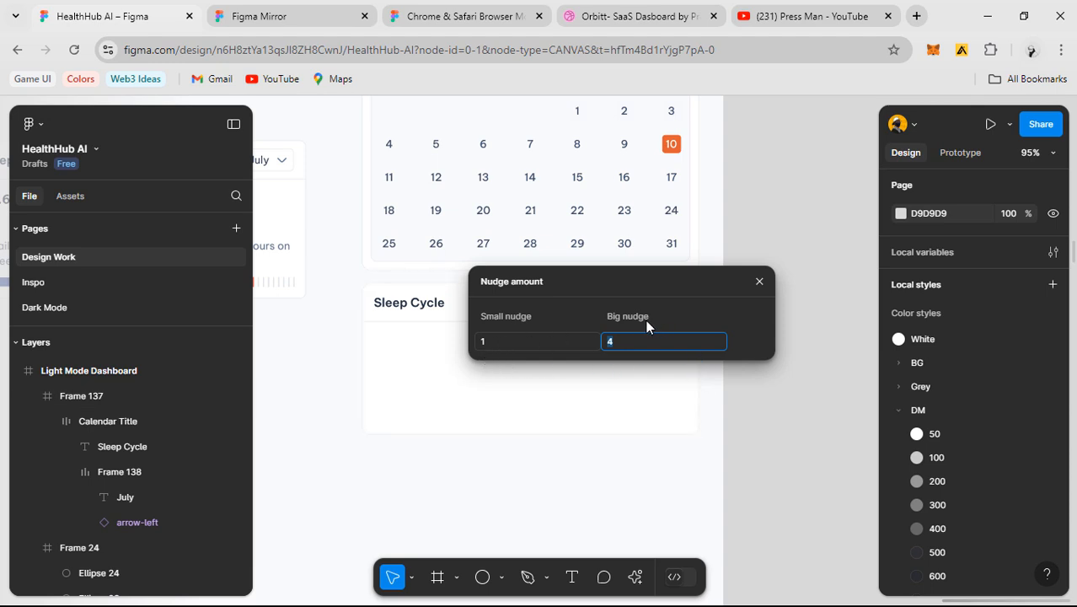
pyautogui.click(769, 284)
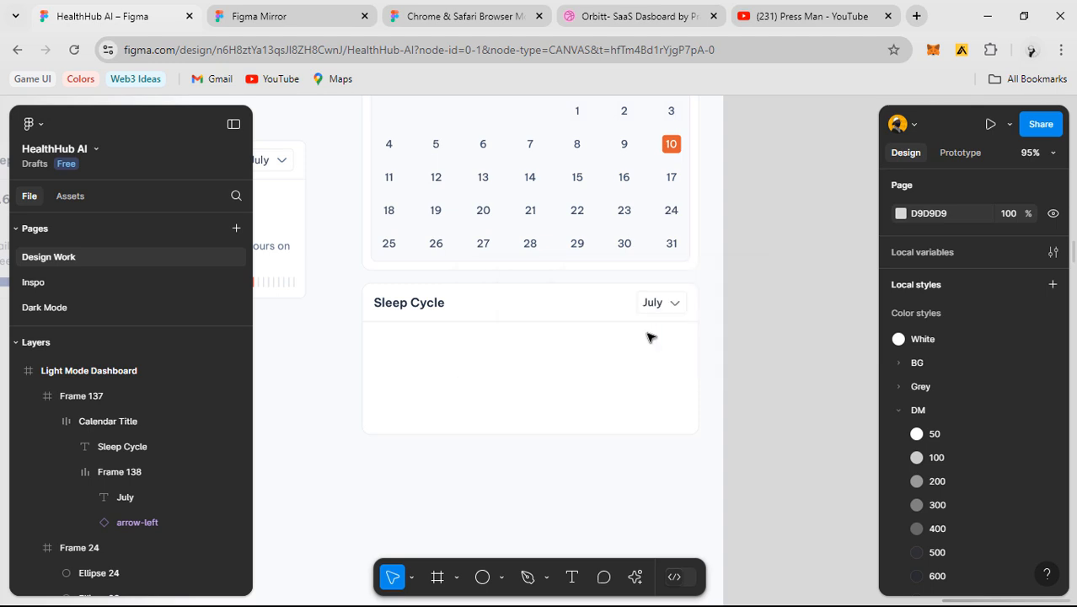
# - Nudge the new Sleep Cycle card 1 px right and back to X 960
pyautogui.click(611, 341)
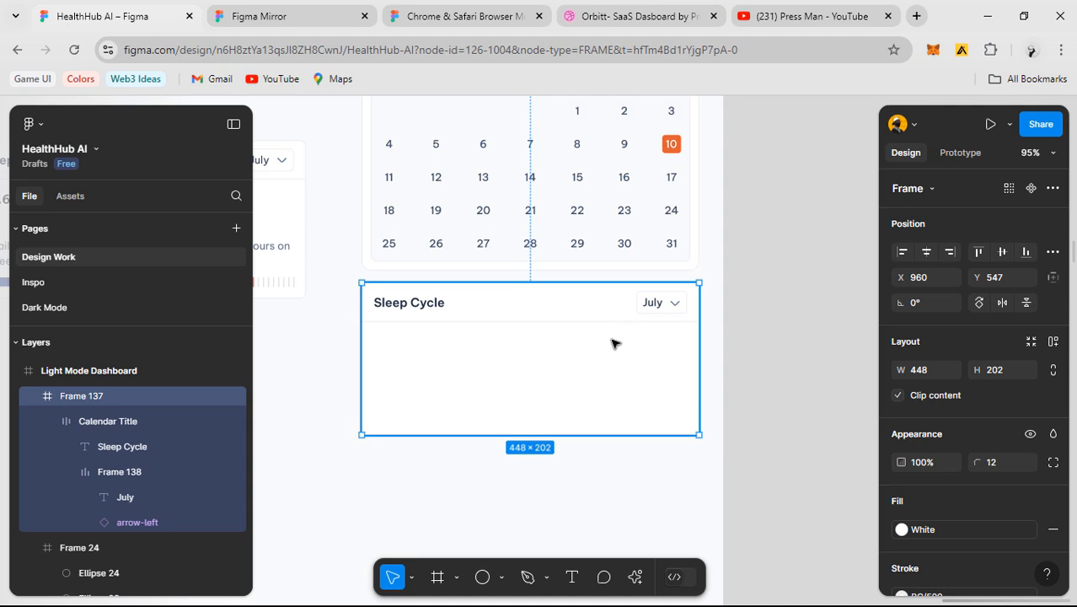
pyautogui.moveTo(612, 343); pyautogui.dragTo(613, 343)
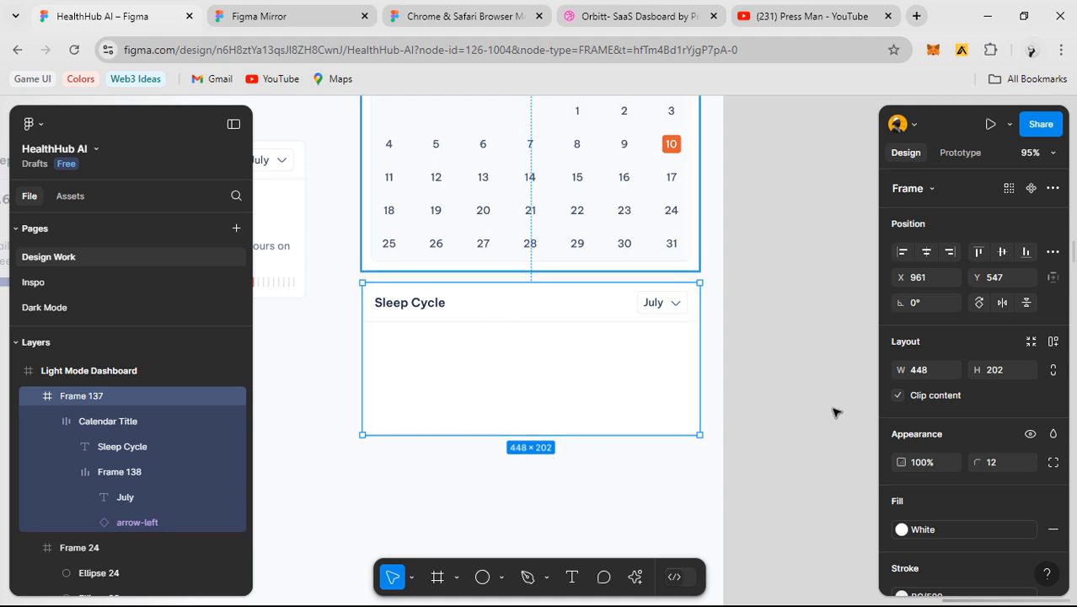
pyautogui.press('Left')
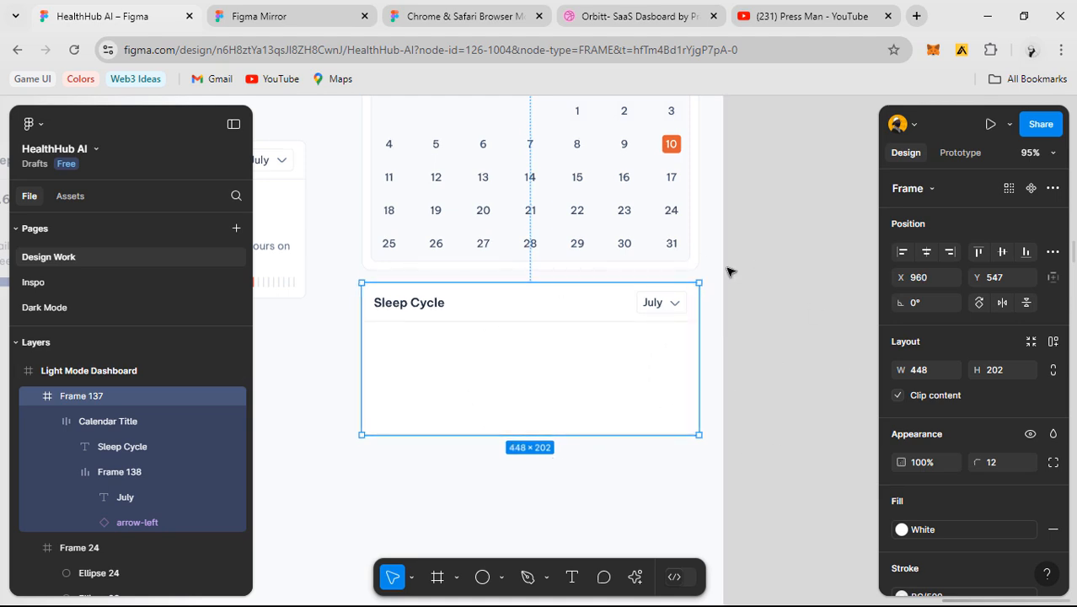
pyautogui.press('alt')
pyautogui.press('Right')
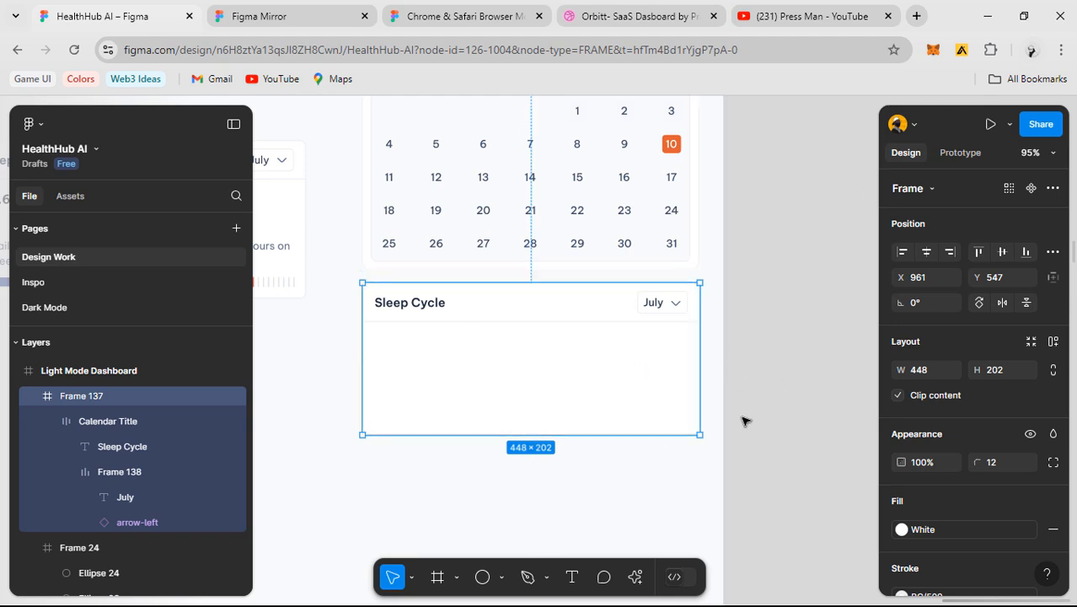
pyautogui.press('Left')
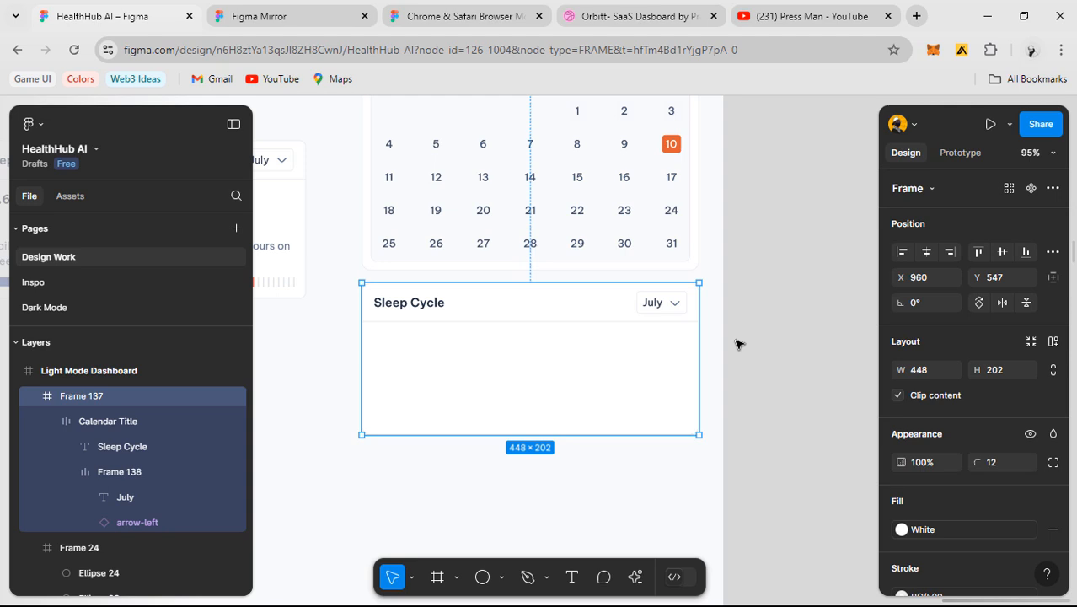
# - Nudge the Sleep Cycle card 8 px right to X 968
pyautogui.press('Right')
pyautogui.press('Right')
pyautogui.press('Right')
pyautogui.press('Right')
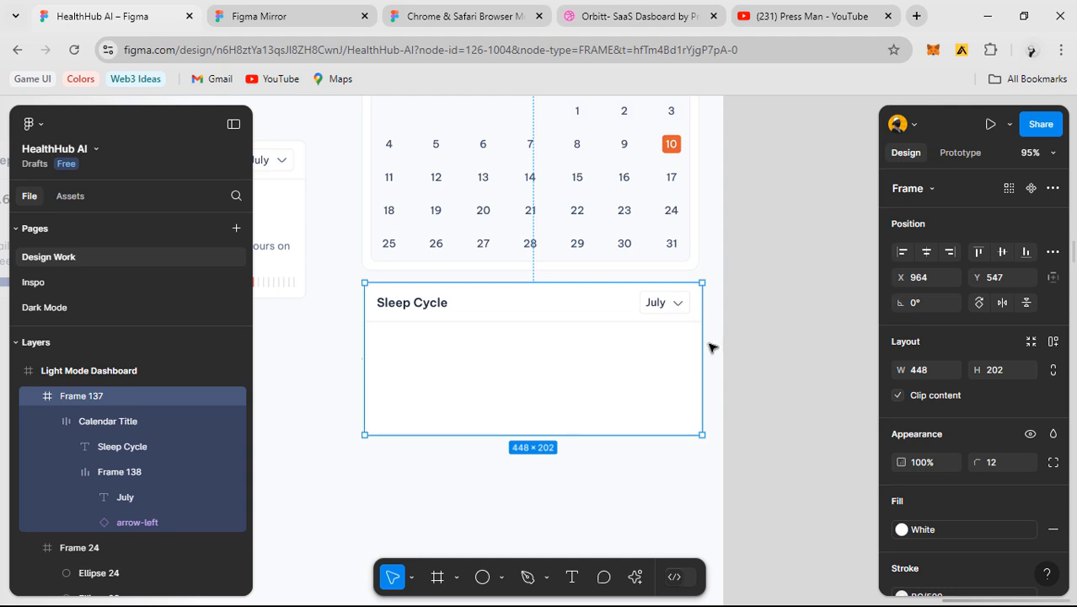
pyautogui.press('alt')
pyautogui.press('Right')
pyautogui.press('Right')
pyautogui.press('Right')
pyautogui.press('Right')
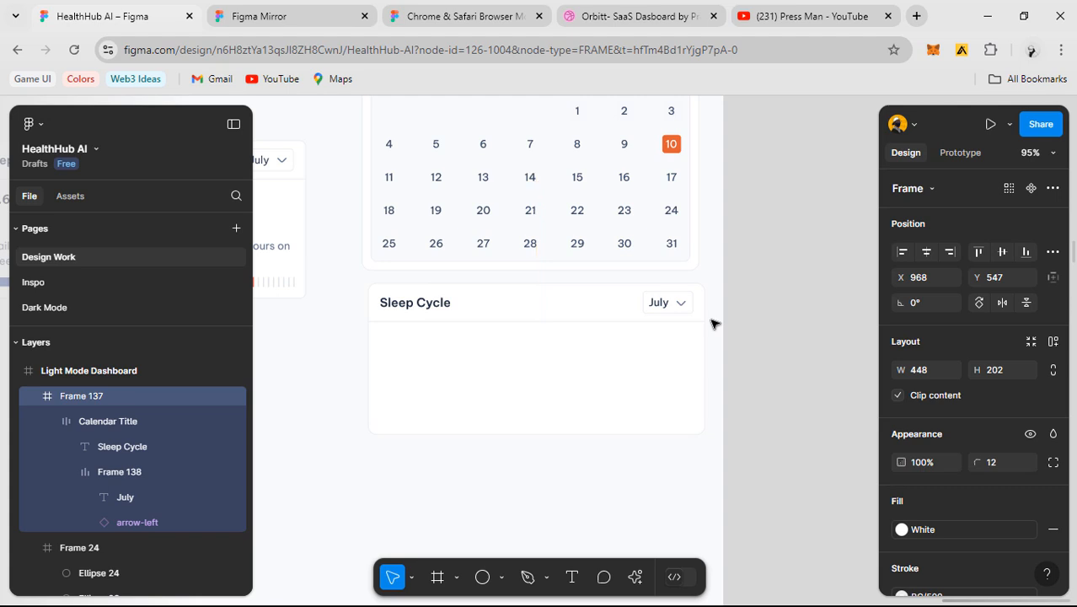
# - Nudge the Sleep Cycle card back left to X 960, measure its distances to the dashboard edges and deselect it
pyautogui.press('alt')
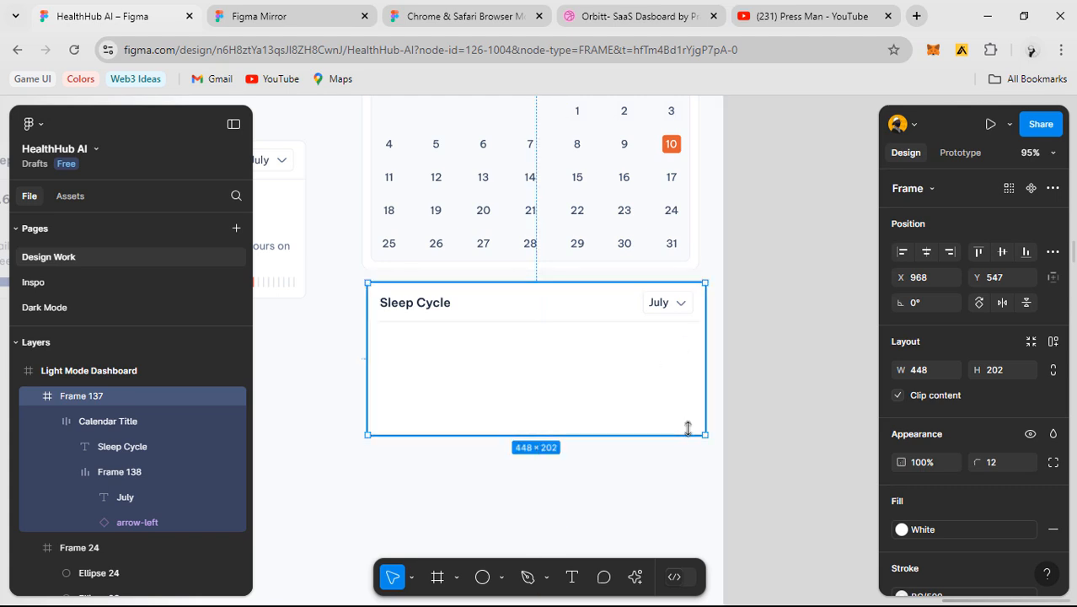
pyautogui.press('Left')
pyautogui.press('Left')
pyautogui.press('Left')
pyautogui.press('Left')
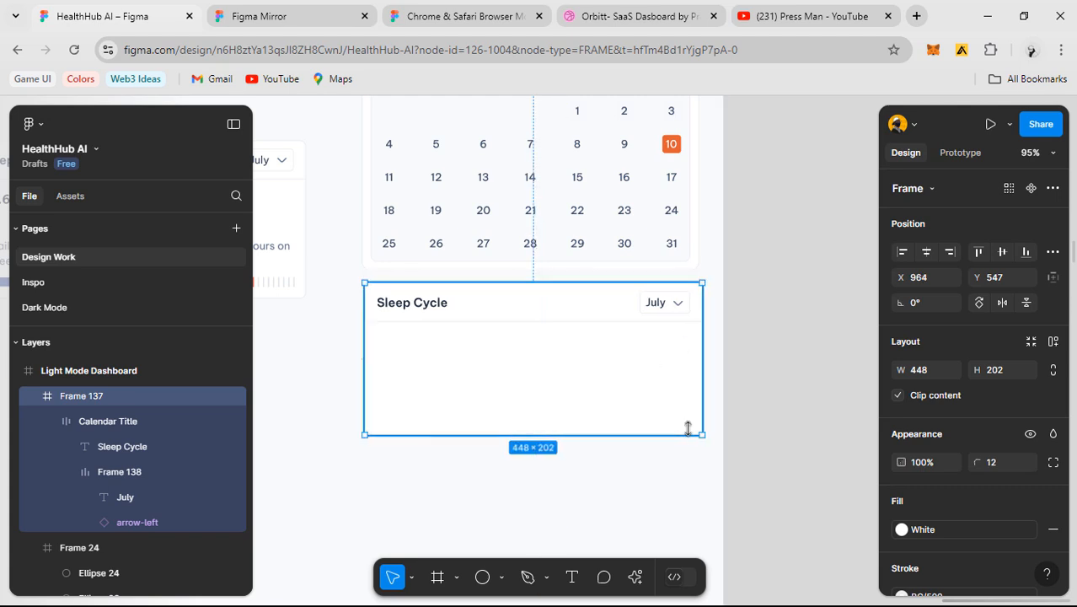
pyautogui.press('Left')
pyautogui.press('Left')
pyautogui.press('Left')
pyautogui.press('Left')
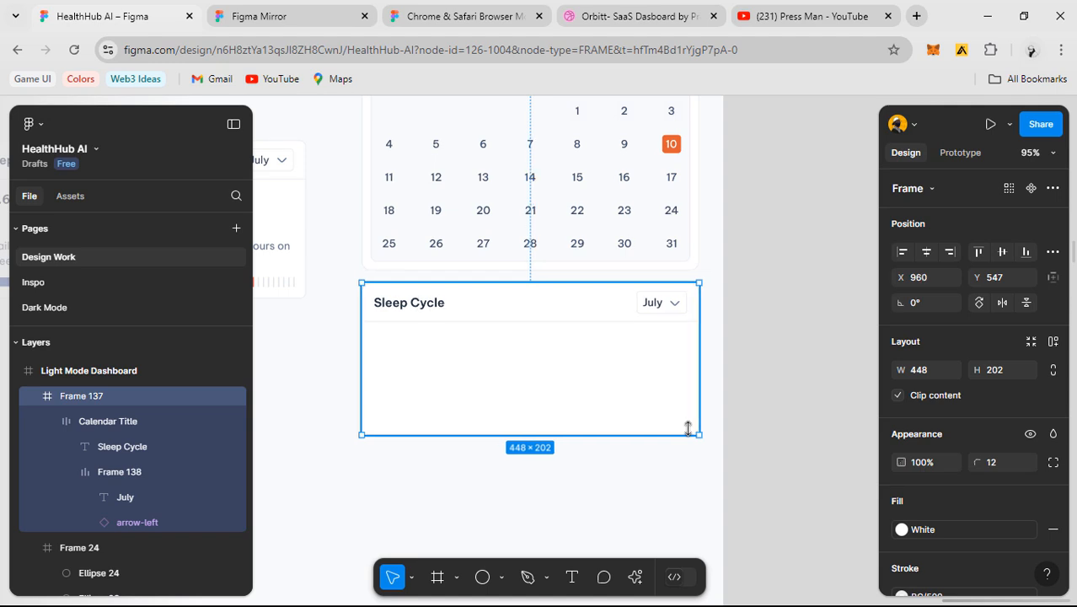
pyautogui.press('alt')
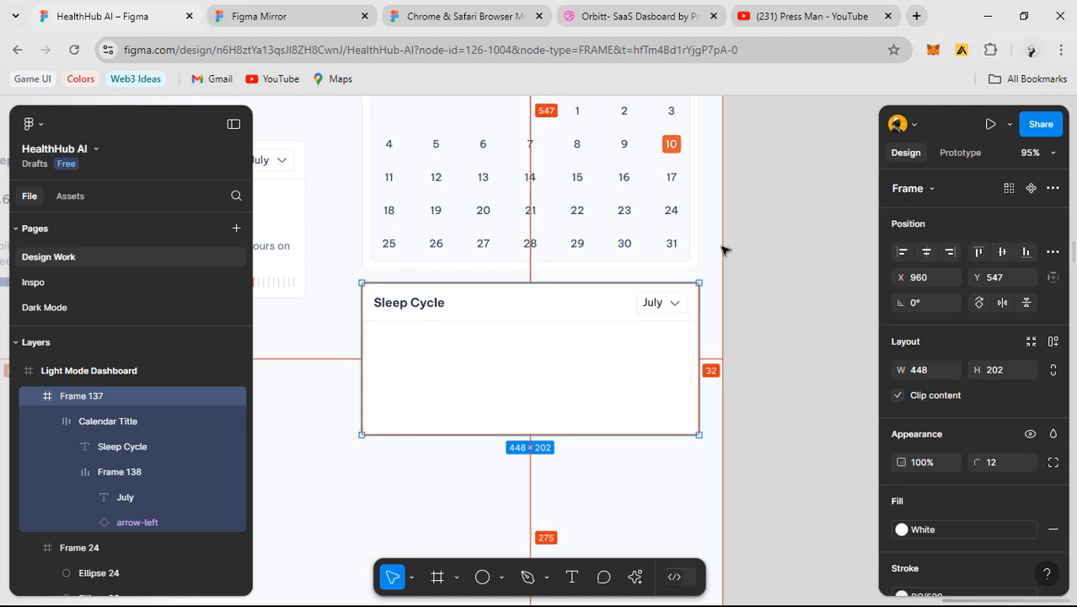
pyautogui.click(813, 327)
# - Review the new Sleep Cycle card's alignment under the Health Calendar card and compare it with the reference card
pyautogui.hscroll(-2, 685, 308)
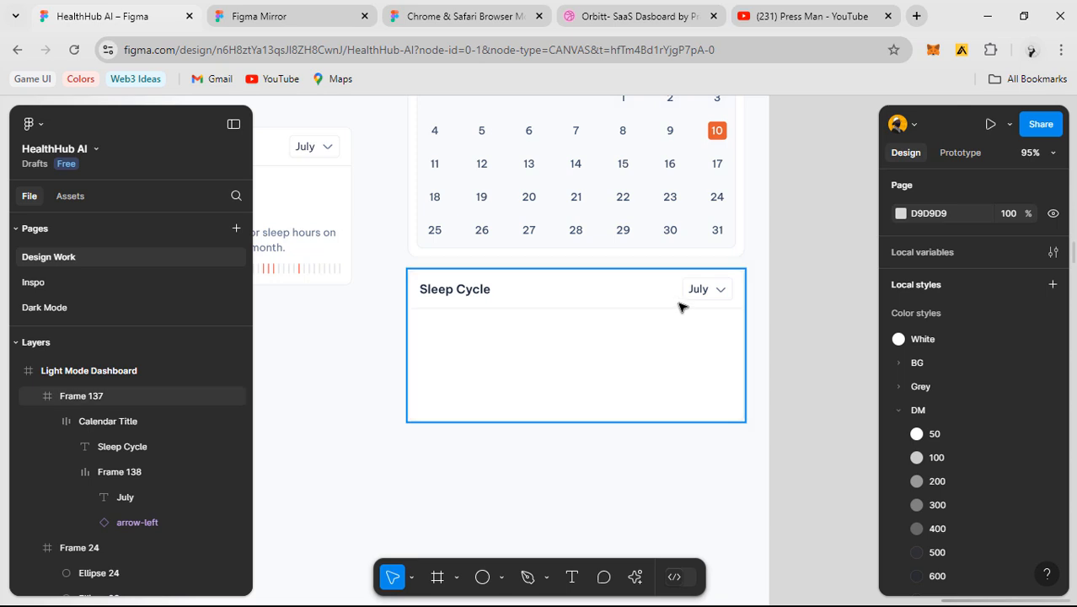
pyautogui.scroll(2, 681, 307)
pyautogui.moveTo(551, 336); pyautogui.dragTo(670, 369)
pyautogui.scroll(-3, 661, 348)
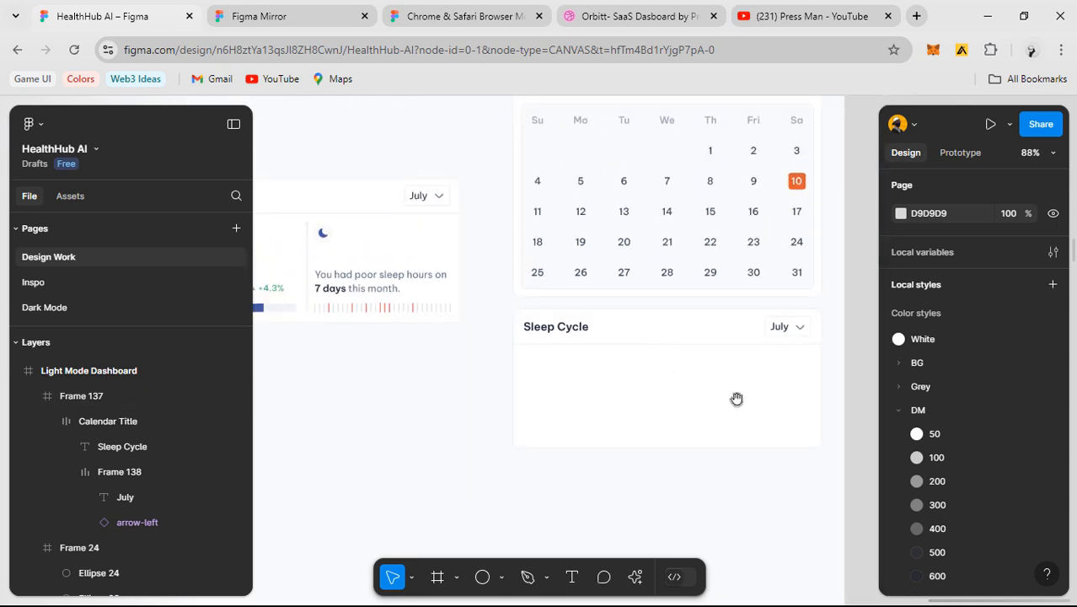
pyautogui.moveTo(736, 399); pyautogui.dragTo(659, 393)
pyautogui.scroll(4, 632, 397)
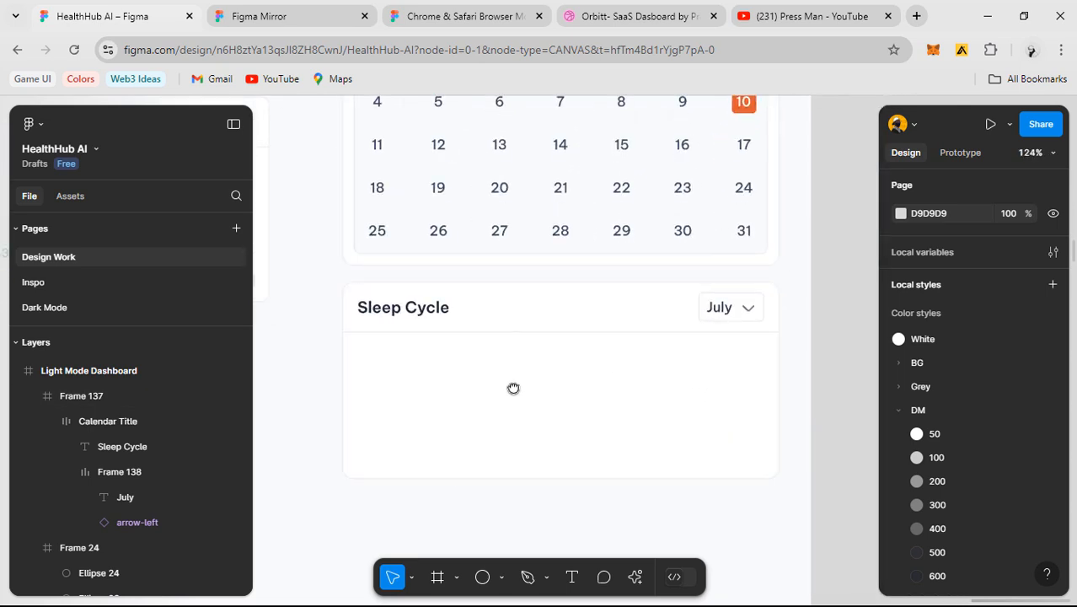
pyautogui.hscroll(-3, 668, 284)
pyautogui.scroll(-5, 652, 319)
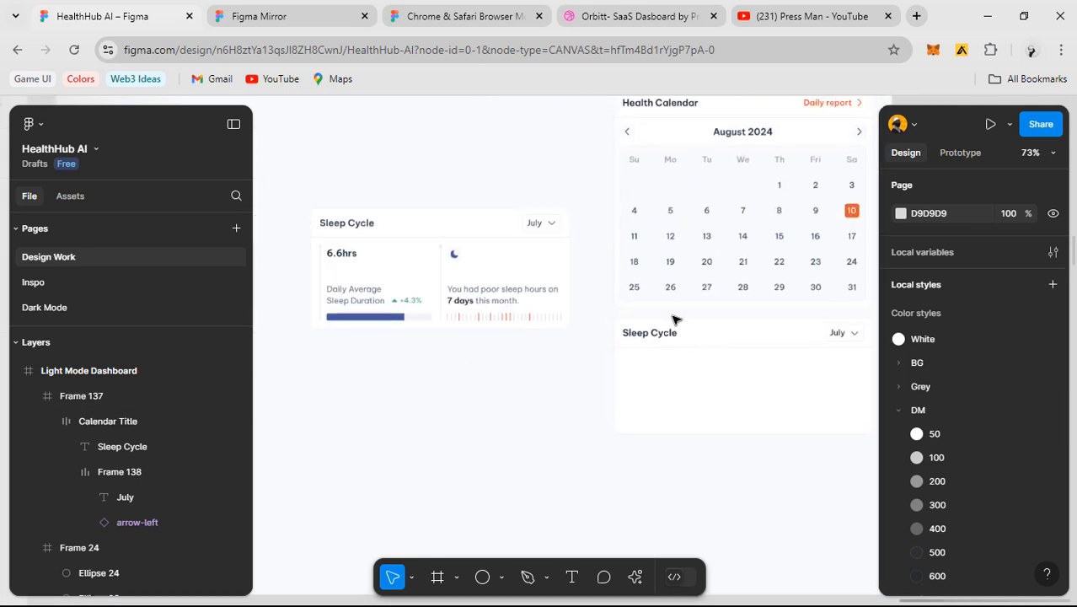
pyautogui.scroll(-2, 674, 337)
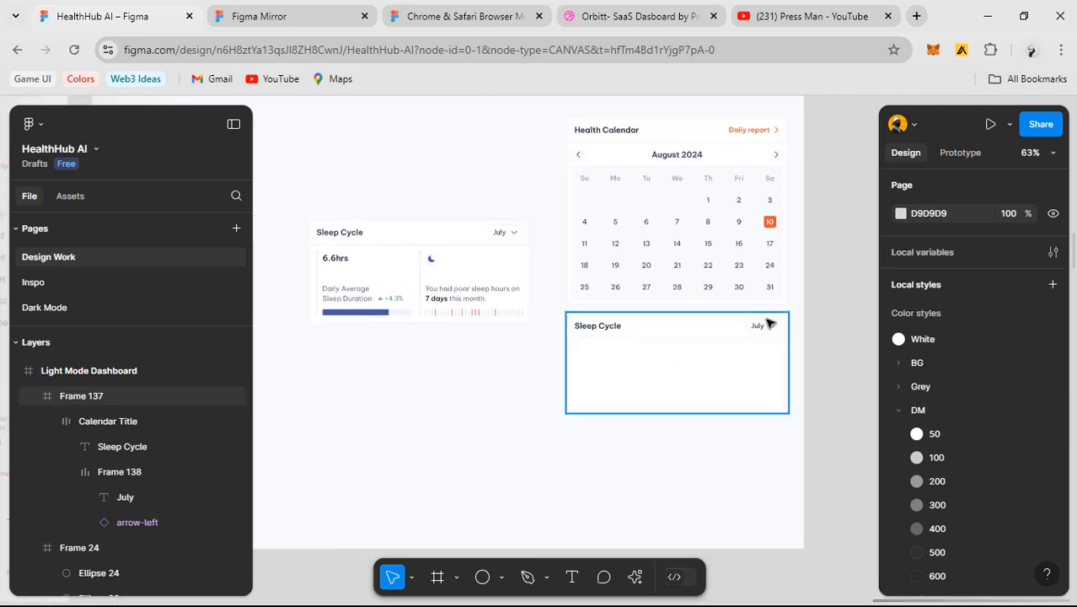
pyautogui.scroll(5, 762, 278)
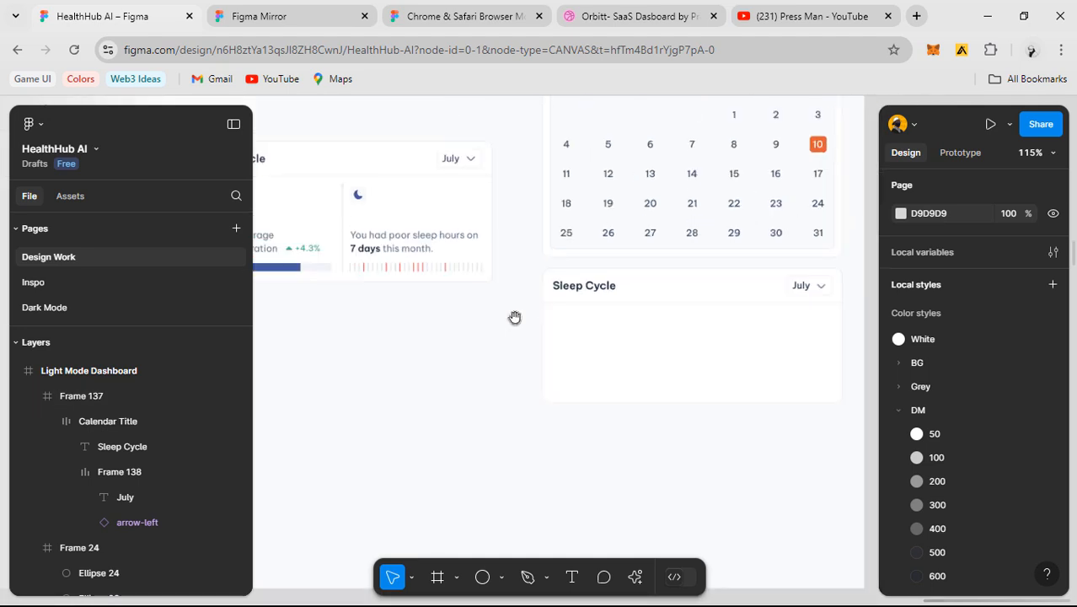
# - Examine the reference Sleep Cycle card's body, including its divider lines, texts, progress bar and tick marks
pyautogui.scroll(-3, 514, 317)
pyautogui.hscroll(-2, 488, 261)
pyautogui.scroll(1, 531, 219)
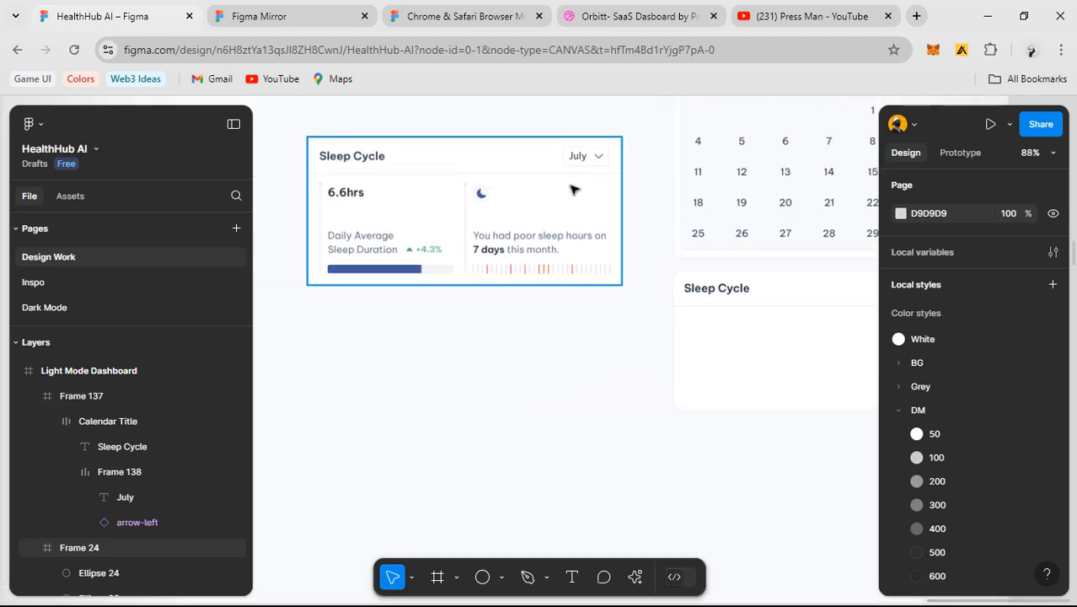
pyautogui.scroll(-1, 485, 238)
pyautogui.scroll(4, 355, 198)
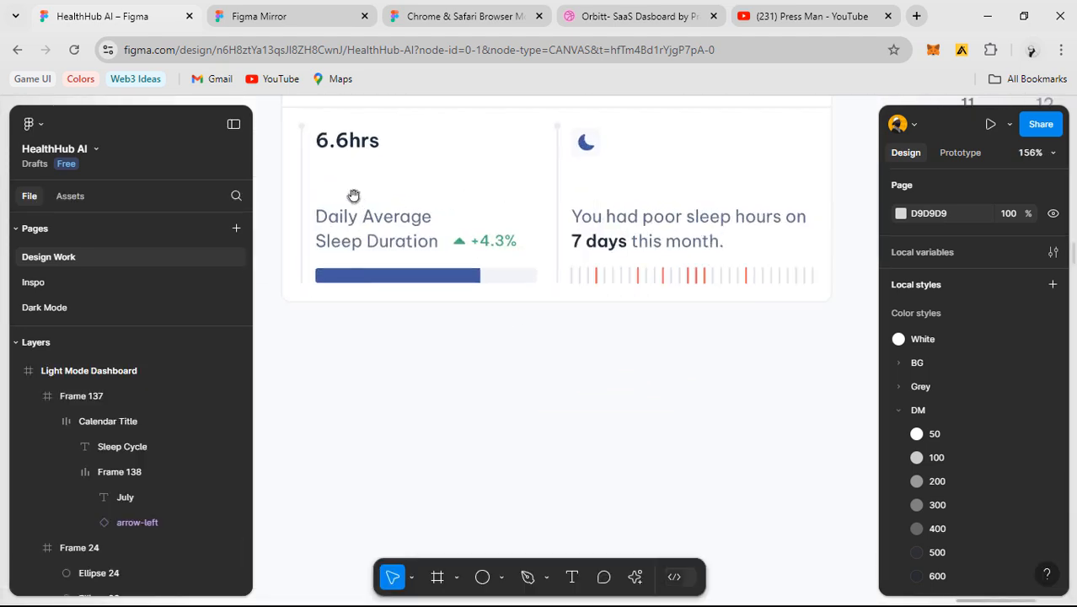
pyautogui.moveTo(354, 196); pyautogui.dragTo(466, 243)
pyautogui.scroll(2, 435, 197)
pyautogui.scroll(-2, 499, 295)
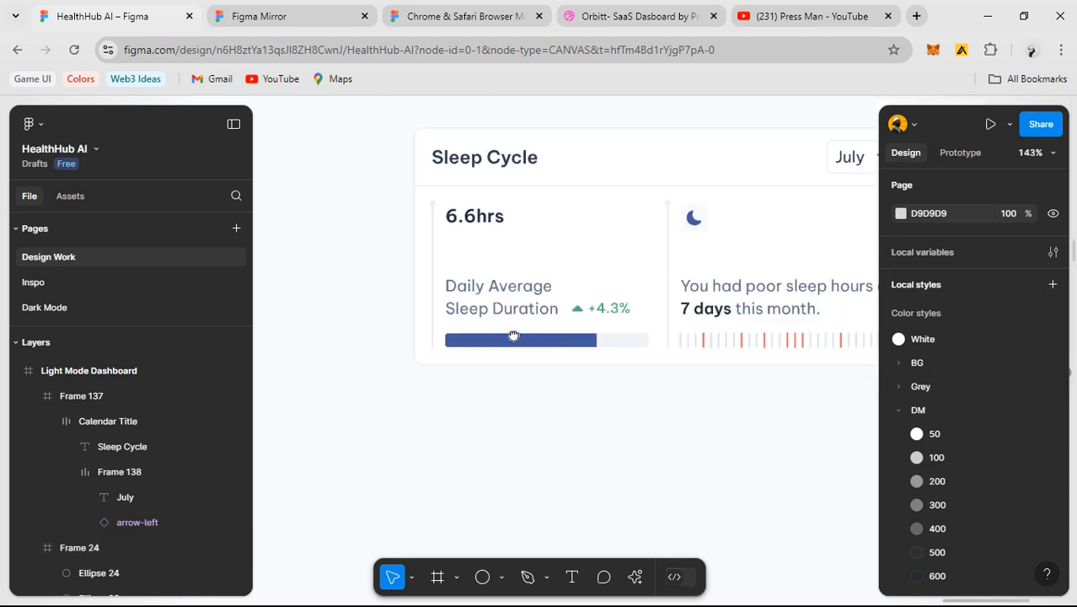
pyautogui.scroll(-3, 474, 276)
pyautogui.scroll(1, 472, 271)
pyautogui.scroll(-3, 501, 322)
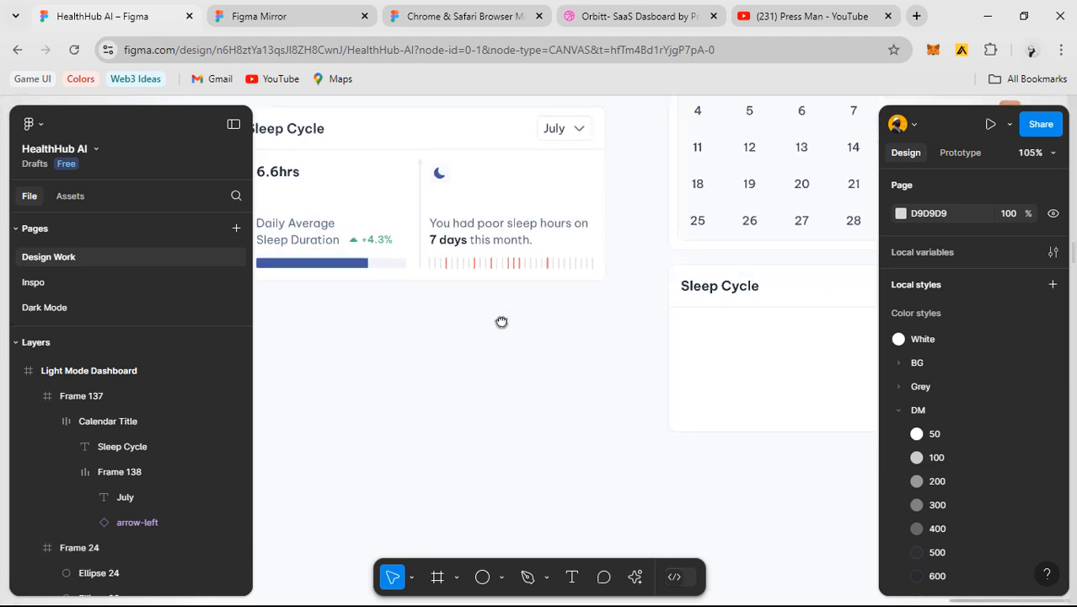
# - Draw a vertical line about 91 px long near the left edge of the new Sleep Cycle card's body, with stroke weight 2
pyautogui.scroll(3, 620, 344)
pyautogui.click(620, 344)
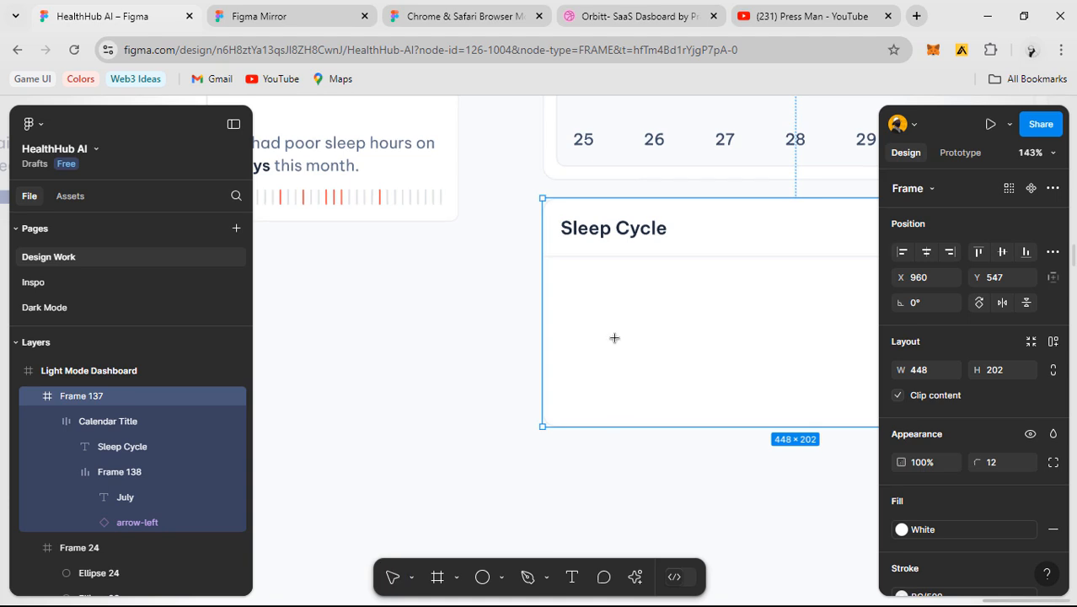
pyautogui.press('l')
pyautogui.scroll(3, 584, 313)
pyautogui.moveTo(571, 278); pyautogui.dragTo(566, 441)
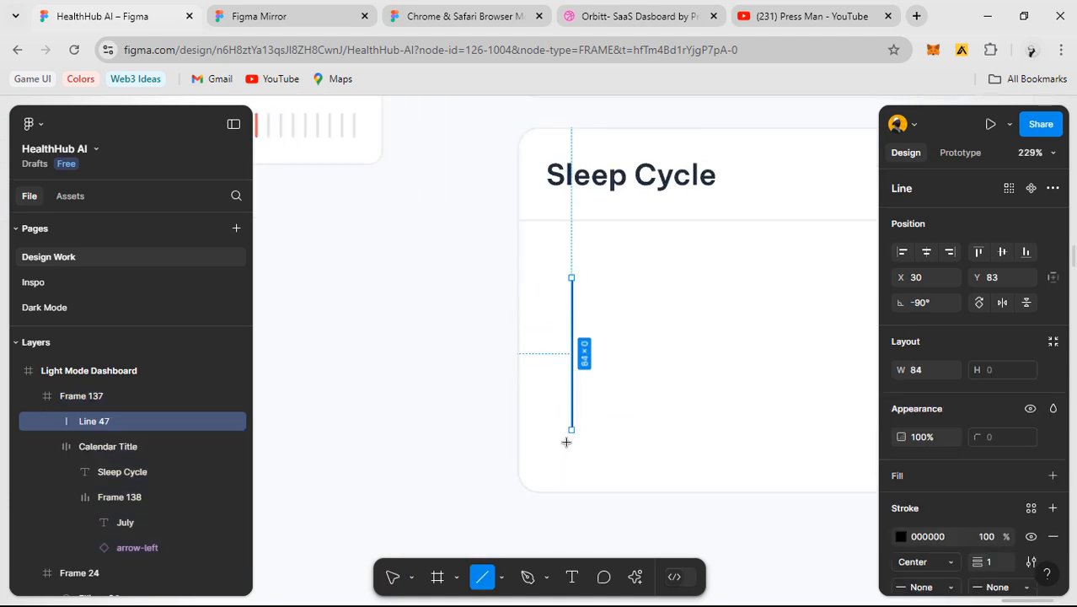
pyautogui.scroll(-3, 966, 535)
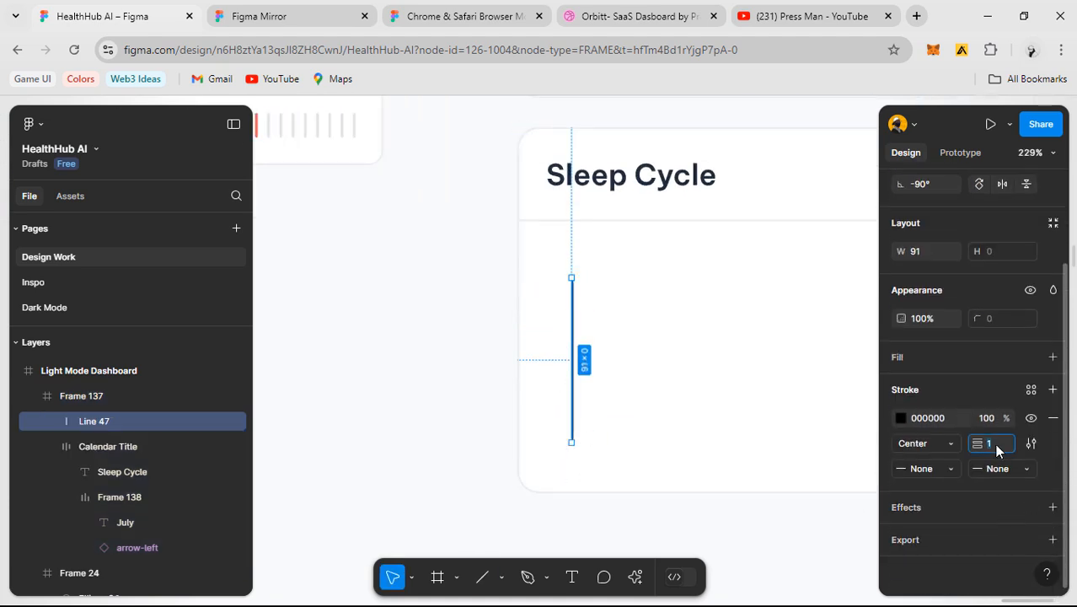
pyautogui.press('Return')
pyautogui.click(692, 402)
# - Inspect the reference card's middle divider line and set the new vertical line's stroke weight to match, 1.5
pyautogui.scroll(-3, 686, 360)
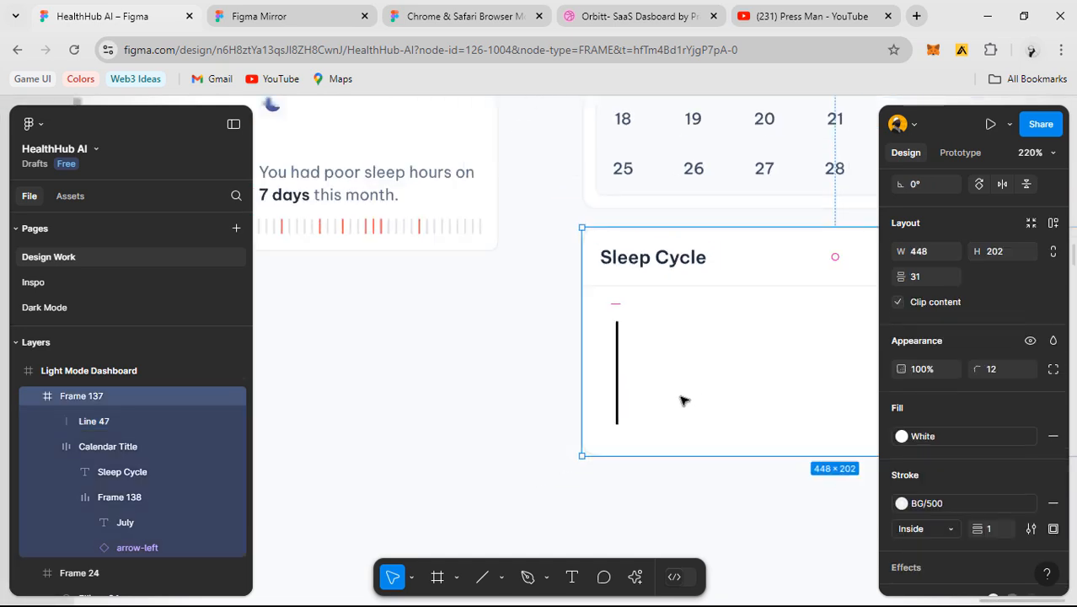
pyautogui.scroll(-2, 687, 360)
pyautogui.hscroll(-3, 505, 279)
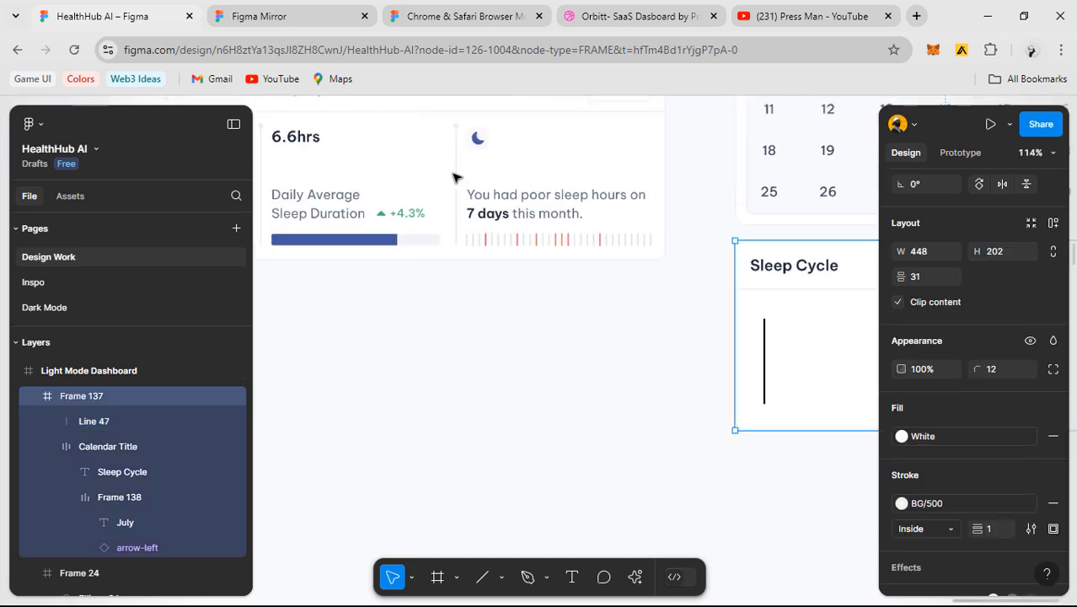
pyautogui.click(454, 177)
pyautogui.hscroll(3, 524, 347)
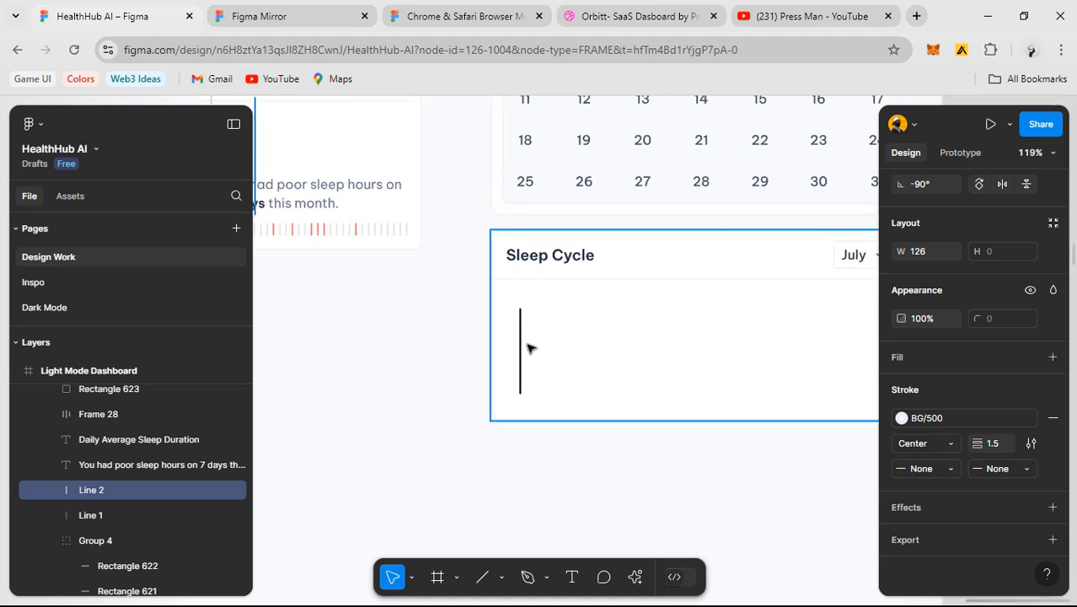
pyautogui.scroll(3, 524, 346)
pyautogui.doubleClick(517, 381)
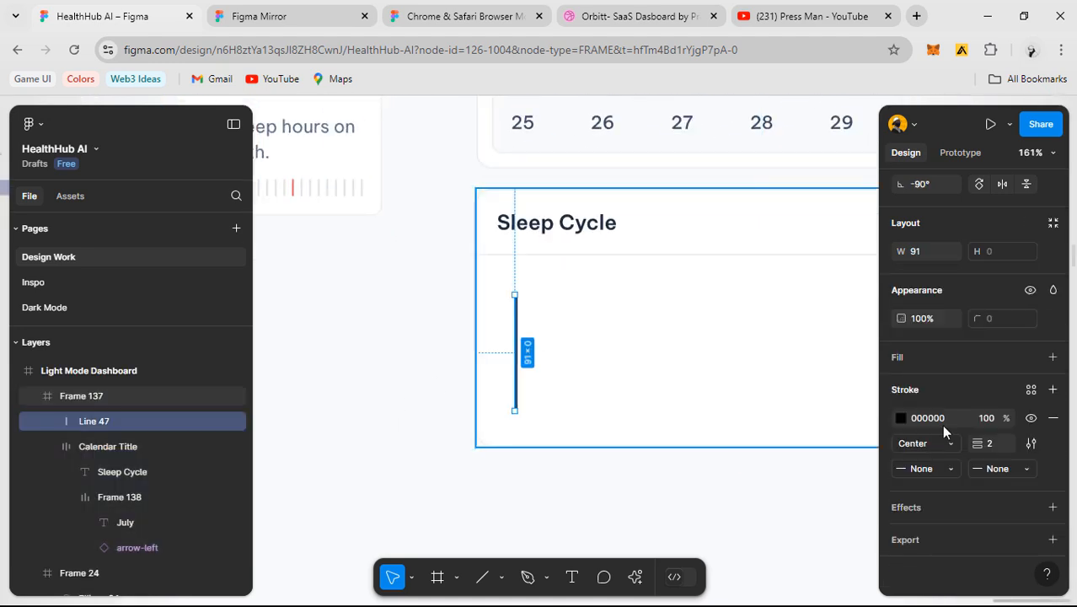
pyautogui.click(995, 444)
pyautogui.write('1.5')
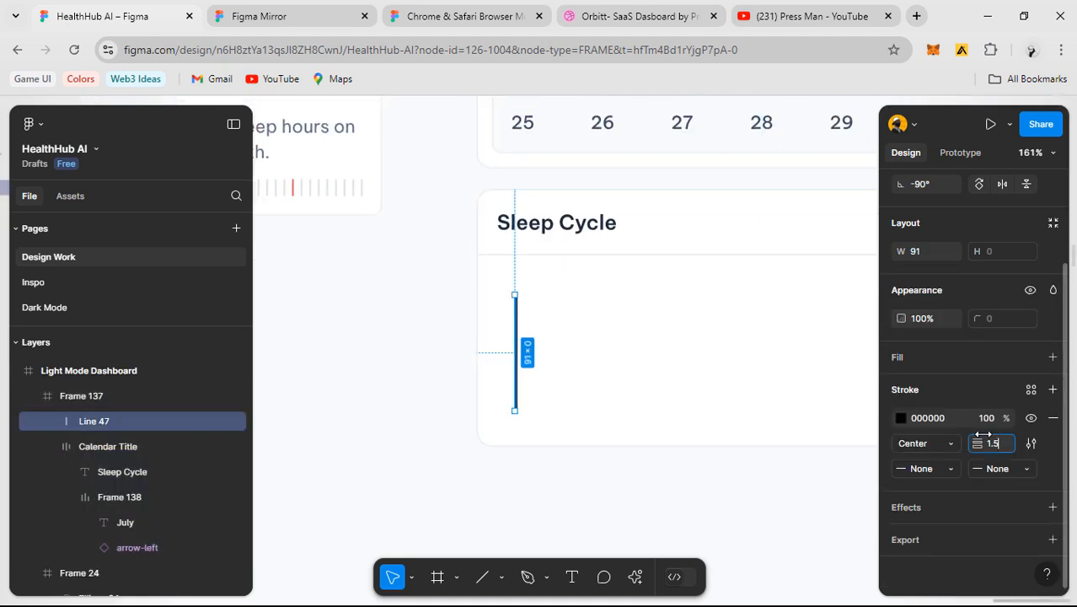
pyautogui.press('Return')
# - Draw a circle of 7 × 7 px at the upper end of the vertical line
pyautogui.scroll(5, 499, 289)
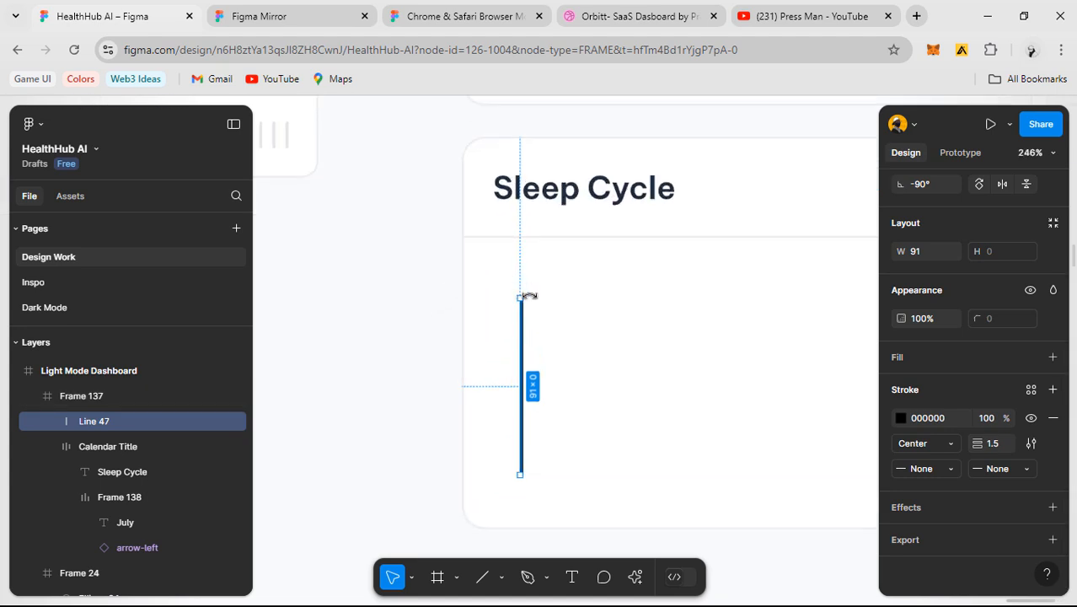
pyautogui.click(559, 332)
pyautogui.press('o')
pyautogui.scroll(2, 521, 291)
pyautogui.moveTo(495, 277); pyautogui.dragTo(511, 307)
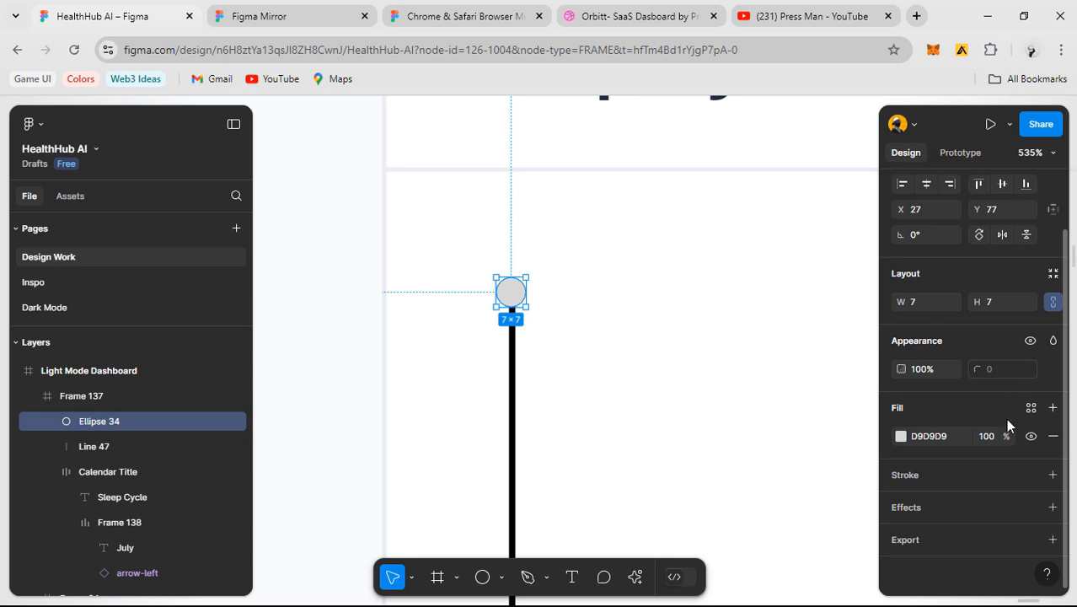
# - Move the circle down to Y 79 so it caps the vertical line, and deselect it
pyautogui.scroll(5, 526, 270)
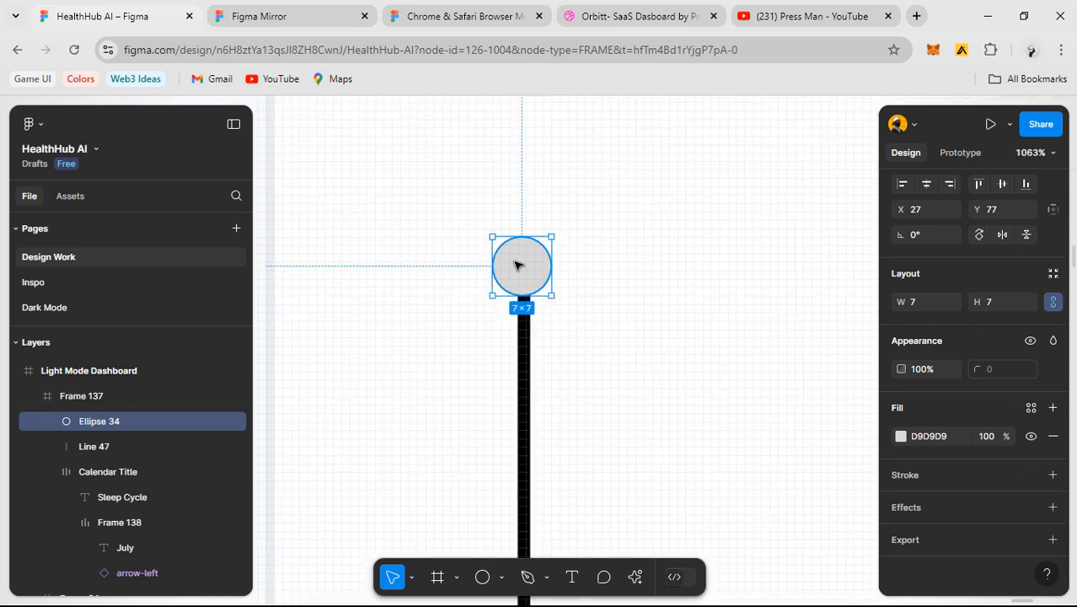
pyautogui.moveTo(517, 265); pyautogui.dragTo(522, 278)
pyautogui.scroll(-4, 543, 293)
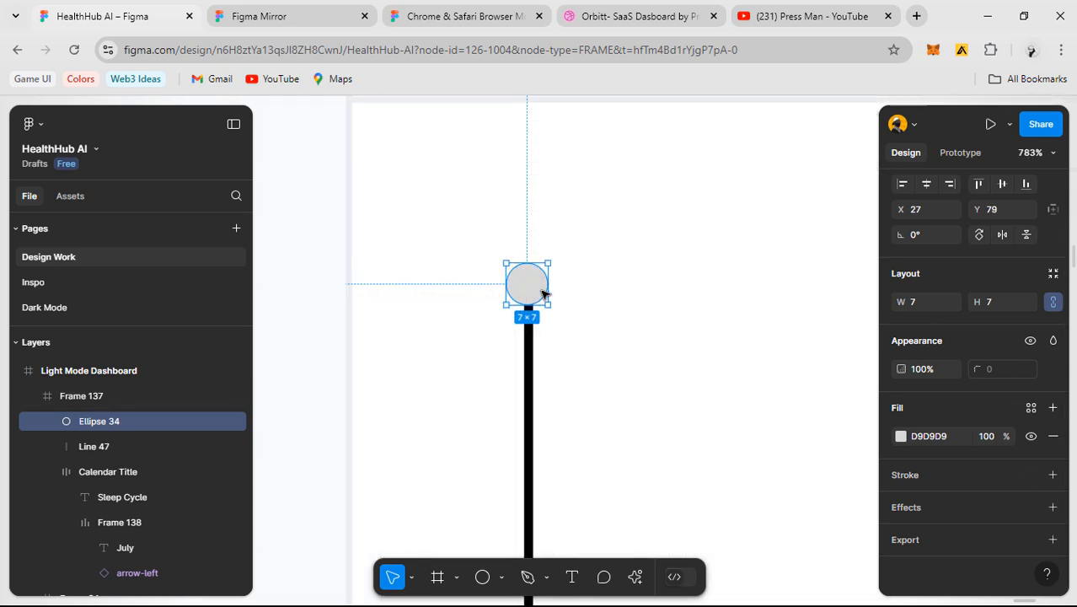
pyautogui.click(632, 372)
pyautogui.scroll(-4, 630, 374)
pyautogui.moveTo(550, 375); pyautogui.dragTo(468, 307)
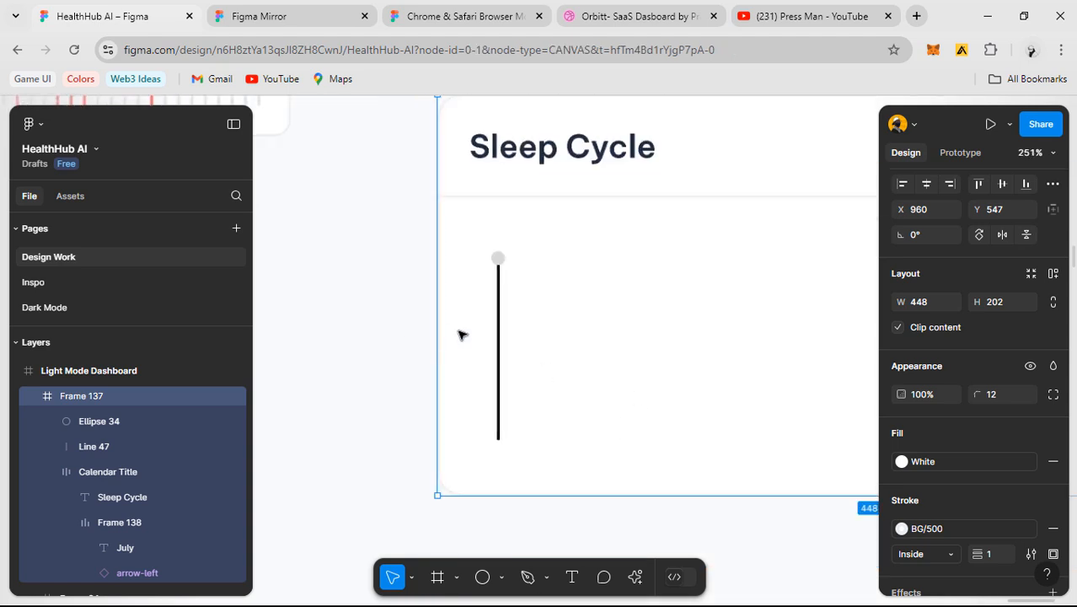
pyautogui.click(428, 362)
pyautogui.scroll(-2, 430, 364)
pyautogui.moveTo(387, 386); pyautogui.dragTo(614, 463)
pyautogui.scroll(4, 732, 393)
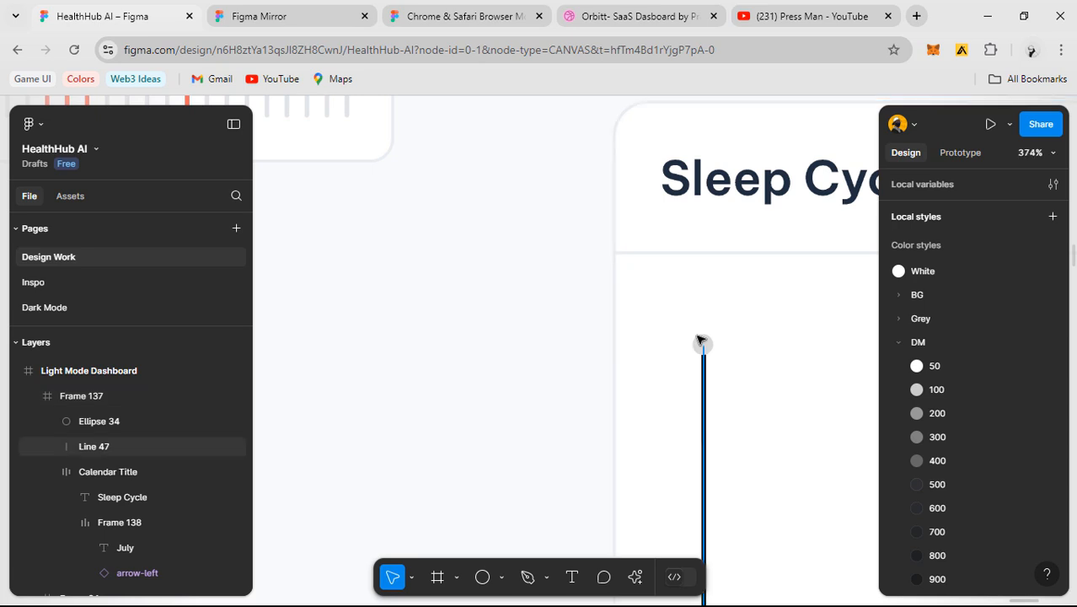
# - Resize the circle capping the new vertical line to 6 × 6 px and nudge it sideways to X 28
pyautogui.click(697, 346)
pyautogui.scroll(3, 698, 345)
pyautogui.click(696, 343)
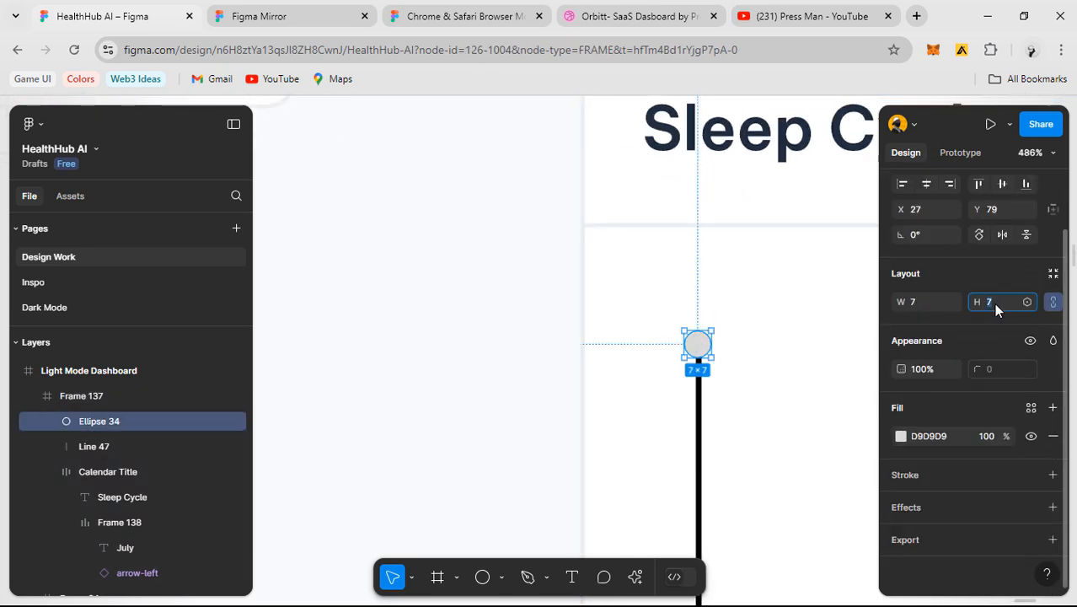
pyautogui.write('6')
pyautogui.press('Return')
pyautogui.scroll(3, 674, 337)
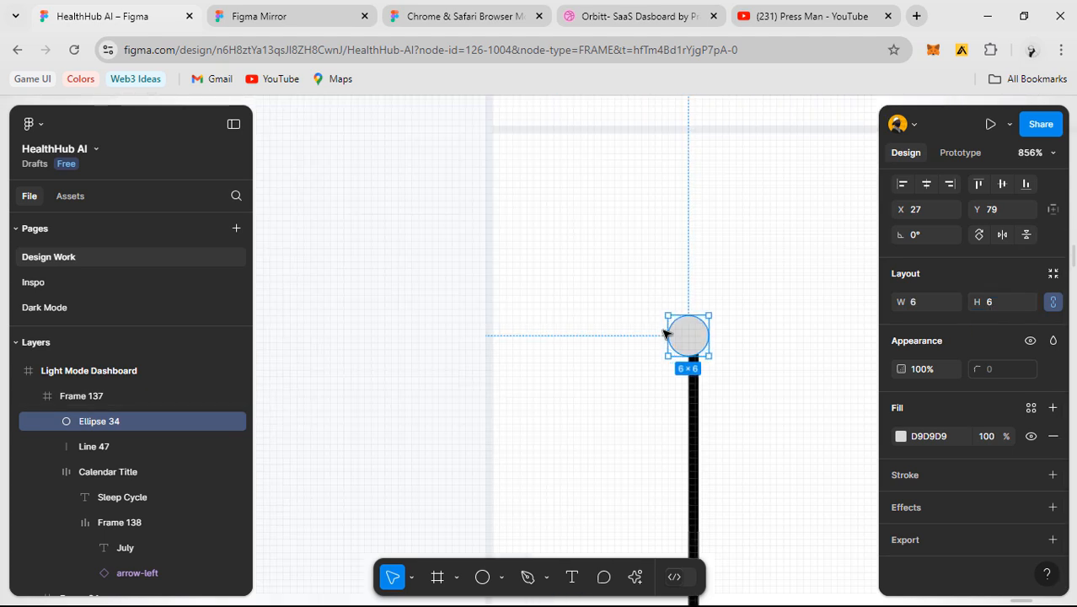
pyautogui.scroll(3, 663, 333)
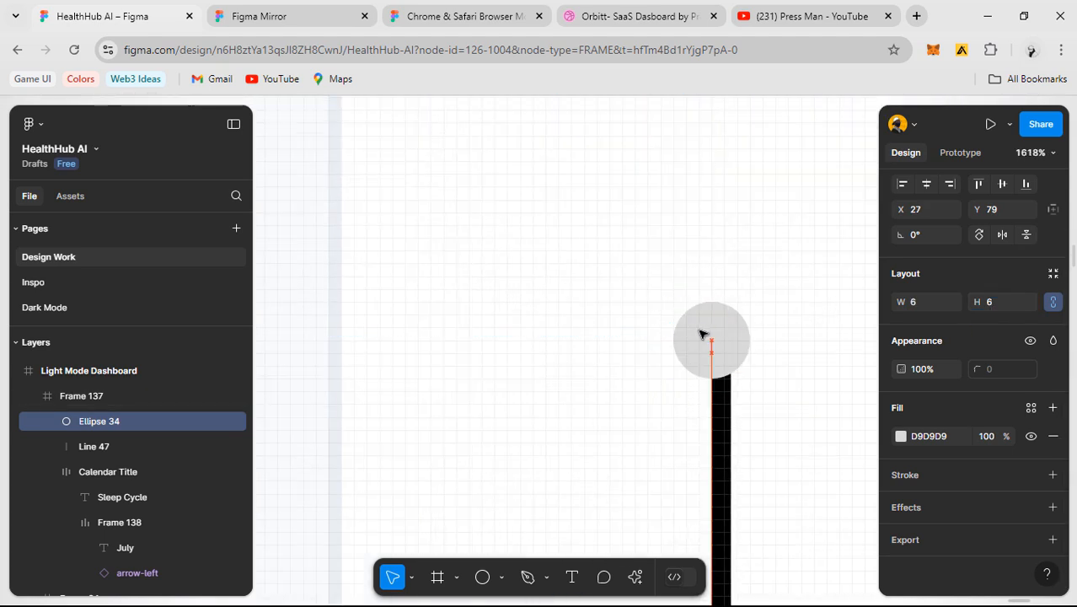
pyautogui.press('Right')
pyautogui.scroll(5, 753, 397)
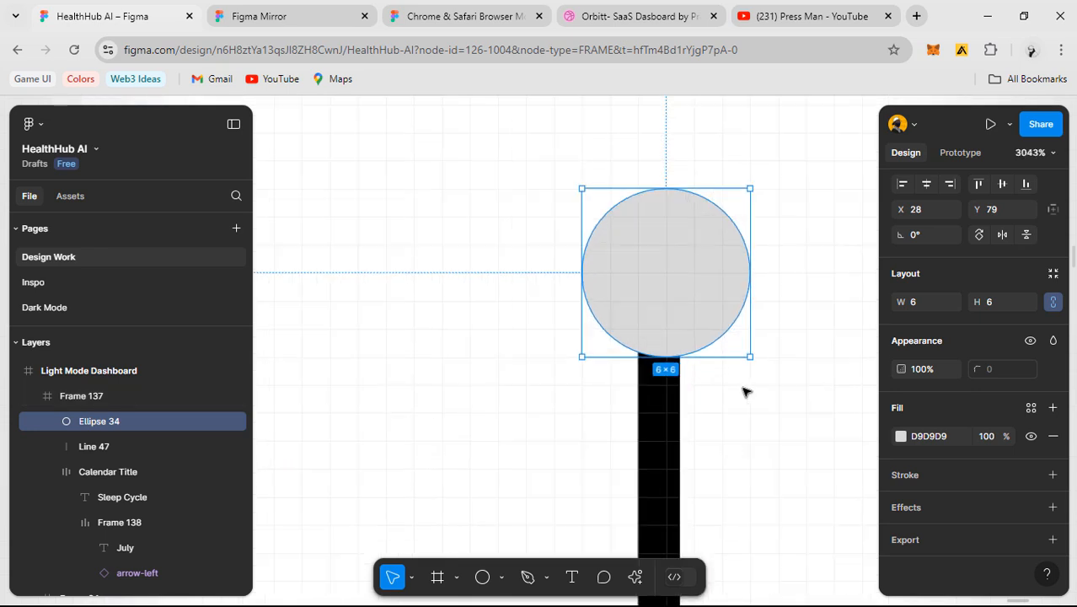
# - Reduce the cap circle to 5 × 5 px and move it down to Y 80 so it meets the line
pyautogui.moveTo(662, 316); pyautogui.dragTo(668, 317)
pyautogui.keyDown('shift'); pyautogui.click(672, 424); pyautogui.keyUp('shift')
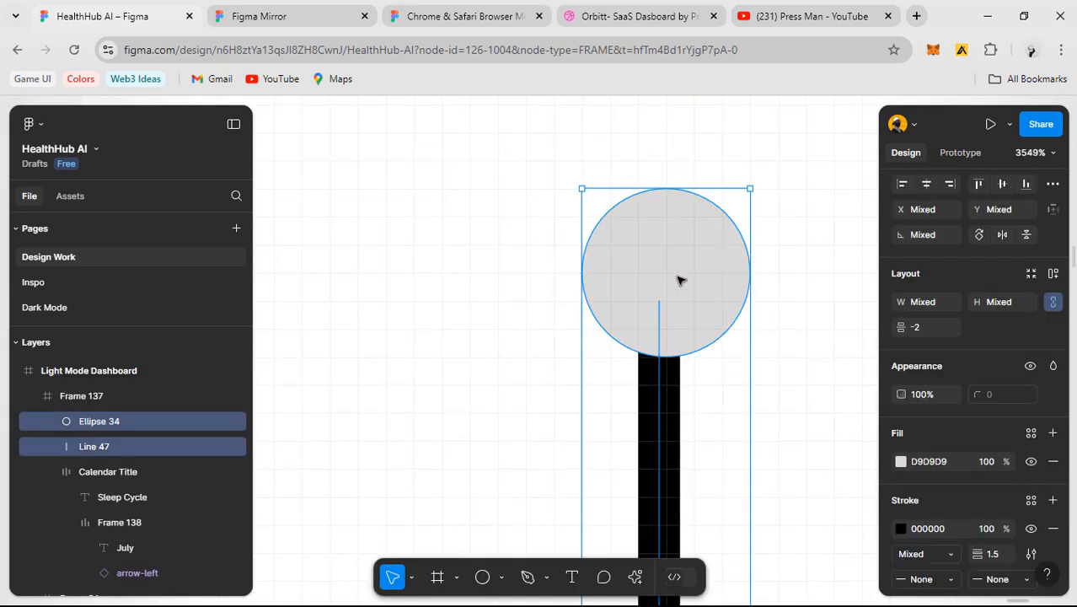
pyautogui.click(711, 272)
pyautogui.doubleClick(711, 272)
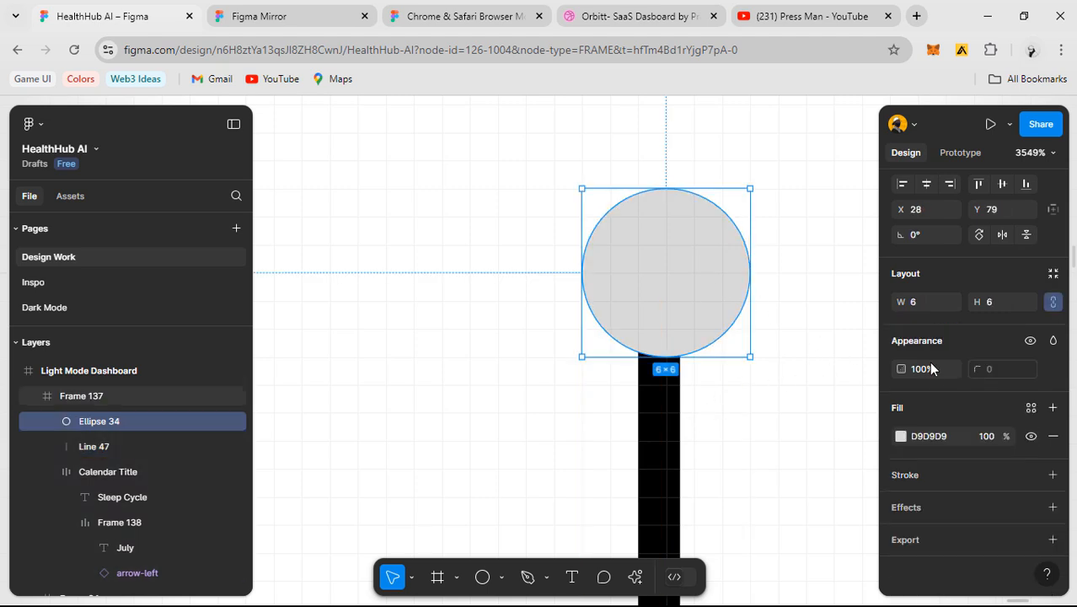
pyautogui.write('5')
pyautogui.press('Return')
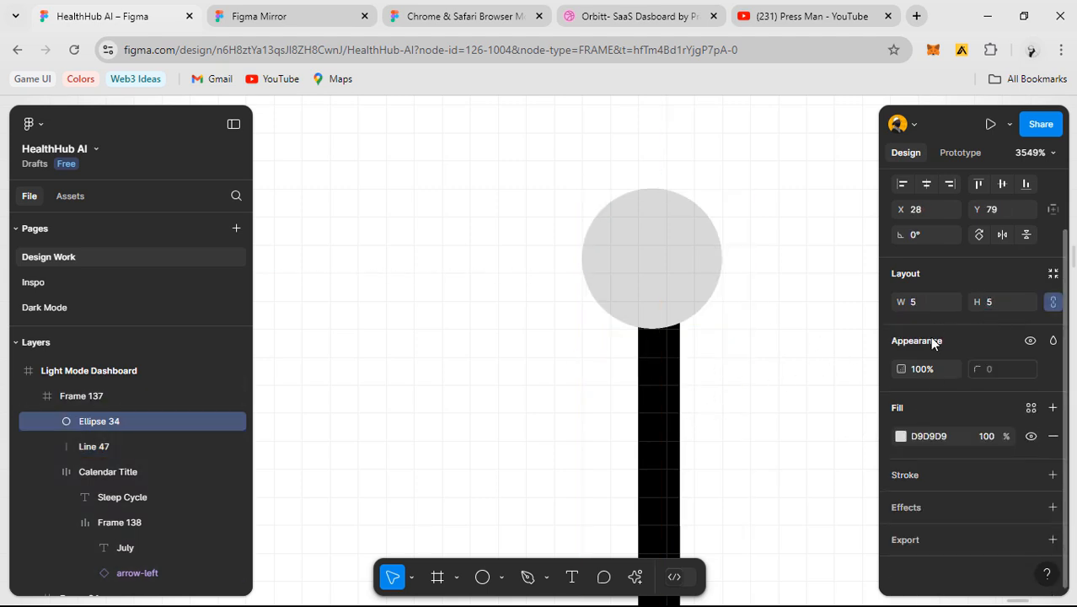
pyautogui.moveTo(681, 285); pyautogui.dragTo(687, 311)
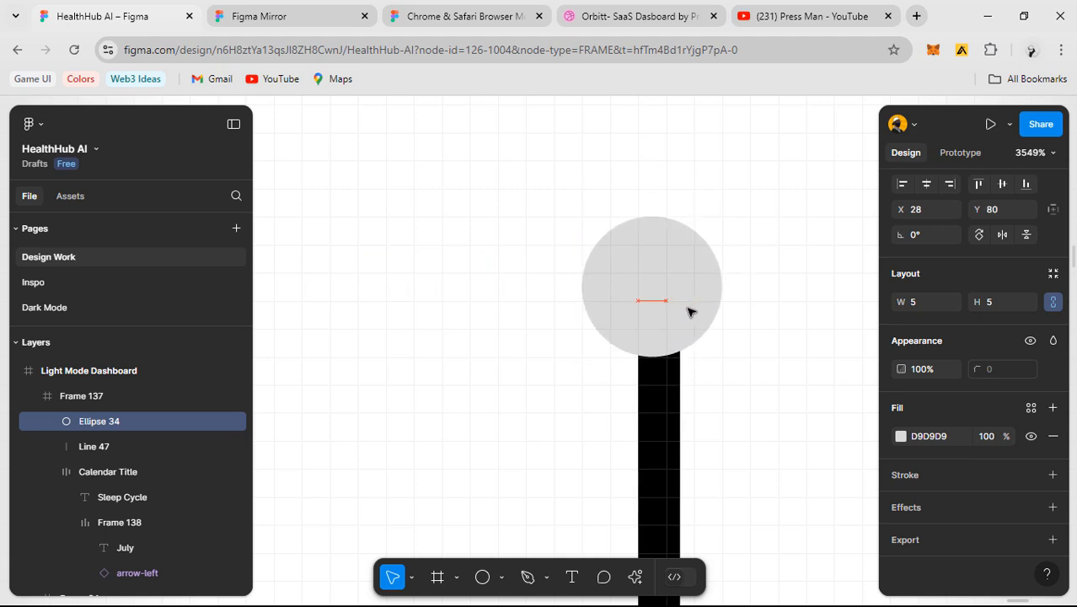
pyautogui.moveTo(772, 277); pyautogui.dragTo(549, 473)
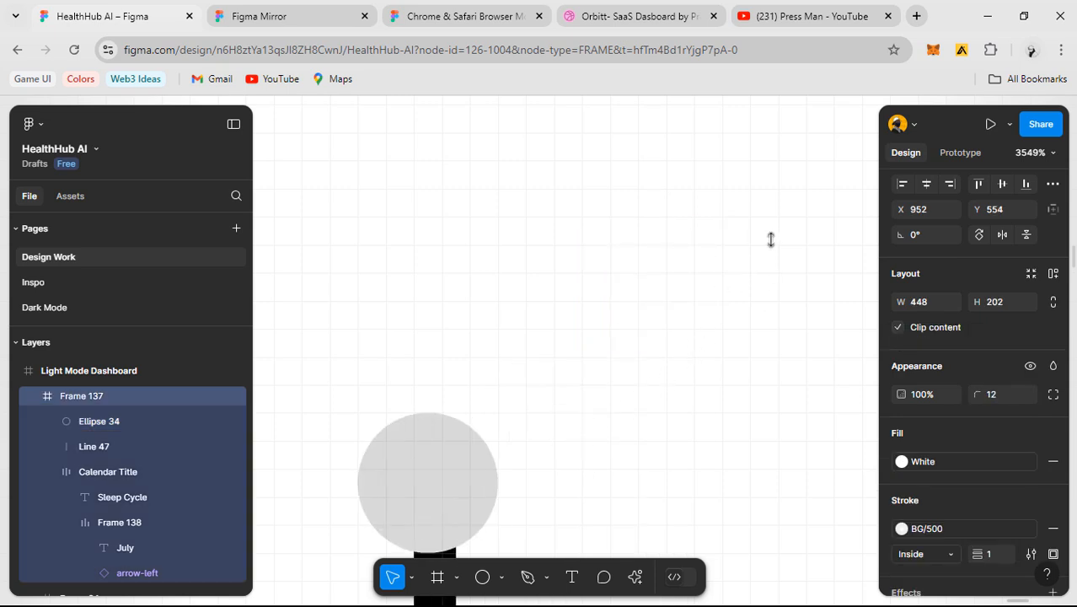
pyautogui.hotkey('ctrl', 'z')
pyautogui.moveTo(795, 227); pyautogui.dragTo(561, 417)
pyautogui.hotkey('ctrl', 'z')
pyautogui.hotkey('ctrl', 'shift', 'z')
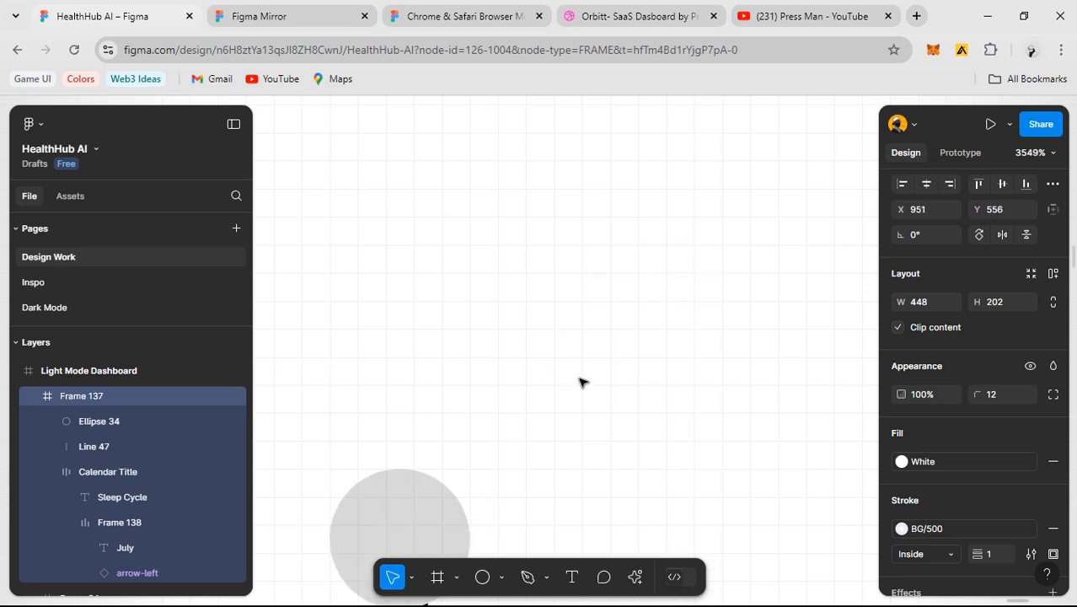
pyautogui.hotkey('ctrl', 'z')
# - Check the circle's alignment with the vertical line, and inspect the size and fill of the reference card's divider cap circle
pyautogui.scroll(-5, 605, 260)
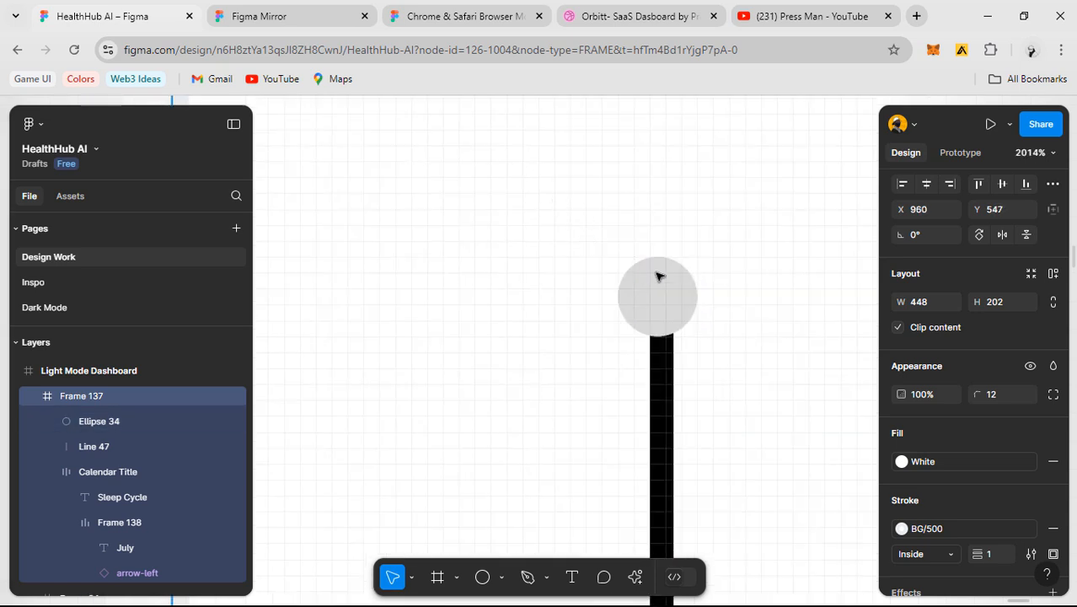
pyautogui.scroll(-4, 637, 286)
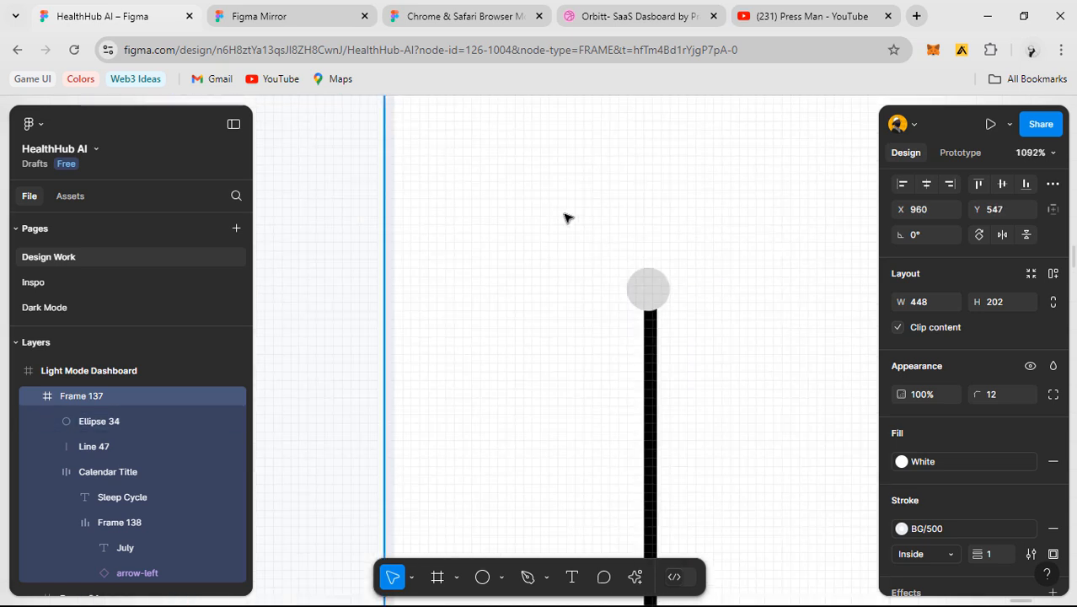
pyautogui.moveTo(563, 213); pyautogui.dragTo(752, 382)
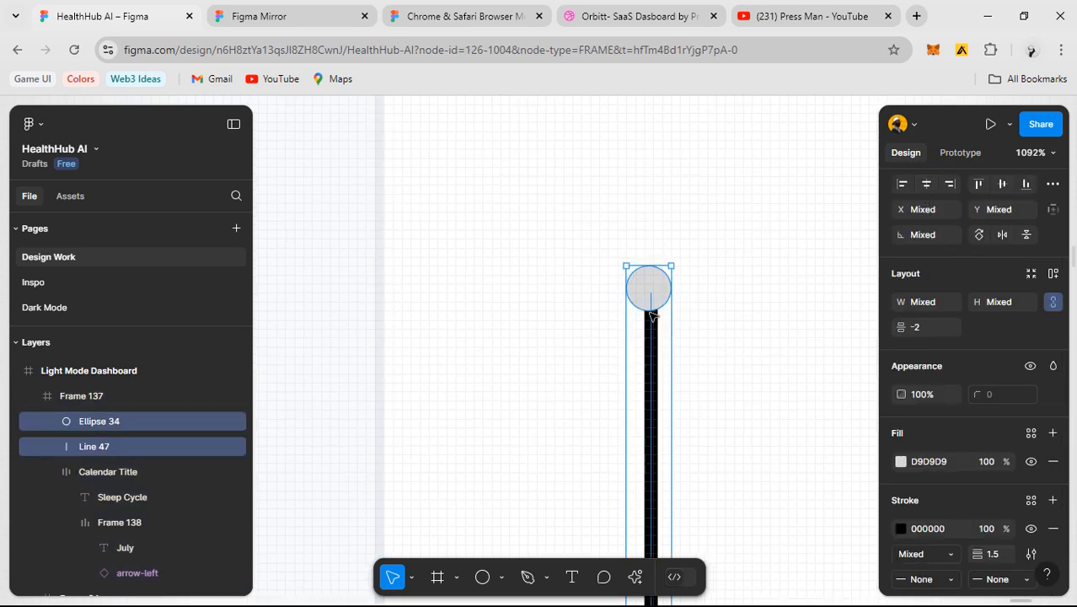
pyautogui.scroll(5, 644, 303)
pyautogui.scroll(-6, 674, 327)
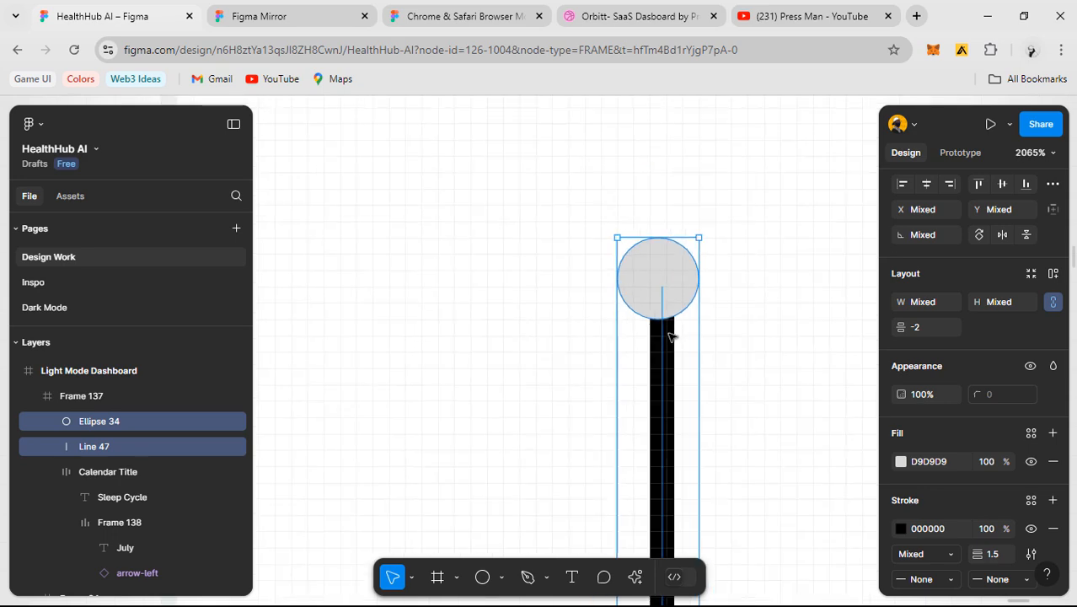
pyautogui.scroll(-3, 727, 407)
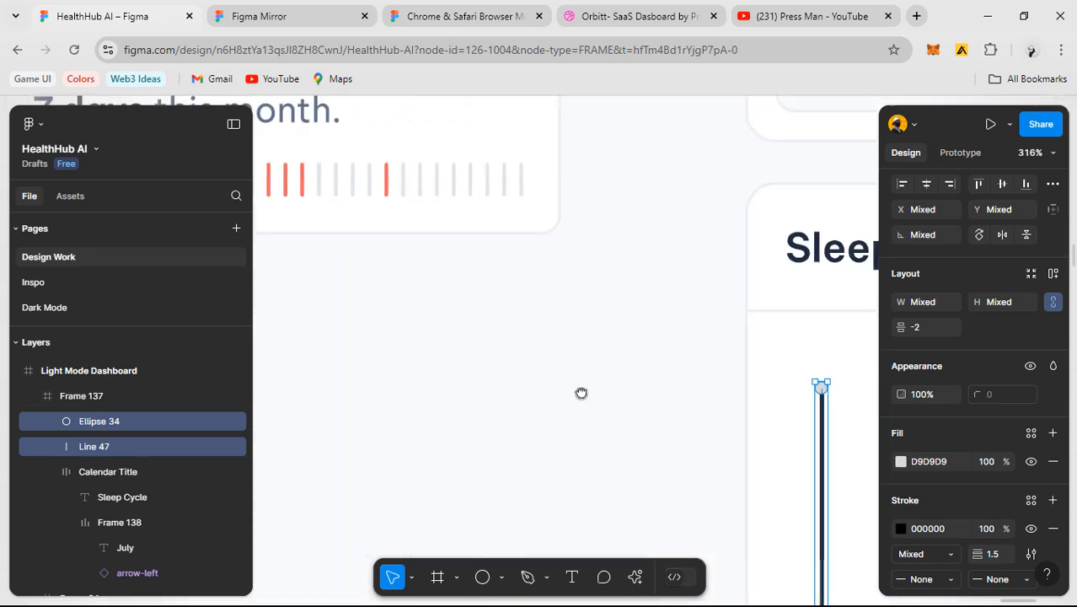
pyautogui.moveTo(580, 392); pyautogui.dragTo(873, 516)
pyautogui.moveTo(660, 382); pyautogui.dragTo(742, 429)
pyautogui.scroll(-1, 713, 484)
pyautogui.scroll(3, 512, 199)
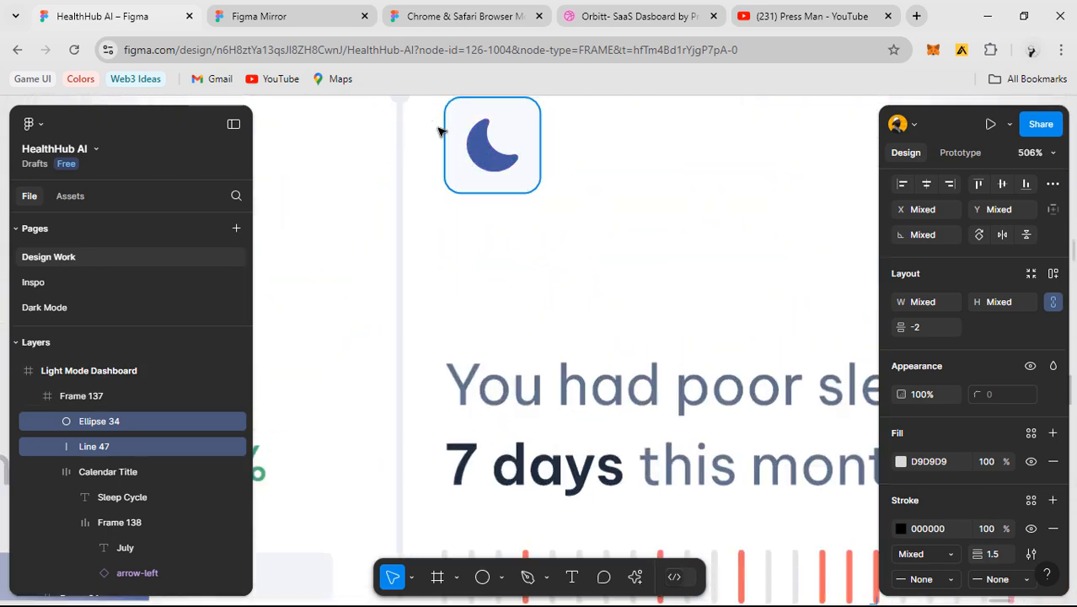
pyautogui.scroll(2, 438, 215)
pyautogui.click(453, 194)
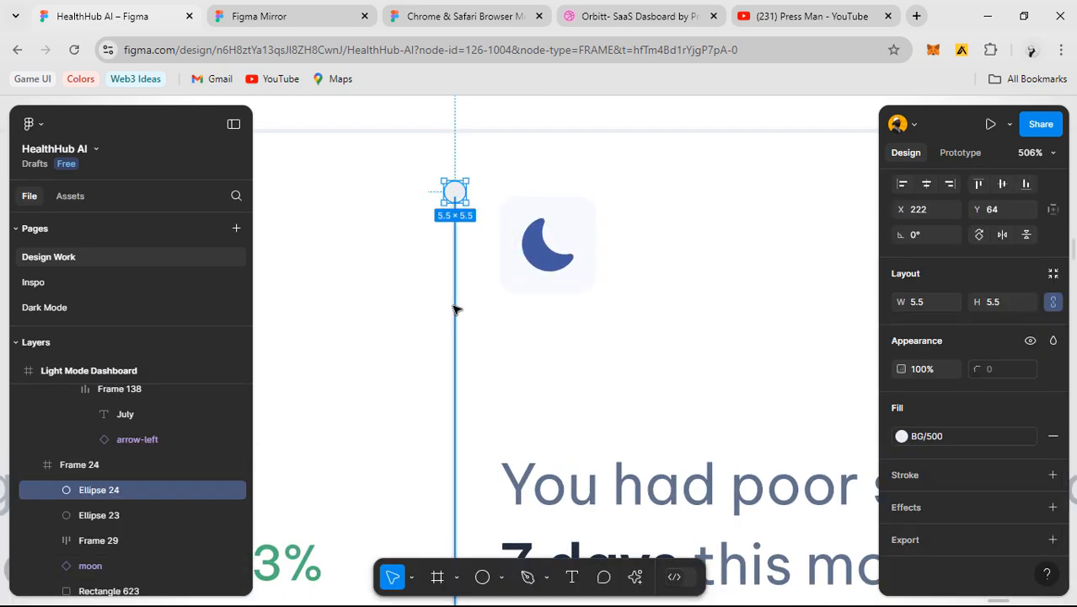
# - Set the new divider's cap circle to 5.5 × 5.5 px and check its centering on the vertical line
pyautogui.scroll(-2, 458, 312)
pyautogui.scroll(-1, 457, 316)
pyautogui.moveTo(451, 327); pyautogui.dragTo(308, 286)
pyautogui.moveTo(729, 330); pyautogui.dragTo(462, 276)
pyautogui.moveTo(806, 513); pyautogui.dragTo(538, 412)
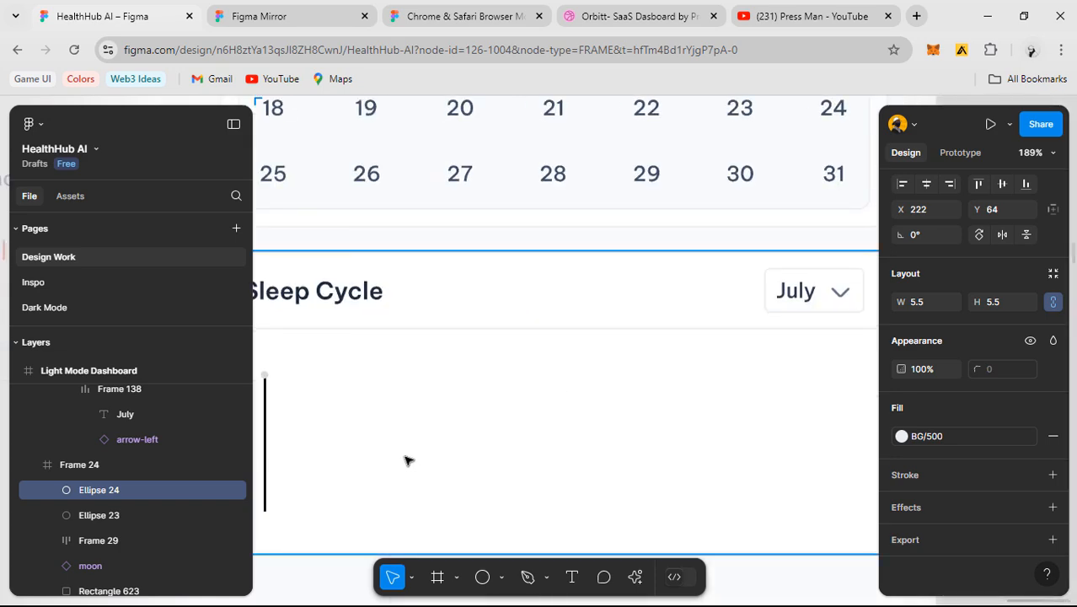
pyautogui.moveTo(263, 404); pyautogui.dragTo(517, 340)
pyautogui.scroll(6, 522, 311)
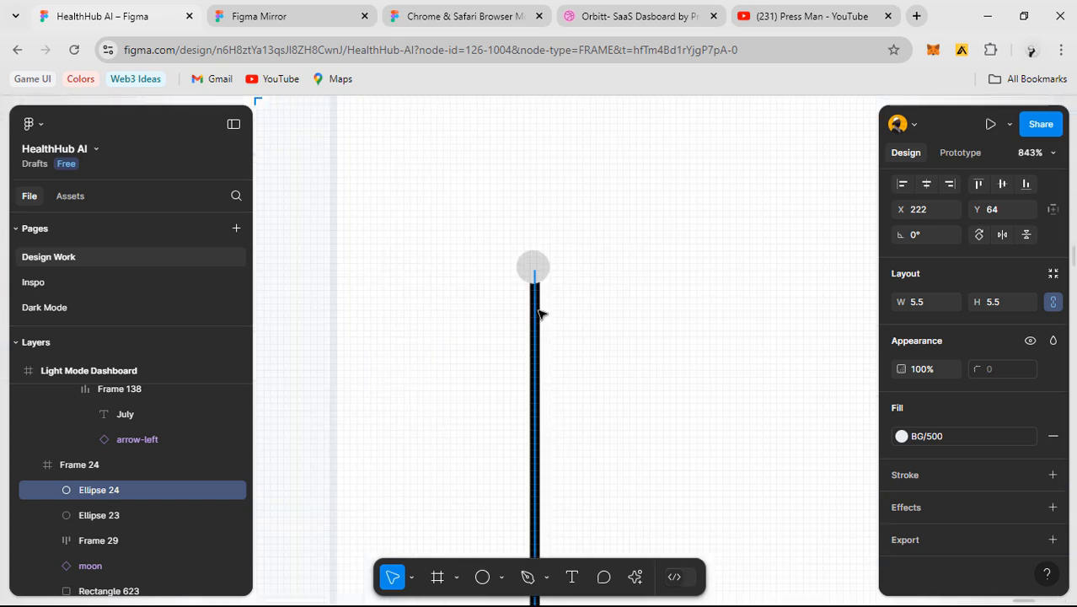
pyautogui.click(530, 268)
pyautogui.scroll(4, 529, 268)
pyautogui.click(545, 253)
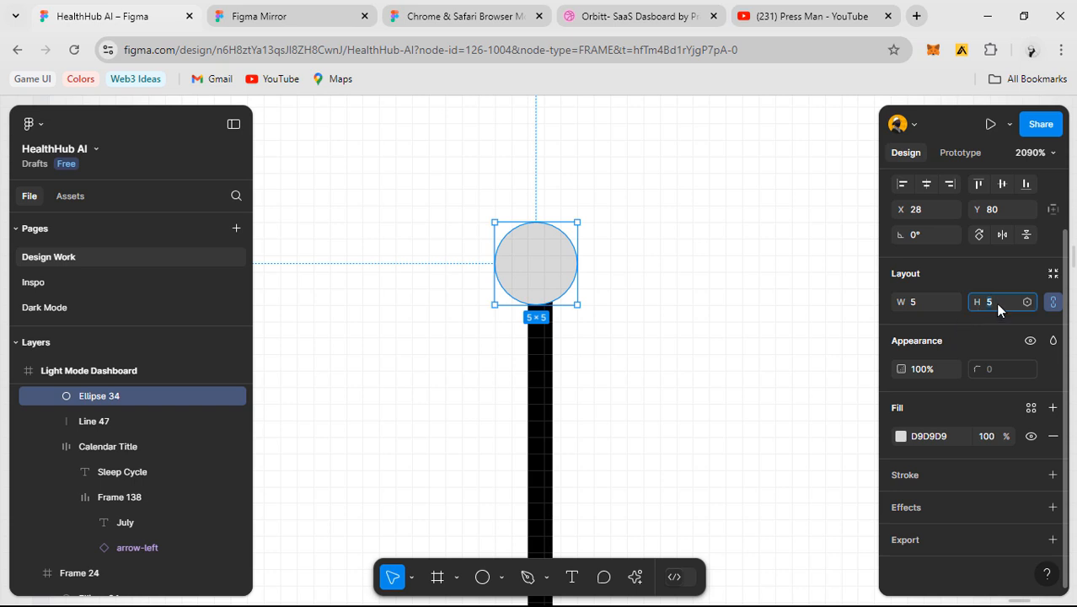
pyautogui.write('.5')
pyautogui.press('Return')
pyautogui.keyDown('shift'); pyautogui.click(549, 384); pyautogui.keyUp('shift')
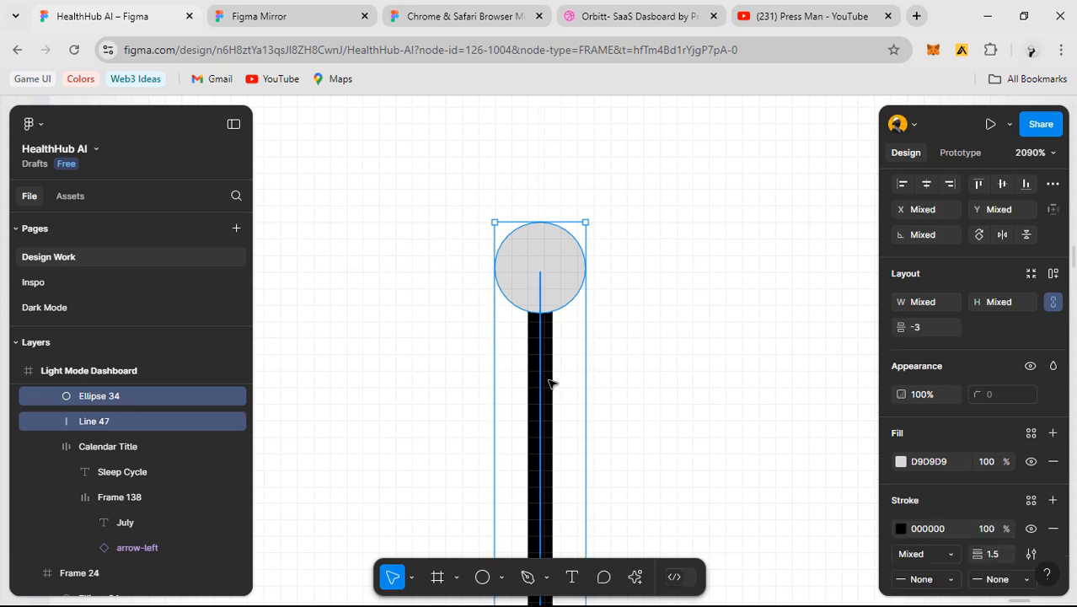
pyautogui.click(705, 327)
# - Select the cap circle and vertical line together and apply the BG/500 color style as their fill
pyautogui.keyDown('ctrl'); pyautogui.scroll(-5, 702, 305); pyautogui.keyUp('ctrl')
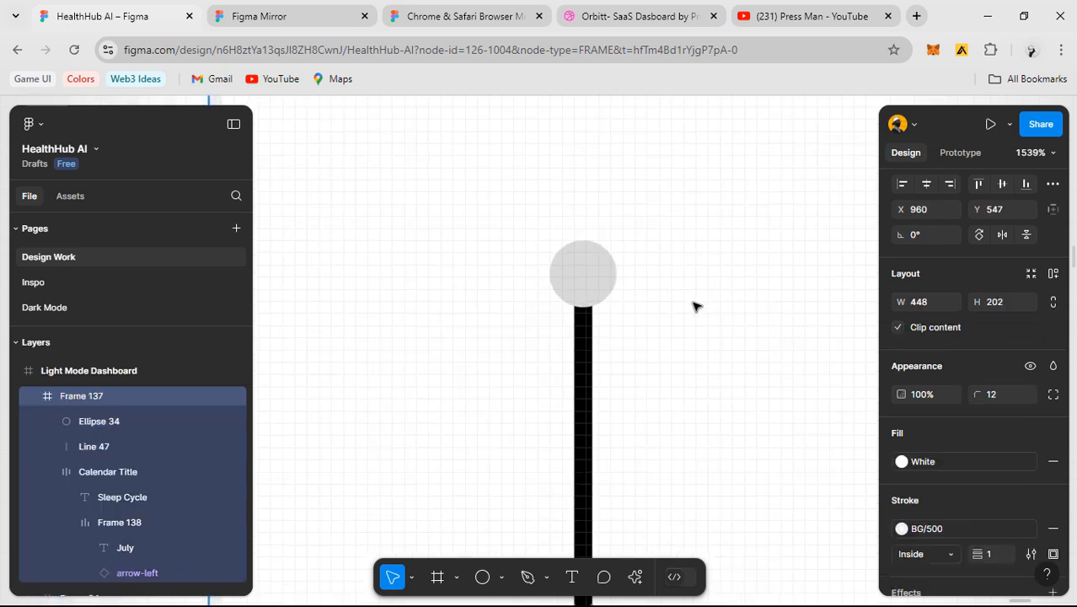
pyautogui.keyDown('ctrl'); pyautogui.scroll(-2, 703, 312); pyautogui.keyUp('ctrl')
pyautogui.moveTo(758, 245); pyautogui.dragTo(609, 402)
pyautogui.scroll(-2, 947, 508)
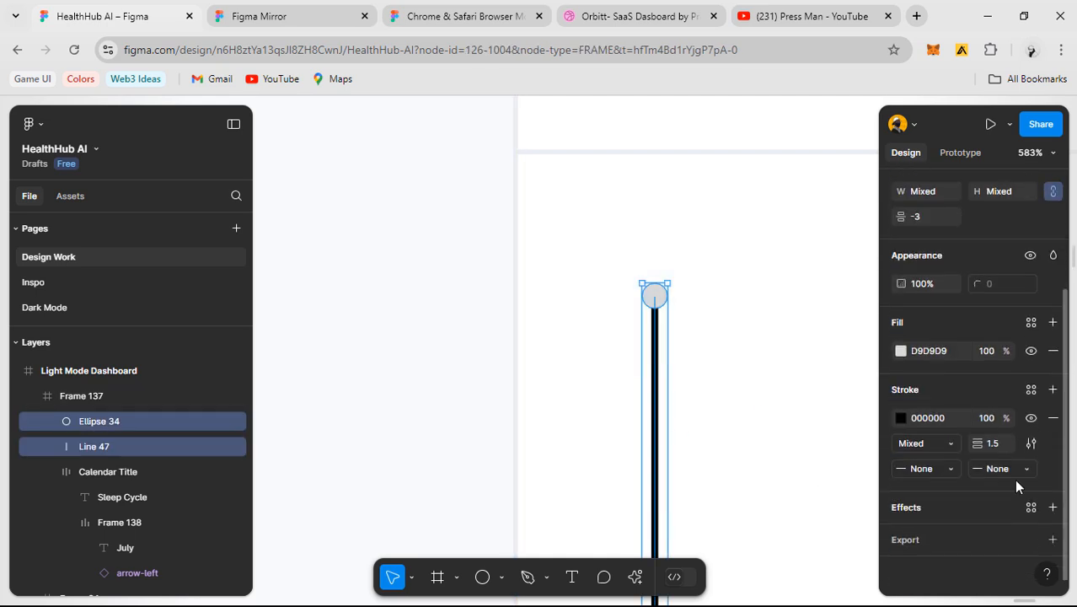
pyautogui.click(1030, 322)
pyautogui.scroll(-4, 763, 512)
pyautogui.scroll(2, 762, 508)
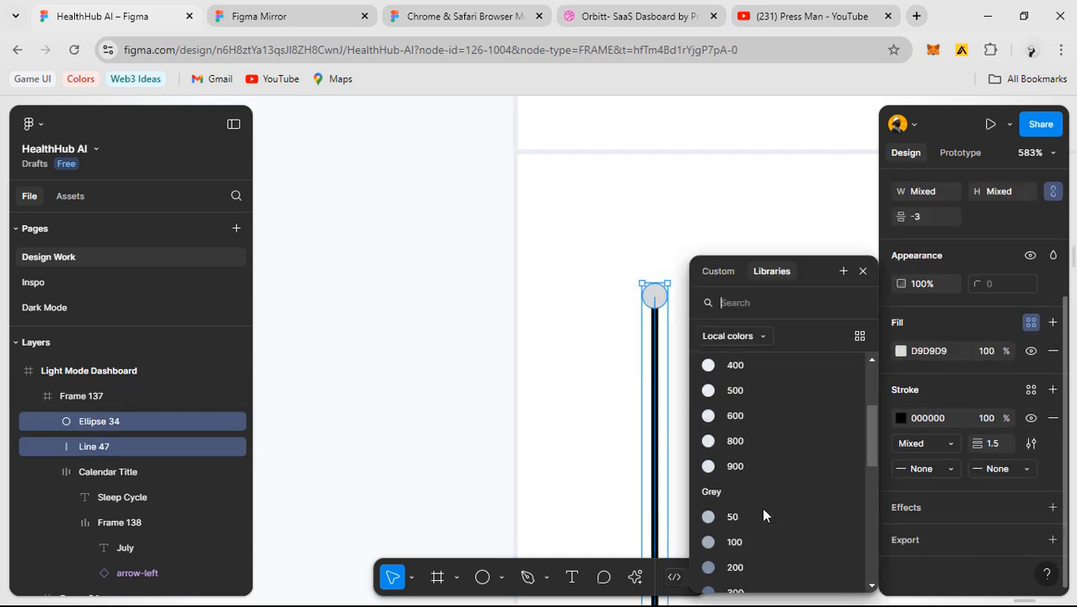
pyautogui.click(768, 390)
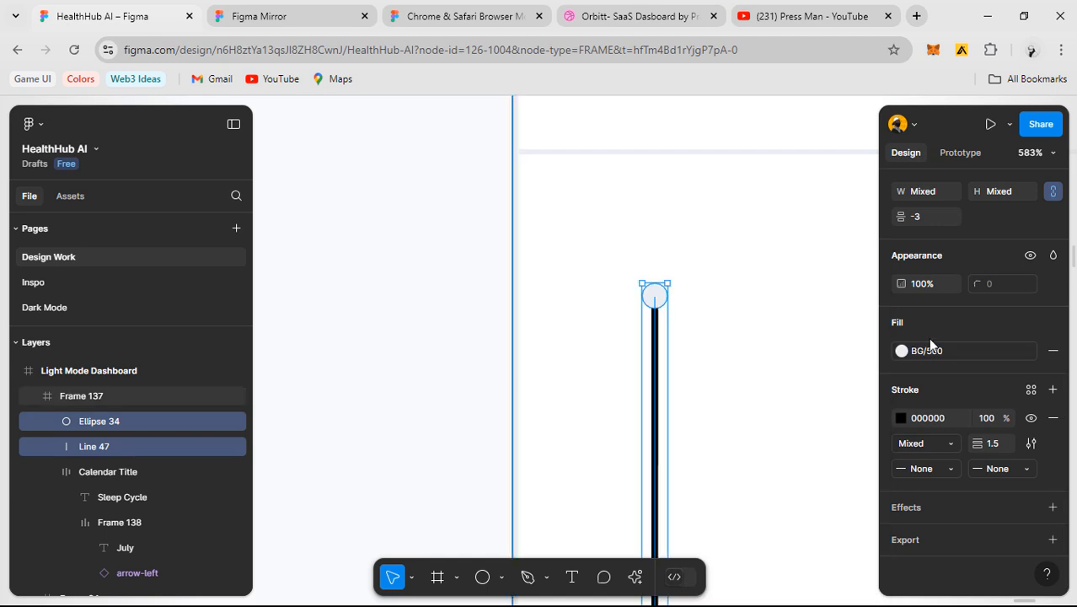
# - Look through the BG and Grey shades in the local color styles for the divider's fill, and deselect the divider
pyautogui.click(955, 352)
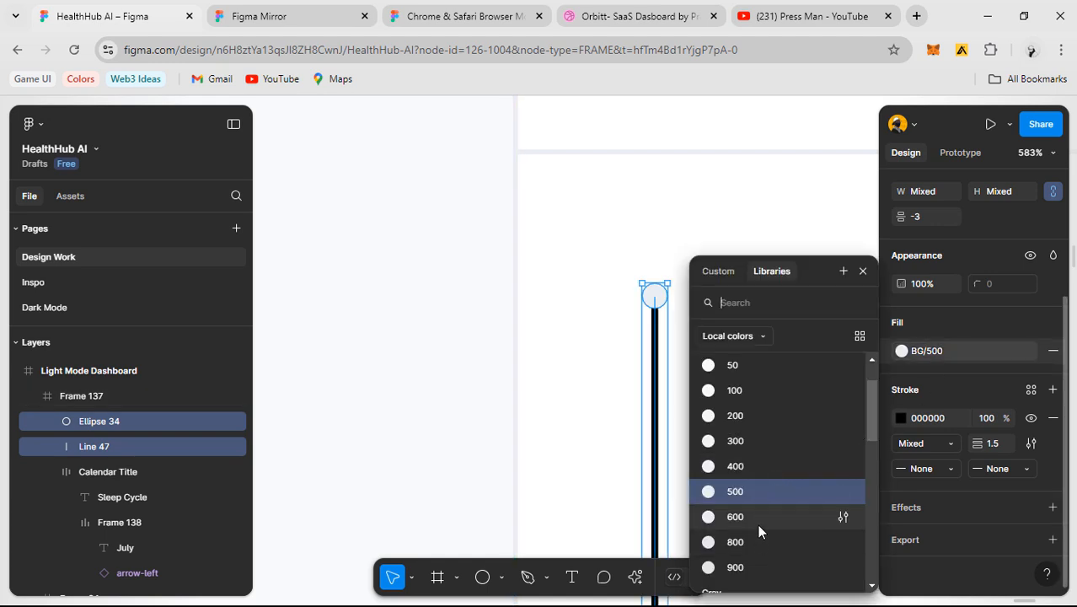
pyautogui.scroll(-2, 754, 534)
pyautogui.scroll(5, 753, 533)
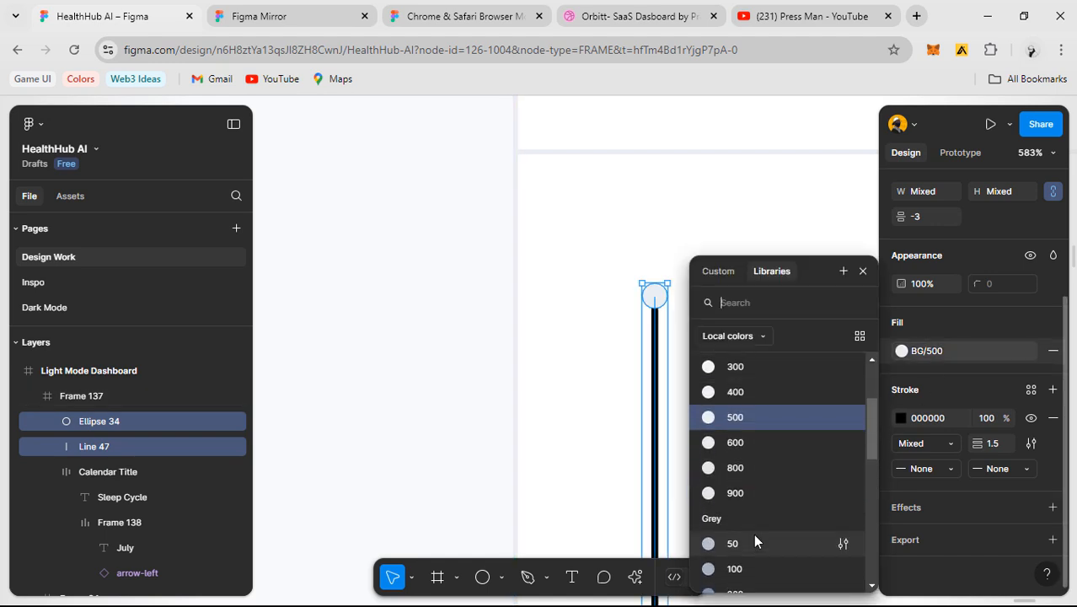
pyautogui.scroll(-2, 754, 533)
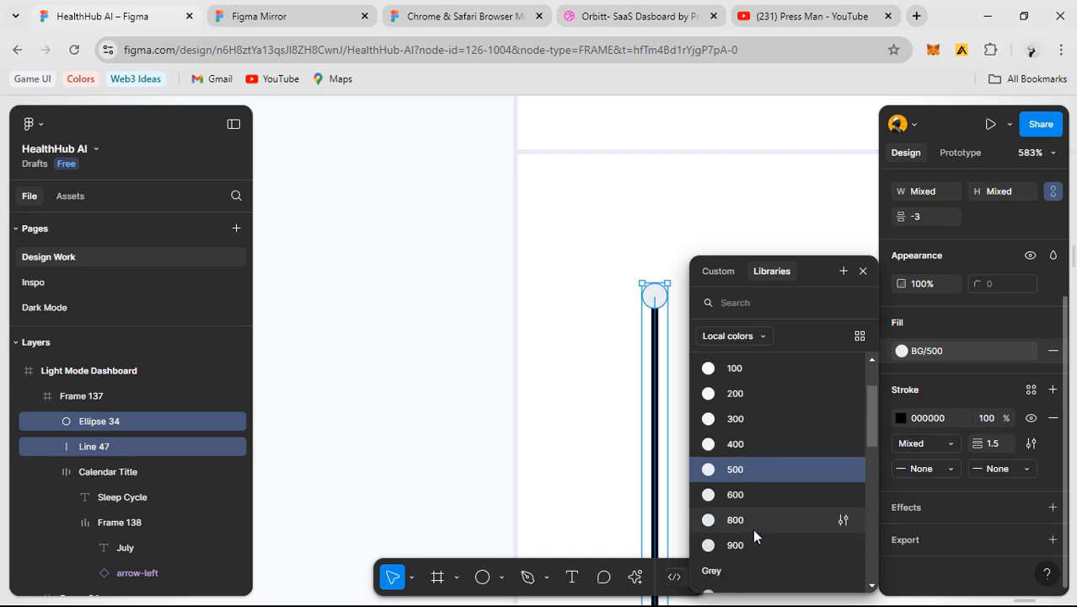
pyautogui.scroll(3, 748, 505)
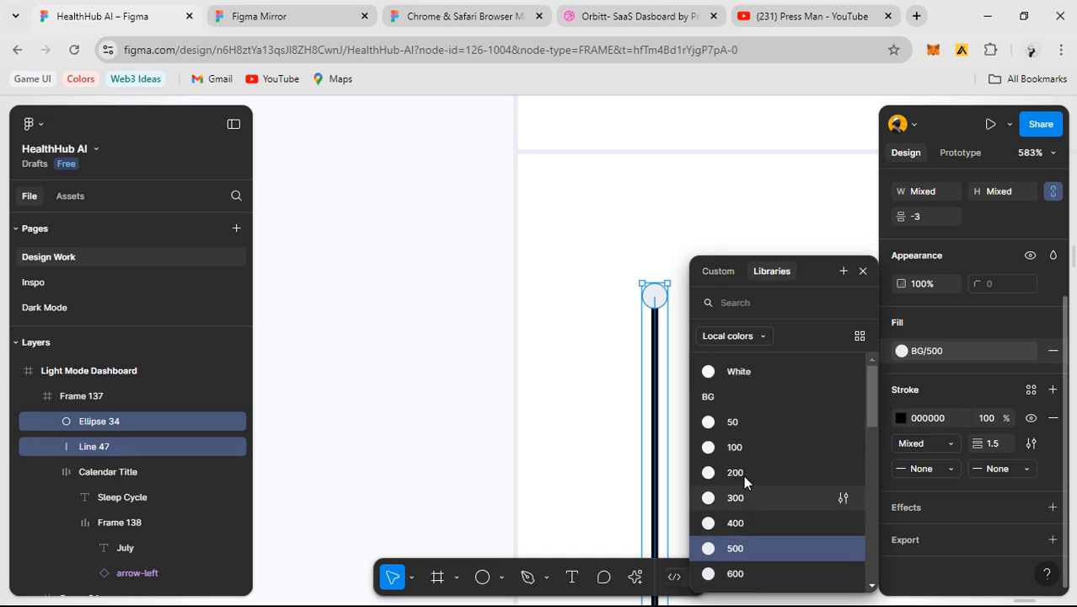
pyautogui.scroll(-2, 737, 472)
pyautogui.scroll(-1, 734, 507)
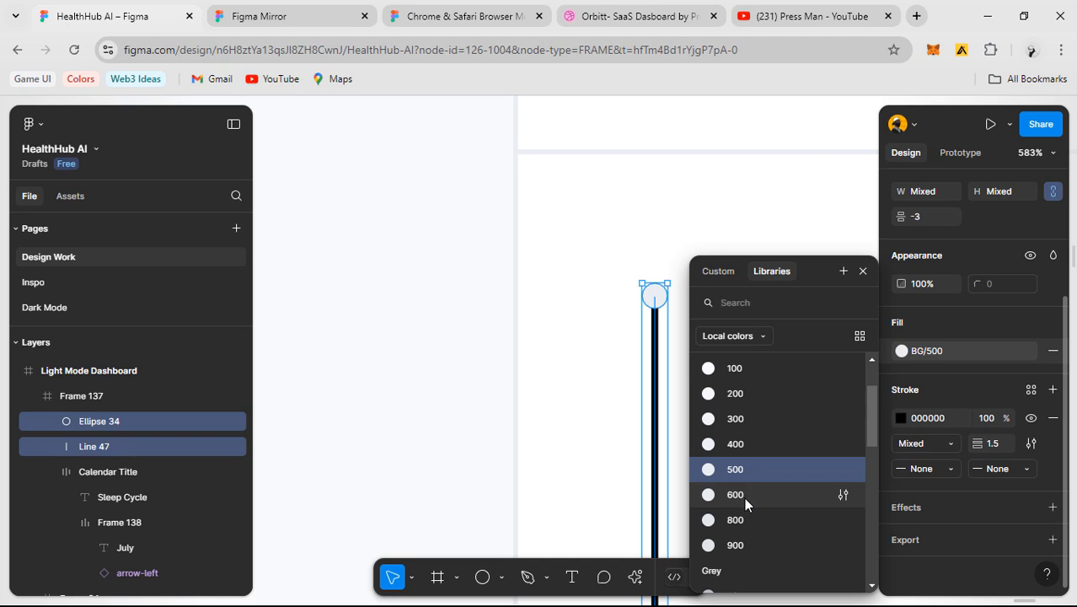
pyautogui.click(524, 400)
pyautogui.scroll(-2, 550, 408)
pyautogui.scroll(-2, 550, 408)
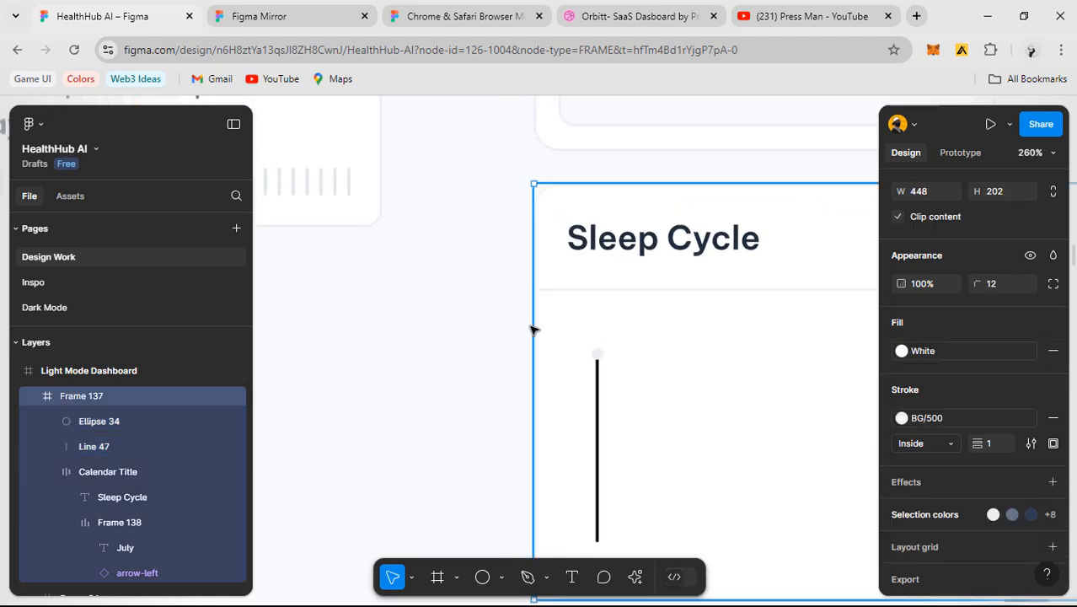
pyautogui.scroll(-3, 618, 343)
pyautogui.moveTo(464, 350); pyautogui.dragTo(524, 377)
pyautogui.hotkey('alt', 'Tab')
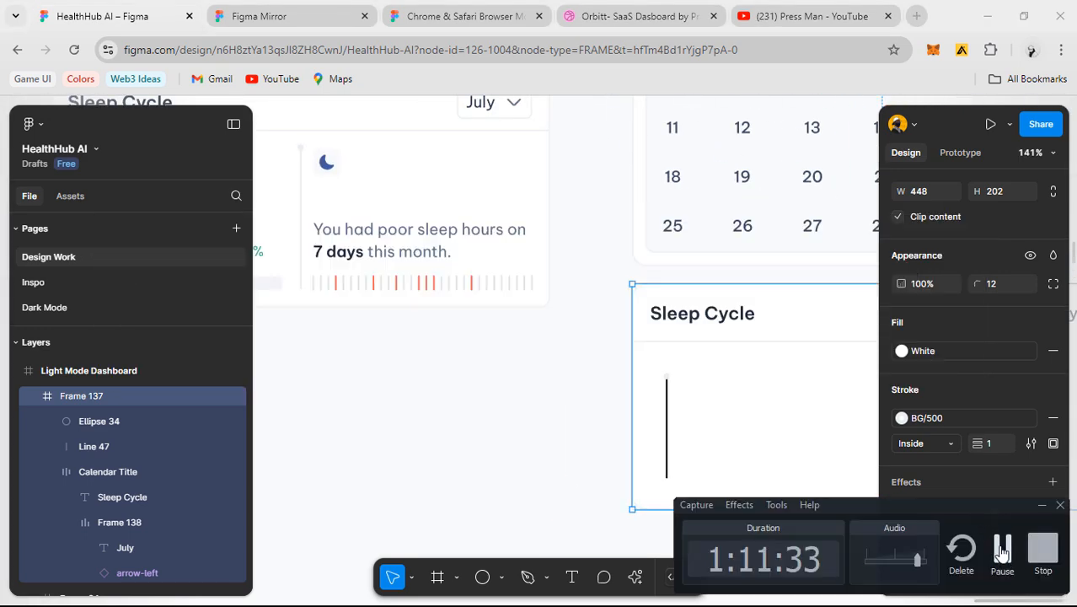
pyautogui.click(1002, 549)
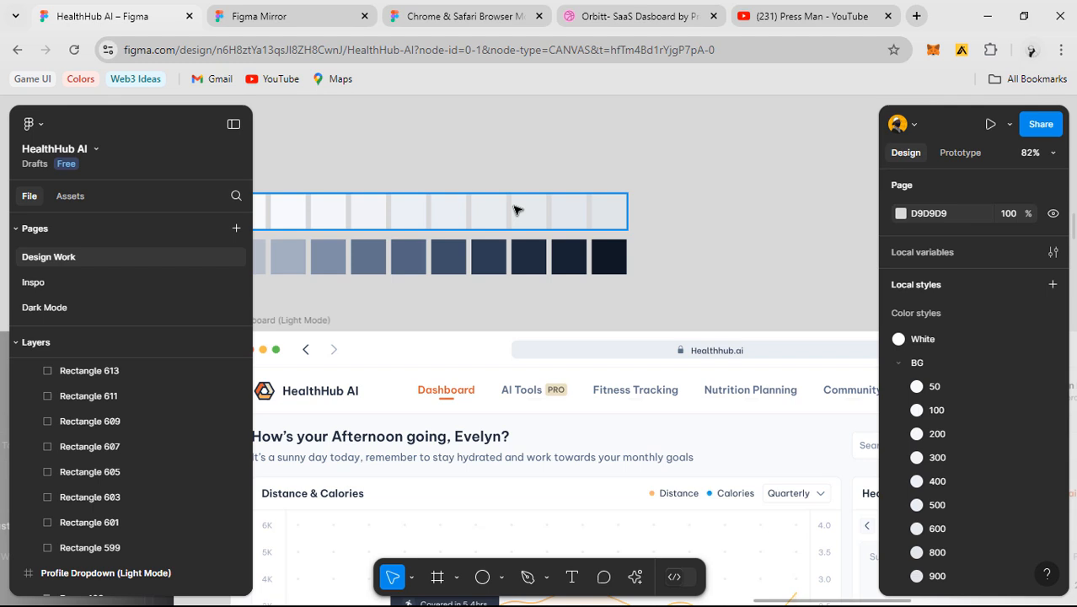
# - Create a color style named BG/700 from the third-to-last swatch in the light BG row
pyautogui.click(528, 211)
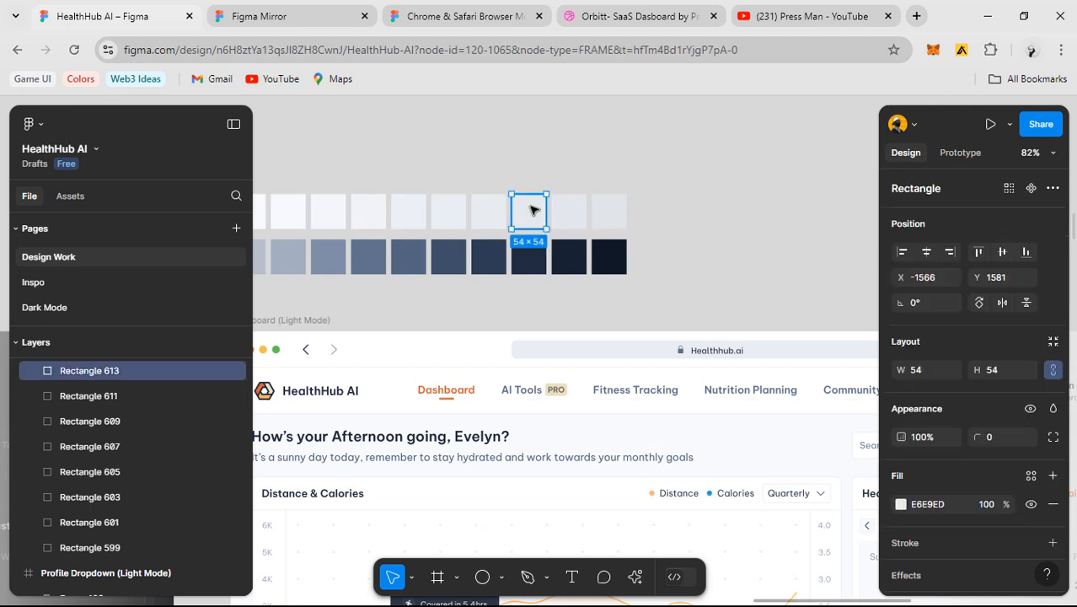
pyautogui.scroll(2, 539, 224)
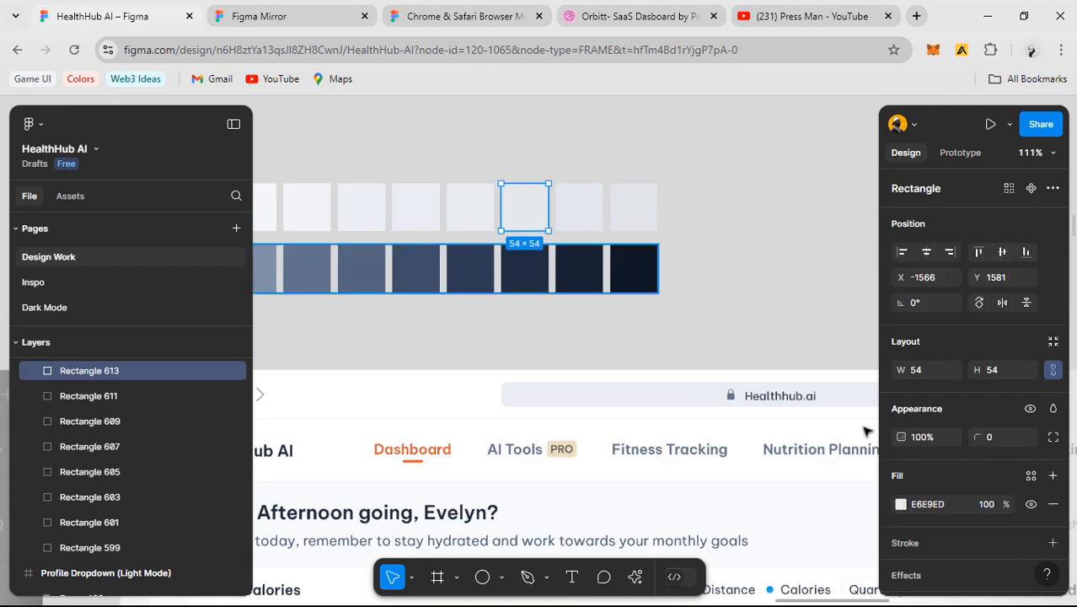
pyautogui.click(1031, 476)
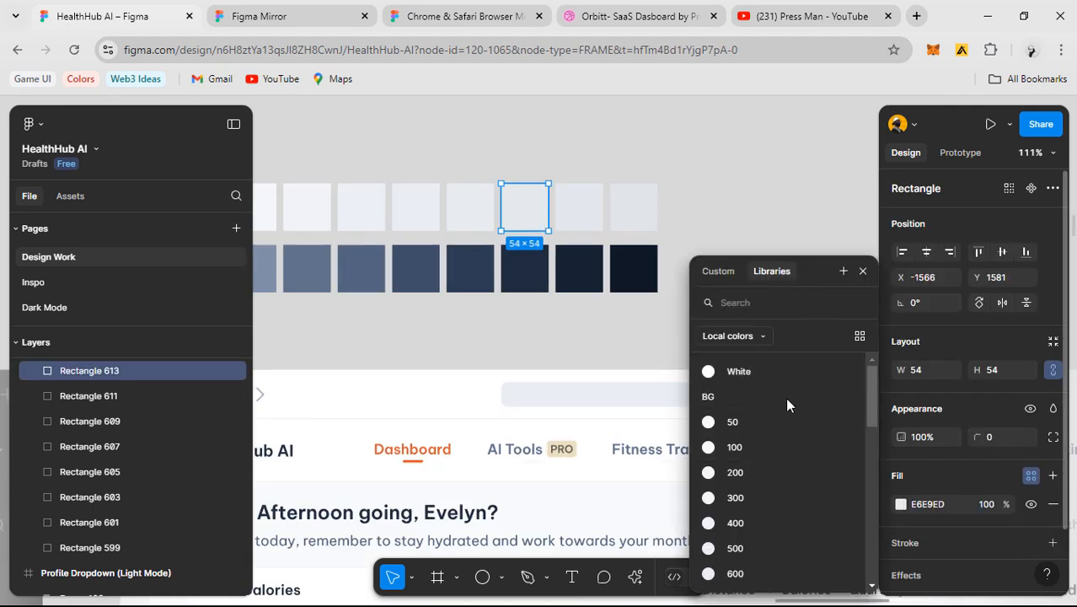
pyautogui.click(842, 271)
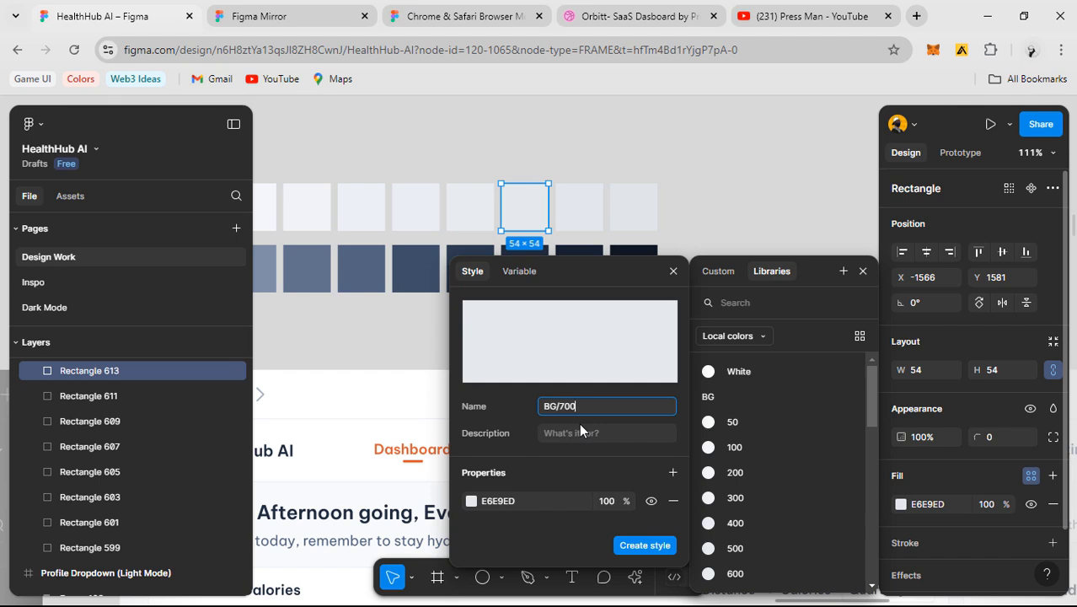
pyautogui.press('Return')
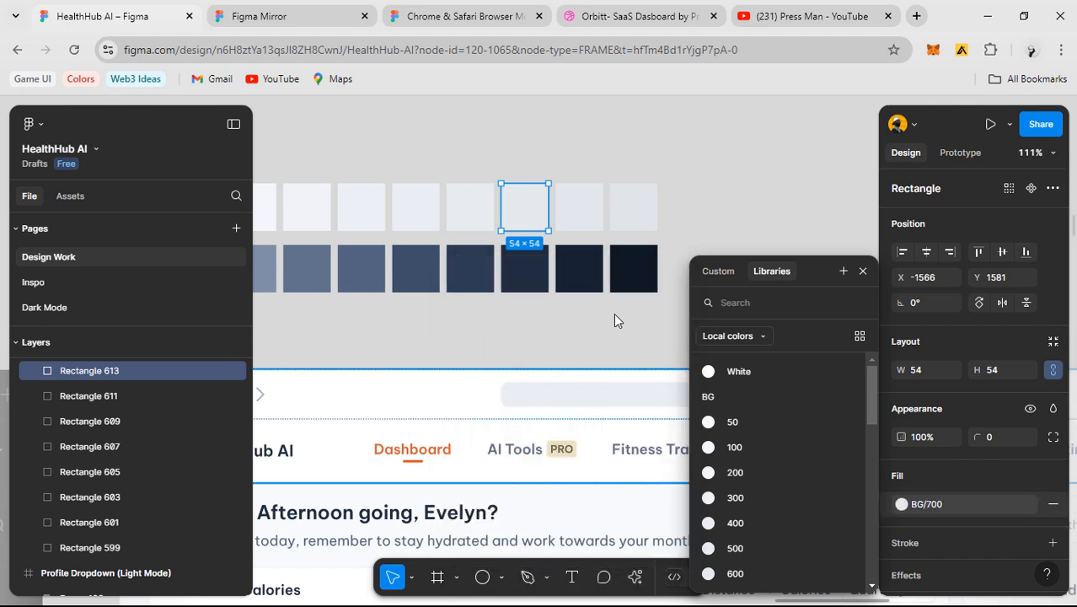
# - Reorder the BG color styles so that 700 sits between 600 and 800
pyautogui.scroll(-3, 729, 463)
pyautogui.scroll(1, 752, 426)
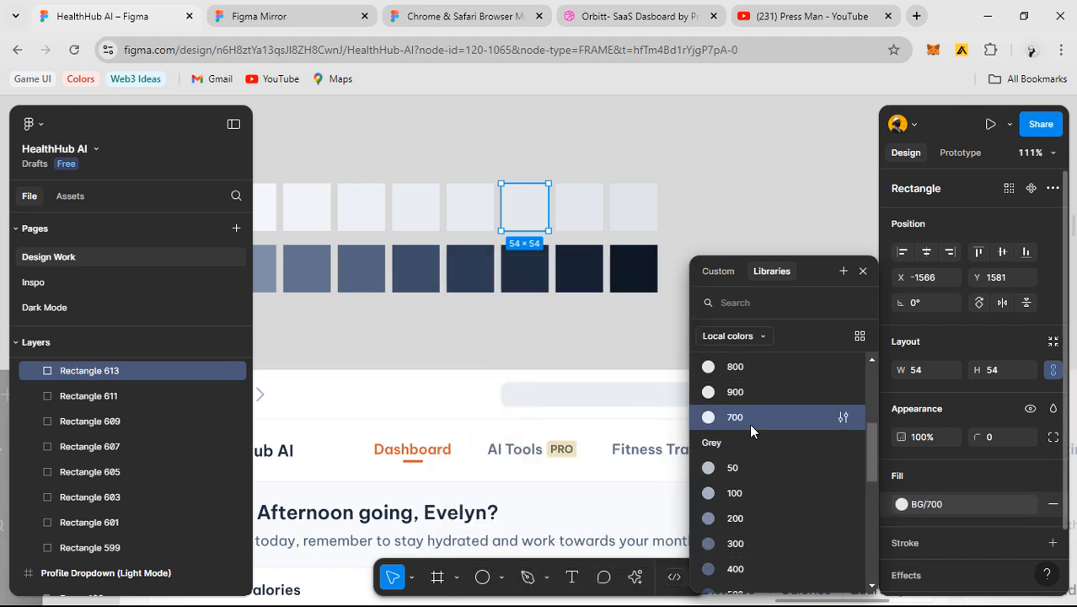
pyautogui.press('Escape')
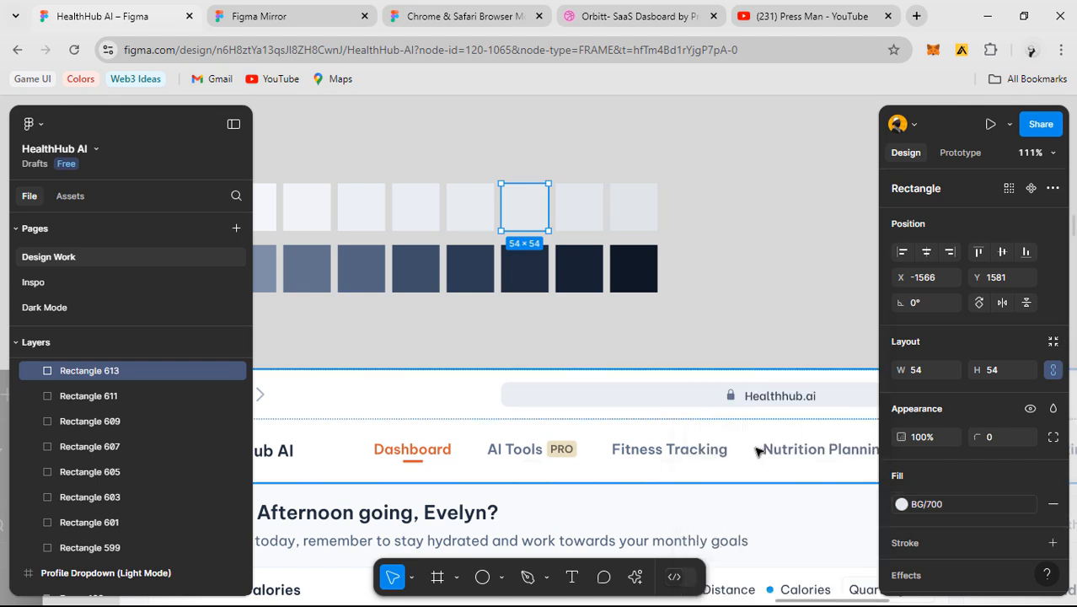
pyautogui.click(773, 337)
pyautogui.scroll(-2, 943, 455)
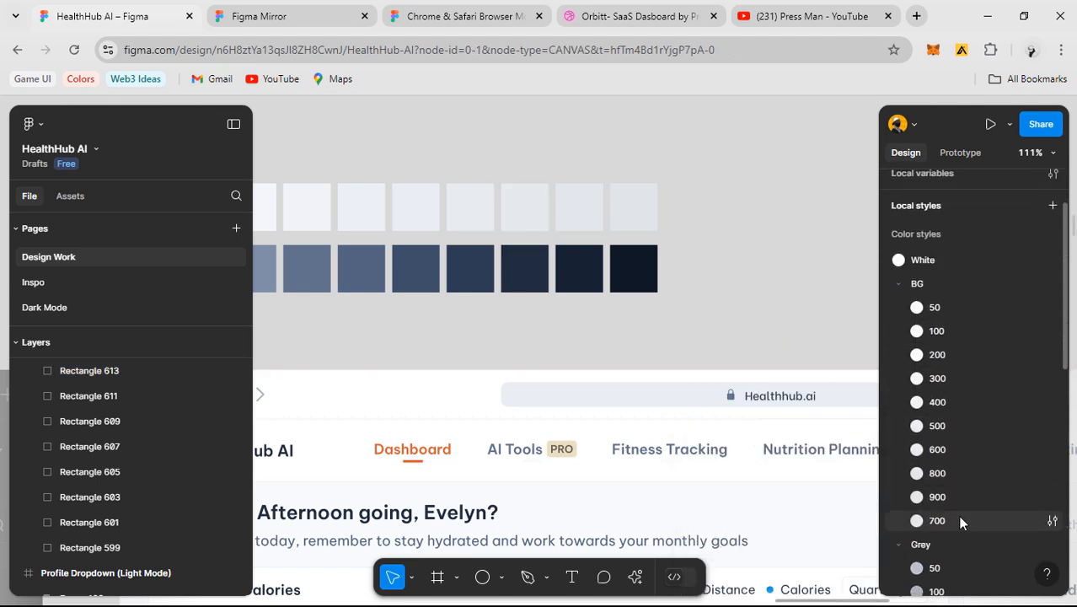
pyautogui.moveTo(959, 520); pyautogui.dragTo(947, 472)
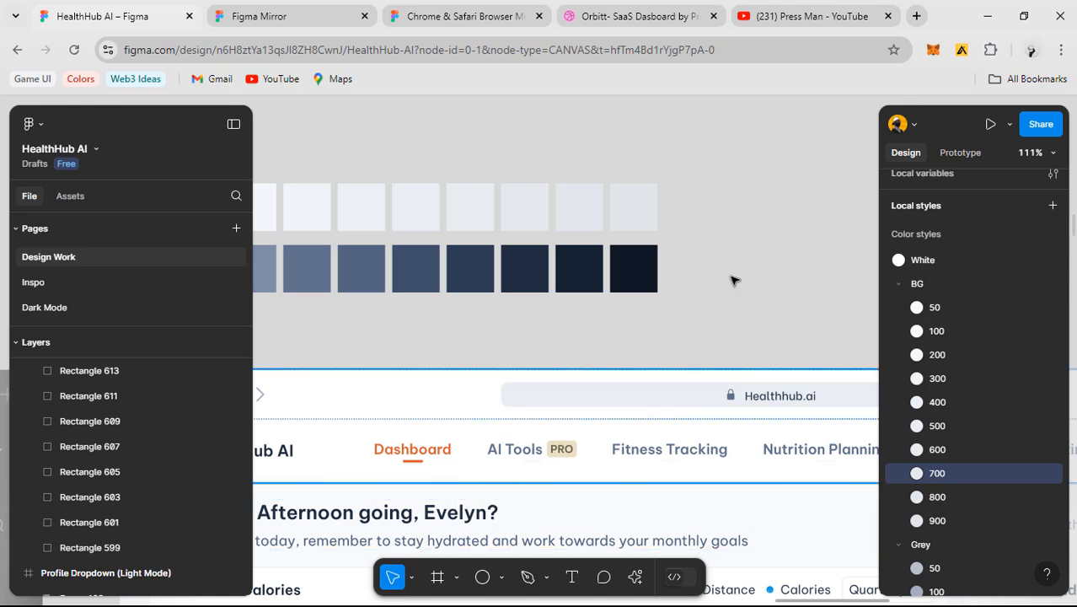
# - Select the cap circle and vertical line in the new Sleep Cycle card and set their fill to the BG/700 style
pyautogui.scroll(-5, 720, 279)
pyautogui.scroll(-2, 733, 375)
pyautogui.moveTo(733, 375); pyautogui.dragTo(421, 316)
pyautogui.scroll(-2, 556, 294)
pyautogui.scroll(4, 623, 313)
pyautogui.scroll(5, 619, 314)
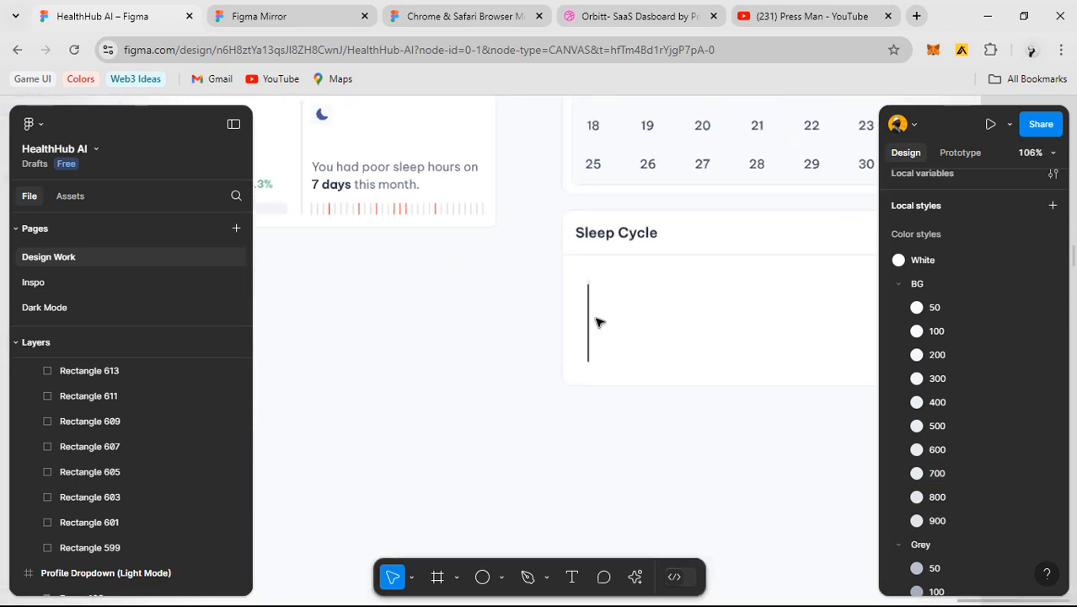
pyautogui.moveTo(706, 408); pyautogui.dragTo(481, 245)
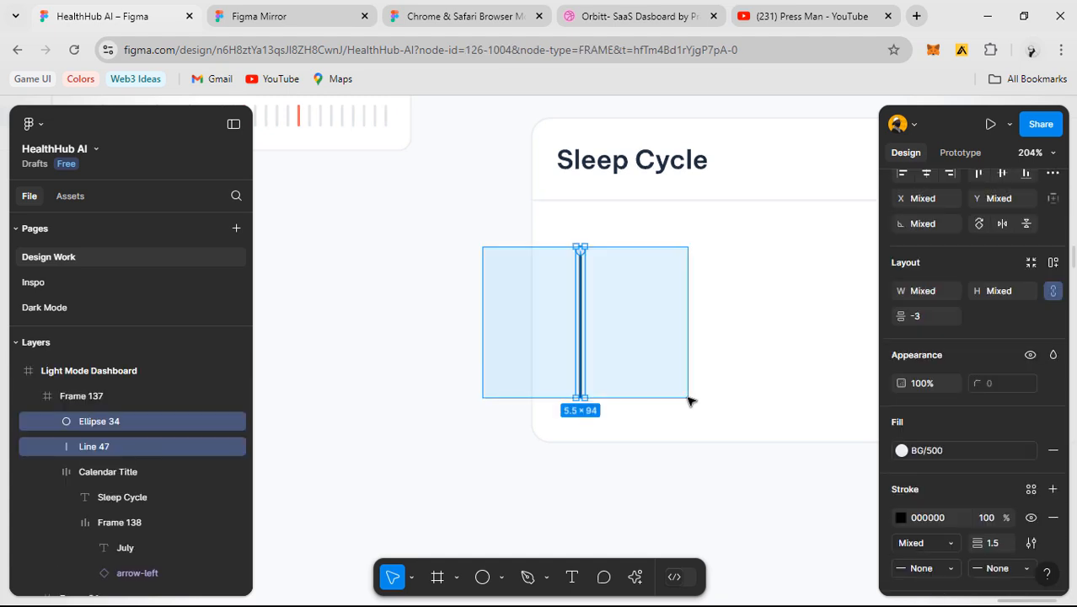
pyautogui.scroll(-2, 977, 524)
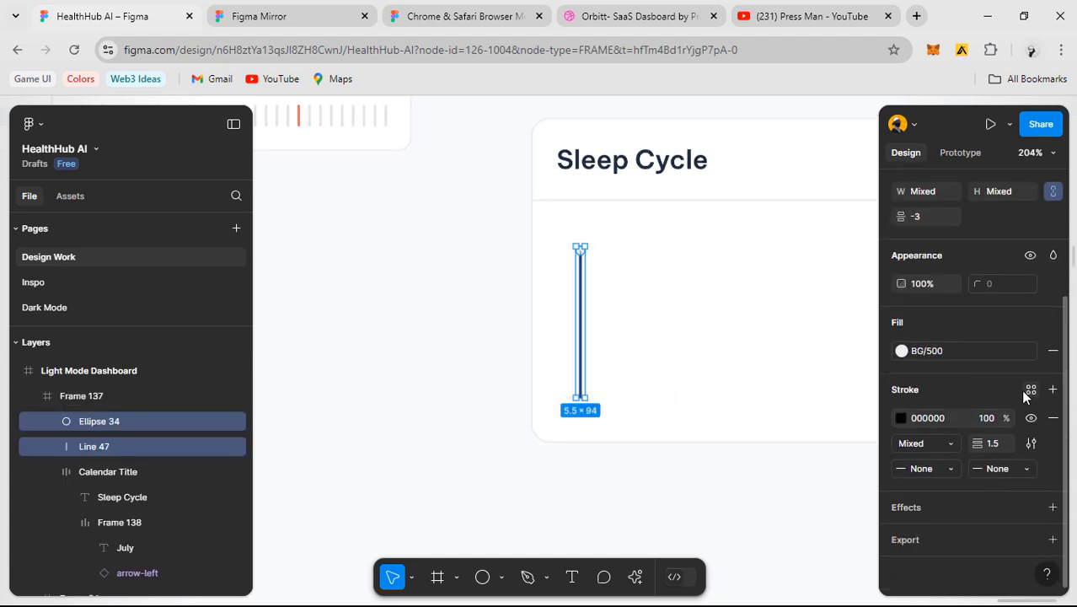
pyautogui.click(970, 353)
pyautogui.click(744, 540)
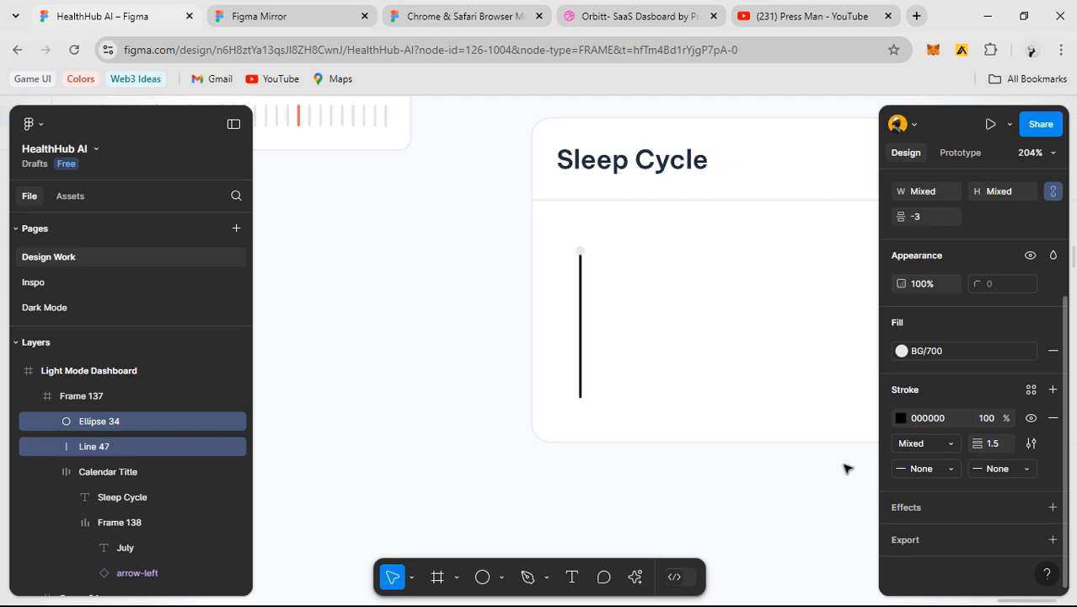
# - Apply the BG/700 color style as the divider's stroke and check the recolored divider
pyautogui.click(1030, 388)
pyautogui.scroll(-2, 746, 524)
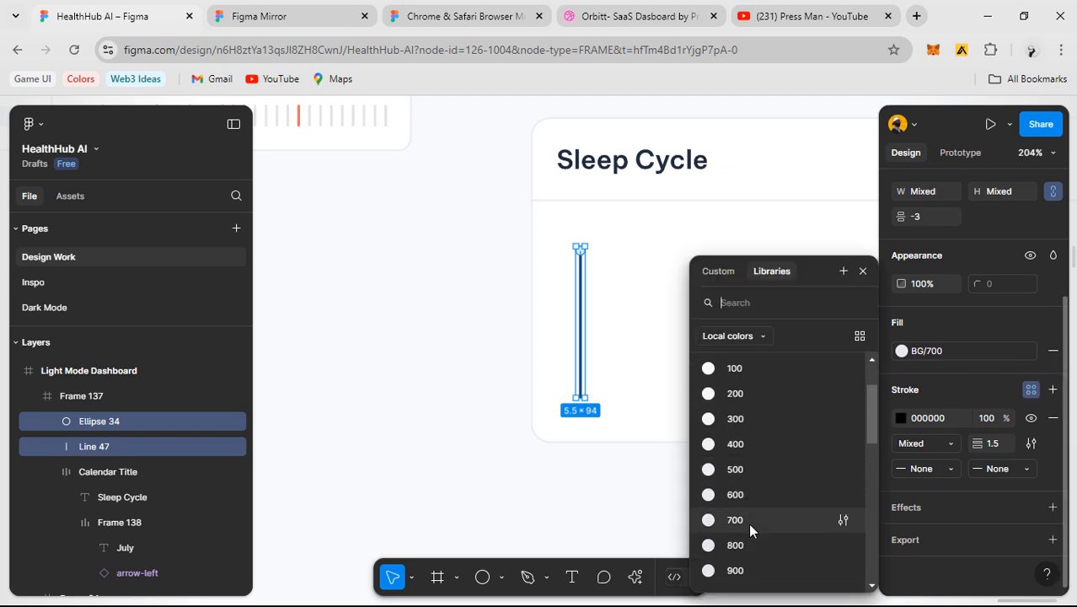
pyautogui.click(749, 525)
pyautogui.click(433, 439)
pyautogui.scroll(-5, 464, 436)
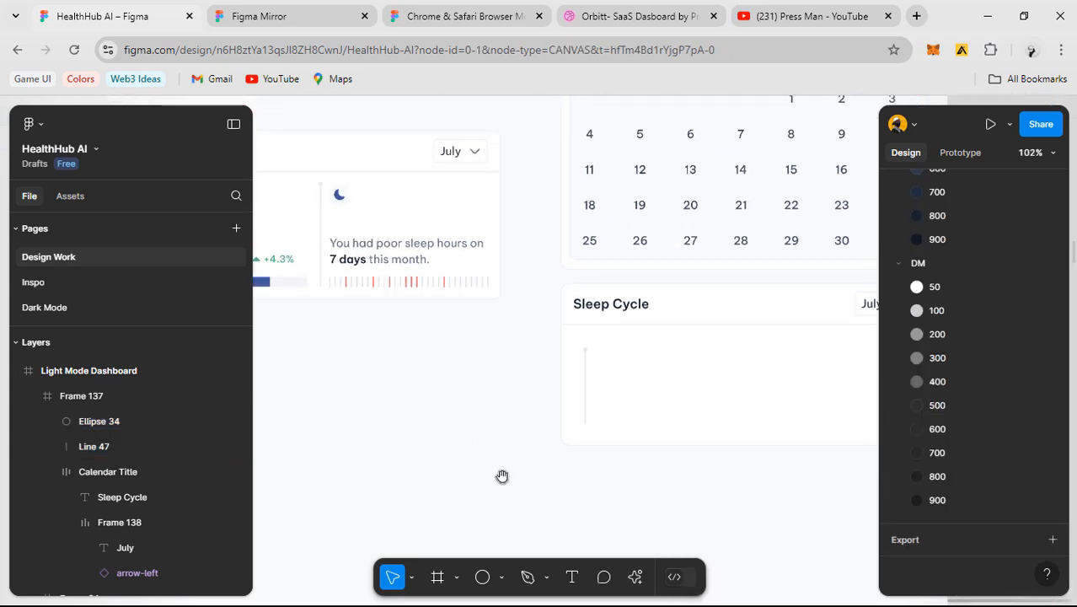
pyautogui.moveTo(502, 476); pyautogui.dragTo(571, 448)
pyautogui.scroll(5, 717, 378)
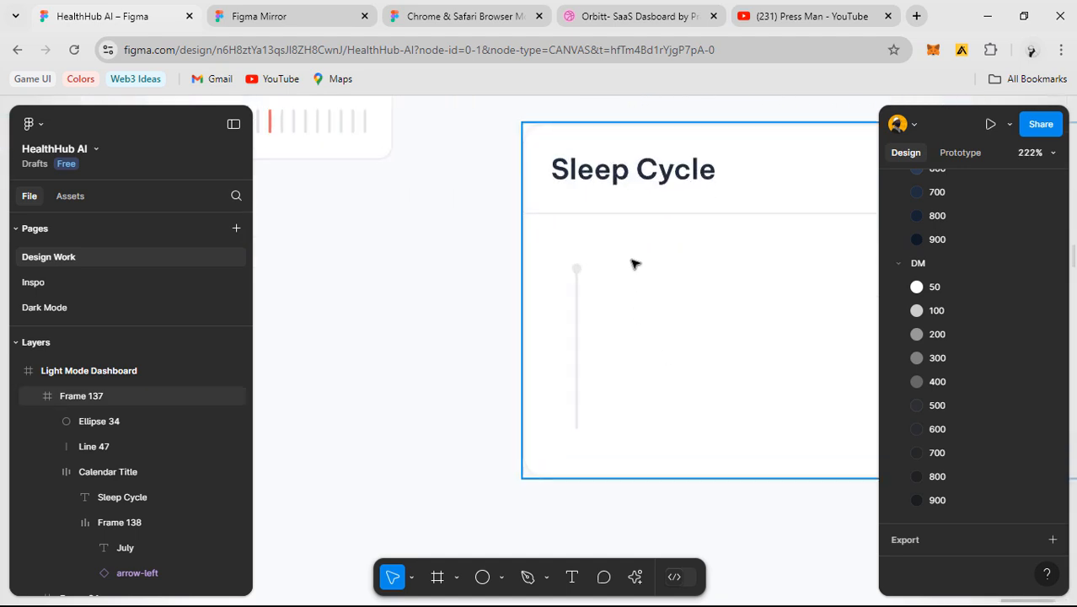
# - Turn on the layout grids and compare the new Sleep Cycle card with the reference card's columns
pyautogui.moveTo(632, 256); pyautogui.dragTo(551, 354)
pyautogui.scroll(3, 581, 377)
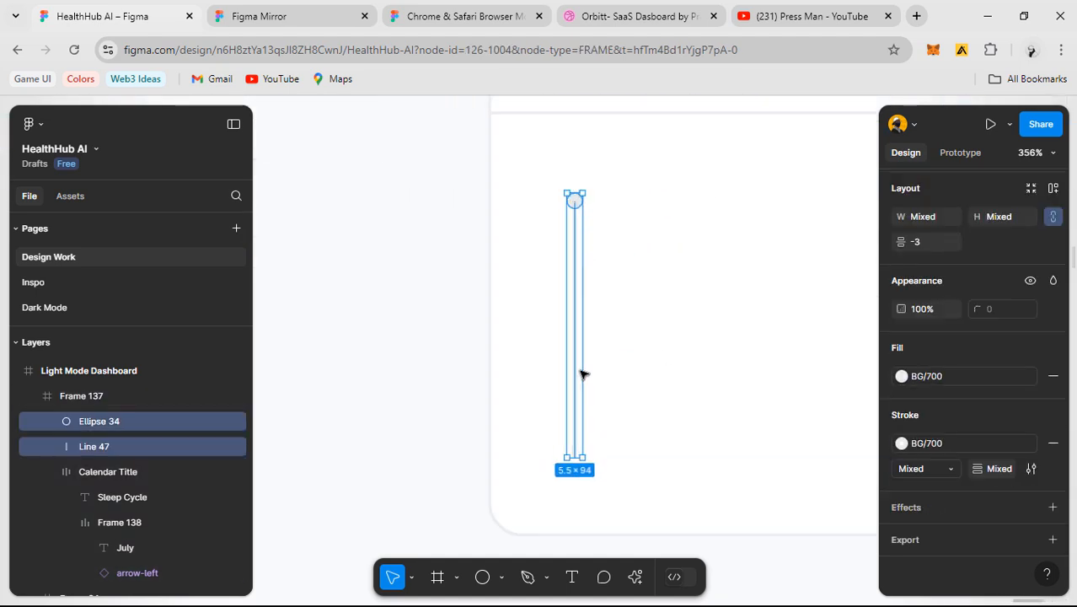
pyautogui.hotkey('ctrl', 'shift', '4')
pyautogui.scroll(-5, 582, 369)
pyautogui.click(491, 351)
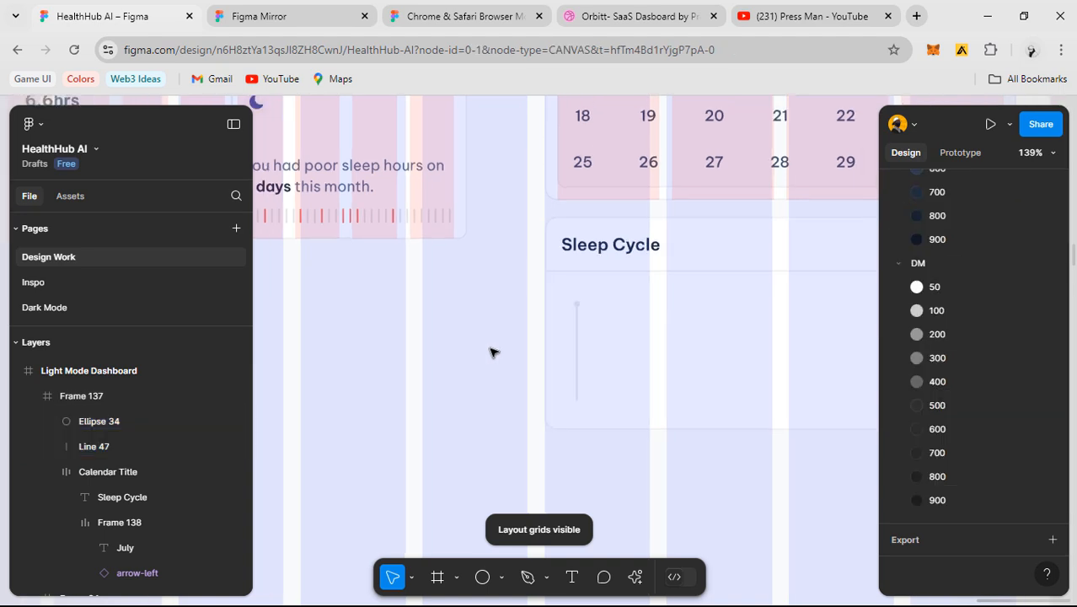
pyautogui.scroll(-2, 608, 387)
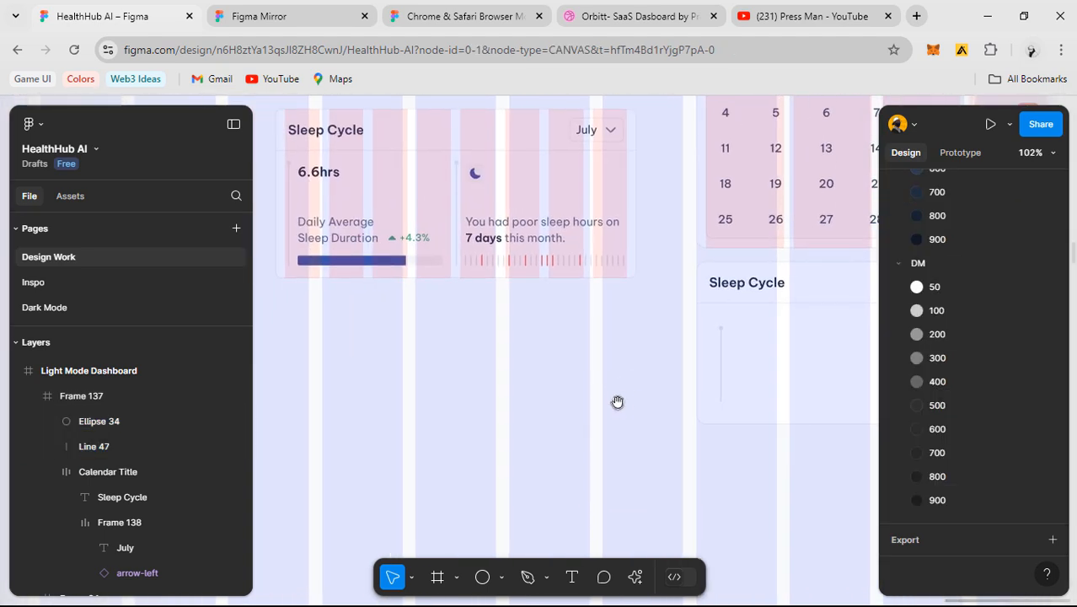
pyautogui.hscroll(4, 657, 396)
pyautogui.scroll(2, 676, 328)
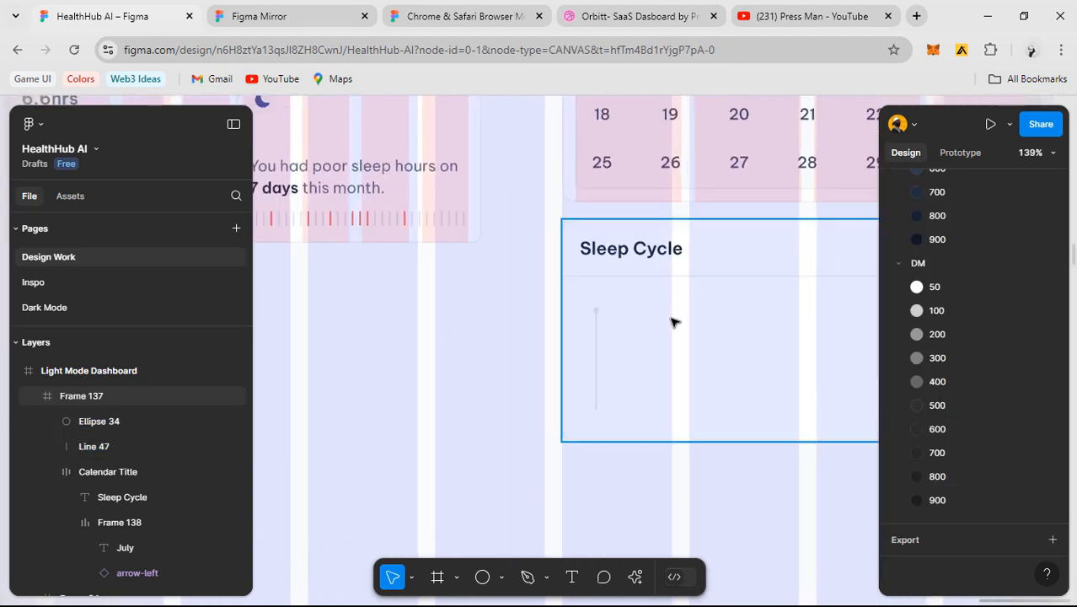
# - Add a layout grid to the new Sleep Cycle card's frame and change its type to Columns
pyautogui.click(718, 365)
pyautogui.moveTo(718, 365); pyautogui.dragTo(652, 366)
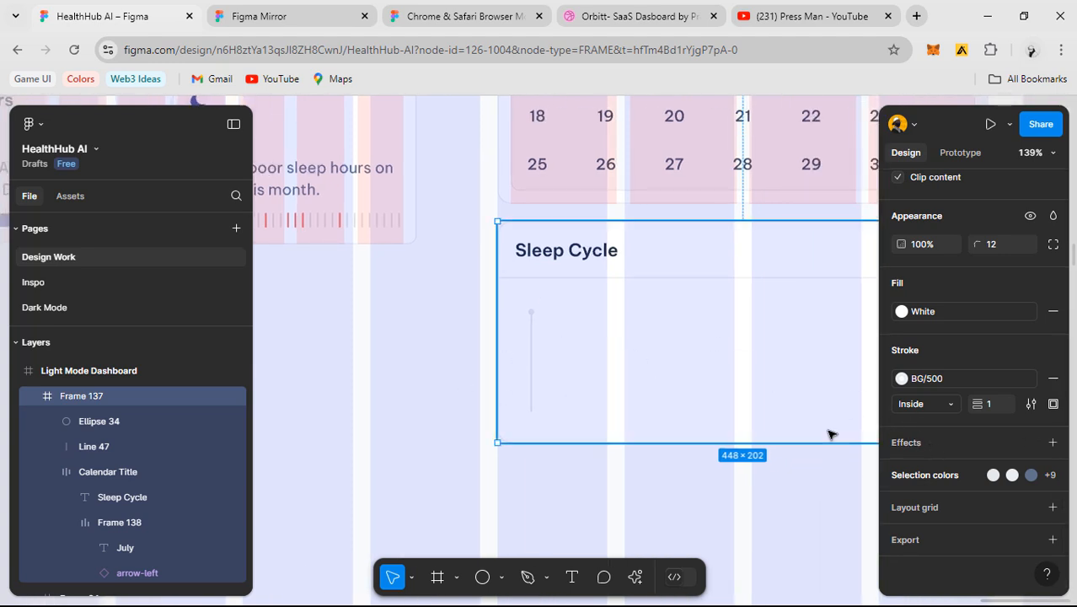
pyautogui.click(932, 516)
pyautogui.click(900, 501)
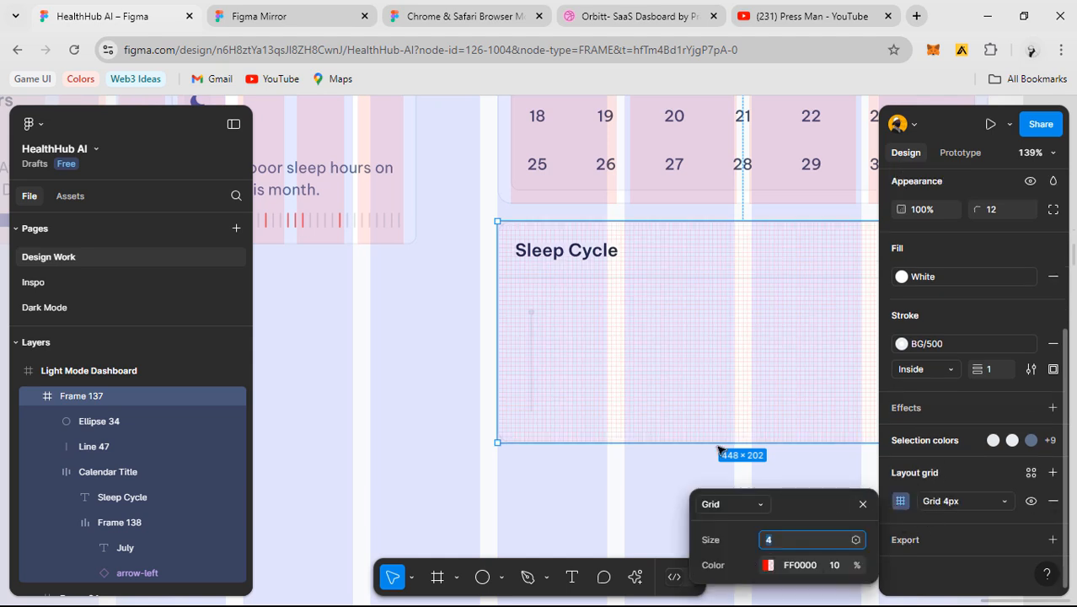
pyautogui.click(731, 503)
pyautogui.click(735, 524)
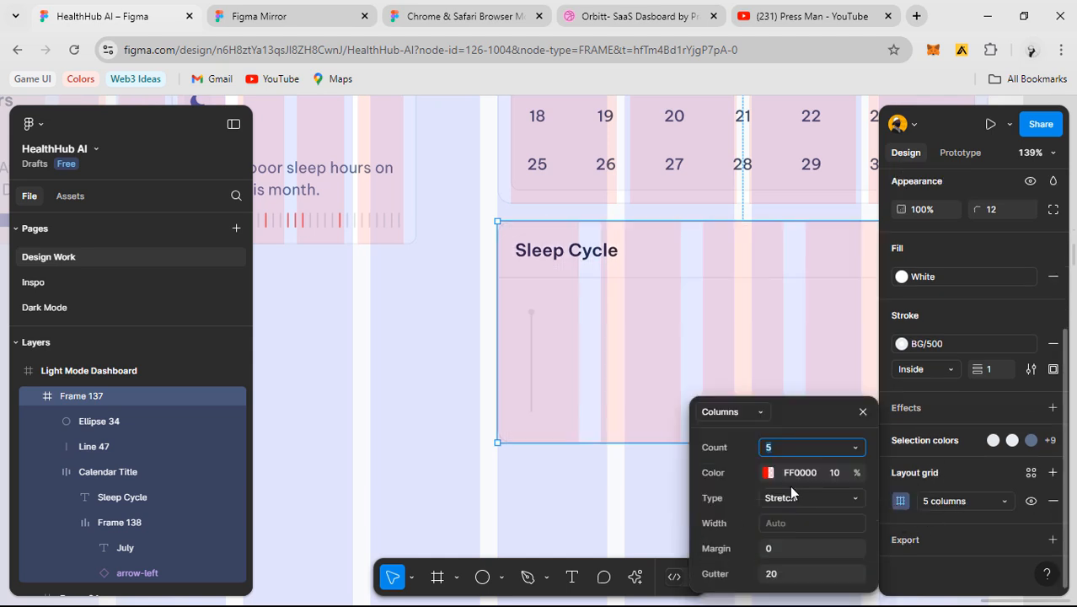
# - Set the Sleep Cycle card's layout grid to 4 columns with a margin of 16 and a gutter of 12
pyautogui.write('4')
pyautogui.click(784, 548)
pyautogui.write('1')
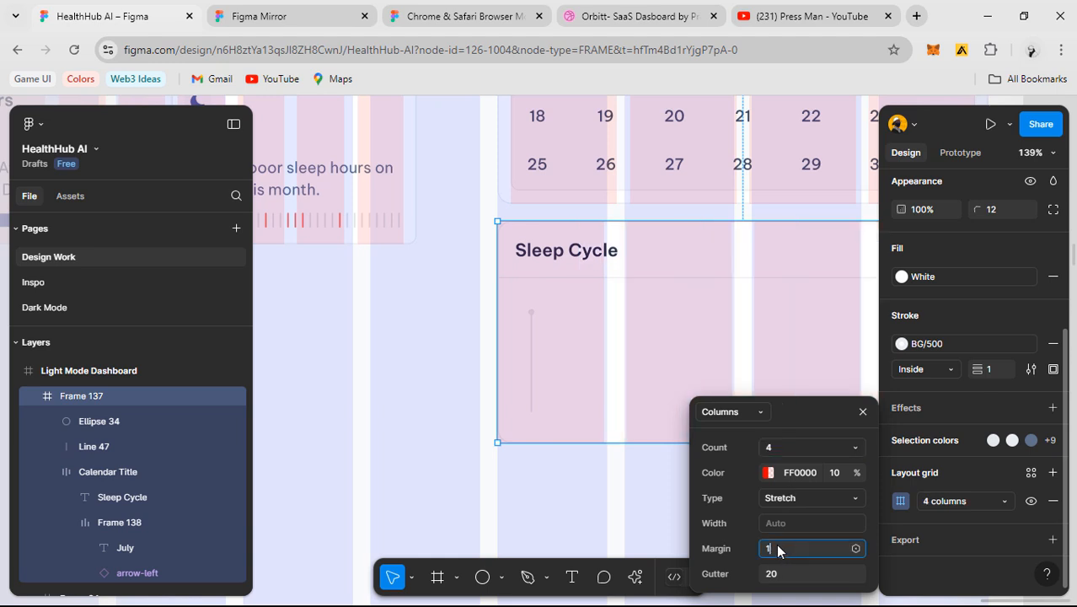
pyautogui.write('6')
pyautogui.click(788, 574)
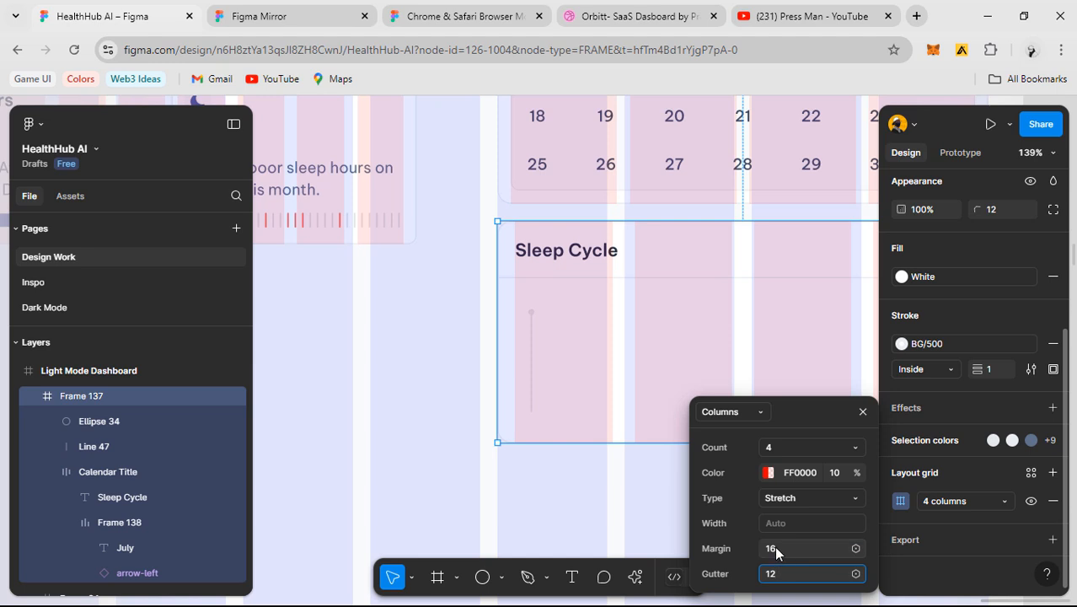
pyautogui.write('12')
pyautogui.press('Return')
pyautogui.click(861, 412)
# - Hide the 12-column layout grid of the Light Mode Dashboard frame
pyautogui.click(586, 500)
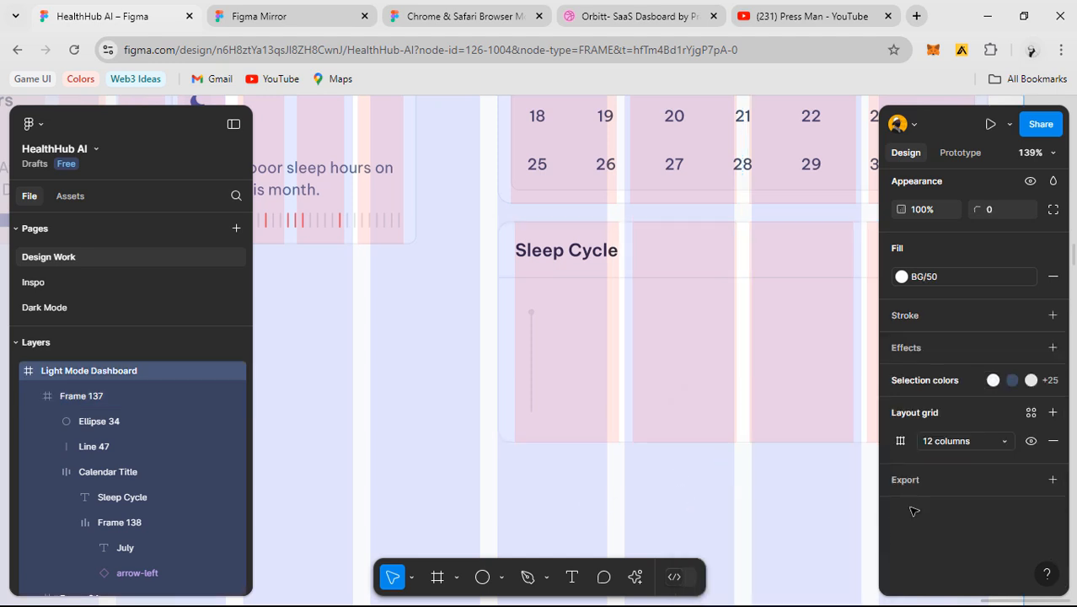
pyautogui.scroll(1, 1024, 496)
pyautogui.click(1030, 501)
pyautogui.scroll(-5, 654, 451)
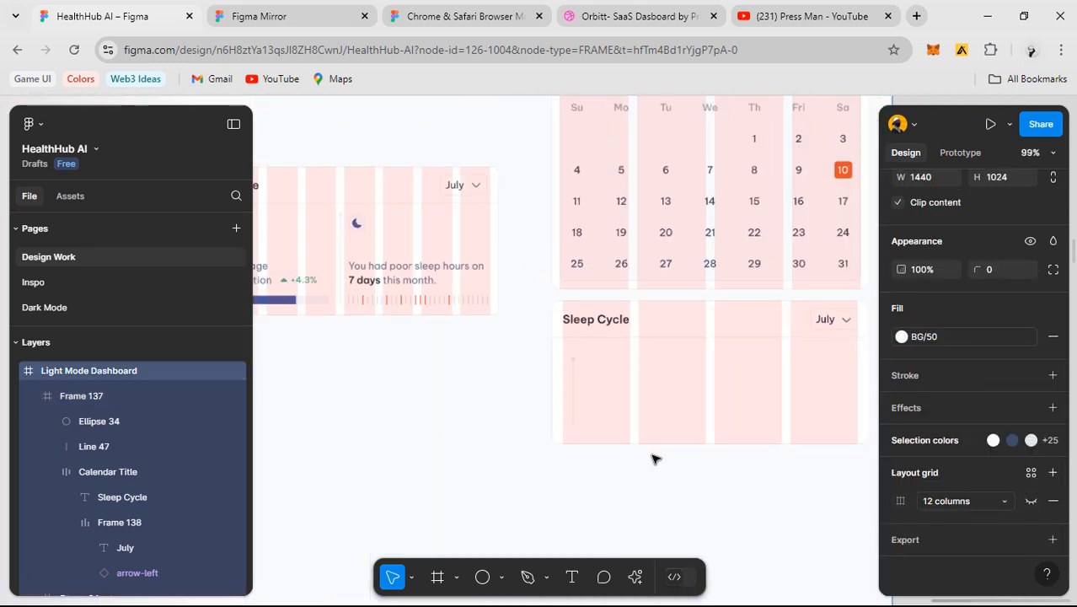
pyautogui.scroll(1, 627, 407)
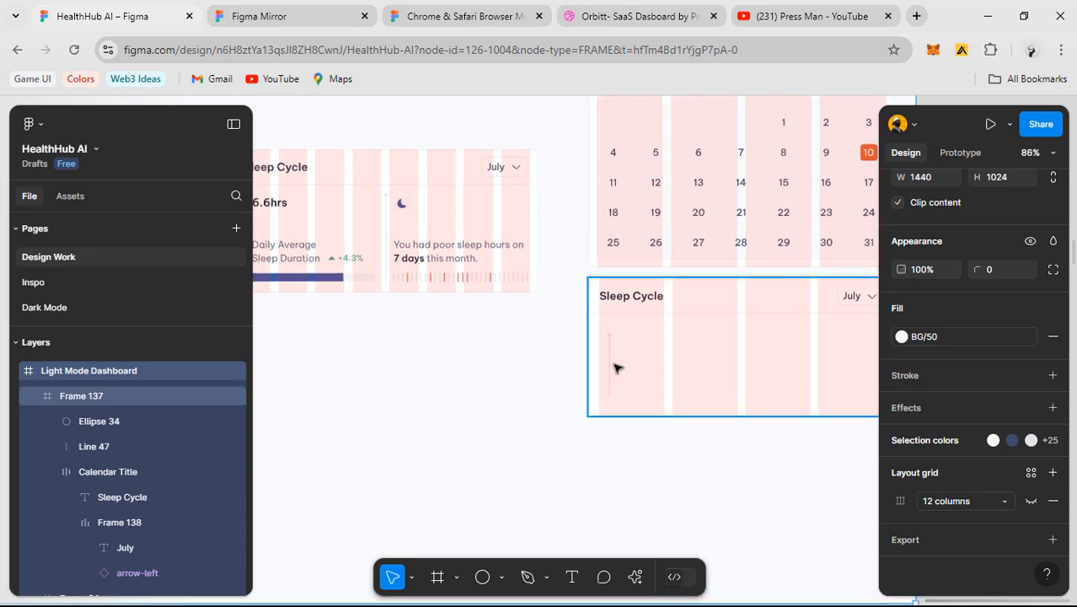
# - Inspect how the reference Sleep Cycle card's July dropdown, poor-sleep text and tick marks line up with its column grid
pyautogui.scroll(3, 617, 369)
pyautogui.scroll(1, 471, 248)
pyautogui.doubleClick(432, 185)
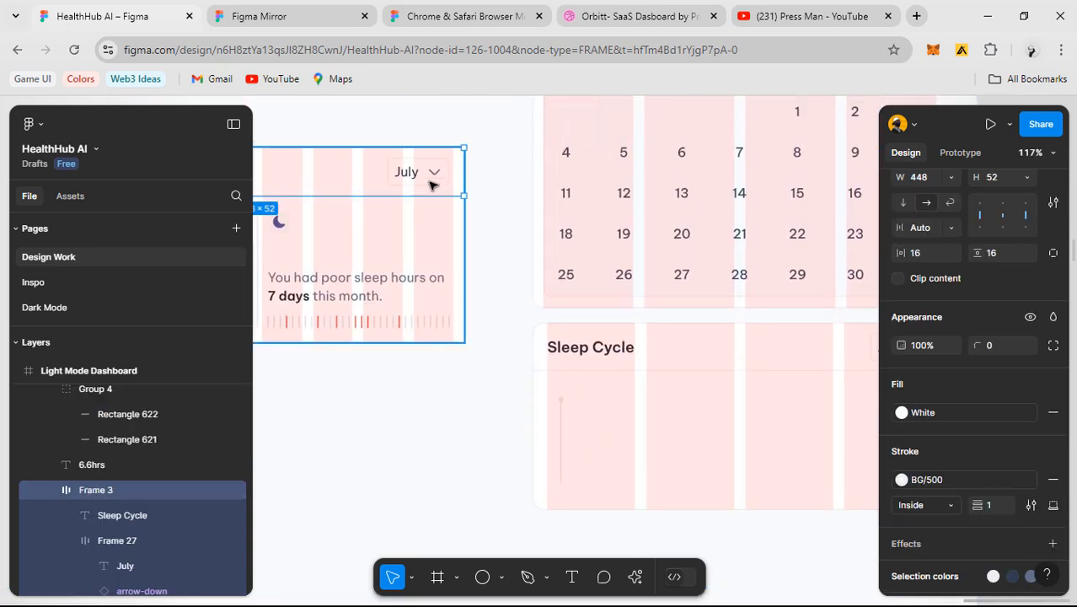
pyautogui.click(430, 181)
pyautogui.scroll(3, 460, 194)
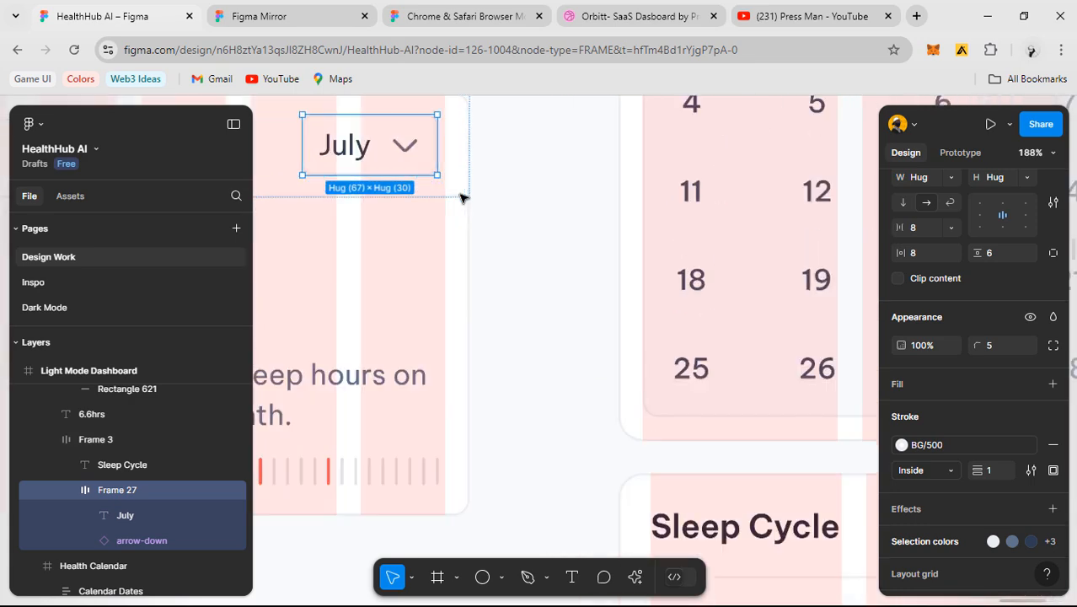
pyautogui.click(414, 340)
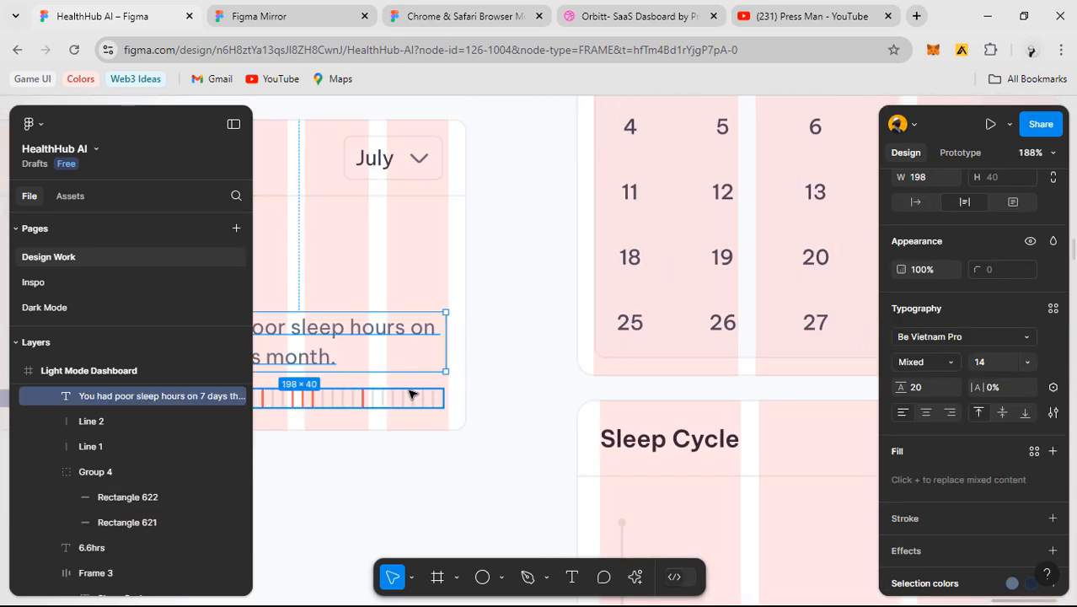
pyautogui.click(438, 396)
pyautogui.click(438, 337)
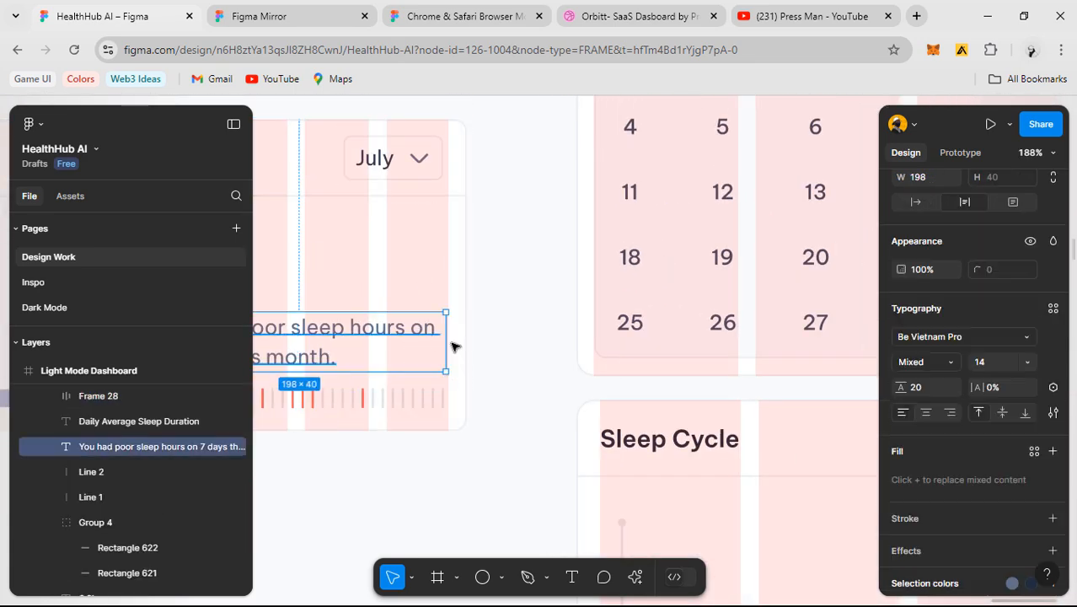
pyautogui.scroll(-3, 461, 371)
pyautogui.press('Escape')
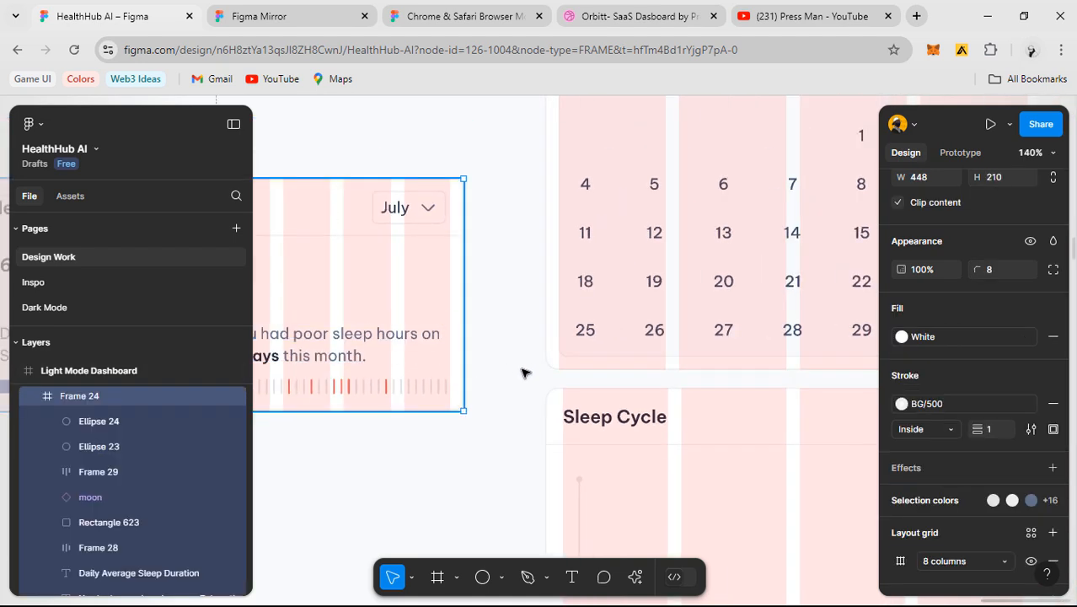
pyautogui.scroll(-1, 525, 373)
pyautogui.moveTo(531, 389); pyautogui.dragTo(525, 364)
# - Set the margin of the new Sleep Cycle card's 4-column layout grid to 12
pyautogui.click(681, 446)
pyautogui.scroll(1, 649, 420)
pyautogui.moveTo(647, 426); pyautogui.dragTo(649, 433)
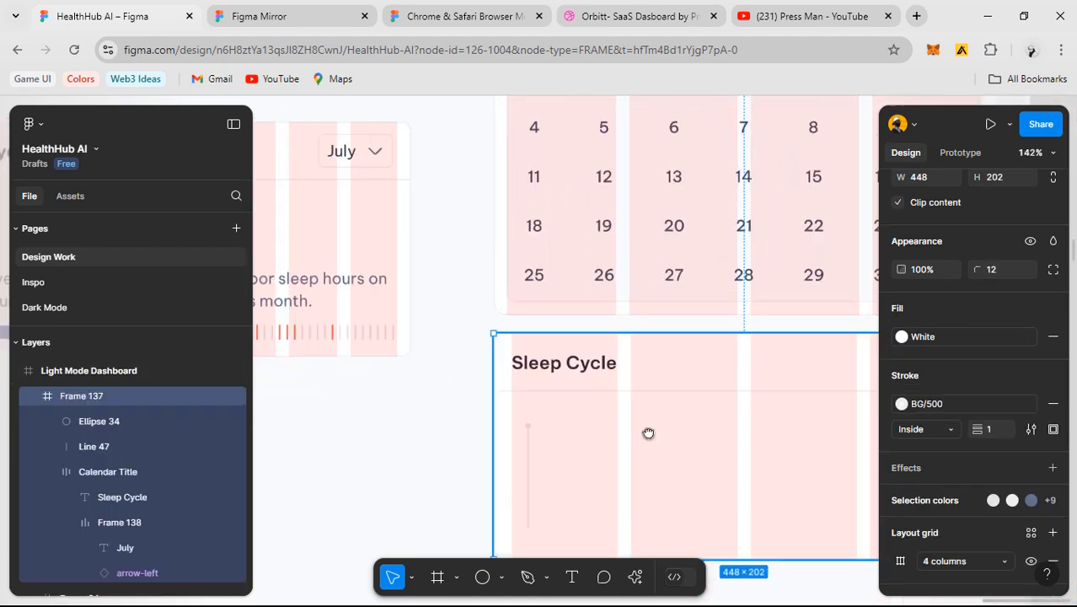
pyautogui.scroll(-2, 648, 433)
pyautogui.hscroll(2, 648, 433)
pyautogui.scroll(-1, 935, 510)
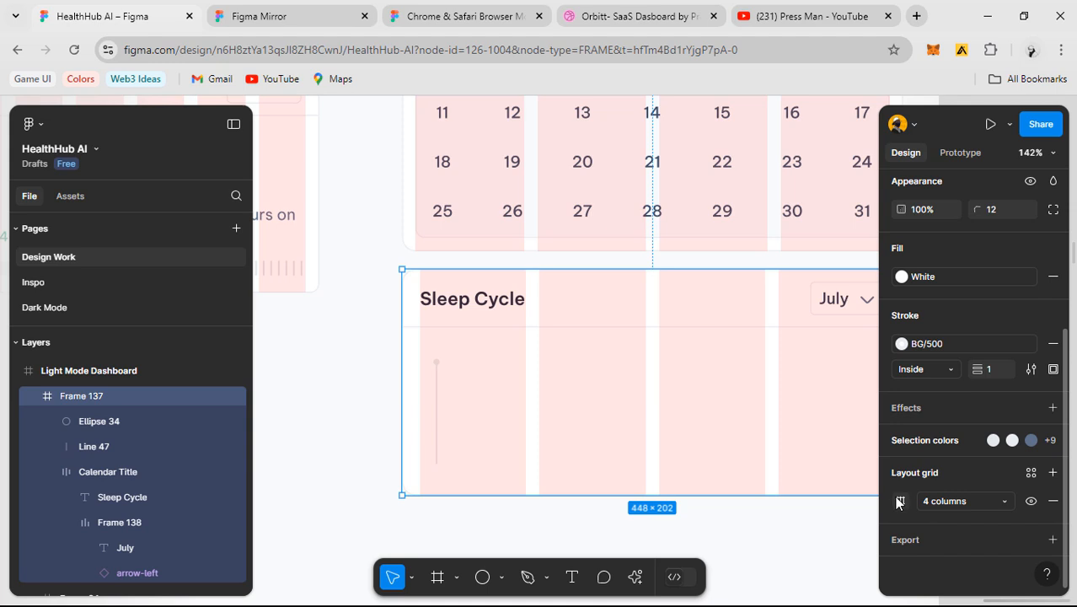
pyautogui.click(899, 501)
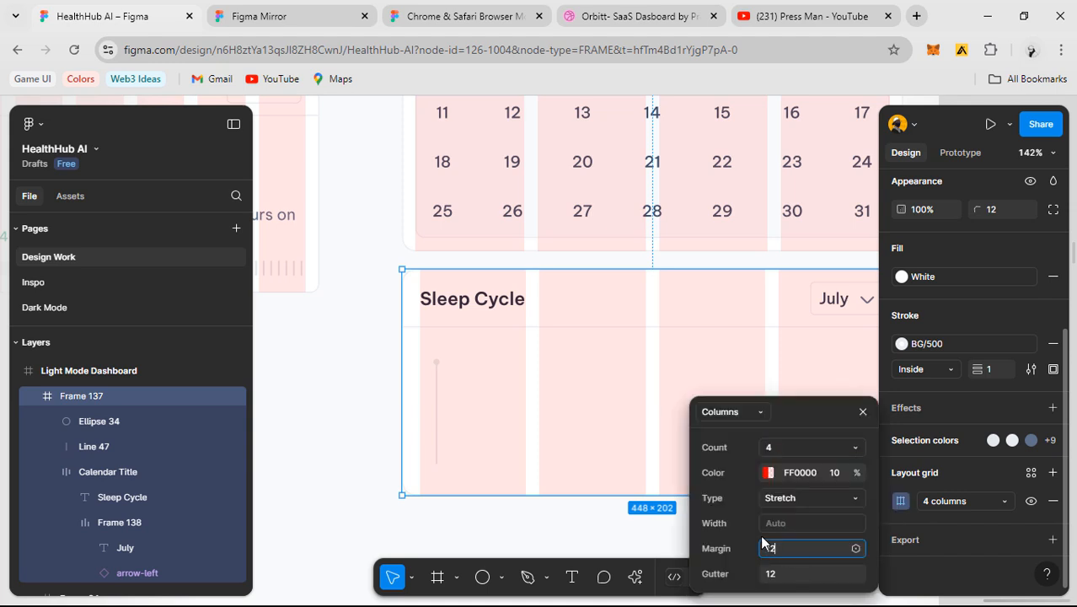
pyautogui.press('Return')
pyautogui.click(861, 412)
pyautogui.scroll(-2, 480, 455)
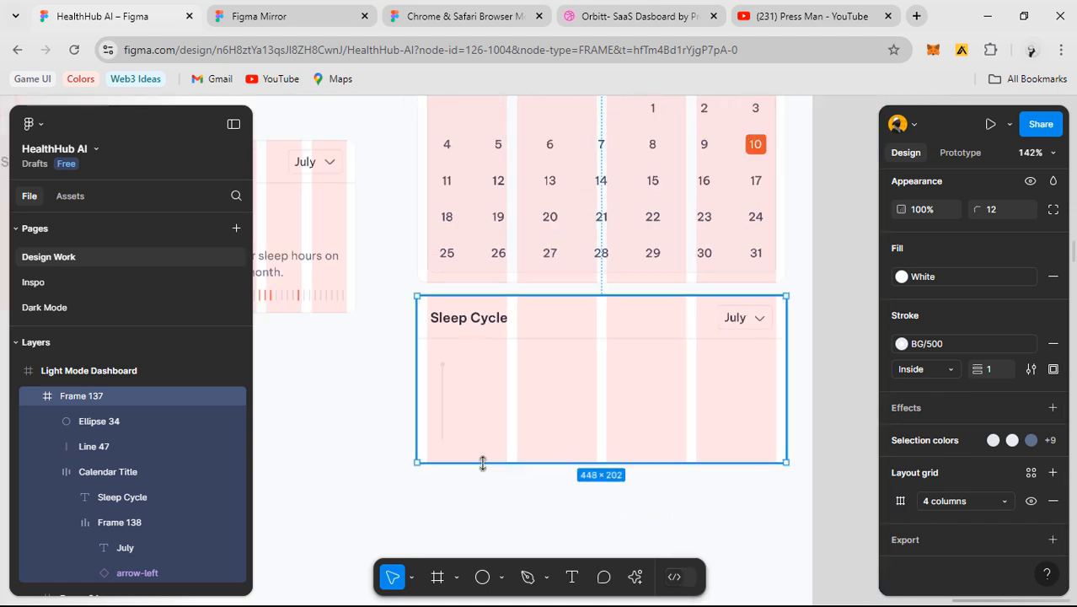
# - Move the vertical divider line and its dot together onto the starting edge of the new Sleep Cycle card's first grid column
pyautogui.scroll(5, 502, 272)
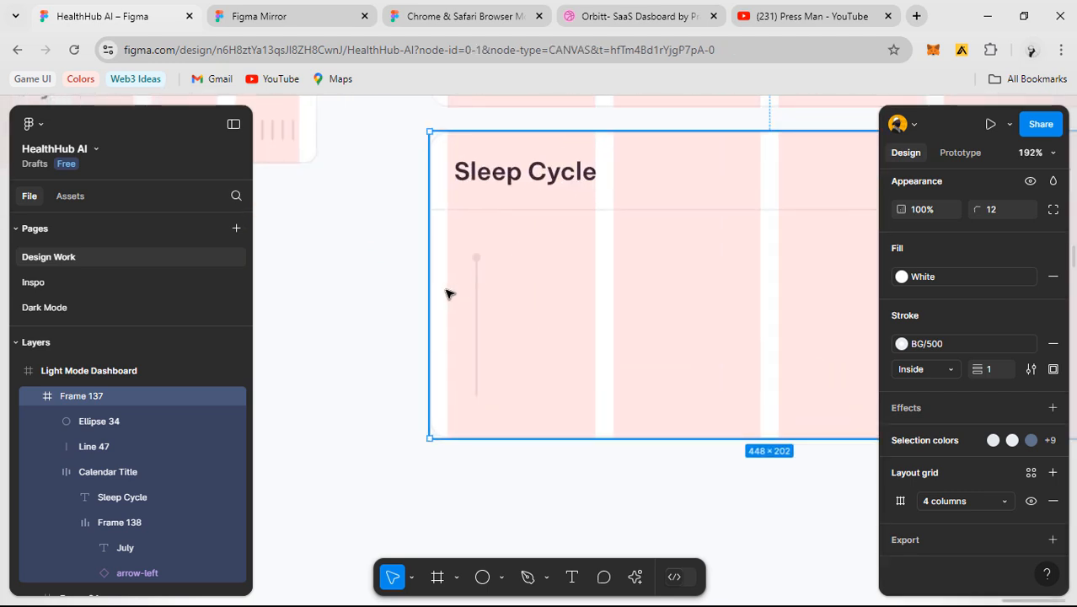
pyautogui.moveTo(524, 240); pyautogui.dragTo(446, 320)
pyautogui.scroll(2, 476, 302)
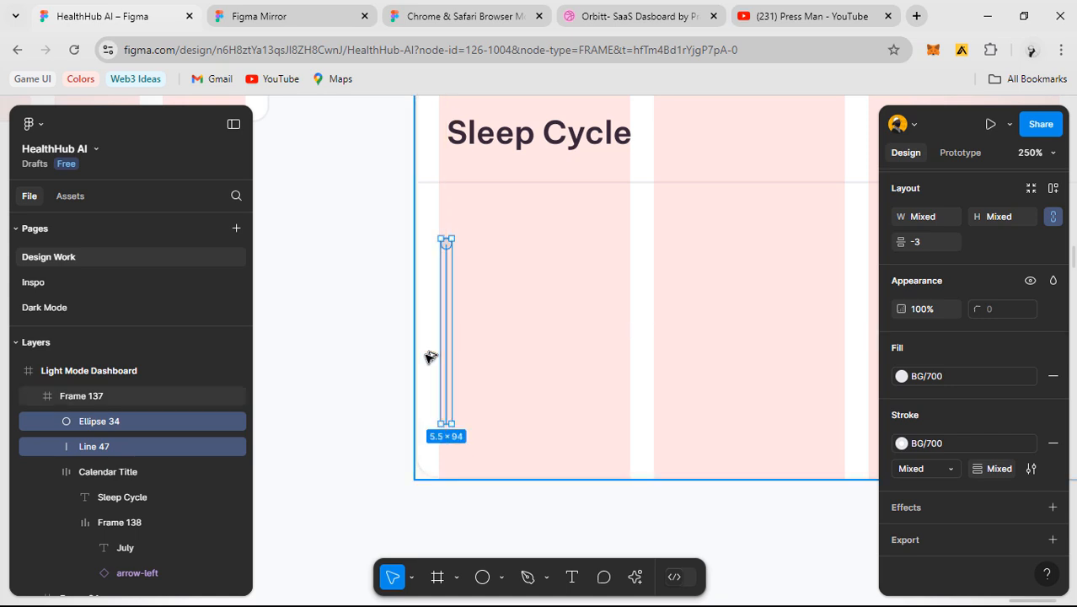
pyautogui.press('Left')
pyautogui.click(375, 344)
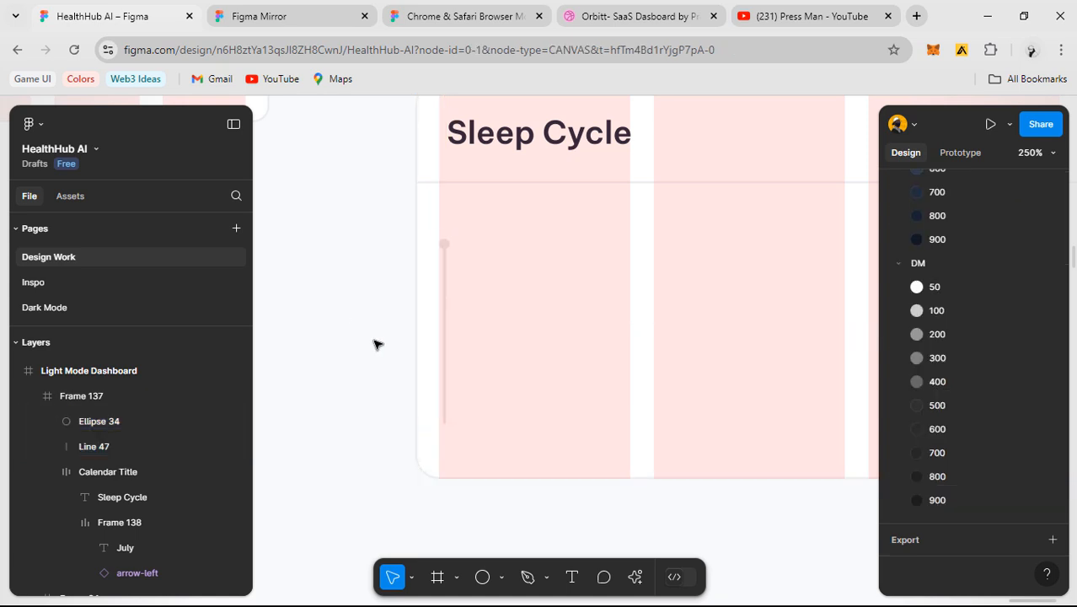
# - Hide all layout grids on the canvas
pyautogui.hotkey('ctrl', 'shift', '4')
pyautogui.scroll(-3, 539, 371)
pyautogui.moveTo(539, 370); pyautogui.dragTo(538, 337)
pyautogui.scroll(1, 489, 354)
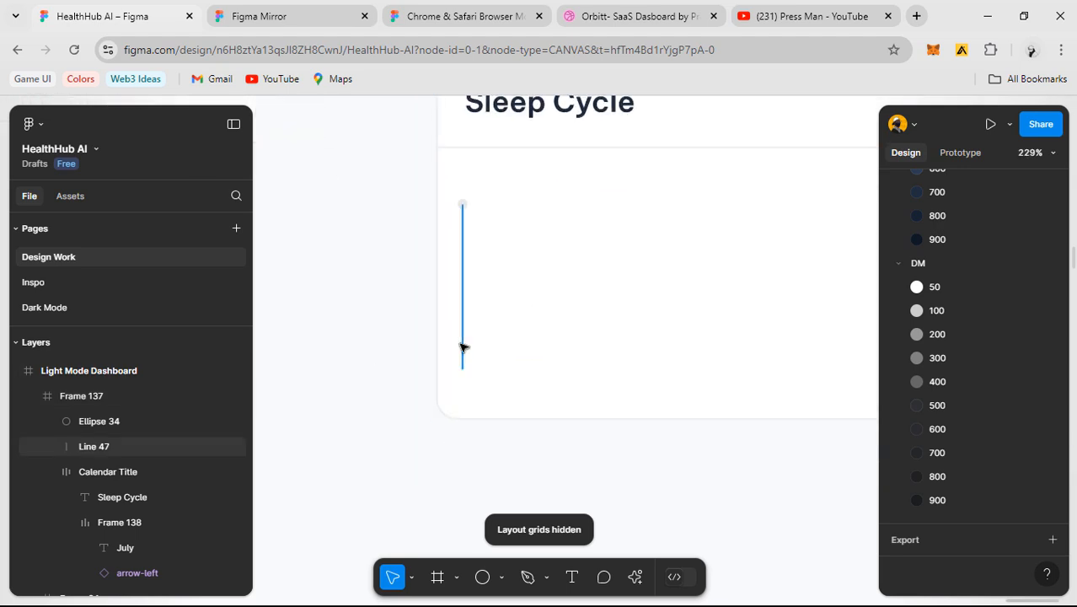
# - Compare the reference Sleep Cycle card's sleep duration section with the new card
pyautogui.scroll(-2, 671, 348)
pyautogui.moveTo(379, 371); pyautogui.dragTo(579, 405)
pyautogui.moveTo(403, 326); pyautogui.dragTo(493, 382)
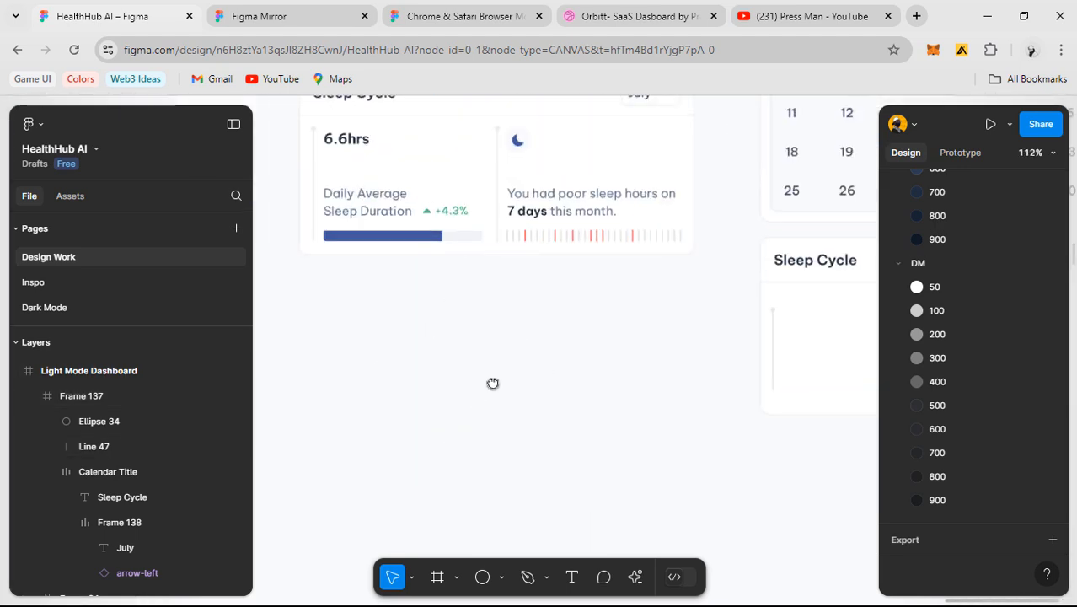
pyautogui.scroll(2, 374, 214)
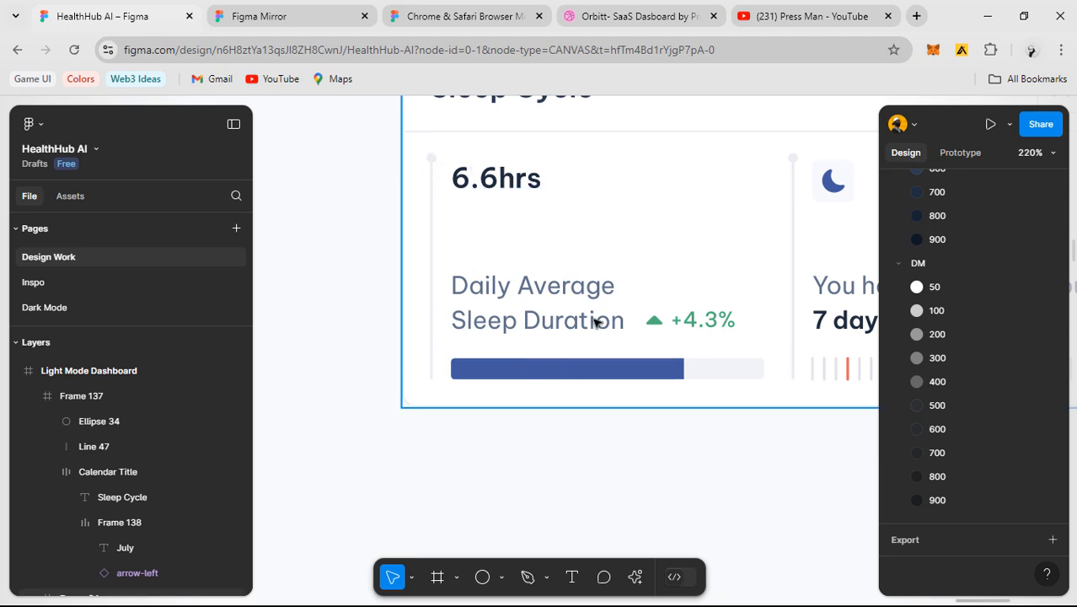
pyautogui.scroll(-6, 522, 345)
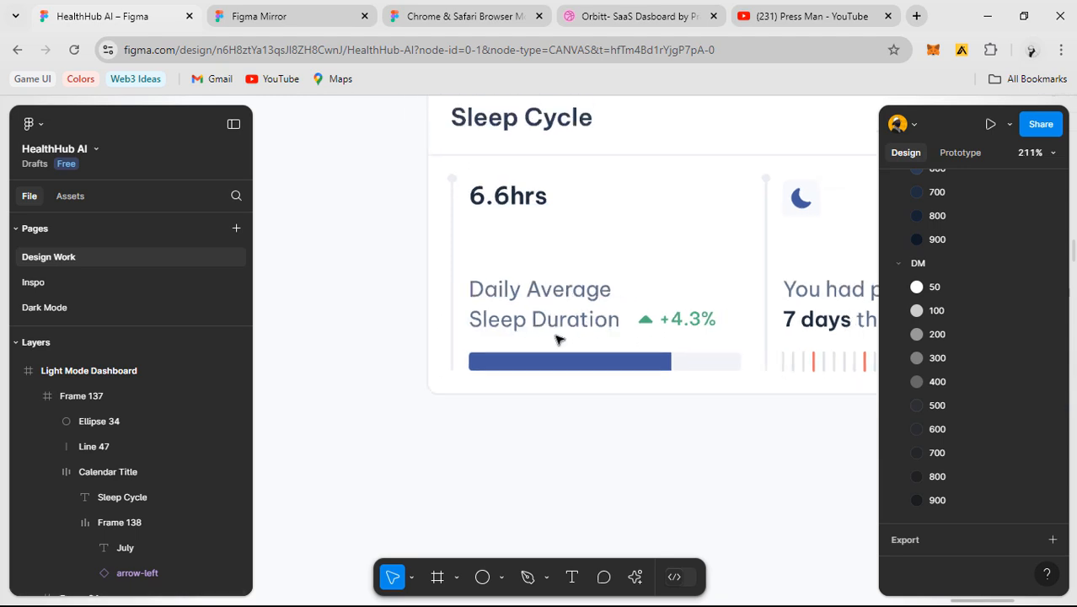
pyautogui.moveTo(592, 446); pyautogui.dragTo(448, 355)
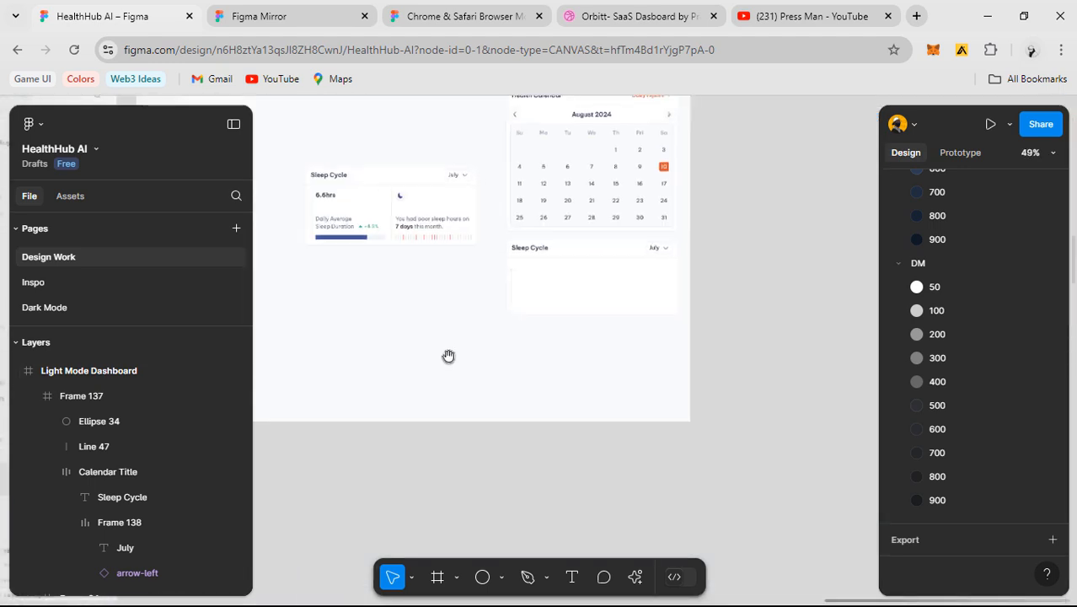
pyautogui.scroll(2, 555, 281)
pyautogui.moveTo(513, 322); pyautogui.dragTo(653, 363)
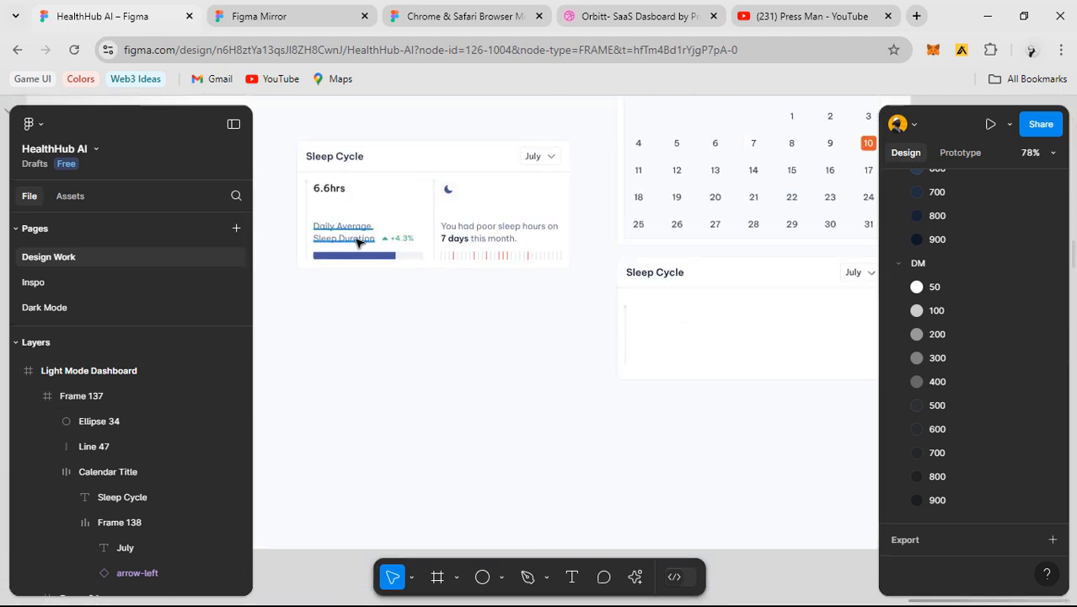
# - Copy the Daily Average Sleep Duration text from the reference card beside the new card's divider and widen its text box to about 124
pyautogui.click(358, 242)
pyautogui.moveTo(341, 244); pyautogui.dragTo(610, 372)
pyautogui.scroll(5, 664, 344)
pyautogui.hscroll(3, 704, 356)
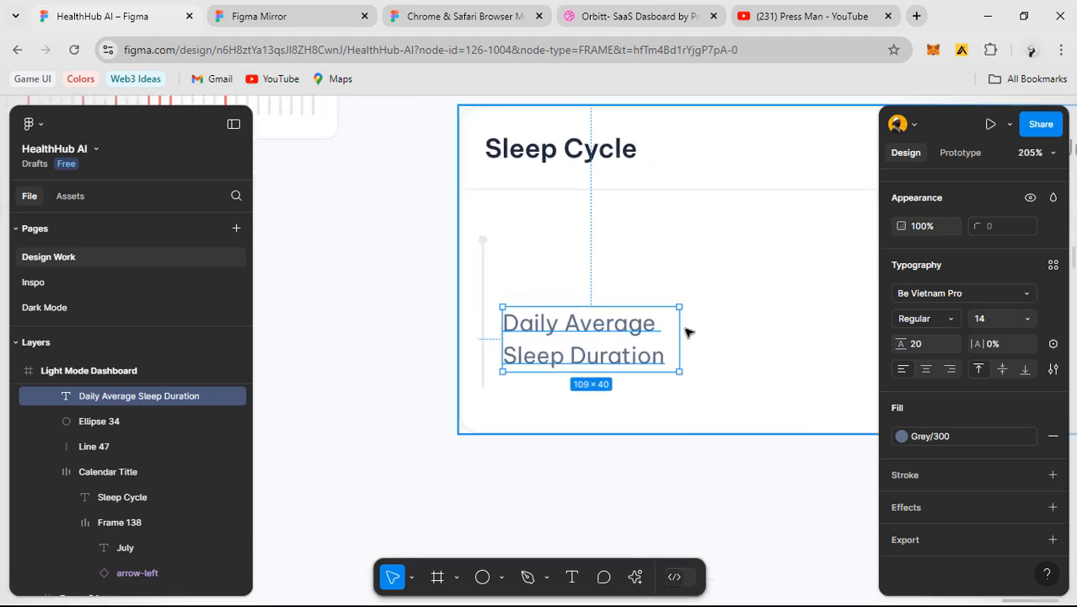
pyautogui.moveTo(687, 333); pyautogui.dragTo(716, 339)
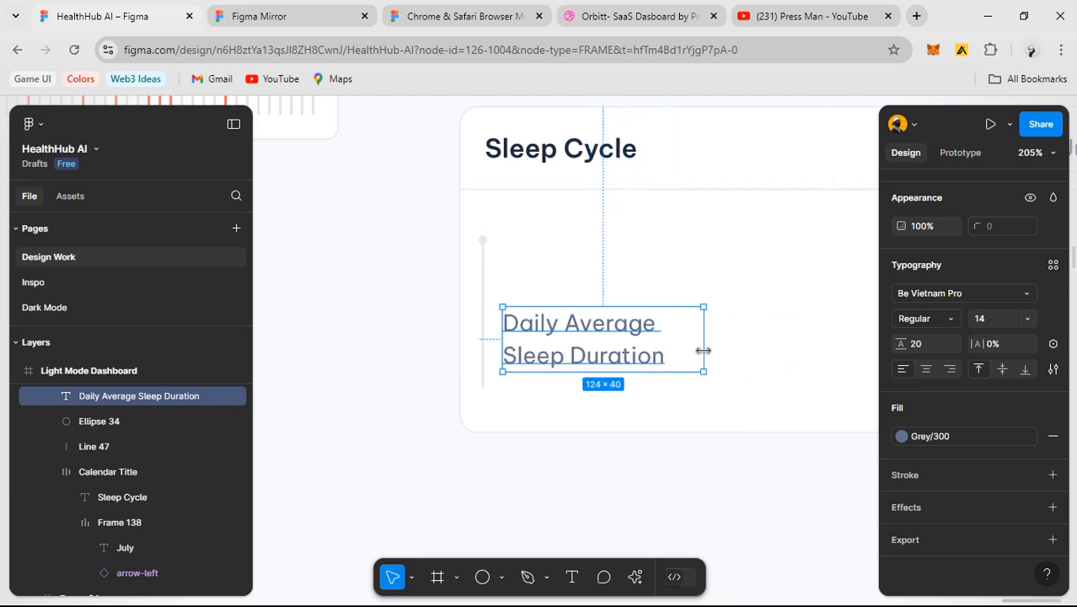
pyautogui.click(790, 346)
# - Copy the light progress bar track from the reference Sleep Cycle card into the lower part of the new card
pyautogui.moveTo(619, 379); pyautogui.dragTo(901, 465)
pyautogui.scroll(5, 781, 361)
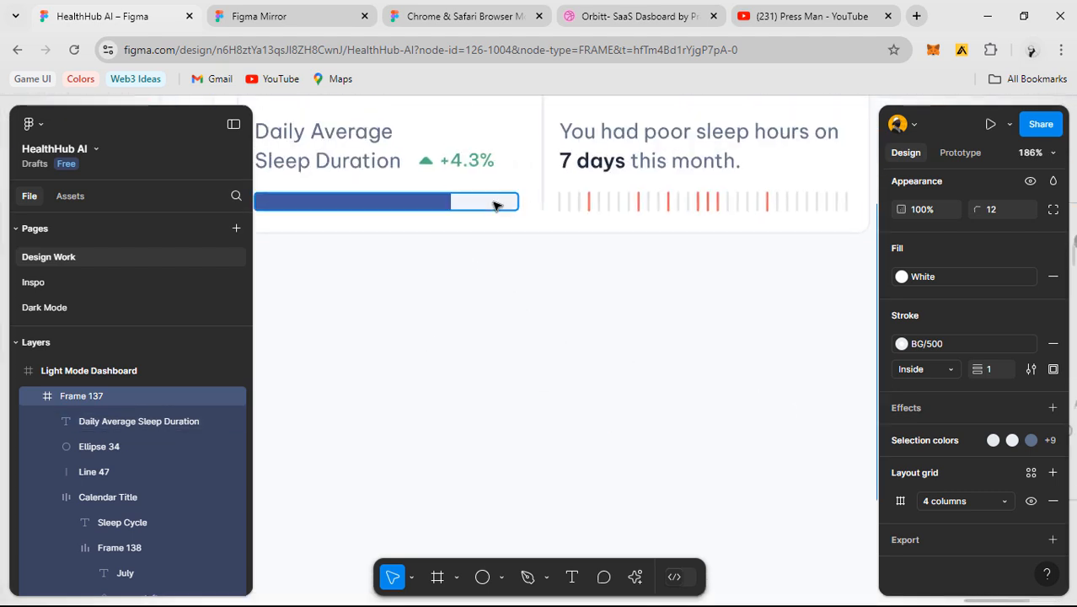
pyautogui.click(497, 205)
pyautogui.scroll(-5, 493, 215)
pyautogui.click(524, 329)
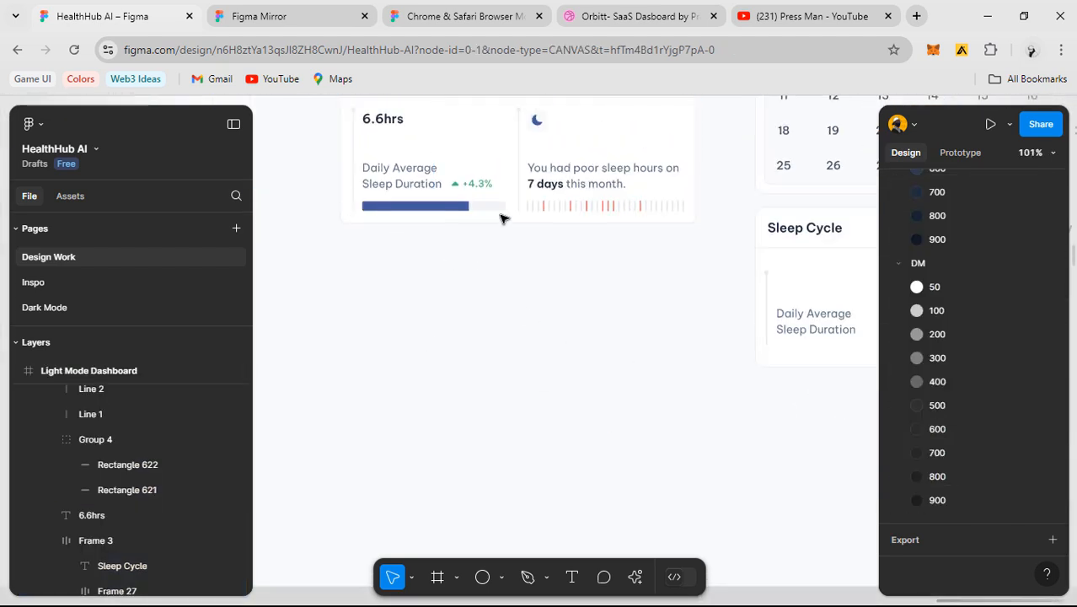
pyautogui.click(498, 206)
pyautogui.click(501, 243)
pyautogui.moveTo(513, 279); pyautogui.dragTo(399, 252)
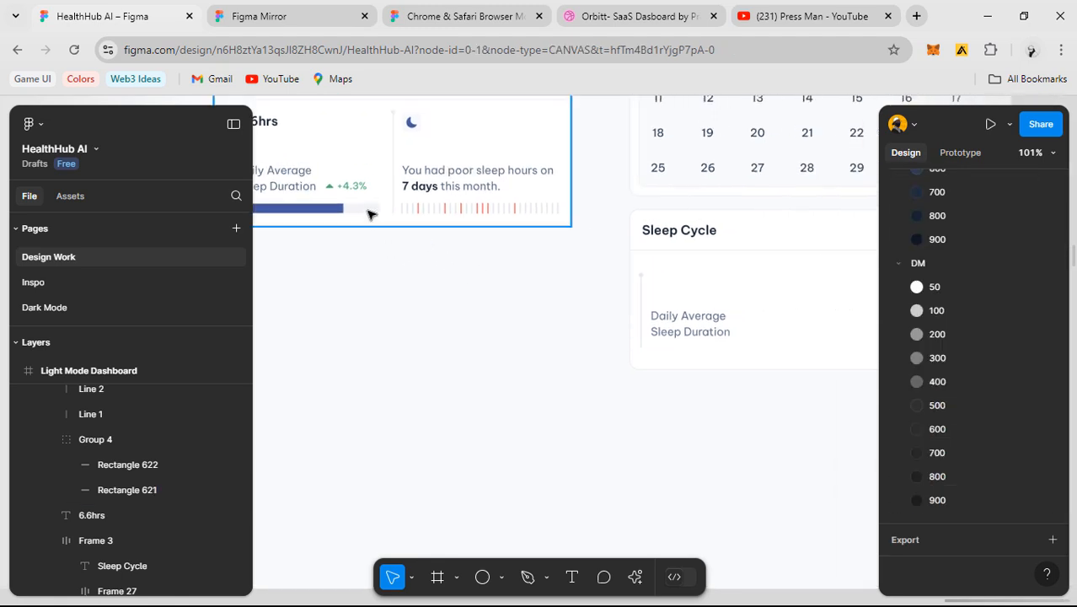
pyautogui.scroll(5, 763, 397)
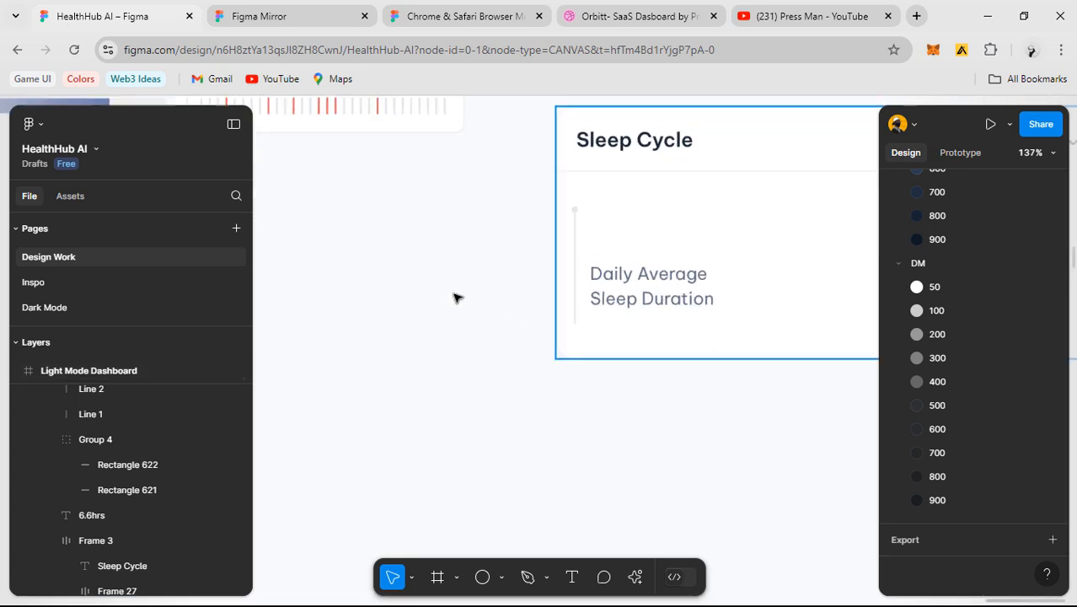
pyautogui.scroll(-2, 524, 314)
pyautogui.moveTo(274, 250); pyautogui.dragTo(550, 310)
pyautogui.doubleClick(497, 207)
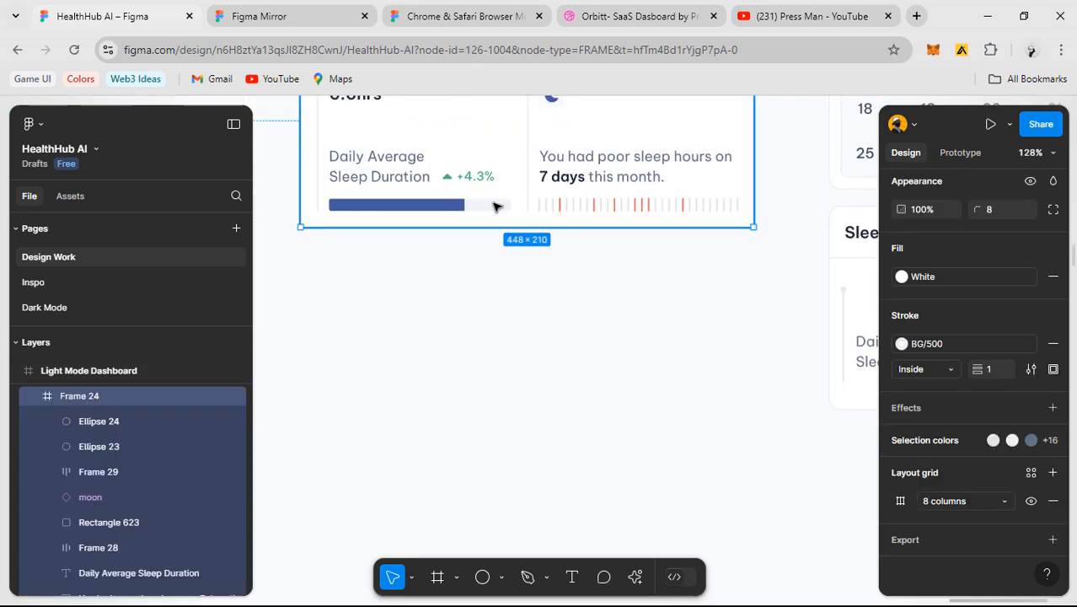
pyautogui.moveTo(531, 252); pyautogui.dragTo(449, 259)
pyautogui.moveTo(414, 210); pyautogui.dragTo(868, 395)
pyautogui.scroll(6, 777, 378)
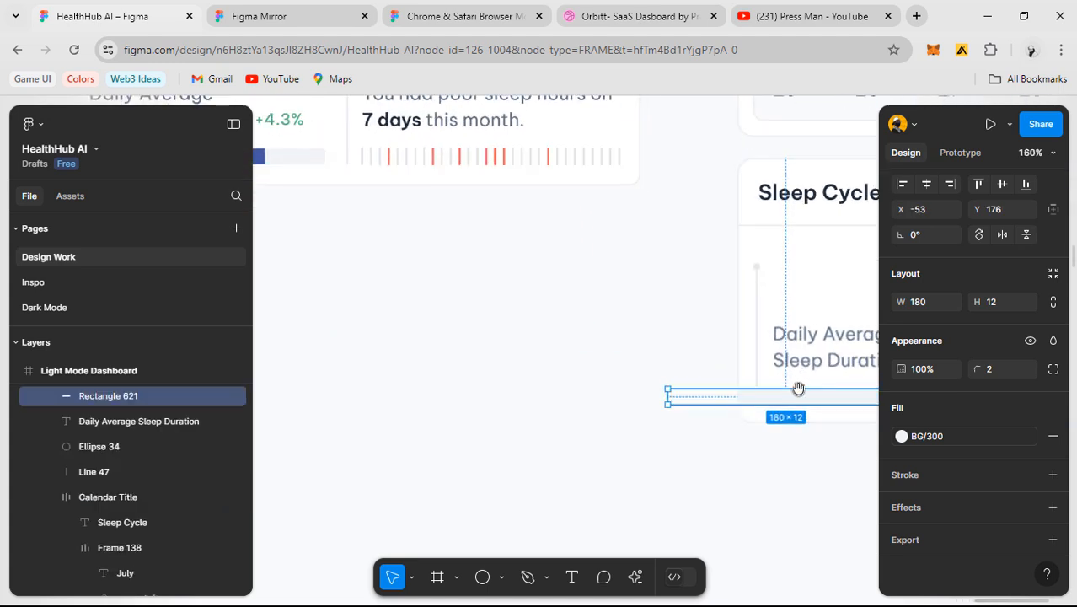
# - Position the progress bar track below the Daily Average Sleep Duration text at X 18, Y 178
pyautogui.moveTo(659, 416); pyautogui.dragTo(647, 412)
pyautogui.scroll(-5, 647, 409)
pyautogui.scroll(4, 664, 419)
pyautogui.scroll(5, 669, 415)
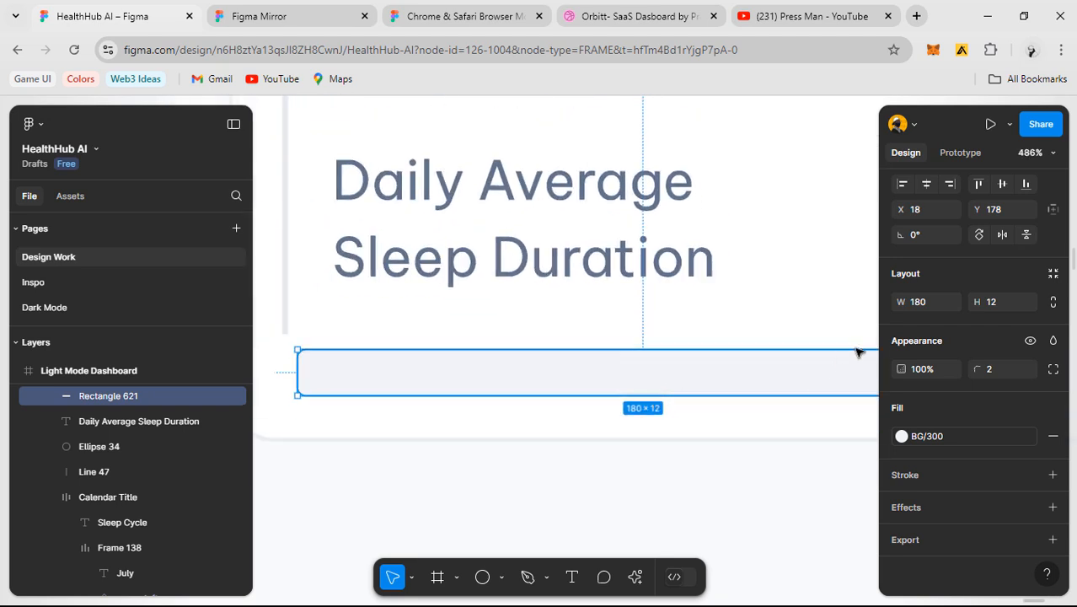
pyautogui.scroll(2, 507, 384)
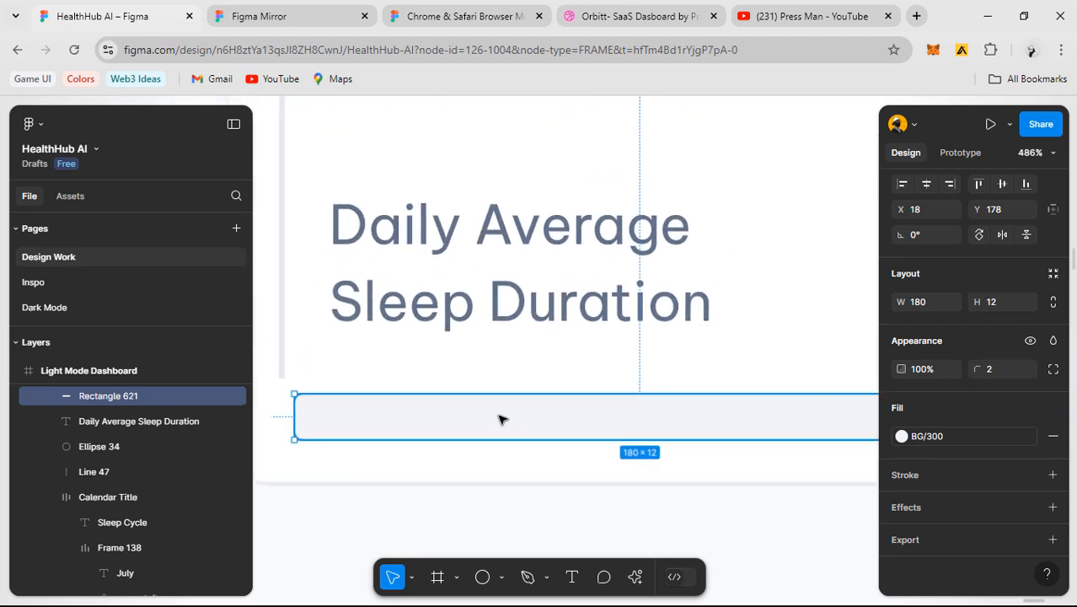
pyautogui.press('r')
pyautogui.scroll(-5, 538, 365)
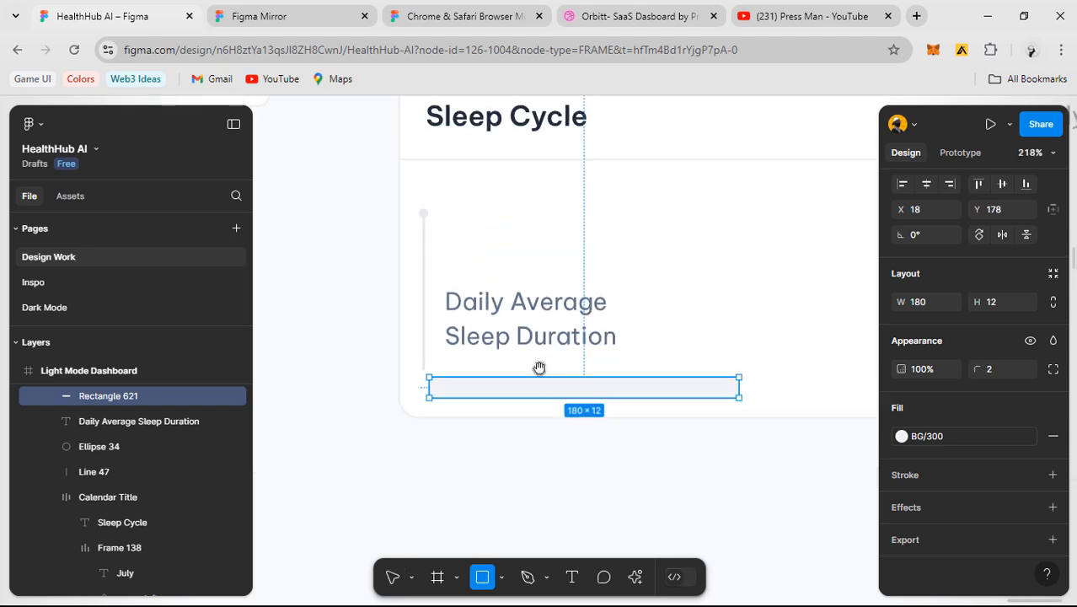
pyautogui.scroll(2, 590, 327)
pyautogui.moveTo(426, 220); pyautogui.dragTo(814, 281)
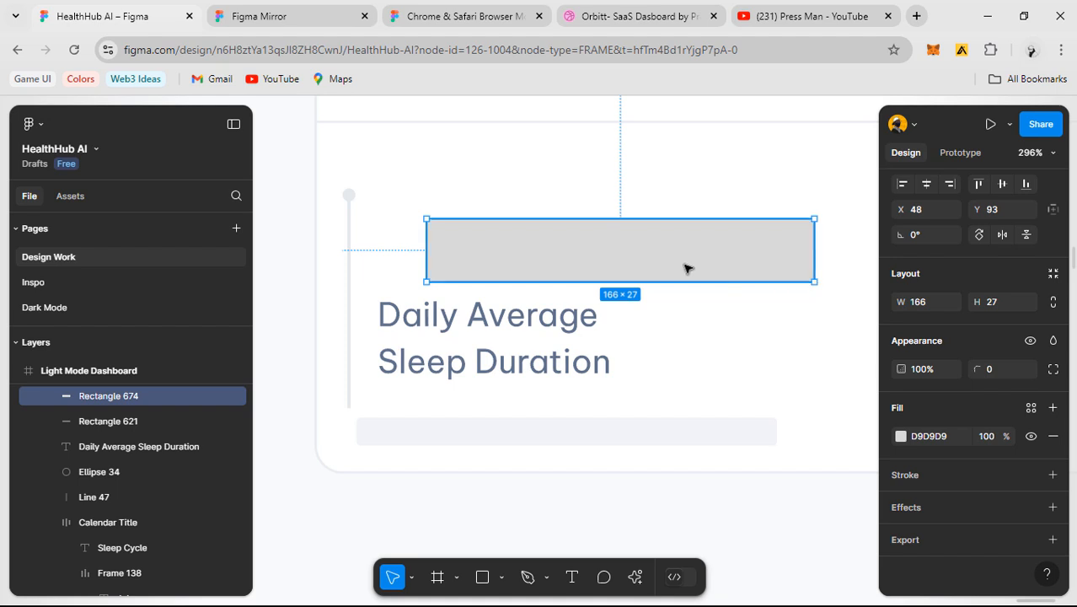
pyautogui.press('Delete')
# - Duplicate the progress bar track in place to make the bar's filled portion
pyautogui.click(509, 420)
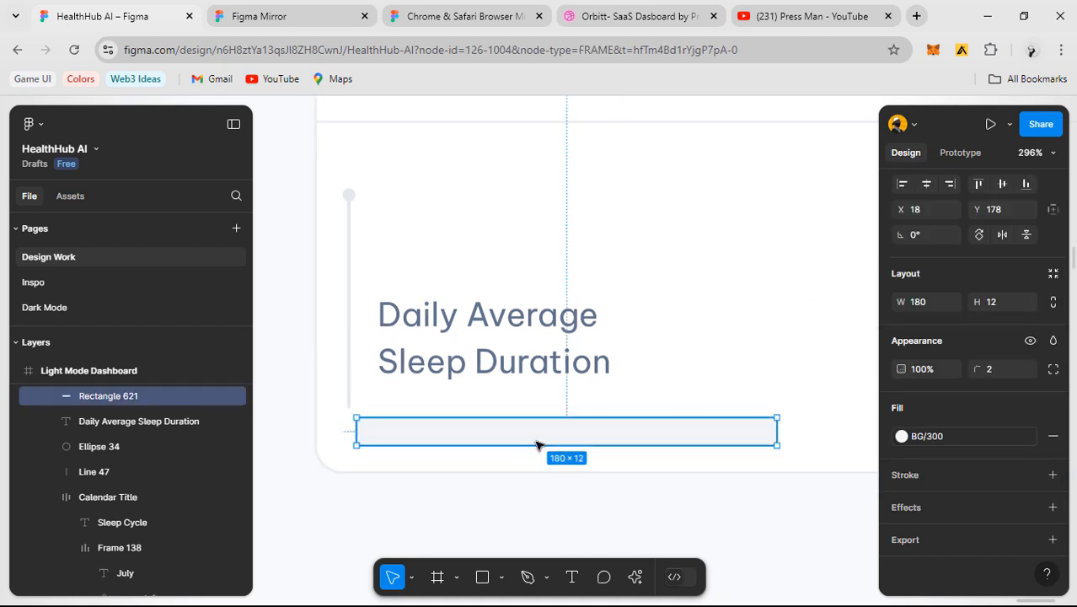
pyautogui.hotkey('ctrl', 'd')
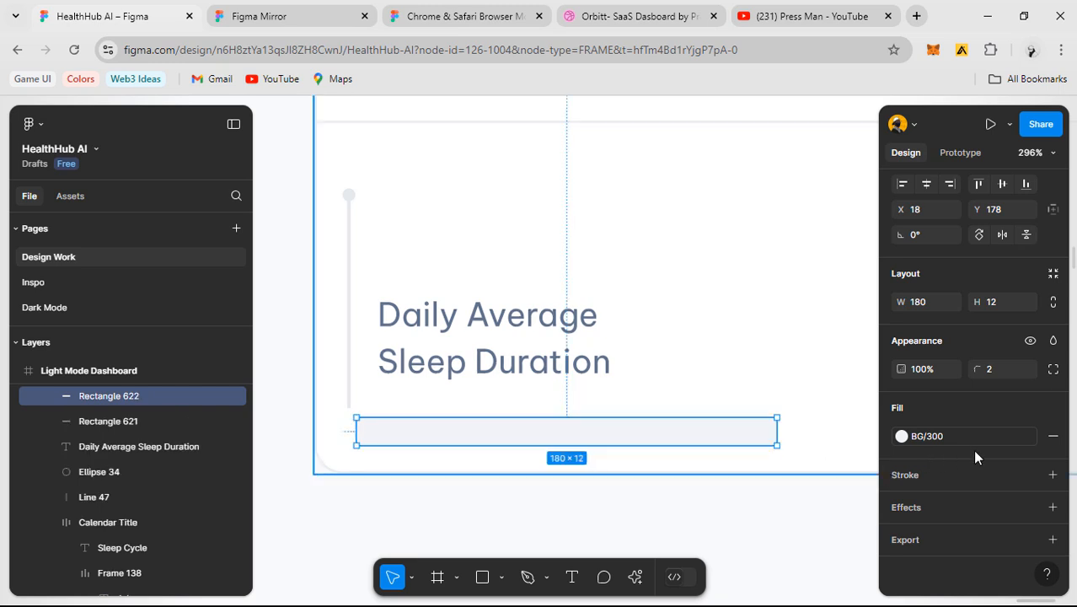
pyautogui.click(964, 442)
pyautogui.scroll(-1, 757, 492)
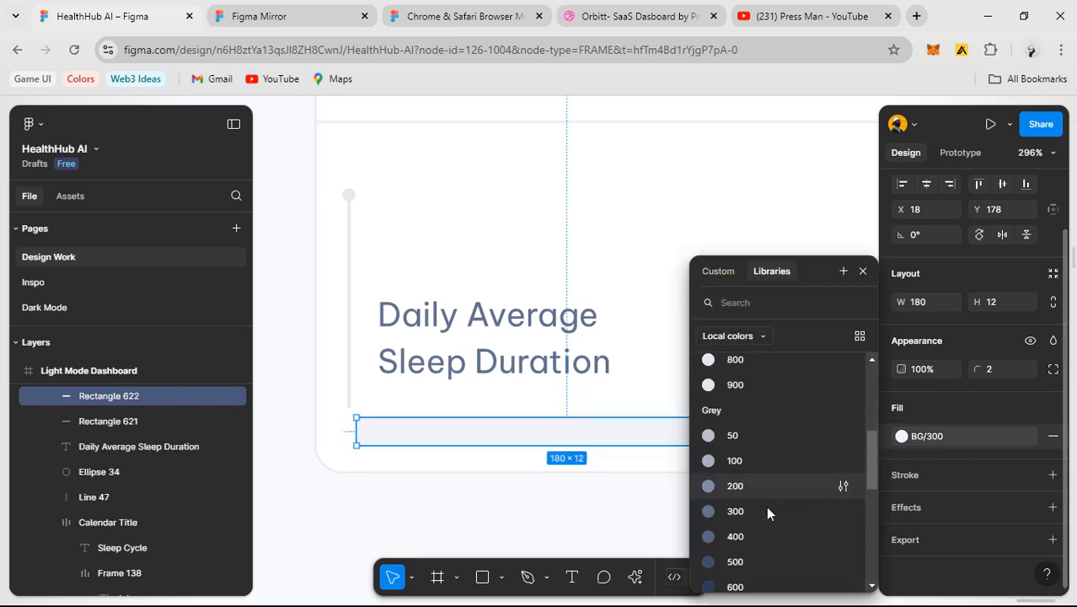
pyautogui.scroll(-2, 618, 459)
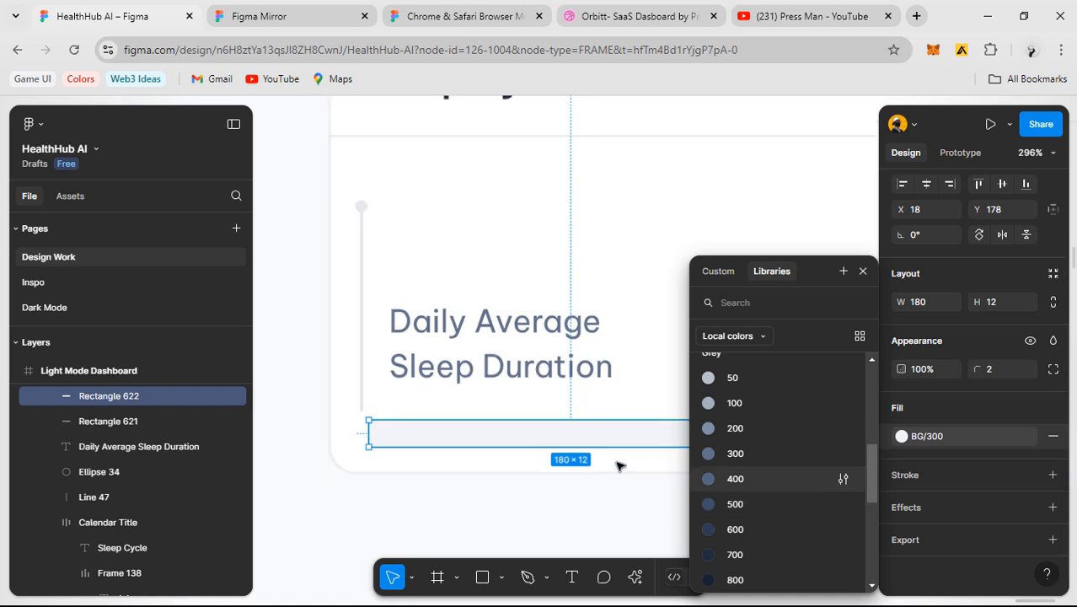
pyautogui.scroll(-2, 612, 447)
pyautogui.press('Escape')
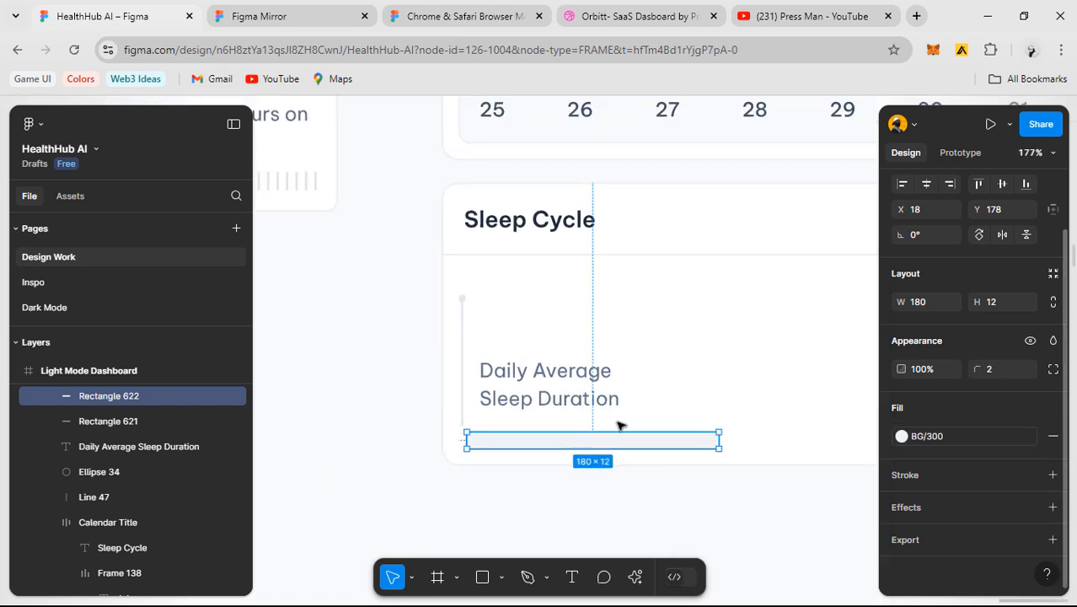
# - Fill the duplicated bar with the blue 4359A0 sampled from the reference card's progress bar
pyautogui.scroll(-2, 618, 425)
pyautogui.scroll(-3, 616, 433)
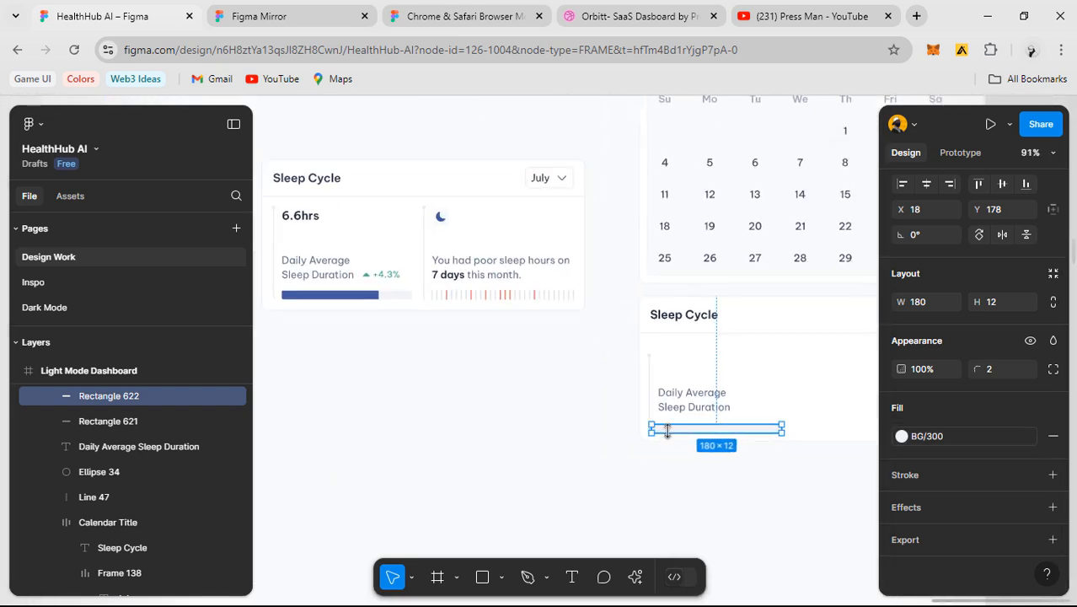
pyautogui.press('i')
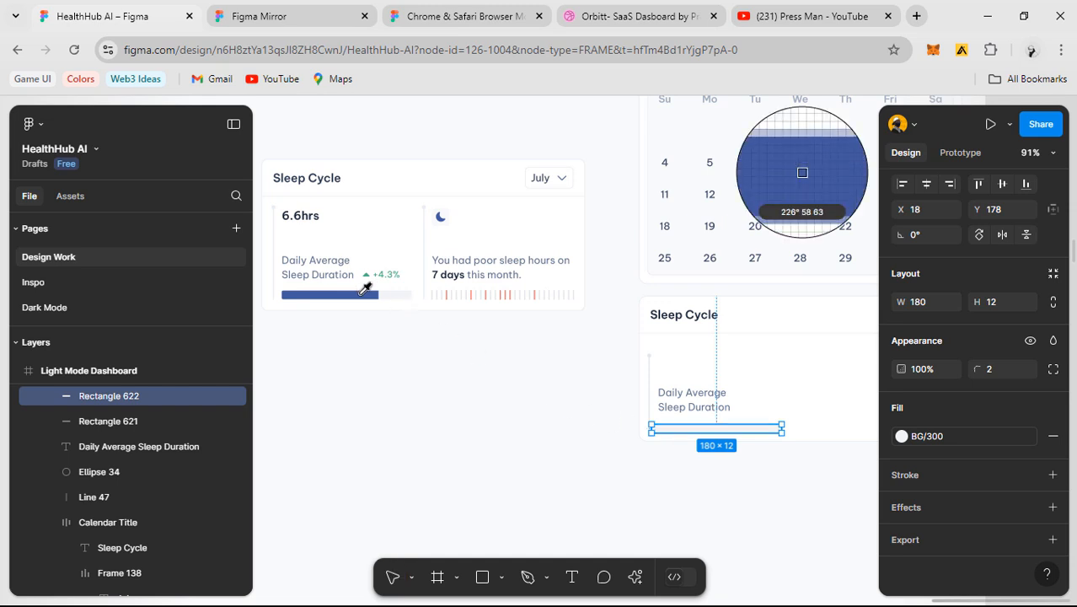
pyautogui.click(358, 299)
# - Shorten the blue progress bar to a width of 120 so the rest of the light track shows
pyautogui.scroll(5, 764, 421)
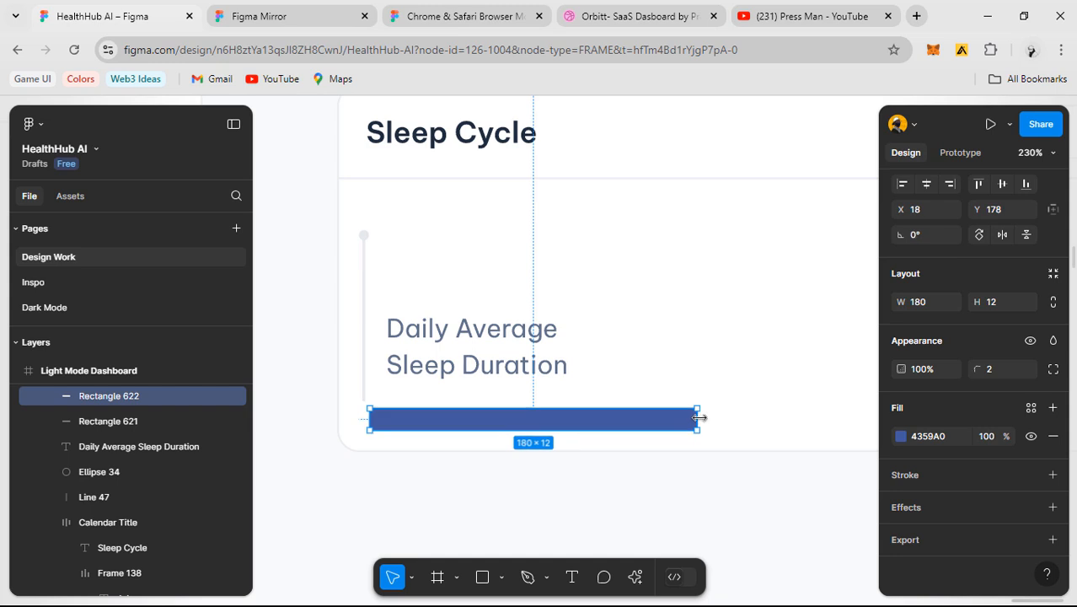
pyautogui.moveTo(698, 418); pyautogui.dragTo(588, 418)
pyautogui.click(649, 467)
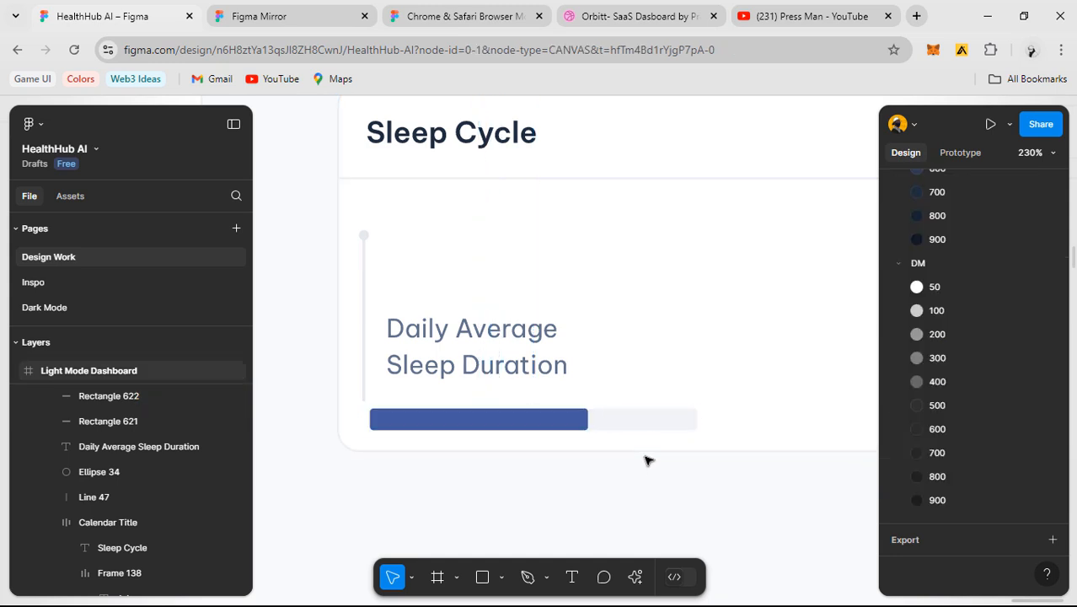
pyautogui.scroll(-1, 626, 434)
pyautogui.scroll(5, 581, 435)
pyautogui.click(583, 436)
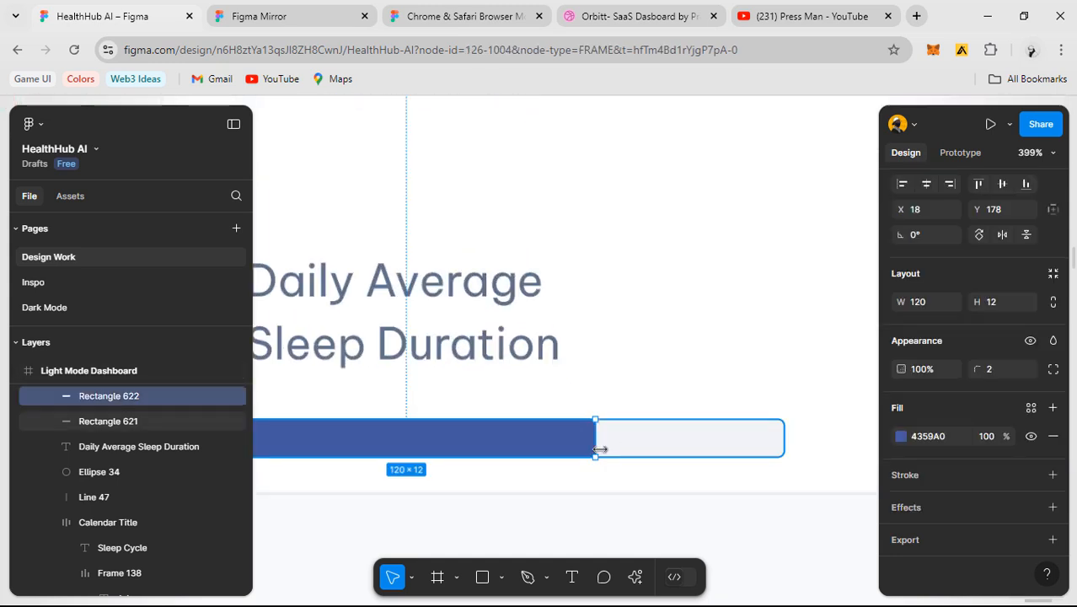
# - Square off the blue progress bar's two right-hand corners with a radius of 0, leaving the left corners rounded at 2
pyautogui.scroll(-5, 594, 442)
pyautogui.scroll(4, 347, 329)
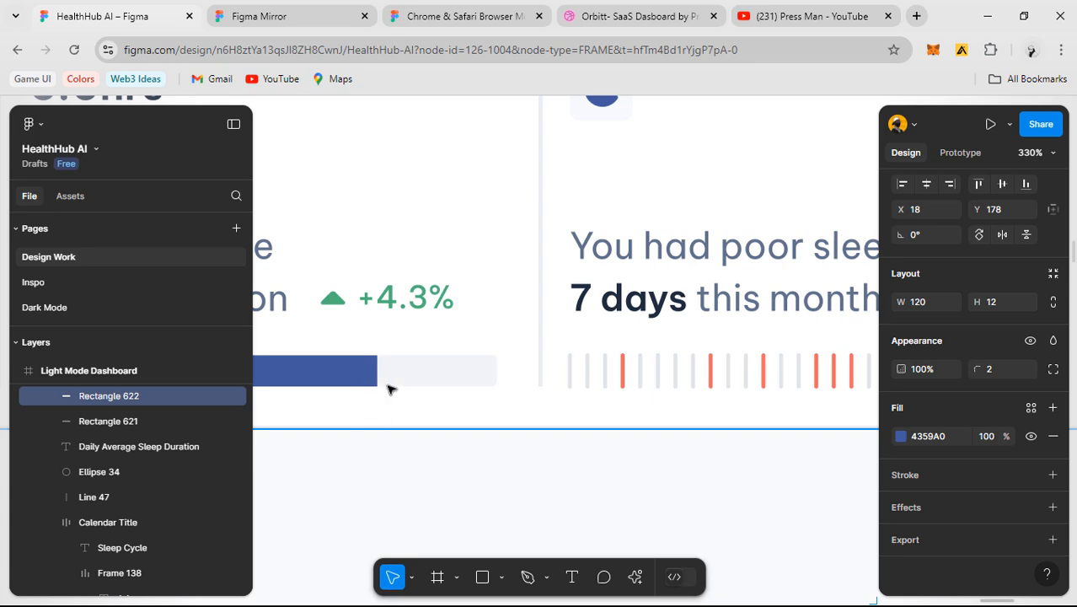
pyautogui.scroll(-3, 383, 383)
pyautogui.moveTo(688, 442); pyautogui.dragTo(295, 303)
pyautogui.scroll(-1, 303, 308)
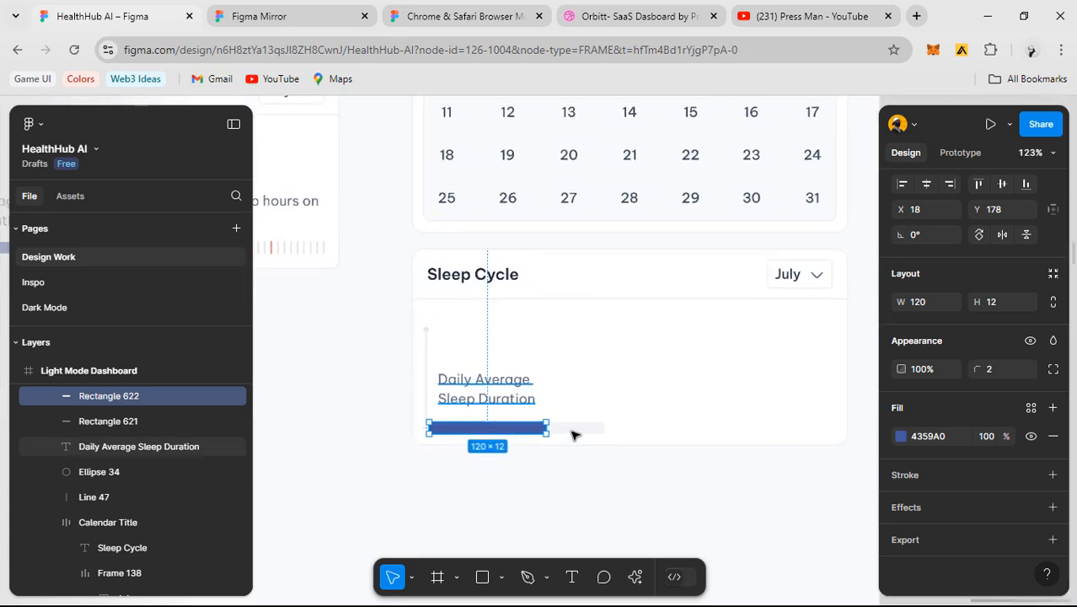
pyautogui.scroll(1, 577, 428)
pyautogui.scroll(10, 590, 434)
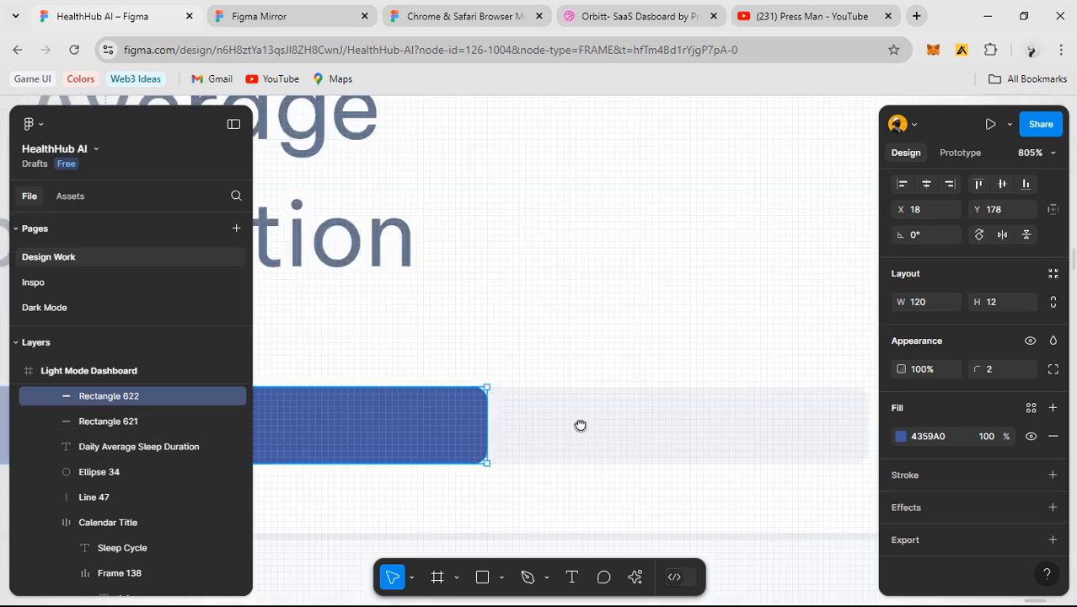
pyautogui.click(1052, 370)
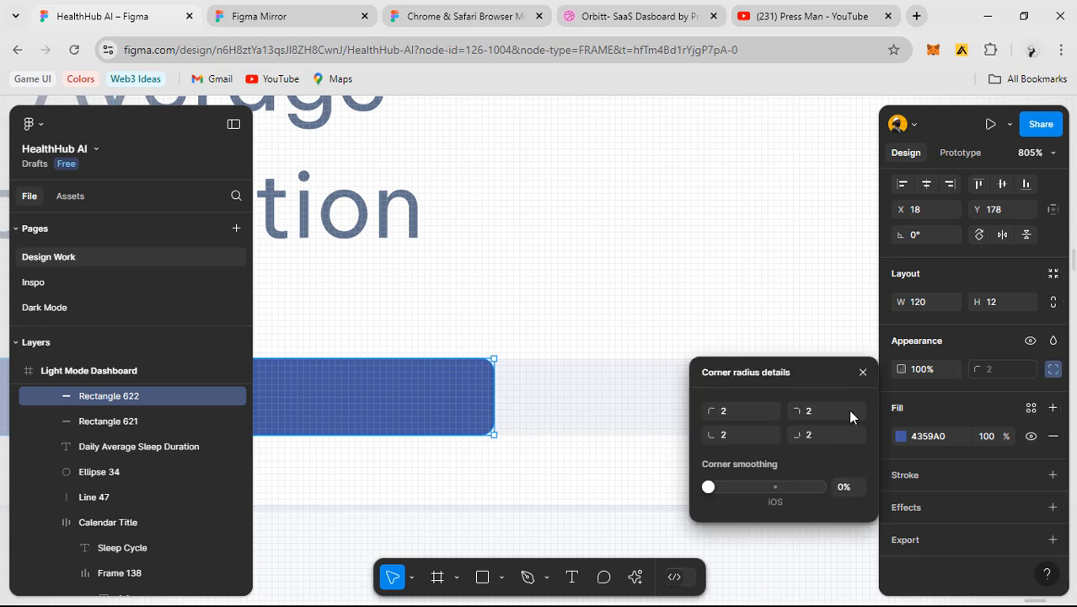
pyautogui.click(830, 408)
pyautogui.write('0')
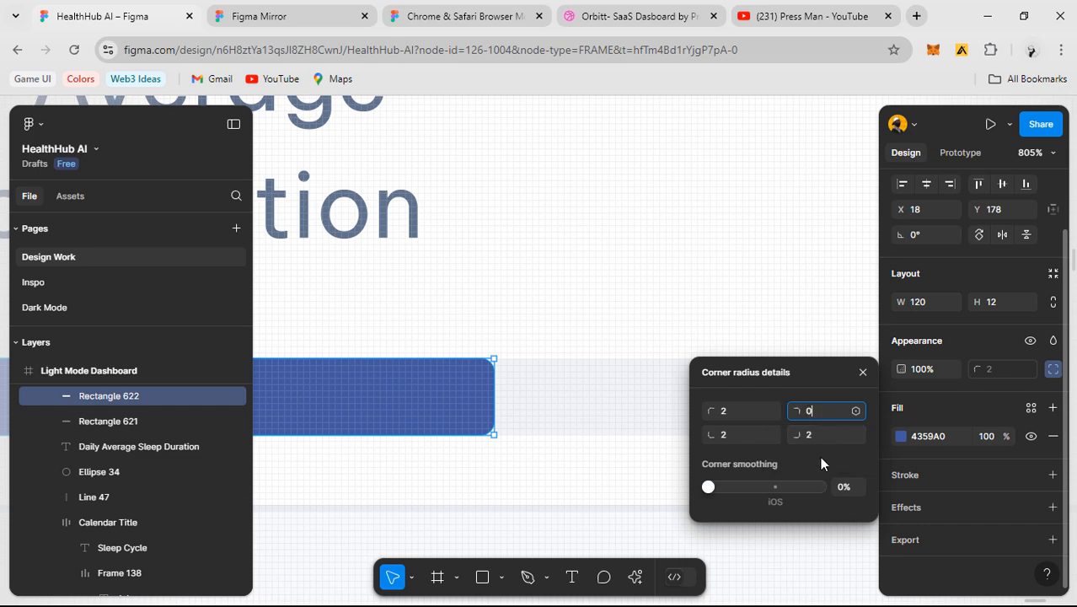
pyautogui.press('Return')
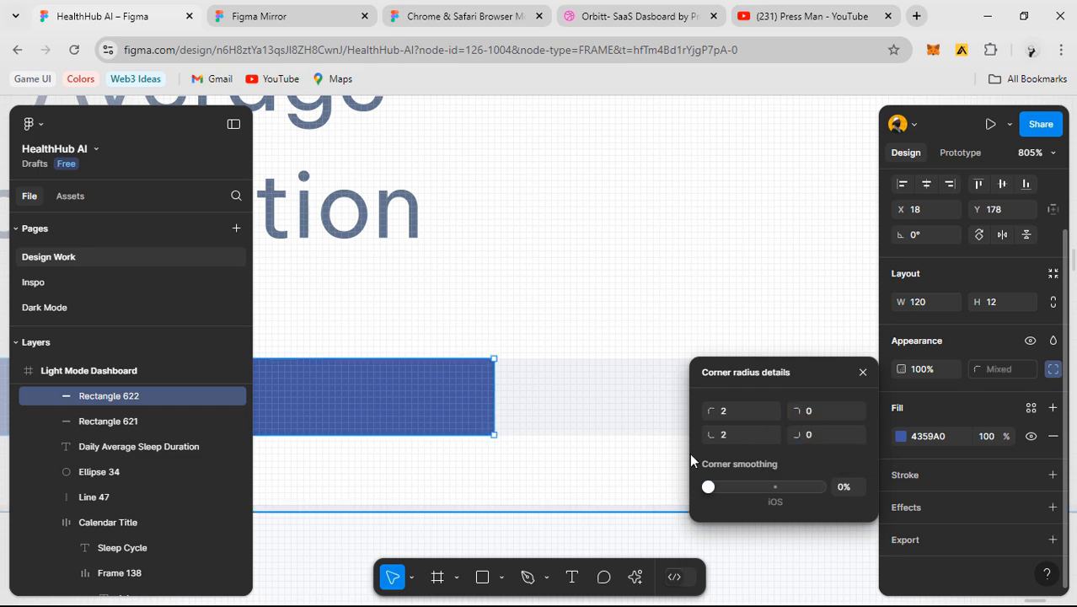
pyautogui.click(594, 473)
pyautogui.scroll(-5, 529, 483)
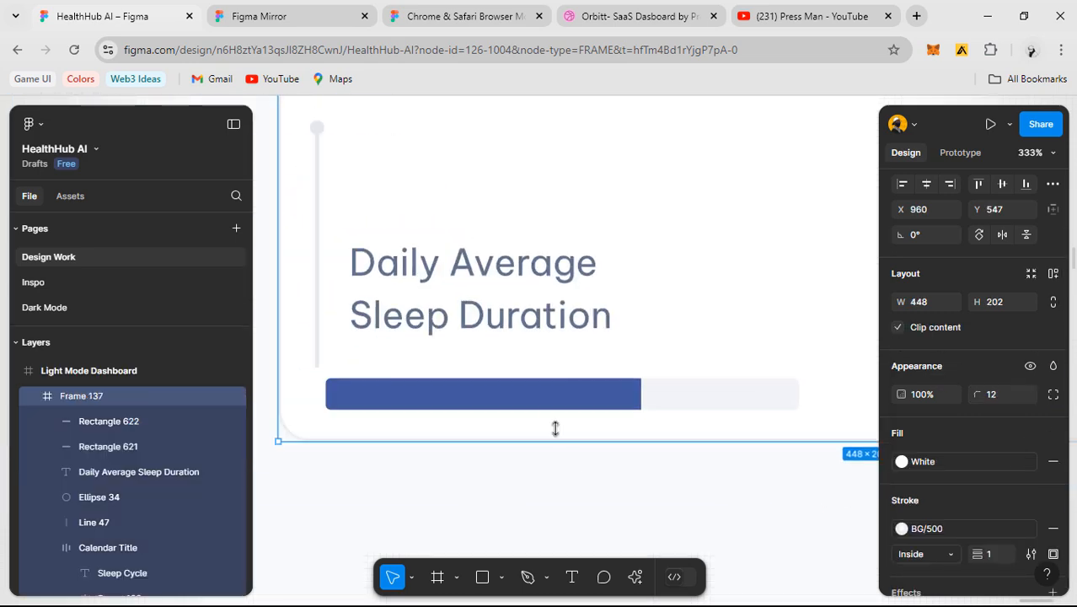
# - Widen the blue progress bar from its right end to cover about three quarters of the light track, like the reference
pyautogui.doubleClick(595, 401)
pyautogui.moveTo(643, 393); pyautogui.dragTo(759, 398)
pyautogui.click(685, 485)
pyautogui.scroll(-3, 590, 487)
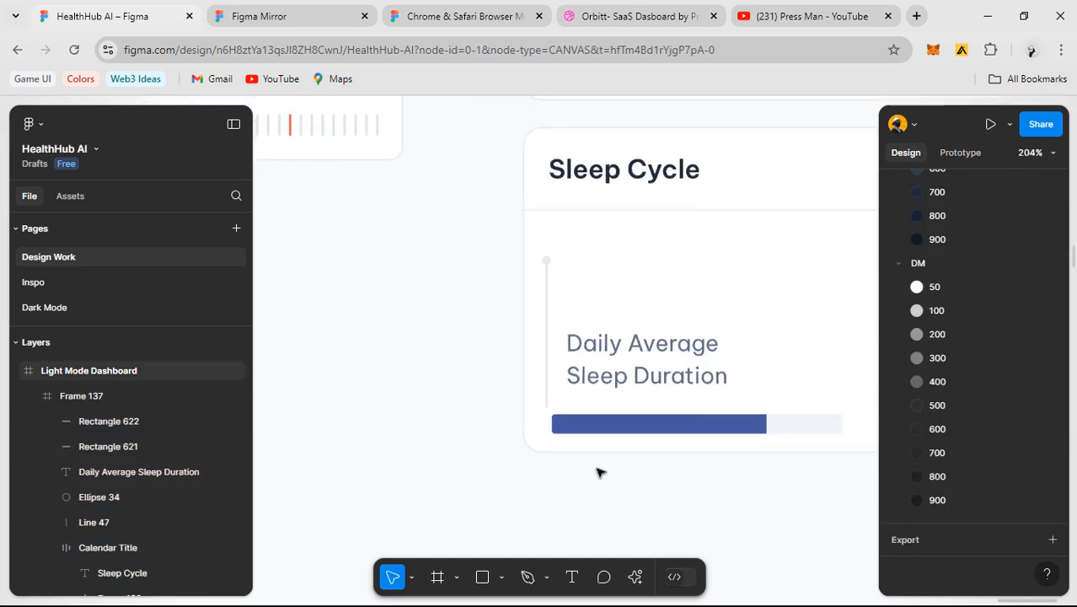
# - Copy the green +4.3% indicator from the reference card and paste it beside the Daily Average Sleep Duration text in the new Sleep Cycle card
pyautogui.scroll(-4, 597, 472)
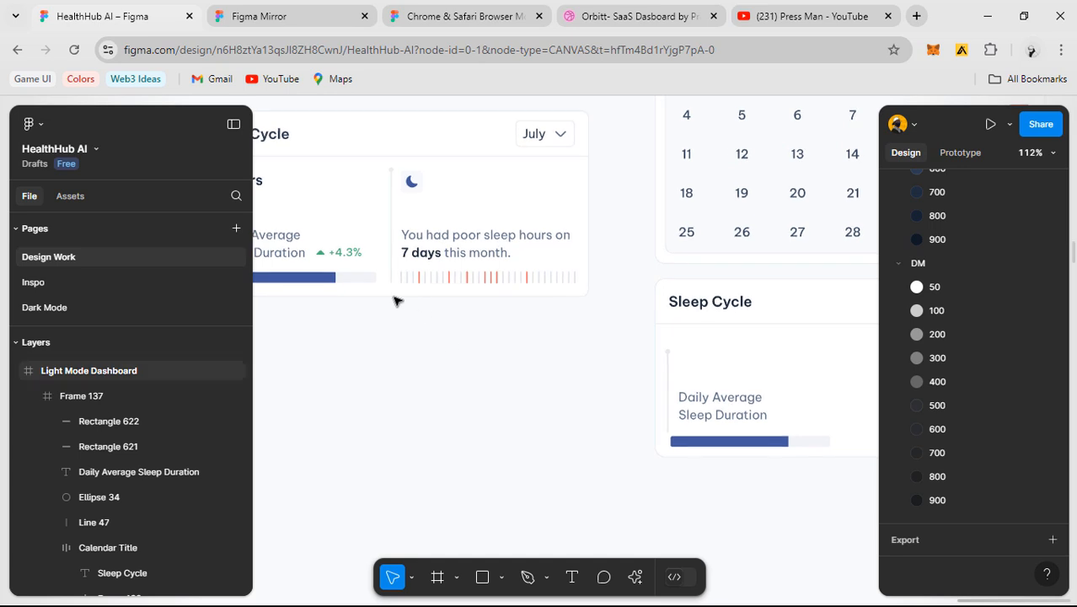
pyautogui.scroll(2, 396, 301)
pyautogui.click(462, 262)
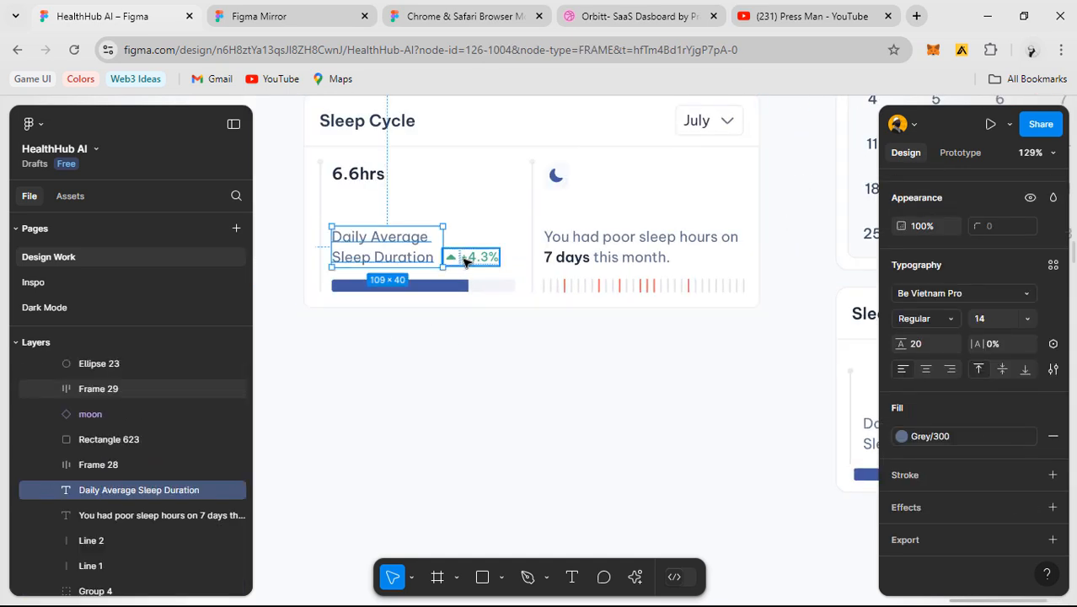
pyautogui.click(465, 262)
pyautogui.scroll(-1, 468, 261)
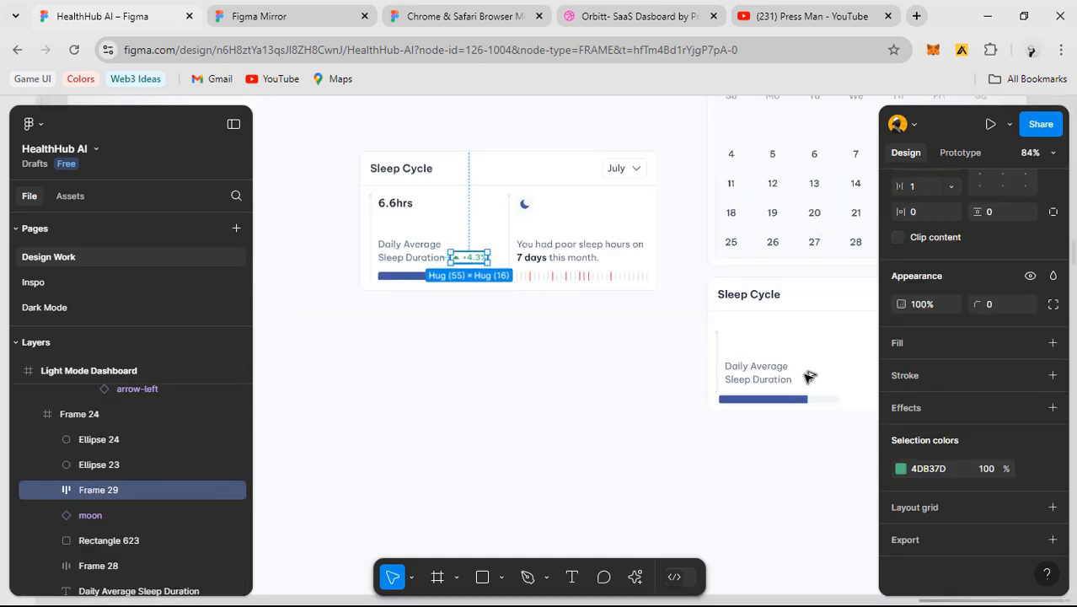
pyautogui.moveTo(806, 374); pyautogui.dragTo(647, 382)
pyautogui.scroll(8, 819, 384)
pyautogui.hotkey('ctrl', 'z')
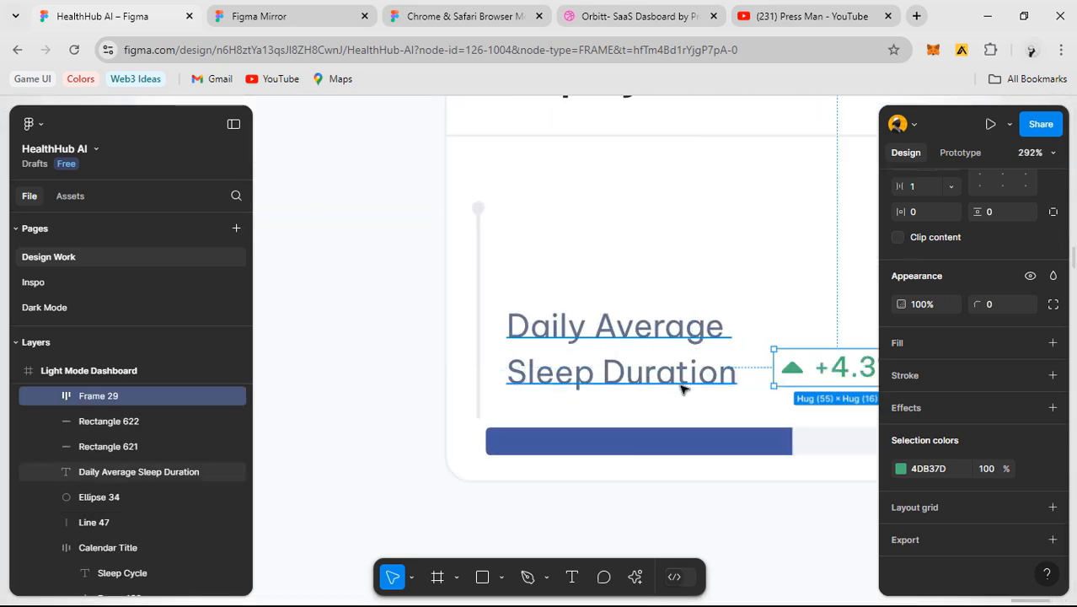
# - Select the +4.3% text inside the pasted indicator for editing
pyautogui.moveTo(767, 390); pyautogui.dragTo(538, 380)
pyautogui.scroll(3, 582, 376)
pyautogui.doubleClick(687, 360)
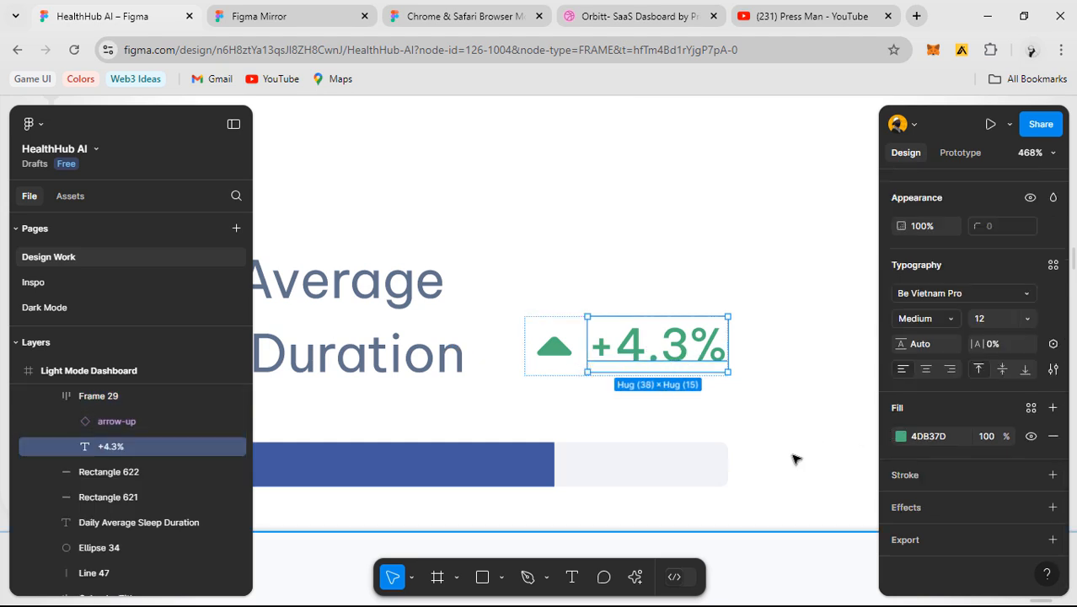
# - Centre-align the arrow and the +4.3% text inside their auto layout frame
pyautogui.click(554, 351)
pyautogui.click(554, 357)
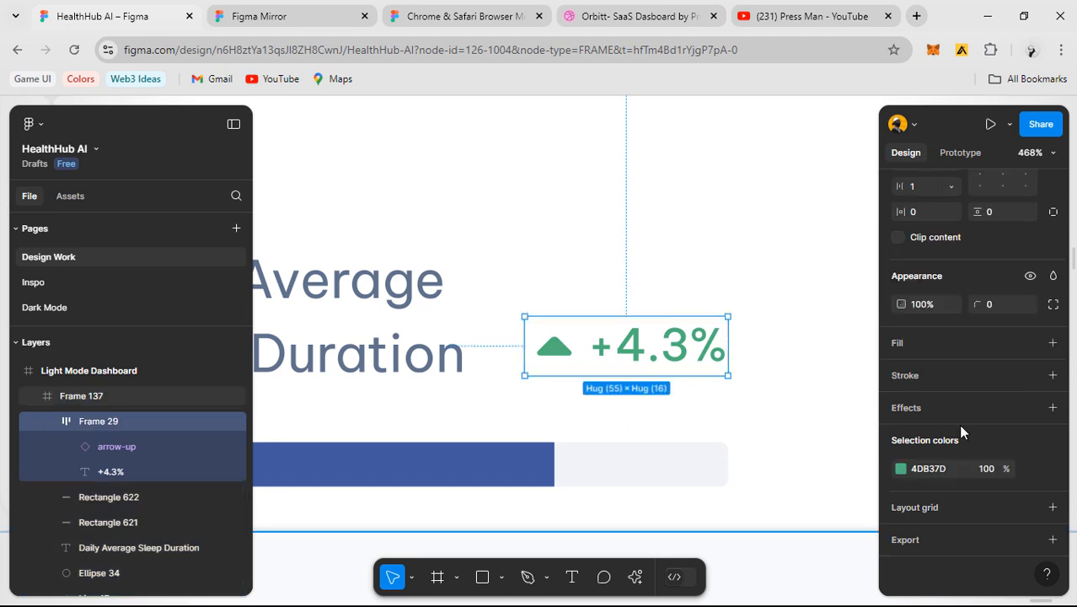
pyautogui.scroll(3, 963, 415)
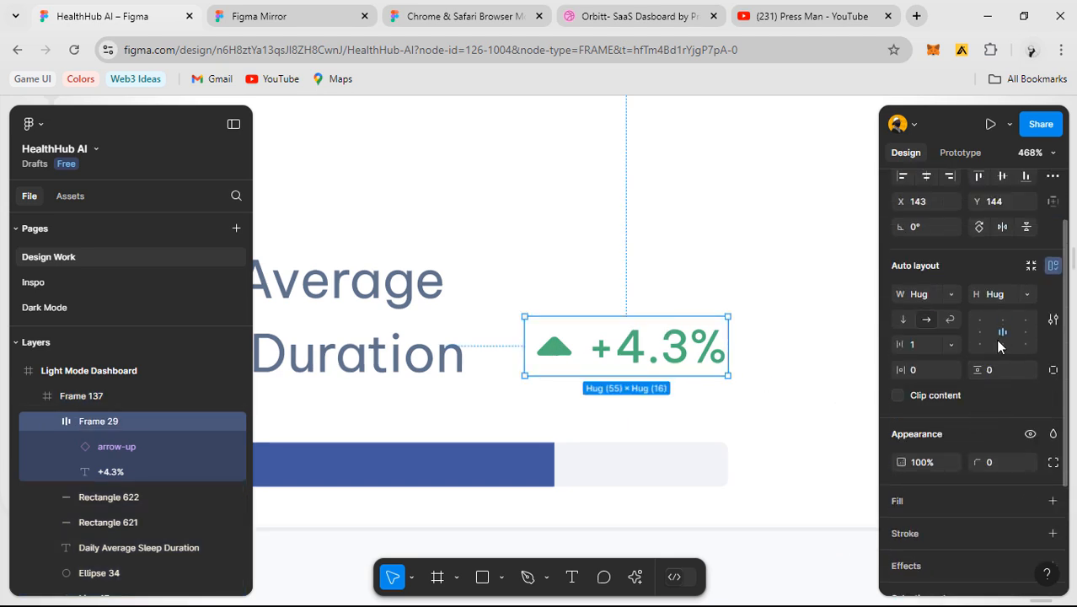
pyautogui.click(760, 403)
# - Copy the 6.6hrs text from the finished Sleep Cycle card into the new Sleep Cycle card
pyautogui.scroll(-4, 758, 402)
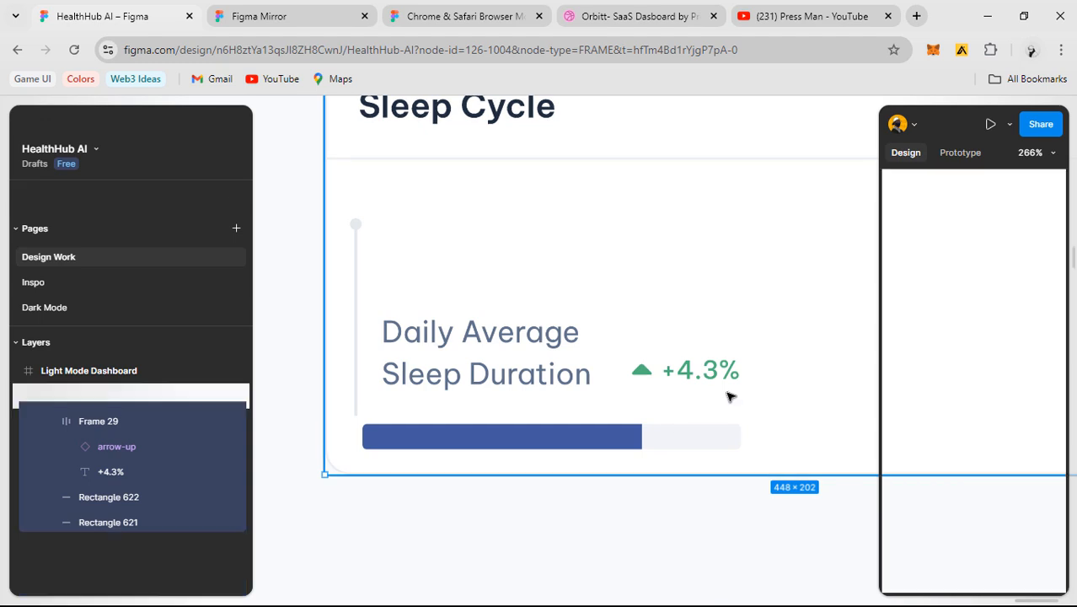
pyautogui.scroll(-4, 728, 396)
pyautogui.click(697, 468)
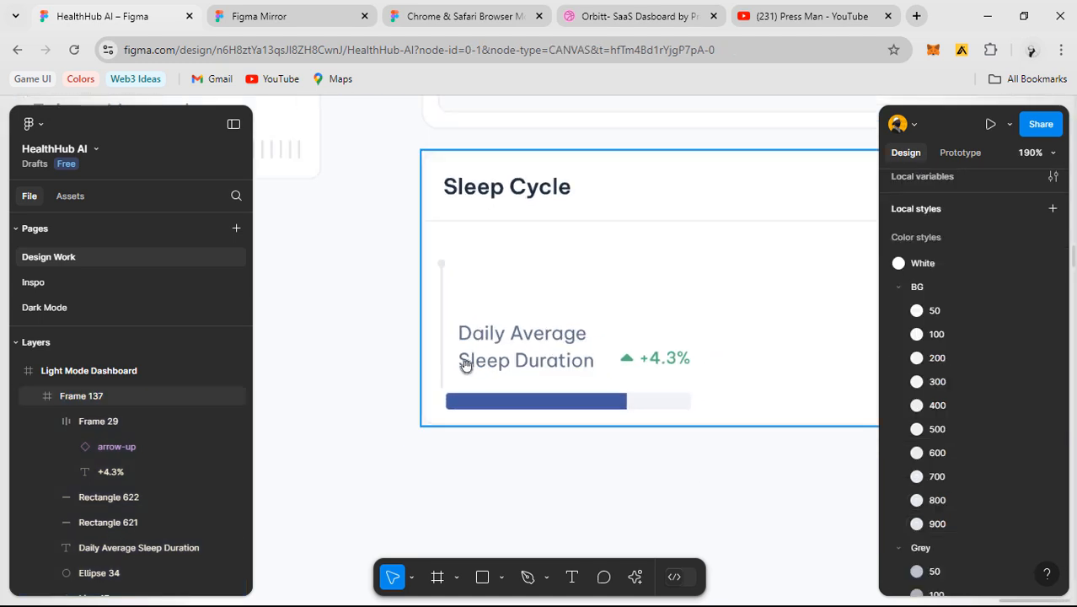
pyautogui.scroll(-5, 529, 329)
pyautogui.moveTo(465, 291); pyautogui.dragTo(553, 318)
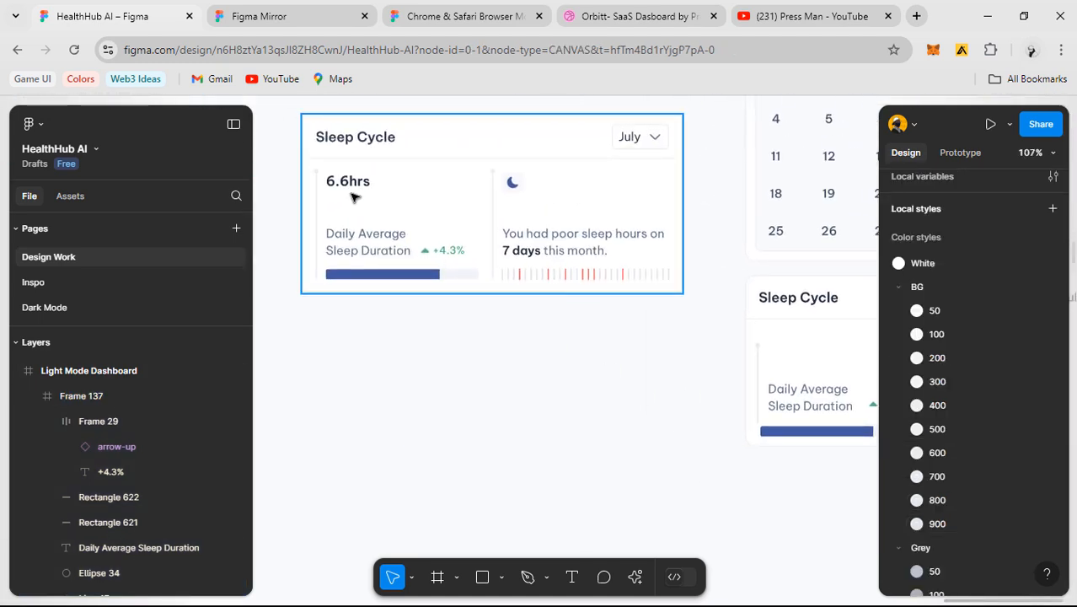
pyautogui.click(347, 181)
pyautogui.click(806, 354)
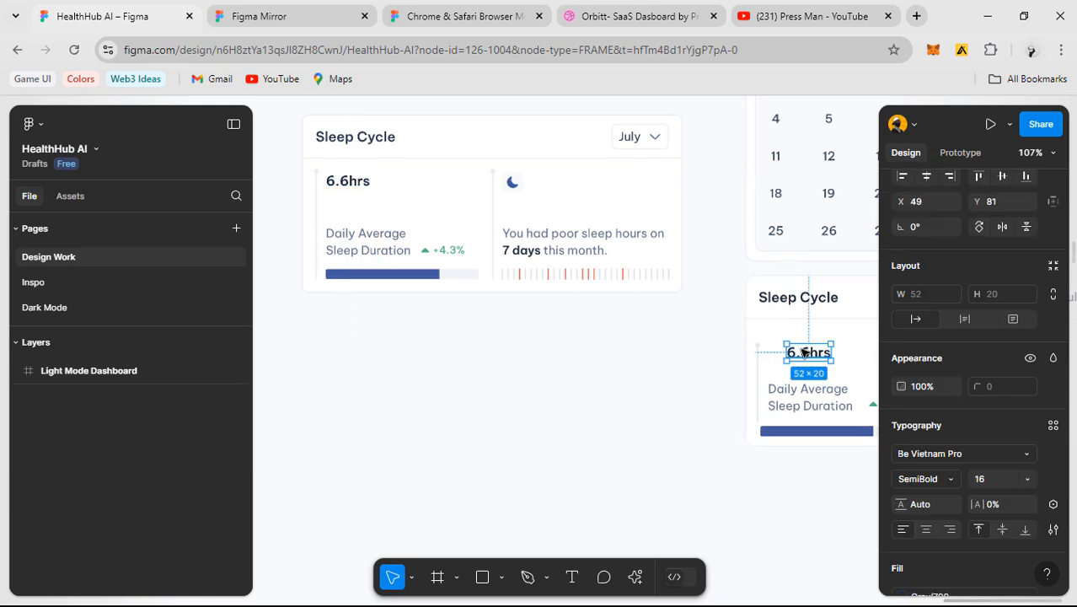
# - Position the copied 6.6hrs text at X 31, Y 68, 16 px below the card's header
pyautogui.scroll(6, 806, 354)
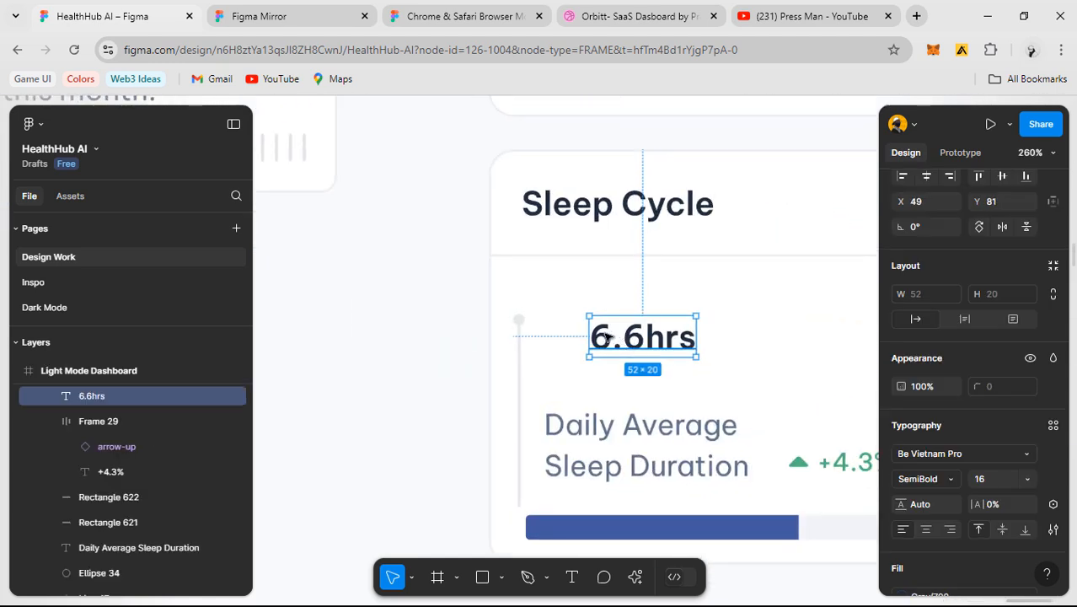
pyautogui.moveTo(605, 337); pyautogui.dragTo(580, 316)
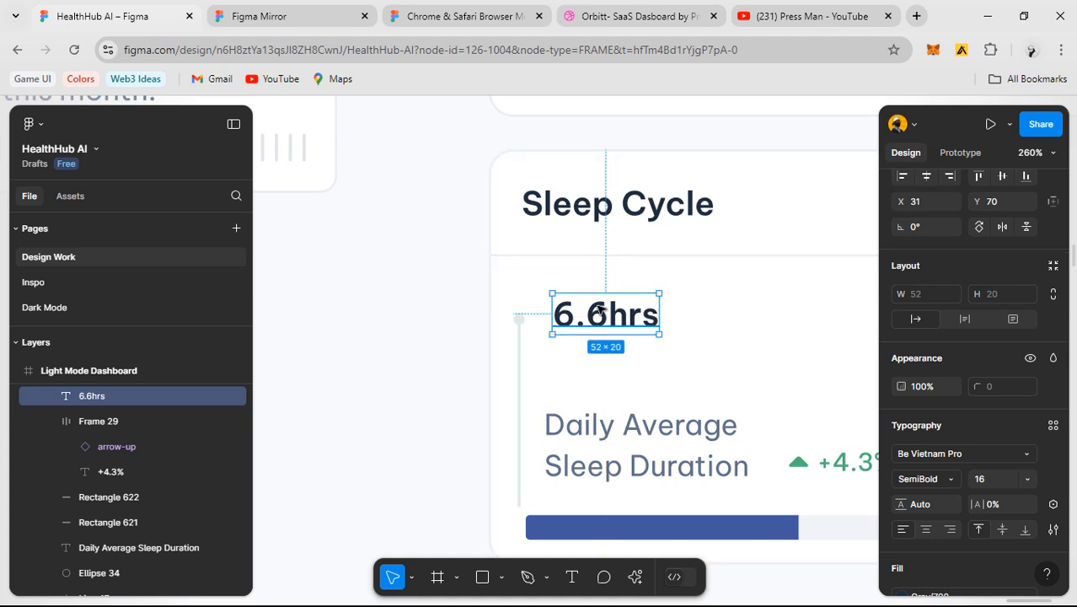
pyautogui.press('Up')
pyautogui.press('Up')
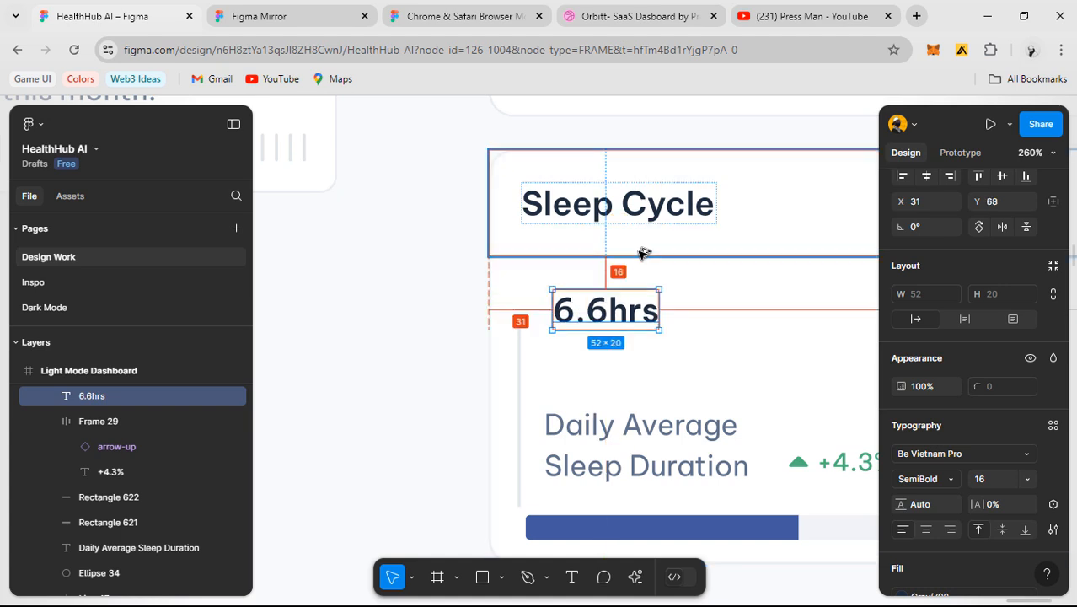
# - Raise the small grey circle level with the top of the 6.6hrs text and extend the vertical line up to it, 101 px long
pyautogui.click(519, 319)
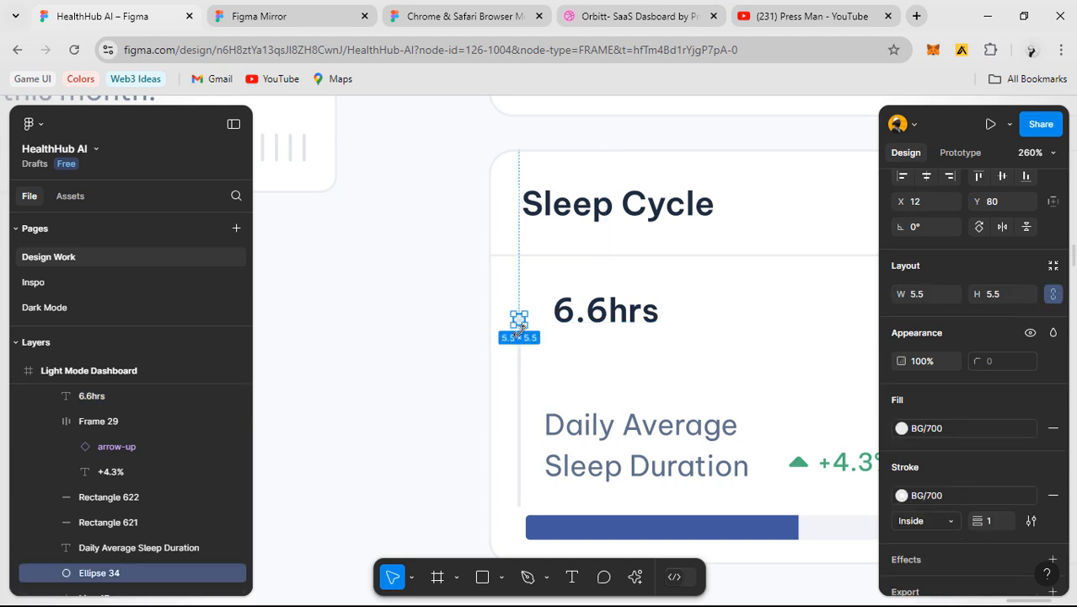
pyautogui.scroll(3, 519, 328)
pyautogui.moveTo(516, 285); pyautogui.dragTo(517, 269)
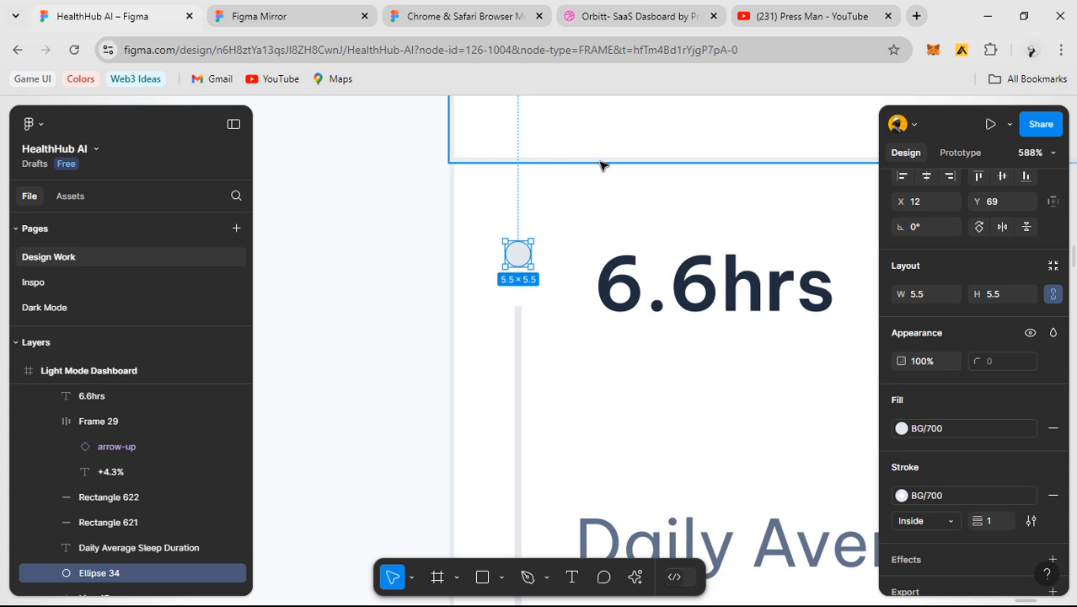
pyautogui.click(514, 308)
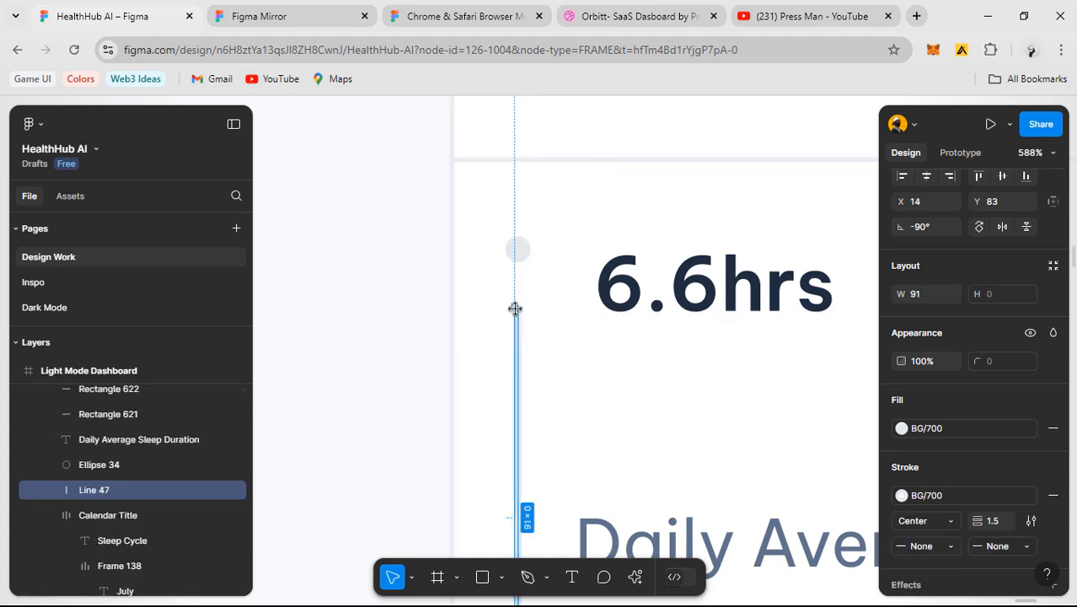
pyautogui.click(585, 348)
# - Group the blue and light grey rectangles of the progress bar
pyautogui.scroll(-5, 584, 346)
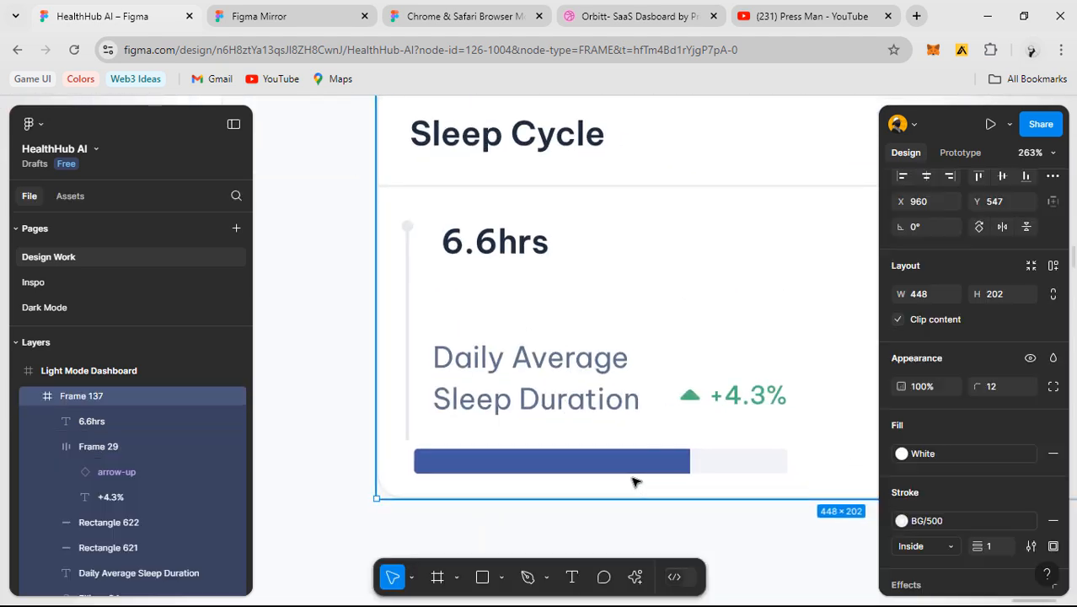
pyautogui.scroll(-2, 607, 493)
pyautogui.scroll(4, 493, 416)
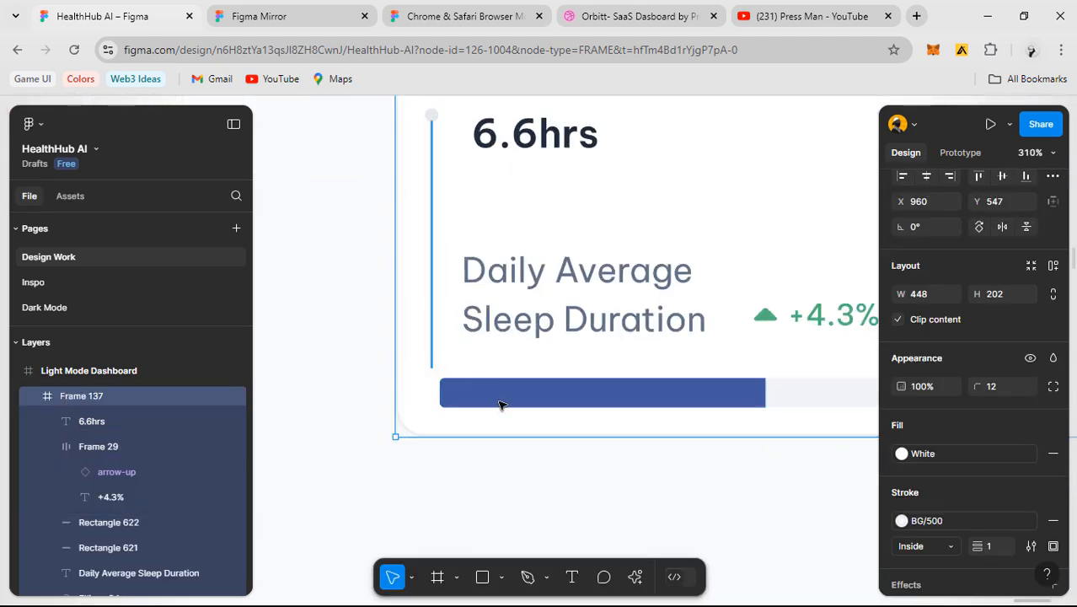
pyautogui.click(560, 398)
pyautogui.hscroll(2, 640, 403)
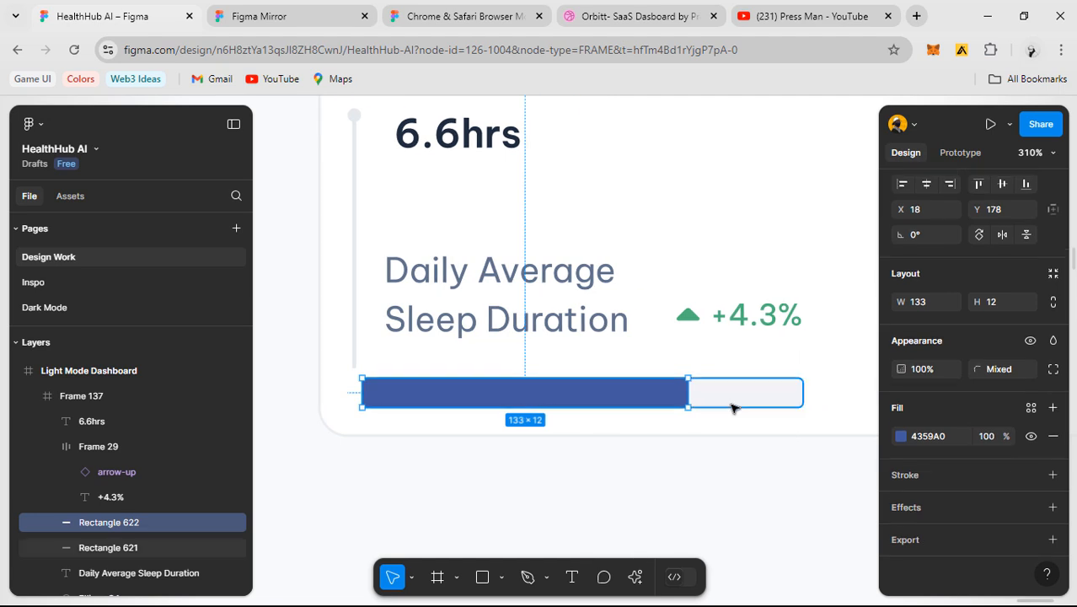
pyautogui.keyDown('shift'); pyautogui.click(731, 405); pyautogui.keyUp('shift')
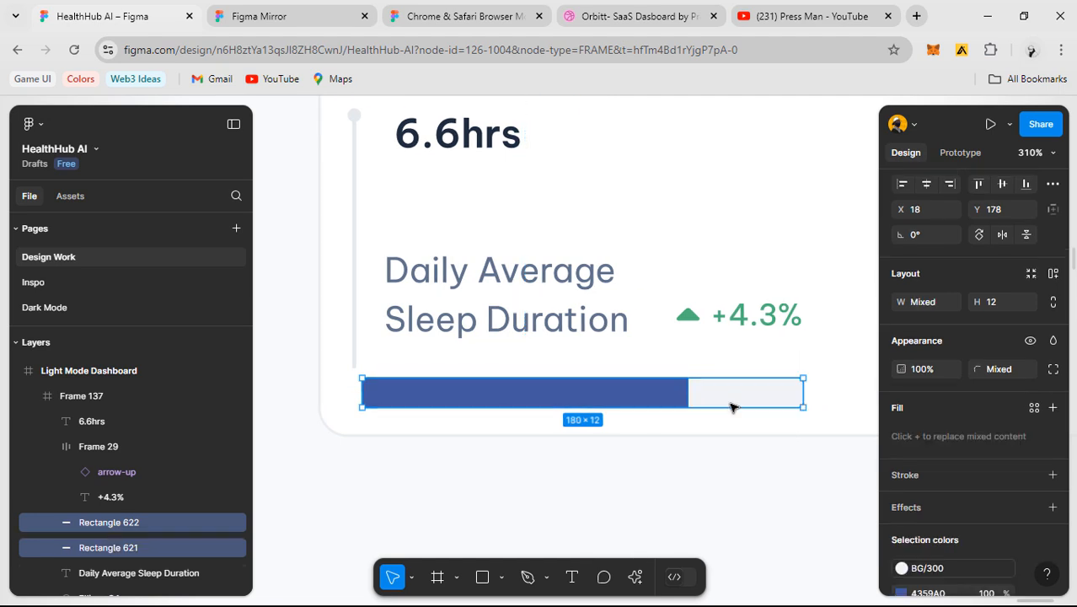
pyautogui.hotkey('ctrl', 'g')
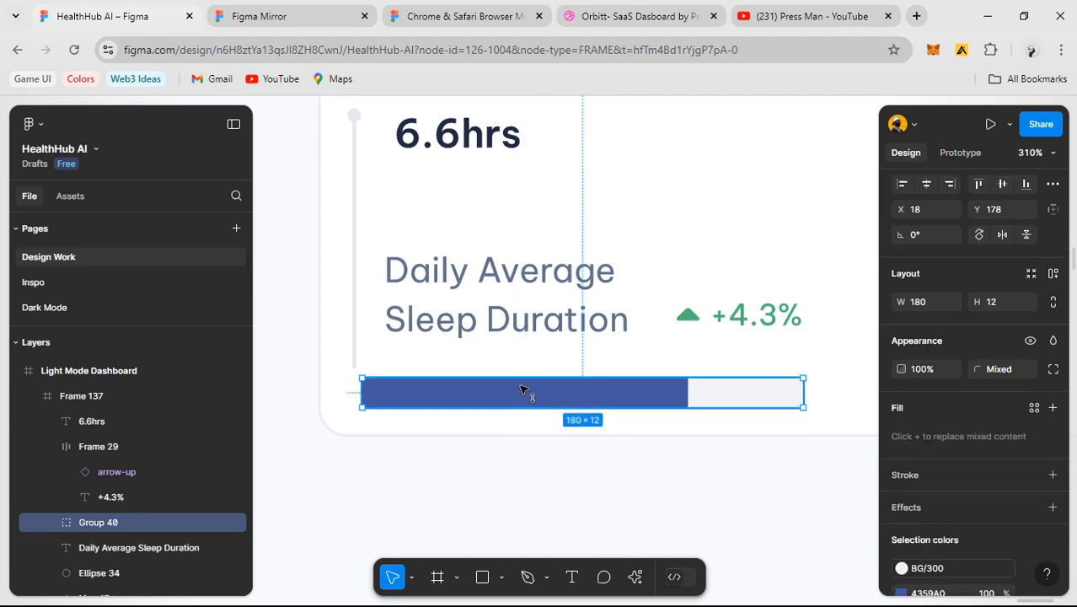
# - Nudge the progress bar group to X 22, Y 174 in the card
pyautogui.press('Up')
pyautogui.press('Up')
pyautogui.press('Up')
pyautogui.press('Up')
pyautogui.press('Right')
pyautogui.press('Right')
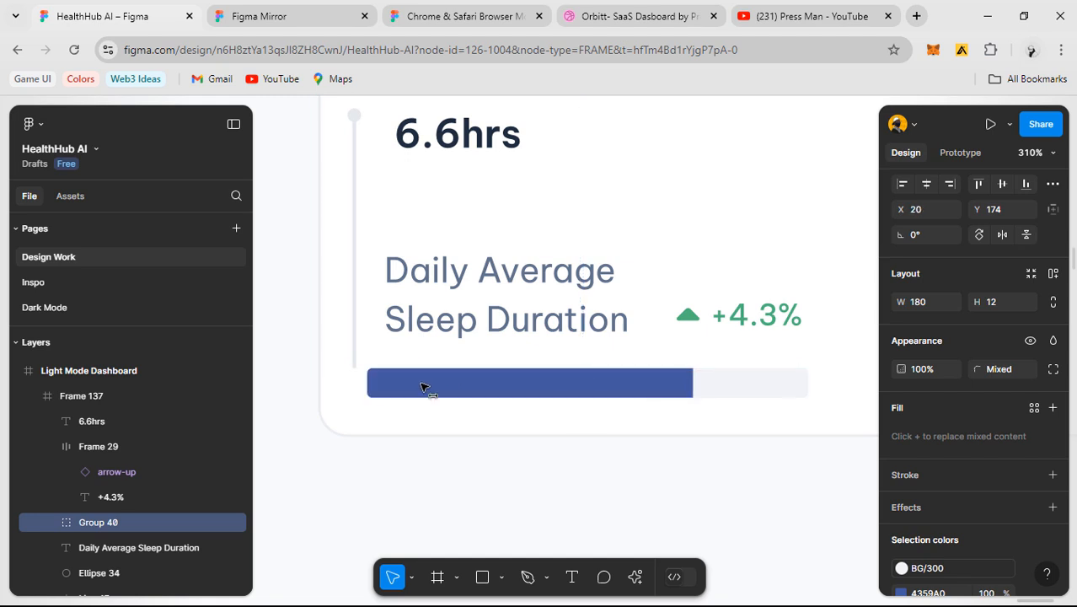
pyautogui.press('alt')
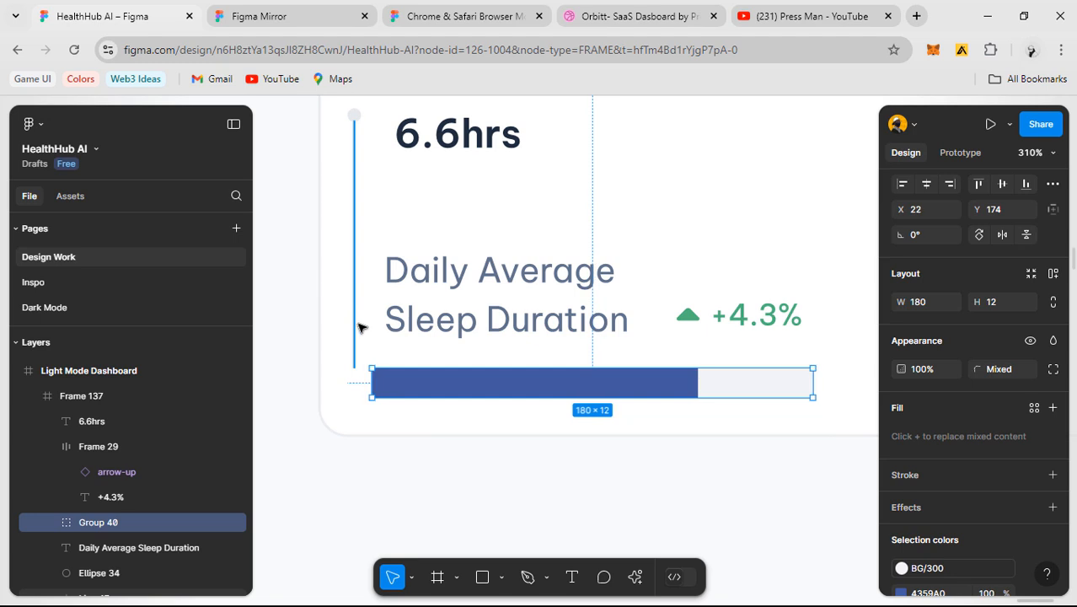
# - Extend the vertical grey line downward until it ends level with the bottom of the progress bar
pyautogui.click(355, 328)
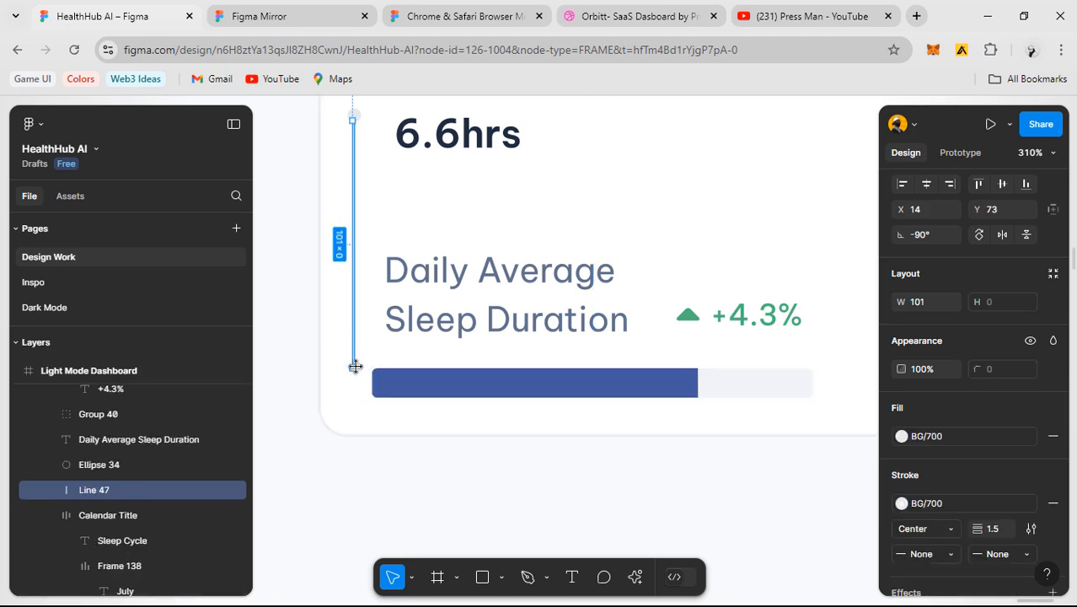
pyautogui.moveTo(358, 385); pyautogui.dragTo(359, 390)
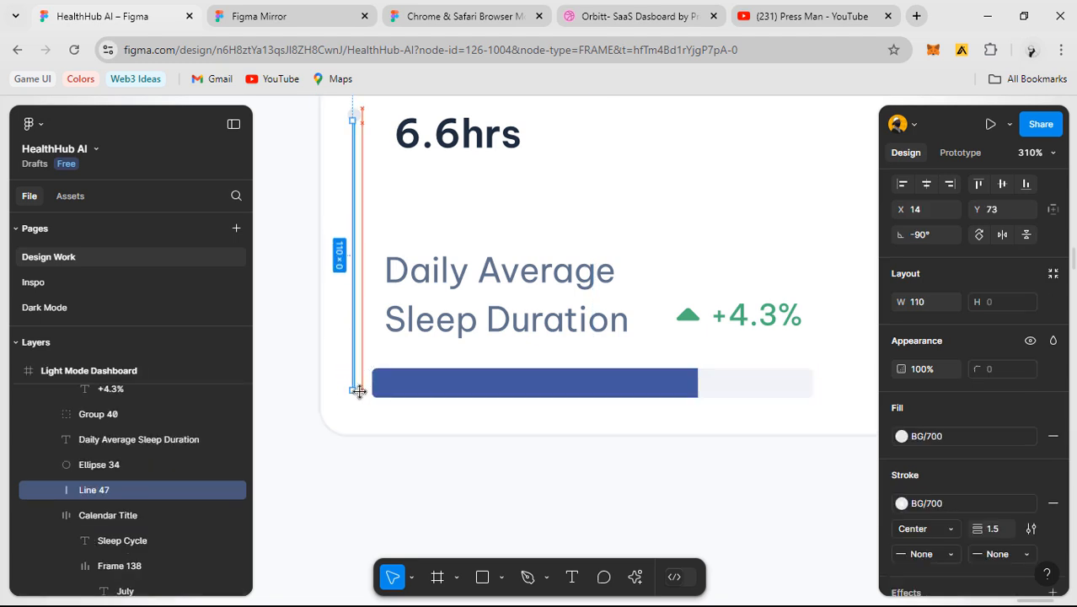
pyautogui.click(447, 483)
# - Combine the Daily Average Sleep Duration text and the +4.3% frame in a horizontal auto layout
pyautogui.scroll(-2, 589, 495)
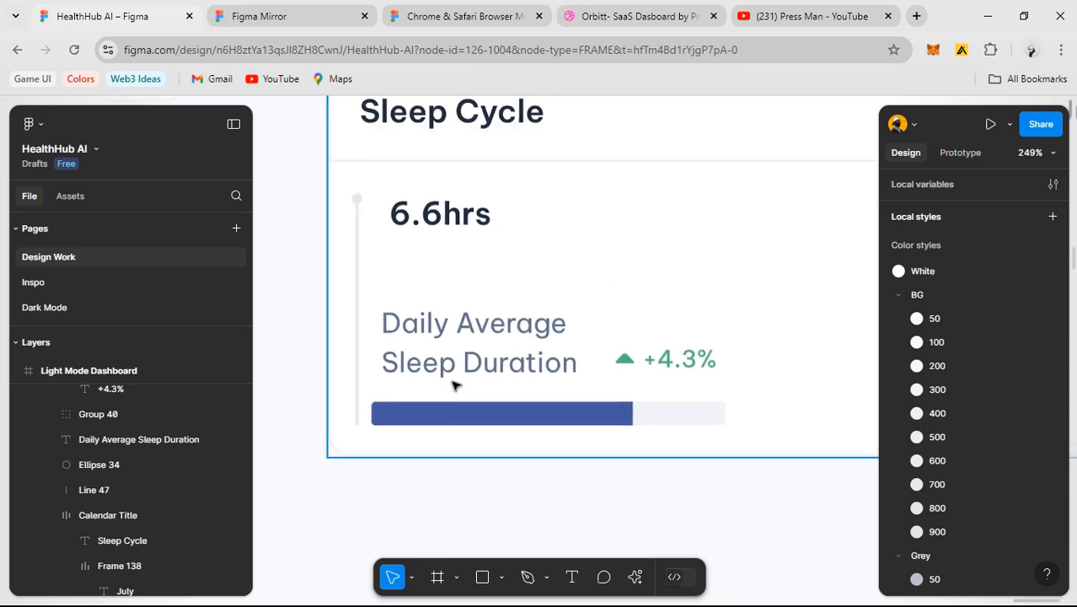
pyautogui.click(603, 380)
pyautogui.doubleClick(521, 361)
pyautogui.press('Escape')
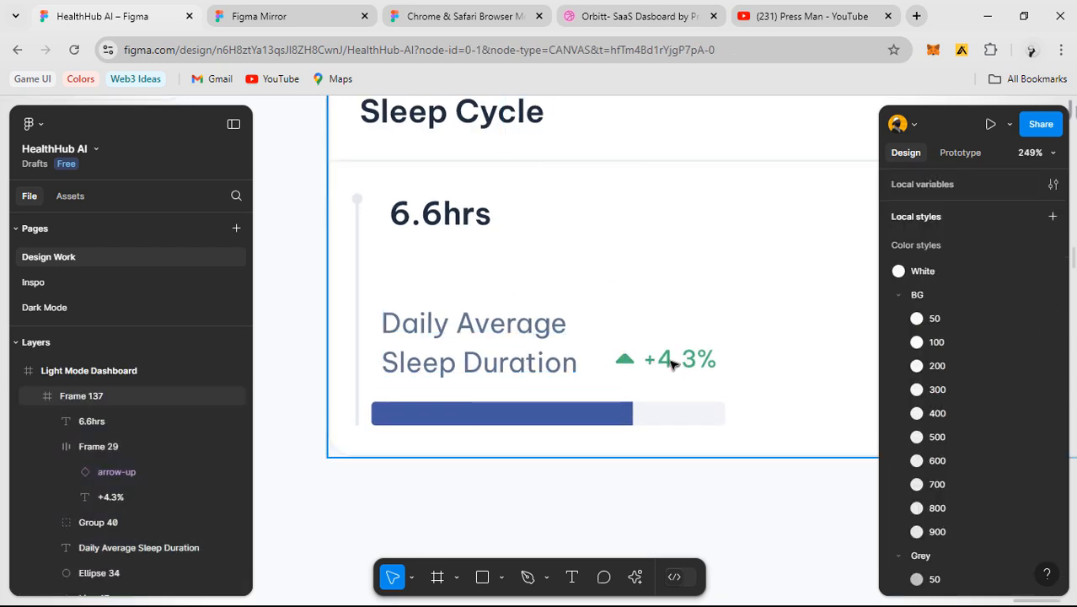
pyautogui.click(672, 362)
pyautogui.keyDown('shift'); pyautogui.click(510, 360); pyautogui.keyUp('shift')
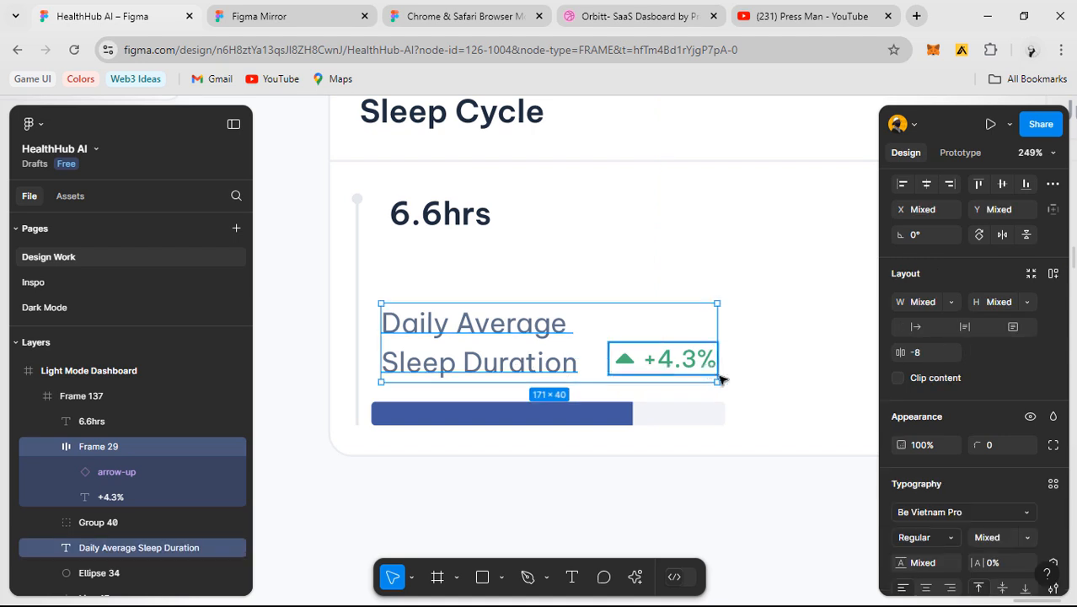
pyautogui.hotkey('shift', 'a')
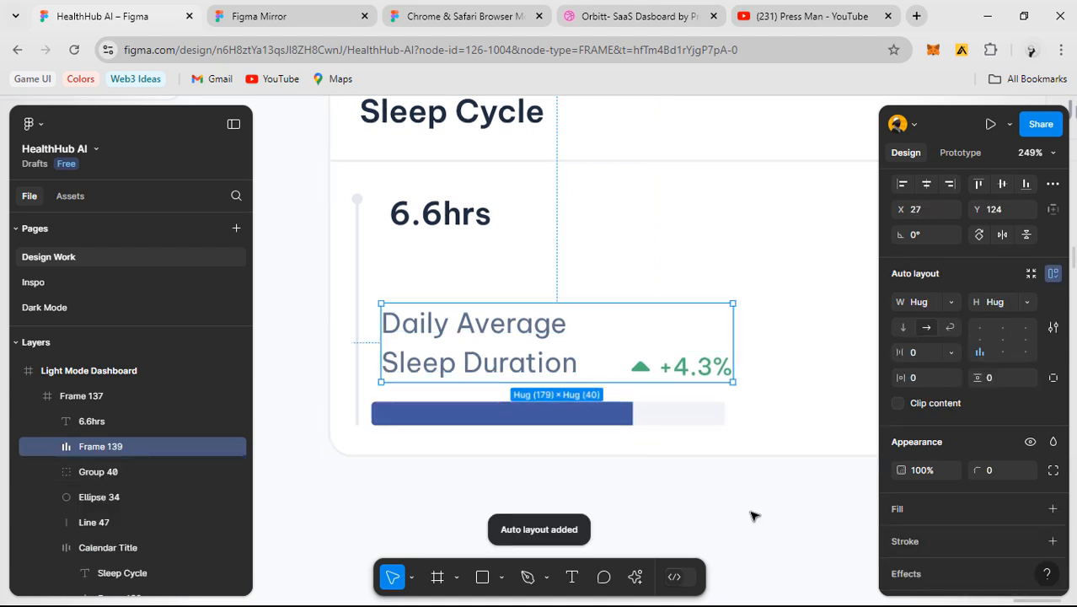
# - Try tightening the line height of the Daily Average Sleep Duration text to 13
pyautogui.click(547, 364)
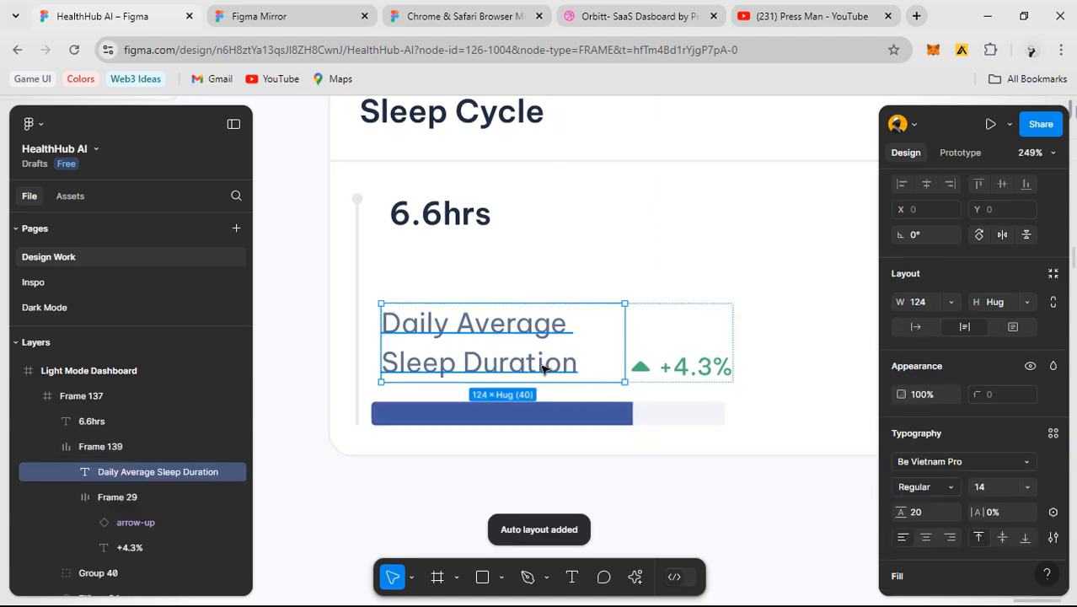
pyautogui.click(666, 373)
pyautogui.click(531, 368)
pyautogui.scroll(5, 506, 381)
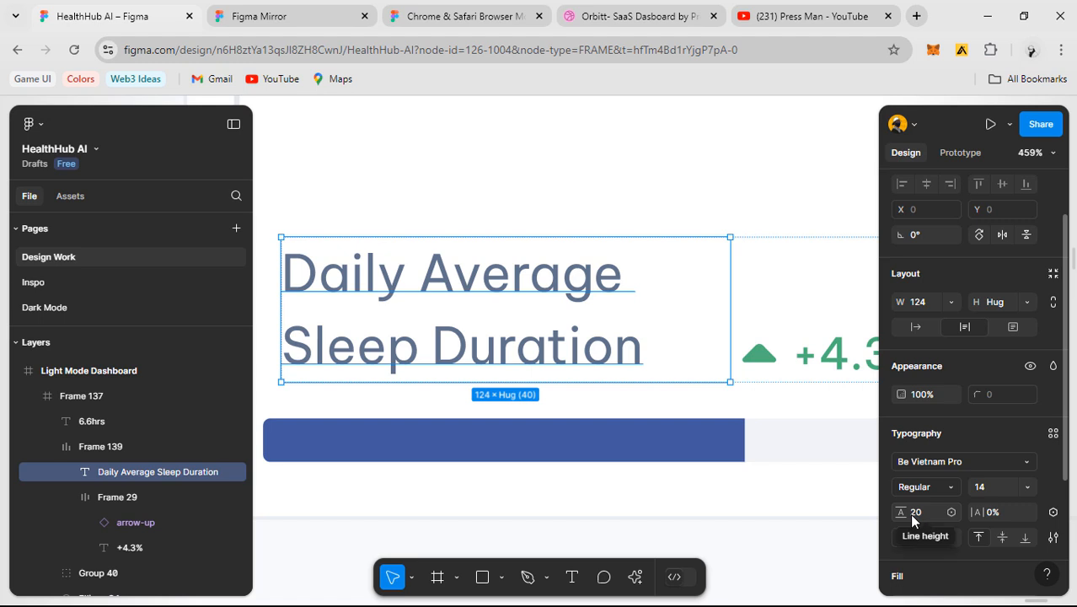
pyautogui.moveTo(900, 513)
pyautogui.mouseDown()
pyautogui.moveTo(878, 511)
pyautogui.moveTo(905, 511)
pyautogui.mouseUp()
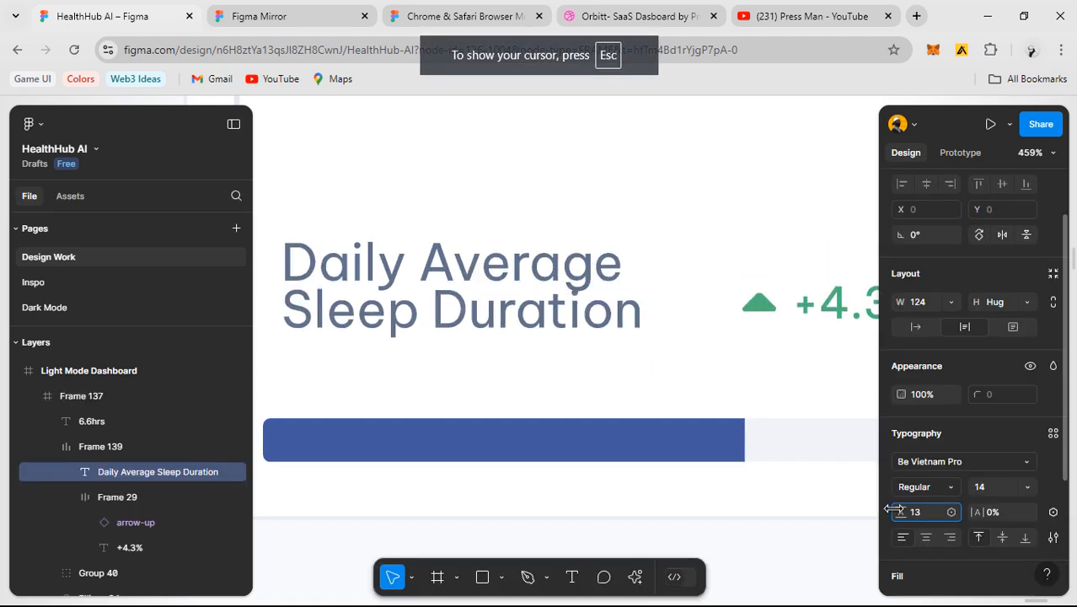
# - Set the vertical padding of the +4.3% auto layout frame to 4
pyautogui.click(792, 366)
pyautogui.hscroll(3, 792, 367)
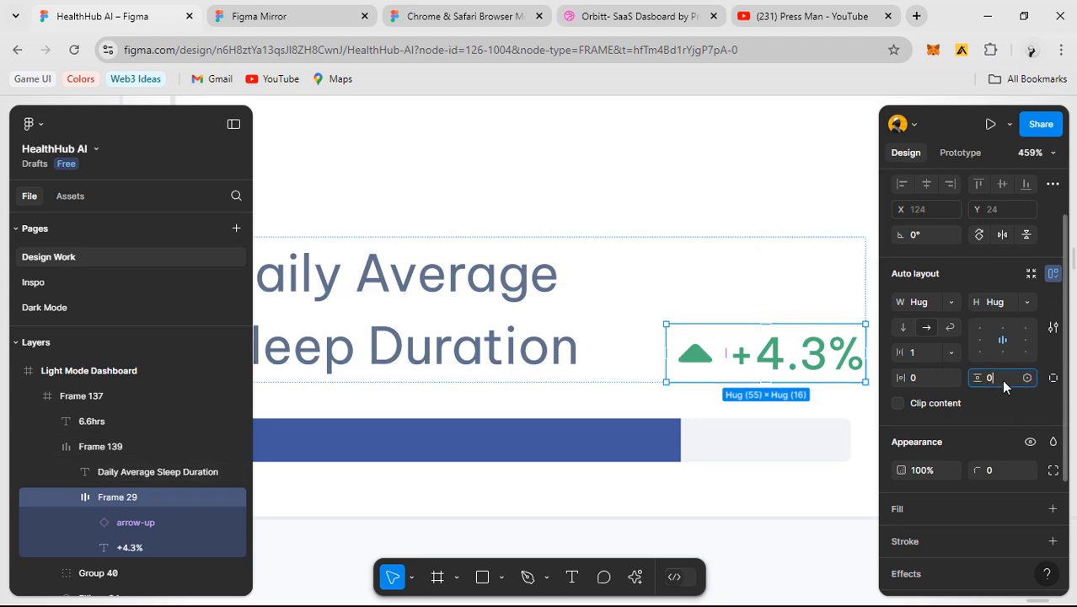
pyautogui.press('Return')
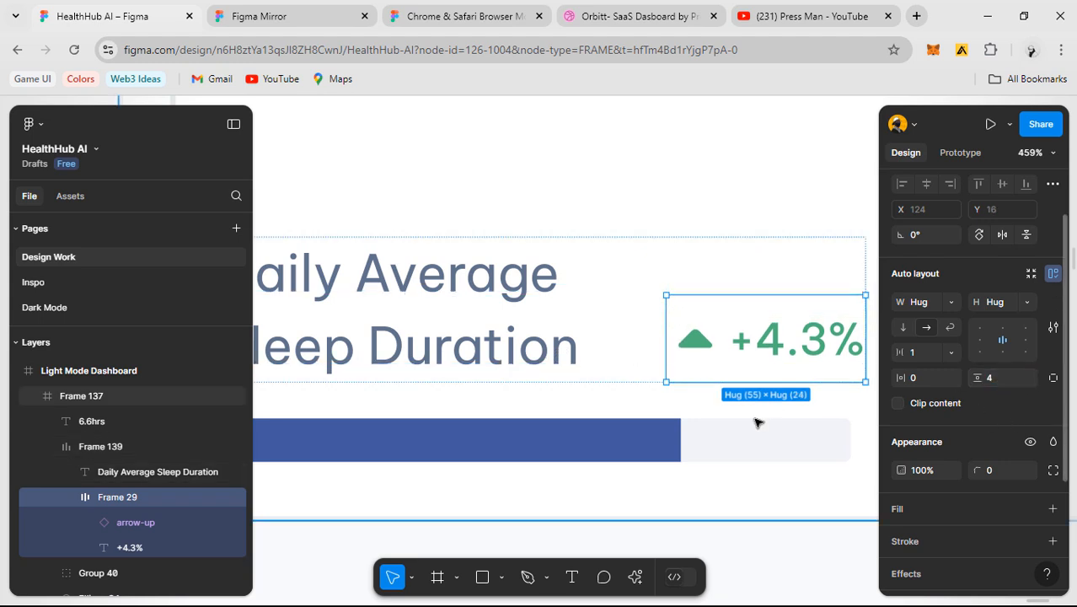
pyautogui.click(809, 509)
# - Try letting the width of the Daily Average Sleep Duration text hug its contents
pyautogui.scroll(-1, 808, 509)
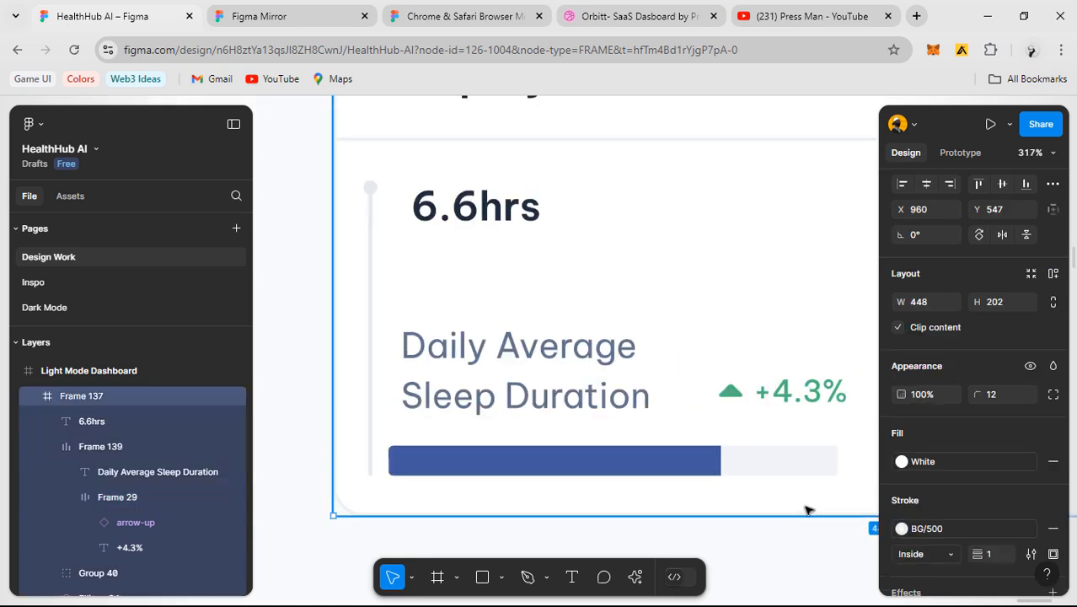
pyautogui.scroll(-1, 807, 509)
pyautogui.moveTo(785, 527); pyautogui.dragTo(765, 457)
pyautogui.scroll(-1, 765, 456)
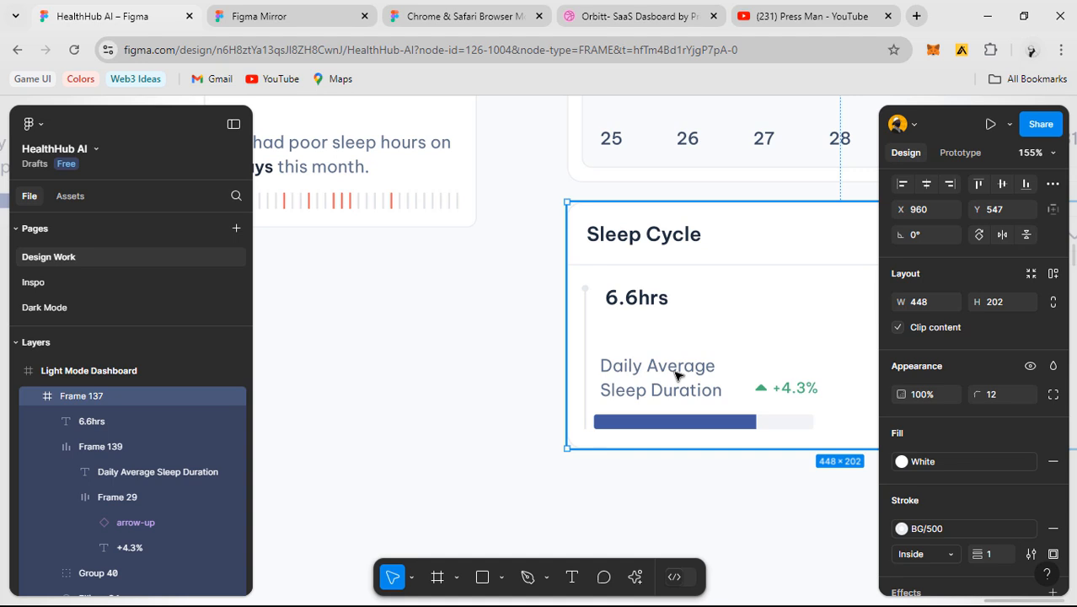
pyautogui.doubleClick(723, 388)
pyautogui.scroll(1, 723, 388)
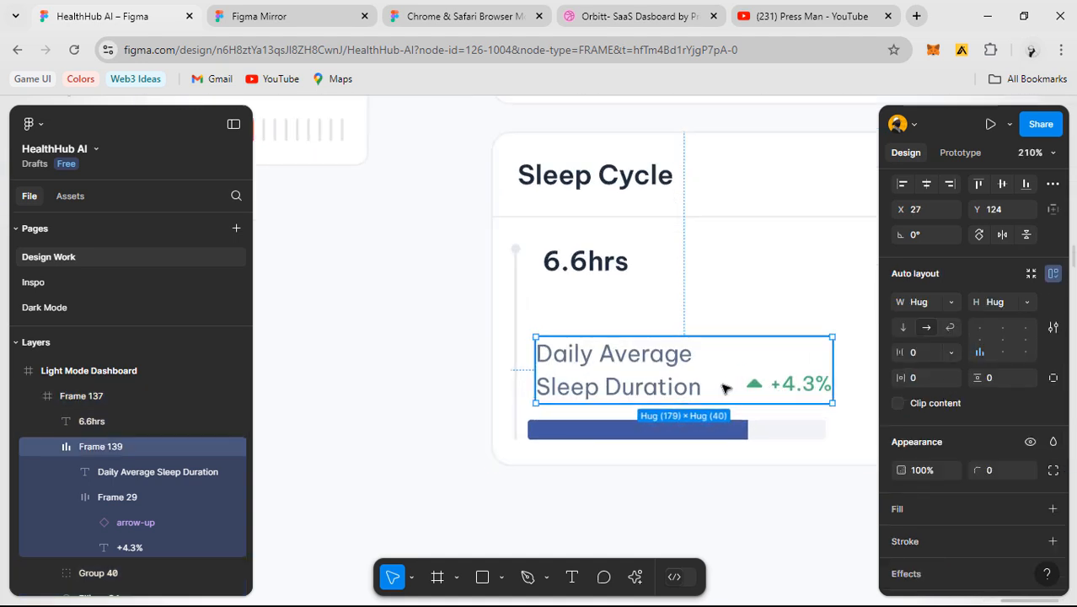
pyautogui.scroll(1, 977, 426)
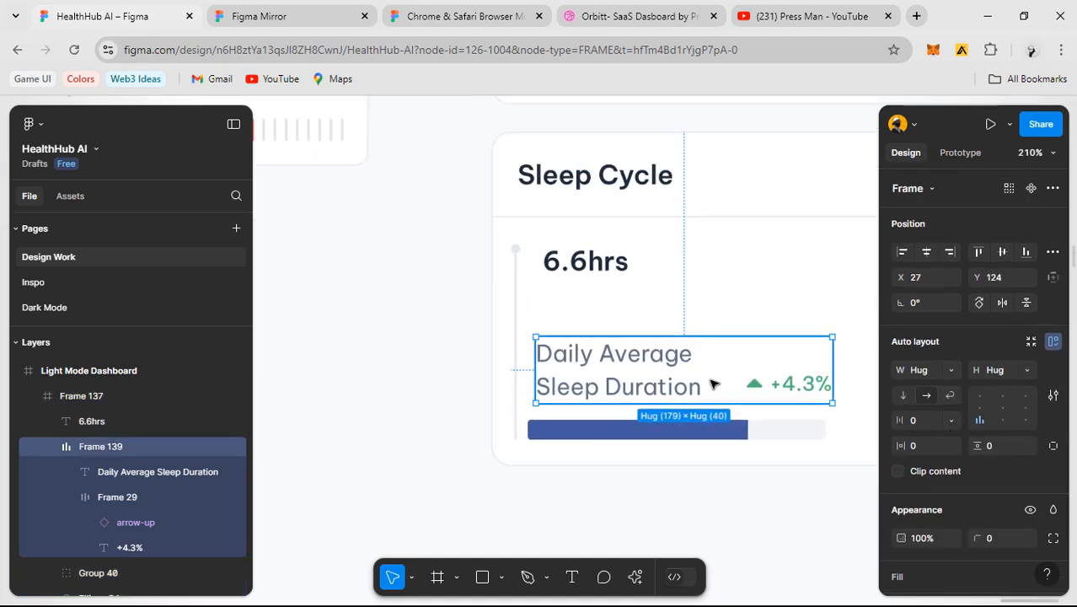
pyautogui.click(679, 388)
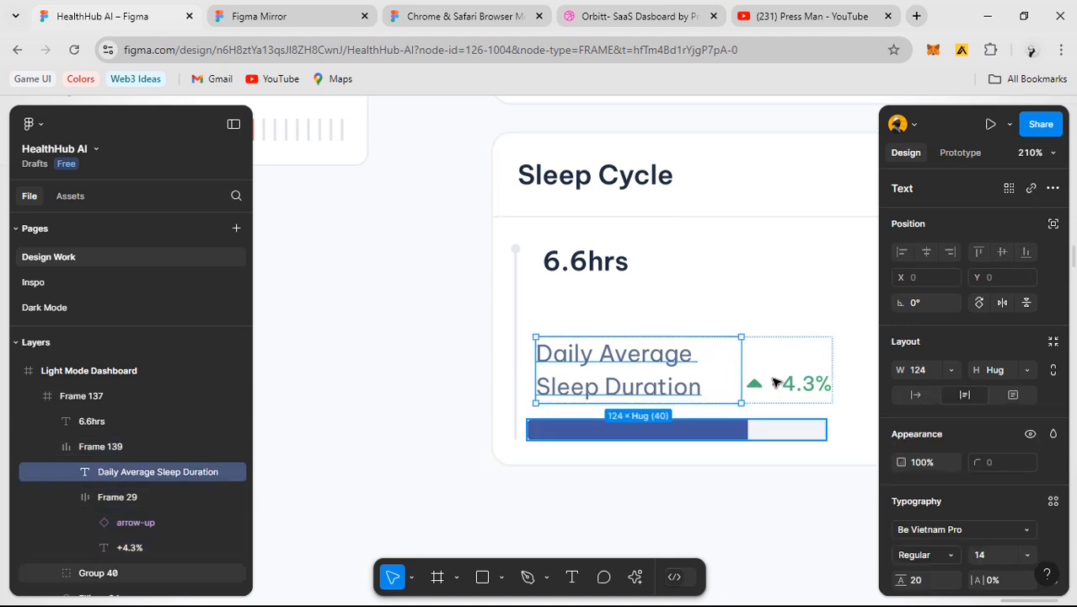
pyautogui.scroll(3, 776, 372)
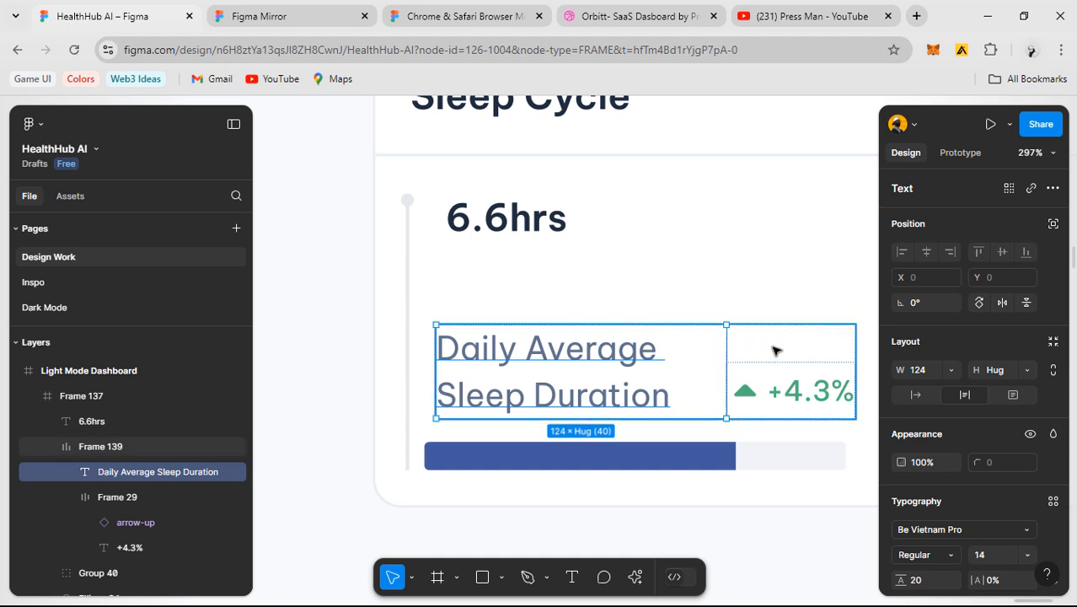
pyautogui.click(776, 350)
pyautogui.doubleClick(585, 354)
pyautogui.click(952, 371)
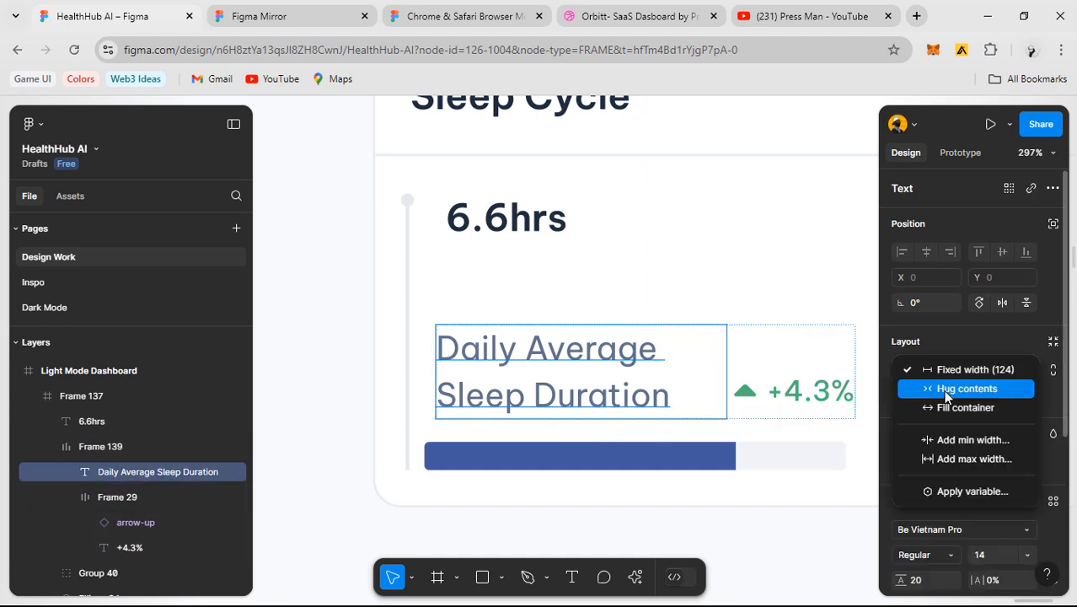
pyautogui.click(966, 389)
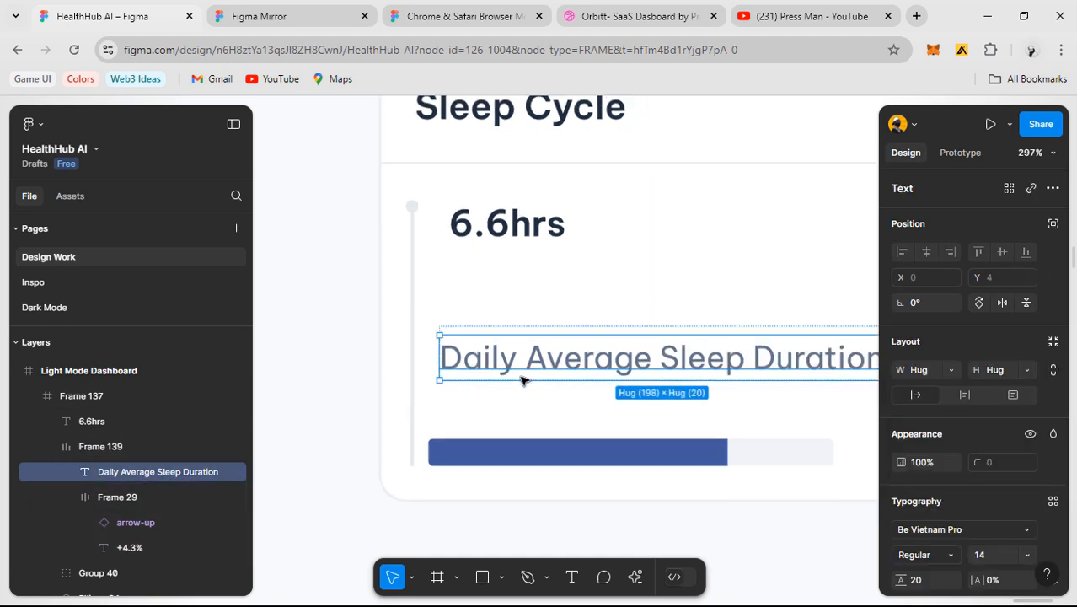
pyautogui.scroll(-5, 522, 380)
pyautogui.hotkey('ctrl', 'z')
pyautogui.scroll(4, 570, 393)
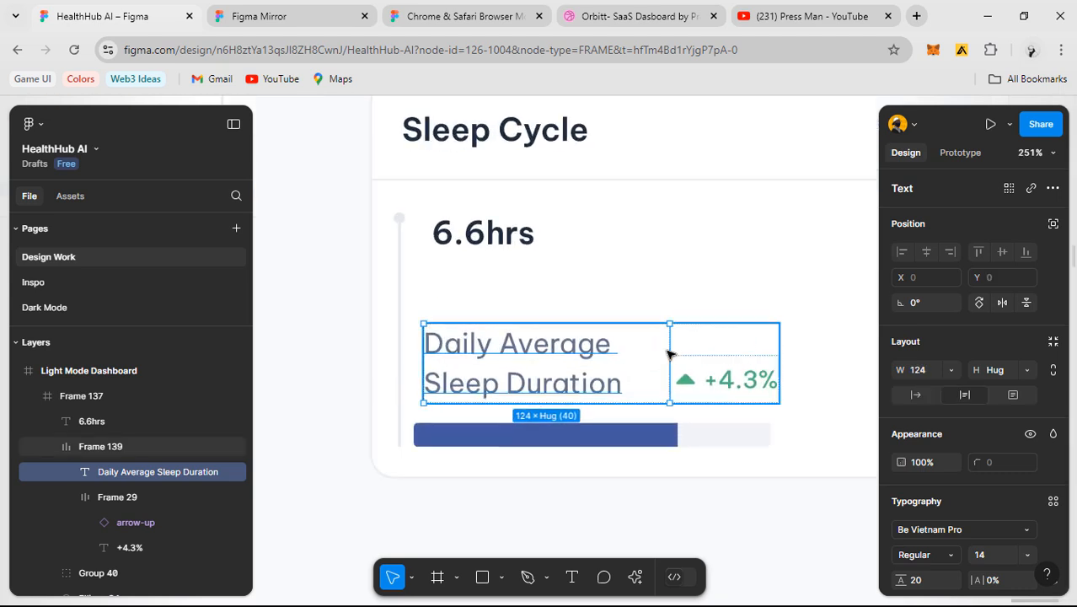
# - Try narrowing the Daily Average Sleep Duration text box to a width of about 94
pyautogui.moveTo(670, 353); pyautogui.dragTo(608, 353)
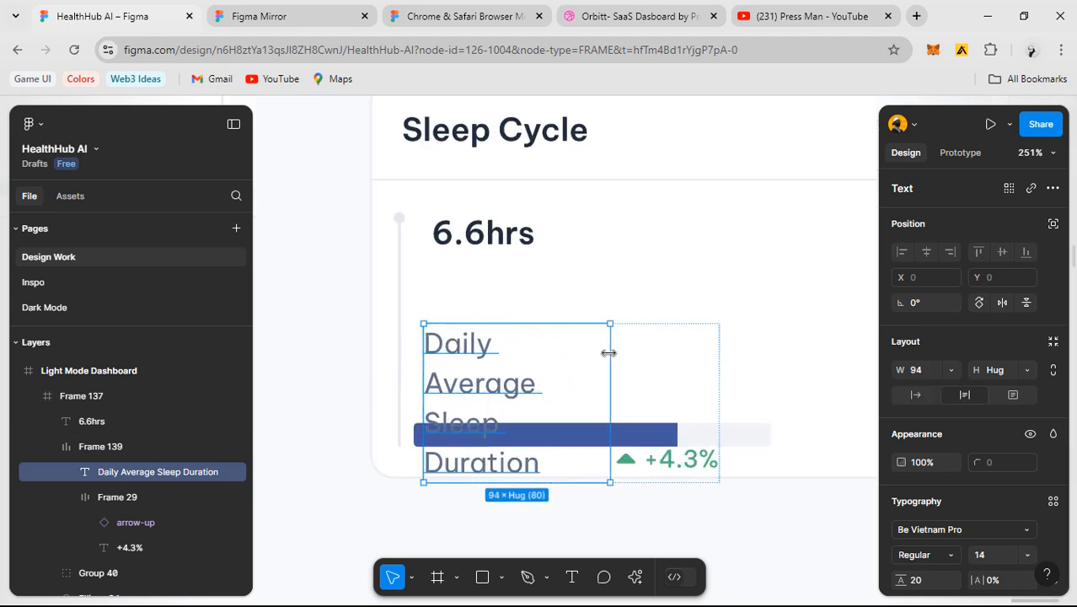
pyautogui.hotkey('ctrl', 'z')
pyautogui.scroll(-5, 673, 461)
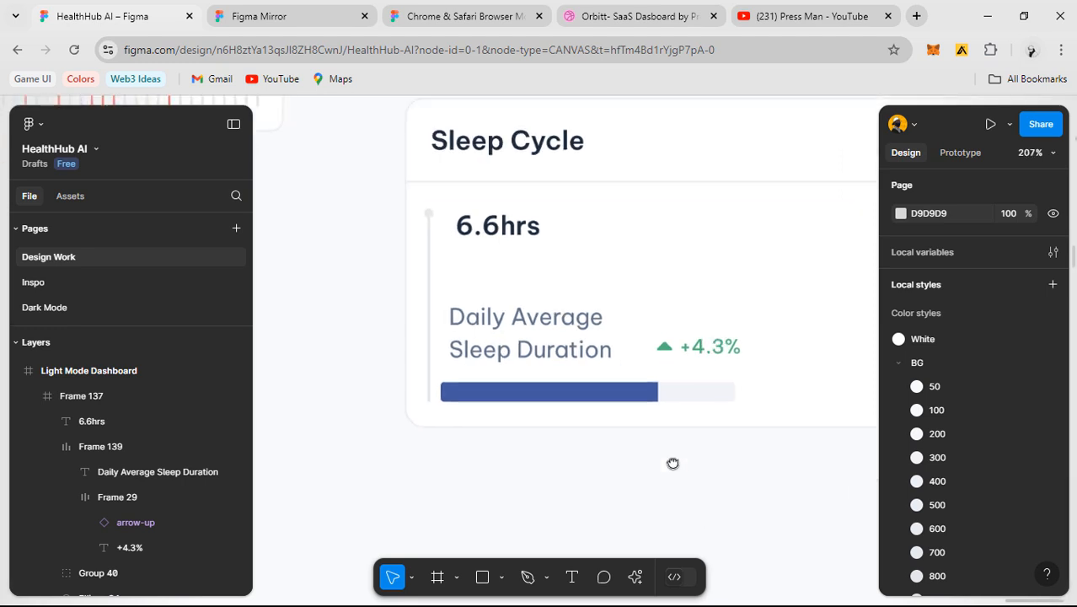
# - Try moving the Daily Average Sleep Duration frame down to Y 146, over the progress bar
pyautogui.click(566, 380)
pyautogui.doubleClick(561, 376)
pyautogui.scroll(2, 558, 376)
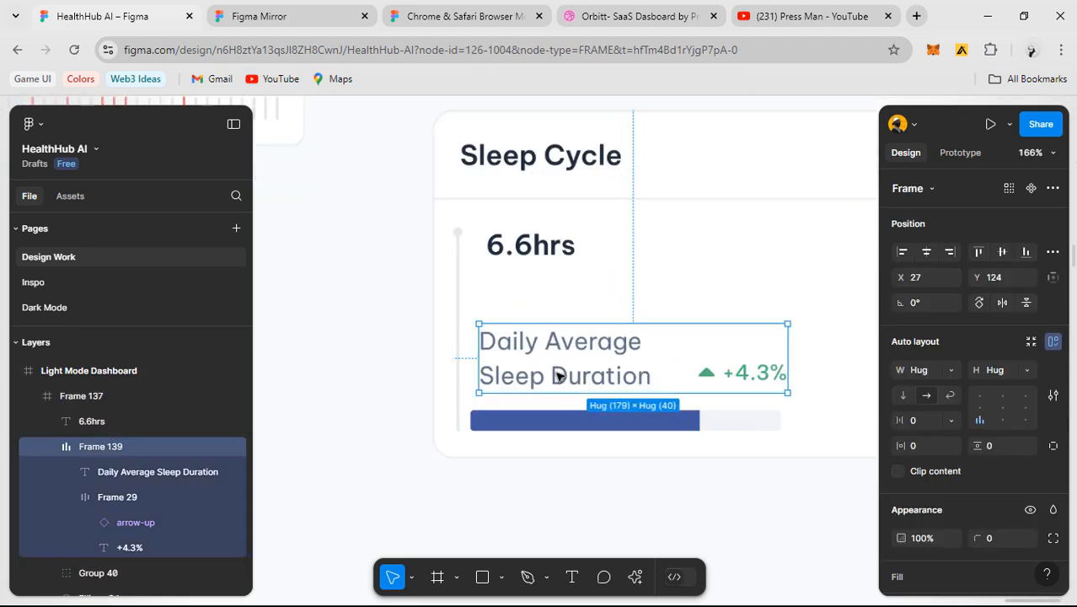
pyautogui.hotkey('shift', 'Down')
pyautogui.hotkey('shift', 'Down')
pyautogui.press('Escape')
pyautogui.hotkey('ctrl', 'z')
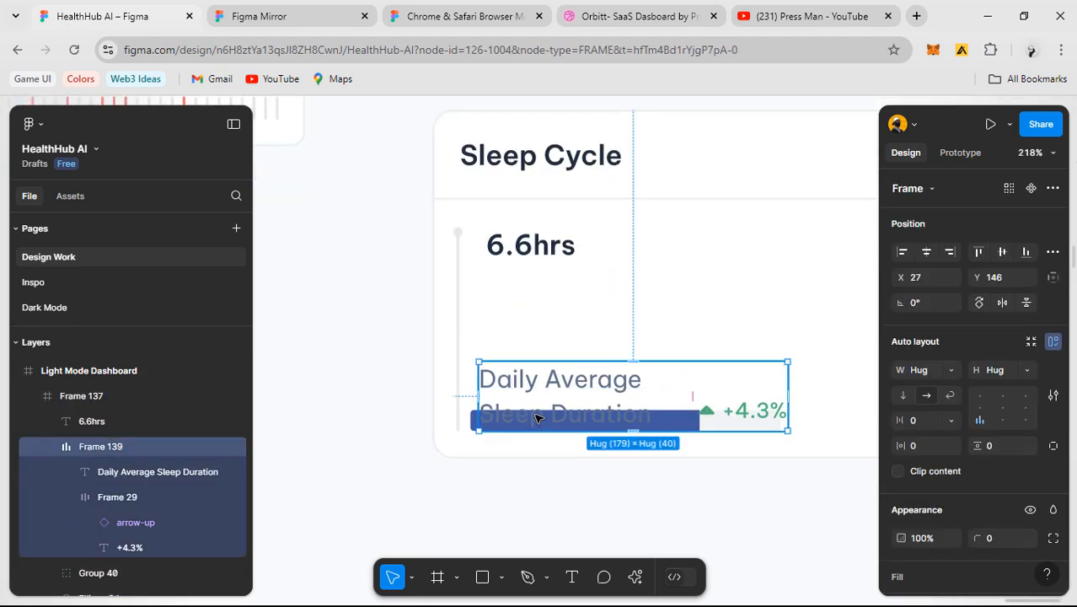
pyautogui.hotkey('ctrl', 'z')
# - Align the left edges of the Daily Average Sleep Duration frame and the progress bar
pyautogui.keyDown('shift'); pyautogui.click(532, 428); pyautogui.keyUp('shift')
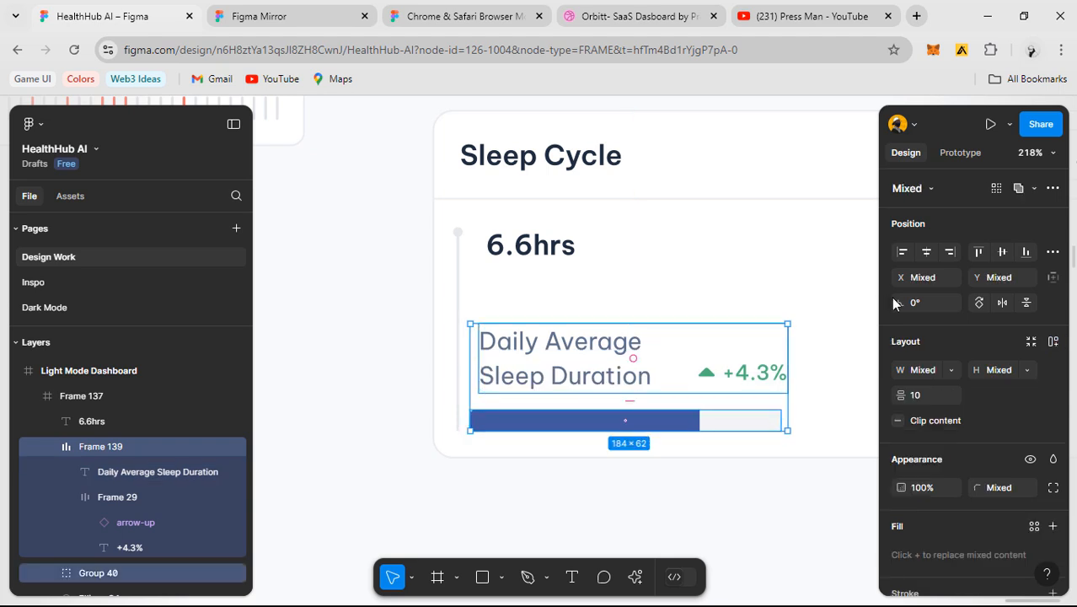
pyautogui.click(901, 251)
pyautogui.scroll(3, 496, 379)
pyautogui.press('alt')
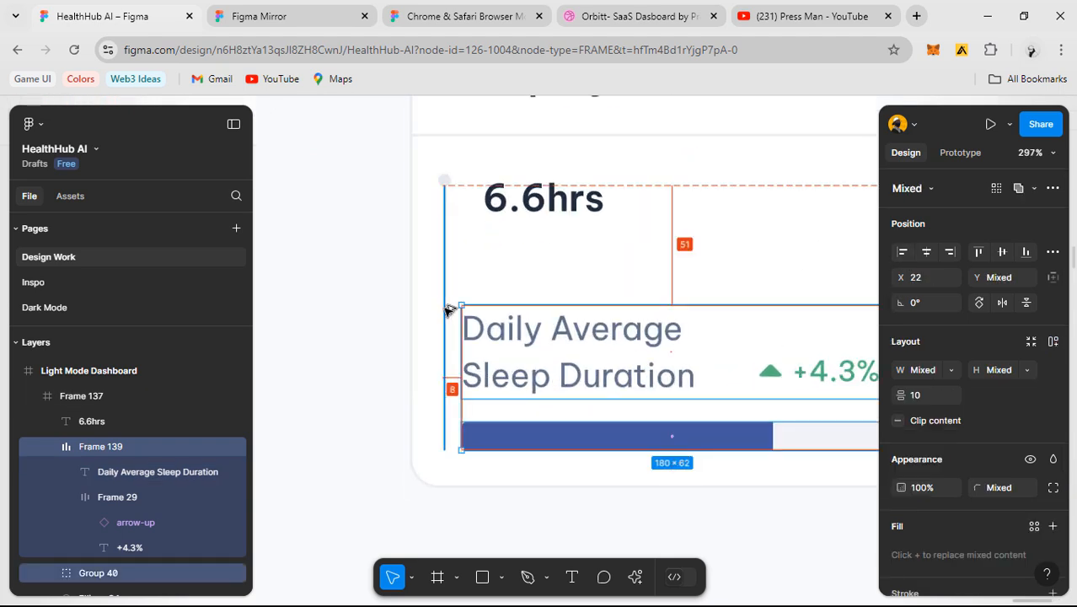
pyautogui.scroll(-3, 517, 476)
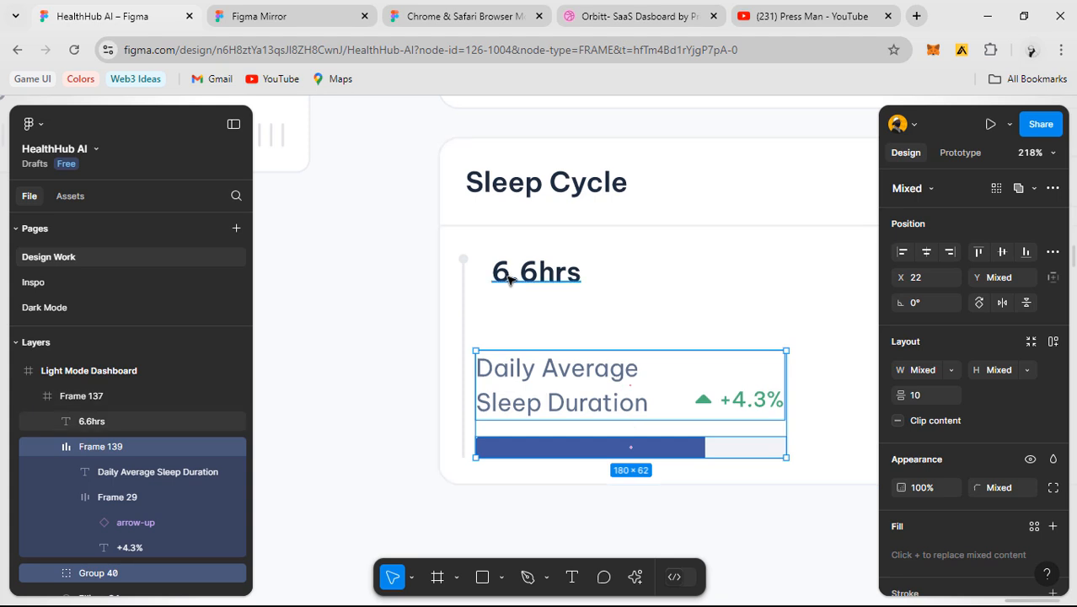
# - Move the 6.6hrs text closer to the vertical grey line, to about X 26 and Y 68
pyautogui.click(497, 273)
pyautogui.scroll(3, 498, 276)
pyautogui.moveTo(503, 276); pyautogui.dragTo(500, 283)
pyautogui.press('alt')
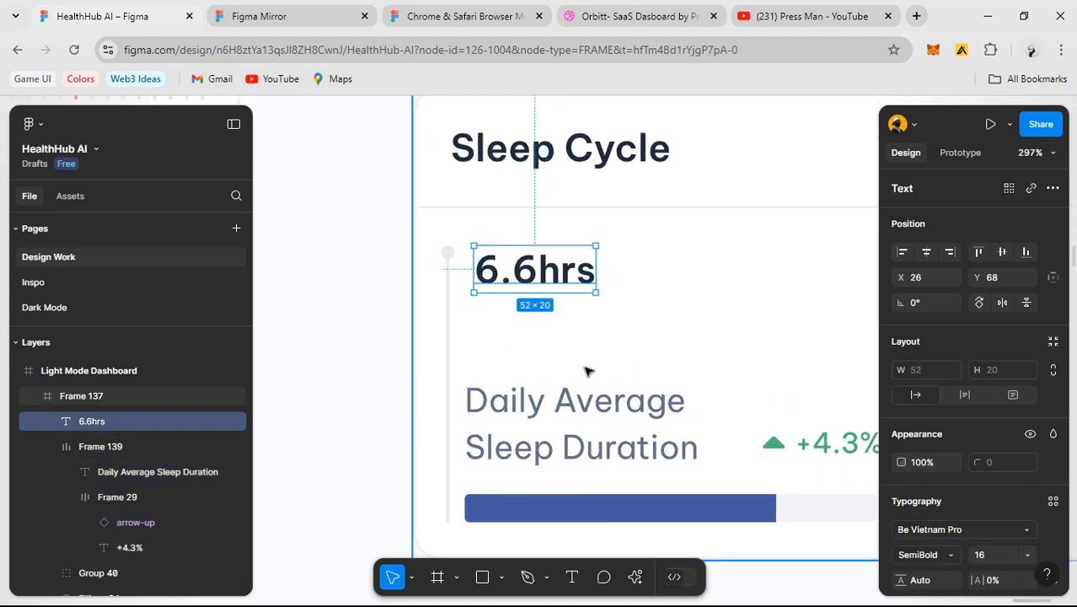
# - Measure the gap between the vertical line and the Daily Average Sleep Duration text in the reference Sleep Cycle card
pyautogui.scroll(-5, 588, 371)
pyautogui.scroll(3, 498, 317)
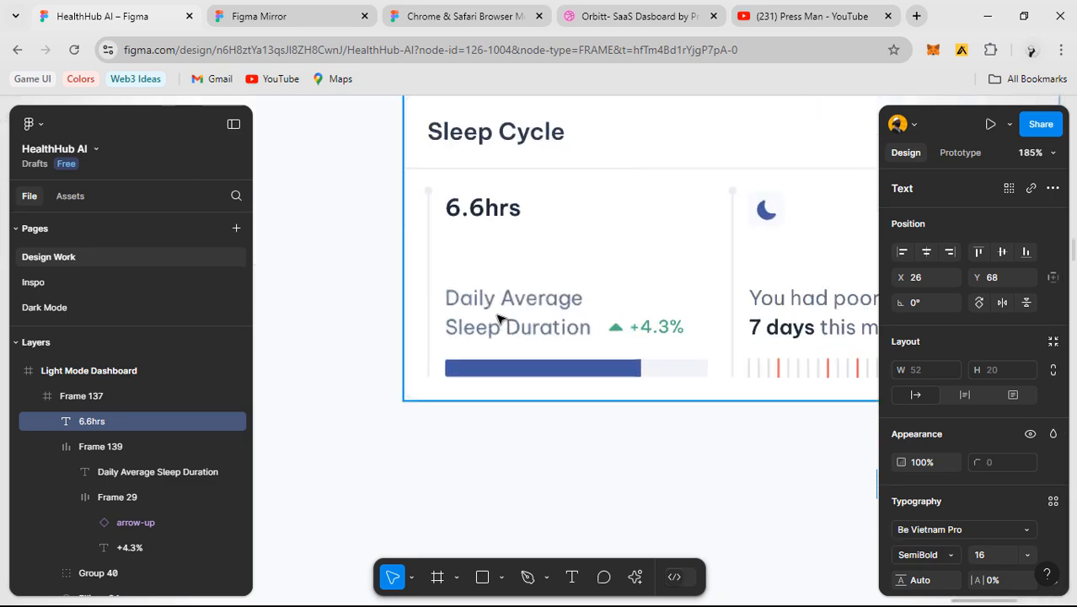
pyautogui.doubleClick(499, 320)
pyautogui.press('alt')
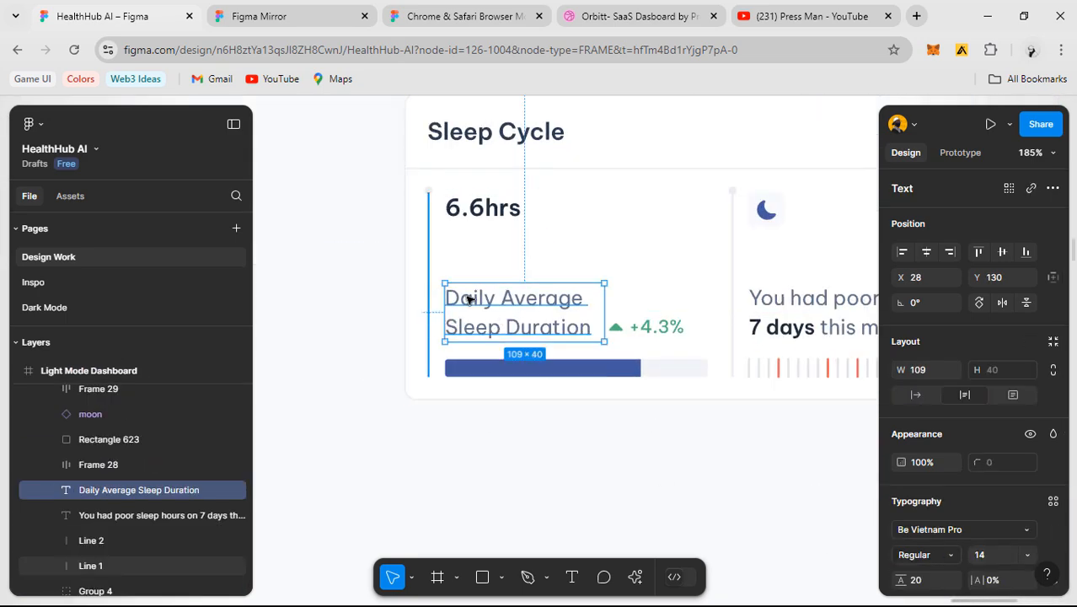
pyautogui.scroll(-2, 469, 299)
pyautogui.moveTo(681, 505); pyautogui.dragTo(358, 392)
pyautogui.scroll(3, 685, 320)
pyautogui.moveTo(704, 339); pyautogui.dragTo(586, 321)
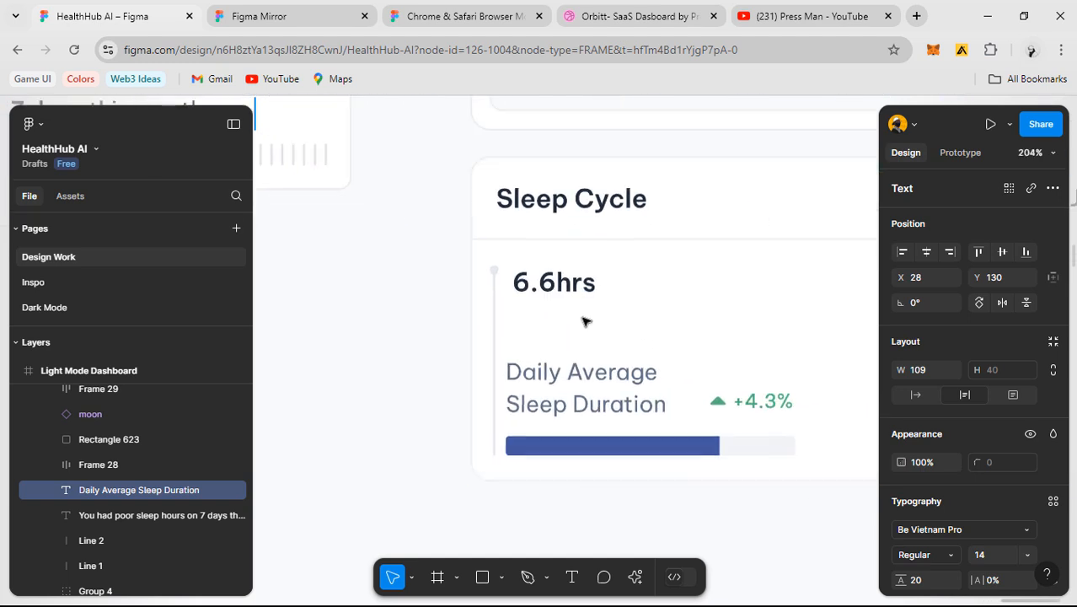
pyautogui.scroll(2, 585, 321)
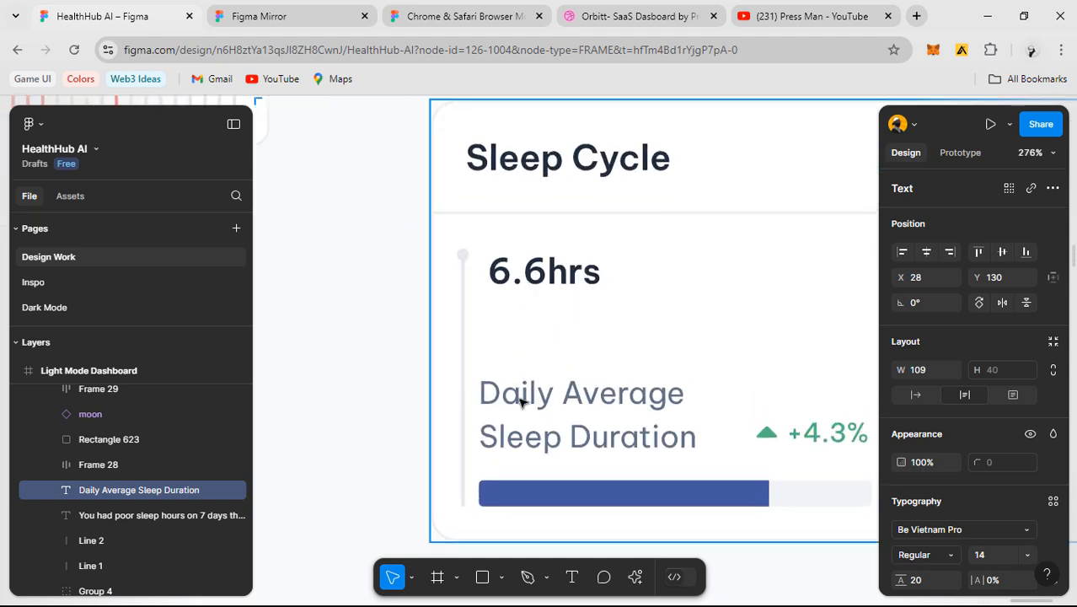
# - Set the vertical spacing between the Daily Average Sleep Duration frame and the progress bar to 8
pyautogui.click(541, 457)
pyautogui.keyDown('shift'); pyautogui.click(541, 489); pyautogui.keyUp('shift')
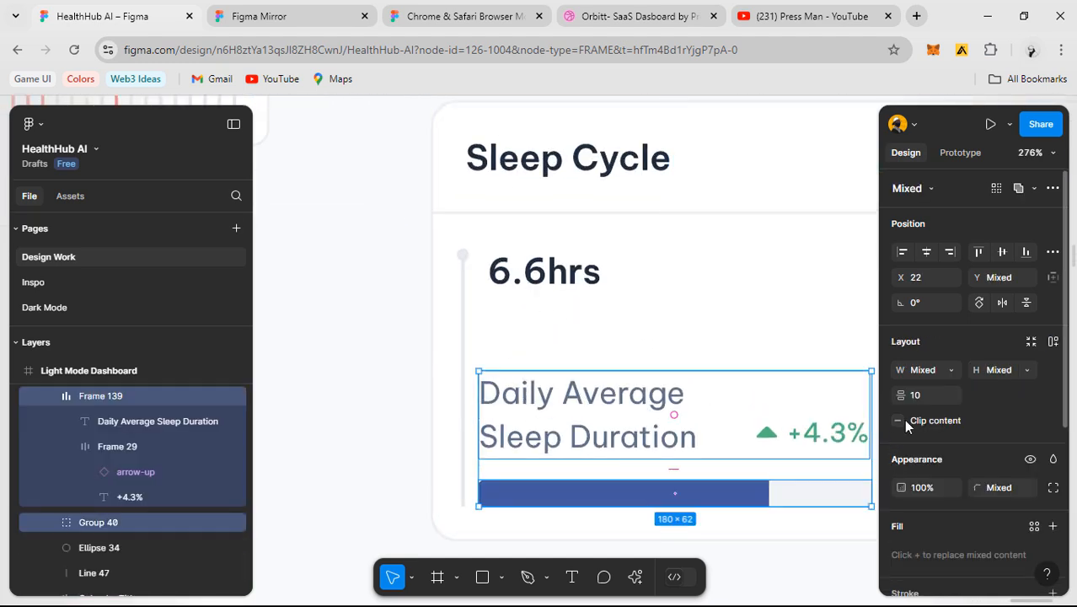
pyautogui.write('8')
pyautogui.press('Return')
pyautogui.scroll(-1, 599, 379)
pyautogui.scroll(3, 519, 455)
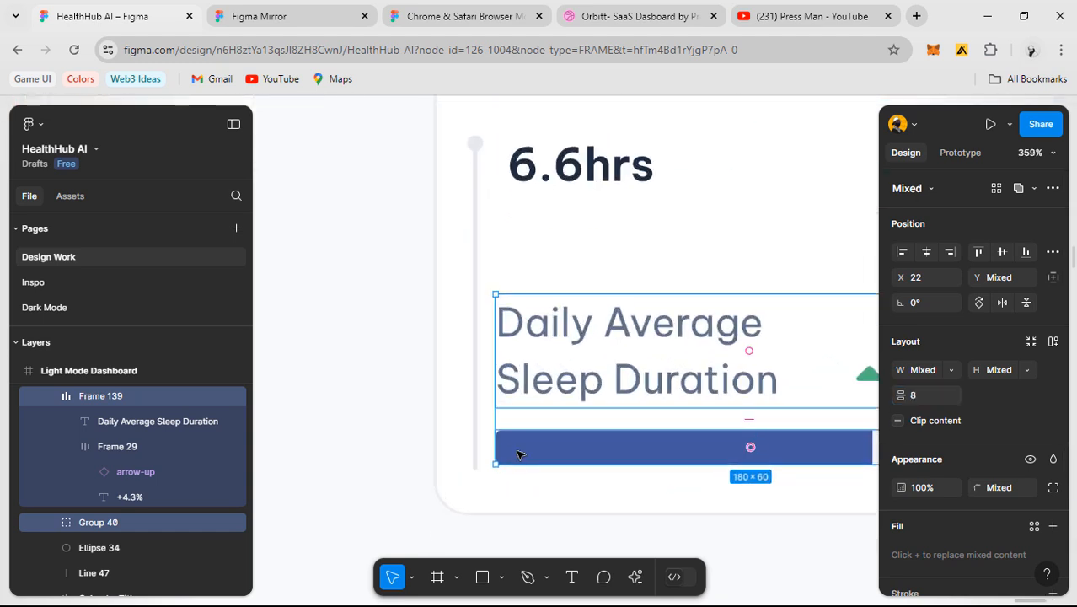
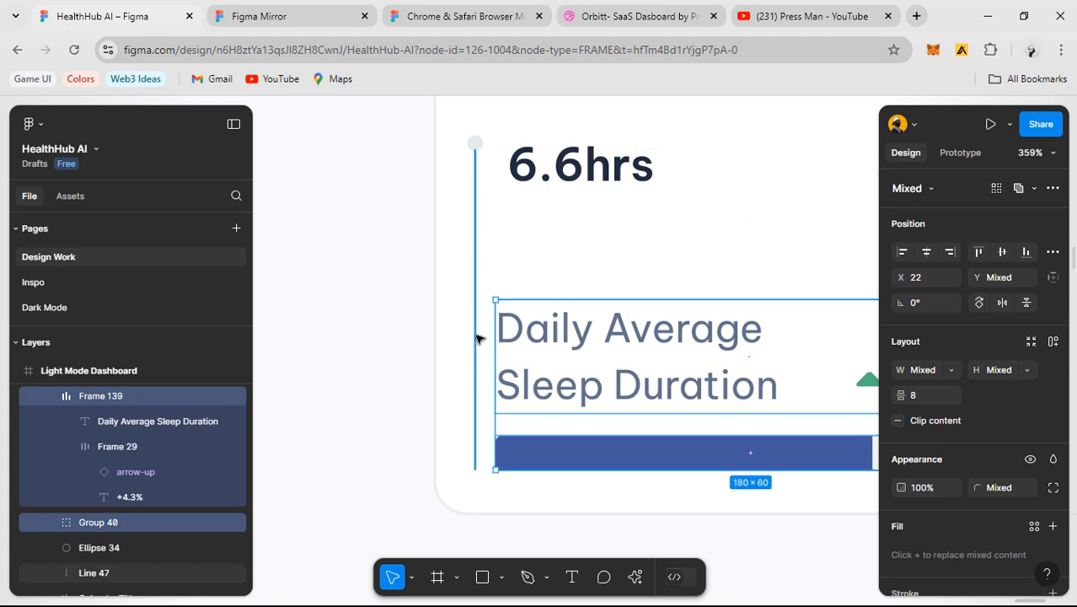
# - Shift the Daily Average Sleep Duration frame and the progress bar right to X 26, in line with the 6.6hrs text
pyautogui.press('Right')
pyautogui.press('Right')
pyautogui.press('Right')
pyautogui.press('Right')
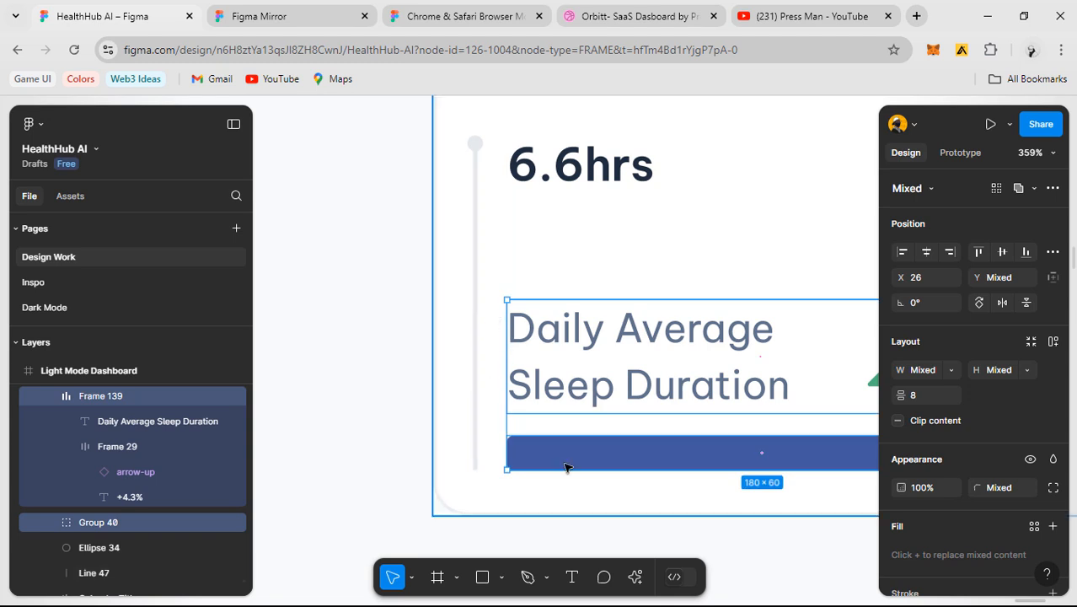
pyautogui.moveTo(546, 287); pyautogui.dragTo(504, 283)
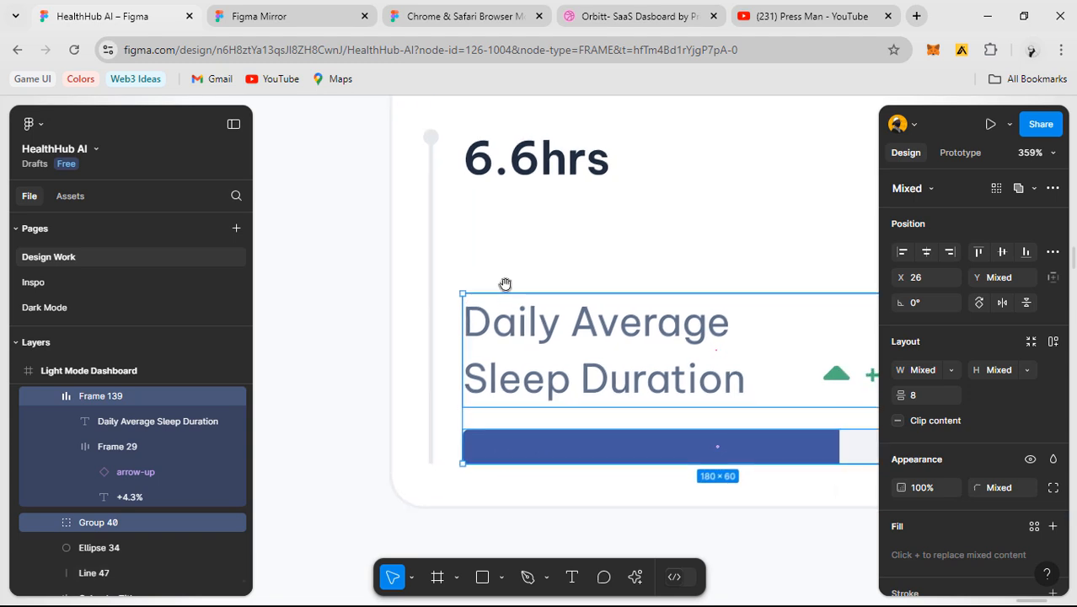
# - Try nudging the 6.6hrs text right to X 30
pyautogui.click(505, 165)
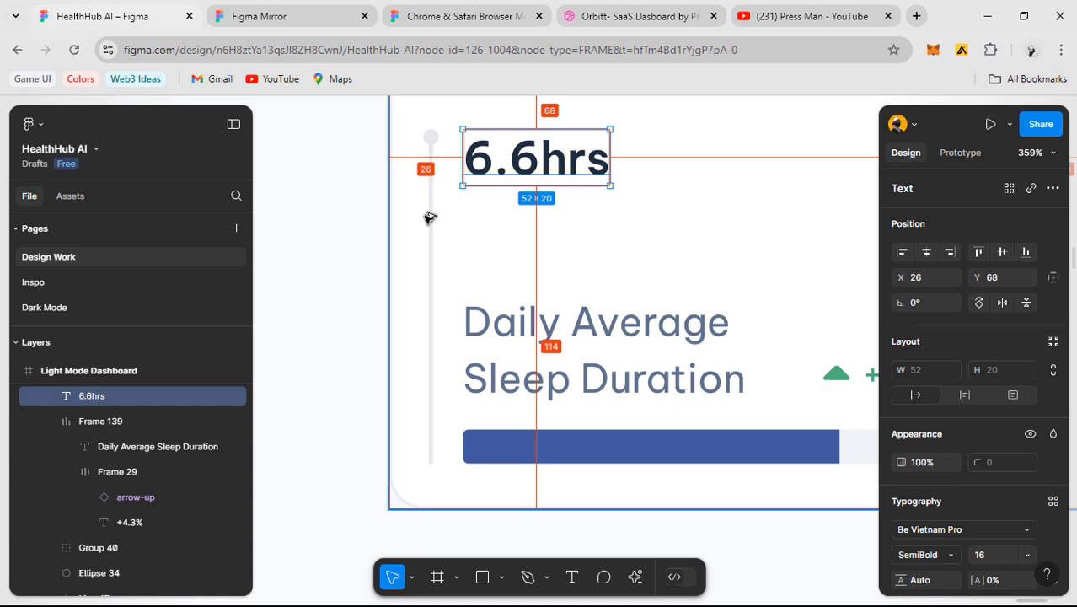
pyautogui.press('Right')
pyautogui.press('Right')
pyautogui.press('Right')
pyautogui.press('Right')
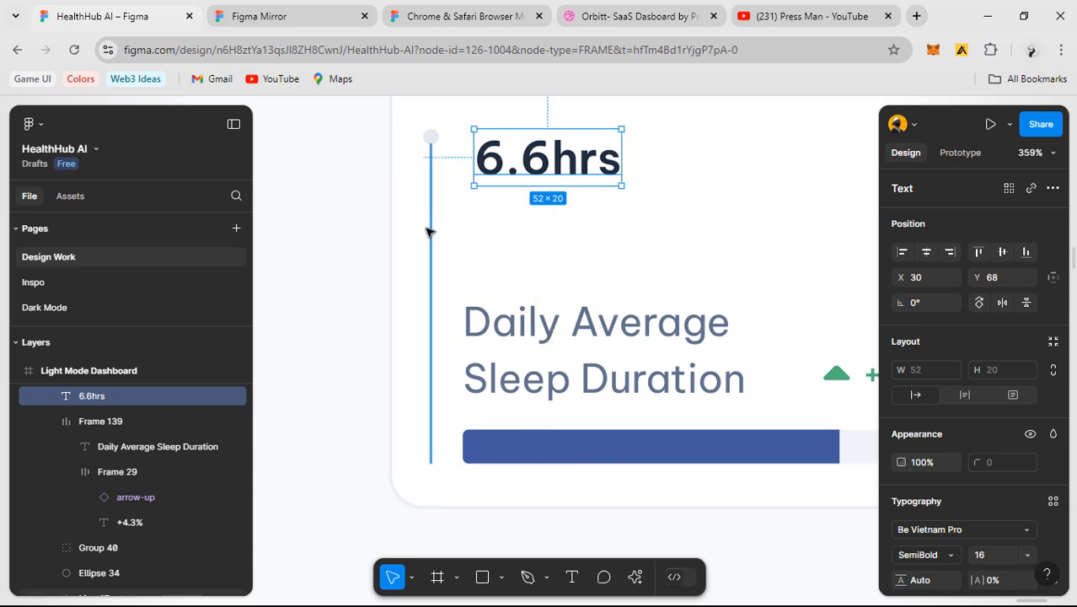
pyautogui.click(434, 240)
pyautogui.scroll(-3, 435, 242)
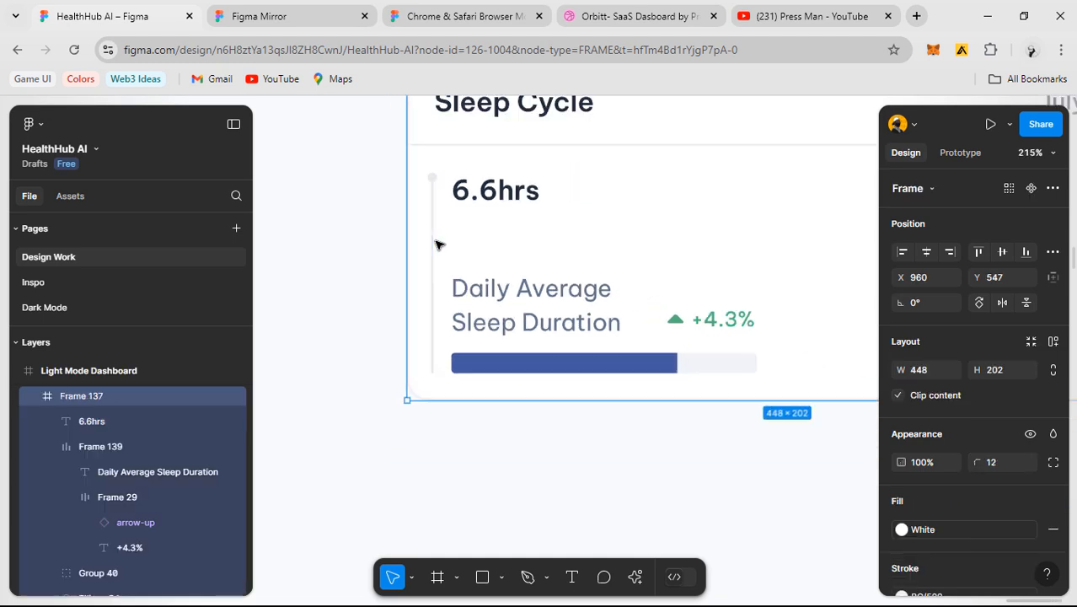
# - Duplicate the vertical line and its end dot into the right half of the Sleep Cycle card and show the layout grids
pyautogui.click(625, 405)
pyautogui.scroll(-4, 601, 408)
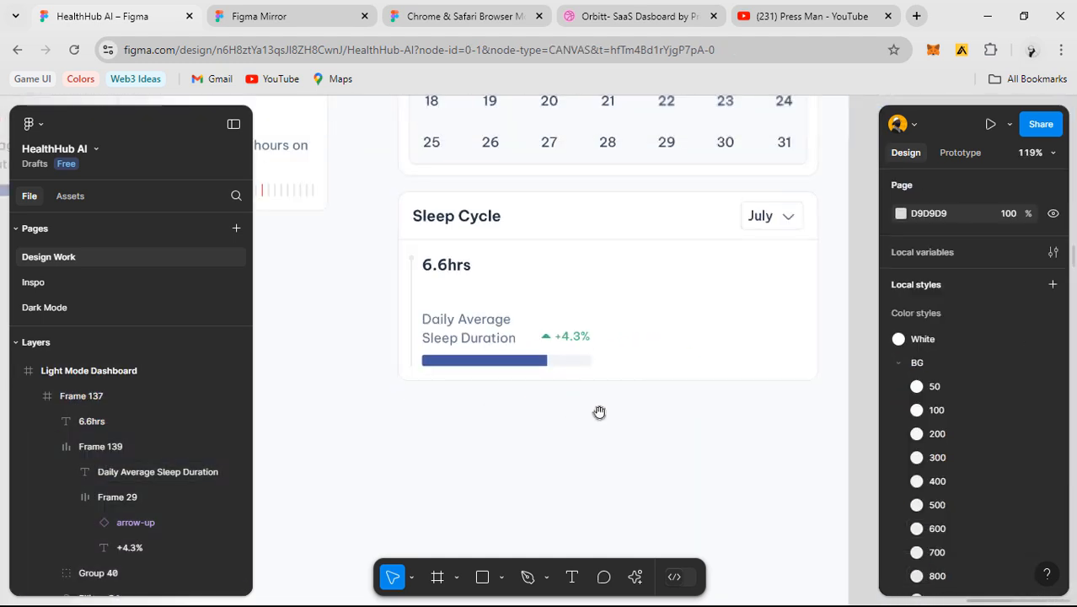
pyautogui.scroll(-1, 590, 419)
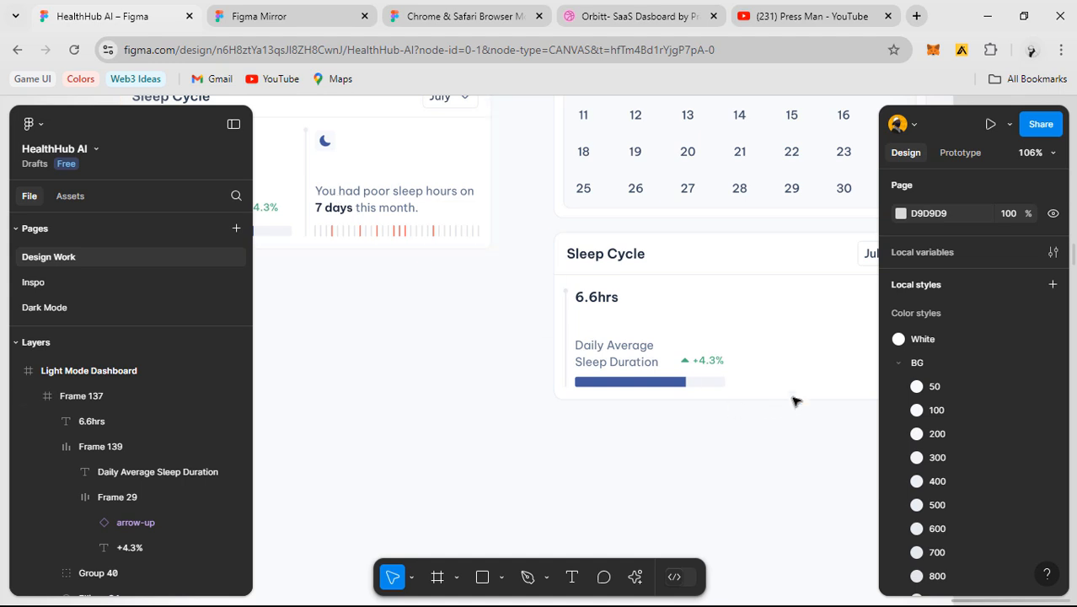
pyautogui.scroll(2, 533, 308)
pyautogui.scroll(2, 481, 281)
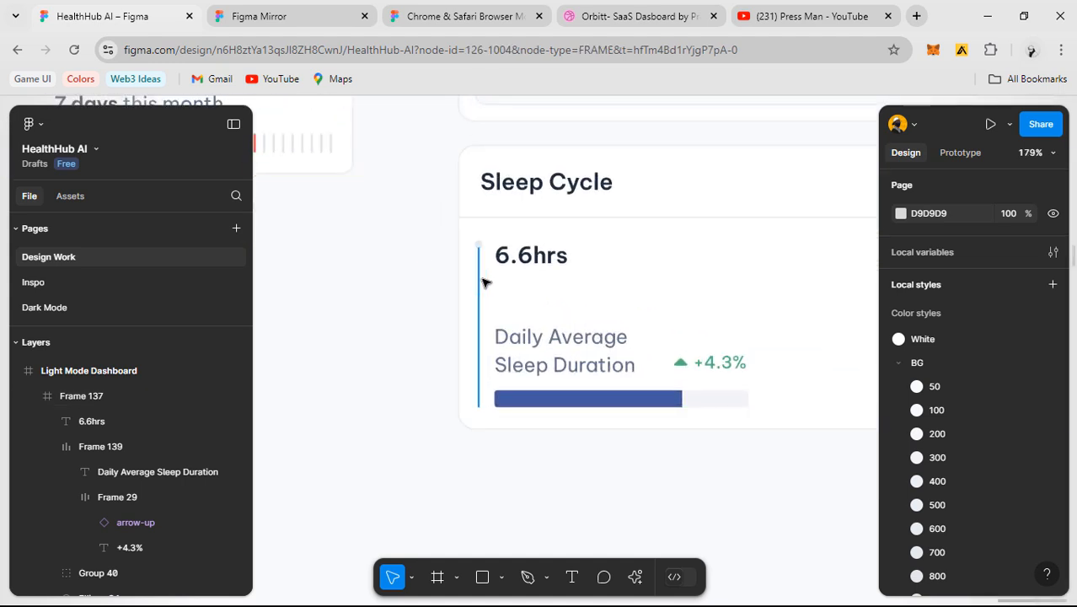
pyautogui.click(480, 282)
pyautogui.scroll(3, 479, 234)
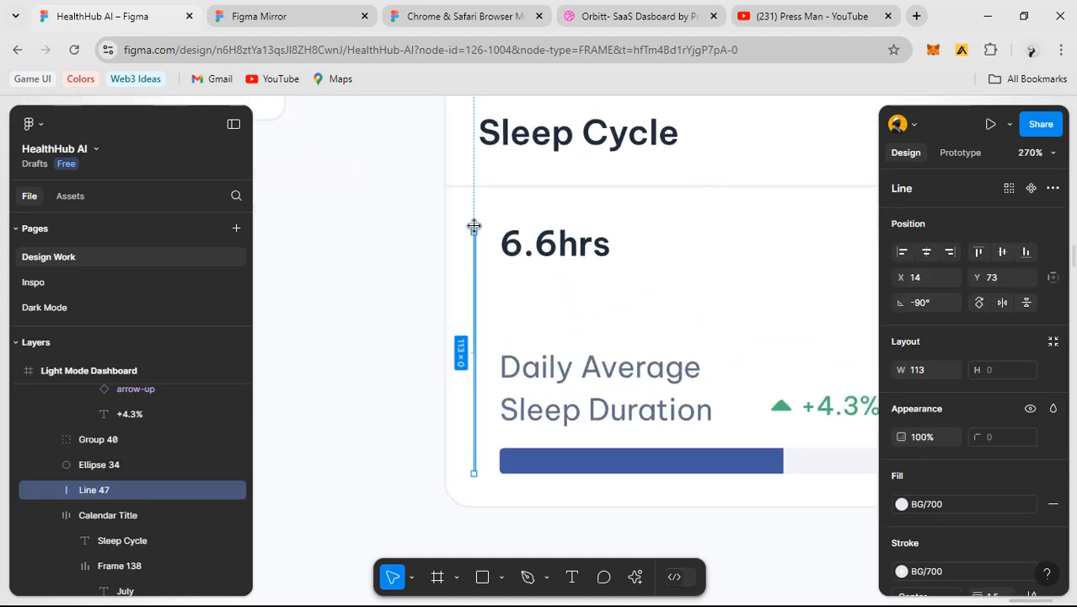
pyautogui.scroll(2, 473, 225)
pyautogui.press('Escape')
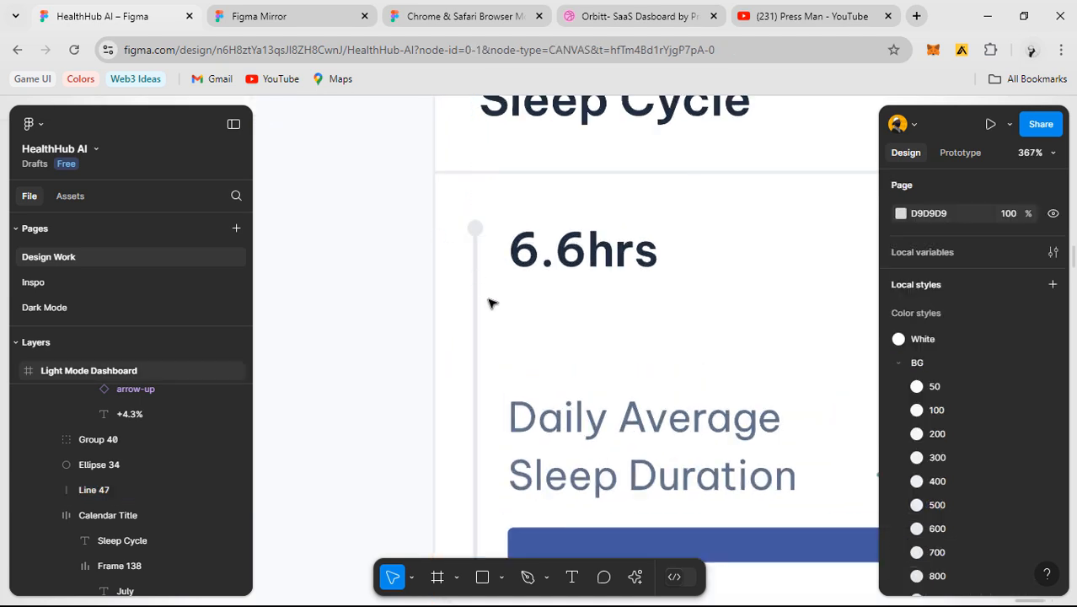
pyautogui.moveTo(413, 211); pyautogui.dragTo(477, 306)
pyautogui.scroll(-4, 487, 297)
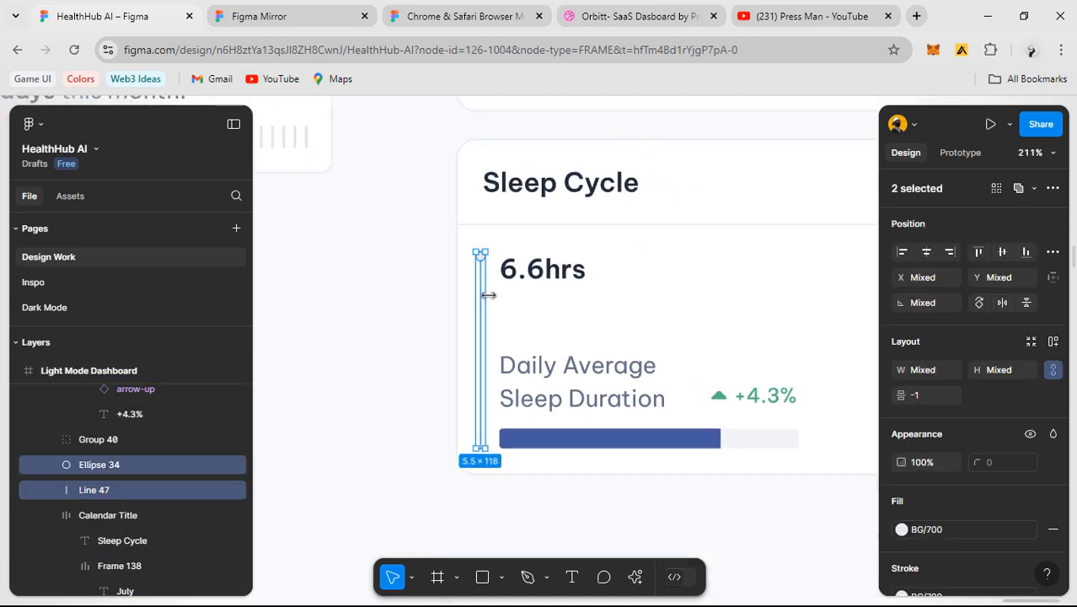
pyautogui.scroll(-3, 487, 295)
pyautogui.moveTo(490, 290); pyautogui.dragTo(688, 312)
pyautogui.hotkey('ctrl', 'shift', '4')
pyautogui.scroll(4, 684, 317)
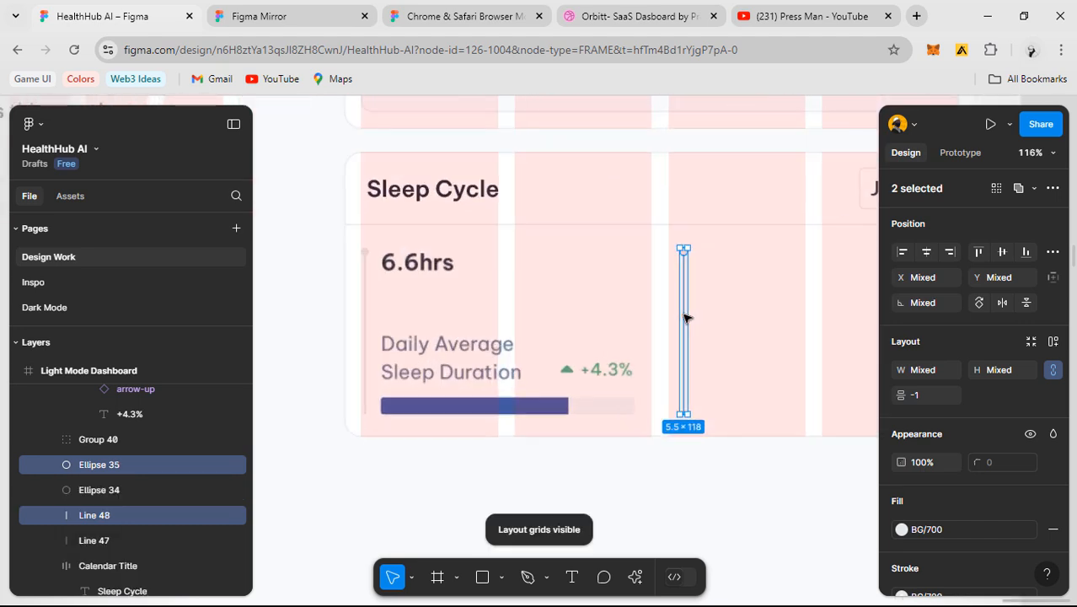
# - Examine the reference Sleep Cycle card's second divider and tick bar frame against the layout grid, comparing them with the rebuilt card
pyautogui.click(556, 419)
pyautogui.scroll(-3, 556, 419)
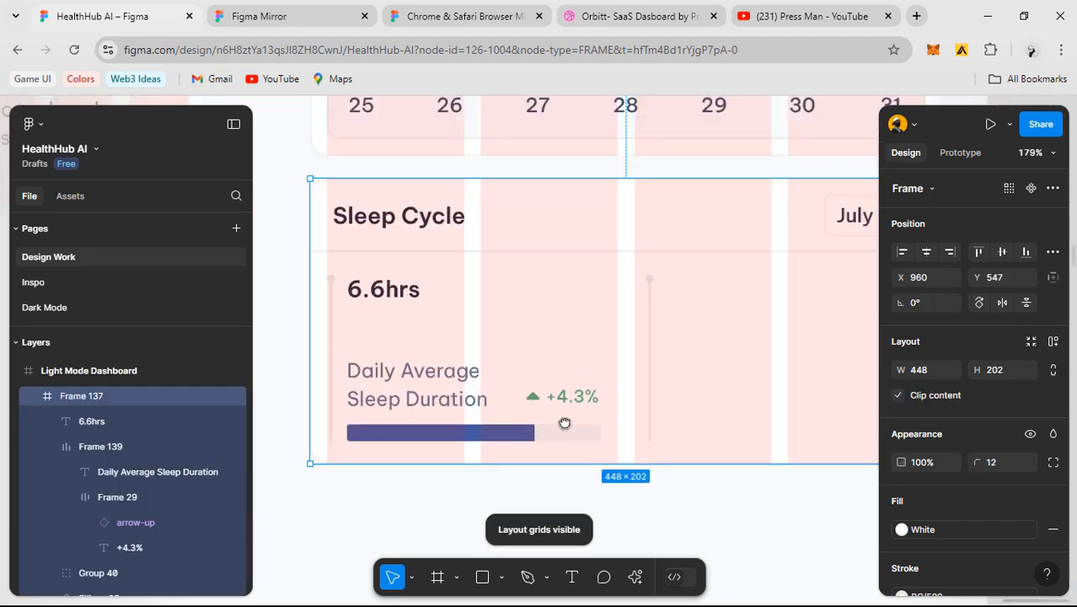
pyautogui.click(692, 456)
pyautogui.scroll(-2, 619, 396)
pyautogui.scroll(1, 621, 396)
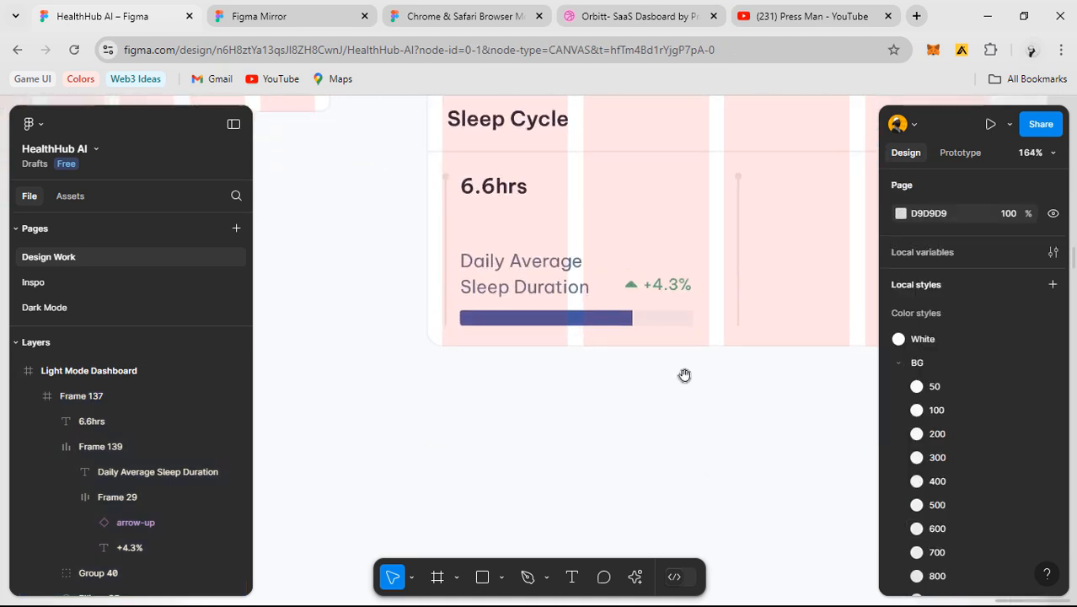
pyautogui.moveTo(684, 376); pyautogui.dragTo(615, 403)
pyautogui.scroll(-1, 661, 362)
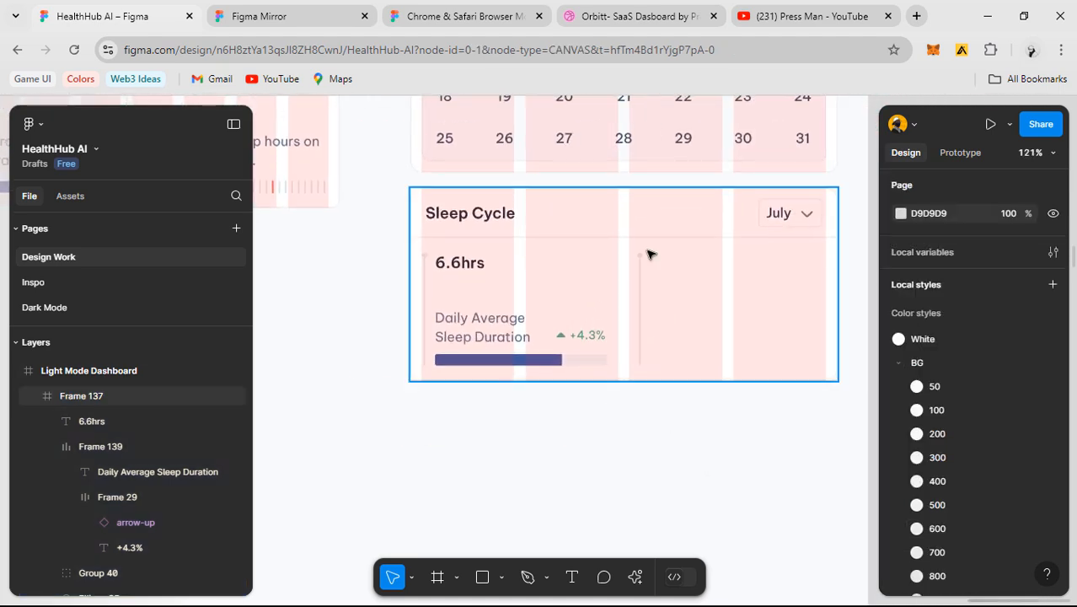
pyautogui.scroll(2, 644, 257)
pyautogui.scroll(-1, 757, 415)
pyautogui.moveTo(390, 352); pyautogui.dragTo(682, 375)
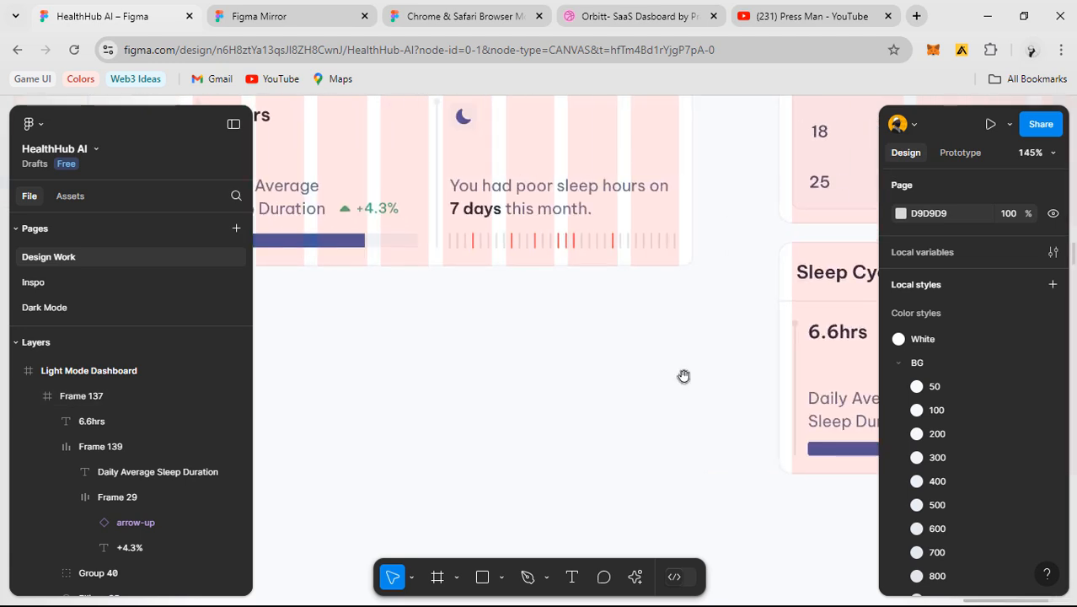
pyautogui.moveTo(572, 308); pyautogui.dragTo(707, 392)
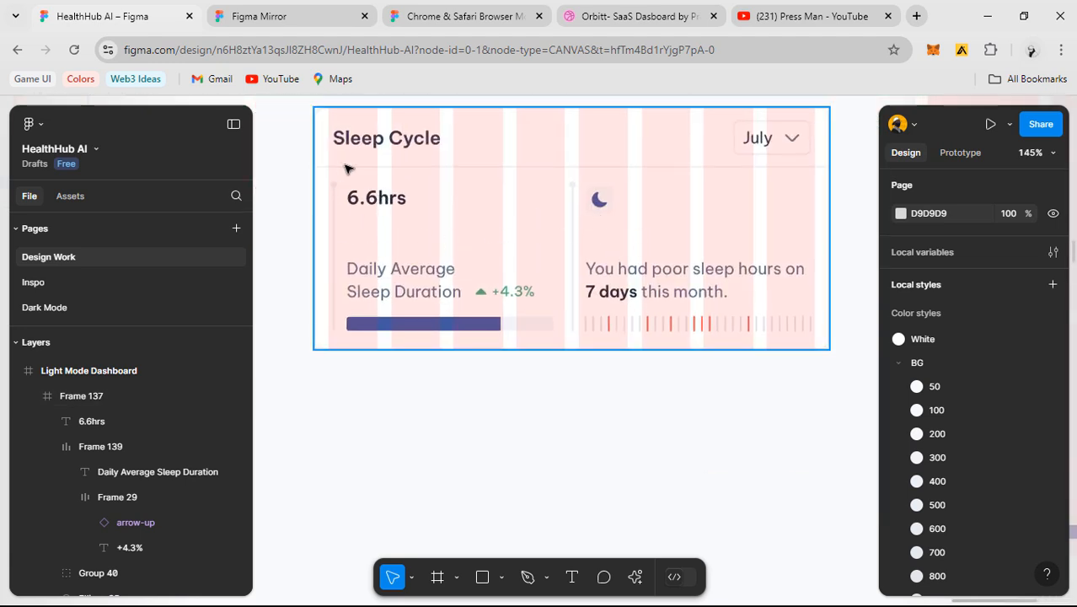
pyautogui.click(694, 325)
pyautogui.doubleClick(680, 320)
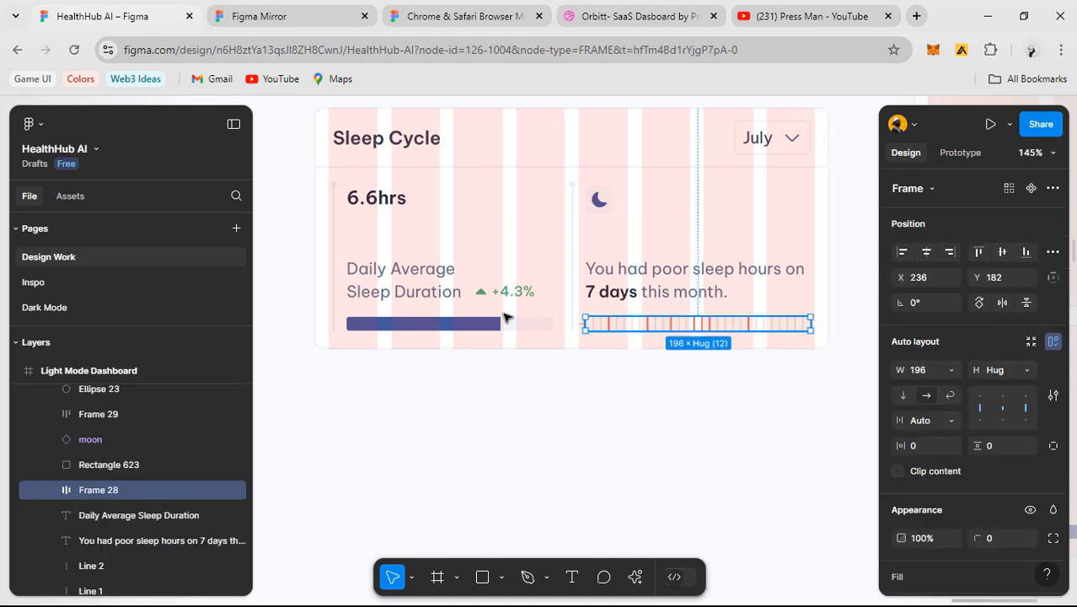
pyautogui.click(607, 387)
pyautogui.scroll(-2, 606, 385)
pyautogui.moveTo(693, 431); pyautogui.dragTo(603, 410)
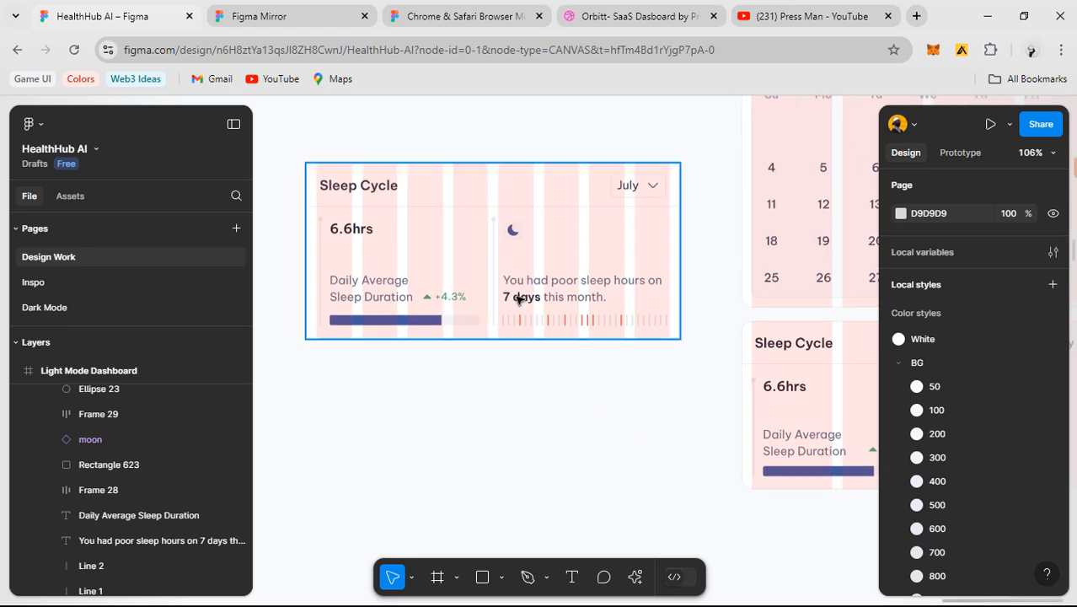
pyautogui.scroll(3, 519, 299)
pyautogui.scroll(-2, 509, 269)
pyautogui.hscroll(5, 705, 401)
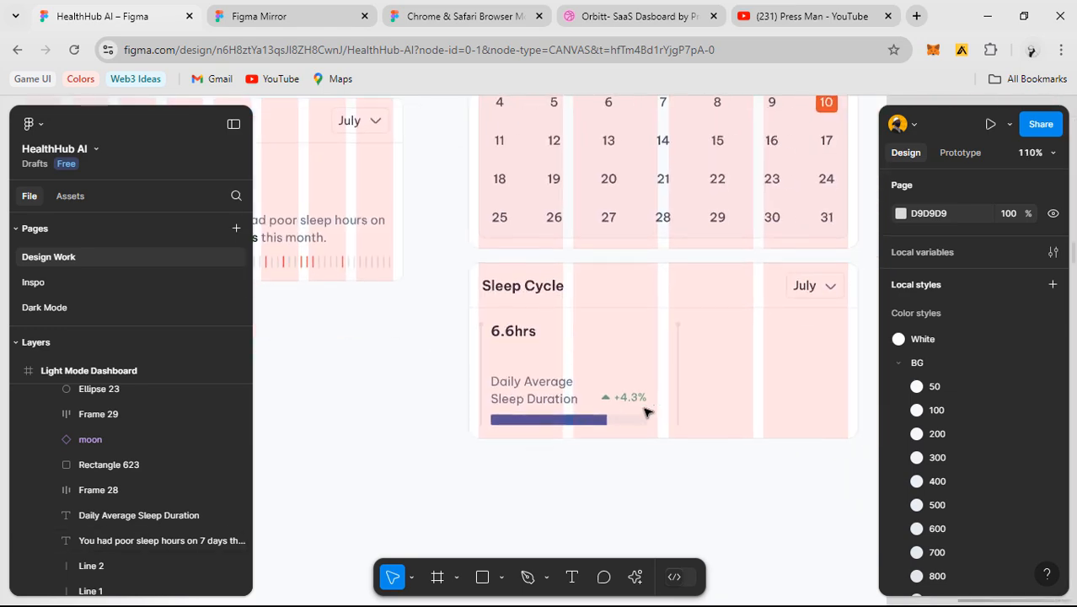
# - Widen the progress bar group in the rebuilt Sleep Cycle card to 192, ending at the second grid column's edge
pyautogui.scroll(5, 699, 396)
pyautogui.hscroll(-2, 696, 401)
pyautogui.click(507, 438)
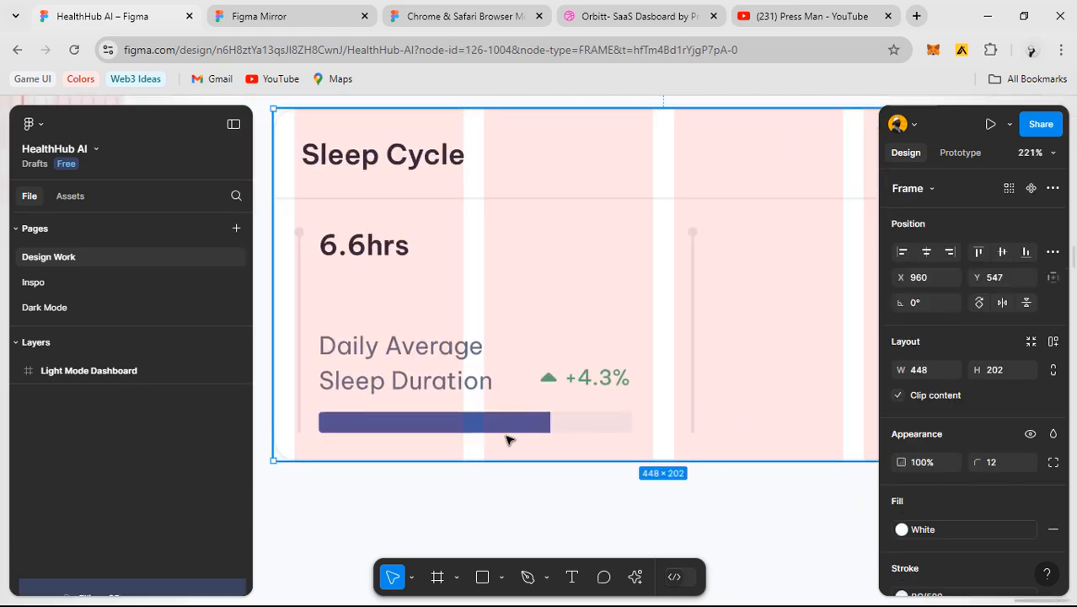
pyautogui.click(482, 426)
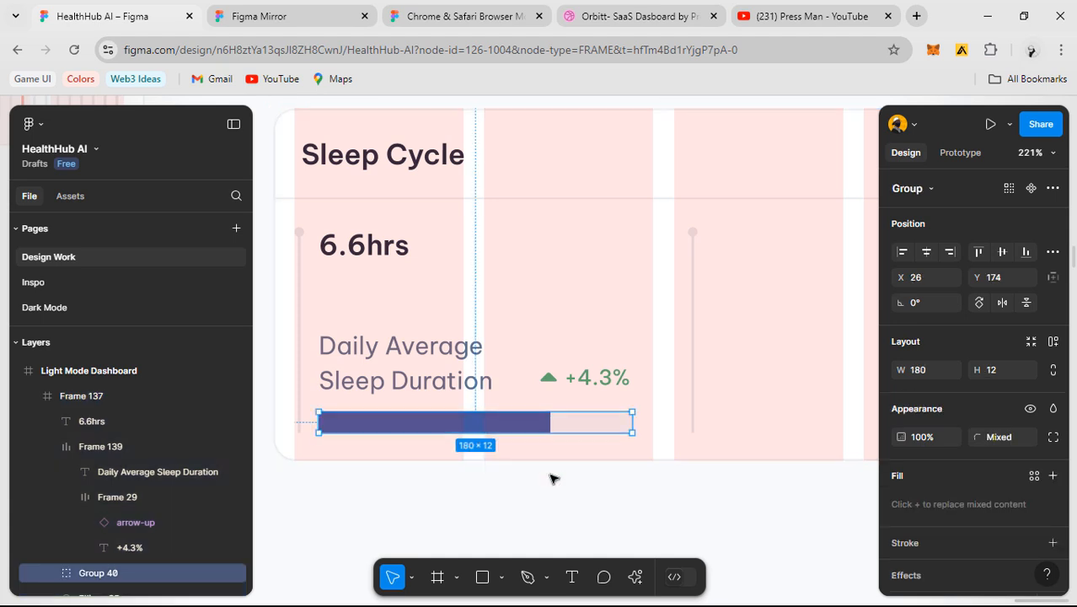
pyautogui.press('Escape')
pyautogui.click(548, 428)
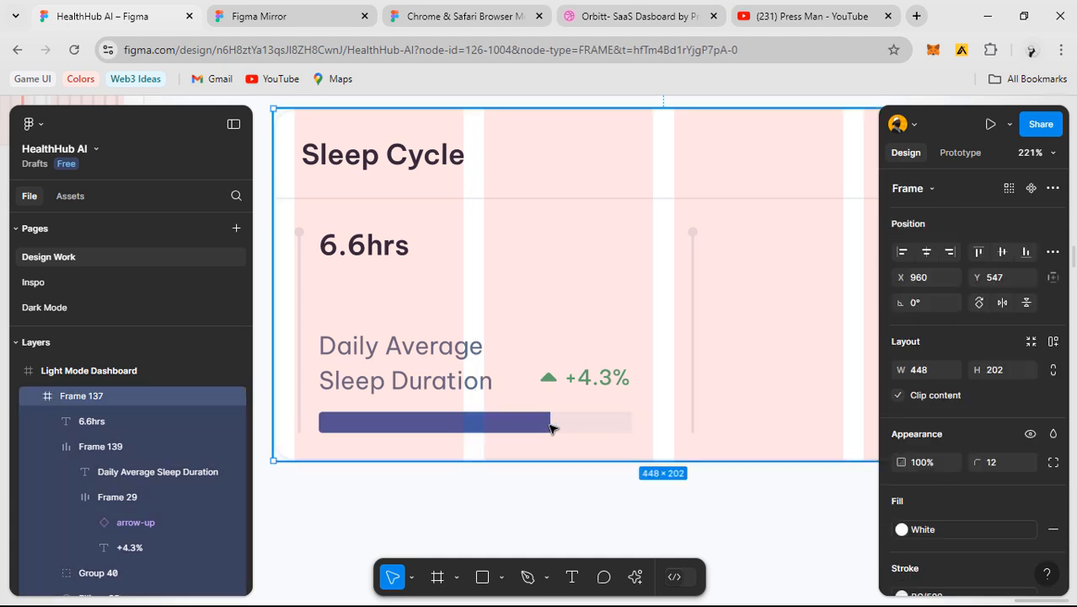
pyautogui.click(549, 428)
pyautogui.moveTo(640, 429); pyautogui.dragTo(651, 442)
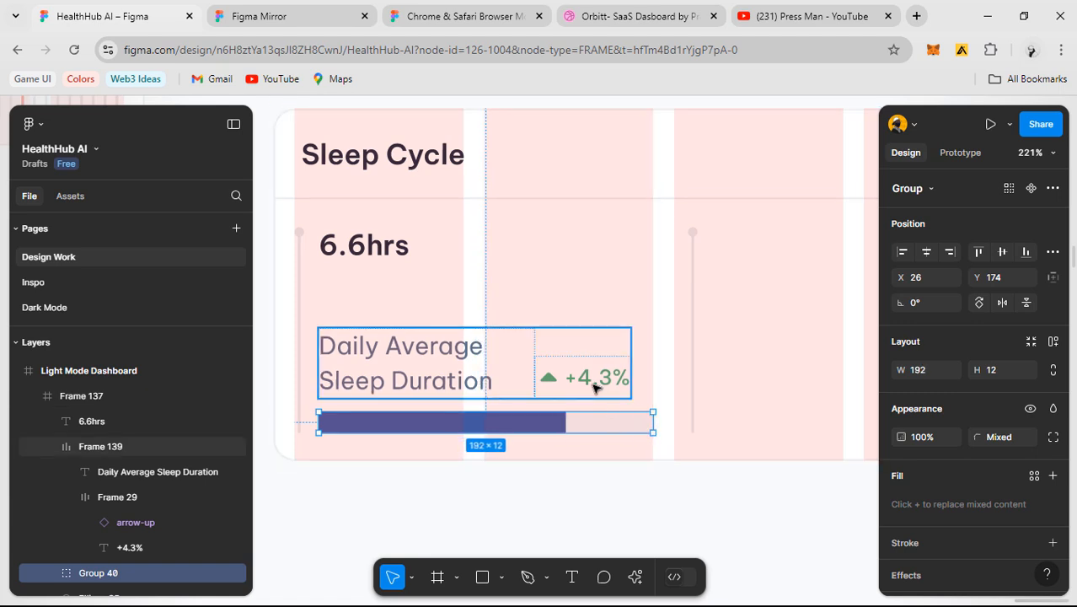
# - Widen the frame holding the Daily Average Sleep Duration text and the +4.3% indicator to 192, matching the progress bar
pyautogui.click(627, 355)
pyautogui.moveTo(644, 371); pyautogui.dragTo(648, 379)
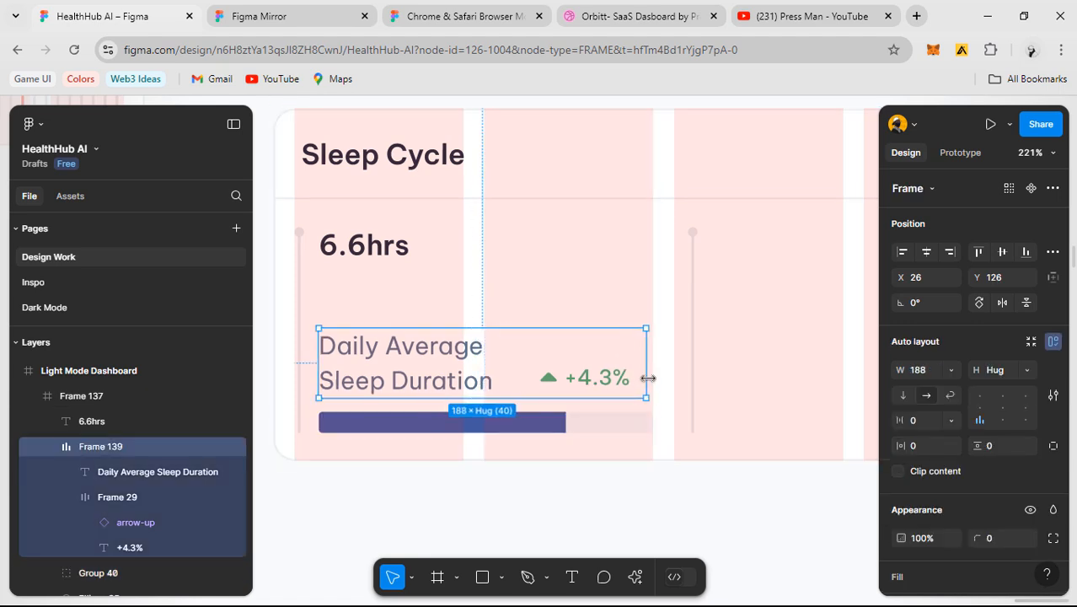
pyautogui.click(421, 370)
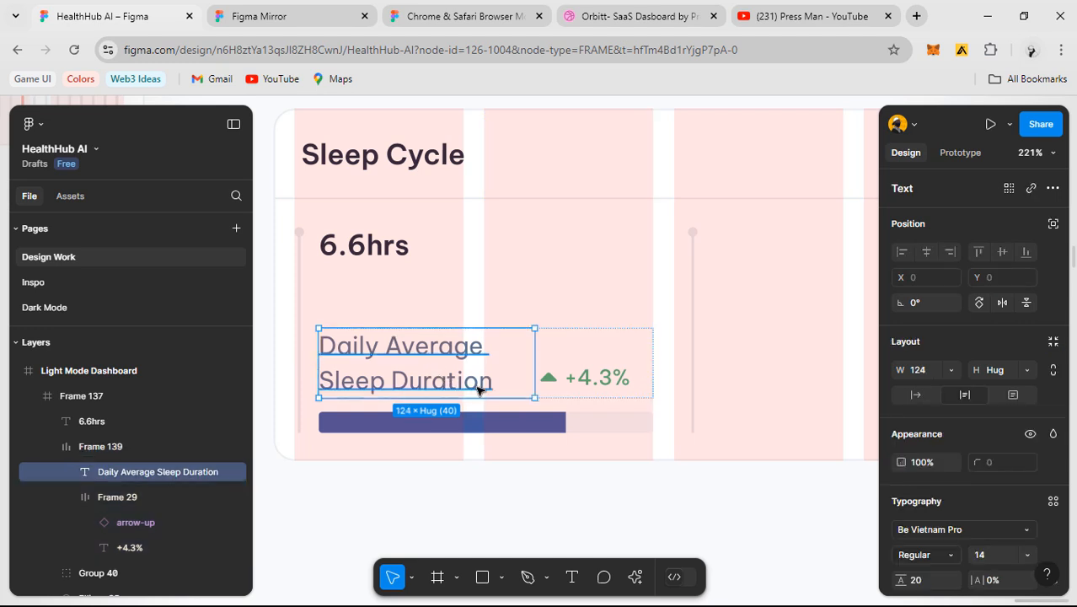
pyautogui.click(606, 382)
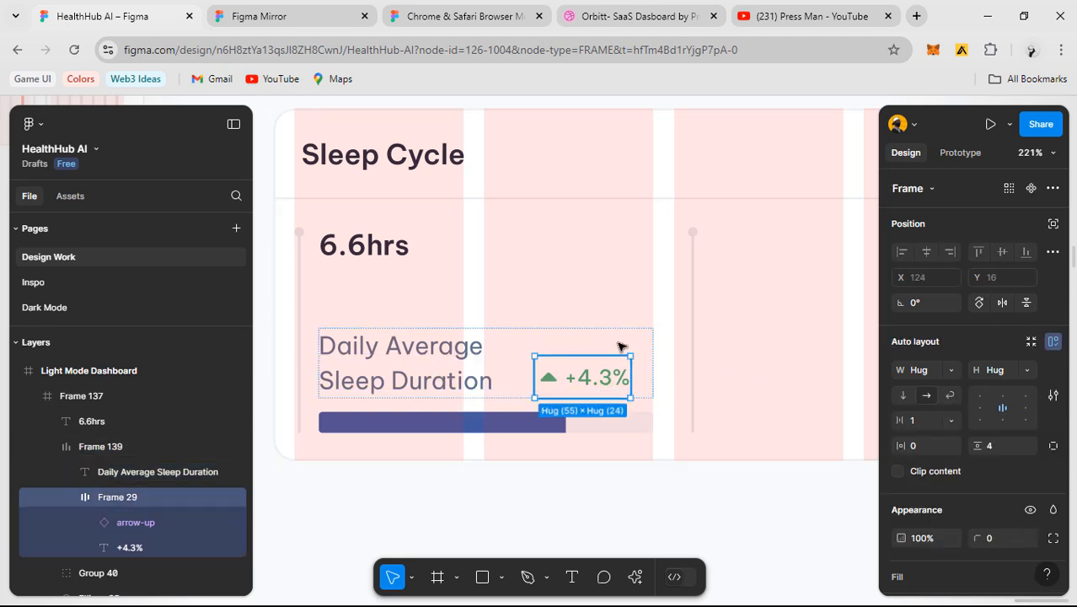
pyautogui.click(620, 344)
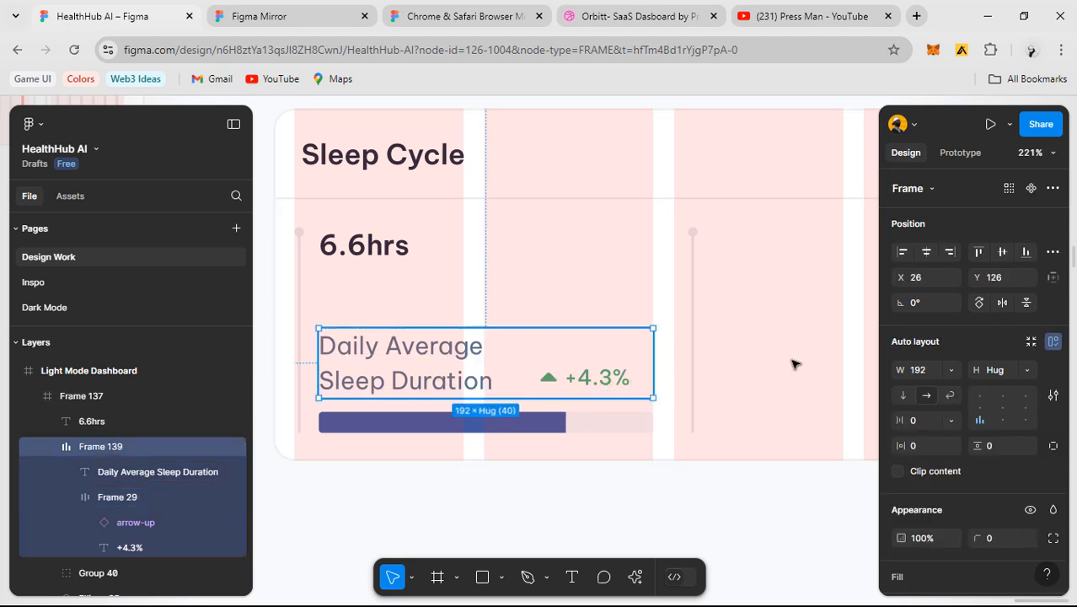
# - Set the +4.3% trend indicator frame's width to Fill container
pyautogui.click(570, 375)
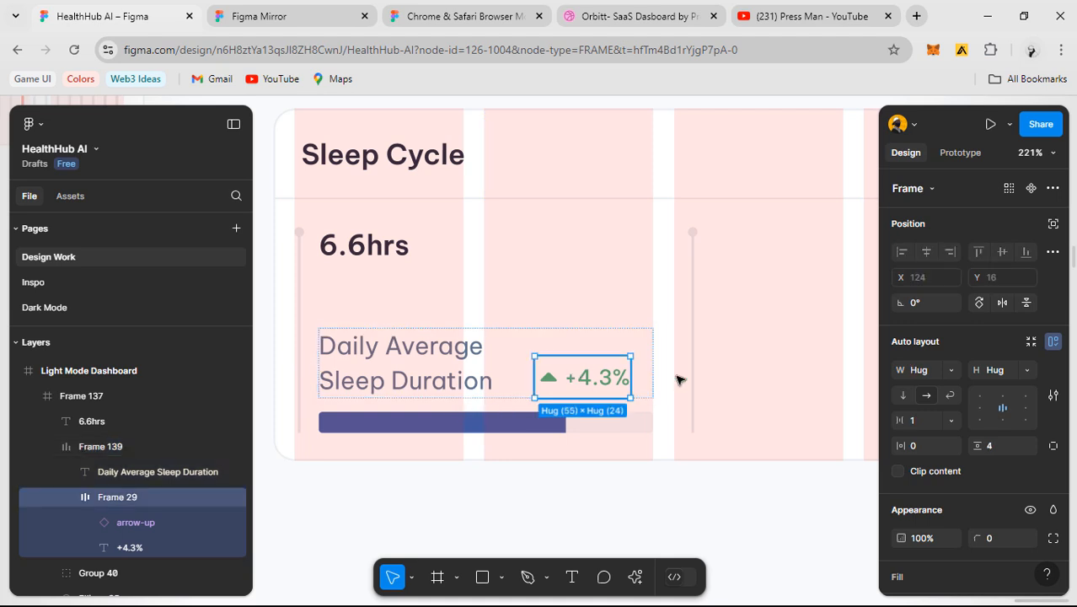
pyautogui.click(947, 370)
pyautogui.click(951, 386)
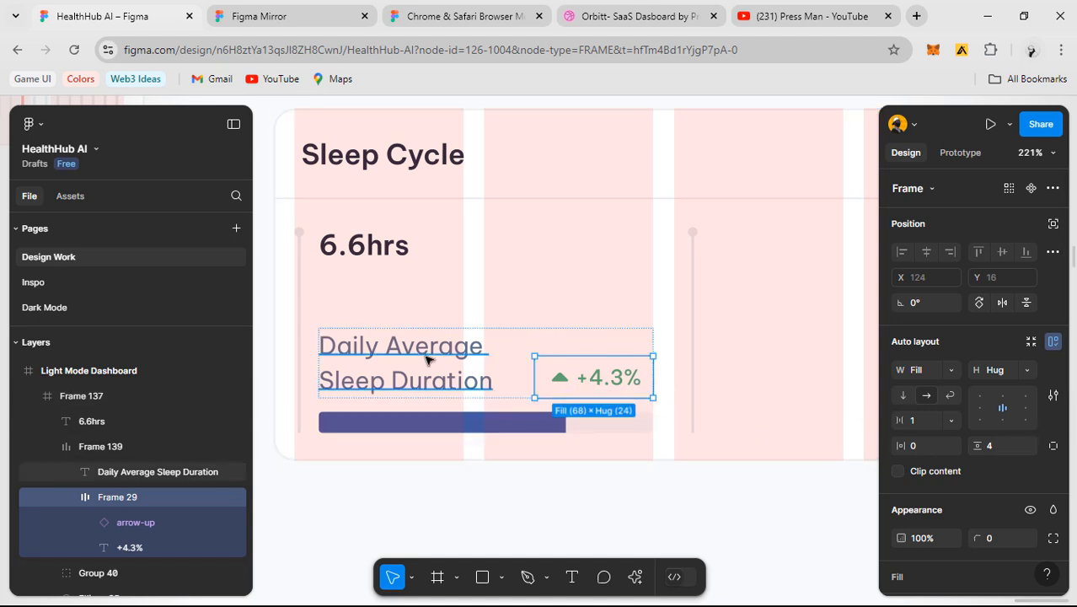
# - Try setting the Daily Average Sleep Duration text's width to Fill container, and undo the change
pyautogui.click(482, 336)
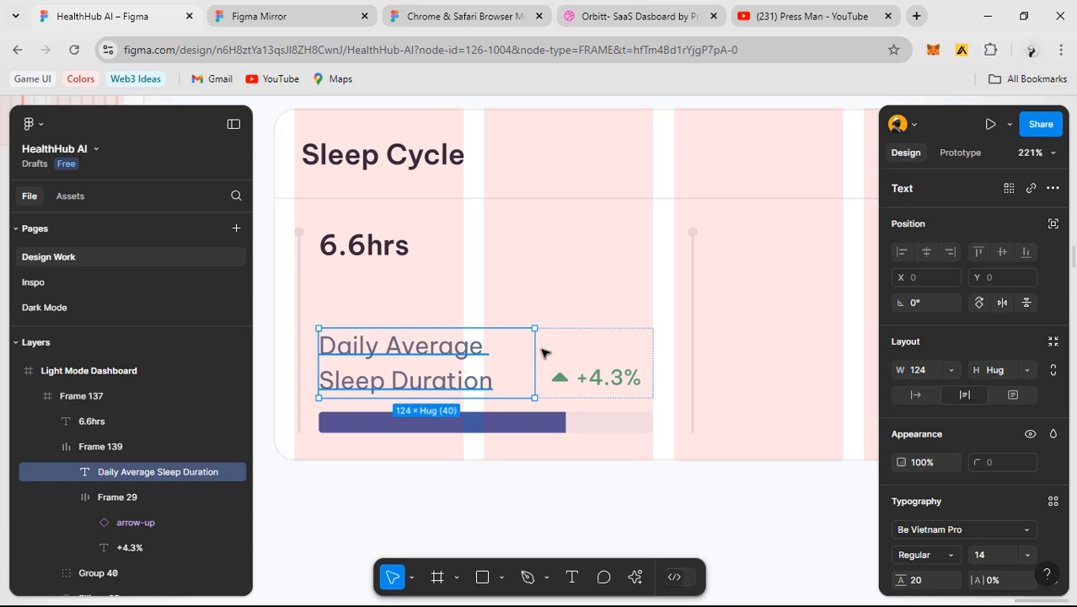
pyautogui.click(948, 370)
pyautogui.click(950, 409)
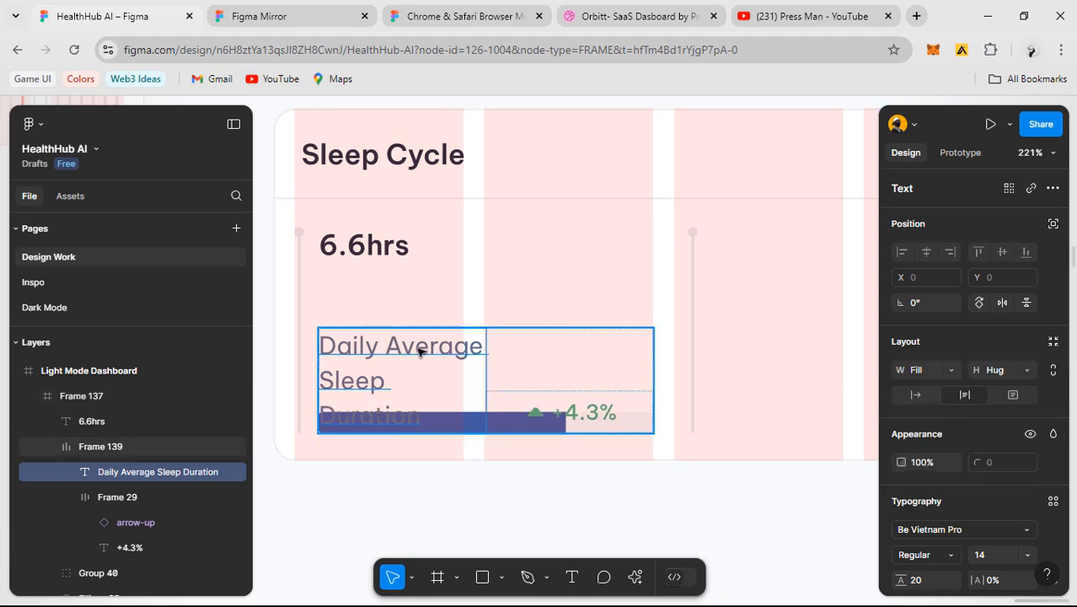
pyautogui.hotkey('ctrl', 'z')
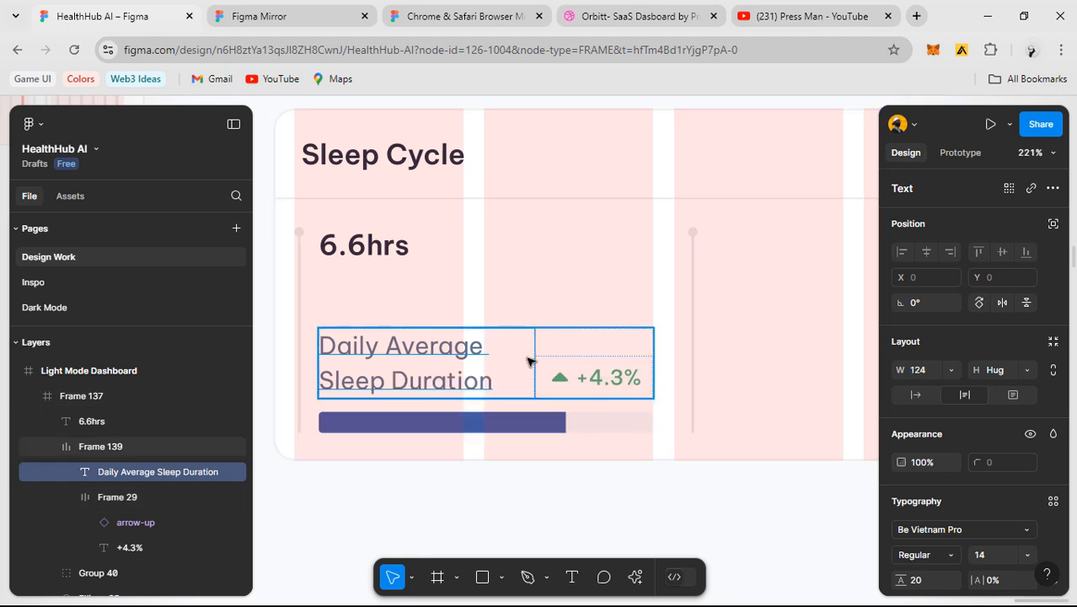
# - Set the Daily Average Sleep Duration text's width to Fill container and check its sizing against that of its parent frame
pyautogui.click(952, 371)
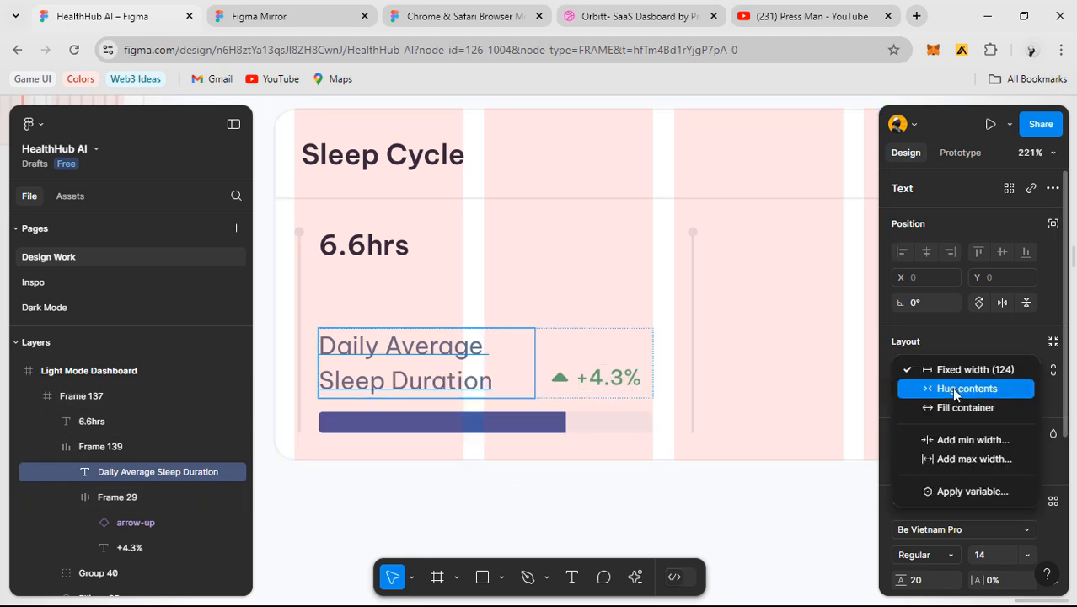
pyautogui.click(950, 409)
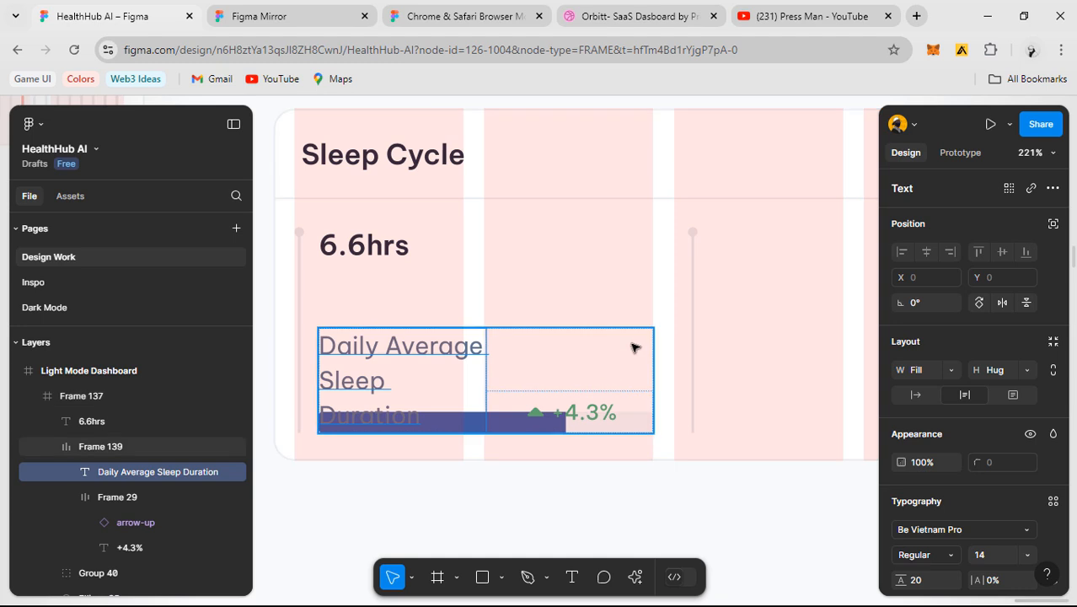
pyautogui.hotkey('shift', 'Return')
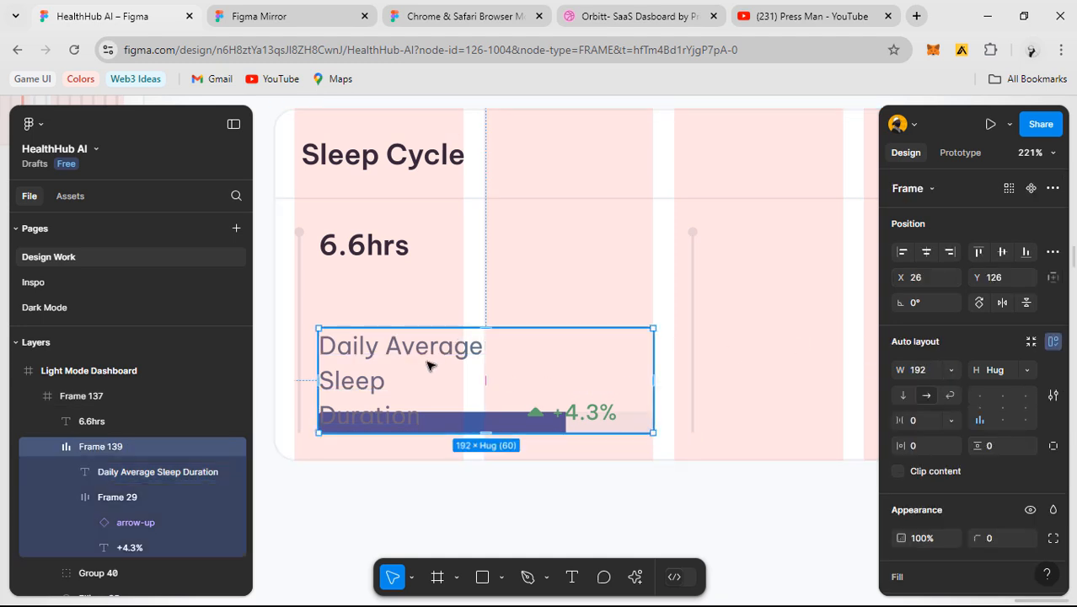
pyautogui.click(437, 394)
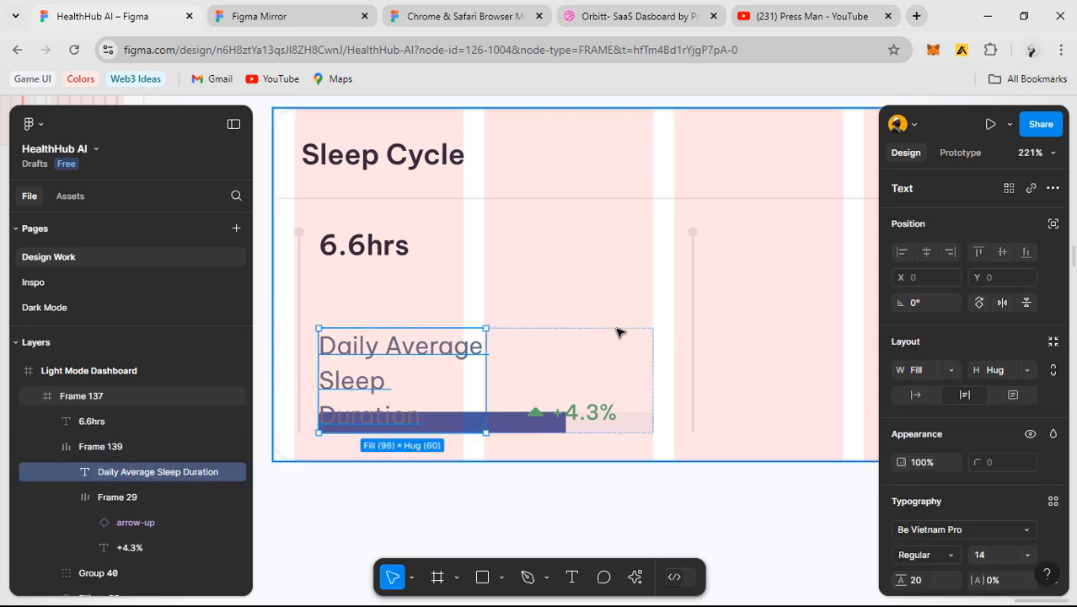
pyautogui.click(599, 346)
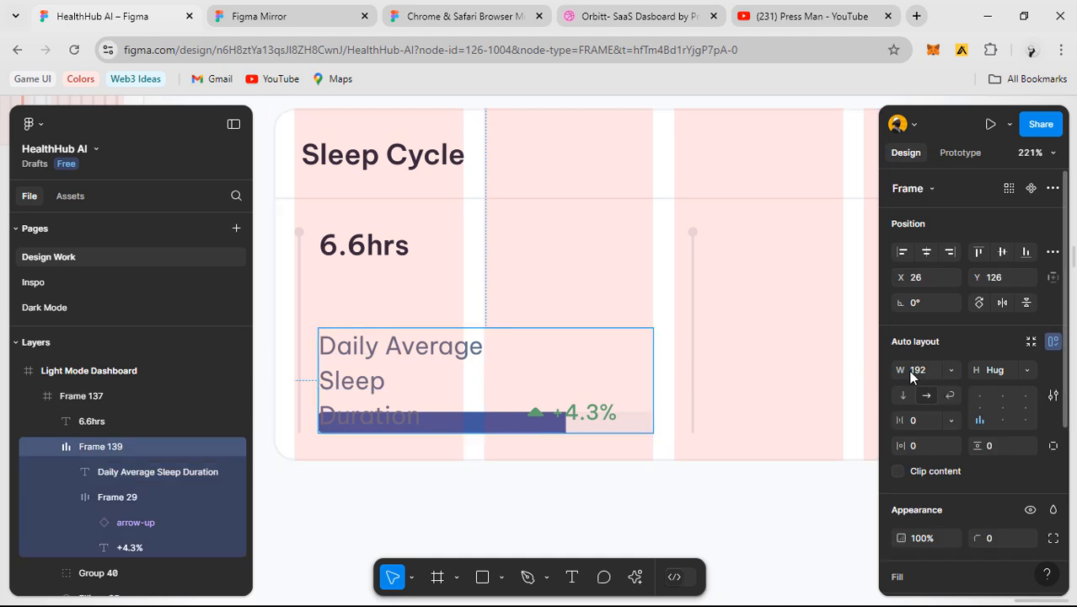
pyautogui.click(437, 358)
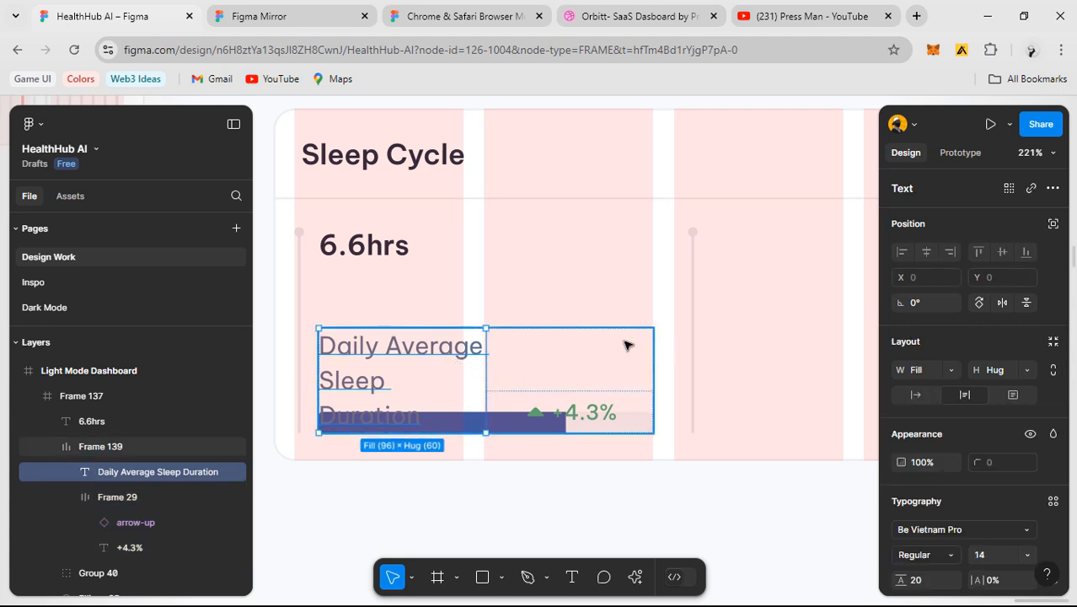
pyautogui.press('Escape')
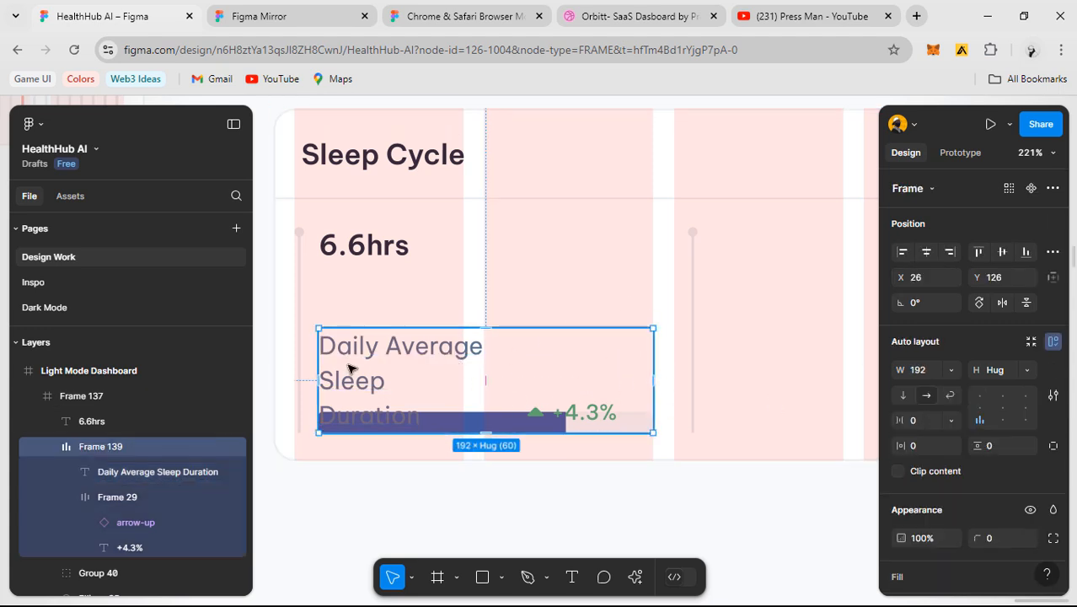
# - Check the Daily Average Sleep Duration text's width sizing options against its parent frame
pyautogui.press('Escape')
pyautogui.click(440, 348)
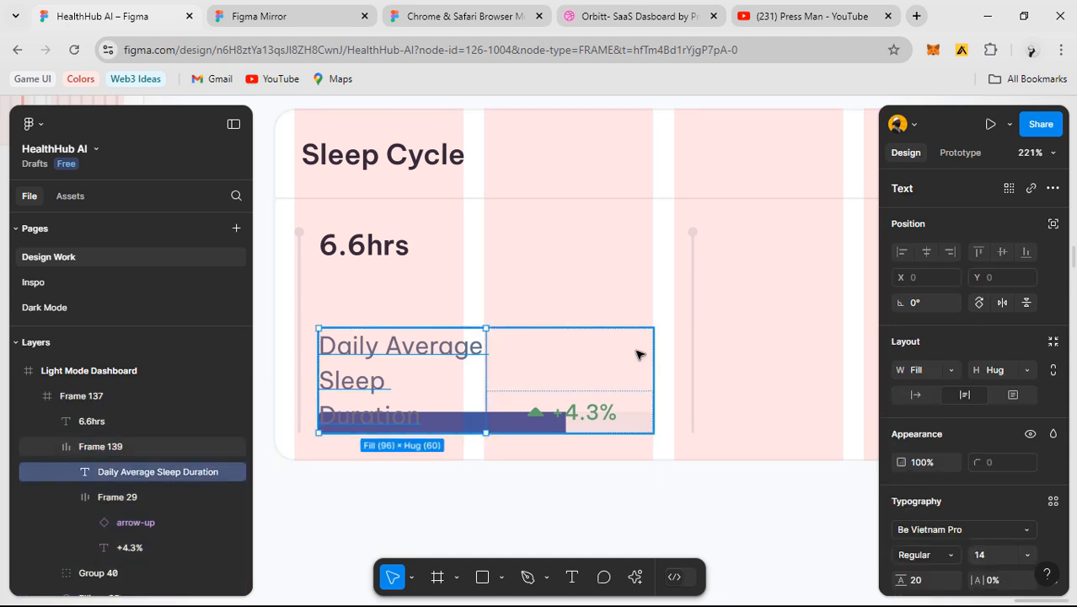
pyautogui.press('Escape')
pyautogui.click(401, 348)
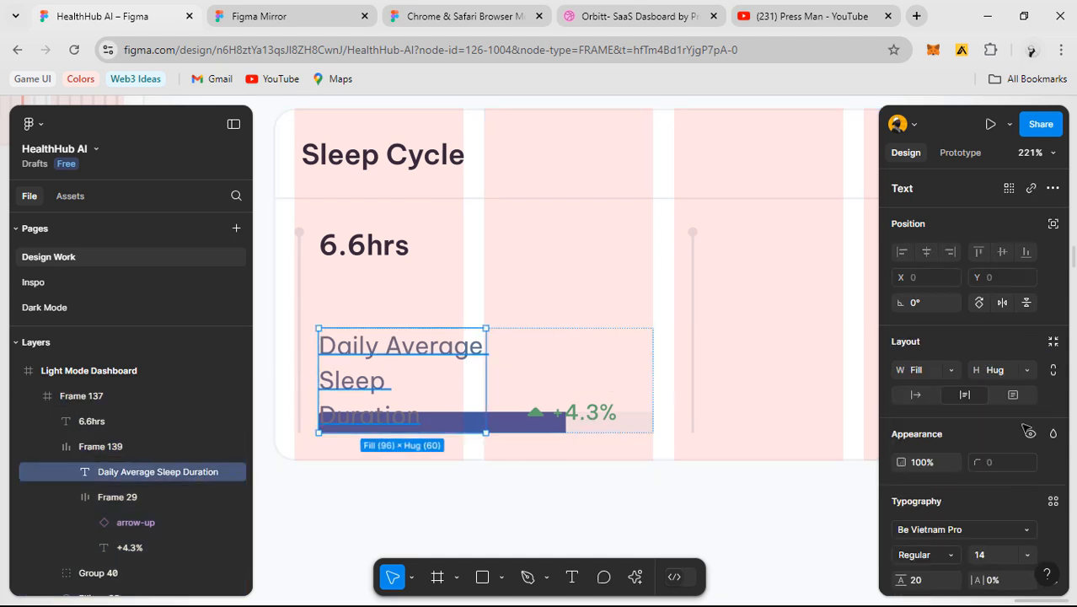
pyautogui.click(950, 372)
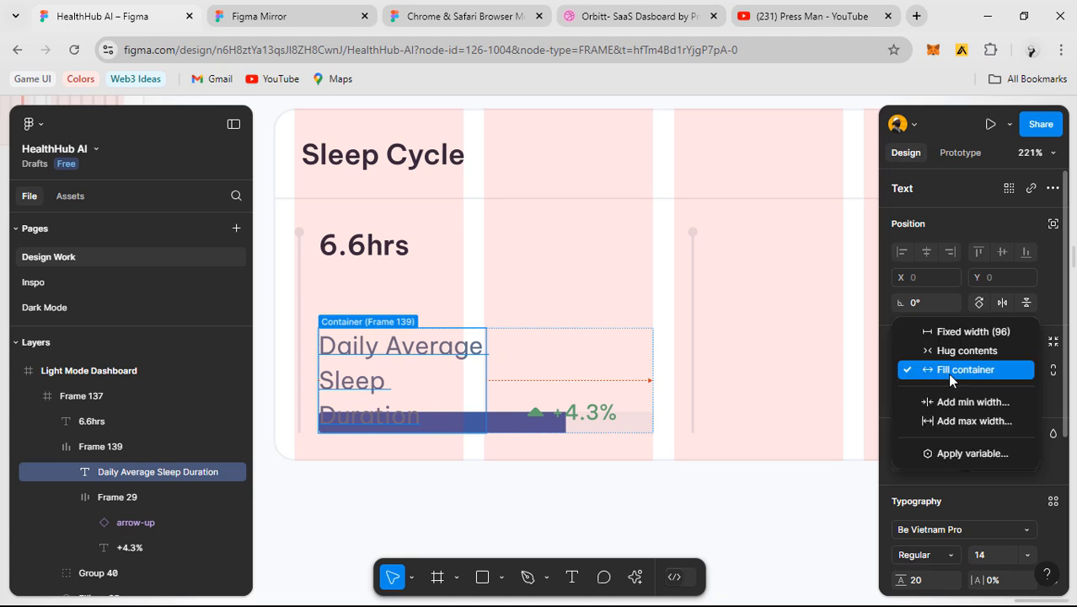
pyautogui.click(625, 360)
# - Undo the Fill container width change on the Daily Average Sleep Duration text
pyautogui.hotkey('ctrl', 'z')
pyautogui.hotkey('ctrl', 'z')
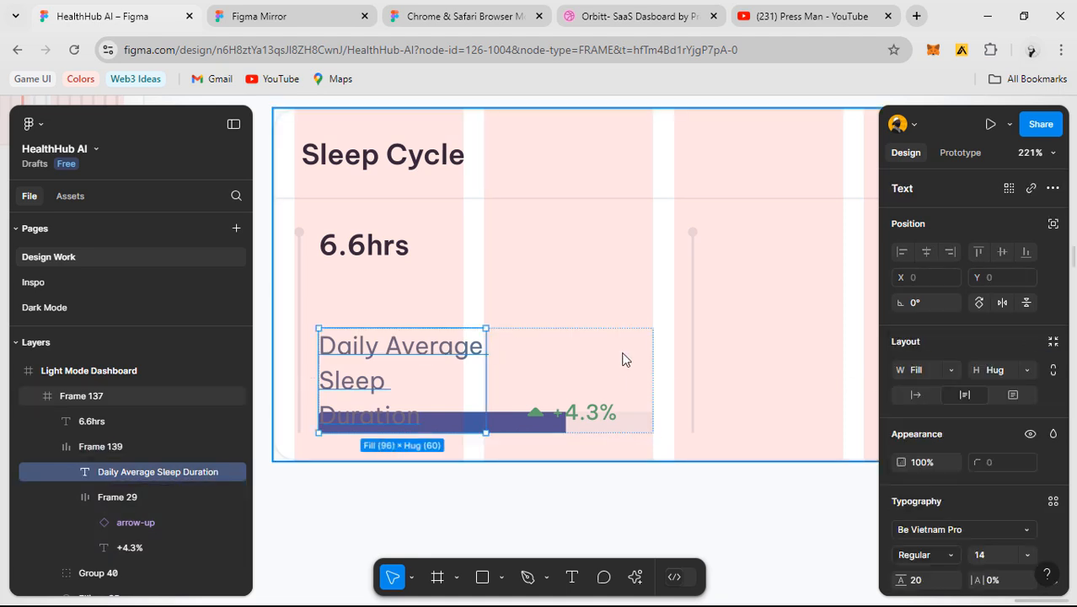
pyautogui.click(623, 360)
pyautogui.doubleClick(622, 357)
pyautogui.hotkey('ctrl', 'z')
pyautogui.hotkey('ctrl', 'shift', 'z')
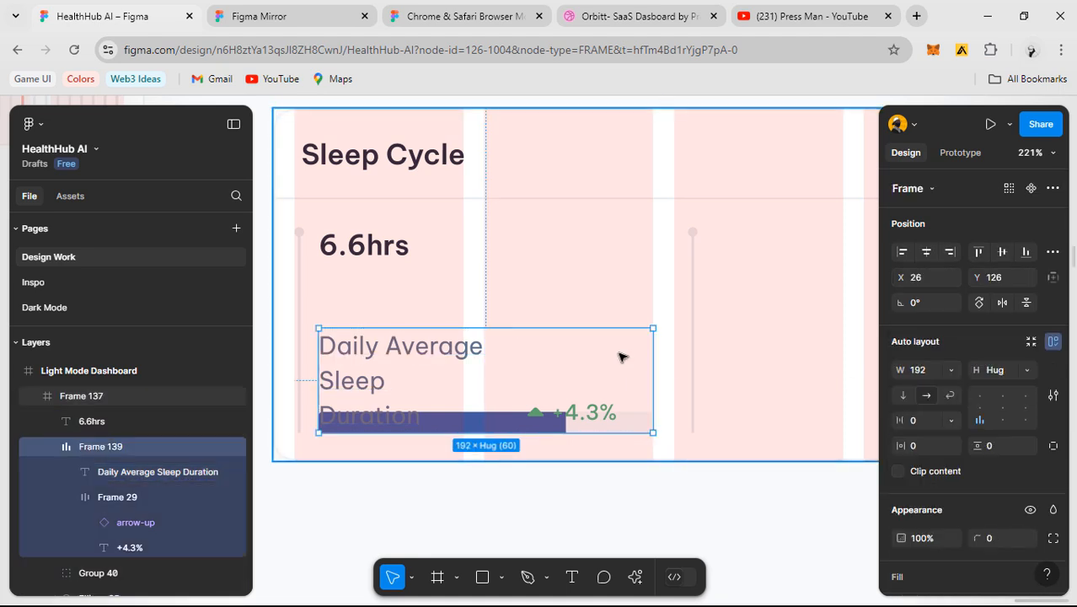
pyautogui.hotkey('ctrl', 'z')
pyautogui.hotkey('ctrl', 'z')
pyautogui.hotkey('ctrl', 'z')
pyautogui.hotkey('ctrl', 'z')
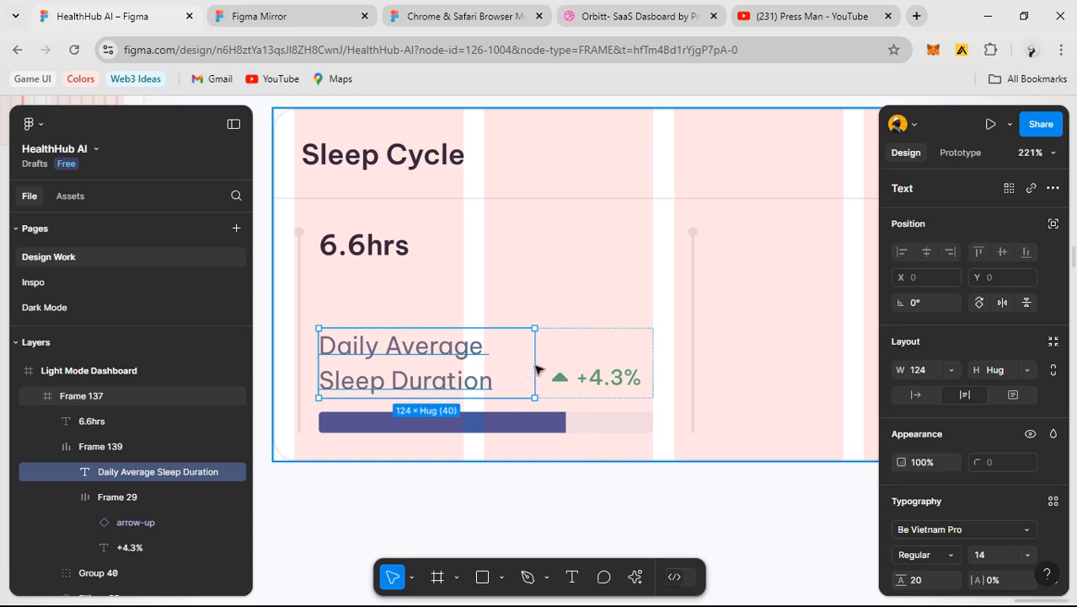
# - Set the width of the frame holding the Daily Average Sleep Duration text and the +4.3% indicator to Hug contents
pyautogui.click(603, 355)
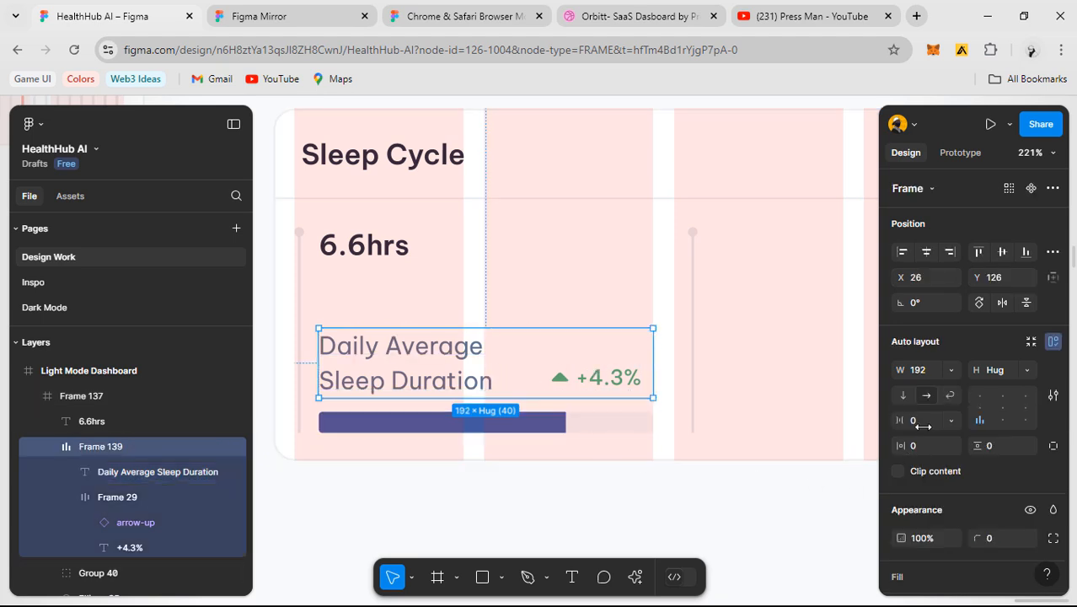
pyautogui.click(412, 366)
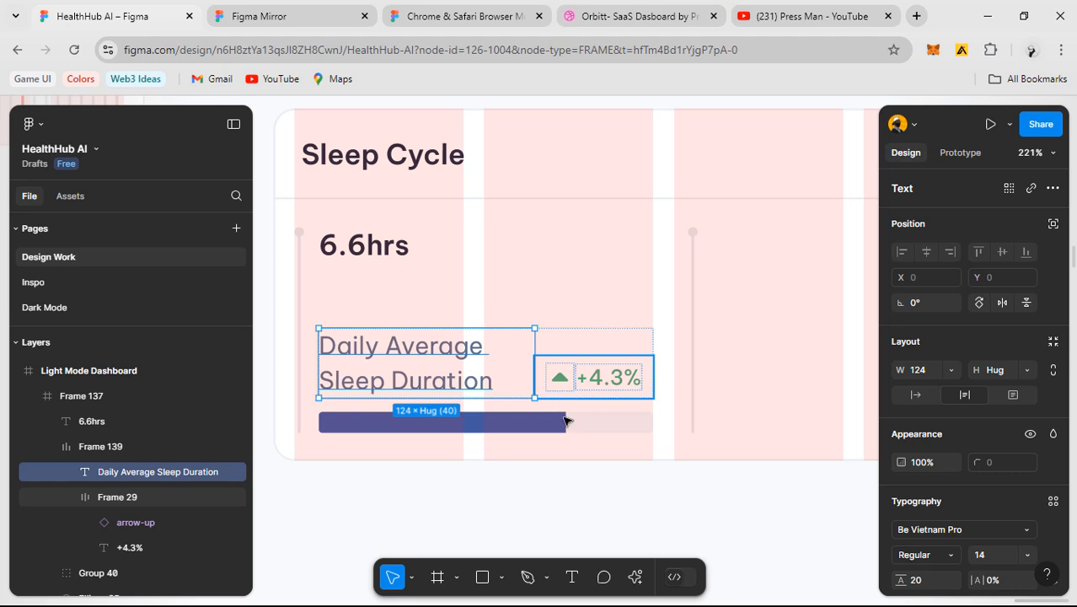
pyautogui.click(595, 484)
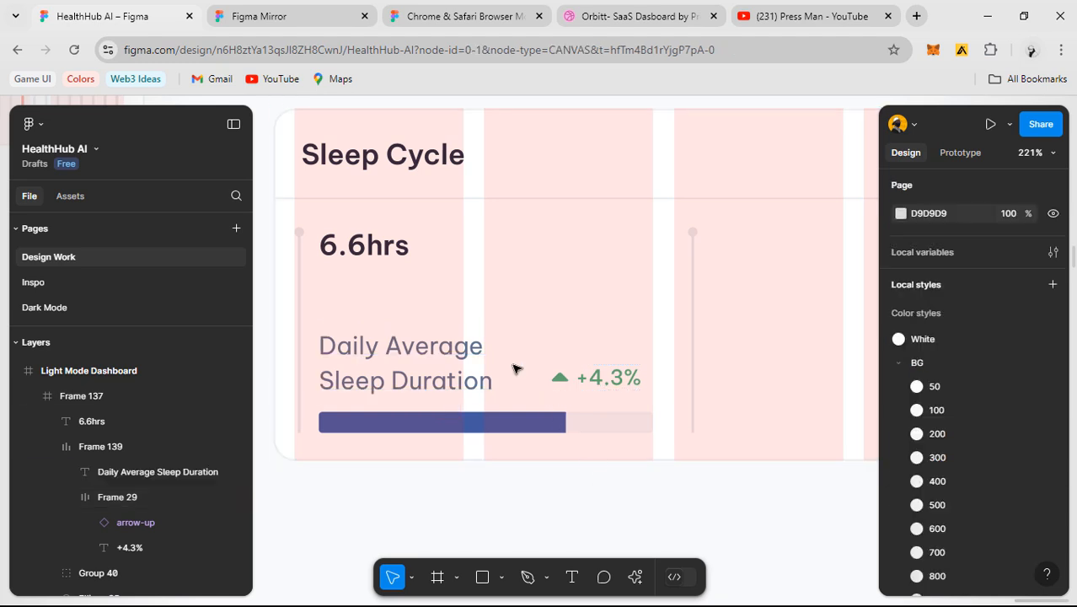
pyautogui.doubleClick(459, 361)
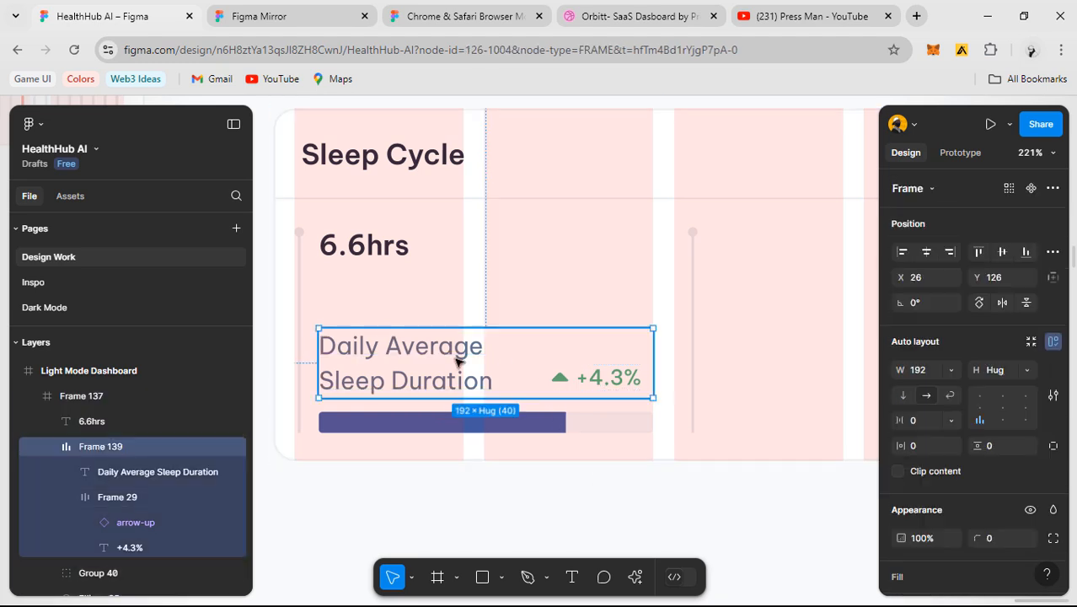
pyautogui.click(954, 368)
pyautogui.click(952, 389)
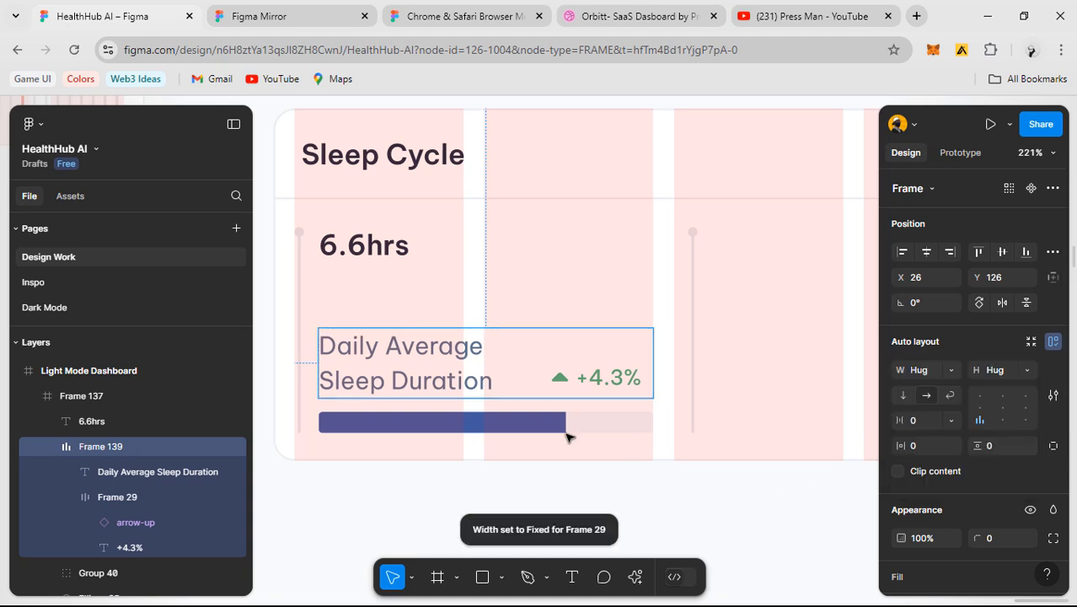
# - Set the Daily Average Sleep Duration text's width to Fill container
pyautogui.click(438, 364)
pyautogui.click(950, 373)
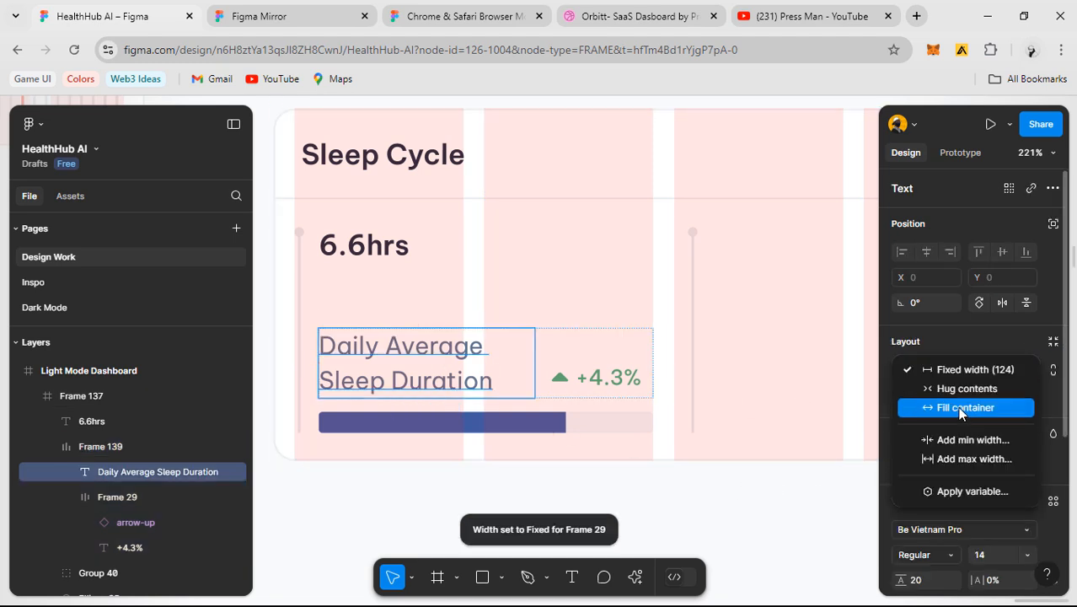
pyautogui.click(959, 407)
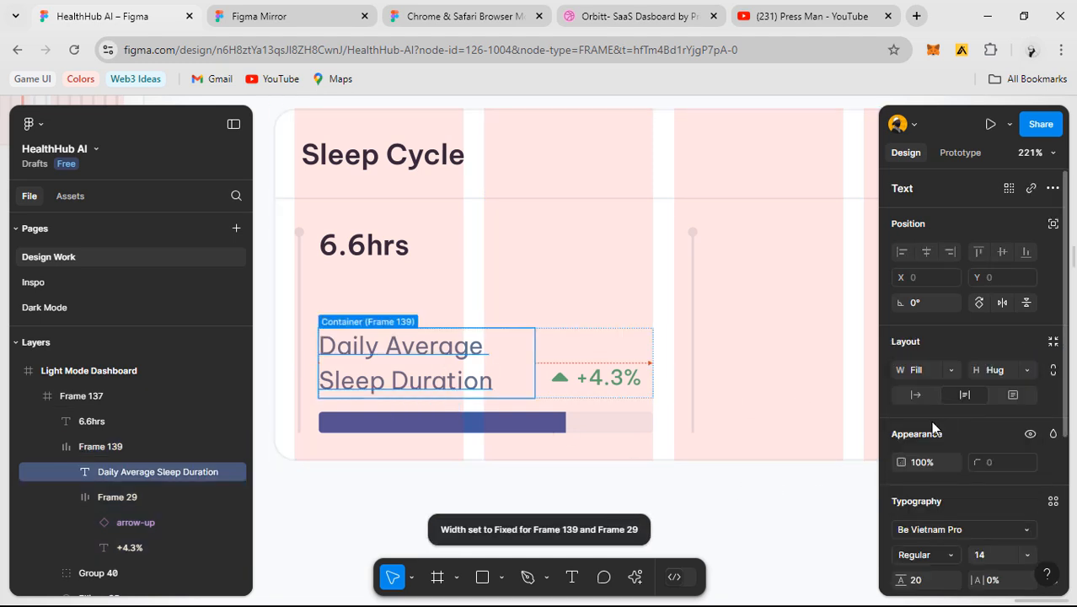
# - Hide the layout grids on the dashboard
pyautogui.click(643, 504)
pyautogui.click(604, 381)
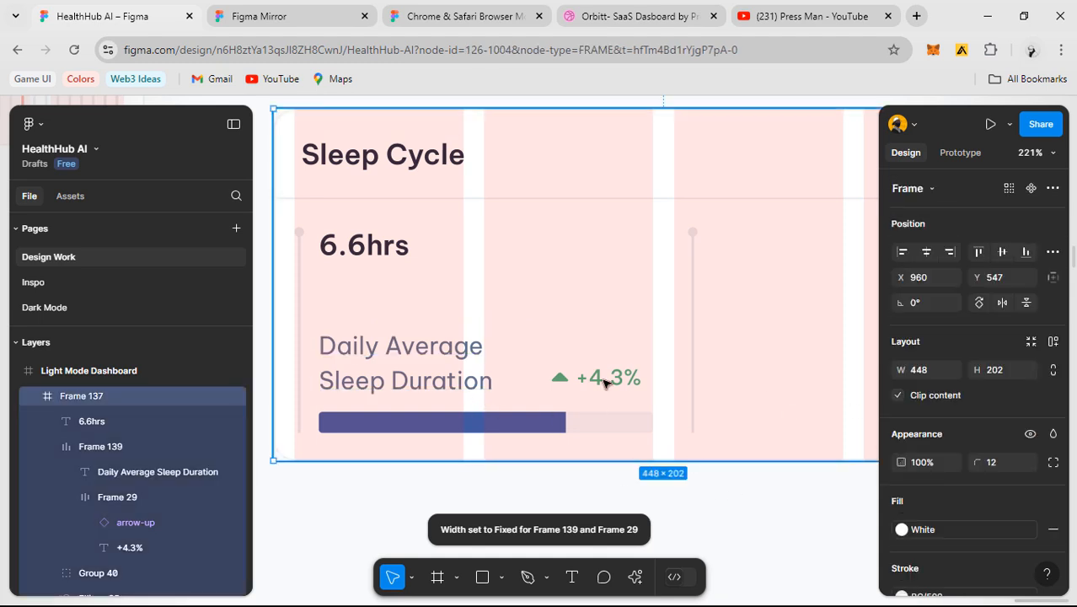
pyautogui.hotkey('shift', 'g')
# - Set the frame around the Daily Average Sleep Duration text and +4.3% indicator to Hug contents in width
pyautogui.click(533, 384)
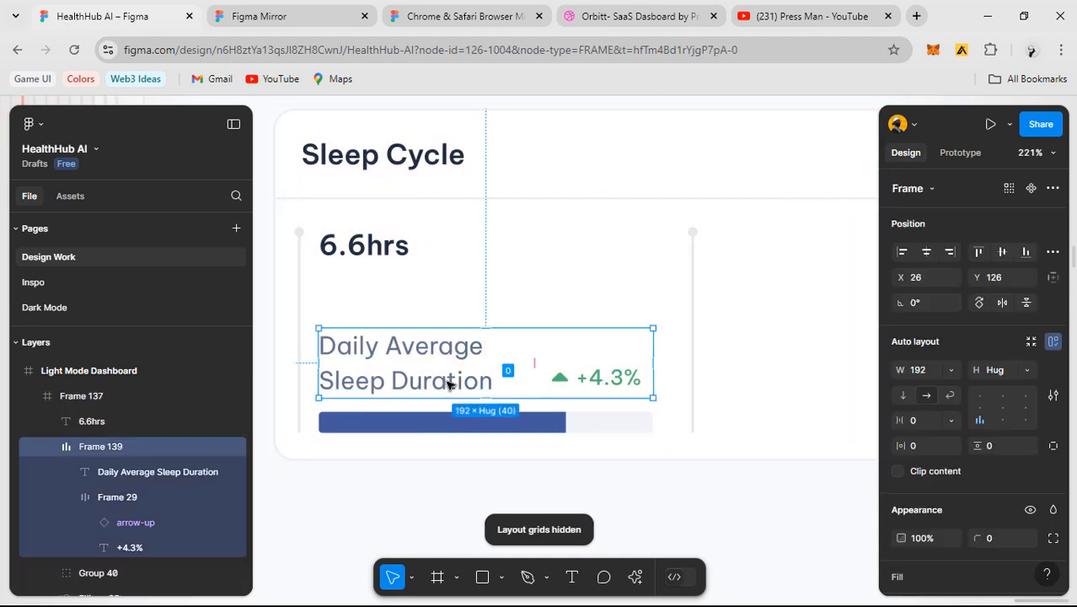
pyautogui.click(951, 369)
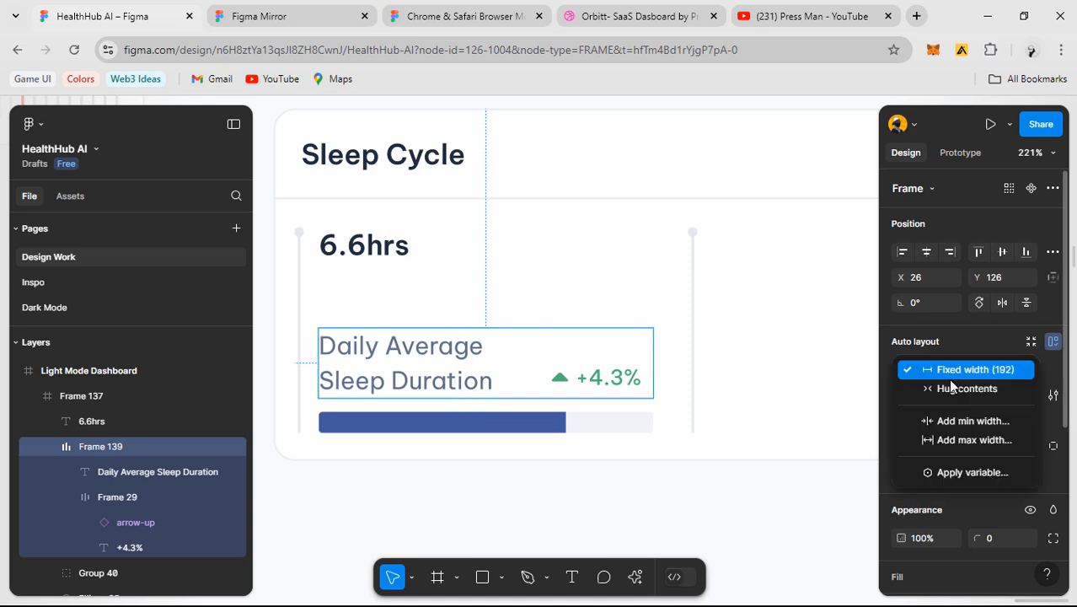
pyautogui.click(949, 390)
pyautogui.click(702, 485)
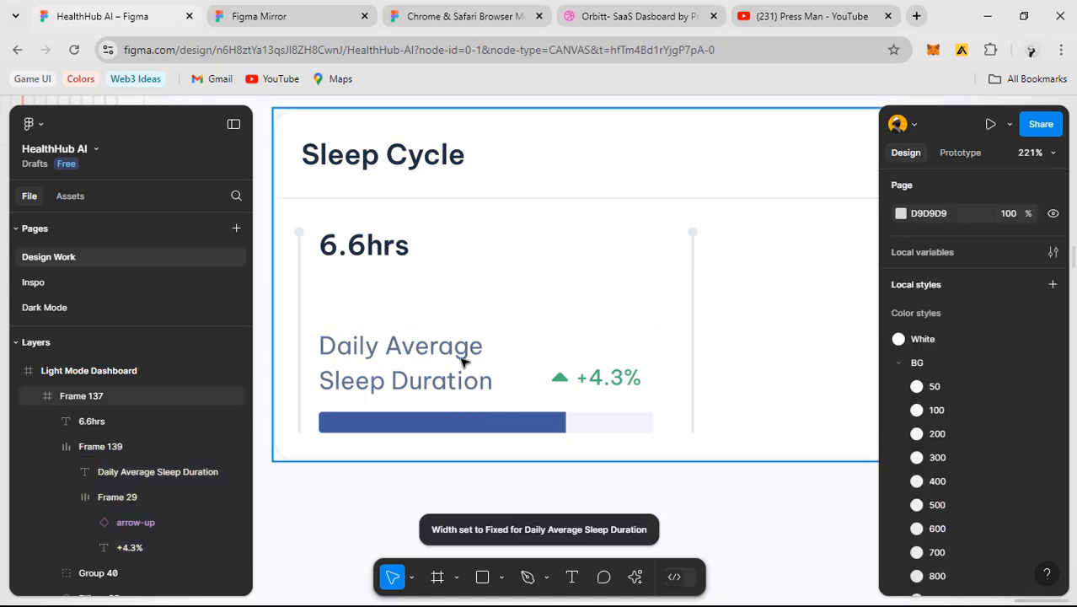
# - Set the Daily Average Sleep Duration text's width to Fill container and check the sizing of its parent frame
pyautogui.click(497, 366)
pyautogui.click(949, 372)
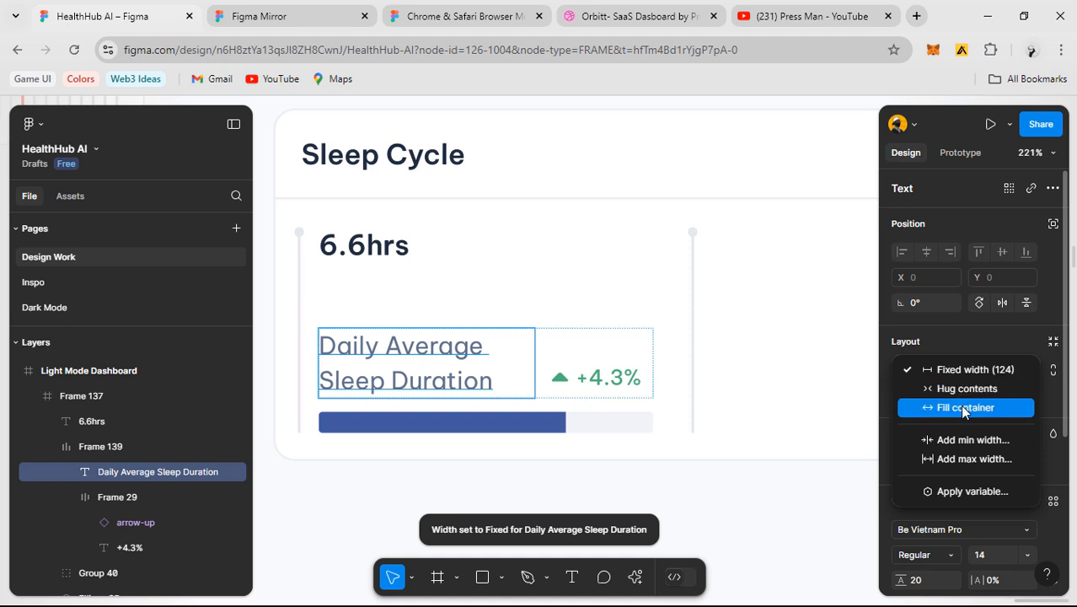
pyautogui.click(930, 408)
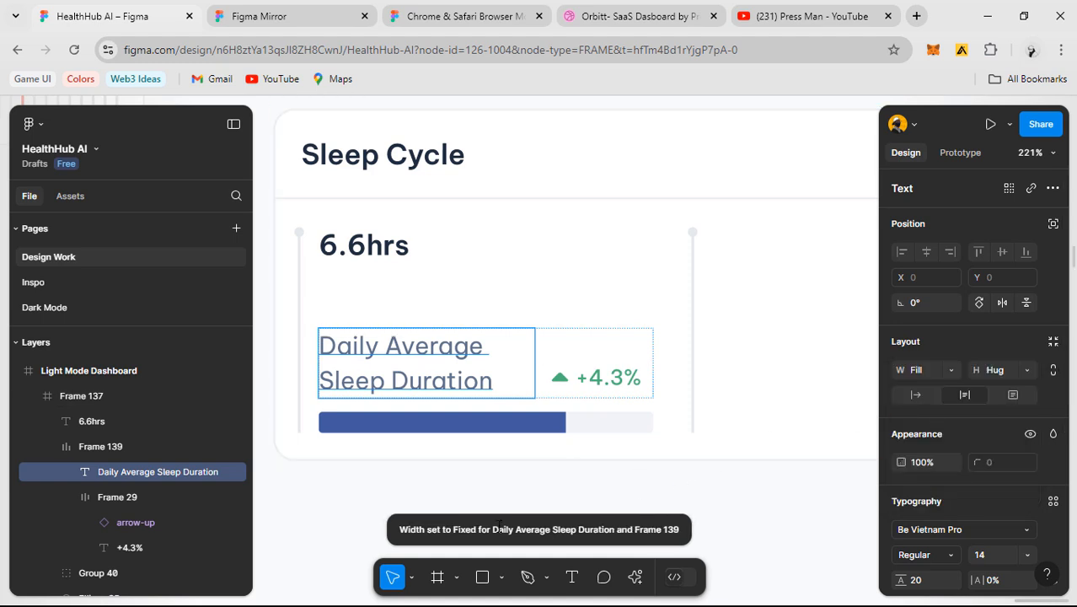
pyautogui.click(449, 465)
pyautogui.click(472, 371)
pyautogui.doubleClick(446, 363)
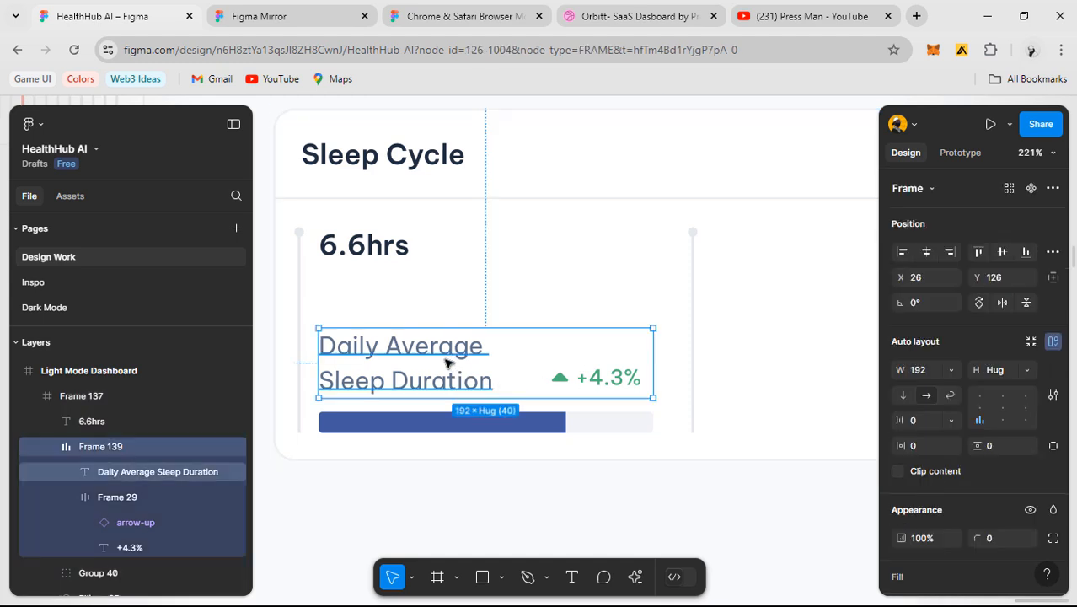
pyautogui.doubleClick(447, 363)
# - Set the +4.3% trend indicator frame's width to Hug contents and check the sizing of the neighbouring text and parent frame
pyautogui.click(603, 388)
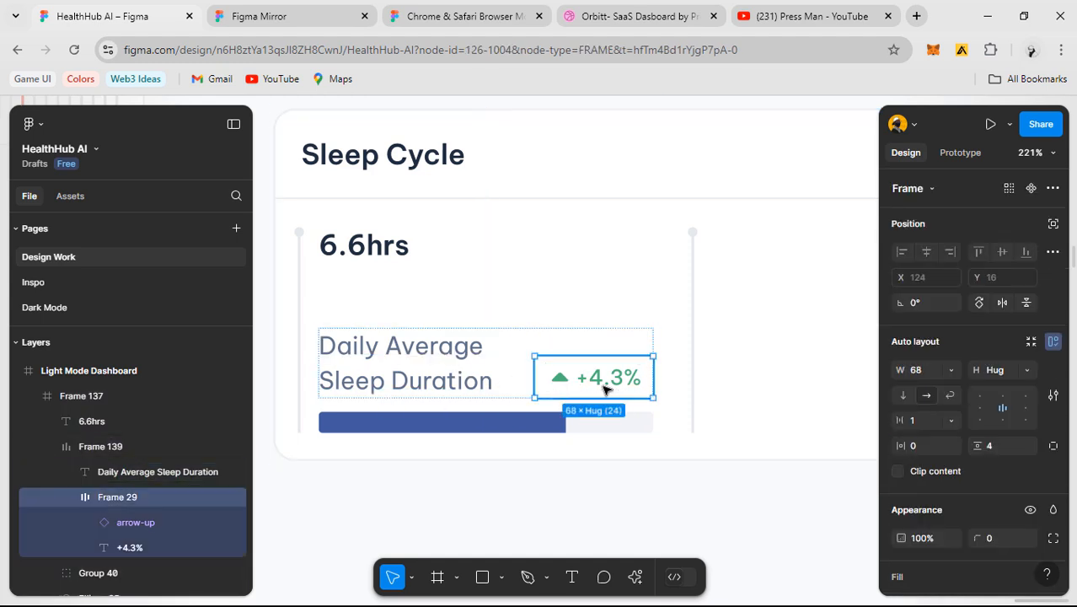
pyautogui.click(955, 372)
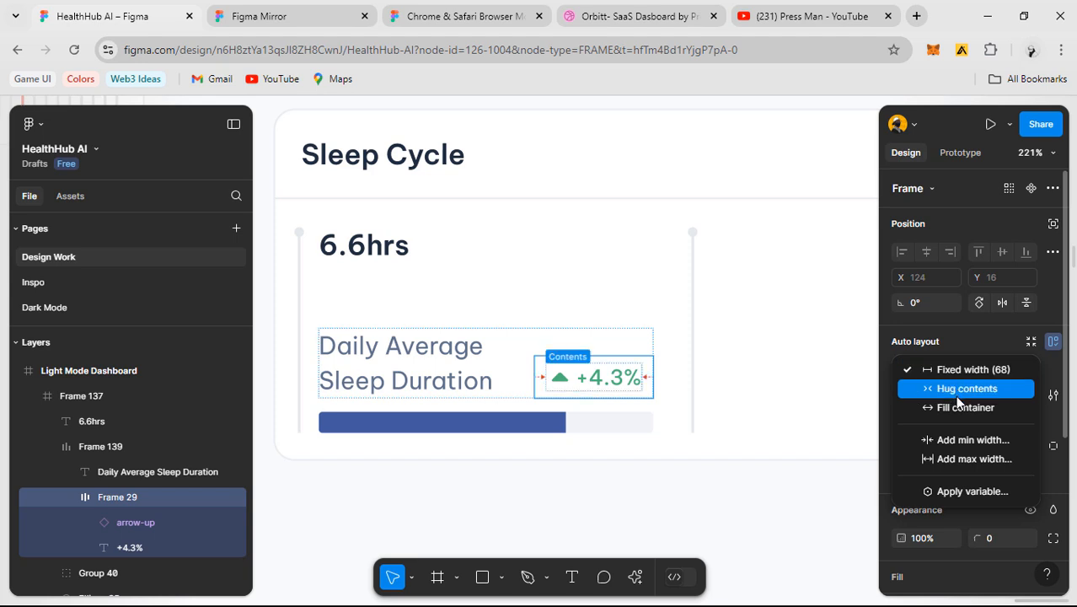
pyautogui.press('Return')
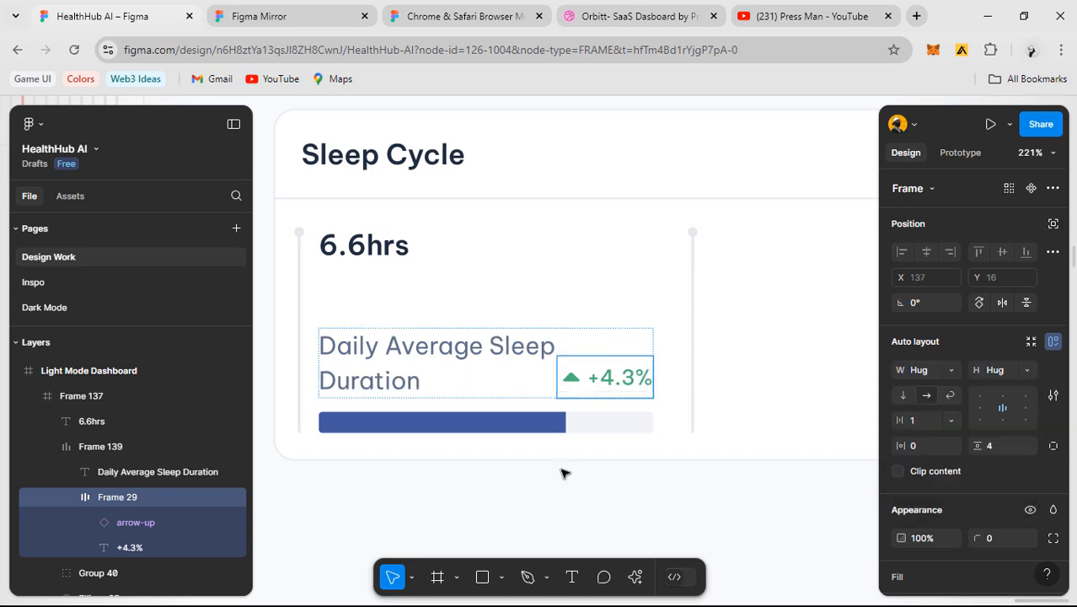
pyautogui.click(438, 367)
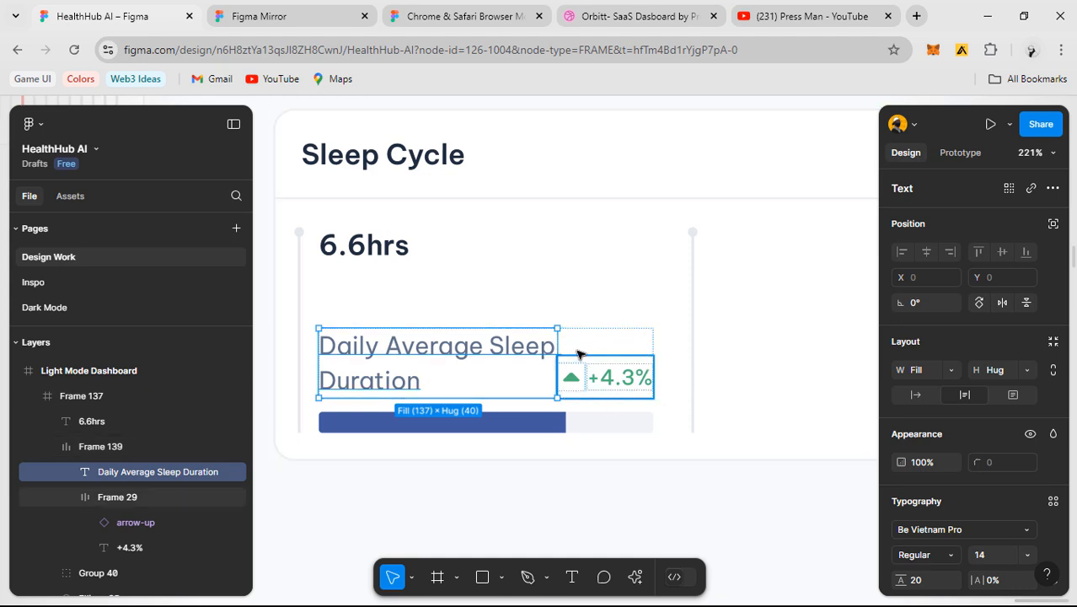
pyautogui.click(649, 339)
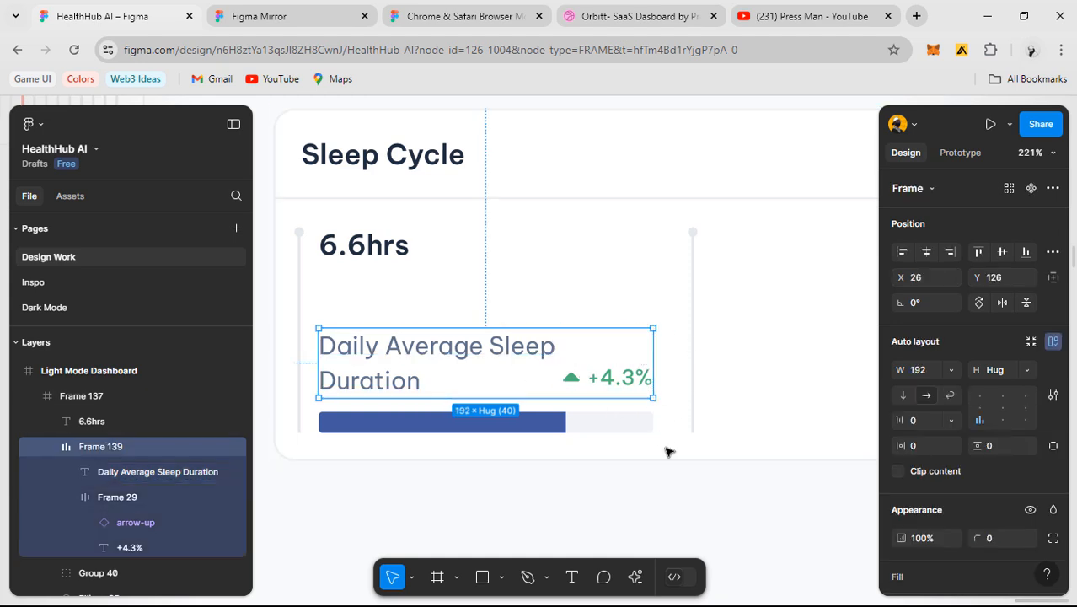
pyautogui.click(526, 443)
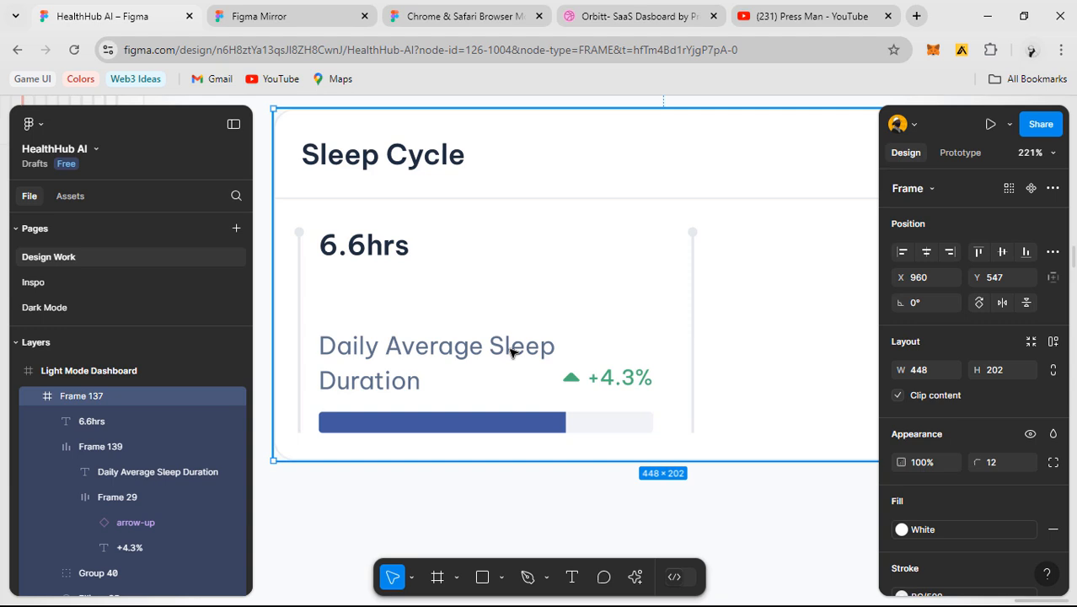
# - Set the width of the parent frame around the Daily Average Sleep Duration text and indicator to Hug contents
pyautogui.click(512, 352)
pyautogui.click(957, 373)
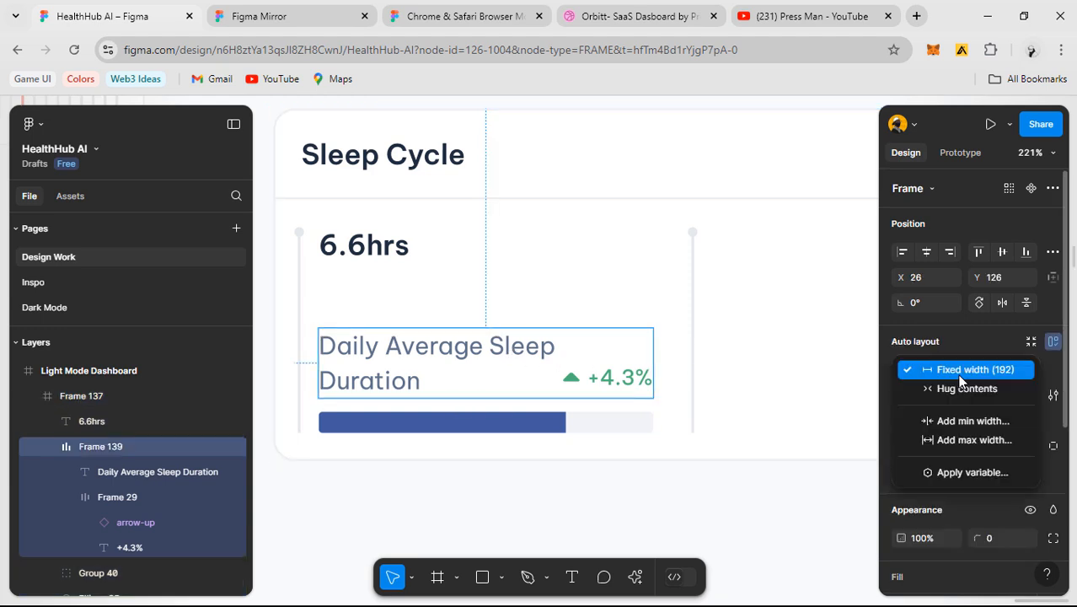
pyautogui.click(961, 388)
pyautogui.click(437, 402)
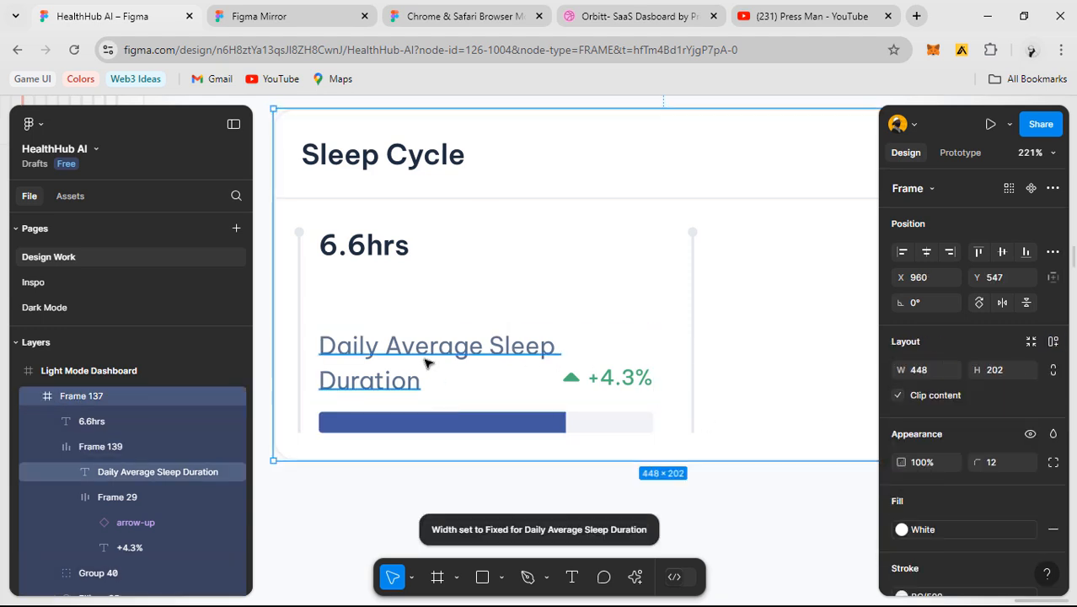
# - Set the Daily Average Sleep Duration text's width to Fill container and compare its sizing with the +4.3% indicator and parent frames
pyautogui.keyDown('ctrl'); pyautogui.click(425, 361); pyautogui.keyUp('ctrl')
pyautogui.keyDown('ctrl'); pyautogui.click(638, 348); pyautogui.keyUp('ctrl')
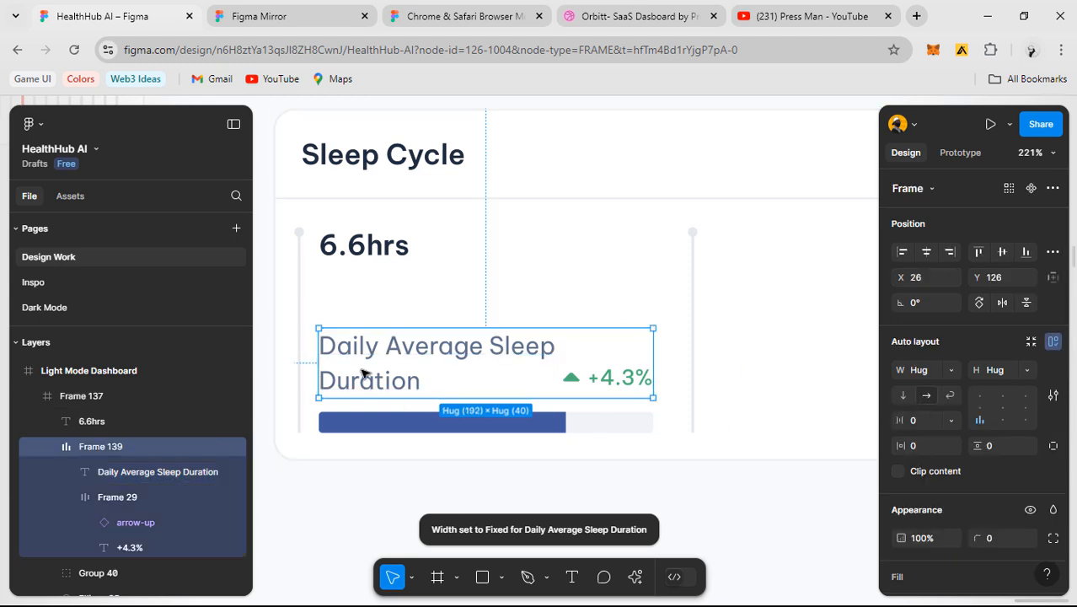
pyautogui.keyDown('ctrl'); pyautogui.click(396, 375); pyautogui.keyUp('ctrl')
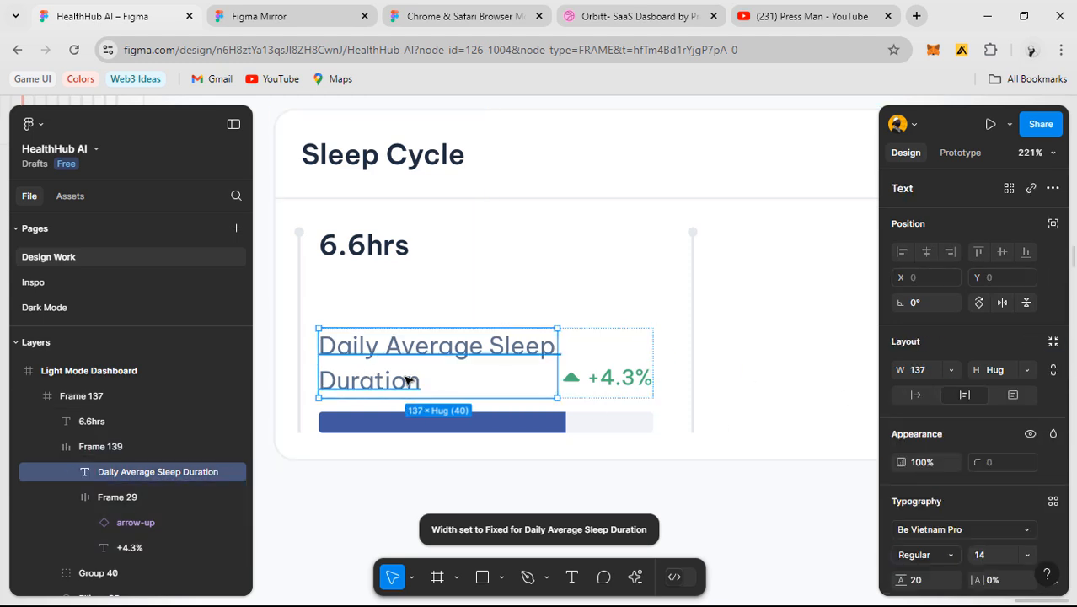
pyautogui.click(950, 370)
pyautogui.click(903, 407)
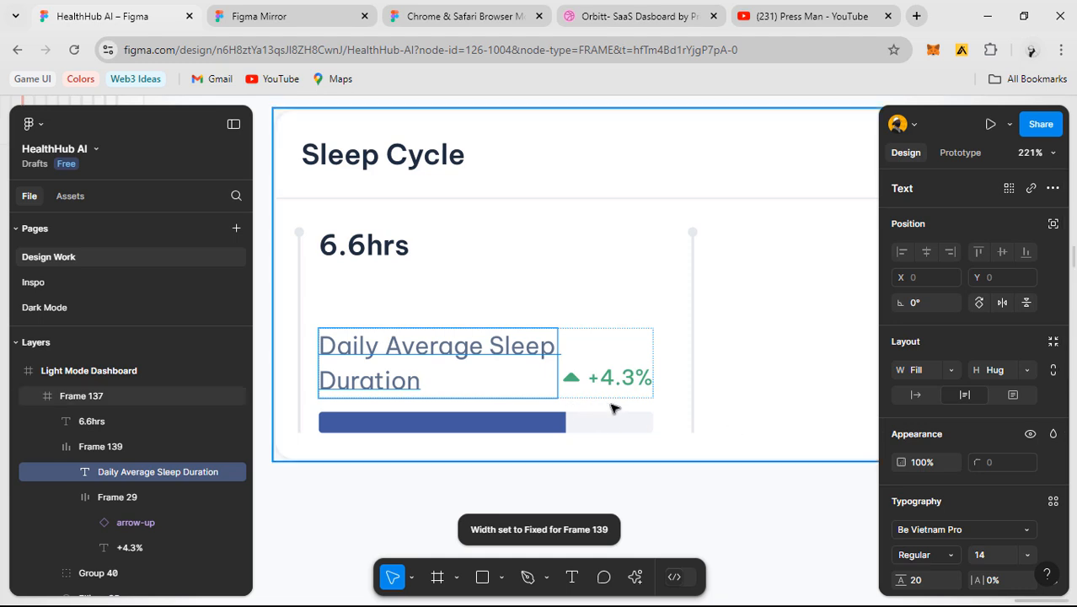
pyautogui.click(575, 412)
pyautogui.click(602, 372)
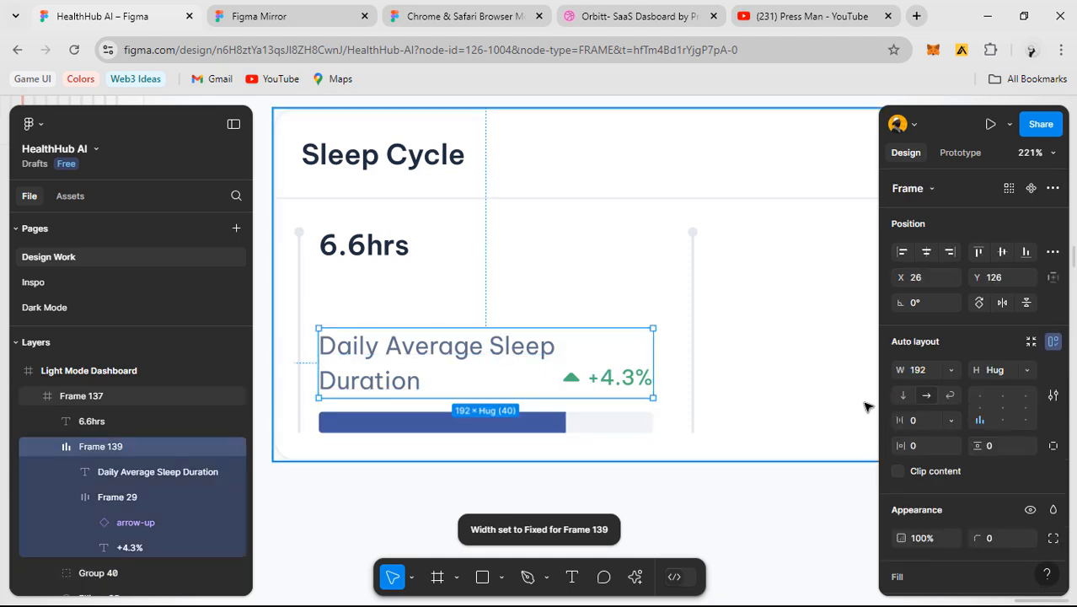
pyautogui.click(620, 381)
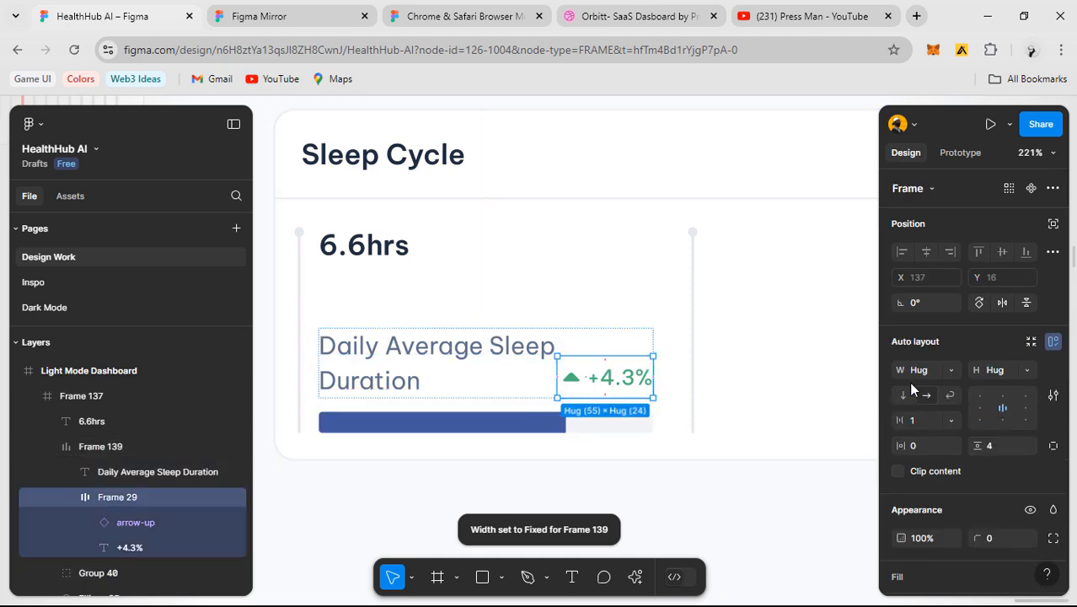
pyautogui.click(464, 440)
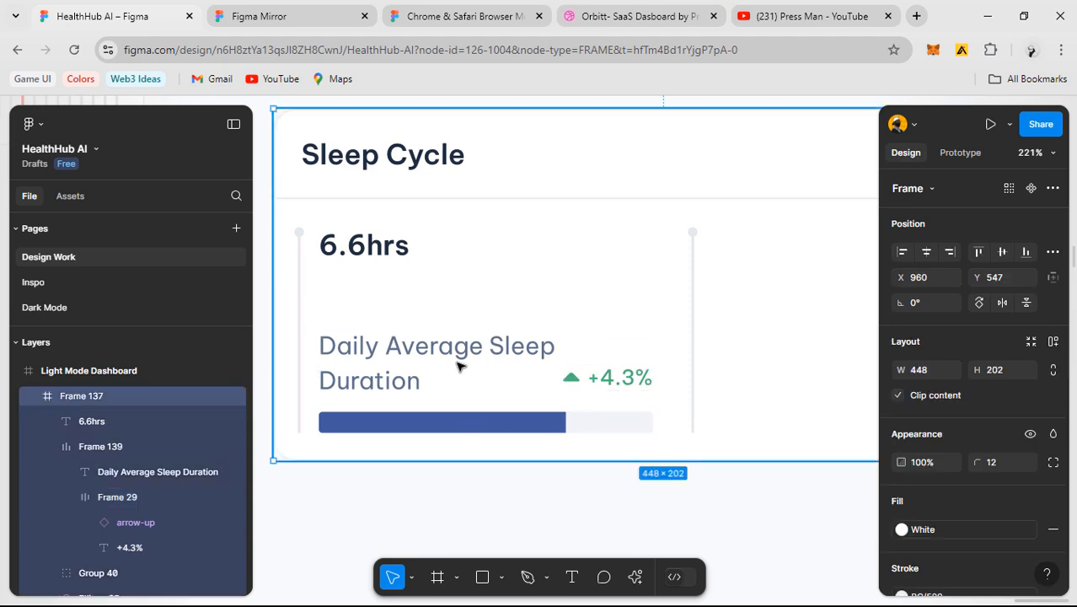
pyautogui.keyDown('ctrl'); pyautogui.click(460, 366); pyautogui.keyUp('ctrl')
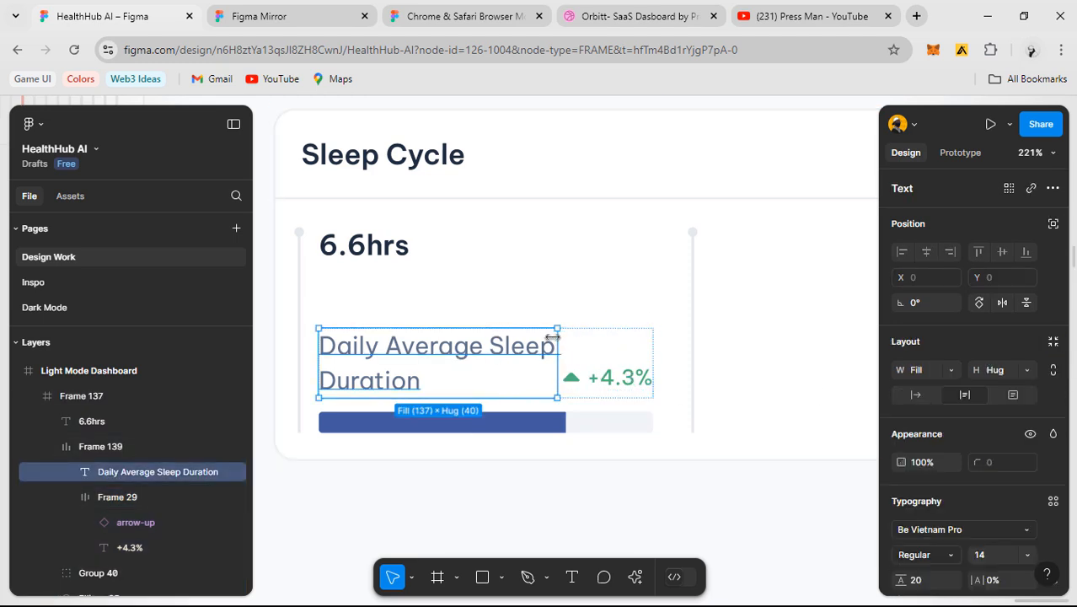
# - Narrow the Daily Average Sleep Duration text to 109 wide and set its parent frame's item spacing to Auto
pyautogui.moveTo(553, 337); pyautogui.dragTo(508, 338)
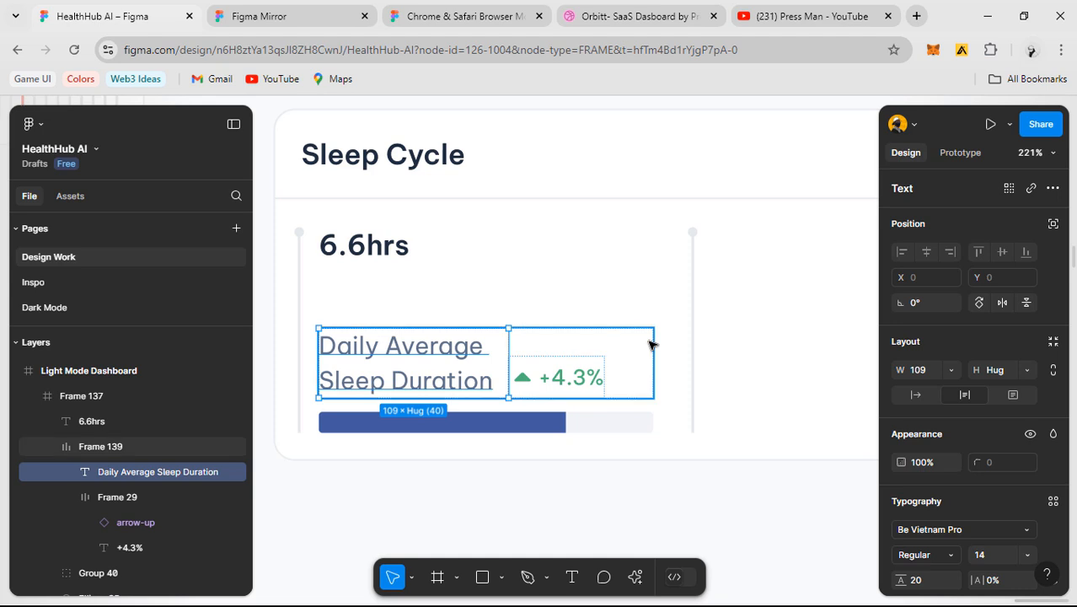
pyautogui.click(653, 386)
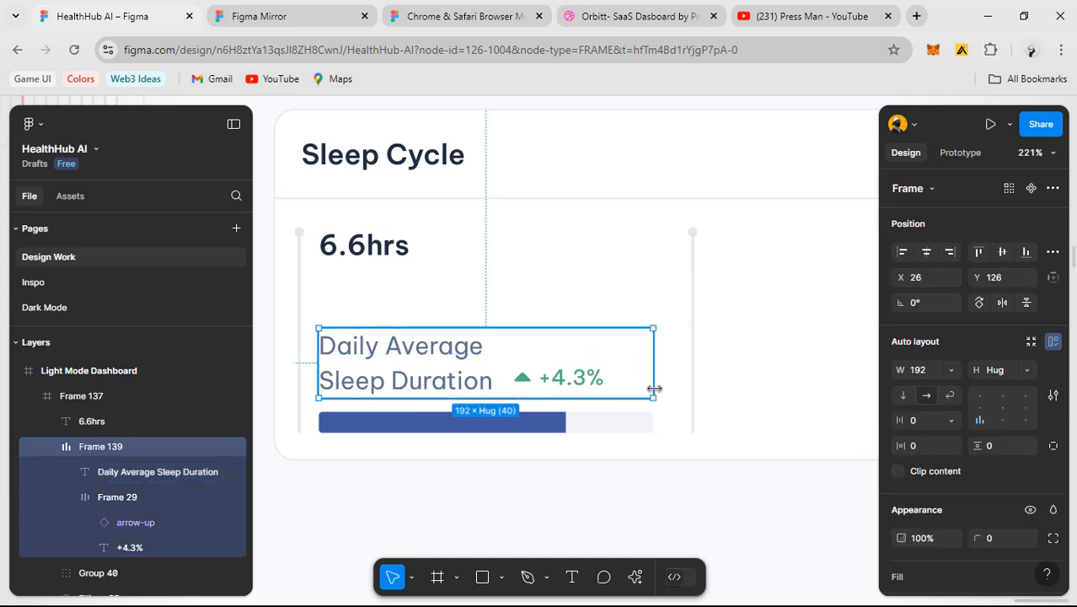
pyautogui.doubleClick(1003, 407)
pyautogui.click(1001, 420)
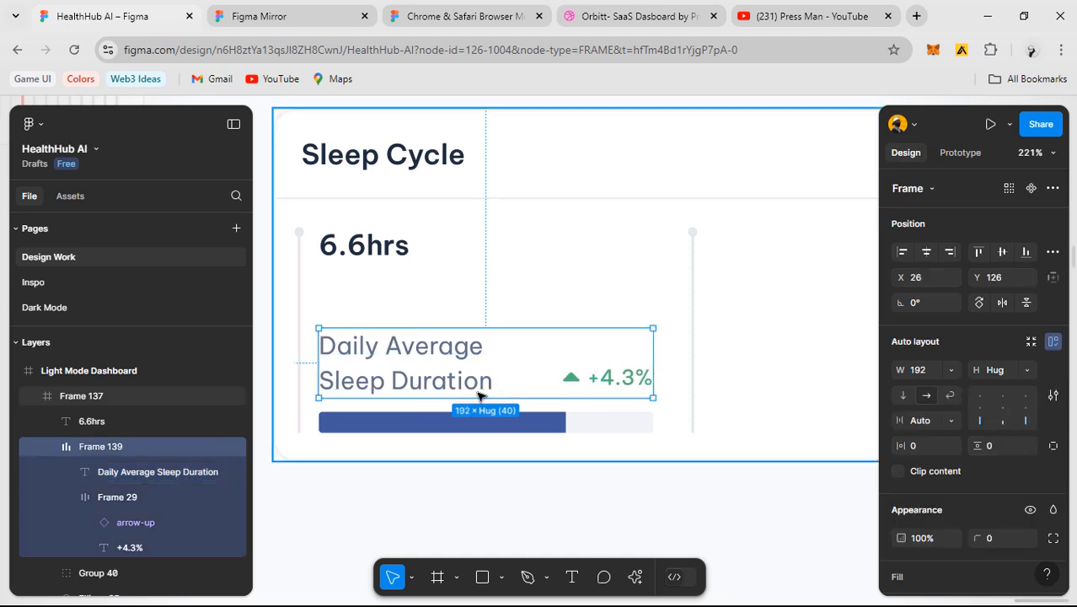
# - Widen the Daily Average Sleep Duration text to 132 and check its row's spacing within the card
pyautogui.click(463, 373)
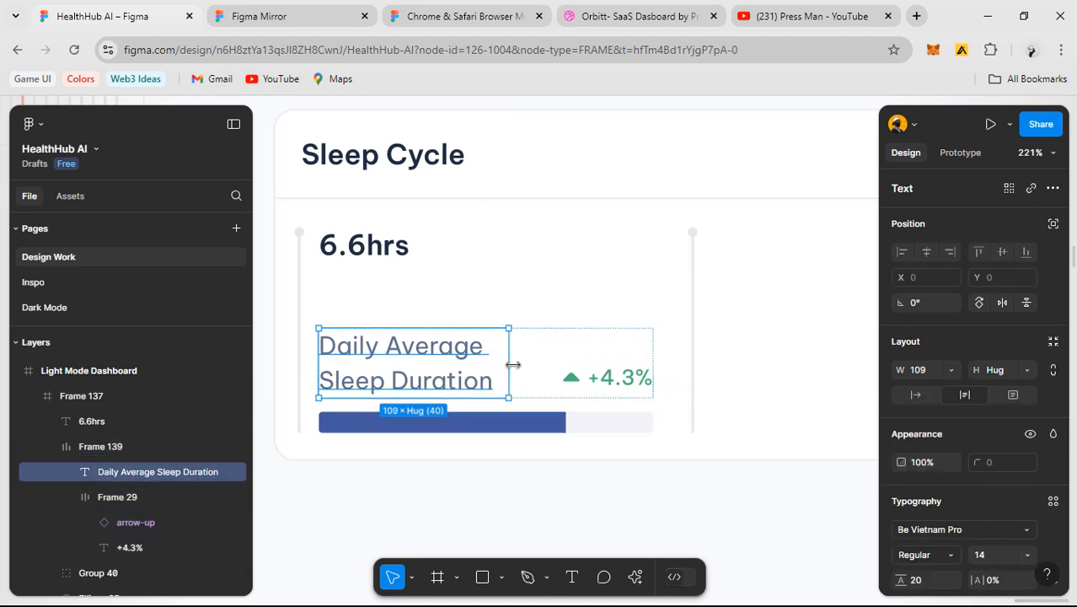
pyautogui.moveTo(523, 373); pyautogui.dragTo(548, 393)
pyautogui.click(641, 465)
pyautogui.scroll(-1, 641, 464)
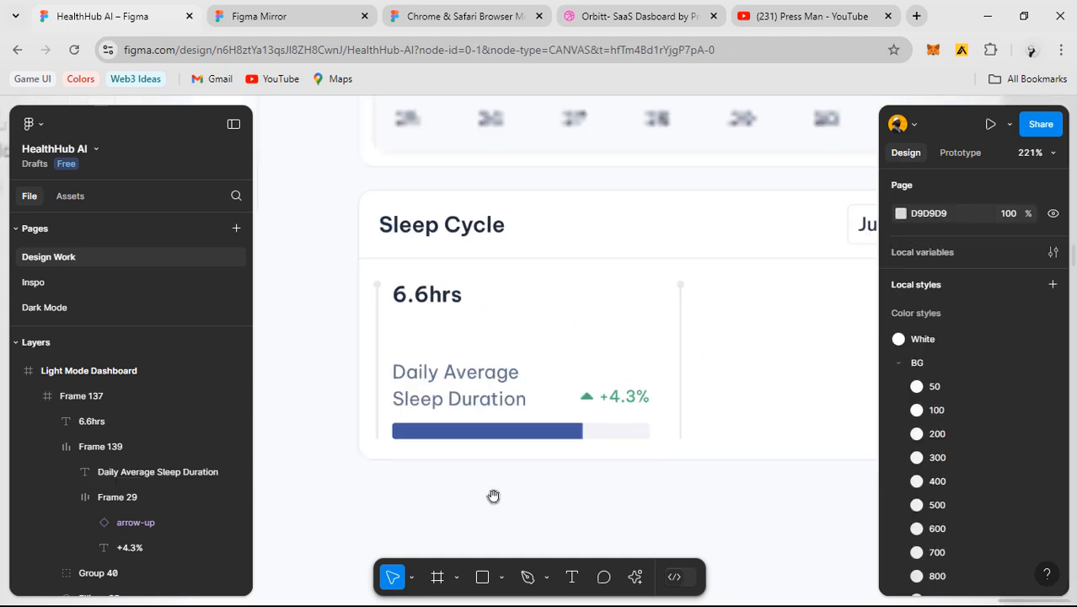
pyautogui.moveTo(493, 495); pyautogui.dragTo(578, 435)
pyautogui.scroll(1, 579, 393)
pyautogui.click(522, 313)
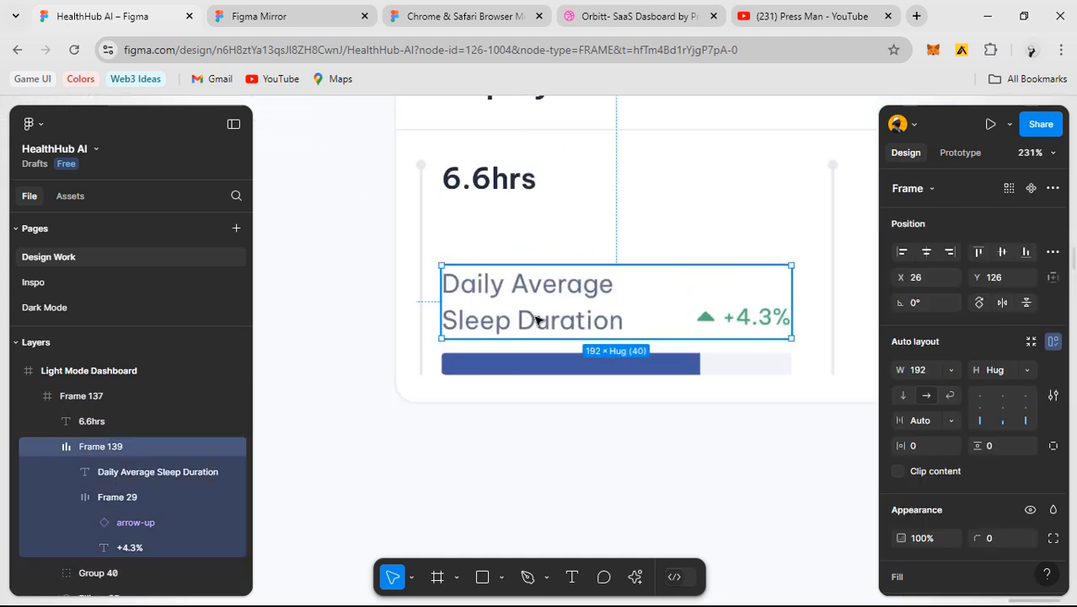
pyautogui.press('alt')
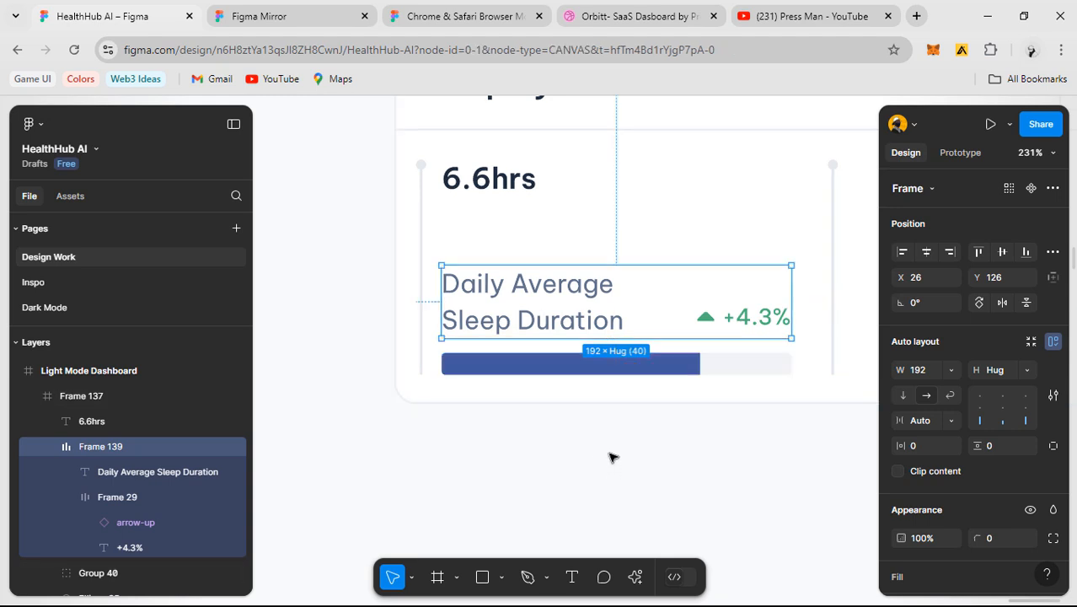
# - Show the layout grids and examine how the Daily Average Sleep Duration row and progress bar line up with the columns
pyautogui.click(613, 460)
pyautogui.scroll(-1, 619, 510)
pyautogui.moveTo(620, 511); pyautogui.dragTo(616, 464)
pyautogui.hotkey('shift', 'g')
pyautogui.scroll(1, 745, 346)
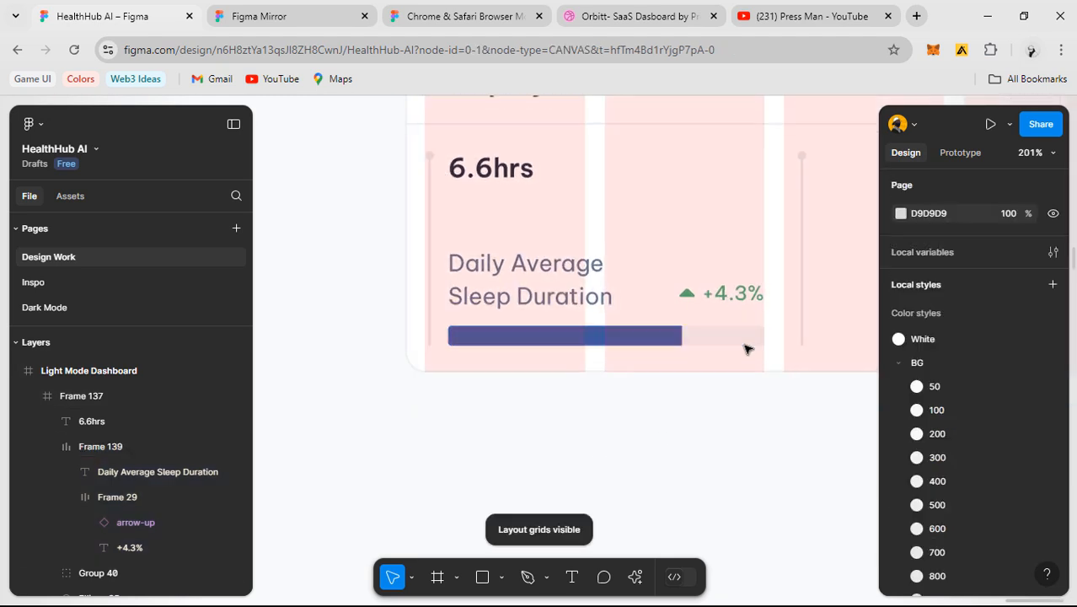
pyautogui.moveTo(476, 435); pyautogui.dragTo(493, 524)
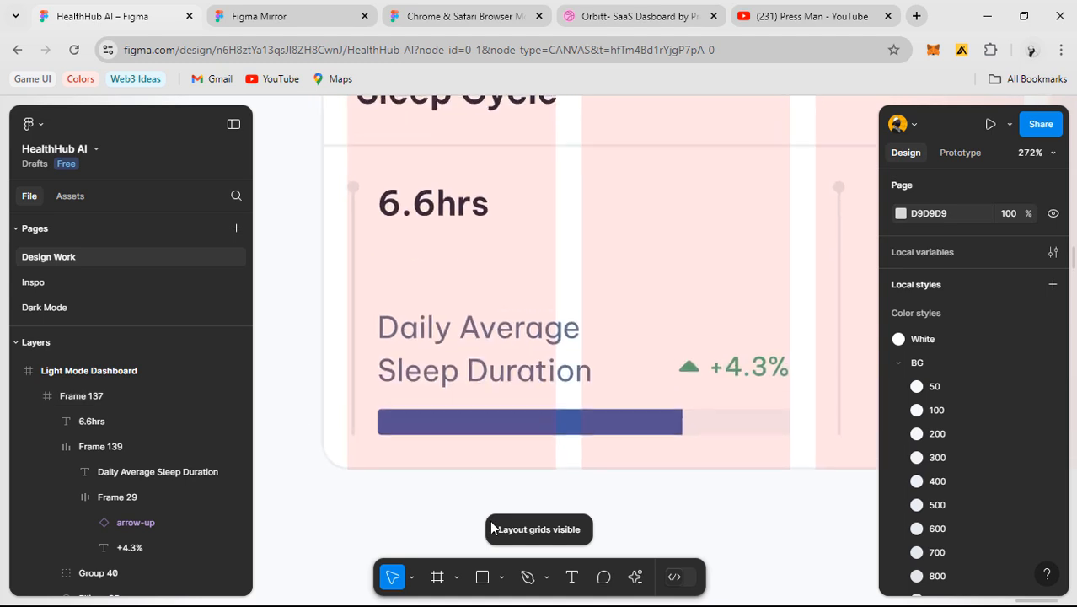
pyautogui.scroll(2, 513, 422)
pyautogui.scroll(-1, 574, 454)
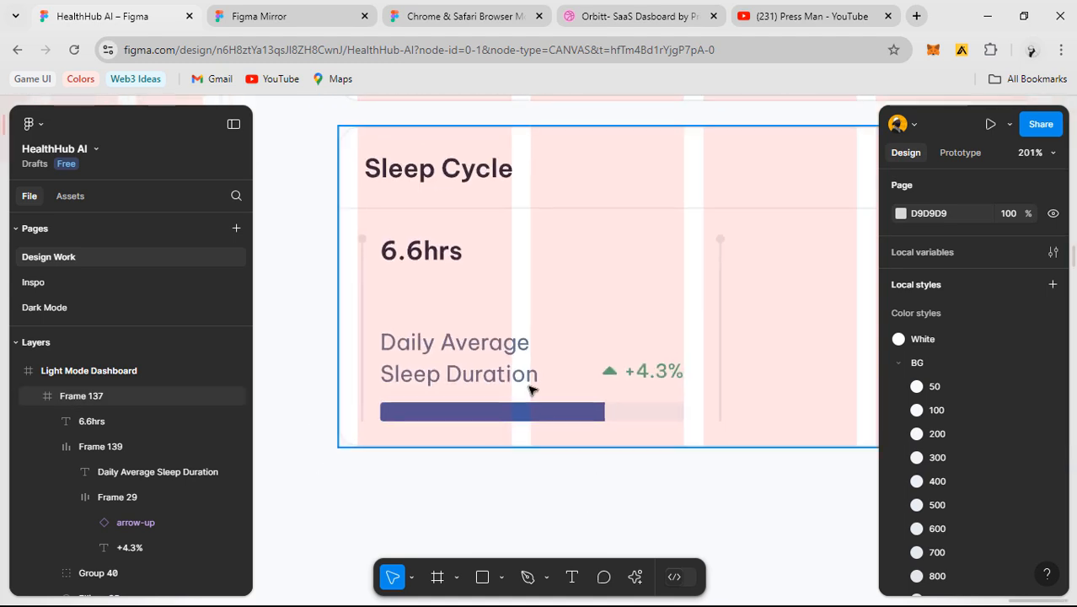
pyautogui.keyDown('ctrl'); pyautogui.click(455, 352); pyautogui.keyUp('ctrl')
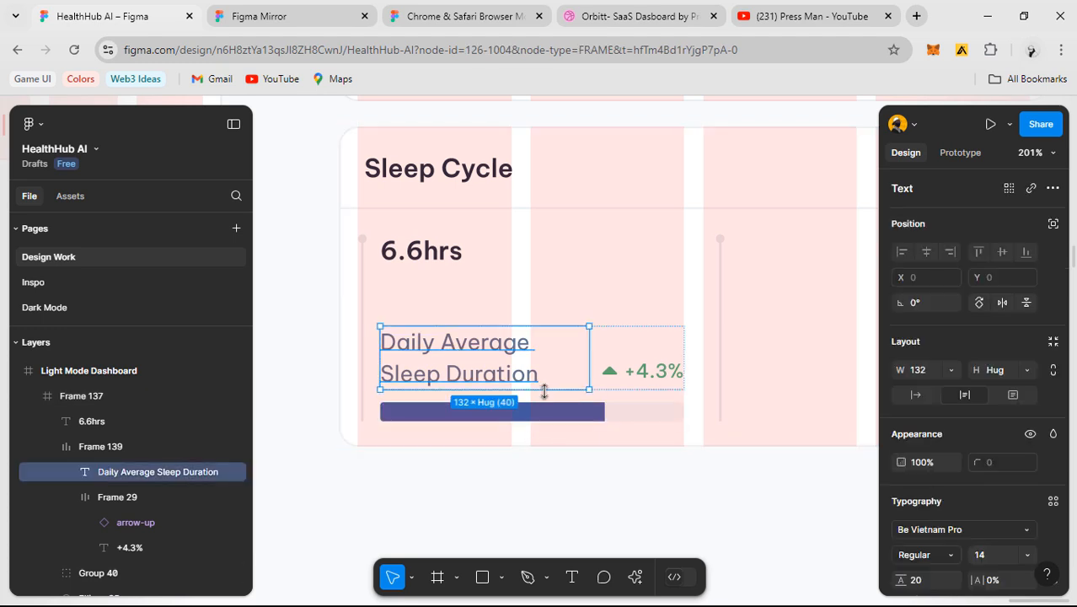
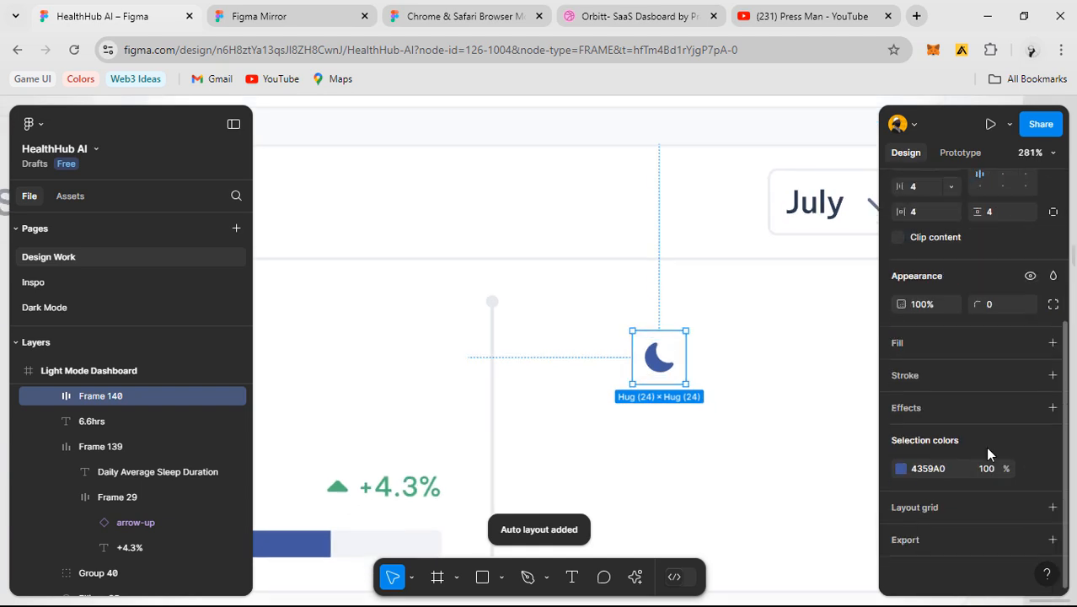
# - Give the moon icon frame a BG/50 fill, a BG/500 stroke and a corner radius of 4
pyautogui.click(1030, 342)
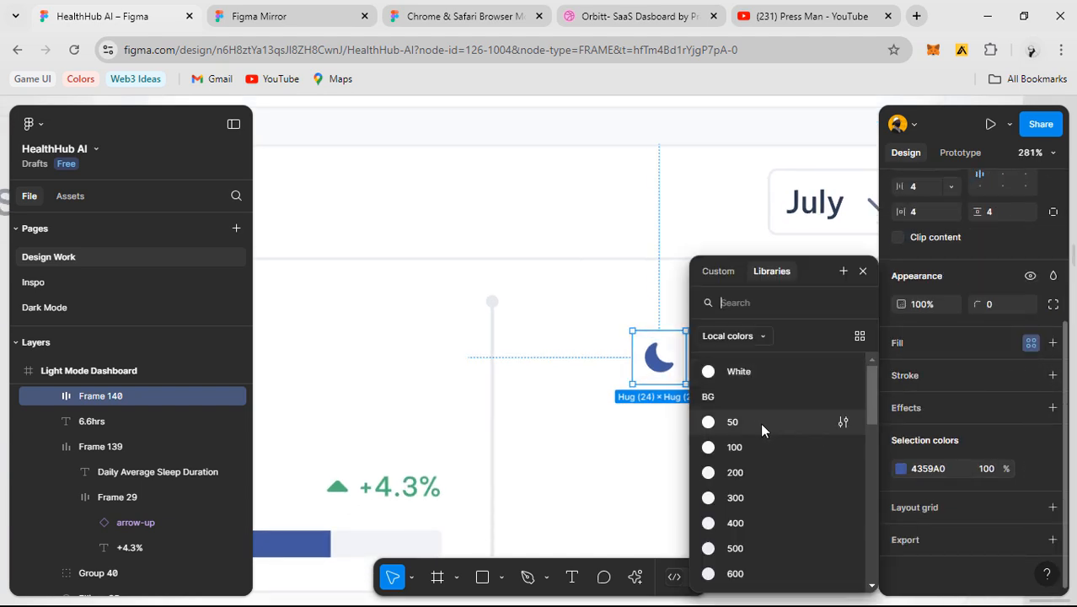
pyautogui.click(760, 422)
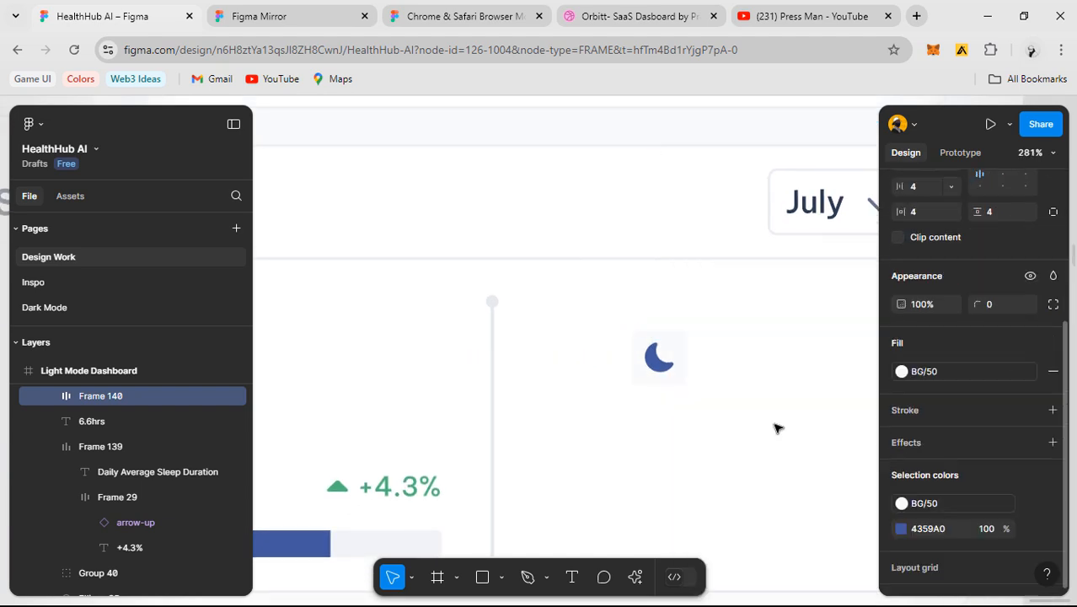
pyautogui.click(1031, 411)
pyautogui.click(750, 549)
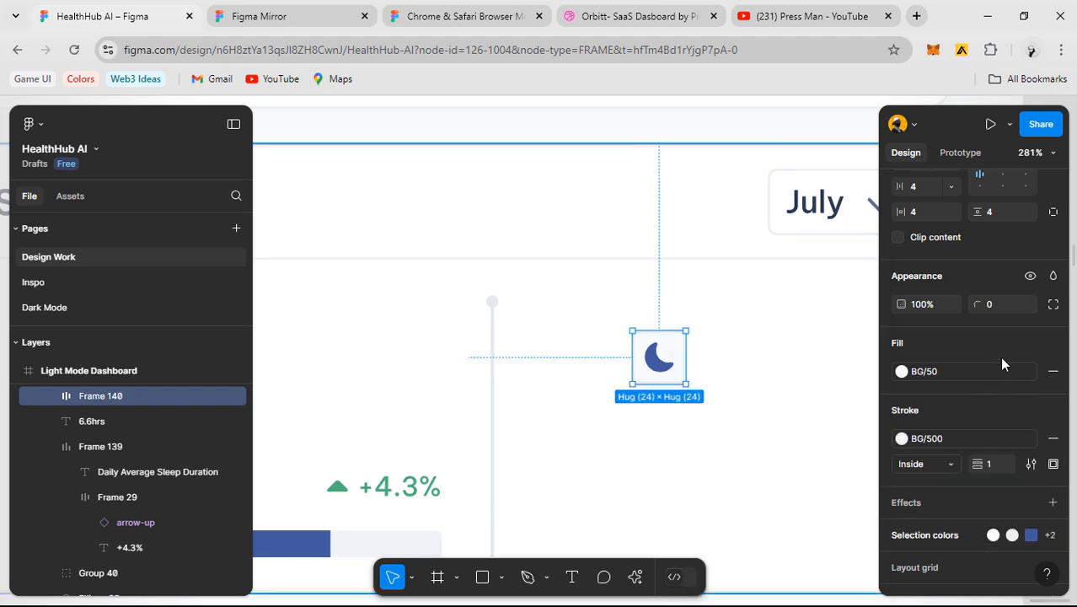
pyautogui.scroll(1, 994, 367)
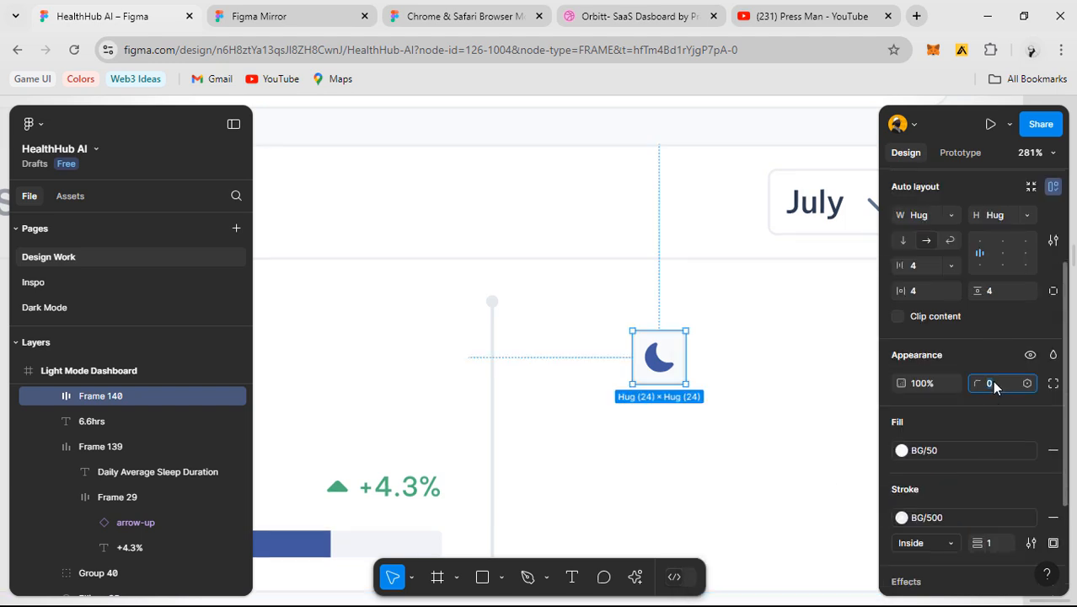
pyautogui.click(793, 423)
# - Compare the moon icon frame with the one in the original Sleep Cycle card and remove its stroke
pyautogui.scroll(-5, 707, 490)
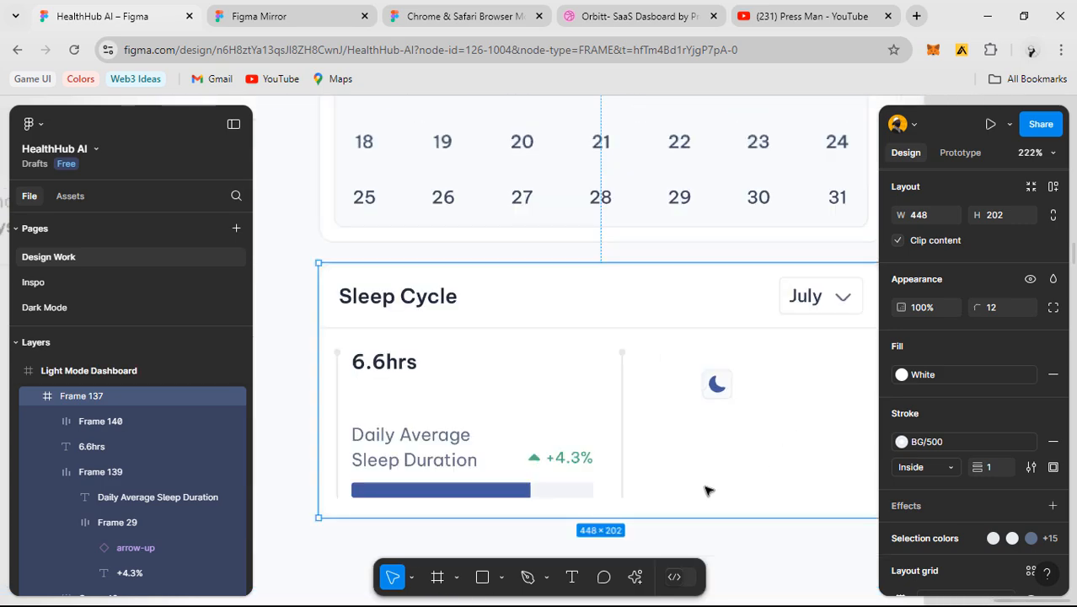
pyautogui.moveTo(404, 374); pyautogui.dragTo(879, 429)
pyautogui.scroll(1, 852, 390)
pyautogui.scroll(3, 514, 237)
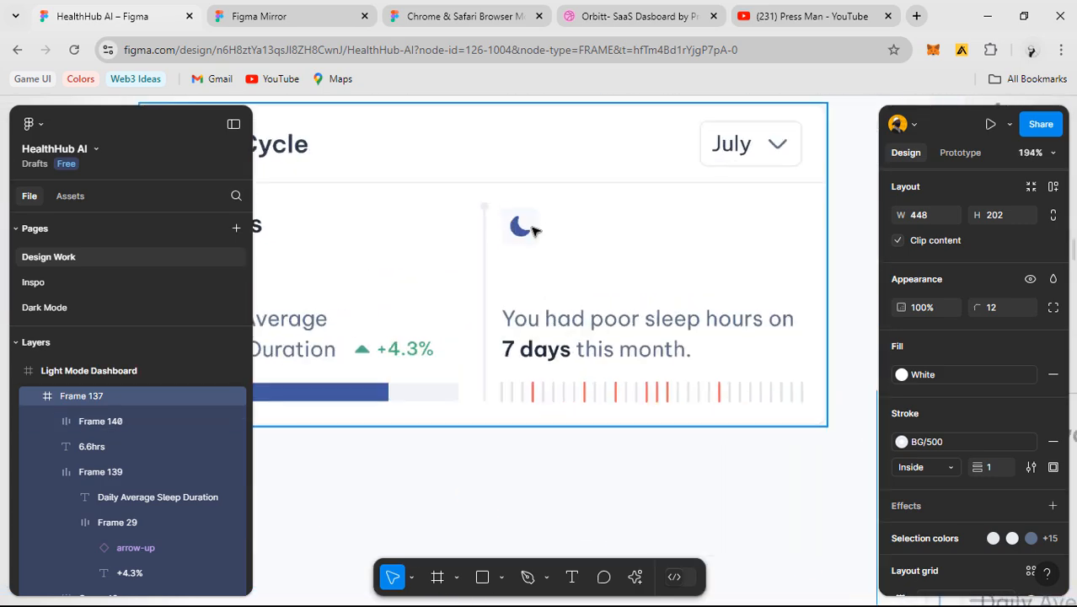
pyautogui.scroll(-3, 679, 410)
pyautogui.moveTo(765, 463); pyautogui.dragTo(310, 322)
pyautogui.scroll(2, 714, 369)
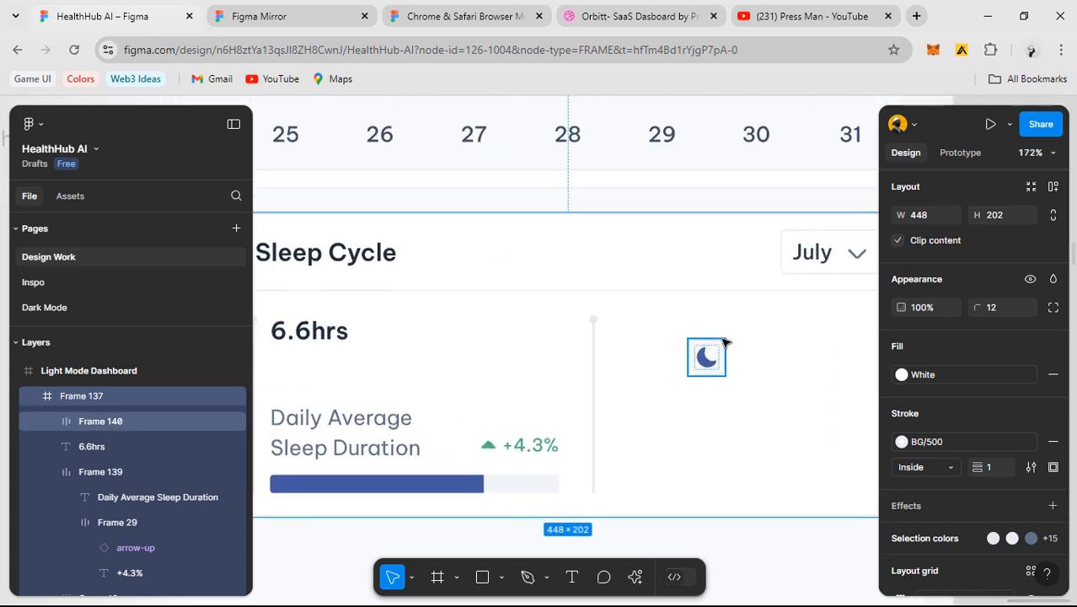
pyautogui.click(723, 342)
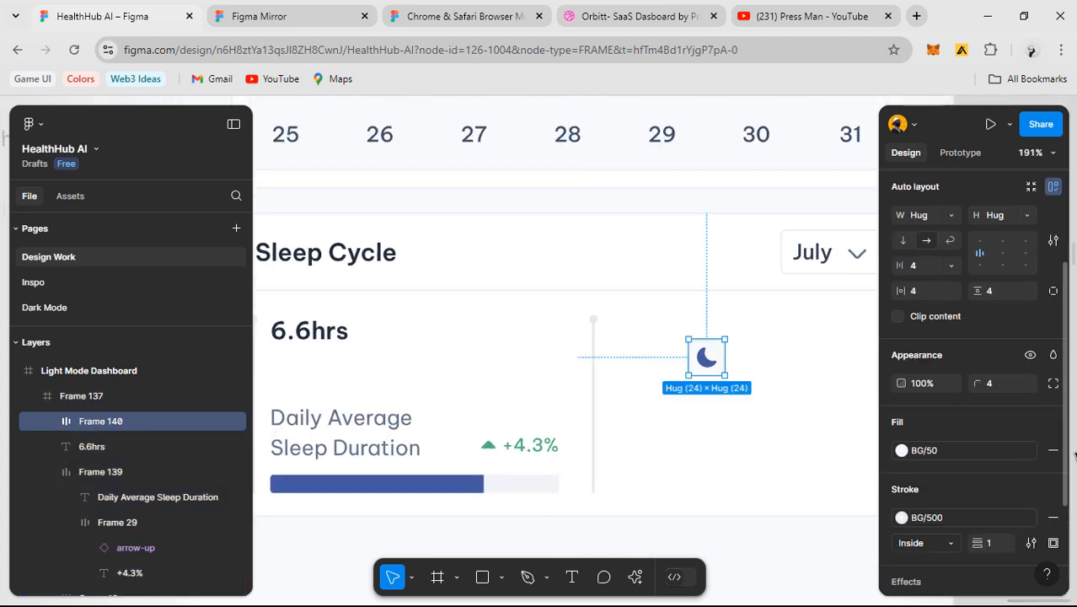
pyautogui.click(1053, 520)
# - Move the moon icon frame close beside the middle divider, level with the 6.6hrs text
pyautogui.moveTo(712, 363)
pyautogui.mouseDown()
pyautogui.moveTo(636, 344)
pyautogui.moveTo(647, 338)
pyautogui.mouseUp()
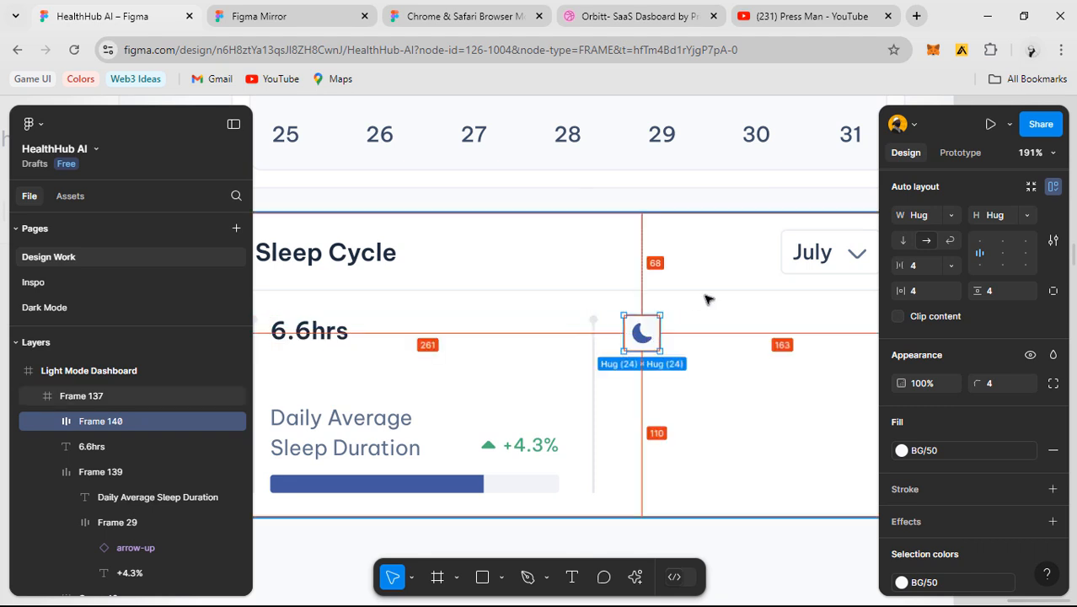
pyautogui.click(310, 331)
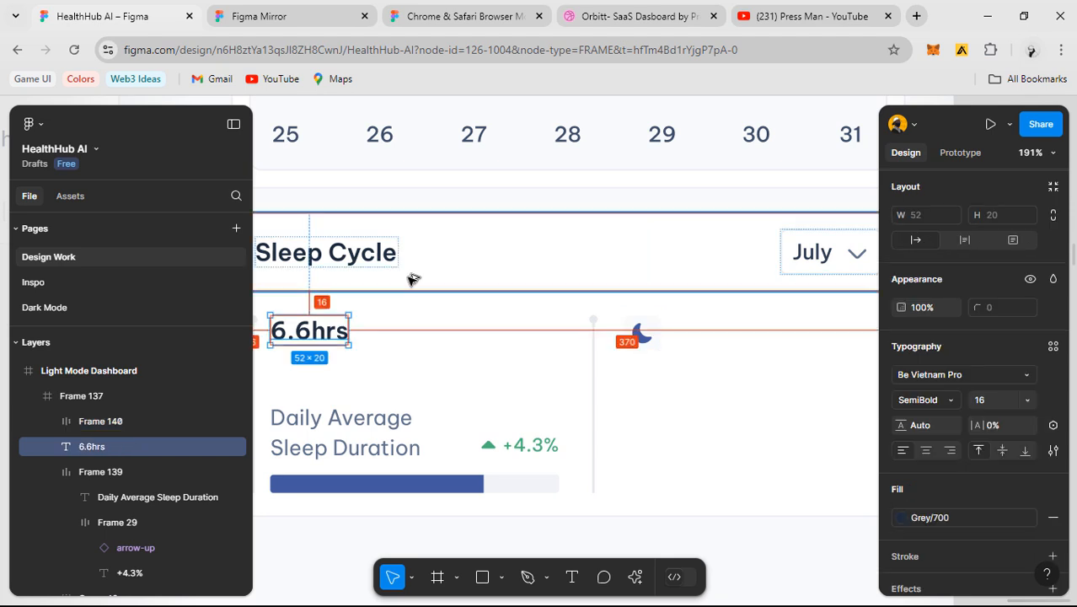
pyautogui.click(649, 335)
pyautogui.press('alt')
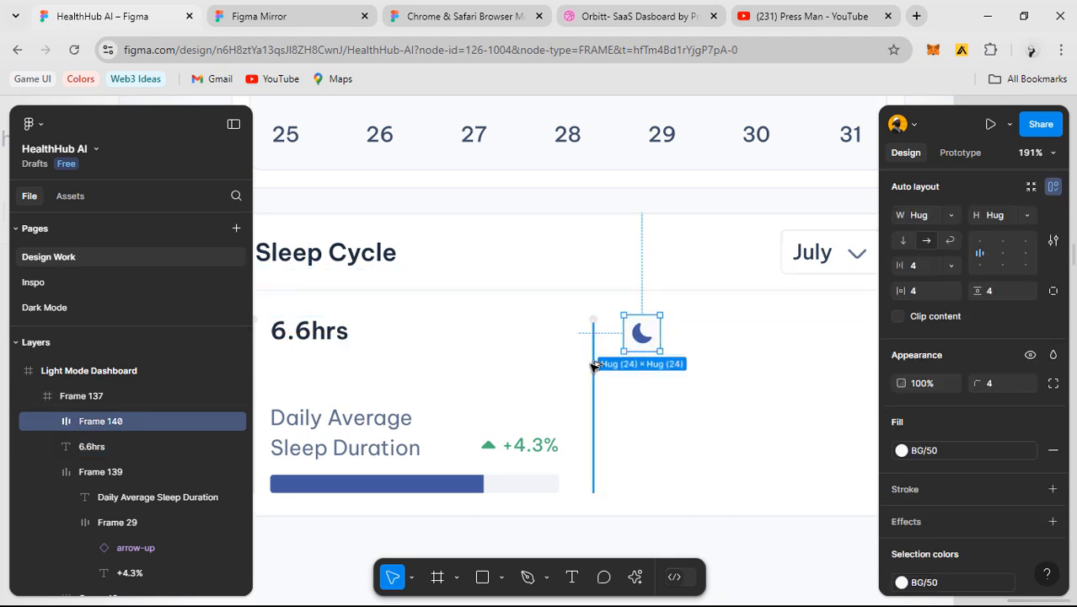
pyautogui.moveTo(594, 365); pyautogui.dragTo(592, 366)
# - Show the layout grids and move the middle divider with its dot to the third column's start, 12 from the Daily Average row
pyautogui.hotkey('shift', 'g')
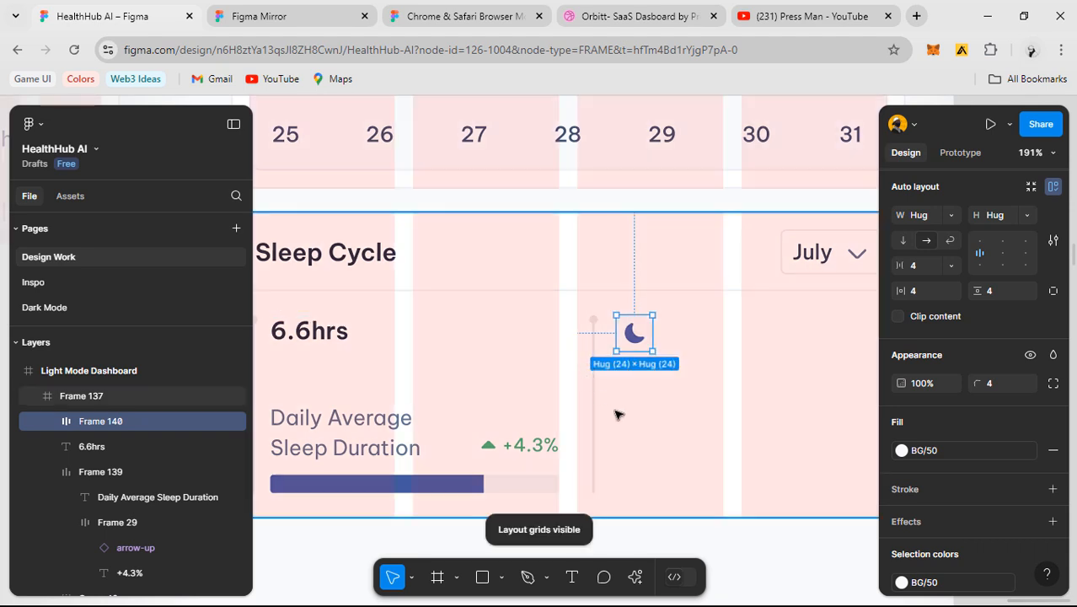
pyautogui.scroll(1, 623, 414)
pyautogui.click(589, 354)
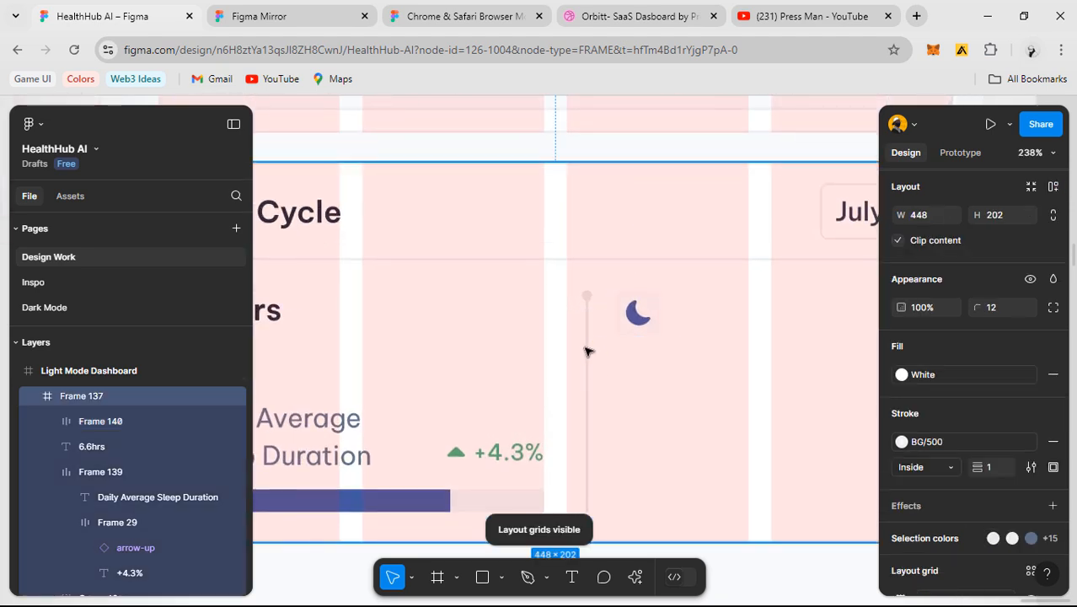
pyautogui.doubleClick(588, 351)
pyautogui.moveTo(559, 296); pyautogui.dragTo(571, 374)
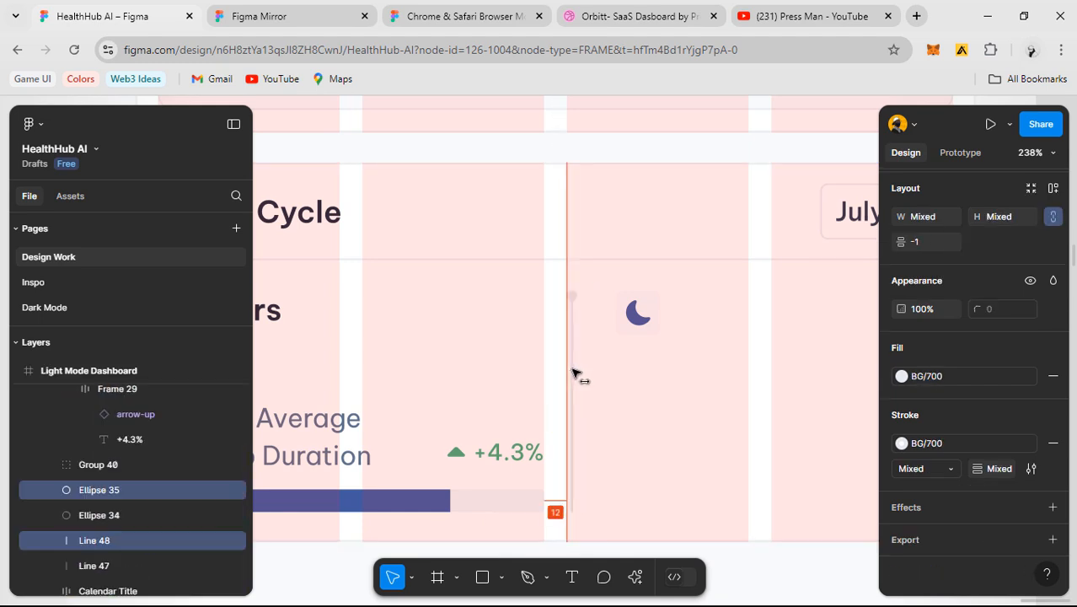
pyautogui.moveTo(552, 412); pyautogui.dragTo(554, 413)
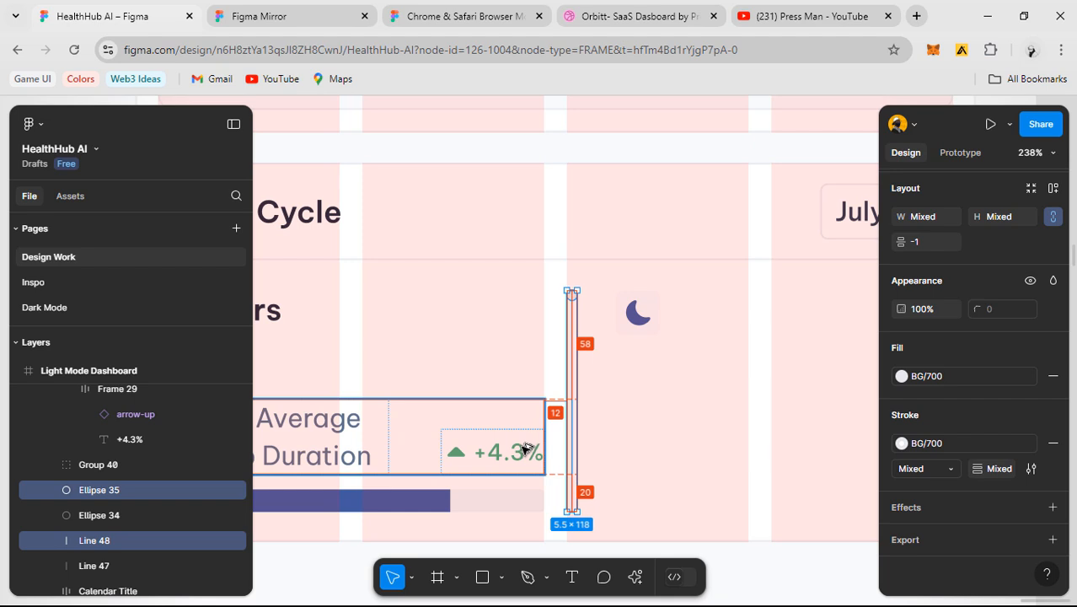
# - Hide the layout grids and compare the rebuilt card's layout with the original Sleep Cycle card
pyautogui.click(620, 445)
pyautogui.hotkey('ctrl', 'shift', '4')
pyautogui.scroll(-5, 668, 480)
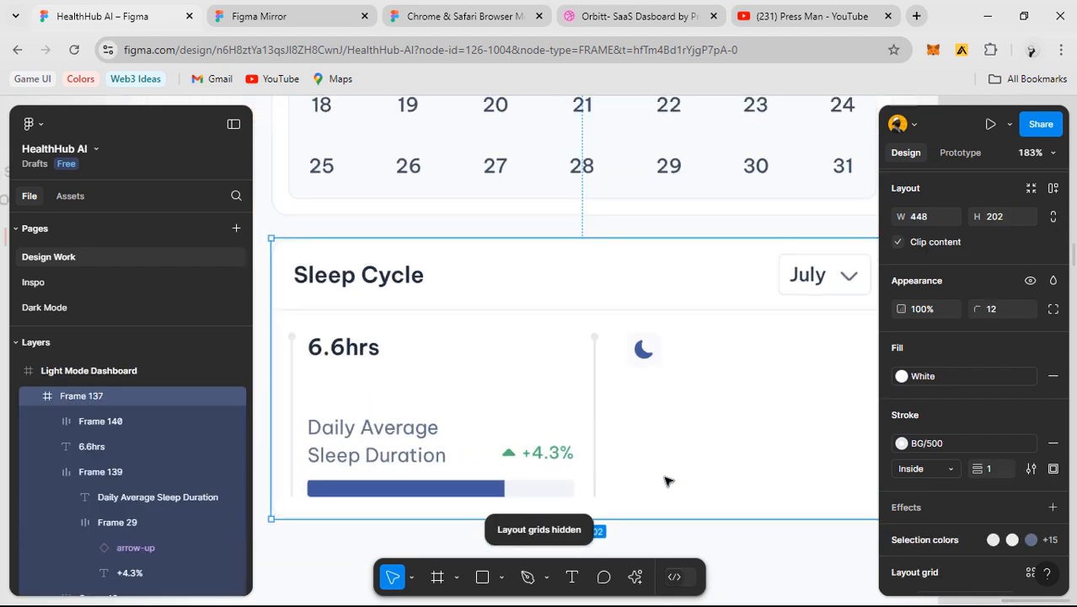
pyautogui.click(647, 462)
pyautogui.scroll(1, 643, 411)
pyautogui.moveTo(551, 424); pyautogui.dragTo(662, 463)
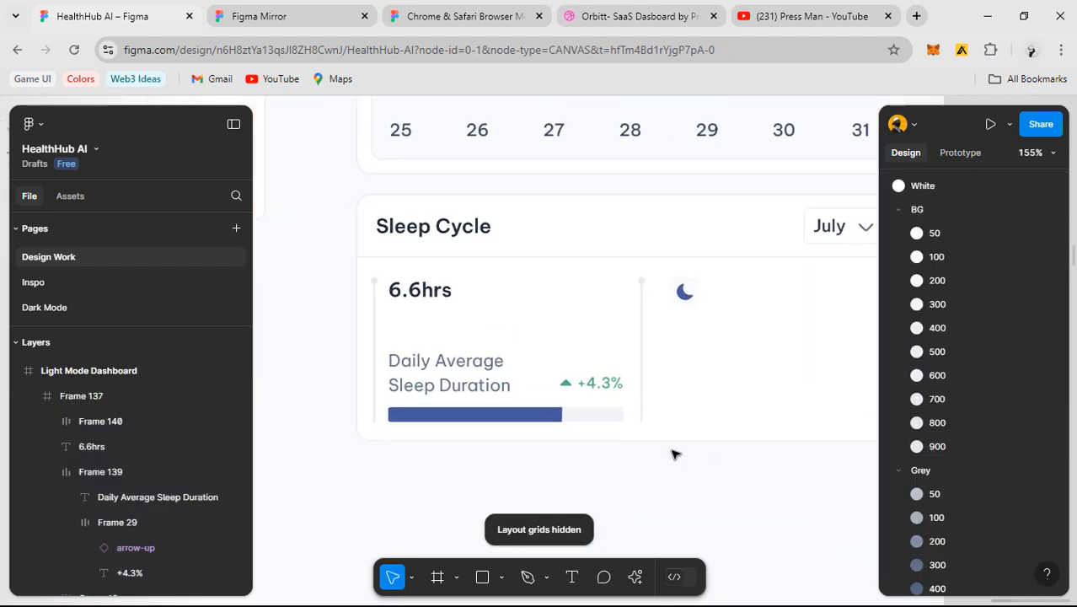
pyautogui.scroll(-1, 511, 499)
pyautogui.moveTo(466, 503); pyautogui.dragTo(651, 490)
pyautogui.scroll(-1, 646, 485)
pyautogui.moveTo(440, 451); pyautogui.dragTo(618, 500)
# - Show the layout grids and examine the middle divider's placement against the columns in the original and rebuilt cards
pyautogui.hotkey('ctrl', 'shift', '4')
pyautogui.scroll(5, 514, 321)
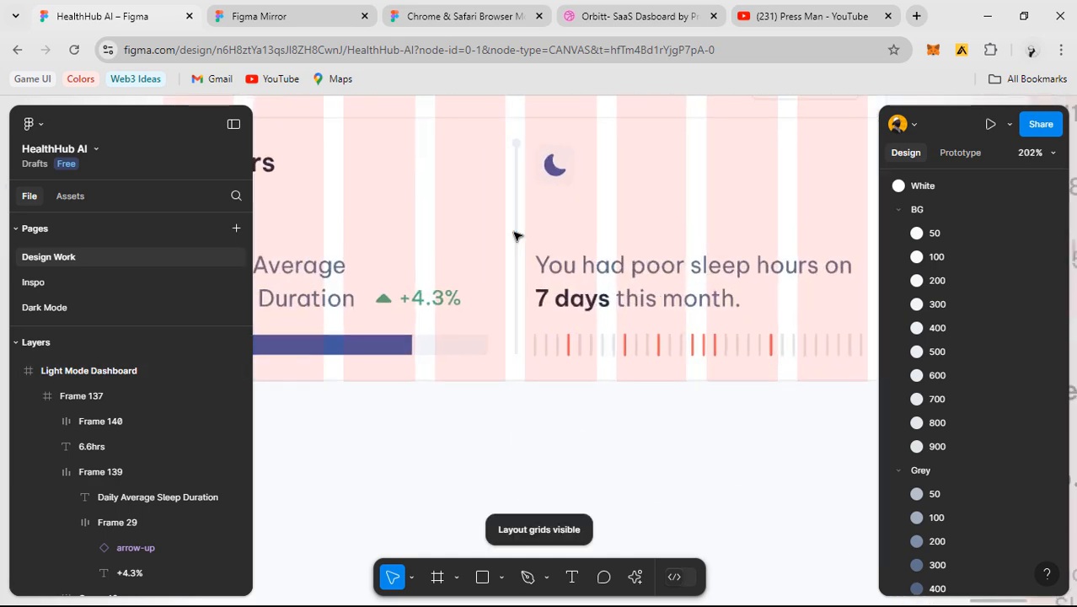
pyautogui.click(521, 243)
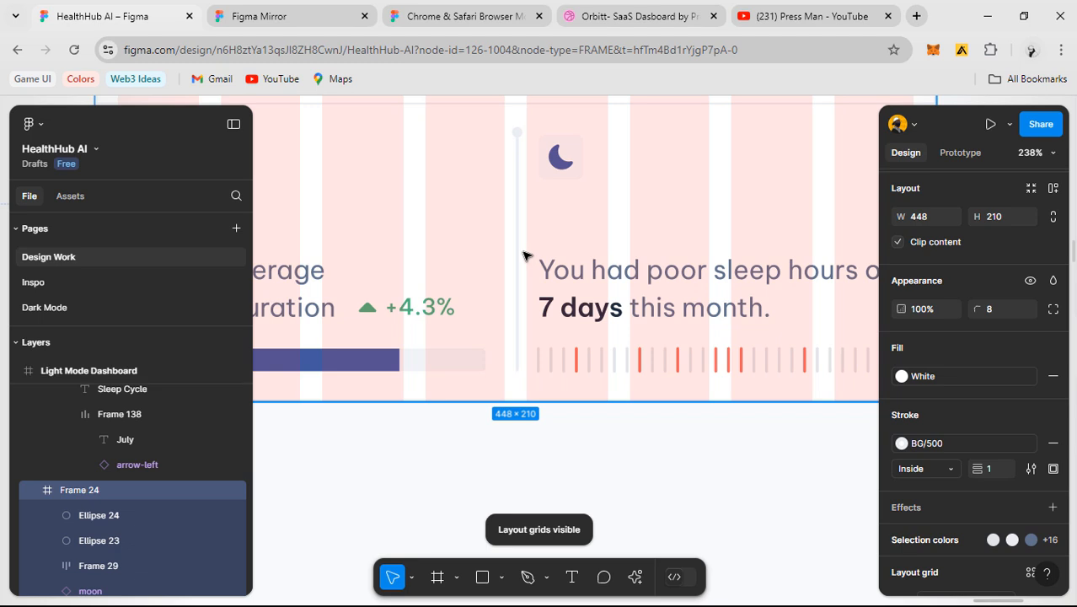
pyautogui.click(516, 329)
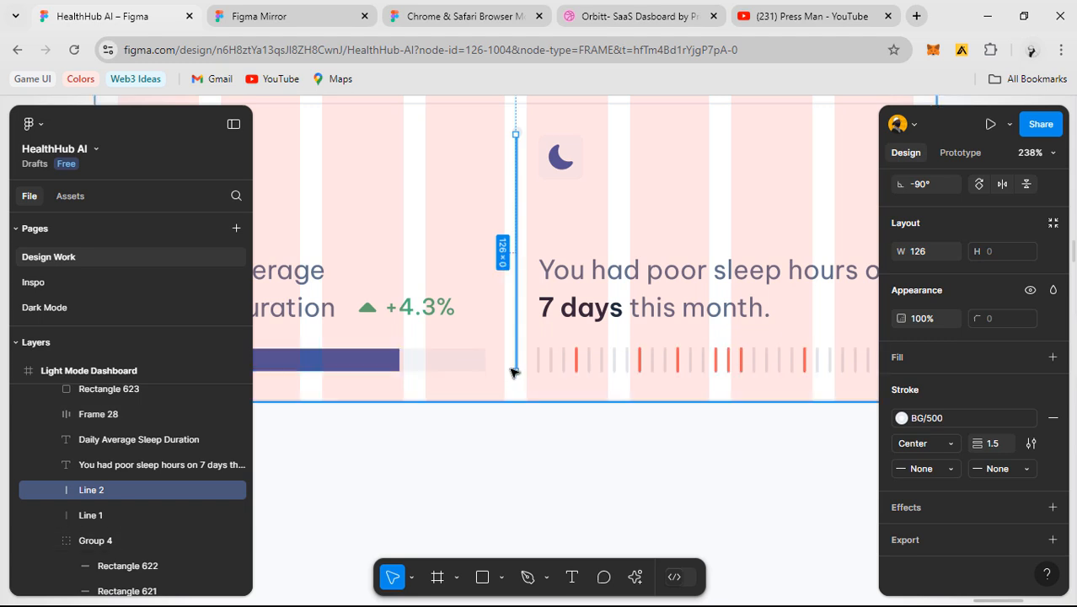
pyautogui.scroll(-4, 514, 371)
pyautogui.moveTo(745, 461); pyautogui.dragTo(418, 438)
pyautogui.scroll(1, 709, 479)
pyautogui.scroll(5, 709, 478)
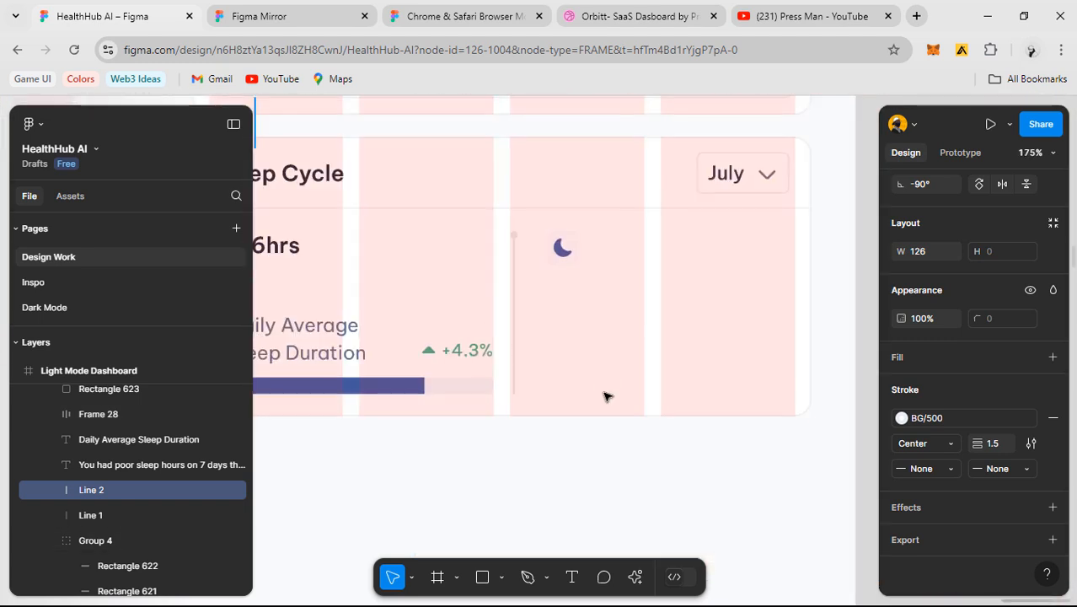
pyautogui.scroll(-2, 575, 321)
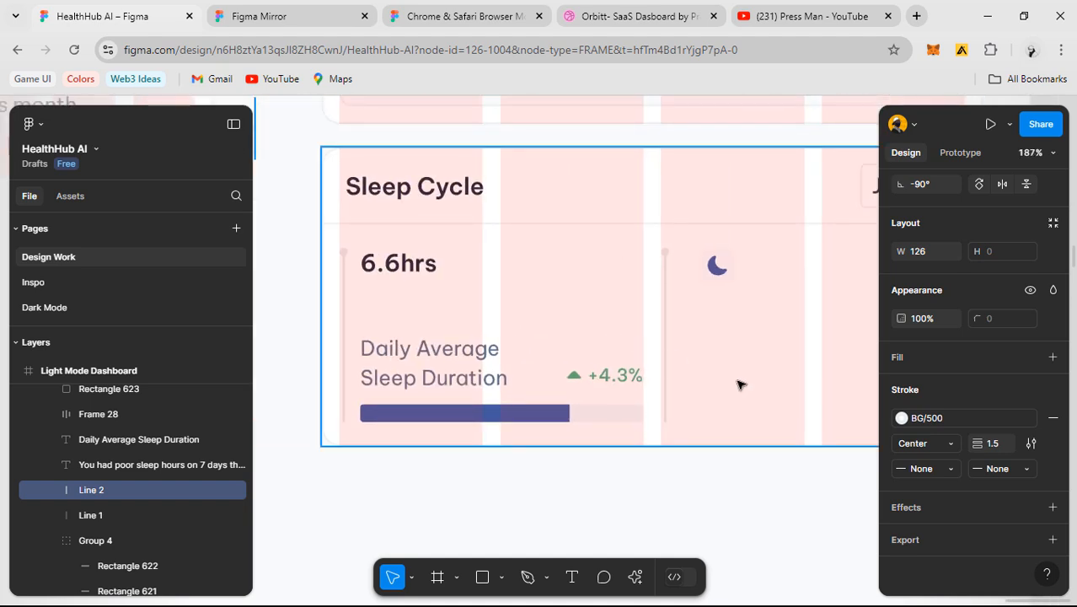
pyautogui.click(569, 324)
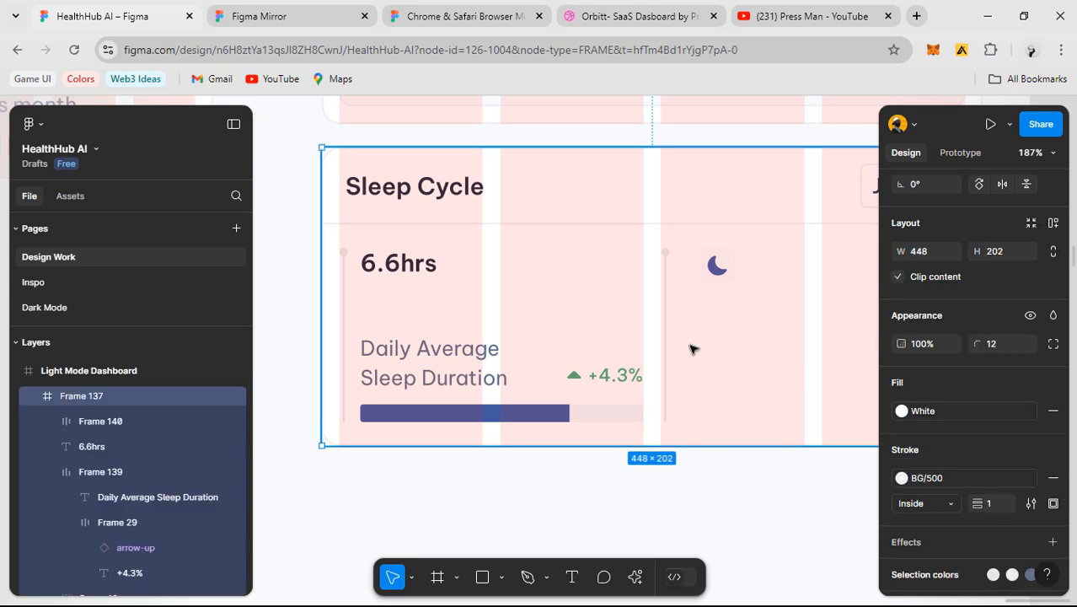
# - Set the gutter of the rebuilt card's four-column layout grid to 16
pyautogui.scroll(2, 692, 345)
pyautogui.scroll(-3, 926, 379)
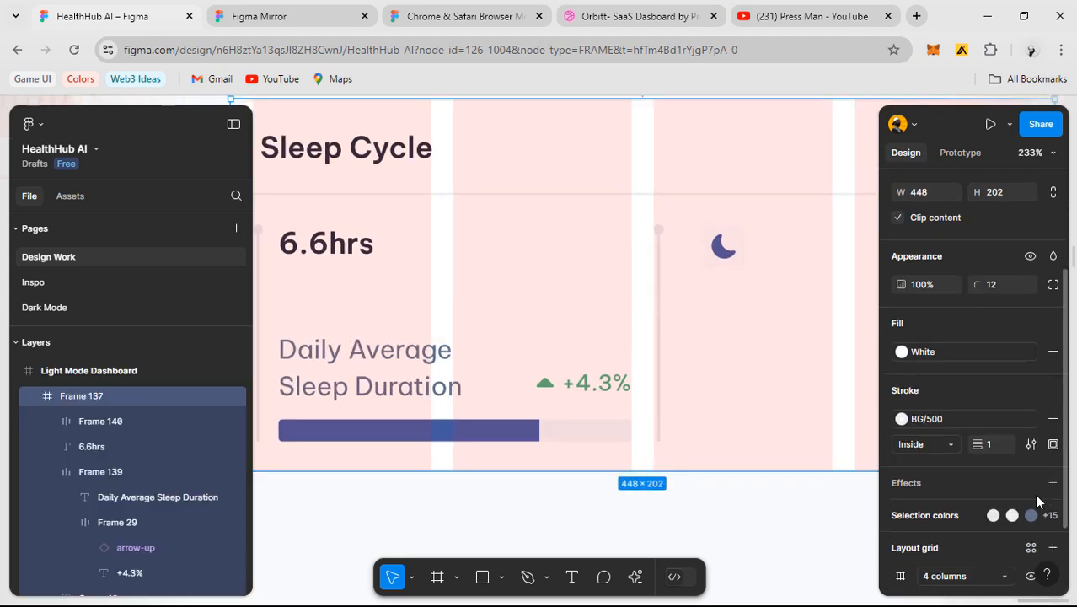
pyautogui.click(899, 502)
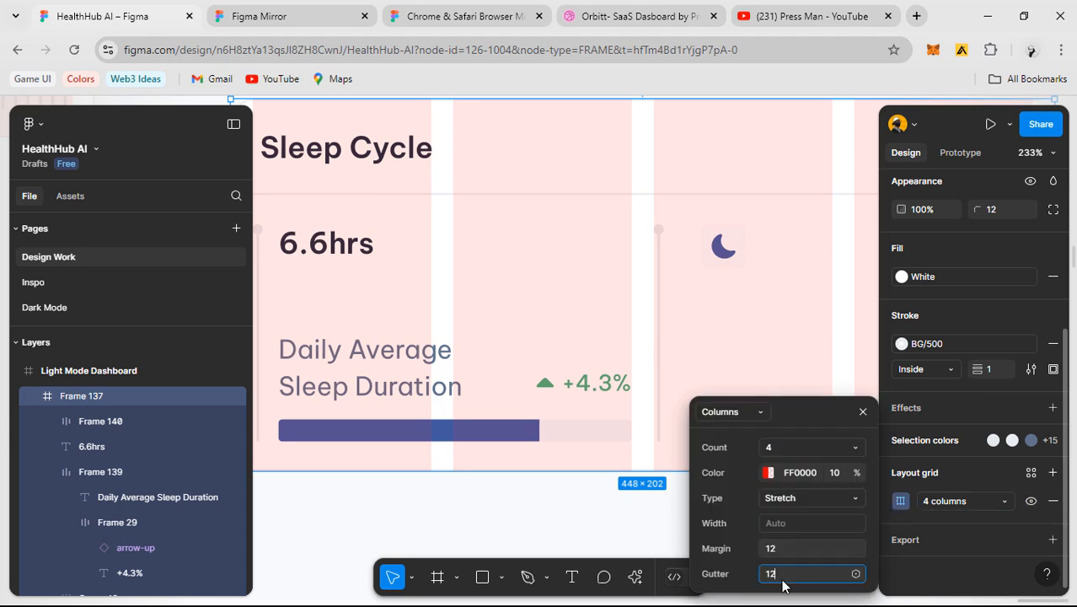
pyautogui.click(783, 548)
pyautogui.click(782, 574)
pyautogui.write('16')
pyautogui.press('Return')
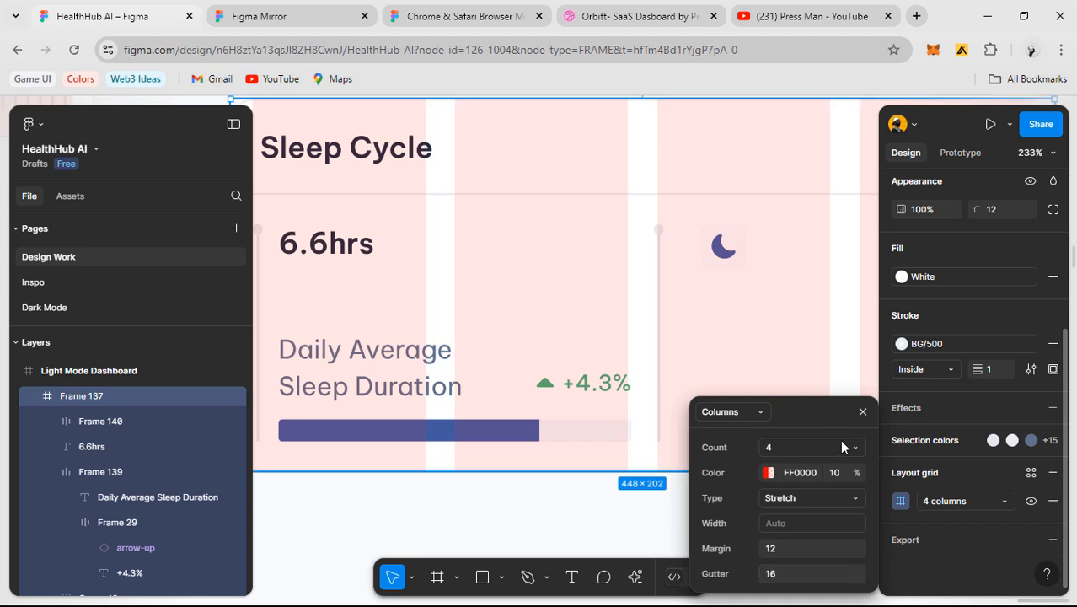
pyautogui.click(862, 412)
# - Narrow the progress bar and the Daily Average row above it to 190 wide, ending at the second column's edge
pyautogui.scroll(3, 553, 420)
pyautogui.click(597, 418)
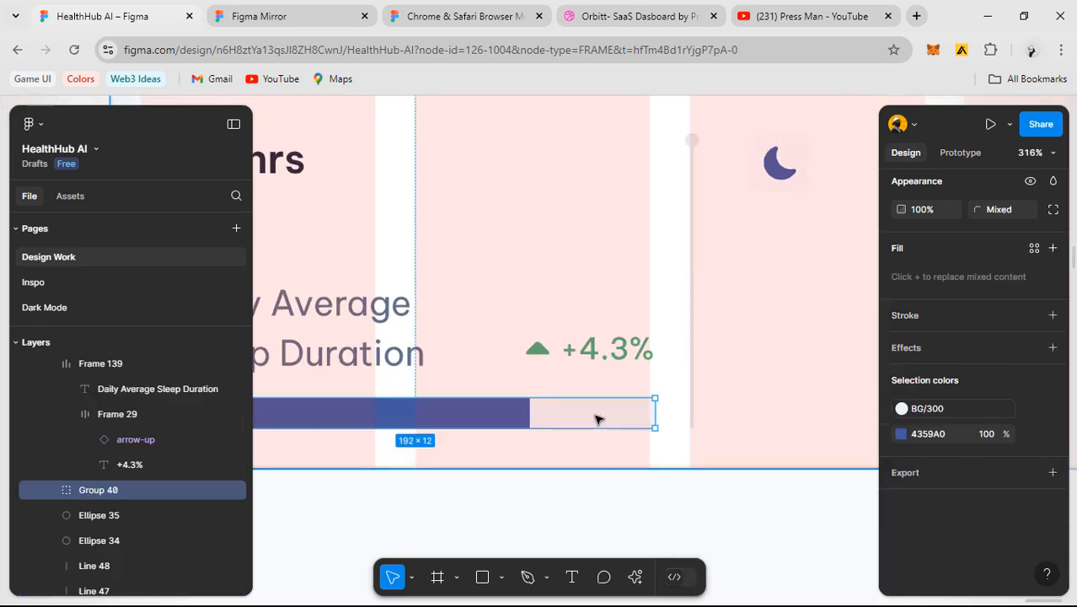
pyautogui.scroll(1, 647, 419)
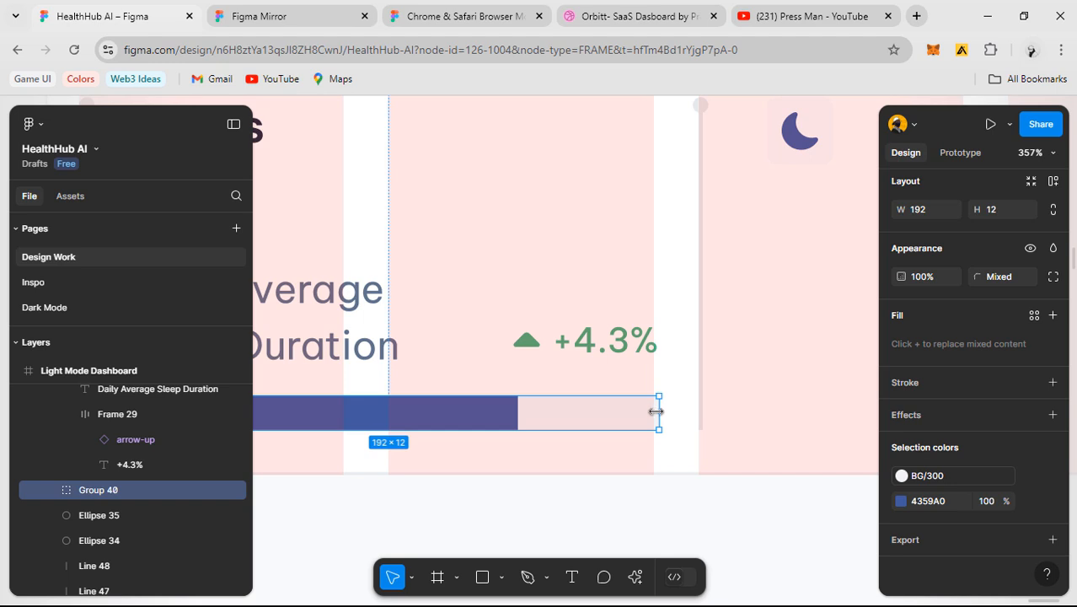
pyautogui.moveTo(652, 413); pyautogui.dragTo(647, 412)
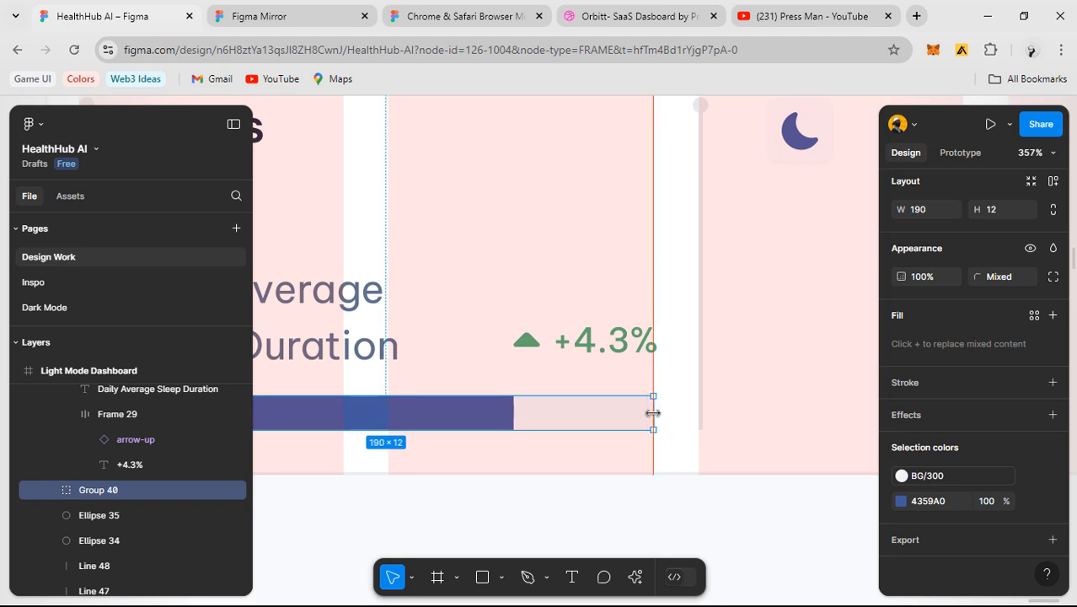
pyautogui.click(661, 318)
pyautogui.moveTo(654, 315); pyautogui.dragTo(653, 315)
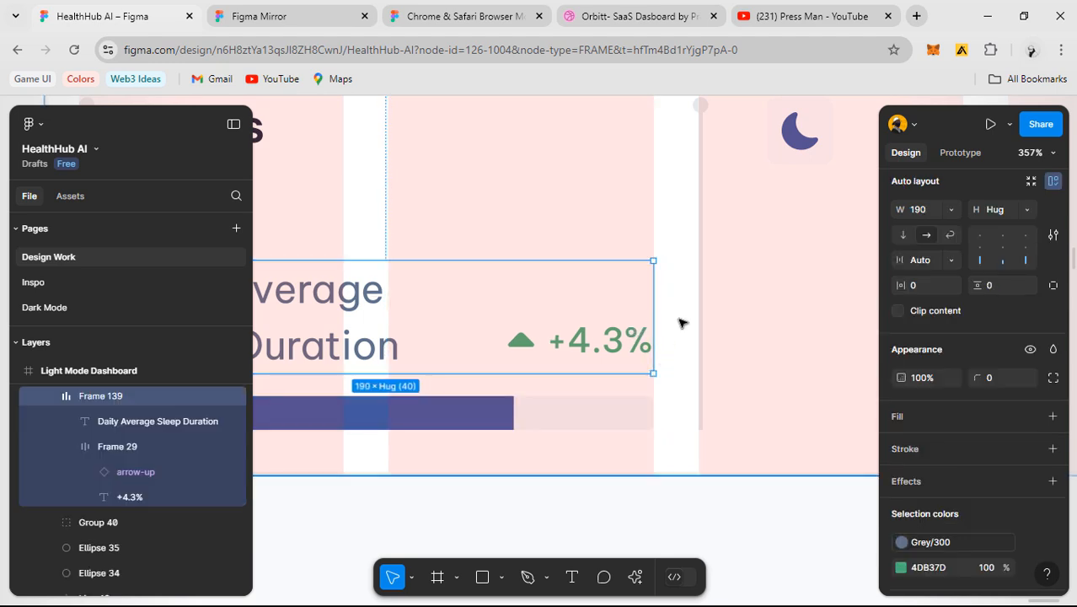
# - Check the middle divider's distance from the Daily Average row and move the moon icon frame nearer to the divider
pyautogui.scroll(-3, 674, 321)
pyautogui.click(649, 285)
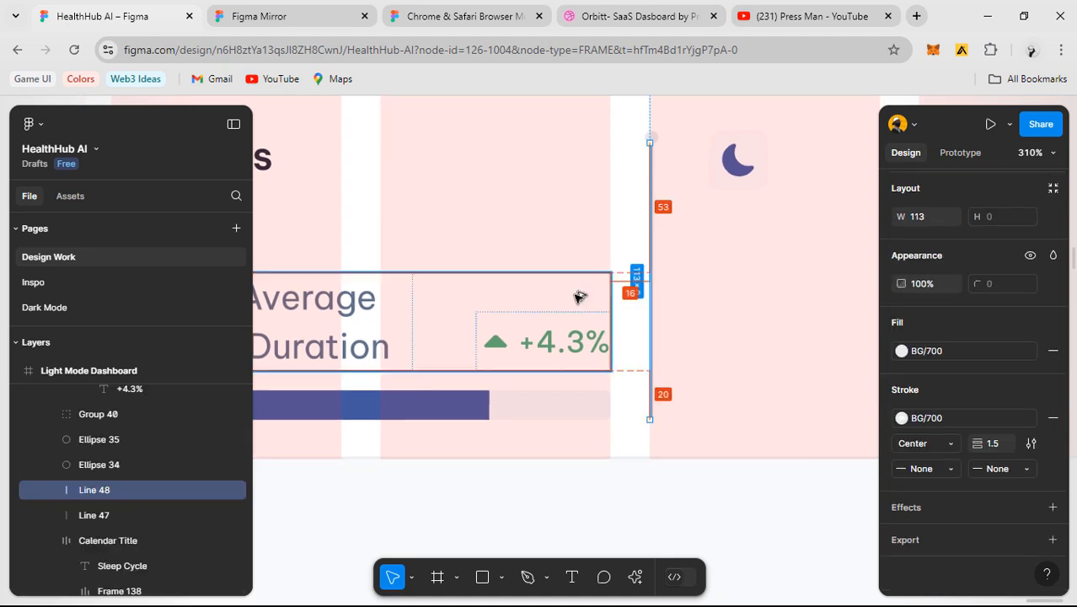
pyautogui.hscroll(4, 589, 312)
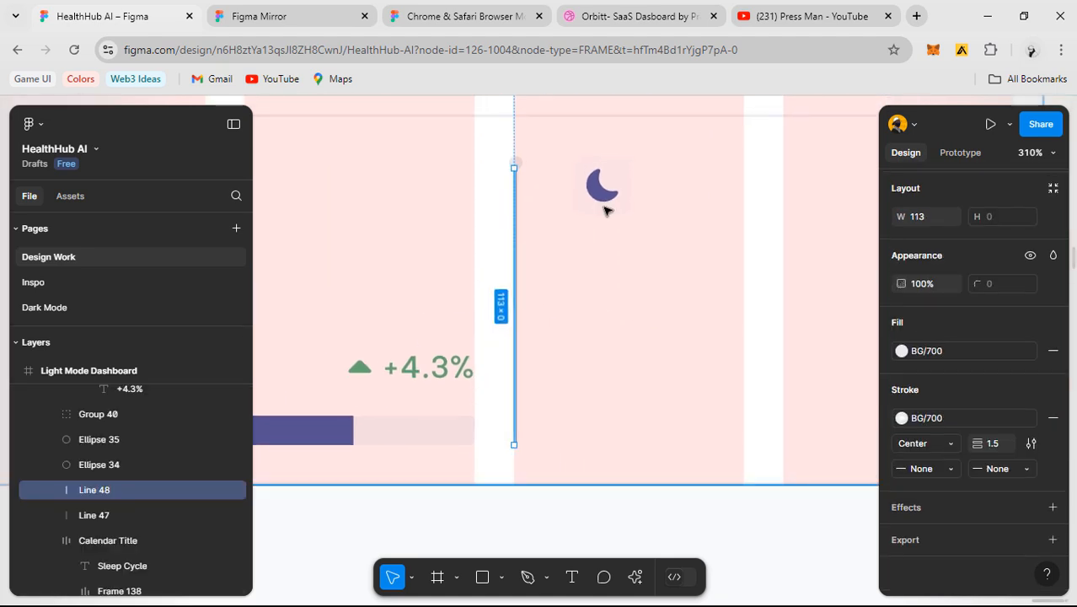
pyautogui.click(603, 200)
pyautogui.moveTo(604, 193); pyautogui.dragTo(586, 194)
pyautogui.press('alt')
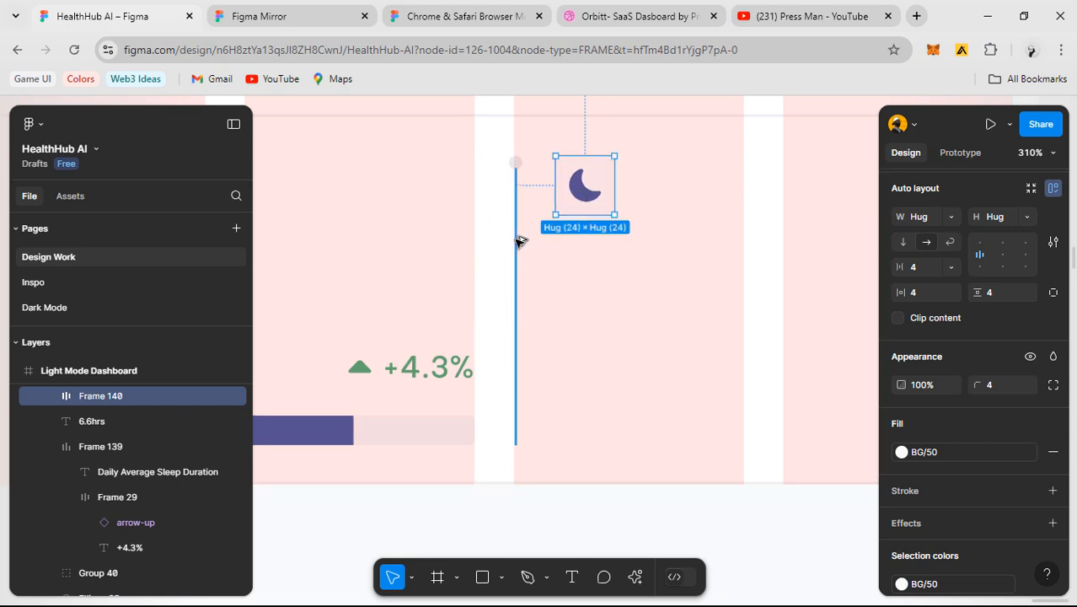
pyautogui.press('Left')
pyautogui.press('Left')
pyautogui.press('Left')
pyautogui.press('Left')
pyautogui.press('Left')
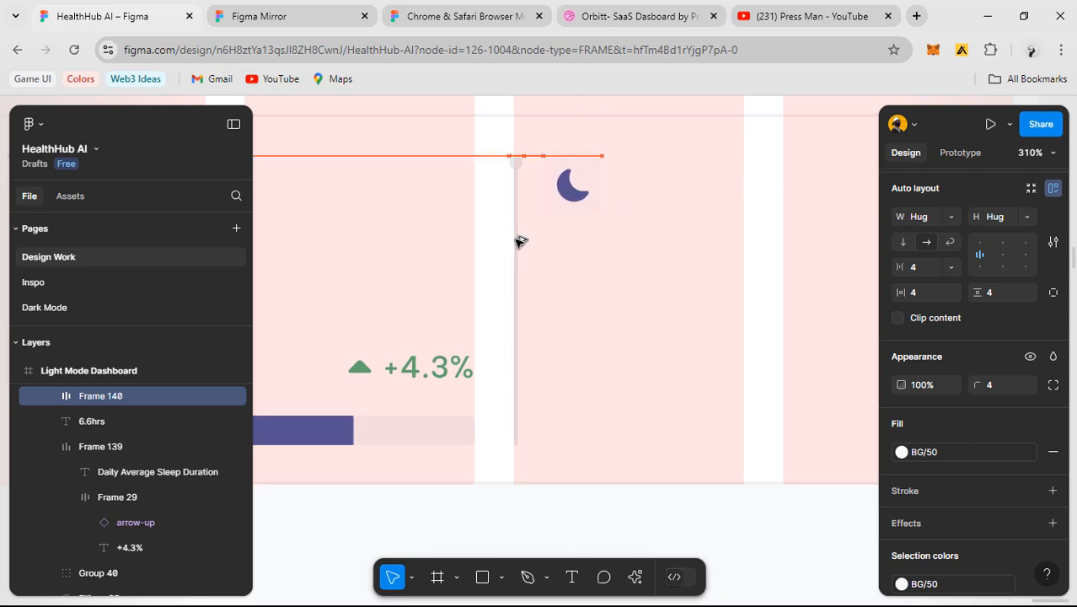
pyautogui.press('Escape')
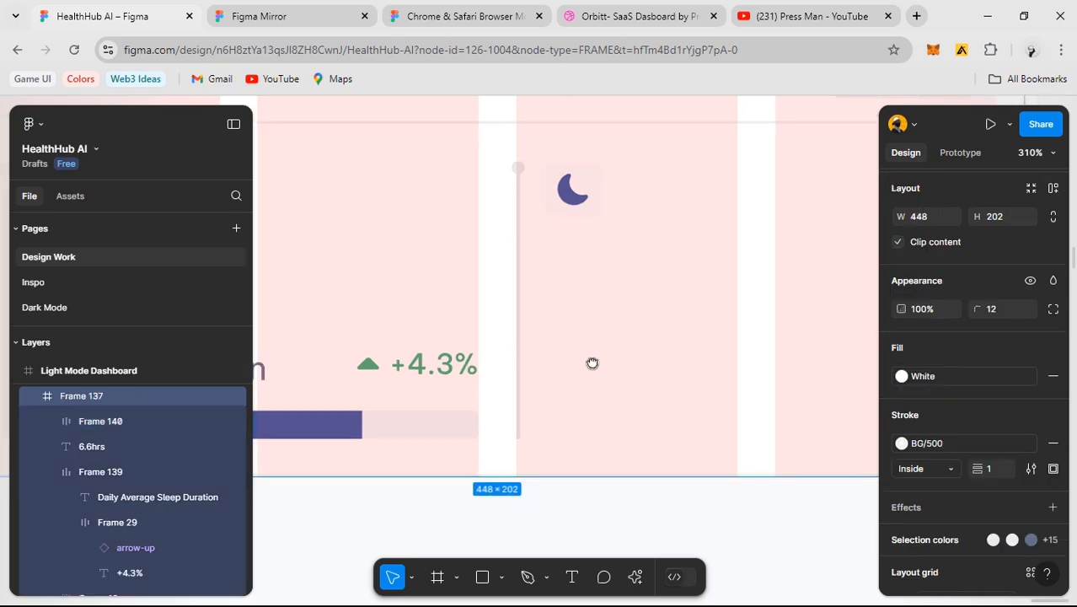
# - Hide the layout grids and copy the "You had poor sleep hours on 7 days this month." text from the original card to below the rebuilt card's moon icon
pyautogui.scroll(-5, 594, 361)
pyautogui.hscroll(-5, 617, 407)
pyautogui.hotkey('ctrl', 'shift', '4')
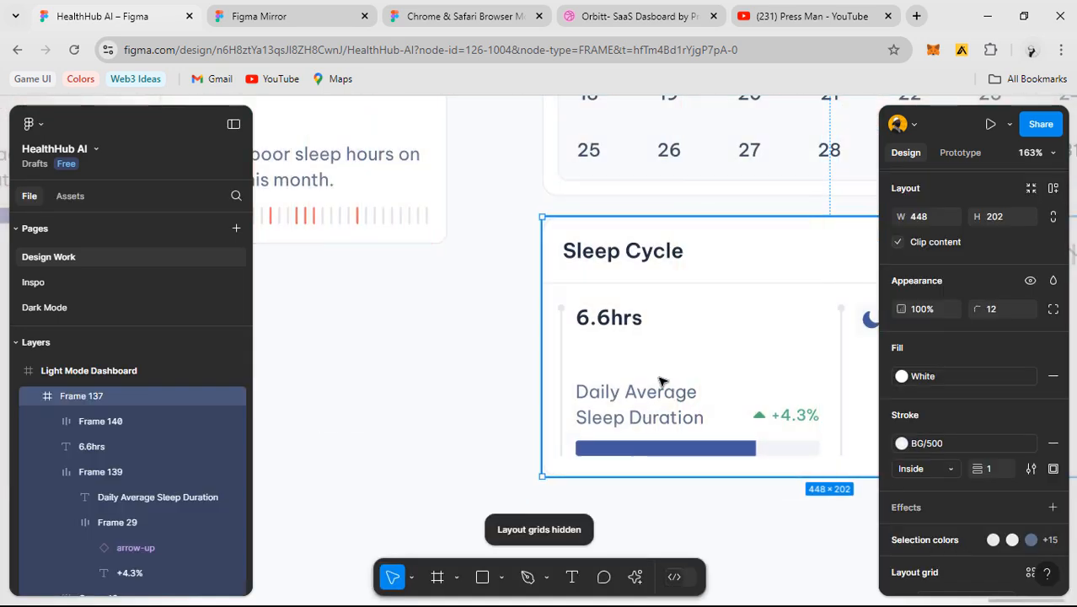
pyautogui.scroll(-3, 513, 401)
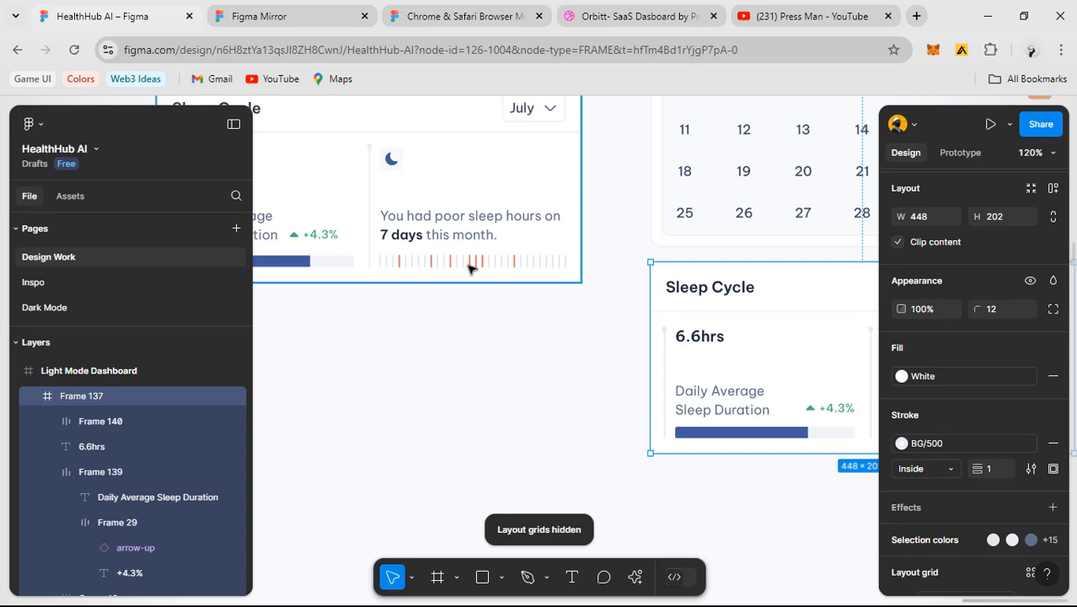
pyautogui.scroll(-3, 471, 268)
pyautogui.moveTo(476, 307); pyautogui.dragTo(381, 275)
pyautogui.keyDown('ctrl'); pyautogui.click(350, 206); pyautogui.keyUp('ctrl')
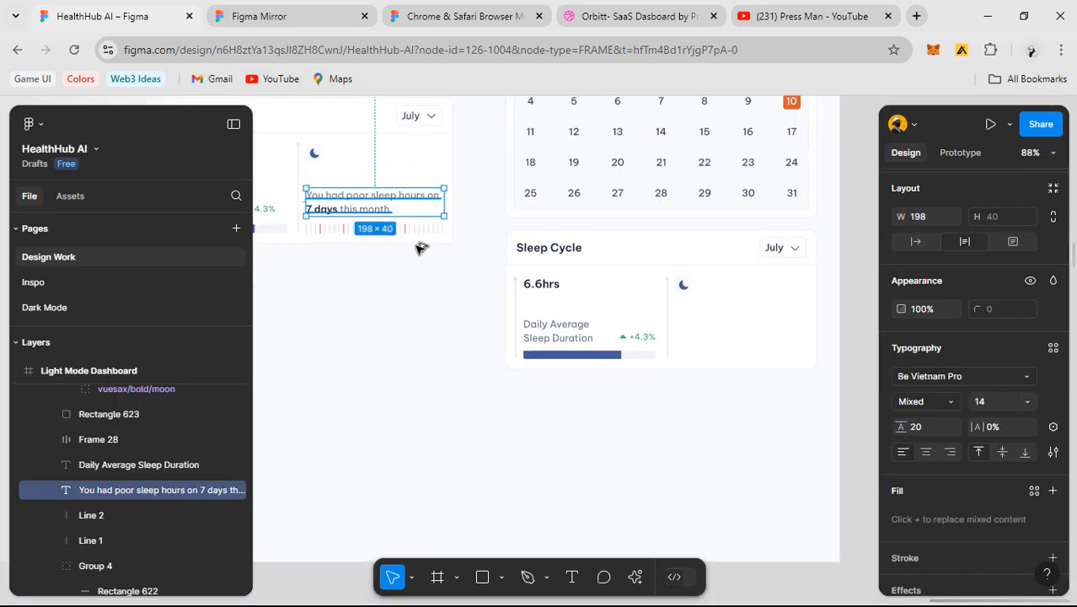
pyautogui.moveTo(354, 205); pyautogui.dragTo(729, 330)
pyautogui.scroll(2, 730, 331)
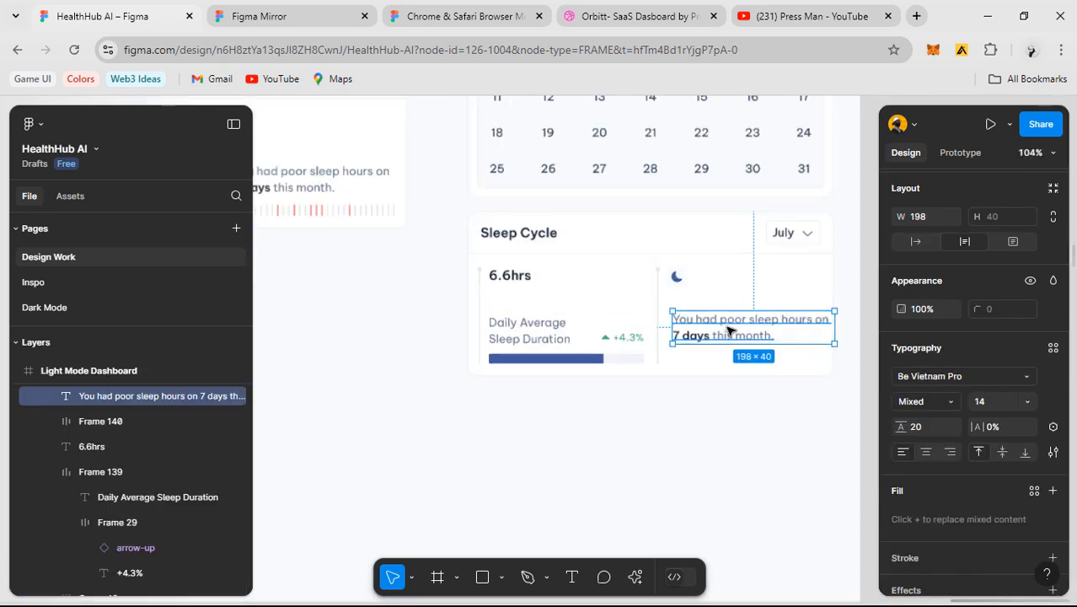
# - With the layout grids shown, align the poor sleep hours text with the moon icon and narrow it to 192, ending at the fourth column
pyautogui.scroll(5, 730, 330)
pyautogui.hotkey('ctrl', 'shift', '4')
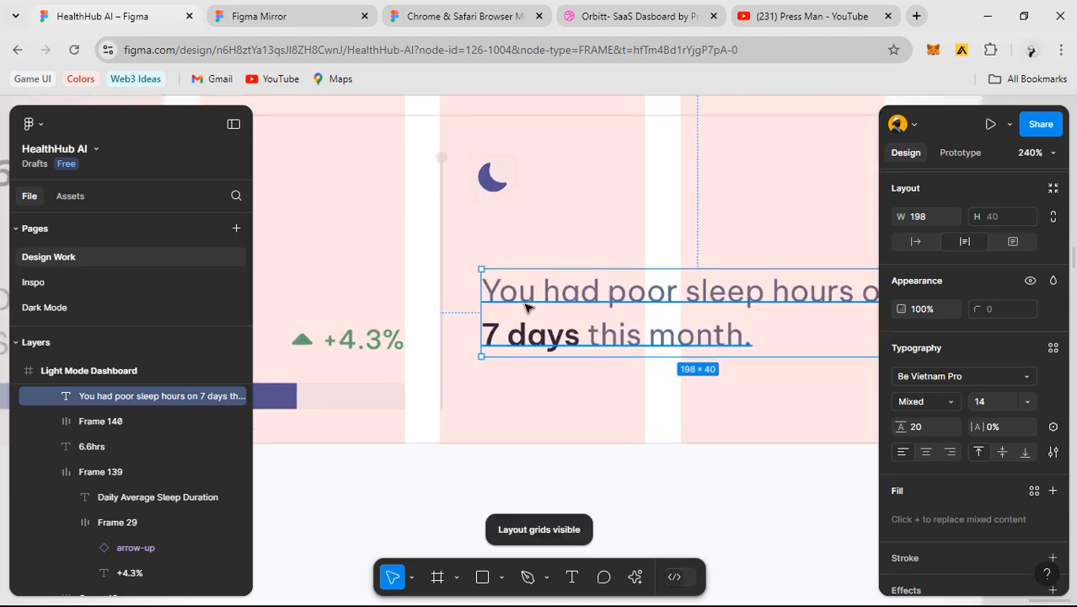
pyautogui.scroll(2, 526, 307)
pyautogui.moveTo(526, 303)
pyautogui.mouseDown()
pyautogui.moveTo(496, 301)
pyautogui.moveTo(511, 299)
pyautogui.mouseUp()
pyautogui.press('alt')
pyautogui.moveTo(733, 341); pyautogui.dragTo(442, 338)
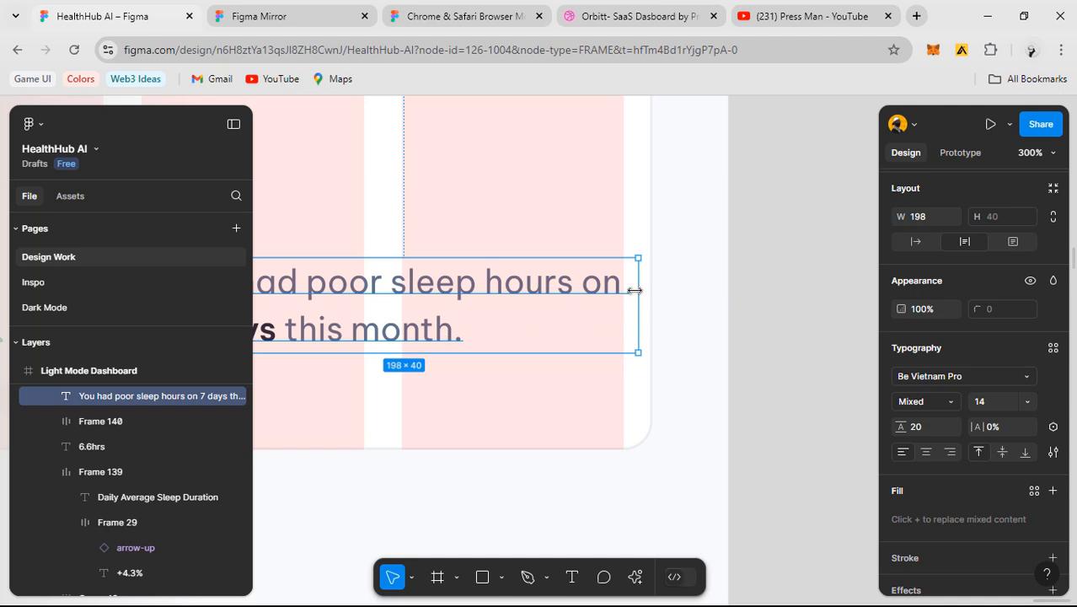
pyautogui.moveTo(638, 288); pyautogui.dragTo(623, 289)
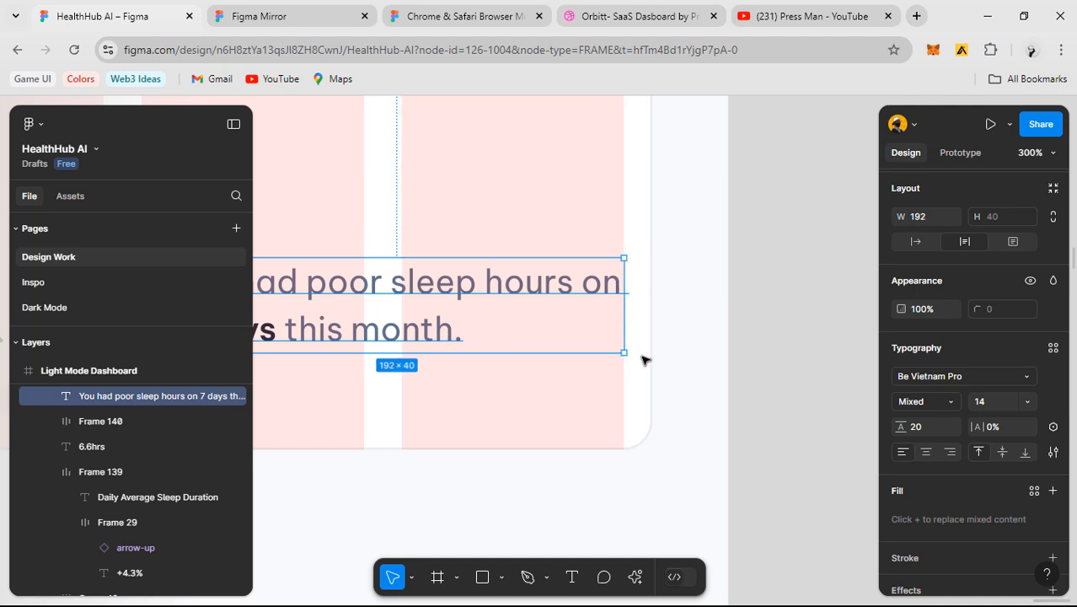
pyautogui.press('alt')
pyautogui.scroll(-3, 644, 368)
pyautogui.hscroll(-2, 497, 357)
pyautogui.scroll(3, 499, 350)
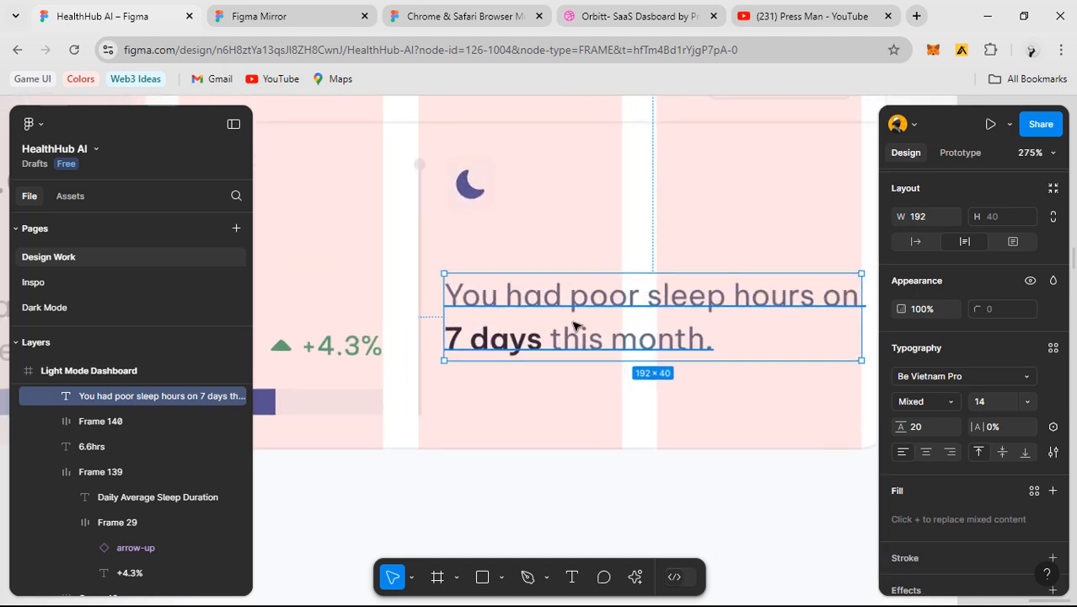
# - Hide the layout grids and detach the Grey/700 color style from the words "7 days"
pyautogui.scroll(-2, 950, 501)
pyautogui.click(935, 508)
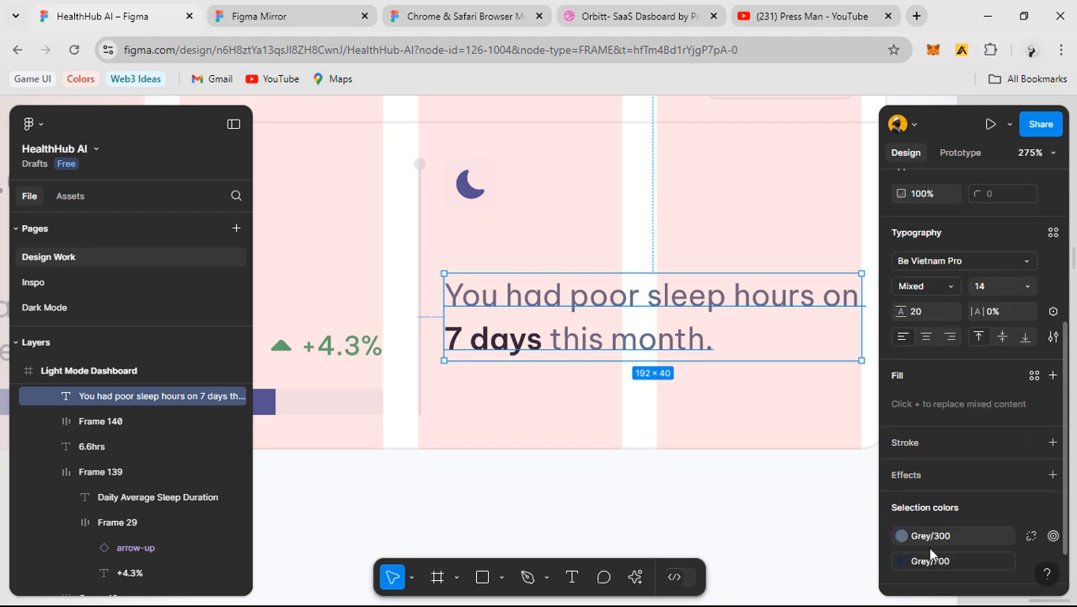
pyautogui.scroll(-1, 930, 529)
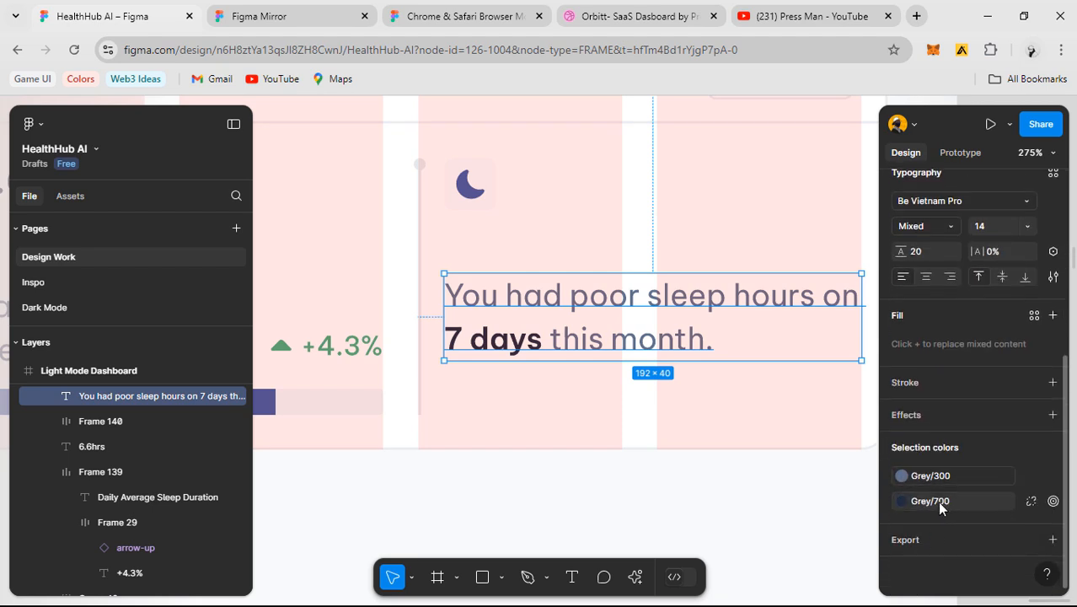
pyautogui.hotkey('ctrl', 'shift', '4')
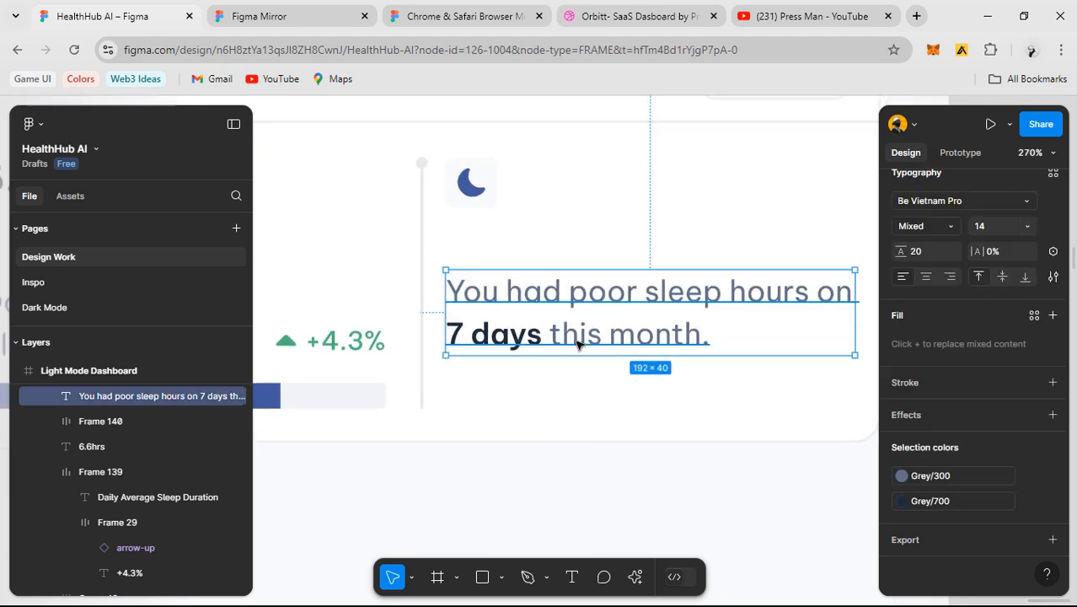
pyautogui.doubleClick(587, 323)
pyautogui.click(586, 330)
pyautogui.press('Escape')
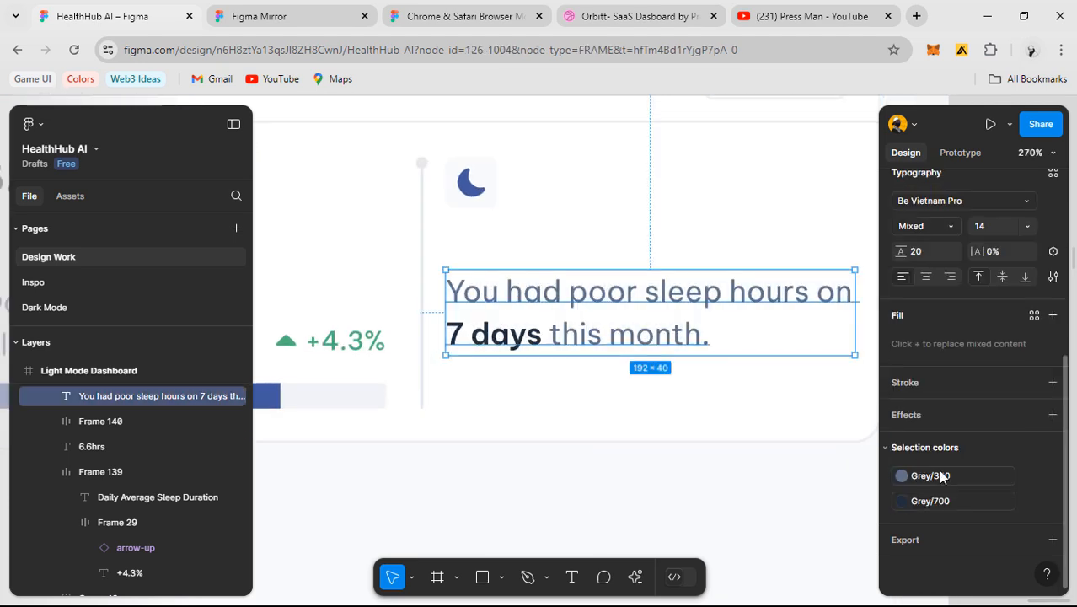
pyautogui.click(1031, 501)
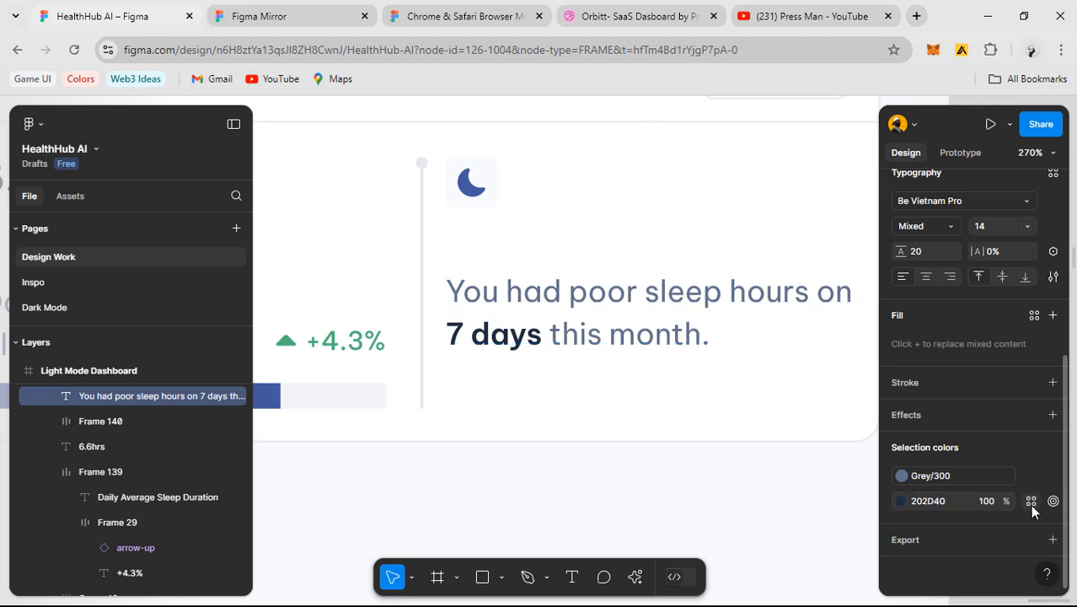
# - Try a pale BG library color on the words "7 days" and undo it
pyautogui.click(943, 506)
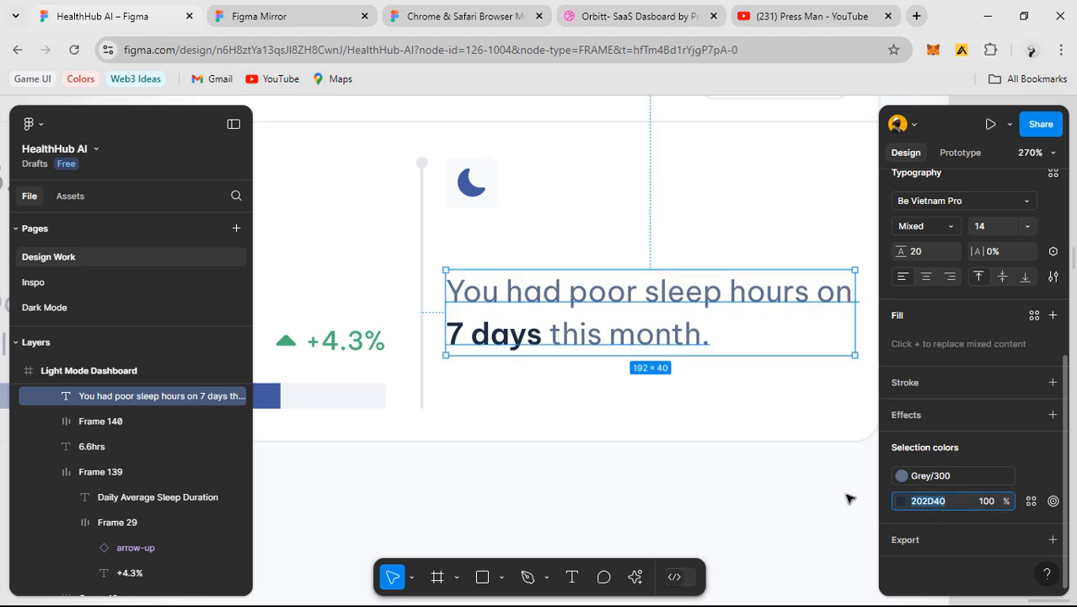
pyautogui.click(1032, 501)
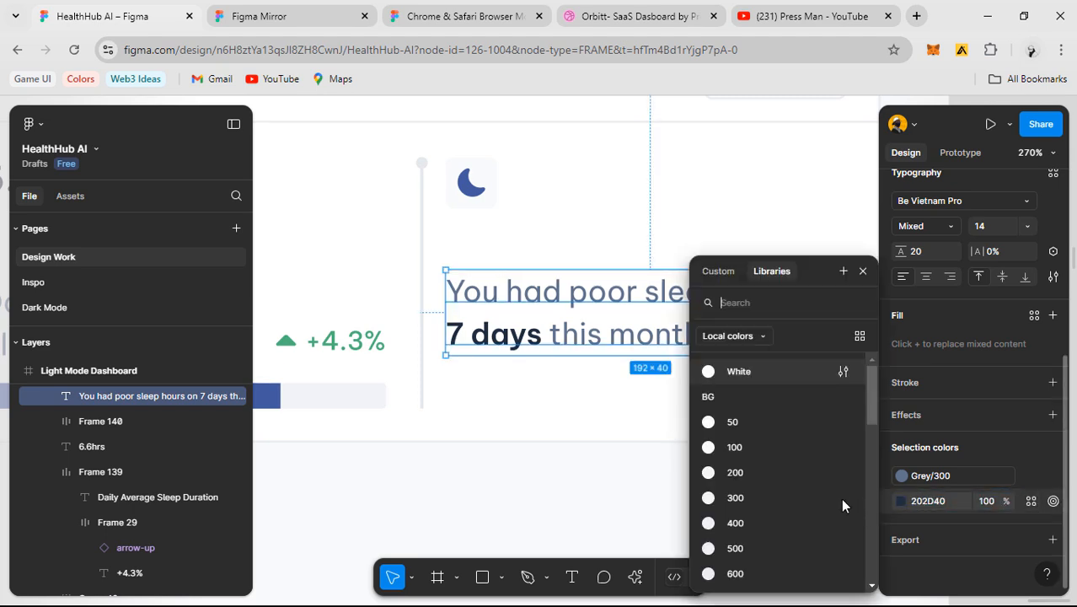
pyautogui.click(750, 495)
pyautogui.keyDown('ctrl'); pyautogui.click(663, 323); pyautogui.keyUp('ctrl')
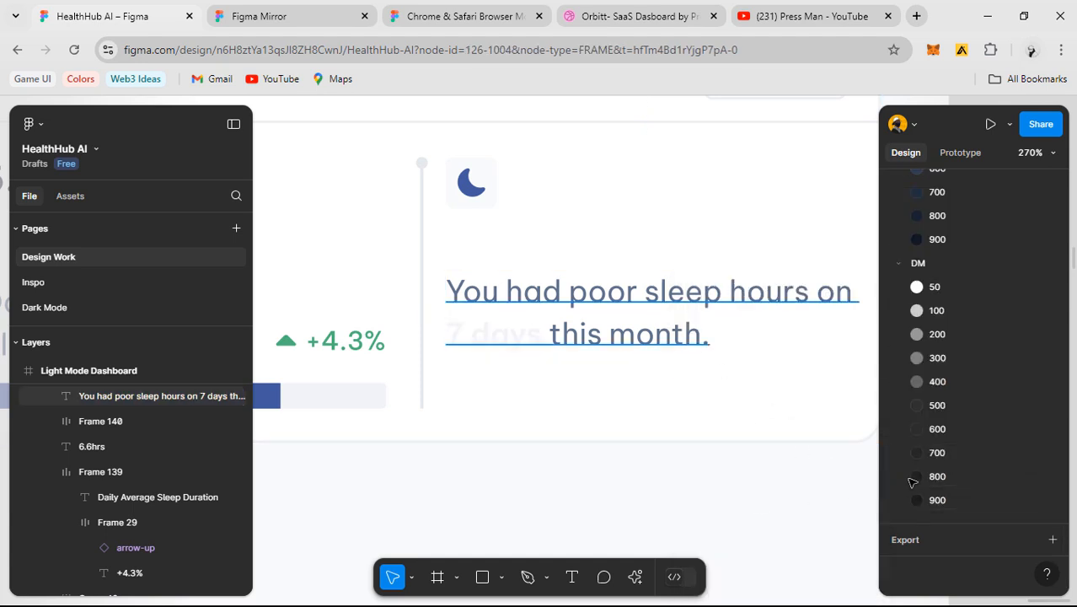
pyautogui.hotkey('ctrl', 'z')
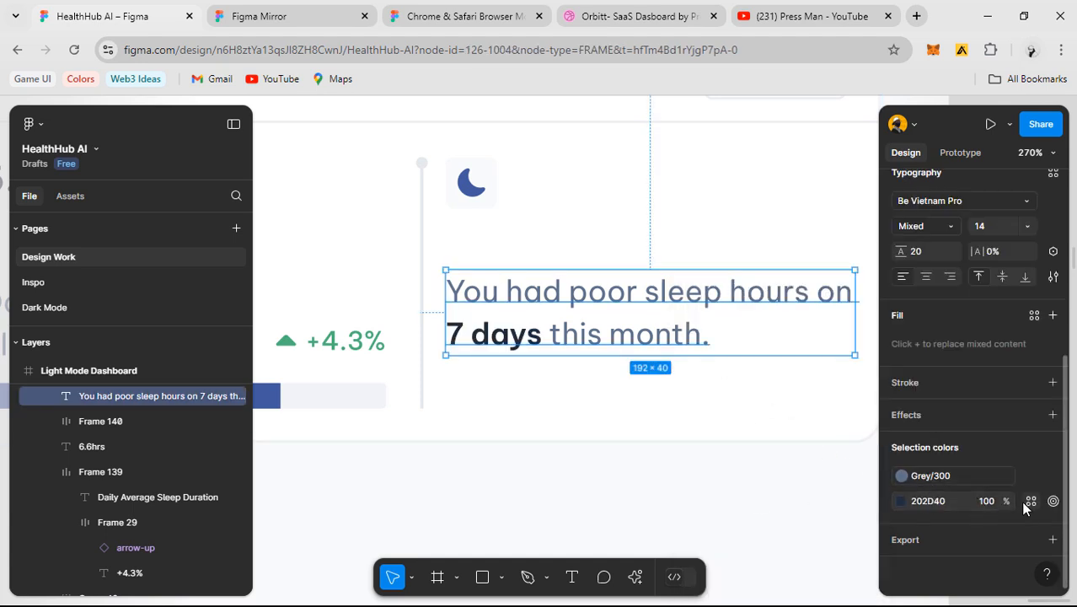
# - Apply the Grey/300 library color to the words "7 days"
pyautogui.click(1022, 501)
pyautogui.scroll(-5, 763, 514)
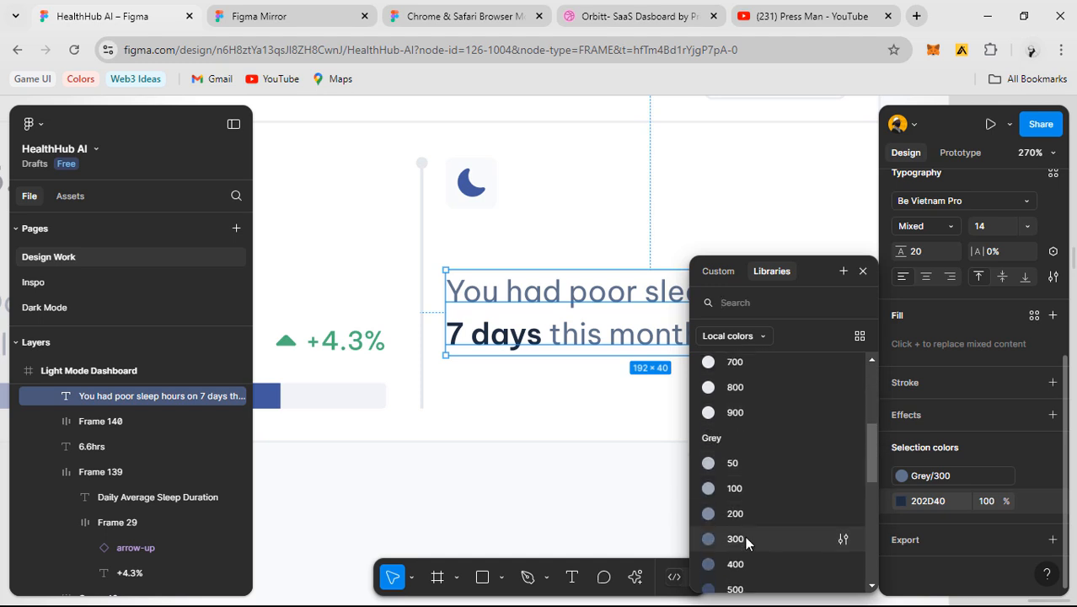
pyautogui.click(744, 539)
pyautogui.click(666, 508)
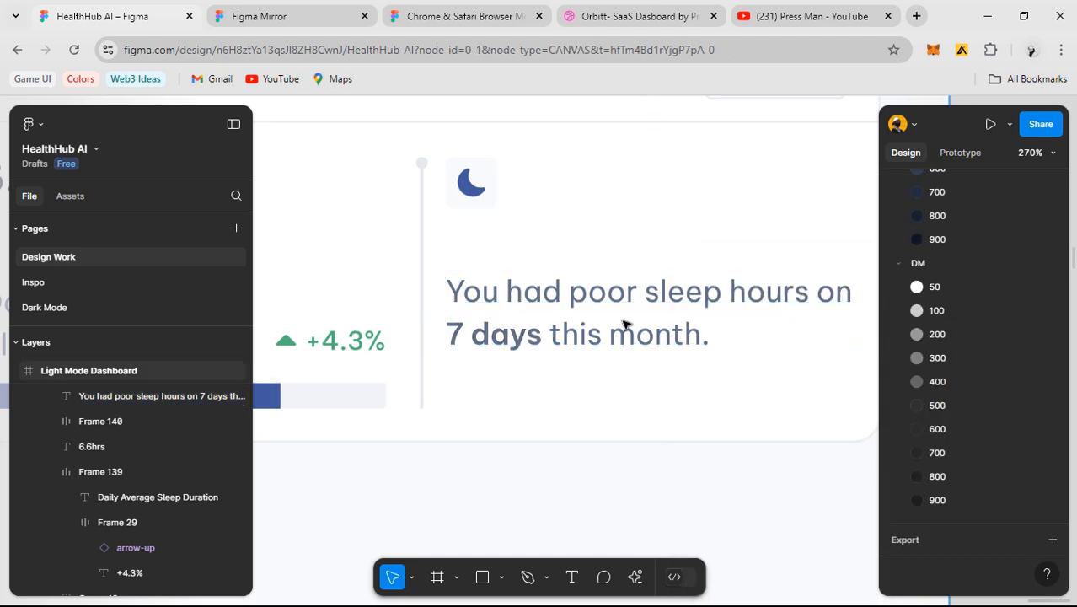
# - Set the font weight of the words "7 days" in the poor sleep hours text to Black
pyautogui.click(502, 337)
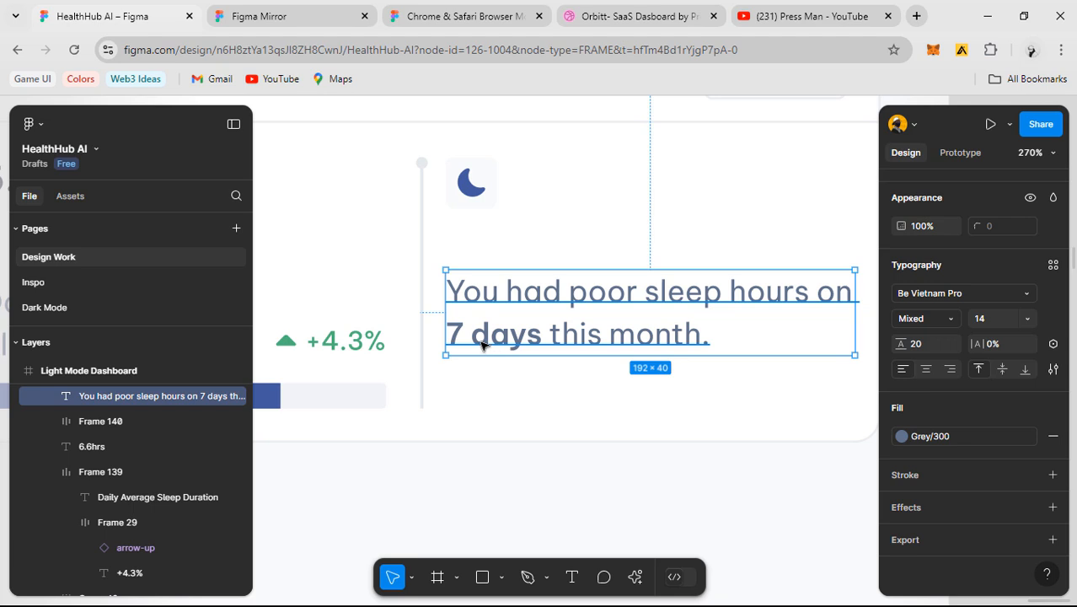
pyautogui.doubleClick(509, 337)
pyautogui.moveTo(540, 340); pyautogui.dragTo(403, 337)
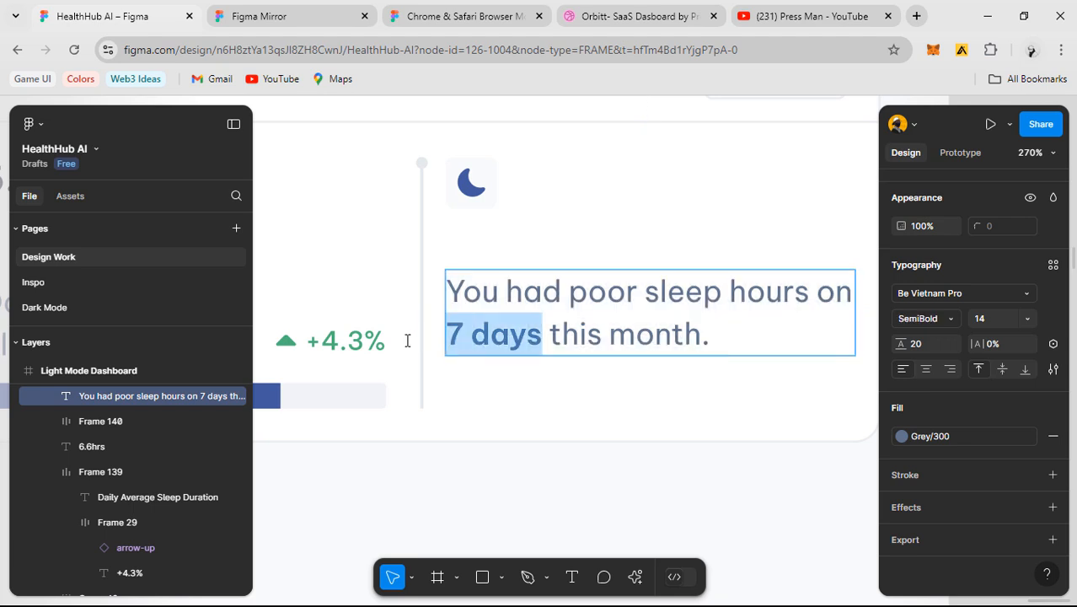
pyautogui.click(923, 320)
pyautogui.press('Down')
pyautogui.press('Down')
pyautogui.press('Down')
pyautogui.press('Down')
pyautogui.press('Down')
pyautogui.press('Down')
pyautogui.press('Down')
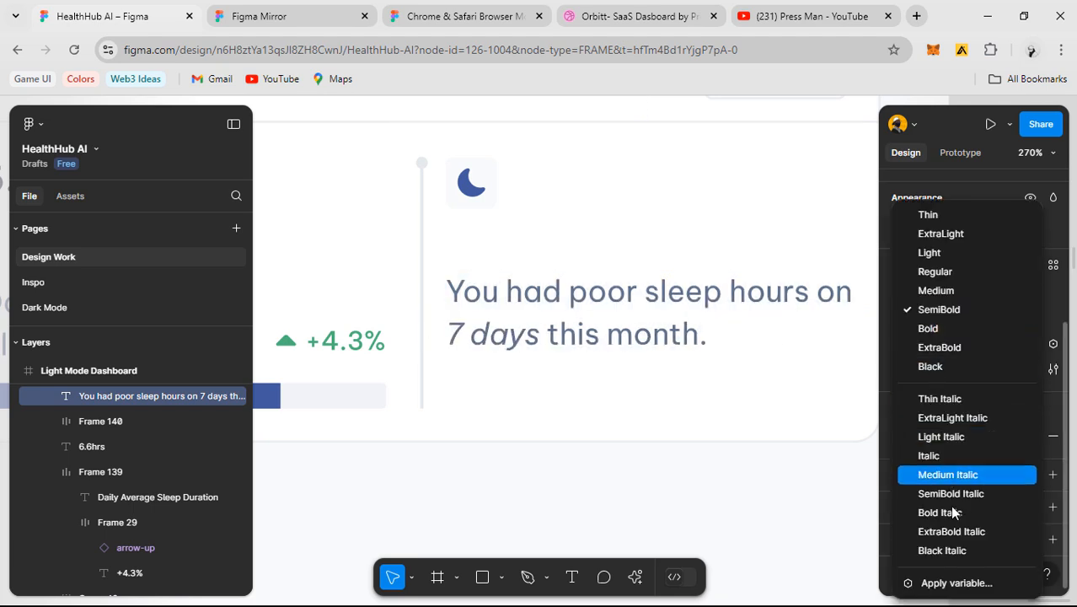
pyautogui.click(945, 365)
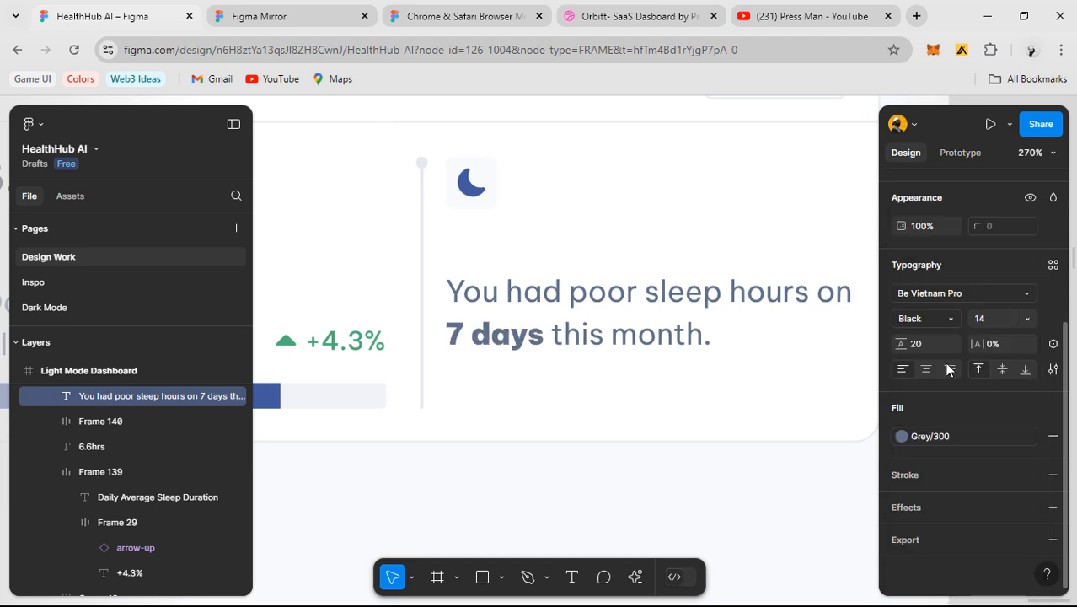
# - Set the words "7 days" in the poor sleep hours text to Bold and apply the Grey/700 library color
pyautogui.click(934, 326)
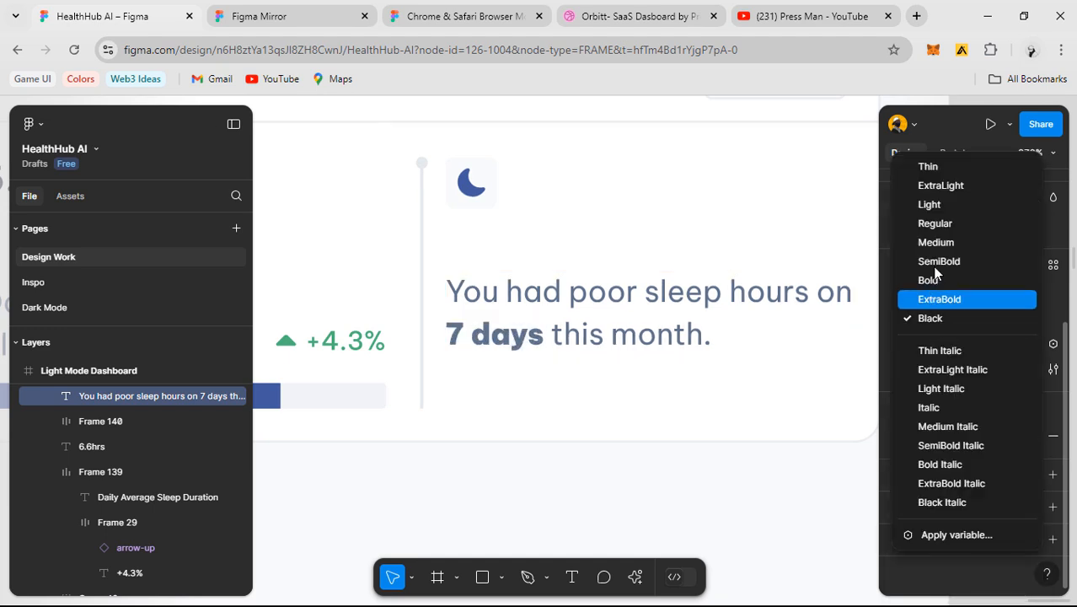
pyautogui.click(941, 281)
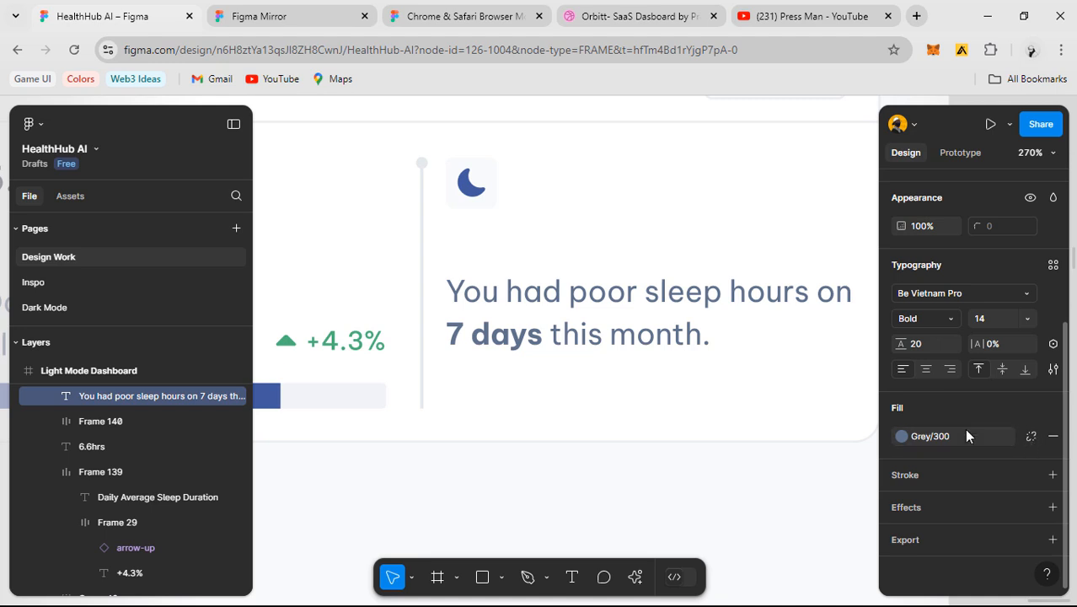
pyautogui.click(967, 435)
pyautogui.scroll(-3, 747, 513)
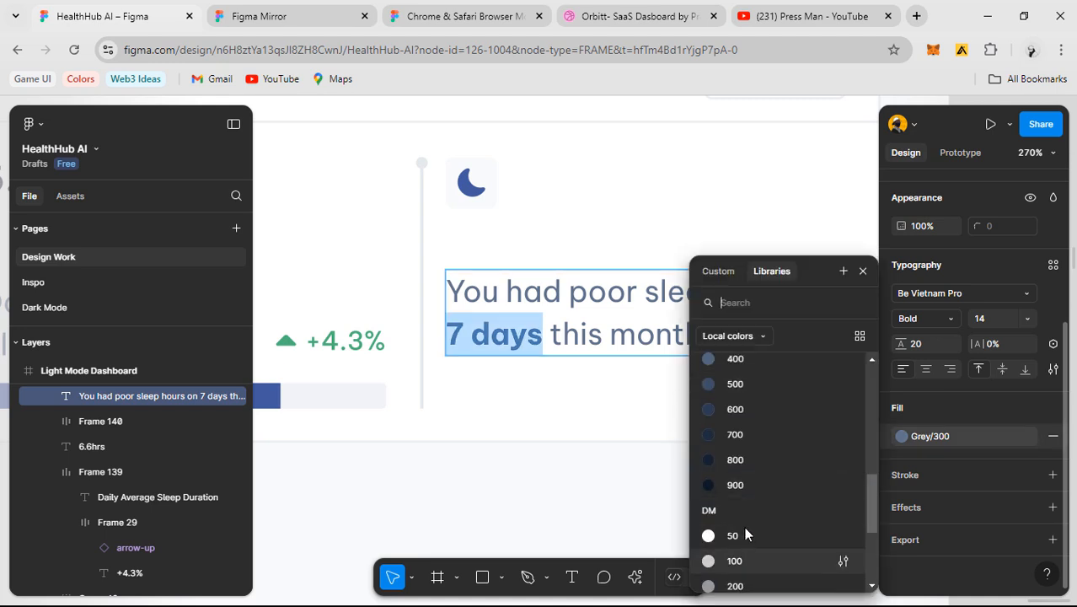
pyautogui.click(758, 438)
pyautogui.click(637, 455)
pyautogui.click(637, 456)
# - Examine the size and stroke settings of the last tick line under the poor sleep hours text in the original Sleep Cycle card
pyautogui.scroll(-3, 635, 458)
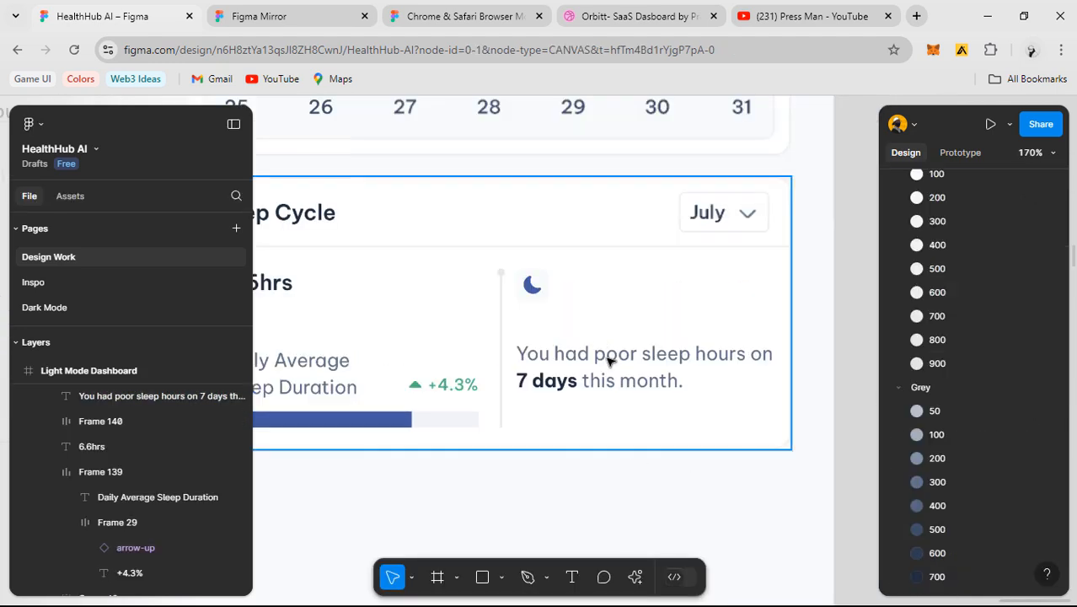
pyautogui.scroll(-4, 711, 399)
pyautogui.moveTo(608, 416); pyautogui.dragTo(681, 385)
pyautogui.scroll(1, 643, 347)
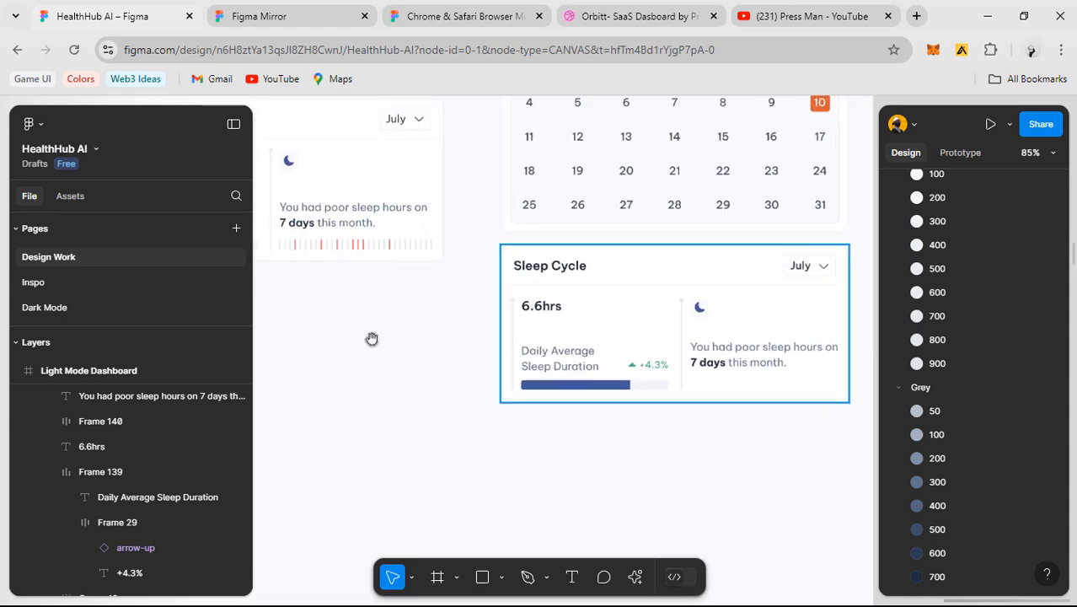
pyautogui.moveTo(372, 338); pyautogui.dragTo(608, 388)
pyautogui.scroll(5, 648, 320)
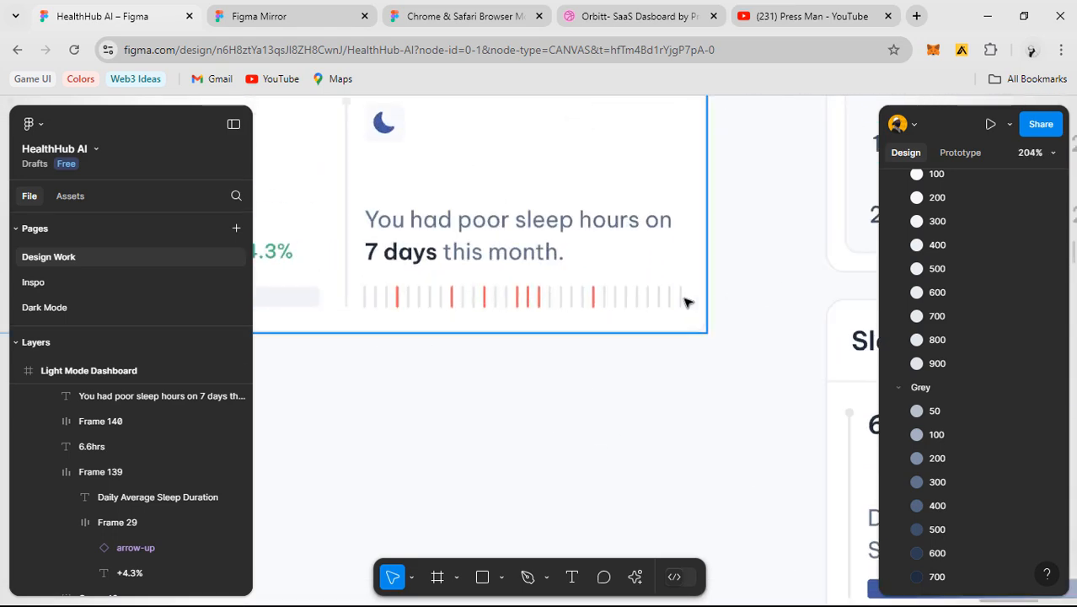
pyautogui.doubleClick(681, 299)
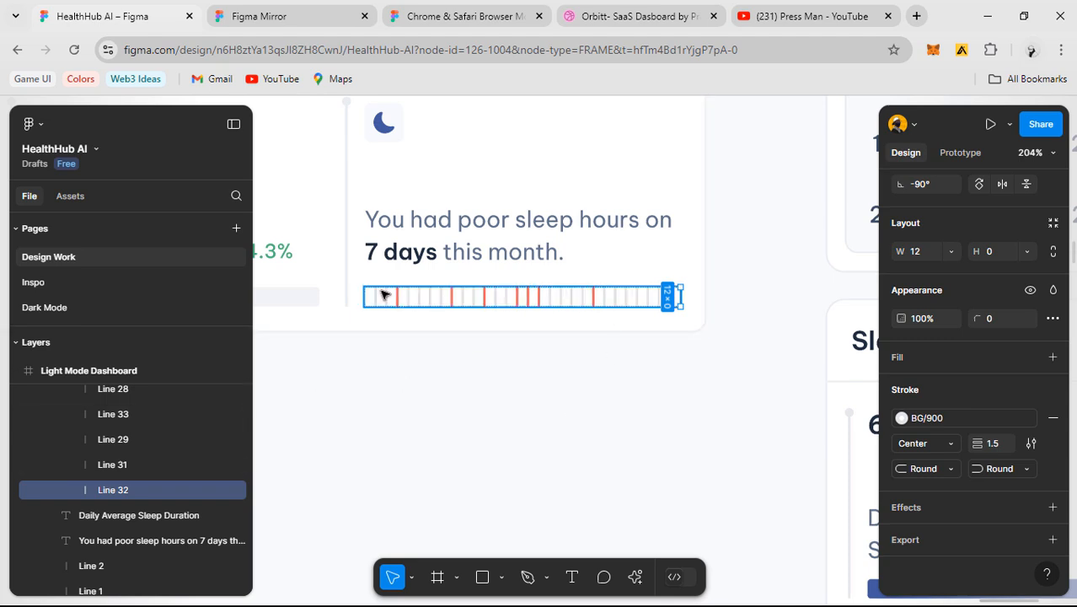
pyautogui.scroll(-3, 564, 388)
pyautogui.click(590, 431)
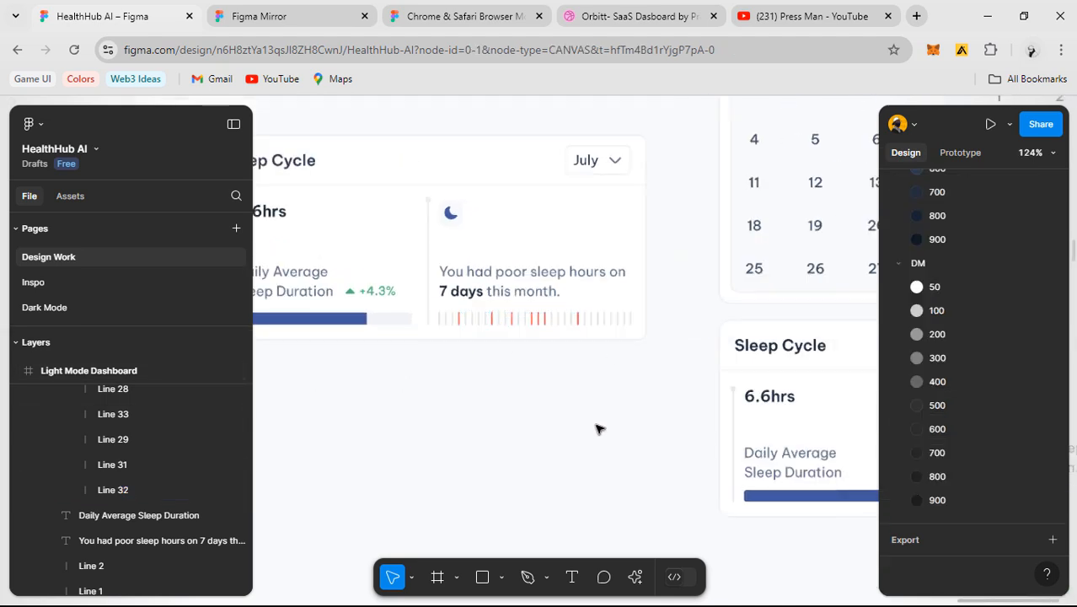
pyautogui.scroll(-3, 548, 427)
pyautogui.moveTo(496, 426); pyautogui.dragTo(308, 365)
pyautogui.scroll(3, 620, 384)
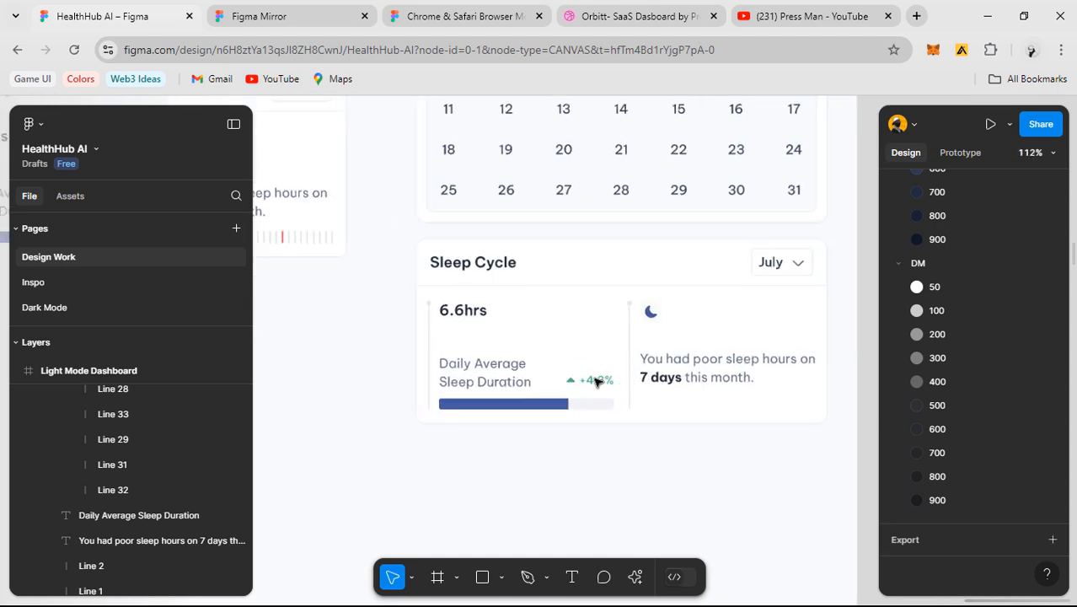
pyautogui.click(281, 214)
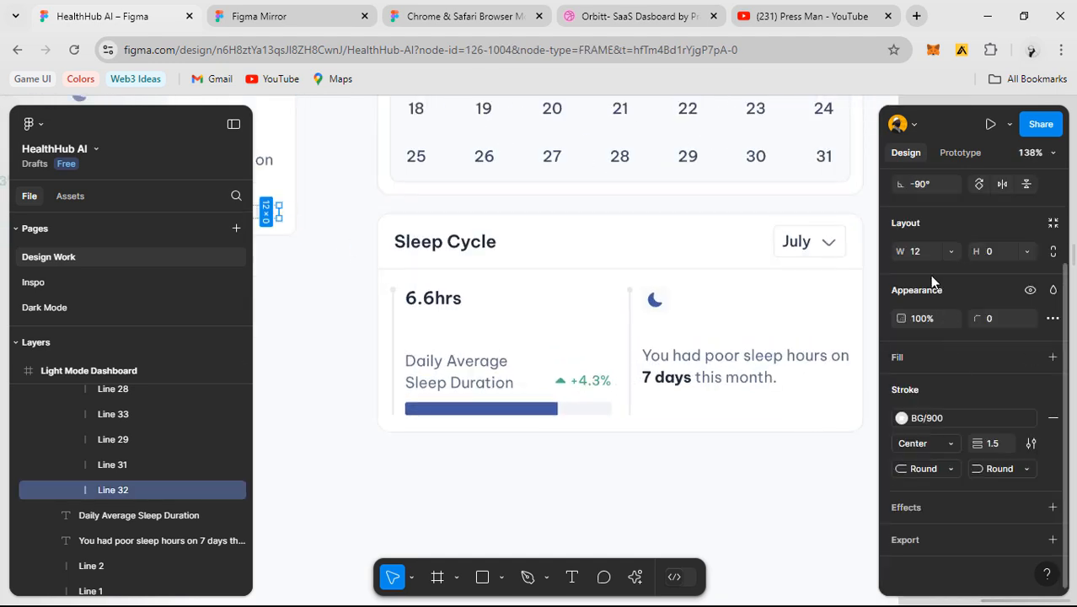
pyautogui.scroll(2, 930, 290)
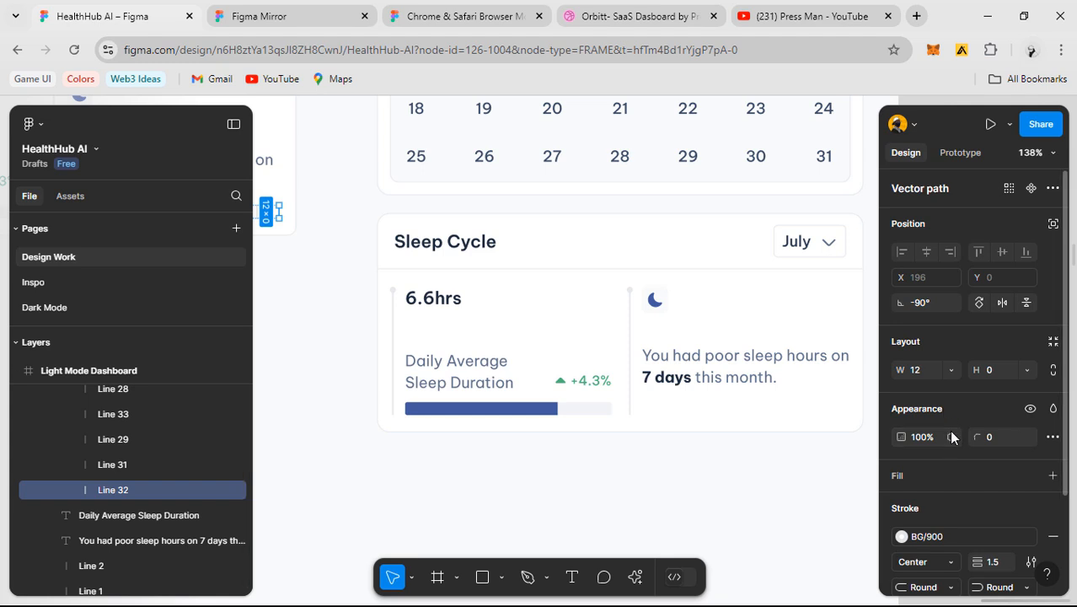
pyautogui.scroll(-2, 1002, 416)
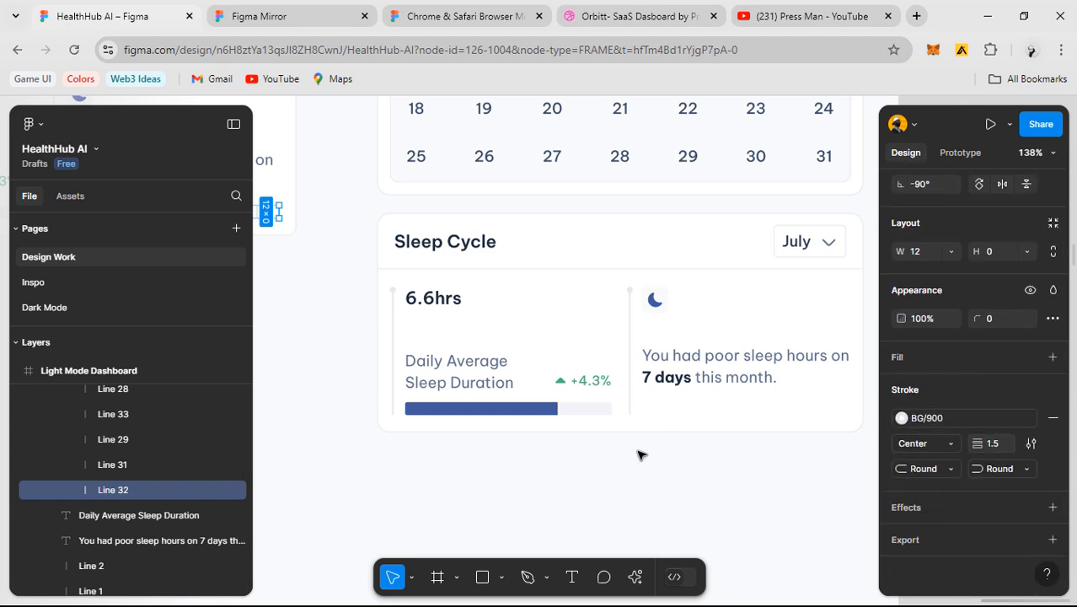
# - Draw a short vertical line below the poor sleep hours text in the new Sleep Cycle card and set its length to 16
pyautogui.scroll(1, 613, 439)
pyautogui.scroll(5, 614, 439)
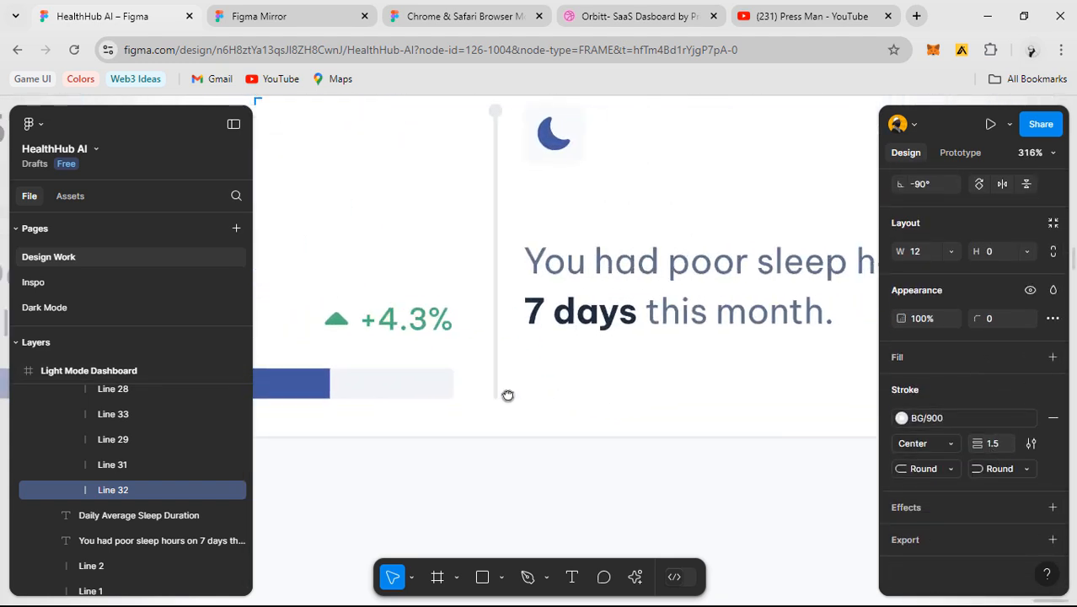
pyautogui.click(609, 391)
pyautogui.scroll(1, 615, 390)
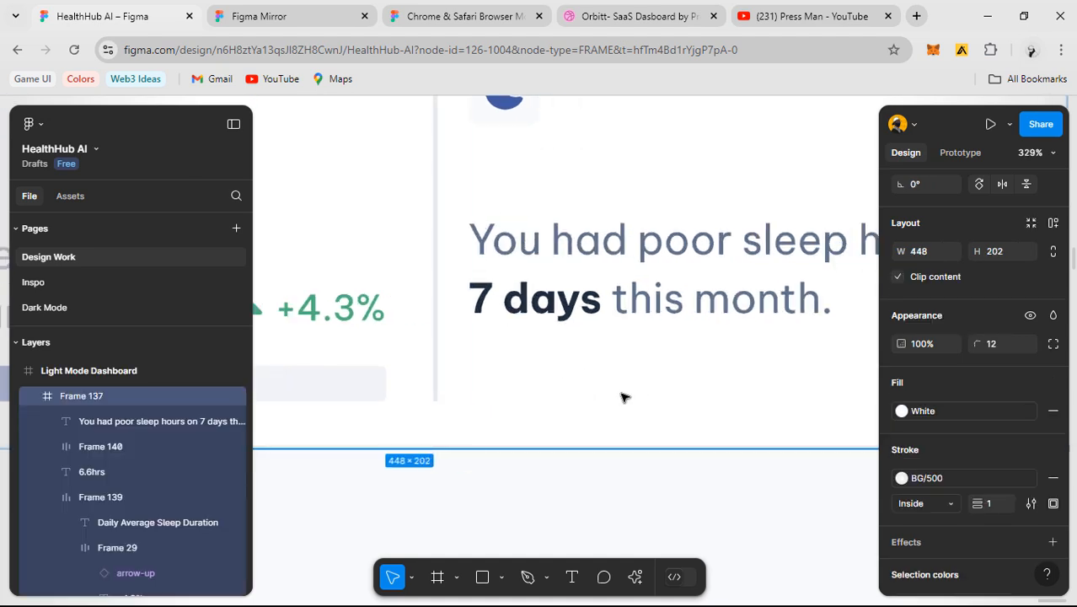
pyautogui.moveTo(644, 392); pyautogui.dragTo(589, 389)
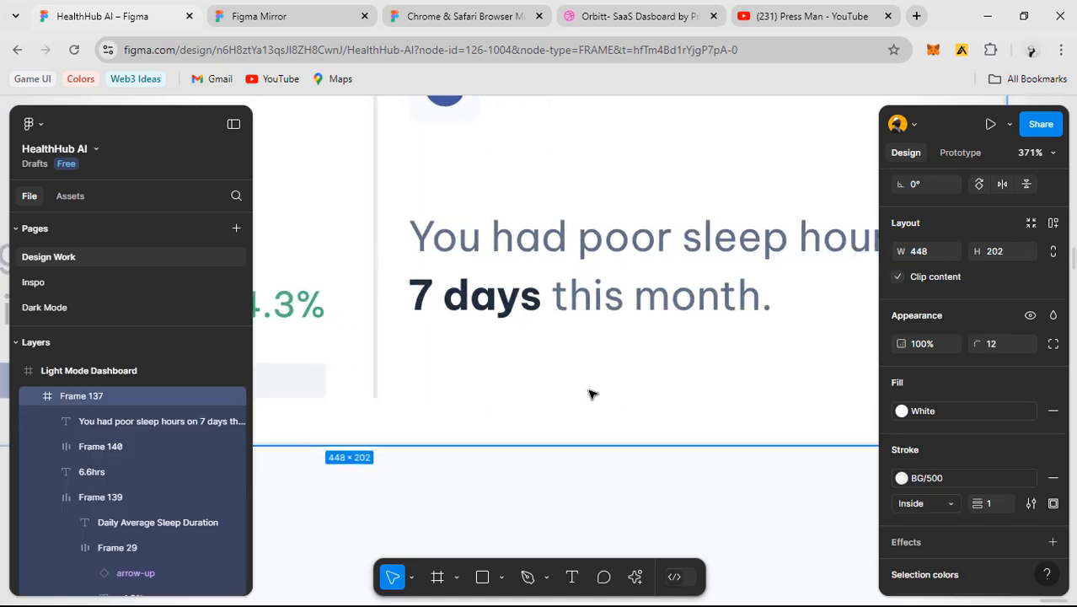
pyautogui.press('l')
pyautogui.moveTo(655, 351); pyautogui.dragTo(647, 390)
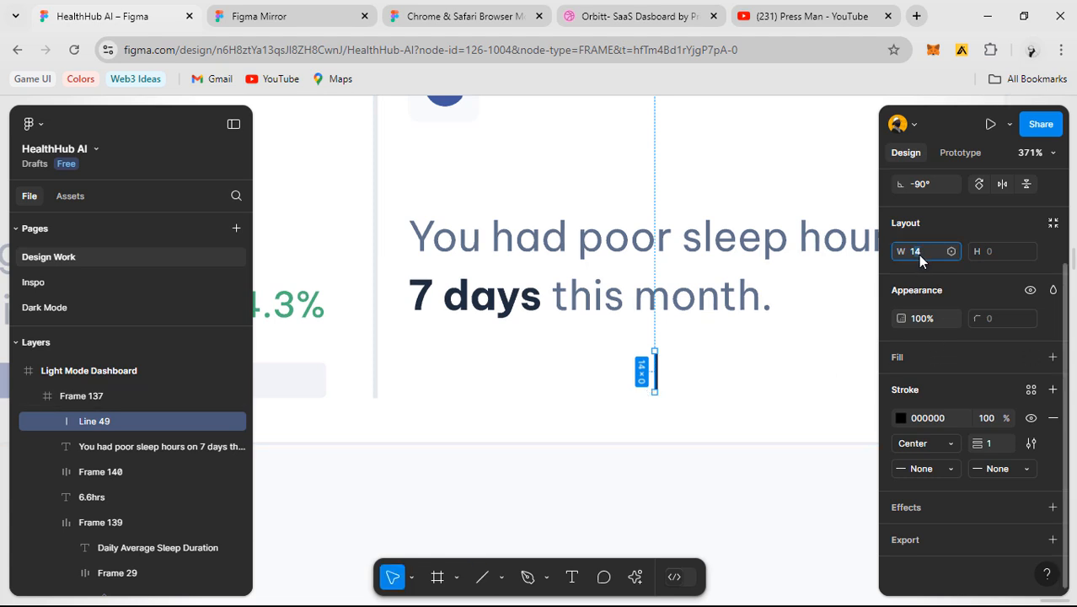
pyautogui.write('16')
pyautogui.press('Return')
pyautogui.click(769, 460)
# - Check the last tick line's length in the original Sleep Cycle card and set the new line's length to 12
pyautogui.scroll(-3, 763, 461)
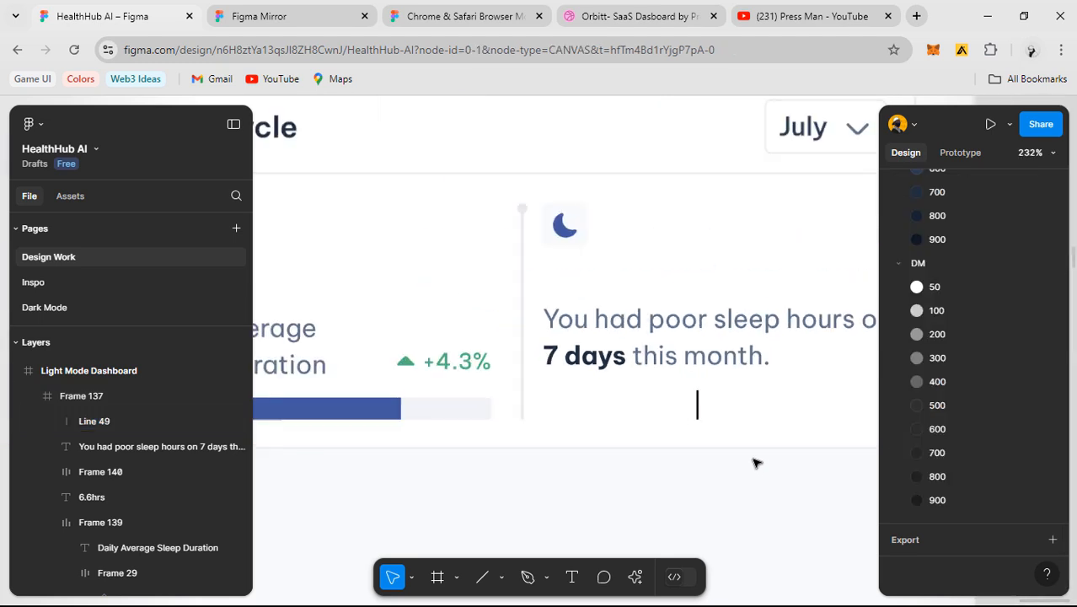
pyautogui.moveTo(673, 477); pyautogui.dragTo(914, 525)
pyautogui.scroll(1, 644, 437)
pyautogui.scroll(-3, 644, 437)
pyautogui.moveTo(526, 428); pyautogui.dragTo(570, 427)
pyautogui.click(461, 210)
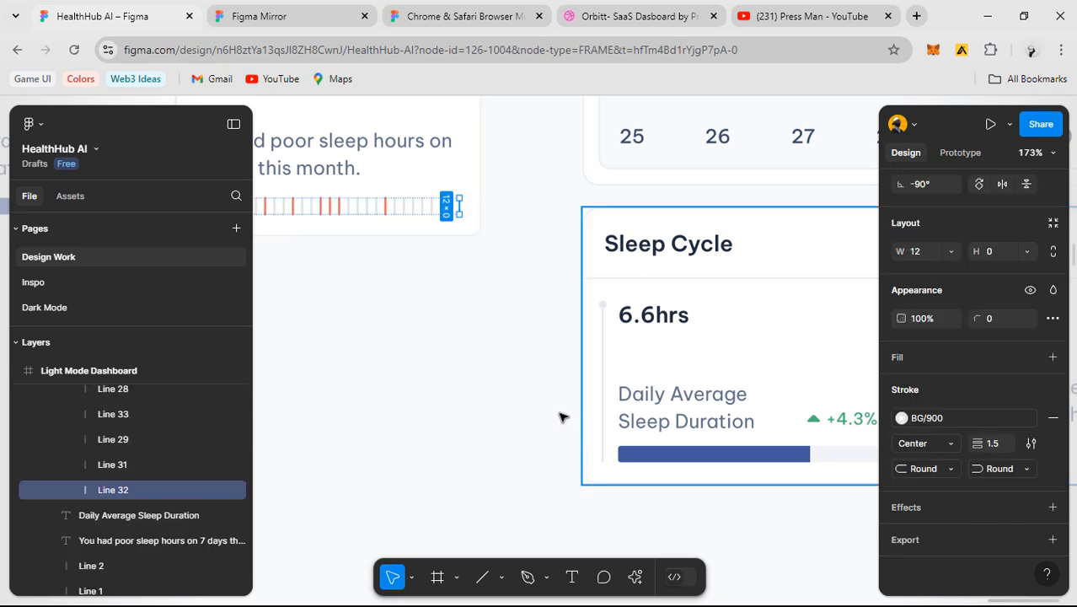
pyautogui.hscroll(4, 806, 417)
pyautogui.scroll(2, 801, 420)
pyautogui.click(745, 428)
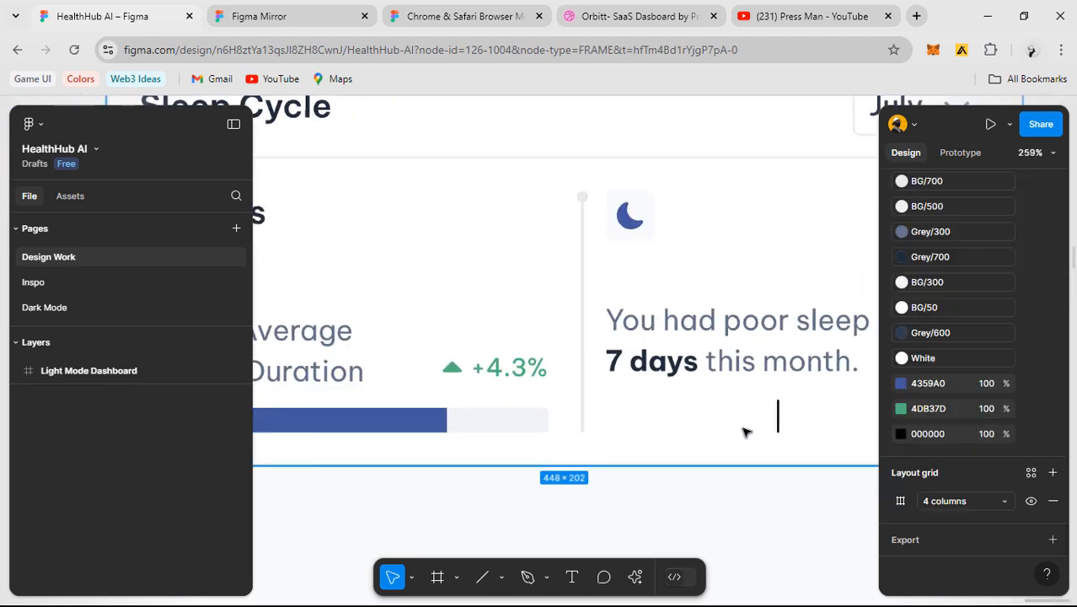
pyautogui.click(776, 416)
pyautogui.press('BackSpace')
pyautogui.write('2')
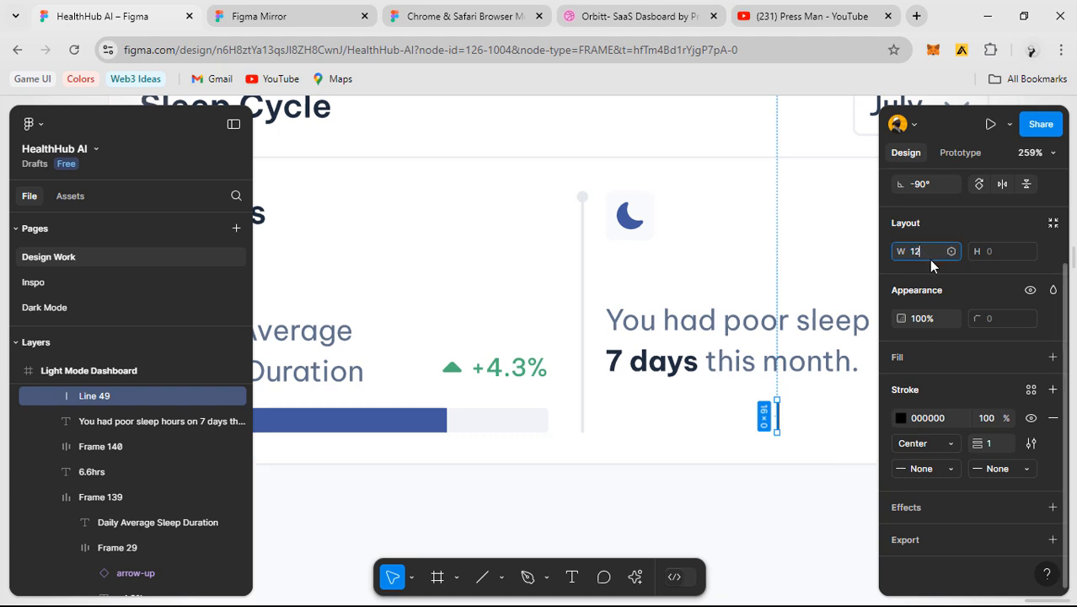
pyautogui.press('Return')
# - Apply the BG/700 library color to the new tick line's stroke
pyautogui.click(1031, 391)
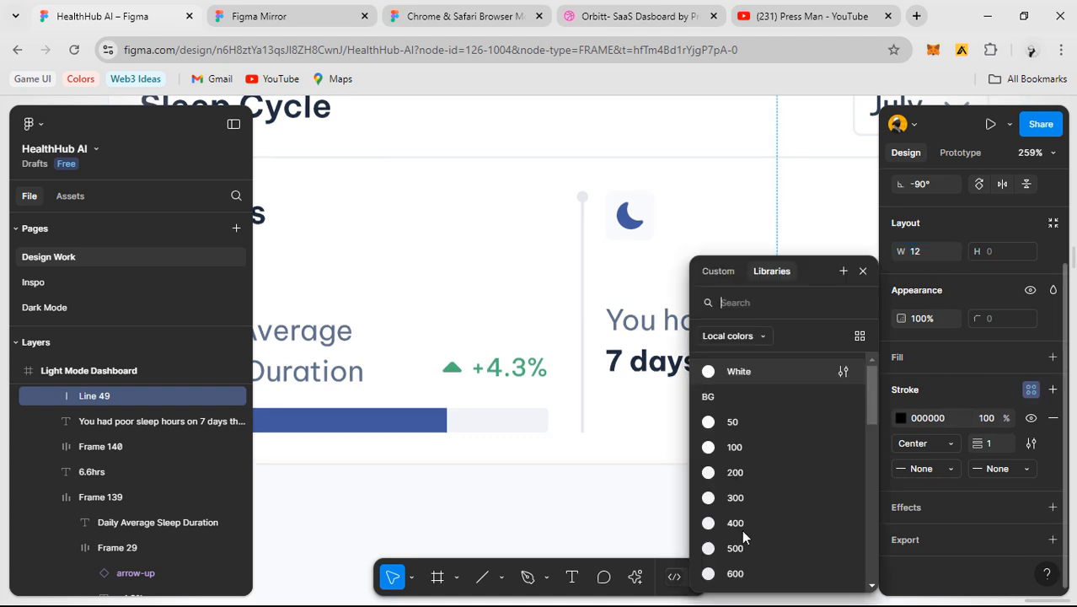
pyautogui.scroll(-5, 742, 529)
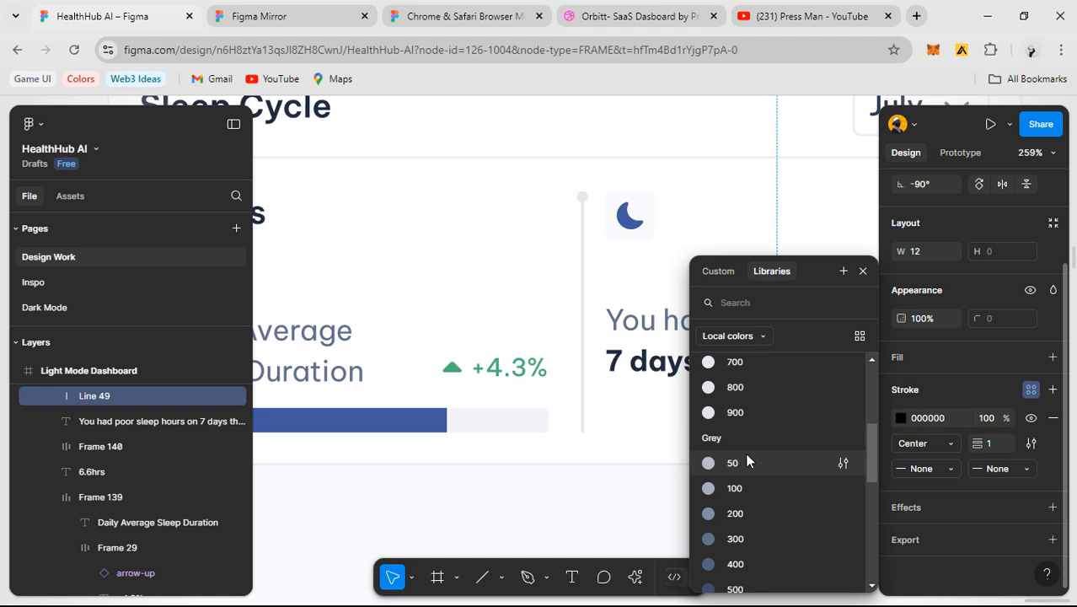
pyautogui.click(757, 364)
pyautogui.click(696, 507)
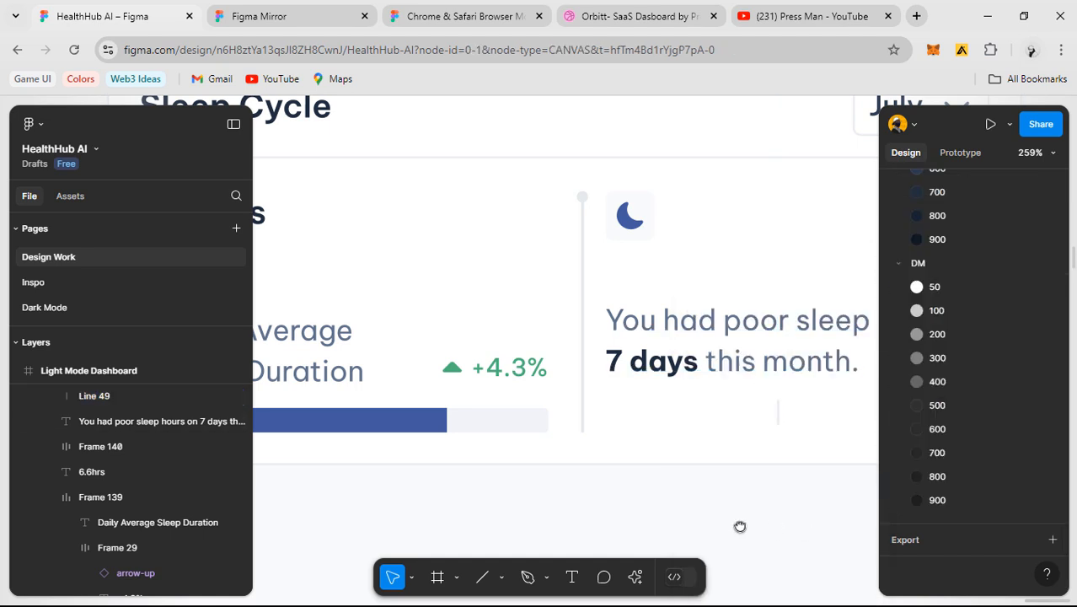
pyautogui.hscroll(3, 685, 517)
pyautogui.scroll(-5, 643, 449)
pyautogui.moveTo(540, 490); pyautogui.dragTo(586, 497)
pyautogui.scroll(1, 775, 459)
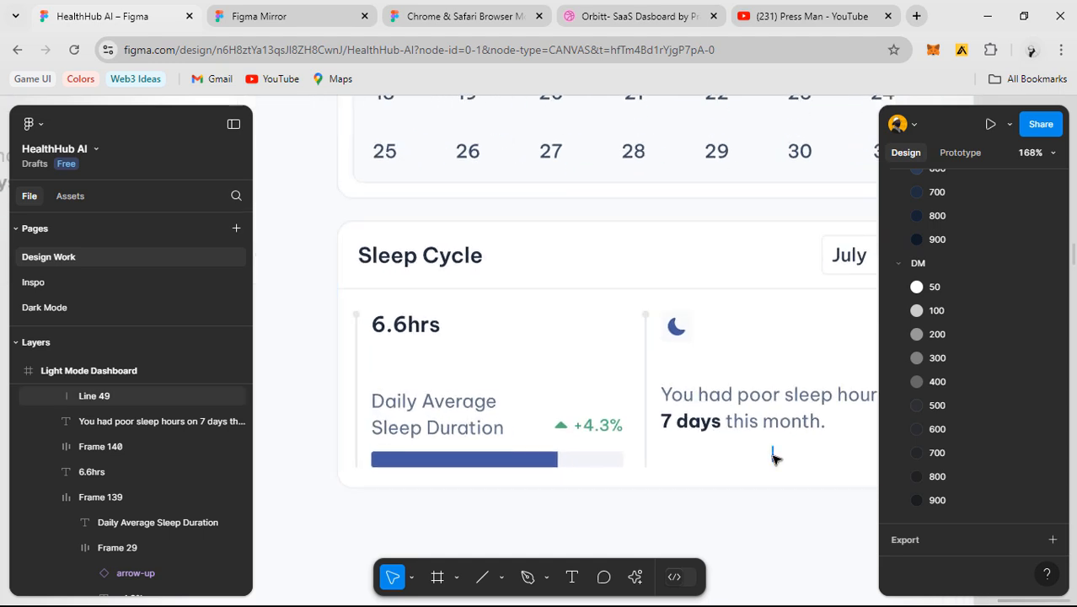
# - Change the new tick line's stroke to the Grey/50 library color
pyautogui.click(774, 452)
pyautogui.click(952, 420)
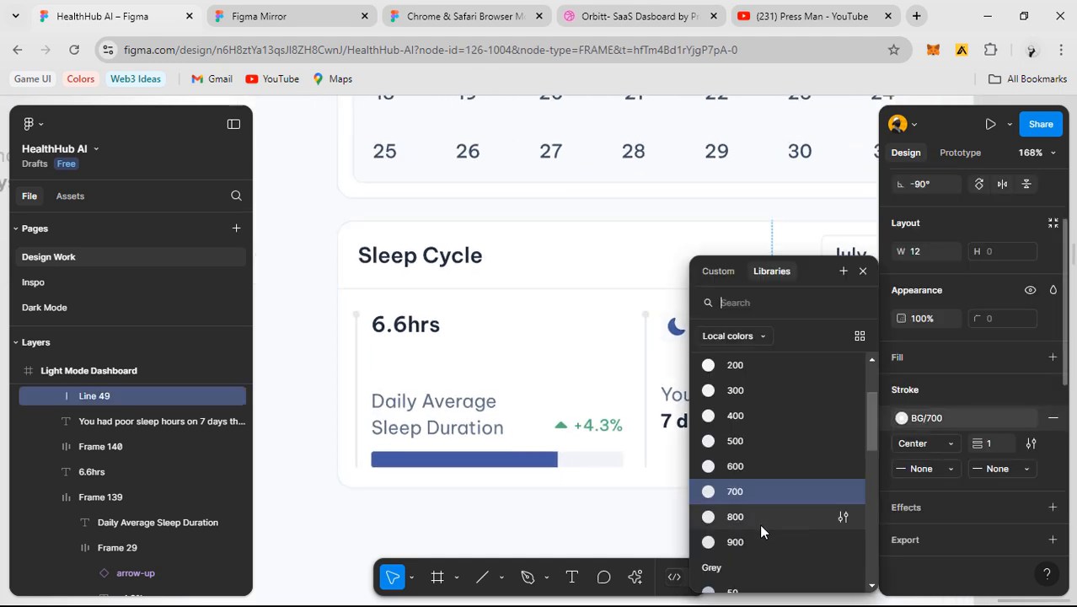
pyautogui.scroll(-3, 756, 539)
pyautogui.scroll(1, 737, 438)
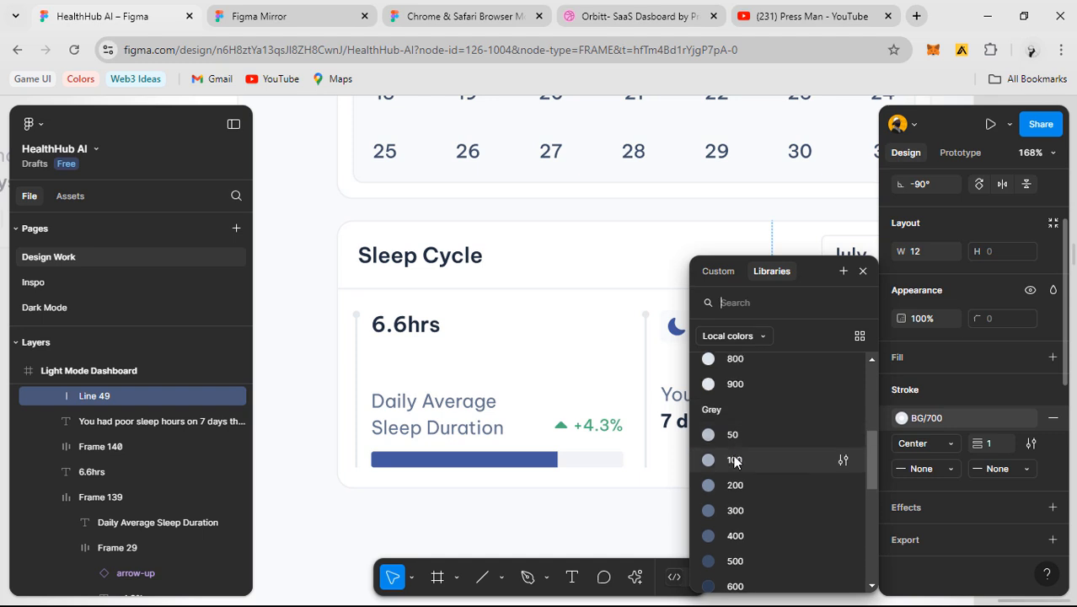
pyautogui.click(733, 436)
pyautogui.click(697, 513)
pyautogui.moveTo(673, 506); pyautogui.dragTo(506, 465)
pyautogui.scroll(3, 637, 431)
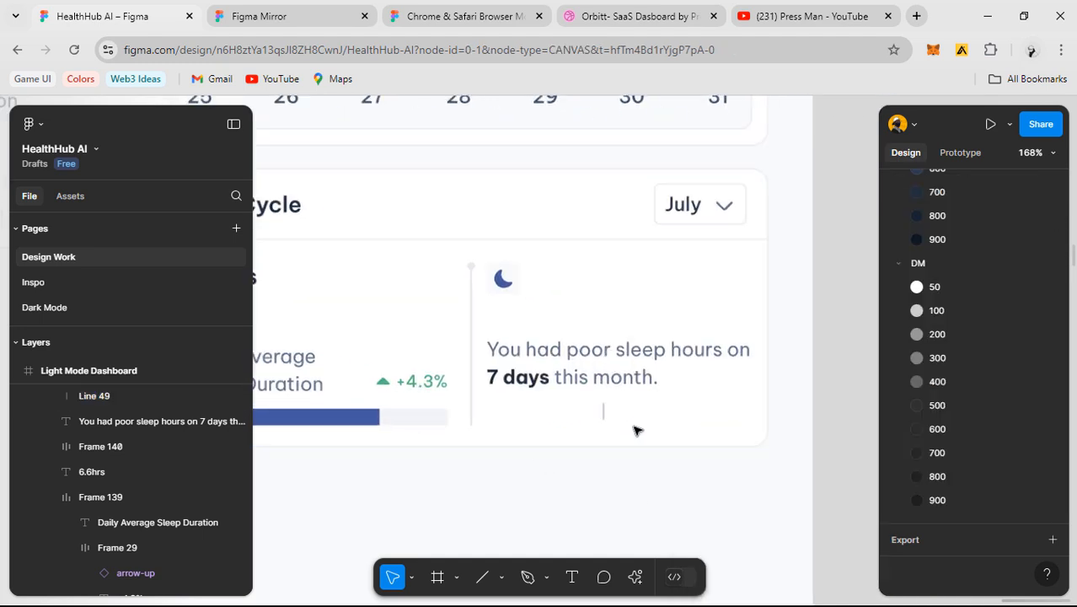
# - Check the stroke color of the original card's last tick line and apply the BG/900 library color to the new line
pyautogui.scroll(-1, 344, 389)
pyautogui.moveTo(344, 390); pyautogui.dragTo(838, 518)
pyautogui.scroll(2, 541, 380)
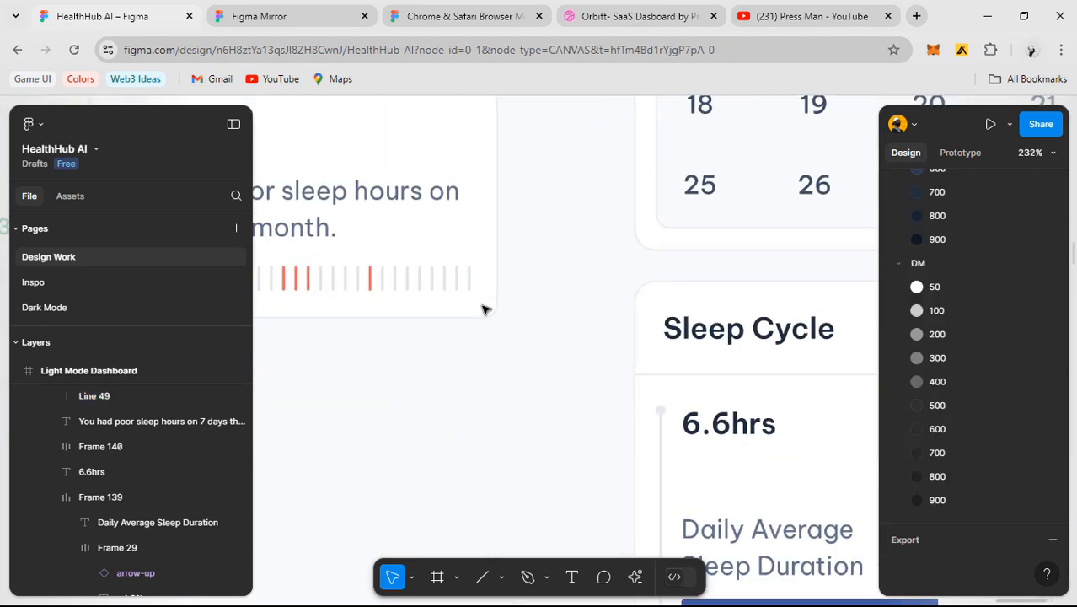
pyautogui.click(466, 284)
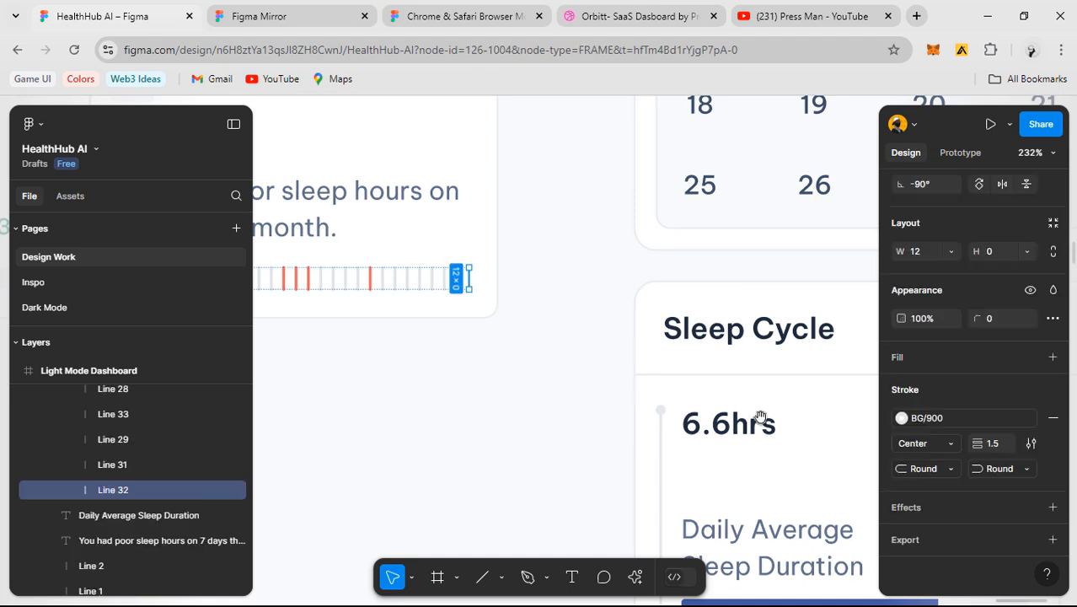
pyautogui.moveTo(762, 418); pyautogui.dragTo(306, 200)
pyautogui.moveTo(679, 376); pyautogui.dragTo(498, 370)
pyautogui.scroll(1, 578, 388)
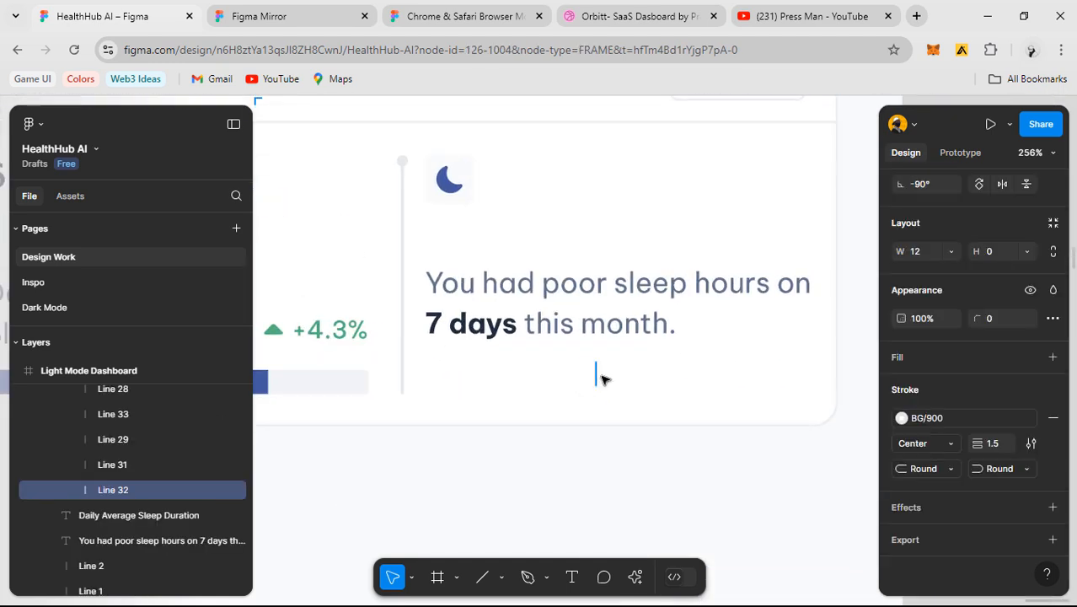
pyautogui.click(595, 375)
pyautogui.click(968, 419)
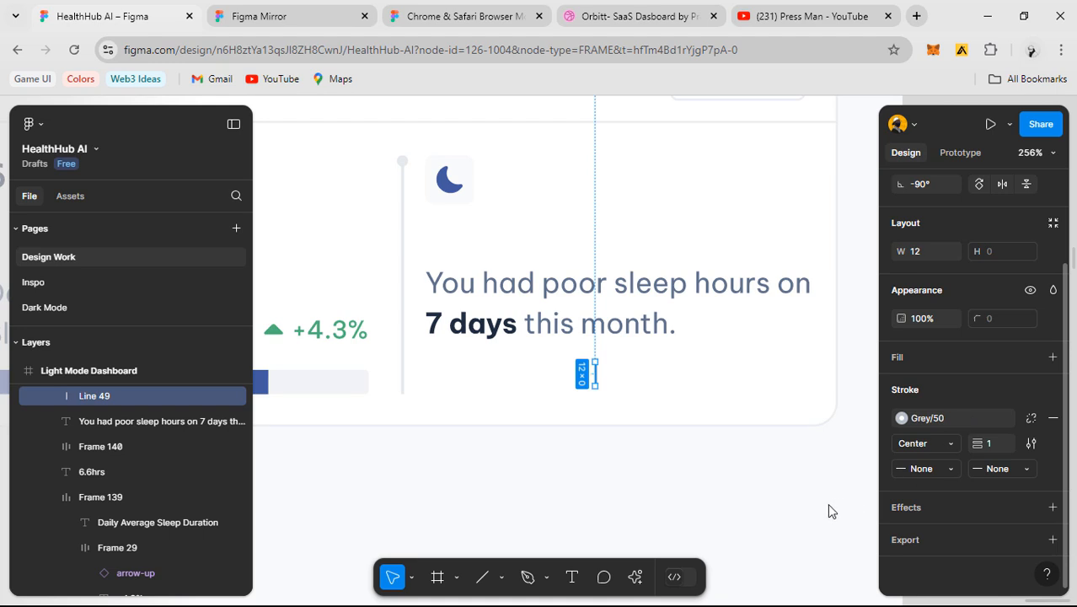
pyautogui.click(753, 445)
# - Duplicate the tick line four times toward the left at equal spacing below the poor sleep hours text
pyautogui.scroll(2, 592, 377)
pyautogui.scroll(2, 593, 377)
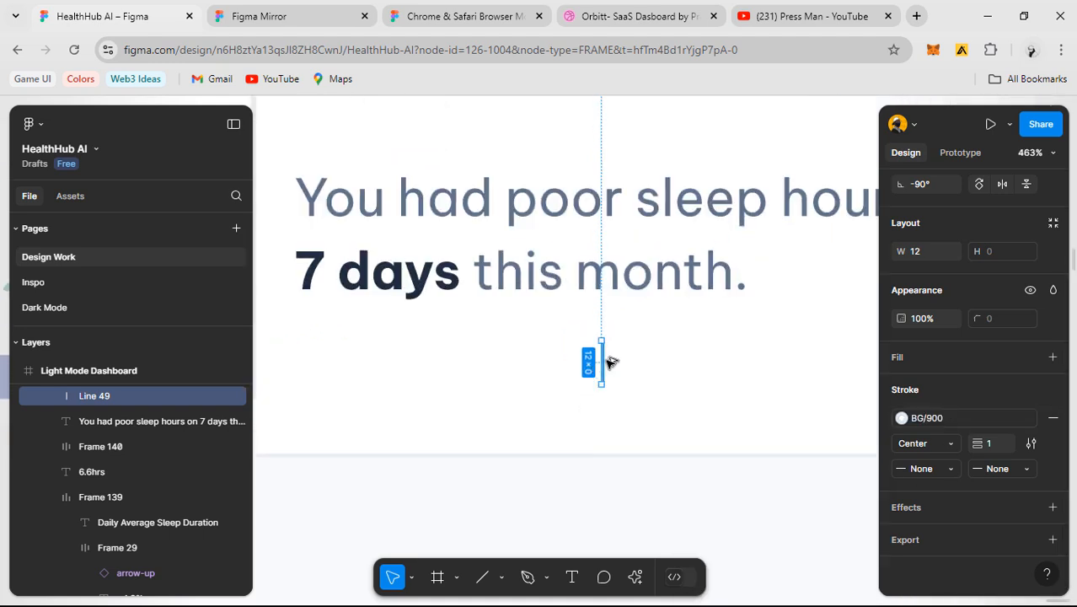
pyautogui.moveTo(611, 362); pyautogui.dragTo(567, 365)
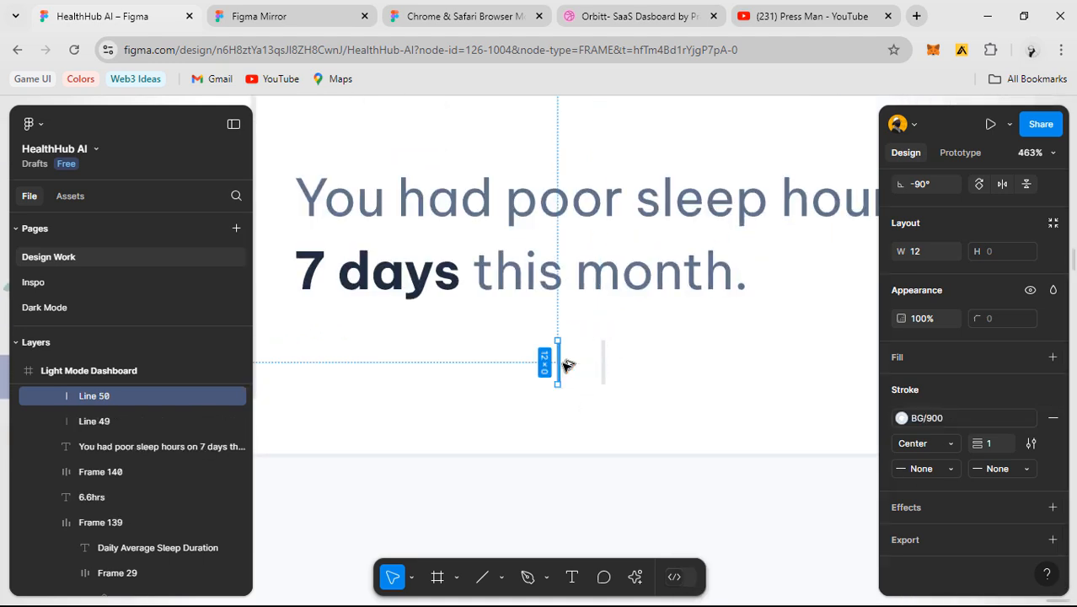
pyautogui.hotkey('ctrl', 'd')
pyautogui.hotkey('ctrl', 'd')
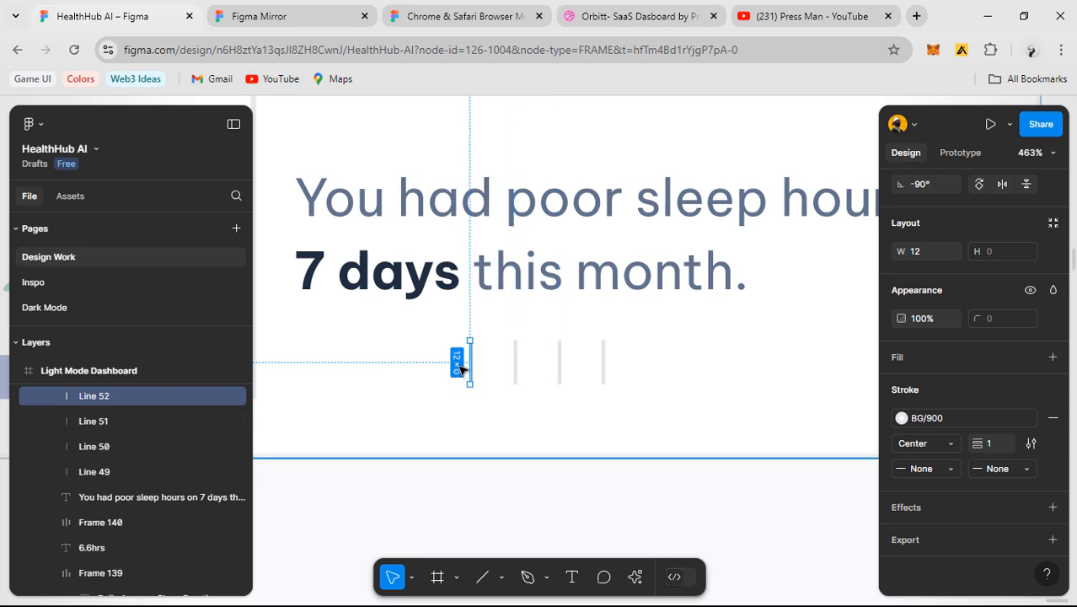
pyautogui.hotkey('ctrl', 'd')
pyautogui.scroll(-2, 422, 363)
pyautogui.click(401, 349)
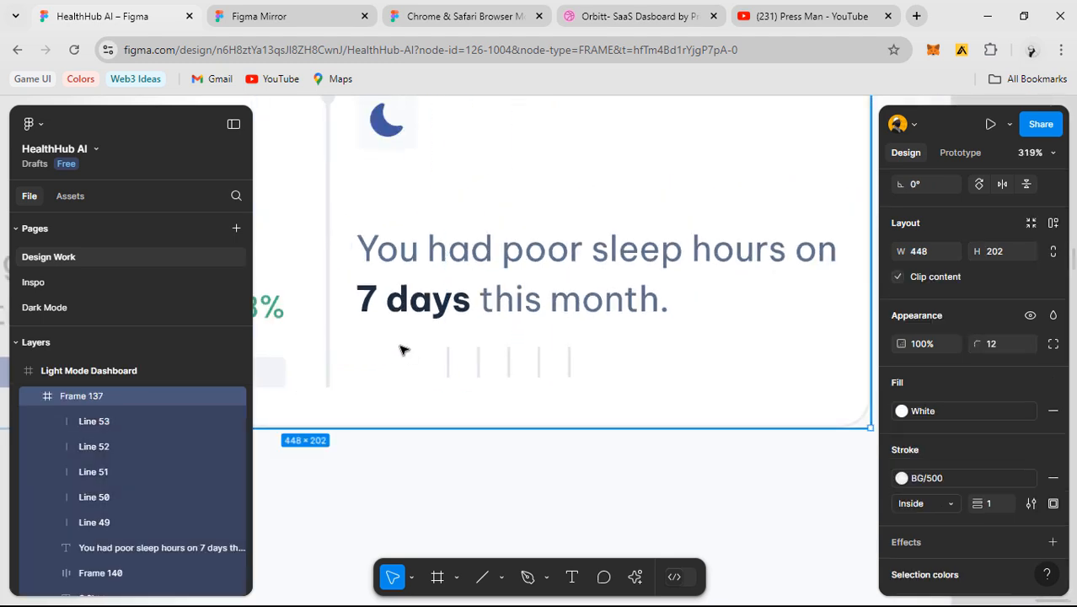
# - Wrap the five tick lines in a horizontal auto layout and set the spacing between them to Auto
pyautogui.moveTo(462, 372); pyautogui.dragTo(600, 387)
pyautogui.hotkey('shift', 'a')
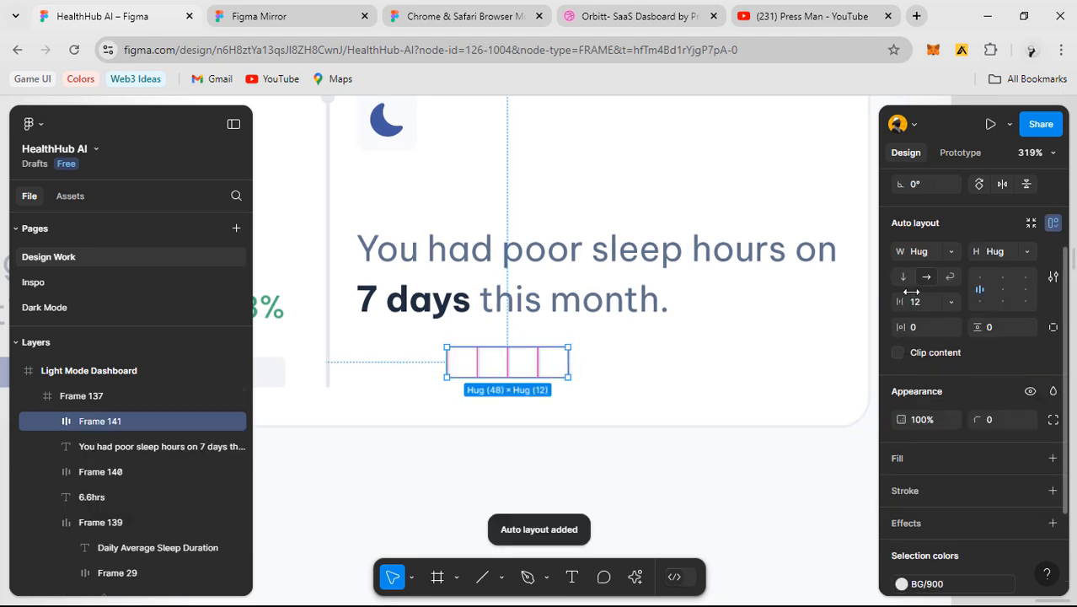
pyautogui.doubleClick(1004, 291)
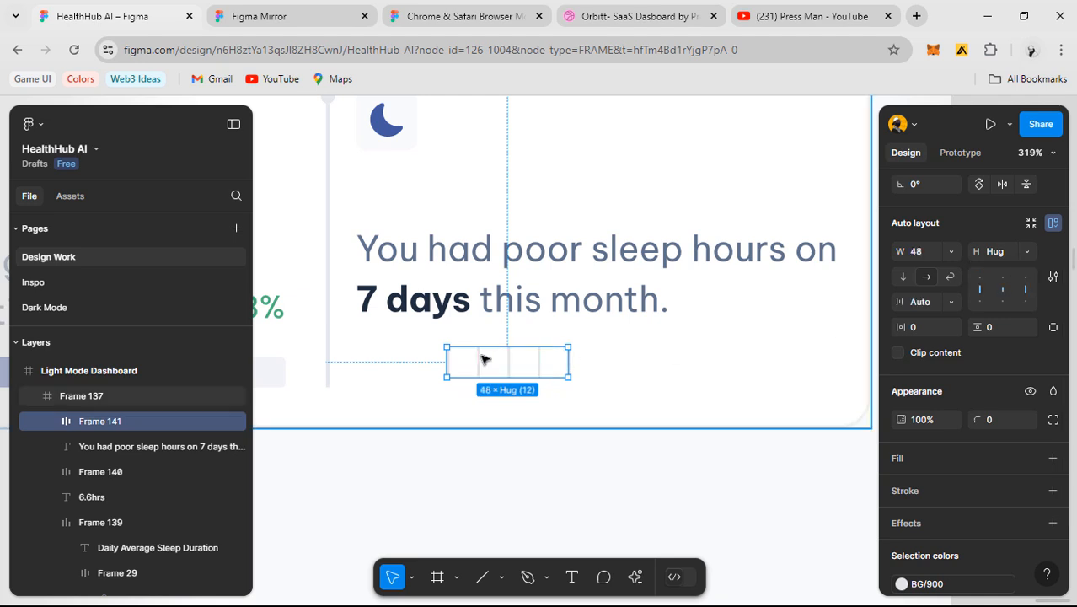
# - Move the tick row under the poor sleep hours text, 16 px from the vertical divider, and widen it to 188
pyautogui.click(400, 364)
pyautogui.moveTo(399, 364); pyautogui.dragTo(508, 386)
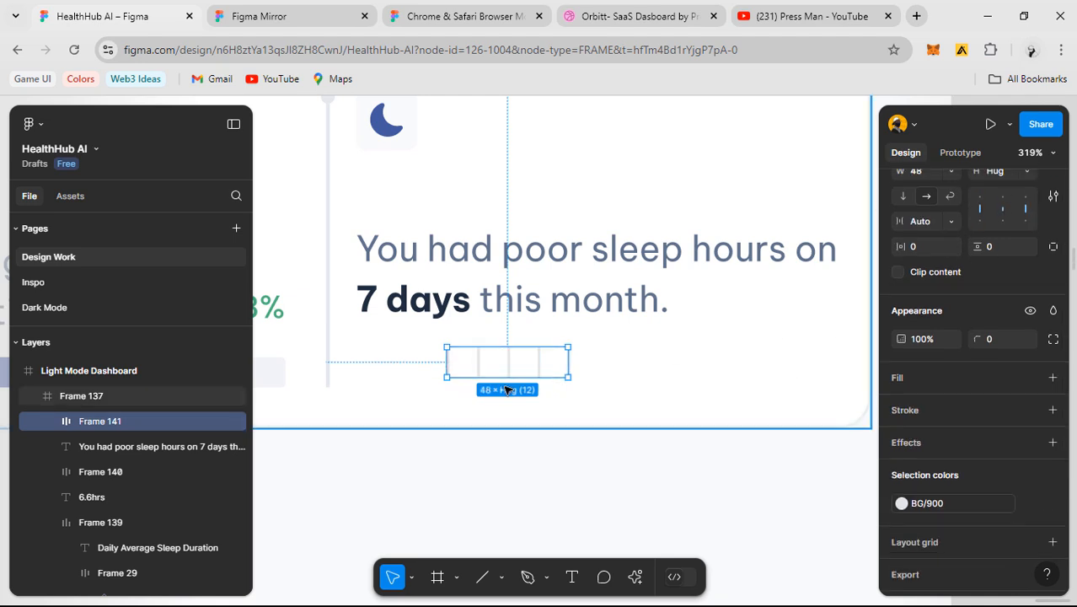
pyautogui.click(557, 384)
pyautogui.keyDown('ctrl'); pyautogui.scroll(-5, 560, 391); pyautogui.keyUp('ctrl')
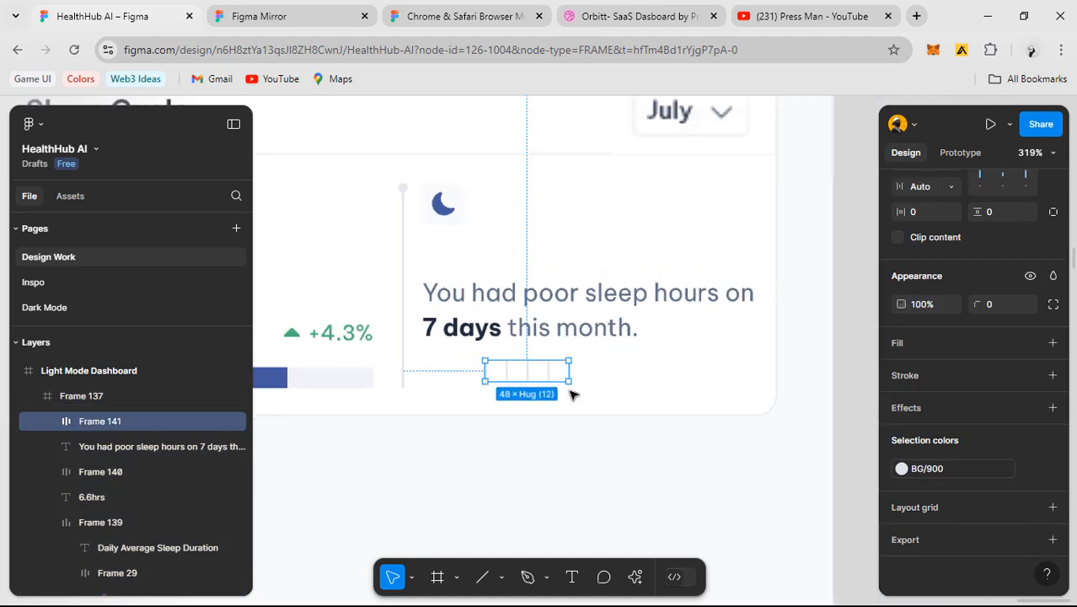
pyautogui.keyDown('ctrl'); pyautogui.scroll(3, 564, 391); pyautogui.keyUp('ctrl')
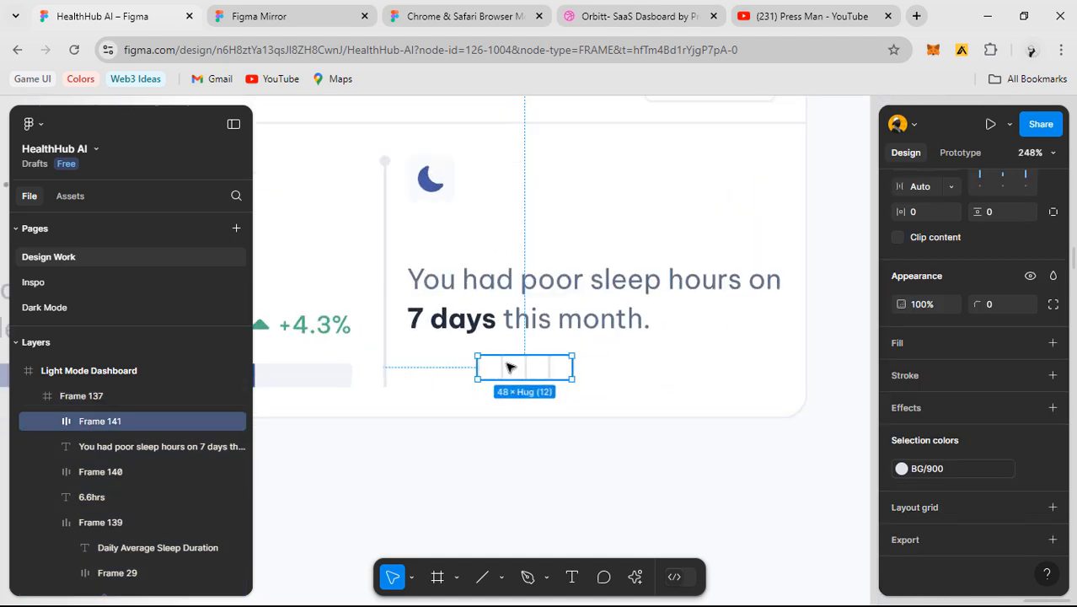
pyautogui.keyDown('shift'); pyautogui.moveTo(502, 369); pyautogui.dragTo(389, 340); pyautogui.keyUp('shift')
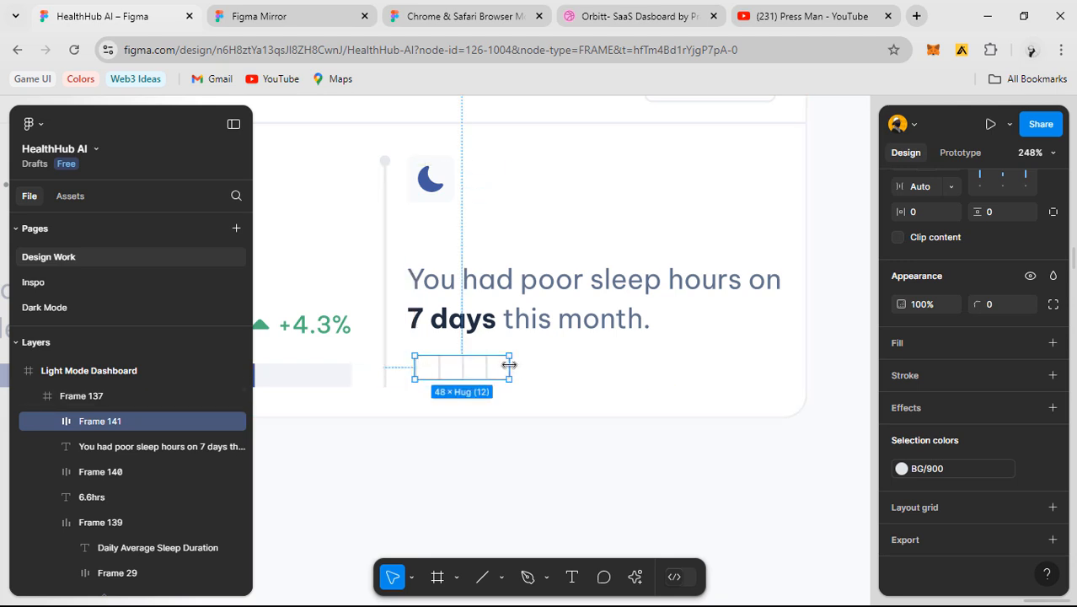
pyautogui.moveTo(509, 364); pyautogui.dragTo(782, 381)
# - Lower the tick row 4 px to align its bottom with the vertical divider's lower end, checking it against the layout grid
pyautogui.hotkey('ctrl', 'shift', '4')
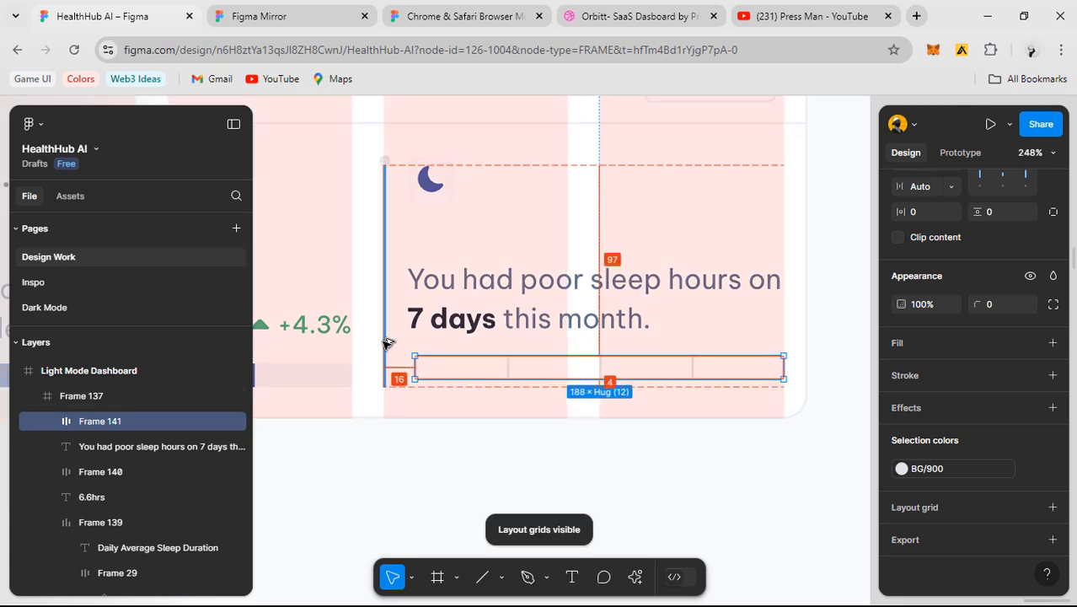
pyautogui.moveTo(428, 369); pyautogui.dragTo(387, 348)
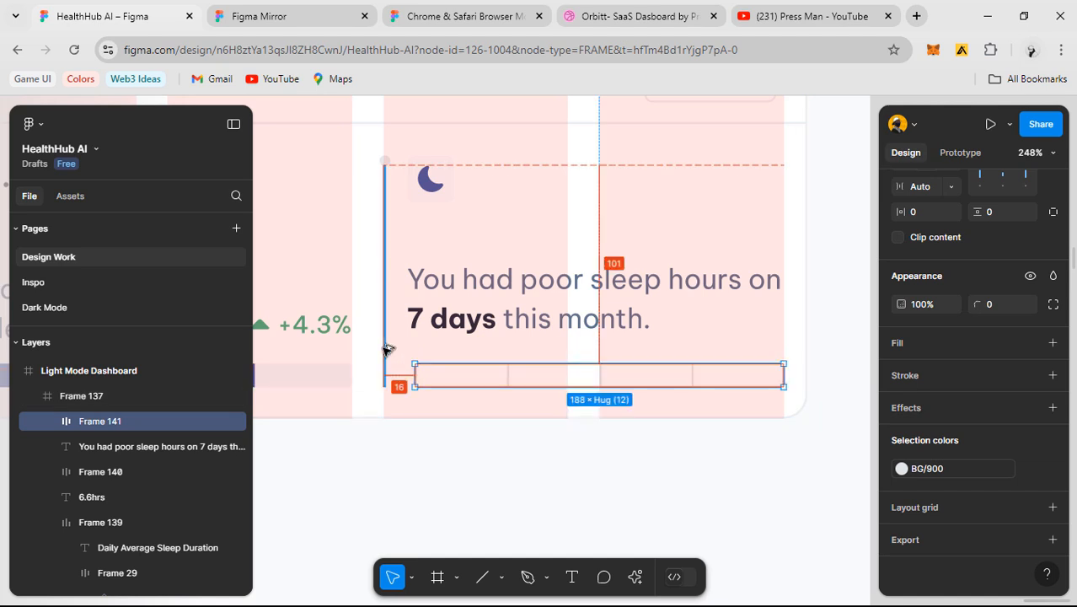
pyautogui.click(456, 426)
pyautogui.hotkey('ctrl', 'shift', '4')
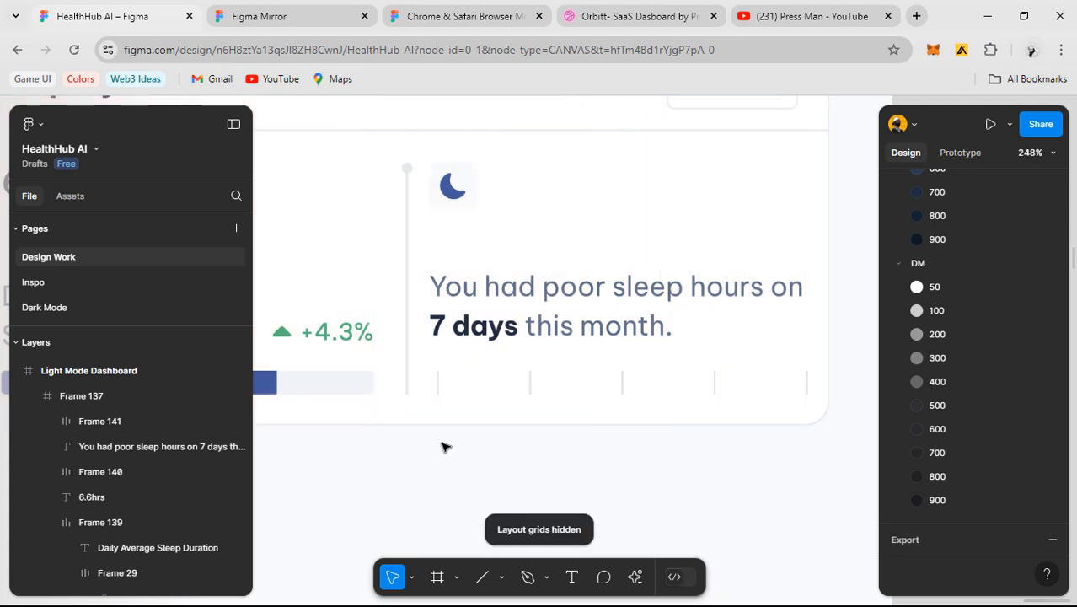
# - Duplicate the middle tick line 22 times inside the auto layout row below the poor sleep hours text
pyautogui.click(530, 386)
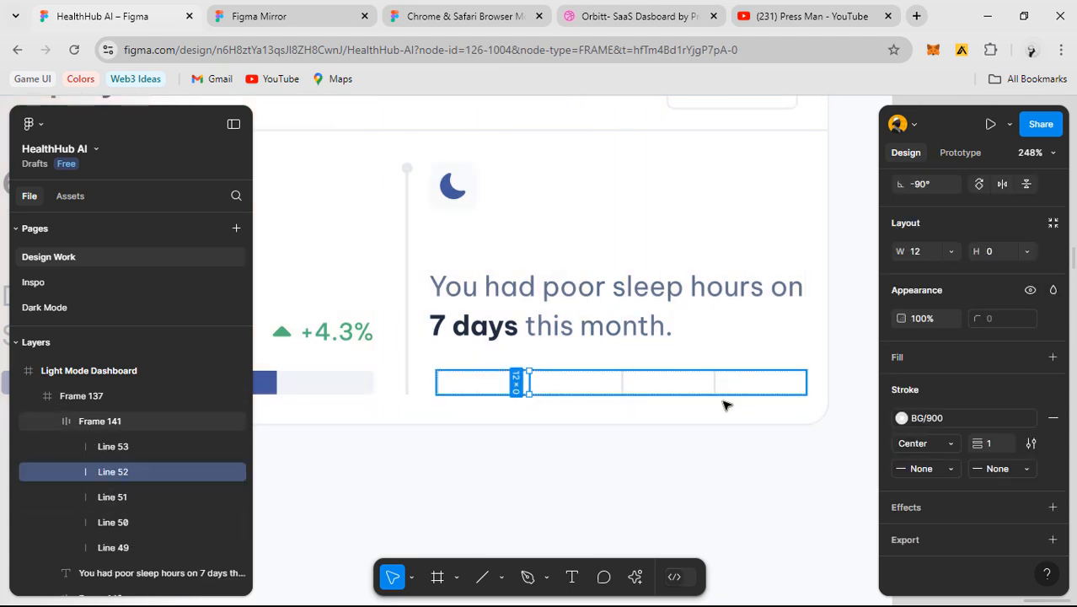
pyautogui.click(711, 439)
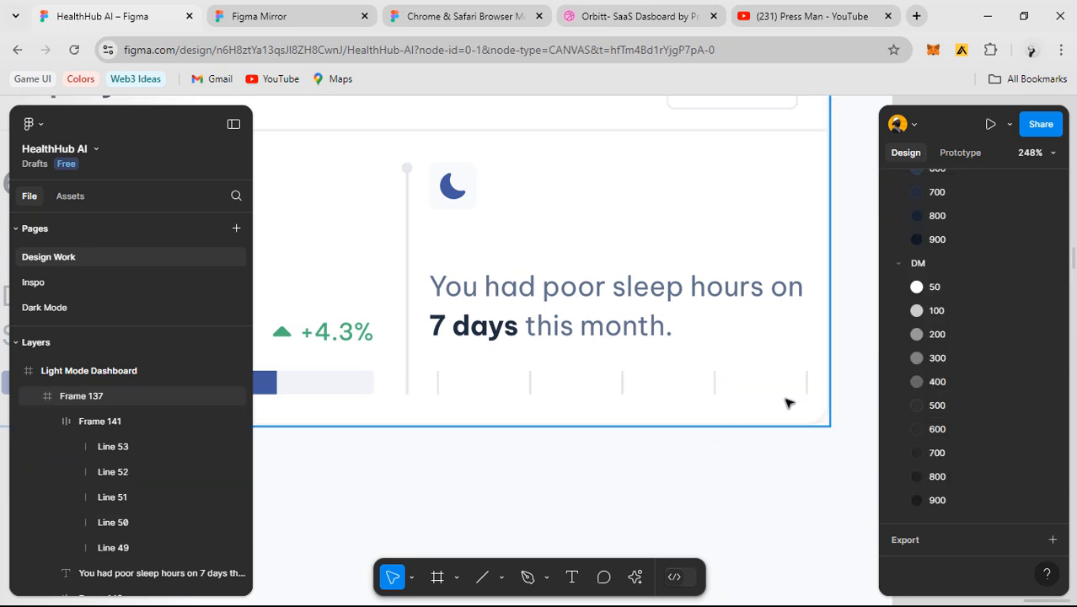
pyautogui.click(622, 388)
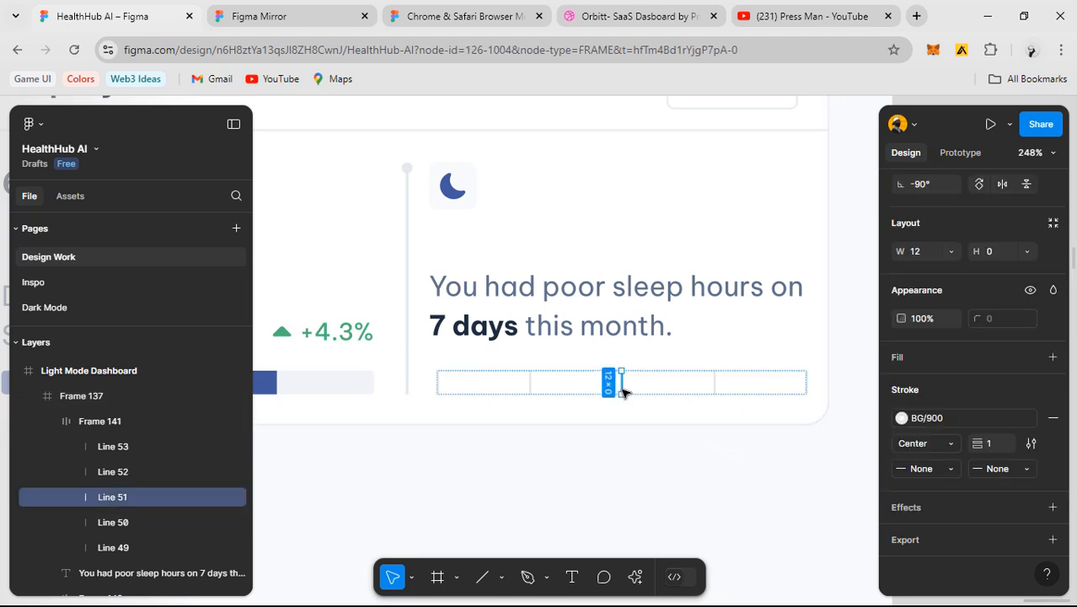
pyautogui.hotkey('ctrl', 'd')
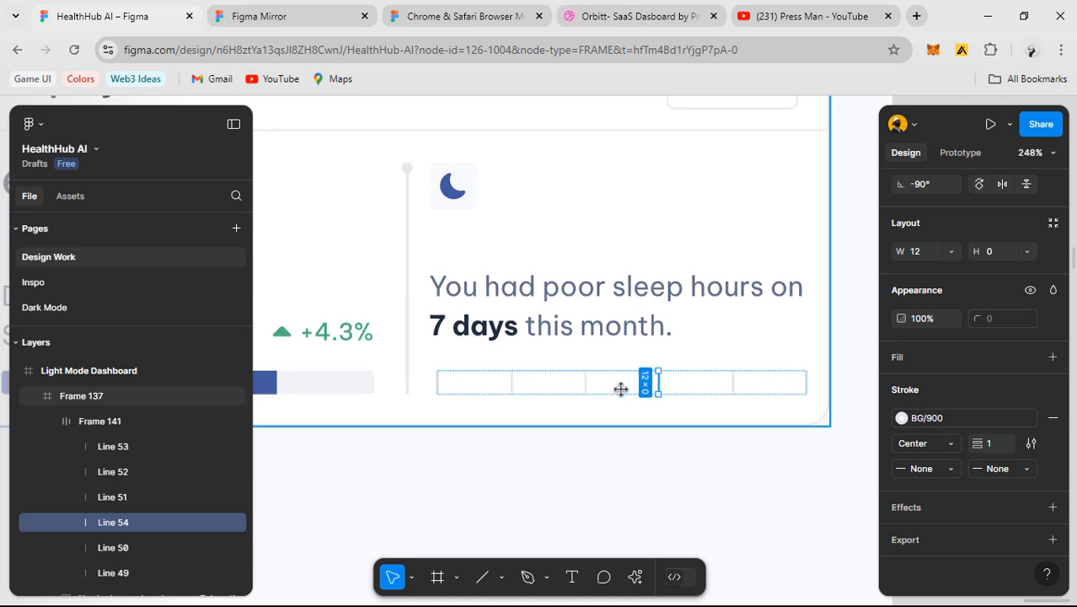
pyautogui.hotkey('ctrl', 'v')
pyautogui.hotkey('ctrl', 'v')
pyautogui.hotkey('ctrl', 'v')
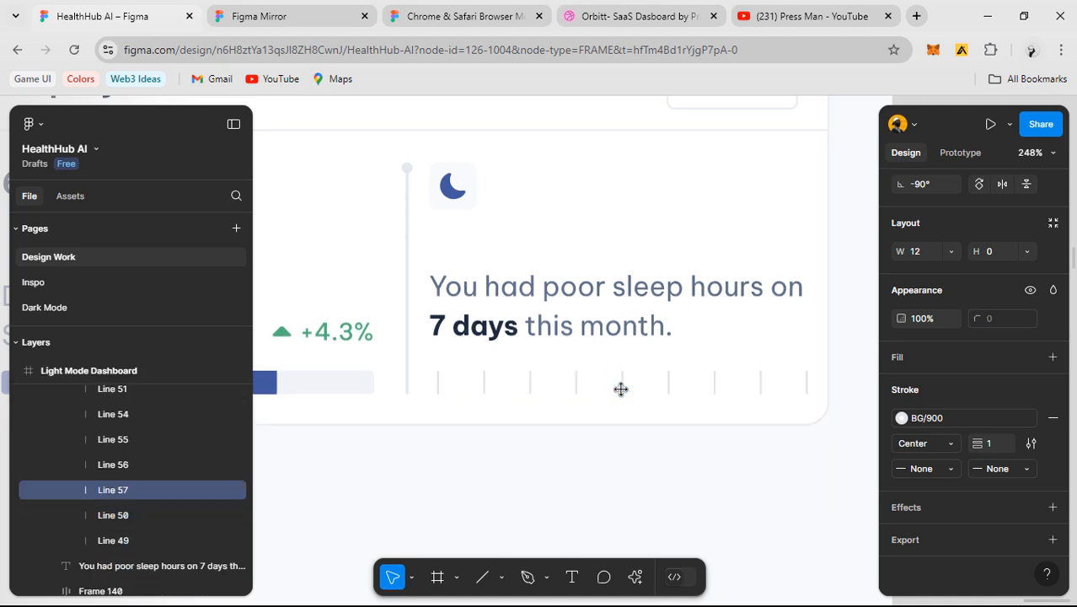
pyautogui.hotkey('ctrl', 'v')
pyautogui.hotkey('ctrl', 'v')
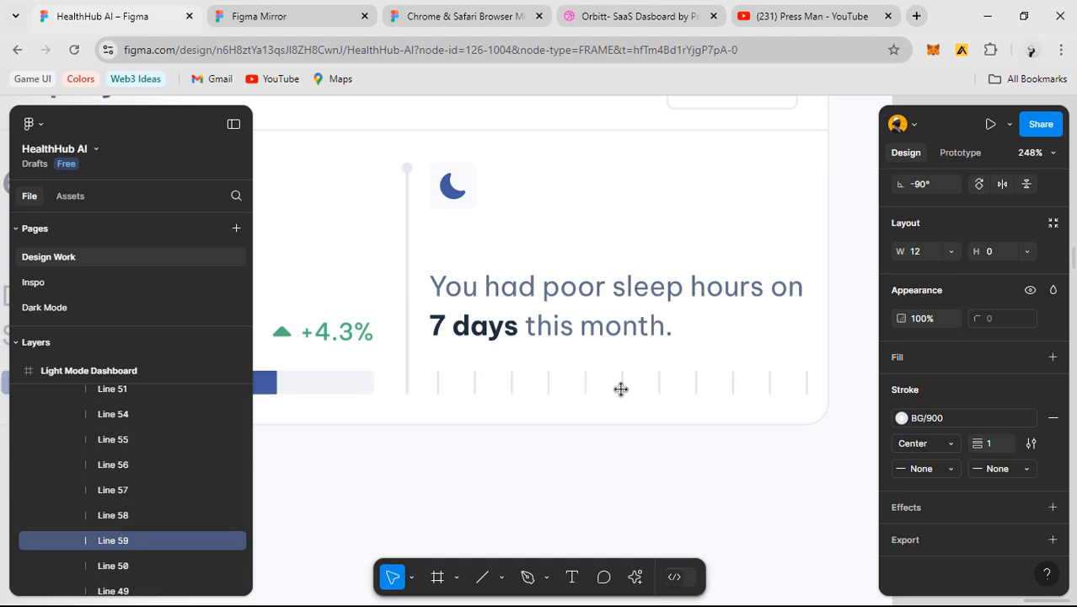
pyautogui.hotkey('ctrl', 'v')
pyautogui.hotkey('ctrl', 'v')
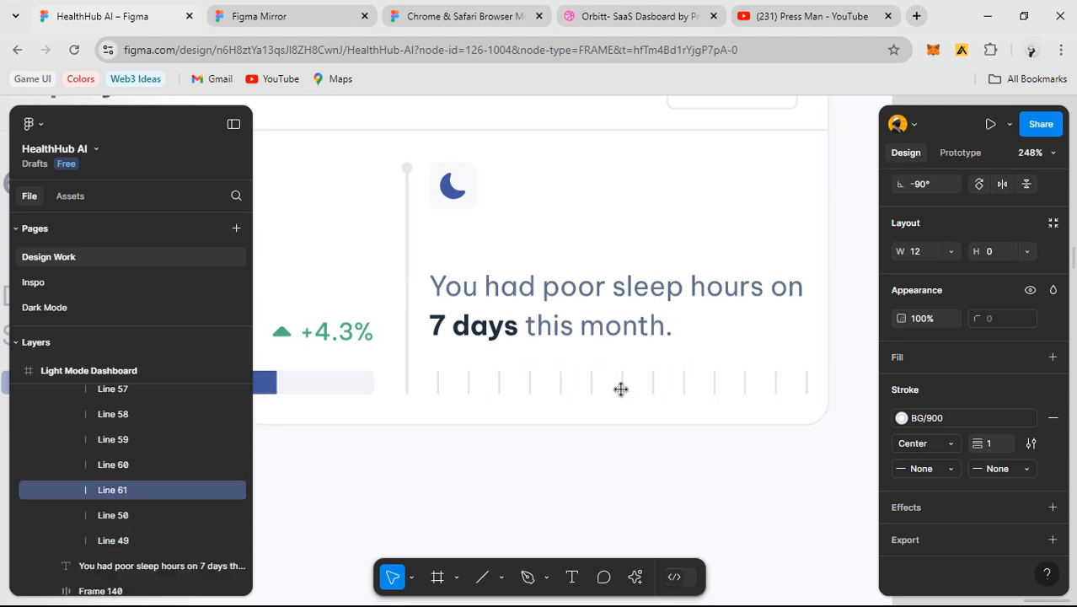
pyautogui.hotkey('ctrl', 'v')
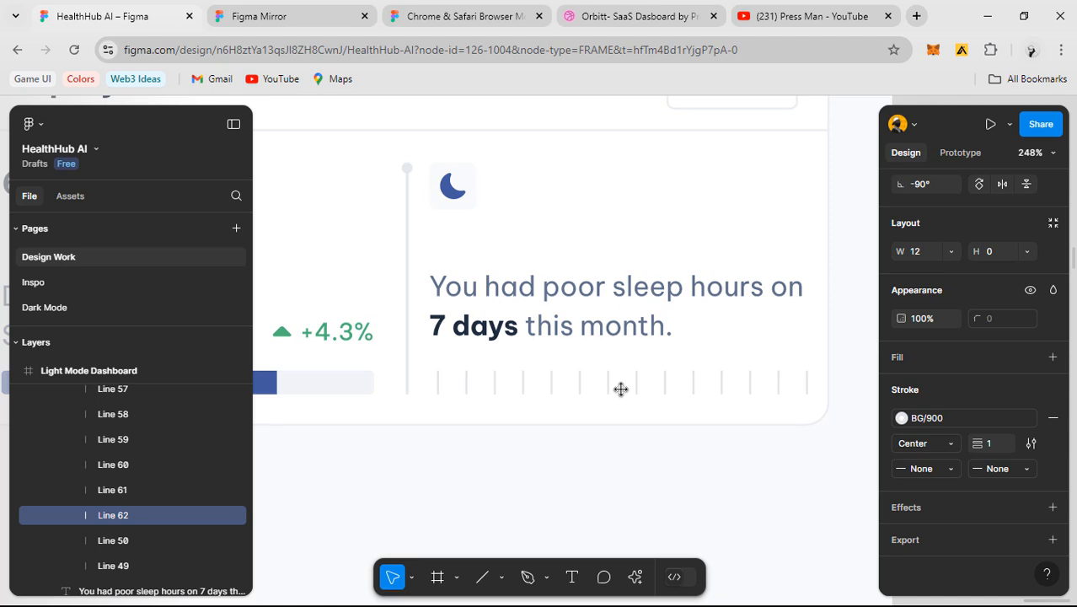
pyautogui.hotkey('ctrl', 'v')
pyautogui.hotkey('ctrl', 'v')
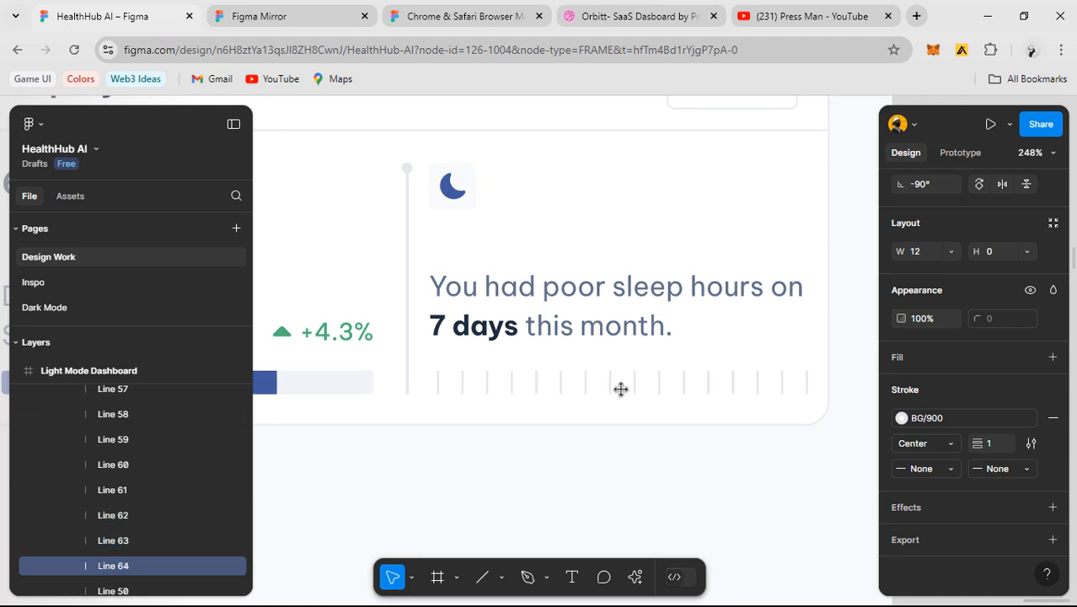
pyautogui.hotkey('ctrl', 'v')
pyautogui.hotkey('ctrl', 'v')
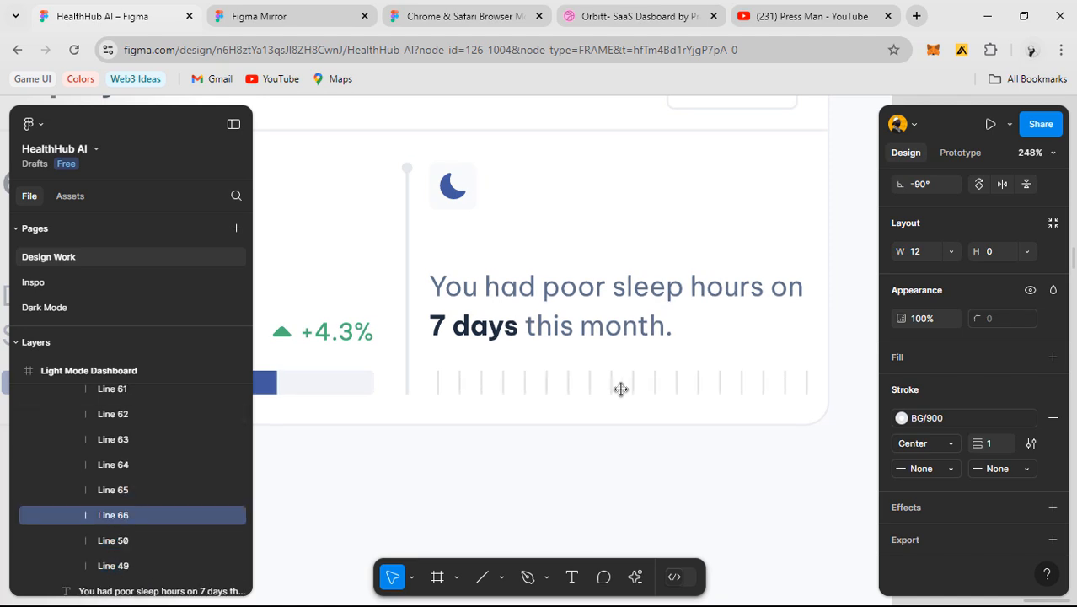
pyautogui.hotkey('ctrl', 'v')
pyautogui.hotkey('ctrl', 'v')
pyautogui.hotkey('ctrl', 'v')
pyautogui.hotkey('ctrl', 'v')
pyautogui.hotkey('ctrl', 'v')
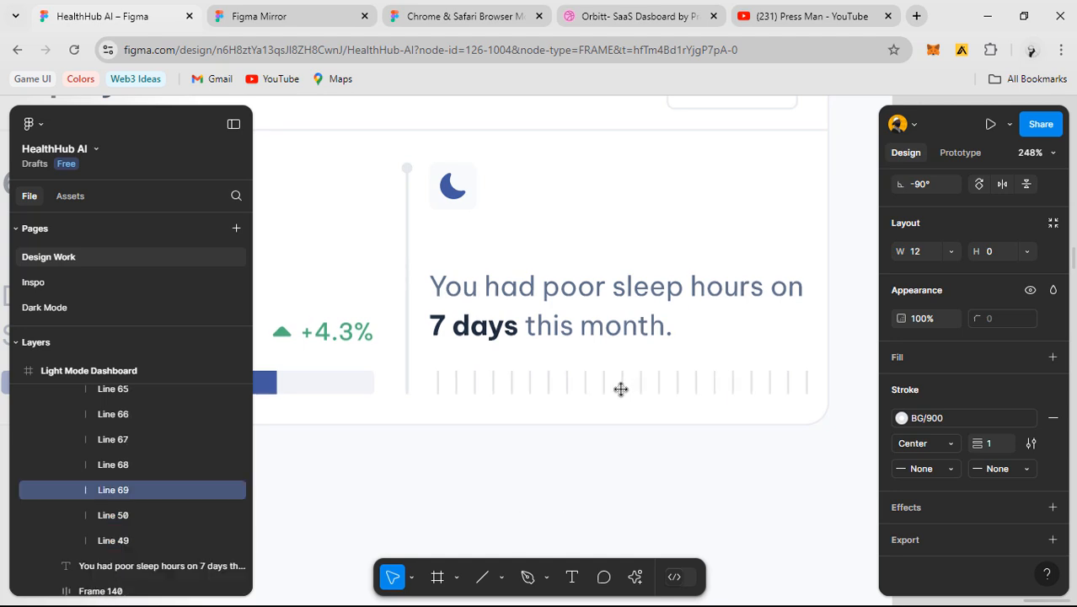
pyautogui.hotkey('ctrl', 'v')
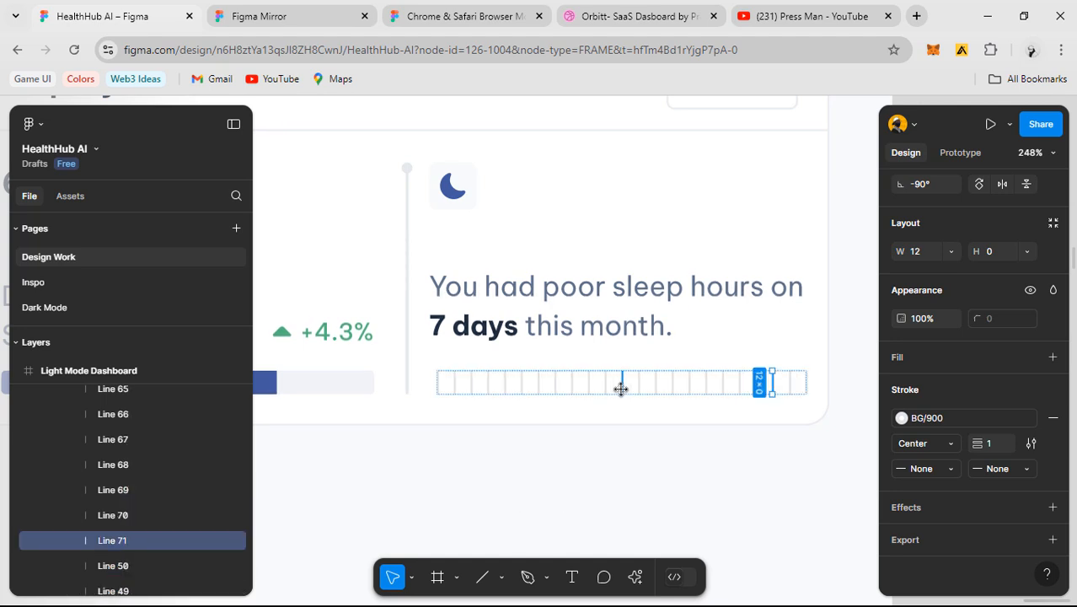
pyautogui.hotkey('ctrl', 'v')
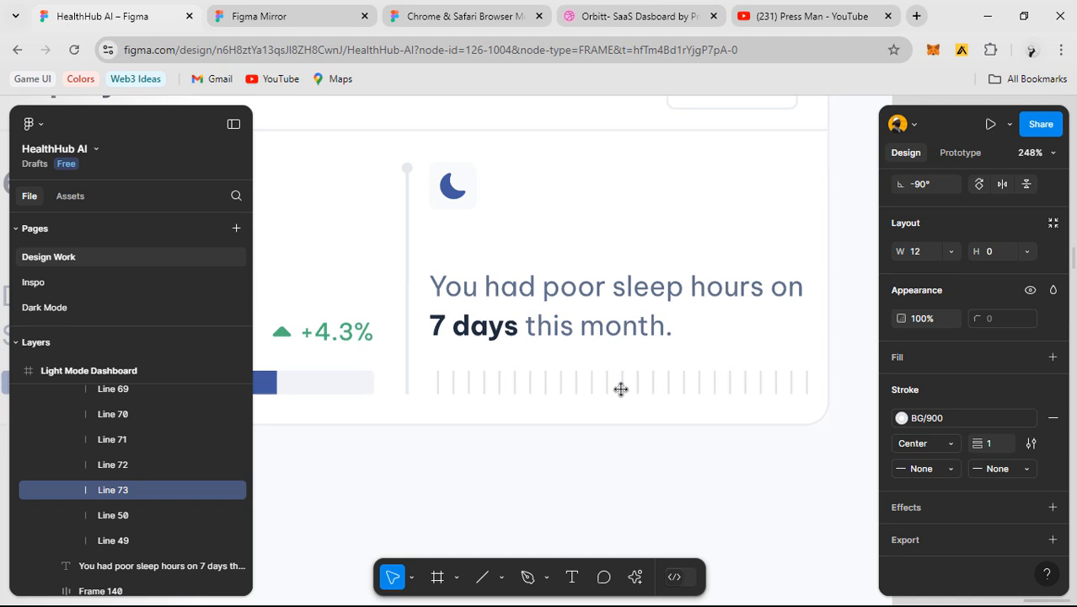
pyautogui.hotkey('ctrl', 'v')
pyautogui.hotkey('ctrl', 'v')
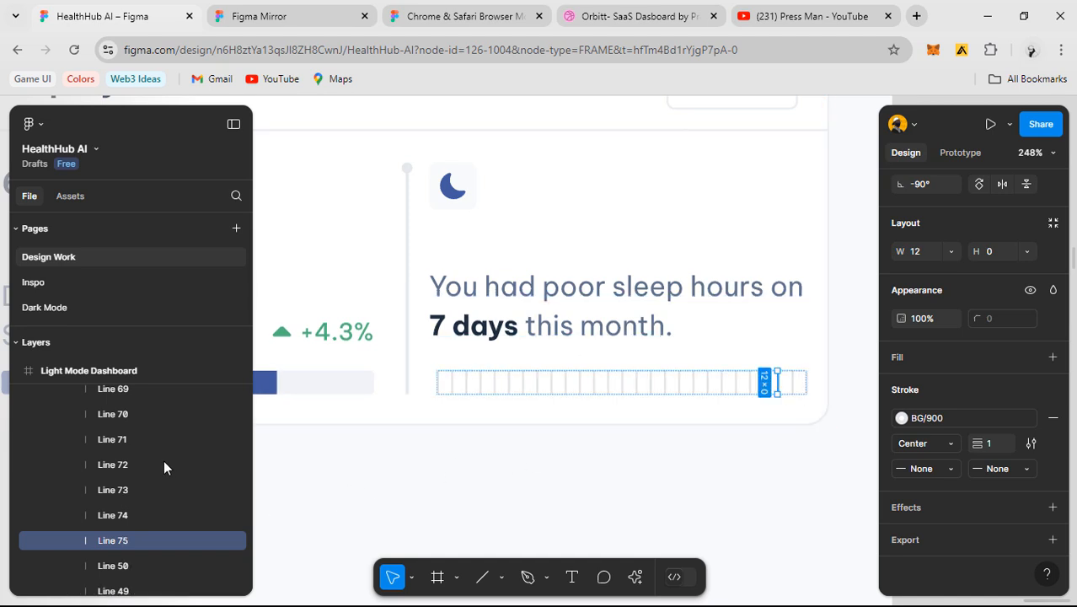
# - Select all tick lines in the row, from the first to the last layer, to check how many there are
pyautogui.scroll(5, 135, 422)
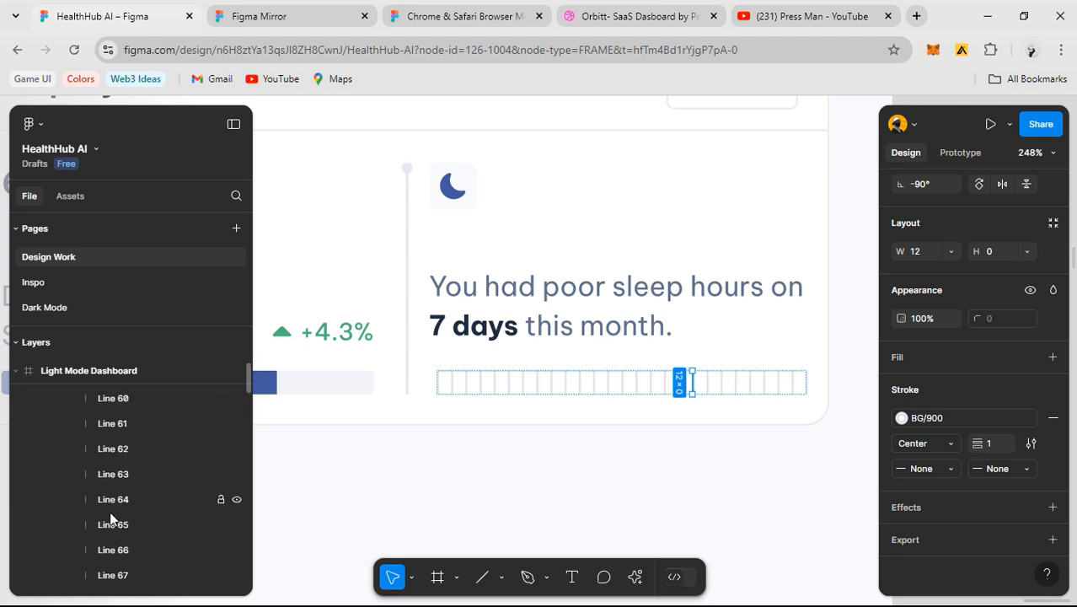
pyautogui.keyDown('shift'); pyautogui.click(110, 510); pyautogui.keyUp('shift')
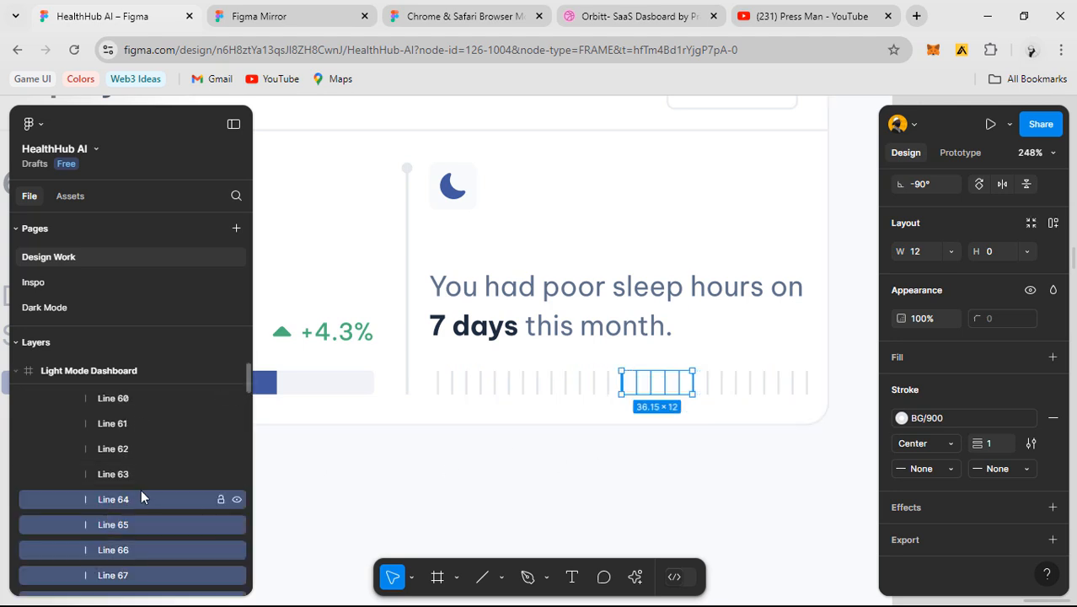
pyautogui.scroll(4, 141, 497)
pyautogui.scroll(1, 110, 459)
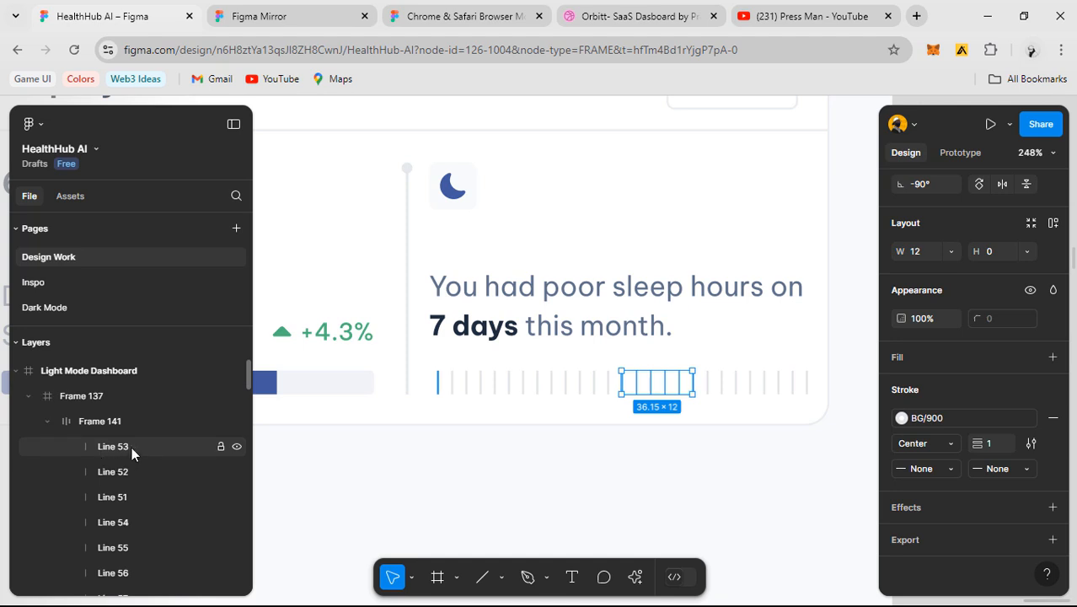
pyautogui.click(132, 446)
pyautogui.scroll(-3, 126, 461)
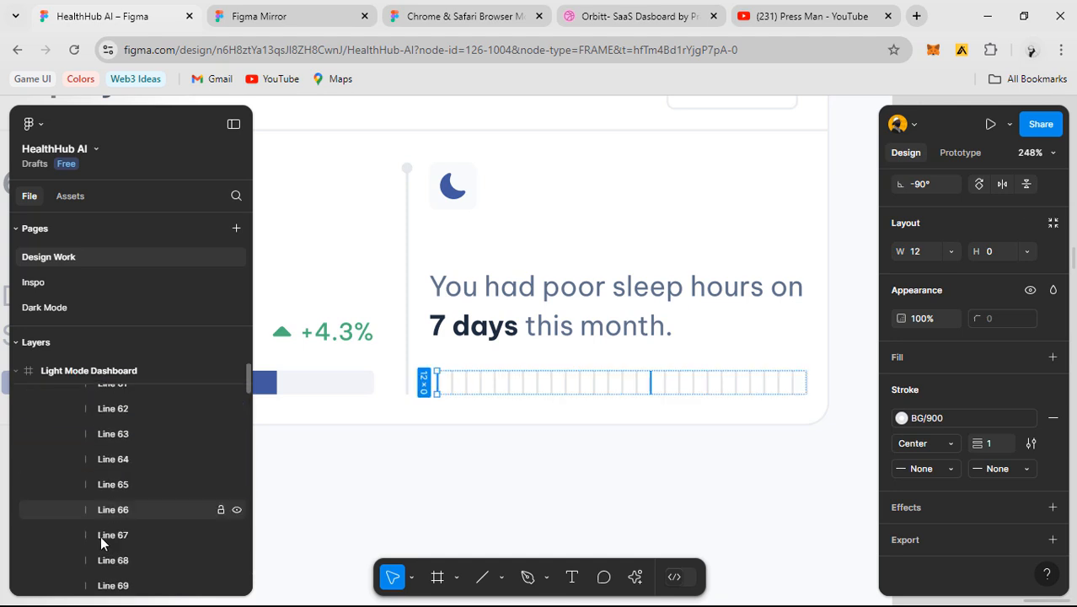
pyautogui.scroll(-6, 100, 536)
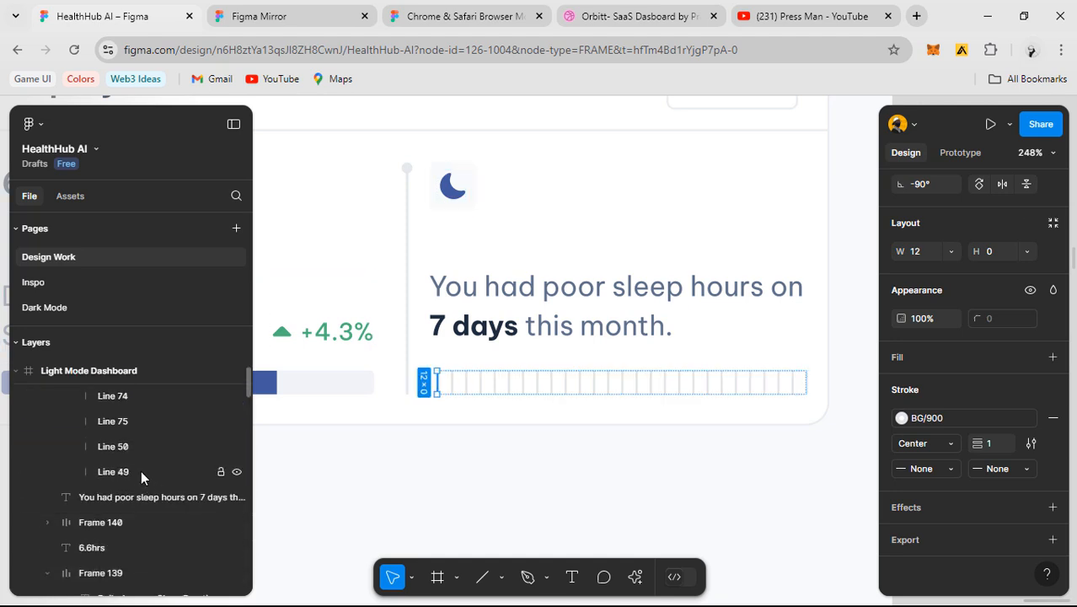
pyautogui.keyDown('shift'); pyautogui.click(141, 470); pyautogui.keyUp('shift')
pyautogui.scroll(3, 952, 396)
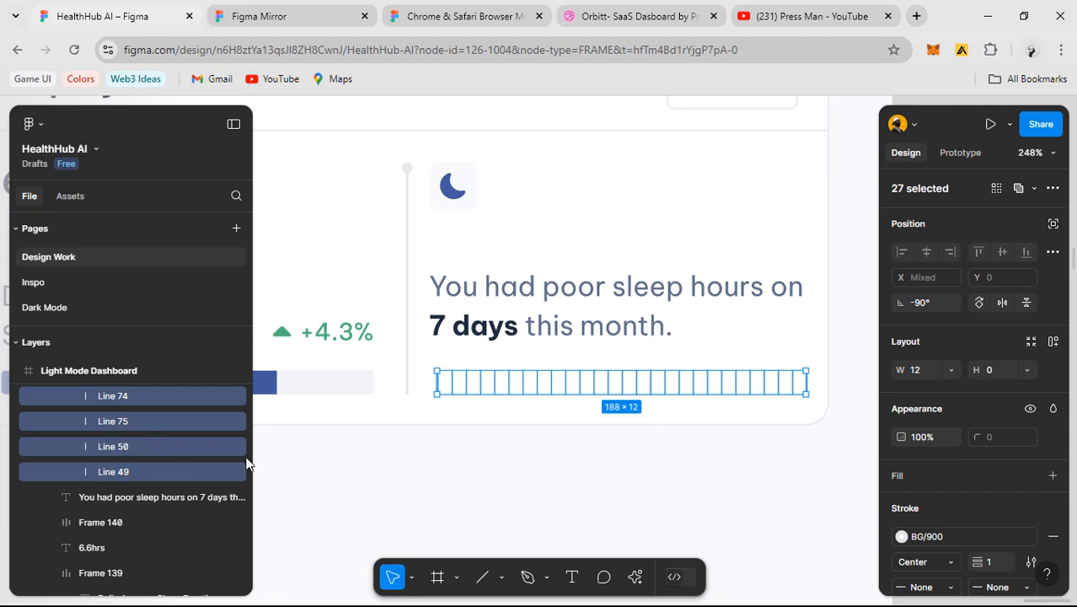
# - Add three more copies of a tick line inside the row
pyautogui.click(711, 383)
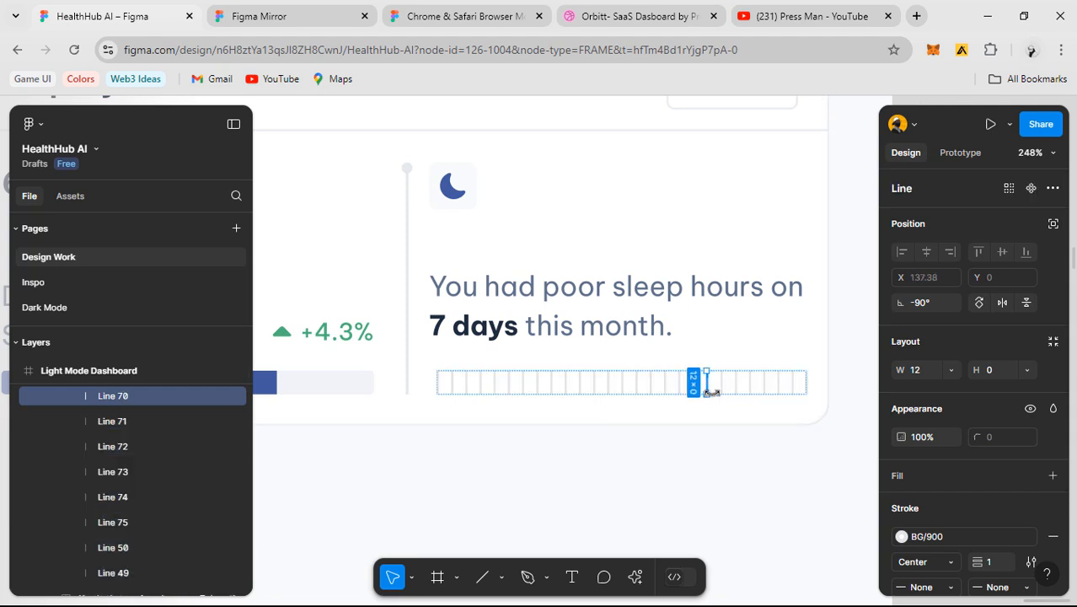
pyautogui.hotkey('ctrl', 'd')
pyautogui.hotkey('ctrl', 'd')
pyautogui.hotkey('ctrl', 'd')
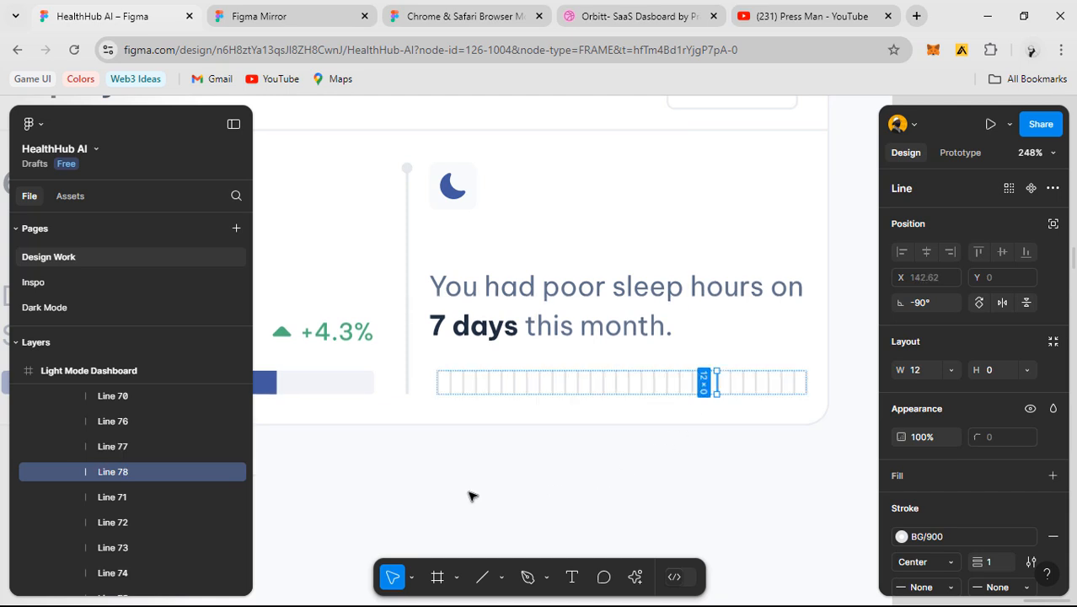
# - Select every tick line in the row, from the first layer to the last, to check the line count again
pyautogui.scroll(5, 75, 464)
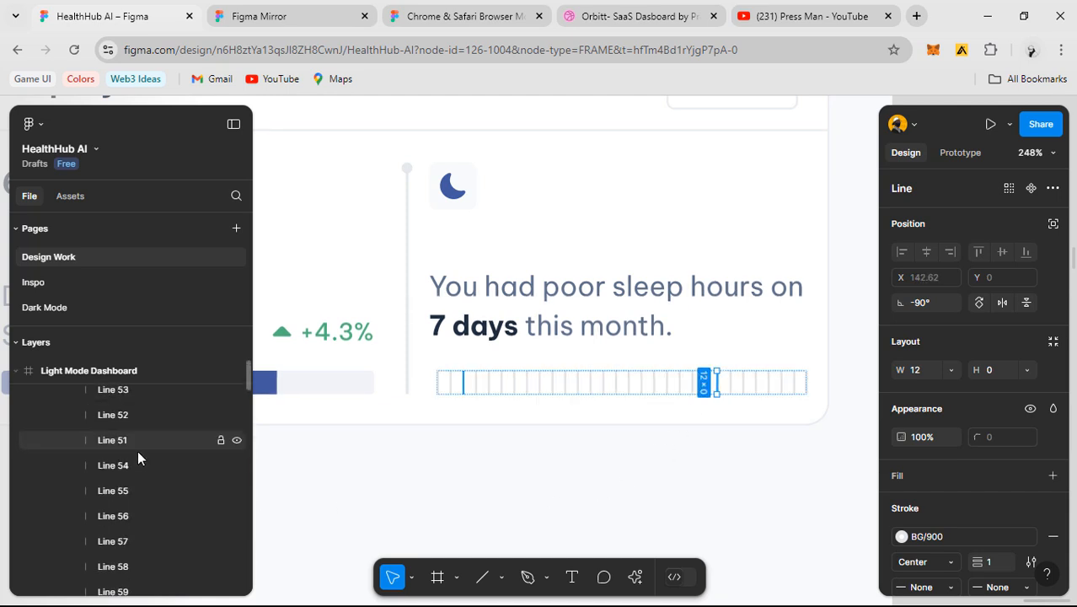
pyautogui.scroll(2, 124, 421)
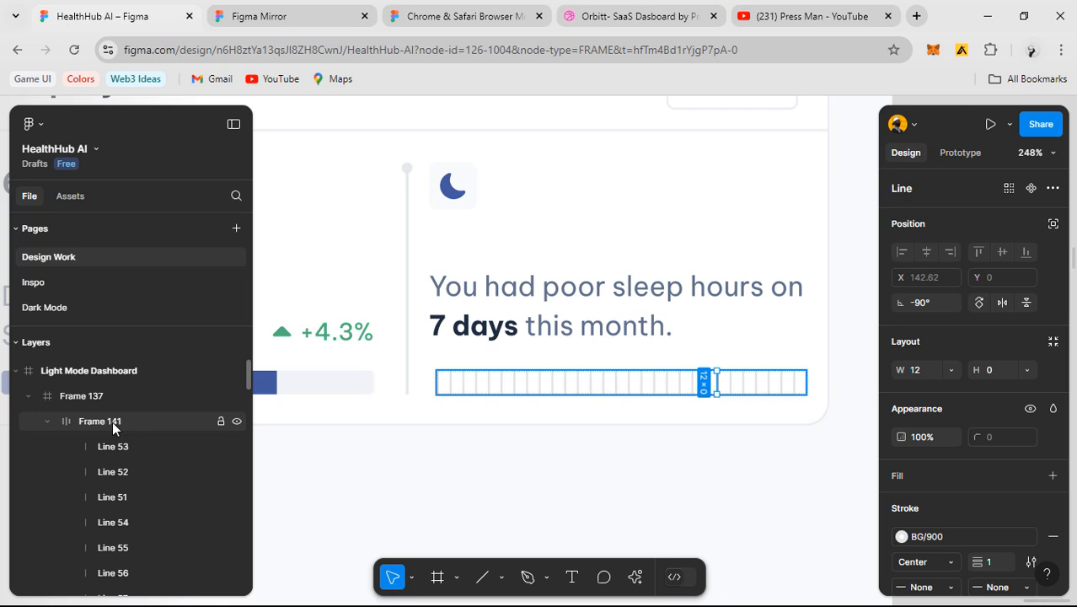
pyautogui.click(112, 421)
pyautogui.click(123, 448)
pyautogui.scroll(-3, 126, 455)
pyautogui.scroll(3, 130, 462)
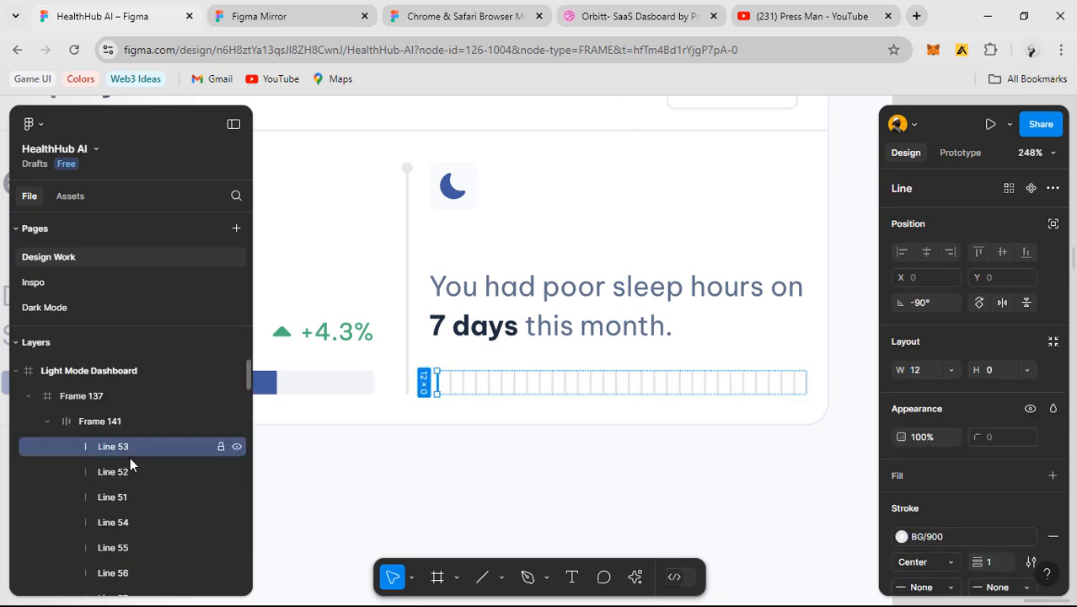
pyautogui.click(118, 424)
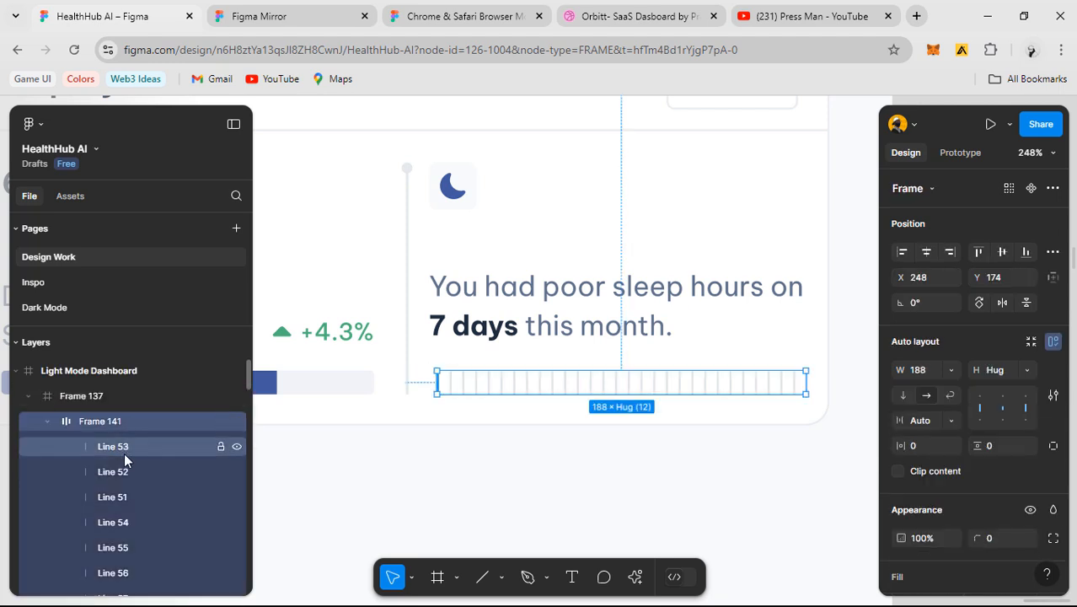
pyautogui.click(121, 448)
pyautogui.scroll(-5, 131, 472)
pyautogui.scroll(-5, 122, 509)
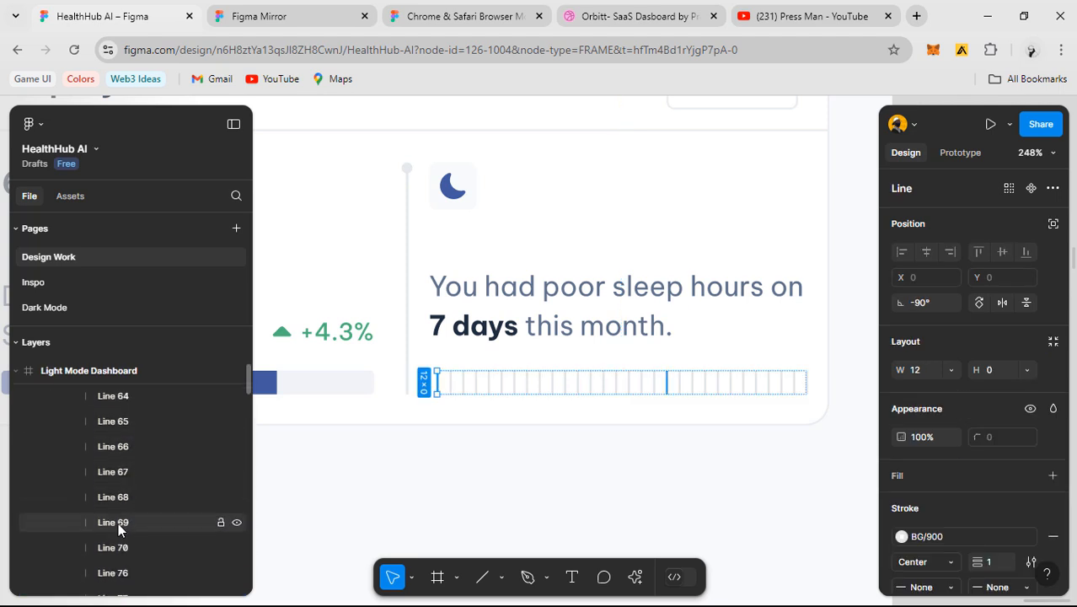
pyautogui.keyDown('shift'); pyautogui.click(120, 546); pyautogui.keyUp('shift')
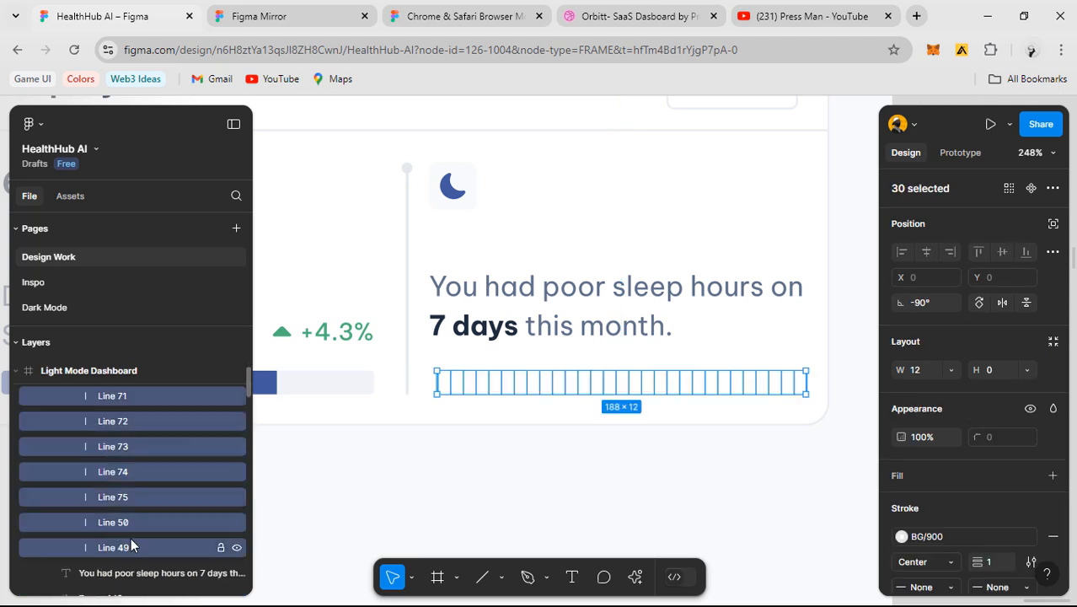
pyautogui.click(655, 443)
# - Examine the tick colours and their pattern in the original Sleep Cycle card's poor sleep hours row for comparison with the rebuilt row
pyautogui.scroll(-3, 655, 444)
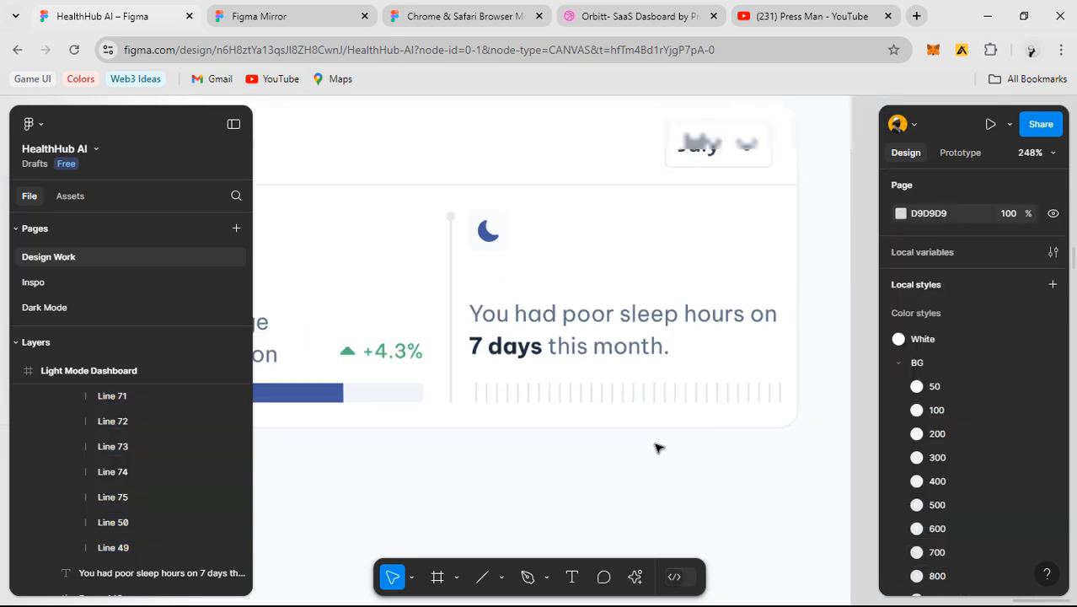
pyautogui.moveTo(572, 471); pyautogui.dragTo(657, 459)
pyautogui.scroll(-1, 656, 459)
pyautogui.moveTo(462, 469); pyautogui.dragTo(614, 471)
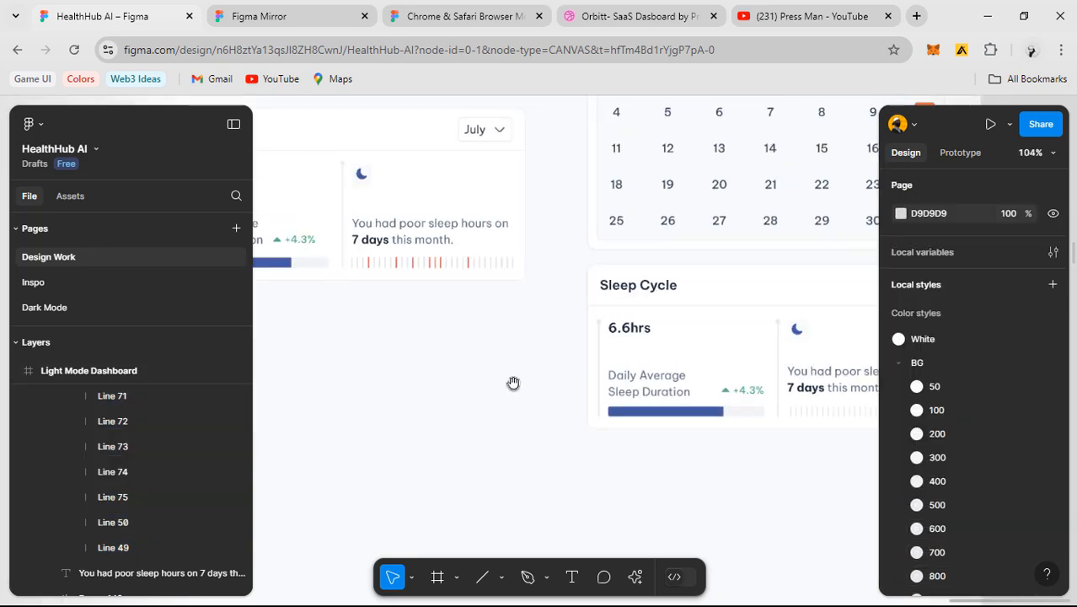
pyautogui.scroll(3, 460, 272)
pyautogui.scroll(1, 426, 268)
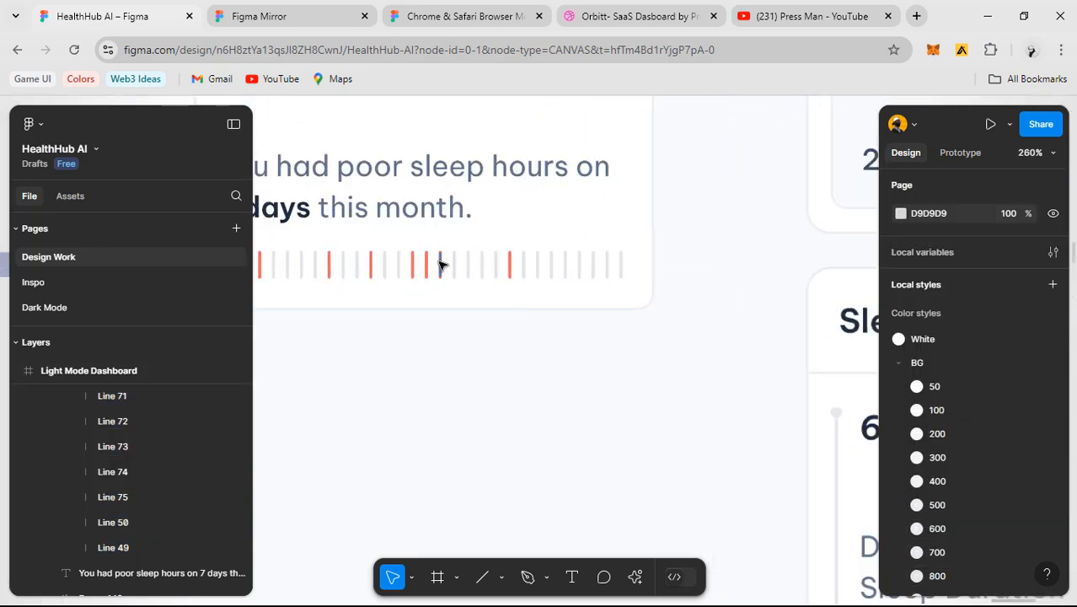
pyautogui.scroll(-3, 446, 278)
pyautogui.scroll(-3, 332, 250)
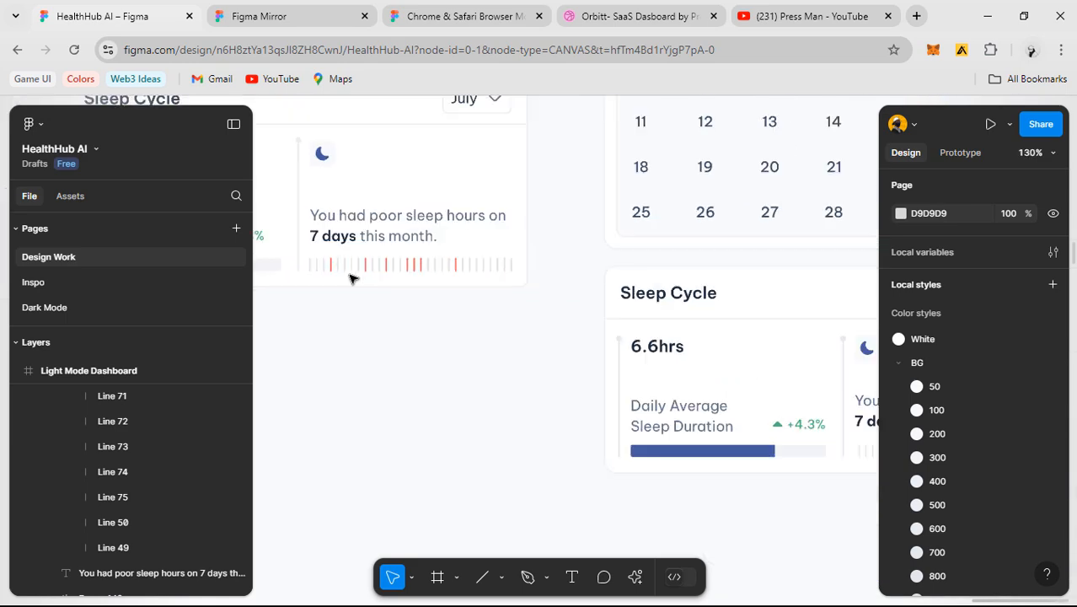
pyautogui.moveTo(555, 433); pyautogui.dragTo(284, 393)
pyautogui.scroll(2, 564, 379)
pyautogui.scroll(6, 540, 369)
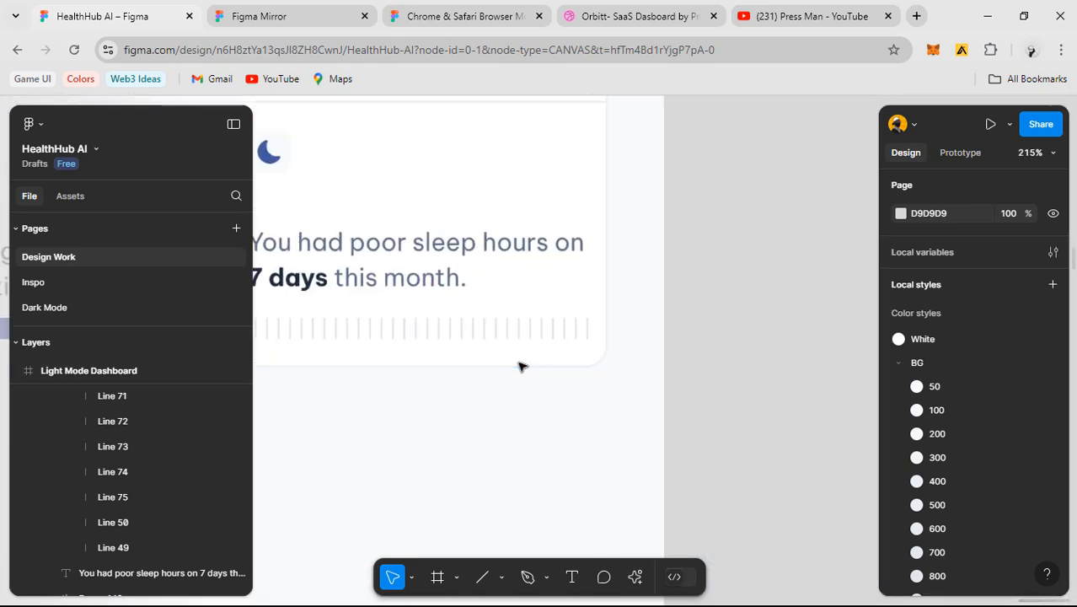
# - Detach the BG/900 style from a tick line near the row's middle and recolour its stroke red, E46054
pyautogui.click(532, 358)
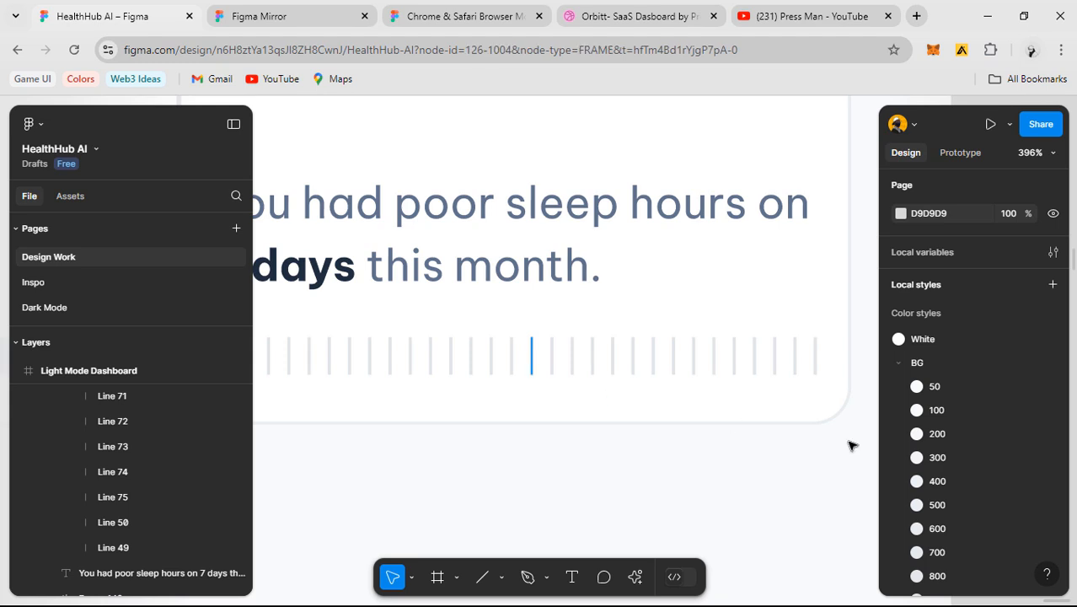
pyautogui.scroll(-2, 1011, 388)
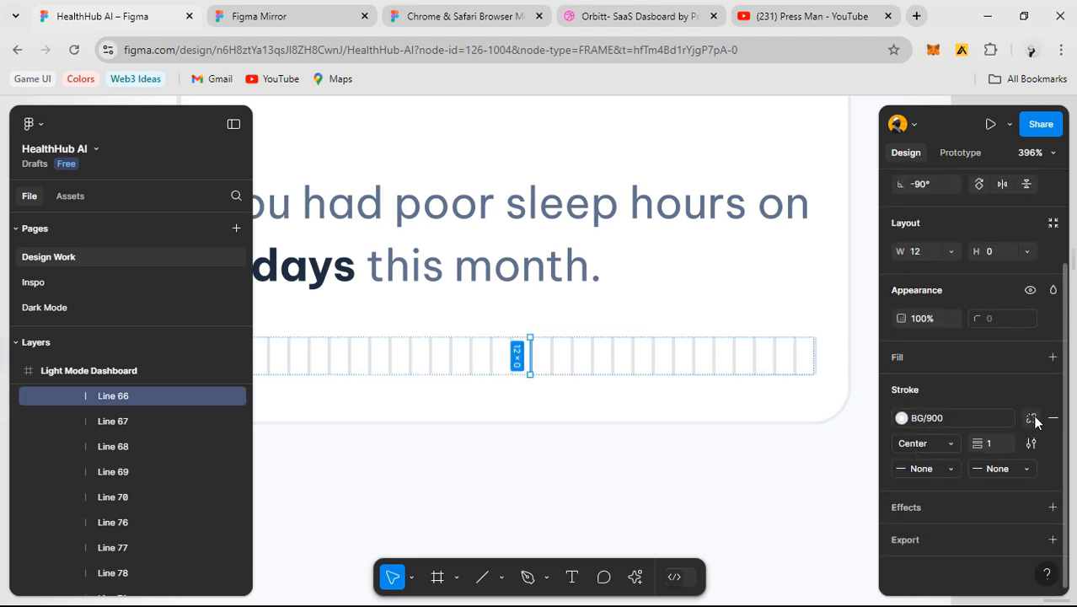
pyautogui.click(1033, 418)
pyautogui.click(900, 419)
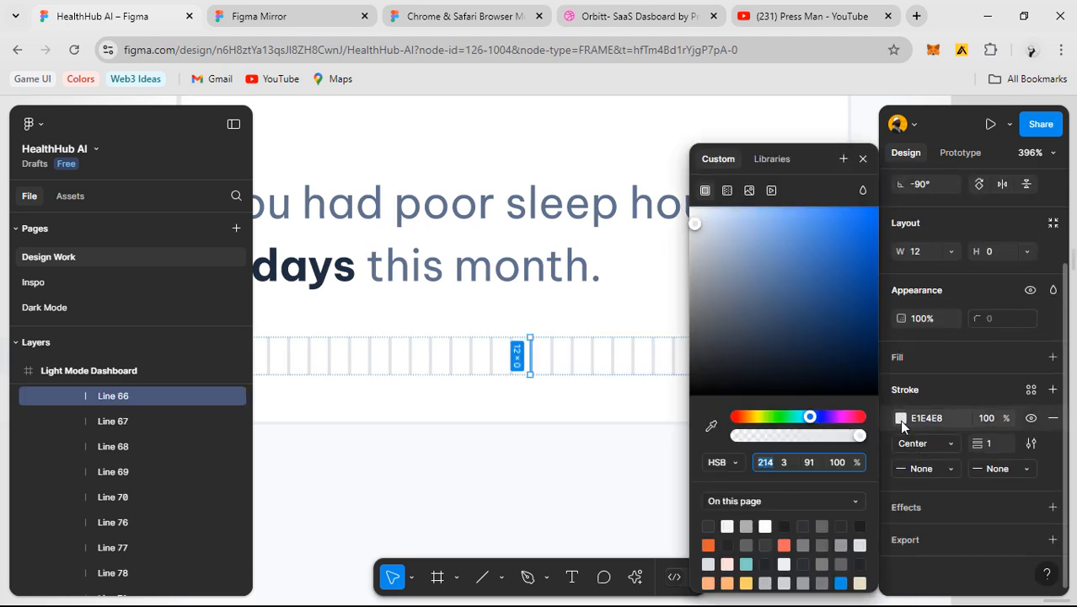
pyautogui.moveTo(807, 417); pyautogui.dragTo(740, 423)
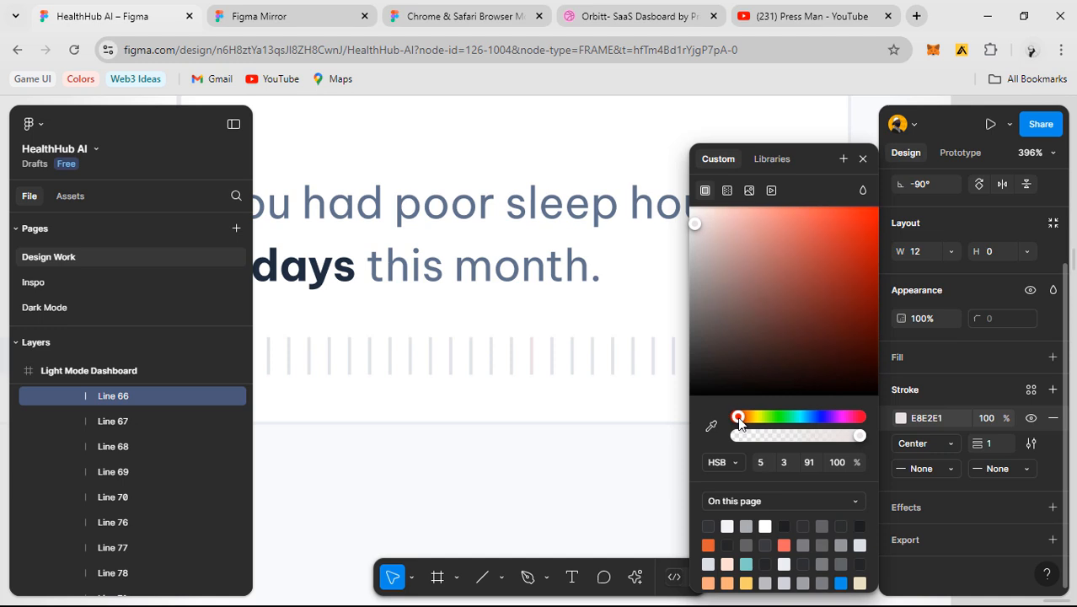
pyautogui.scroll(-2, 477, 388)
pyautogui.moveTo(784, 332)
pyautogui.mouseDown()
pyautogui.moveTo(845, 283)
pyautogui.moveTo(831, 240)
pyautogui.moveTo(809, 235)
pyautogui.moveTo(882, 216)
pyautogui.mouseUp()
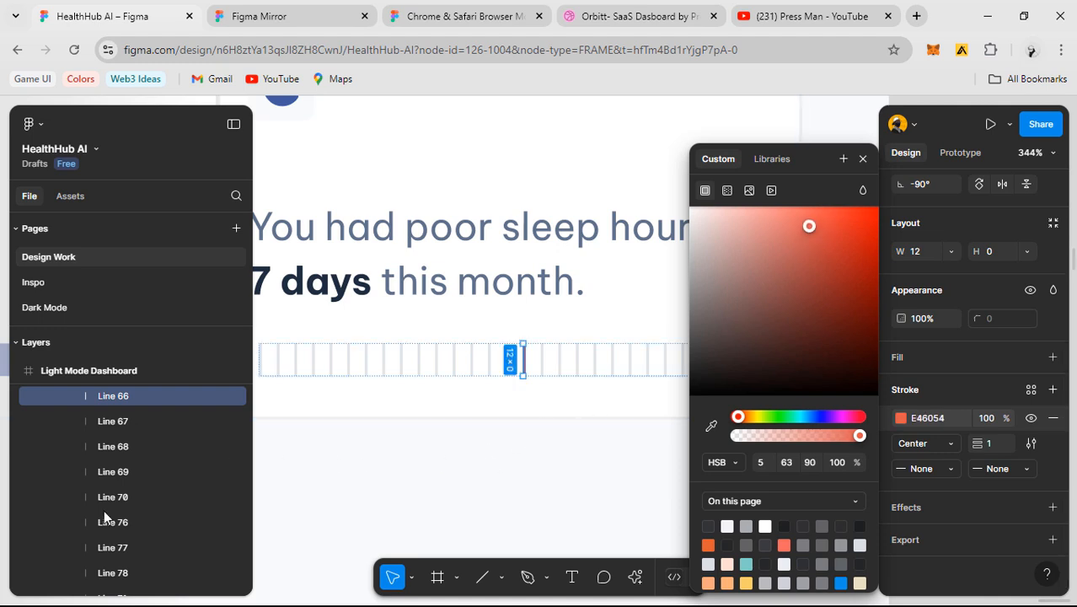
# - Give all tick lines in the row a Round end cap and try a Round start cap as well
pyautogui.scroll(-5, 118, 522)
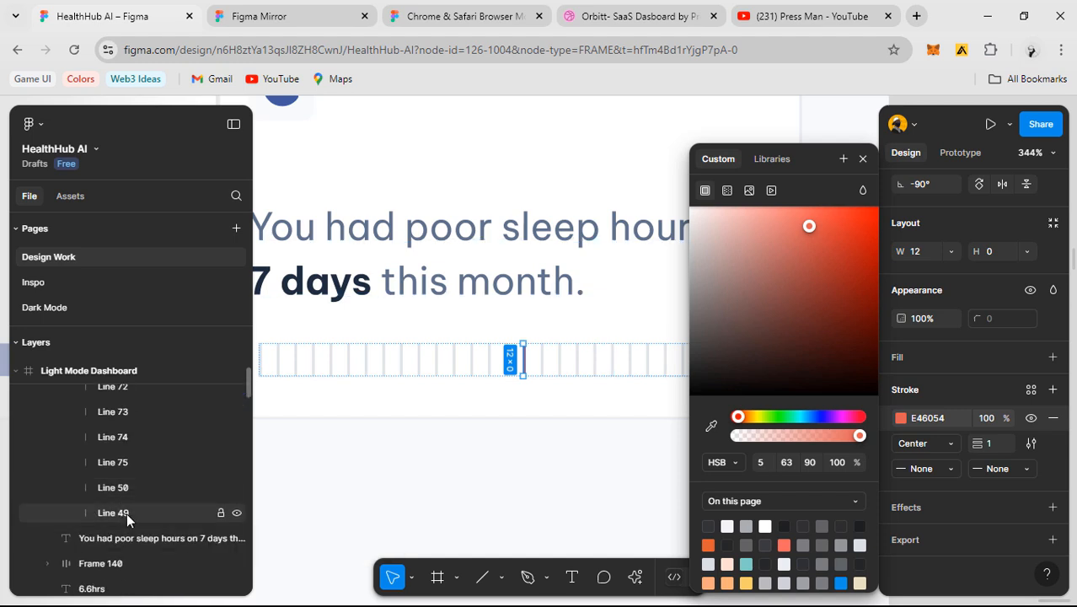
pyautogui.click(126, 512)
pyautogui.scroll(10, 128, 513)
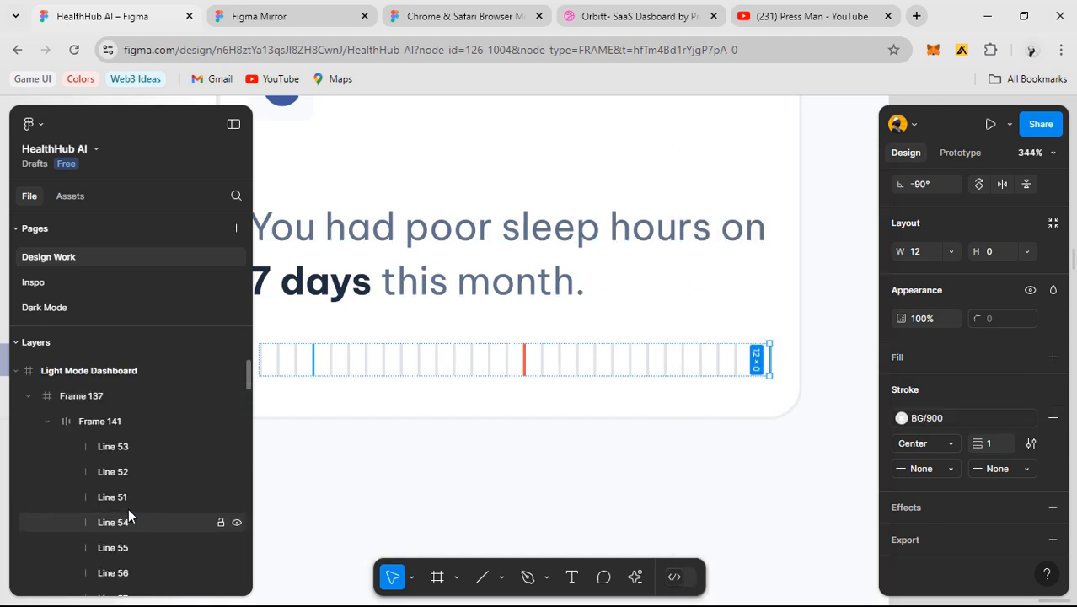
pyautogui.keyDown('shift'); pyautogui.click(137, 446); pyautogui.keyUp('shift')
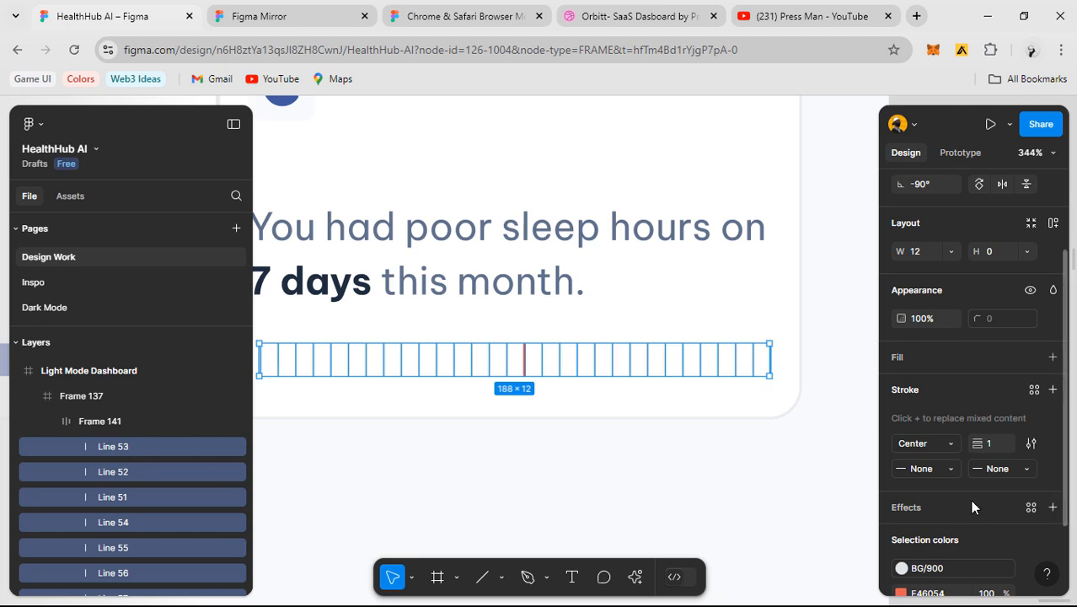
pyautogui.click(1017, 472)
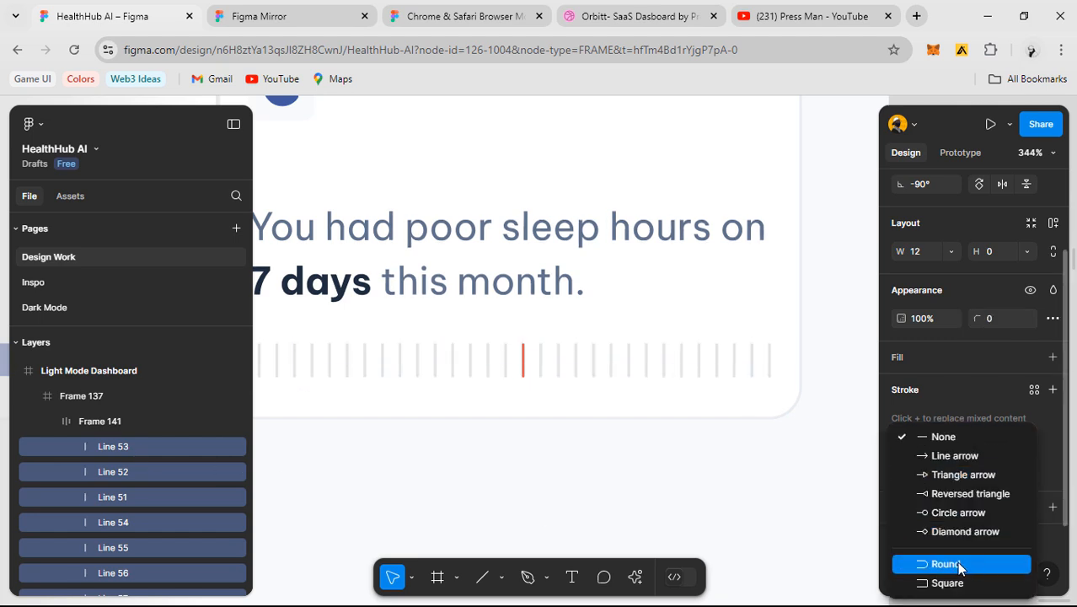
pyautogui.click(938, 524)
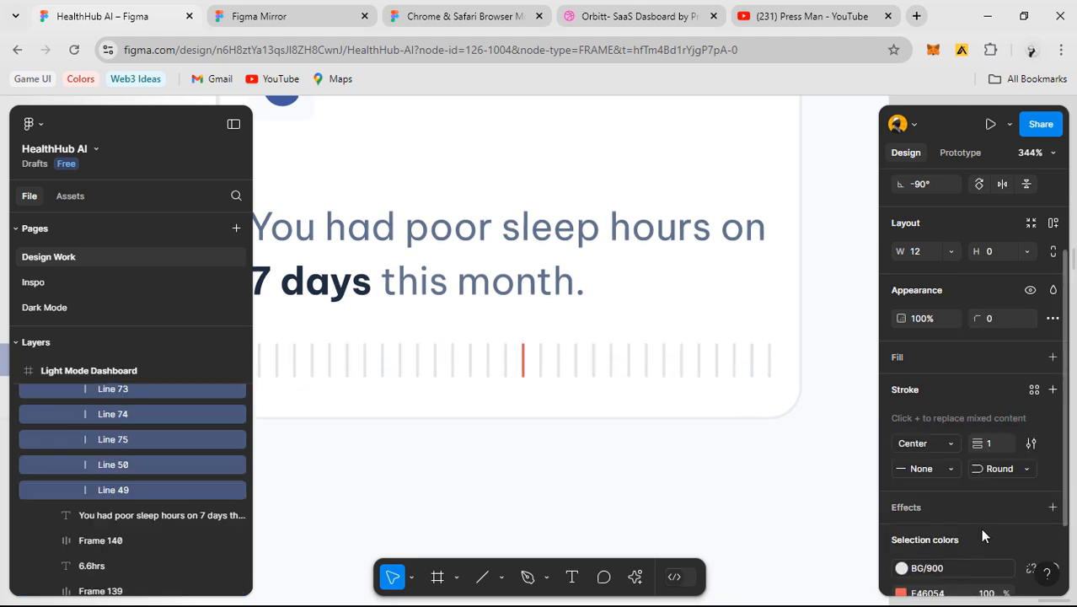
pyautogui.click(931, 473)
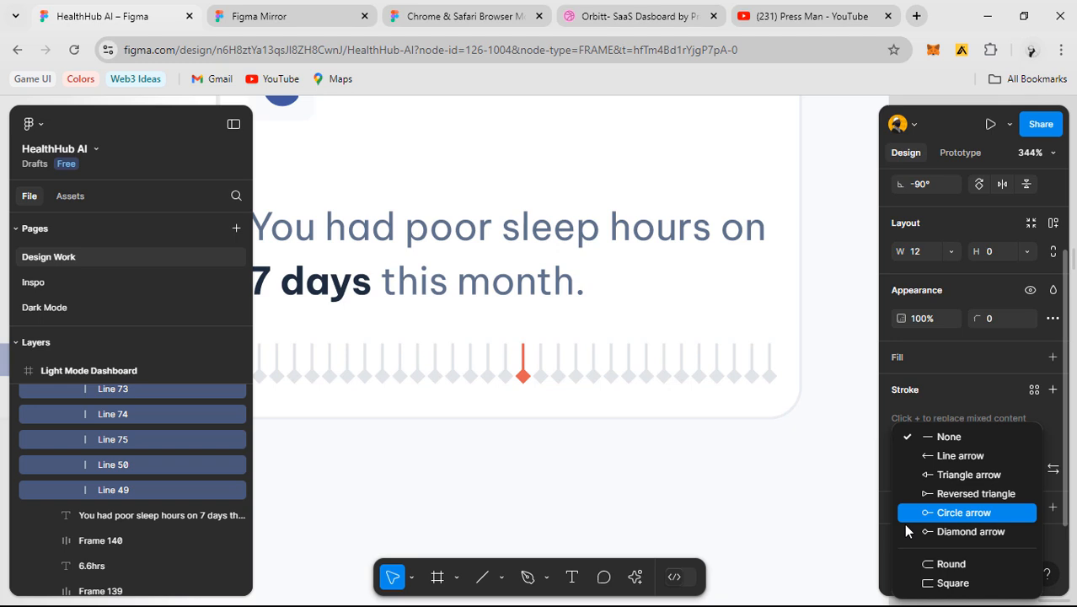
pyautogui.click(944, 563)
pyautogui.click(1004, 472)
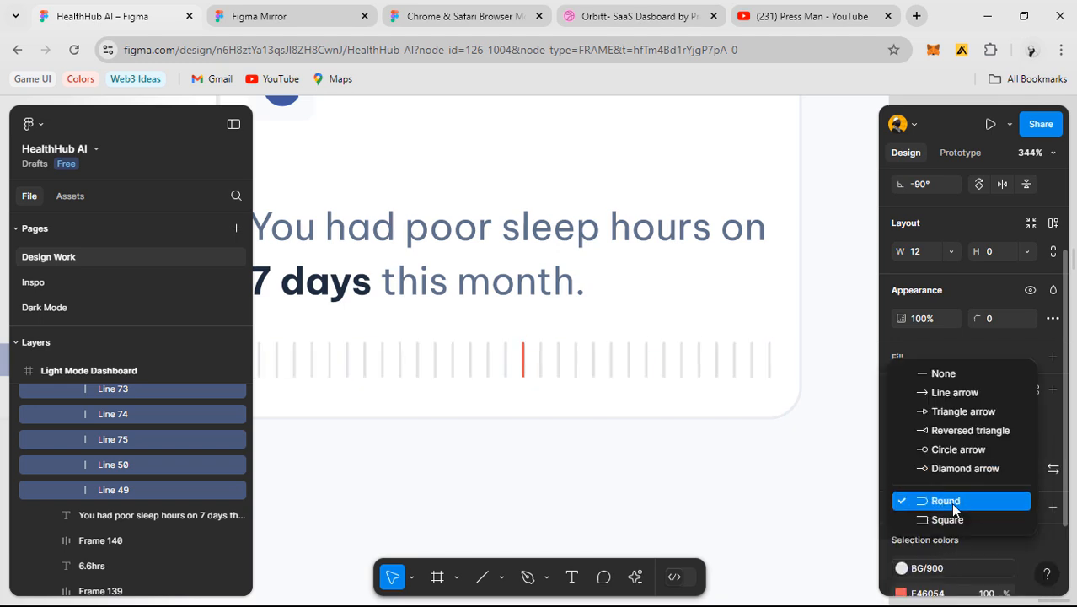
pyautogui.click(951, 502)
pyautogui.click(703, 462)
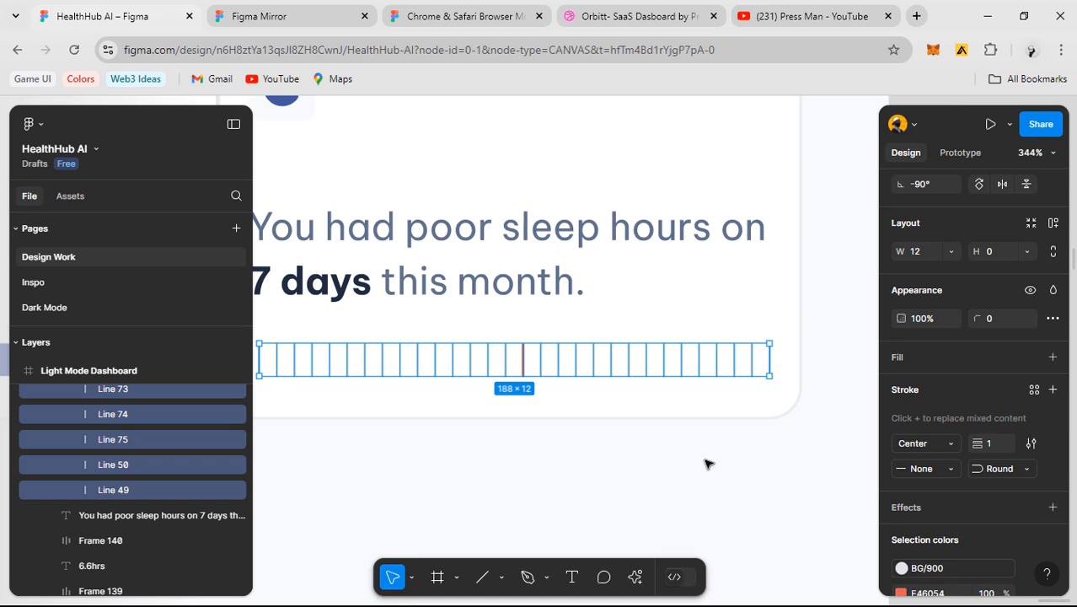
# - Inspect the tick ends up close, reselect all tick lines in the row and set their start cap to Round
pyautogui.scroll(-5, 691, 463)
pyautogui.scroll(10, 682, 385)
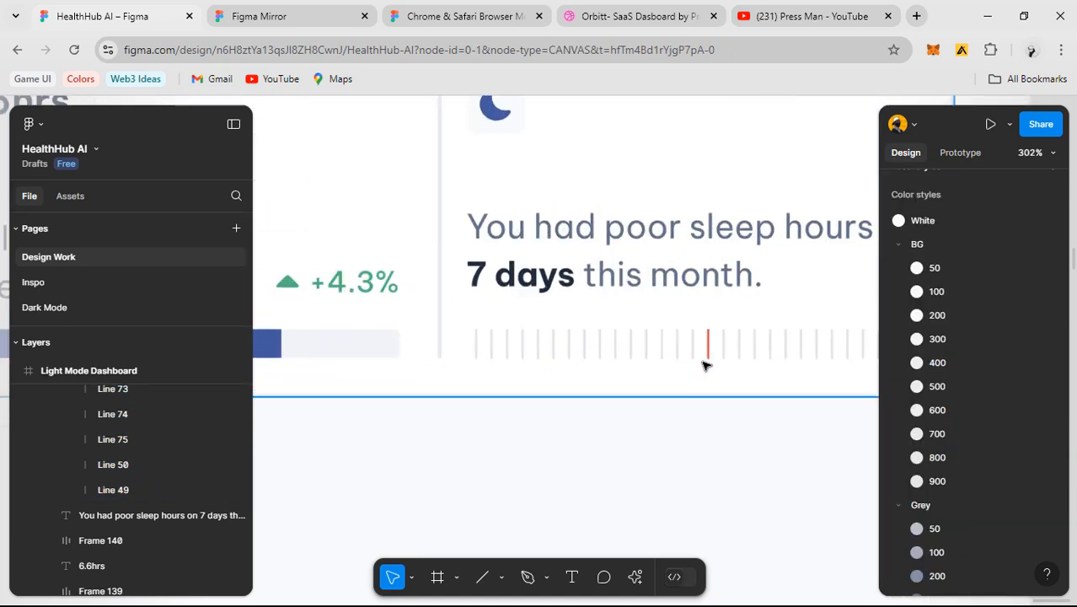
pyautogui.click(724, 368)
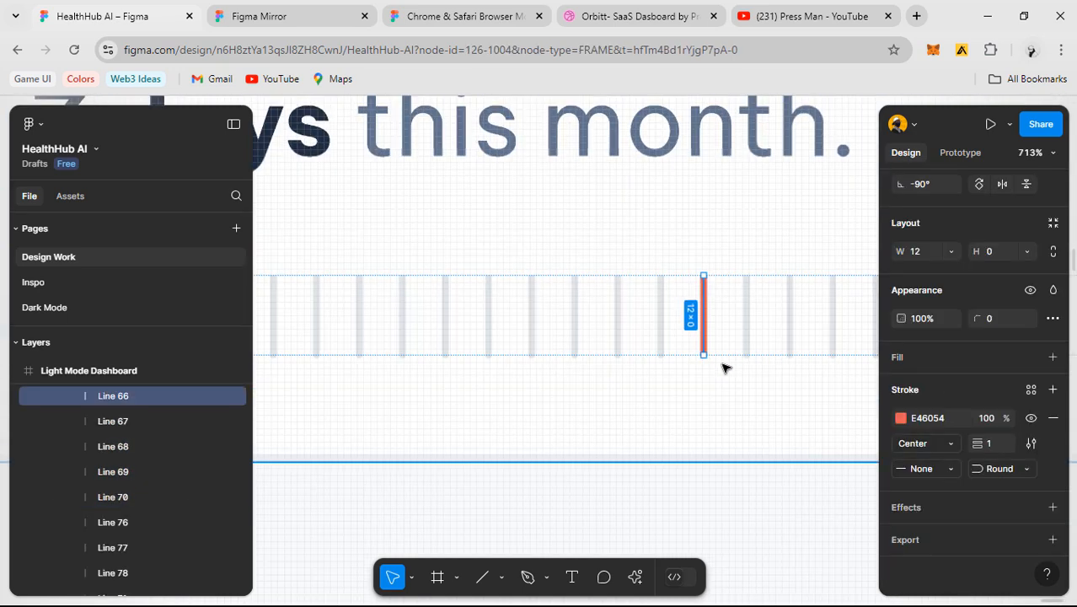
pyautogui.scroll(3, 691, 387)
pyautogui.click(672, 416)
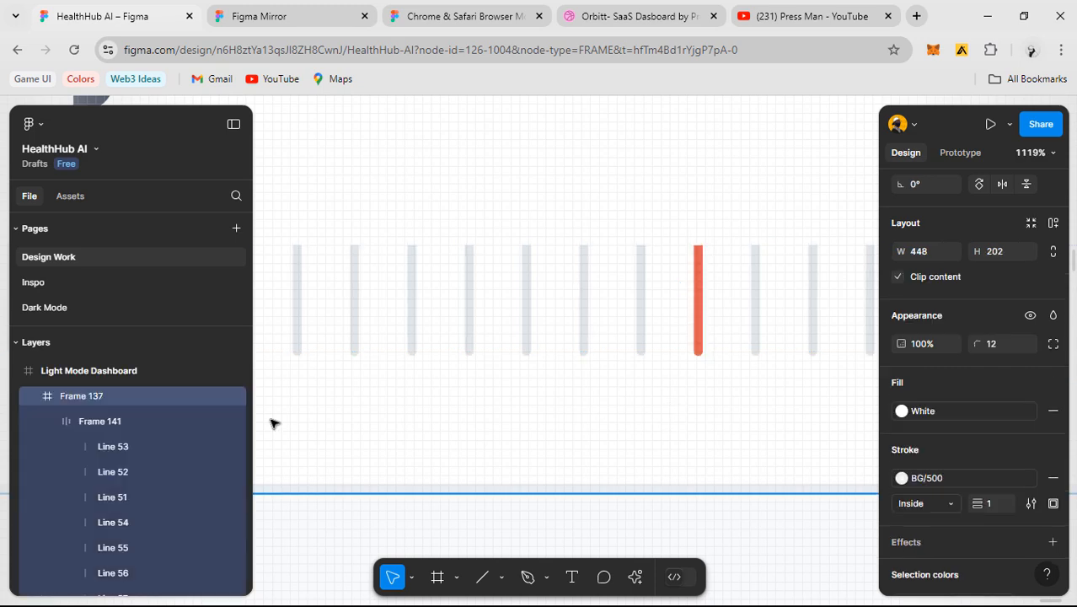
pyautogui.click(122, 445)
pyautogui.scroll(-4, 122, 501)
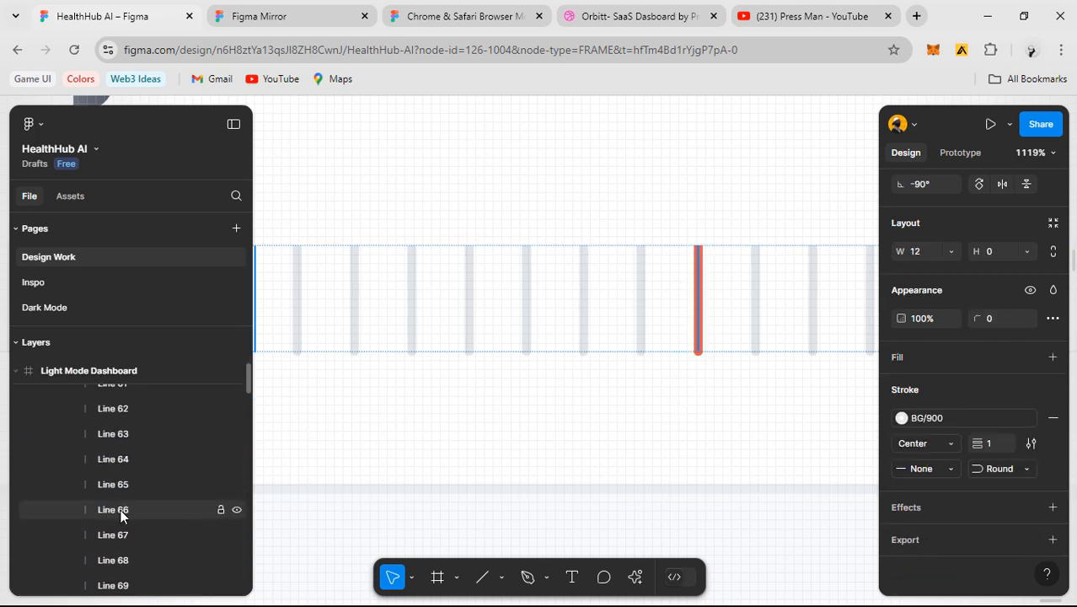
pyautogui.scroll(-6, 118, 514)
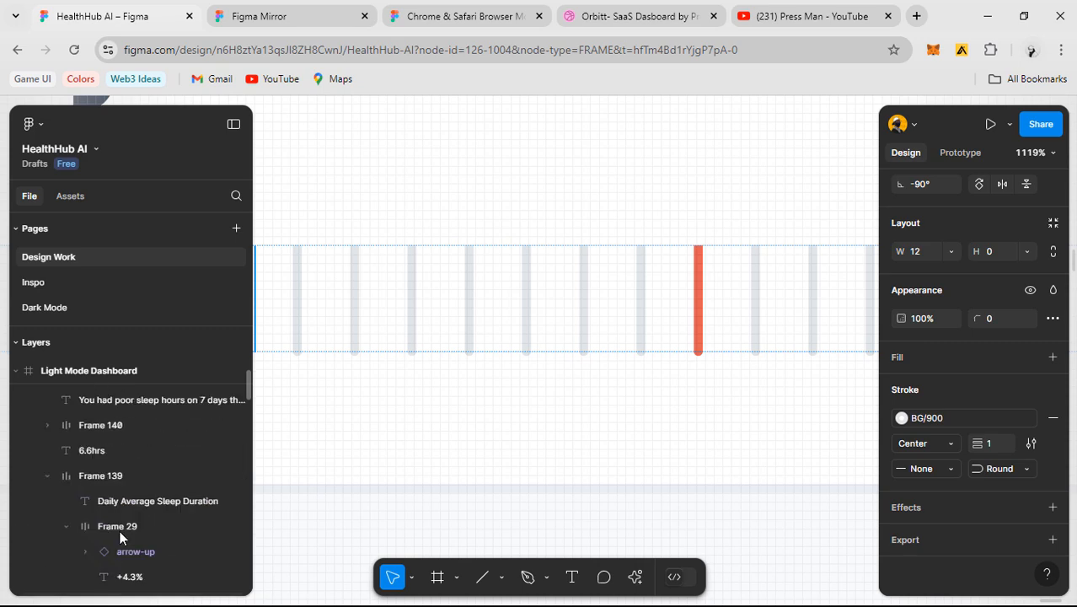
pyautogui.scroll(2, 123, 523)
pyautogui.keyDown('shift'); pyautogui.click(127, 539); pyautogui.keyUp('shift')
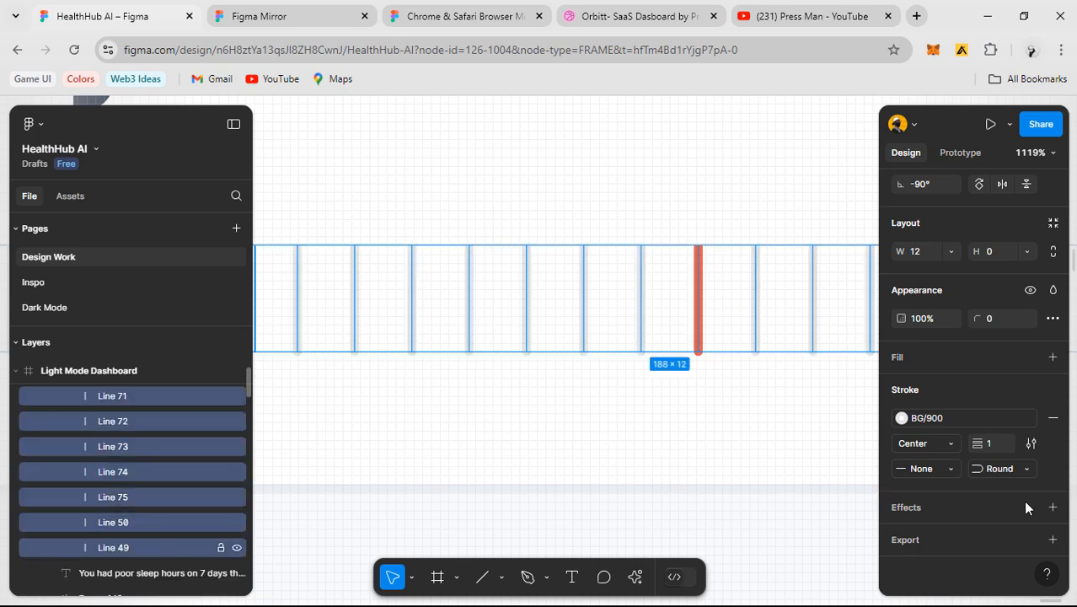
pyautogui.click(923, 469)
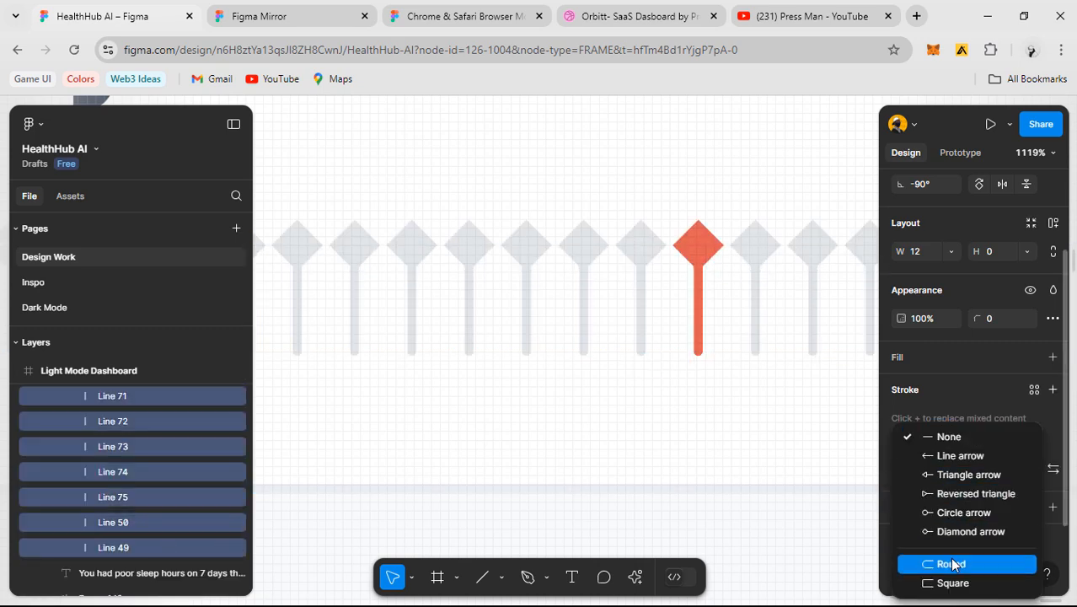
pyautogui.click(949, 561)
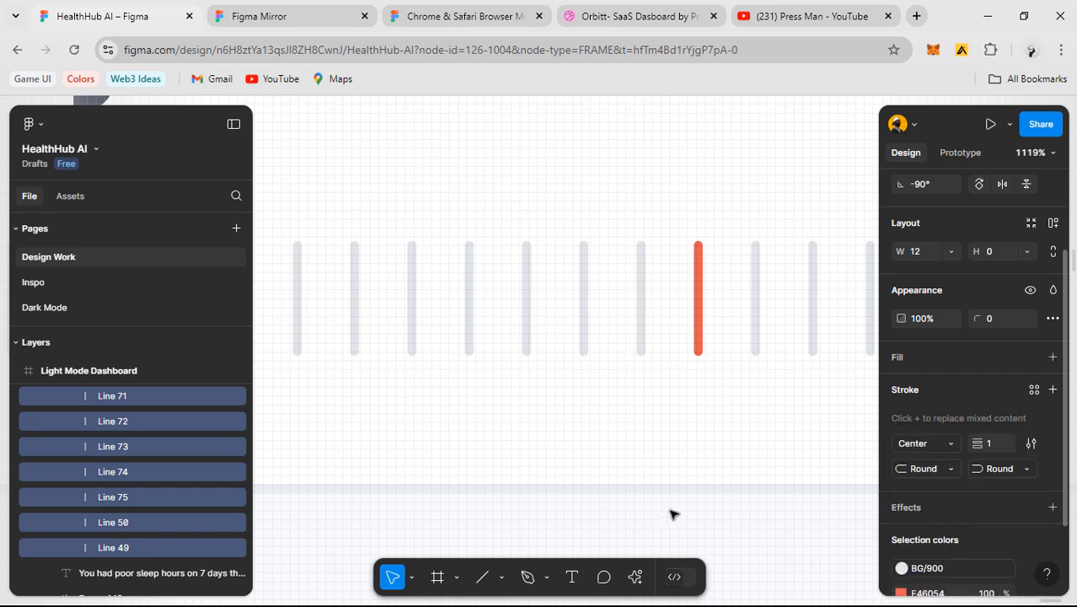
# - Copy the red tick's stroke colour, detach BG/900 from the tick five places to its left and recolour that stroke E46054
pyautogui.click(736, 396)
pyautogui.scroll(-1, 735, 398)
pyautogui.keyDown('ctrl'); pyautogui.click(706, 302); pyautogui.keyUp('ctrl')
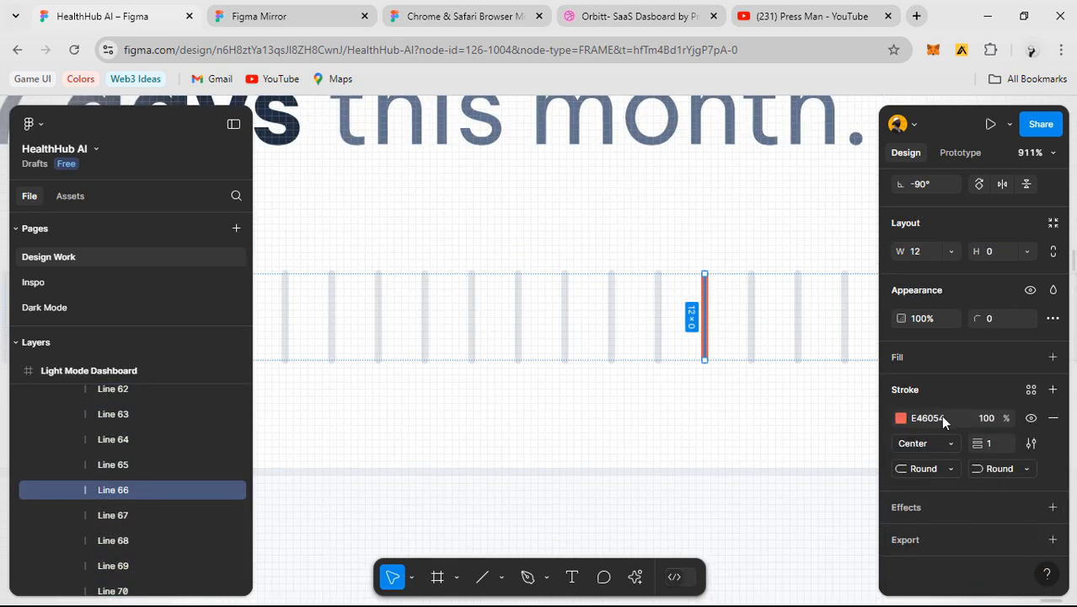
pyautogui.click(940, 415)
pyautogui.hotkey('ctrl', 'c')
pyautogui.press('Escape')
pyautogui.scroll(-5, 745, 453)
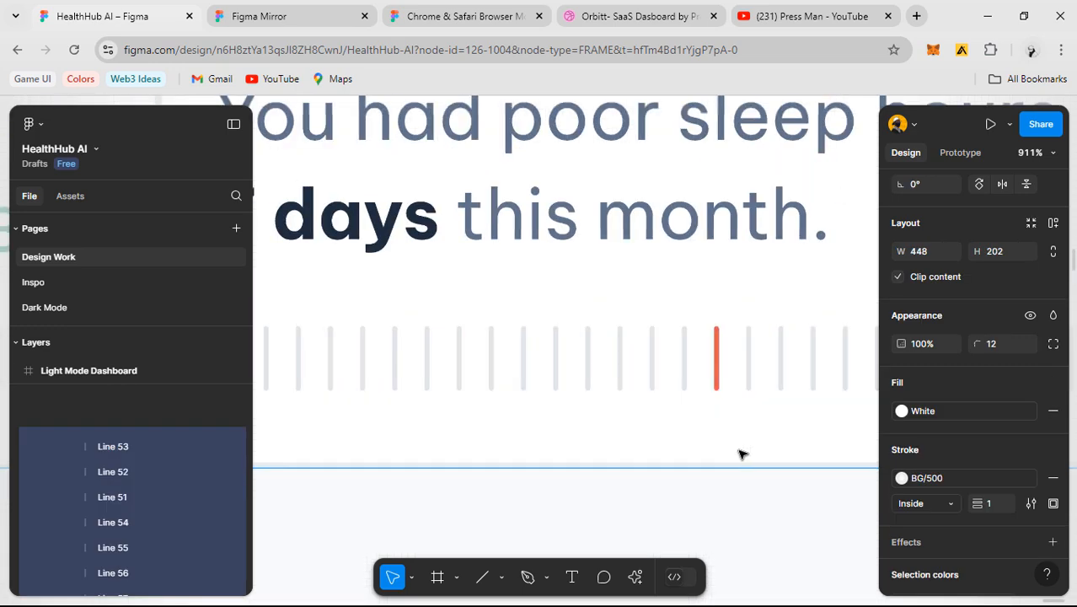
pyautogui.click(590, 381)
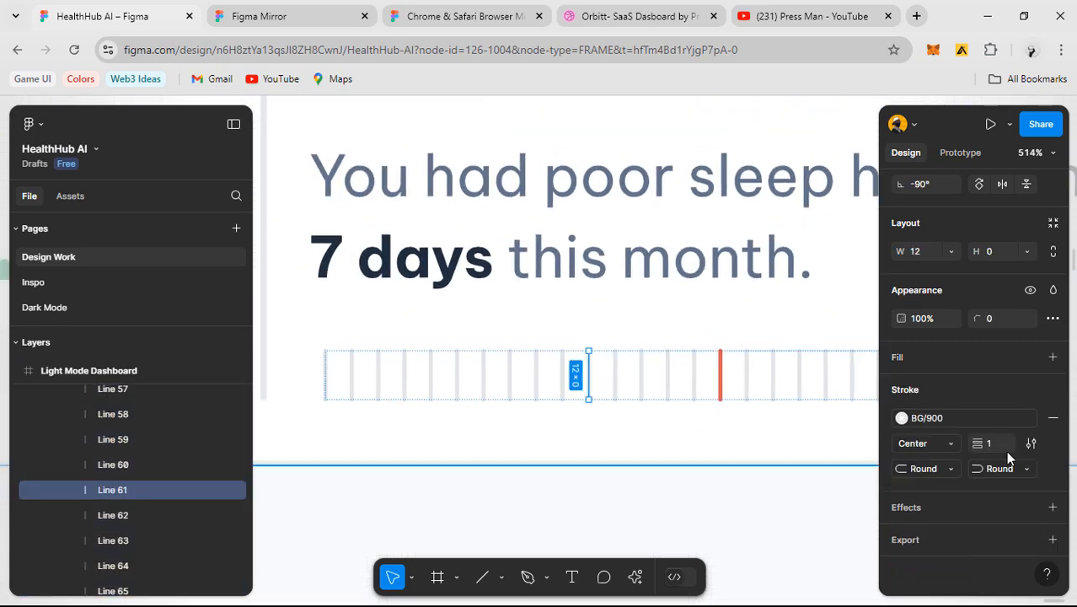
pyautogui.click(1031, 418)
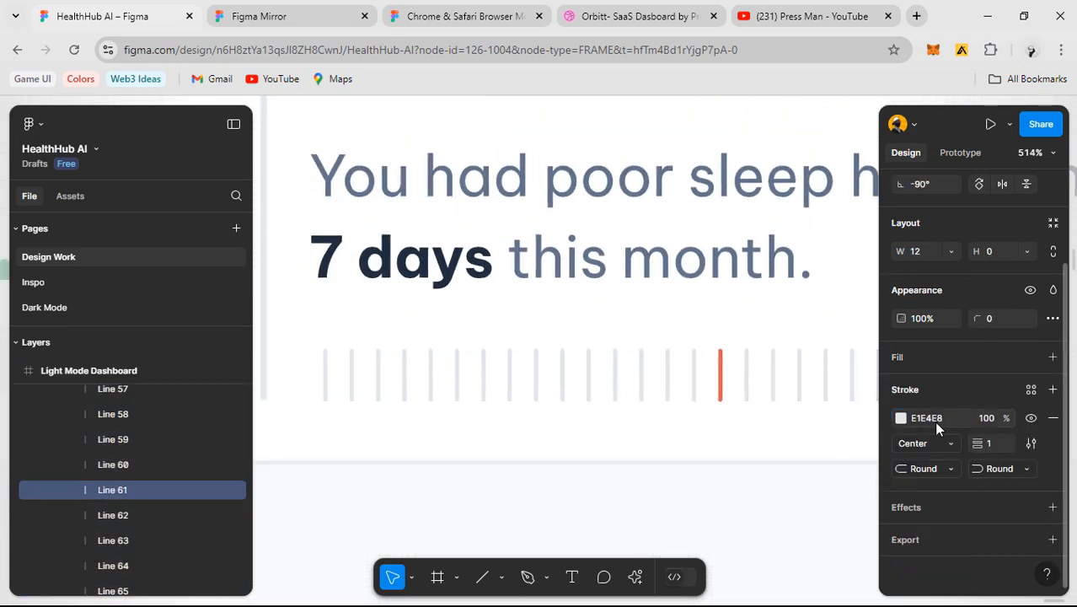
pyautogui.click(934, 420)
pyautogui.hotkey('ctrl', 'v')
pyautogui.press('Return')
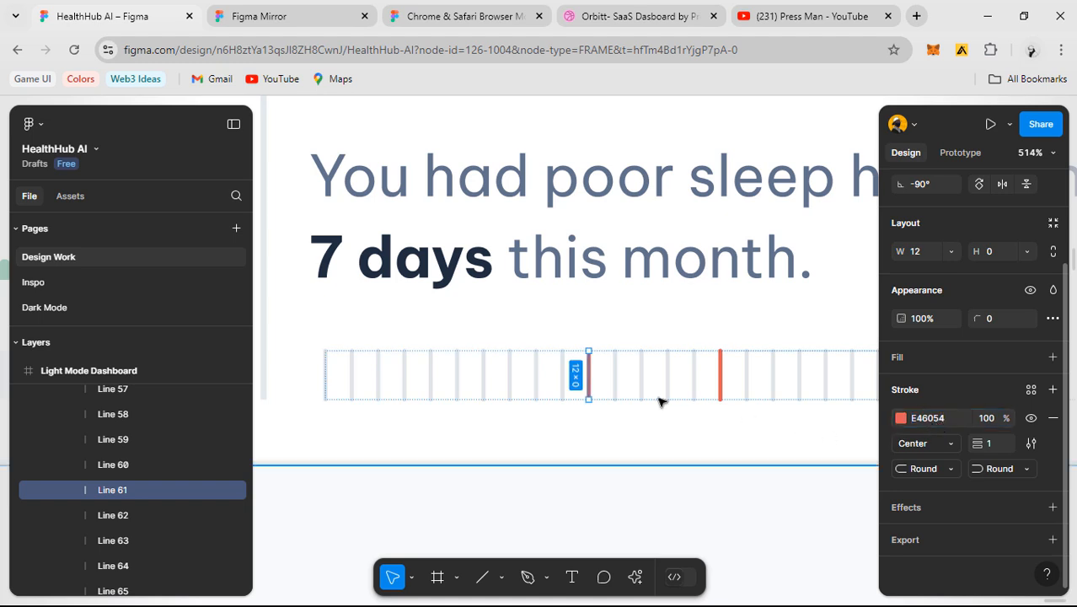
# - Detach BG/900 and apply E46054 to the ticks four places left and two places right of the newly recoloured red tick
pyautogui.click(486, 374)
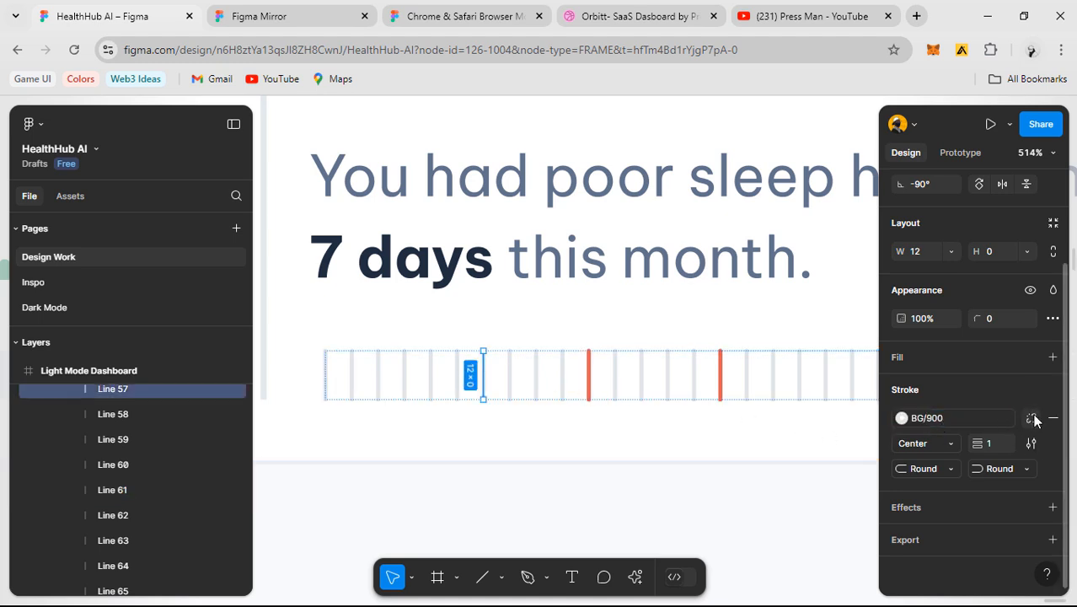
pyautogui.click(1032, 418)
pyautogui.hotkey('ctrl', 'v')
pyautogui.press('Return')
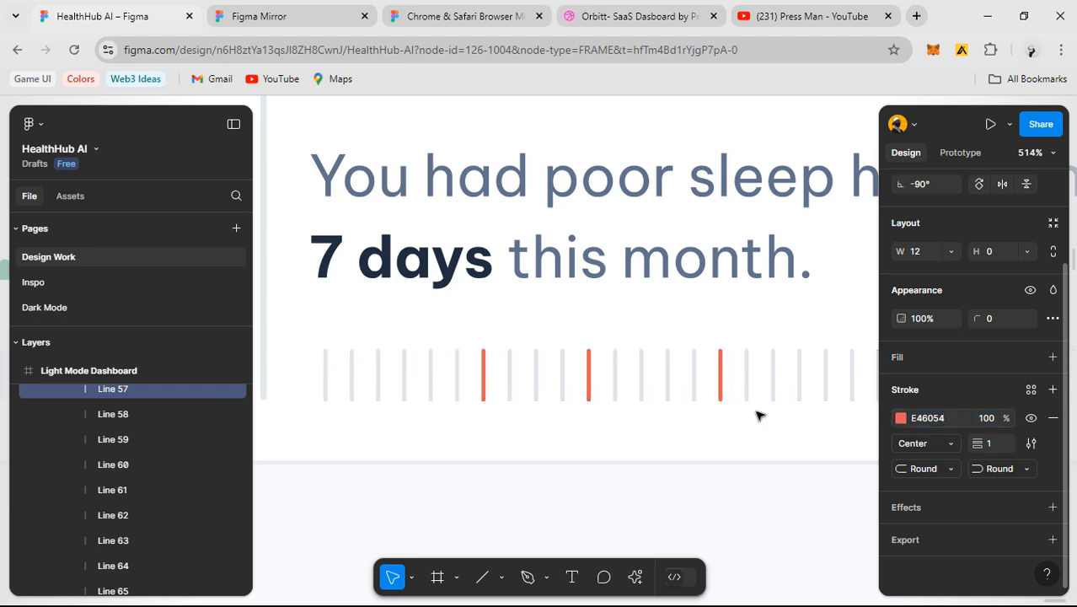
pyautogui.click(642, 377)
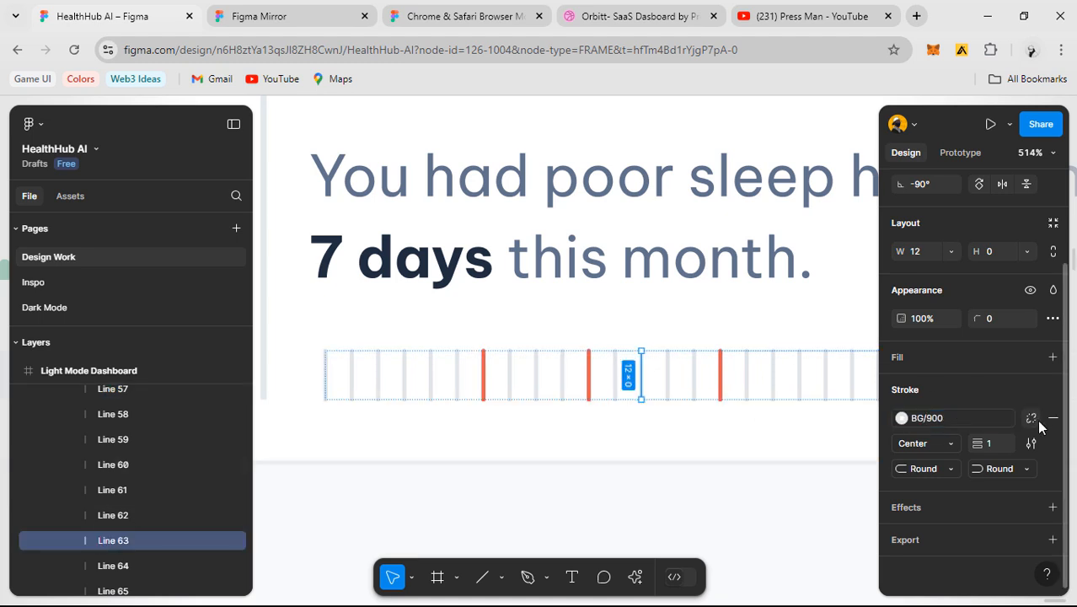
pyautogui.click(944, 416)
pyautogui.hotkey('ctrl', 'v')
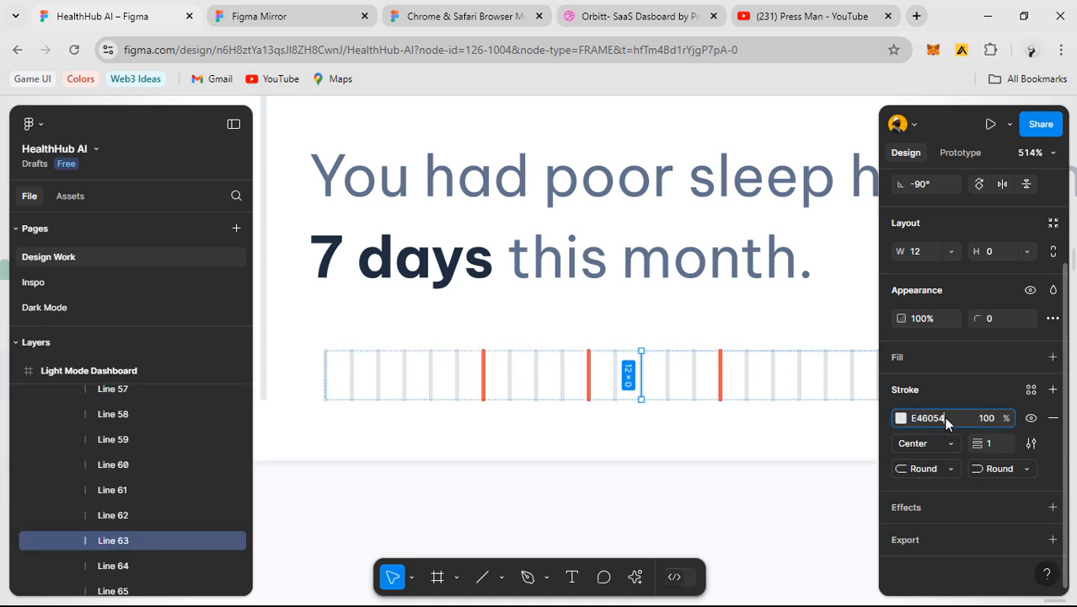
pyautogui.press('Return')
# - Detach BG/900 from the fourth tick from the row's right end and recolour its stroke E46054
pyautogui.scroll(-2, 708, 408)
pyautogui.hscroll(3, 680, 385)
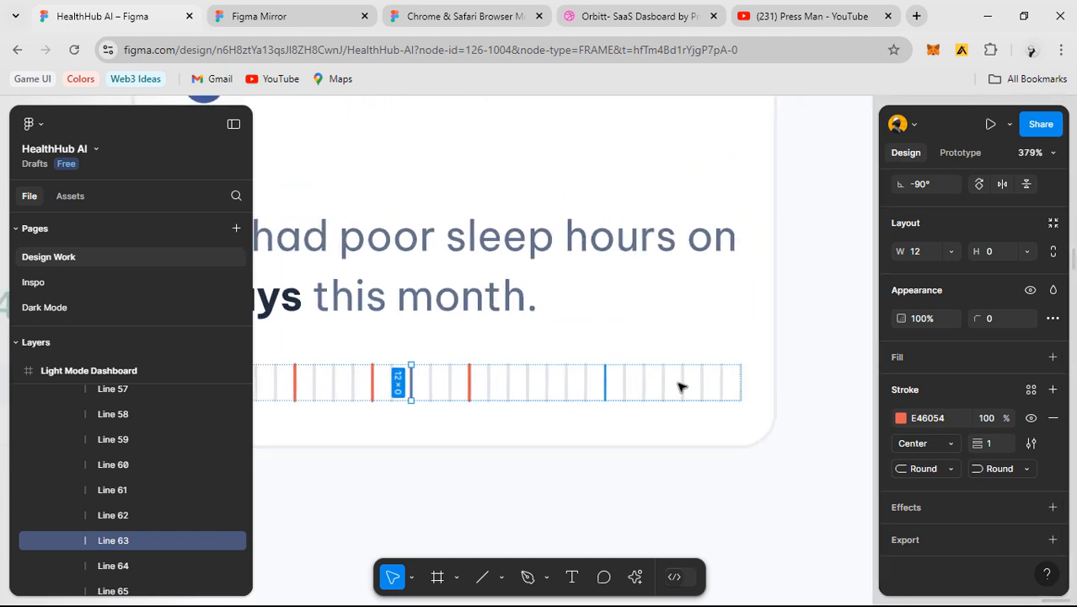
pyautogui.click(684, 385)
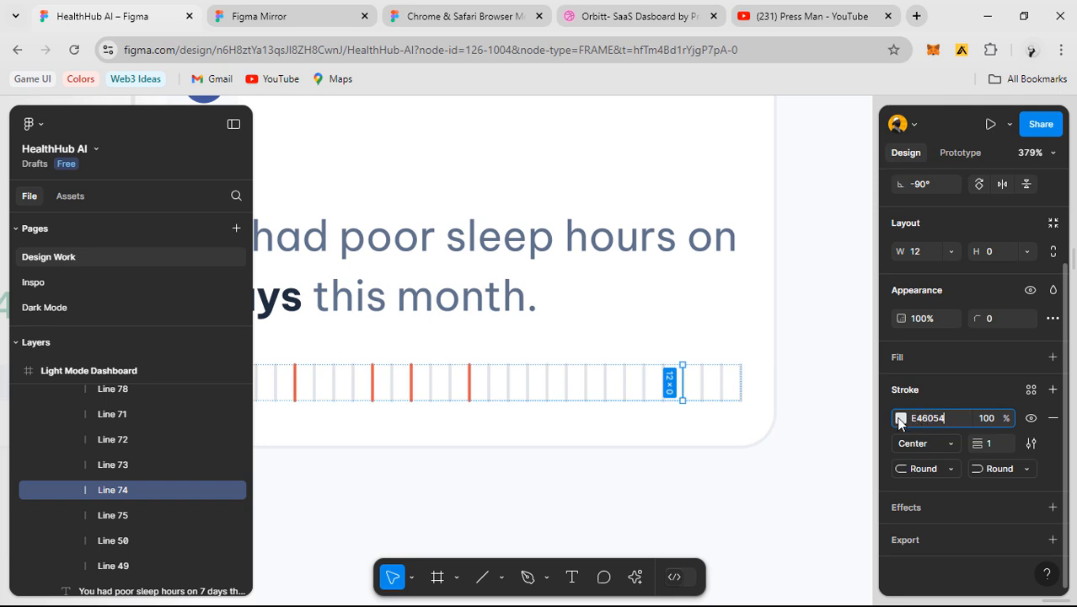
pyautogui.click(775, 447)
# - Detach BG/900 from the second-to-last tick in the row and set its stroke colour to E46054
pyautogui.hscroll(-3, 482, 445)
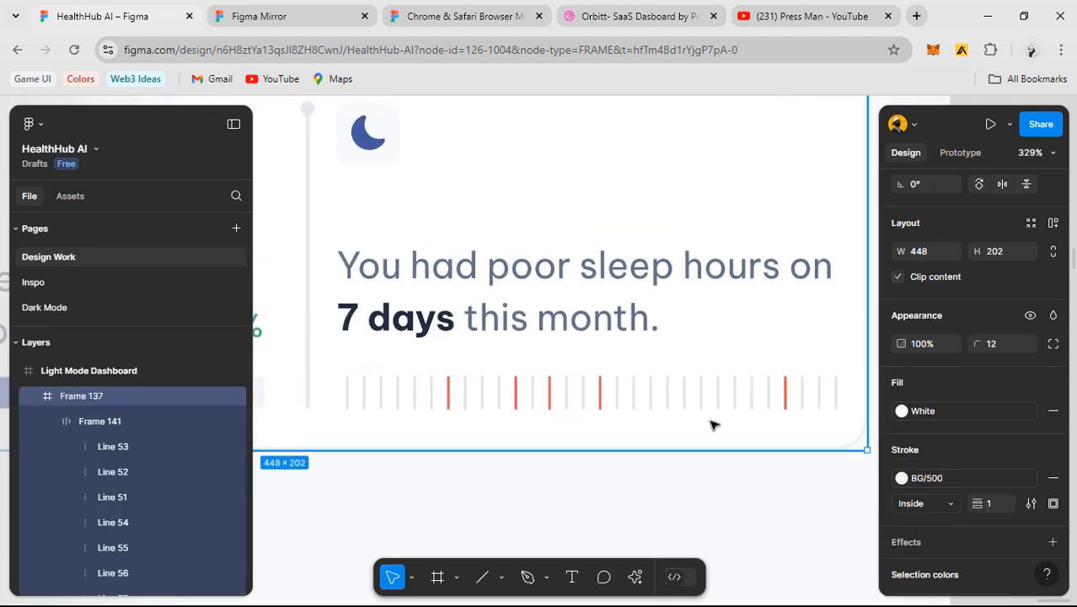
pyautogui.scroll(5, 714, 425)
pyautogui.keyDown('ctrl'); pyautogui.click(700, 394); pyautogui.keyUp('ctrl')
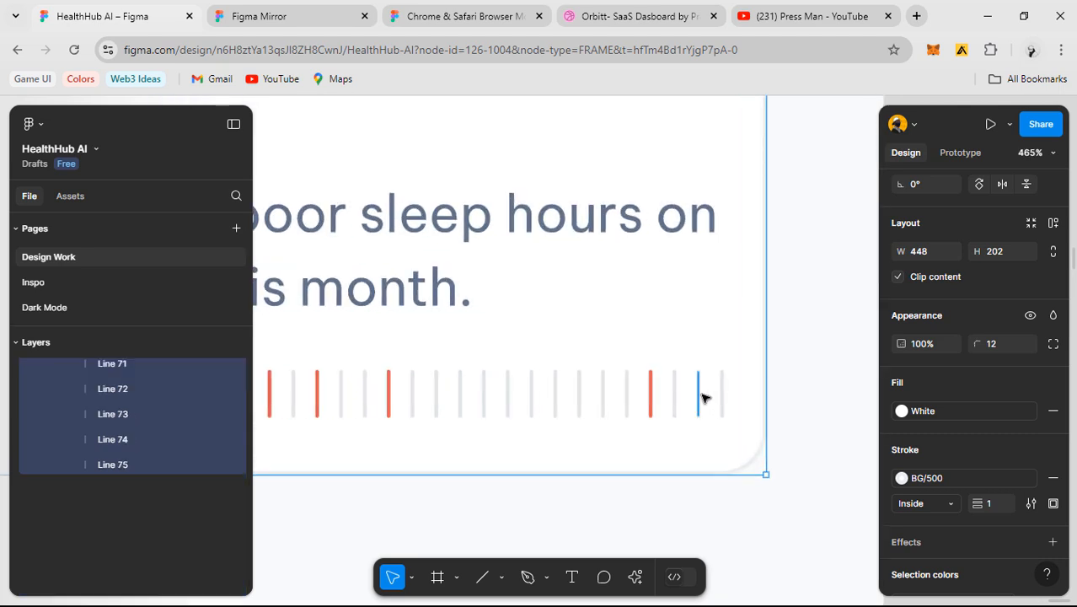
pyautogui.click(1030, 420)
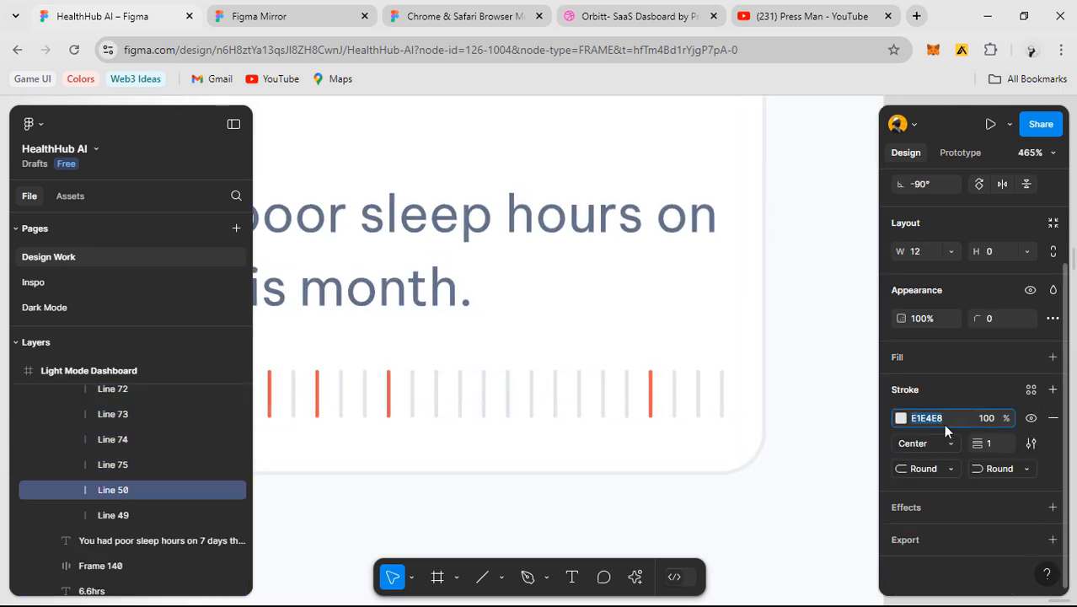
pyautogui.hotkey('ctrl', 'v')
pyautogui.press('Return')
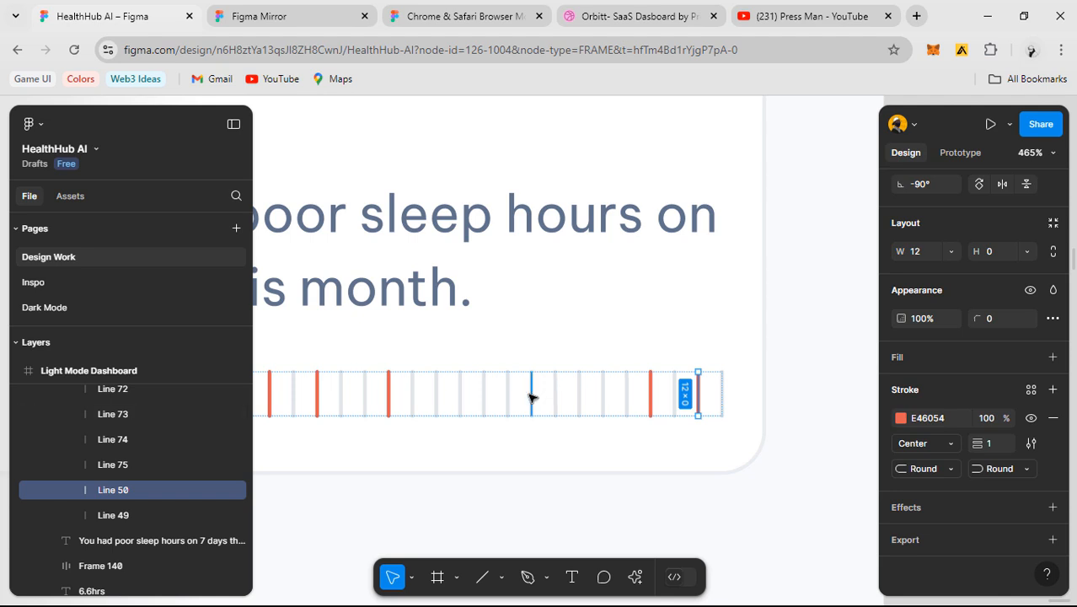
# - Recolour the ninth tick from the row's right end E46054 after detaching its BG/900 stroke style
pyautogui.click(530, 394)
pyautogui.moveTo(501, 443); pyautogui.dragTo(837, 457)
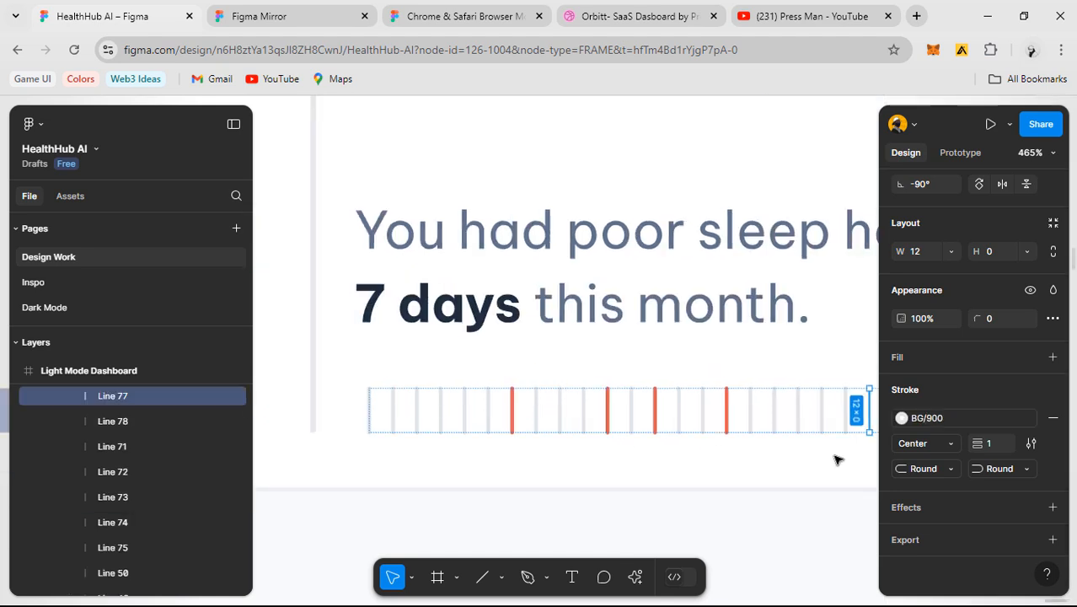
pyautogui.moveTo(724, 431); pyautogui.dragTo(546, 437)
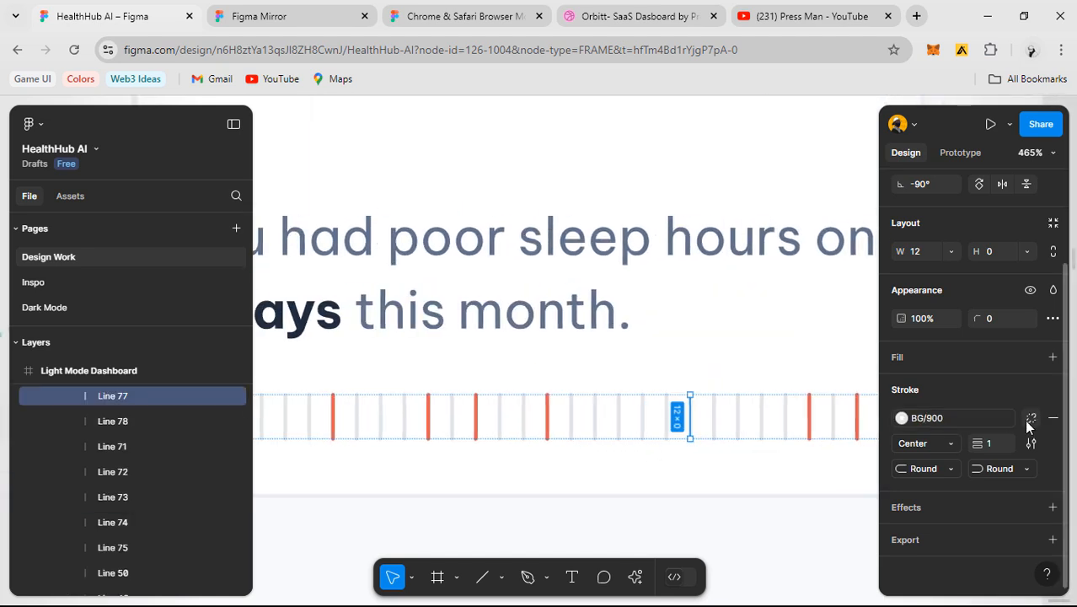
pyautogui.click(1029, 418)
pyautogui.write('E46654')
pyautogui.press('Return')
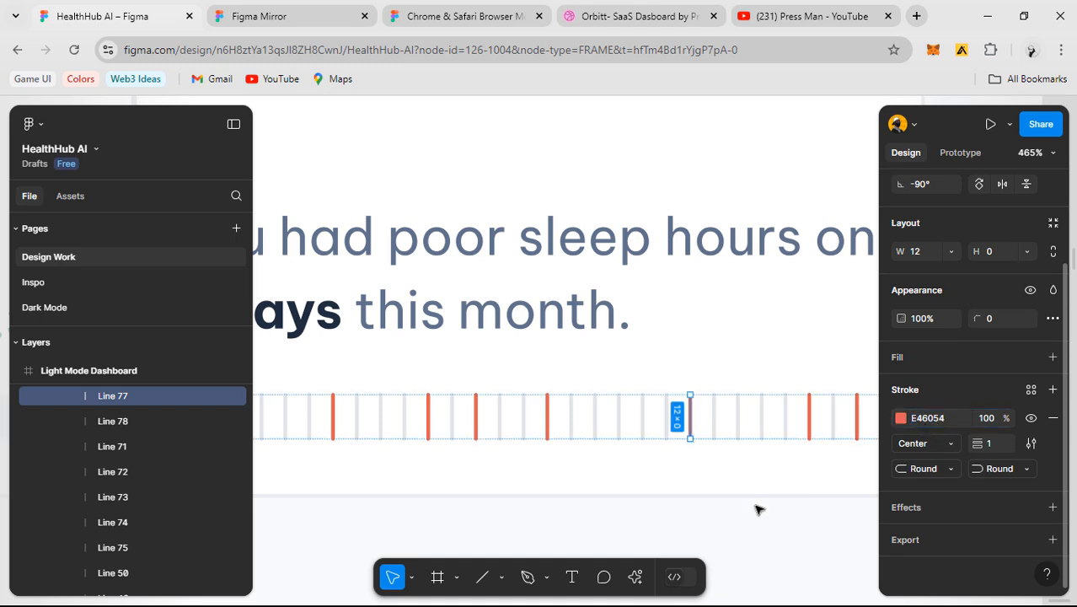
# - Compare the rebuilt Sleep Cycle card's tick row with the original card and check the text spacing in the original
pyautogui.click(758, 507)
pyautogui.scroll(-2, 748, 470)
pyautogui.scroll(-2, 673, 493)
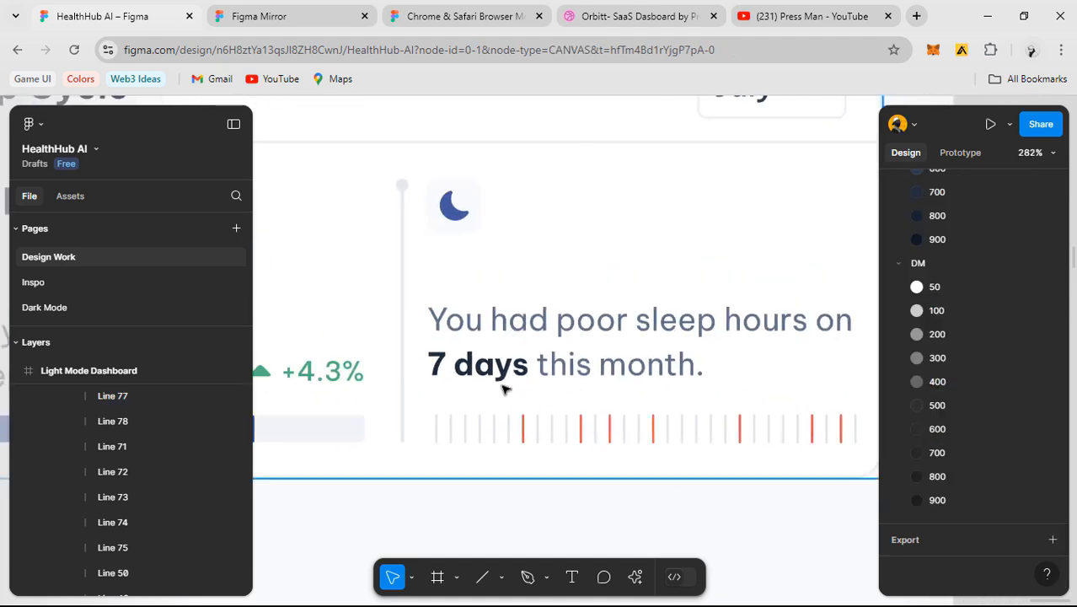
pyautogui.scroll(-3, 649, 411)
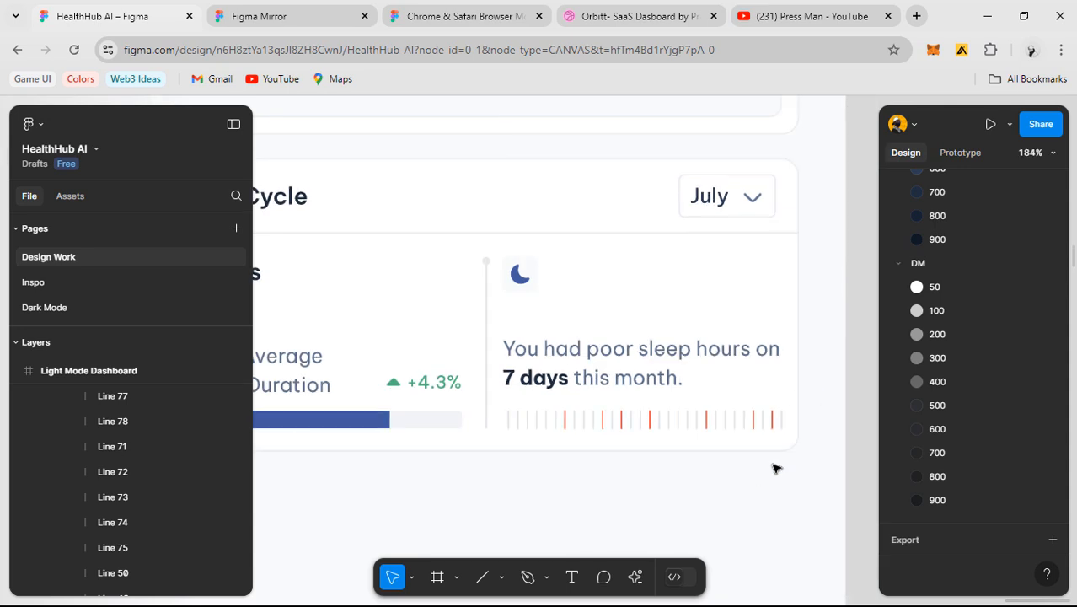
pyautogui.scroll(-2, 735, 465)
pyautogui.moveTo(567, 460); pyautogui.dragTo(835, 424)
pyautogui.scroll(-2, 752, 416)
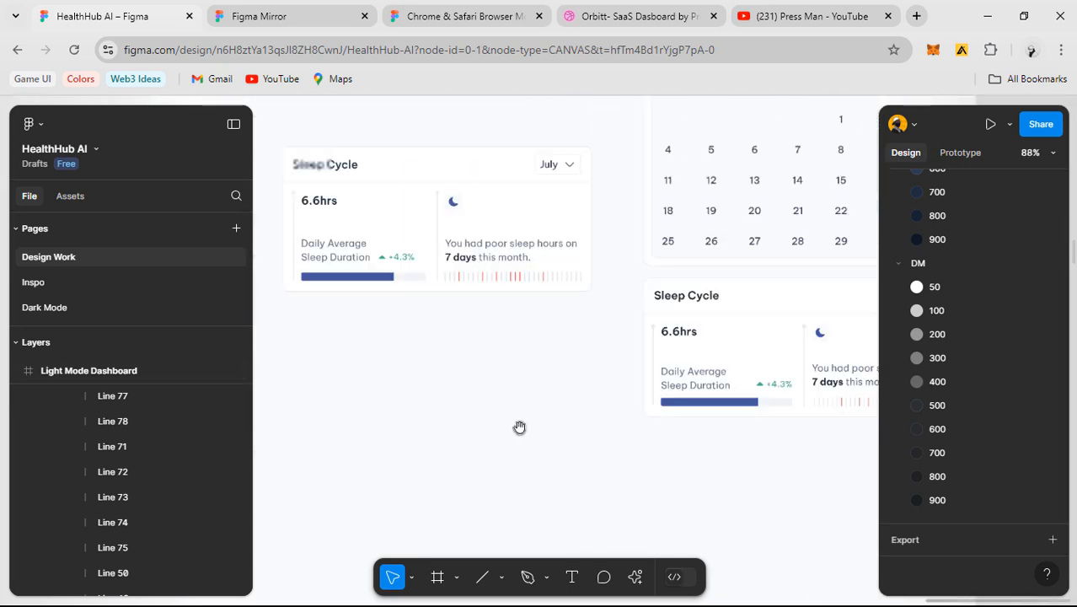
pyautogui.moveTo(519, 428); pyautogui.dragTo(547, 442)
pyautogui.scroll(2, 393, 296)
pyautogui.doubleClick(377, 265)
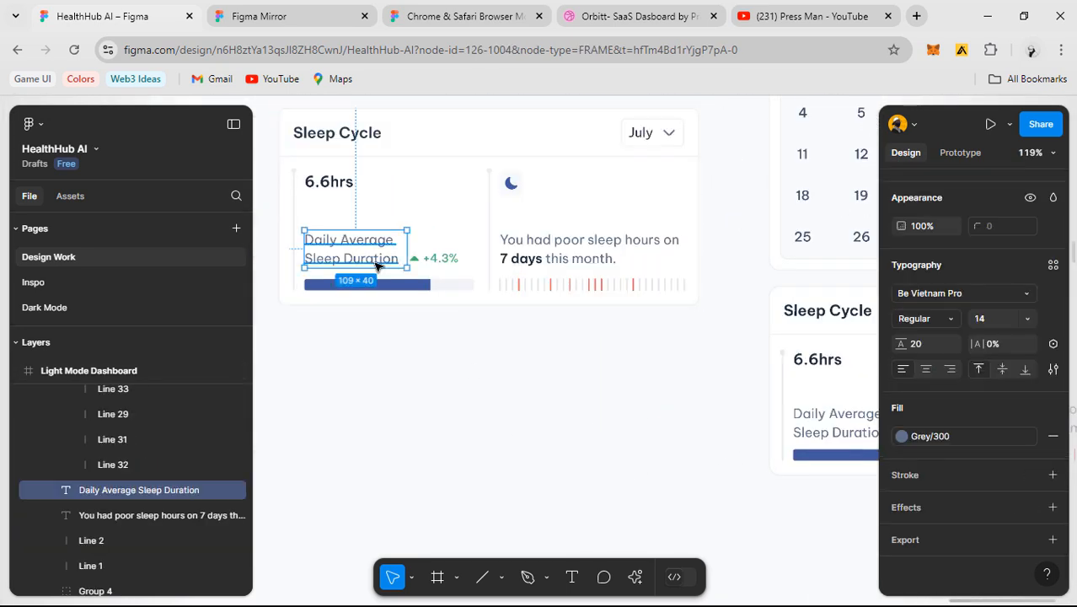
pyautogui.click(565, 258)
pyautogui.hscroll(4, 544, 386)
pyautogui.scroll(-1, 543, 386)
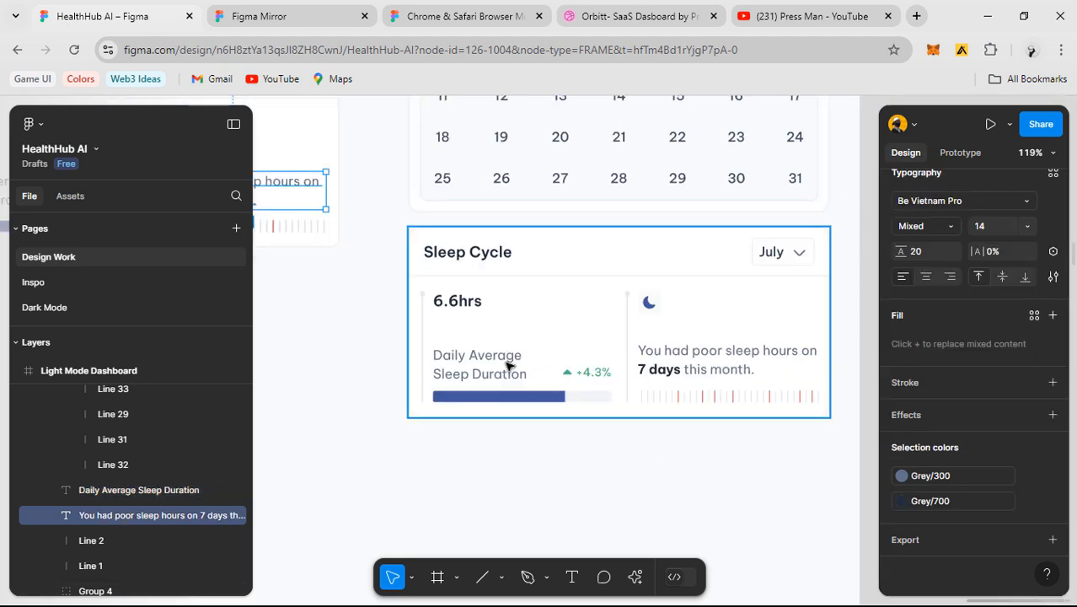
# - Check the gap between the Daily Average row and its progress bar, and nudge the poor sleep hours text down 1 px
pyautogui.click(508, 363)
pyautogui.keyDown('ctrl'); pyautogui.scroll(3, 508, 371); pyautogui.keyUp('ctrl')
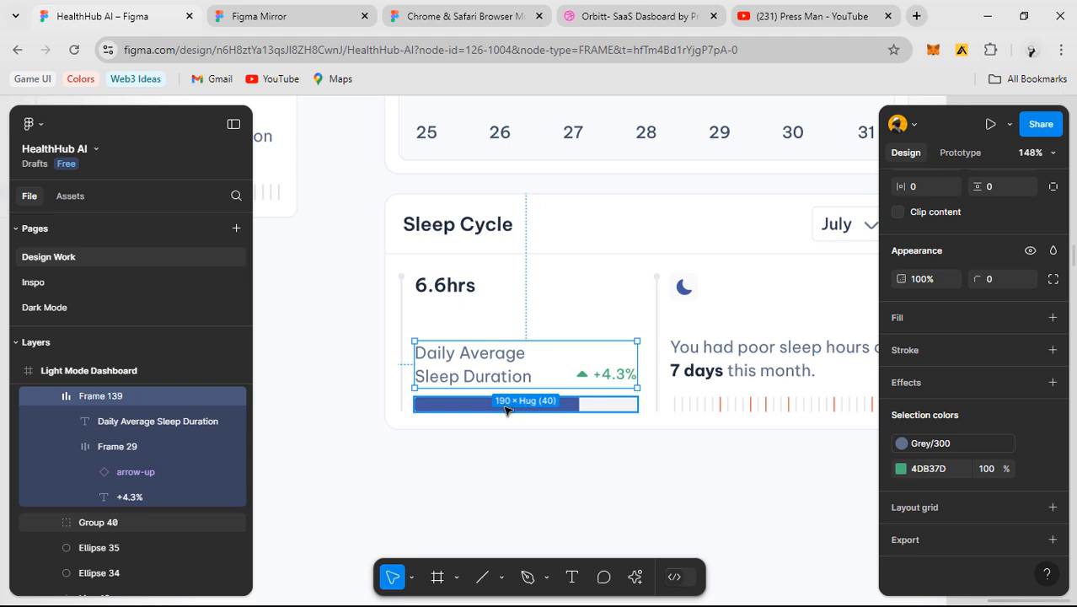
pyautogui.hscroll(3, 691, 438)
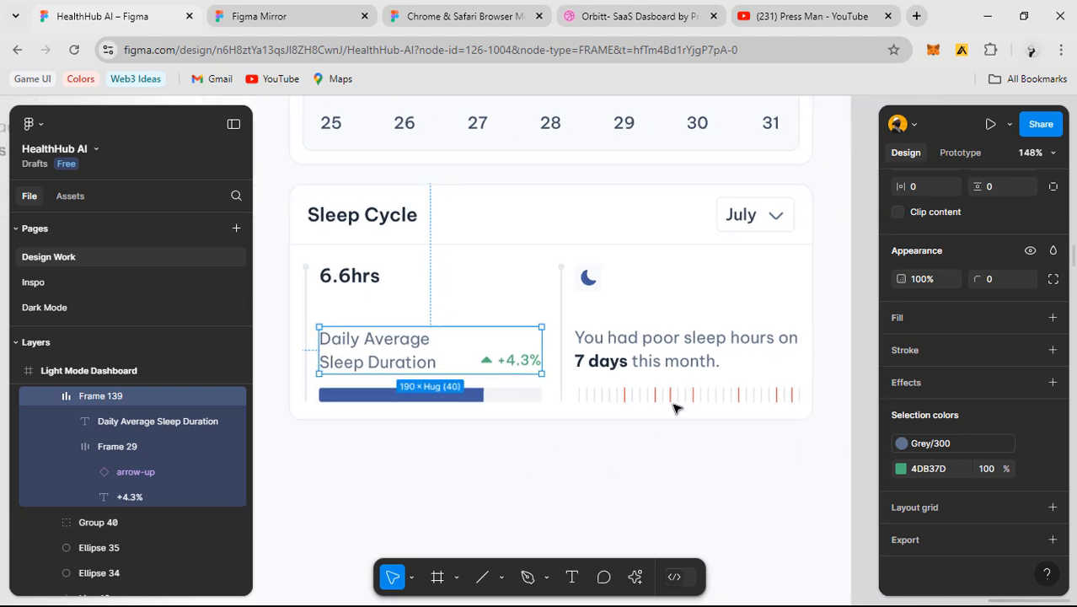
pyautogui.keyDown('ctrl'); pyautogui.scroll(3, 663, 344); pyautogui.keyUp('ctrl')
pyautogui.click(653, 403)
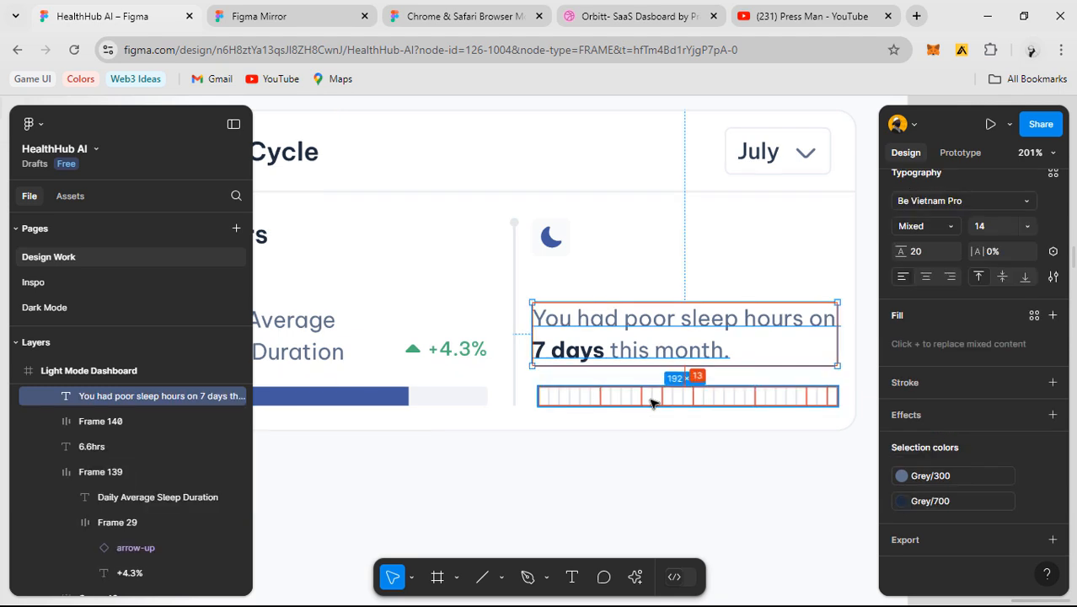
pyautogui.press('Down')
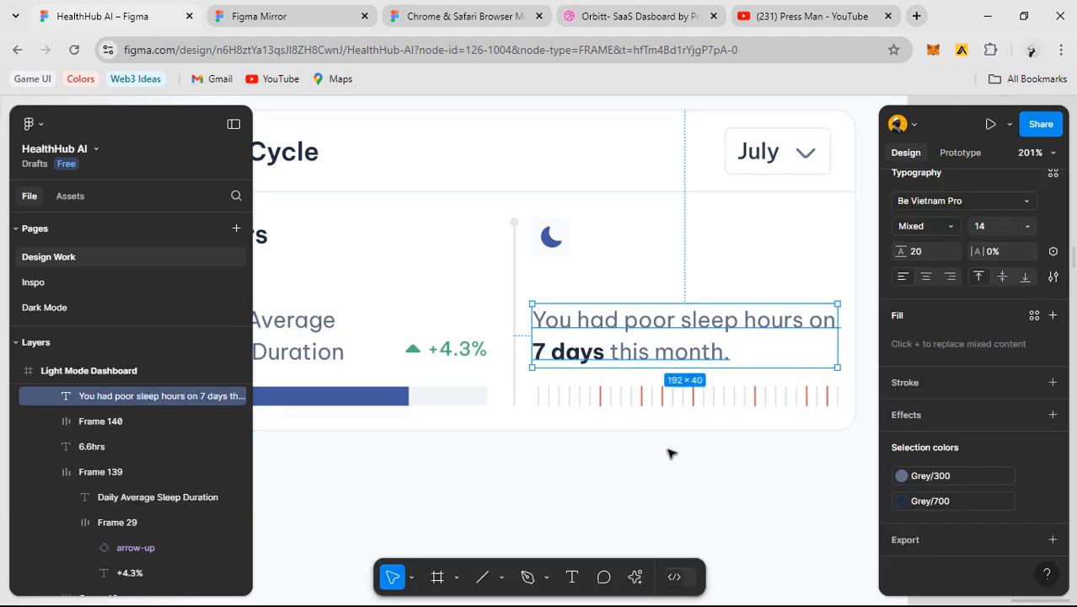
# - Measure the spacing around the moon icon, the poor sleep hours text and tick row, and from the progress bar to the card's edges
pyautogui.press('alt')
pyautogui.click(552, 238)
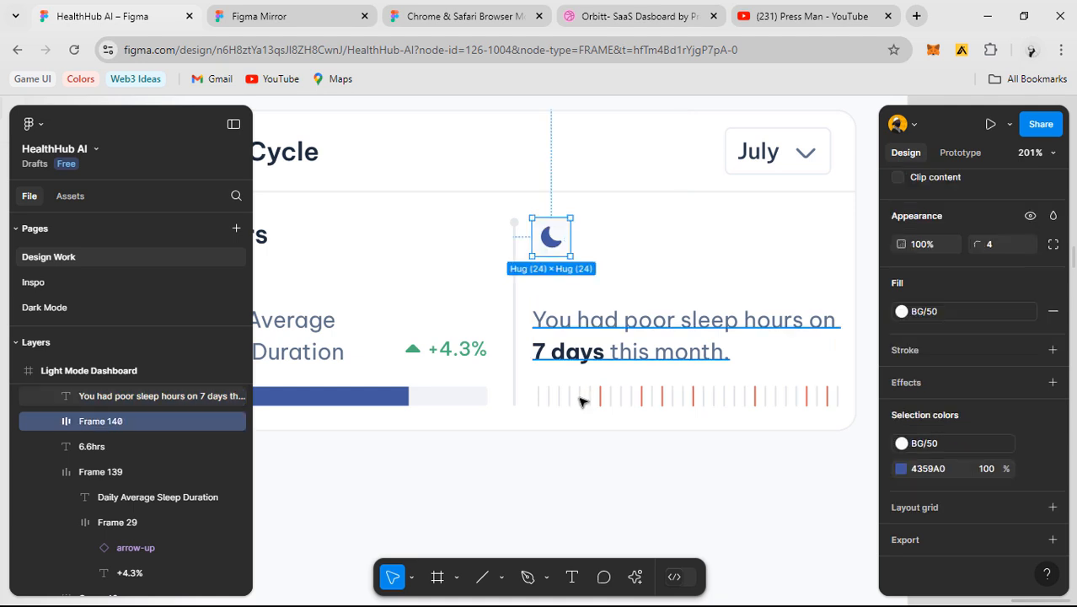
pyautogui.click(577, 402)
pyautogui.scroll(-1, 519, 431)
pyautogui.moveTo(519, 433); pyautogui.dragTo(616, 420)
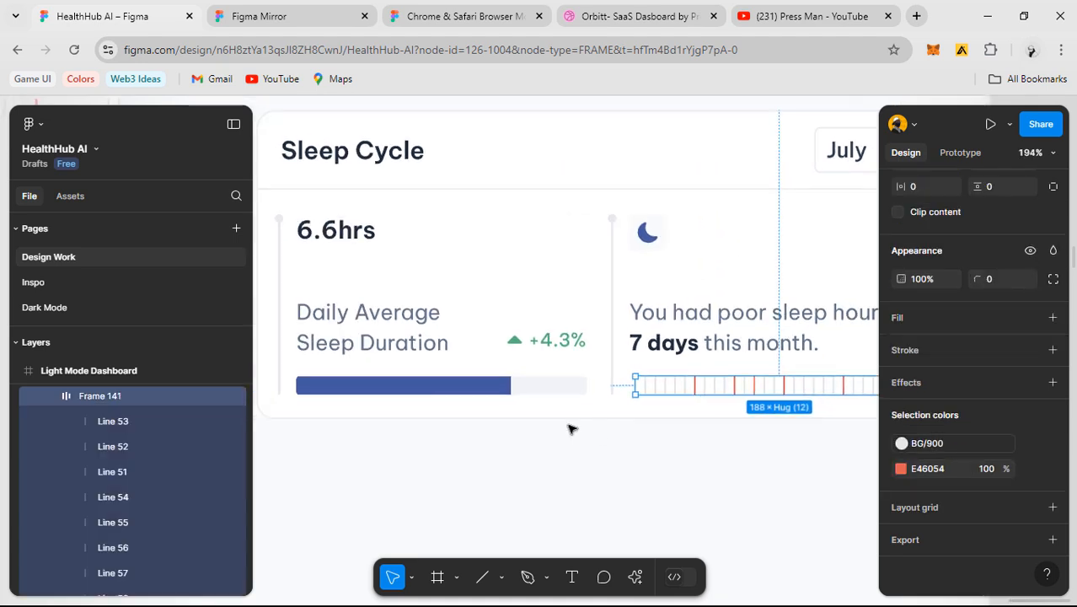
pyautogui.click(495, 410)
pyautogui.click(495, 425)
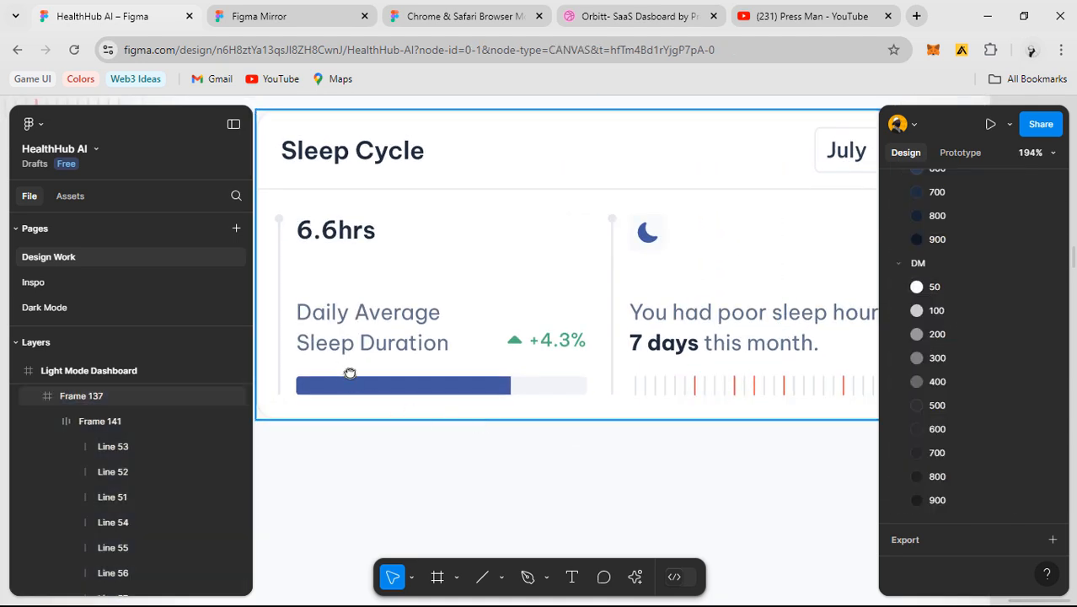
pyautogui.moveTo(348, 372); pyautogui.dragTo(393, 379)
pyautogui.doubleClick(486, 397)
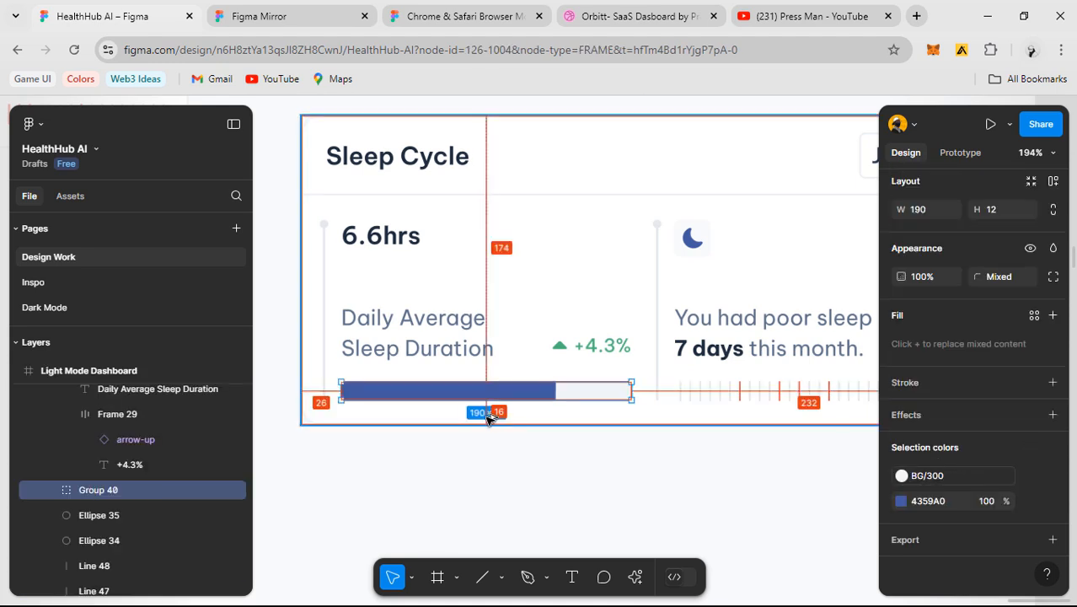
# - Reduce the rebuilt Sleep Cycle card frame's height by 4 to 198
pyautogui.click(571, 422)
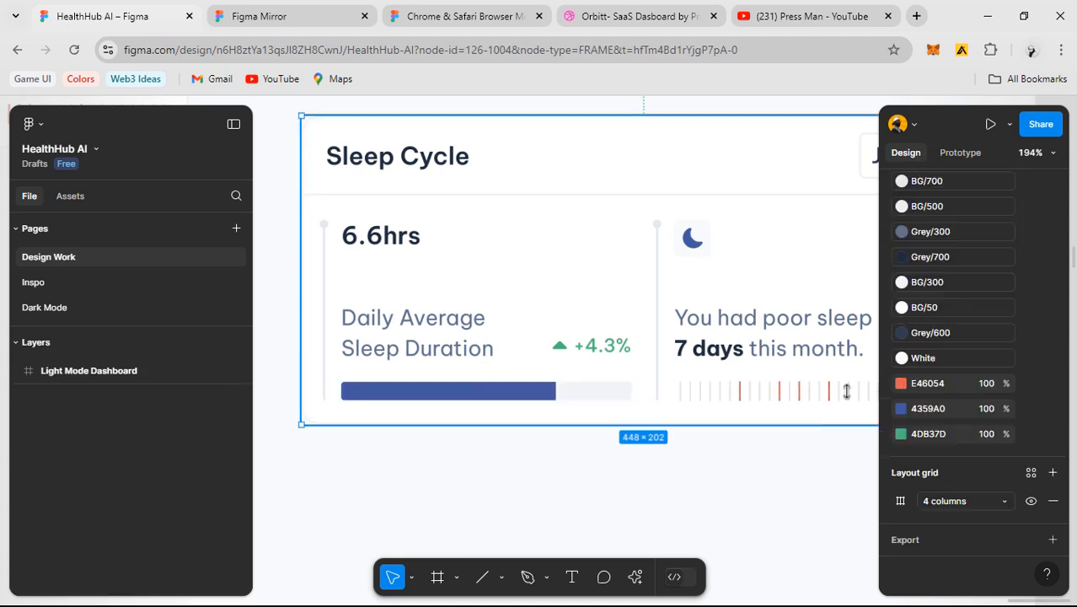
pyautogui.scroll(4, 1008, 303)
pyautogui.scroll(5, 1001, 329)
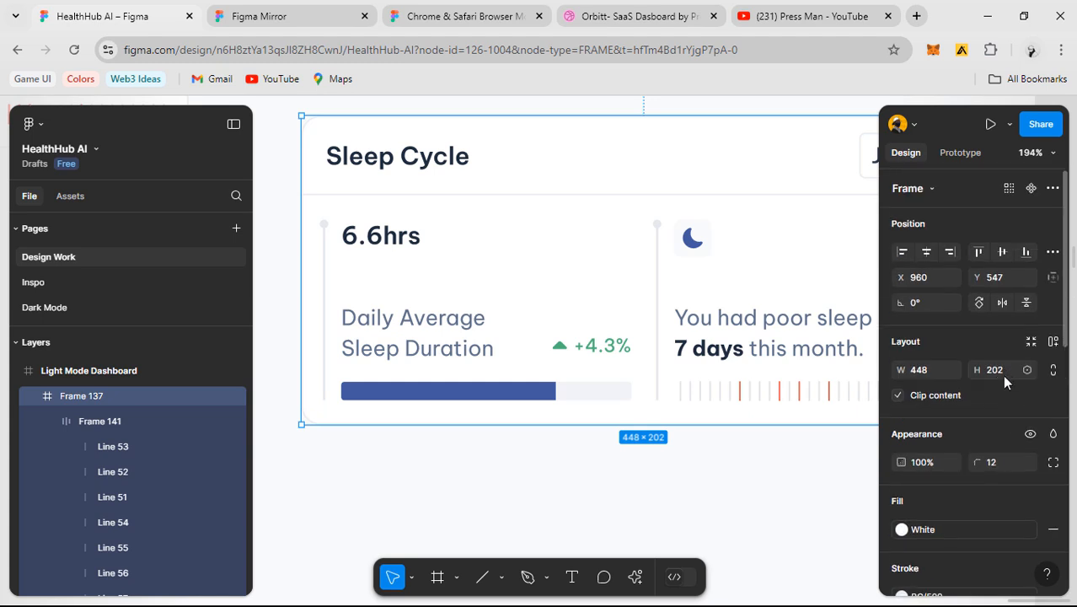
pyautogui.click(998, 368)
pyautogui.write('-4')
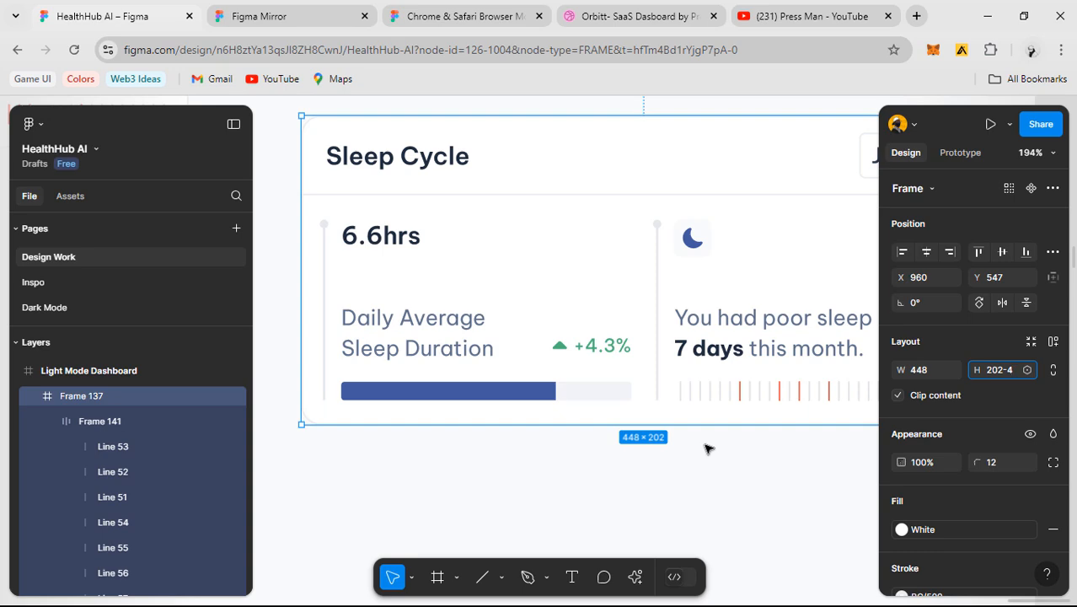
pyautogui.press('Return')
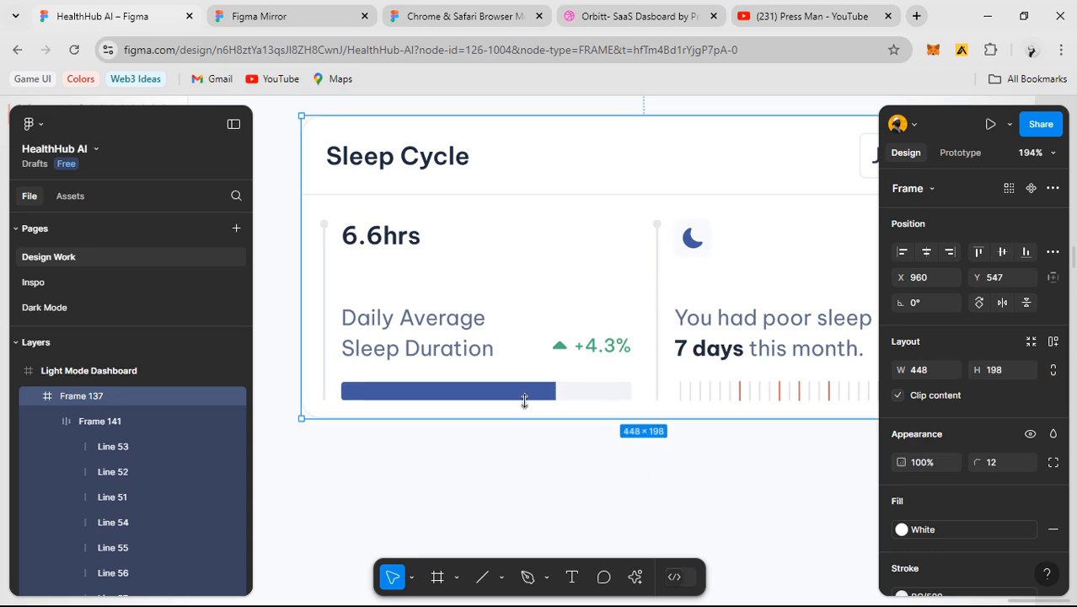
# - Measure the gap between the progress bar and the card's lower edge in the original Sleep Cycle card
pyautogui.click(560, 462)
pyautogui.scroll(-5, 560, 464)
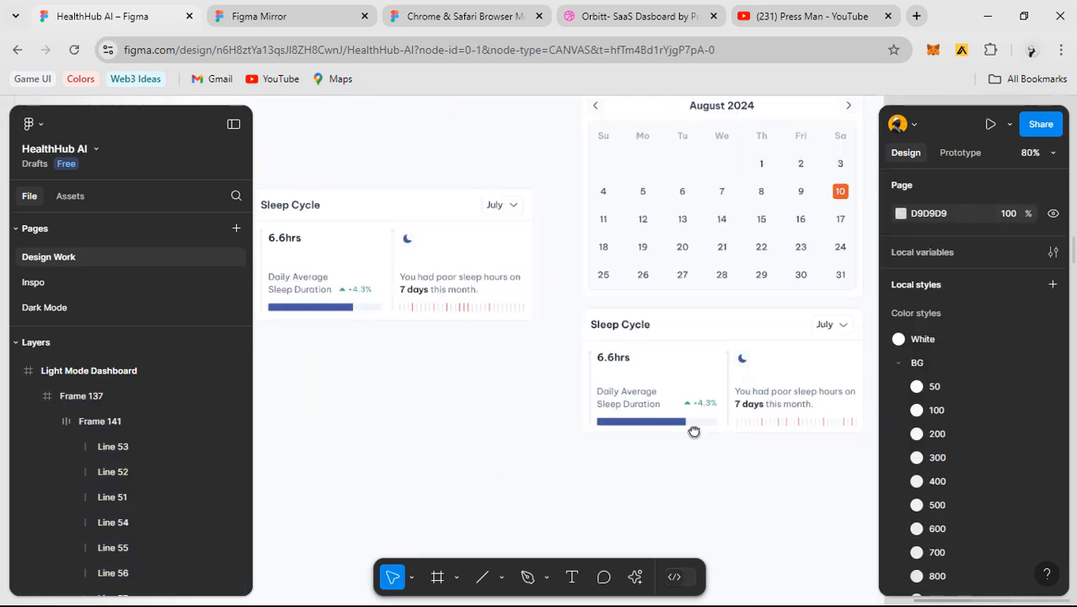
pyautogui.hscroll(-3, 623, 371)
pyautogui.scroll(5, 557, 310)
pyautogui.click(473, 265)
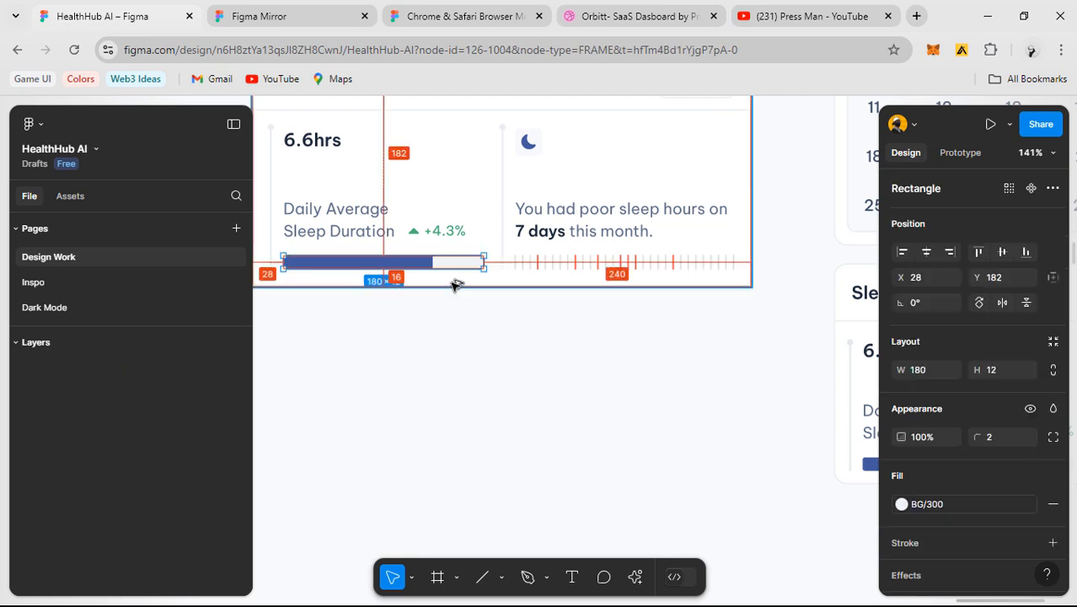
pyautogui.click(456, 285)
pyautogui.scroll(-1, 599, 395)
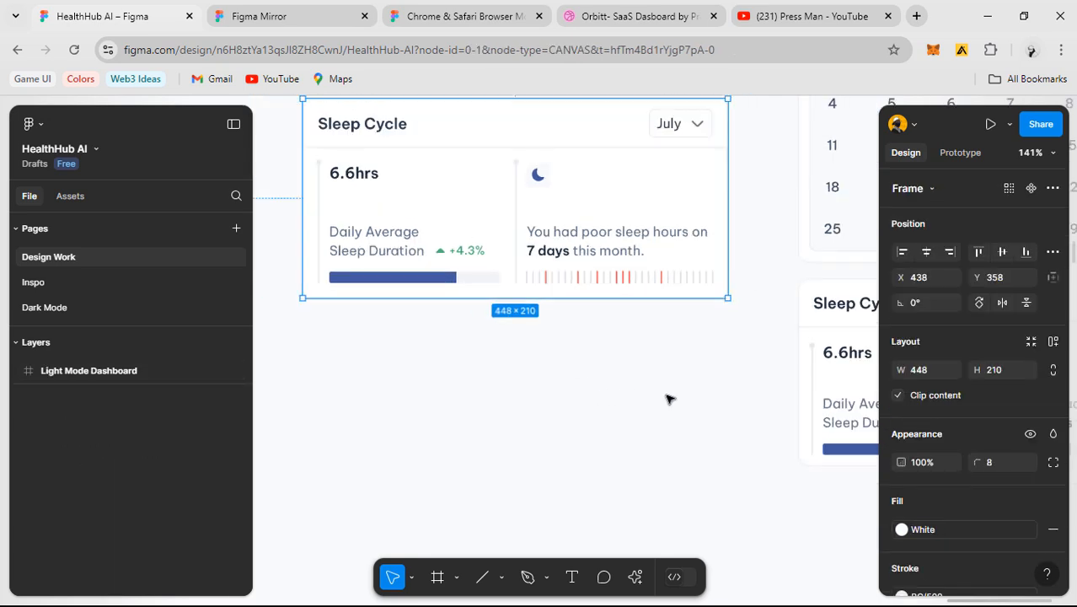
# - Increase the rebuilt Sleep Cycle card frame's height by 4 to 202
pyautogui.click(674, 396)
pyautogui.moveTo(705, 398); pyautogui.dragTo(493, 358)
pyautogui.scroll(5, 747, 476)
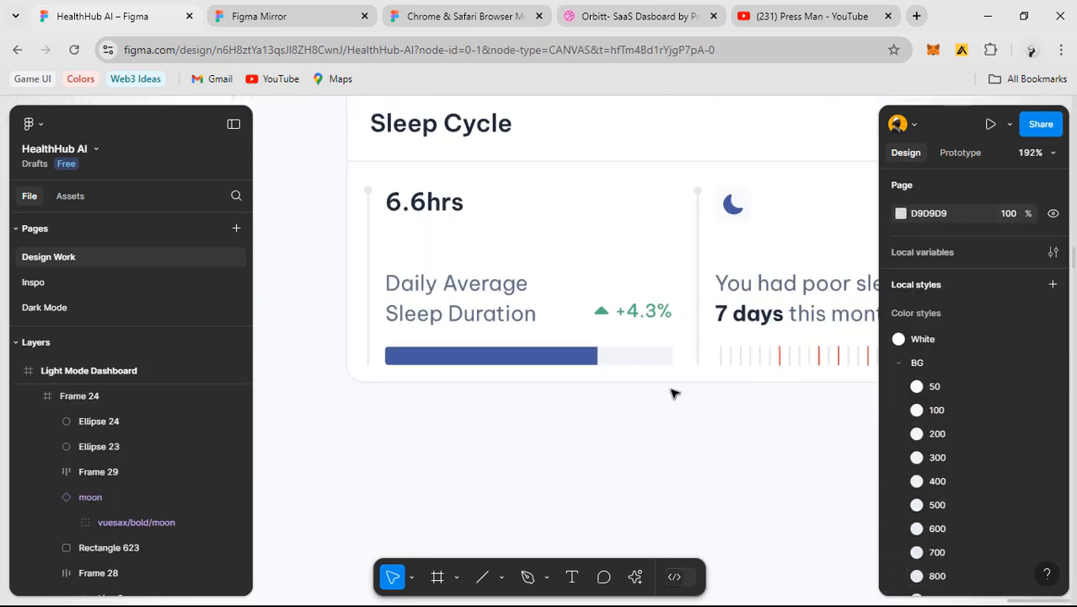
pyautogui.click(1015, 336)
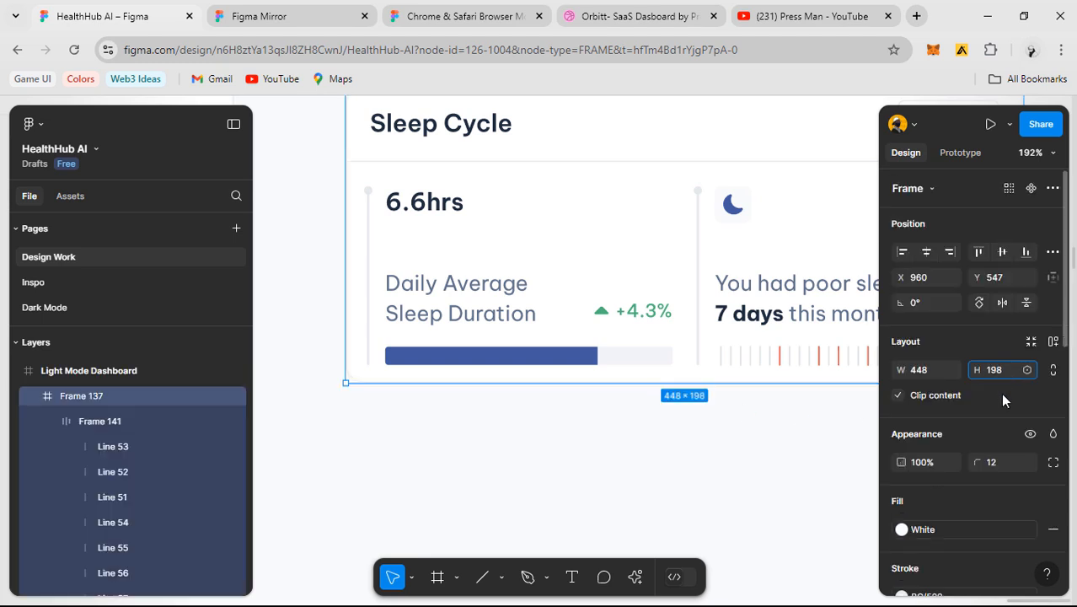
pyautogui.press('Return')
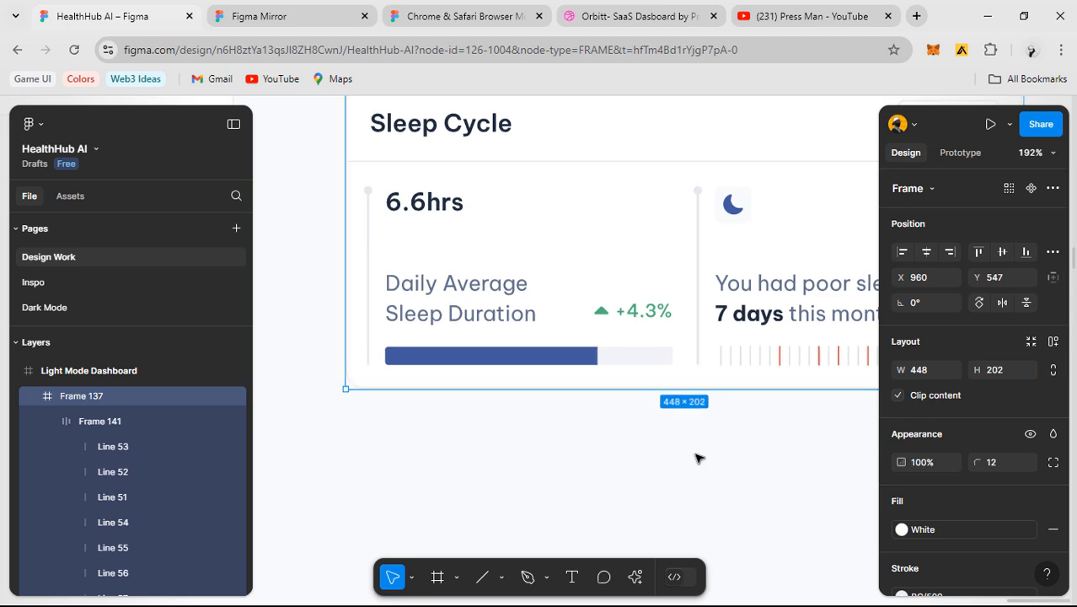
# - Compare the two Sleep Cycle cards and check the length and position of the divider line beside 6.6hrs in the original
pyautogui.click(687, 450)
pyautogui.scroll(-3, 445, 451)
pyautogui.moveTo(445, 452); pyautogui.dragTo(715, 484)
pyautogui.moveTo(454, 347); pyautogui.dragTo(534, 478)
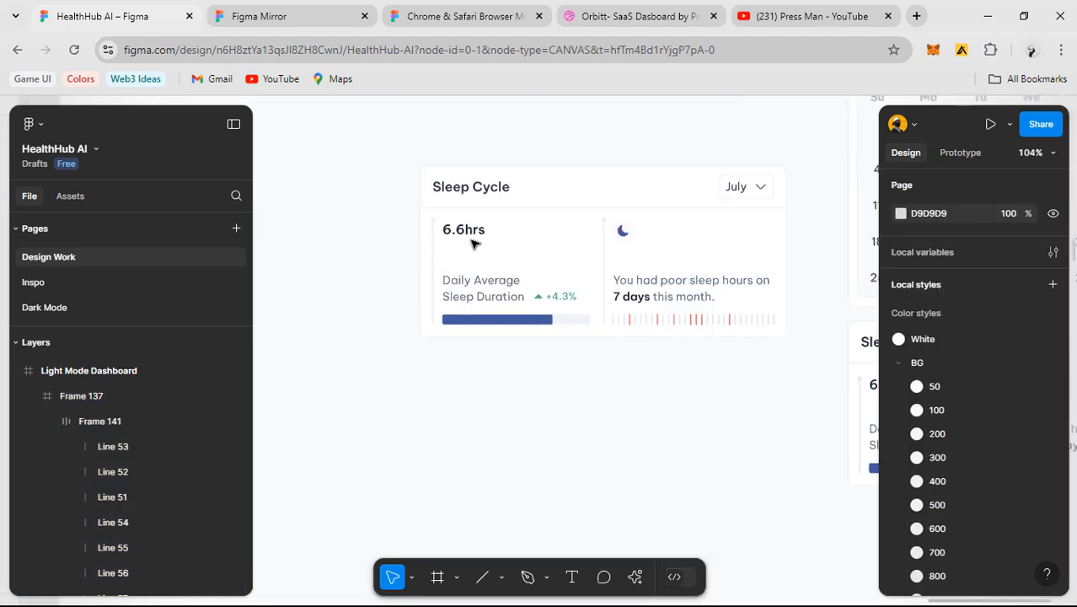
pyautogui.scroll(3, 450, 231)
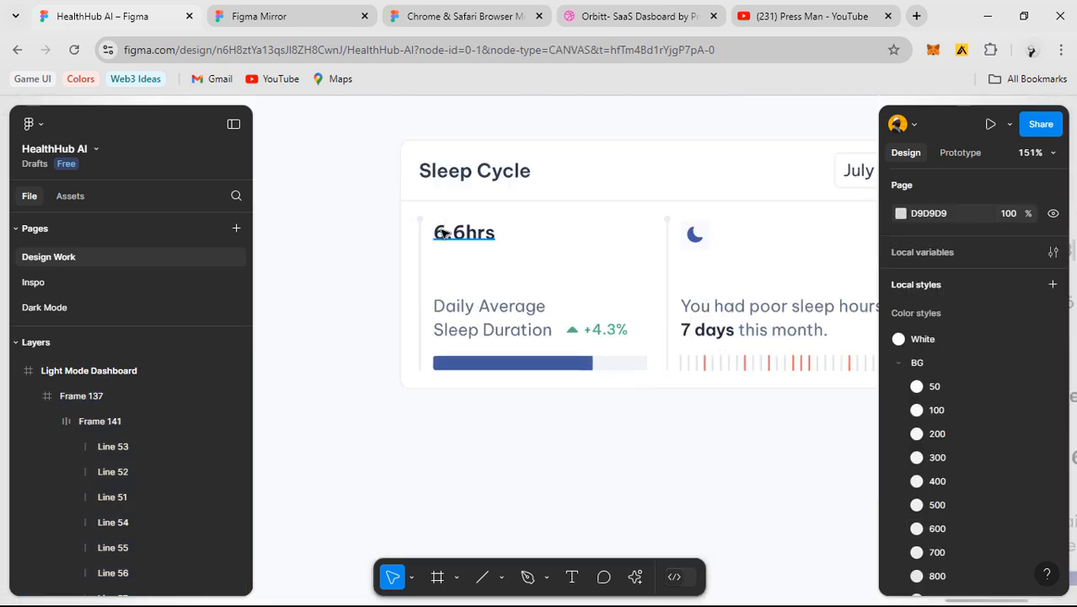
pyautogui.click(413, 307)
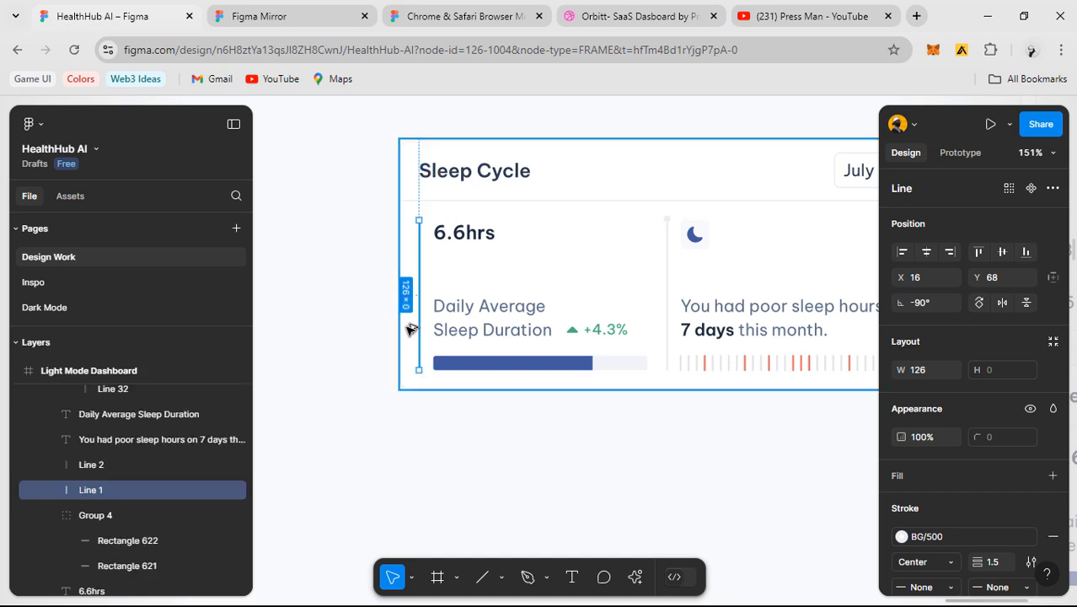
pyautogui.scroll(-3, 435, 349)
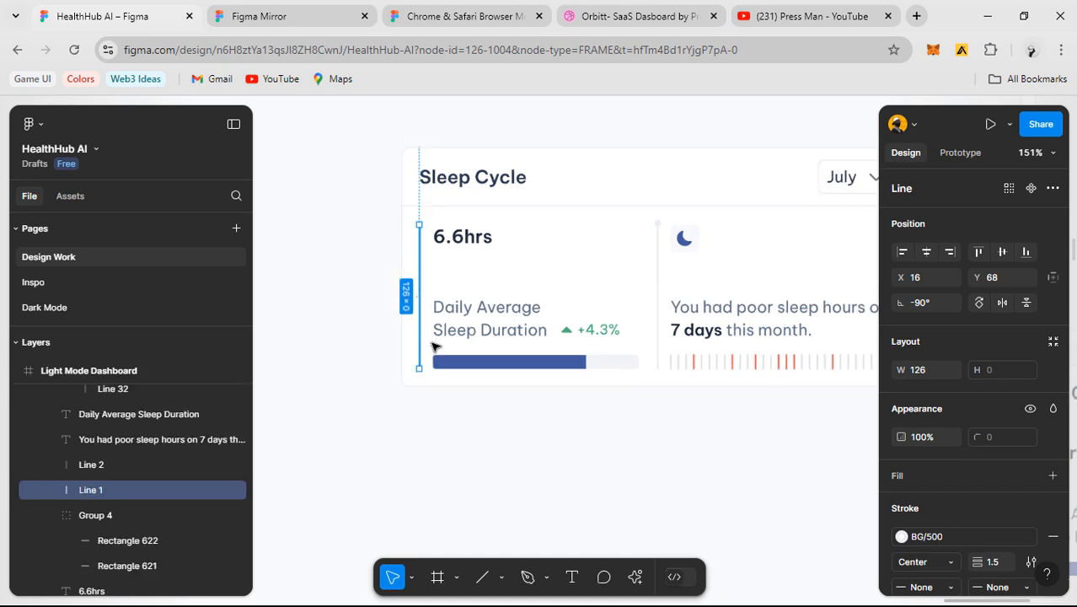
pyautogui.click(541, 431)
pyautogui.scroll(-1, 608, 464)
pyautogui.moveTo(595, 437); pyautogui.dragTo(553, 393)
pyautogui.scroll(2, 564, 430)
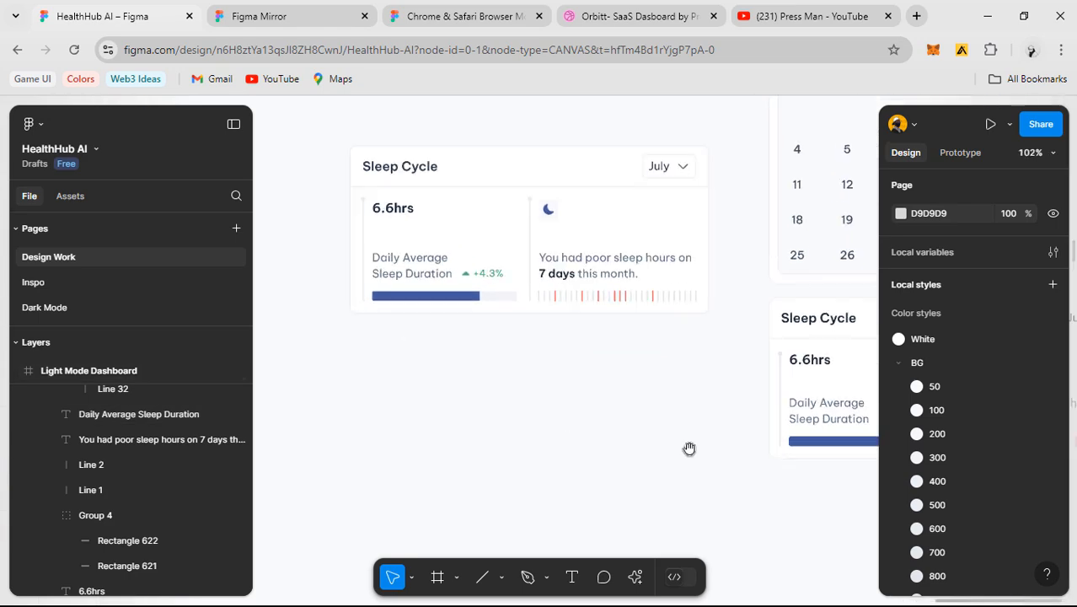
pyautogui.moveTo(688, 447); pyautogui.dragTo(447, 384)
pyautogui.scroll(1, 661, 416)
pyautogui.scroll(1, 660, 287)
# - Show the layout grids and set the margin of the rebuilt card's 4-column grid to 16
pyautogui.click(660, 285)
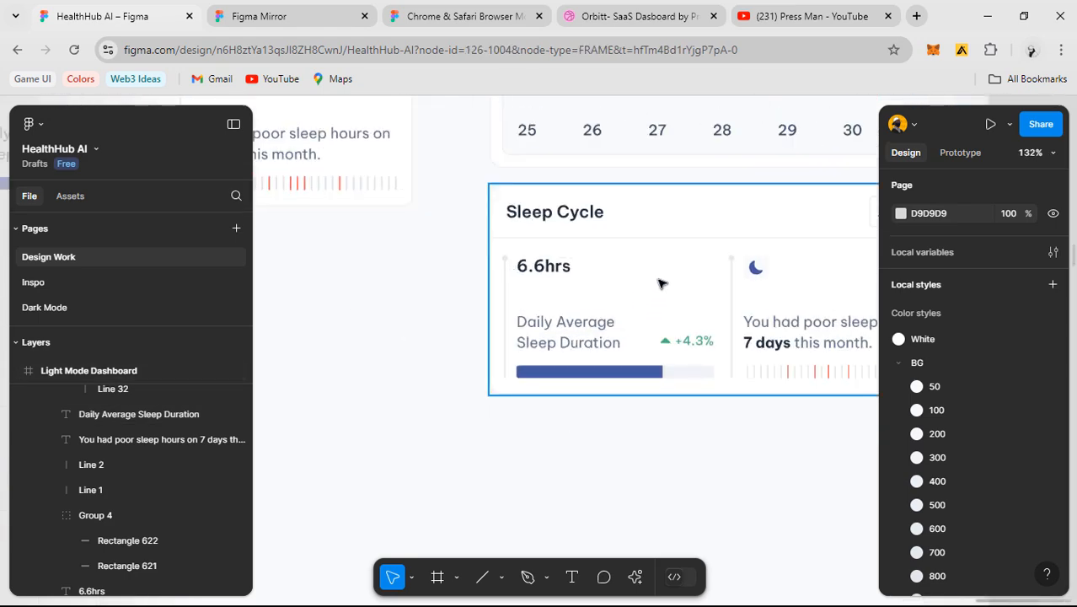
pyautogui.click(661, 284)
pyautogui.hotkey('shift', 'g')
pyautogui.scroll(3, 687, 299)
pyautogui.scroll(-3, 925, 485)
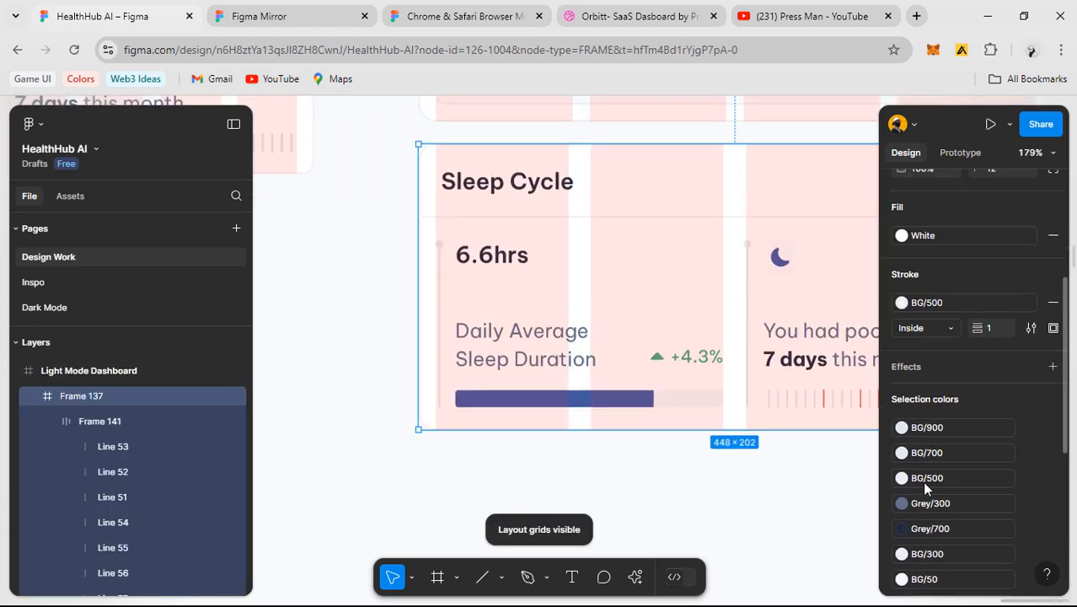
pyautogui.scroll(-4, 925, 487)
pyautogui.click(899, 500)
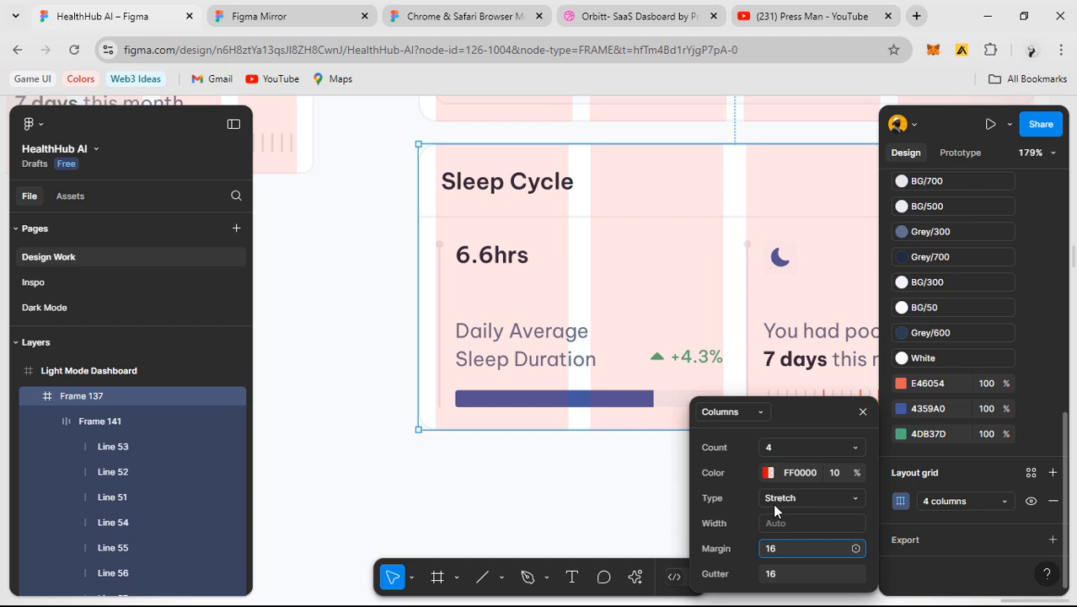
pyautogui.press('Return')
pyautogui.click(862, 411)
pyautogui.scroll(3, 504, 337)
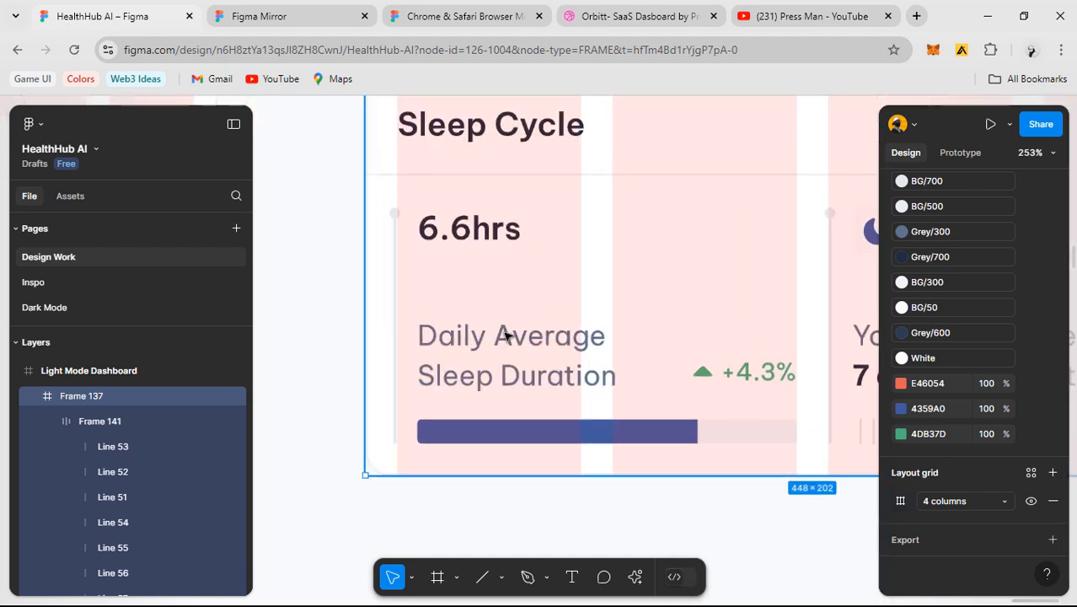
# - Group the divider line beside 6.6hrs with the circle on its upper end in the rebuilt card
pyautogui.click(396, 240)
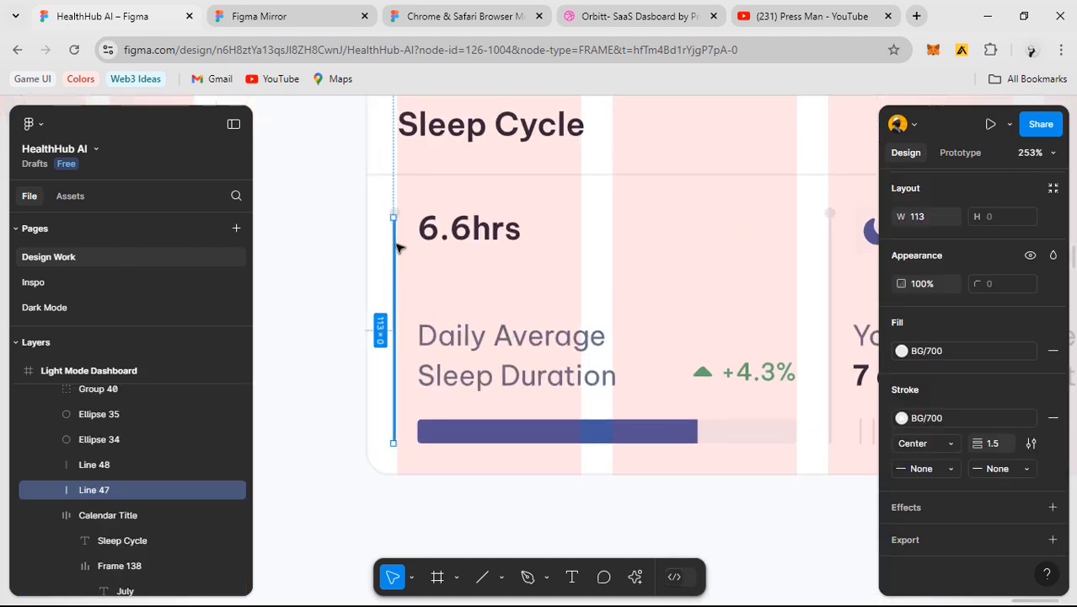
pyautogui.scroll(2, 397, 231)
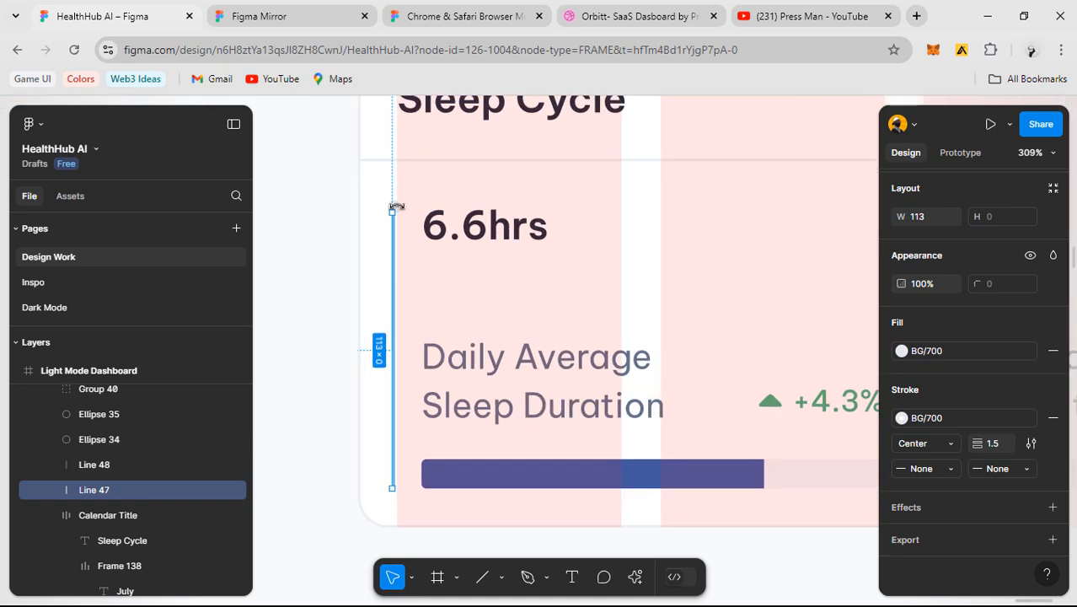
pyautogui.scroll(5, 396, 206)
pyautogui.keyDown('shift'); pyautogui.click(388, 206); pyautogui.keyUp('shift')
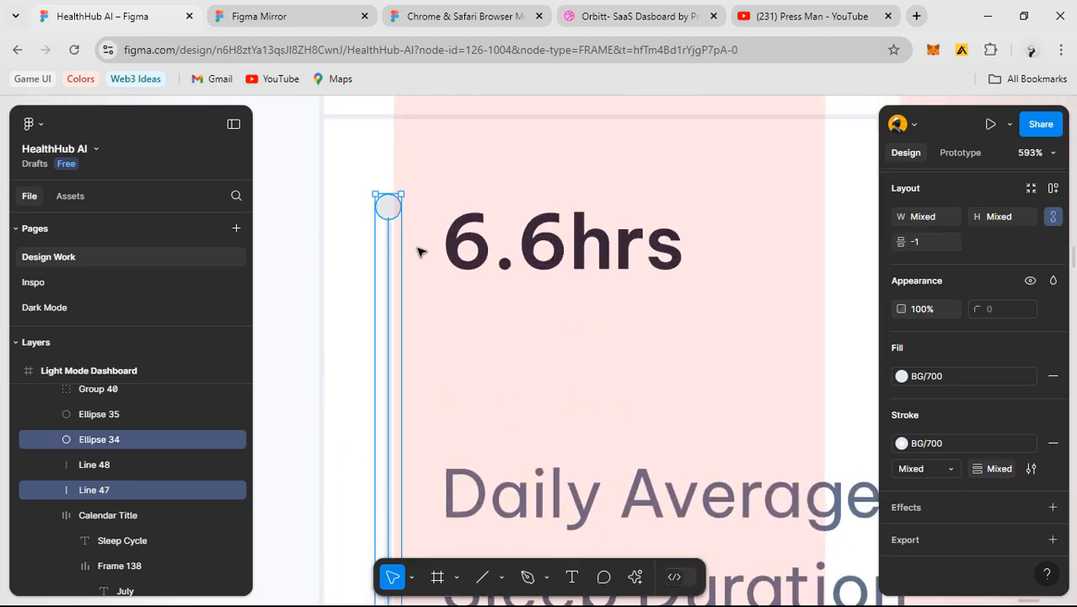
pyautogui.hotkey('ctrl', 'g')
# - Move the grouped divider, 6.6hrs text, Daily Average row and progress bar together to align with the first grid column's outer edge
pyautogui.scroll(-2, 436, 324)
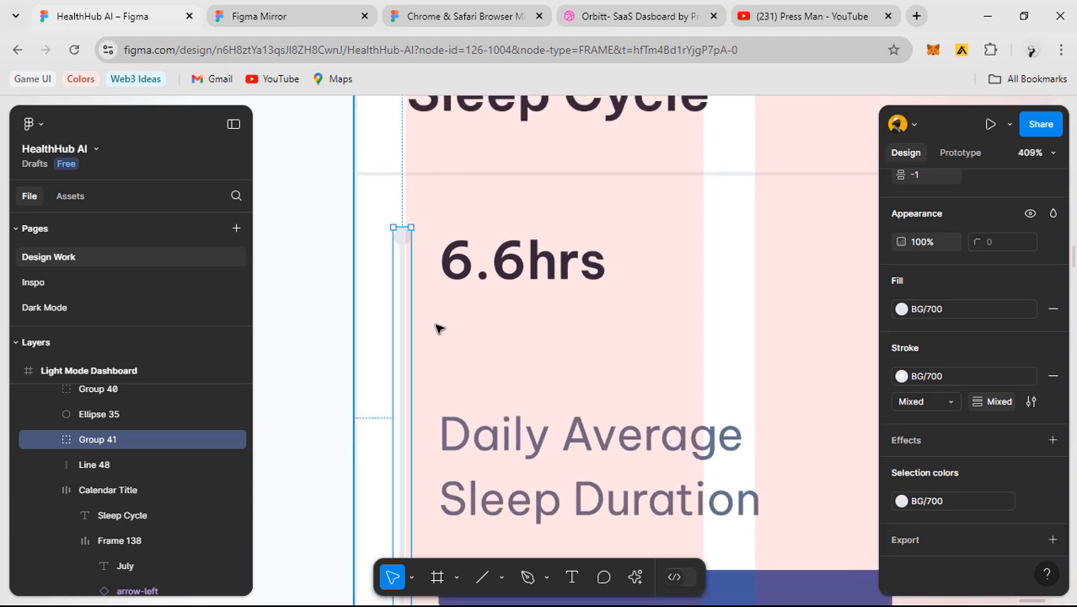
pyautogui.scroll(-2, 436, 329)
pyautogui.keyDown('shift'); pyautogui.click(530, 510); pyautogui.keyUp('shift')
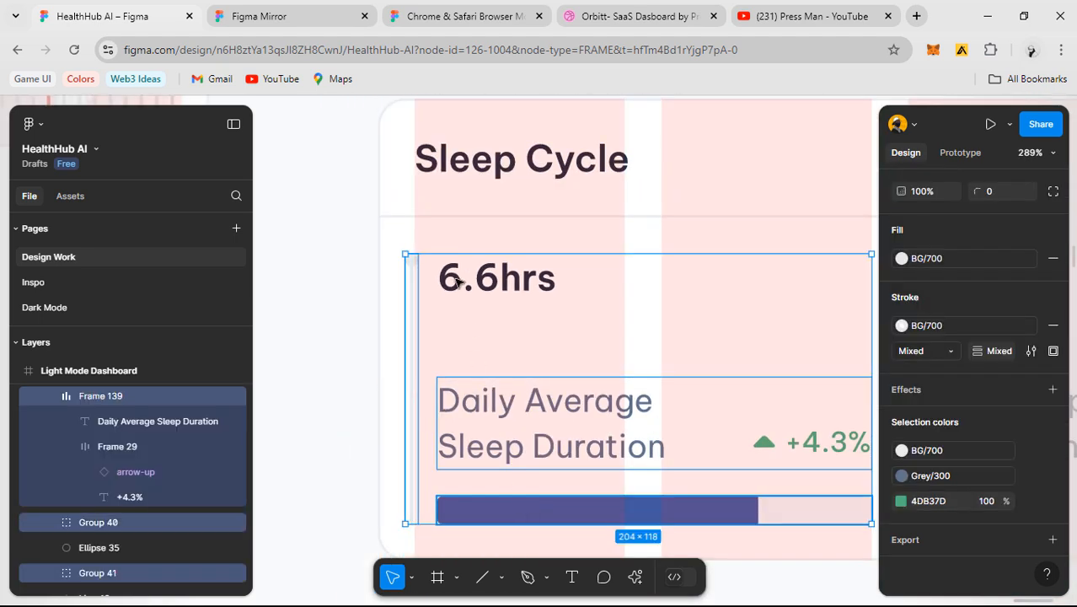
pyautogui.keyDown('shift'); pyautogui.click(446, 308); pyautogui.keyUp('shift')
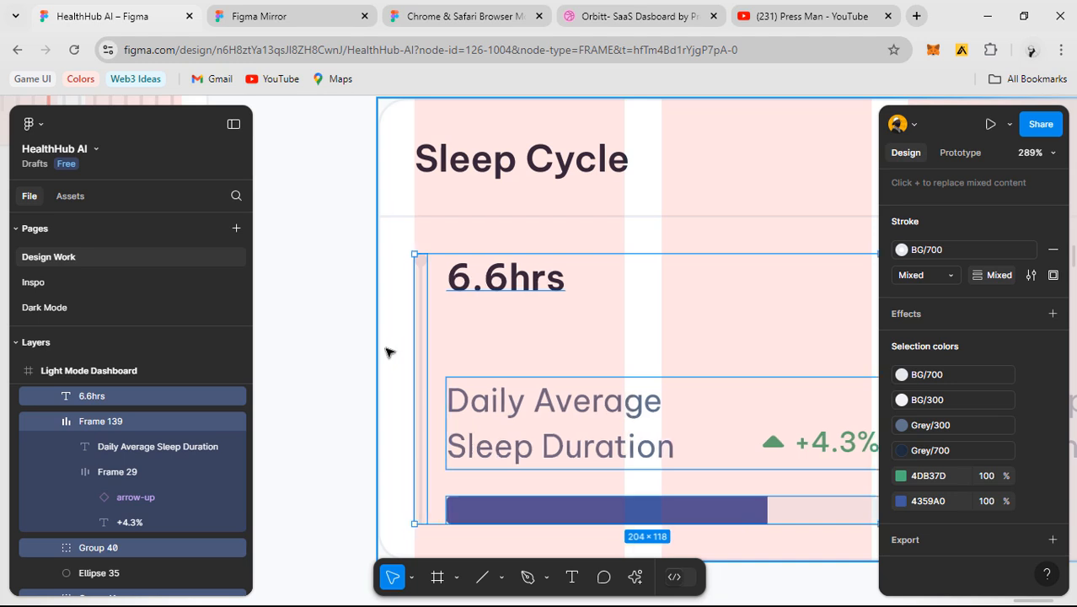
pyautogui.scroll(-2, 624, 438)
pyautogui.hscroll(5, 624, 438)
pyautogui.press('Escape')
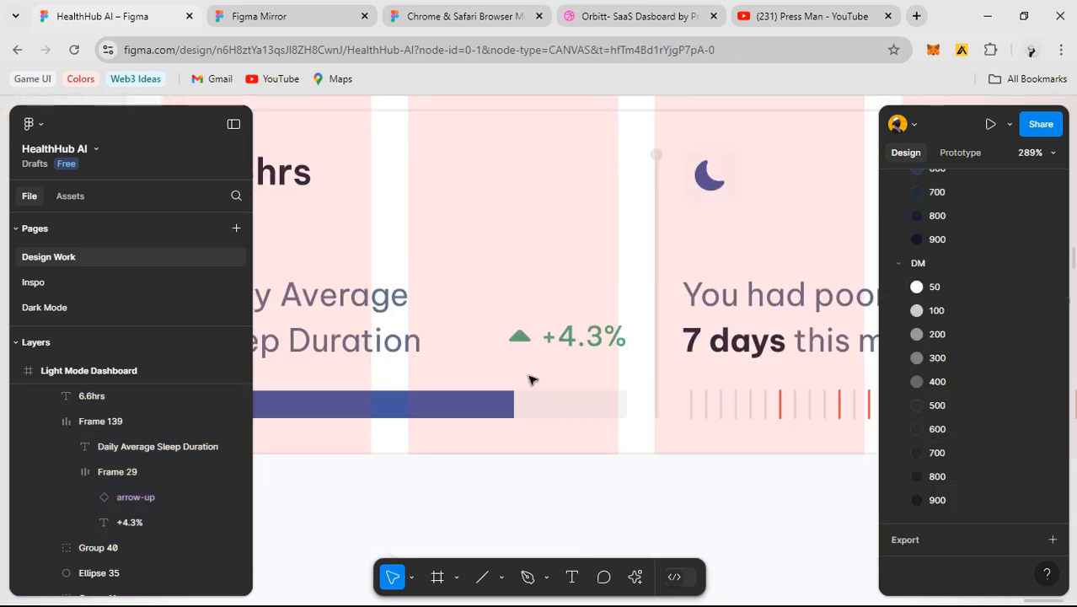
# - Narrow the Daily Average row and progress bar to 186 wide, ending at the second grid column's edge
pyautogui.click(608, 320)
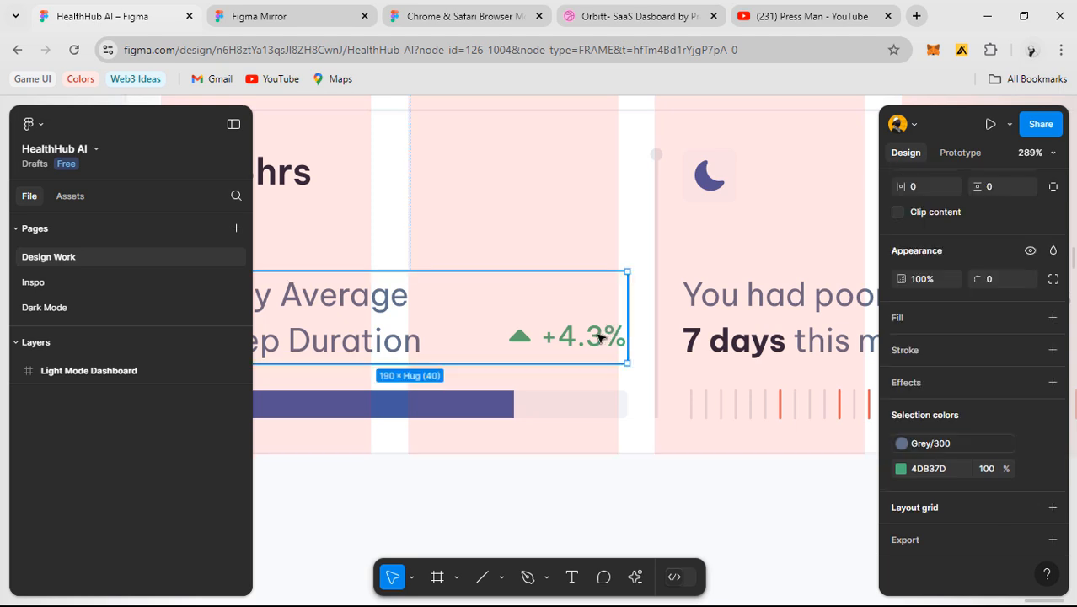
pyautogui.keyDown('shift'); pyautogui.click(600, 398); pyautogui.keyUp('shift')
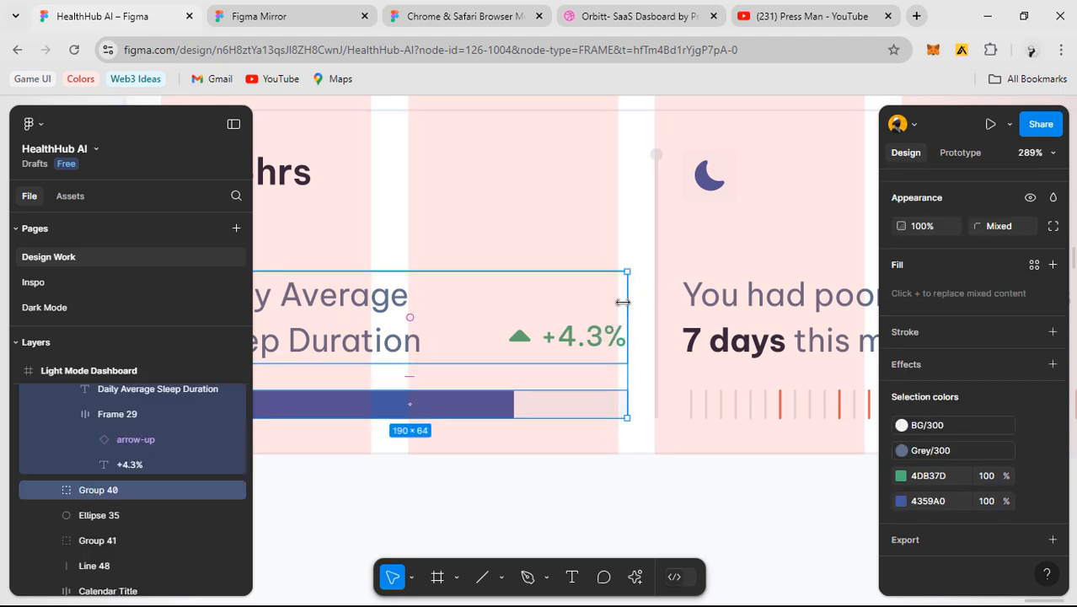
pyautogui.moveTo(621, 302); pyautogui.dragTo(618, 301)
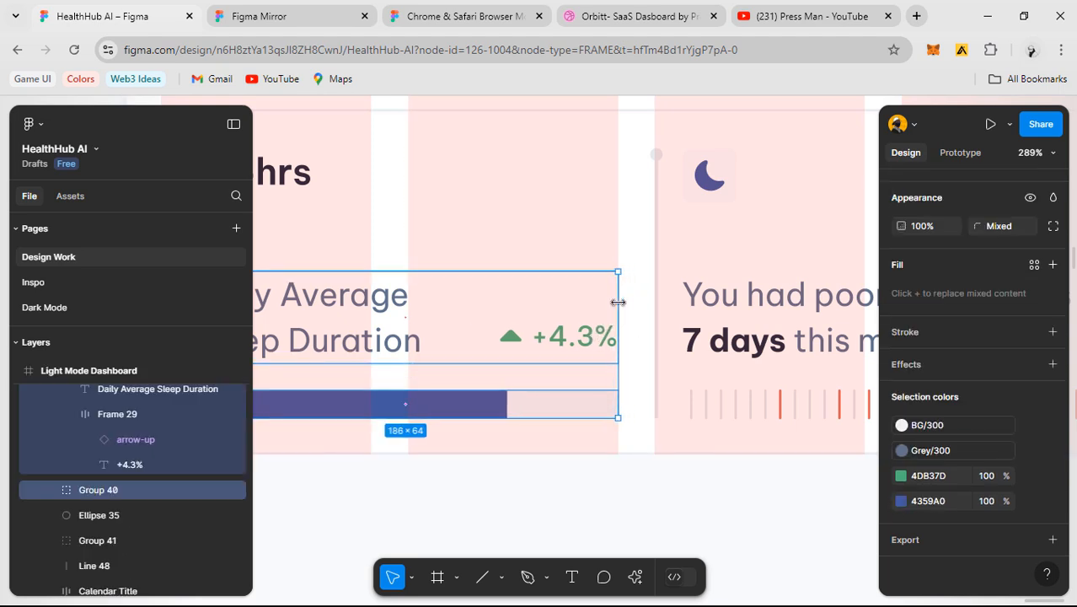
# - Check the second divider against the grid and narrow the poor sleep hours text box to 186 wide within the last column
pyautogui.click(657, 351)
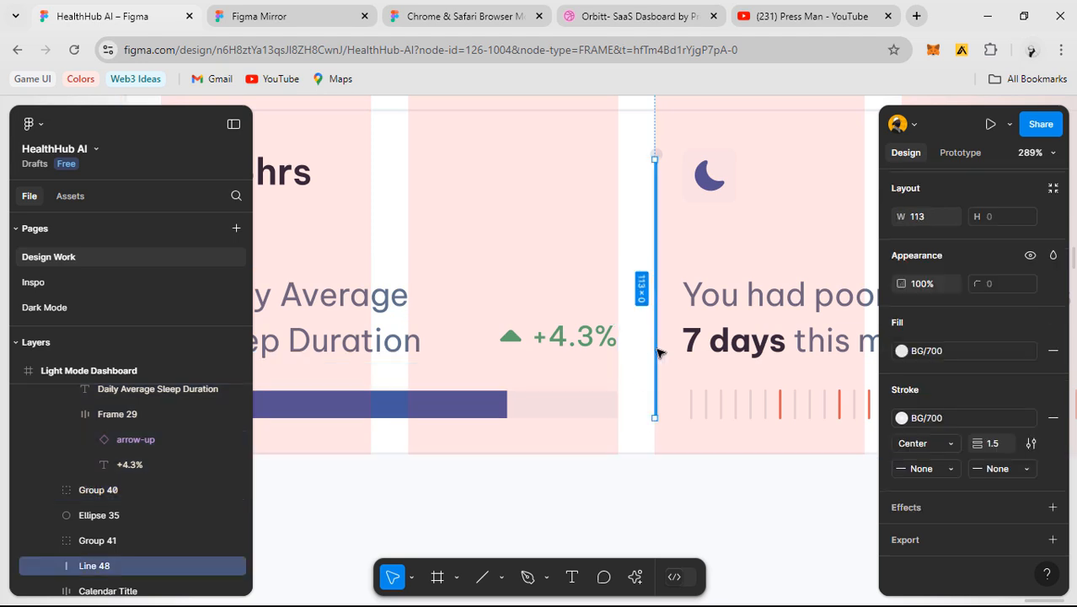
pyautogui.hscroll(3, 612, 345)
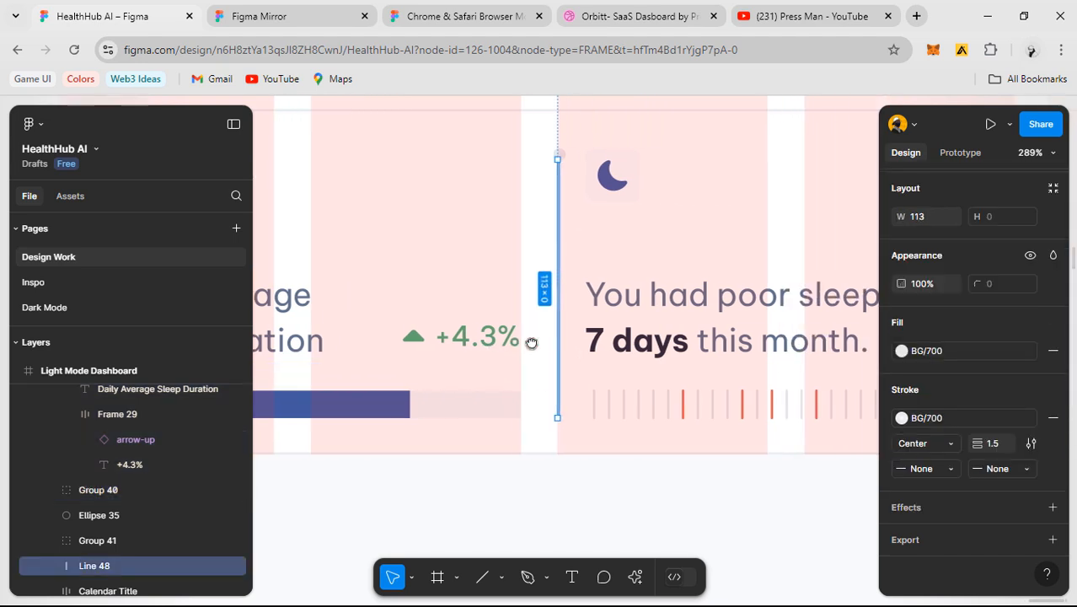
pyautogui.click(593, 265)
pyautogui.scroll(-1, 592, 263)
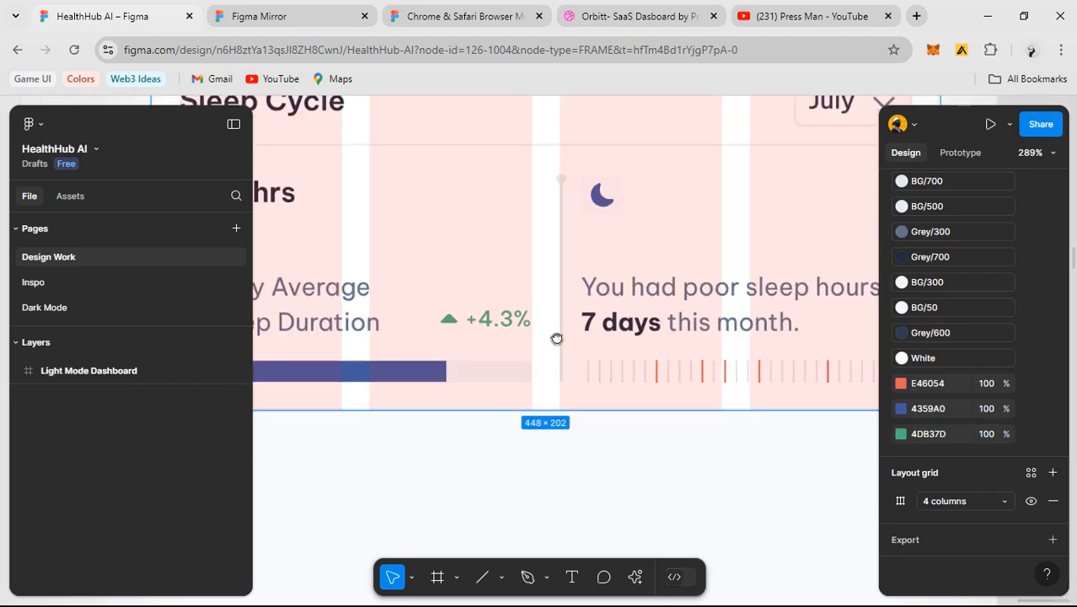
pyautogui.moveTo(704, 328); pyautogui.dragTo(481, 336)
pyautogui.doubleClick(649, 372)
pyautogui.scroll(1, 653, 347)
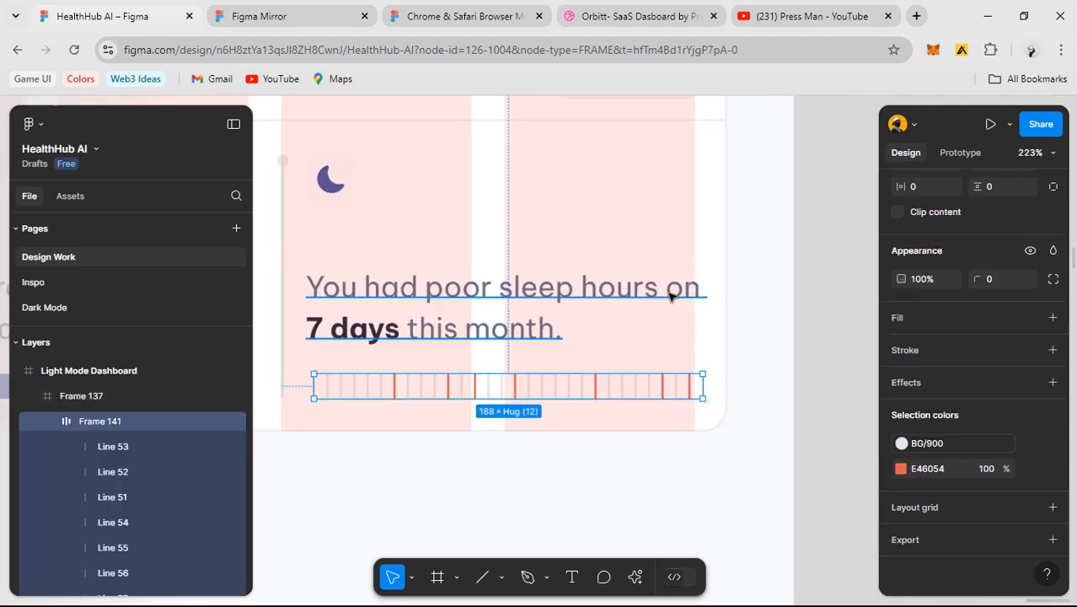
pyautogui.click(699, 287)
pyautogui.moveTo(692, 288); pyautogui.dragTo(691, 289)
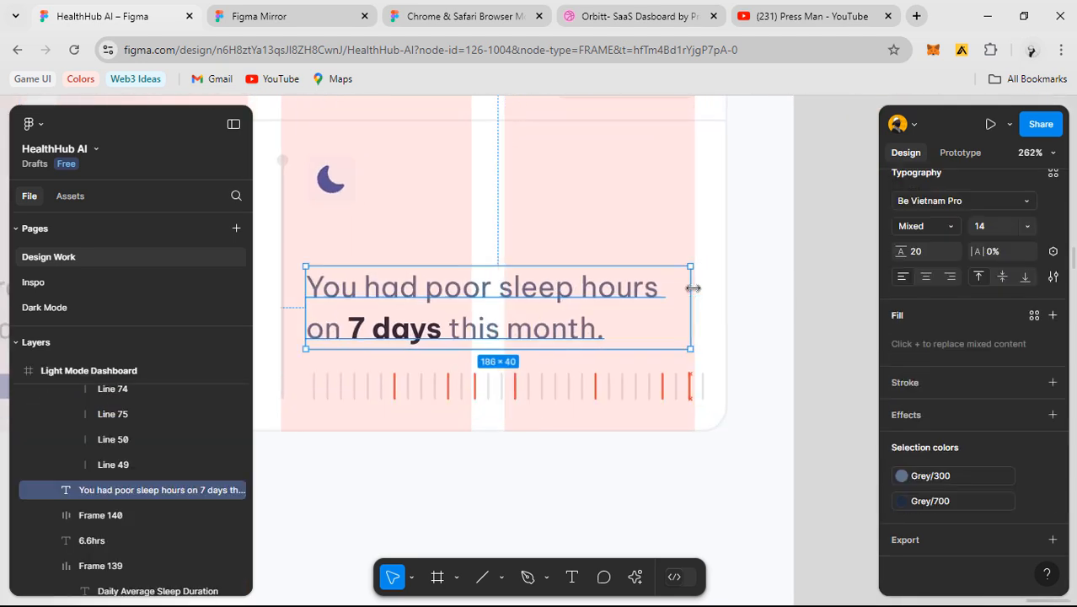
# - Narrow the poor sleep tick row to 184 wide so it ends at the last grid column's edge
pyautogui.click(632, 393)
pyautogui.scroll(2, 669, 388)
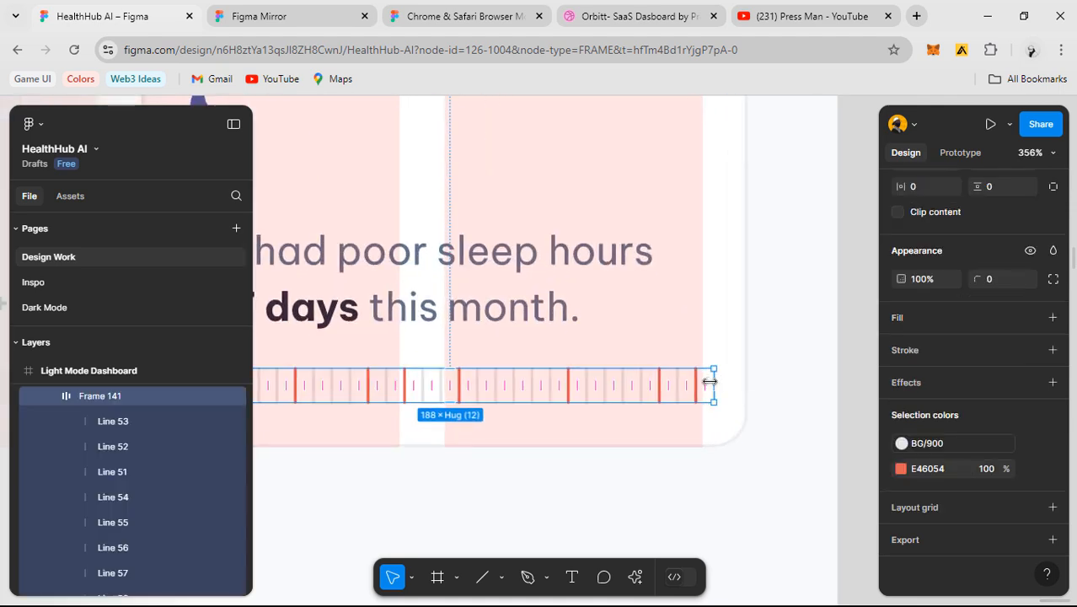
pyautogui.moveTo(709, 382); pyautogui.dragTo(703, 381)
# - Check the second divider's alignment, hide the layout grids and compare the rebuilt card with the original
pyautogui.scroll(-5, 703, 382)
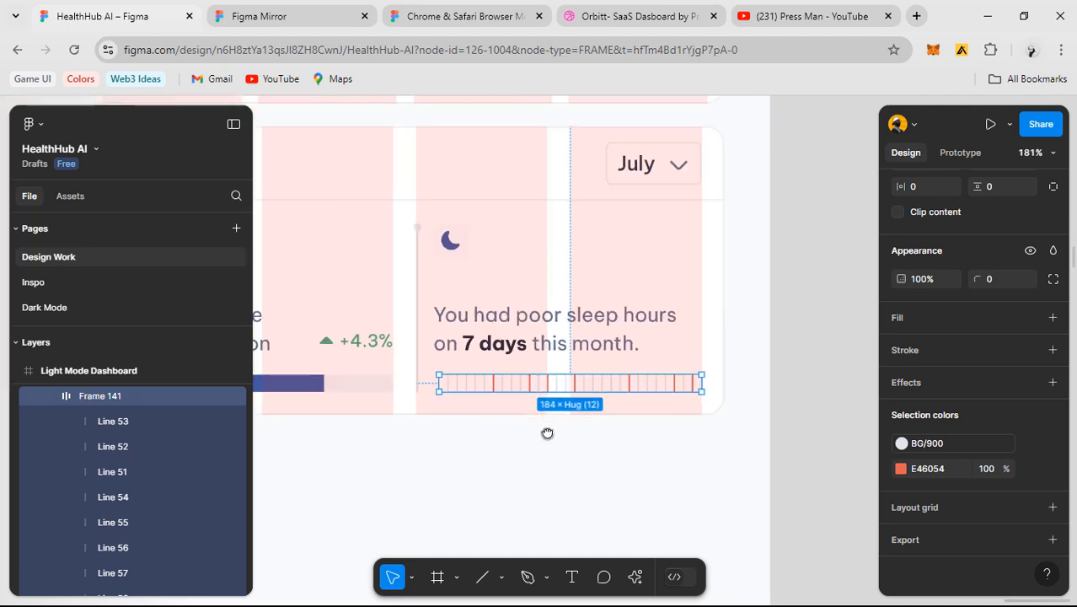
pyautogui.hscroll(-2, 543, 434)
pyautogui.click(482, 337)
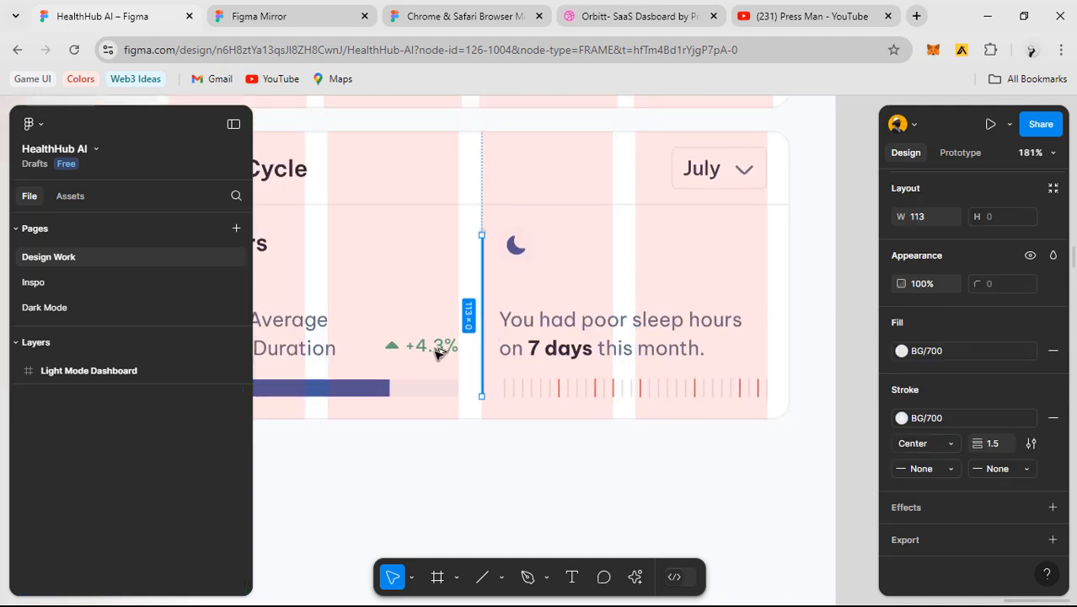
pyautogui.click(544, 461)
pyautogui.hotkey('ctrl', 'shift', '4')
pyautogui.scroll(-5, 612, 434)
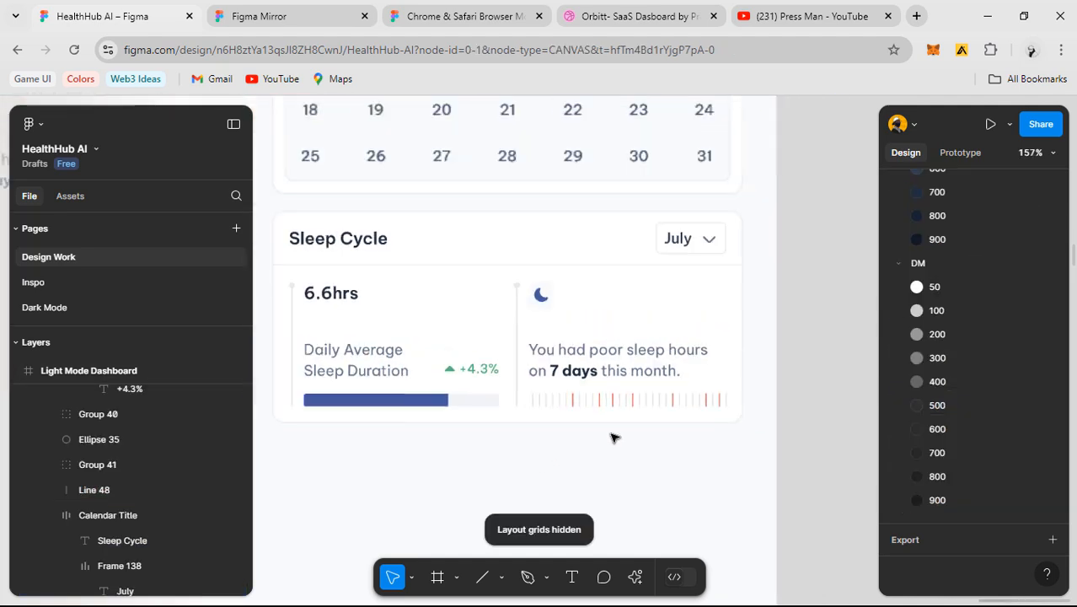
pyautogui.scroll(-2, 560, 440)
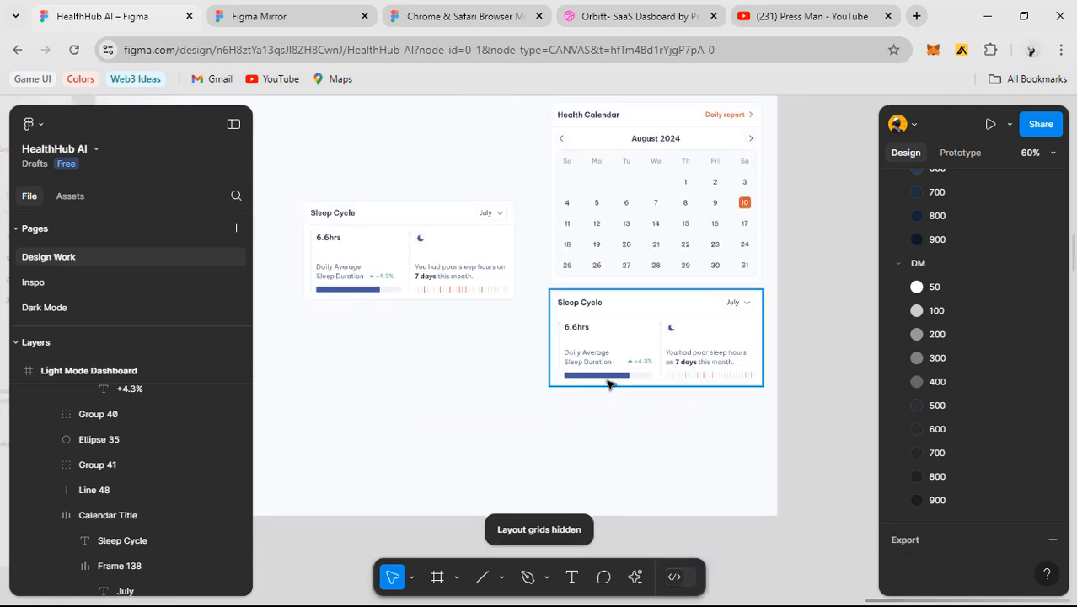
# - Examine the rebuilt Sleep Cycle card up close and survey the remaining cards in the reference dashboard designs
pyautogui.scroll(3, 603, 390)
pyautogui.scroll(3, 603, 428)
pyautogui.click(685, 303)
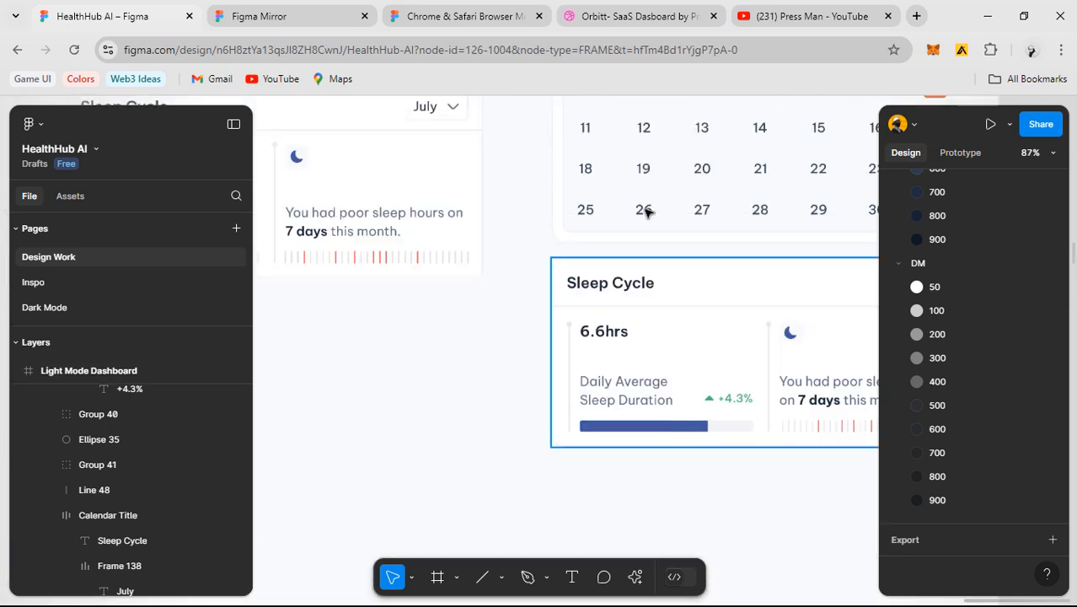
pyautogui.scroll(-1, 596, 385)
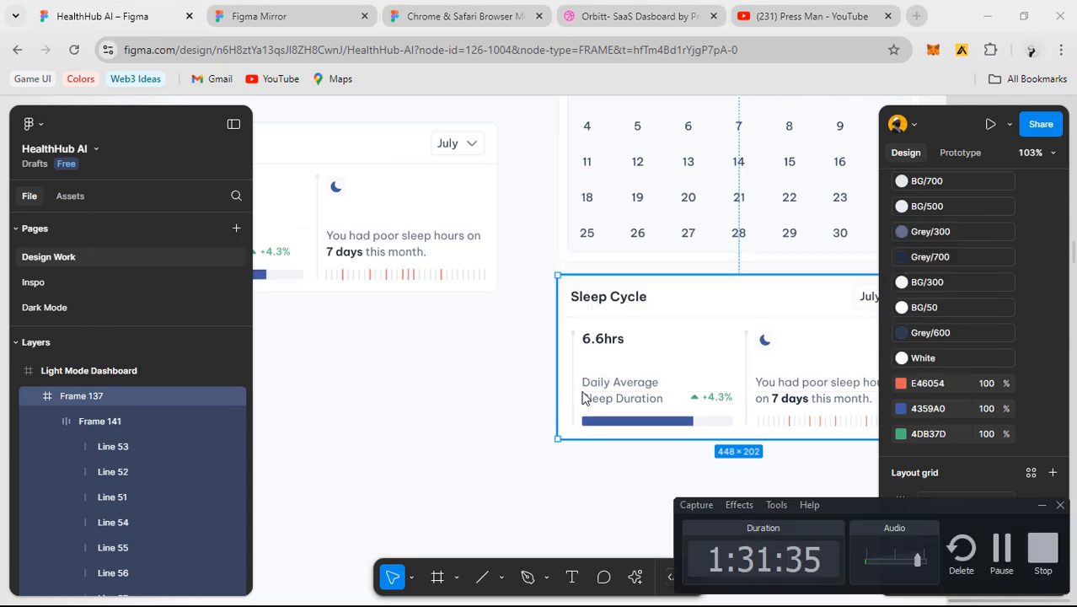
pyautogui.click(506, 453)
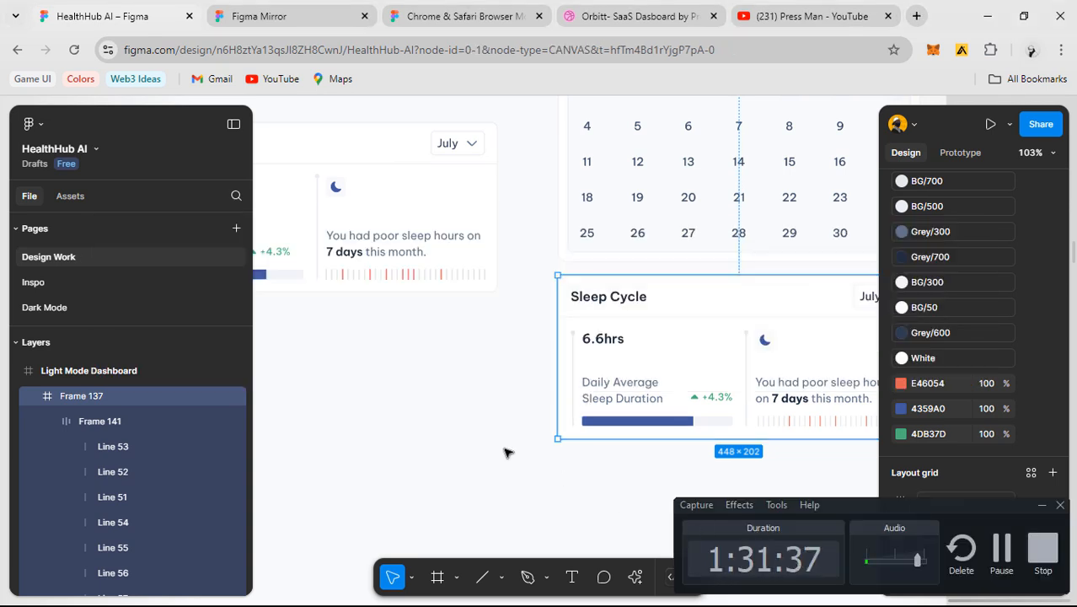
pyautogui.click(1041, 507)
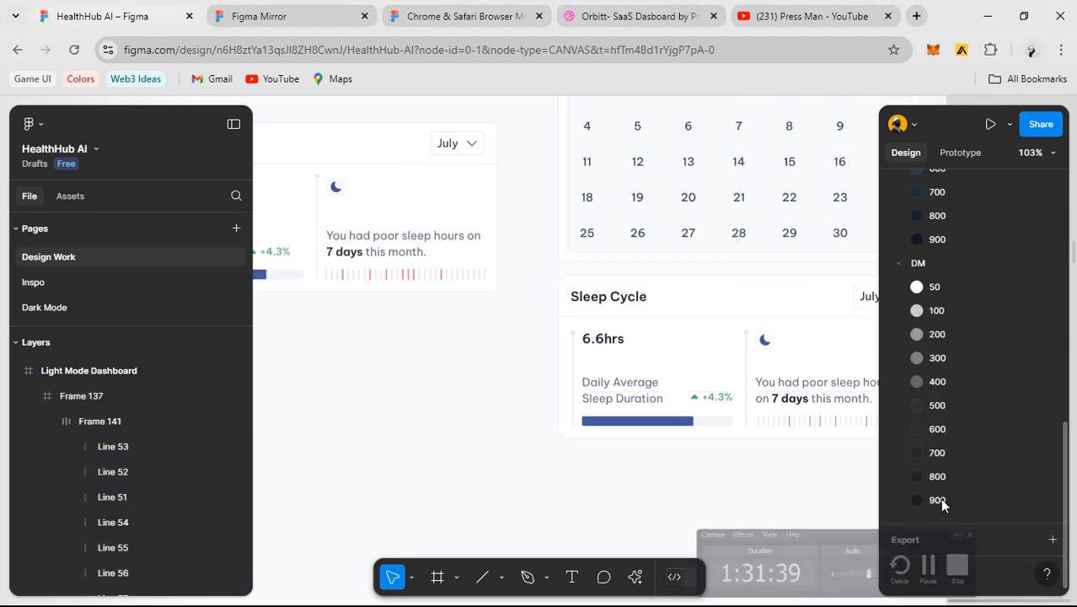
pyautogui.scroll(-6, 661, 444)
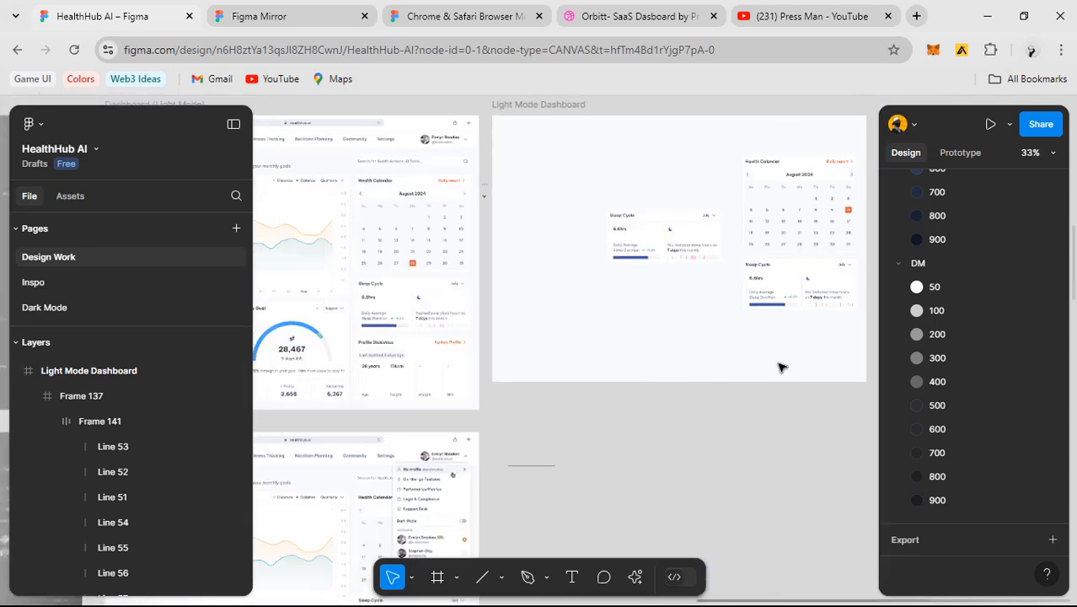
pyautogui.scroll(-4, 715, 281)
pyautogui.scroll(5, 613, 320)
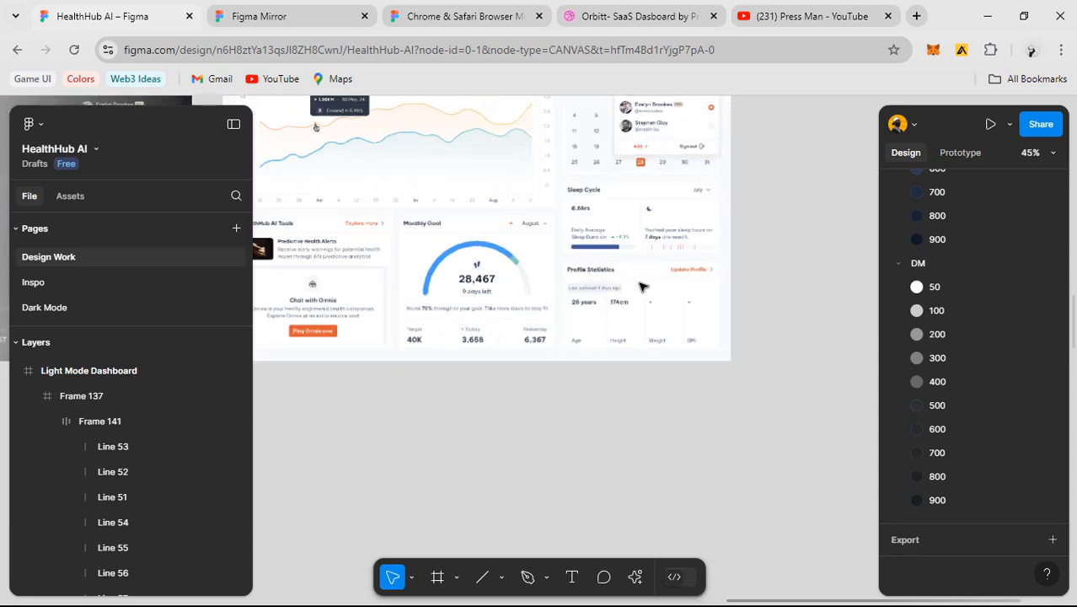
# - Delete the original Sleep Cycle card copy beside the rebuilt one in the Light Mode Dashboard frame
pyautogui.scroll(-2, 750, 274)
pyautogui.moveTo(841, 206); pyautogui.dragTo(545, 415)
pyautogui.scroll(-4, 663, 253)
pyautogui.moveTo(663, 253); pyautogui.dragTo(421, 442)
pyautogui.scroll(3, 518, 238)
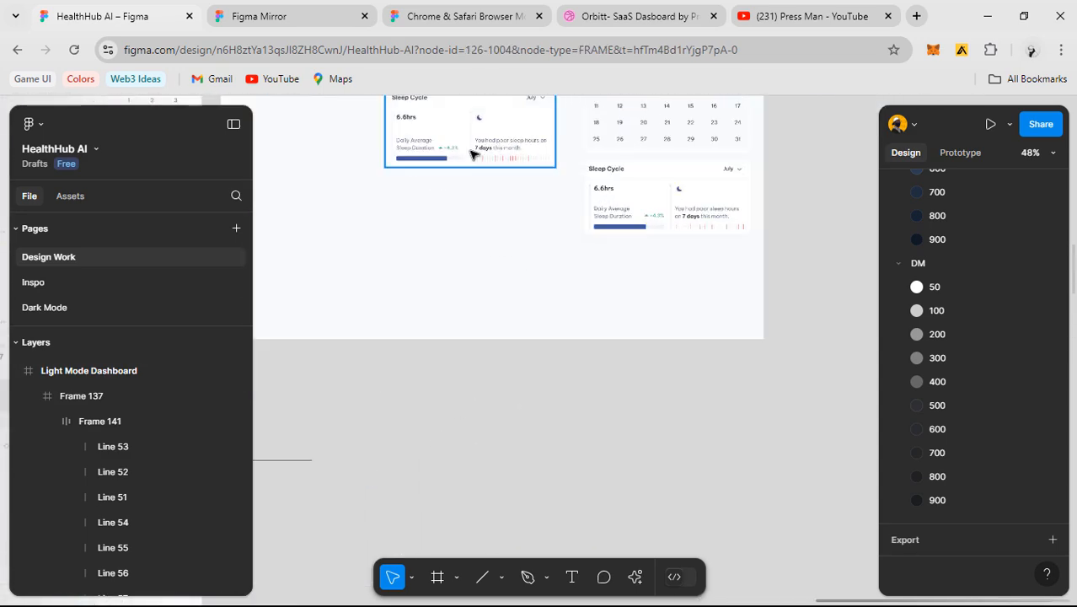
pyautogui.click(472, 150)
pyautogui.press('Delete')
# - Rename the rebuilt card's frame, Frame 137, as "Sleep Cycle"
pyautogui.click(608, 204)
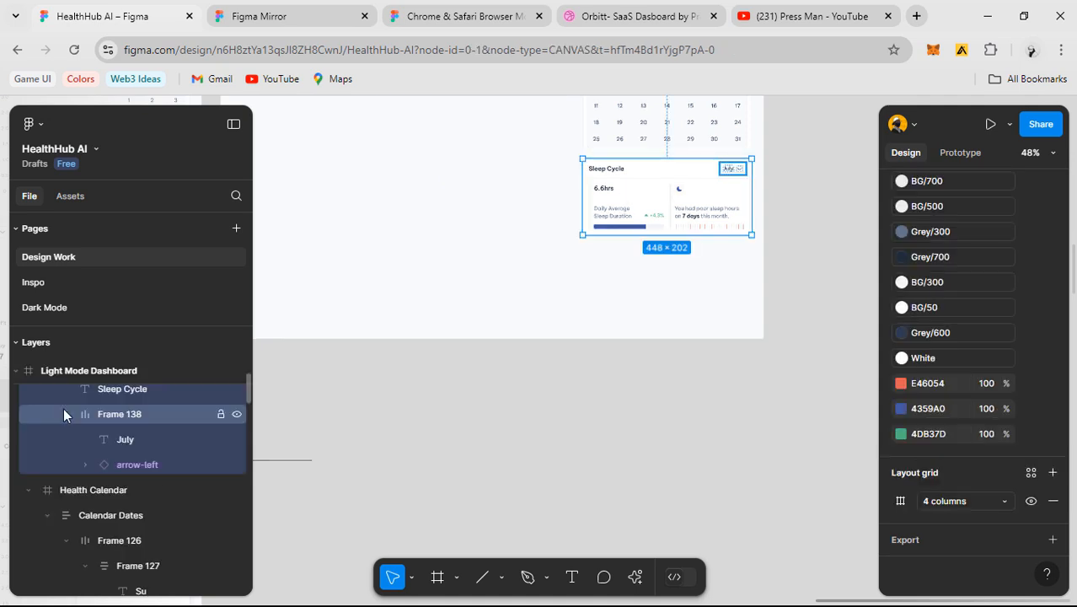
pyautogui.scroll(3, 127, 446)
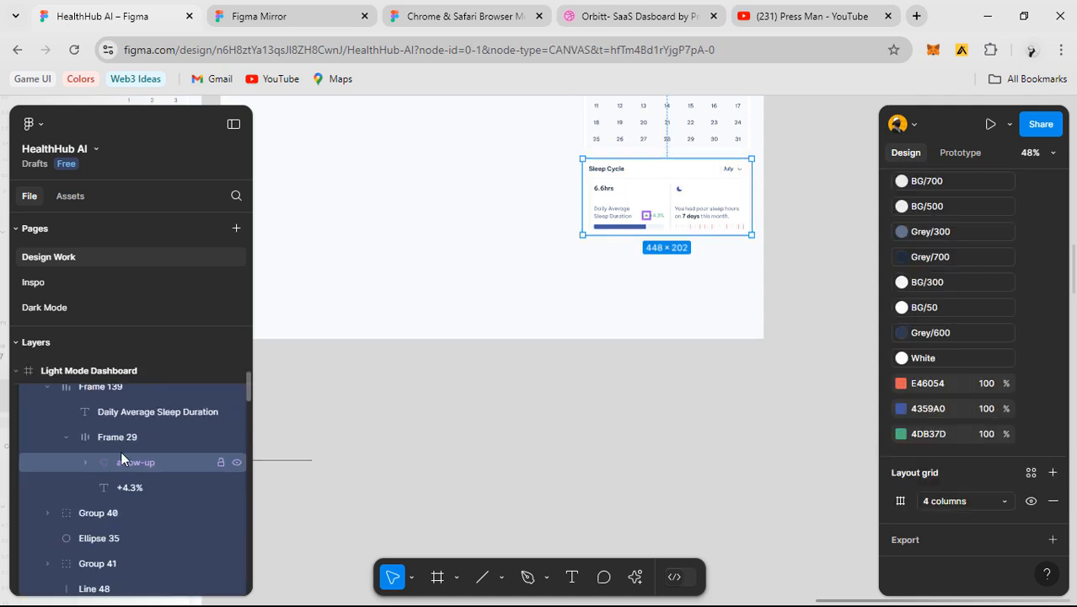
pyautogui.scroll(5, 121, 450)
pyautogui.scroll(4, 118, 449)
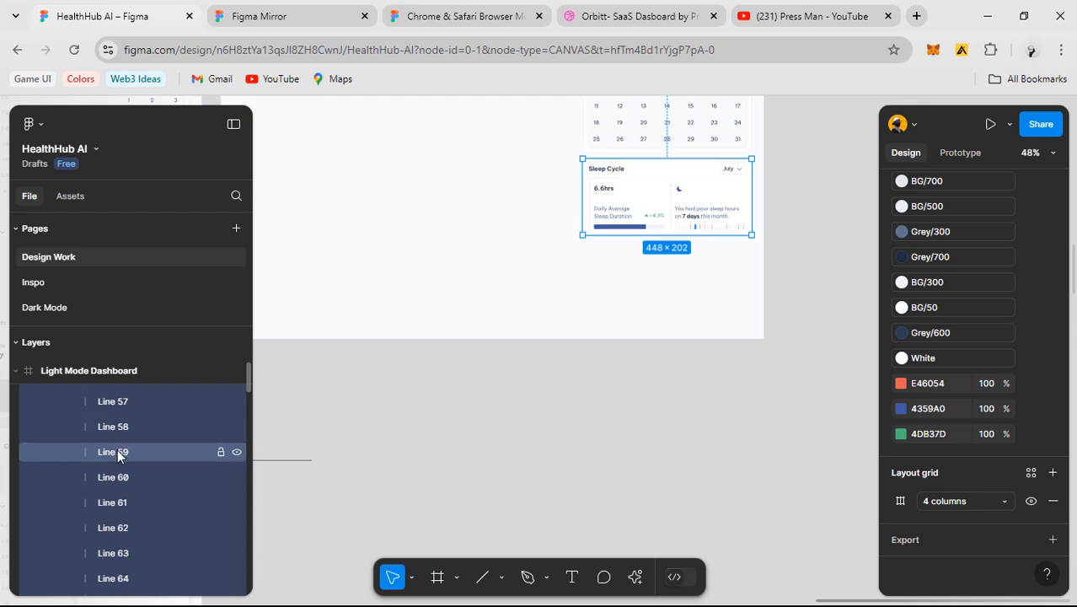
pyautogui.scroll(2, 574, 233)
pyautogui.scroll(3, 155, 443)
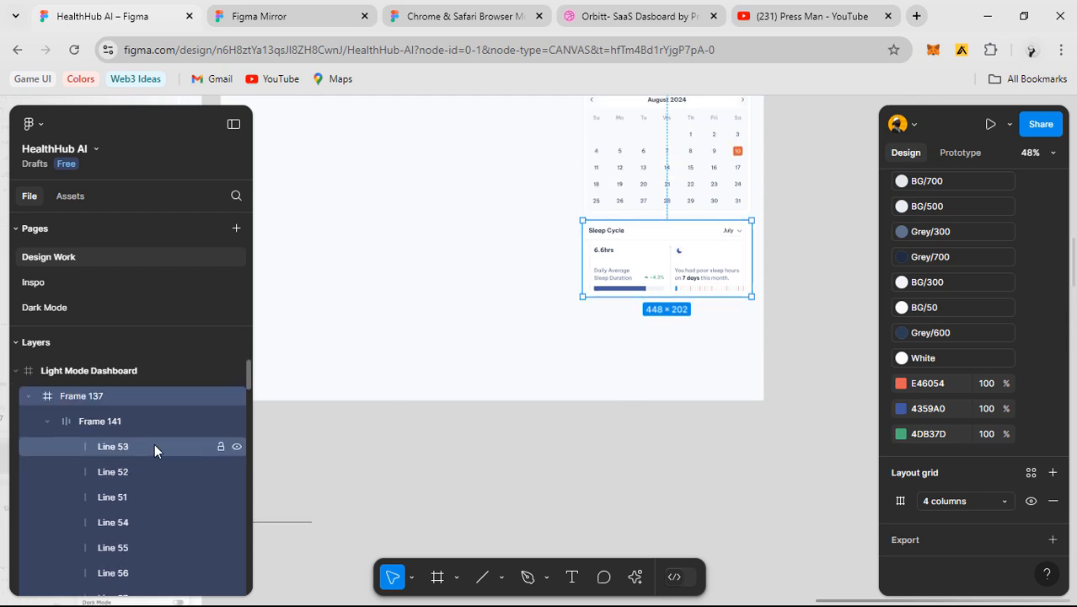
pyautogui.doubleClick(84, 394)
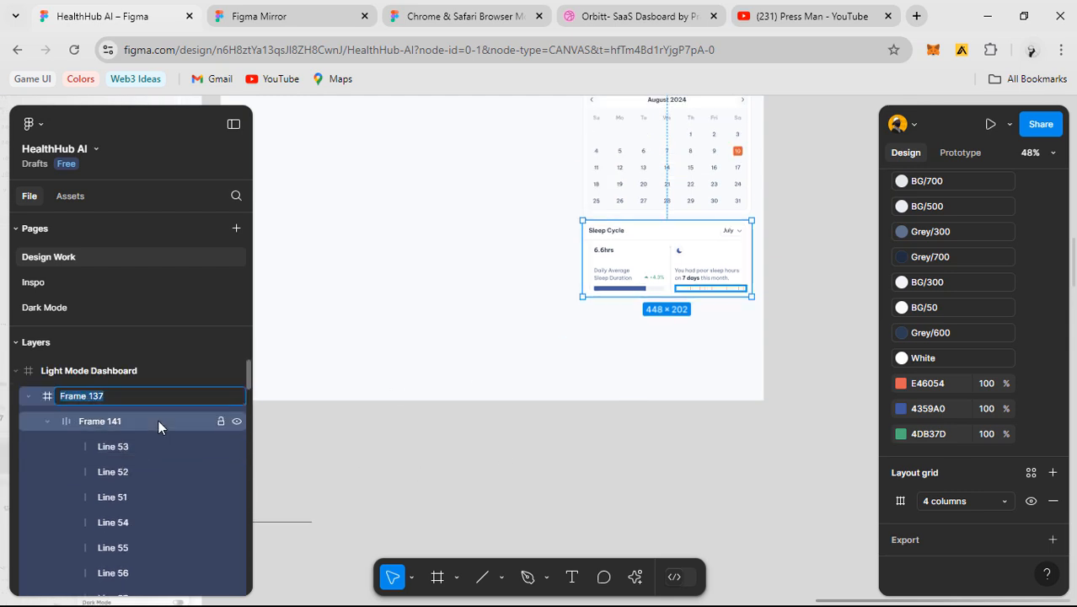
pyautogui.write('sLEEP')
pyautogui.hotkey('ctrl', 'a')
pyautogui.write('Sleep Cycle')
pyautogui.press('Return')
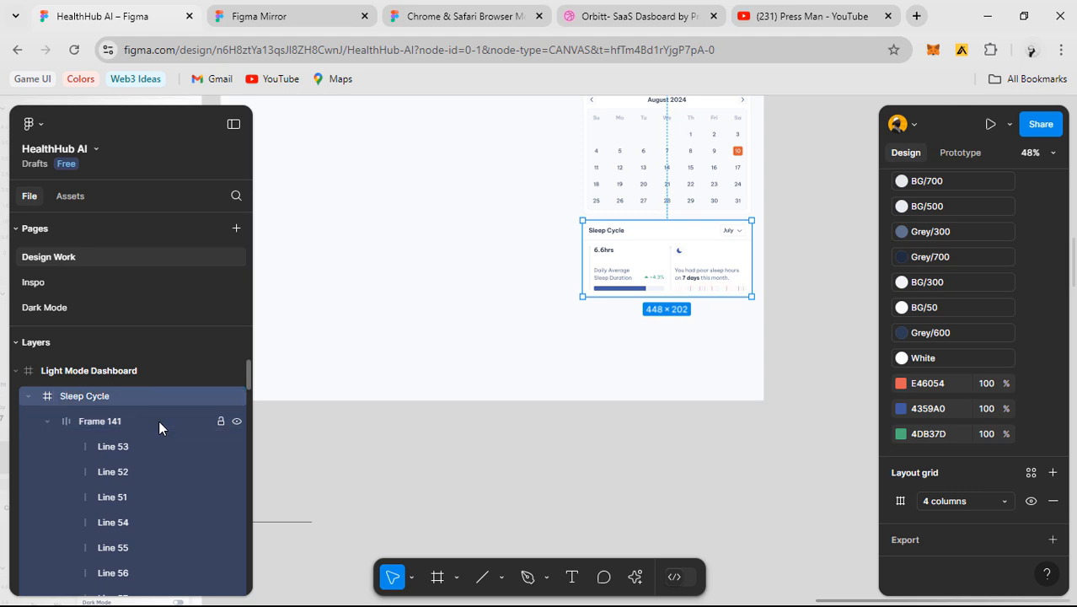
pyautogui.click(646, 474)
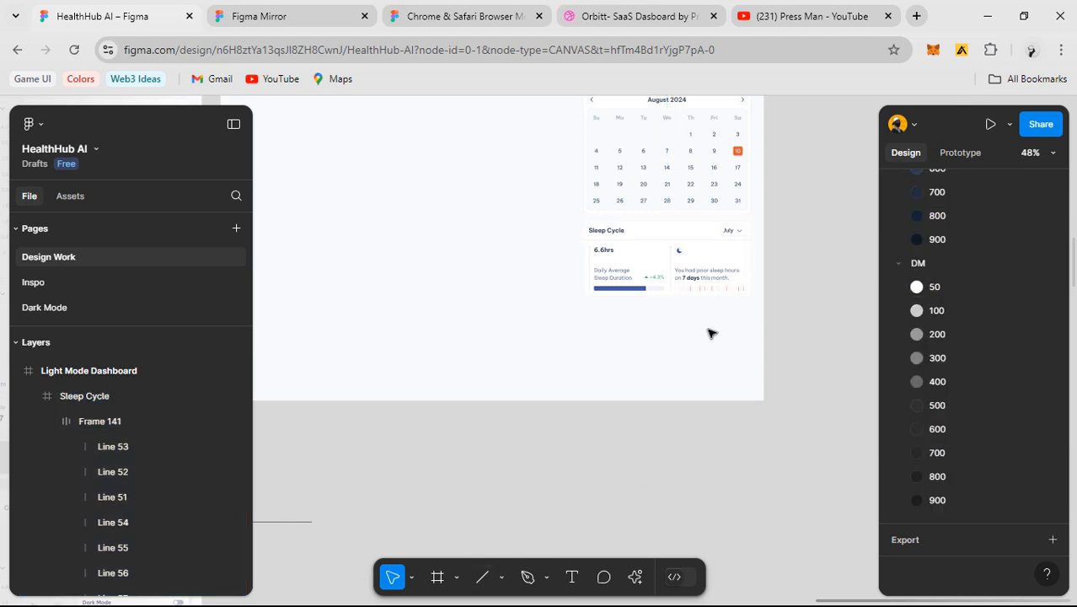
# - Copy the Profile Statistics card from the Dashboard (Light Mode) reference into the Light Mode Dashboard, beside the Sleep Cycle card
pyautogui.scroll(-2, 685, 346)
pyautogui.scroll(-3, 637, 378)
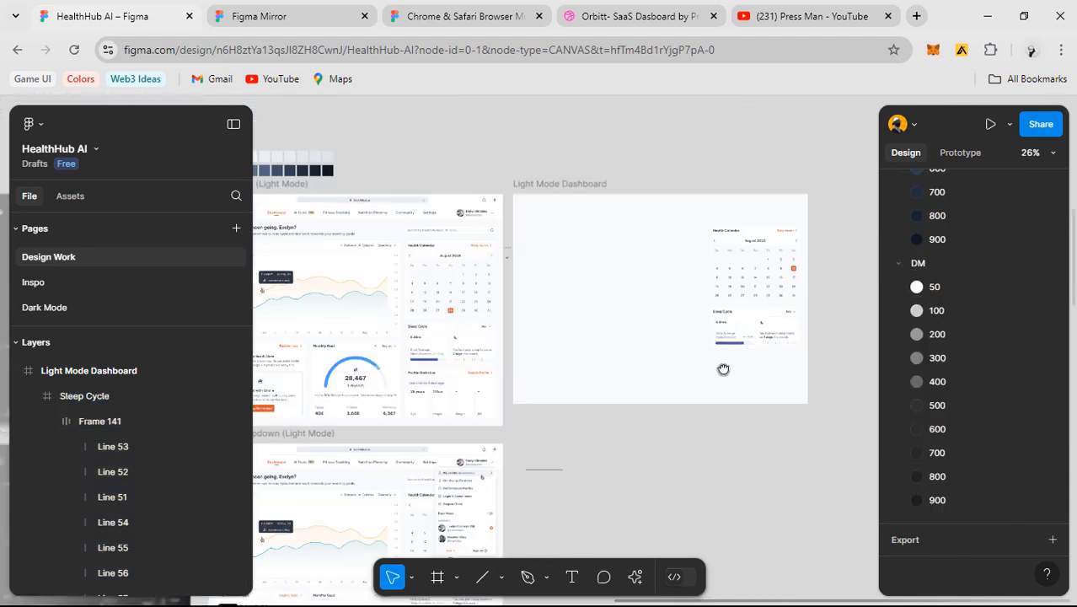
pyautogui.moveTo(714, 371); pyautogui.dragTo(754, 297)
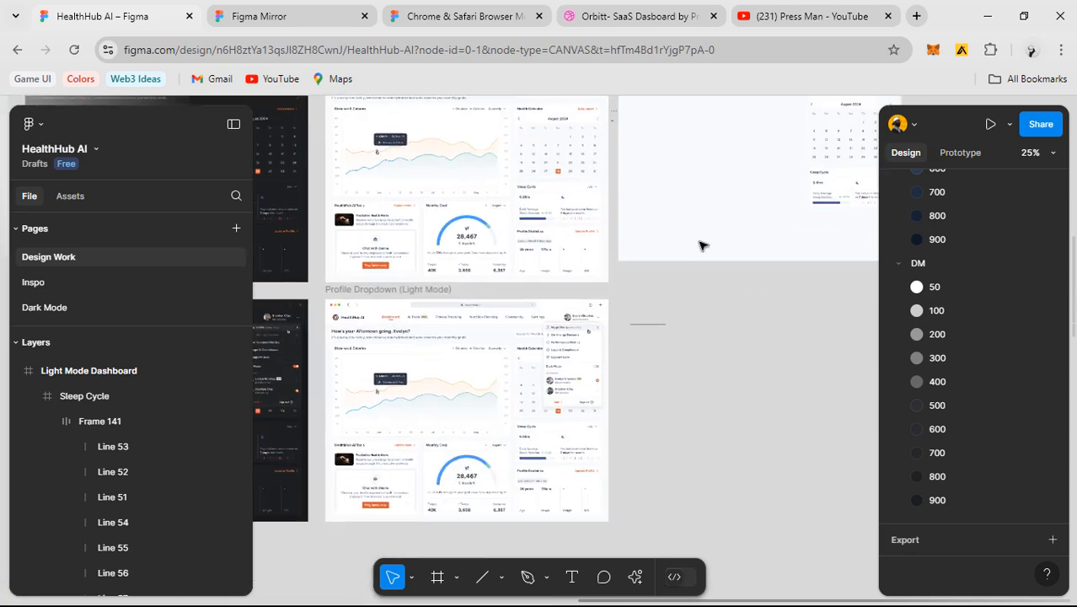
pyautogui.scroll(2, 698, 252)
pyautogui.scroll(3, 697, 255)
pyautogui.click(414, 284)
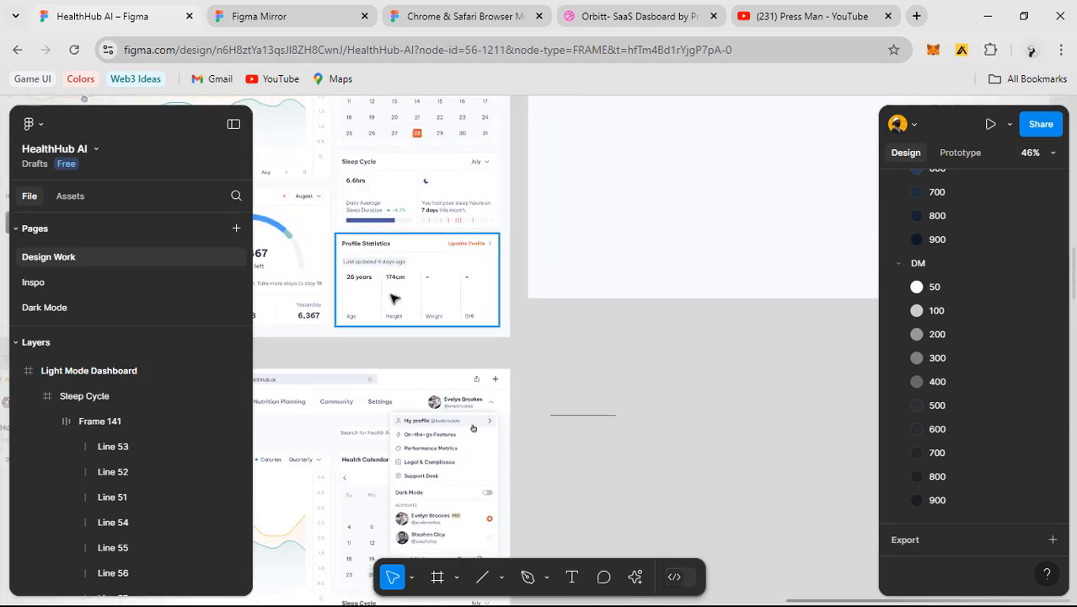
pyautogui.moveTo(639, 267); pyautogui.dragTo(745, 194)
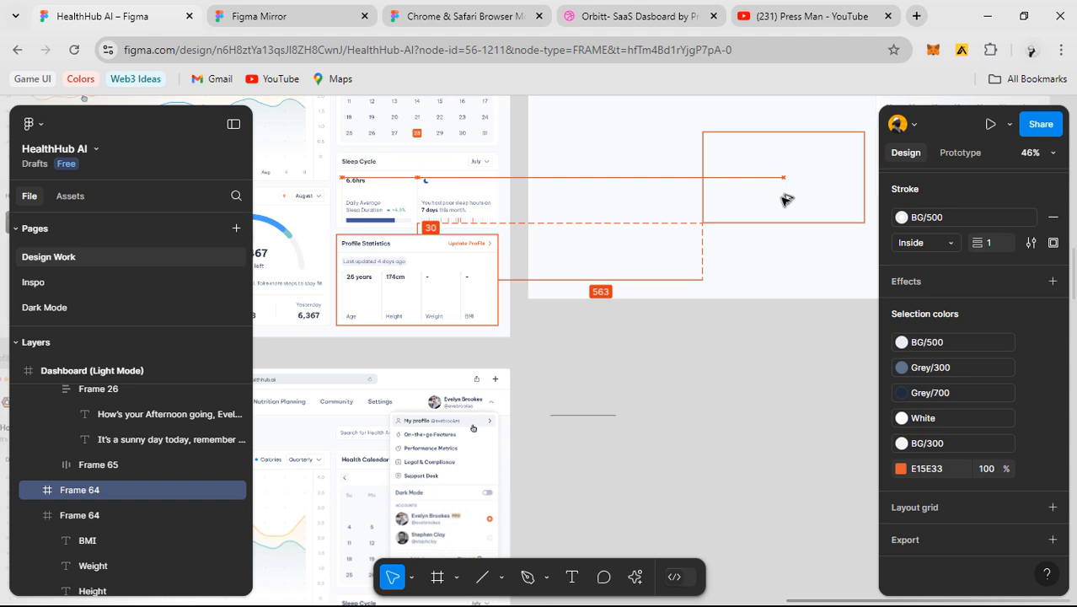
pyautogui.moveTo(786, 199); pyautogui.dragTo(791, 196)
pyautogui.moveTo(791, 196); pyautogui.dragTo(508, 258)
pyautogui.scroll(1, 531, 276)
pyautogui.scroll(2, 549, 274)
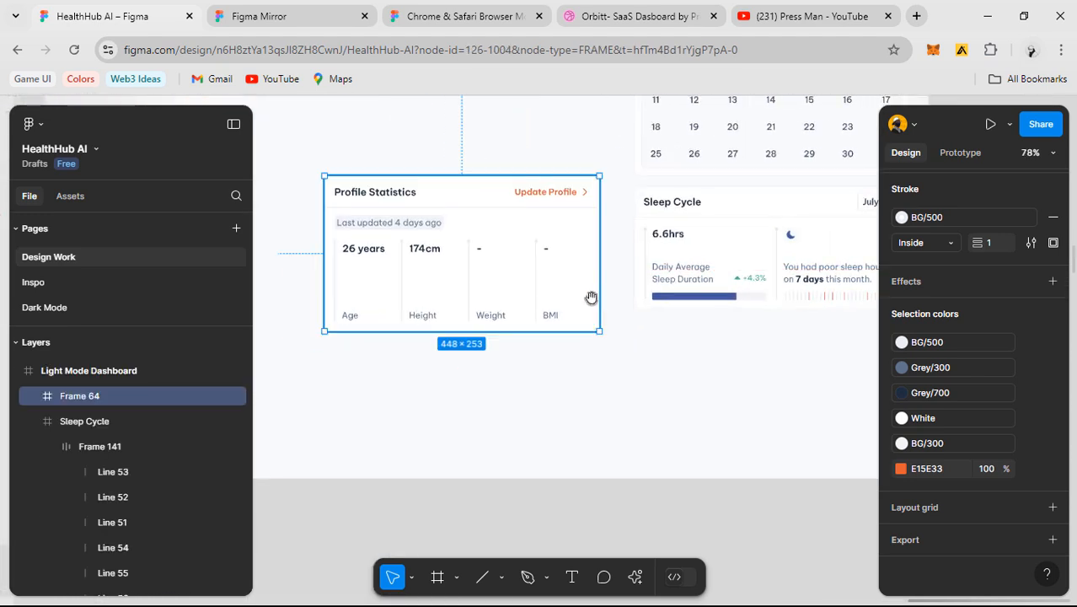
# - Select the rebuilt Sleep Cycle card in the Light Mode Dashboard
pyautogui.moveTo(591, 297); pyautogui.dragTo(541, 300)
pyautogui.click(692, 247)
pyautogui.scroll(2, 682, 265)
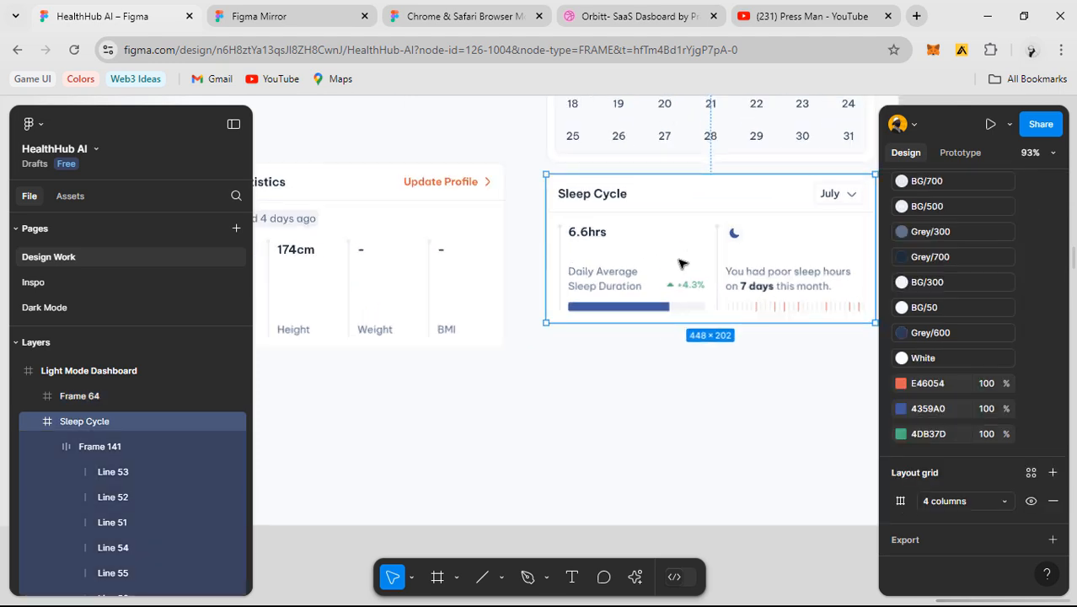
# - Duplicate the Sleep Cycle card 16 px below the original and retitle the copy "Profile Statistics"
pyautogui.hscroll(2, 683, 264)
pyautogui.moveTo(637, 222); pyautogui.dragTo(635, 379)
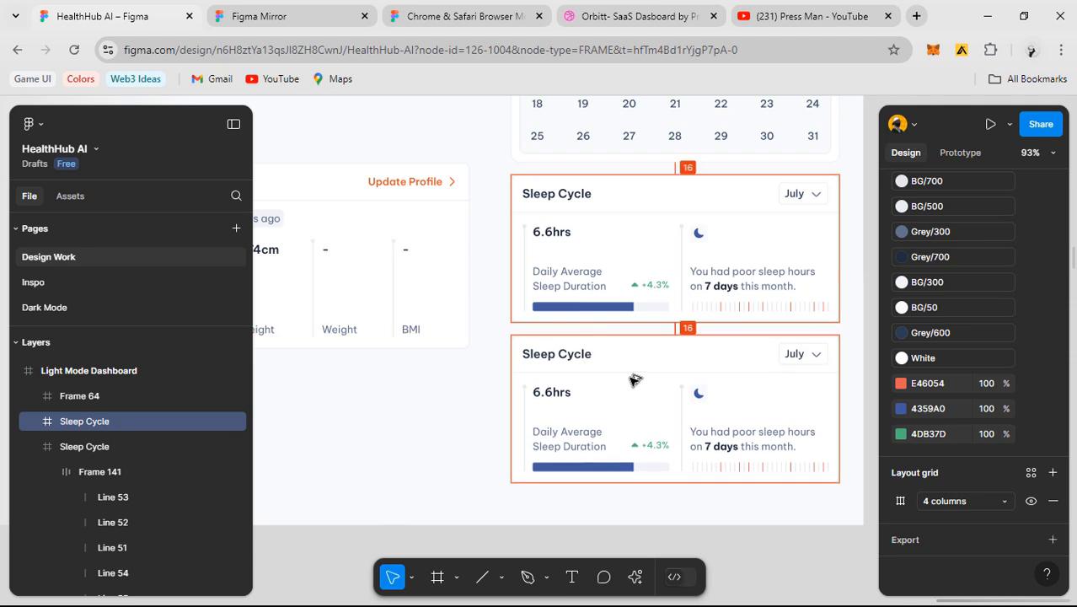
pyautogui.doubleClick(567, 360)
pyautogui.press('shift+\\')
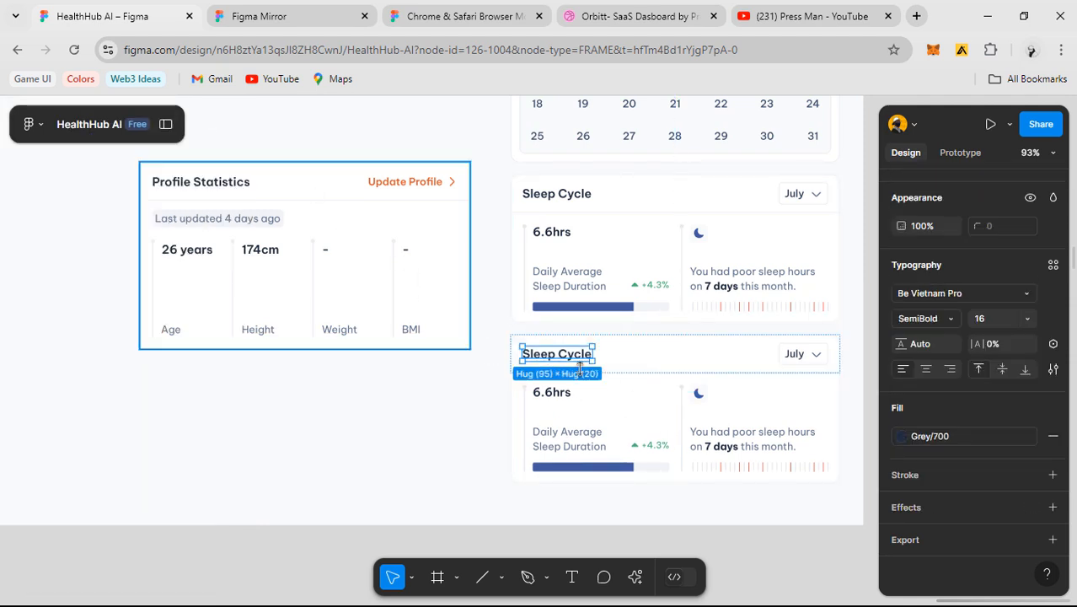
pyautogui.doubleClick(575, 359)
pyautogui.write('Profile')
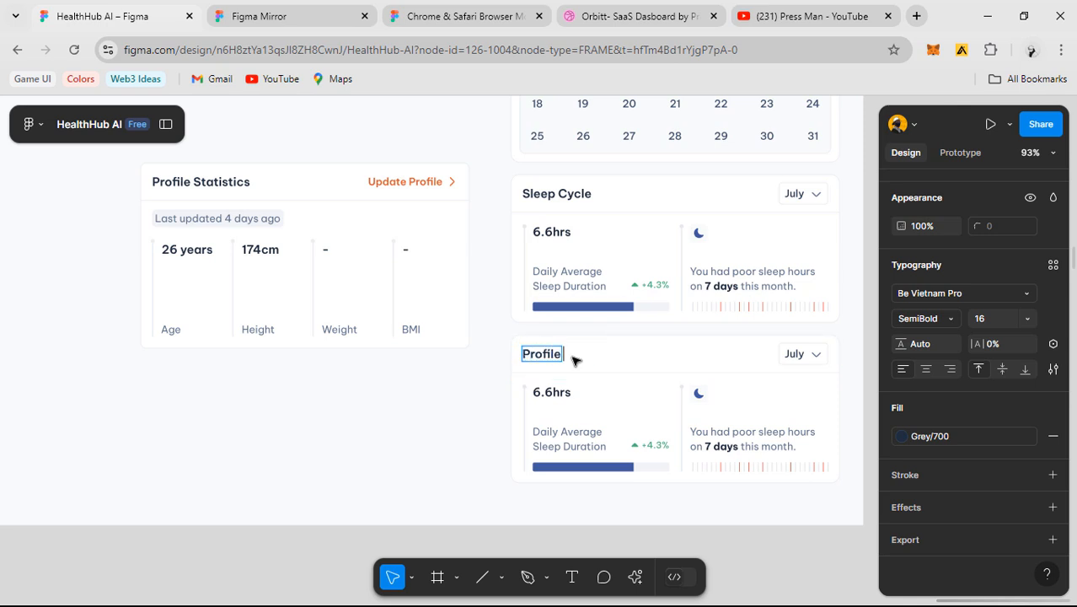
pyautogui.write(' Statistics')
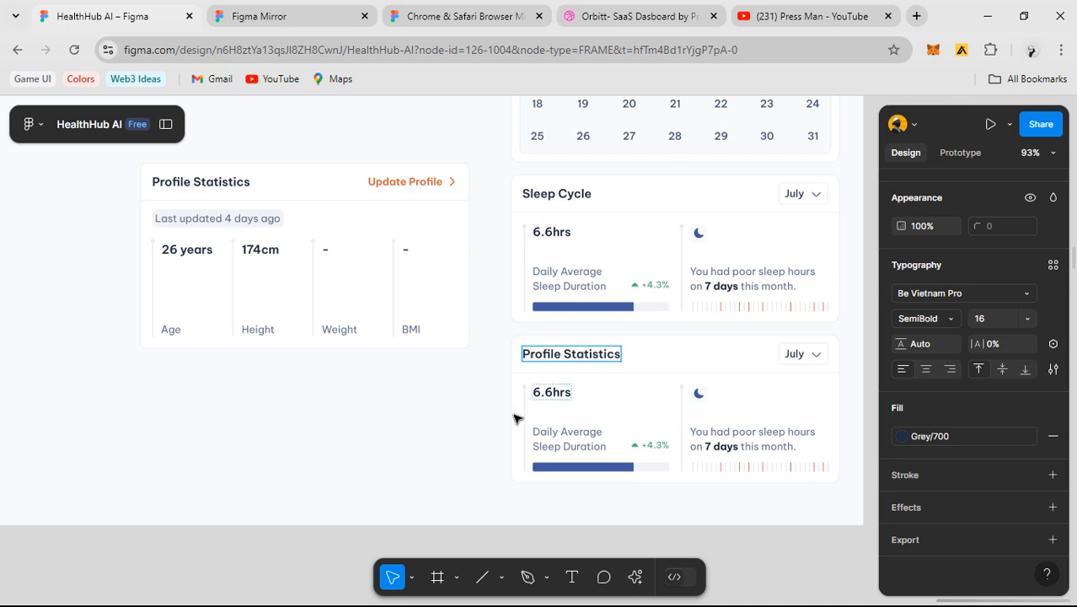
pyautogui.press('Escape')
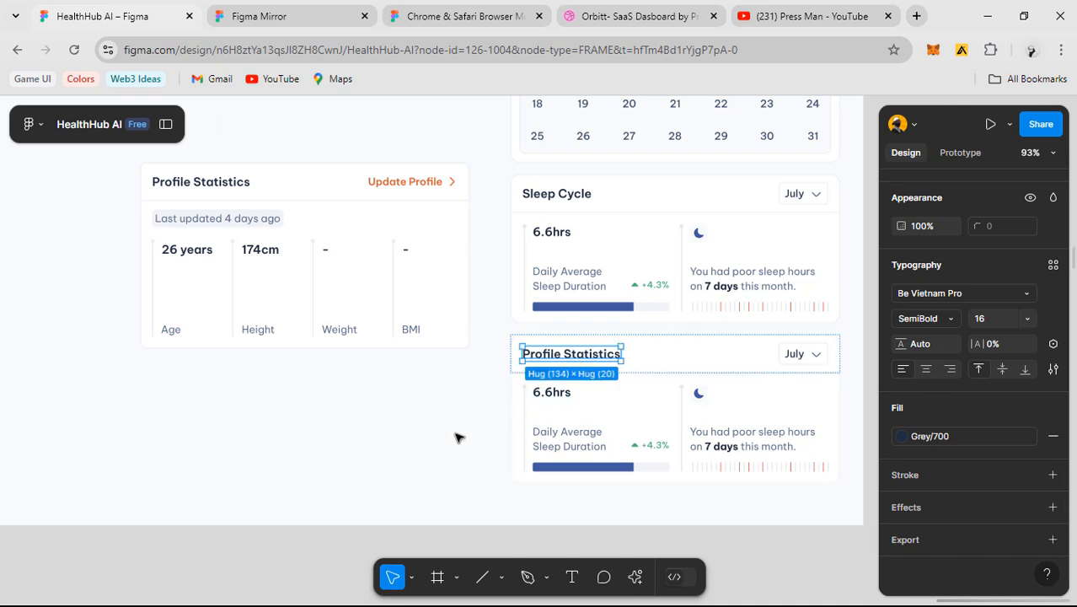
pyautogui.press('Escape')
# - Copy the Health Calendar's "Daily report" link into the new Profile Statistics header, replacing its July dropdown
pyautogui.hscroll(-5, 744, 431)
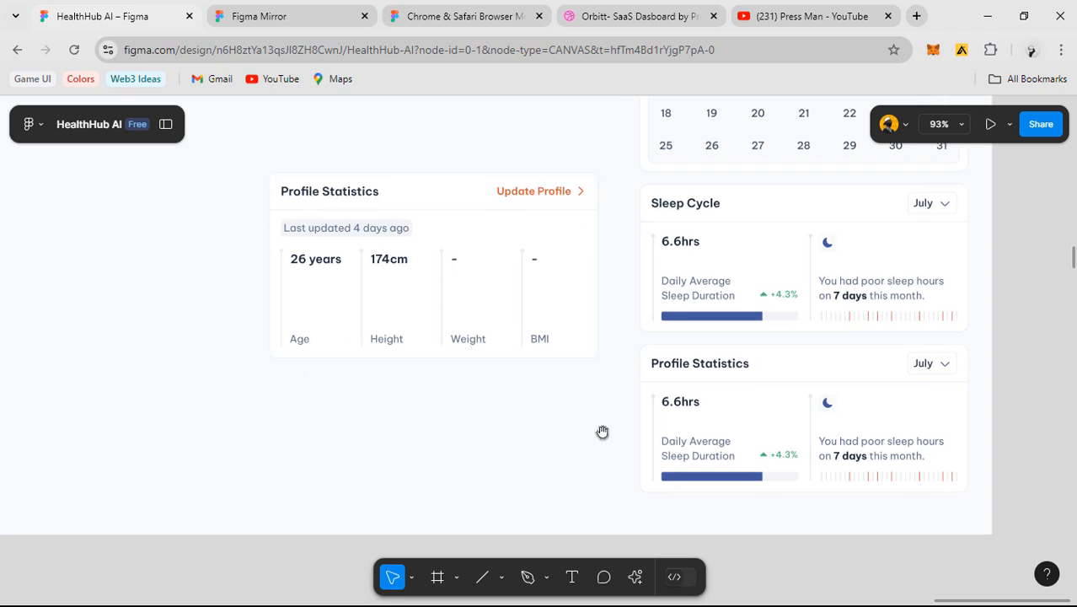
pyautogui.moveTo(602, 432); pyautogui.dragTo(572, 408)
pyautogui.moveTo(642, 392); pyautogui.dragTo(526, 365)
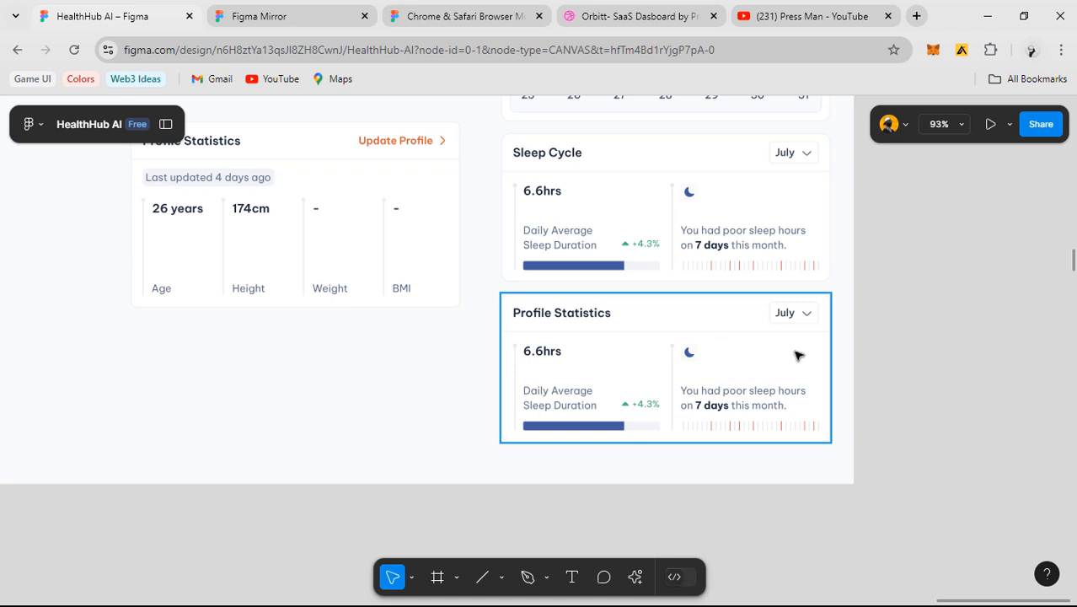
pyautogui.scroll(-2, 800, 320)
pyautogui.moveTo(610, 186); pyautogui.dragTo(553, 347)
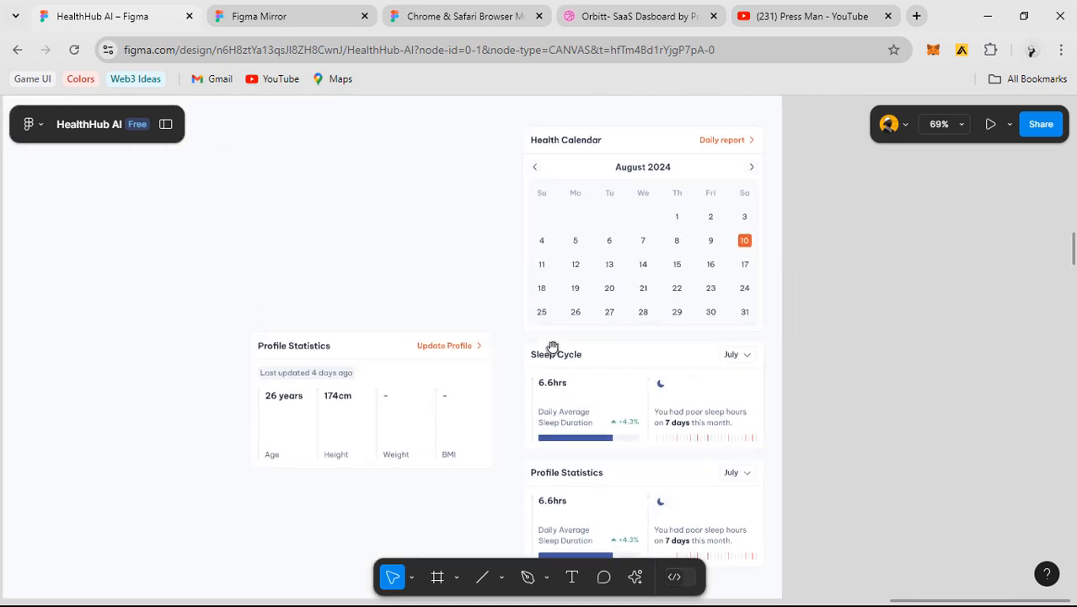
pyautogui.click(581, 139)
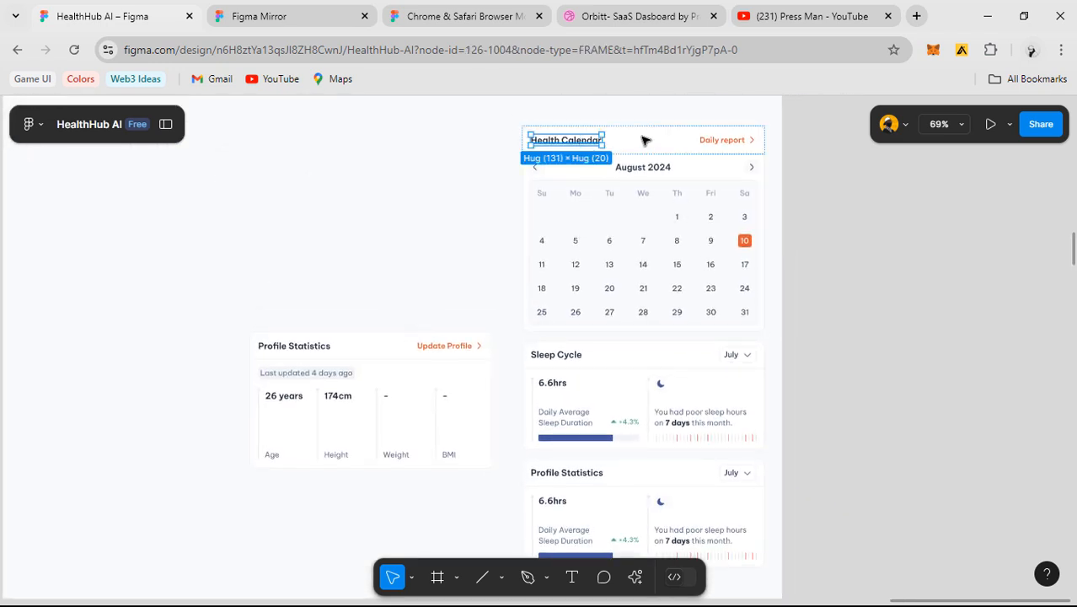
pyautogui.click(729, 141)
pyautogui.scroll(-2, 717, 207)
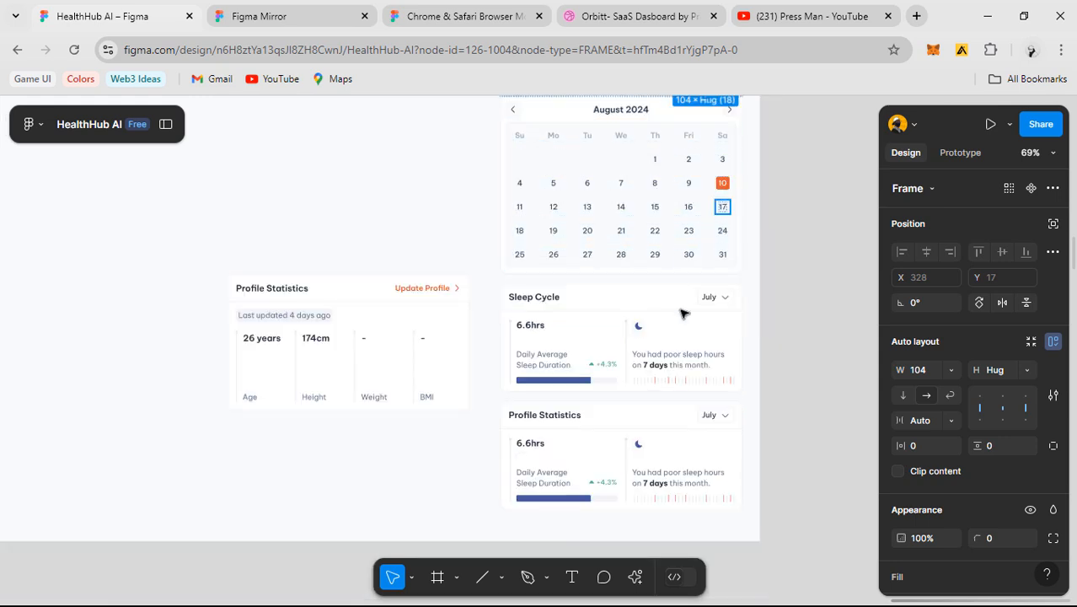
pyautogui.scroll(1, 701, 135)
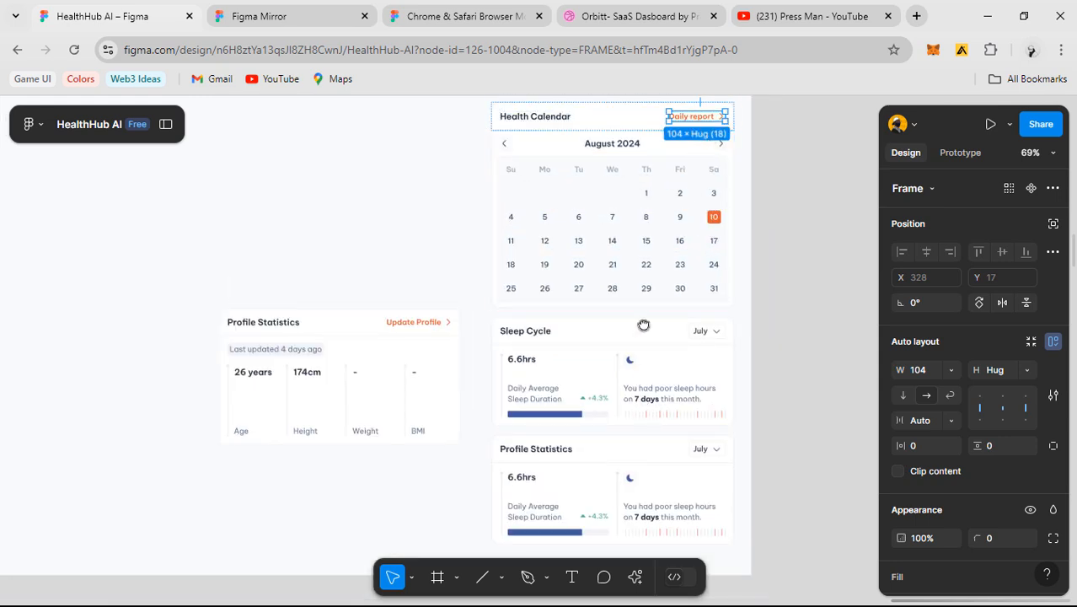
pyautogui.scroll(-3, 642, 320)
pyautogui.click(559, 317)
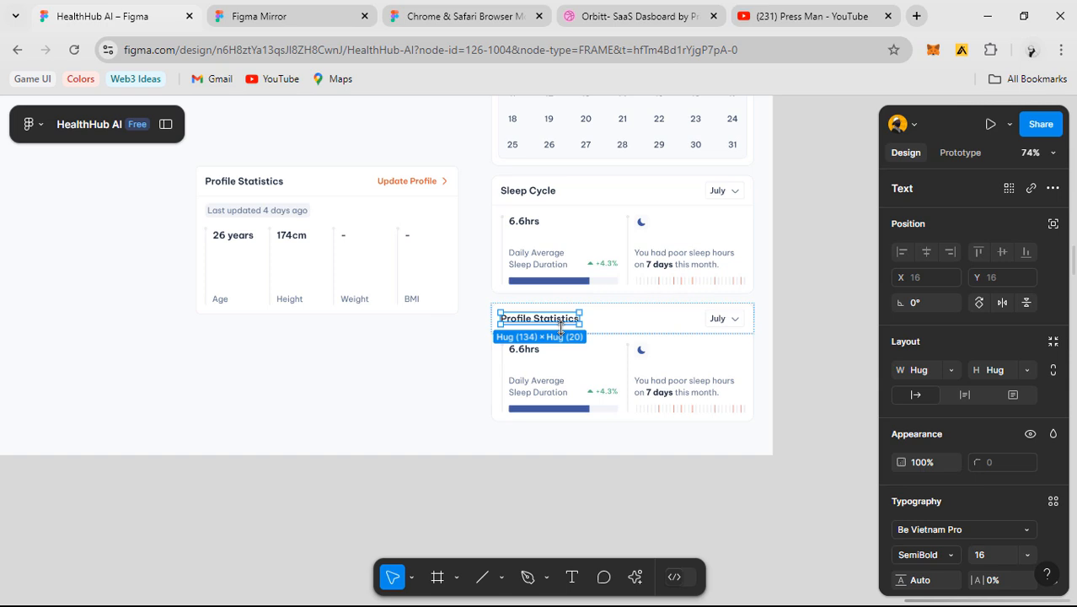
pyautogui.hotkey('ctrl', 'v')
pyautogui.click(721, 319)
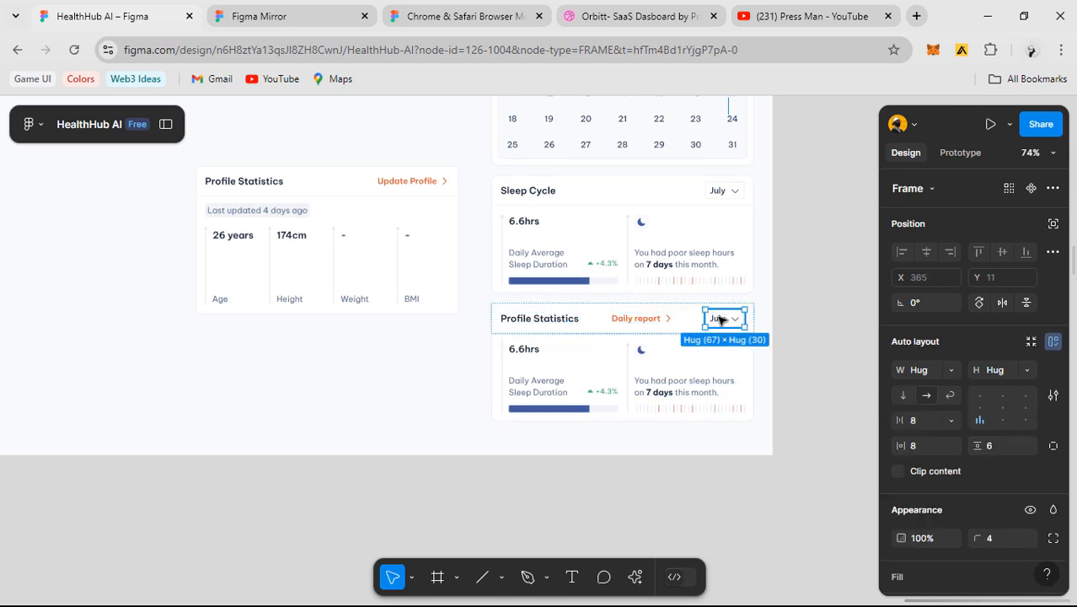
pyautogui.press('Delete')
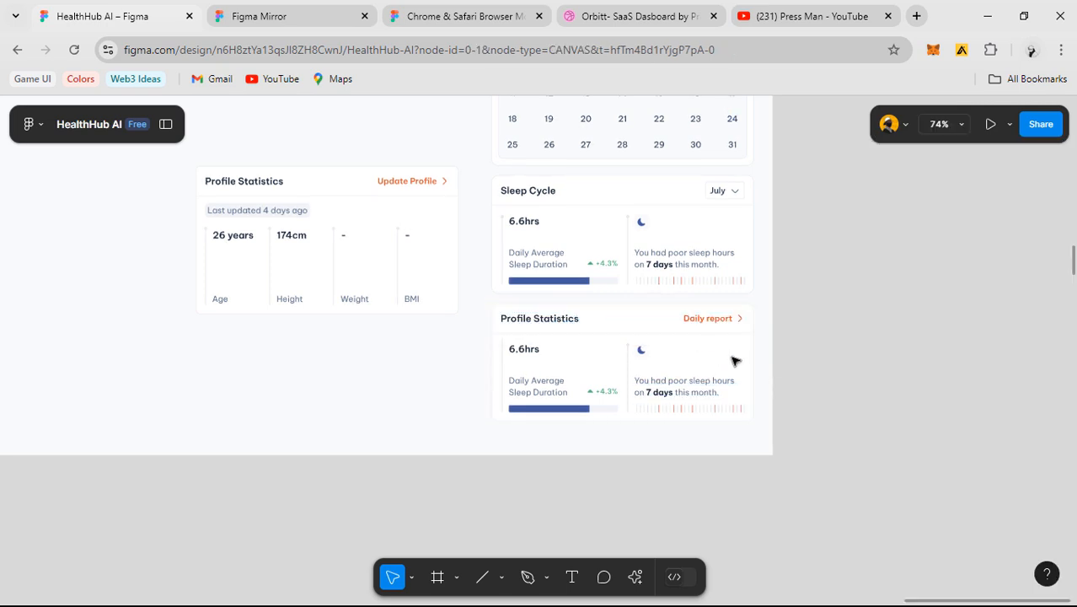
# - Replace the "Daily report" link text in the new card's header with "Update Profile"
pyautogui.click(708, 321)
pyautogui.doubleClick(708, 320)
pyautogui.scroll(1, 707, 327)
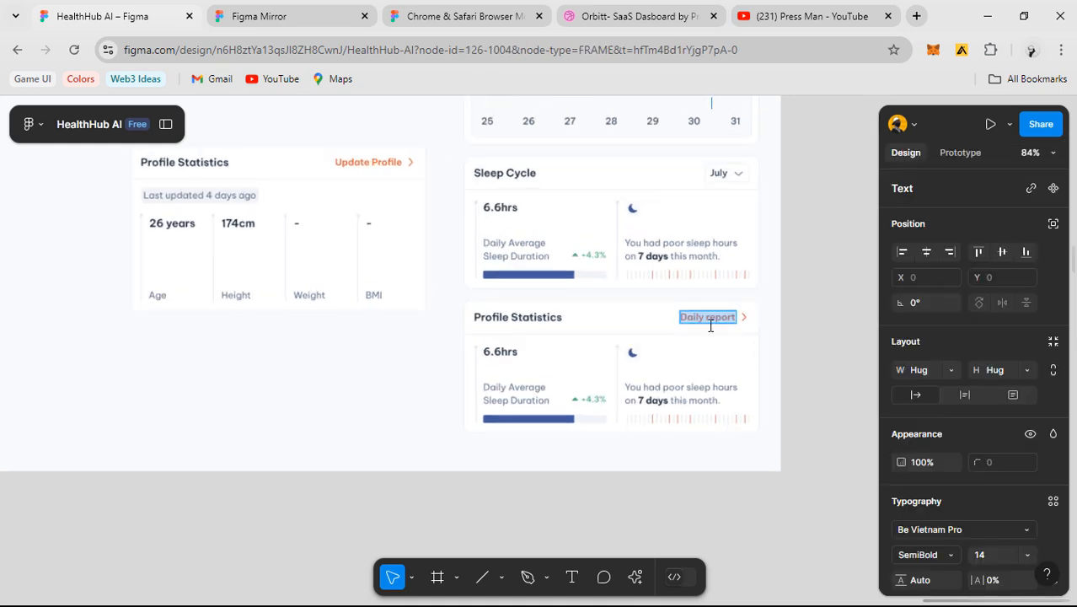
pyautogui.write('Update Profile')
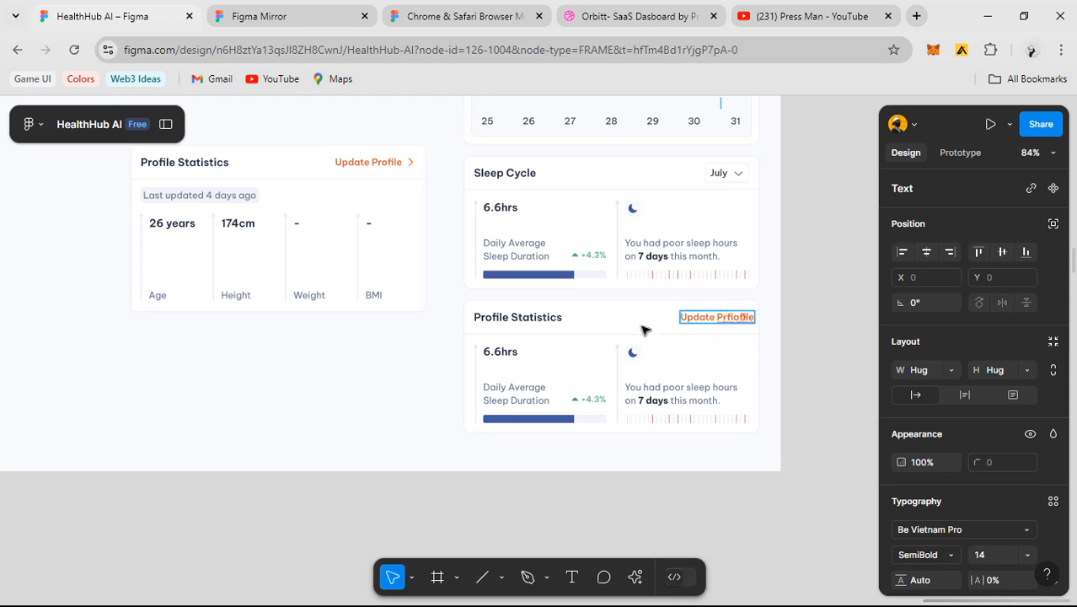
pyautogui.press('Escape')
# - Set the width of the new card's header link frame to hug its contents
pyautogui.scroll(6, 733, 346)
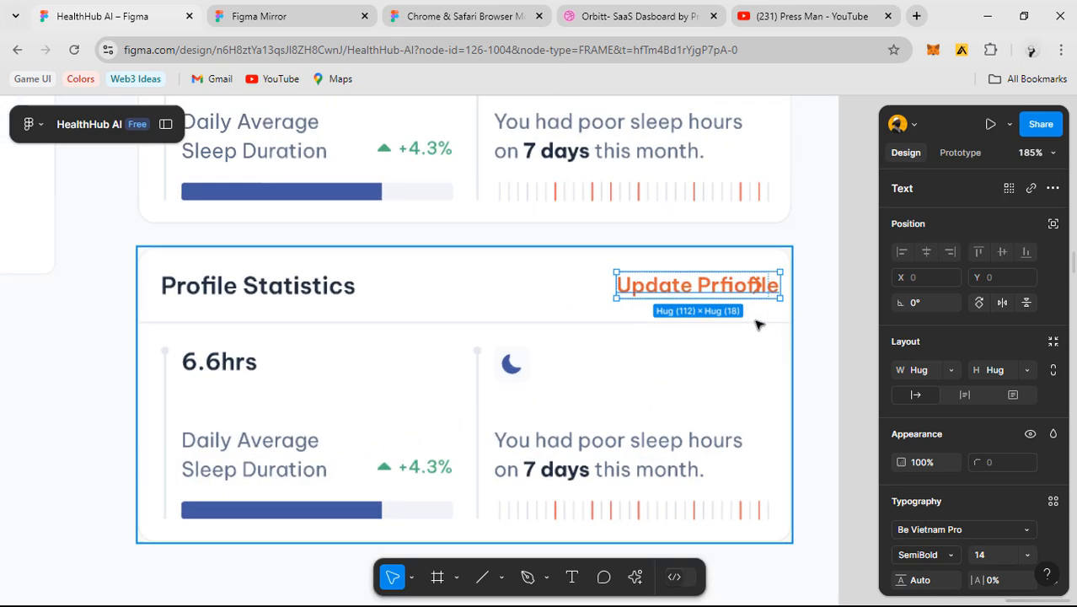
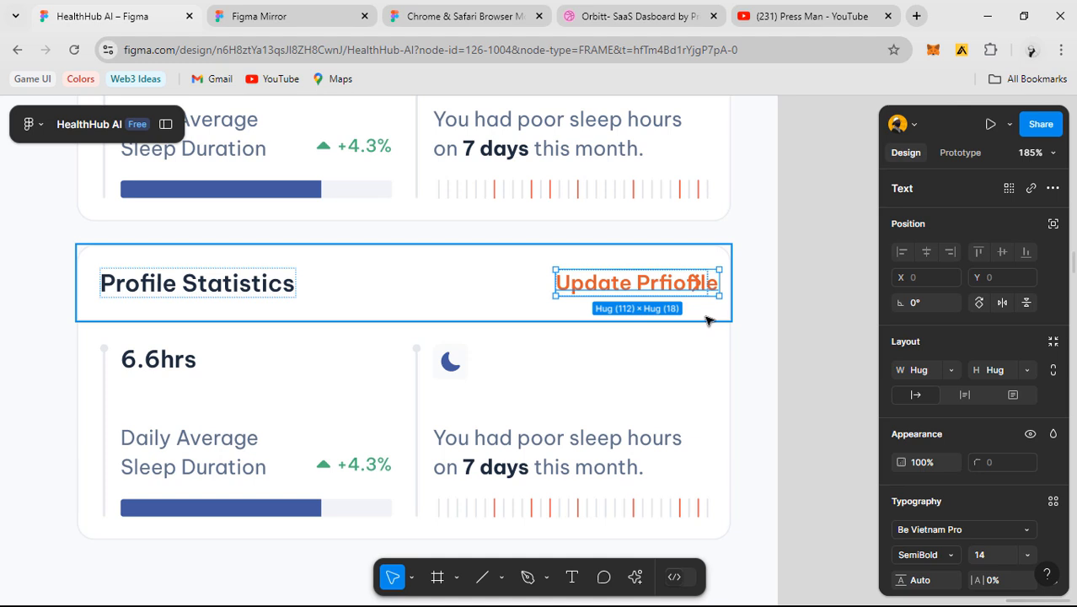
pyautogui.hotkey('shift', 'a')
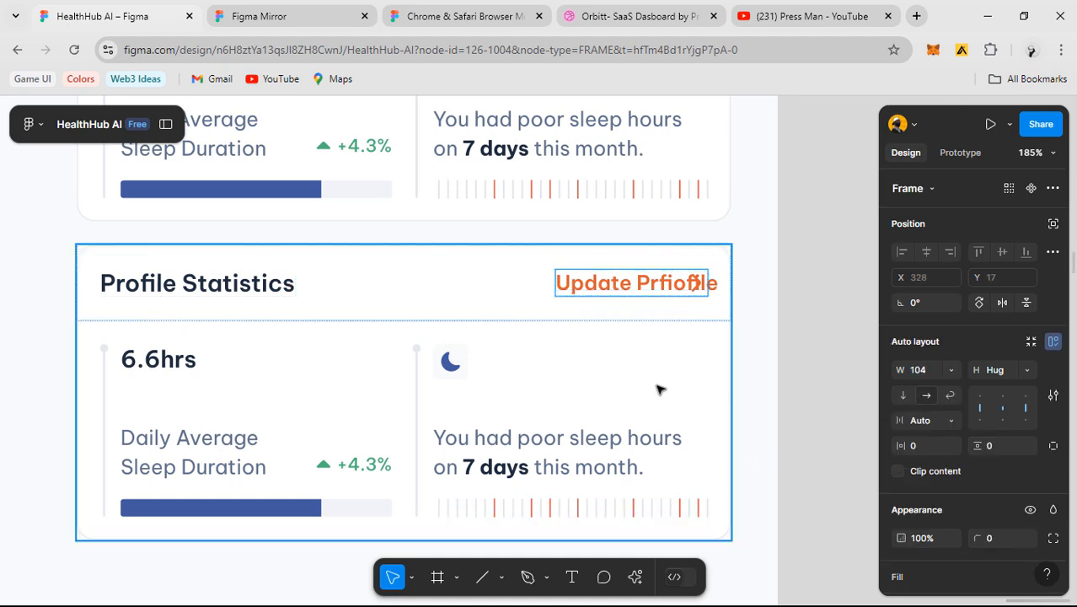
pyautogui.hotkey('ctrl', 'z')
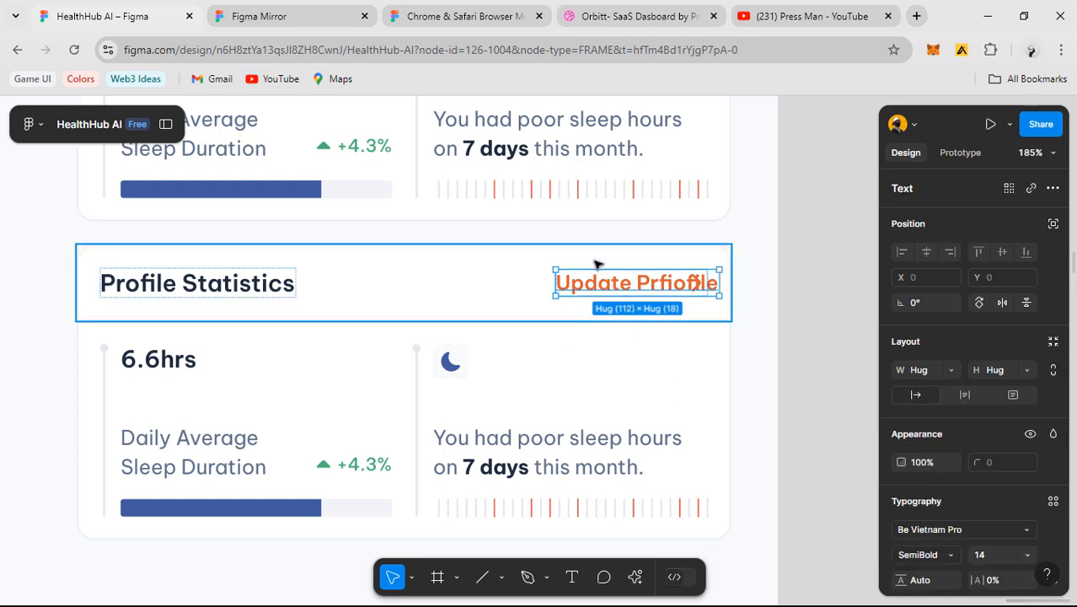
pyautogui.hotkey('ctrl', 'shift', 'z')
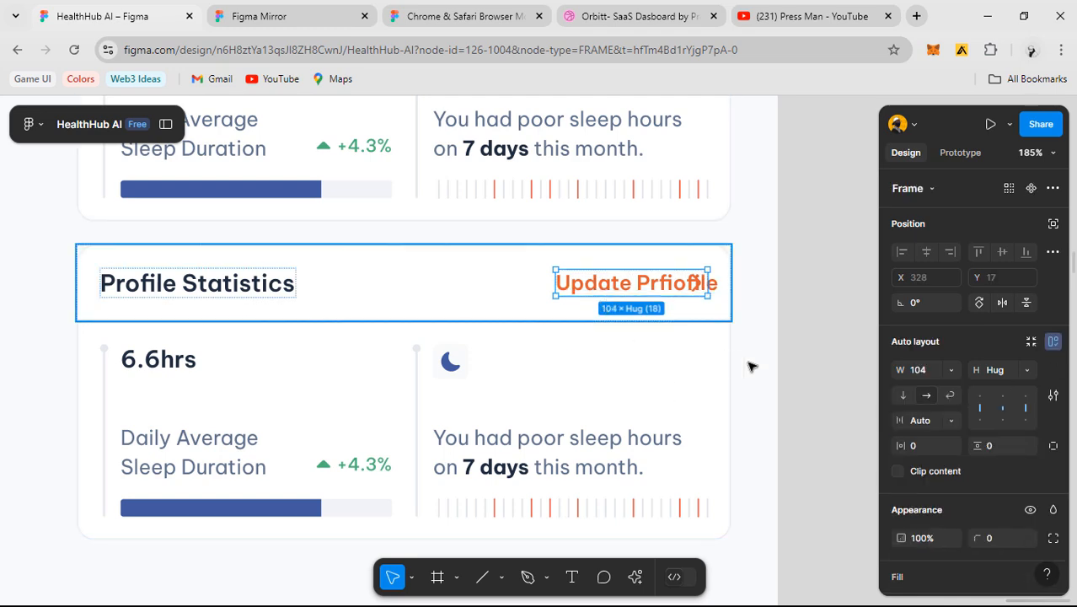
pyautogui.hotkey('ctrl', 'z')
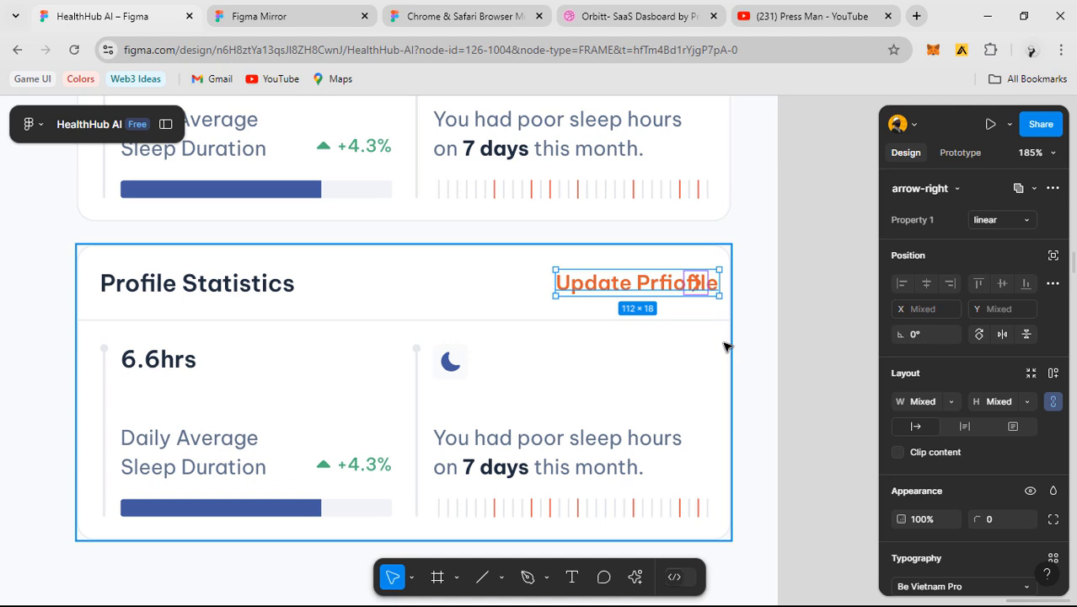
pyautogui.hotkey('ctrl', 'shift', 'z')
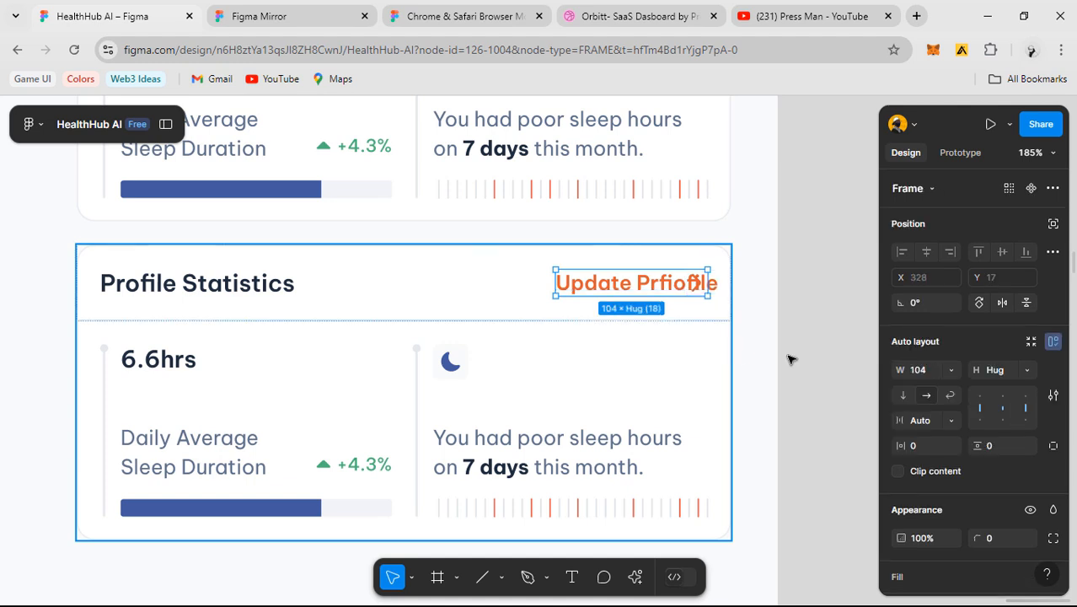
pyautogui.click(952, 370)
pyautogui.click(938, 389)
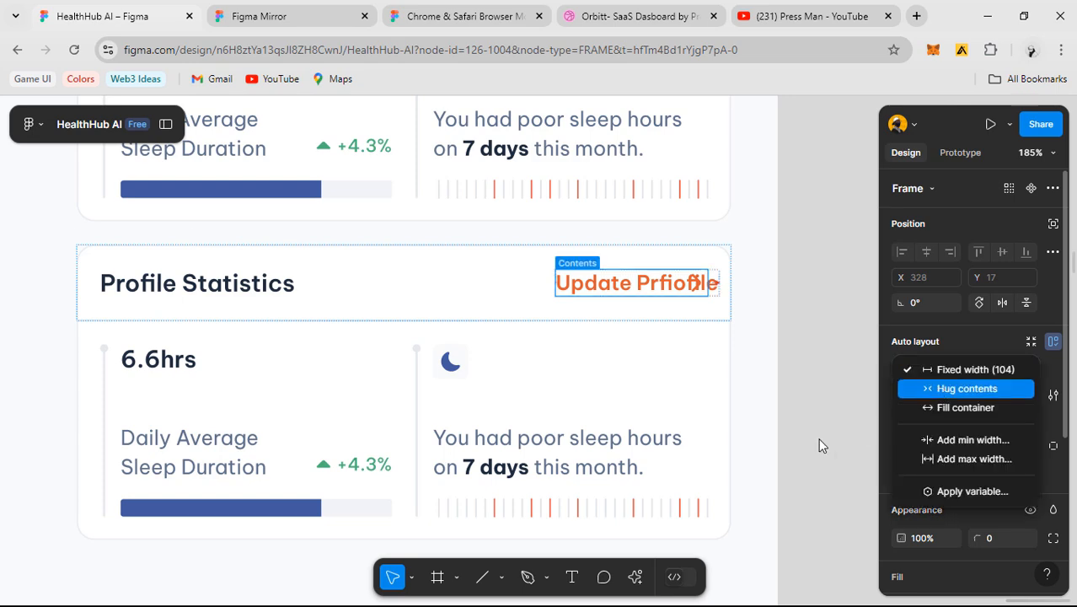
pyautogui.click(807, 377)
# - Remove the stray "fi" from the new card's link text so that it reads "Update Profile"
pyautogui.scroll(-3, 807, 377)
pyautogui.scroll(-2, 749, 341)
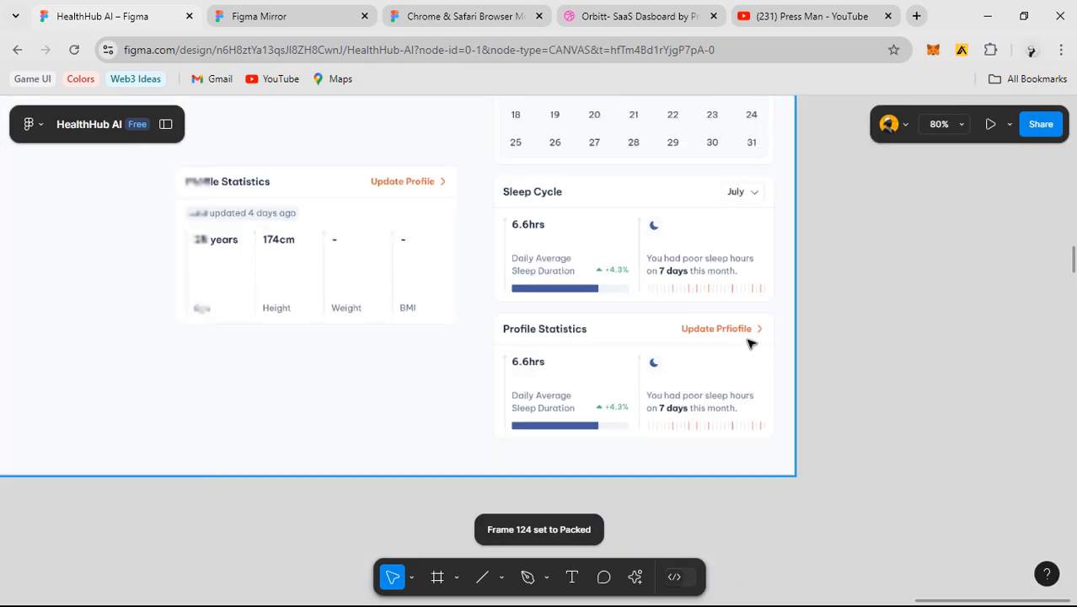
pyautogui.scroll(6, 727, 332)
pyautogui.doubleClick(727, 321)
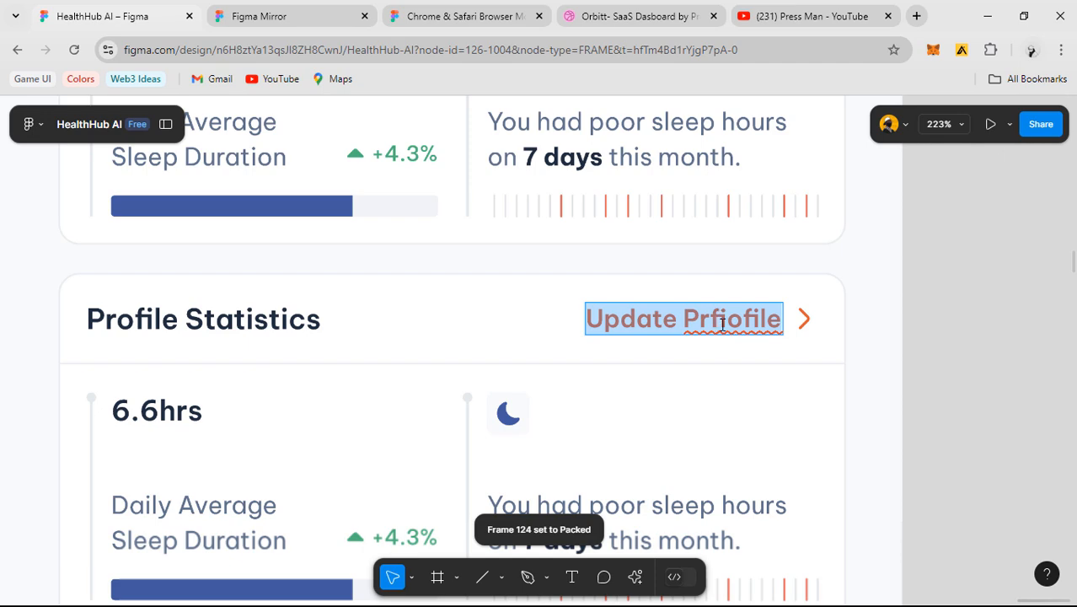
pyautogui.click(728, 322)
pyautogui.moveTo(727, 322); pyautogui.dragTo(713, 322)
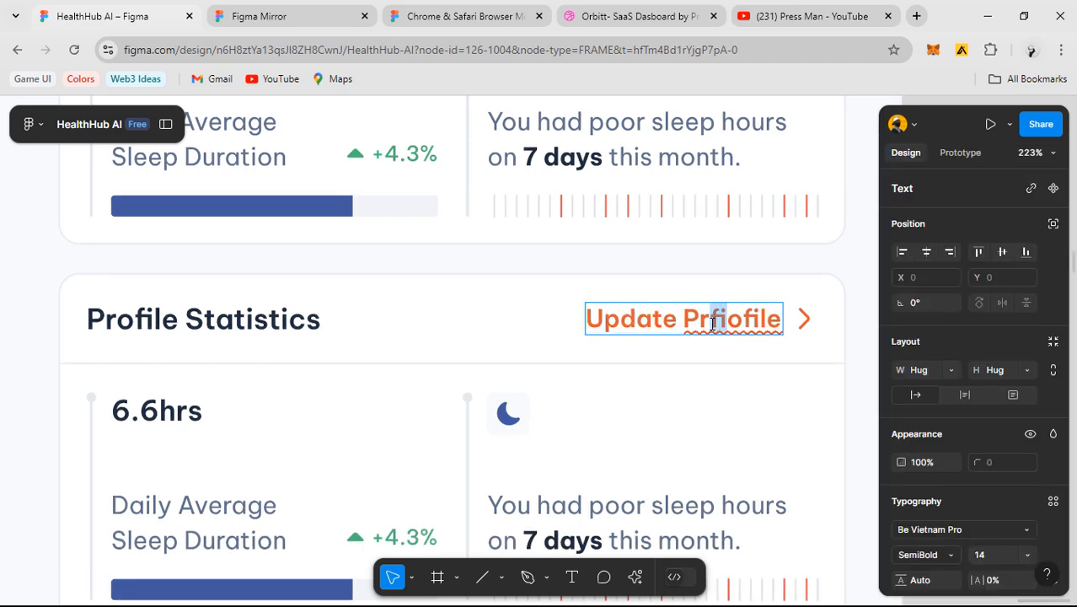
pyautogui.press('BackSpace')
pyautogui.press('Escape')
pyautogui.press('Escape')
pyautogui.press('Escape')
# - Delete all the sleep content below the header of the new Profile Statistics card
pyautogui.scroll(-3, 605, 368)
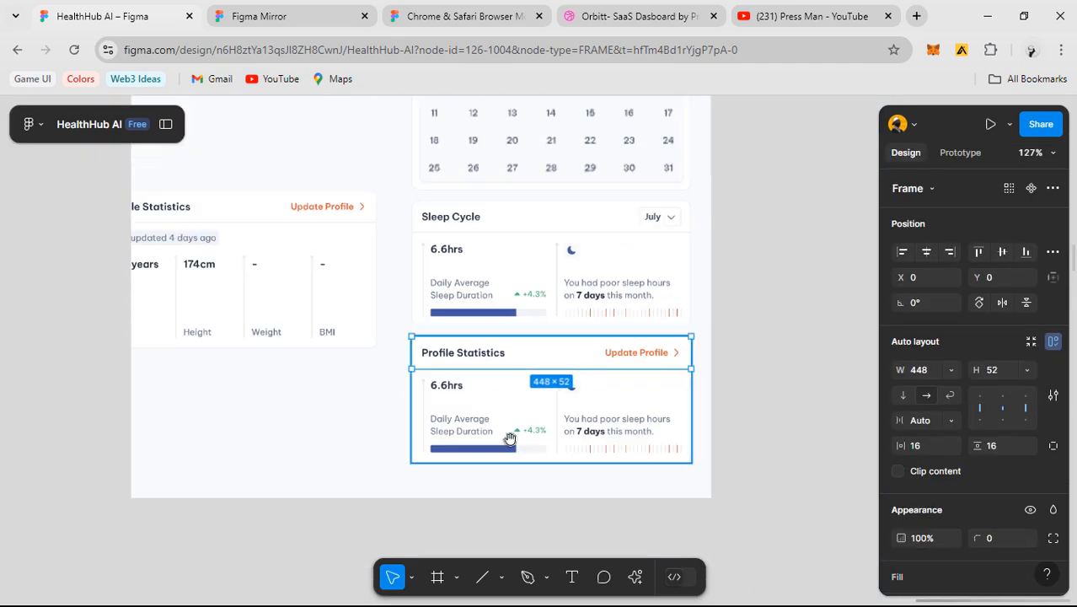
pyautogui.moveTo(510, 439); pyautogui.dragTo(549, 413)
pyautogui.click(330, 420)
pyautogui.moveTo(233, 368); pyautogui.dragTo(334, 397)
pyautogui.scroll(2, 648, 431)
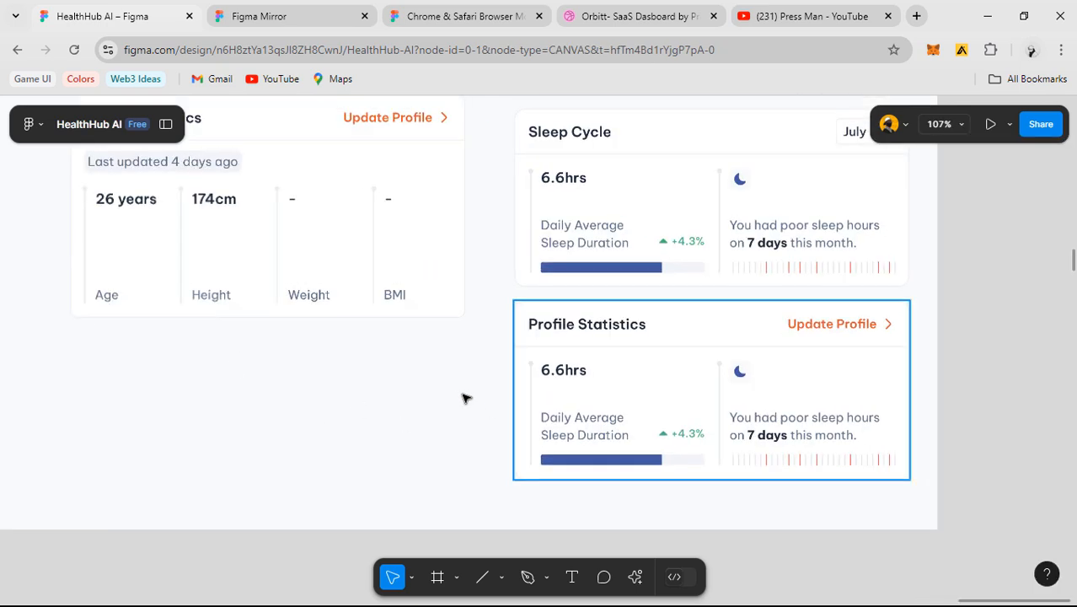
pyautogui.scroll(1, 498, 372)
pyautogui.moveTo(463, 361); pyautogui.dragTo(927, 481)
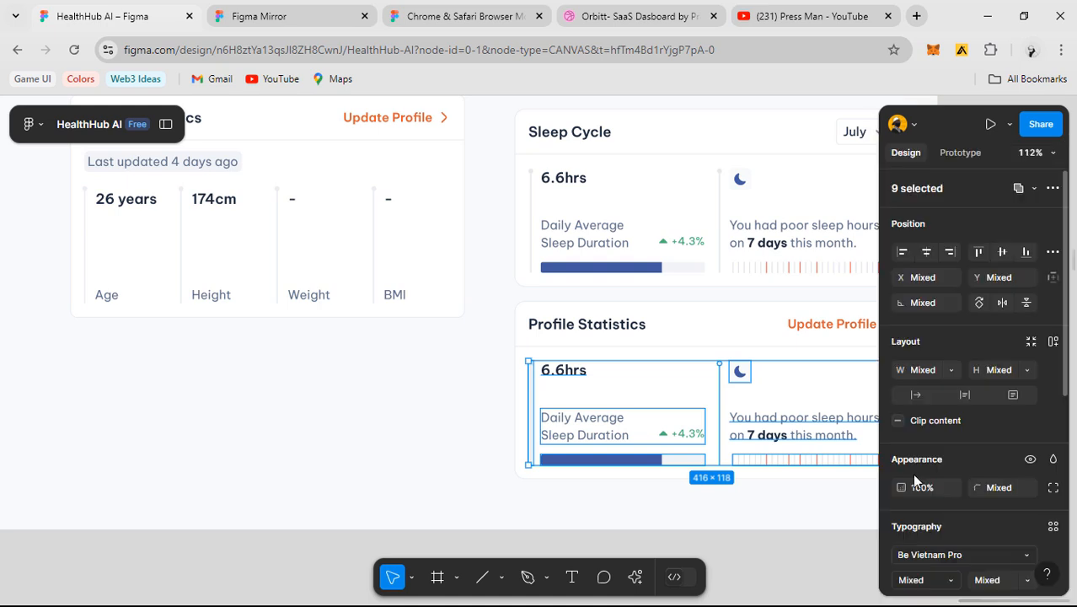
pyautogui.press('Delete')
pyautogui.moveTo(293, 405); pyautogui.dragTo(424, 420)
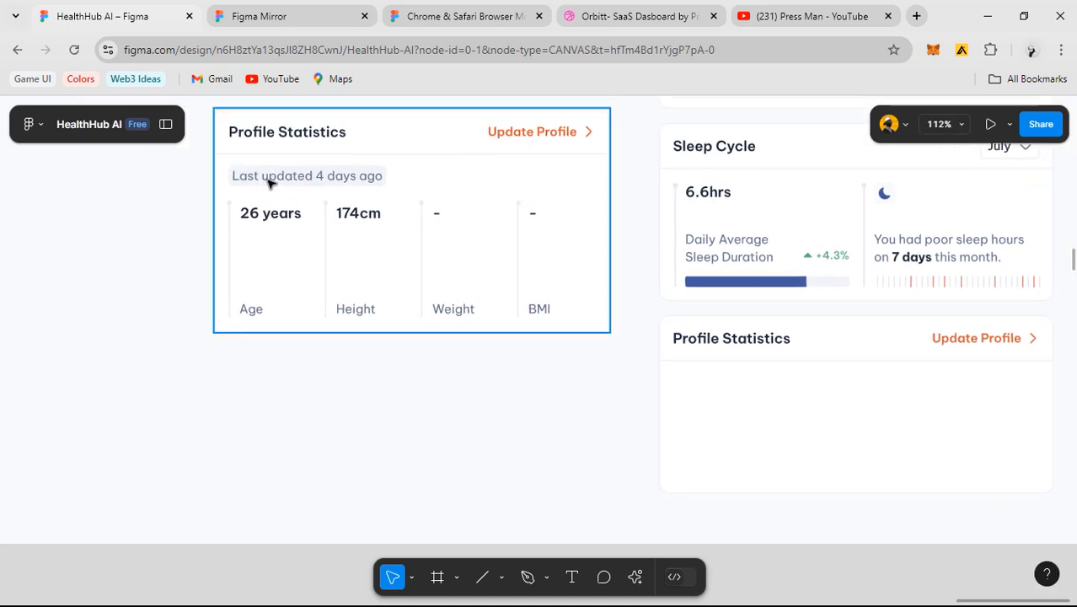
pyautogui.moveTo(625, 385); pyautogui.dragTo(507, 358)
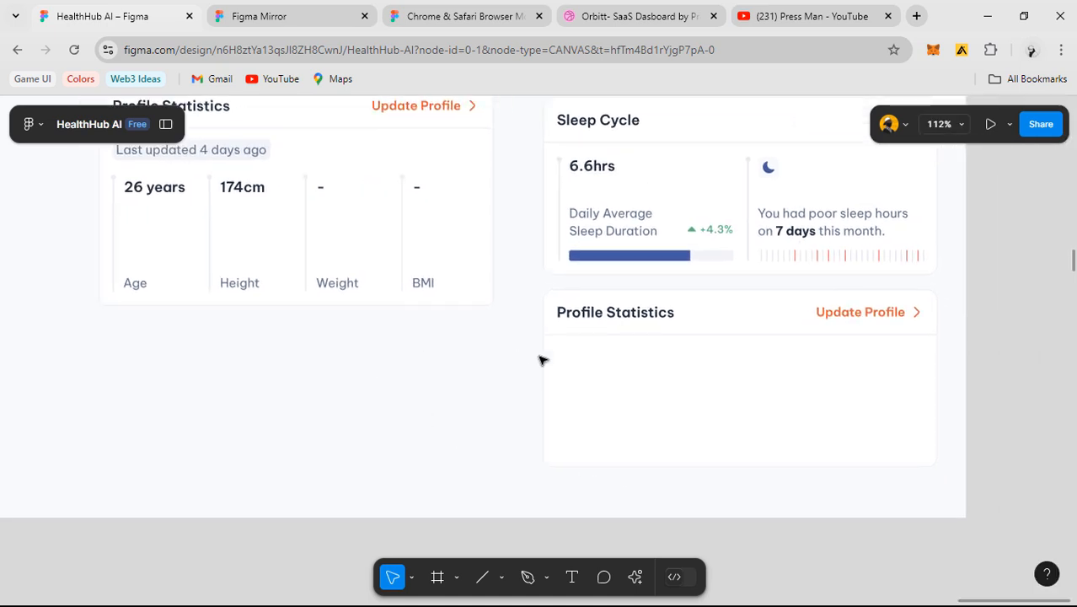
pyautogui.scroll(-1, 614, 286)
pyautogui.moveTo(610, 350); pyautogui.dragTo(602, 342)
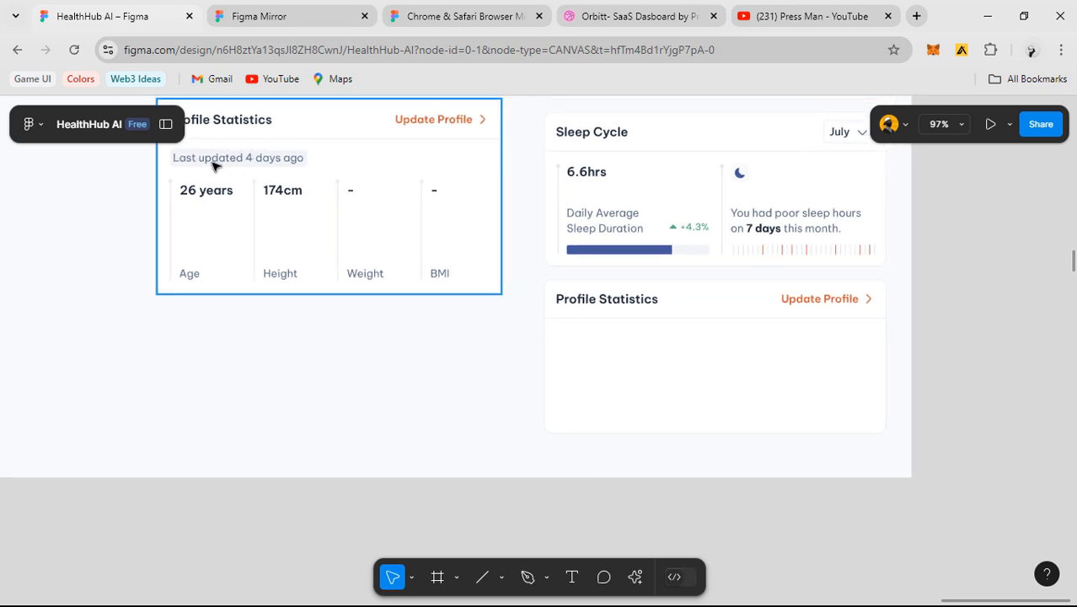
pyautogui.scroll(2, 265, 185)
pyautogui.scroll(3, 295, 186)
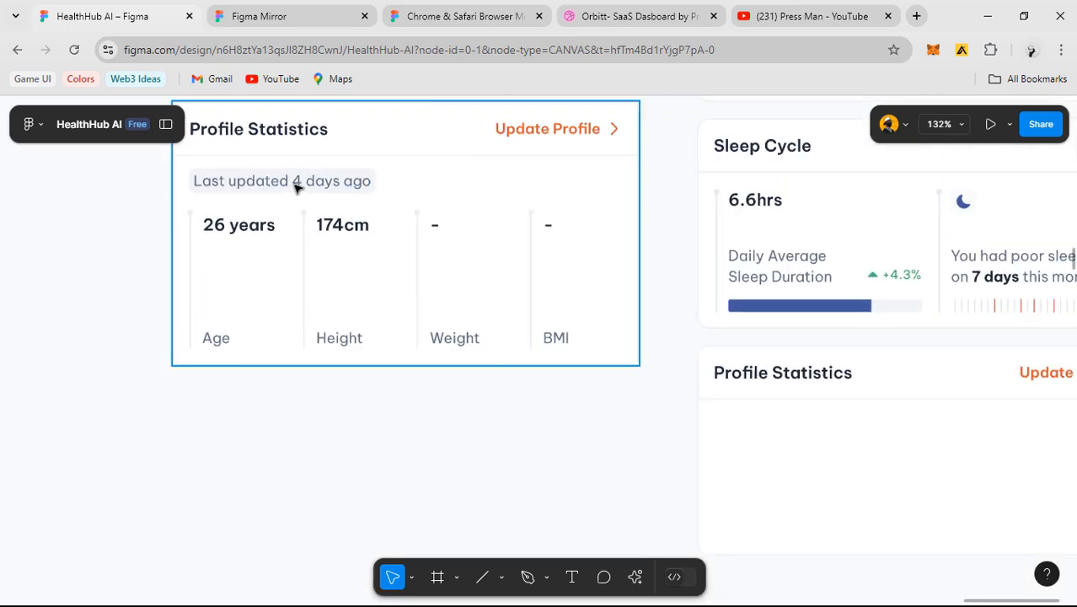
pyautogui.scroll(-2, 481, 363)
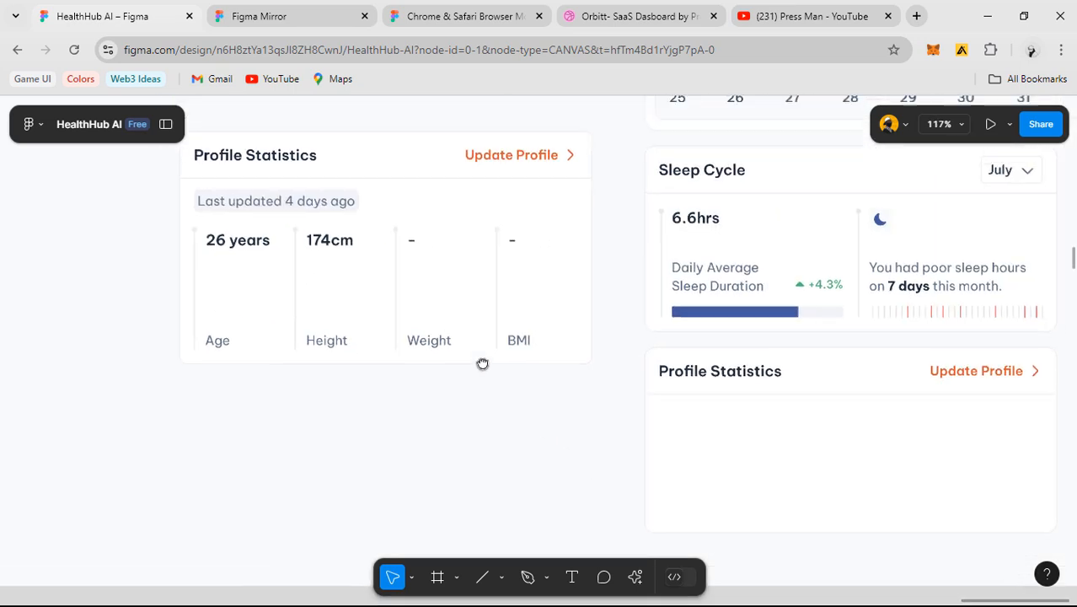
# - Add the text "Last updated days ago" below the header of the new Profile Statistics card
pyautogui.click(700, 448)
pyautogui.press('t')
pyautogui.click(679, 426)
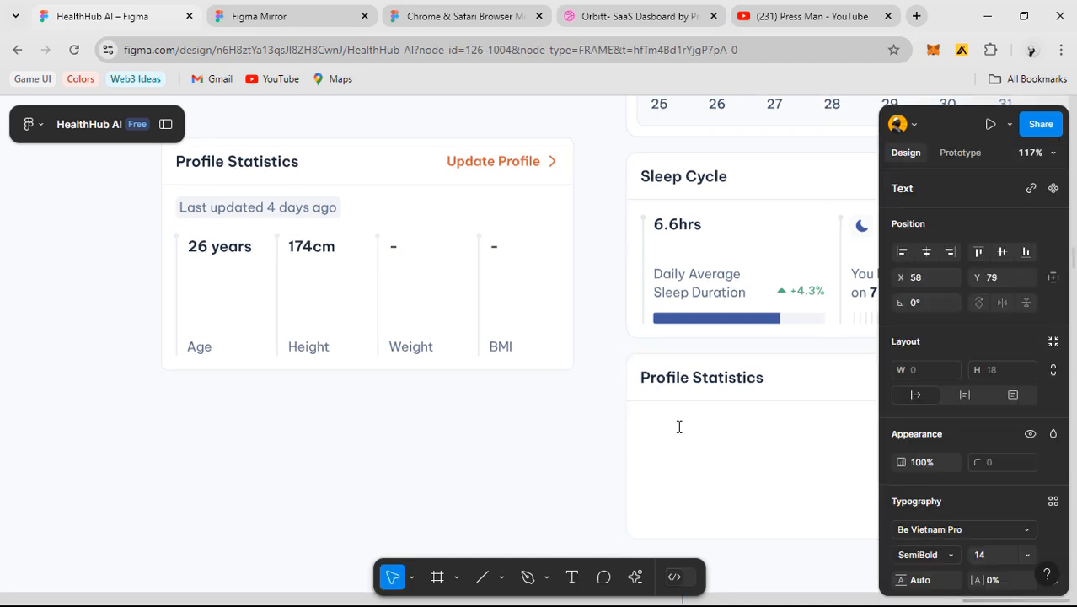
pyautogui.write('Last updated')
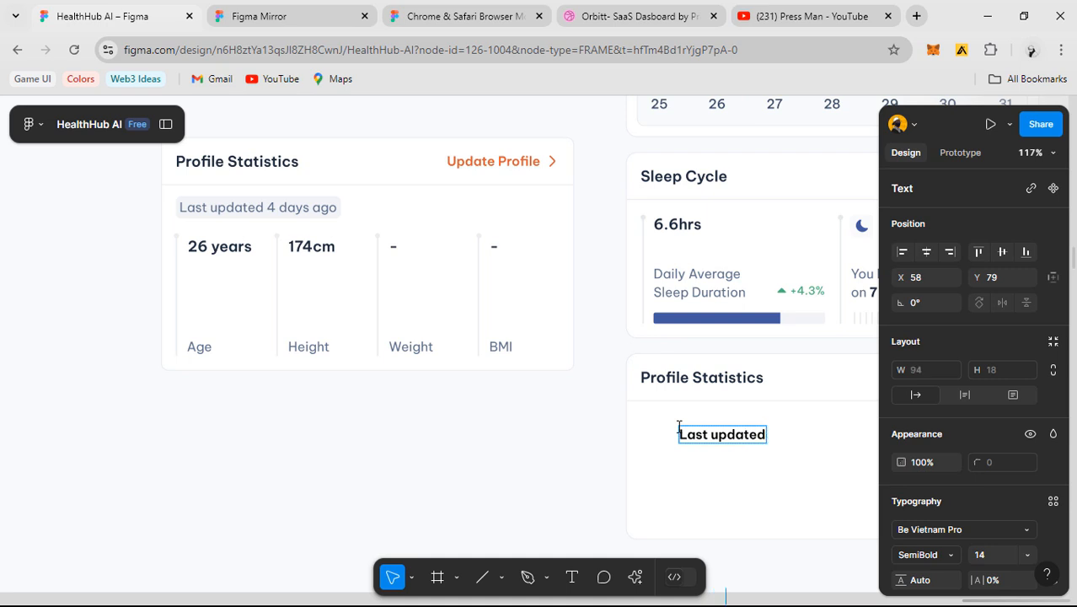
pyautogui.write('  dat')
pyautogui.write('s ago')
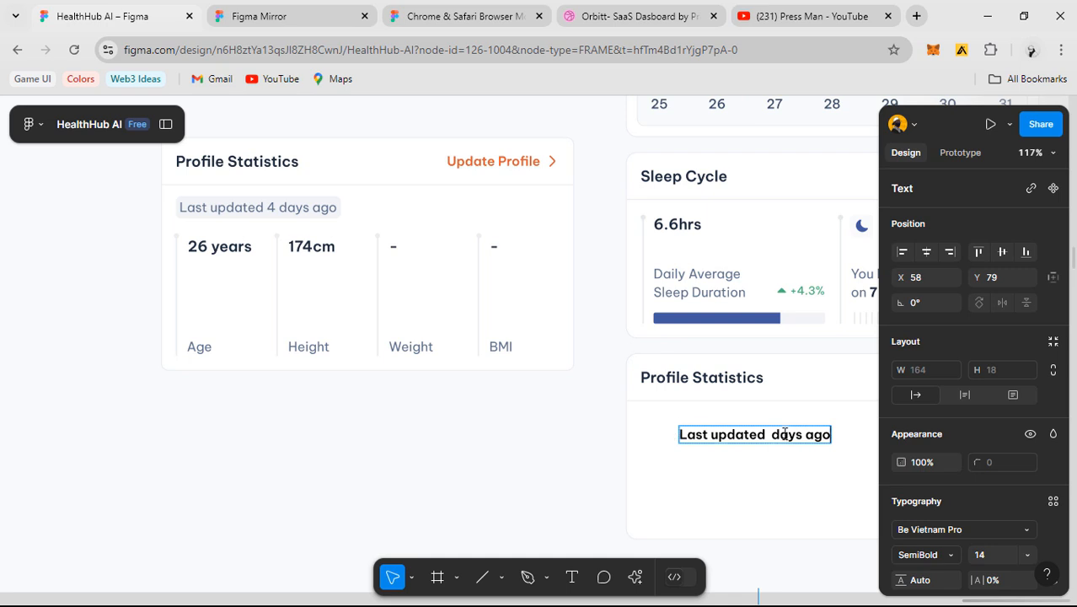
pyautogui.press('BackSpace')
pyautogui.press('Escape')
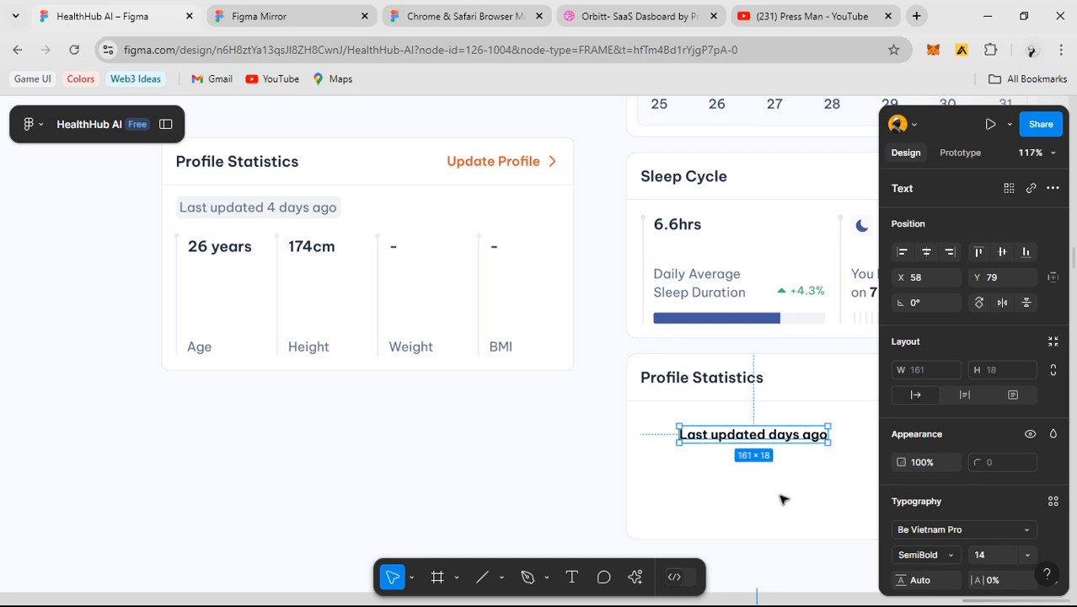
# - Set the new label's font weight to Medium and wrap it in an auto layout frame
pyautogui.click(937, 553)
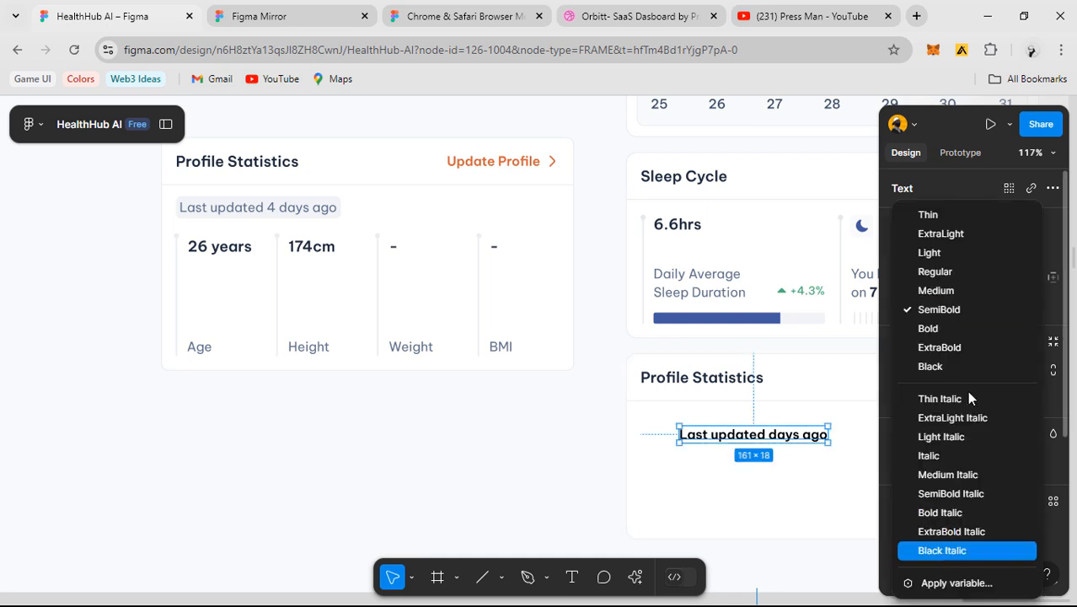
pyautogui.click(953, 292)
pyautogui.scroll(-1, 752, 421)
pyautogui.hotkey('shift', 'a')
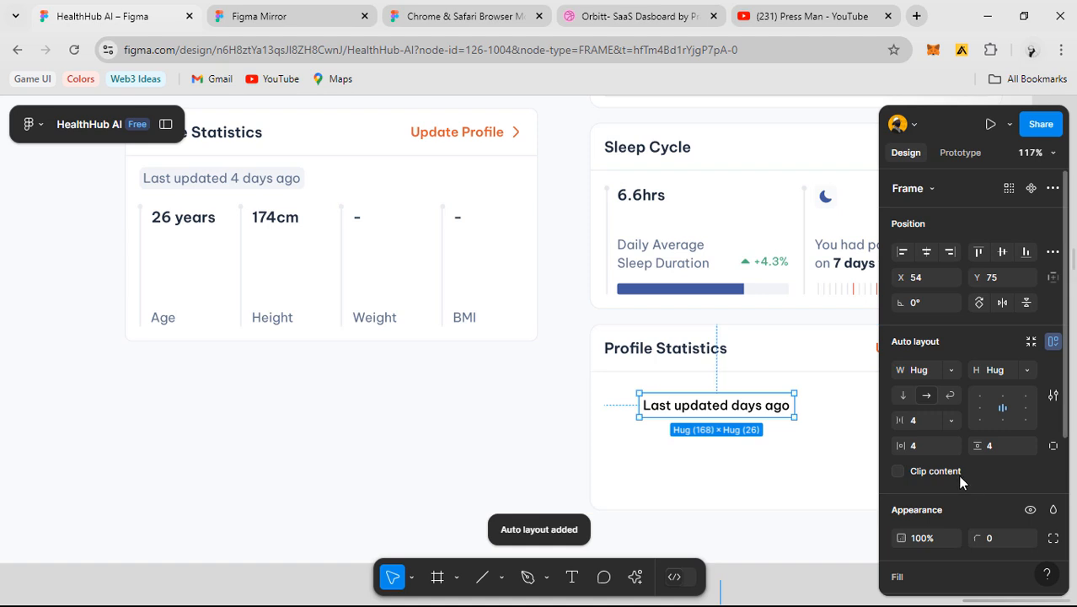
# - Fill the "Last updated days ago" frame with BG/200 and color its text with Grey 500
pyautogui.scroll(-3, 955, 474)
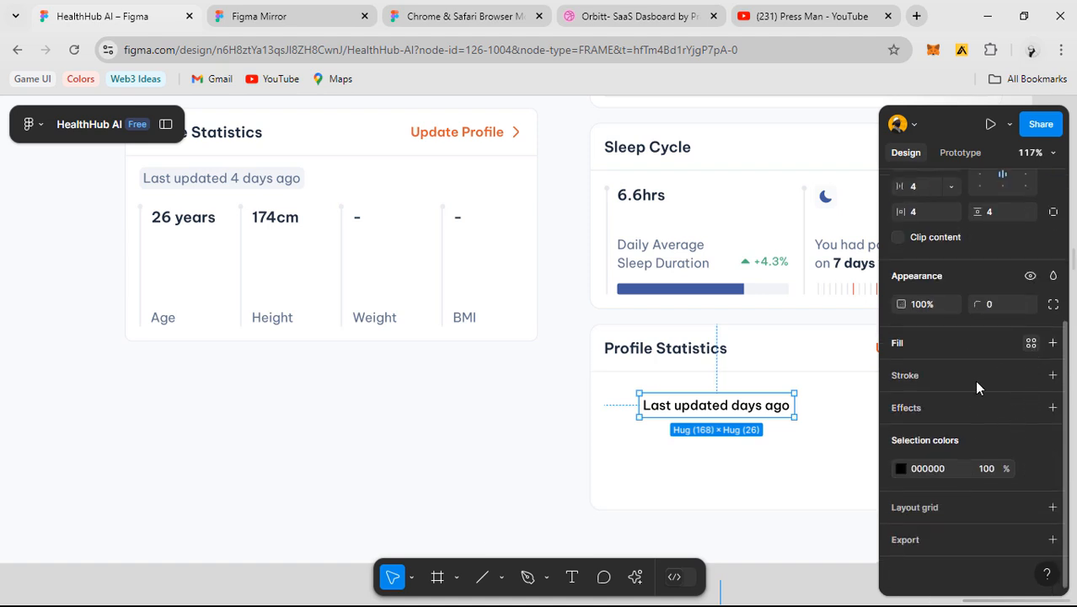
pyautogui.click(1031, 342)
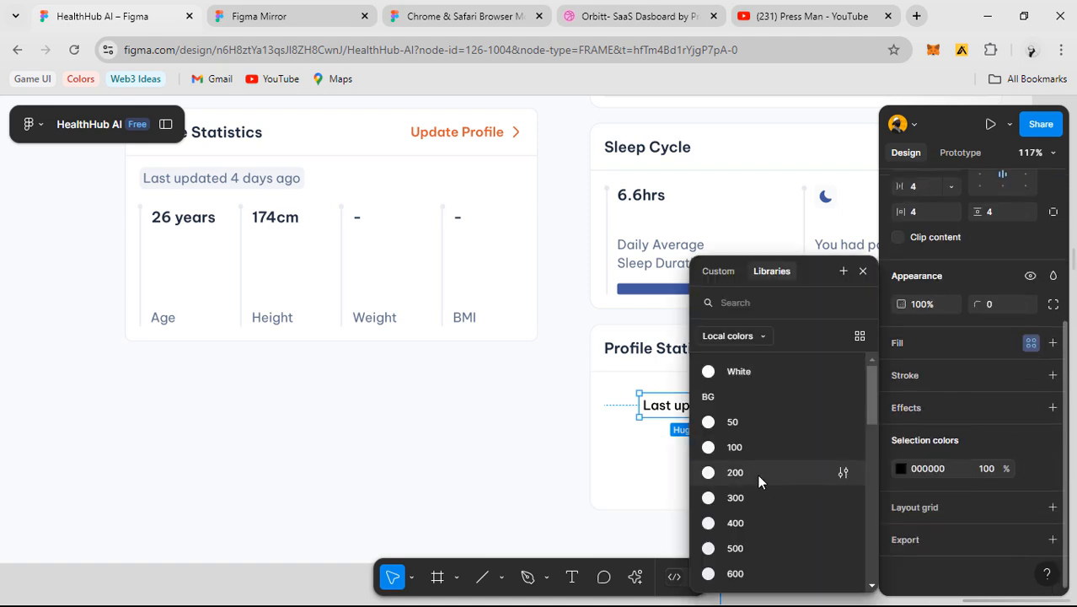
pyautogui.click(734, 473)
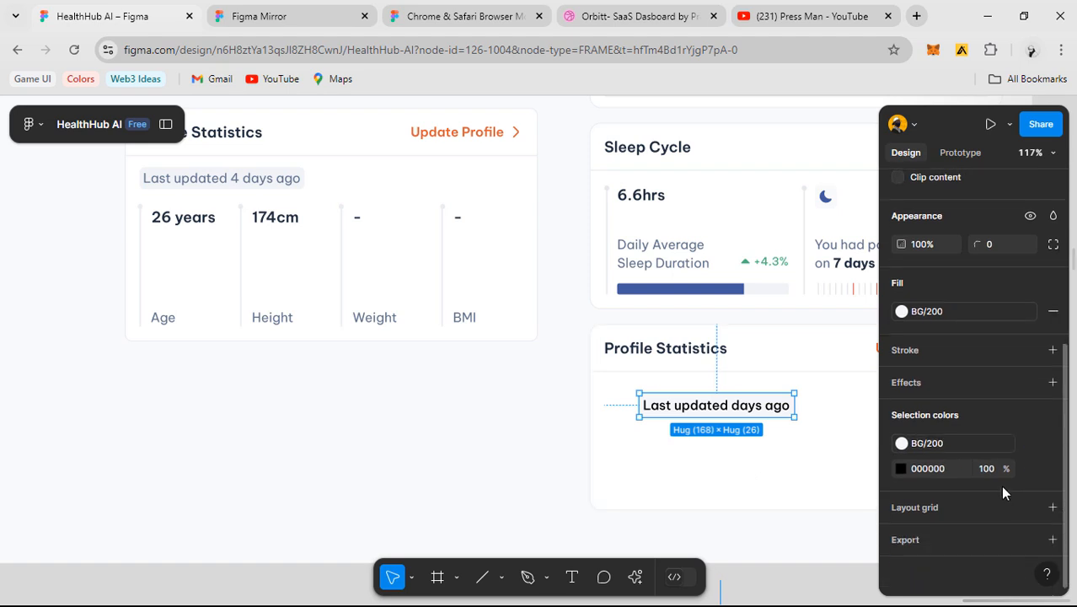
pyautogui.click(1030, 469)
pyautogui.scroll(-5, 787, 489)
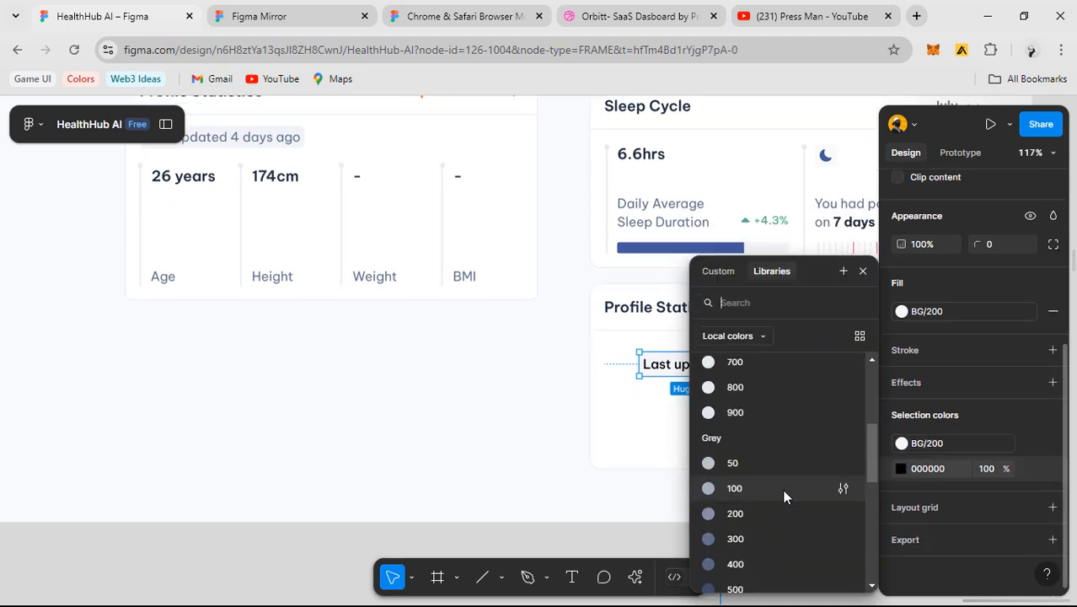
pyautogui.scroll(-2, 784, 490)
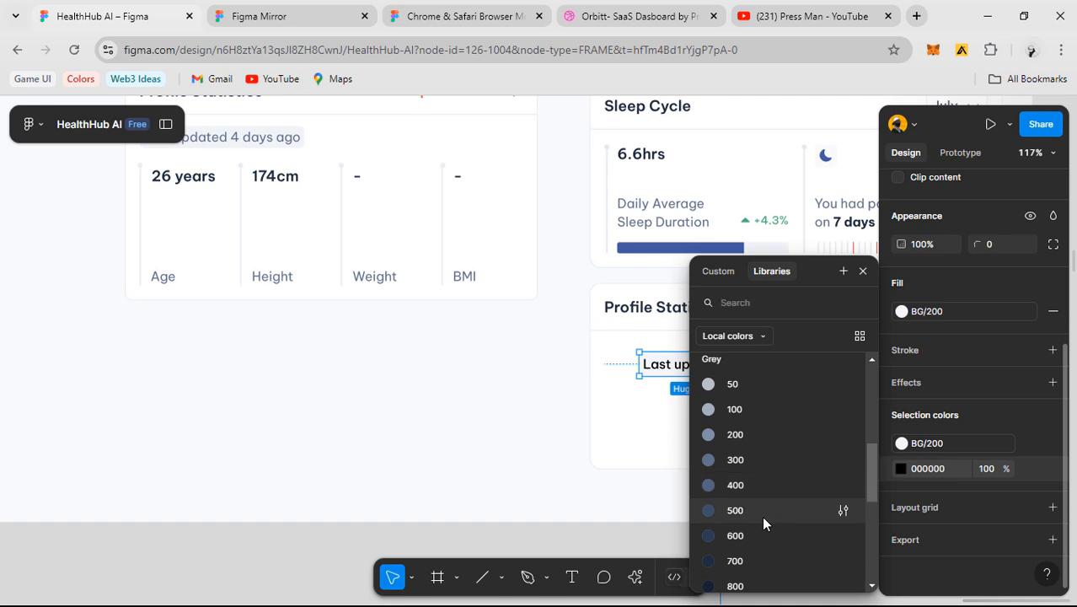
pyautogui.click(761, 514)
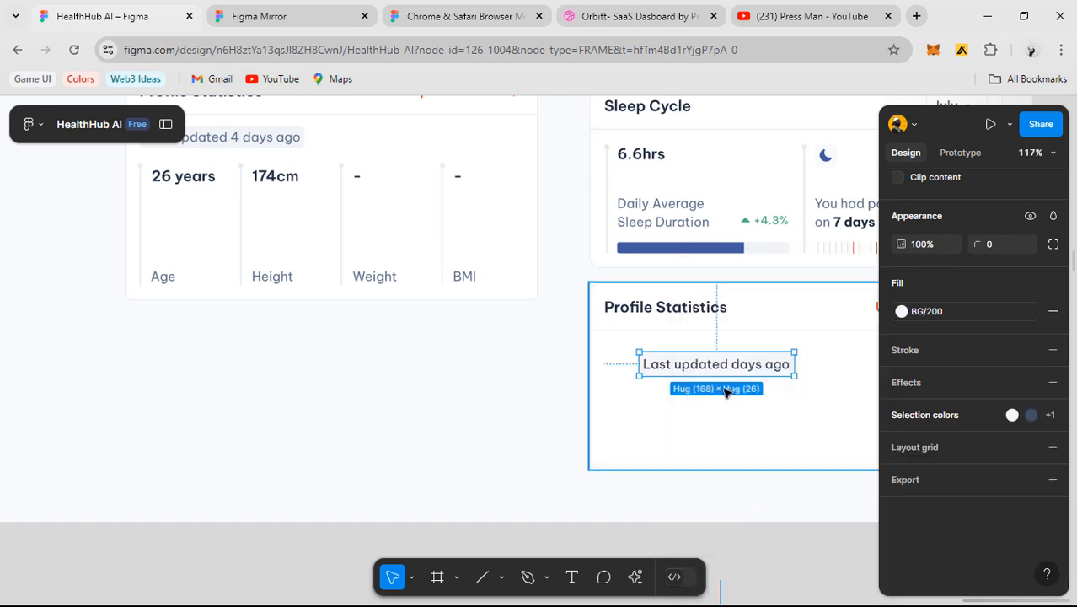
# - Round the corners of the "Last updated days ago" frame with a radius of 4
pyautogui.scroll(2, 754, 398)
pyautogui.scroll(3, 767, 380)
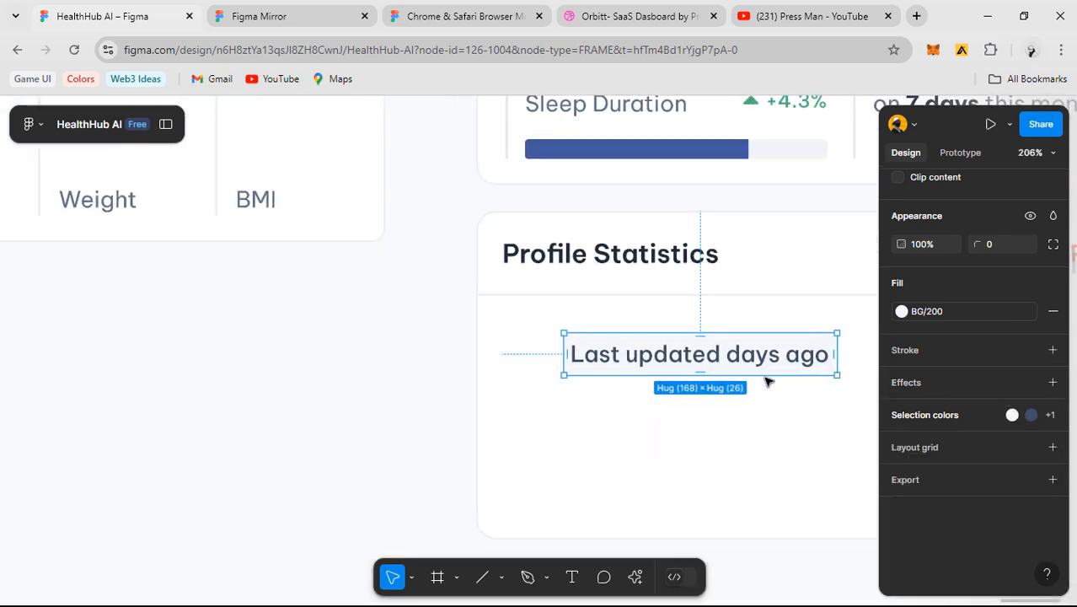
pyautogui.scroll(3, 958, 412)
pyautogui.click(707, 429)
pyautogui.scroll(2, 706, 427)
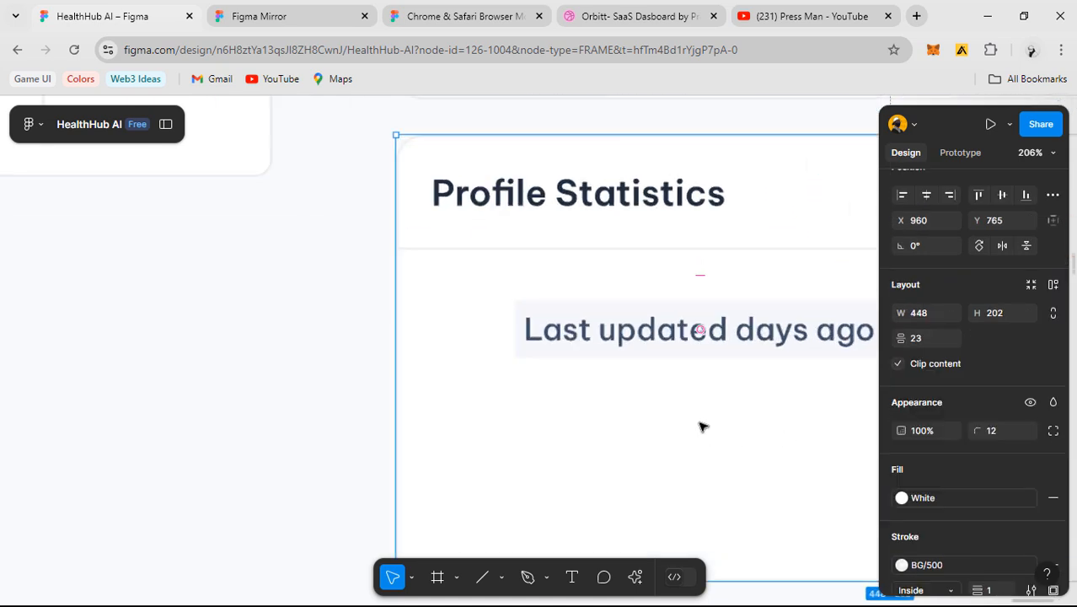
pyautogui.click(587, 347)
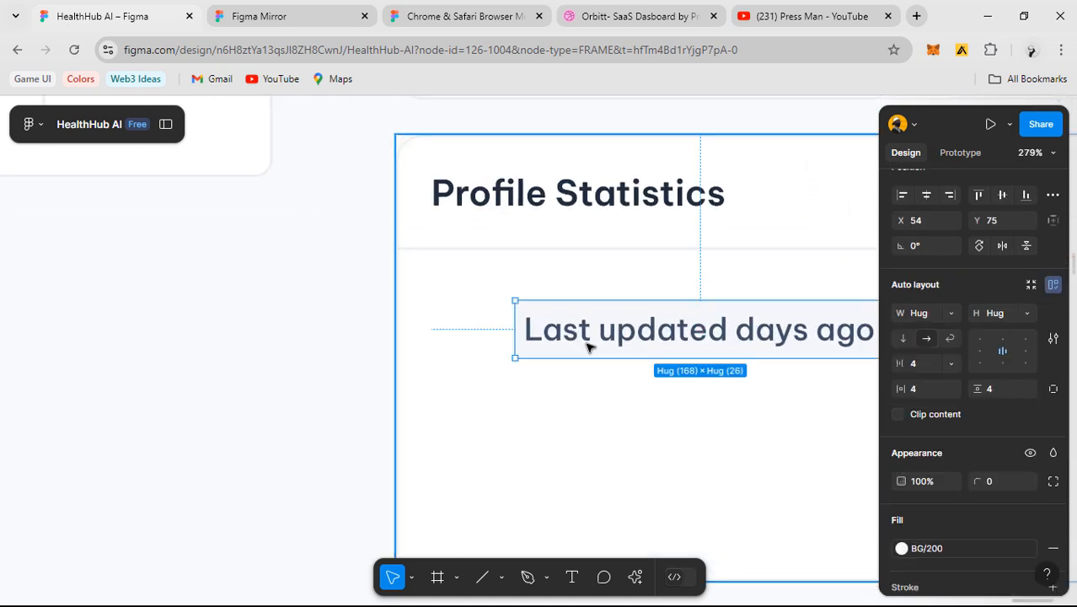
pyautogui.click(684, 336)
pyautogui.click(615, 368)
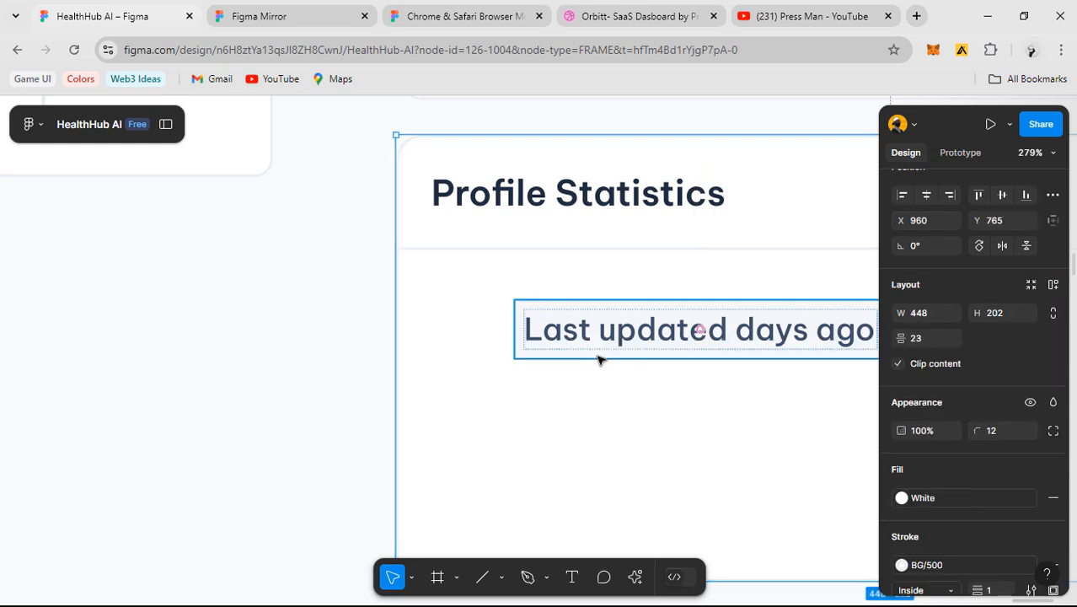
pyautogui.click(600, 352)
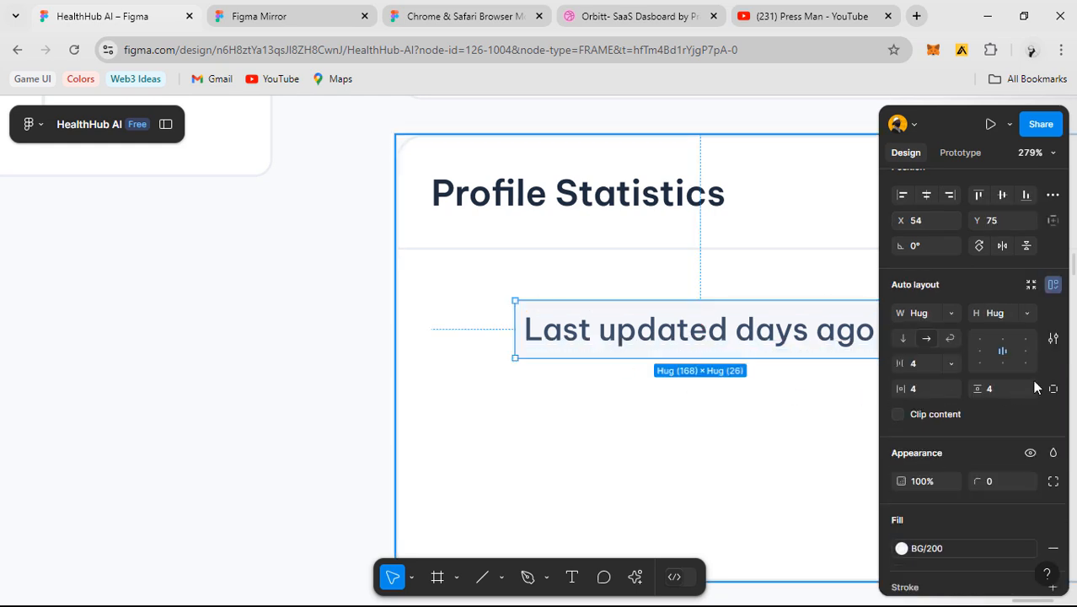
pyautogui.click(986, 478)
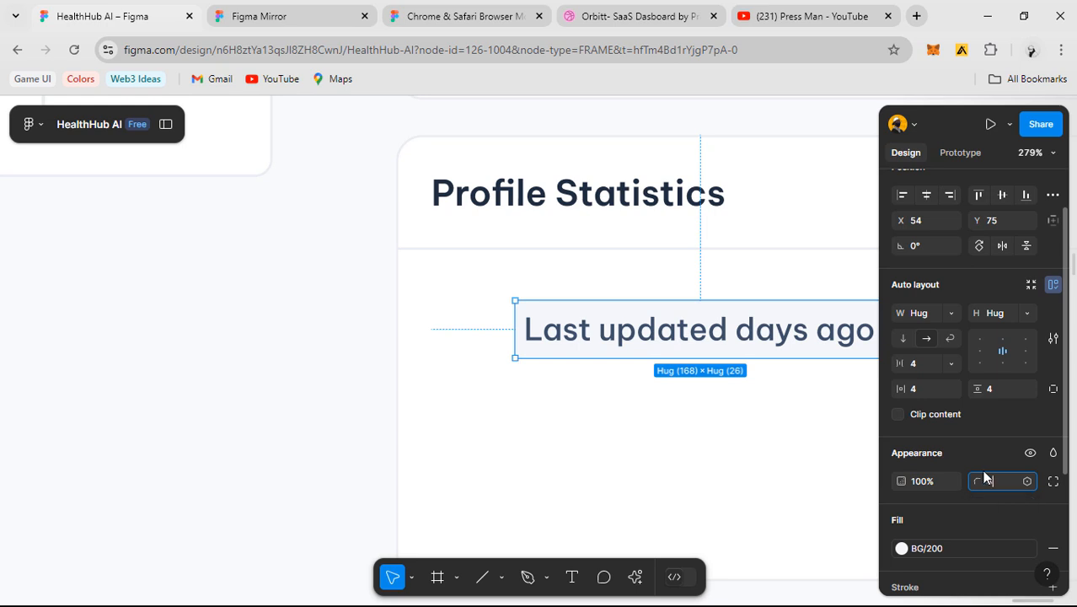
pyautogui.click(650, 453)
# - Set the vertical padding of the "Last updated days ago" frame to 2
pyautogui.scroll(-2, 652, 455)
pyautogui.scroll(-2, 588, 435)
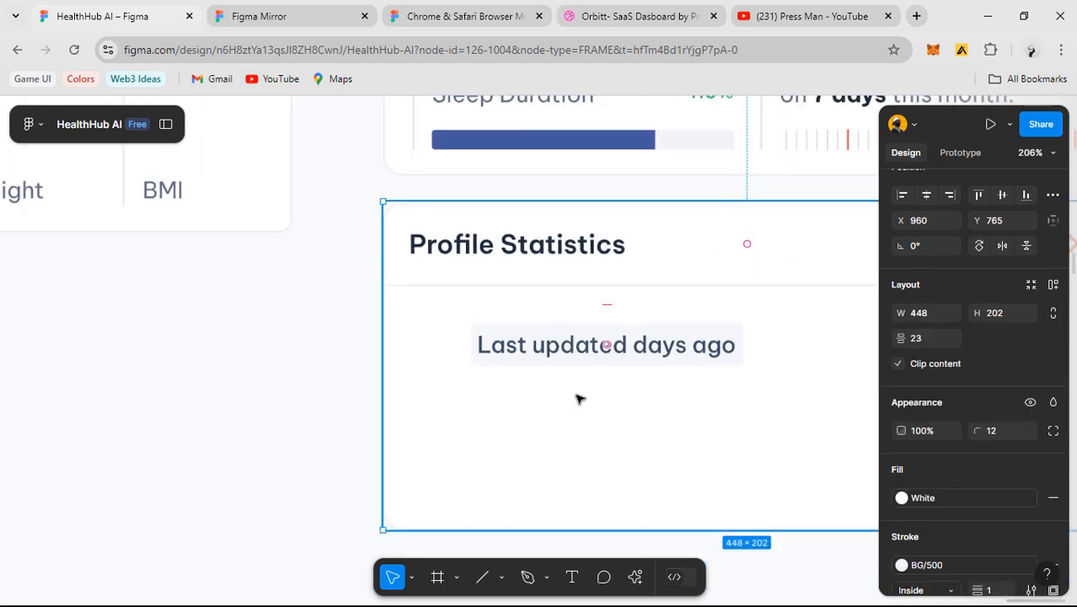
pyautogui.click(541, 361)
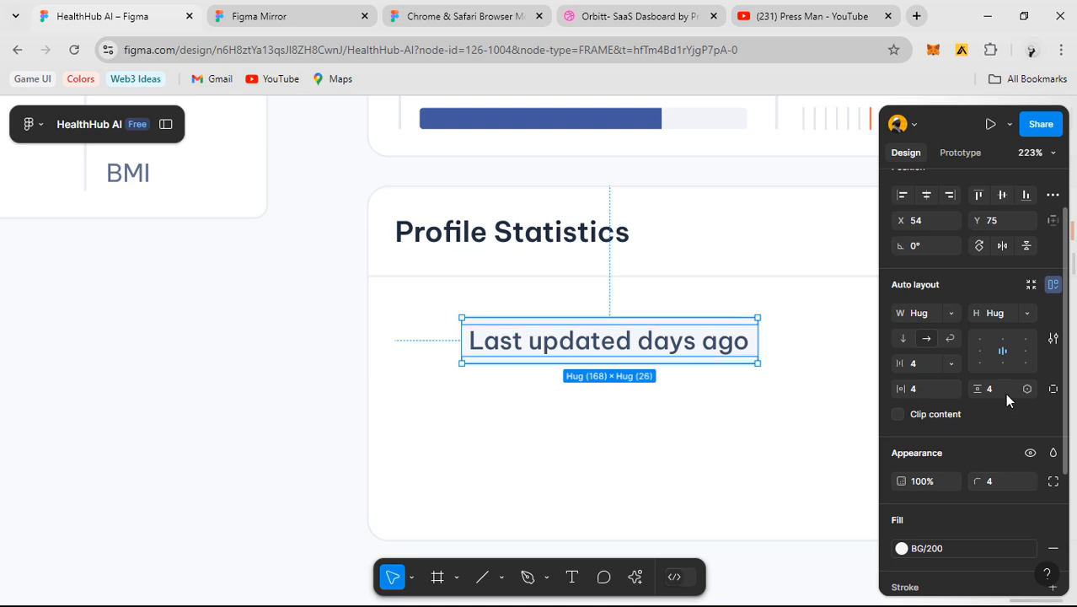
pyautogui.write('2')
pyautogui.press('Return')
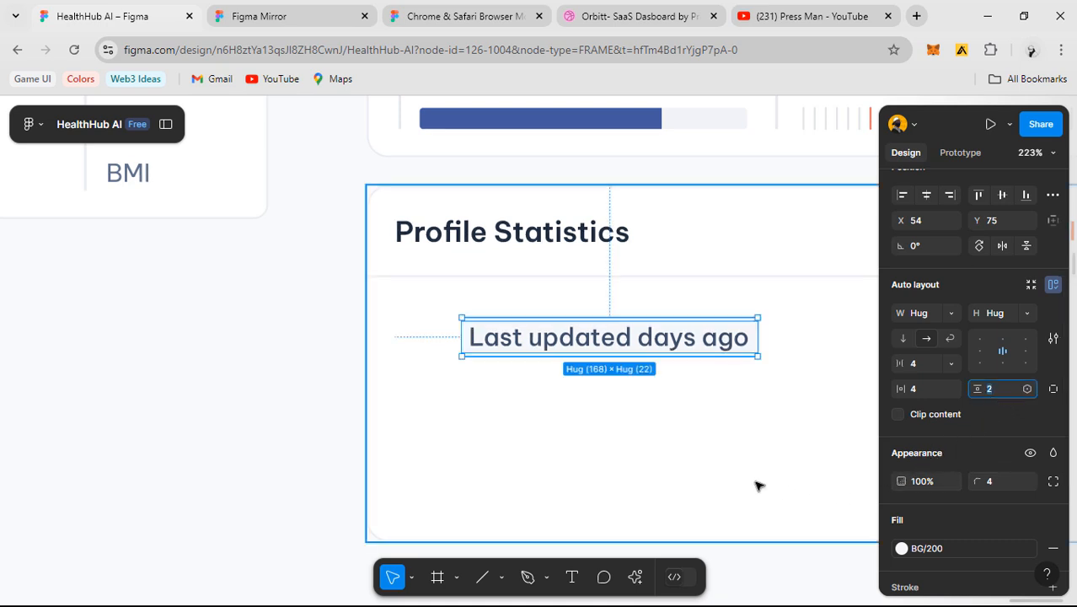
# - Check the text style of the reference card's label and set the "Last updated days ago" text to Regular weight
pyautogui.click(751, 474)
pyautogui.scroll(-5, 741, 472)
pyautogui.moveTo(619, 464); pyautogui.dragTo(664, 485)
pyautogui.scroll(5, 784, 449)
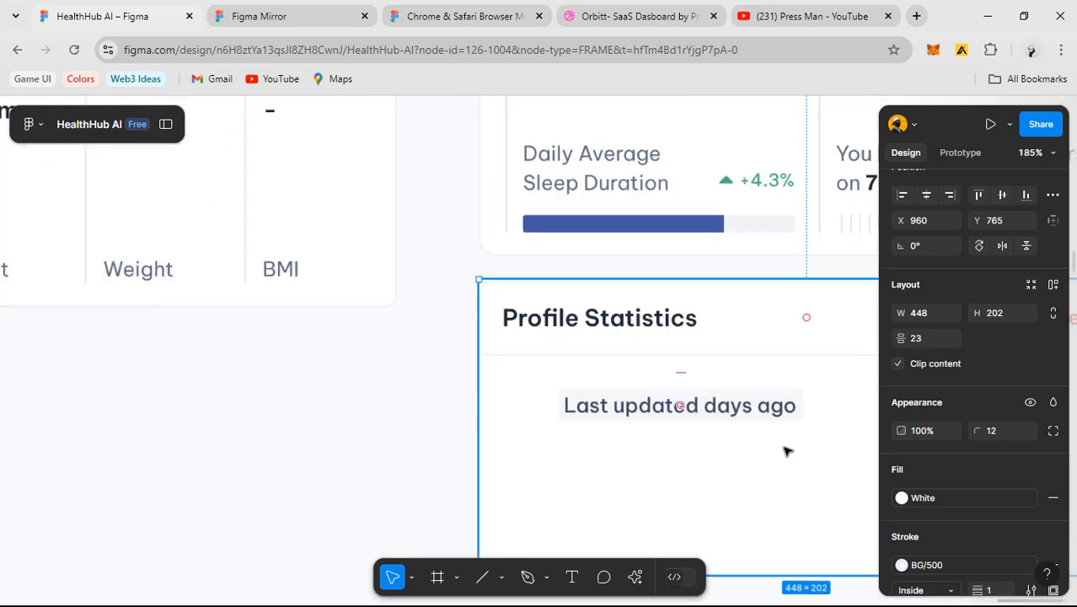
pyautogui.scroll(-5, 783, 451)
pyautogui.scroll(7, 782, 453)
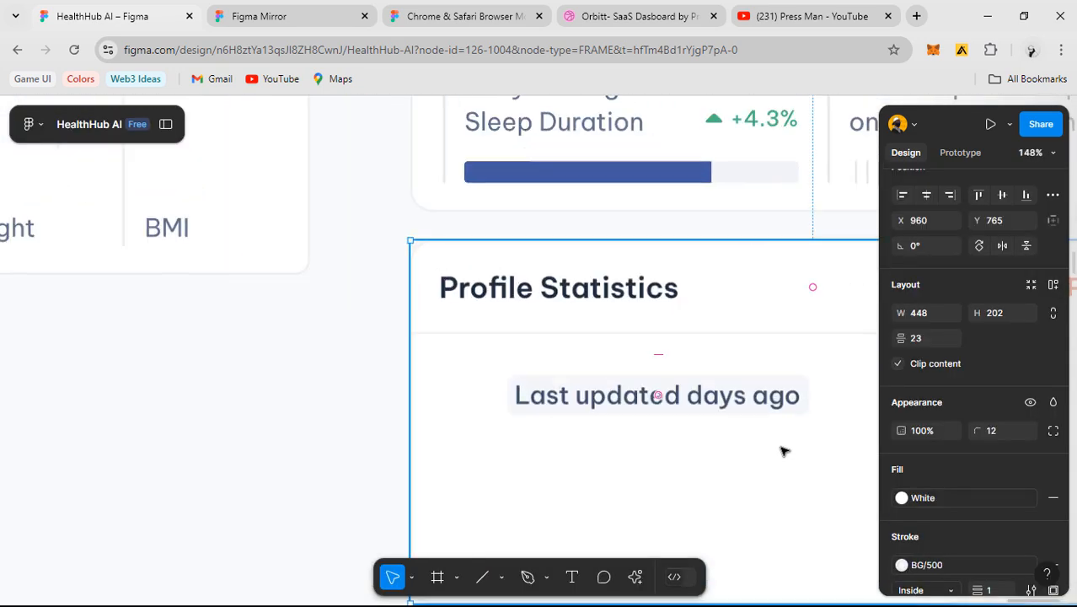
pyautogui.scroll(-5, 781, 453)
pyautogui.moveTo(497, 473); pyautogui.dragTo(389, 387)
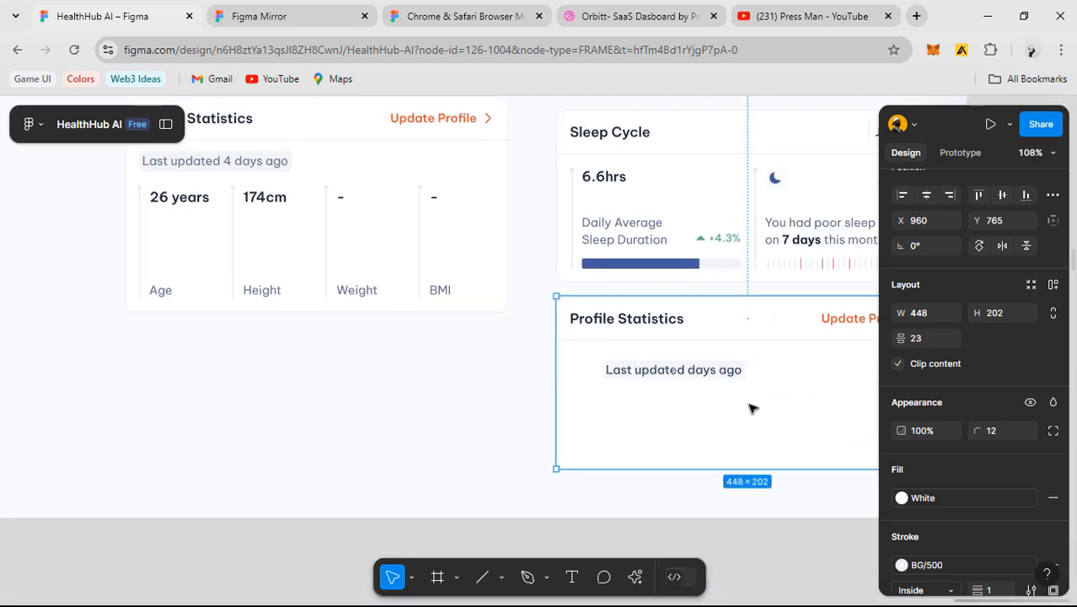
pyautogui.scroll(5, 749, 406)
pyautogui.click(663, 356)
pyautogui.moveTo(281, 332); pyautogui.dragTo(597, 488)
pyautogui.click(333, 229)
pyautogui.moveTo(656, 414); pyautogui.dragTo(96, 255)
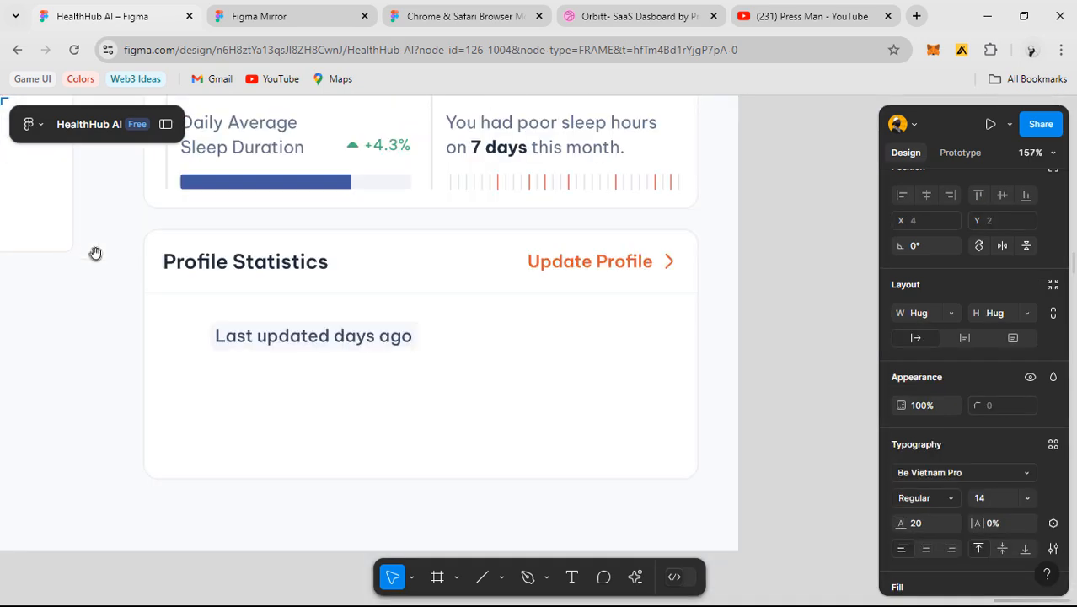
pyautogui.click(923, 502)
pyautogui.click(944, 276)
pyautogui.click(576, 450)
# - Show the layout grid and move the "Last updated days ago" label to the first column's left edge, 16 px below the card header
pyautogui.moveTo(349, 373); pyautogui.dragTo(589, 418)
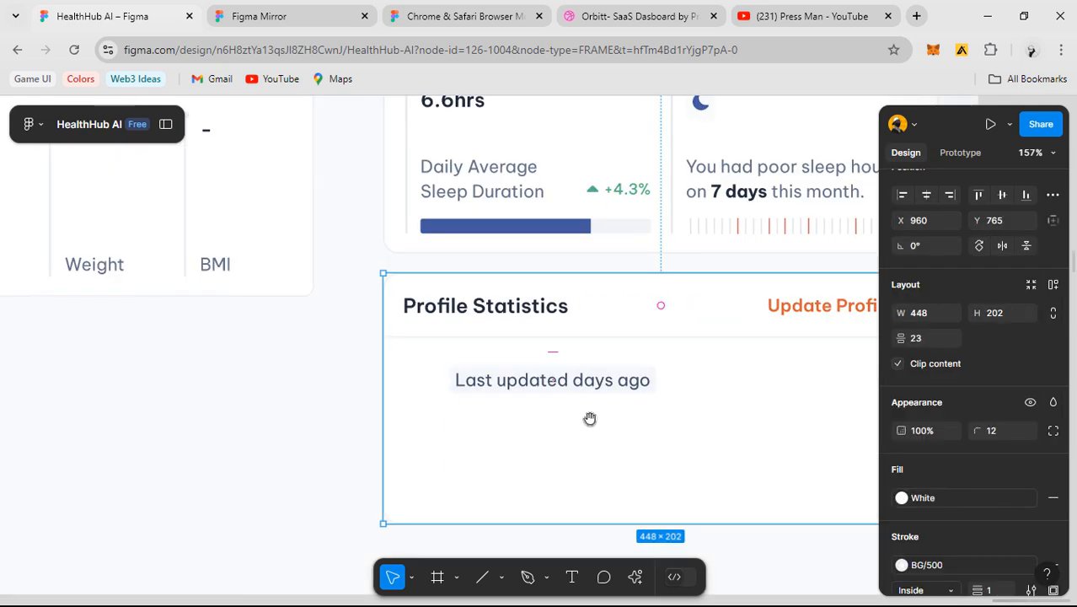
pyautogui.hotkey('shift', 'g')
pyautogui.scroll(3, 555, 381)
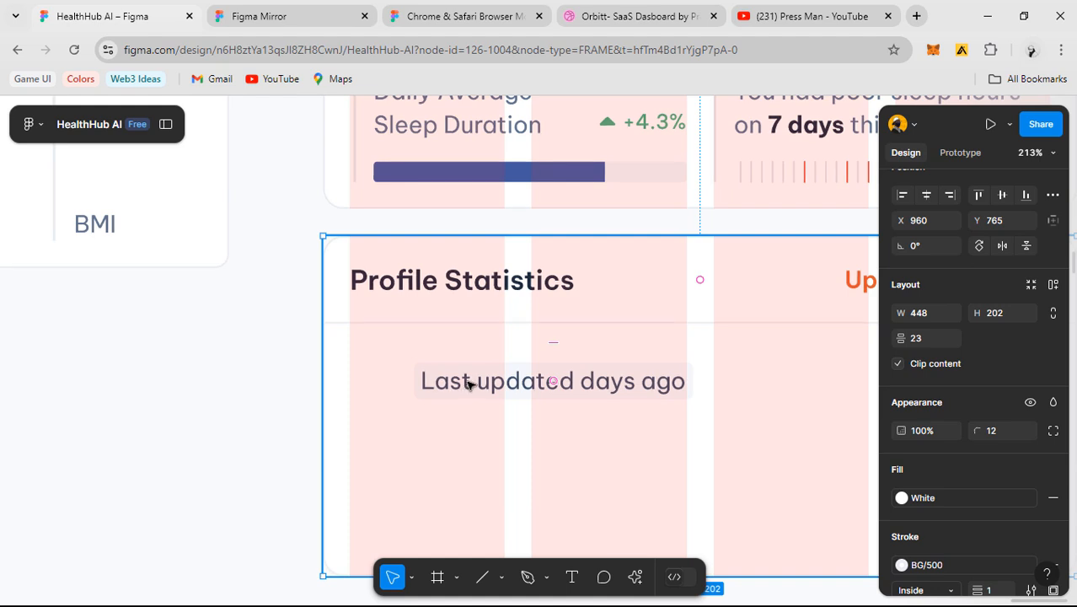
pyautogui.click(469, 383)
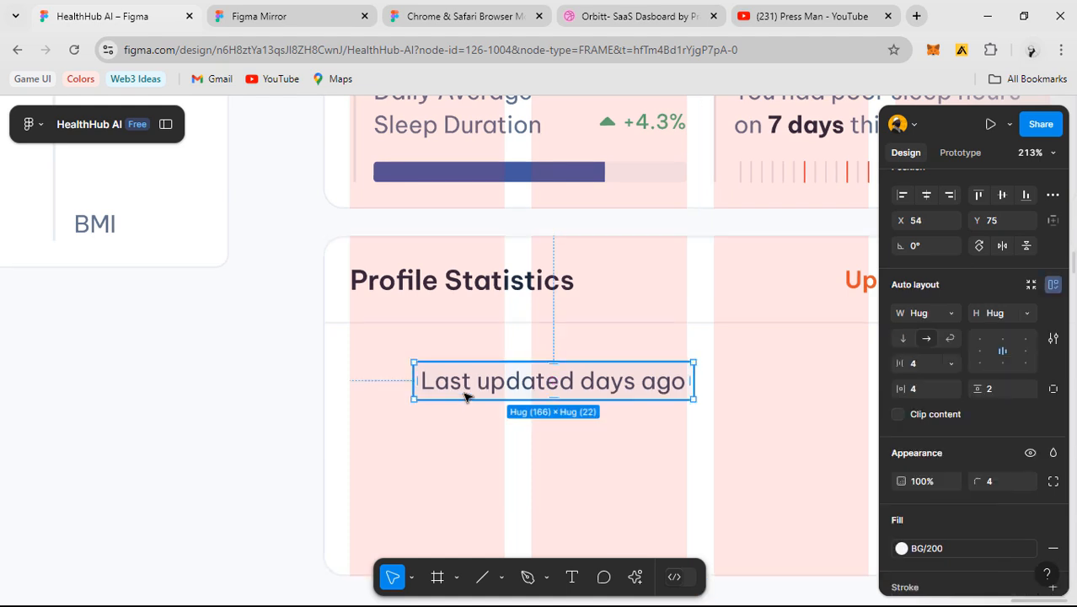
pyautogui.moveTo(461, 391); pyautogui.dragTo(401, 365)
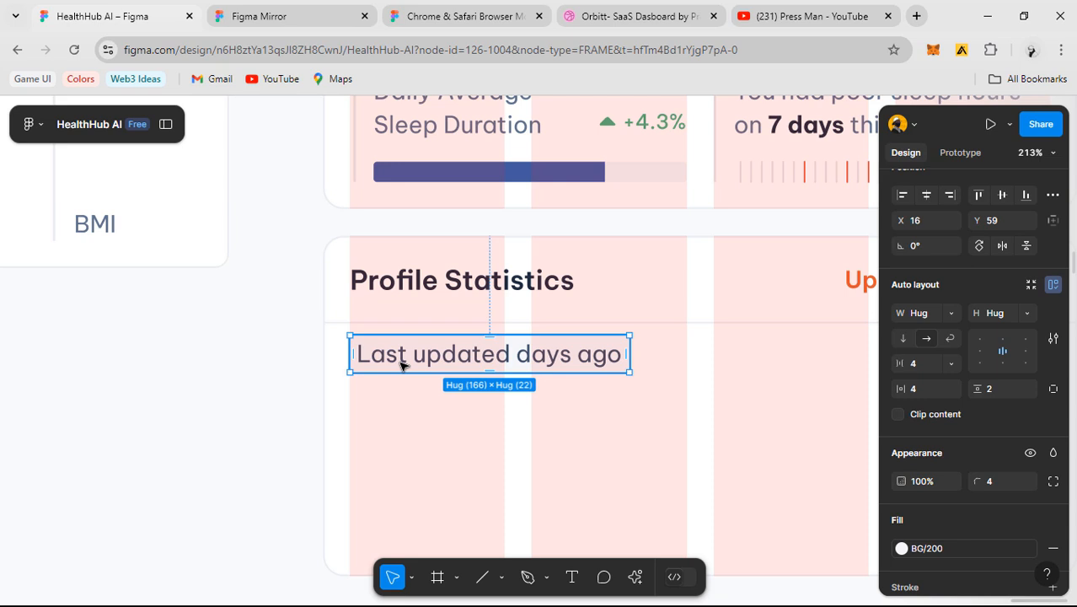
pyautogui.press('alt')
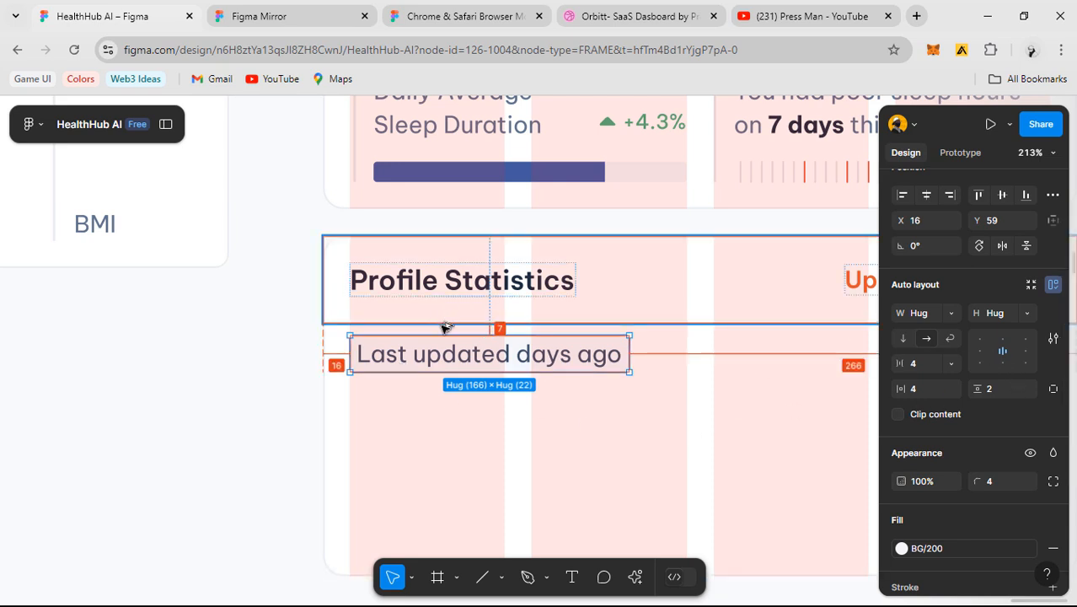
pyautogui.moveTo(424, 345); pyautogui.dragTo(445, 317)
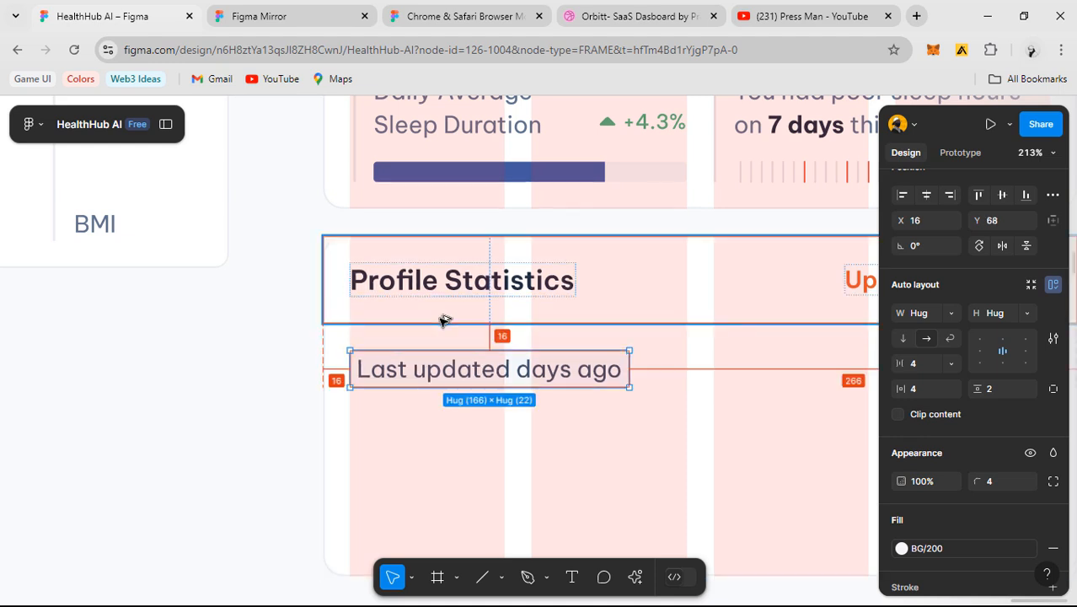
# - Compare the new Profile Statistics card and its label placement with the reference card
pyautogui.keyDown('ctrl'); pyautogui.scroll(-3, 508, 331); pyautogui.keyUp('ctrl')
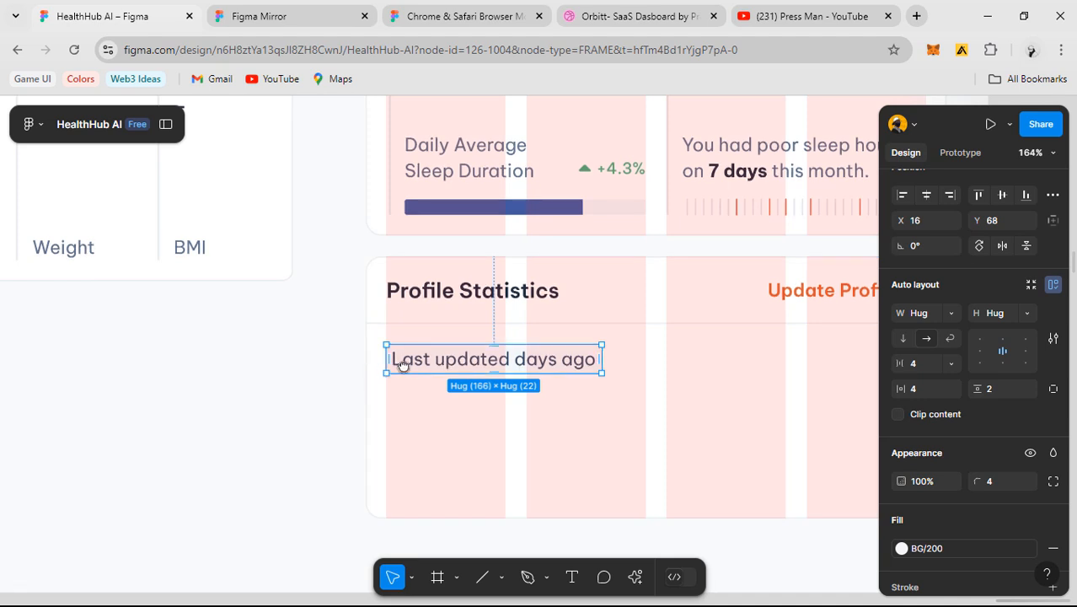
pyautogui.hscroll(-2, 421, 362)
pyautogui.keyDown('ctrl'); pyautogui.scroll(-3, 613, 344); pyautogui.keyUp('ctrl')
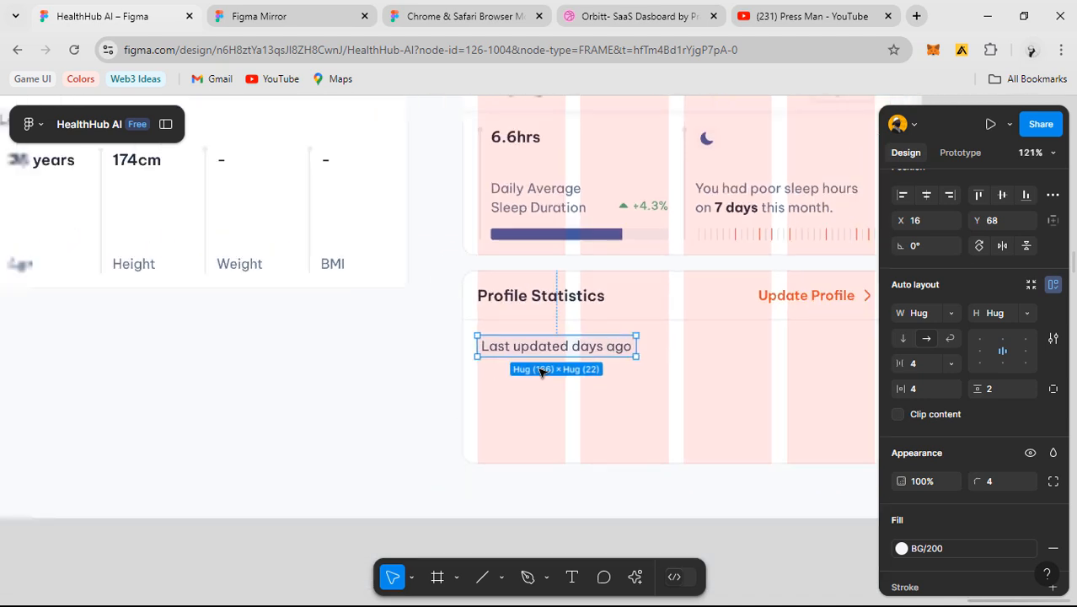
pyautogui.press('space')
pyautogui.moveTo(371, 383); pyautogui.dragTo(461, 388)
pyautogui.keyDown('ctrl'); pyautogui.scroll(-3, 587, 333); pyautogui.keyUp('ctrl')
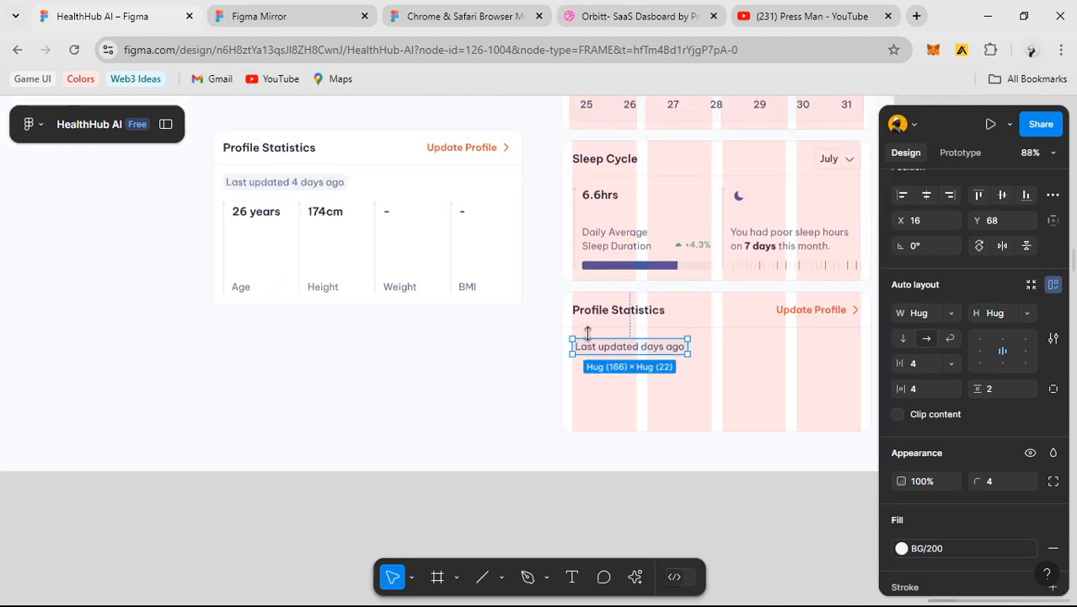
pyautogui.click(471, 403)
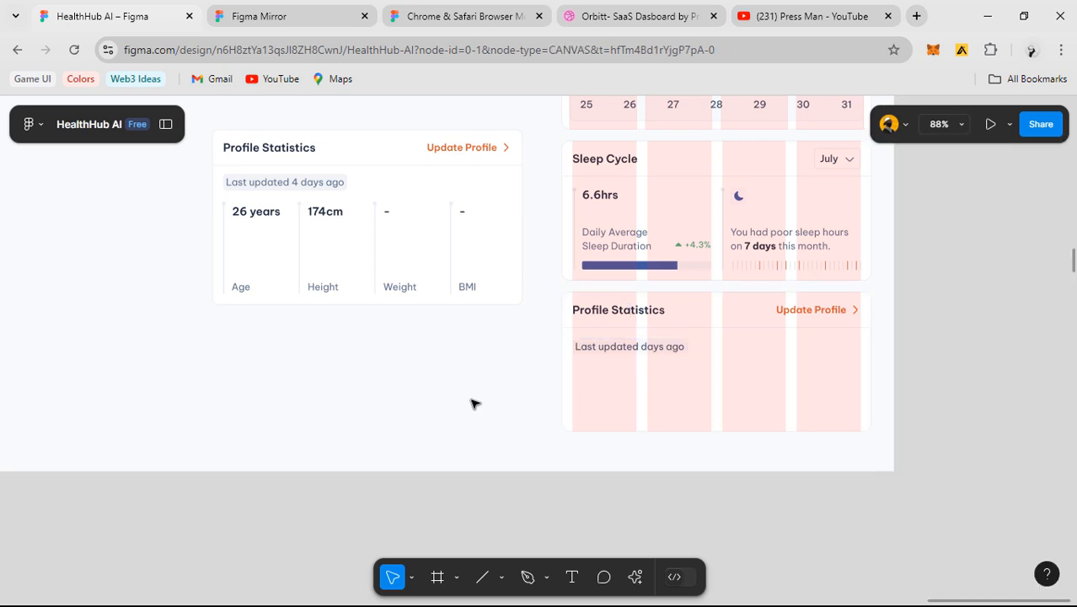
# - Hide the layout grid and compare the new Profile Statistics card with the reference card
pyautogui.hotkey('shift', 'g')
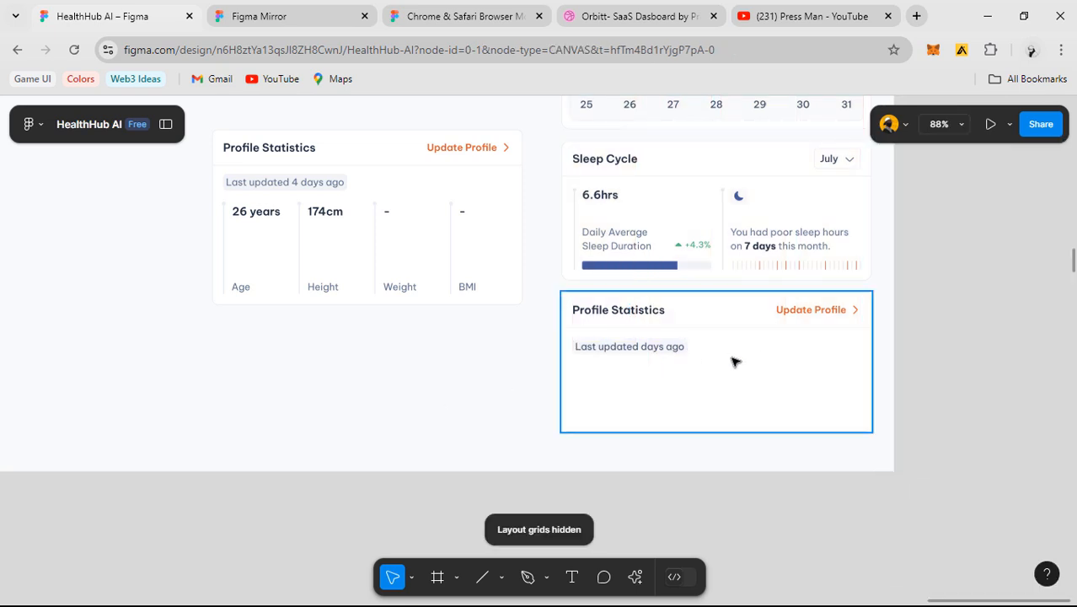
pyautogui.keyDown('ctrl'); pyautogui.scroll(4, 748, 300); pyautogui.keyUp('ctrl')
pyautogui.scroll(-4, 722, 341)
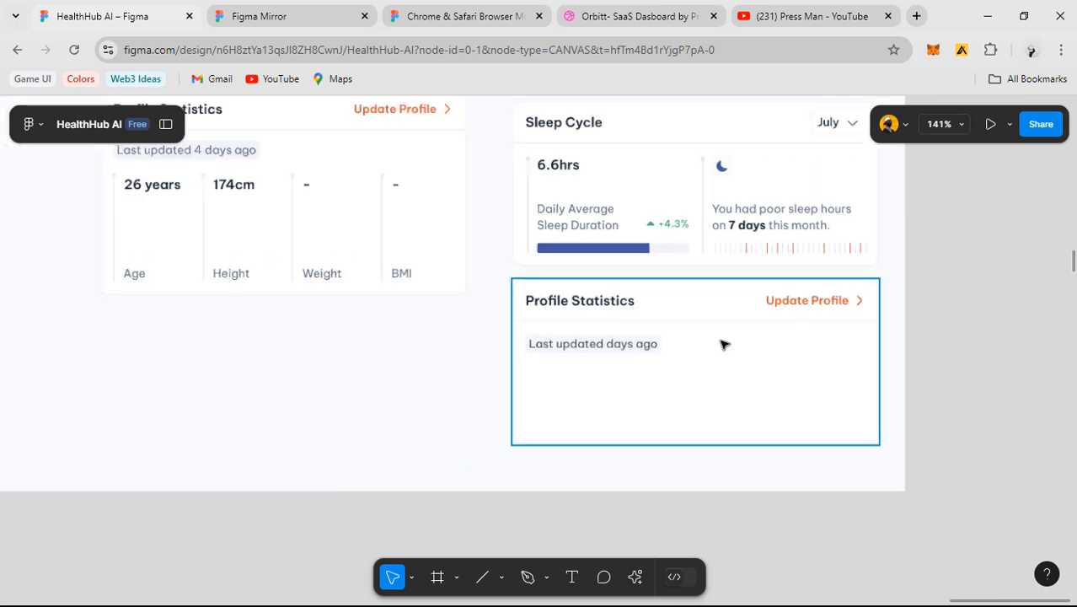
pyautogui.scroll(2, 627, 320)
pyautogui.scroll(-3, 673, 307)
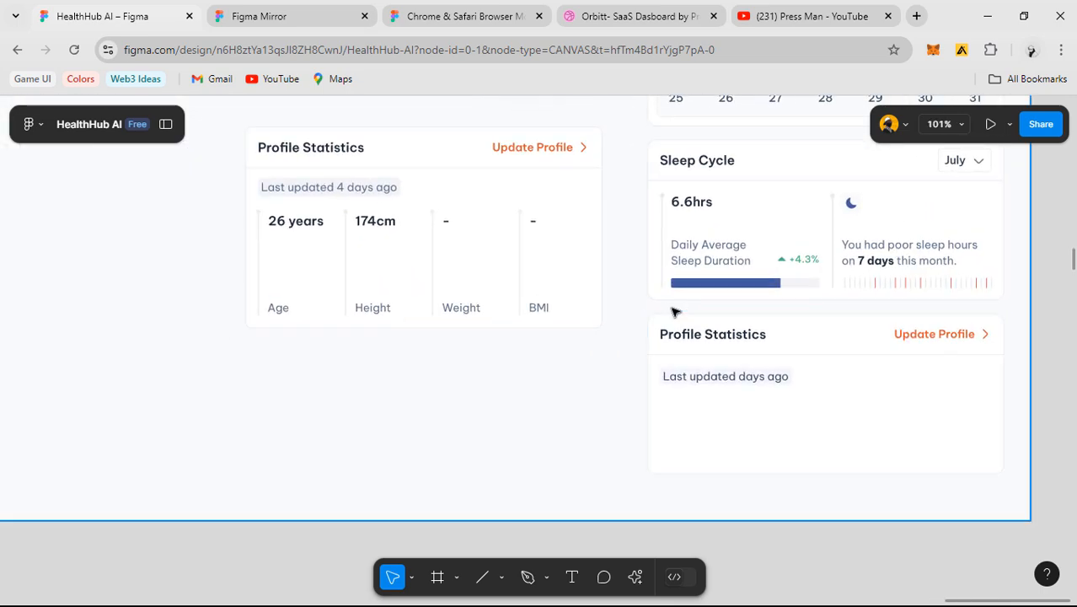
pyautogui.scroll(5, 335, 238)
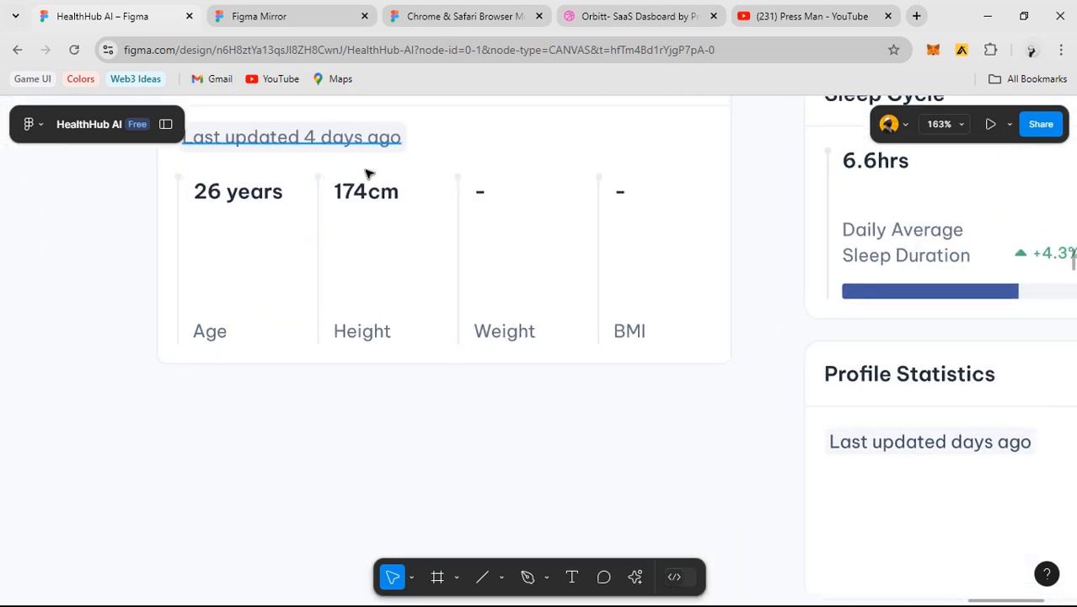
pyautogui.scroll(-3, 560, 349)
pyautogui.scroll(5, 575, 298)
# - Change the fill of the "Last updated days ago" label frame to the BG/400 library color and compare it with the reference label
pyautogui.click(572, 299)
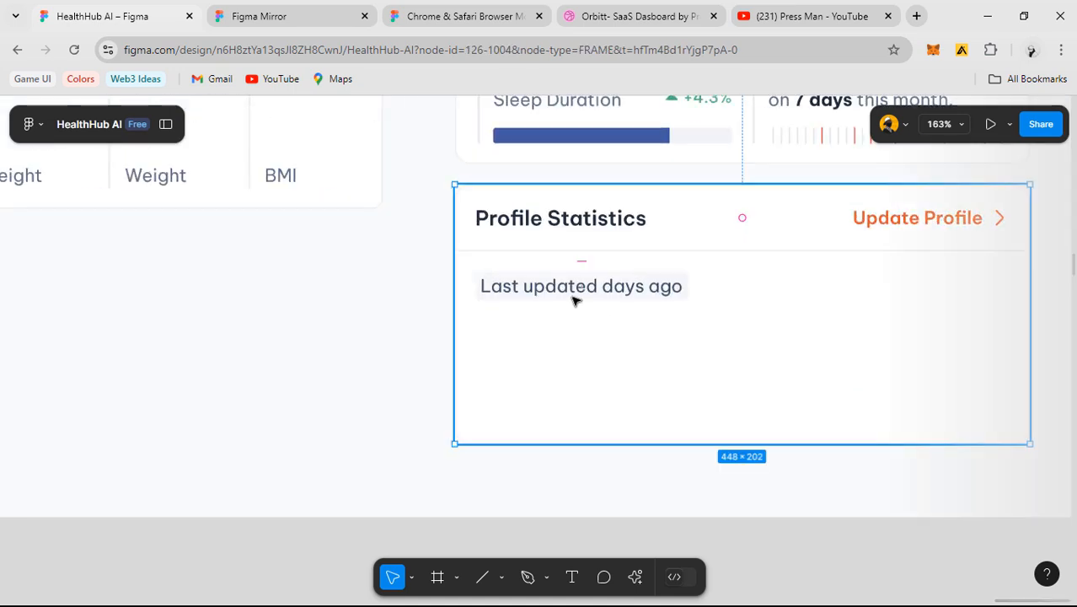
pyautogui.click(573, 299)
pyautogui.scroll(-3, 969, 463)
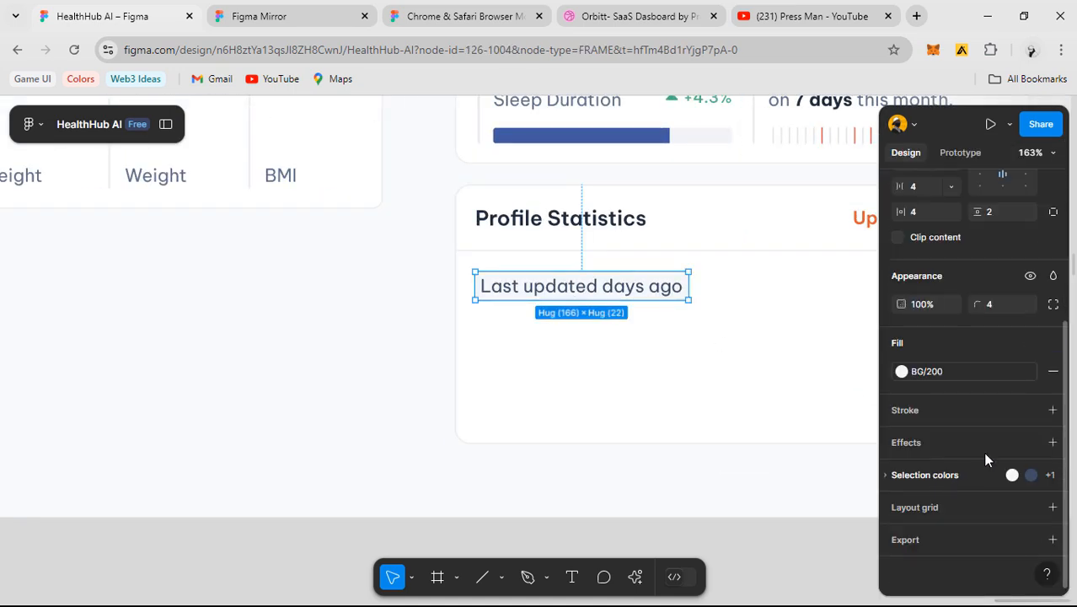
pyautogui.click(960, 371)
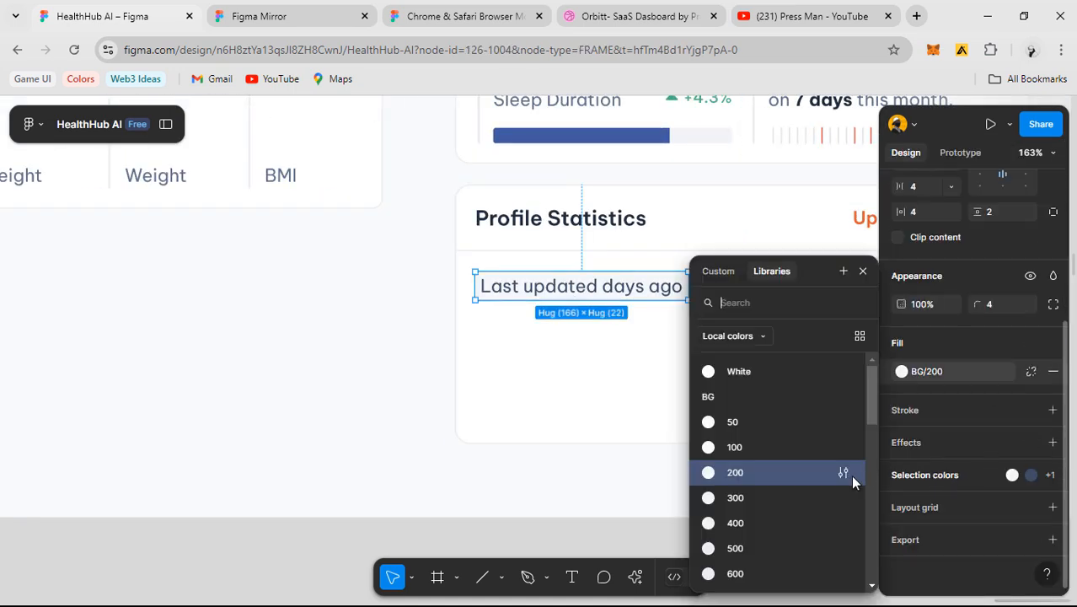
pyautogui.click(770, 519)
pyautogui.click(421, 337)
pyautogui.scroll(-4, 421, 337)
pyautogui.moveTo(363, 365); pyautogui.dragTo(540, 421)
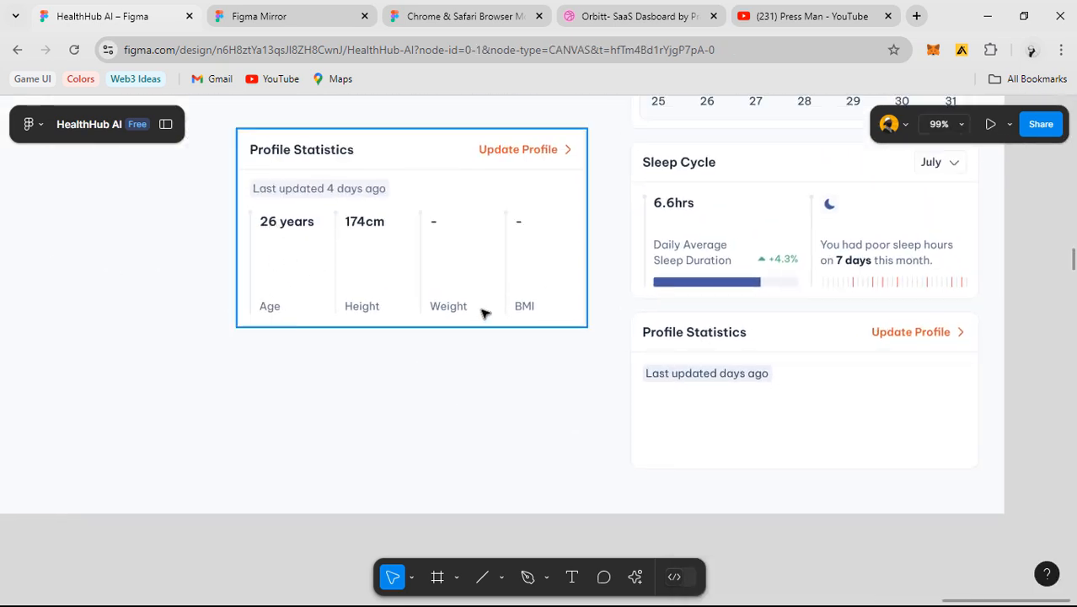
# - Copy the first vertical divider of the Sleep Cycle card into the new Profile Statistics card
pyautogui.scroll(3, 771, 305)
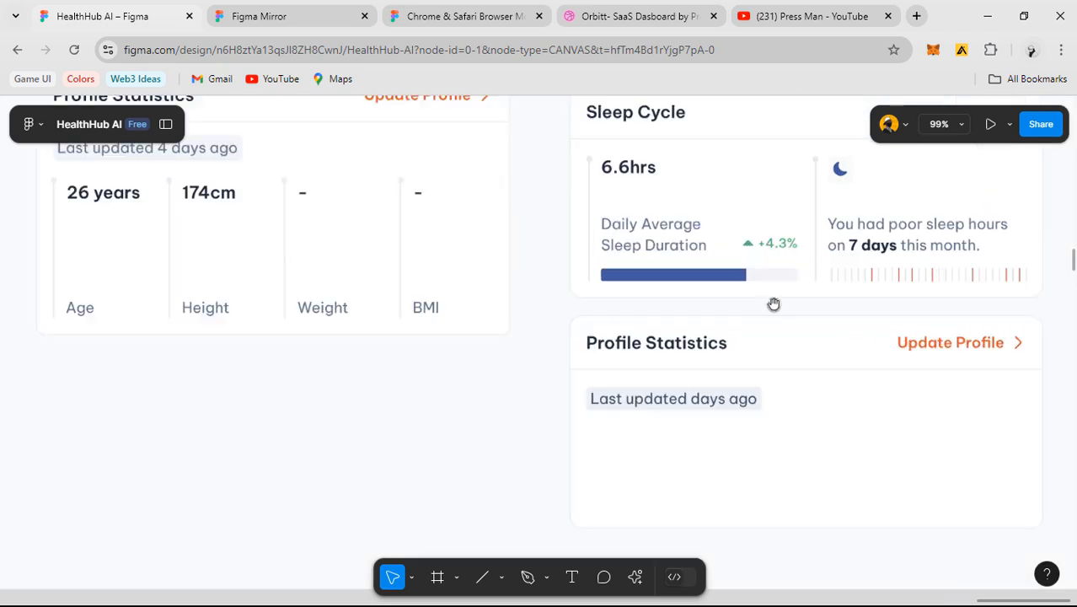
pyautogui.click(588, 223)
pyautogui.click(584, 213)
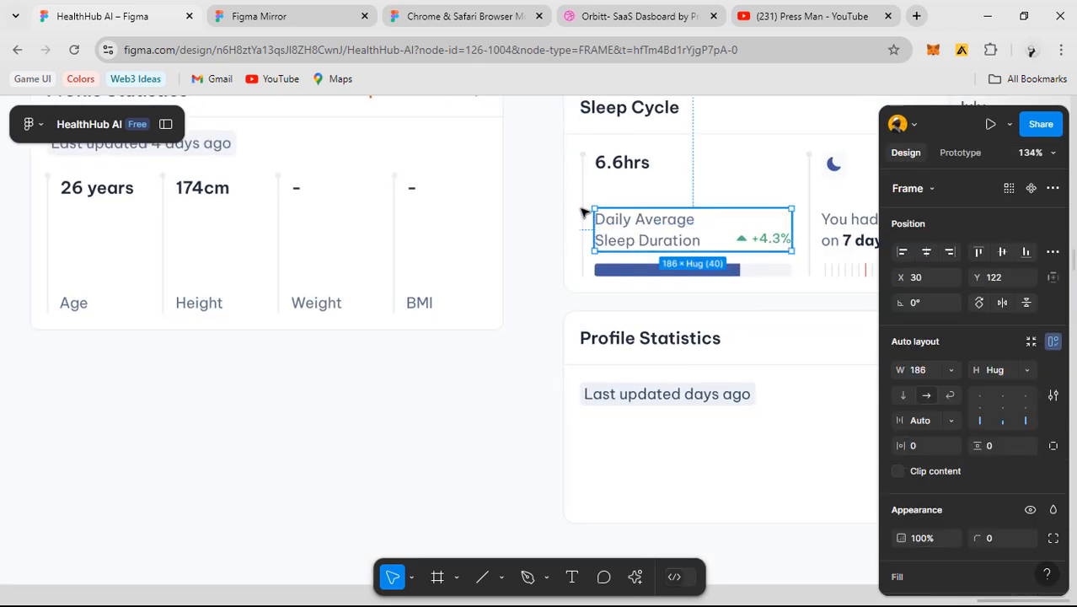
pyautogui.click(581, 214)
pyautogui.scroll(-2, 657, 421)
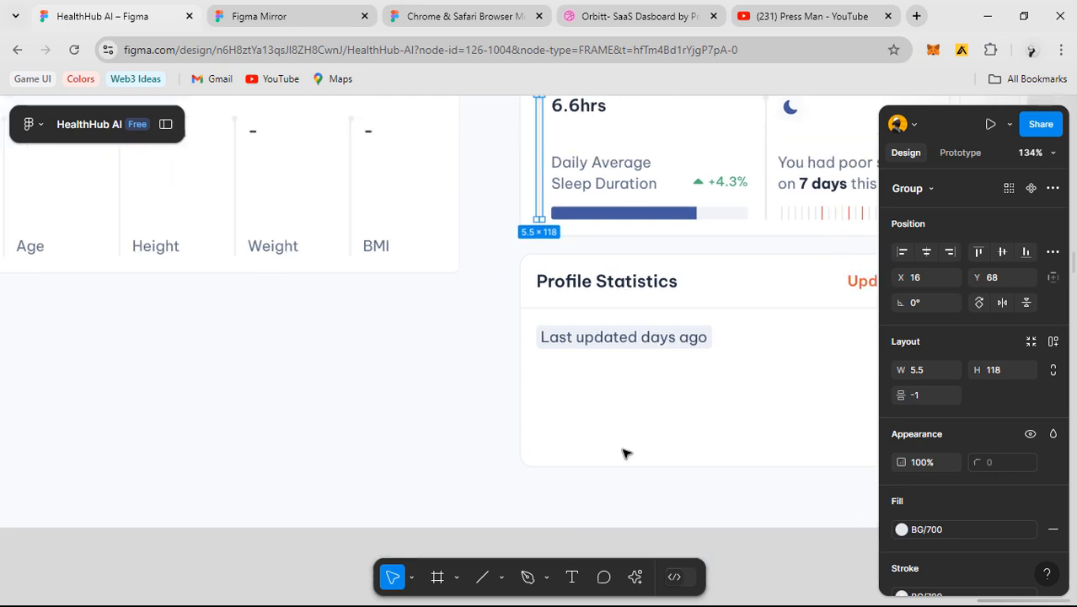
pyautogui.click(622, 450)
pyautogui.hotkey('ctrl', 'v')
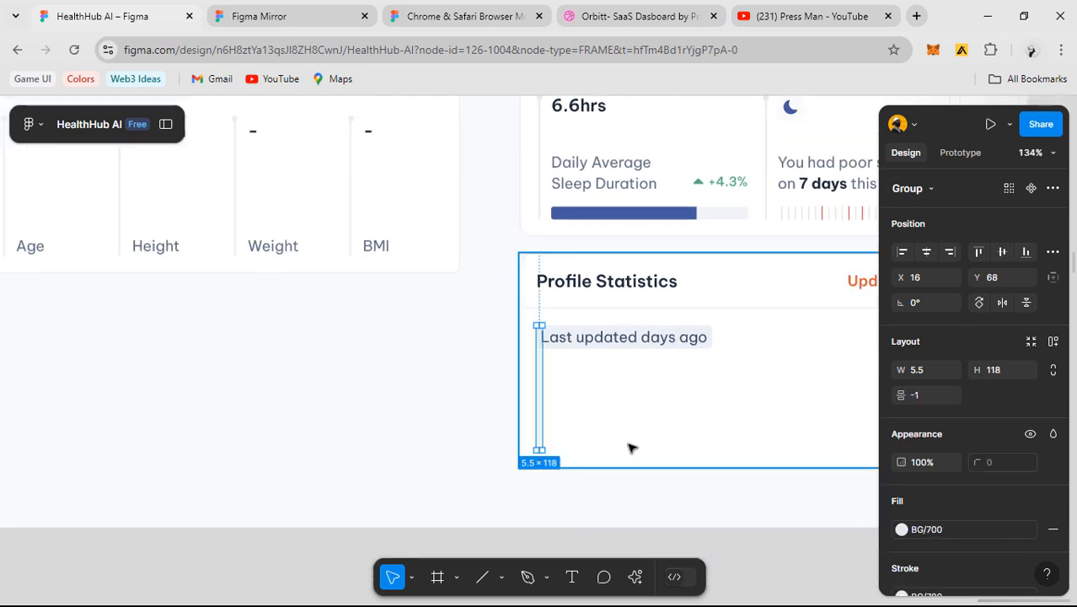
pyautogui.click(632, 448)
pyautogui.moveTo(653, 411); pyautogui.dragTo(627, 368)
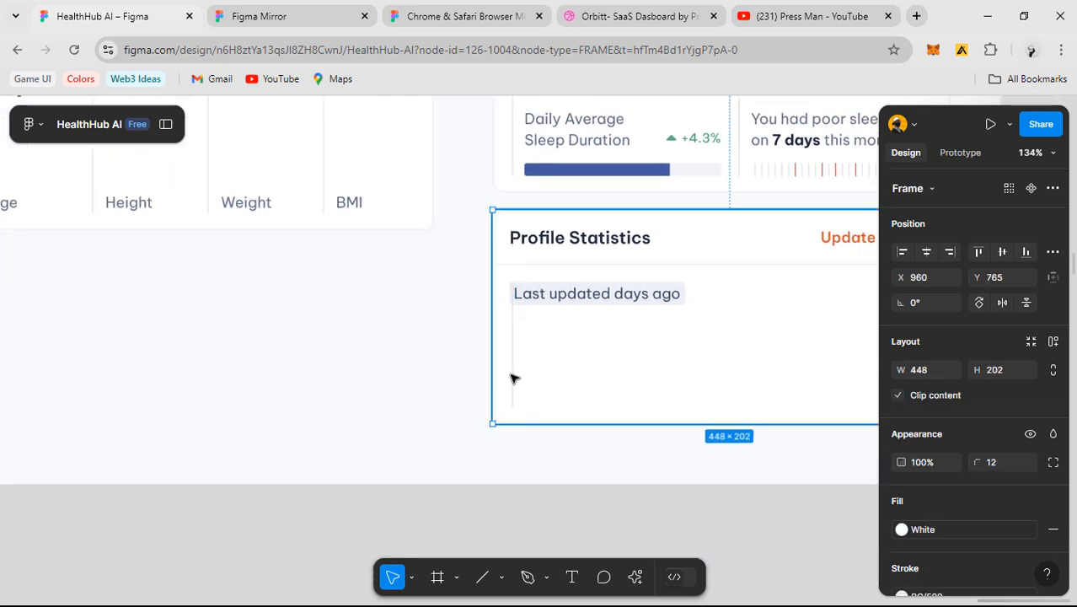
# - Set the vertical constraint of the copied divider in the Profile Statistics card to Bottom
pyautogui.click(513, 380)
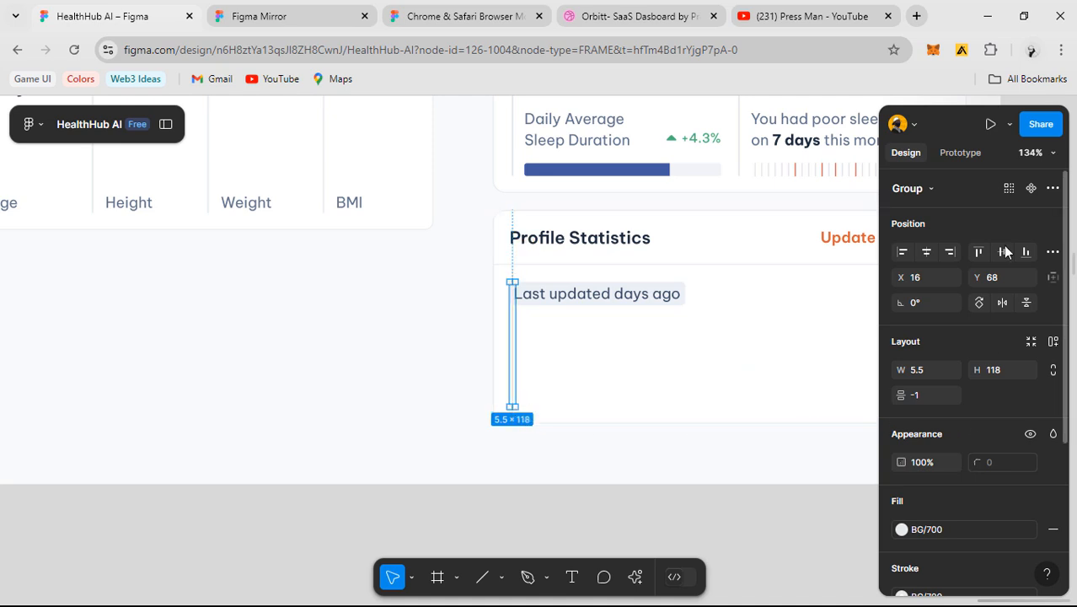
pyautogui.click(1052, 278)
pyautogui.click(829, 342)
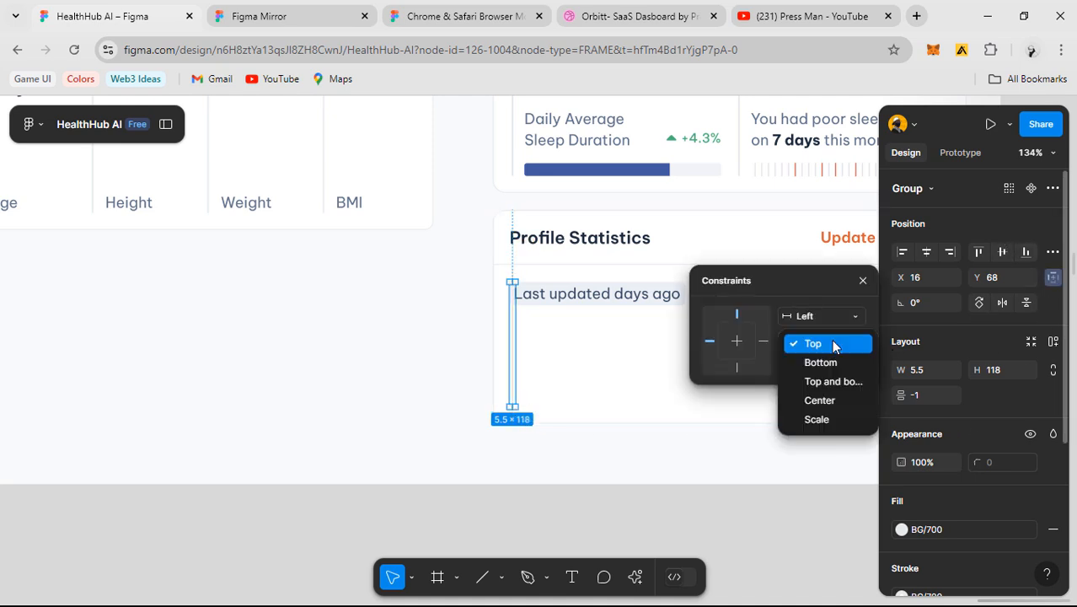
pyautogui.click(824, 363)
pyautogui.click(609, 379)
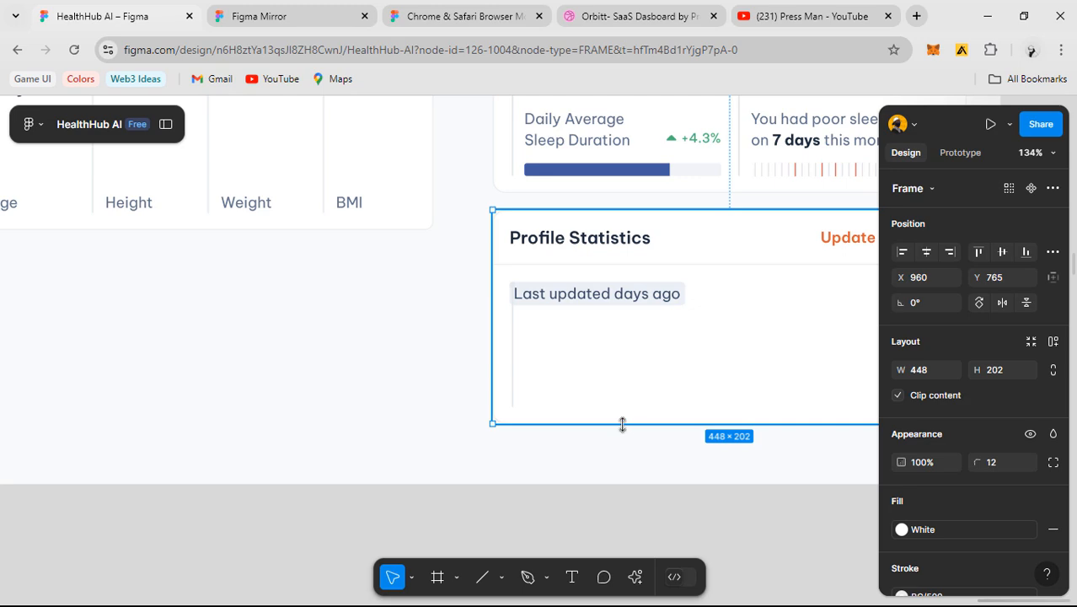
# - Examine the Light Mode Dashboard's overall layout alongside the neighbouring reference dashboard
pyautogui.scroll(-10, 541, 433)
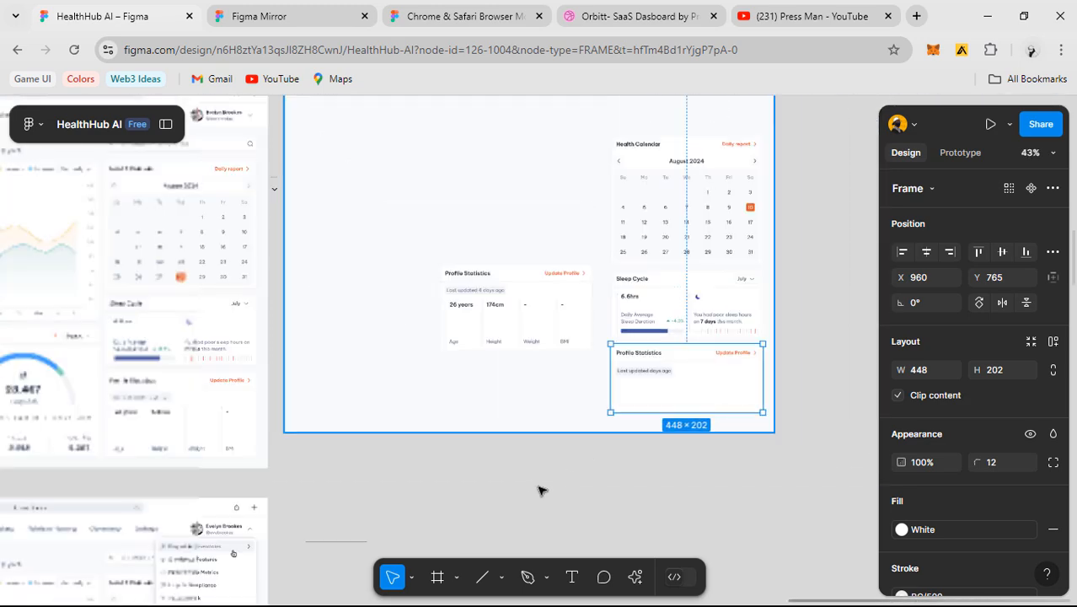
pyautogui.click(541, 491)
pyautogui.scroll(-4, 570, 455)
pyautogui.hscroll(-1, 674, 396)
pyautogui.scroll(4, 747, 345)
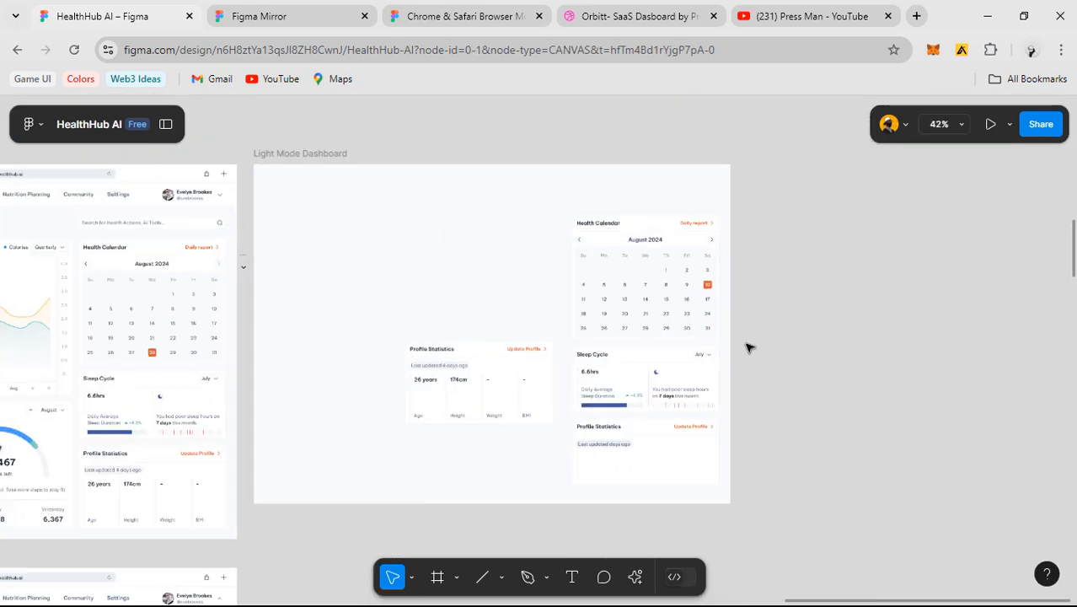
pyautogui.scroll(2, 747, 344)
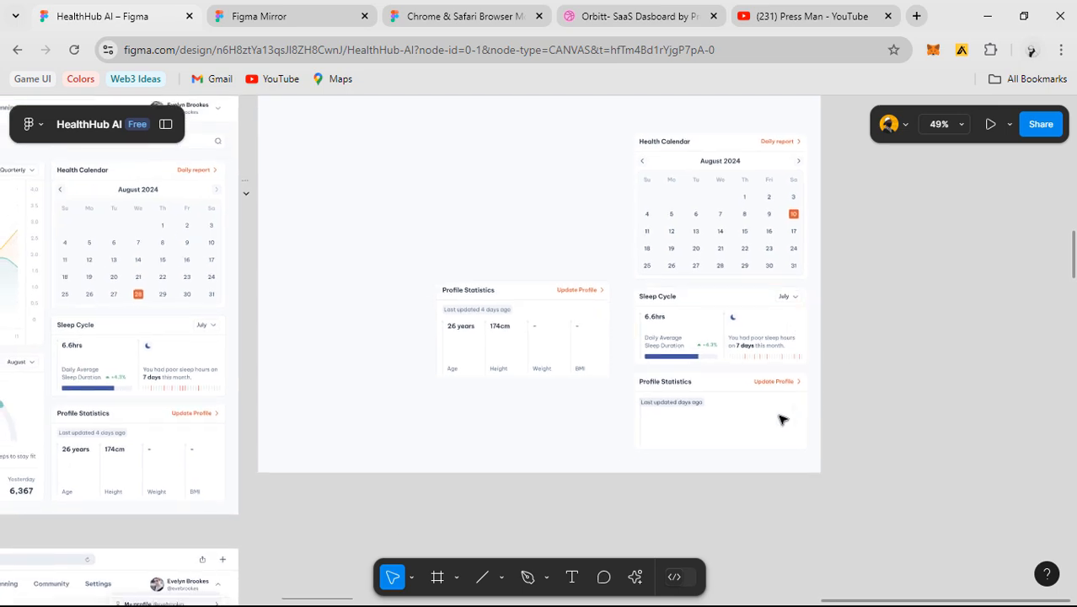
pyautogui.moveTo(779, 418); pyautogui.dragTo(868, 459)
pyautogui.click(635, 495)
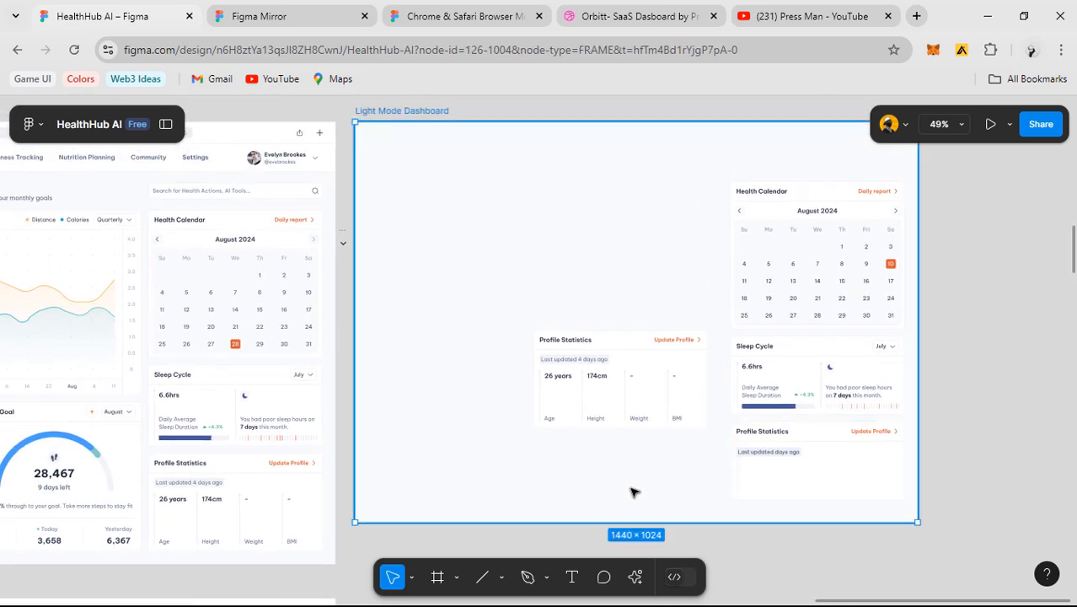
pyautogui.moveTo(762, 492); pyautogui.dragTo(765, 376)
pyautogui.scroll(-2, 771, 381)
pyautogui.moveTo(777, 426); pyautogui.dragTo(561, 383)
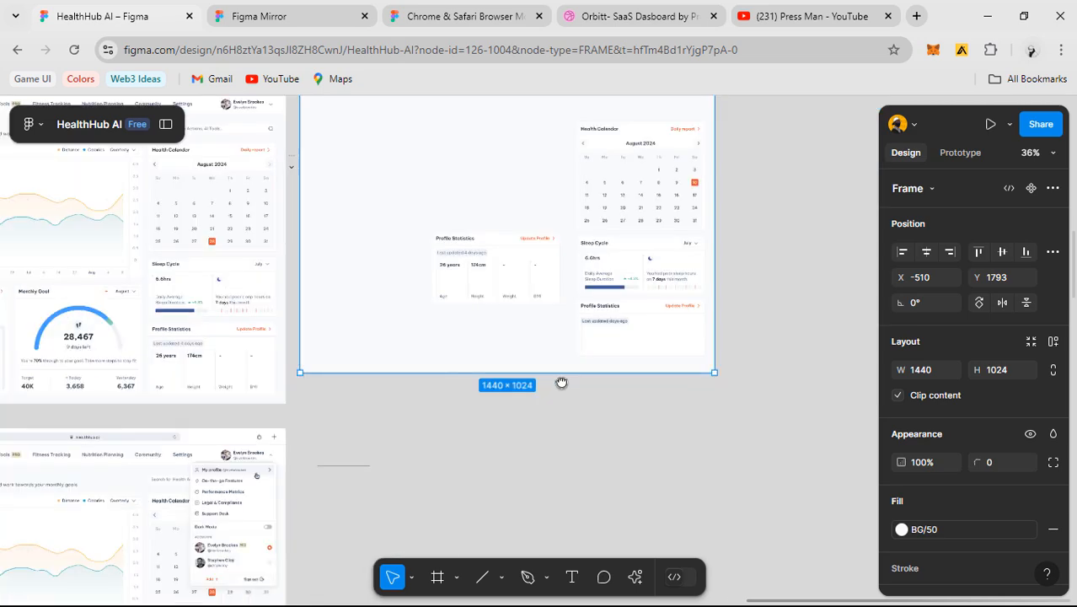
pyautogui.moveTo(536, 285); pyautogui.dragTo(563, 318)
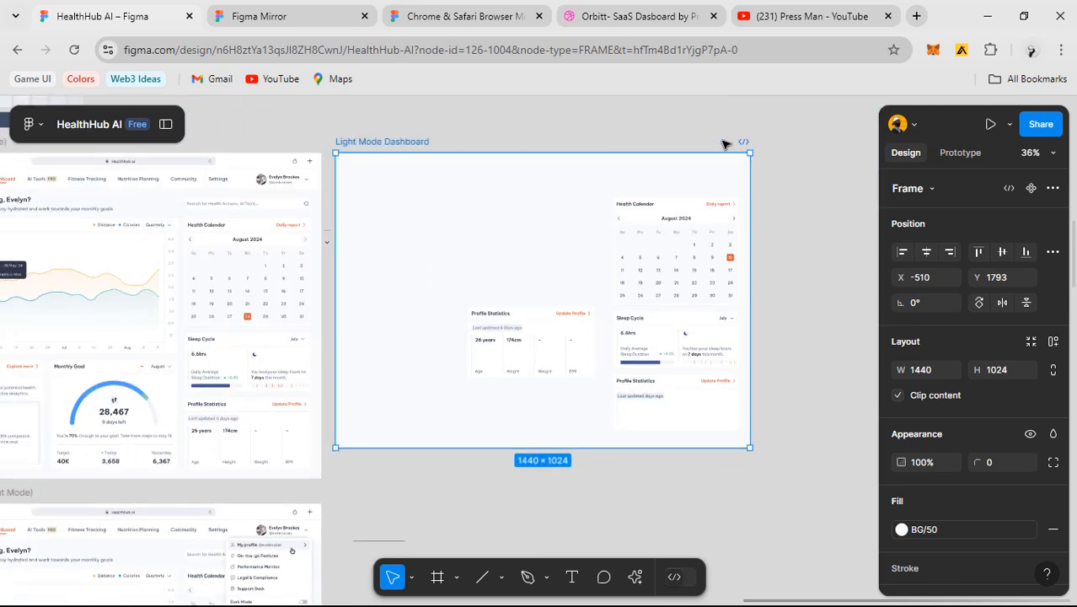
# - Delete the stray horizontal line on the canvas below the Light Mode Dashboard frame
pyautogui.scroll(-3, 516, 293)
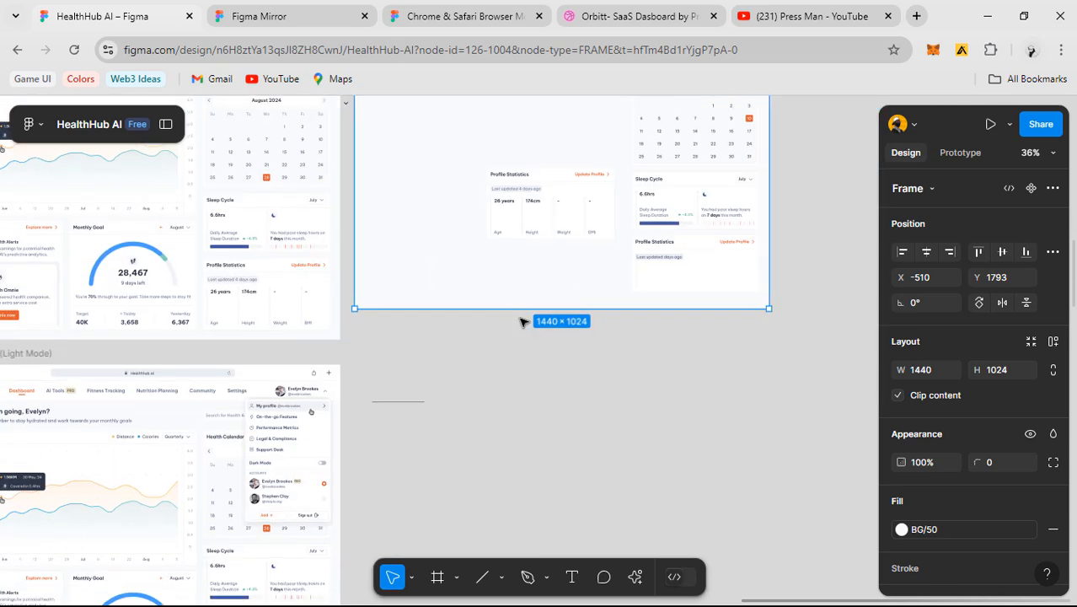
pyautogui.click(421, 463)
pyautogui.press('Delete')
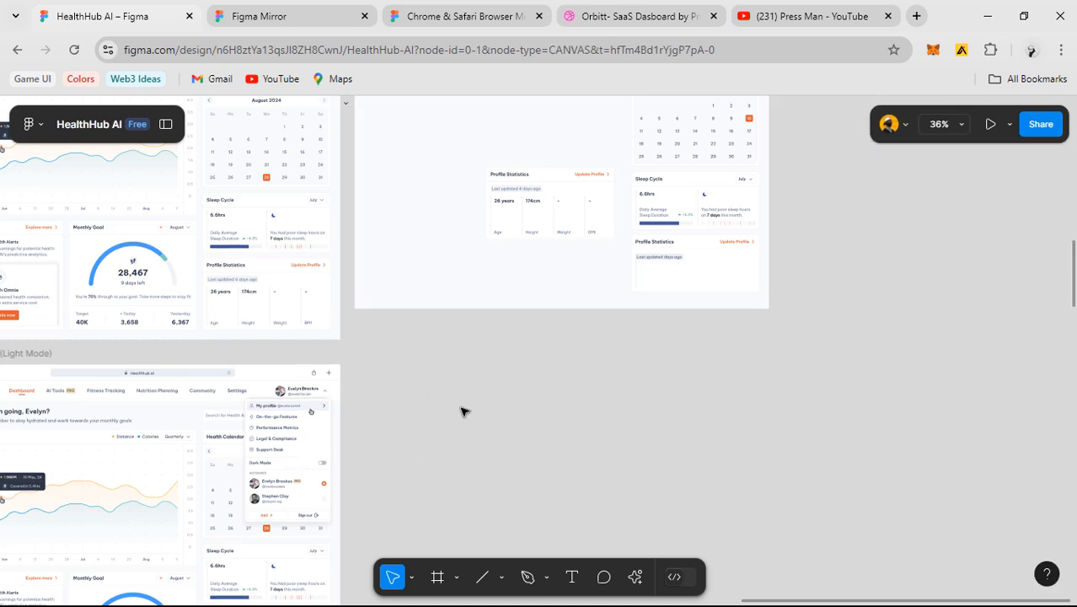
# - Extend the Light Mode Dashboard frame downward to a height of 1642
pyautogui.click(529, 285)
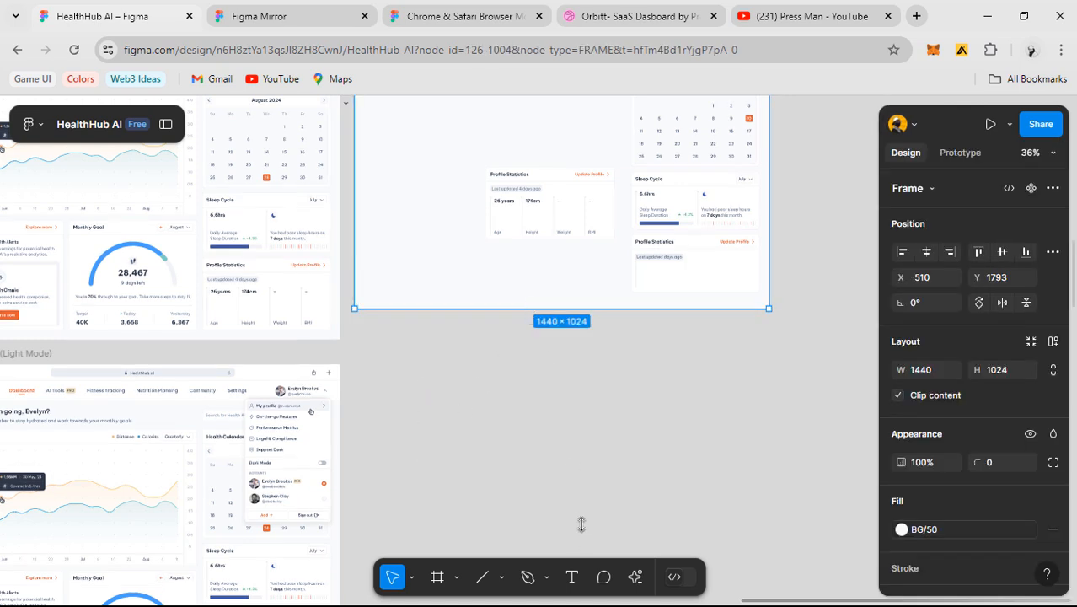
pyautogui.moveTo(581, 523); pyautogui.dragTo(577, 484)
pyautogui.scroll(5, 691, 295)
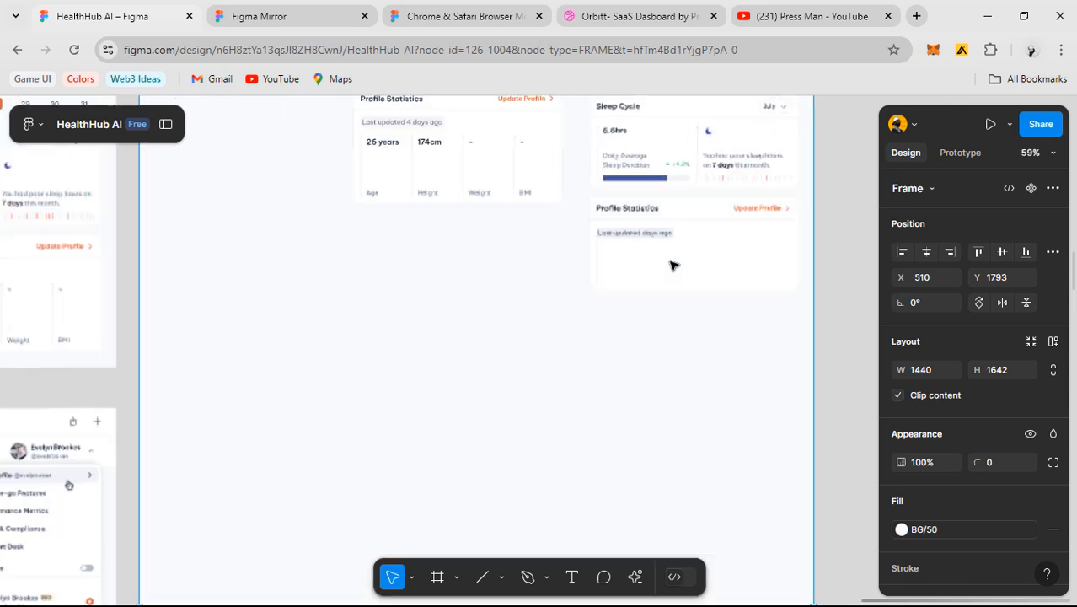
# - Extend the new Profile Statistics card downward to a height of 244
pyautogui.scroll(8, 671, 266)
pyautogui.moveTo(564, 255); pyautogui.dragTo(537, 376)
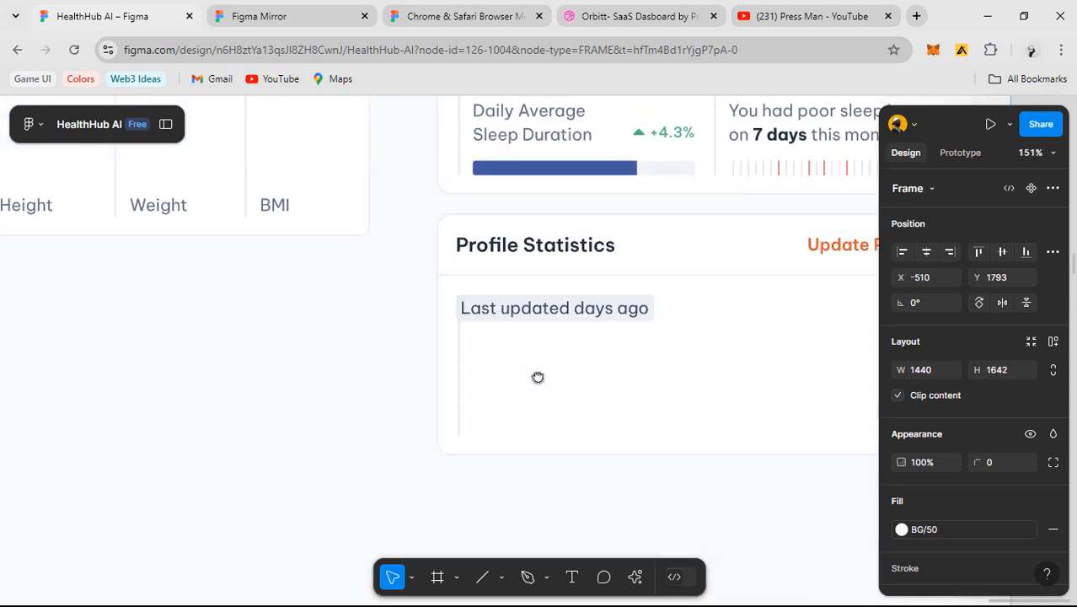
pyautogui.click(573, 376)
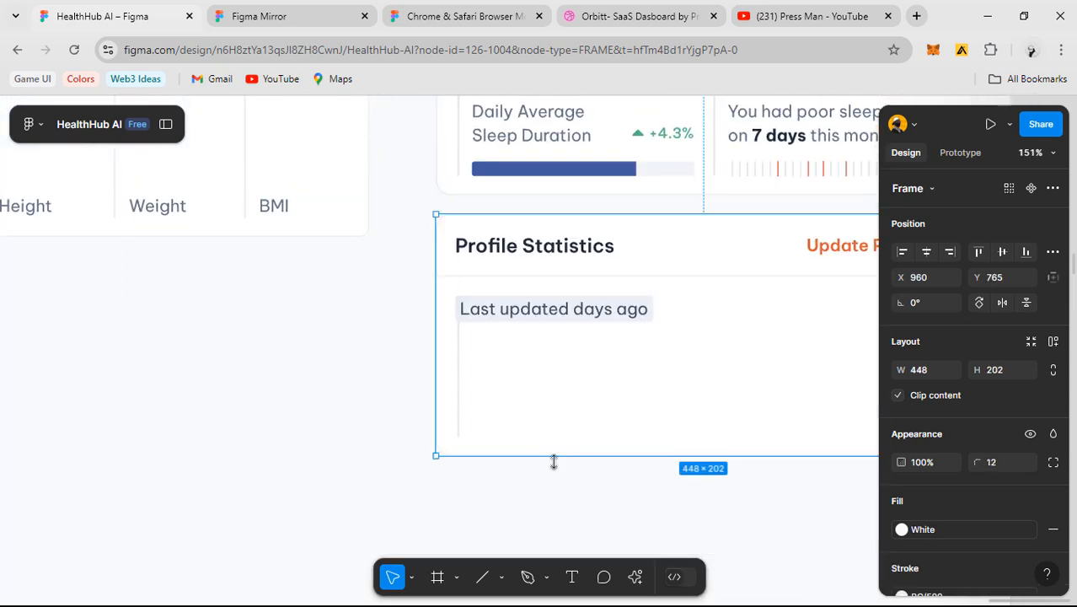
pyautogui.moveTo(554, 462); pyautogui.dragTo(563, 504)
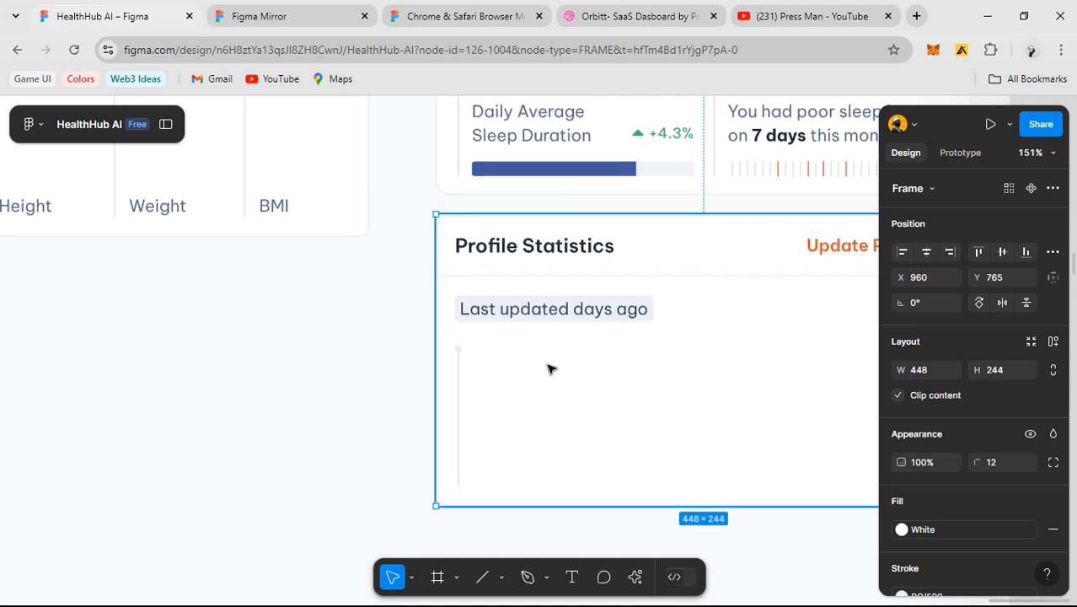
# - Measure the gap between the reference card's "Last updated 4 days ago" label and the card header
pyautogui.click(519, 313)
pyautogui.scroll(-1, 479, 366)
pyautogui.moveTo(508, 357); pyautogui.dragTo(626, 390)
pyautogui.moveTo(253, 204); pyautogui.dragTo(364, 242)
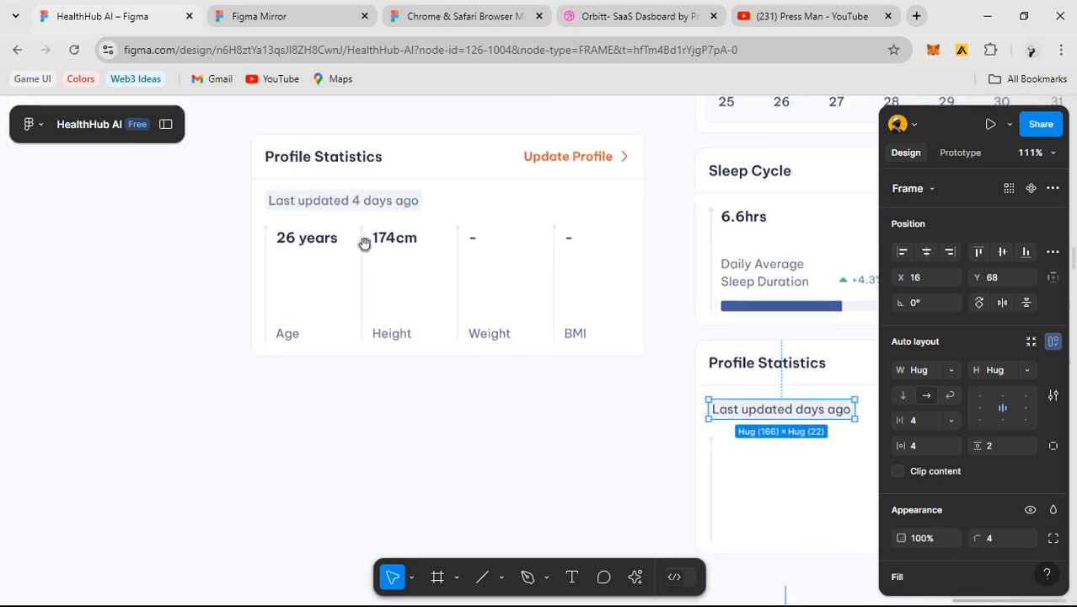
pyautogui.click(323, 205)
pyautogui.click(323, 205)
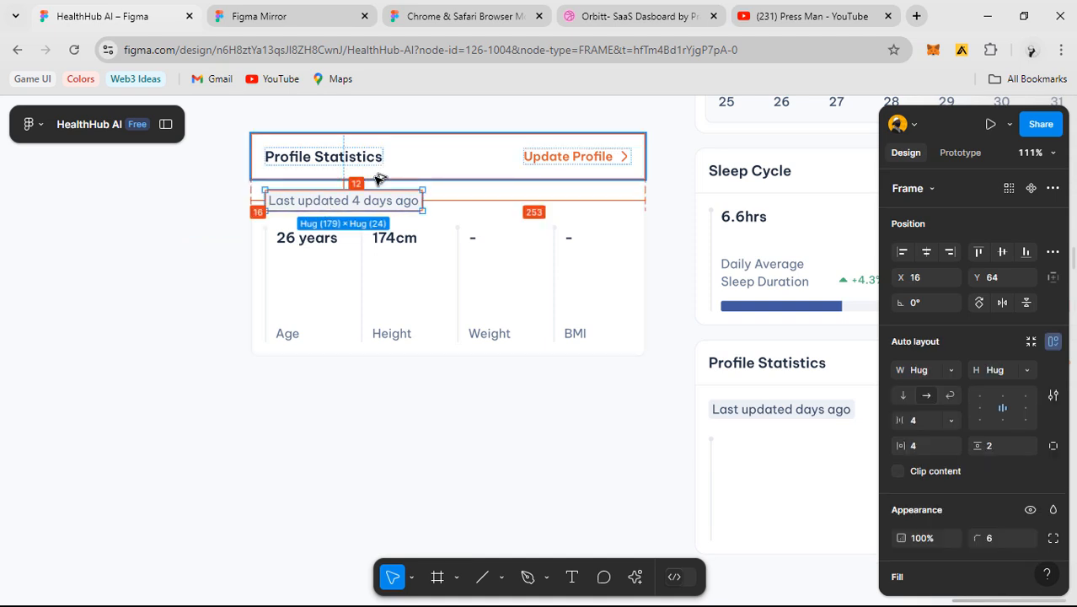
# - Measure the spacing from the new card's "Last updated days ago" label to the divider below it and to the card edges
pyautogui.hscroll(4, 483, 286)
pyautogui.moveTo(649, 436); pyautogui.dragTo(595, 353)
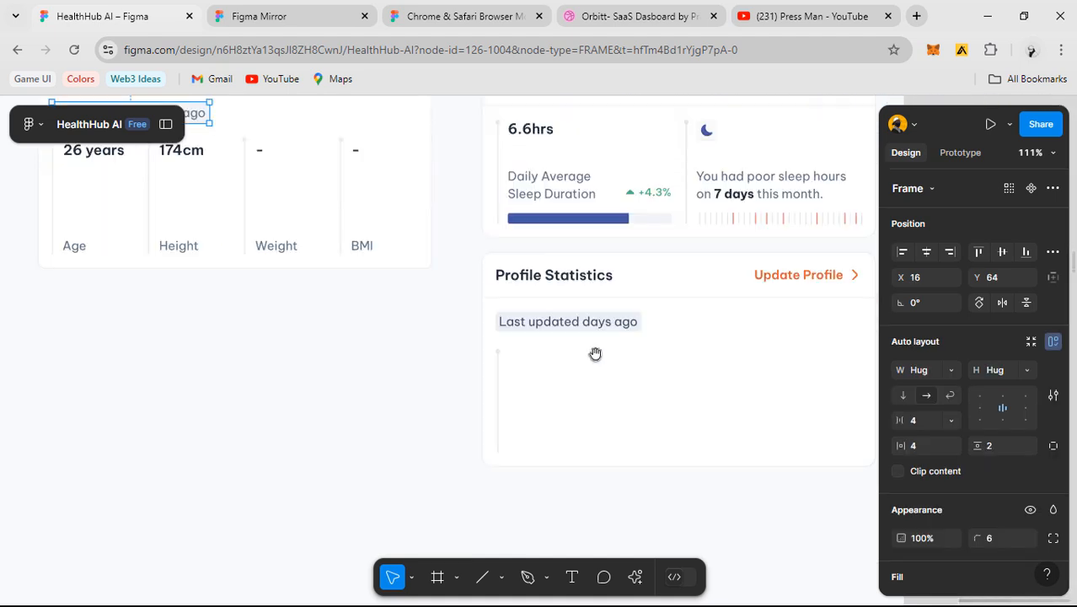
pyautogui.scroll(3, 561, 327)
pyautogui.doubleClick(551, 324)
pyautogui.press('alt')
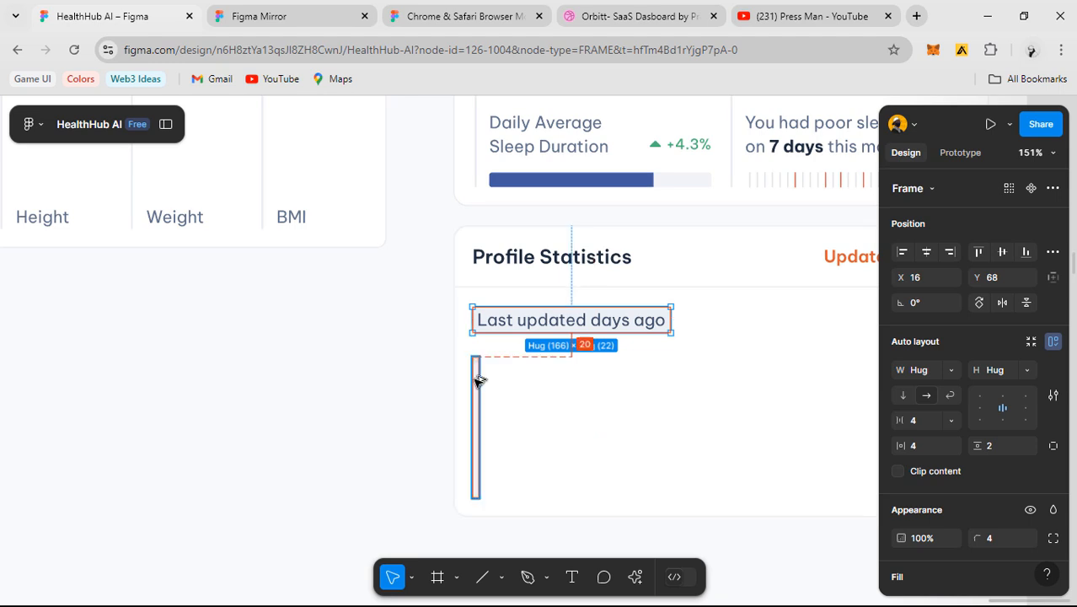
pyautogui.click(590, 398)
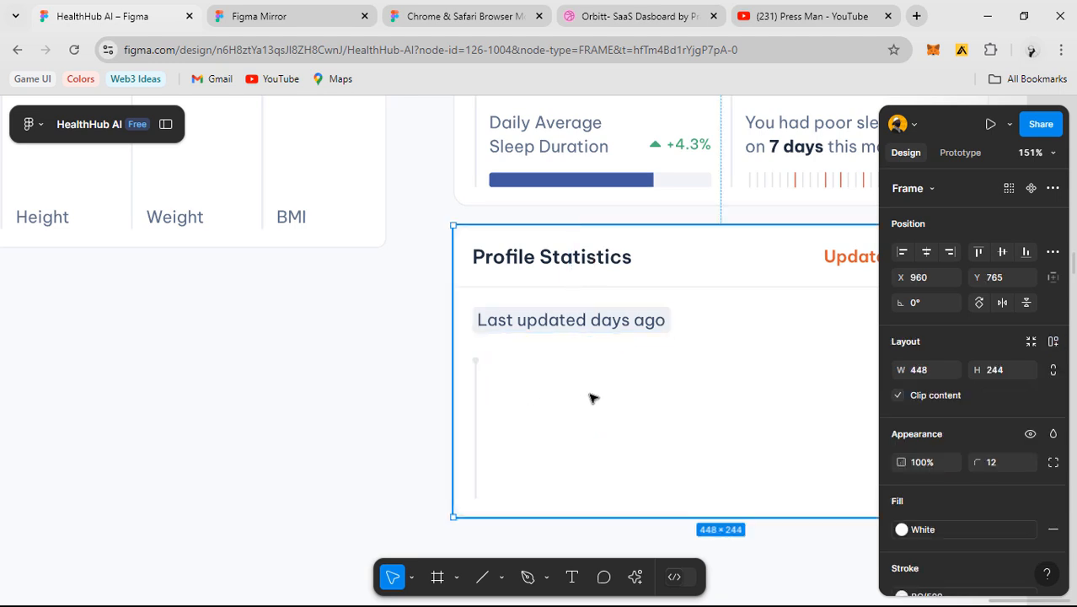
pyautogui.click(539, 327)
pyautogui.press('alt')
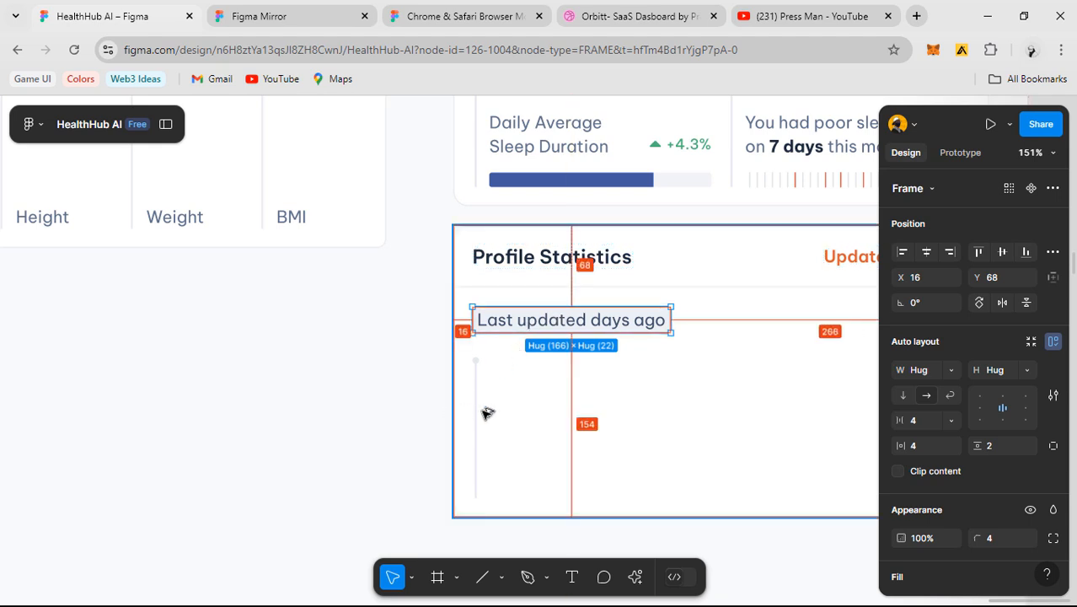
# - Reduce the new Profile Statistics card's height by 8 to 236 and check the spacing around its "Last updated days ago" label
pyautogui.click(577, 389)
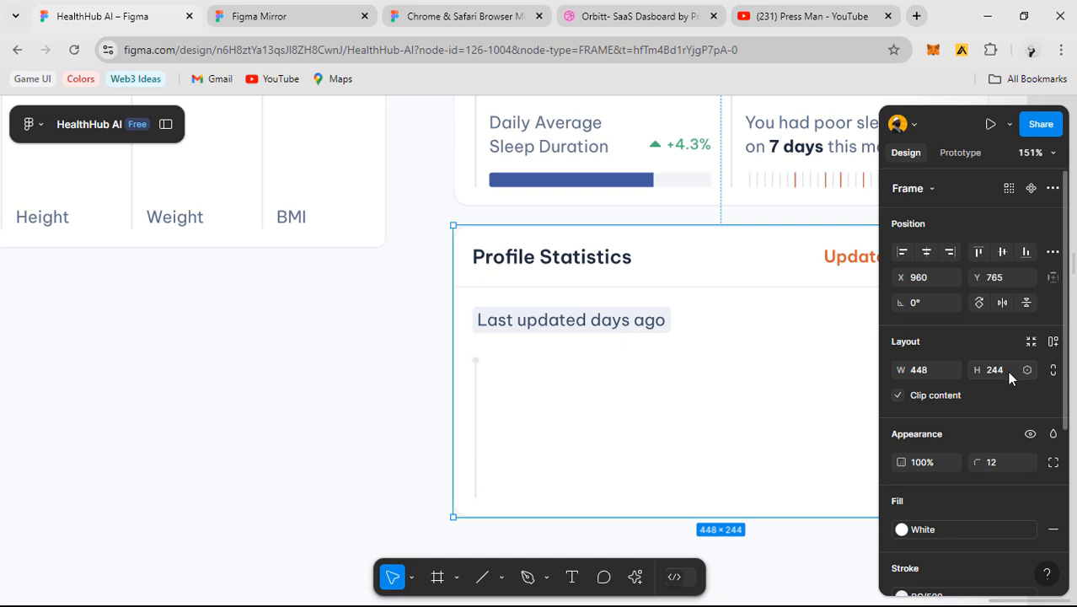
pyautogui.click(1008, 371)
pyautogui.write('-8')
pyautogui.press('Return')
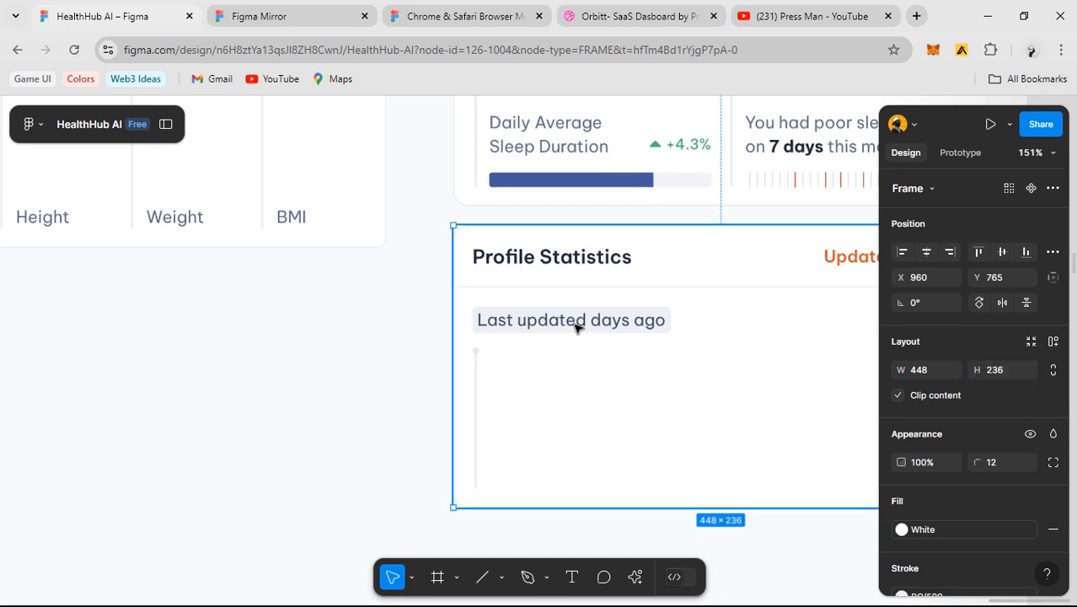
pyautogui.doubleClick(544, 327)
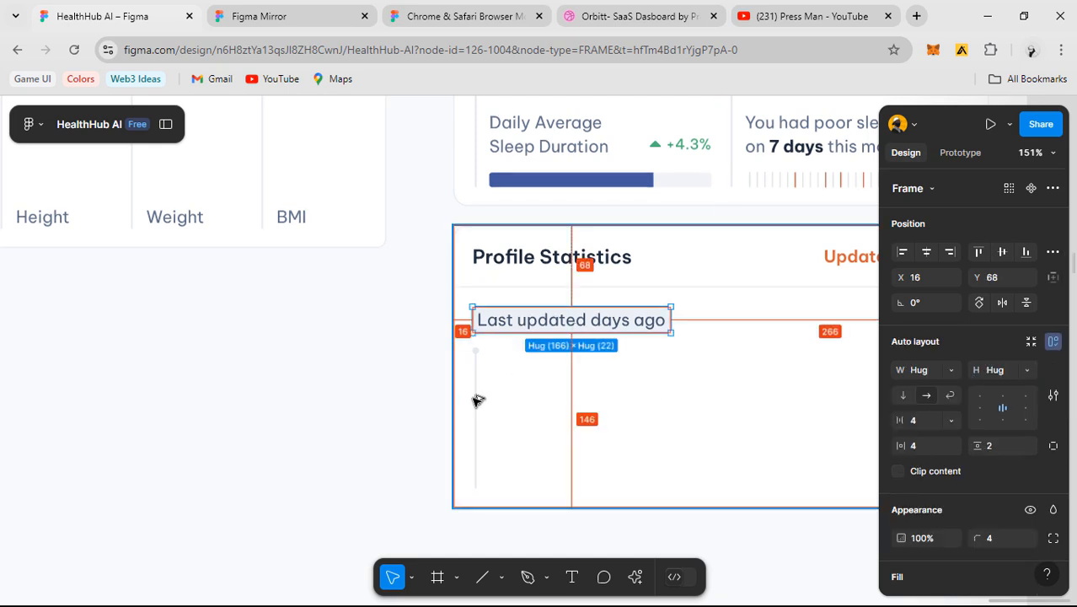
pyautogui.click(353, 363)
# - Copy the "26 years" and "Age" texts from the reference card into the new Profile Statistics card beside its vertical line
pyautogui.scroll(-5, 421, 367)
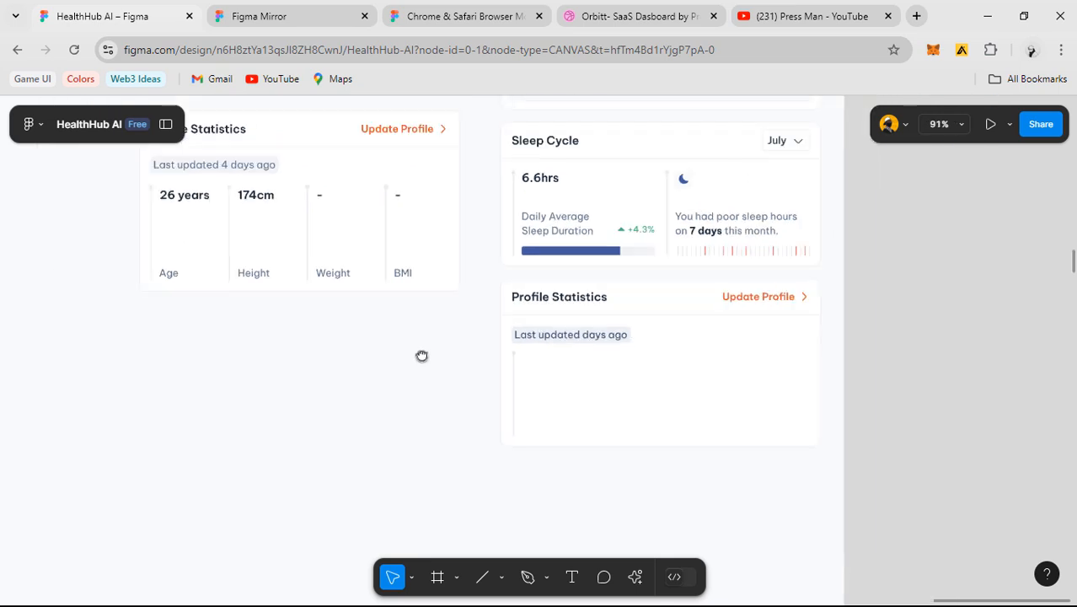
pyautogui.click(231, 202)
pyautogui.keyDown('shift'); pyautogui.click(200, 278); pyautogui.keyUp('shift')
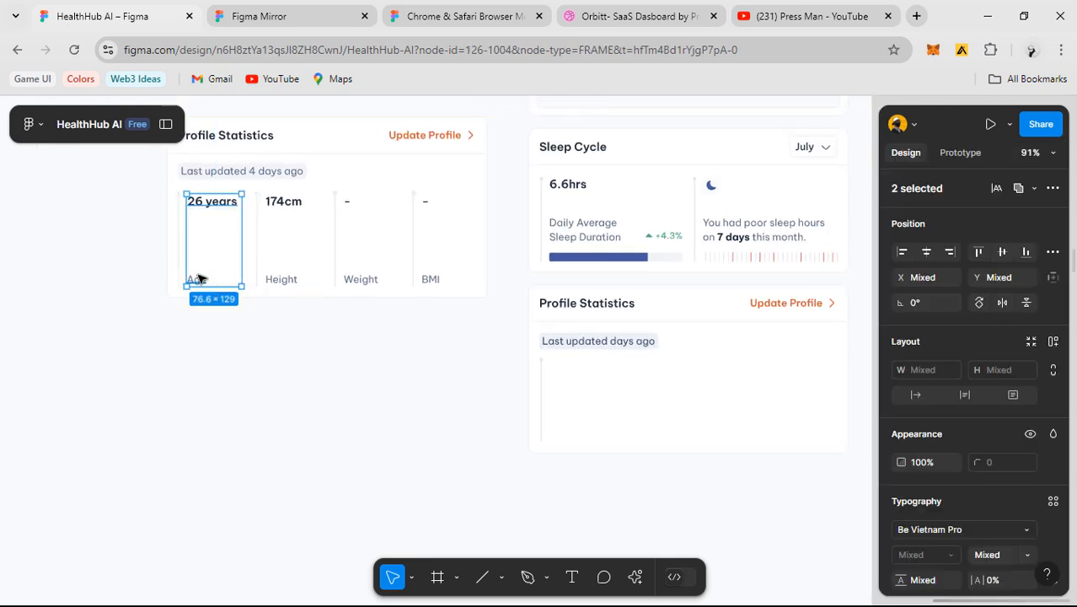
pyautogui.moveTo(211, 239); pyautogui.dragTo(529, 362)
pyautogui.scroll(7, 584, 372)
pyautogui.click(684, 376)
# - Nudge the new card's "26 years" text right to X 34 and check its spacing from the vertical line
pyautogui.scroll(3, 588, 359)
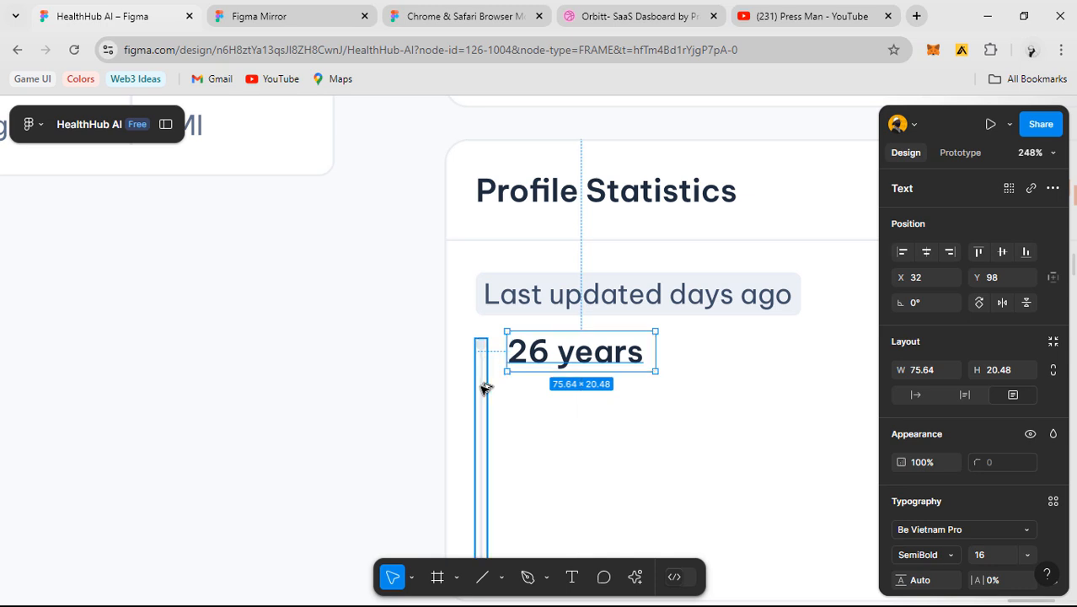
pyautogui.press('Right')
pyautogui.press('Right')
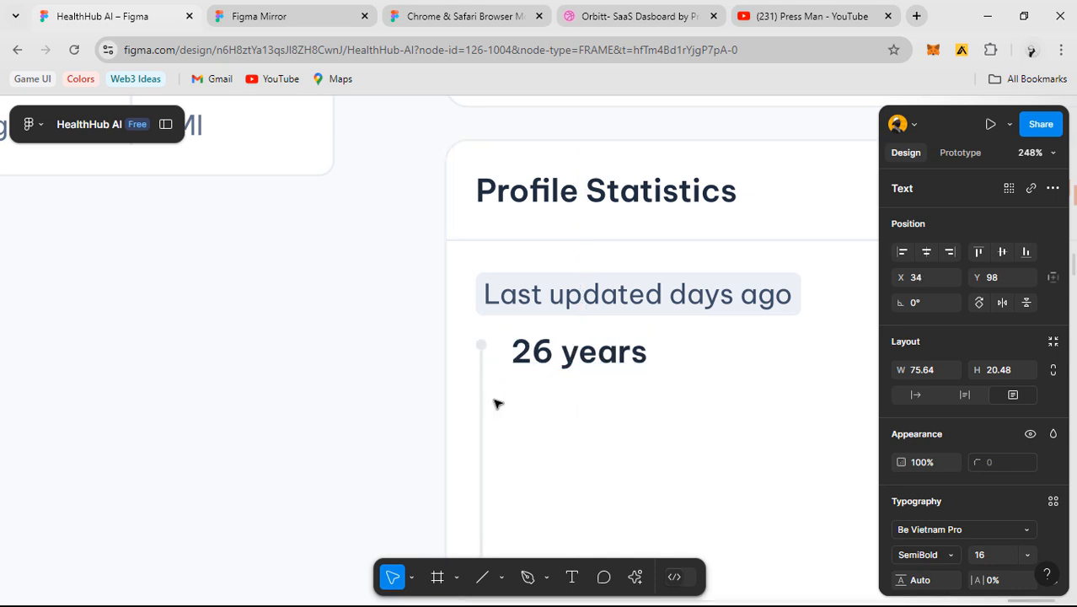
pyautogui.press('alt')
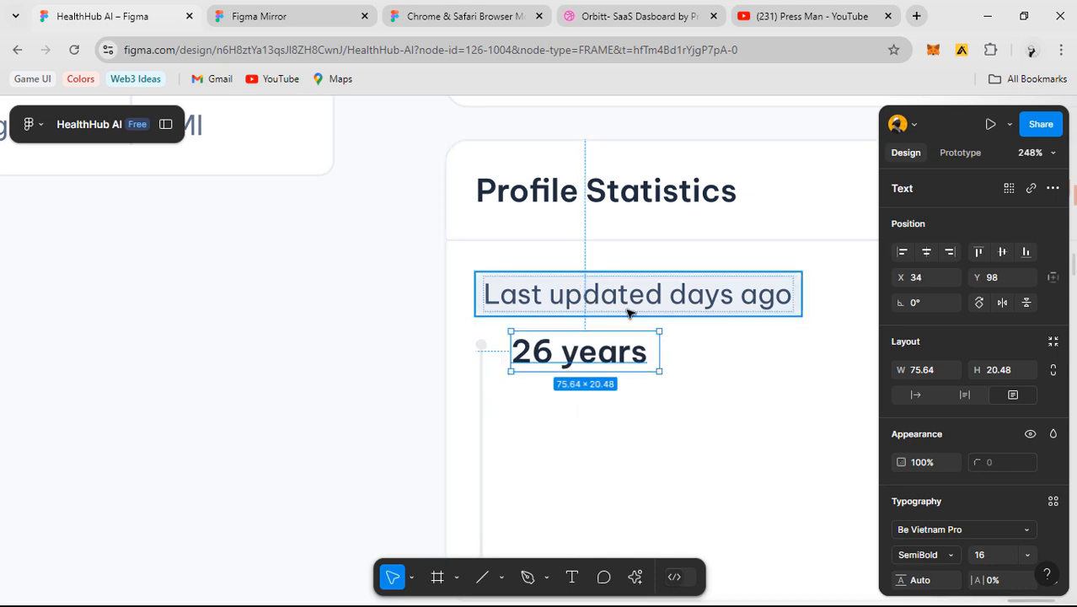
# - Measure the spacing of the "26 years" text and the vertical lines below the "Last updated 4 days ago" label in the reference card
pyautogui.scroll(-2, 629, 313)
pyautogui.moveTo(93, 153); pyautogui.dragTo(463, 268)
pyautogui.click(333, 182)
pyautogui.press('alt')
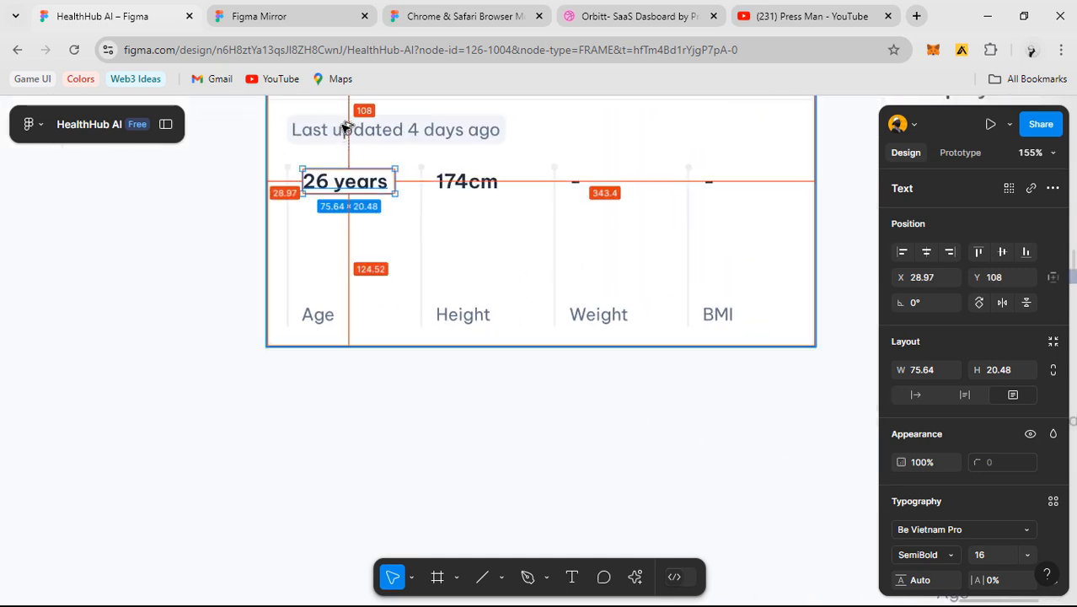
pyautogui.click(348, 140)
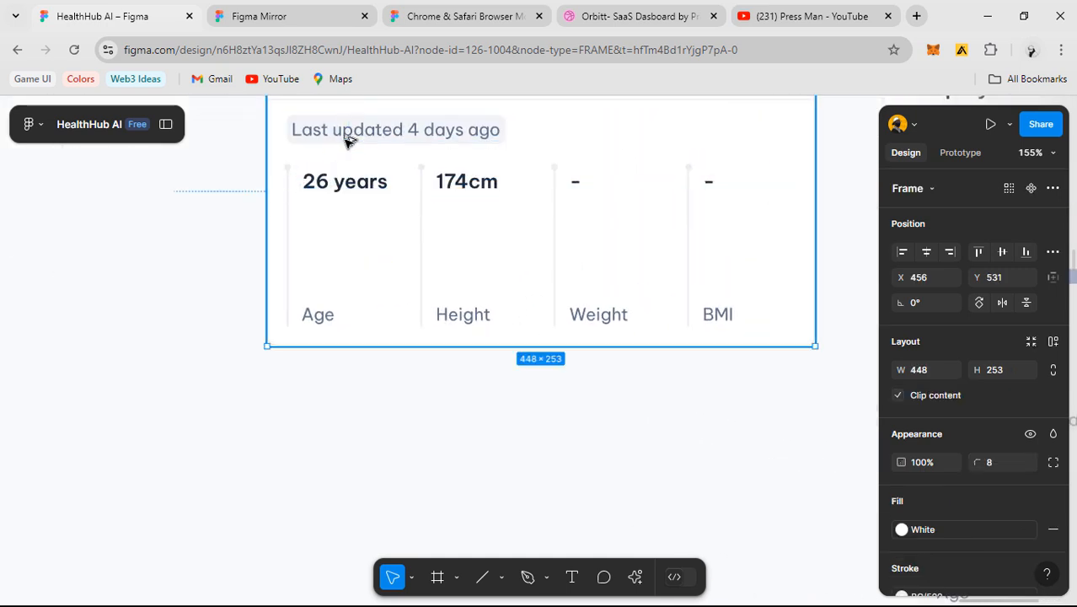
pyautogui.click(290, 169)
pyautogui.press('alt')
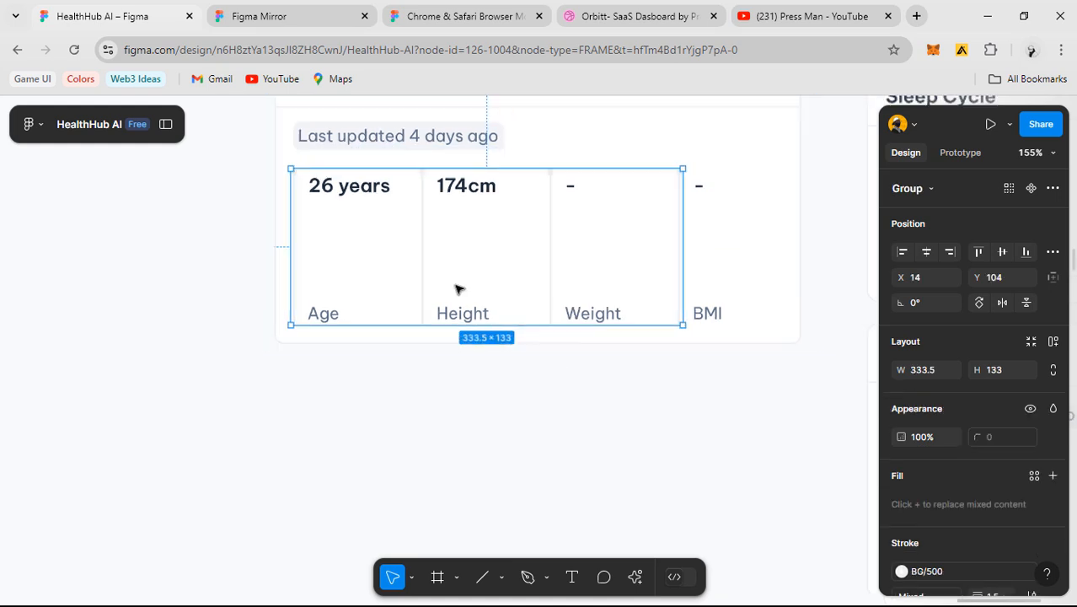
# - Check the gap below the new card's "Last updated days ago" label and increase the card's height by 4 to 240
pyautogui.scroll(-3, 668, 332)
pyautogui.hscroll(4, 640, 345)
pyautogui.scroll(-1, 641, 346)
pyautogui.click(594, 344)
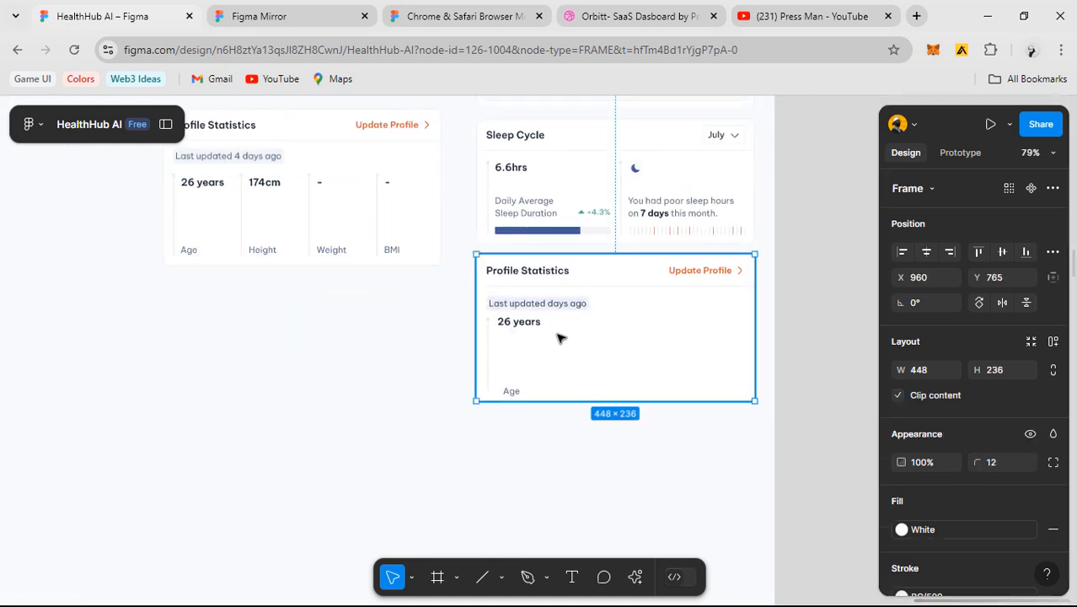
pyautogui.scroll(2, 560, 338)
pyautogui.doubleClick(527, 302)
pyautogui.scroll(3, 527, 302)
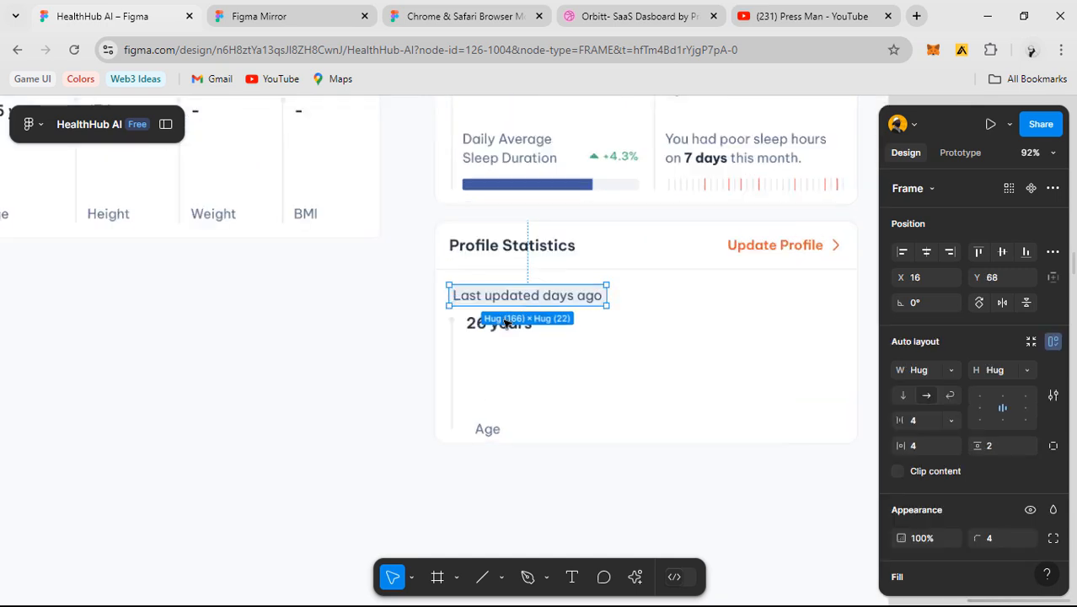
pyautogui.press('alt')
pyautogui.click(637, 363)
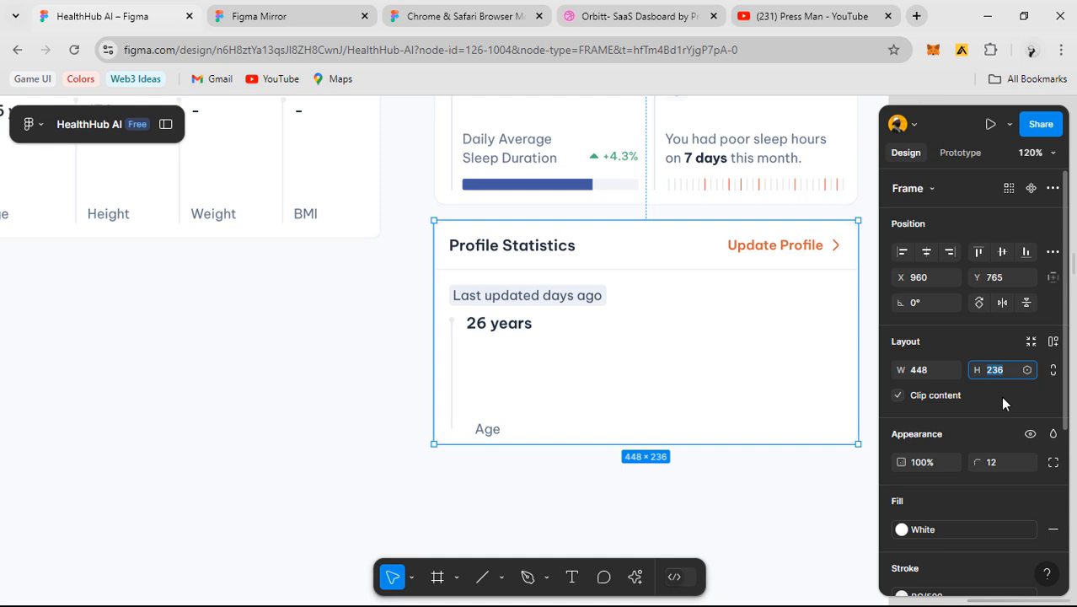
pyautogui.write('+4')
pyautogui.press('Return')
# - Move the new card's "26 years" text down to Y 106, 16 px below the "Last updated days ago" label
pyautogui.scroll(5, 473, 310)
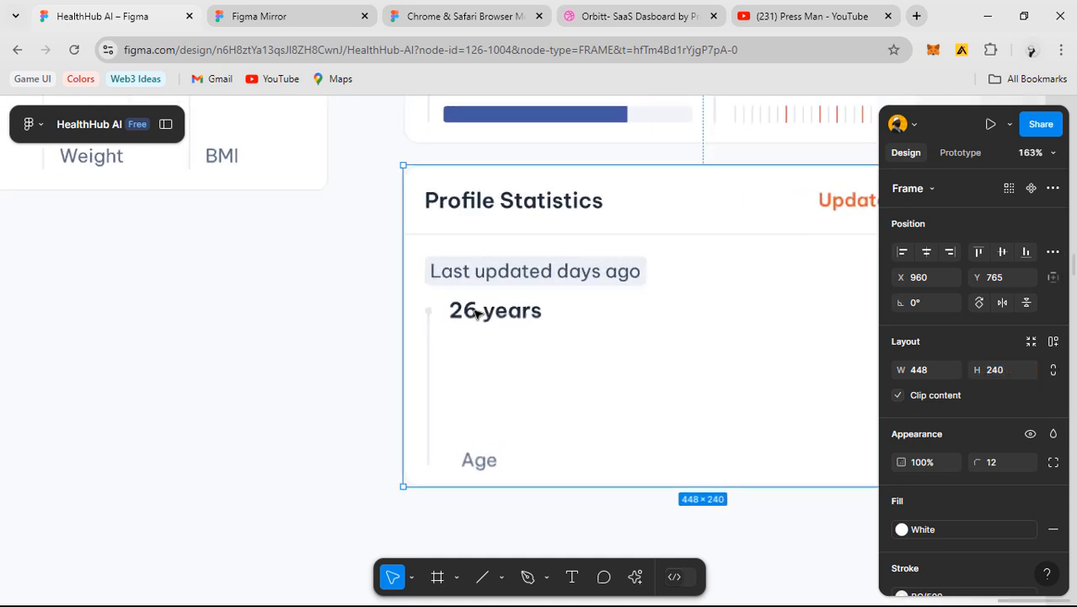
pyautogui.click(476, 313)
pyautogui.press('Down')
pyautogui.press('Down')
pyautogui.press('Down')
pyautogui.press('Down')
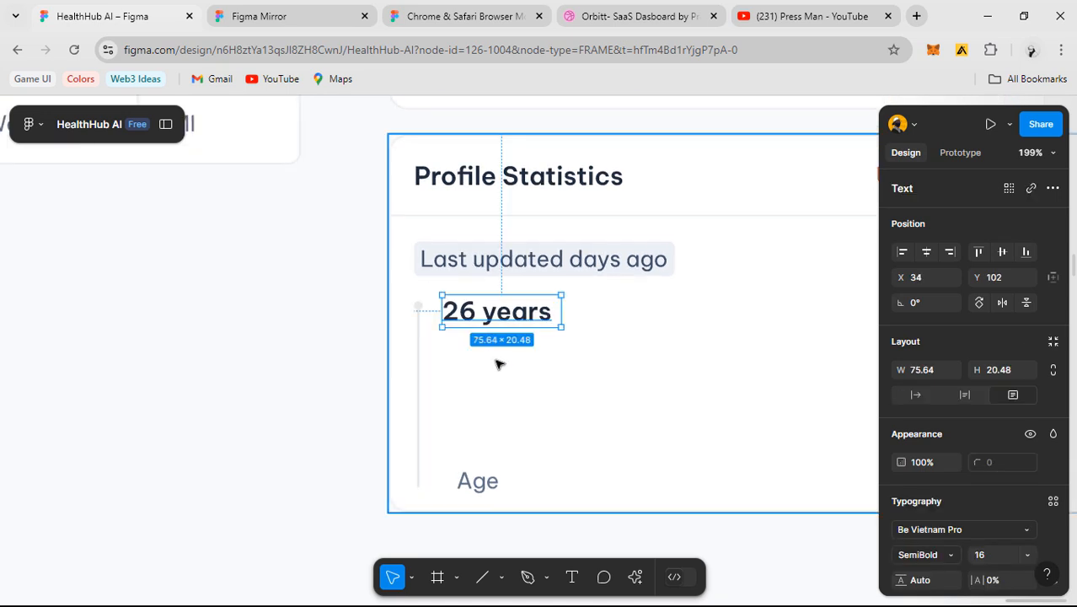
pyautogui.press('alt')
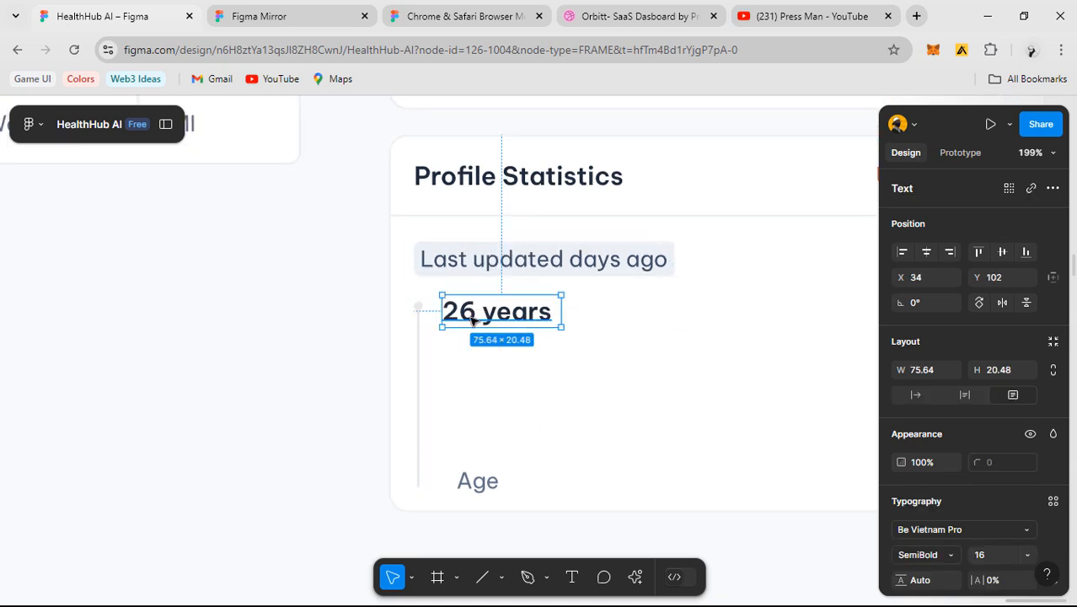
pyautogui.moveTo(472, 320); pyautogui.dragTo(474, 326)
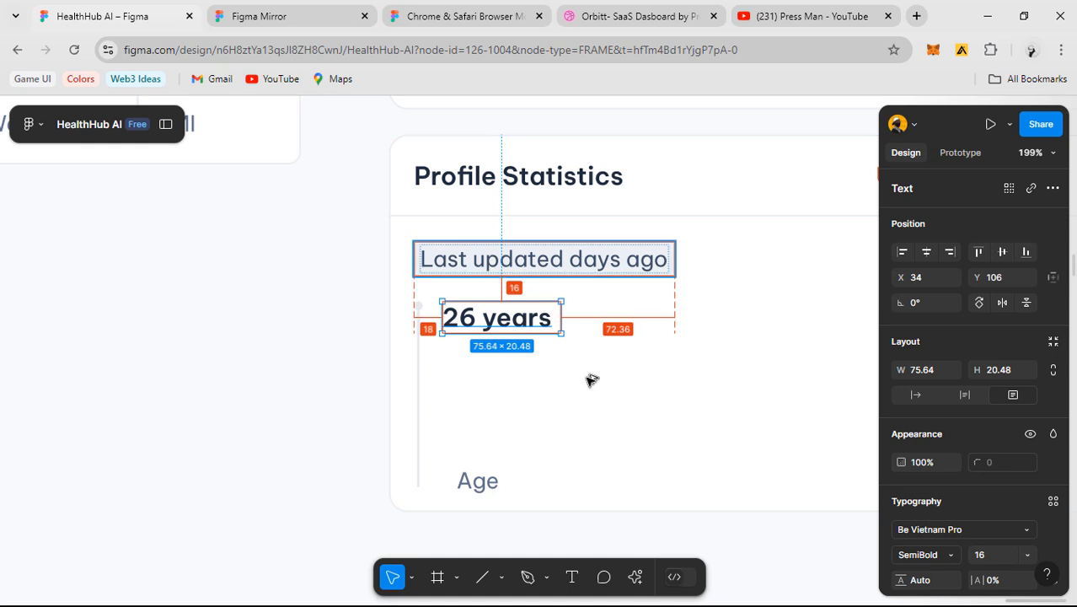
pyautogui.click(512, 385)
pyautogui.moveTo(512, 385); pyautogui.dragTo(515, 329)
# - Move the new card's "Age" label to X 34, Y 204, left-aligned with the "26 years" text
pyautogui.click(469, 431)
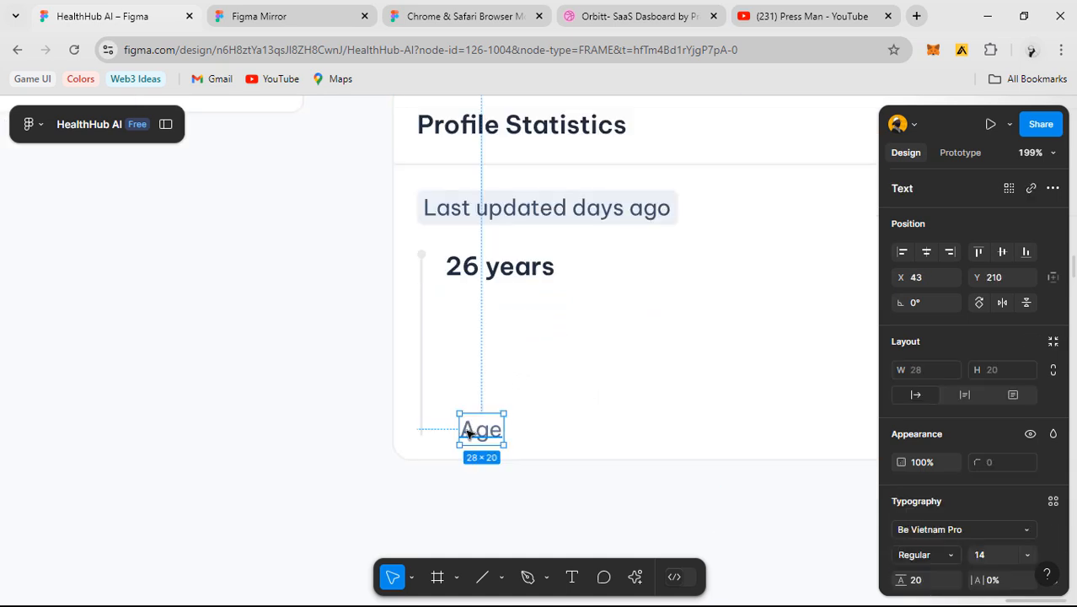
pyautogui.moveTo(457, 420); pyautogui.dragTo(457, 421)
pyautogui.press('alt')
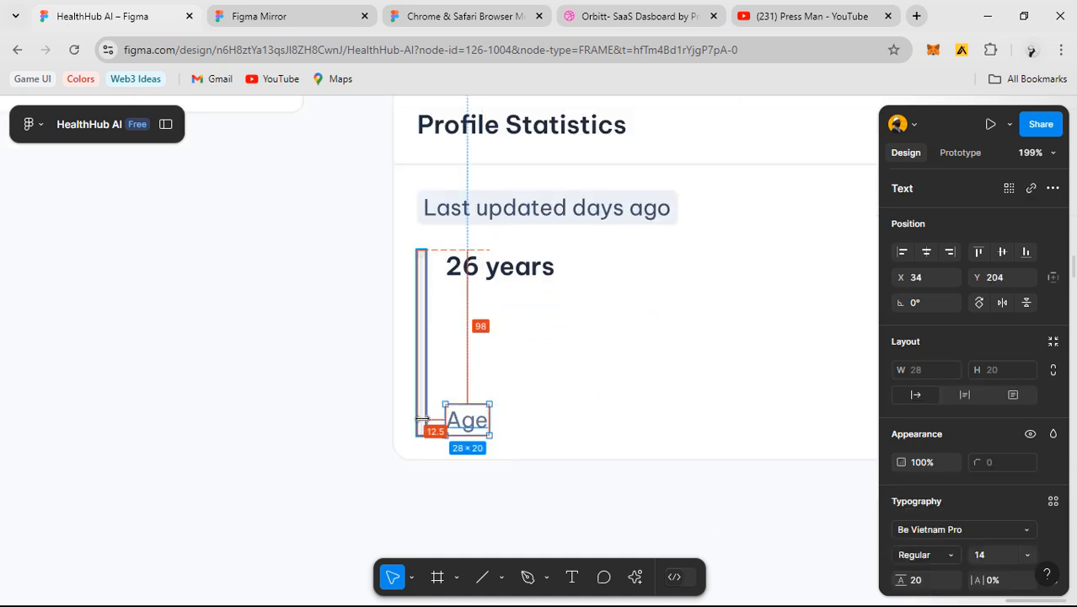
pyautogui.click(558, 483)
# - Measure the distances from the new card's "26 years" and "Age" texts to the card edges and the vertical line
pyautogui.keyDown('ctrl'); pyautogui.scroll(-5, 558, 483); pyautogui.keyUp('ctrl')
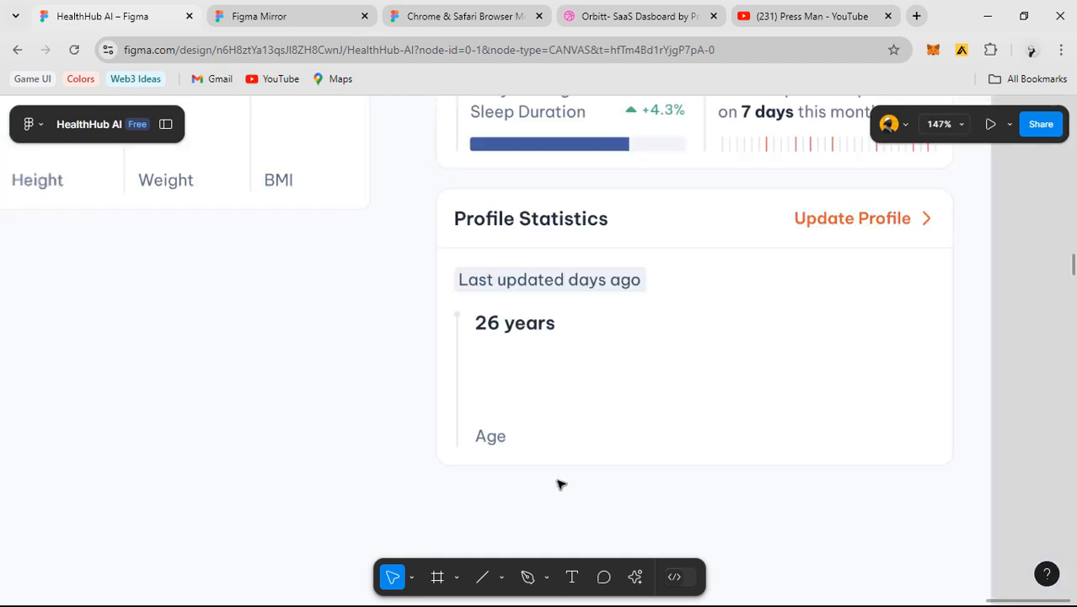
pyautogui.moveTo(621, 507); pyautogui.dragTo(647, 507)
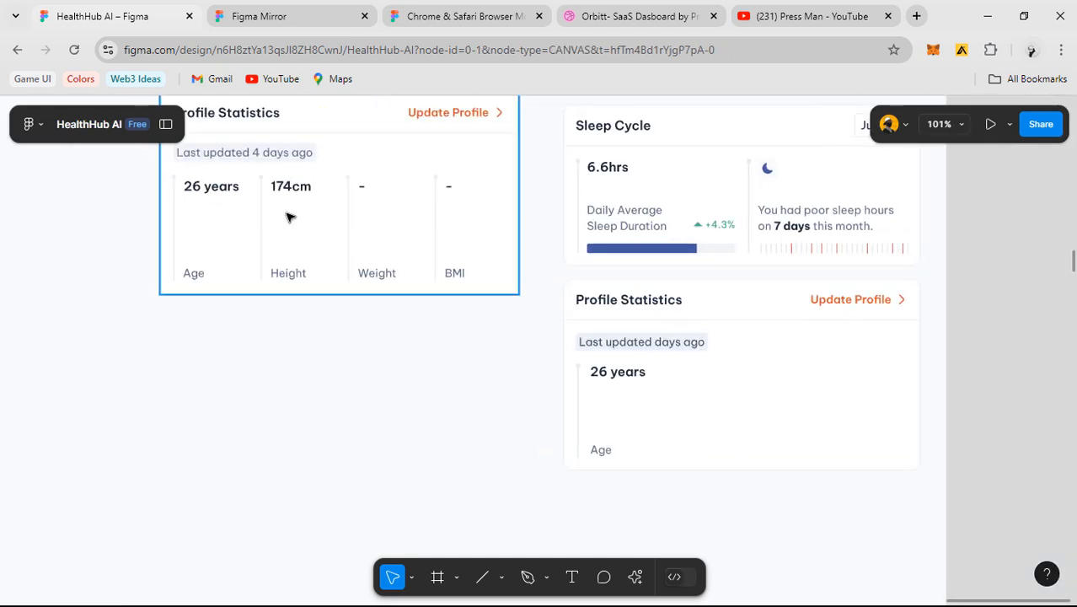
pyautogui.moveTo(423, 311); pyautogui.dragTo(281, 250)
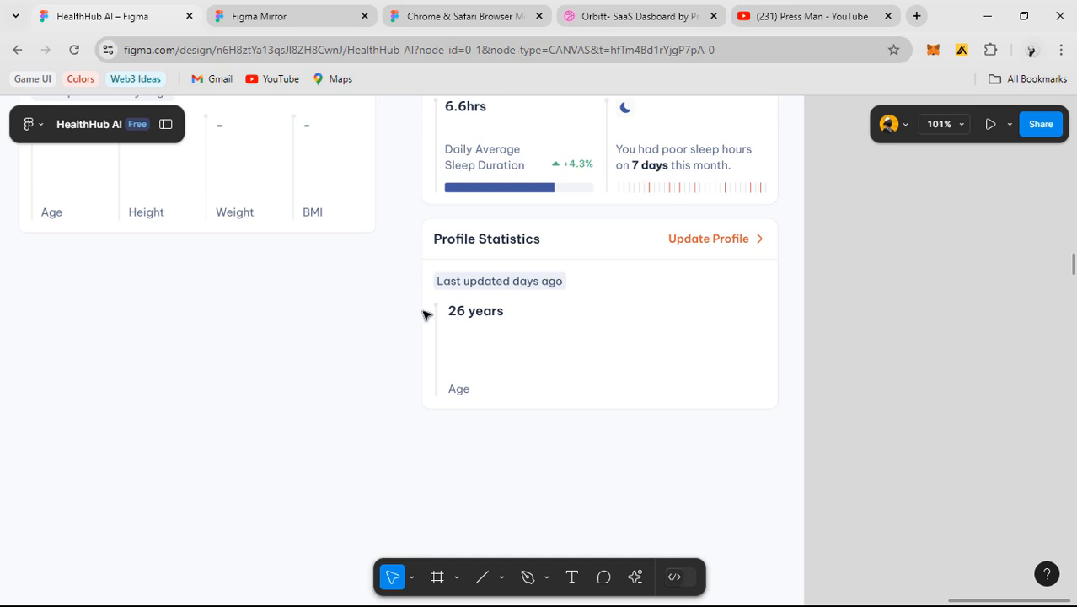
pyautogui.doubleClick(465, 311)
pyautogui.keyDown('ctrl'); pyautogui.scroll(1, 459, 311); pyautogui.keyUp('ctrl')
pyautogui.press('alt')
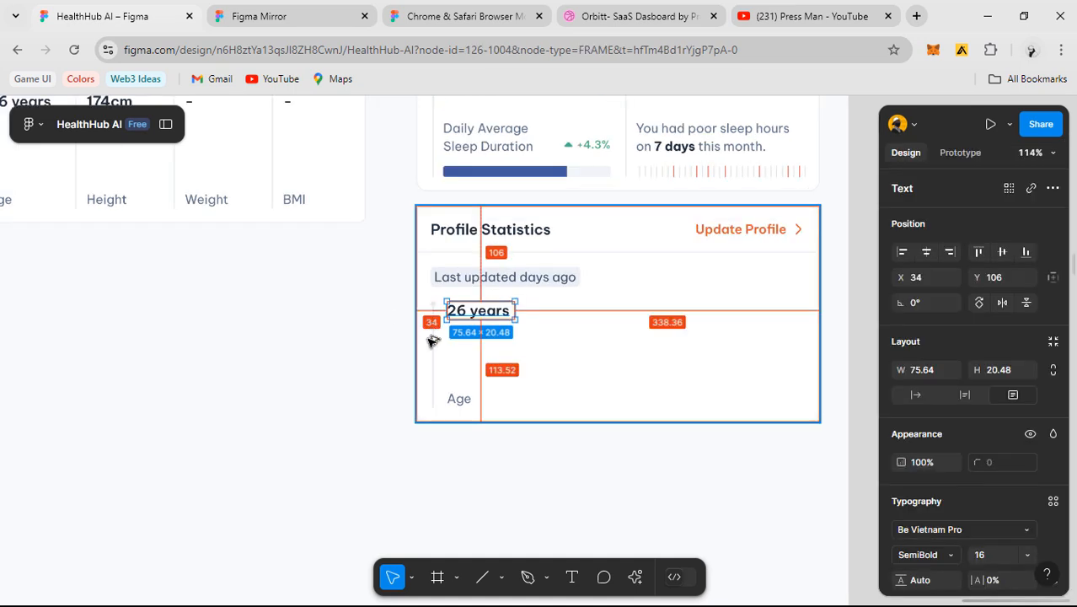
pyautogui.click(389, 345)
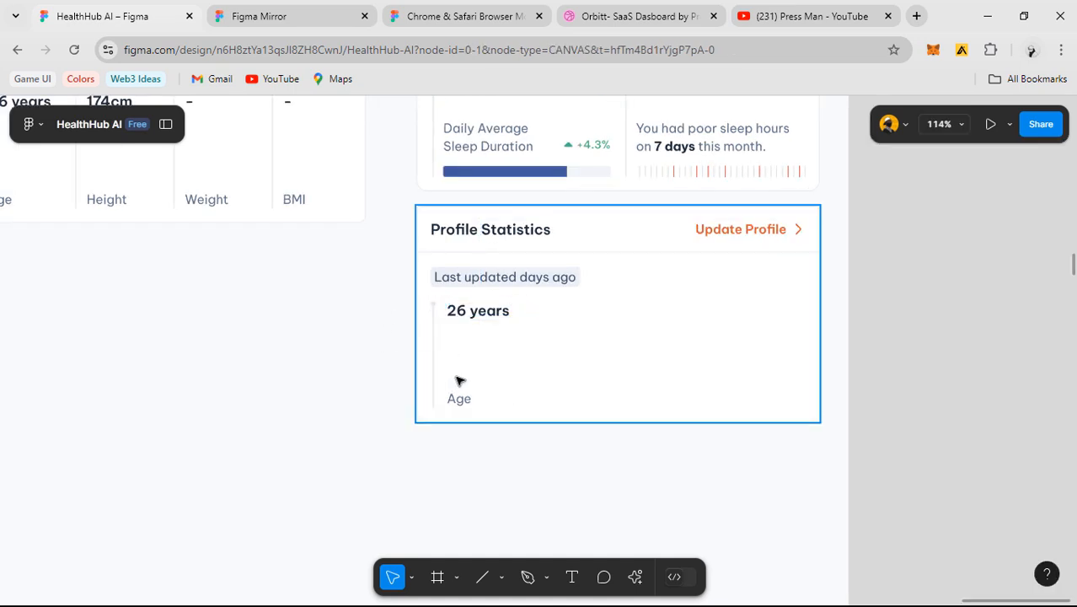
pyautogui.click(453, 407)
pyautogui.click(458, 399)
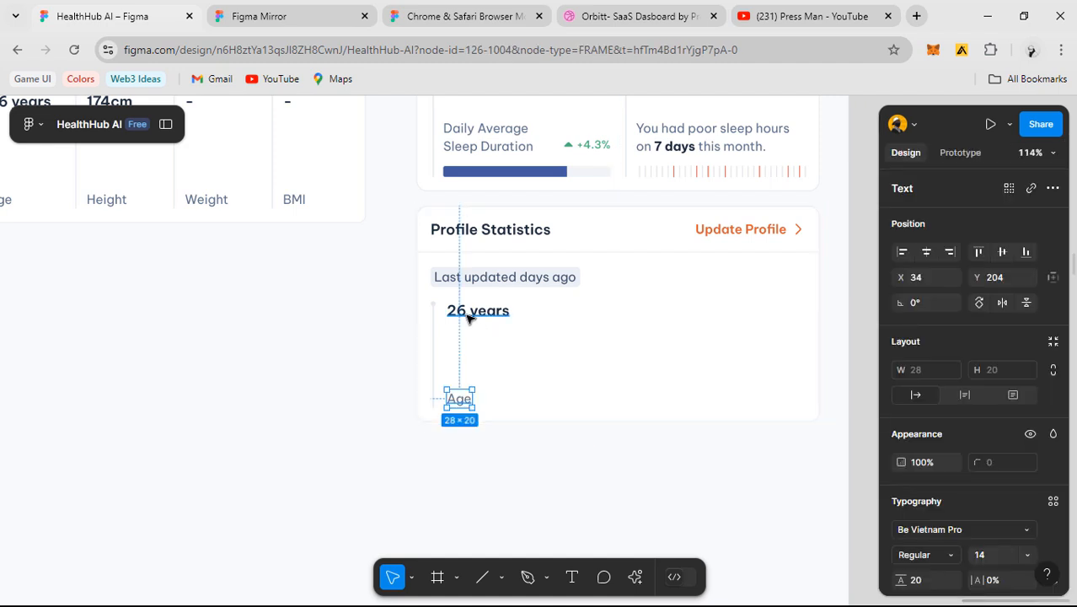
pyautogui.keyDown('shift'); pyautogui.click(478, 310); pyautogui.keyUp('shift')
pyautogui.press('alt')
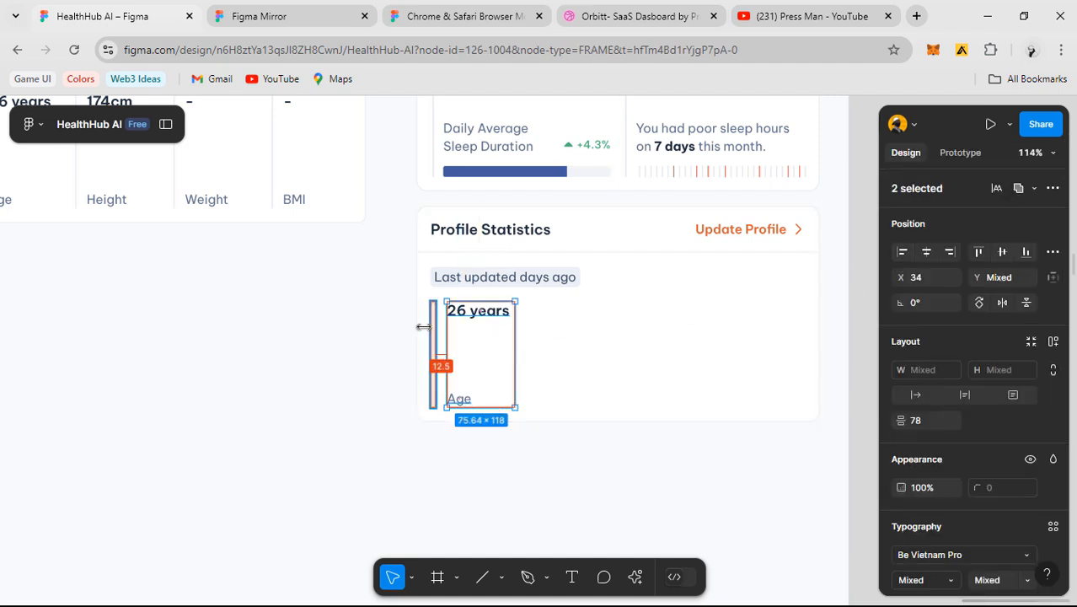
# - Duplicate the line, "26 years" and "Age" column across the new card to make four columns spaced about 14 px apart
pyautogui.moveTo(336, 301); pyautogui.dragTo(498, 349)
pyautogui.scroll(1, 494, 335)
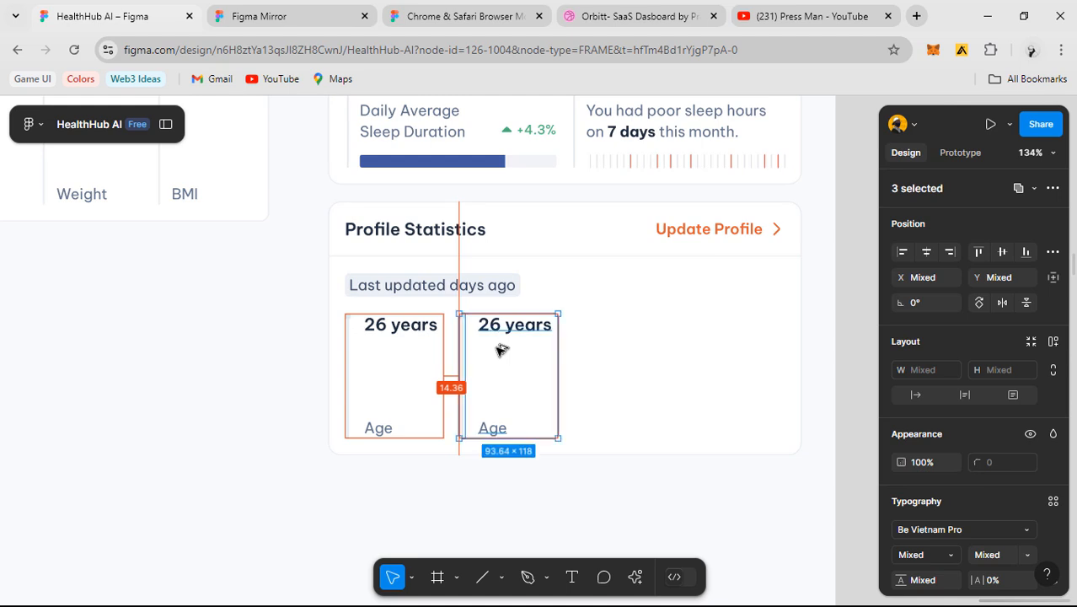
pyautogui.hotkey('ctrl', 'd')
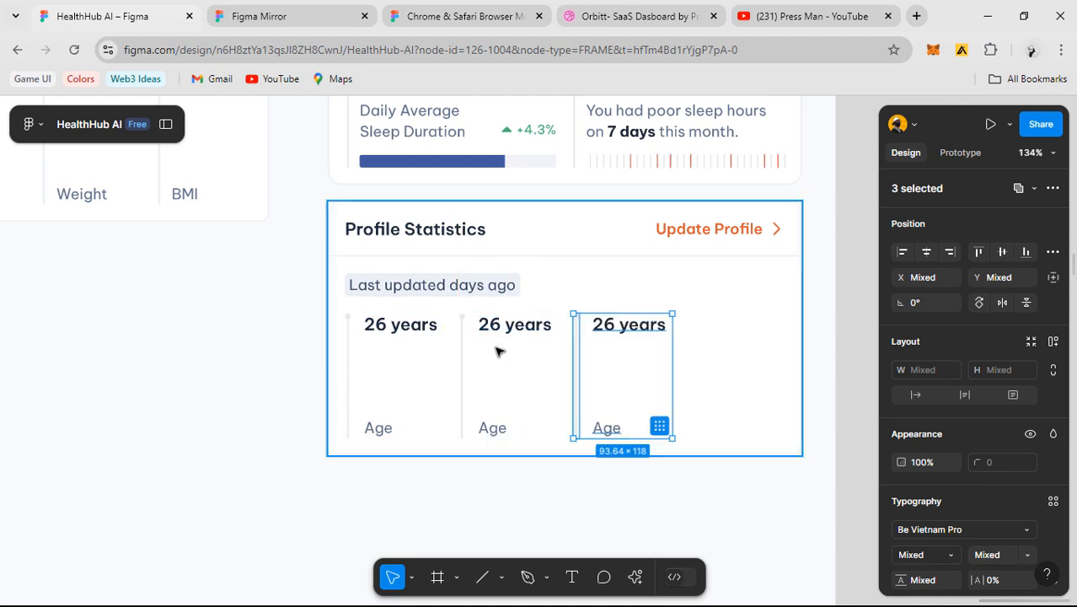
pyautogui.hotkey('ctrl', 'd')
pyautogui.scroll(-2, 567, 352)
pyautogui.moveTo(540, 388); pyautogui.dragTo(731, 443)
pyautogui.scroll(-2, 489, 320)
pyautogui.moveTo(727, 393); pyautogui.dragTo(562, 347)
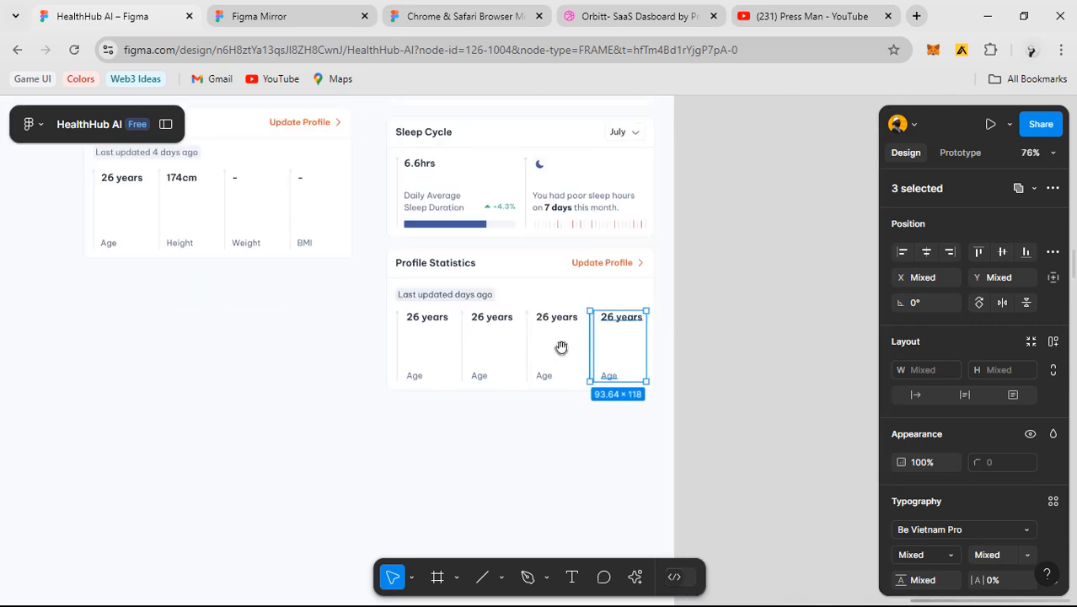
# - Show the layout grids and check how the four statistic columns line up with the grid columns
pyautogui.hotkey('ctrl', 'shift', '4')
pyautogui.scroll(6, 637, 351)
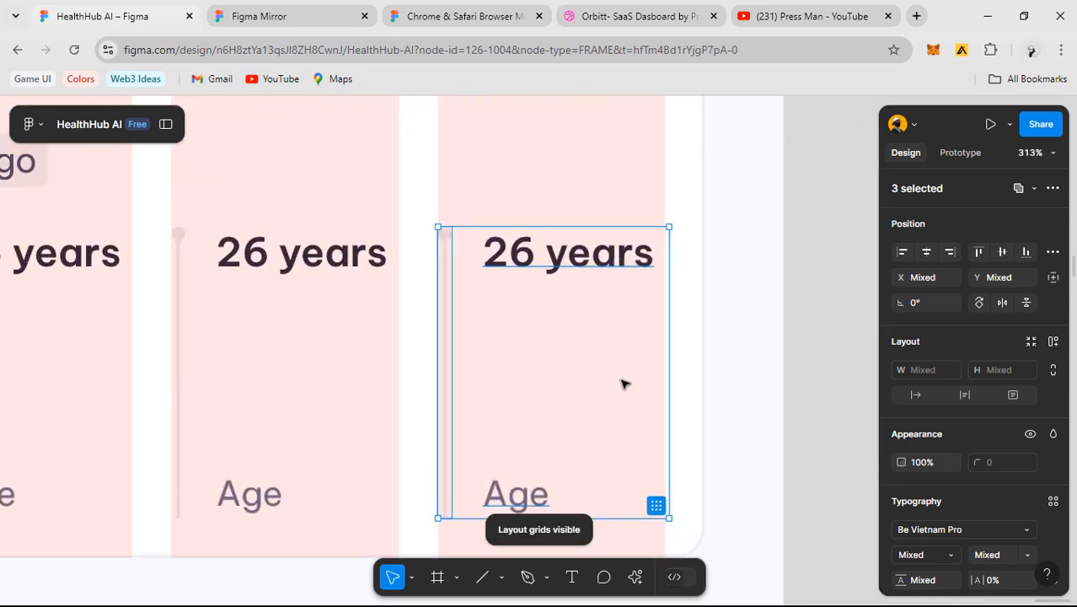
pyautogui.scroll(-2, 620, 365)
pyautogui.moveTo(491, 366); pyautogui.dragTo(517, 357)
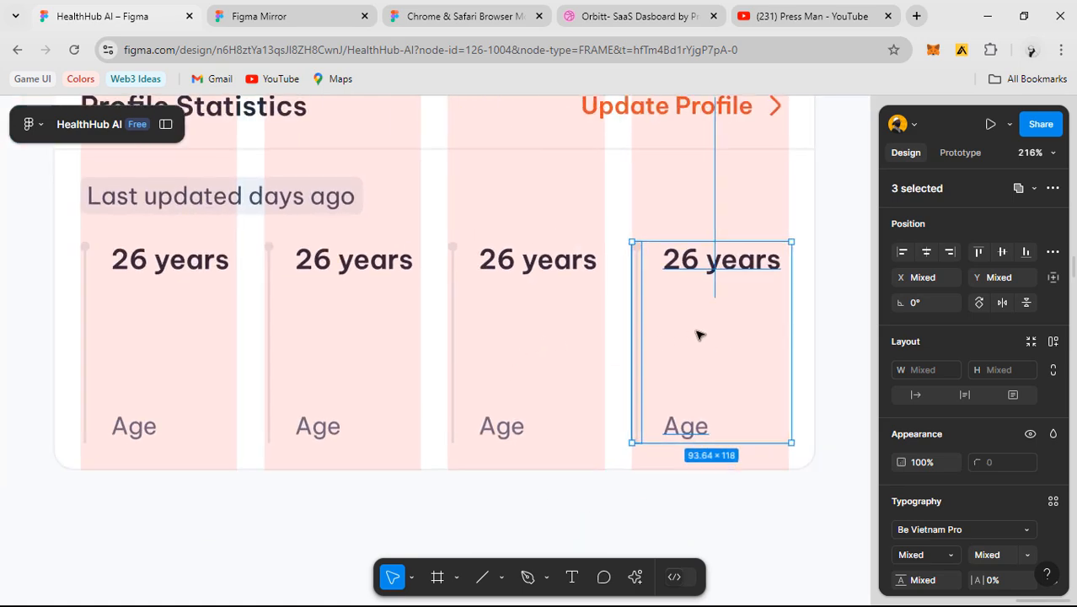
pyautogui.scroll(-2, 698, 334)
pyautogui.moveTo(351, 358); pyautogui.dragTo(666, 459)
pyautogui.scroll(-1, 604, 443)
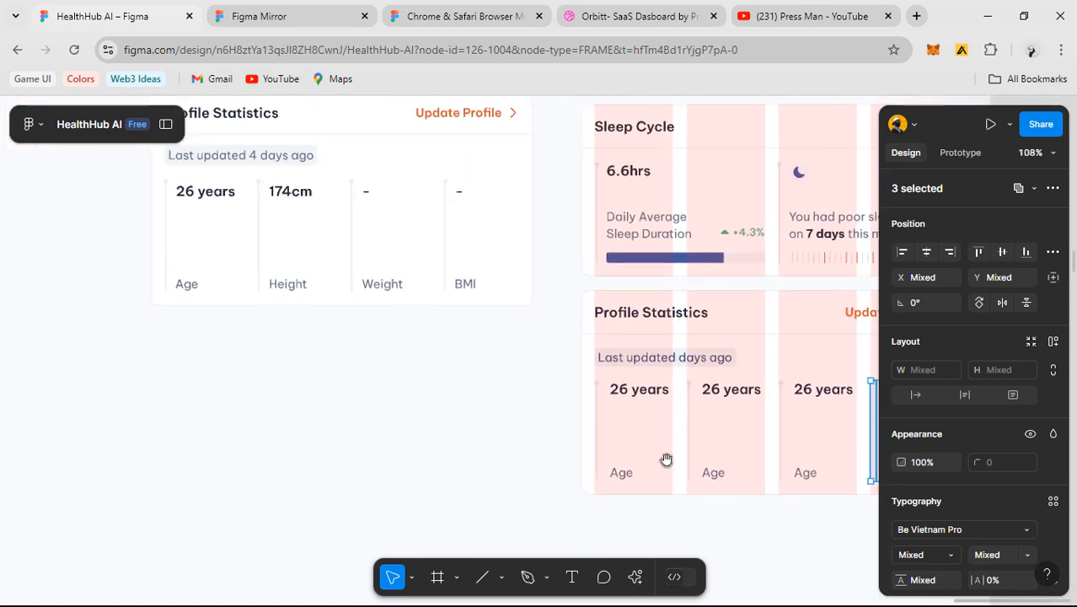
# - Rename the second, third and fourth column labels of the new card to Height, Weight and BMI, and hide the layout grids
pyautogui.doubleClick(712, 479)
pyautogui.doubleClick(711, 478)
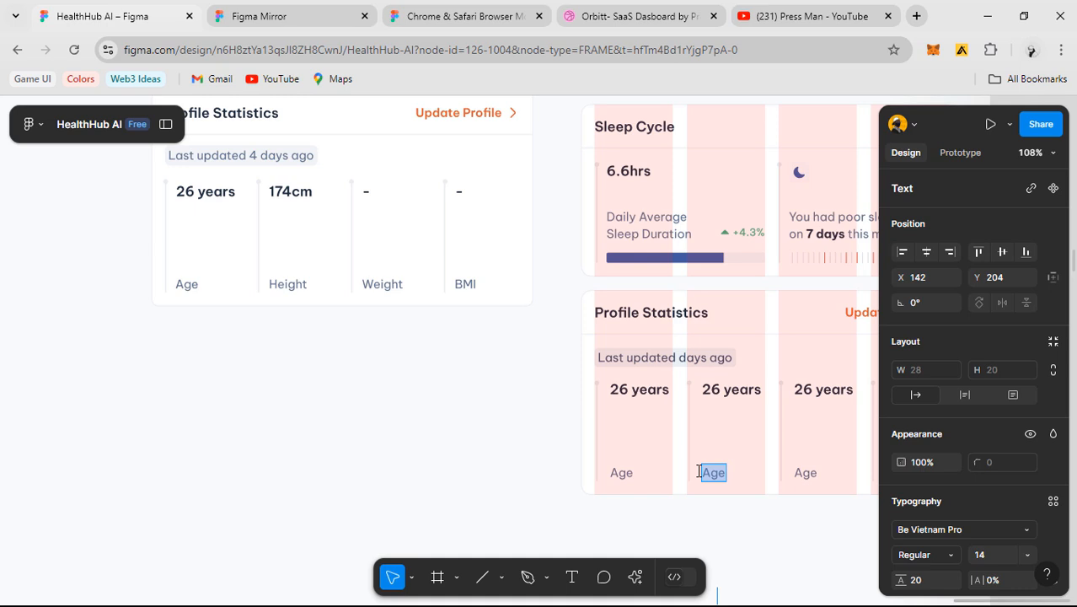
pyautogui.write('Height')
pyautogui.click(805, 473)
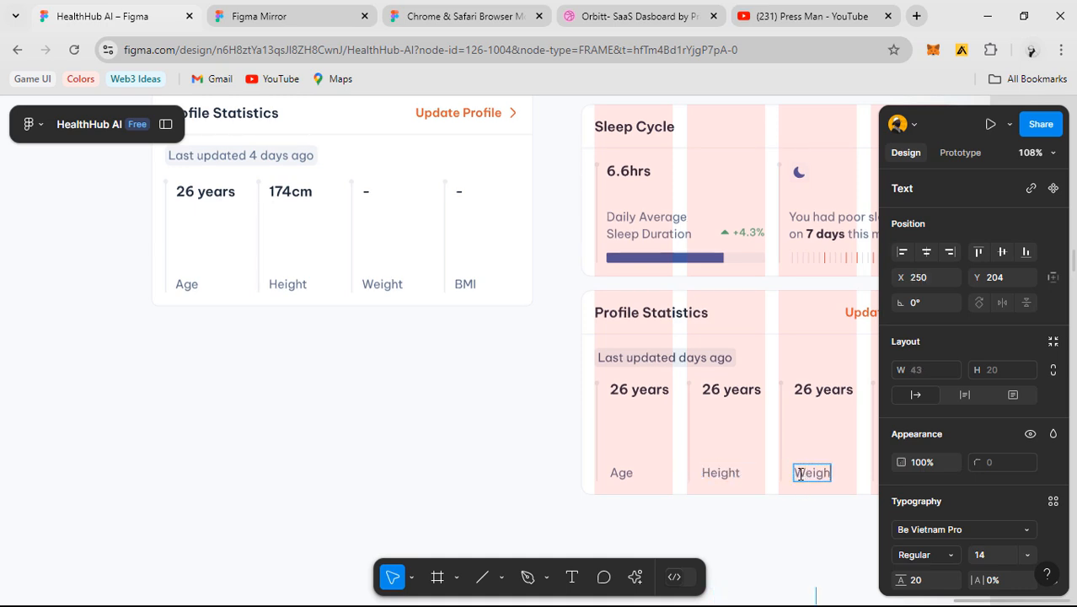
pyautogui.hscroll(5, 702, 471)
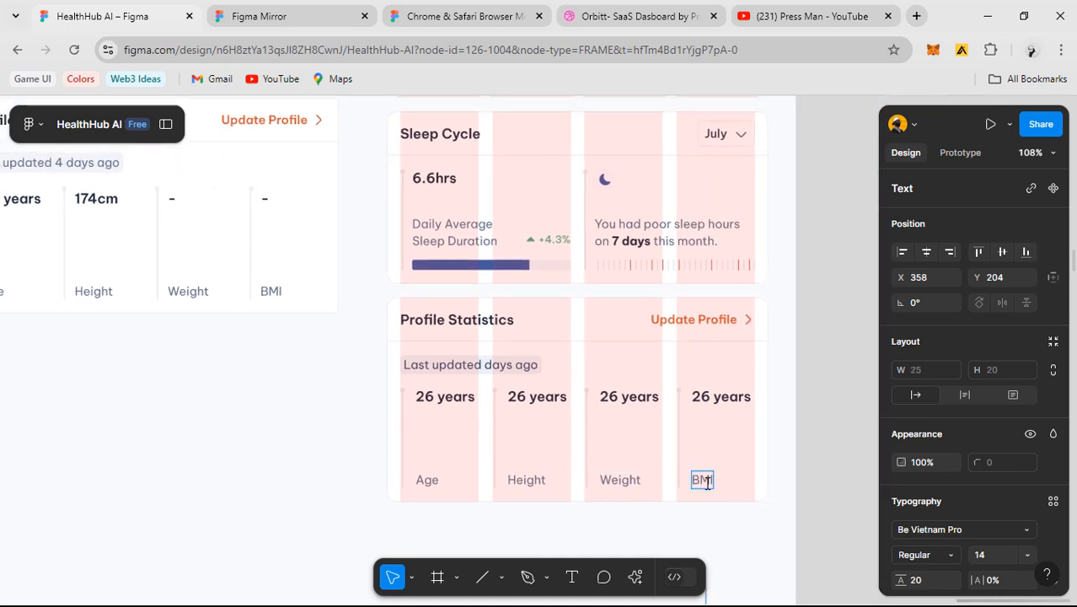
pyautogui.click(830, 442)
pyautogui.hotkey('ctrl', 'shift', '4')
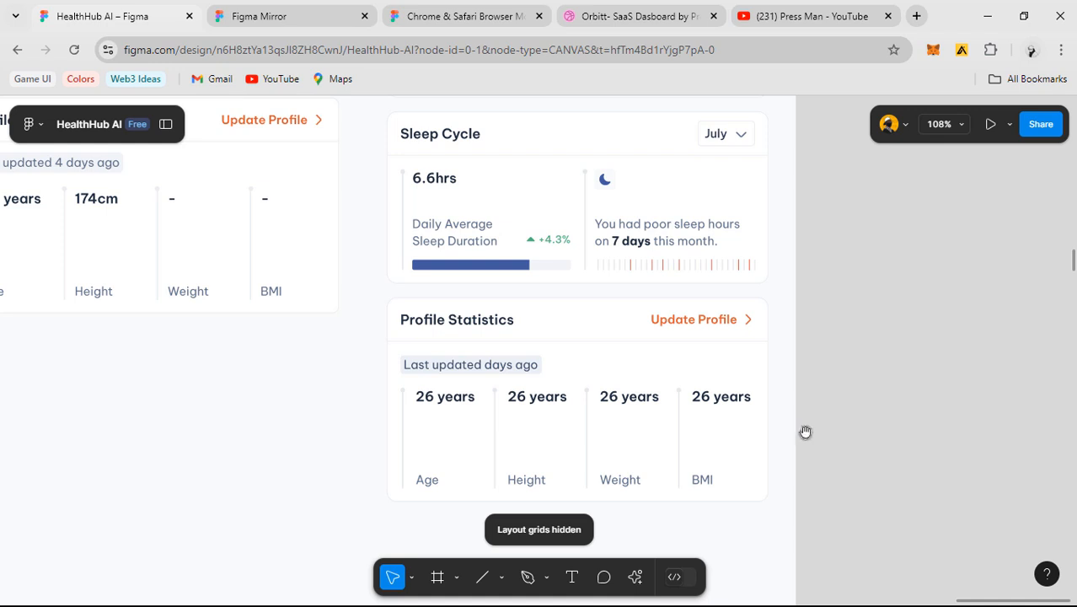
# - Change the "26 years" text above the new card's Height label to 174cm
pyautogui.hscroll(-6, 515, 390)
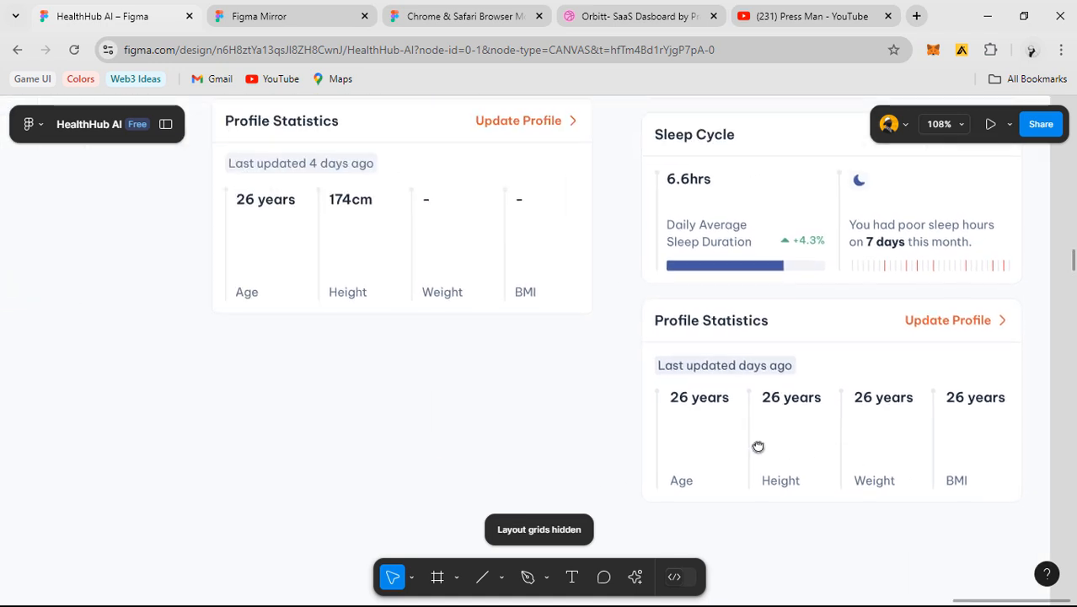
pyautogui.click(767, 403)
pyautogui.doubleClick(765, 405)
pyautogui.write('1')
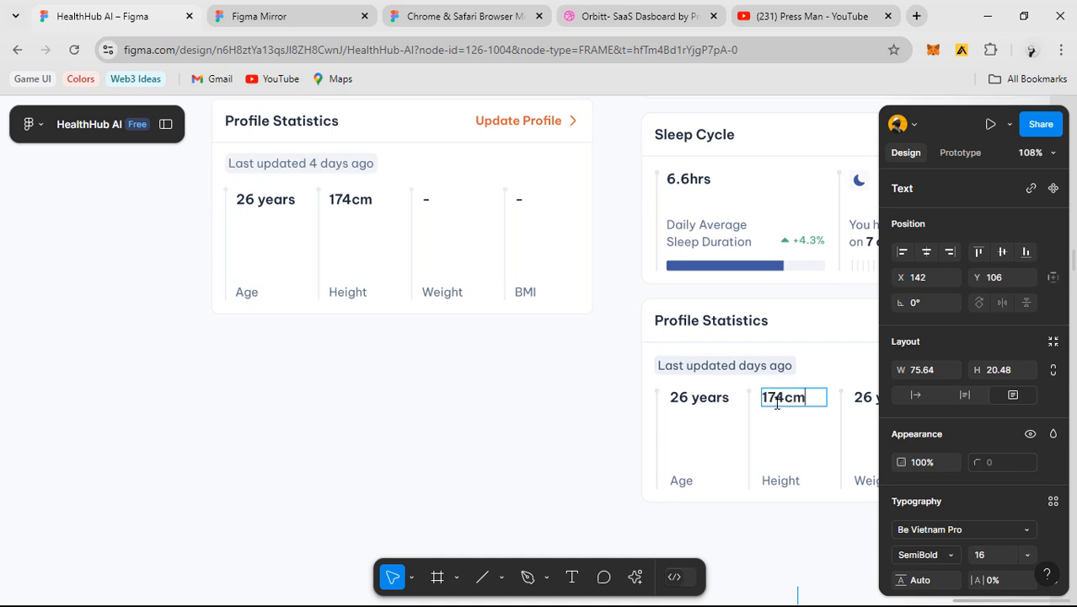
pyautogui.write('74cm')
pyautogui.press('Escape')
# - Replace the "26 years" texts above the new card's Weight and BMI labels with "-"
pyautogui.hscroll(4, 680, 392)
pyautogui.click(721, 380)
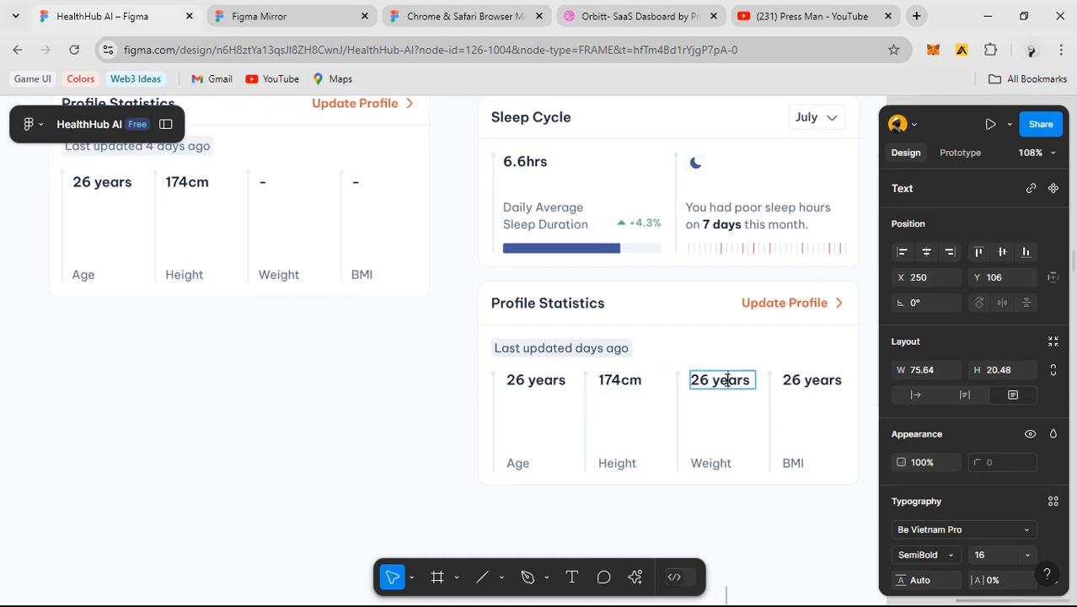
pyautogui.doubleClick(726, 380)
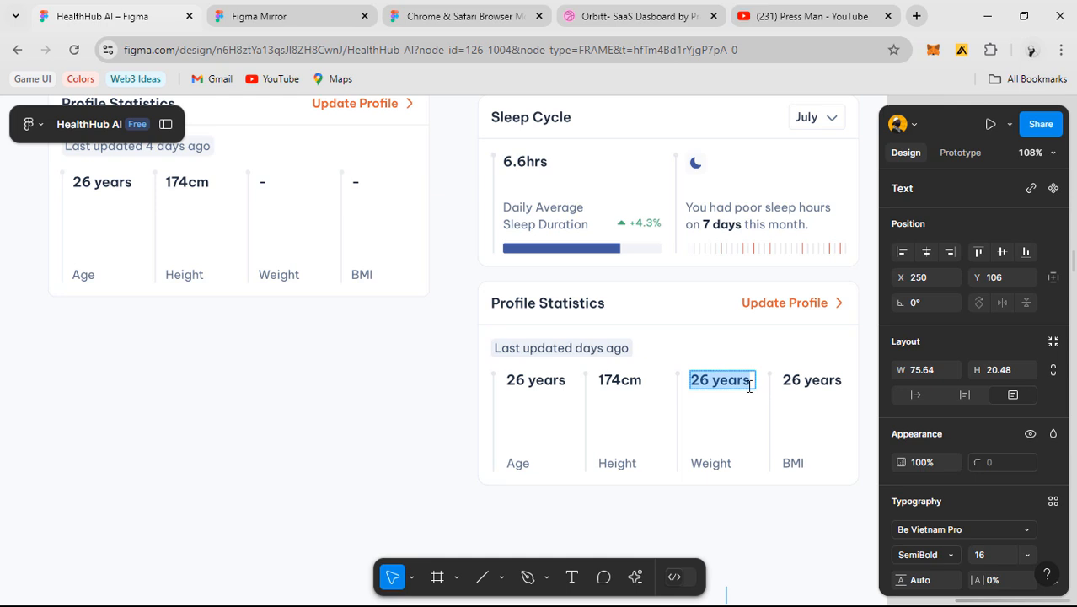
pyautogui.write('-')
pyautogui.click(796, 381)
pyautogui.doubleClick(796, 381)
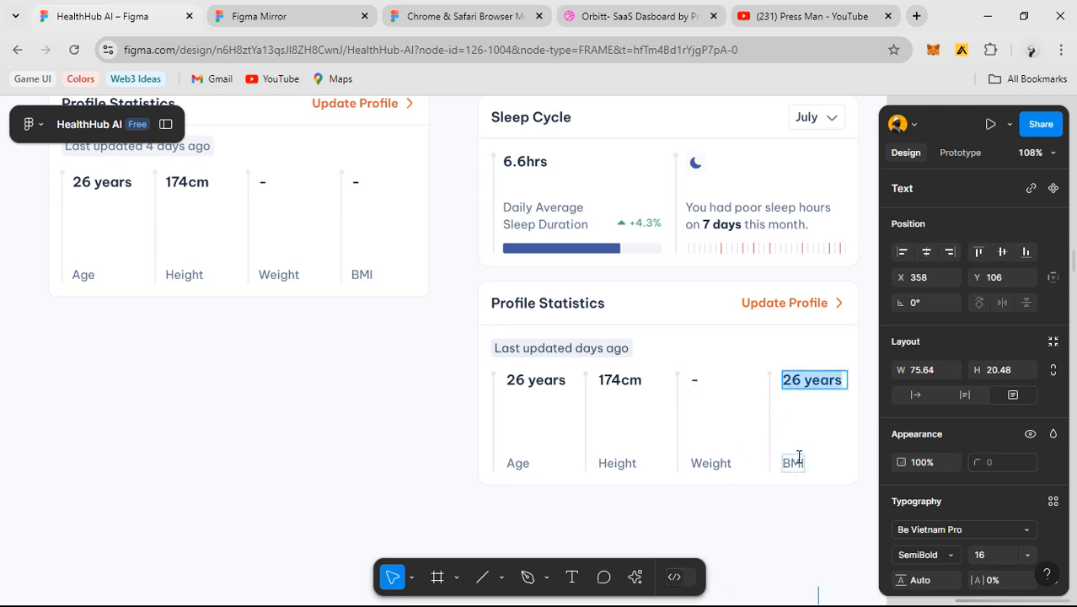
pyautogui.write('-')
pyautogui.click(812, 548)
# - Show the layout grids and narrow all four statistic columns together to 416 px wide, matching the grid's outer edge
pyautogui.scroll(-1, 772, 409)
pyautogui.hscroll(1, 771, 408)
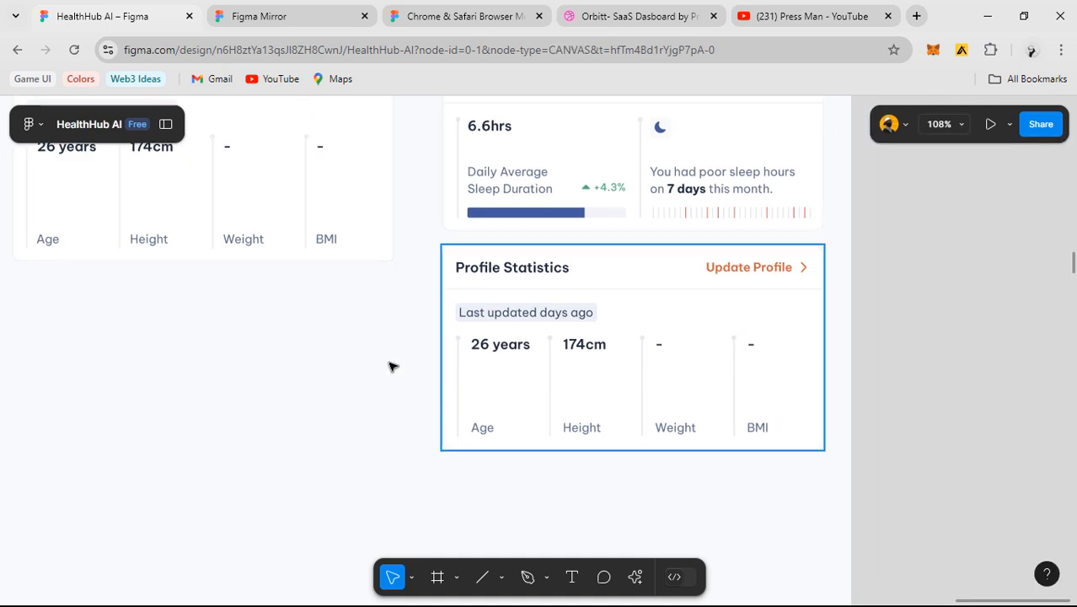
pyautogui.moveTo(394, 337); pyautogui.dragTo(805, 446)
pyautogui.moveTo(406, 339); pyautogui.dragTo(811, 436)
pyautogui.hotkey('ctrl', 'shift', '4')
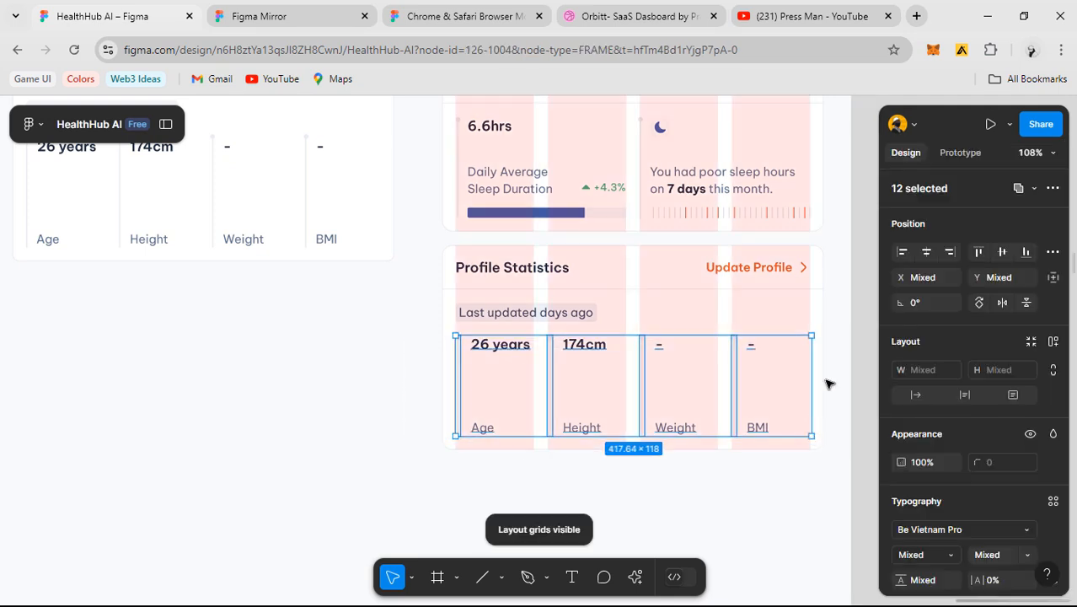
pyautogui.scroll(5, 822, 375)
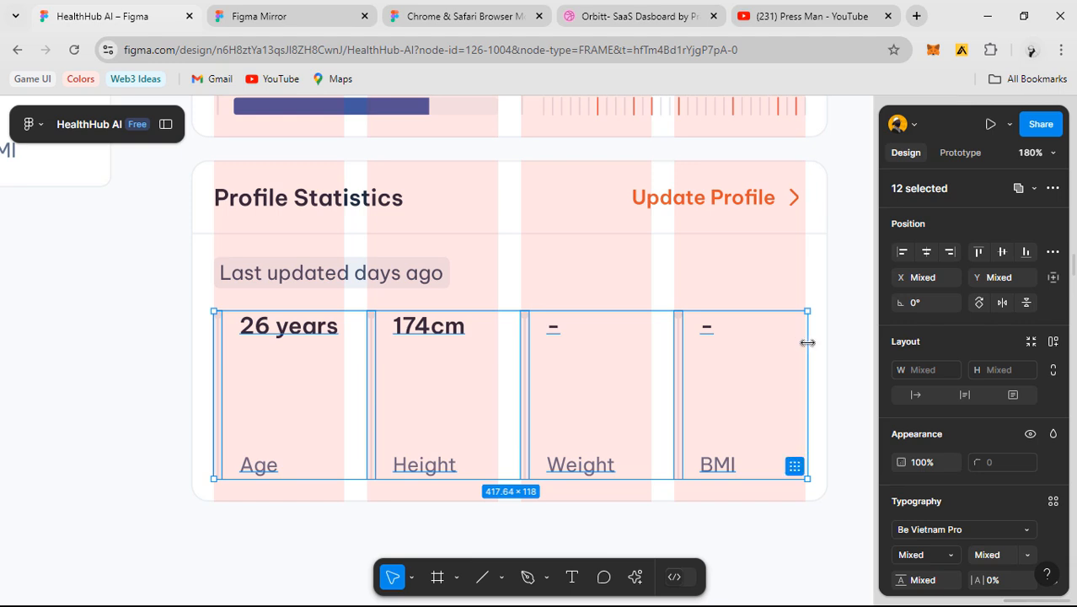
pyautogui.moveTo(806, 342); pyautogui.dragTo(805, 342)
pyautogui.moveTo(542, 522); pyautogui.dragTo(599, 476)
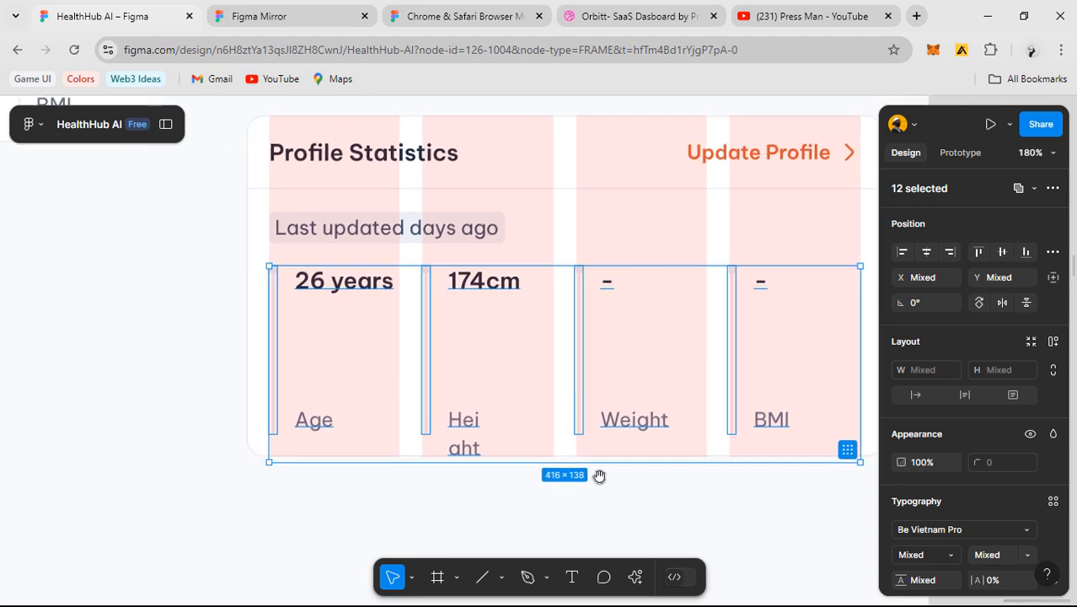
# - Widen the new card's wrapped Height label to 51 px so it fits on one line, and hide the layout grids
pyautogui.click(577, 483)
pyautogui.click(480, 436)
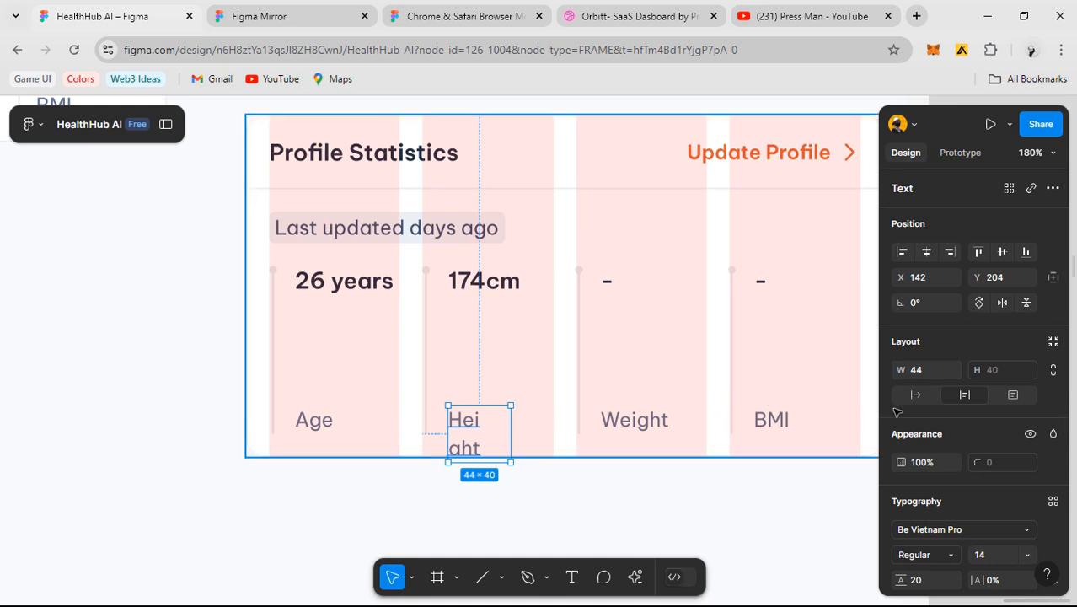
pyautogui.moveTo(514, 420); pyautogui.dragTo(519, 423)
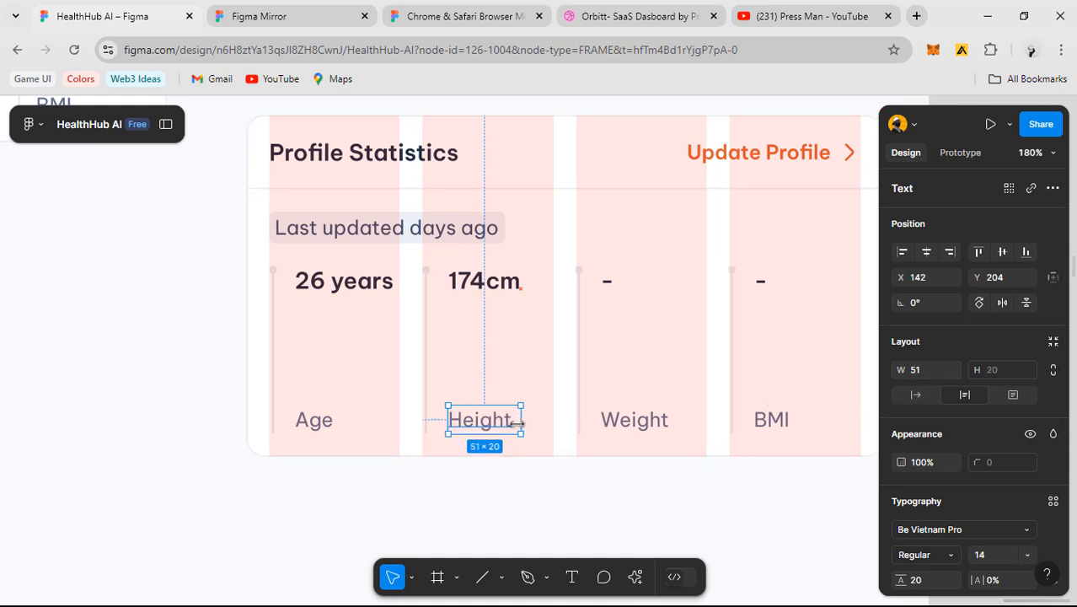
pyautogui.click(636, 426)
pyautogui.click(618, 492)
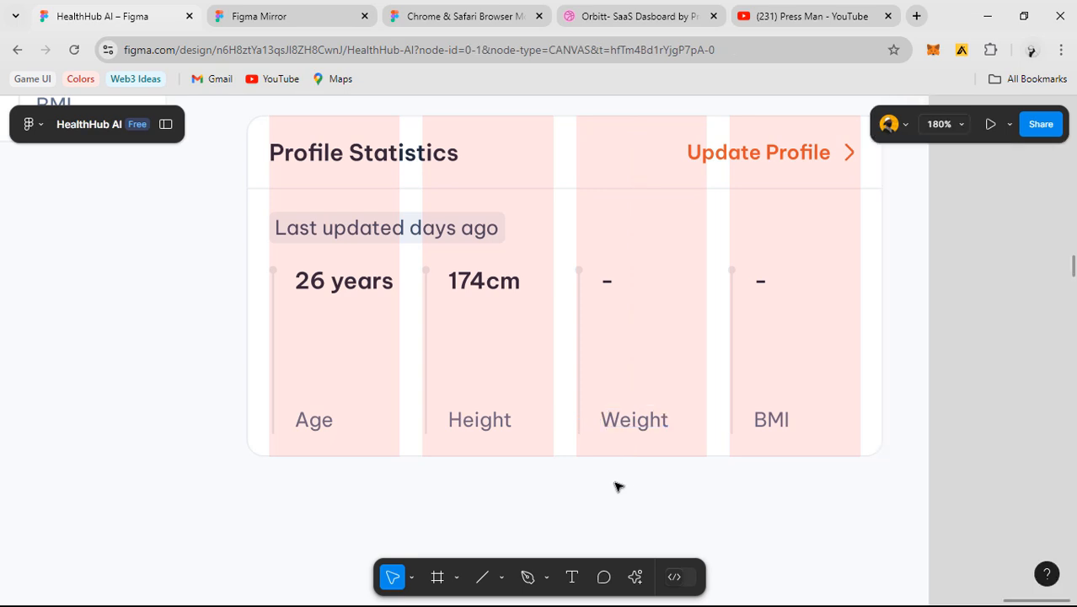
pyautogui.hotkey('ctrl', 'shift', '4')
# - Delete the loose reference Profile Statistics card from the Light Mode Dashboard frame
pyautogui.scroll(-5, 683, 468)
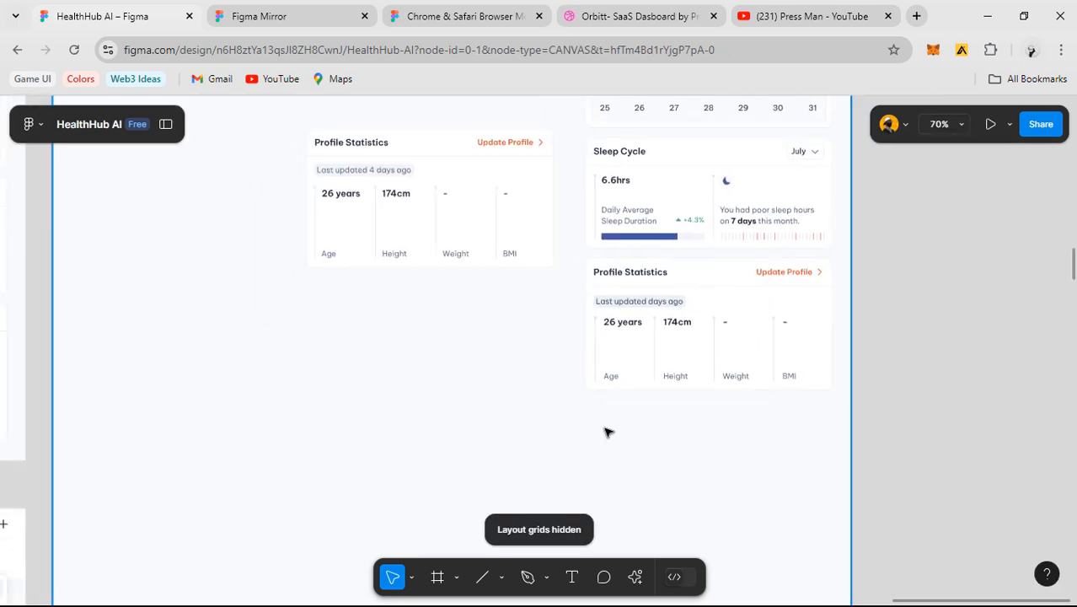
pyautogui.scroll(-2, 607, 430)
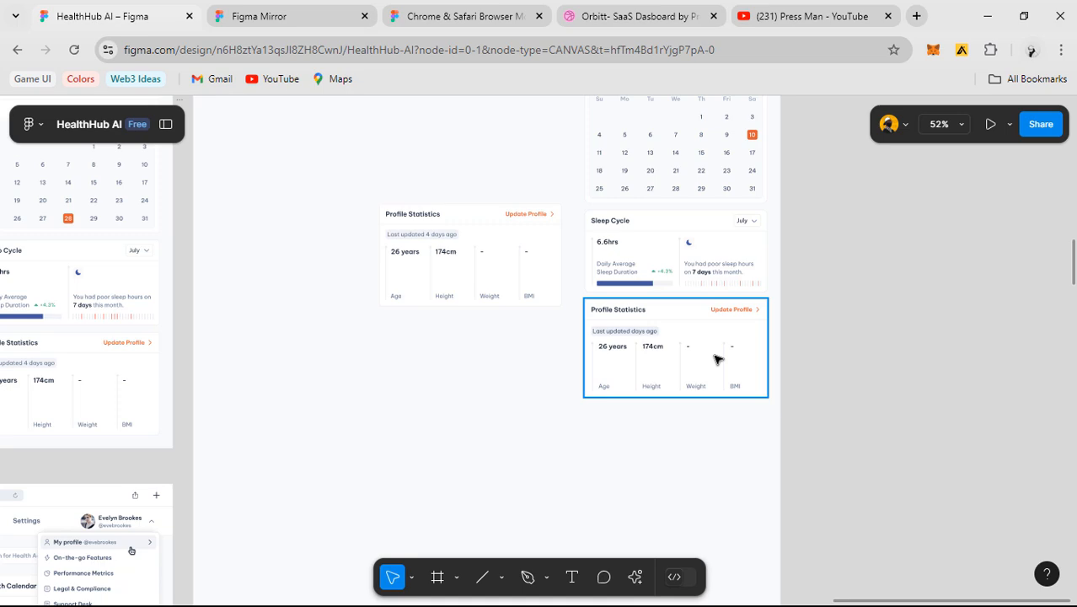
pyautogui.scroll(-5, 852, 375)
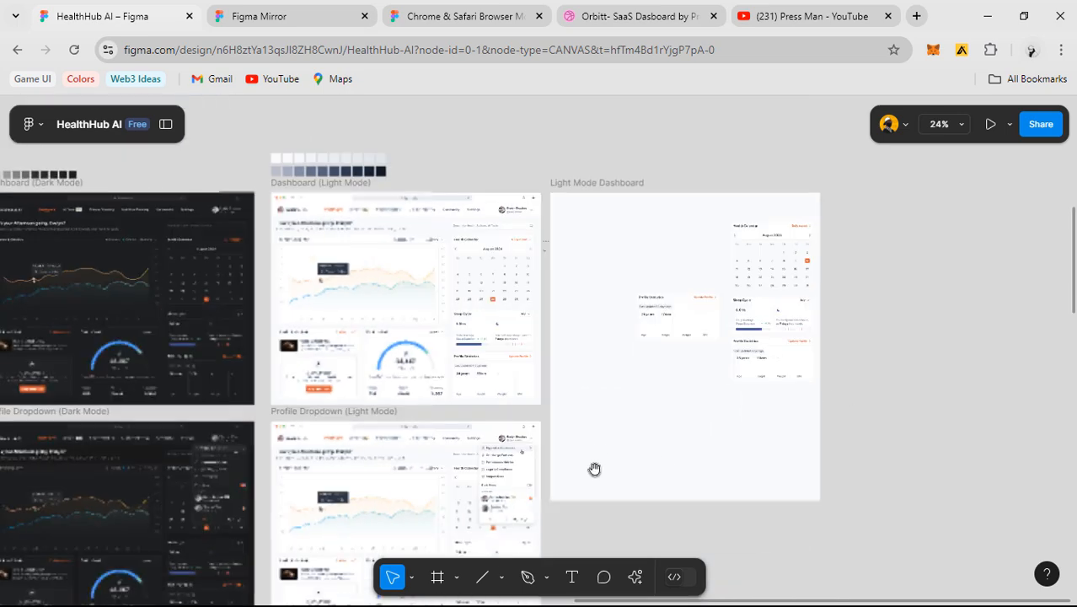
pyautogui.scroll(6, 689, 304)
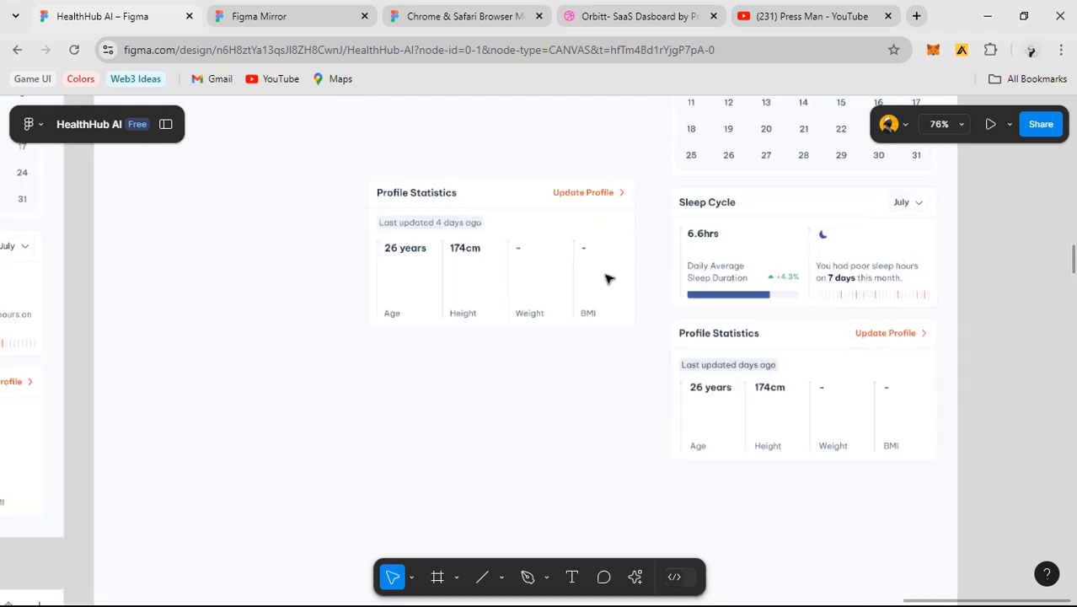
pyautogui.click(506, 262)
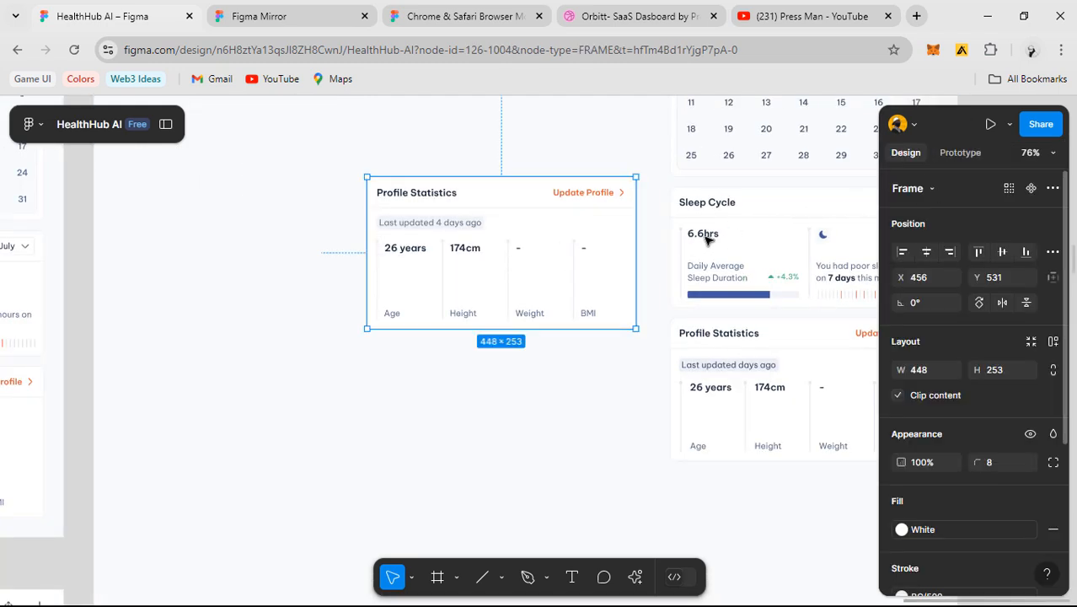
pyautogui.press('Delete')
# - Review the rebuilt Health Calendar, Sleep Cycle and Profile Statistics cards against the reference light mode dashboard
pyautogui.scroll(-6, 733, 356)
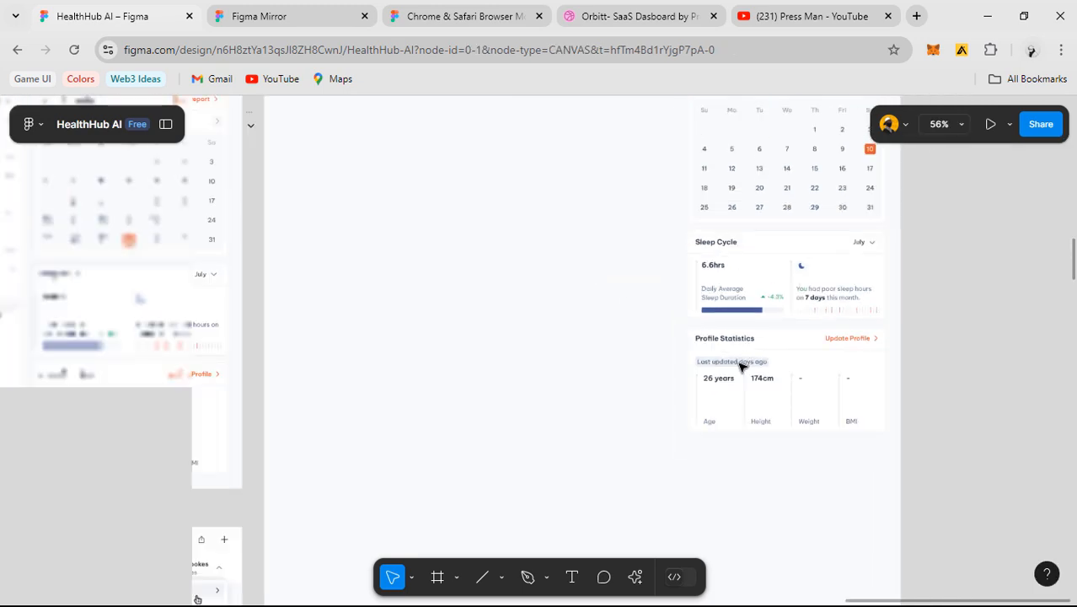
pyautogui.moveTo(811, 331); pyautogui.dragTo(737, 325)
pyautogui.scroll(5, 716, 235)
pyautogui.scroll(-5, 729, 302)
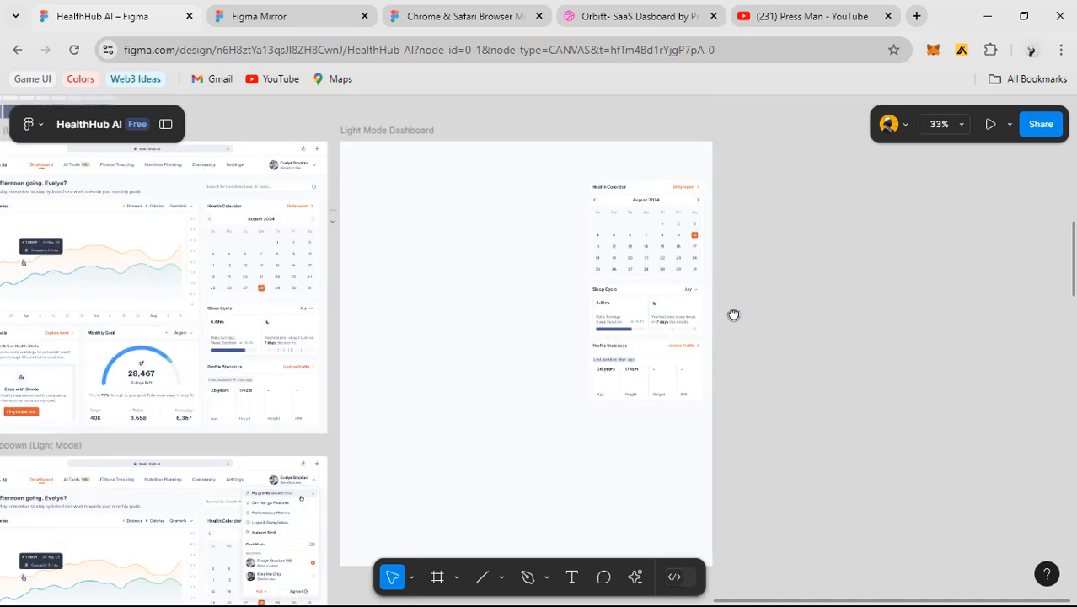
pyautogui.scroll(-2, 737, 269)
pyautogui.scroll(4, 745, 207)
pyautogui.moveTo(706, 208); pyautogui.dragTo(609, 270)
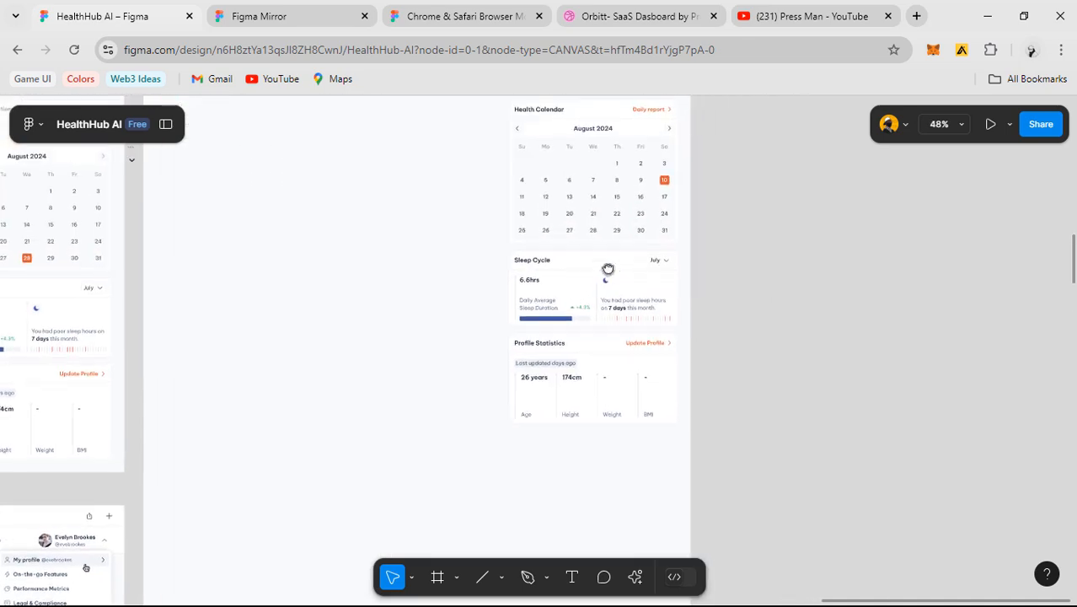
pyautogui.scroll(1, 703, 166)
pyautogui.moveTo(688, 164); pyautogui.dragTo(680, 183)
pyautogui.scroll(-1, 718, 204)
pyautogui.scroll(-2, 719, 204)
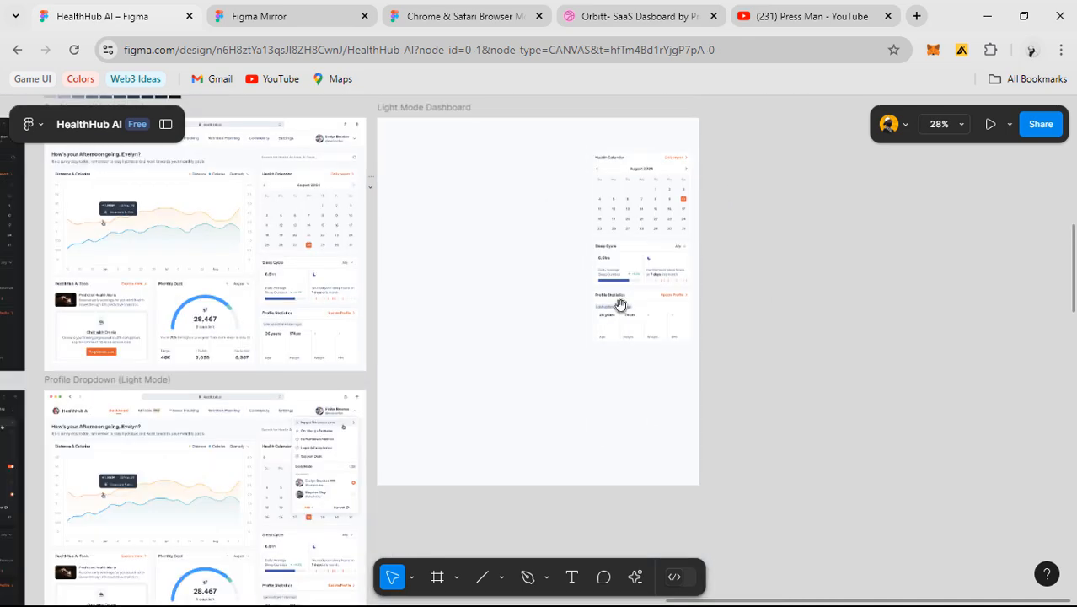
# - Shorten the Light Mode Dashboard frame from below so it ends just under the Profile Statistics card
pyautogui.moveTo(620, 305); pyautogui.dragTo(734, 230)
pyautogui.click(677, 352)
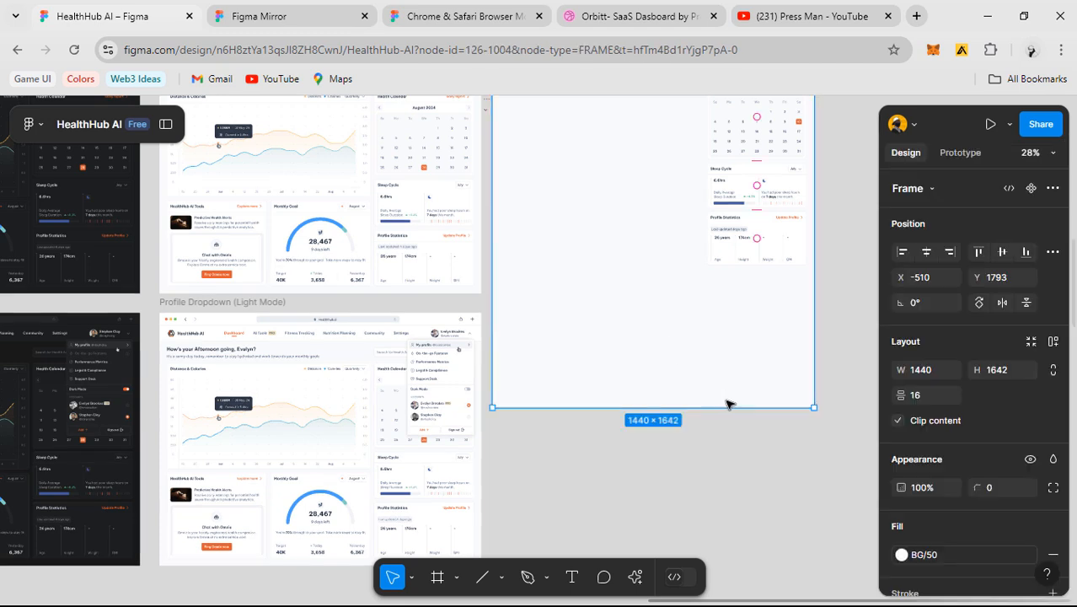
pyautogui.moveTo(739, 366); pyautogui.dragTo(749, 282)
pyautogui.click(722, 309)
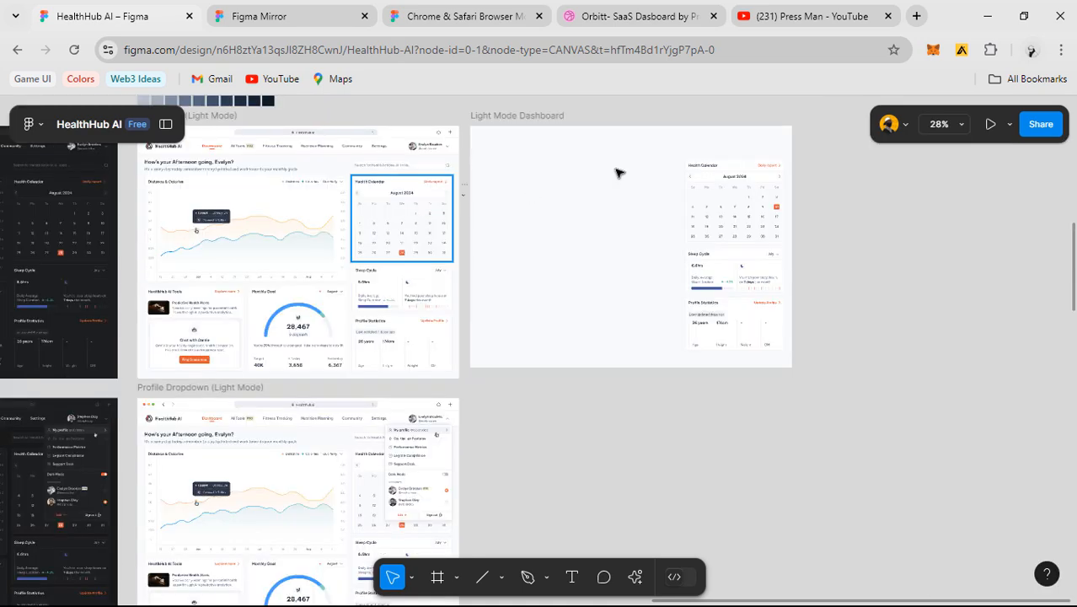
# - Examine the remaining cards on the reference Dashboard (Light Mode) and compare its layout with the shortened Light Mode Dashboard frame
pyautogui.moveTo(361, 269); pyautogui.dragTo(559, 289)
pyautogui.scroll(5, 559, 289)
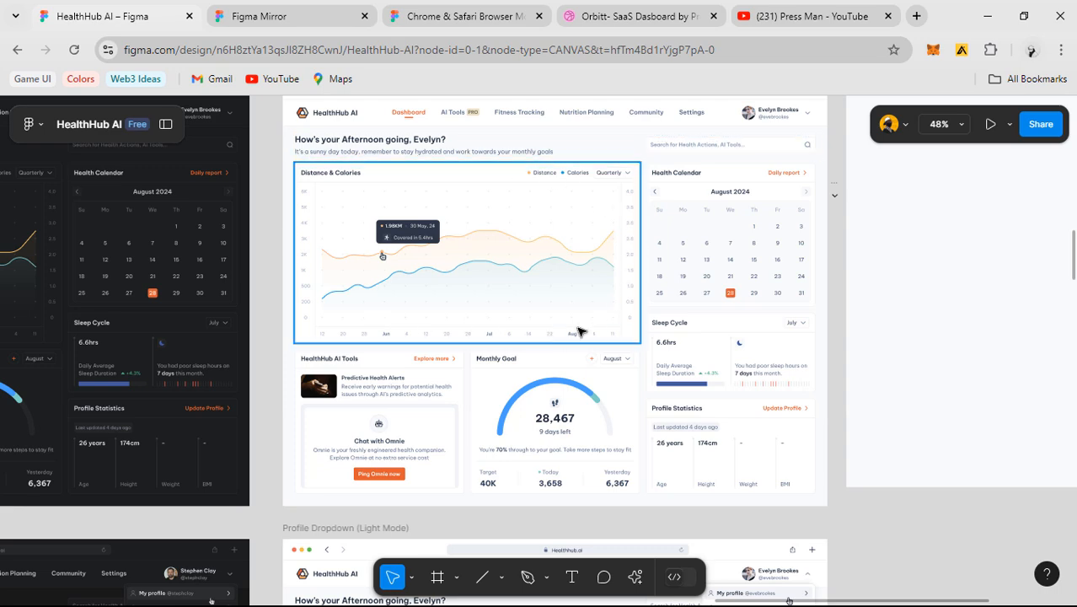
pyautogui.scroll(-3, 601, 307)
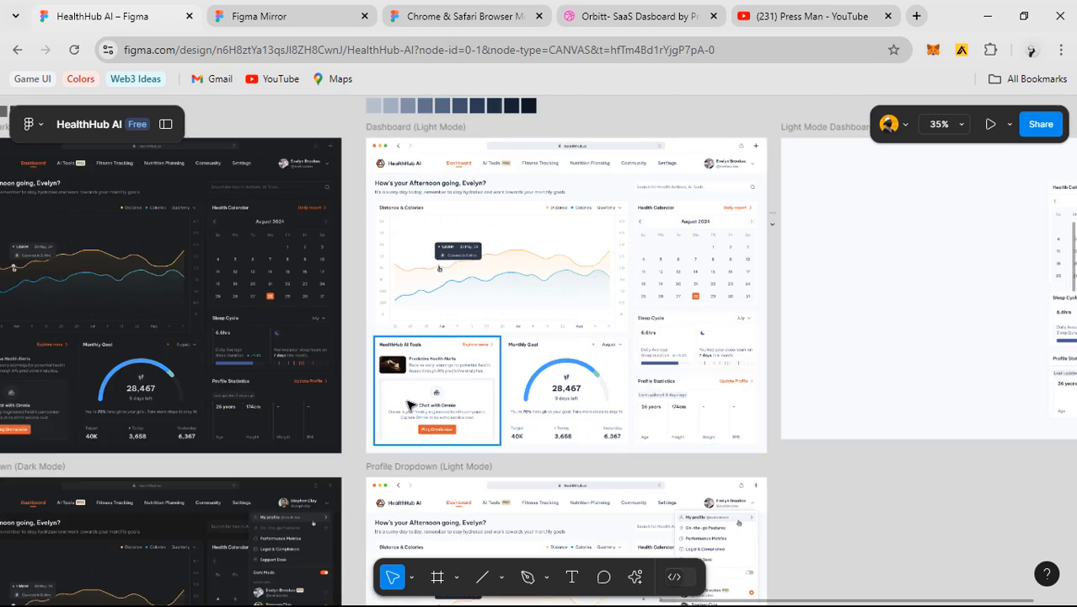
pyautogui.moveTo(877, 357); pyautogui.dragTo(546, 370)
pyautogui.scroll(2, 762, 273)
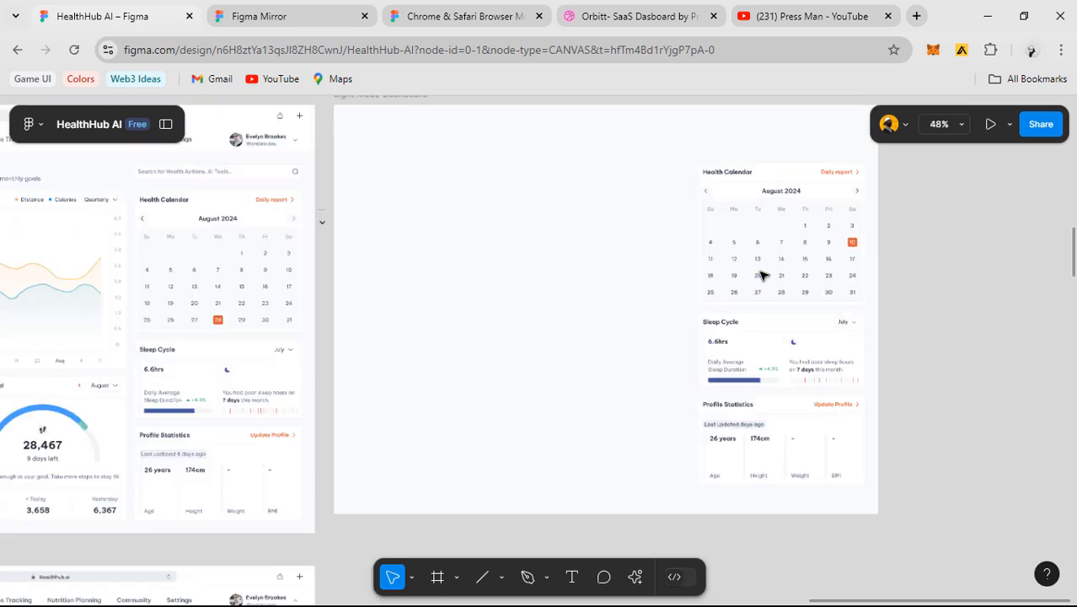
pyautogui.moveTo(636, 313); pyautogui.dragTo(826, 312)
pyautogui.scroll(-1, 713, 320)
pyautogui.moveTo(713, 320); pyautogui.dragTo(547, 313)
pyautogui.scroll(6, 769, 355)
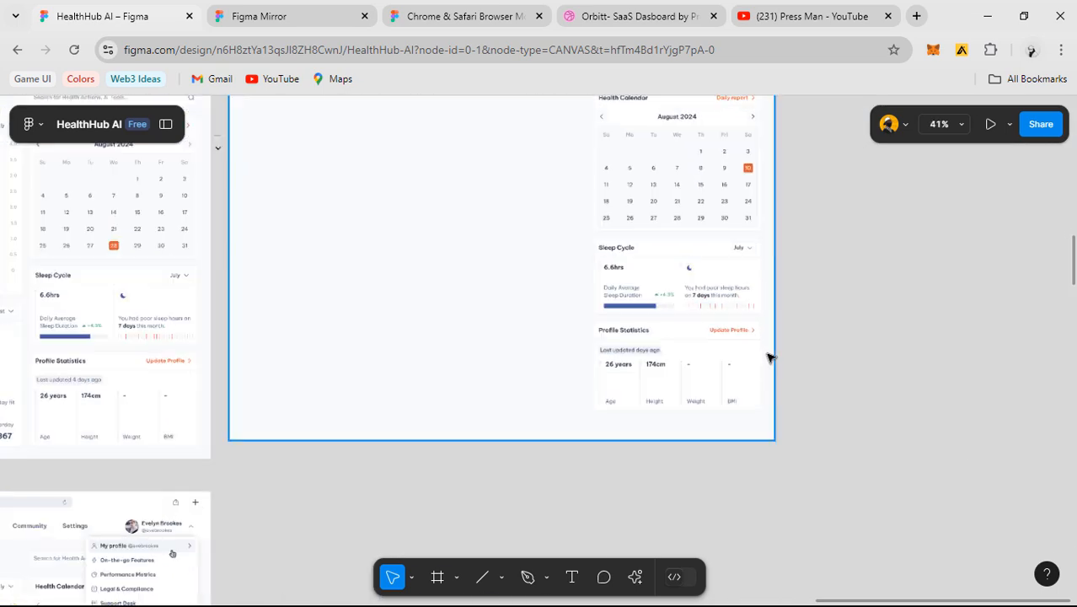
pyautogui.scroll(-7, 834, 247)
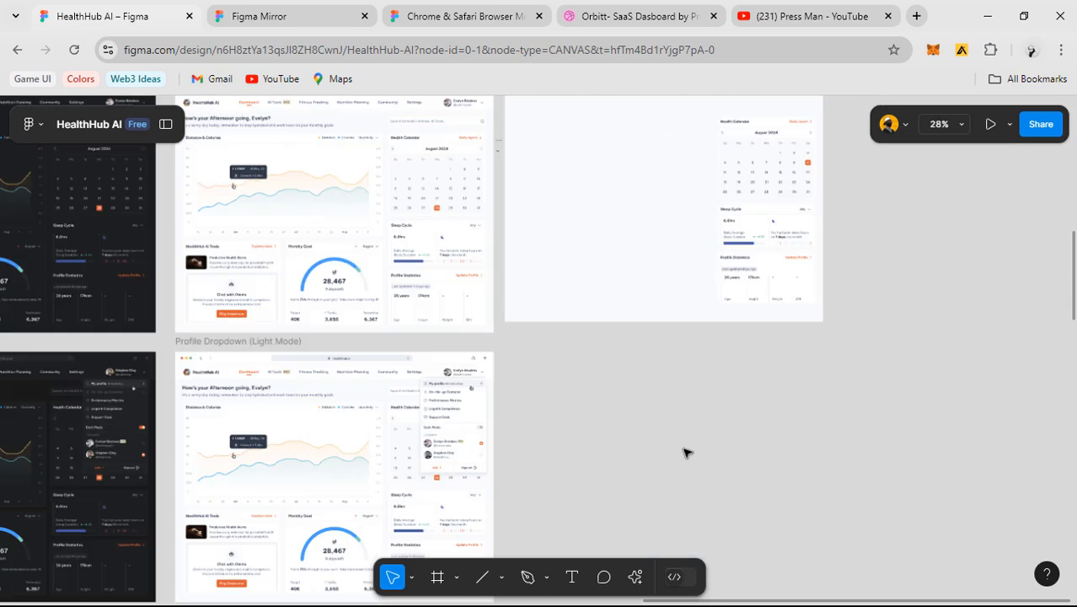
pyautogui.hotkey('alt', 'Tab')
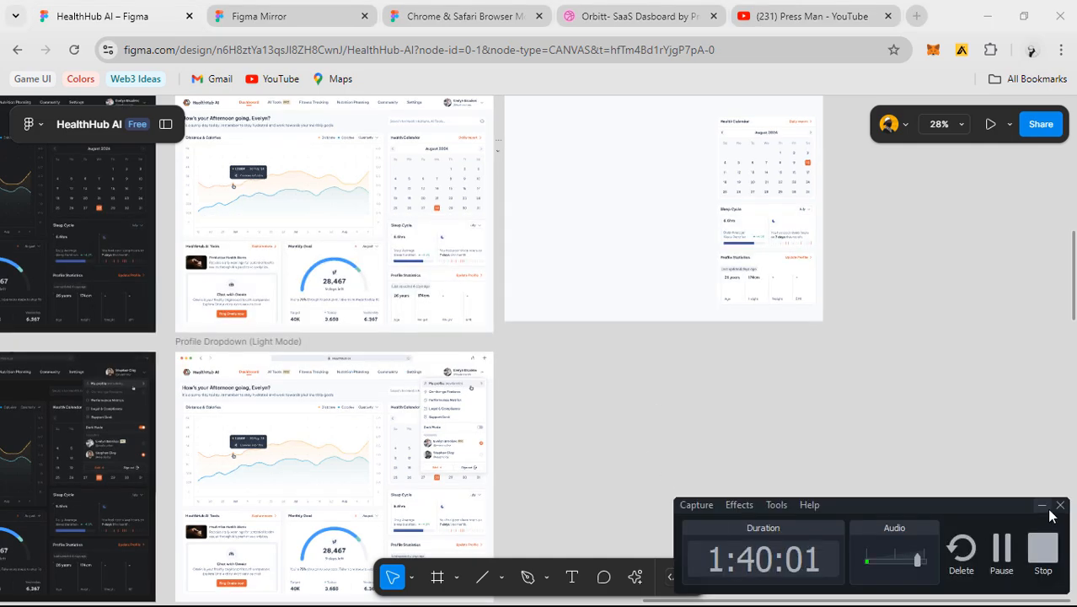
pyautogui.click(1043, 507)
# - Select the Distance & Calories card on the reference Dashboard (Light Mode) to inspect its size
pyautogui.scroll(-3, 752, 432)
pyautogui.hscroll(-3, 641, 362)
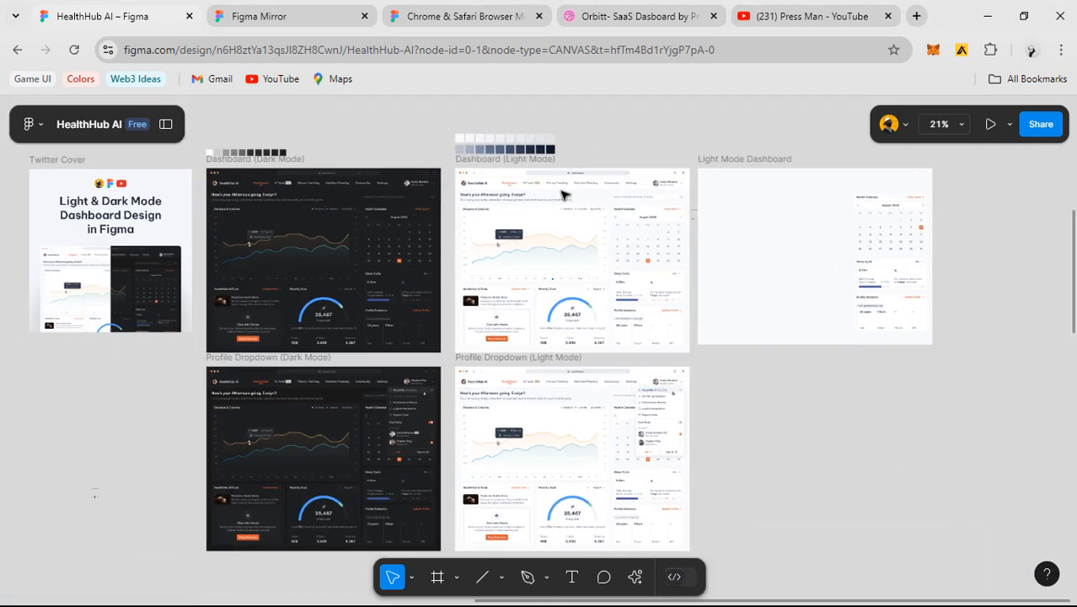
pyautogui.scroll(5, 563, 195)
pyautogui.click(397, 271)
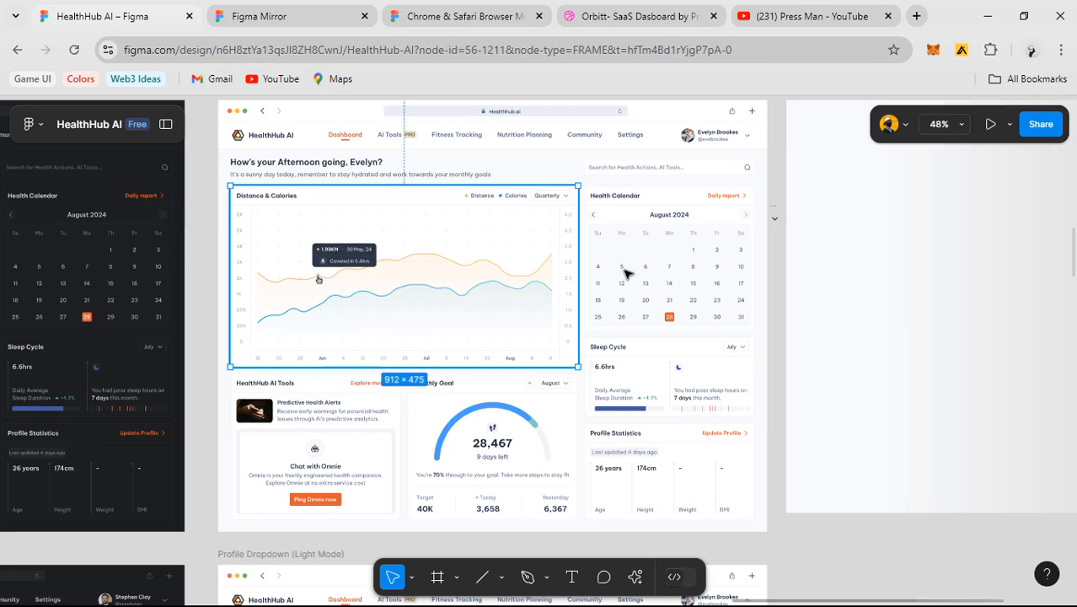
# - Show the 12-column layout grid on the Light Mode Dashboard frame
pyautogui.moveTo(626, 271); pyautogui.dragTo(377, 288)
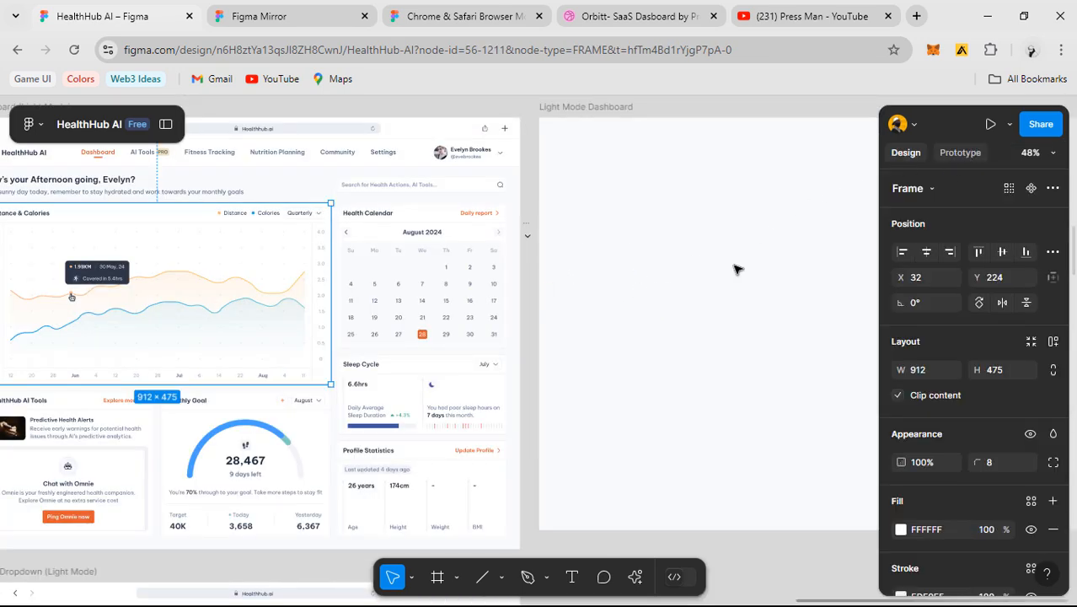
pyautogui.click(548, 291)
pyautogui.moveTo(716, 286); pyautogui.dragTo(517, 290)
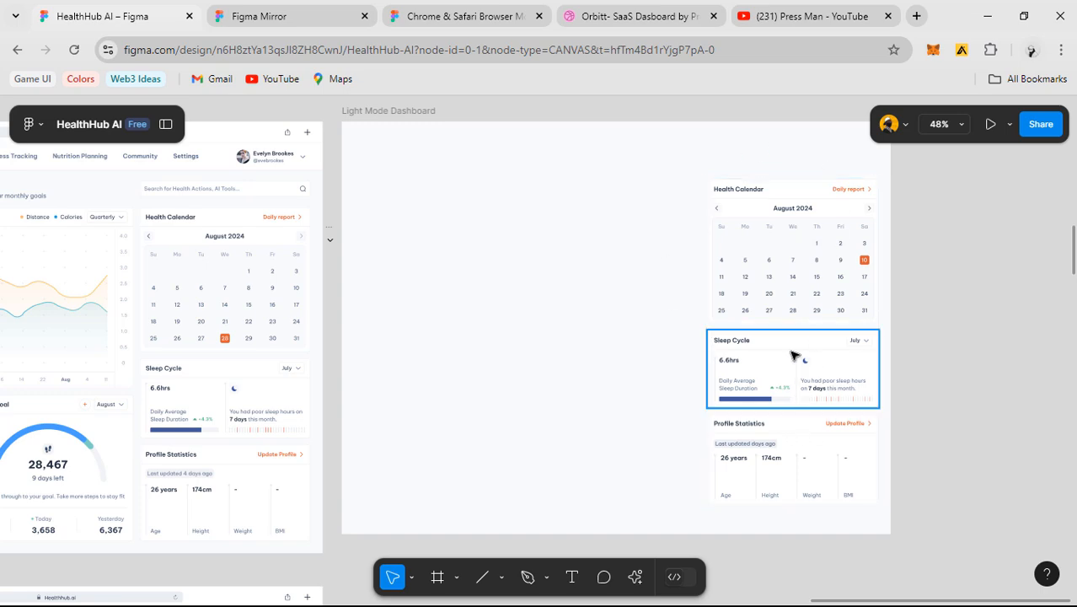
pyautogui.scroll(-2, 713, 250)
pyautogui.moveTo(601, 271); pyautogui.dragTo(628, 269)
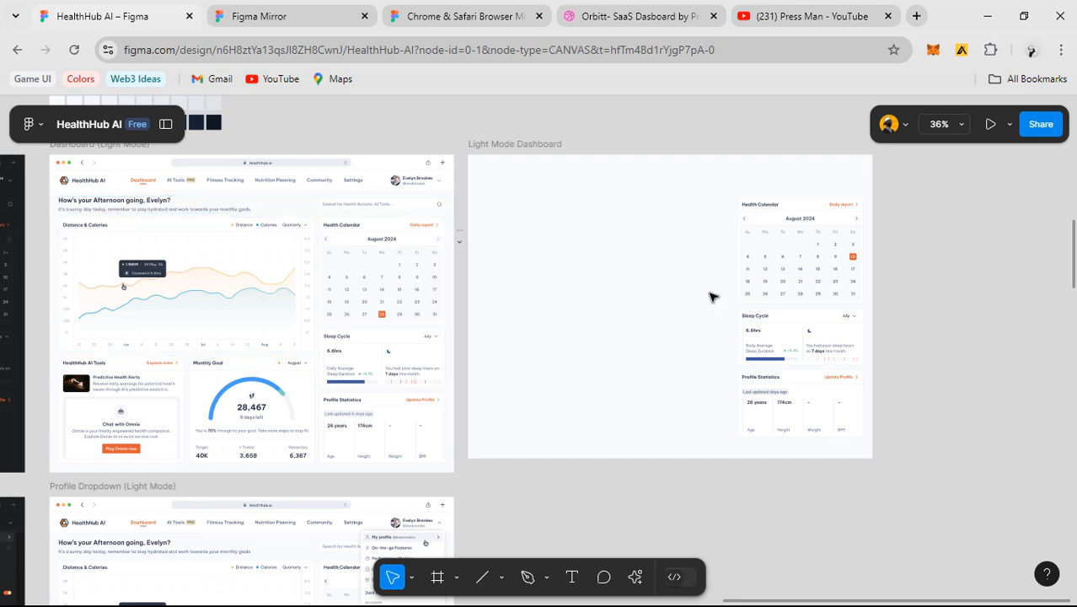
pyautogui.click(611, 267)
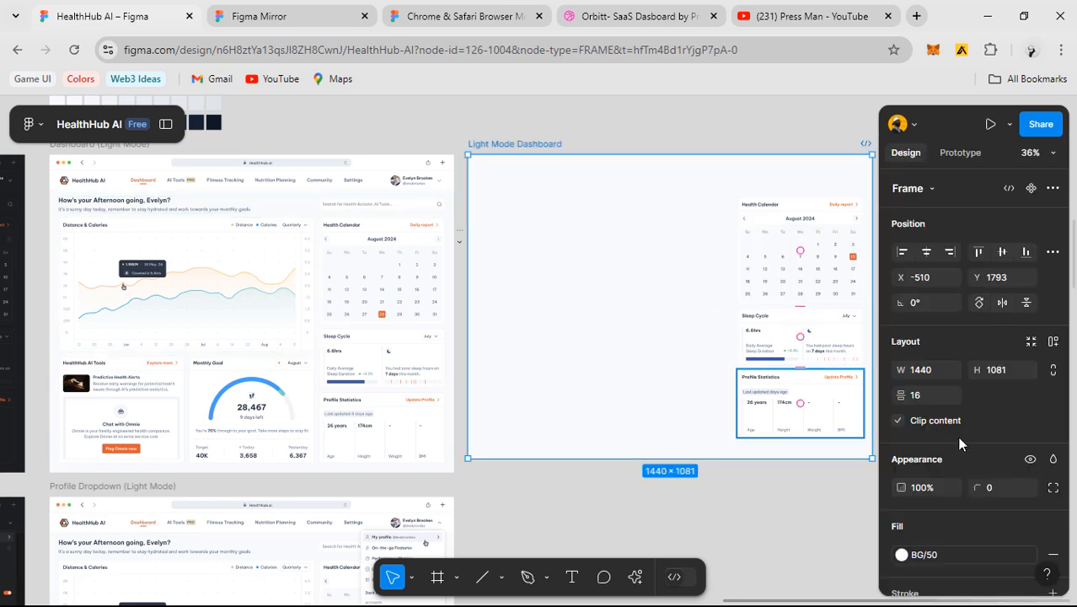
pyautogui.scroll(-4, 961, 446)
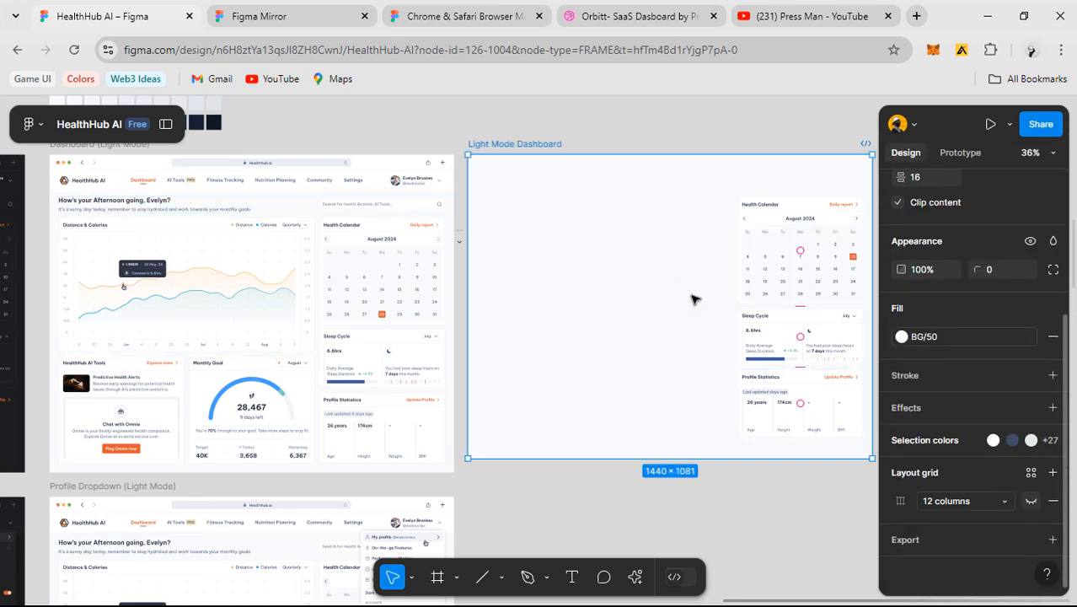
pyautogui.hotkey('shift', 'g')
pyautogui.scroll(2, 694, 299)
pyautogui.moveTo(731, 288); pyautogui.dragTo(490, 287)
pyautogui.scroll(1, 592, 211)
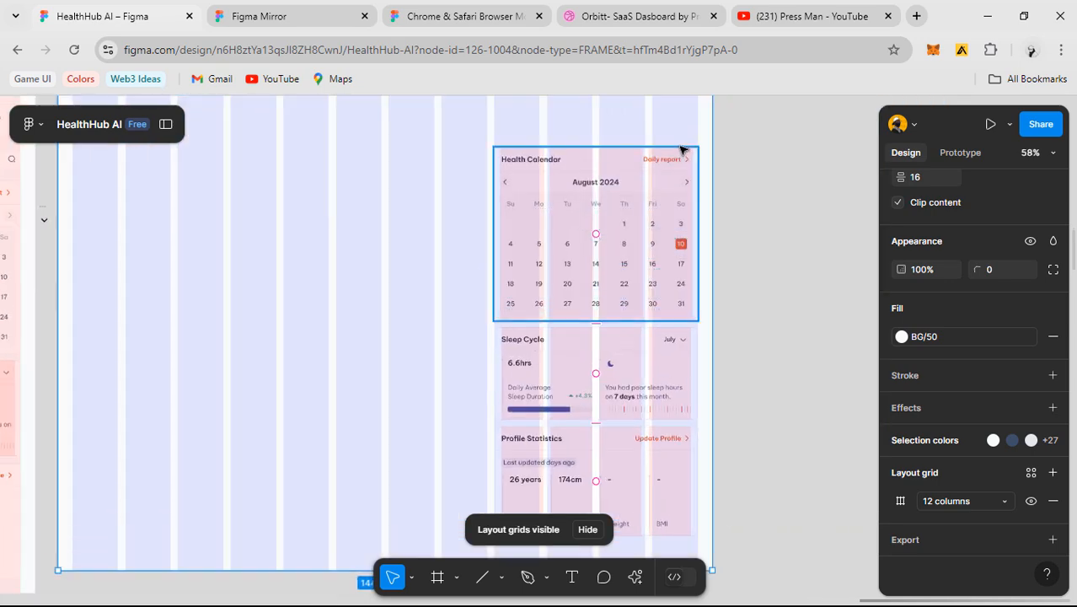
# - Draw a 912 × 482 frame across the first eight grid columns beside the Health Calendar card and align their tops at Y 151
pyautogui.scroll(2, 789, 249)
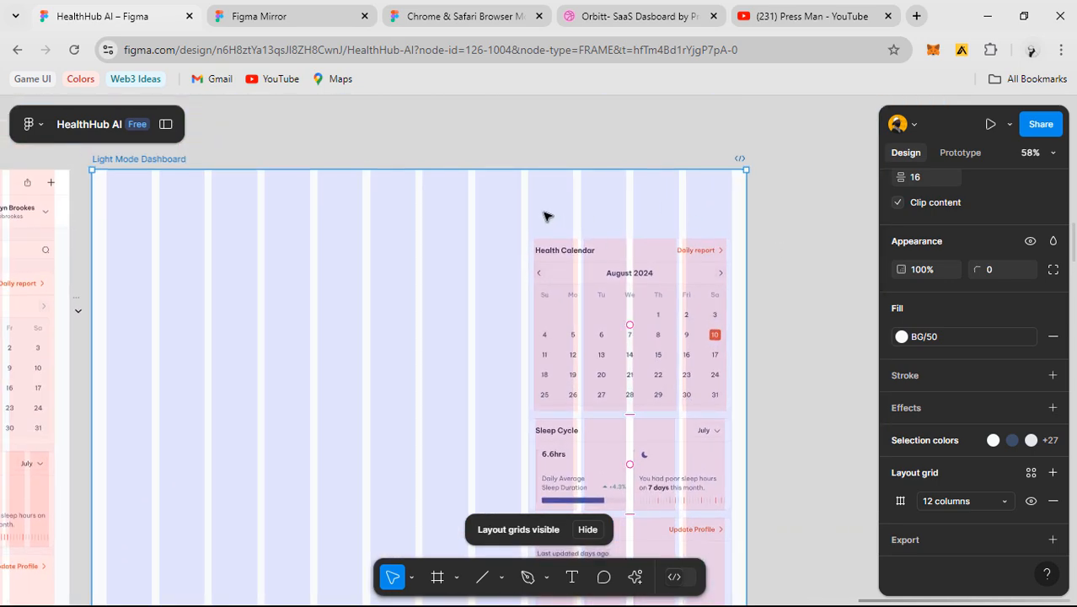
pyautogui.moveTo(605, 268); pyautogui.dragTo(613, 263)
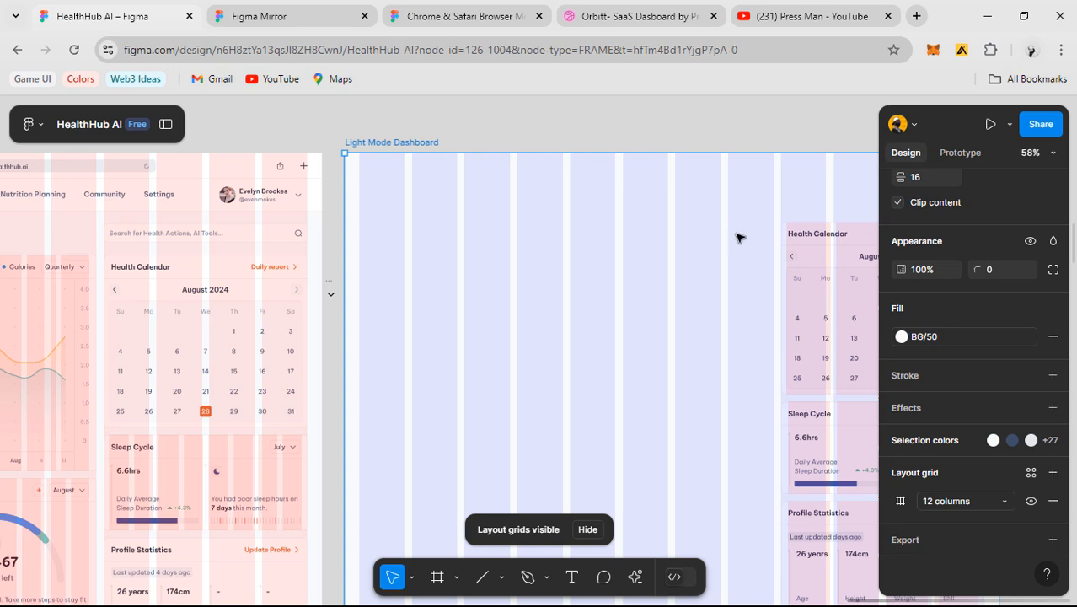
pyautogui.moveTo(427, 270); pyautogui.dragTo(606, 299)
pyautogui.moveTo(763, 262); pyautogui.dragTo(451, 261)
pyautogui.moveTo(533, 283); pyautogui.dragTo(578, 233)
pyautogui.click(589, 262)
pyautogui.press('f')
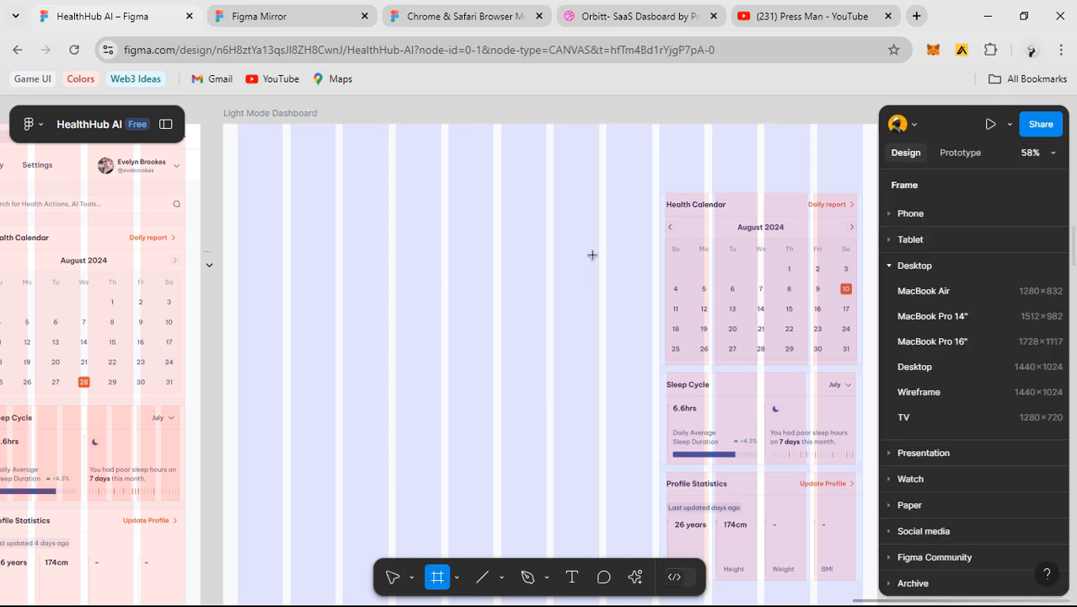
pyautogui.moveTo(651, 199)
pyautogui.mouseDown()
pyautogui.moveTo(618, 337)
pyautogui.moveTo(572, 375)
pyautogui.moveTo(335, 418)
pyautogui.moveTo(239, 418)
pyautogui.mouseUp()
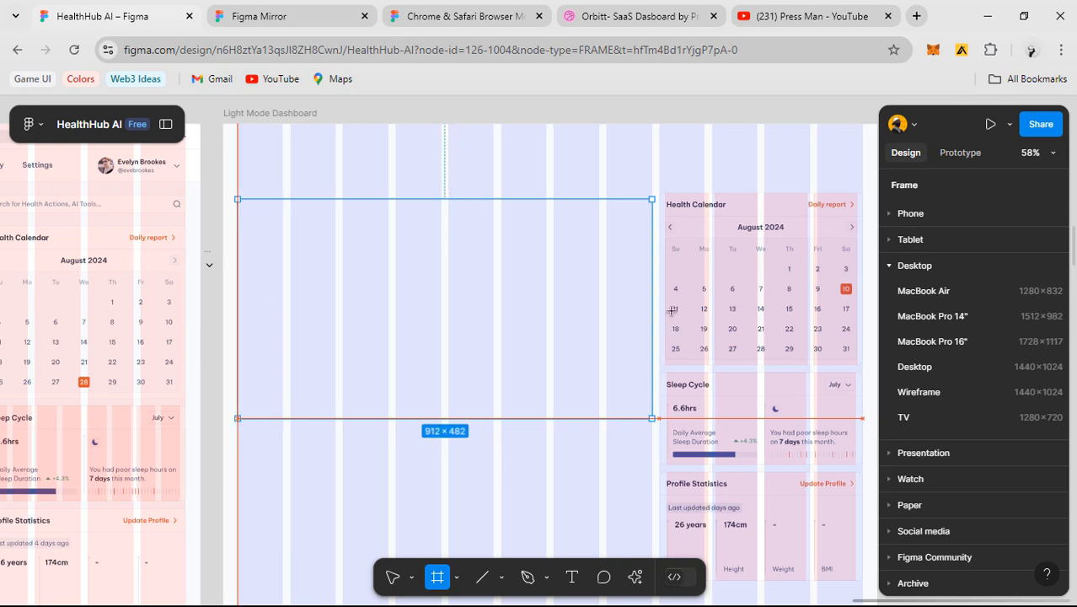
pyautogui.scroll(5, 673, 308)
pyautogui.press('alt')
pyautogui.scroll(-4, 705, 212)
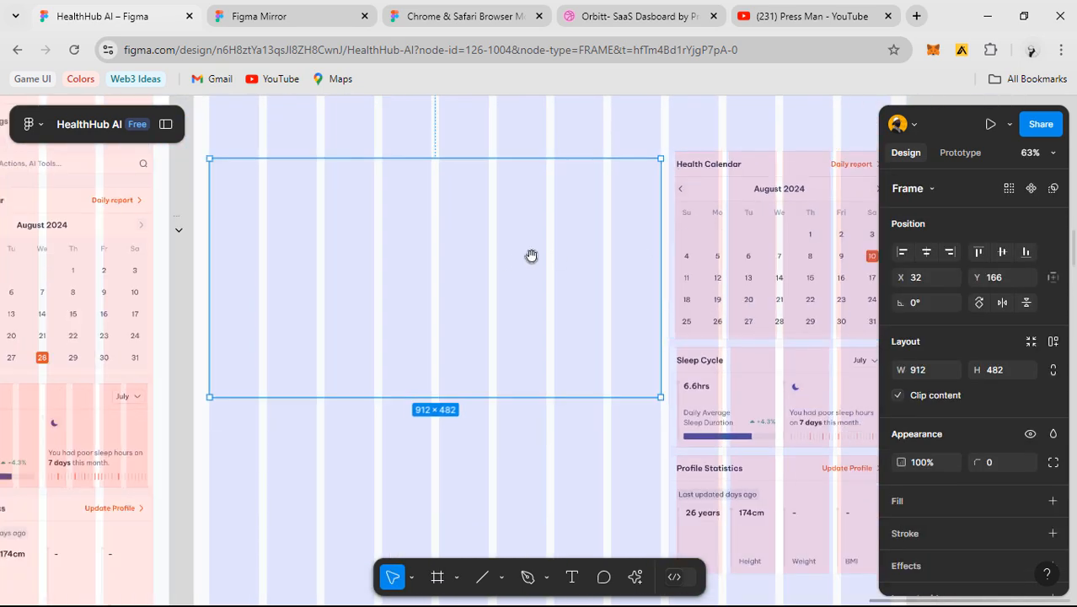
pyautogui.moveTo(557, 253); pyautogui.dragTo(562, 249)
pyautogui.scroll(-2, 1046, 503)
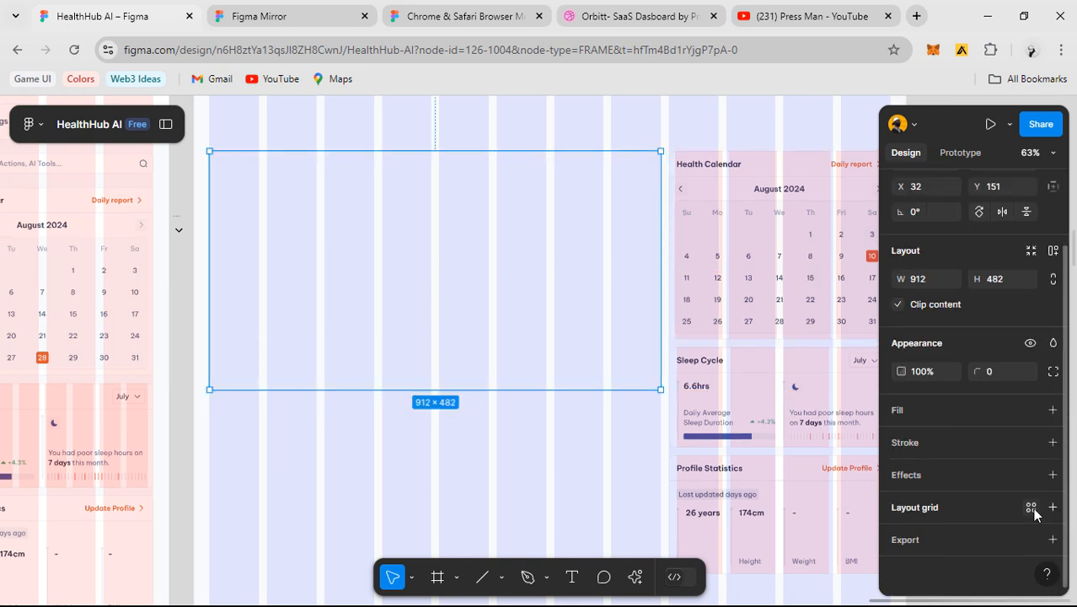
pyautogui.click(1030, 508)
pyautogui.click(978, 348)
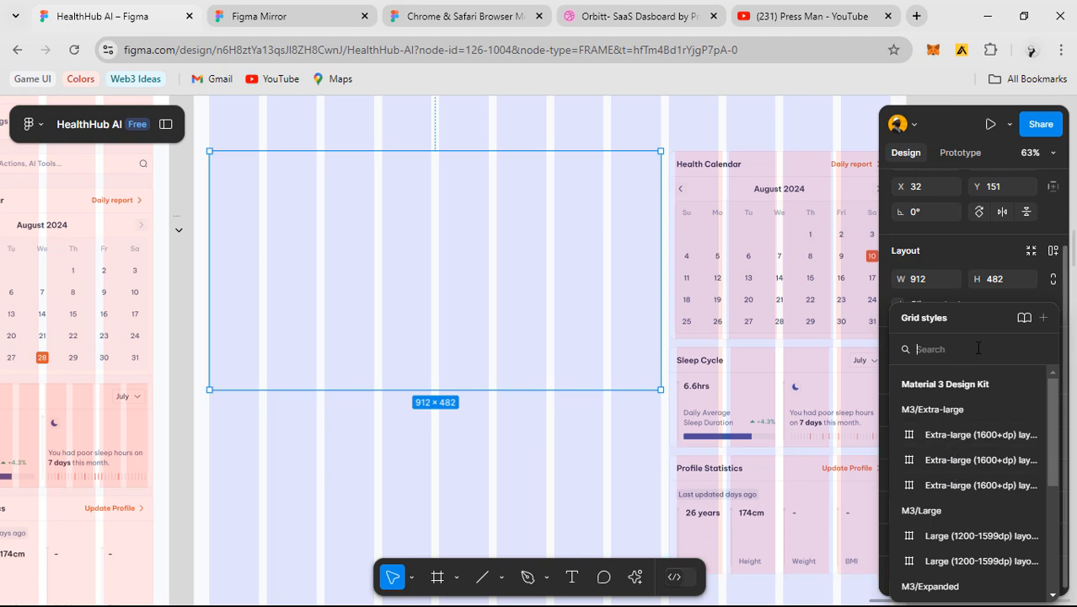
pyautogui.click(969, 249)
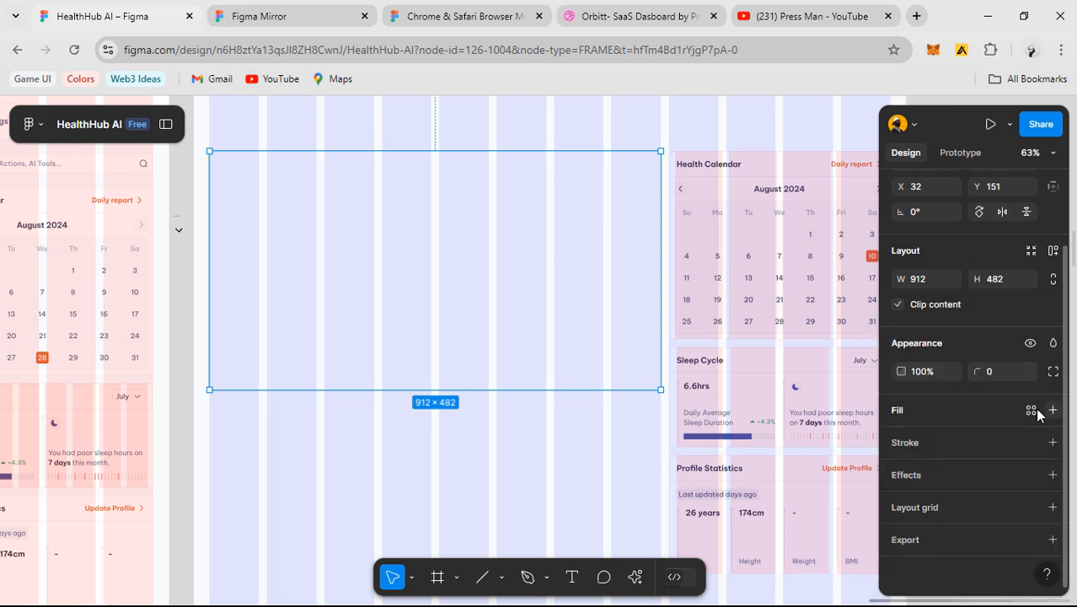
# - Give the new card frame the White fill style, a BG/500 stroke and a corner radius of 12
pyautogui.click(1029, 411)
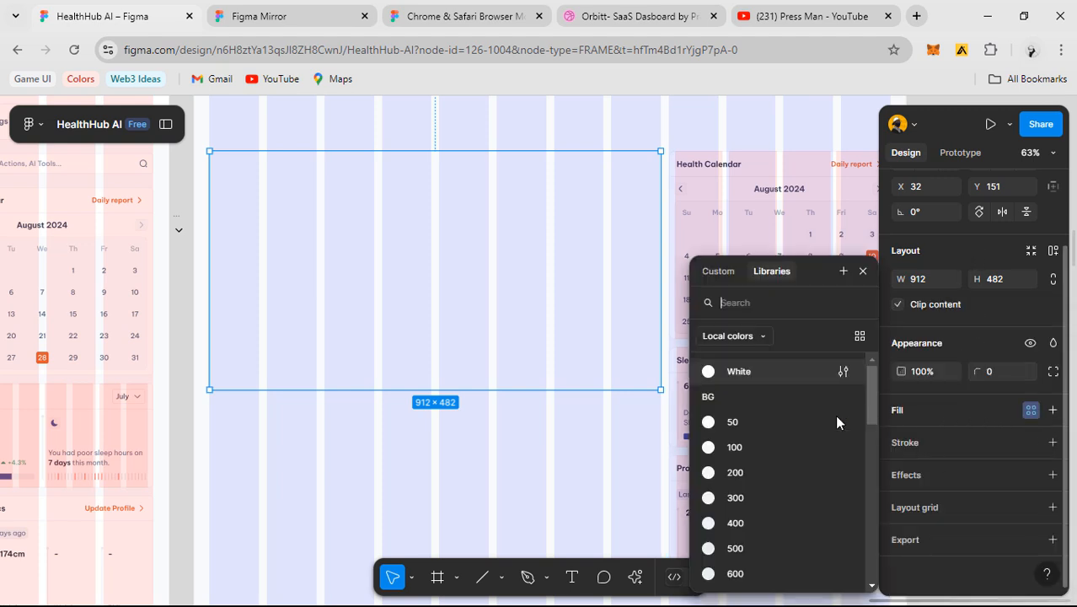
pyautogui.click(755, 373)
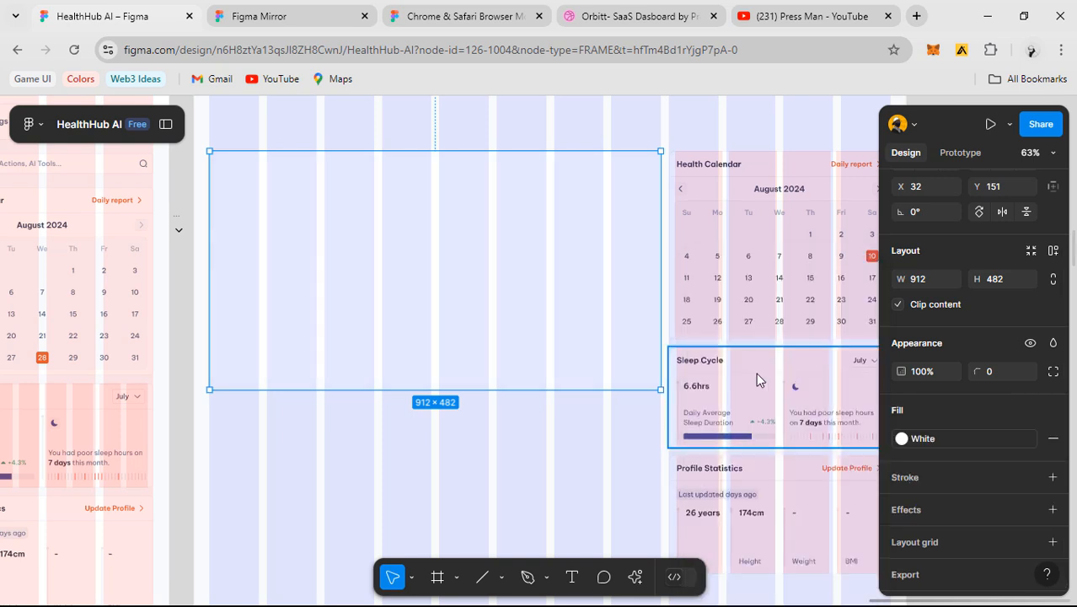
pyautogui.click(1029, 477)
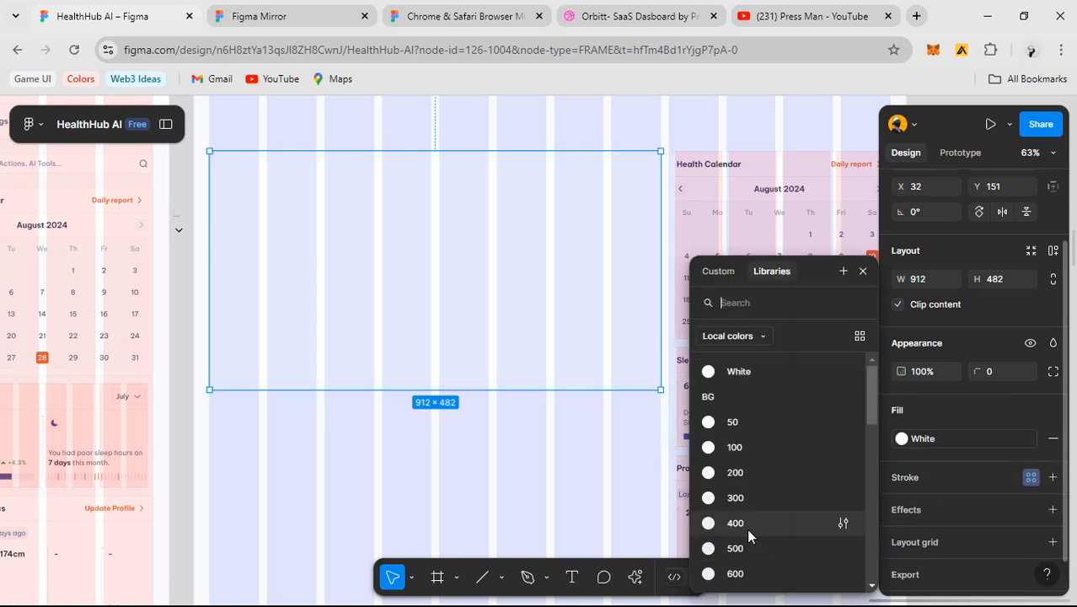
pyautogui.click(746, 540)
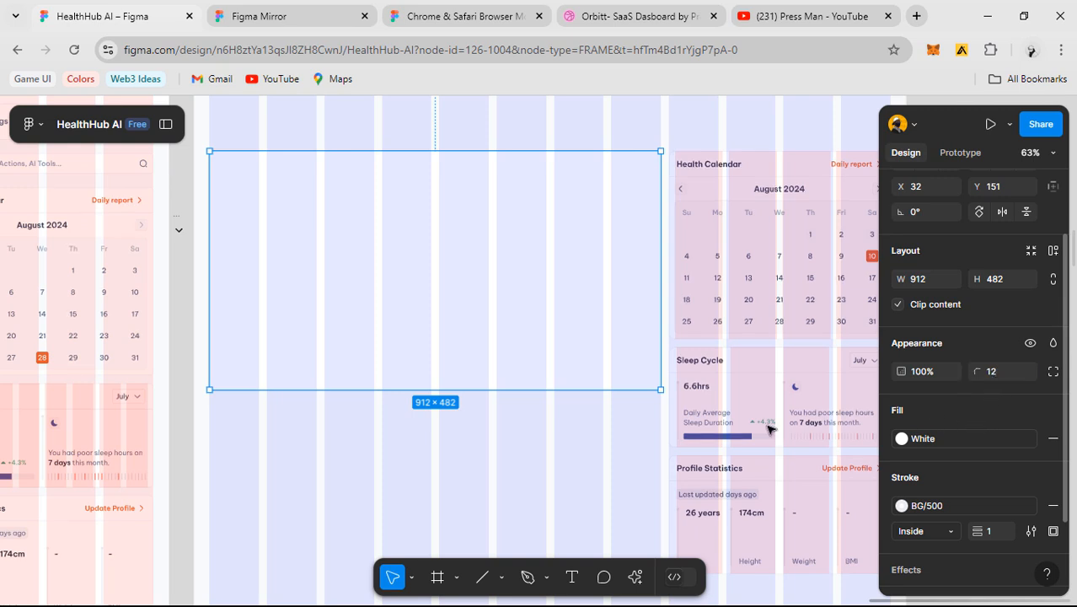
# - Hide the layout grids and deselect the new card frame
pyautogui.hotkey('ctrl', 'shift', '4')
pyautogui.scroll(-3, 697, 288)
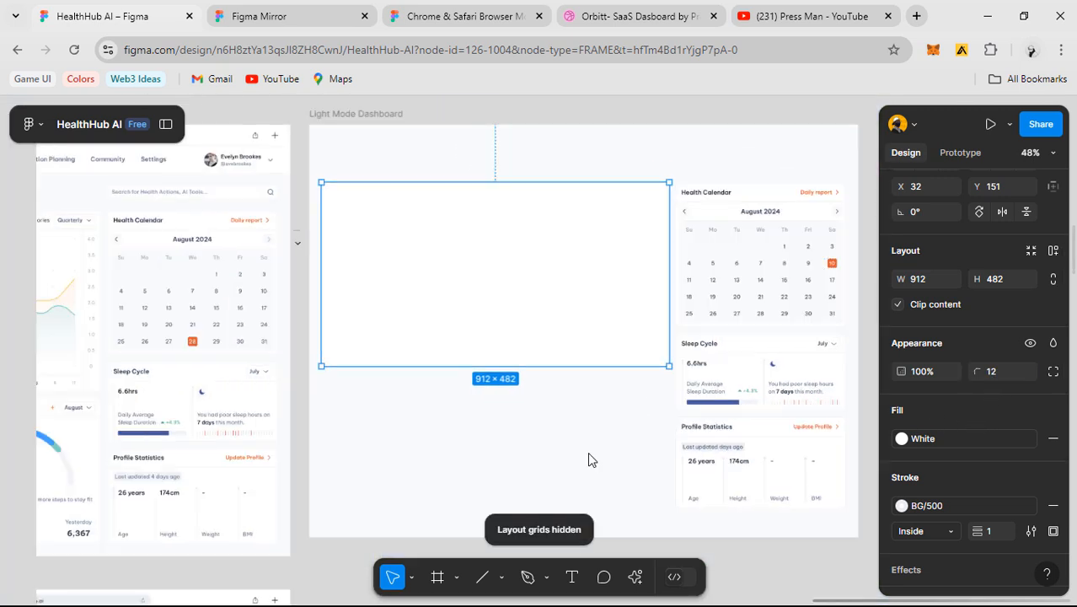
pyautogui.click(589, 456)
# - Compare the empty card on the Light Mode Dashboard with the Distance & Calories card on the reference Dashboard (Light Mode)
pyautogui.moveTo(497, 442); pyautogui.dragTo(566, 377)
pyautogui.scroll(1, 656, 308)
pyautogui.moveTo(627, 325); pyautogui.dragTo(678, 372)
pyautogui.scroll(-1, 760, 362)
pyautogui.scroll(1, 793, 278)
pyautogui.scroll(1, 793, 277)
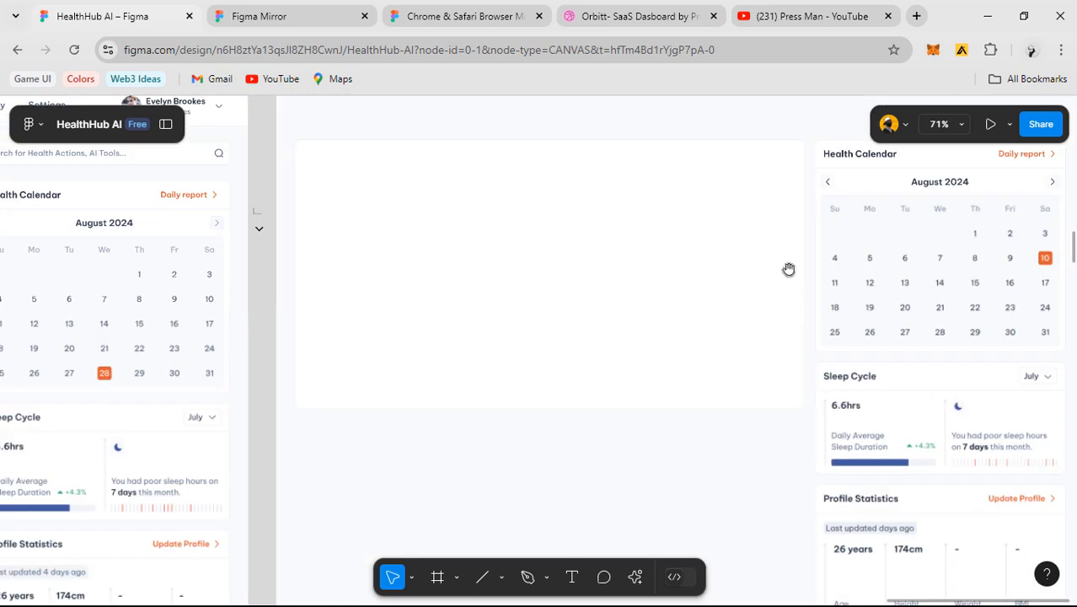
pyautogui.moveTo(789, 270); pyautogui.dragTo(687, 294)
pyautogui.scroll(-1, 413, 354)
pyautogui.moveTo(404, 356); pyautogui.dragTo(851, 328)
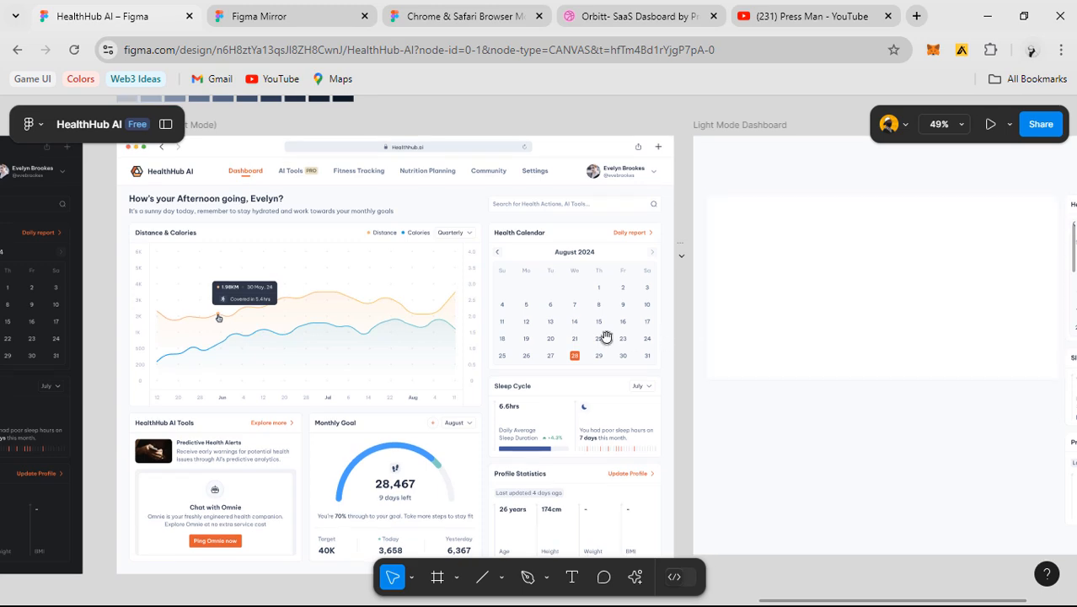
pyautogui.moveTo(605, 336); pyautogui.dragTo(731, 301)
pyautogui.scroll(-2, 732, 301)
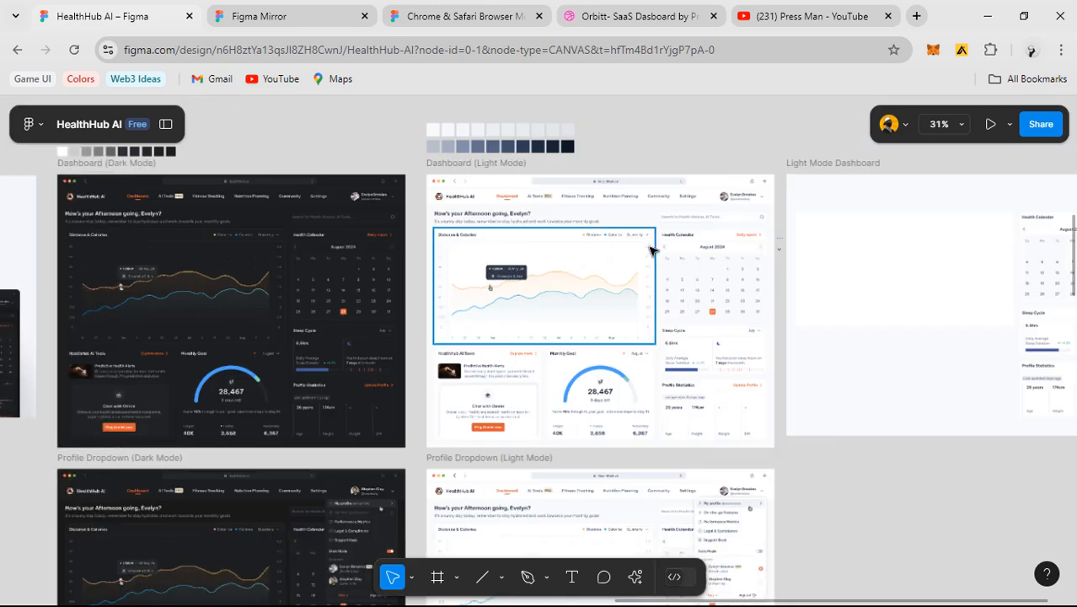
# - Examine the reference Distance & Calories card's header, legend, axis labels, dot grid, chart lines and tooltip
pyautogui.scroll(1, 552, 232)
pyautogui.scroll(4, 552, 232)
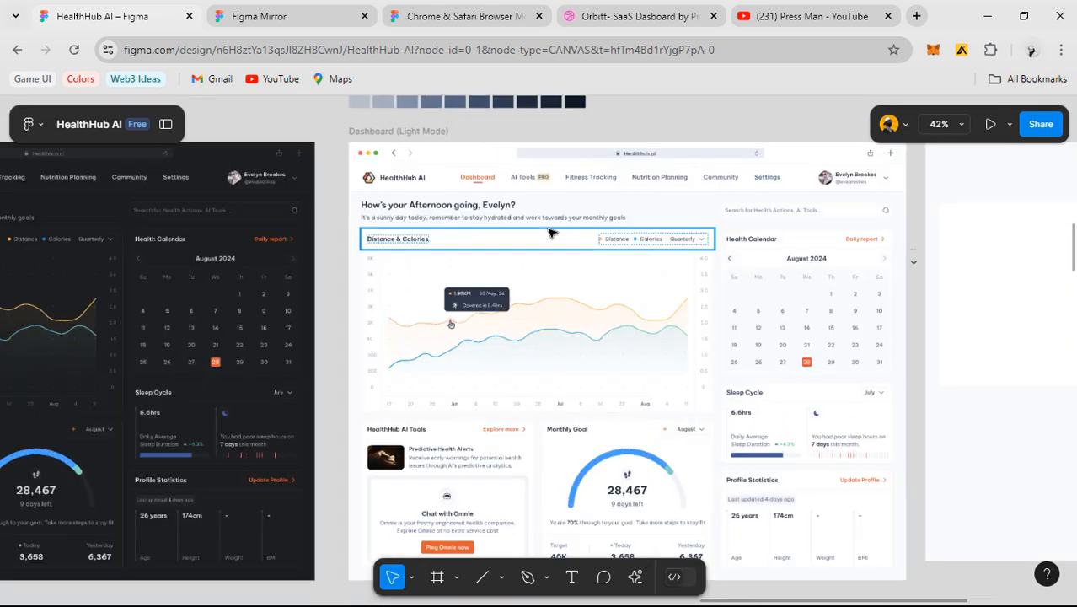
pyautogui.scroll(-1, 497, 239)
pyautogui.scroll(2, 487, 238)
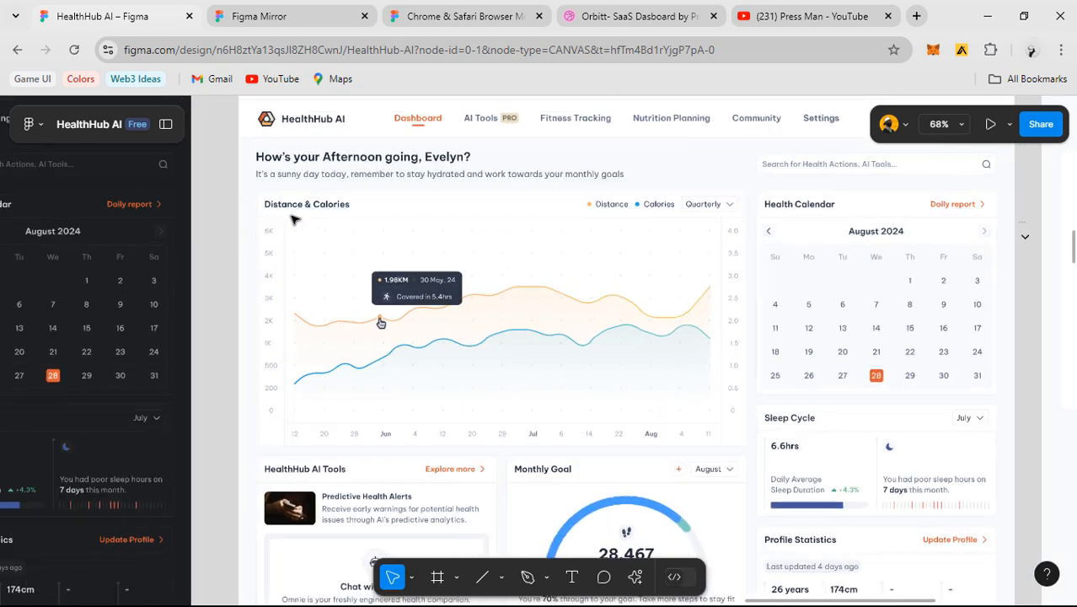
pyautogui.scroll(3, 569, 180)
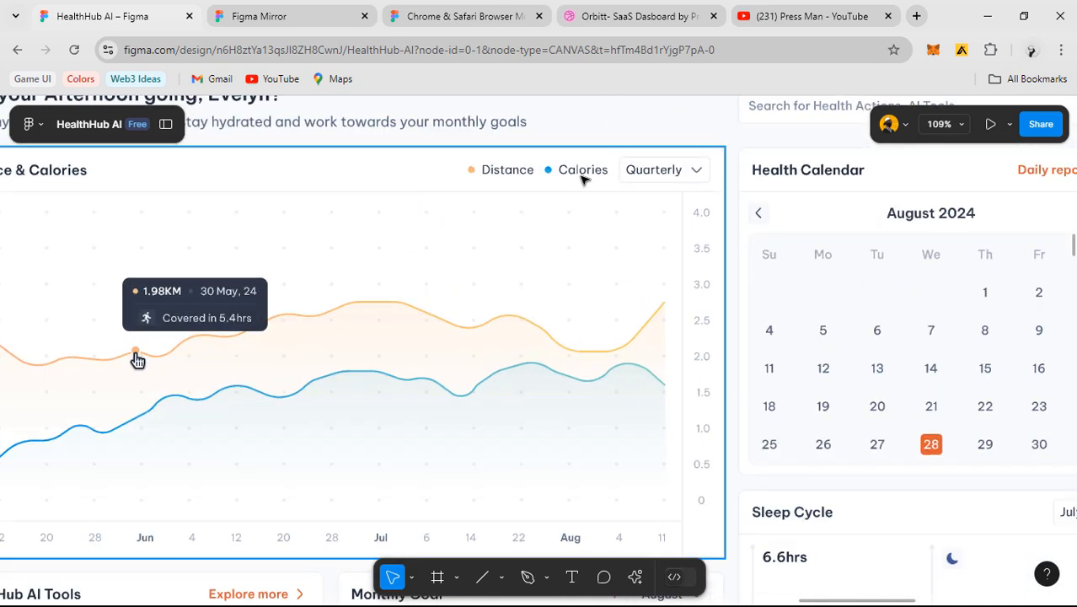
pyautogui.moveTo(240, 270); pyautogui.dragTo(504, 305)
pyautogui.scroll(-1, 539, 317)
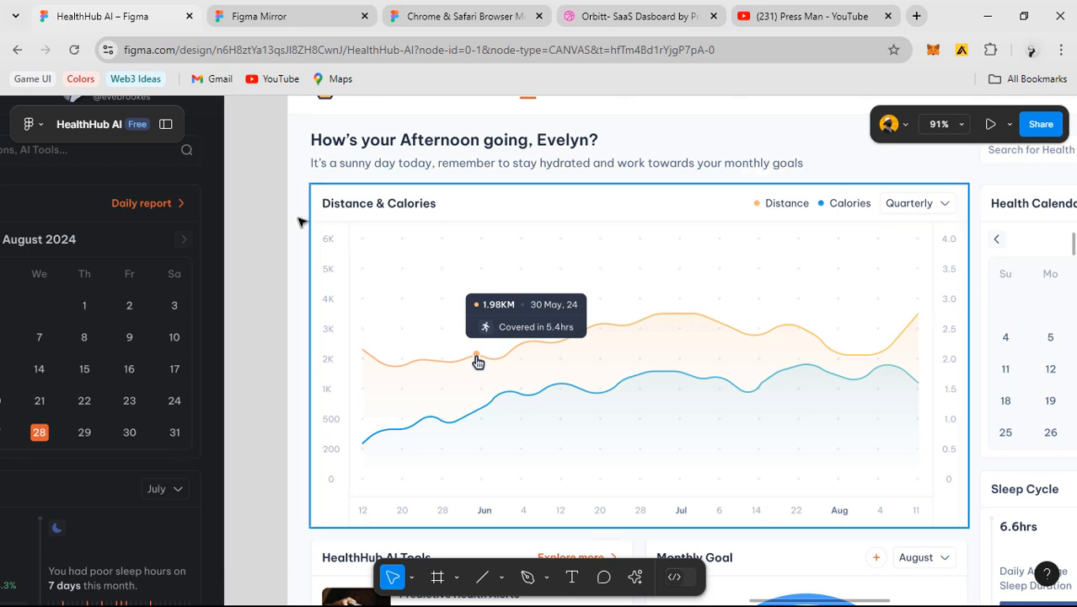
pyautogui.scroll(-1, 404, 408)
pyautogui.hscroll(1, 404, 408)
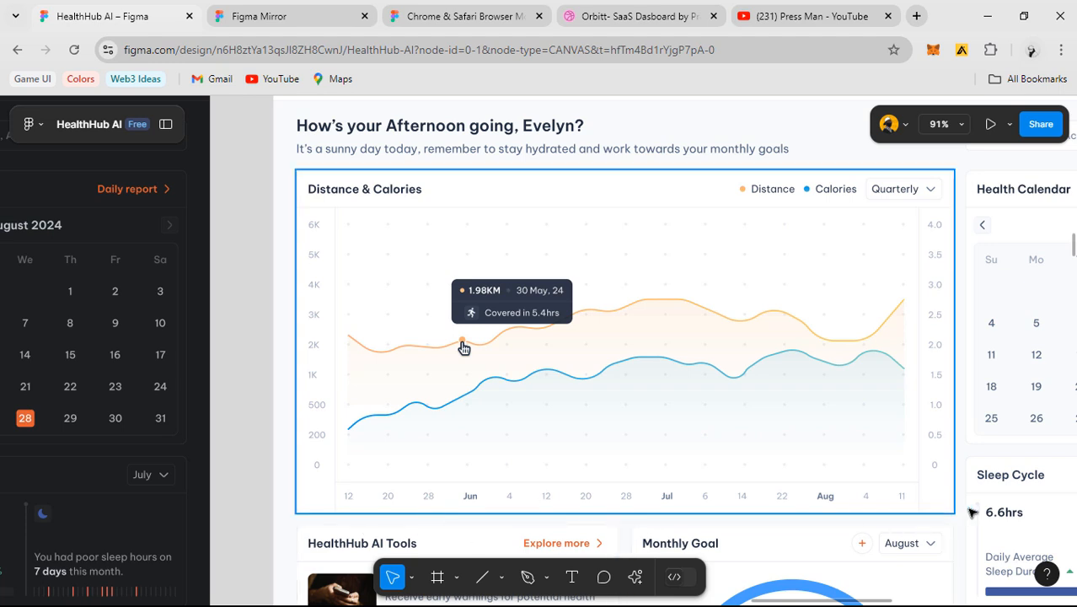
pyautogui.scroll(-3, 716, 450)
pyautogui.hscroll(1, 716, 450)
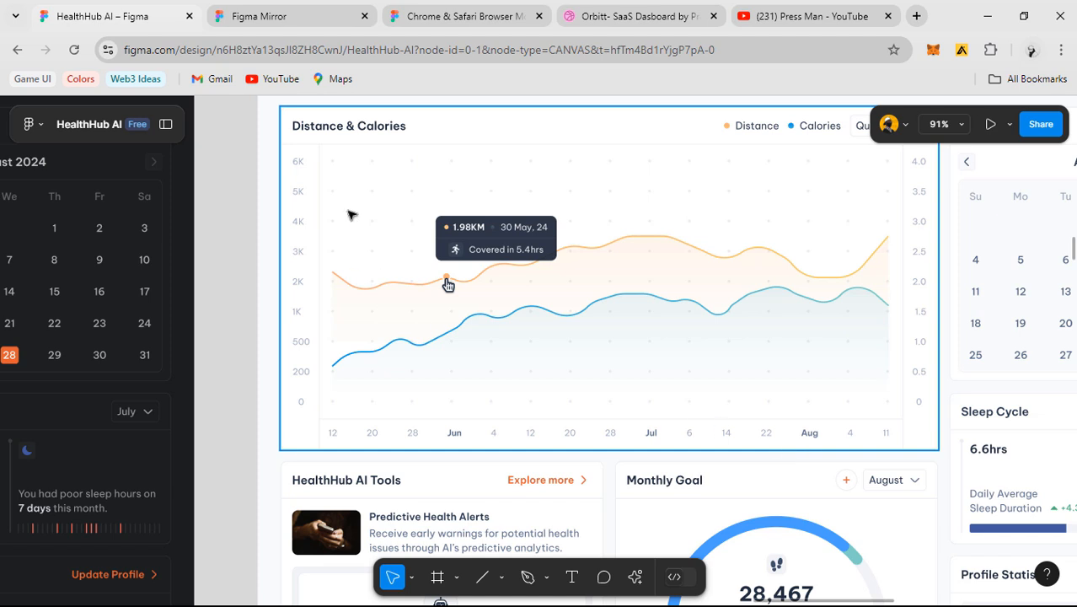
pyautogui.scroll(1, 337, 215)
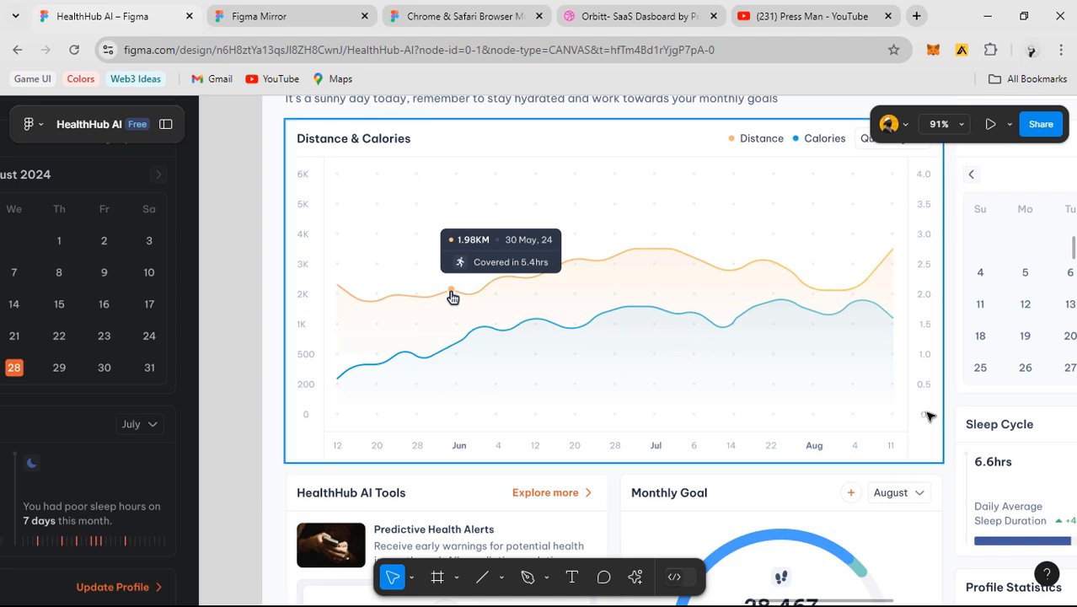
pyautogui.scroll(1, 917, 296)
pyautogui.hscroll(1, 918, 296)
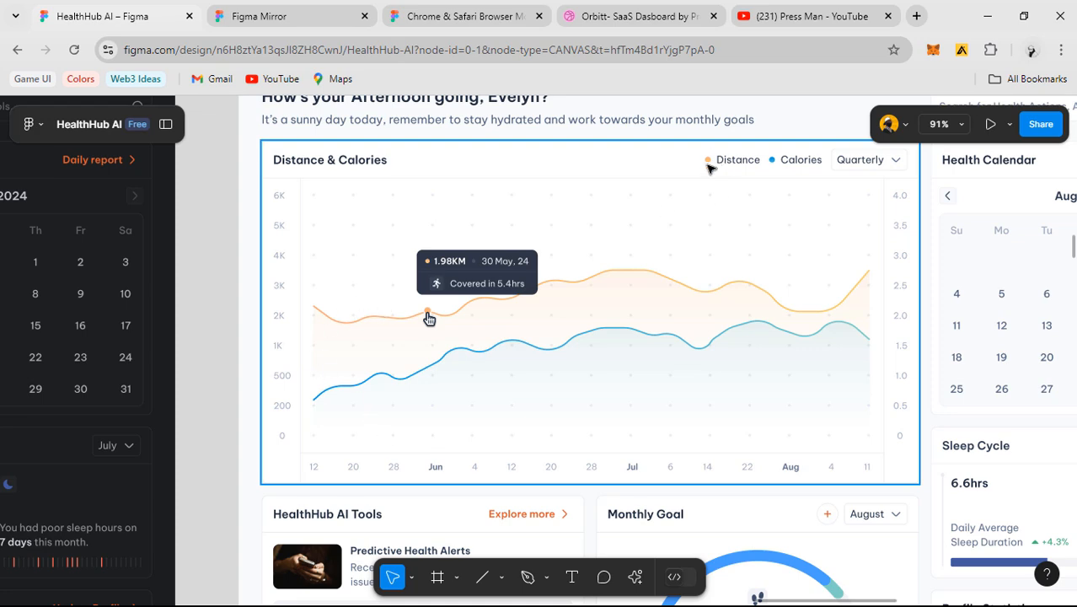
# - Inspect the size and fill of the orange Distance legend dot in the reference card's header
pyautogui.scroll(8, 714, 168)
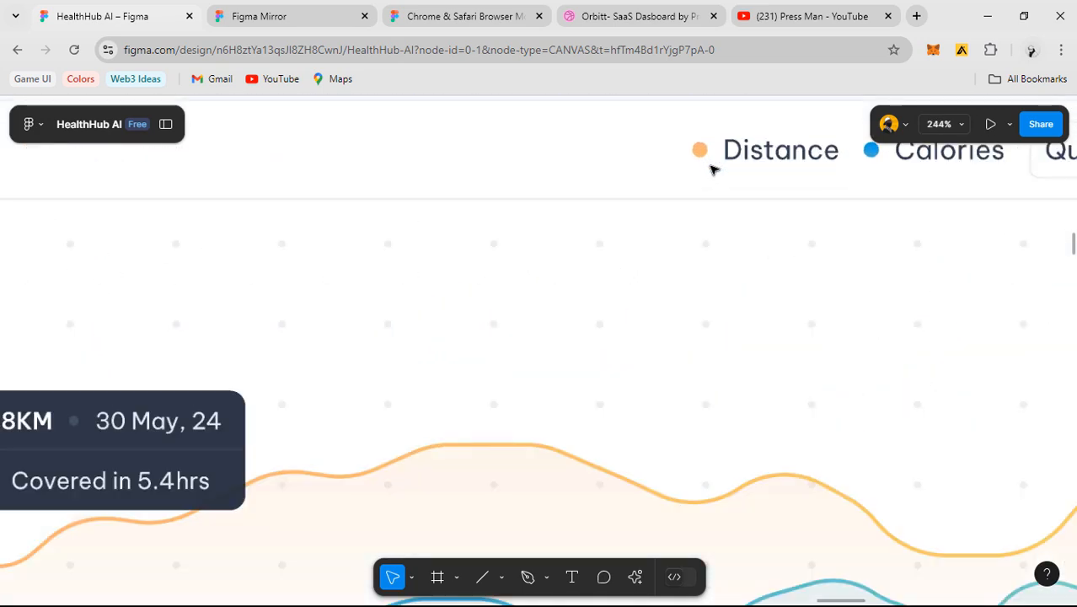
pyautogui.click(696, 143)
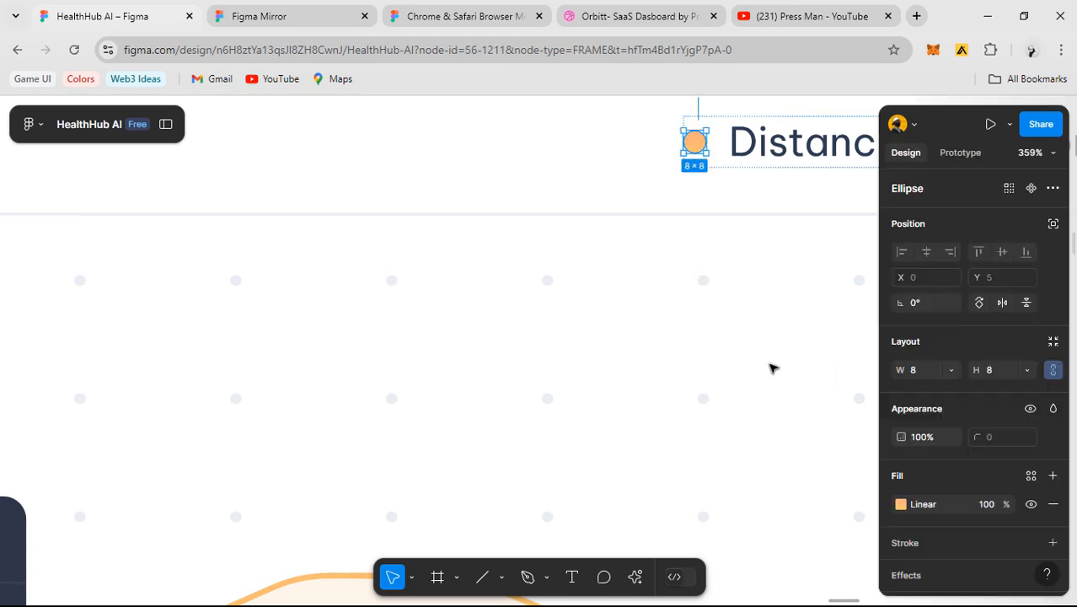
pyautogui.scroll(-6, 692, 202)
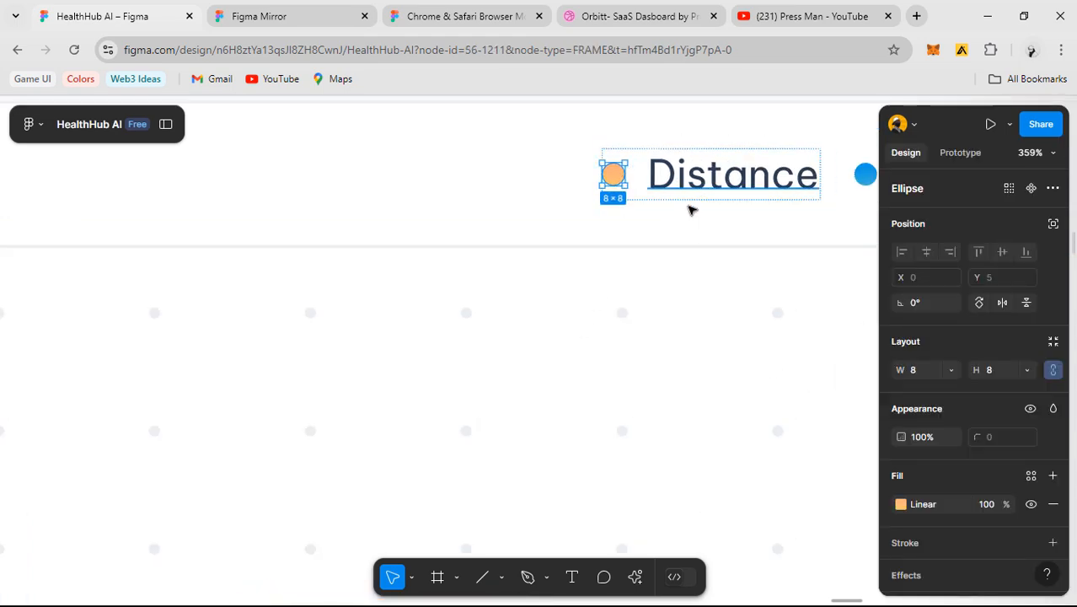
pyautogui.scroll(-2, 670, 194)
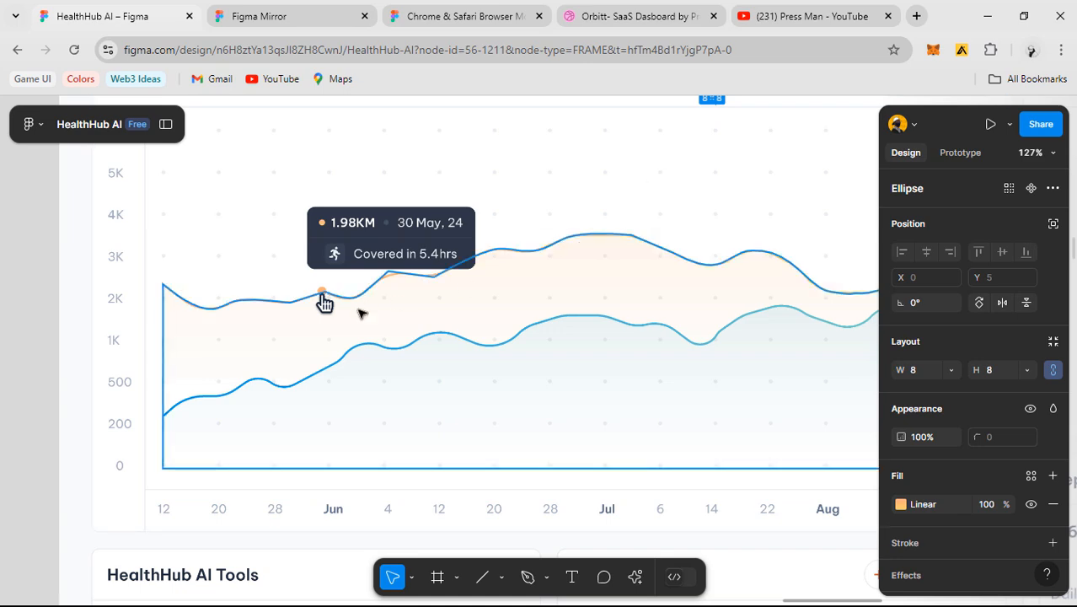
pyautogui.scroll(-2, 360, 310)
pyautogui.moveTo(575, 325); pyautogui.dragTo(547, 327)
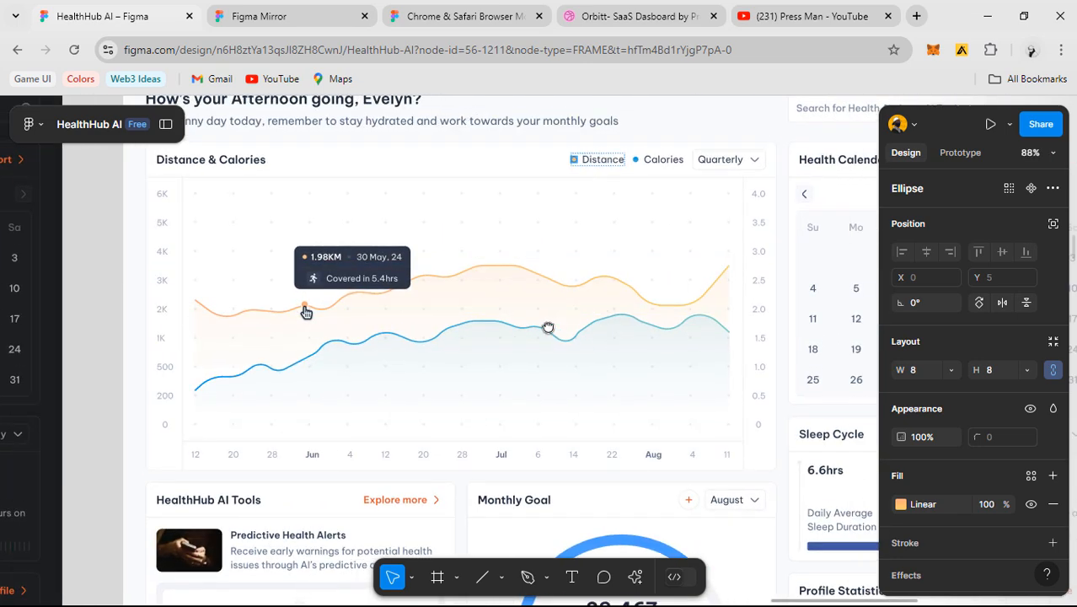
# - Inspect the blue Calories legend dot and the Quarterly dropdown's auto layout settings in the reference Distance & Calories header
pyautogui.scroll(1, 657, 163)
pyautogui.scroll(2, 656, 163)
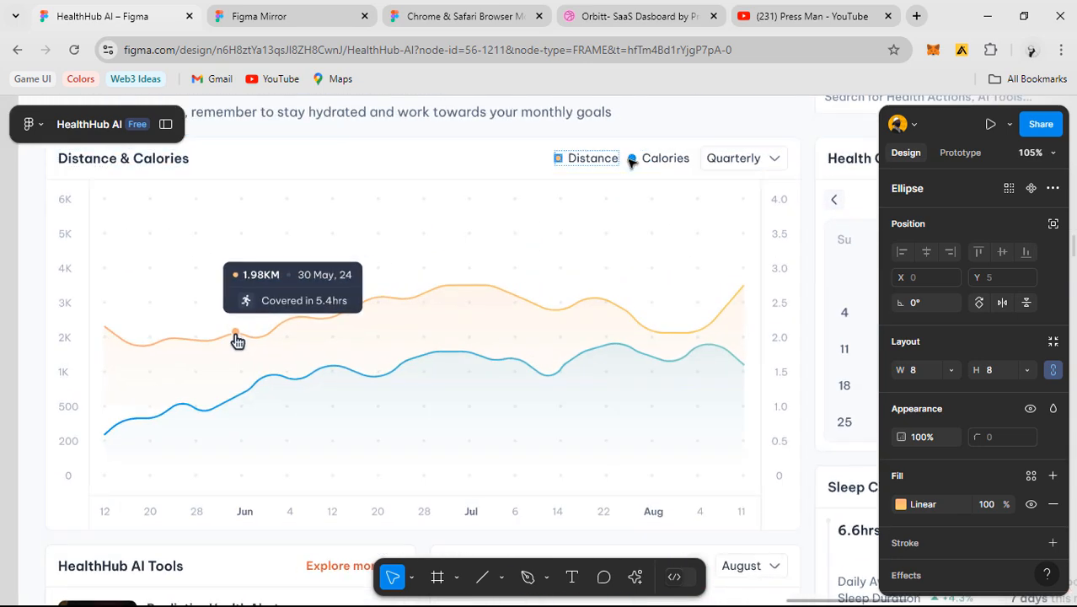
pyautogui.moveTo(476, 327); pyautogui.dragTo(527, 268)
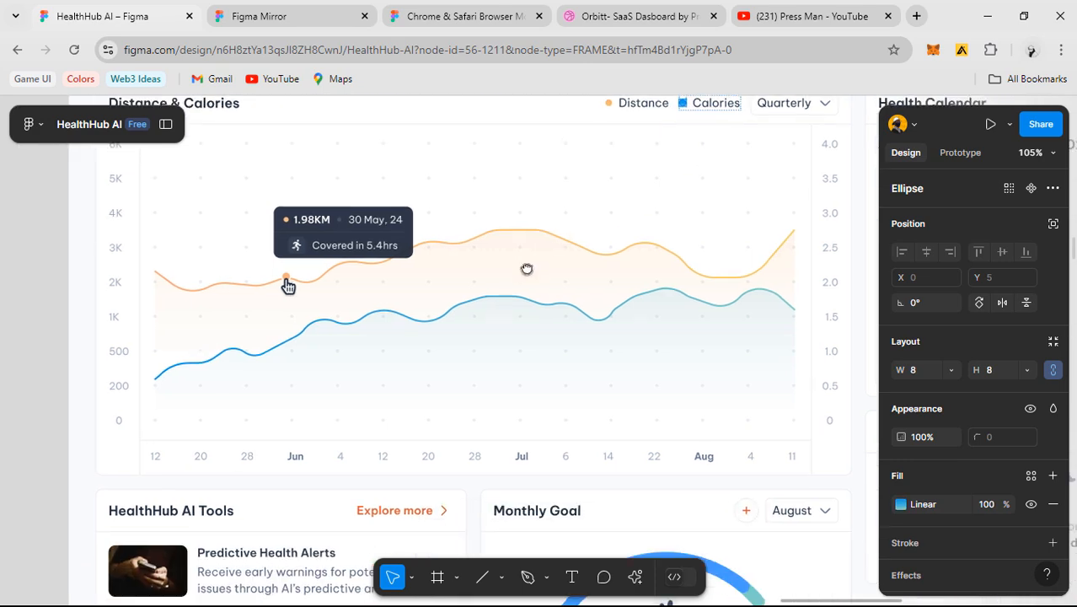
pyautogui.scroll(-2, 240, 397)
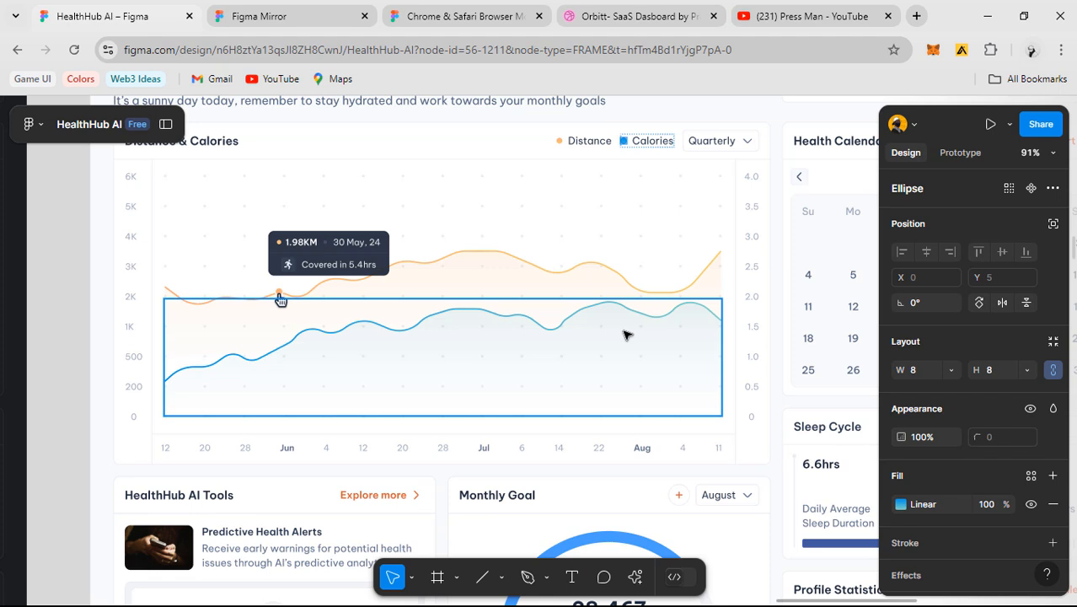
pyautogui.click(716, 141)
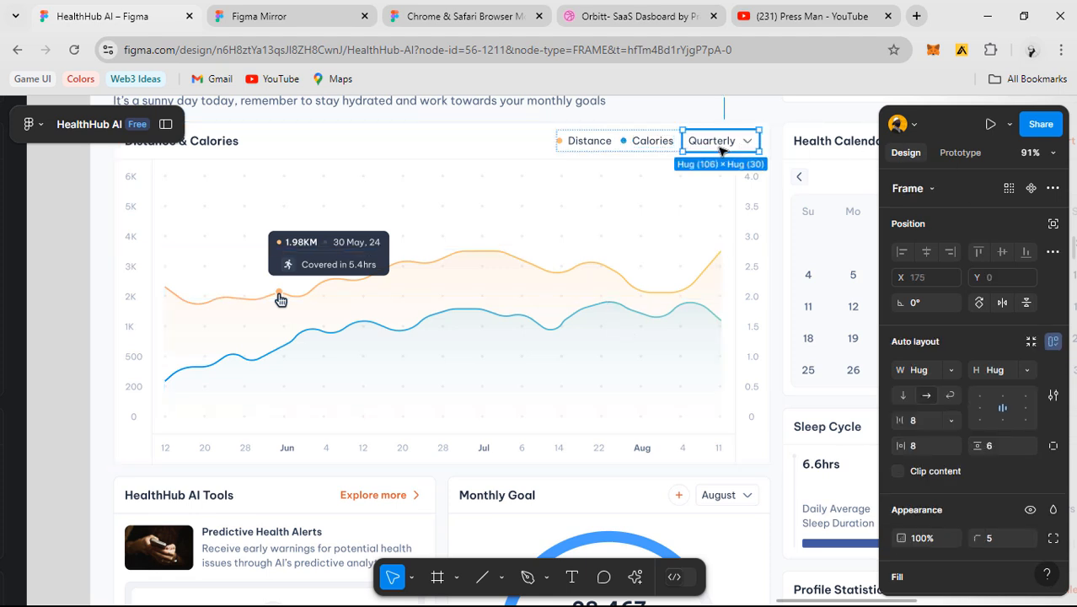
pyautogui.scroll(-2, 581, 226)
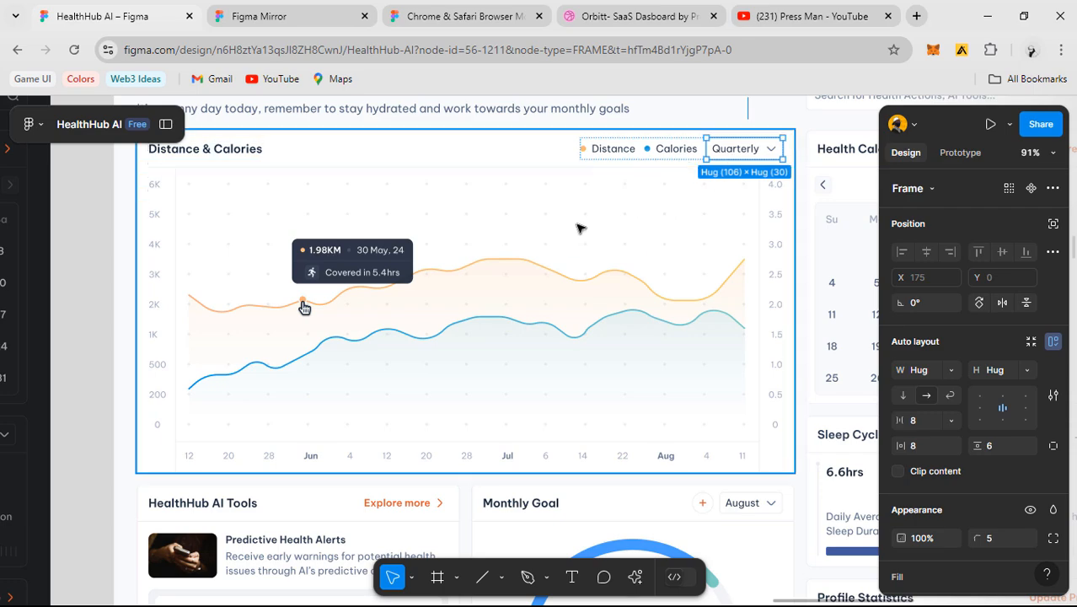
pyautogui.scroll(-3, 548, 267)
pyautogui.scroll(-1, 549, 267)
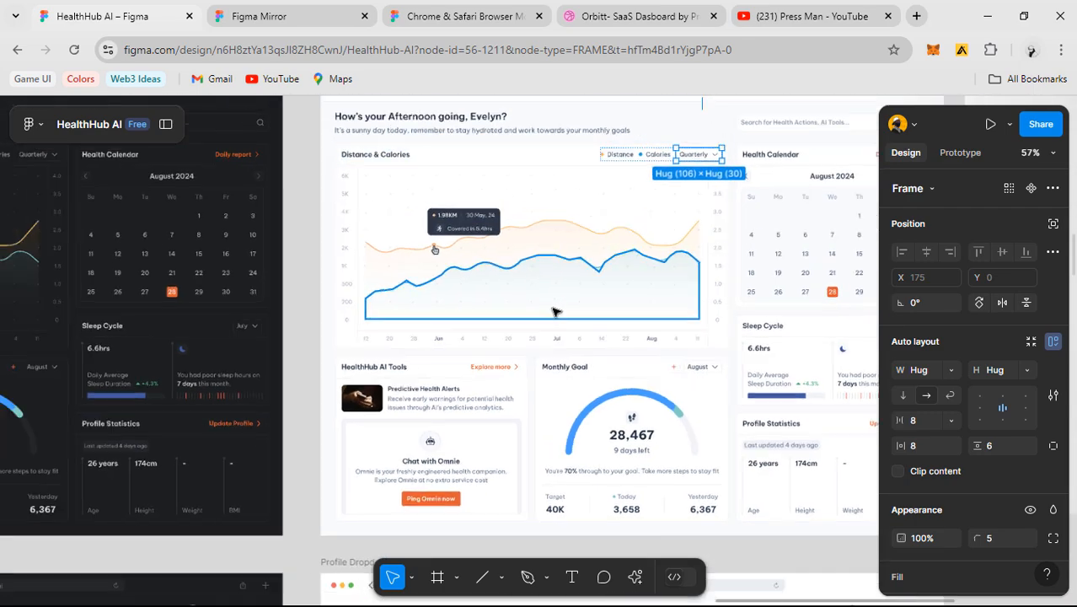
# - Duplicate the Health Calendar header into the empty white card on the Light Mode Dashboard and align it to the card's top-left corner
pyautogui.scroll(-3, 652, 382)
pyautogui.moveTo(652, 382); pyautogui.dragTo(541, 296)
pyautogui.click(738, 256)
pyautogui.moveTo(676, 178); pyautogui.dragTo(675, 284)
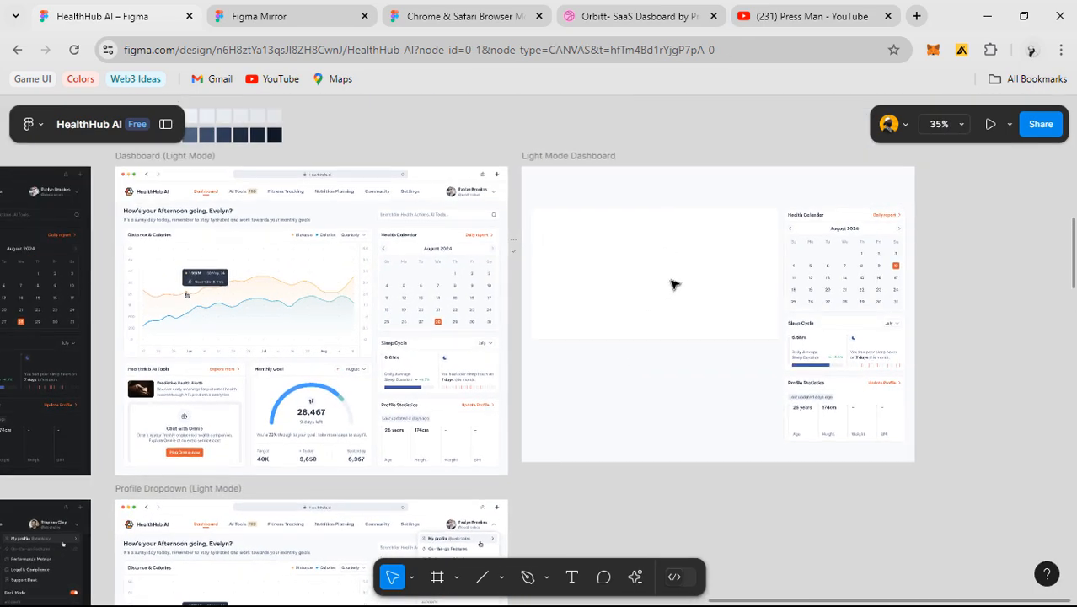
pyautogui.scroll(2, 792, 232)
pyautogui.scroll(2, 792, 231)
pyautogui.click(846, 207)
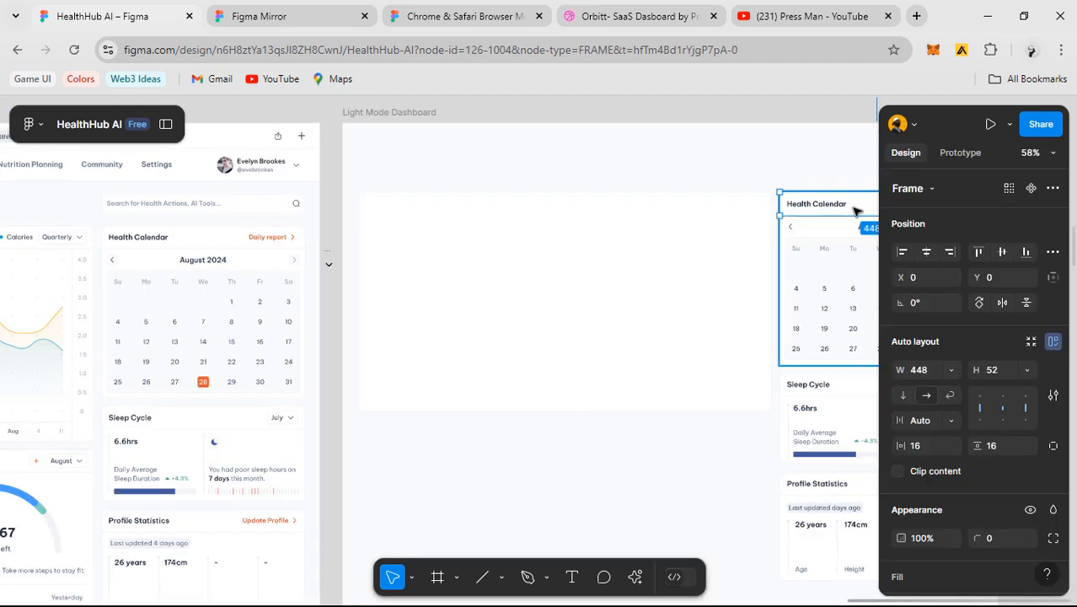
pyautogui.moveTo(854, 208); pyautogui.dragTo(485, 231)
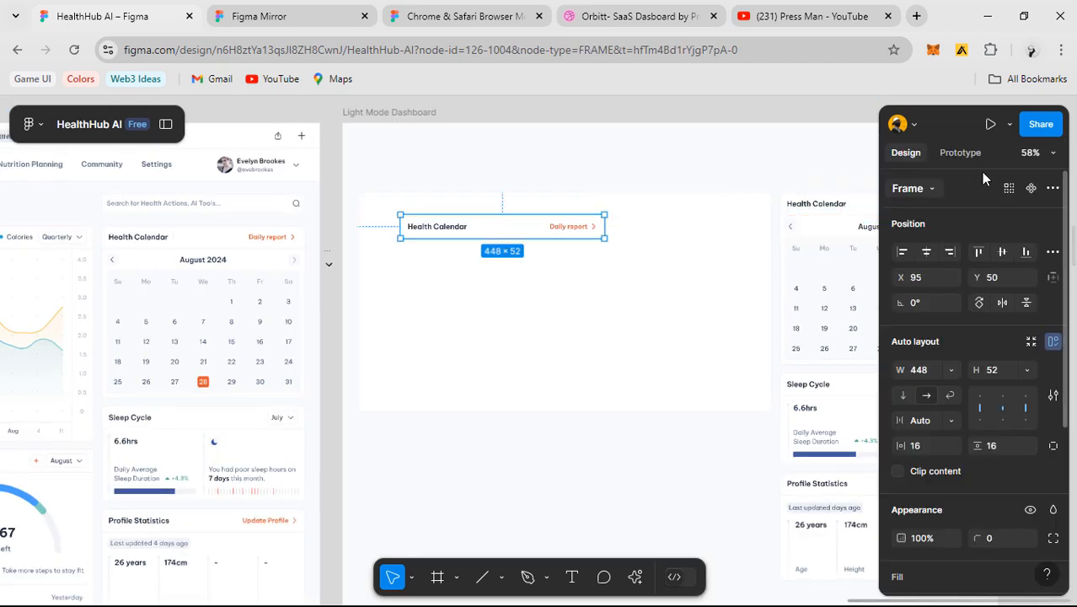
pyautogui.click(979, 252)
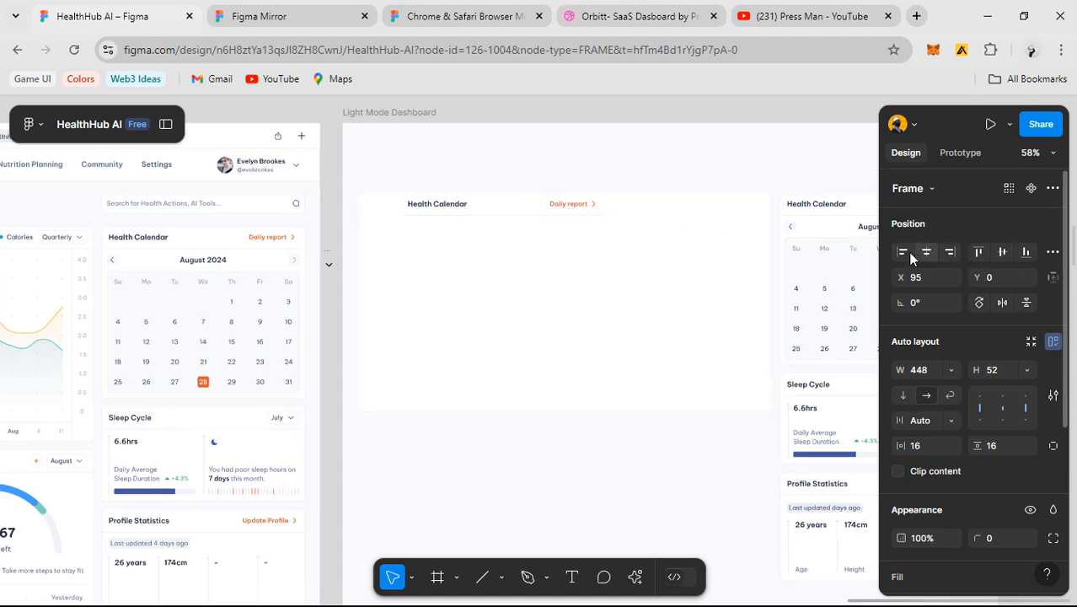
pyautogui.click(903, 251)
# - Set the copied header's width to 912 to match the full width of the card
pyautogui.hscroll(3, 527, 228)
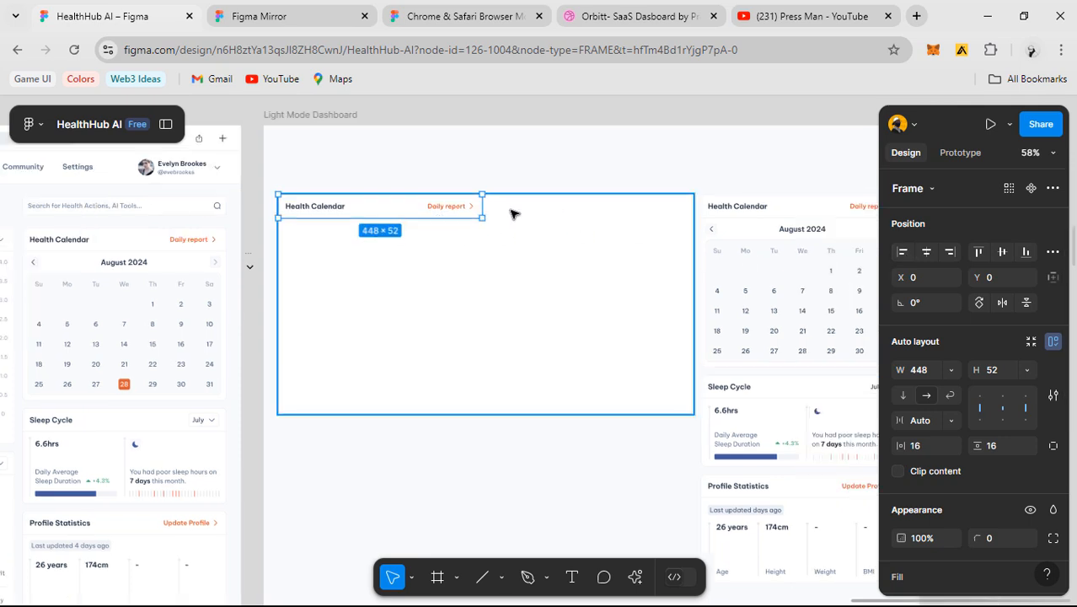
pyautogui.click(552, 251)
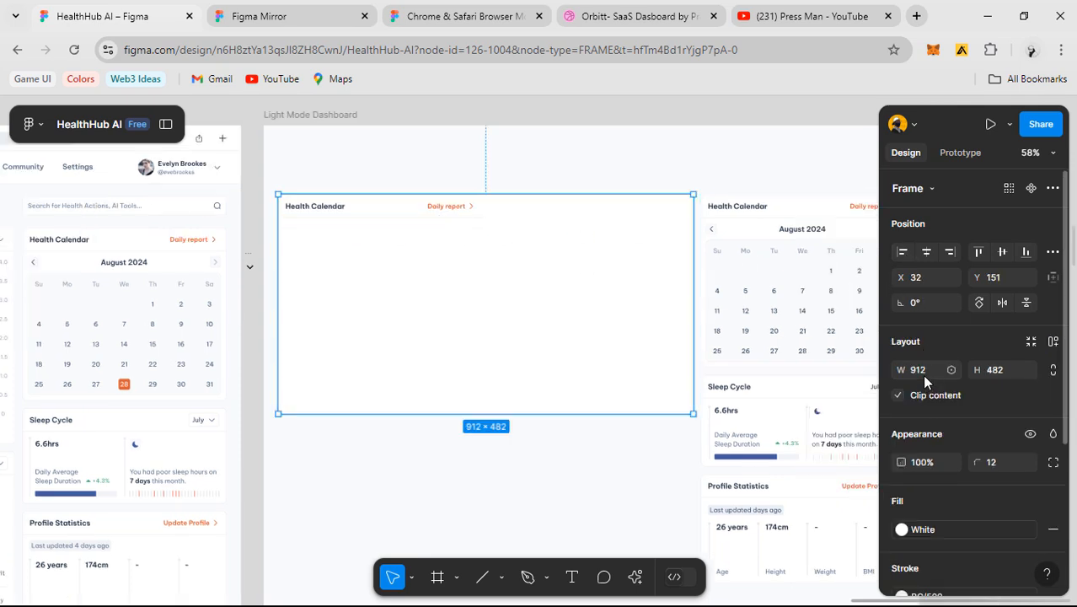
pyautogui.click(442, 222)
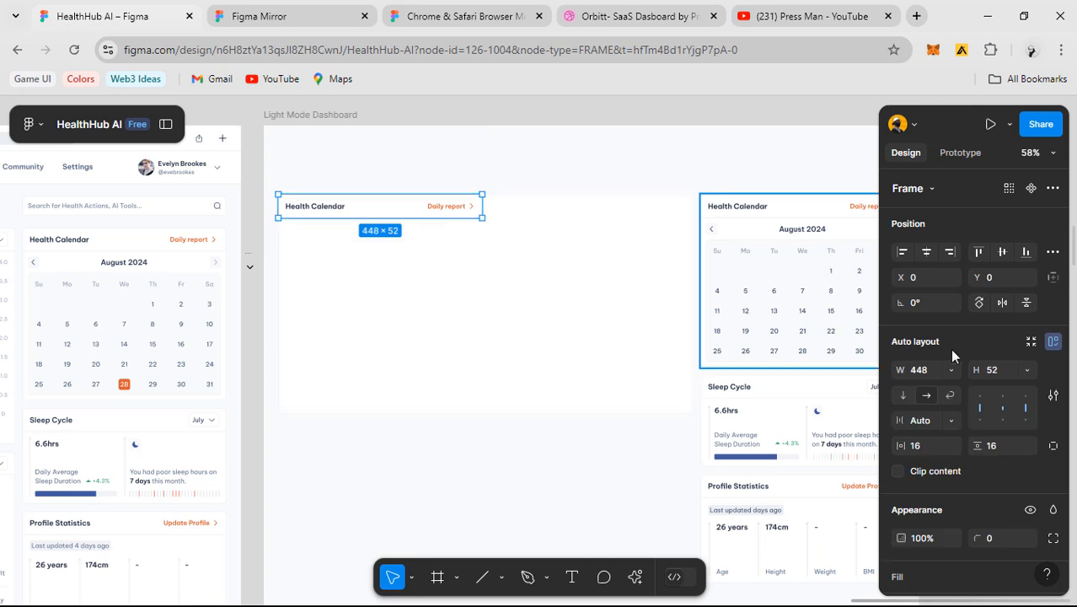
pyautogui.click(927, 369)
pyautogui.write('912')
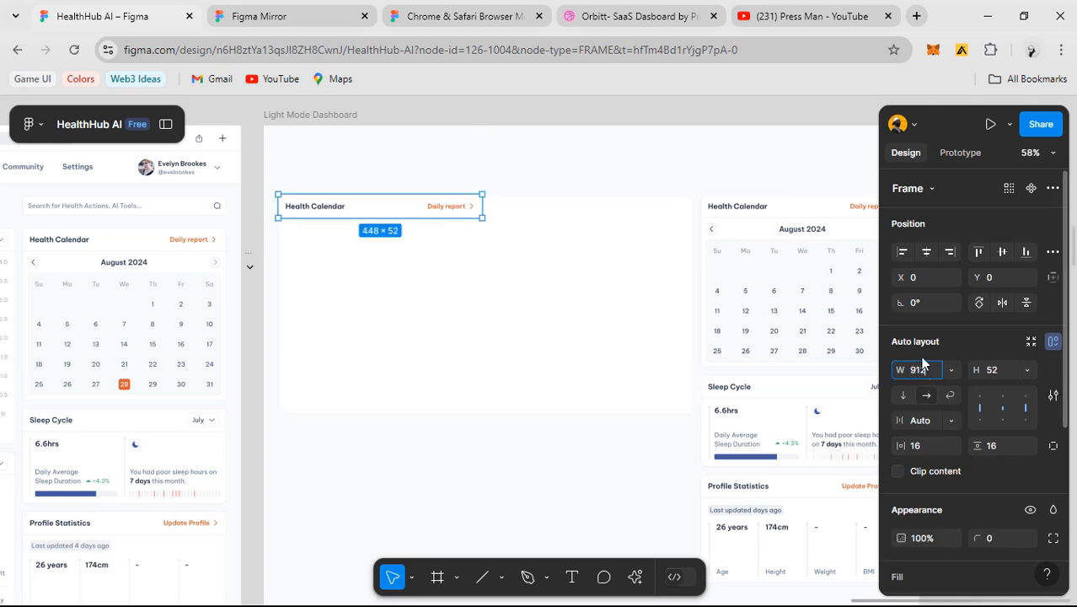
pyautogui.press('Return')
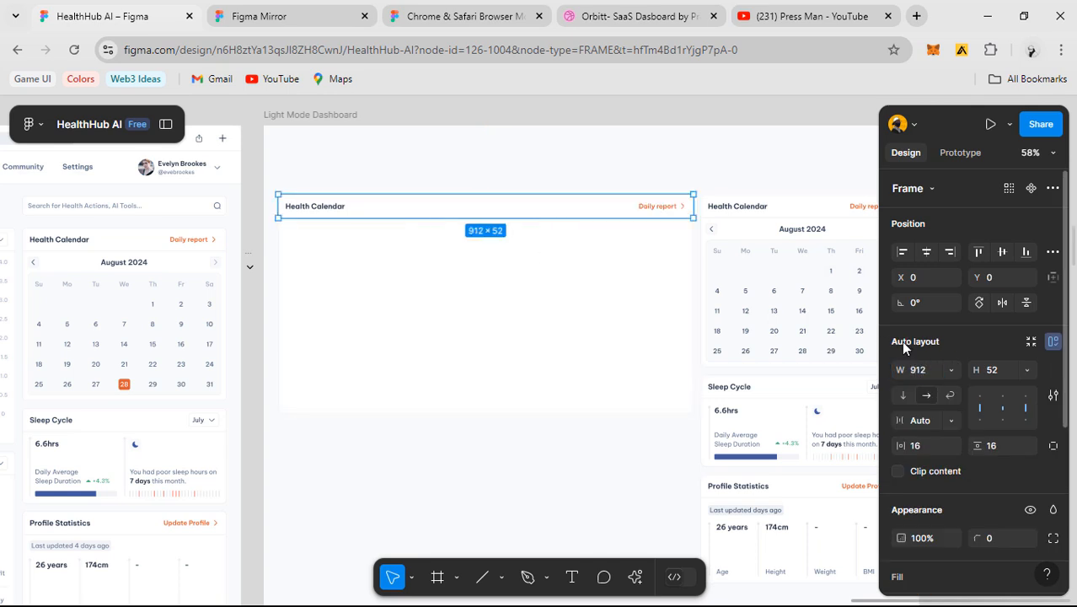
# - Examine the legend and period dropdown in the reference Distance & Calories header against the new card's header
pyautogui.click(588, 165)
pyautogui.scroll(-2, 560, 284)
pyautogui.moveTo(463, 293); pyautogui.dragTo(739, 254)
pyautogui.scroll(5, 507, 209)
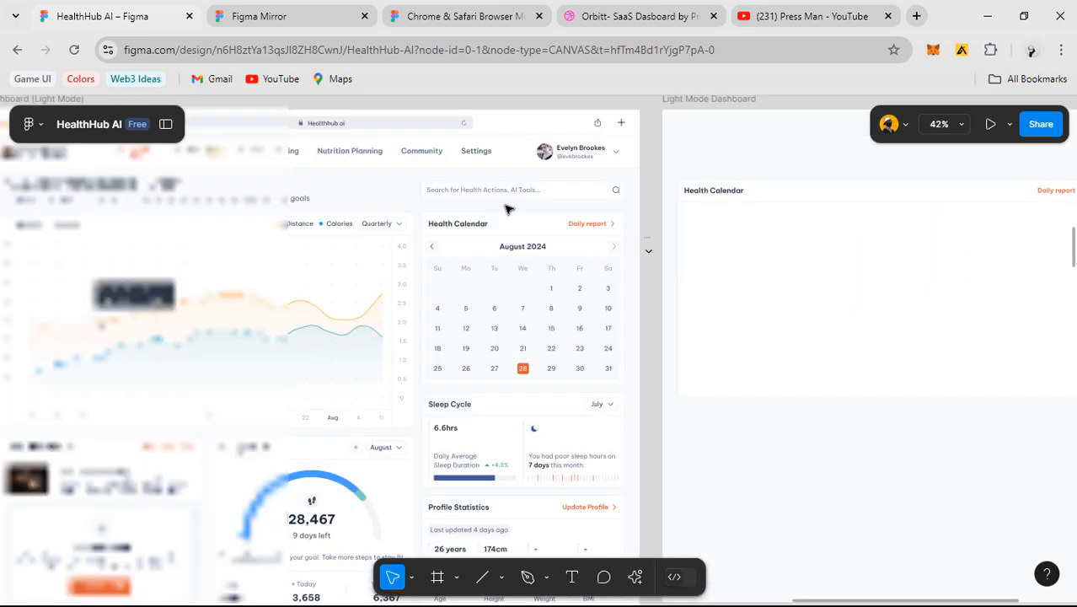
pyautogui.moveTo(483, 248); pyautogui.dragTo(491, 257)
pyautogui.hscroll(-3, 492, 257)
pyautogui.scroll(3, 437, 233)
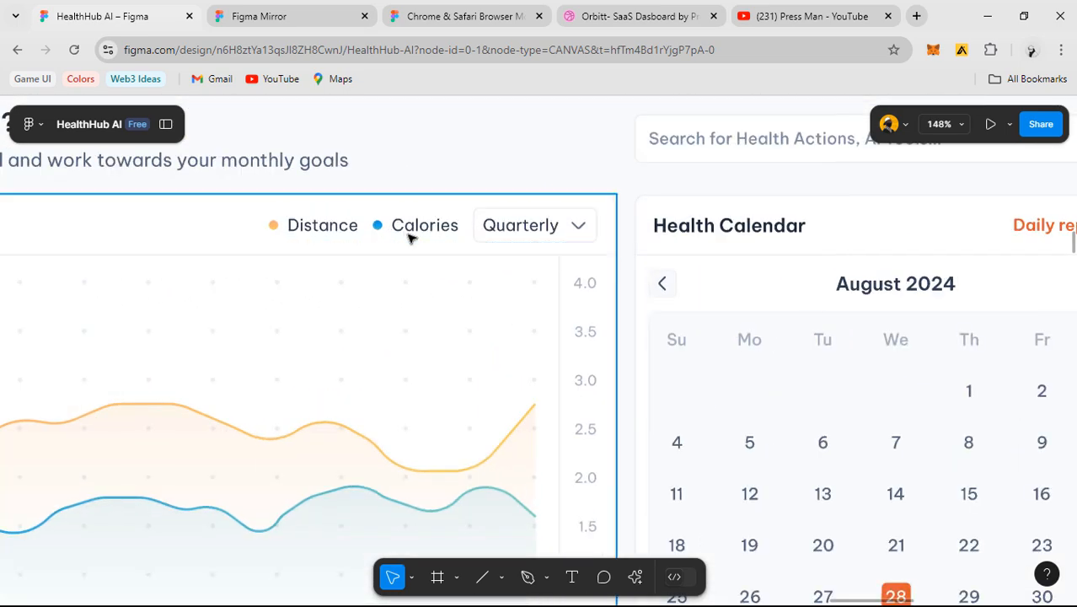
pyautogui.scroll(-5, 409, 240)
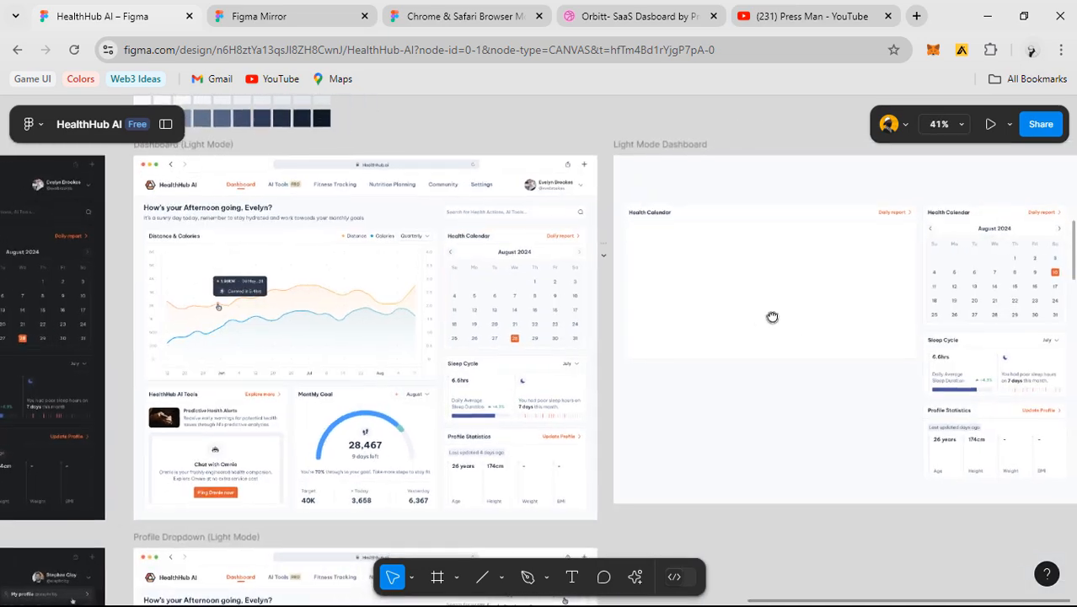
pyautogui.scroll(3, 455, 240)
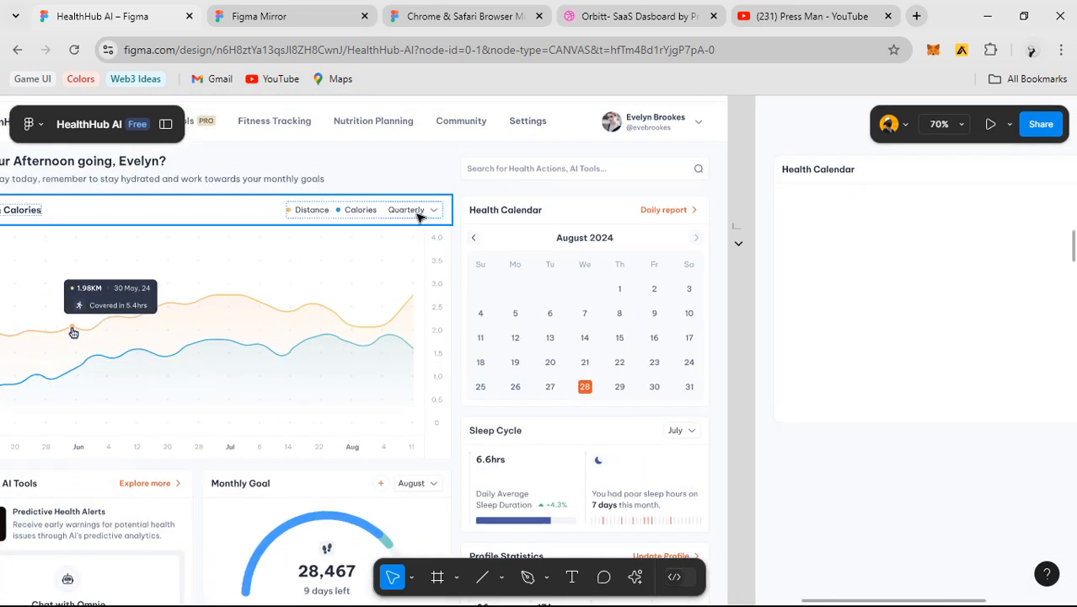
pyautogui.scroll(-3, 642, 260)
pyautogui.scroll(4, 685, 221)
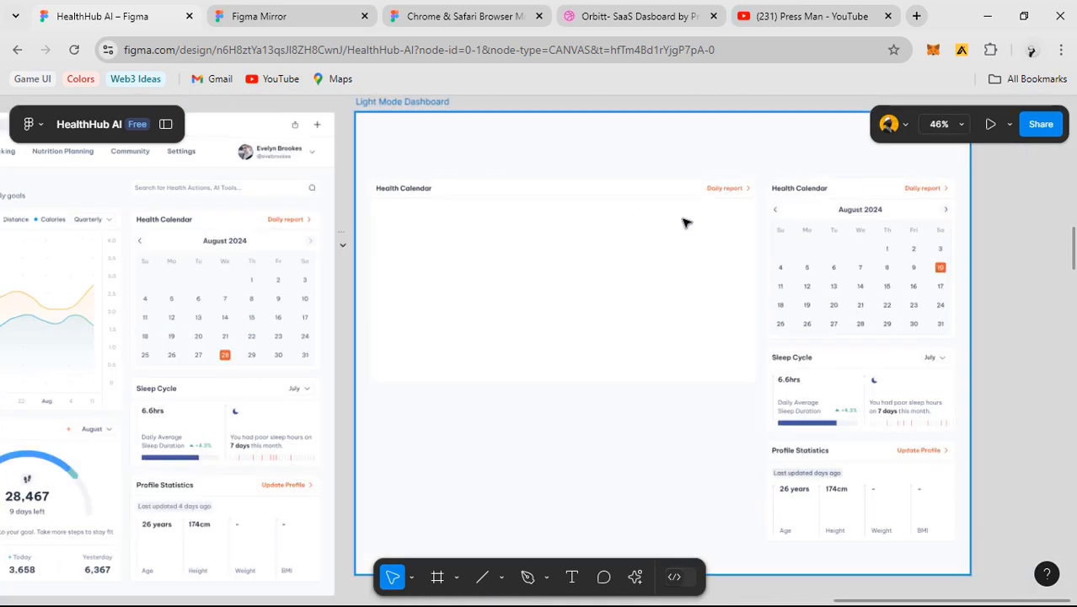
# - Copy the July dropdown from the Sleep Cycle header into the new card's header in place of the Daily report link
pyautogui.moveTo(805, 286); pyautogui.dragTo(673, 225)
pyautogui.click(731, 410)
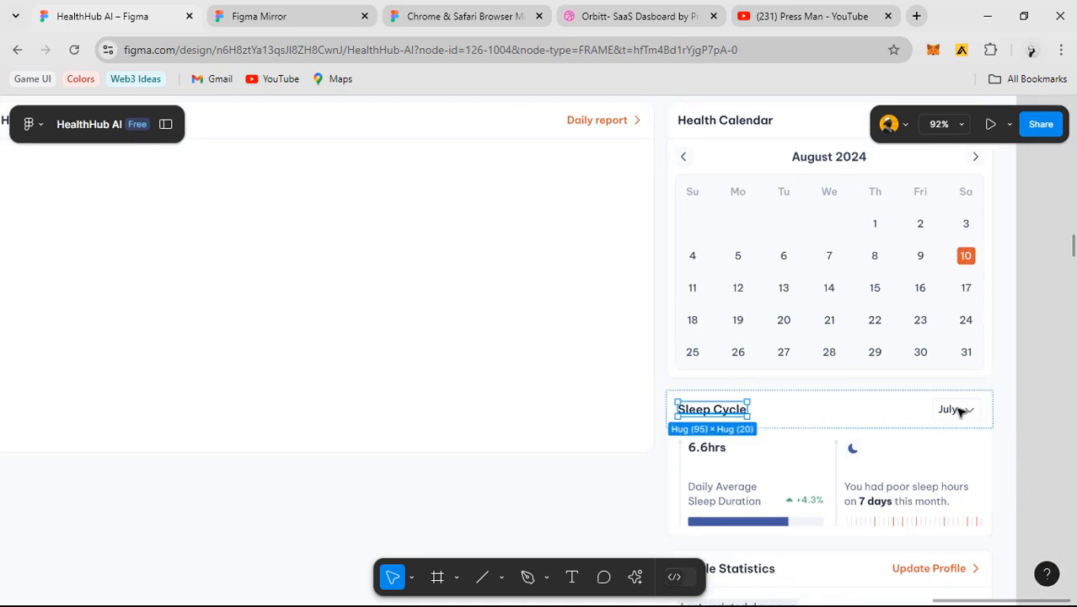
pyautogui.moveTo(739, 412); pyautogui.dragTo(590, 402)
pyautogui.click(813, 407)
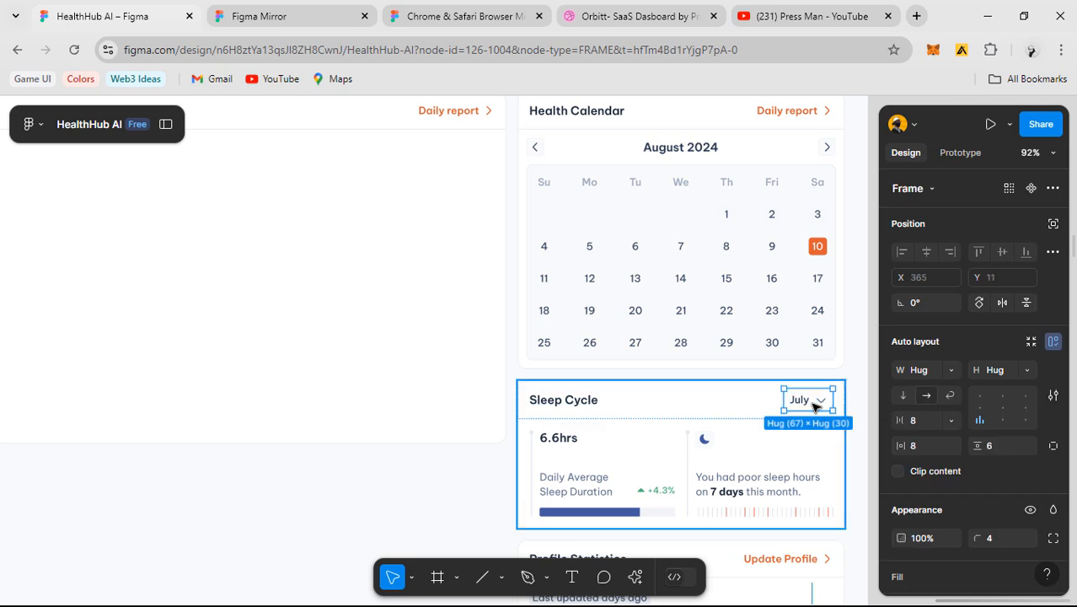
pyautogui.moveTo(379, 249); pyautogui.dragTo(579, 341)
pyautogui.click(464, 219)
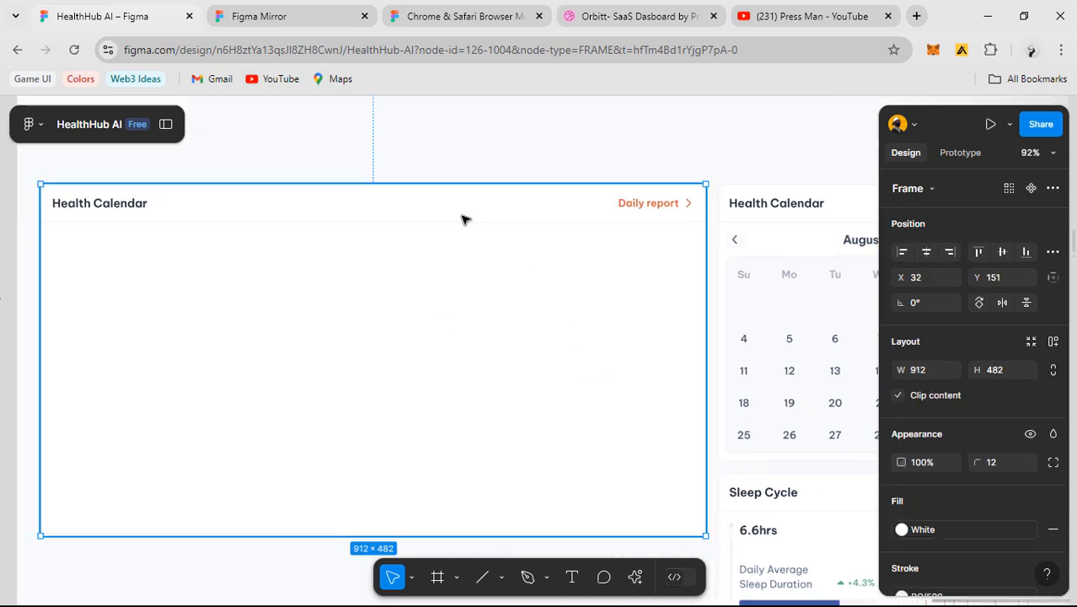
pyautogui.click(463, 219)
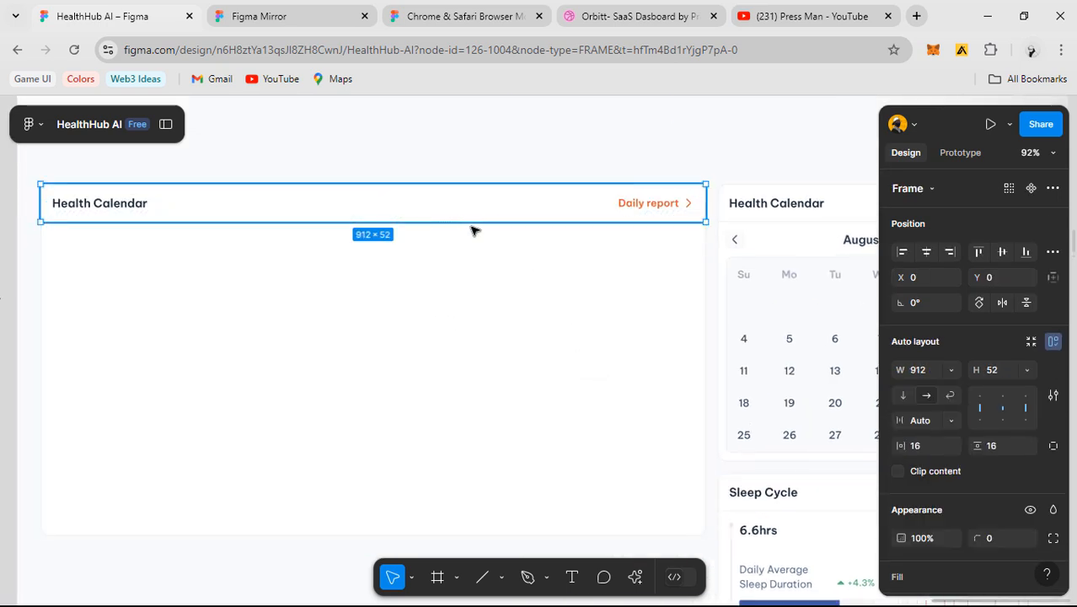
pyautogui.hotkey('ctrl', 'v')
pyautogui.click(410, 208)
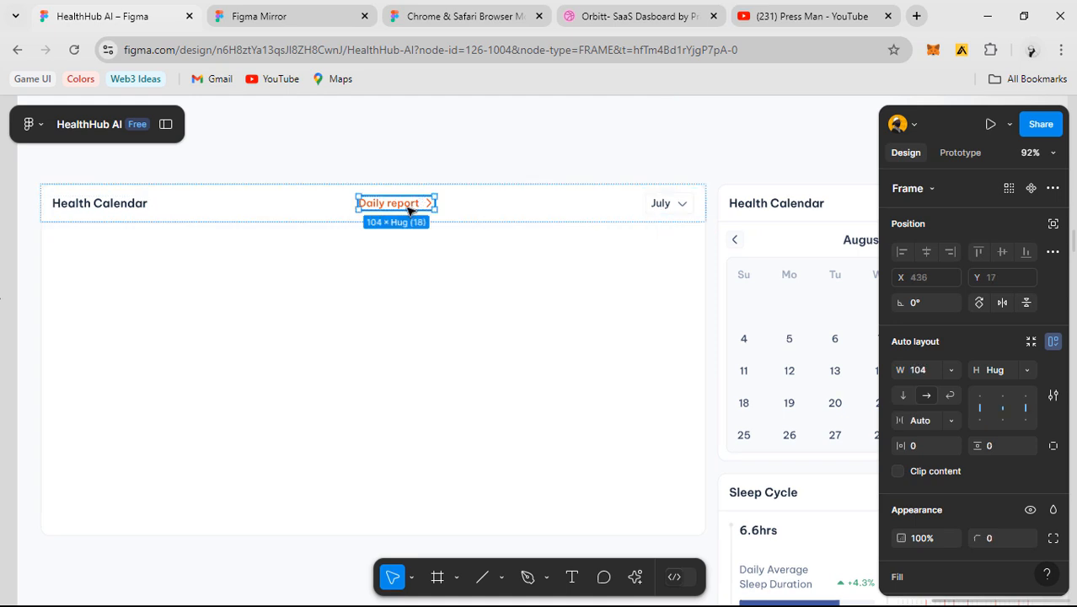
pyautogui.press('Delete')
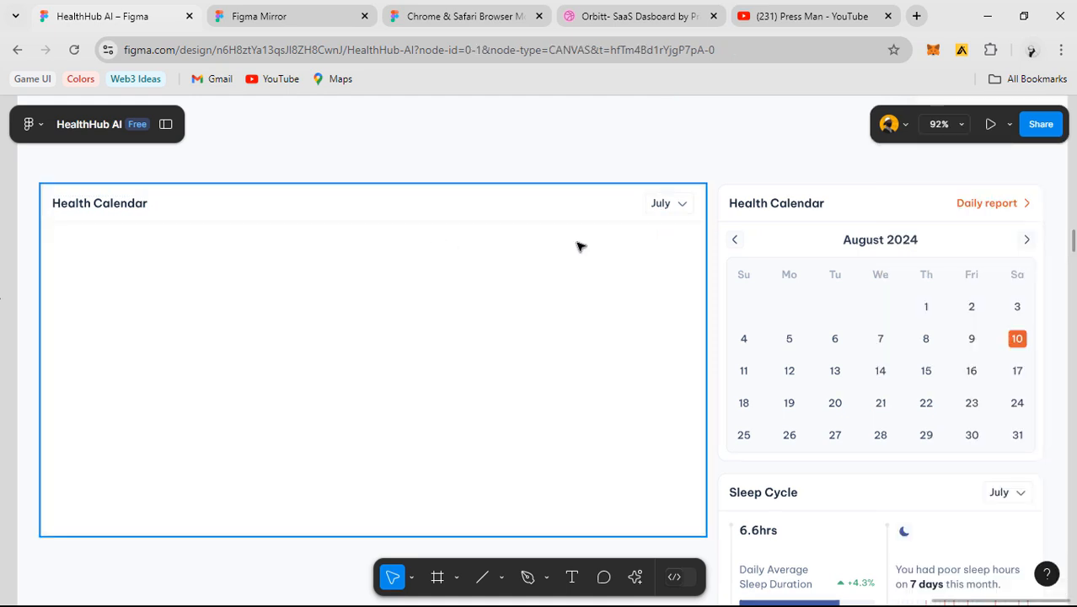
# - Change the text of the new card header's dropdown to "Quarterly"
pyautogui.scroll(-3, 656, 212)
pyautogui.scroll(5, 657, 214)
pyautogui.doubleClick(659, 214)
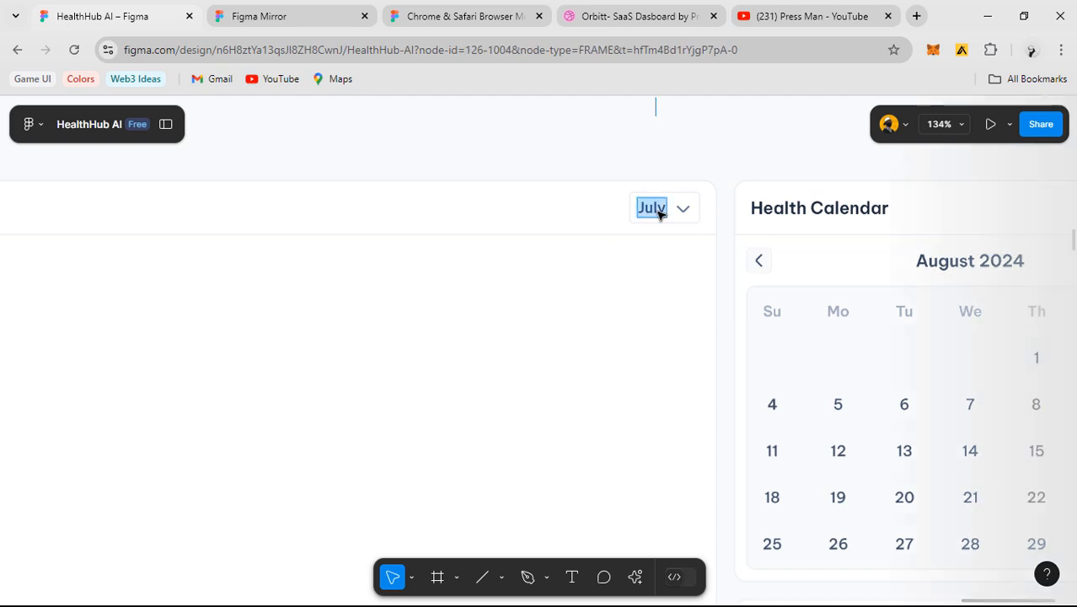
pyautogui.write('Quarterly')
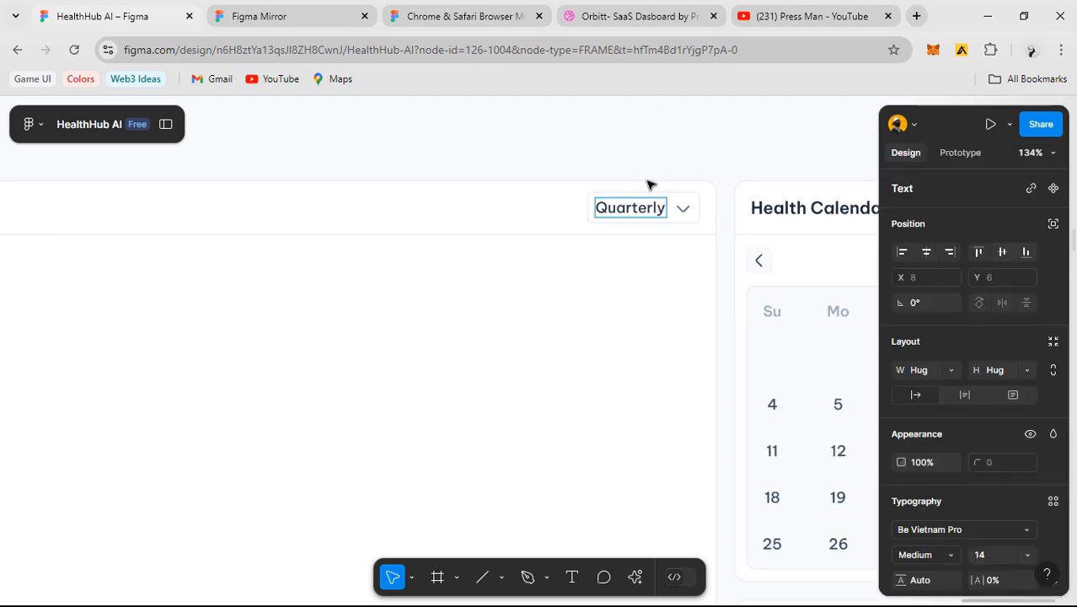
pyautogui.click(589, 295)
# - Change the new card's header title to "Distance & Calories" as in the reference design
pyautogui.hotkey('shift', '2')
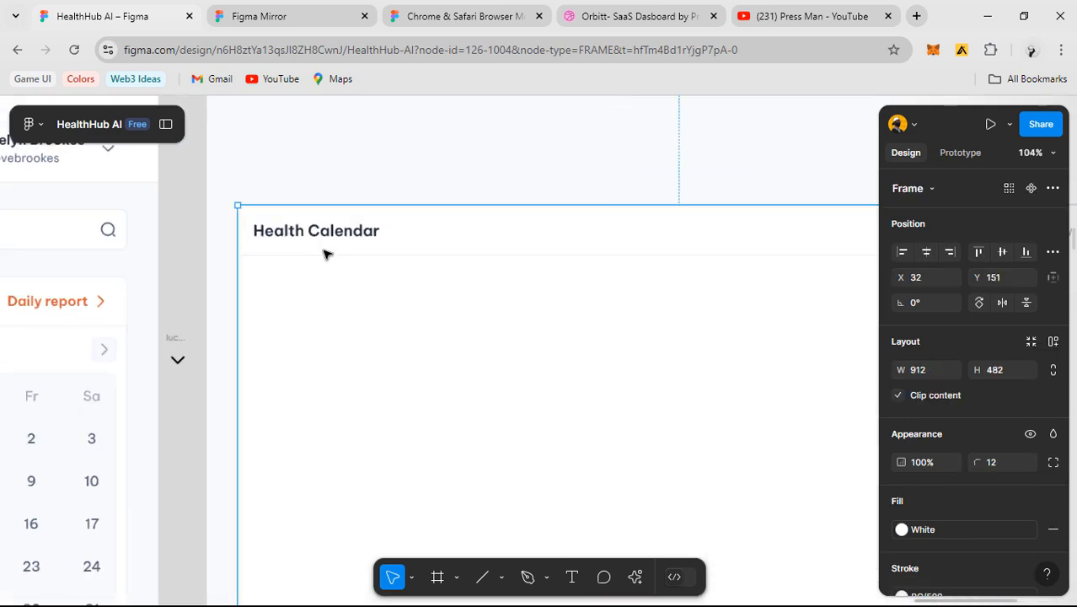
pyautogui.doubleClick(320, 236)
pyautogui.scroll(-3, 684, 366)
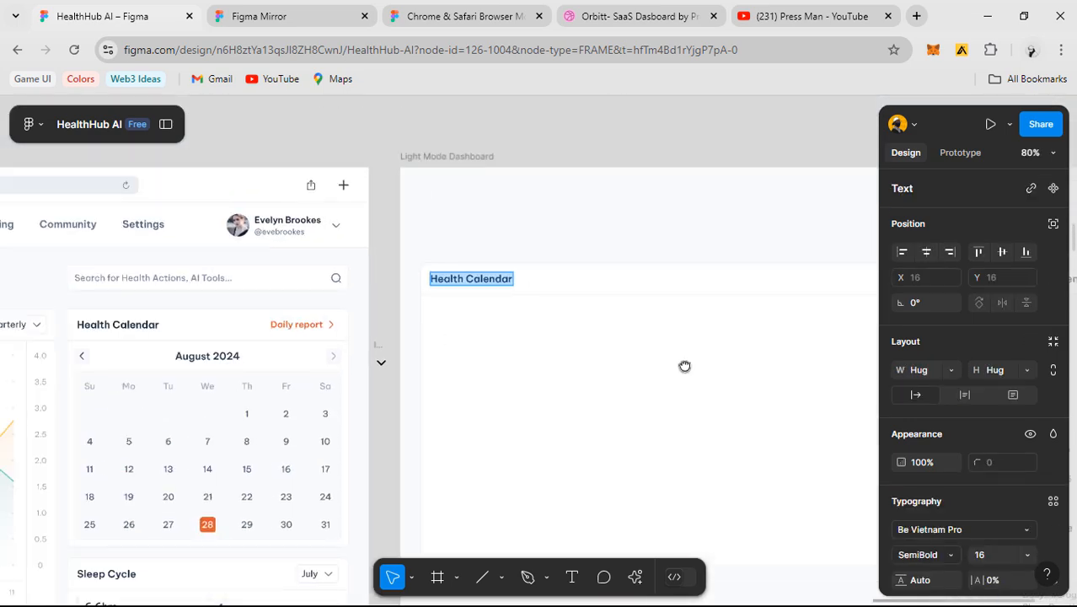
pyautogui.moveTo(684, 366); pyautogui.dragTo(1011, 347)
pyautogui.moveTo(96, 277)
pyautogui.mouseDown()
pyautogui.moveTo(305, 298)
pyautogui.moveTo(327, 288)
pyautogui.mouseUp()
pyautogui.moveTo(588, 318); pyautogui.dragTo(71, 294)
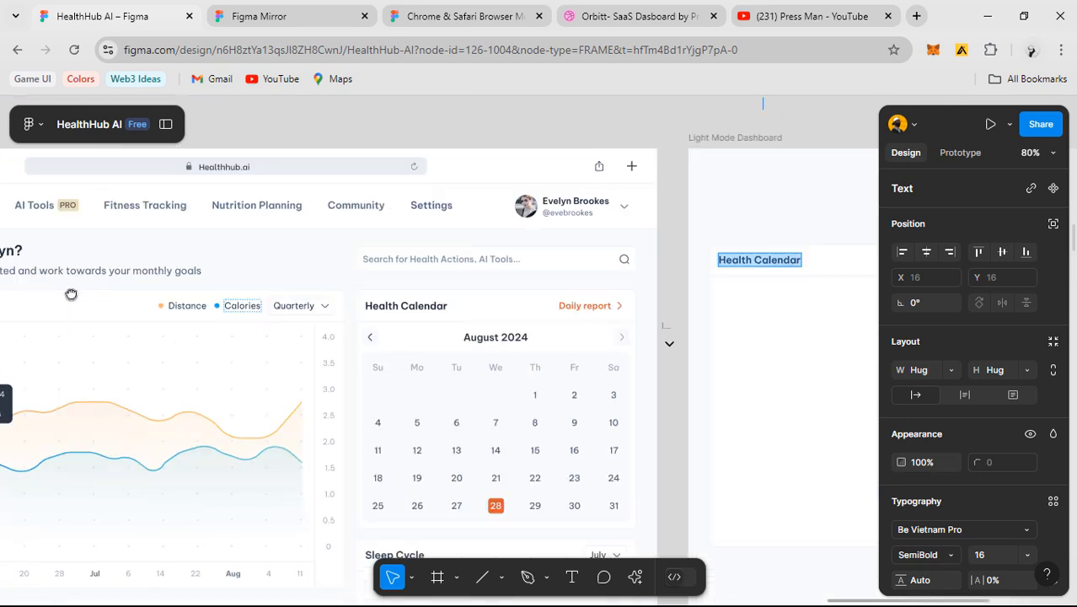
pyautogui.hscroll(3, 608, 248)
pyautogui.scroll(2, 561, 240)
pyautogui.write('D')
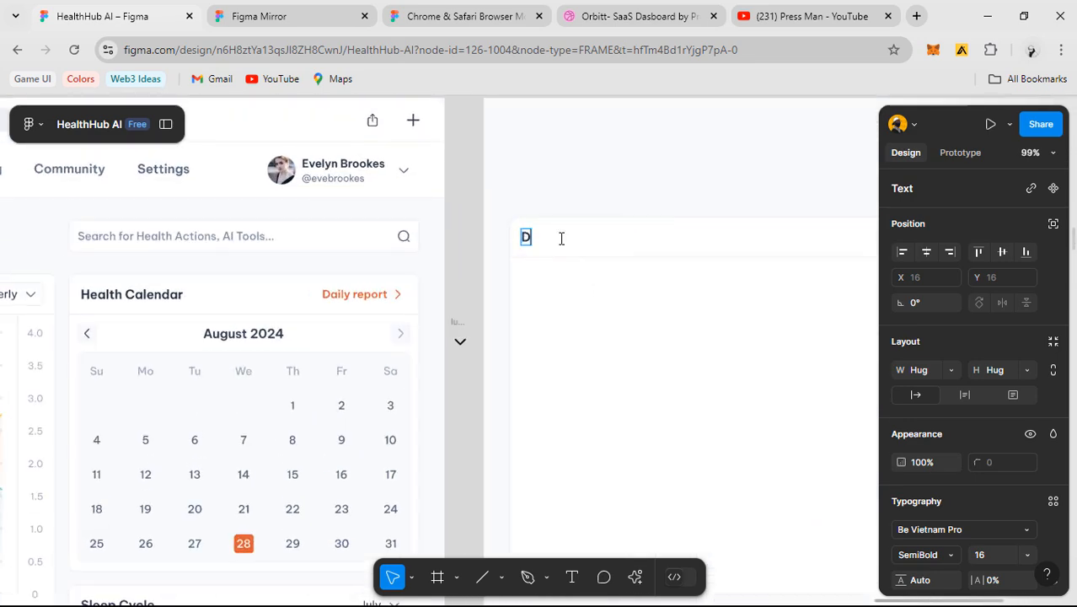
pyautogui.write('istance &')
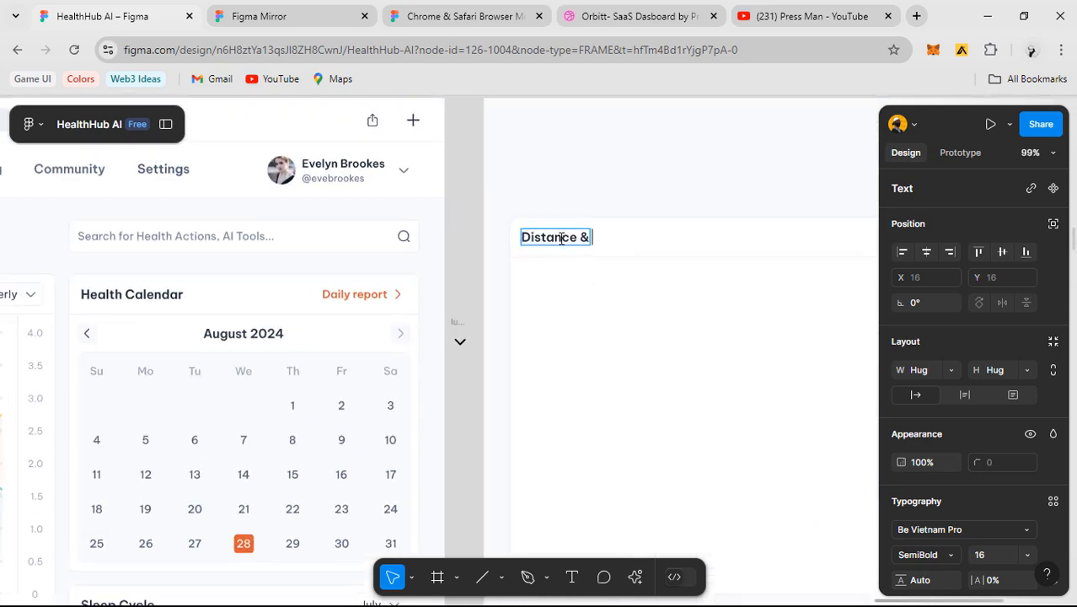
pyautogui.write(' Calories')
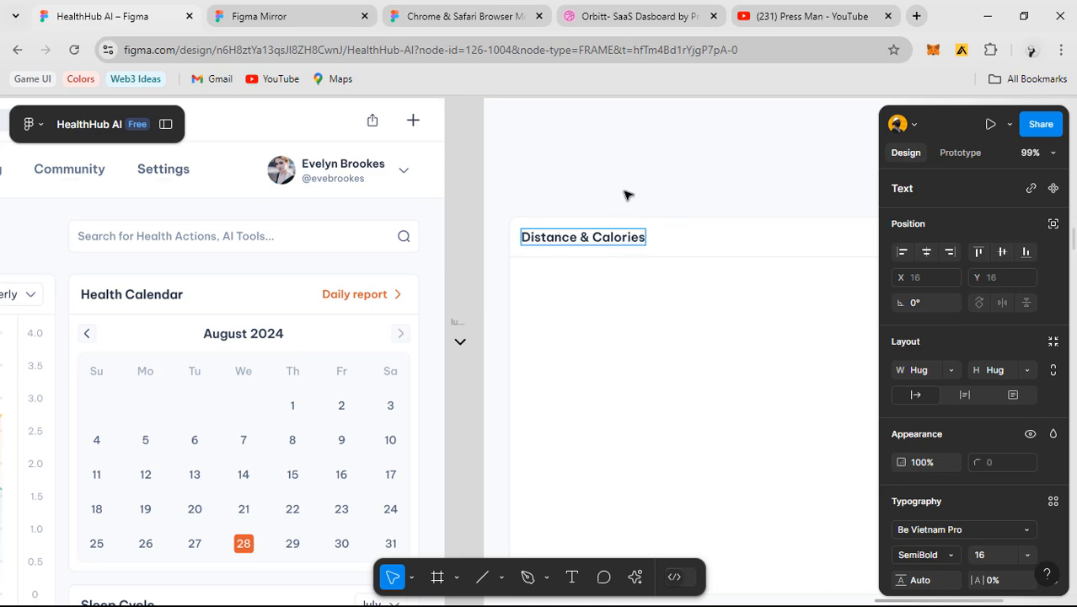
pyautogui.scroll(-5, 624, 194)
pyautogui.click(677, 285)
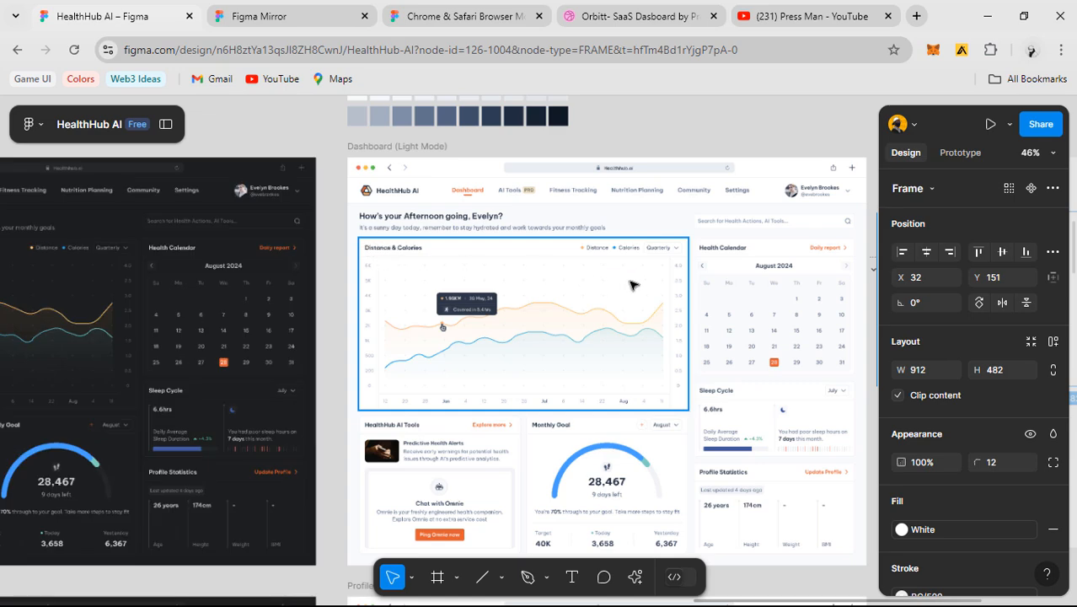
# - Examine the reference Distance & Calories header and chart against the new card, checking the legend dot's size and gradient fill
pyautogui.scroll(5, 632, 285)
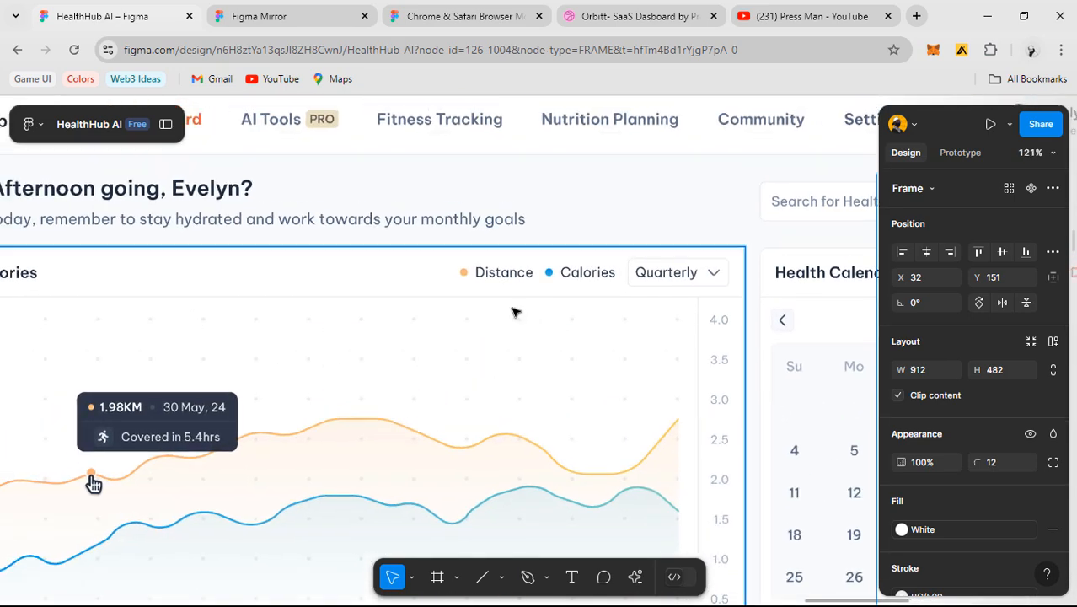
pyautogui.scroll(1, 515, 313)
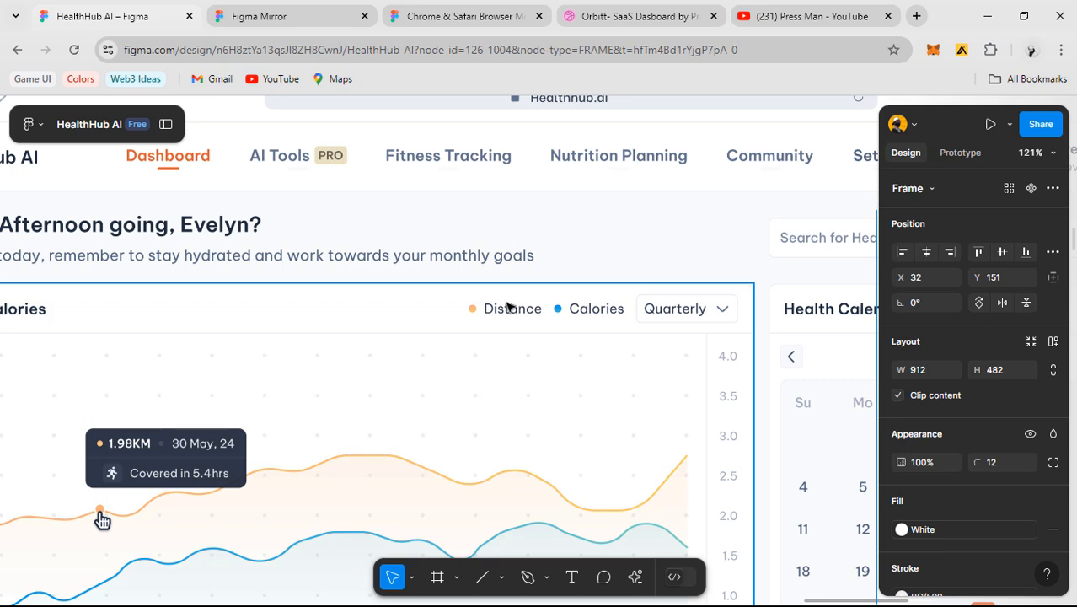
pyautogui.scroll(-3, 470, 308)
pyautogui.moveTo(528, 317); pyautogui.dragTo(694, 222)
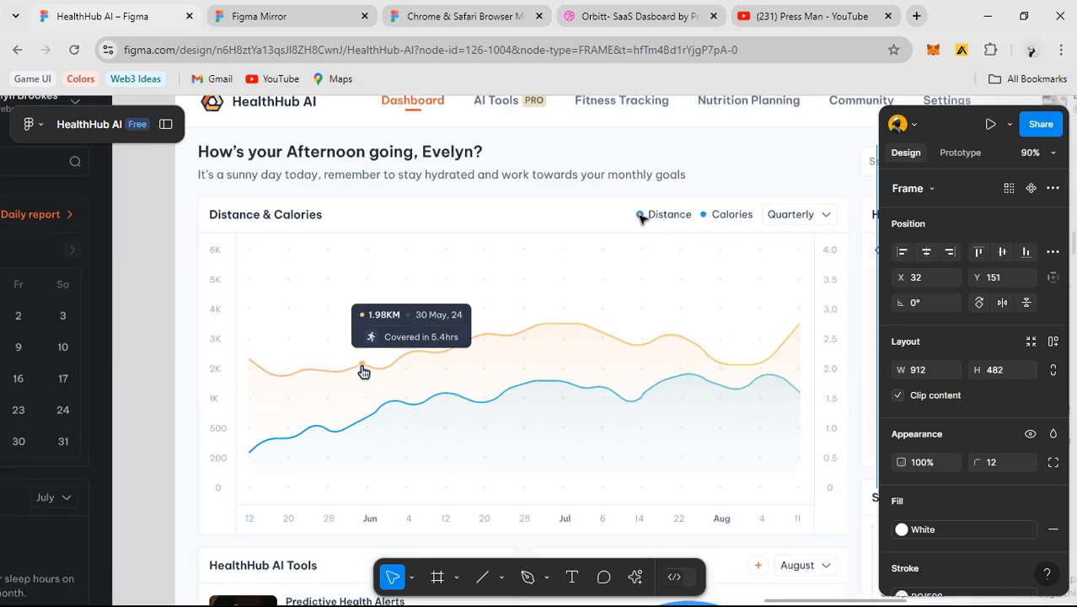
pyautogui.scroll(-3, 640, 217)
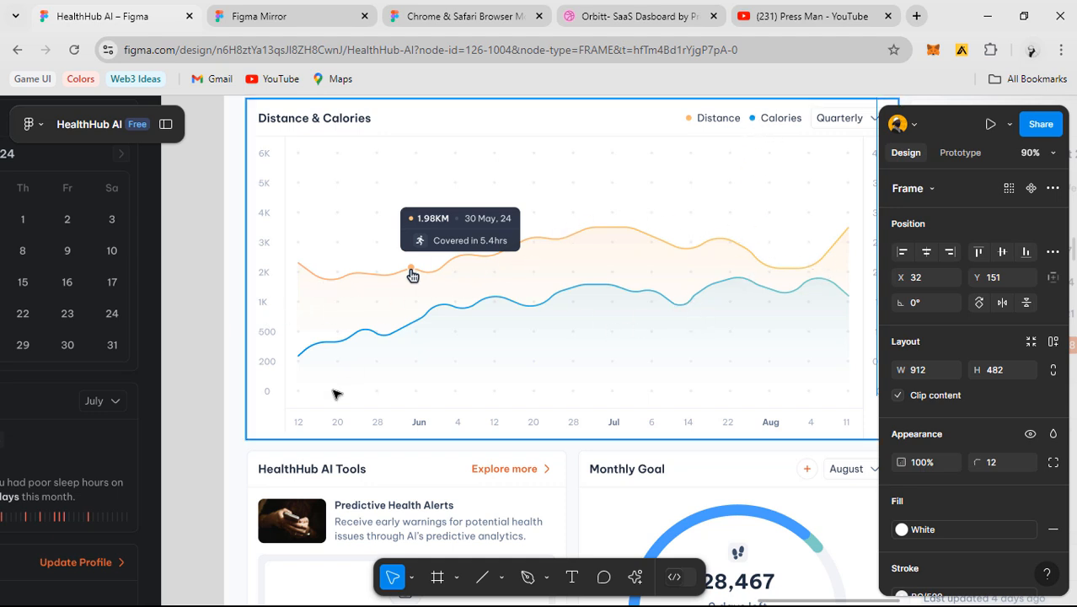
pyautogui.scroll(-5, 491, 363)
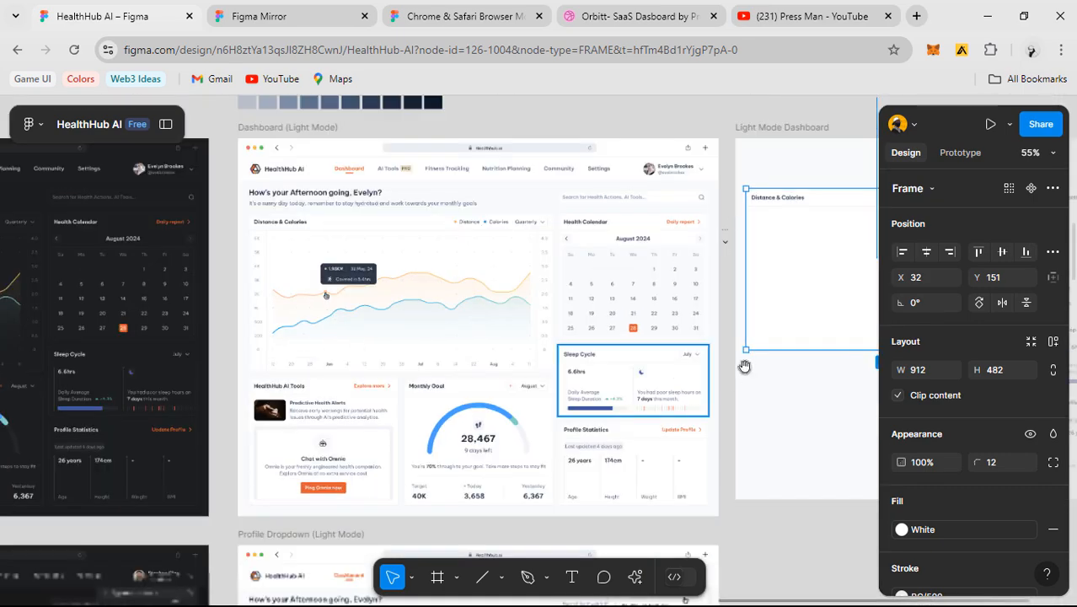
pyautogui.moveTo(743, 366); pyautogui.dragTo(637, 360)
pyautogui.scroll(2, 707, 254)
pyautogui.moveTo(674, 201); pyautogui.dragTo(486, 253)
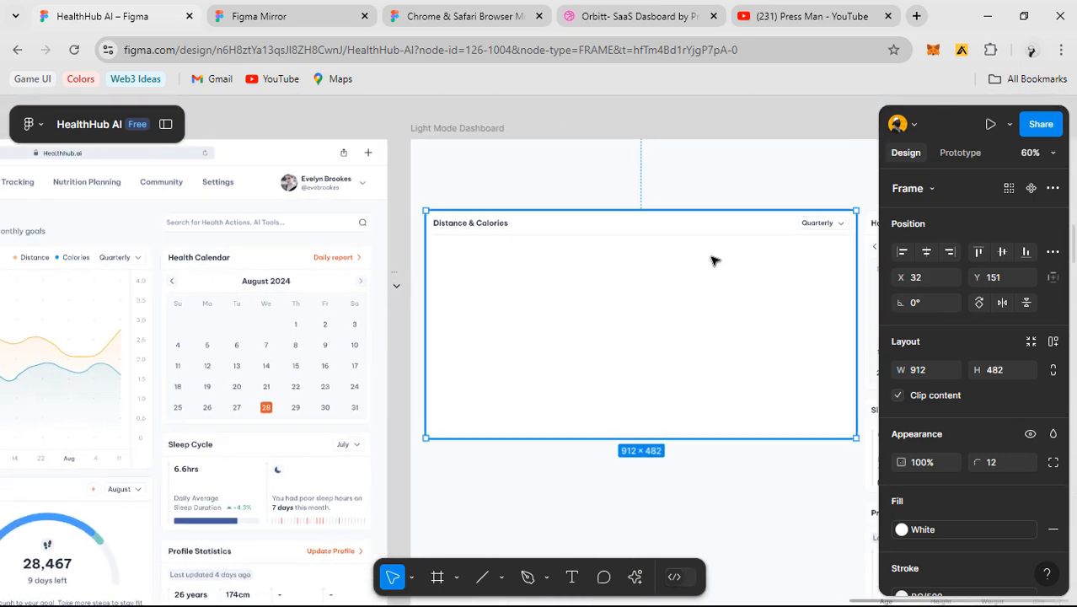
pyautogui.scroll(2, 716, 261)
pyautogui.scroll(-2, 602, 262)
pyautogui.moveTo(514, 310); pyautogui.dragTo(706, 298)
pyautogui.scroll(4, 172, 253)
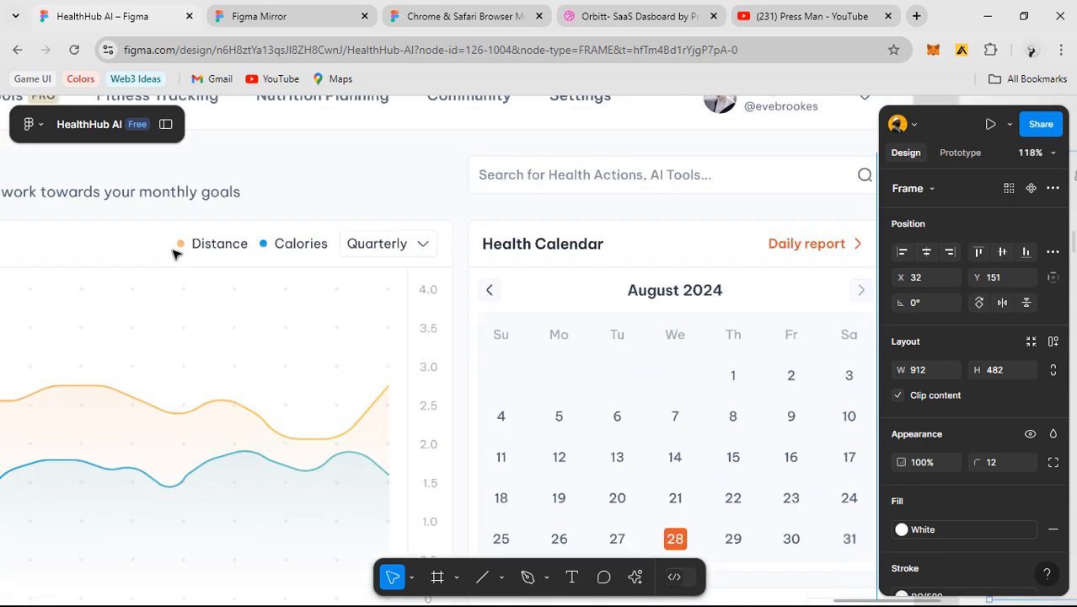
pyautogui.scroll(3, 174, 253)
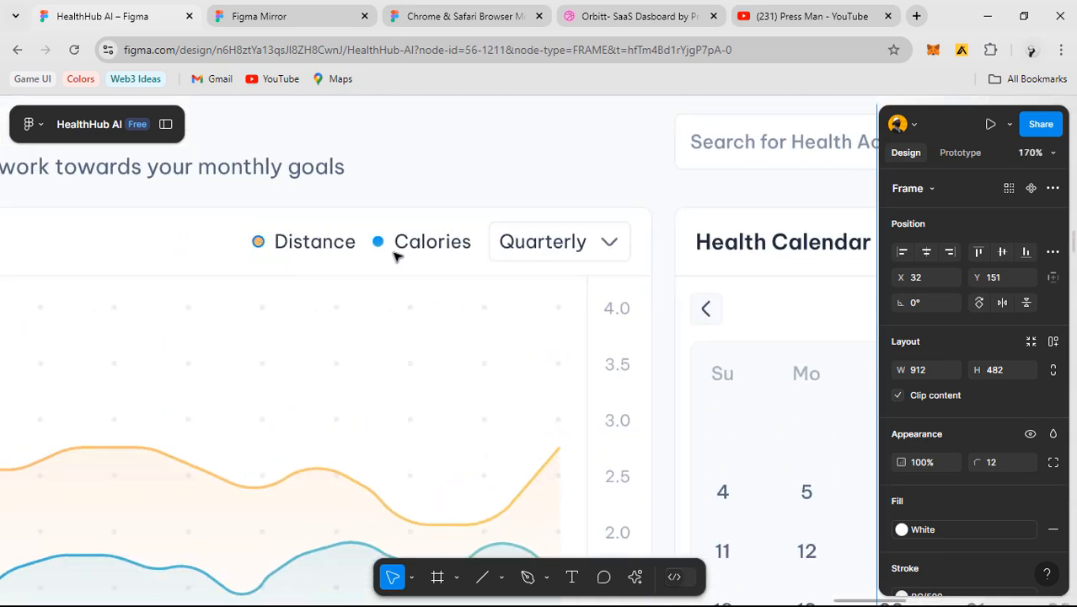
pyautogui.click(257, 241)
pyautogui.scroll(3, 375, 254)
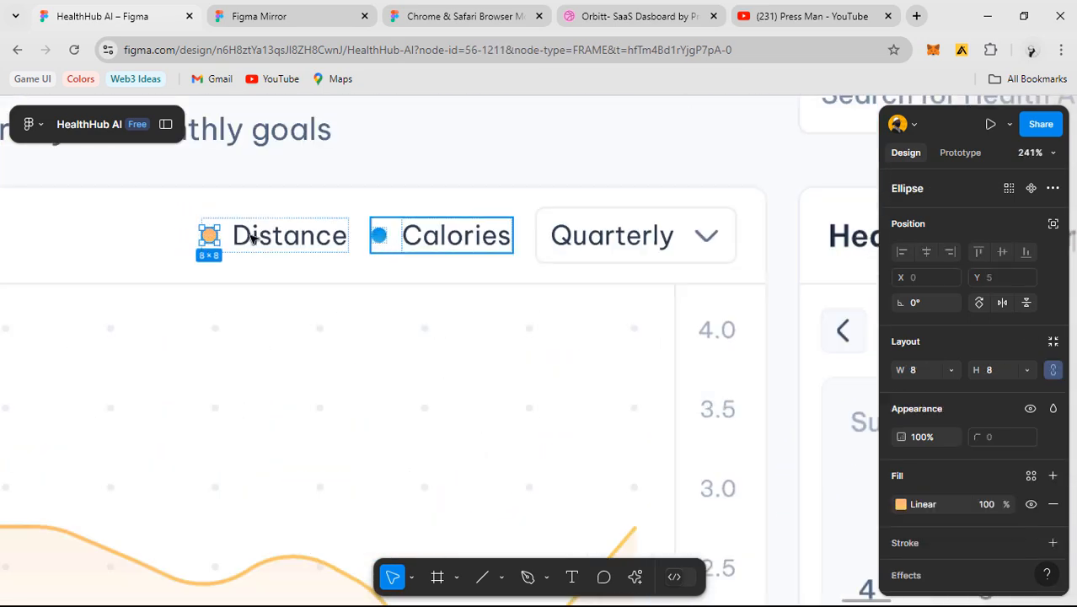
# - Open the Grabient website in a new browser tab and browse its gradients for orange and blue options
pyautogui.click(915, 16)
pyautogui.write('grab')
pyautogui.press('Return')
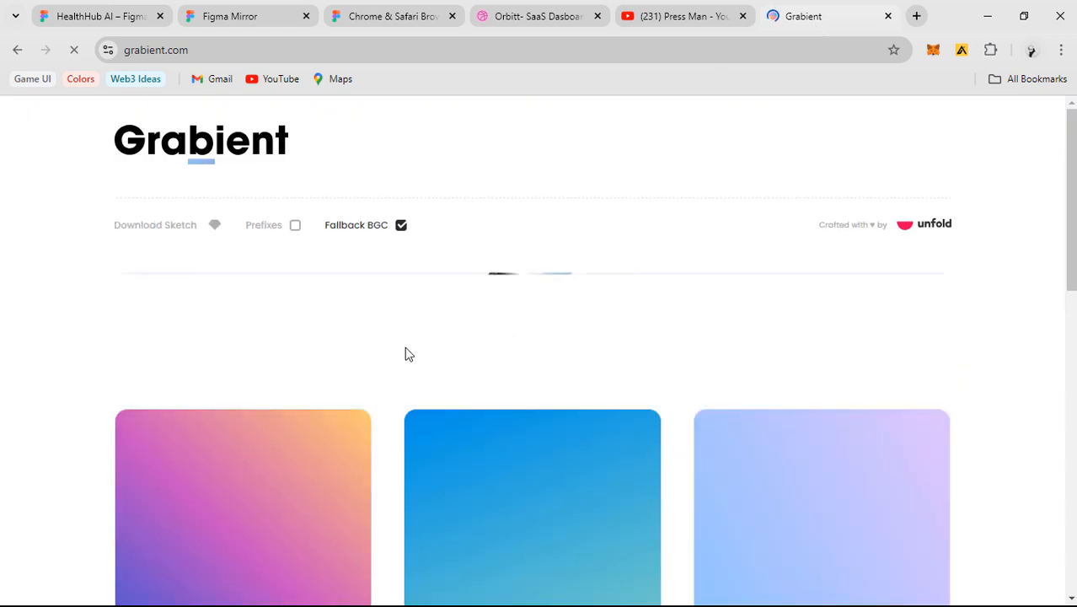
pyautogui.scroll(-5, 428, 303)
pyautogui.scroll(3, 445, 392)
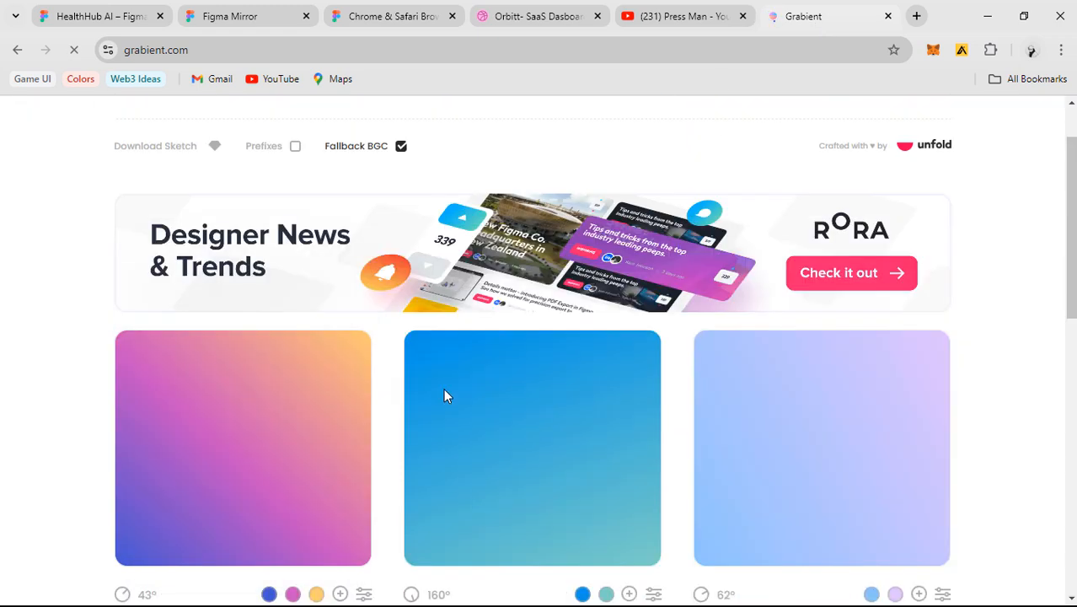
pyautogui.scroll(-6, 560, 432)
pyautogui.scroll(-2, 519, 433)
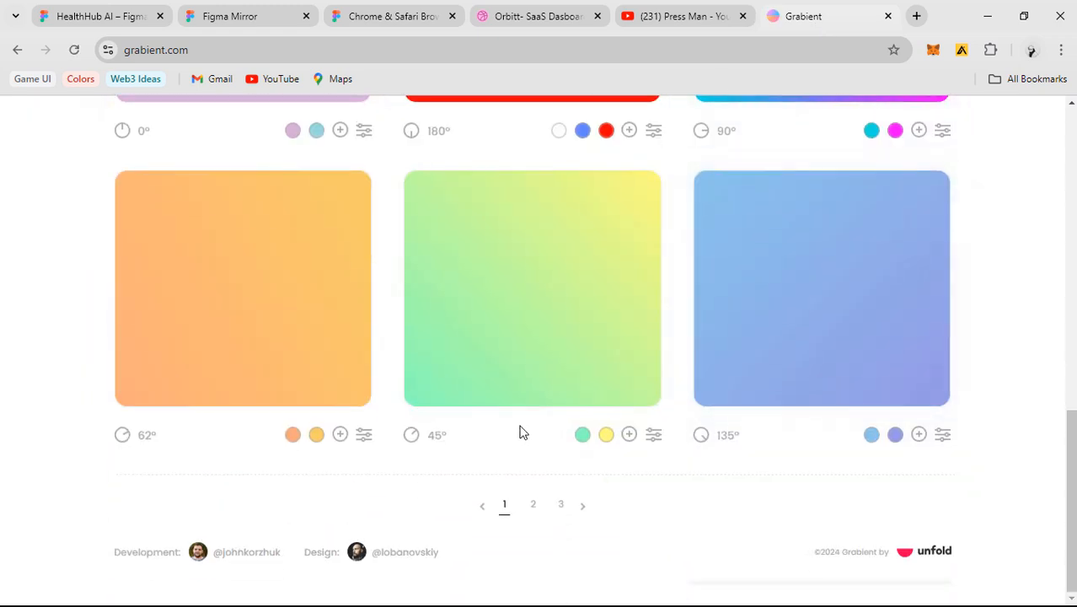
pyautogui.scroll(5, 584, 465)
pyautogui.scroll(5, 543, 465)
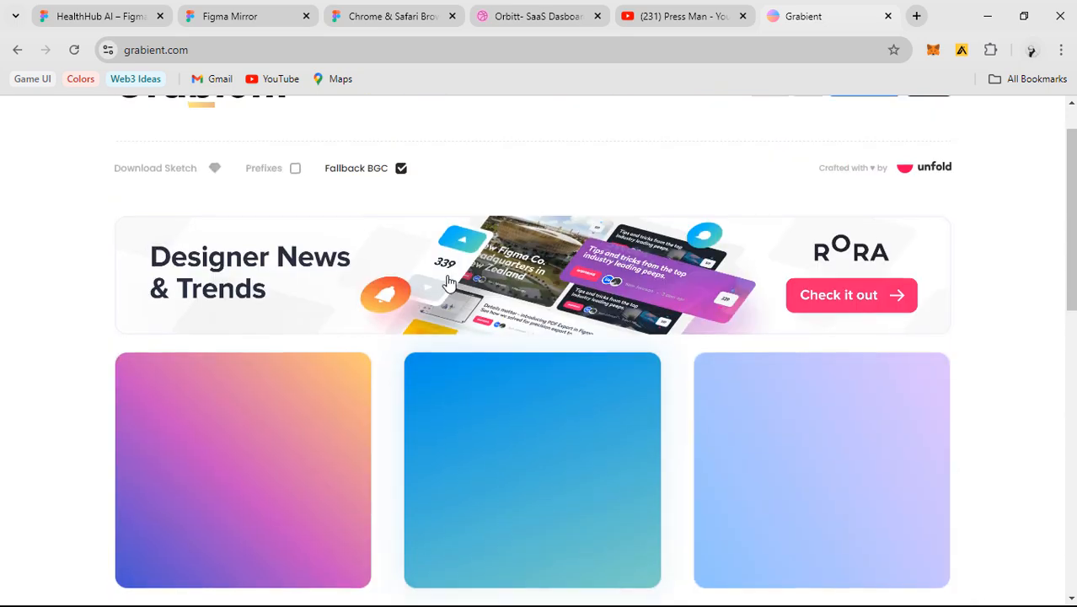
pyautogui.scroll(-8, 445, 308)
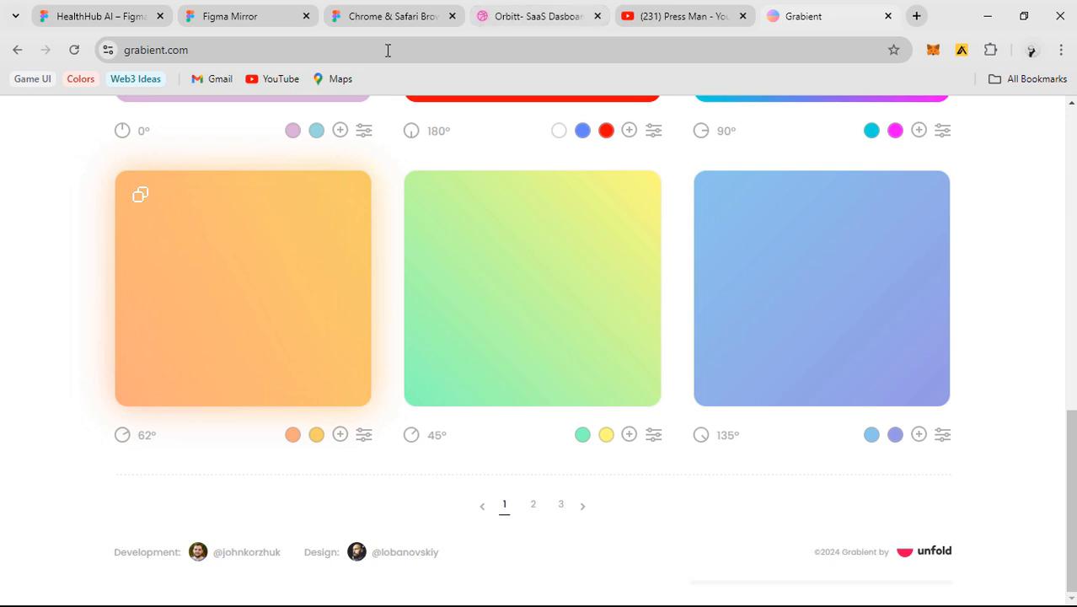
# - Back in Figma, copy the Distance and Calories legend entries from the reference header into the new card's header
pyautogui.click(120, 16)
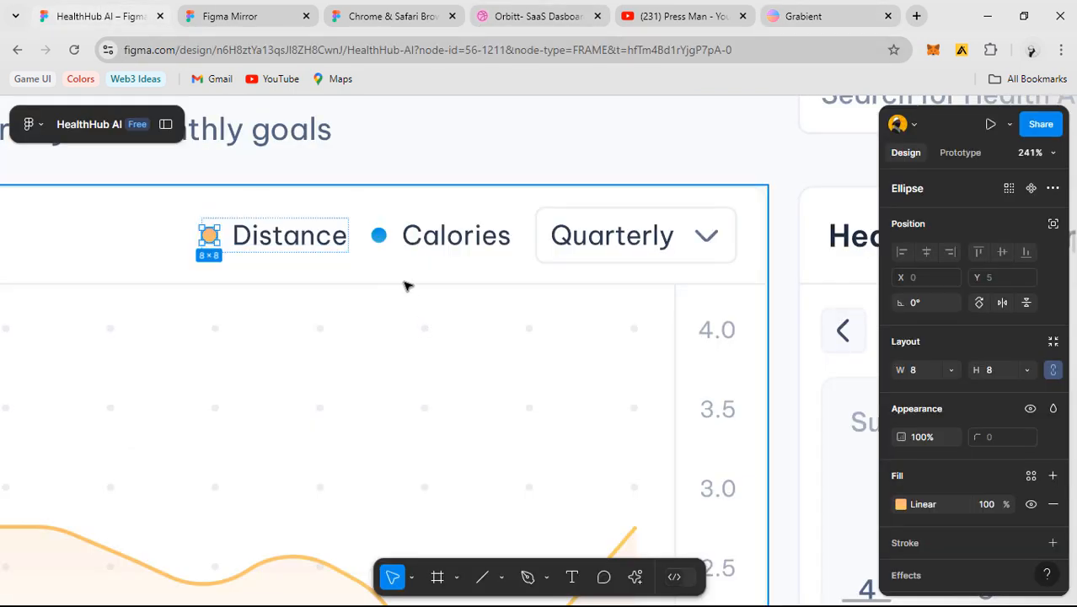
pyautogui.scroll(-5, 403, 287)
pyautogui.click(421, 261)
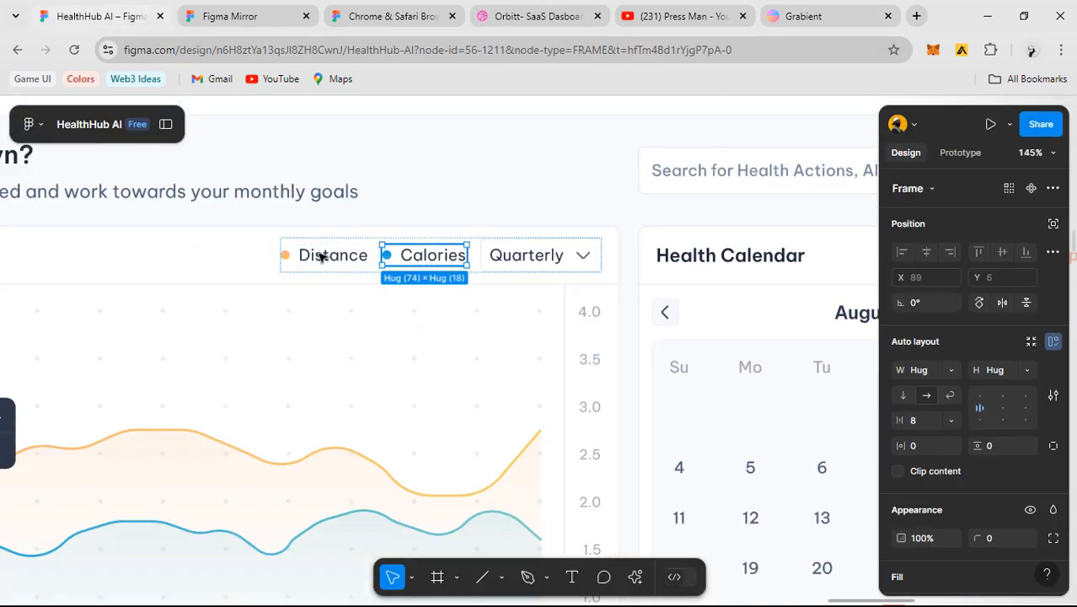
pyautogui.keyDown('shift'); pyautogui.click(320, 252); pyautogui.keyUp('shift')
pyautogui.scroll(-5, 313, 252)
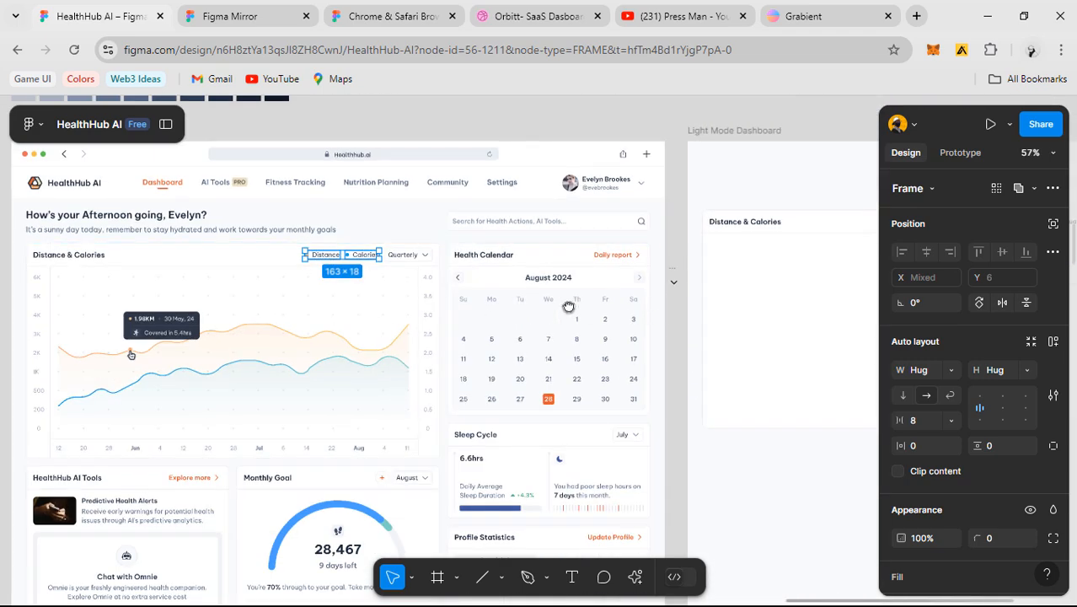
pyautogui.moveTo(567, 305); pyautogui.dragTo(251, 287)
pyautogui.scroll(2, 622, 219)
pyautogui.scroll(2, 621, 221)
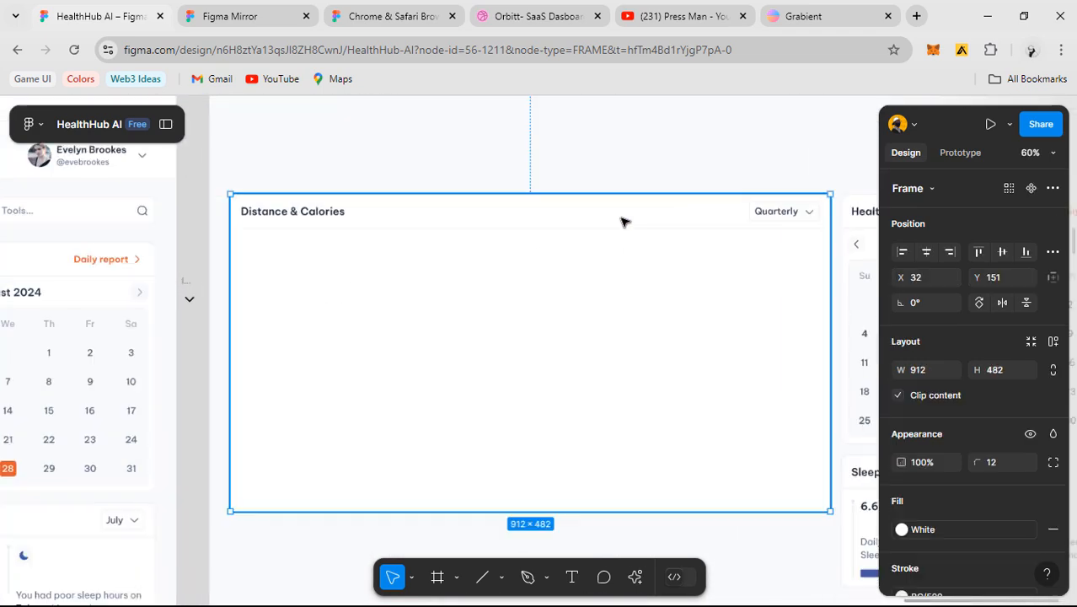
pyautogui.click(517, 218)
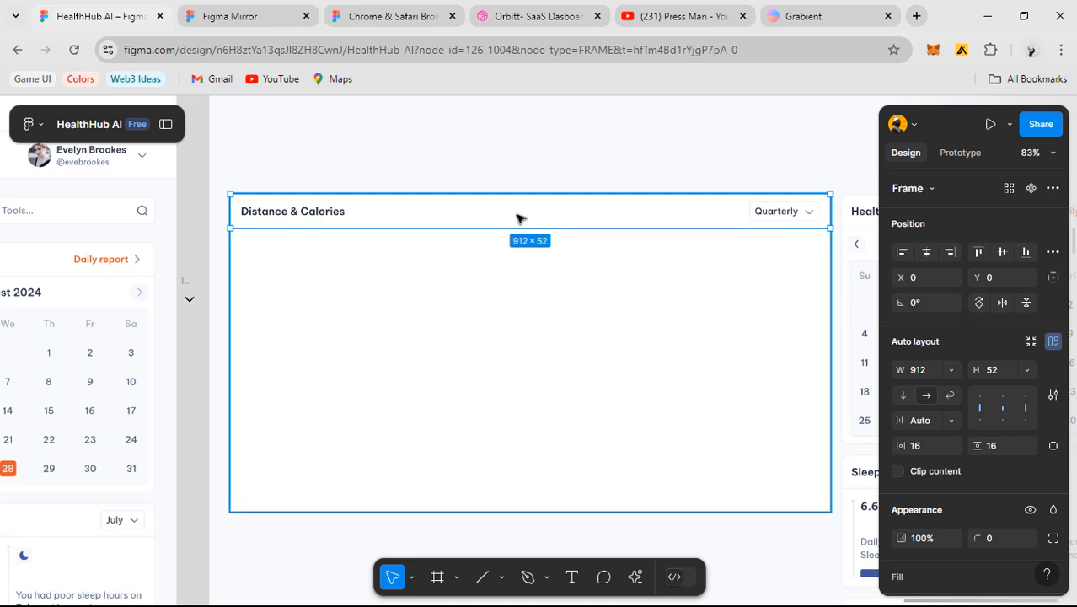
pyautogui.hotkey('ctrl', 'v')
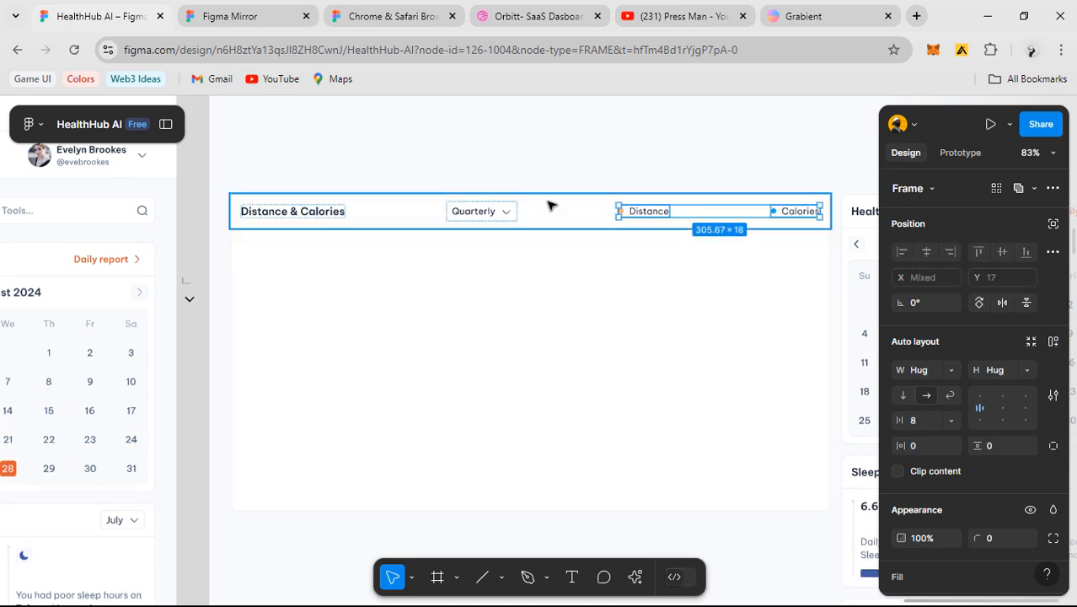
pyautogui.press('Escape')
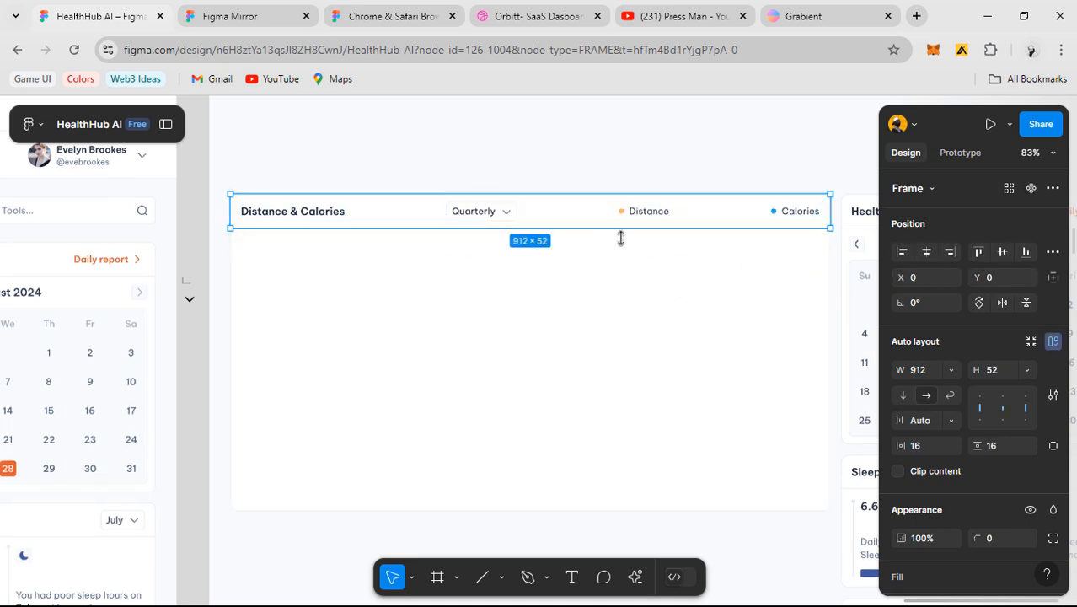
# - Inspect the auto layout spacing of the legend and dropdown group in the reference Distance & Calories header
pyautogui.scroll(-2, 620, 236)
pyautogui.moveTo(665, 385); pyautogui.dragTo(1066, 403)
pyautogui.scroll(2, 388, 285)
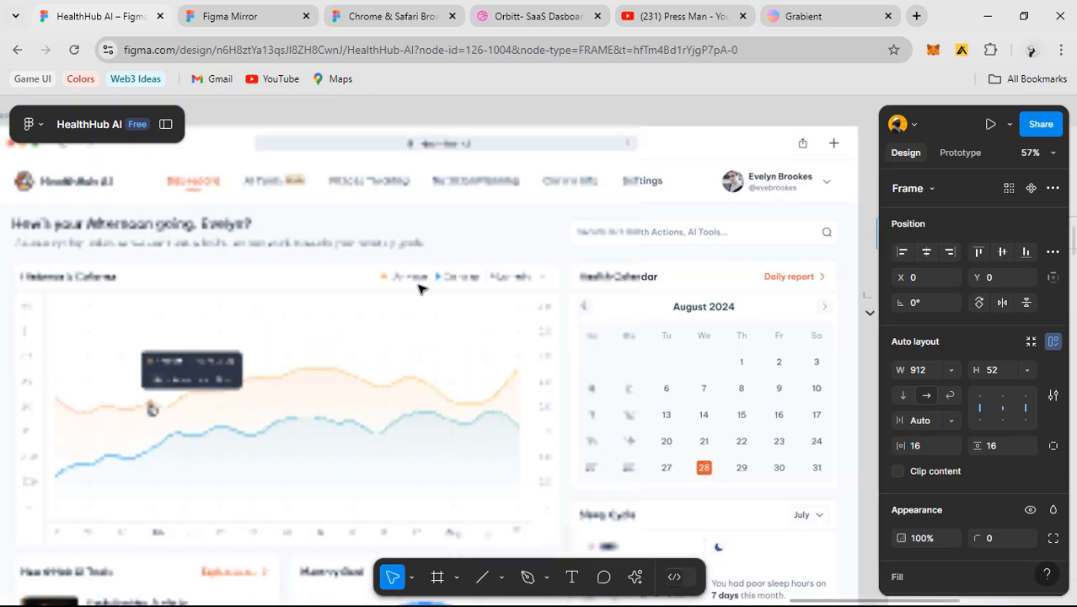
pyautogui.scroll(1, 504, 285)
pyautogui.click(476, 279)
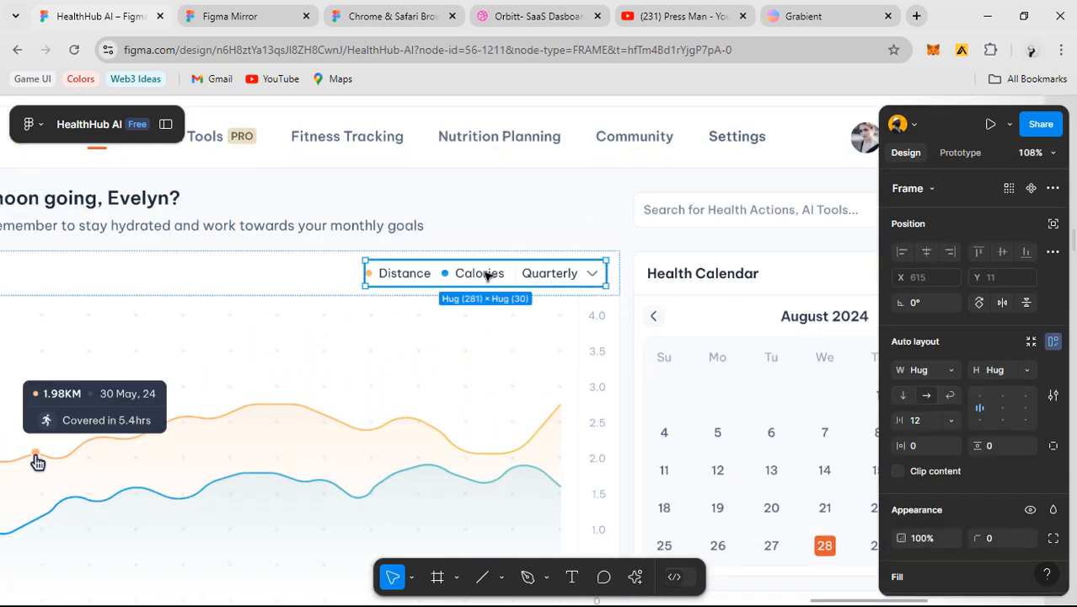
pyautogui.scroll(-2, 557, 286)
pyautogui.moveTo(541, 304); pyautogui.dragTo(9, 311)
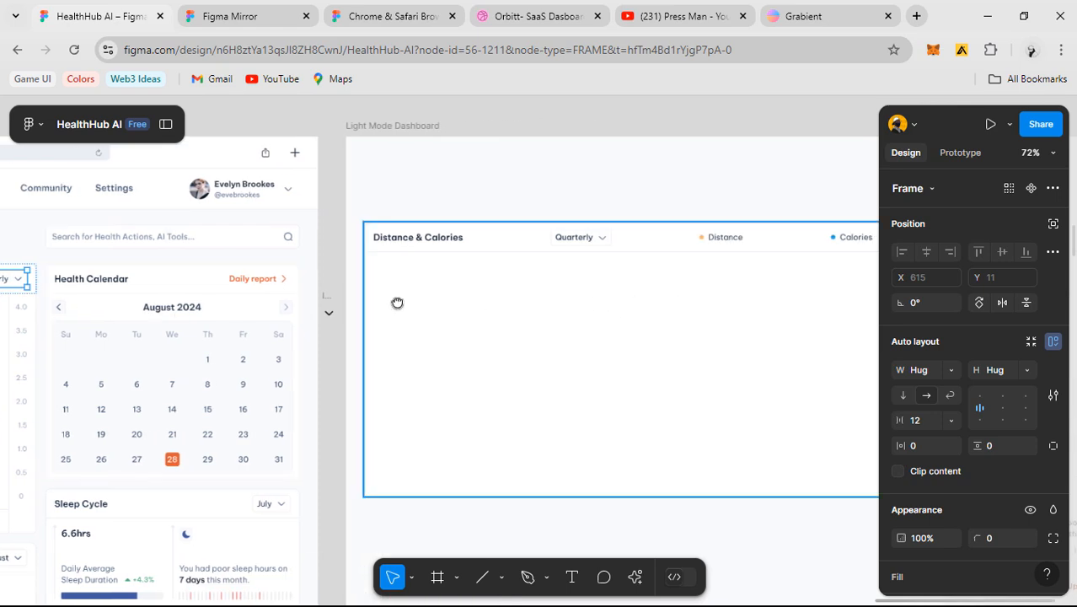
pyautogui.moveTo(683, 310); pyautogui.dragTo(347, 310)
# - Wrap the Quarterly dropdown and the Distance and Calories legend entries of the new header in one auto layout frame
pyautogui.scroll(1, 464, 236)
pyautogui.click(341, 264)
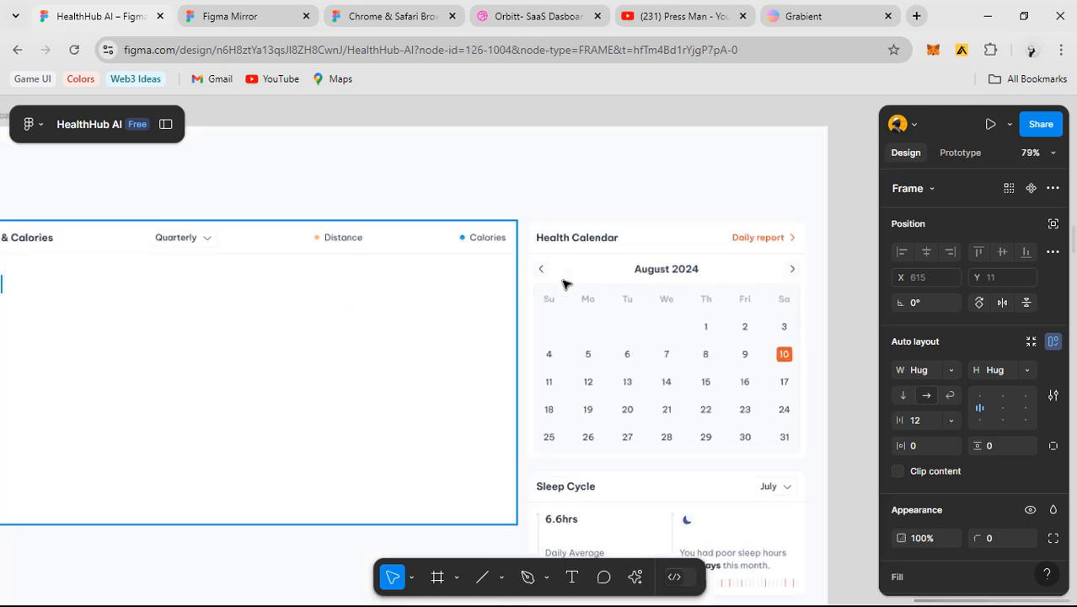
pyautogui.moveTo(522, 264); pyautogui.dragTo(744, 285)
pyautogui.doubleClick(598, 266)
pyautogui.doubleClick(690, 261)
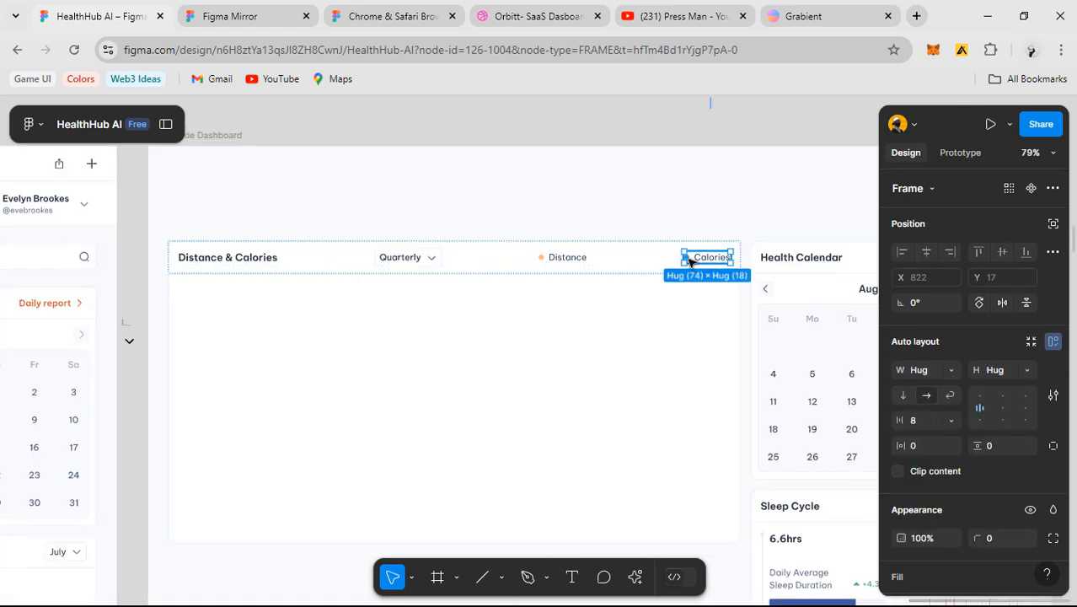
pyautogui.keyDown('shift'); pyautogui.click(562, 258); pyautogui.keyUp('shift')
pyautogui.keyDown('shift'); pyautogui.click(389, 258); pyautogui.keyUp('shift')
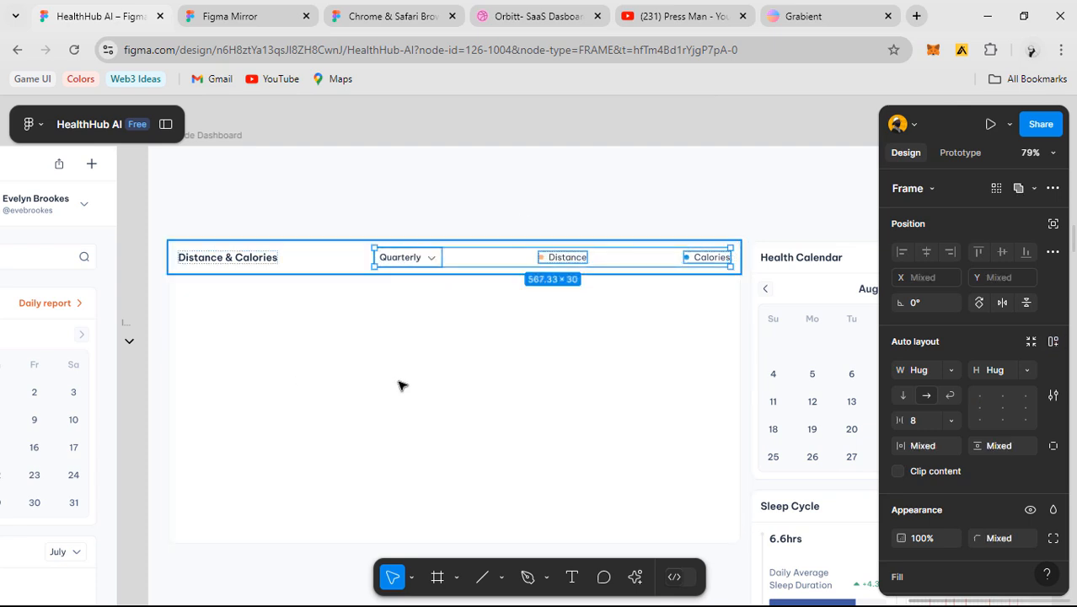
pyautogui.hotkey('shift', 'a')
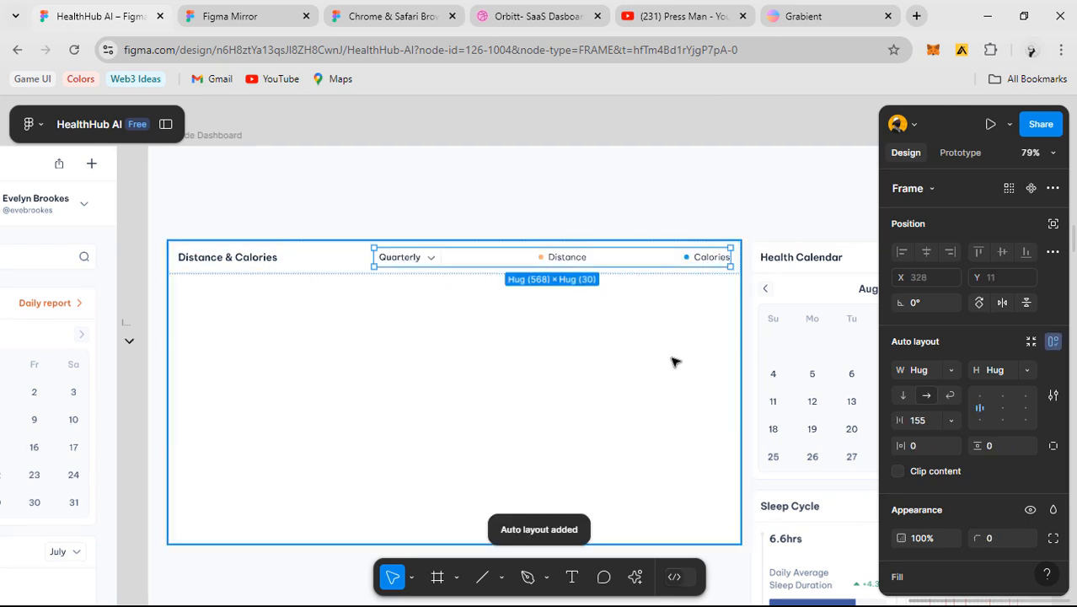
# - Keep the new auto layout frame's width at Hug contents and set the gap between its items to 12
pyautogui.click(956, 370)
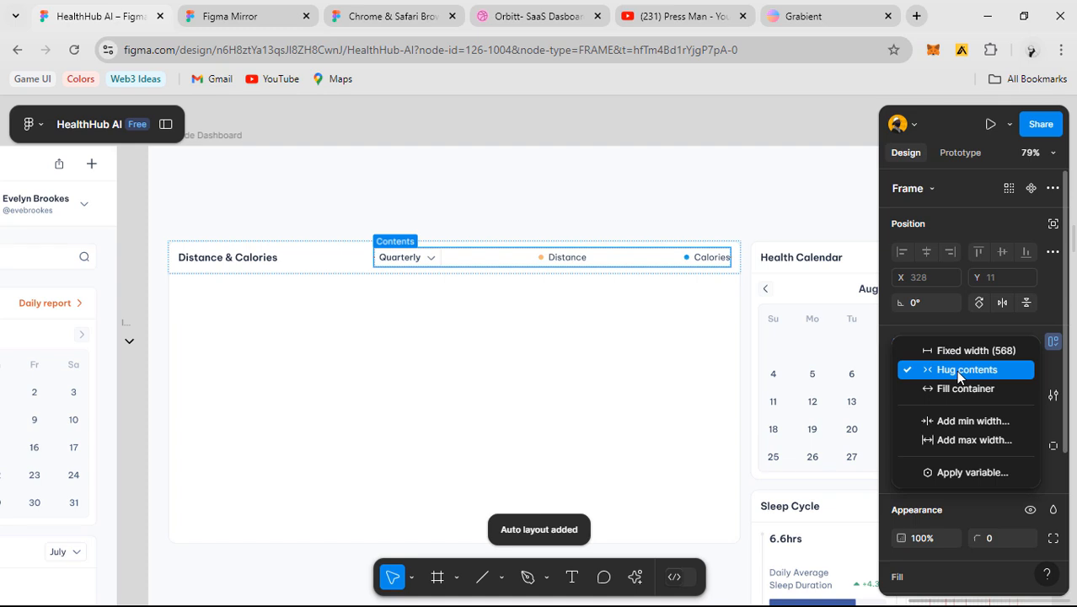
pyautogui.click(956, 370)
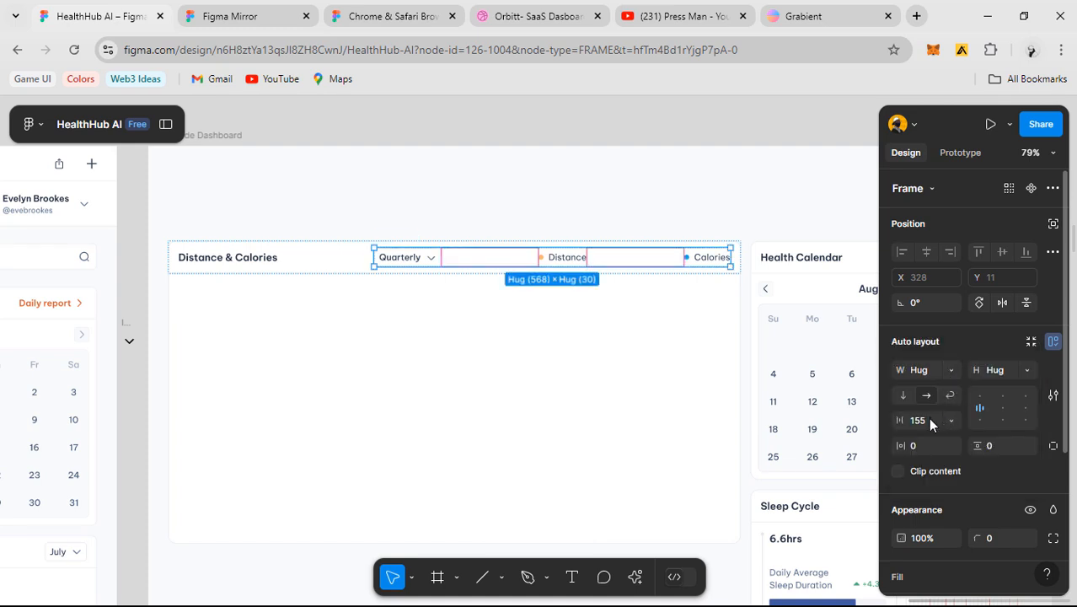
pyautogui.click(927, 420)
pyautogui.write('12')
pyautogui.press('Return')
# - Move the Quarterly dropdown behind the Distance and Calories legend entries within the new header's auto layout group
pyautogui.scroll(5, 619, 274)
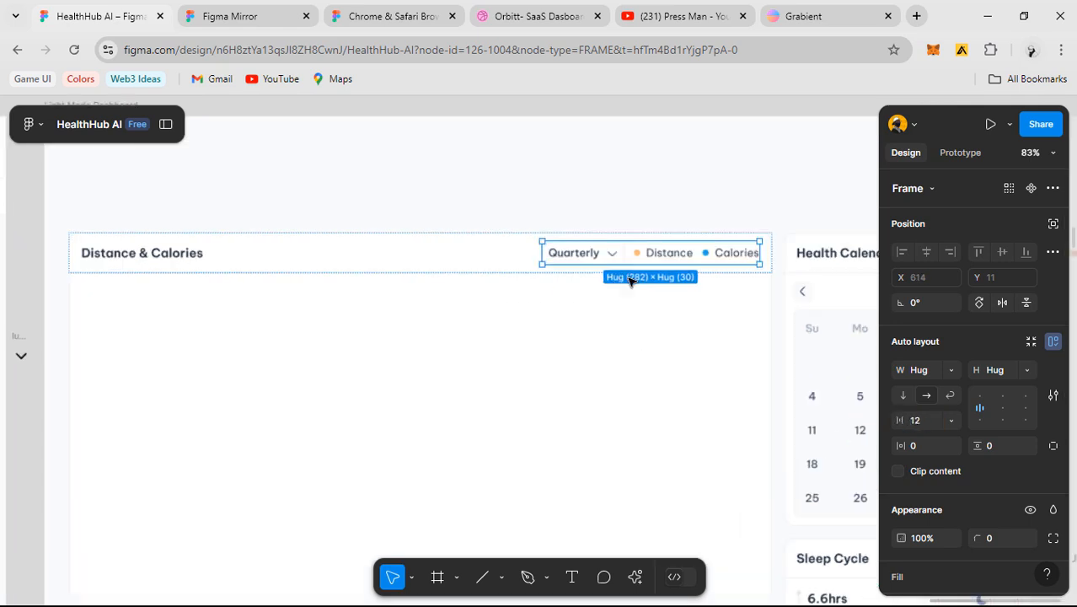
pyautogui.click(574, 242)
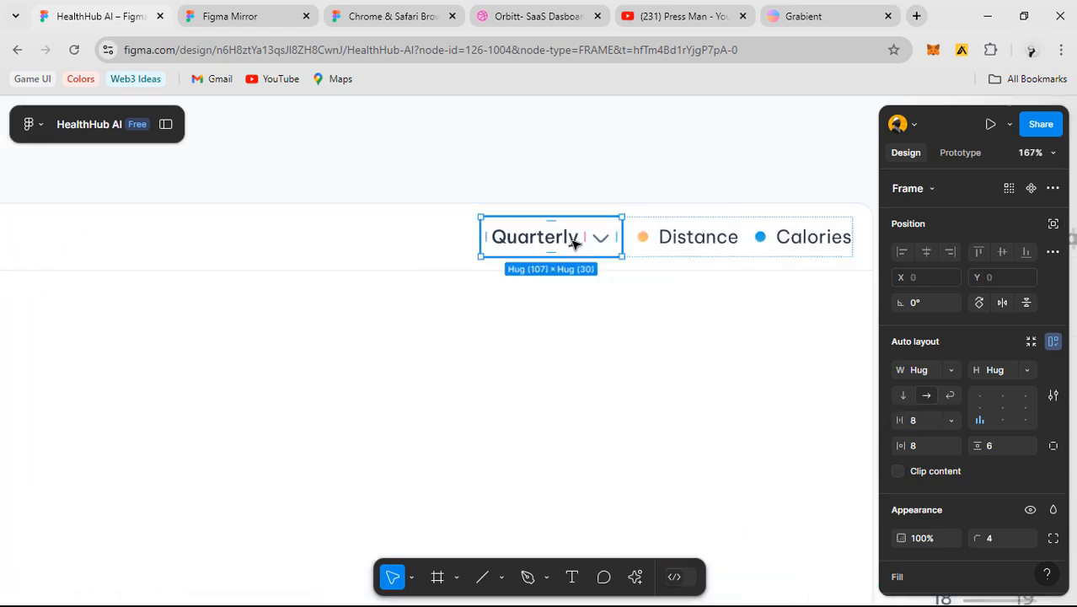
pyautogui.press('Right')
pyautogui.press('Right')
pyautogui.click(671, 317)
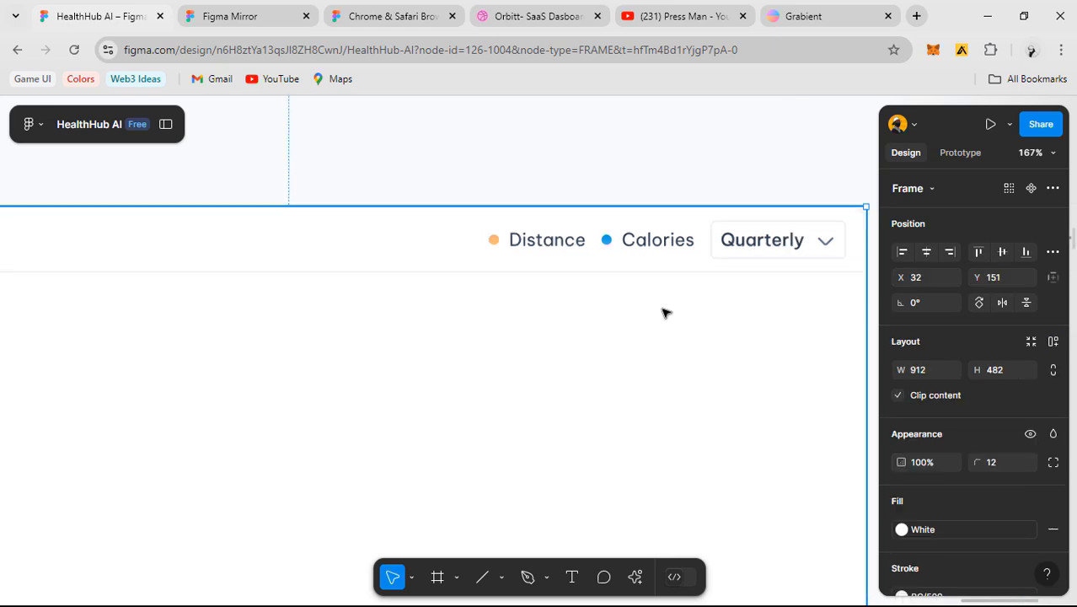
# - Examine the legend entries and dropdown of the new Distance & Calories header up close, selecting the Calories label
pyautogui.scroll(-2, 671, 317)
pyautogui.click(569, 190)
pyautogui.moveTo(560, 194); pyautogui.dragTo(754, 147)
pyautogui.scroll(-2, 835, 233)
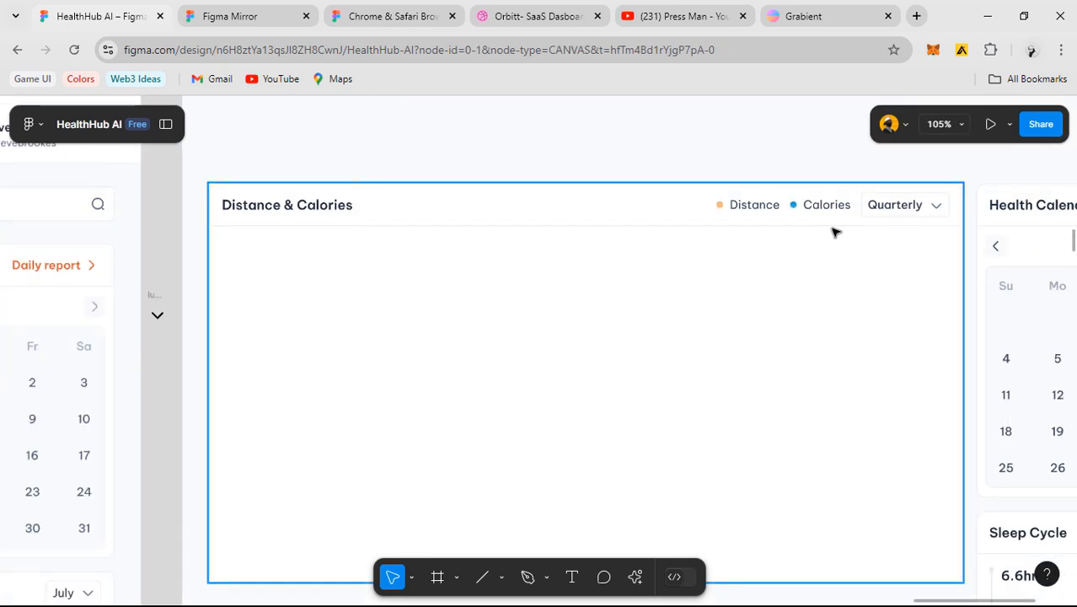
pyautogui.scroll(6, 896, 241)
pyautogui.click(762, 167)
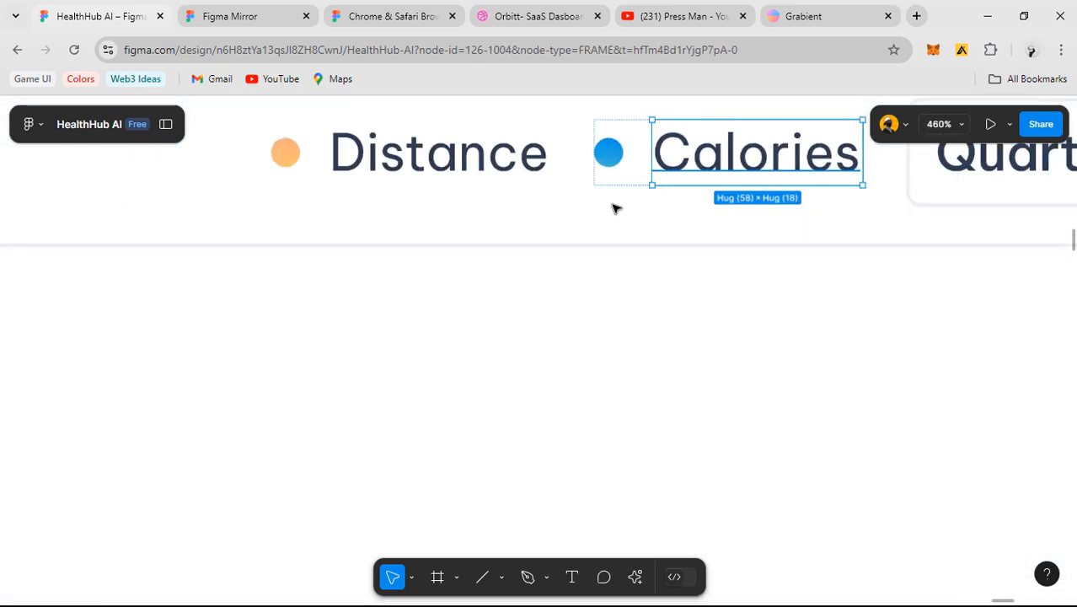
# - Examine the Calories legend entry's typography and auto layout settings in the new Distance & Calories header
pyautogui.moveTo(612, 207); pyautogui.dragTo(569, 311)
pyautogui.scroll(-3, 941, 557)
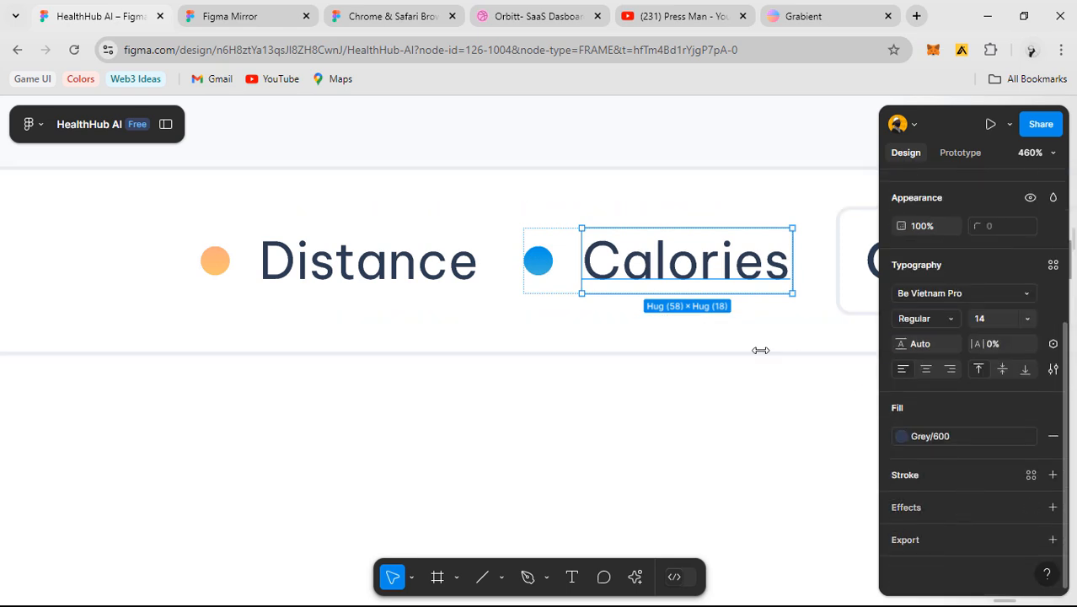
pyautogui.hotkey('shift', 'Return')
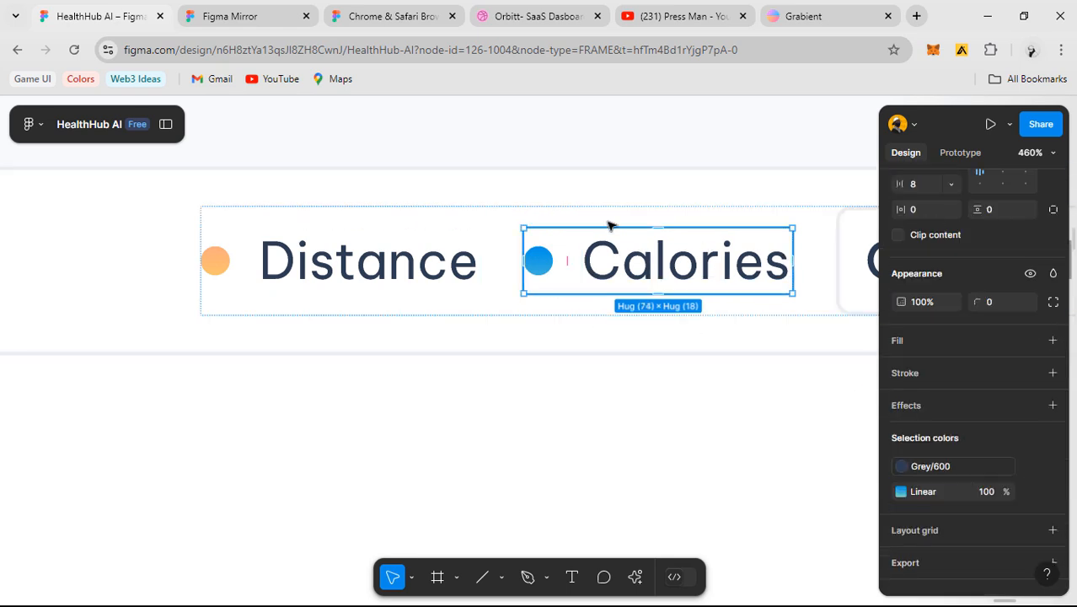
pyautogui.doubleClick(560, 268)
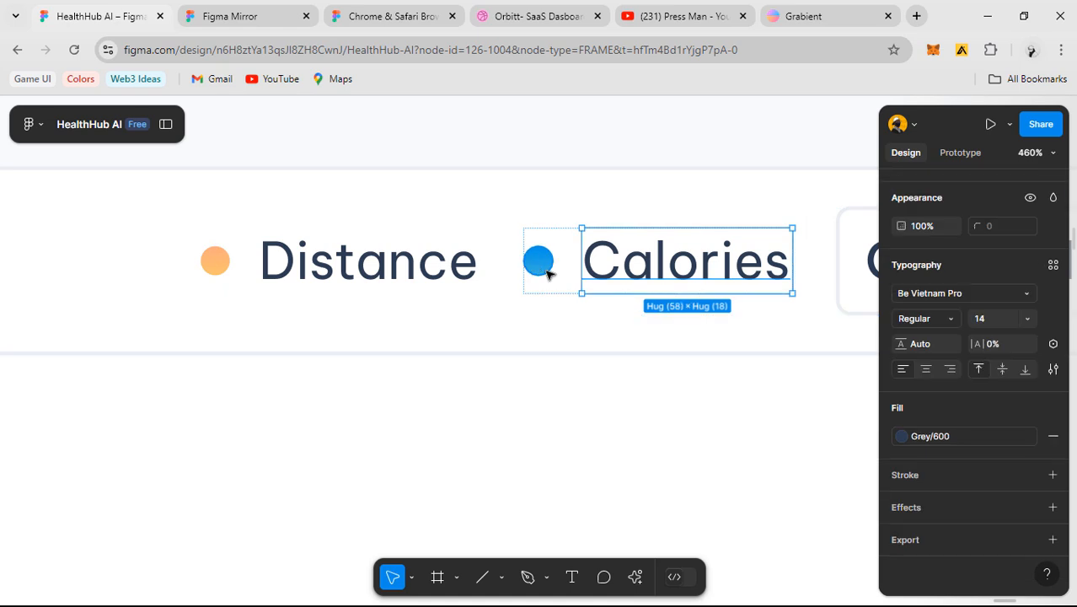
pyautogui.click(546, 268)
pyautogui.click(578, 296)
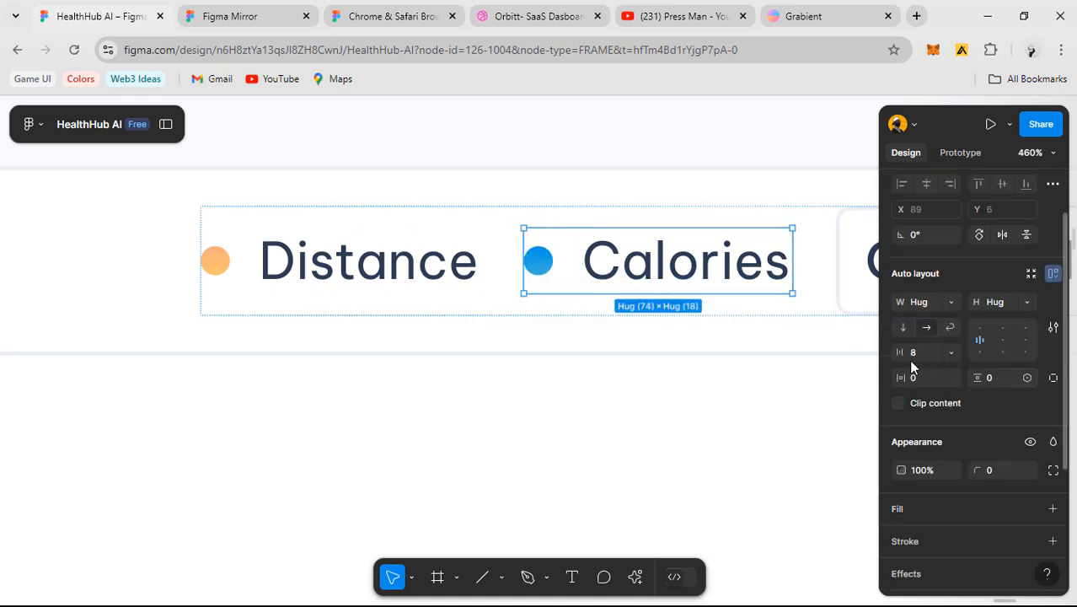
pyautogui.scroll(-5, 613, 321)
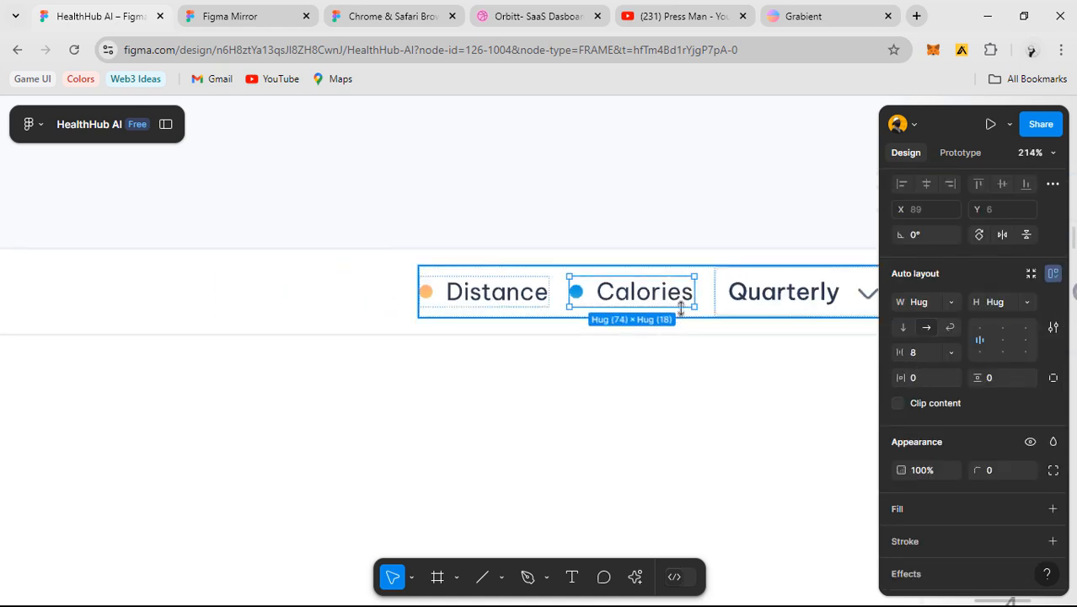
pyautogui.scroll(2, 414, 278)
pyautogui.click(414, 284)
pyautogui.click(580, 295)
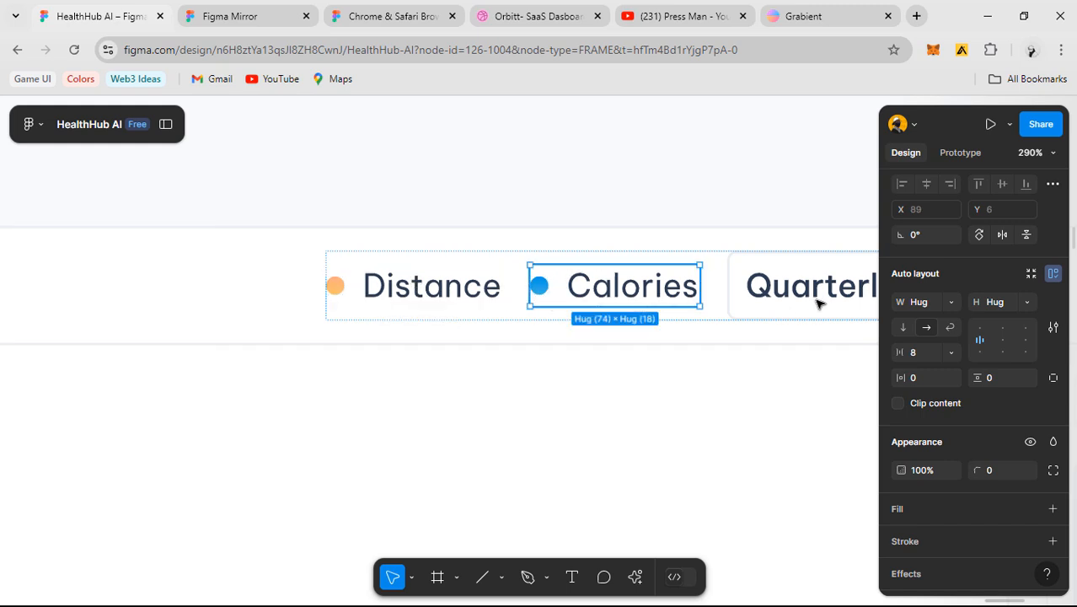
# - Examine how the legend entries and Quarterly dropdown are nested within the header's auto layout, from the inner group to the full-width row
pyautogui.click(816, 295)
pyautogui.click(615, 295)
pyautogui.click(459, 288)
pyautogui.click(512, 320)
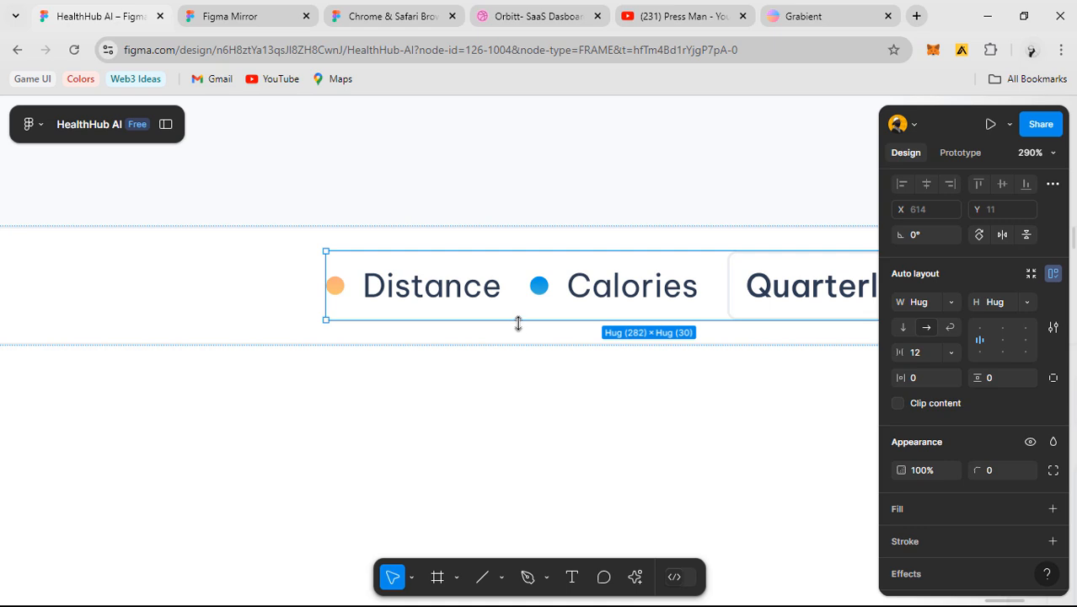
pyautogui.scroll(-5, 759, 279)
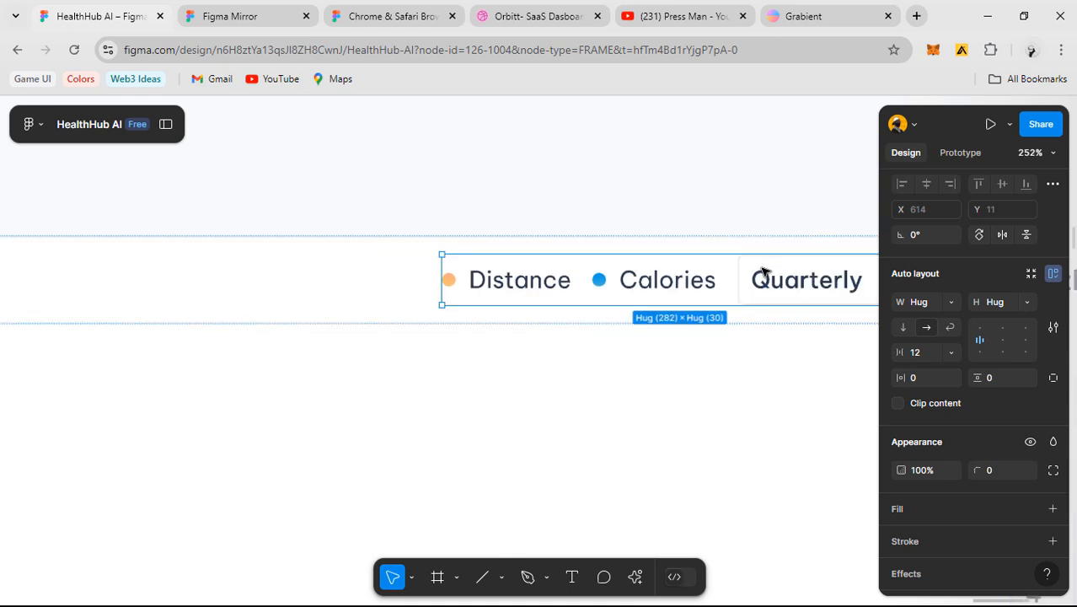
pyautogui.scroll(-2, 375, 290)
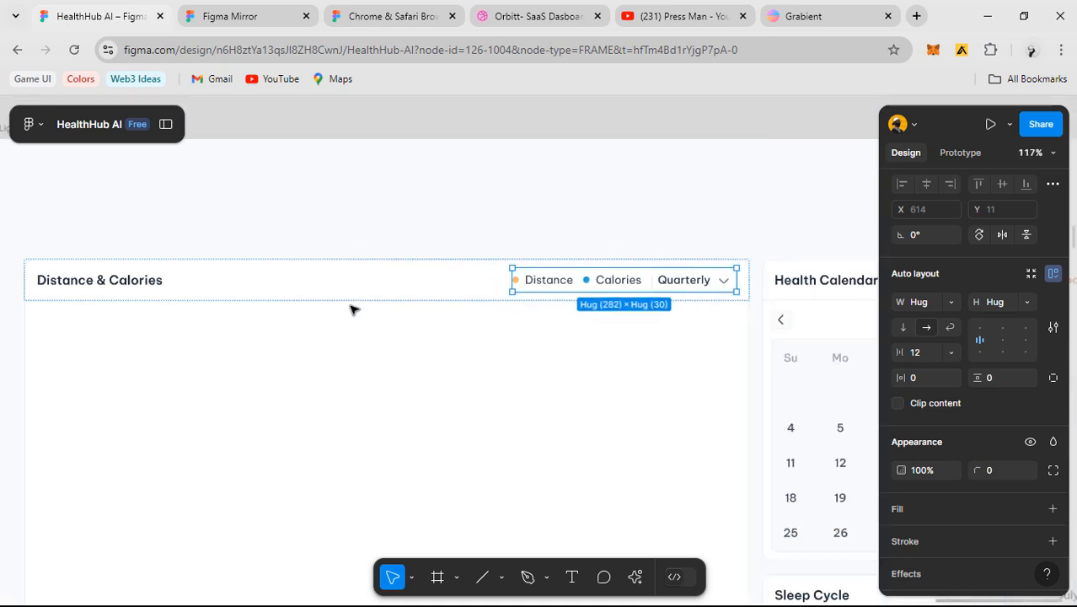
pyautogui.moveTo(301, 279); pyautogui.dragTo(366, 281)
pyautogui.click(366, 279)
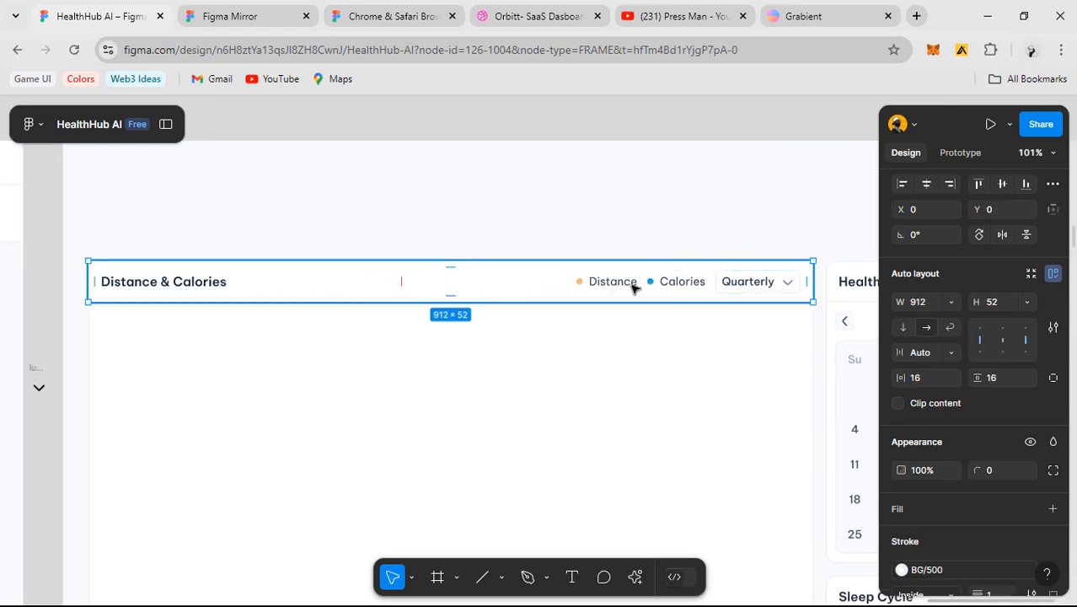
# - Ungroup the auto layout frame holding the Distance and Calories legend entries and the Quarterly dropdown, and select the header row
pyautogui.click(632, 287)
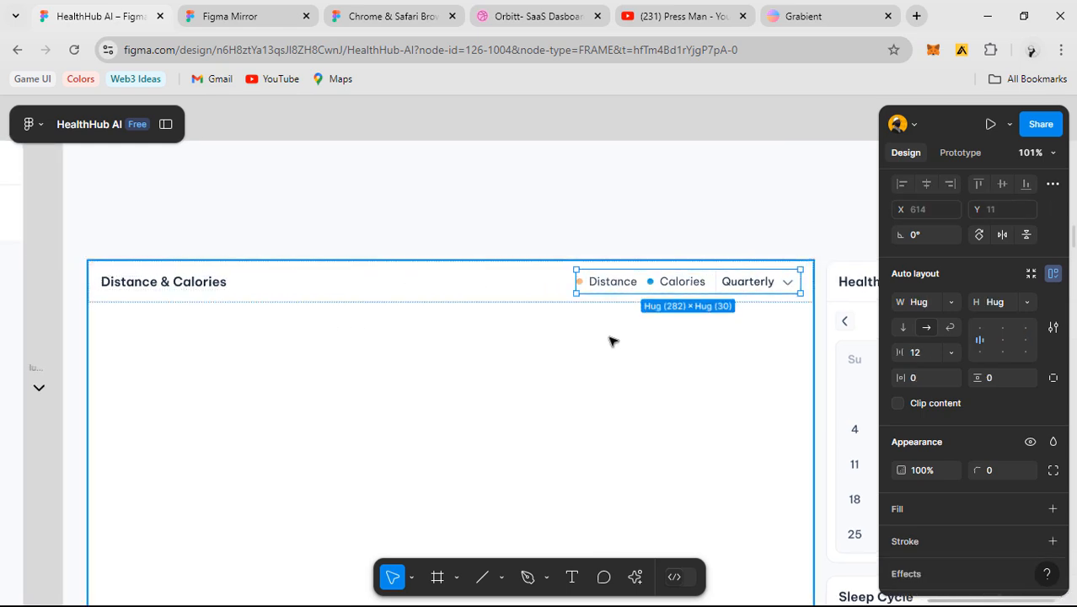
pyautogui.hotkey('ctrl', 'shift', 'g')
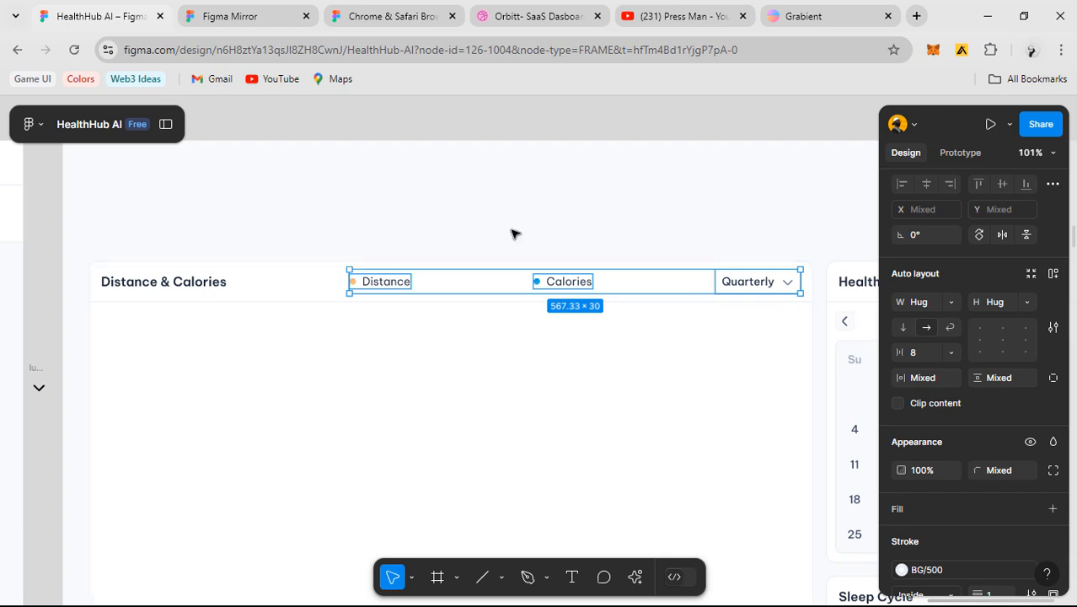
pyautogui.click(334, 287)
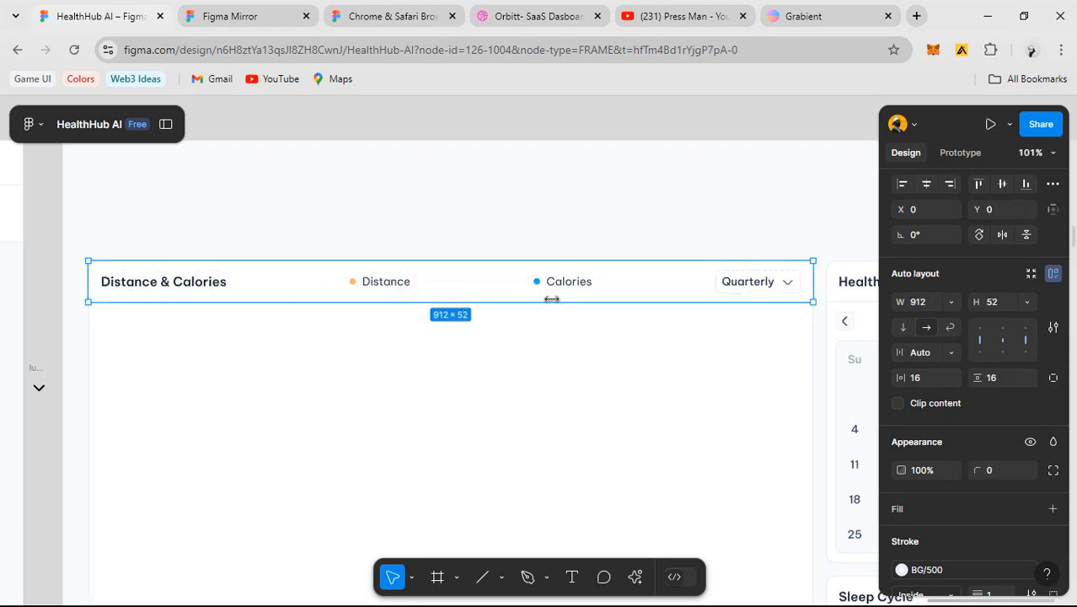
# - Wrap the Distance entry, Calories entry and Quarterly dropdown in one auto layout frame again, with a gap of 12 between items
pyautogui.click(380, 290)
pyautogui.keyDown('shift'); pyautogui.click(586, 289); pyautogui.keyUp('shift')
pyautogui.keyDown('shift'); pyautogui.click(776, 286); pyautogui.keyUp('shift')
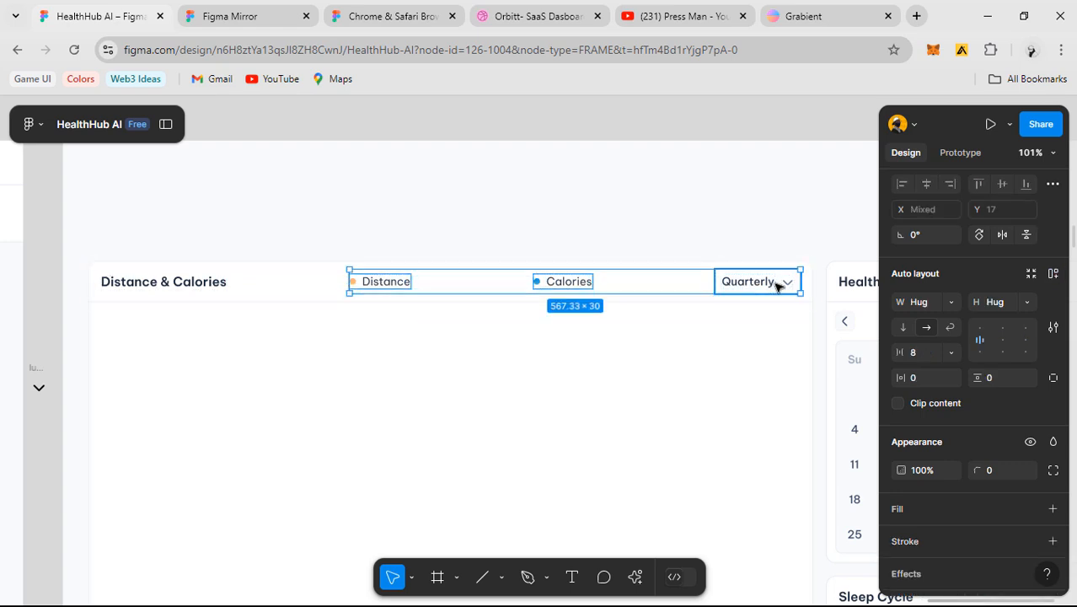
pyautogui.hotkey('shift', 'a')
pyautogui.click(926, 352)
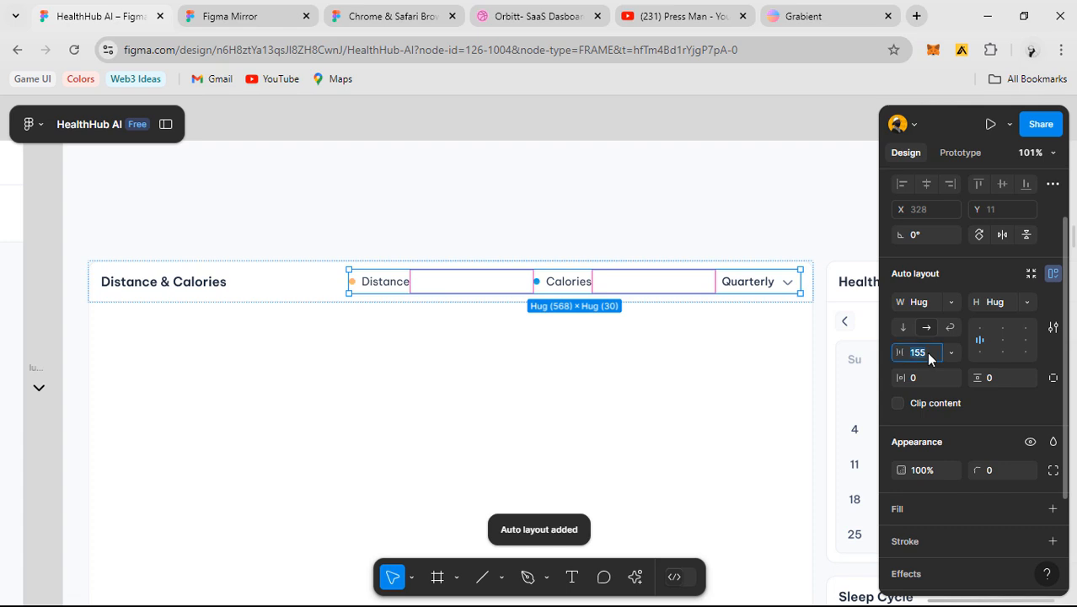
pyautogui.write('12')
pyautogui.press('Return')
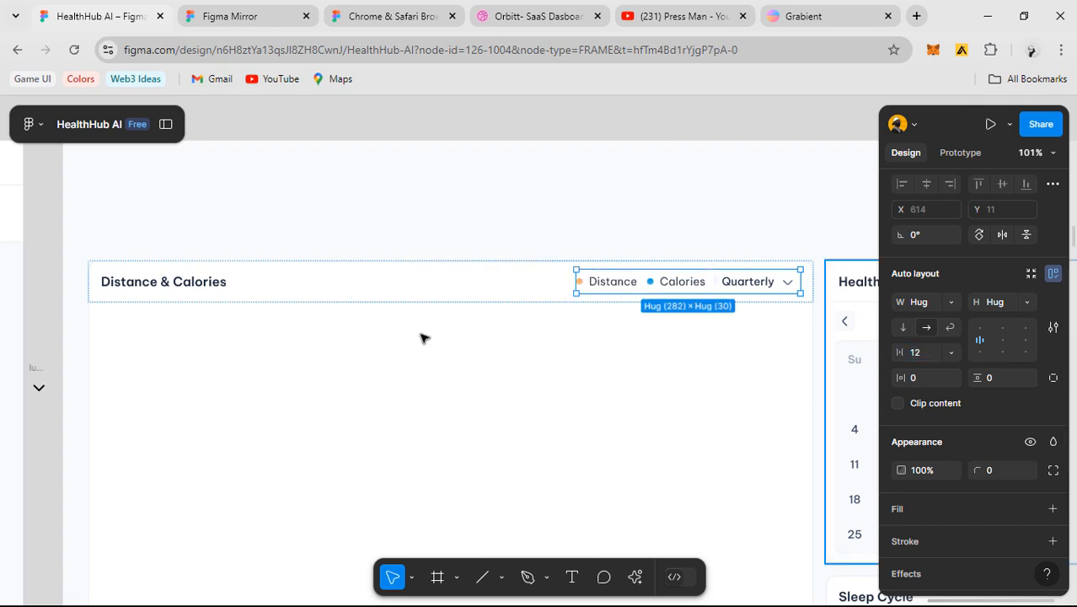
# - Compare the rebuilt Distance & Calories header and empty card with the reference light mode dashboard's chart card
pyautogui.click(404, 293)
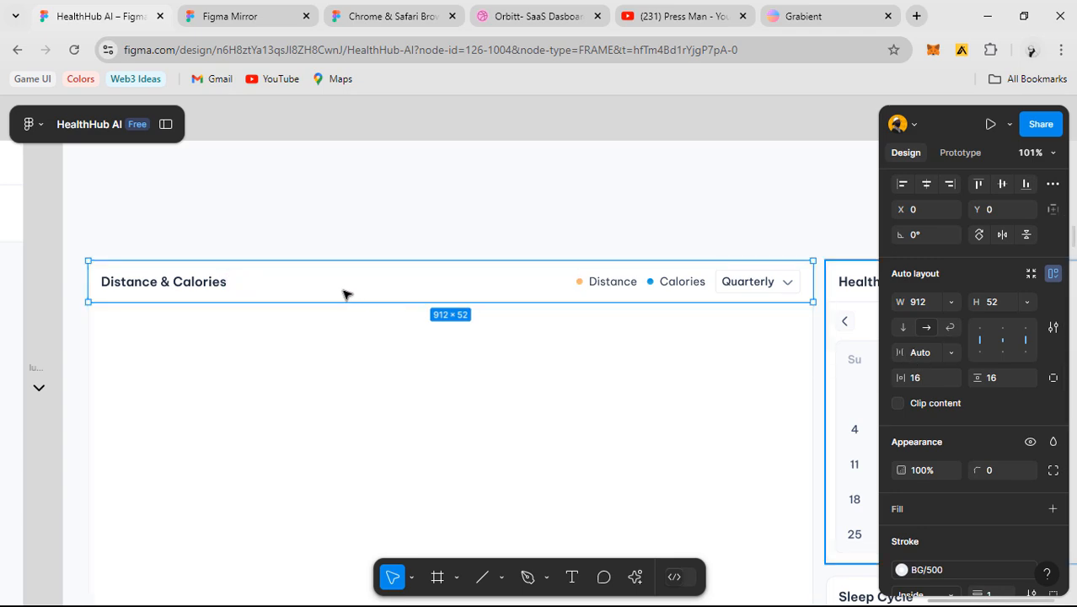
pyautogui.scroll(-4, 666, 334)
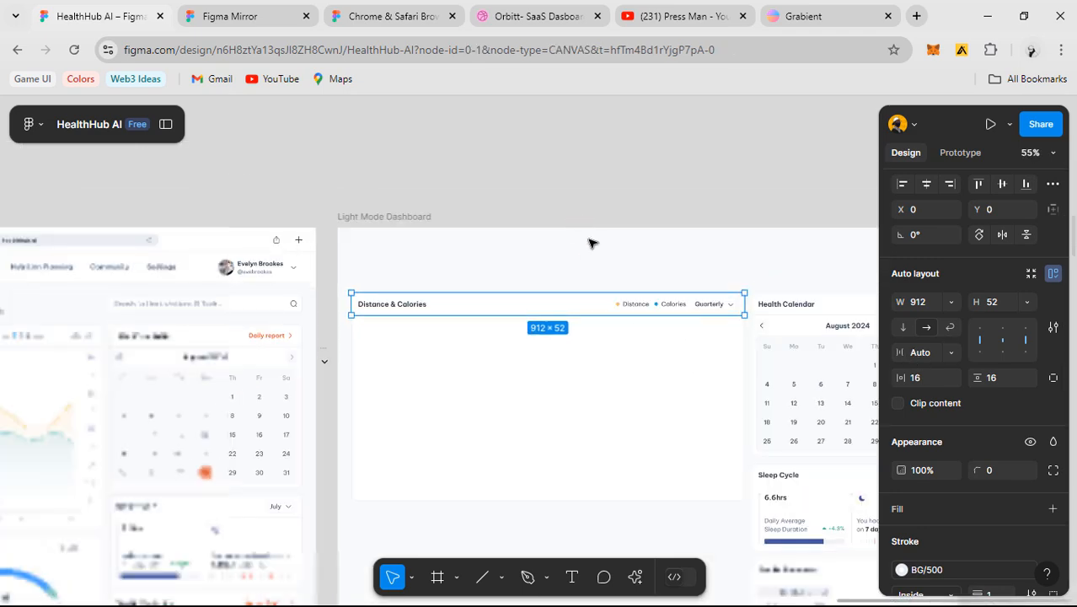
pyautogui.click(585, 205)
pyautogui.scroll(-3, 640, 195)
pyautogui.scroll(2, 626, 221)
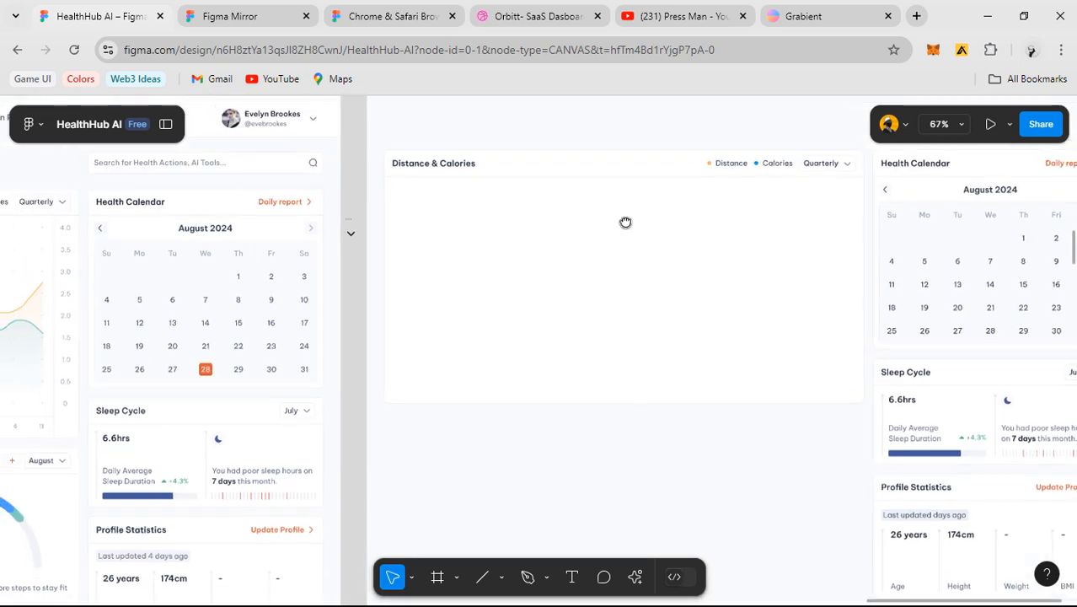
pyautogui.scroll(-3, 660, 214)
pyautogui.moveTo(537, 237); pyautogui.dragTo(770, 242)
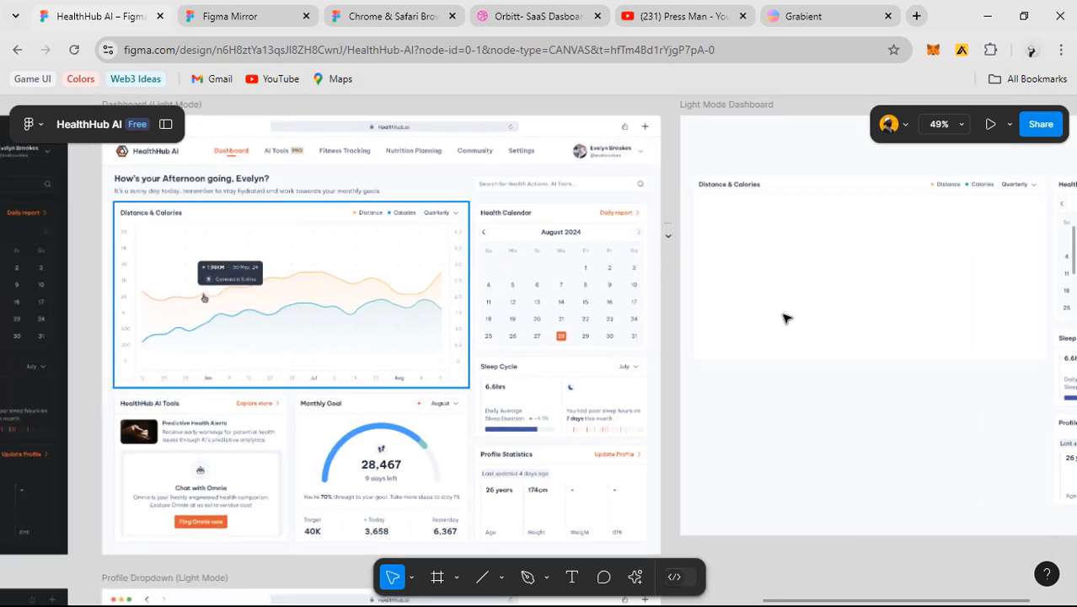
pyautogui.scroll(3, 822, 240)
pyautogui.scroll(3, 824, 241)
pyautogui.moveTo(748, 312); pyautogui.dragTo(1067, 342)
pyautogui.scroll(-3, 882, 305)
pyautogui.moveTo(574, 319); pyautogui.dragTo(704, 298)
pyautogui.scroll(2, 302, 271)
# - Show the layout grids over the reference dashboard and hide them again
pyautogui.hotkey('ctrl', 'shift', '4')
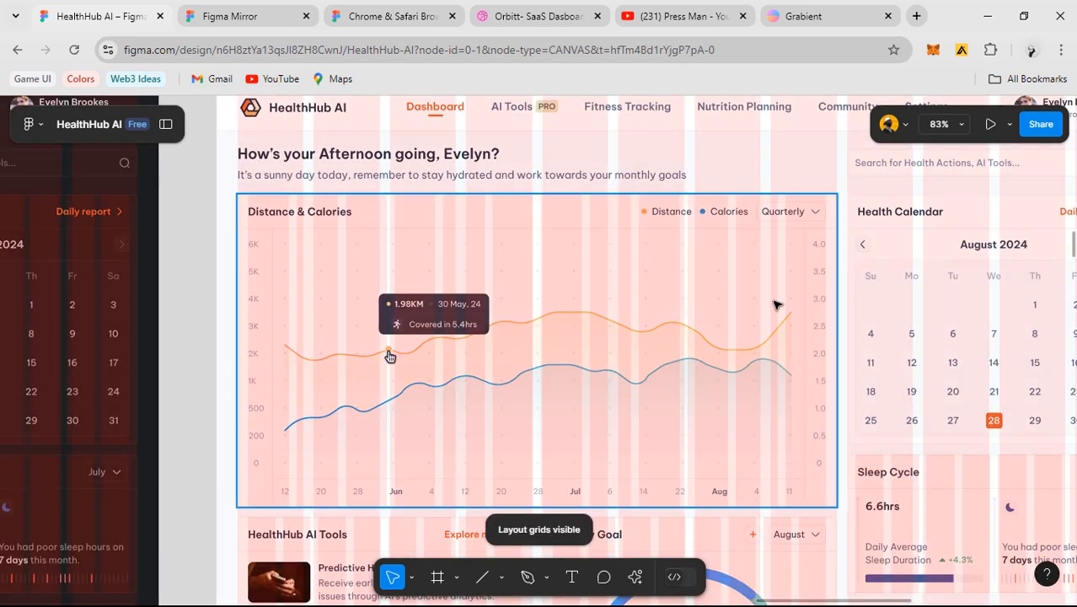
pyautogui.hotkey('ctrl', 'shift', '4')
pyautogui.scroll(-2, 389, 354)
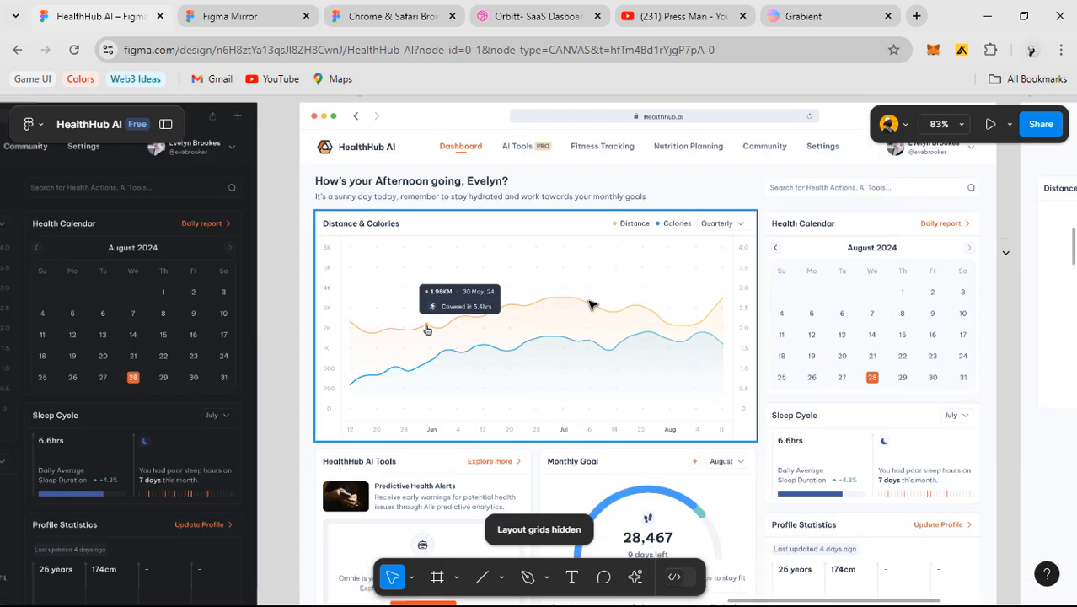
# - Examine the reference Distance & Calories chart's axes, curves and tooltip against the empty card in the Light Mode Dashboard frame
pyautogui.hscroll(5, 438, 236)
pyautogui.hscroll(2, 733, 219)
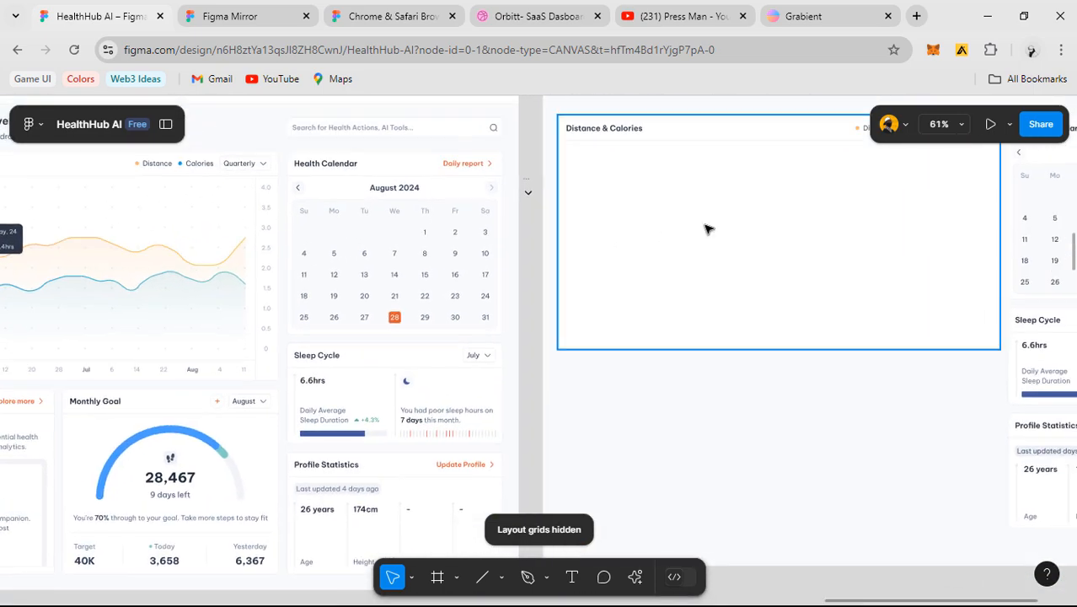
pyautogui.scroll(-4, 707, 229)
pyautogui.scroll(5, 587, 268)
pyautogui.hscroll(6, 617, 325)
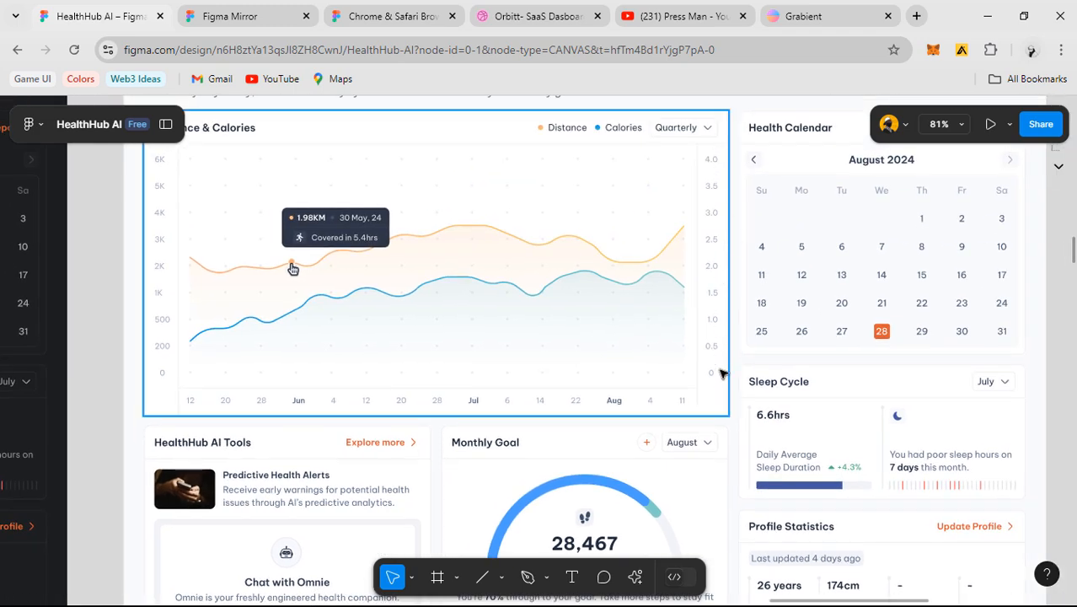
pyautogui.scroll(2, 252, 209)
pyautogui.hscroll(-2, 252, 209)
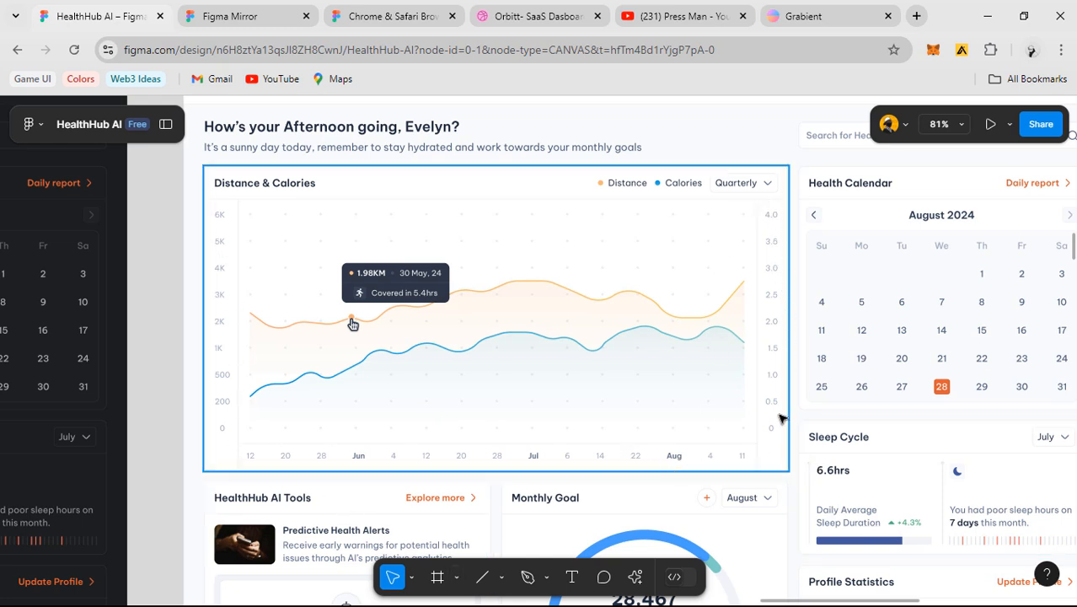
pyautogui.scroll(-3, 771, 303)
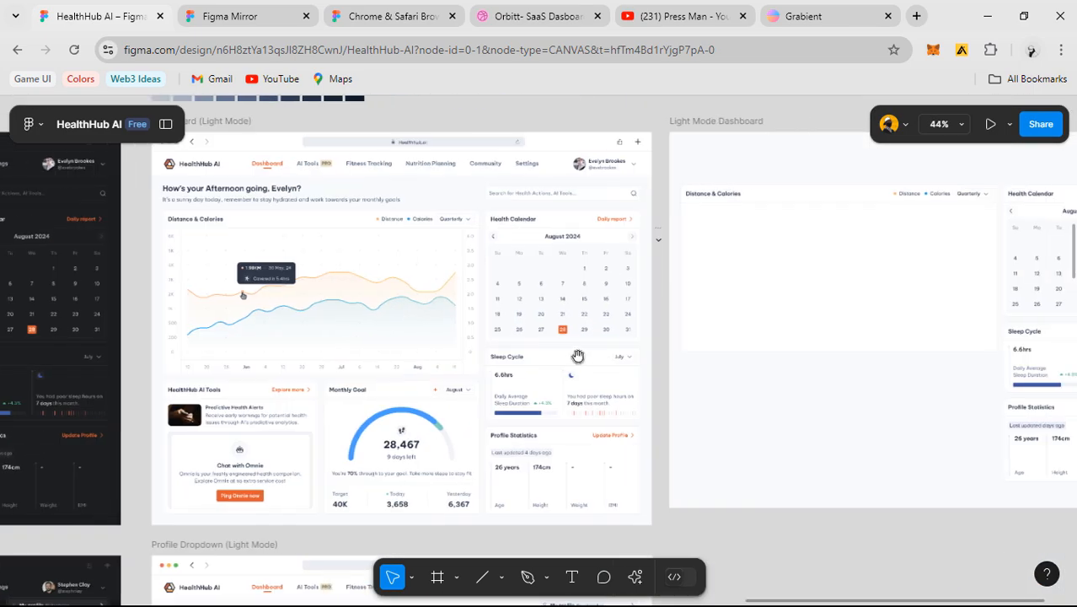
# - Copy the reference chart's 4.0 axis label into the empty Distance & Calories card, and delete the copy again
pyautogui.scroll(3, 733, 278)
pyautogui.click(249, 228)
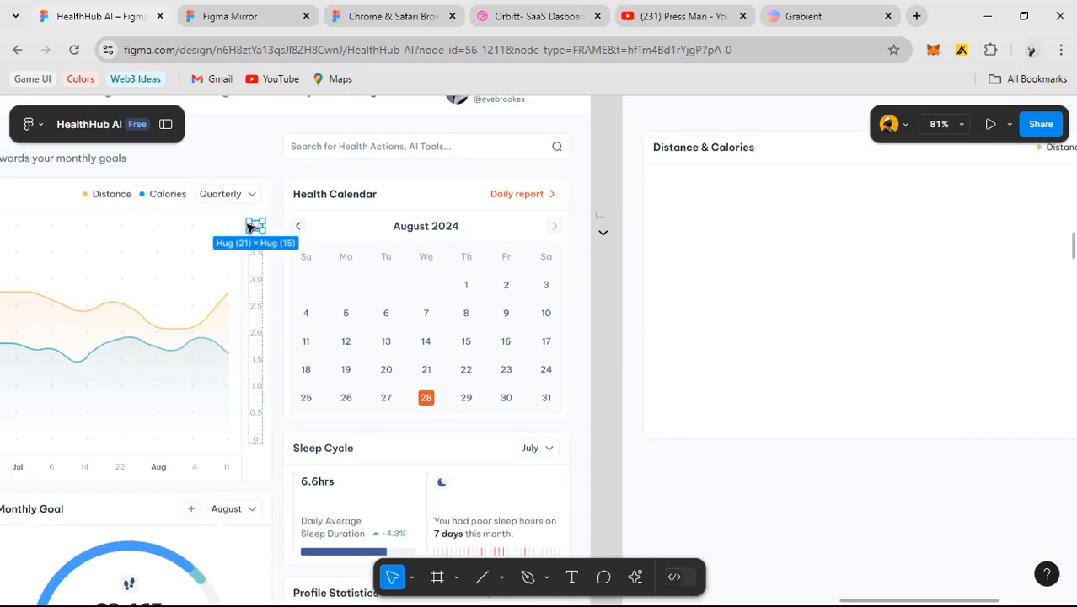
pyautogui.moveTo(258, 227); pyautogui.dragTo(690, 276)
pyautogui.hscroll(3, 750, 249)
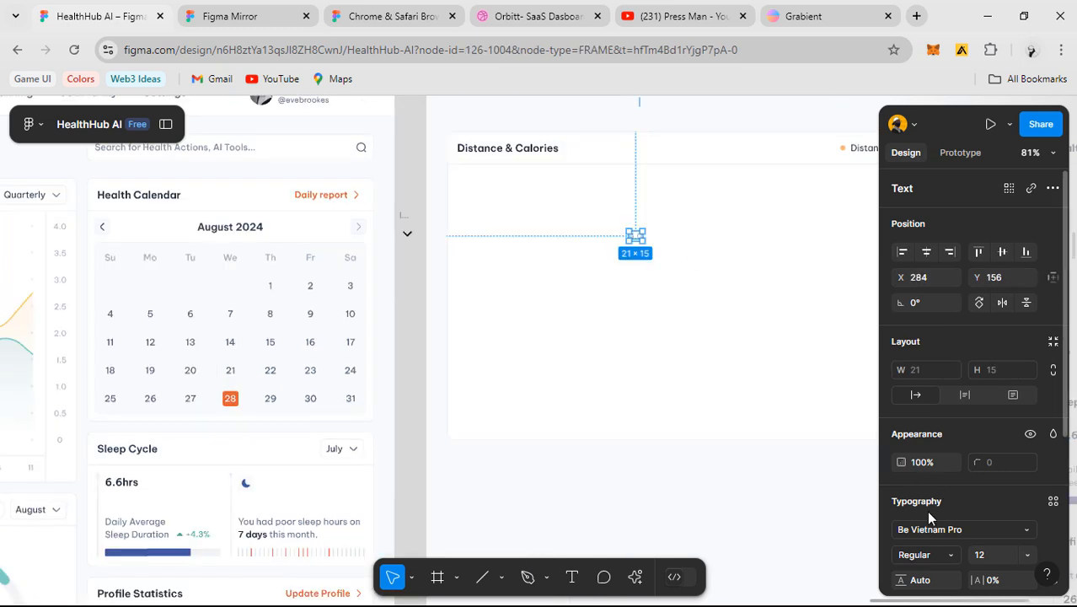
pyautogui.click(637, 257)
pyautogui.click(634, 238)
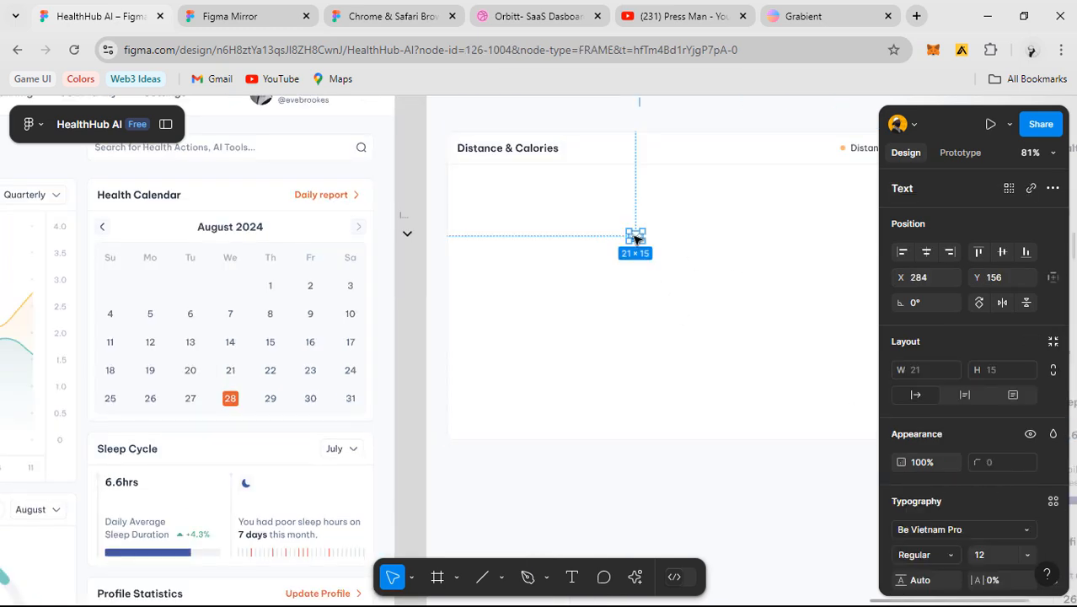
pyautogui.press('Delete')
# - Duplicate the 3.0 label inside the auto layout column of 4.0 to 0 values in the reference Distance & Calories chart
pyautogui.scroll(-4, 730, 304)
pyautogui.moveTo(540, 337); pyautogui.dragTo(761, 318)
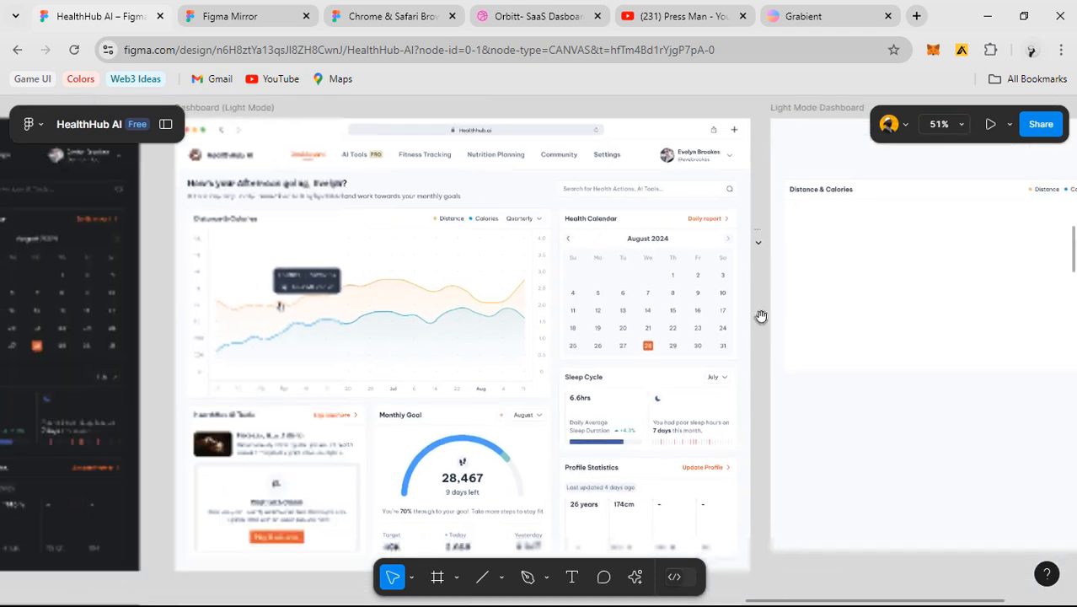
pyautogui.scroll(1, 515, 290)
pyautogui.scroll(3, 516, 290)
pyautogui.click(577, 227)
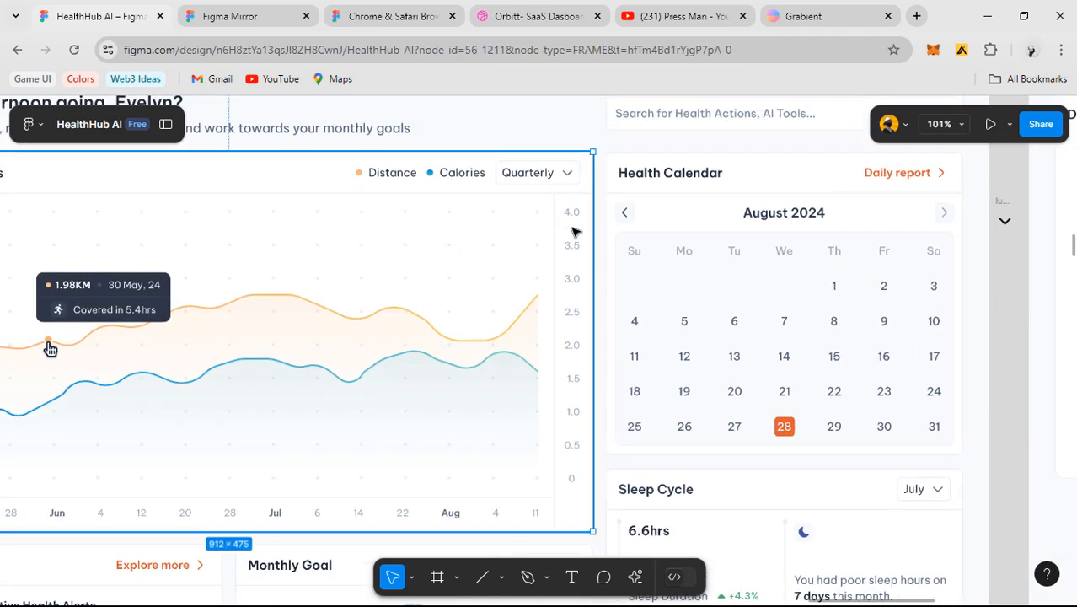
pyautogui.click(572, 217)
pyautogui.scroll(2, 572, 217)
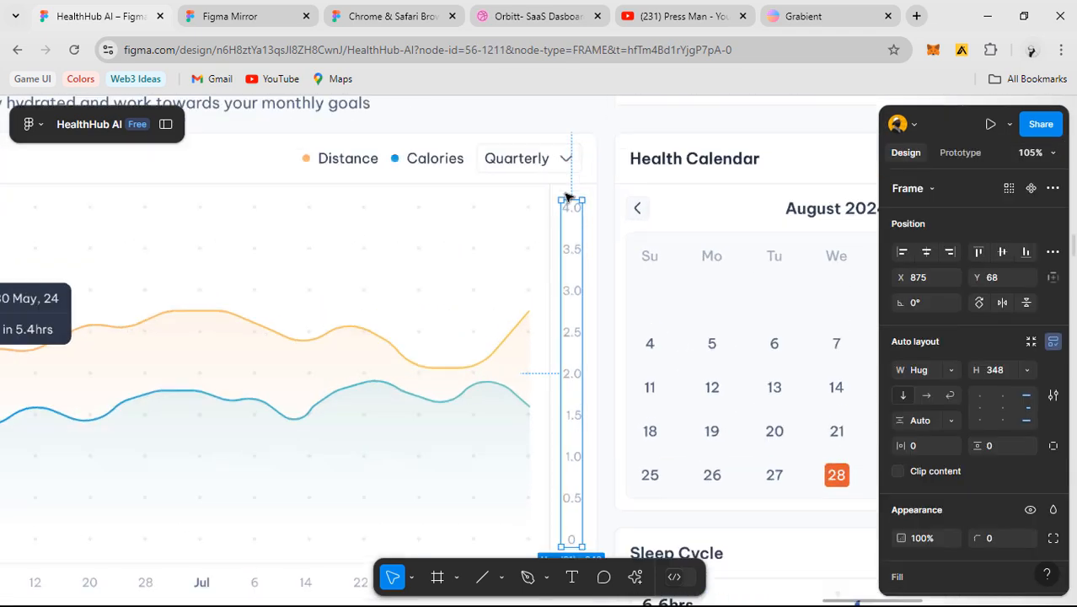
pyautogui.click(576, 292)
pyautogui.scroll(3, 576, 293)
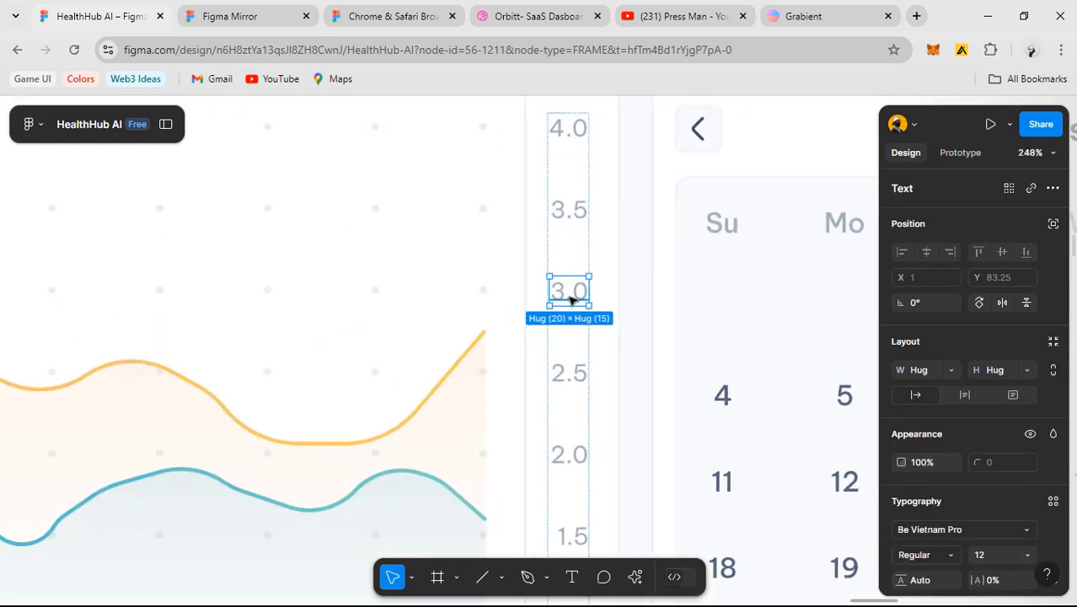
pyautogui.hotkey('ctrl', 'd')
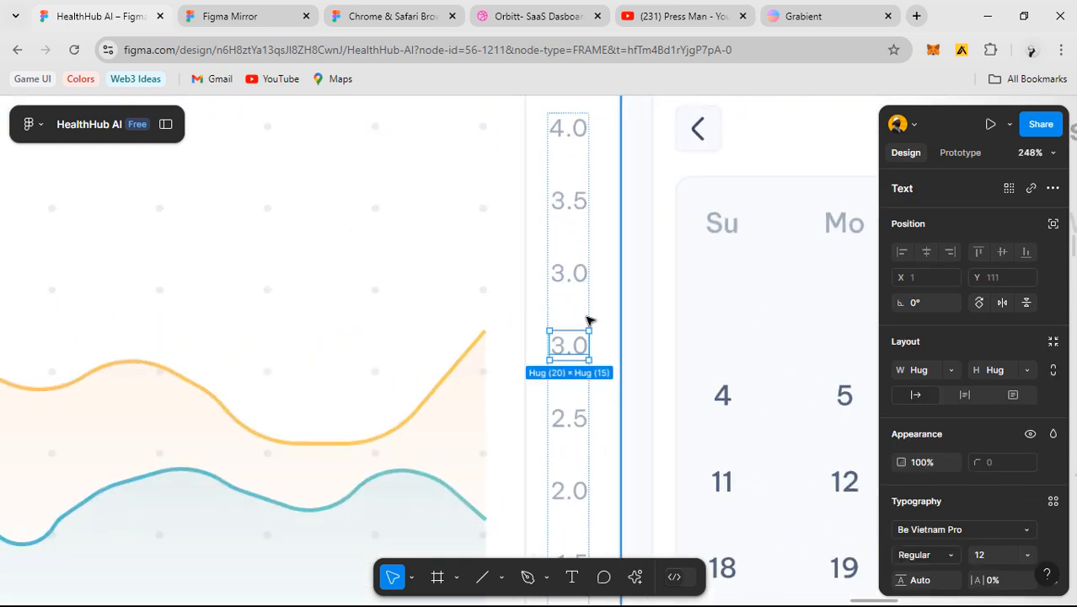
pyautogui.scroll(-5, 598, 278)
pyautogui.scroll(-2, 589, 421)
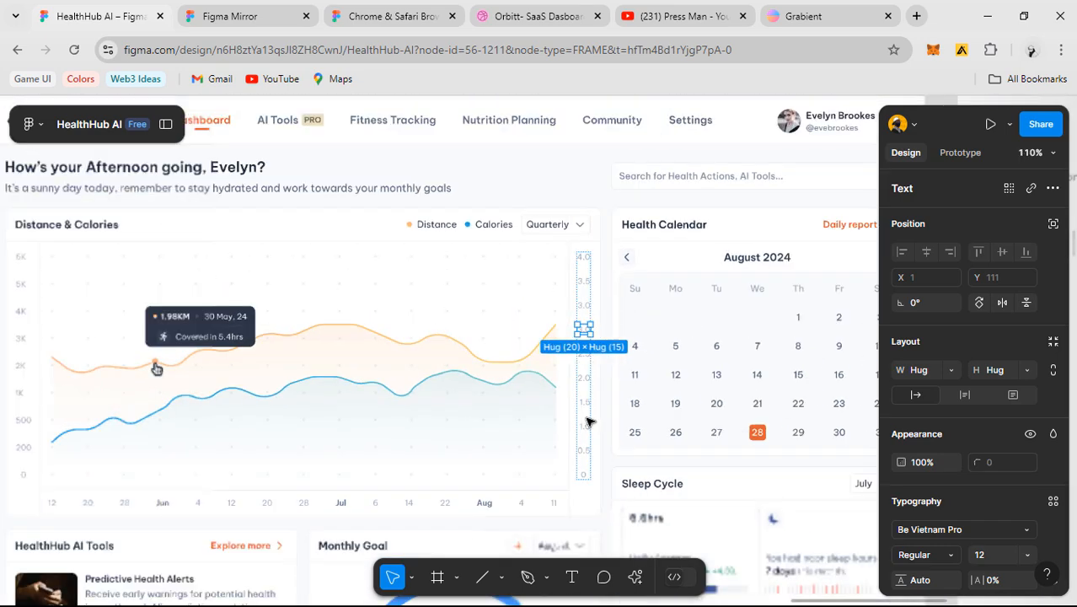
# - Undo the last label duplication in the reference Distance & Calories chart's 4.0 to 0 column
pyautogui.hotkey('ctrl', 'z')
pyautogui.scroll(1, 588, 291)
pyautogui.scroll(2, 588, 291)
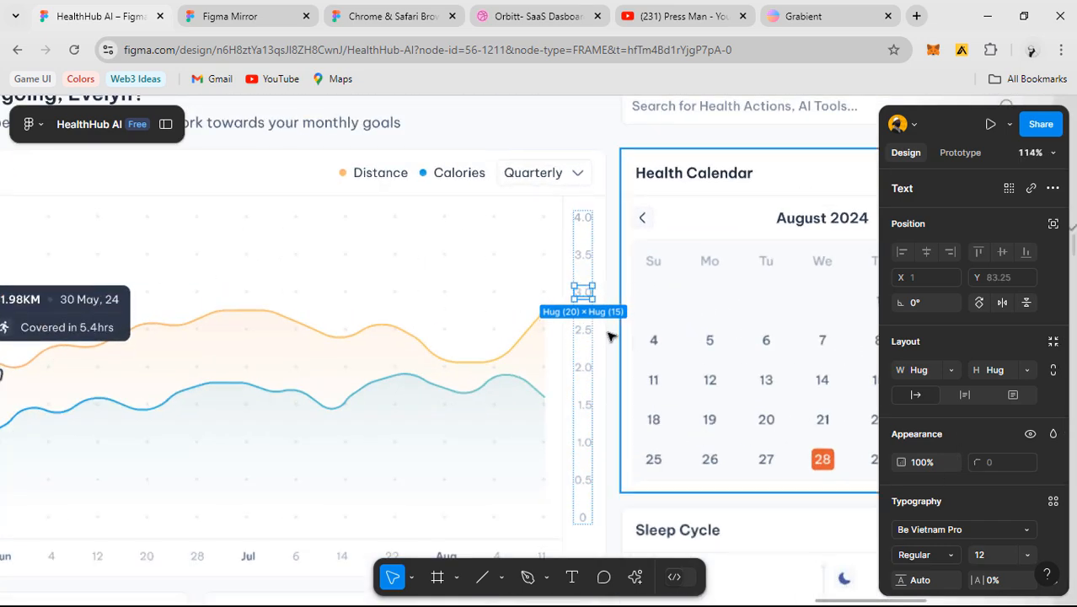
# - Compare the auto layout settings of the reference card's header row with those of its 4.0 to 0 label column
pyautogui.click(425, 182)
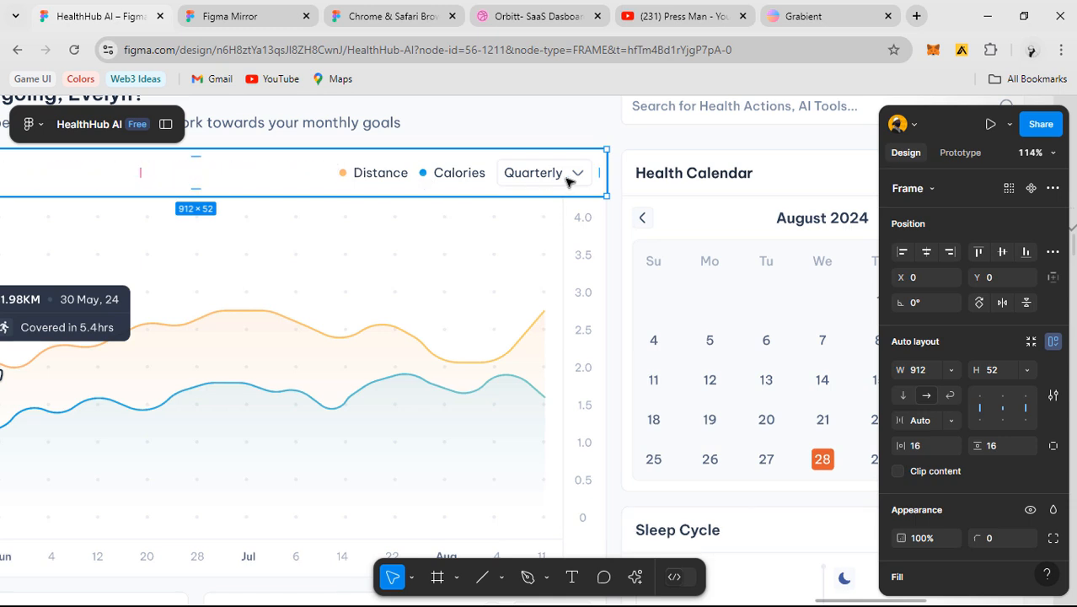
pyautogui.click(578, 251)
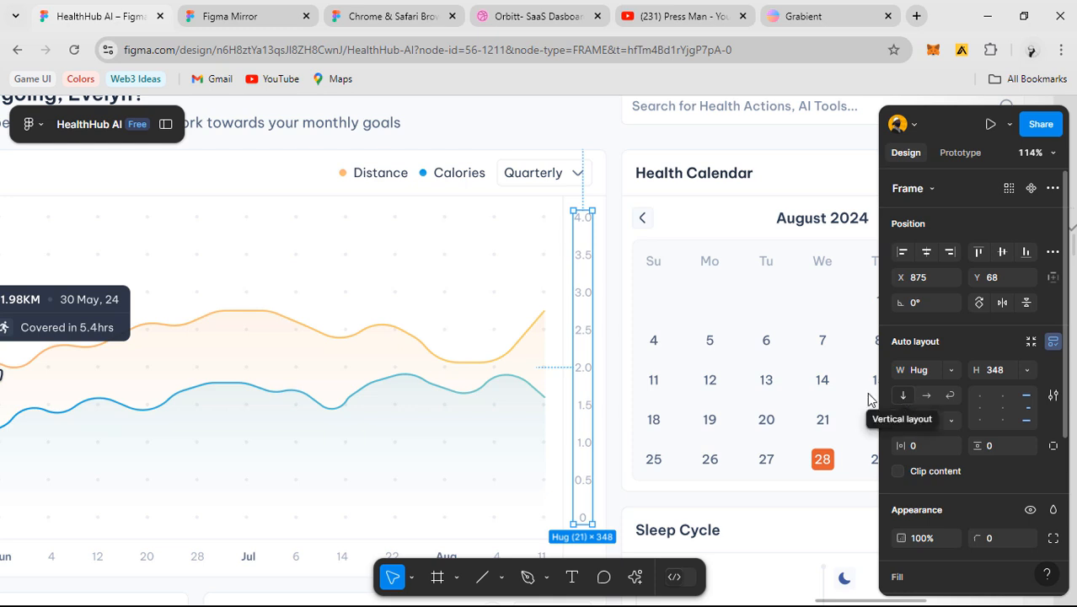
pyautogui.click(473, 176)
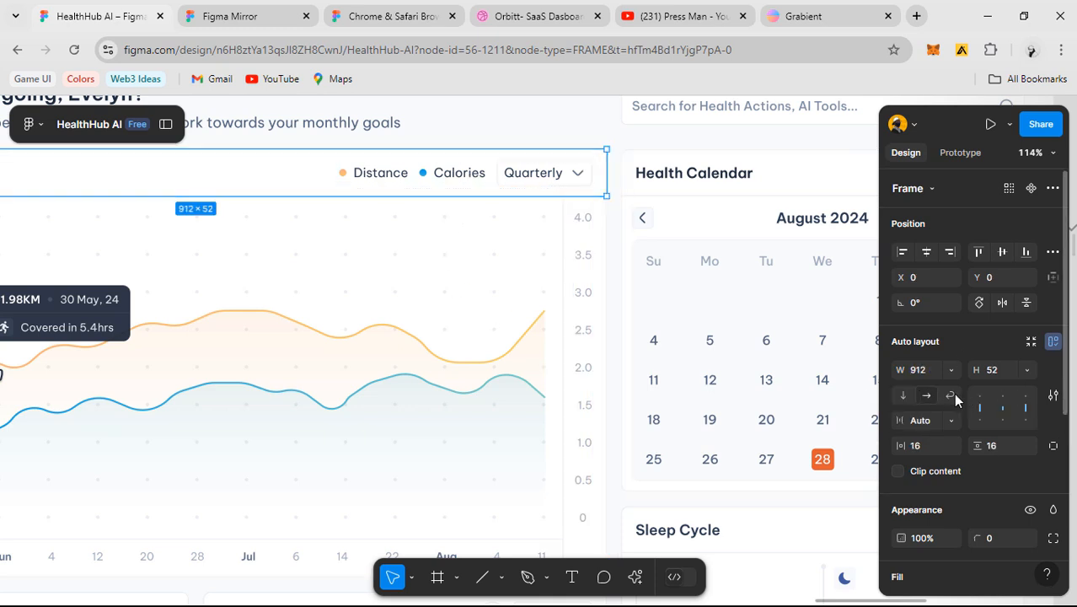
pyautogui.click(590, 279)
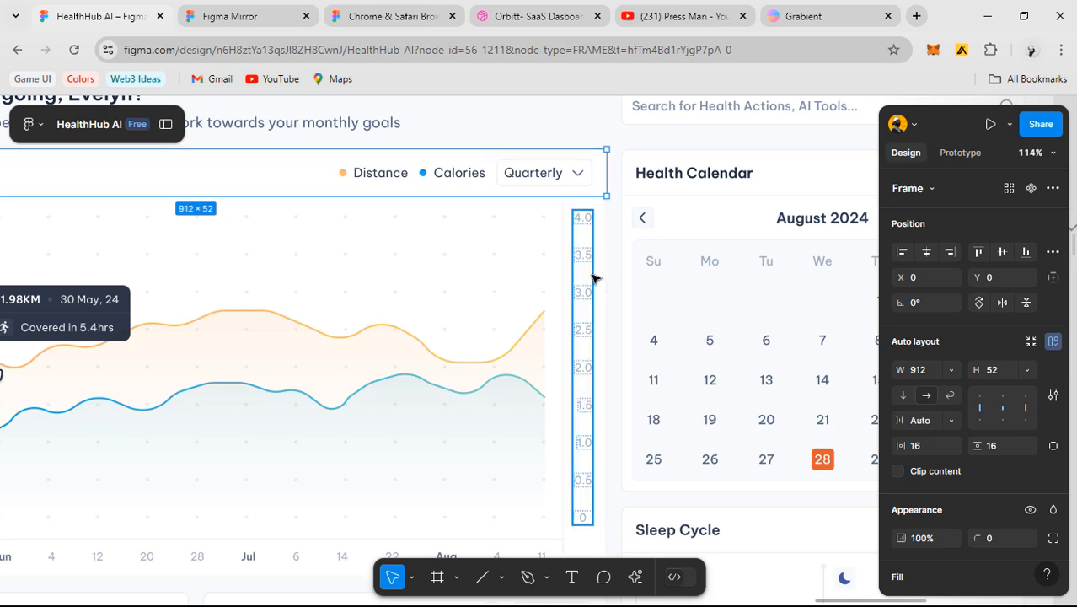
pyautogui.scroll(-3, 596, 281)
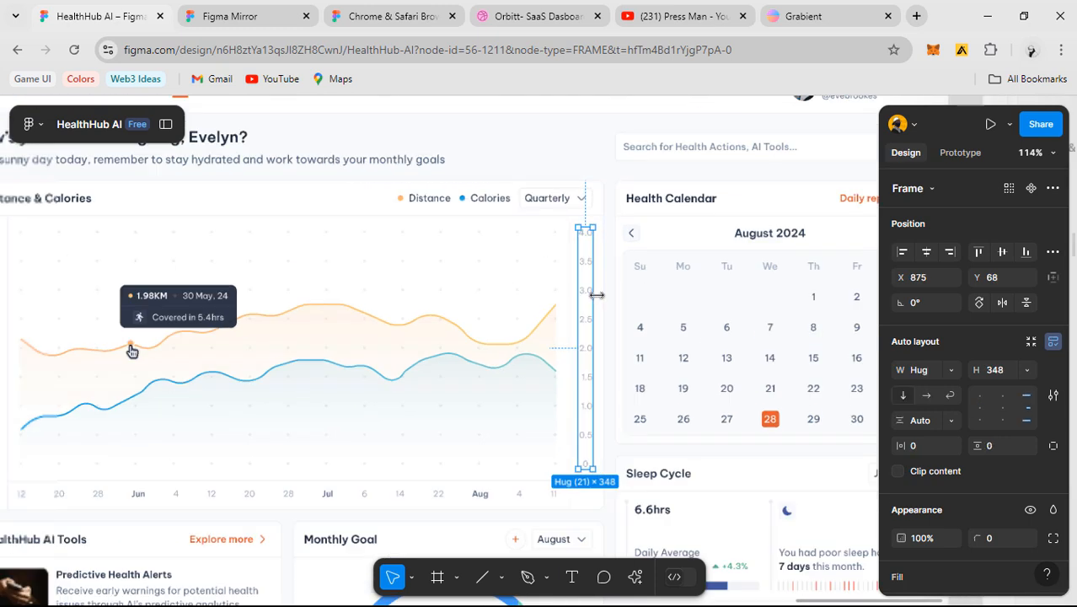
pyautogui.click(497, 198)
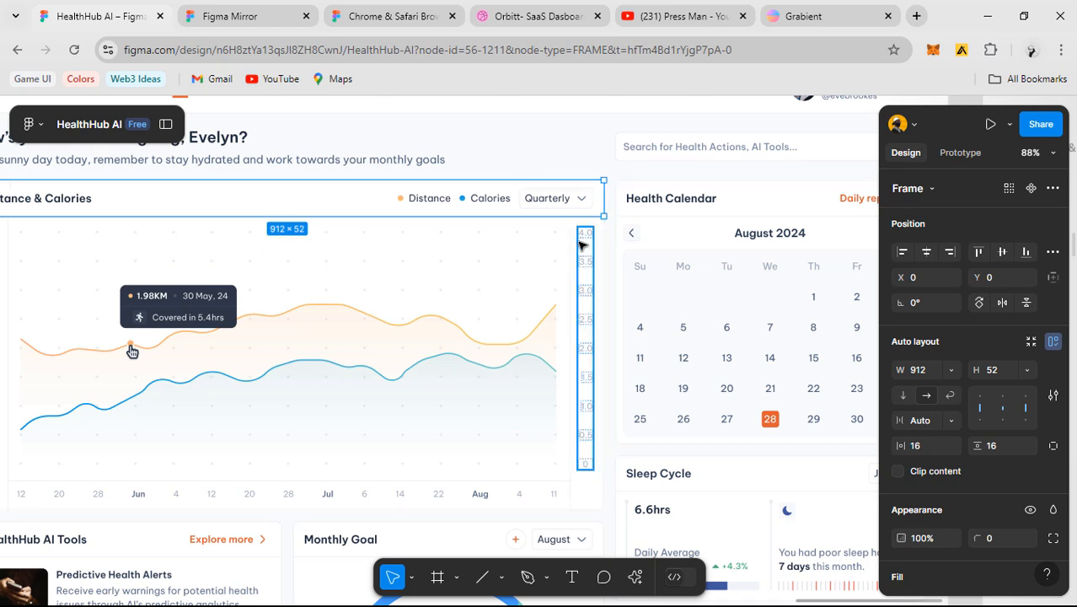
pyautogui.click(588, 284)
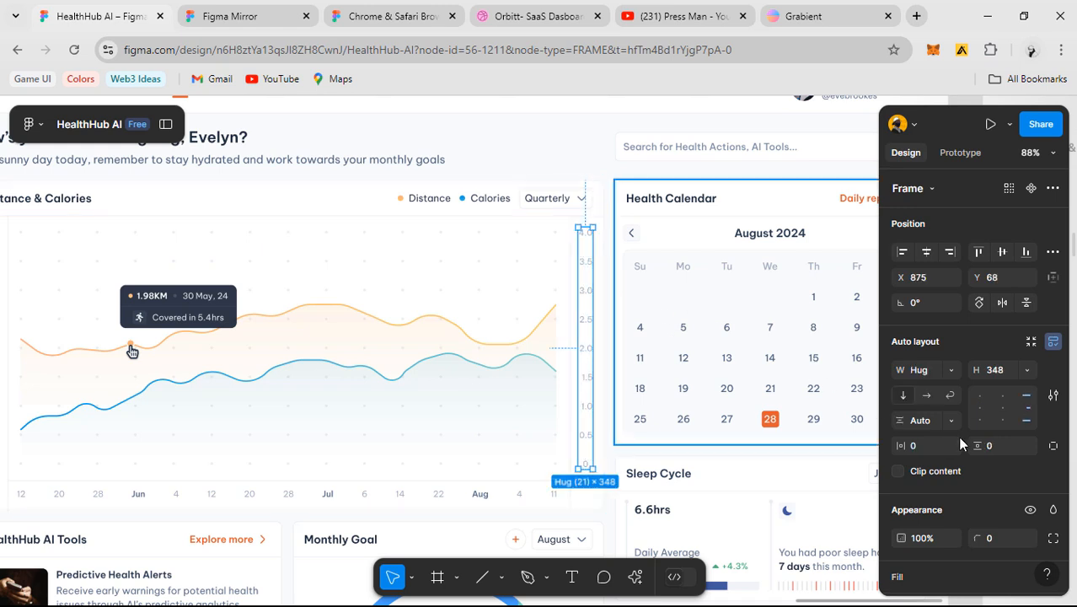
# - Switch the reference 4.0 to 0 label column's auto layout to horizontal and back to vertical
pyautogui.click(926, 395)
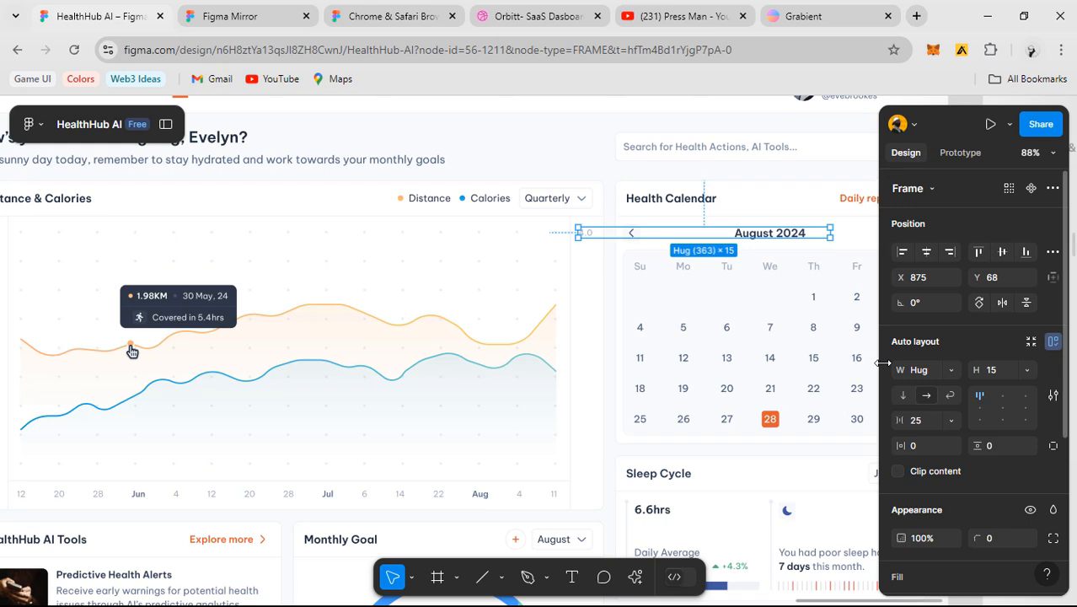
pyautogui.click(901, 396)
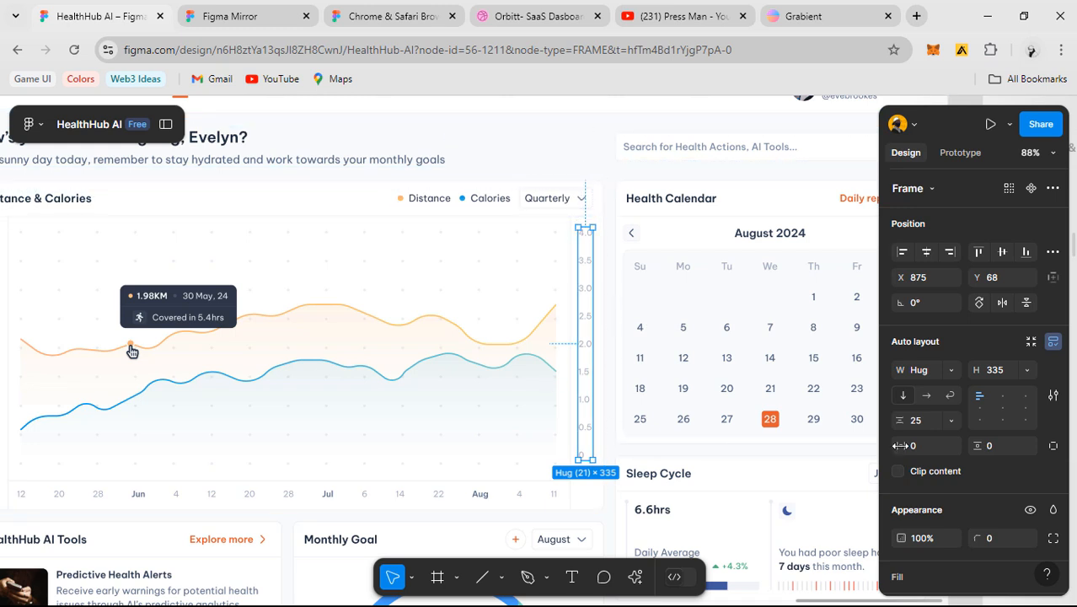
# - Try a wrap layout on the reference label column with a width of 66 and hugging height, and restore the vertical layout
pyautogui.click(951, 398)
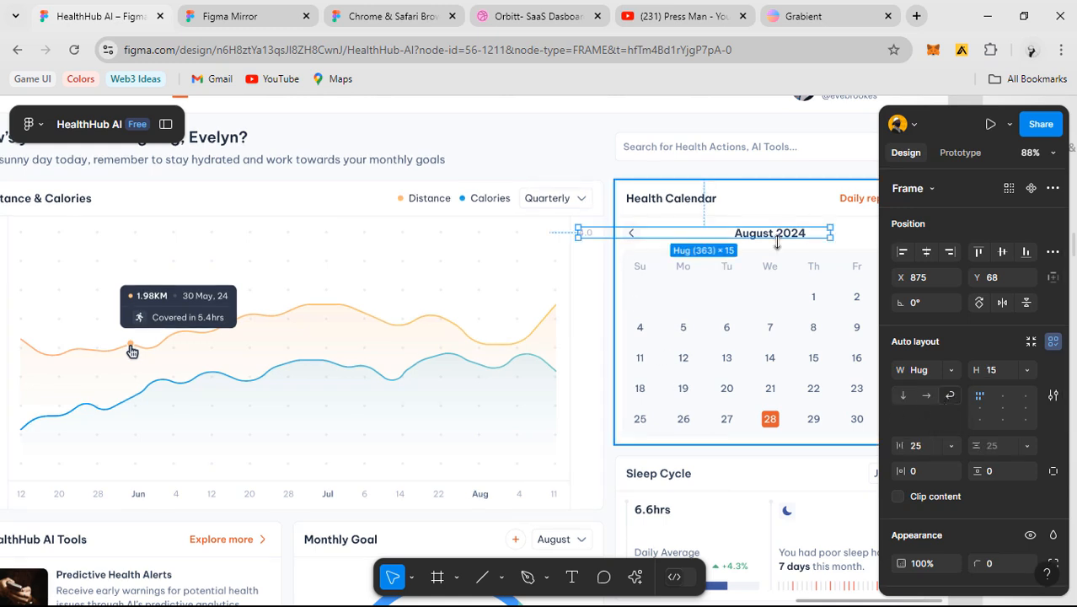
pyautogui.moveTo(832, 235); pyautogui.dragTo(624, 234)
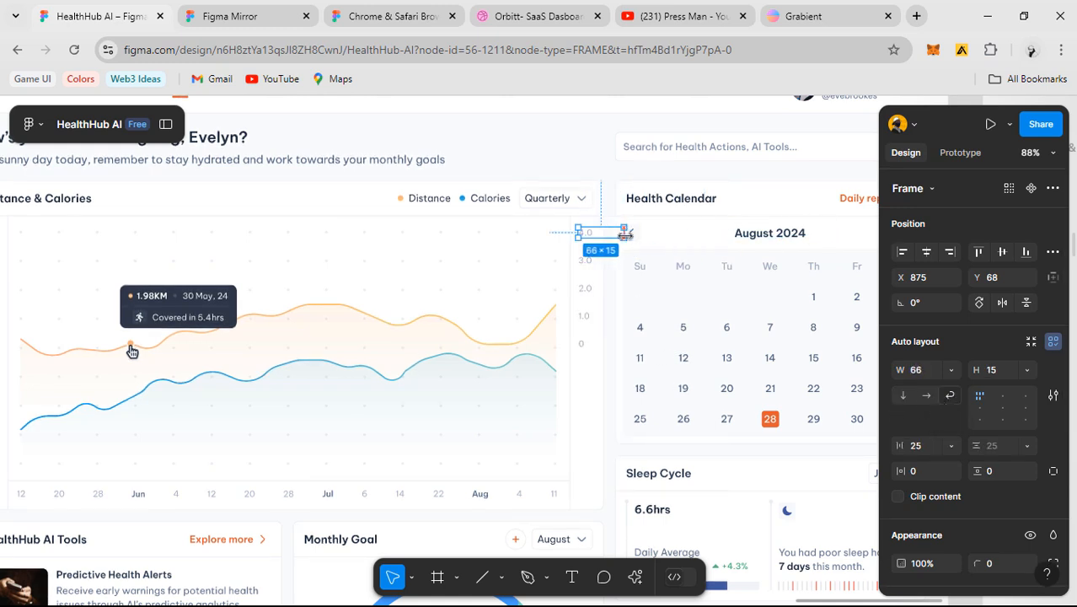
pyautogui.click(1026, 371)
pyautogui.press('Return')
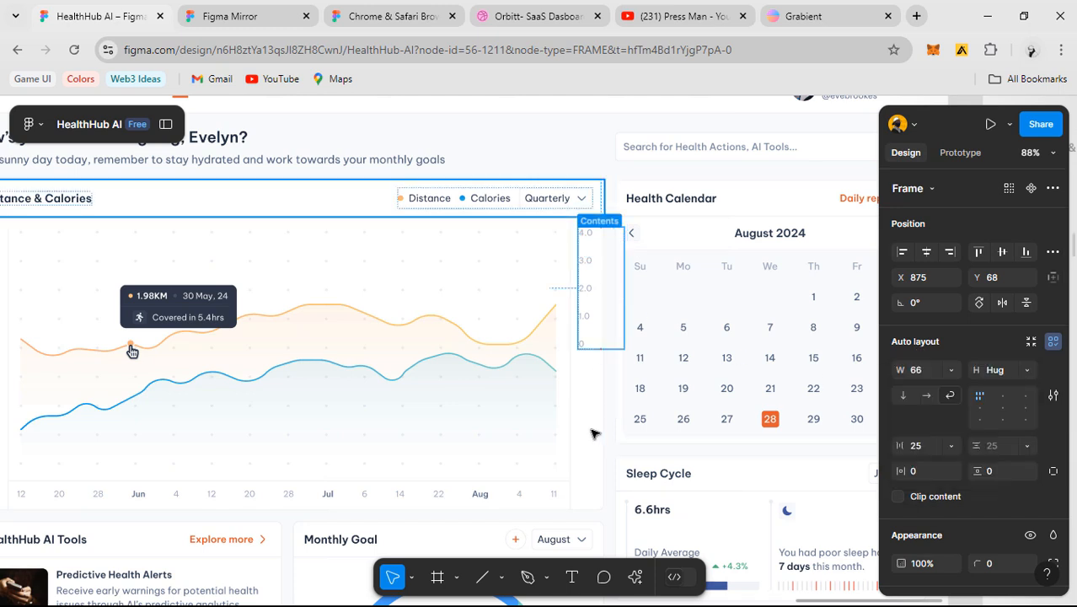
pyautogui.click(649, 390)
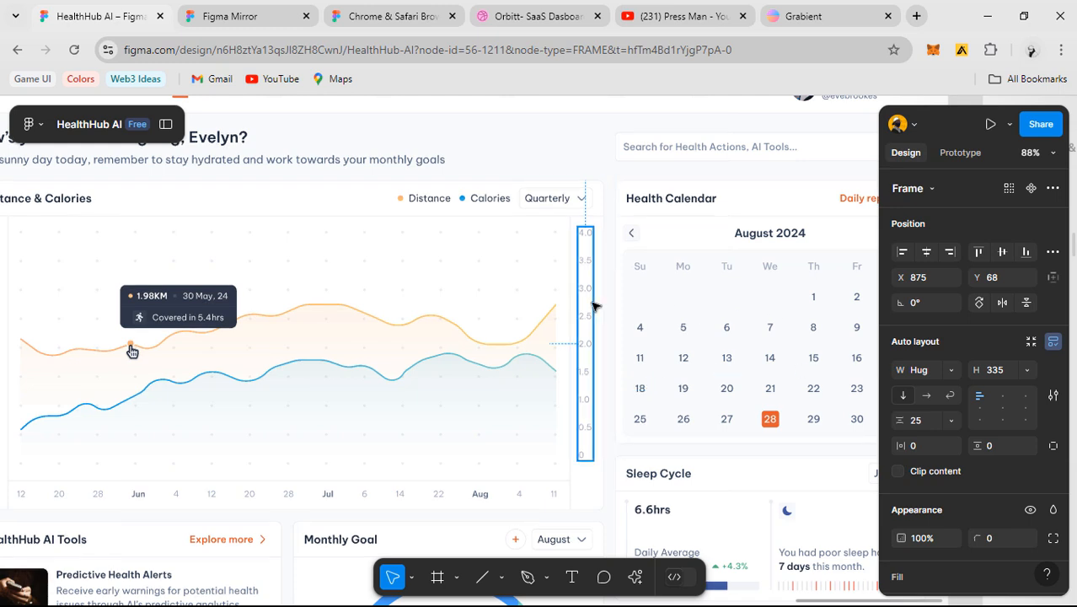
# - Copy the 4.0 to 0 label column into the Light Mode Dashboard's empty Distance & Calories card and place it at X 869, Y 85
pyautogui.scroll(-5, 587, 328)
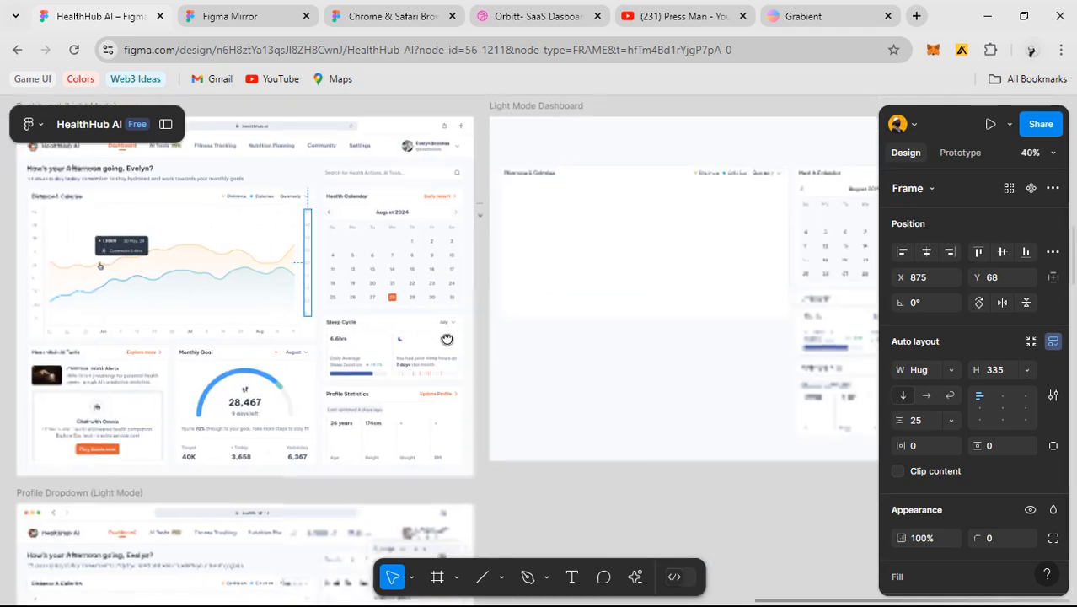
pyautogui.scroll(2, 582, 353)
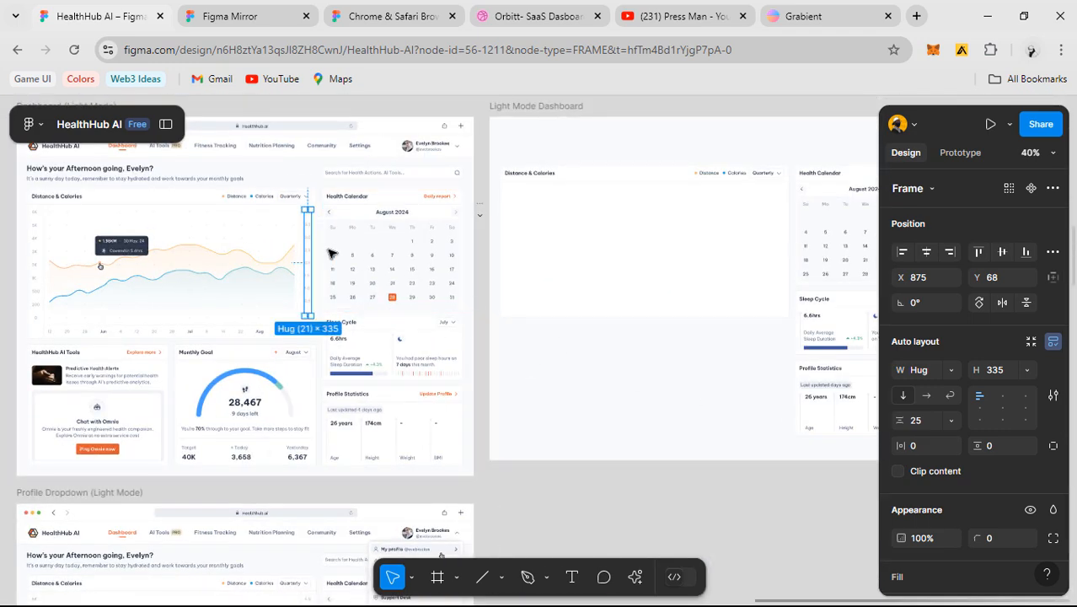
pyautogui.scroll(2, 334, 248)
pyautogui.moveTo(539, 314); pyautogui.dragTo(829, 241)
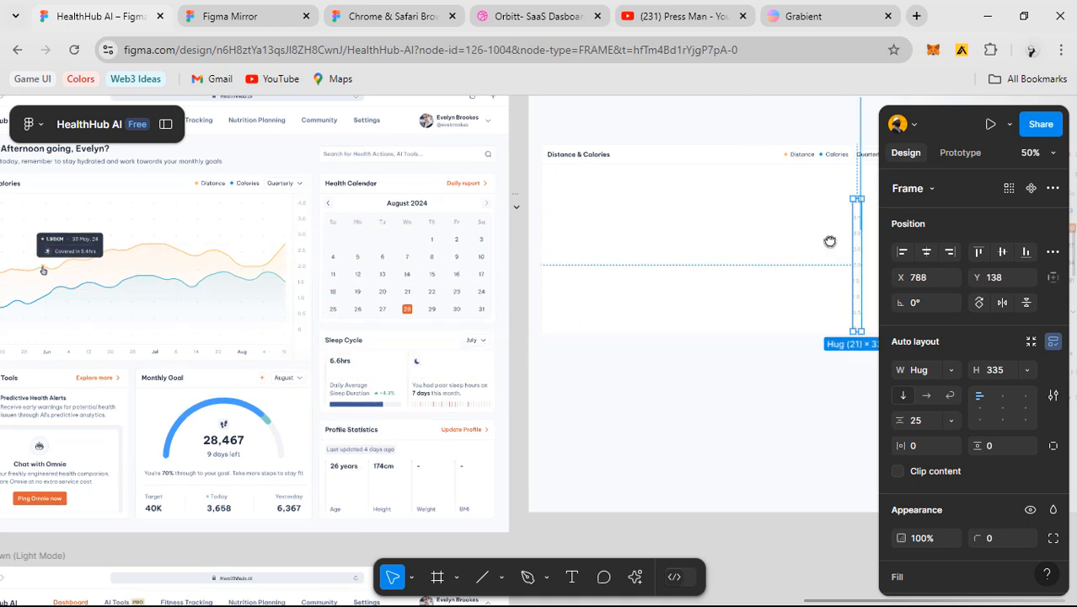
pyautogui.hscroll(5, 565, 240)
pyautogui.scroll(5, 584, 211)
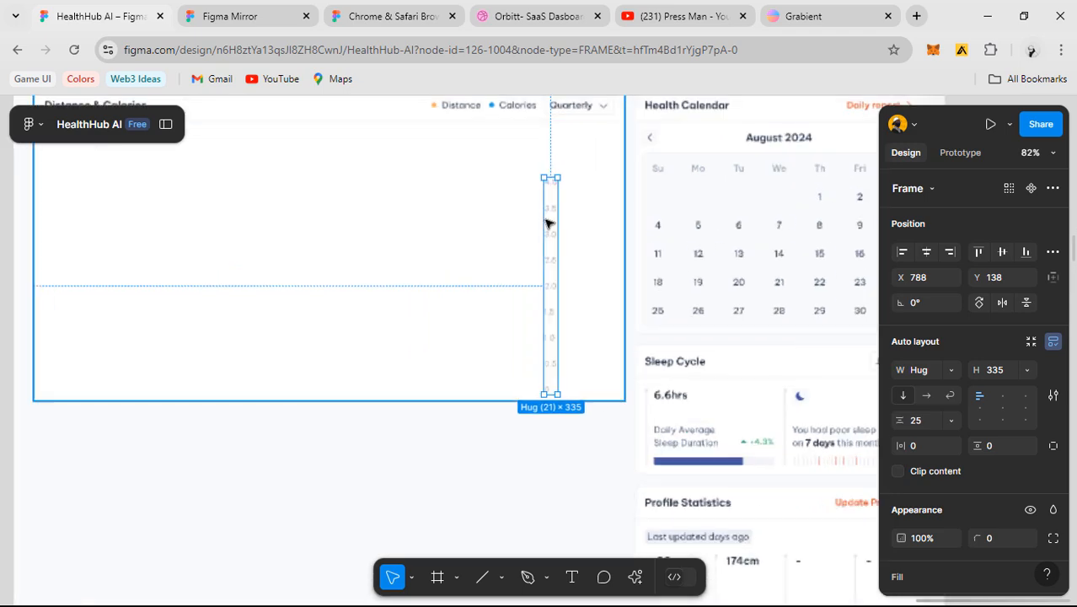
pyautogui.moveTo(522, 280); pyautogui.dragTo(584, 242)
# - Examine the reference Distance & Calories chart's axis labels, dotted grid and curves
pyautogui.scroll(-10, 668, 274)
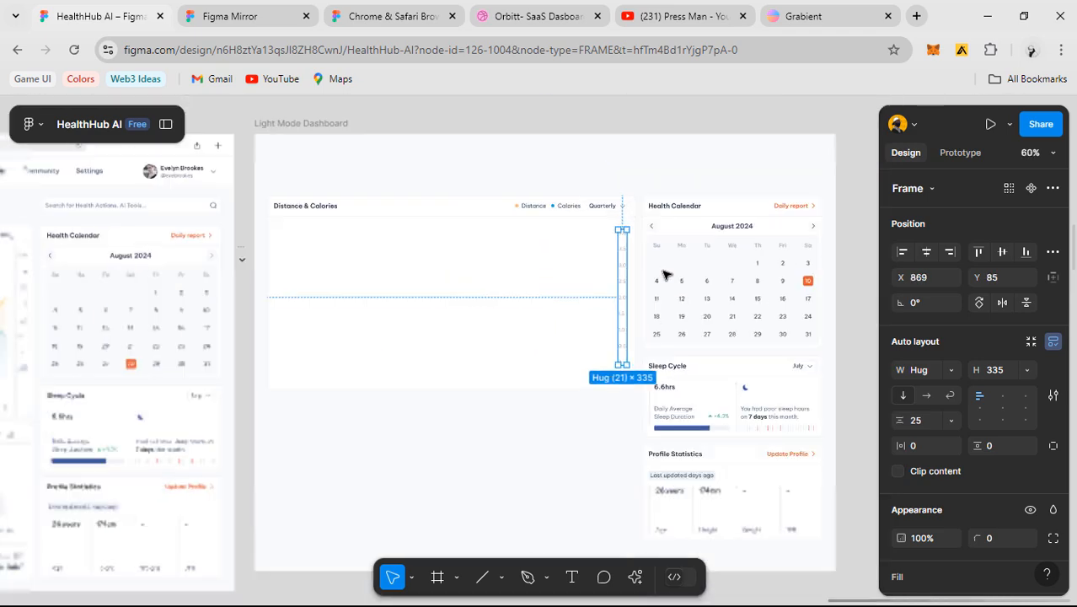
pyautogui.scroll(8, 492, 303)
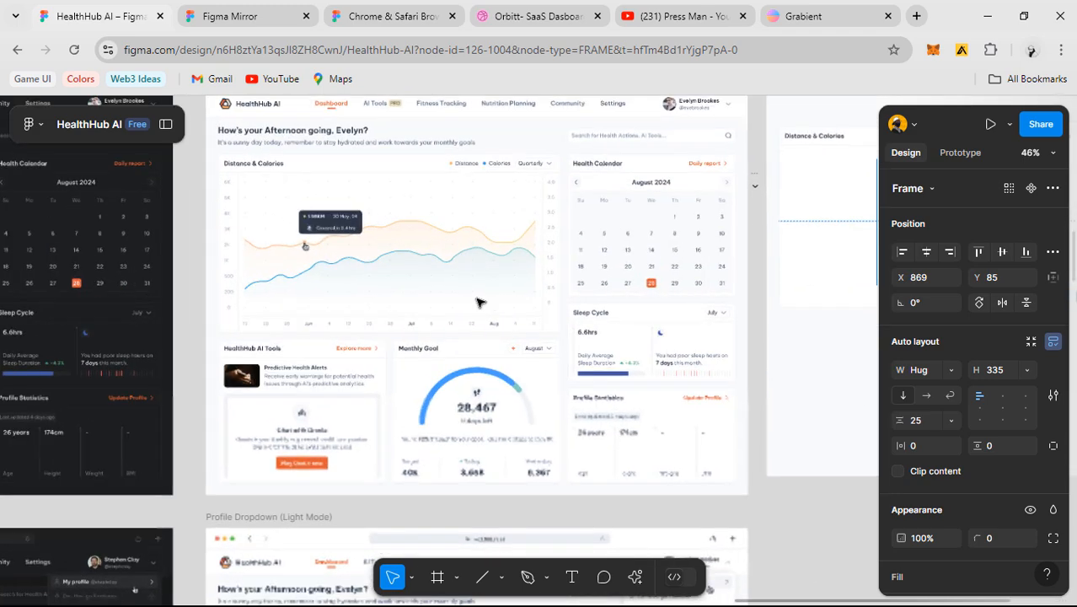
pyautogui.scroll(-2, 537, 296)
pyautogui.hscroll(2, 537, 296)
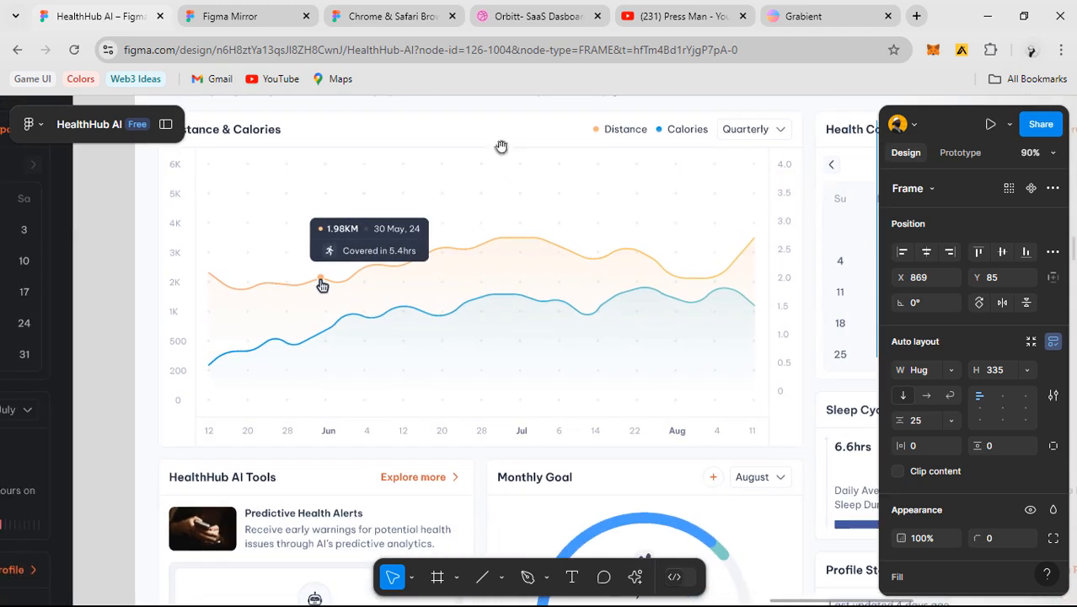
pyautogui.scroll(1, 483, 248)
pyautogui.hscroll(-1, 483, 248)
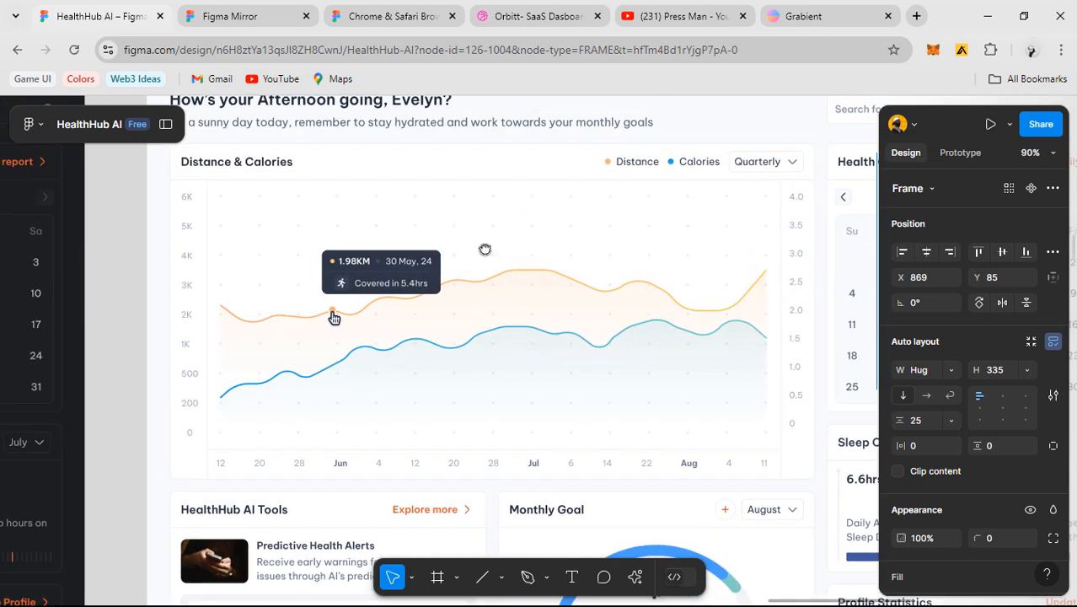
pyautogui.click(166, 125)
pyautogui.click(233, 125)
pyautogui.click(115, 232)
pyautogui.scroll(2, 314, 281)
pyautogui.hscroll(-1, 314, 280)
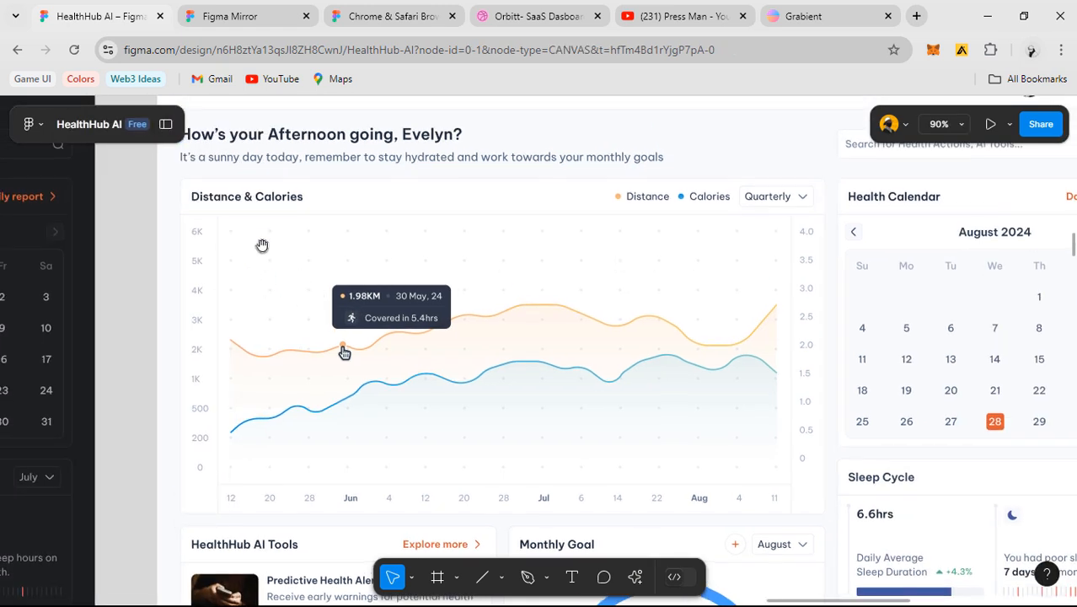
# - Inspect the properties of the reference card's title, 5K axis label, 4.0 to 0 label column and card frame
pyautogui.doubleClick(236, 199)
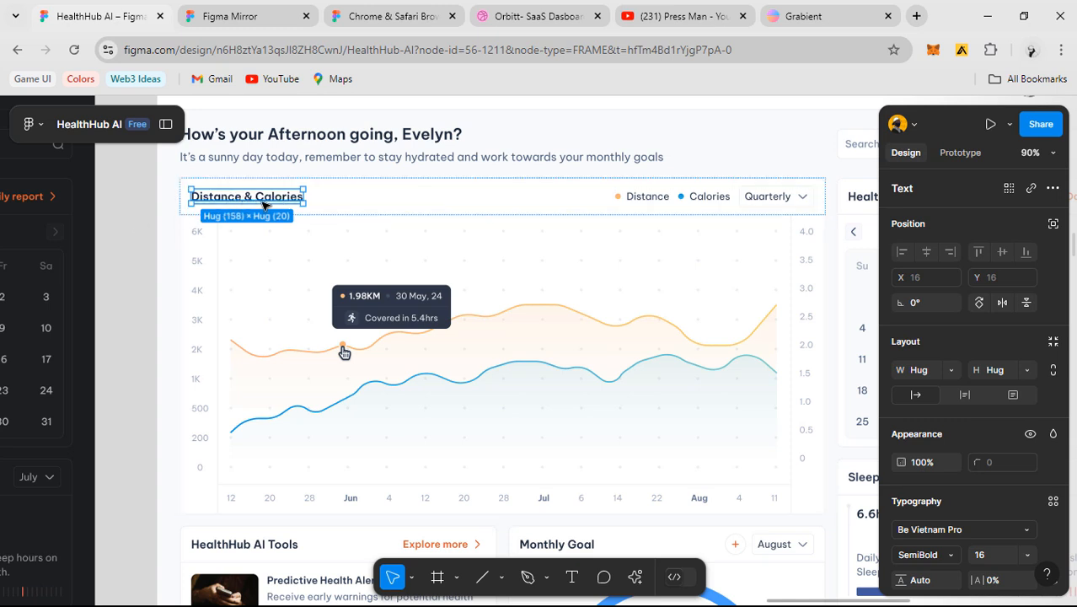
pyautogui.click(148, 210)
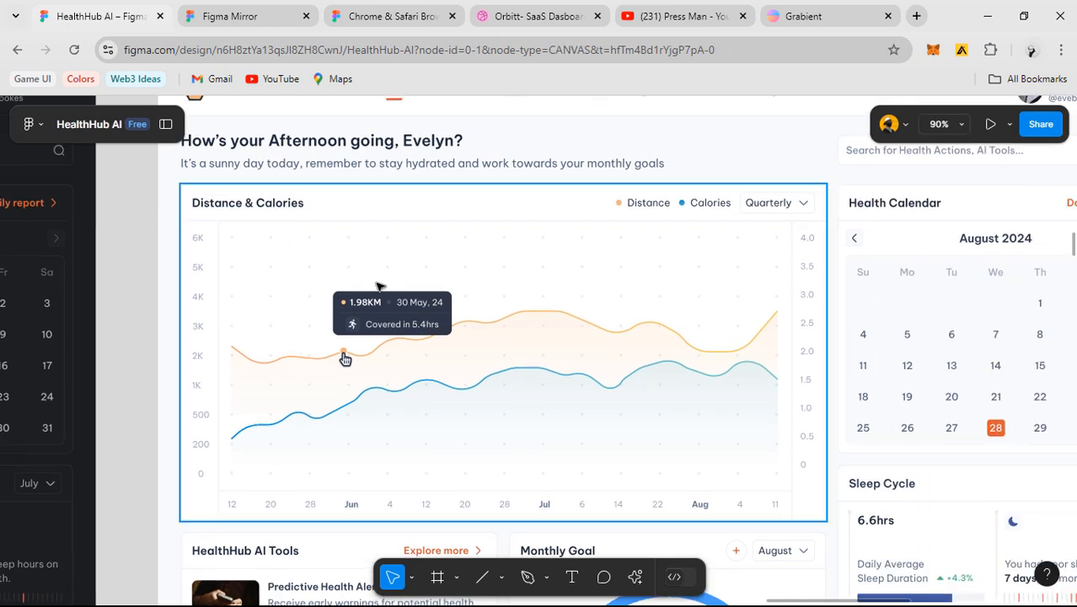
pyautogui.scroll(-2, 584, 282)
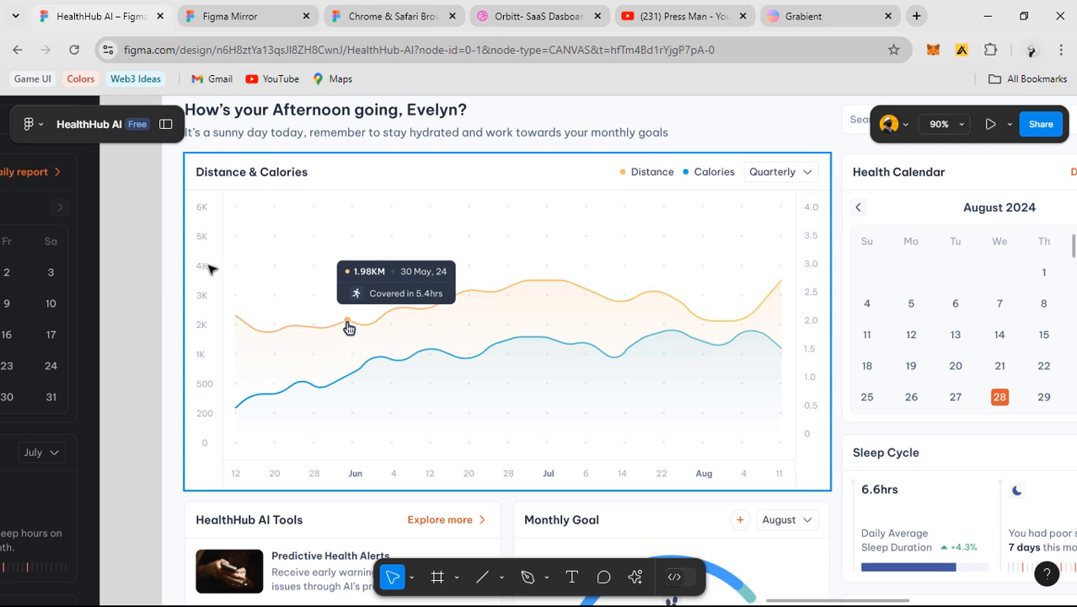
pyautogui.scroll(1, 210, 279)
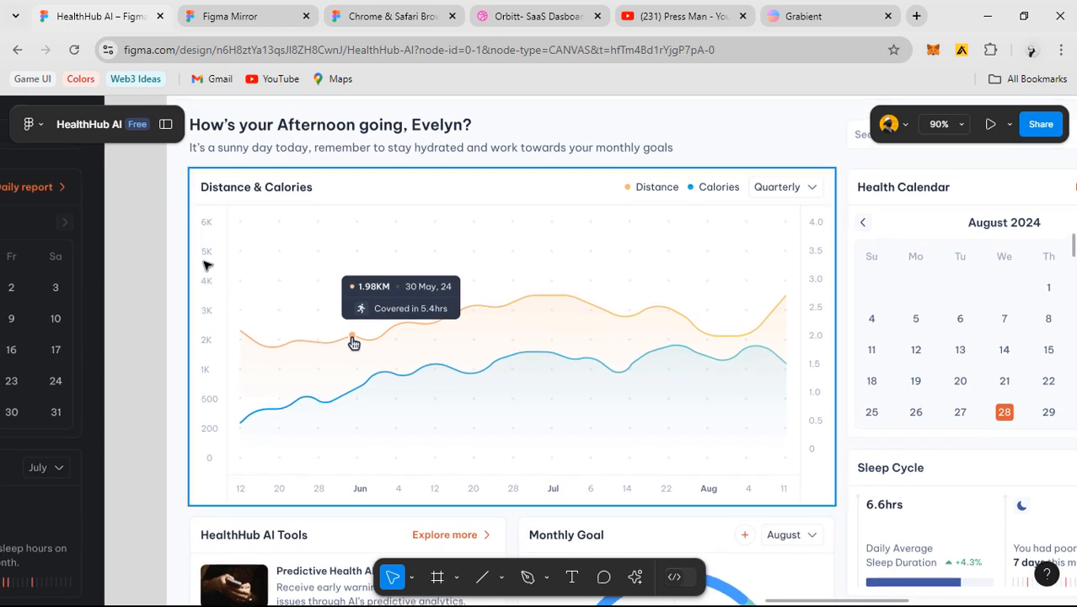
pyautogui.keyDown('ctrl'); pyautogui.click(211, 252); pyautogui.keyUp('ctrl')
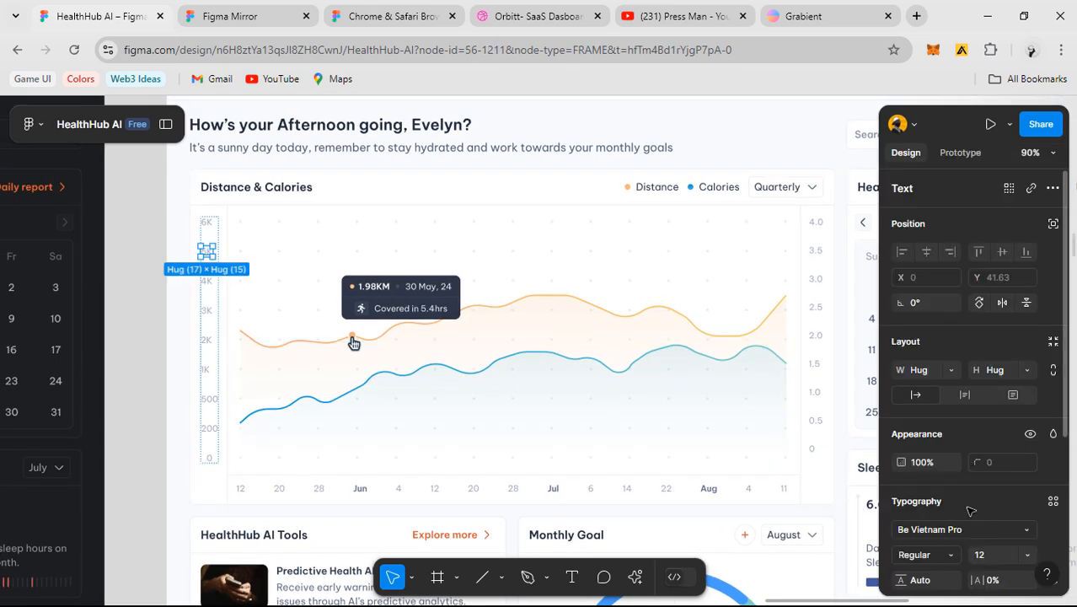
pyautogui.keyDown('ctrl'); pyautogui.scroll(-2, 505, 307); pyautogui.keyUp('ctrl')
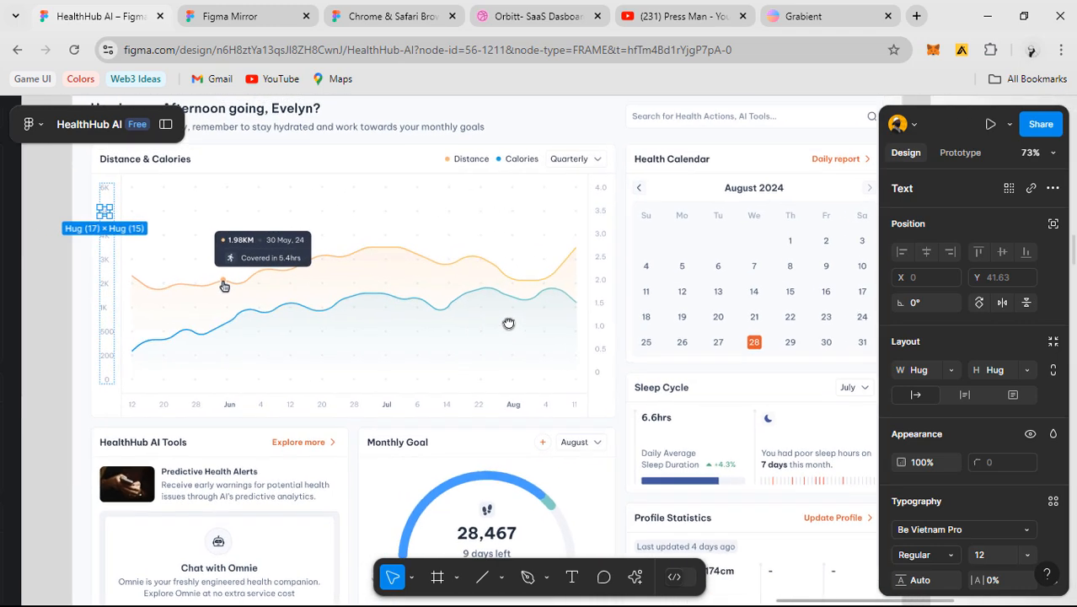
pyautogui.click(703, 263)
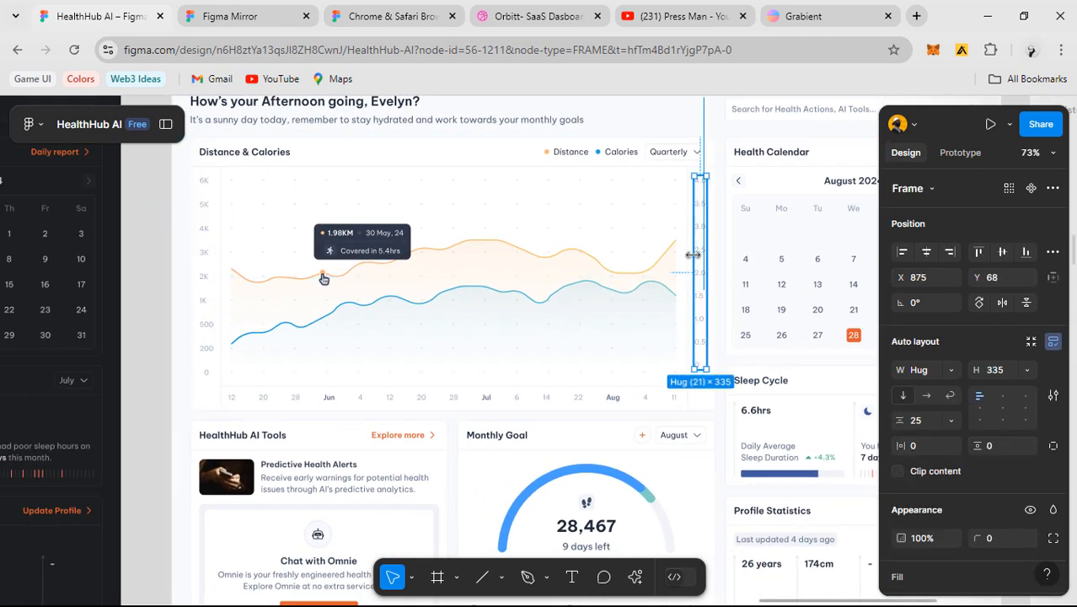
pyautogui.click(499, 410)
pyautogui.keyDown('ctrl'); pyautogui.scroll(-2, 557, 395); pyautogui.keyUp('ctrl')
pyautogui.moveTo(612, 399); pyautogui.dragTo(521, 366)
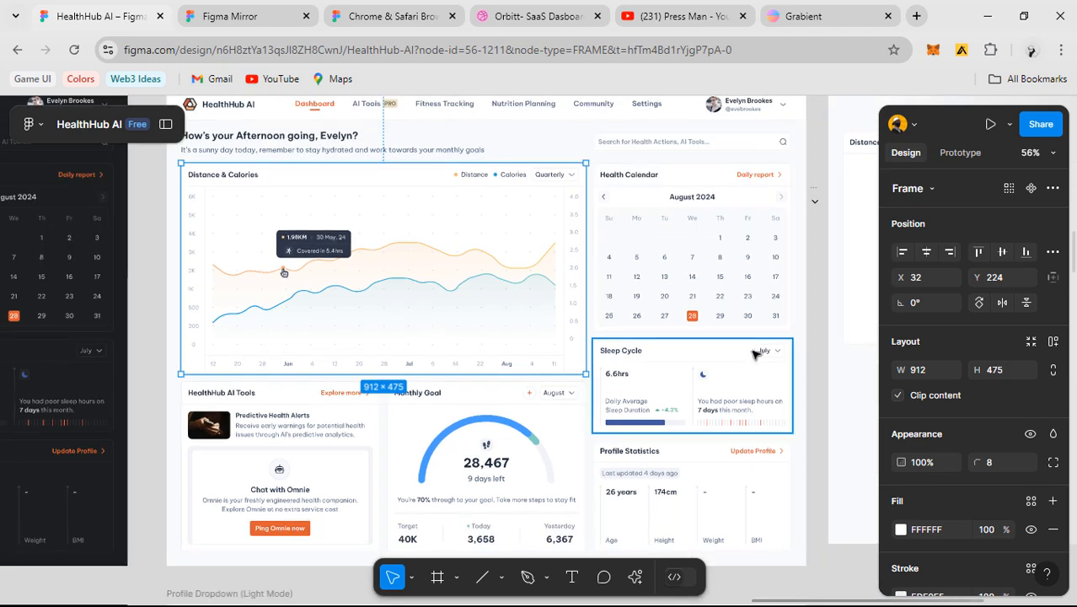
# - Show the layout grids and move the copied 4.0 to 0 label column to Y 73 in the Light Mode Dashboard's chart card
pyautogui.moveTo(692, 350); pyautogui.dragTo(313, 348)
pyautogui.moveTo(797, 304); pyautogui.dragTo(627, 319)
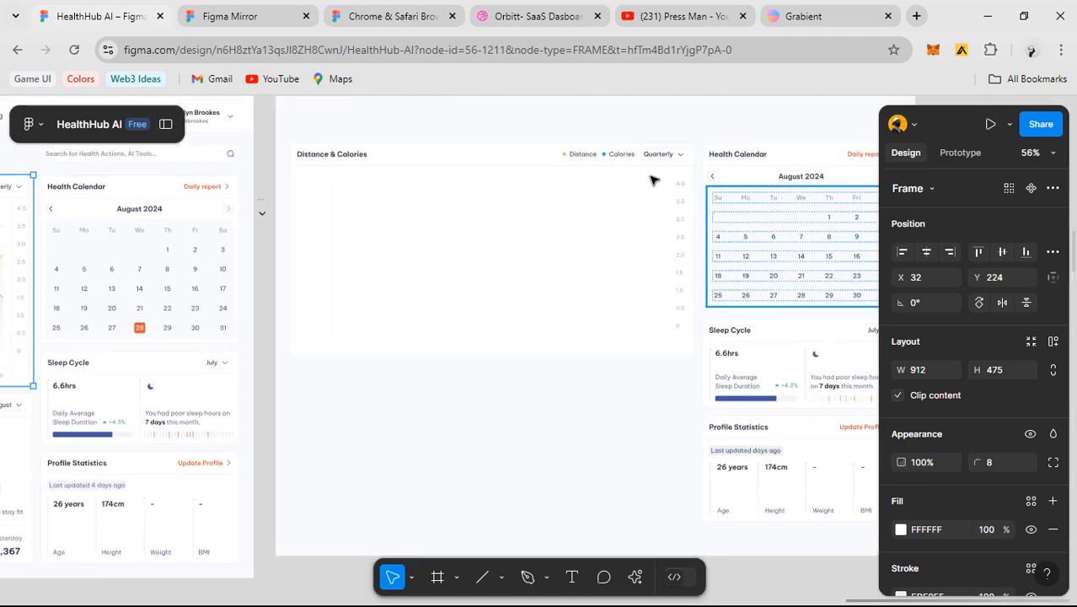
pyautogui.keyDown('ctrl'); pyautogui.scroll(1, 654, 179); pyautogui.keyUp('ctrl')
pyautogui.keyDown('ctrl'); pyautogui.scroll(5, 683, 226); pyautogui.keyUp('ctrl')
pyautogui.scroll(1, 675, 219)
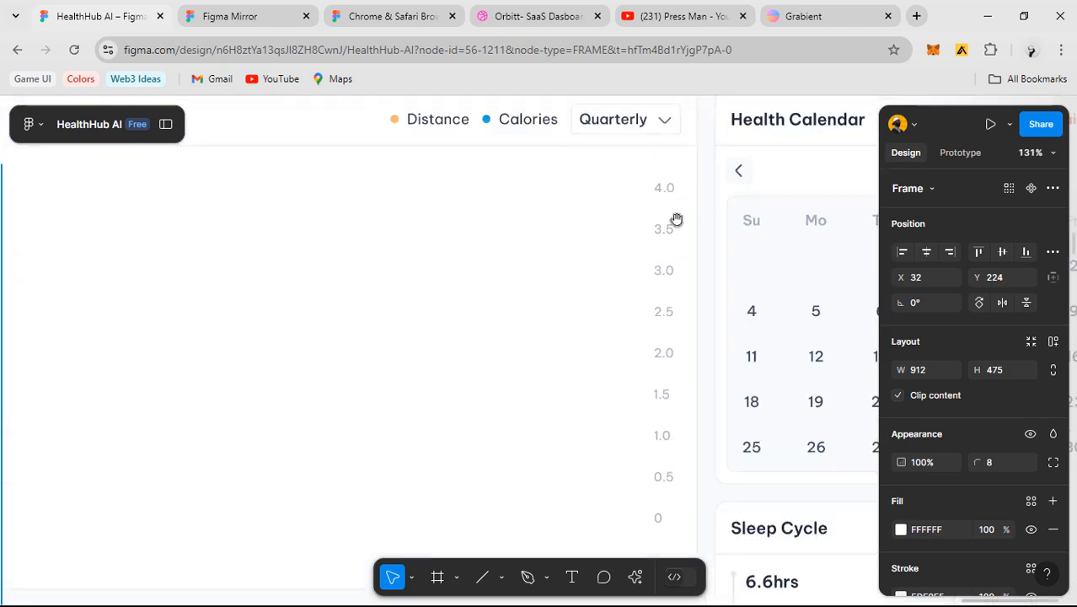
pyautogui.click(665, 188)
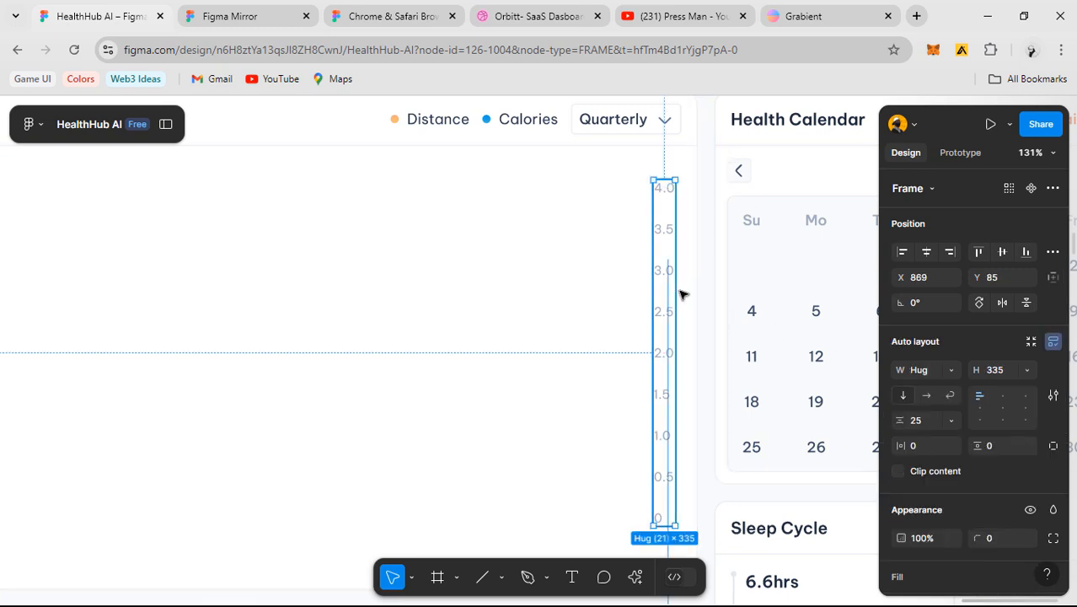
pyautogui.hotkey('shift', 'g')
pyautogui.moveTo(666, 305); pyautogui.dragTo(884, 308)
pyautogui.scroll(-2, 661, 312)
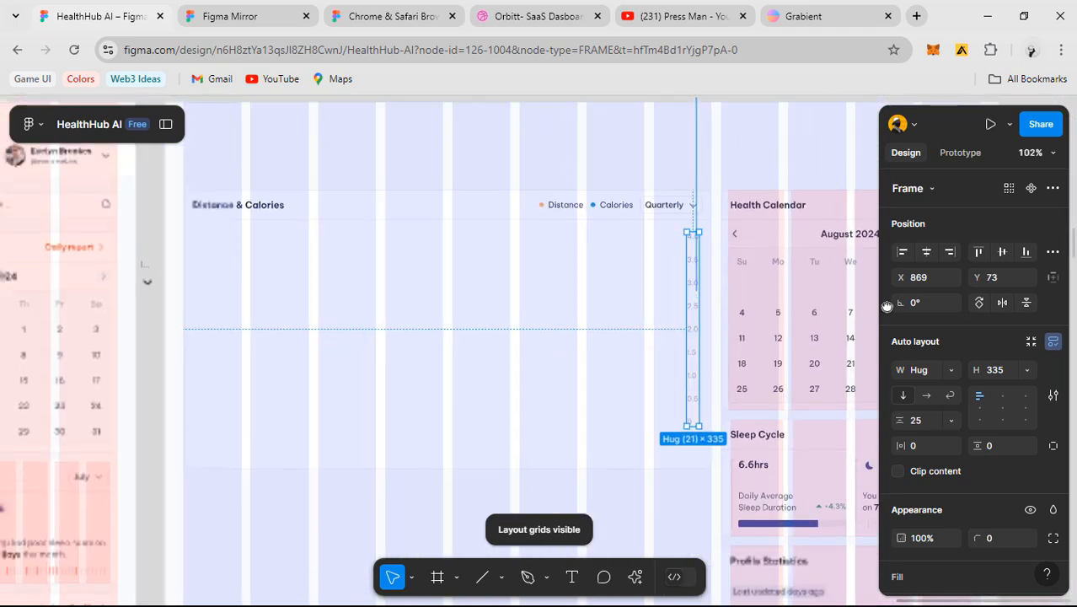
# - Hide the layout grids and copy the reference chart's 6K to 0 label column into the Light Mode Dashboard's Distance & Calories card
pyautogui.moveTo(459, 320); pyautogui.dragTo(1011, 301)
pyautogui.moveTo(419, 312); pyautogui.dragTo(567, 303)
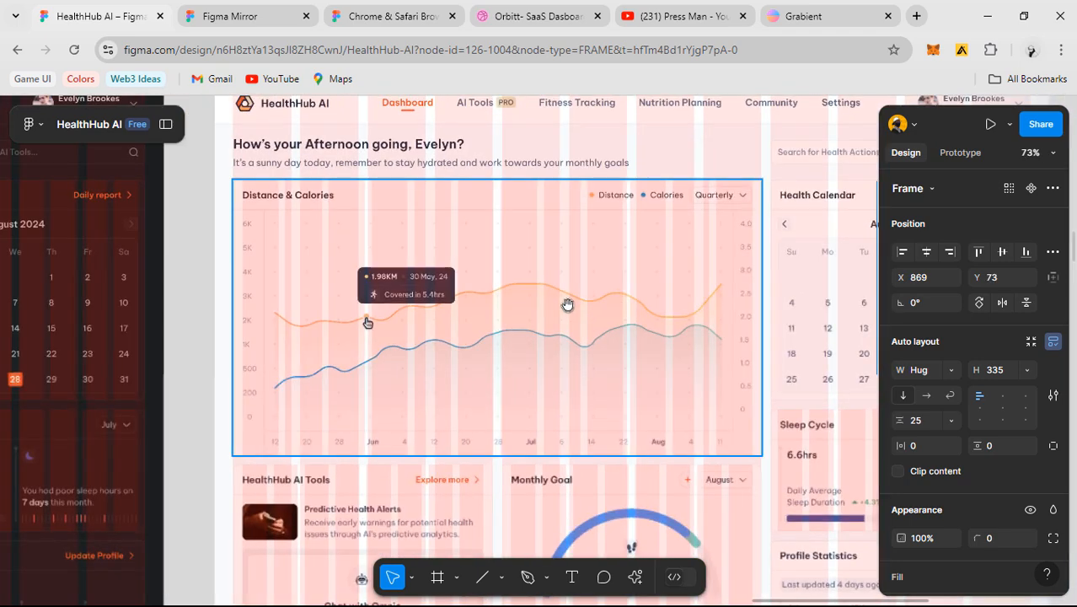
pyautogui.hotkey('shift', 'g')
pyautogui.doubleClick(326, 247)
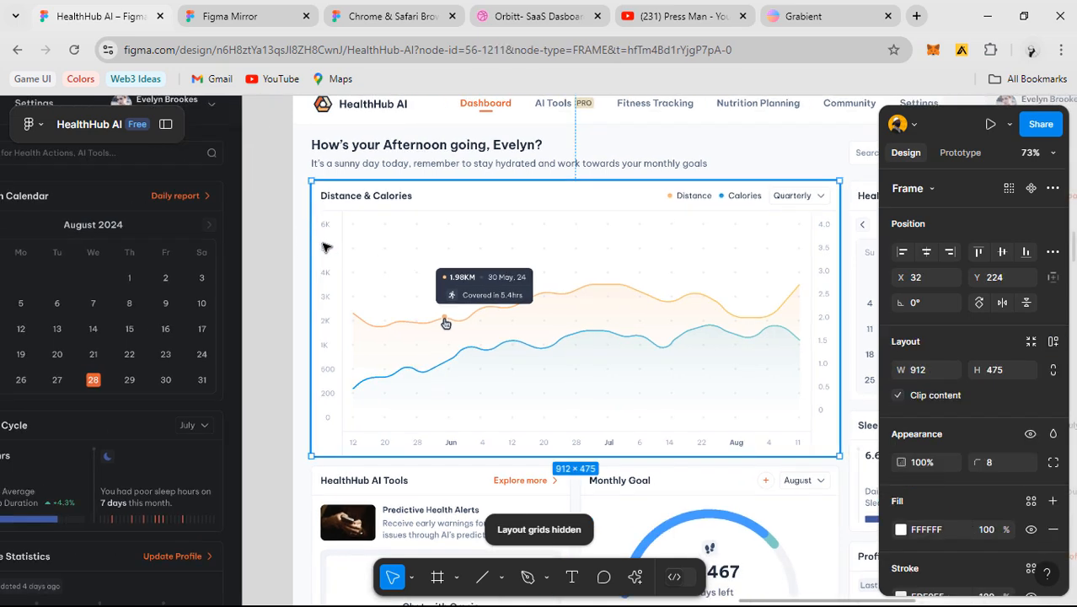
pyautogui.scroll(-1, 326, 249)
pyautogui.scroll(3, 326, 248)
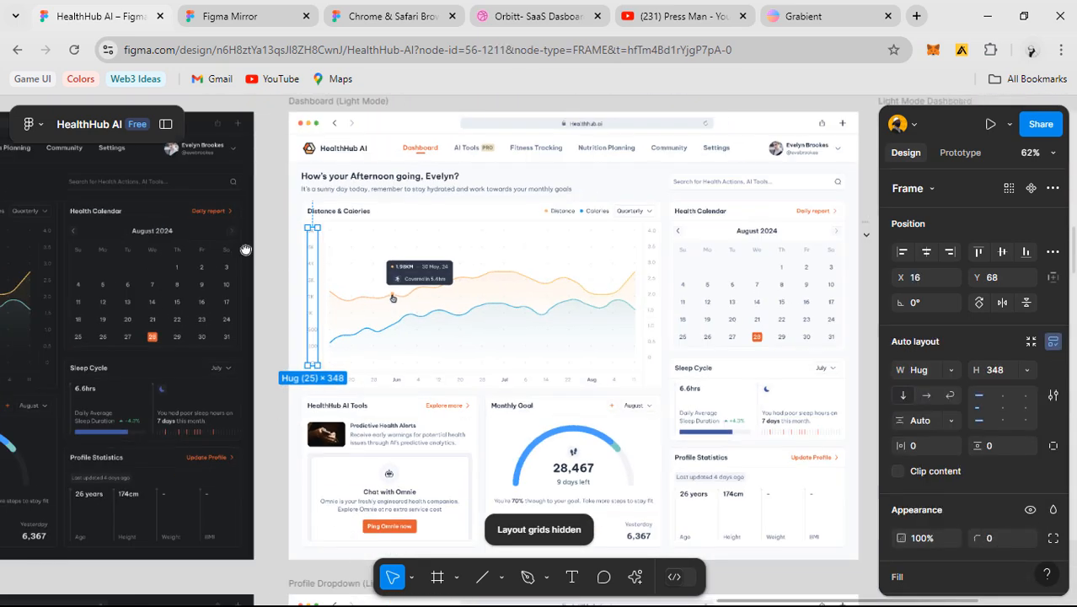
pyautogui.scroll(3, 266, 244)
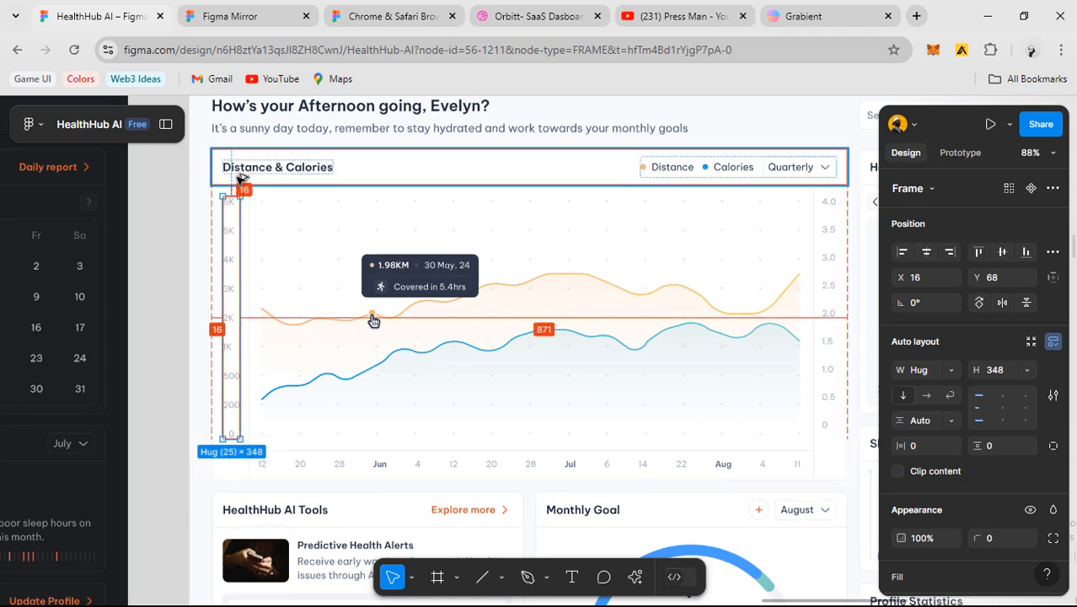
pyautogui.scroll(-5, 373, 321)
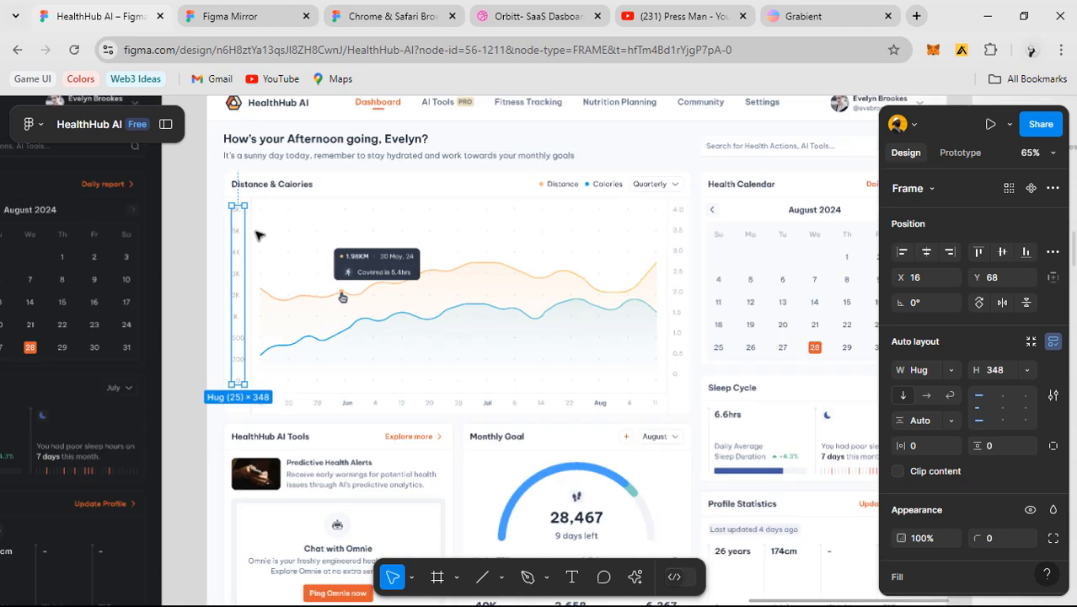
pyautogui.moveTo(774, 259); pyautogui.dragTo(834, 243)
pyautogui.scroll(7, 838, 224)
pyautogui.moveTo(763, 232); pyautogui.dragTo(577, 215)
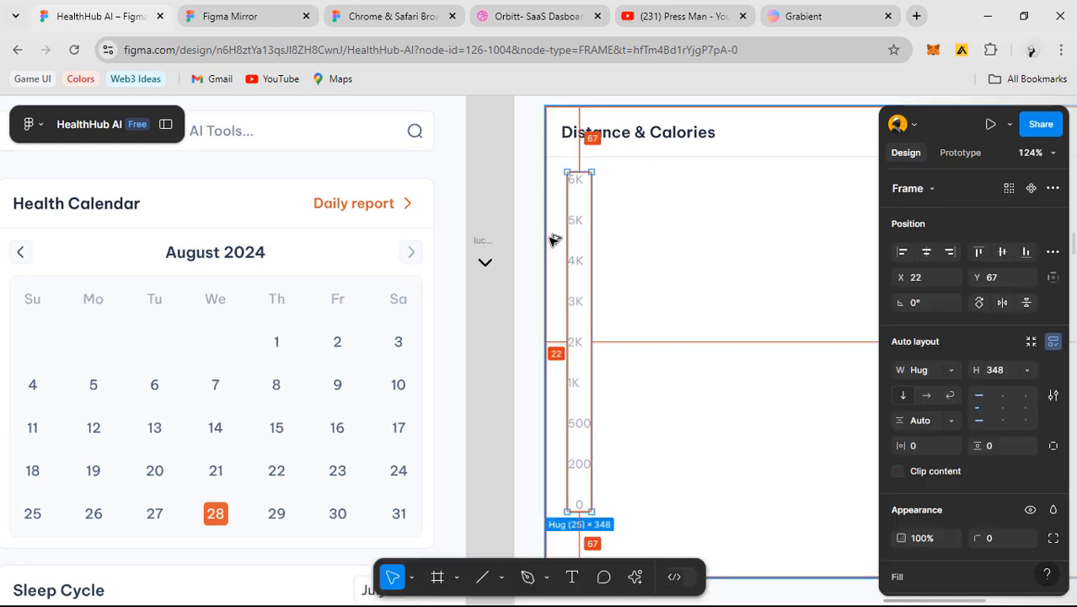
# - Move the copied 6K to 0 label column to X 16, Y 68 in the chart card
pyautogui.press('Left')
pyautogui.press('Left')
pyautogui.press('Left')
pyautogui.press('Left')
pyautogui.press('Left')
pyautogui.press('Left')
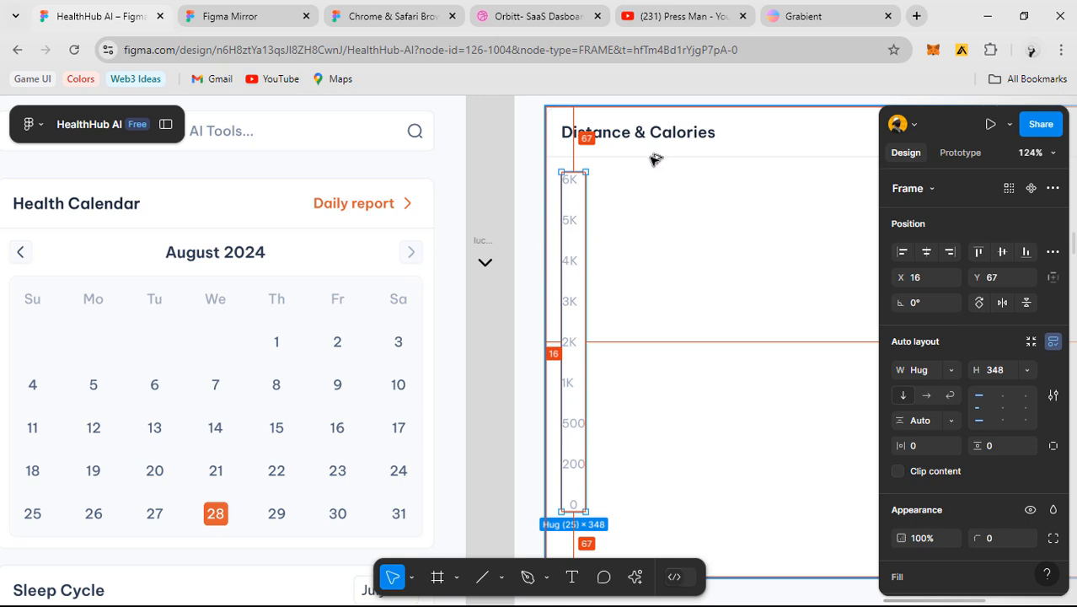
pyautogui.press('Down')
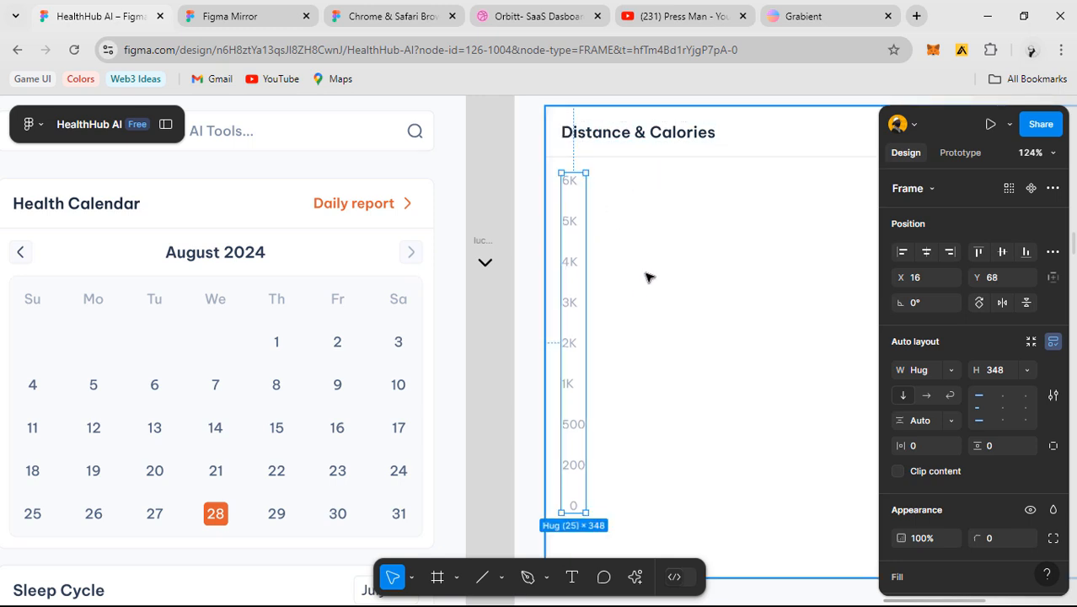
# - Draw a vertical line about 424 px long beside the 6K to 0 labels and apply the BG/500 stroke colour
pyautogui.scroll(-2, 647, 276)
pyautogui.click(672, 295)
pyautogui.moveTo(672, 296); pyautogui.dragTo(581, 257)
pyautogui.press('l')
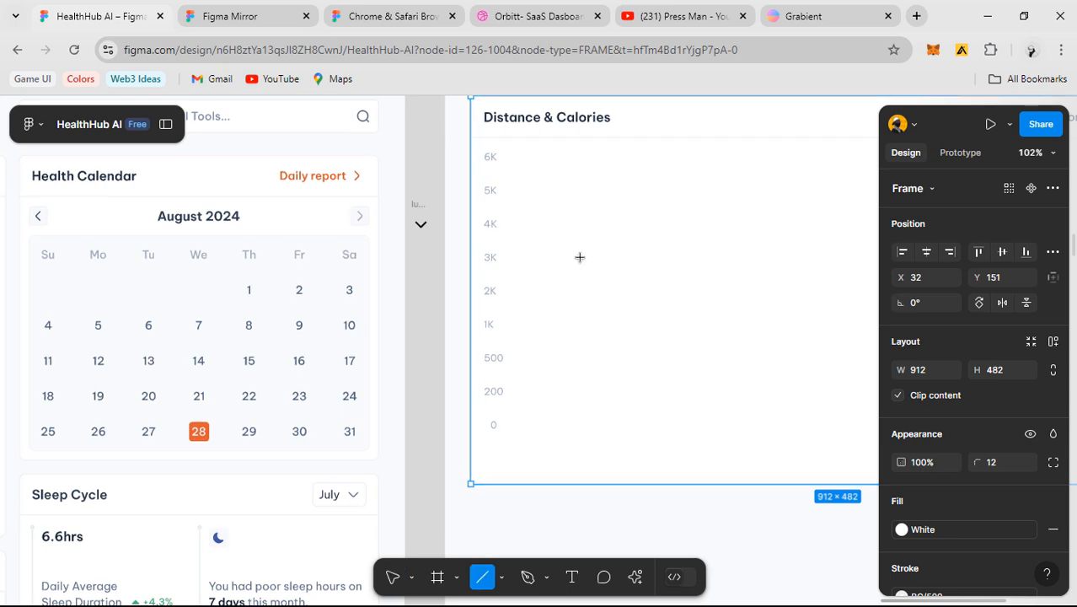
pyautogui.moveTo(526, 142)
pyautogui.mouseDown()
pyautogui.moveTo(533, 396)
pyautogui.moveTo(553, 481)
pyautogui.mouseUp()
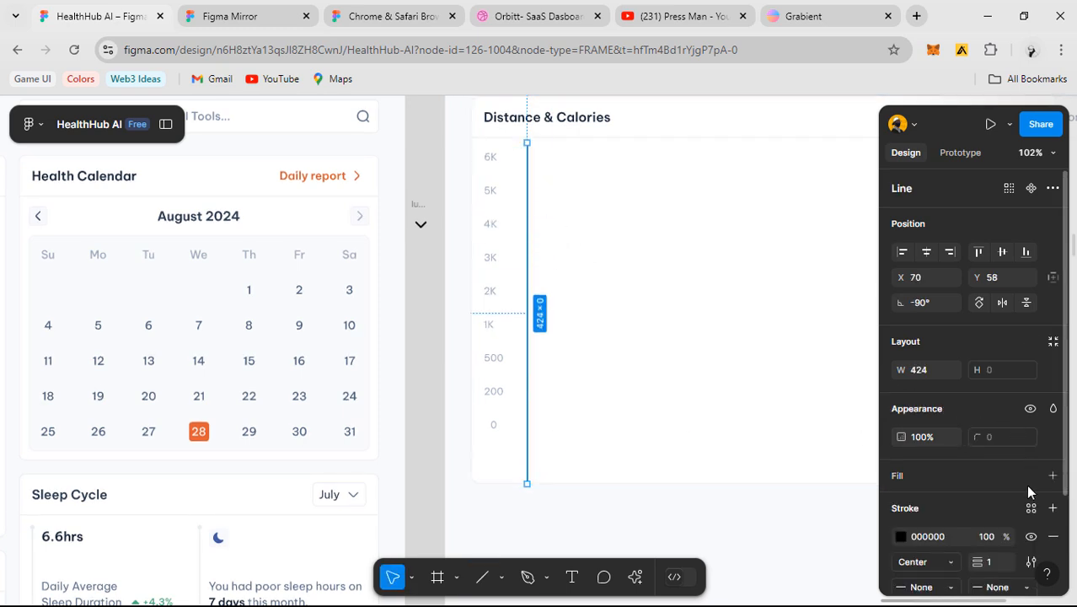
pyautogui.click(1030, 508)
pyautogui.click(766, 550)
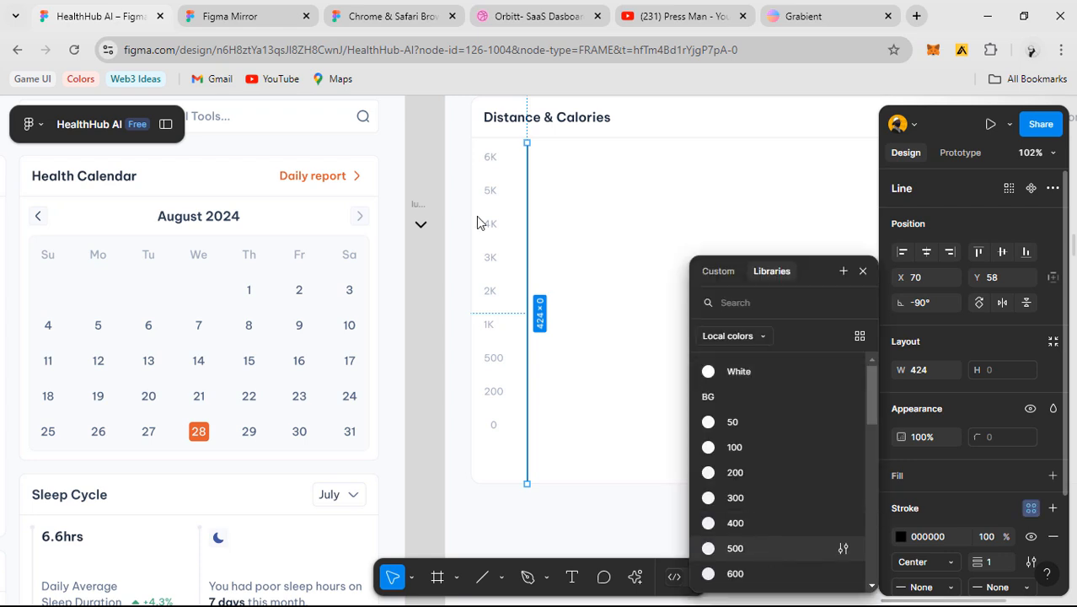
# - Move the vertical line up against the card header and closer to the 6K to 0 labels, at X 53, Y 52
pyautogui.scroll(2, 479, 221)
pyautogui.click(543, 166)
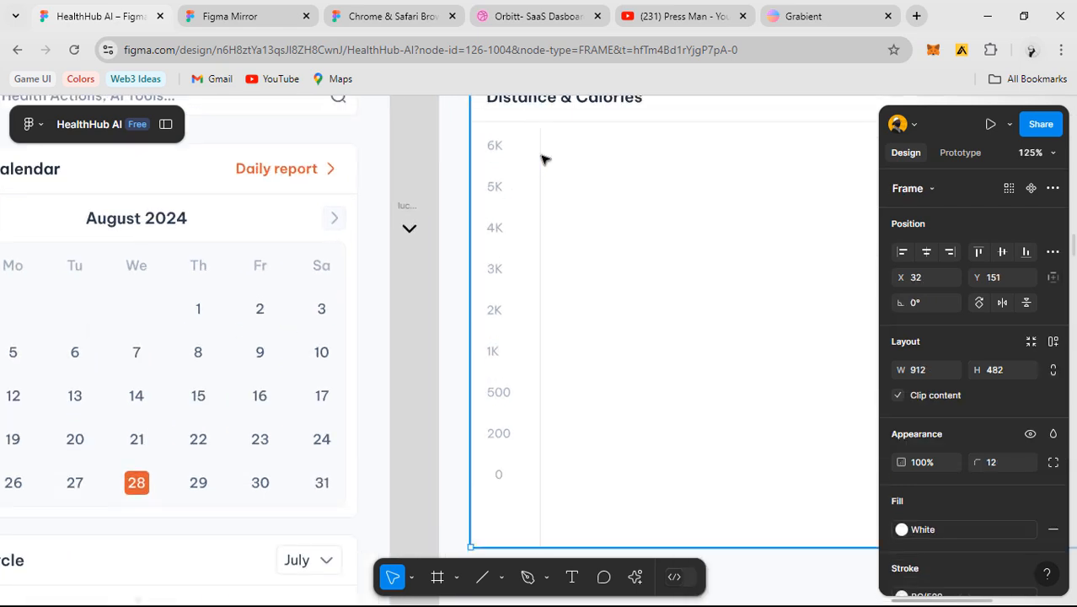
pyautogui.click(540, 158)
pyautogui.scroll(3, 538, 158)
pyautogui.hscroll(1, 522, 185)
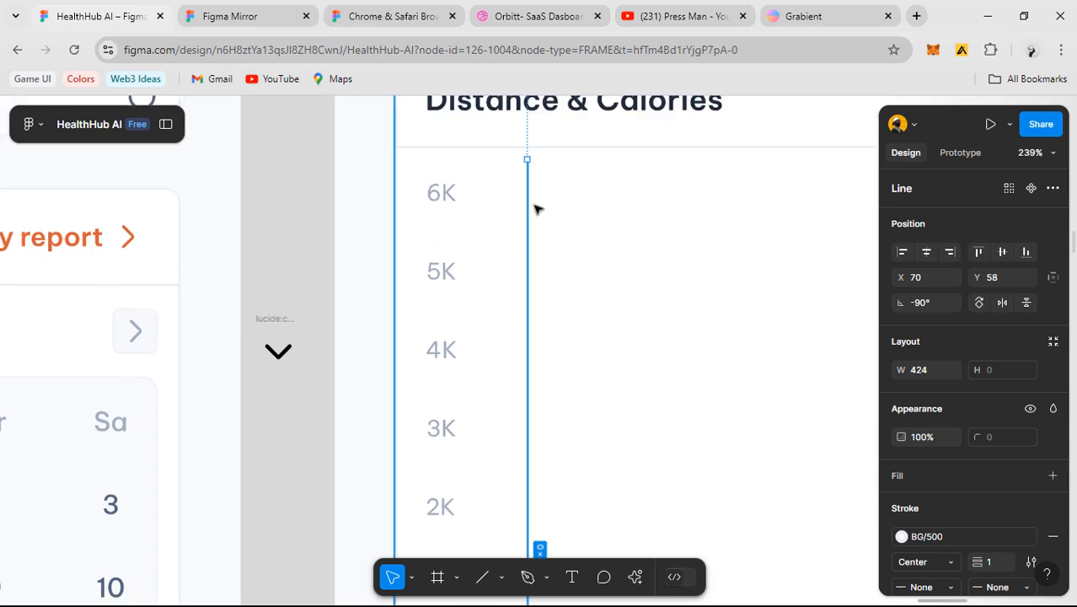
pyautogui.moveTo(529, 187); pyautogui.dragTo(498, 184)
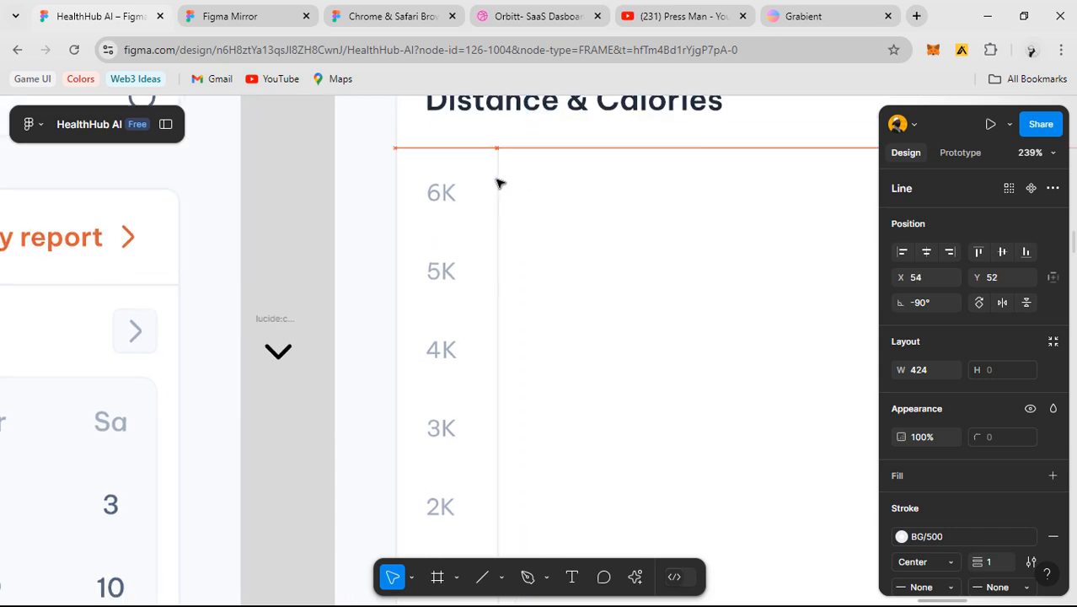
pyautogui.scroll(-2, 455, 202)
pyautogui.hscroll(1, 455, 202)
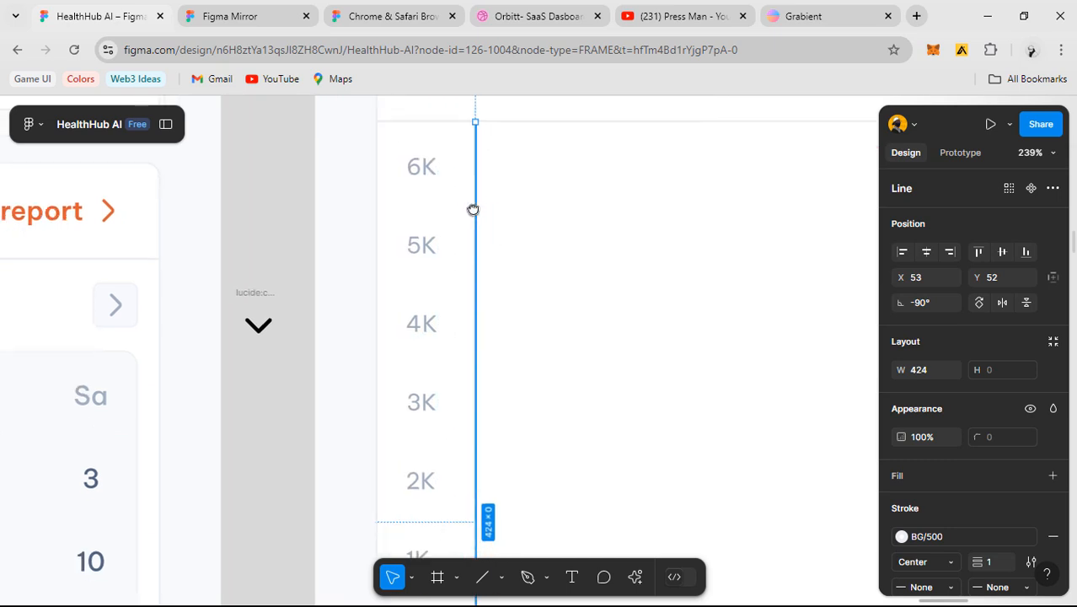
# - Duplicate the vertical line and place the copy beside the 4.0 to 0 labels at X 843, Y 52
pyautogui.click(589, 231)
pyautogui.scroll(-3, 589, 231)
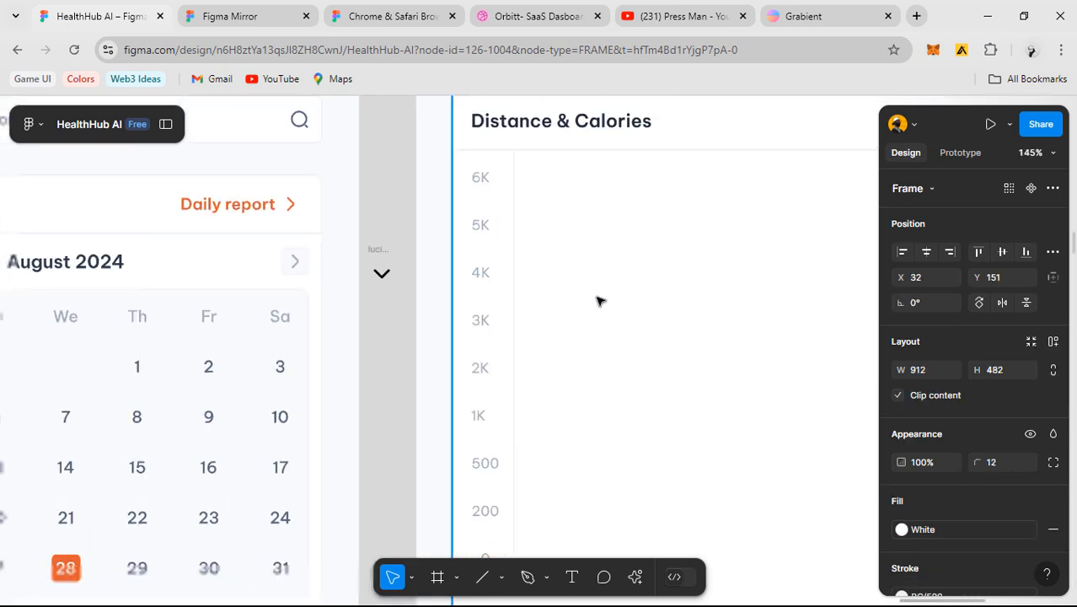
pyautogui.hscroll(2, 598, 298)
pyautogui.scroll(-3, 598, 285)
pyautogui.moveTo(639, 318); pyautogui.dragTo(565, 300)
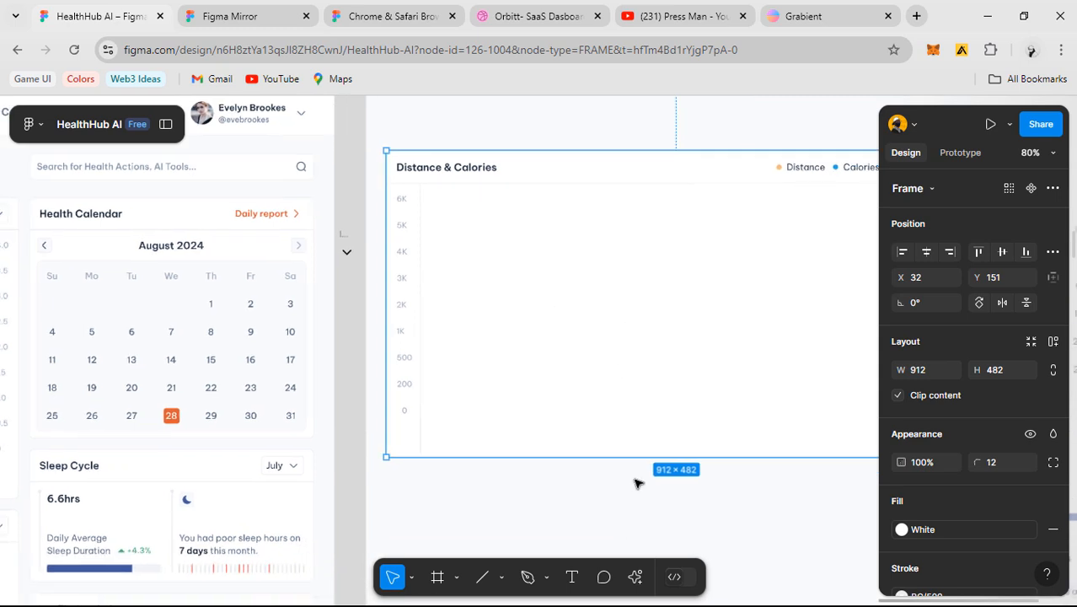
pyautogui.click(637, 479)
pyautogui.moveTo(641, 464); pyautogui.dragTo(572, 453)
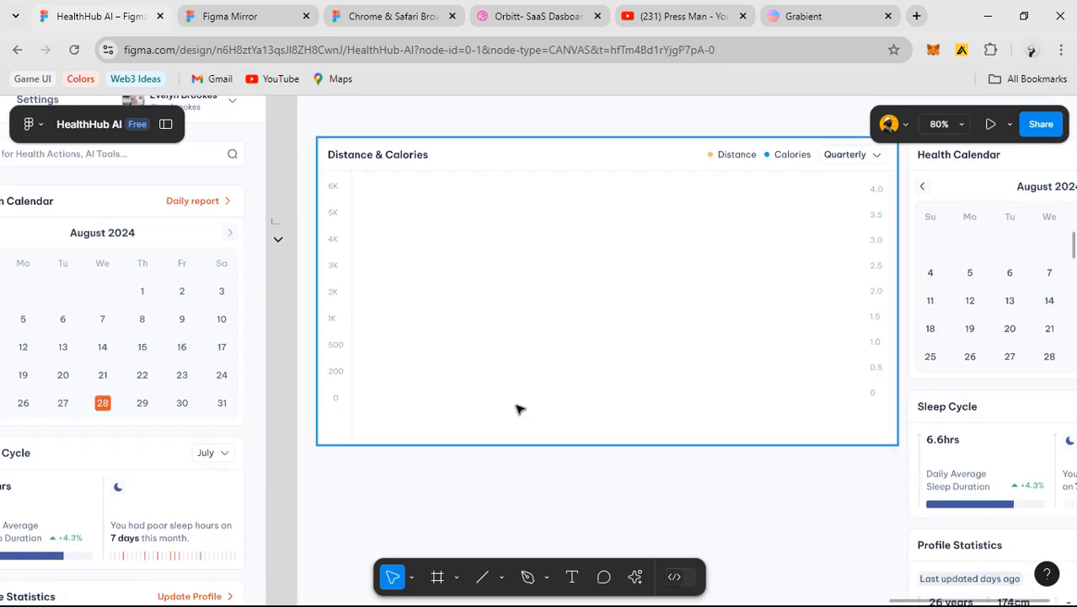
pyautogui.click(353, 237)
pyautogui.moveTo(782, 243)
pyautogui.mouseDown()
pyautogui.moveTo(858, 244)
pyautogui.moveTo(656, 250)
pyautogui.mouseUp()
pyautogui.scroll(5, 729, 186)
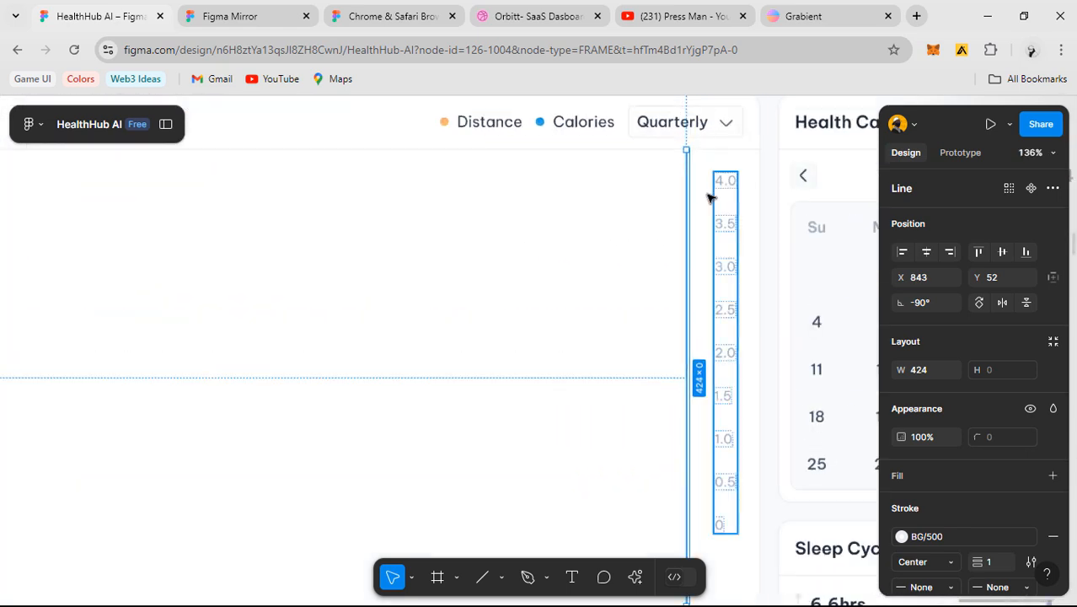
# - Move the 4.0 to 0 label column to X 875, Y 68 in the chart card
pyautogui.click(726, 225)
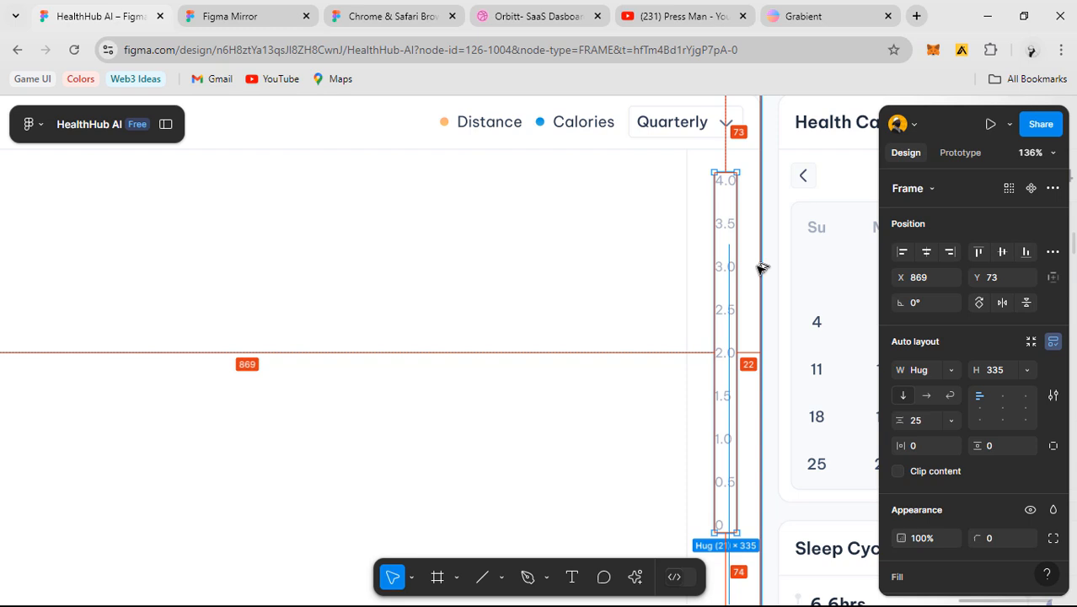
pyautogui.press('Right')
pyautogui.press('Right')
pyautogui.press('Right')
pyautogui.press('Right')
pyautogui.press('Right')
pyautogui.press('Right')
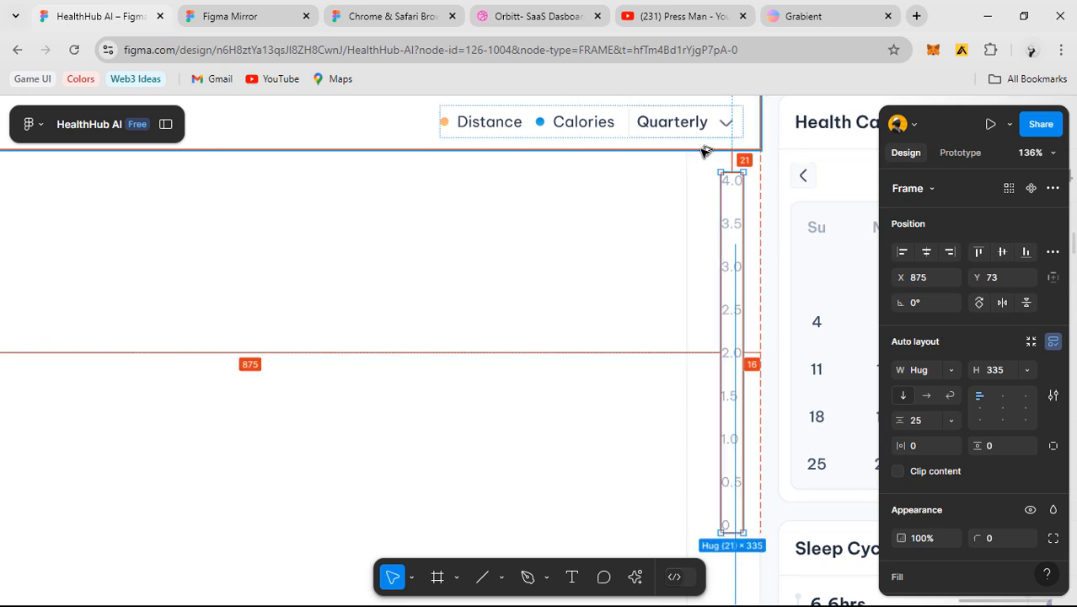
pyautogui.press('Up')
pyautogui.press('Up')
pyautogui.press('Up')
pyautogui.press('Up')
pyautogui.press('Up')
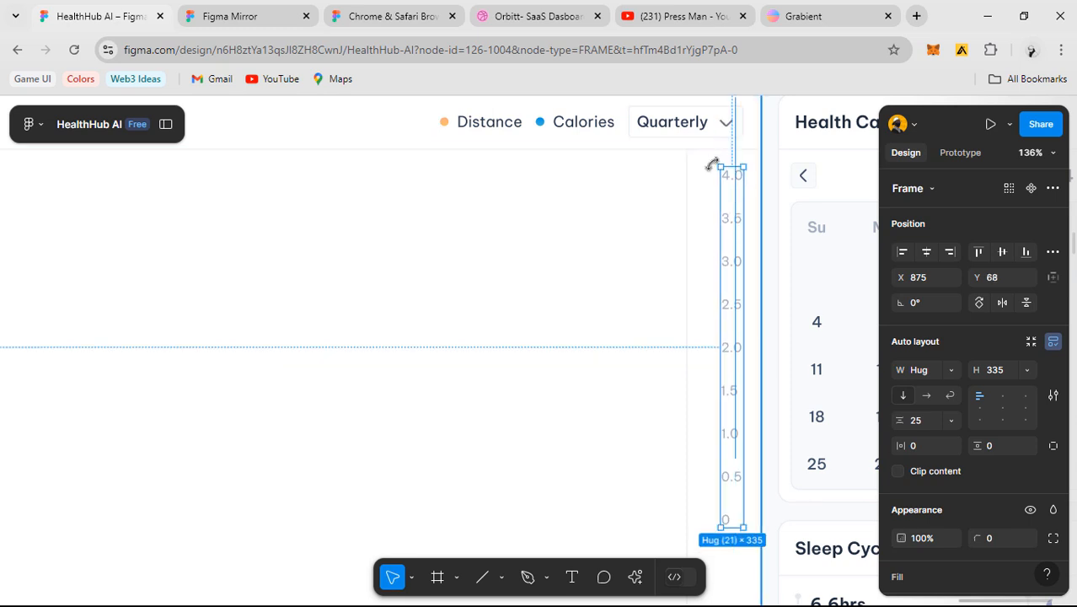
# - Move the duplicated vertical line to X 859, check its spacing, and shift it slightly closer to the 4.0 to 0 labels
pyautogui.moveTo(688, 188); pyautogui.dragTo(707, 205)
pyautogui.press('alt')
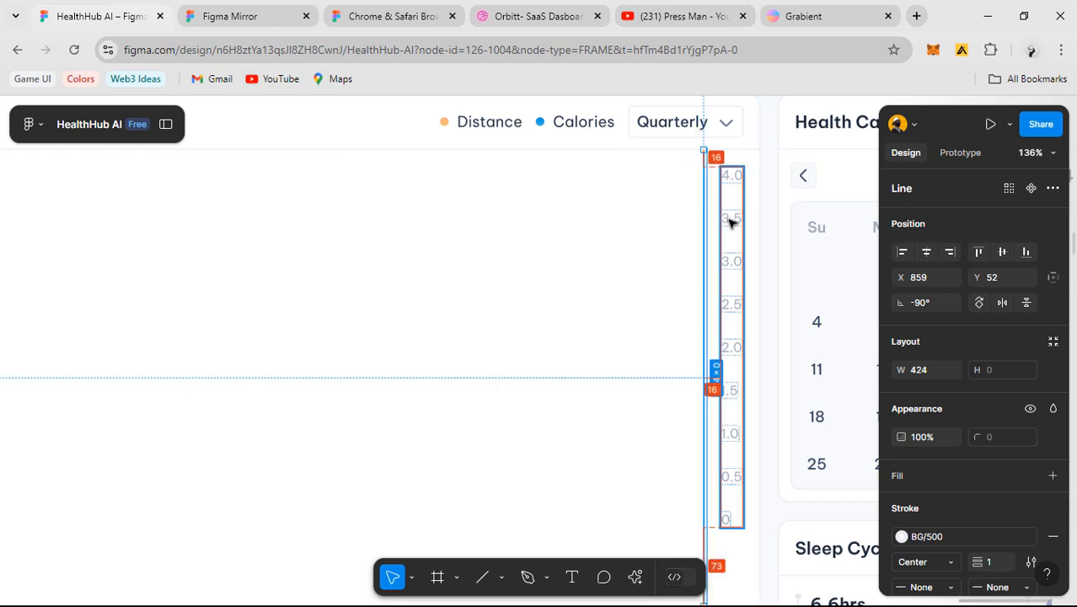
pyautogui.scroll(-1, 647, 289)
pyautogui.moveTo(647, 289); pyautogui.dragTo(581, 267)
pyautogui.click(570, 291)
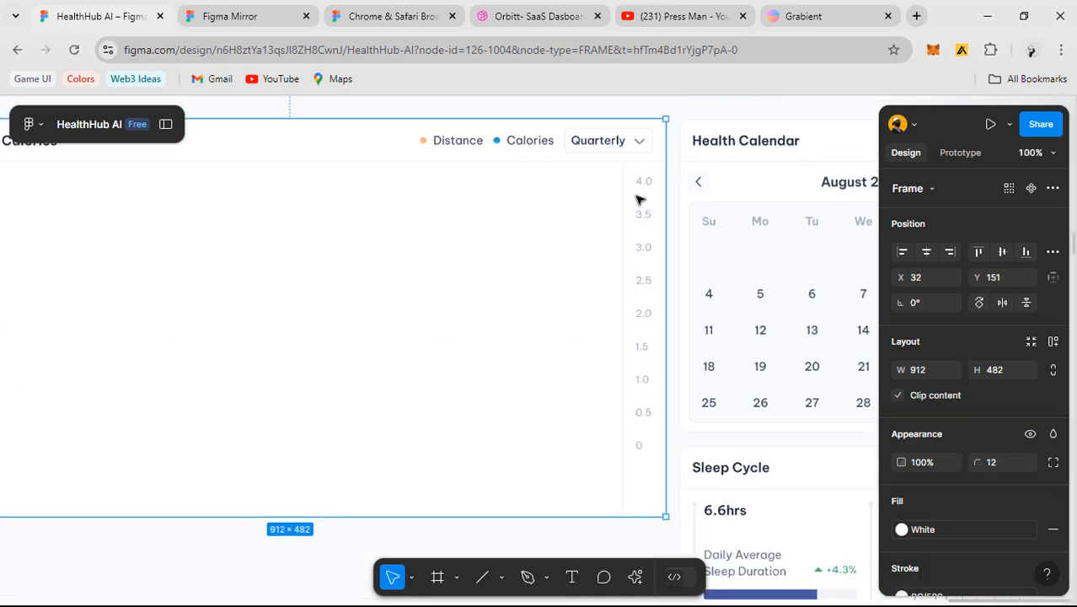
pyautogui.scroll(3, 641, 209)
pyautogui.click(629, 216)
pyautogui.press('alt')
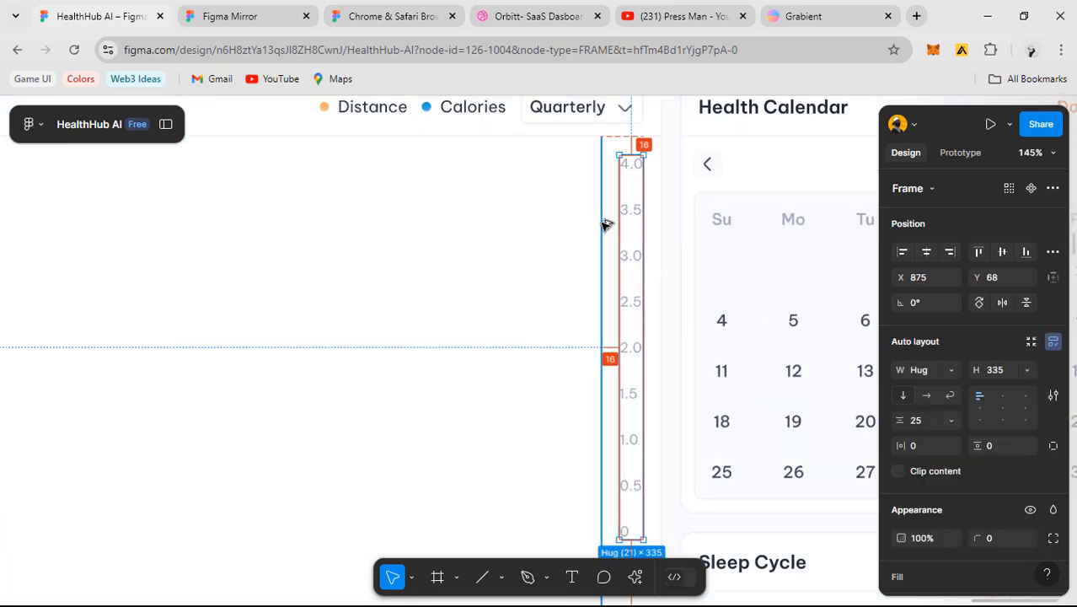
pyautogui.click(603, 223)
pyautogui.click(567, 236)
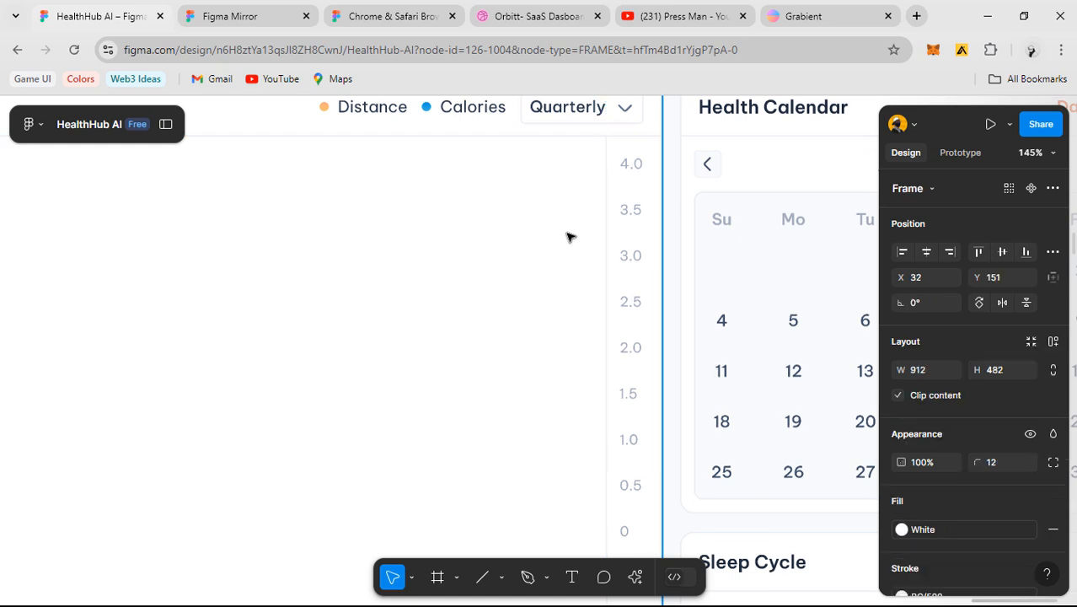
# - Reduce the Distance & Calories card's height to 464 by raising its lower edge
pyautogui.scroll(-2, 570, 242)
pyautogui.scroll(-2, 569, 243)
pyautogui.scroll(-2, 577, 279)
pyautogui.scroll(-2, 356, 445)
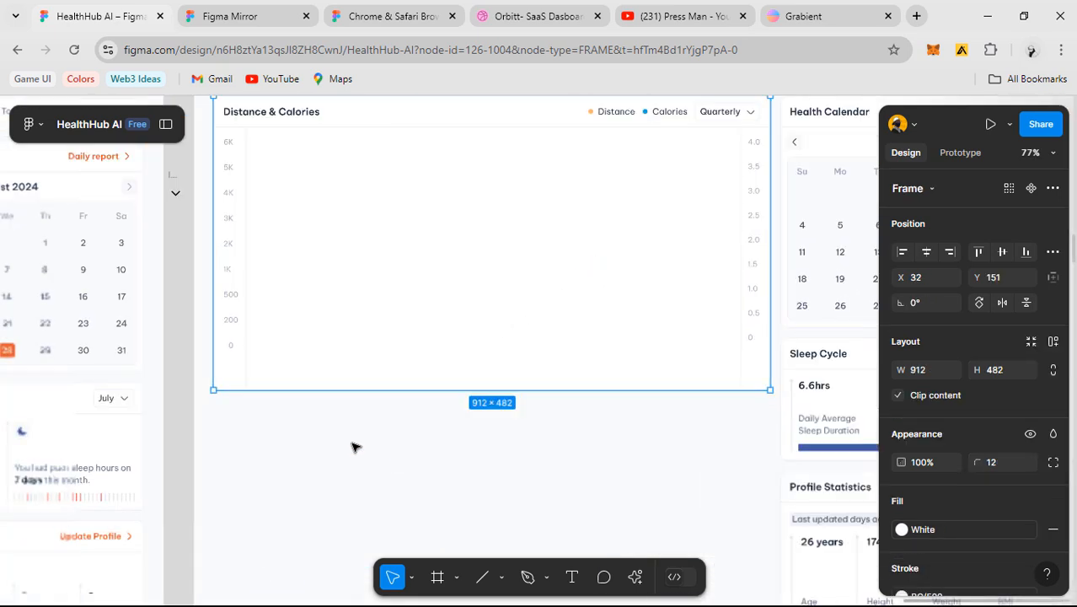
pyautogui.moveTo(378, 393); pyautogui.dragTo(383, 380)
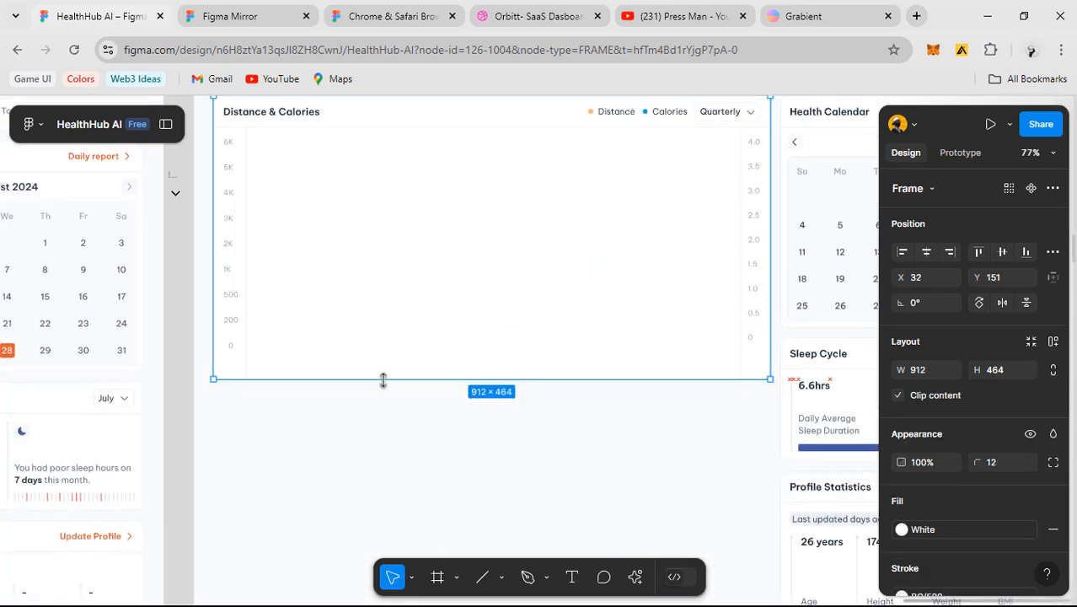
pyautogui.click(449, 412)
# - Examine the reference chart's date label row, dotted grid and axis divider lines
pyautogui.scroll(-1, 512, 398)
pyautogui.moveTo(514, 413); pyautogui.dragTo(836, 399)
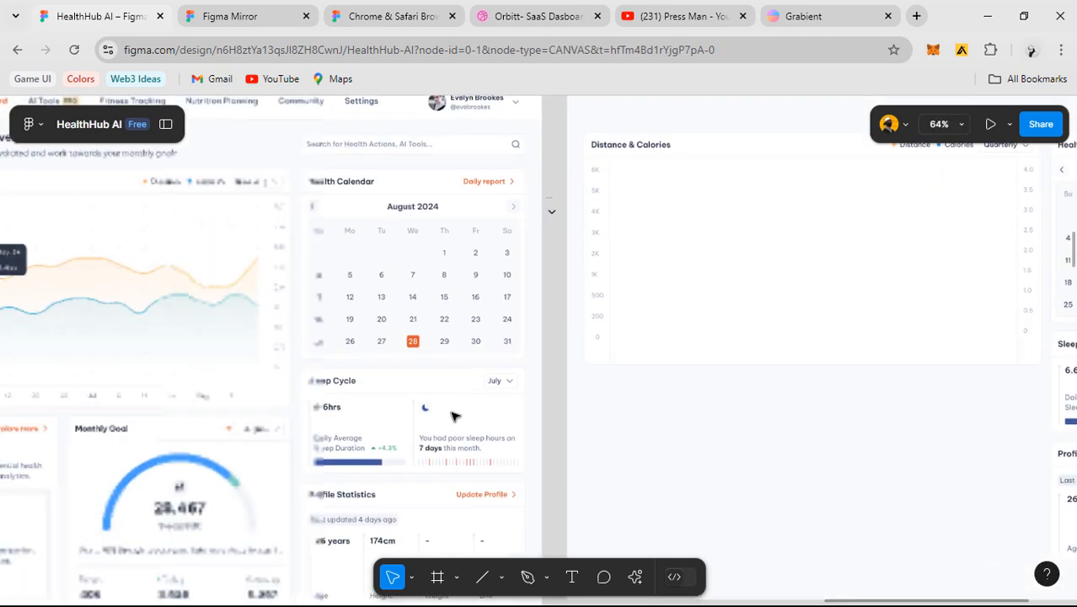
pyautogui.moveTo(393, 375); pyautogui.dragTo(704, 373)
pyautogui.hscroll(-2, 590, 371)
pyautogui.click(505, 366)
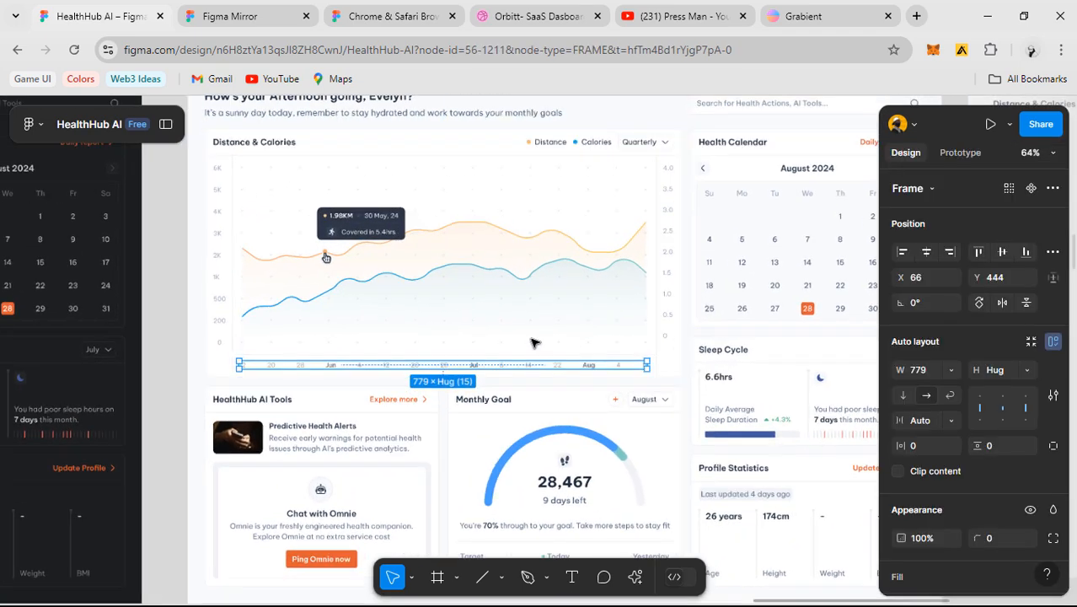
pyautogui.scroll(3, 530, 346)
pyautogui.hscroll(-3, 635, 353)
pyautogui.click(427, 427)
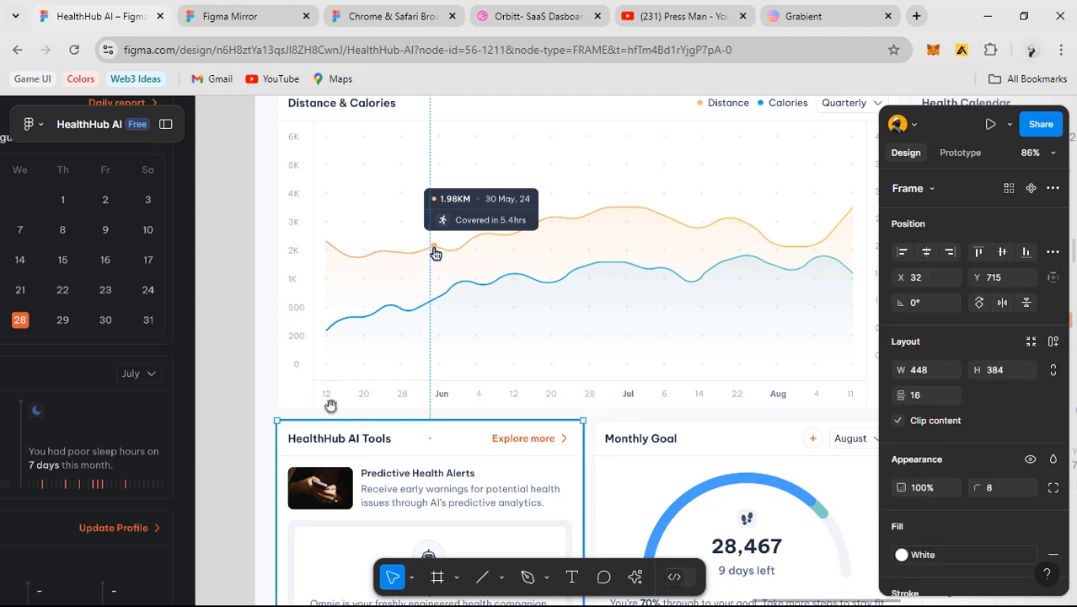
pyautogui.hscroll(3, 324, 402)
pyautogui.scroll(1, 425, 396)
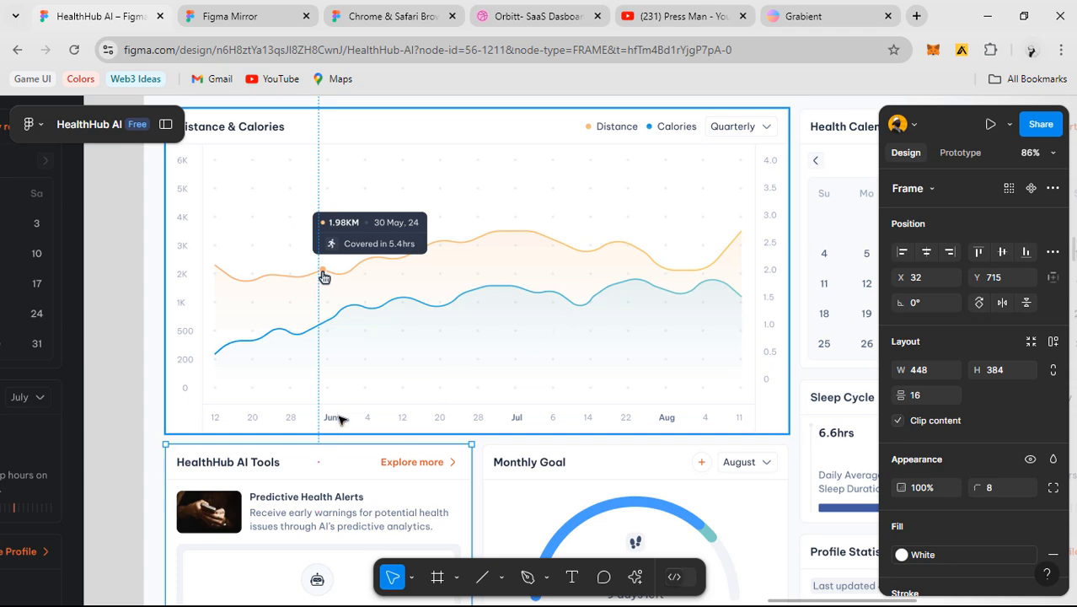
pyautogui.scroll(-2, 382, 405)
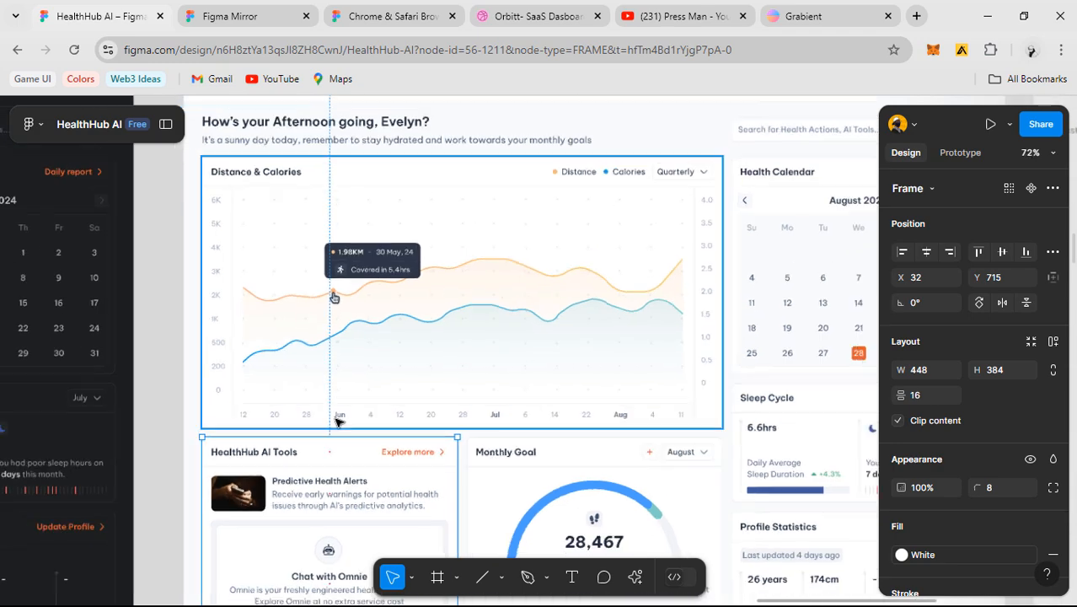
pyautogui.scroll(5, 382, 405)
pyautogui.scroll(-3, 511, 414)
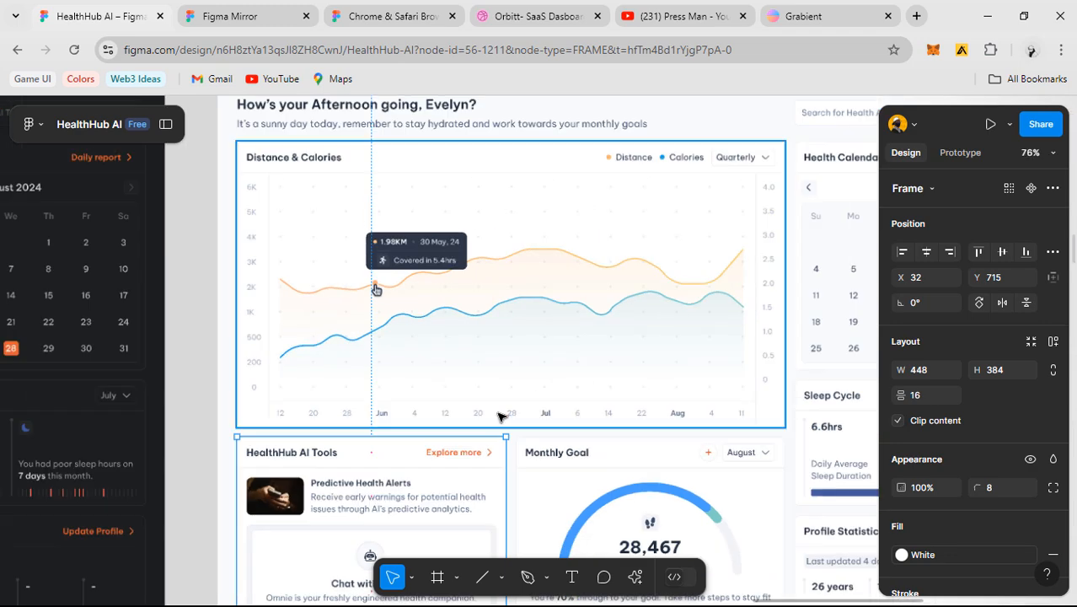
pyautogui.scroll(-2, 573, 243)
pyautogui.scroll(2, 624, 300)
pyautogui.scroll(1, 625, 300)
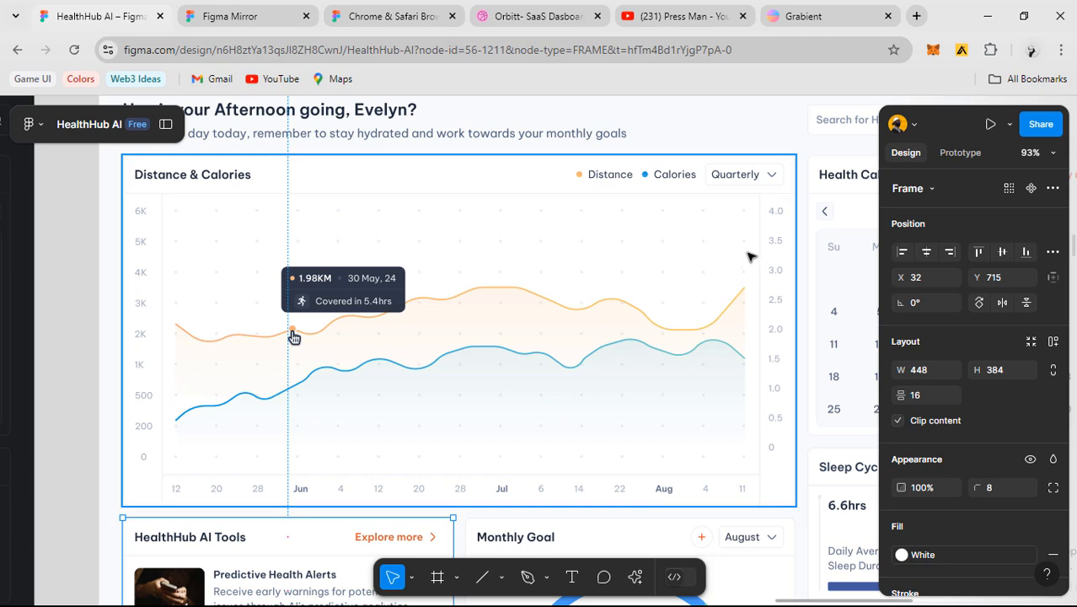
# - Copy the reference chart's date label row and select the Light Mode Dashboard's Distance & Calories card as its destination
pyautogui.scroll(-3, 601, 339)
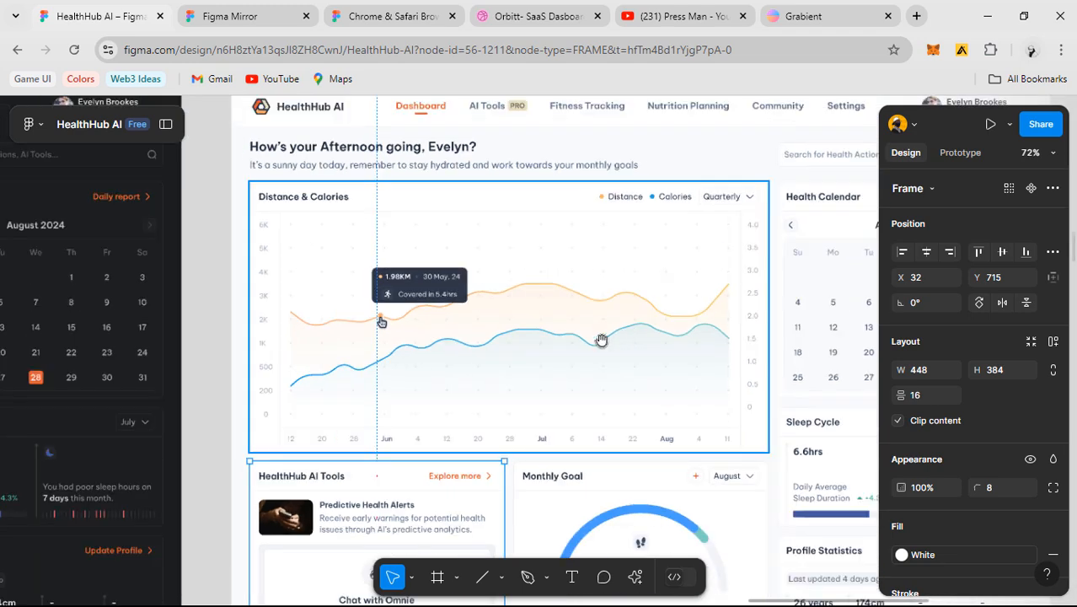
pyautogui.scroll(-3, 435, 338)
pyautogui.click(432, 344)
pyautogui.click(431, 344)
pyautogui.scroll(-2, 431, 344)
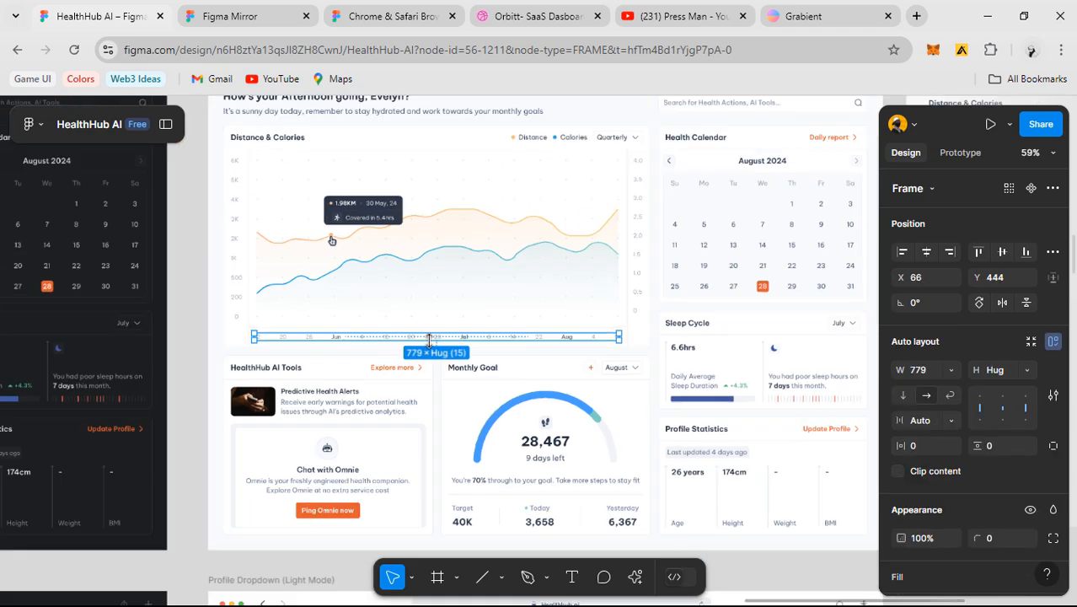
pyautogui.hscroll(1, 426, 341)
pyautogui.hscroll(5, 668, 304)
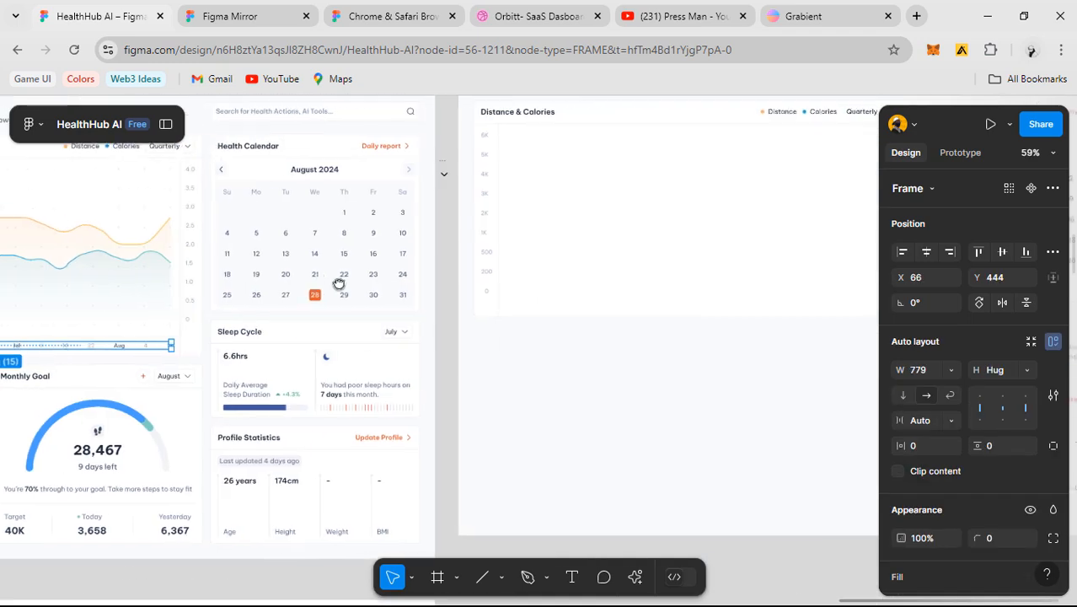
pyautogui.click(663, 287)
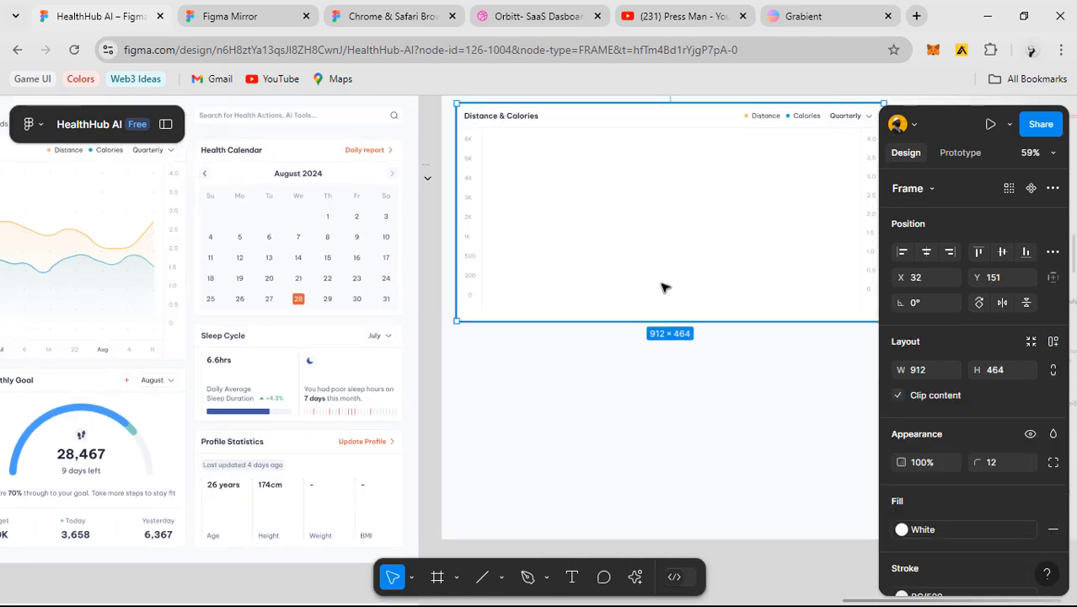
# - Paste the copied row of date labels into the Distance & Calories card, along its bottom edge
pyautogui.hotkey('ctrl', 'v')
pyautogui.scroll(2, 663, 284)
pyautogui.moveTo(665, 285); pyautogui.dragTo(478, 286)
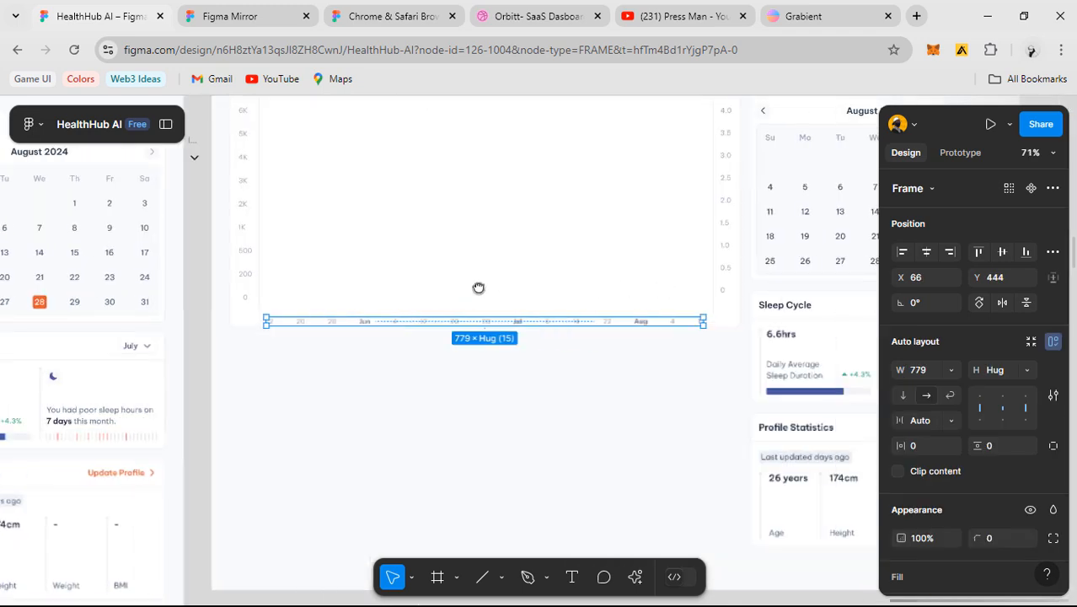
pyautogui.click(581, 378)
pyautogui.scroll(5, 420, 325)
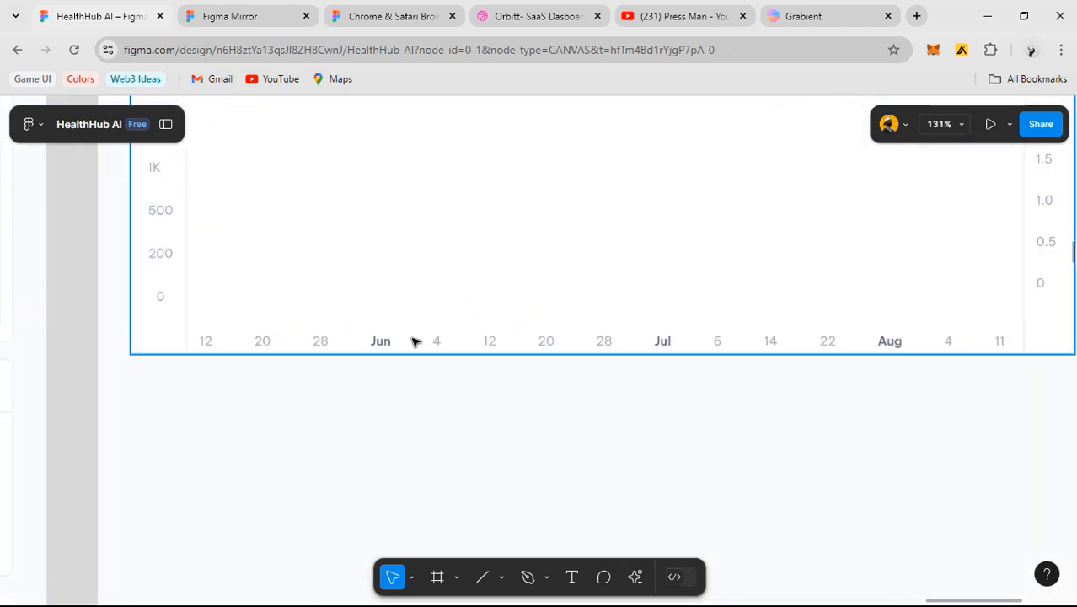
# - Check the reference chart card's size and try matching it by setting the new Distance & Calories card's height to 475
pyautogui.scroll(-6, 461, 329)
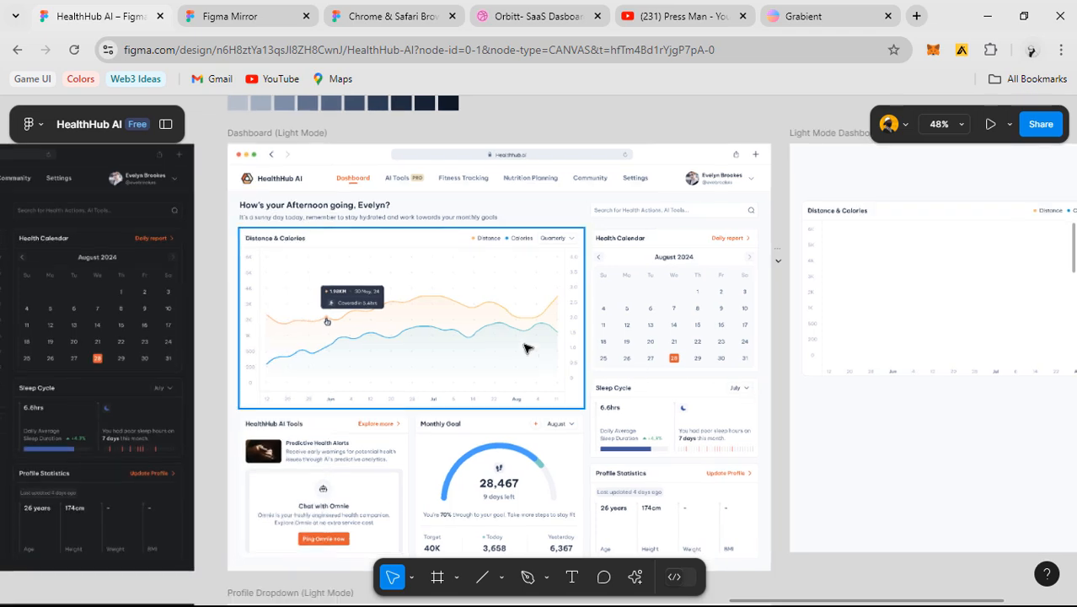
pyautogui.click(527, 345)
pyautogui.moveTo(674, 382); pyautogui.dragTo(636, 374)
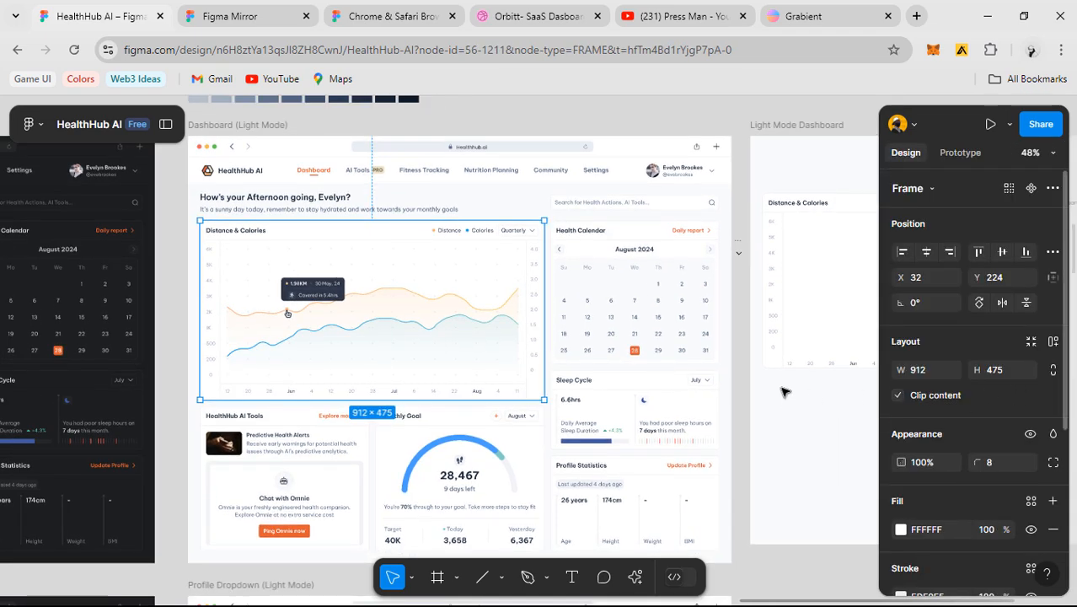
pyautogui.hscroll(5, 741, 272)
pyautogui.click(741, 271)
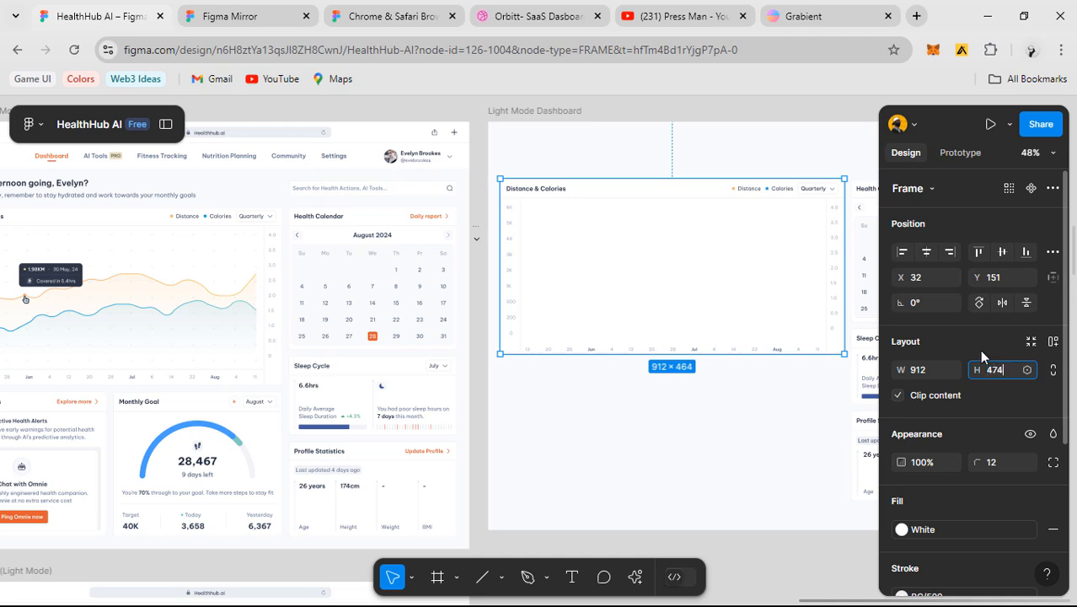
pyautogui.press('Return')
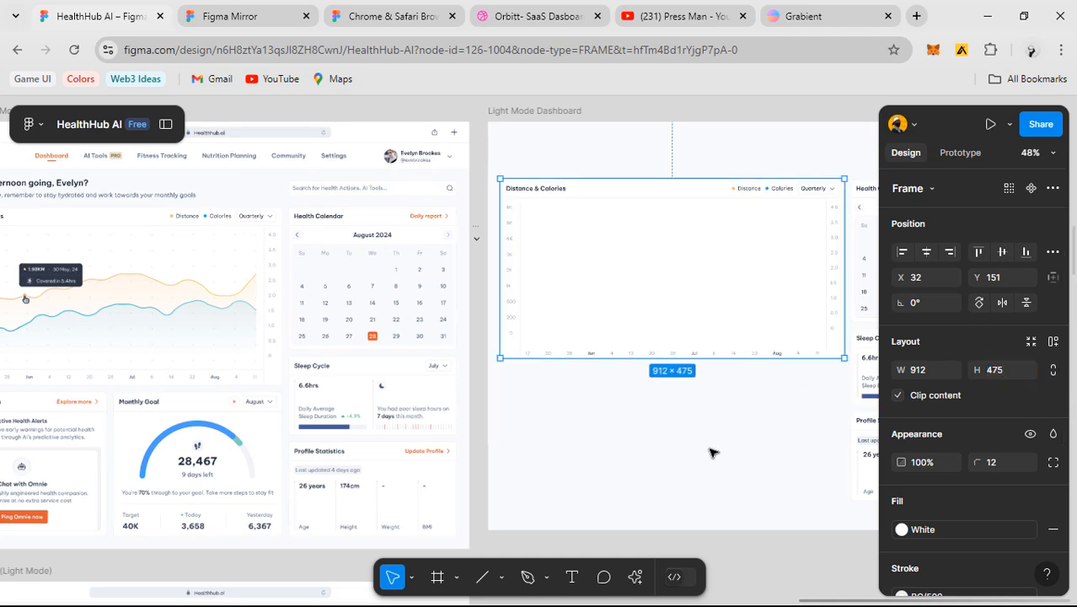
# - Bring the new Distance & Calories card's height back to 464
pyautogui.click(698, 389)
pyautogui.scroll(3, 698, 389)
pyautogui.click(695, 325)
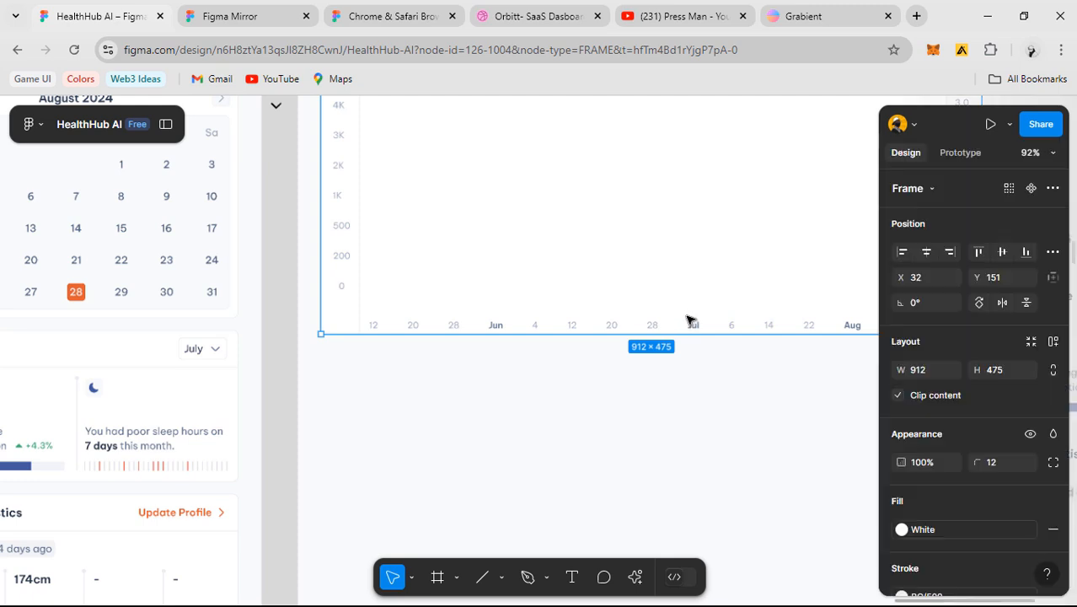
pyautogui.scroll(2, 684, 329)
pyautogui.click(469, 329)
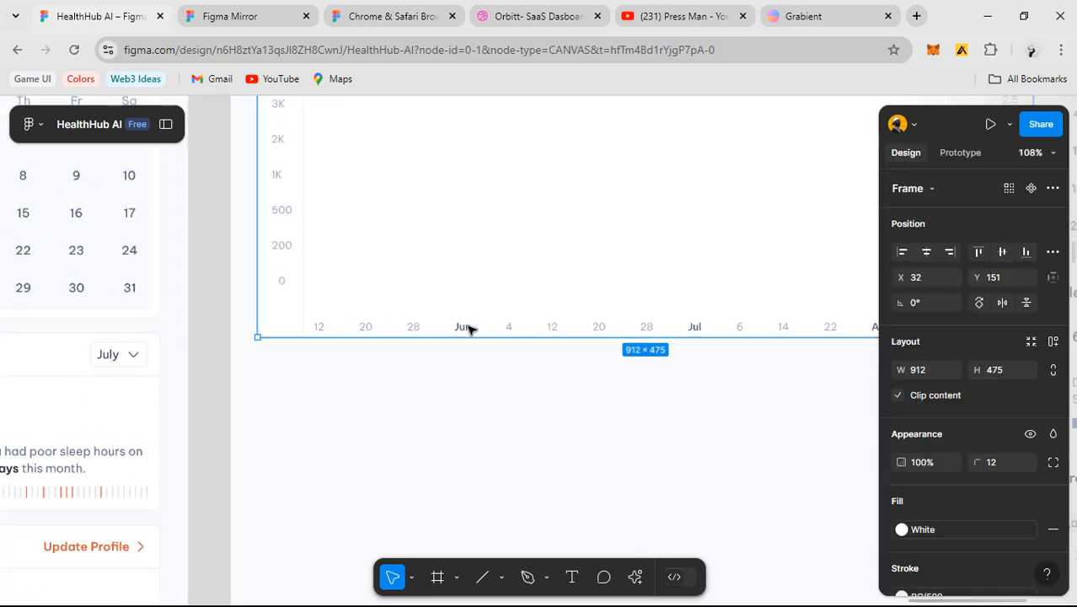
pyautogui.click(493, 332)
pyautogui.moveTo(546, 340); pyautogui.dragTo(546, 332)
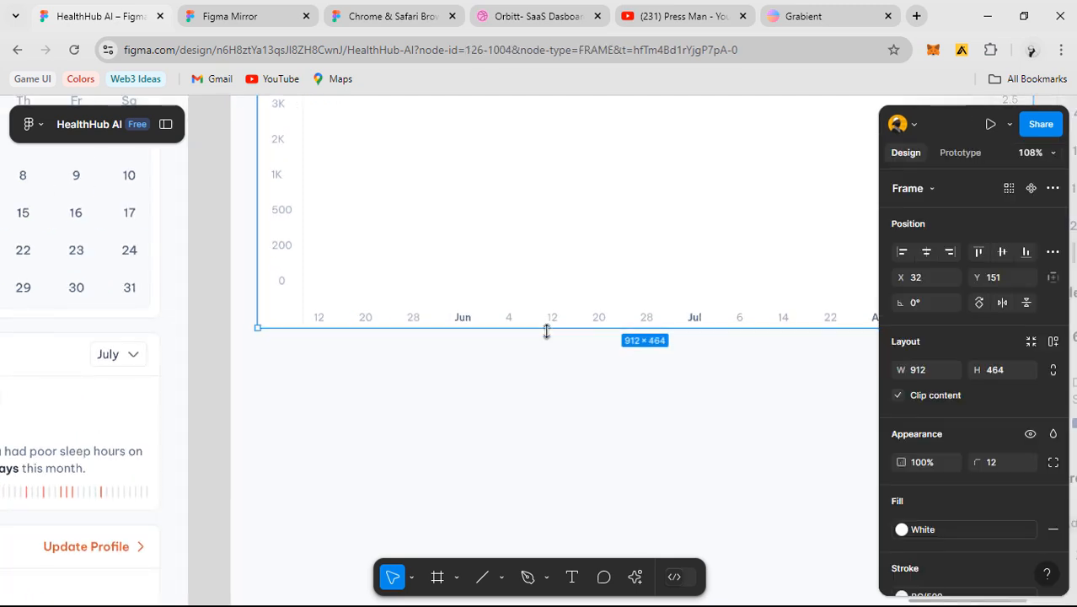
# - Change the date label row's vertical constraint to Top
pyautogui.click(536, 318)
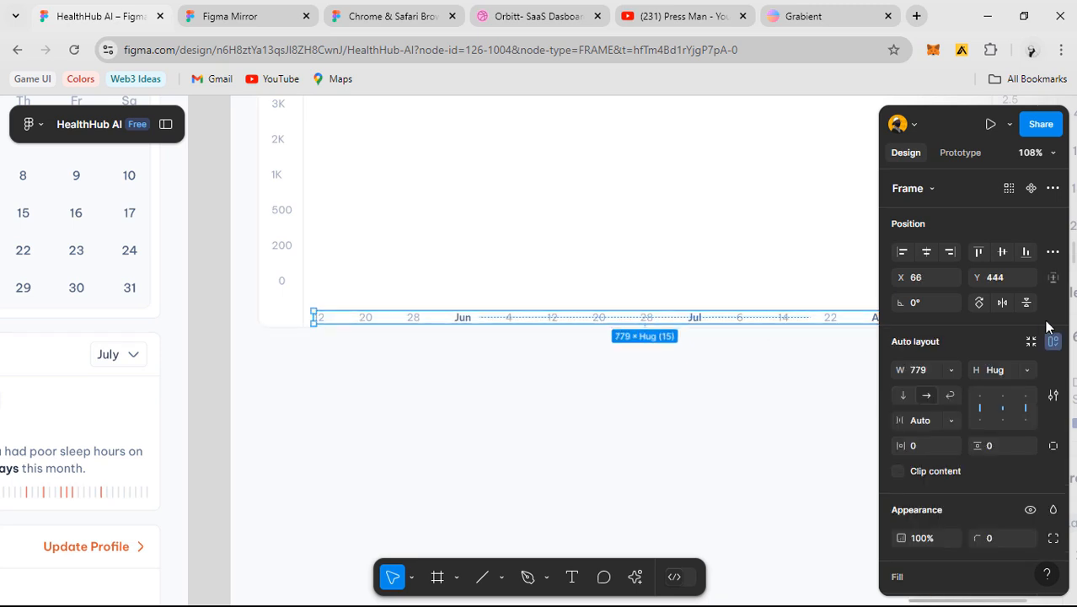
pyautogui.click(1052, 277)
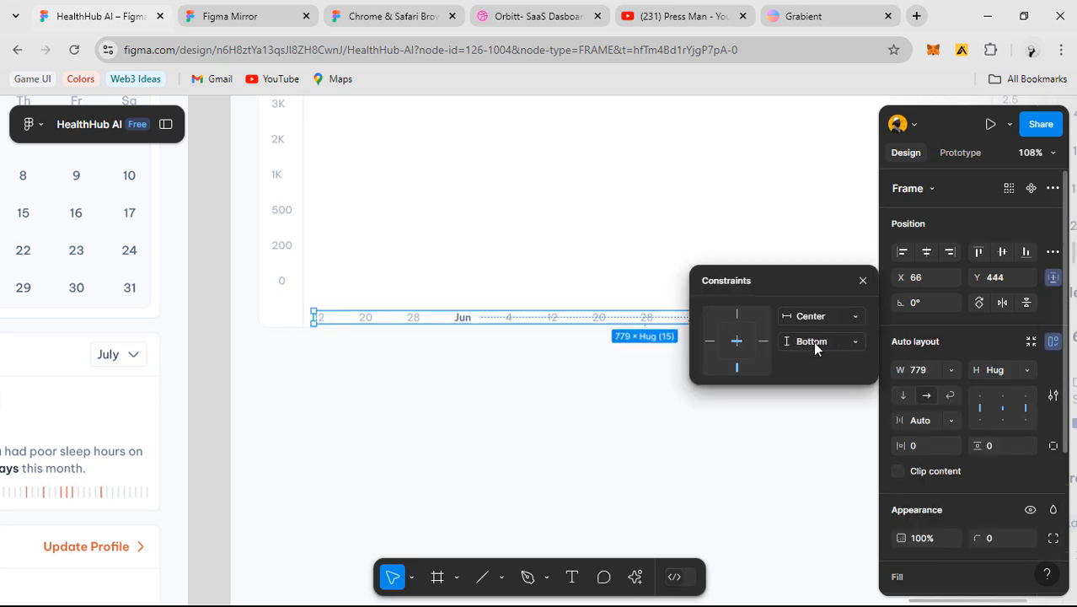
pyautogui.click(818, 344)
pyautogui.click(826, 325)
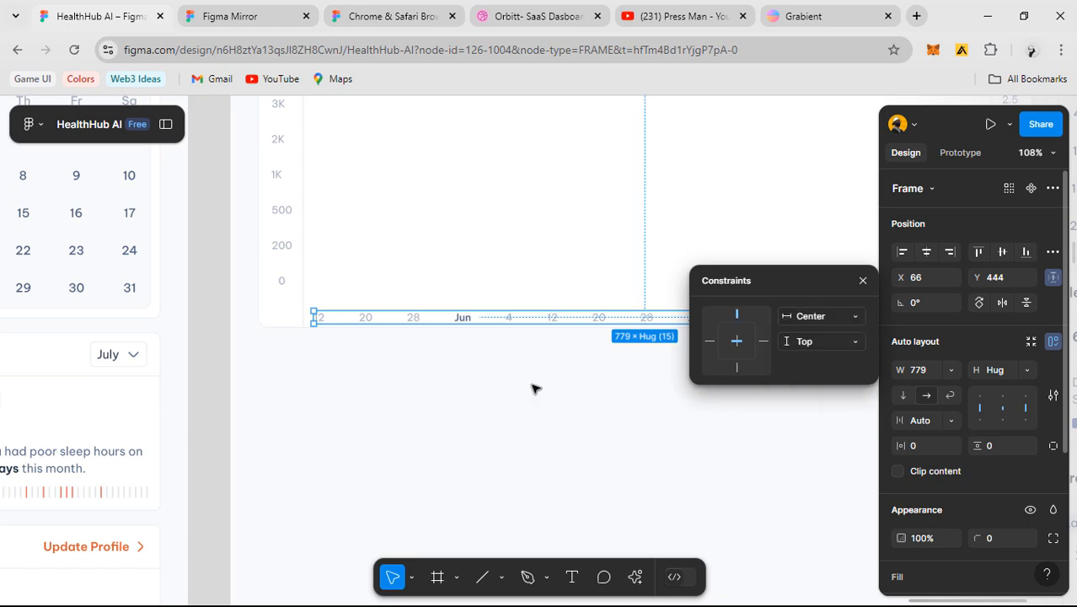
pyautogui.click(534, 388)
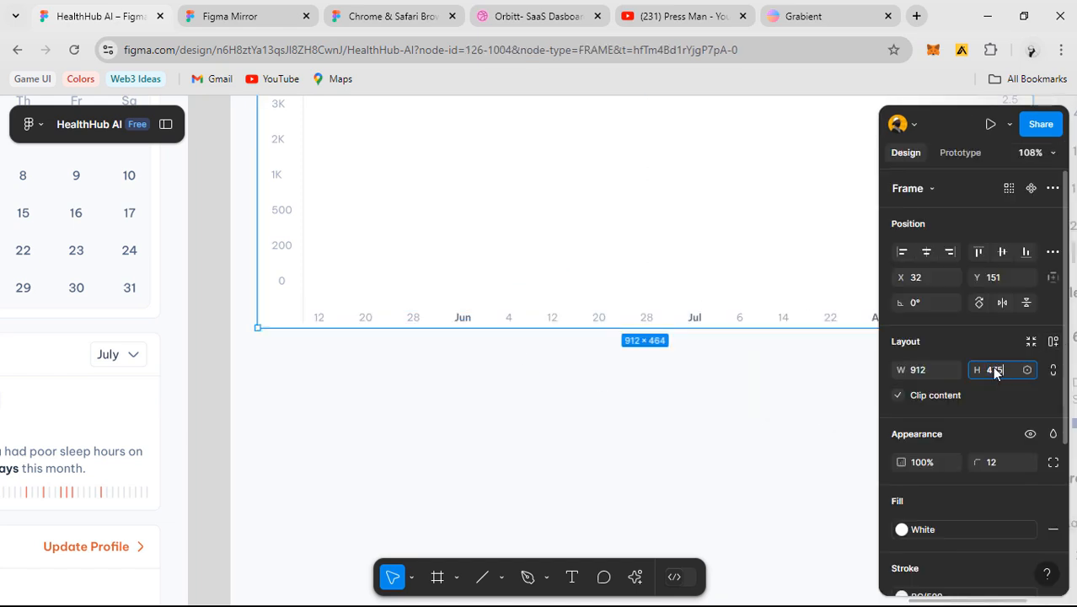
# - Set the new Distance & Calories card's height to 475 and check the spacing below the date labels
pyautogui.click(994, 371)
pyautogui.write('475')
pyautogui.press('Return')
pyautogui.doubleClick(515, 322)
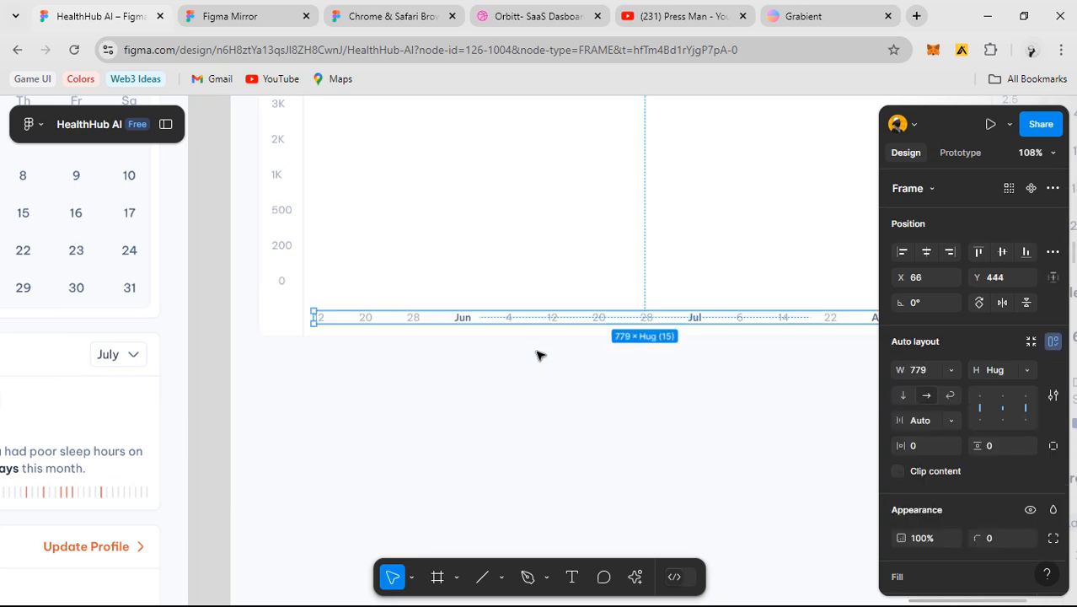
pyautogui.scroll(-2, 538, 354)
pyautogui.moveTo(649, 347); pyautogui.dragTo(516, 371)
pyautogui.click(516, 372)
# - Draw a horizontal line about 783 long above the date labels and give its stroke the BG/500 colour style
pyautogui.click(517, 345)
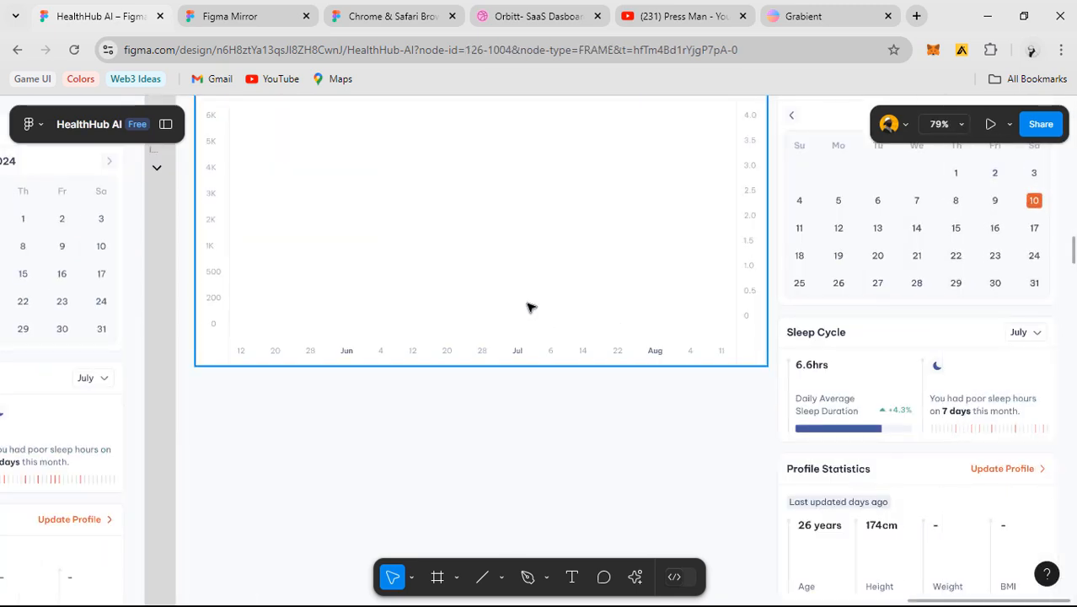
pyautogui.press('l')
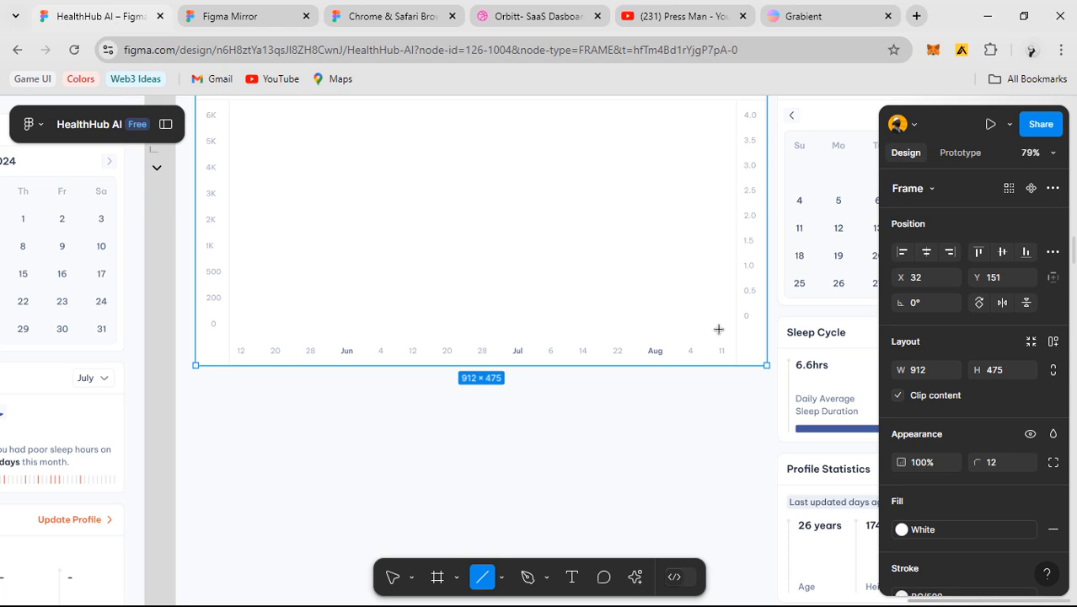
pyautogui.moveTo(718, 328); pyautogui.dragTo(230, 341)
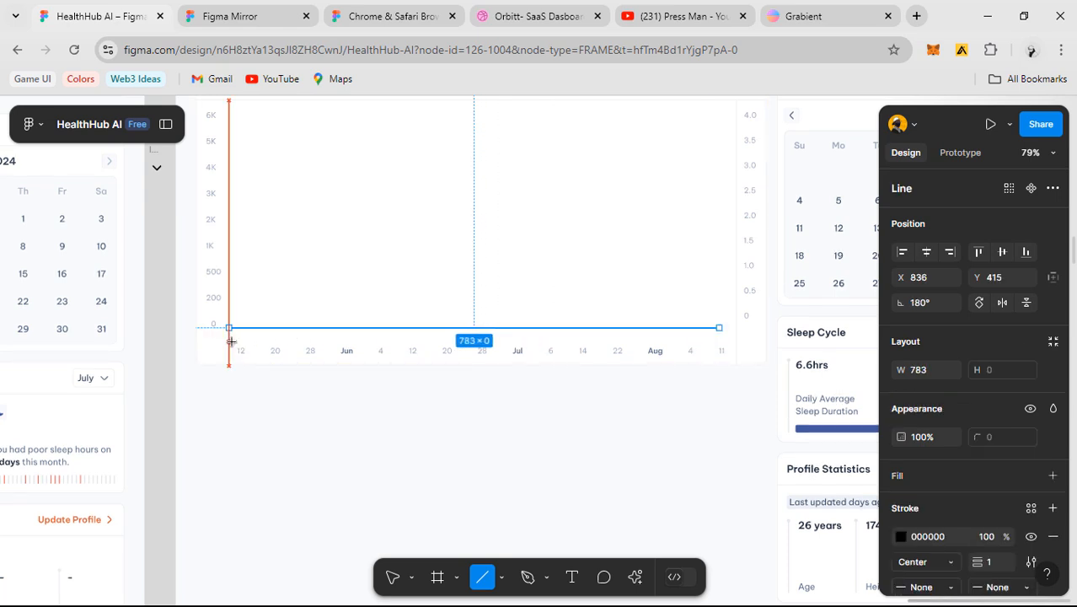
pyautogui.click(1030, 508)
pyautogui.scroll(-3, 806, 485)
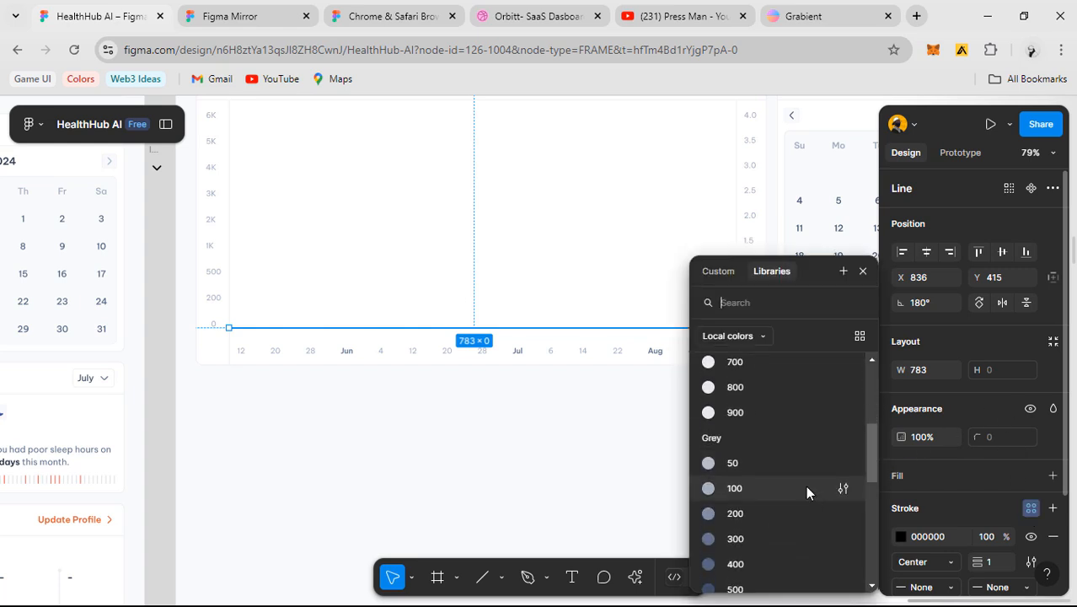
pyautogui.scroll(3, 789, 471)
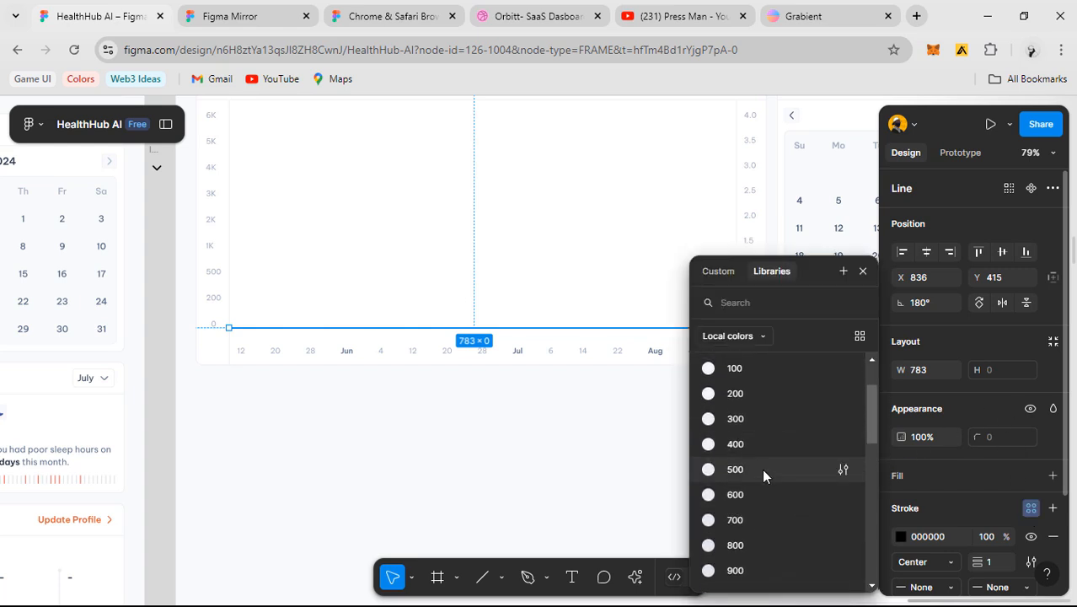
pyautogui.click(764, 472)
# - Extend the line across the chart area to a width of 810
pyautogui.scroll(5, 731, 339)
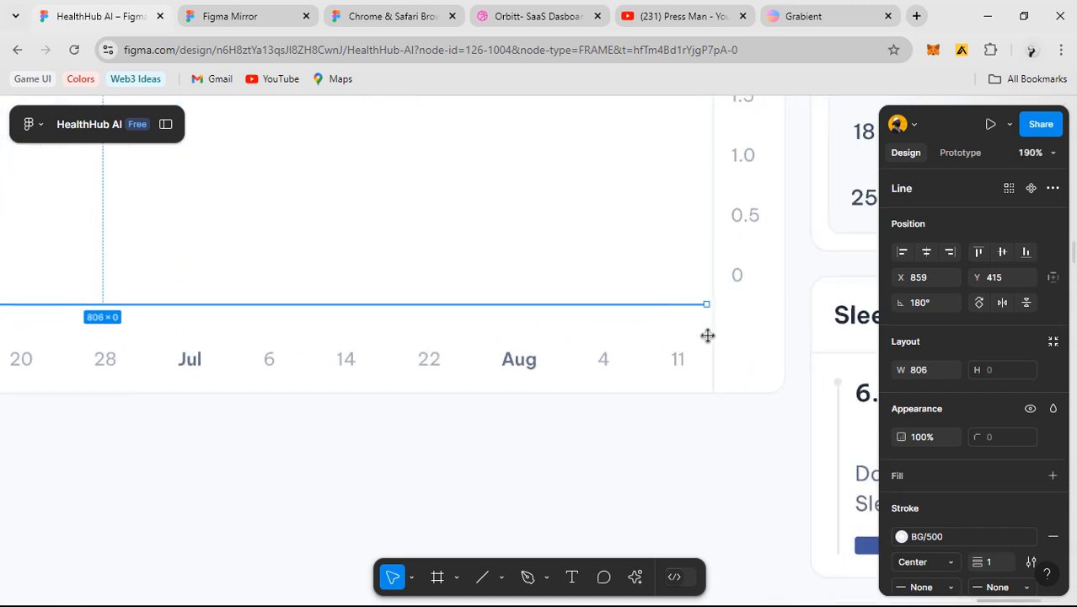
pyautogui.scroll(-4, 707, 341)
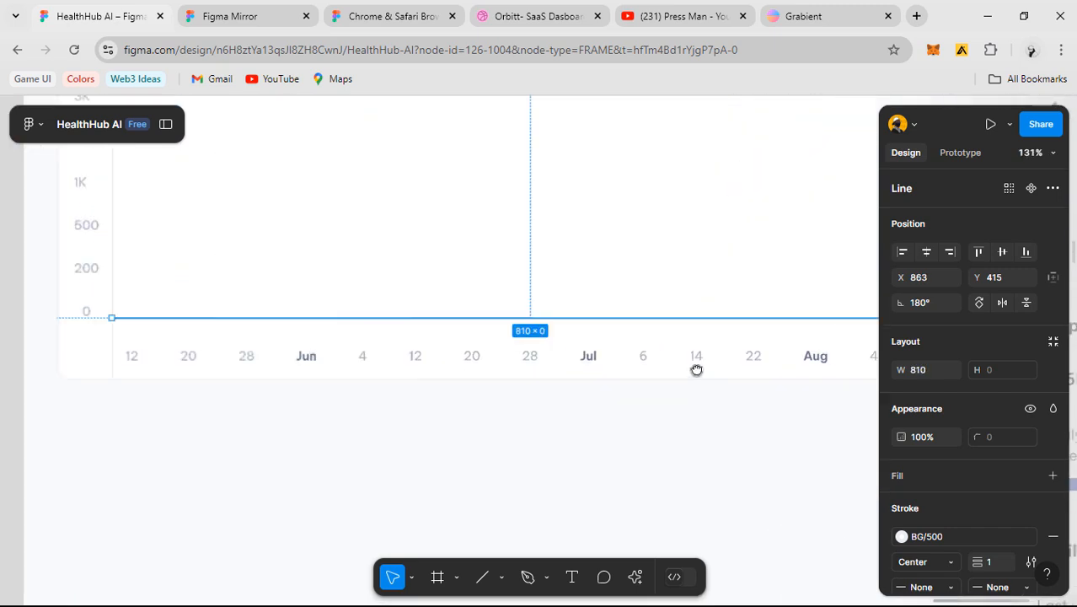
pyautogui.hscroll(-2, 476, 312)
# - Move the line down to just above the date labels and centre it horizontally in the card
pyautogui.moveTo(476, 312); pyautogui.dragTo(493, 352)
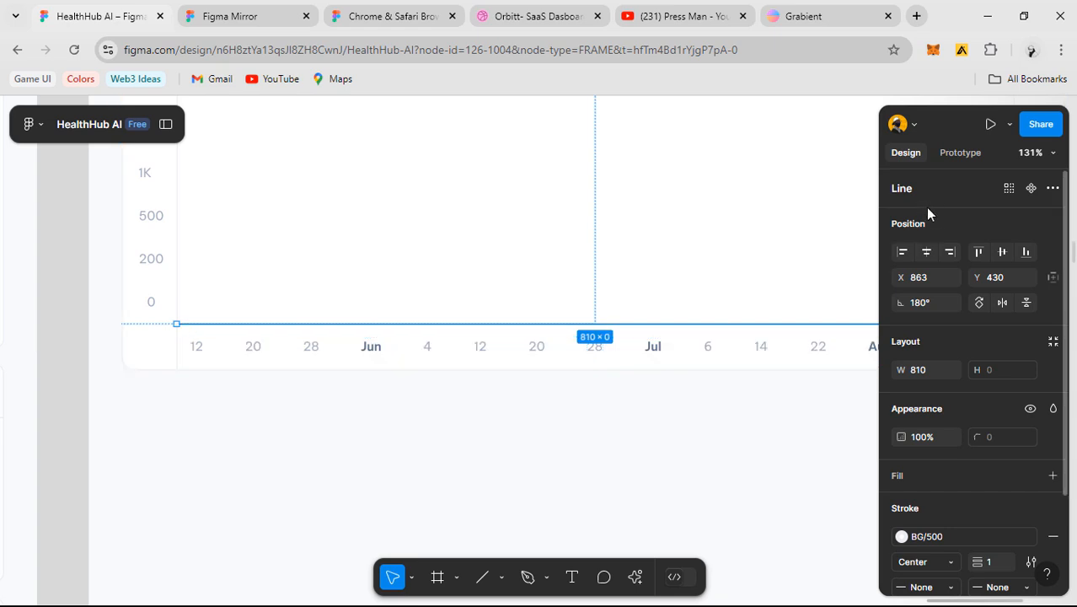
pyautogui.click(927, 251)
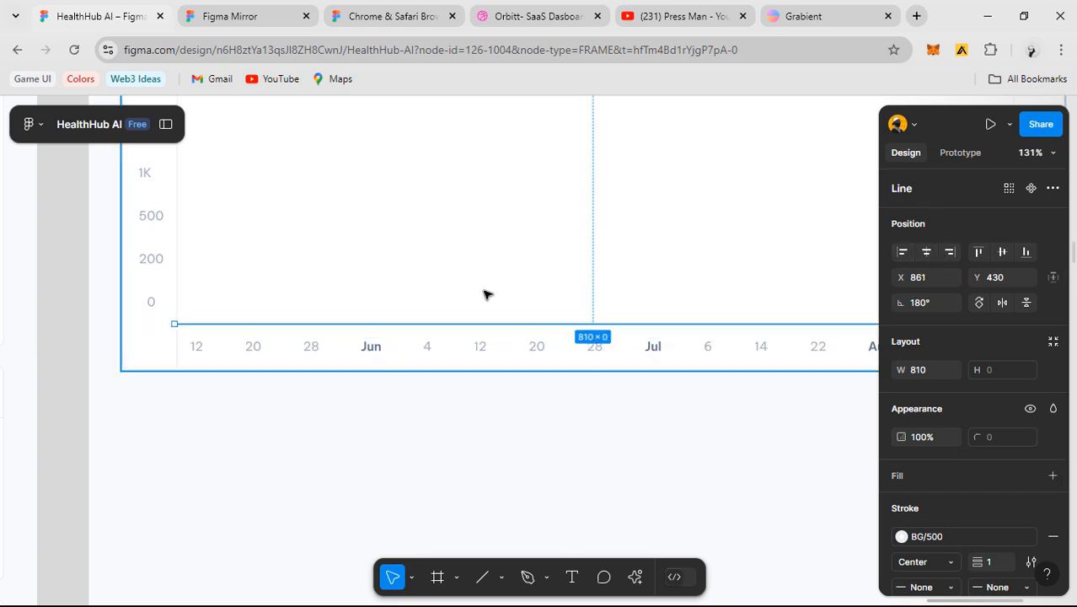
pyautogui.press('alt')
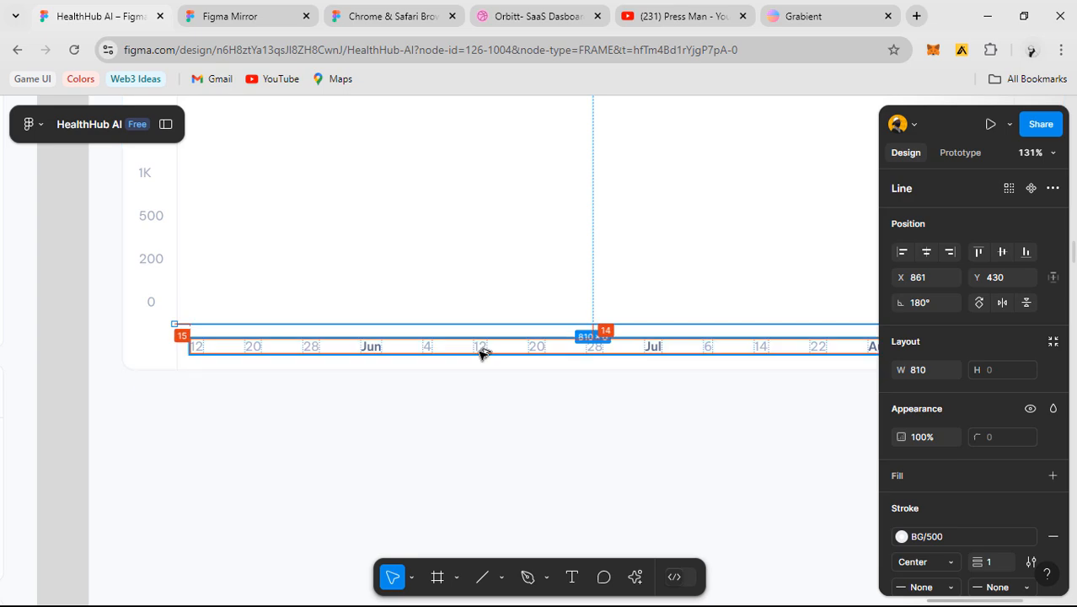
pyautogui.press('Down')
pyautogui.press('Down')
pyautogui.click(515, 405)
# - Examine the dot grid of the reference Distance & Calories chart and how it lines up with the axis labels
pyautogui.scroll(-3, 523, 388)
pyautogui.moveTo(687, 409); pyautogui.dragTo(654, 393)
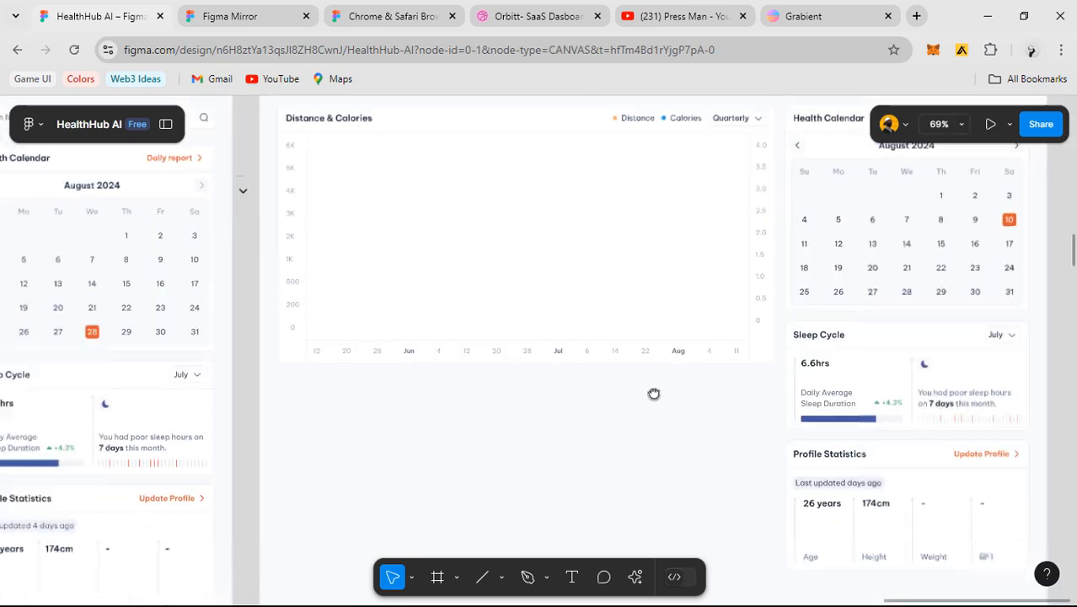
pyautogui.scroll(-3, 733, 384)
pyautogui.hscroll(-5, 611, 403)
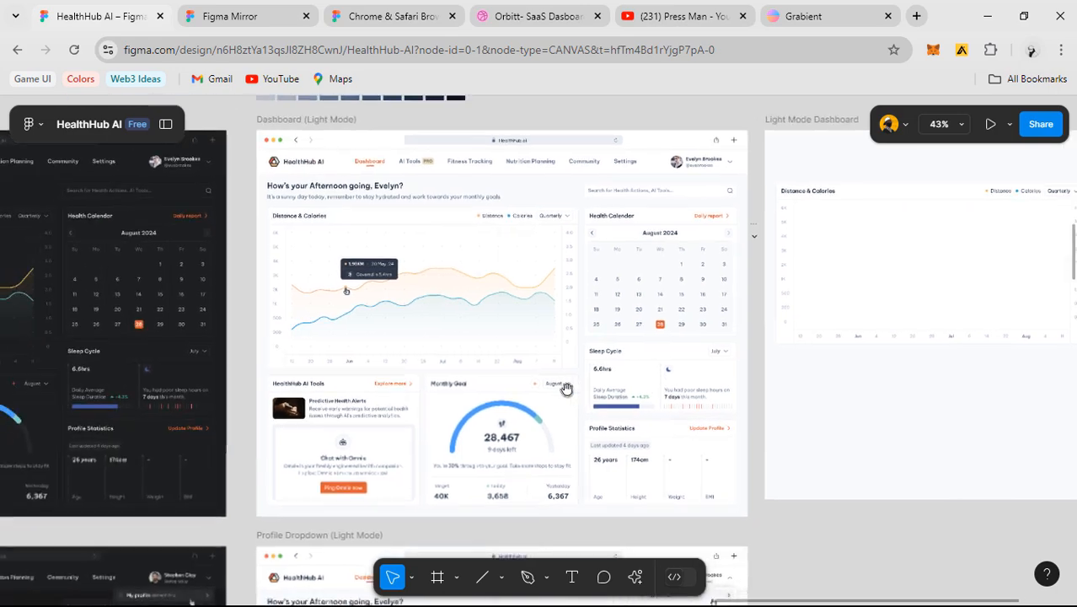
pyautogui.scroll(5, 300, 277)
pyautogui.scroll(-3, 290, 269)
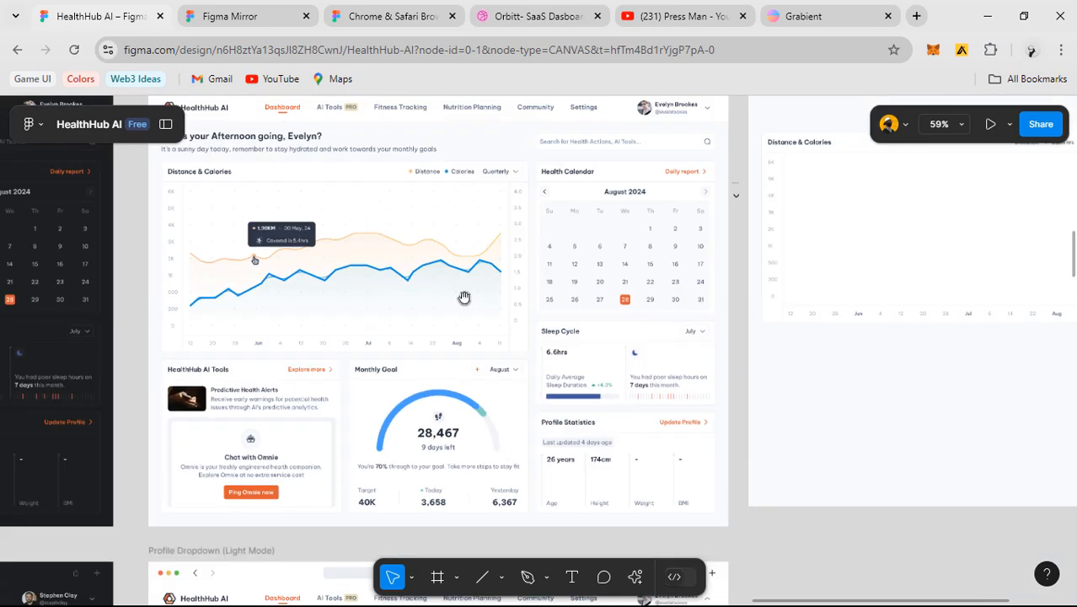
pyautogui.scroll(-2, 694, 305)
pyautogui.scroll(5, 510, 269)
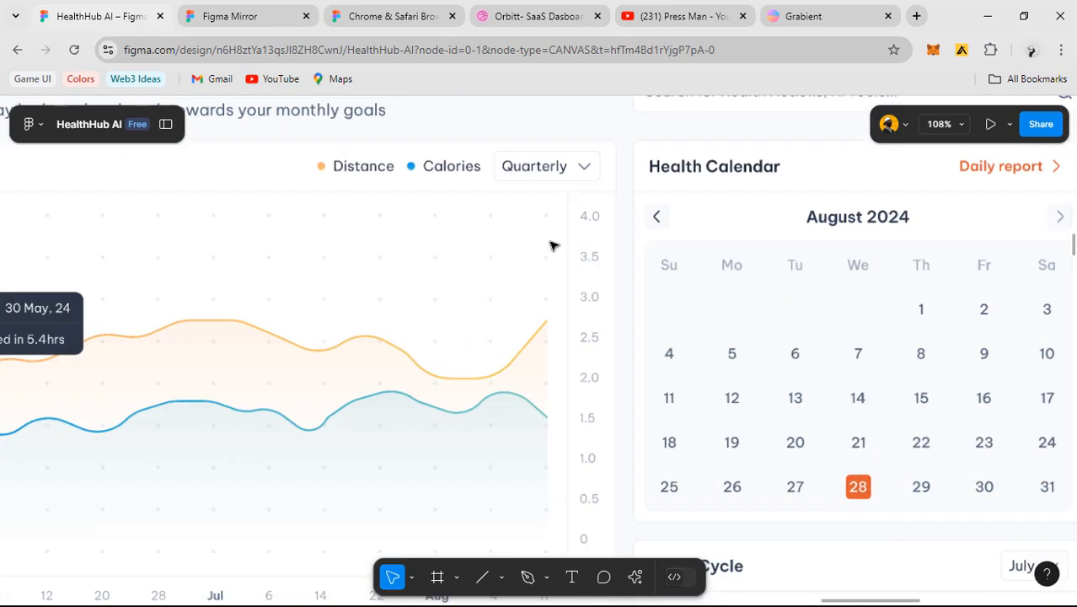
pyautogui.scroll(5, 552, 245)
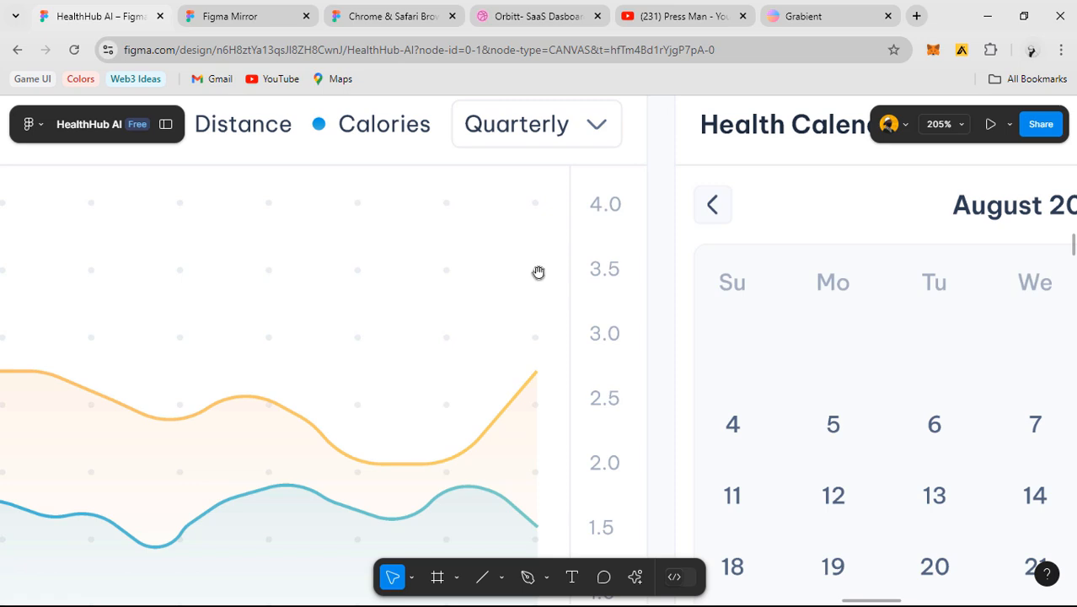
pyautogui.click(548, 190)
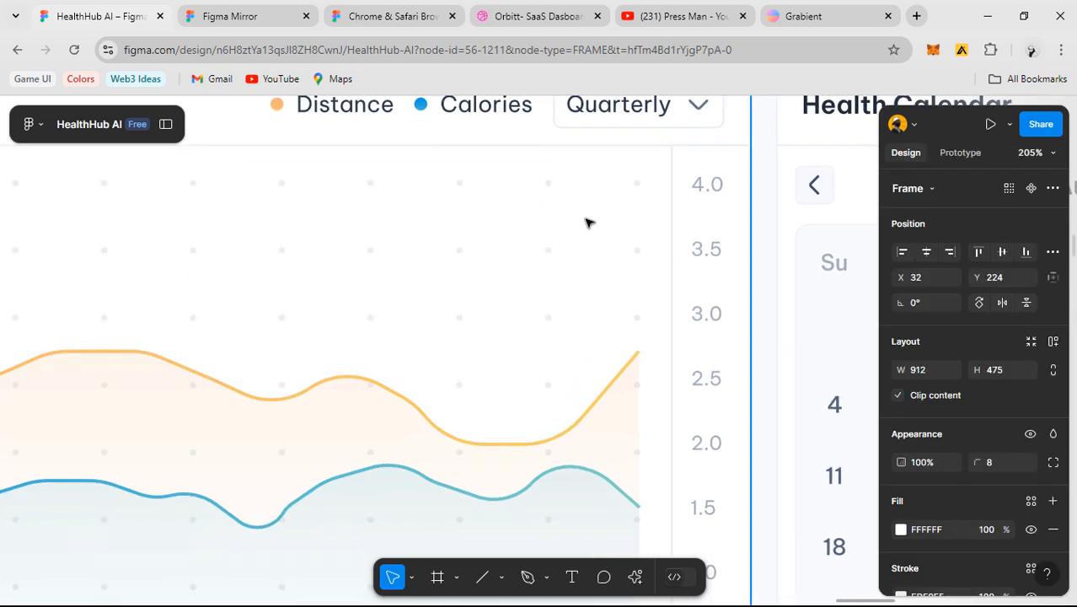
pyautogui.scroll(-3, 506, 236)
pyautogui.hscroll(-6, 680, 252)
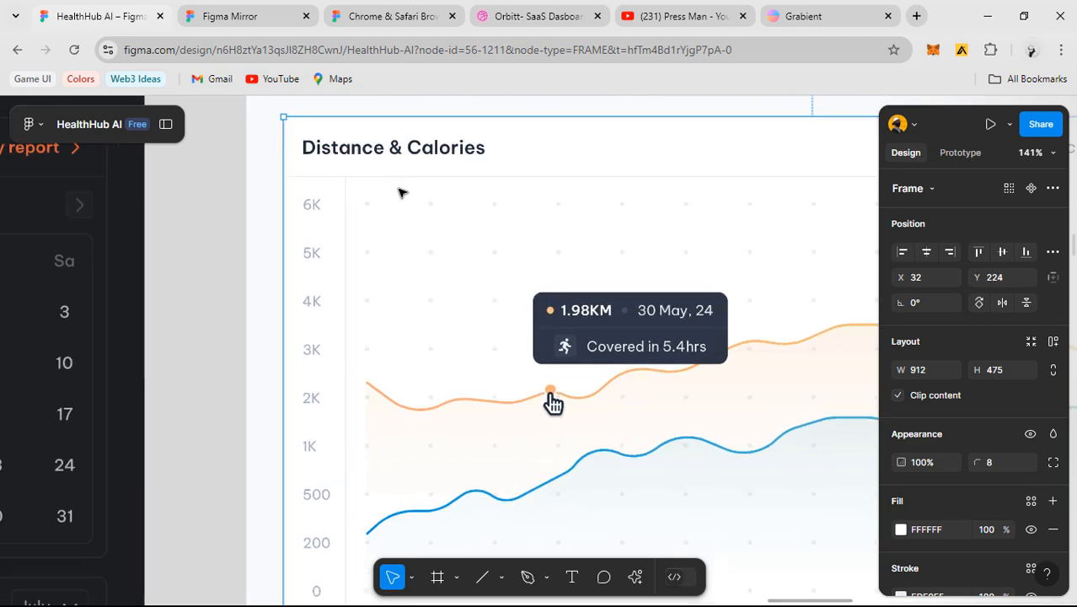
pyautogui.scroll(5, 401, 193)
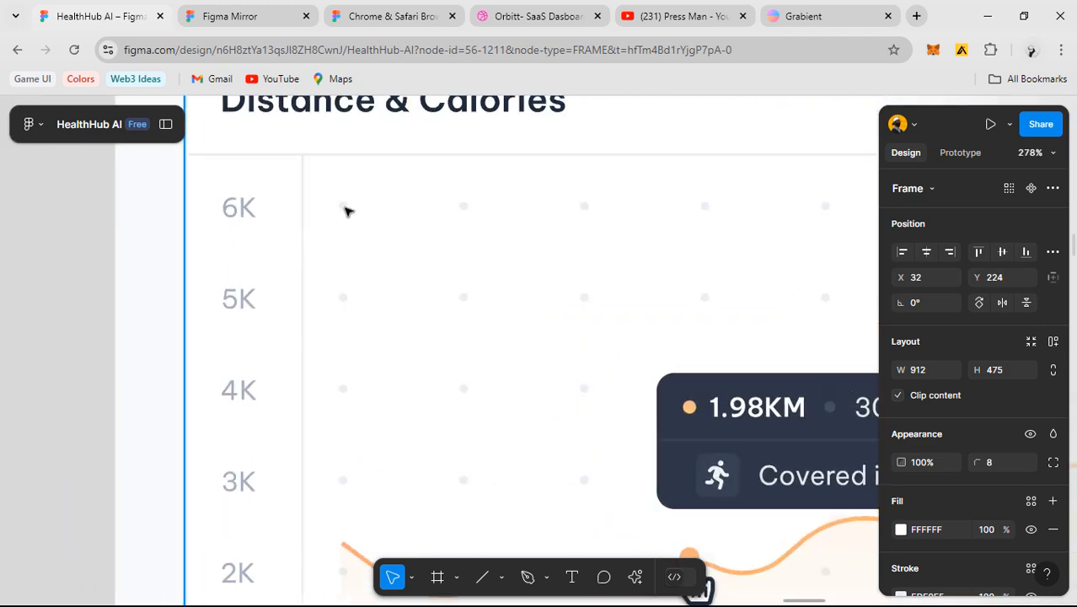
pyautogui.scroll(-6, 349, 212)
pyautogui.scroll(2, 409, 223)
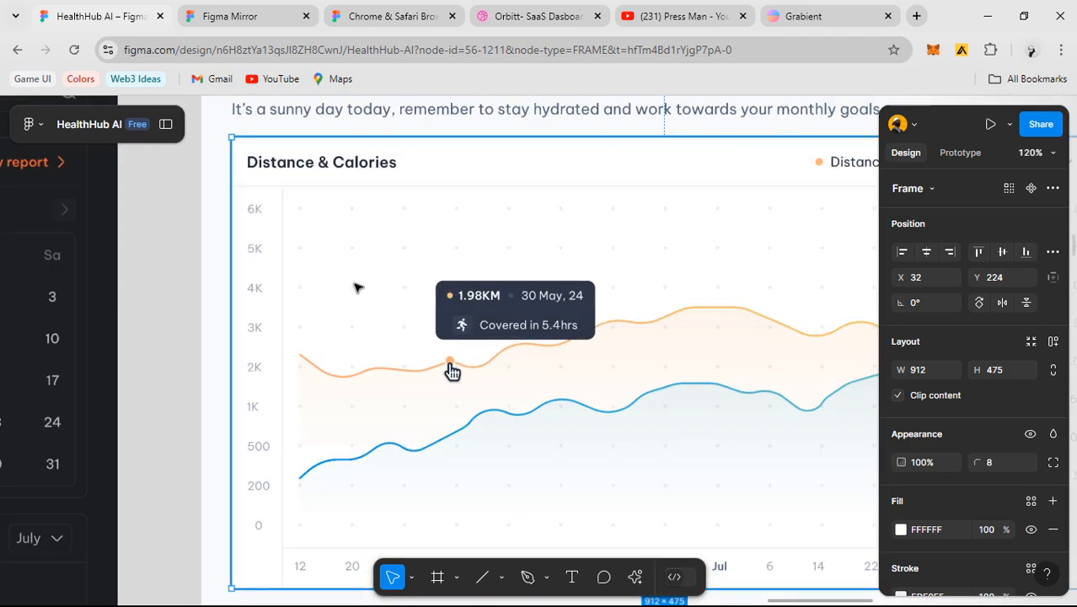
pyautogui.moveTo(357, 287)
pyautogui.mouseDown()
pyautogui.moveTo(377, 246)
pyautogui.moveTo(402, 279)
pyautogui.moveTo(376, 288)
pyautogui.mouseUp()
pyautogui.scroll(-2, 375, 248)
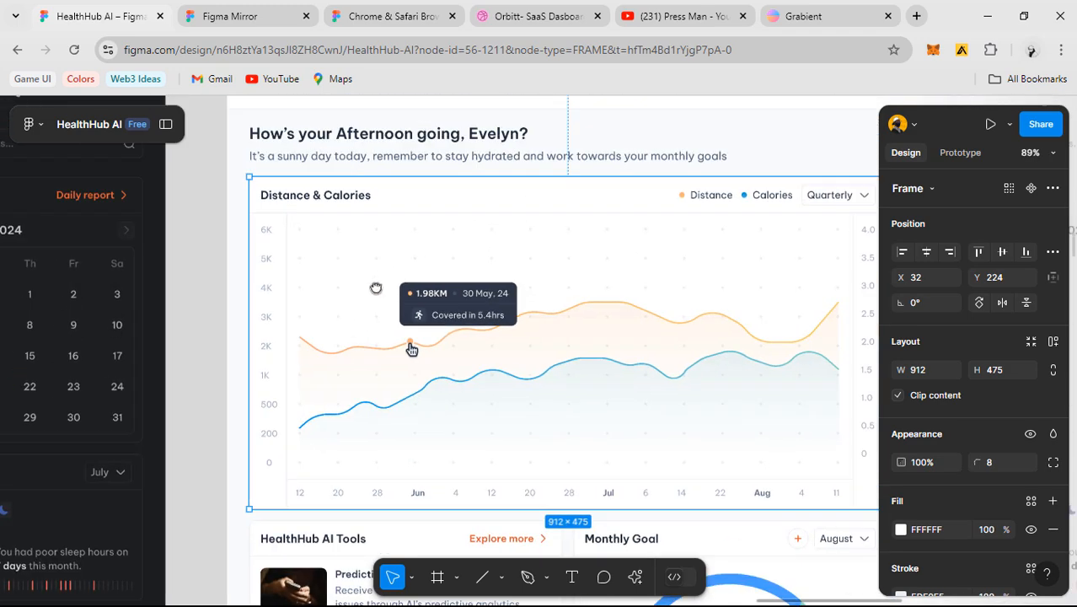
pyautogui.scroll(-4, 376, 288)
pyautogui.hscroll(6, 569, 303)
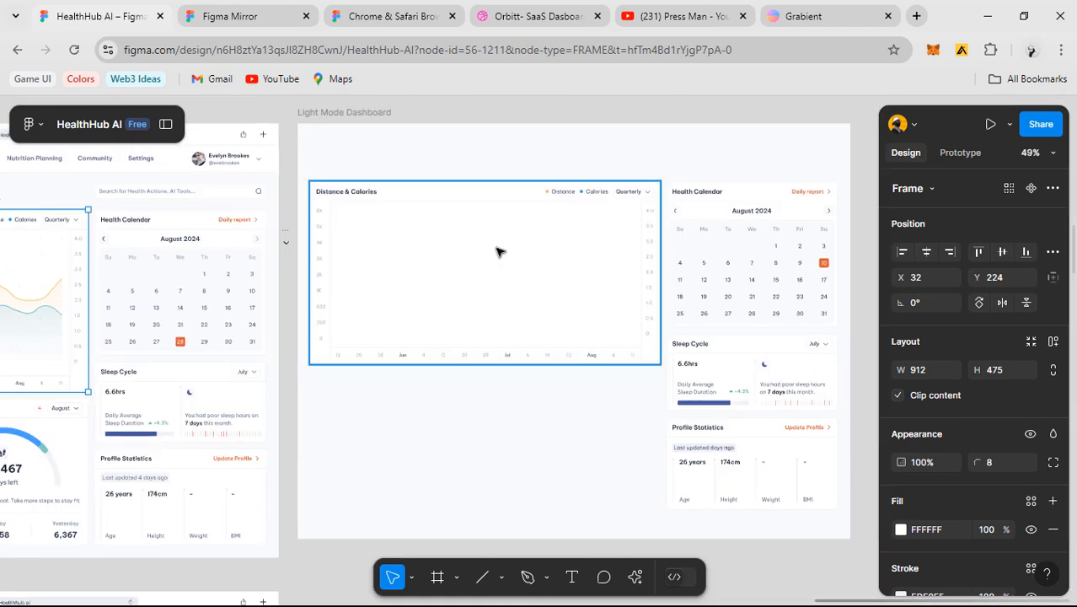
pyautogui.scroll(5, 435, 245)
pyautogui.press('l')
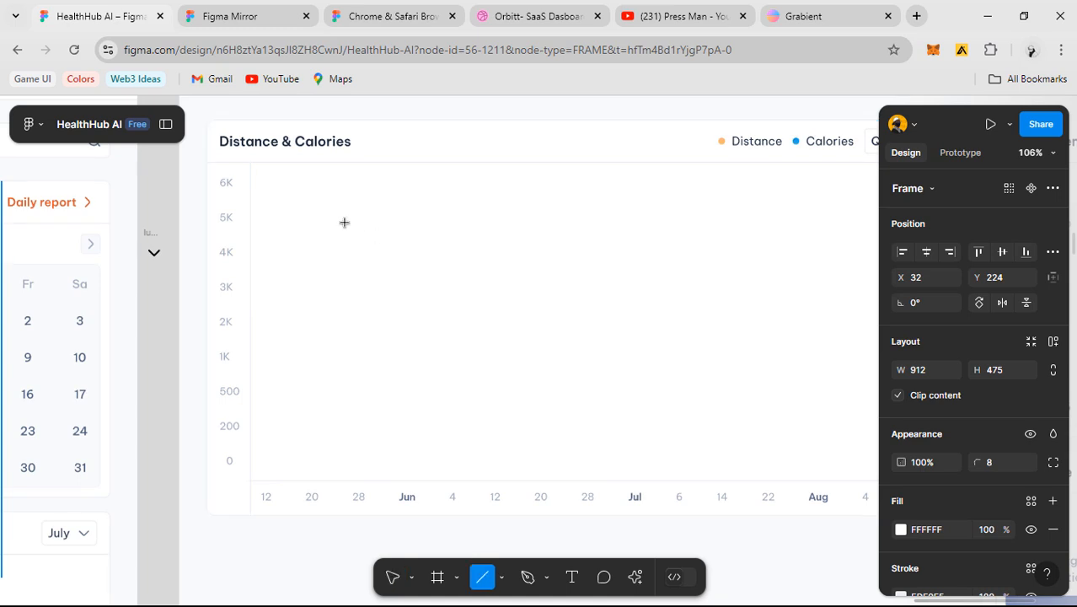
pyautogui.moveTo(261, 178)
pyautogui.mouseDown()
pyautogui.moveTo(749, 192)
pyautogui.moveTo(805, 206)
pyautogui.mouseUp()
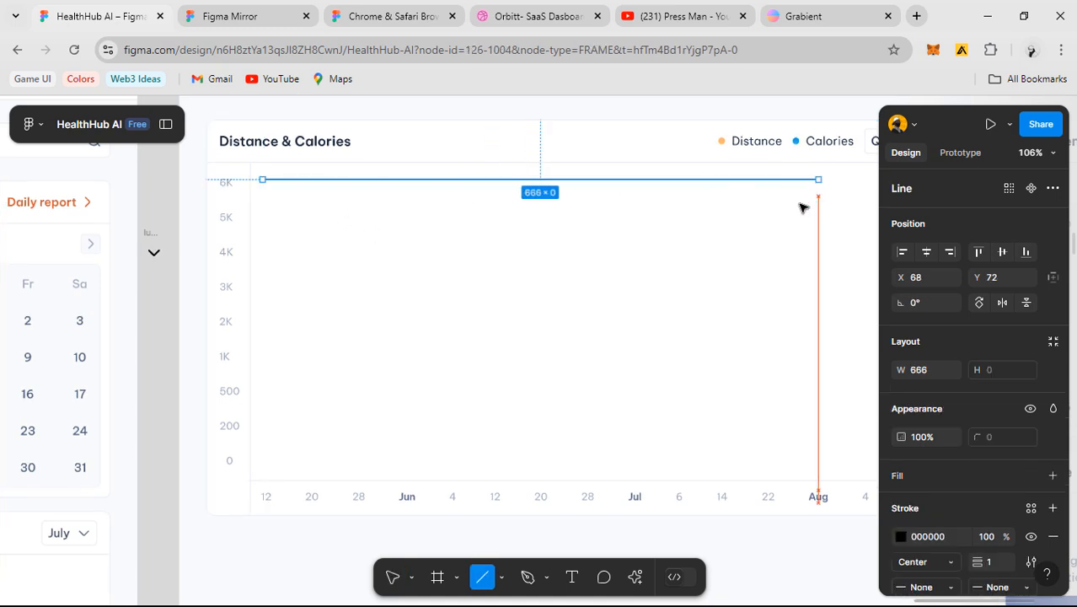
pyautogui.hscroll(4, 530, 209)
pyautogui.moveTo(561, 183); pyautogui.dragTo(645, 199)
pyautogui.click(647, 222)
pyautogui.moveTo(668, 238); pyautogui.dragTo(936, 246)
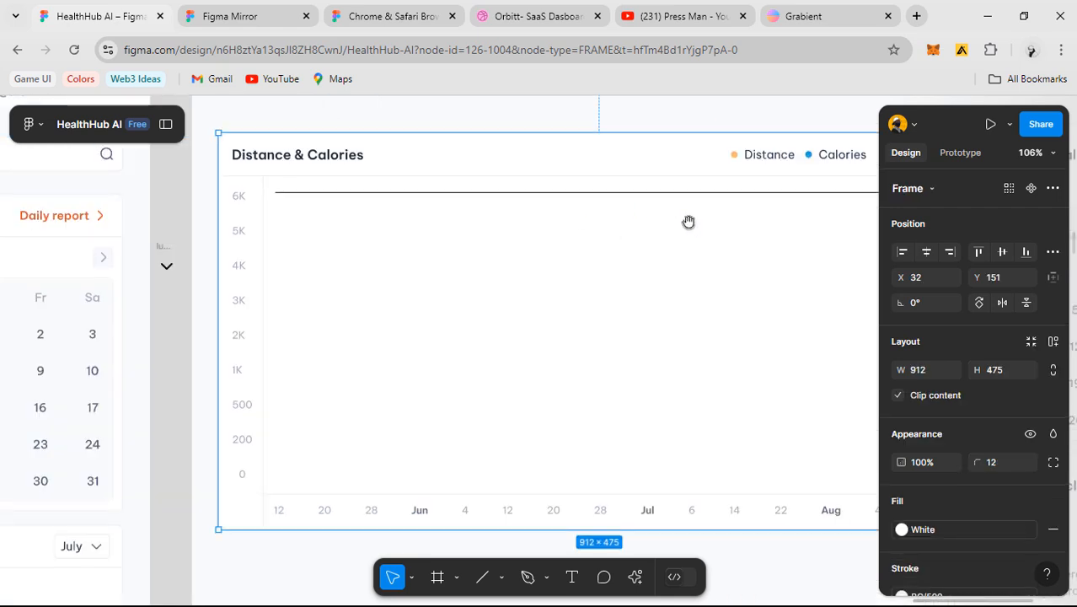
pyautogui.scroll(-1, 619, 244)
pyautogui.moveTo(619, 241); pyautogui.dragTo(586, 236)
pyautogui.scroll(1, 581, 253)
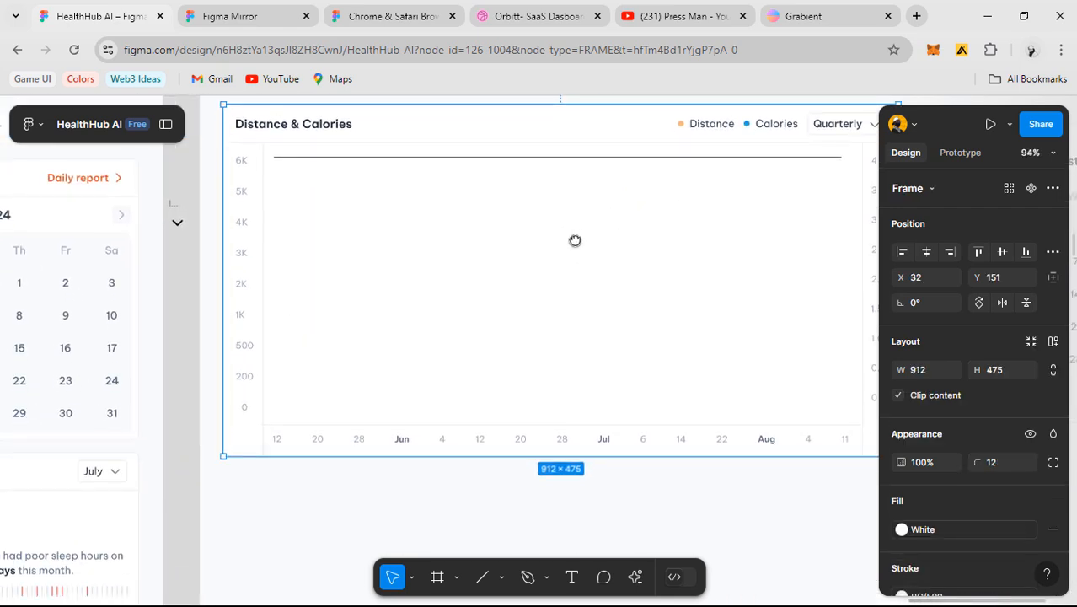
pyautogui.click(496, 158)
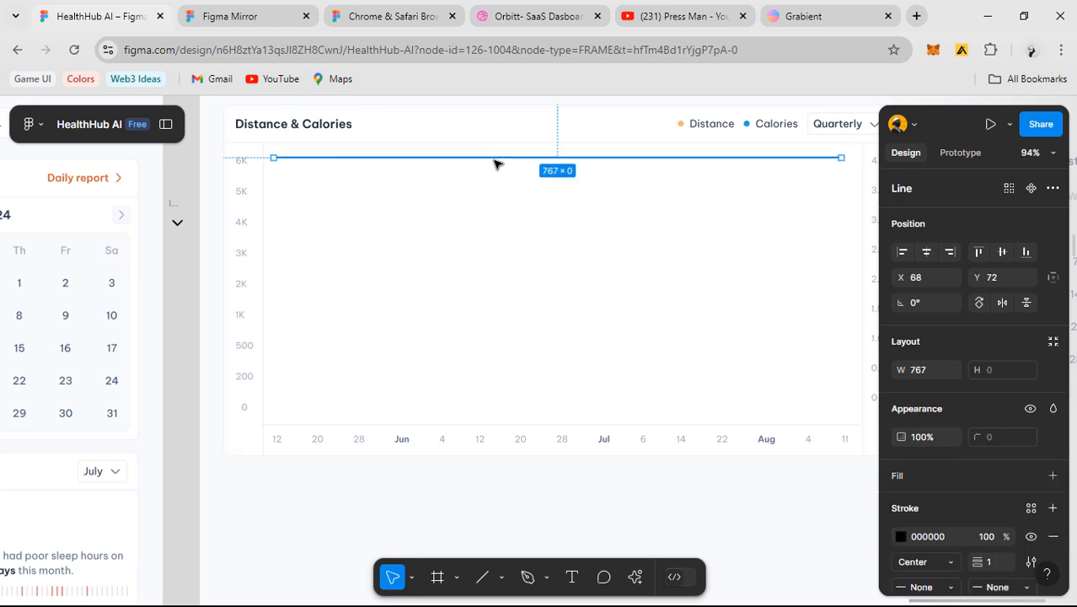
pyautogui.press('Delete')
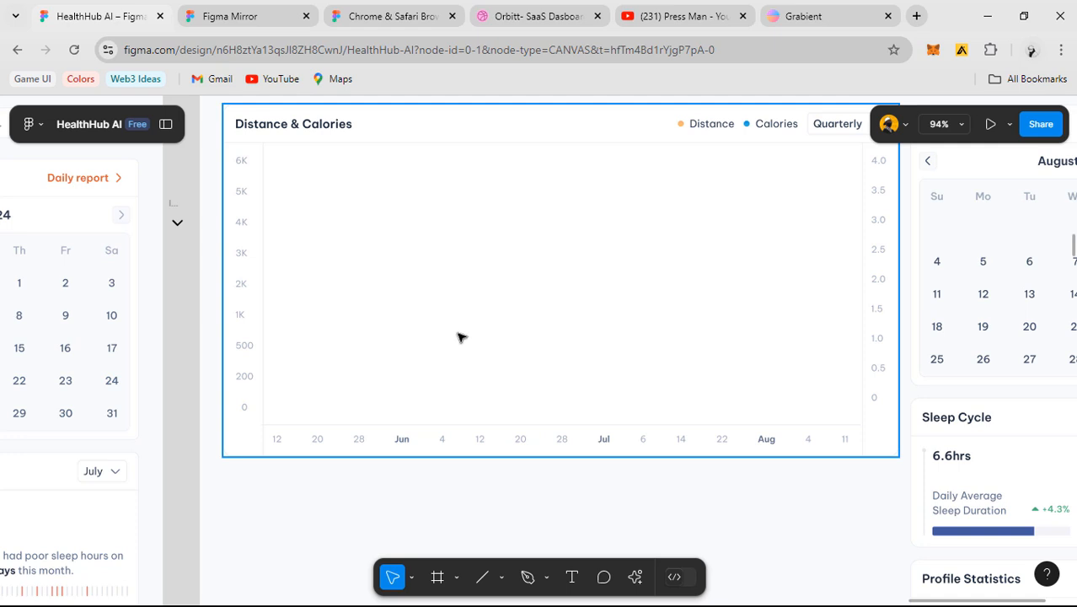
# - Compare the reference Distance & Calories chart's dot grid and axis labels with the plot area of the new card
pyautogui.scroll(-4, 570, 324)
pyautogui.moveTo(513, 397); pyautogui.dragTo(688, 335)
pyautogui.scroll(2, 479, 340)
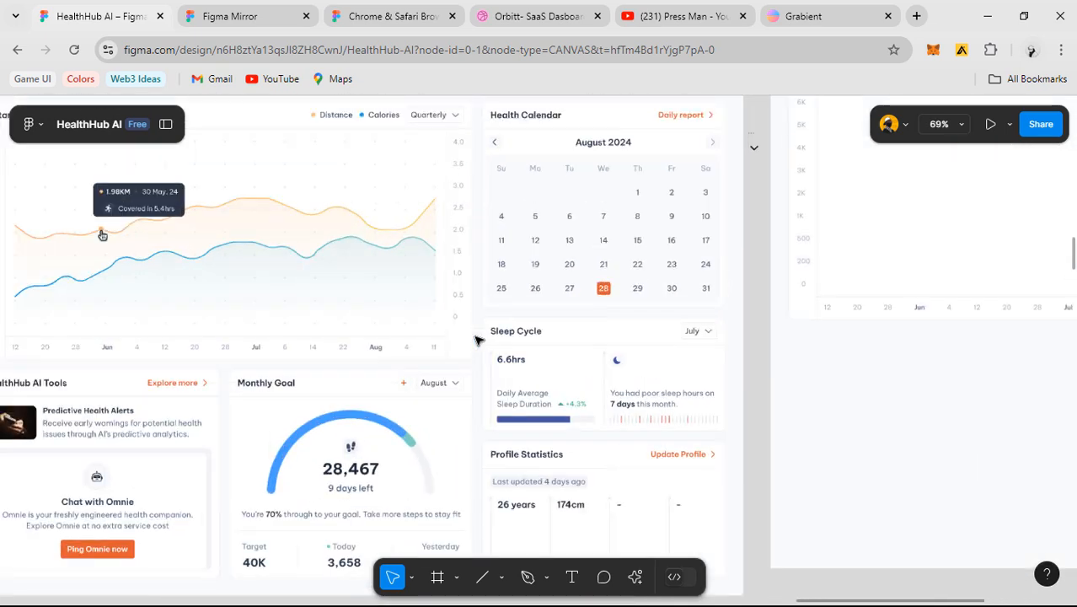
pyautogui.scroll(2, 478, 340)
pyautogui.moveTo(477, 340); pyautogui.dragTo(752, 358)
pyautogui.scroll(1, 755, 359)
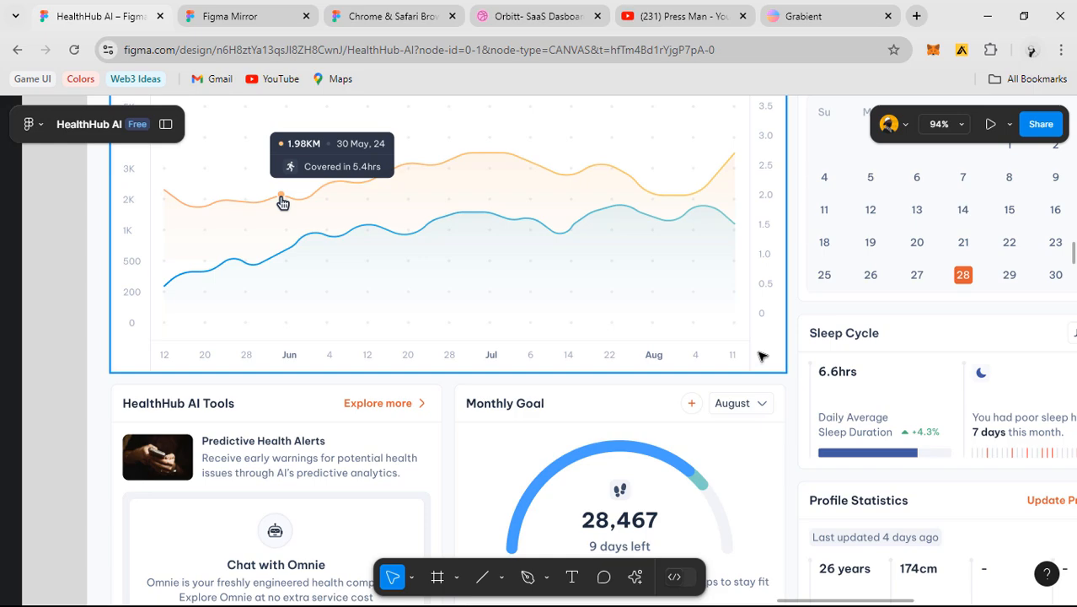
pyautogui.scroll(-5, 868, 358)
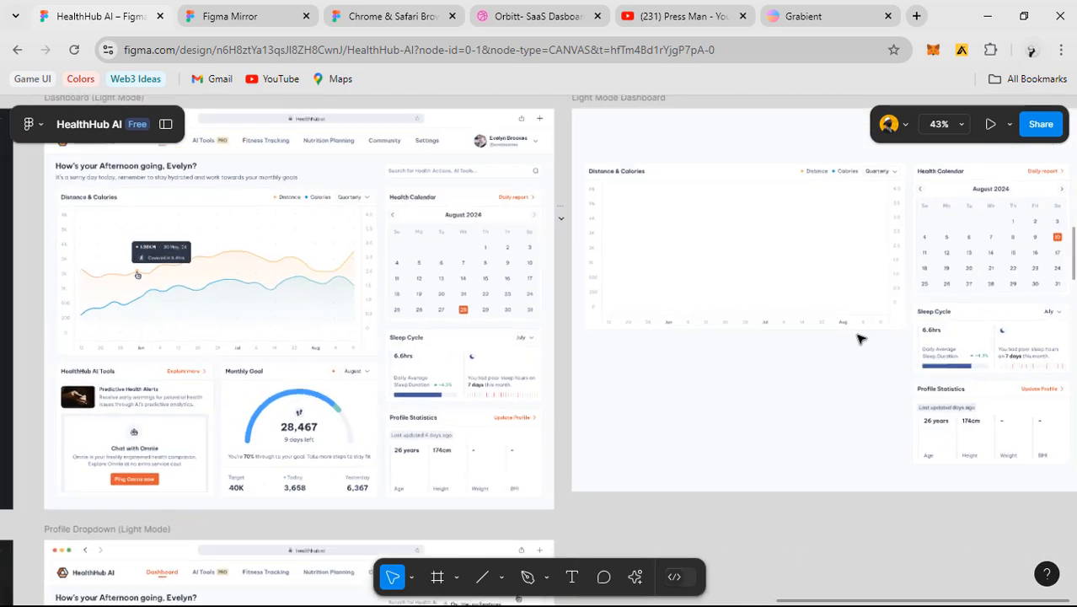
pyautogui.scroll(2, 859, 339)
pyautogui.moveTo(723, 320); pyautogui.dragTo(812, 368)
pyautogui.scroll(-1, 812, 368)
pyautogui.moveTo(688, 387); pyautogui.dragTo(878, 380)
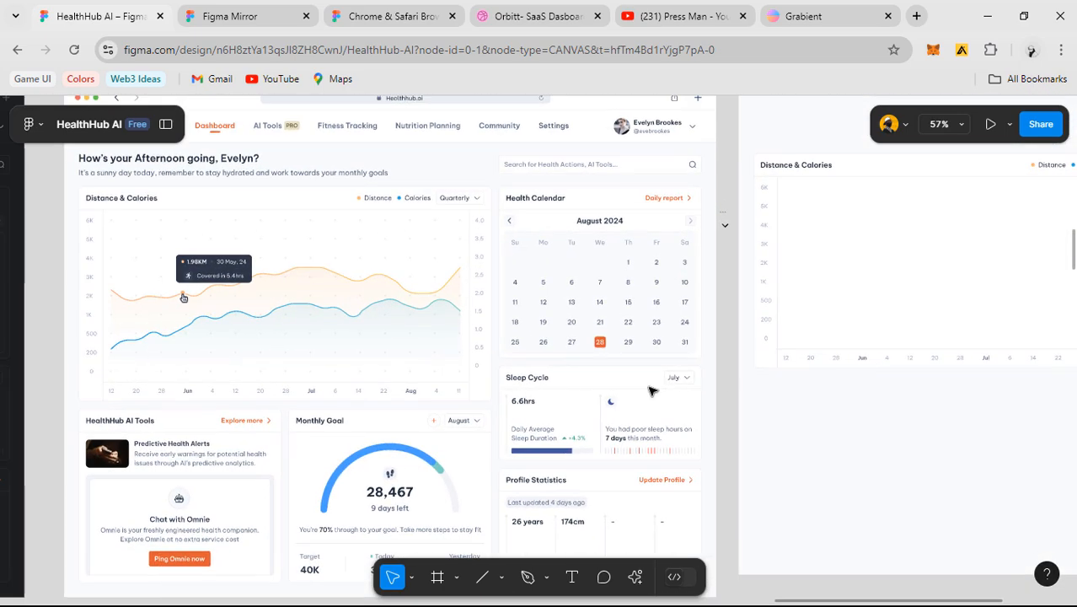
pyautogui.hscroll(-3, 573, 388)
pyautogui.scroll(2, 435, 368)
pyautogui.scroll(-1, 217, 371)
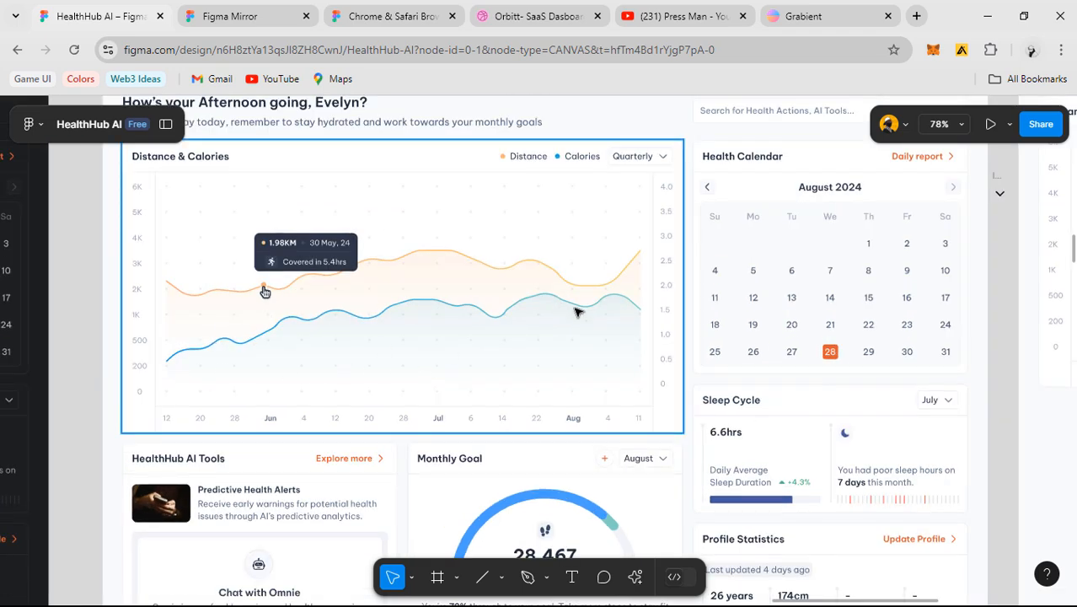
pyautogui.scroll(-2, 819, 302)
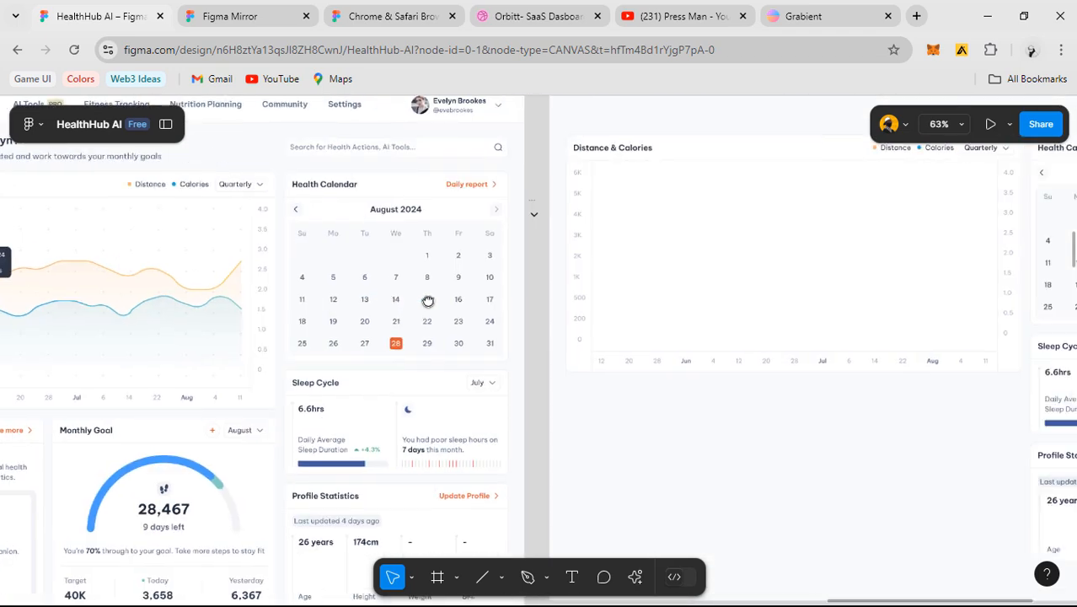
pyautogui.hscroll(1, 812, 351)
pyautogui.scroll(1, 809, 351)
pyautogui.scroll(2, 847, 346)
pyautogui.hscroll(2, 747, 348)
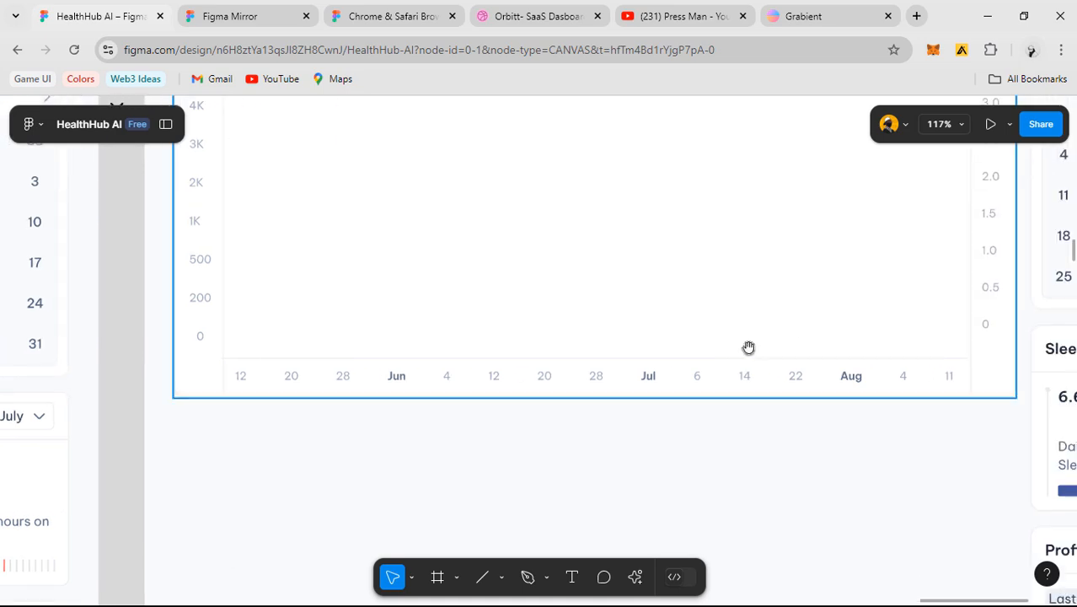
pyautogui.scroll(-2, 459, 406)
pyautogui.moveTo(459, 406); pyautogui.dragTo(807, 353)
pyautogui.scroll(2, 834, 308)
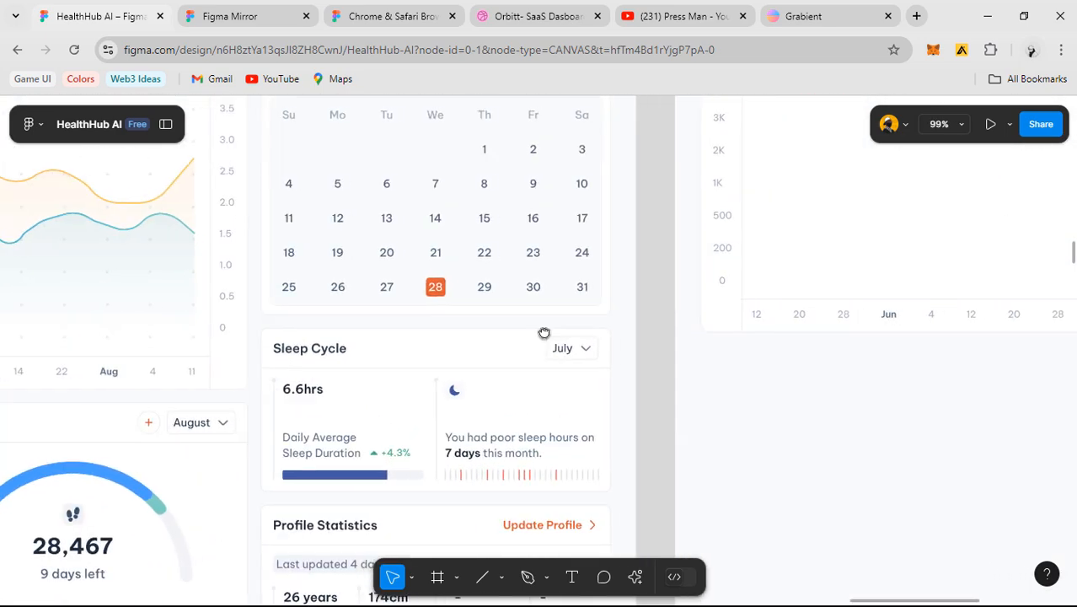
# - Trim the start of the line above the date labels to meet the vertical line beside the 0–6K labels, making its width 808
pyautogui.hscroll(2, 623, 334)
pyautogui.scroll(-1, 543, 341)
pyautogui.scroll(4, 407, 327)
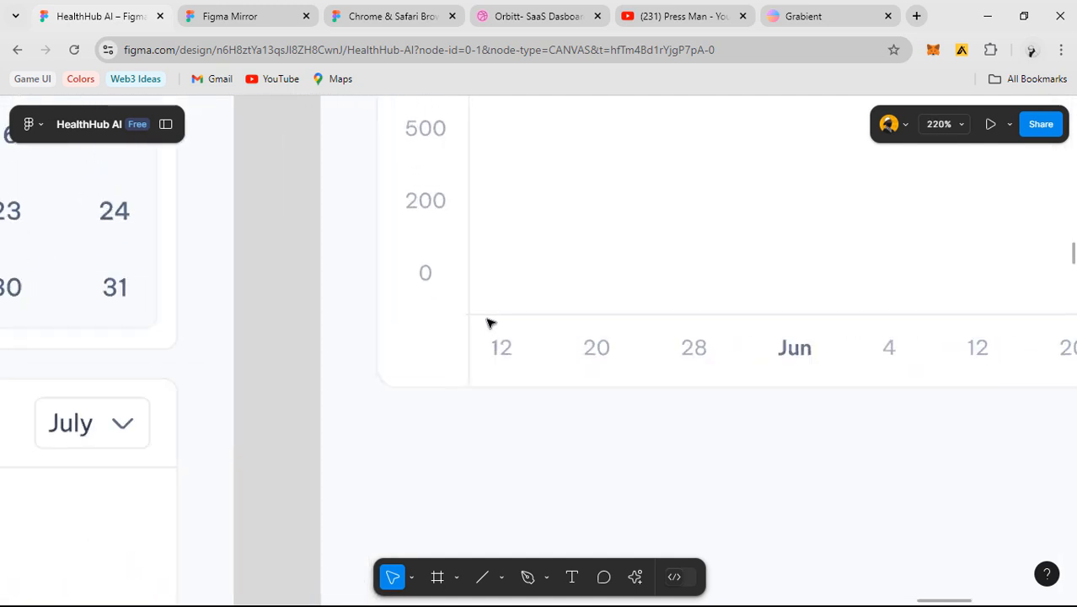
pyautogui.scroll(4, 490, 323)
pyautogui.click(436, 309)
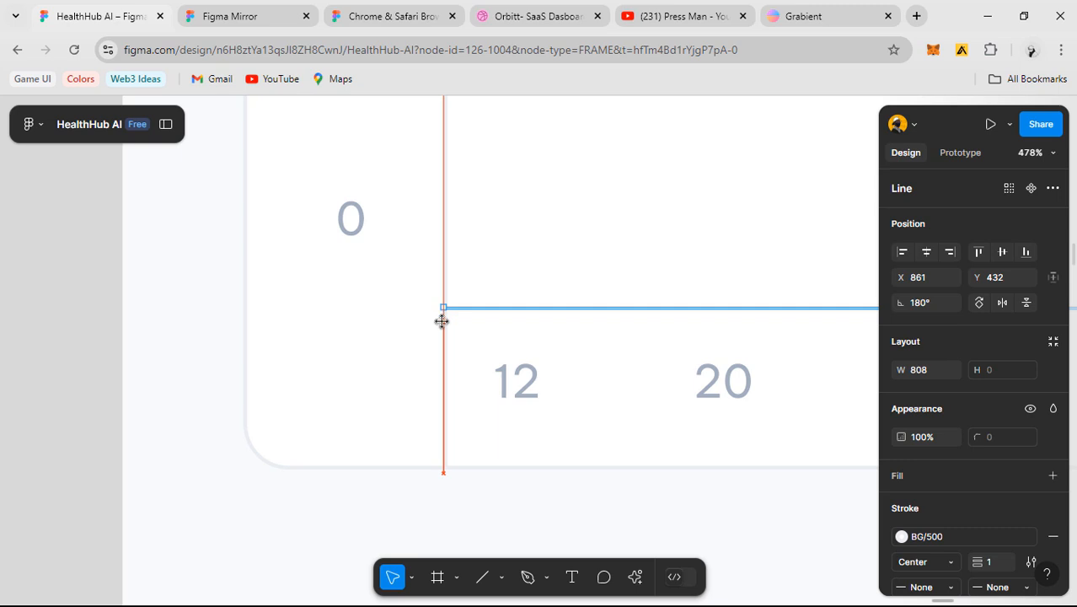
pyautogui.click(531, 343)
# - Extend the other end of the horizontal line to meet the vertical line beside the 0–4.0 labels, making its width 810
pyautogui.scroll(-5, 527, 346)
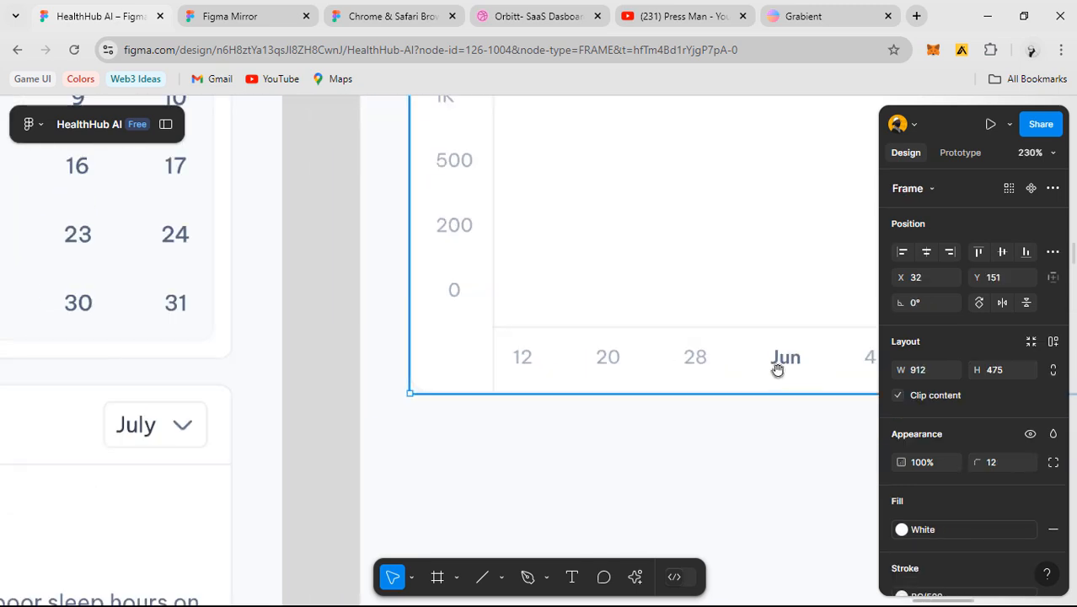
pyautogui.hscroll(10, 784, 362)
pyautogui.hscroll(5, 560, 327)
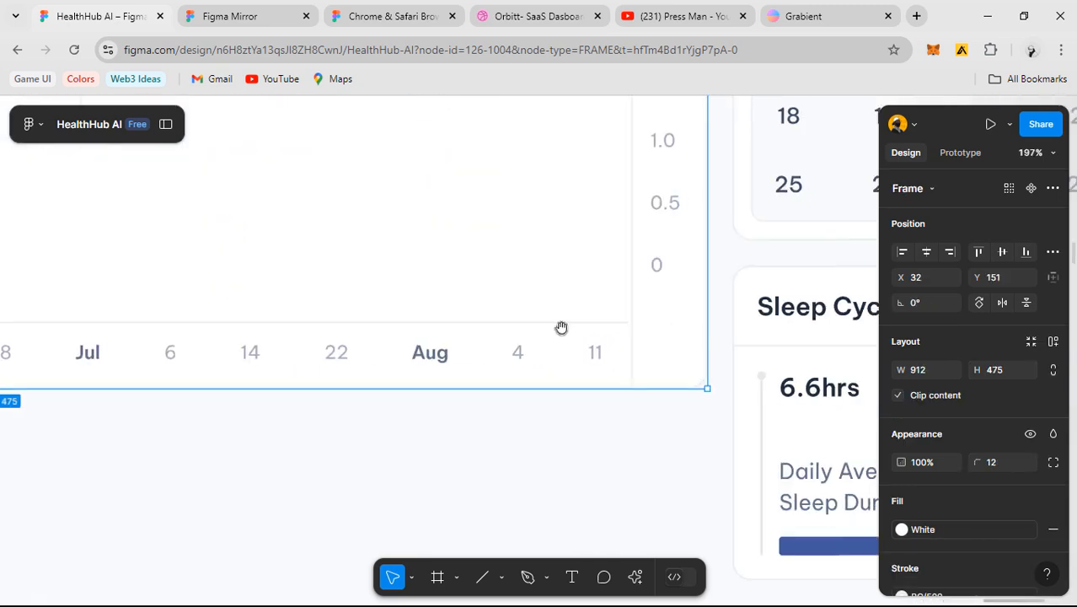
pyautogui.scroll(5, 609, 338)
pyautogui.scroll(10, 619, 325)
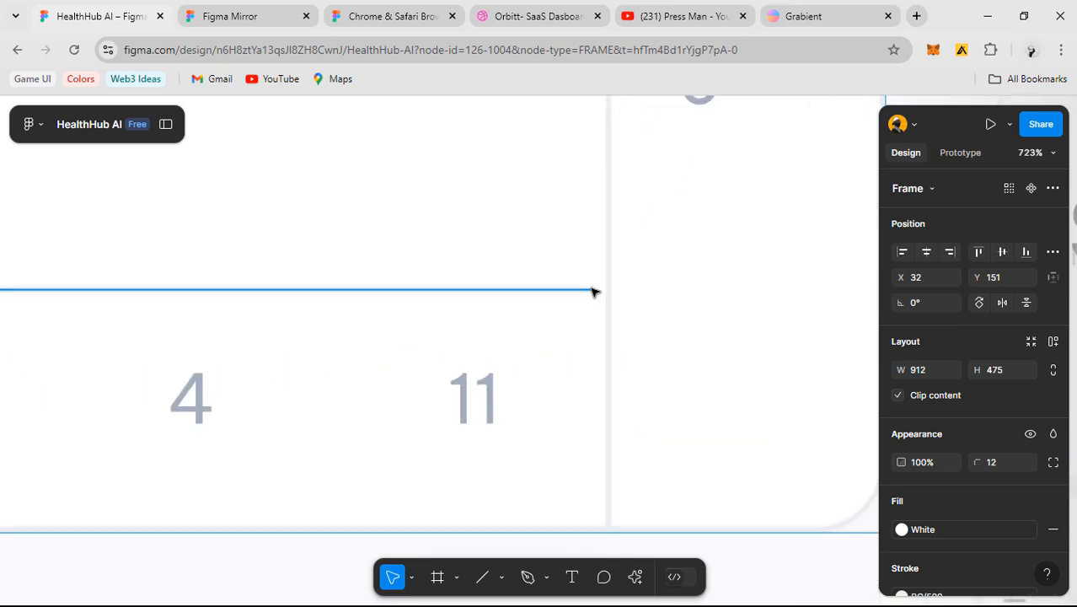
pyautogui.click(594, 290)
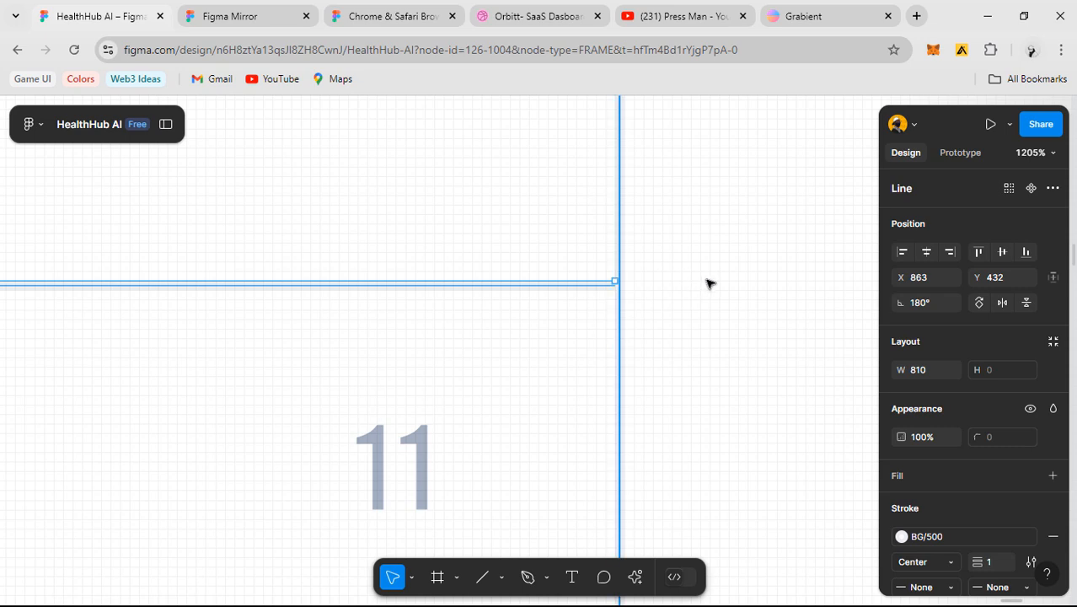
pyautogui.scroll(-12, 715, 302)
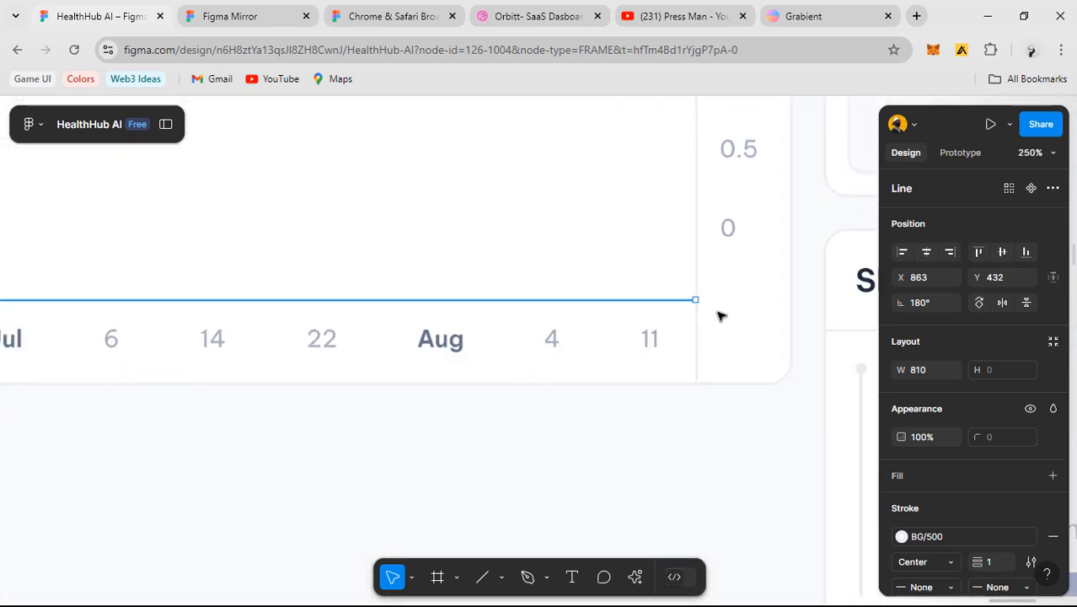
pyautogui.click(697, 409)
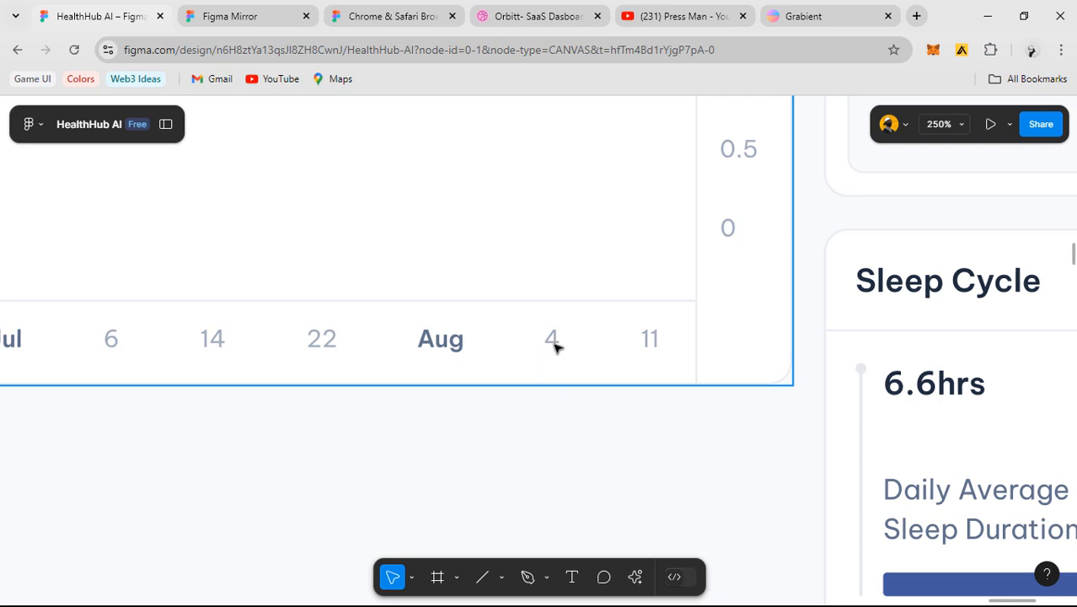
# - Examine how the reference chart's dots and curves sit between the axis lines, comparing them with the empty plot area in the Light Mode Dashboard
pyautogui.click(551, 339)
pyautogui.click(638, 421)
pyautogui.scroll(-5, 585, 360)
pyautogui.moveTo(455, 384); pyautogui.dragTo(593, 390)
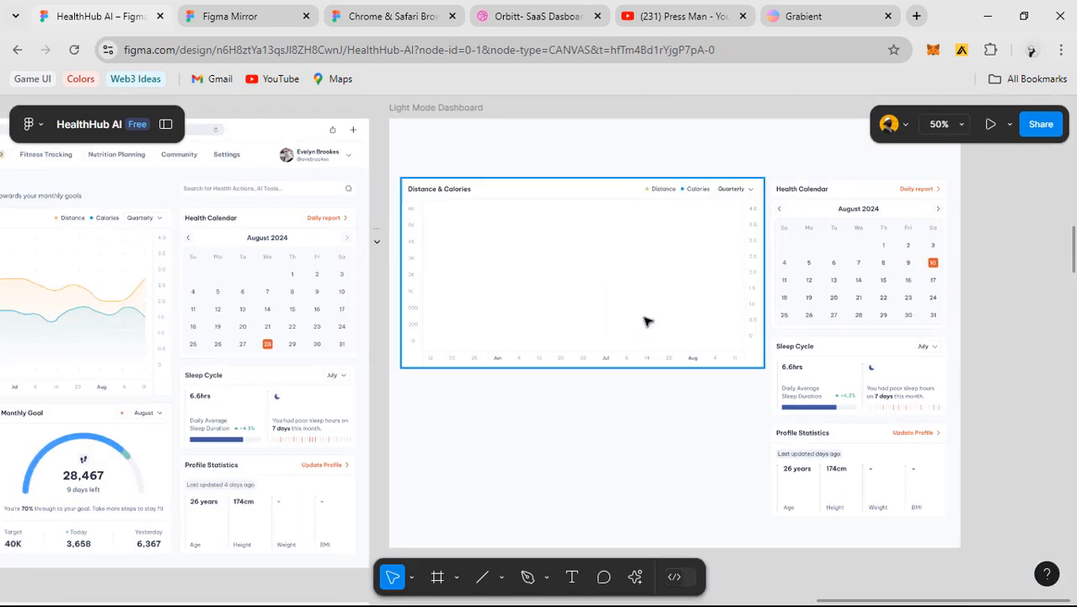
pyautogui.scroll(3, 644, 318)
pyautogui.moveTo(641, 309)
pyautogui.mouseDown()
pyautogui.moveTo(647, 395)
pyautogui.moveTo(635, 327)
pyautogui.mouseUp()
pyautogui.scroll(-2, 648, 394)
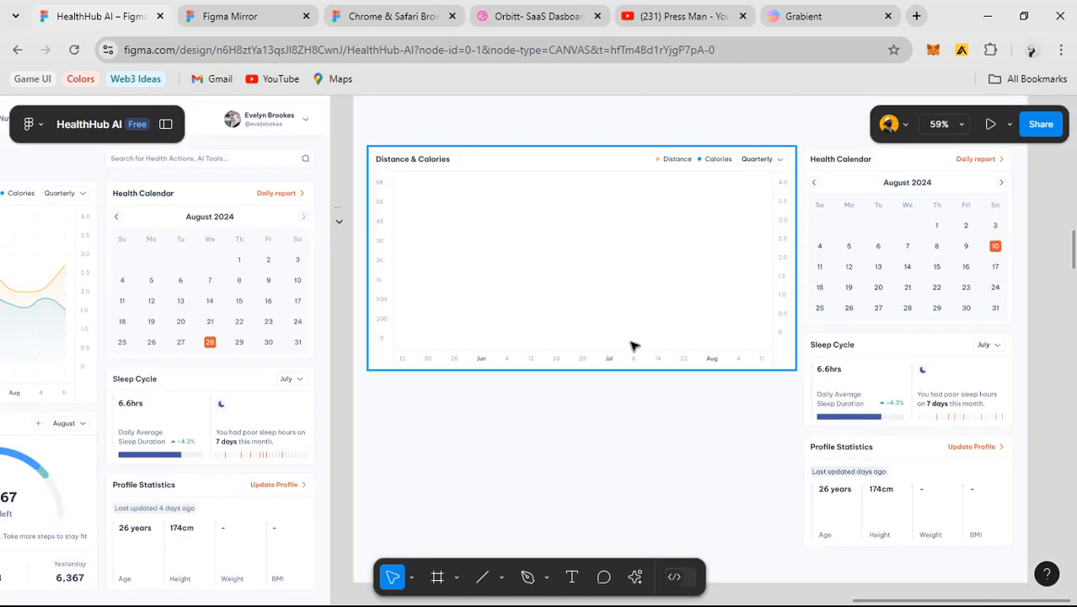
pyautogui.scroll(-2, 634, 346)
pyautogui.moveTo(491, 385); pyautogui.dragTo(652, 381)
pyautogui.scroll(1, 333, 299)
pyautogui.moveTo(358, 299); pyautogui.dragTo(361, 308)
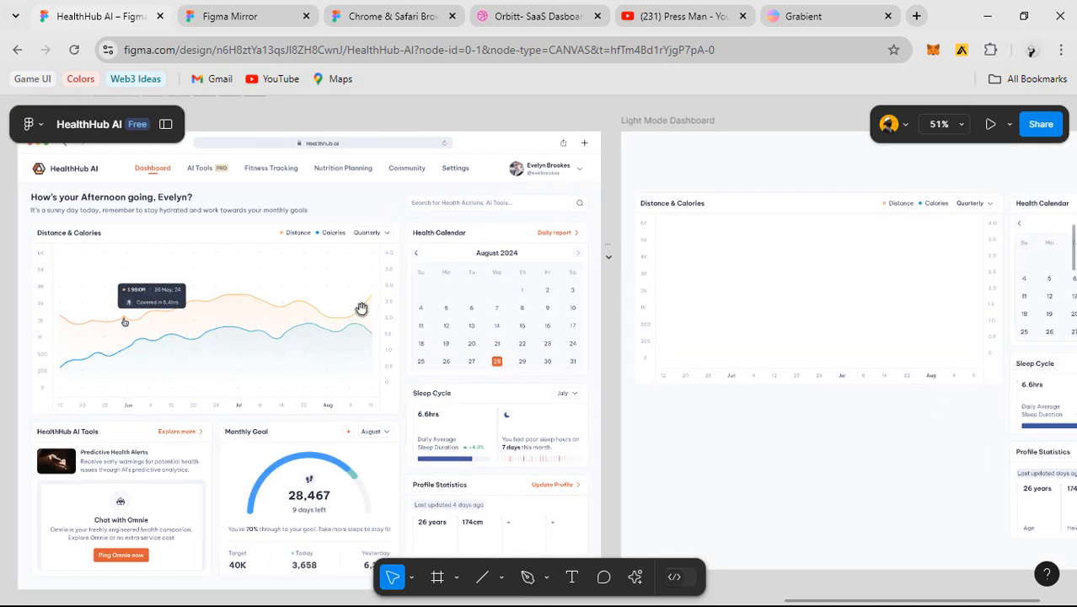
pyautogui.scroll(4, 700, 298)
pyautogui.moveTo(768, 327); pyautogui.dragTo(584, 329)
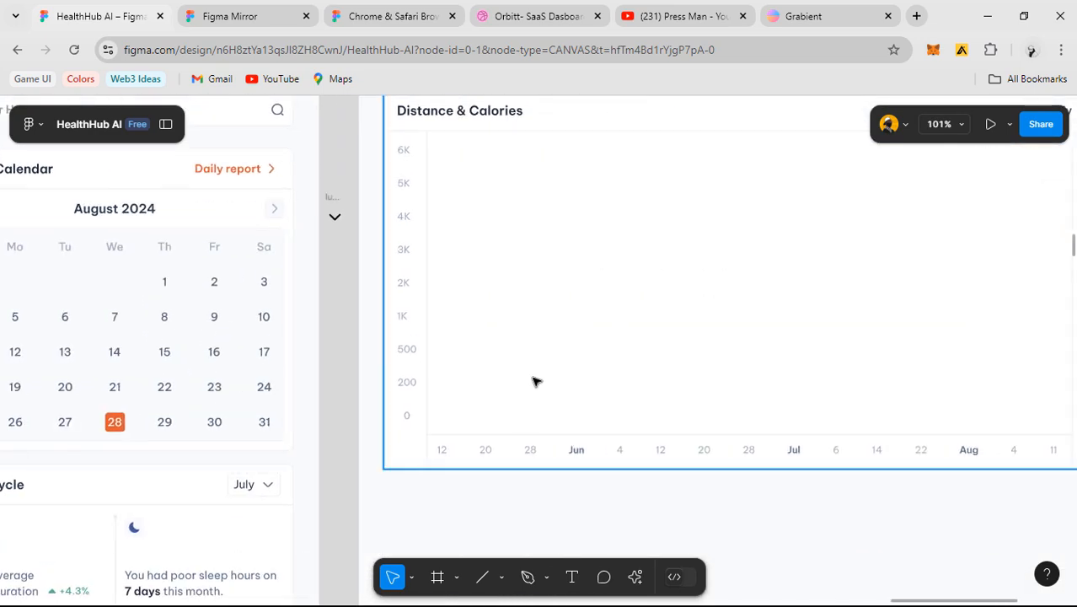
pyautogui.scroll(-3, 536, 381)
pyautogui.moveTo(531, 409); pyautogui.dragTo(834, 315)
pyautogui.scroll(2, 629, 344)
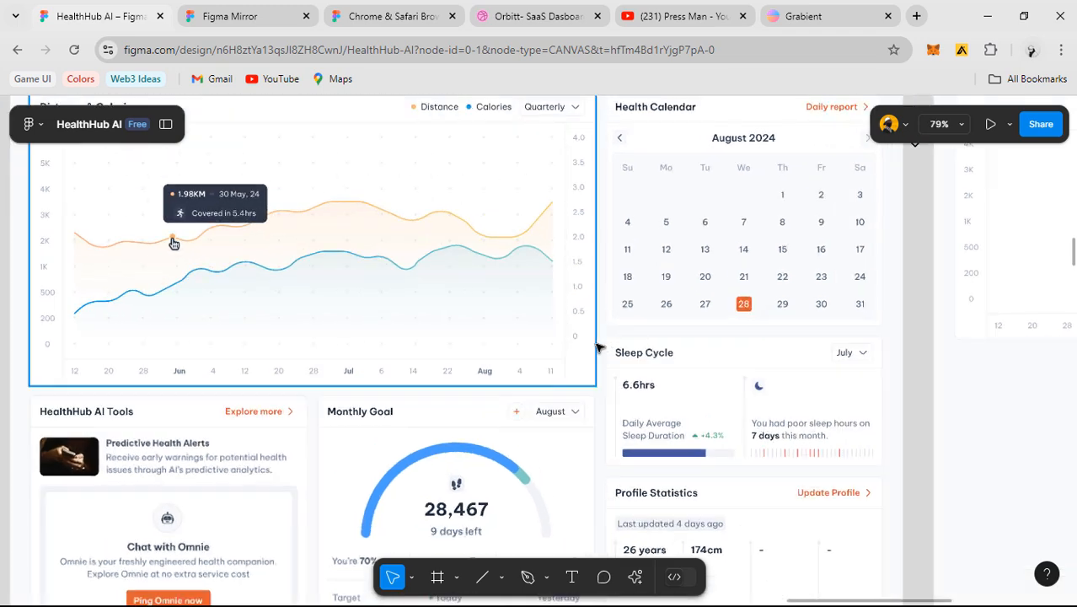
pyautogui.scroll(1, 598, 347)
pyautogui.scroll(-3, 598, 347)
pyautogui.moveTo(996, 364); pyautogui.dragTo(609, 383)
pyautogui.scroll(2, 686, 352)
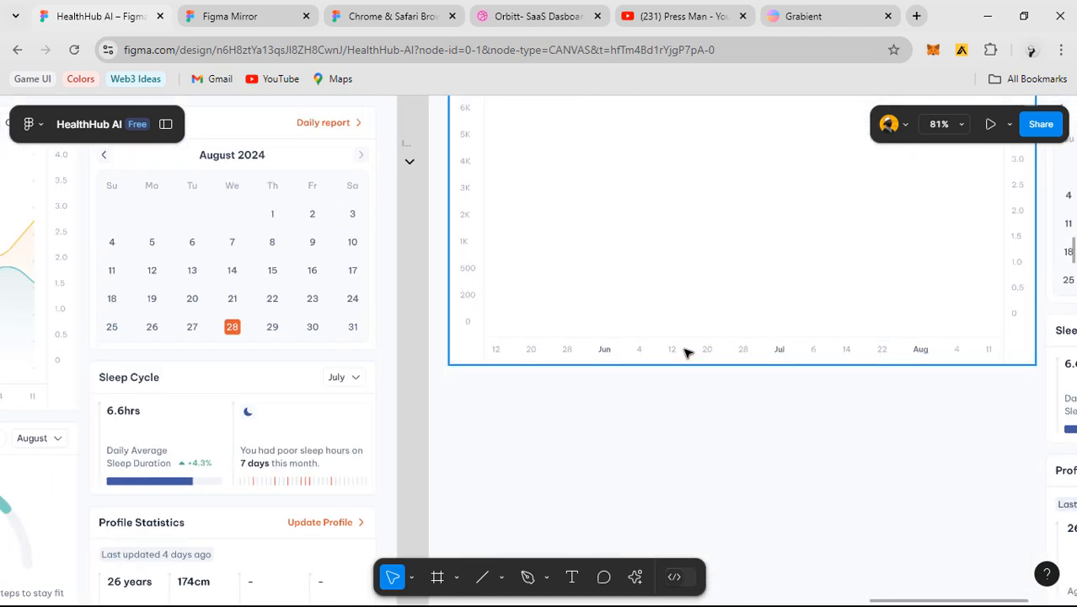
pyautogui.scroll(3, 687, 352)
pyautogui.moveTo(420, 376)
pyautogui.mouseDown()
pyautogui.moveTo(442, 375)
pyautogui.moveTo(433, 379)
pyautogui.mouseUp()
pyautogui.scroll(5, 435, 346)
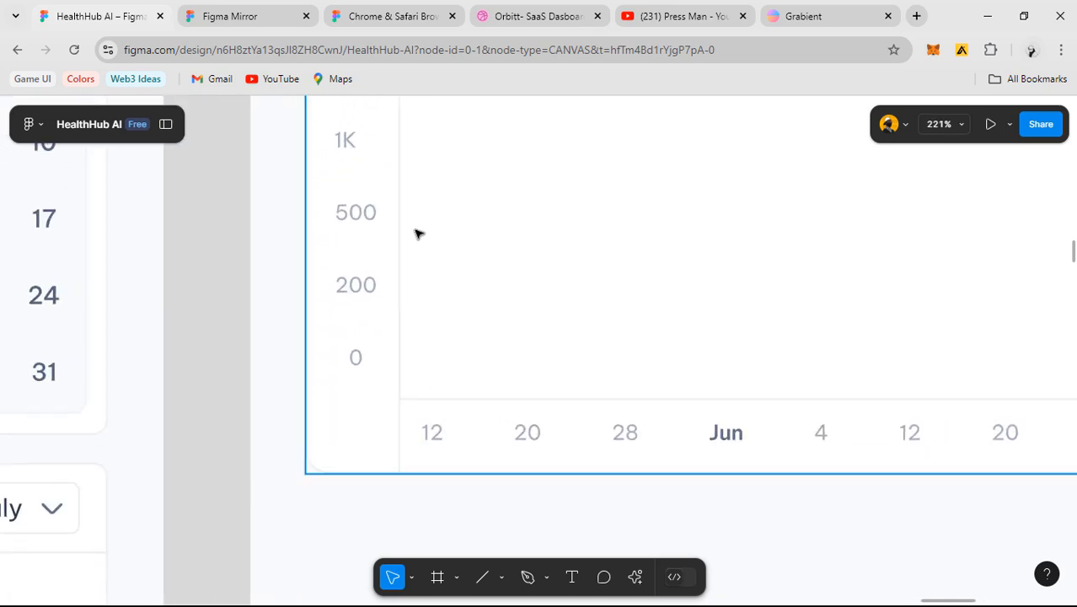
# - Select the reference Distance & Calories chart and inspect the layers inside its Graph Container, including the Graph and BG groups
pyautogui.scroll(-10, 469, 270)
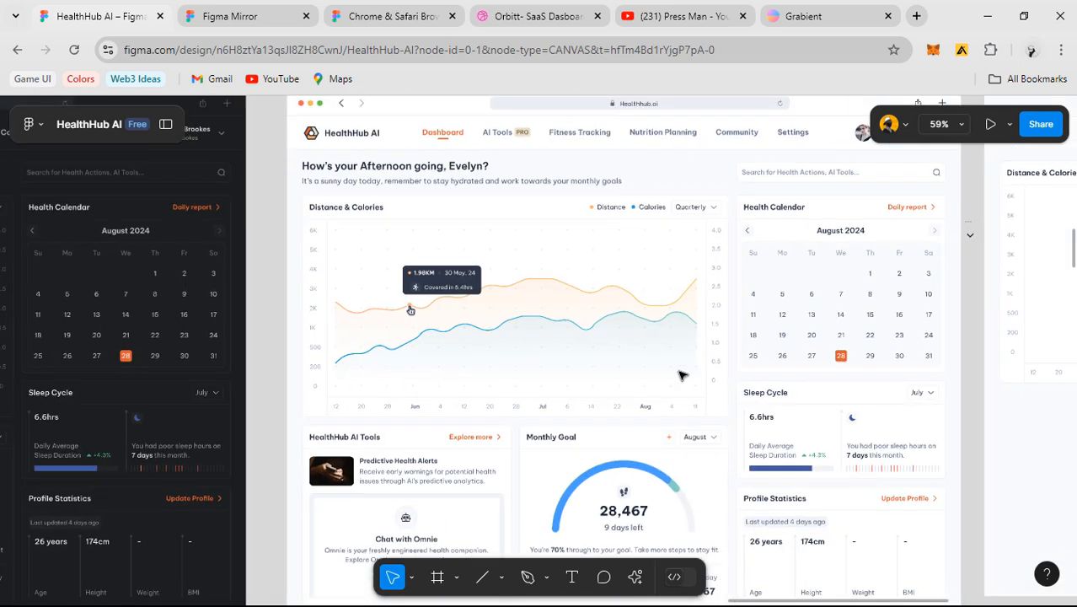
pyautogui.click(593, 308)
pyautogui.scroll(1, 543, 286)
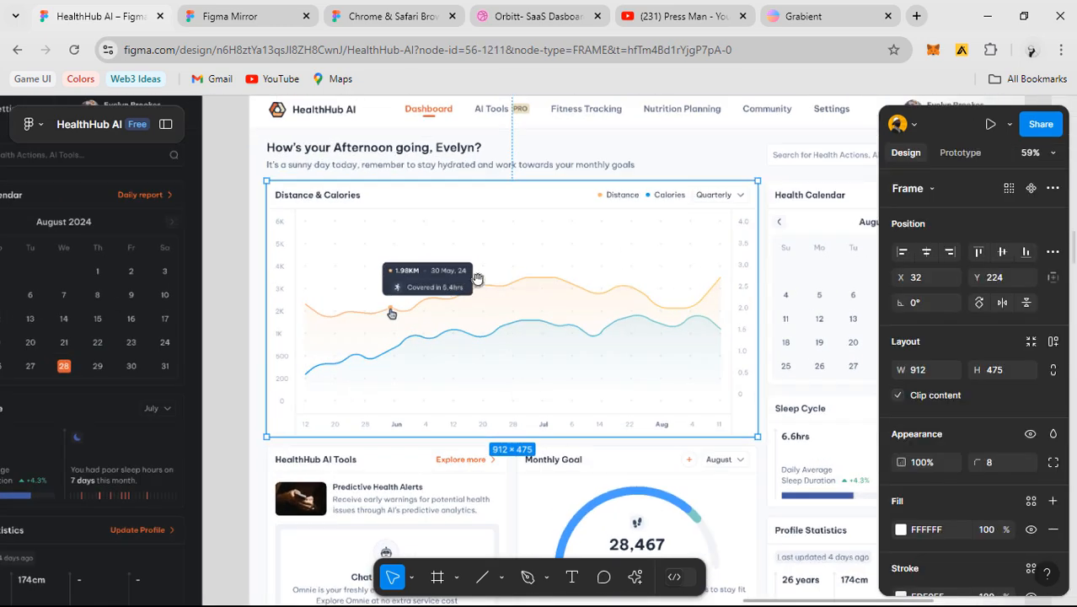
pyautogui.moveTo(478, 279); pyautogui.dragTo(646, 305)
pyautogui.click(166, 124)
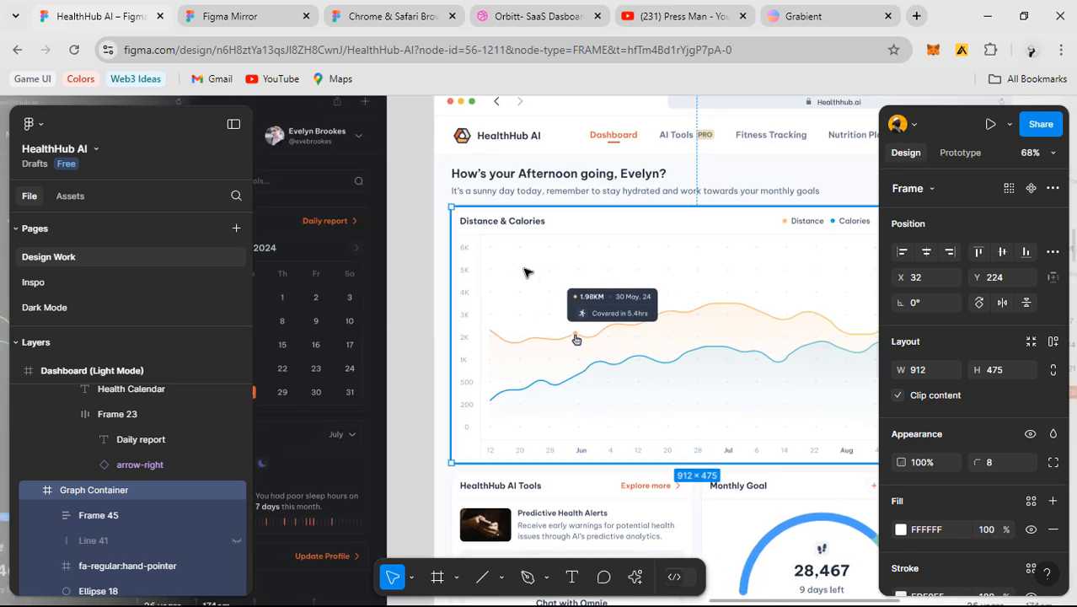
pyautogui.scroll(-6, 151, 536)
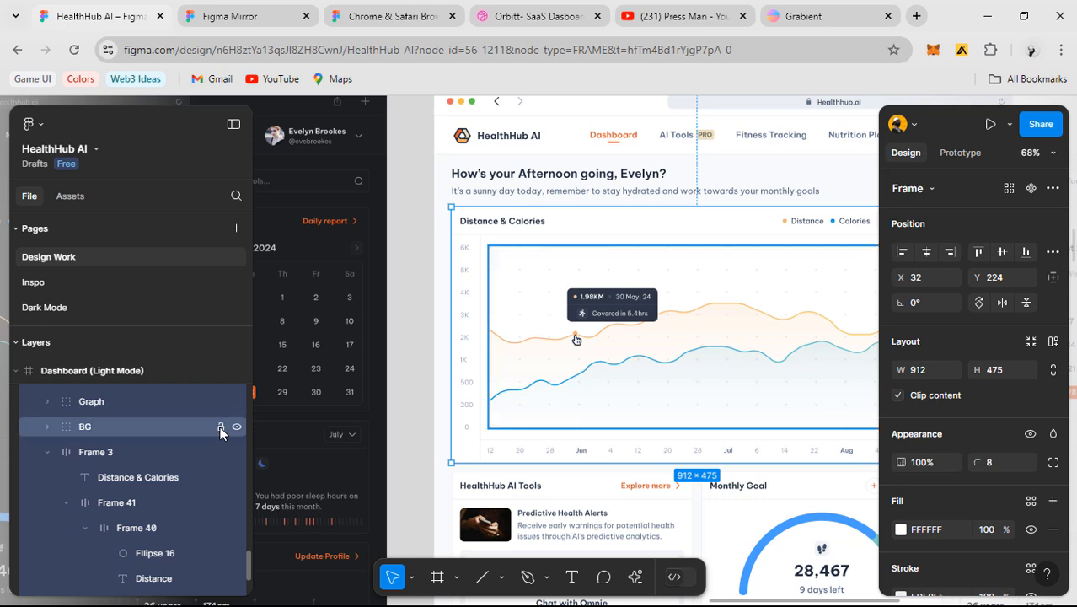
pyautogui.scroll(3, 206, 438)
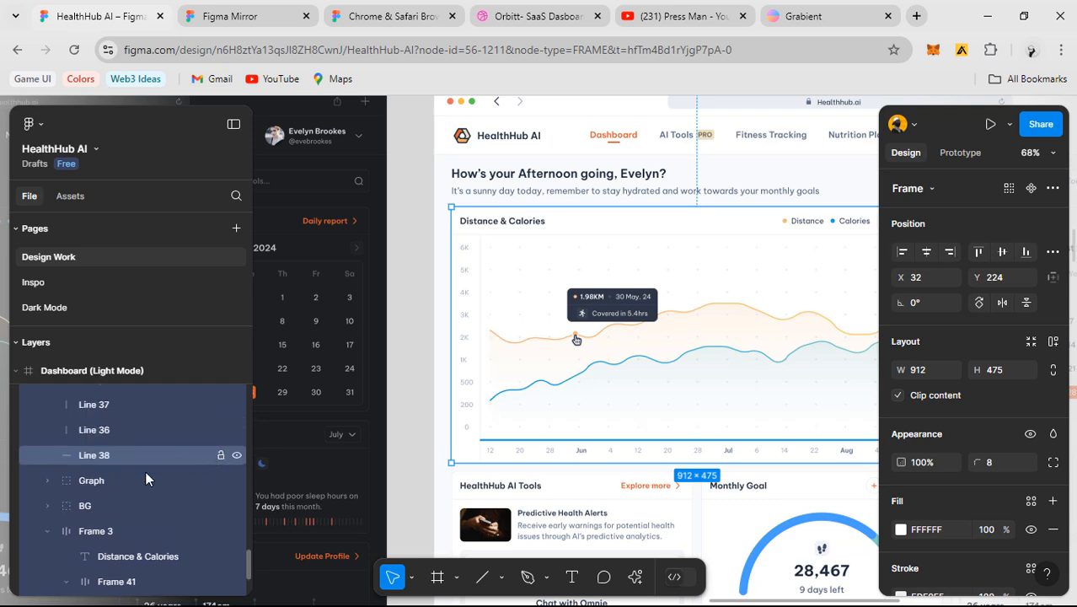
pyautogui.click(490, 269)
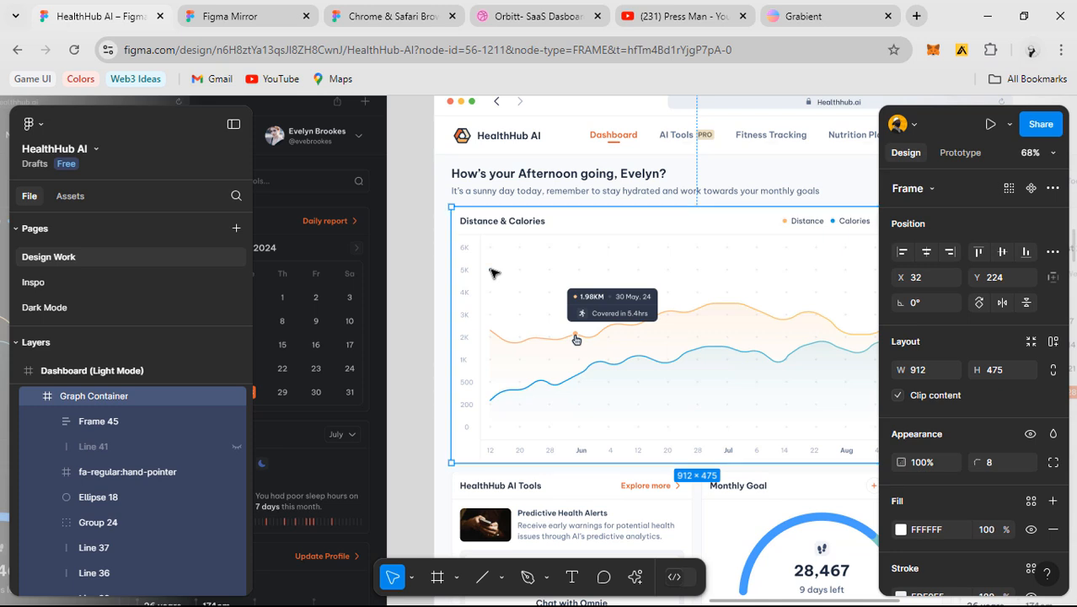
# - Copy the BG dot-grid group from the reference chart into the Distance & Calories card of the Light Mode Dashboard
pyautogui.keyDown('ctrl'); pyautogui.click(492, 270); pyautogui.keyUp('ctrl')
pyautogui.scroll(1, 173, 470)
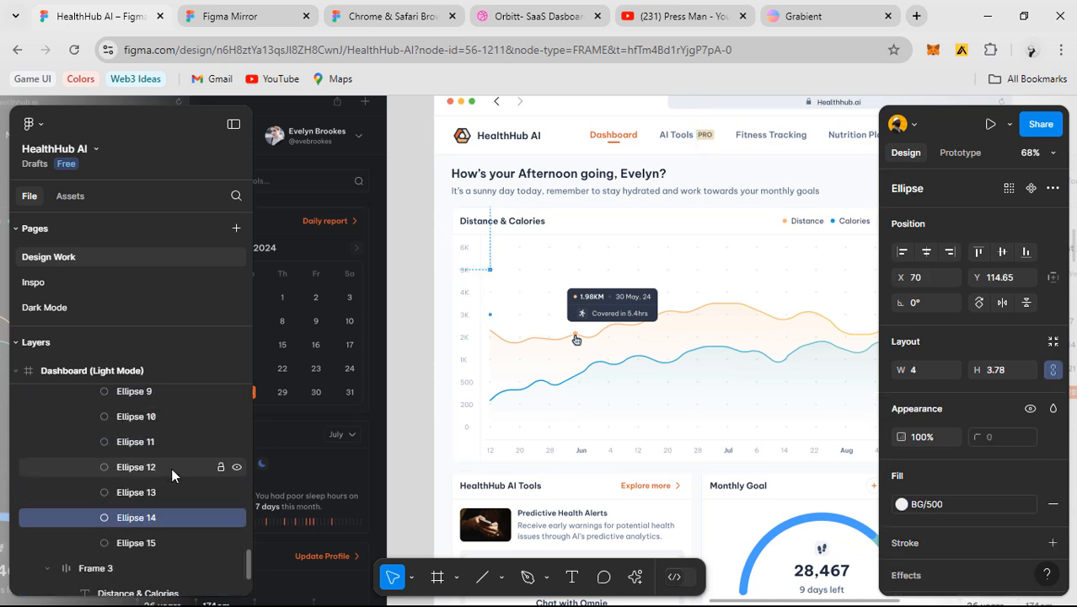
pyautogui.scroll(5, 129, 467)
pyautogui.click(105, 464)
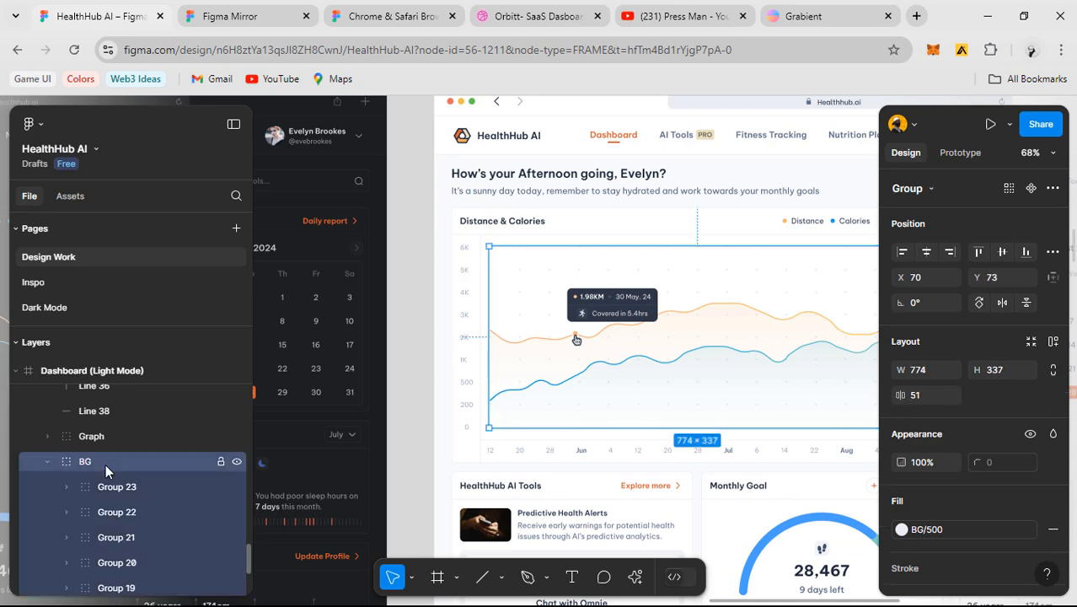
pyautogui.scroll(-2, 612, 400)
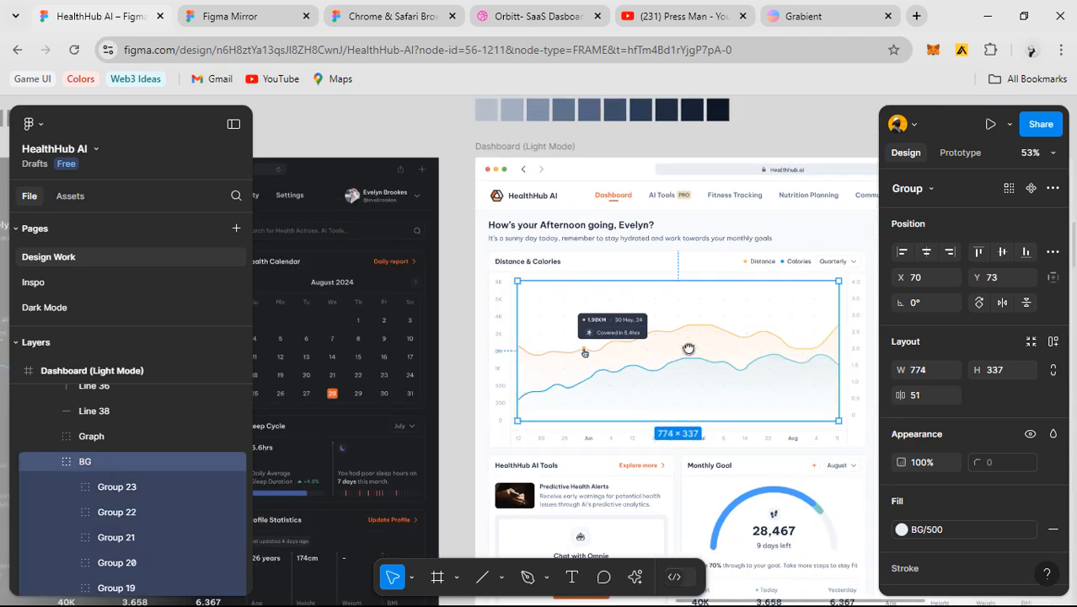
pyautogui.hscroll(10, 690, 349)
pyautogui.click(631, 299)
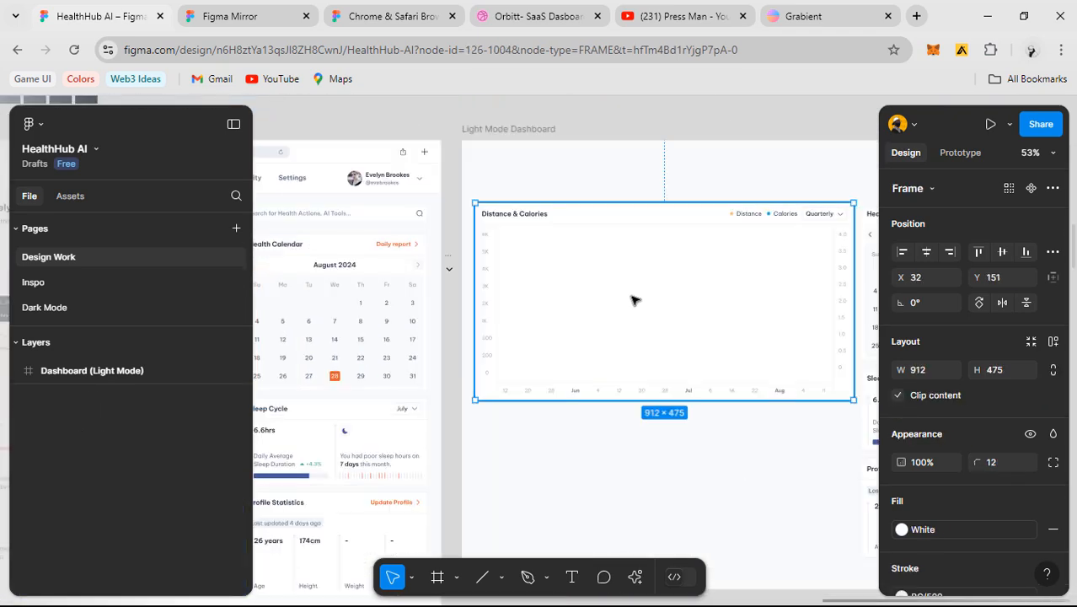
pyautogui.click(569, 272)
pyautogui.scroll(3, 571, 268)
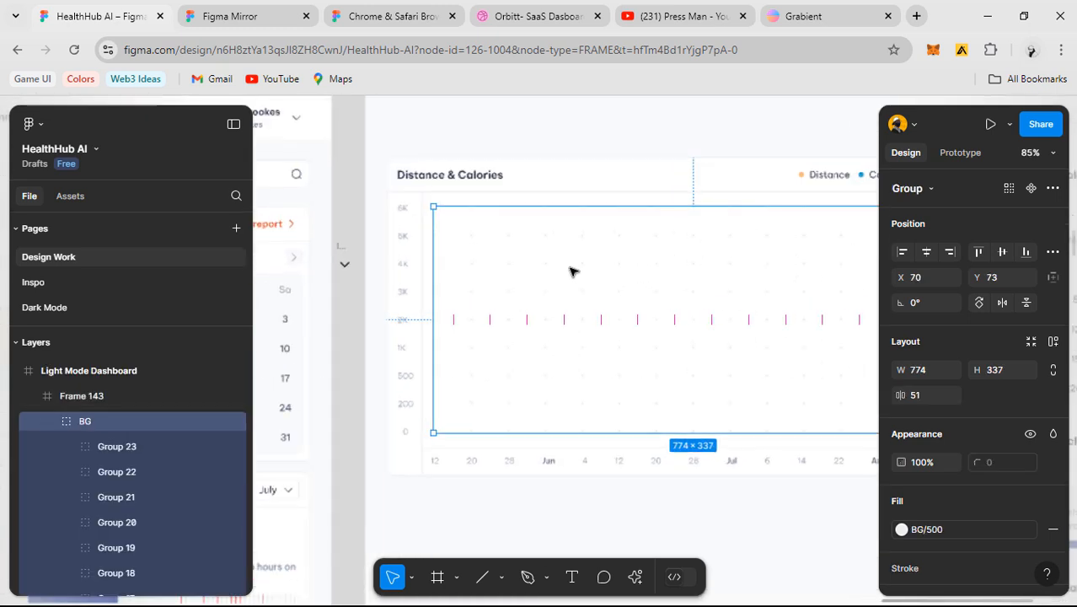
# - Stretch the 0–4.0 label column downward to a height of 347 so its labels line up with the dot rows
pyautogui.scroll(2, 573, 267)
pyautogui.moveTo(583, 314); pyautogui.dragTo(541, 182)
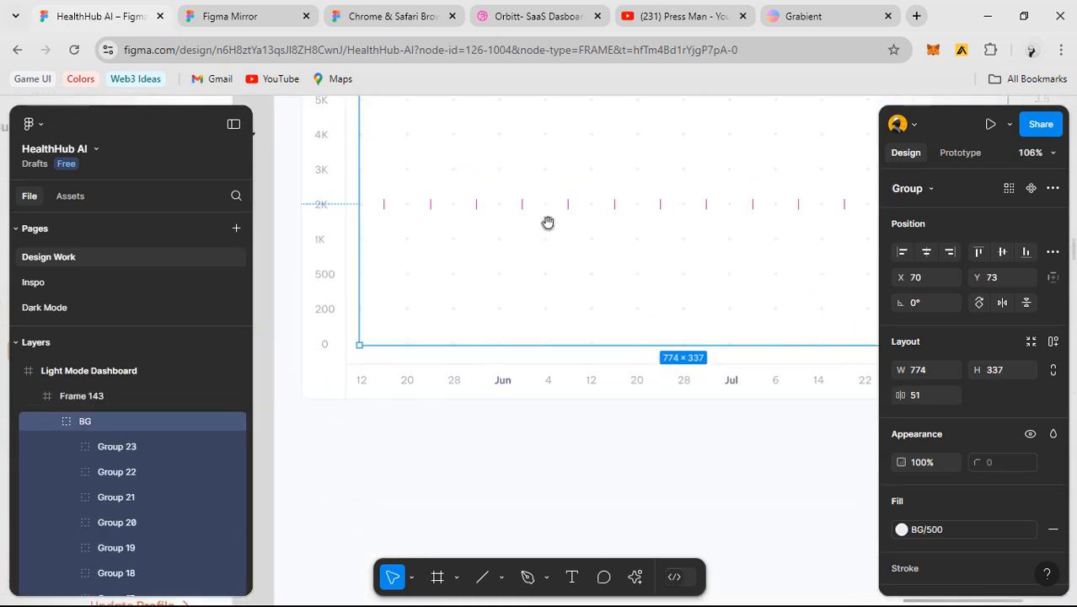
pyautogui.click(550, 435)
pyautogui.moveTo(535, 391); pyautogui.dragTo(356, 425)
pyautogui.hscroll(3, 687, 345)
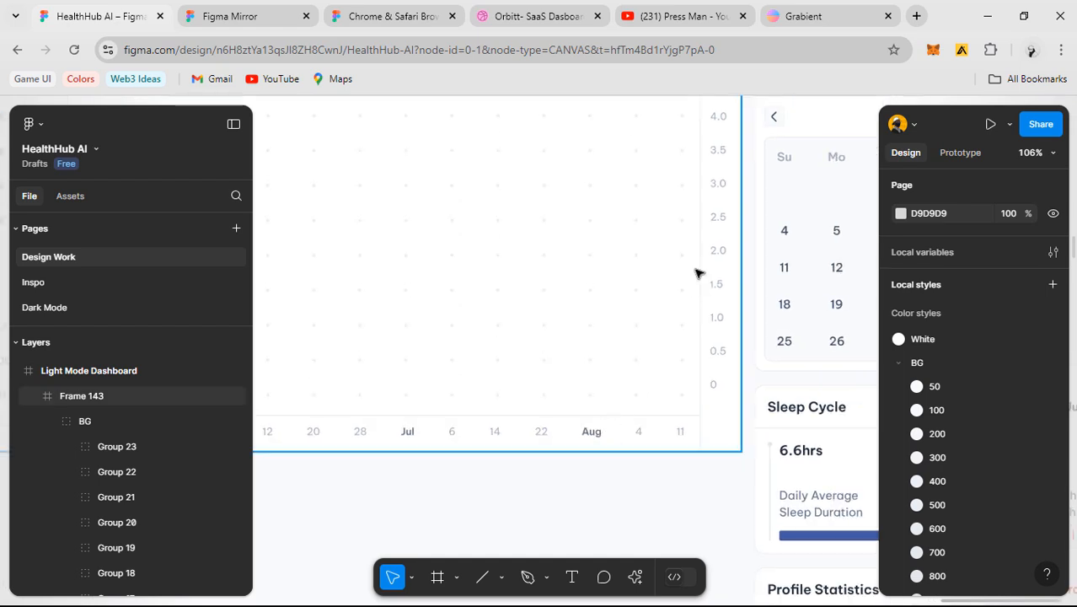
pyautogui.scroll(5, 699, 270)
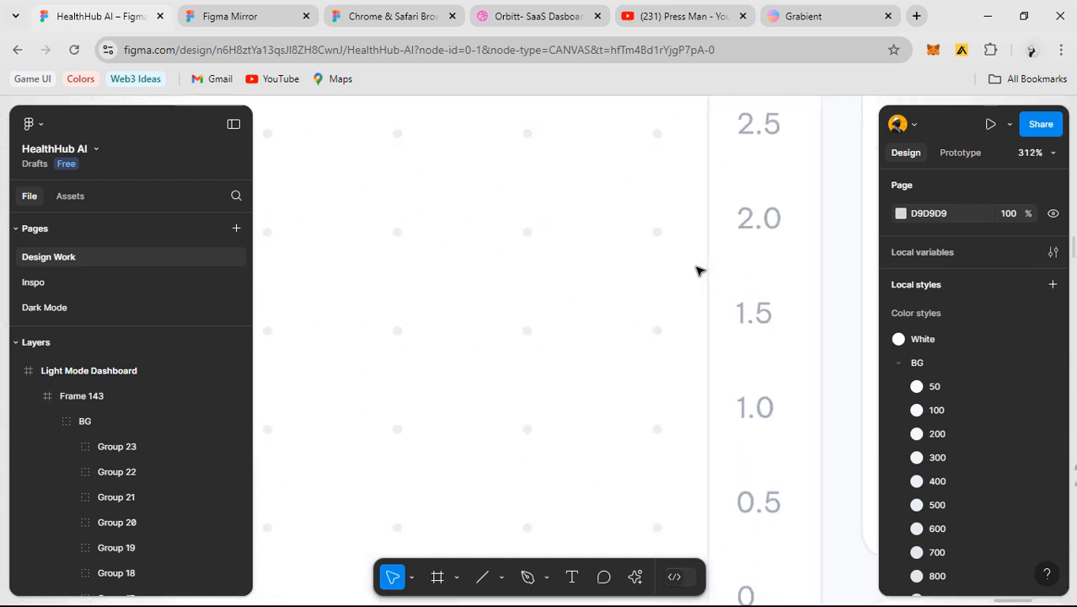
pyautogui.scroll(-3, 715, 338)
pyautogui.scroll(2, 716, 392)
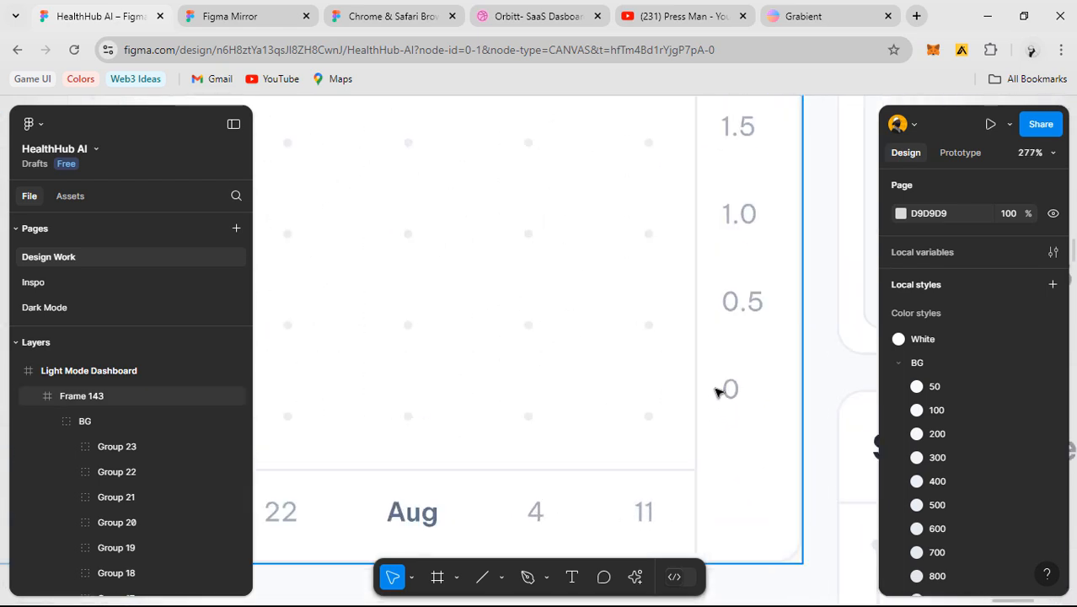
pyautogui.doubleClick(728, 389)
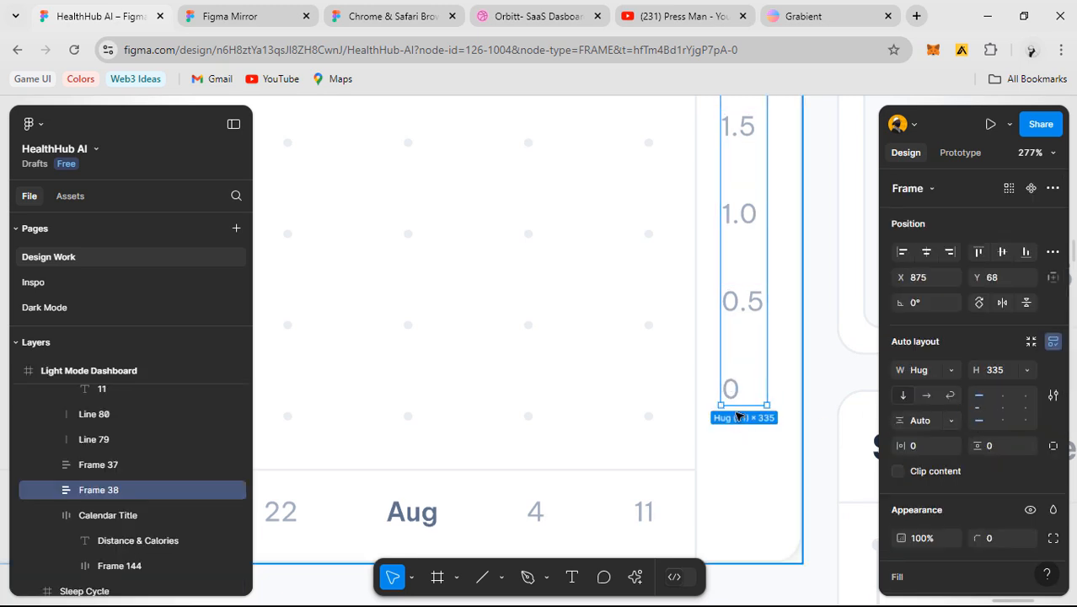
pyautogui.moveTo(734, 424); pyautogui.dragTo(730, 431)
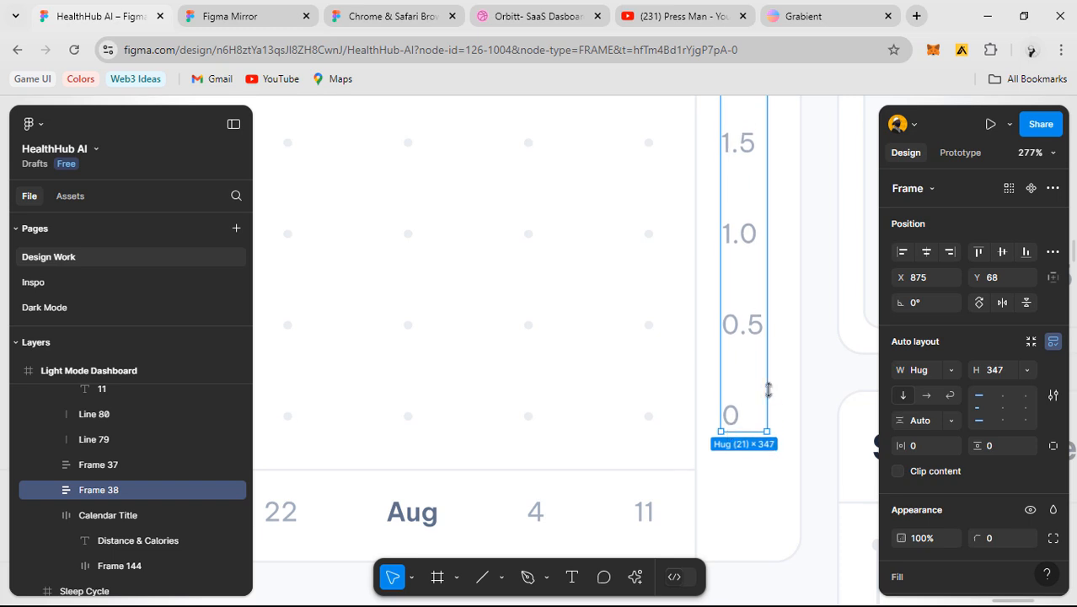
# - Check the height of the 0–6K label column and set the 0–4.0 label column's height to 348 to match
pyautogui.scroll(-5, 768, 389)
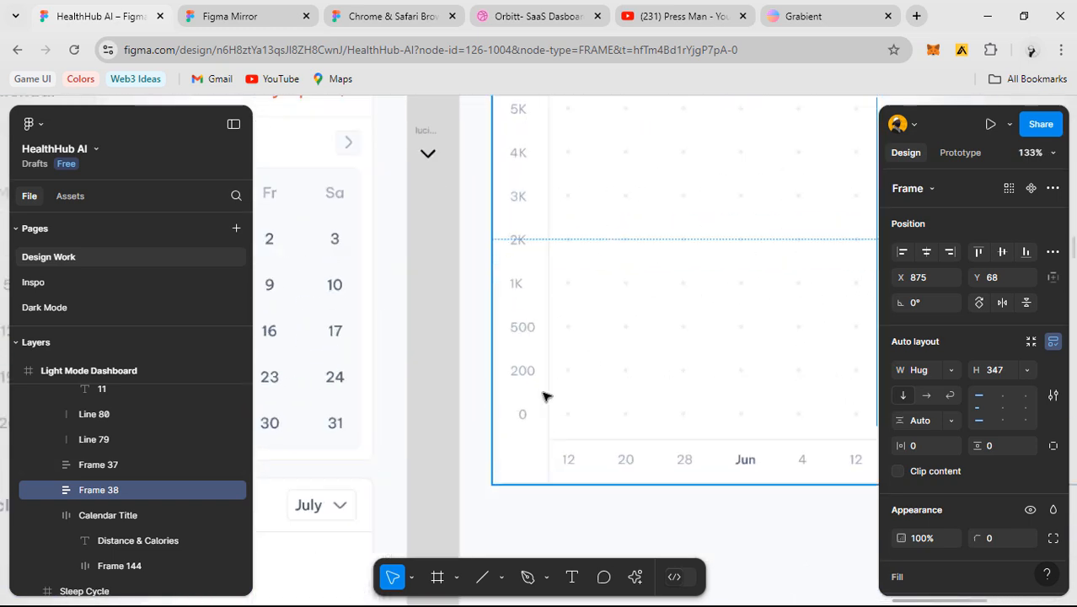
pyautogui.scroll(5, 543, 396)
pyautogui.scroll(-5, 542, 396)
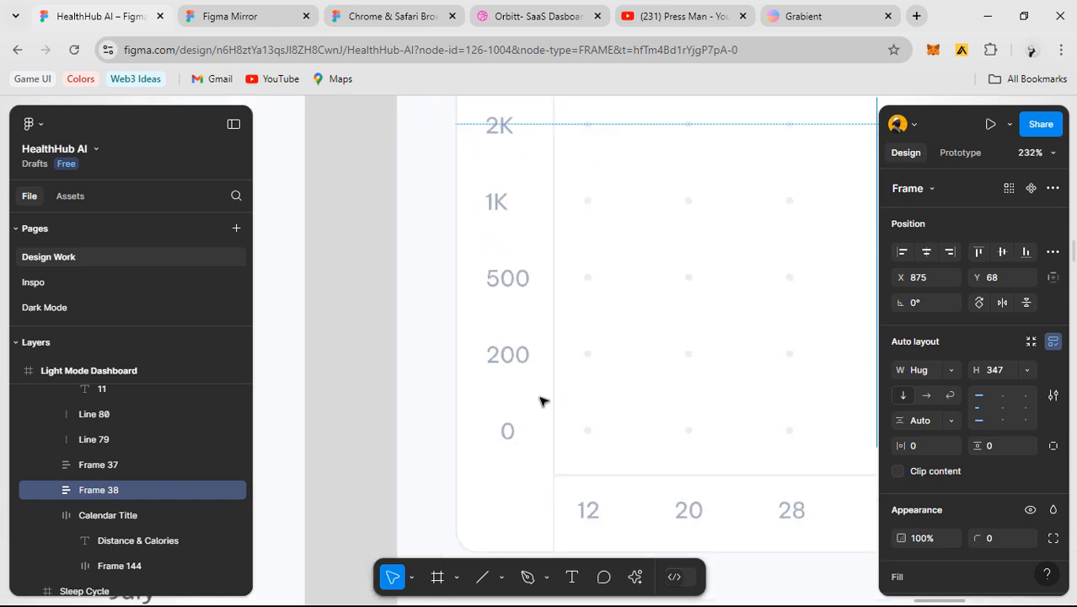
pyautogui.click(536, 377)
pyautogui.scroll(-1, 548, 378)
pyautogui.moveTo(772, 364); pyautogui.dragTo(506, 364)
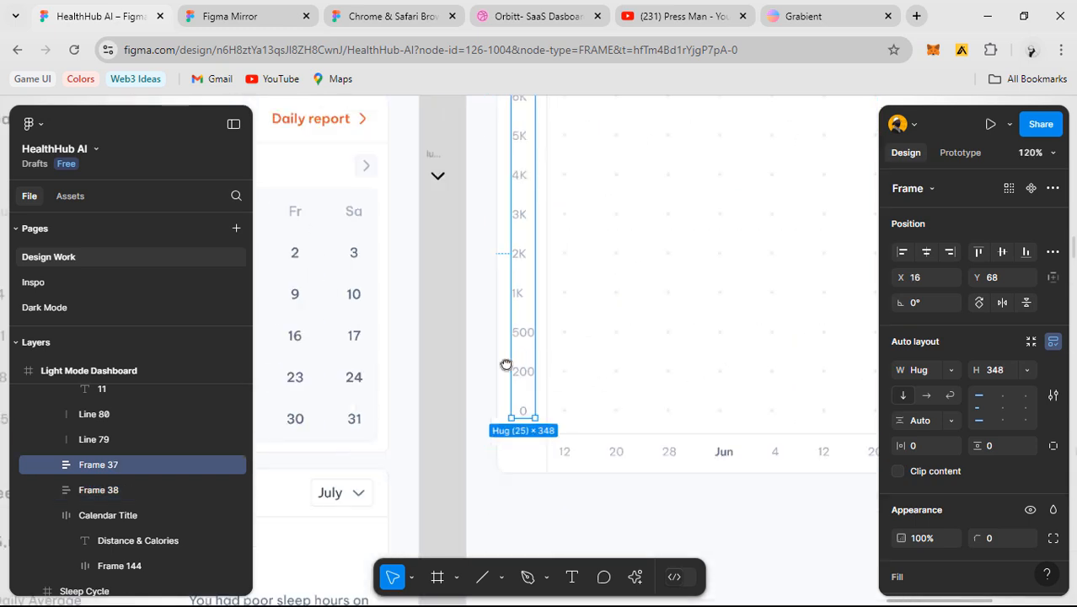
pyautogui.scroll(-2, 638, 350)
pyautogui.moveTo(787, 357); pyautogui.dragTo(499, 337)
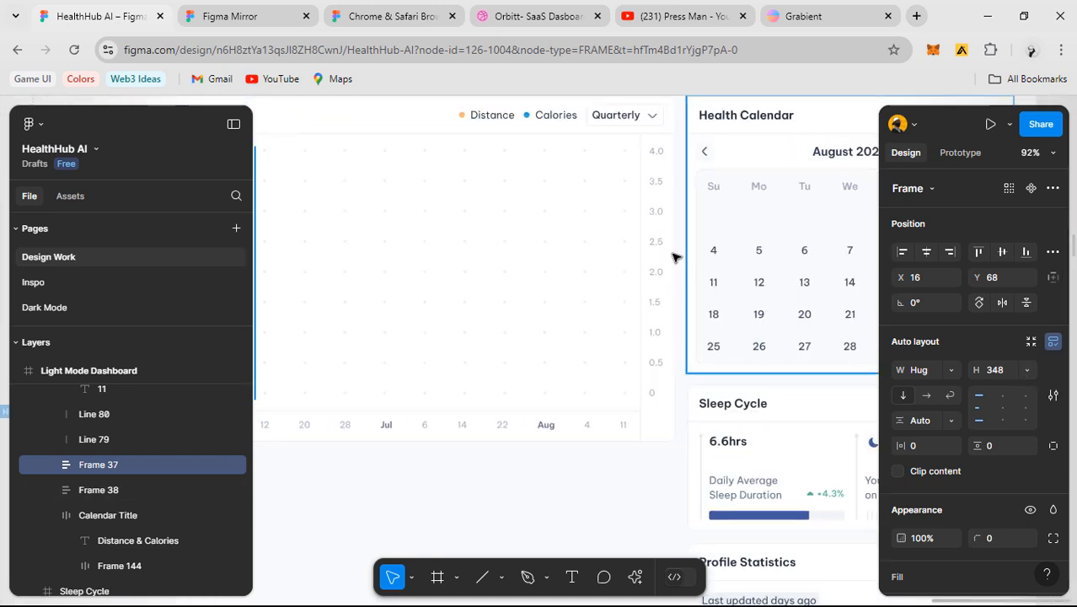
pyautogui.click(656, 247)
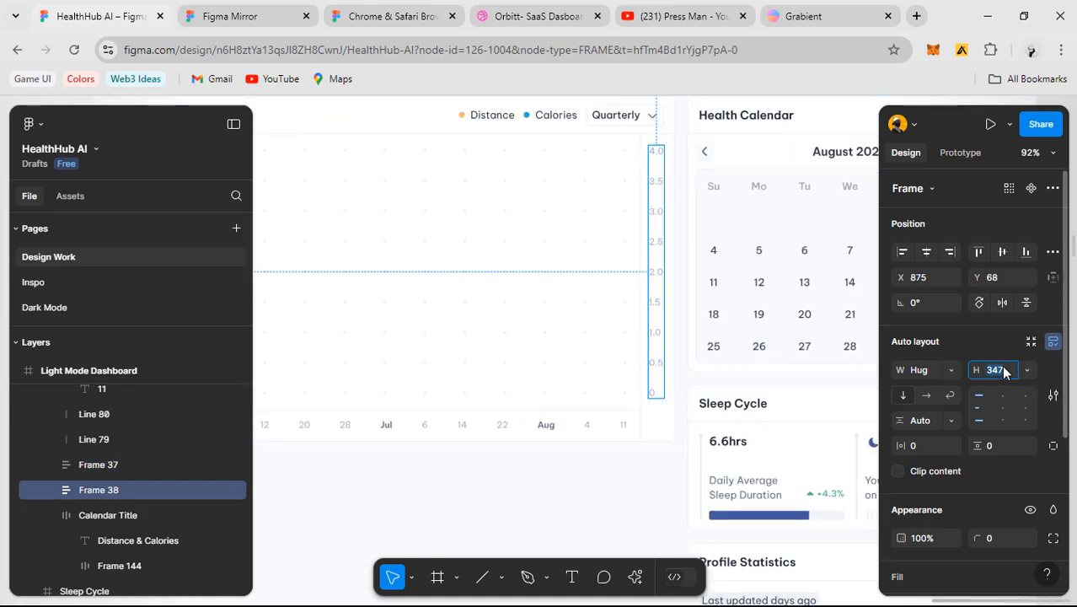
pyautogui.press('Up')
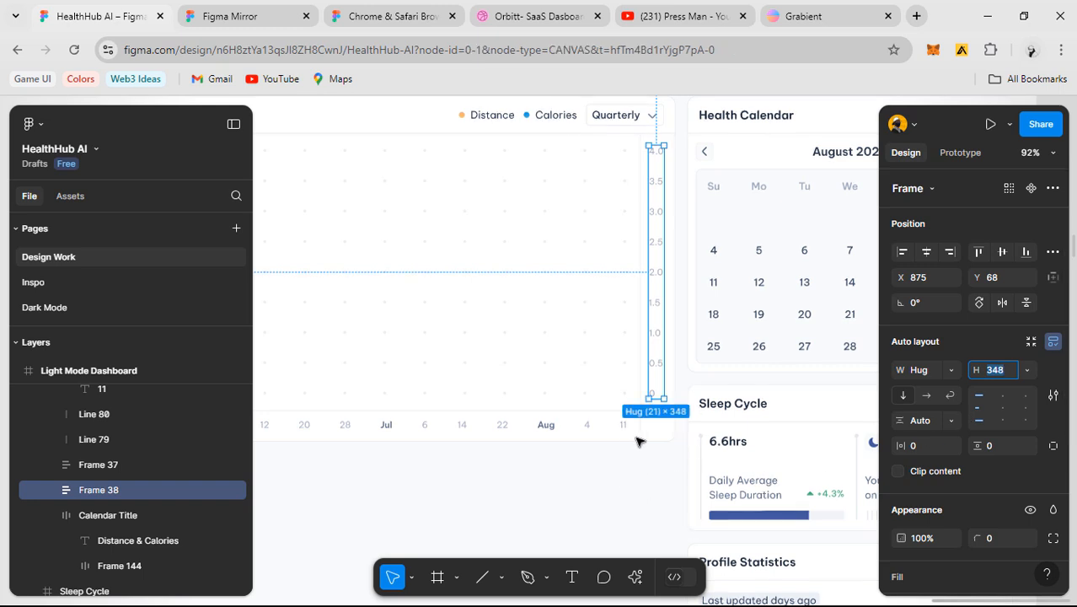
pyautogui.click(682, 403)
pyautogui.scroll(-2, 650, 418)
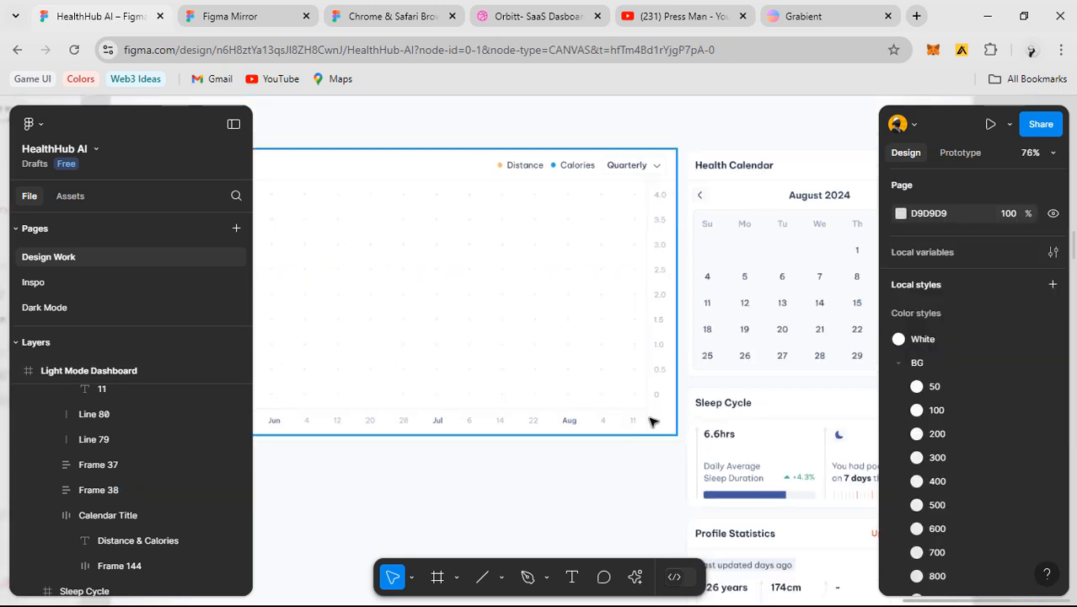
pyautogui.hotkey('alt', 'Tab')
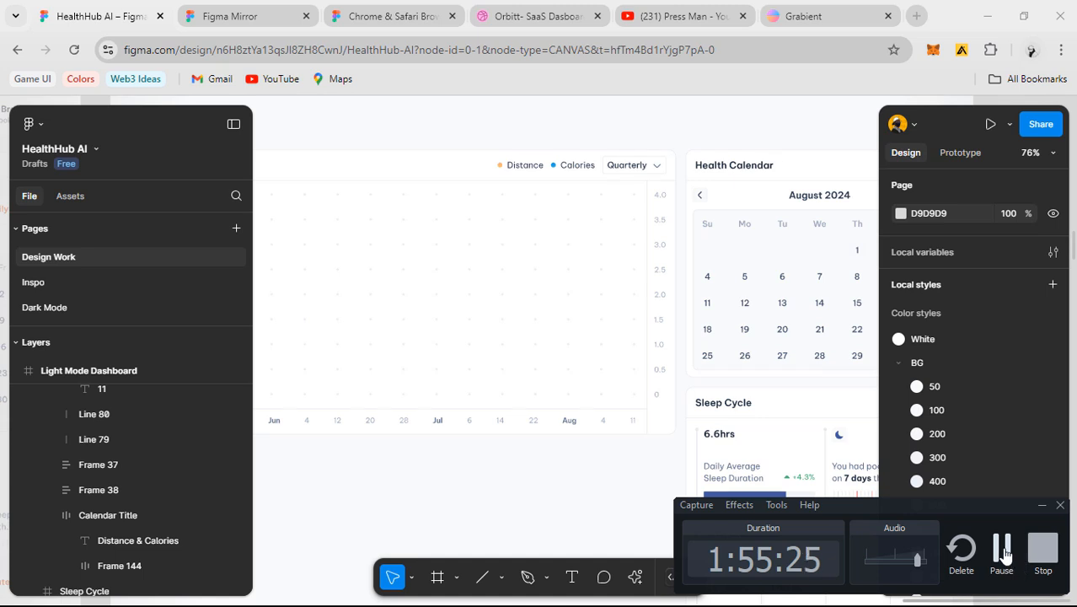
pyautogui.click(1001, 549)
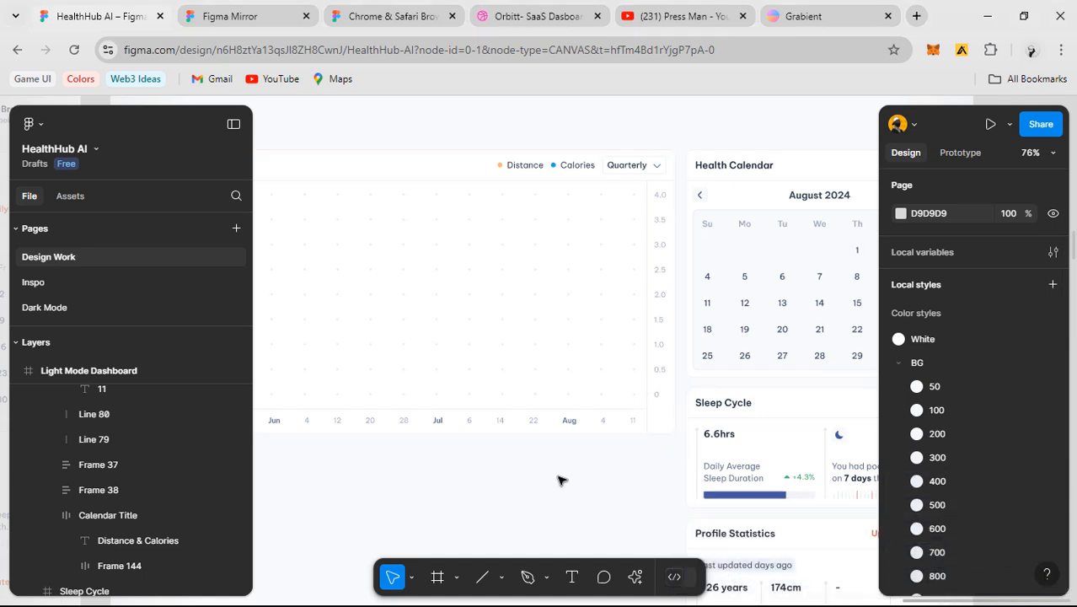
# - Examine how the date labels, including Aug, and the value labels line up with the dot grid across the Distance & Calories card
pyautogui.scroll(5, 570, 419)
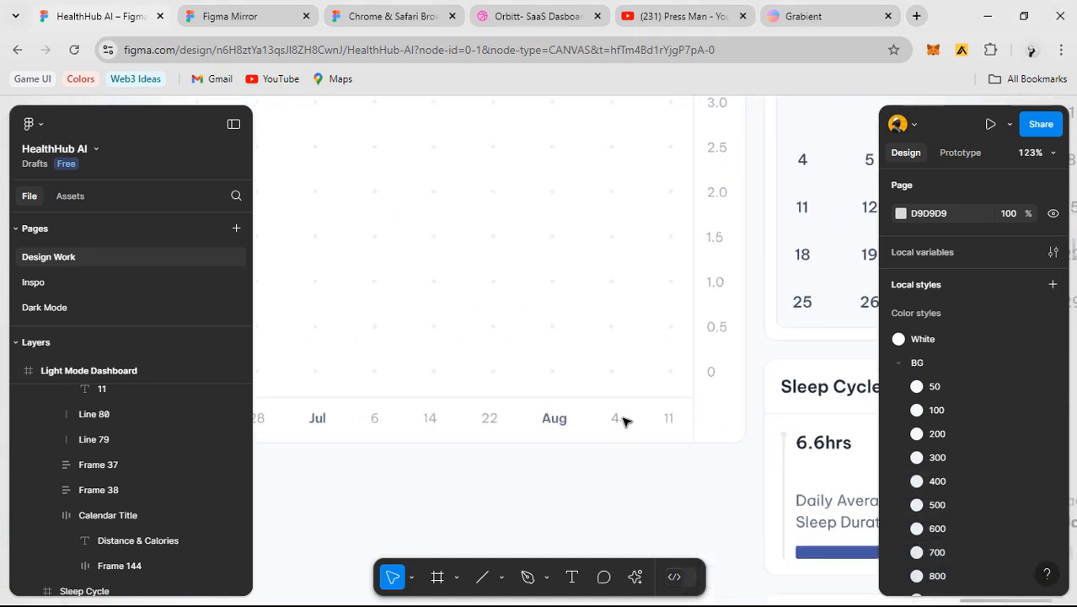
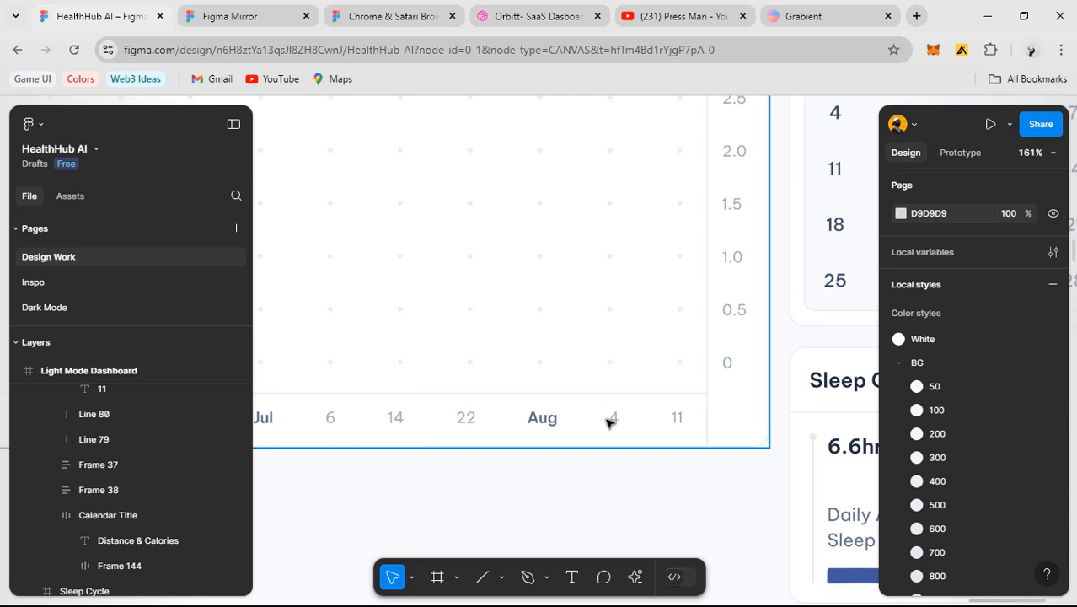
pyautogui.scroll(-10, 618, 423)
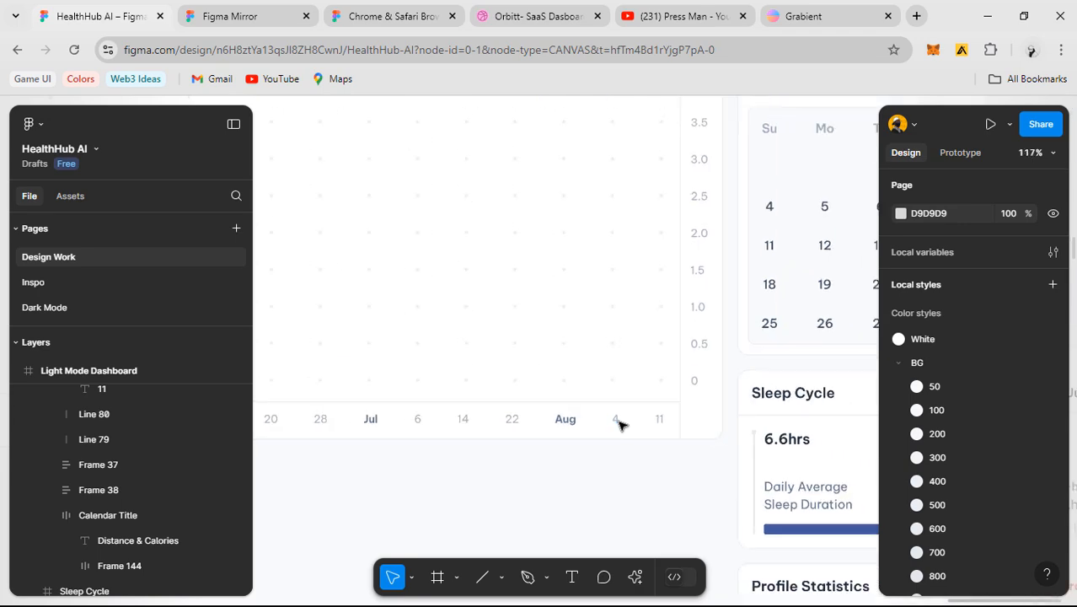
pyautogui.moveTo(633, 440); pyautogui.dragTo(711, 297)
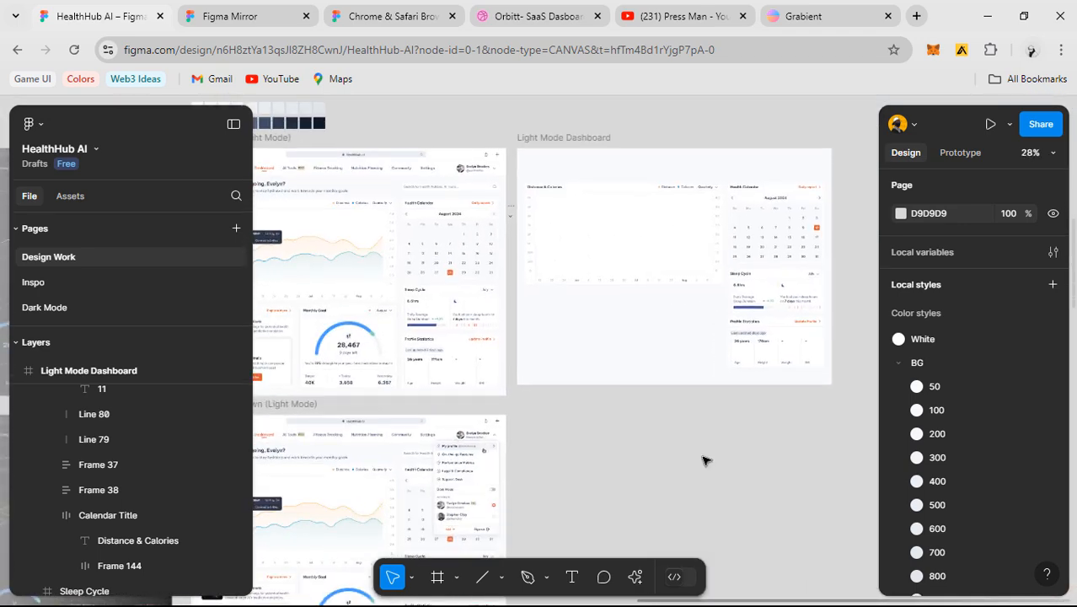
pyautogui.scroll(5, 701, 284)
pyautogui.moveTo(629, 300); pyautogui.dragTo(651, 335)
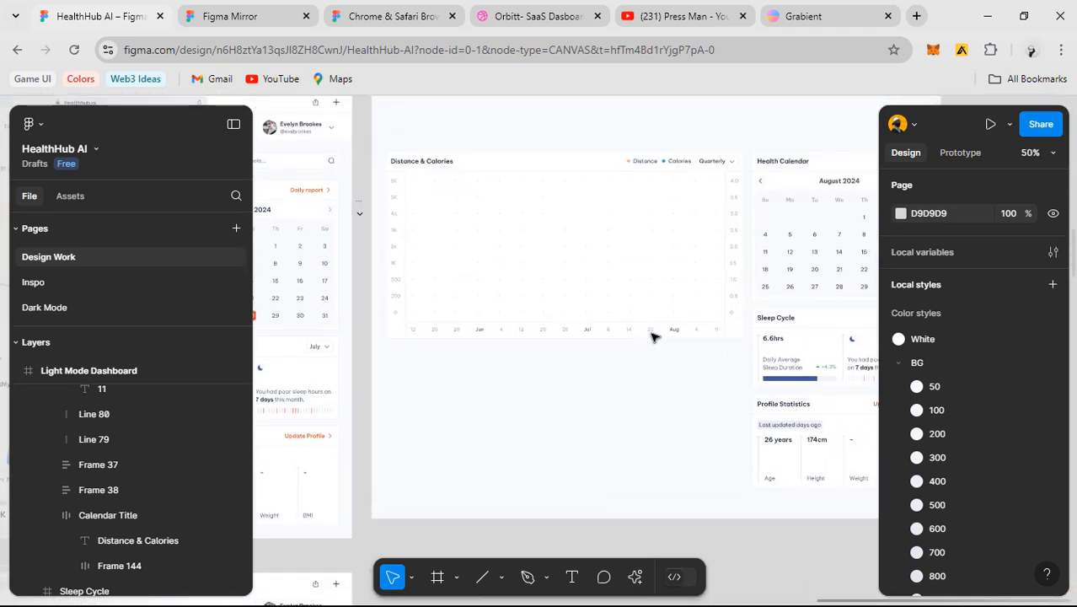
pyautogui.scroll(5, 704, 288)
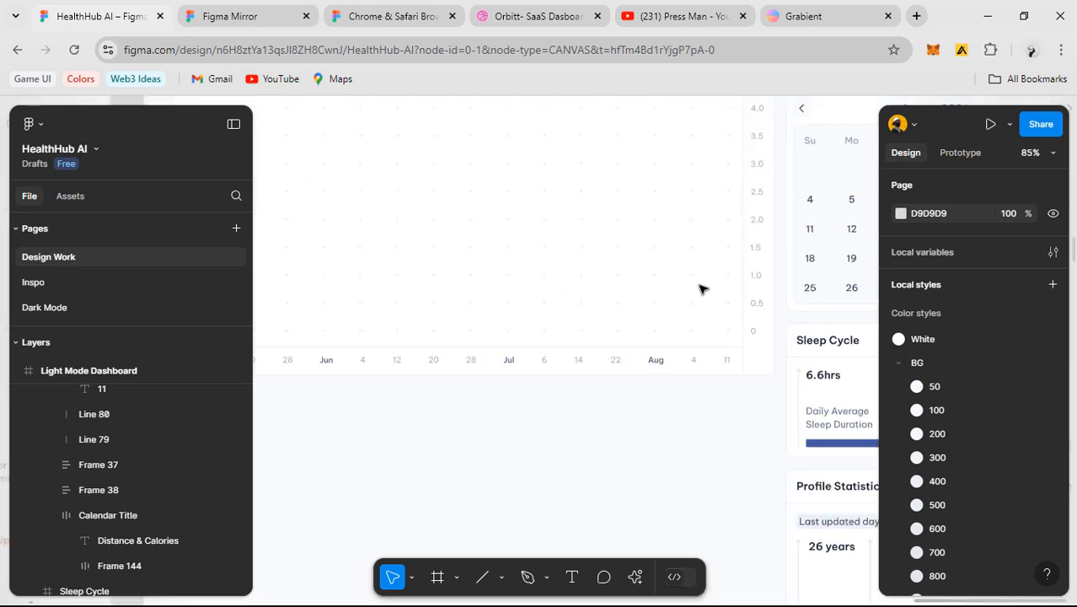
pyautogui.scroll(3, 631, 381)
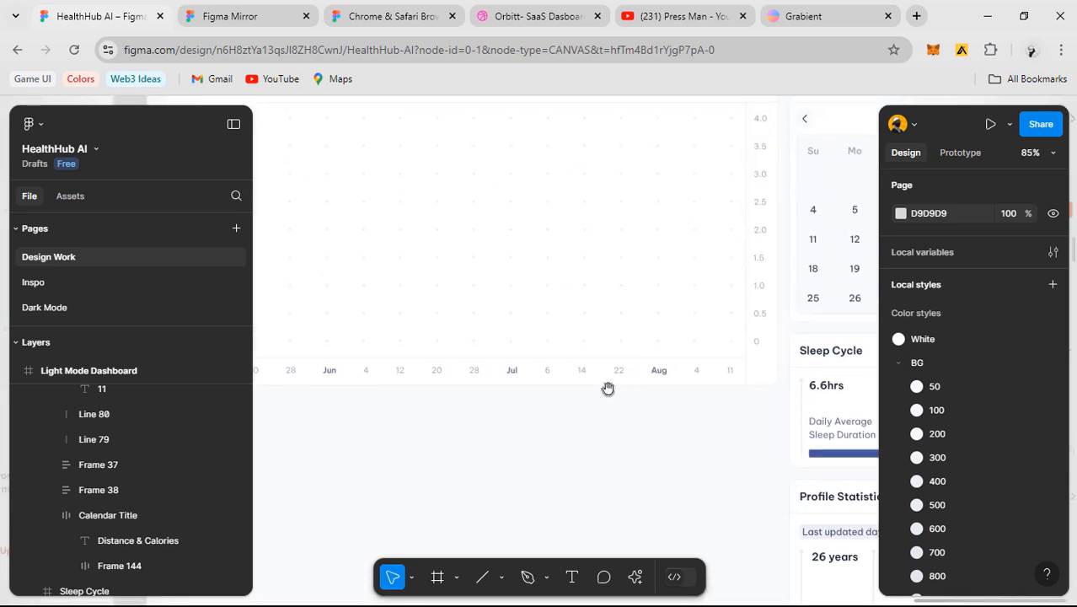
pyautogui.scroll(5, 662, 381)
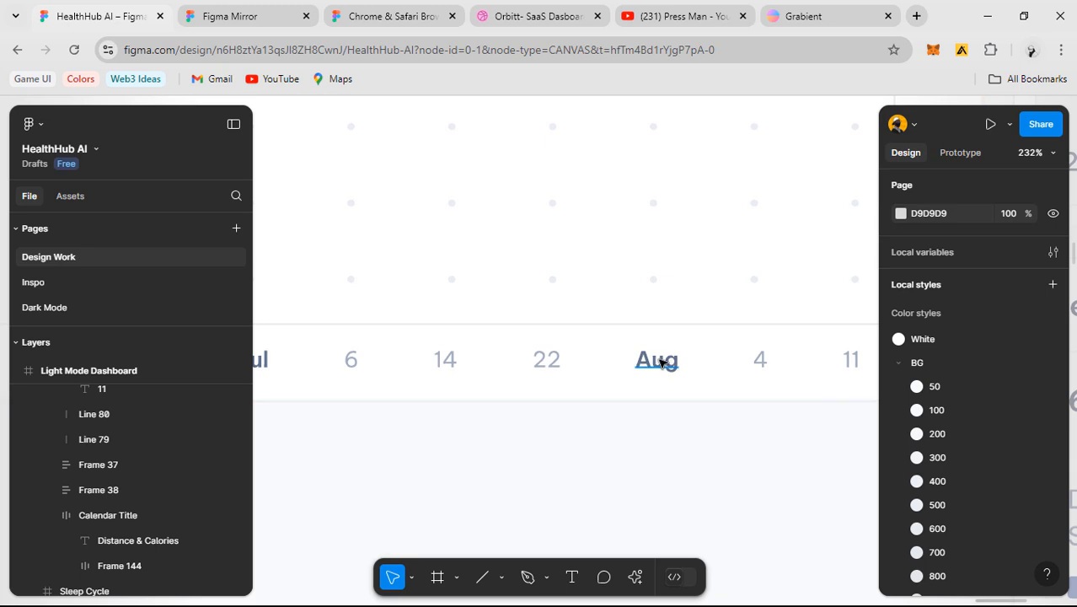
pyautogui.click(684, 361)
pyautogui.click(647, 368)
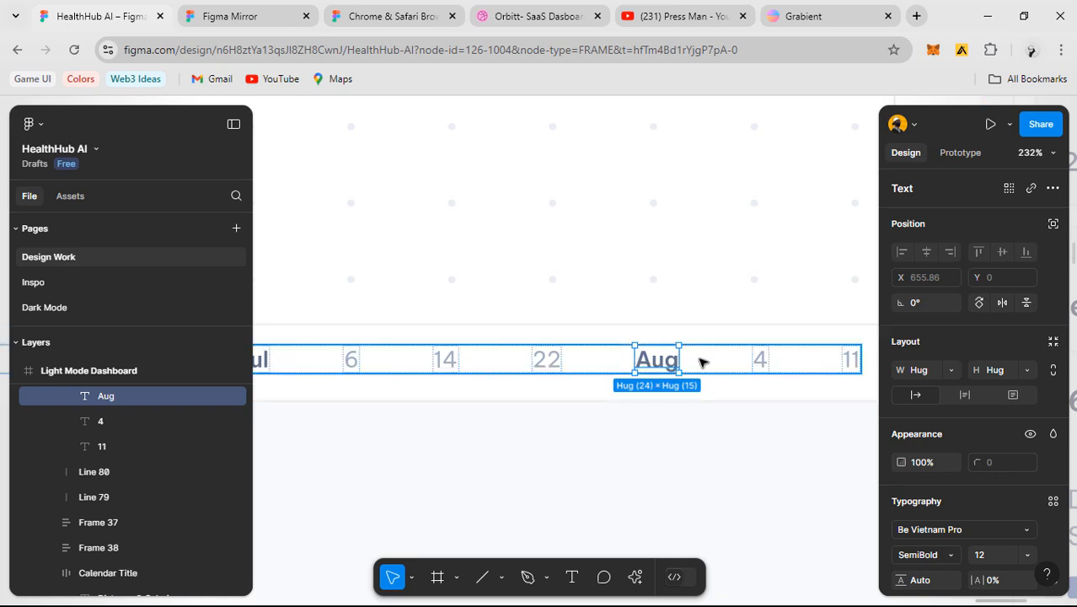
pyautogui.scroll(-1, 714, 337)
pyautogui.scroll(-10, 712, 338)
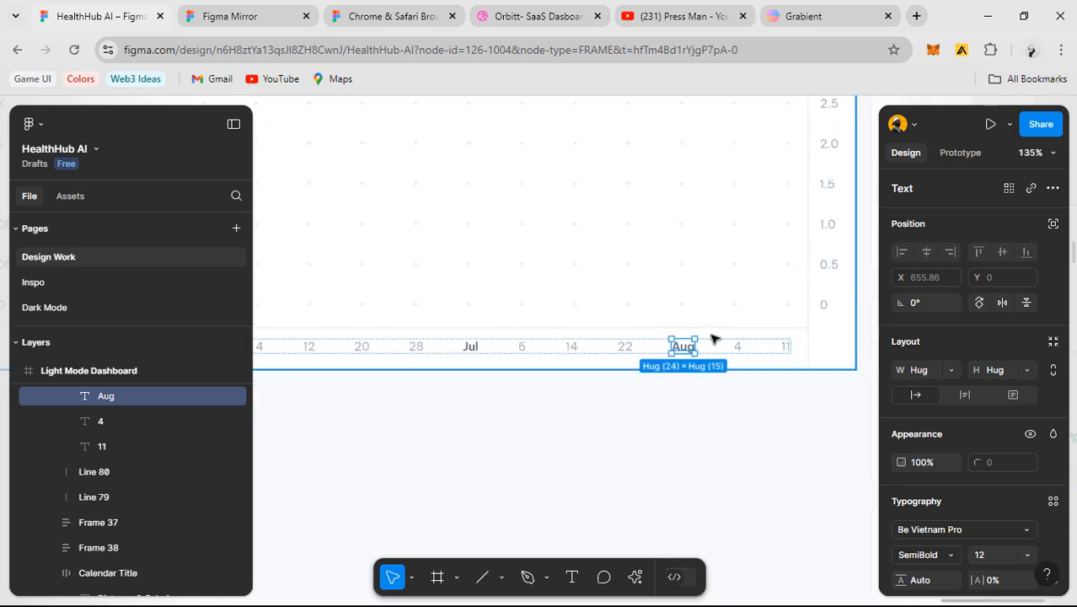
pyautogui.click(628, 390)
pyautogui.scroll(5, 473, 240)
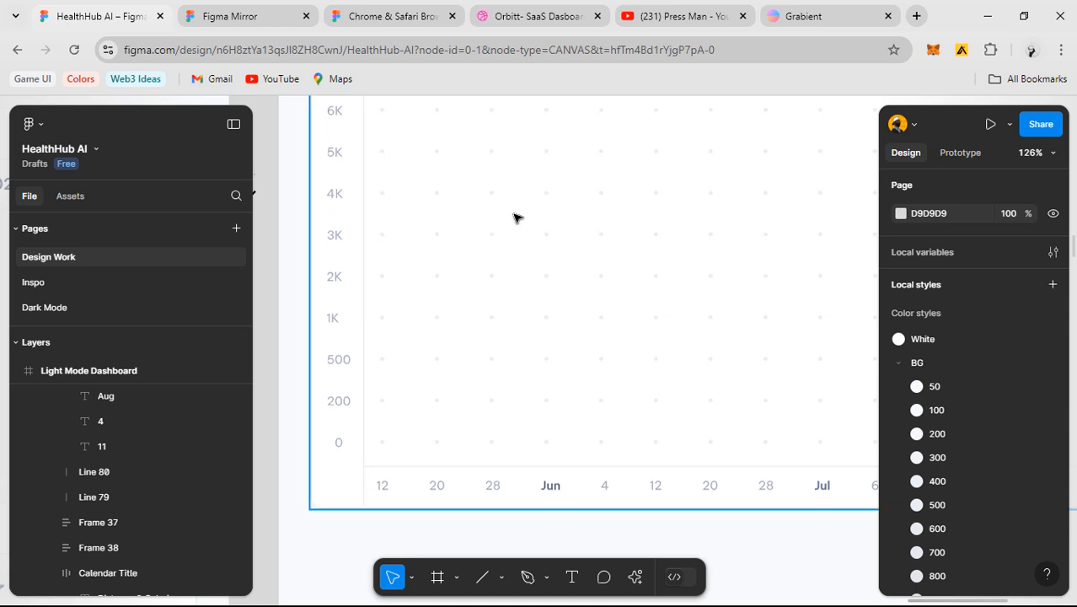
pyautogui.scroll(-3, 515, 218)
pyautogui.scroll(-4, 556, 218)
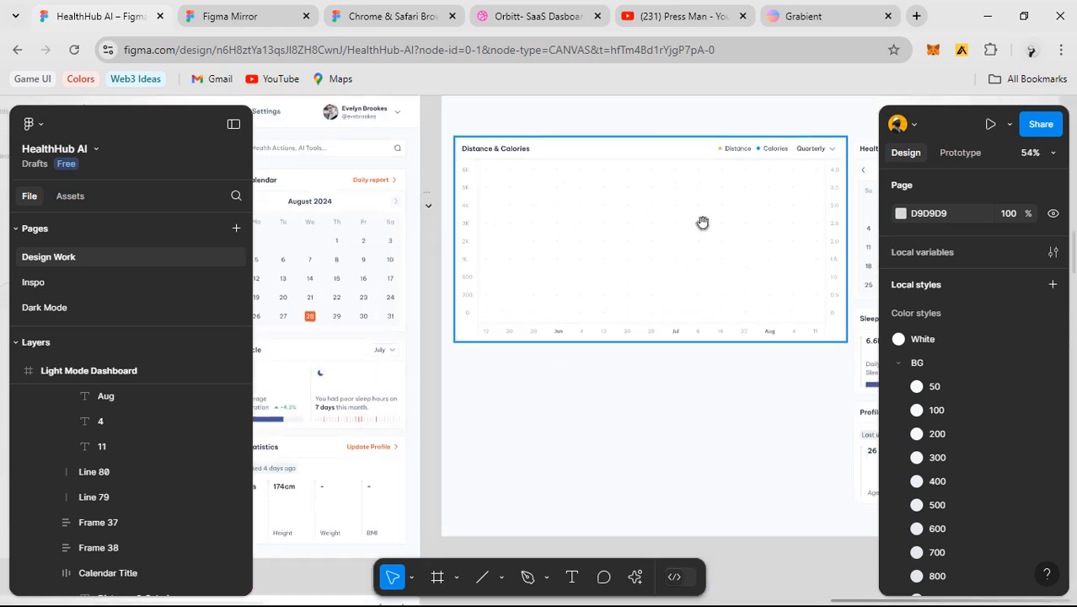
pyautogui.moveTo(702, 220); pyautogui.dragTo(603, 244)
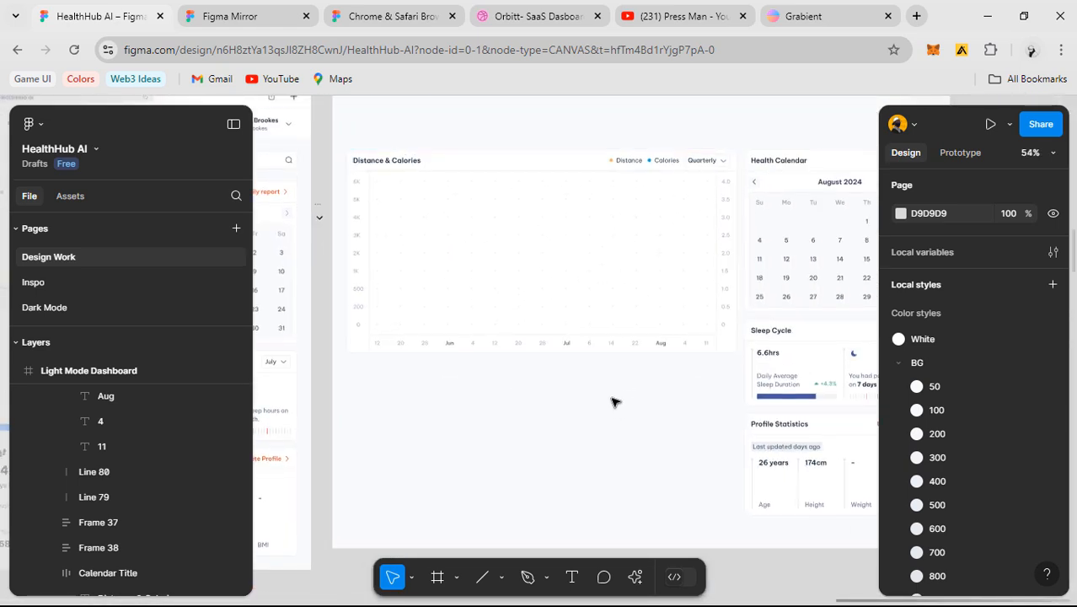
pyautogui.click(603, 406)
# - Switch to the Figma Mirror page and preview the Light Mode Dashboard with its Distance & Calories card
pyautogui.click(242, 17)
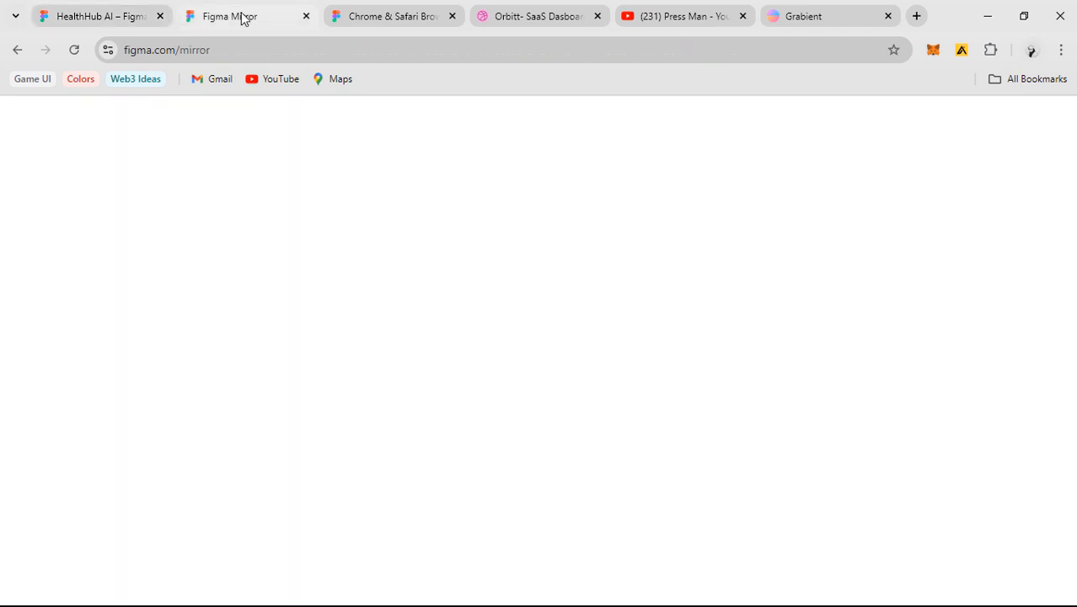
pyautogui.scroll(-3, 764, 409)
pyautogui.scroll(3, 894, 351)
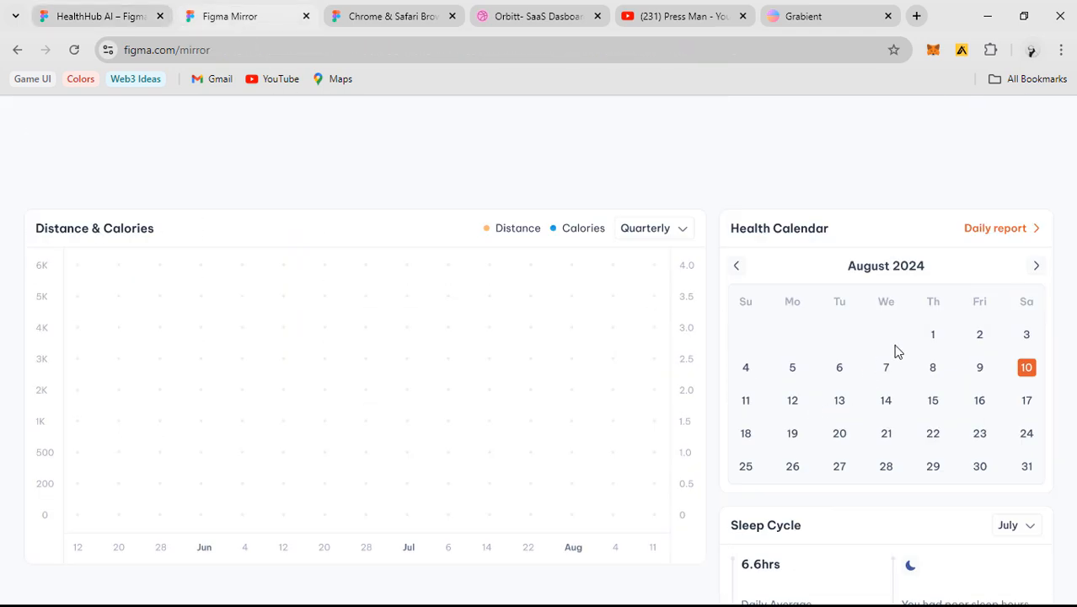
# - Look over the mirrored Light Mode Dashboard preview around the Distance & Calories card
pyautogui.scroll(-4, 892, 368)
pyautogui.scroll(4, 451, 397)
pyautogui.scroll(-3, 353, 333)
pyautogui.scroll(3, 773, 360)
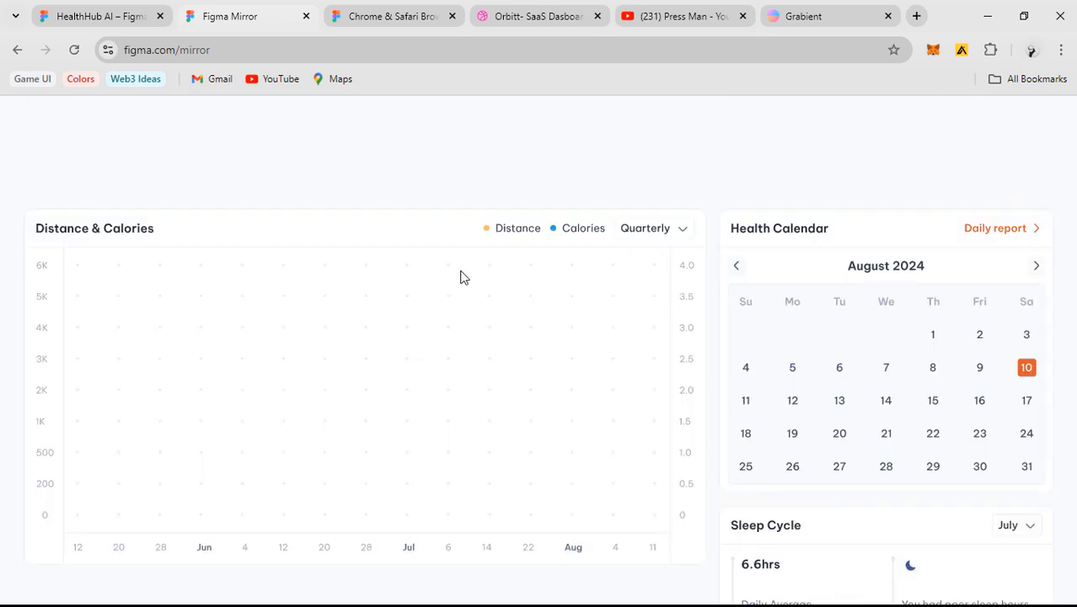
# - Return to the HealthHub AI design file and rename the BG group in Frame 143 as Dots
pyautogui.click(109, 15)
pyautogui.scroll(3, 661, 403)
pyautogui.scroll(3, 661, 403)
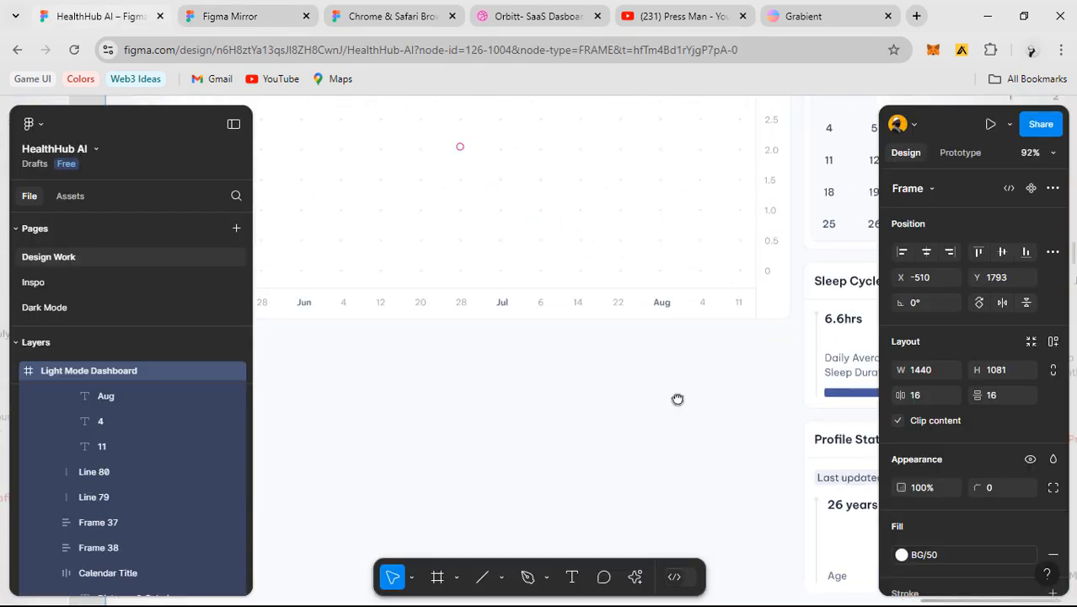
pyautogui.scroll(-3, 560, 231)
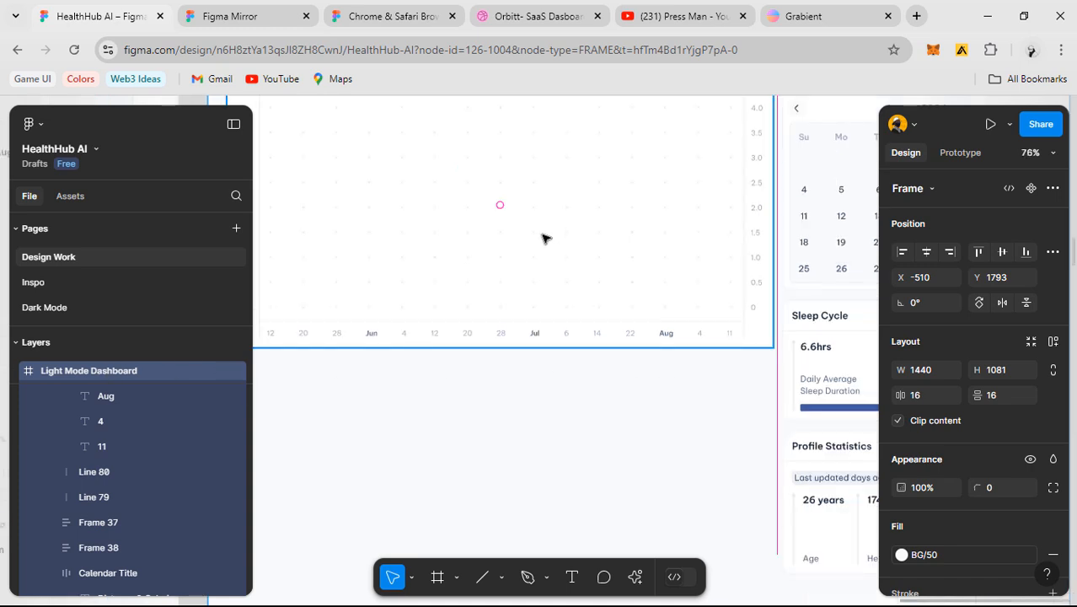
pyautogui.click(544, 238)
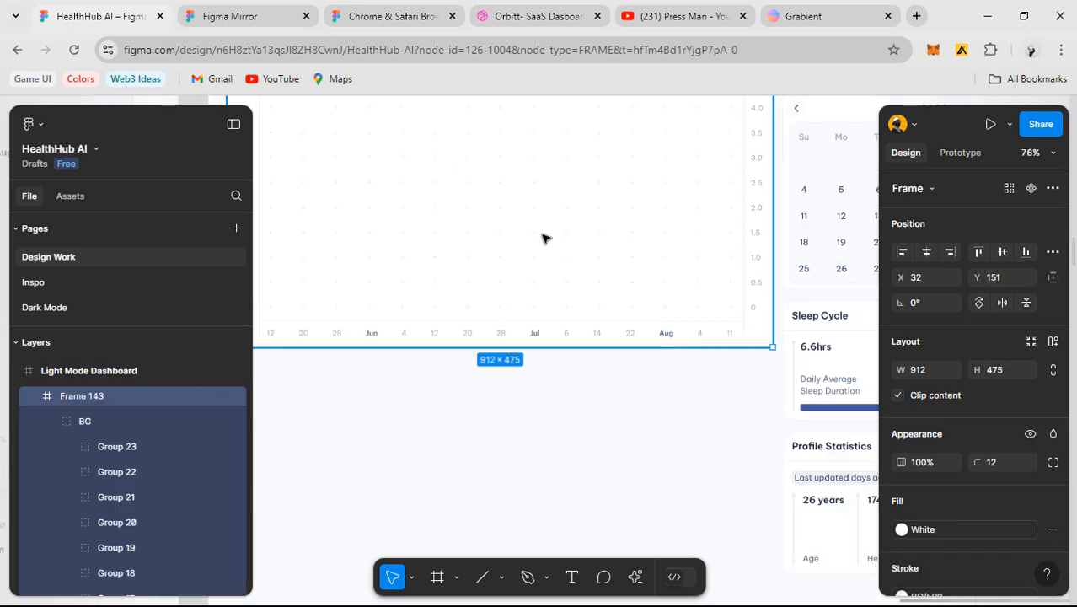
pyautogui.click(111, 418)
pyautogui.doubleClick(87, 421)
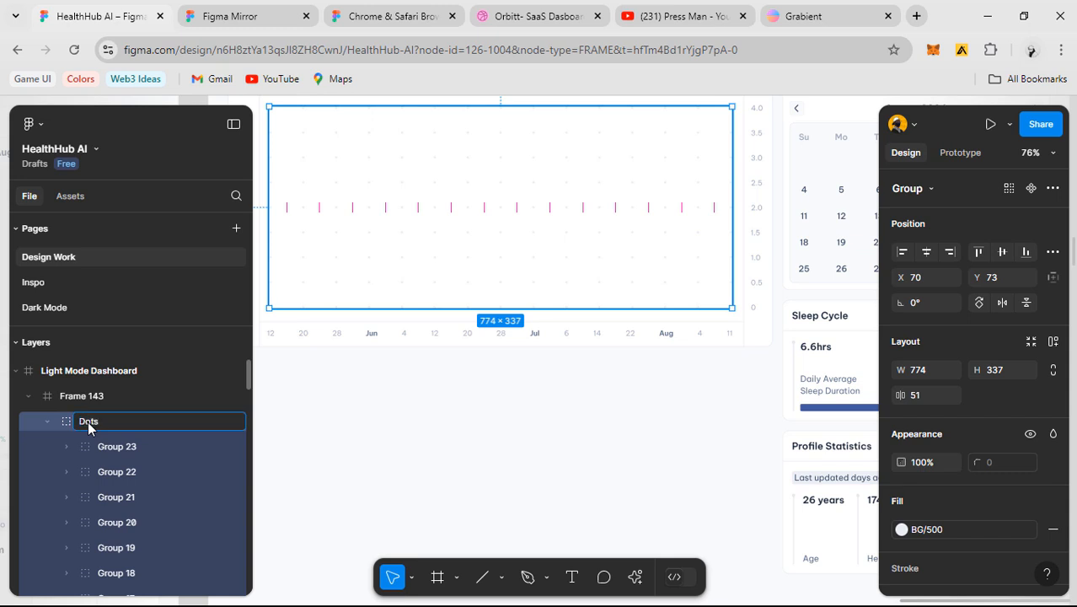
pyautogui.press('Return')
# - Collapse the Dots group in the layer list and lock it
pyautogui.click(47, 420)
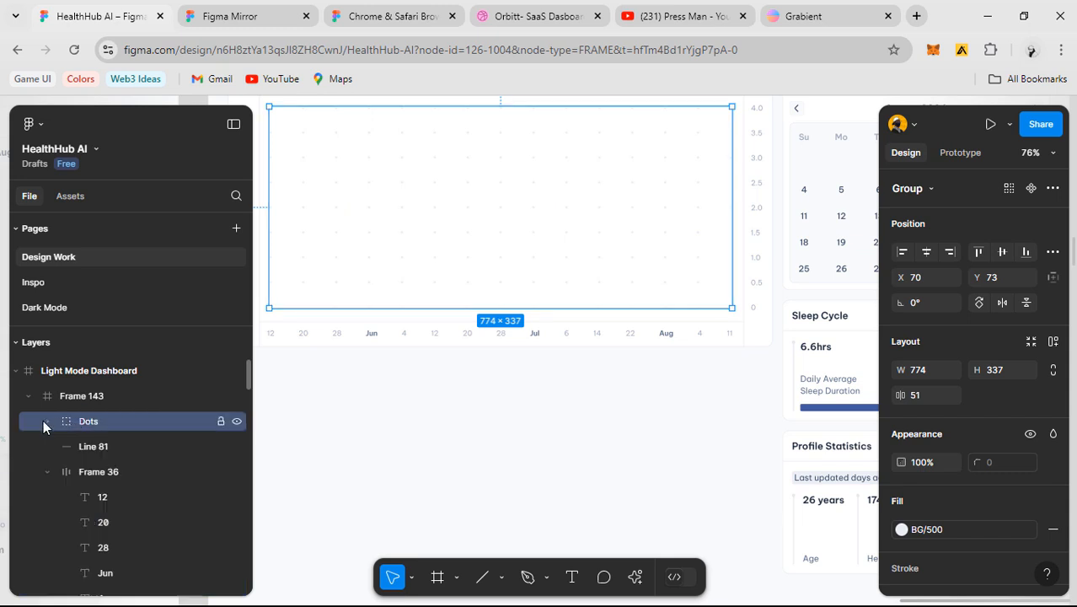
pyautogui.click(222, 421)
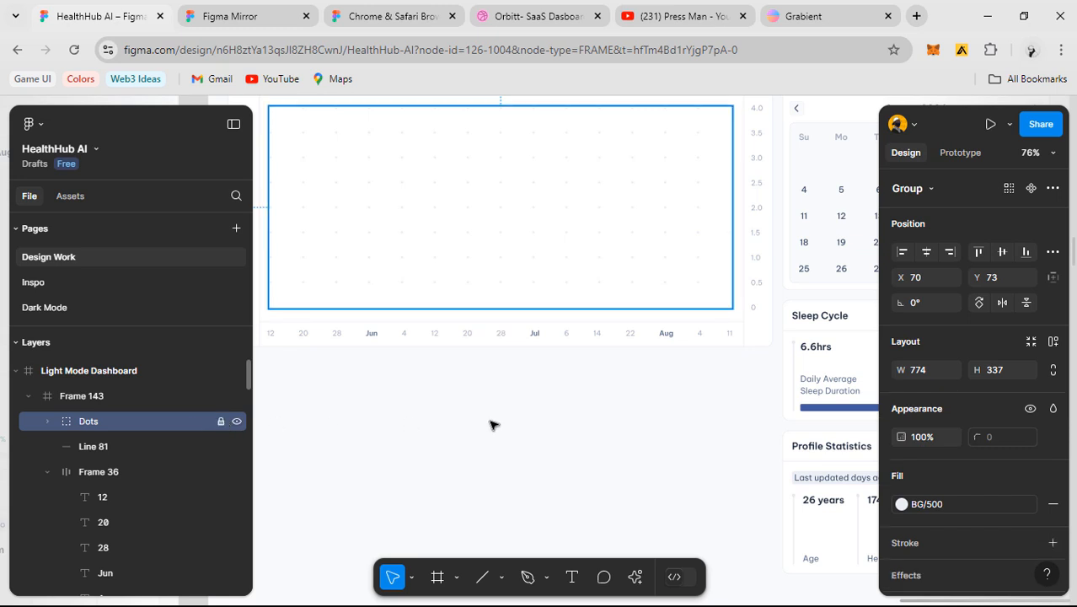
pyautogui.click(570, 418)
# - Compare the rebuilt Distance & Calories card and its Distance and Calories legend with the reference dashboard
pyautogui.moveTo(465, 399); pyautogui.dragTo(759, 413)
pyautogui.scroll(-1, 702, 365)
pyautogui.scroll(-1, 761, 424)
pyautogui.moveTo(792, 486); pyautogui.dragTo(563, 459)
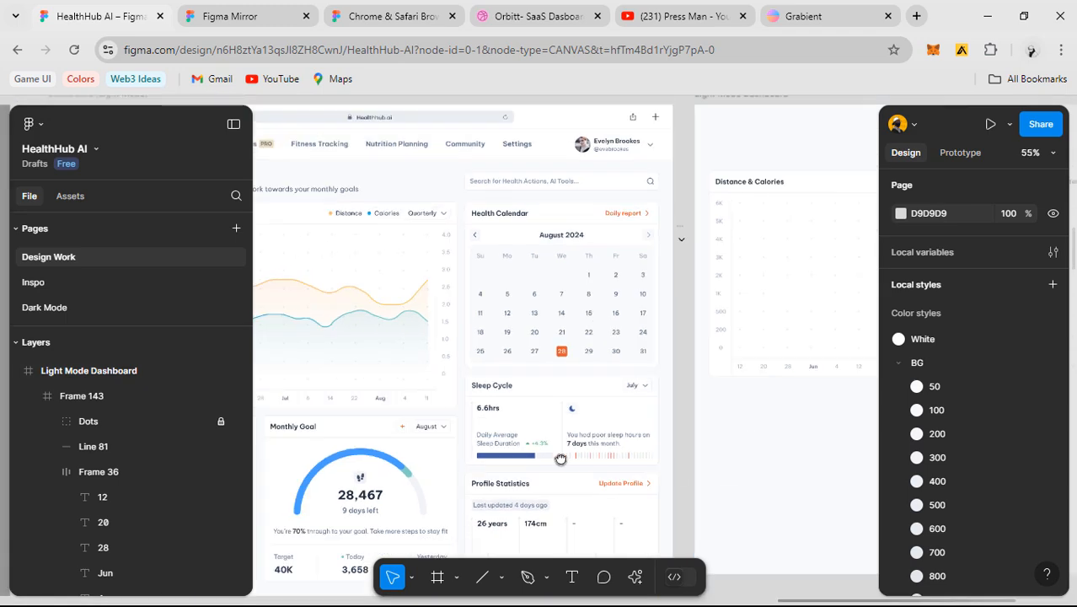
pyautogui.scroll(3, 693, 257)
pyautogui.moveTo(531, 215); pyautogui.dragTo(538, 268)
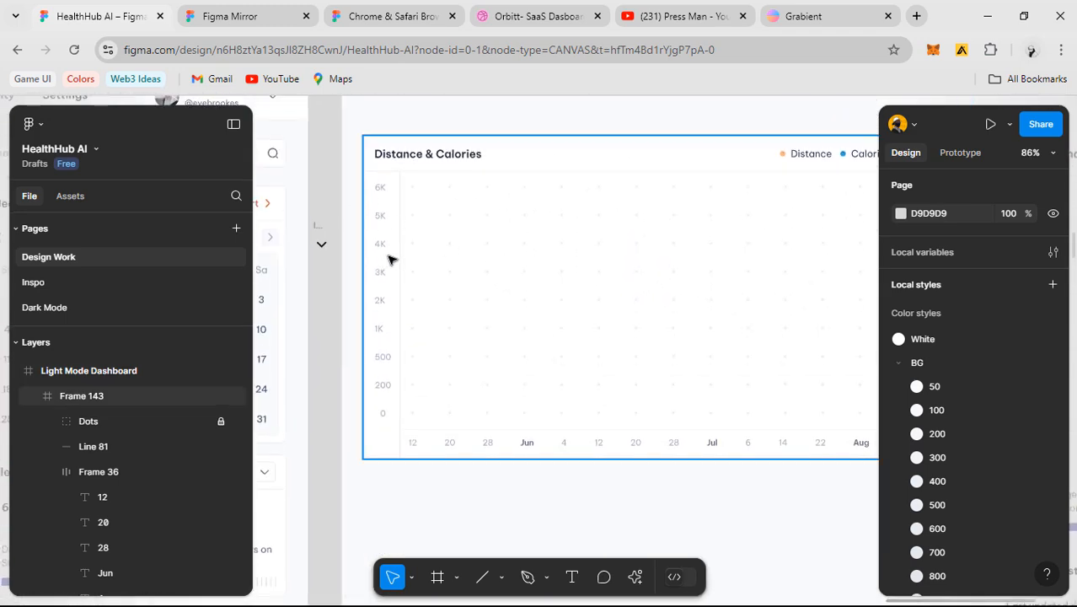
pyautogui.moveTo(460, 244); pyautogui.dragTo(335, 243)
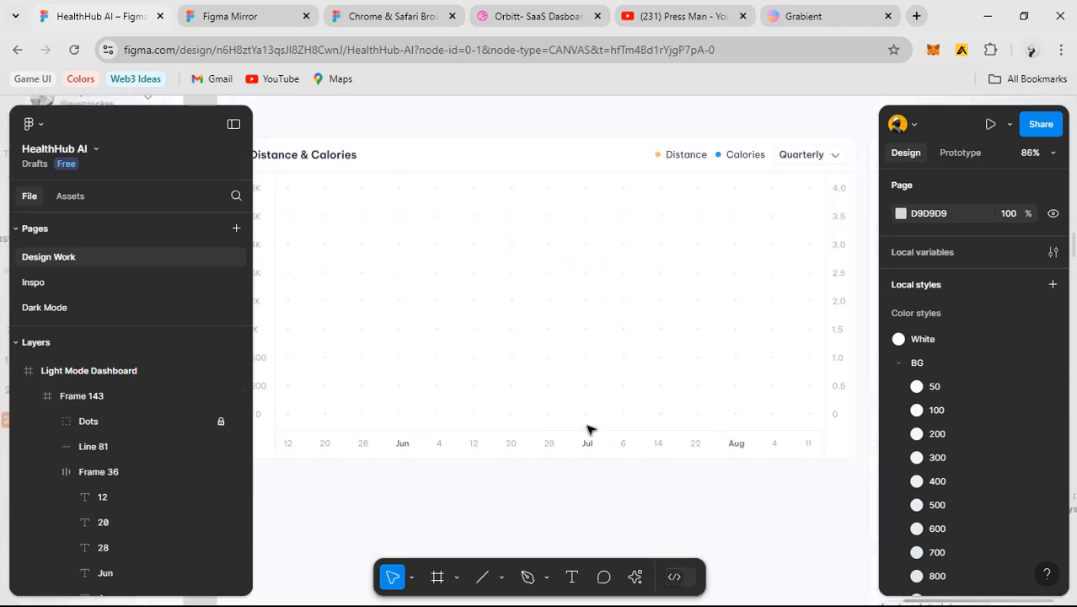
pyautogui.scroll(-1, 673, 397)
pyautogui.scroll(-1, 673, 397)
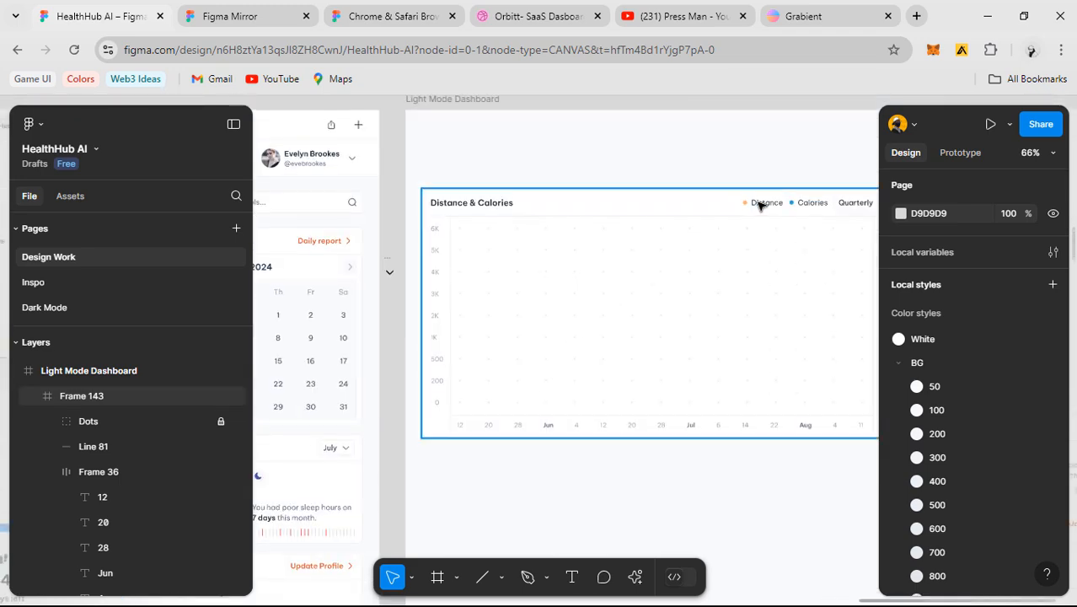
pyautogui.scroll(3, 740, 203)
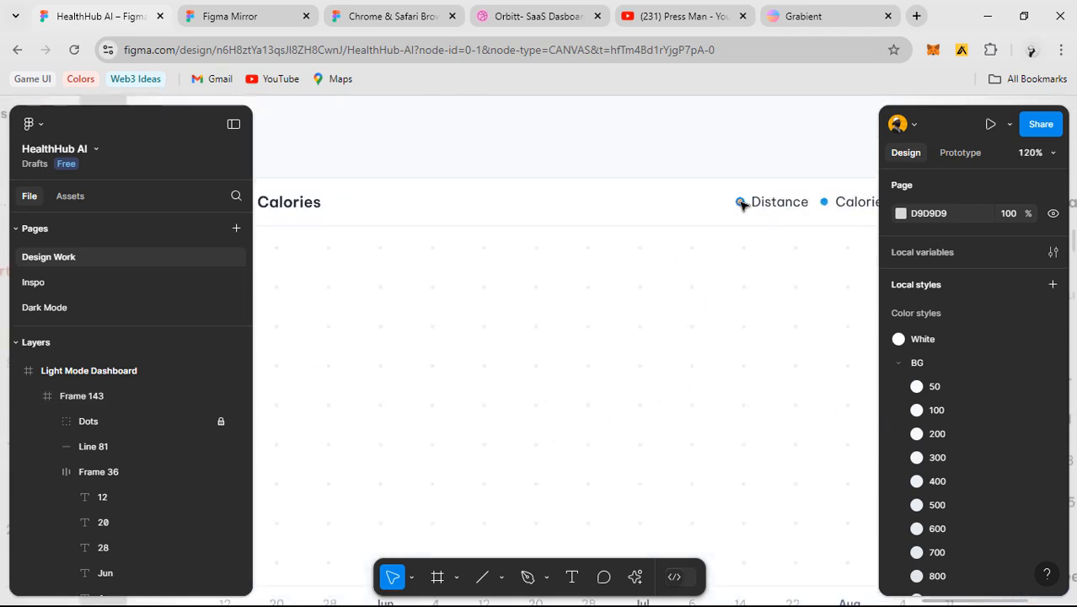
pyautogui.scroll(-4, 741, 203)
pyautogui.hscroll(2, 700, 202)
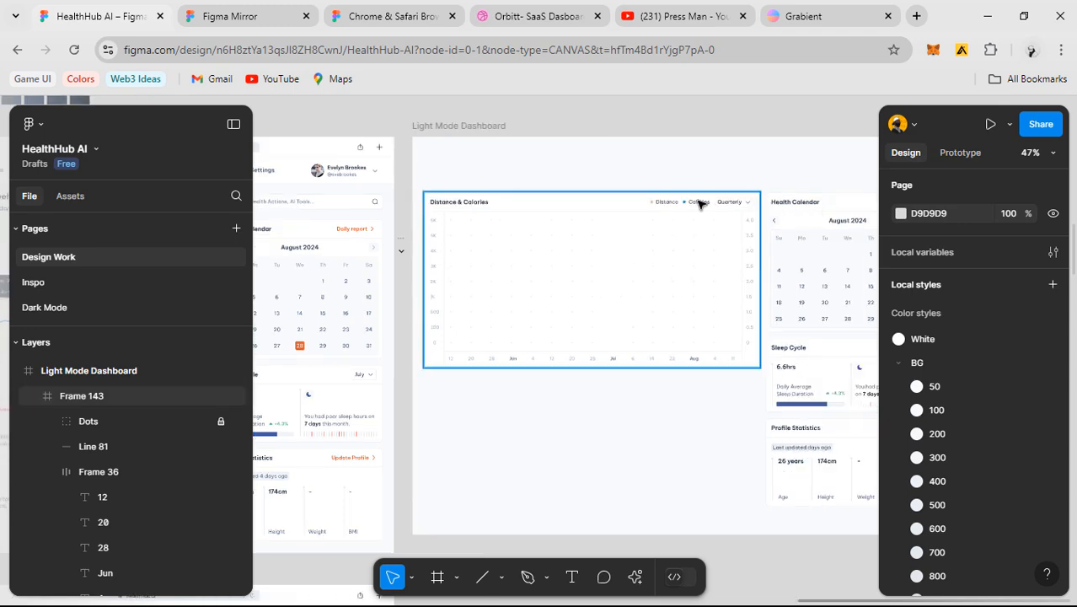
pyautogui.scroll(2, 638, 213)
pyautogui.scroll(5, 638, 213)
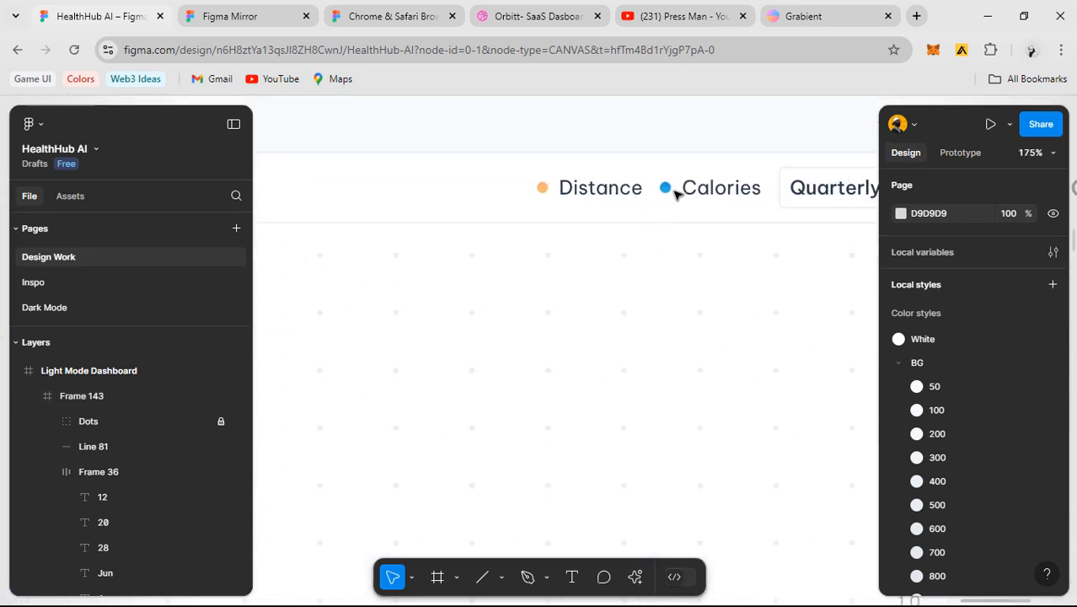
pyautogui.scroll(-6, 797, 262)
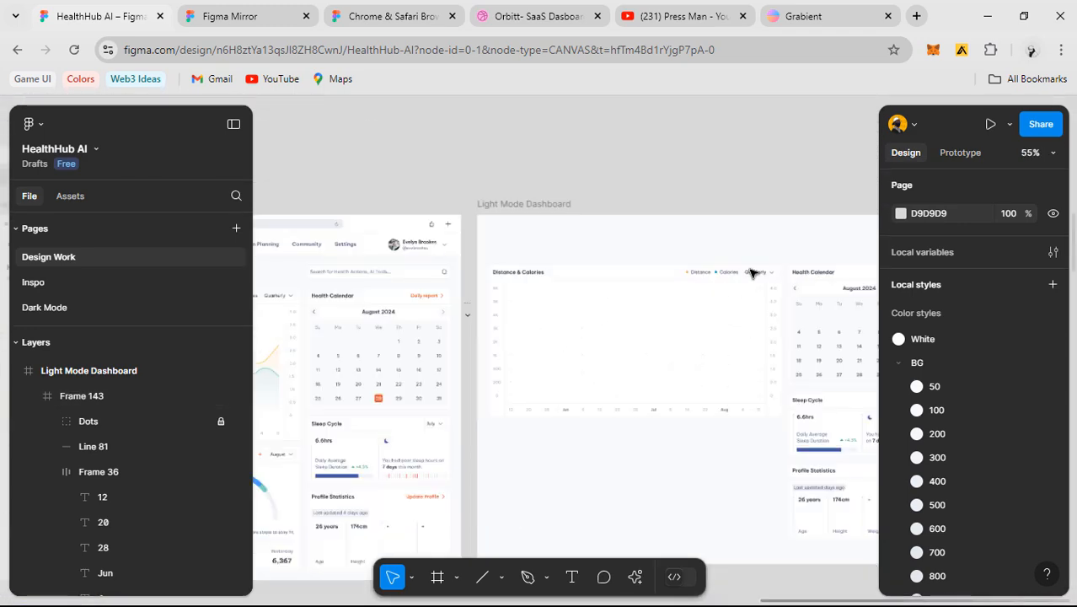
# - Examine the Distance and Calories curves and the tooltip in the reference dashboard's chart
pyautogui.moveTo(650, 290); pyautogui.dragTo(804, 194)
pyautogui.scroll(1, 672, 287)
pyautogui.moveTo(526, 296); pyautogui.dragTo(829, 282)
pyautogui.scroll(5, 446, 261)
pyautogui.scroll(-6, 401, 279)
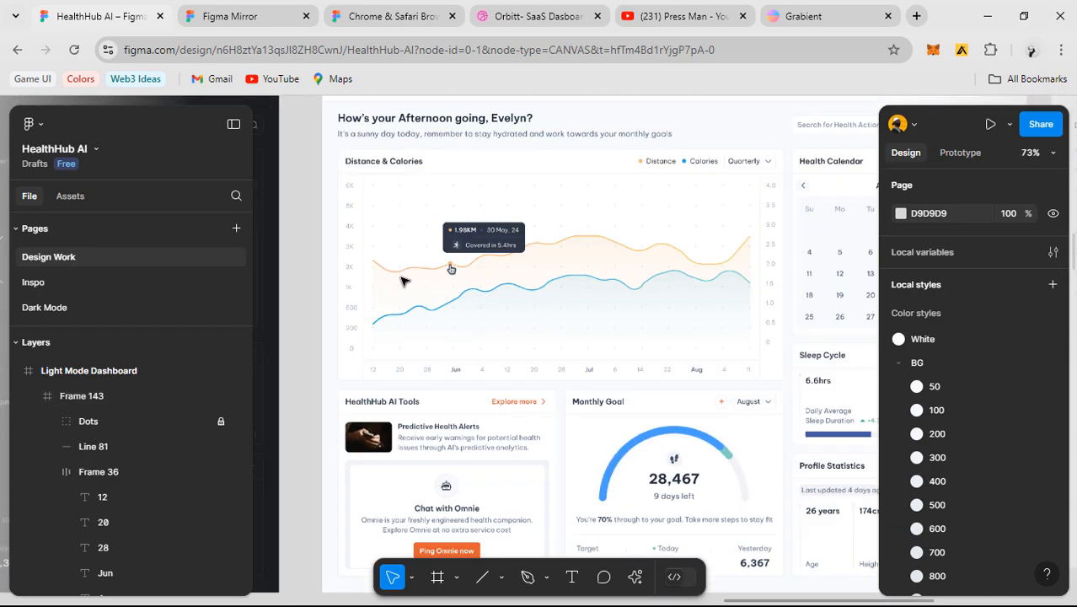
pyautogui.hscroll(4, 635, 257)
pyautogui.scroll(4, 618, 247)
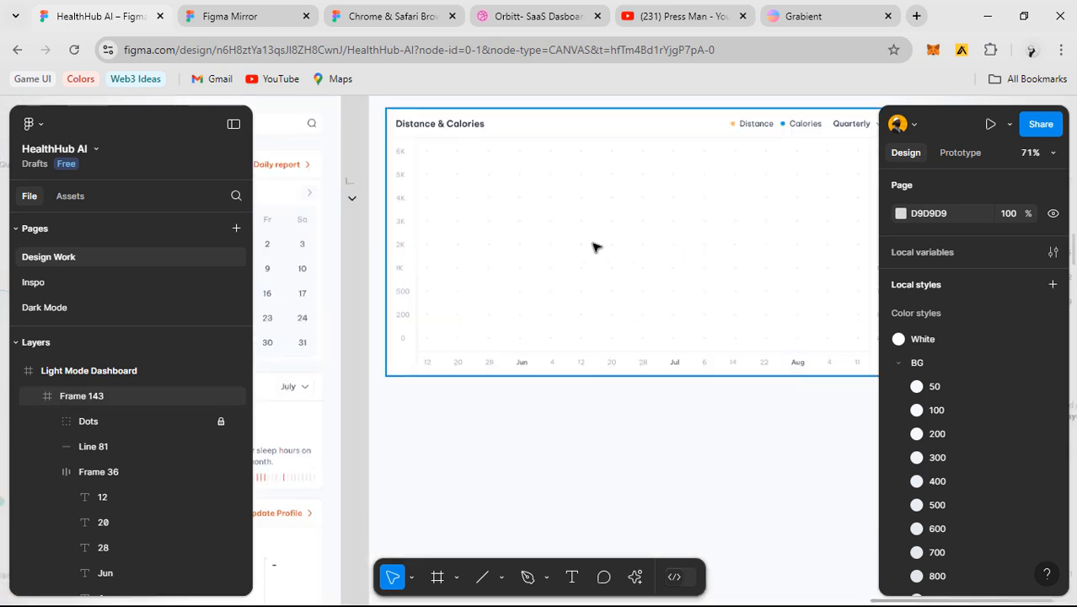
# - Minimize the interface panels to clear the canvas around the Distance & Calories card
pyautogui.moveTo(600, 242); pyautogui.dragTo(510, 308)
pyautogui.scroll(3, 488, 265)
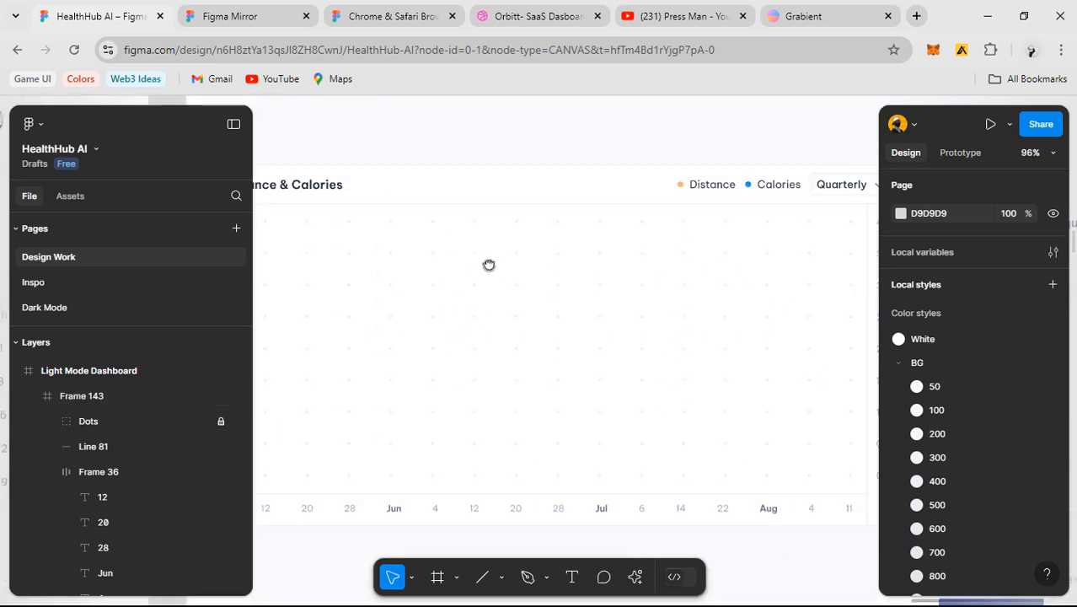
pyautogui.hscroll(-2, 548, 249)
pyautogui.click(234, 126)
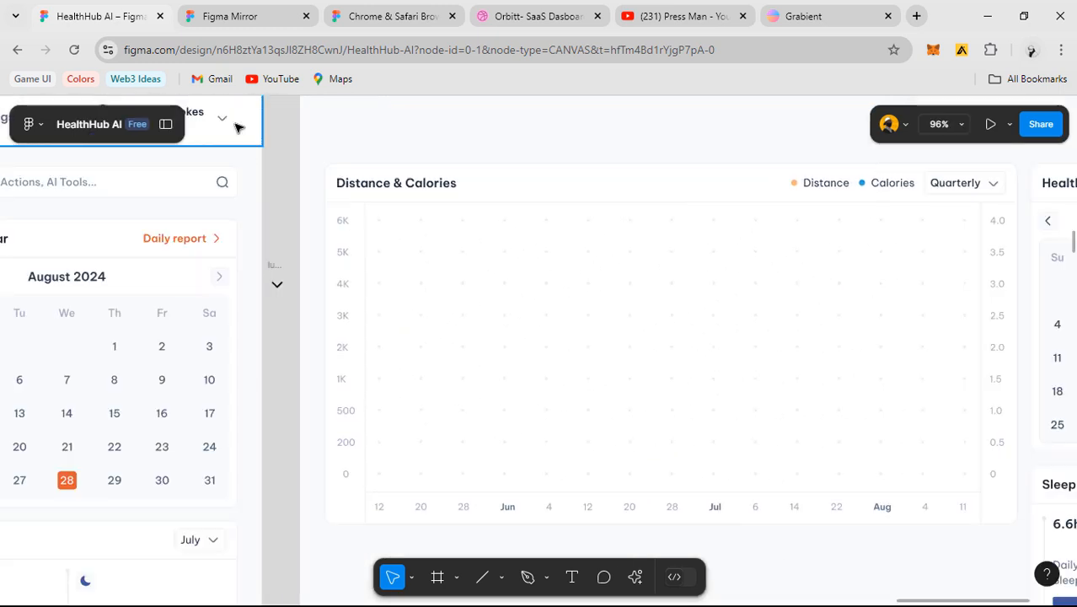
pyautogui.click(277, 215)
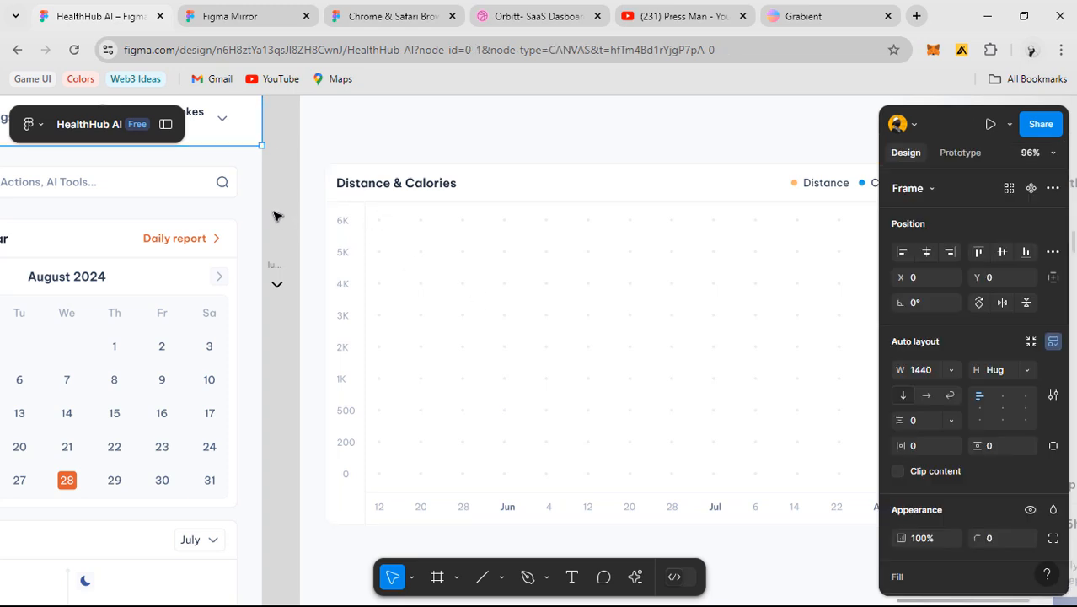
pyautogui.moveTo(438, 270); pyautogui.dragTo(434, 268)
pyautogui.hscroll(3, 422, 264)
pyautogui.scroll(-1, 421, 264)
# - Draw a zigzag Pen line from about X 77, Y 238 above the first 12 label to about X 406, Y 200.5
pyautogui.press('p')
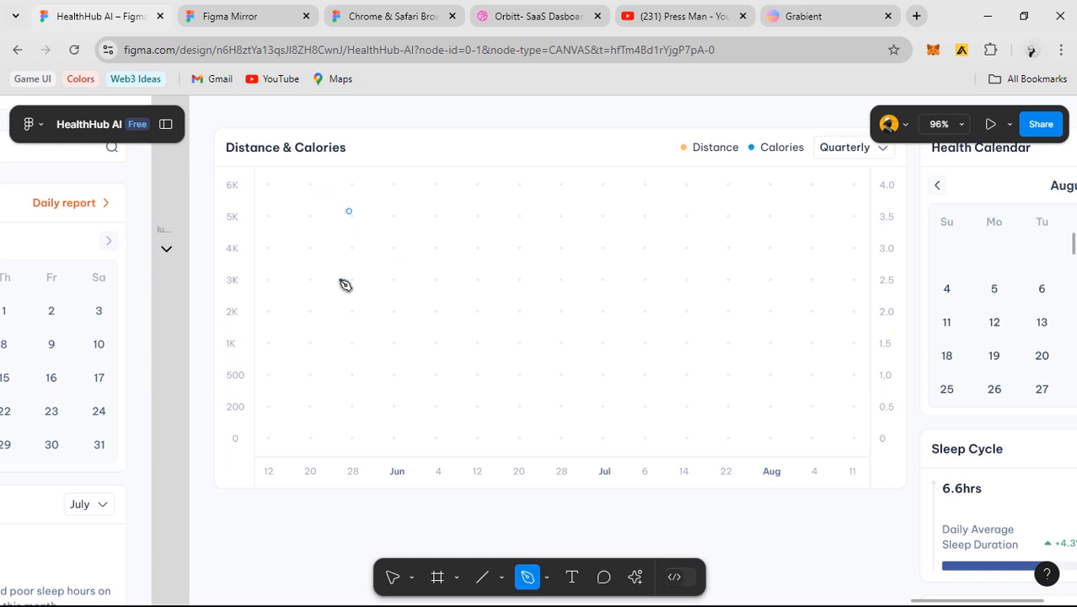
pyautogui.scroll(3, 276, 310)
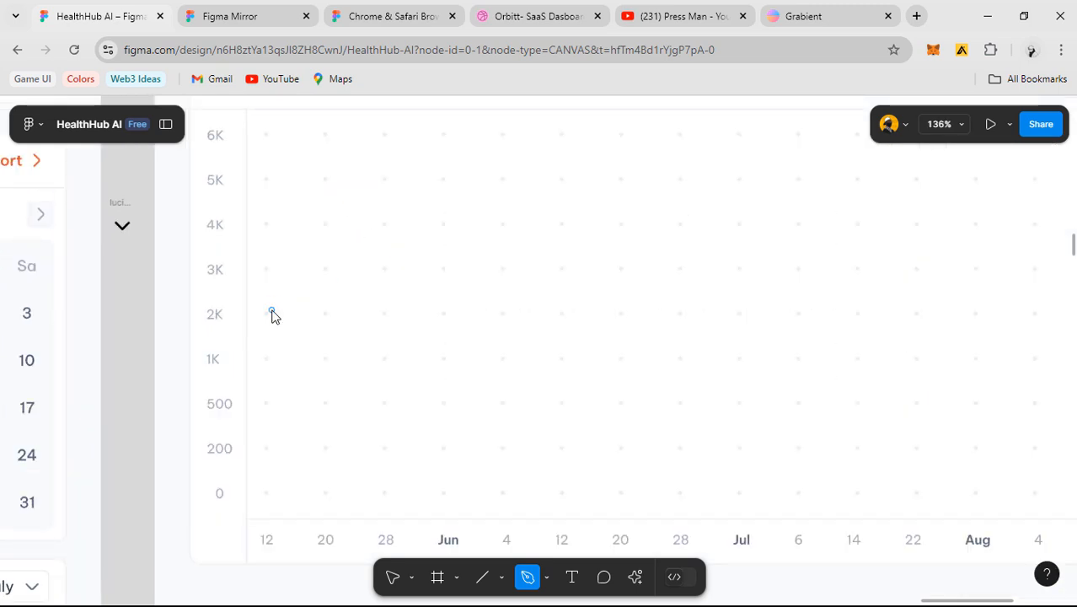
pyautogui.click(271, 311)
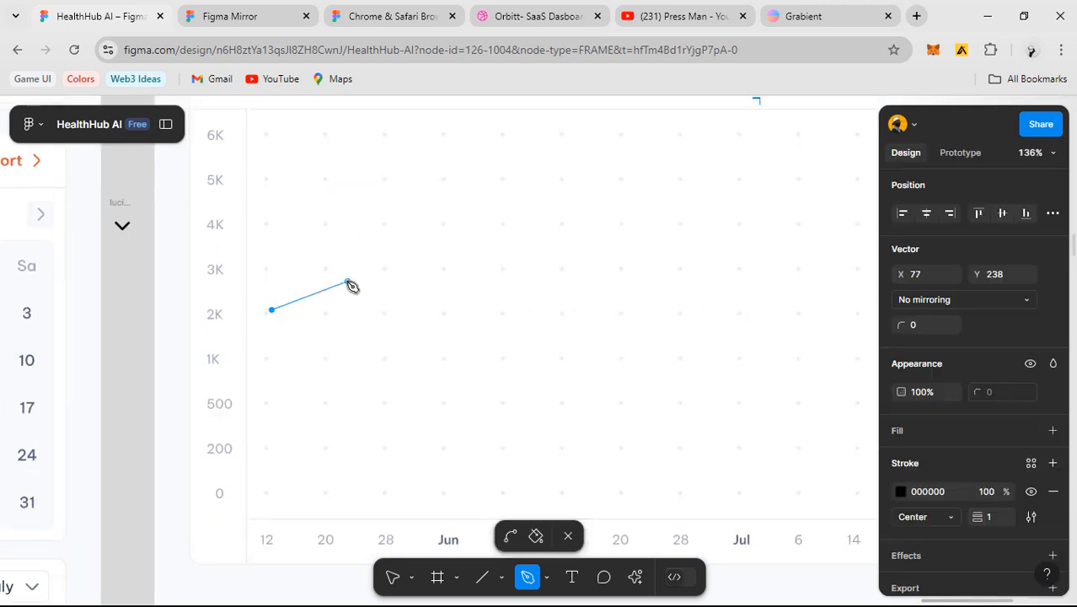
pyautogui.click(405, 299)
pyautogui.click(541, 265)
pyautogui.click(593, 286)
pyautogui.click(624, 270)
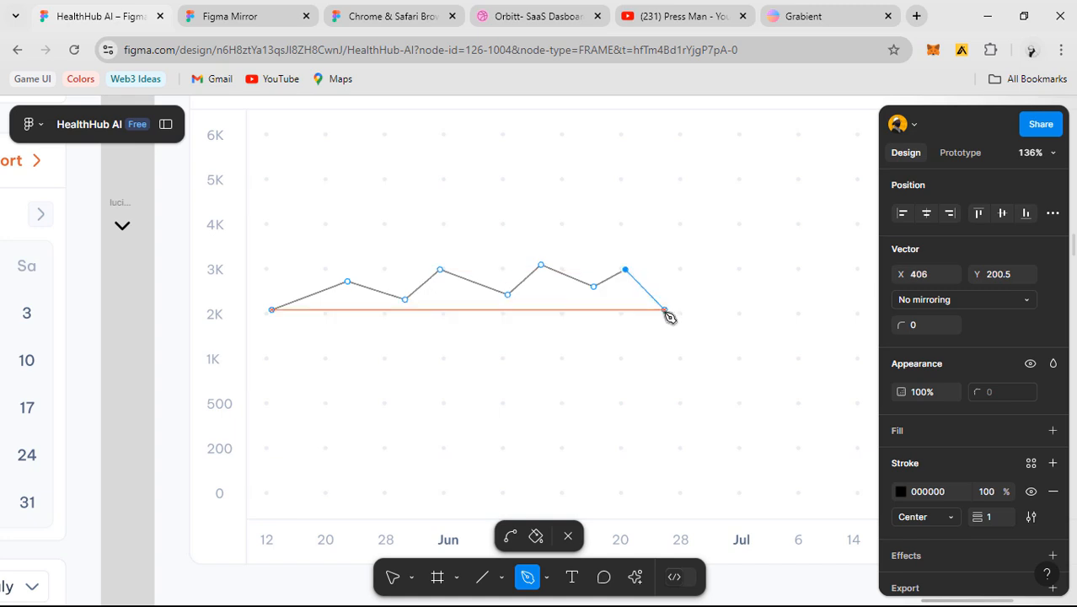
# - Extend the zigzag line with a dip to the 2K level, a rise, and a point near Jul at about X 516, Y 224
pyautogui.hscroll(3, 551, 335)
pyautogui.click(543, 314)
pyautogui.click(564, 287)
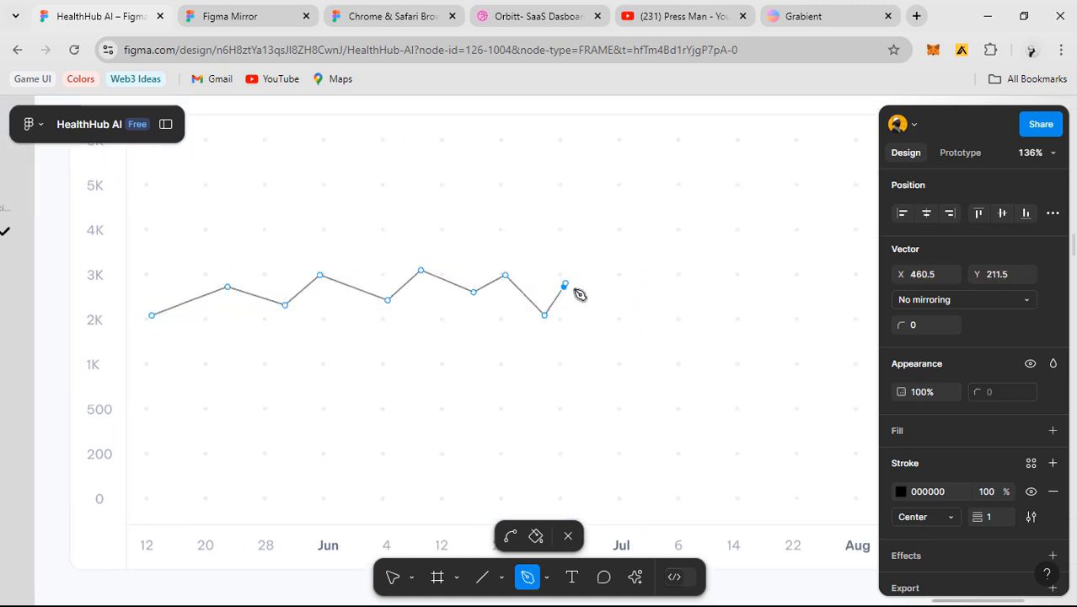
pyautogui.click(623, 299)
pyautogui.hscroll(3, 535, 281)
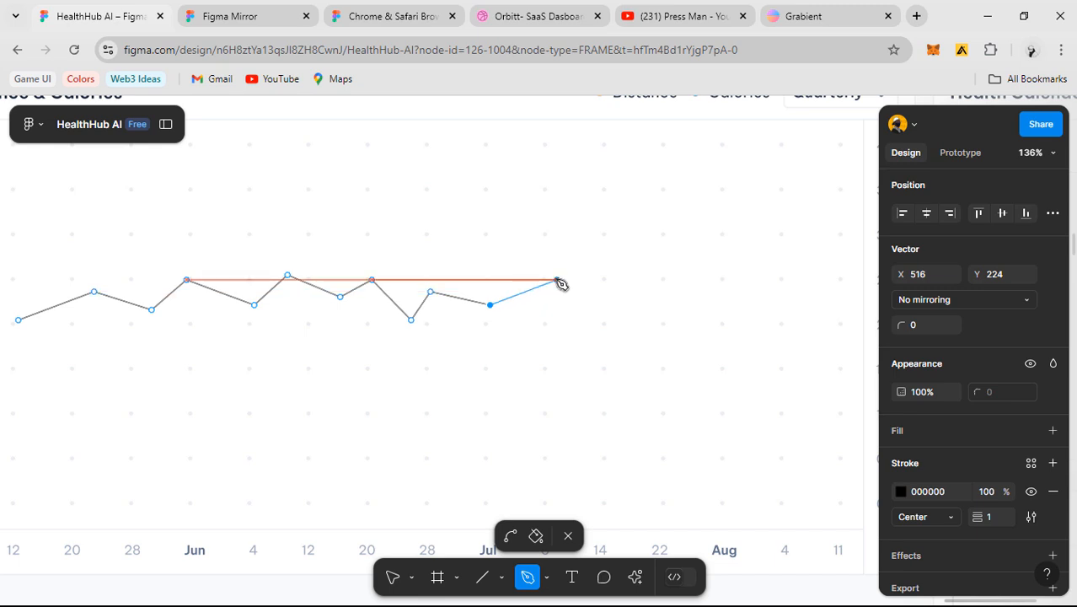
# - Discard a curved point past Jul and continue the line with straight segments to about X 675, Y 200.5 above the 22 label
pyautogui.moveTo(549, 274); pyautogui.dragTo(637, 277)
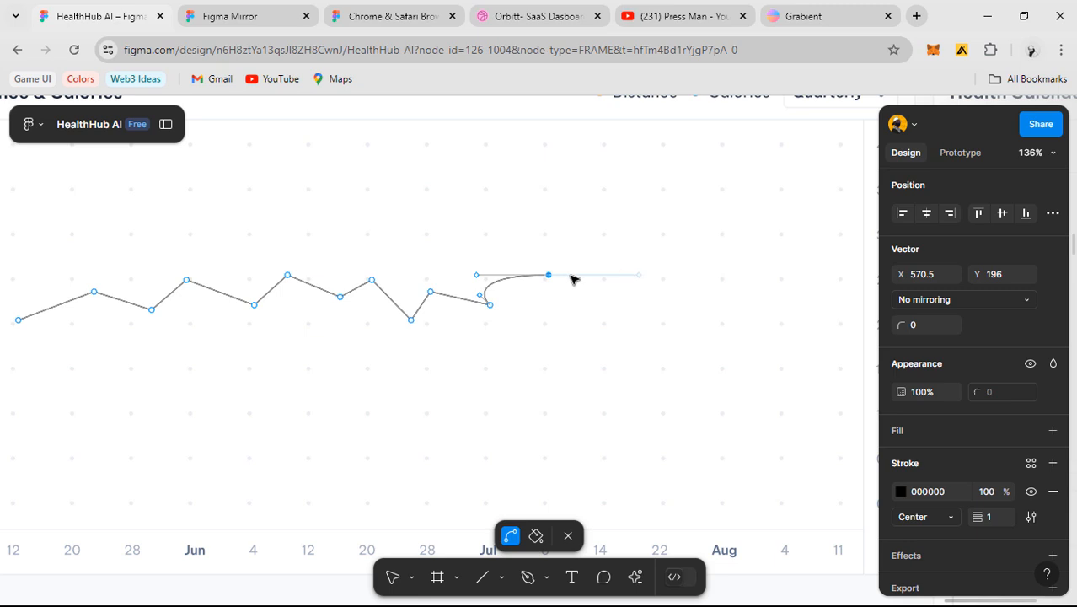
pyautogui.hotkey('ctrl', 'z')
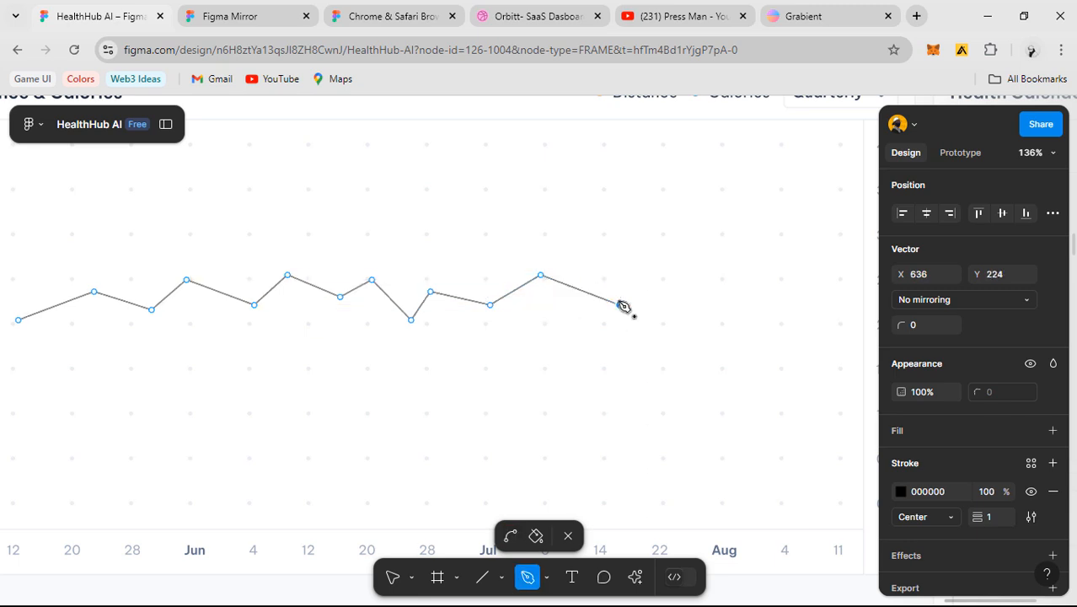
pyautogui.click(624, 306)
pyautogui.click(663, 280)
pyautogui.scroll(-5, 663, 281)
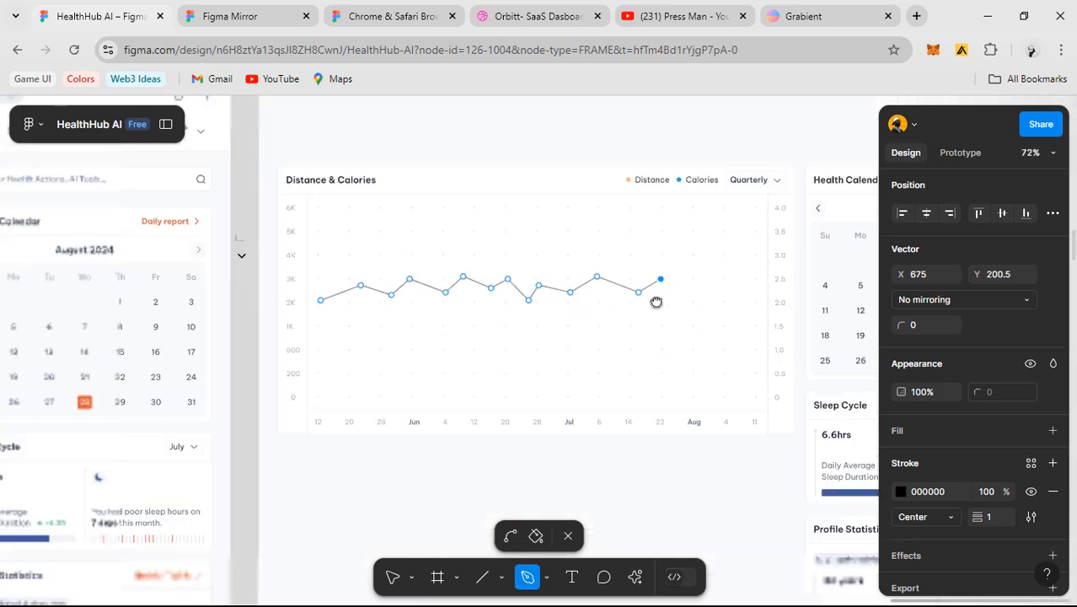
pyautogui.scroll(3, 653, 290)
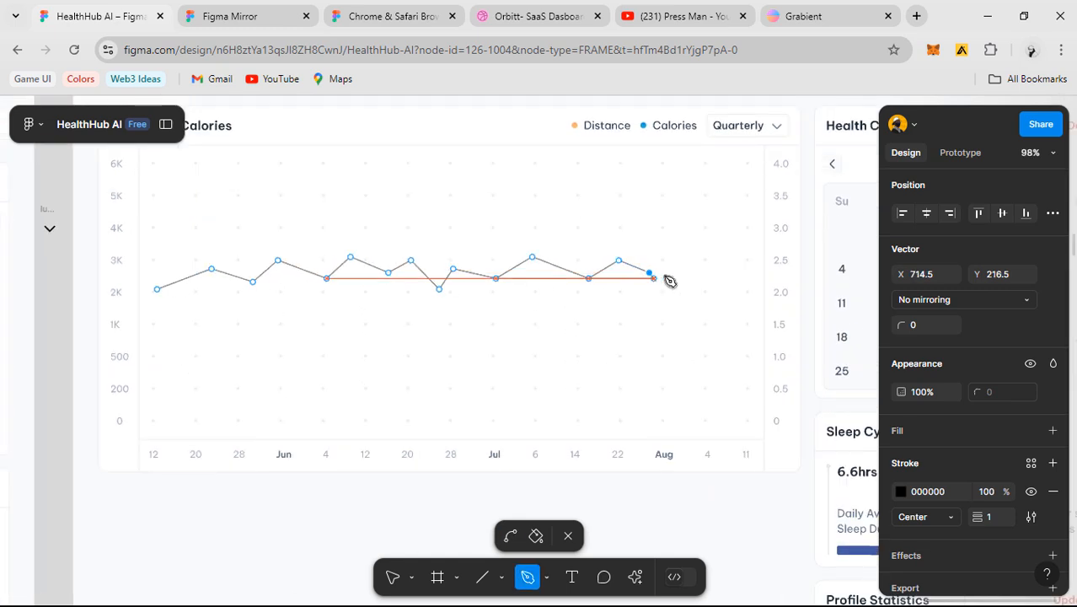
# - Continue the line past Aug with a short flat segment and end the open path at about X 844, Y 200.5, level with 2.5
pyautogui.click(670, 269)
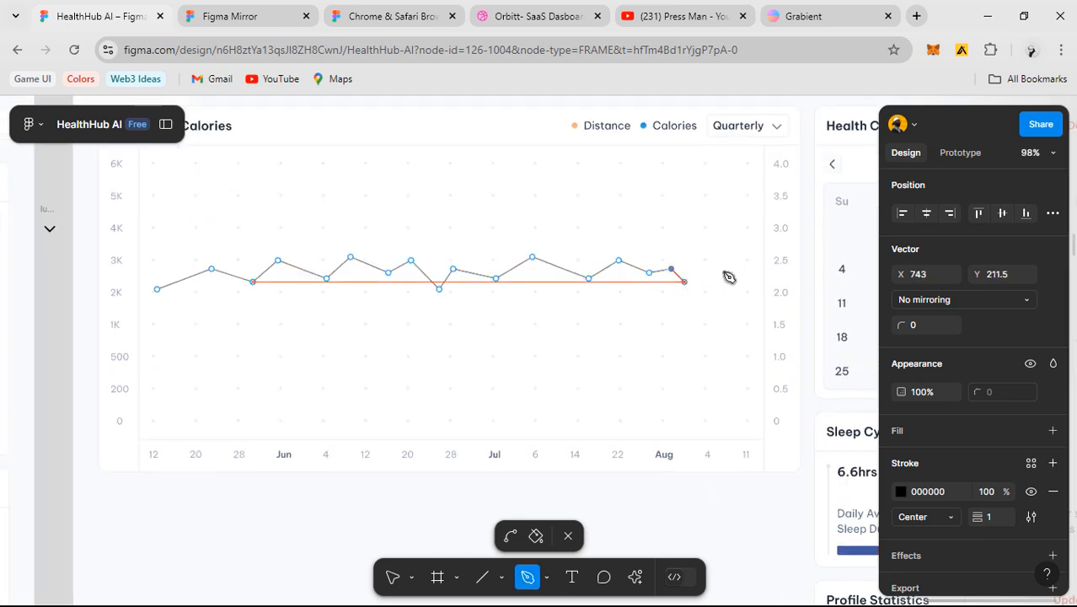
pyautogui.keyDown('shift'); pyautogui.click(729, 277); pyautogui.keyUp('shift')
pyautogui.click(737, 283)
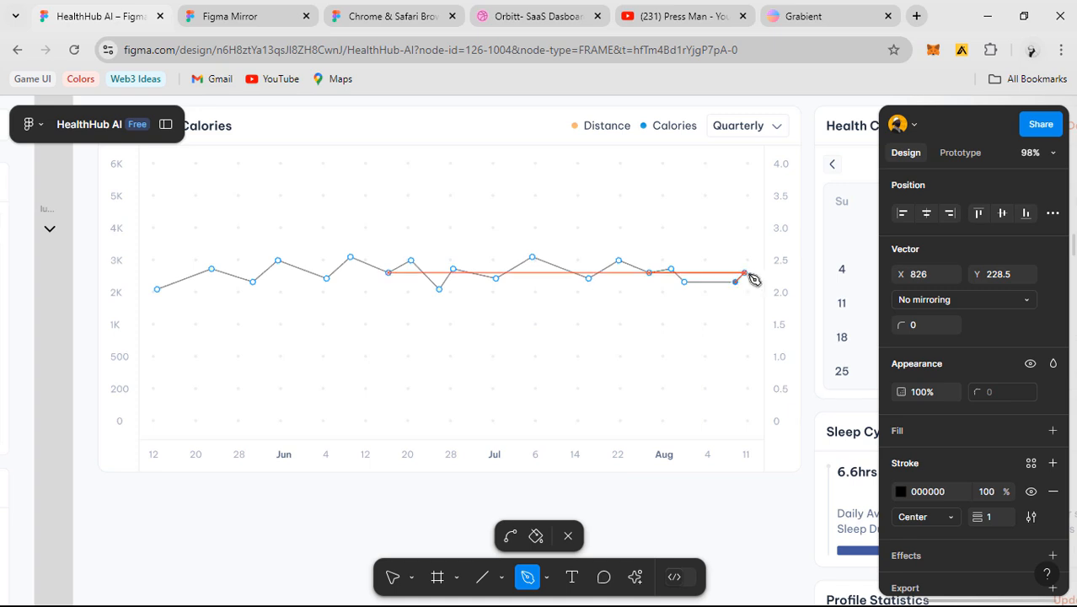
pyautogui.scroll(5, 756, 272)
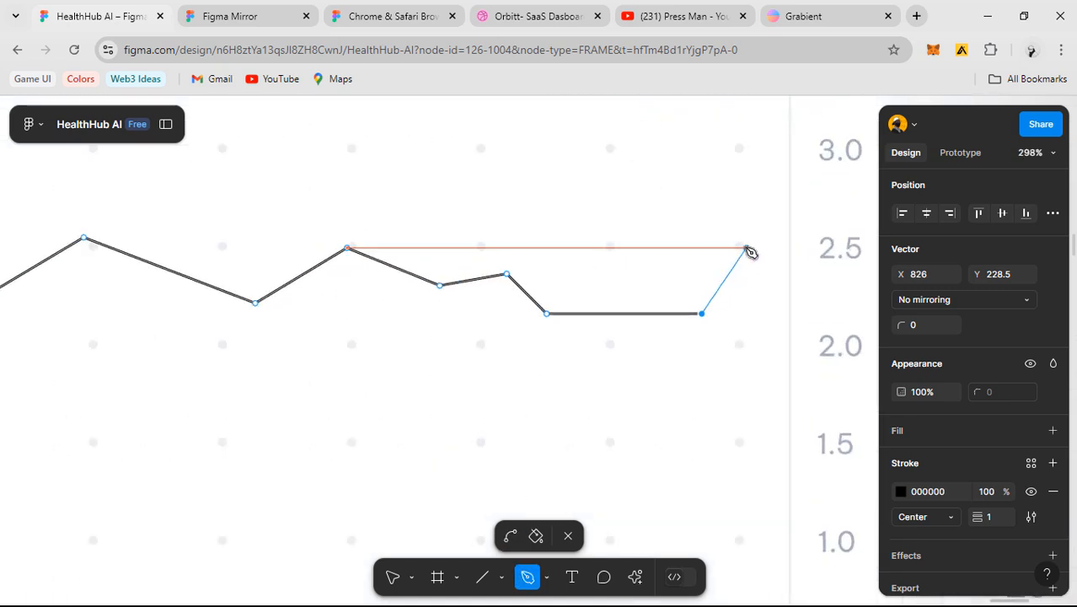
pyautogui.click(747, 249)
pyautogui.scroll(-6, 749, 250)
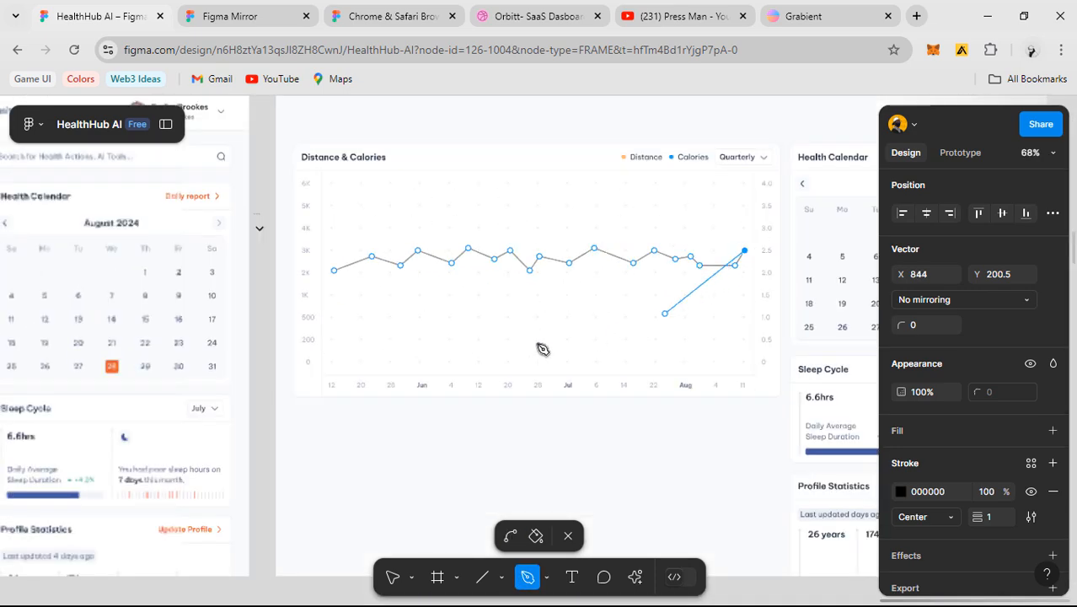
pyautogui.click(335, 270)
pyautogui.scroll(5, 331, 272)
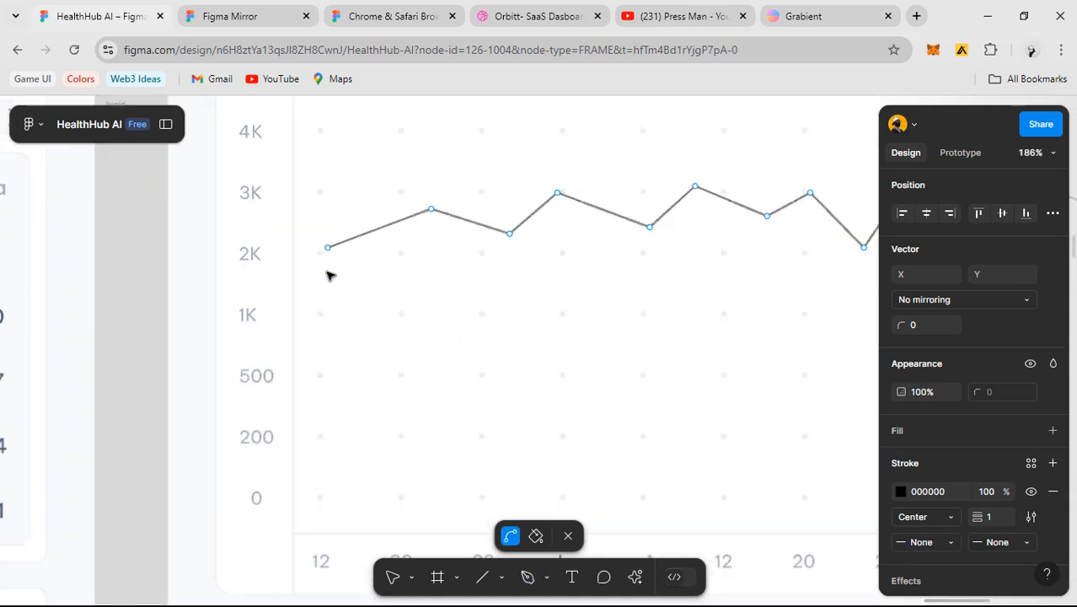
# - Move the zigzag line's starting point onto the 2K grid dot above the first 12 label, at X 72, Y 241
pyautogui.click(329, 241)
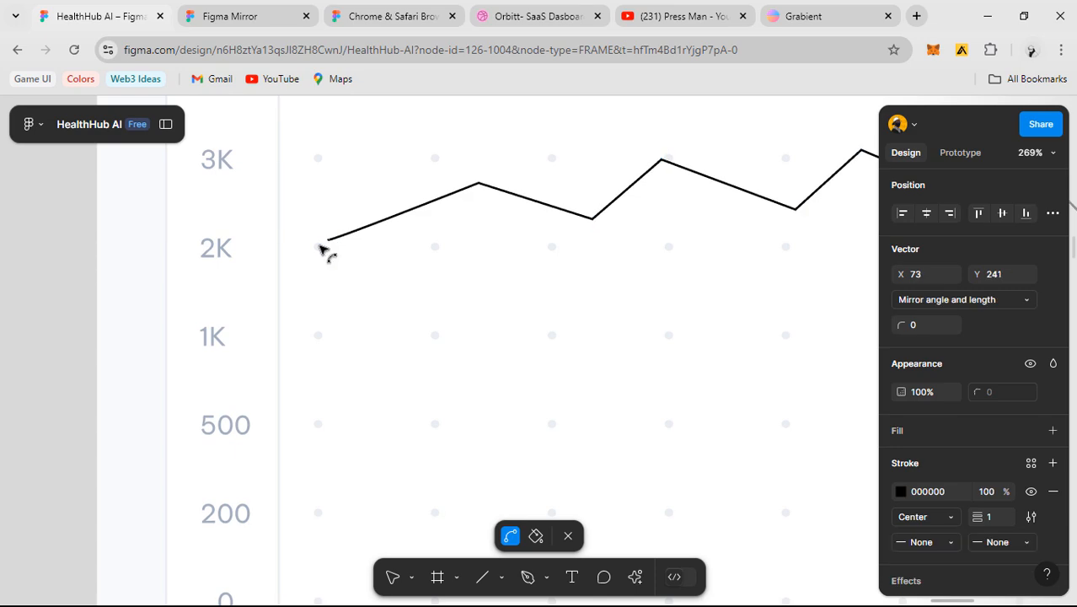
pyautogui.moveTo(315, 252); pyautogui.dragTo(310, 254)
pyautogui.scroll(2, 315, 255)
pyautogui.scroll(4, 328, 251)
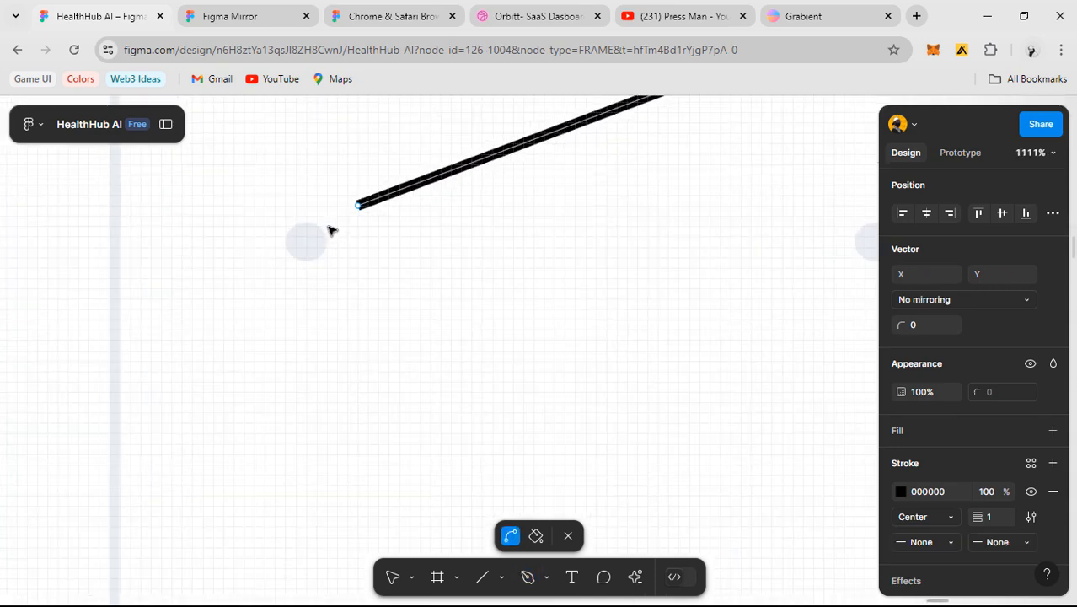
pyautogui.press('v')
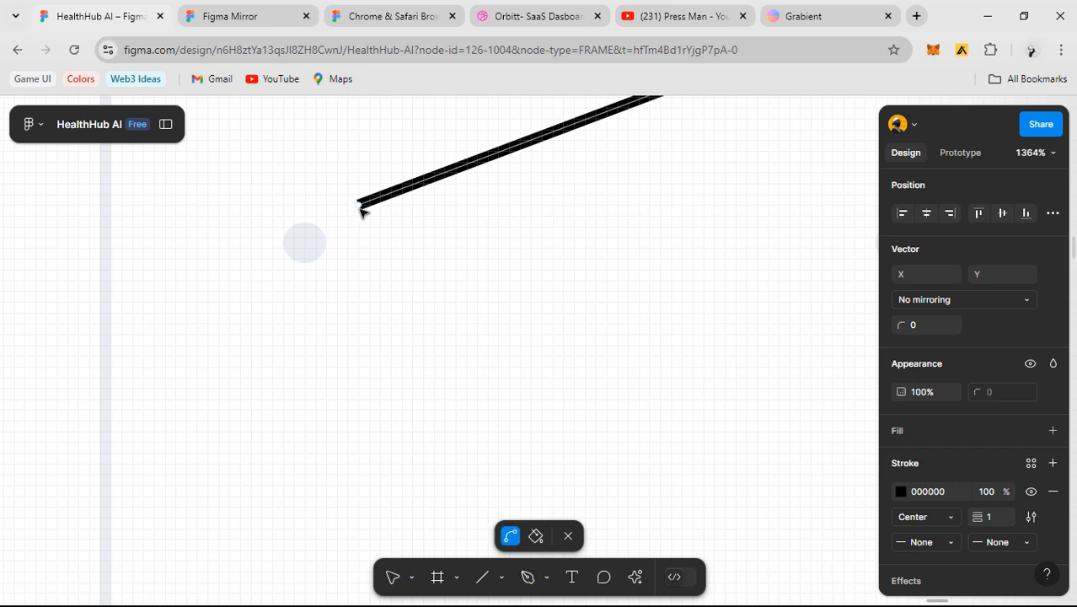
pyautogui.keyDown('ctrl'); pyautogui.click(359, 205); pyautogui.keyUp('ctrl')
pyautogui.moveTo(359, 204); pyautogui.dragTo(310, 243)
pyautogui.scroll(-4, 311, 245)
pyautogui.scroll(-8, 316, 247)
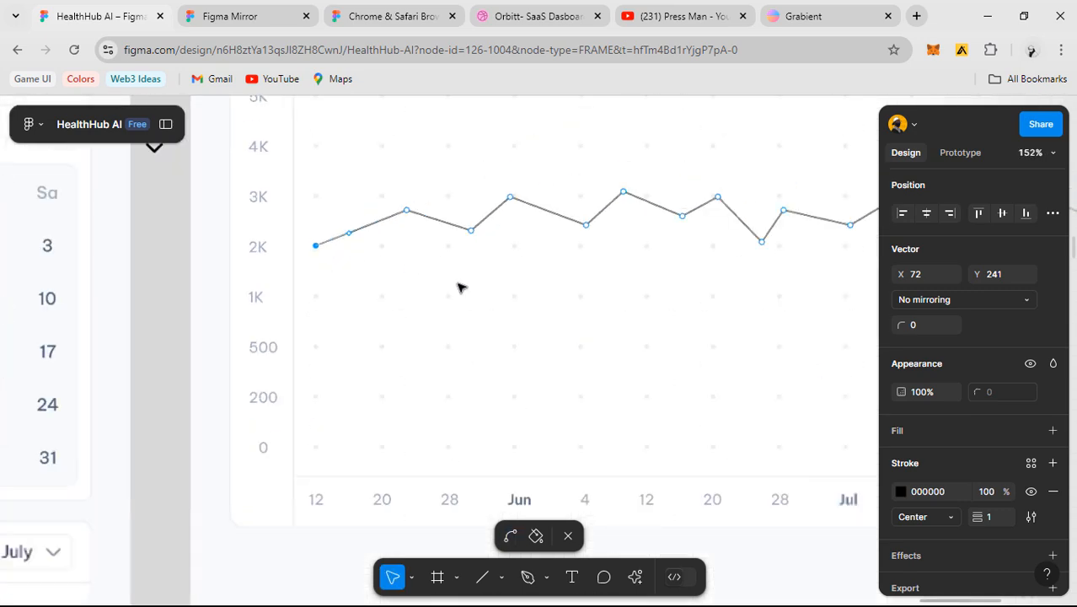
pyautogui.press('Escape')
pyautogui.scroll(-4, 498, 280)
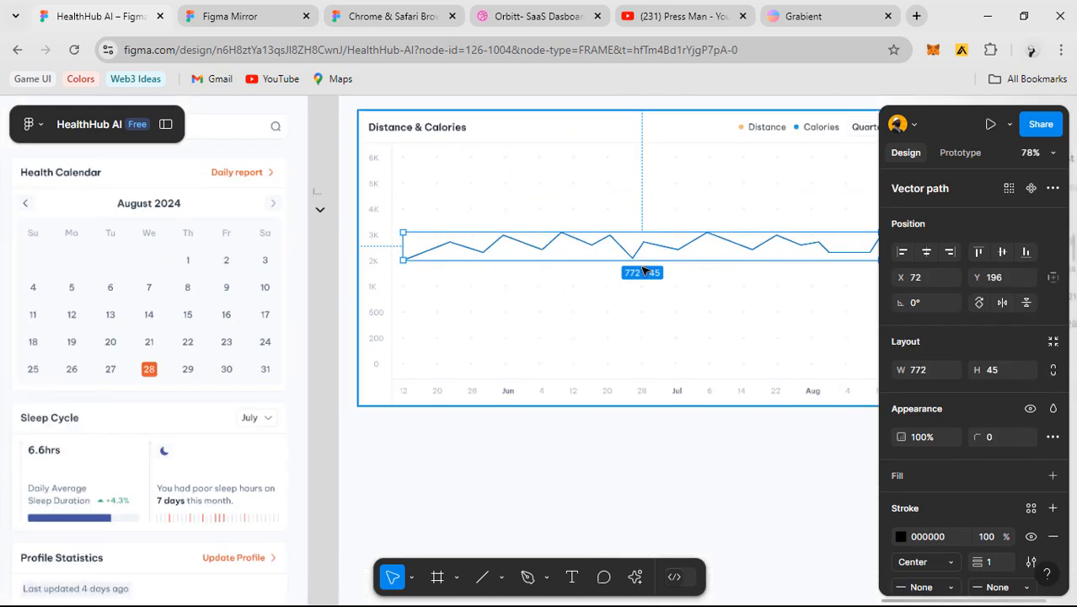
# - Inspect the gradient fill colours of the dot beside the Distance legend label
pyautogui.scroll(1, 644, 270)
pyautogui.hscroll(5, 630, 250)
pyautogui.scroll(2, 630, 250)
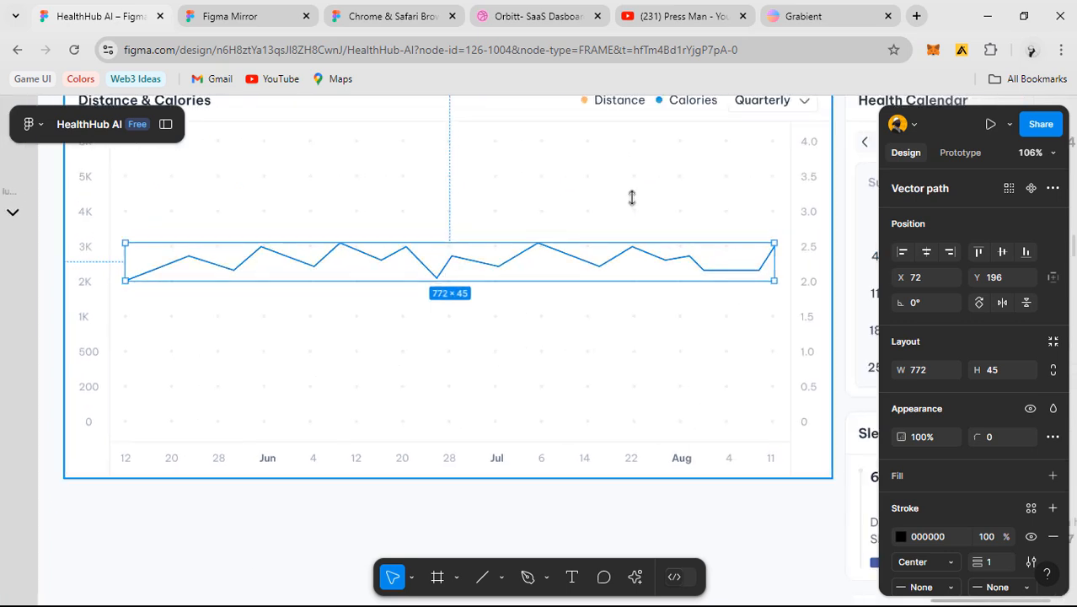
pyautogui.click(577, 143)
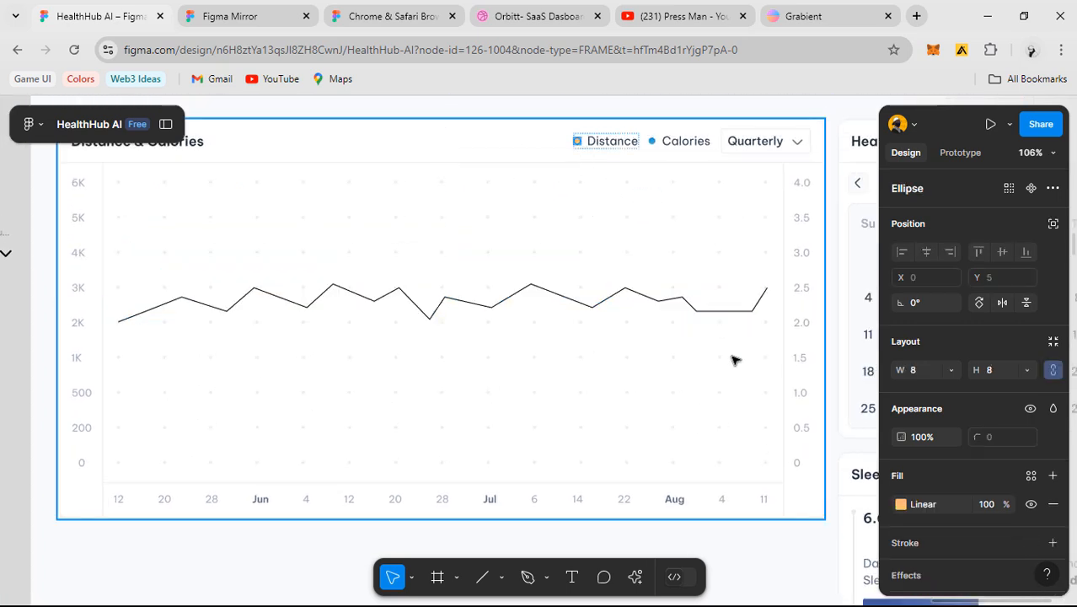
pyautogui.click(903, 504)
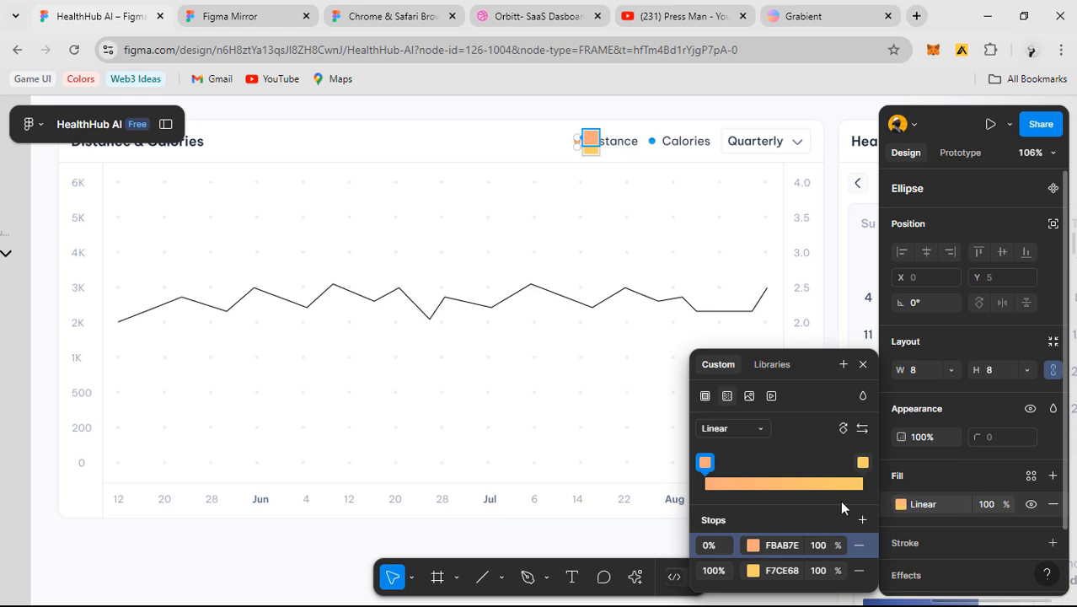
pyautogui.click(862, 364)
pyautogui.click(497, 436)
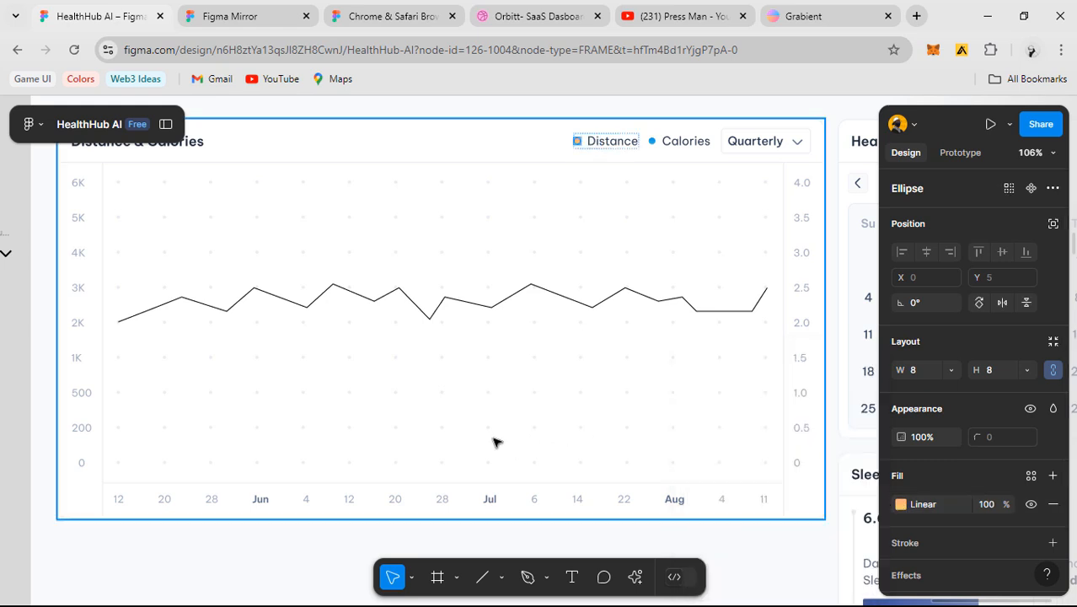
# - Compare the drawn zigzag line with the Distance and Calories curves and their shaded areas in the reference dashboard
pyautogui.moveTo(498, 432); pyautogui.dragTo(598, 378)
pyautogui.click(535, 273)
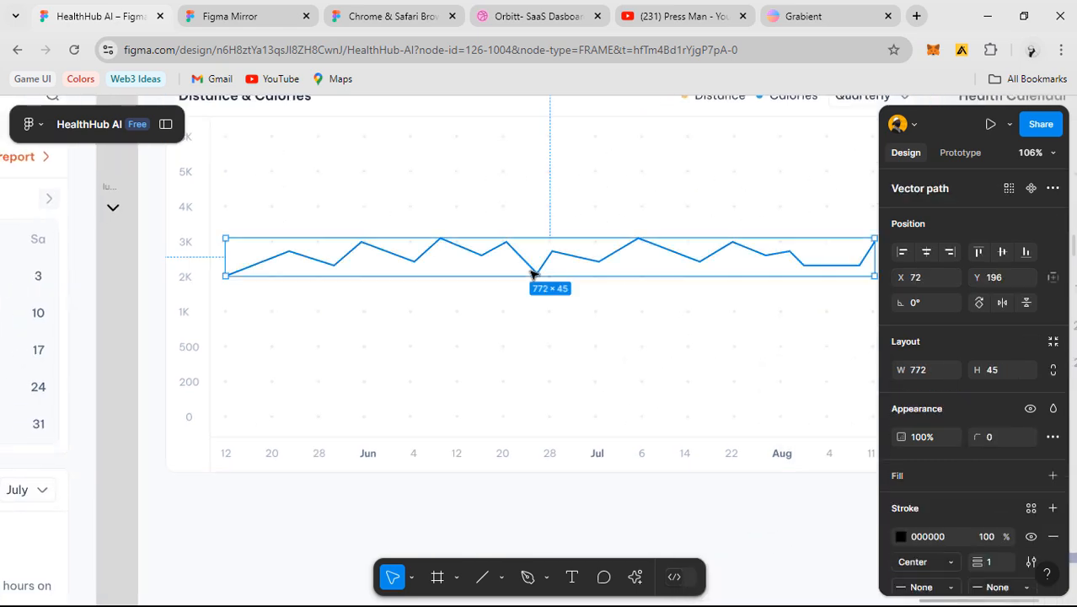
pyautogui.click(466, 331)
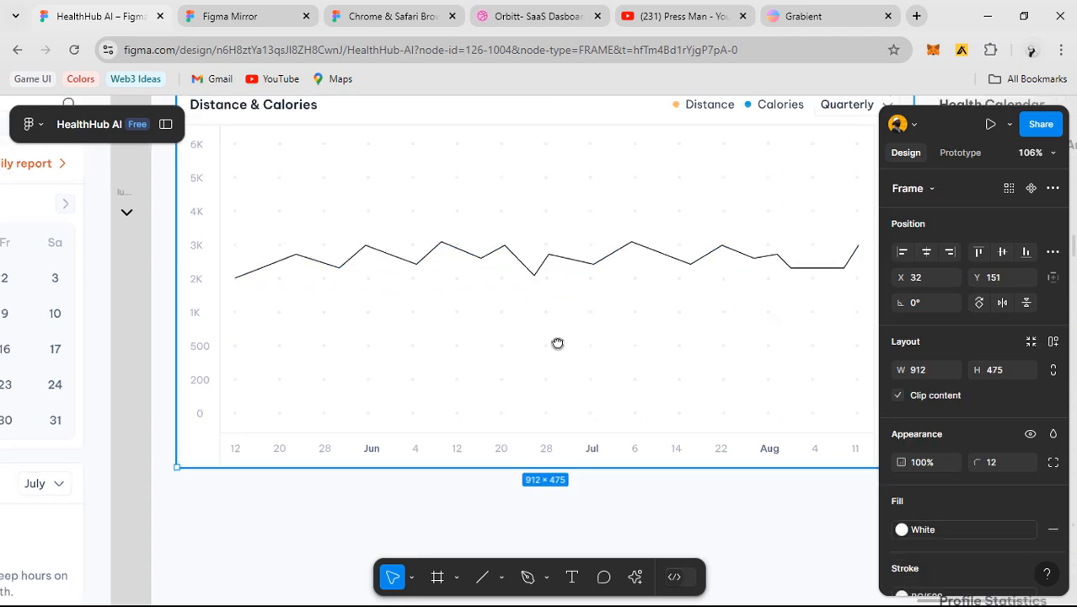
pyautogui.moveTo(558, 343); pyautogui.dragTo(606, 326)
pyautogui.scroll(-1, 606, 327)
pyautogui.moveTo(409, 356); pyautogui.dragTo(726, 338)
pyautogui.moveTo(306, 306); pyautogui.dragTo(609, 333)
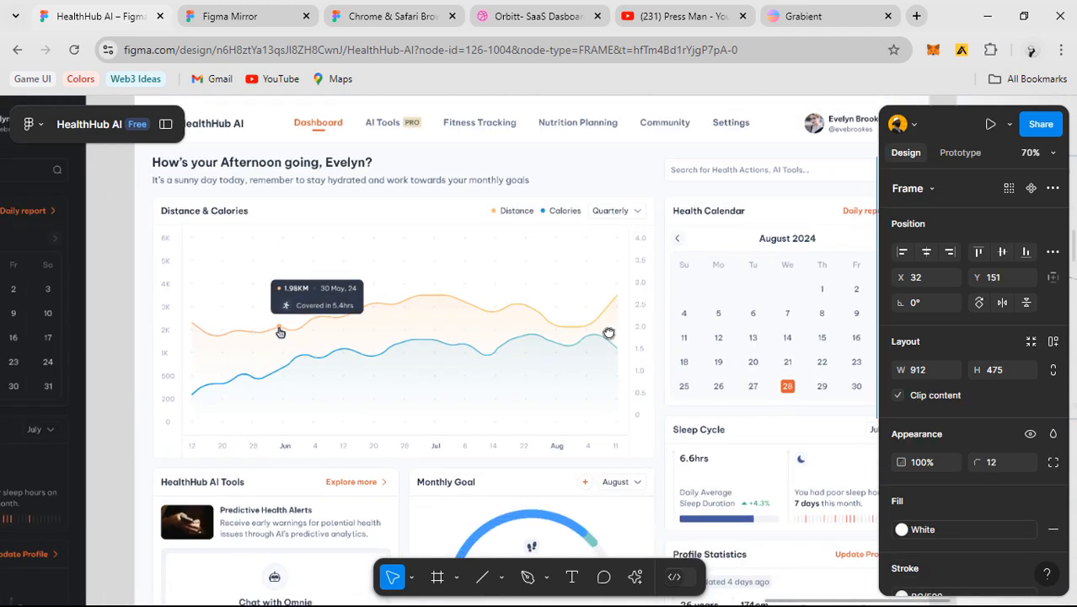
pyautogui.scroll(5, 303, 330)
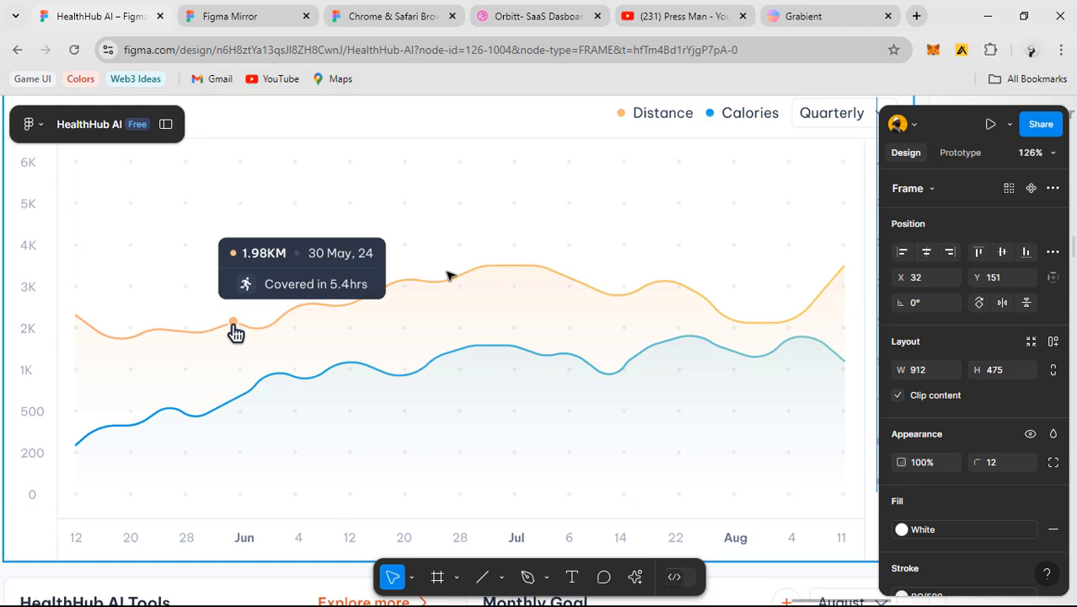
pyautogui.hscroll(-3, 346, 353)
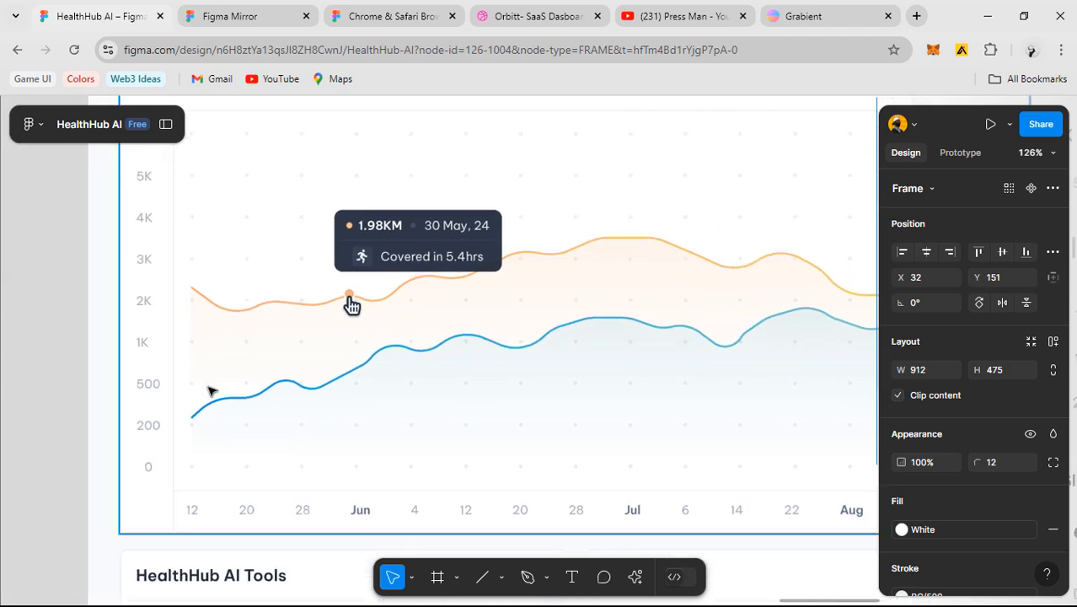
pyautogui.scroll(-5, 646, 305)
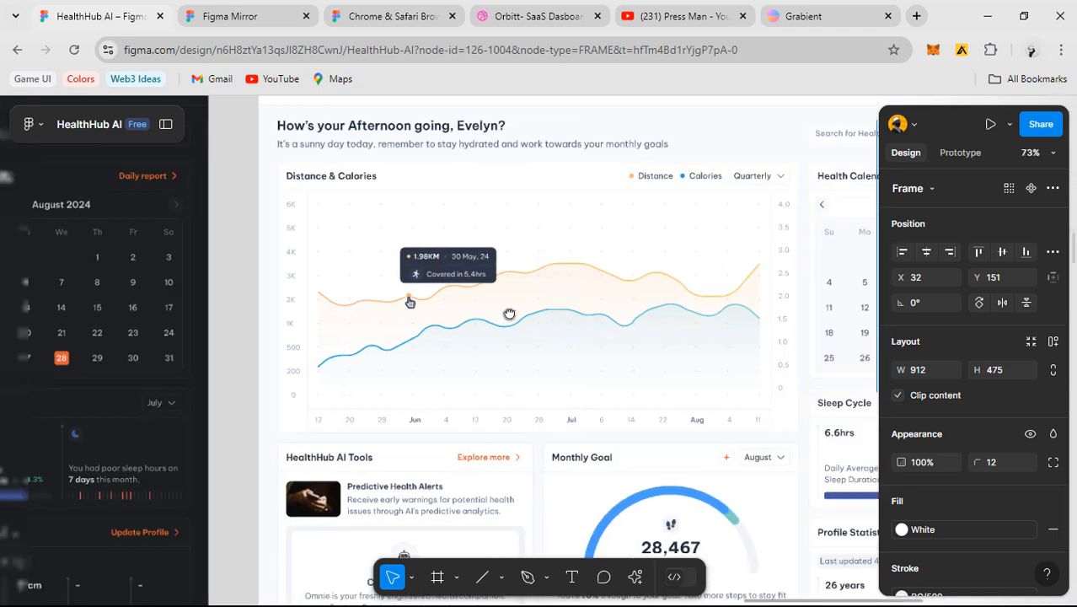
pyautogui.hscroll(5, 596, 301)
pyautogui.scroll(-3, 579, 366)
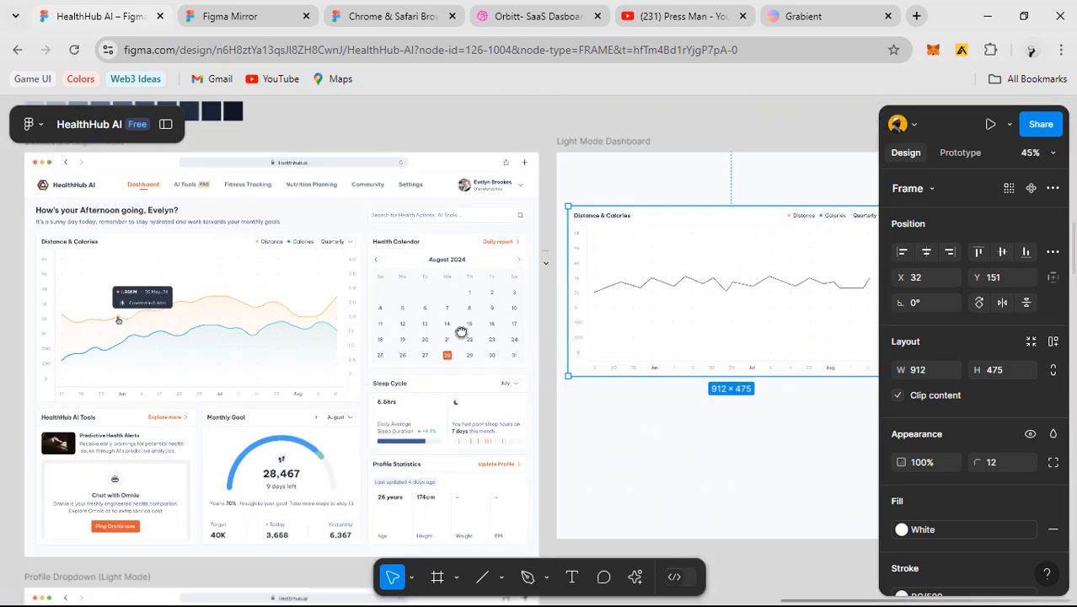
pyautogui.hscroll(3, 510, 270)
pyautogui.scroll(2, 511, 292)
pyautogui.scroll(6, 512, 291)
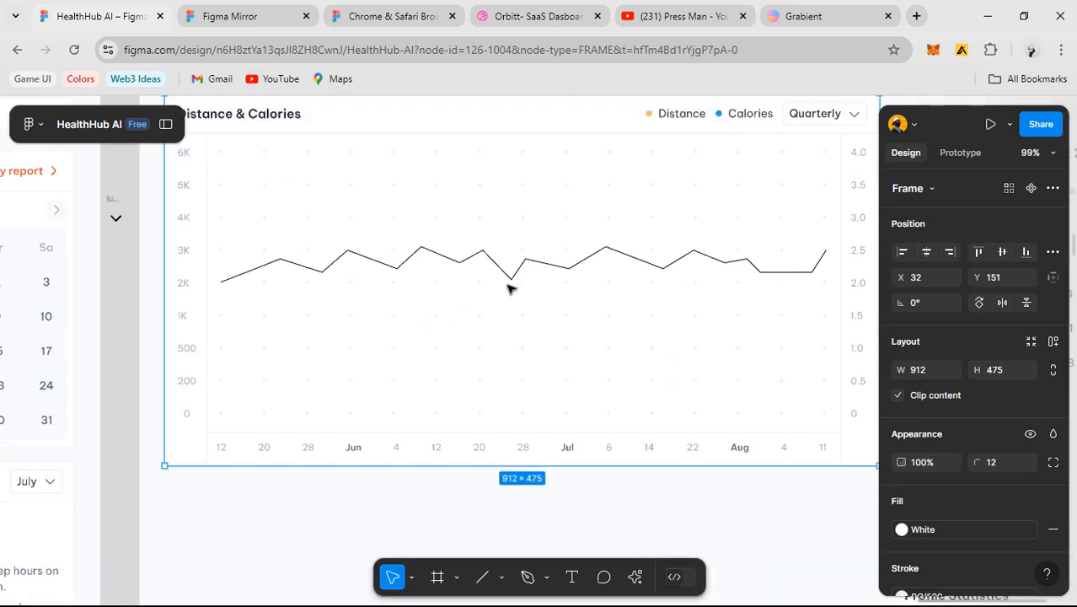
pyautogui.hscroll(-2, 473, 297)
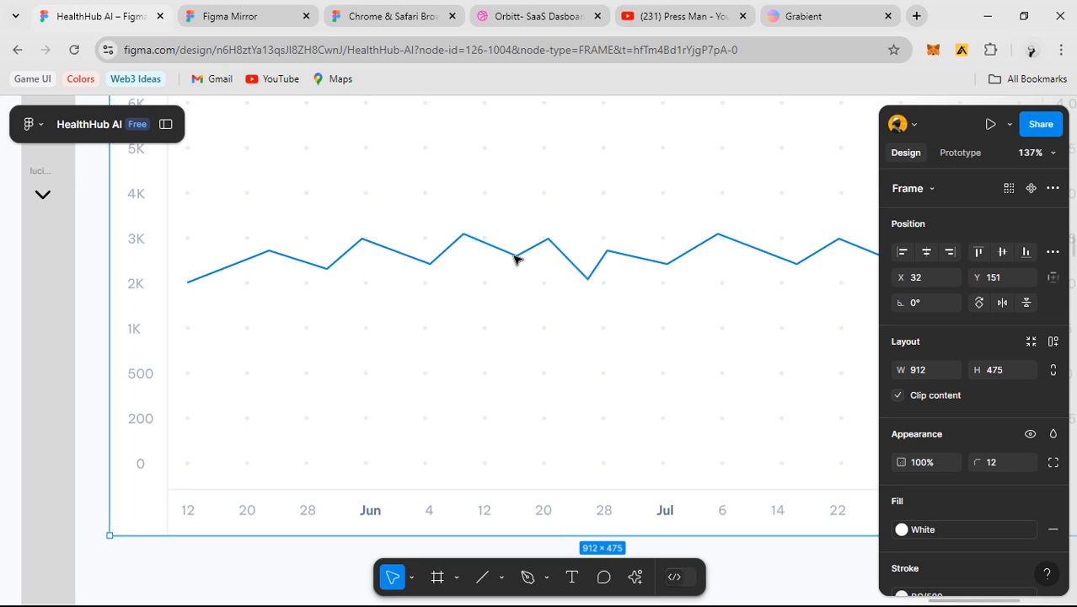
# - Duplicate the zigzag line in place and hide the copy on top
pyautogui.click(517, 253)
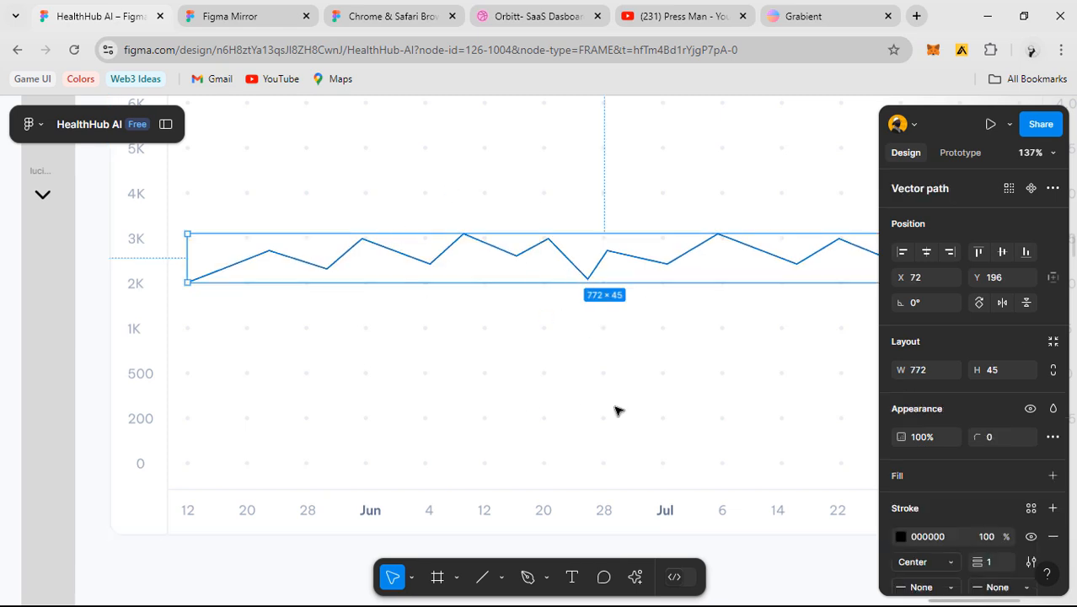
pyautogui.scroll(-2, 593, 312)
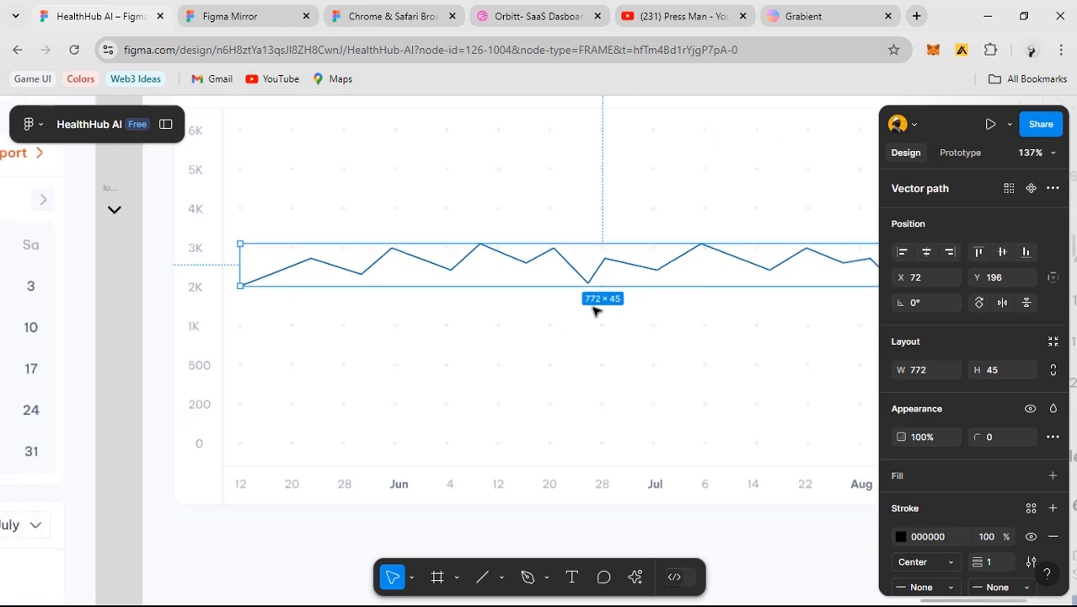
pyautogui.scroll(3, 589, 311)
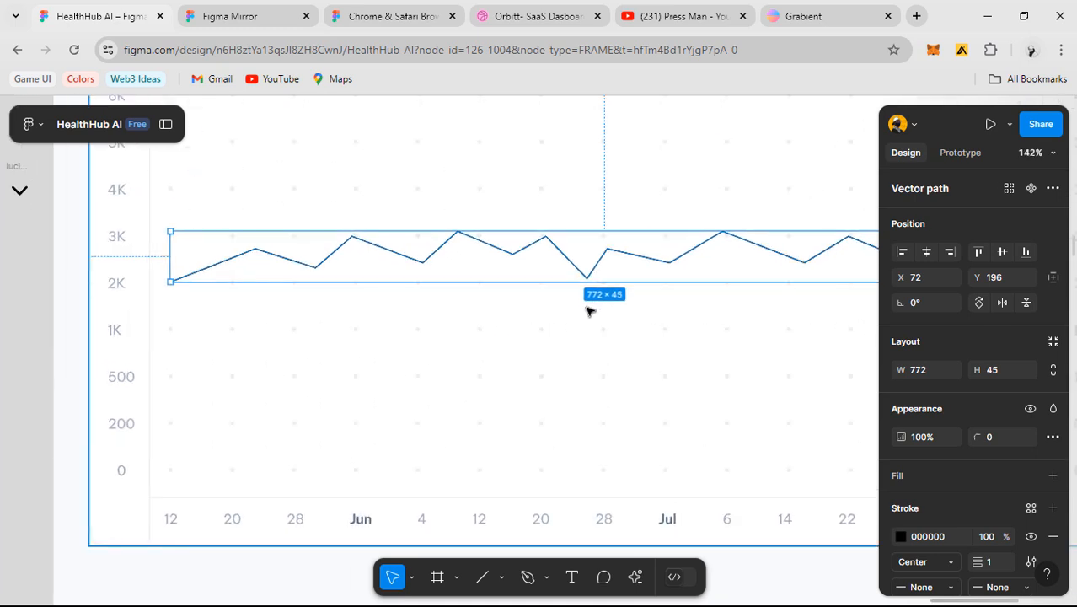
pyautogui.click(165, 131)
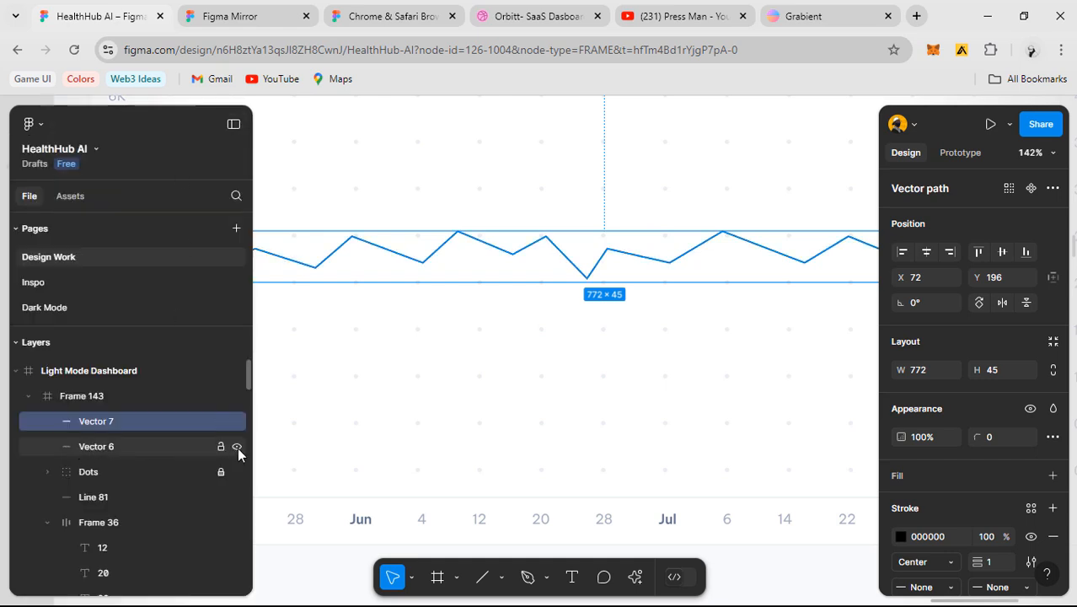
pyautogui.click(237, 421)
# - Extend the visible zigzag path from its starting point straight down to X 72, Y 371.5, just below the 200 level
pyautogui.click(144, 448)
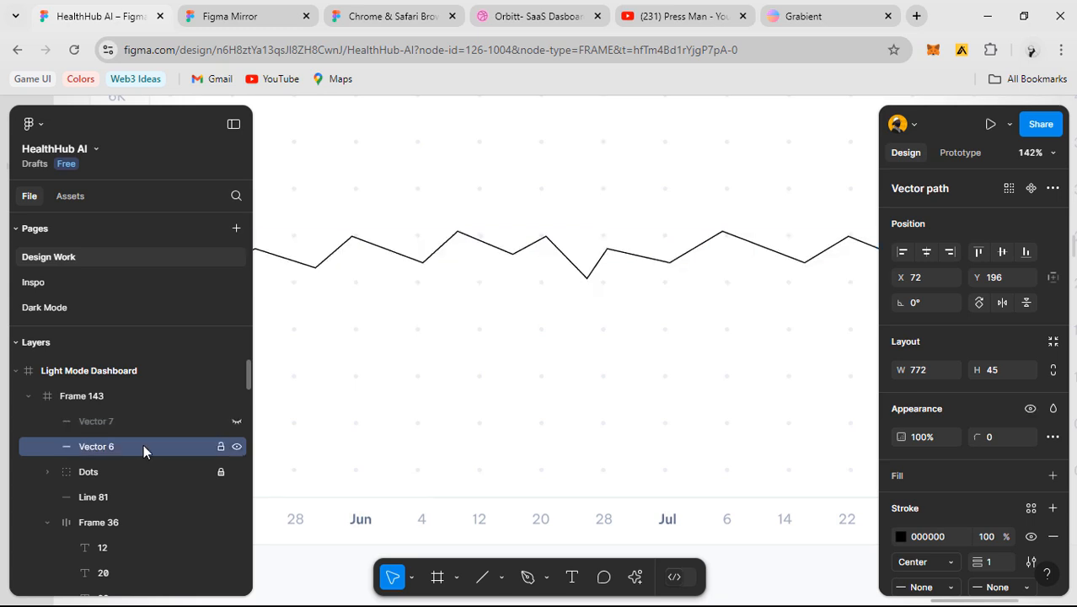
pyautogui.moveTo(492, 341); pyautogui.dragTo(631, 329)
pyautogui.scroll(-1, 563, 339)
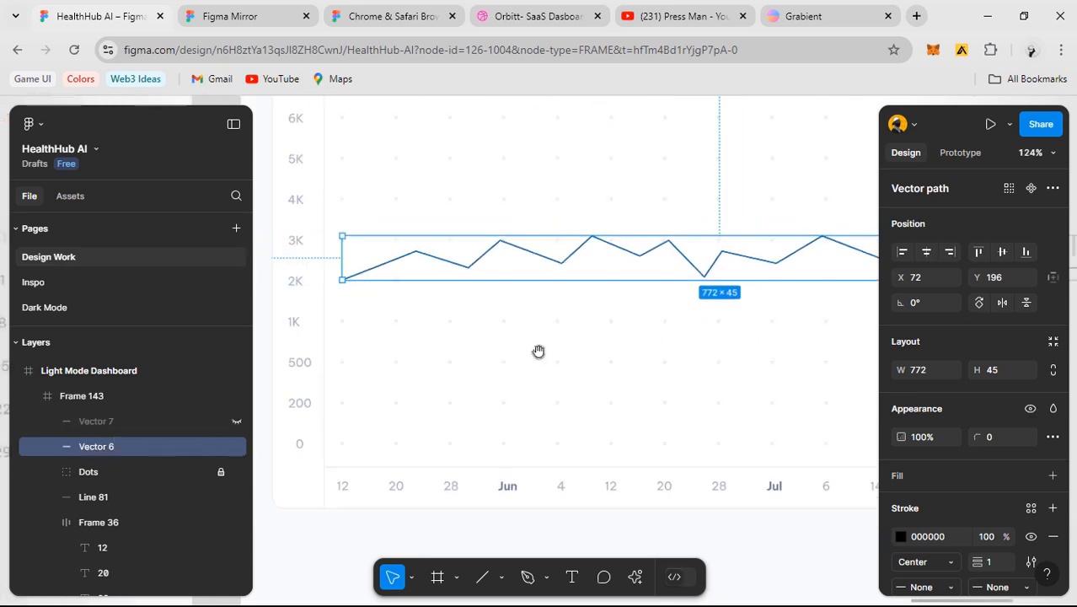
pyautogui.moveTo(539, 352); pyautogui.dragTo(538, 339)
pyautogui.press('p')
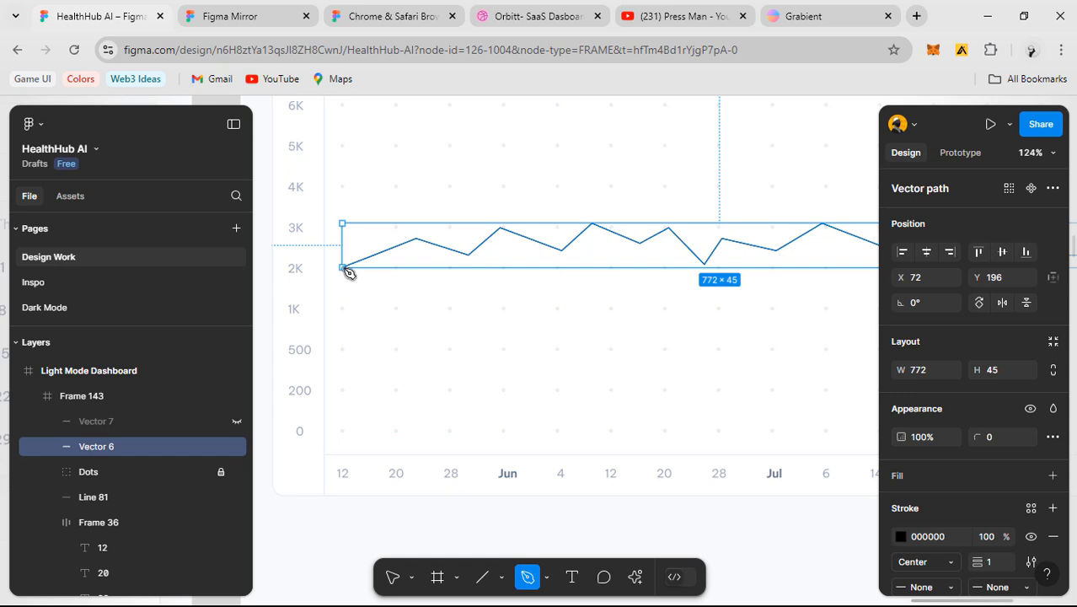
pyautogui.press('Escape')
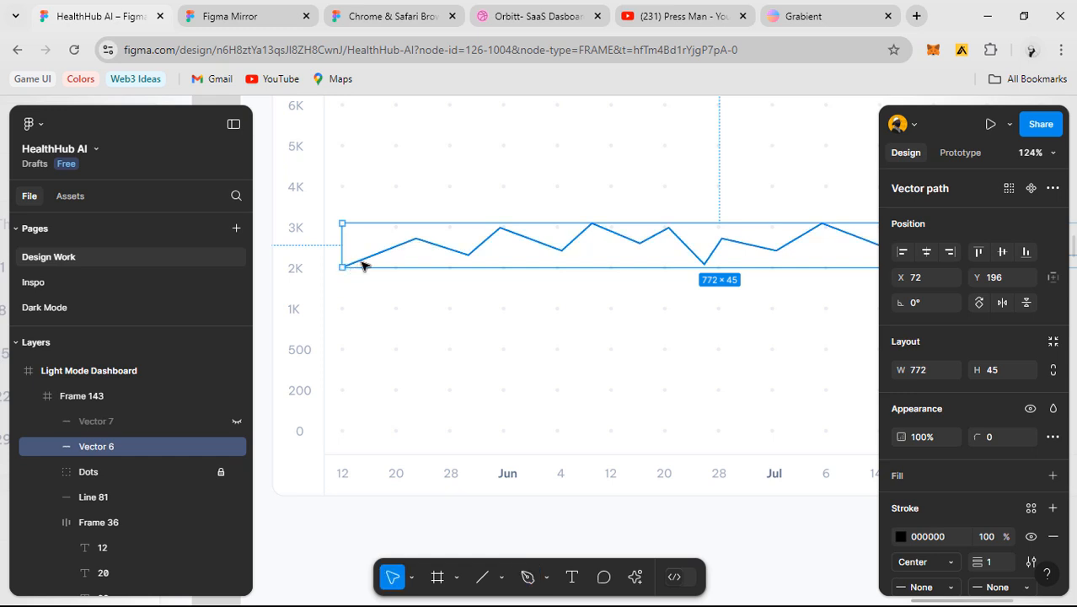
pyautogui.doubleClick(362, 264)
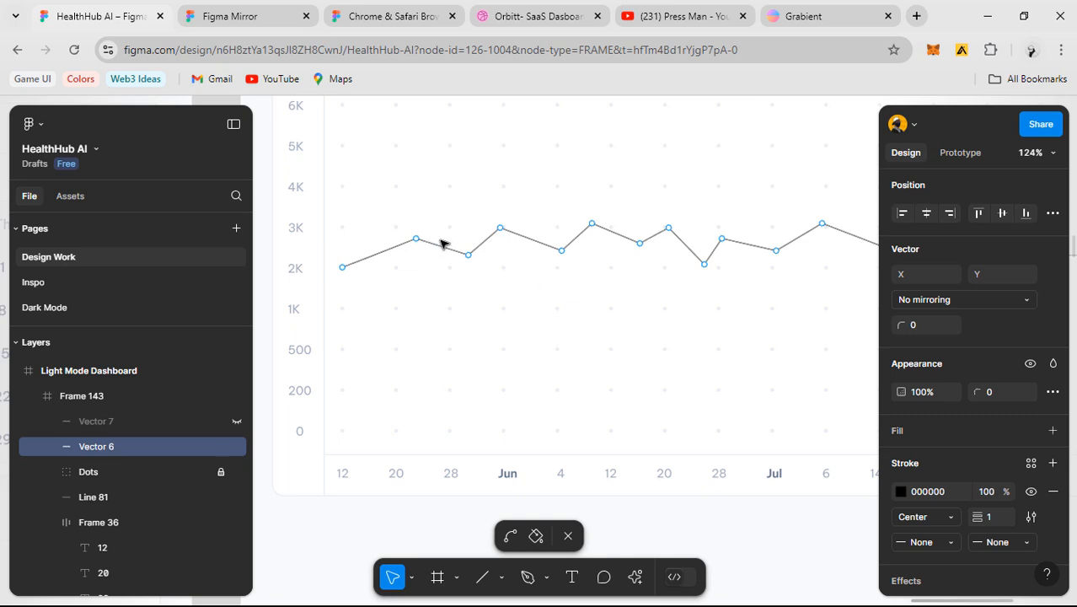
pyautogui.press('p')
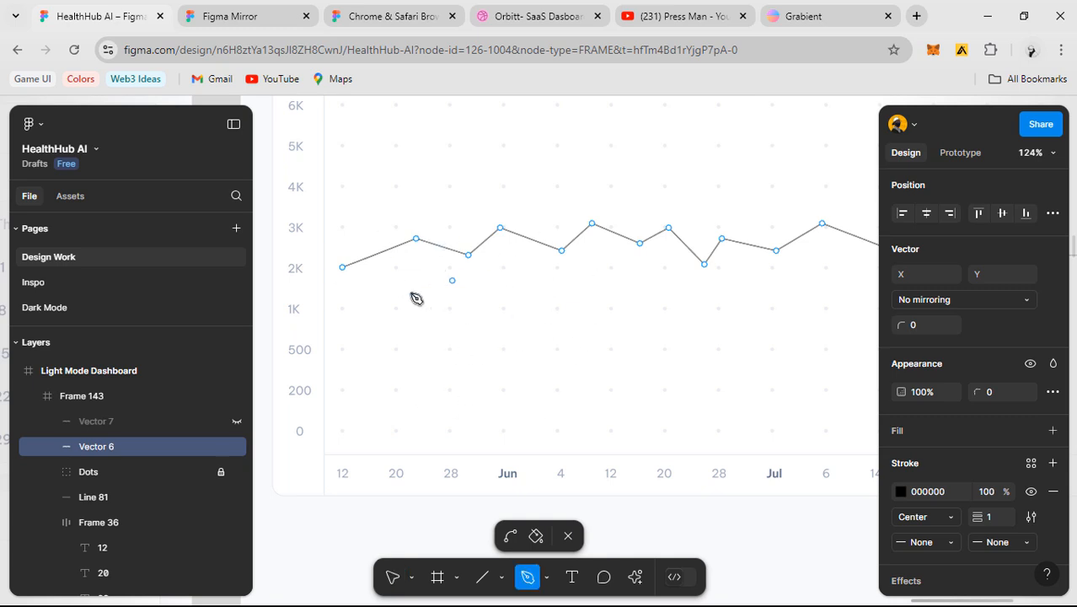
pyautogui.click(343, 269)
pyautogui.click(342, 370)
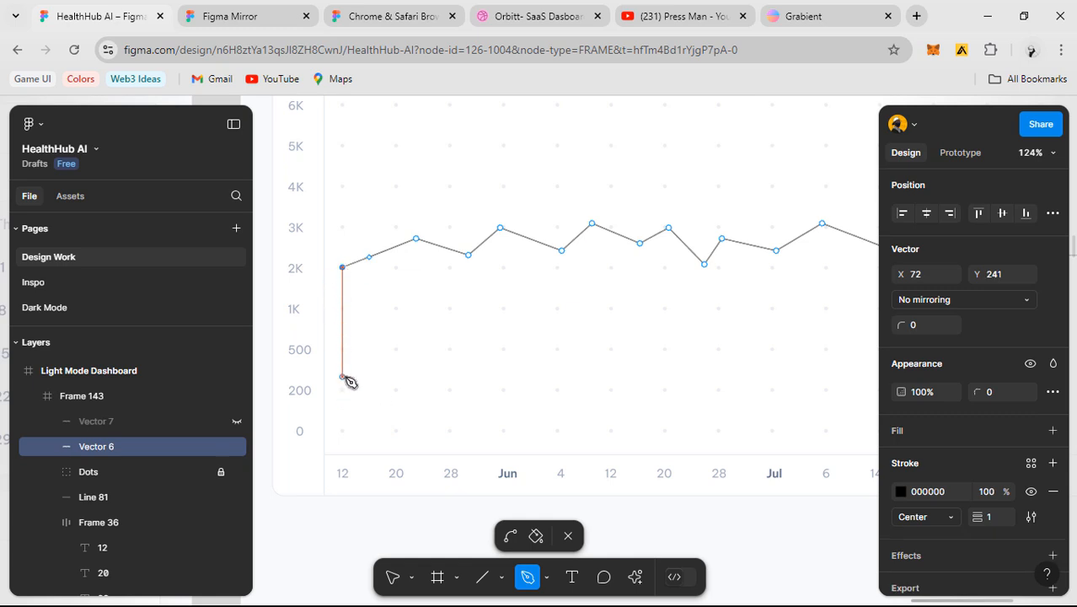
pyautogui.click(342, 395)
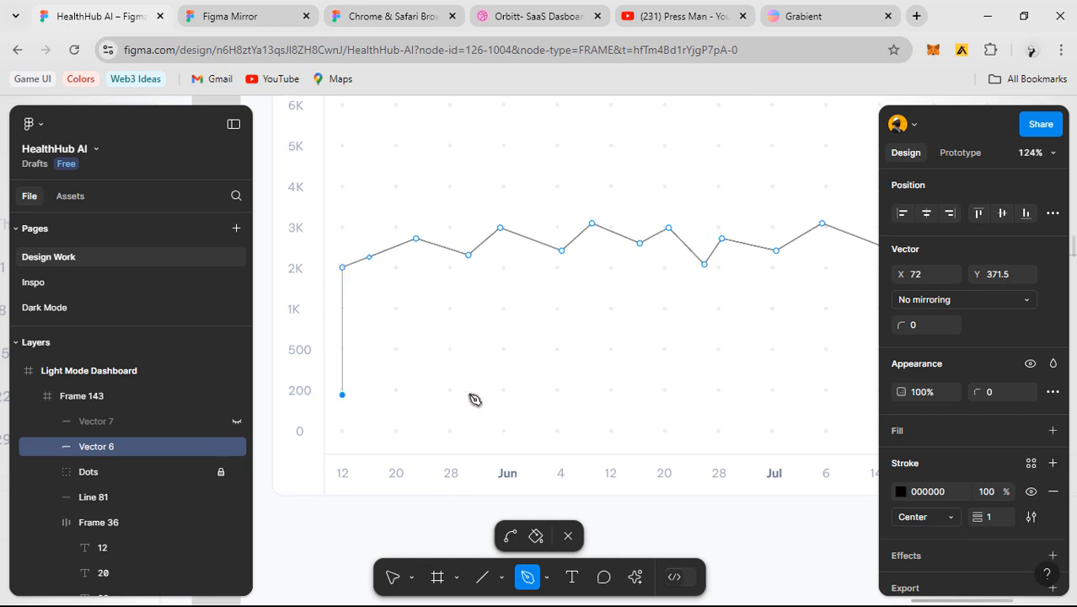
# - Continue the path horizontally to X 844, Y 371.5 and close it at the zigzag's endpoint above the last 11 label
pyautogui.hscroll(5, 477, 393)
pyautogui.moveTo(740, 376); pyautogui.dragTo(493, 372)
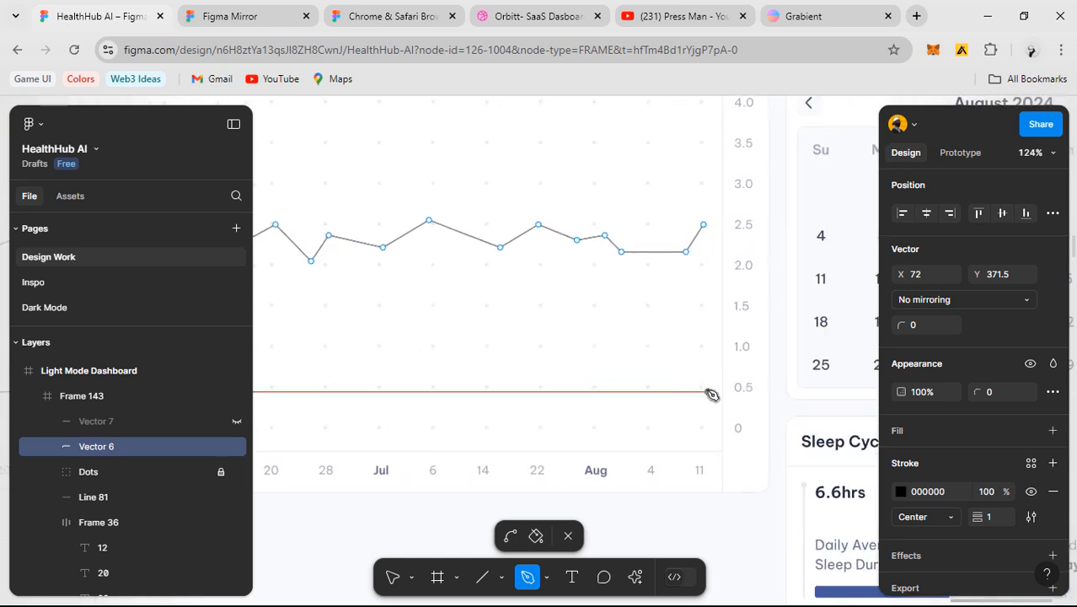
pyautogui.click(704, 390)
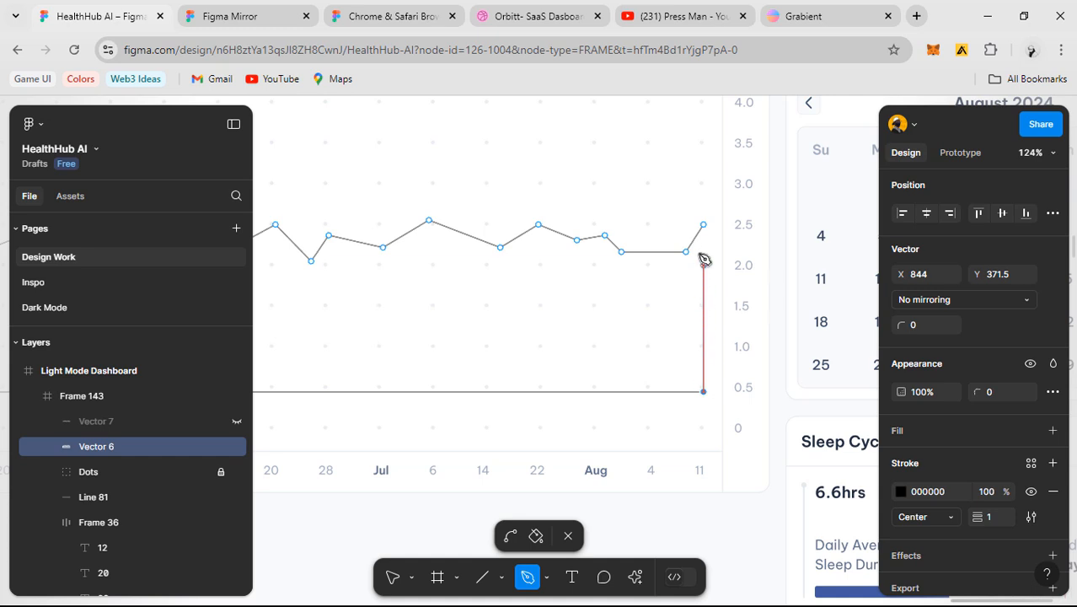
pyautogui.click(704, 225)
pyautogui.press('Escape')
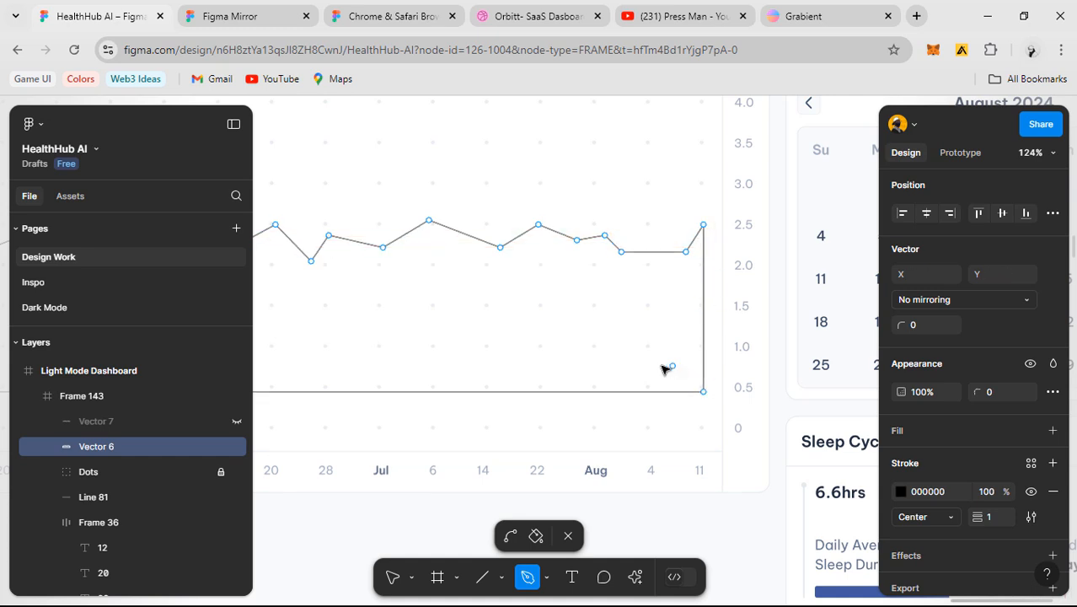
pyautogui.press('Escape')
pyautogui.scroll(-5, 669, 366)
pyautogui.scroll(2, 595, 373)
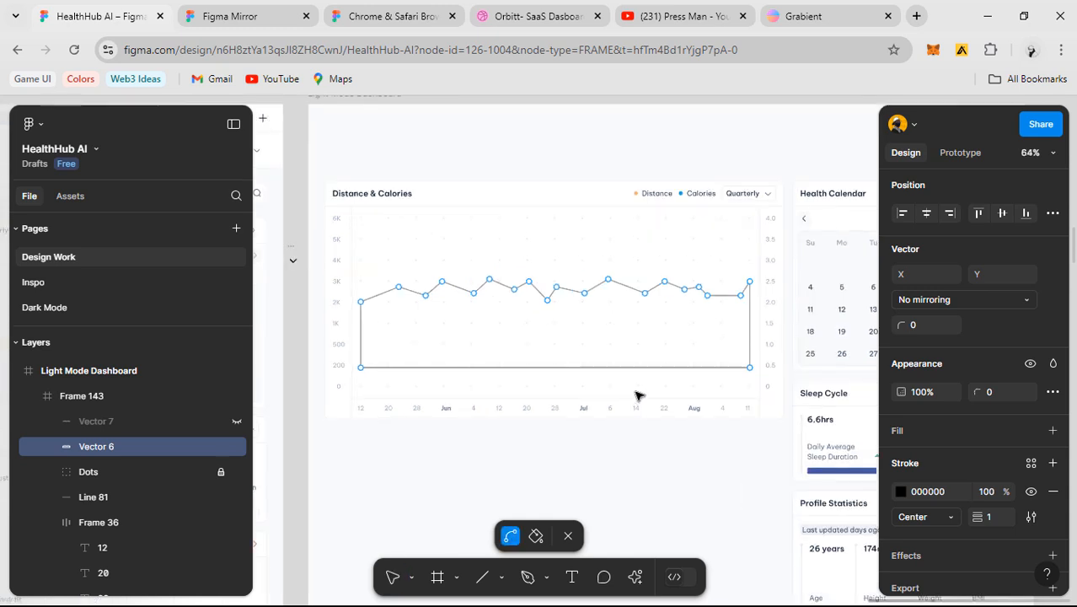
pyautogui.scroll(2, 636, 400)
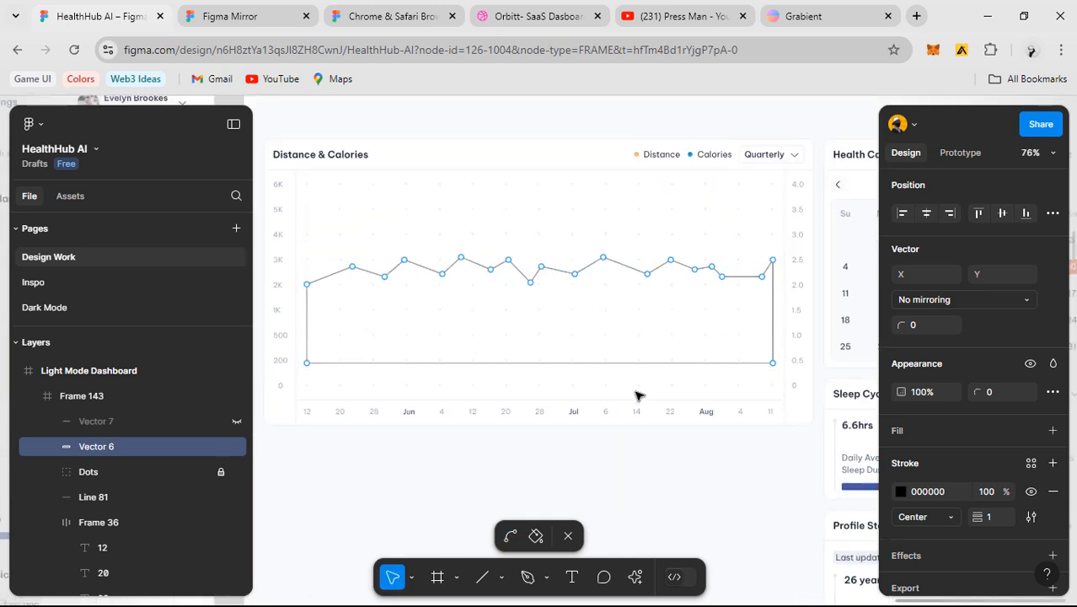
# - Swap the closed zigzag shape's stroke to a solid 000000 fill and finish editing the vector
pyautogui.hotkey('shift', 'x')
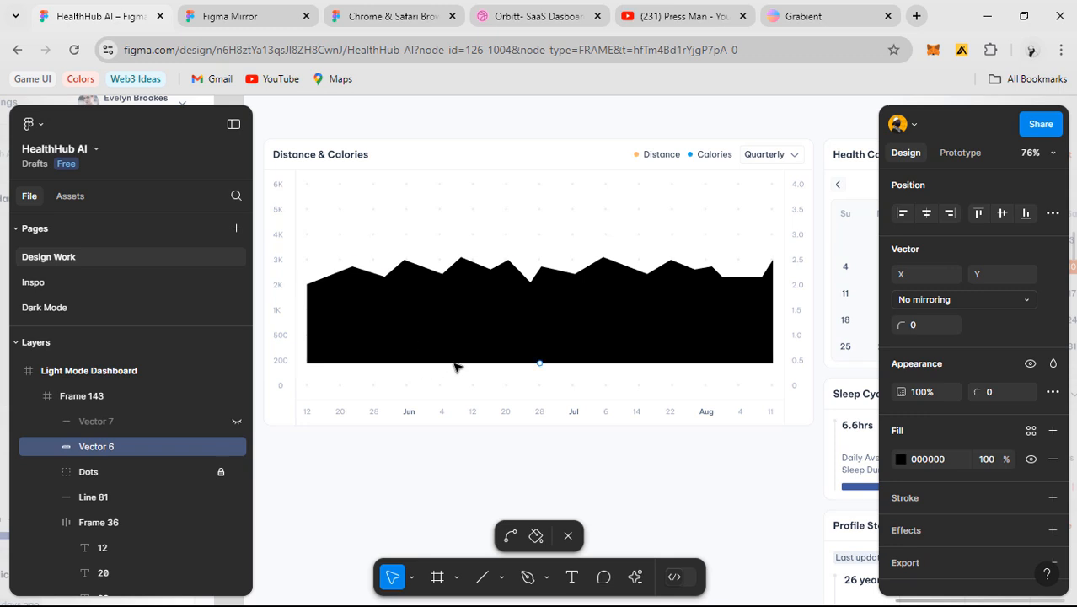
pyautogui.hotkey('shift', 'x')
pyautogui.hotkey('shift', 'x')
pyautogui.hotkey('shift', 'x')
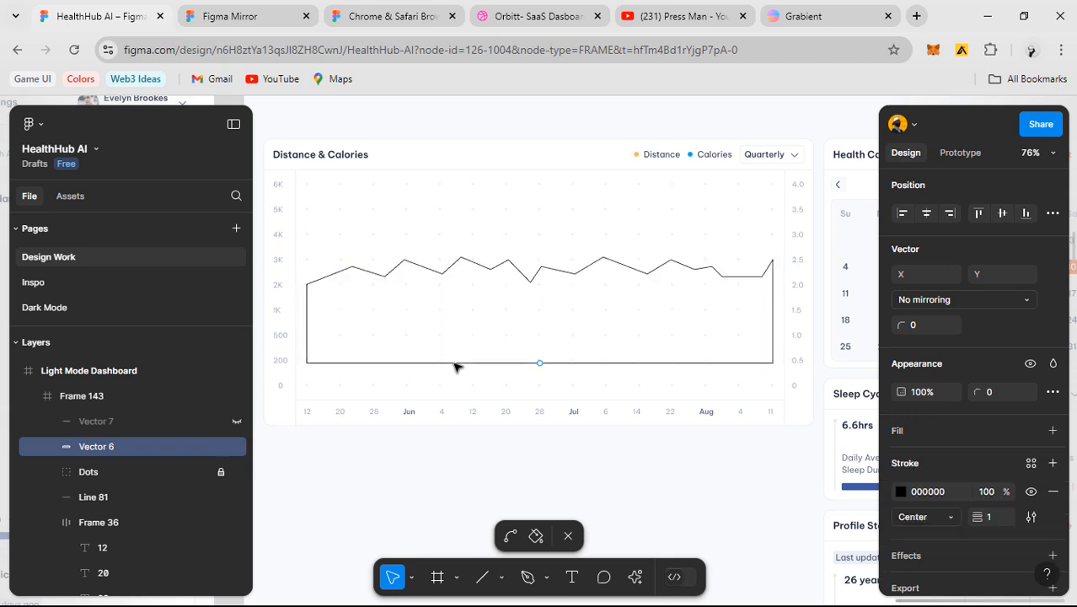
pyautogui.hotkey('shift', 'x')
pyautogui.press('Escape')
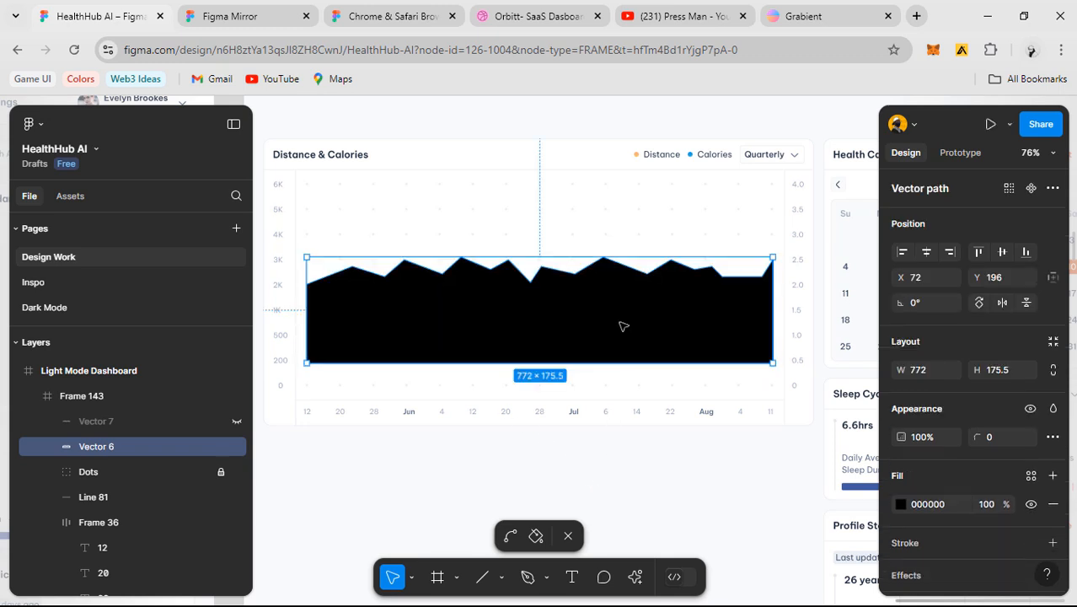
# - Open the Distance legend dot's linear fill and copy its 0% stop colour, FBAB7E
pyautogui.scroll(3, 622, 324)
pyautogui.click(660, 504)
pyautogui.scroll(-2, 562, 476)
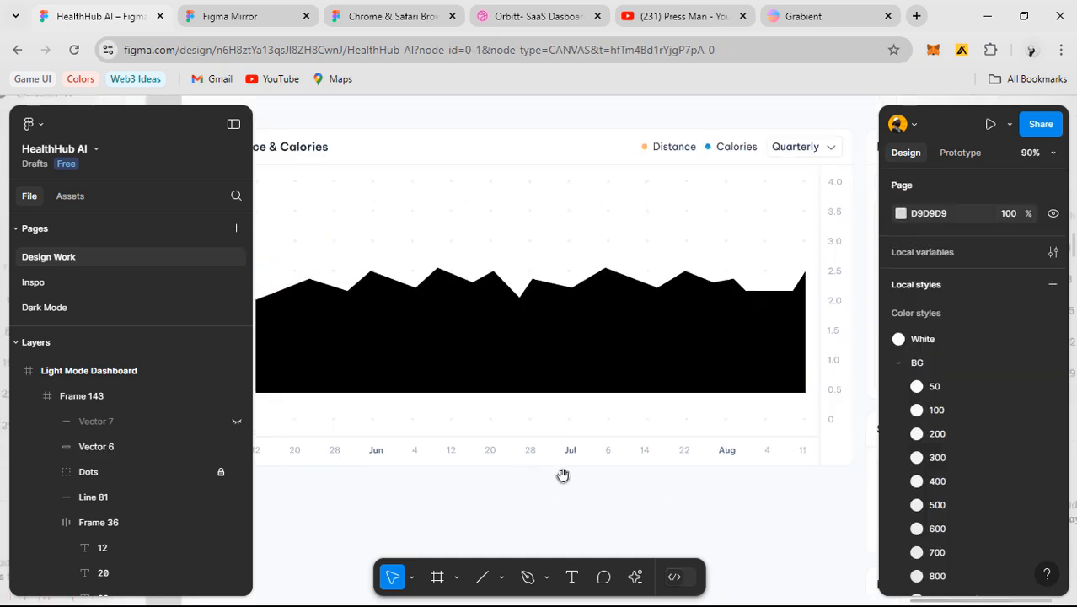
pyautogui.click(702, 337)
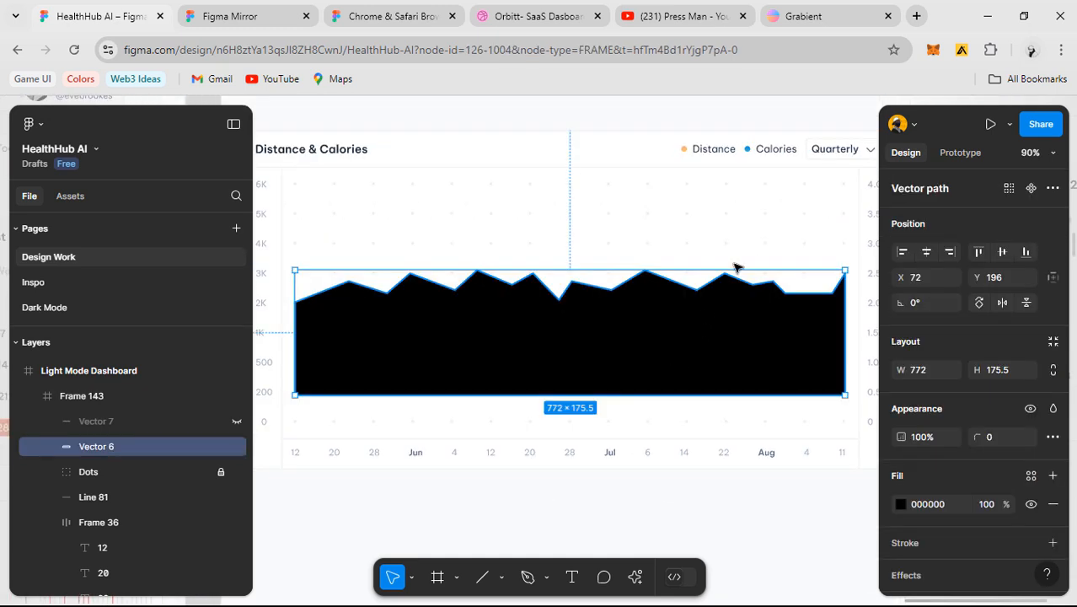
pyautogui.scroll(2, 731, 253)
pyautogui.click(675, 131)
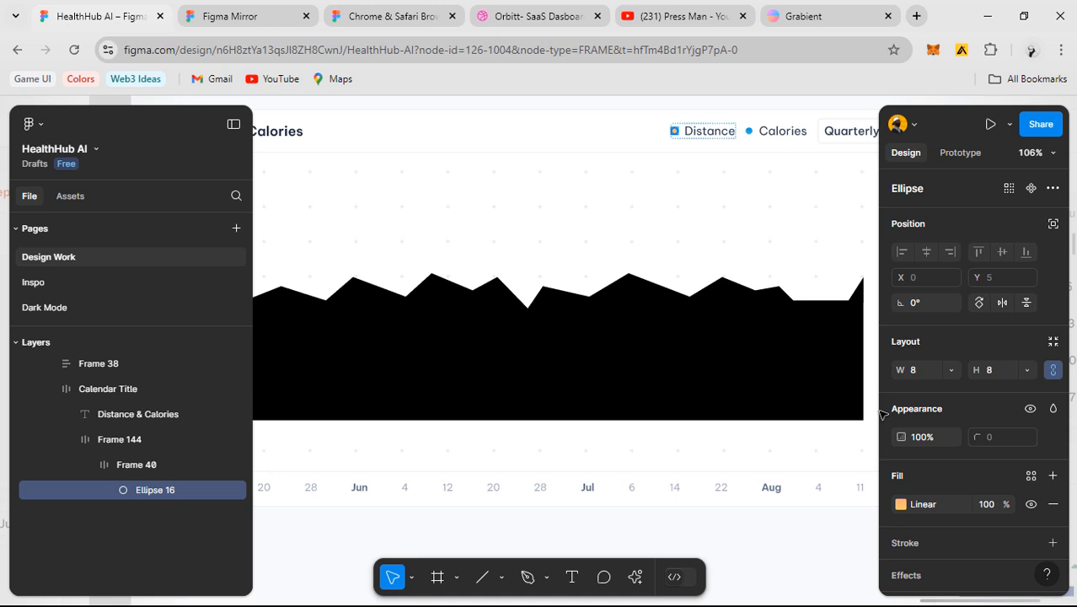
pyautogui.click(900, 504)
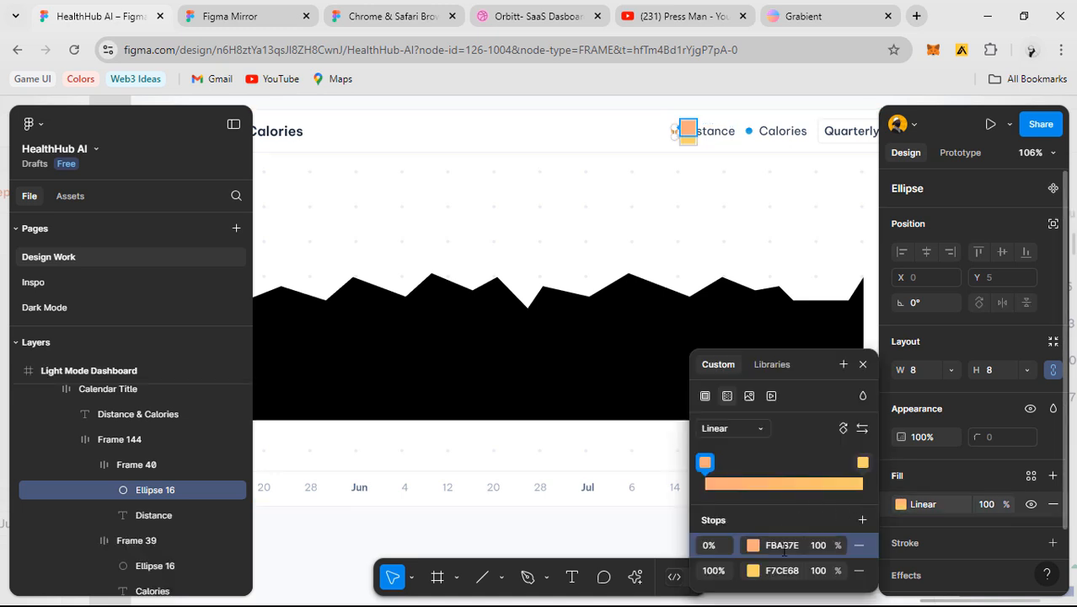
# - Change the zigzag area shape's fill to a linear gradient and set its 0% stop to FBAB7E
pyautogui.click(597, 398)
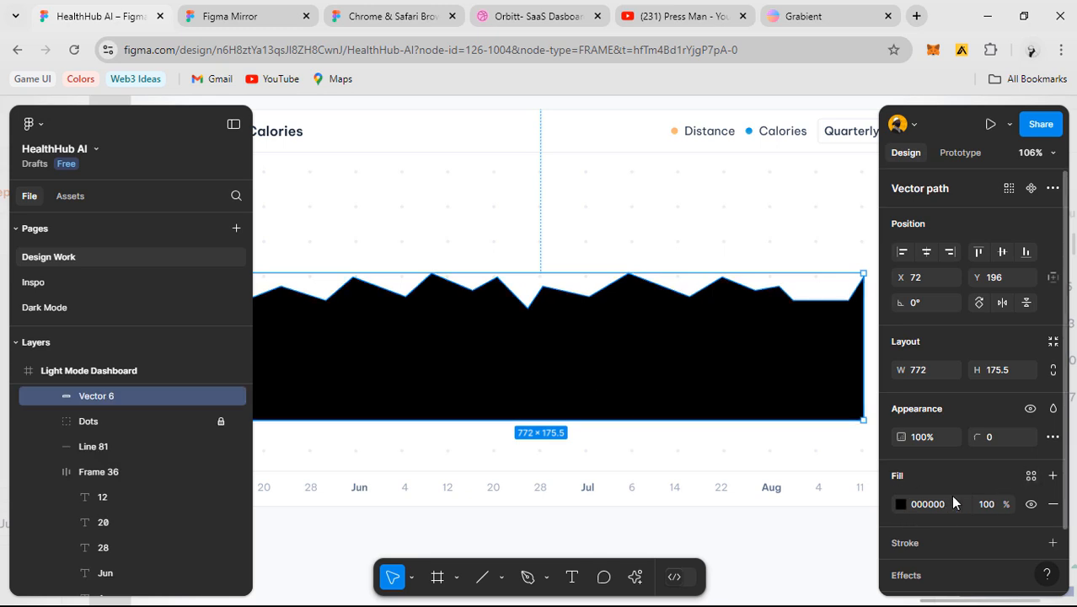
pyautogui.click(901, 504)
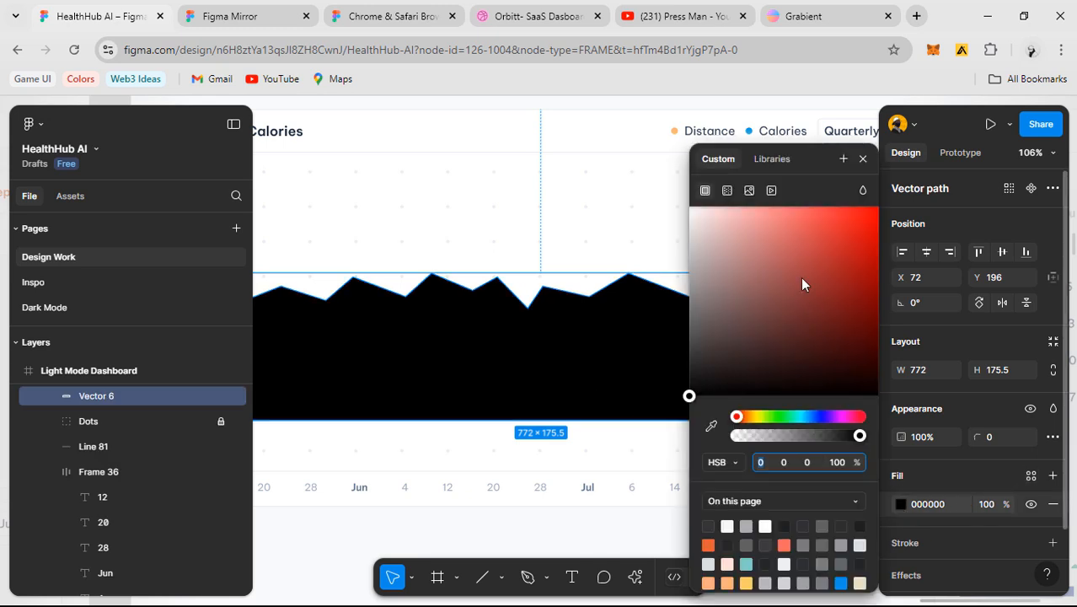
pyautogui.click(728, 190)
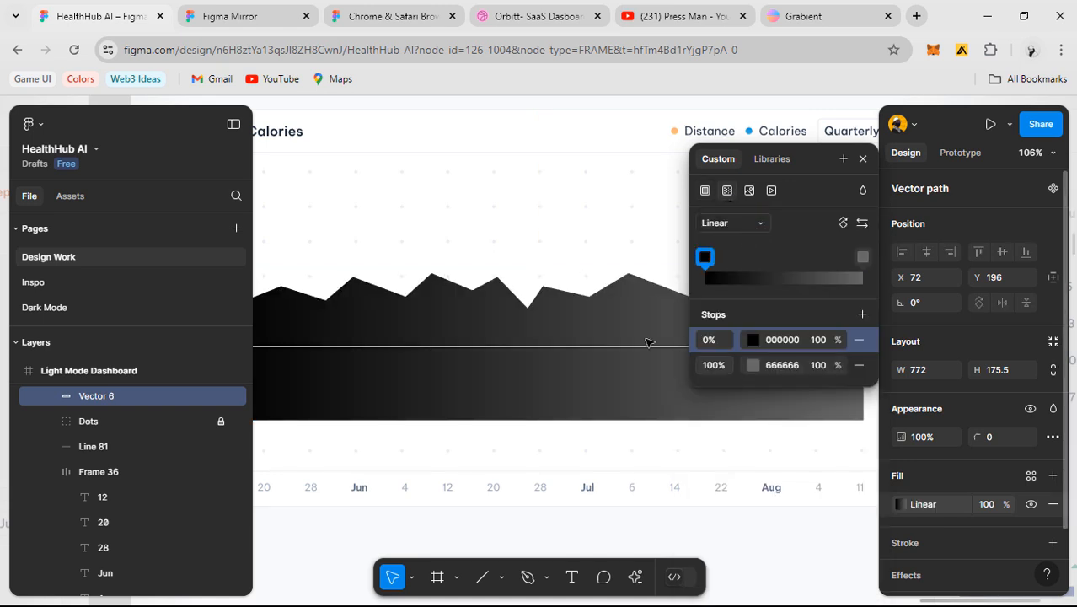
pyautogui.scroll(-2, 646, 337)
pyautogui.scroll(-3, 428, 402)
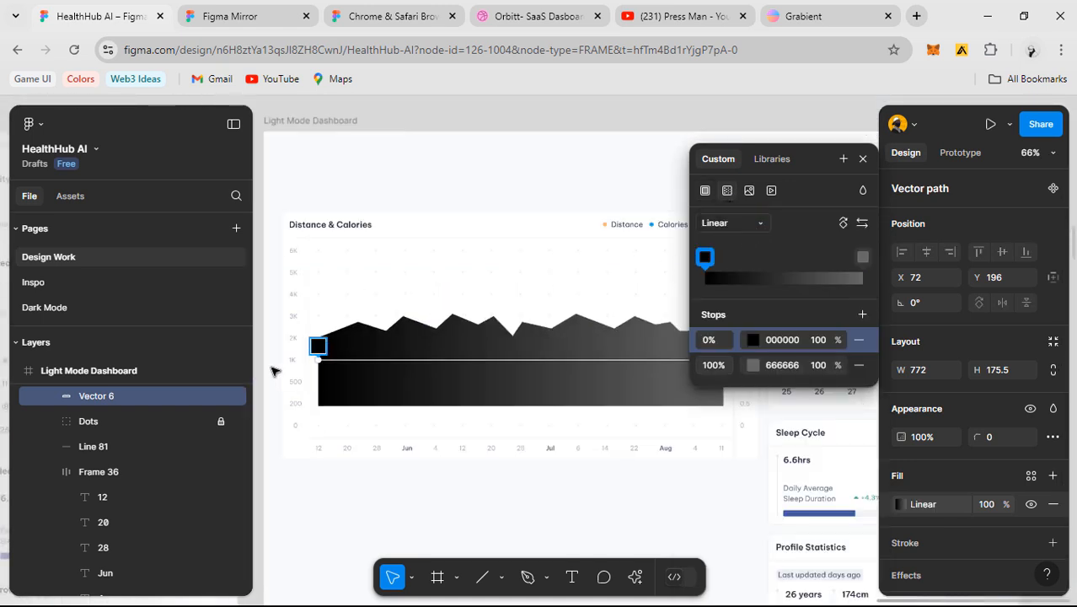
pyautogui.click(778, 339)
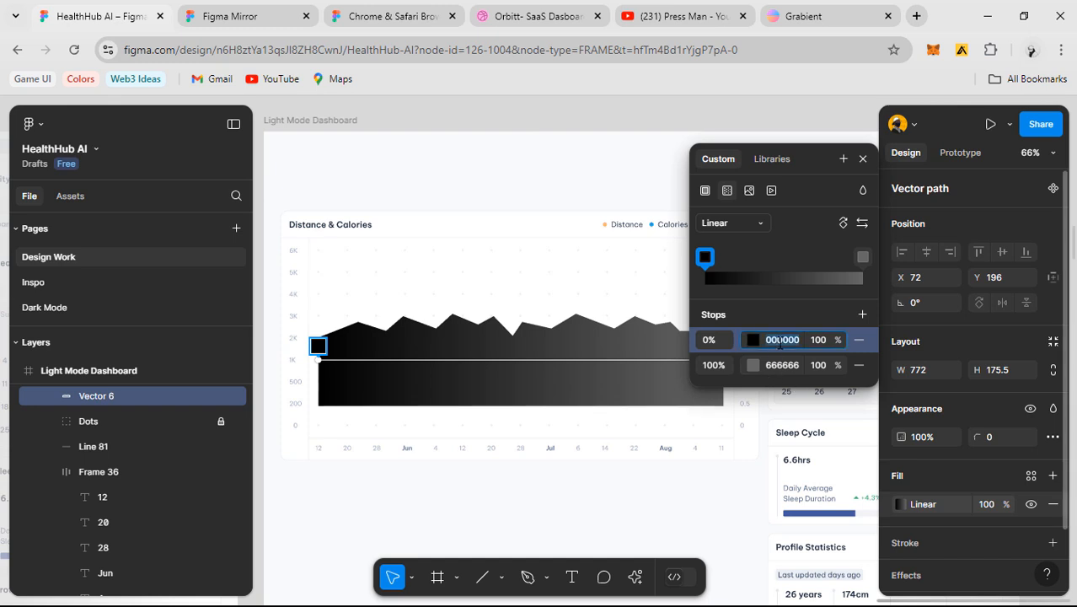
pyautogui.press('Return')
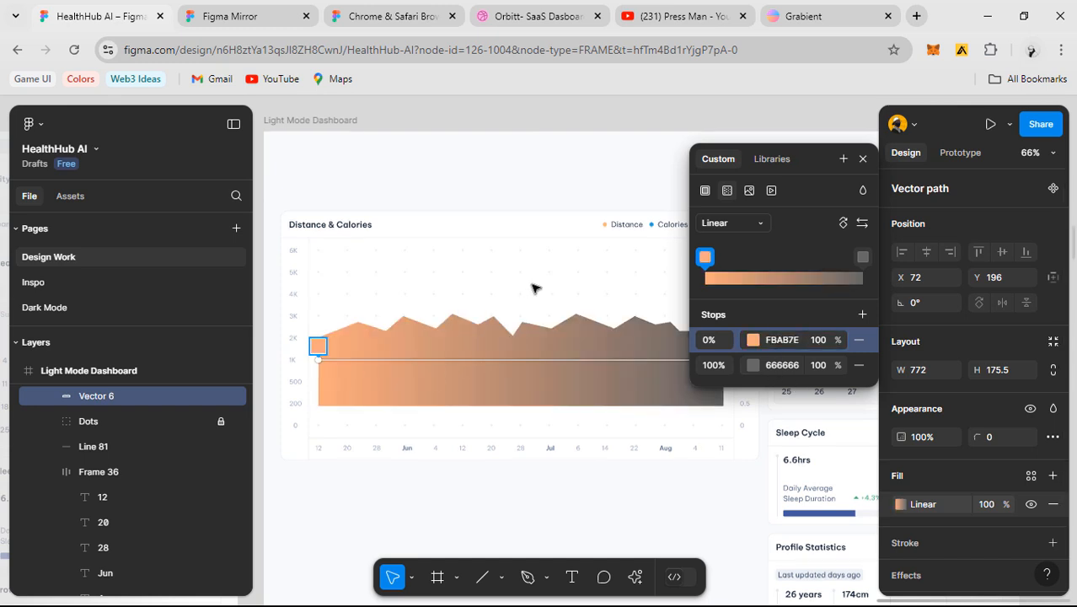
# - Copy the 100% stop colour, F7CE68, from the linear fill of the Distance legend dot
pyautogui.moveTo(553, 291); pyautogui.dragTo(481, 293)
pyautogui.press('Escape')
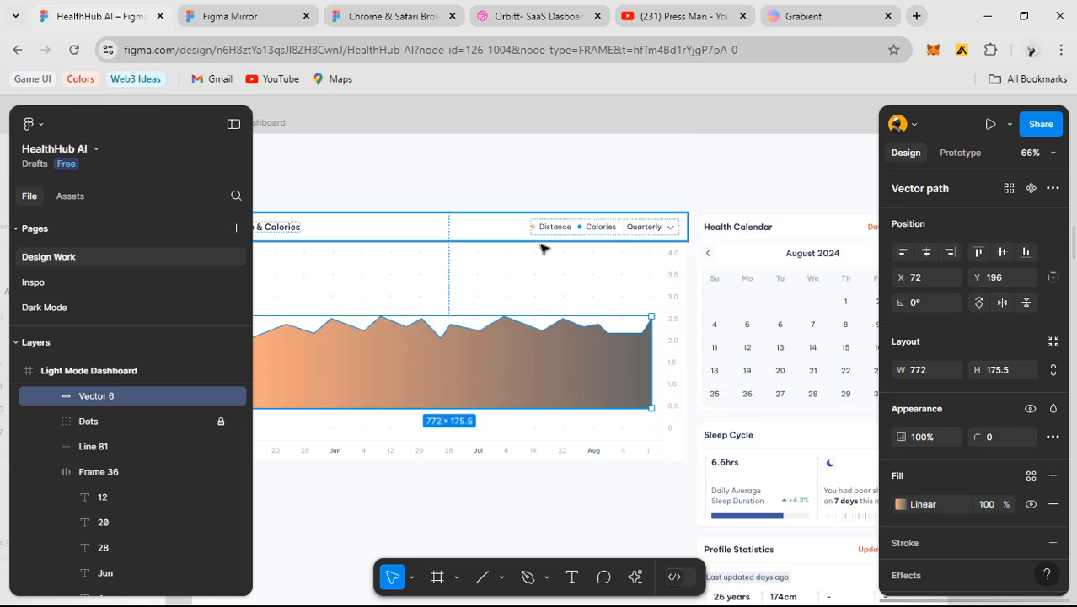
pyautogui.click(534, 227)
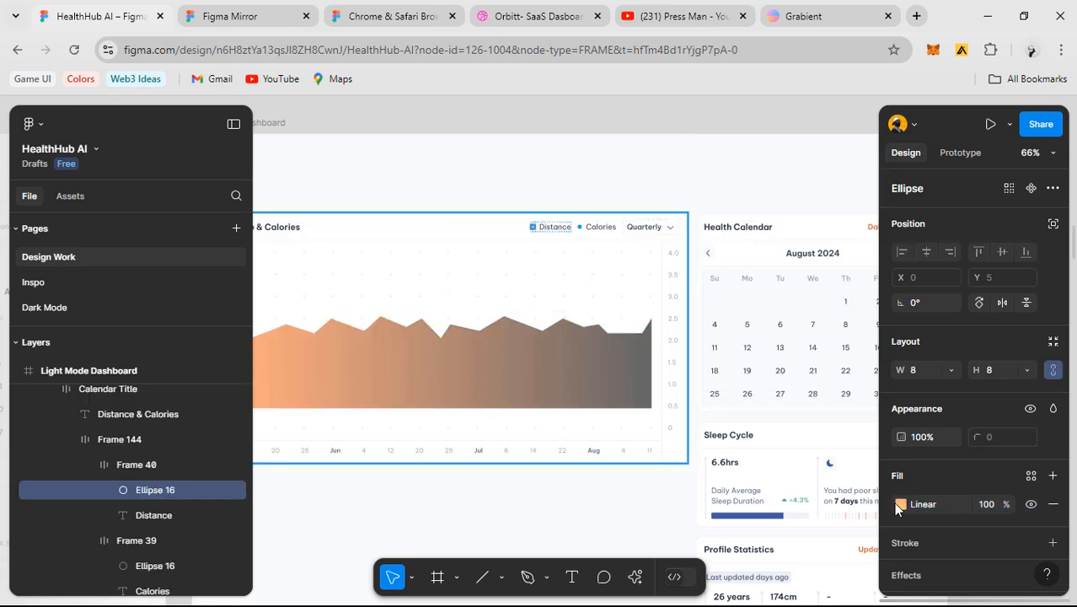
pyautogui.click(899, 504)
pyautogui.click(782, 570)
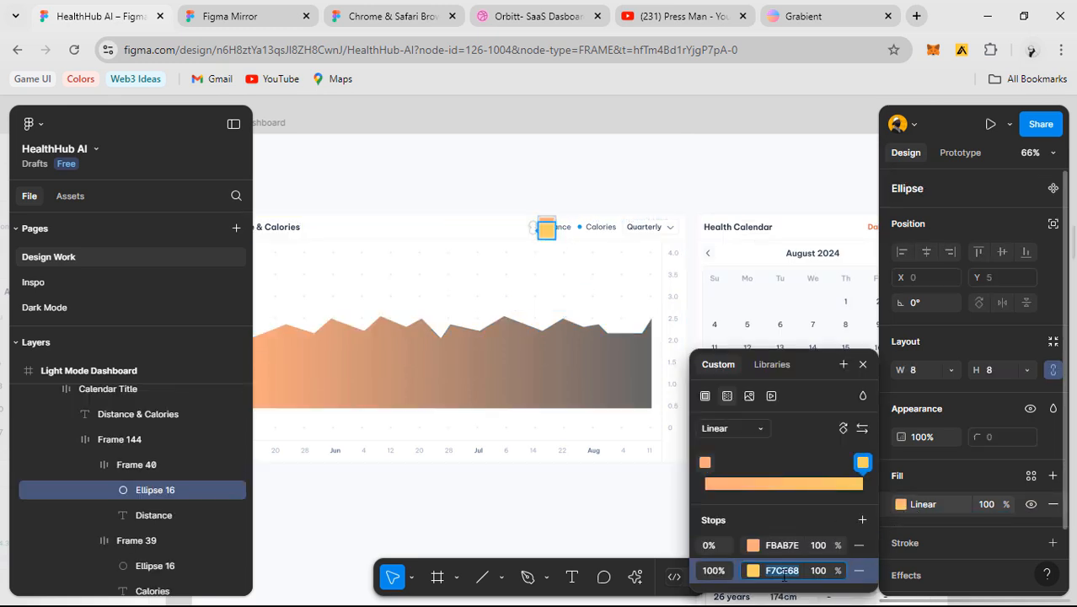
pyautogui.click(862, 364)
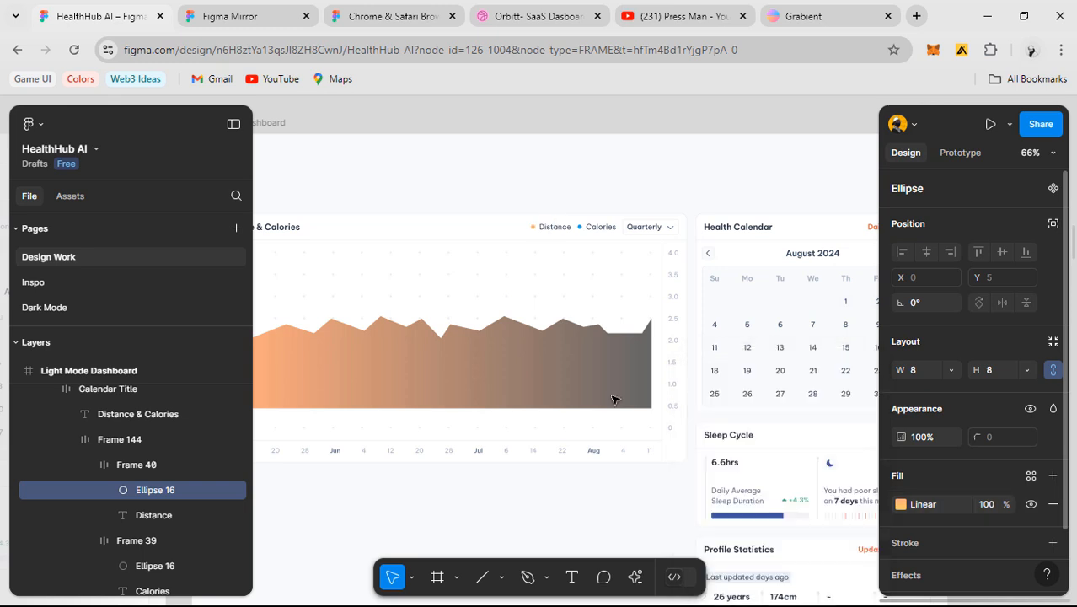
# - Set the 100% stop of the area shape's linear fill to F7CE68 and deselect the shape
pyautogui.click(590, 394)
pyautogui.click(900, 504)
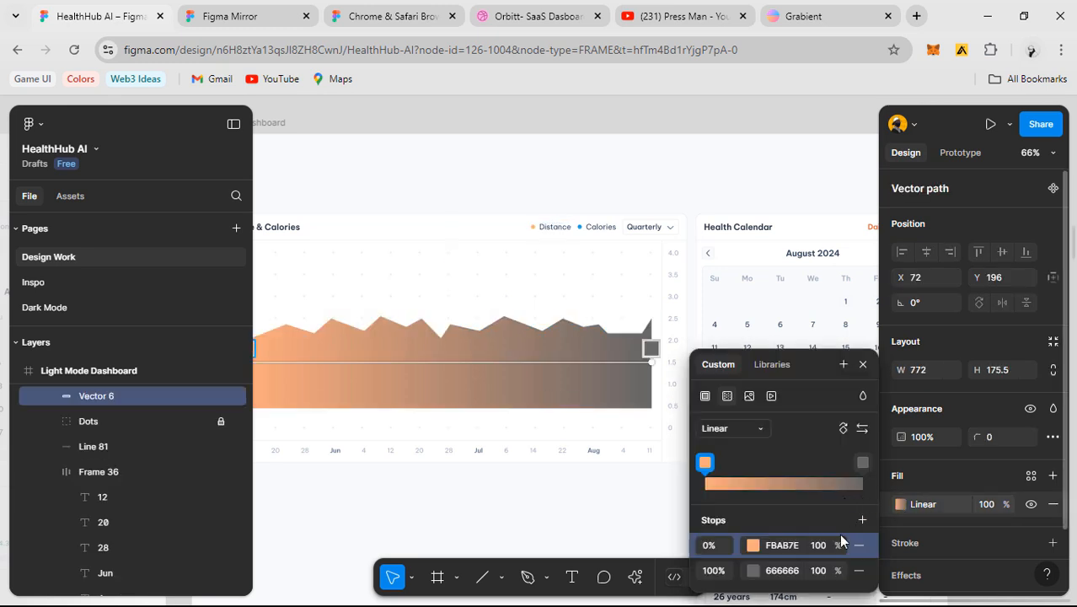
pyautogui.click(787, 572)
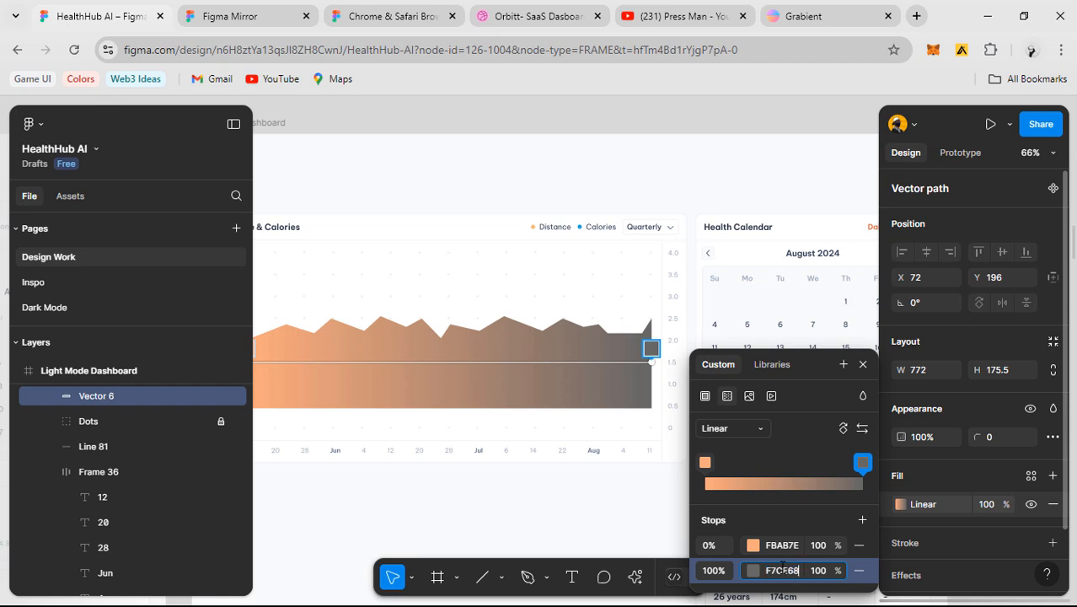
pyautogui.press('Return')
pyautogui.click(625, 478)
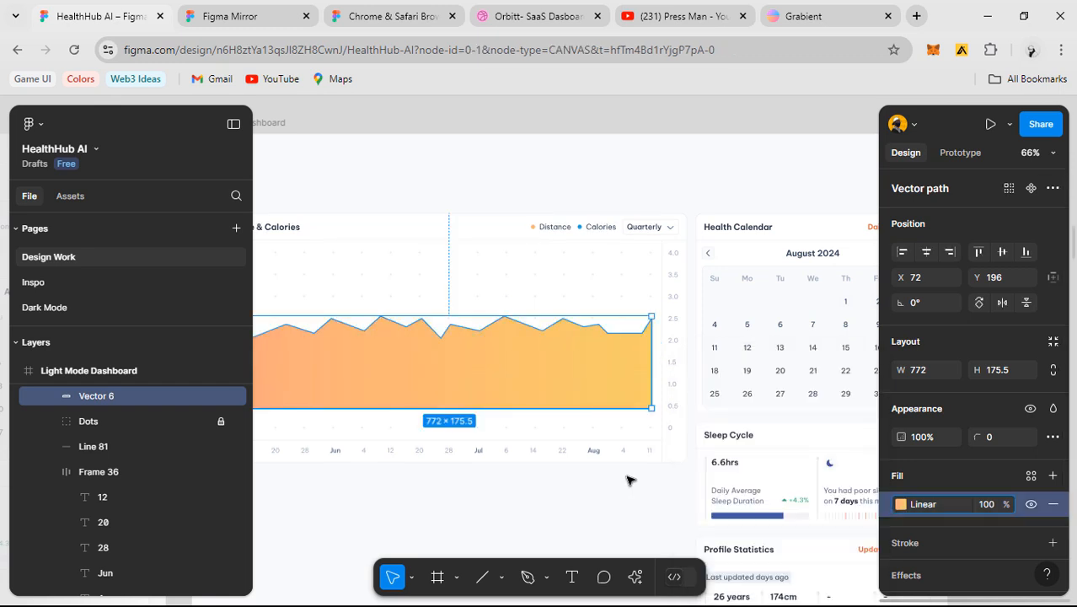
pyautogui.click(628, 478)
# - Unhide the duplicate zigzag line lying on top of the gradient-filled area in the Distance & Calories chart
pyautogui.scroll(-3, 628, 478)
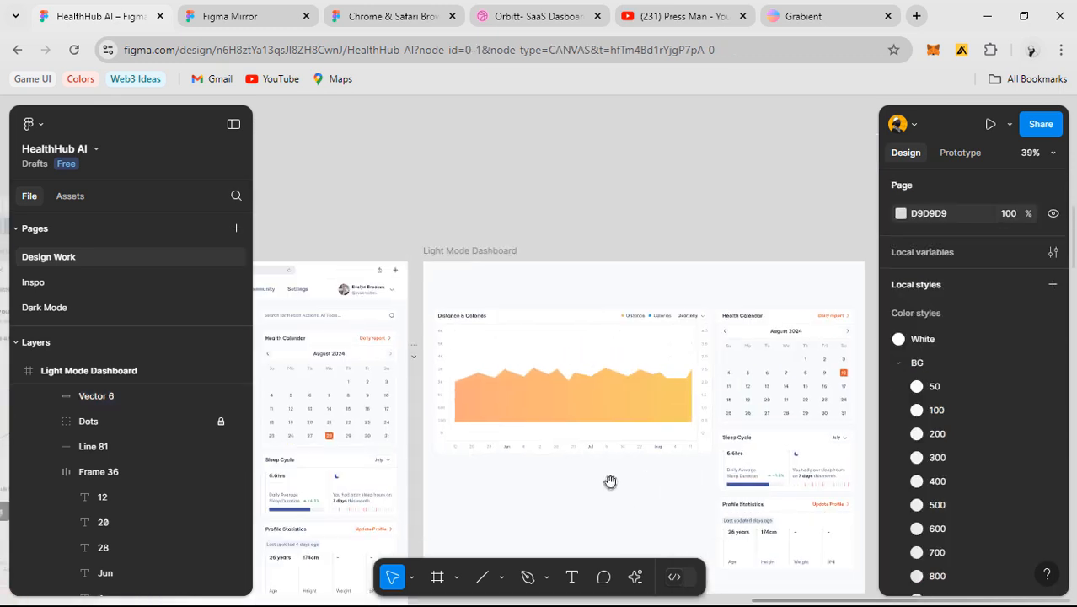
pyautogui.scroll(5, 609, 449)
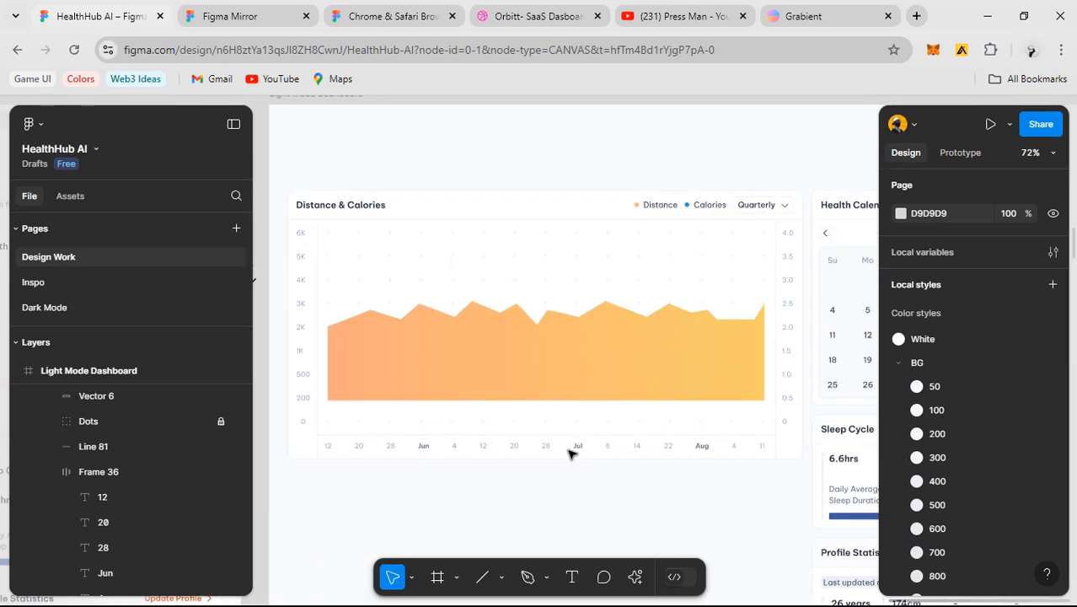
pyautogui.click(539, 386)
pyautogui.click(538, 386)
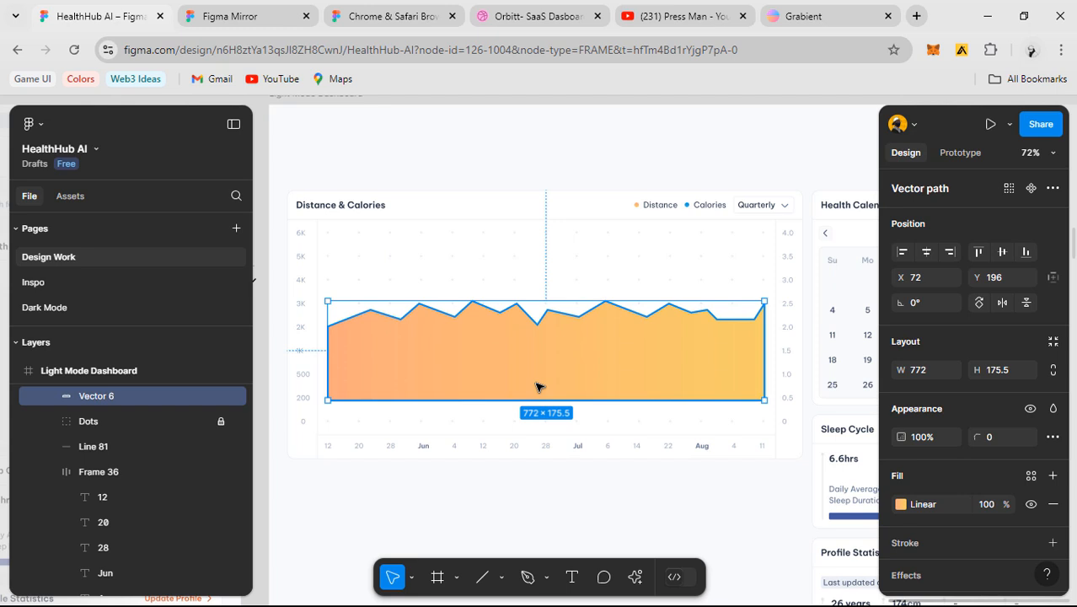
pyautogui.scroll(-3, 549, 377)
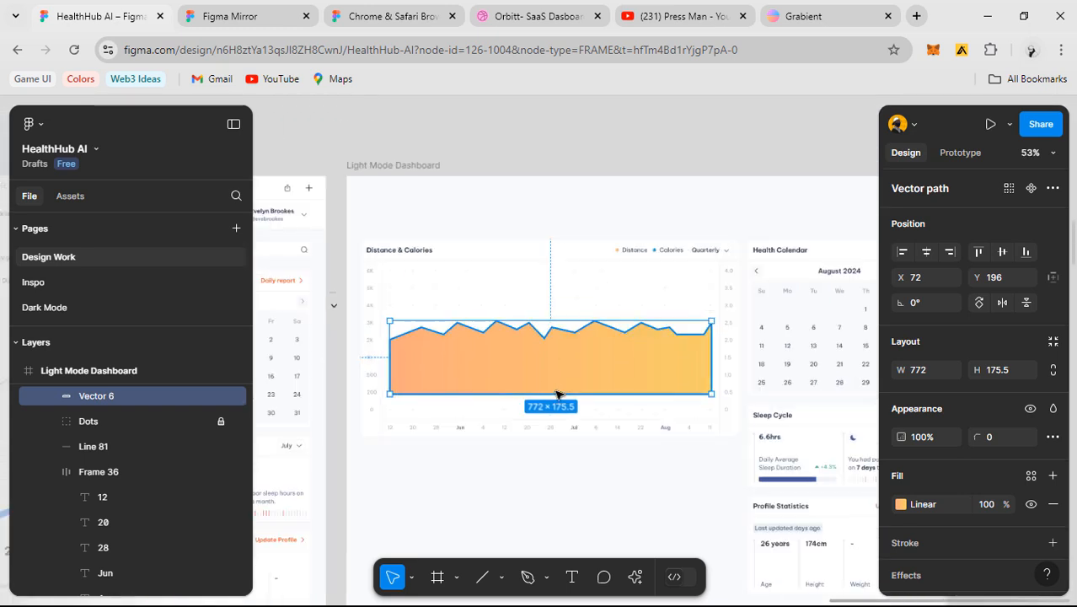
pyautogui.hscroll(-6, 590, 404)
pyautogui.click(783, 453)
pyautogui.hscroll(5, 598, 449)
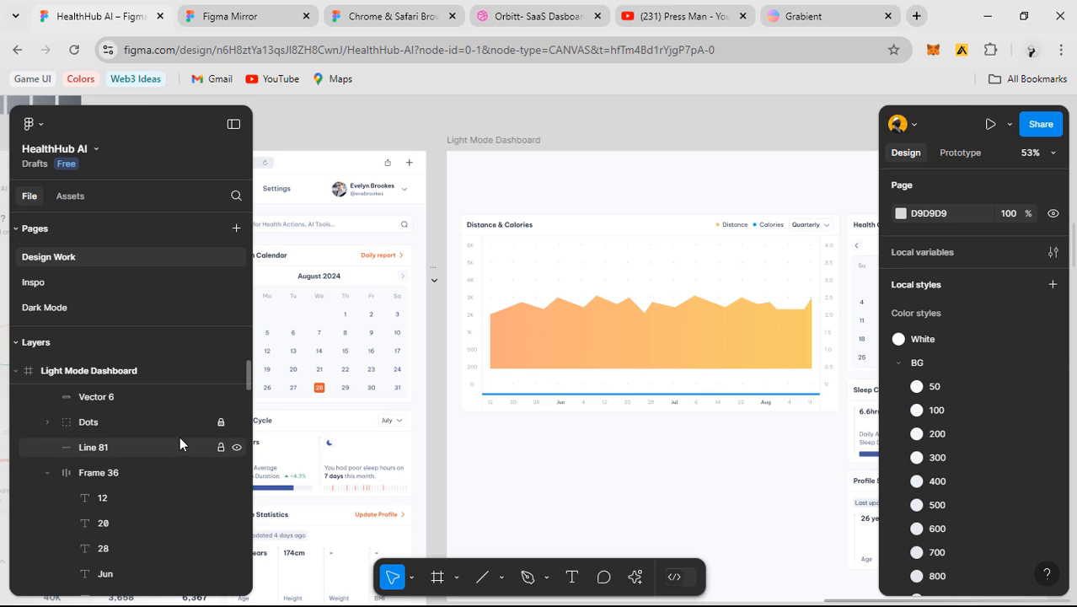
pyautogui.scroll(1, 181, 444)
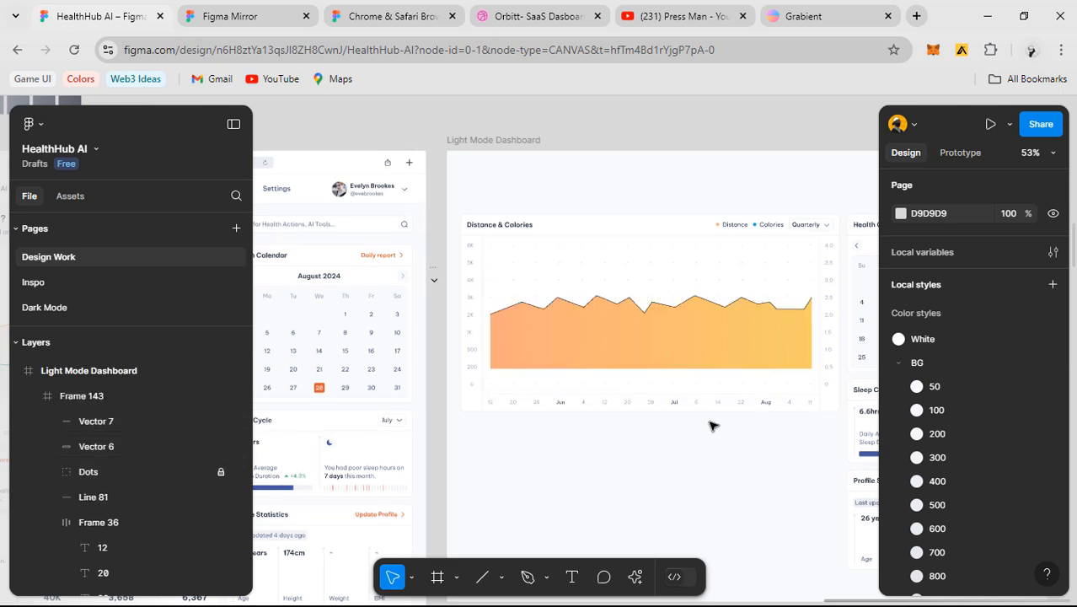
# - Change the zigzag line's stroke to a linear gradient and set its 100% stop to F7CE68
pyautogui.keyDown('ctrl'); pyautogui.scroll(6, 742, 350); pyautogui.keyUp('ctrl')
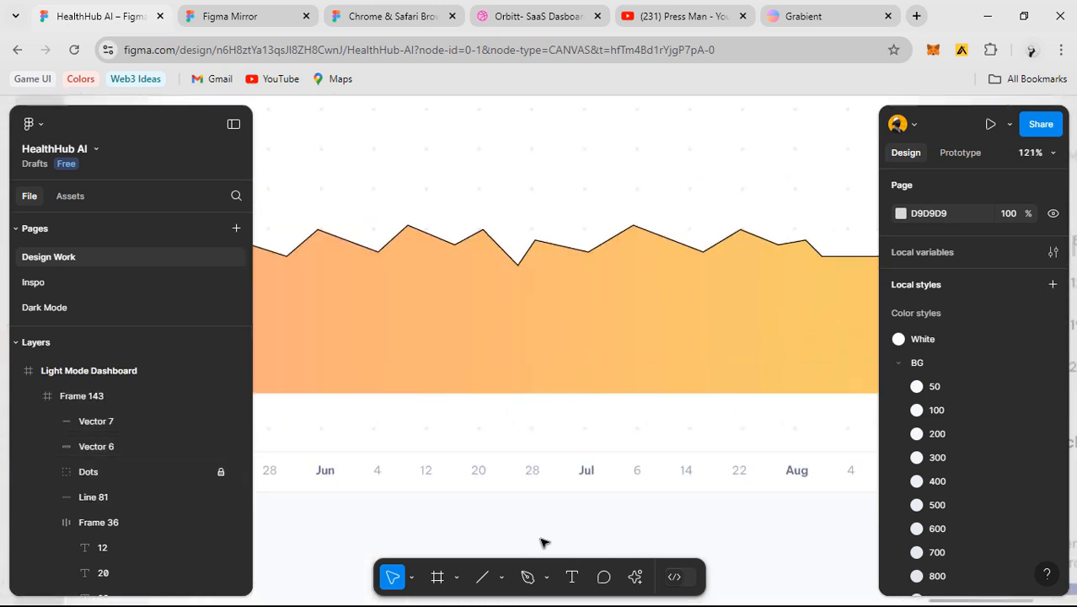
pyautogui.hscroll(-3, 616, 540)
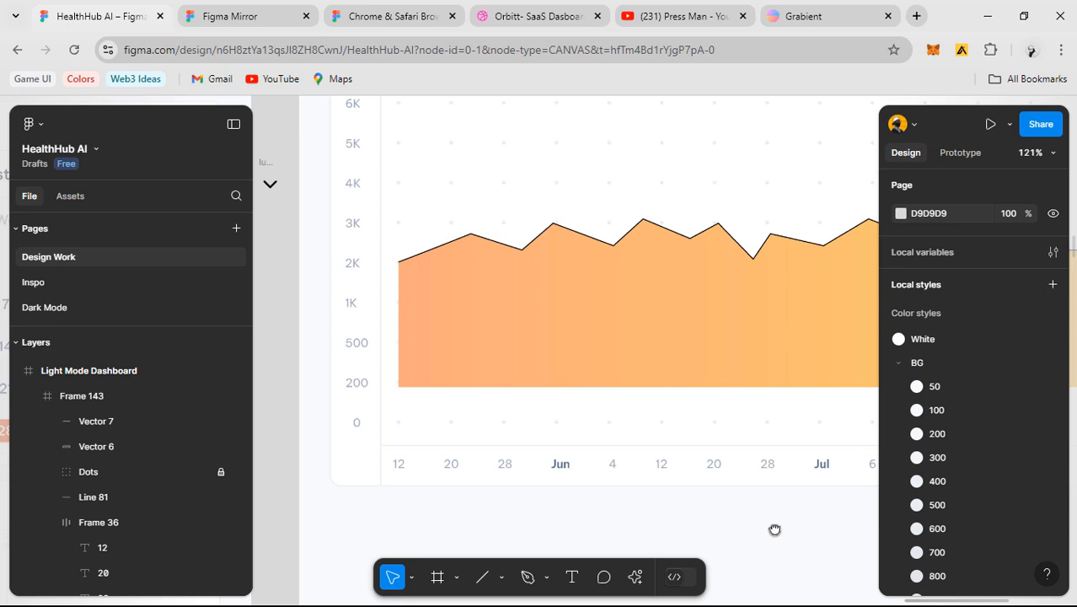
pyautogui.click(459, 245)
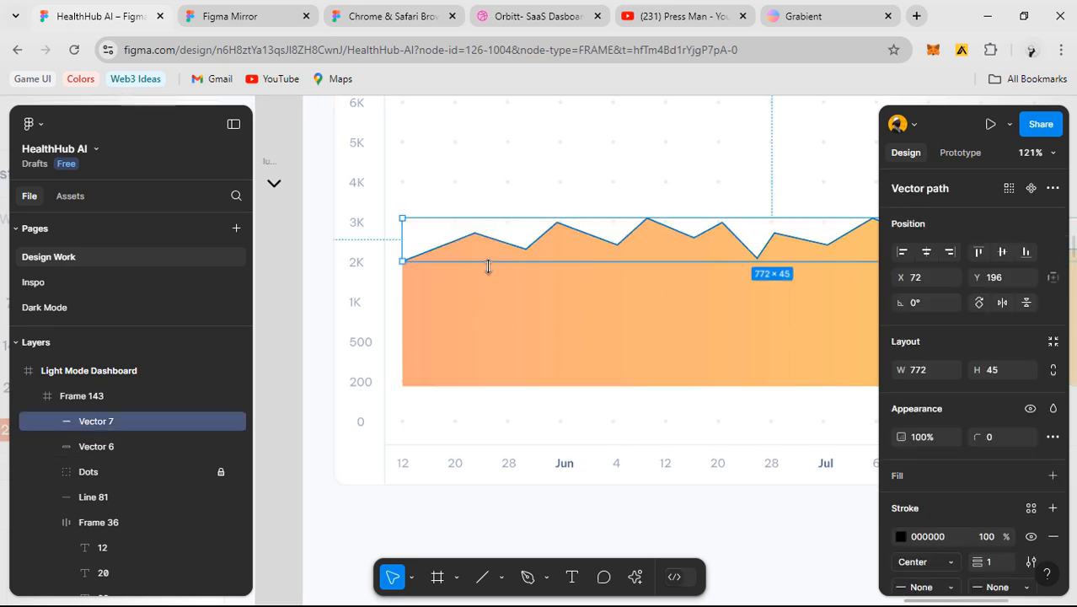
pyautogui.click(901, 537)
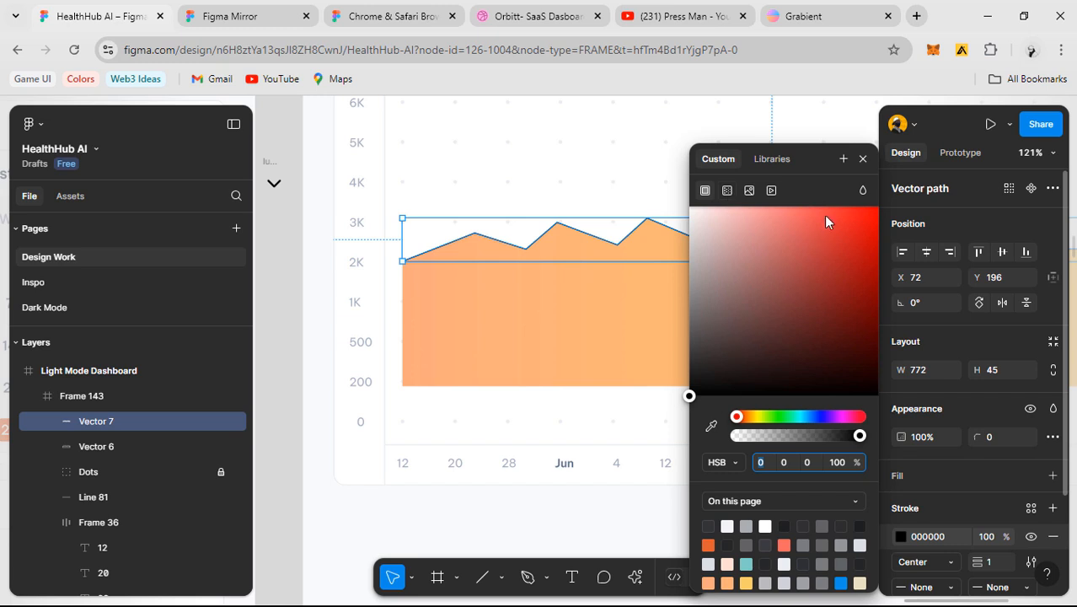
pyautogui.click(727, 191)
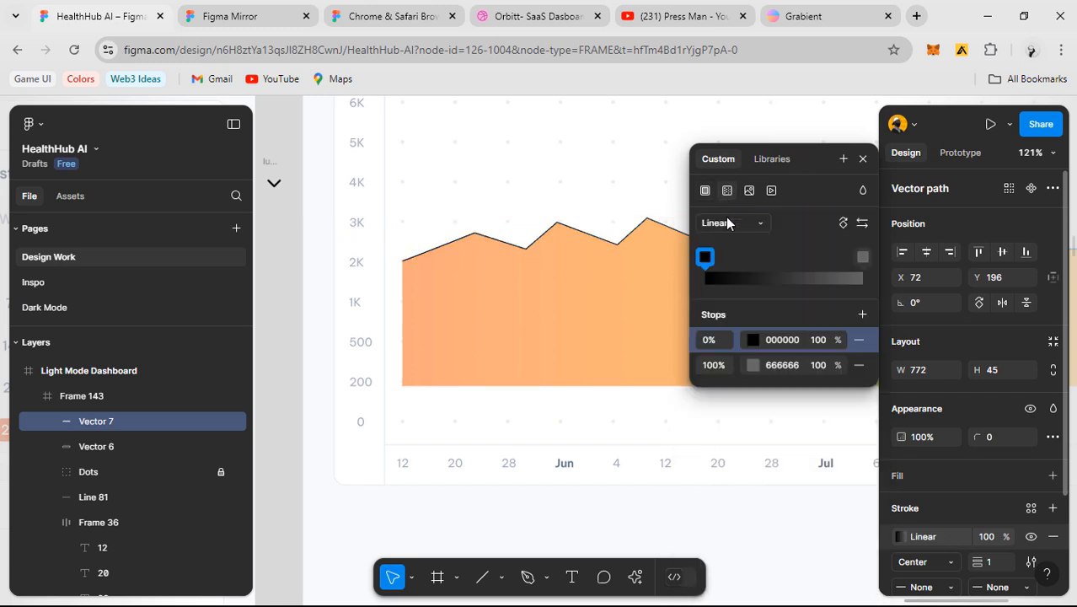
pyautogui.click(787, 365)
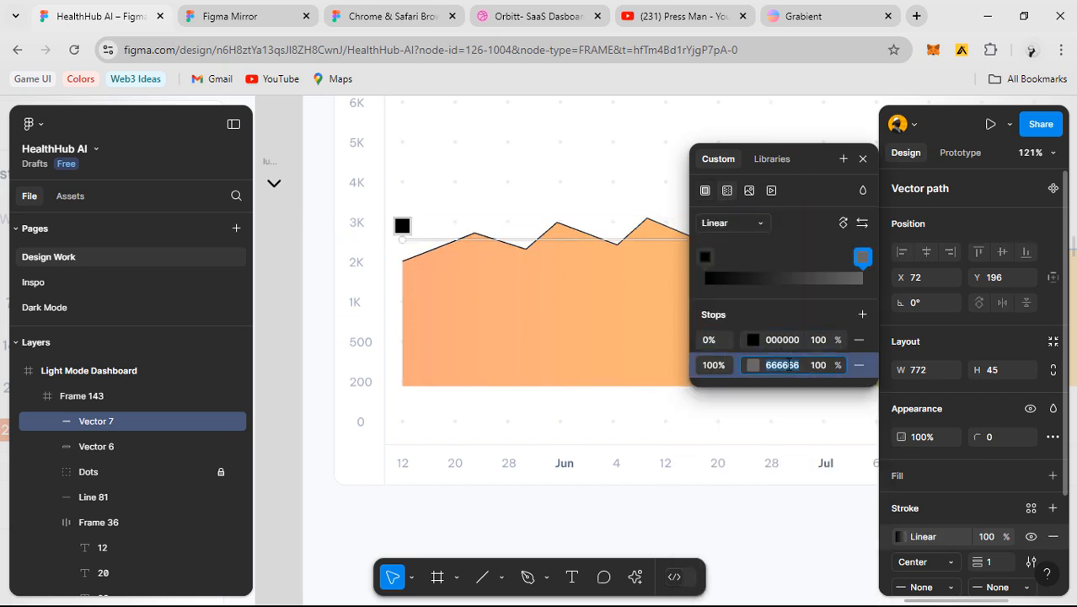
pyautogui.write('F7CE68')
pyautogui.press('Return')
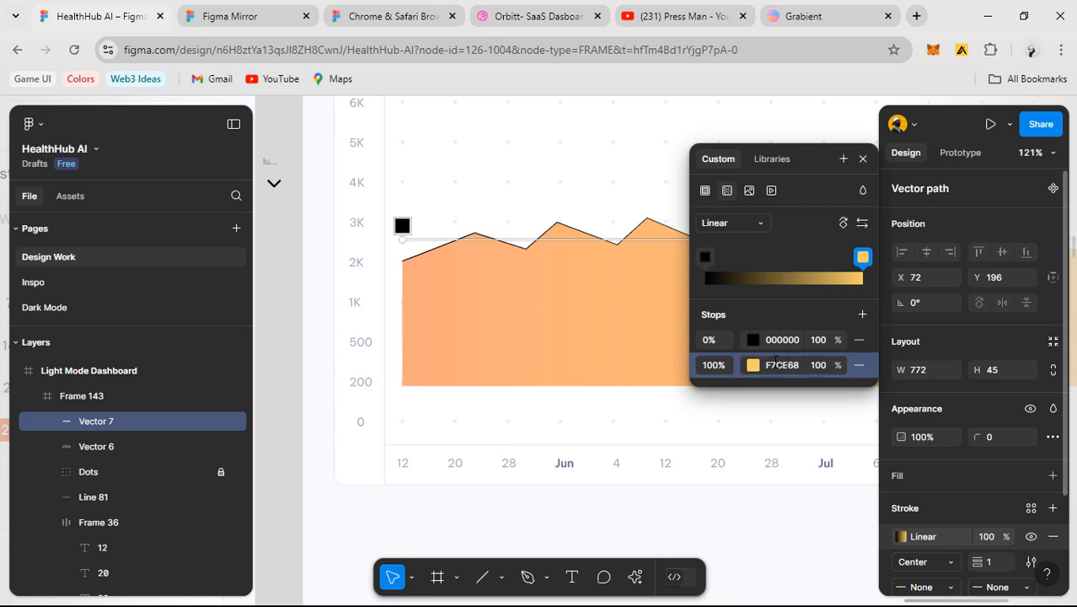
# - Copy the 0% stop colour, FBAB7E, from the linear fill of the area shape
pyautogui.click(574, 334)
pyautogui.click(575, 334)
pyautogui.click(900, 504)
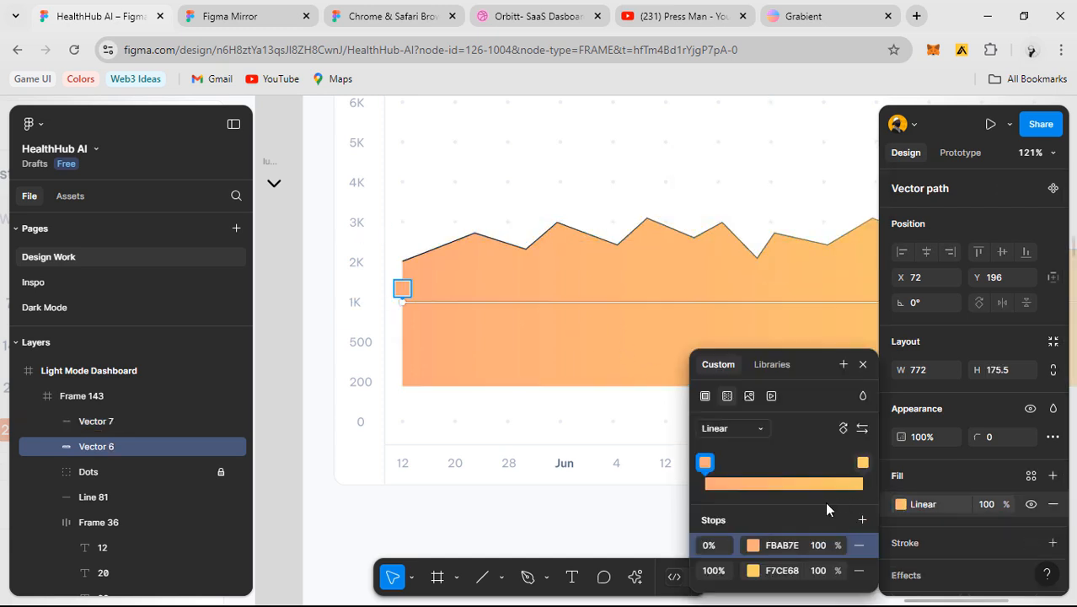
pyautogui.click(782, 545)
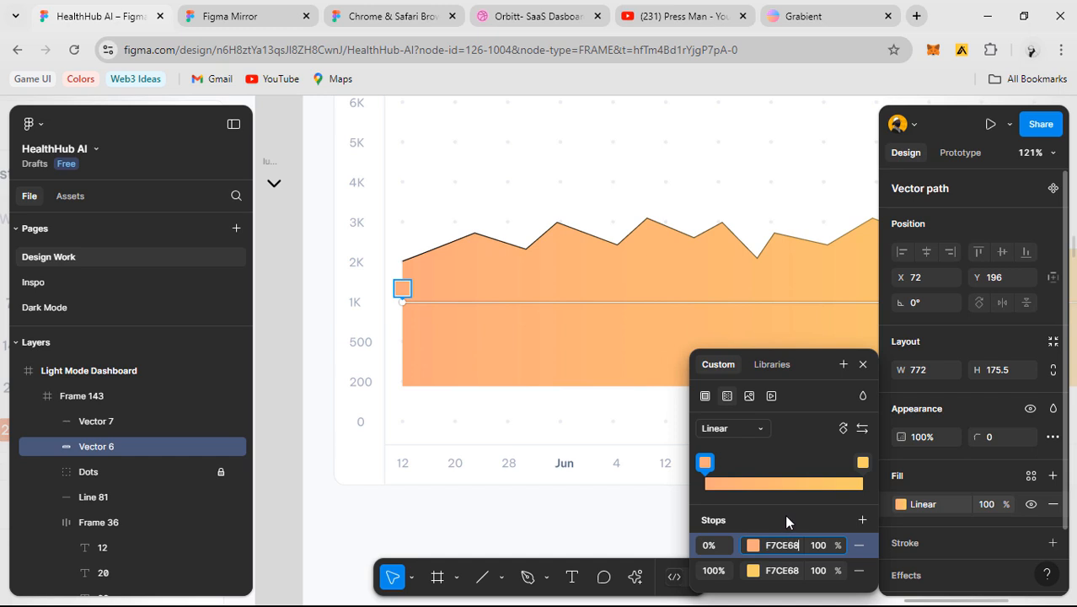
pyautogui.hotkey('ctrl', 'z')
pyautogui.click(863, 364)
# - Set the 0% stop of the zigzag line's linear stroke to FBAB7E and leave the line
pyautogui.click(613, 245)
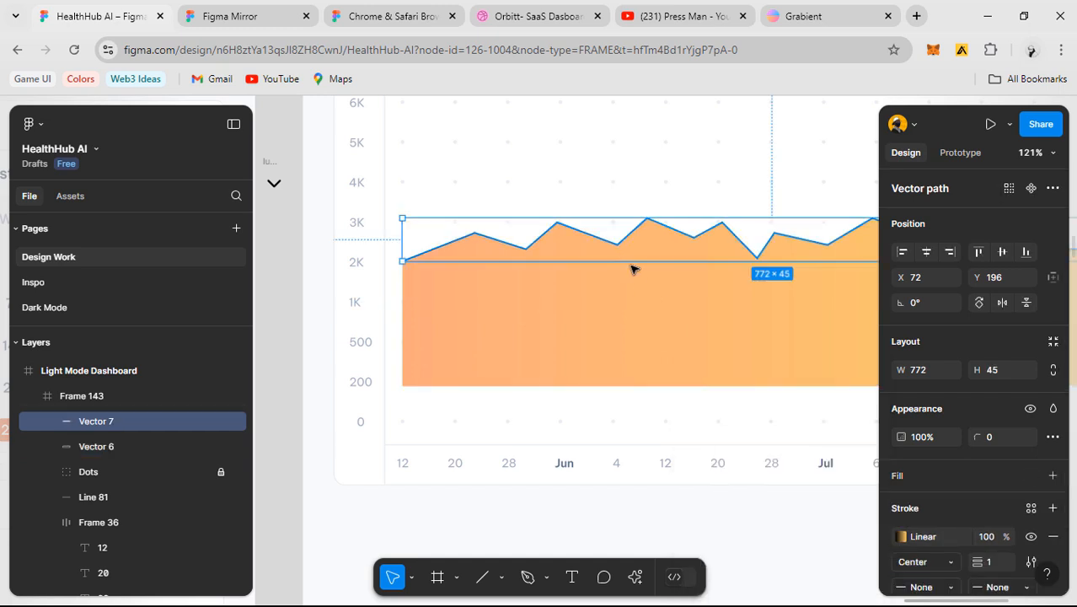
pyautogui.click(900, 536)
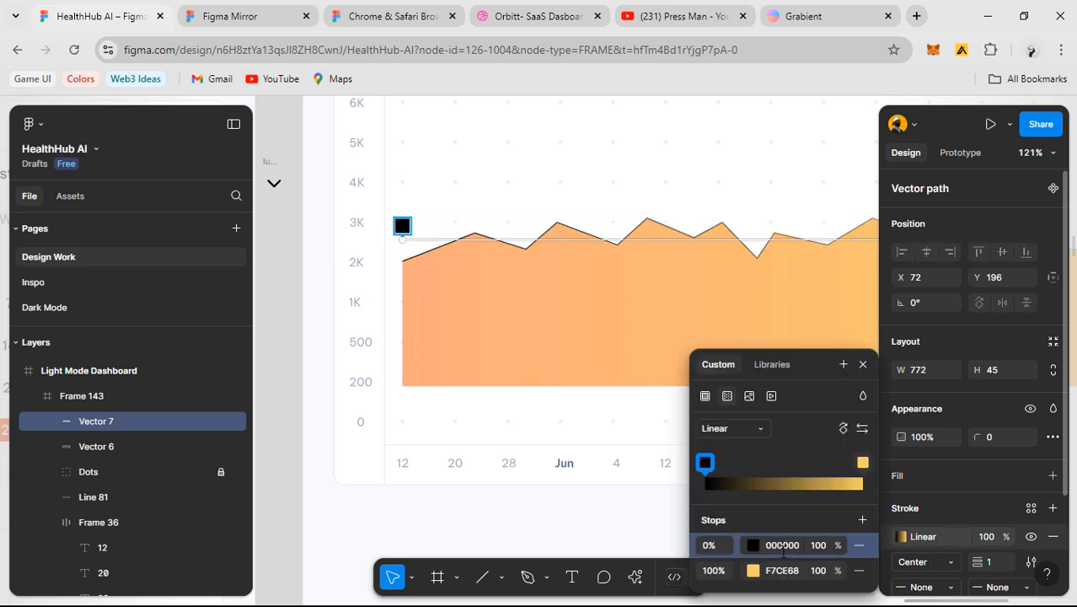
pyautogui.click(782, 545)
pyautogui.press('Return')
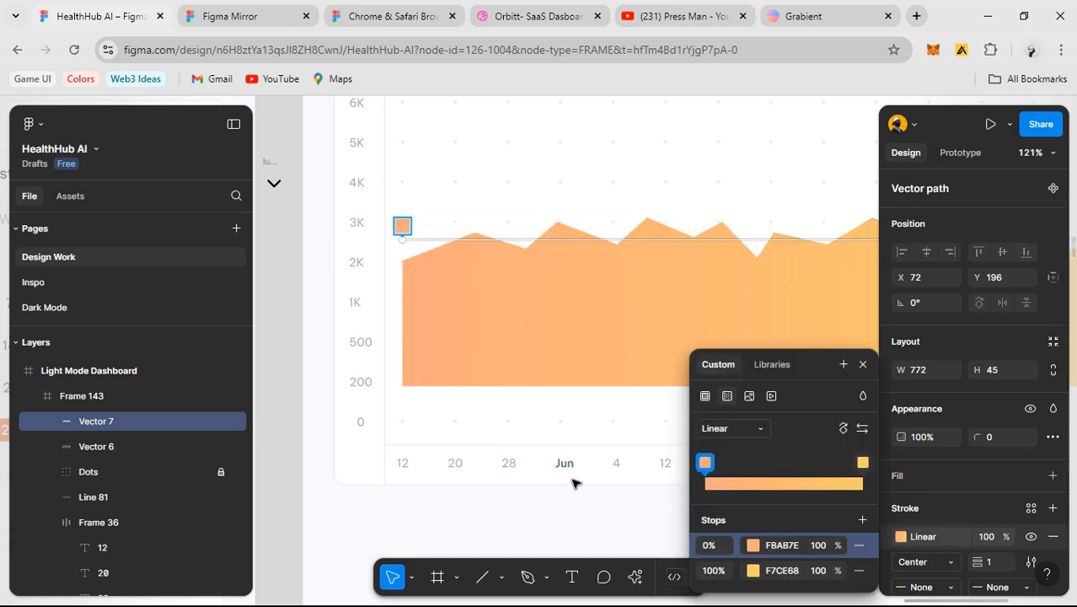
pyautogui.click(571, 479)
# - Examine the gradient stops and their opacities in the Distance area's linear fill in the Dashboard (Light Mode) chart
pyautogui.scroll(-2, 570, 476)
pyautogui.moveTo(664, 503); pyautogui.dragTo(455, 478)
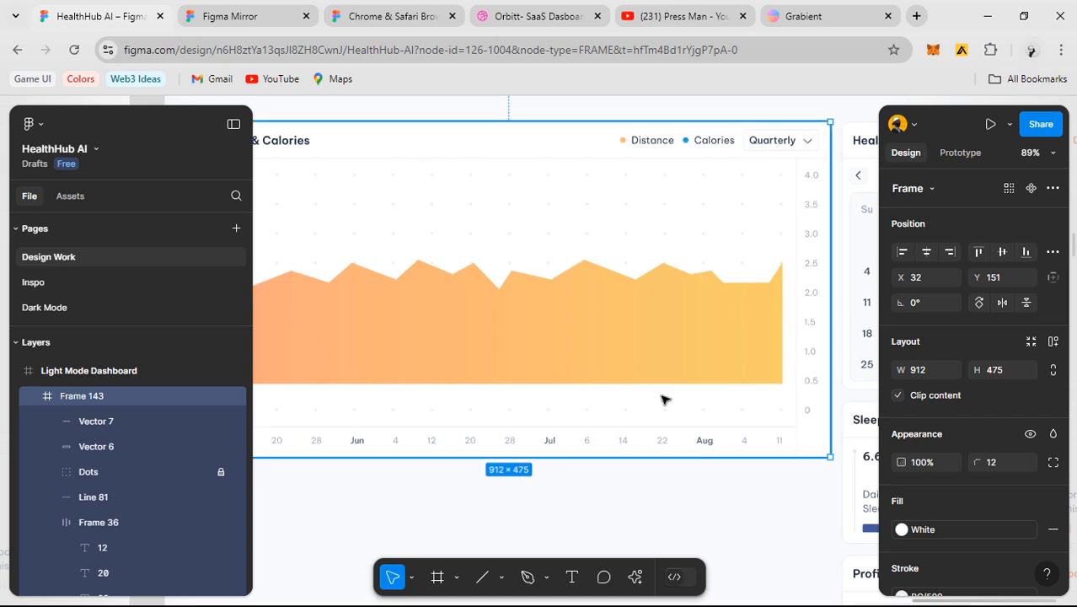
pyautogui.click(665, 361)
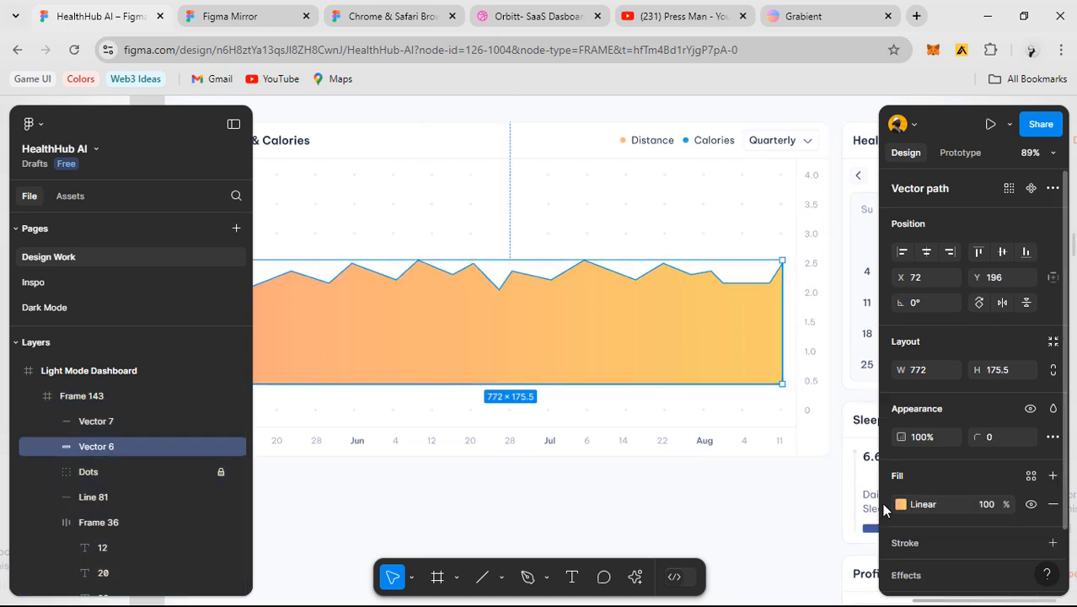
pyautogui.scroll(-3, 782, 432)
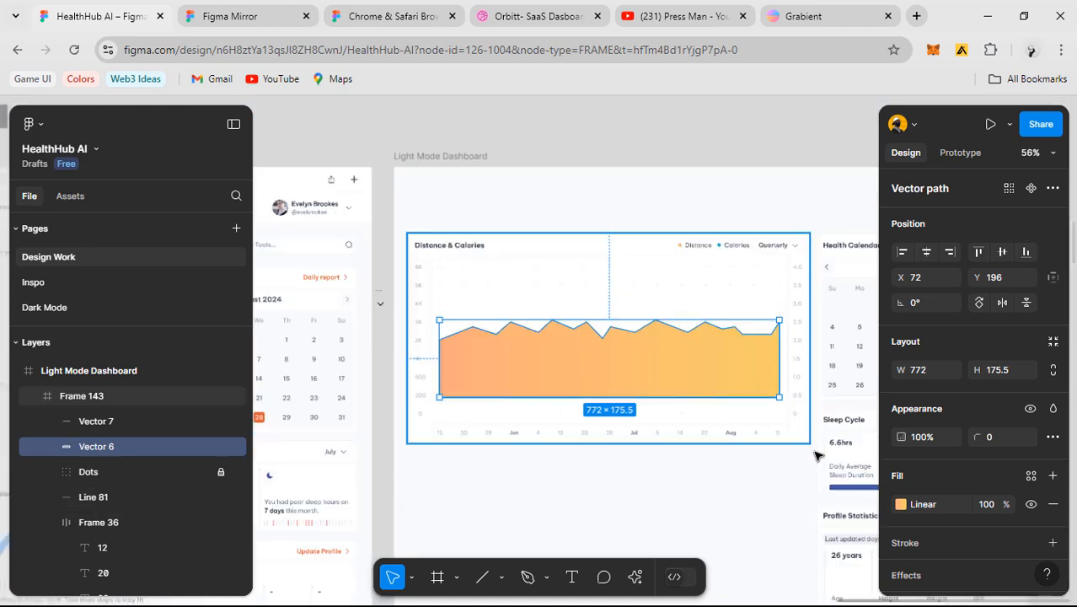
pyautogui.moveTo(666, 481); pyautogui.dragTo(826, 446)
pyautogui.scroll(-2, 813, 444)
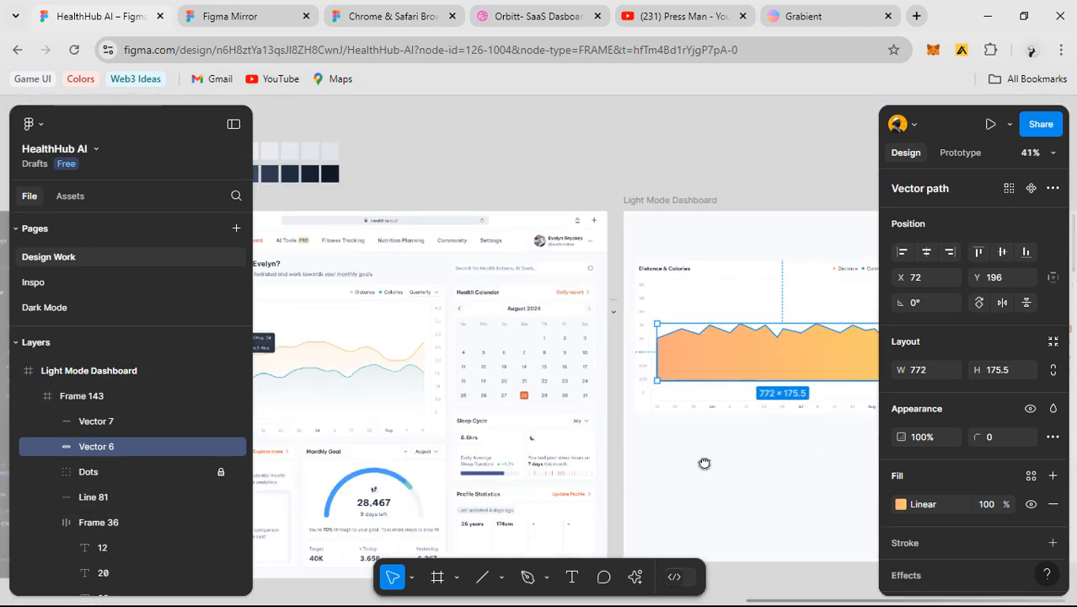
pyautogui.moveTo(684, 460); pyautogui.dragTo(569, 411)
pyautogui.scroll(4, 734, 326)
pyautogui.scroll(-3, 665, 358)
pyautogui.moveTo(464, 413); pyautogui.dragTo(730, 389)
pyautogui.scroll(-1, 373, 368)
pyautogui.moveTo(344, 412); pyautogui.dragTo(543, 395)
pyautogui.scroll(4, 495, 305)
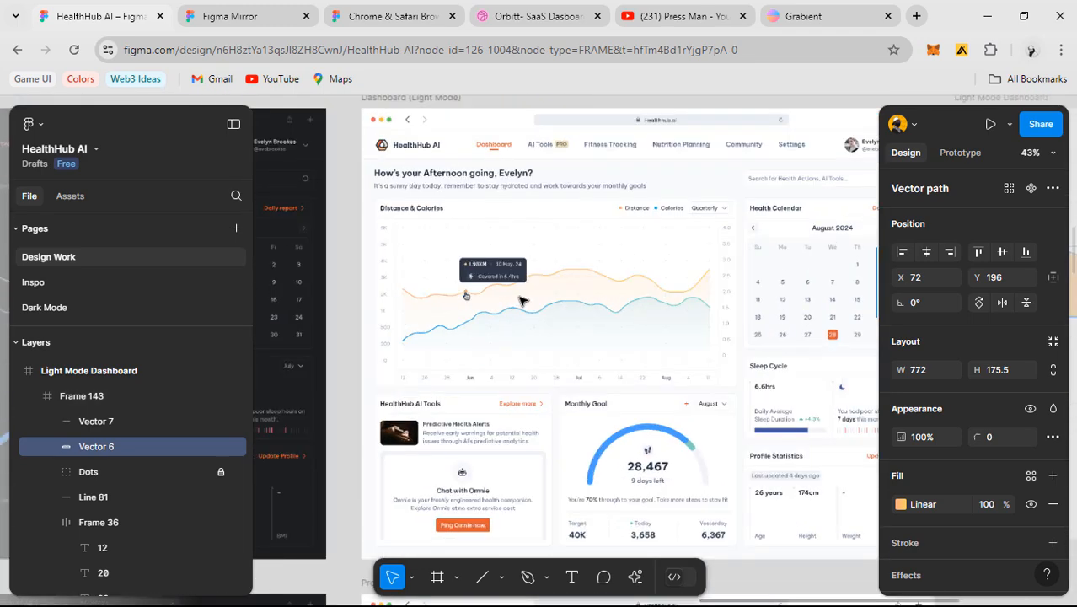
pyautogui.click(564, 290)
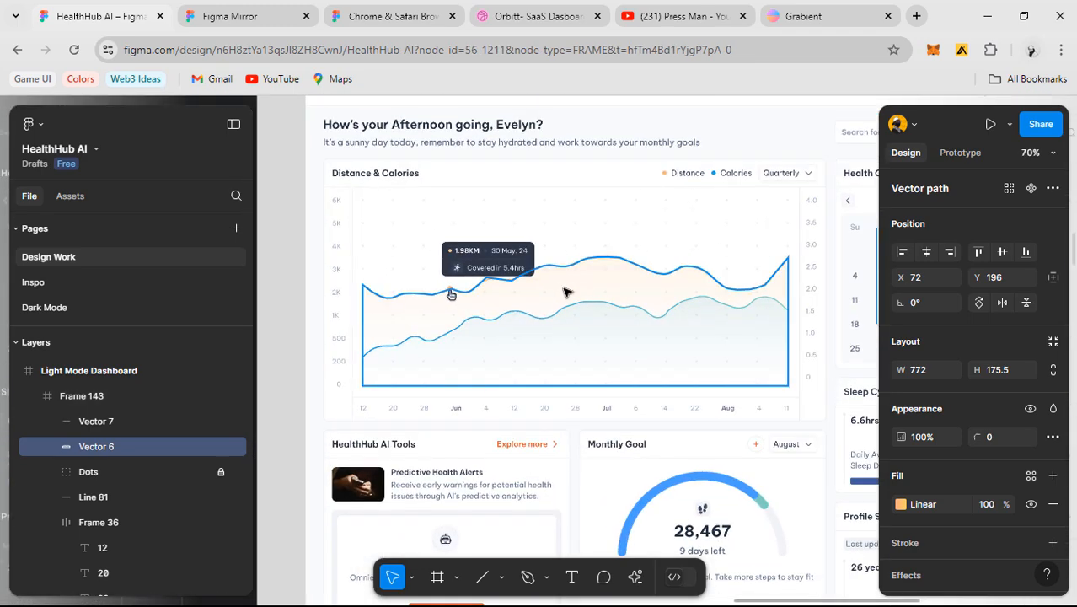
pyautogui.click(899, 505)
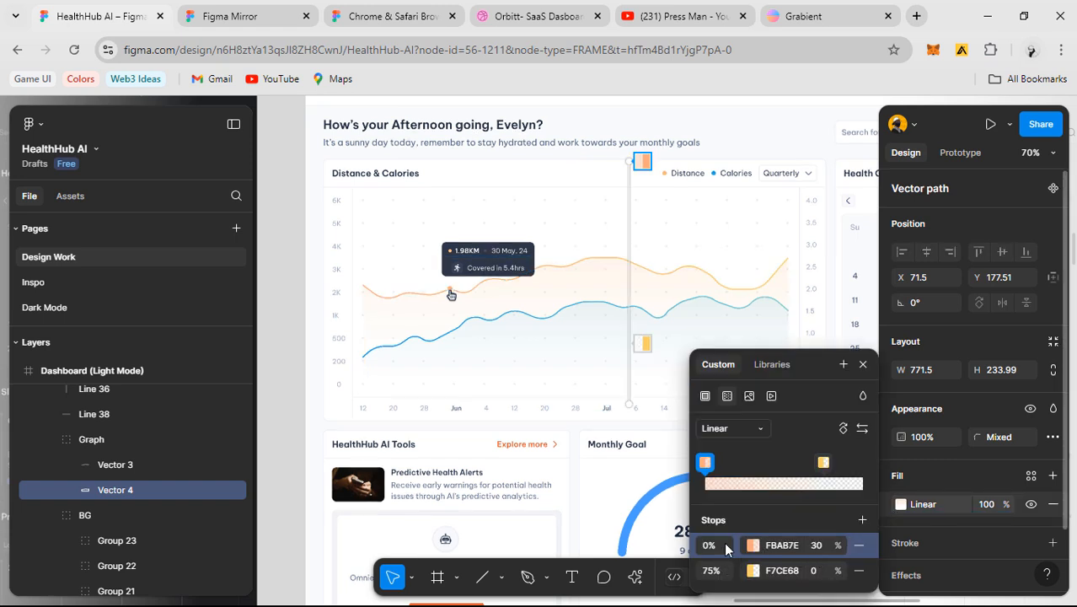
pyautogui.click(862, 367)
# - Compare the area shape in the Light Mode Dashboard chart with the Distance area in the Dashboard (Light Mode) frame
pyautogui.scroll(-2, 528, 378)
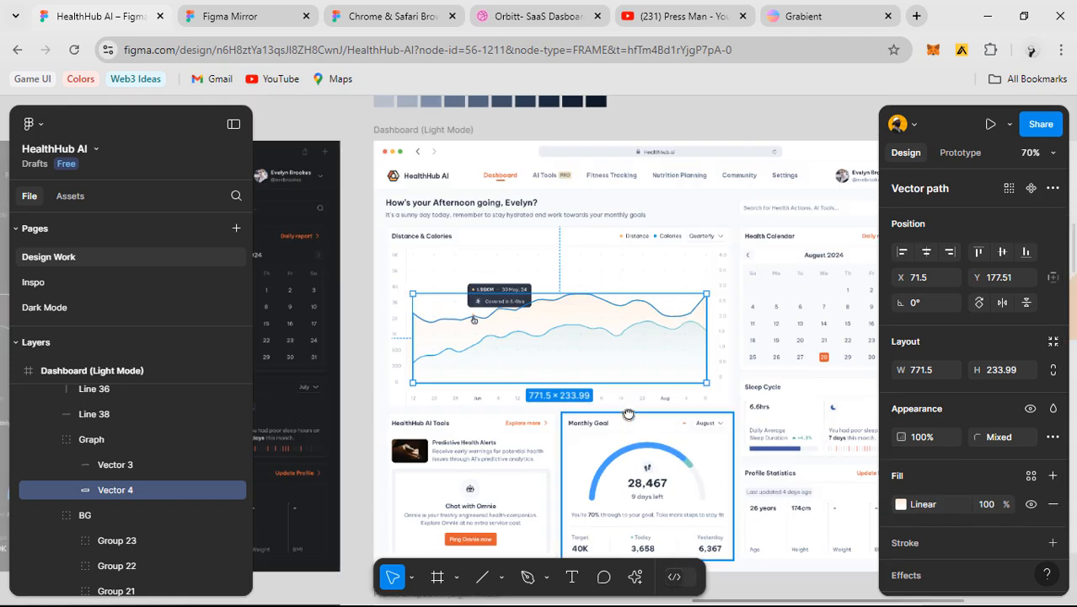
pyautogui.hscroll(4, 674, 404)
pyautogui.scroll(1, 720, 401)
pyautogui.moveTo(730, 398); pyautogui.dragTo(541, 396)
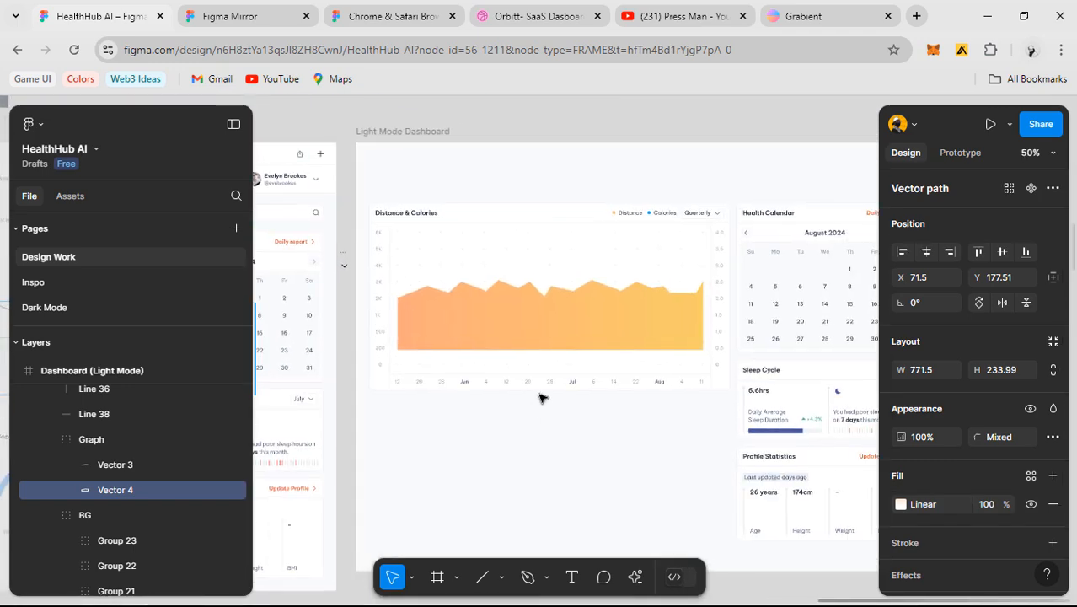
pyautogui.click(566, 357)
pyautogui.doubleClick(569, 338)
pyautogui.scroll(2, 569, 337)
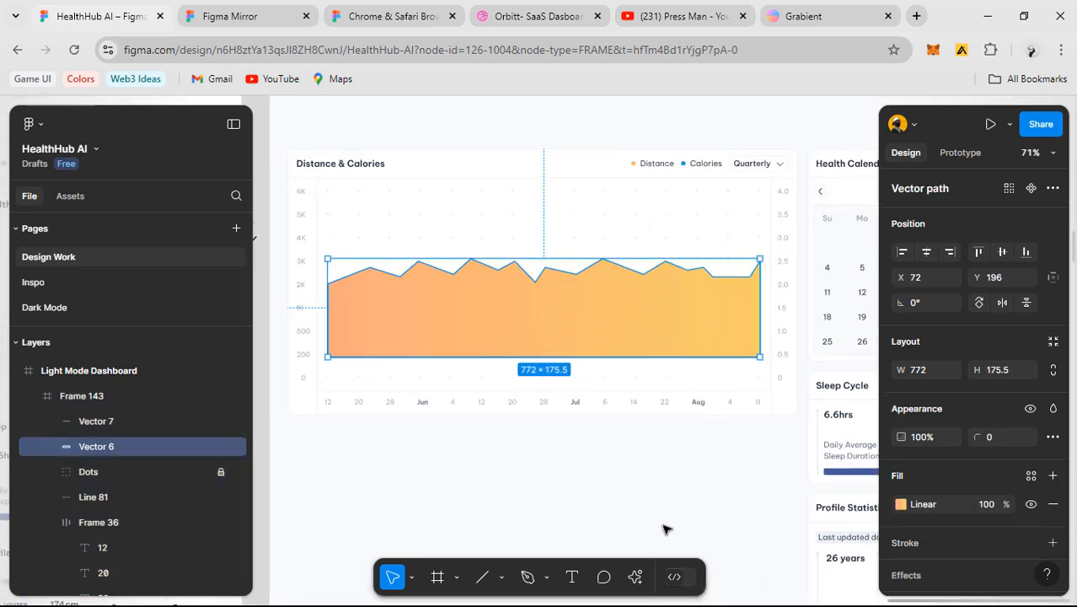
pyautogui.click(659, 487)
pyautogui.scroll(-1, 690, 464)
pyautogui.moveTo(685, 455); pyautogui.dragTo(992, 440)
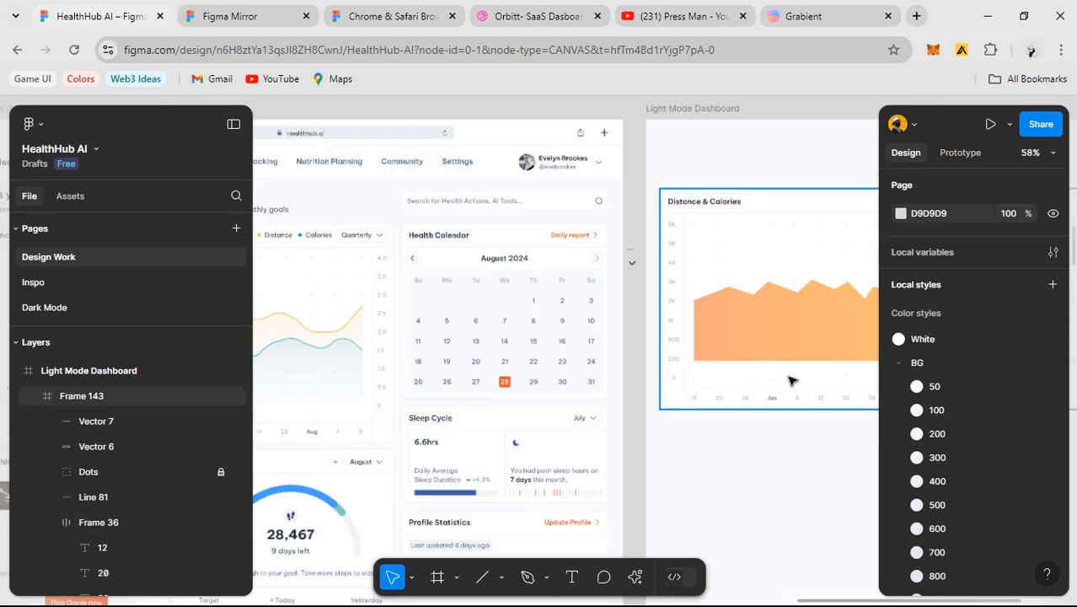
pyautogui.scroll(2, 793, 381)
pyautogui.moveTo(810, 414); pyautogui.dragTo(439, 445)
pyautogui.scroll(-3, 620, 363)
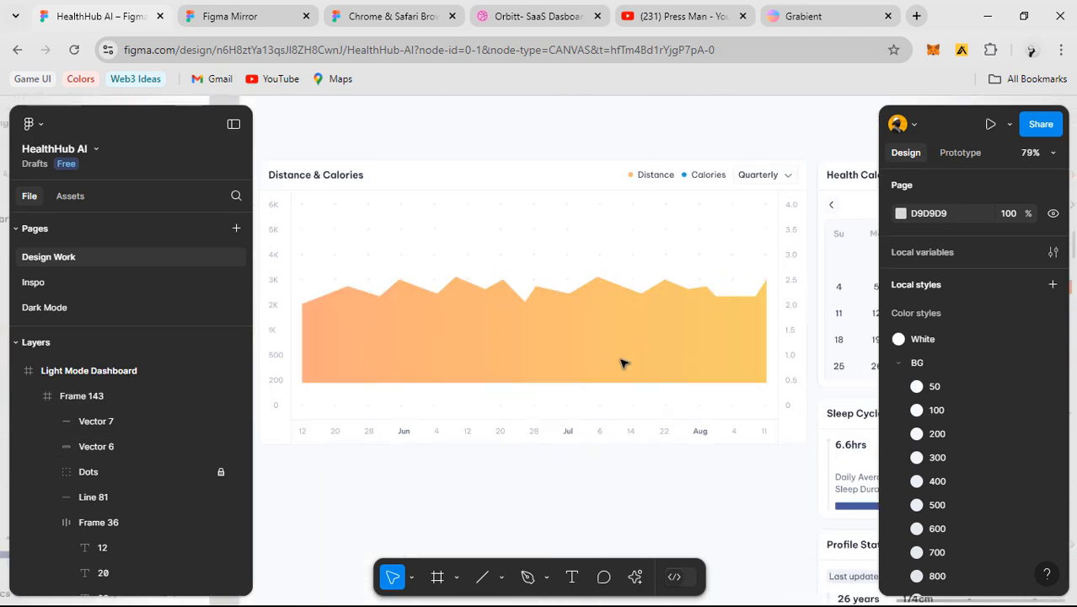
pyautogui.moveTo(563, 358); pyautogui.dragTo(868, 366)
pyautogui.moveTo(745, 395); pyautogui.dragTo(598, 357)
pyautogui.scroll(3, 783, 289)
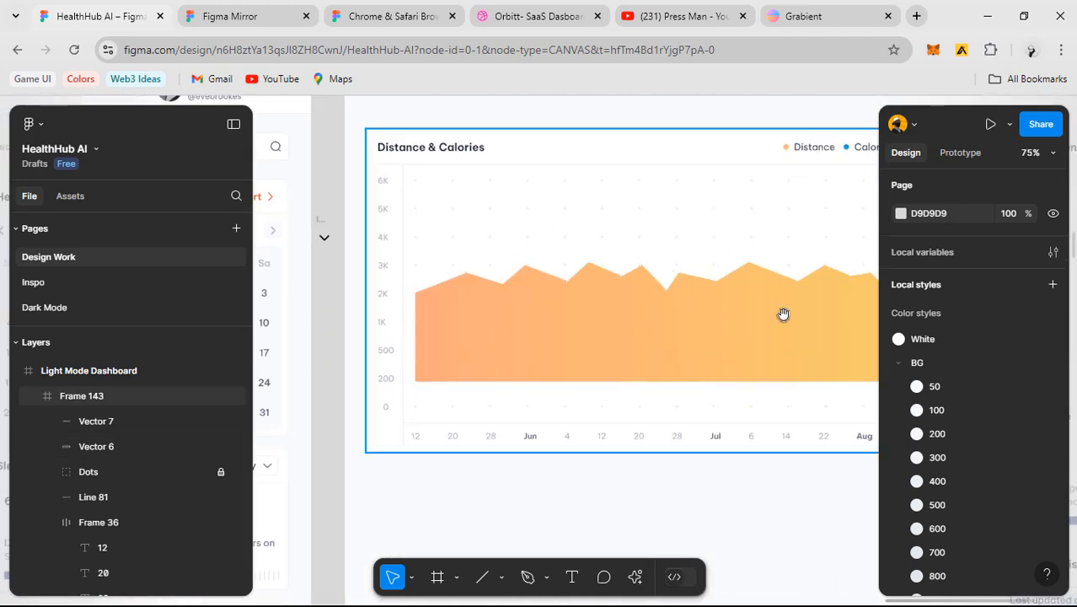
# - Set the opacity of the gradient-filled area shape to 10% and deselect it
pyautogui.click(609, 347)
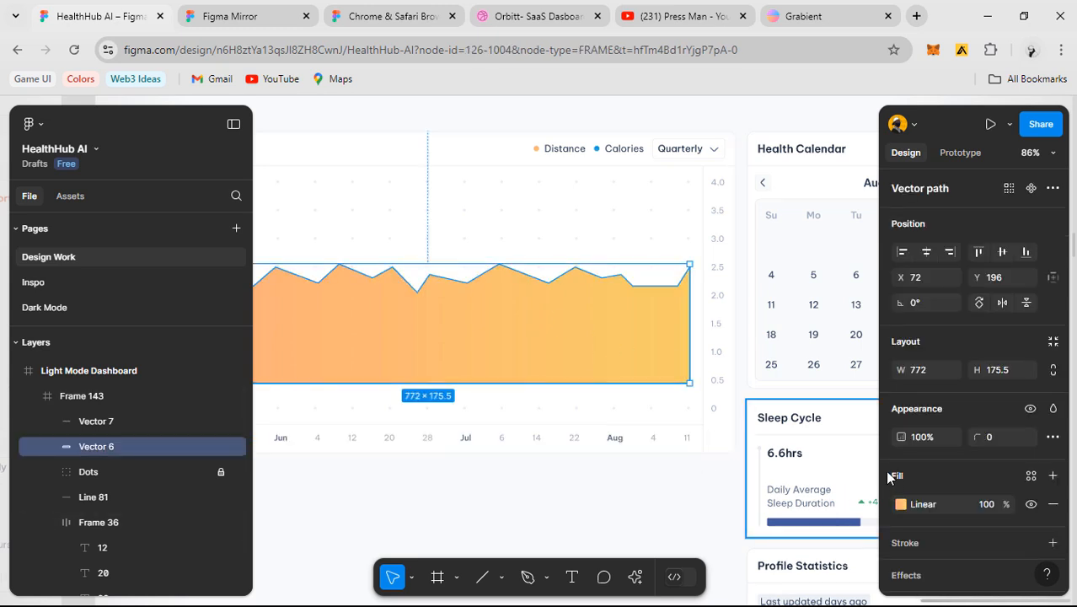
pyautogui.click(928, 437)
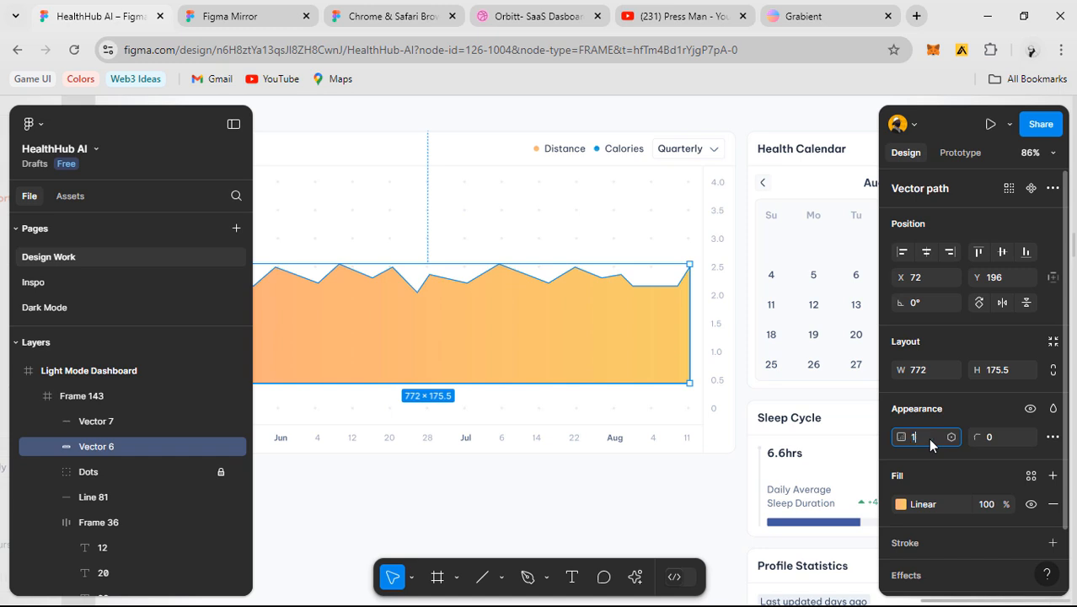
pyautogui.press('Return')
pyautogui.click(685, 472)
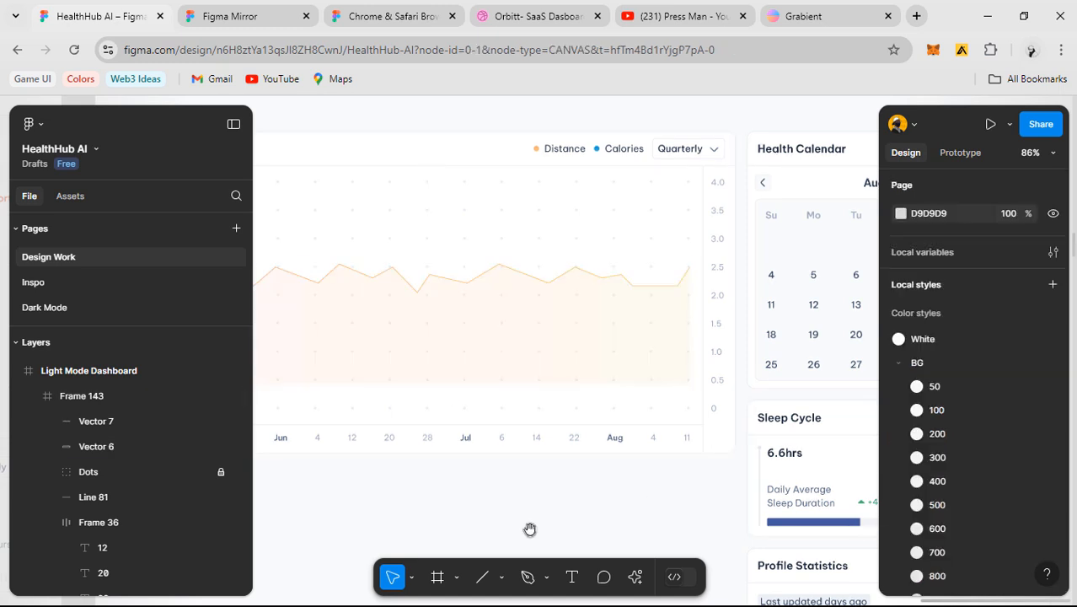
pyautogui.moveTo(530, 527)
pyautogui.mouseDown()
pyautogui.moveTo(781, 474)
pyautogui.moveTo(620, 485)
pyautogui.mouseUp()
pyautogui.scroll(-3, 763, 469)
pyautogui.scroll(3, 705, 380)
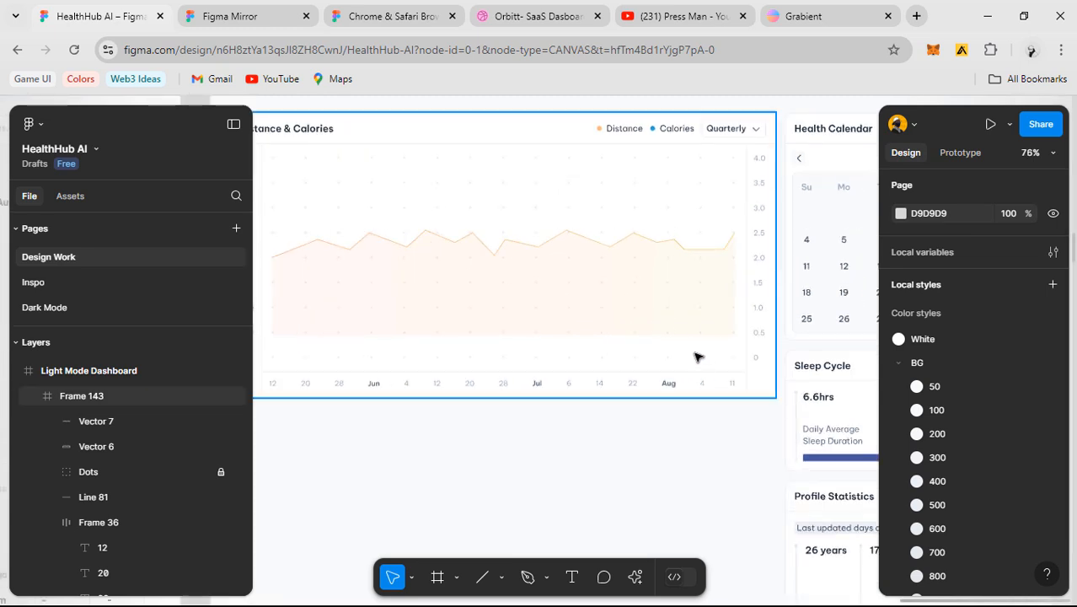
# - Set the opacity of the area shape under the zigzag line to 20% and deselect it
pyautogui.doubleClick(632, 291)
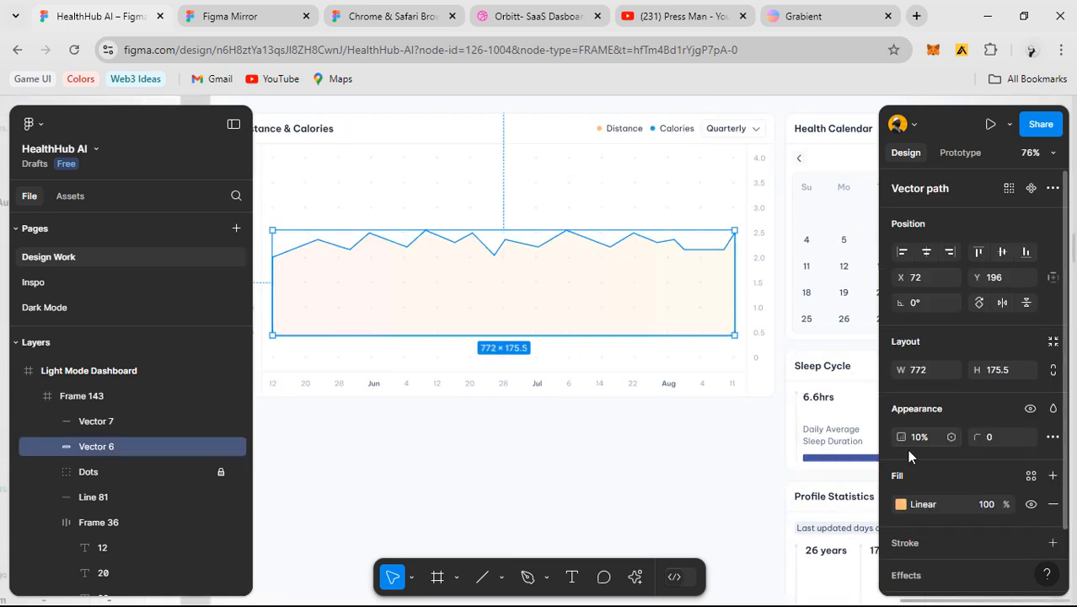
pyautogui.click(919, 429)
pyautogui.write('20')
pyautogui.press('Return')
pyautogui.click(682, 445)
pyautogui.scroll(-3, 683, 445)
pyautogui.moveTo(570, 445); pyautogui.dragTo(663, 428)
pyautogui.scroll(3, 711, 368)
pyautogui.moveTo(727, 384); pyautogui.dragTo(507, 389)
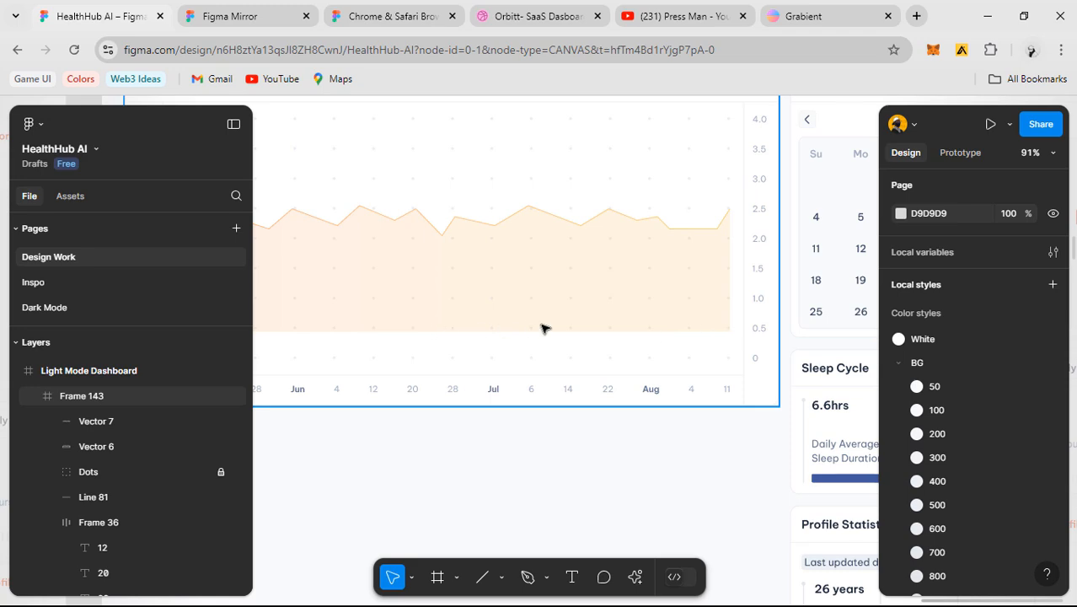
# - Review the direction and stops of the Distance area's fill gradient in the Dashboard (Light Mode) chart again
pyautogui.scroll(-3, 661, 320)
pyautogui.moveTo(577, 411); pyautogui.dragTo(899, 398)
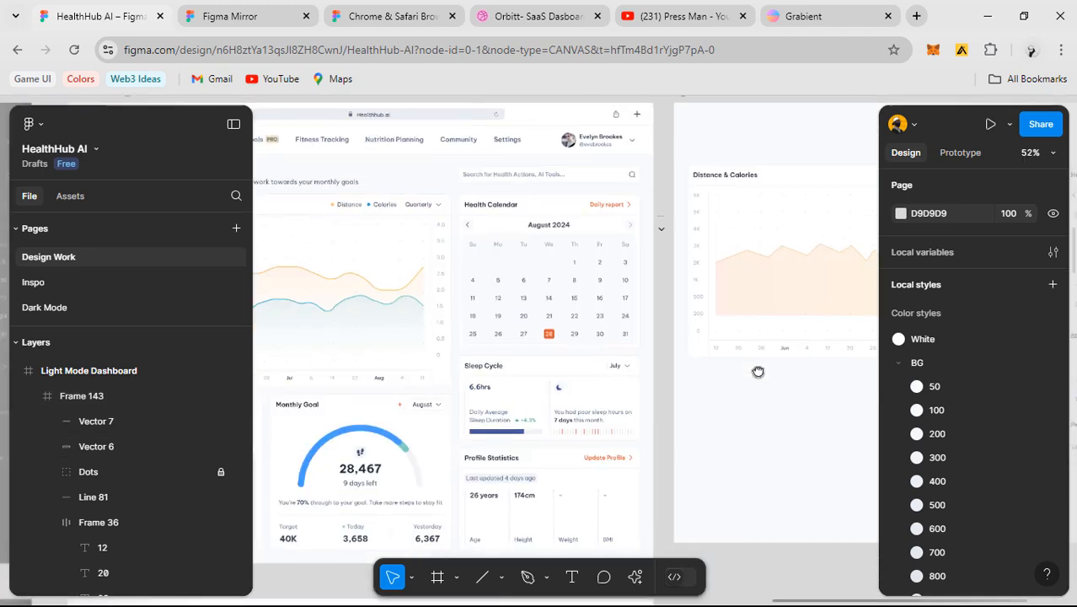
pyautogui.moveTo(377, 329); pyautogui.dragTo(590, 350)
pyautogui.click(504, 326)
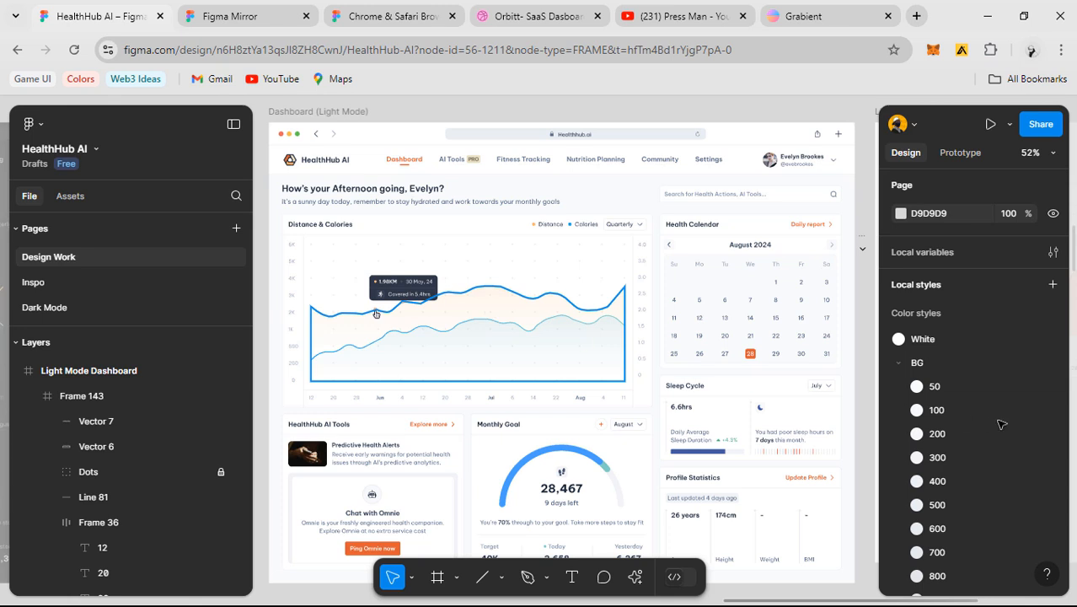
pyautogui.click(376, 313)
pyautogui.click(899, 504)
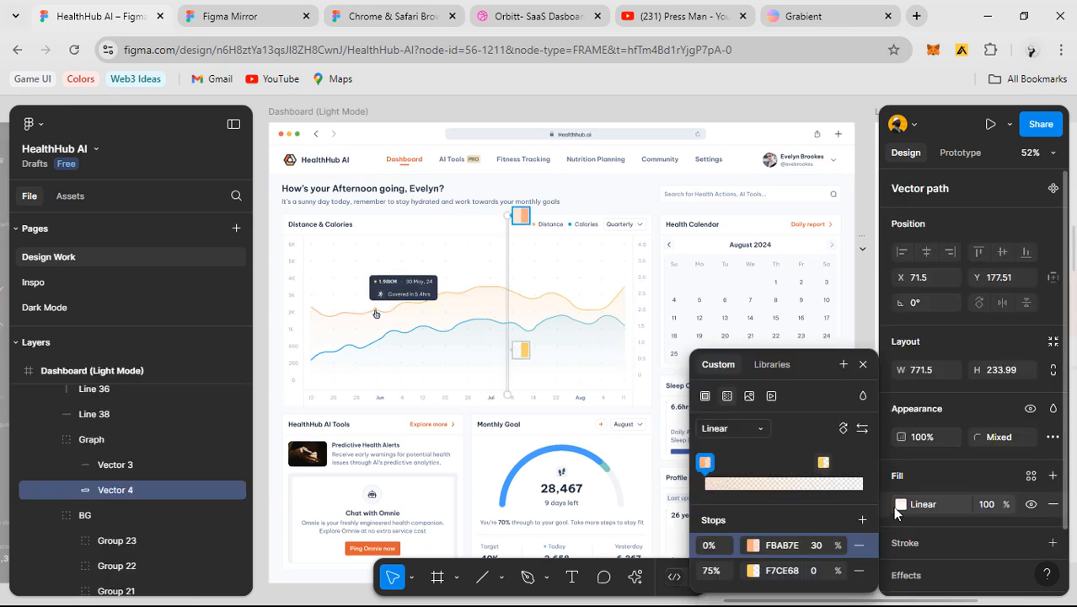
pyautogui.click(862, 364)
pyautogui.moveTo(757, 329); pyautogui.dragTo(667, 329)
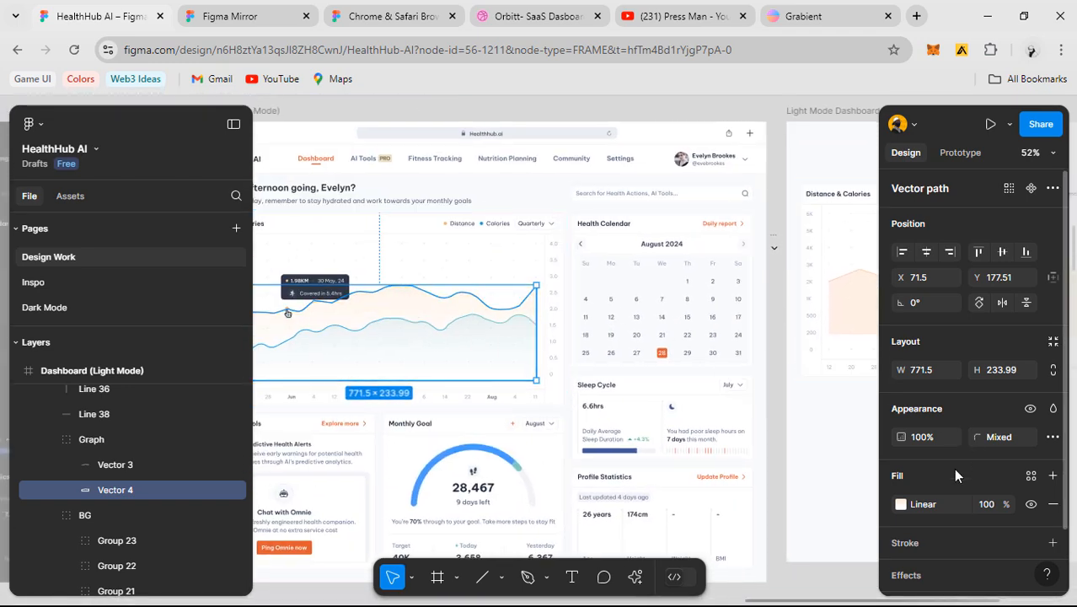
pyautogui.click(900, 505)
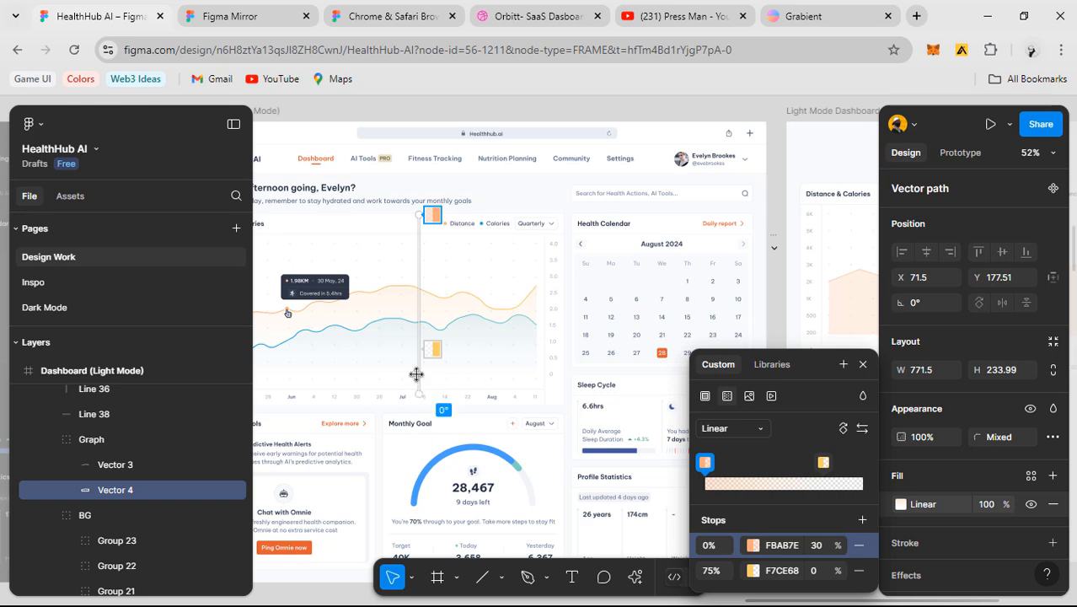
pyautogui.click(863, 364)
# - Check the stroke settings of the Distance line in the Dashboard (Light Mode) chart
pyautogui.moveTo(560, 340); pyautogui.dragTo(208, 347)
pyautogui.scroll(2, 647, 344)
pyautogui.click(695, 500)
pyautogui.moveTo(706, 448); pyautogui.dragTo(815, 454)
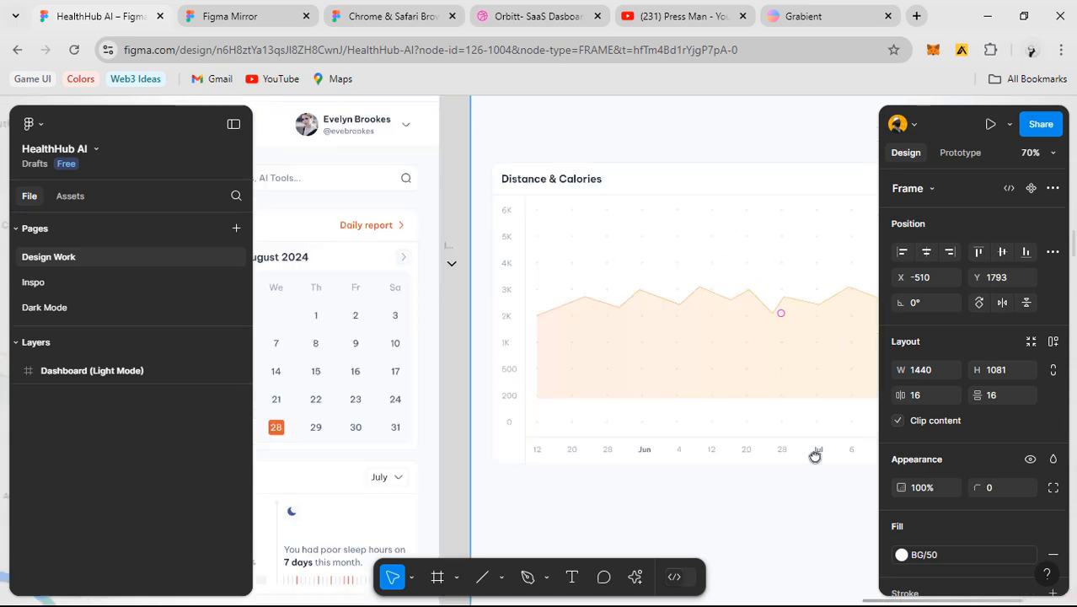
pyautogui.moveTo(354, 402); pyautogui.dragTo(626, 410)
pyautogui.scroll(1, 626, 410)
pyautogui.doubleClick(341, 334)
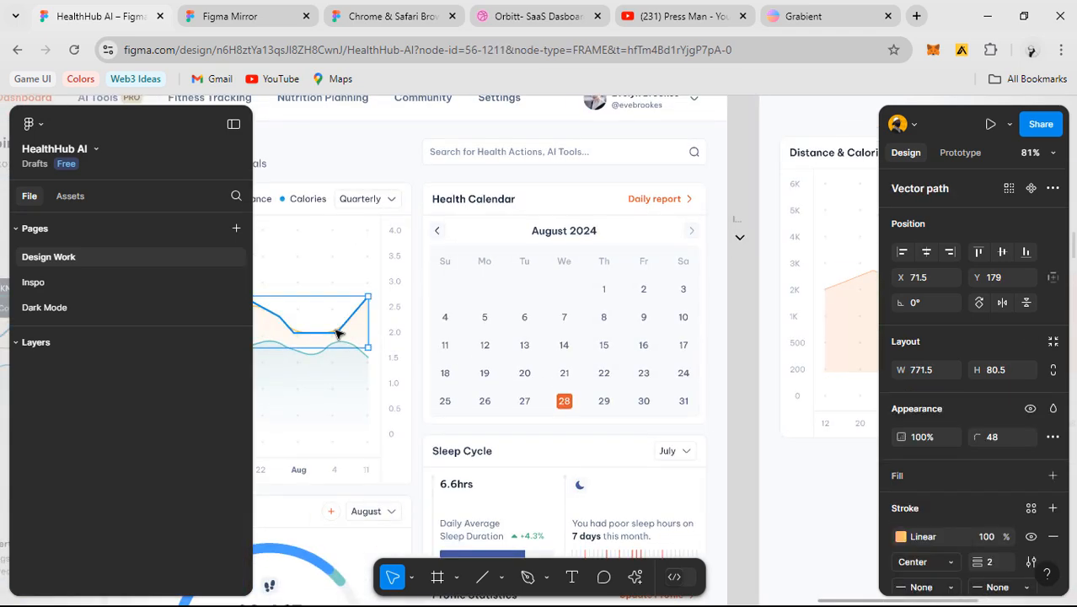
# - Set the stroke weight of the zigzag Distance line in the Light Mode Dashboard chart to 2
pyautogui.hscroll(5, 650, 364)
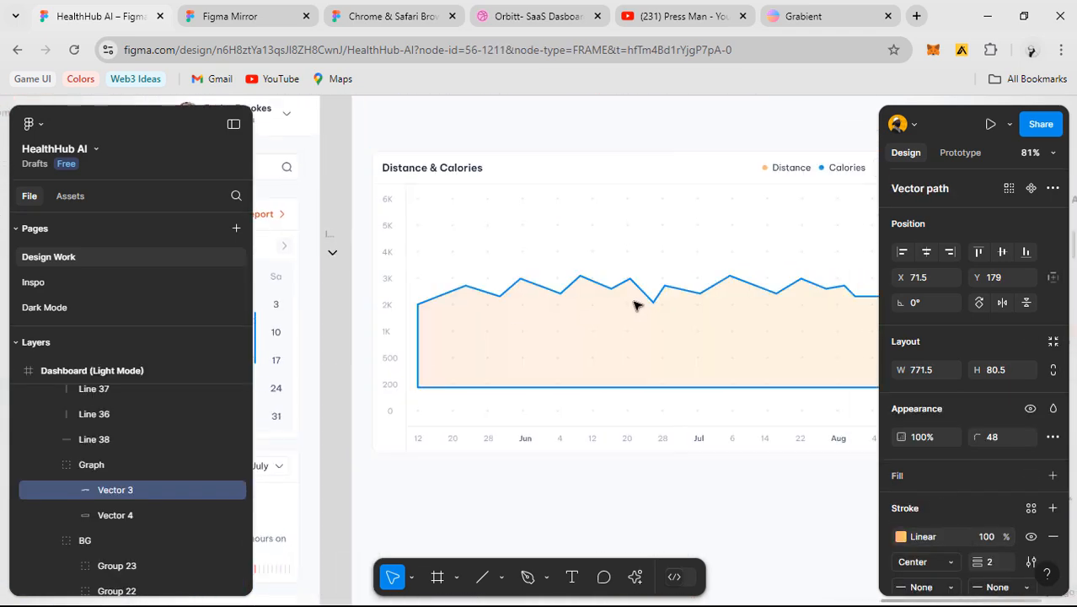
pyautogui.scroll(3, 625, 282)
pyautogui.click(621, 278)
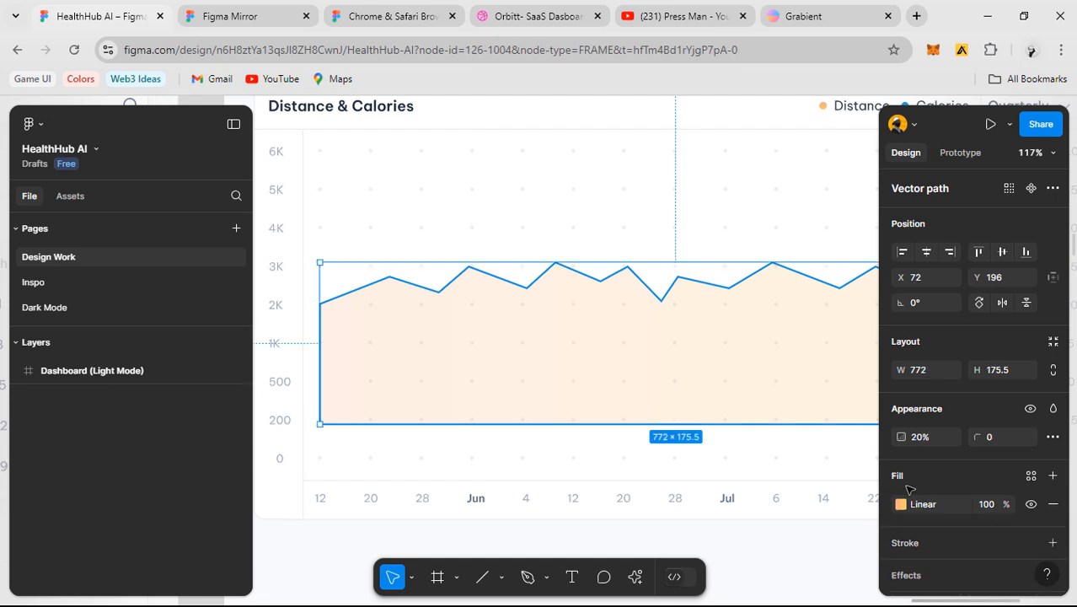
pyautogui.click(436, 223)
pyautogui.scroll(2, 355, 292)
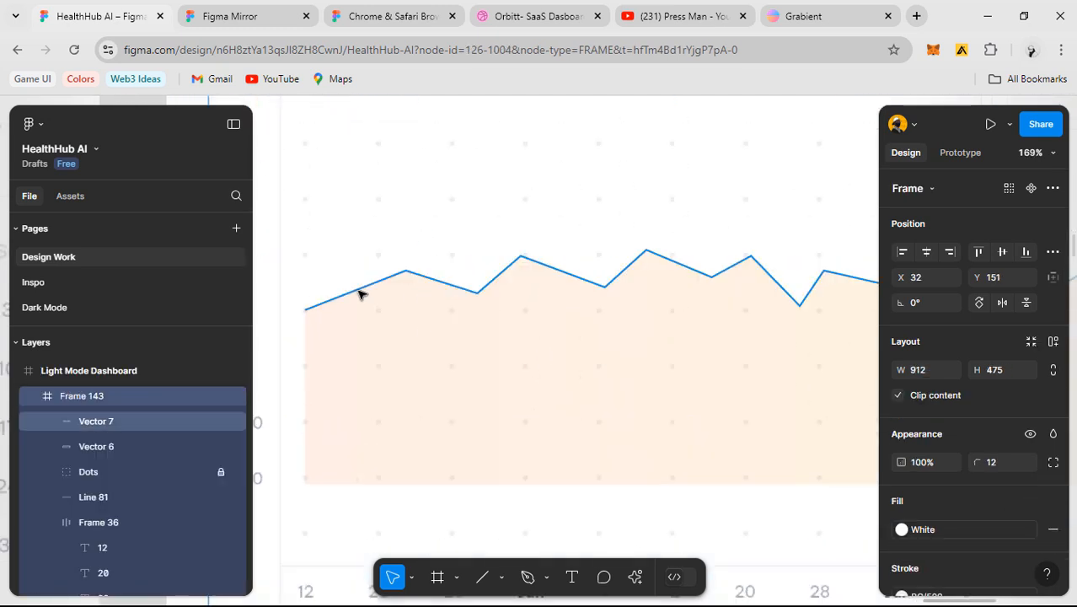
pyautogui.click(359, 292)
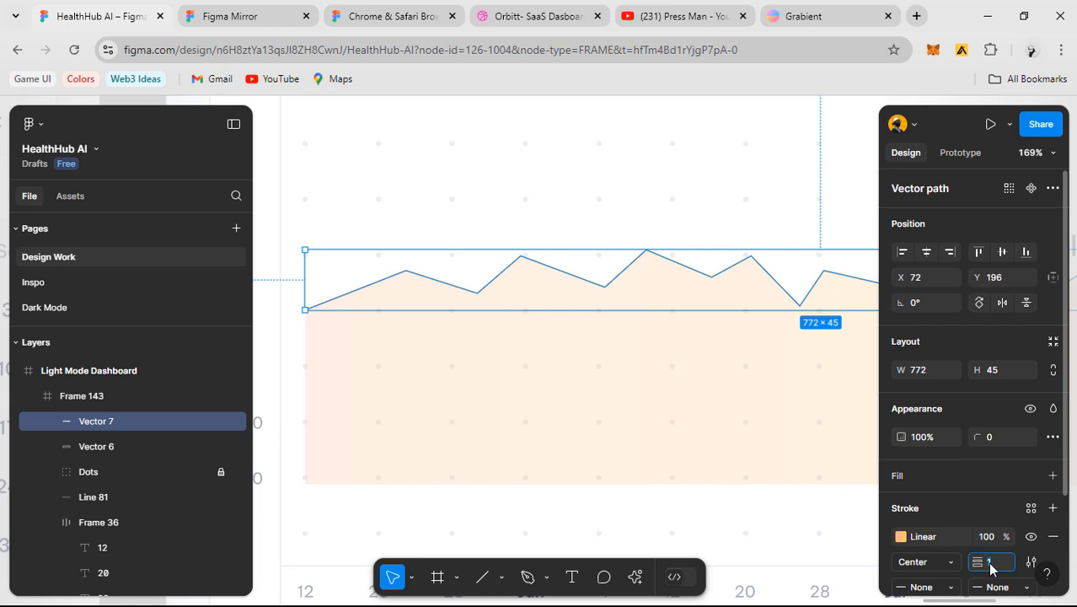
pyautogui.click(491, 202)
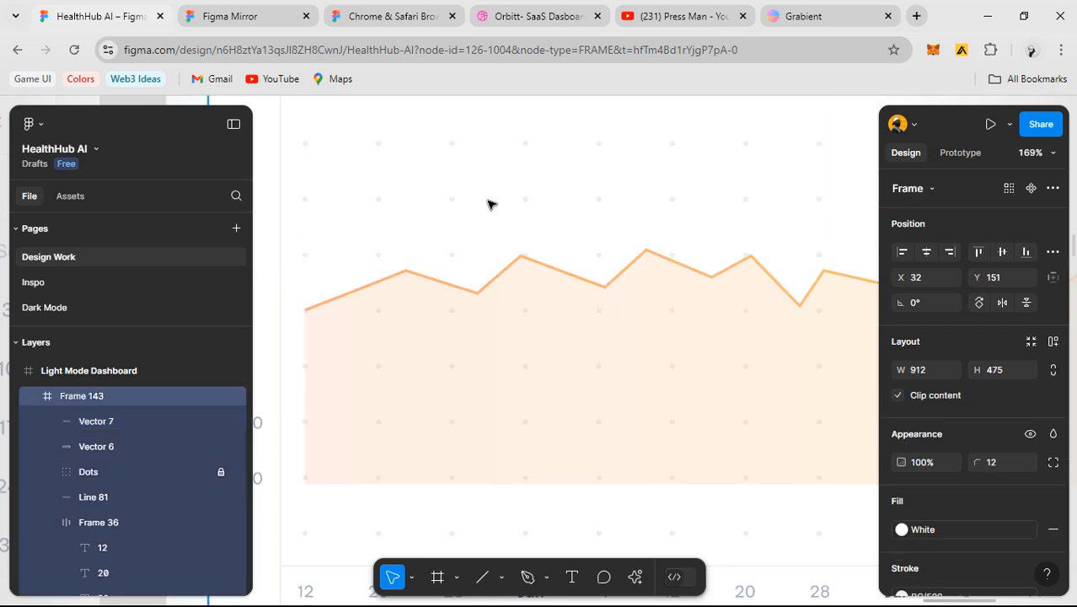
# - Select the Distance line together with its area shape and set the corner radius of both to 8
pyautogui.scroll(-2, 414, 240)
pyautogui.scroll(-1, 507, 414)
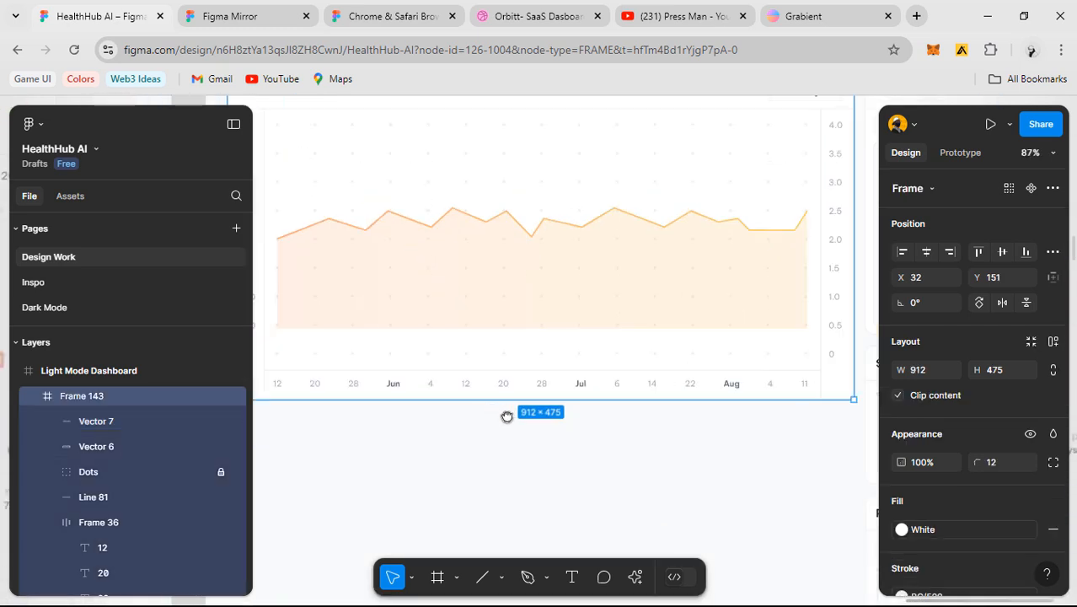
pyautogui.scroll(-2, 610, 304)
pyautogui.scroll(3, 610, 304)
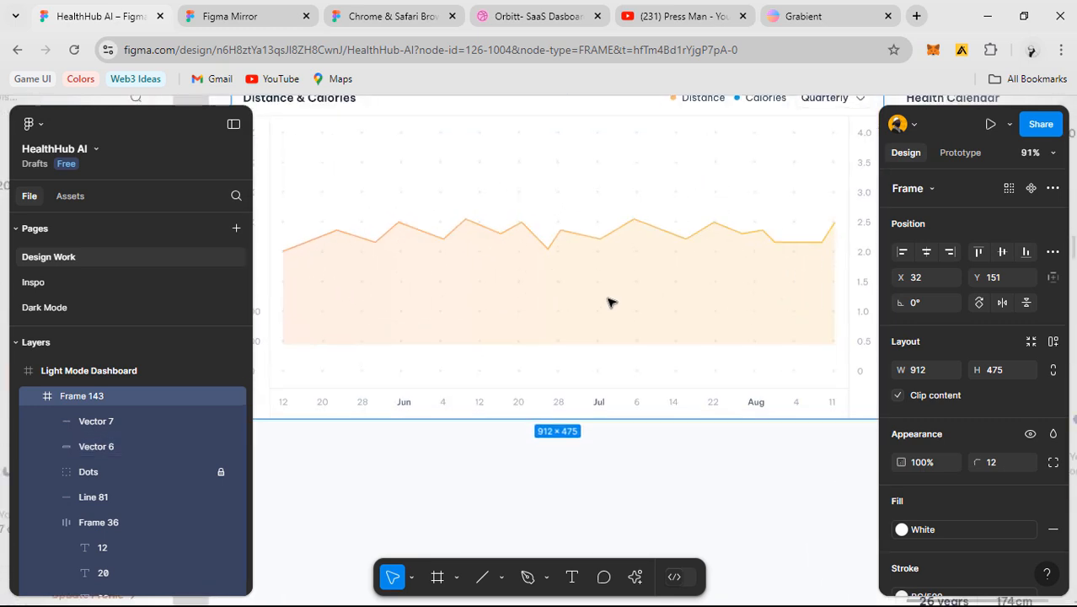
pyautogui.scroll(2, 589, 305)
pyautogui.hscroll(-1, 589, 305)
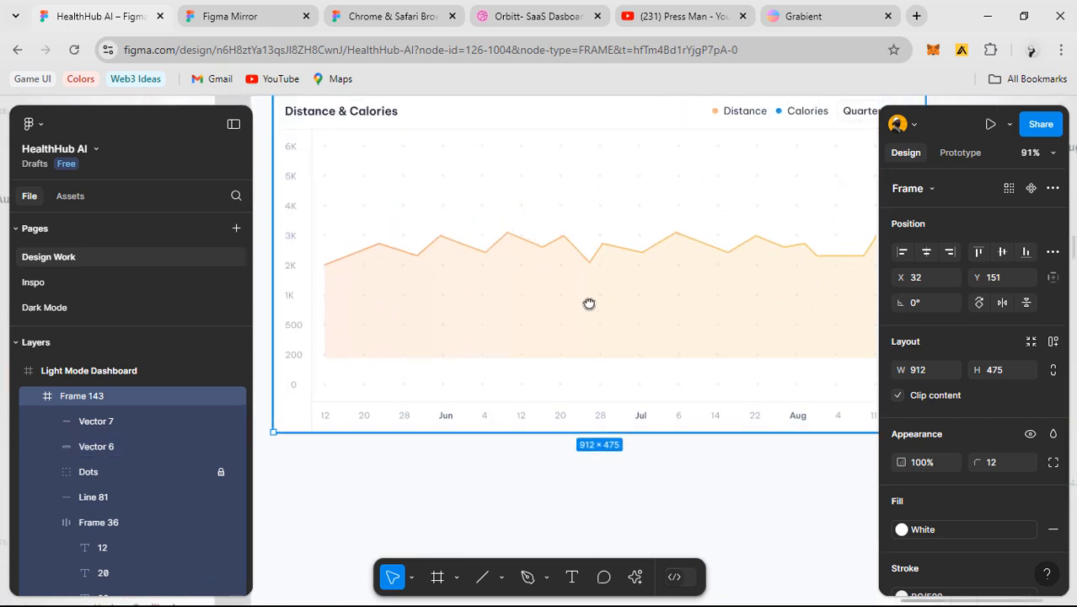
pyautogui.moveTo(392, 203); pyautogui.dragTo(626, 318)
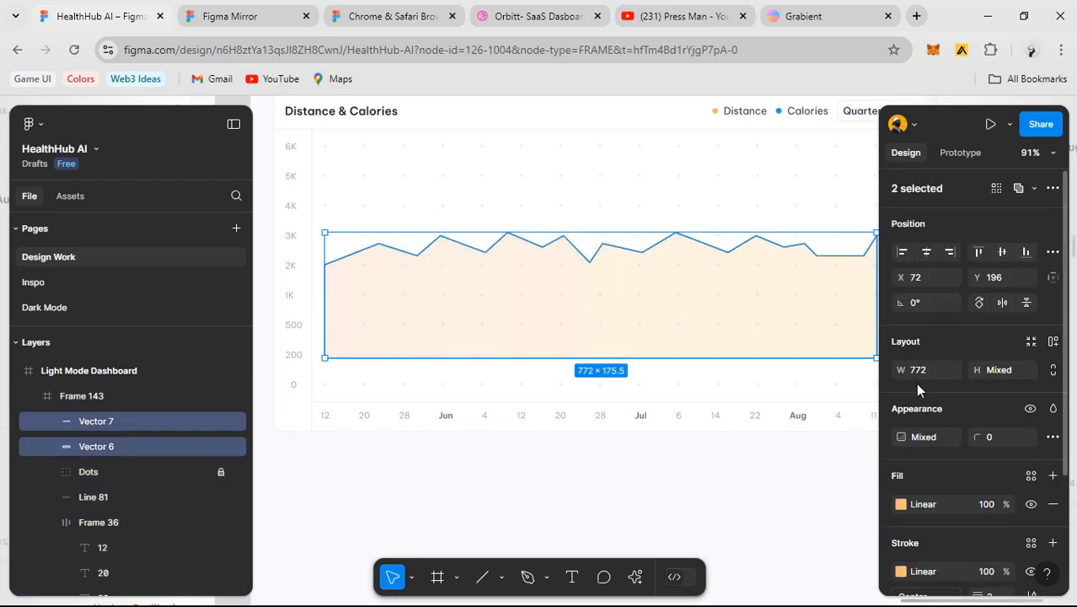
pyautogui.click(984, 436)
pyautogui.press('Up')
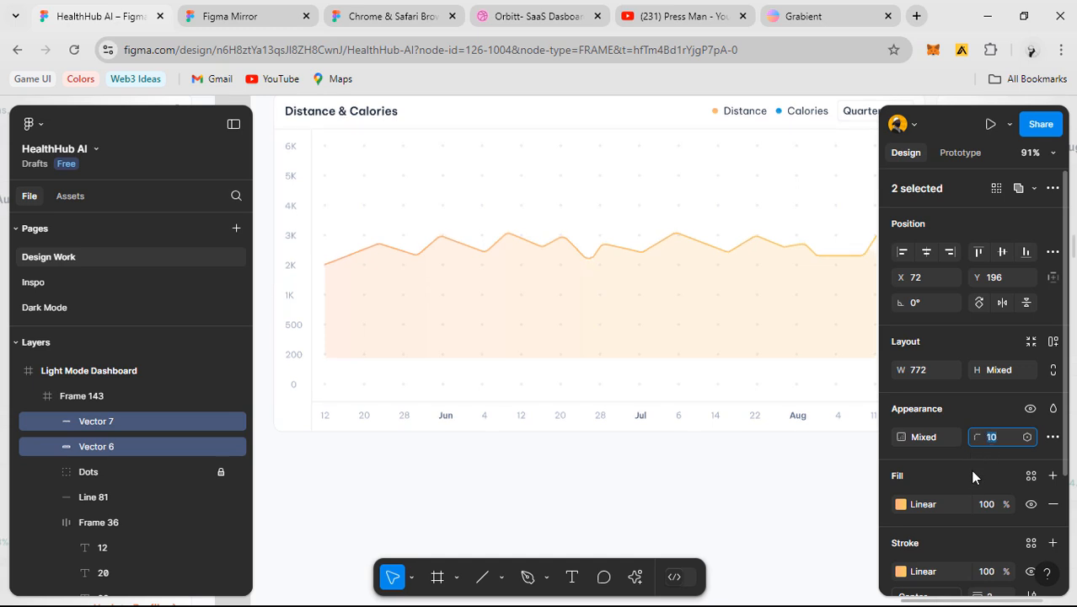
pyautogui.click(787, 469)
# - Check the corner radius of the Distance line in the Dashboard (Light Mode) reference chart
pyautogui.scroll(-2, 755, 443)
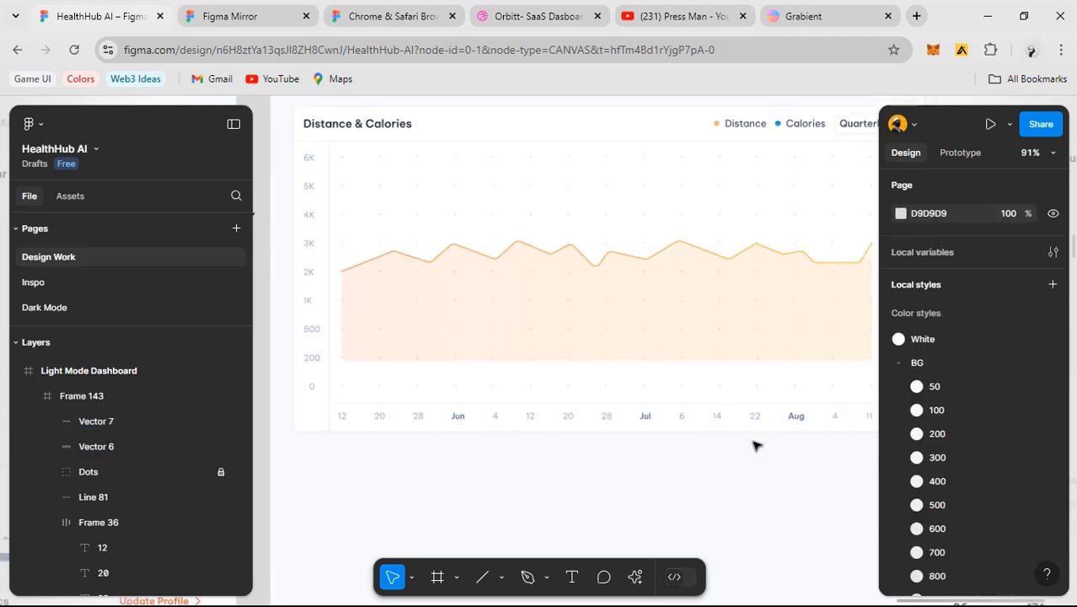
pyautogui.moveTo(478, 475)
pyautogui.mouseDown()
pyautogui.moveTo(778, 482)
pyautogui.moveTo(829, 465)
pyautogui.mouseUp()
pyautogui.hscroll(-5, 460, 438)
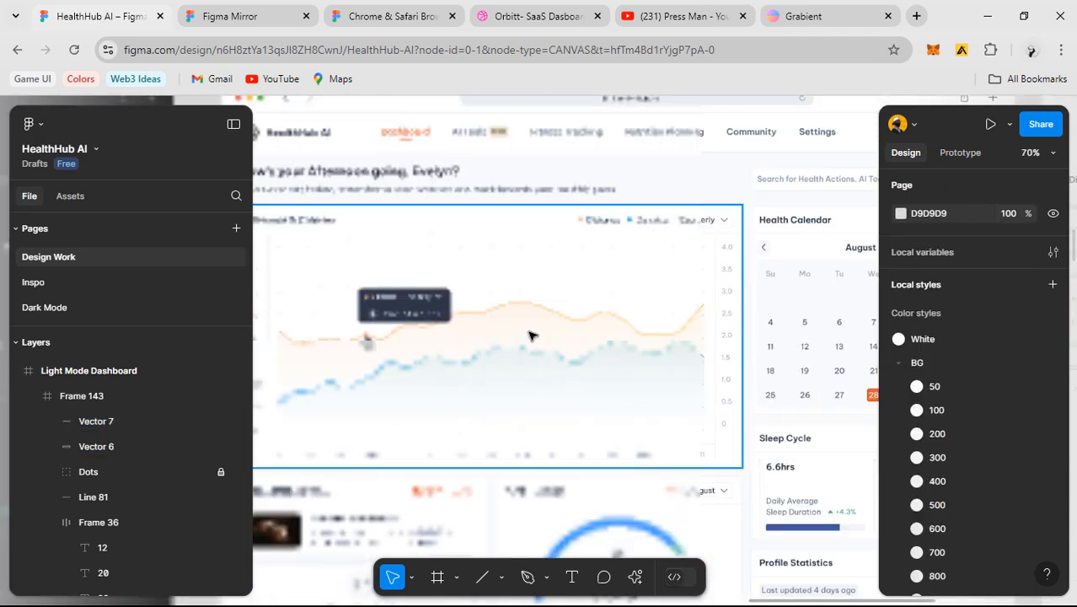
pyautogui.click(536, 306)
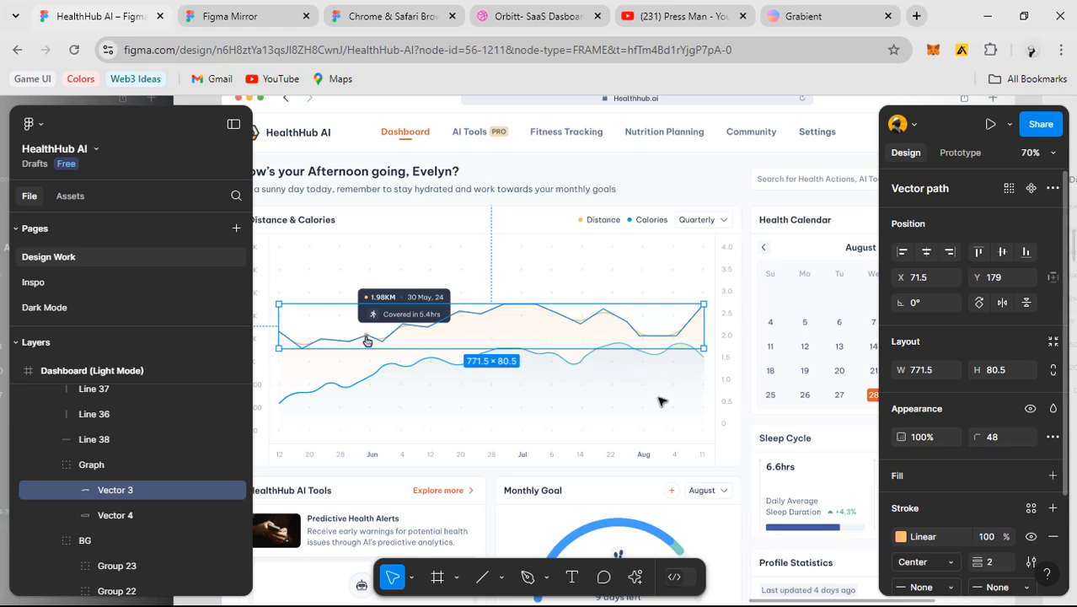
pyautogui.moveTo(690, 391); pyautogui.dragTo(280, 350)
# - Reset the corner radius of the area shape under the Light Mode Dashboard's Distance line to 0 and deselect it
pyautogui.moveTo(287, 481); pyautogui.dragTo(744, 437)
pyautogui.scroll(2, 746, 346)
pyautogui.click(674, 432)
pyautogui.moveTo(527, 377); pyautogui.dragTo(592, 390)
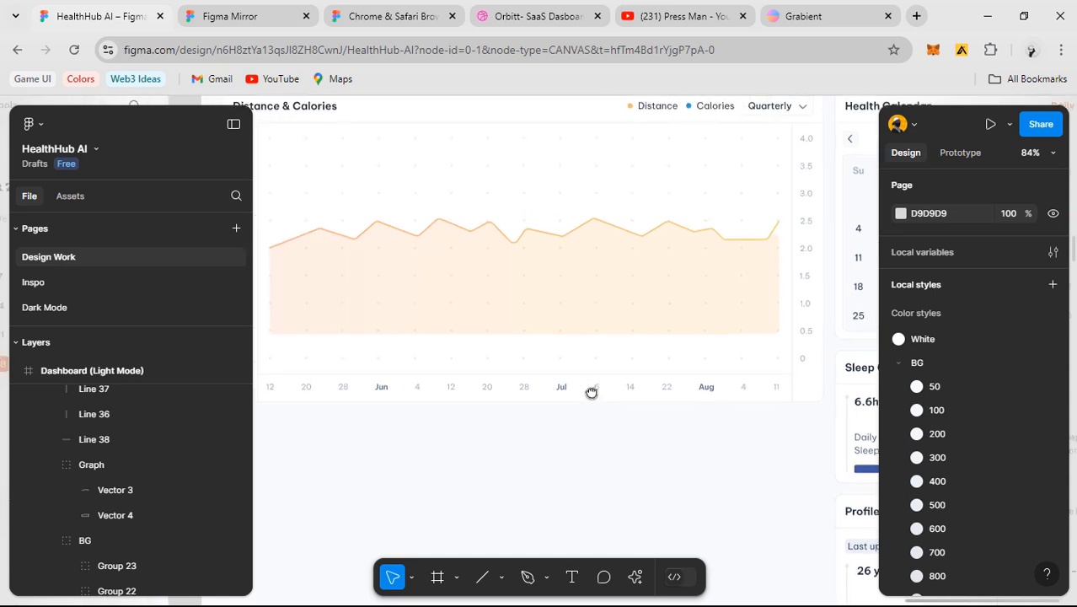
pyautogui.click(644, 310)
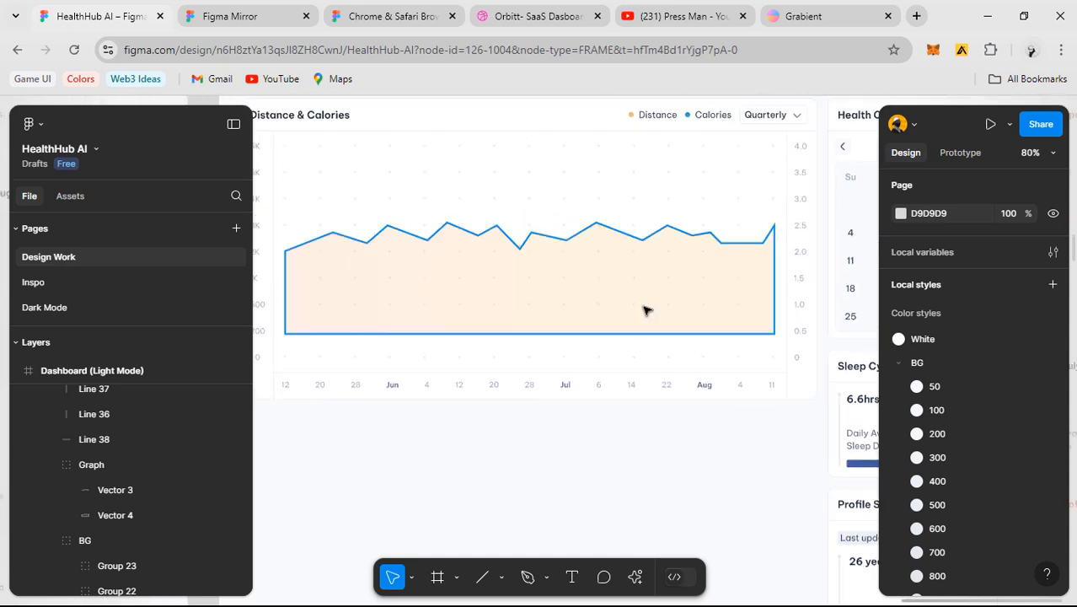
pyautogui.scroll(3, 652, 299)
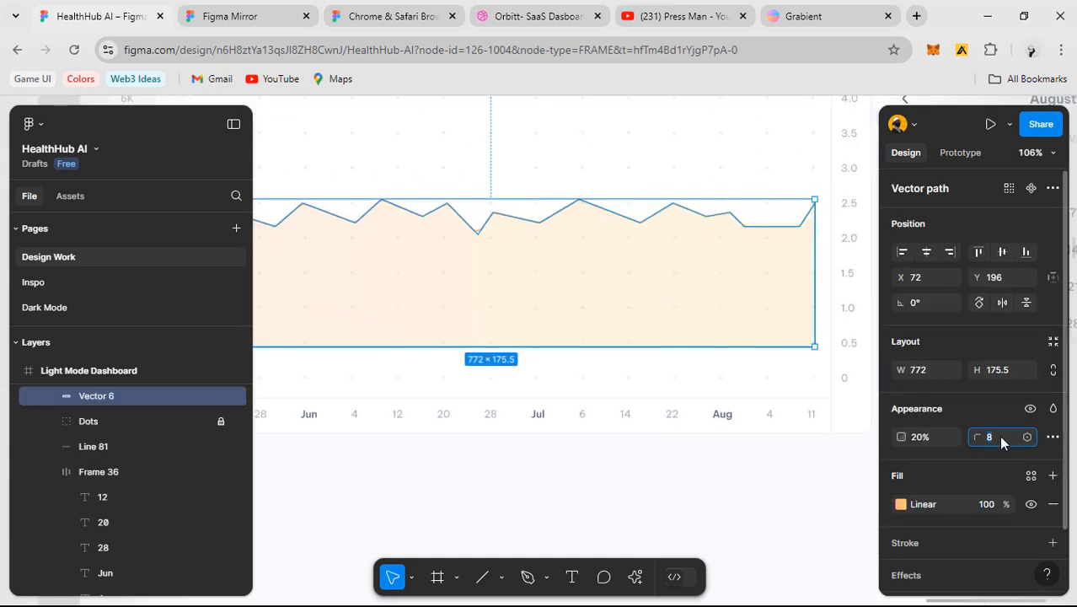
pyautogui.write('0')
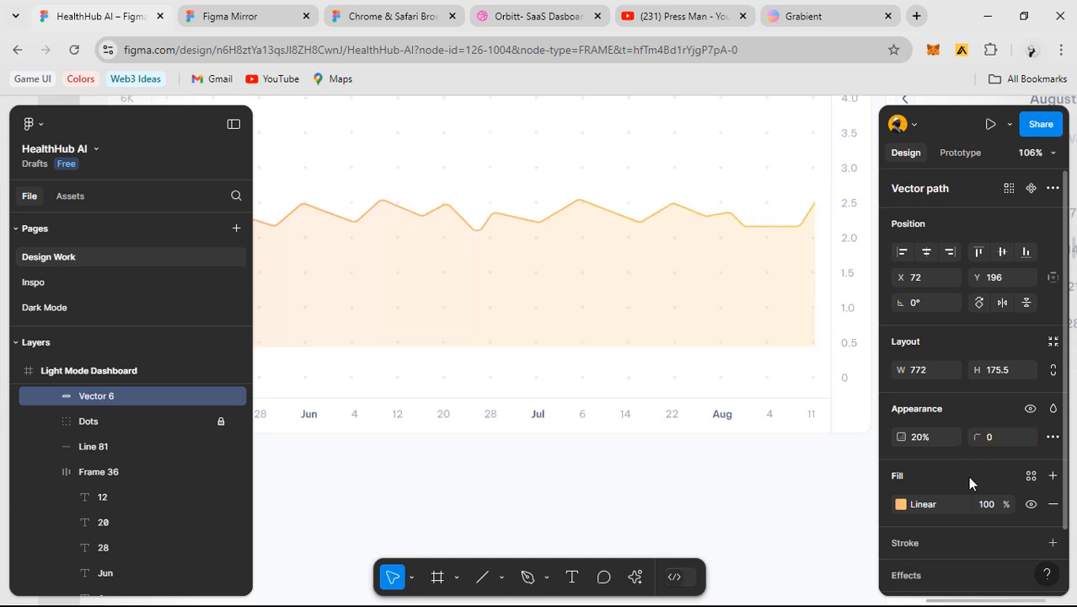
pyautogui.click(730, 186)
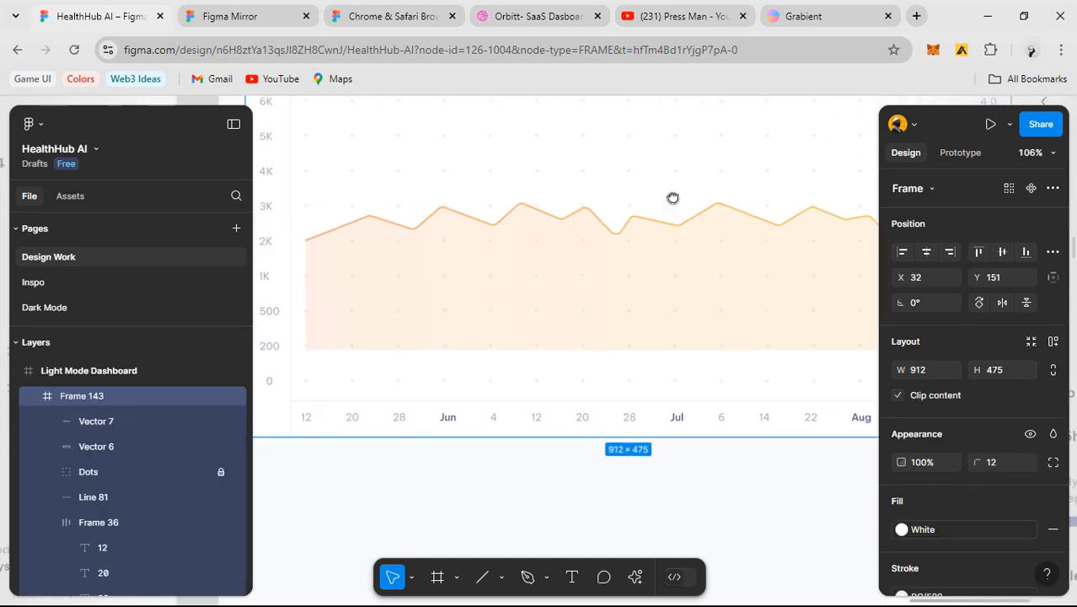
# - Smooth the Distance line's peaks and dips by setting its corner radius to 21
pyautogui.click(517, 212)
pyautogui.scroll(3, 516, 212)
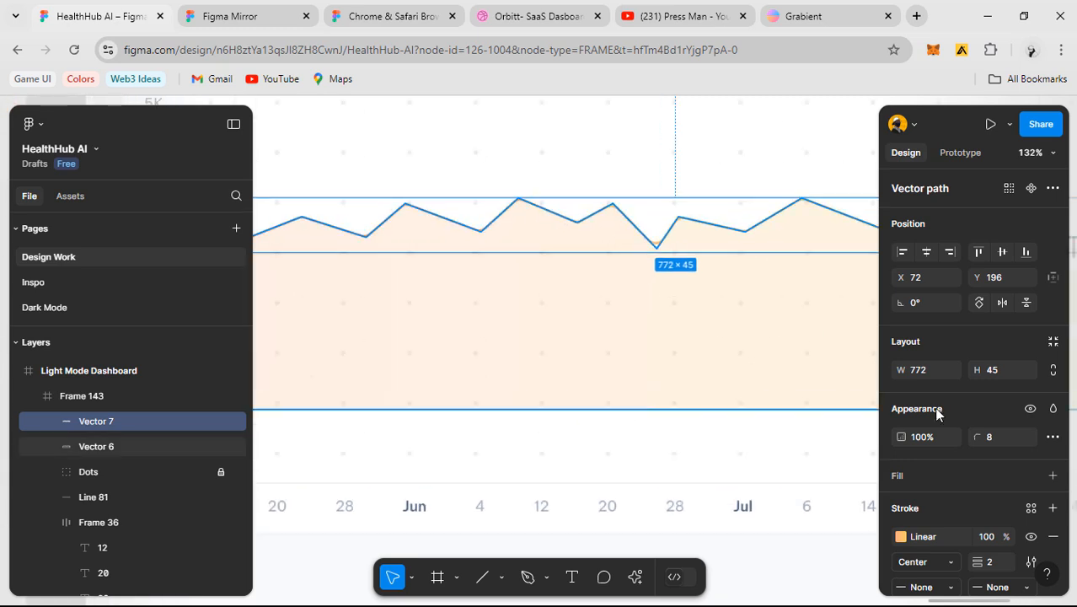
pyautogui.moveTo(978, 436); pyautogui.dragTo(74, 435)
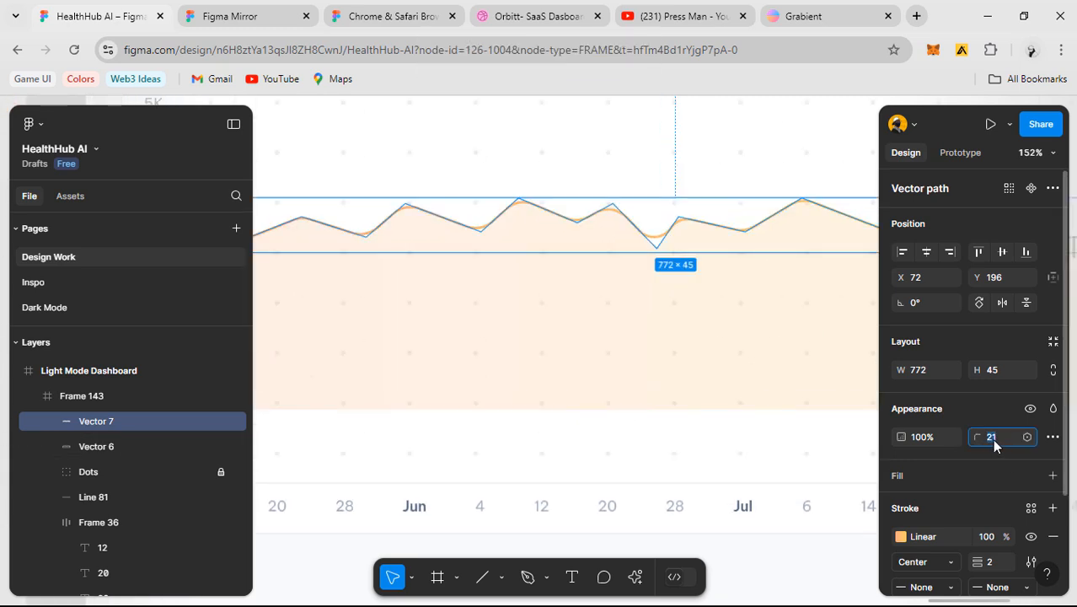
pyautogui.click(628, 152)
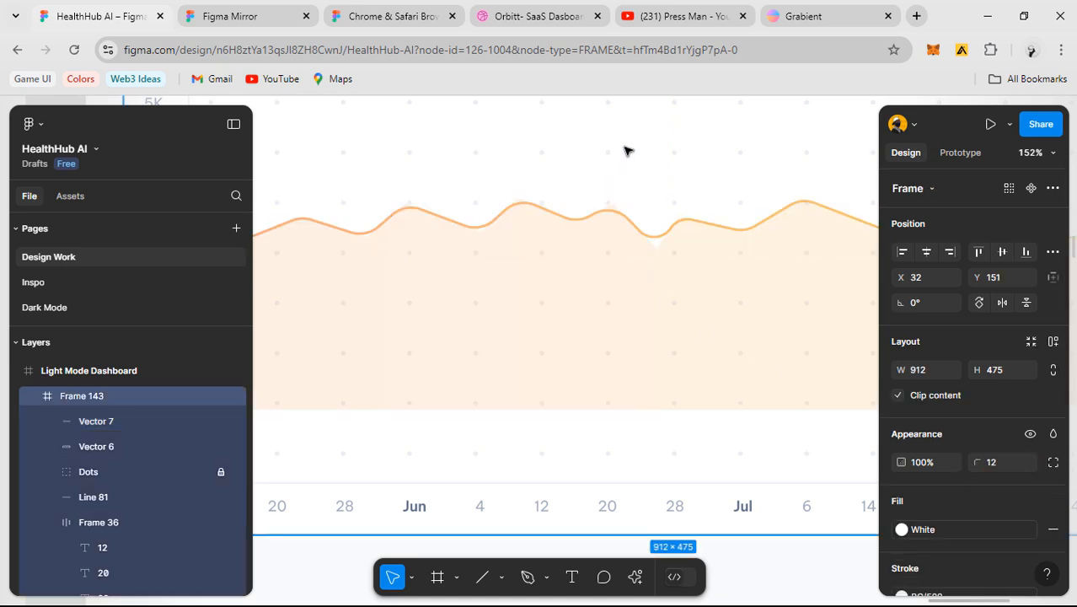
# - Set the corner radius of the area shape under the Distance line to 24 and deselect it
pyautogui.scroll(-5, 628, 163)
pyautogui.scroll(6, 541, 240)
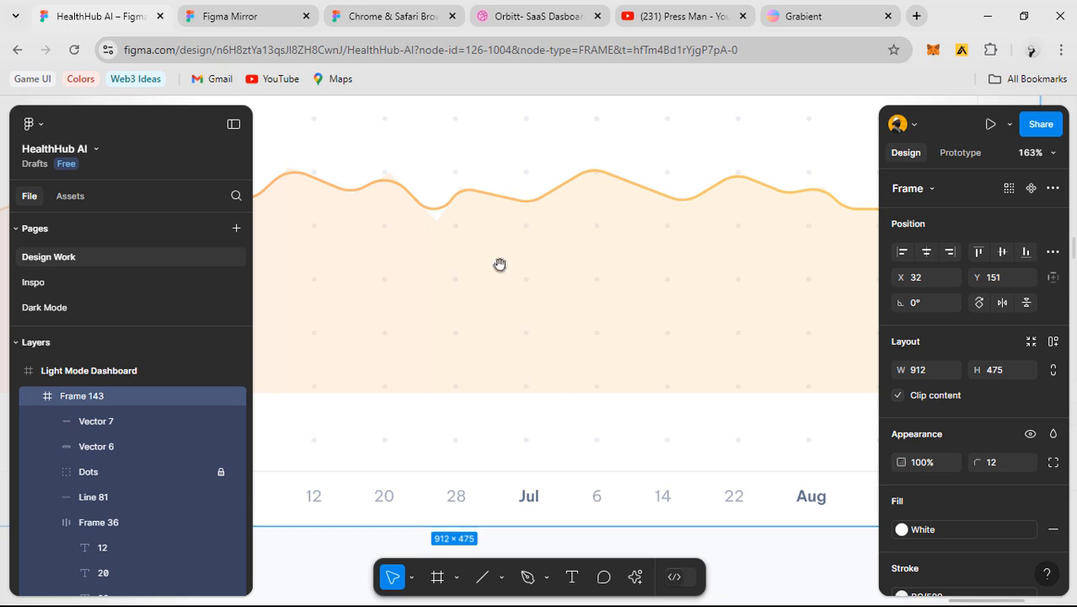
pyautogui.scroll(-1, 501, 265)
pyautogui.scroll(-2, 570, 322)
pyautogui.click(598, 322)
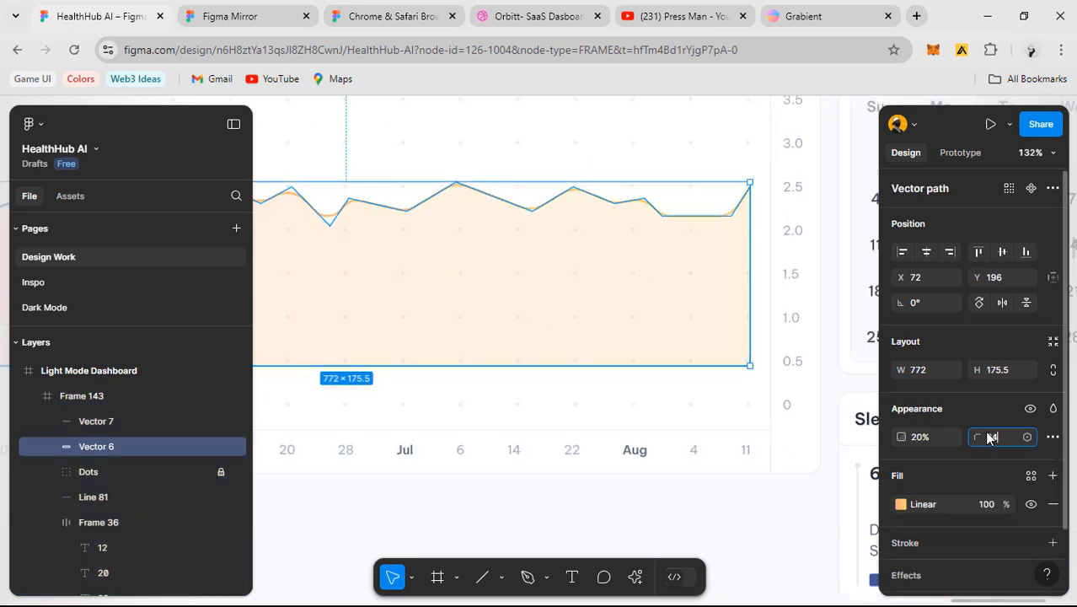
pyautogui.press('Return')
pyautogui.click(767, 495)
# - Inspect how the area shape follows the curved Distance line and how its lower corners look at both ends
pyautogui.scroll(-2, 716, 398)
pyautogui.moveTo(555, 378); pyautogui.dragTo(774, 372)
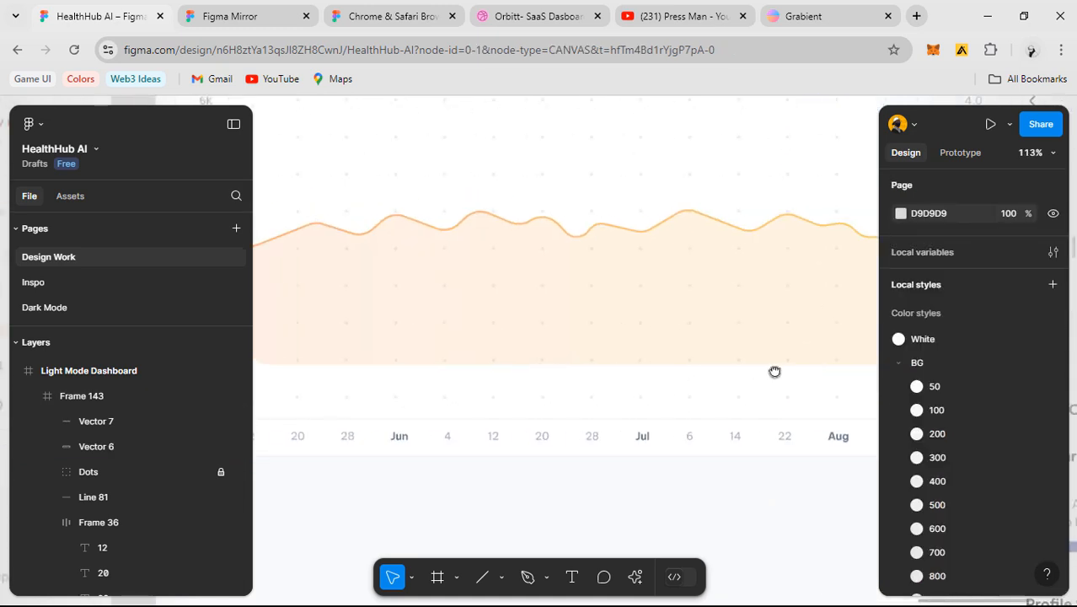
pyautogui.scroll(-3, 361, 250)
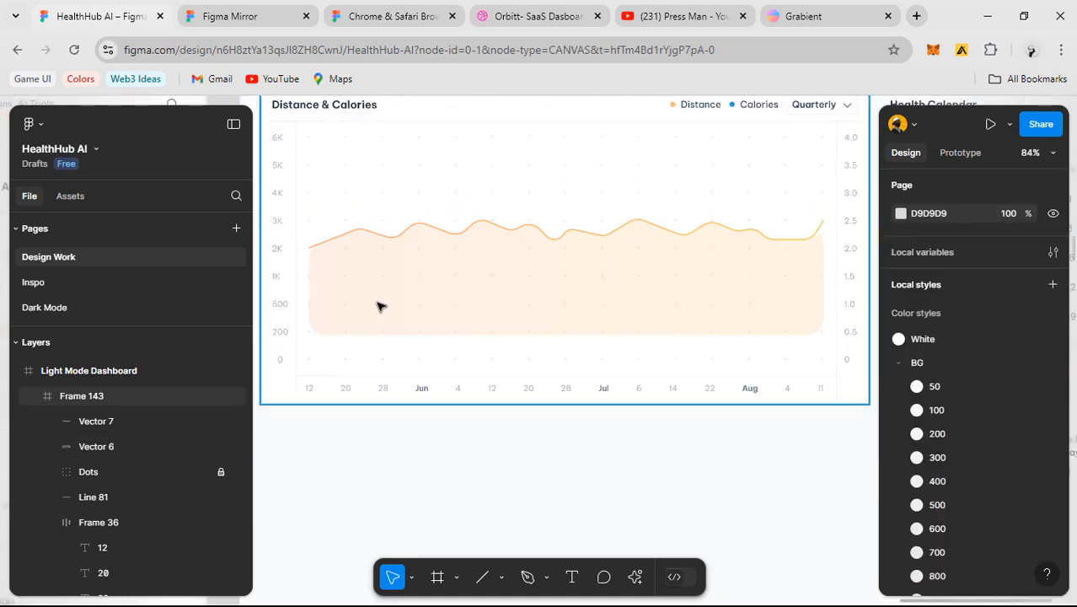
pyautogui.scroll(1, 324, 318)
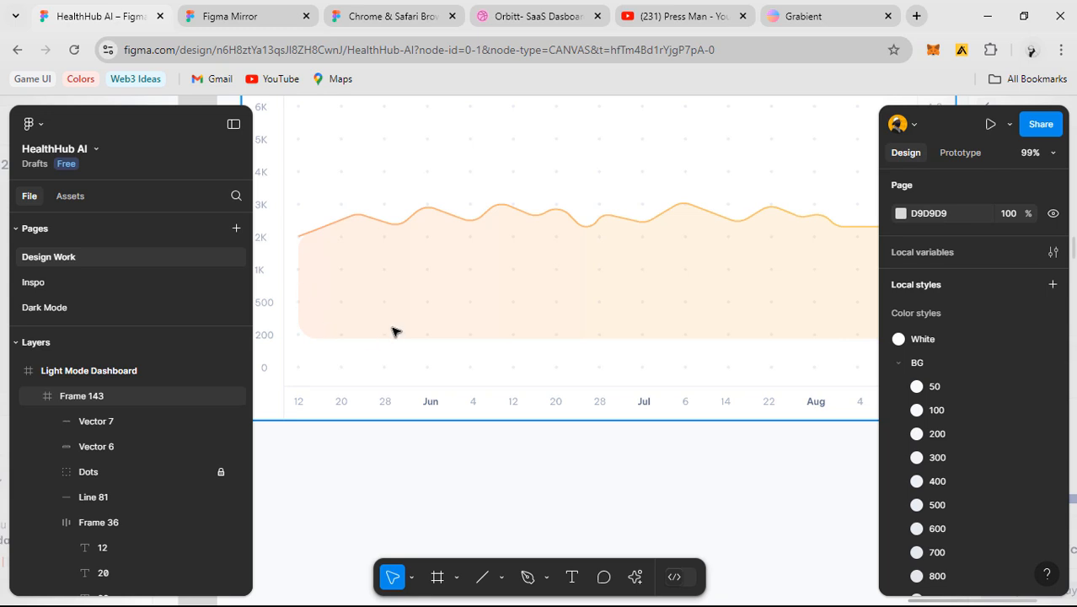
pyautogui.moveTo(556, 261); pyautogui.dragTo(337, 265)
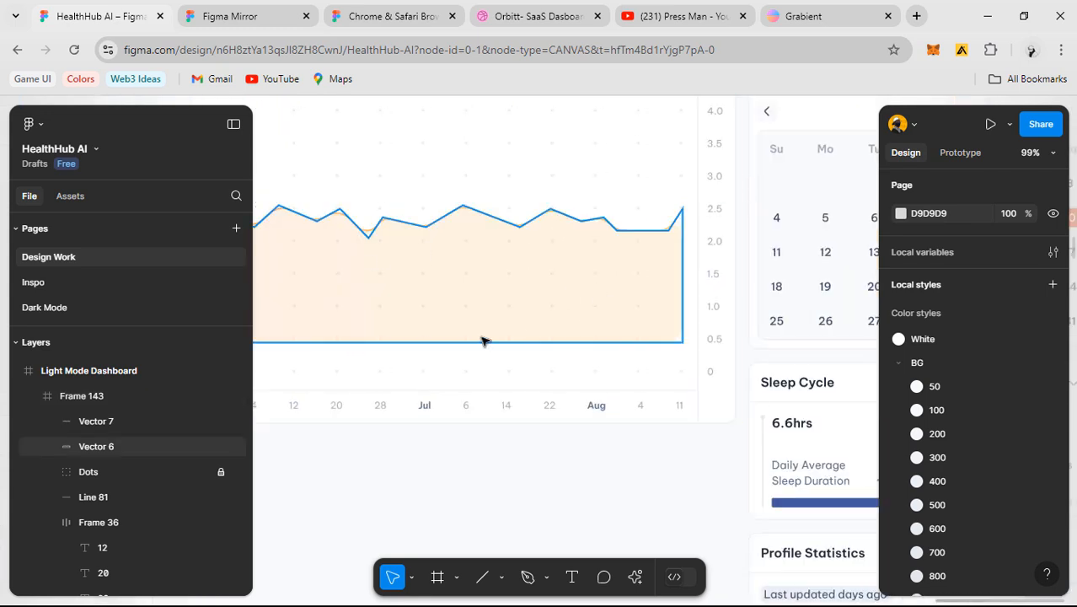
pyautogui.moveTo(446, 319); pyautogui.dragTo(720, 321)
pyautogui.moveTo(570, 305); pyautogui.dragTo(491, 384)
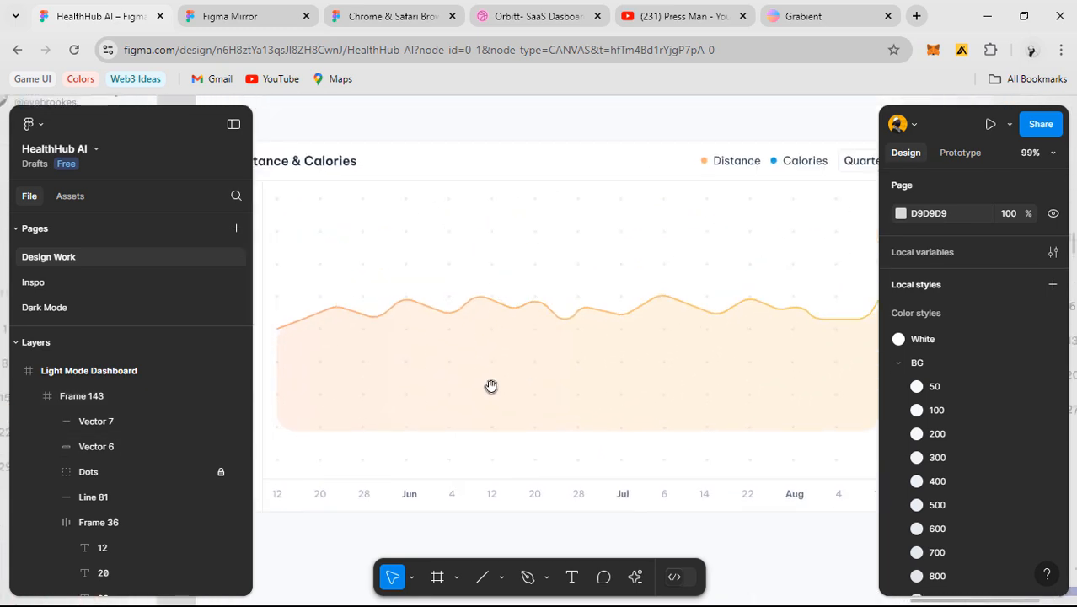
# - Minimize the side panels and check the corner smoothing setting of the Distance area shape
pyautogui.click(234, 124)
pyautogui.click(495, 377)
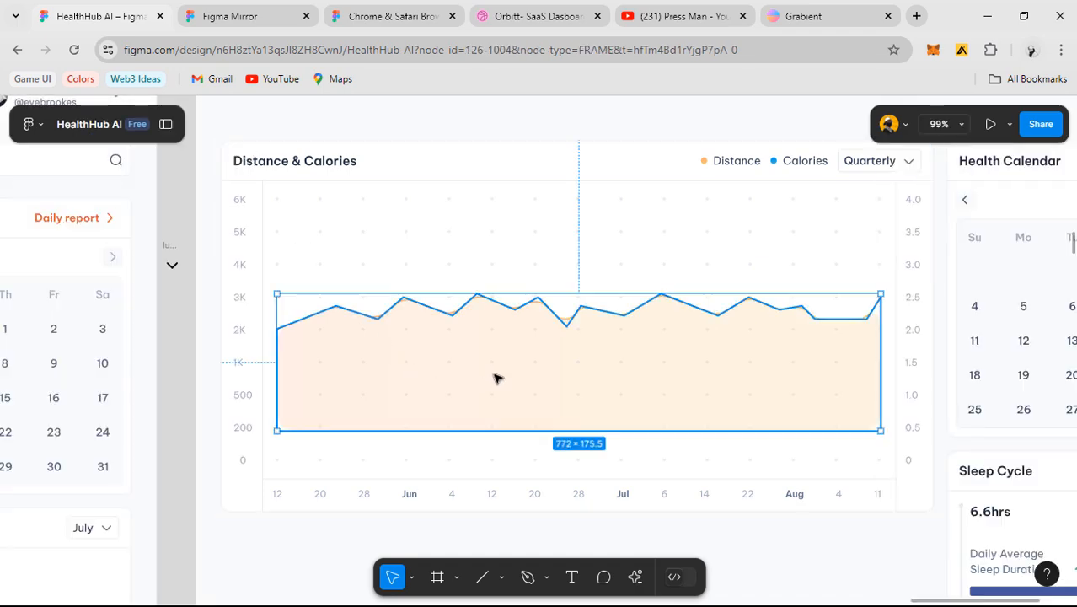
pyautogui.scroll(1, 514, 387)
pyautogui.moveTo(514, 387); pyautogui.dragTo(443, 291)
pyautogui.moveTo(645, 356)
pyautogui.mouseDown()
pyautogui.moveTo(510, 442)
pyautogui.moveTo(589, 457)
pyautogui.mouseUp()
pyautogui.scroll(-1, 1014, 471)
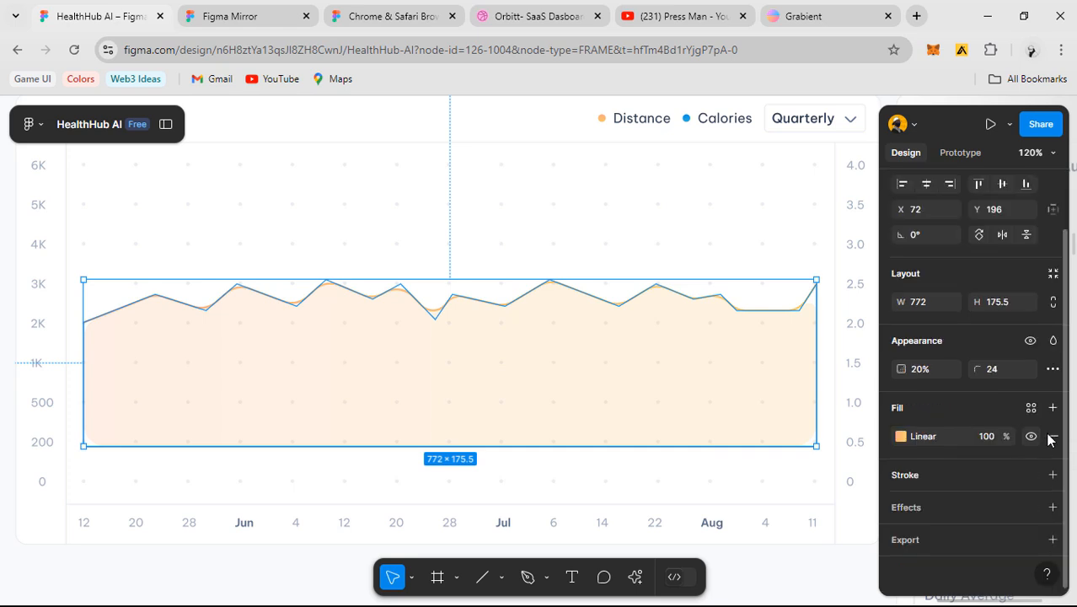
pyautogui.click(1051, 370)
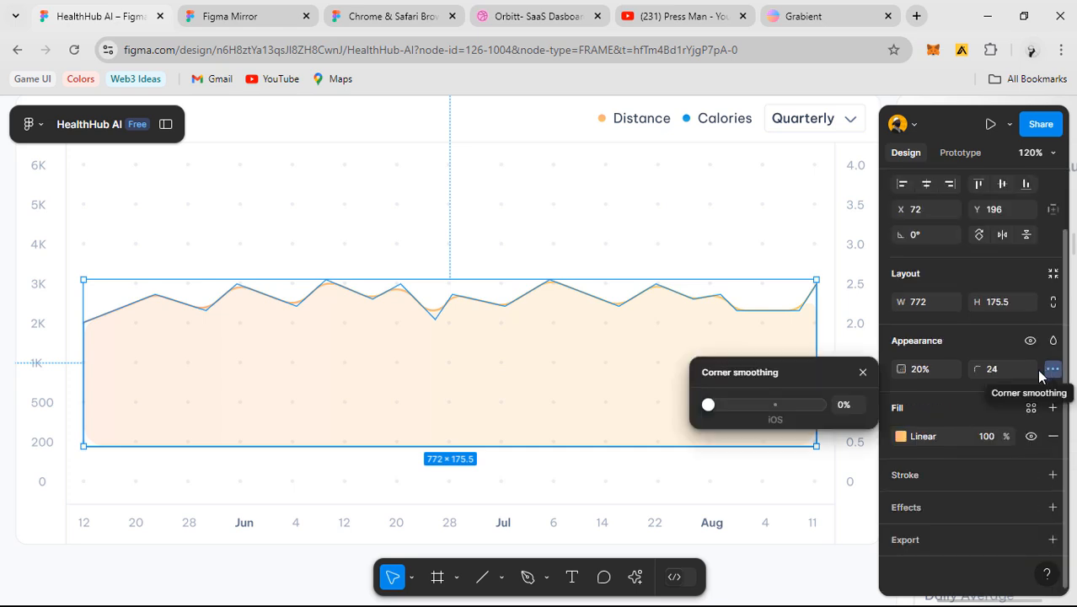
pyautogui.click(994, 371)
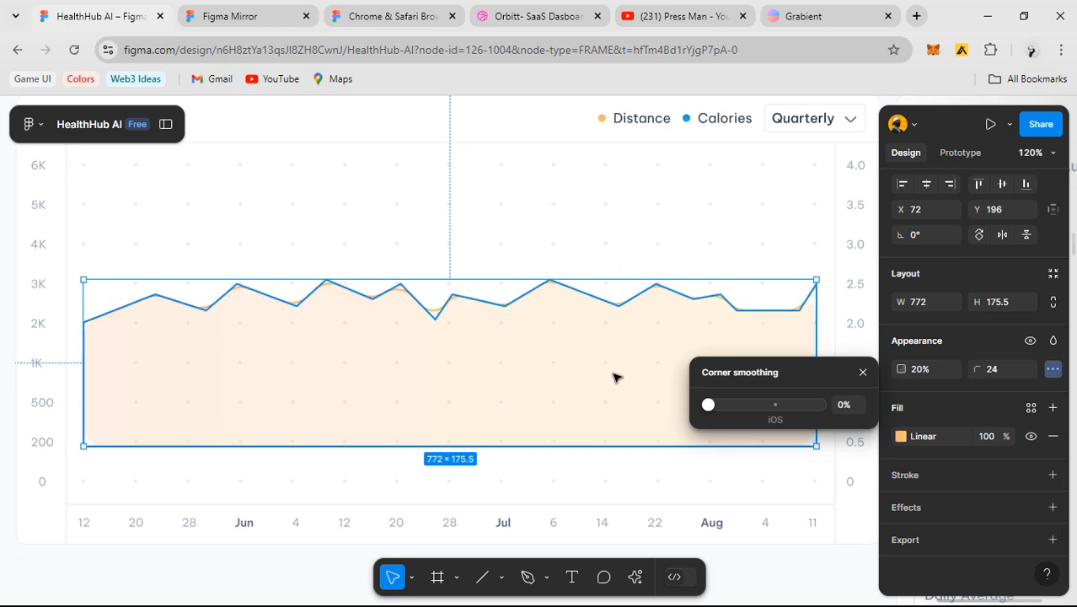
pyautogui.click(861, 372)
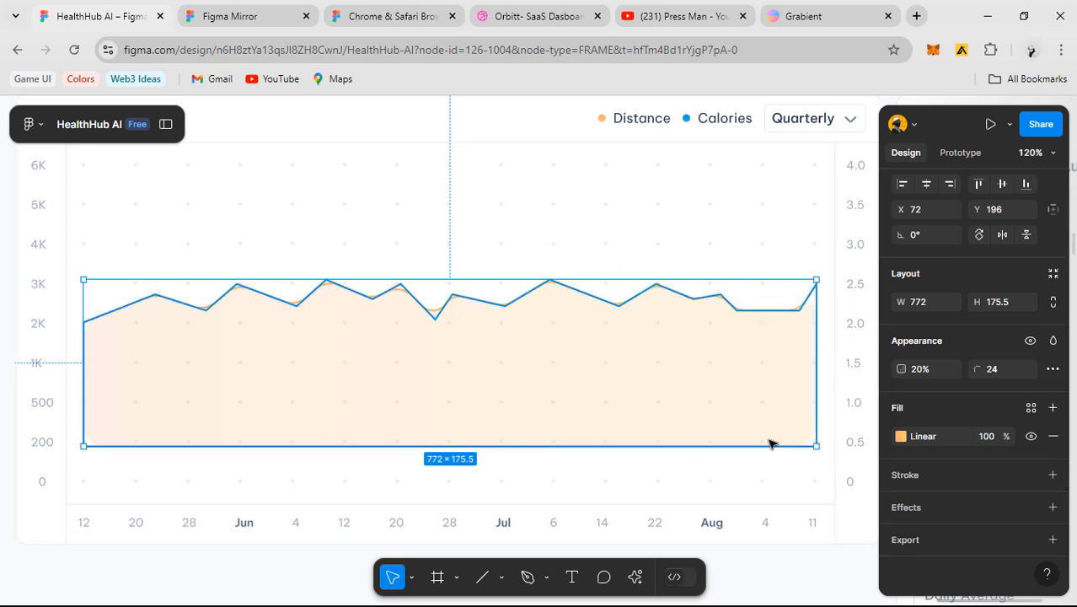
# - Set the corner radius of the area shape under the Distance line to 0 and deselect it
pyautogui.click(534, 240)
pyautogui.moveTo(457, 418); pyautogui.dragTo(370, 370)
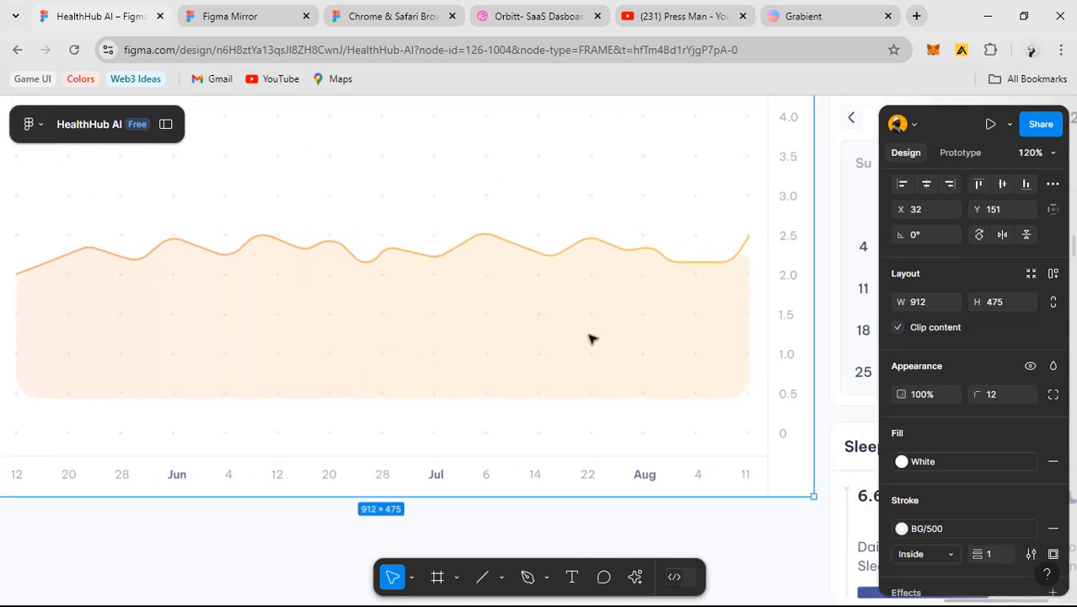
pyautogui.click(612, 329)
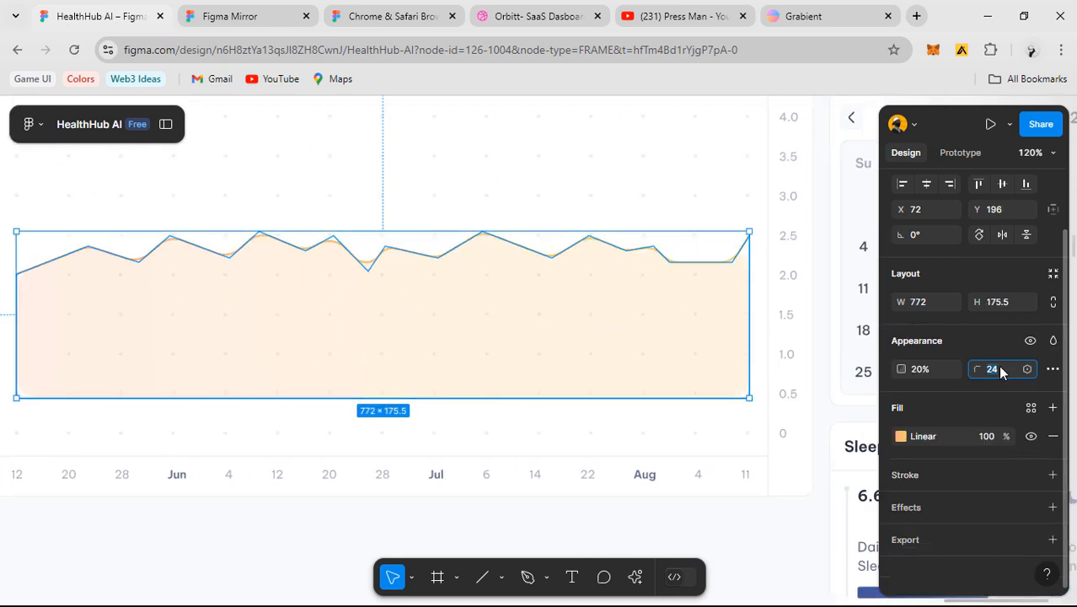
pyautogui.write('0')
pyautogui.press('Return')
pyautogui.click(768, 480)
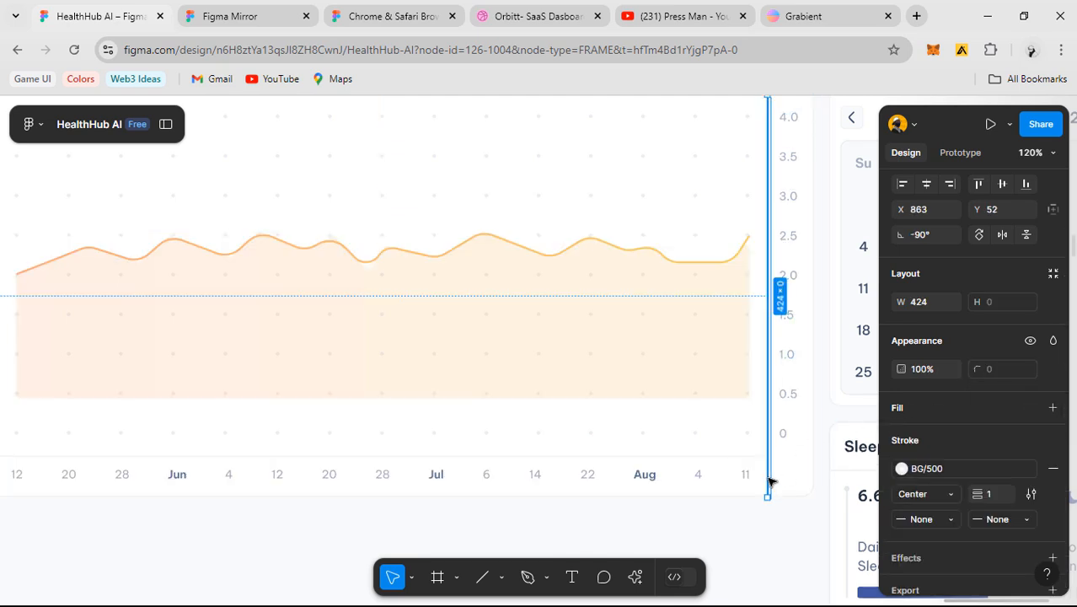
pyautogui.moveTo(606, 493)
pyautogui.mouseDown()
pyautogui.moveTo(663, 480)
pyautogui.moveTo(602, 476)
pyautogui.mouseUp()
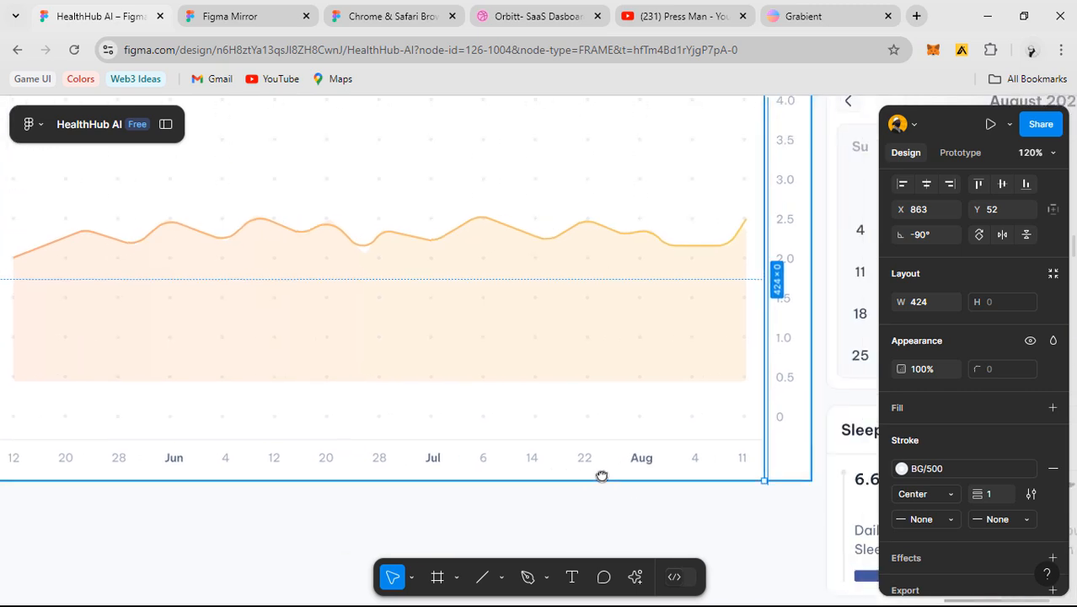
pyautogui.hotkey('ctrl', 'z')
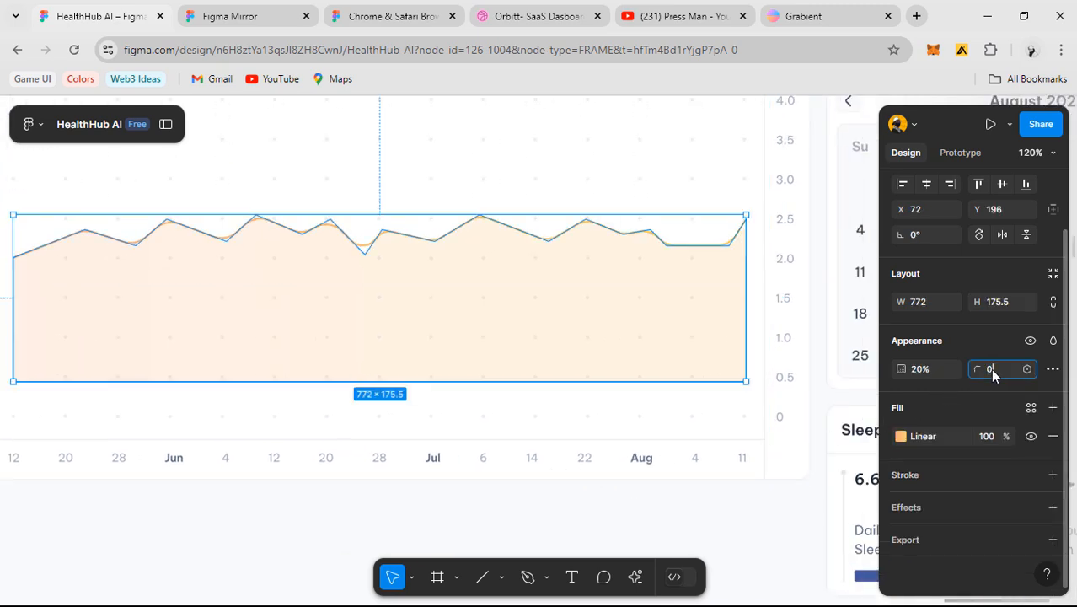
pyautogui.click(745, 490)
# - Edit the area shape's points and bend its lowest dip, before June 28, into a curve with level, mirrored handles
pyautogui.scroll(-3, 716, 421)
pyautogui.scroll(10, 609, 296)
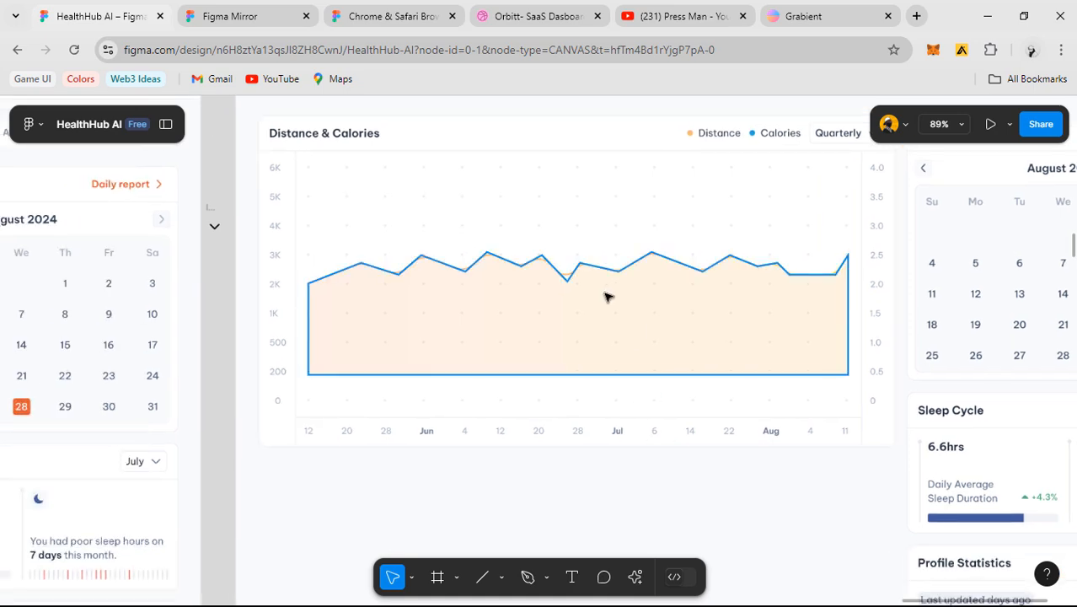
pyautogui.scroll(3, 552, 285)
pyautogui.click(549, 285)
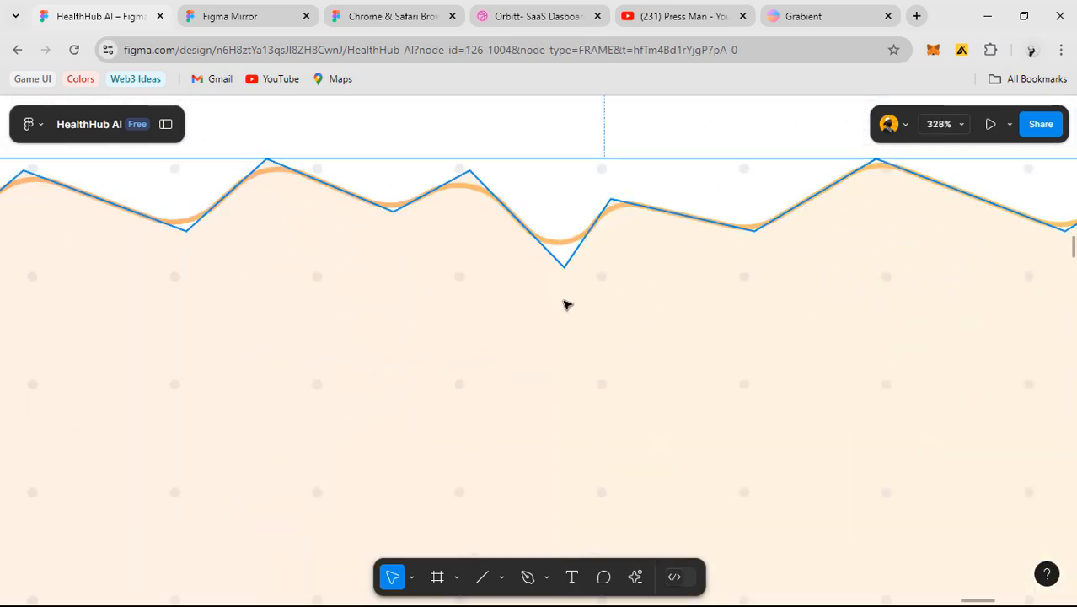
pyautogui.doubleClick(568, 299)
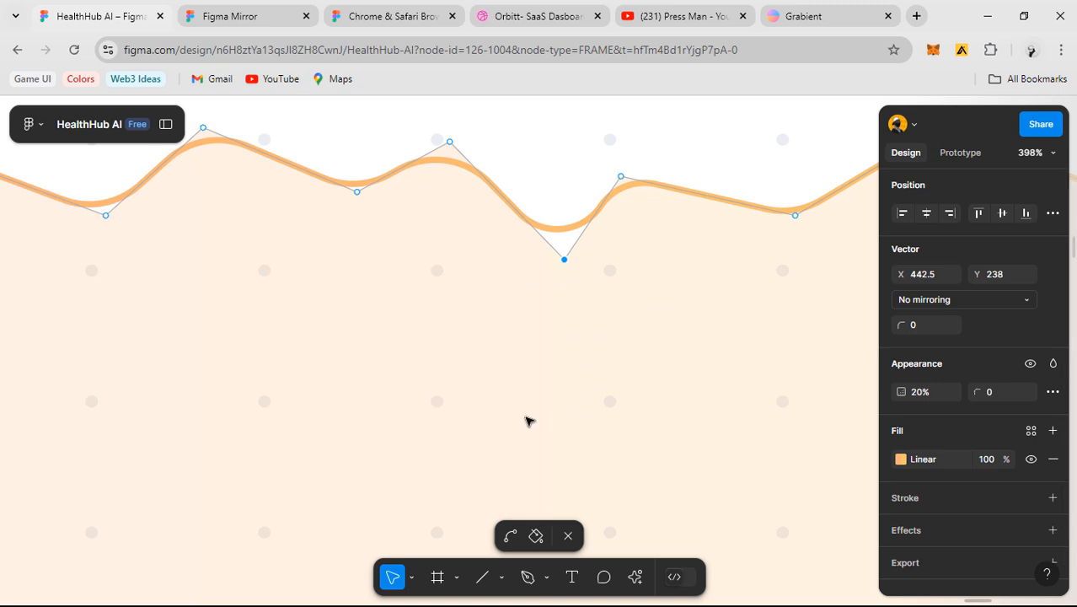
pyautogui.click(510, 535)
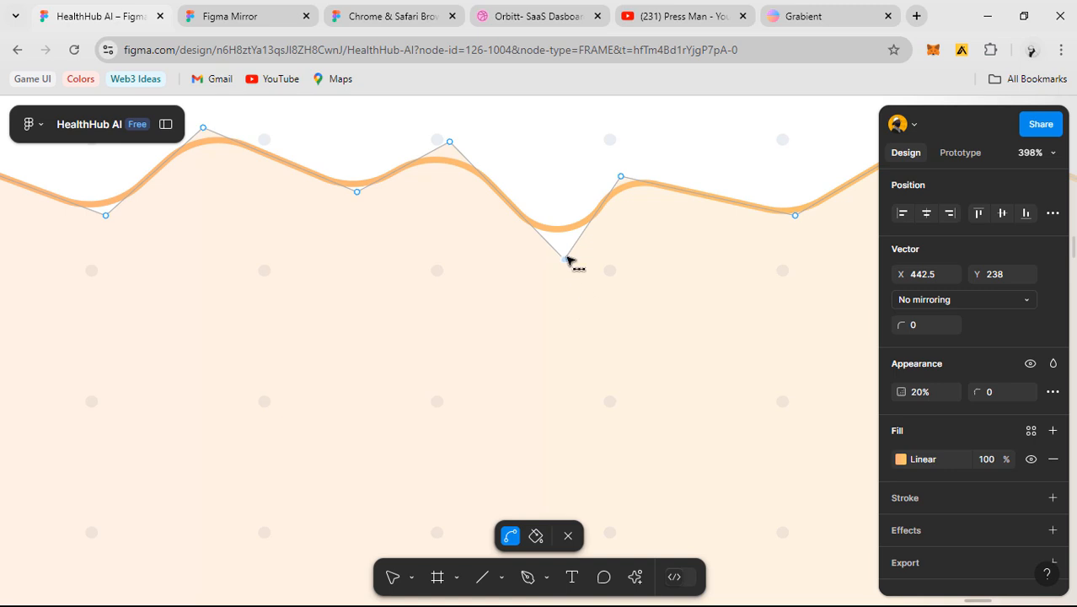
pyautogui.moveTo(563, 260); pyautogui.dragTo(559, 263)
pyautogui.hotkey('ctrl', 'z')
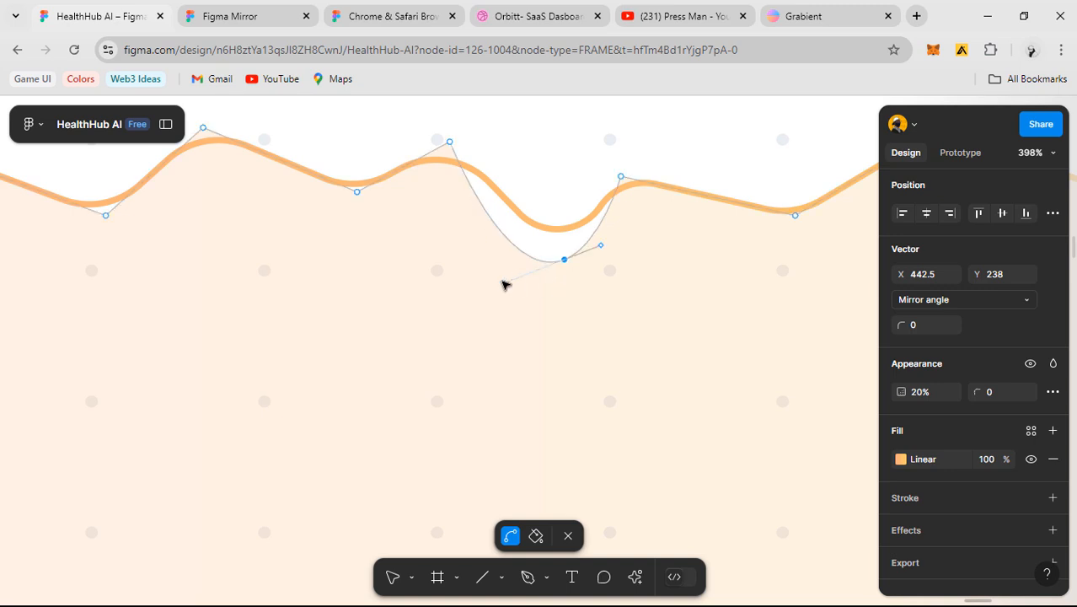
pyautogui.moveTo(502, 287); pyautogui.dragTo(575, 276)
pyautogui.click(563, 257)
pyautogui.scroll(3, 567, 265)
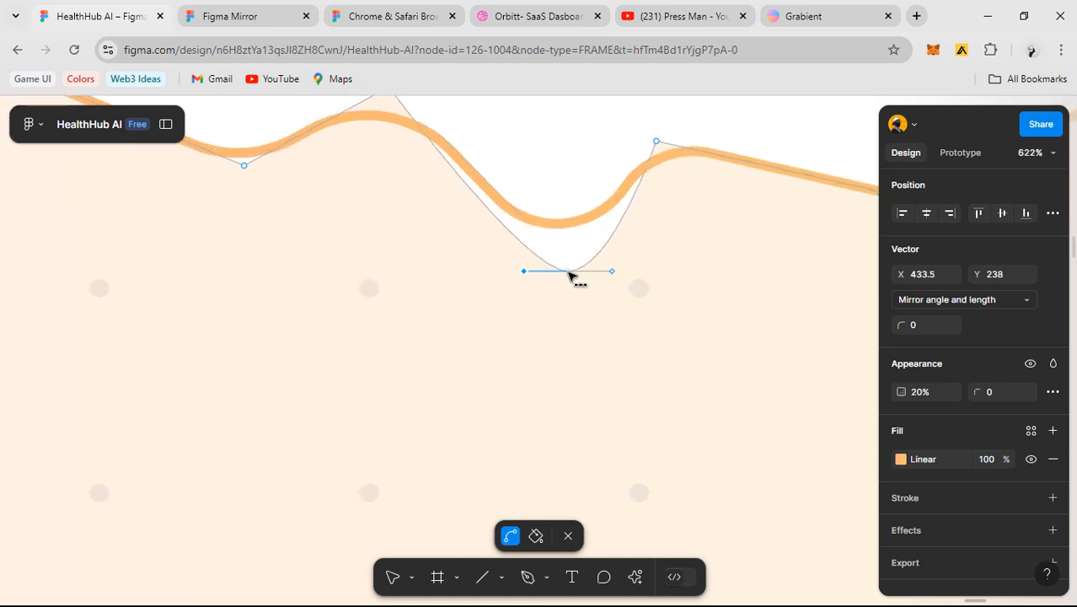
# - Move the curved dip point of the area shape up onto the Distance line
pyautogui.click(568, 272)
pyautogui.hotkey('ctrl', 'z')
pyautogui.press('v')
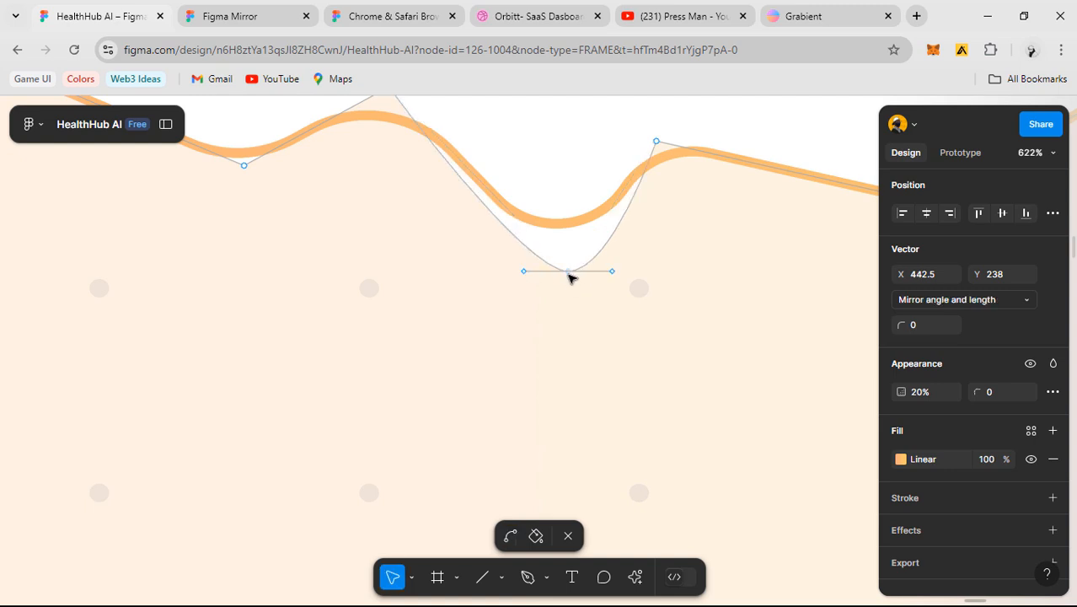
pyautogui.moveTo(569, 274); pyautogui.dragTo(567, 305)
# - Bend the area's peak just before the dip into a curve with level handles and fit it to the Distance line
pyautogui.doubleClick(453, 166)
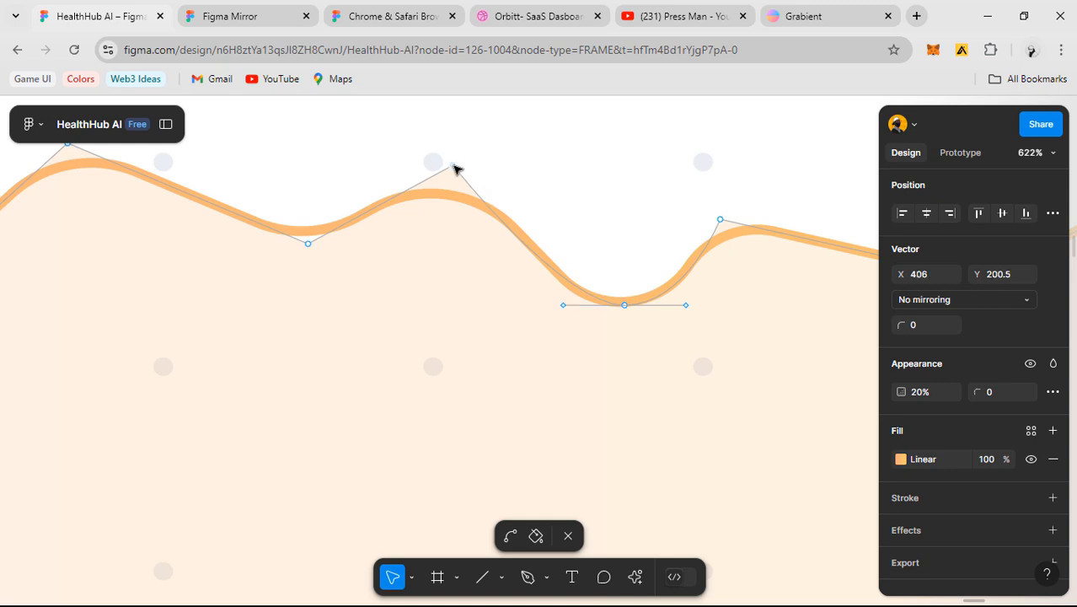
pyautogui.doubleClick(462, 222)
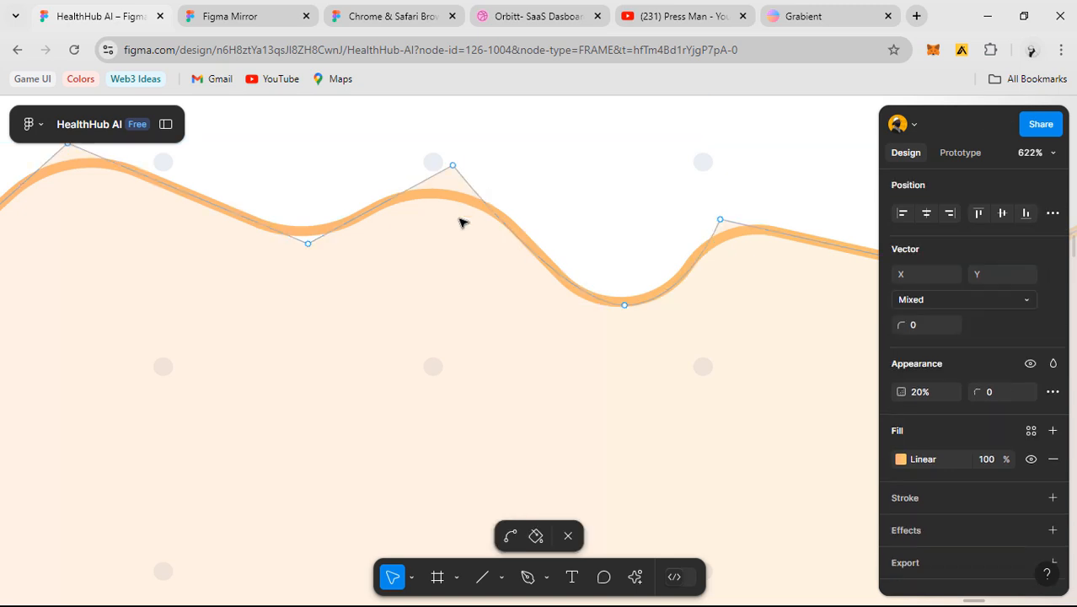
pyautogui.click(510, 536)
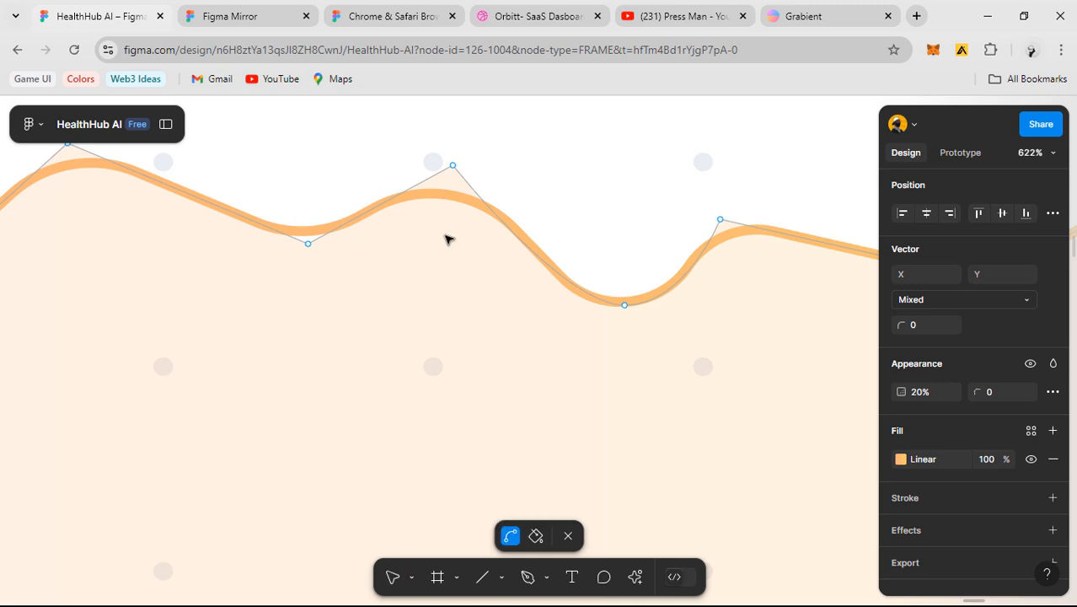
pyautogui.click(454, 167)
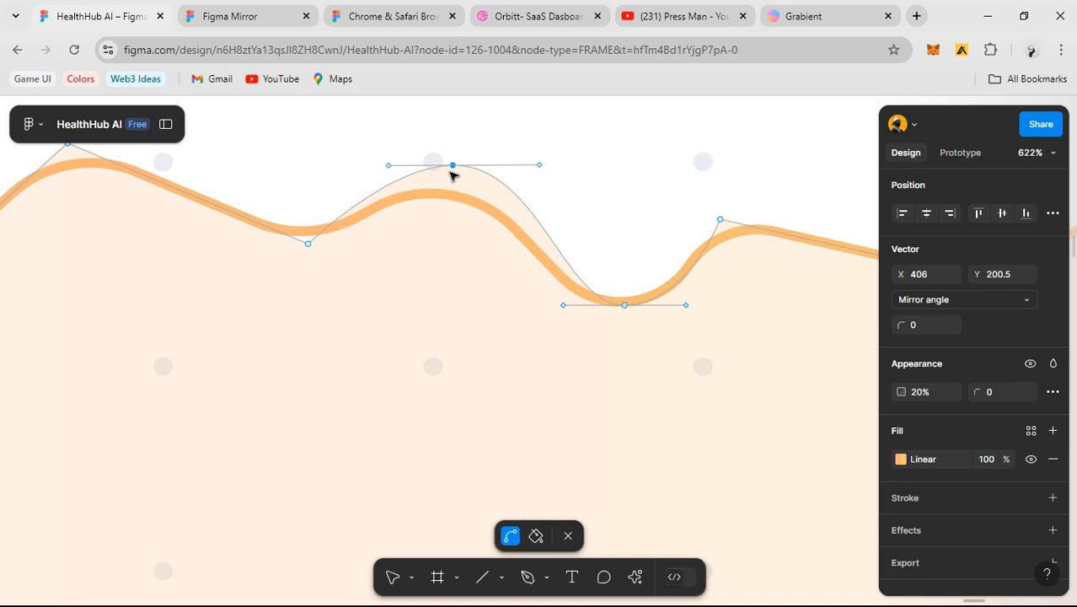
pyautogui.press('v')
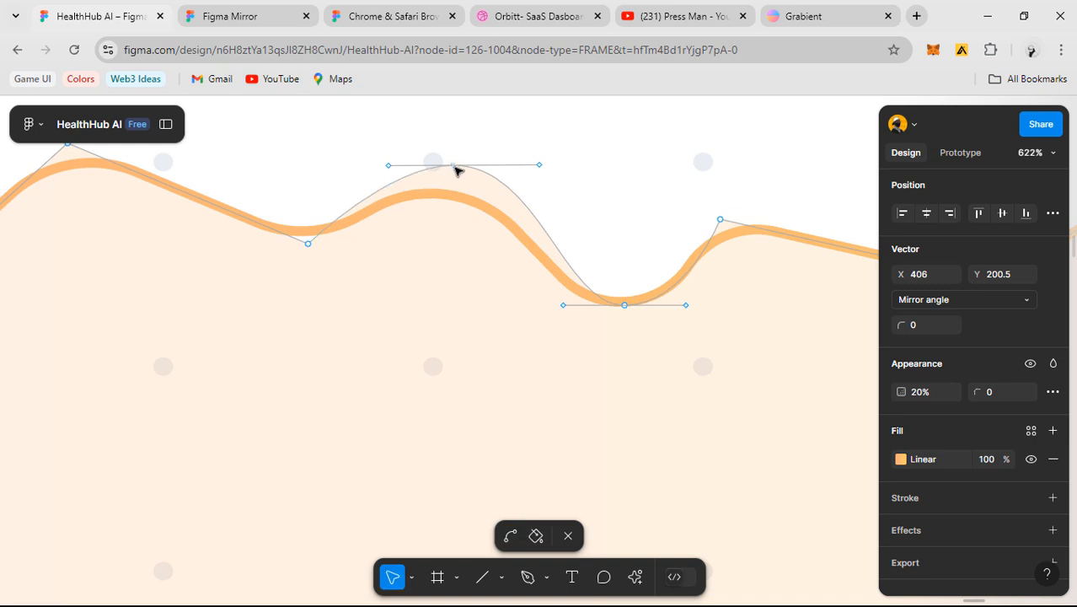
pyautogui.moveTo(453, 174); pyautogui.dragTo(435, 194)
pyautogui.moveTo(564, 305); pyautogui.dragTo(592, 369)
# - Examine how closely the area shape's remaining uncurved peak and dip points follow the Distance line across the chart
pyautogui.scroll(-1, 335, 372)
pyautogui.moveTo(340, 368); pyautogui.dragTo(507, 363)
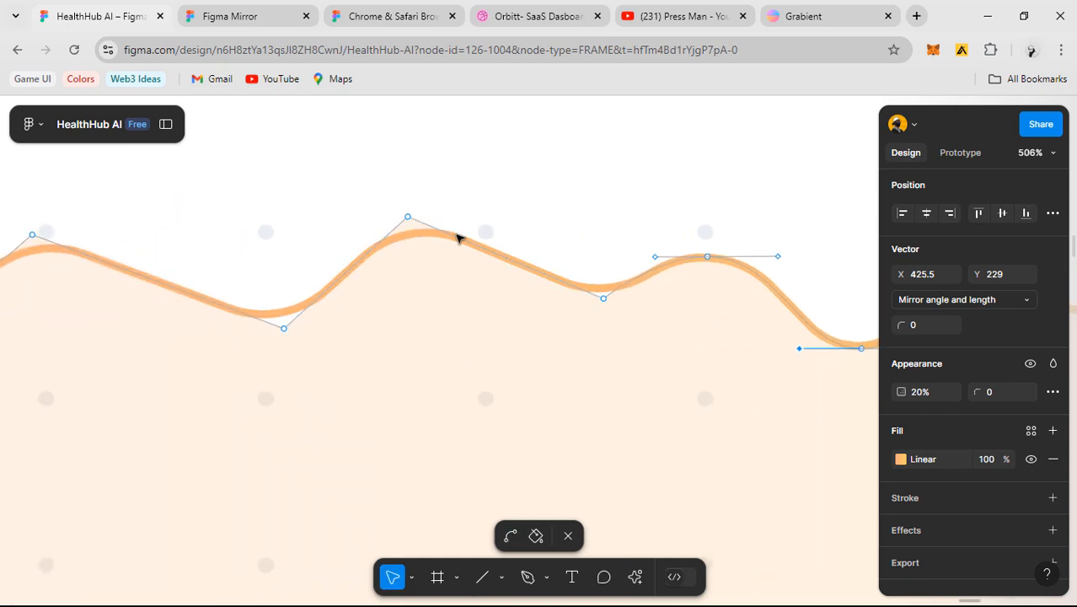
pyautogui.hscroll(-3, 458, 238)
pyautogui.scroll(-1, 458, 238)
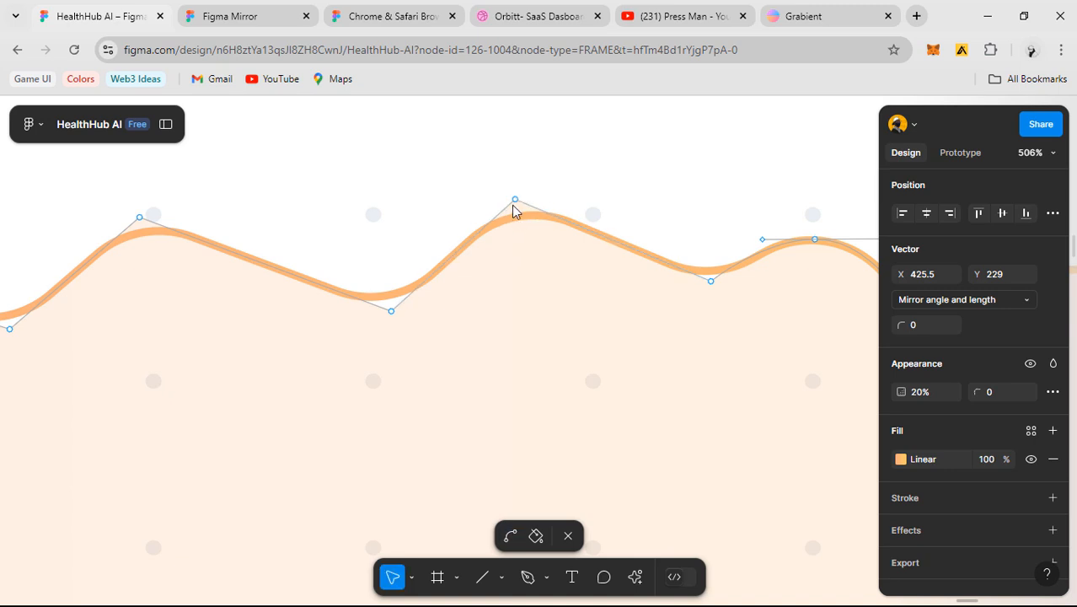
pyautogui.moveTo(289, 342); pyautogui.dragTo(623, 291)
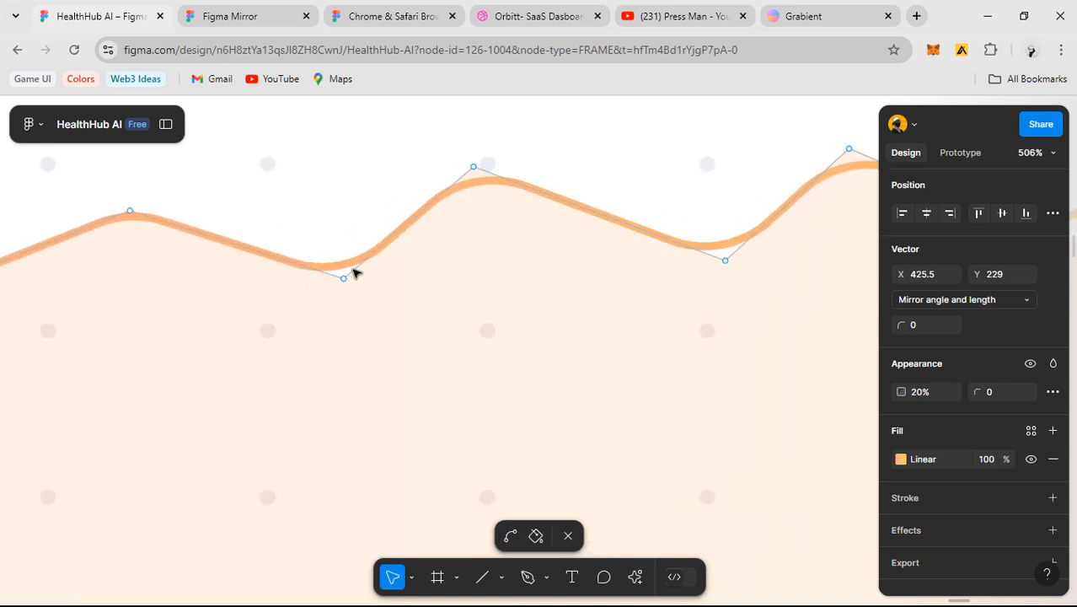
pyautogui.scroll(-10, 526, 283)
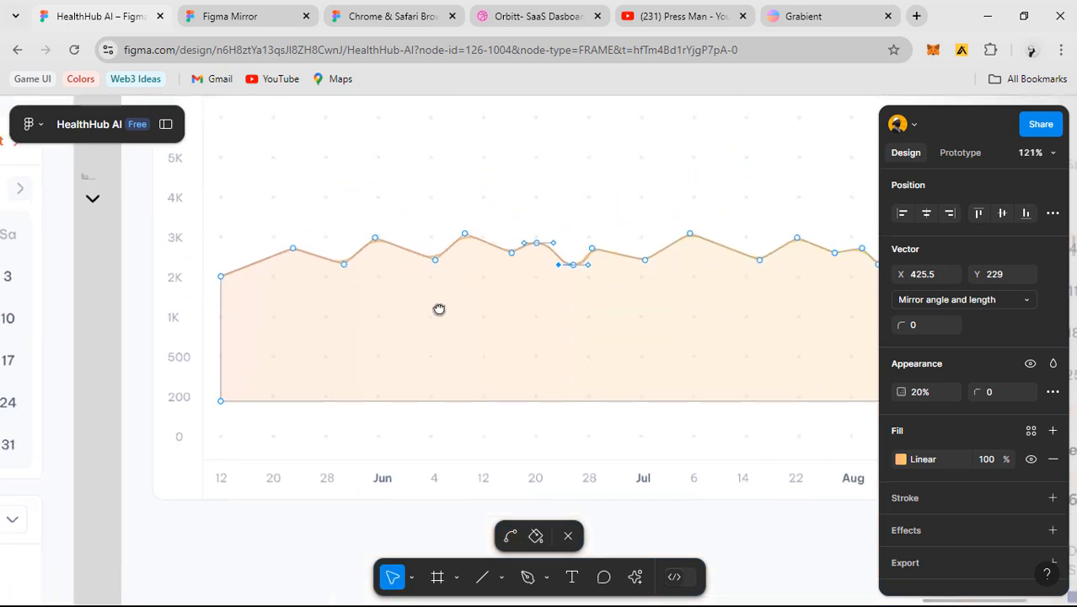
pyautogui.scroll(2, 408, 300)
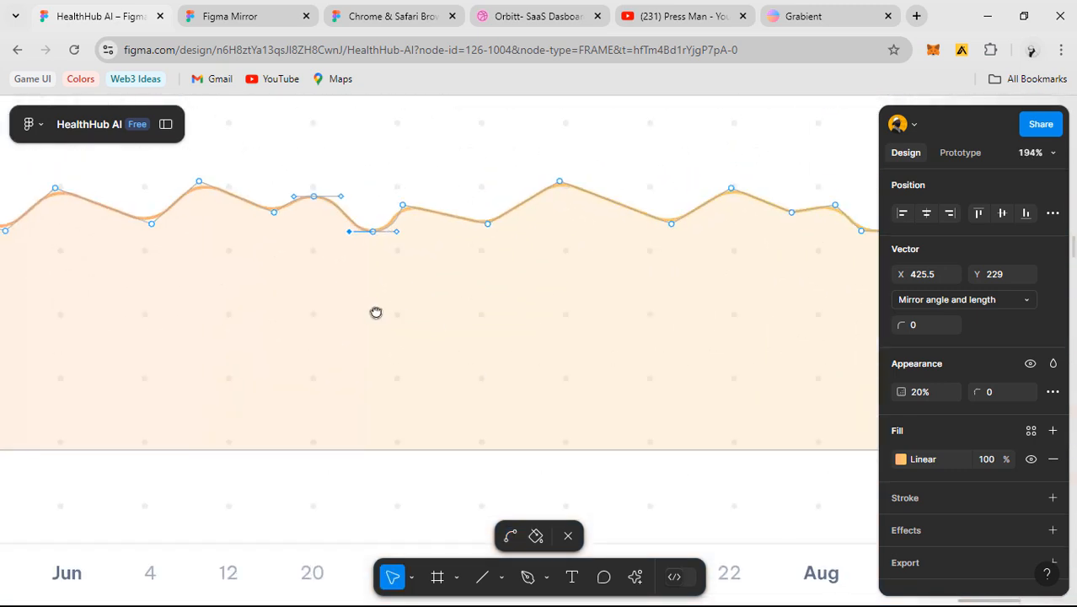
pyautogui.scroll(4, 516, 332)
pyautogui.scroll(-5, 597, 325)
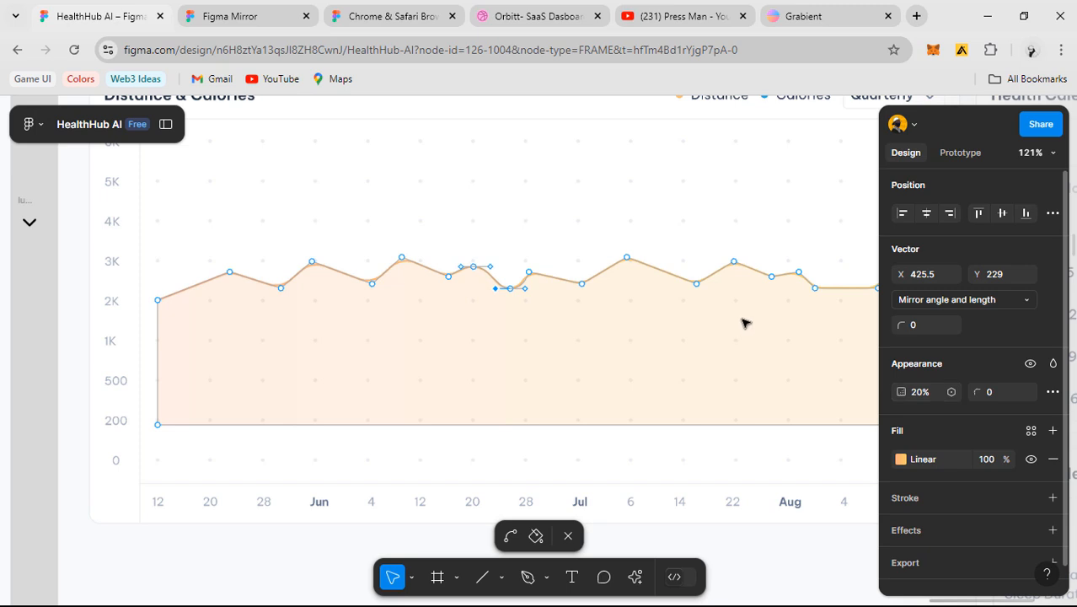
pyautogui.scroll(2, 744, 323)
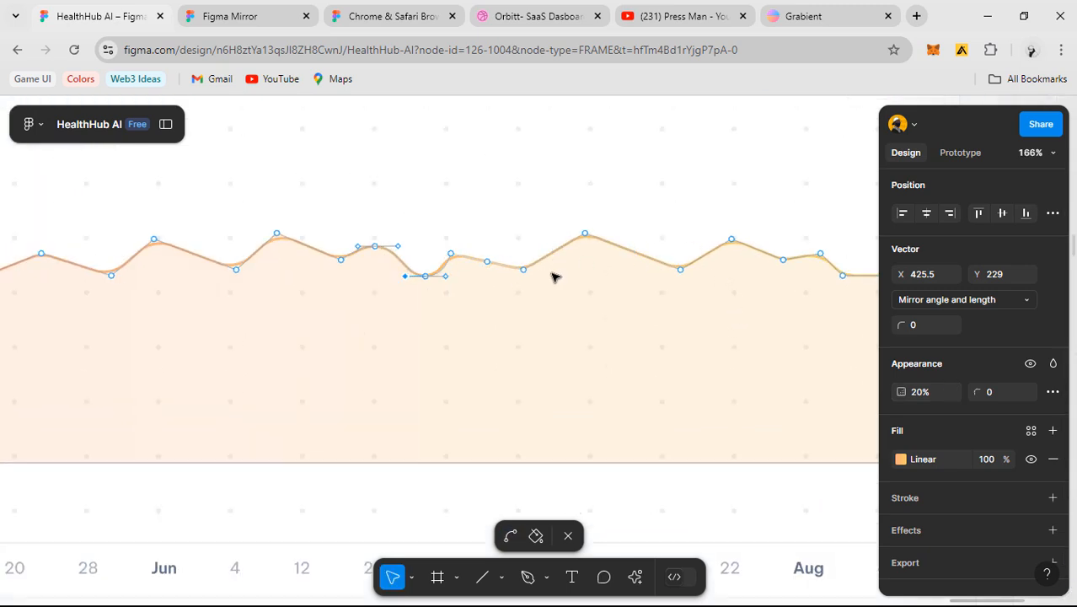
pyautogui.scroll(2, 592, 269)
pyautogui.moveTo(239, 312); pyautogui.dragTo(457, 343)
pyautogui.moveTo(317, 432); pyautogui.dragTo(508, 359)
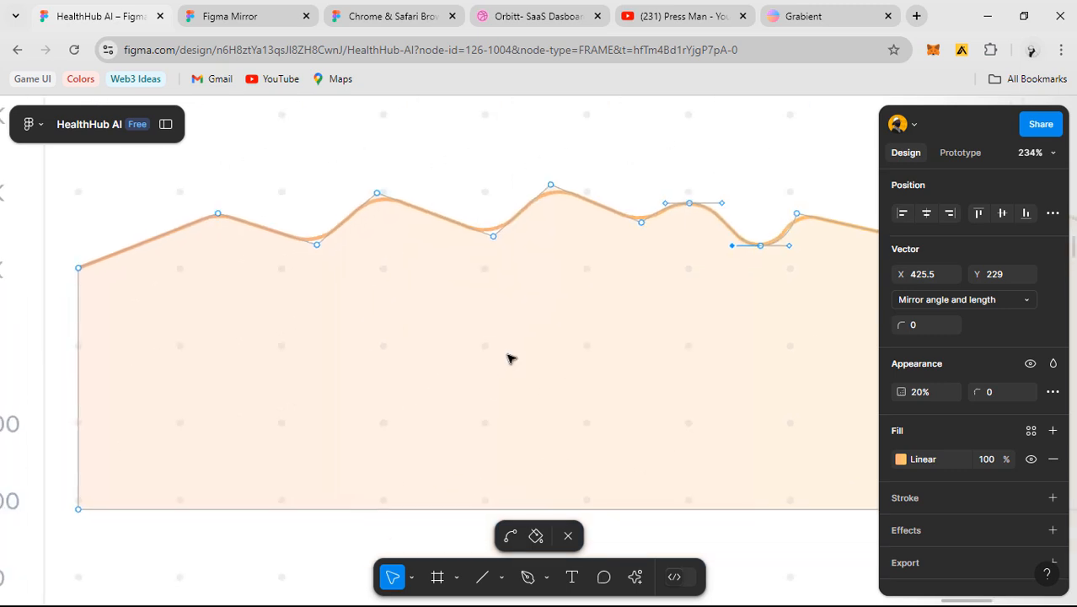
pyautogui.scroll(-1, 507, 250)
pyautogui.scroll(5, 490, 240)
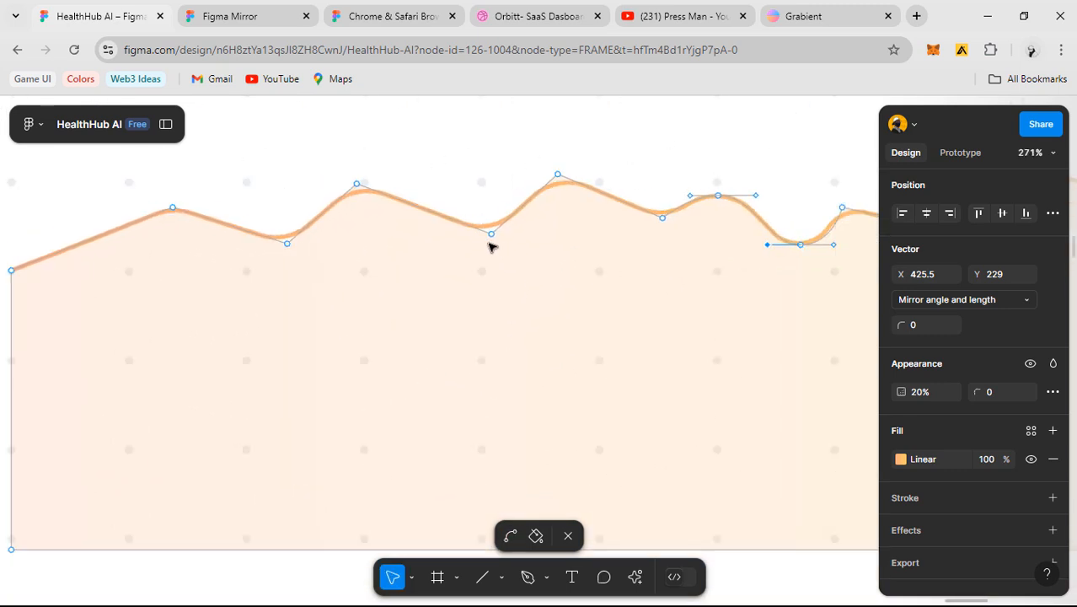
# - Bend the area's point just after the lowest dip into a curve and move it down to X 460.5, Y 215.5 on the line
pyautogui.hscroll(2, 367, 286)
pyautogui.scroll(8, 721, 231)
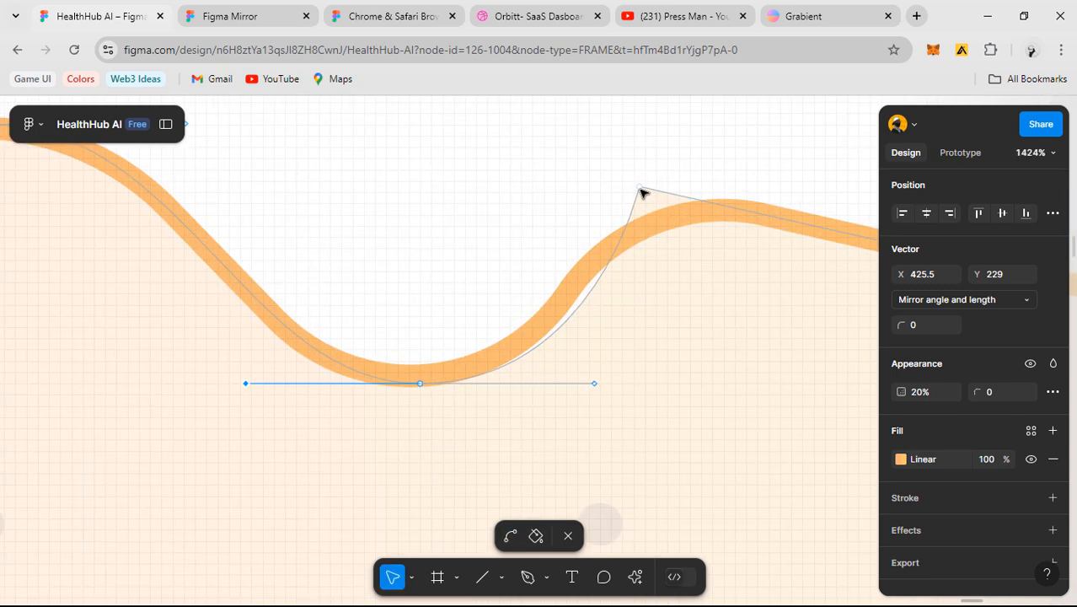
pyautogui.keyDown('ctrl'); pyautogui.click(640, 188); pyautogui.keyUp('ctrl')
pyautogui.moveTo(640, 191); pyautogui.dragTo(639, 235)
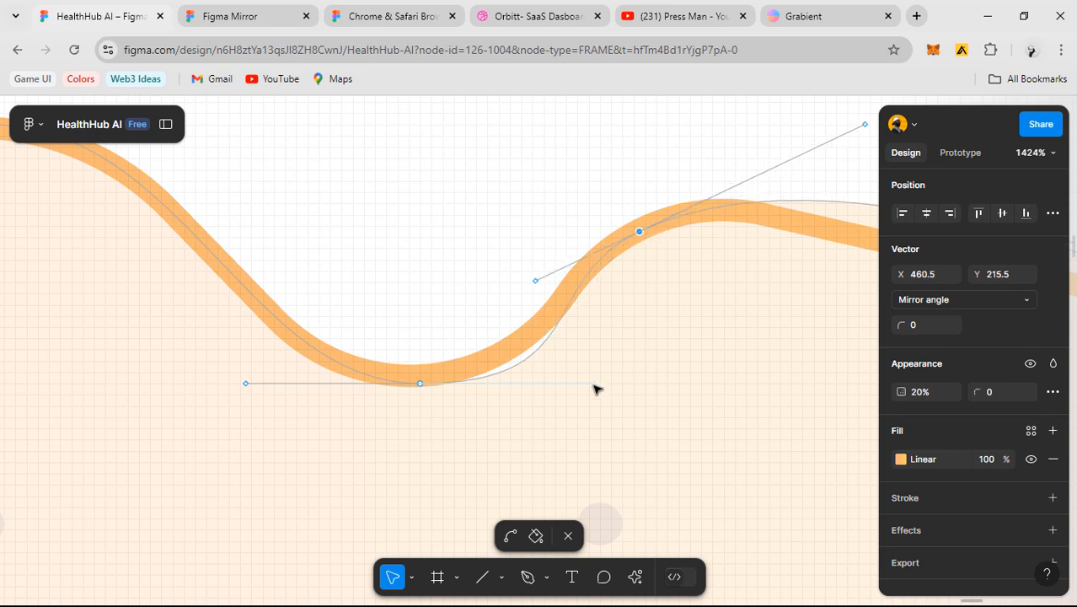
# - Shorten the dip's right handle to X 450.5, Y 229 with no mirroring, fitting the rising area edge to the Distance line
pyautogui.press('ctrl')
pyautogui.moveTo(589, 385); pyautogui.dragTo(560, 387)
pyautogui.press('ctrl')
pyautogui.moveTo(672, 388); pyautogui.dragTo(573, 396)
pyautogui.moveTo(545, 466); pyautogui.dragTo(337, 418)
pyautogui.moveTo(492, 444); pyautogui.dragTo(583, 425)
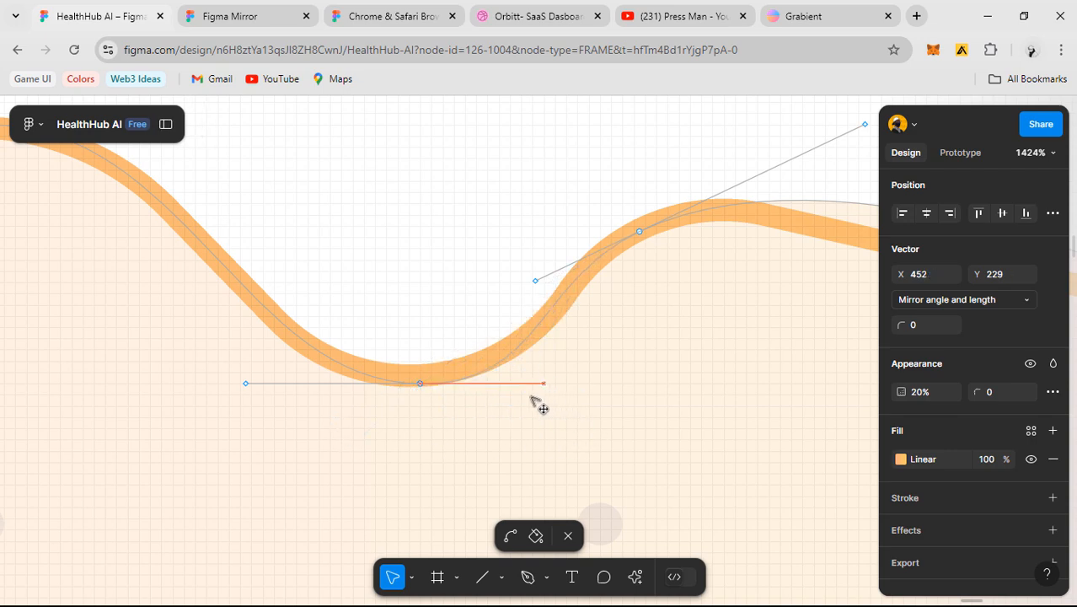
pyautogui.moveTo(530, 398); pyautogui.dragTo(533, 400)
pyautogui.moveTo(696, 377); pyautogui.dragTo(372, 380)
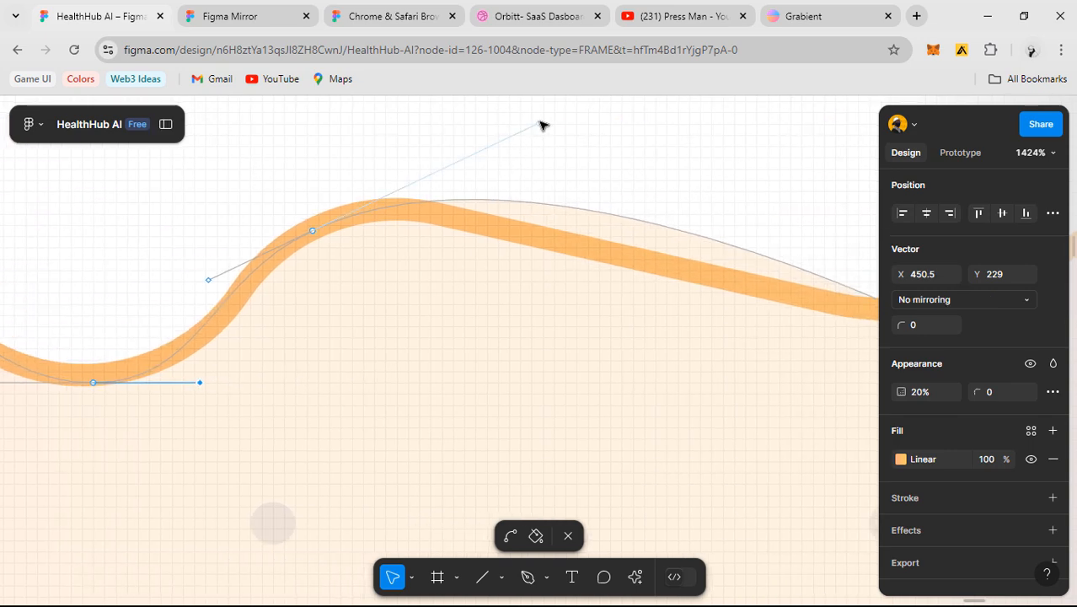
# - Shorten and steepen the right handle of the point after the dip to X 465.5, Y 209.5, independently of its other handle
pyautogui.moveTo(537, 128); pyautogui.dragTo(408, 184)
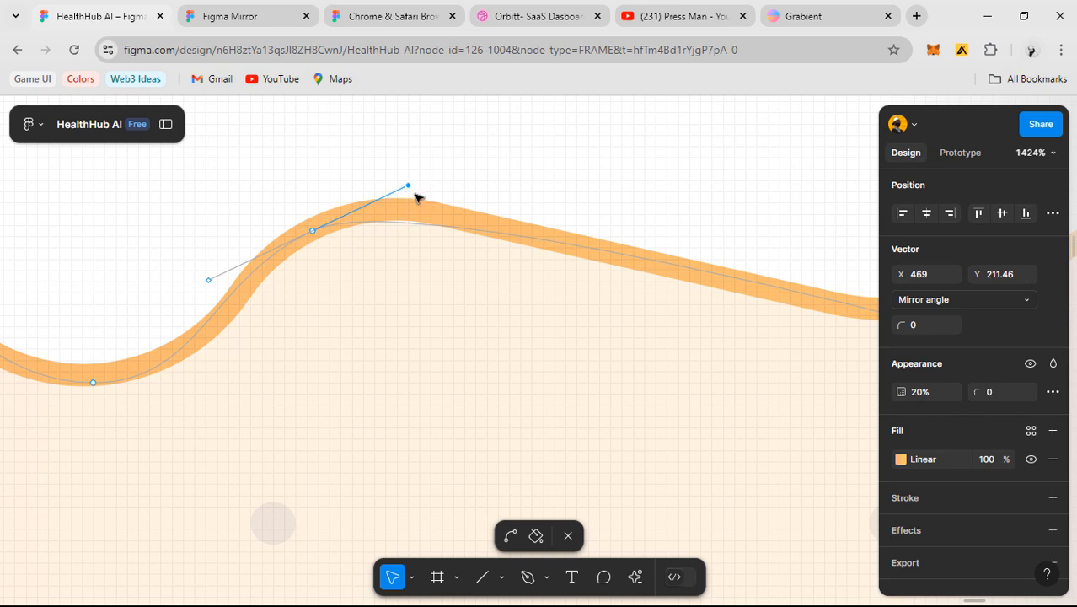
pyautogui.hotkey('ctrl', 'z')
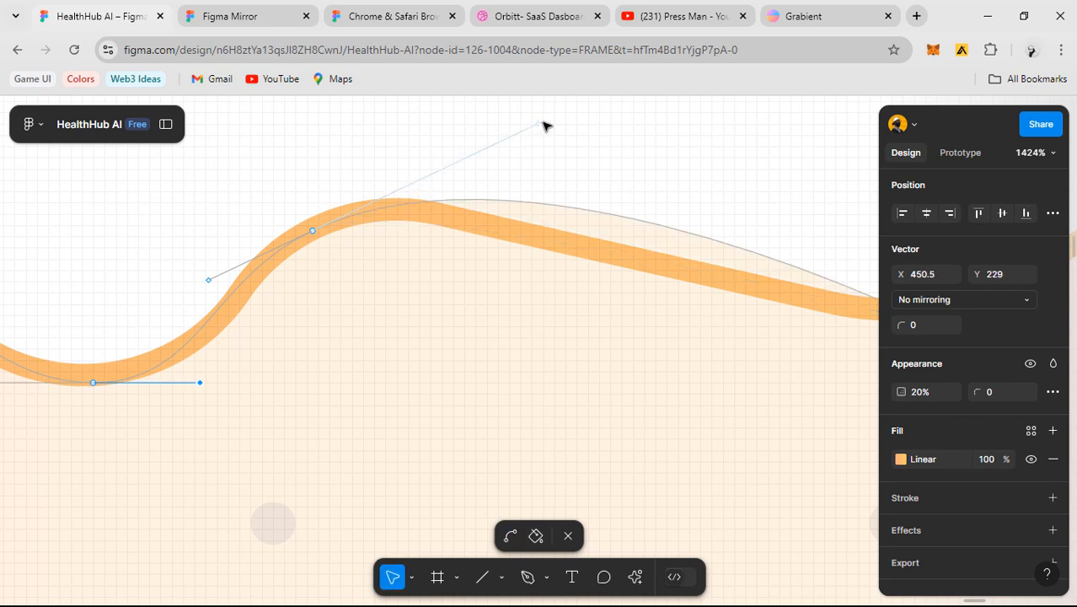
pyautogui.moveTo(538, 124); pyautogui.dragTo(345, 195)
pyautogui.moveTo(327, 303); pyautogui.dragTo(367, 164)
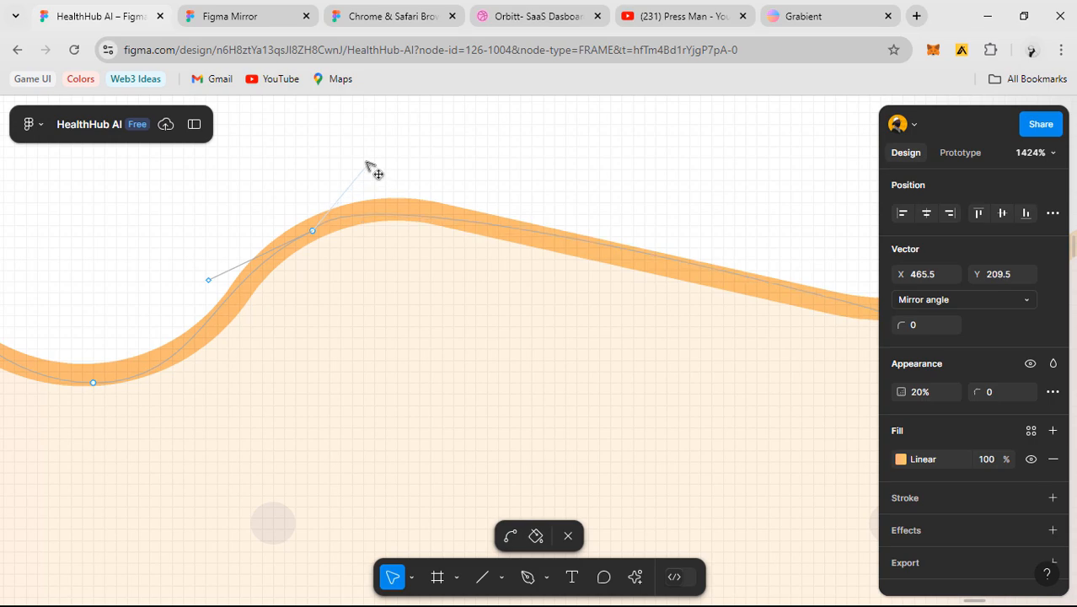
# - Bend the area's next dip point into a curve and move it onto the Distance line at X 516.5, Y 222
pyautogui.scroll(-2, 498, 279)
pyautogui.moveTo(489, 346); pyautogui.dragTo(142, 316)
pyautogui.scroll(1, 413, 281)
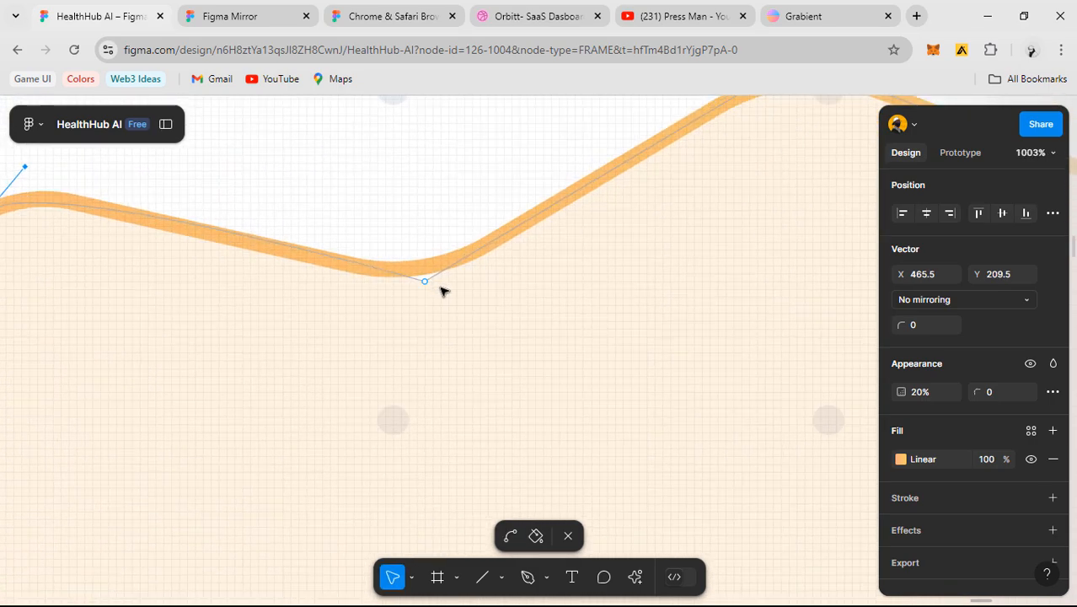
pyautogui.press('ctrl')
pyautogui.keyDown('ctrl'); pyautogui.click(424, 281); pyautogui.keyUp('ctrl')
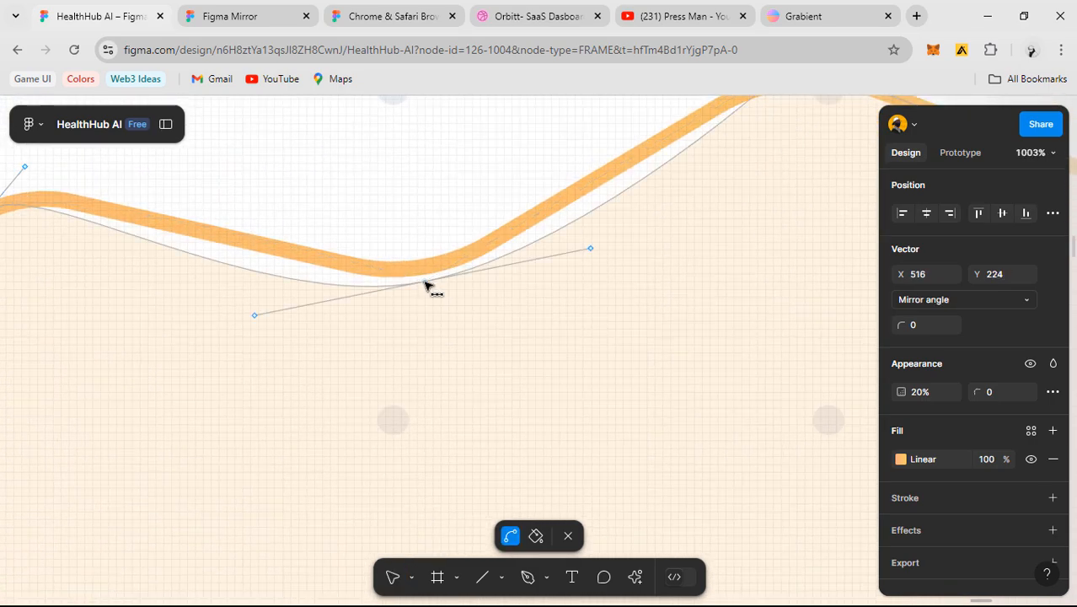
pyautogui.moveTo(425, 281); pyautogui.dragTo(427, 264)
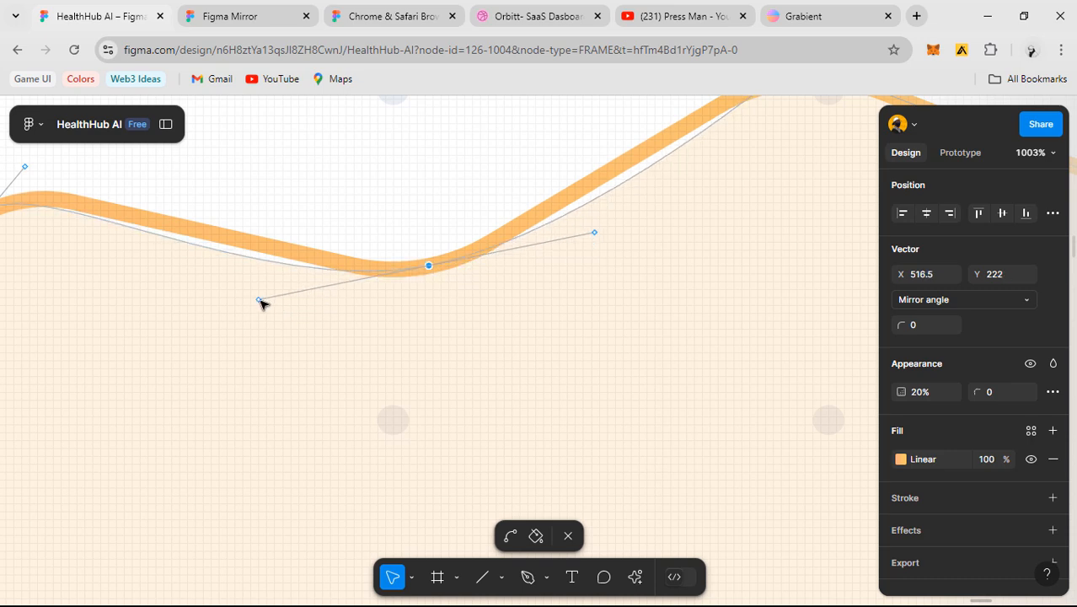
# - Fit this dip's handles to the line without mirroring, the left one at X 502.5, Y 223.5 and the right one at X 537, Y 214
pyautogui.moveTo(259, 303); pyautogui.dragTo(319, 280)
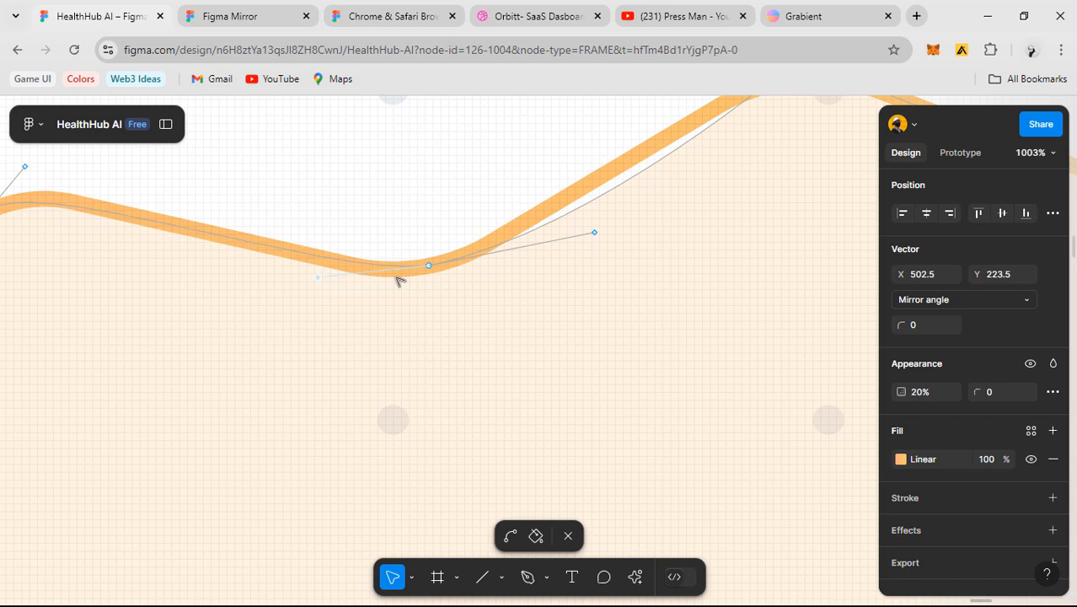
pyautogui.moveTo(594, 232); pyautogui.dragTo(413, 332)
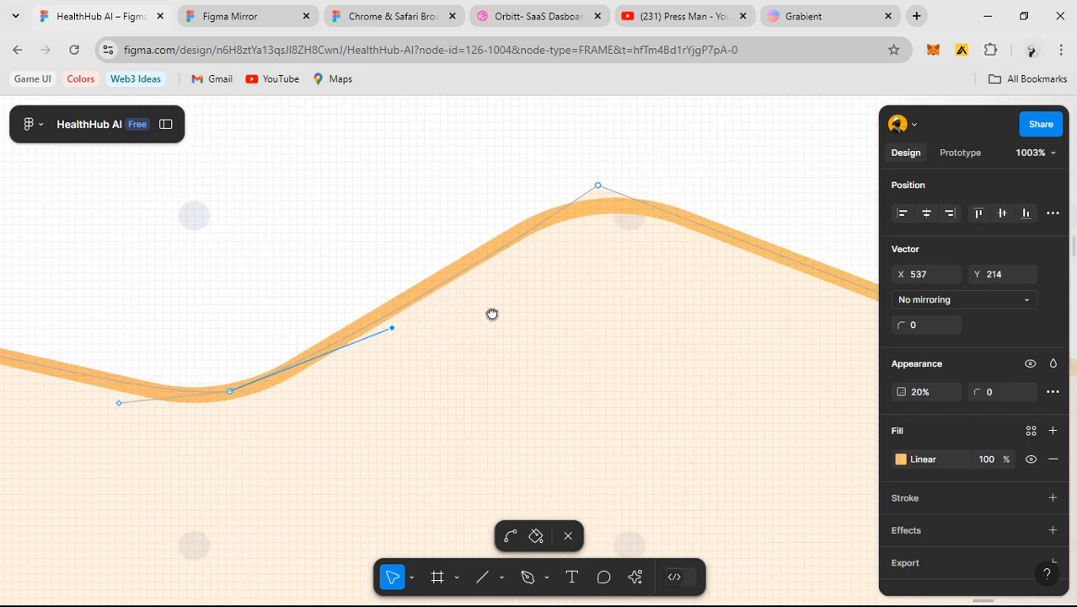
# - Bend the following peak's point into a curve and move it down onto the line at X 563, Y 198.5
pyautogui.moveTo(492, 314); pyautogui.dragTo(460, 320)
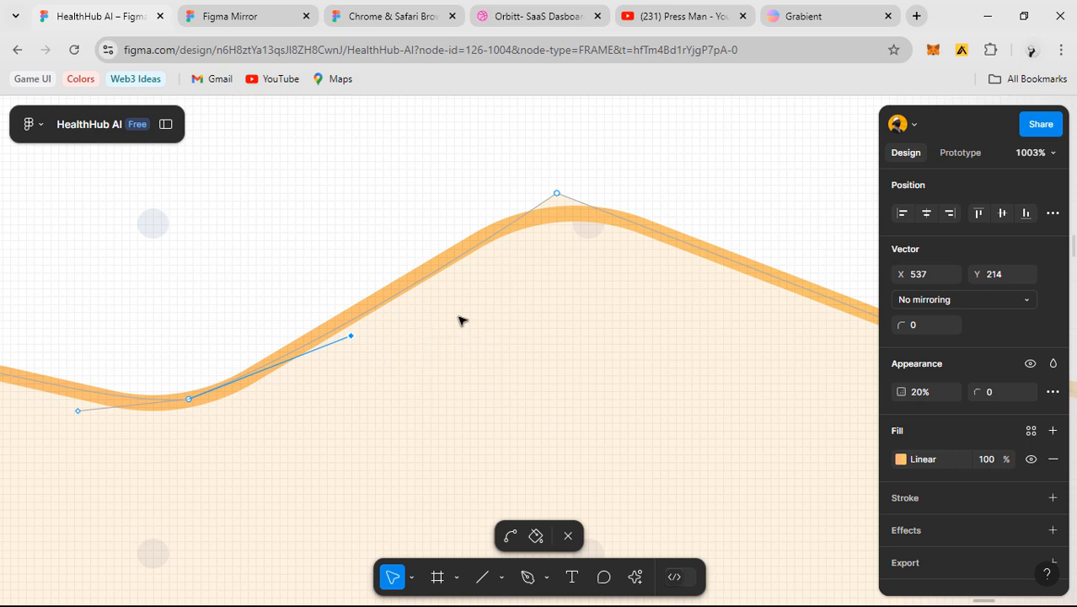
pyautogui.moveTo(577, 350); pyautogui.dragTo(616, 322)
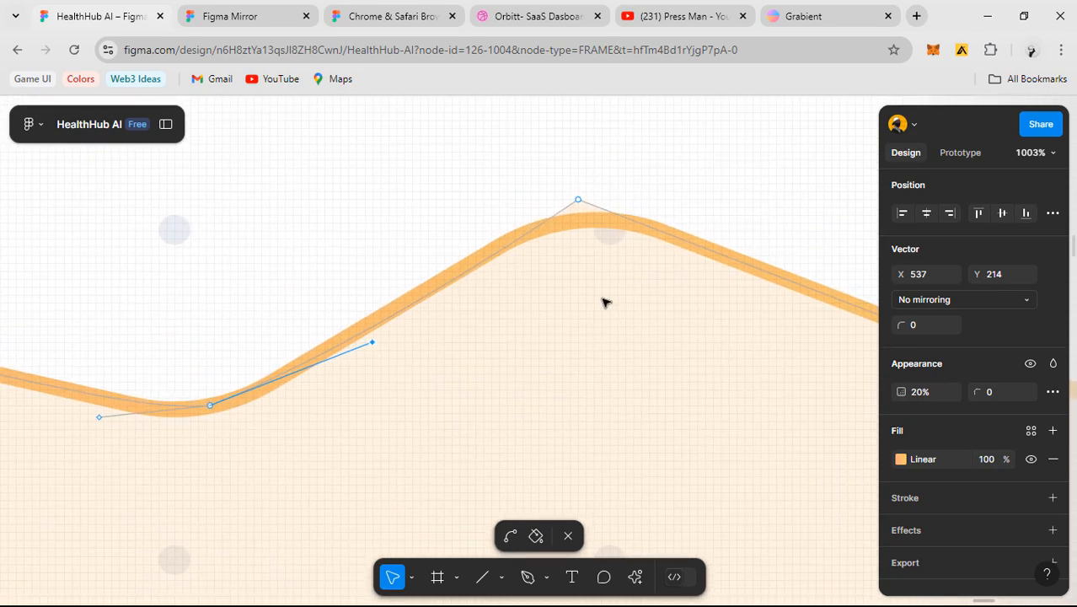
pyautogui.keyDown('ctrl'); pyautogui.click(579, 202); pyautogui.keyUp('ctrl')
pyautogui.moveTo(579, 203); pyautogui.dragTo(588, 212)
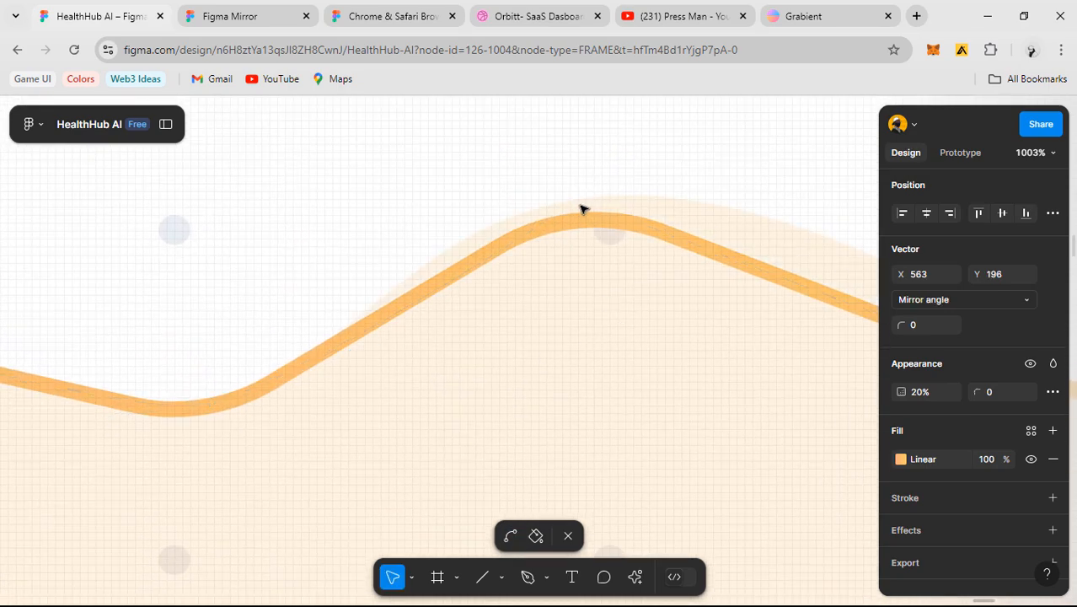
pyautogui.click(580, 200)
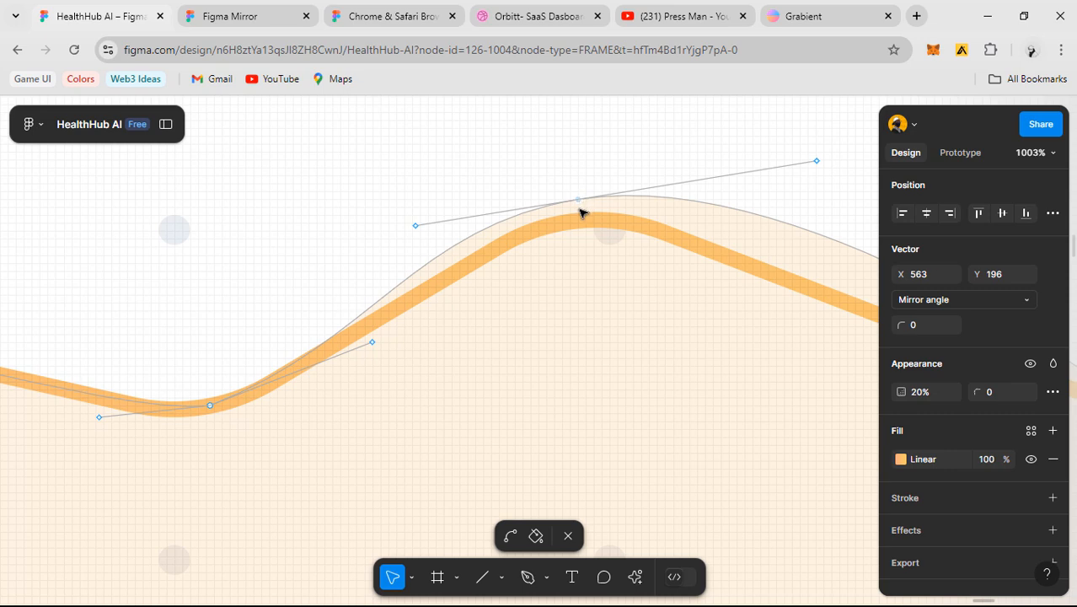
pyautogui.moveTo(580, 208); pyautogui.dragTo(578, 218)
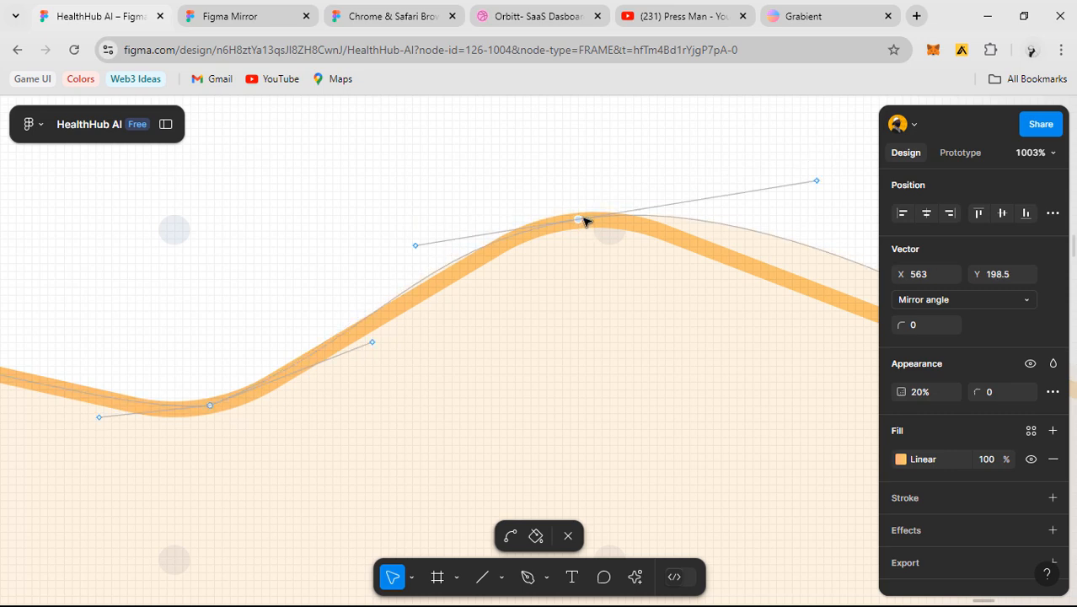
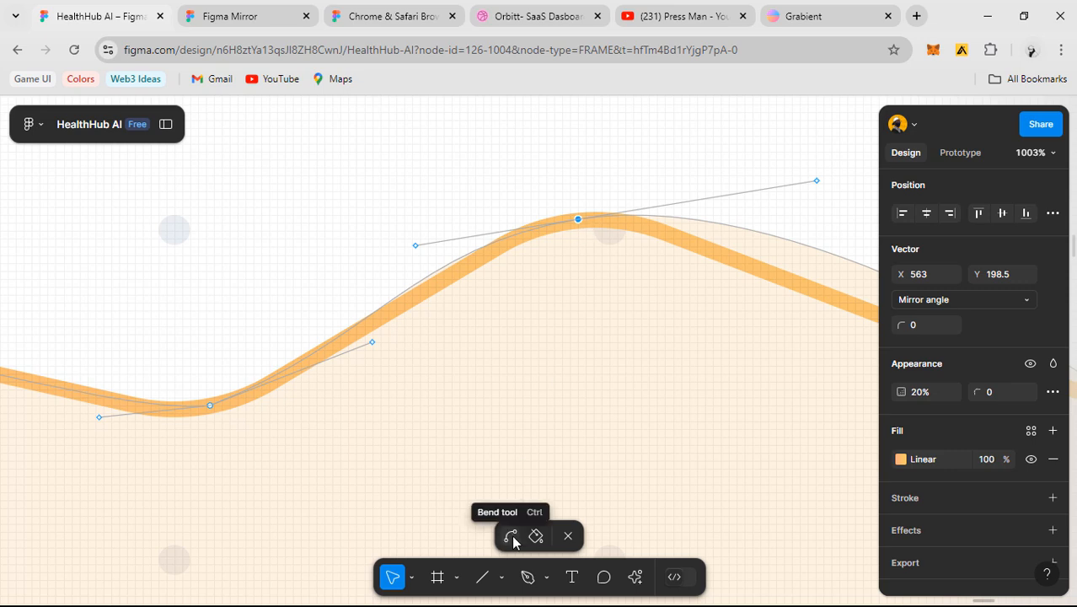
# - Fit the peak's handles to the line independently, the left one at X 544, Y 204 and the right one at X 591.5, Y 204.5
pyautogui.hscroll(2, 532, 312)
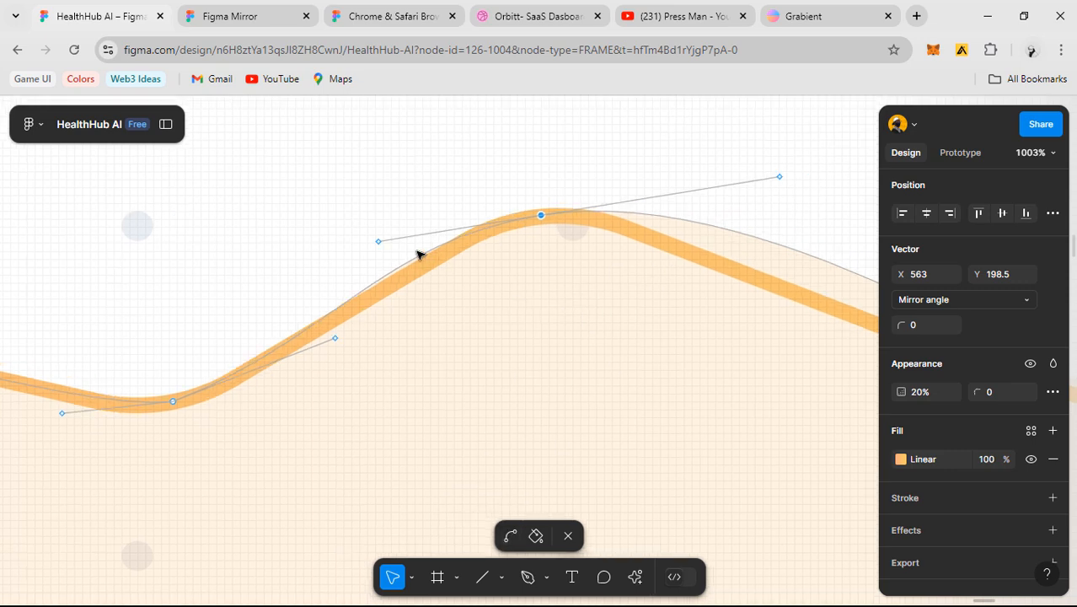
pyautogui.moveTo(380, 246); pyautogui.dragTo(391, 260)
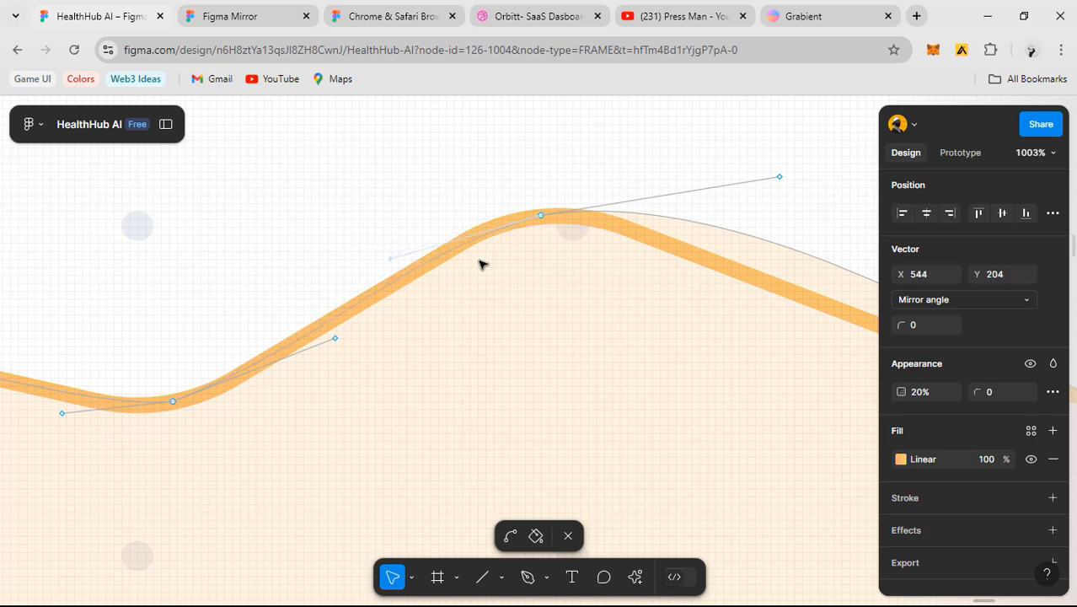
pyautogui.hscroll(6, 479, 264)
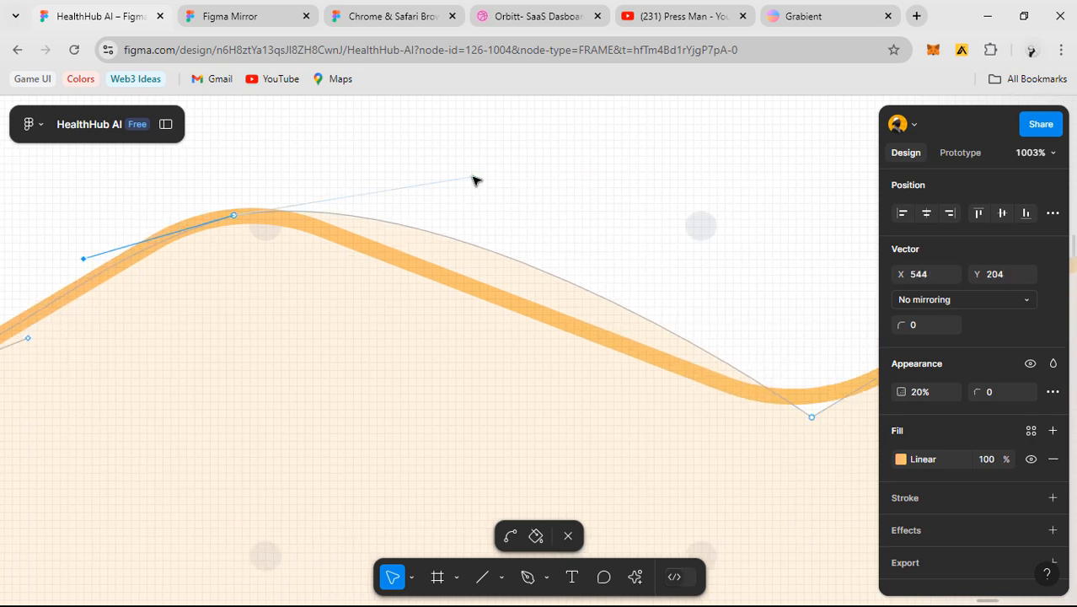
pyautogui.moveTo(473, 180); pyautogui.dragTo(463, 261)
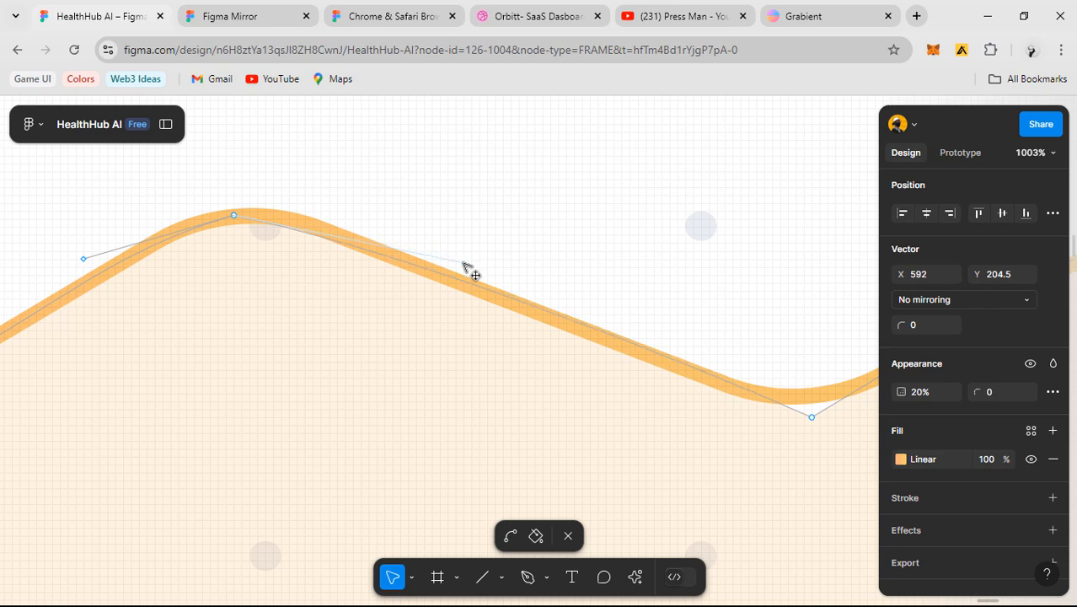
# - Bend the dip point after this peak into a curve and move it up onto the line at X 639, Y 221
pyautogui.moveTo(793, 360); pyautogui.dragTo(422, 324)
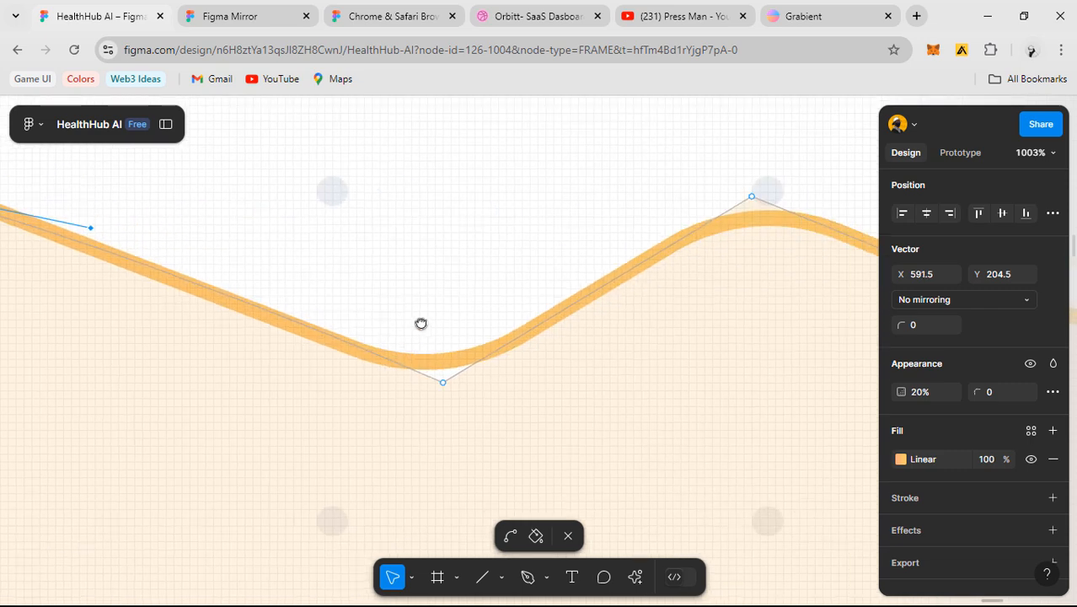
pyautogui.keyDown('ctrl'); pyautogui.click(442, 384); pyautogui.keyUp('ctrl')
pyautogui.keyDown('ctrl'); pyautogui.click(441, 384); pyautogui.keyUp('ctrl')
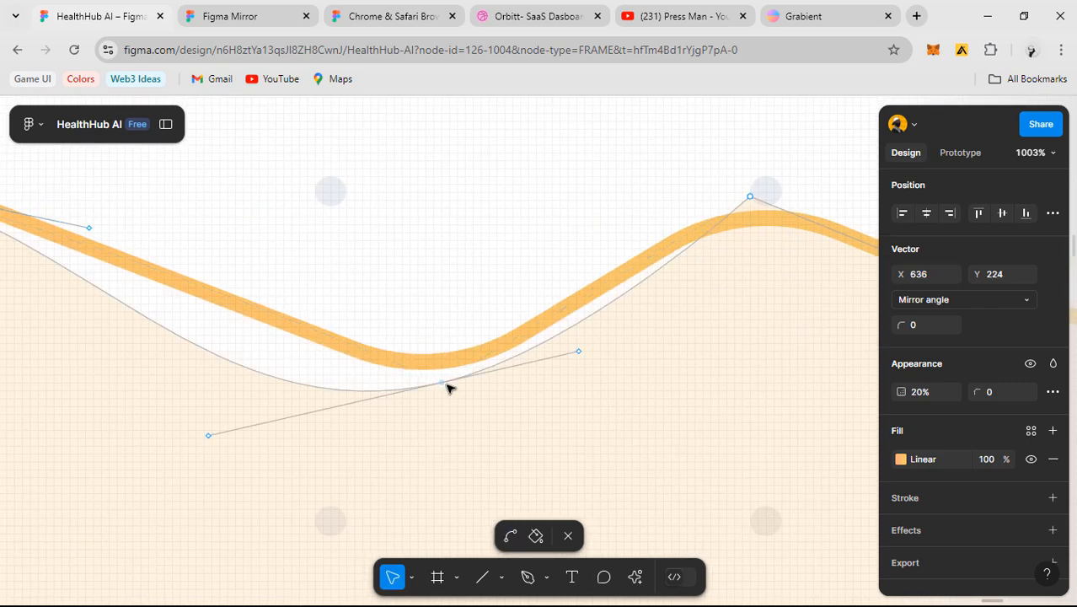
pyautogui.moveTo(448, 385); pyautogui.dragTo(464, 360)
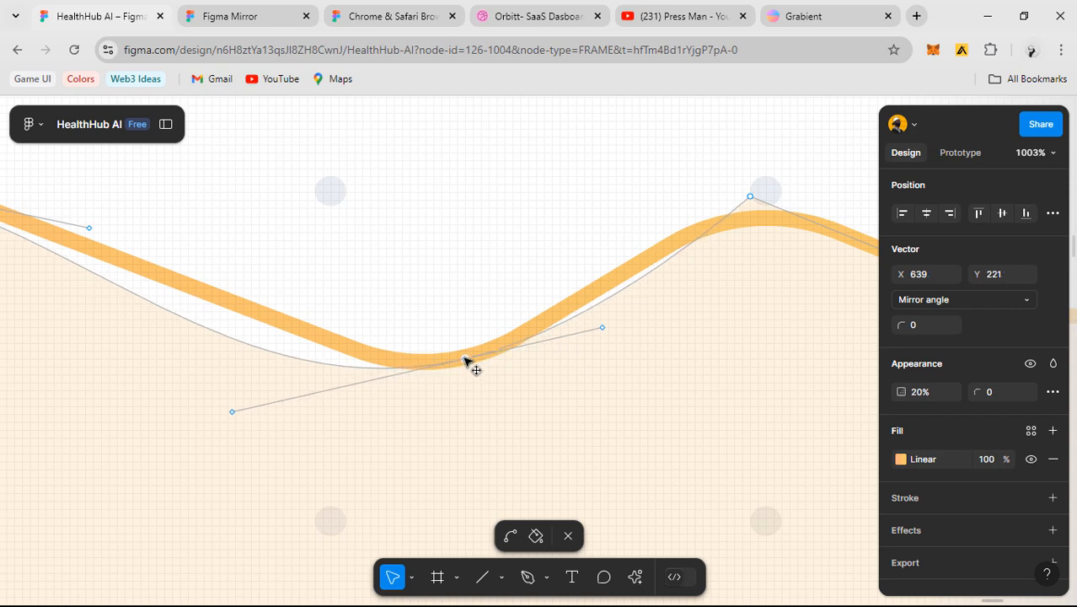
# - Adjust this dip's left handle to X 616.5, Y 219.5 and its right handle to X 655.5, Y 213, without mirroring
pyautogui.hscroll(-3, 359, 414)
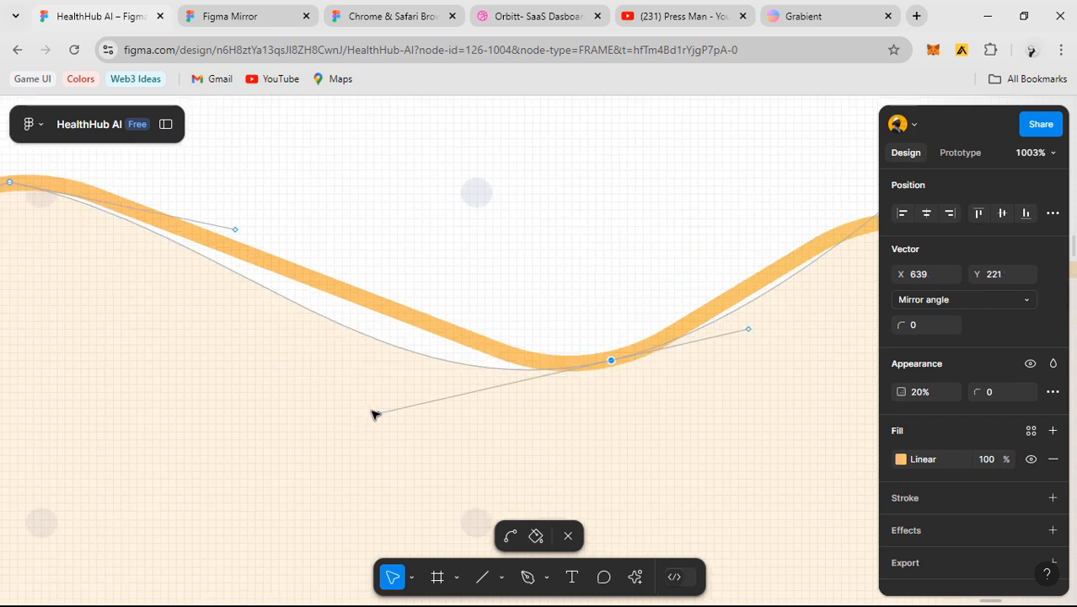
pyautogui.moveTo(375, 414); pyautogui.dragTo(436, 352)
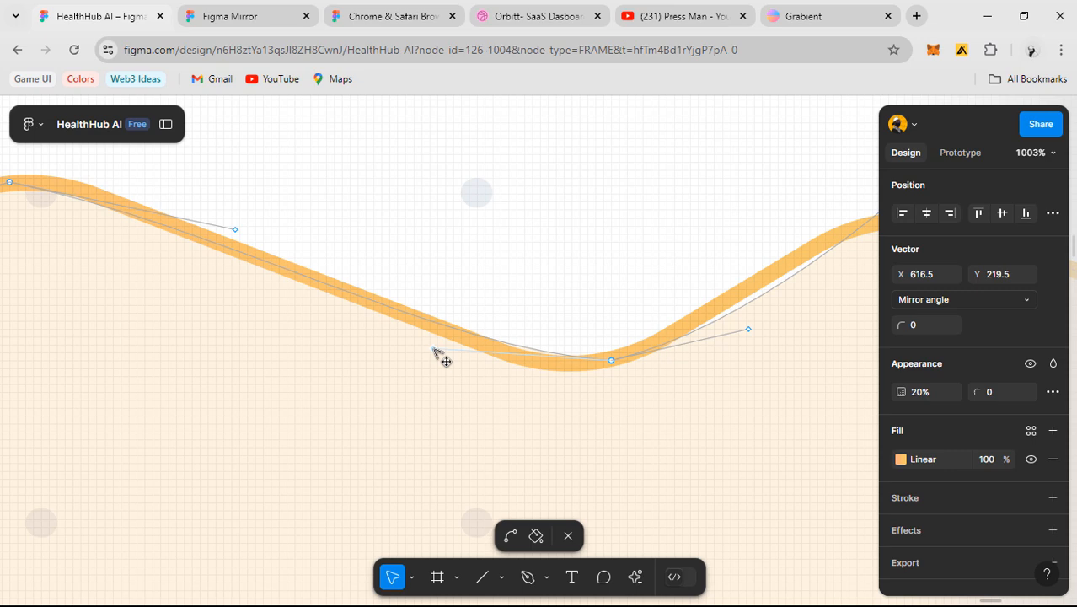
pyautogui.moveTo(705, 366); pyautogui.dragTo(547, 373)
pyautogui.click(592, 336)
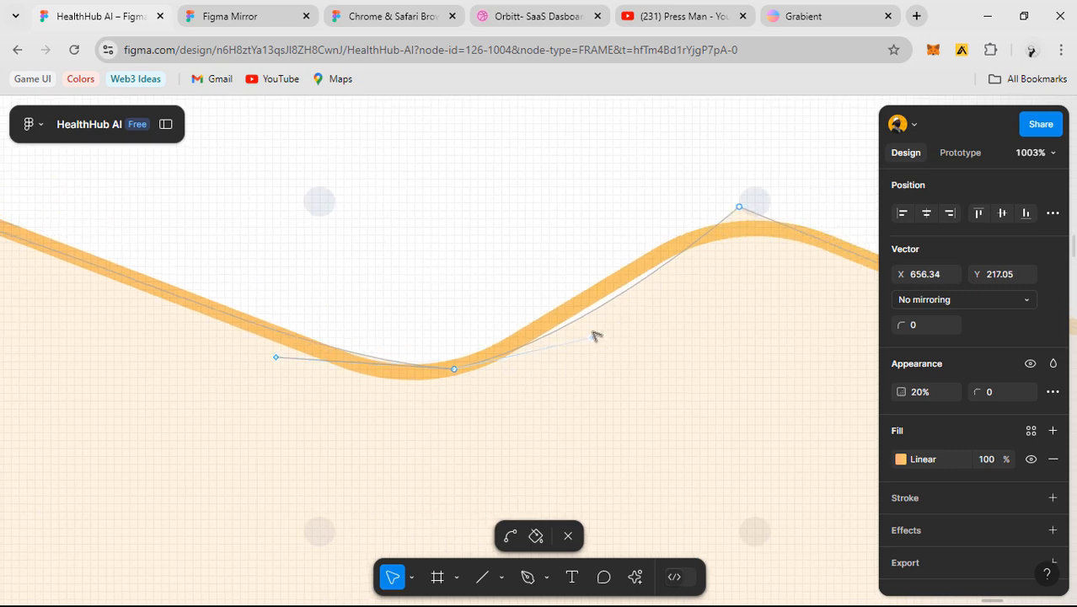
pyautogui.moveTo(587, 314); pyautogui.dragTo(584, 306)
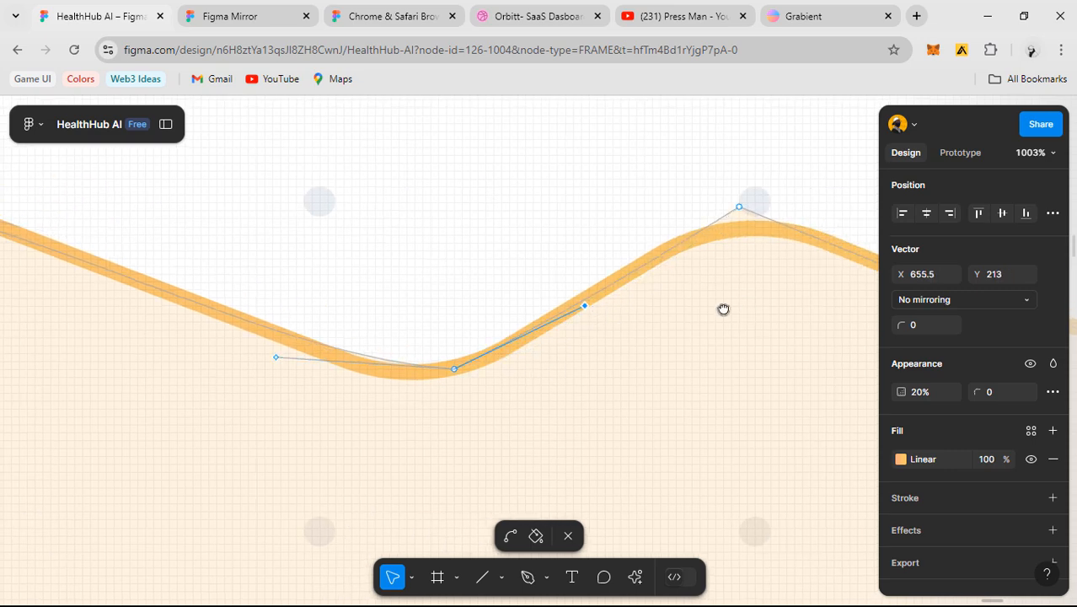
# - Bend the next peak's point into a curve at X 676.5, Y 203.5 and lower its right handle to X 694, Y 207
pyautogui.moveTo(724, 307); pyautogui.dragTo(565, 314)
pyautogui.press('ctrl')
pyautogui.keyDown('ctrl'); pyautogui.click(580, 215); pyautogui.keyUp('ctrl')
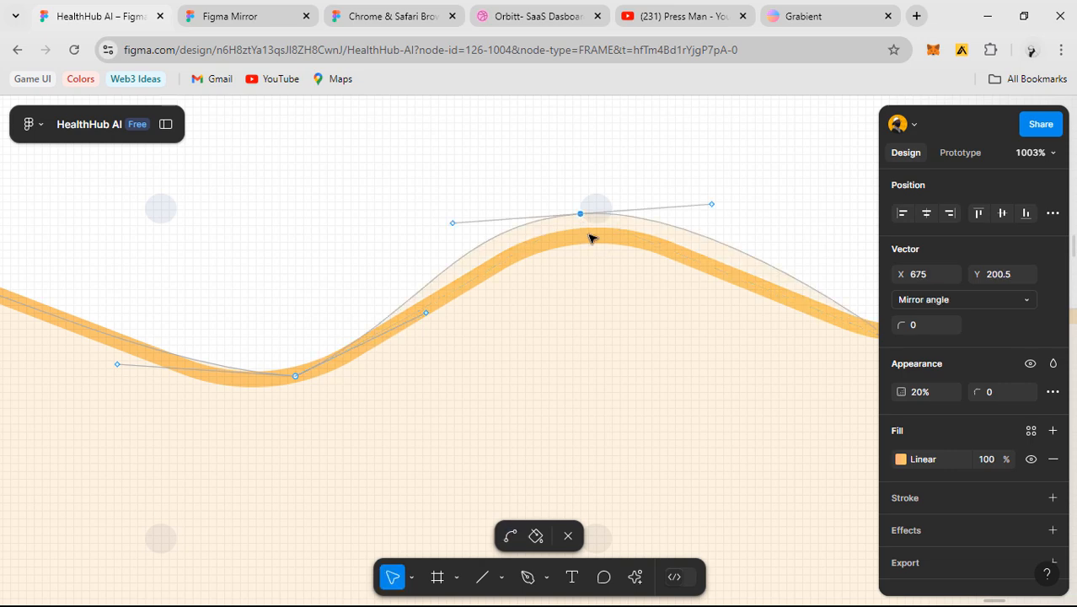
pyautogui.moveTo(583, 220); pyautogui.dragTo(593, 239)
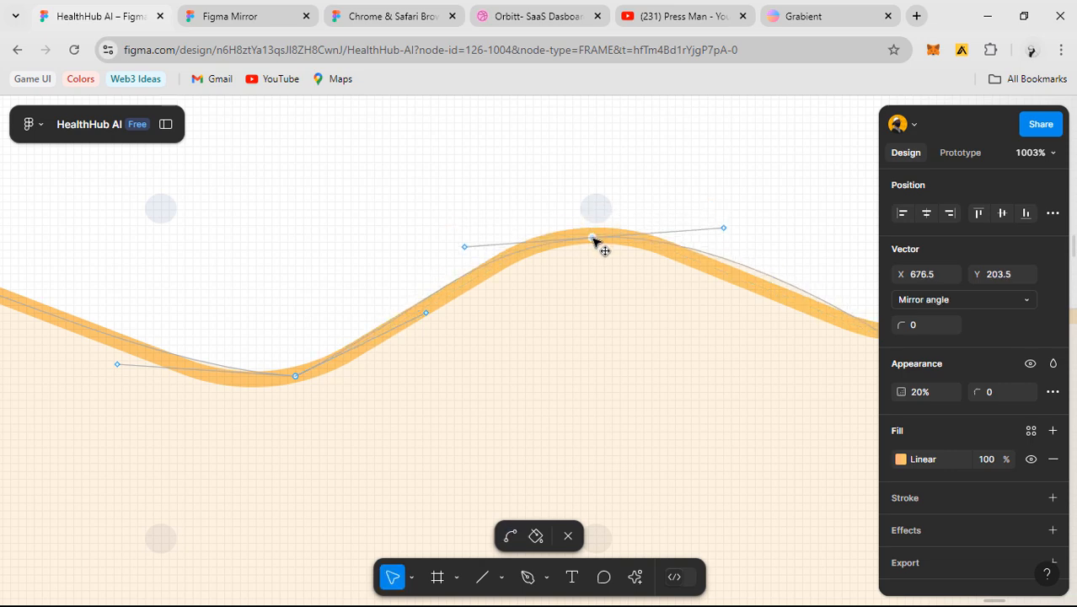
pyautogui.hscroll(5, 432, 284)
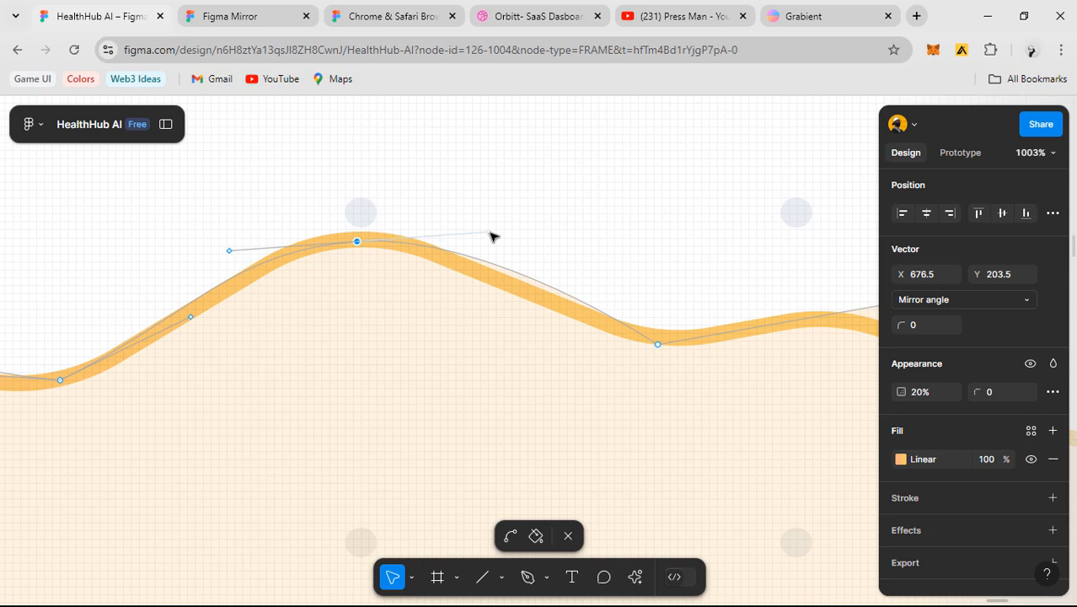
pyautogui.moveTo(491, 237); pyautogui.dragTo(497, 274)
# - Move the area's shallow dip point after this peak onto the line at X 716, Y 216
pyautogui.hscroll(5, 661, 351)
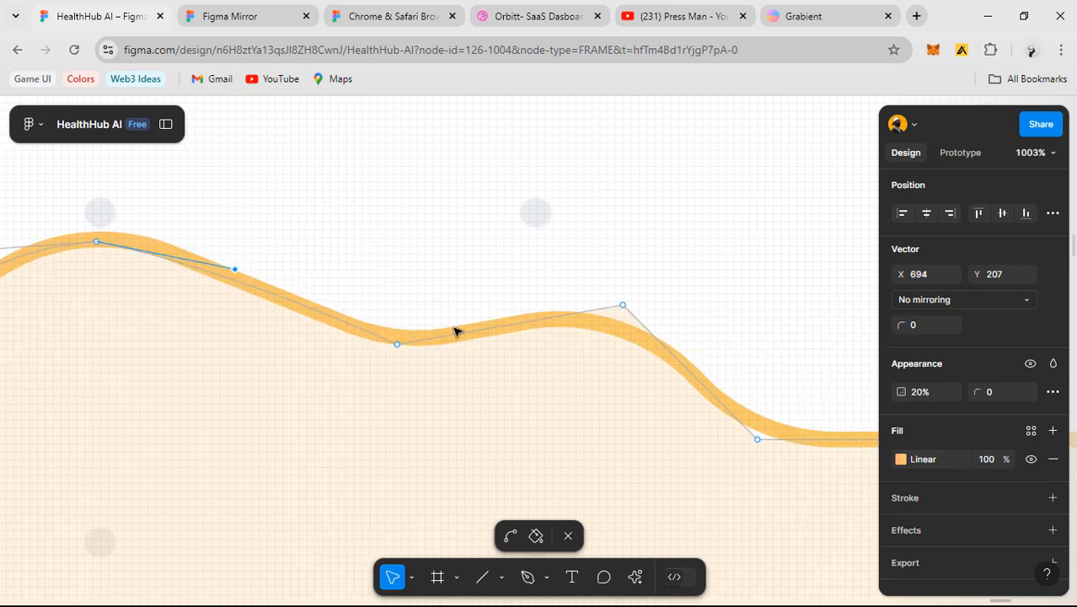
pyautogui.click(397, 344)
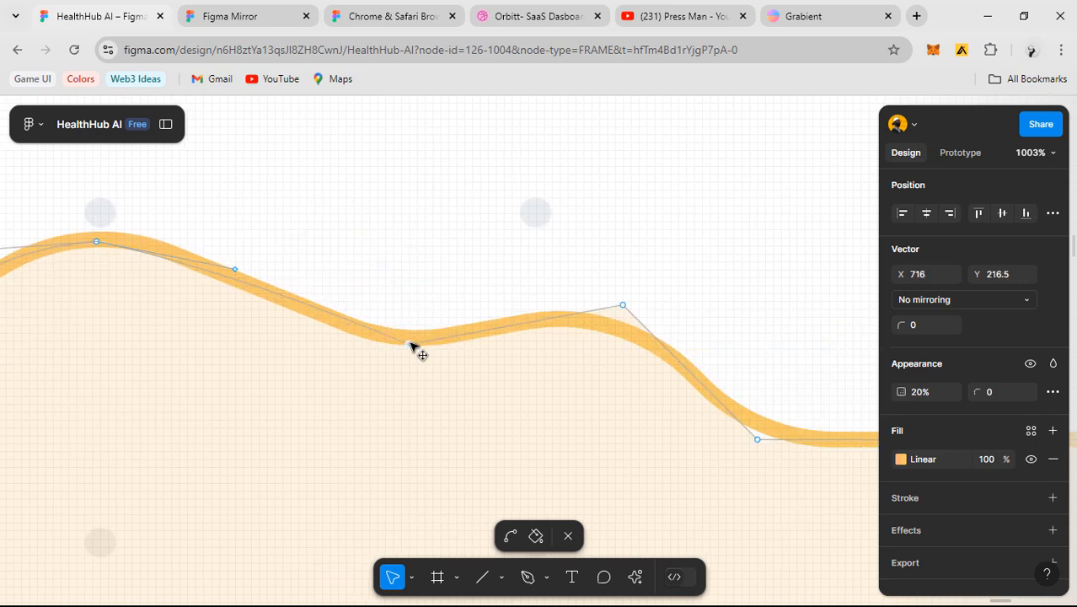
pyautogui.moveTo(410, 343); pyautogui.dragTo(410, 340)
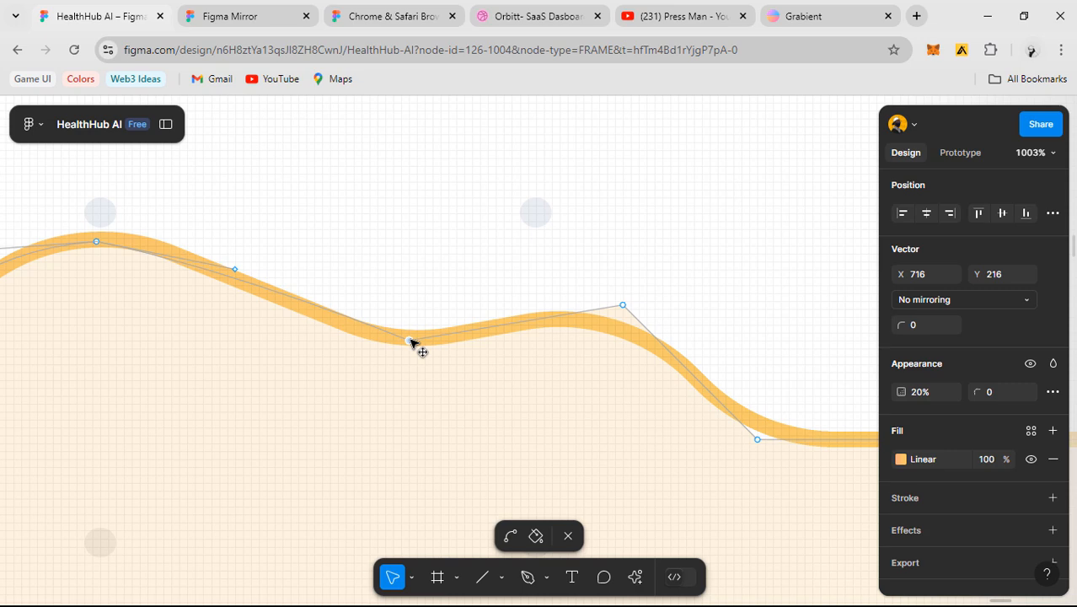
# - Bend the low peak's point before the flat stretch into a curve and move it onto the line at X 744, Y 215
pyautogui.keyDown('ctrl'); pyautogui.click(625, 306); pyautogui.keyUp('ctrl')
pyautogui.moveTo(624, 366); pyautogui.dragTo(558, 327)
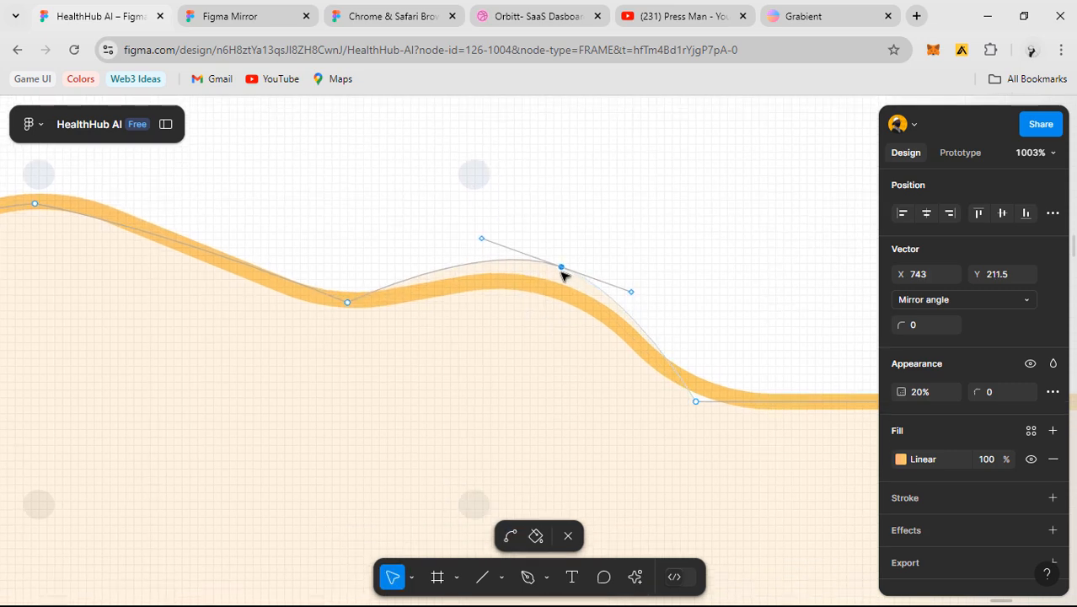
pyautogui.moveTo(563, 275); pyautogui.dragTo(573, 298)
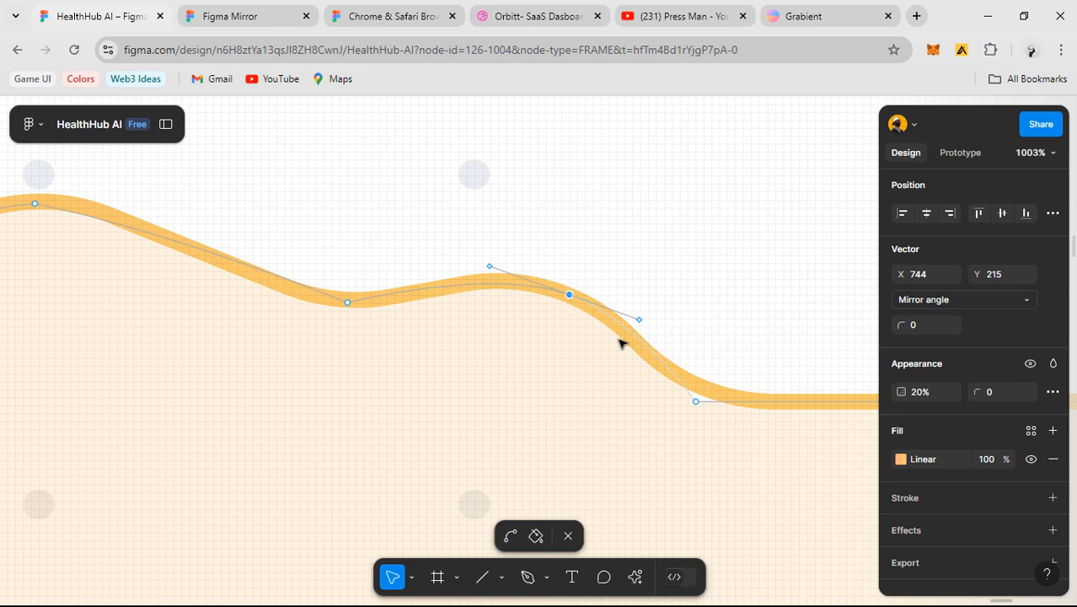
# - Bend the point starting the flat stretch into a curve at X 761.5, Y 227.5 and raise its right handle to X 791, Y 229
pyautogui.click(696, 403)
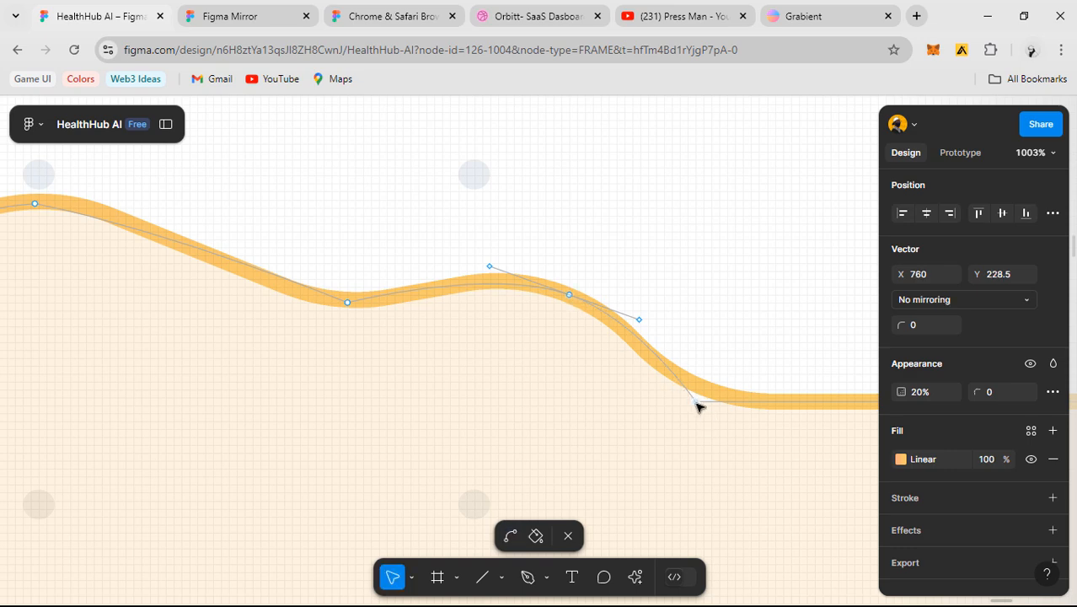
pyautogui.moveTo(706, 397); pyautogui.dragTo(706, 392)
pyautogui.keyDown('ctrl'); pyautogui.click(700, 403); pyautogui.keyUp('ctrl')
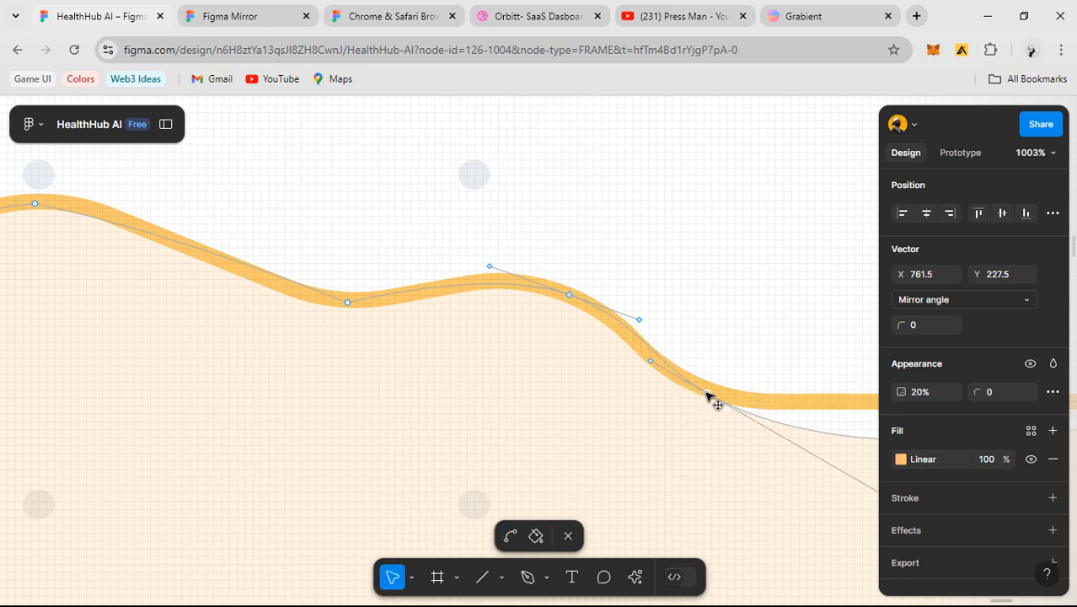
pyautogui.hscroll(5, 445, 374)
pyautogui.moveTo(465, 417); pyautogui.dragTo(520, 323)
# - Curve the point before the final rise at X 827, Y 224 and set its left handle to X 794.5, Y 230.5 without mirroring
pyautogui.moveTo(668, 344); pyautogui.dragTo(613, 353)
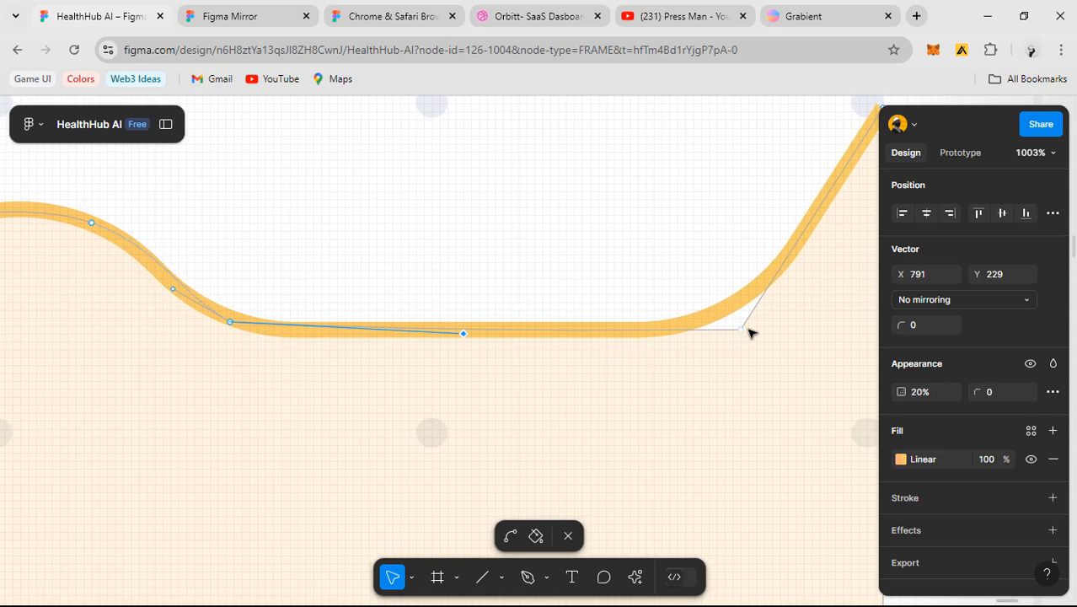
pyautogui.moveTo(742, 330); pyautogui.dragTo(656, 316)
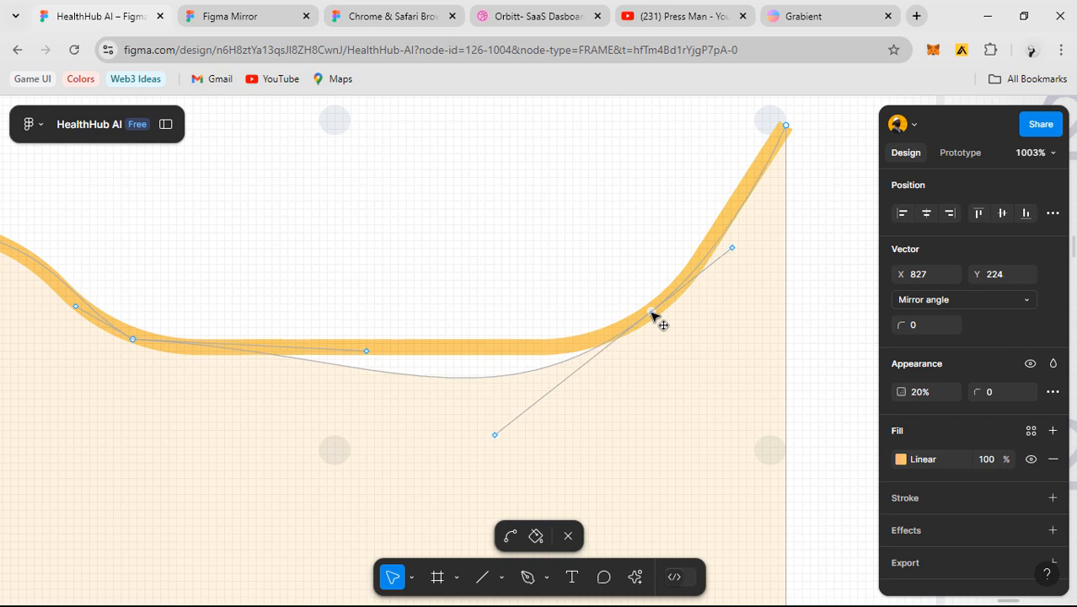
pyautogui.moveTo(494, 440); pyautogui.dragTo(393, 362)
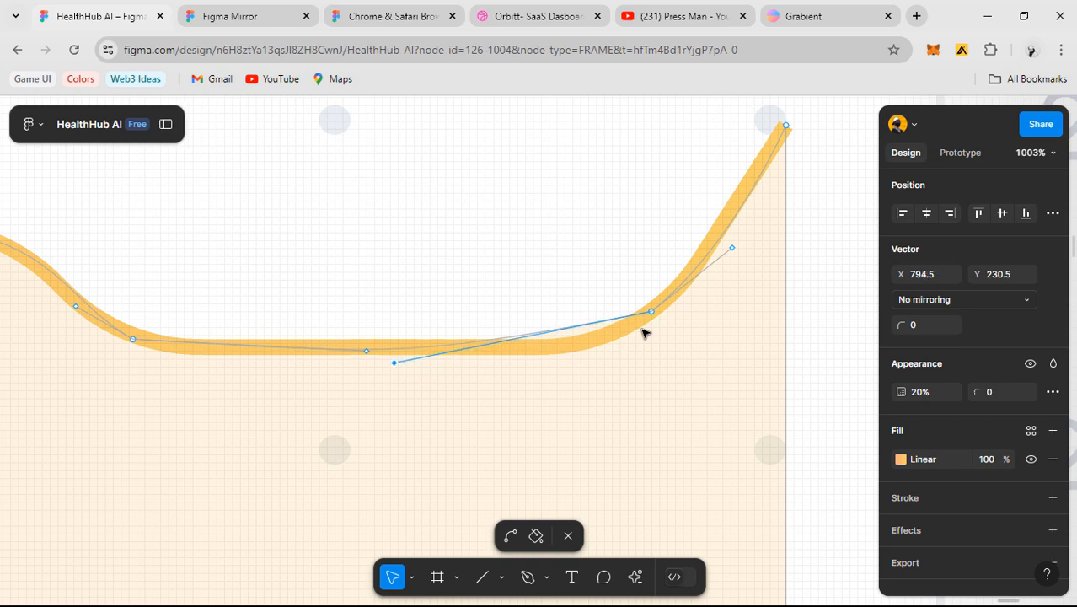
# - Move the area's point before the final rise to X 822.5, Y 227 and set its handles at X 791, Y 230 and X 833.5, Y 220
pyautogui.moveTo(654, 316); pyautogui.dragTo(618, 336)
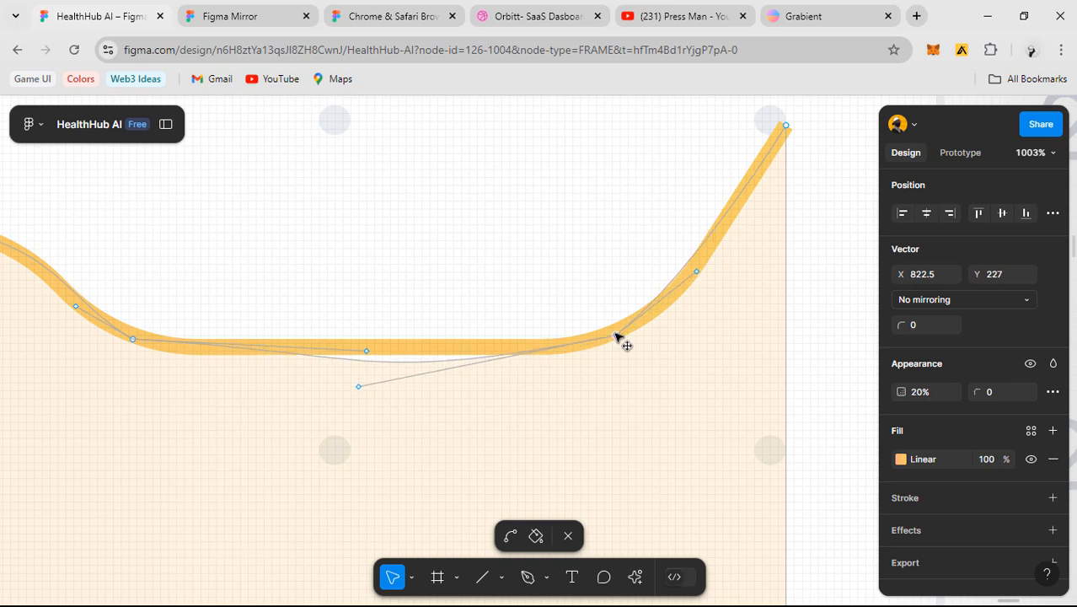
pyautogui.moveTo(361, 390); pyautogui.dragTo(366, 358)
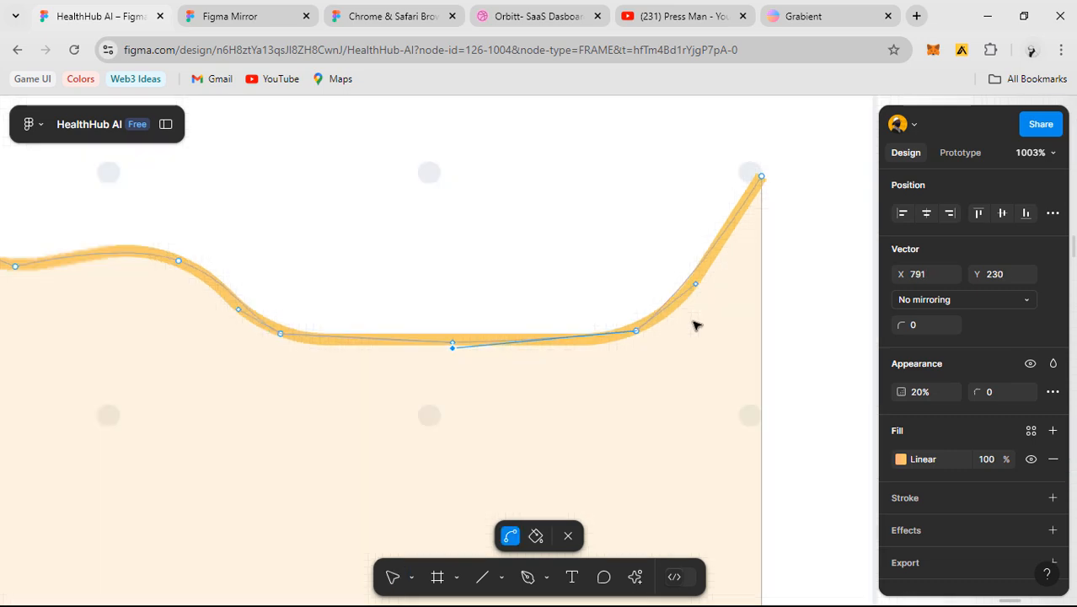
pyautogui.scroll(5, 694, 322)
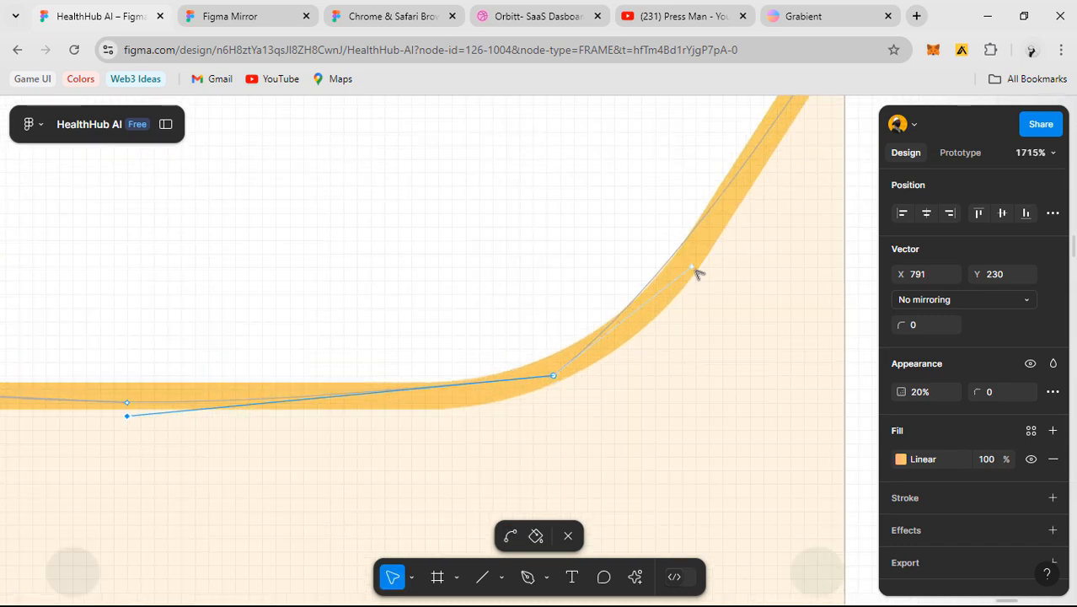
pyautogui.moveTo(694, 266); pyautogui.dragTo(704, 280)
pyautogui.scroll(-10, 711, 287)
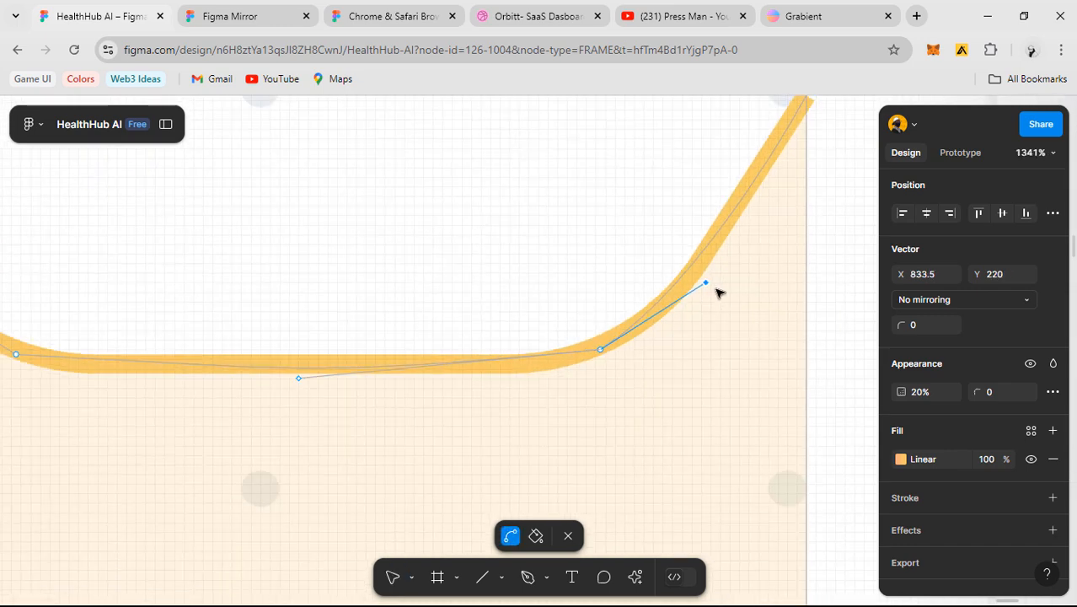
# - Bend the area's third dip point into a curve at X 376.5, Y 214.5 and raise its left handle onto the line
pyautogui.scroll(2, 635, 423)
pyautogui.scroll(-2, 630, 348)
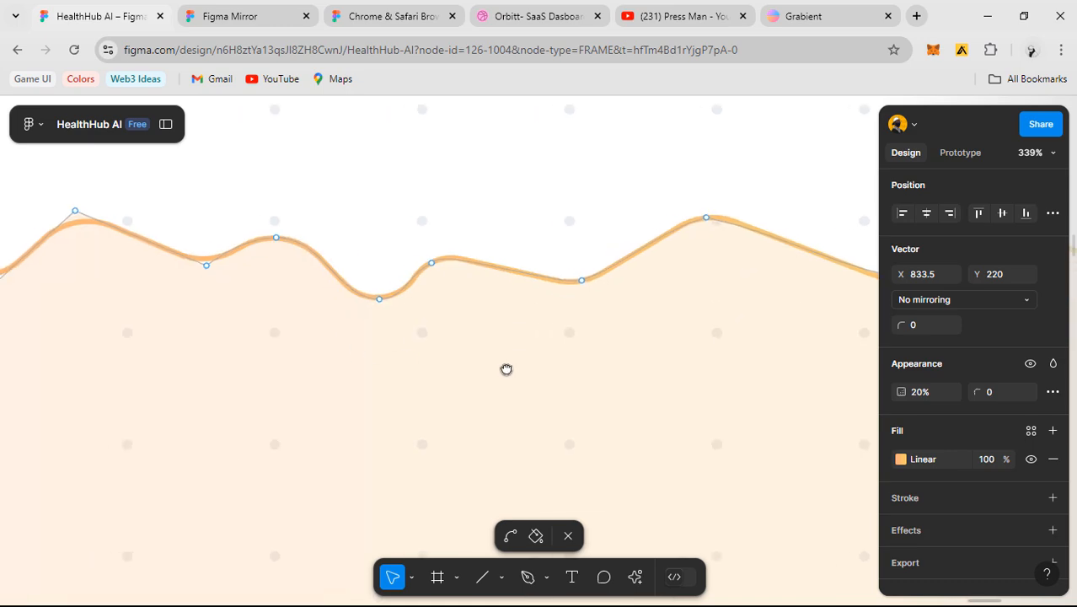
pyautogui.scroll(8, 512, 310)
pyautogui.moveTo(512, 289); pyautogui.dragTo(490, 319)
pyautogui.scroll(2, 491, 334)
pyautogui.keyDown('ctrl'); pyautogui.click(490, 342); pyautogui.keyUp('ctrl')
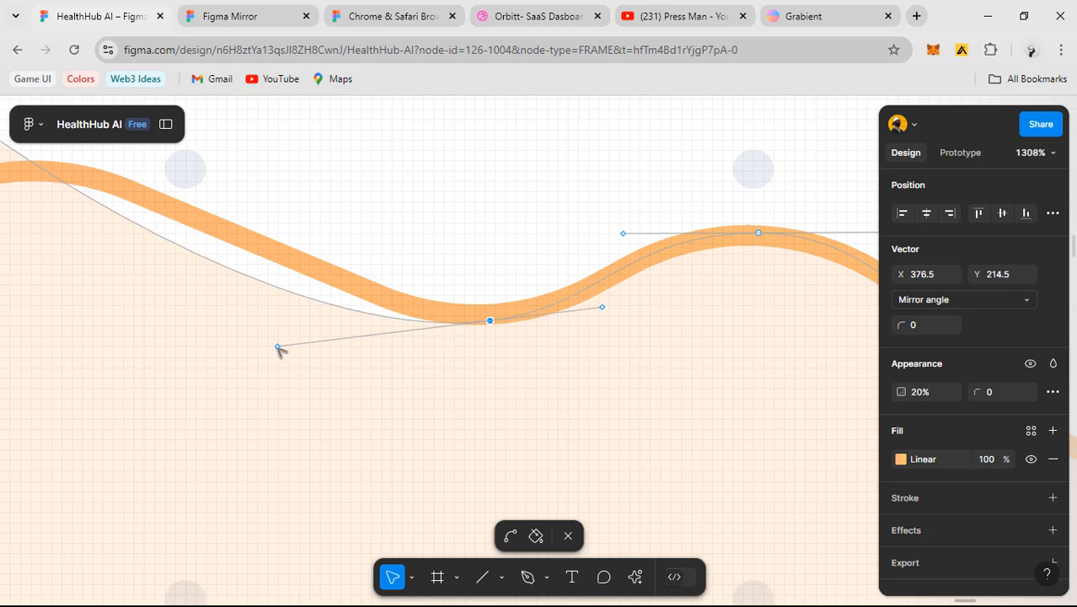
pyautogui.moveTo(279, 349); pyautogui.dragTo(706, 353)
# - Curve the area's third peak point at X 328, Y 200.5 and lower its right handle to X 345.5, Y 200
pyautogui.keyDown('ctrl'); pyautogui.click(371, 193); pyautogui.keyUp('ctrl')
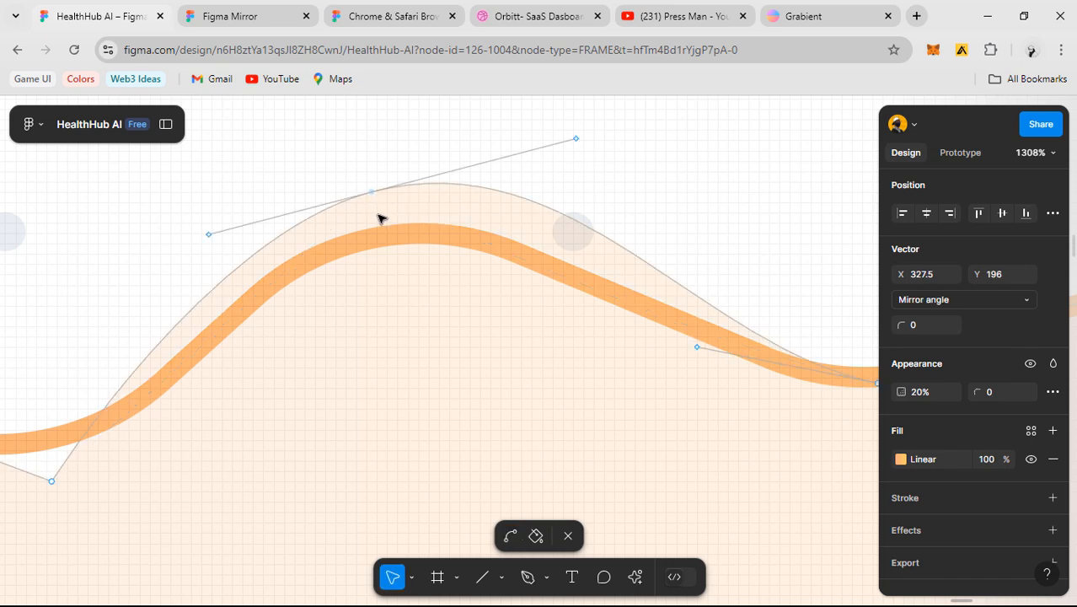
pyautogui.moveTo(379, 218); pyautogui.dragTo(379, 241)
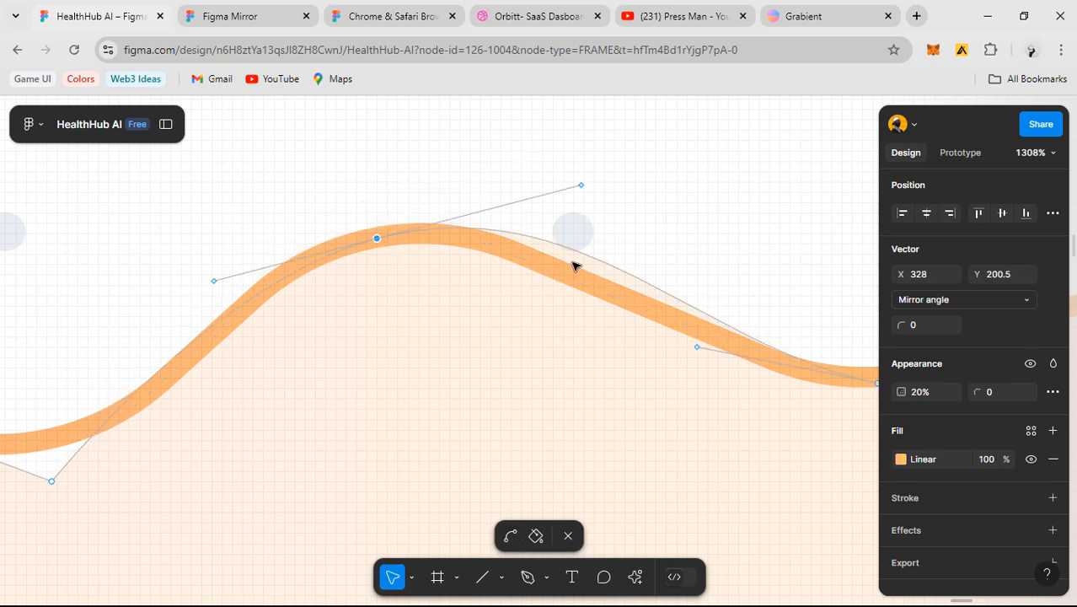
pyautogui.moveTo(583, 187); pyautogui.dragTo(566, 243)
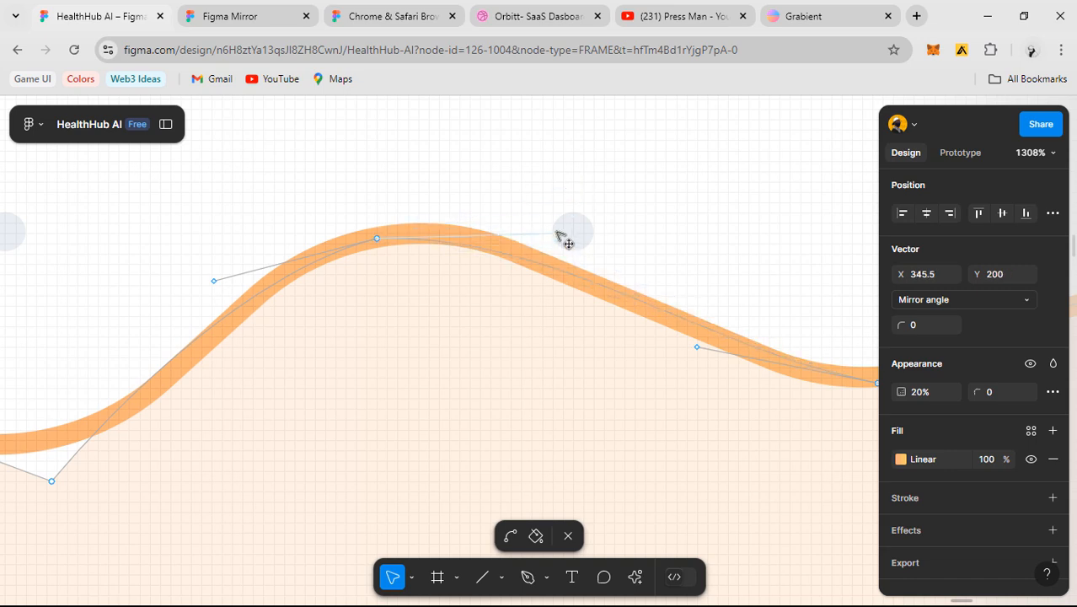
# - Curve the area's second dip point at X 296, Y 220.5 and raise its left handle to X 275, Y 219
pyautogui.scroll(-1, 562, 273)
pyautogui.moveTo(148, 455); pyautogui.dragTo(363, 368)
pyautogui.keyDown('ctrl'); pyautogui.click(366, 396); pyautogui.keyUp('ctrl')
pyautogui.hscroll(-3, 468, 424)
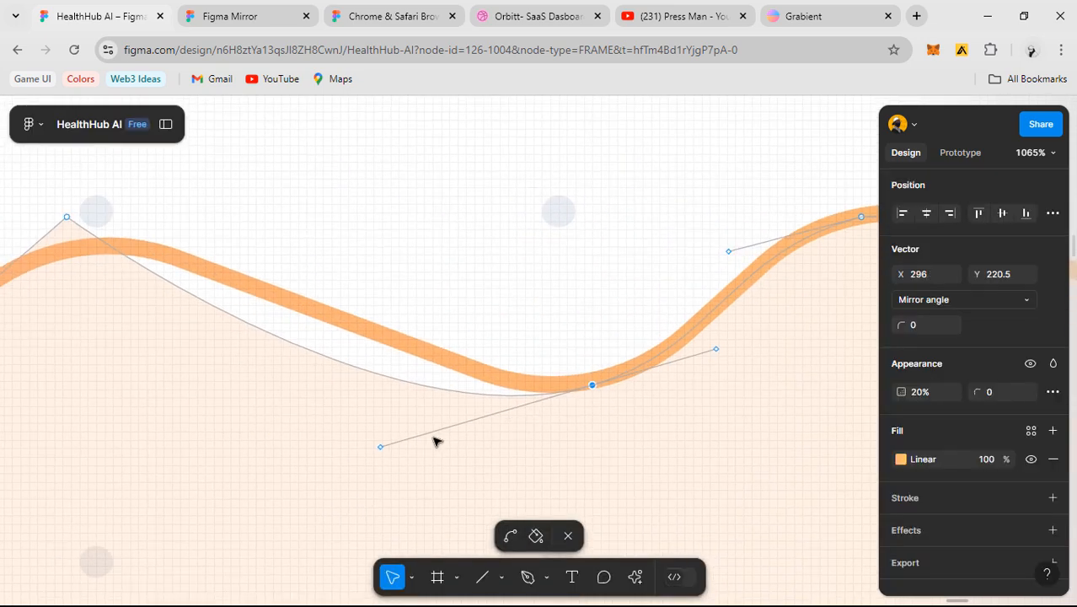
pyautogui.moveTo(380, 447); pyautogui.dragTo(415, 373)
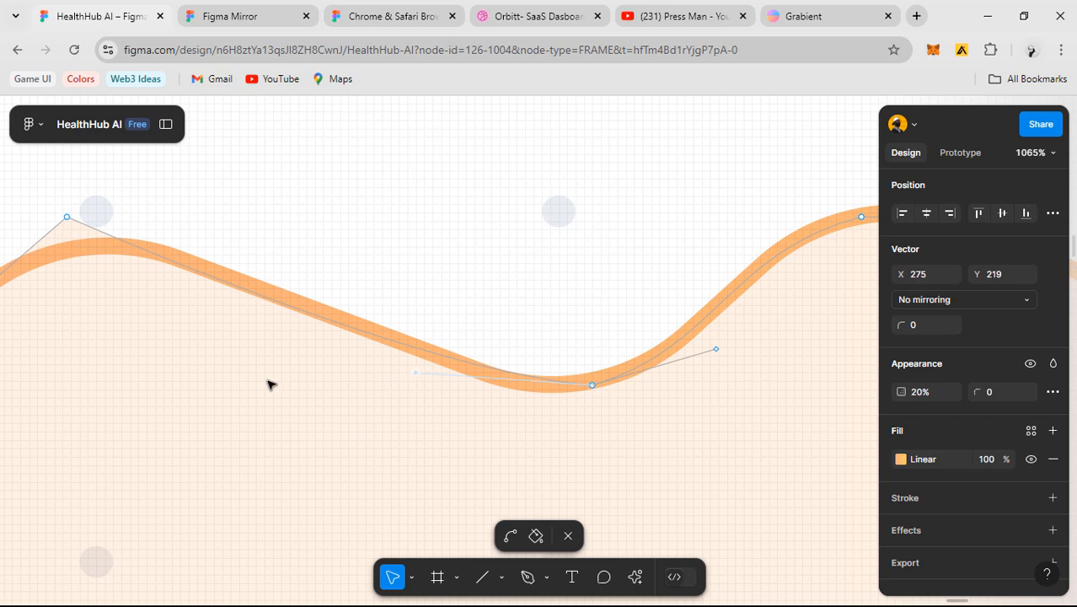
# - Curve the area's second peak point at X 233, Y 205 and lower its right handle to X 255.5, Y 204.5
pyautogui.moveTo(268, 381); pyautogui.dragTo(600, 410)
pyautogui.keyDown('ctrl'); pyautogui.click(401, 245); pyautogui.keyUp('ctrl')
pyautogui.moveTo(402, 246); pyautogui.dragTo(398, 288)
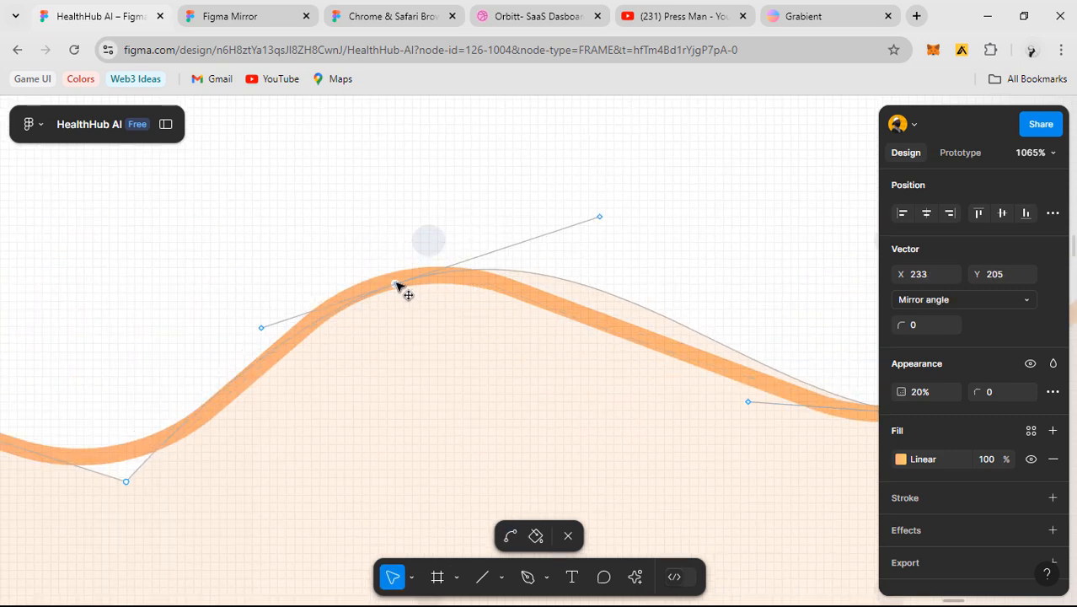
pyautogui.moveTo(599, 217); pyautogui.dragTo(583, 284)
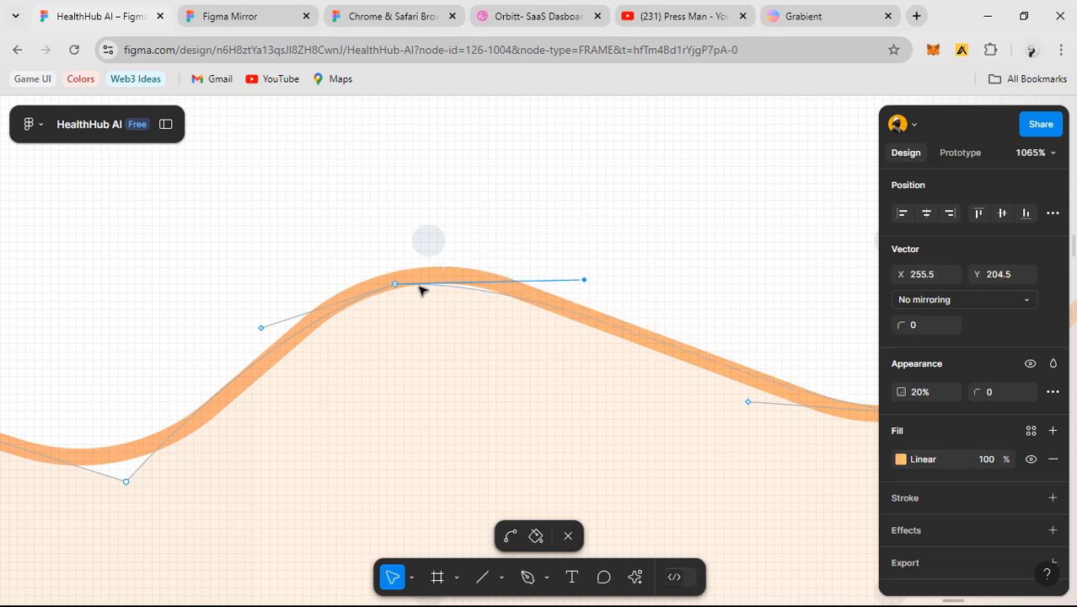
# - Reopen the area's vector editing and raise the second peak point to Y 204.5
pyautogui.click(398, 286)
pyautogui.press('Escape')
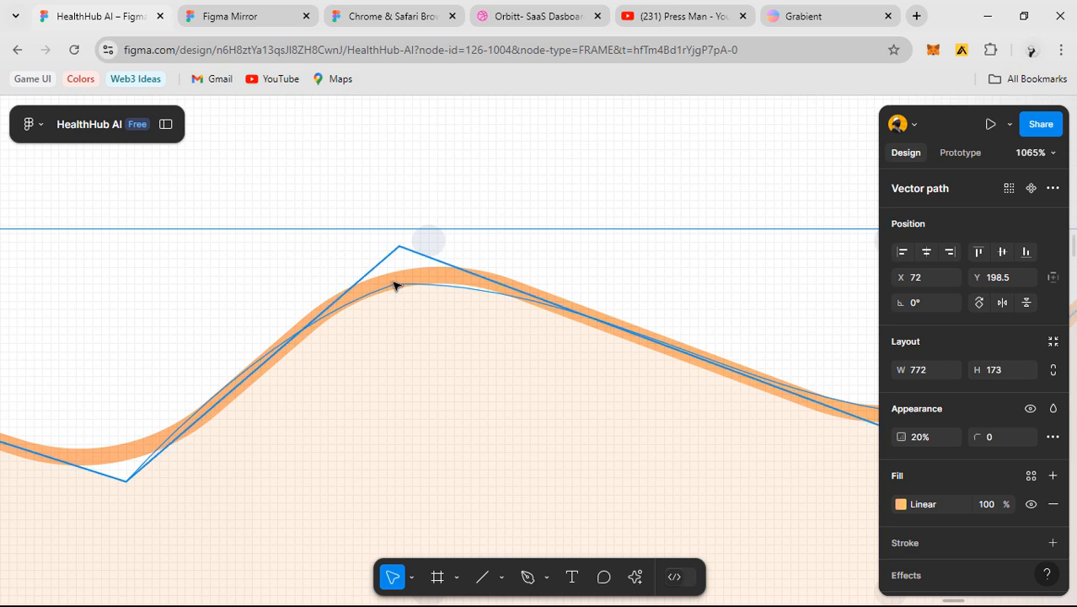
pyautogui.doubleClick(403, 301)
pyautogui.click(396, 284)
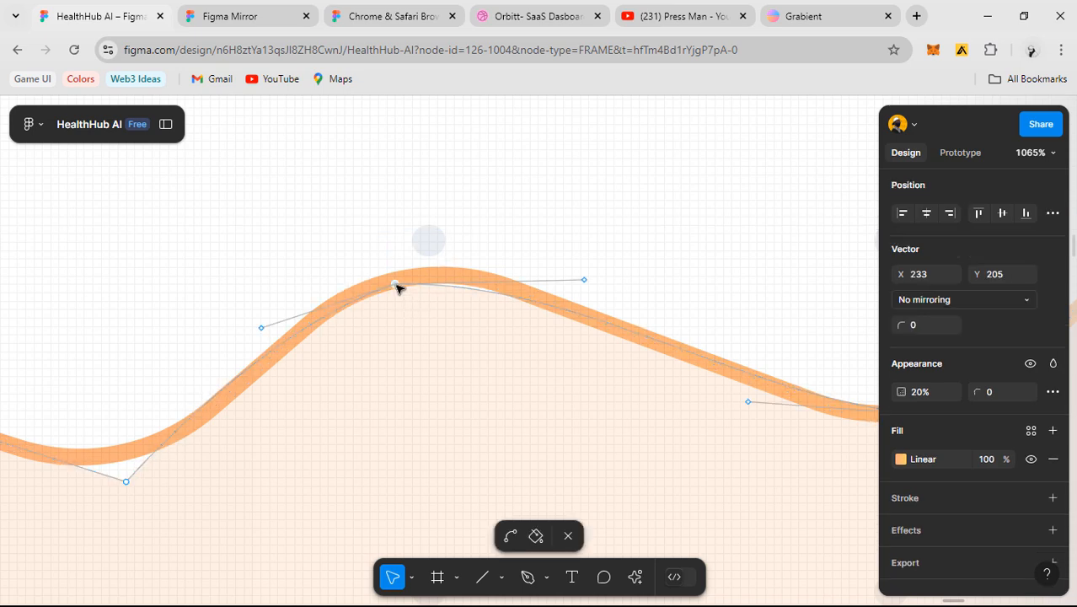
pyautogui.moveTo(398, 284); pyautogui.dragTo(398, 280)
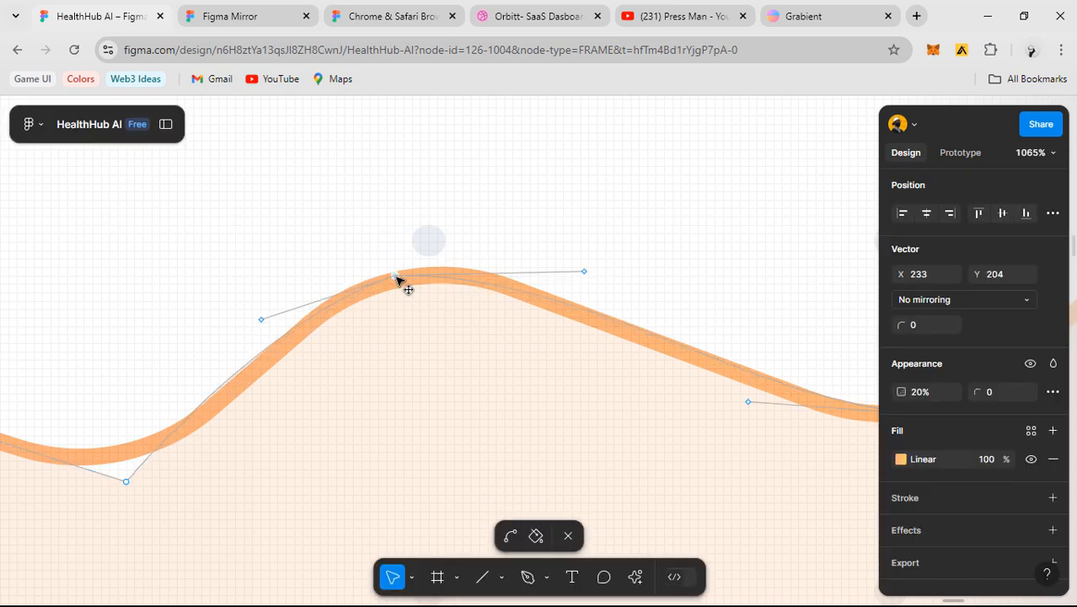
# - Curve the area's first dip point at X 201.5, Y 225 and raise its left handle to X 180.5, Y 224.5
pyautogui.hscroll(-5, 344, 381)
pyautogui.scroll(-1, 345, 382)
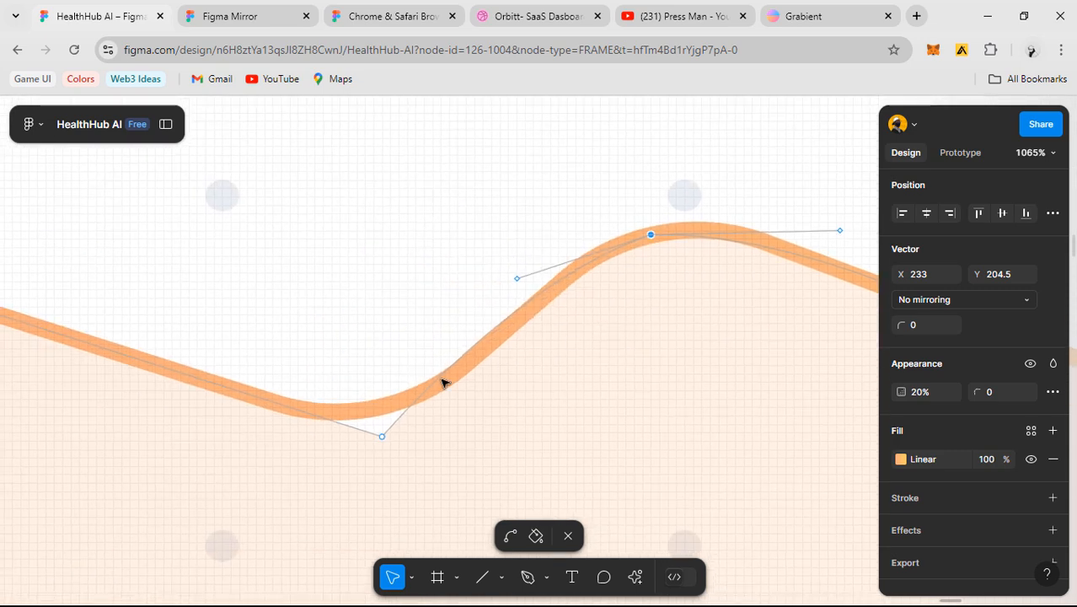
pyautogui.doubleClick(383, 437)
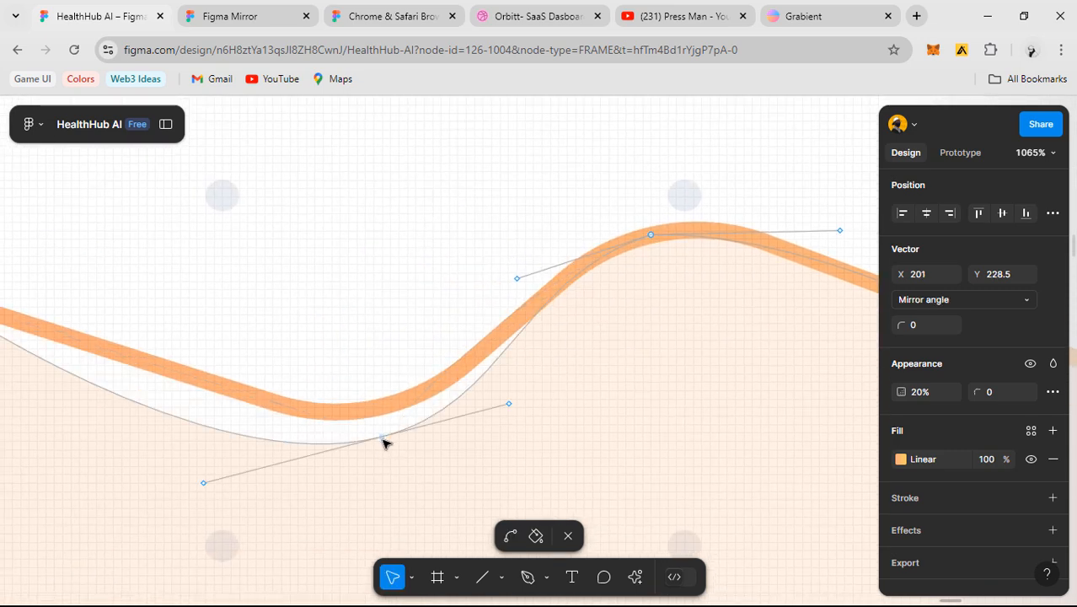
pyautogui.moveTo(383, 438); pyautogui.dragTo(386, 407)
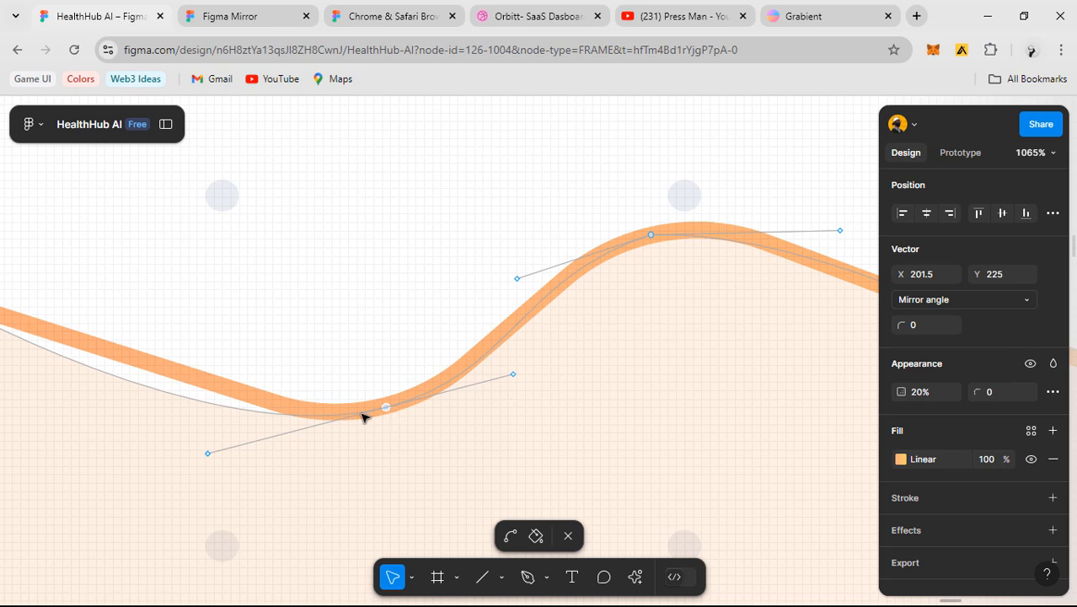
pyautogui.hscroll(-5, 362, 417)
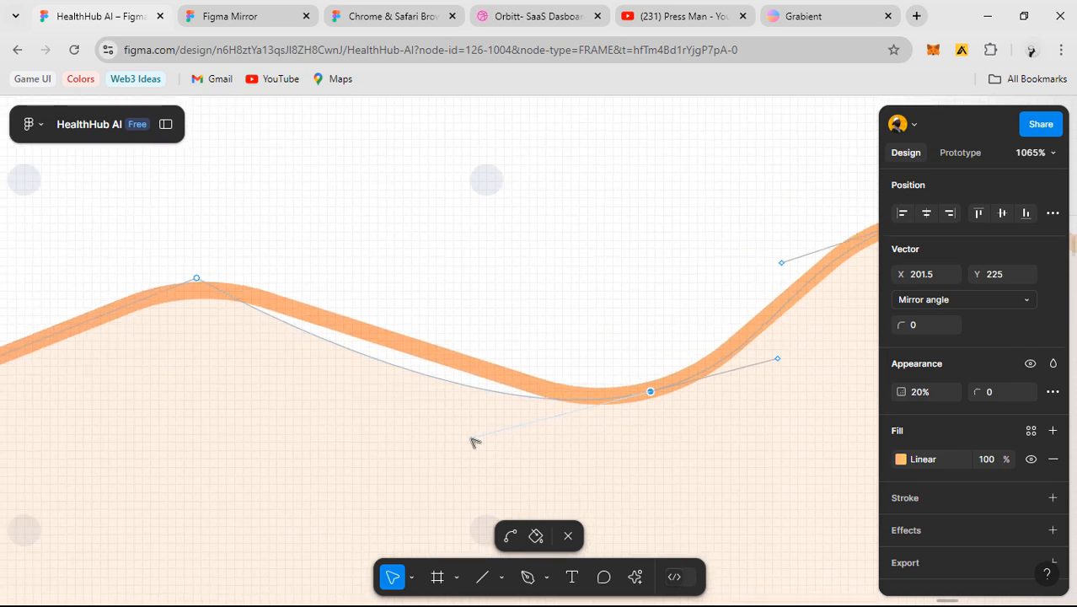
pyautogui.moveTo(471, 436); pyautogui.dragTo(473, 386)
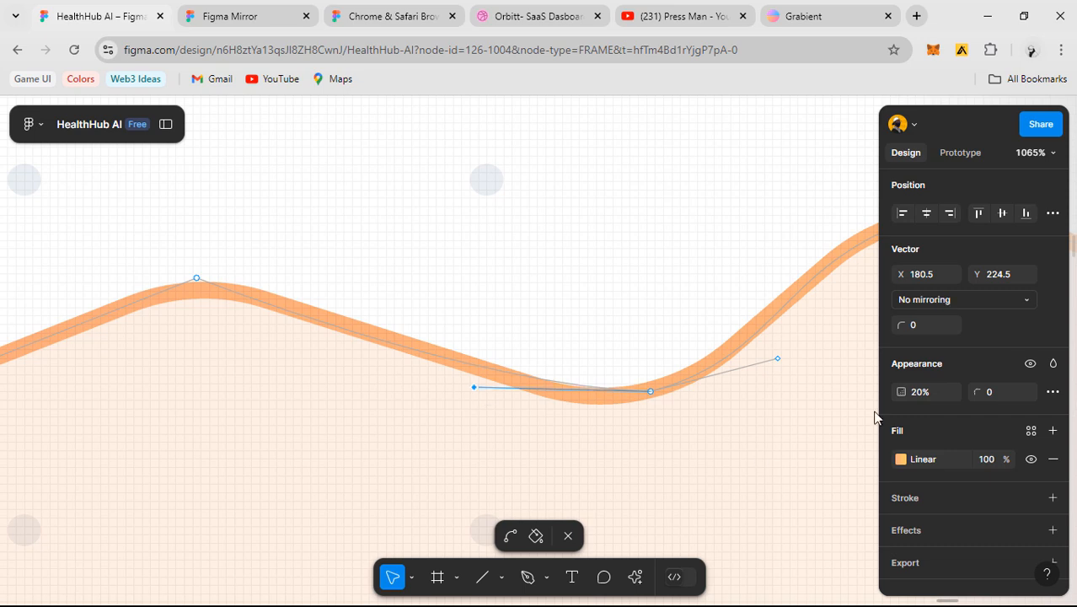
# - Lower the area's first peak point to X 147.5, Y 212.5 and finish editing the vector
pyautogui.hscroll(-5, 680, 397)
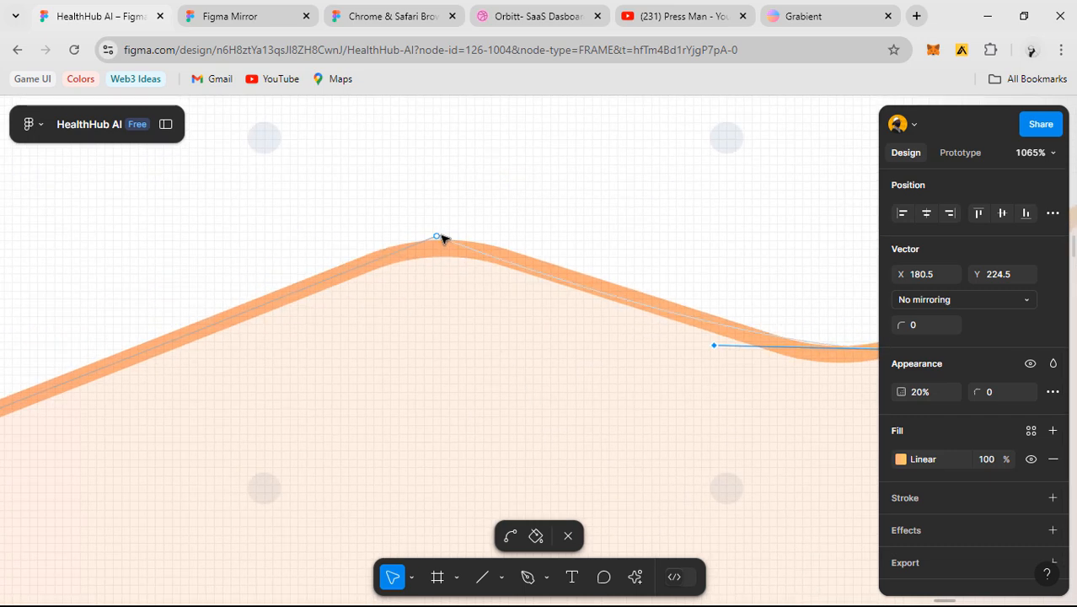
pyautogui.click(438, 238)
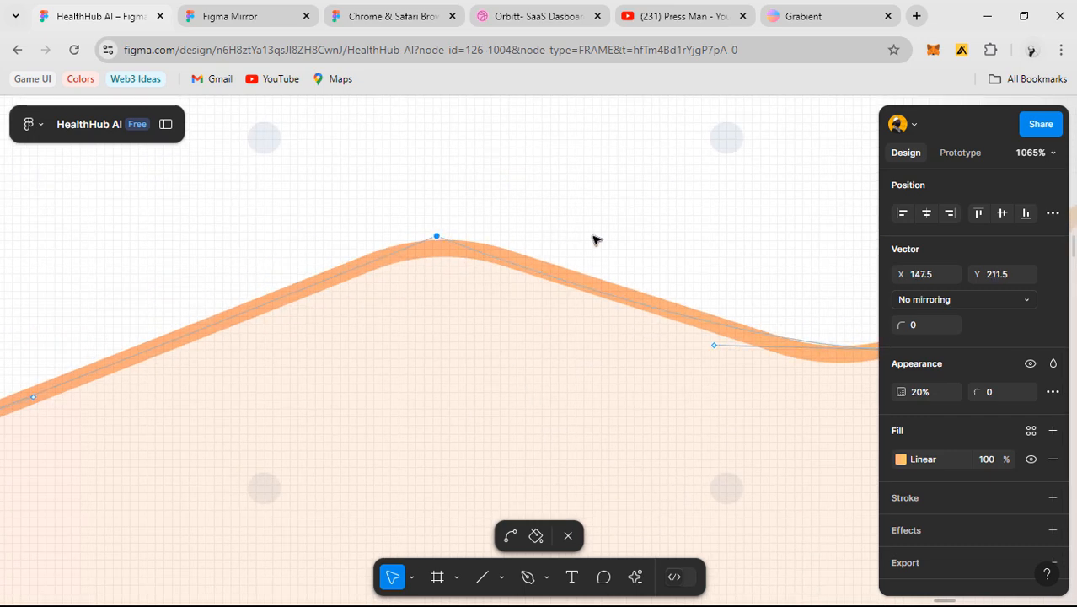
pyautogui.press('Down')
pyautogui.scroll(-10, 587, 303)
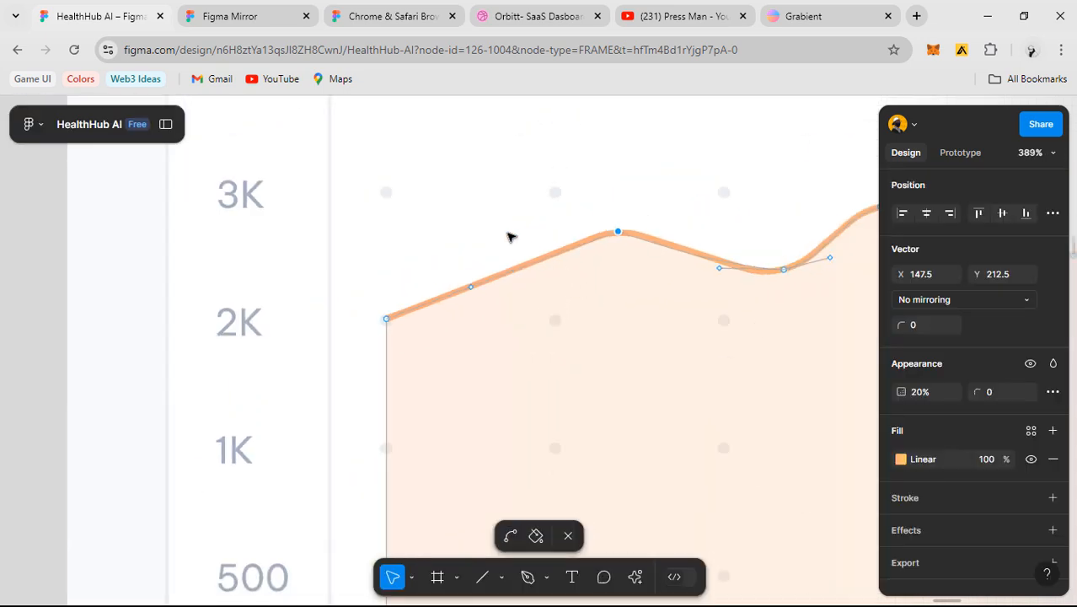
pyautogui.press('Escape')
# - Examine how the area fill follows the Distance line across the whole Distance & Calories card
pyautogui.scroll(-3, 488, 231)
pyautogui.click(303, 426)
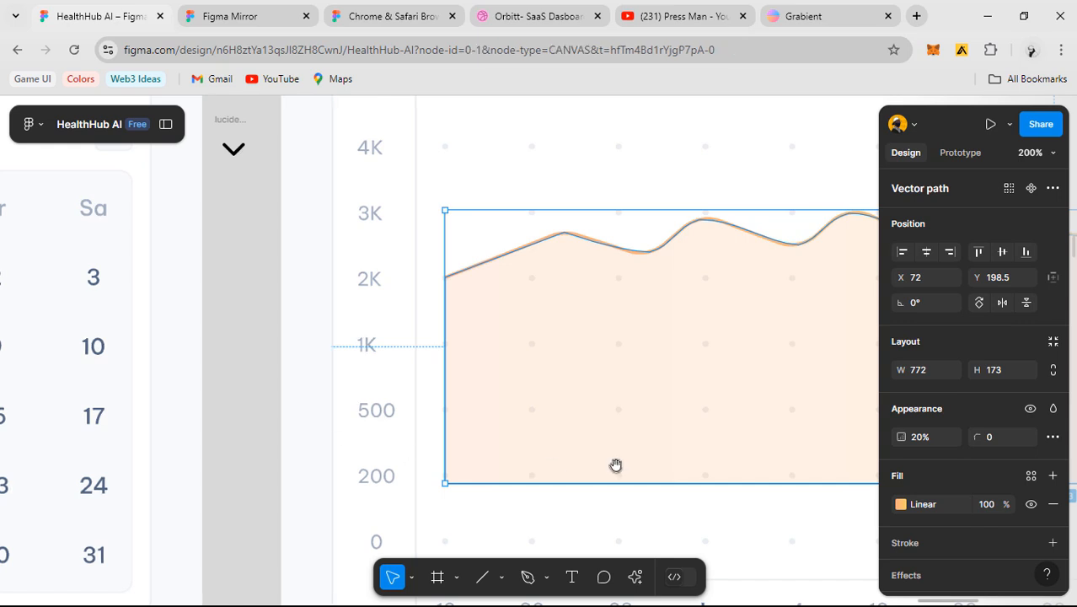
pyautogui.moveTo(616, 465); pyautogui.dragTo(365, 423)
pyautogui.click(566, 489)
pyautogui.scroll(-2, 568, 490)
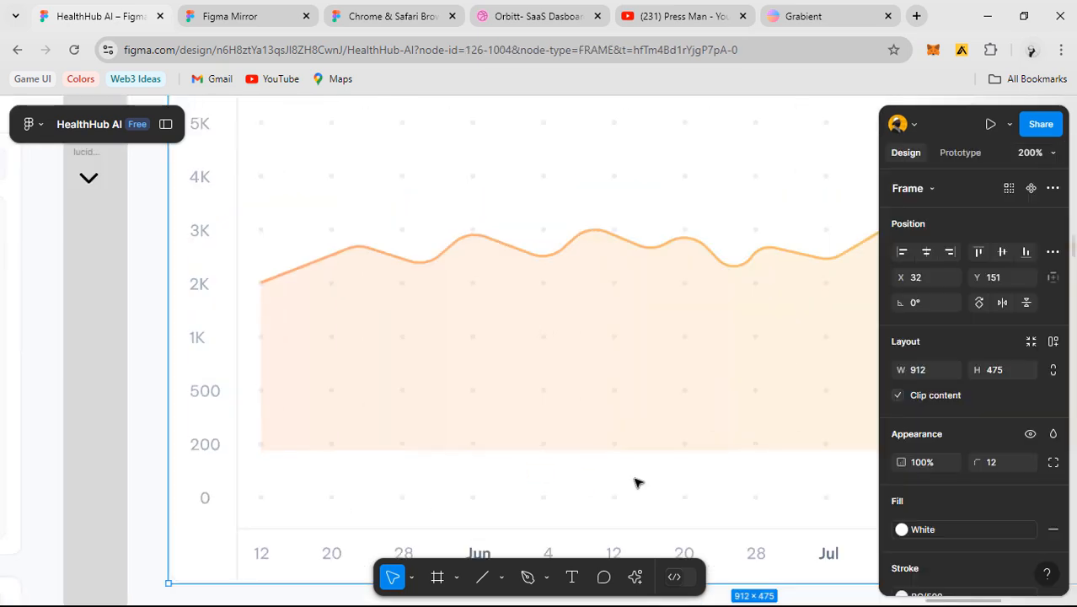
pyautogui.scroll(-2, 642, 479)
pyautogui.moveTo(687, 490); pyautogui.dragTo(511, 437)
pyautogui.scroll(-3, 572, 431)
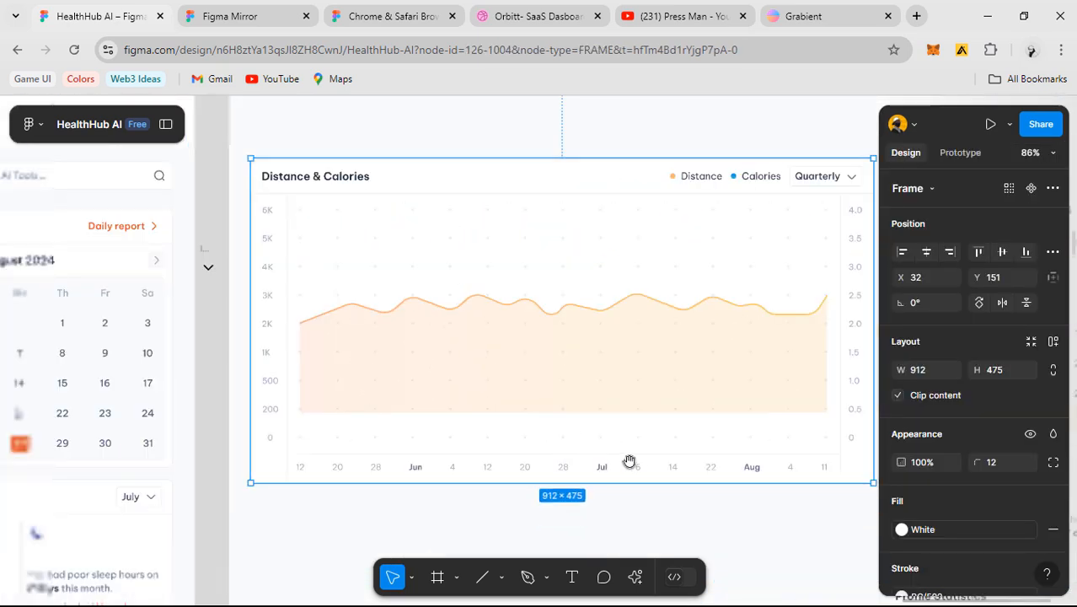
pyautogui.moveTo(630, 461); pyautogui.dragTo(521, 435)
# - Turn the area's linear fill gradient vertical, starting near the 4K level and ending near the 0 level
pyautogui.click(462, 359)
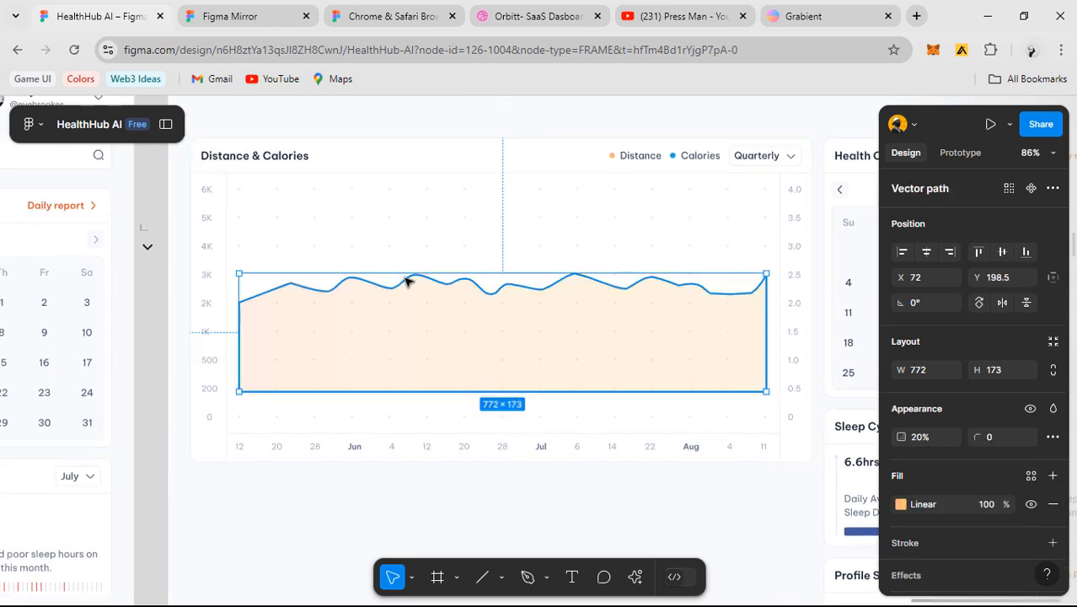
pyautogui.moveTo(625, 431); pyautogui.dragTo(716, 434)
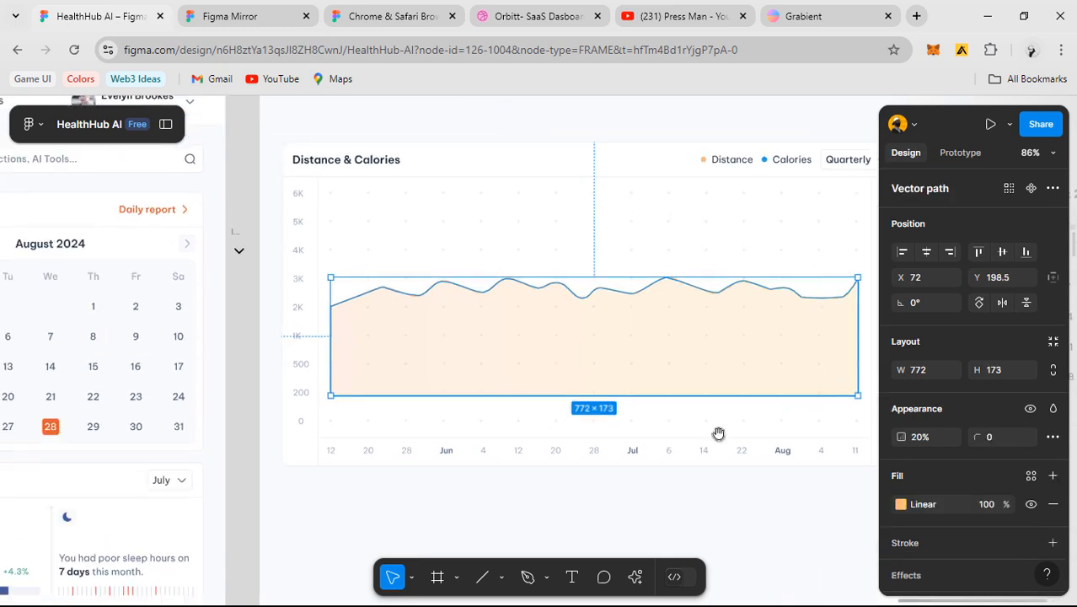
pyautogui.click(898, 506)
pyautogui.moveTo(573, 445); pyautogui.dragTo(455, 413)
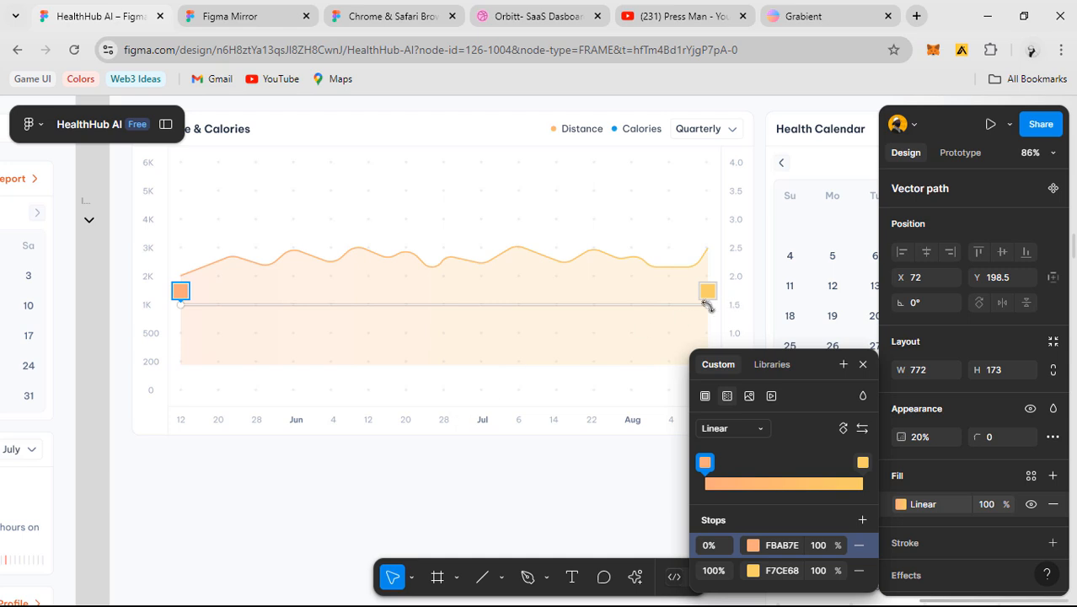
pyautogui.moveTo(708, 306); pyautogui.dragTo(561, 447)
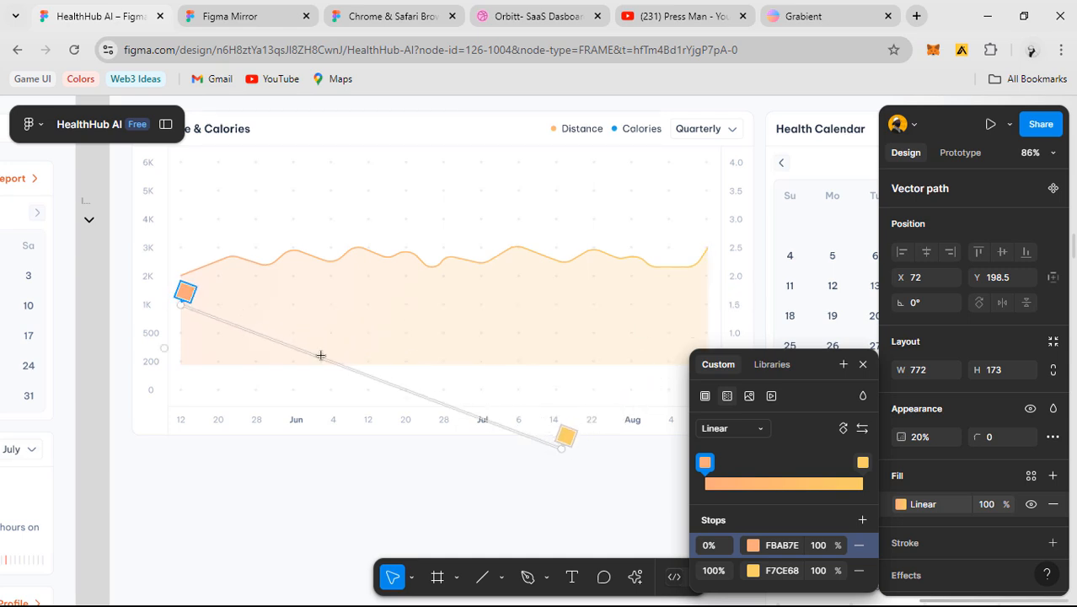
pyautogui.moveTo(256, 286); pyautogui.dragTo(529, 214)
pyautogui.moveTo(561, 449)
pyautogui.mouseDown()
pyautogui.moveTo(567, 327)
pyautogui.moveTo(562, 387)
pyautogui.mouseUp()
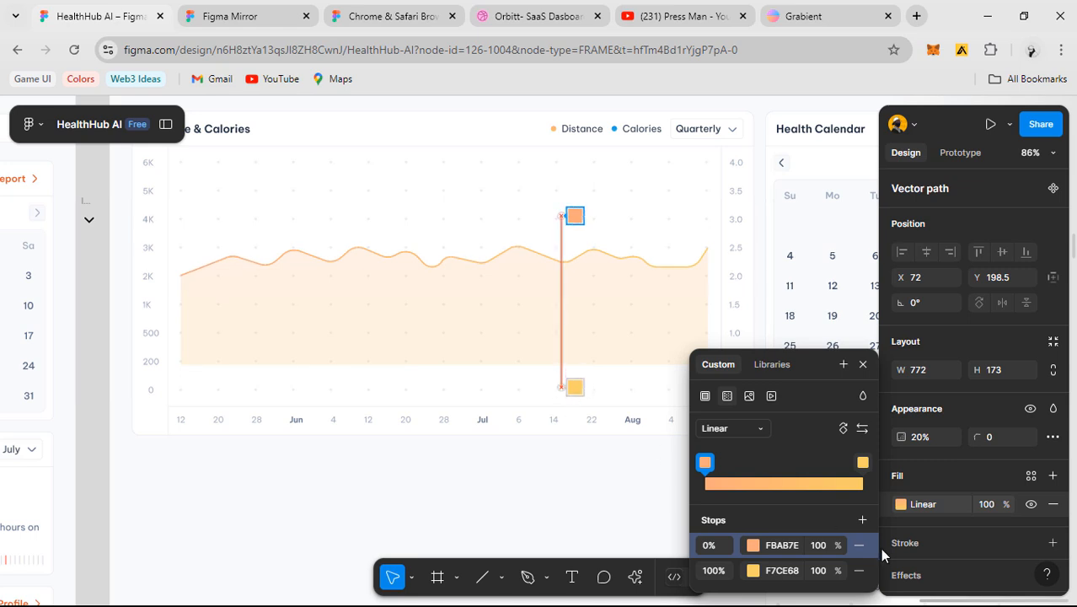
# - Set the gradient's F7CE68 end stop to 0% opacity and raise its end to just below the 500 level
pyautogui.click(821, 573)
pyautogui.press('BackSpace')
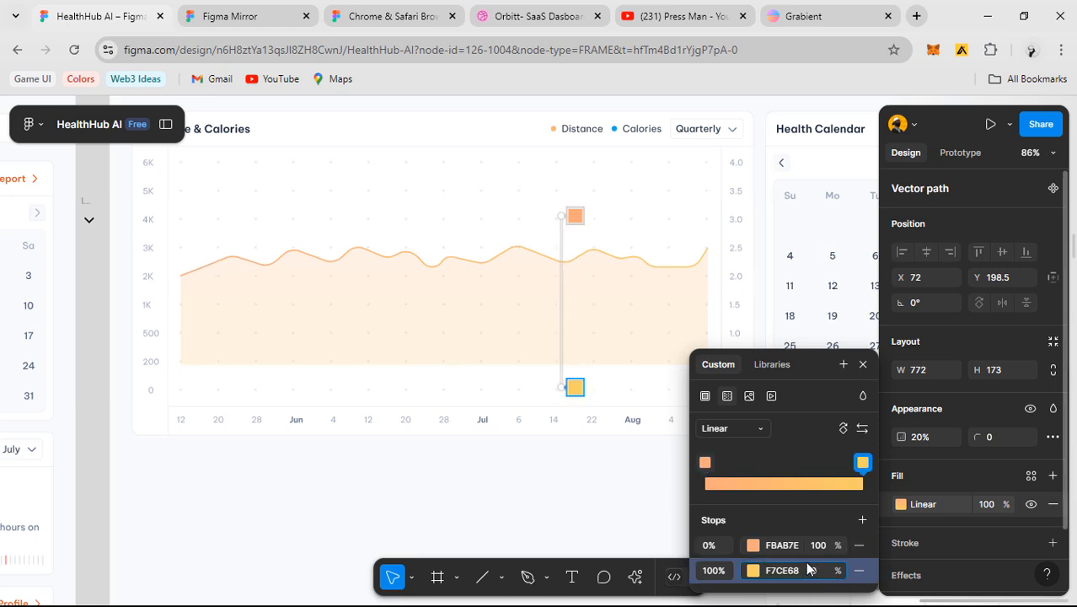
pyautogui.write('0')
pyautogui.scroll(3, 548, 399)
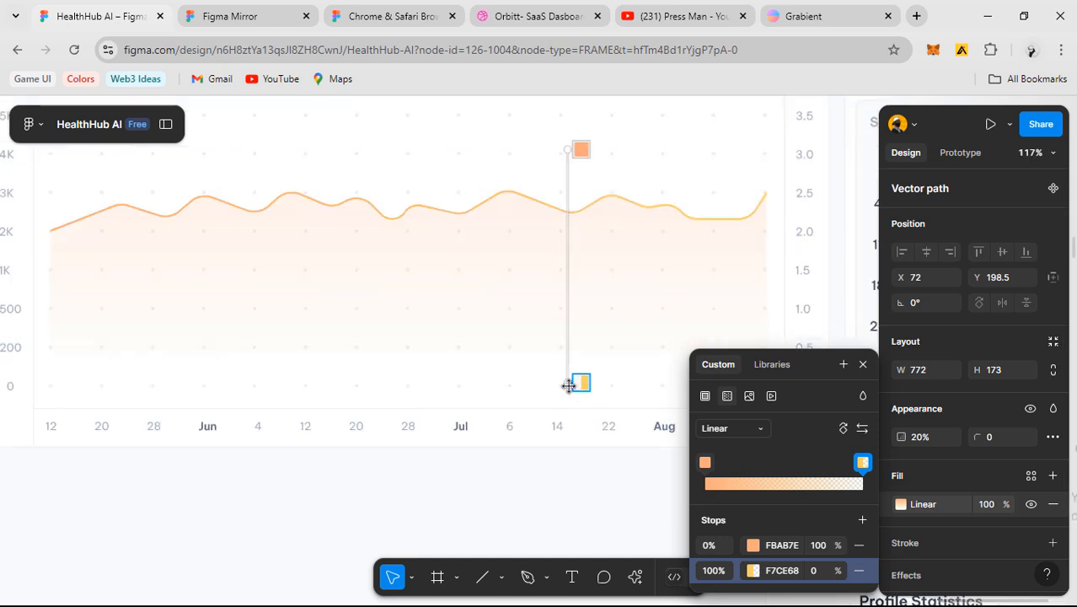
pyautogui.moveTo(568, 385); pyautogui.dragTo(566, 317)
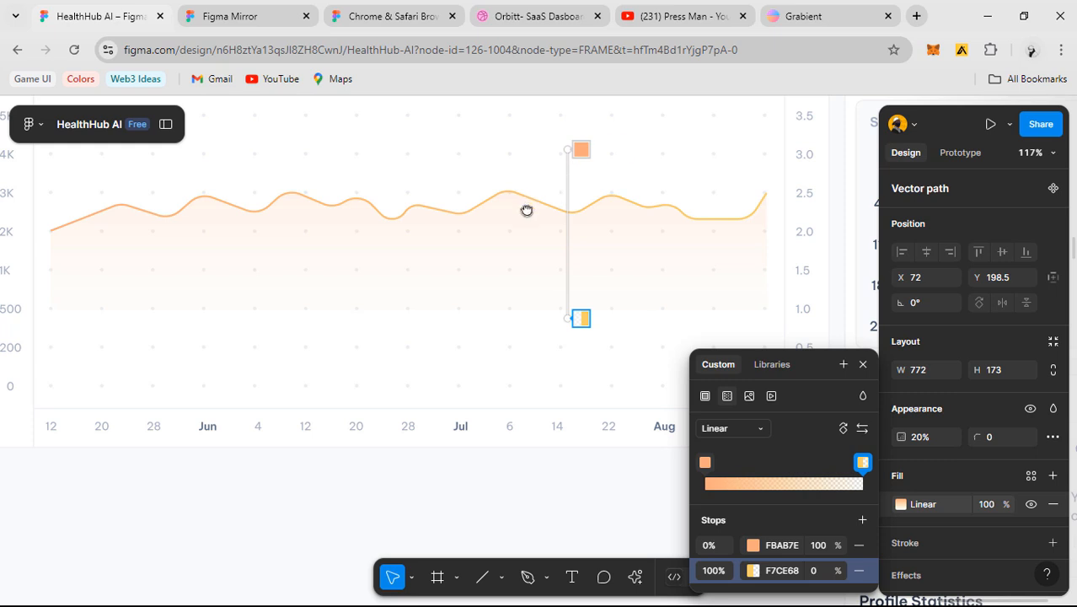
# - Lower the start of the area's vertical gradient to just above the 3K level, at the peaks of the Distance line
pyautogui.scroll(-2, 506, 244)
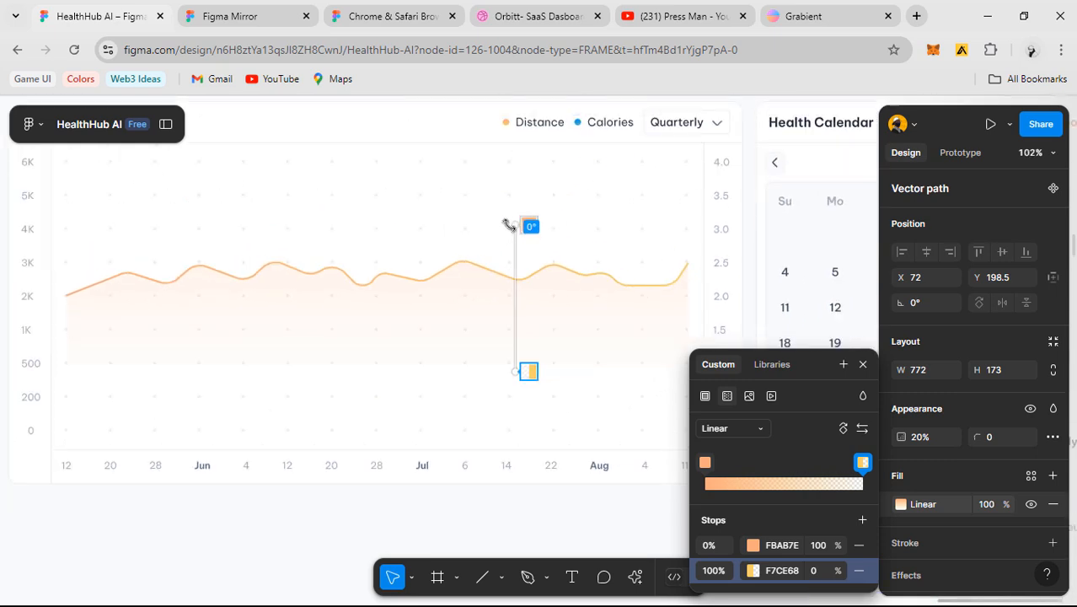
pyautogui.moveTo(510, 225); pyautogui.dragTo(516, 192)
pyautogui.moveTo(549, 308)
pyautogui.mouseDown()
pyautogui.moveTo(533, 225)
pyautogui.moveTo(547, 355)
pyautogui.mouseUp()
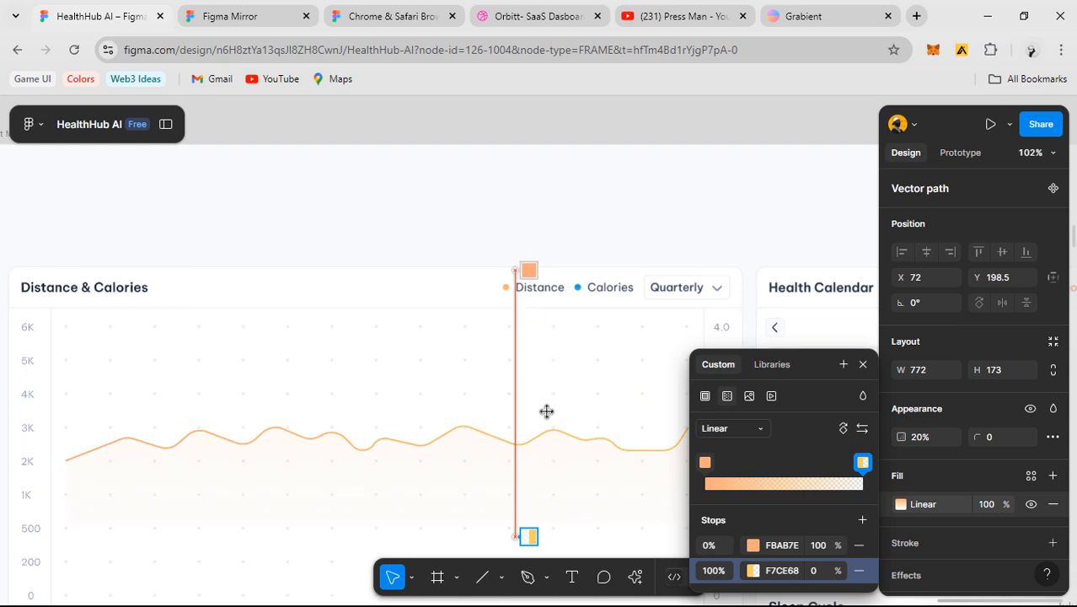
pyautogui.moveTo(547, 411); pyautogui.dragTo(465, 302)
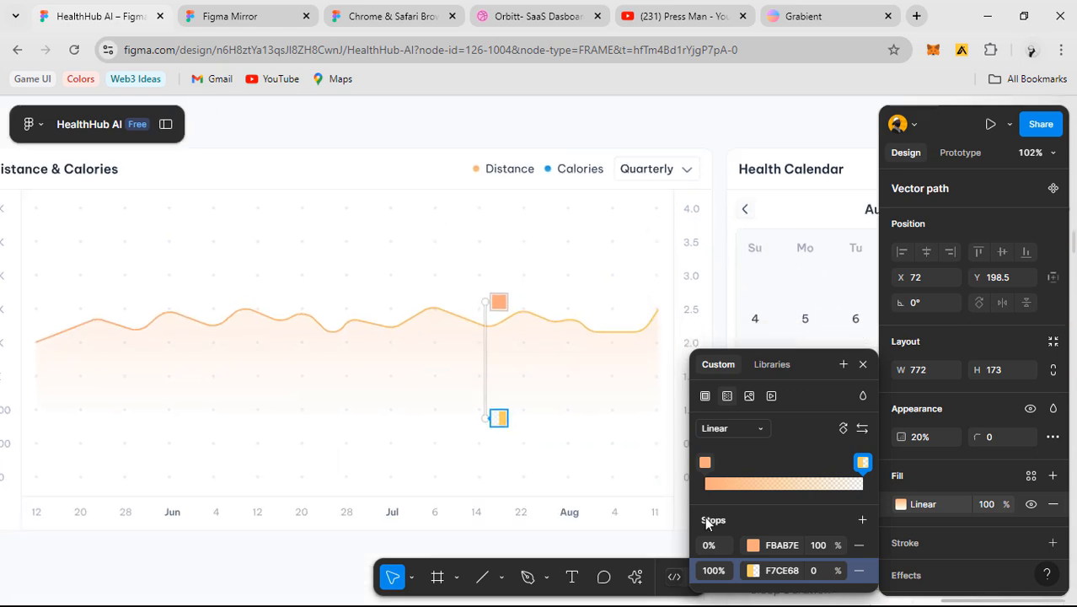
# - Set the gradient's FBAB7E start stop to 50% opacity, nudge its start slightly lower and finish editing the area fill
pyautogui.click(819, 548)
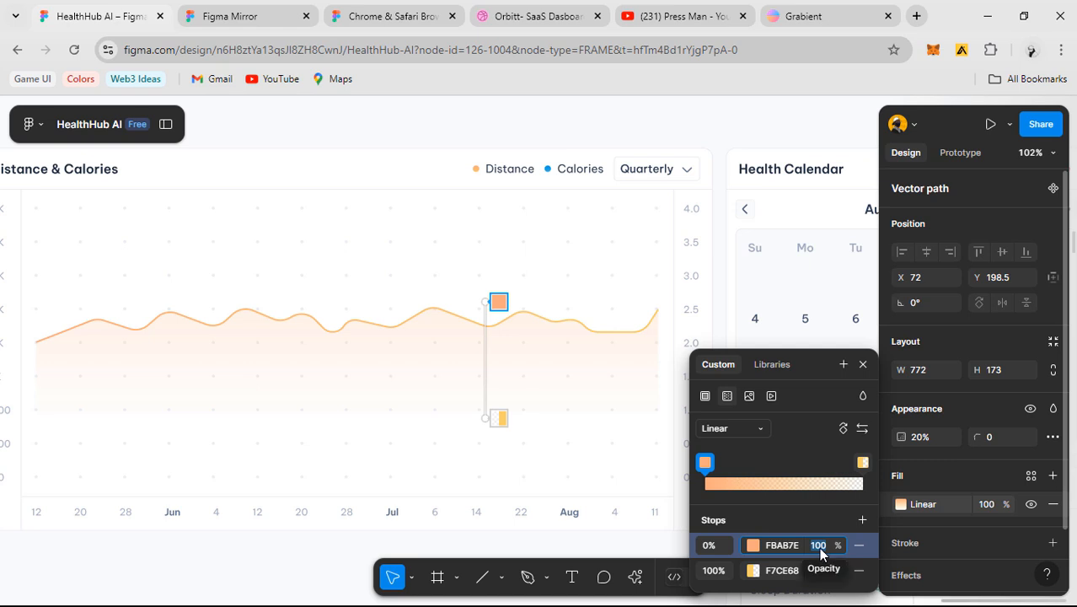
pyautogui.write('3')
pyautogui.press('Return')
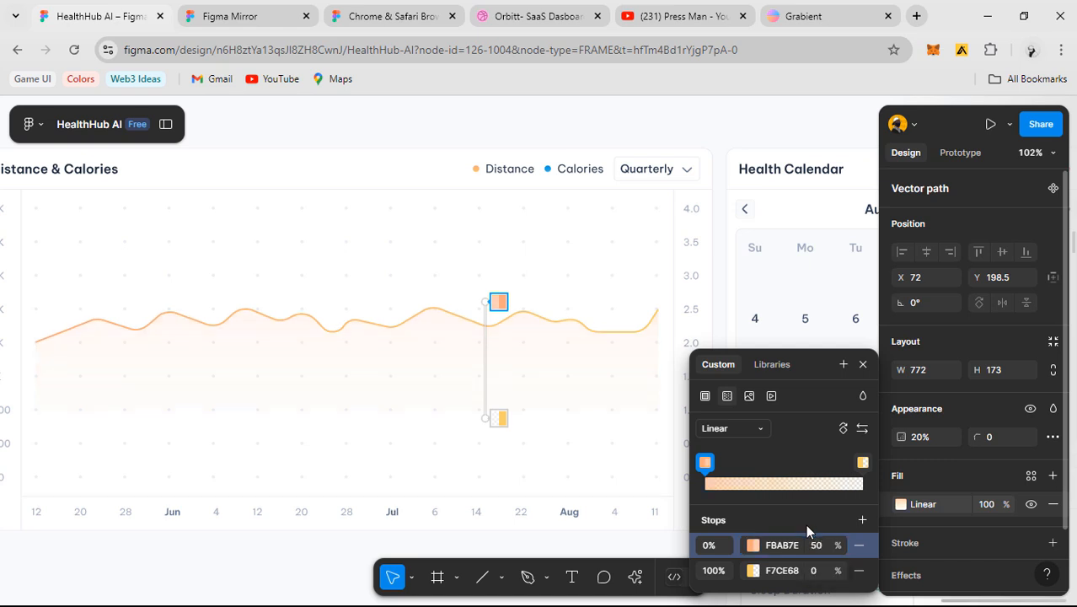
pyautogui.moveTo(488, 302)
pyautogui.mouseDown()
pyautogui.moveTo(488, 186)
pyautogui.moveTo(489, 309)
pyautogui.mouseUp()
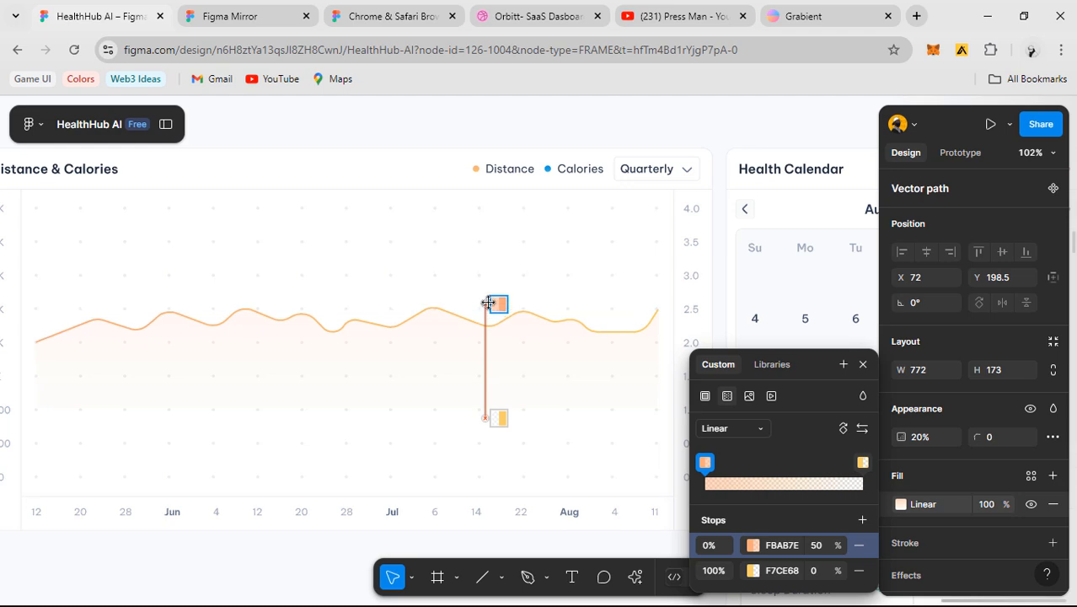
pyautogui.scroll(-5, 497, 303)
pyautogui.click(473, 504)
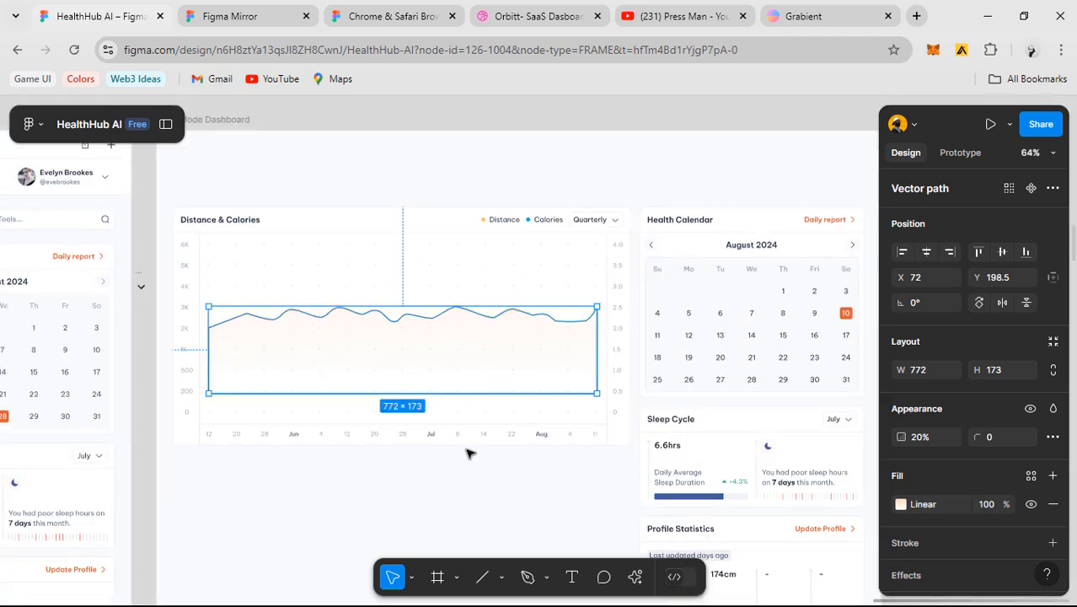
pyautogui.click(481, 494)
# - Examine the faded Distance area in the rebuilt chart card alongside the rest of the Light Mode Dashboard
pyautogui.moveTo(453, 494); pyautogui.dragTo(510, 462)
pyautogui.scroll(5, 510, 390)
pyautogui.scroll(-2, 602, 348)
pyautogui.scroll(-5, 602, 349)
pyautogui.moveTo(706, 235); pyautogui.dragTo(739, 234)
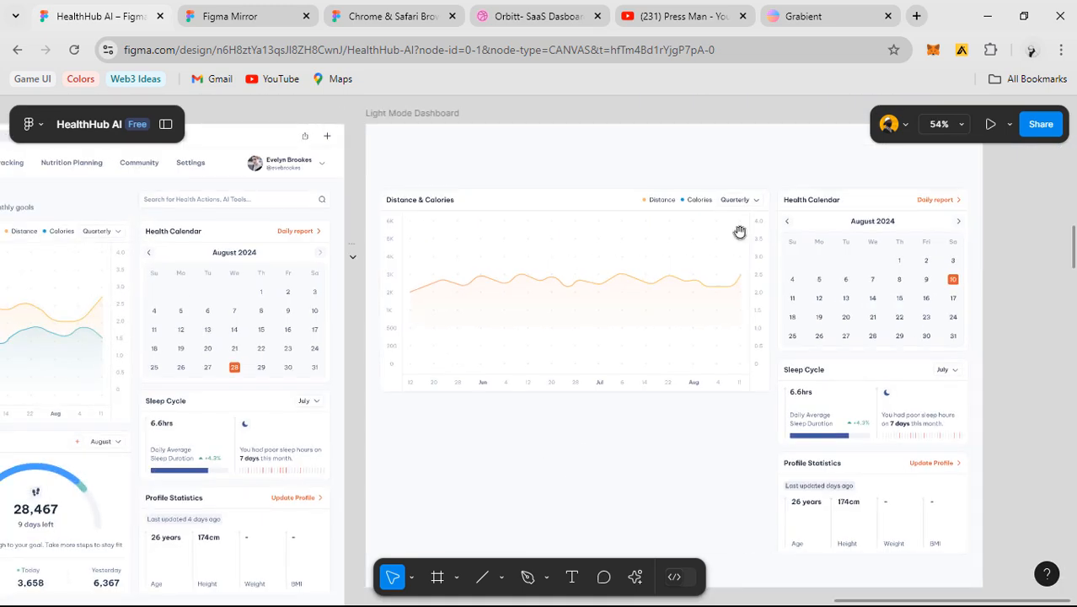
pyautogui.scroll(-2, 684, 296)
pyautogui.scroll(-1, 549, 387)
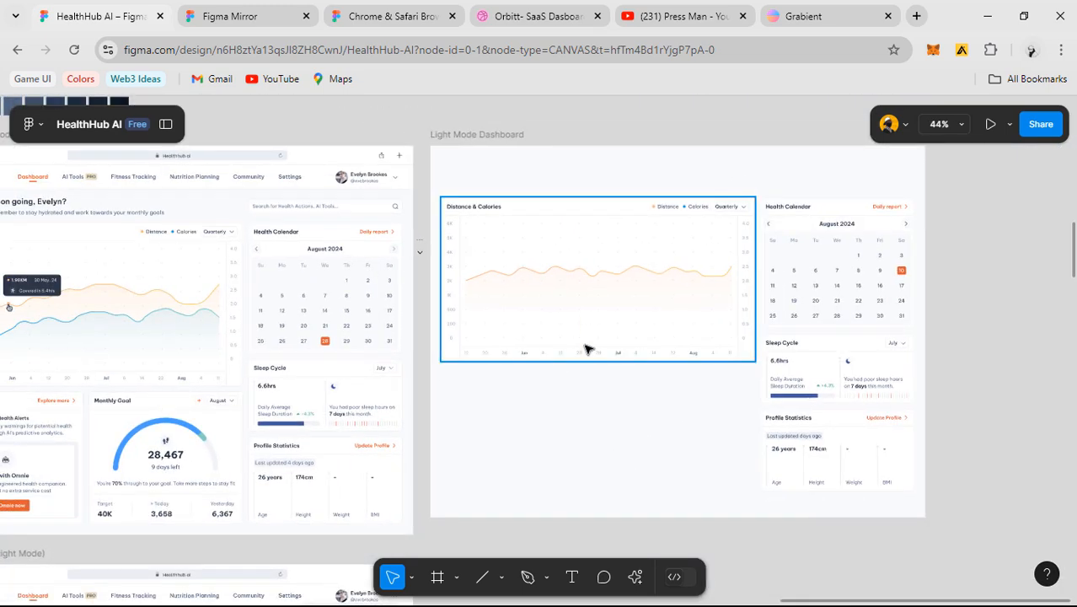
pyautogui.scroll(-5, 638, 421)
pyautogui.moveTo(589, 429); pyautogui.dragTo(622, 384)
pyautogui.scroll(3, 408, 322)
pyautogui.scroll(3, 462, 345)
pyautogui.scroll(1, 466, 348)
# - Inspect the Calories area in the finished dashboard's Distance & Calories chart as a reference for the rebuilt card
pyautogui.moveTo(896, 409); pyautogui.dragTo(506, 397)
pyautogui.scroll(1, 681, 280)
pyautogui.moveTo(377, 326); pyautogui.dragTo(673, 320)
pyautogui.scroll(-1, 676, 308)
pyautogui.moveTo(548, 387); pyautogui.dragTo(620, 361)
pyautogui.moveTo(316, 334); pyautogui.dragTo(421, 362)
pyautogui.click(357, 307)
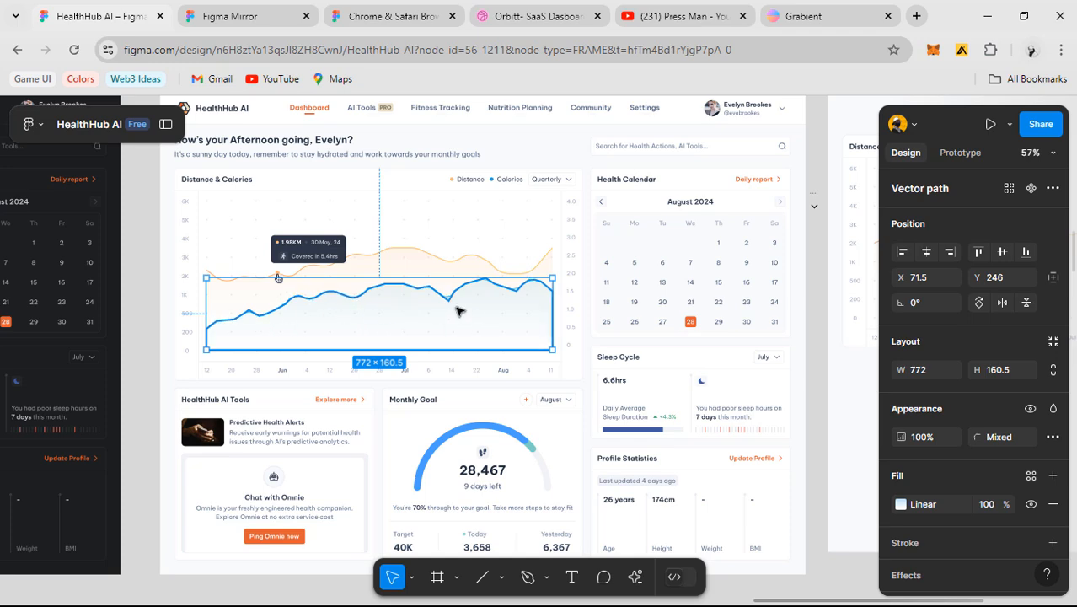
pyautogui.hscroll(5, 644, 455)
pyautogui.click(647, 460)
pyautogui.moveTo(755, 391); pyautogui.dragTo(614, 440)
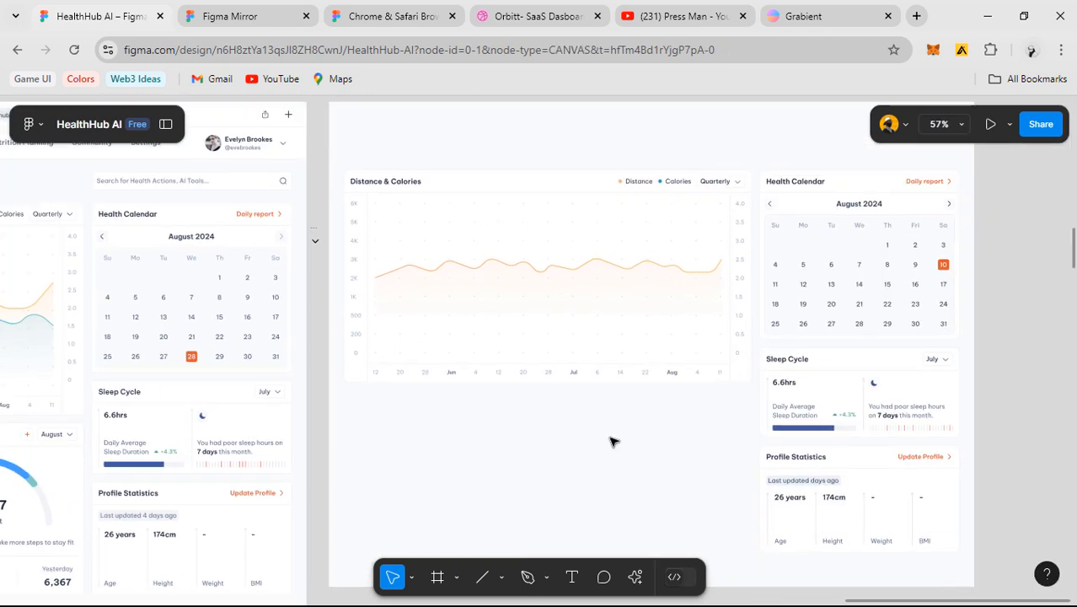
# - Expand the minimized side panels and bring the Distance & Calories chart into view
pyautogui.scroll(2, 605, 327)
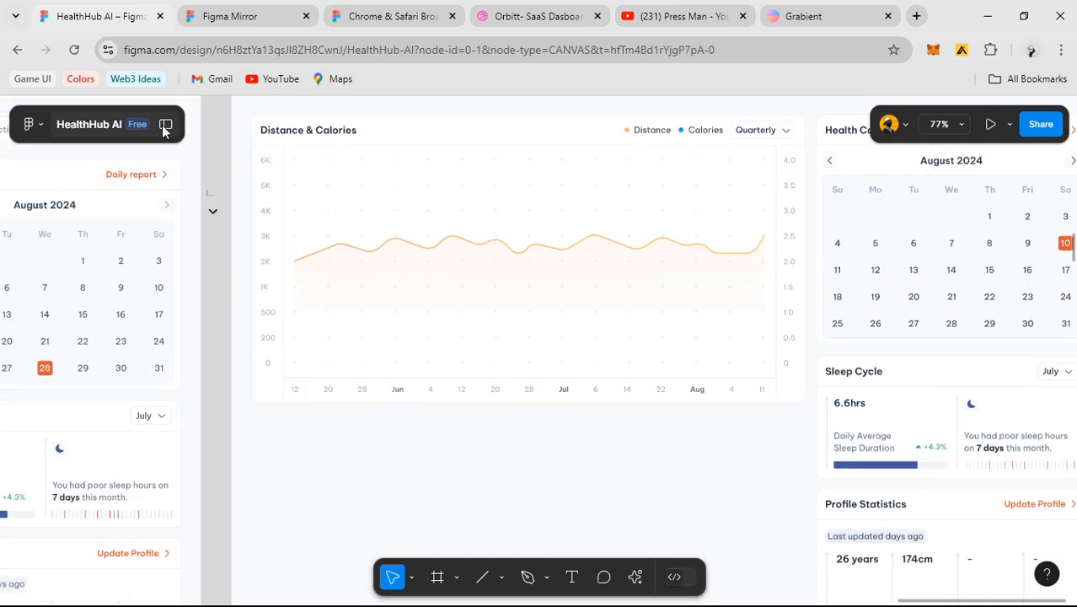
pyautogui.hotkey('shift', '\\')
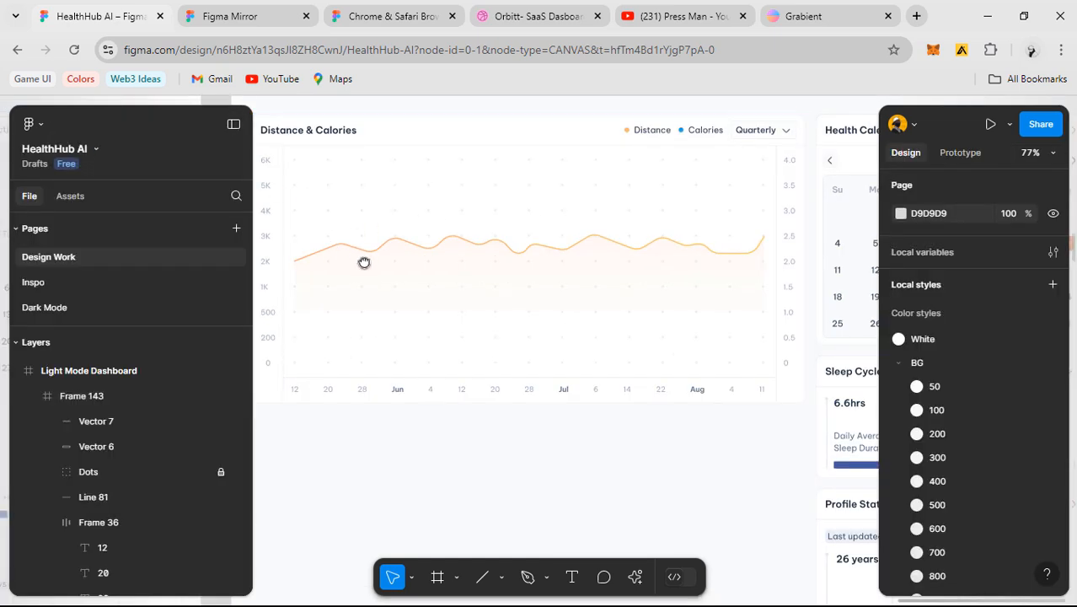
pyautogui.scroll(2, 548, 308)
pyautogui.scroll(2, 493, 272)
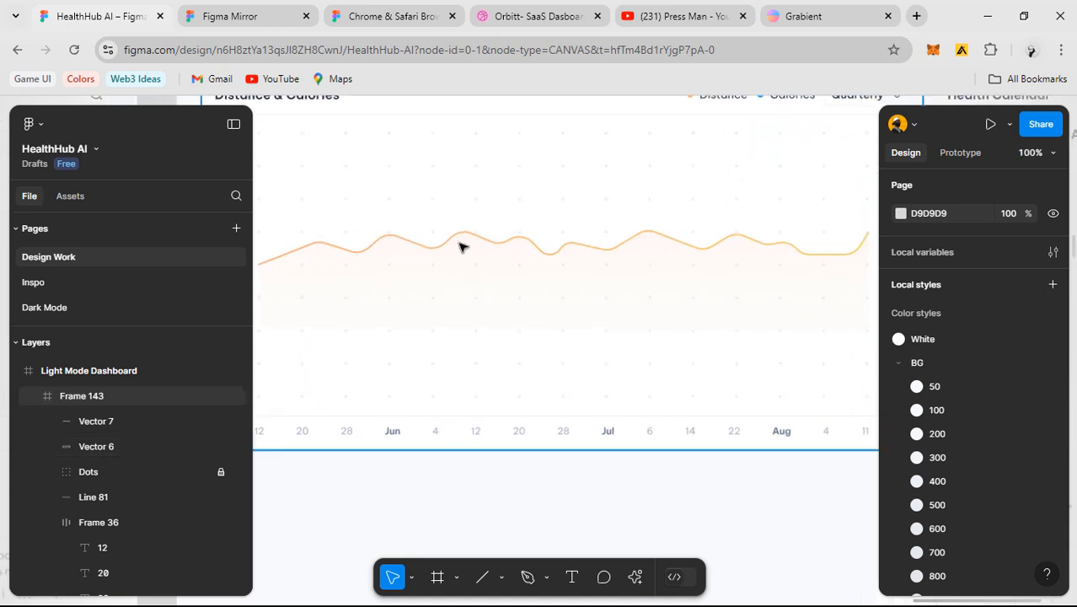
pyautogui.hscroll(-2, 472, 275)
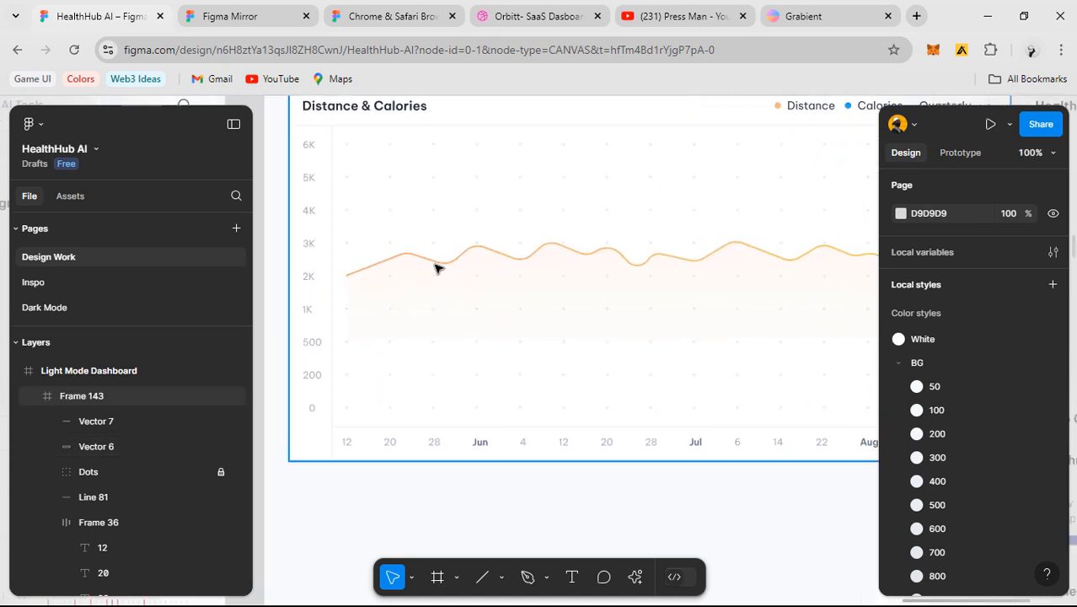
pyautogui.scroll(-2, 455, 303)
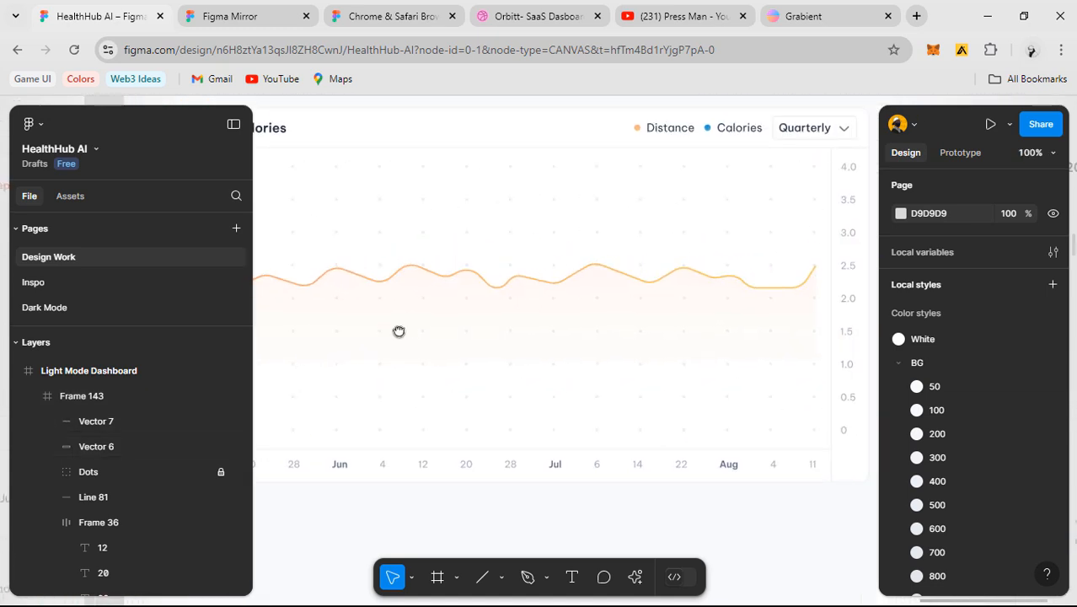
pyautogui.hscroll(-2, 540, 337)
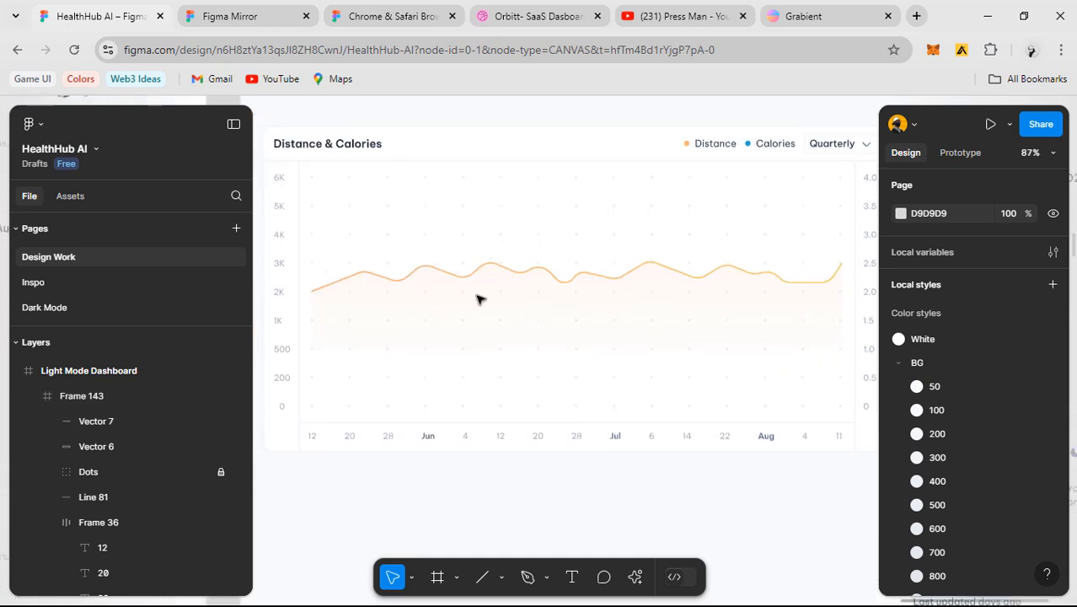
# - Examine the orange distance line and its gradient fill in the Distance & Calories chart up close
pyautogui.click(518, 266)
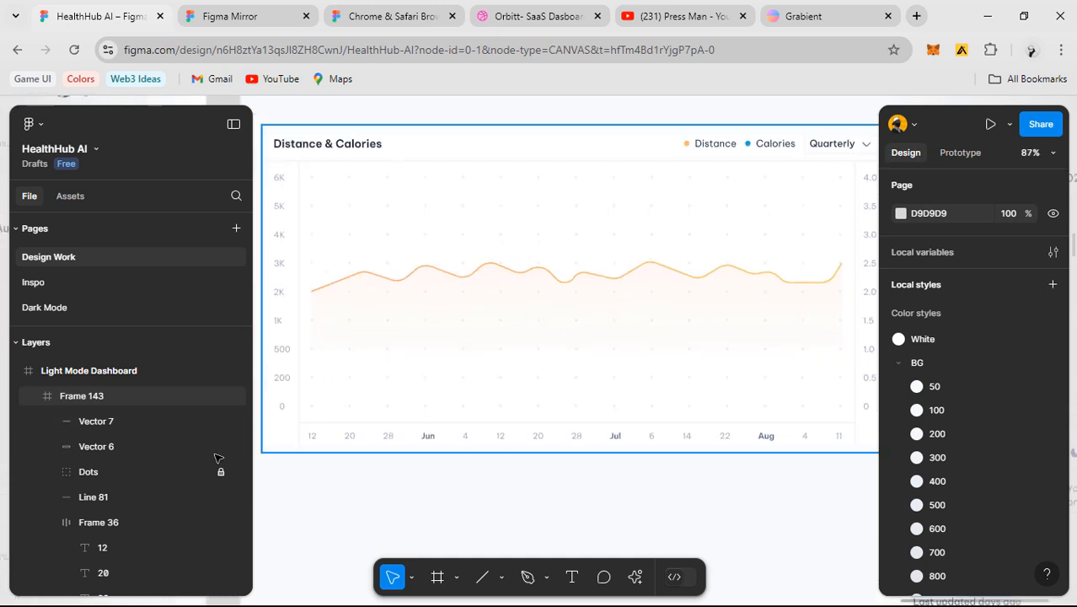
pyautogui.click(455, 278)
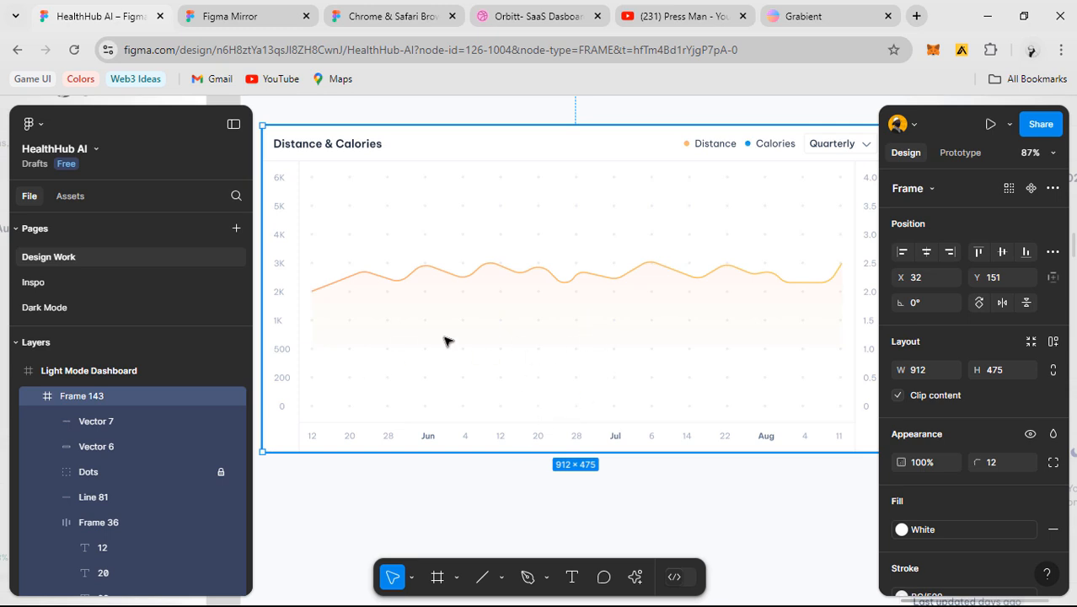
pyautogui.moveTo(498, 397); pyautogui.dragTo(814, 359)
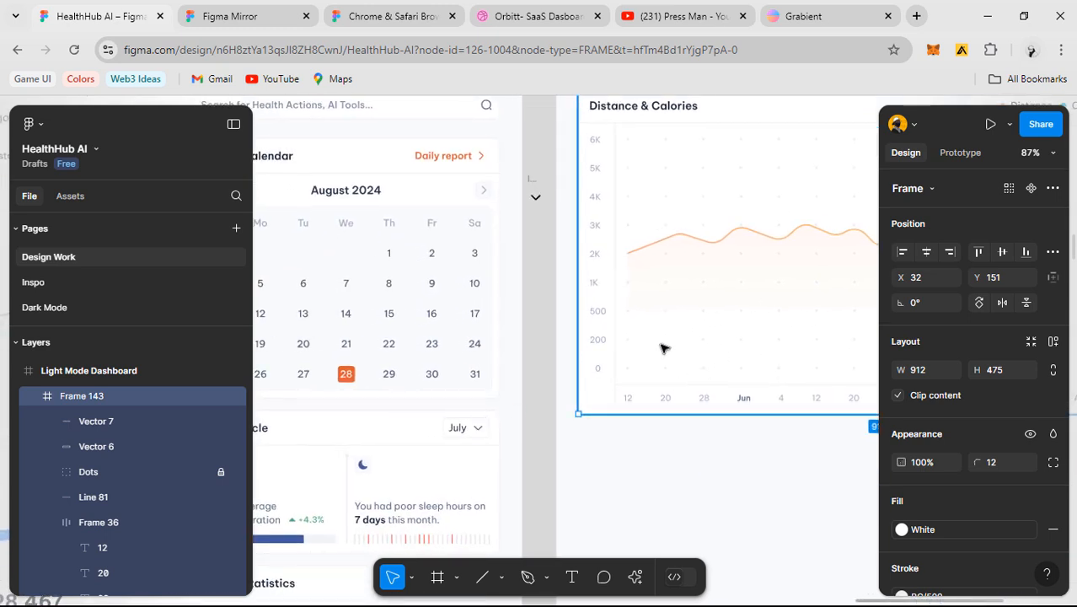
pyautogui.moveTo(842, 303); pyautogui.dragTo(552, 331)
pyautogui.moveTo(685, 314); pyautogui.dragTo(519, 366)
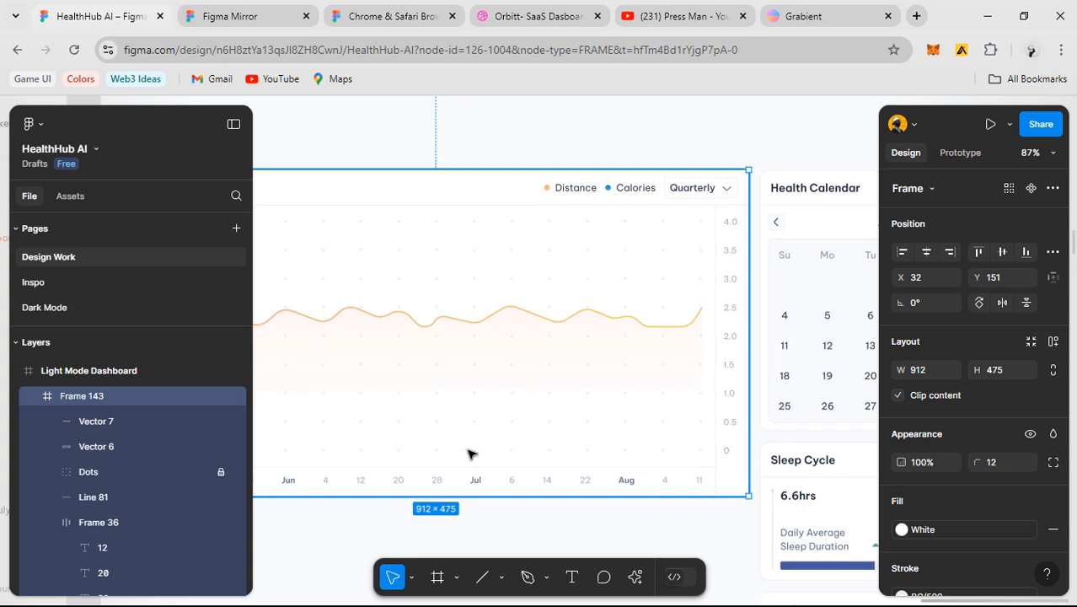
pyautogui.moveTo(514, 414); pyautogui.dragTo(589, 352)
pyautogui.scroll(5, 512, 313)
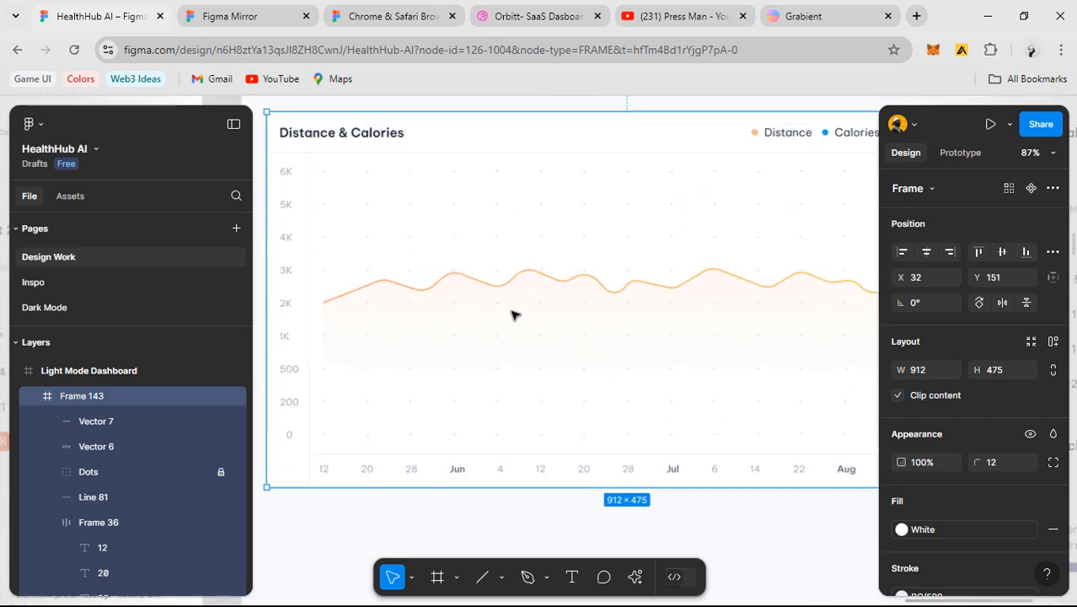
pyautogui.scroll(-2, 468, 296)
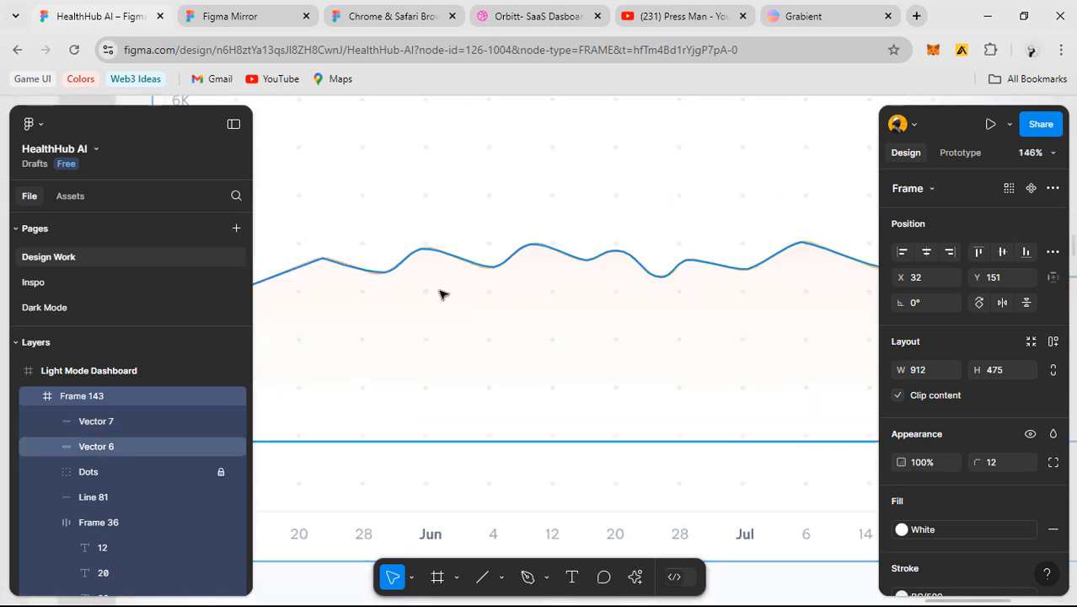
pyautogui.moveTo(727, 368); pyautogui.dragTo(698, 372)
pyautogui.scroll(-3, 638, 268)
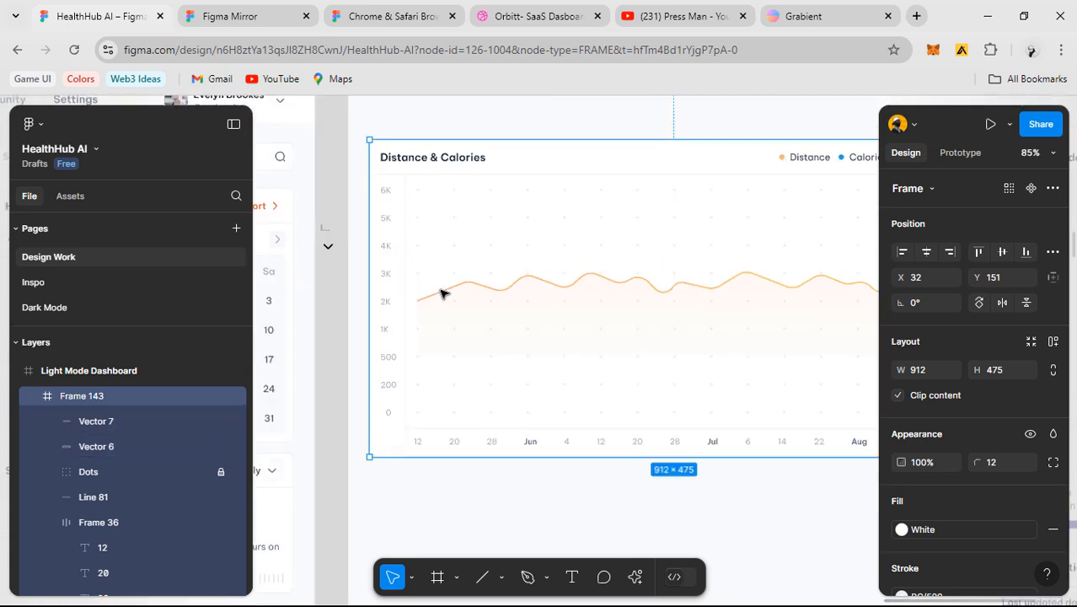
pyautogui.scroll(3, 570, 294)
pyautogui.moveTo(568, 327); pyautogui.dragTo(518, 371)
pyautogui.moveTo(466, 343); pyautogui.dragTo(477, 346)
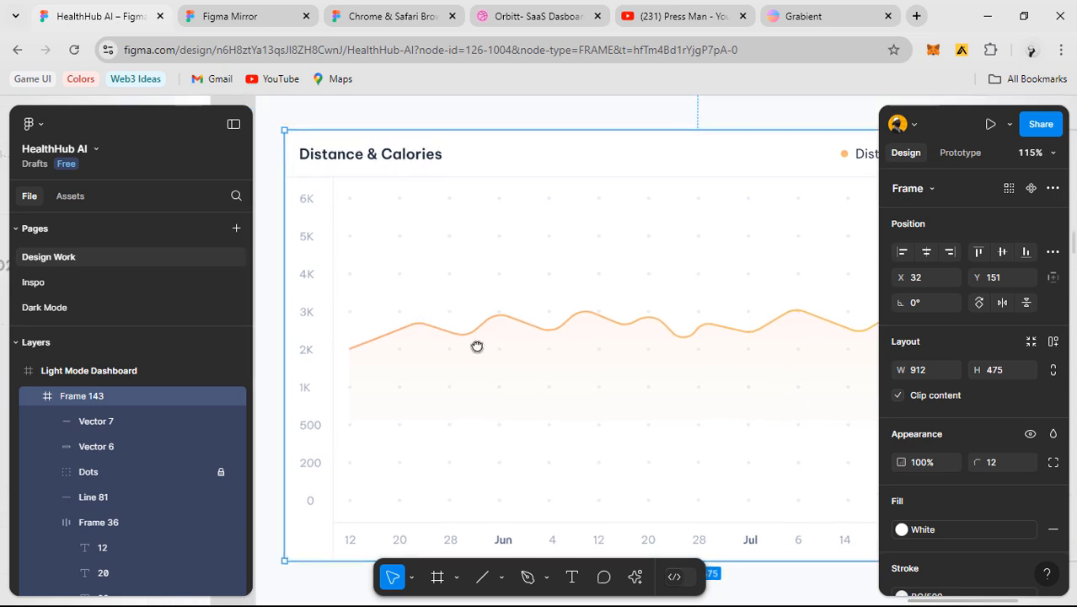
pyautogui.scroll(10, 524, 333)
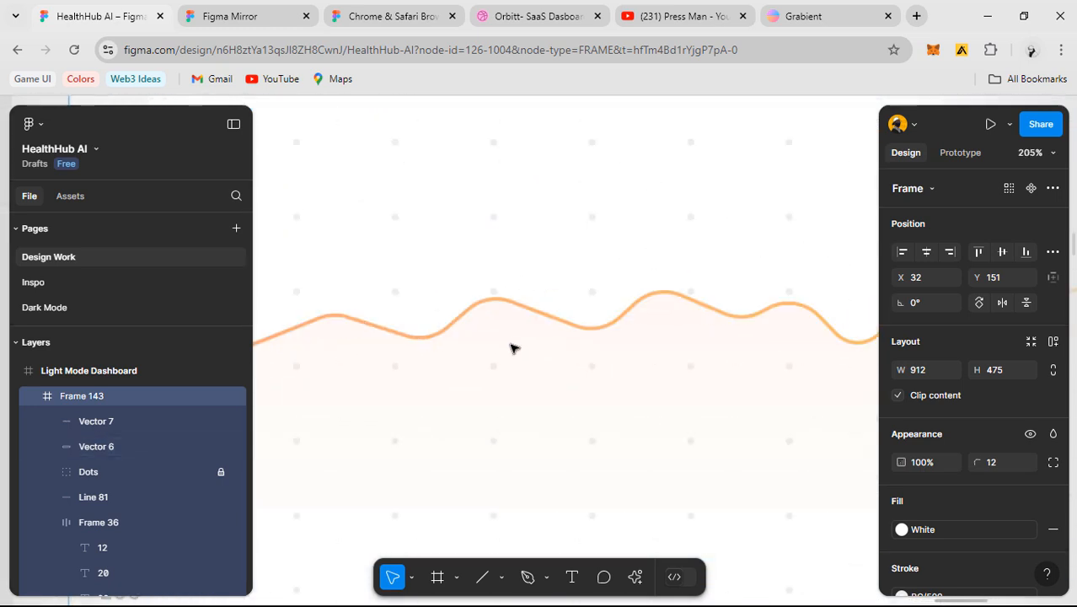
pyautogui.scroll(5, 505, 352)
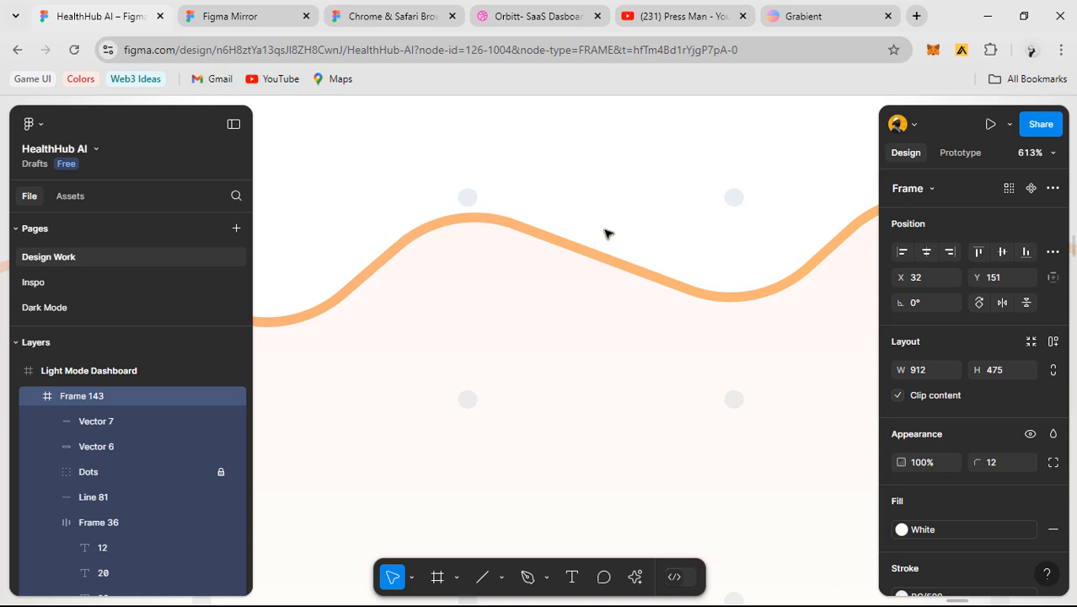
pyautogui.scroll(-5, 595, 196)
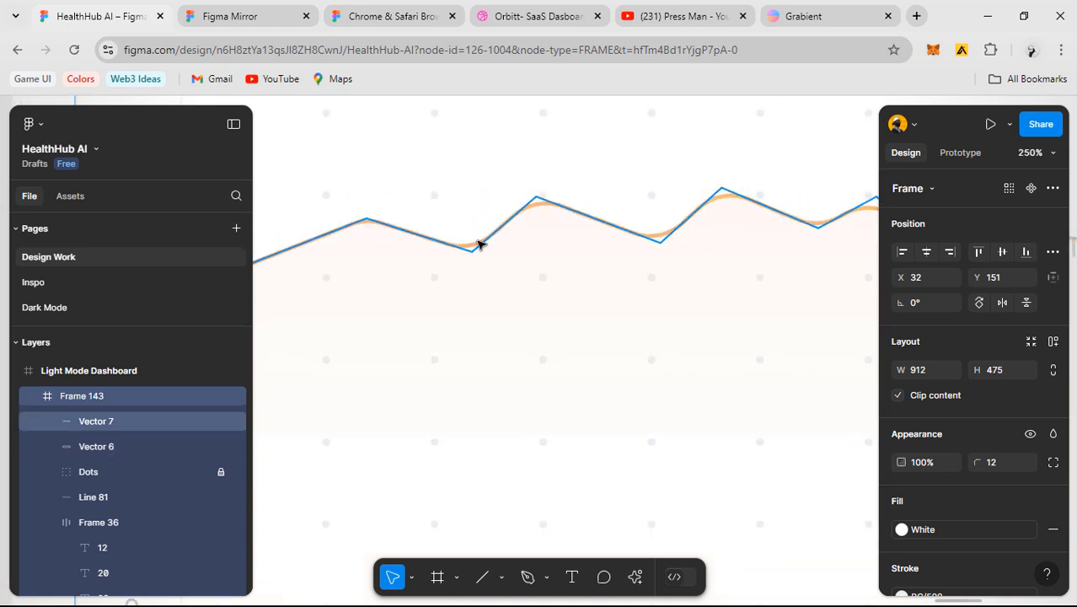
pyautogui.scroll(-5, 459, 233)
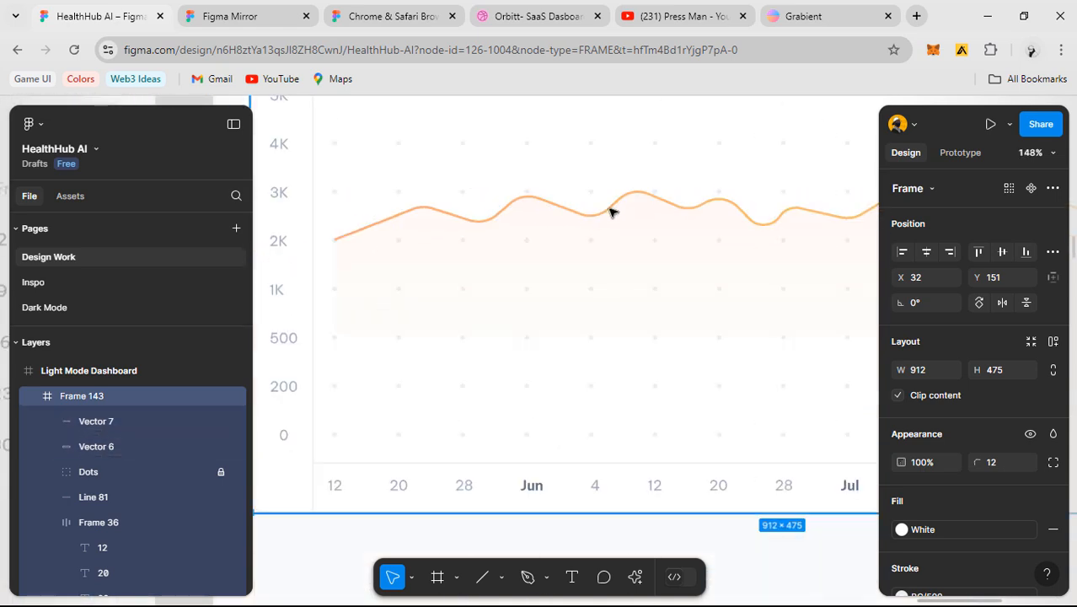
pyautogui.click(767, 234)
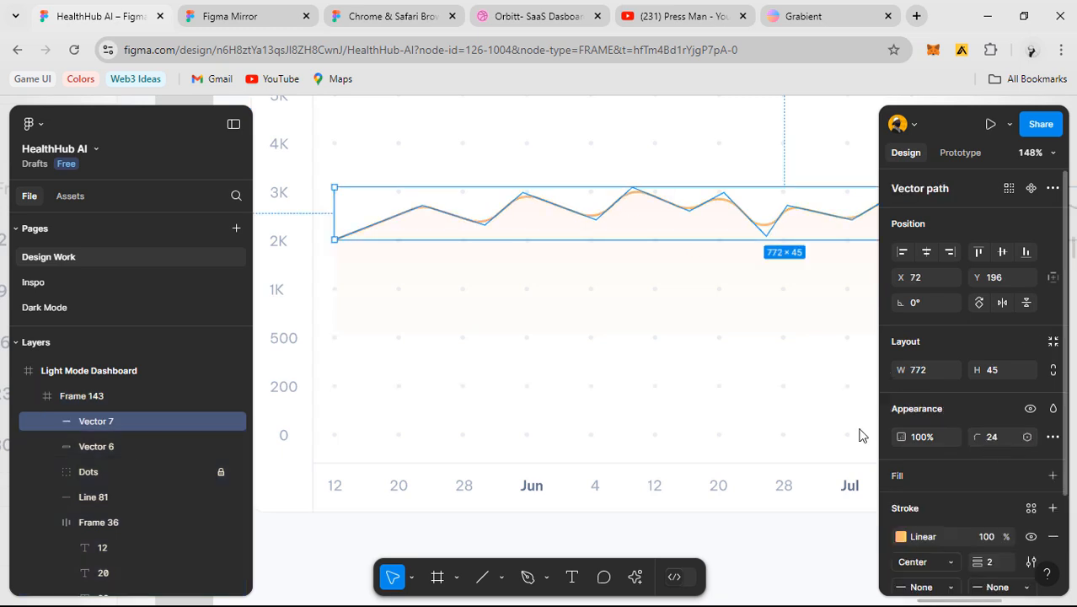
pyautogui.press('Escape')
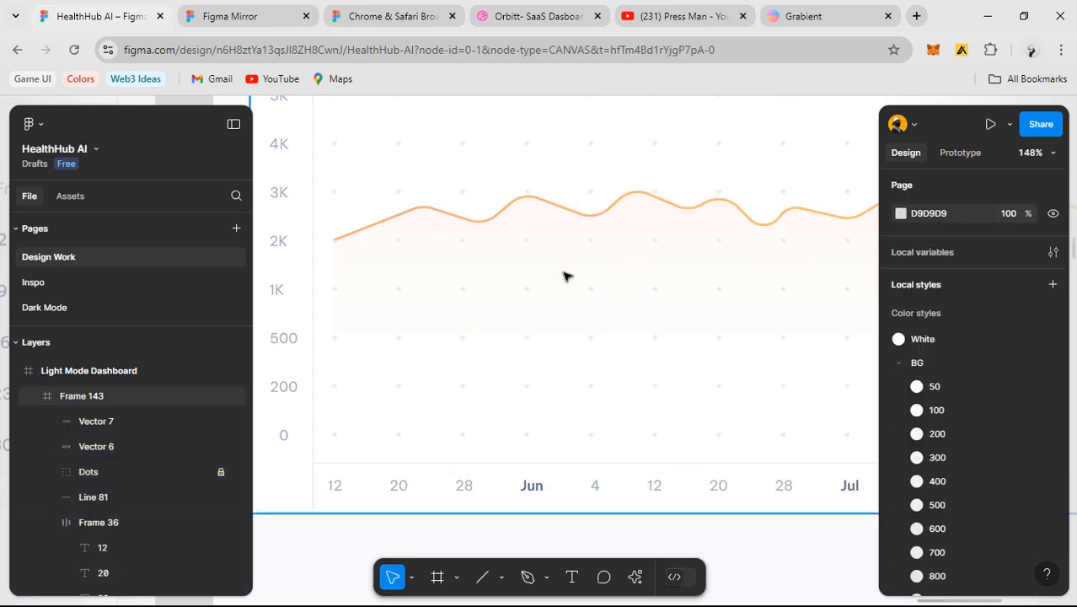
pyautogui.scroll(5, 665, 284)
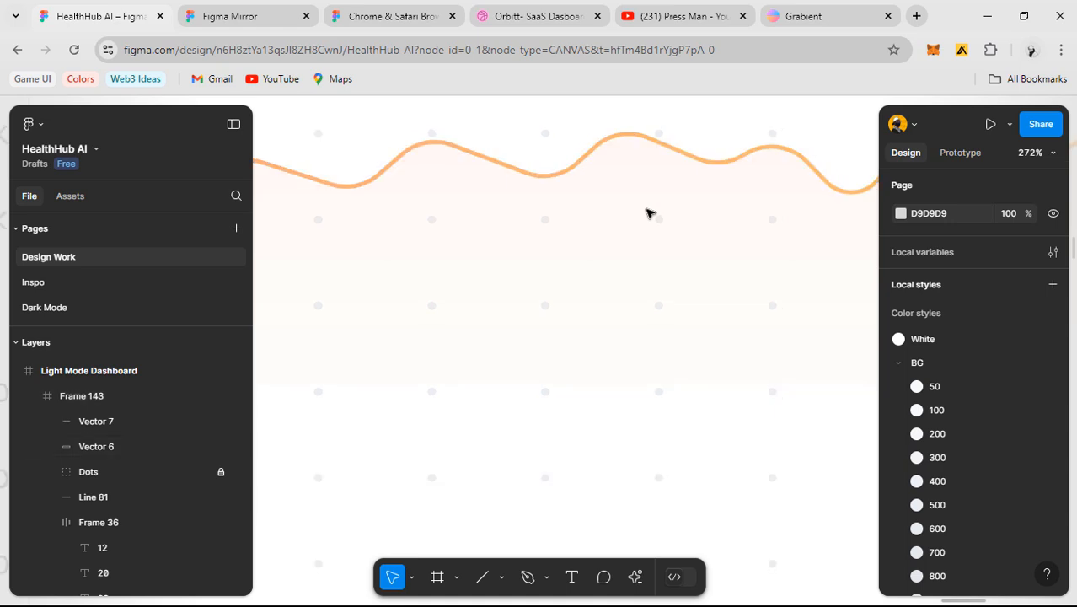
pyautogui.scroll(-4, 615, 214)
pyautogui.scroll(-2, 581, 214)
# - Move the gradient fill shape down off the distance line, and return it beneath the line at X 72, Y 198.5
pyautogui.click(566, 209)
pyautogui.moveTo(642, 256); pyautogui.dragTo(599, 321)
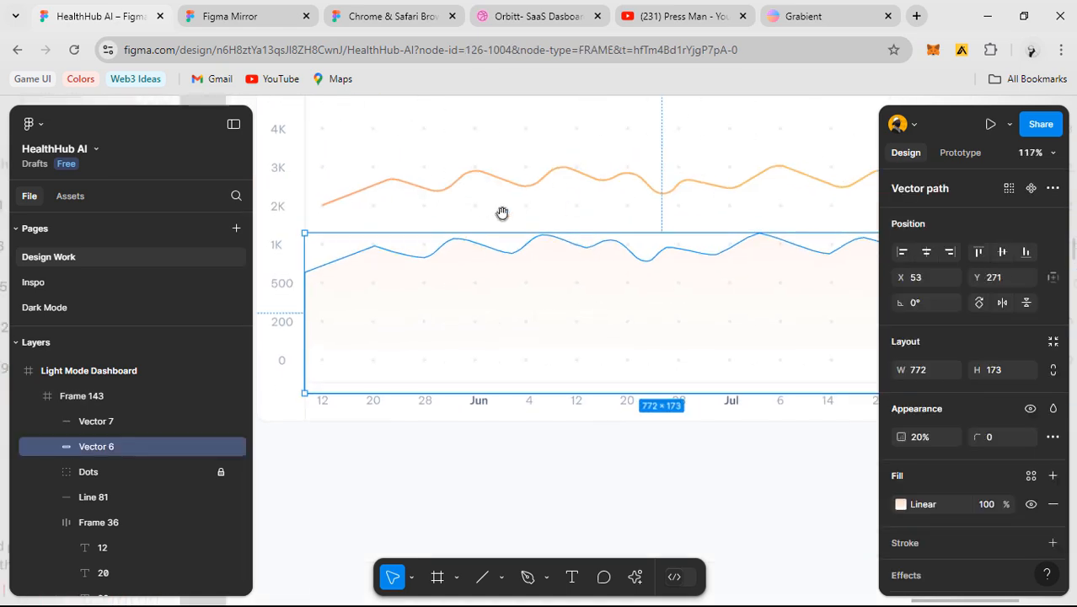
pyautogui.moveTo(573, 235); pyautogui.dragTo(590, 169)
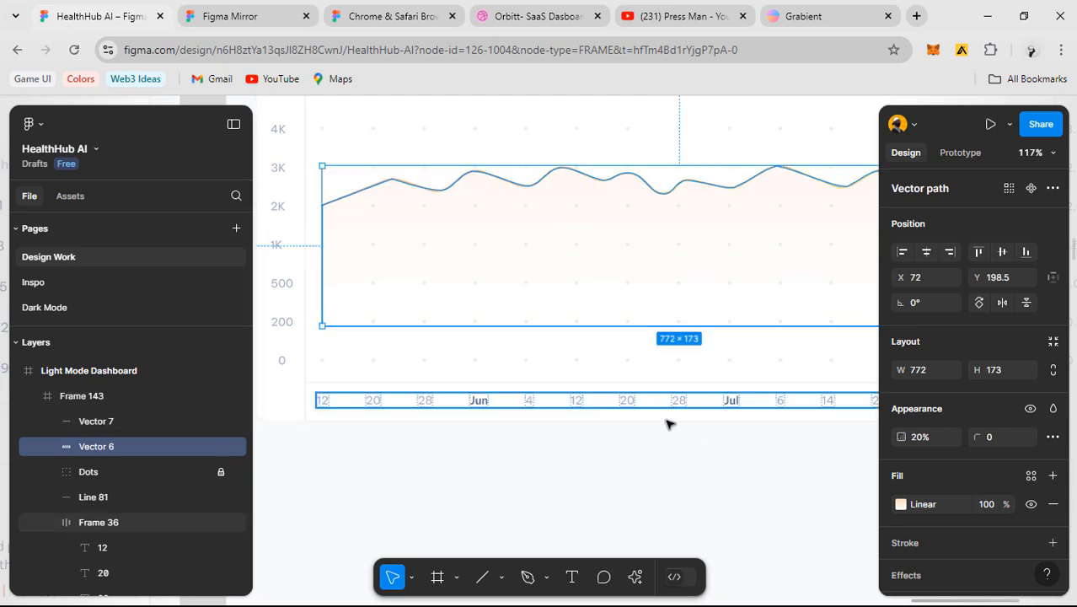
# - Hide the gradient fill layer under the distance line and check the chart in Figma Mirror
pyautogui.click(236, 447)
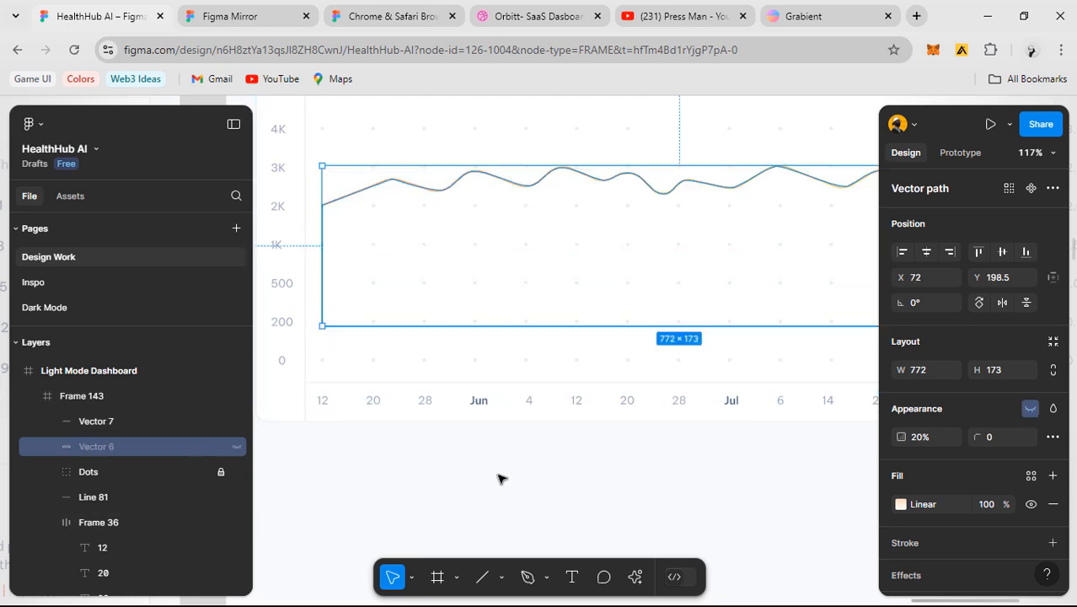
pyautogui.click(626, 476)
pyautogui.keyDown('ctrl'); pyautogui.scroll(-5, 602, 464); pyautogui.keyUp('ctrl')
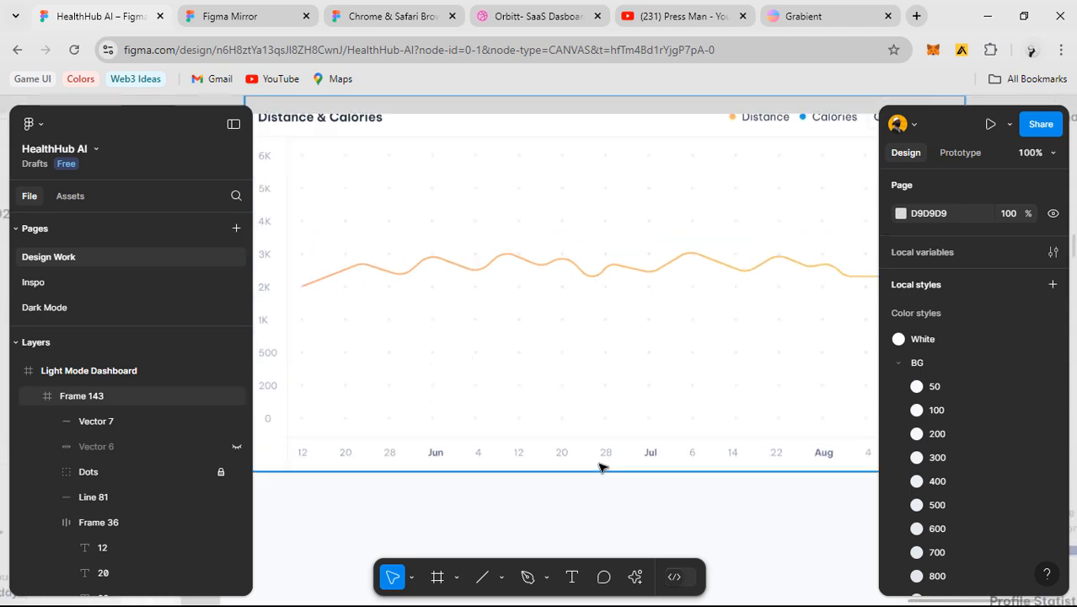
pyautogui.click(222, 20)
pyautogui.scroll(-2, 468, 351)
pyautogui.scroll(2, 512, 253)
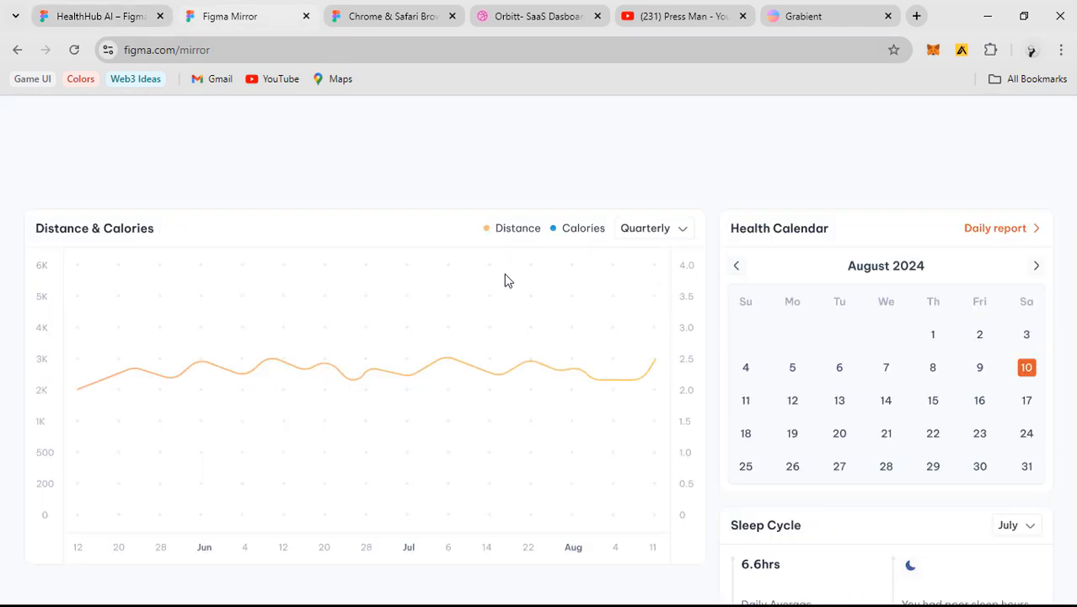
# - Back in the design file, make the gradient fill layer visible again and compare the chart in Figma Mirror
pyautogui.click(84, 15)
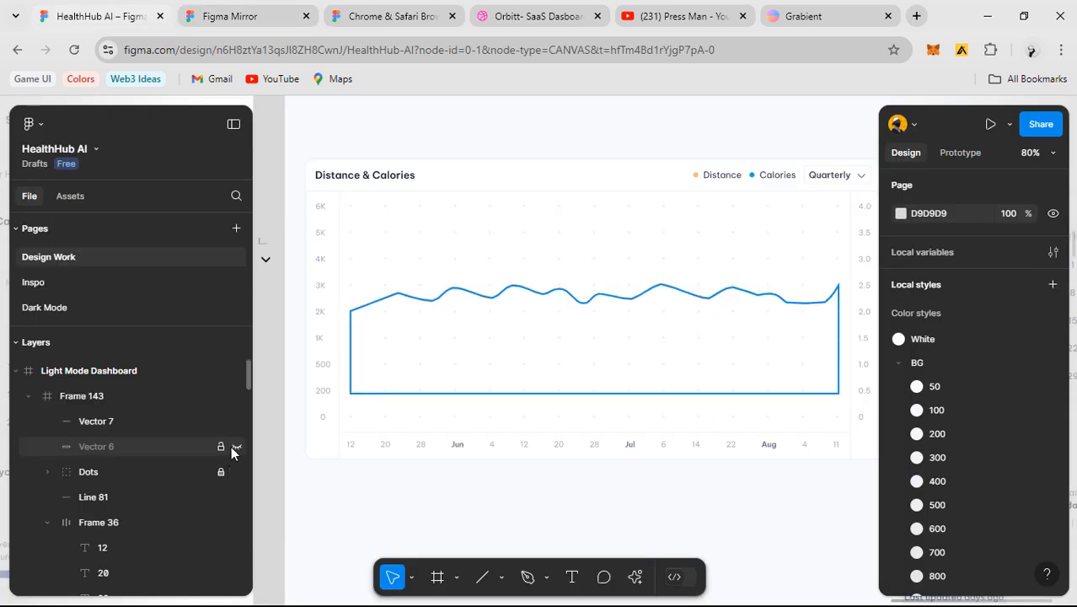
pyautogui.click(238, 446)
pyautogui.click(245, 14)
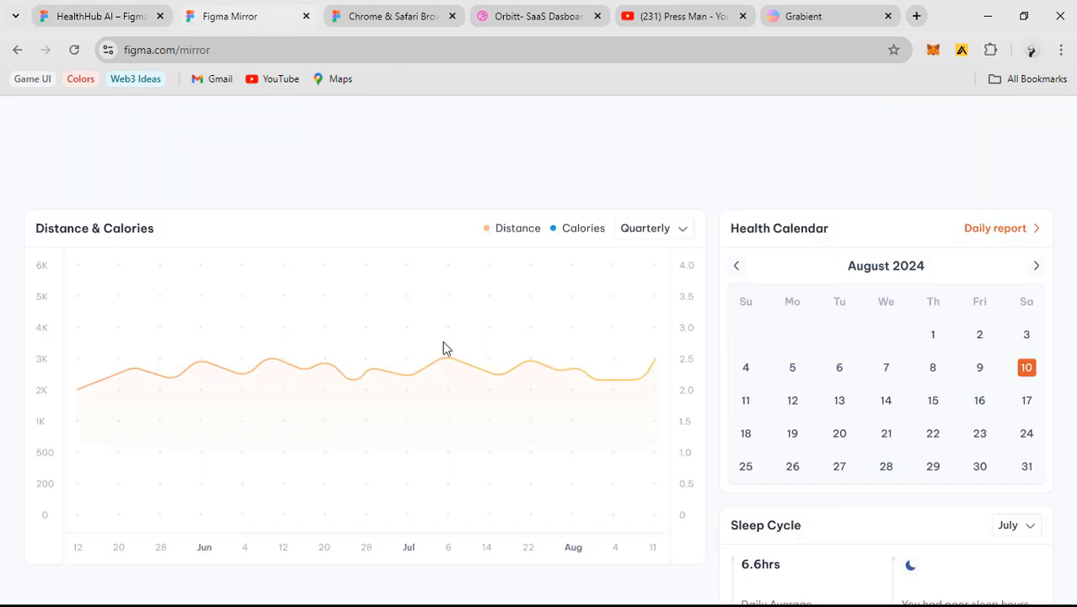
pyautogui.scroll(-1, 616, 381)
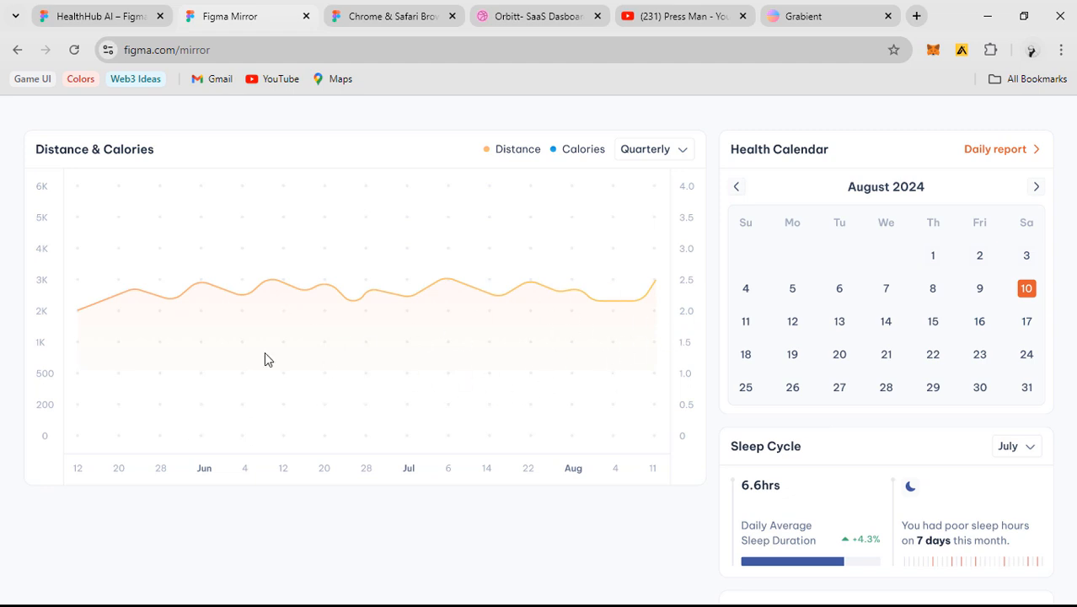
pyautogui.click(95, 18)
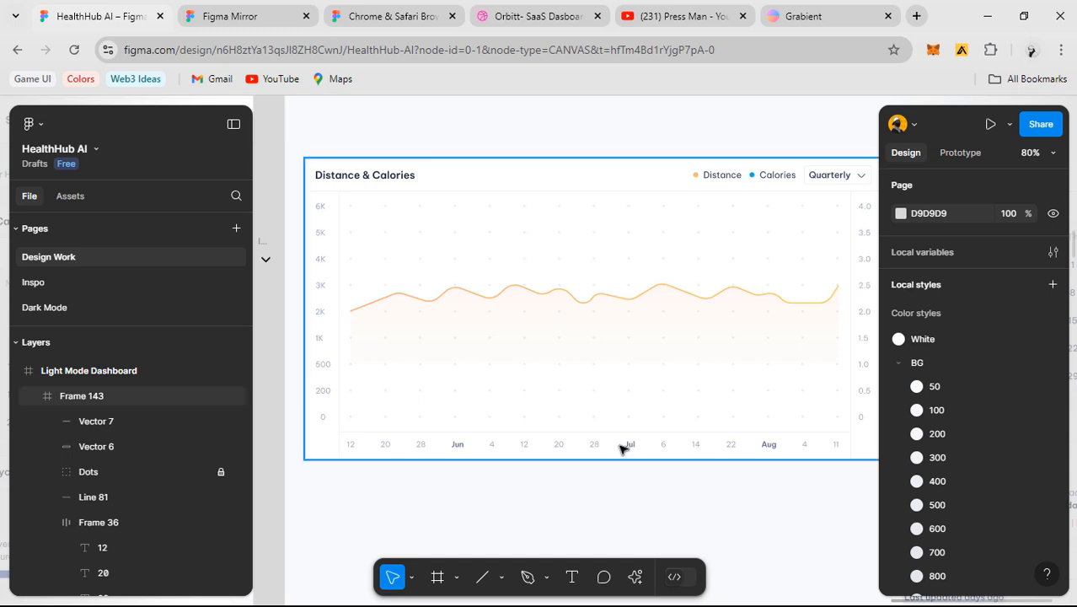
# - Group the distance line and its gradient fill, Vector 7 and Vector 6
pyautogui.scroll(-1, 623, 447)
pyautogui.moveTo(499, 511); pyautogui.dragTo(522, 418)
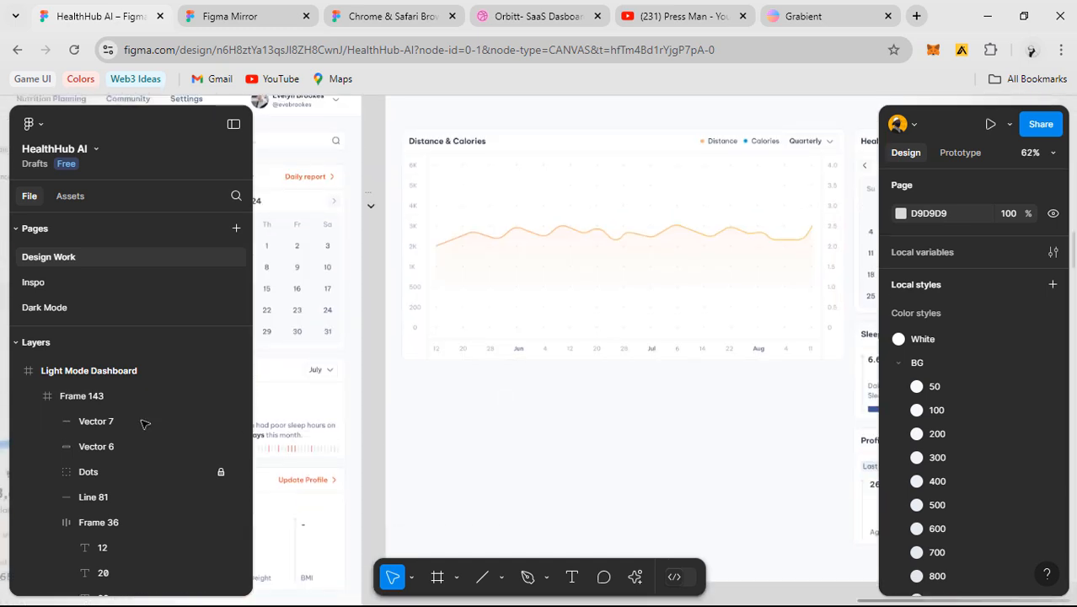
pyautogui.click(104, 446)
pyautogui.keyDown('shift'); pyautogui.click(98, 421); pyautogui.keyUp('shift')
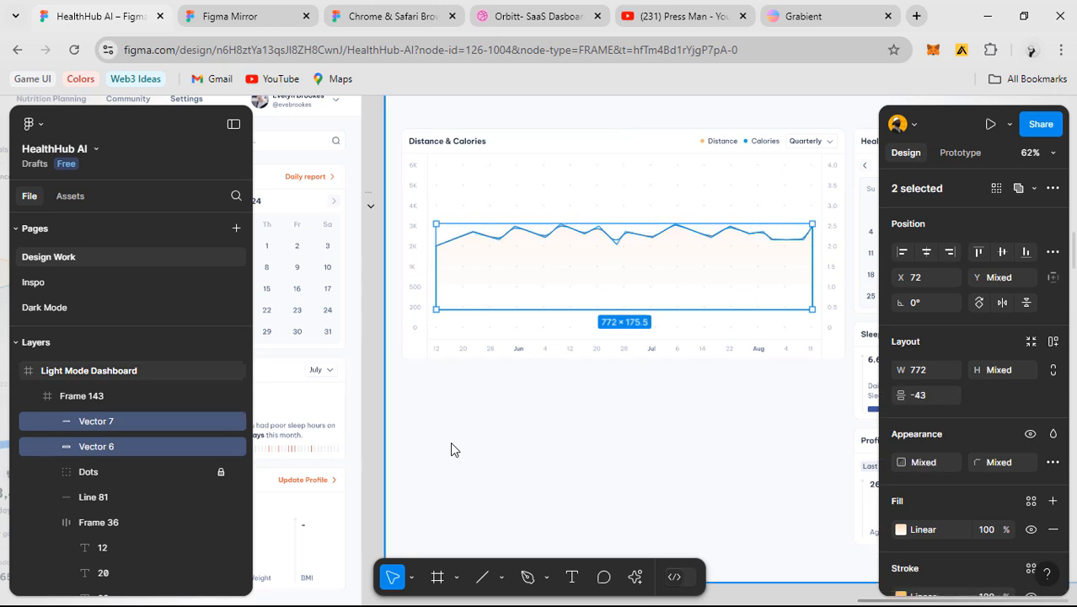
pyautogui.hotkey('ctrl', 'g')
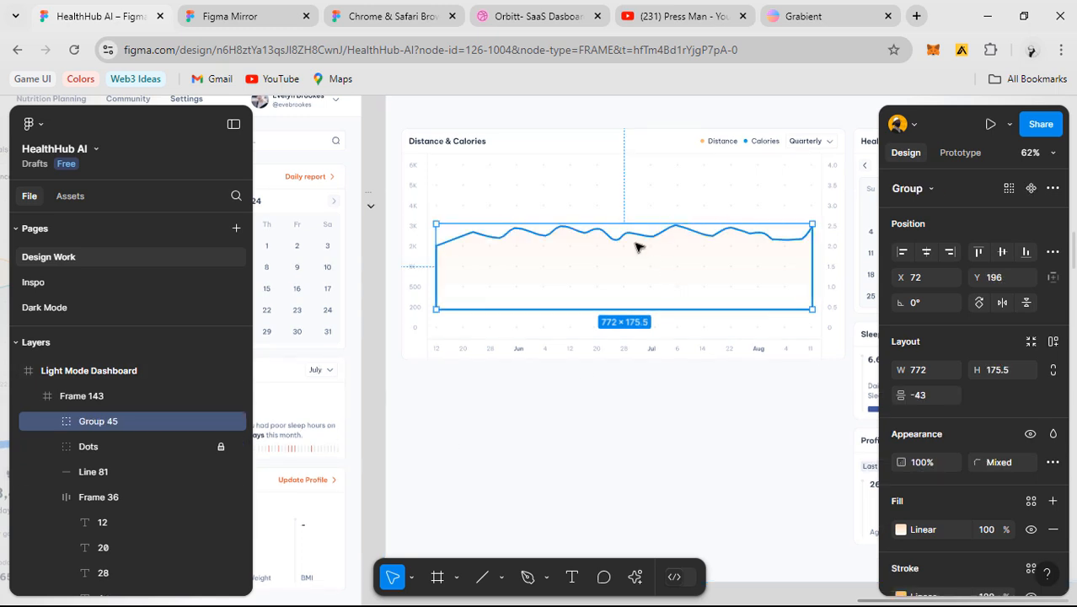
# - Duplicate the grouped line and fill, and place the copy a little below the original curve
pyautogui.hotkey('ctrl', 'd')
pyautogui.scroll(3, 636, 246)
pyautogui.moveTo(570, 276); pyautogui.dragTo(573, 309)
pyautogui.click(733, 489)
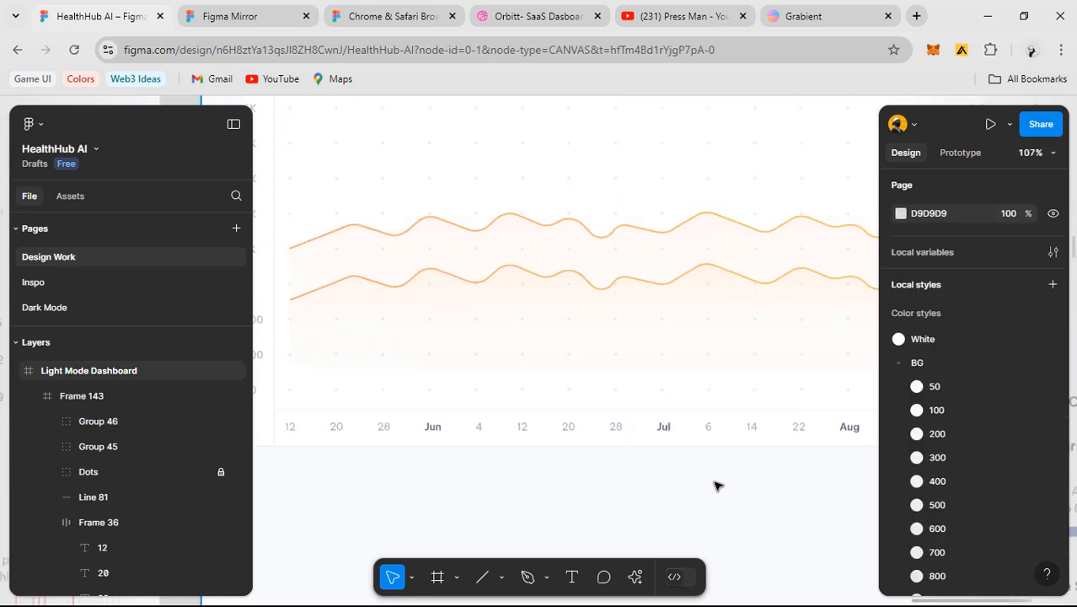
# - Copy the blue 0093E9 from the Calories legend dot's gradient to the 0% stop of the lower curve's stroke gradient
pyautogui.scroll(-2, 628, 465)
pyautogui.doubleClick(720, 130)
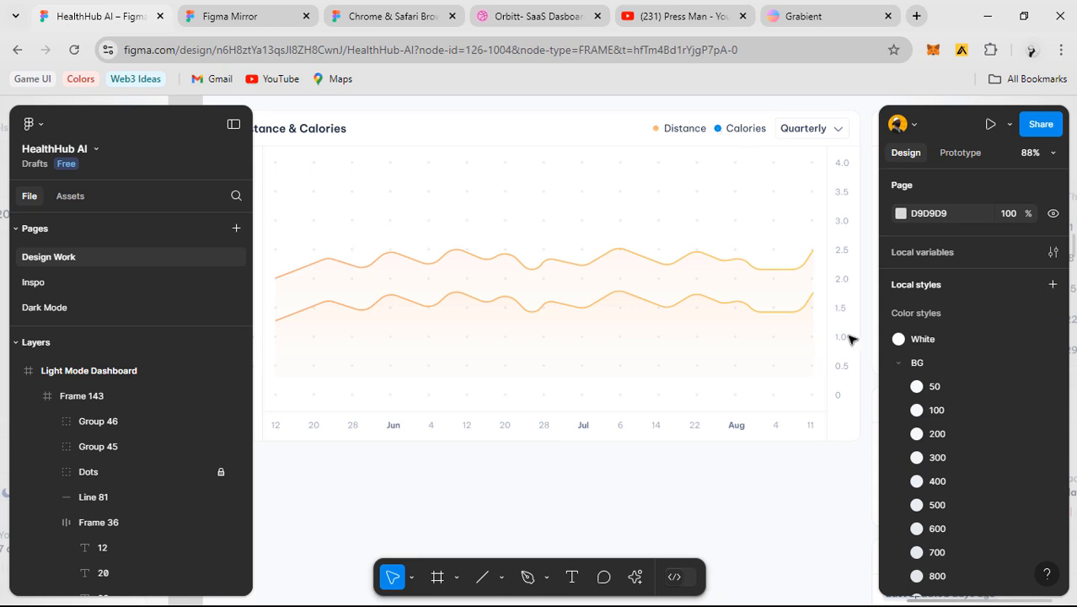
pyautogui.click(901, 504)
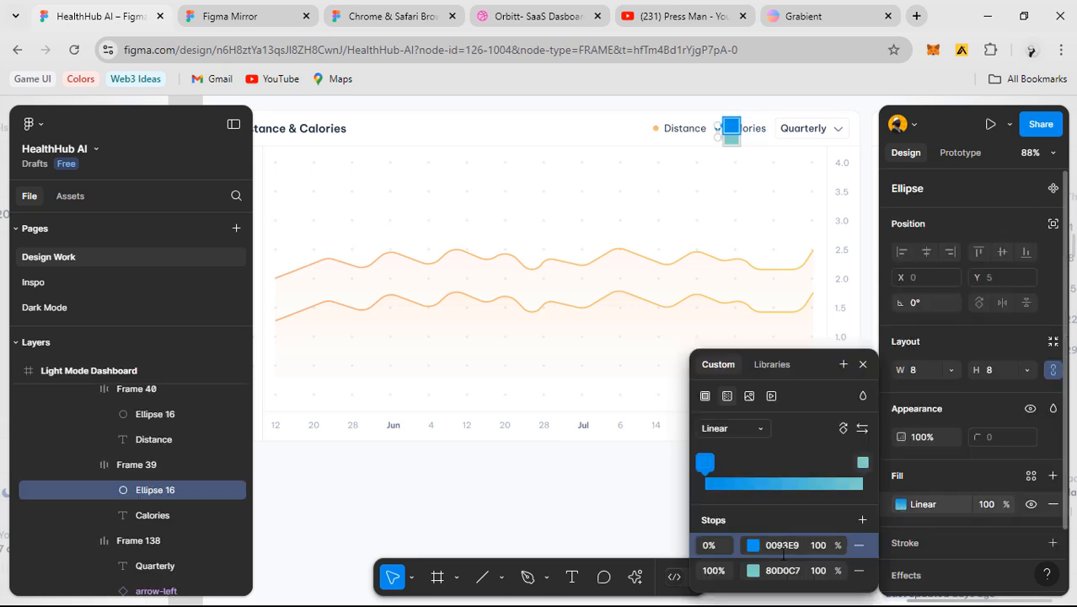
pyautogui.click(784, 546)
pyautogui.hotkey('ctrl', 'c')
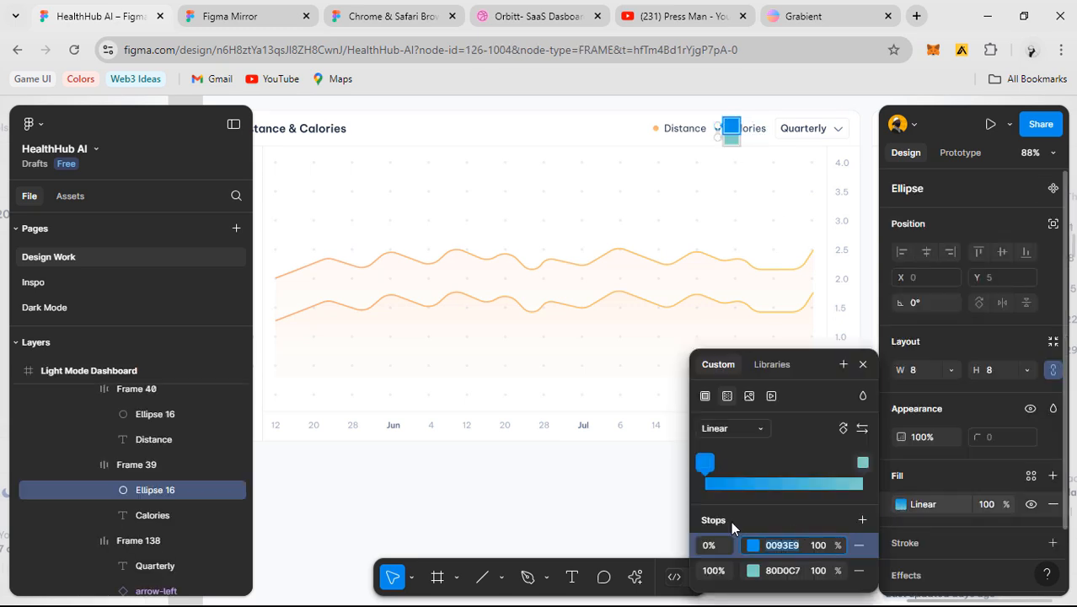
pyautogui.click(468, 450)
pyautogui.click(483, 300)
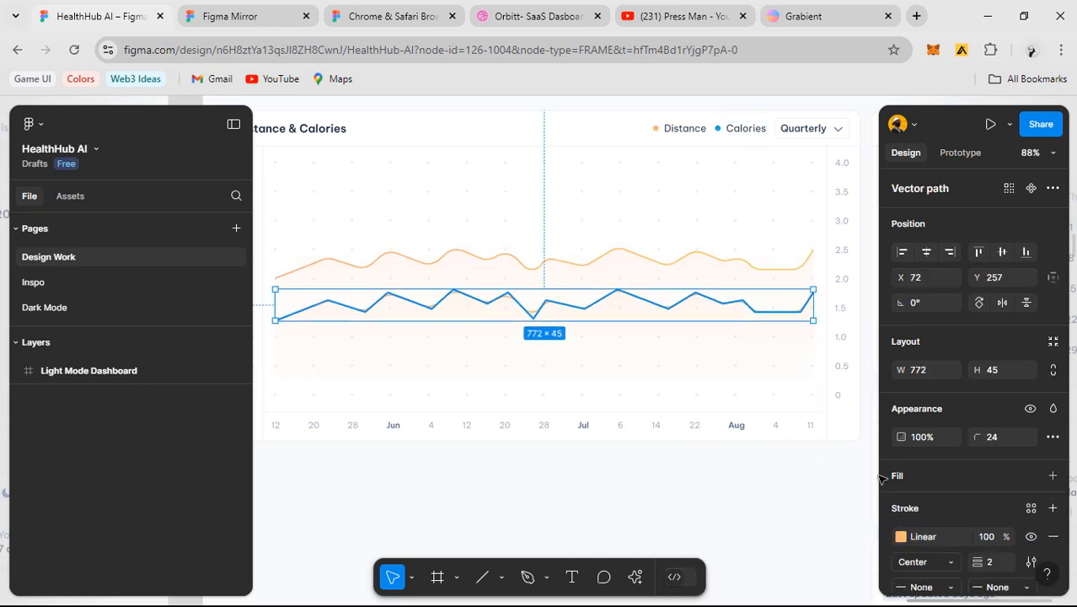
pyautogui.click(900, 537)
pyautogui.click(780, 545)
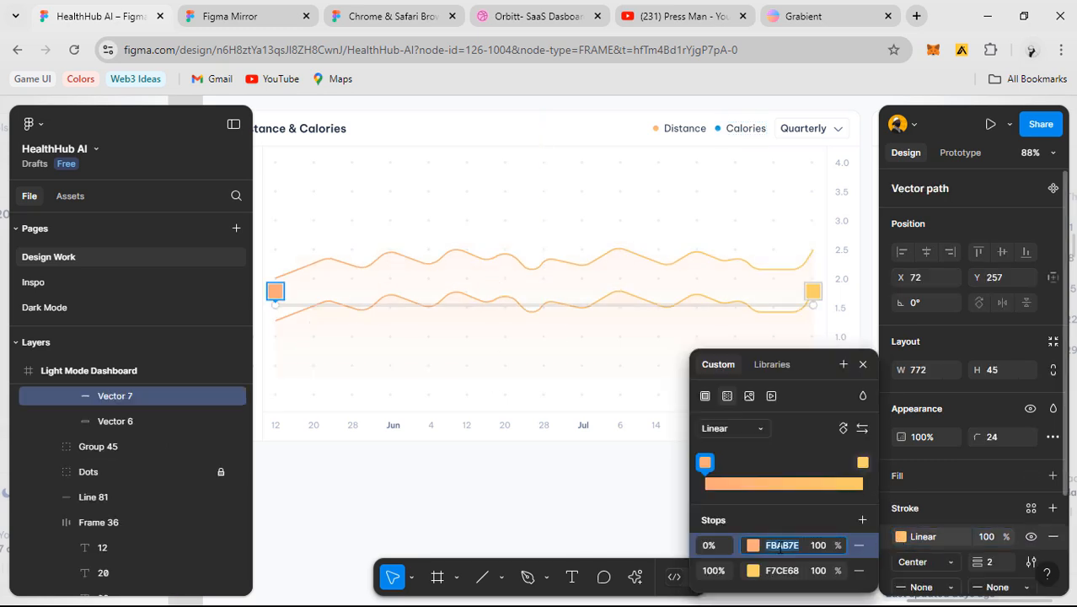
pyautogui.hotkey('ctrl', 'v')
pyautogui.press('Escape')
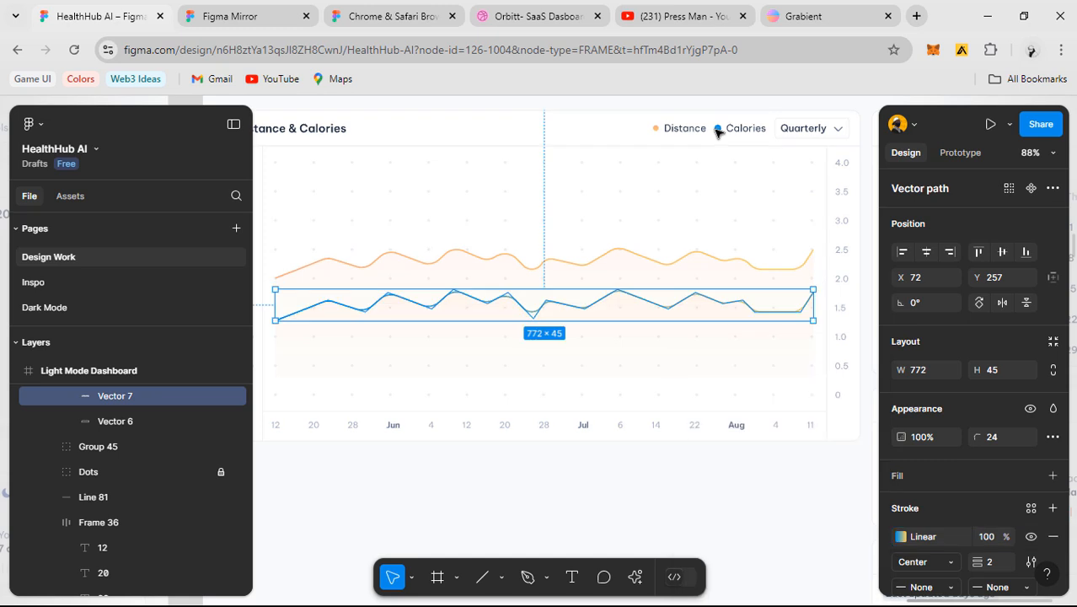
# - Set the 100% stop of the lower curve's stroke gradient to 80D0C7, the teal from the Calories legend dot
pyautogui.click(718, 128)
pyautogui.click(901, 504)
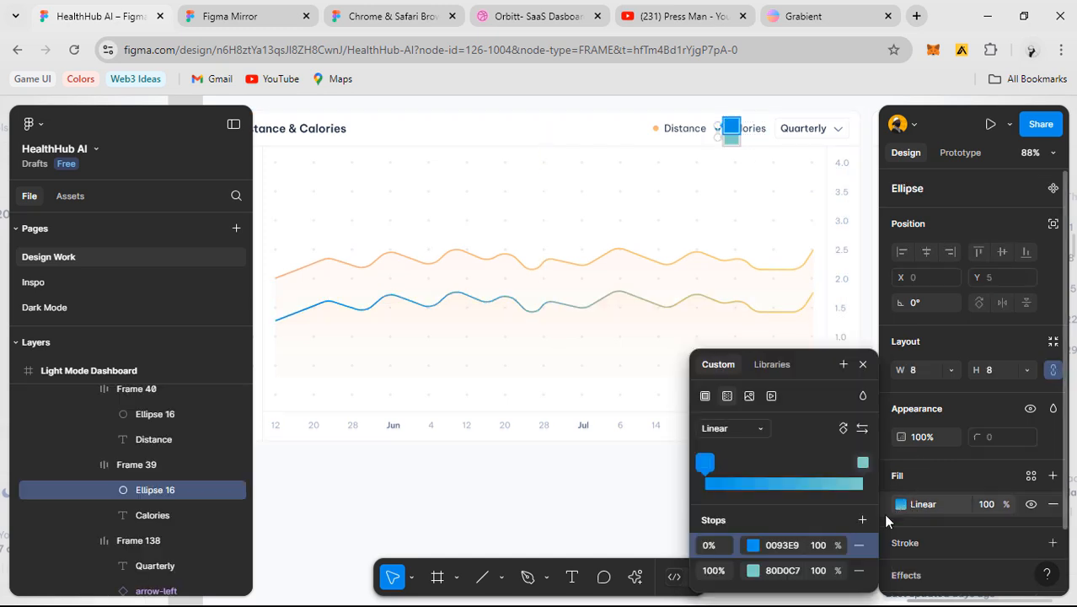
pyautogui.press('Escape')
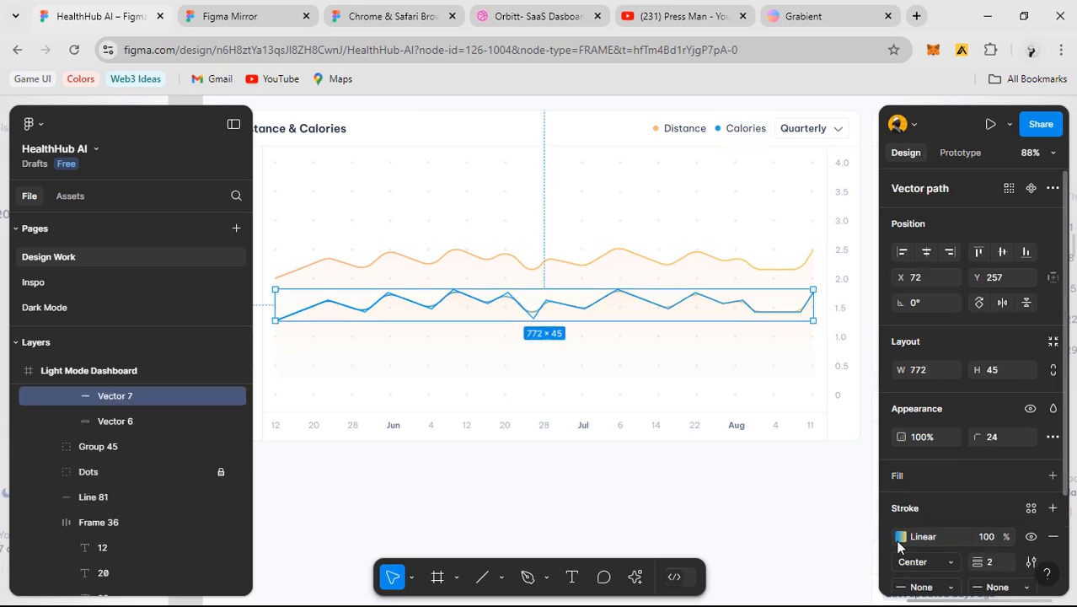
pyautogui.click(900, 538)
pyautogui.click(779, 571)
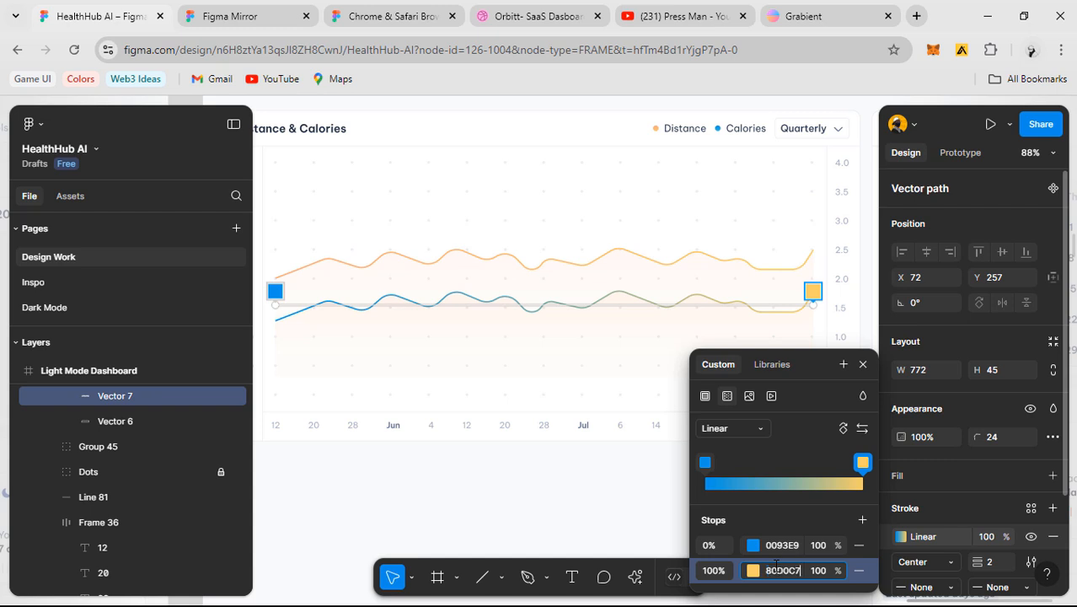
pyautogui.press('Return')
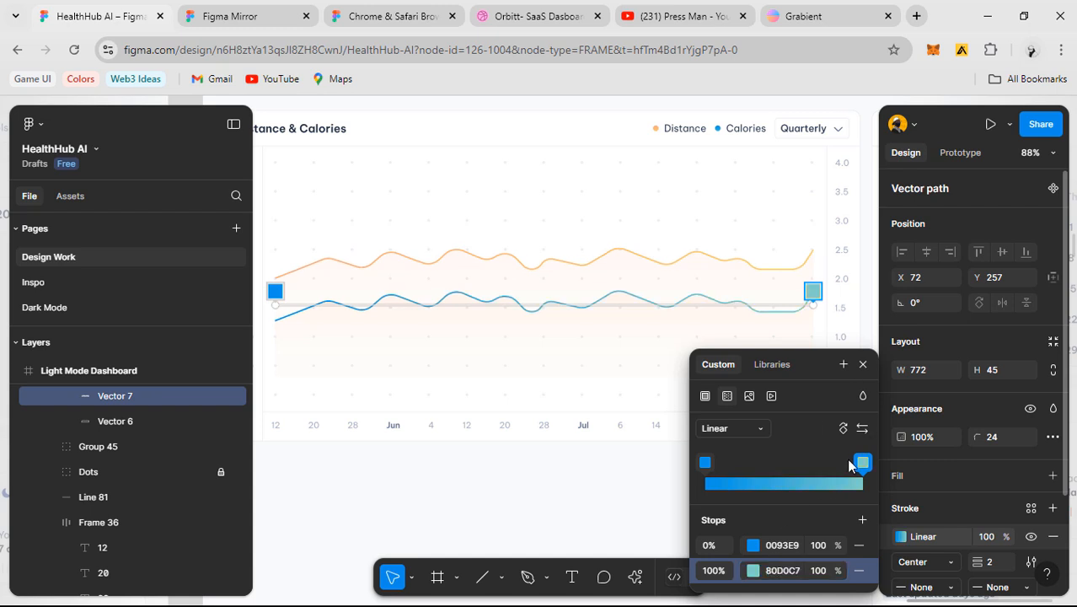
pyautogui.click(863, 366)
pyautogui.click(691, 510)
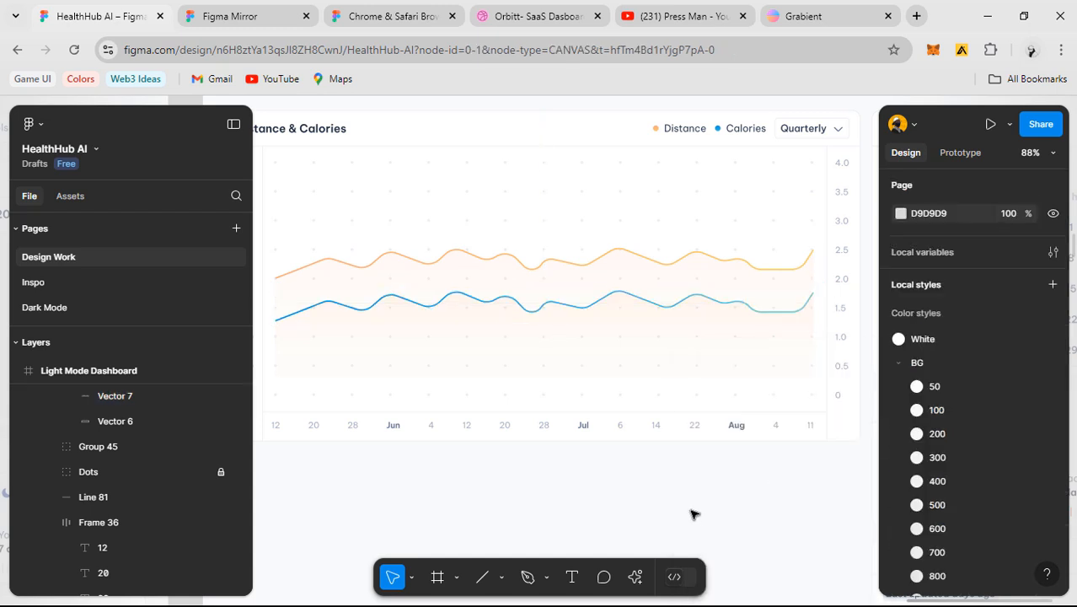
# - Recolour both gradient stops of the fill under the lower curve to 80D0C7
pyautogui.moveTo(611, 493); pyautogui.dragTo(639, 490)
pyautogui.click(622, 323)
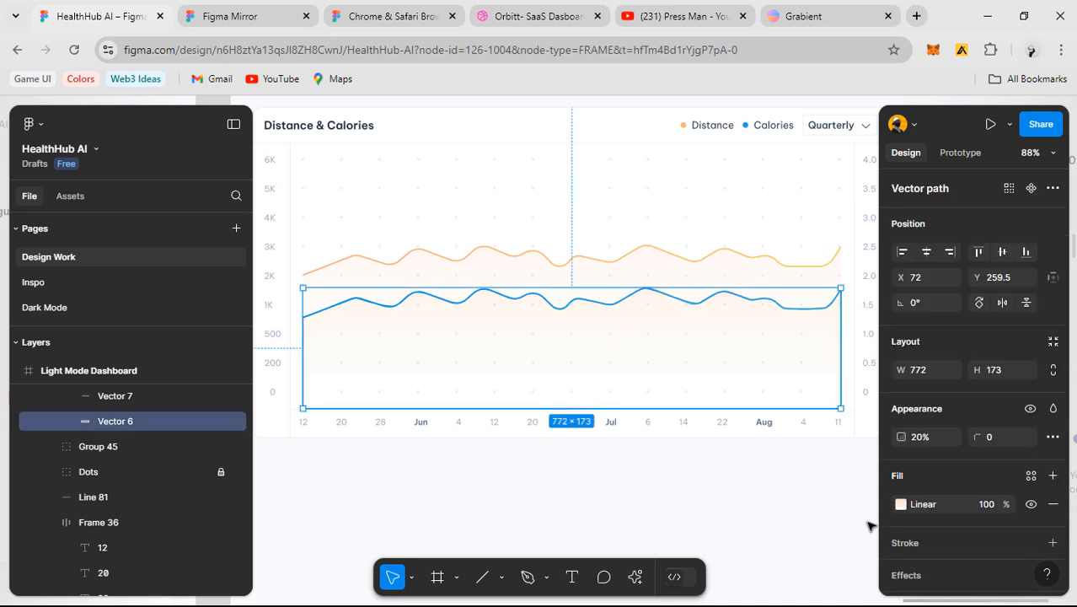
pyautogui.click(901, 504)
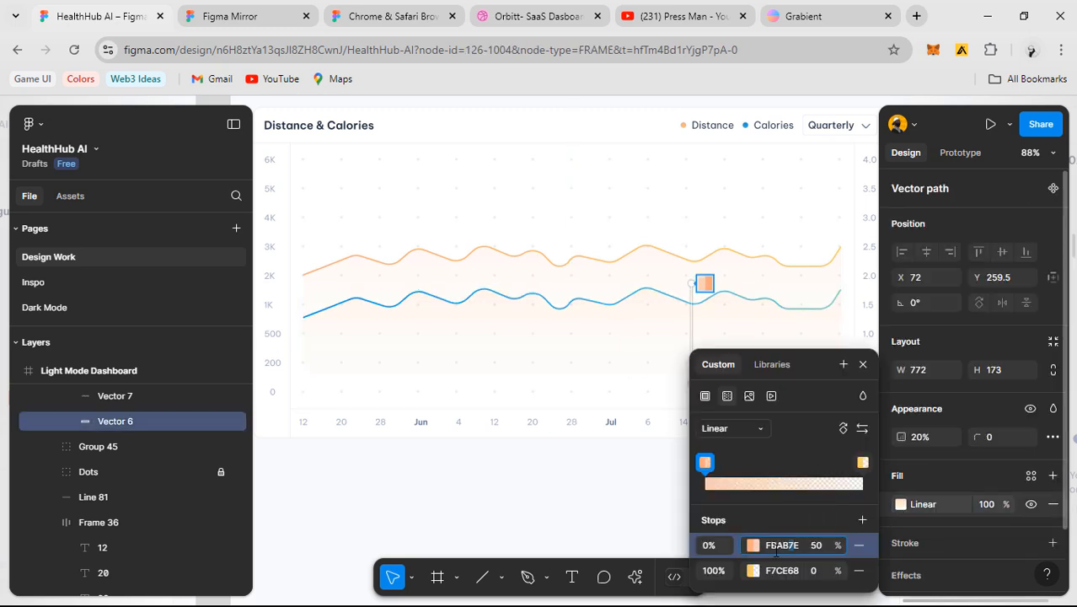
pyautogui.write('80D0C7')
pyautogui.click(780, 571)
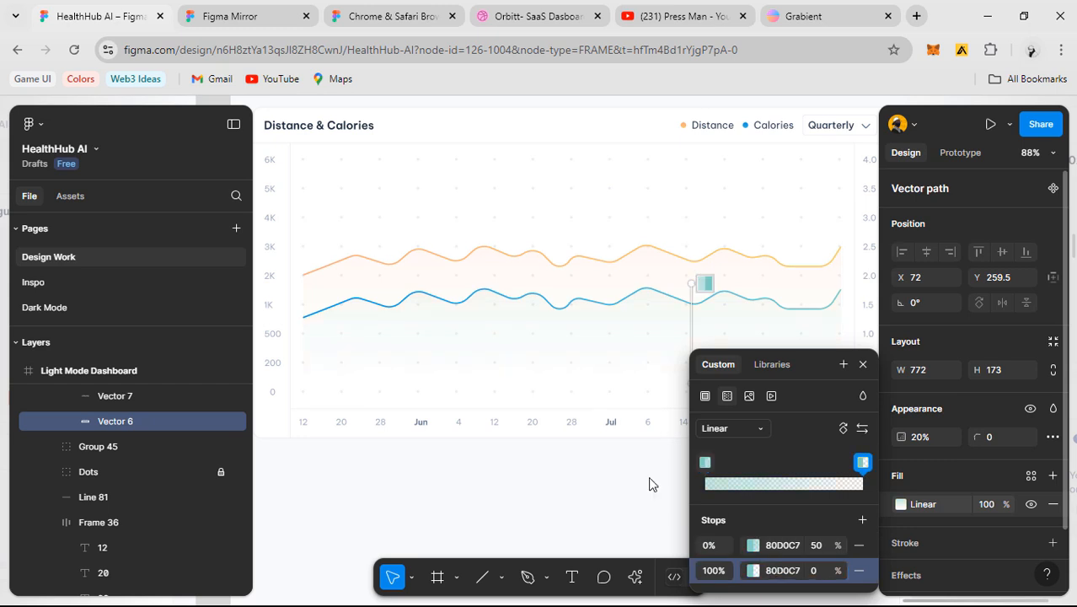
pyautogui.click(584, 464)
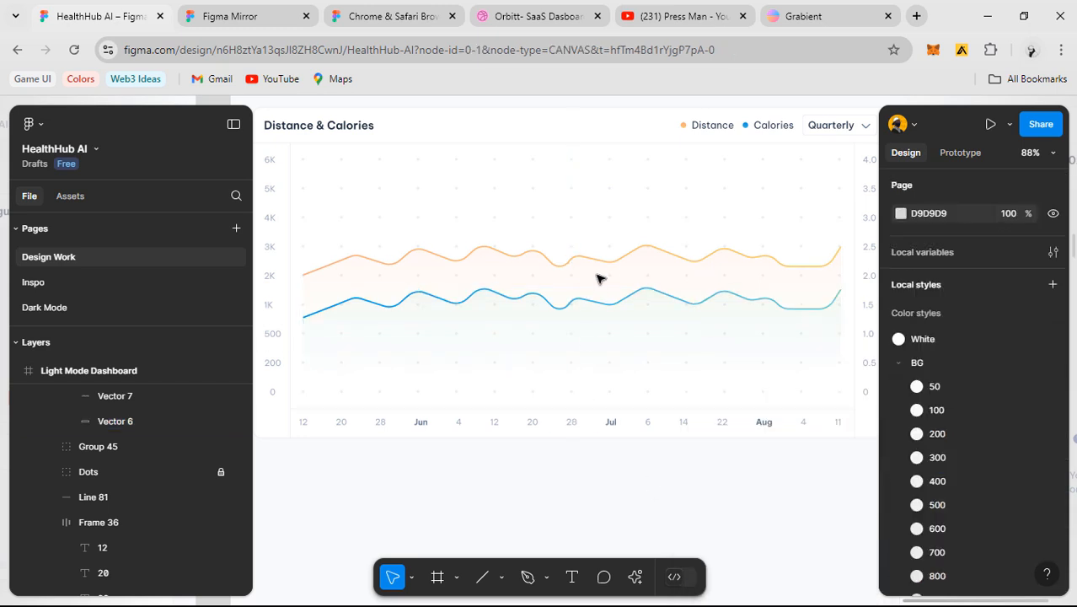
# - Copy 0093E9 from the lower curve's stroke to the 0% stop of the gradient fill beneath it
pyautogui.click(598, 303)
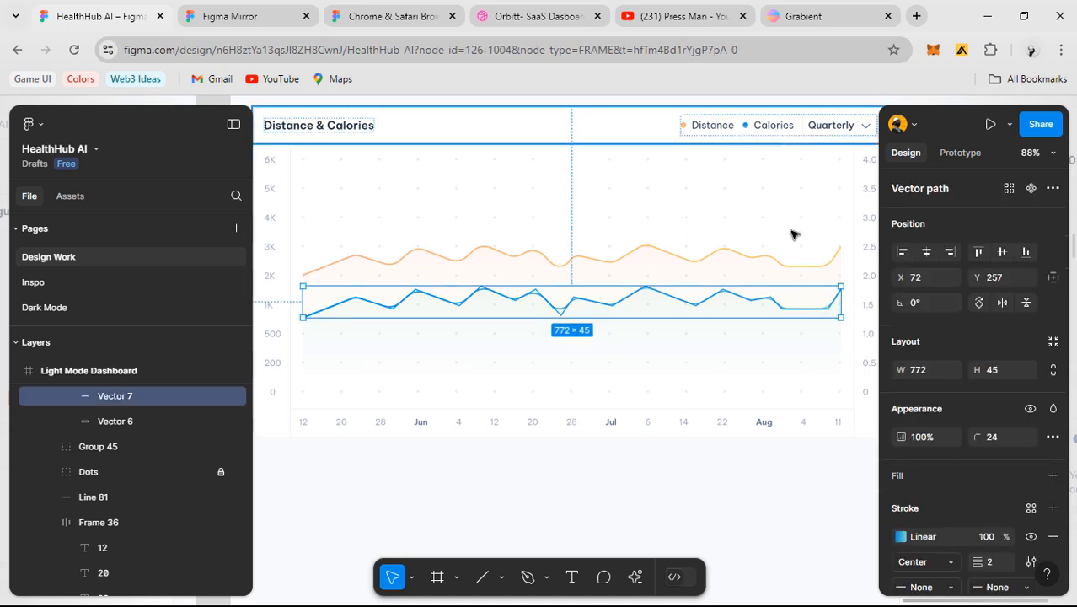
pyautogui.click(898, 536)
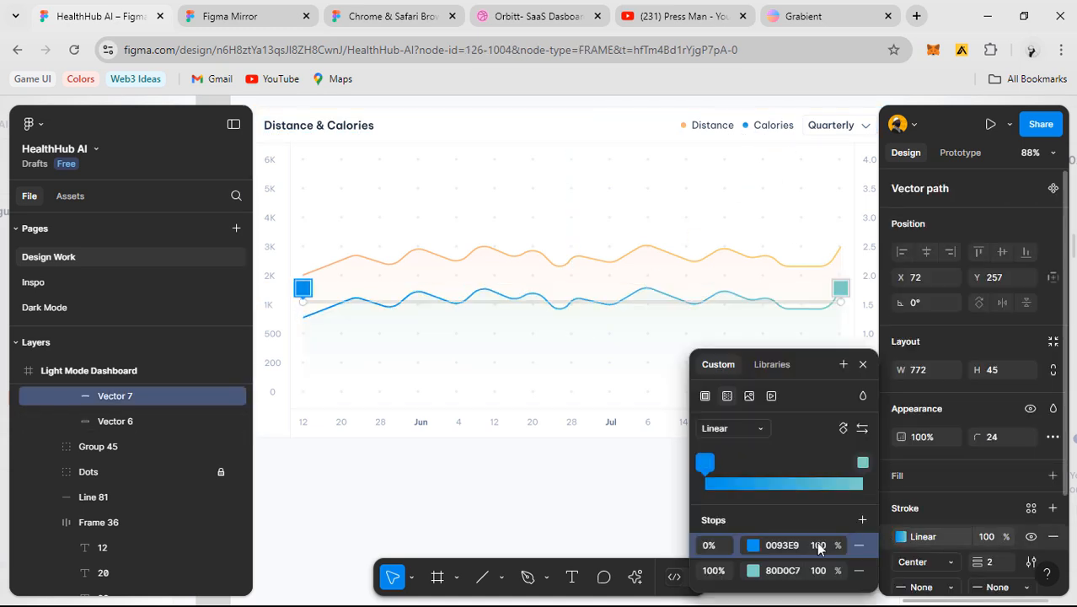
pyautogui.click(796, 545)
pyautogui.click(524, 363)
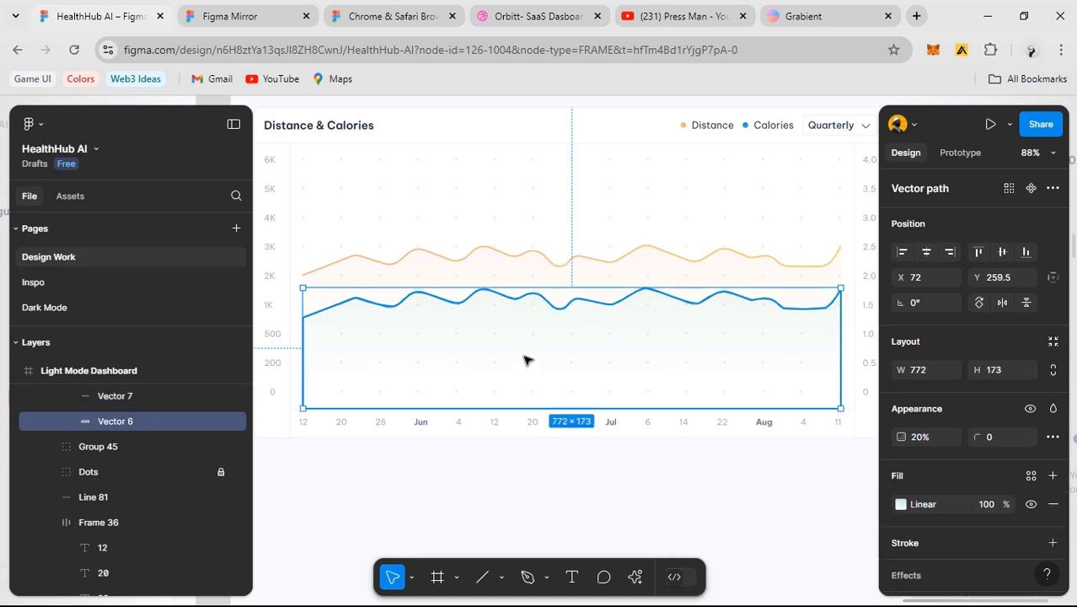
pyautogui.click(901, 504)
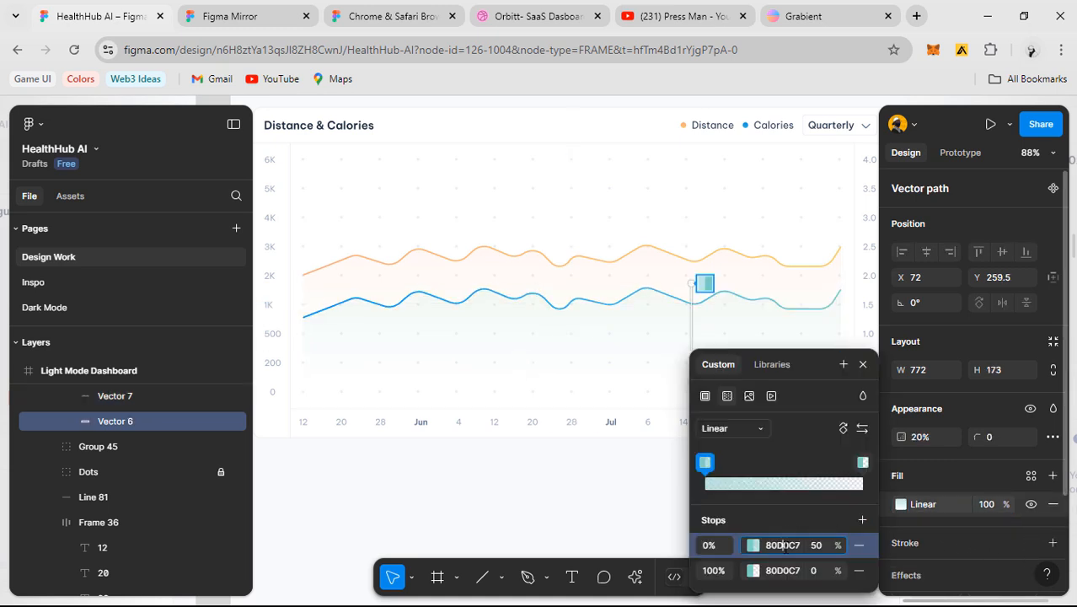
pyautogui.click(783, 545)
pyautogui.press('Return')
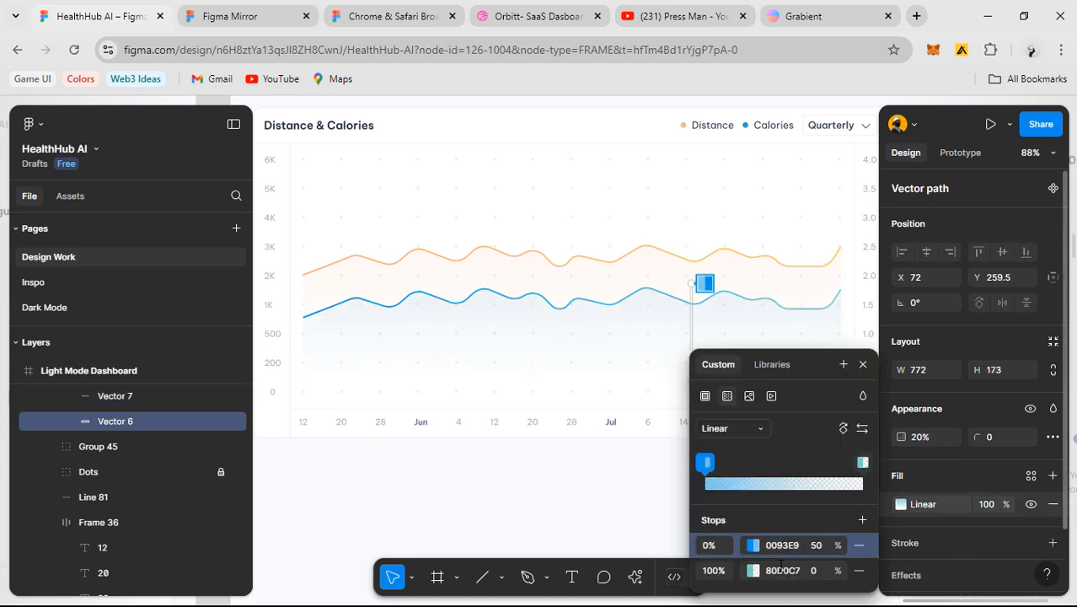
pyautogui.press('Escape')
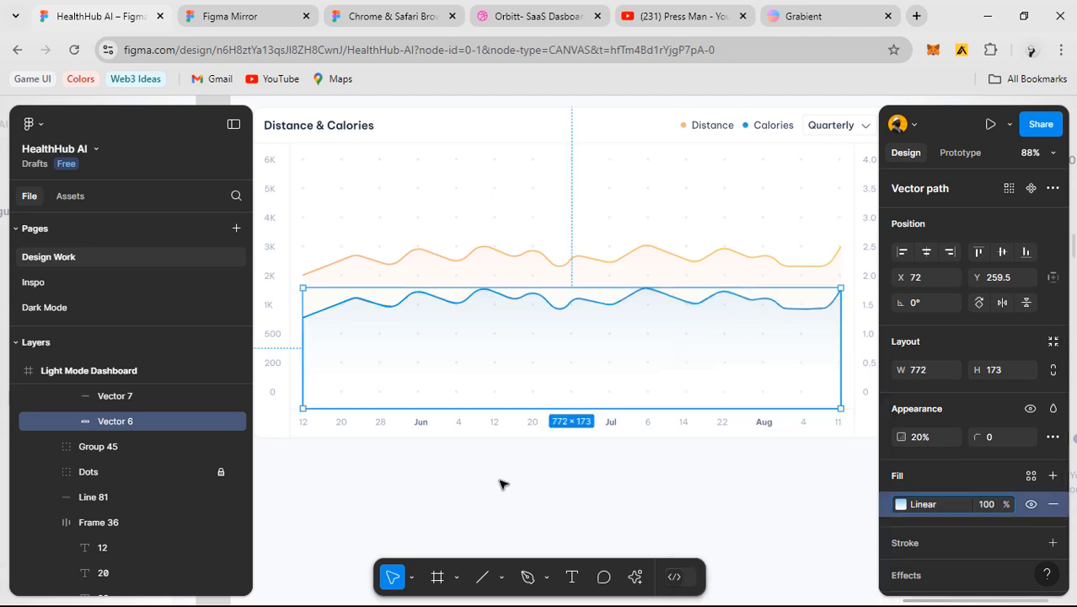
pyautogui.press('Escape')
# - Compare the new Distance & Calories chart with the one in the finished Dashboard (Light Mode) frame
pyautogui.scroll(-2, 500, 483)
pyautogui.hscroll(-1, 673, 471)
pyautogui.scroll(-3, 658, 476)
pyautogui.moveTo(634, 508); pyautogui.dragTo(592, 405)
pyautogui.scroll(-1, 615, 347)
pyautogui.scroll(4, 680, 253)
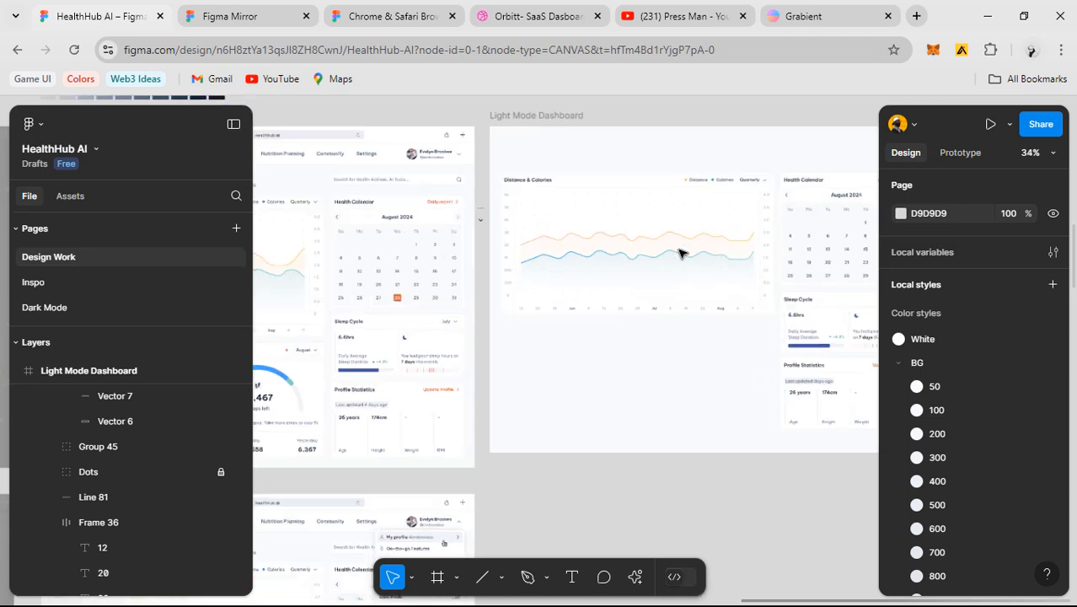
pyautogui.hscroll(-3, 537, 315)
pyautogui.scroll(-3, 709, 353)
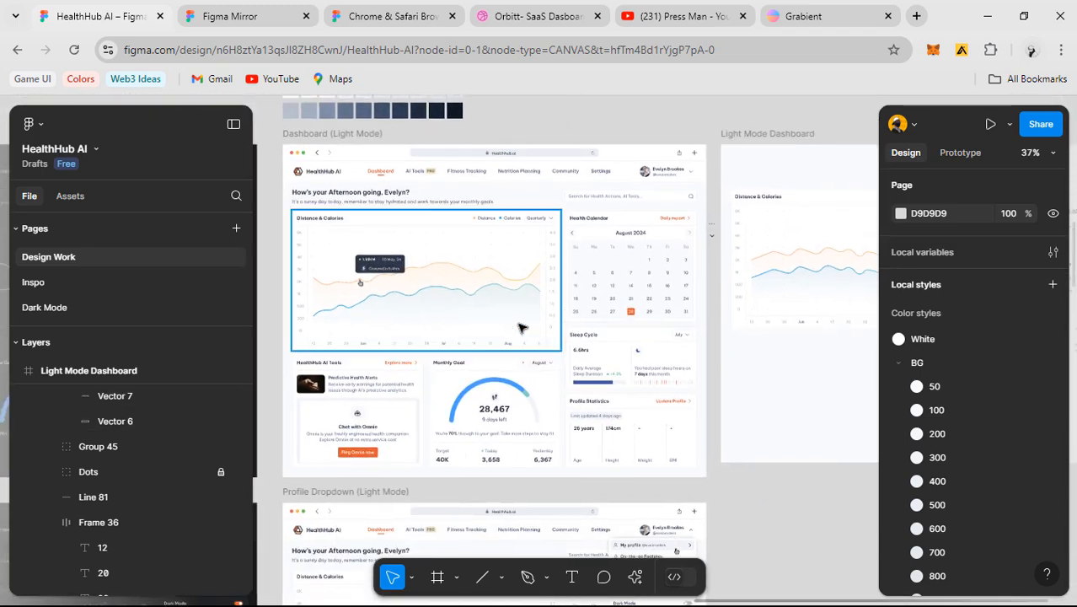
pyautogui.scroll(-2, 539, 320)
pyautogui.hscroll(2, 539, 320)
pyautogui.scroll(5, 741, 229)
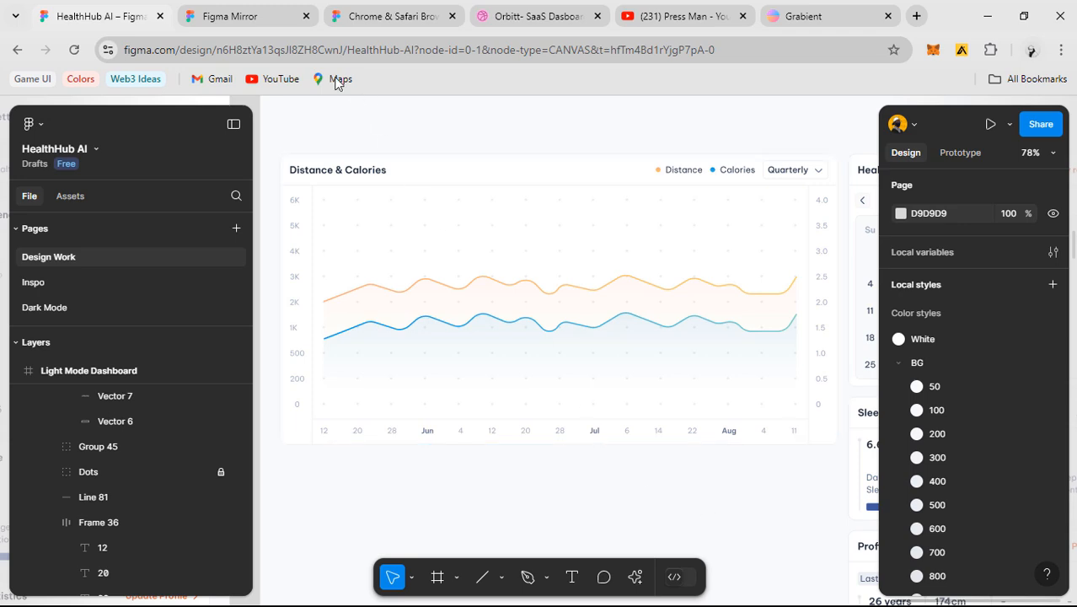
# - Check the two-curve Distance & Calories chart in Figma Mirror
pyautogui.click(271, 23)
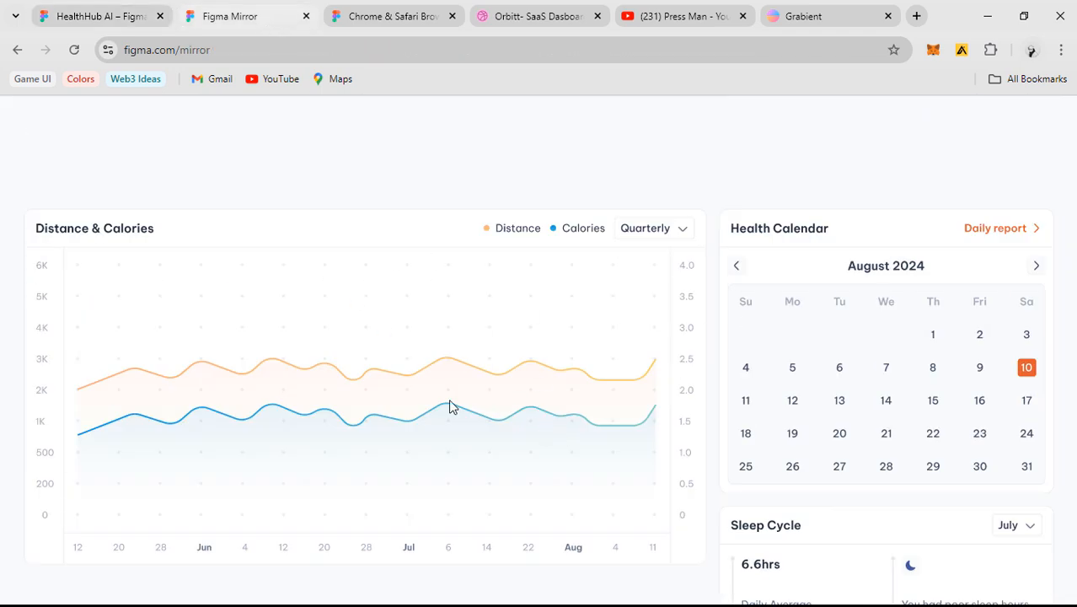
pyautogui.scroll(-2, 315, 386)
pyautogui.scroll(2, 363, 367)
pyautogui.scroll(-4, 473, 423)
pyautogui.scroll(3, 315, 358)
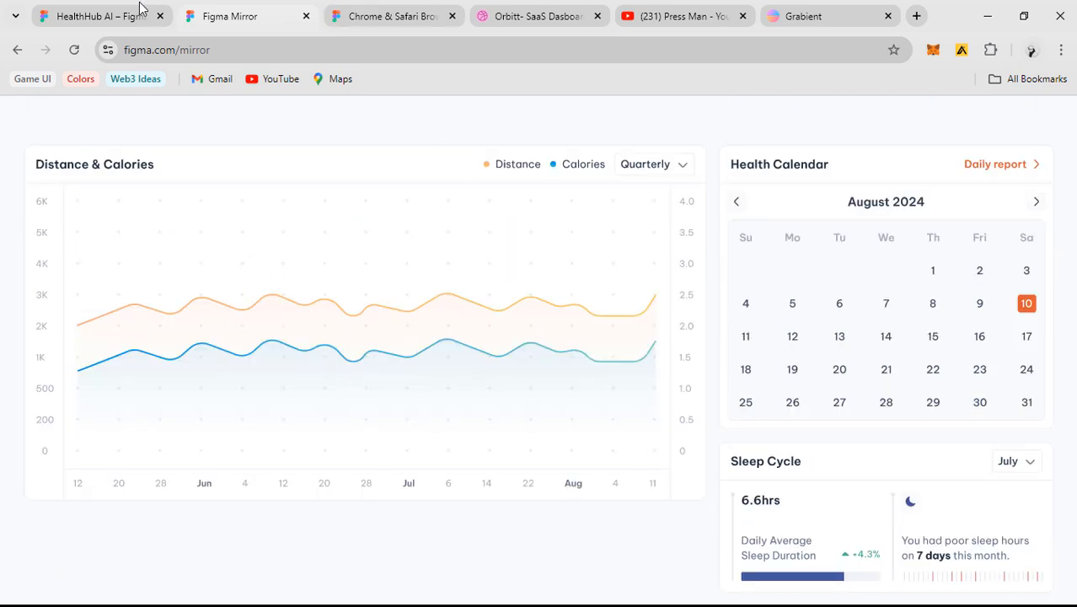
# - Back in the design file, examine the curves and the 1.98KM tooltip in the finished Dashboard (Light Mode) chart
pyautogui.click(92, 16)
pyautogui.scroll(-2, 654, 270)
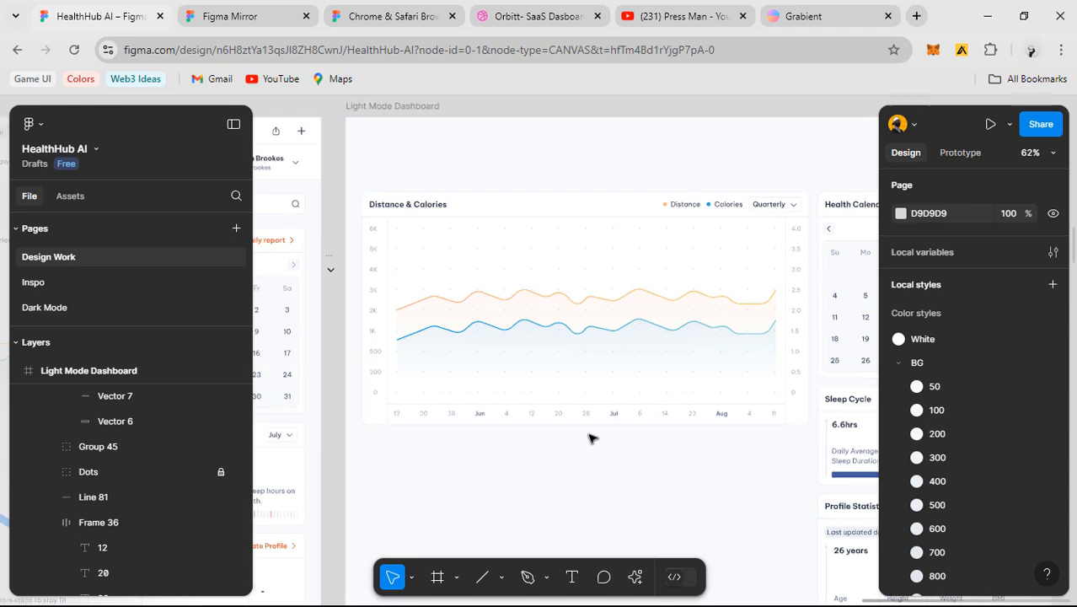
pyautogui.scroll(-3, 593, 438)
pyautogui.moveTo(559, 459); pyautogui.dragTo(843, 395)
pyautogui.scroll(3, 718, 332)
pyautogui.moveTo(531, 320); pyautogui.dragTo(741, 356)
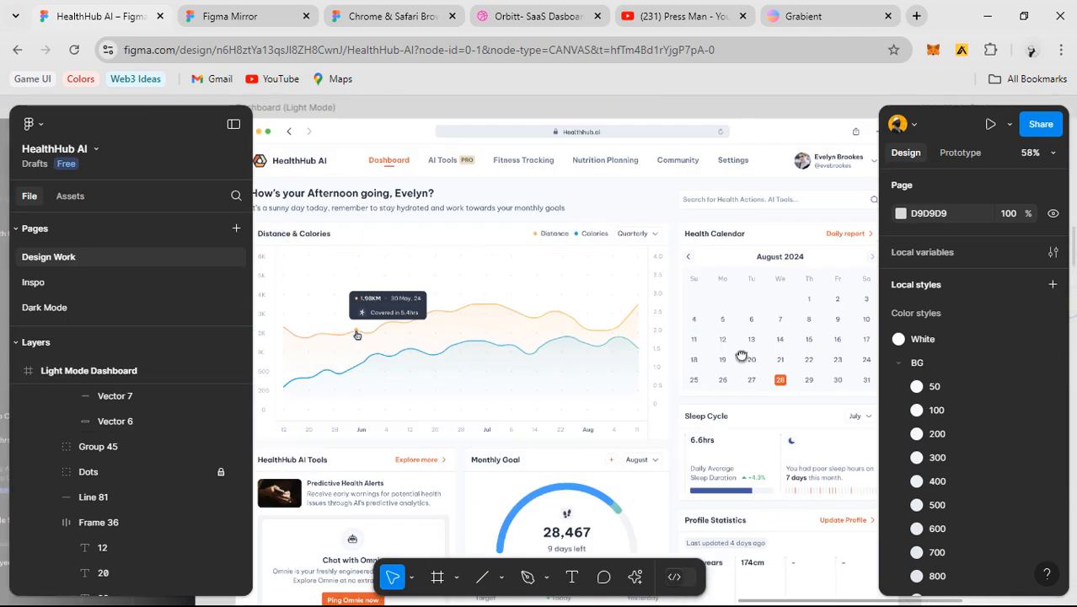
pyautogui.scroll(5, 337, 334)
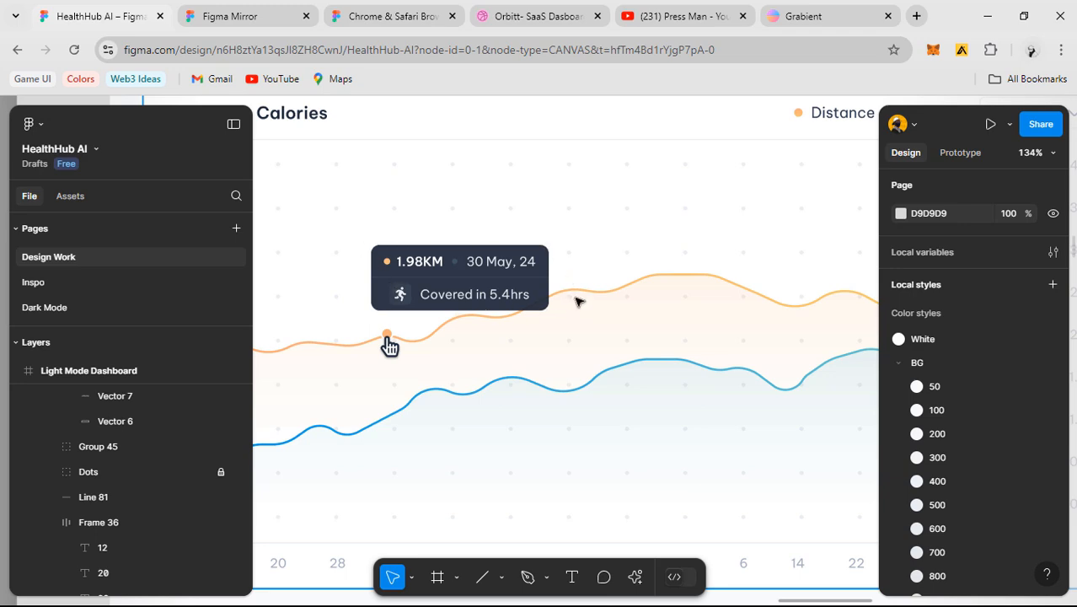
pyautogui.scroll(-4, 578, 301)
pyautogui.scroll(3, 430, 305)
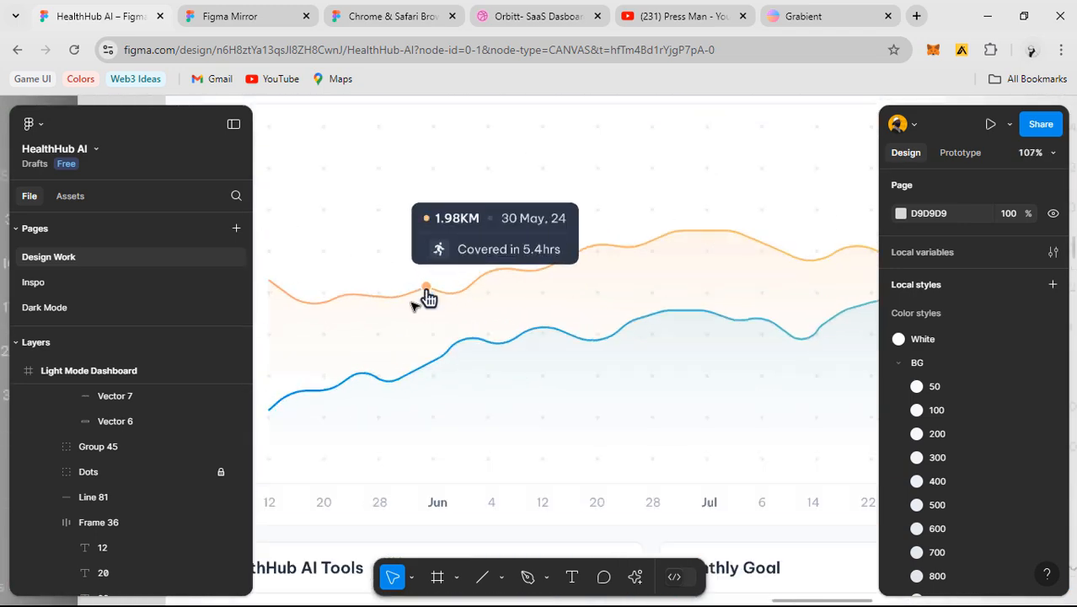
pyautogui.scroll(2, 428, 298)
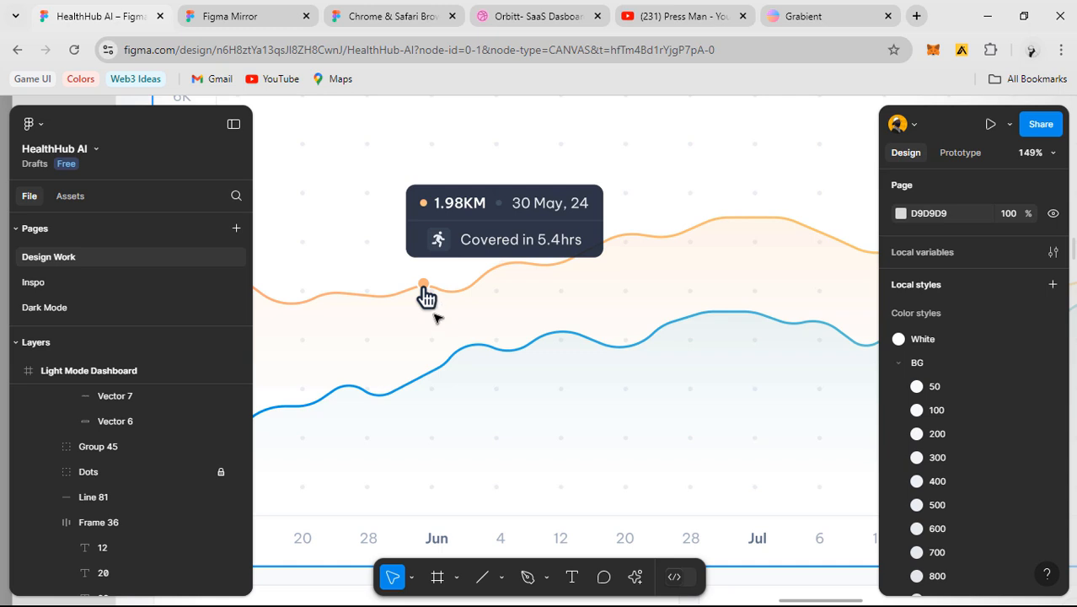
# - Minimize the interface and inspect both curves and the axis labels across the finished Distance & Calories chart
pyautogui.click(234, 125)
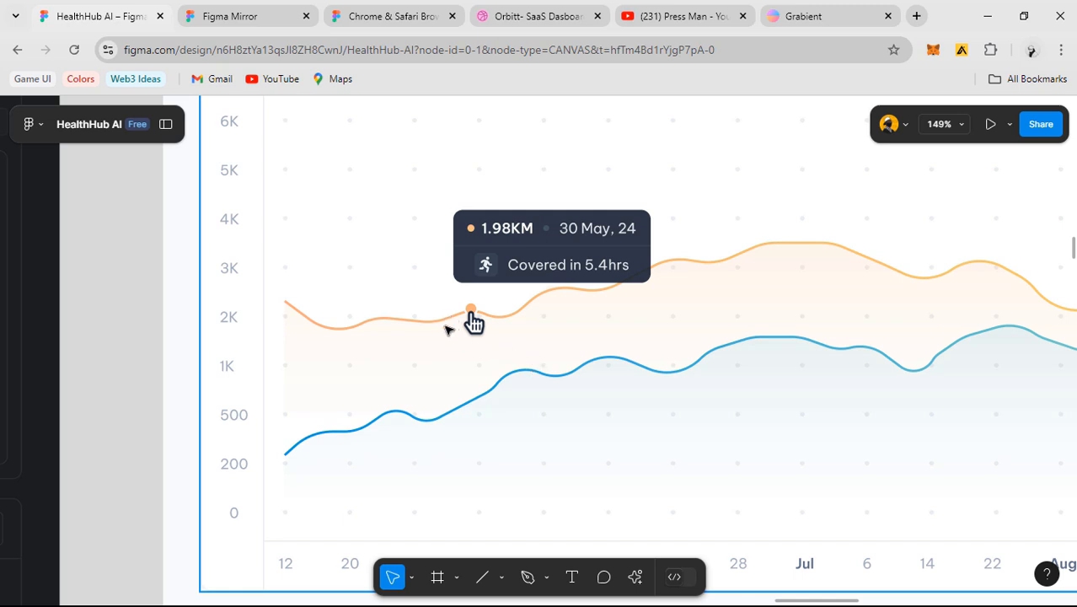
pyautogui.moveTo(473, 321); pyautogui.dragTo(340, 371)
pyautogui.moveTo(383, 334); pyautogui.dragTo(312, 192)
pyautogui.moveTo(670, 257); pyautogui.dragTo(414, 363)
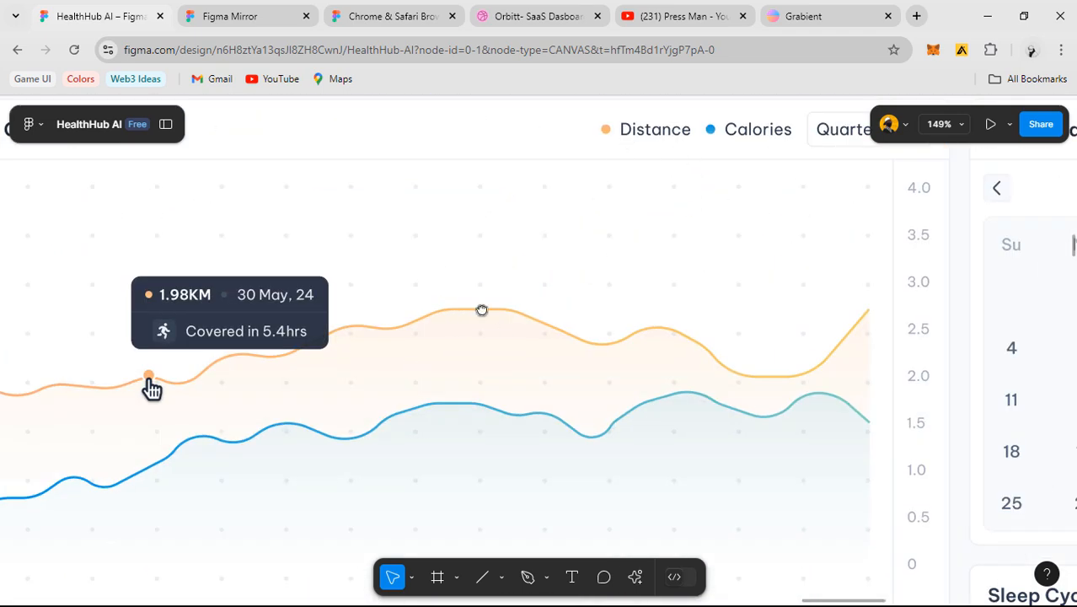
pyautogui.hscroll(-5, 497, 337)
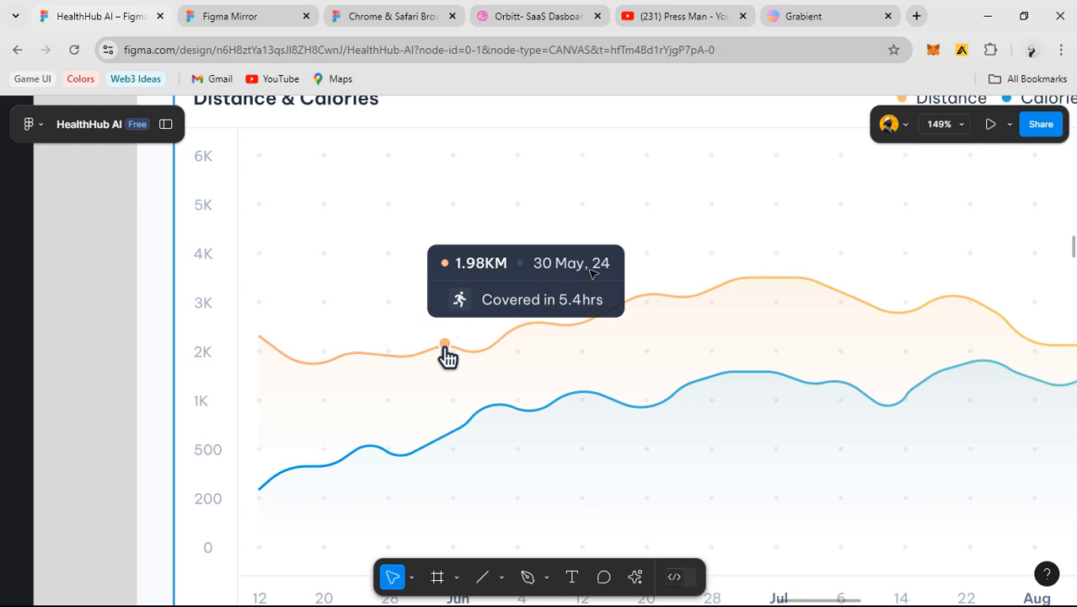
pyautogui.scroll(-3, 495, 219)
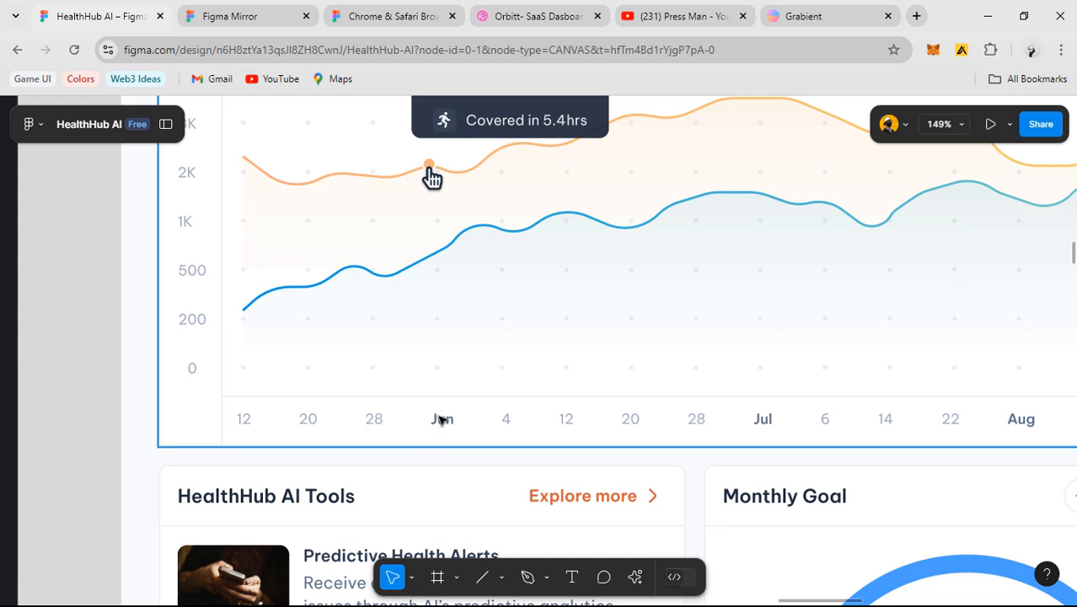
# - Copy the orange Distance legend dot into the new chart, above the orange curve near Jun at the 4K level
pyautogui.scroll(1, 440, 420)
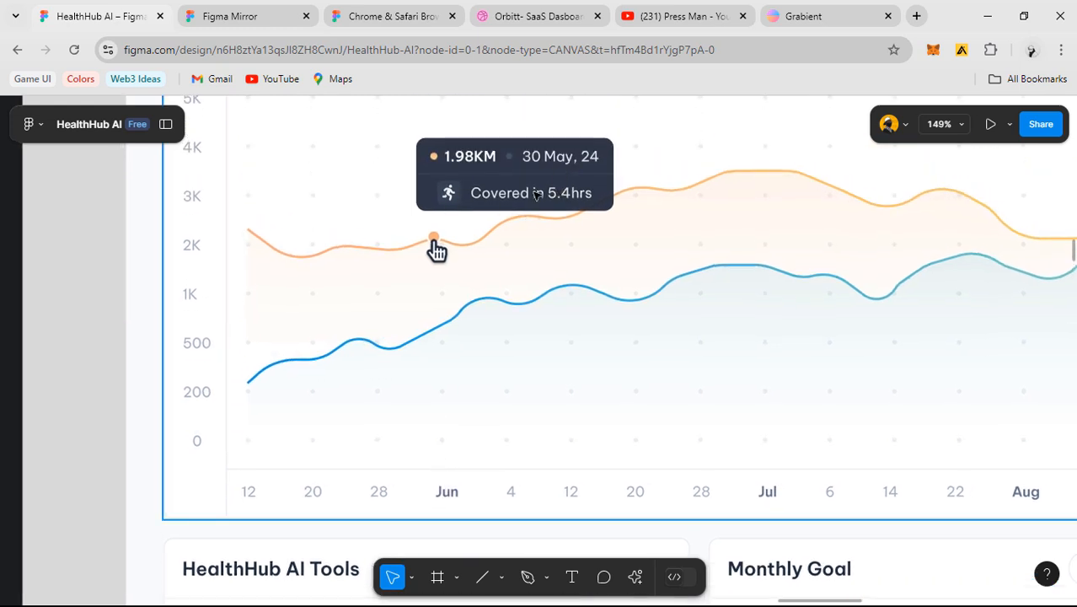
pyautogui.scroll(1, 497, 221)
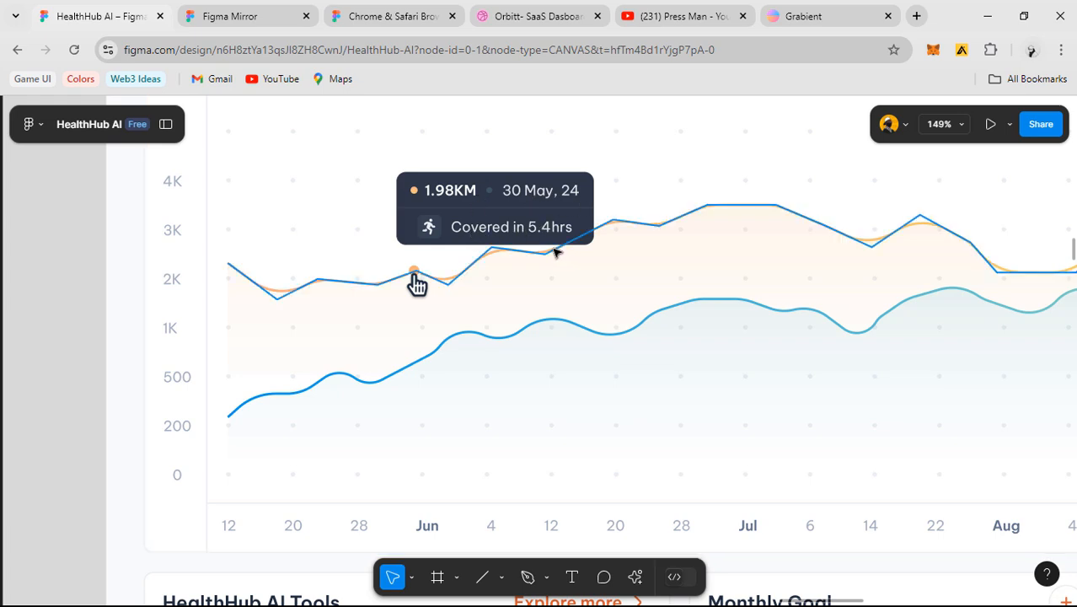
pyautogui.scroll(-8, 563, 255)
pyautogui.hscroll(5, 530, 338)
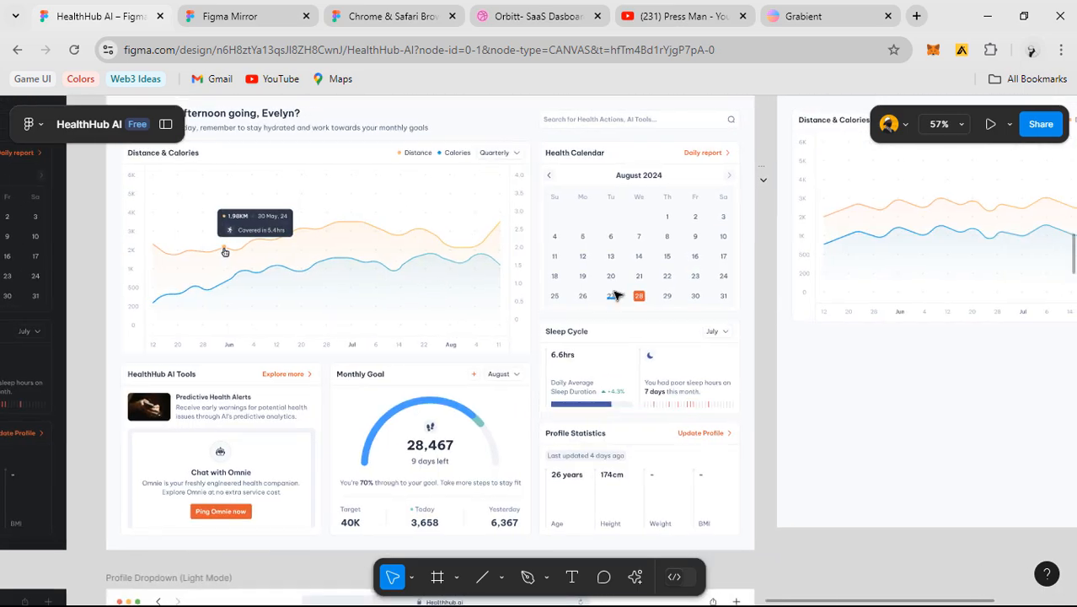
pyautogui.scroll(-4, 689, 318)
pyautogui.scroll(10, 677, 289)
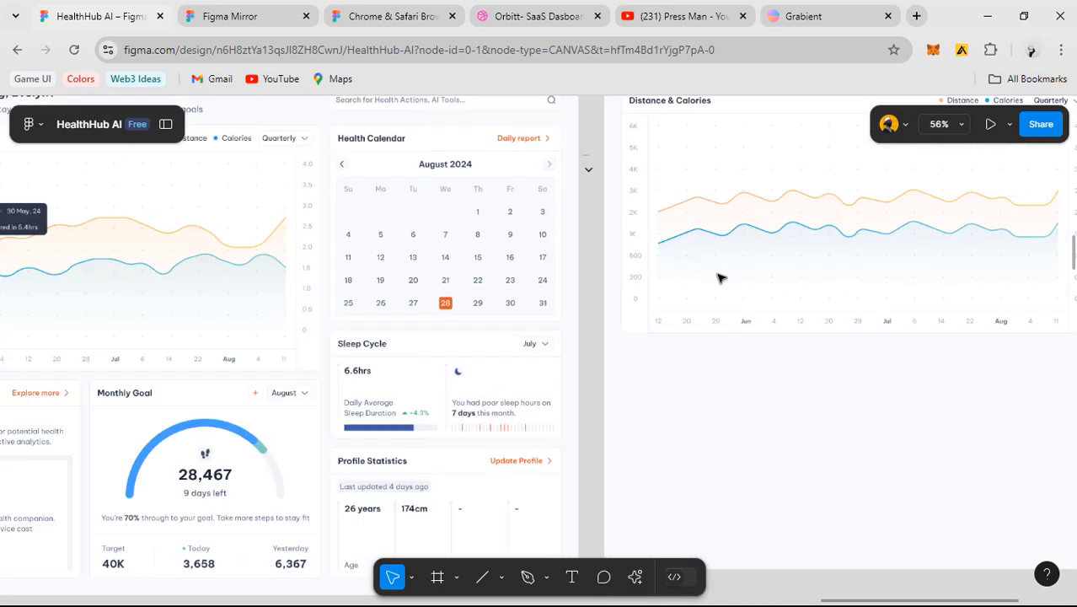
pyautogui.click(736, 126)
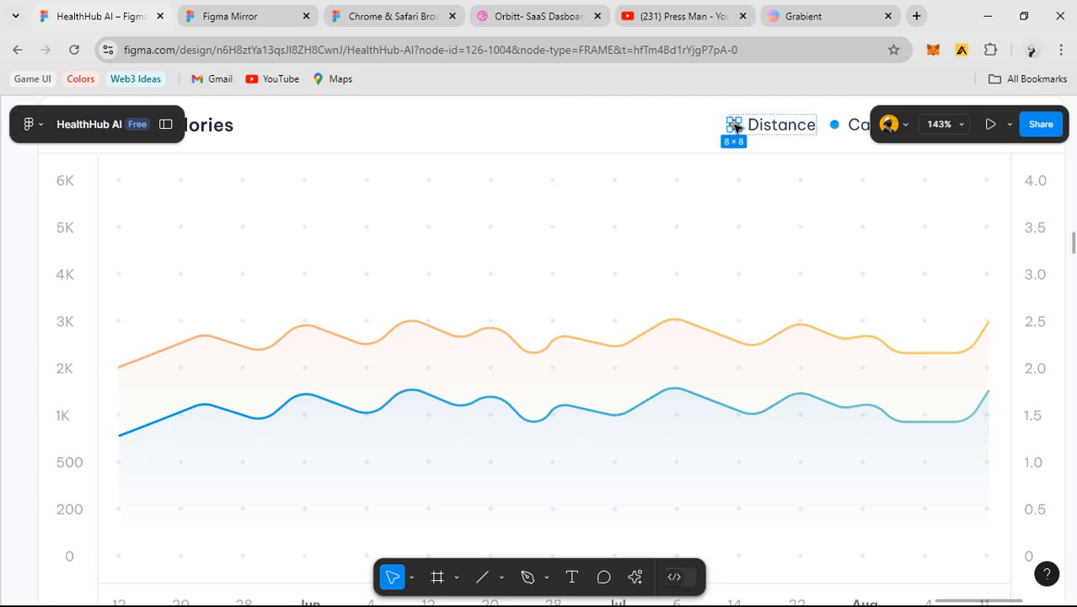
pyautogui.moveTo(320, 272); pyautogui.dragTo(318, 270)
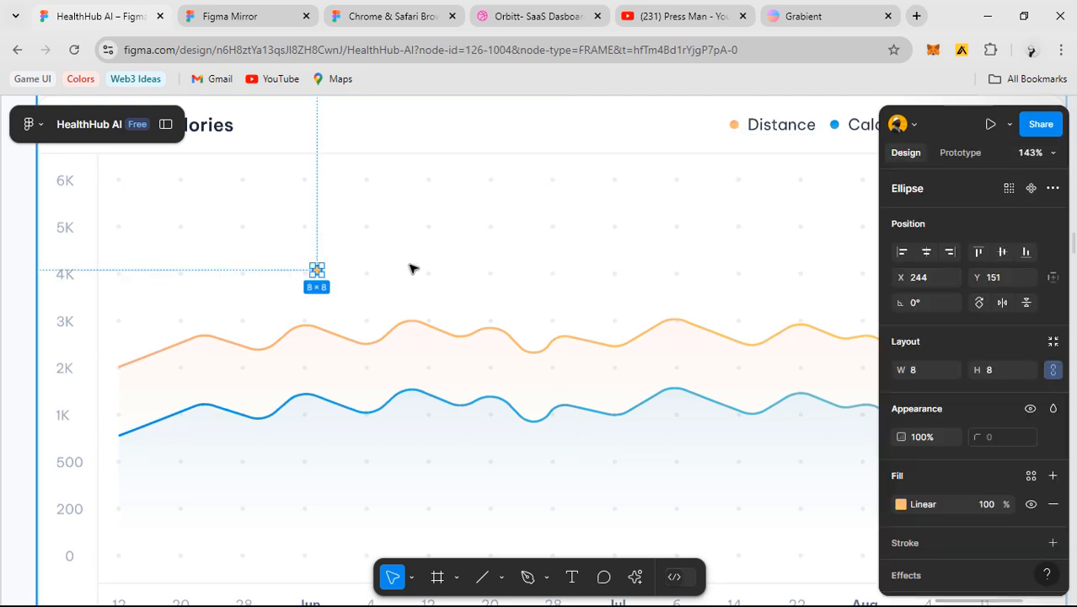
pyautogui.click(424, 264)
# - Copy the dark 1.98KM tooltip from the finished dashboard chart into the new chart, beside the orange dot at X 50, Y 104
pyautogui.scroll(-4, 425, 265)
pyautogui.moveTo(261, 300); pyautogui.dragTo(749, 269)
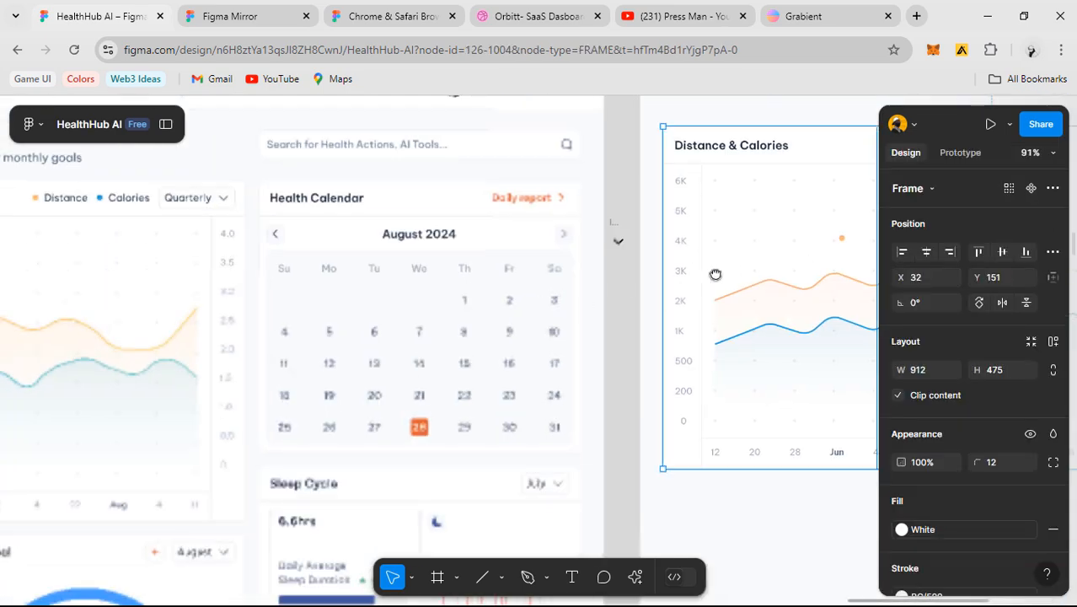
pyautogui.moveTo(420, 291); pyautogui.dragTo(497, 320)
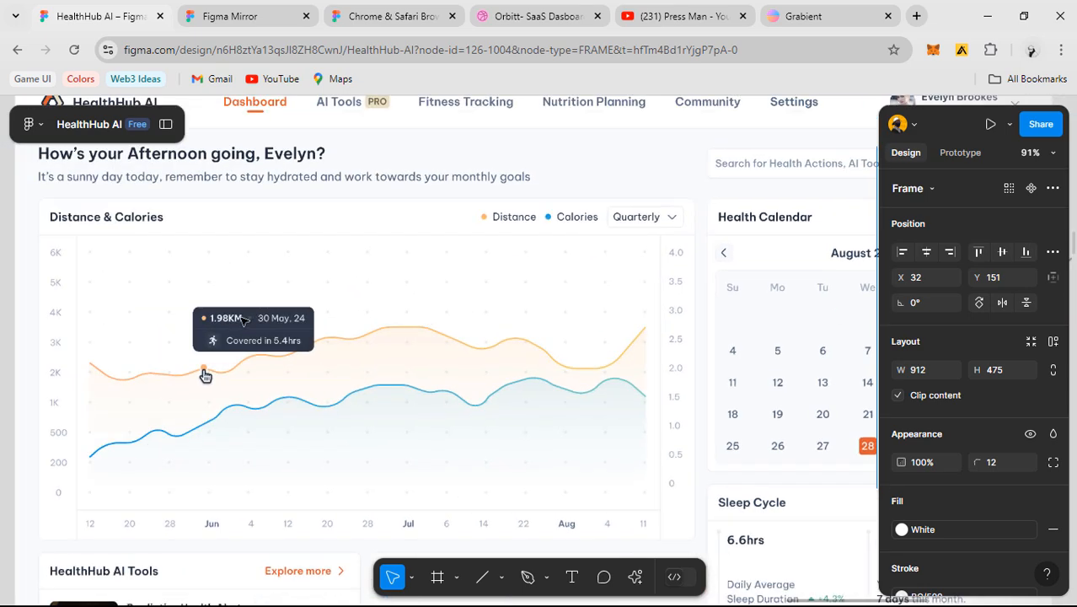
pyautogui.scroll(-3, 206, 375)
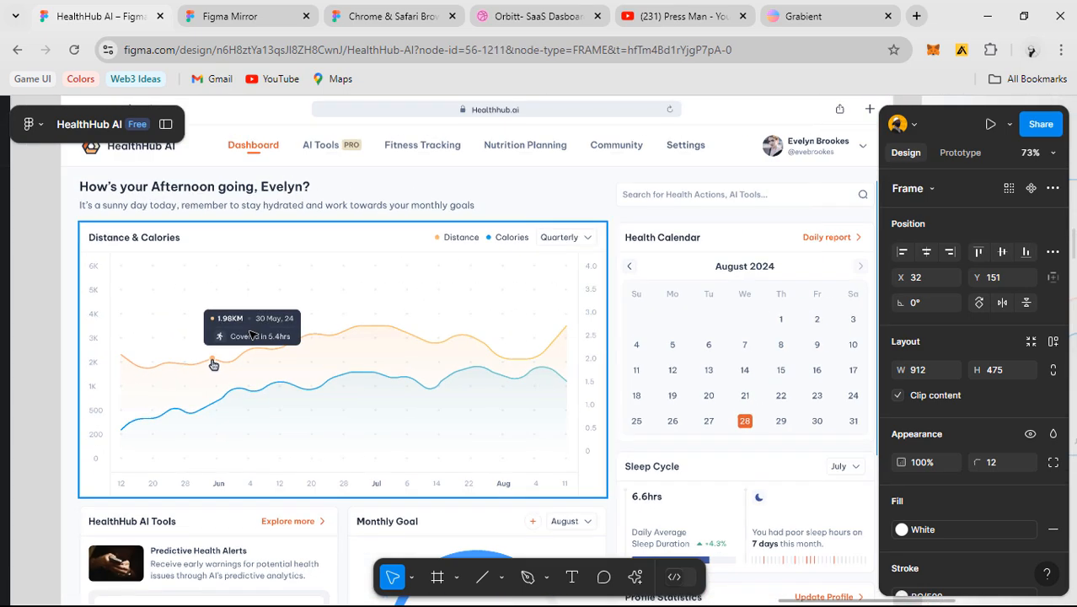
pyautogui.click(247, 335)
pyautogui.scroll(-3, 245, 335)
pyautogui.moveTo(331, 365); pyautogui.dragTo(226, 342)
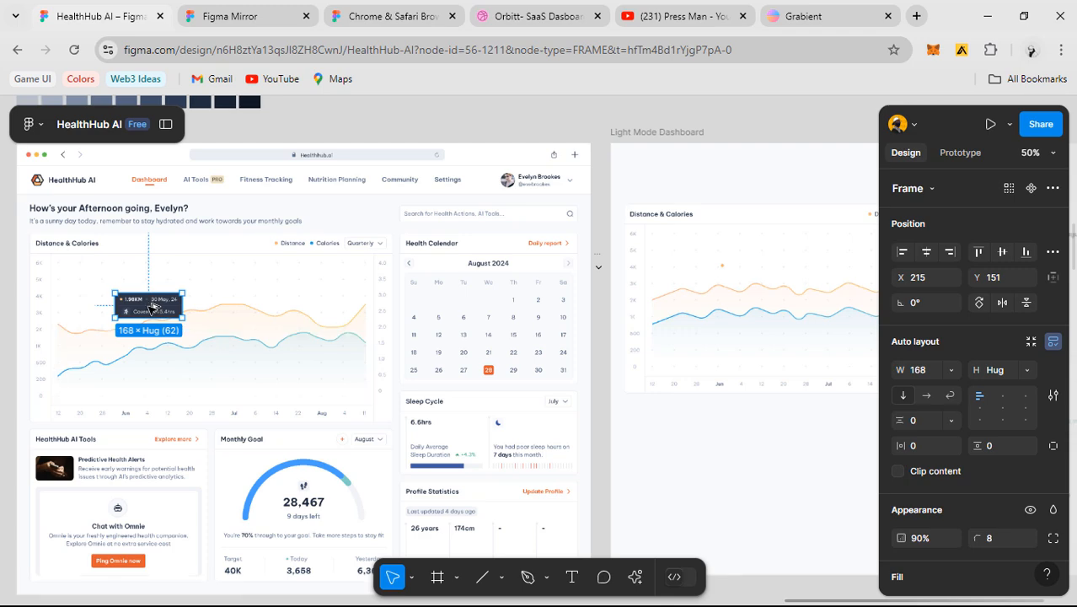
pyautogui.moveTo(152, 308); pyautogui.dragTo(729, 271)
pyautogui.scroll(8, 726, 271)
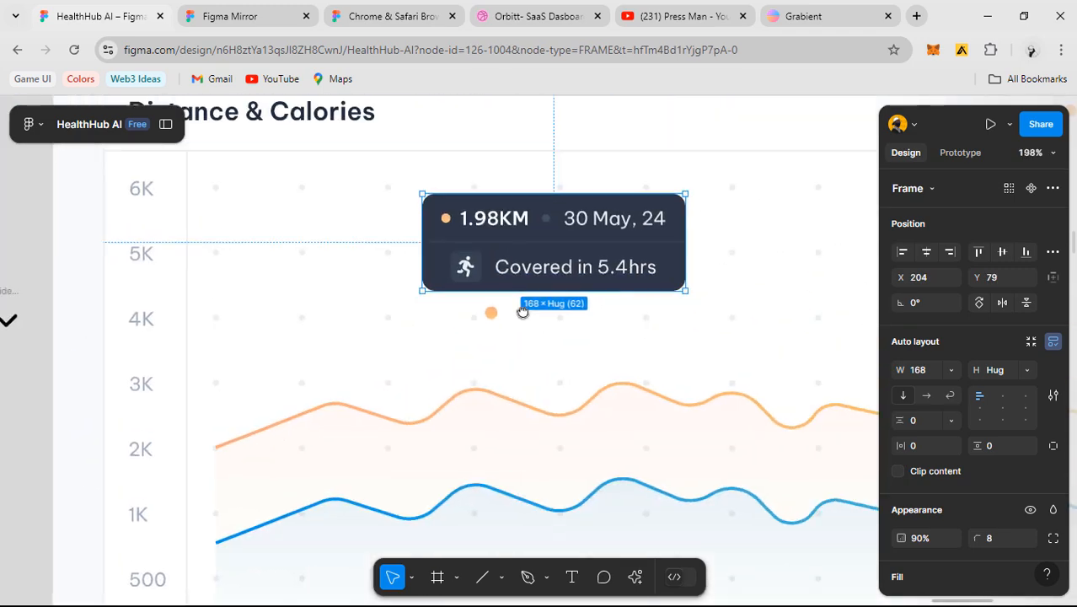
pyautogui.moveTo(510, 261); pyautogui.dragTo(462, 301)
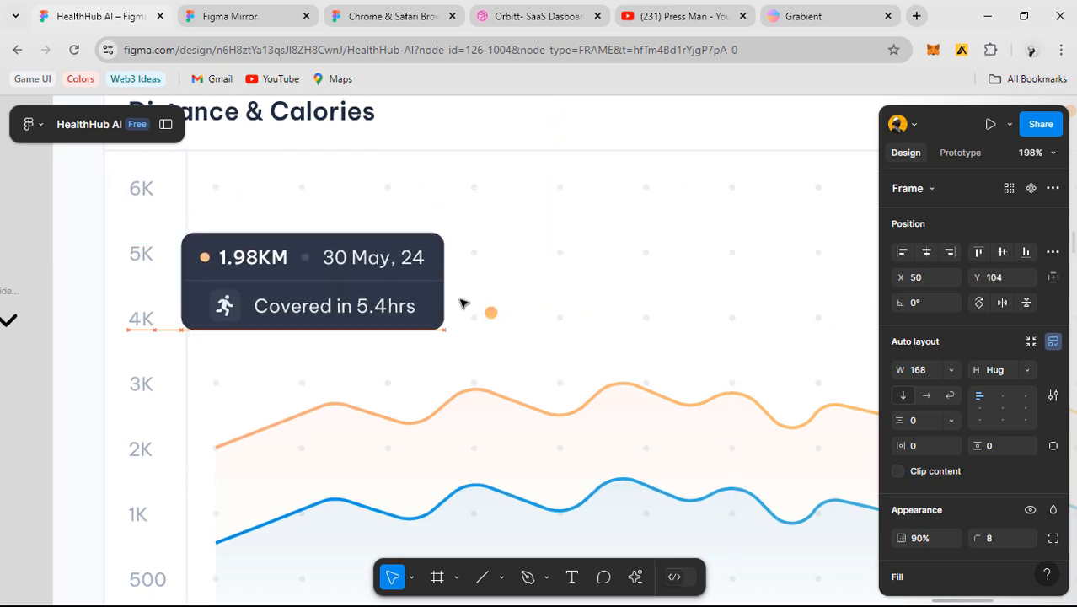
# - Copy the tooltip's 1.98KM text onto the chart beside the orange dot at X 264, Y 164, and set its fill to Grey/600
pyautogui.scroll(2, 492, 295)
pyautogui.click(545, 335)
pyautogui.press('l')
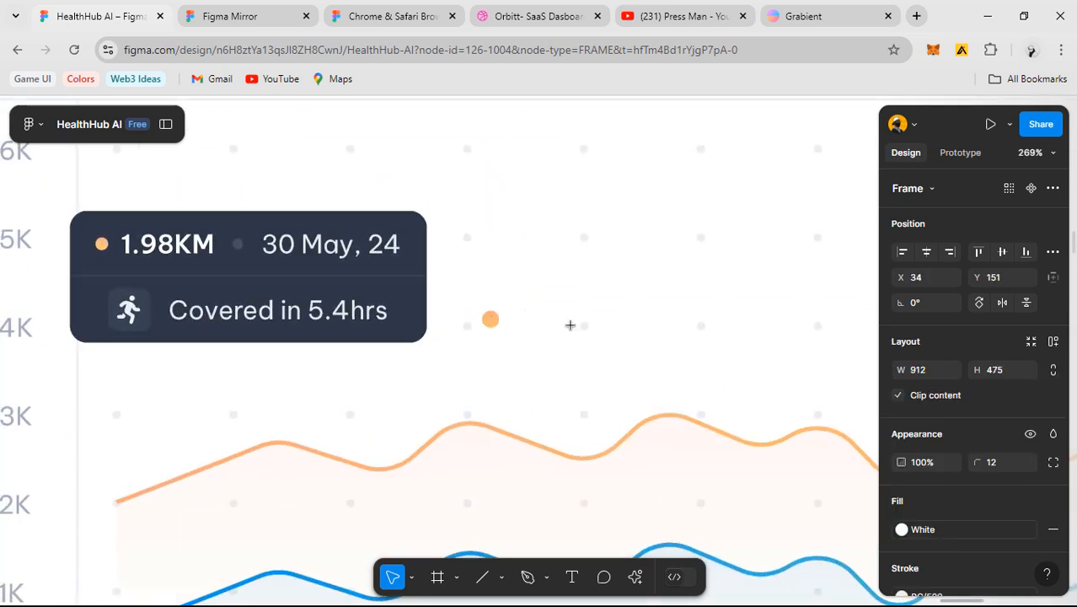
pyautogui.click(211, 245)
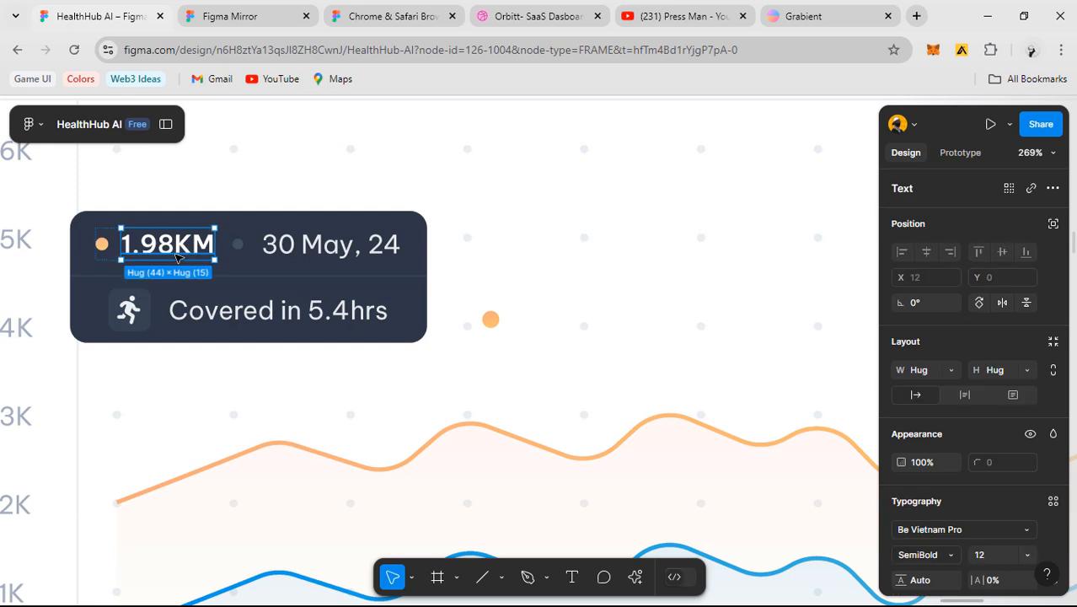
pyautogui.moveTo(161, 249); pyautogui.dragTo(600, 339)
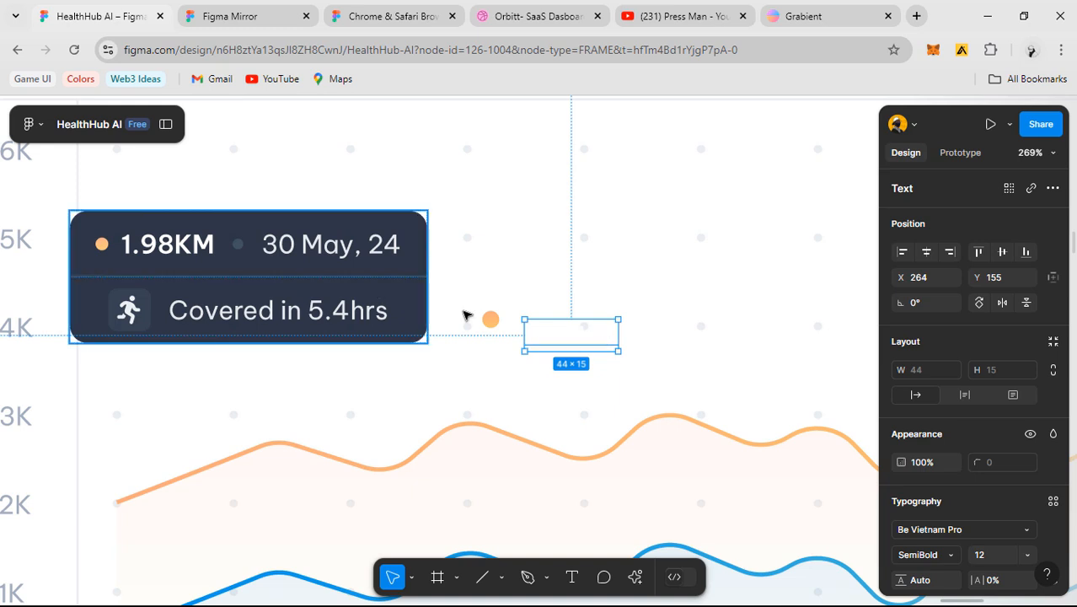
pyautogui.moveTo(588, 345); pyautogui.dragTo(168, 246)
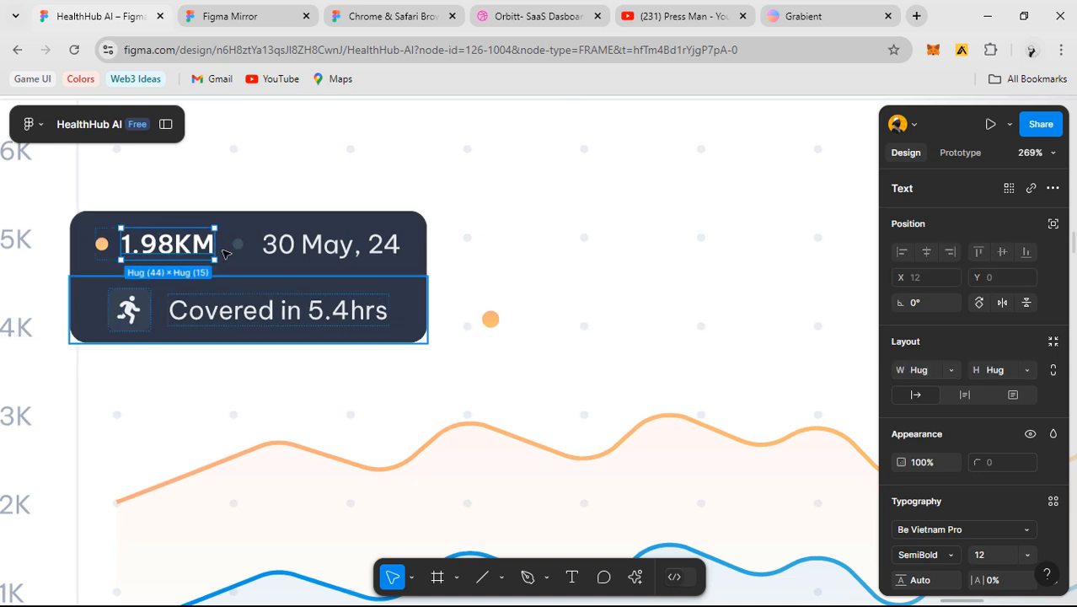
pyautogui.moveTo(355, 339); pyautogui.dragTo(572, 357)
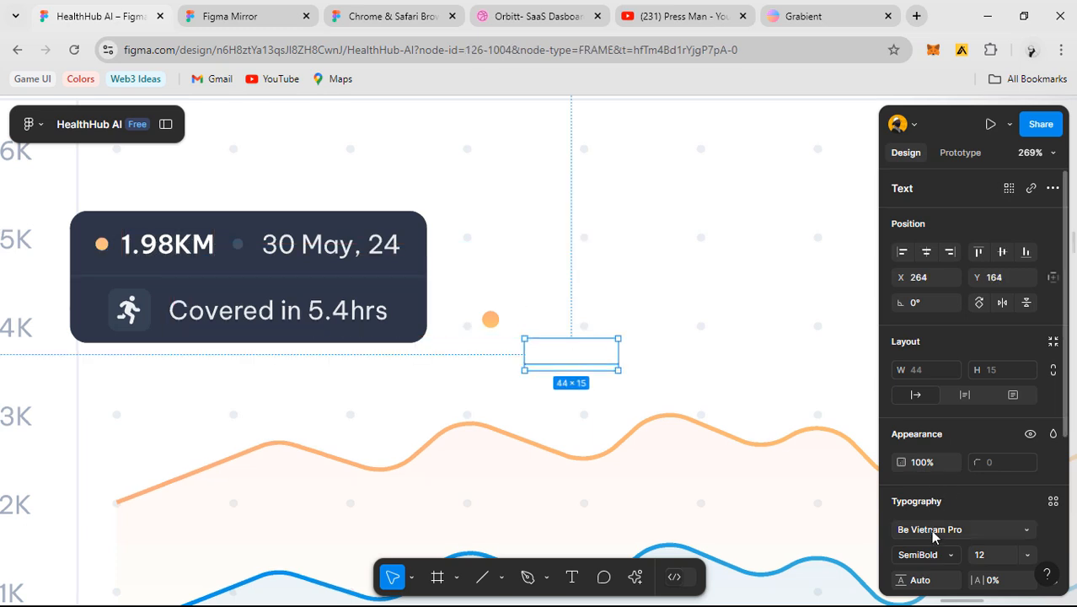
pyautogui.scroll(-5, 906, 534)
pyautogui.click(922, 437)
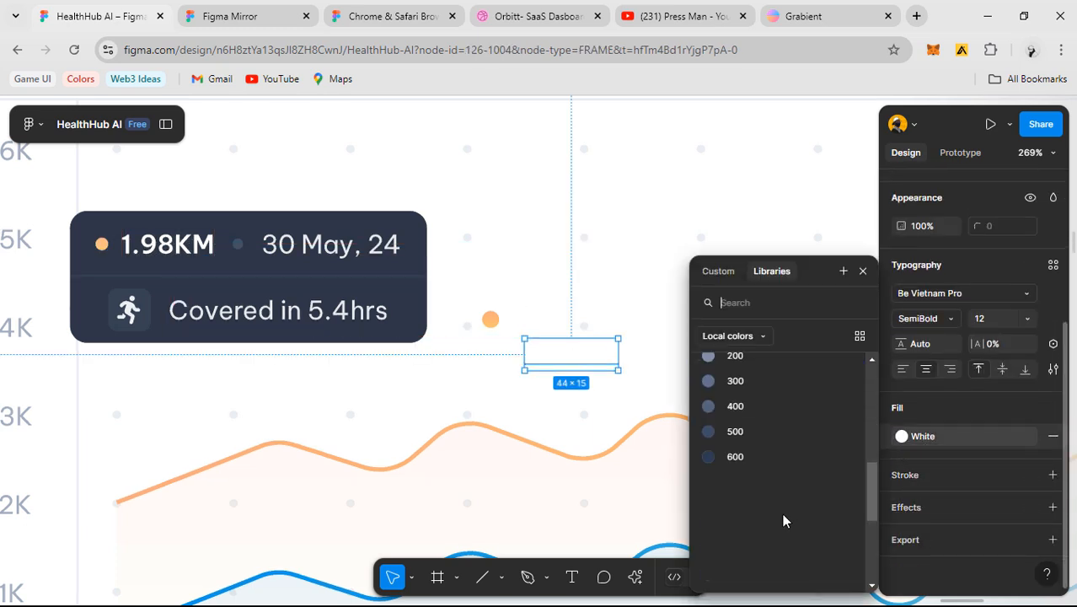
pyautogui.click(759, 457)
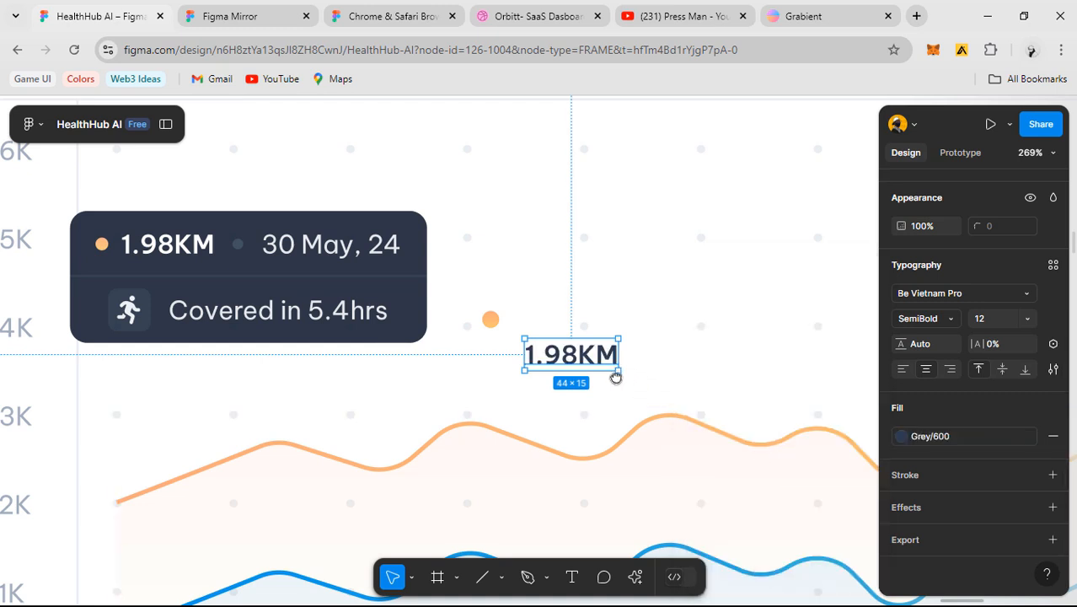
# - Duplicate the dark 1.98KM text alongside itself and change the copy's text to "30 May, 24"
pyautogui.hscroll(2, 516, 355)
pyautogui.moveTo(573, 349); pyautogui.dragTo(639, 349)
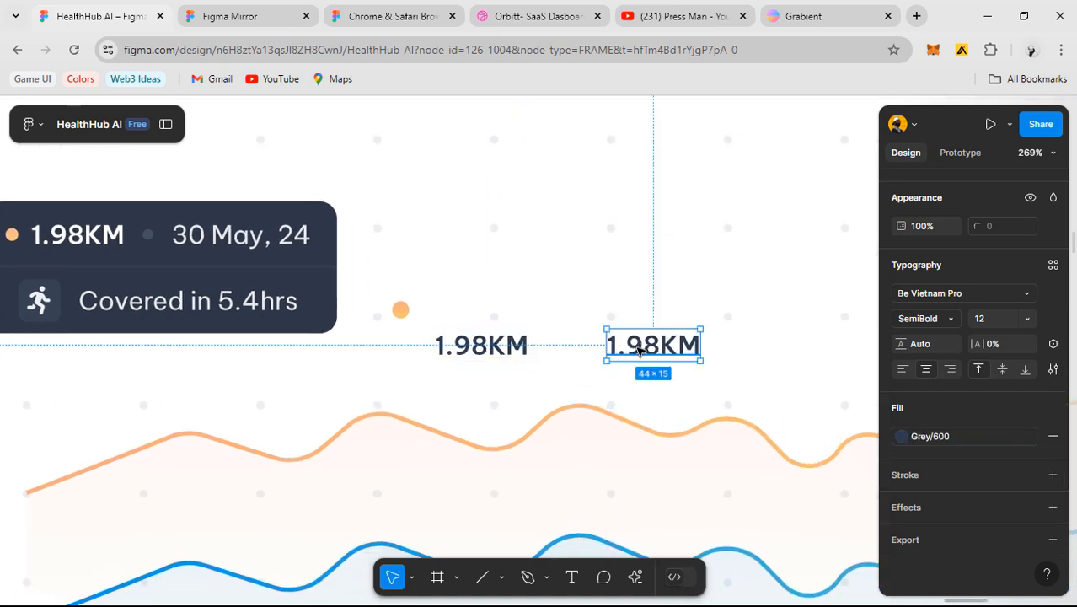
pyautogui.doubleClick(639, 349)
pyautogui.write('30')
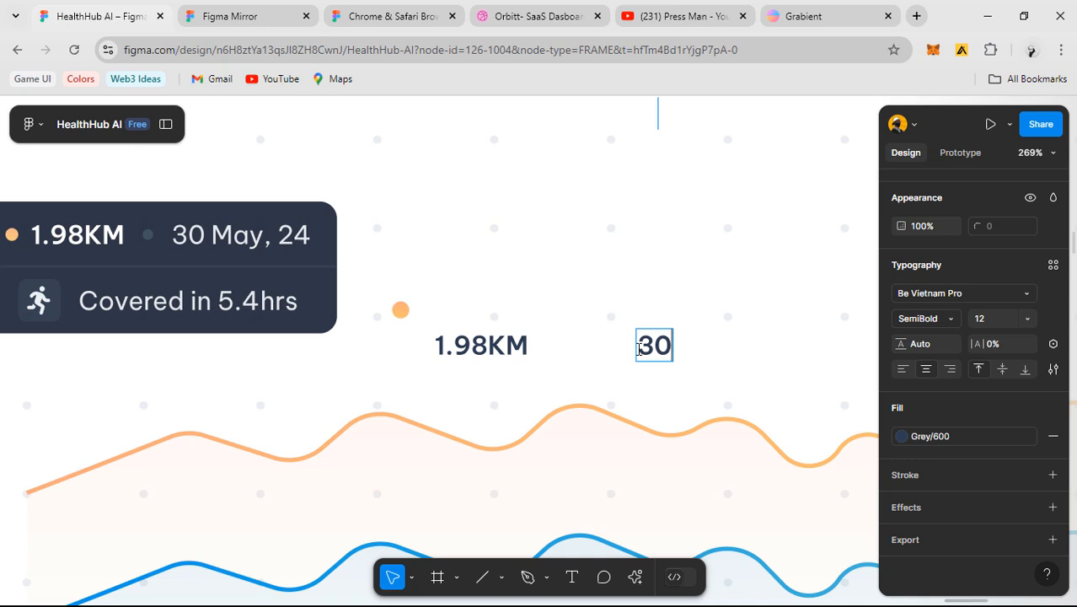
pyautogui.write(', May')
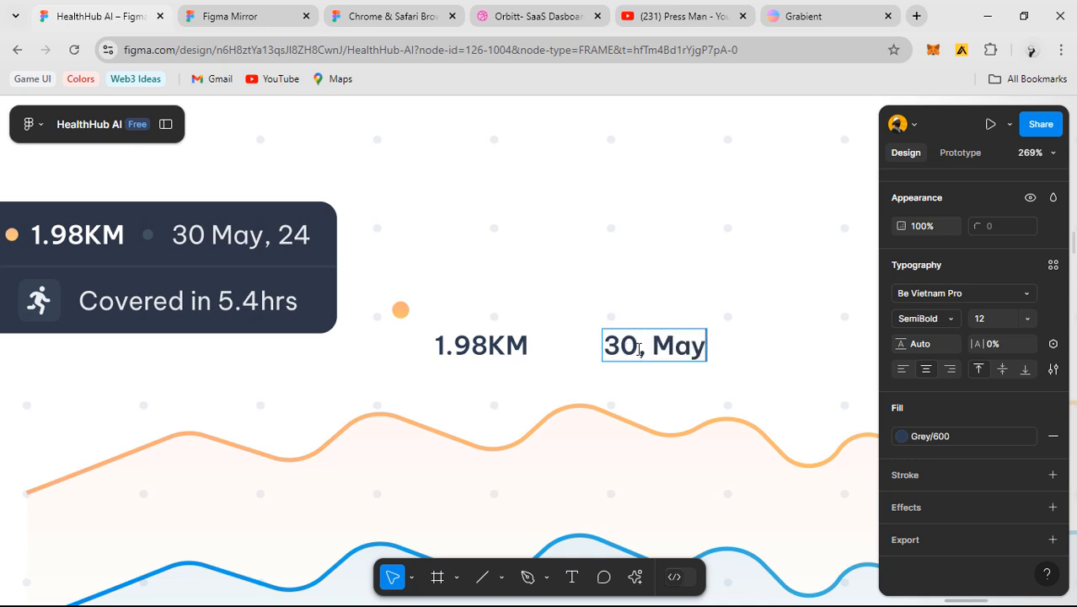
pyautogui.press('BackSpace')
pyautogui.press('BackSpace')
pyautogui.press('BackSpace')
pyautogui.press('BackSpace')
pyautogui.press('BackSpace')
pyautogui.press('BackSpace')
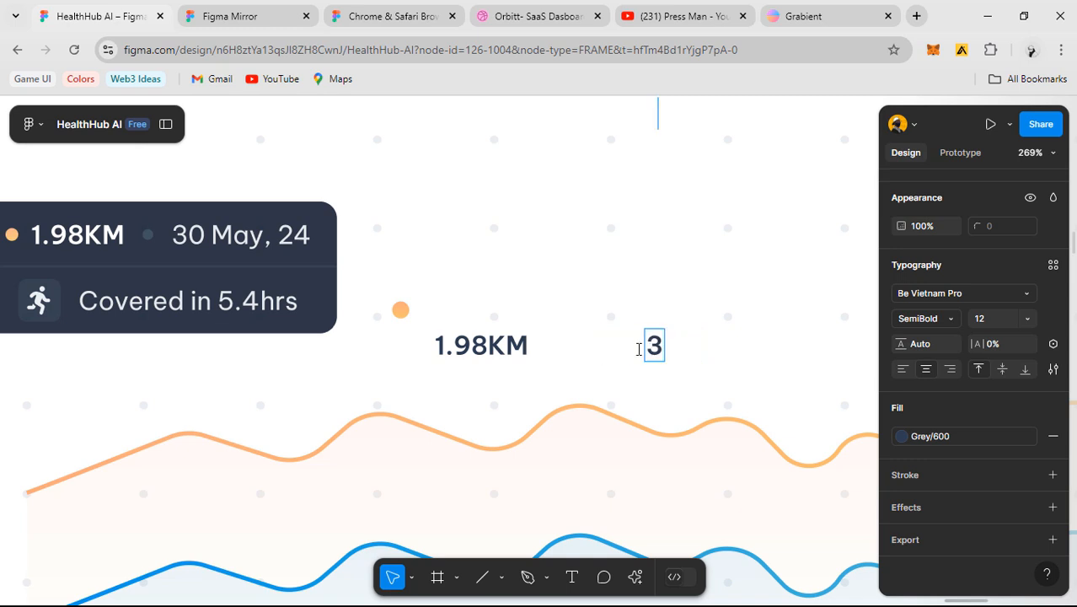
pyautogui.write('0 May')
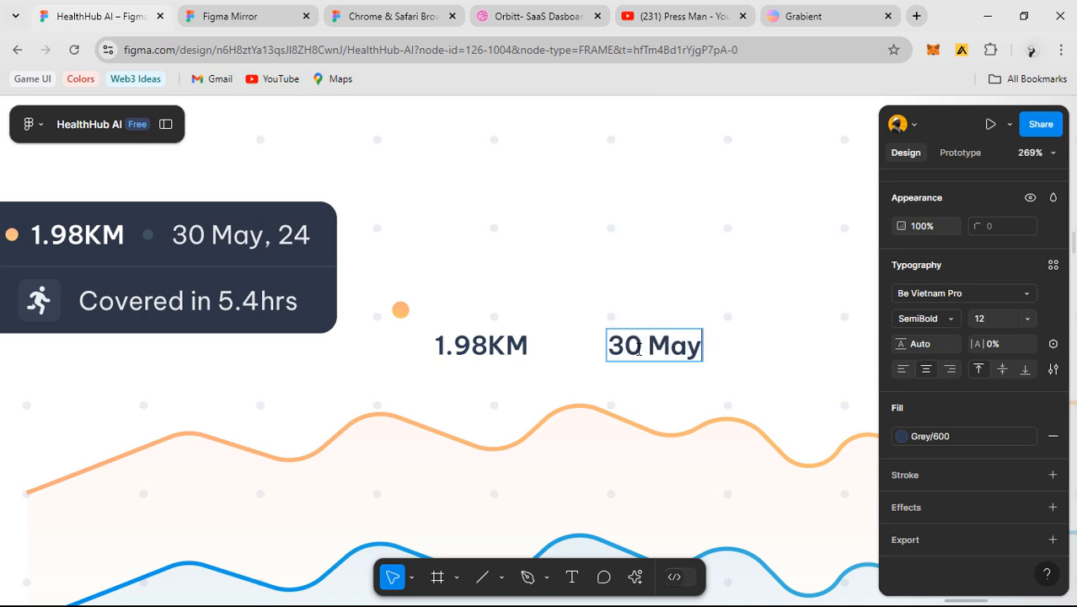
pyautogui.write(', 24')
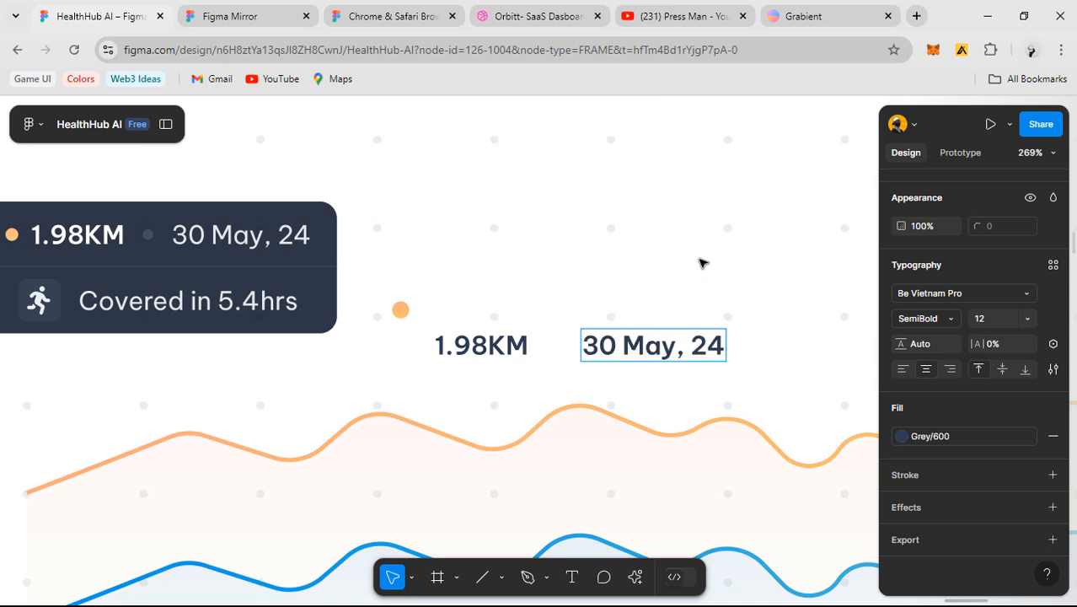
pyautogui.click(686, 300)
# - Copy the tooltip's small separator dot between 1.98KM and 30 May, 24, and combine all three in a horizontal auto layout
pyautogui.hscroll(-3, 697, 260)
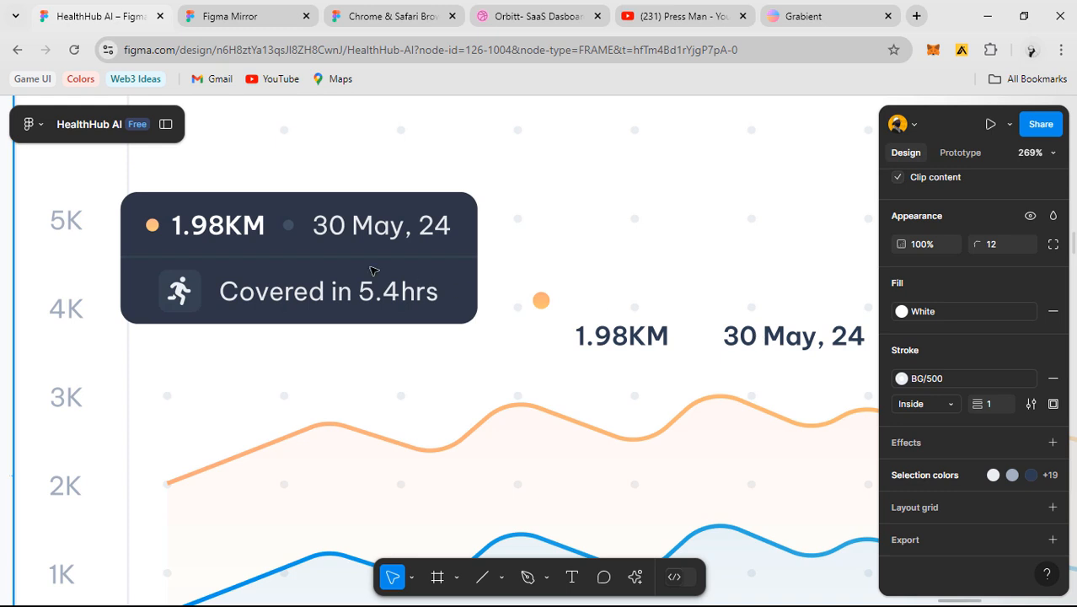
pyautogui.click(288, 225)
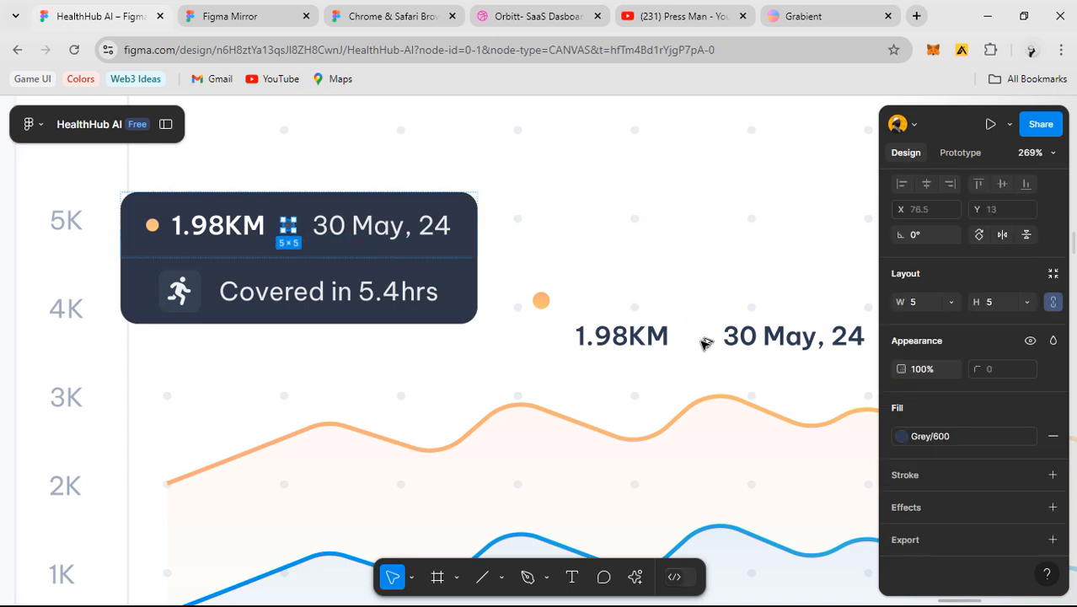
pyautogui.moveTo(705, 343); pyautogui.dragTo(701, 339)
pyautogui.keyDown('shift'); pyautogui.click(762, 338); pyautogui.keyUp('shift')
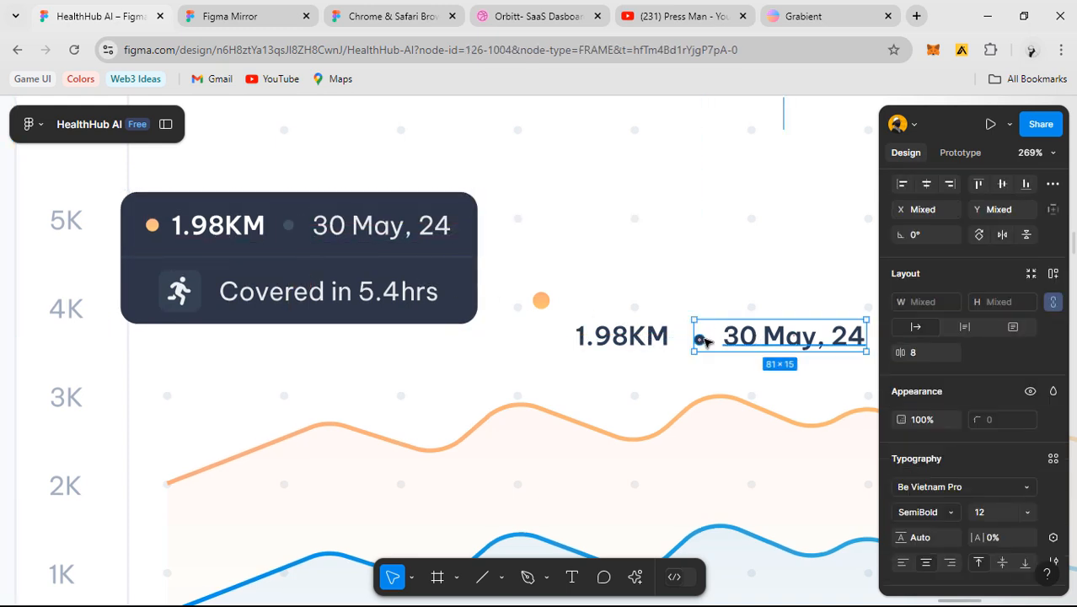
pyautogui.keyDown('shift'); pyautogui.click(648, 339); pyautogui.keyUp('shift')
pyautogui.hotkey('shift', 'a')
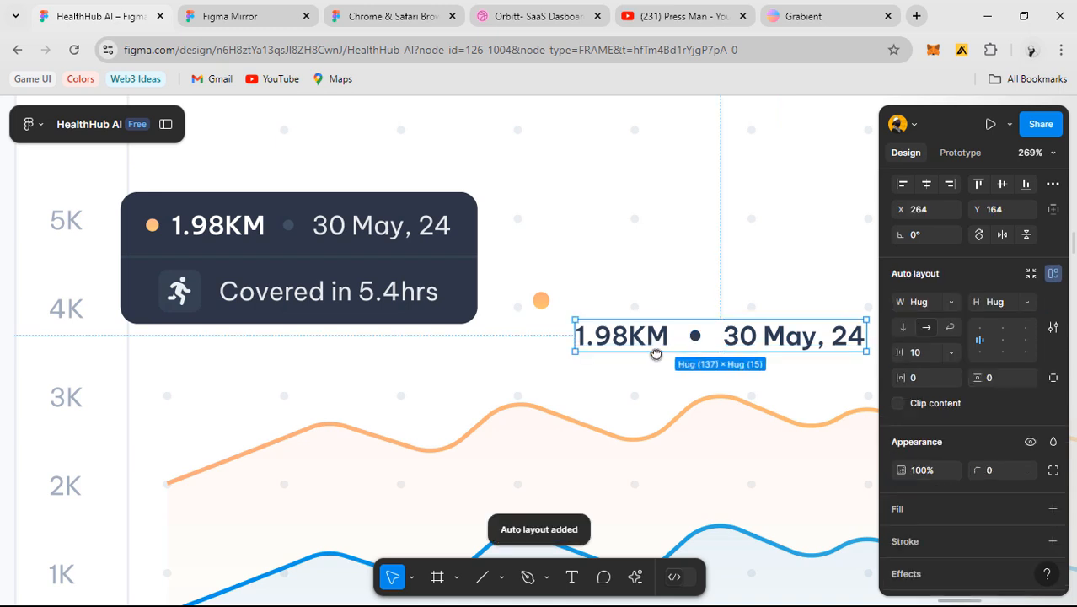
# - Copy the 20 × 20 running figure icon out of the tooltip to just below the new 1.98KM row
pyautogui.hscroll(2, 606, 340)
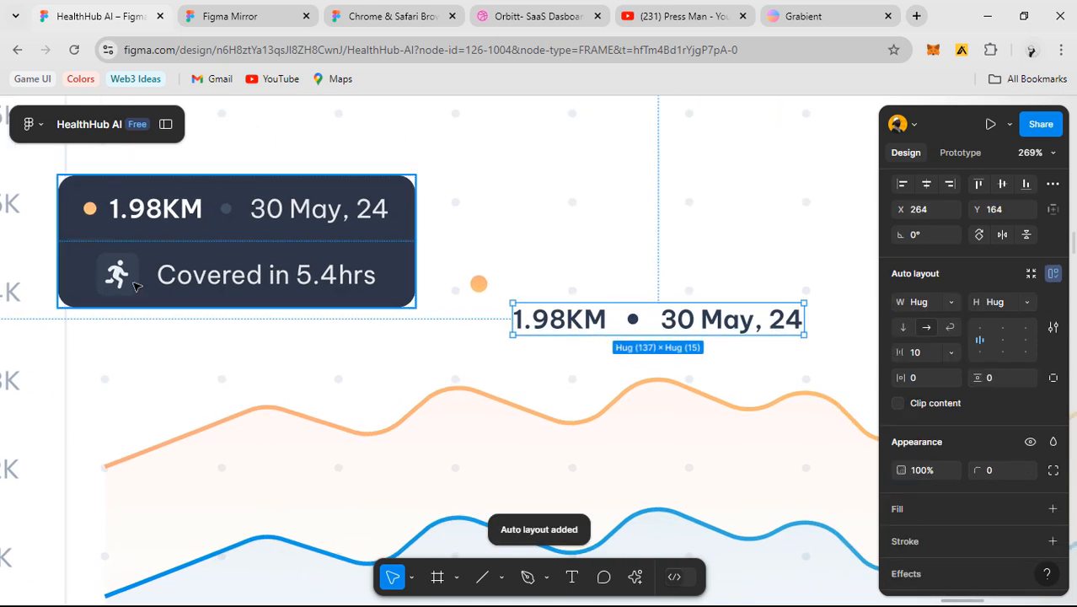
pyautogui.click(216, 285)
pyautogui.click(117, 275)
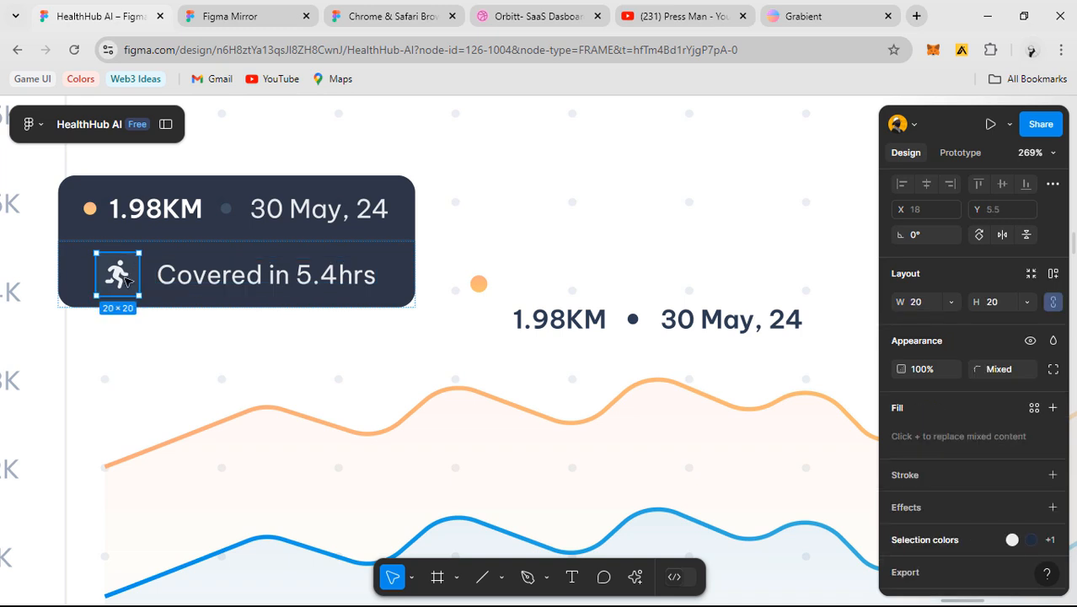
pyautogui.click(217, 278)
pyautogui.click(118, 276)
pyautogui.moveTo(117, 274); pyautogui.dragTo(573, 368)
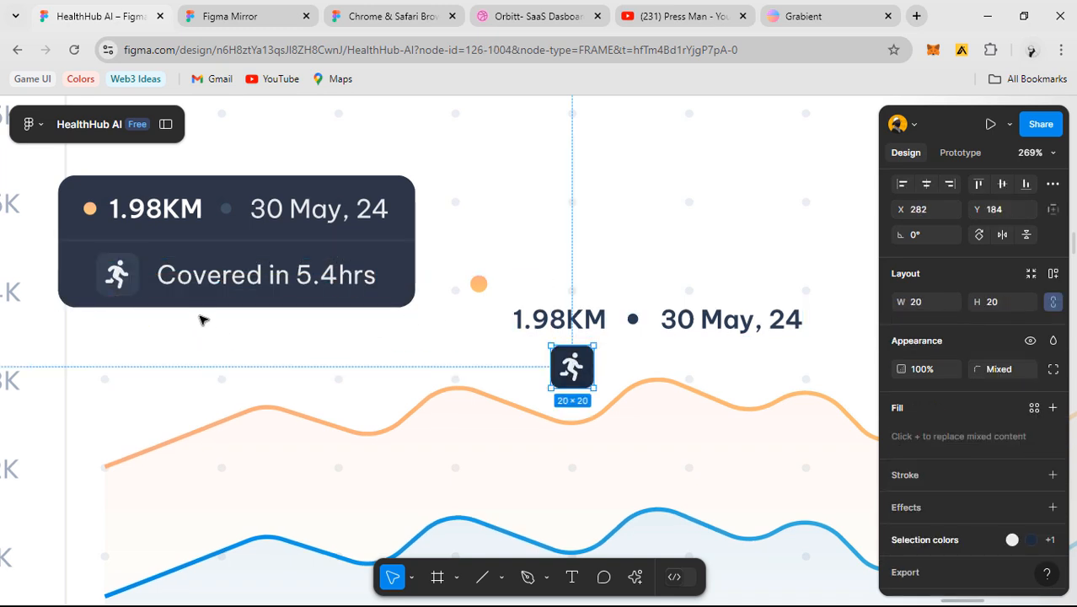
# - Copy the tooltip's "Covered in 5.4hrs" text beside the new running figure icon at X 311, Y 182
pyautogui.click(209, 288)
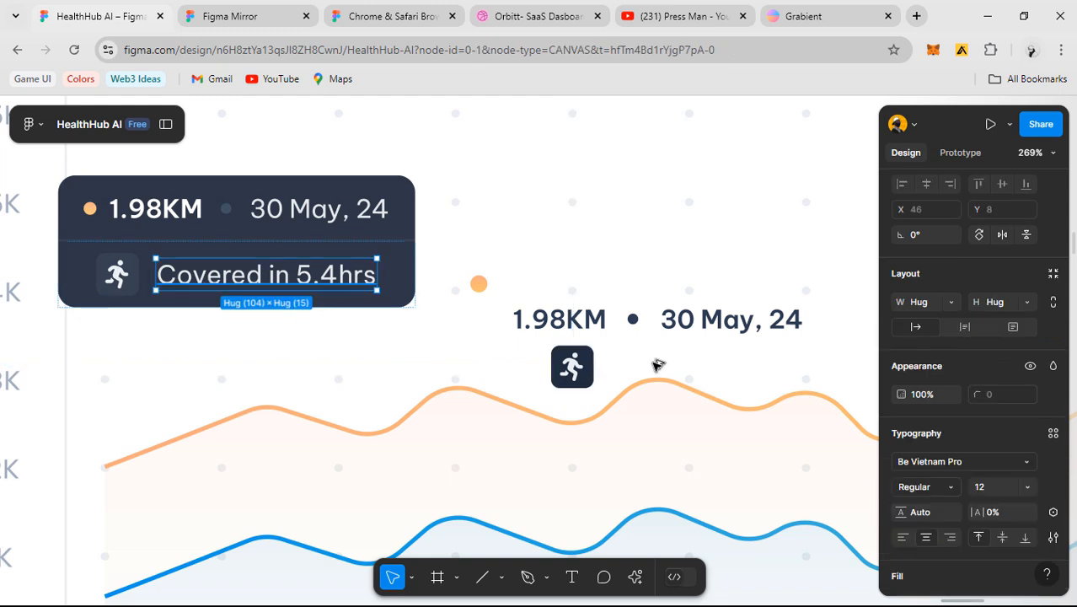
pyautogui.moveTo(658, 364); pyautogui.dragTo(668, 370)
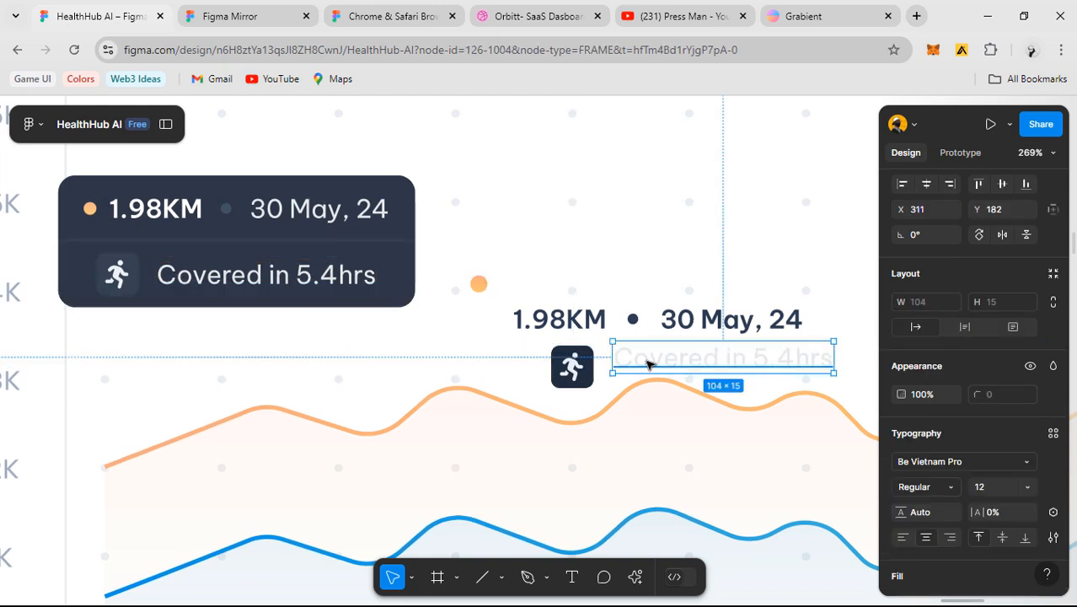
pyautogui.click(597, 331)
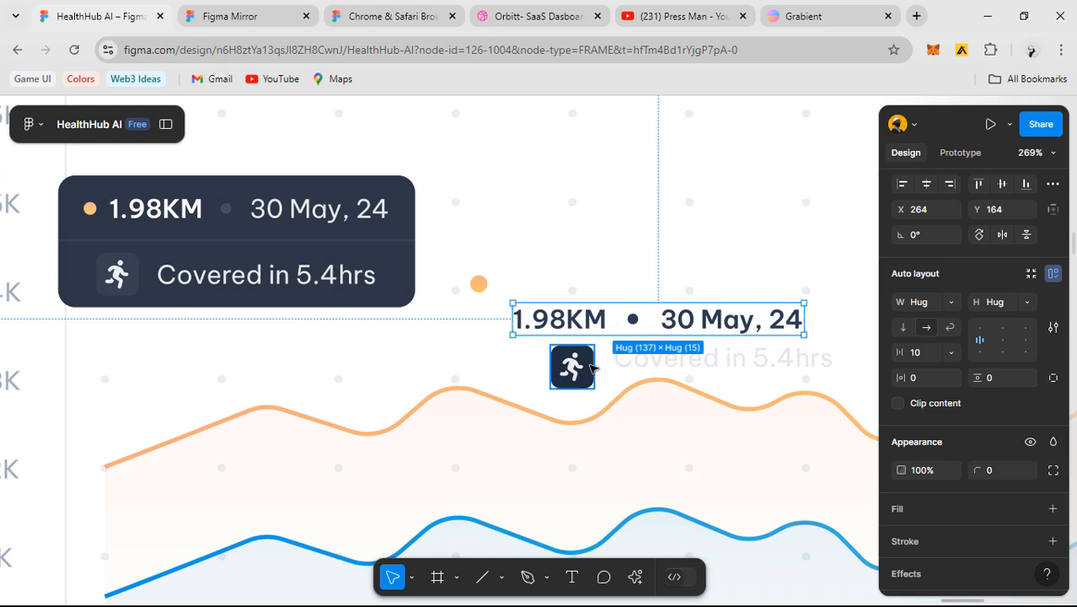
# - Combine the running icon and "Covered in 5.4hrs" in a horizontal auto layout, and stack it with the 1.98KM row in a vertical auto layout
pyautogui.click(674, 359)
pyautogui.keyDown('shift'); pyautogui.click(593, 369); pyautogui.keyUp('shift')
pyautogui.hotkey('shift', 'a')
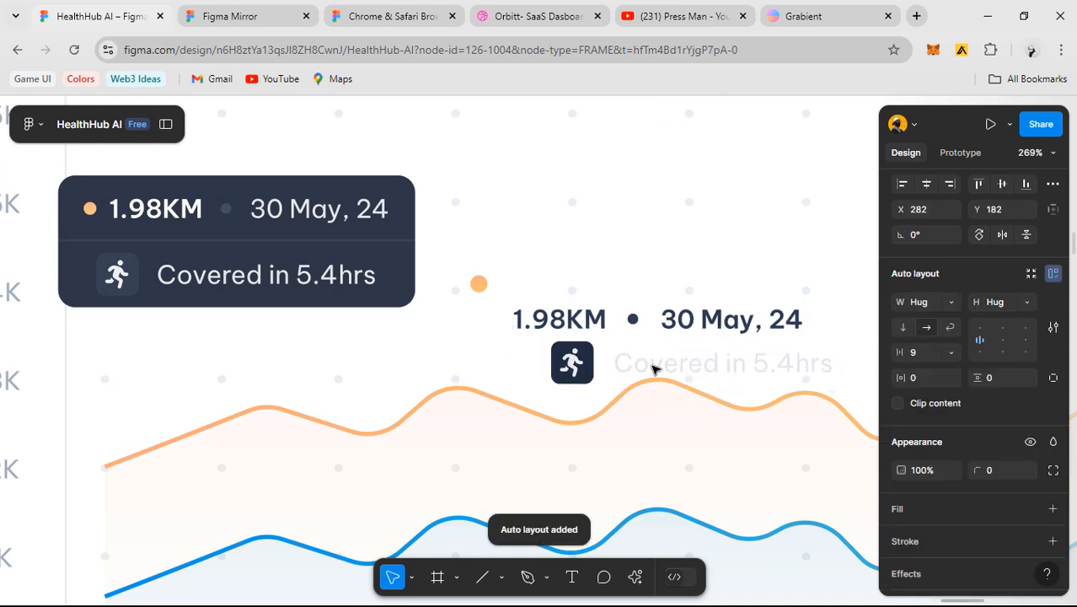
pyautogui.keyDown('shift'); pyautogui.click(618, 353); pyautogui.keyUp('shift')
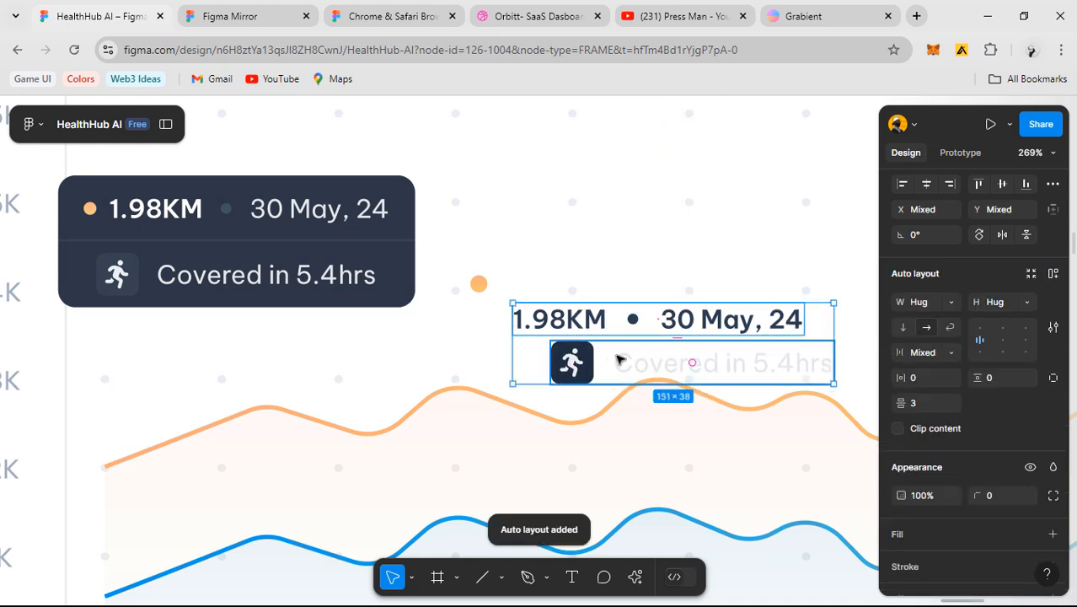
pyautogui.hotkey('shift', 'a')
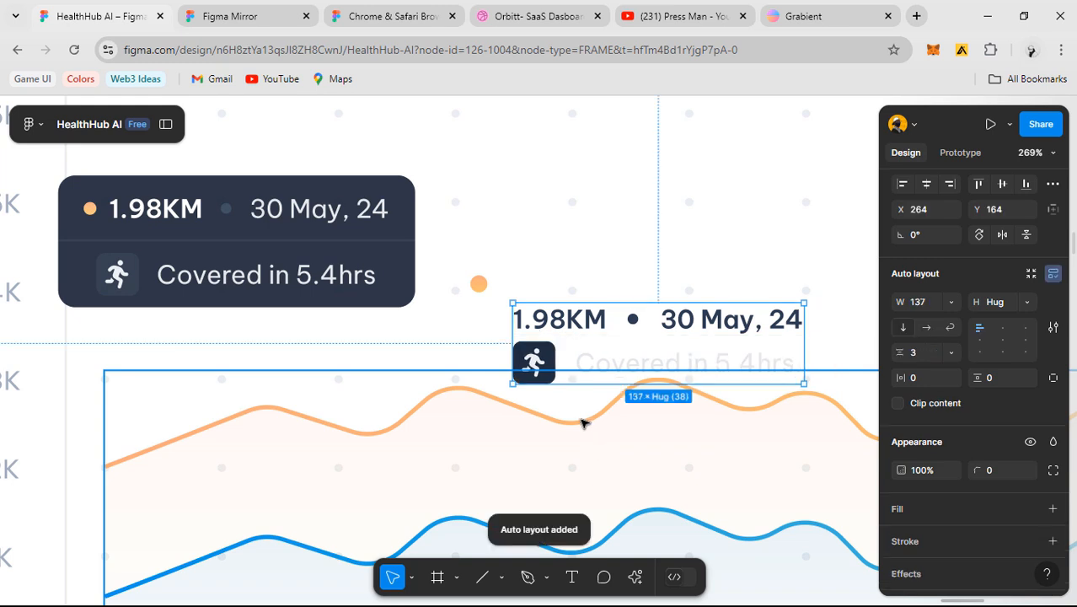
# - Set the 1.98KM row's horizontal and vertical padding to 8
pyautogui.click(594, 327)
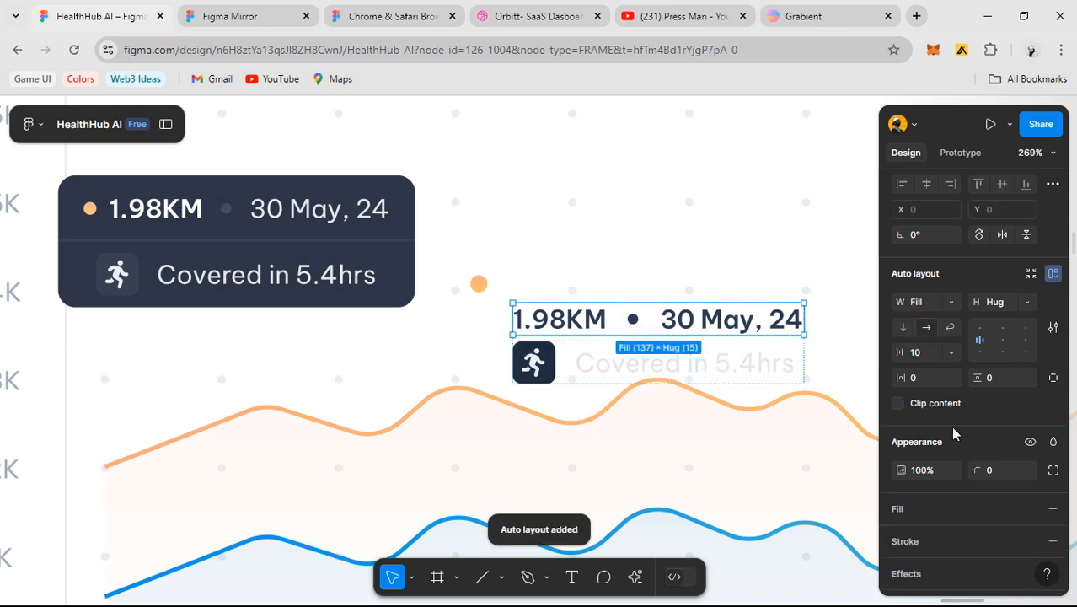
pyautogui.click(928, 378)
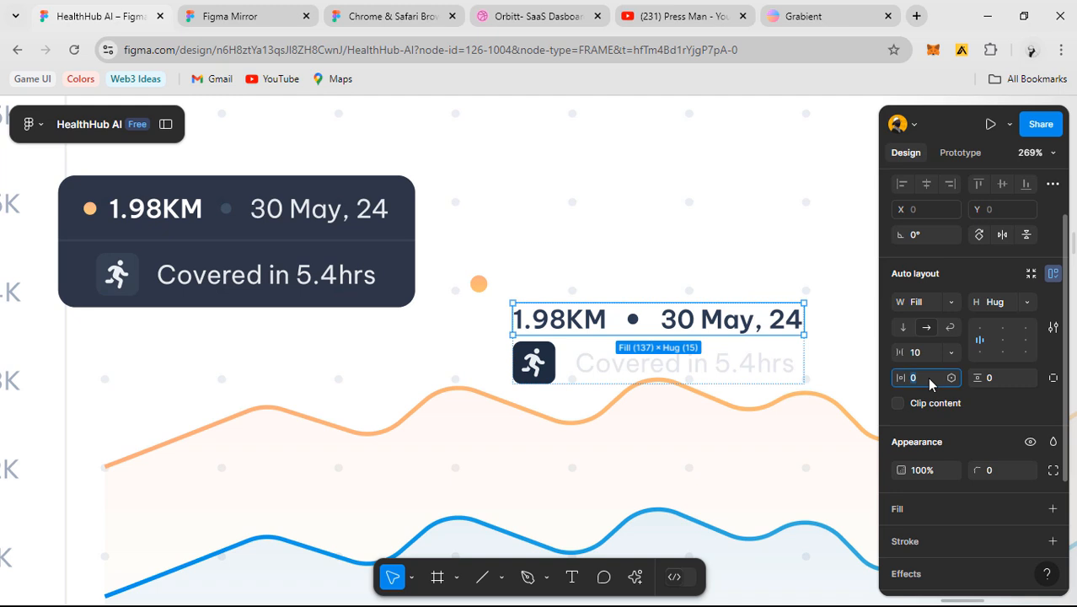
pyautogui.write('8')
pyautogui.click(1014, 380)
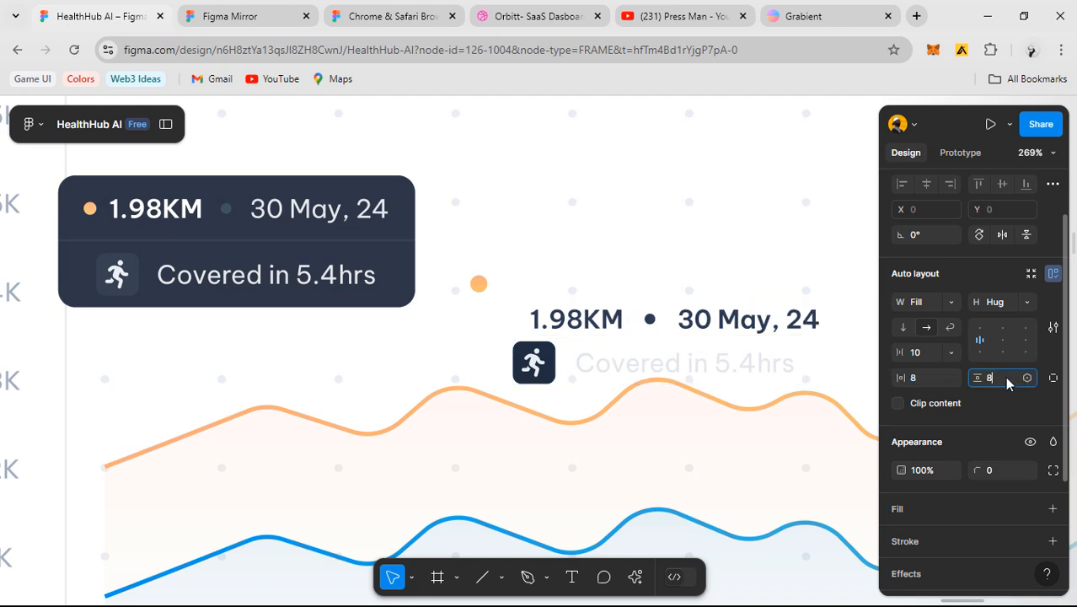
pyautogui.write('8')
pyautogui.press('Return')
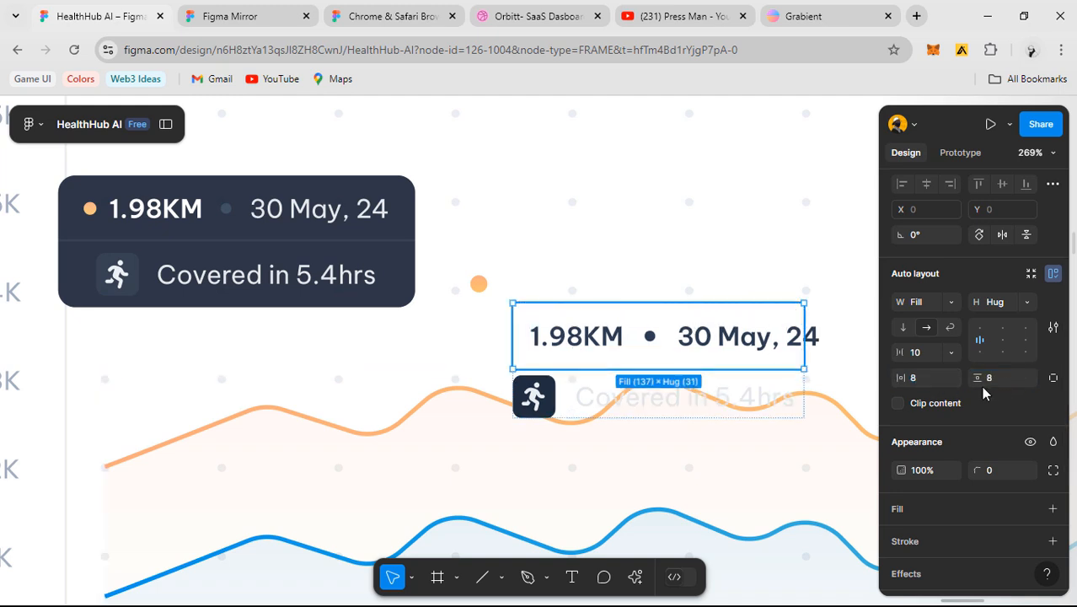
# - Fill the new two-row tooltip frame with the Grey/800 library color
pyautogui.scroll(-3, 986, 384)
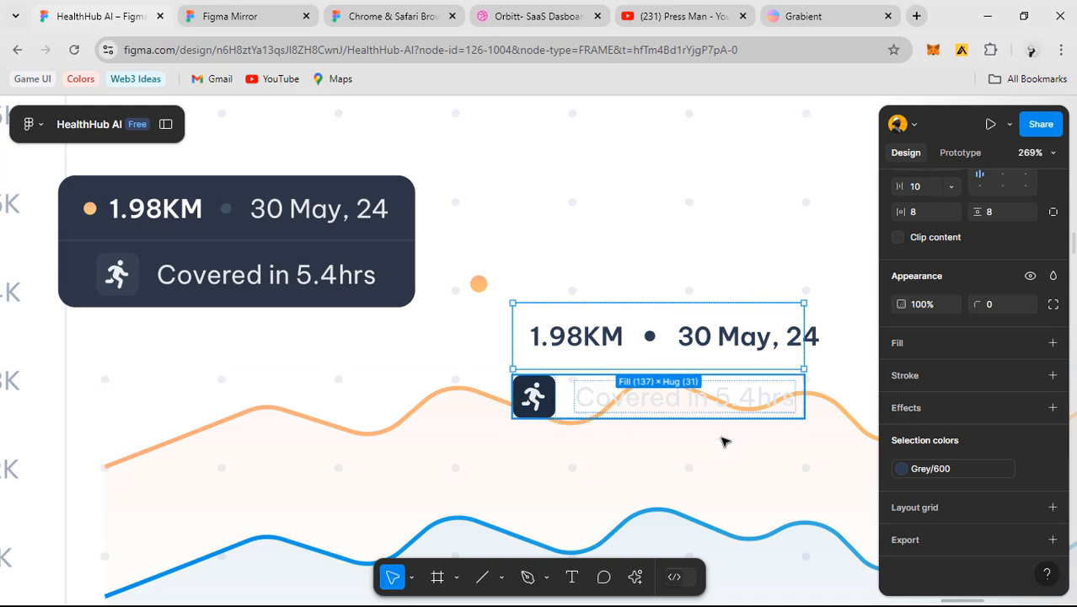
pyautogui.click(813, 338)
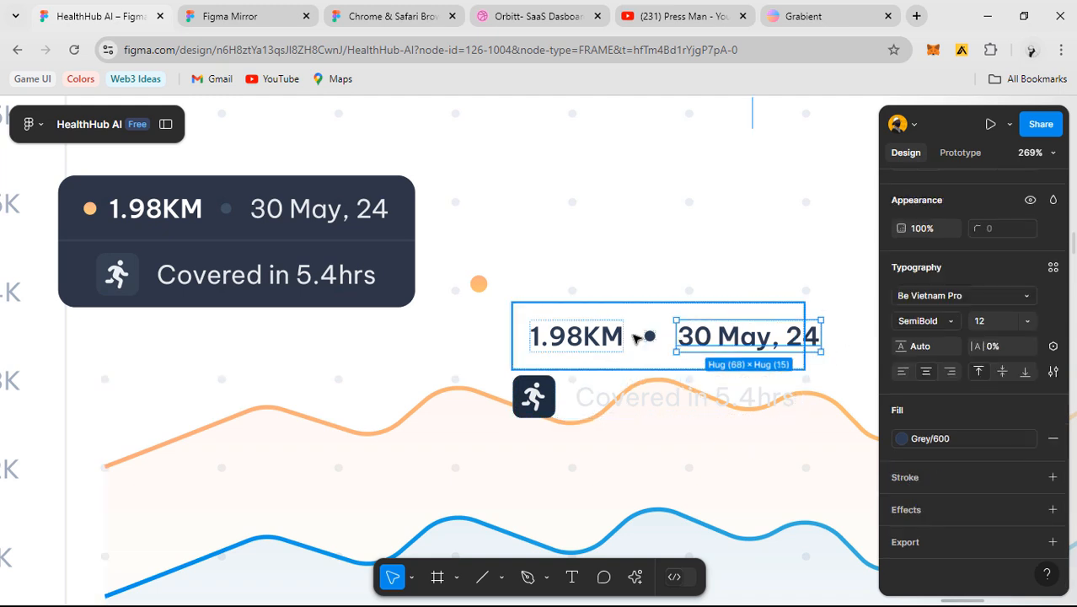
pyautogui.click(638, 337)
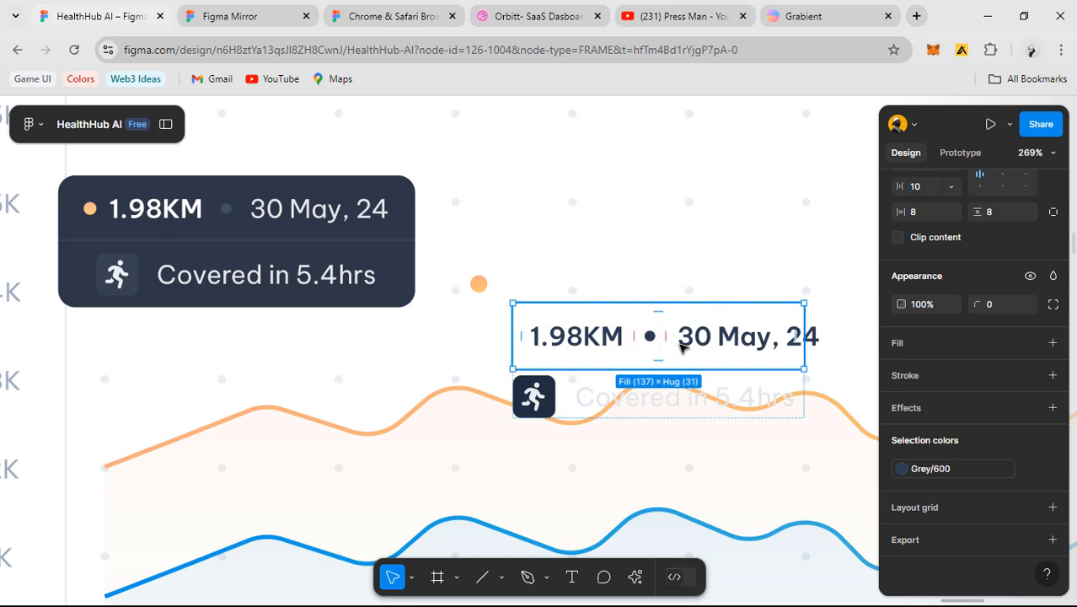
pyautogui.hotkey('shift', 'Return')
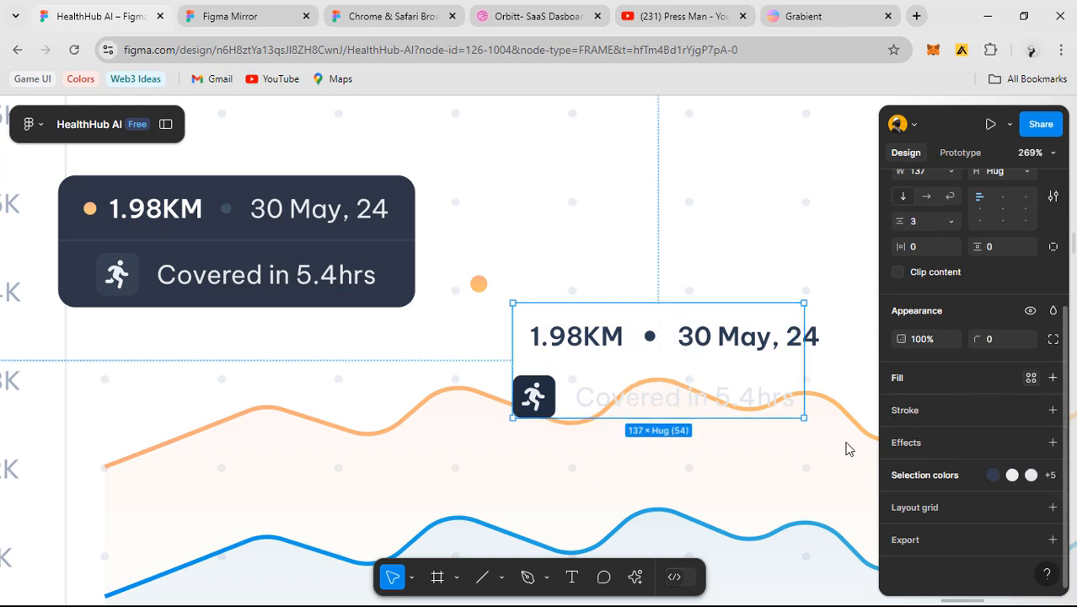
pyautogui.click(1030, 377)
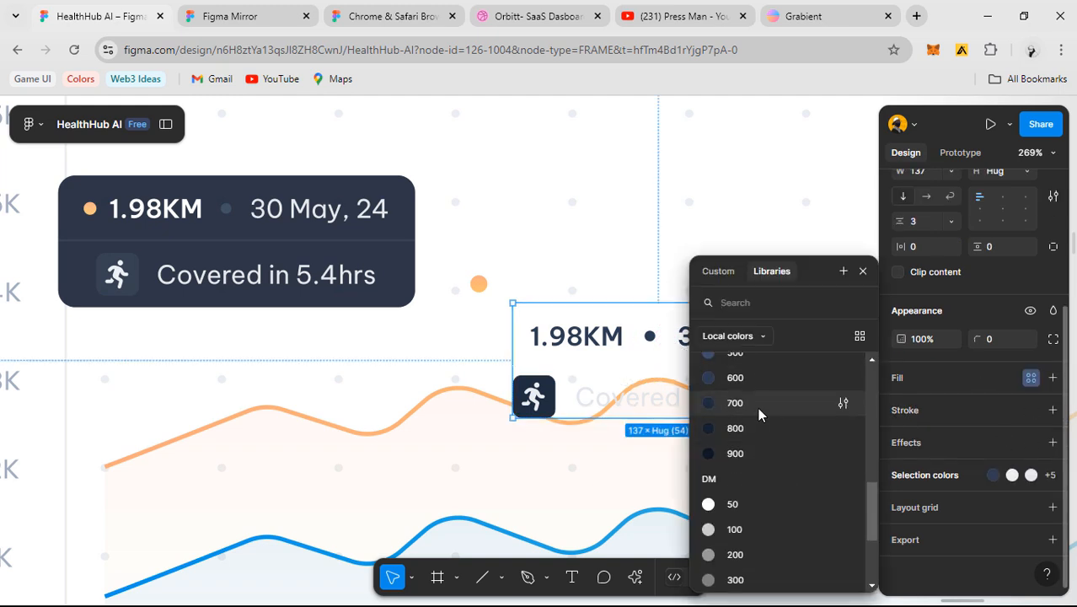
pyautogui.click(758, 410)
pyautogui.hscroll(-3, 651, 348)
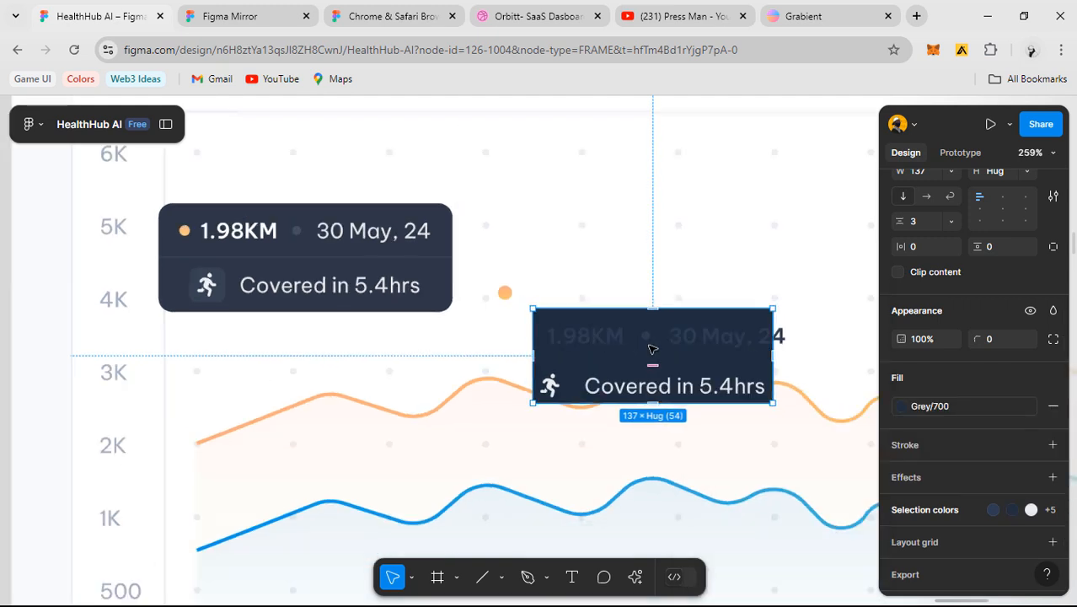
pyautogui.hscroll(3, 652, 348)
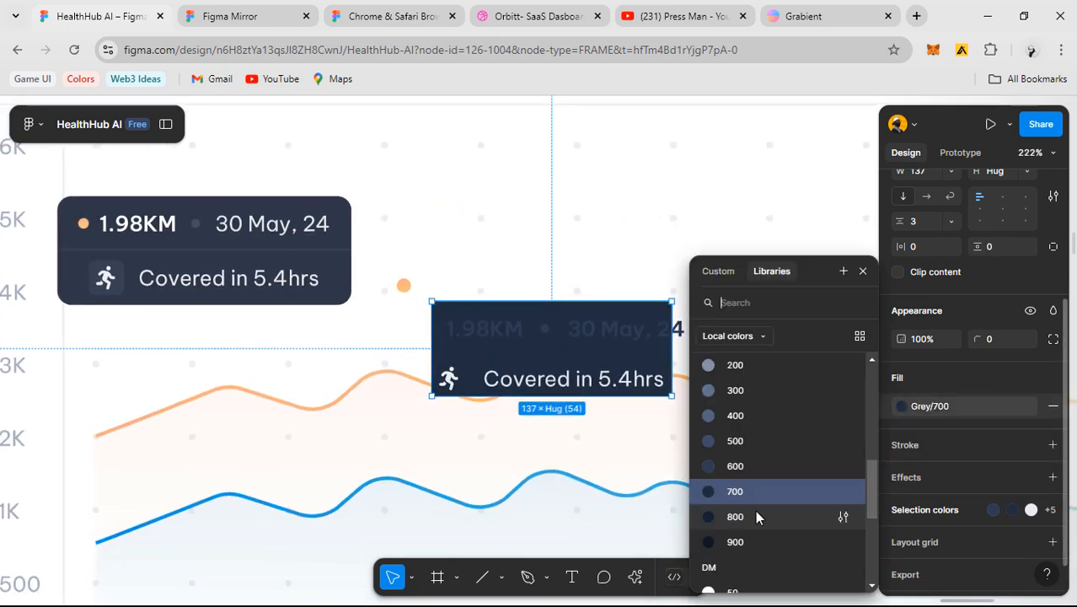
pyautogui.click(757, 512)
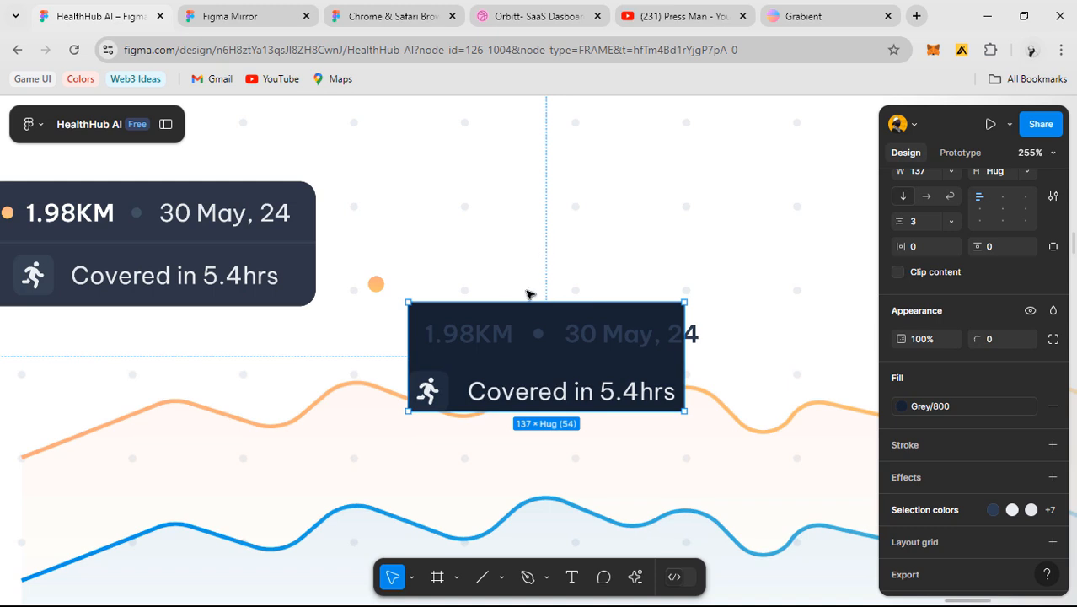
# - Recolor the new tooltip's 1.98KM text with the White library color
pyautogui.click(467, 334)
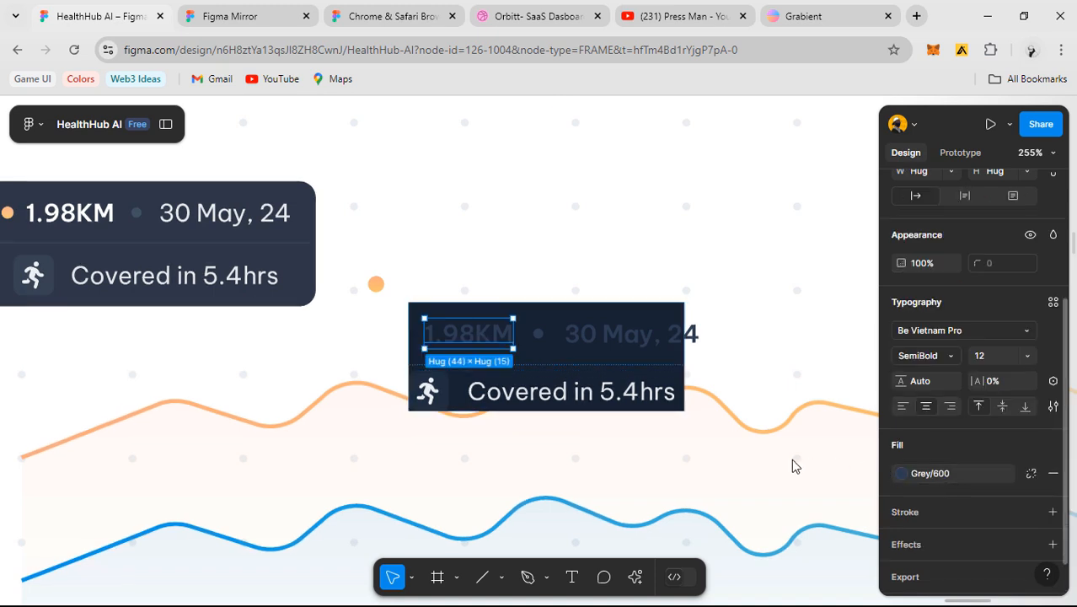
pyautogui.click(927, 473)
pyautogui.scroll(5, 754, 396)
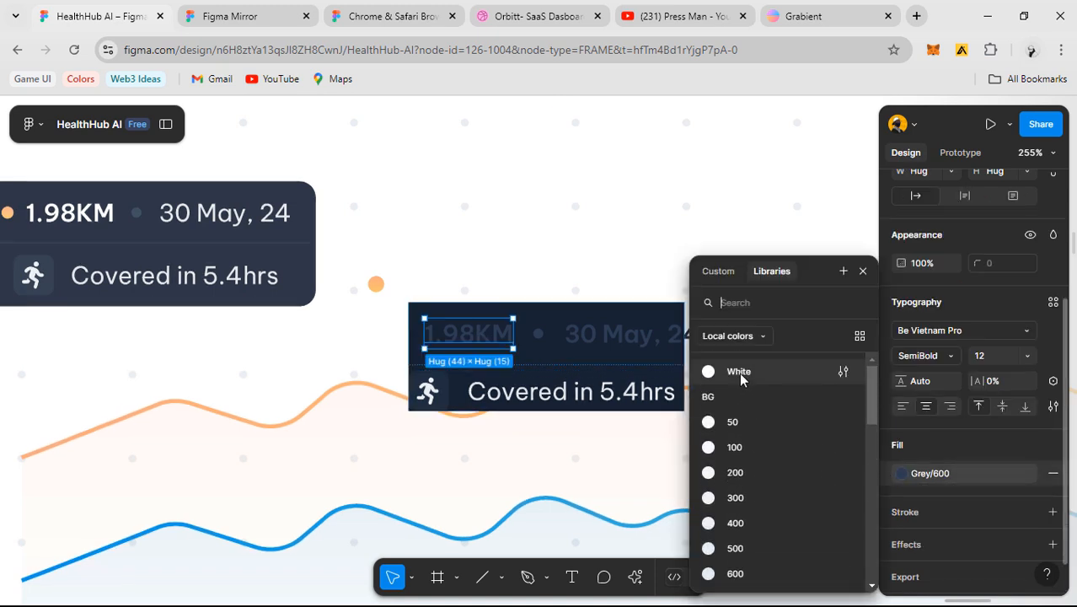
pyautogui.click(738, 371)
# - Recolor the new tooltip's "30 May, 24" text to BG/600 and set its font weight to Regular
pyautogui.click(625, 350)
pyautogui.click(944, 474)
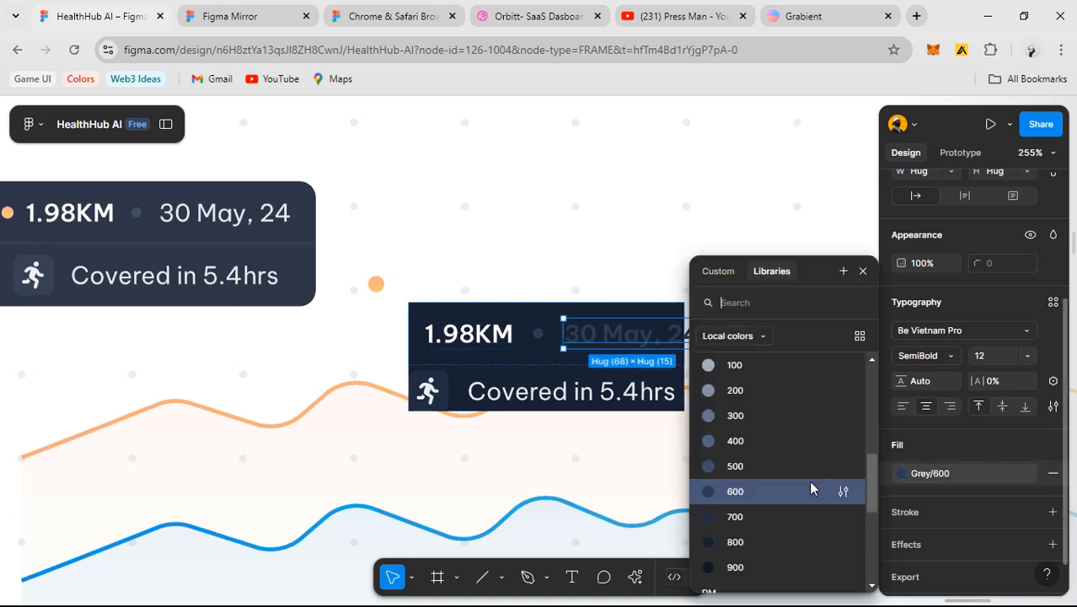
pyautogui.click(760, 522)
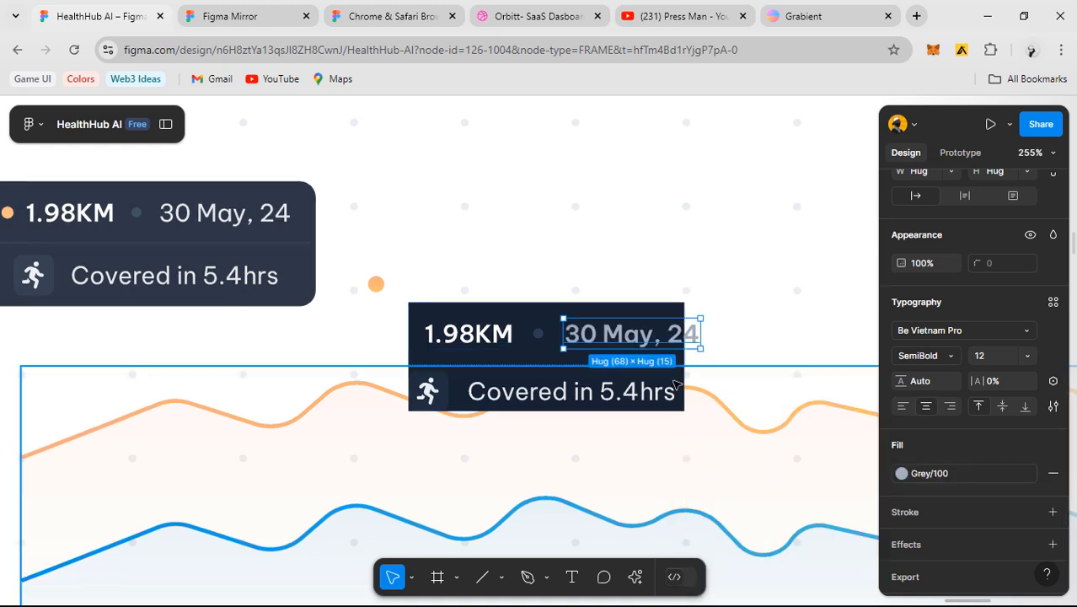
pyautogui.click(948, 477)
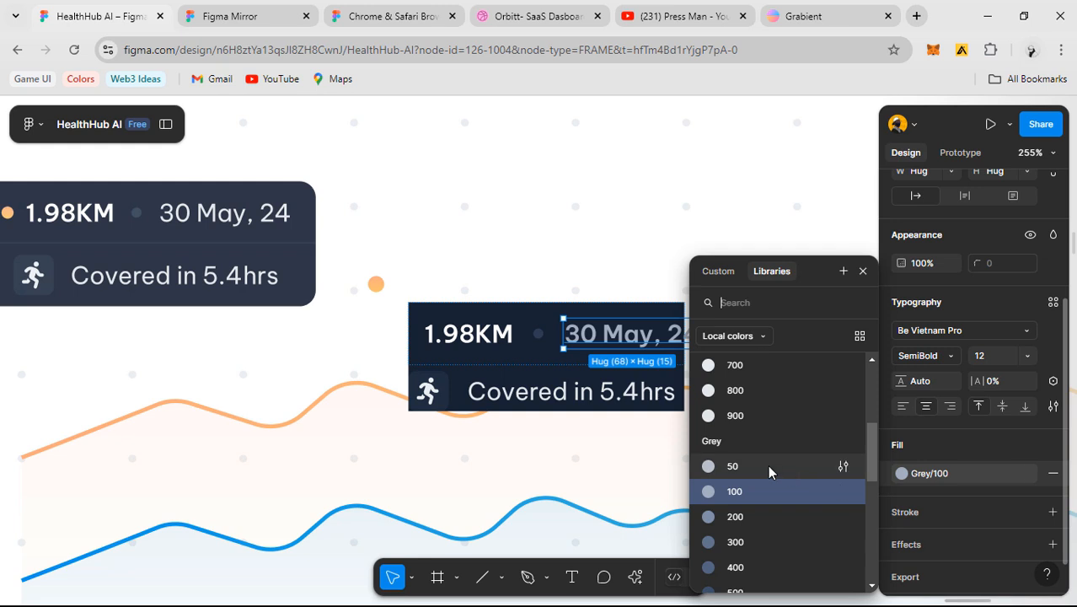
pyautogui.click(765, 399)
pyautogui.click(937, 473)
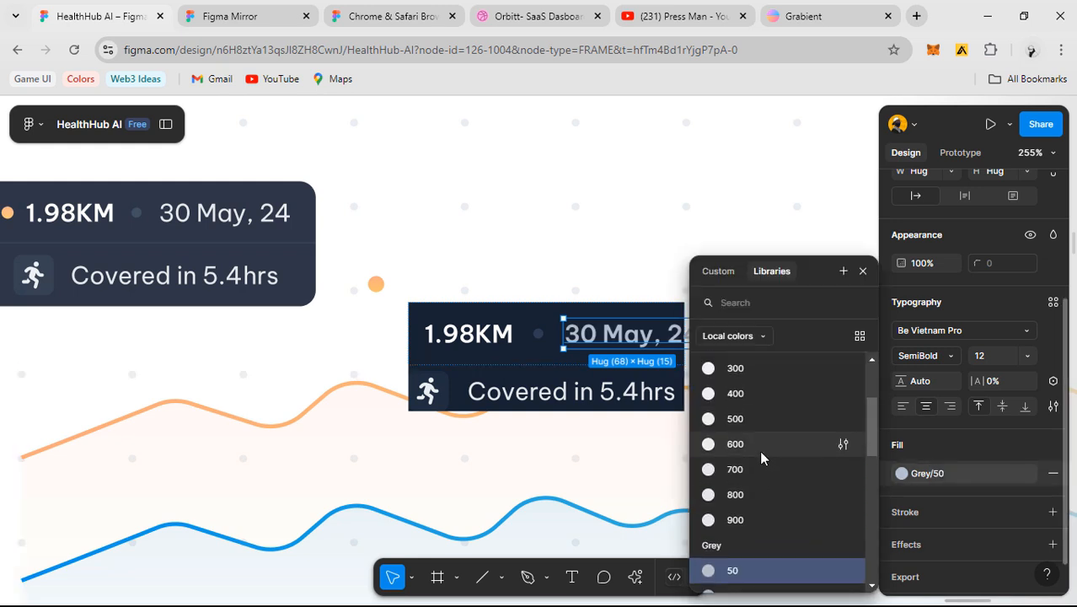
pyautogui.click(759, 447)
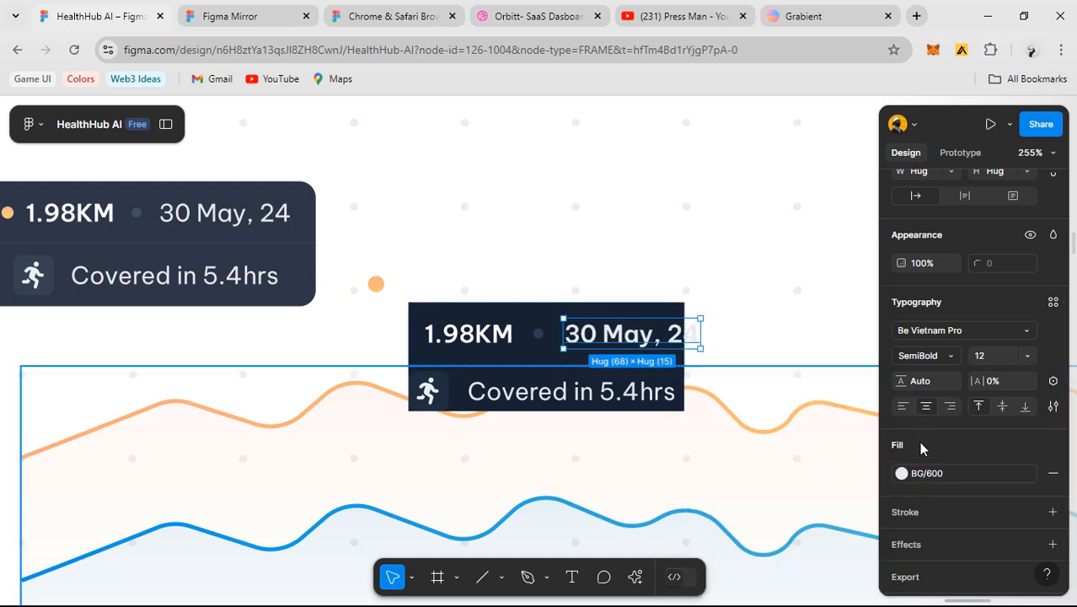
pyautogui.click(919, 358)
pyautogui.click(935, 271)
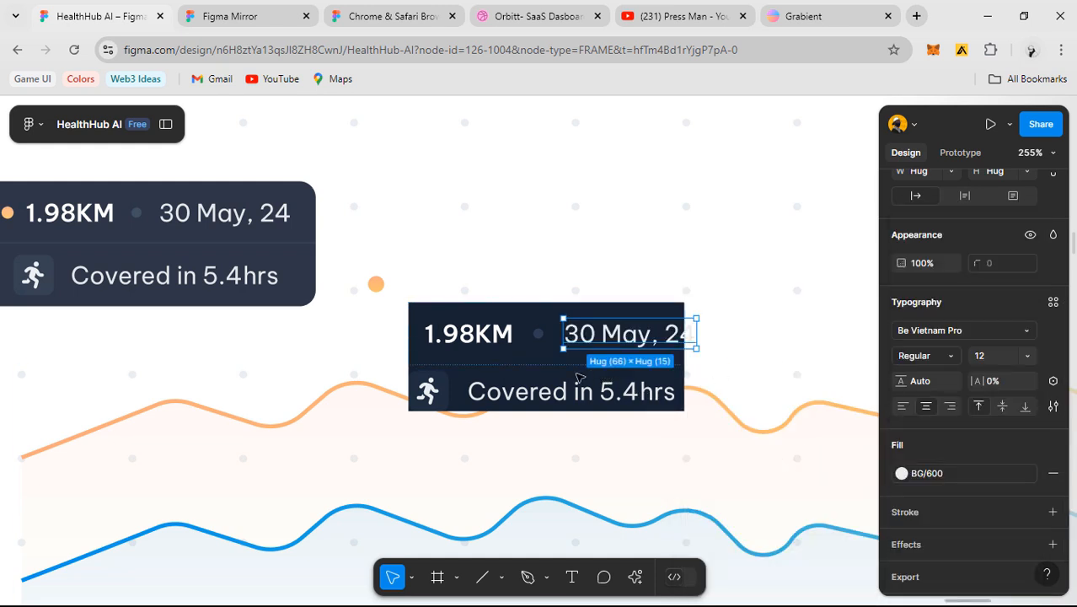
# - Make the new tooltip frame's width hug its contents
pyautogui.click(554, 361)
pyautogui.click(563, 345)
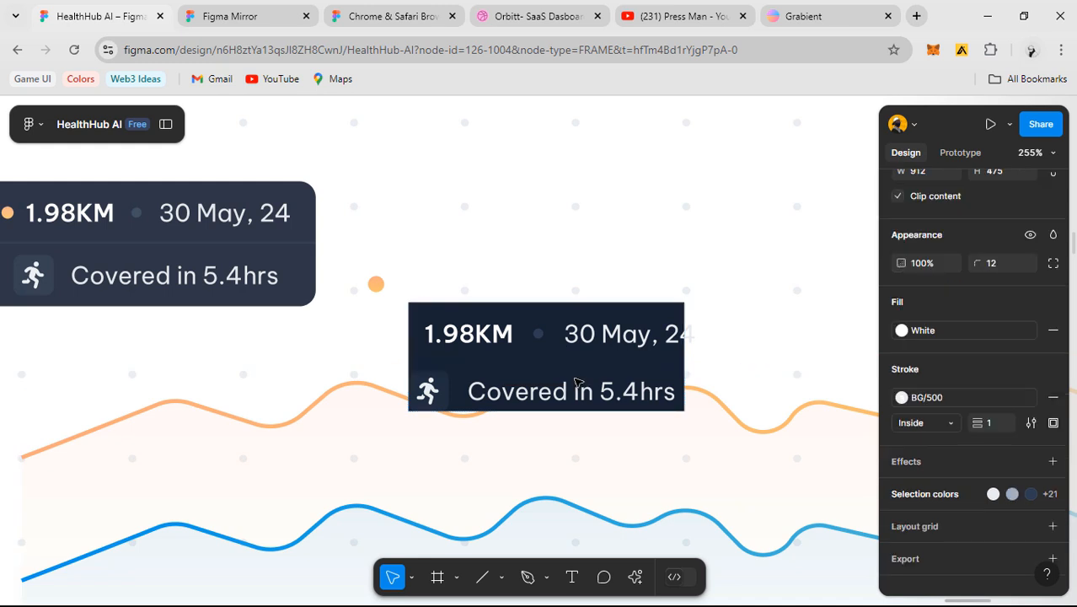
pyautogui.click(576, 382)
pyautogui.scroll(3, 931, 312)
pyautogui.click(944, 325)
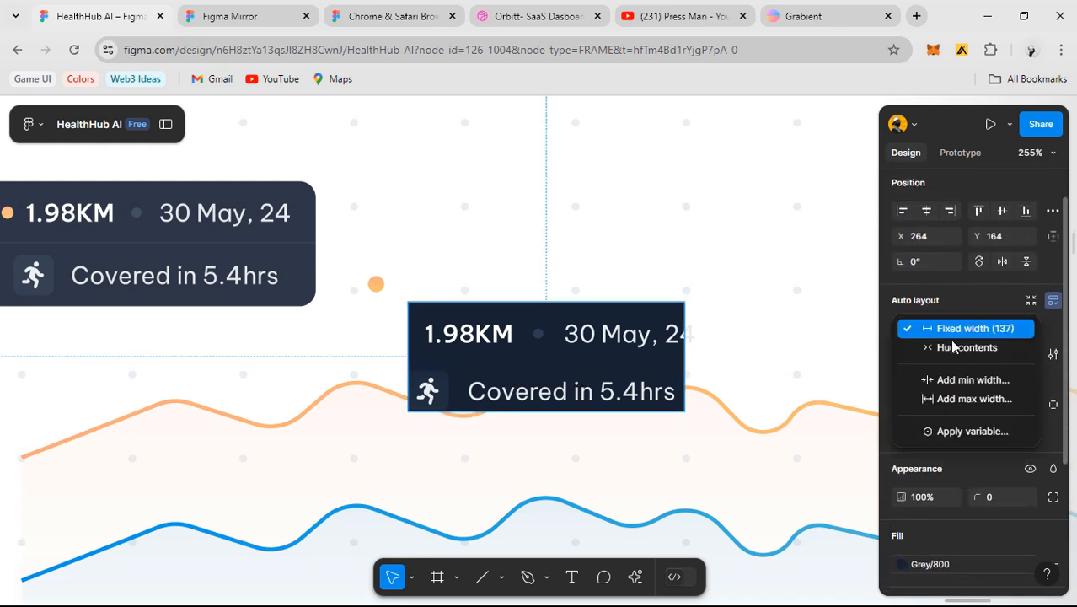
pyautogui.click(936, 348)
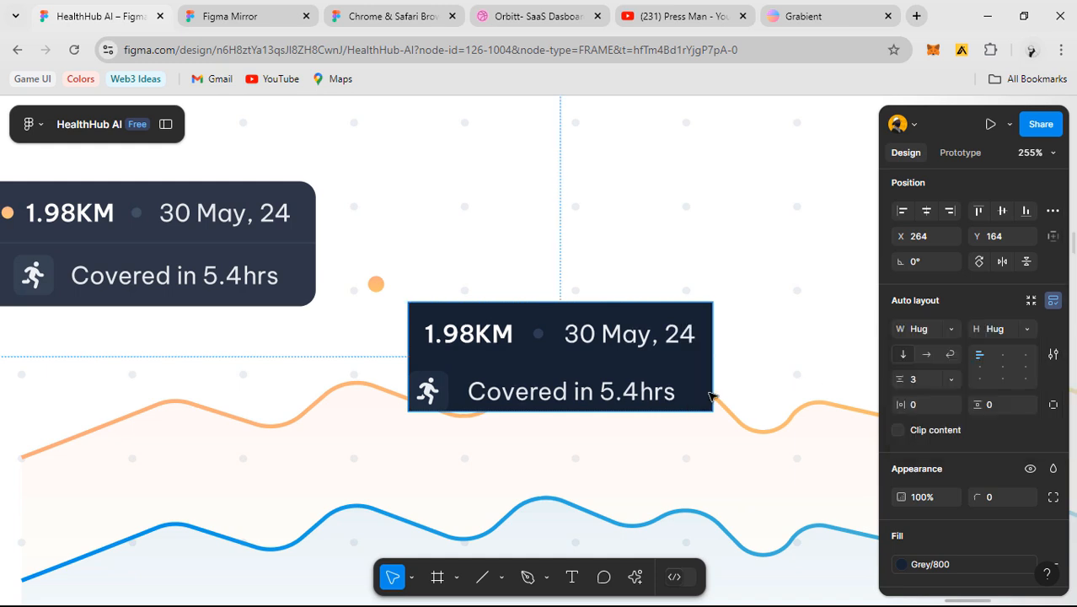
# - Center the running icon and "Covered in 5.4hrs" within their auto layout row
pyautogui.doubleClick(587, 393)
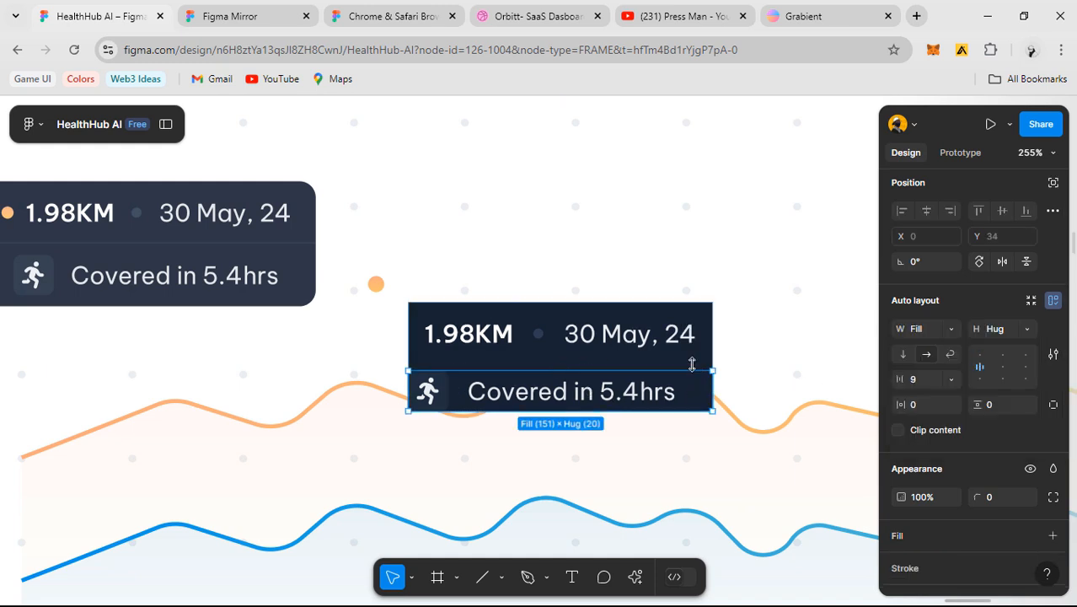
pyautogui.click(1002, 367)
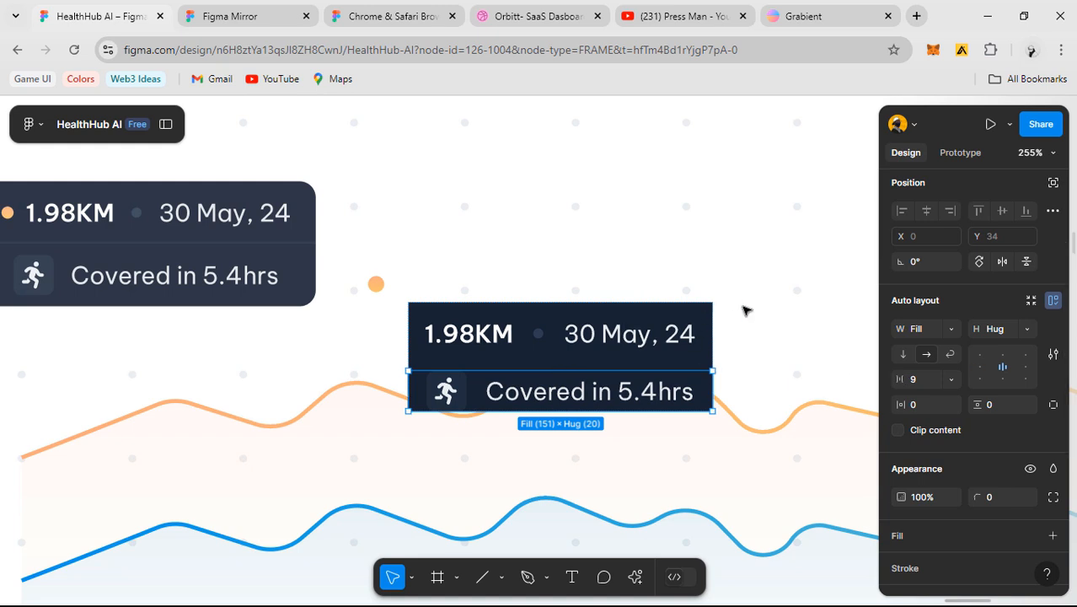
pyautogui.click(834, 294)
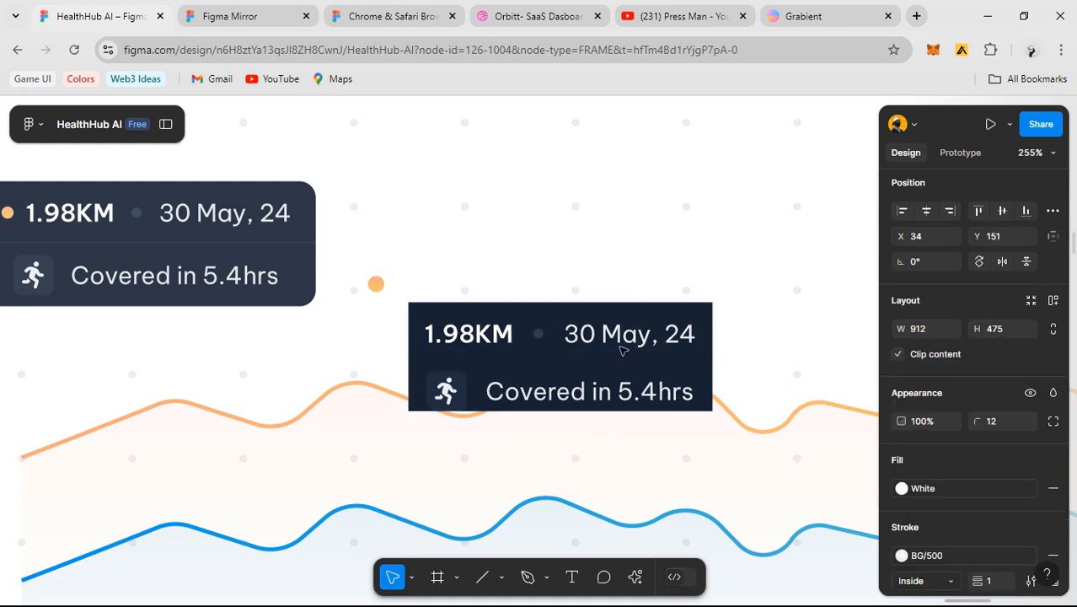
# - Add a bottom-only inside stroke of 1 in Grey/700 to the 1.98KM row as a divider between the tooltip rows
pyautogui.click(622, 350)
pyautogui.click(590, 340)
pyautogui.scroll(-3, 956, 405)
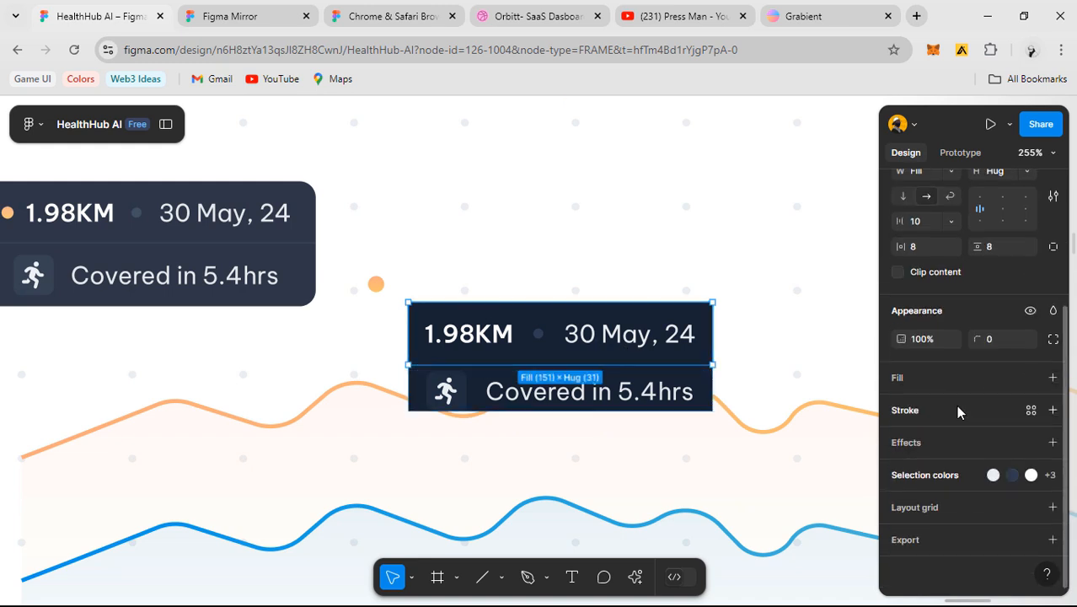
pyautogui.click(1051, 409)
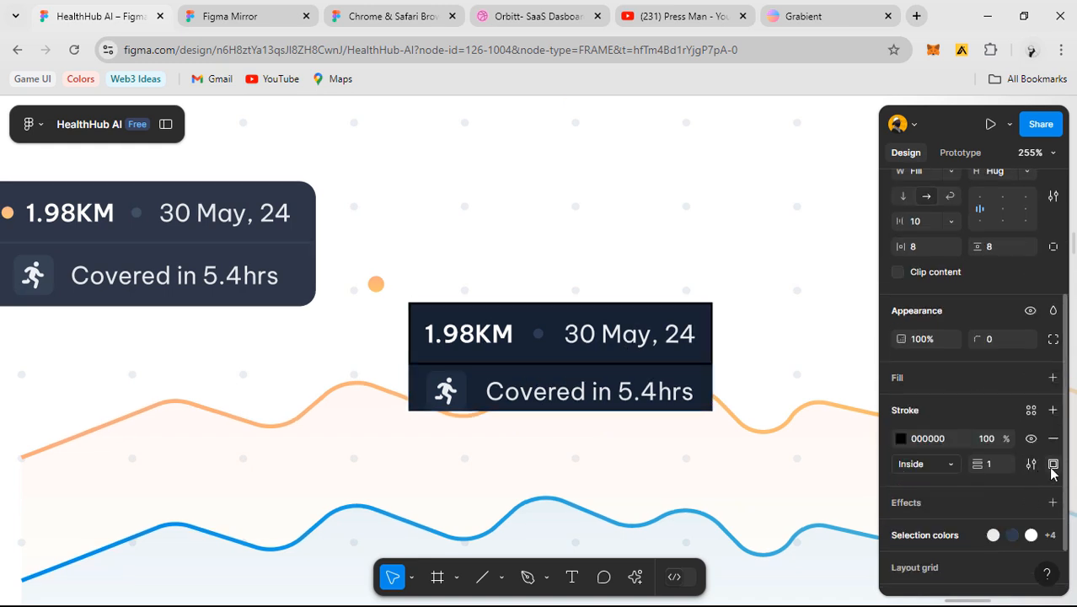
pyautogui.click(1052, 463)
pyautogui.click(1025, 514)
pyautogui.click(1030, 410)
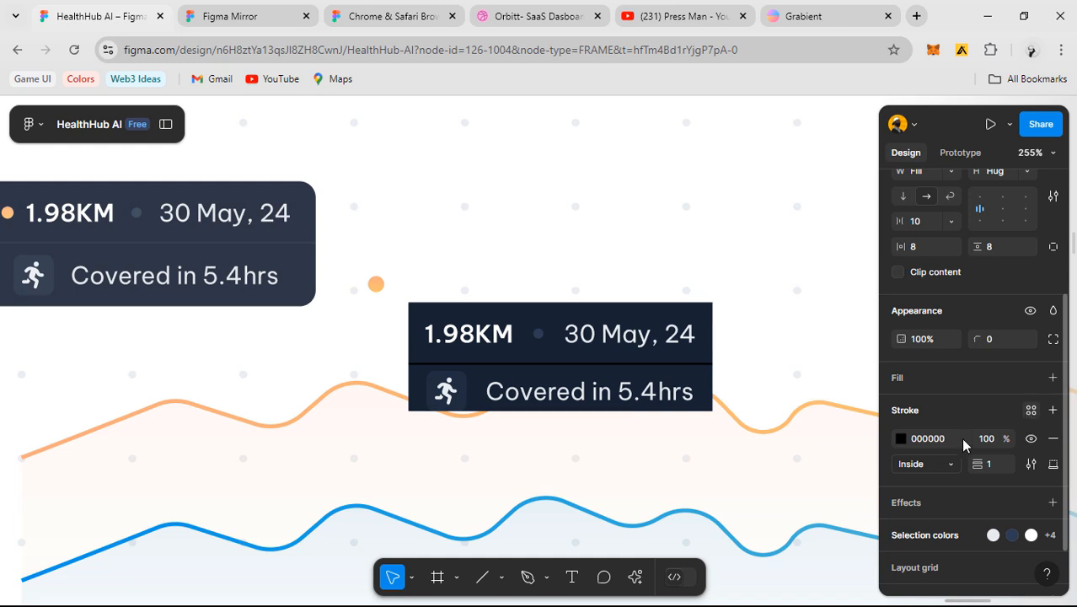
pyautogui.scroll(-4, 780, 527)
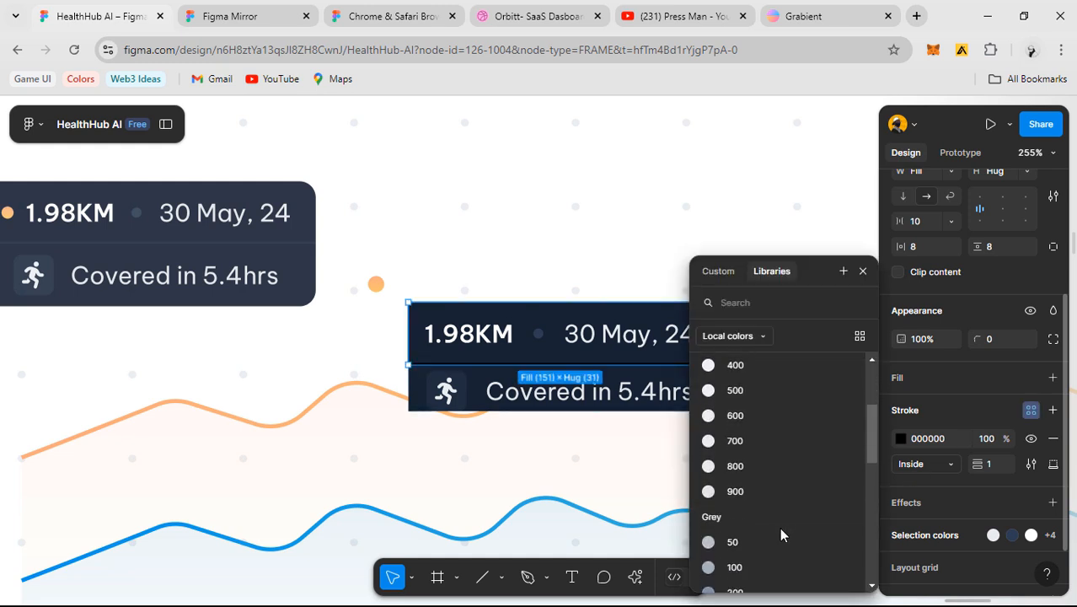
pyautogui.scroll(-1, 773, 536)
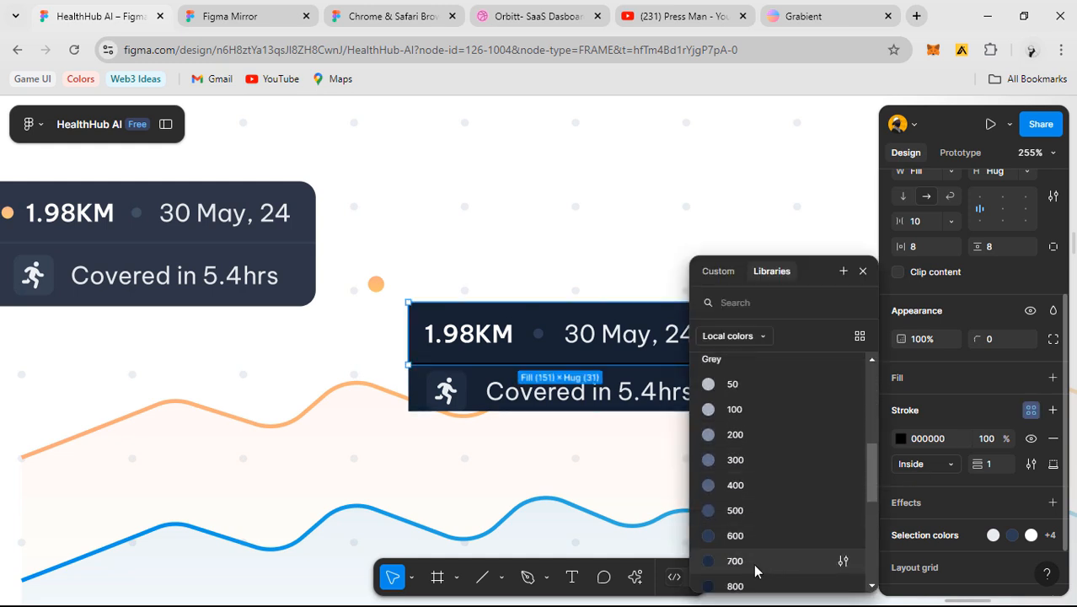
pyautogui.click(753, 563)
pyautogui.click(666, 250)
pyautogui.scroll(-2, 667, 250)
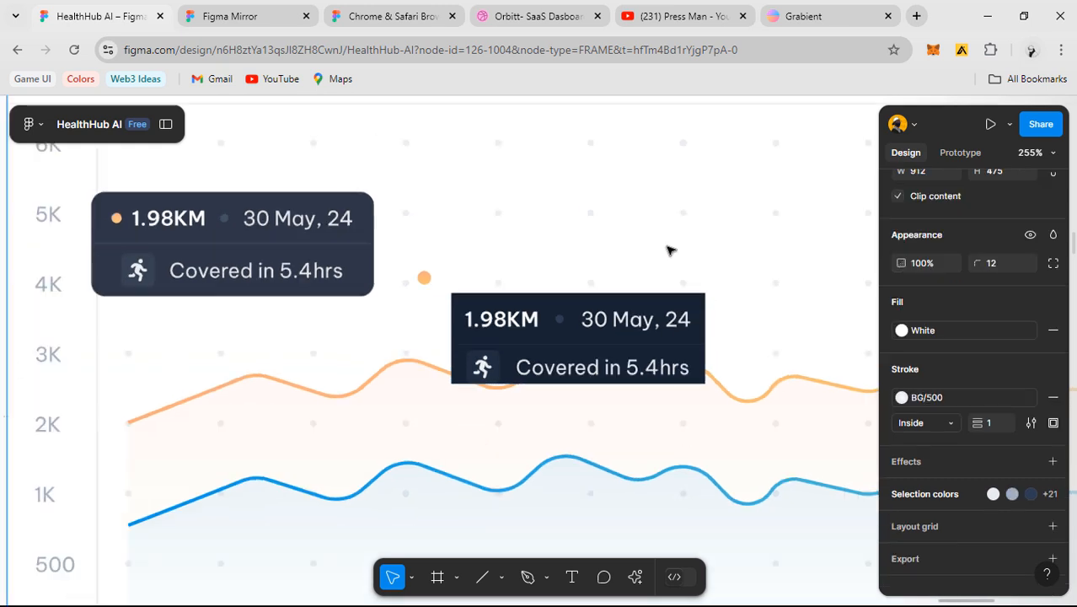
# - Raise the new tooltip above the orange chart line and insert the loose orange dot into its 1.98KM row
pyautogui.click(595, 331)
pyautogui.moveTo(593, 326); pyautogui.dragTo(594, 297)
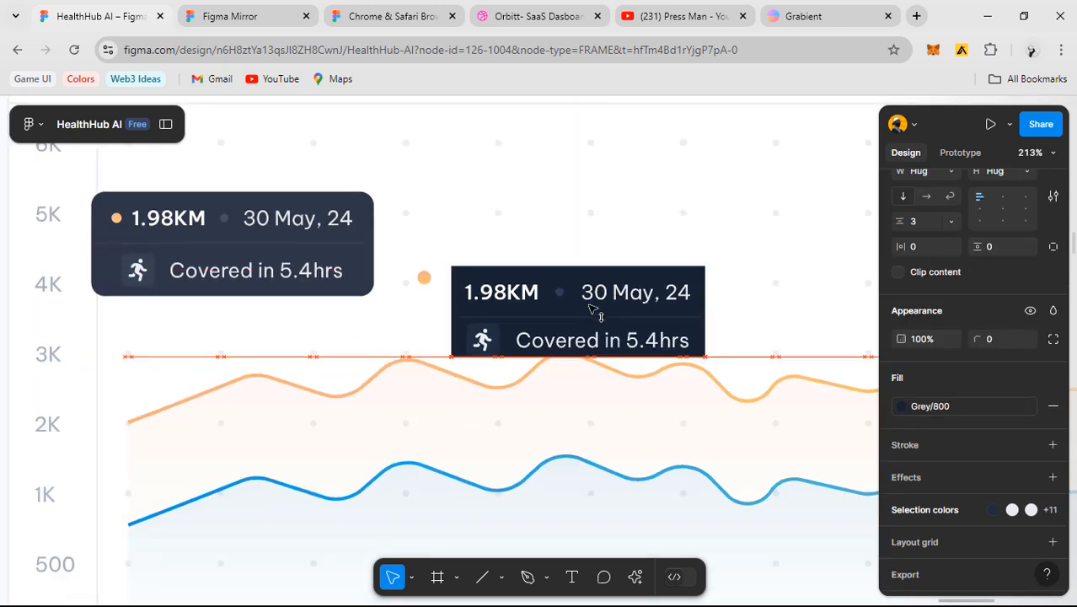
pyautogui.moveTo(424, 277); pyautogui.dragTo(556, 291)
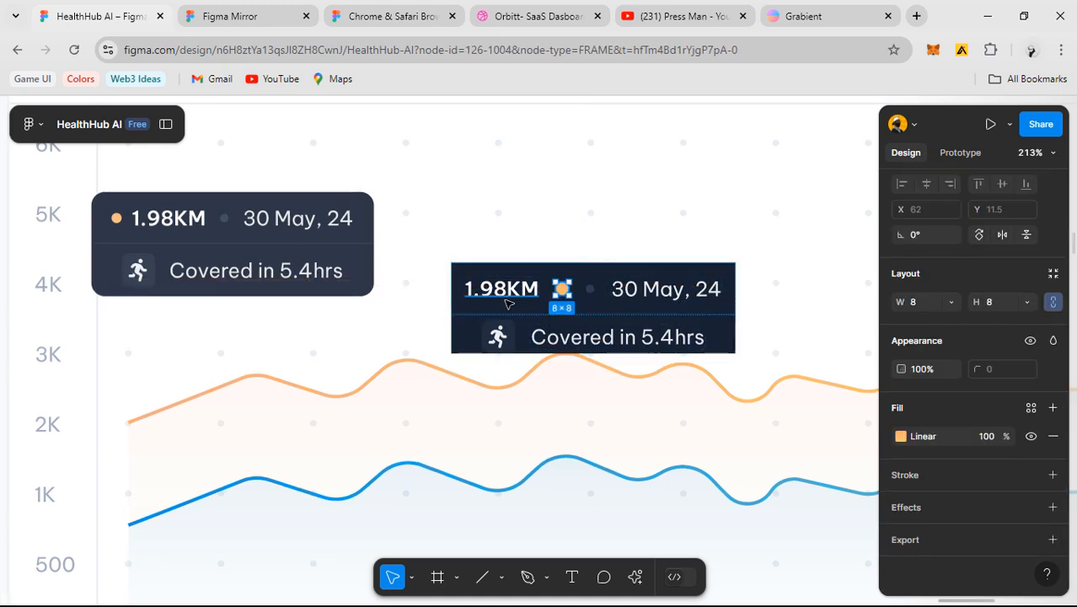
# - Wrap the 1.98KM text and orange dot in an auto layout with a gap of 4, placing the dot before the text
pyautogui.keyDown('shift'); pyautogui.click(506, 295); pyautogui.keyUp('shift')
pyautogui.hotkey('shift', 'a')
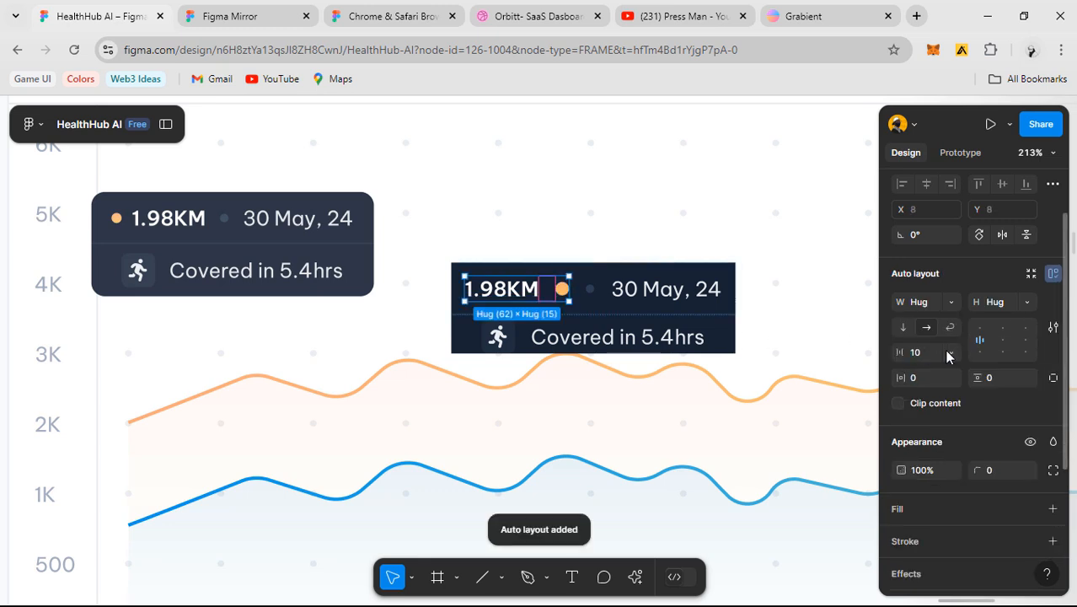
pyautogui.click(918, 354)
pyautogui.write('4')
pyautogui.press('Return')
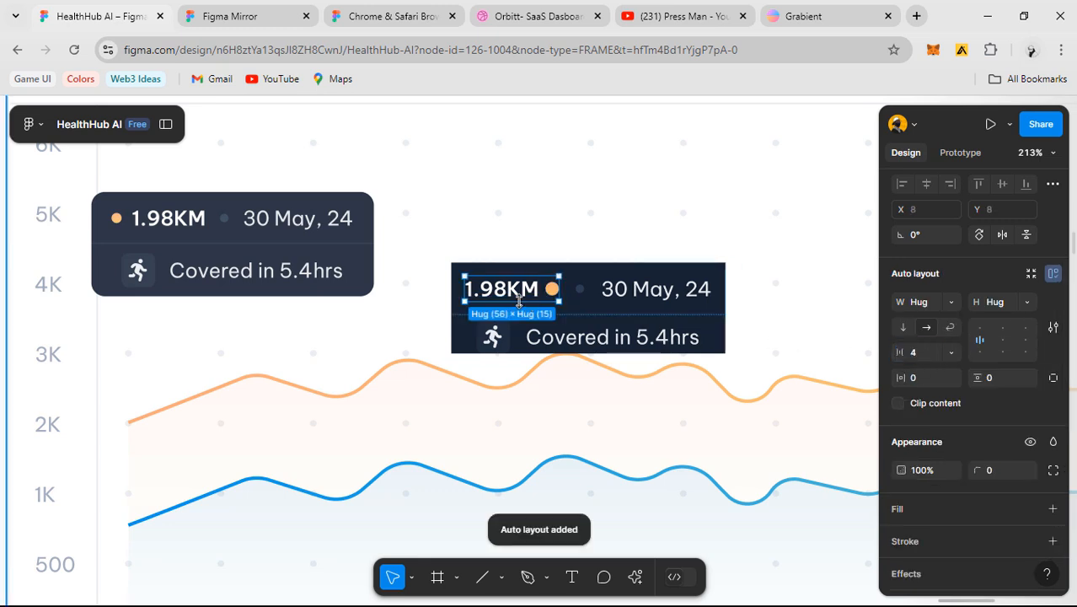
pyautogui.doubleClick(506, 292)
pyautogui.press('Right')
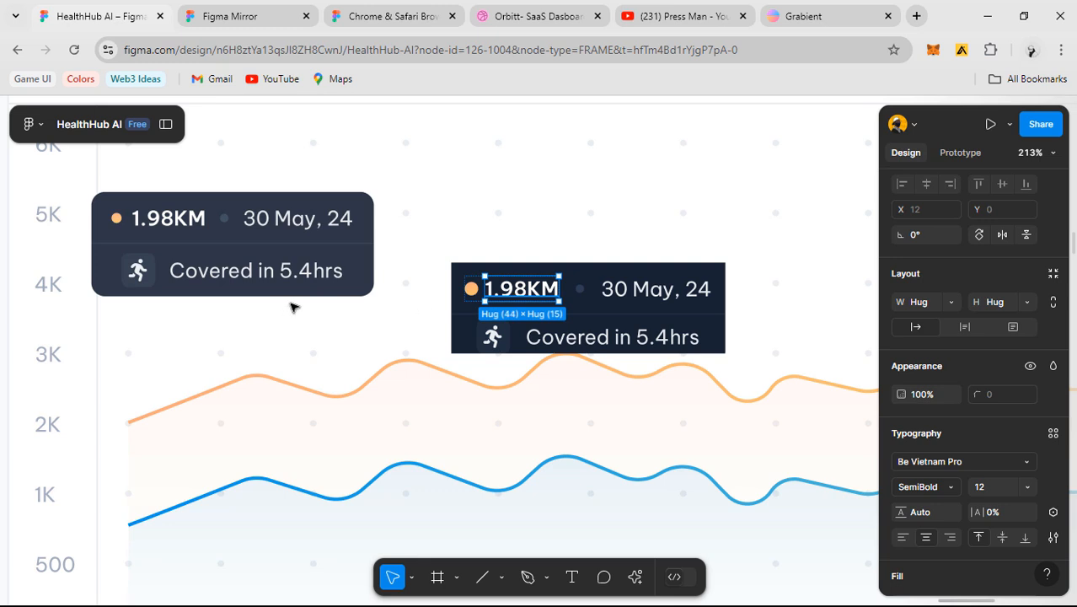
# - Make the orange dot beside the new tooltip's 1.98KM text slightly smaller
pyautogui.click(380, 339)
pyautogui.scroll(-1, 380, 339)
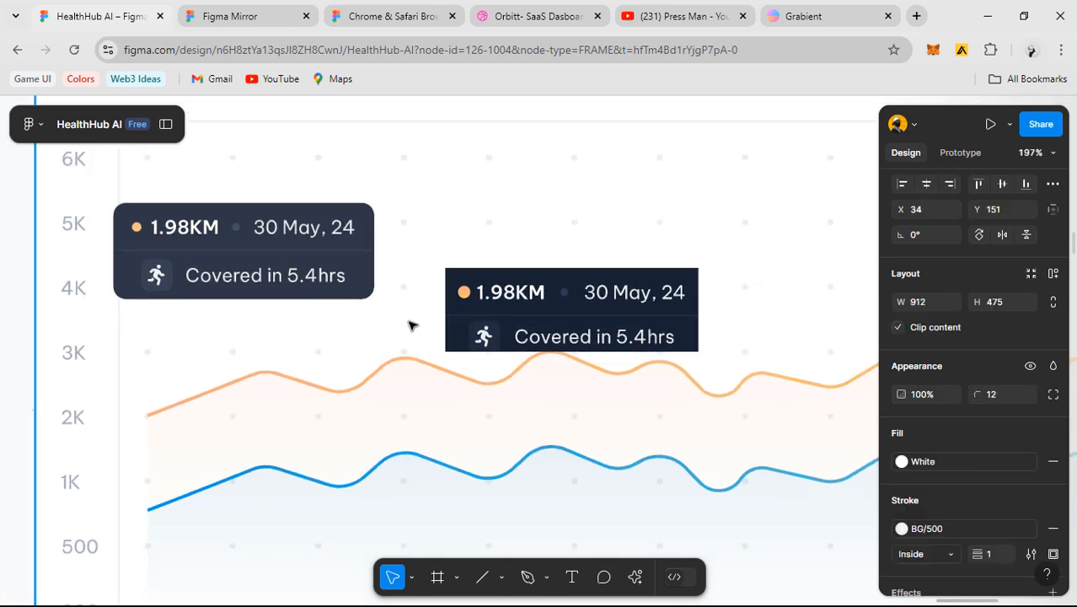
pyautogui.scroll(2, 411, 325)
pyautogui.keyDown('ctrl'); pyautogui.click(464, 290); pyautogui.keyUp('ctrl')
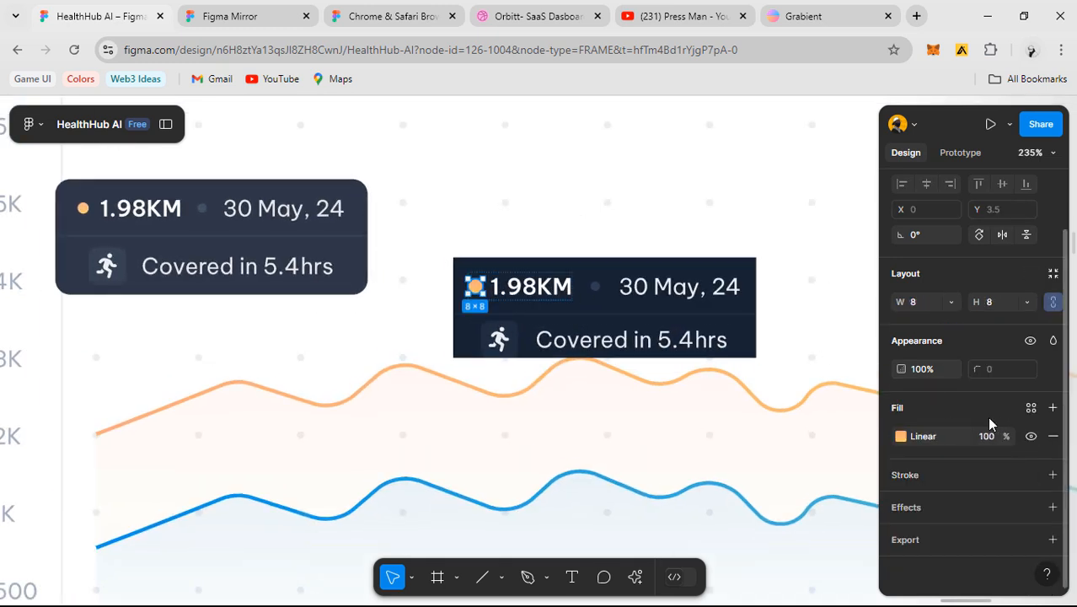
pyautogui.click(620, 415)
# - Round the new tooltip frame's corners with a radius of 8
pyautogui.click(603, 321)
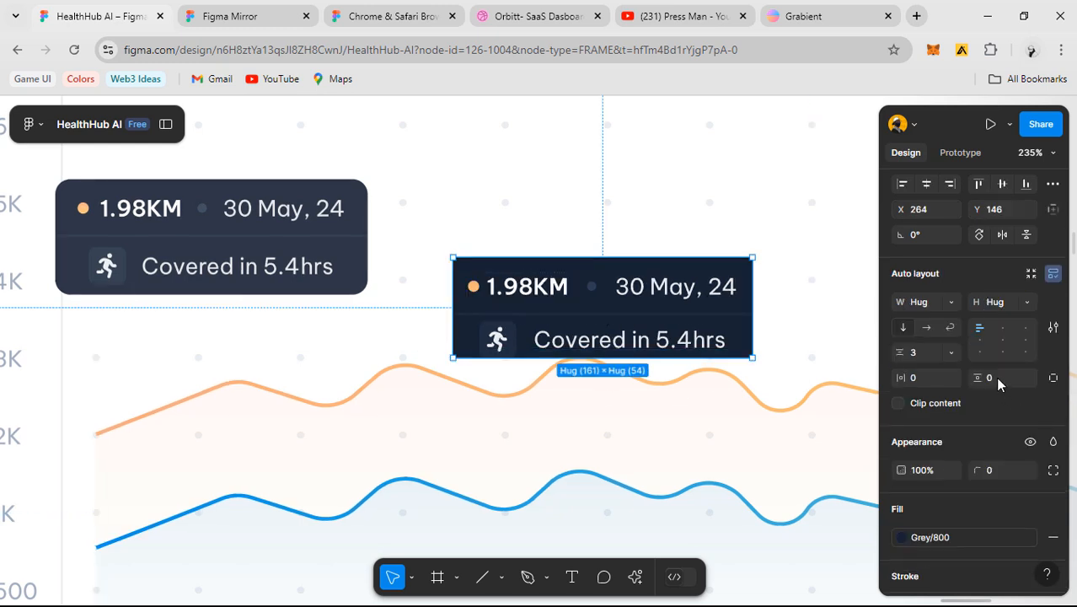
pyautogui.click(994, 470)
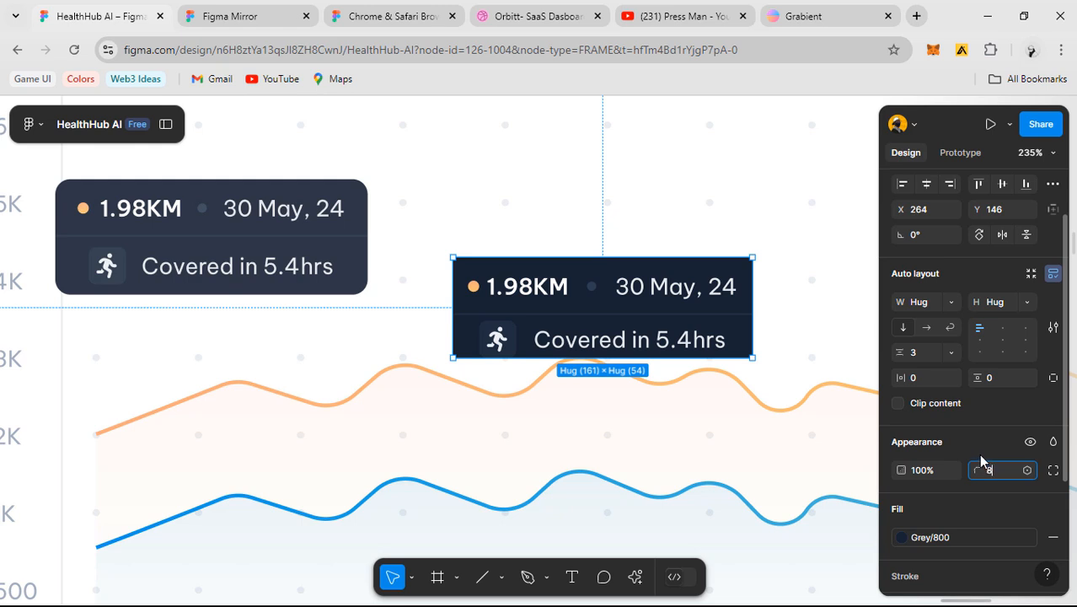
pyautogui.press('Return')
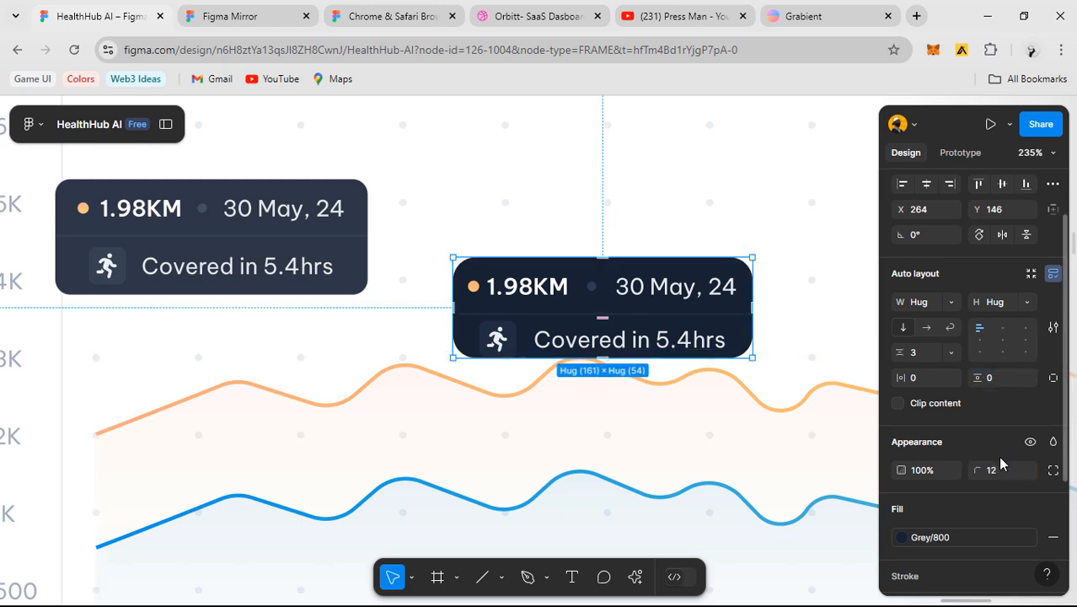
pyautogui.press('Return')
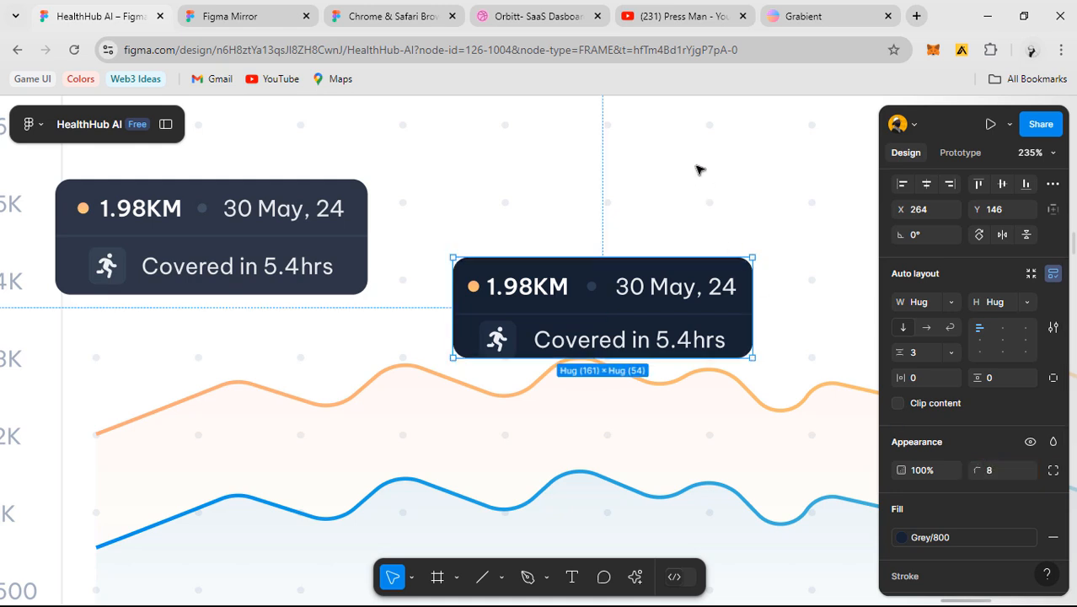
pyautogui.click(697, 168)
# - Set the vertical padding of the new tooltip's "Covered in 5.4hrs" row to 8
pyautogui.click(653, 310)
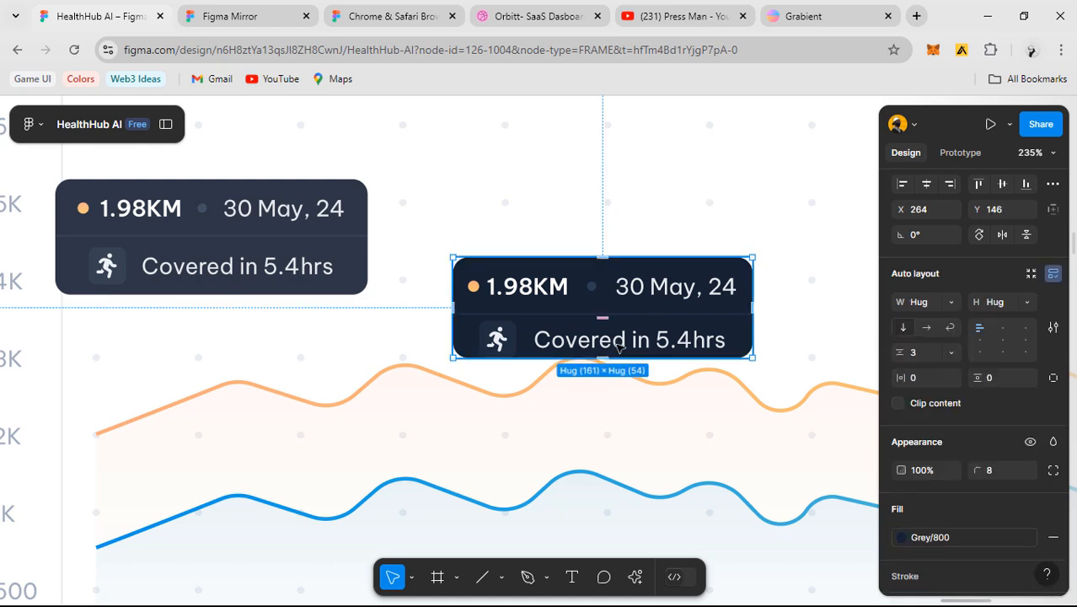
pyautogui.click(611, 342)
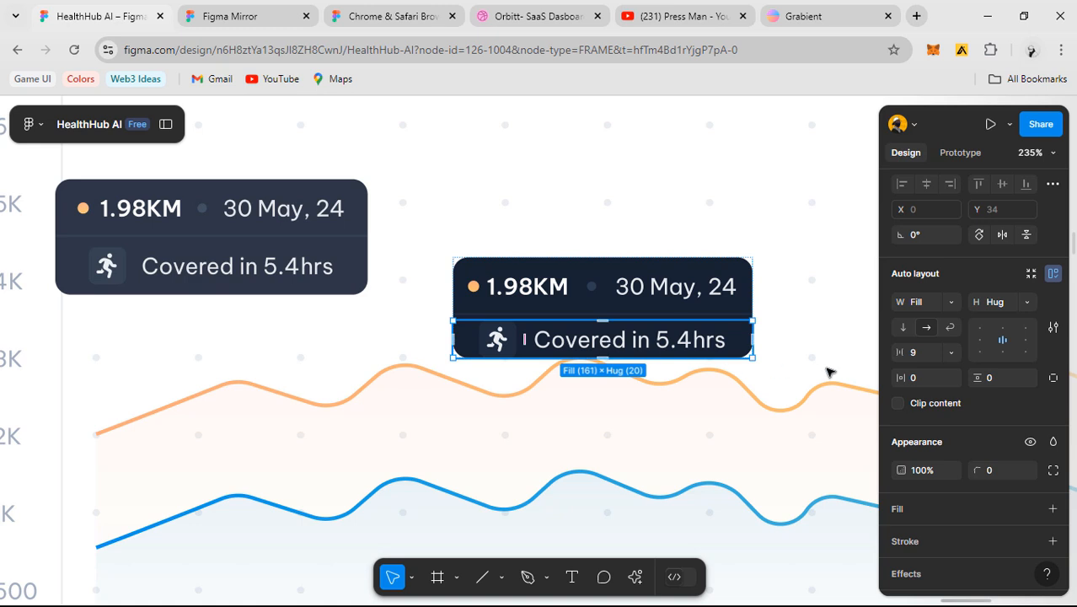
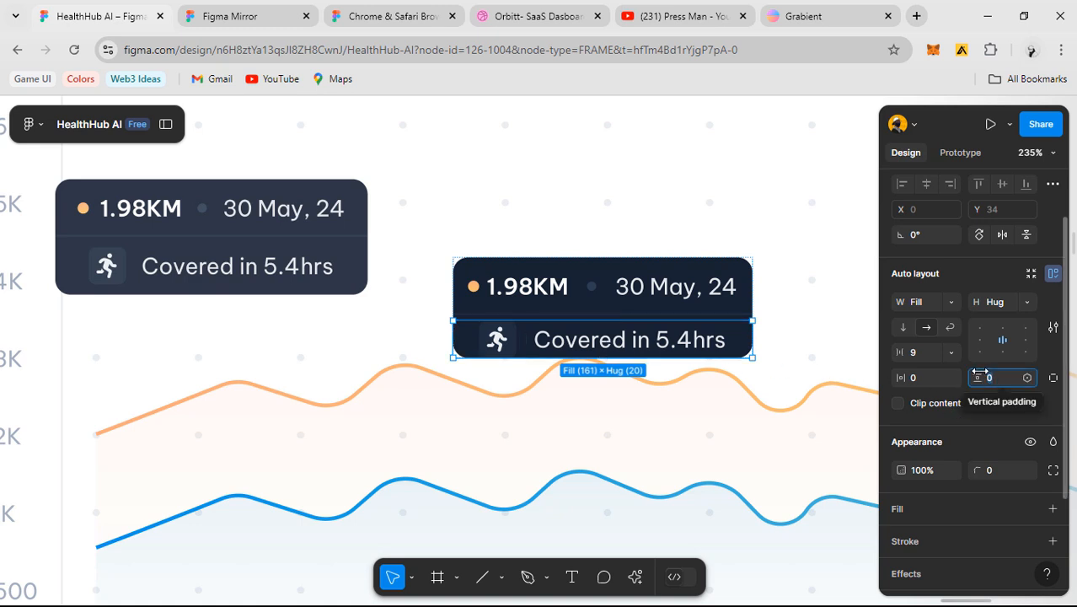
pyautogui.write('8')
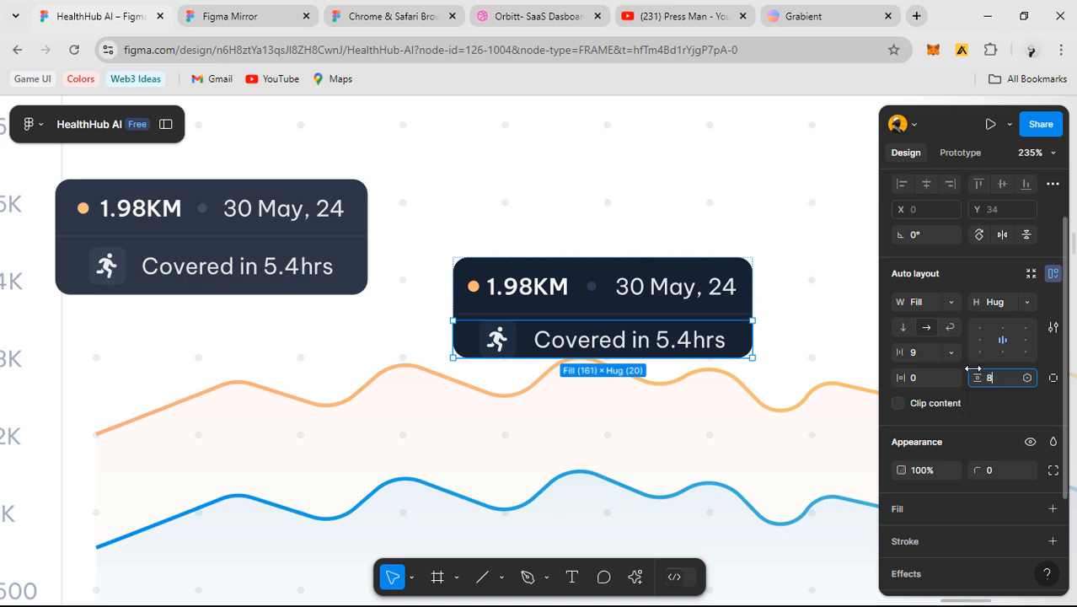
pyautogui.press('Return')
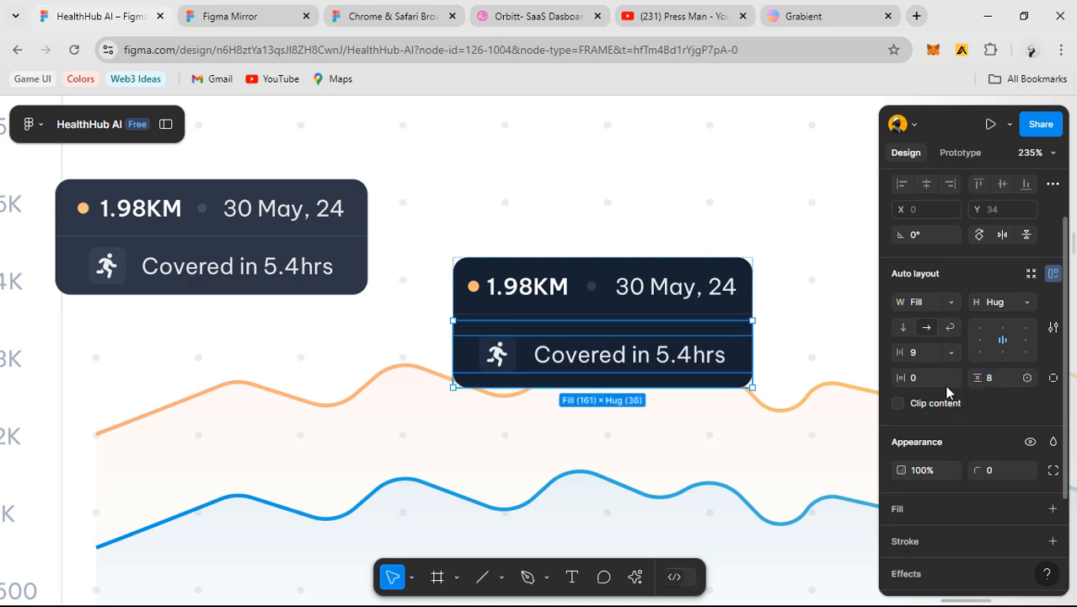
pyautogui.click(648, 237)
# - Move the new tooltip straight up so it sits clear of the orange chart line
pyautogui.scroll(-1, 649, 237)
pyautogui.moveTo(636, 256); pyautogui.dragTo(633, 278)
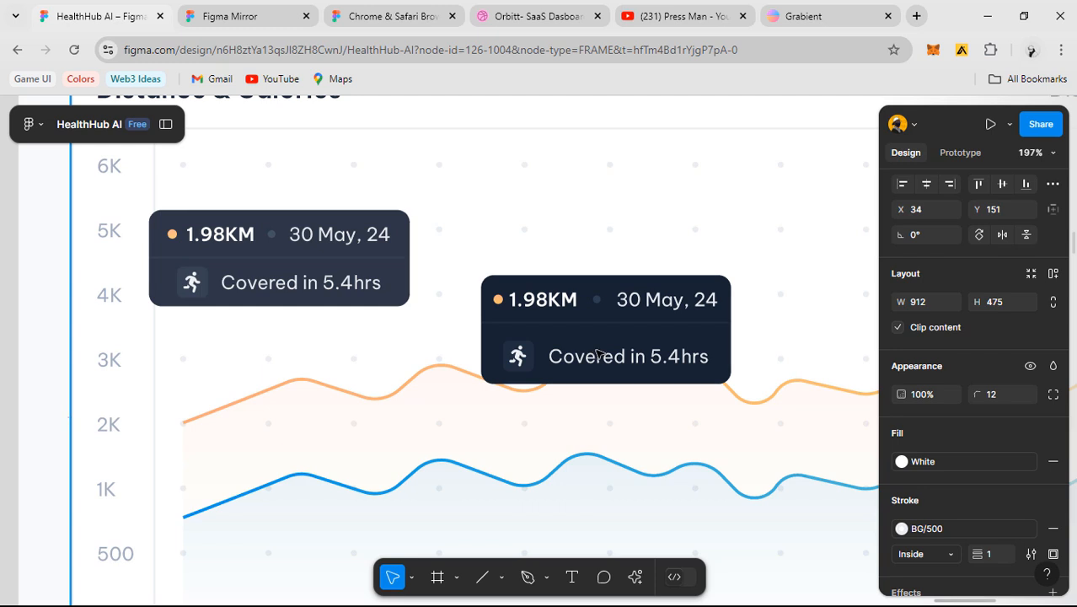
pyautogui.click(596, 351)
pyautogui.moveTo(581, 349); pyautogui.dragTo(582, 306)
# - Try a top padding of 0 on the new tooltip's "Covered in 5.4hrs" row, then undo it
pyautogui.doubleClick(638, 318)
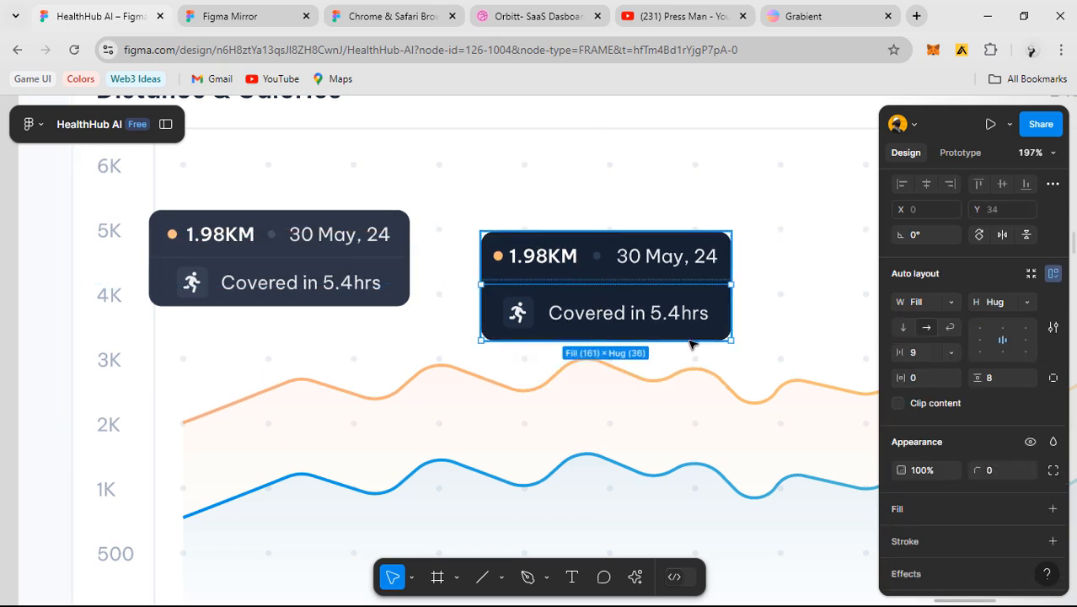
pyautogui.click(1052, 378)
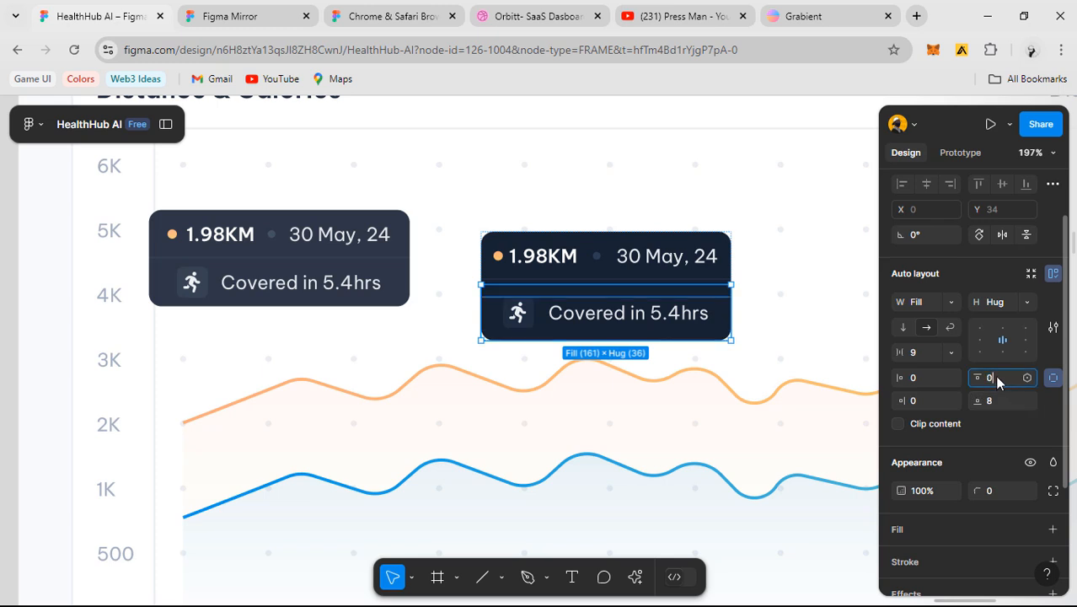
pyautogui.click(997, 379)
pyautogui.write('0')
pyautogui.press('Return')
pyautogui.click(764, 315)
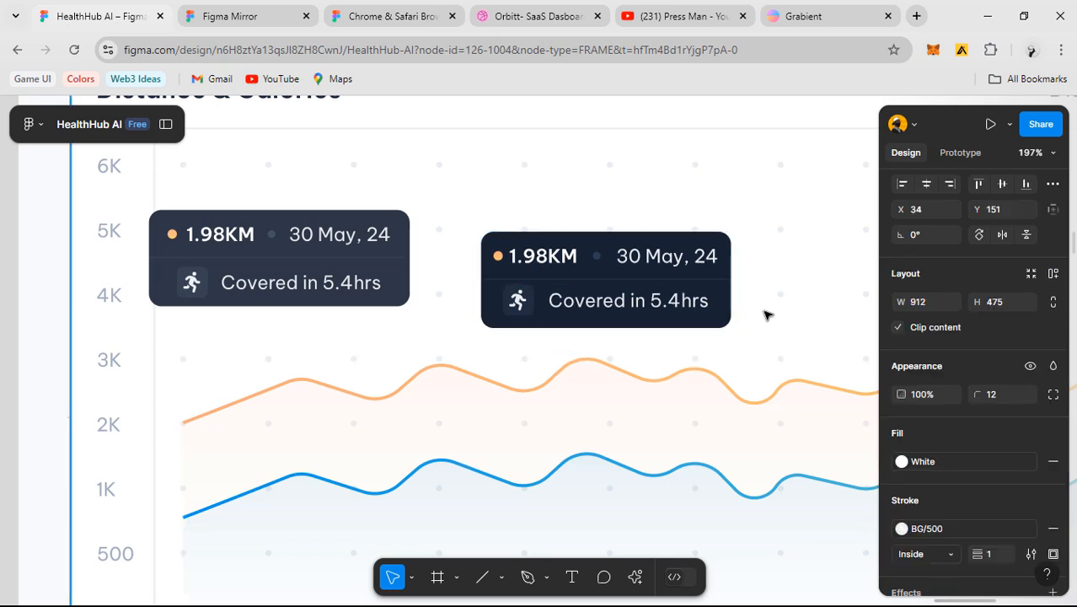
pyautogui.click(622, 302)
pyautogui.hotkey('ctrl', 'z')
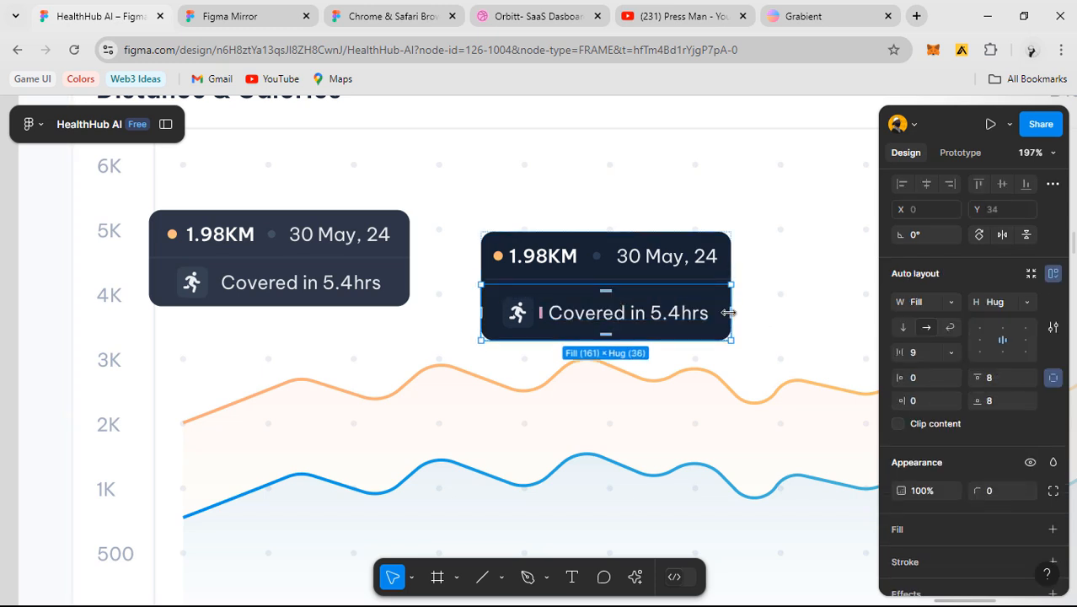
pyautogui.click(798, 313)
# - Check the original tooltip's row padding and set the new "Covered in 5.4hrs" row's horizontal padding to 12
pyautogui.click(308, 290)
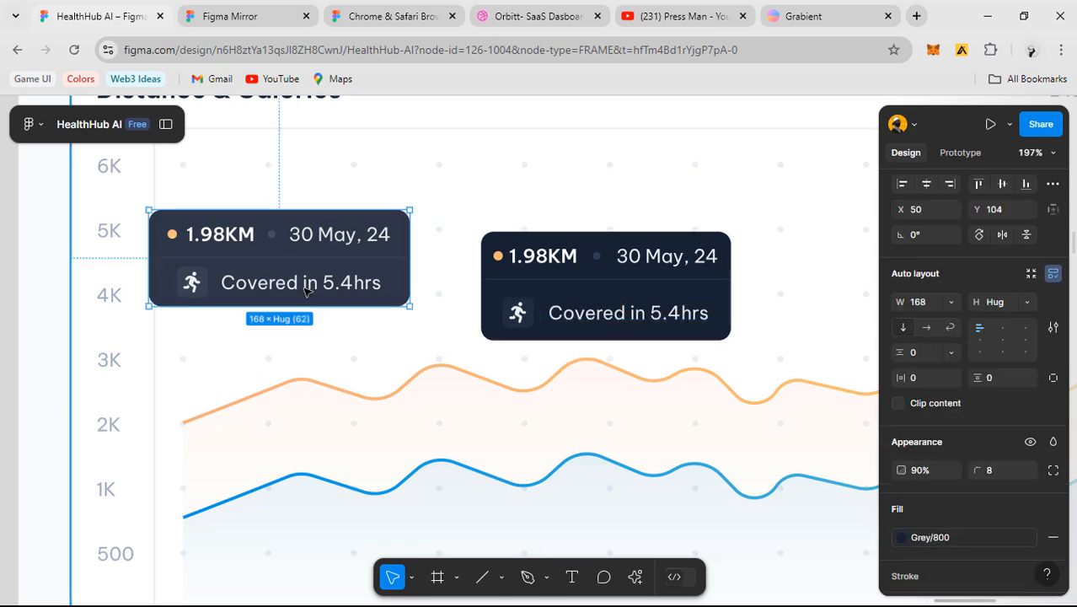
pyautogui.click(308, 290)
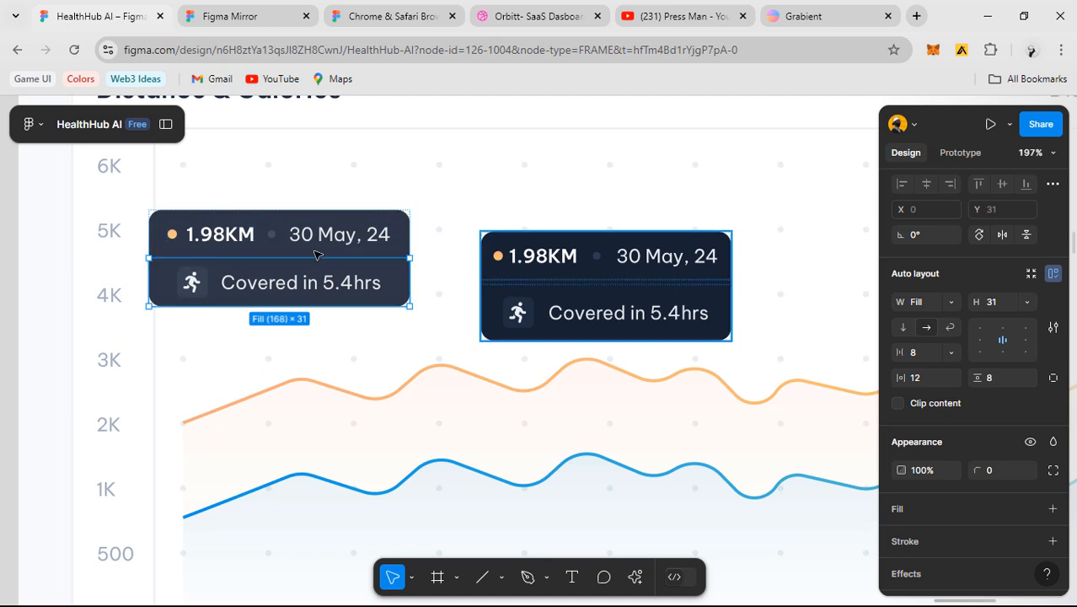
pyautogui.click(237, 253)
pyautogui.doubleClick(569, 271)
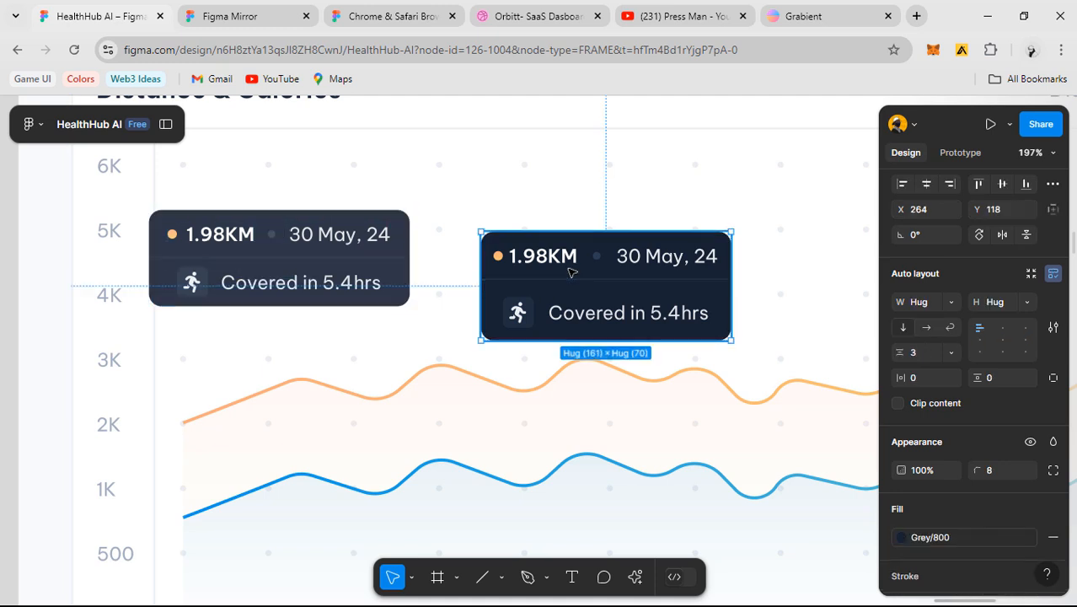
pyautogui.click(599, 297)
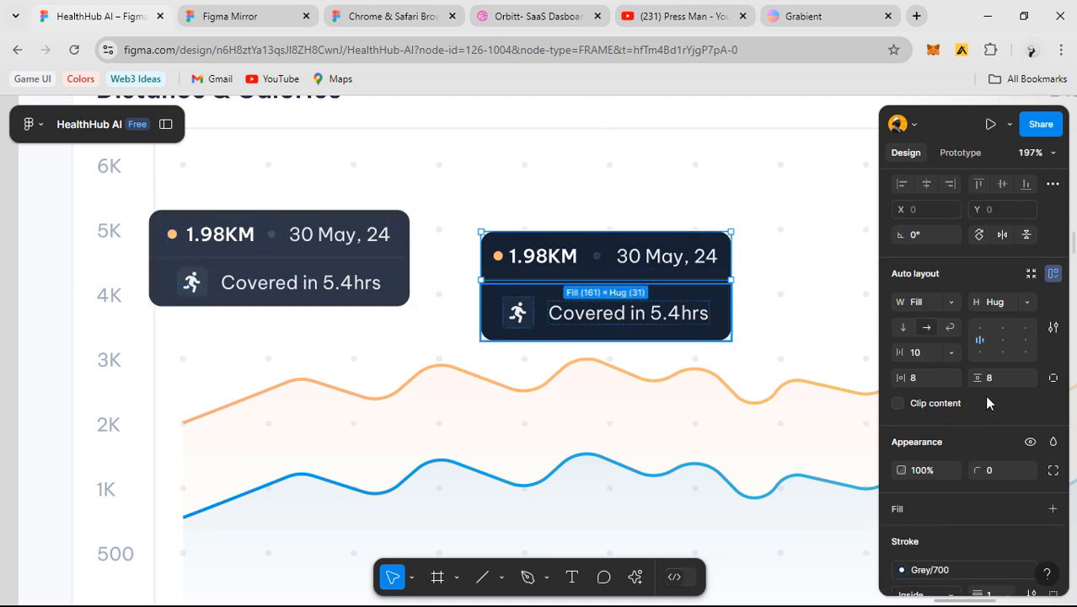
pyautogui.click(913, 380)
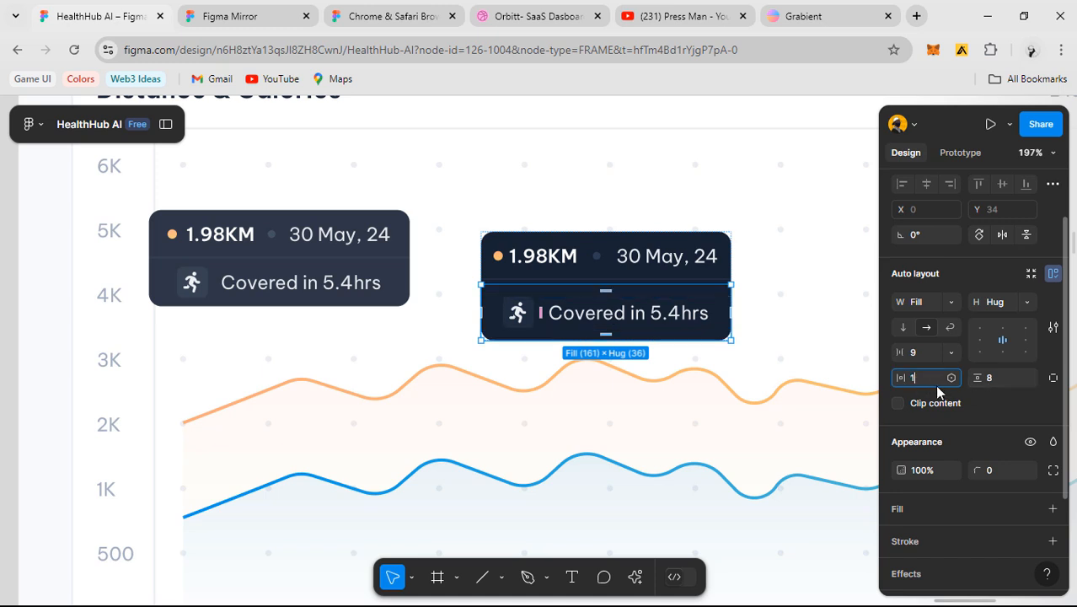
pyautogui.write('12')
pyautogui.press('Return')
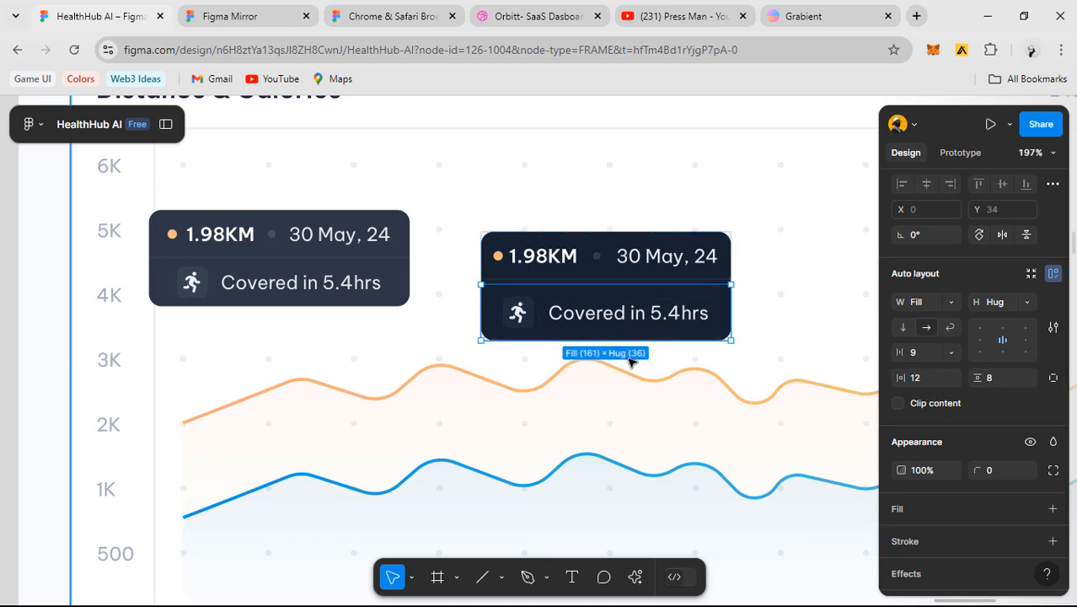
# - Set the vertical gap between the new tooltip's two rows to 0
pyautogui.press('Escape')
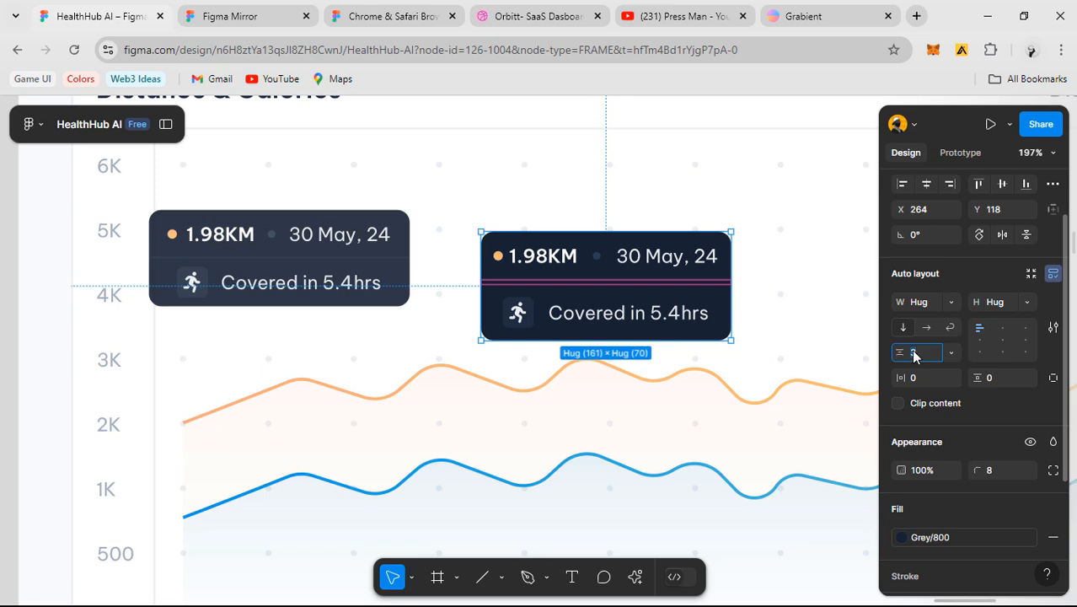
pyautogui.write('0')
pyautogui.press('Return')
pyautogui.click(715, 186)
# - Try Grey/300 as the fill of the separator dot between 1.98KM and the date in the new tooltip
pyautogui.scroll(-2, 716, 187)
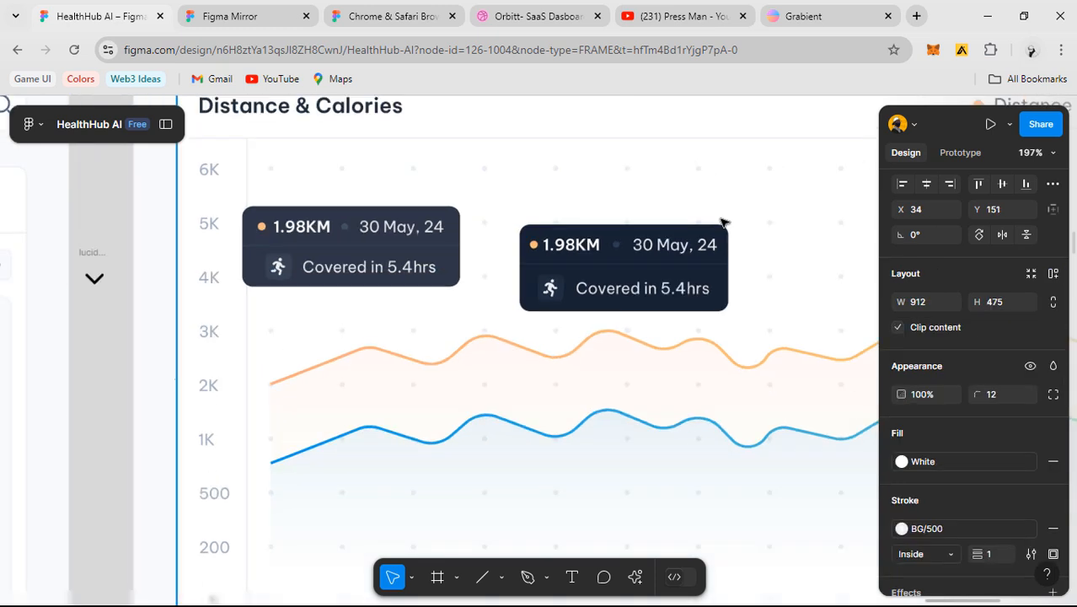
pyautogui.moveTo(733, 286); pyautogui.dragTo(683, 291)
pyautogui.keyDown('ctrl'); pyautogui.scroll(2, 666, 269); pyautogui.keyUp('ctrl')
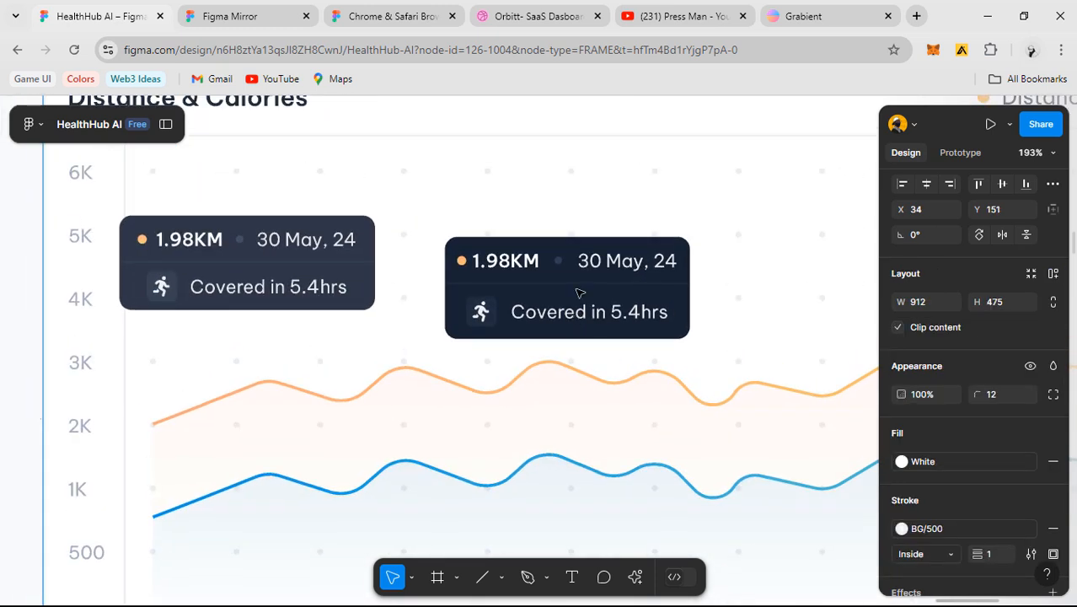
pyautogui.click(558, 262)
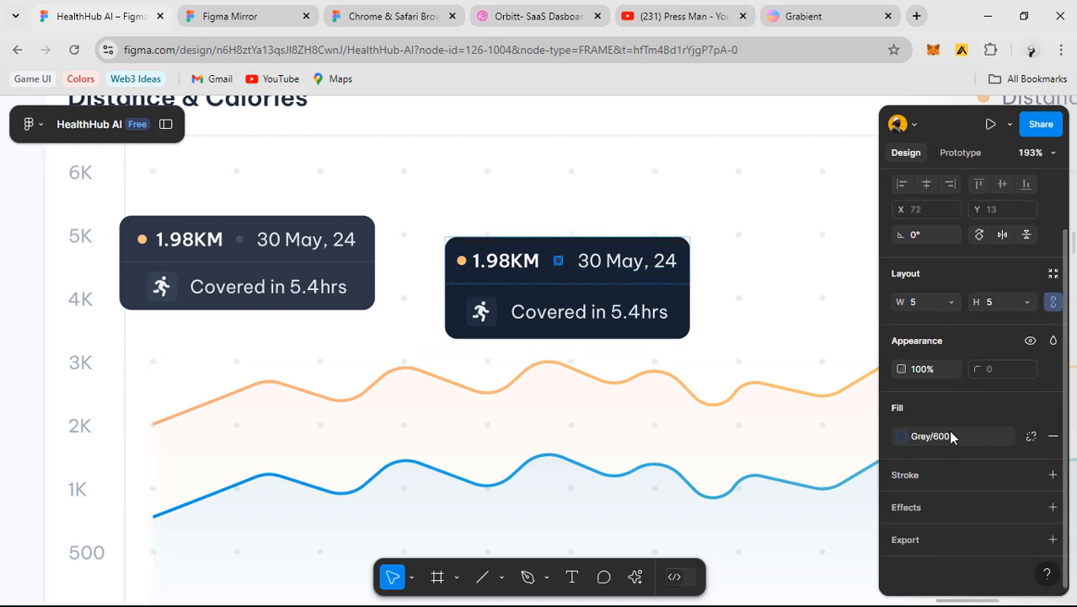
pyautogui.click(948, 431)
pyautogui.click(771, 413)
pyautogui.click(656, 233)
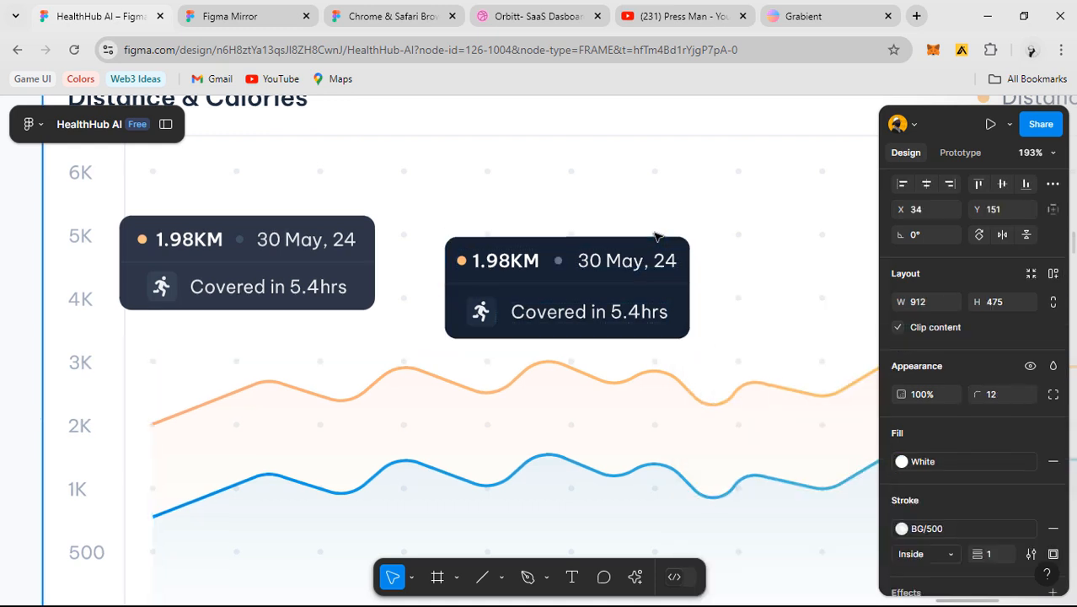
# - Recolor the new tooltip's separator dot between 1.98KM and the date to Grey/500
pyautogui.click(557, 261)
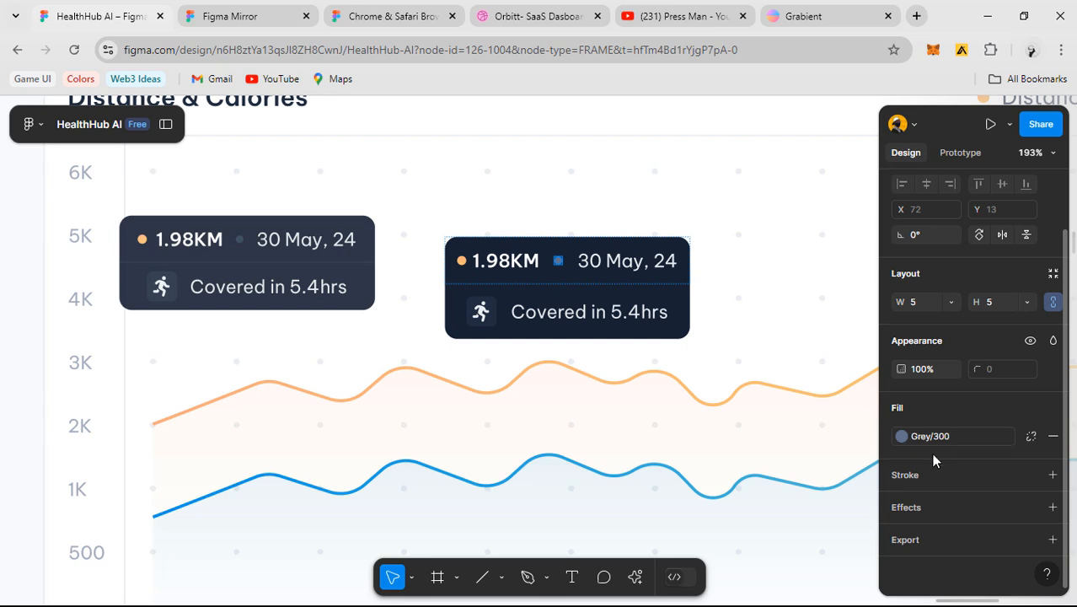
pyautogui.click(926, 436)
pyautogui.click(778, 543)
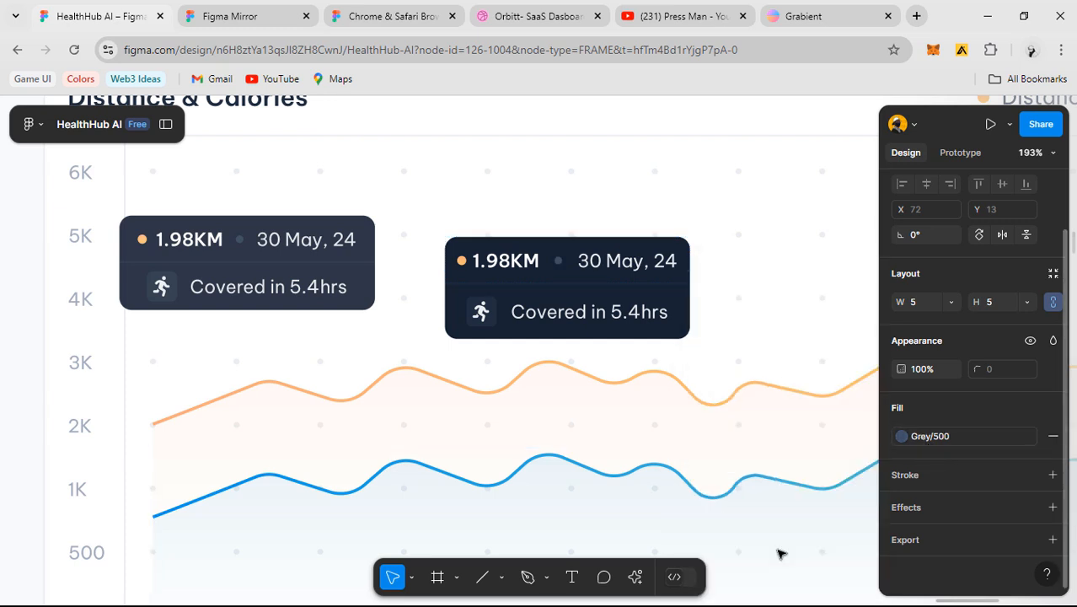
pyautogui.click(762, 419)
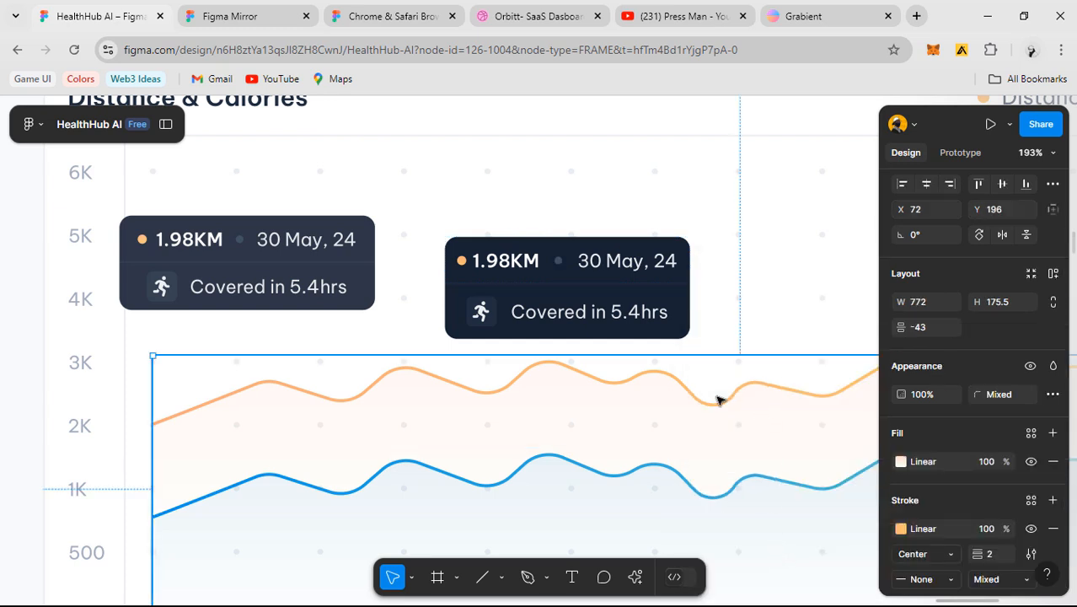
# - Try Grey/700 as the fill of the new tooltip's separator dot between 1.98KM and the date
pyautogui.click(557, 261)
pyautogui.click(956, 438)
pyautogui.click(783, 492)
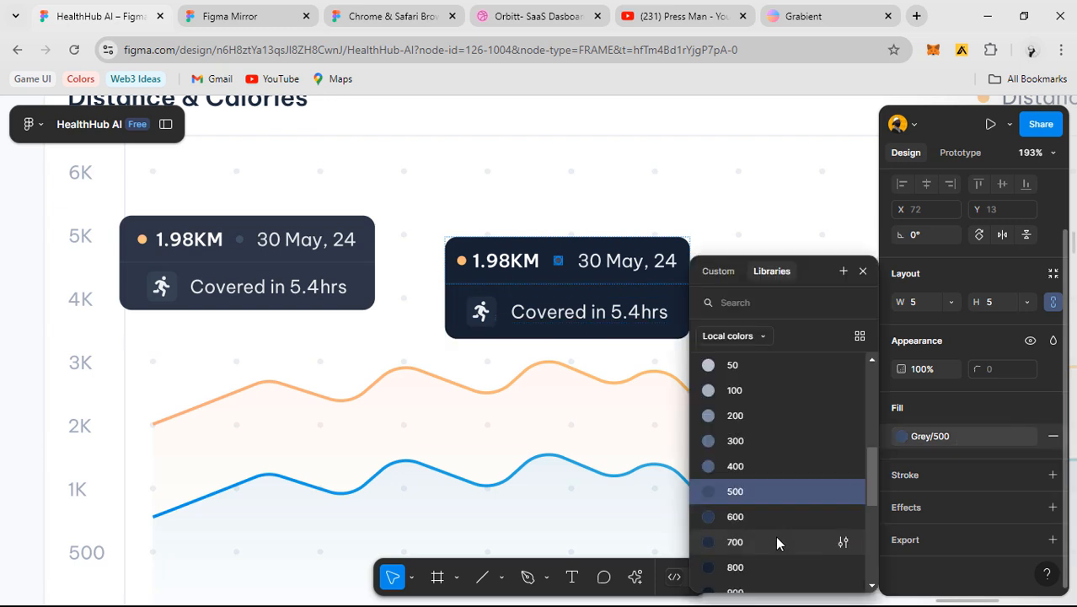
pyautogui.click(659, 209)
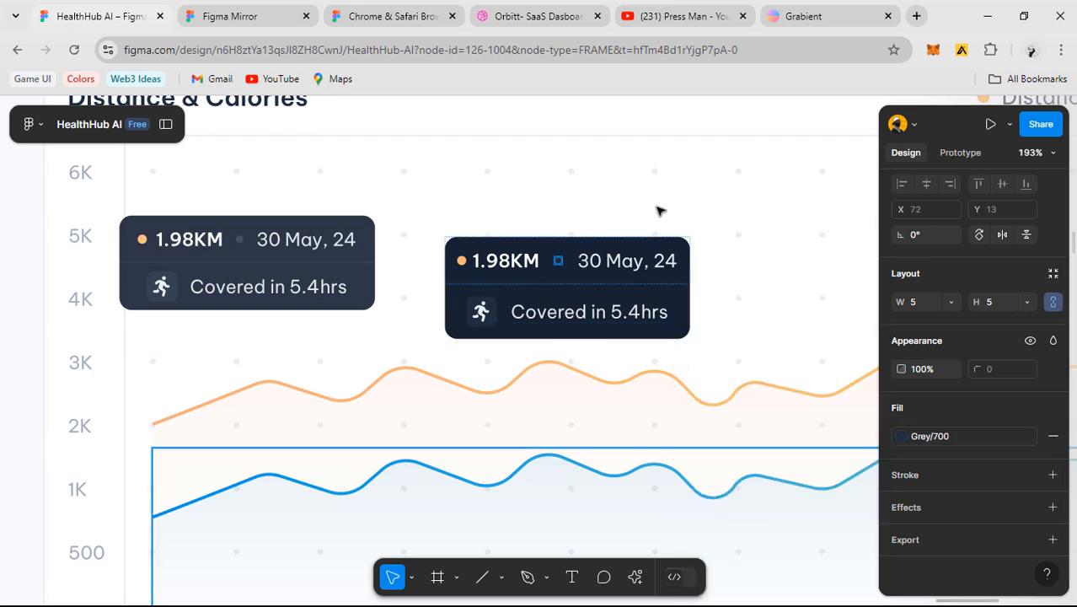
pyautogui.click(659, 208)
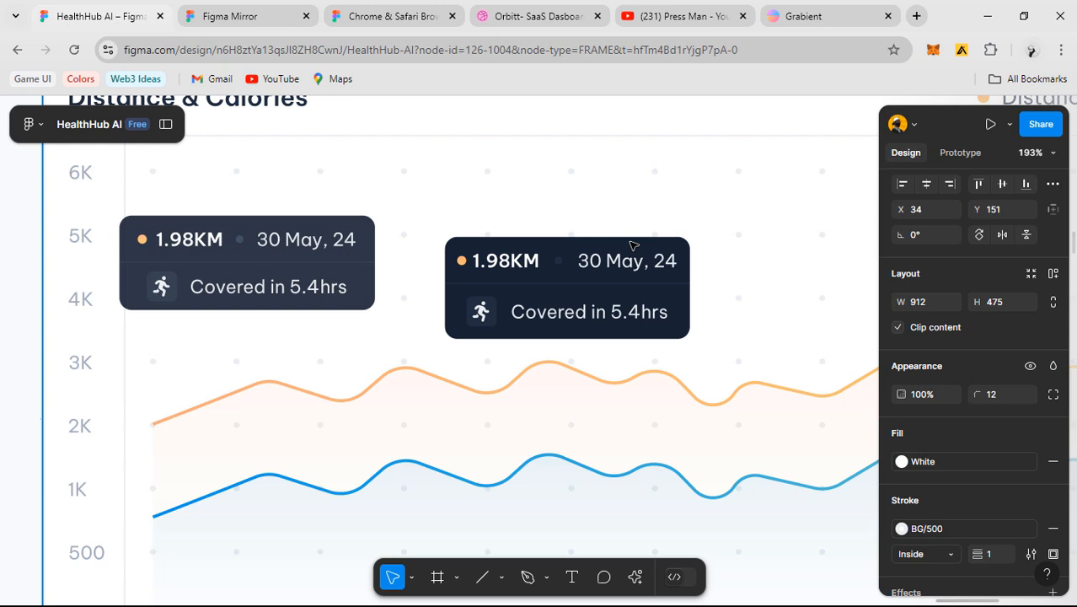
# - Recolor the separator dot between 1.98KM and the date in the new tooltip to Grey/600
pyautogui.click(556, 261)
pyautogui.click(973, 436)
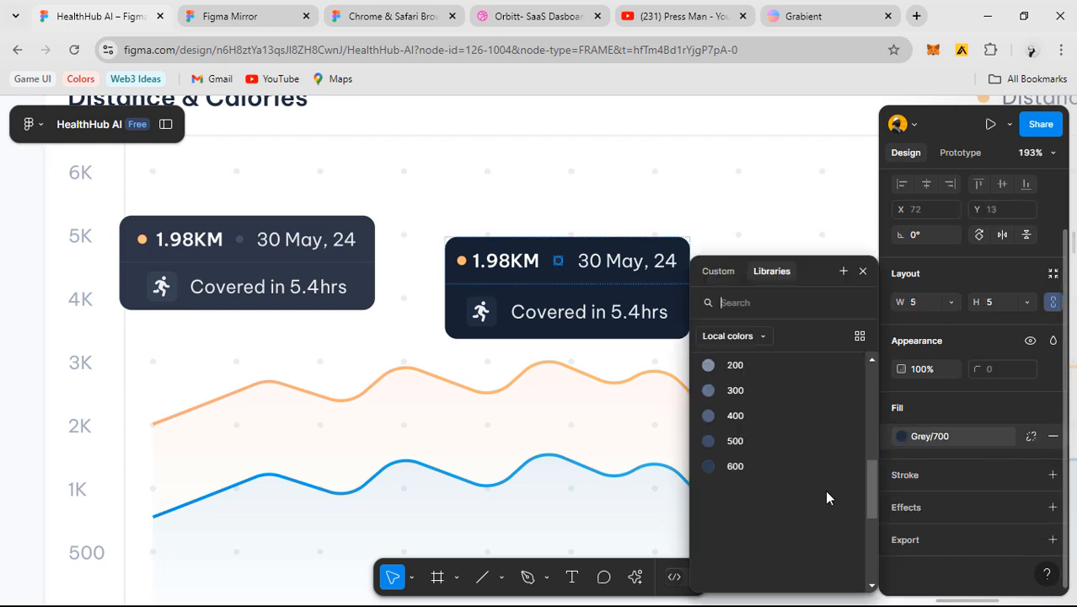
pyautogui.click(752, 461)
pyautogui.click(697, 207)
# - Set the horizontal padding of the new tooltip's 1.98KM row to 12
pyautogui.scroll(-1, 697, 208)
pyautogui.scroll(-1, 697, 208)
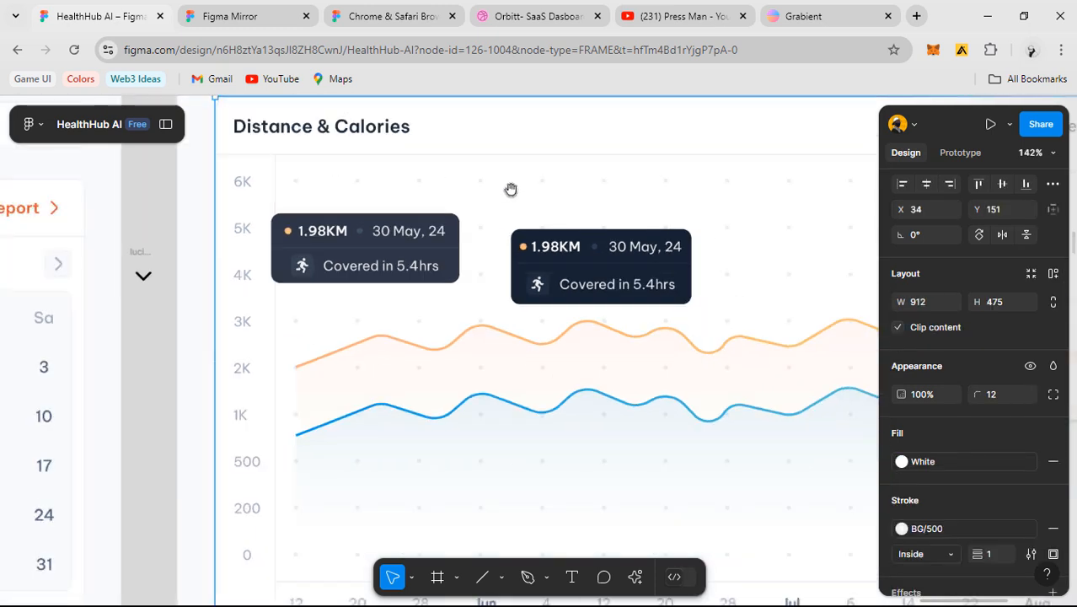
pyautogui.moveTo(510, 190); pyautogui.dragTo(565, 183)
pyautogui.scroll(2, 560, 272)
pyautogui.moveTo(649, 334); pyautogui.dragTo(704, 261)
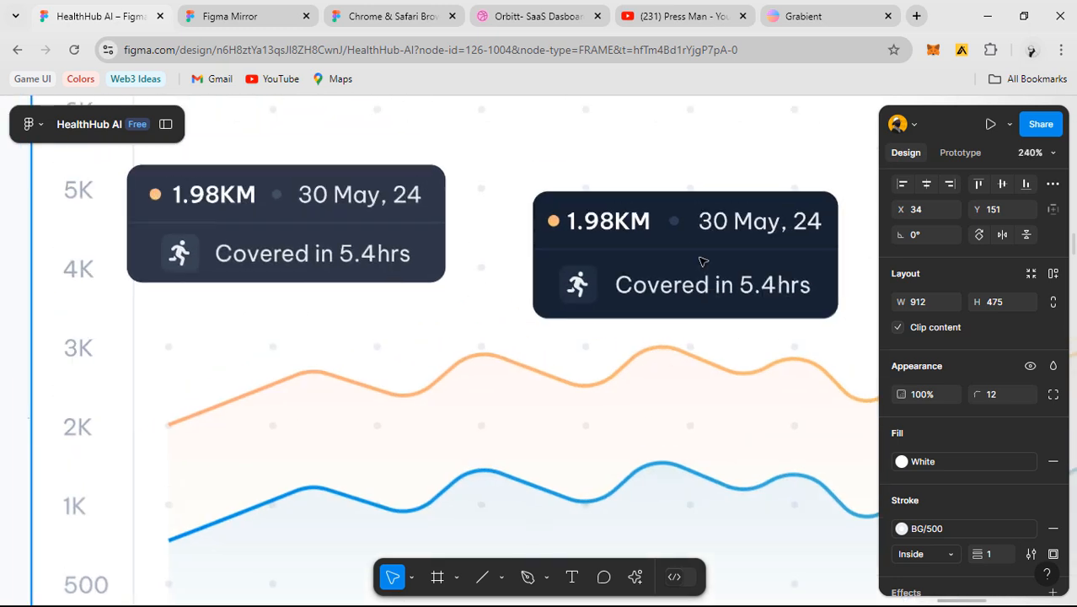
pyautogui.click(634, 224)
pyautogui.click(665, 231)
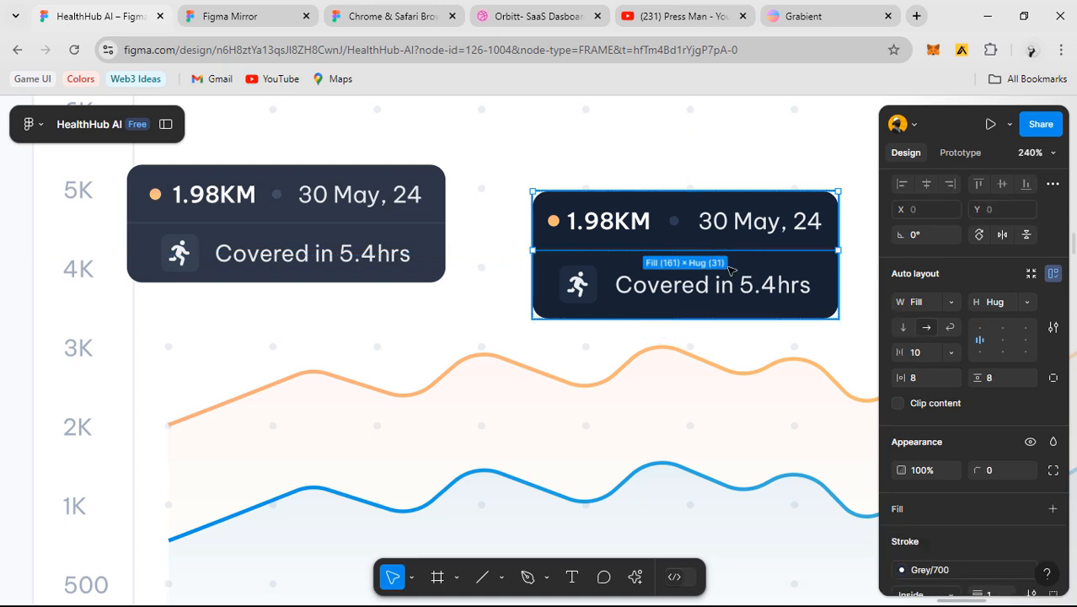
pyautogui.press('Return')
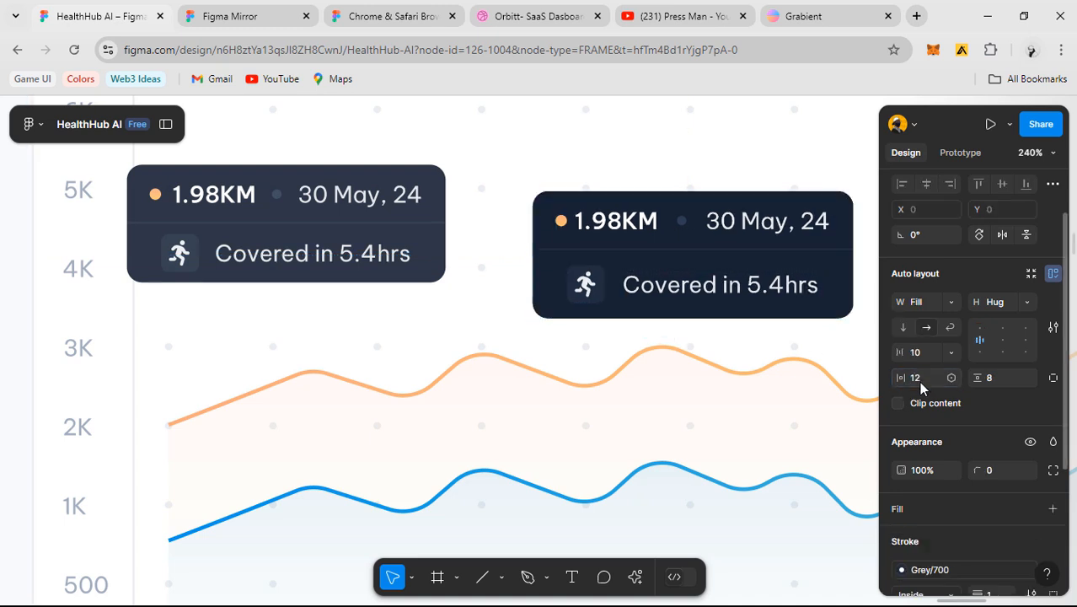
pyautogui.click(604, 152)
pyautogui.scroll(-1, 604, 155)
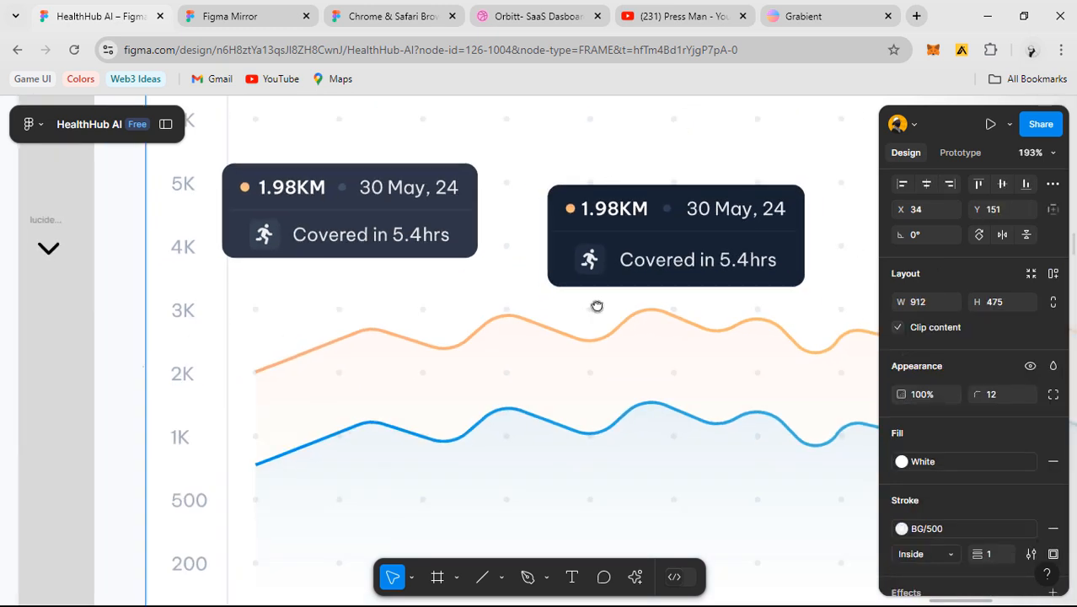
# - Tighten the gap between the running icon and the text in the new tooltip's "Covered in 5.4hrs" row
pyautogui.hscroll(2, 596, 306)
pyautogui.click(611, 273)
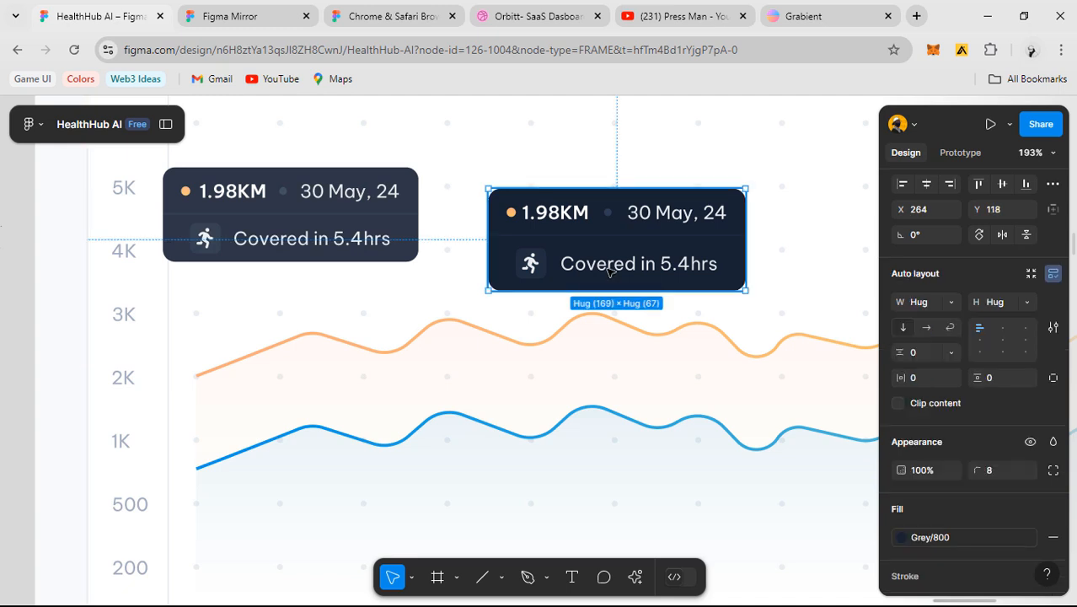
pyautogui.click(610, 270)
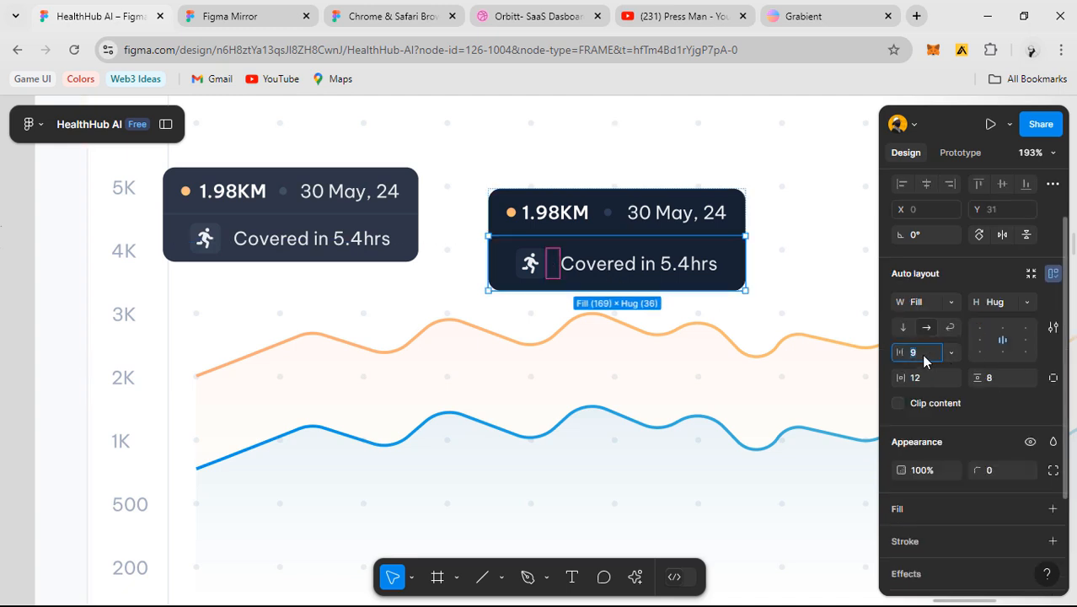
# - Delete the old reference tooltip from the new chart and move the rebuilt tooltip to about X 224, Y 133
pyautogui.click(409, 215)
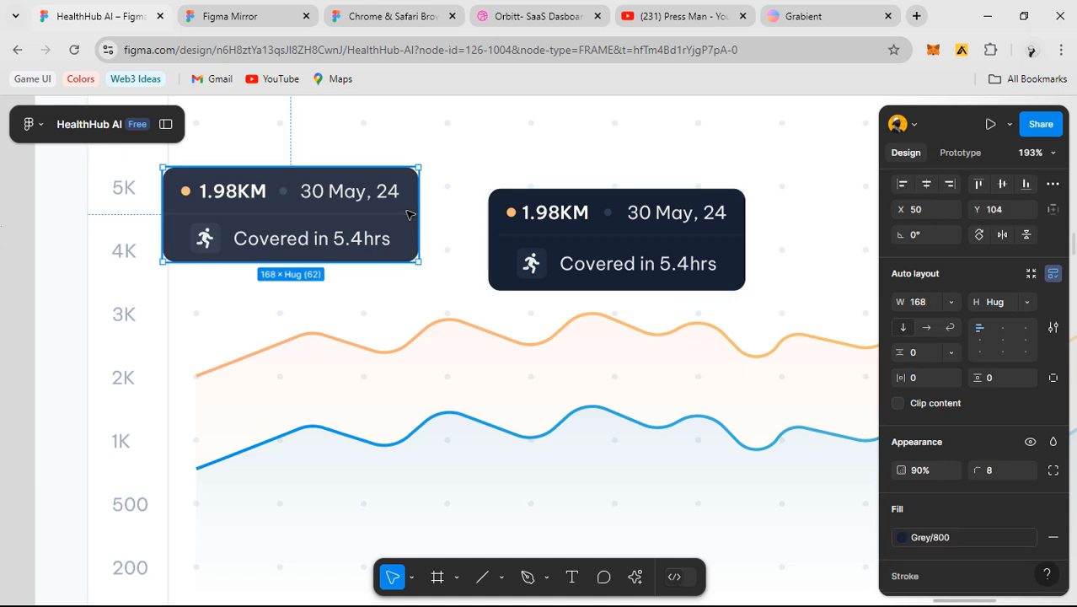
pyautogui.press('Delete')
pyautogui.click(620, 250)
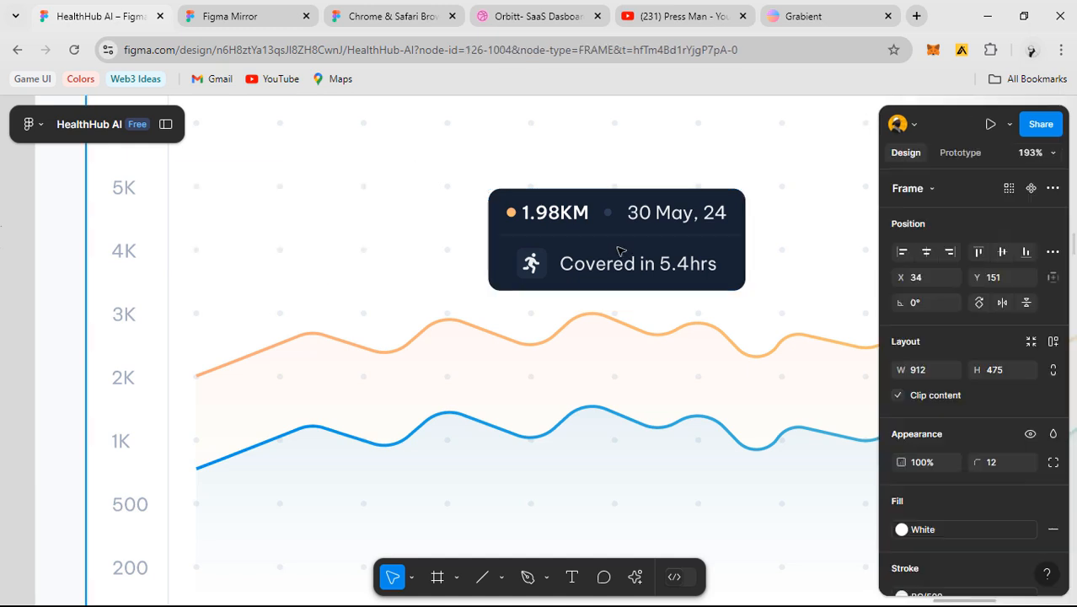
pyautogui.click(618, 266)
pyautogui.scroll(-2, 615, 262)
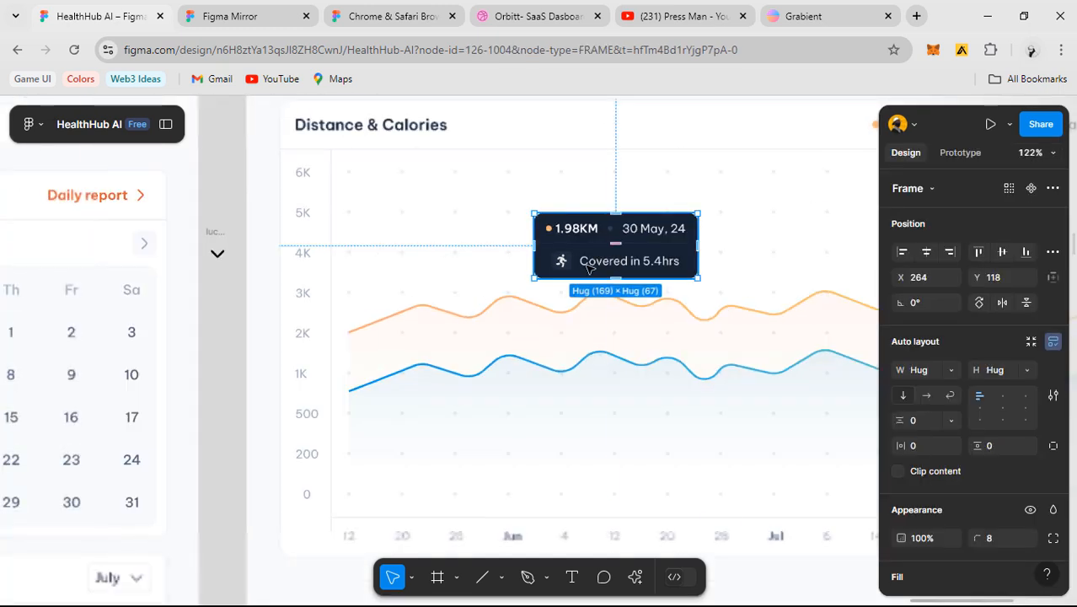
pyautogui.moveTo(617, 261); pyautogui.dragTo(578, 273)
# - Select the orange marker and hand cursor together on the finished dashboard's Distance & Calories chart for copying
pyautogui.scroll(-2, 579, 271)
pyautogui.scroll(-1, 580, 274)
pyautogui.moveTo(588, 366); pyautogui.dragTo(984, 318)
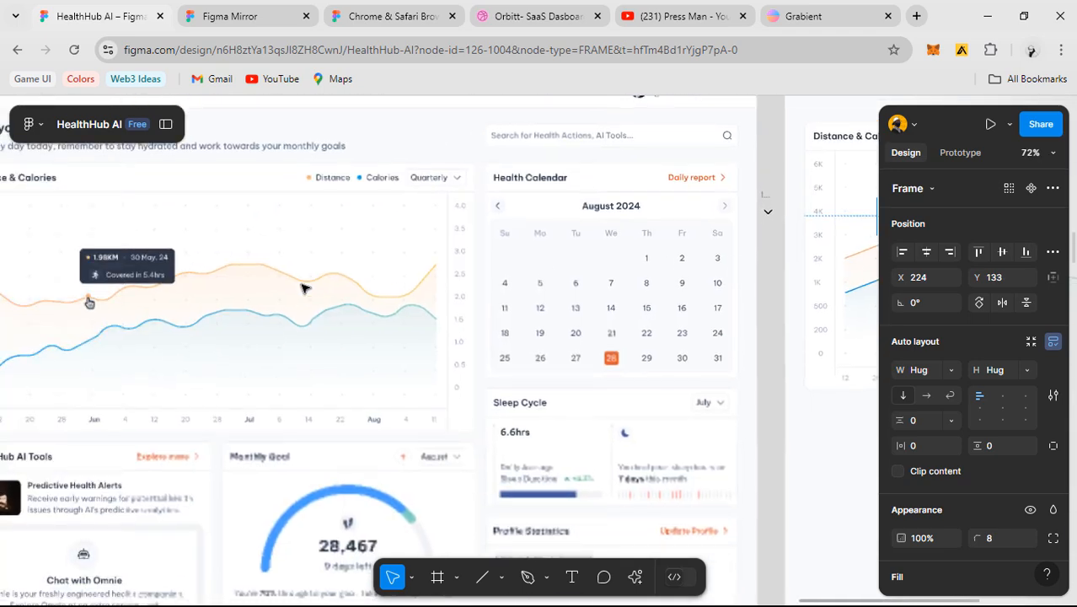
pyautogui.scroll(1, 270, 297)
pyautogui.moveTo(253, 322); pyautogui.dragTo(655, 306)
pyautogui.scroll(5, 464, 289)
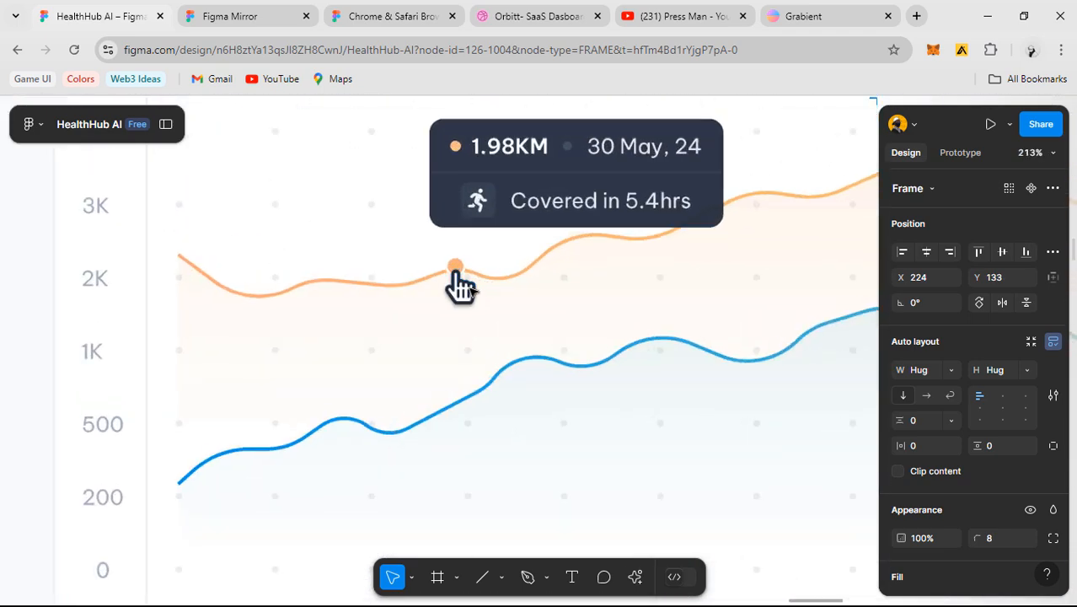
pyautogui.click(451, 288)
pyautogui.click(455, 286)
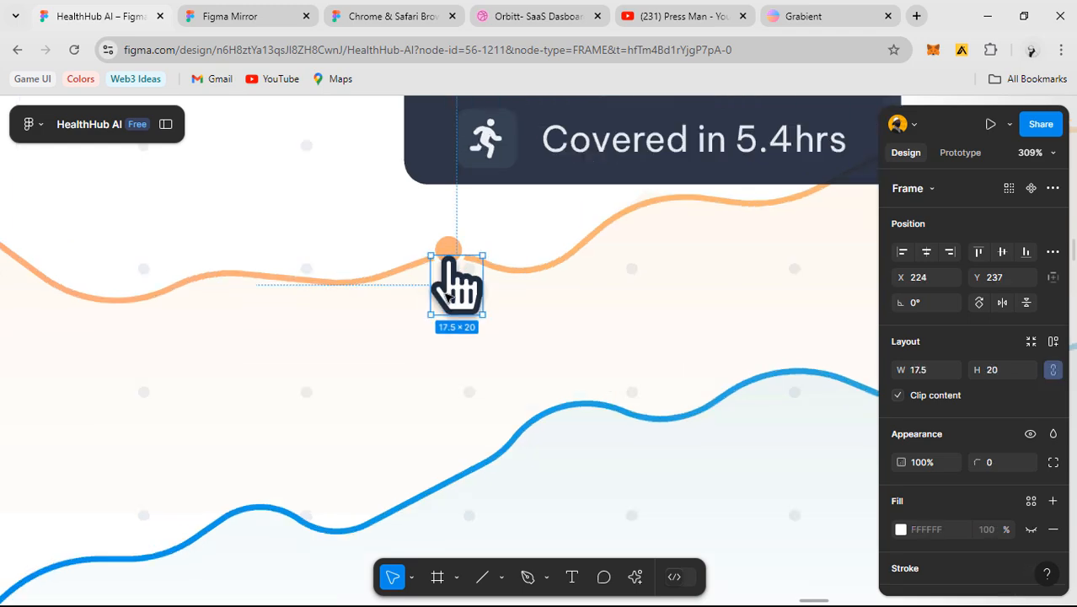
pyautogui.keyDown('shift'); pyautogui.click(447, 246); pyautogui.keyUp('shift')
# - Paste the orange marker and hand cursor into the new Distance & Calories chart frame
pyautogui.scroll(-4, 447, 249)
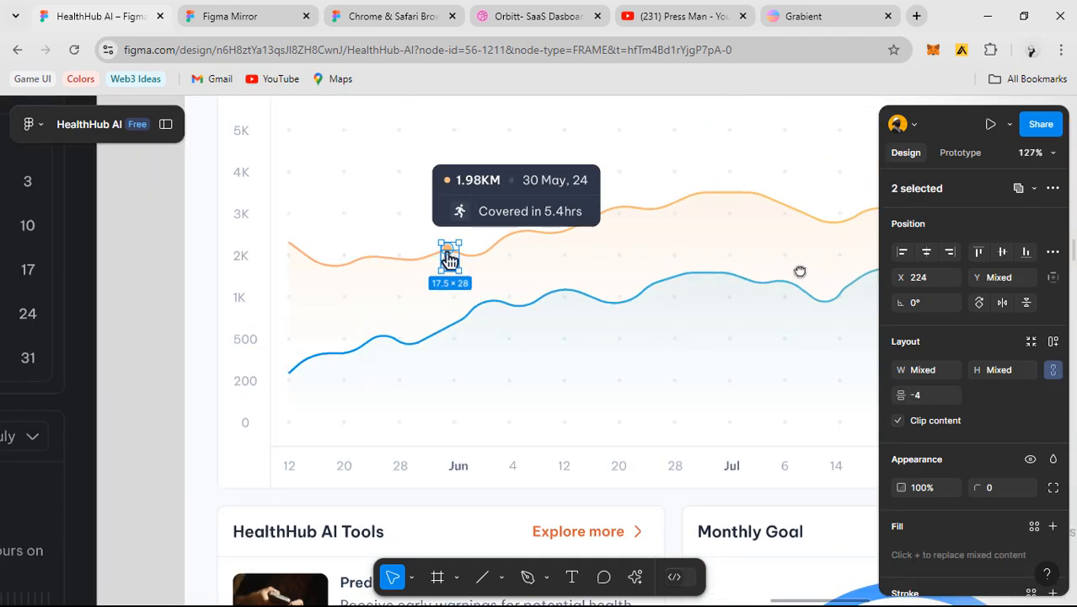
pyautogui.hscroll(10, 449, 260)
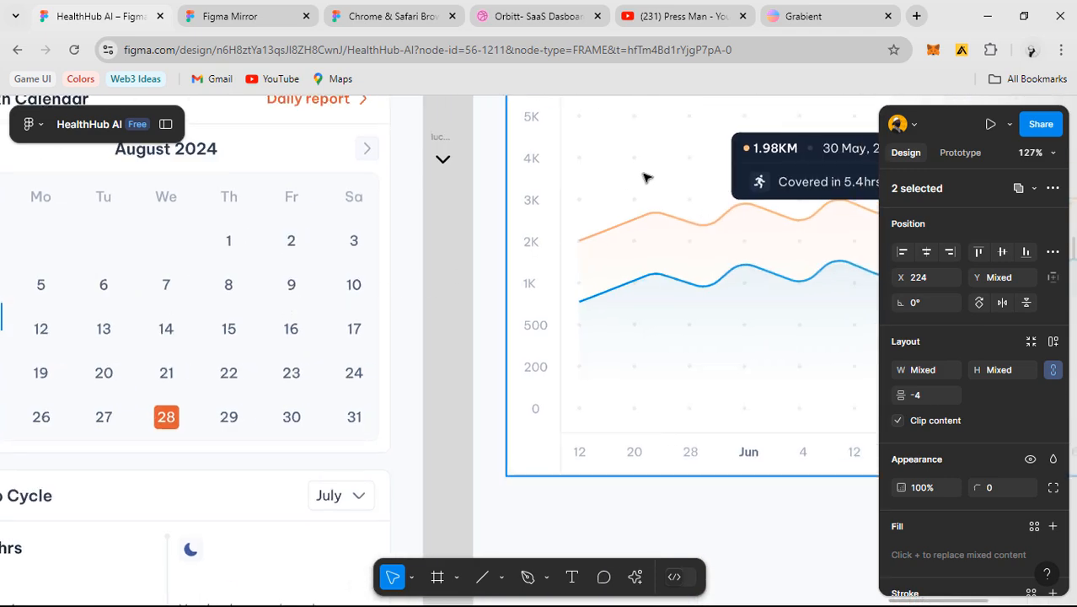
pyautogui.click(606, 182)
pyautogui.hotkey('ctrl', 'v')
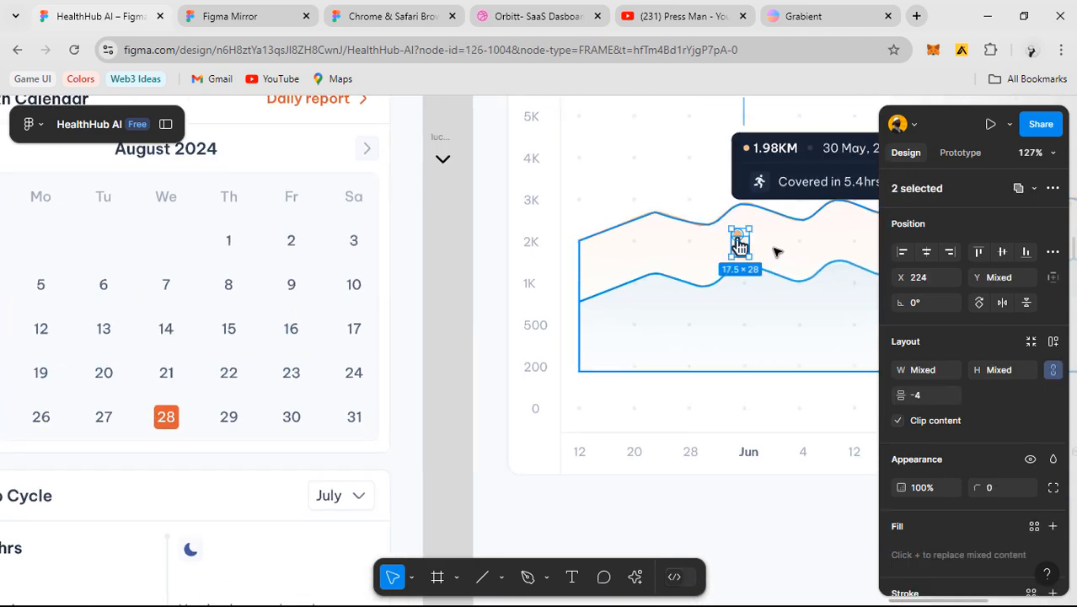
# - Move the pasted marker and hand cursor onto the orange distance curve at about X 202, just before its second peak
pyautogui.scroll(5, 765, 249)
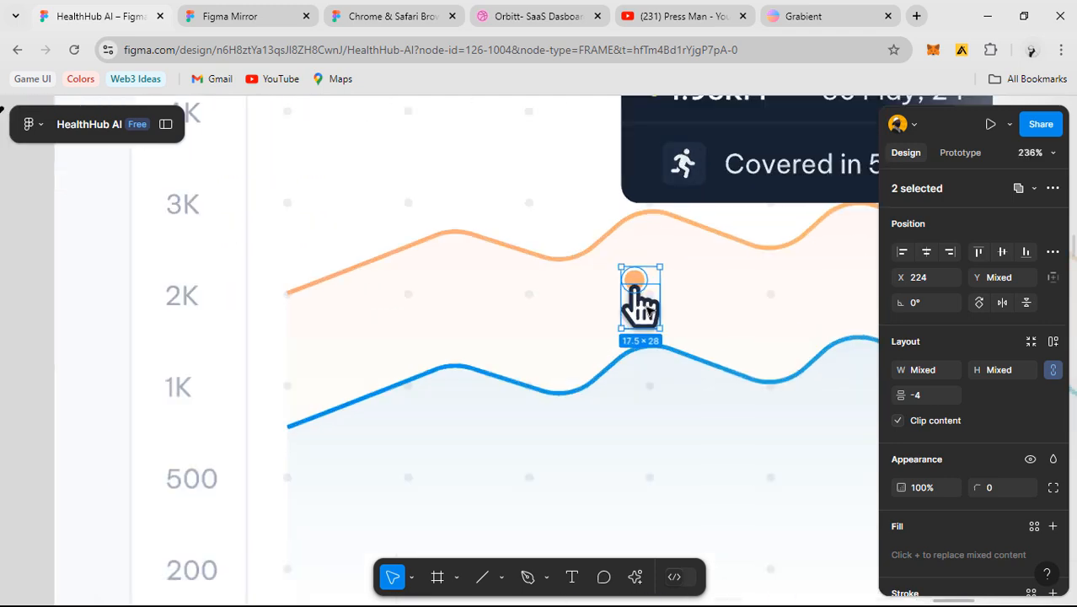
pyautogui.scroll(-4, 641, 304)
pyautogui.scroll(2, 638, 300)
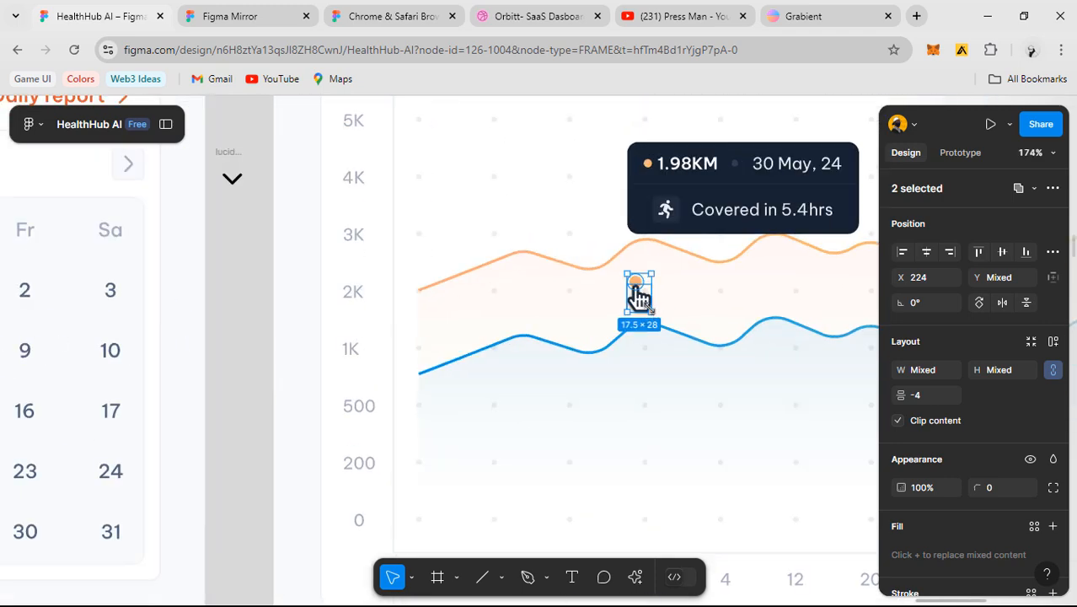
pyautogui.scroll(3, 636, 291)
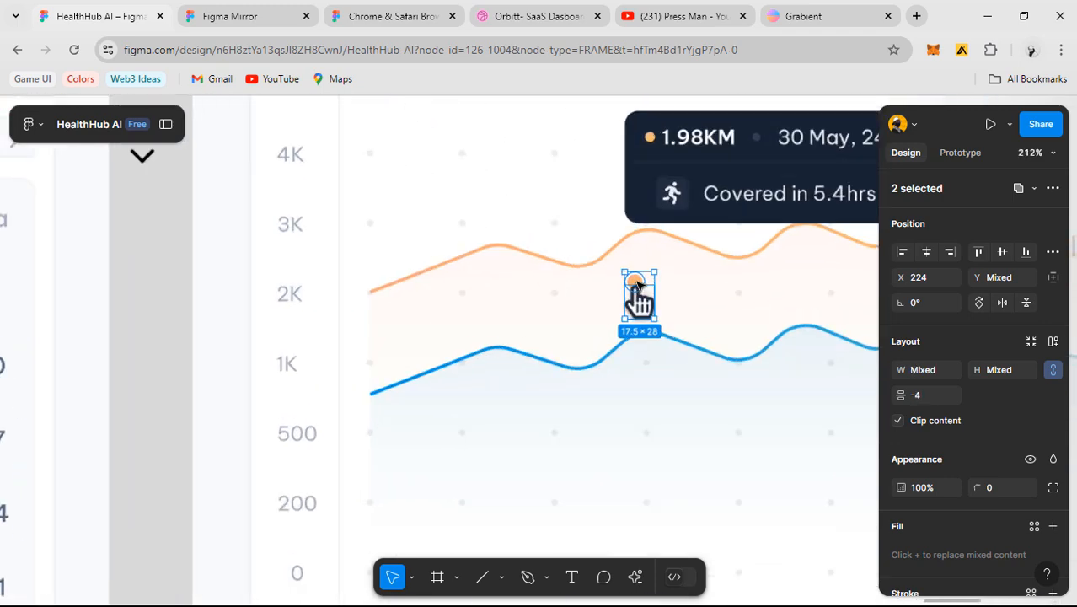
pyautogui.moveTo(635, 287); pyautogui.dragTo(583, 257)
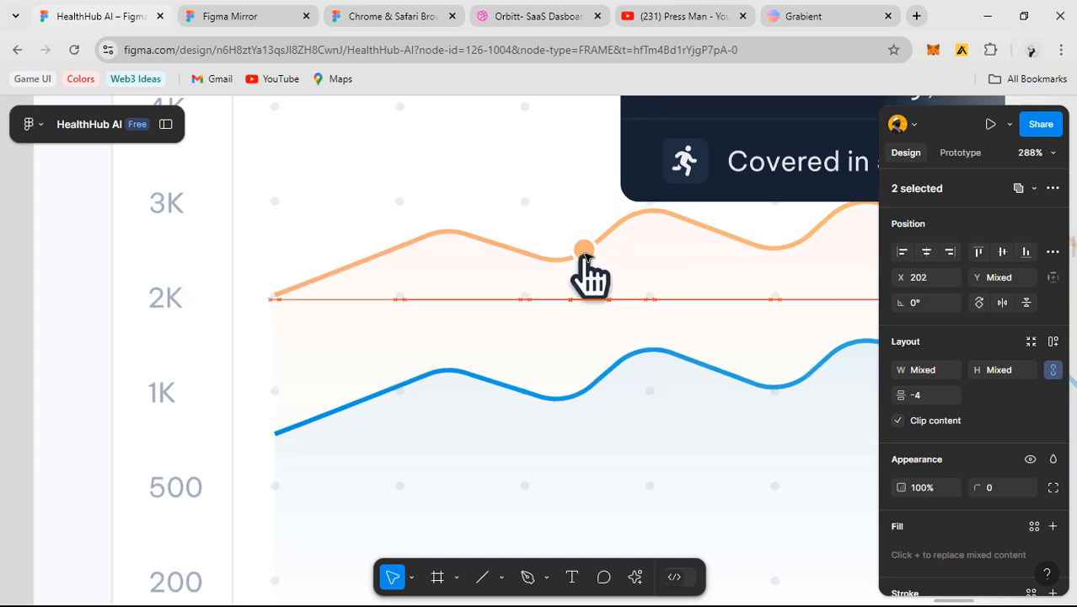
pyautogui.click(651, 270)
# - Move the new tooltip to about X 198, Y 141, just above the orange marker
pyautogui.scroll(-3, 607, 178)
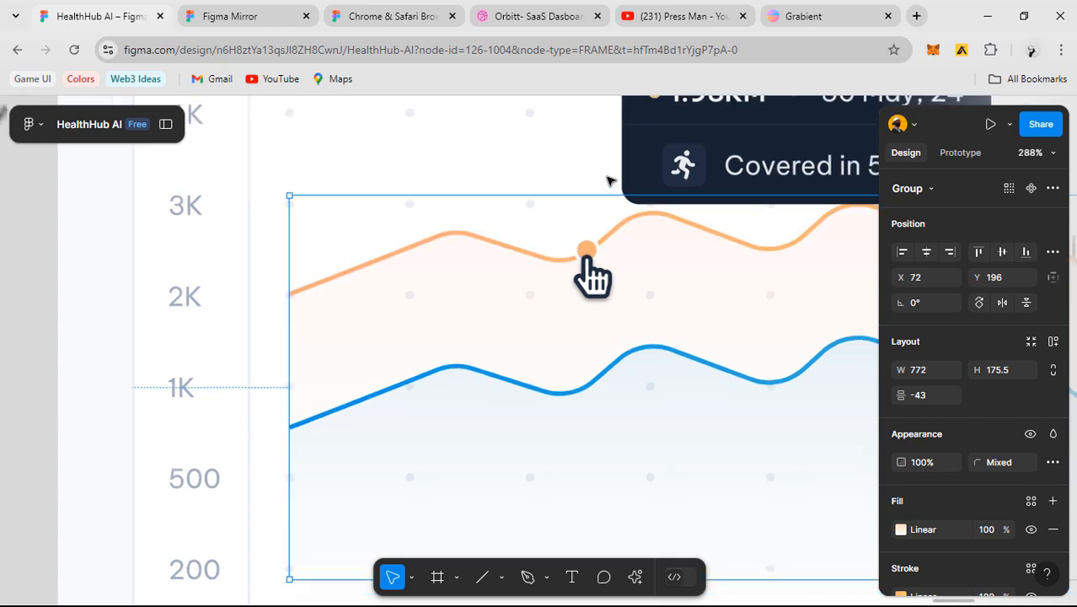
pyautogui.click(607, 178)
pyautogui.scroll(-3, 610, 180)
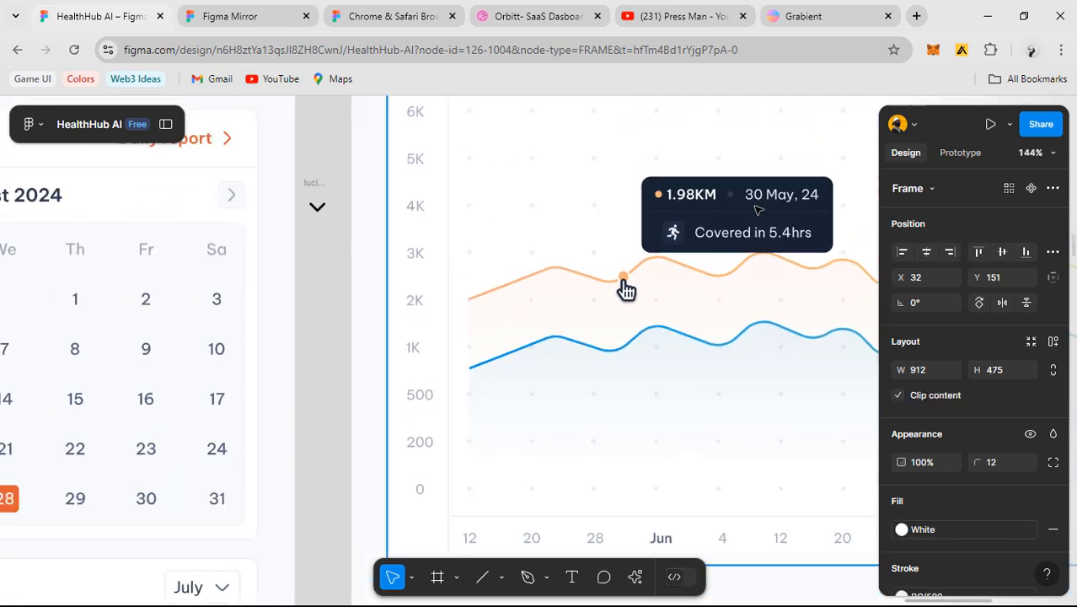
pyautogui.moveTo(757, 209); pyautogui.dragTo(727, 237)
# - Examine how the original tooltip overlaps the orange curve and how transparent its background is on the finished dashboard
pyautogui.scroll(-2, 618, 240)
pyautogui.moveTo(400, 322); pyautogui.dragTo(538, 330)
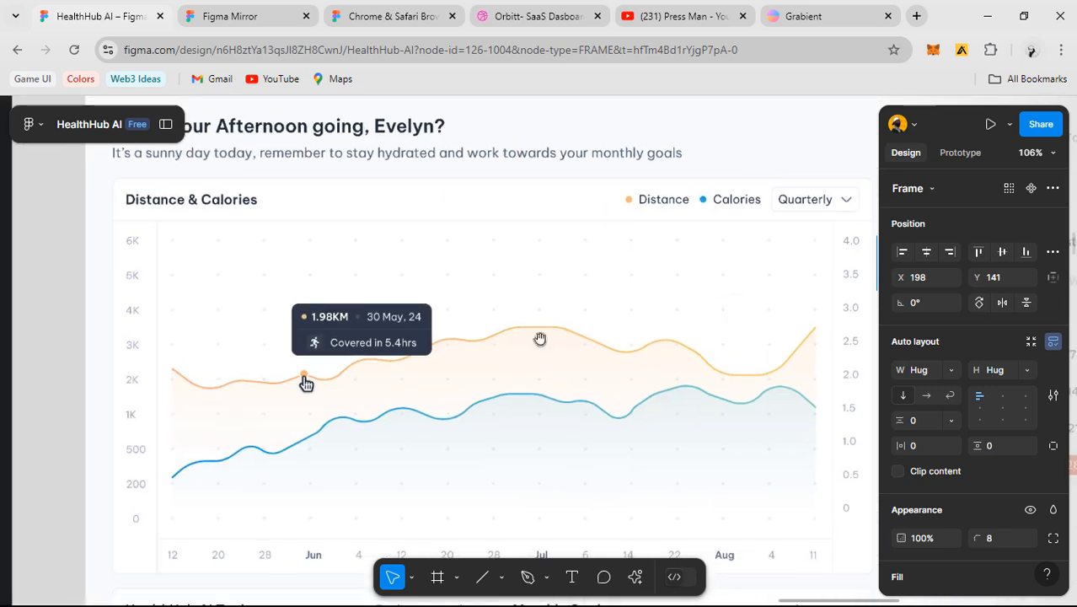
pyautogui.scroll(10, 523, 337)
pyautogui.scroll(3, 493, 355)
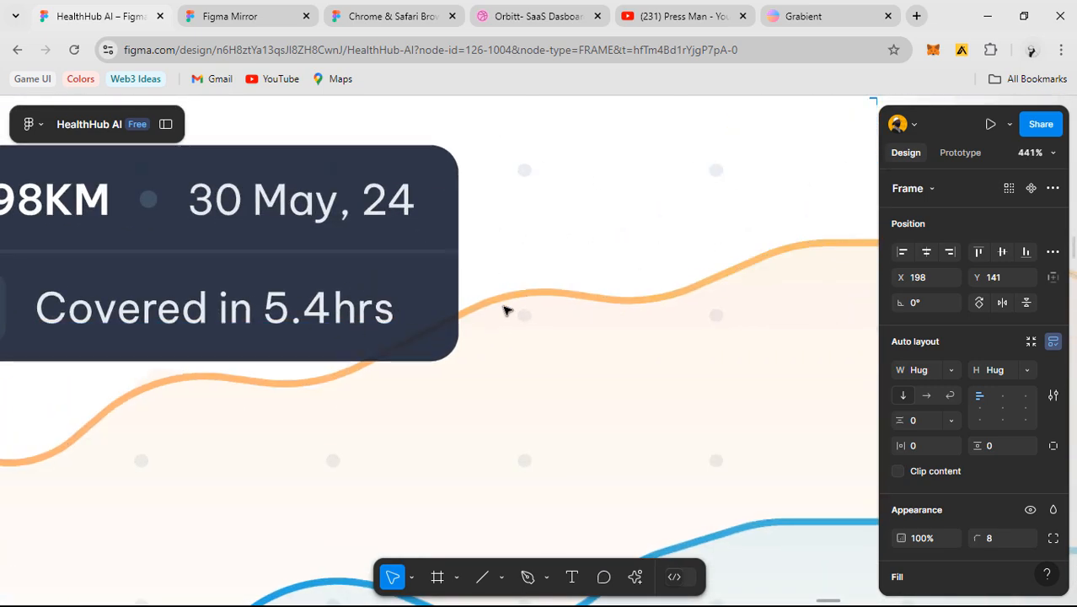
pyautogui.scroll(-10, 536, 384)
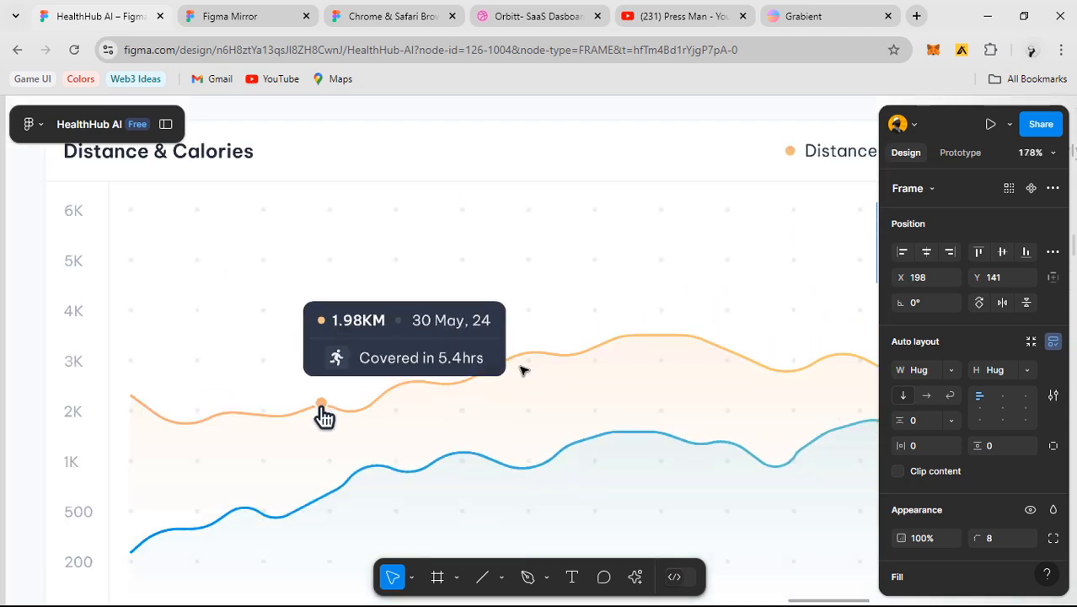
pyautogui.scroll(-2, 627, 394)
pyautogui.moveTo(440, 336); pyautogui.dragTo(123, 283)
pyautogui.scroll(-2, 646, 373)
pyautogui.moveTo(730, 375); pyautogui.dragTo(324, 332)
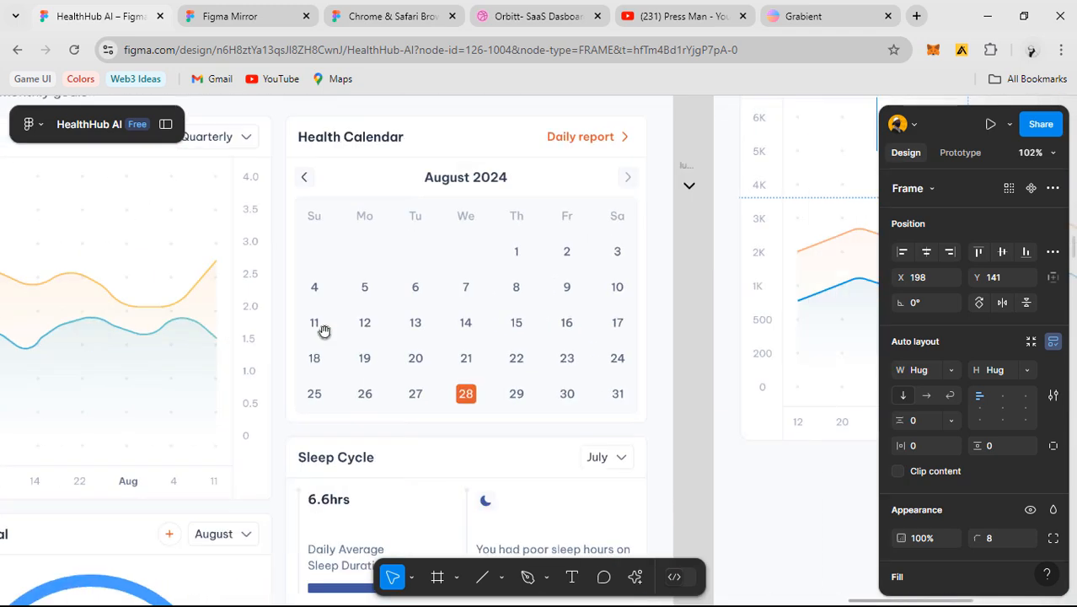
# - Detach the Grey/800 color style from the fill of the 1.98KM tooltip on the new chart
pyautogui.moveTo(596, 331); pyautogui.dragTo(328, 342)
pyautogui.scroll(5, 723, 243)
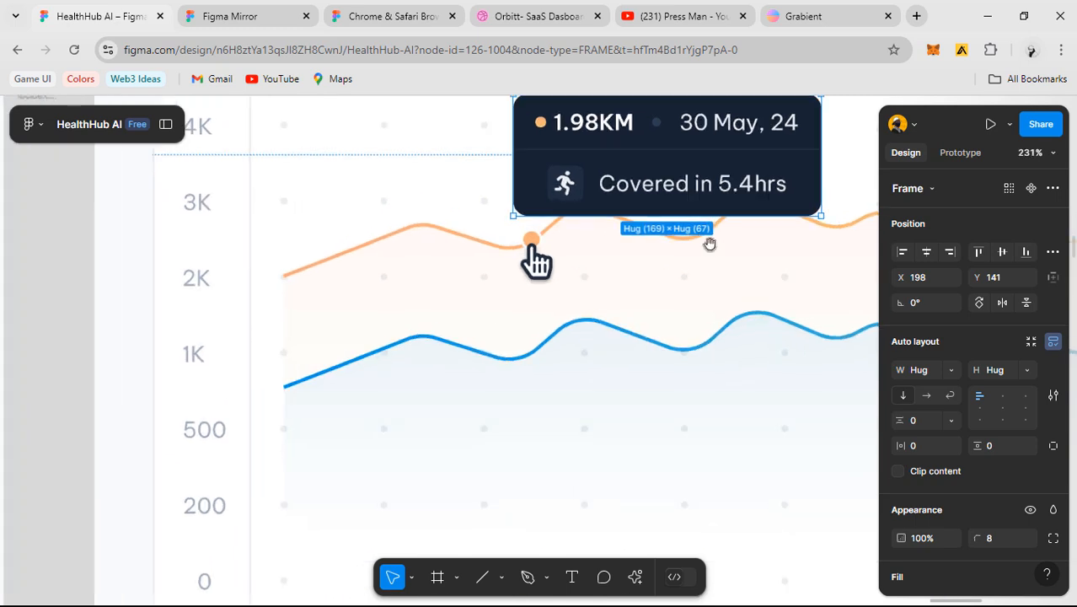
pyautogui.moveTo(709, 244); pyautogui.dragTo(557, 312)
pyautogui.press('Escape')
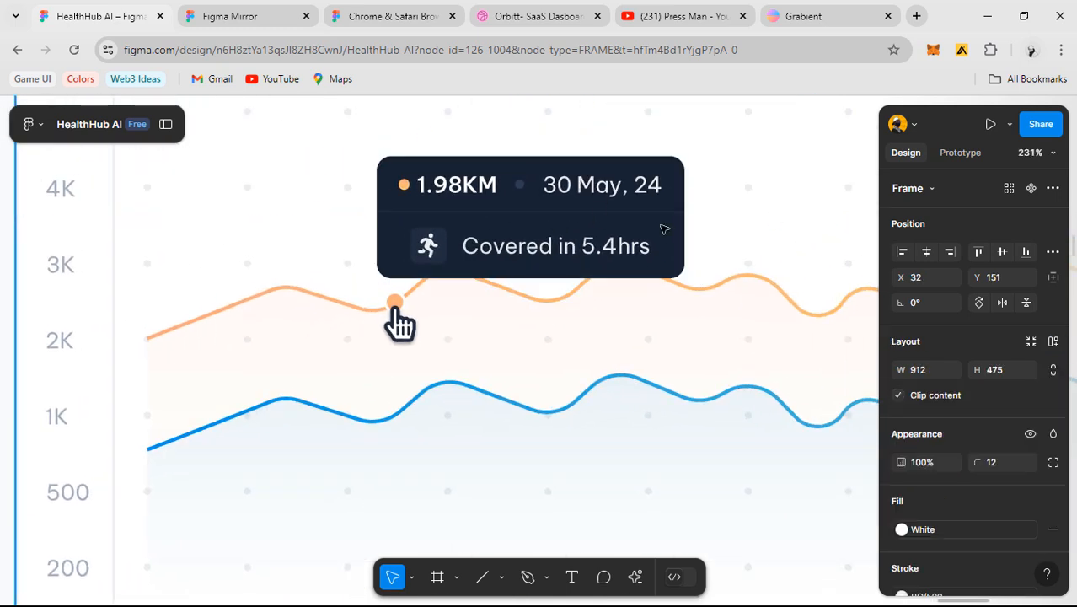
pyautogui.click(664, 229)
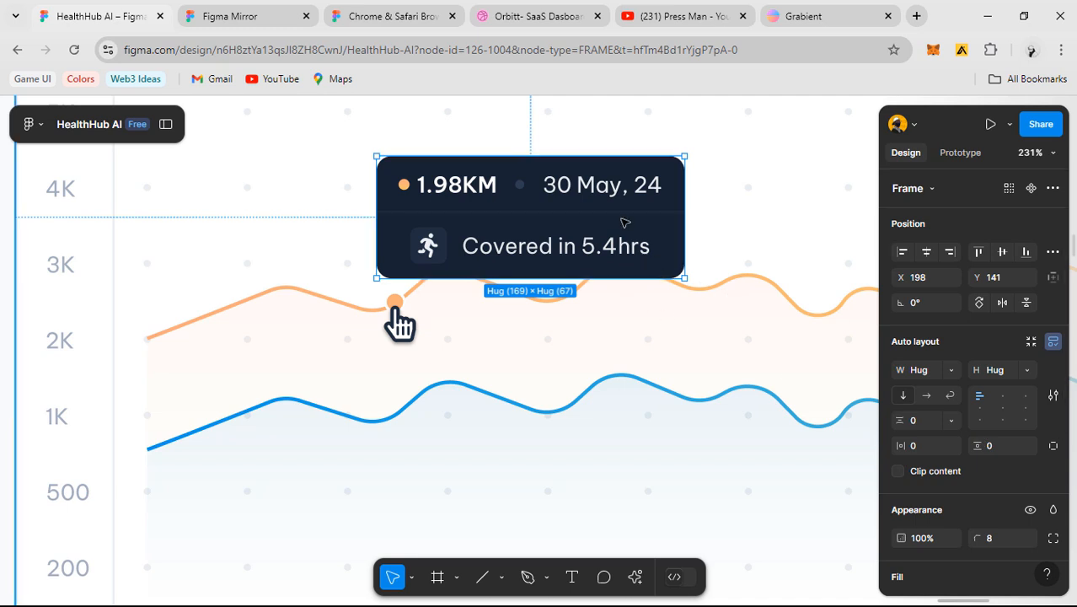
pyautogui.scroll(-3, 935, 434)
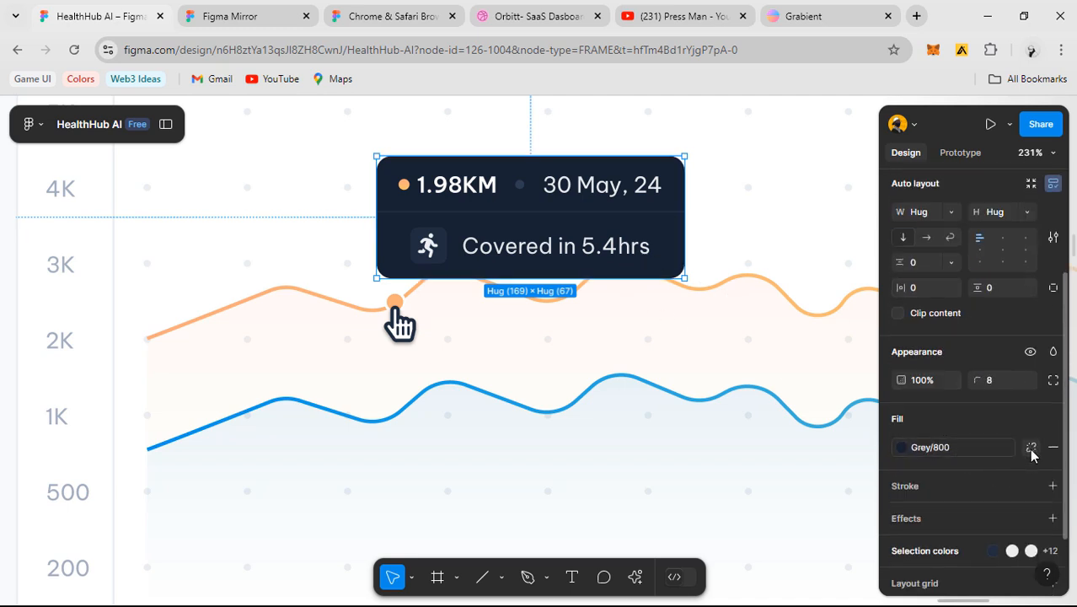
pyautogui.click(1031, 447)
# - Try an 80% opacity on the tooltip's 172233 background fill, and undo it
pyautogui.click(989, 449)
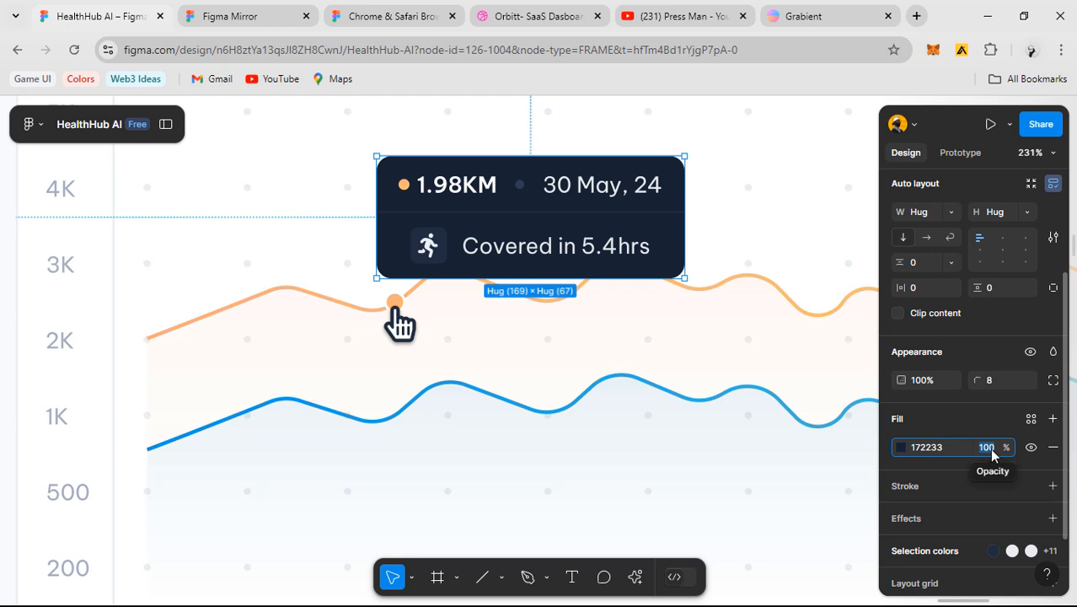
pyautogui.write('80')
pyautogui.press('Return')
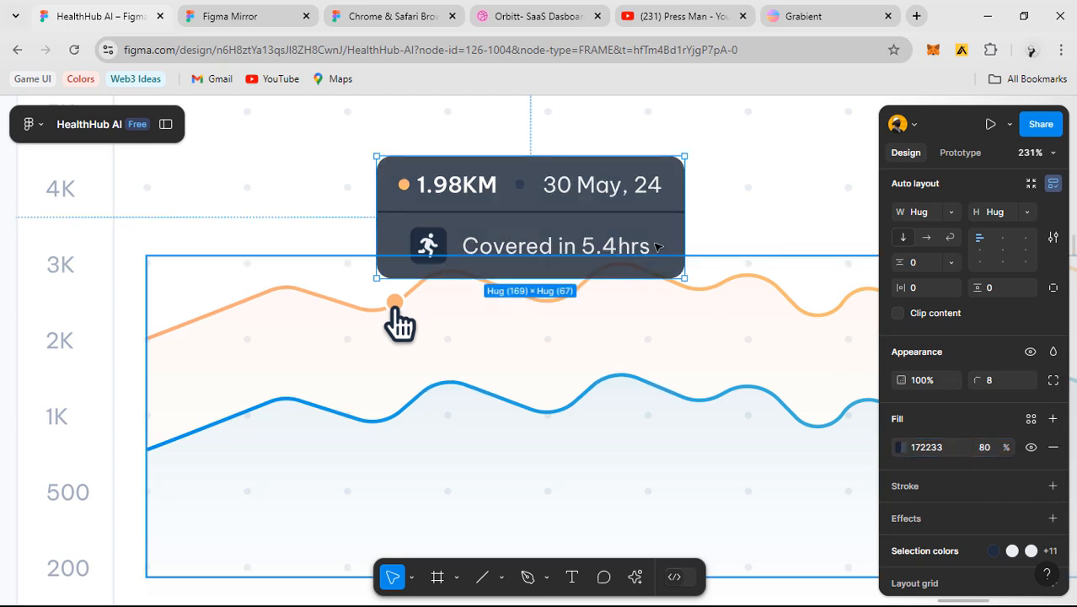
pyautogui.hotkey('ctrl', 'z')
pyautogui.click(742, 218)
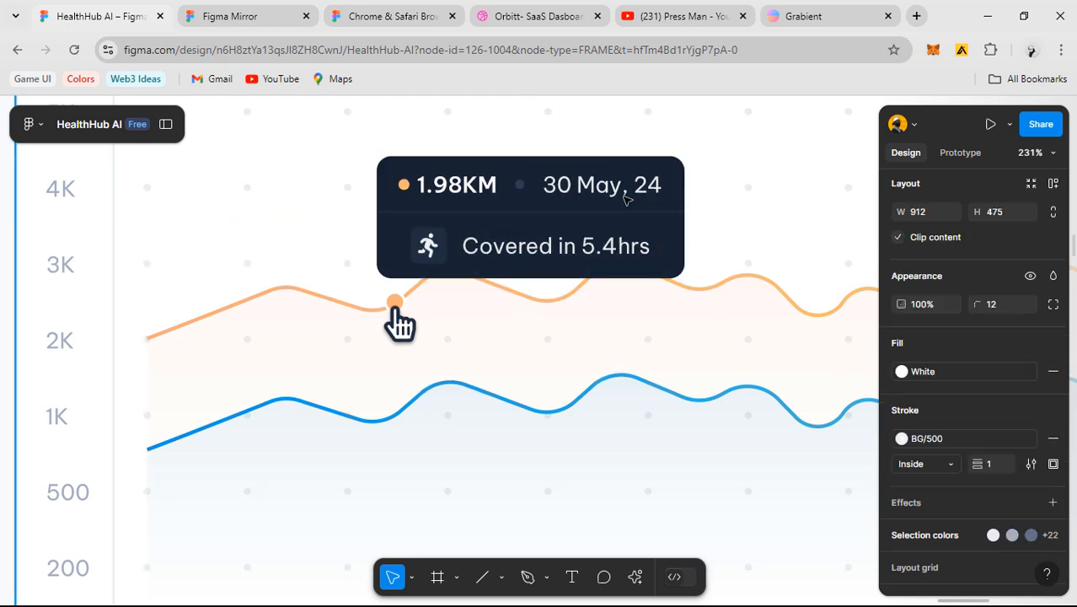
# - Set the whole tooltip's layer opacity to 90%
pyautogui.click(540, 245)
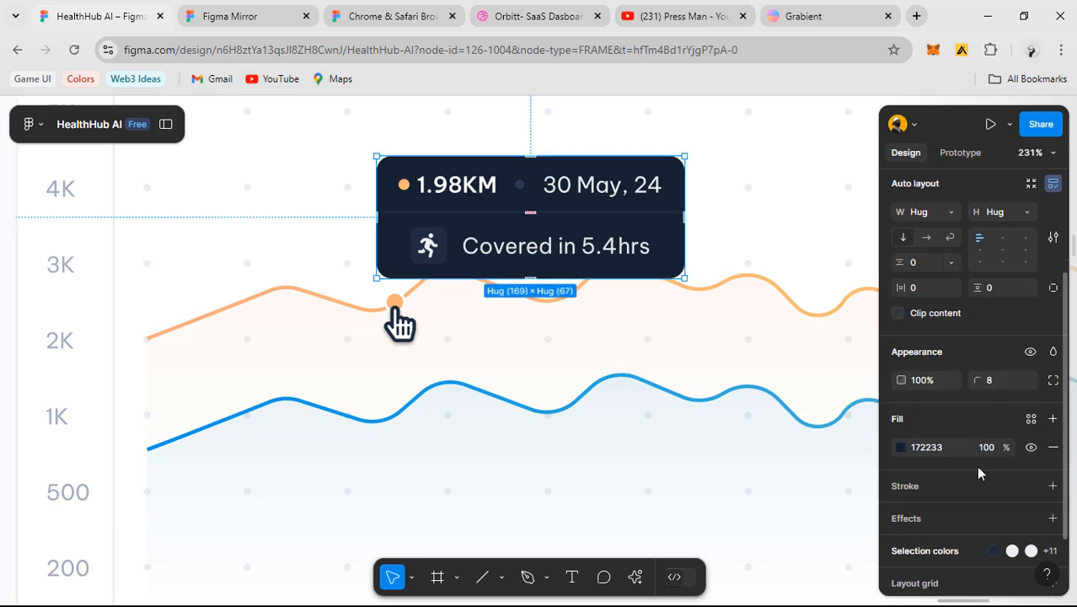
pyautogui.click(948, 381)
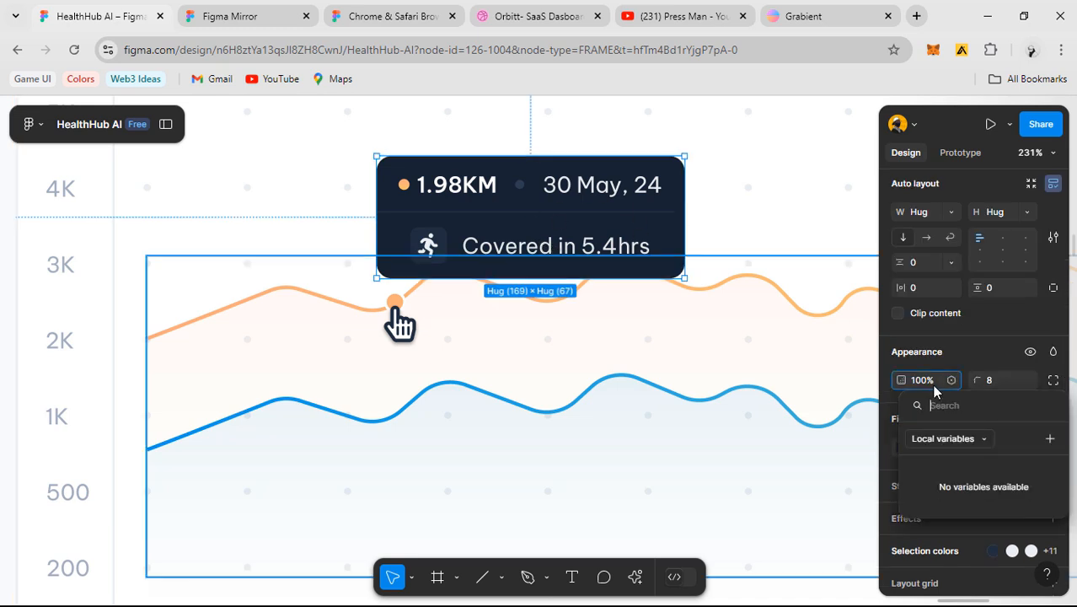
pyautogui.click(934, 381)
pyautogui.click(933, 381)
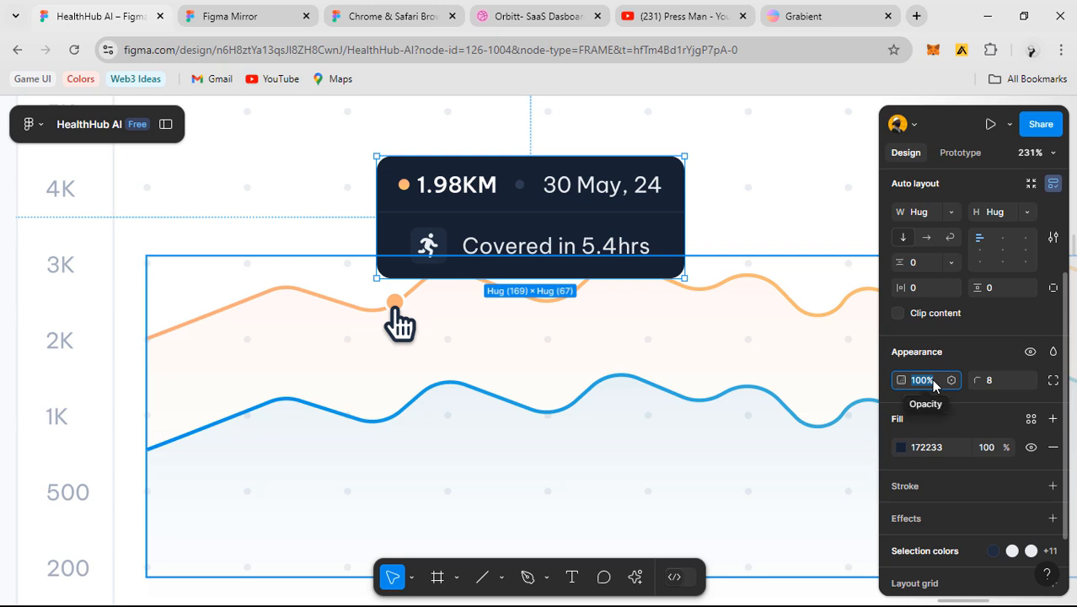
pyautogui.write('90')
pyautogui.press('Return')
pyautogui.click(700, 282)
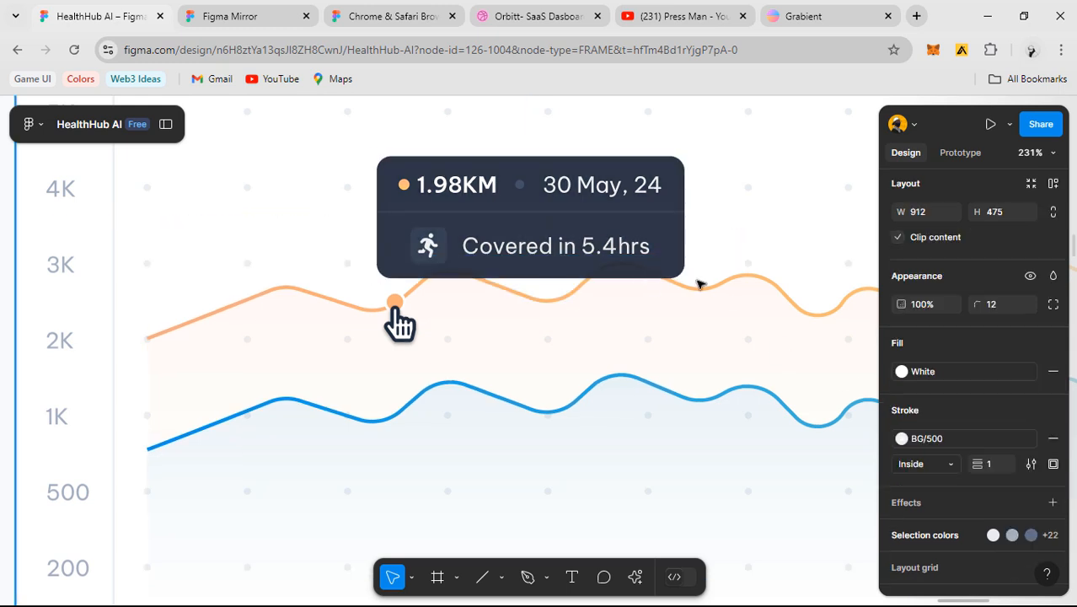
# - Examine close up and at chart scale how the orange curve shows through the semi-transparent tooltip
pyautogui.scroll(5, 666, 286)
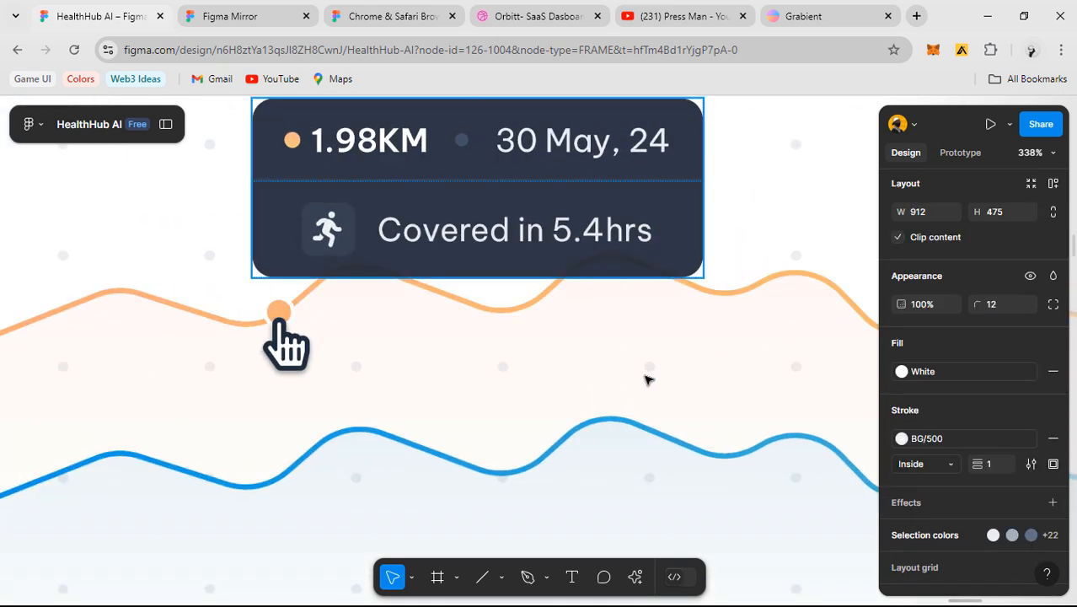
pyautogui.scroll(-4, 758, 226)
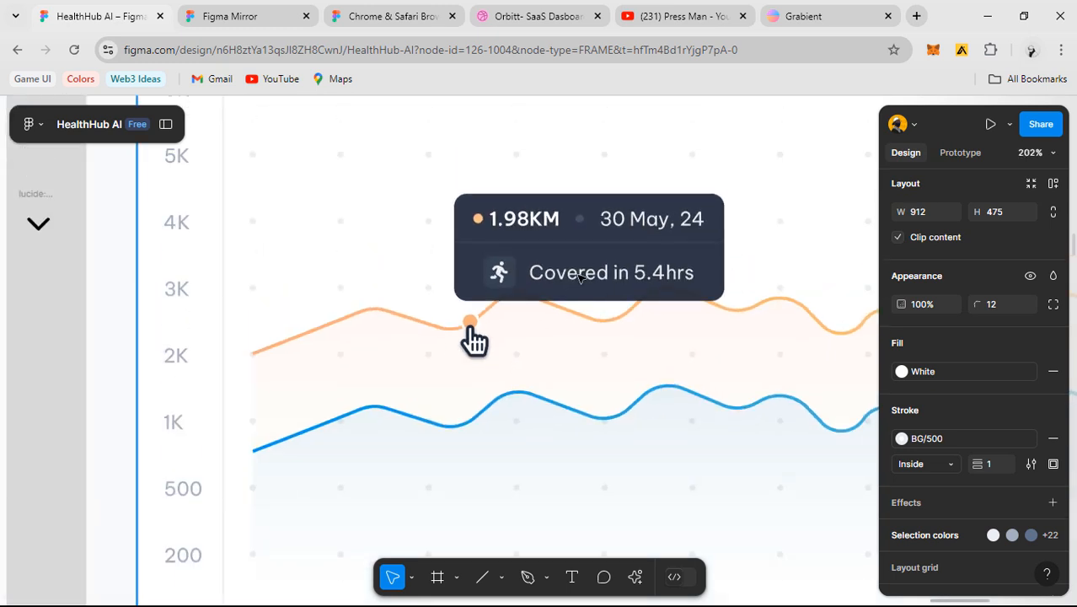
pyautogui.click(580, 278)
pyautogui.scroll(2, 497, 284)
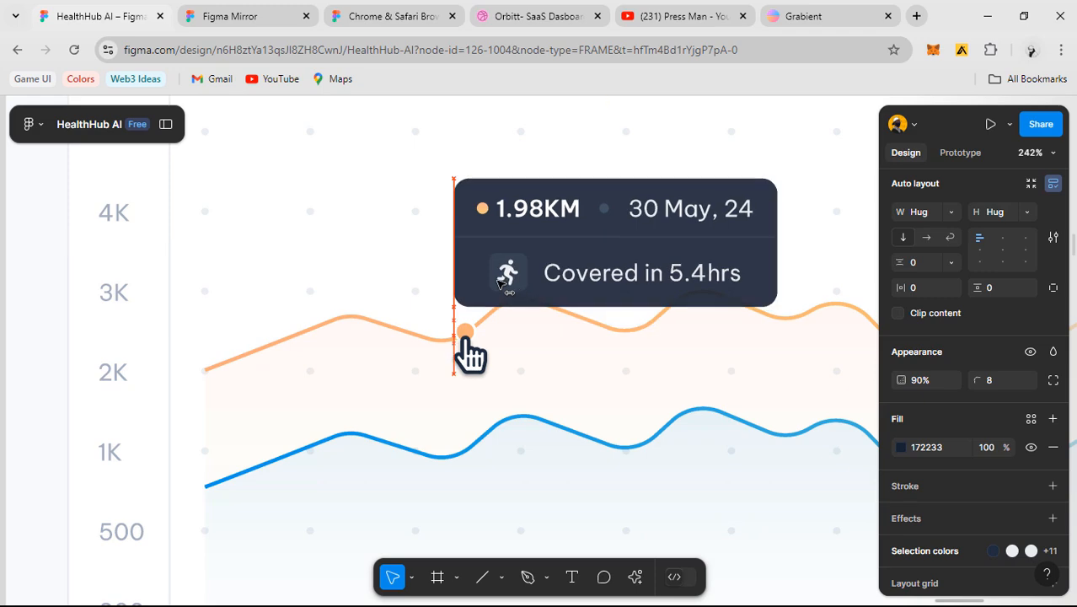
pyautogui.scroll(-5, 512, 183)
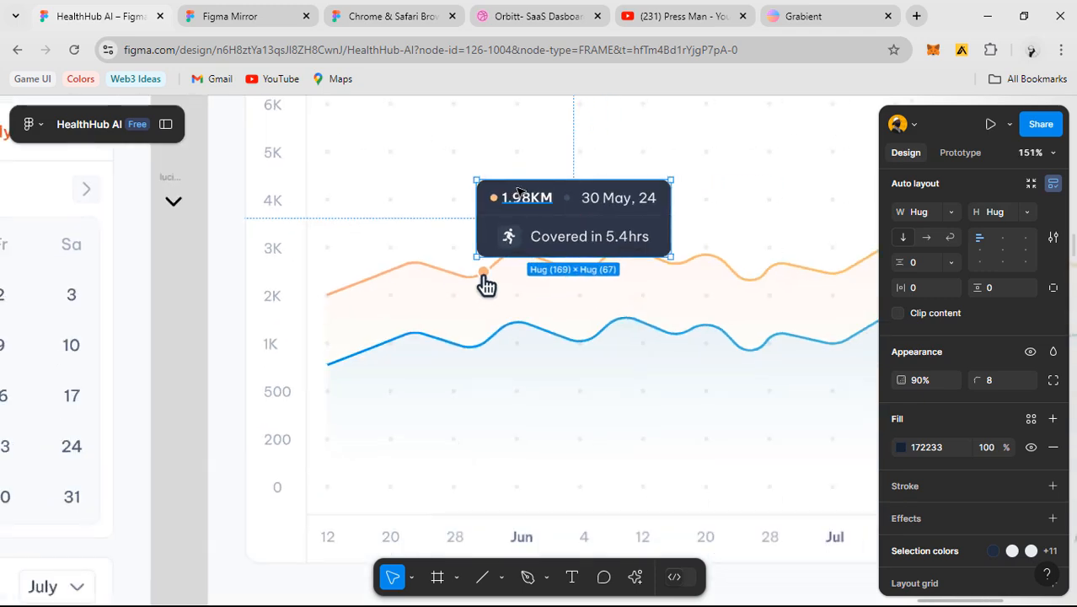
pyautogui.click(551, 171)
pyautogui.scroll(-6, 552, 171)
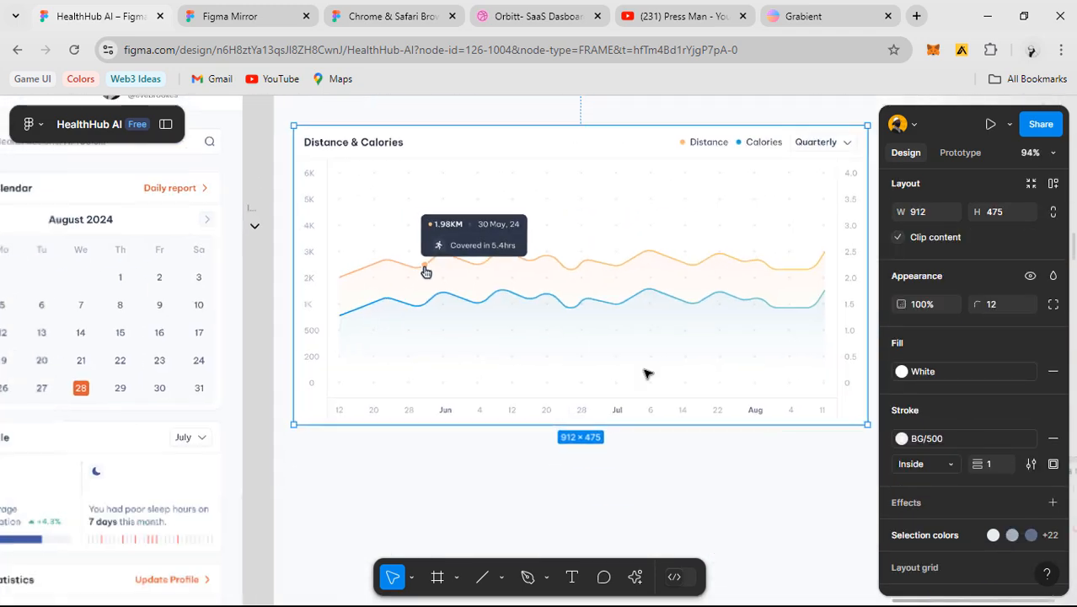
pyautogui.scroll(6, 445, 296)
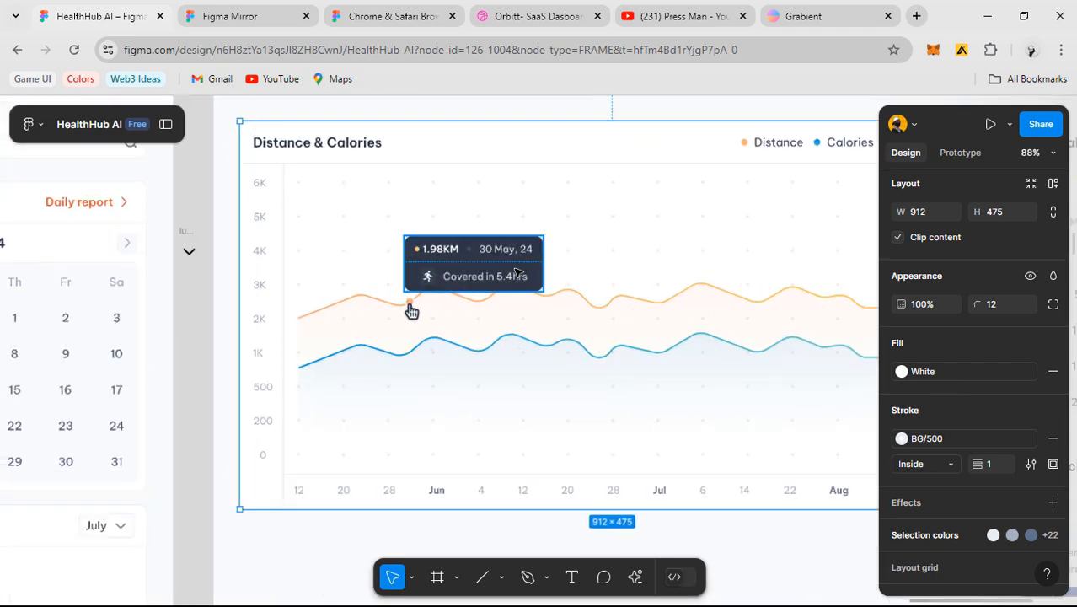
pyautogui.scroll(5, 527, 287)
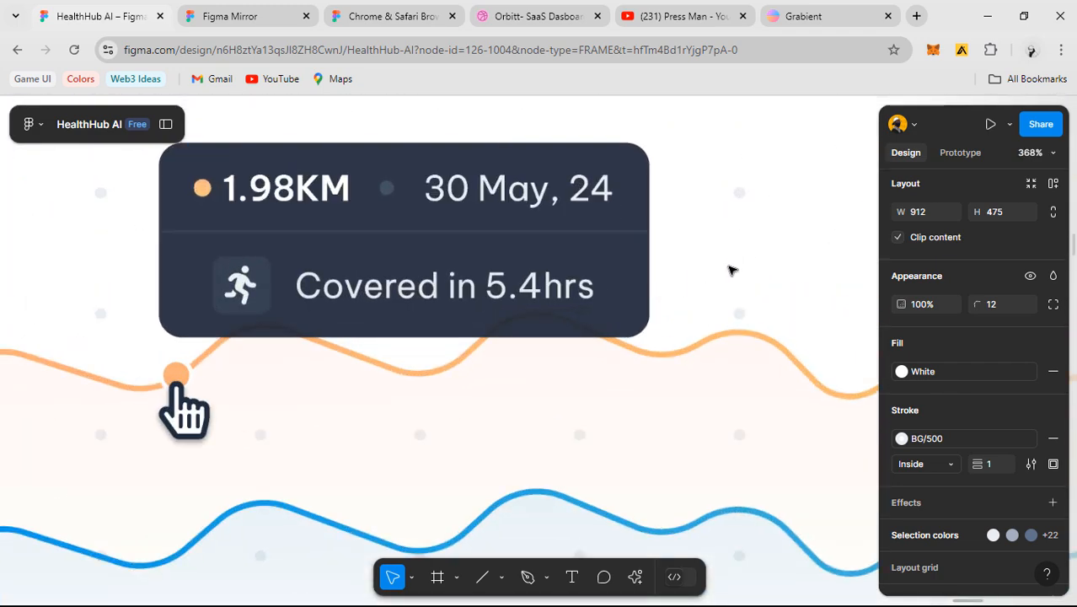
pyautogui.scroll(-4, 733, 268)
pyautogui.scroll(4, 610, 355)
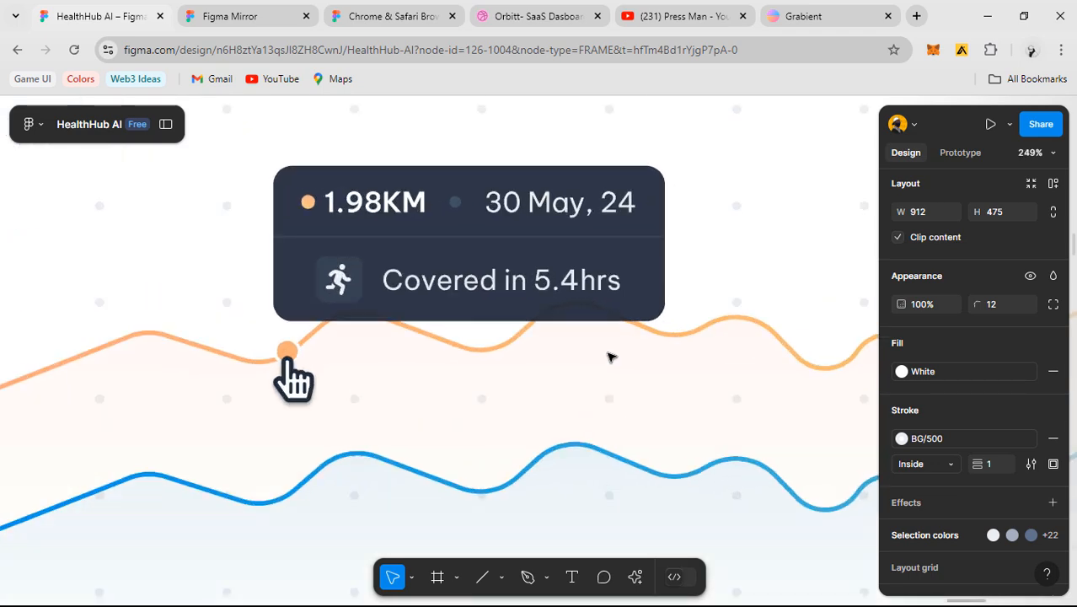
pyautogui.scroll(1, 648, 336)
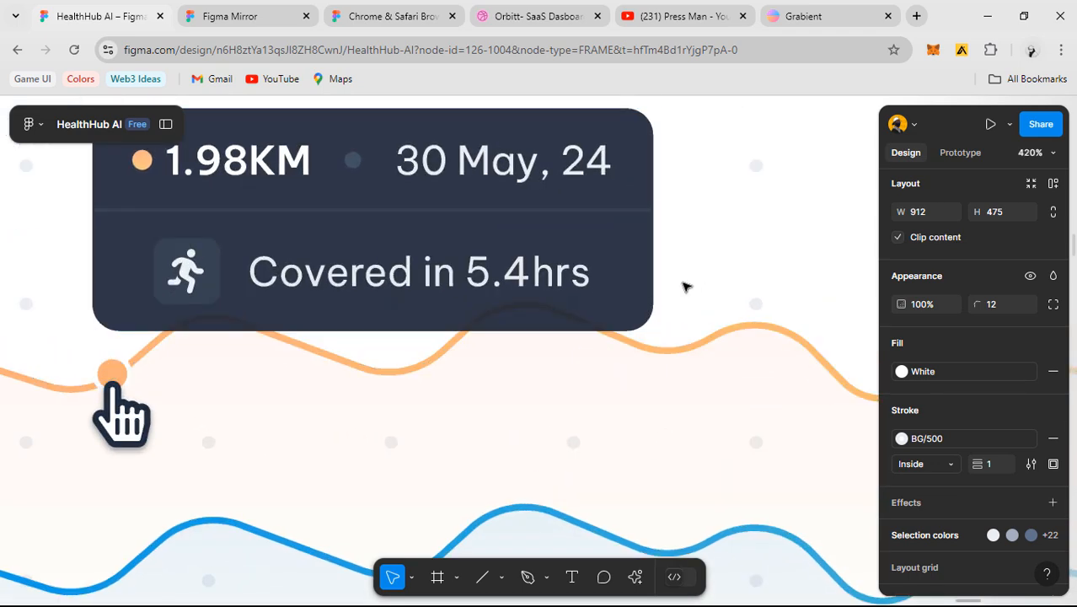
# - Add an effect to the tooltip and change its type to Background blur
pyautogui.click(601, 242)
pyautogui.scroll(-2, 970, 430)
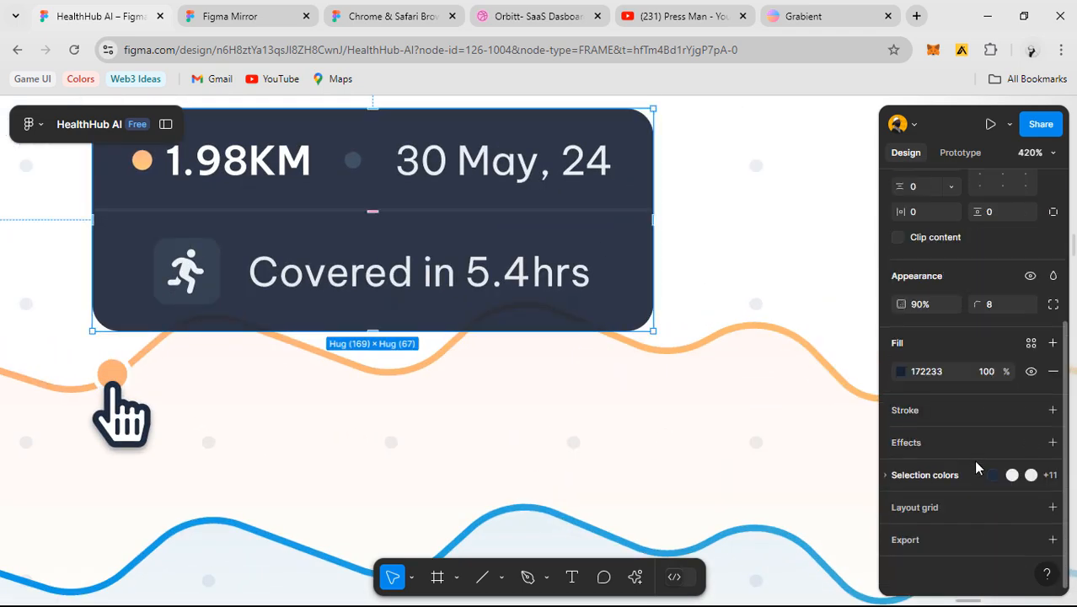
pyautogui.click(937, 446)
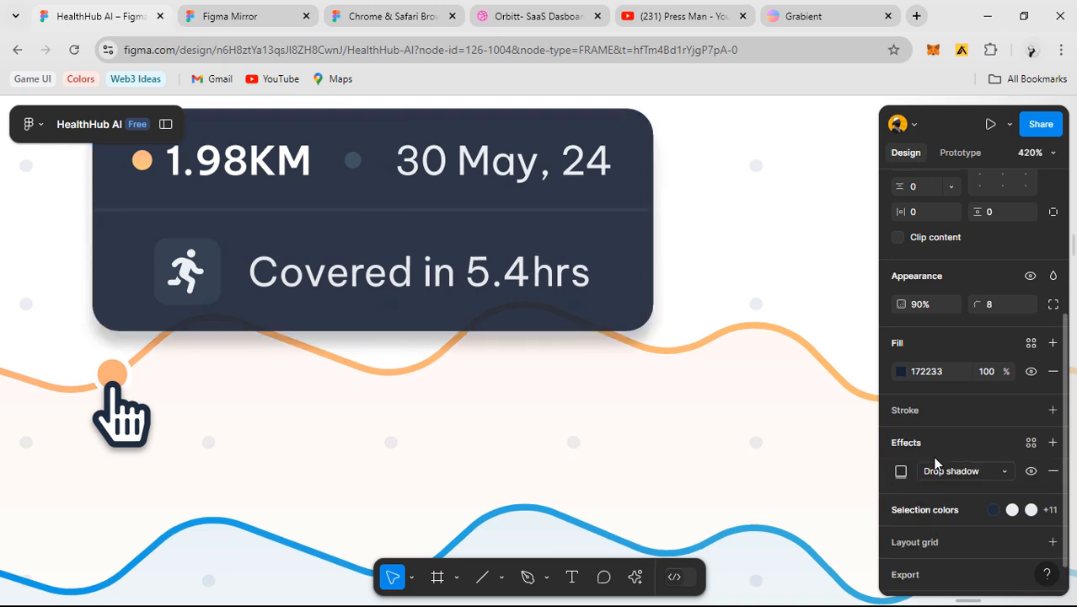
pyautogui.click(953, 469)
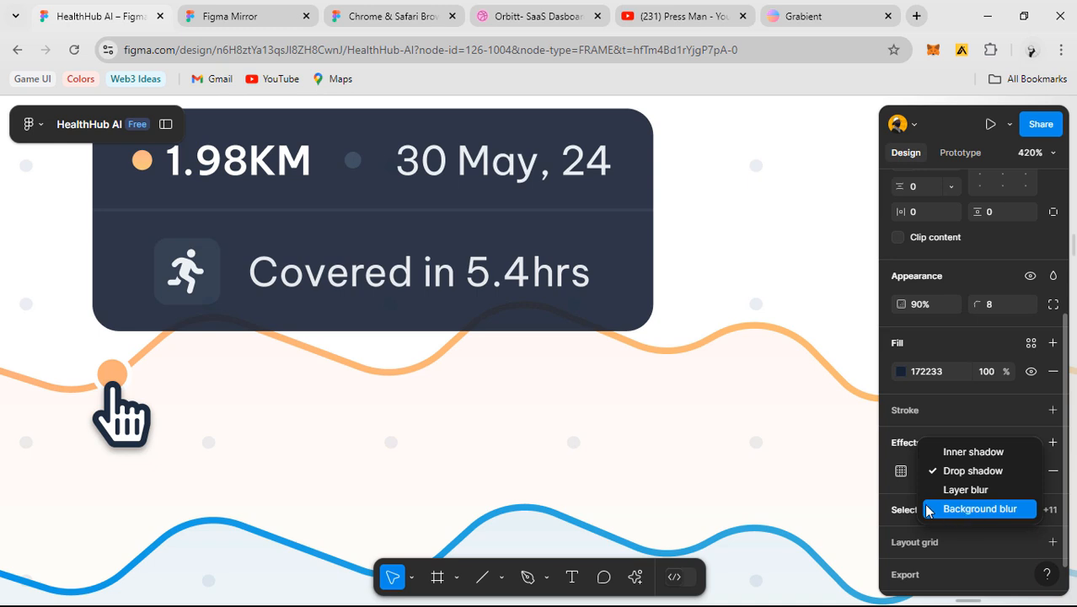
pyautogui.click(928, 509)
# - Try stronger values for the tooltip's background blur, ending at 21.9
pyautogui.click(901, 471)
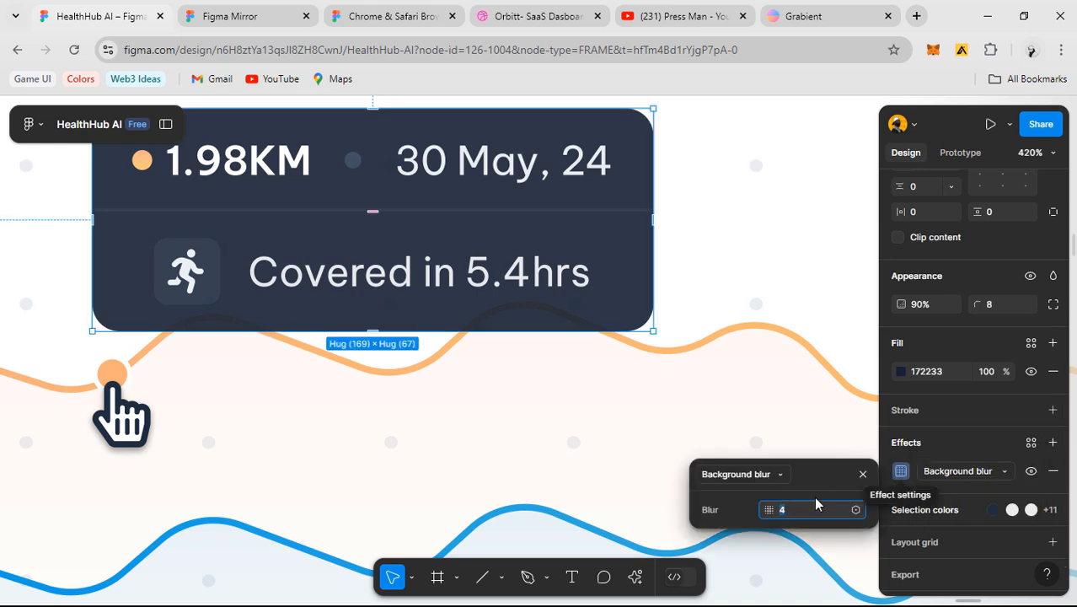
pyautogui.click(760, 510)
pyautogui.moveTo(774, 509); pyautogui.dragTo(792, 509)
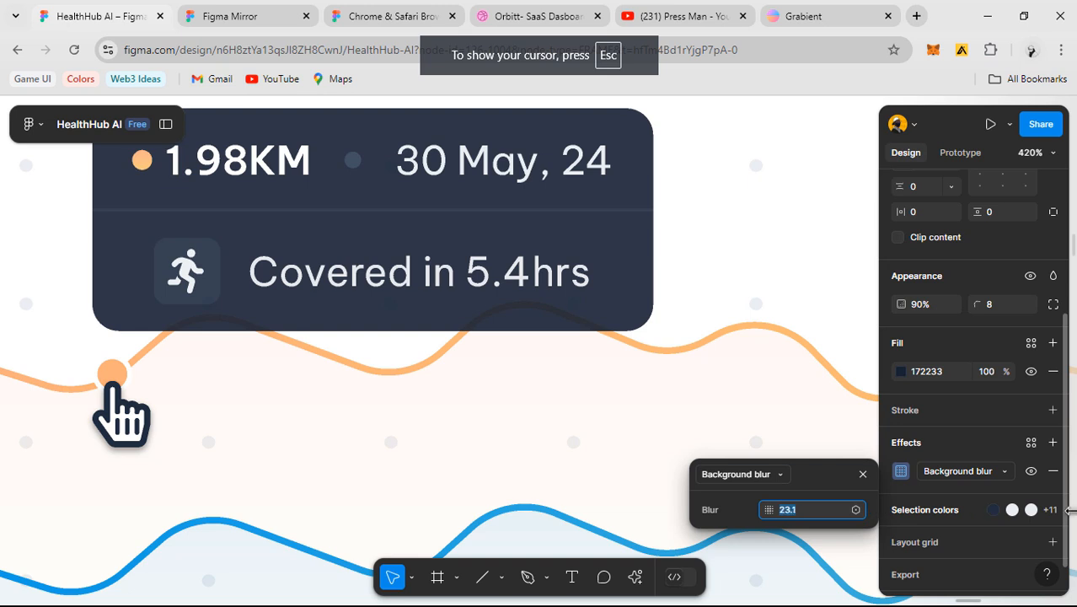
pyautogui.moveTo(992, 509); pyautogui.dragTo(779, 509)
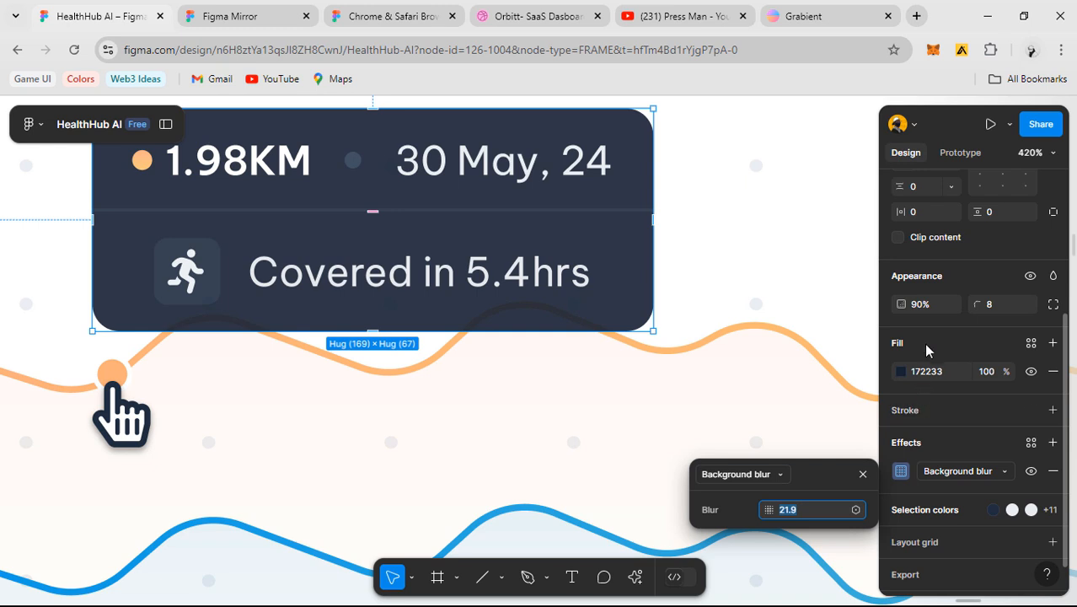
# - Set the tooltip's layer opacity to 100% and its 172233 fill opacity to 90%
pyautogui.click(924, 316)
pyautogui.click(923, 304)
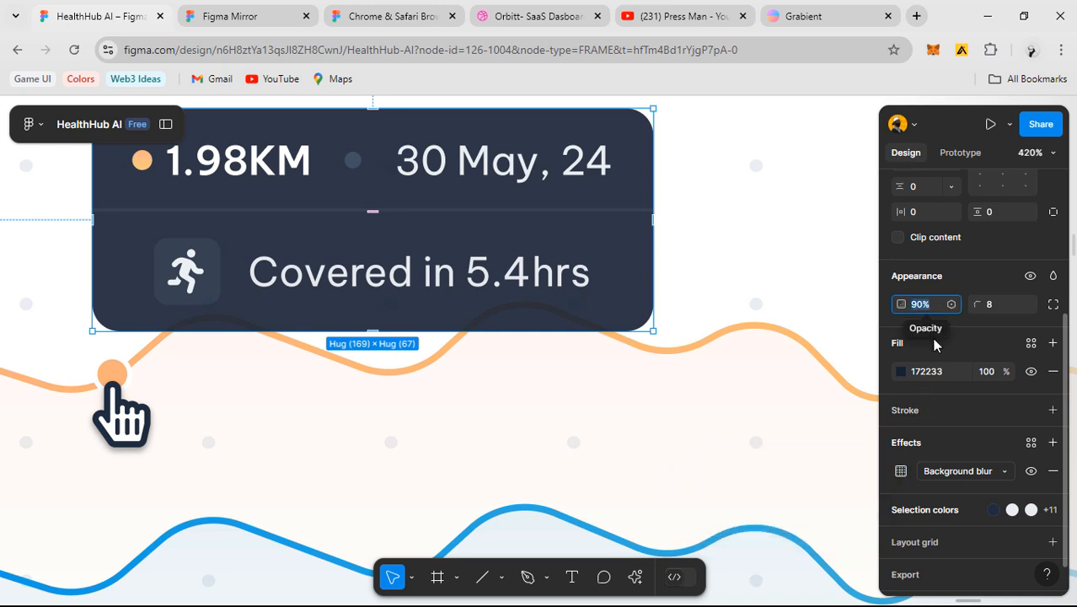
pyautogui.press('Return')
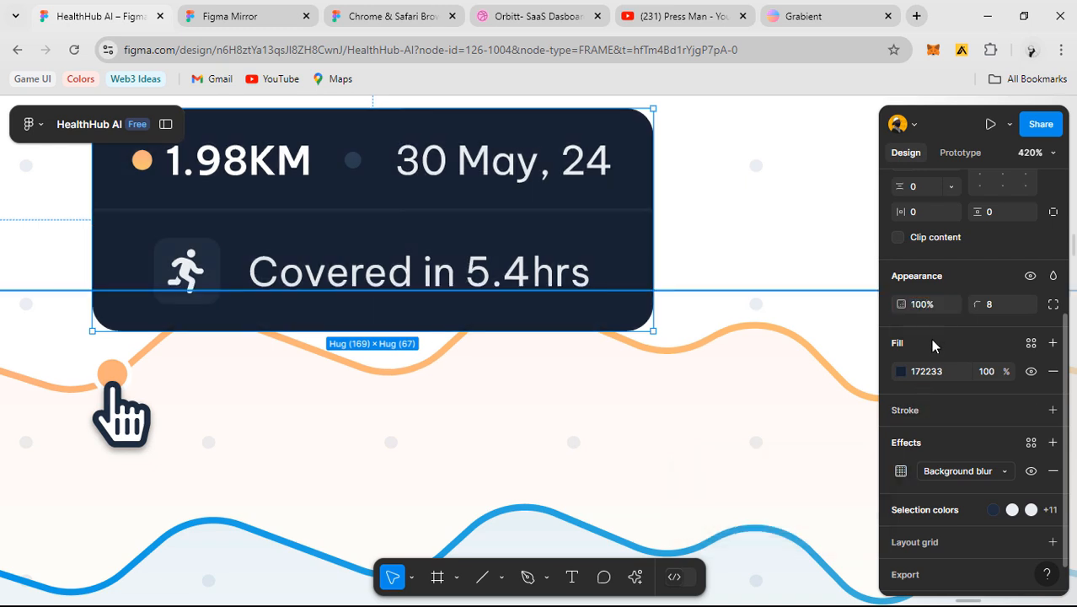
pyautogui.click(986, 372)
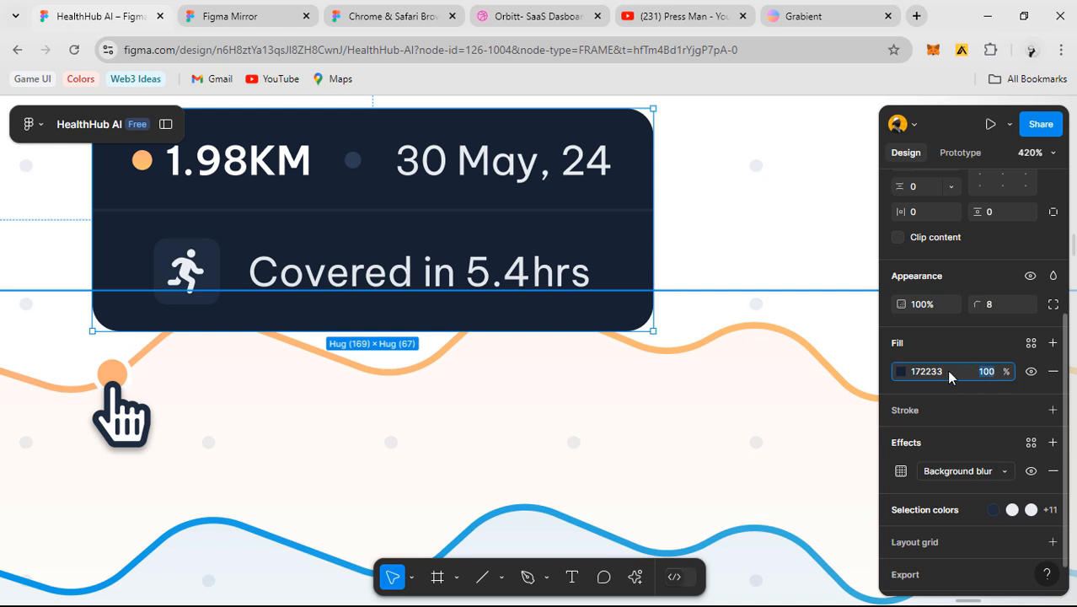
pyautogui.press('Return')
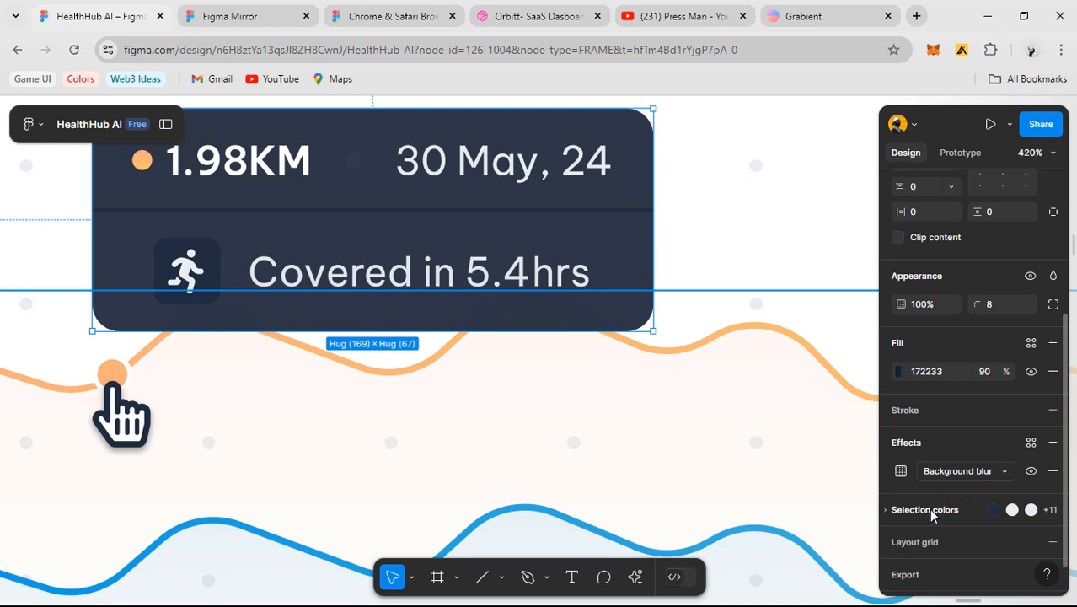
# - Reduce the tooltip's background blur to 1
pyautogui.scroll(-1, 930, 519)
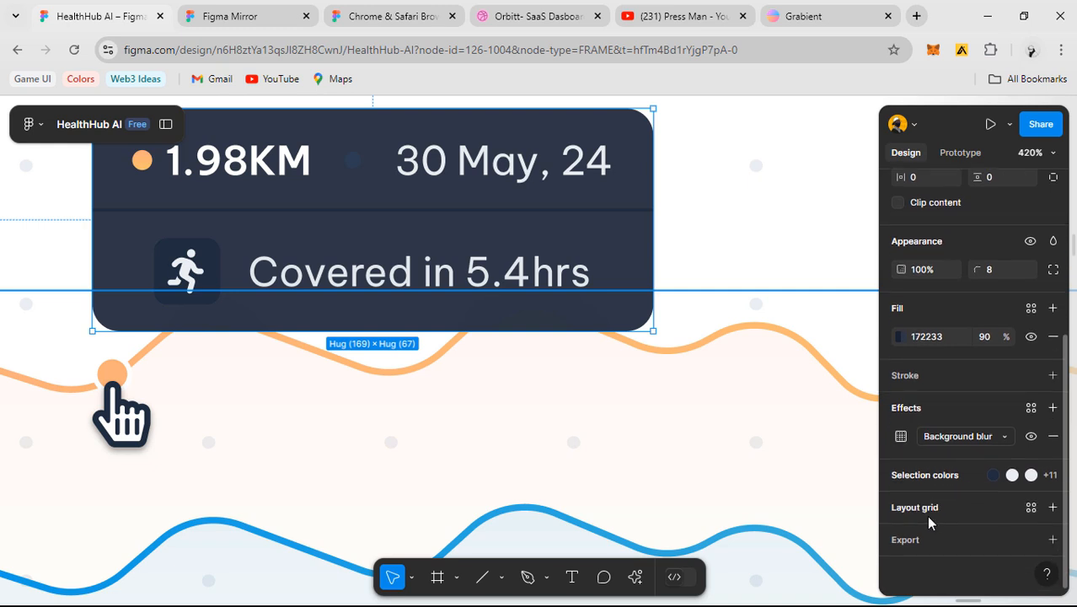
pyautogui.click(900, 435)
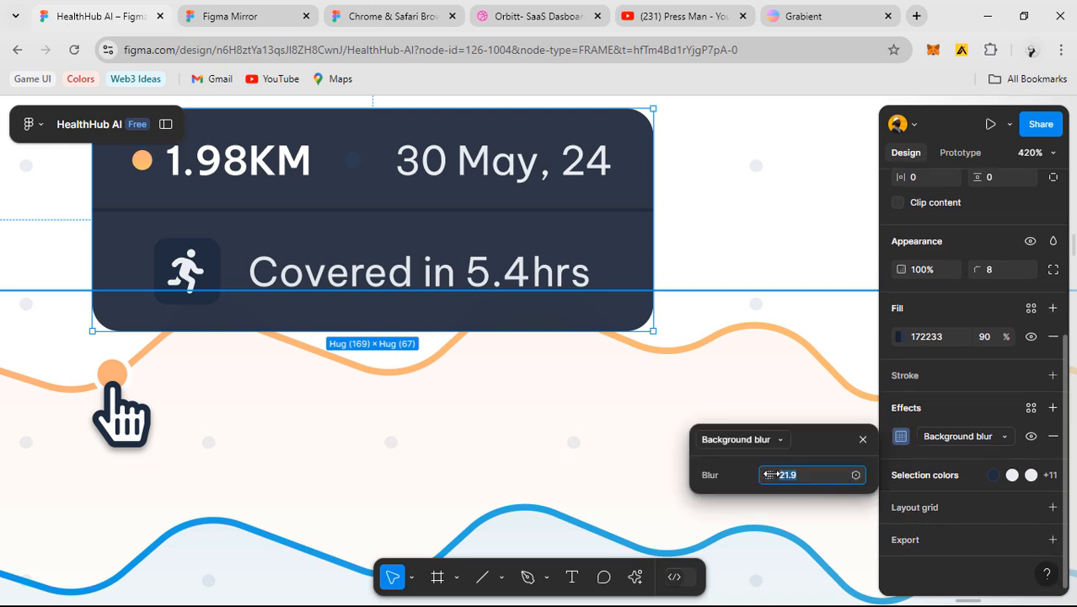
pyautogui.moveTo(769, 474); pyautogui.dragTo(452, 477)
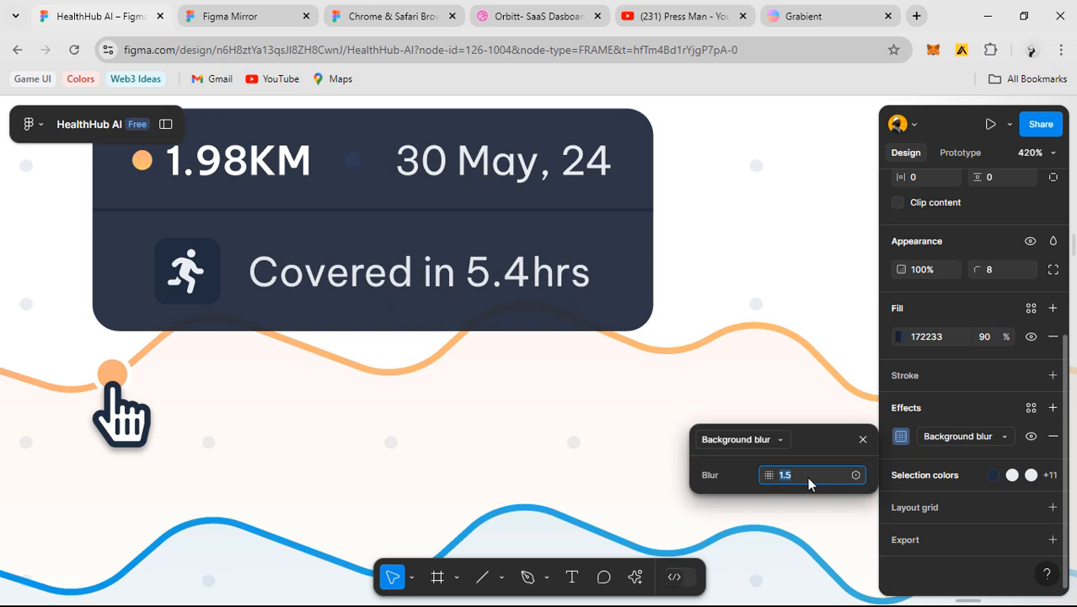
pyautogui.press('Return')
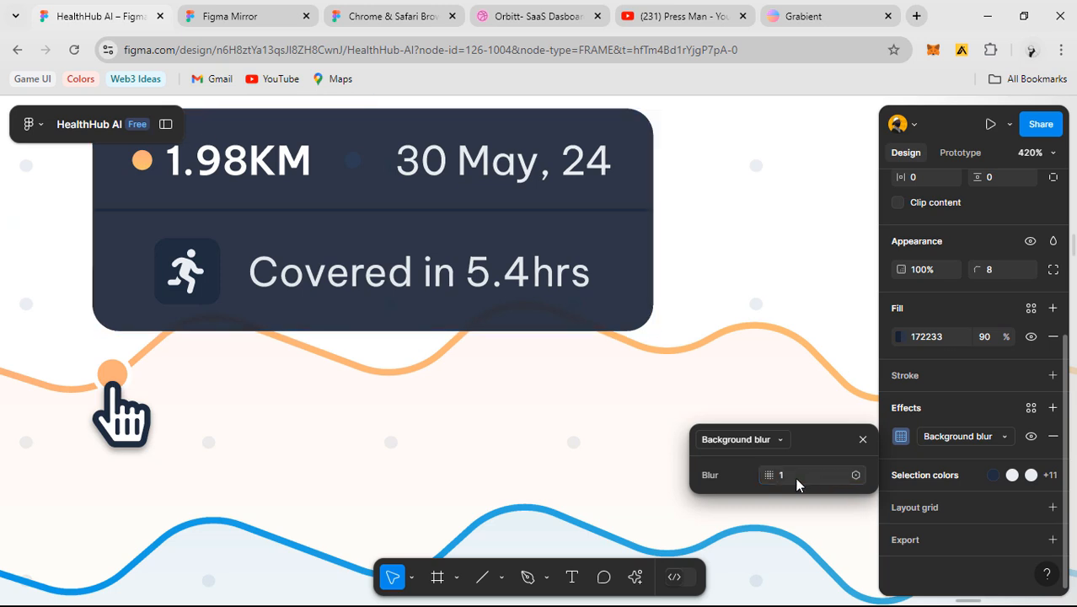
pyautogui.scroll(-5, 695, 332)
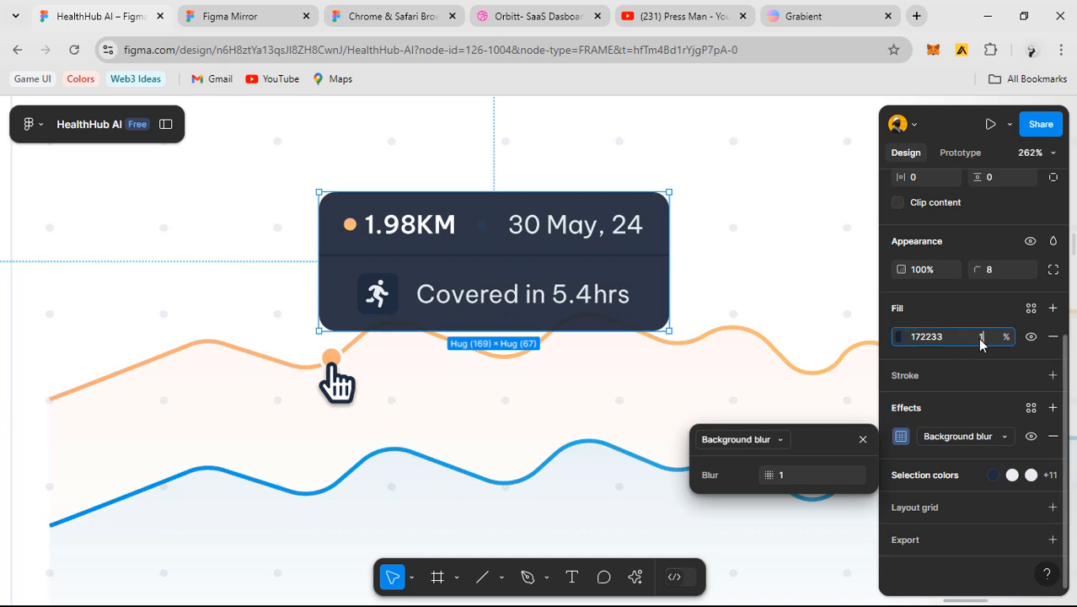
# - Set the tooltip's 172233 fill opacity to 100% and its layer opacity to 90%
pyautogui.press('Return')
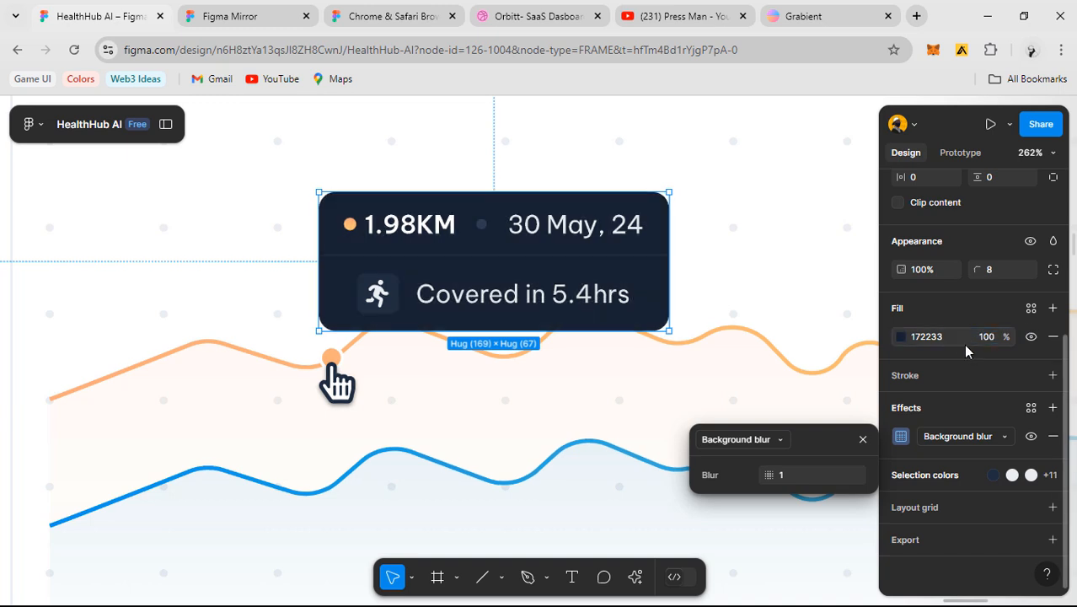
pyautogui.click(934, 276)
pyautogui.write('90')
pyautogui.press('Return')
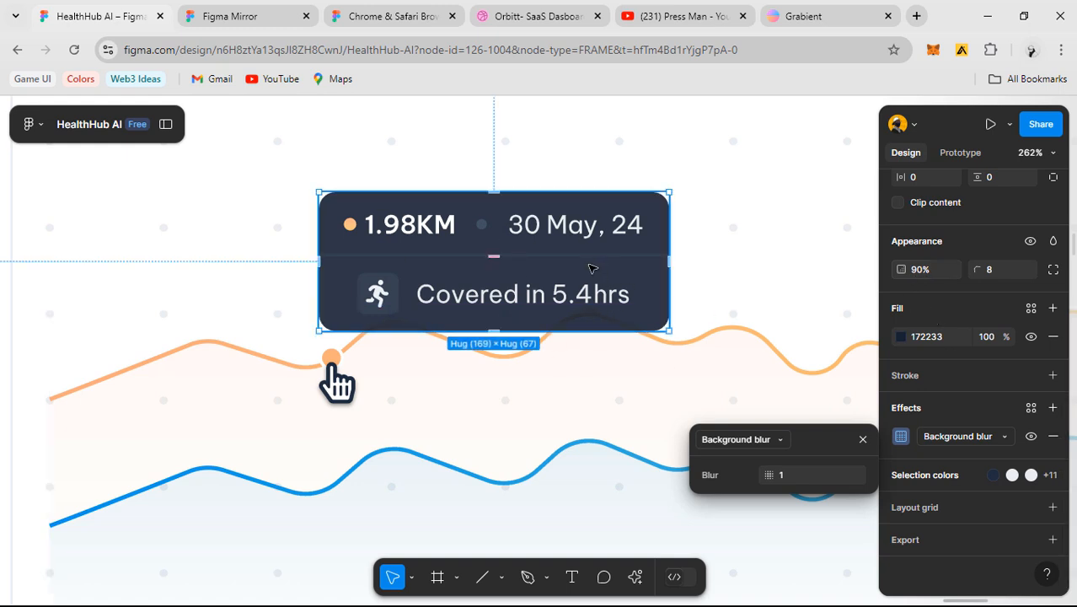
# - Try the tooltip without its background blur, and compare the recent opacity changes by undoing and redoing them
pyautogui.click(1032, 435)
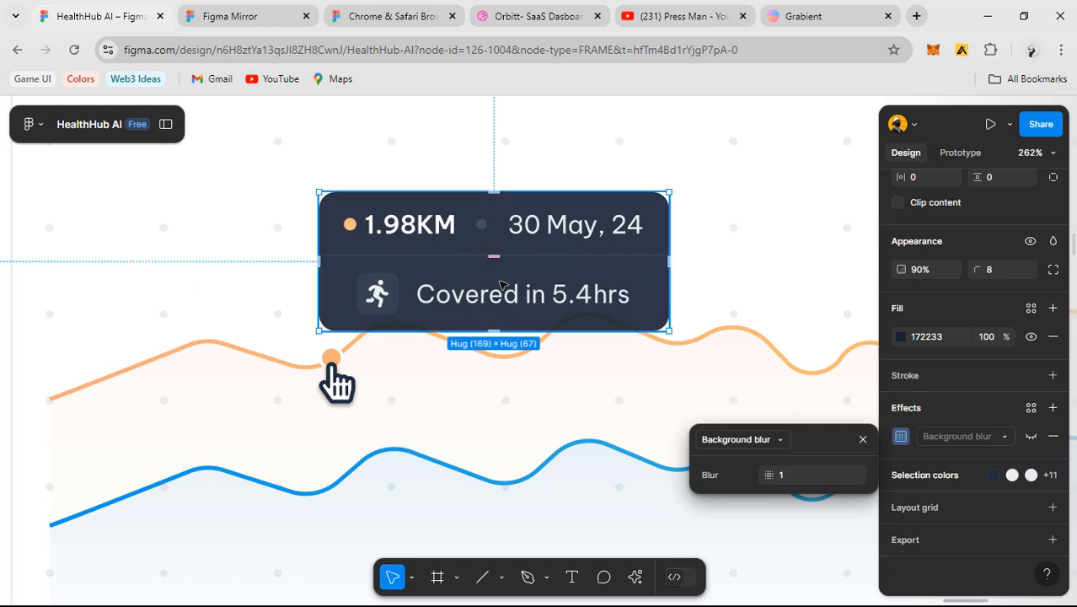
pyautogui.hotkey('ctrl', 'z')
pyautogui.hotkey('ctrl', 'z')
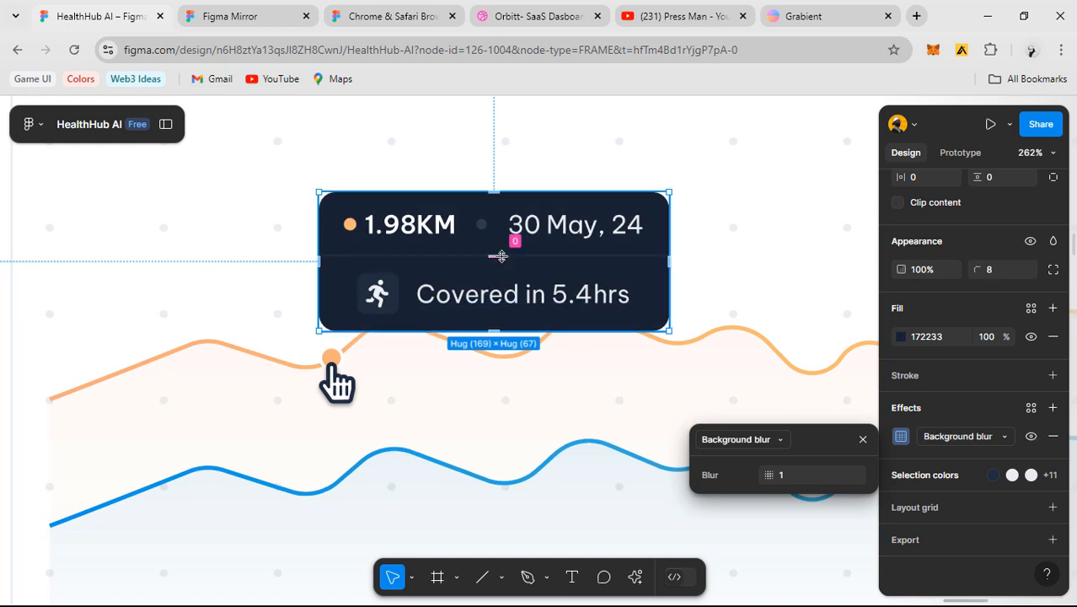
pyautogui.hotkey('ctrl', 'shift', 'z')
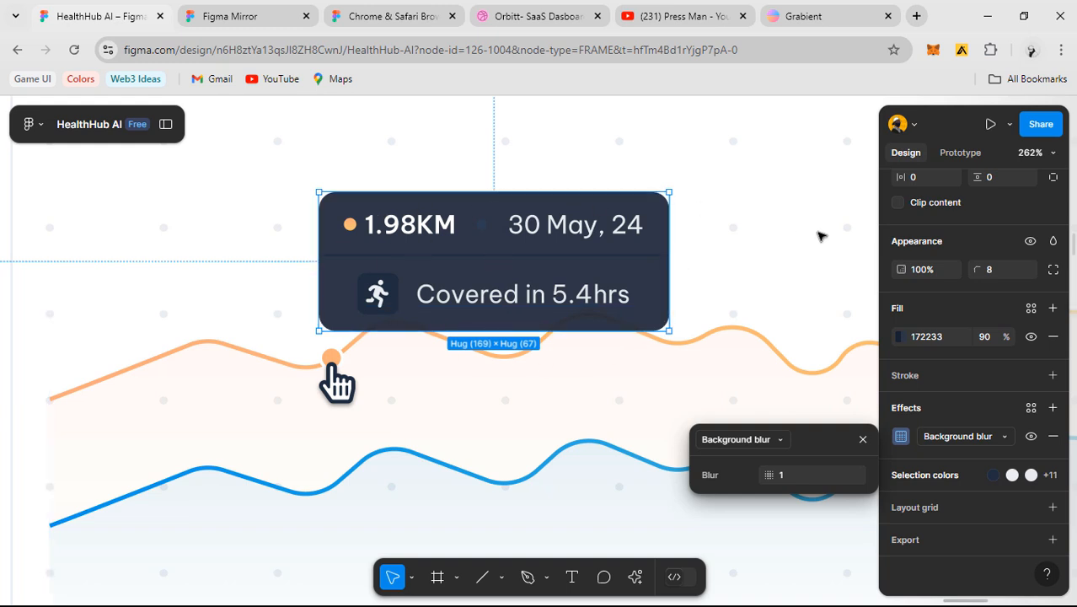
pyautogui.press('Escape')
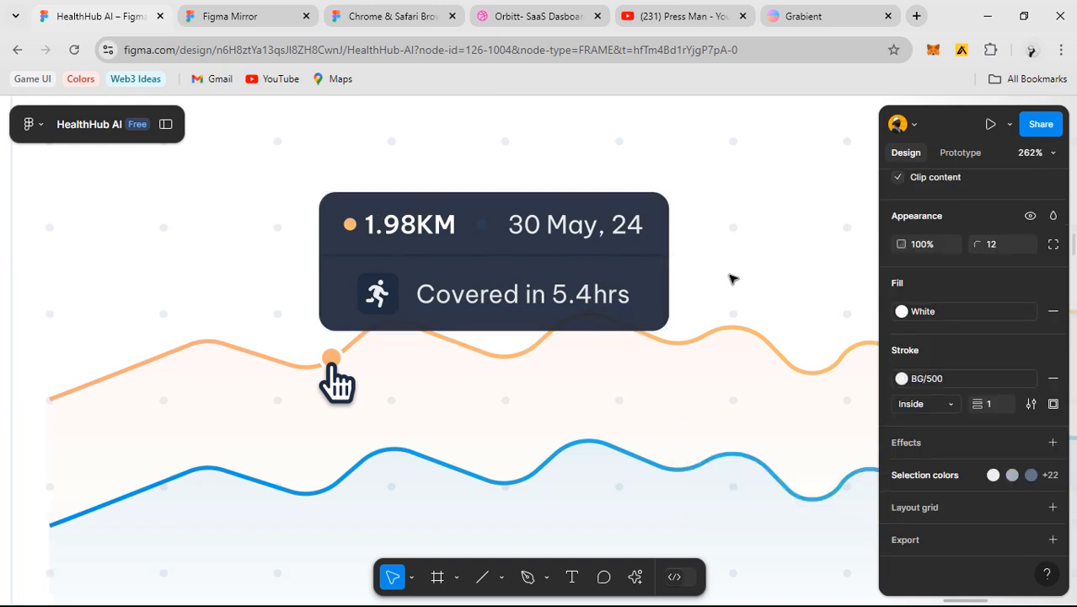
pyautogui.click(654, 282)
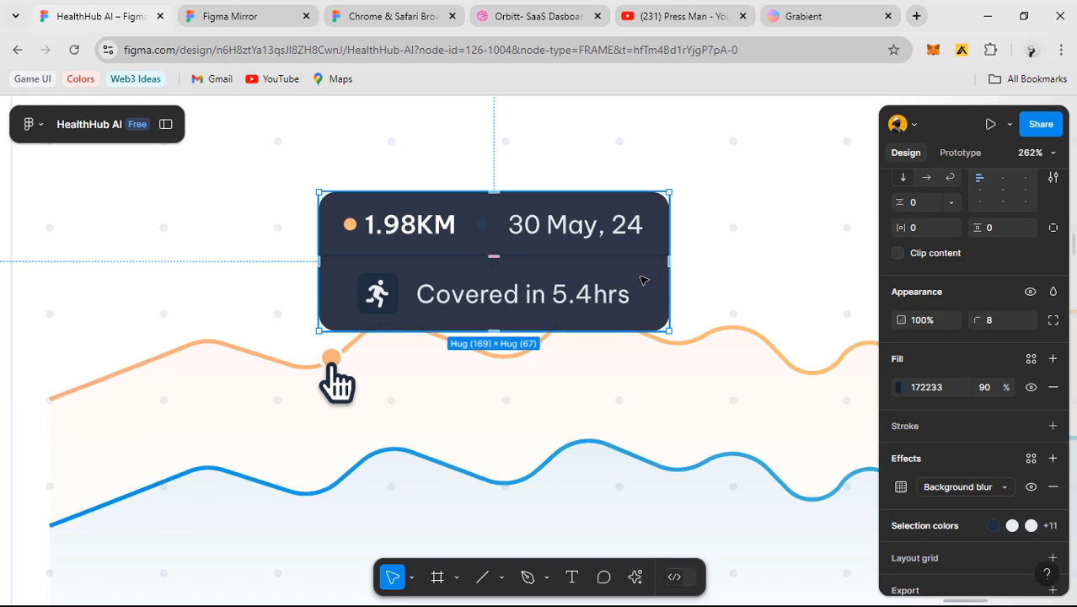
pyautogui.hotkey('ctrl', 'z')
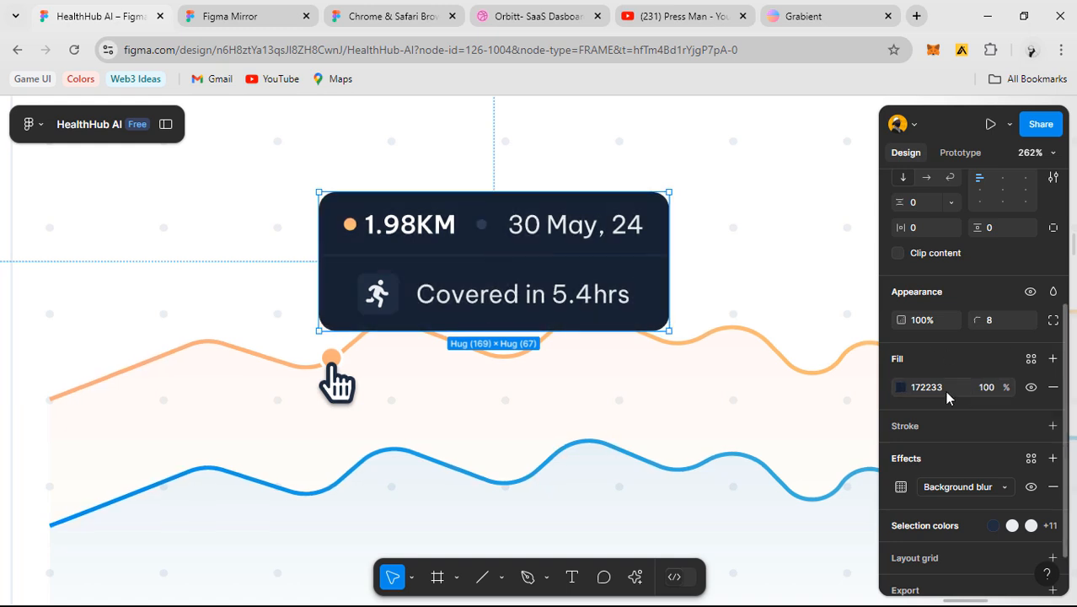
# - Set the tooltip's layer opacity to 90% and deselect it
pyautogui.click(949, 320)
pyautogui.click(950, 320)
pyautogui.click(932, 321)
pyautogui.write('9')
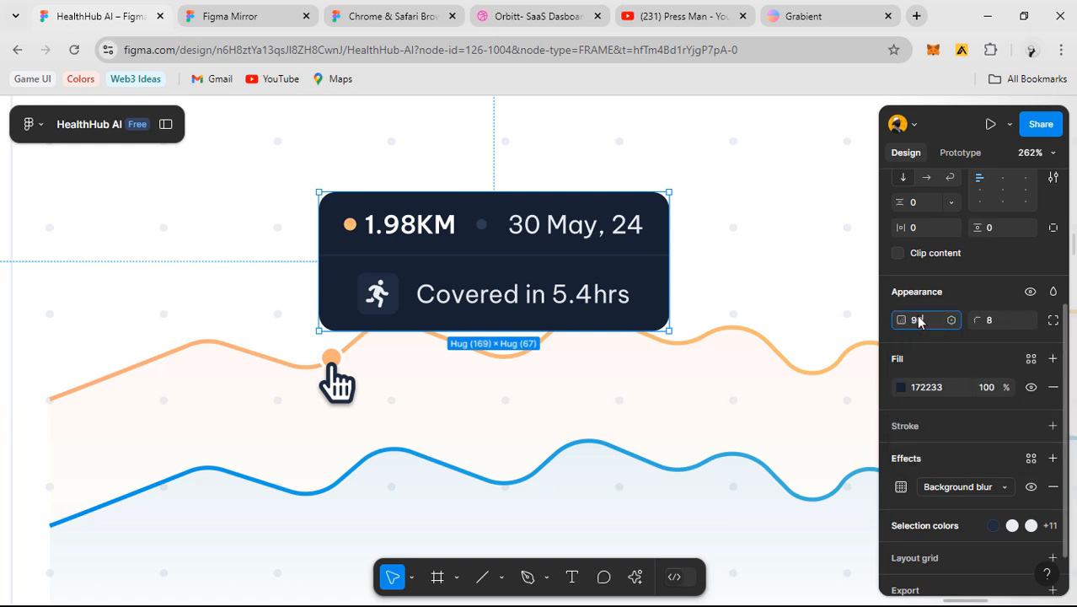
pyautogui.write('0')
pyautogui.press('Return')
pyautogui.click(745, 238)
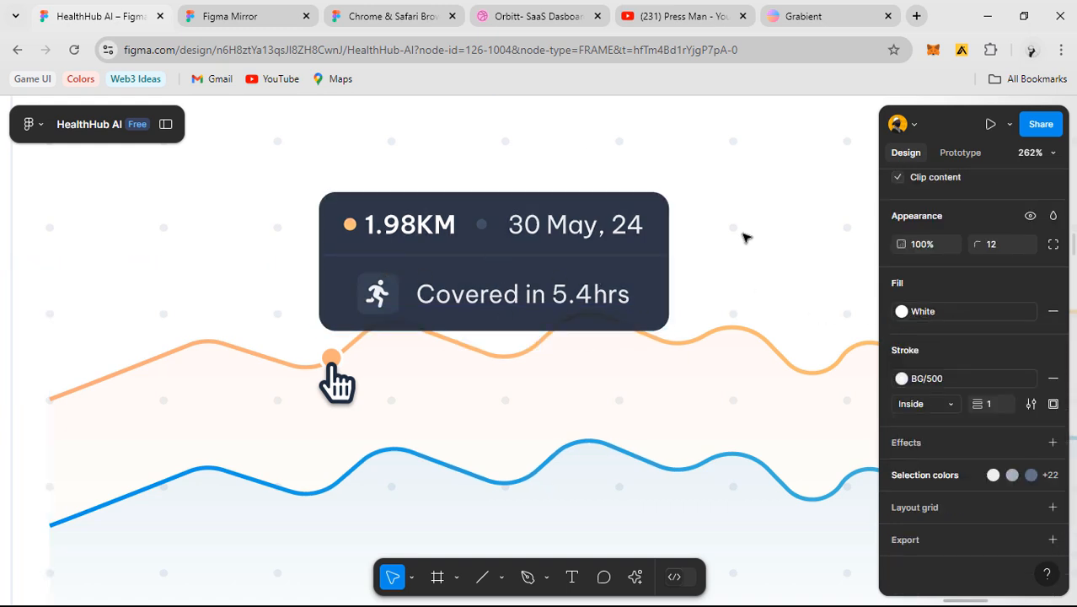
# - Examine the semi-transparent 1.98KM tooltip over the Distance & Calories chart lines, both up close and within the whole dashboard
pyautogui.scroll(-10, 742, 246)
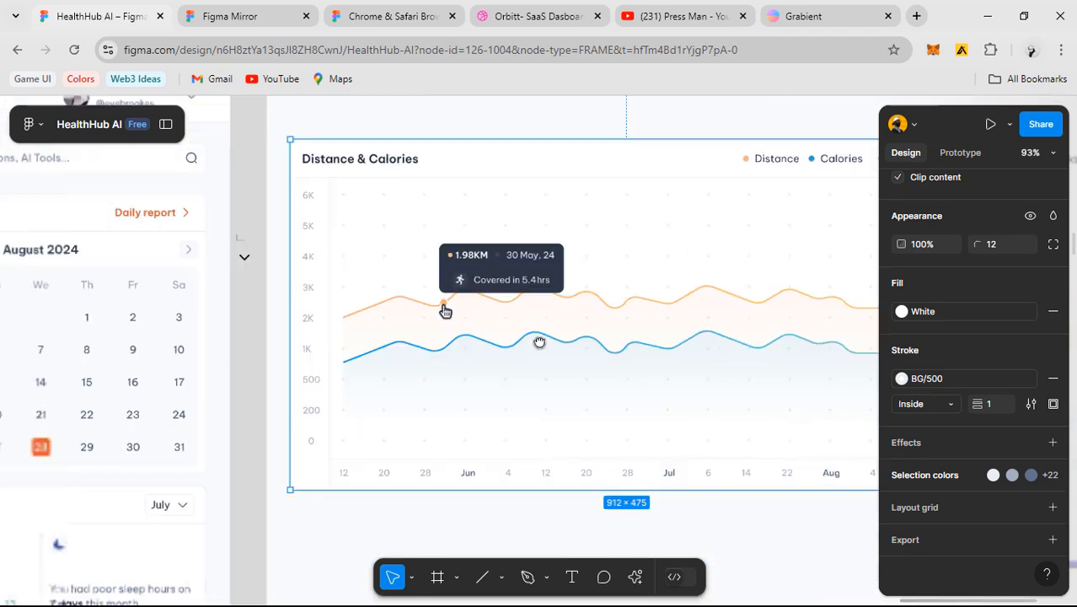
pyautogui.scroll(10, 535, 270)
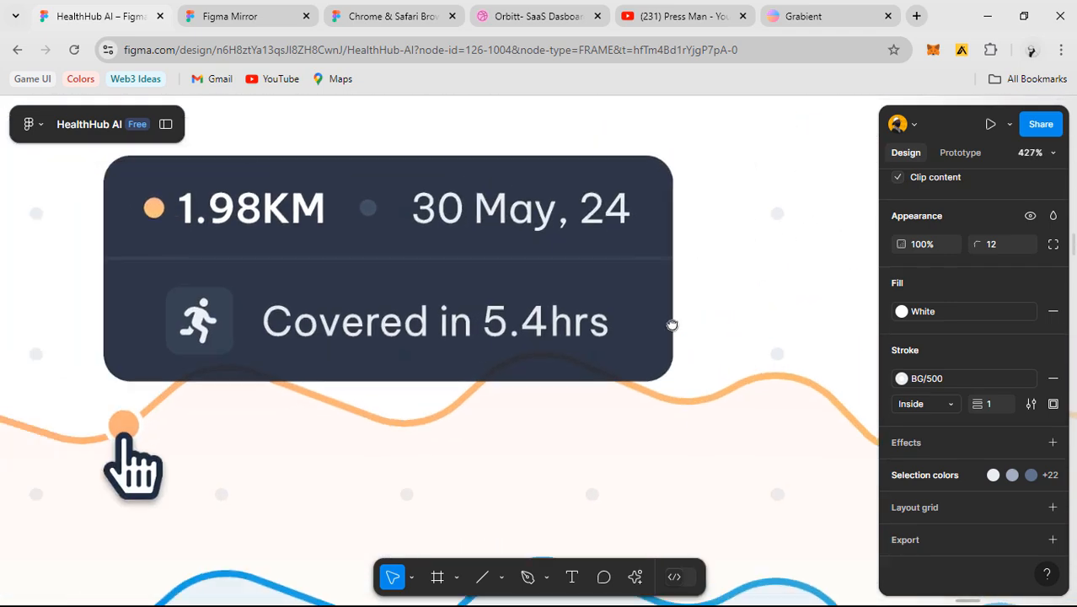
pyautogui.moveTo(672, 325); pyautogui.dragTo(677, 326)
pyautogui.scroll(-2, 758, 300)
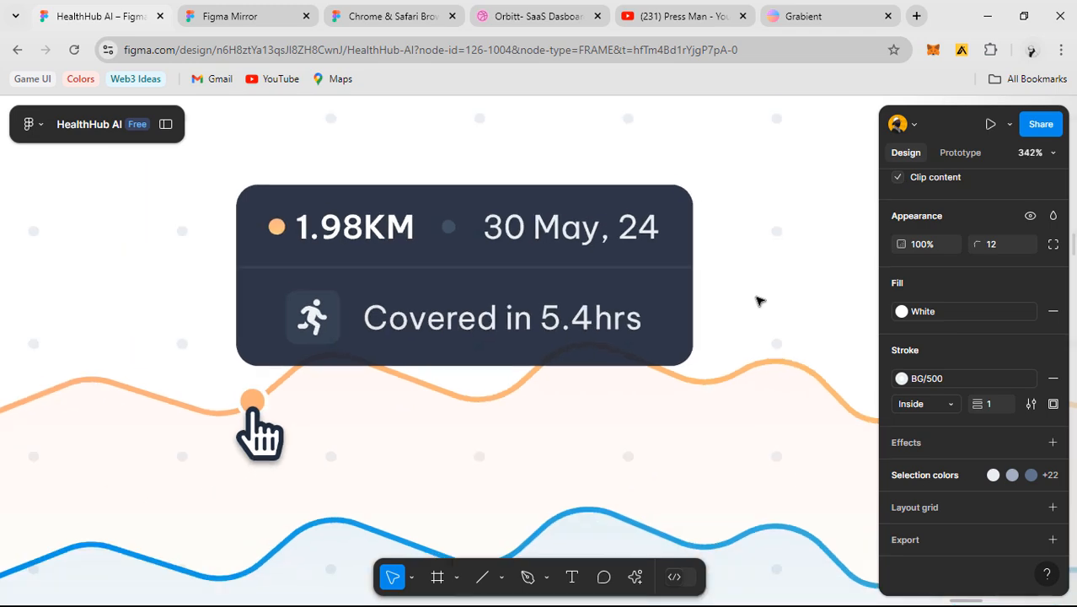
pyautogui.moveTo(436, 316); pyautogui.dragTo(522, 320)
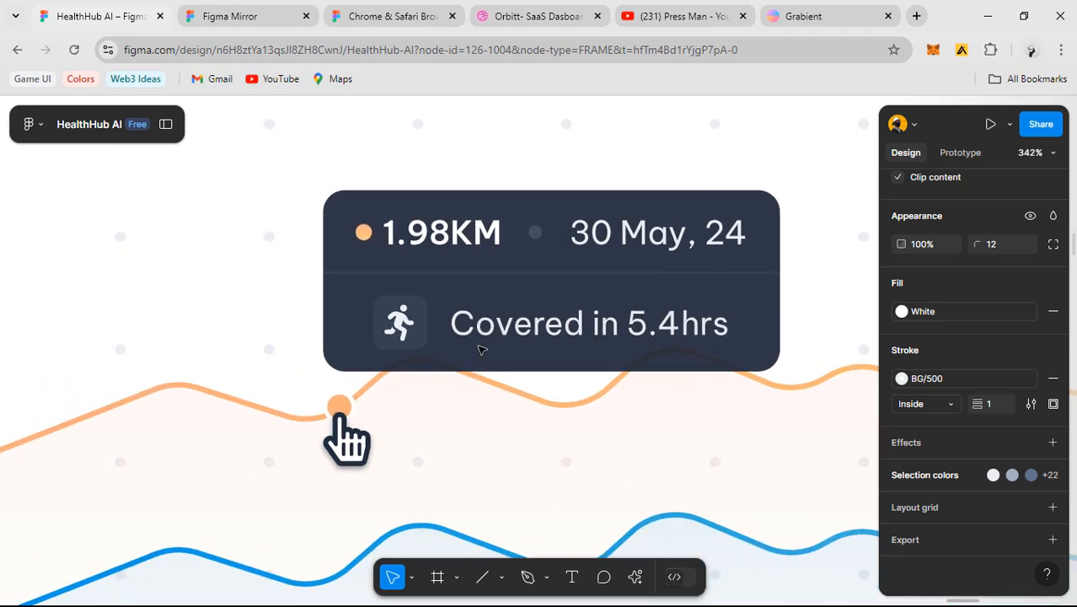
pyautogui.scroll(-8, 482, 349)
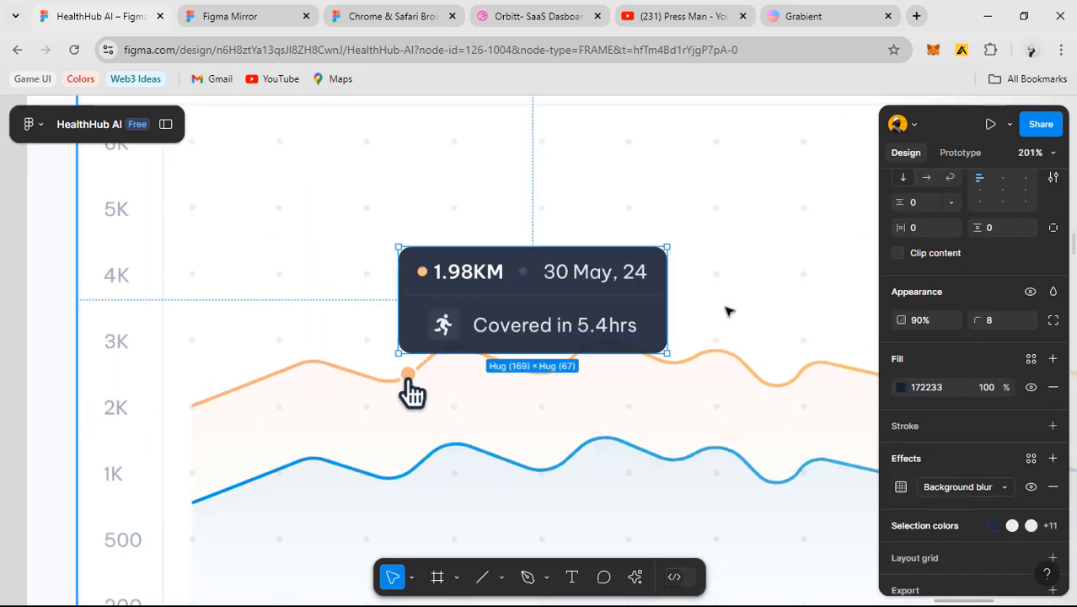
pyautogui.scroll(-6, 722, 312)
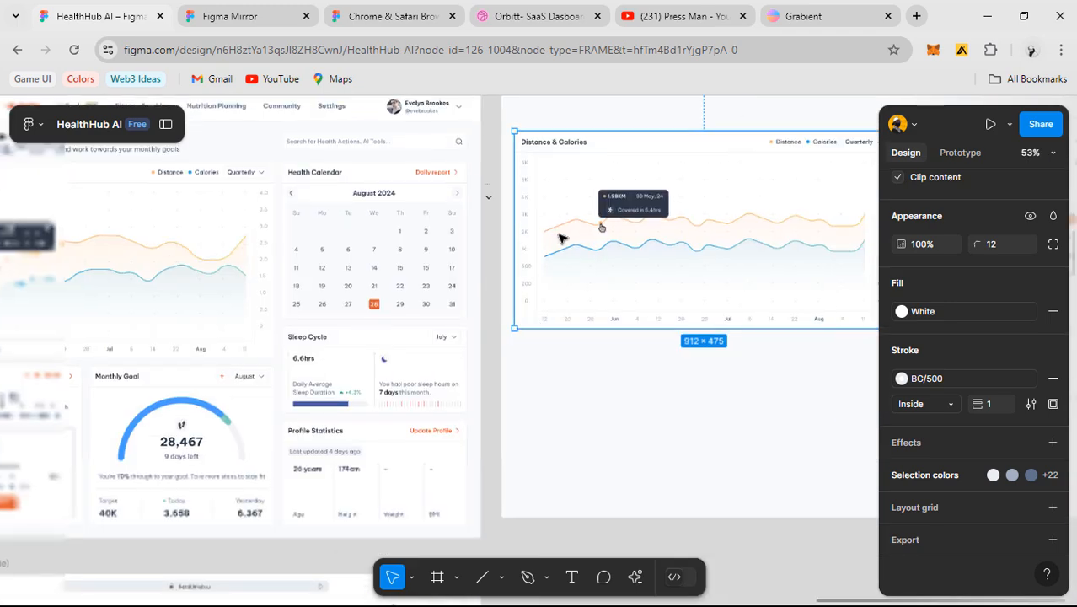
pyautogui.click(649, 458)
pyautogui.scroll(6, 565, 265)
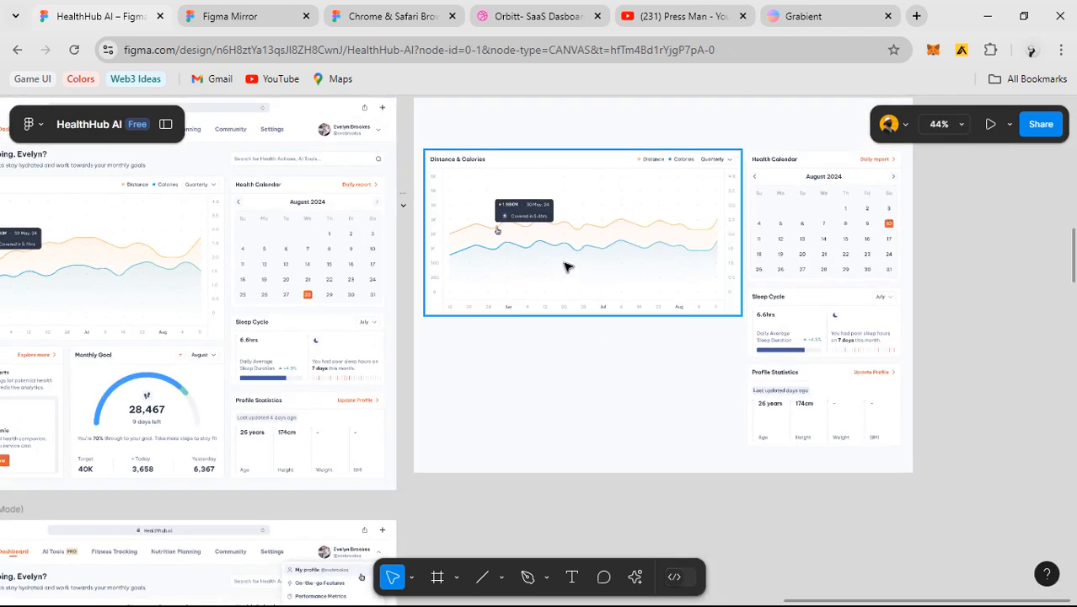
pyautogui.scroll(4, 495, 208)
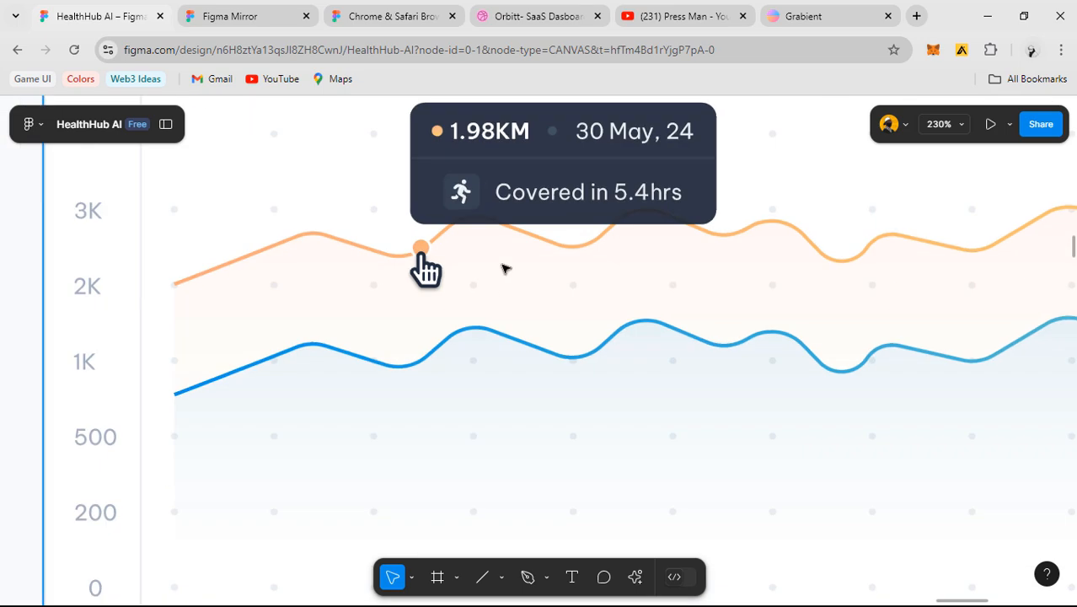
pyautogui.scroll(2, 482, 341)
pyautogui.scroll(-6, 459, 339)
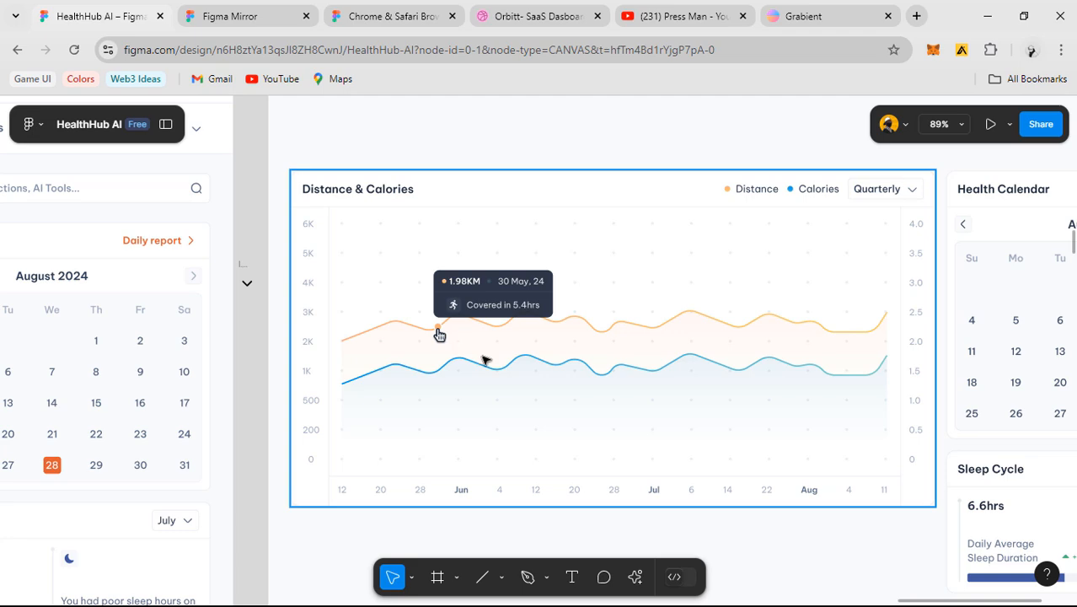
pyautogui.hotkey('alt', 'Tab')
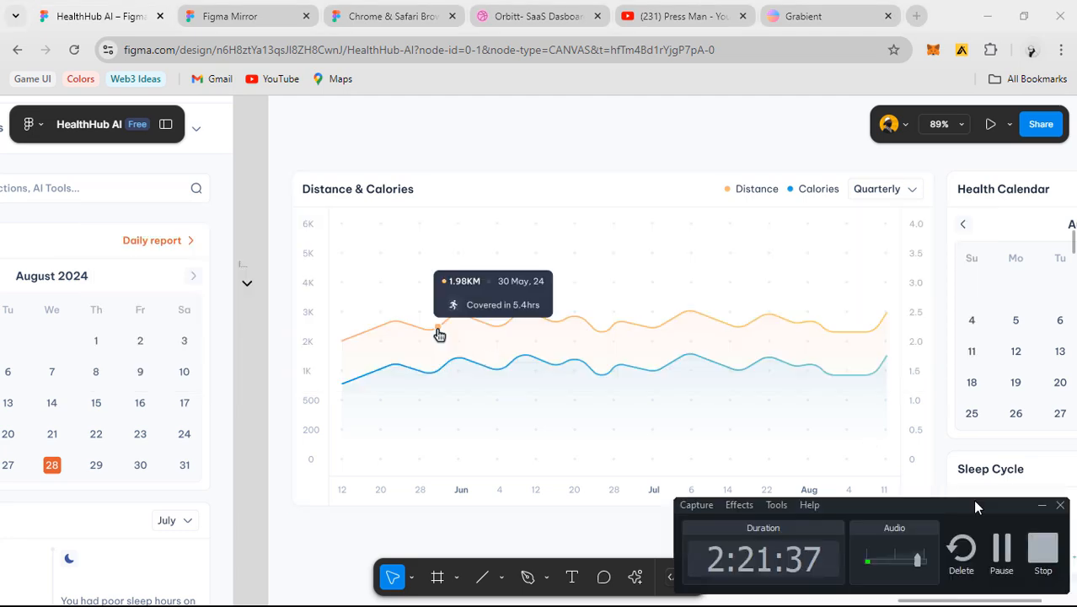
pyautogui.click(1041, 505)
# - Check the dimensions of the HealthHub AI Tools card in the finished light mode dashboard
pyautogui.scroll(-5, 747, 377)
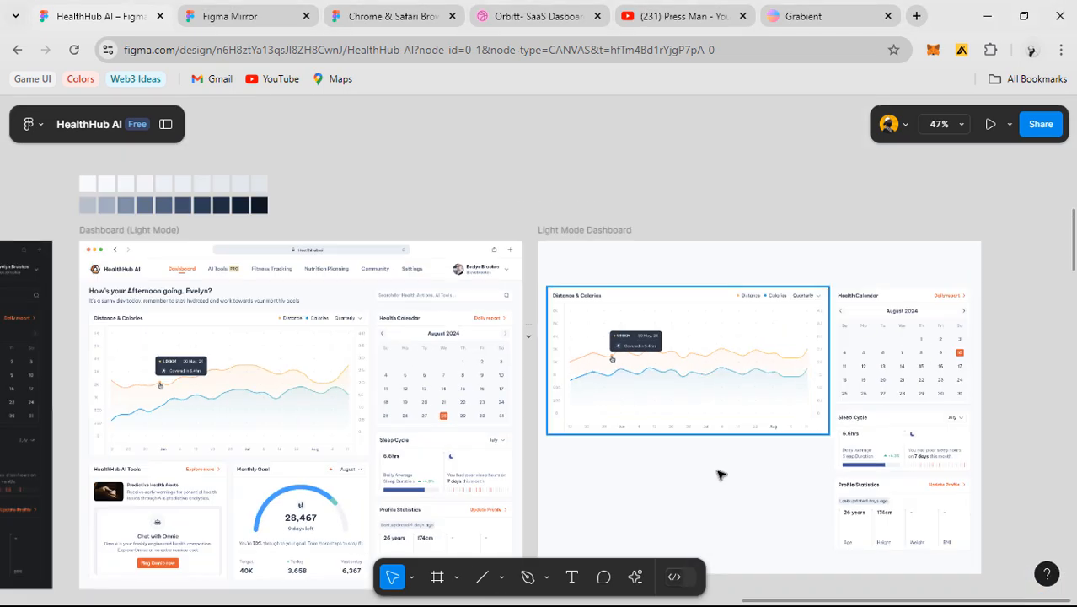
pyautogui.scroll(-3, 704, 471)
pyautogui.scroll(2, 733, 373)
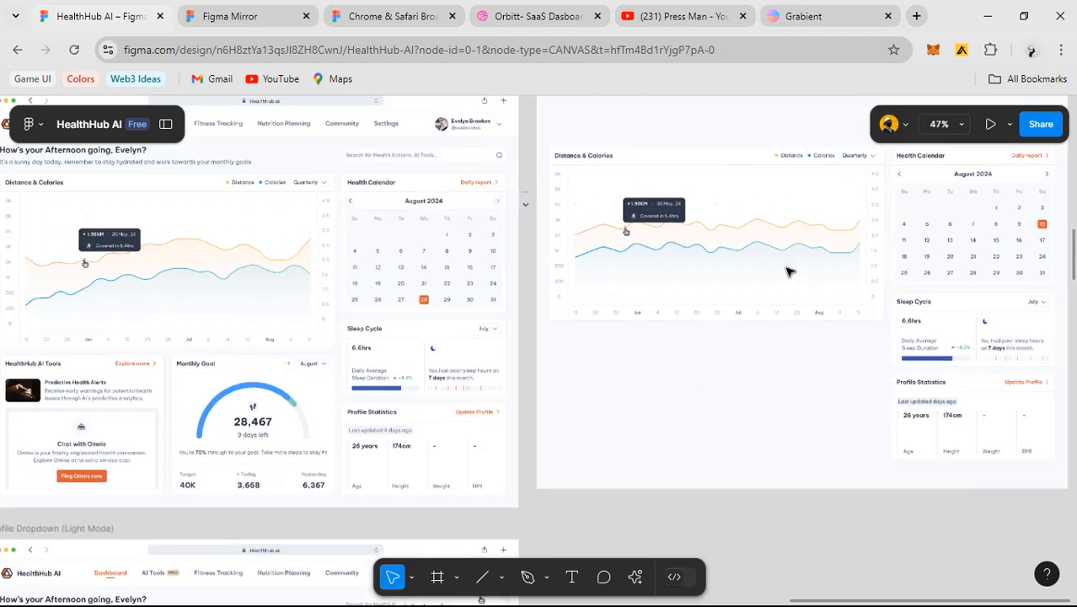
pyautogui.scroll(-3, 738, 344)
pyautogui.scroll(3, 615, 358)
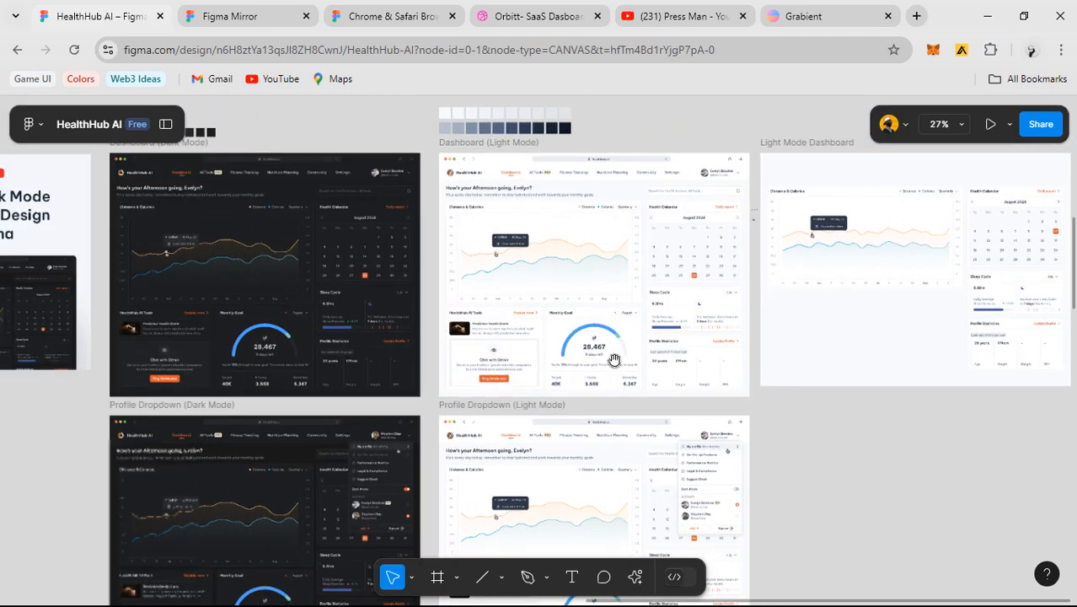
pyautogui.scroll(-1, 752, 336)
pyautogui.hscroll(-1, 752, 337)
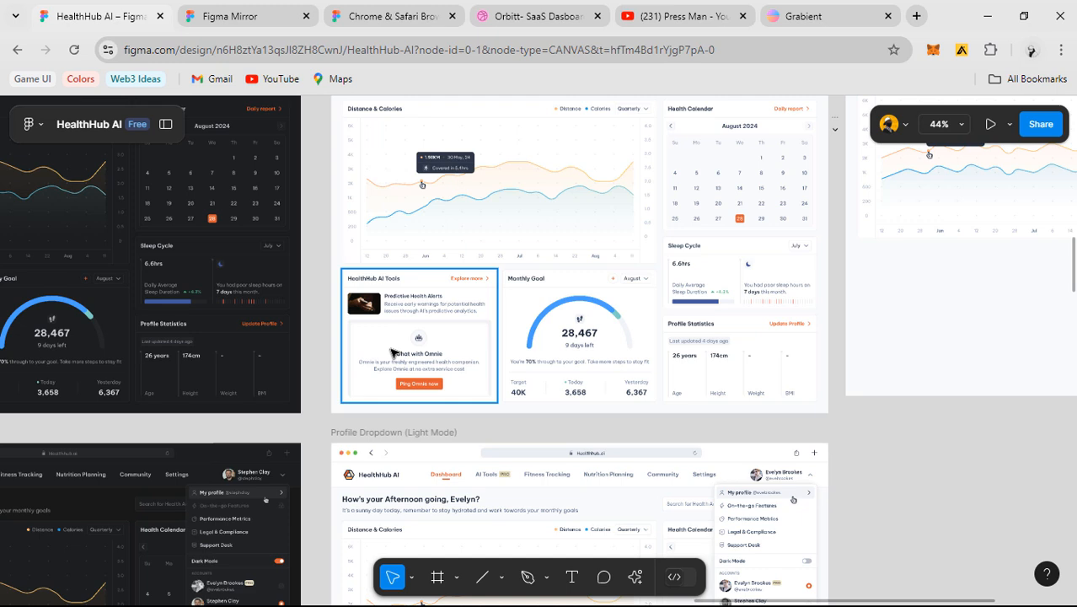
pyautogui.click(590, 342)
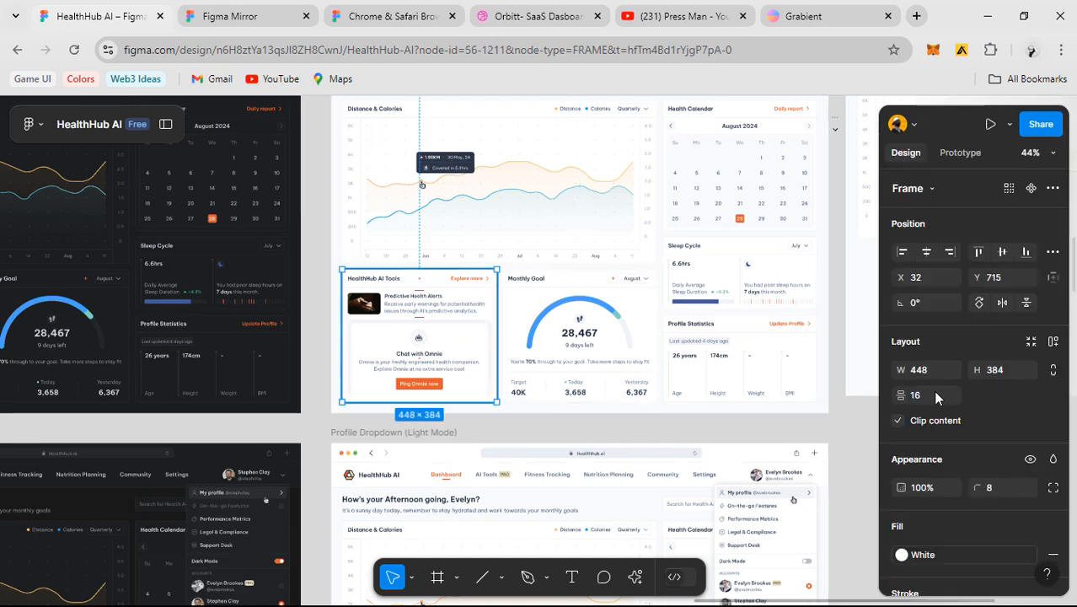
pyautogui.click(935, 395)
pyautogui.click(838, 433)
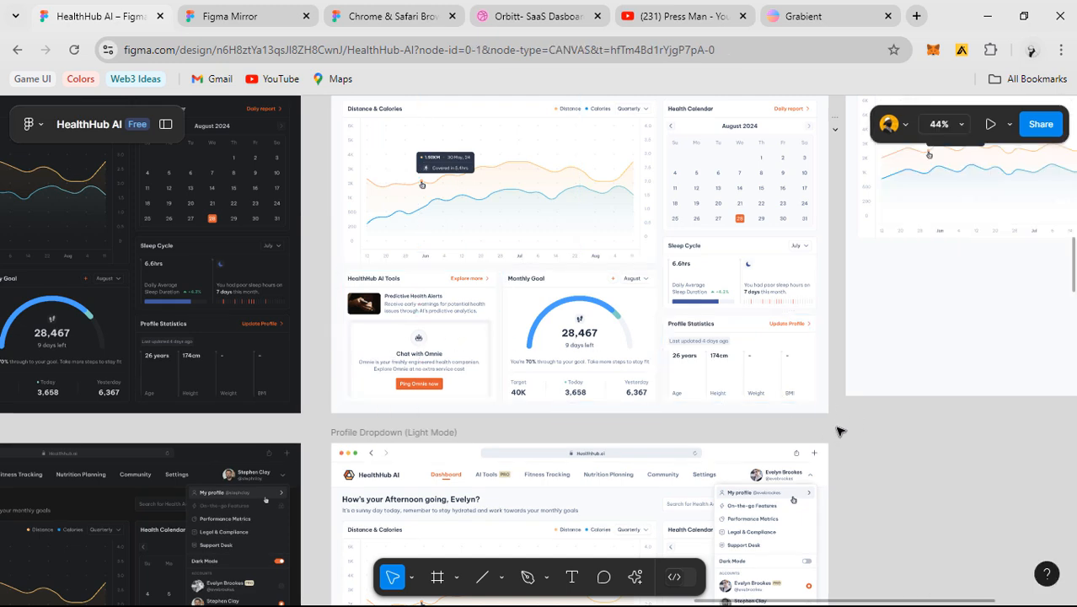
# - Compare the empty area beneath the new Distance & Calories chart with the lower cards of the finished light mode dashboard
pyautogui.hscroll(3, 539, 417)
pyautogui.scroll(1, 694, 349)
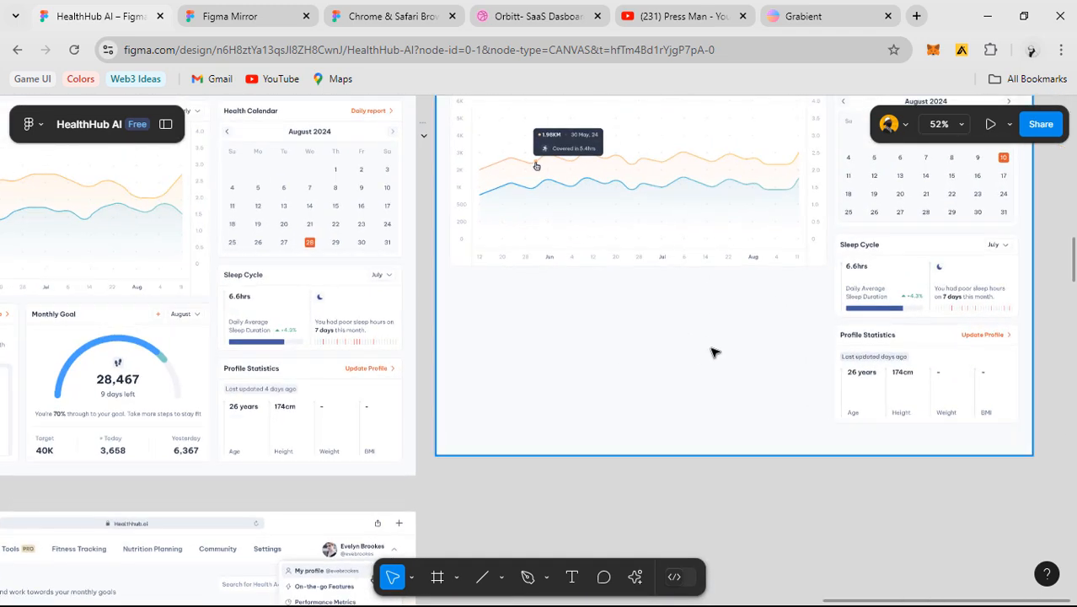
pyautogui.scroll(3, 713, 353)
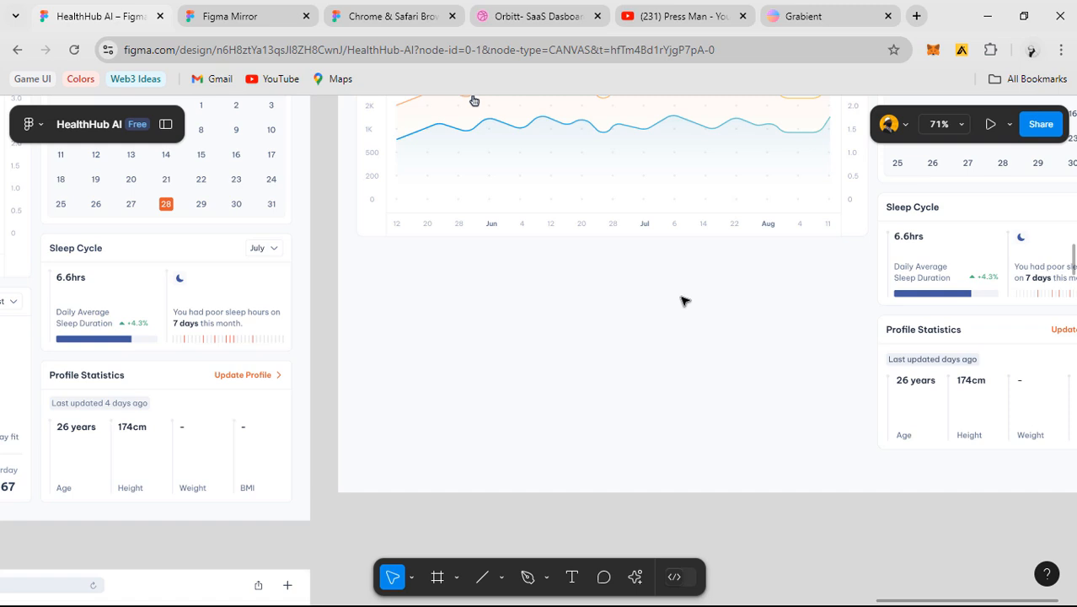
pyautogui.scroll(-2, 682, 301)
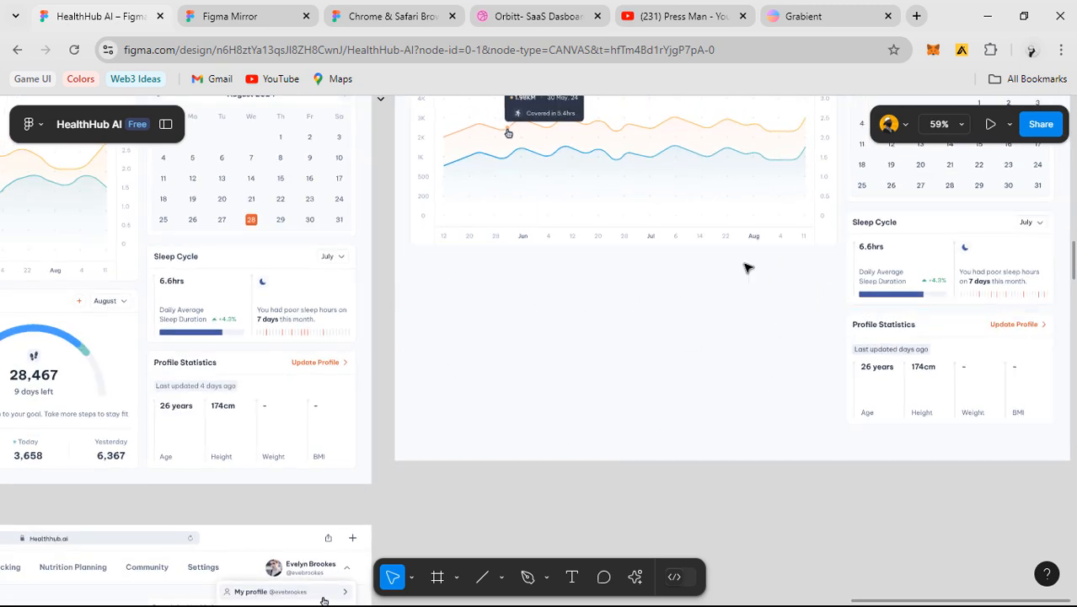
pyautogui.scroll(-1, 662, 299)
pyautogui.hscroll(-5, 781, 351)
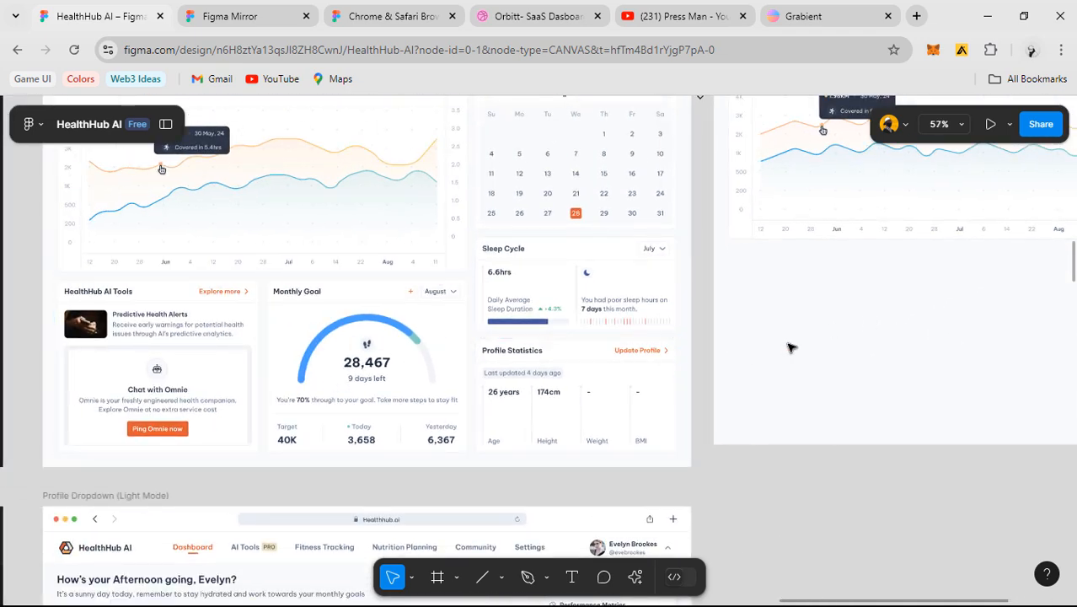
pyautogui.scroll(-5, 787, 360)
pyautogui.hscroll(2, 788, 360)
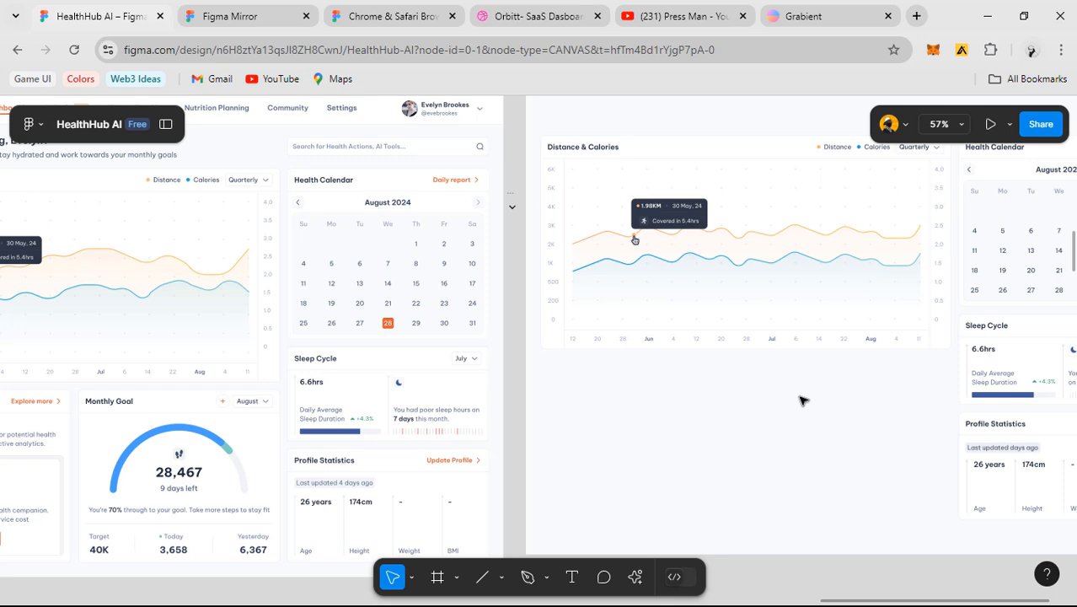
# - Measure the gap between the Sleep Cycle and Health Calendar cards in the new Light Mode Dashboard
pyautogui.click(981, 334)
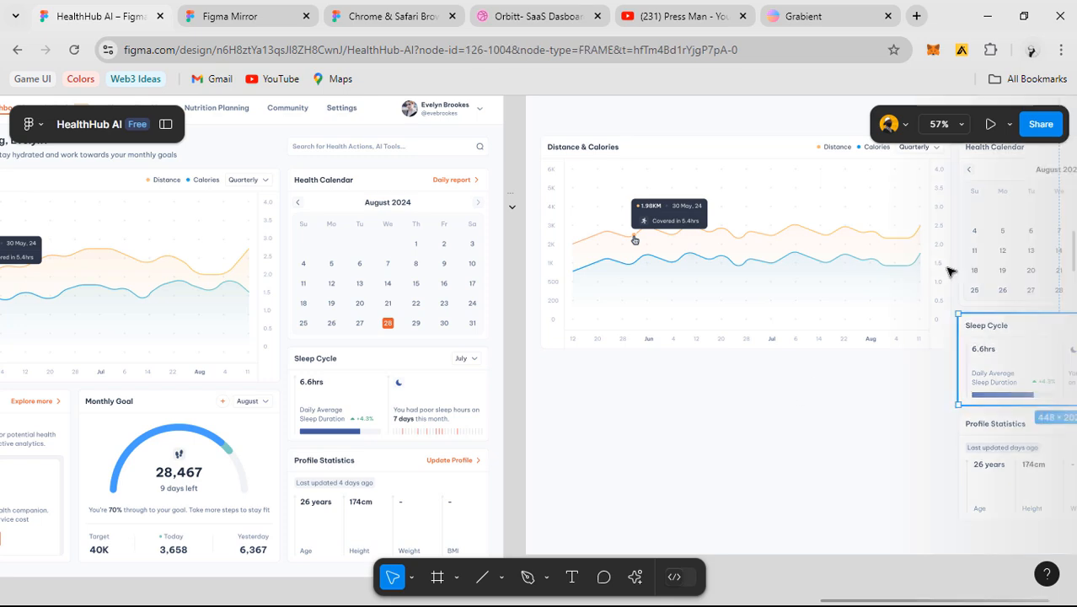
pyautogui.moveTo(829, 419)
pyautogui.mouseDown()
pyautogui.moveTo(643, 428)
pyautogui.moveTo(508, 403)
pyautogui.mouseUp()
pyautogui.press('alt')
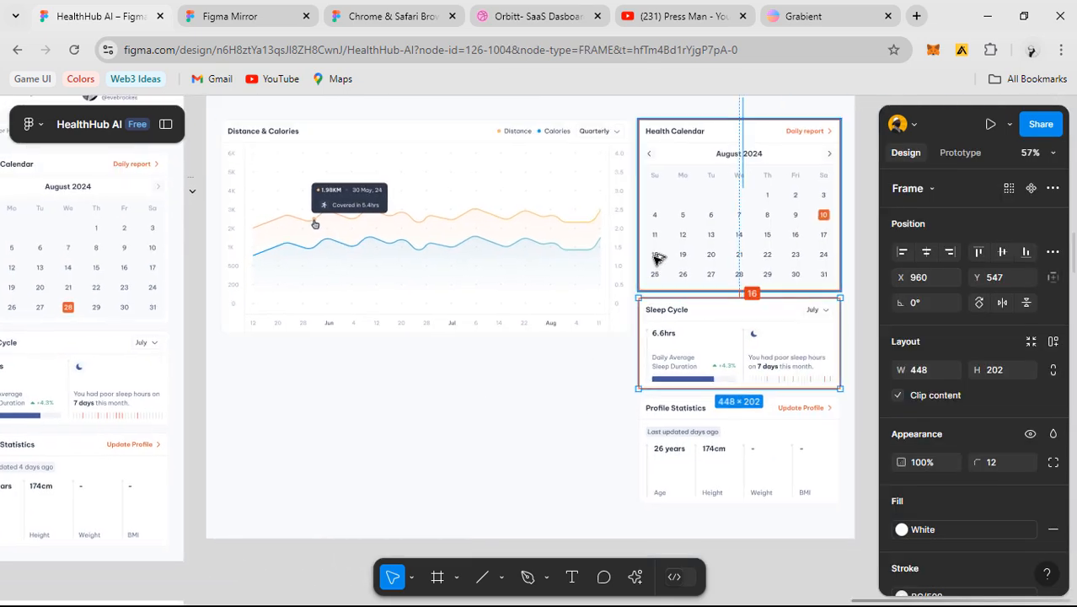
pyautogui.press('Escape')
# - Show the layout grids over the empty area beneath the new Distance & Calories chart
pyautogui.moveTo(420, 401); pyautogui.dragTo(632, 383)
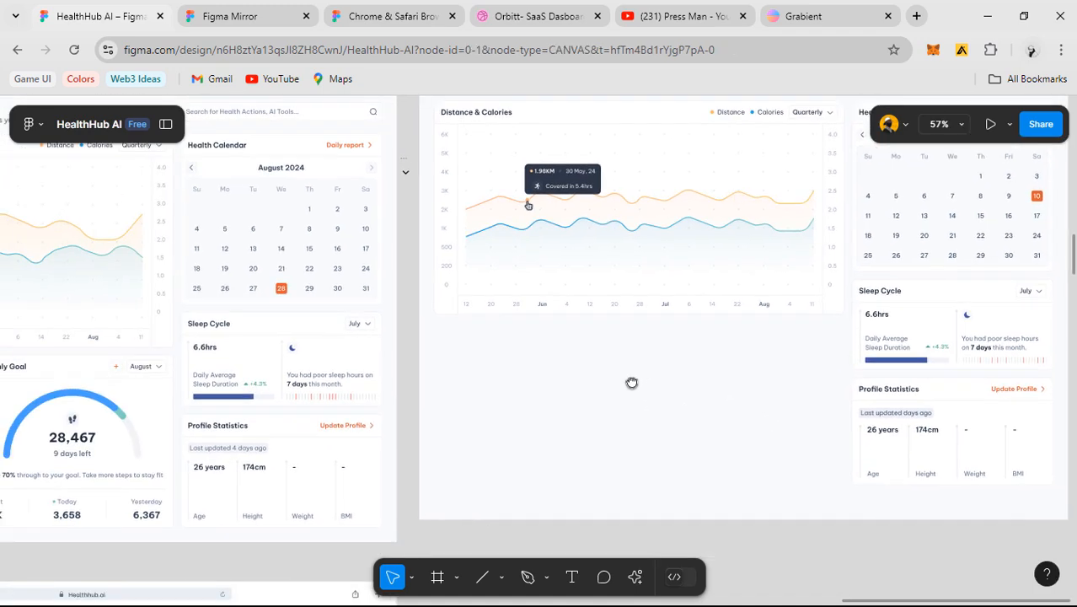
pyautogui.hotkey('ctrl', 'shift', '4')
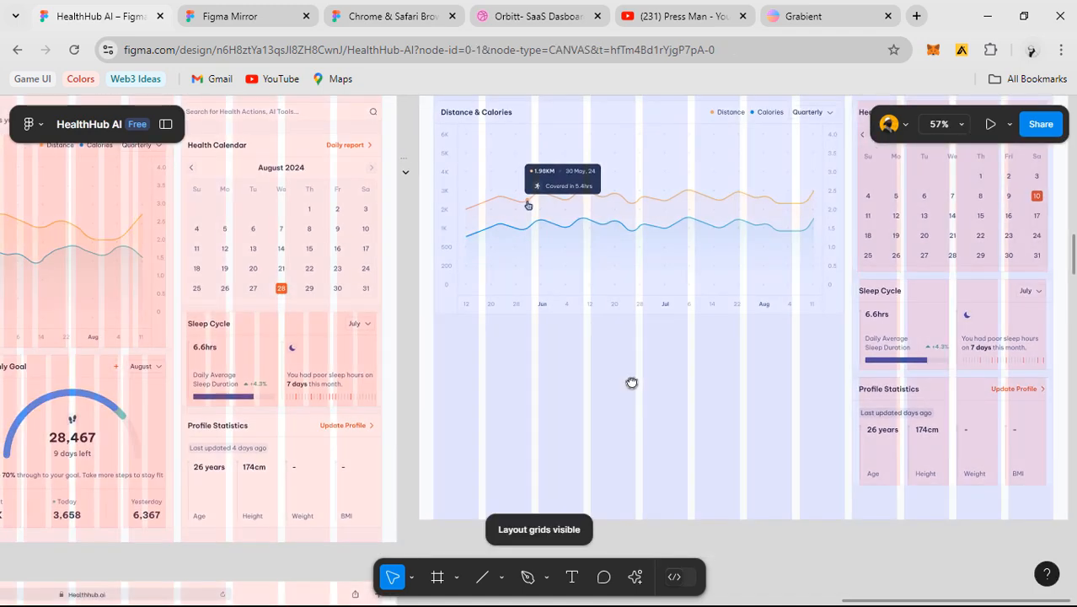
# - Compare the grid columns beneath the new Distance & Calories chart with the finished dashboard's HealthHub AI Tools and Monthly Goal cards
pyautogui.moveTo(721, 299); pyautogui.dragTo(627, 376)
pyautogui.click(546, 271)
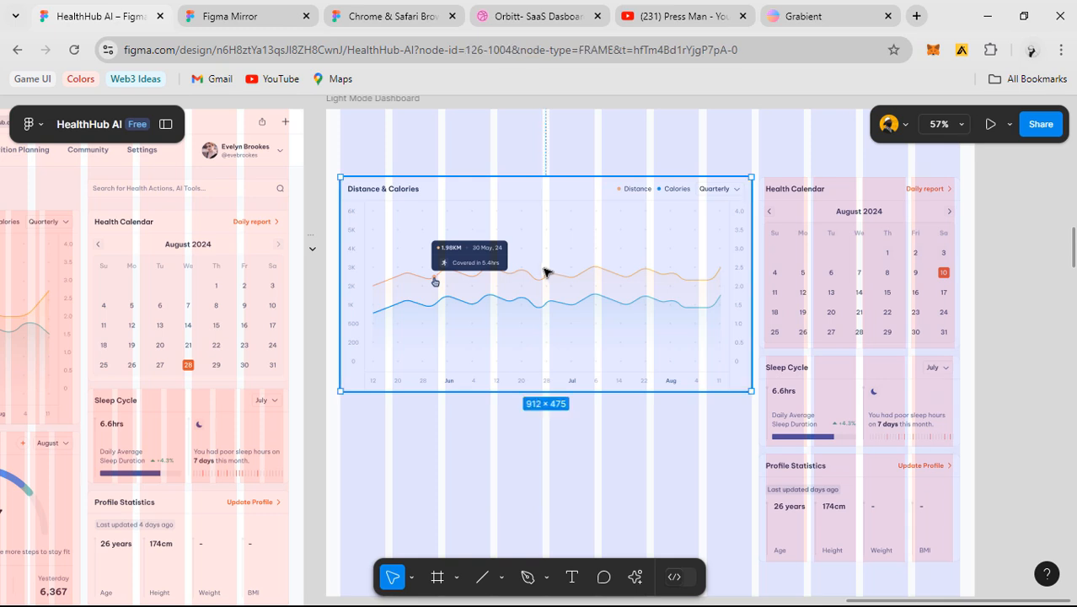
pyautogui.hscroll(3, 509, 172)
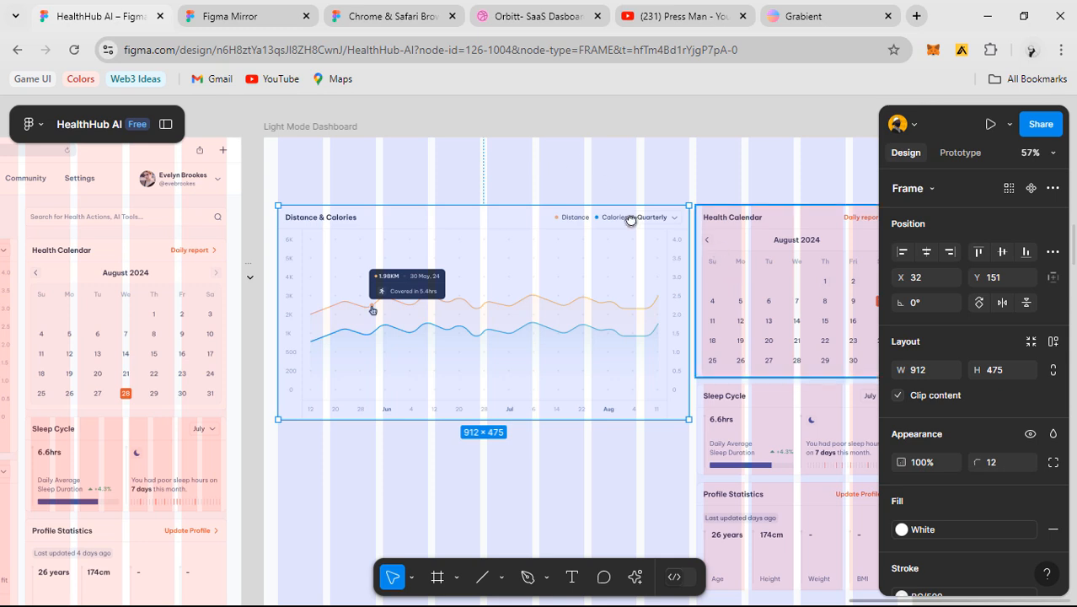
pyautogui.hscroll(3, 629, 215)
pyautogui.scroll(-2, 630, 216)
pyautogui.hscroll(-2, 626, 288)
pyautogui.scroll(2, 626, 288)
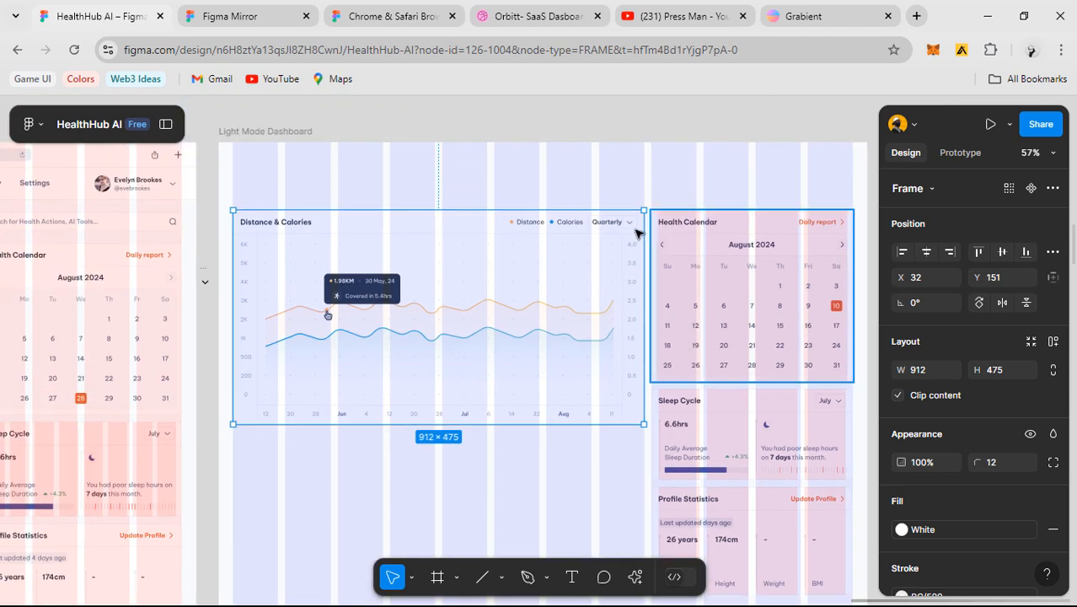
pyautogui.hscroll(-3, 624, 347)
pyautogui.scroll(1, 624, 347)
pyautogui.hscroll(-7, 623, 348)
pyautogui.scroll(-4, 623, 347)
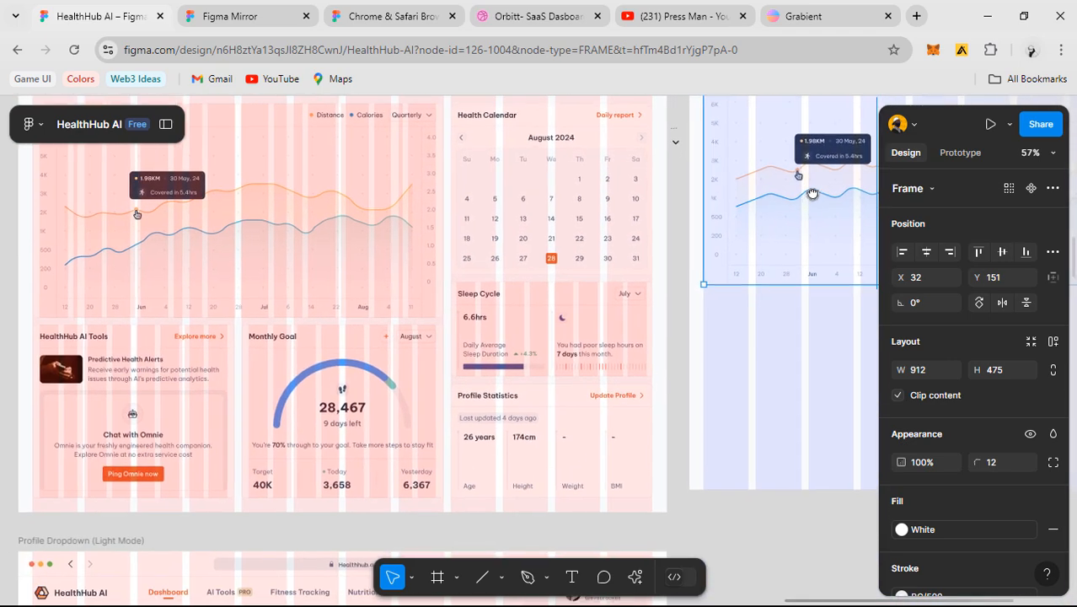
pyautogui.moveTo(785, 289); pyautogui.dragTo(526, 376)
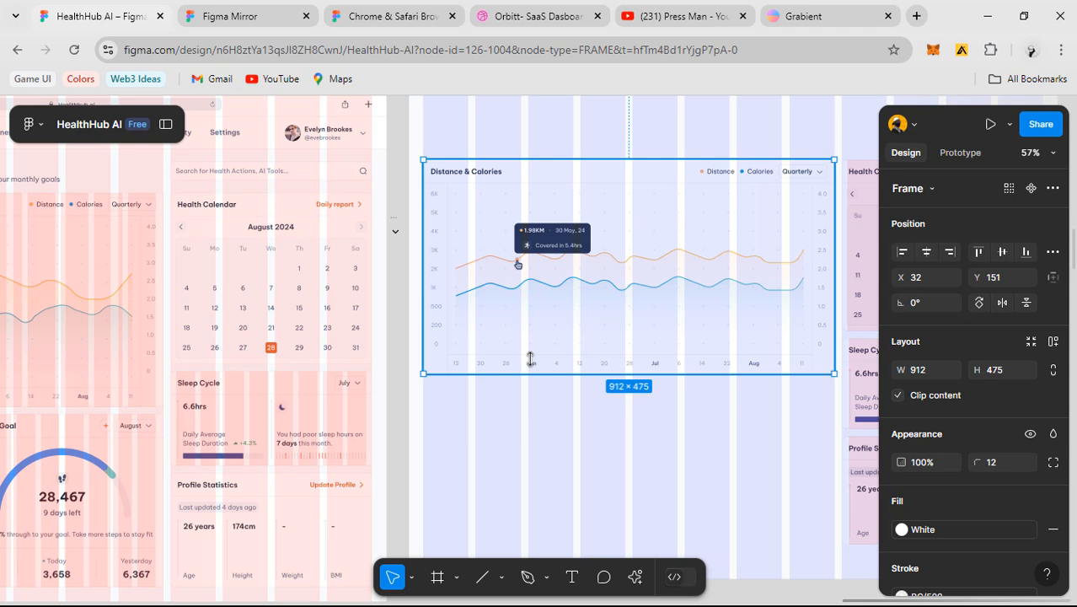
pyautogui.scroll(-2, 630, 368)
pyautogui.moveTo(617, 407); pyautogui.dragTo(635, 295)
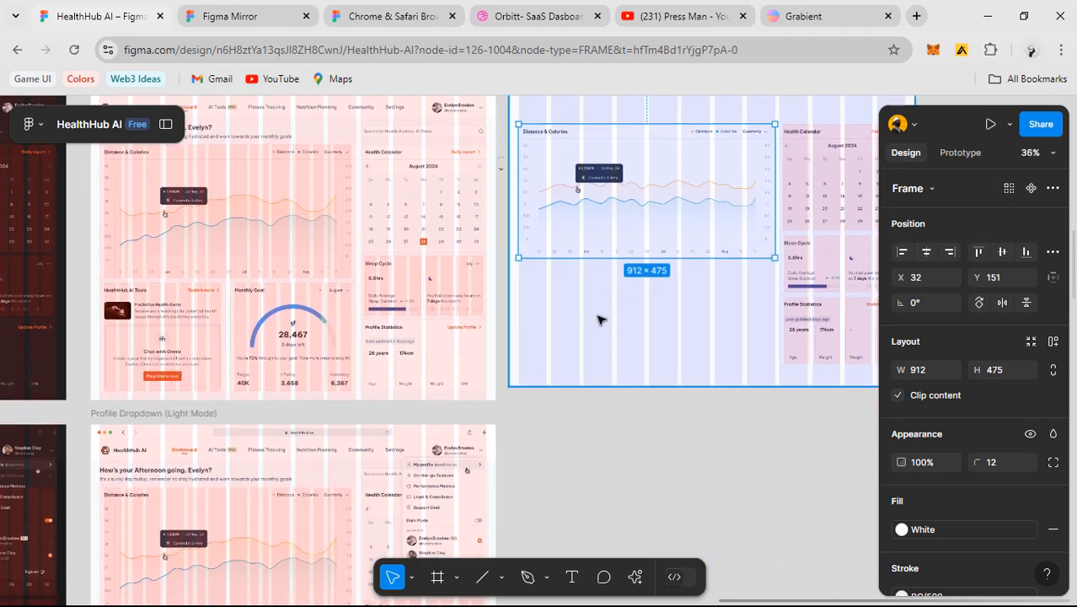
# - Draw a 448 × 353 frame on the grid beneath the new Distance & Calories chart and move it up to Y 652
pyautogui.scroll(2, 599, 316)
pyautogui.press('f')
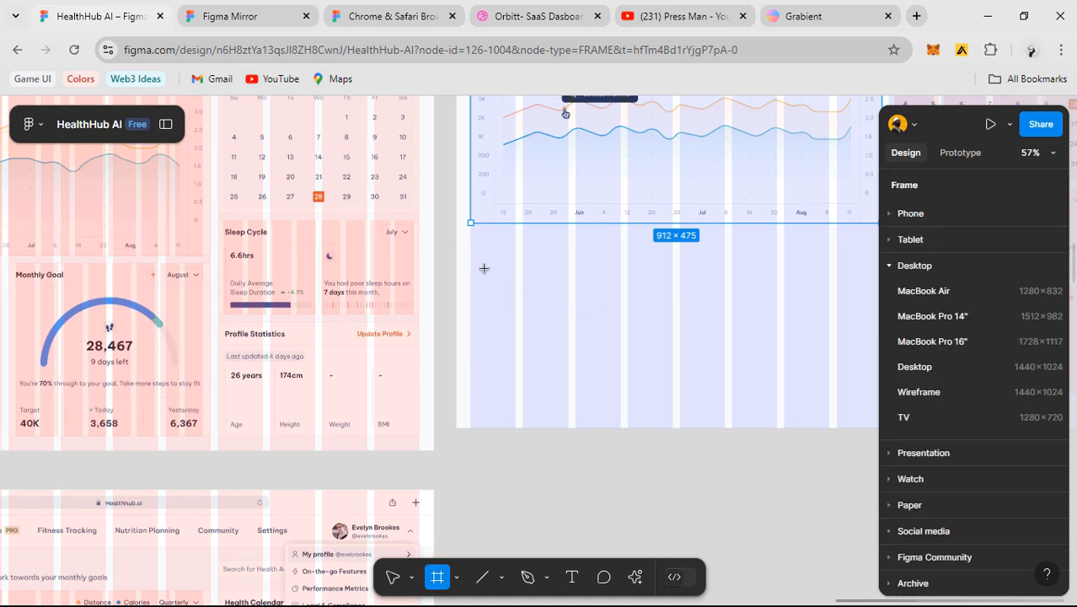
pyautogui.moveTo(470, 248); pyautogui.dragTo(676, 375)
pyautogui.hscroll(5, 548, 376)
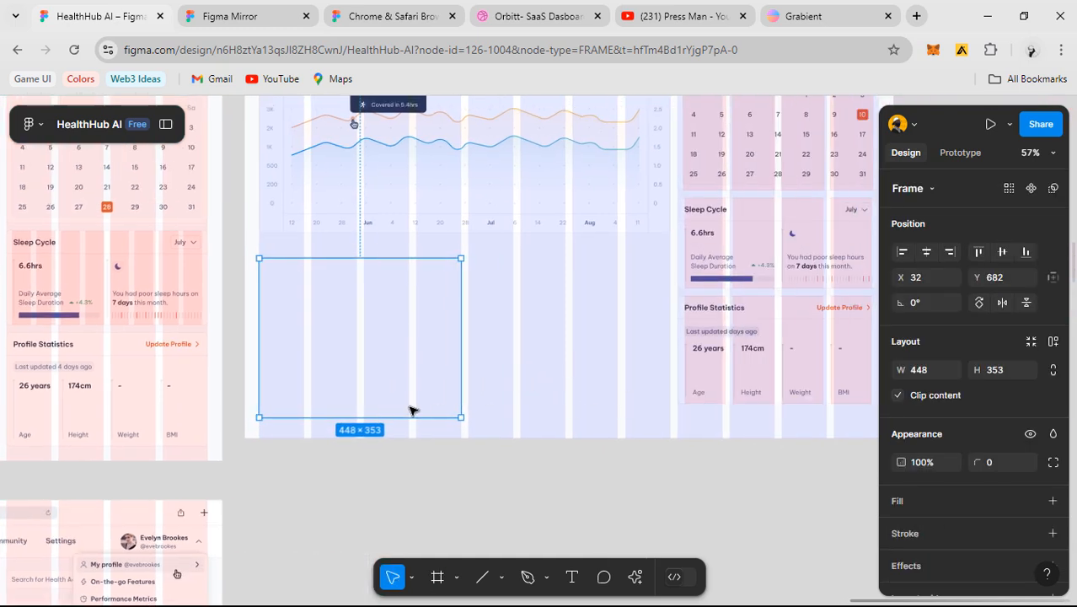
pyautogui.moveTo(409, 410); pyautogui.dragTo(408, 392)
pyautogui.scroll(2, 353, 266)
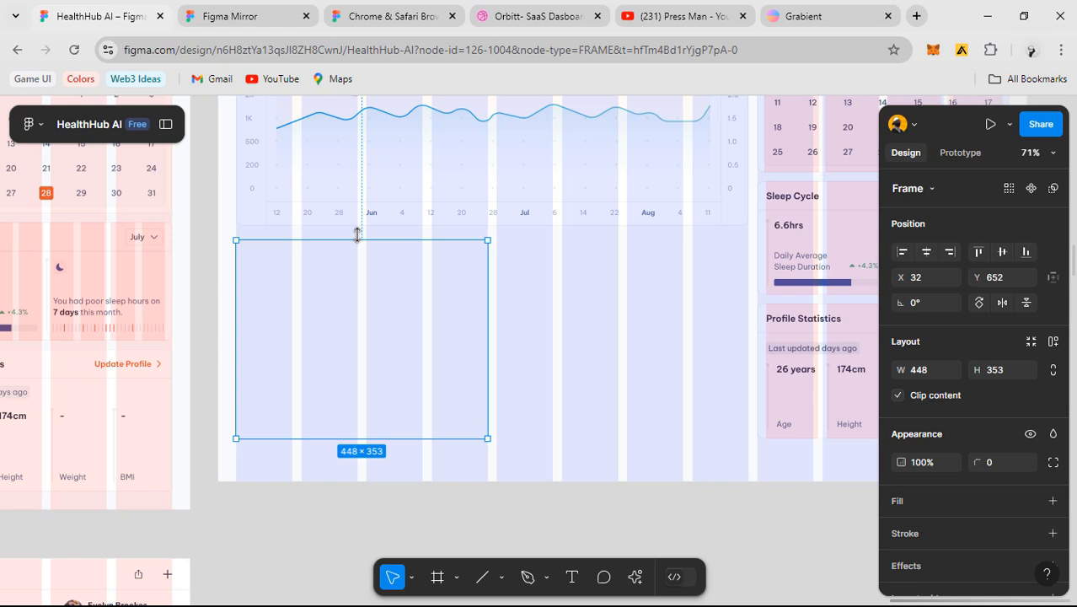
# - Extend the new frame upward to a height of 366 and nudge it to Y 642
pyautogui.moveTo(357, 240); pyautogui.dragTo(356, 234)
pyautogui.scroll(5, 356, 231)
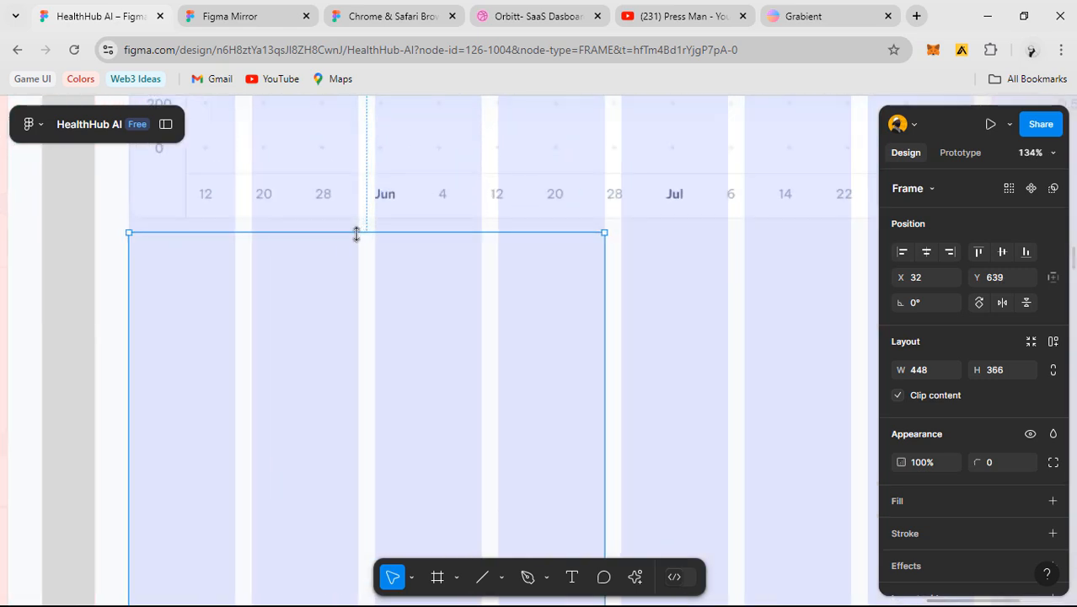
pyautogui.press('Down')
pyautogui.press('Down')
pyautogui.press('Down')
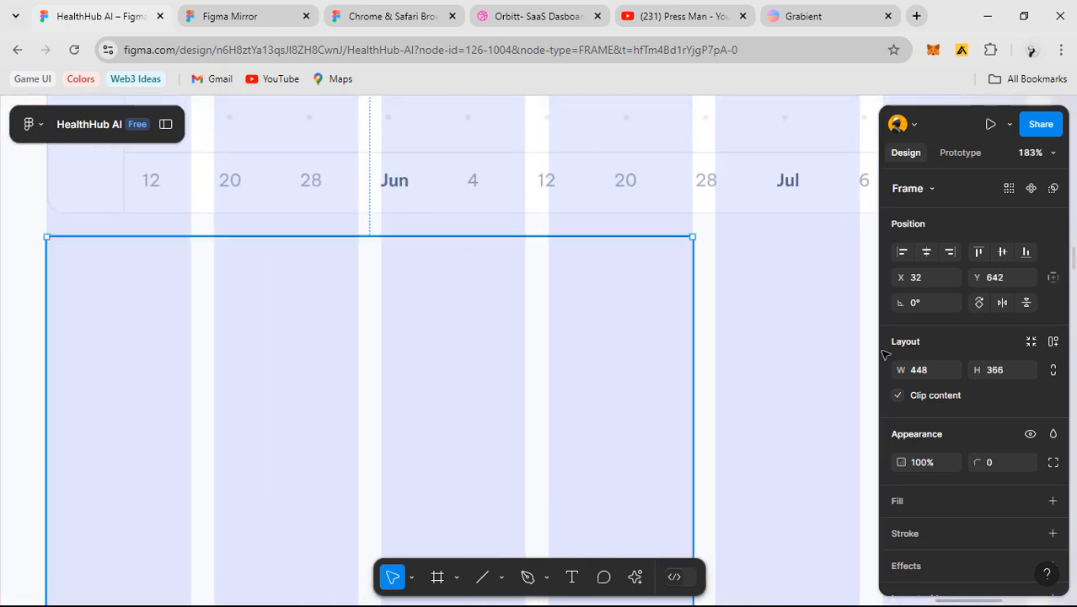
# - Set the new frame's height to 363 and hide the layout grids
pyautogui.click(991, 368)
pyautogui.write('-3')
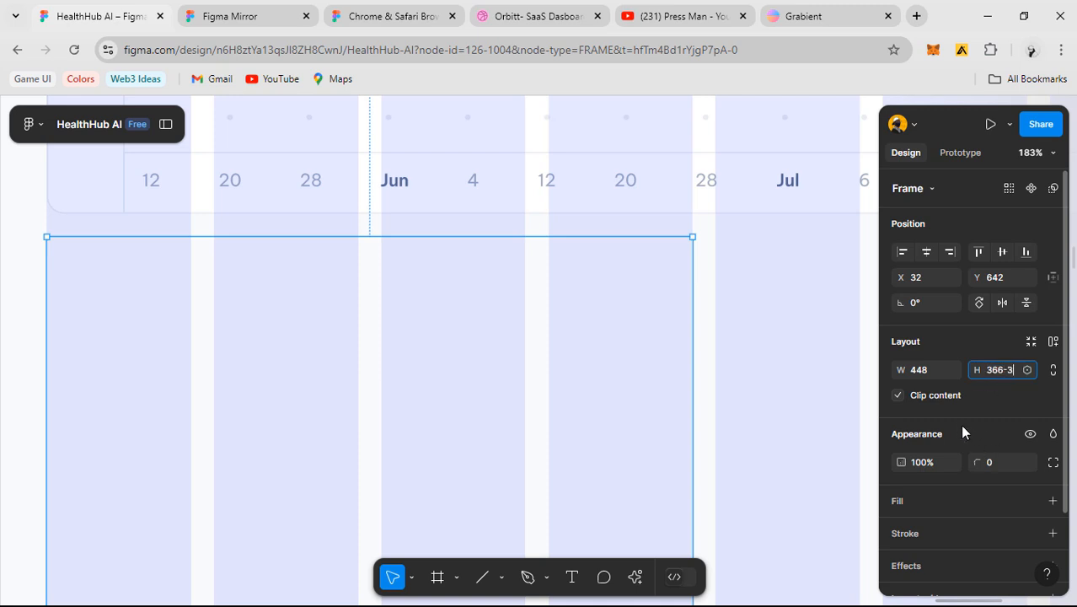
pyautogui.press('Return')
pyautogui.scroll(-5, 642, 337)
pyautogui.hotkey('shift', 'g')
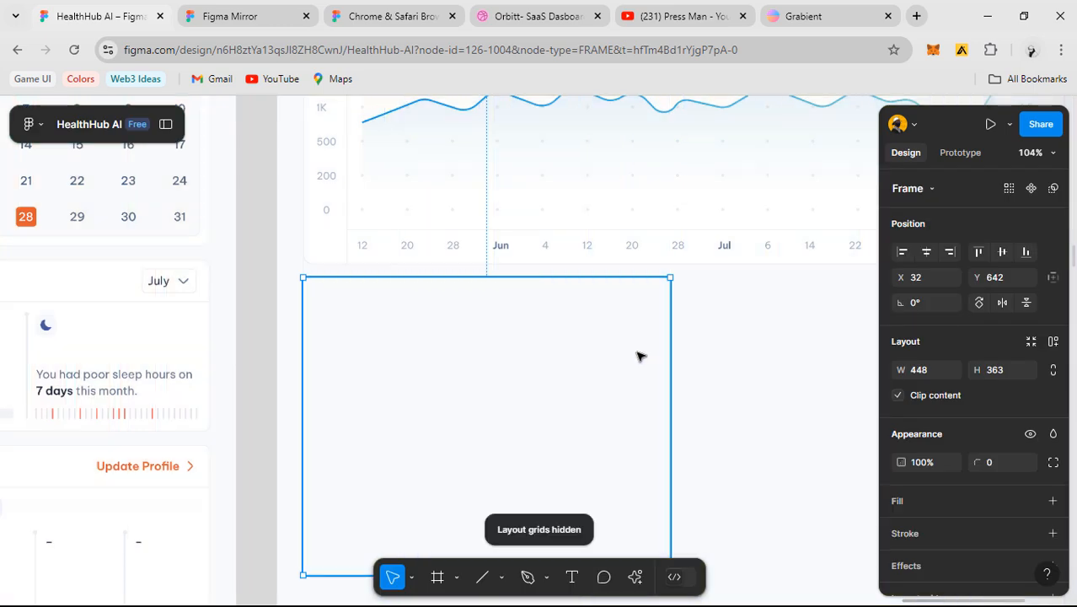
# - Give the new frame beneath the chart the White fill style and the BG/500 stroke style
pyautogui.scroll(-3, 640, 363)
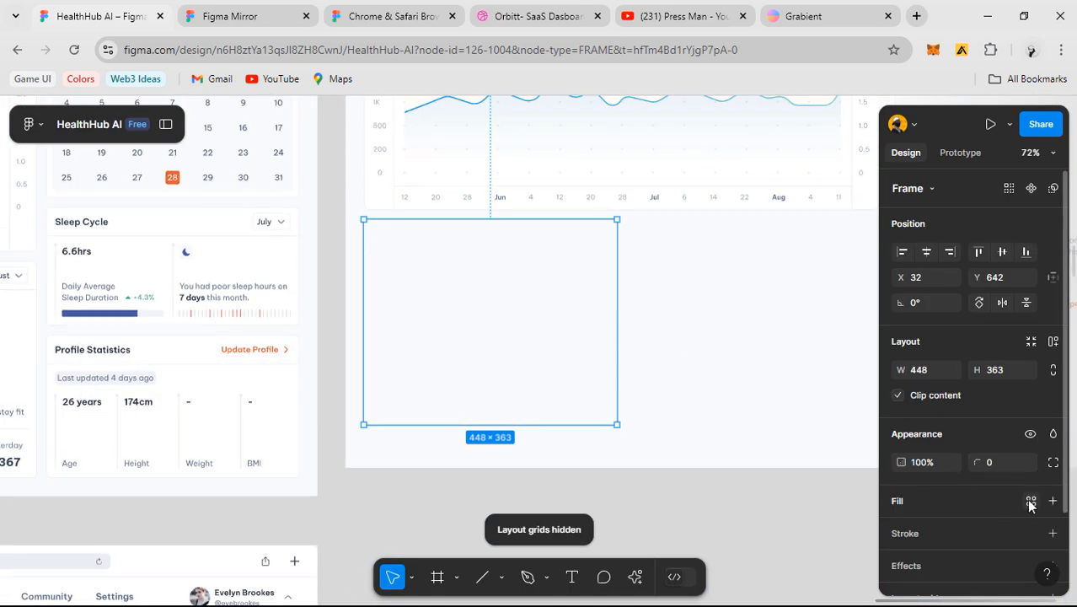
pyautogui.click(1030, 503)
pyautogui.click(747, 375)
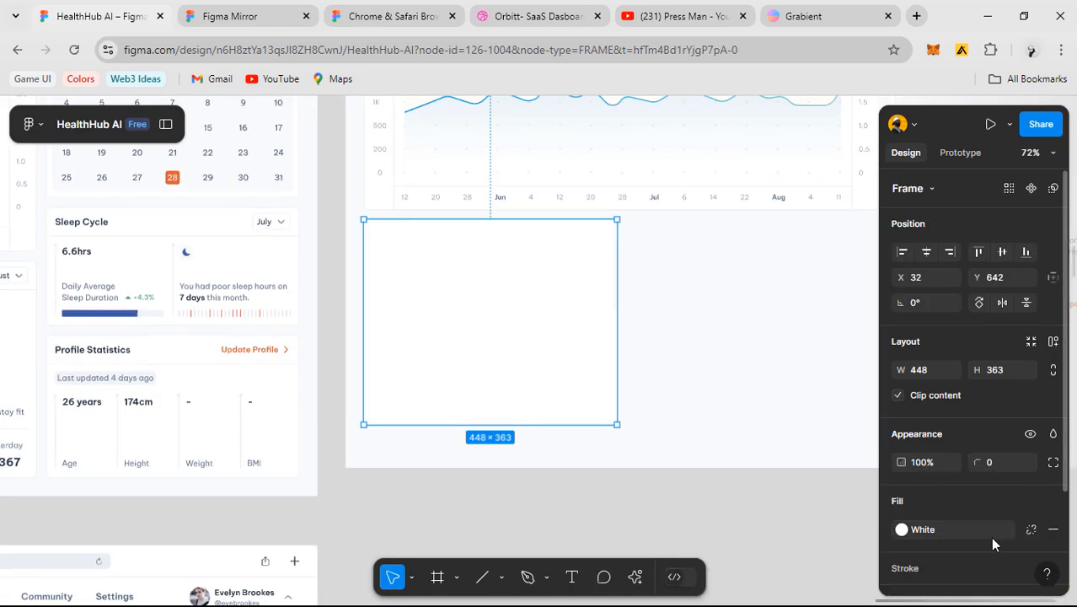
pyautogui.scroll(-3, 993, 544)
pyautogui.click(1030, 443)
pyautogui.scroll(-3, 750, 502)
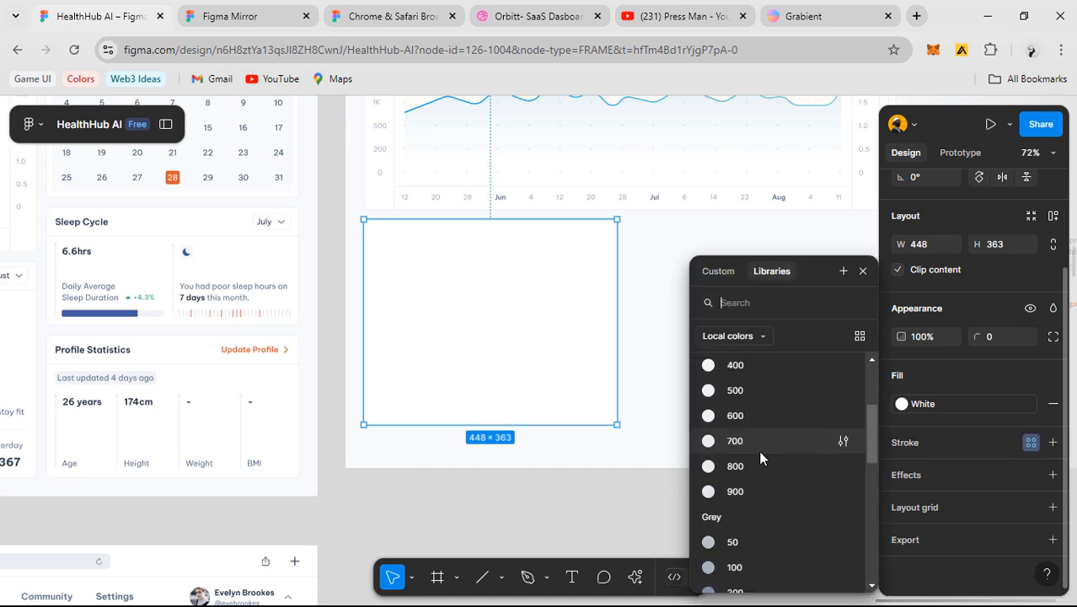
pyautogui.click(734, 391)
pyautogui.click(689, 383)
pyautogui.scroll(3, 689, 369)
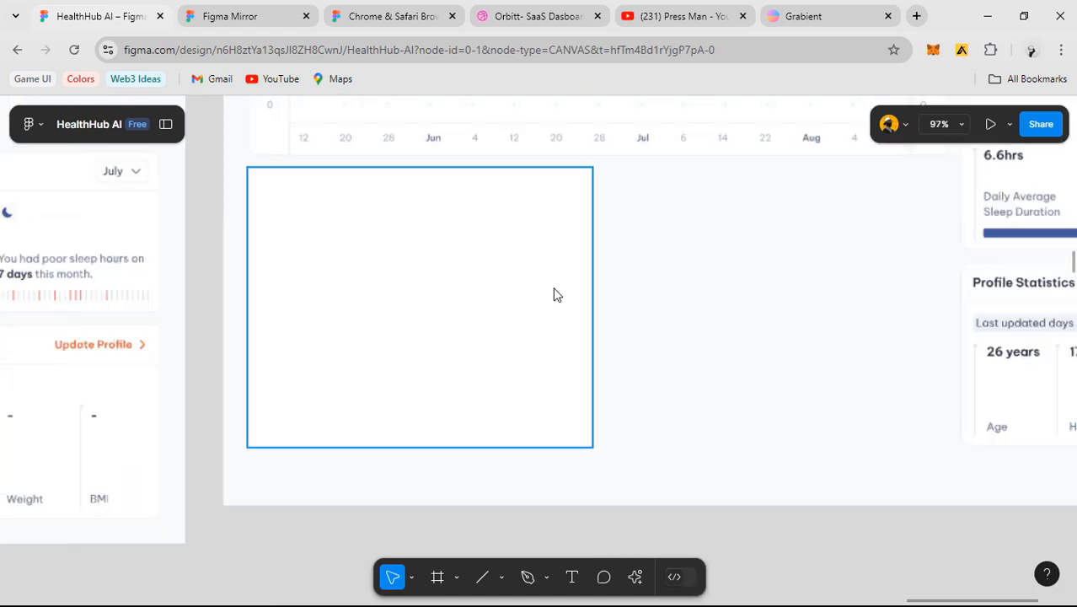
# - Set the white card's corner radius to 12
pyautogui.click(554, 289)
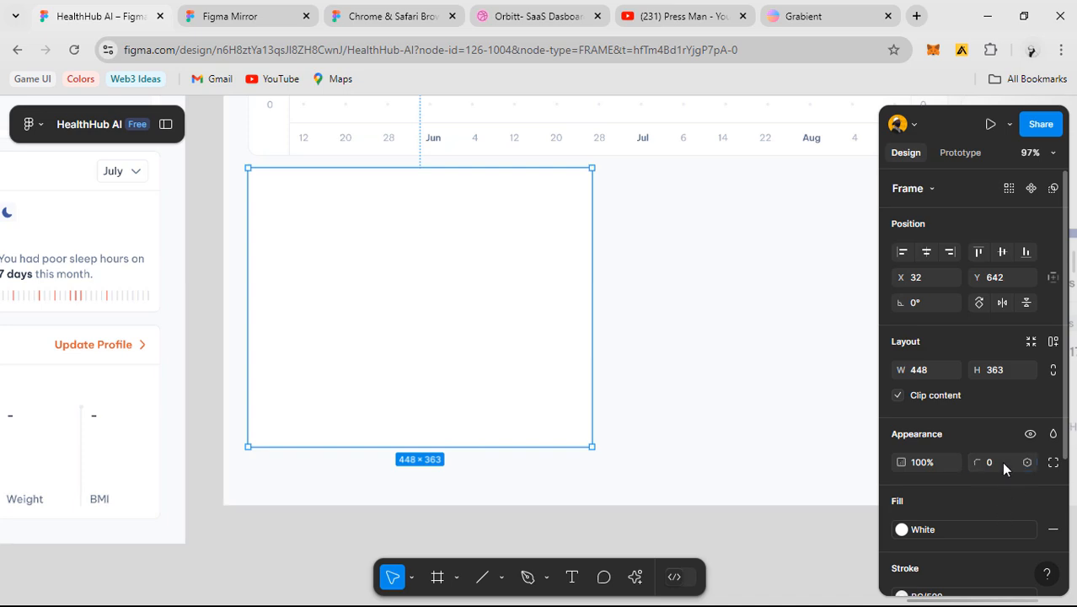
pyautogui.press('Return')
pyautogui.click(679, 413)
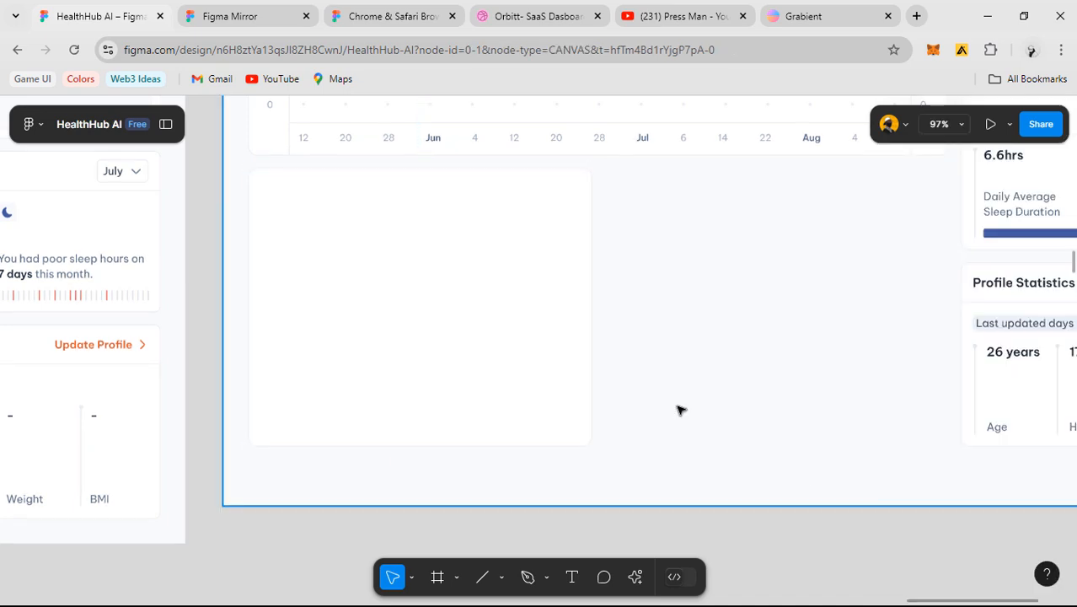
# - Check the blank card against the finished dashboard and measure its gap to the Distance & Calories chart
pyautogui.scroll(-3, 680, 409)
pyautogui.moveTo(713, 466); pyautogui.dragTo(661, 460)
pyautogui.scroll(-3, 666, 455)
pyautogui.scroll(2, 731, 354)
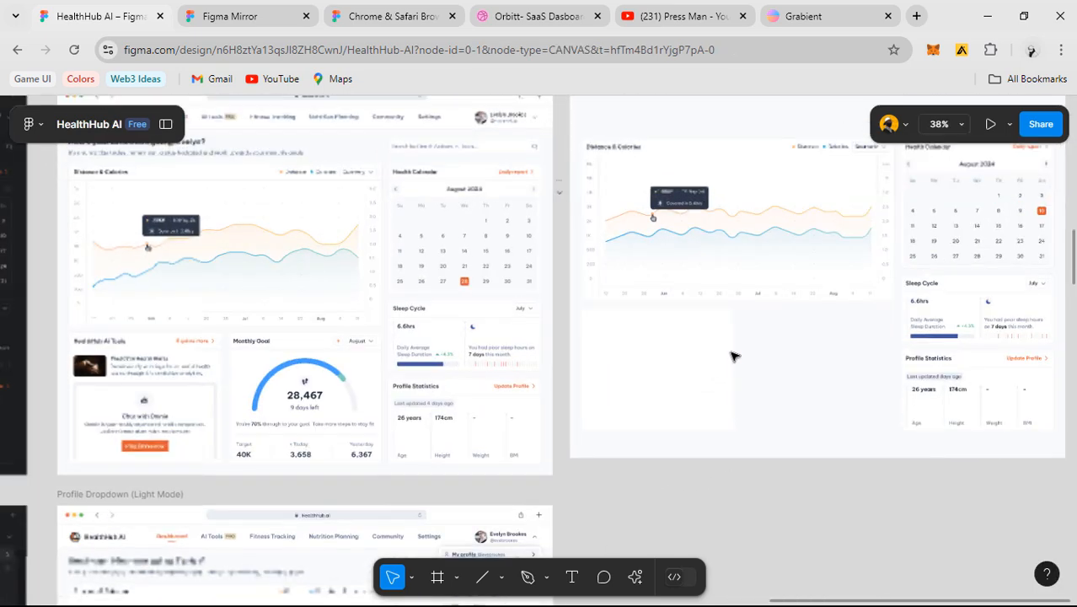
pyautogui.click(704, 354)
pyautogui.scroll(2, 691, 226)
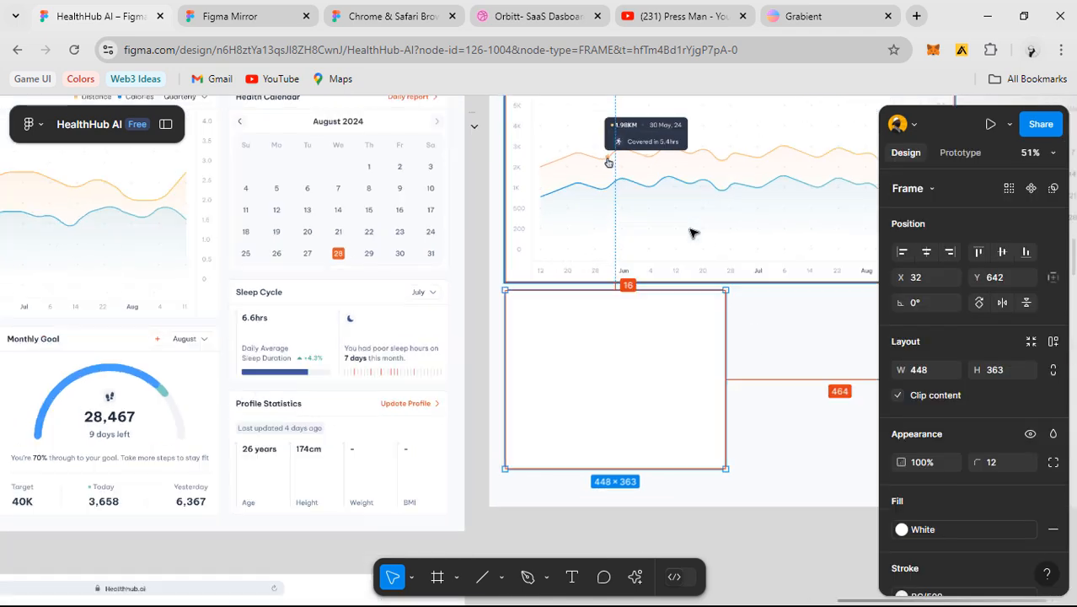
pyautogui.moveTo(756, 426); pyautogui.dragTo(626, 381)
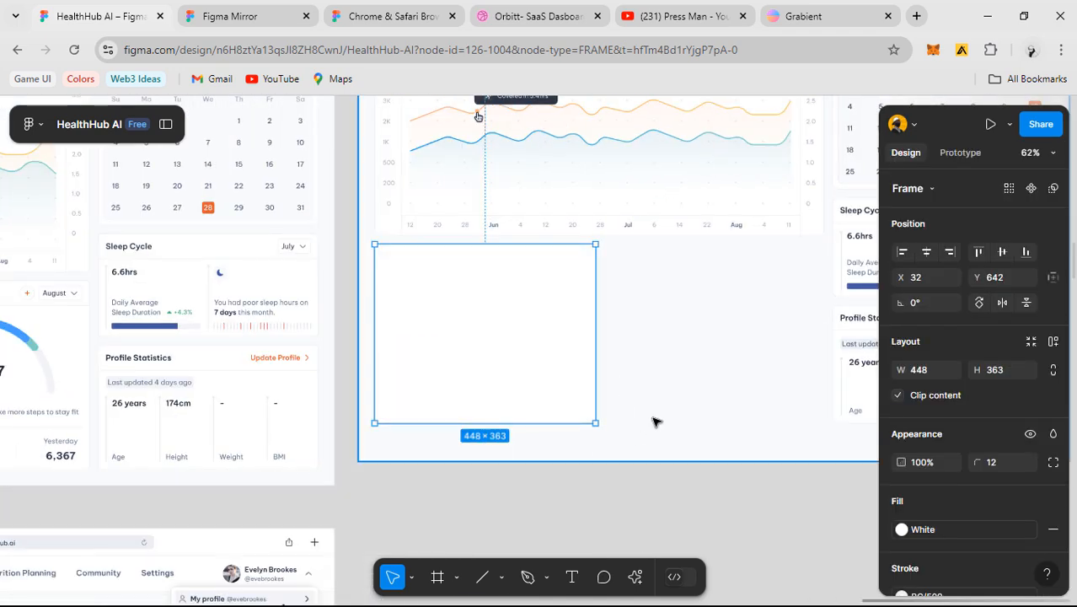
pyautogui.scroll(-2, 654, 421)
pyautogui.click(506, 377)
pyautogui.click(426, 336)
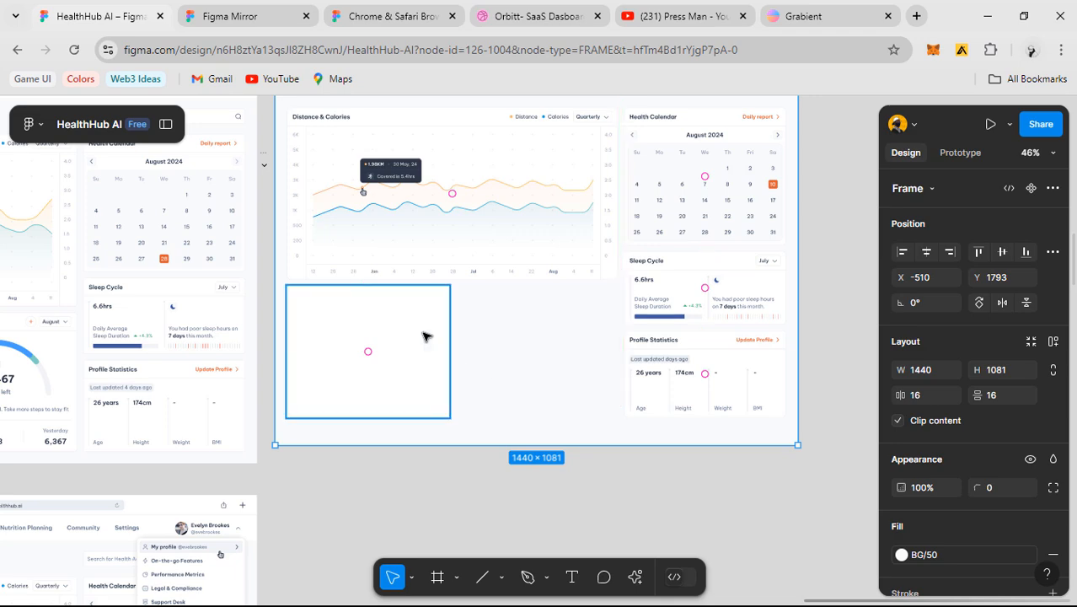
# - Show the layout grids, duplicate the blank card and place the copy beside it at X 496, Y 642
pyautogui.hotkey('ctrl', 'shift', '4')
pyautogui.scroll(3, 485, 268)
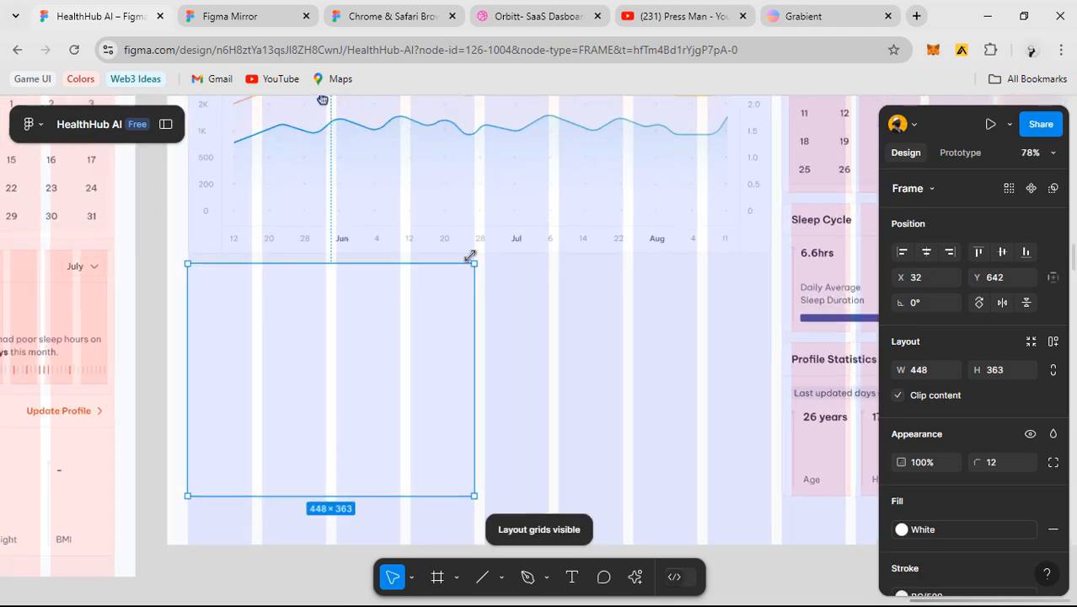
pyautogui.scroll(5, 472, 252)
pyautogui.scroll(-5, 486, 376)
pyautogui.scroll(-2, 415, 343)
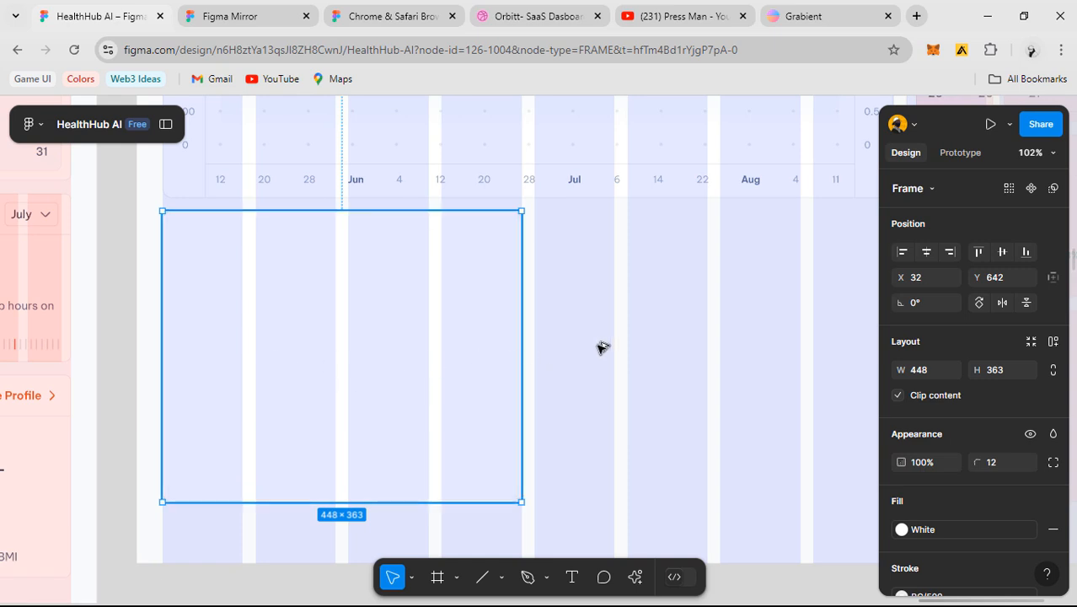
pyautogui.hotkey('ctrl', 'd')
pyautogui.moveTo(640, 345); pyautogui.dragTo(656, 347)
pyautogui.moveTo(707, 376); pyautogui.dragTo(364, 375)
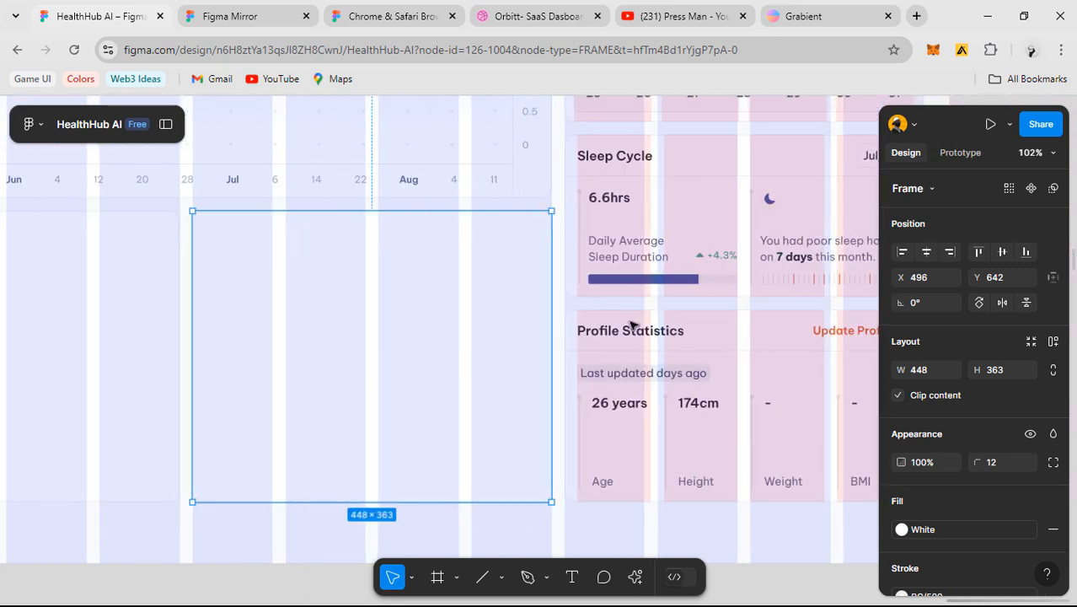
pyautogui.press('alt')
pyautogui.keyDown('ctrl'); pyautogui.scroll(-3, 636, 333); pyautogui.keyUp('ctrl')
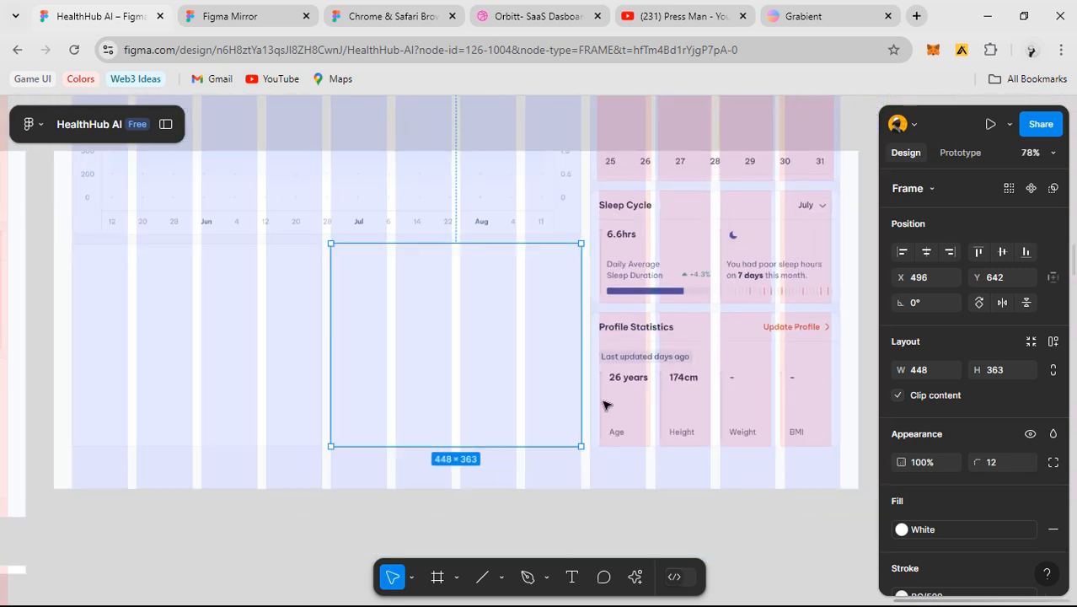
# - Hide the layout grids and inspect the HealthHub AI Tools card in the finished light mode dashboard
pyautogui.hotkey('ctrl', 'shift', '4')
pyautogui.click(624, 491)
pyautogui.keyDown('ctrl'); pyautogui.scroll(-5, 654, 478); pyautogui.keyUp('ctrl')
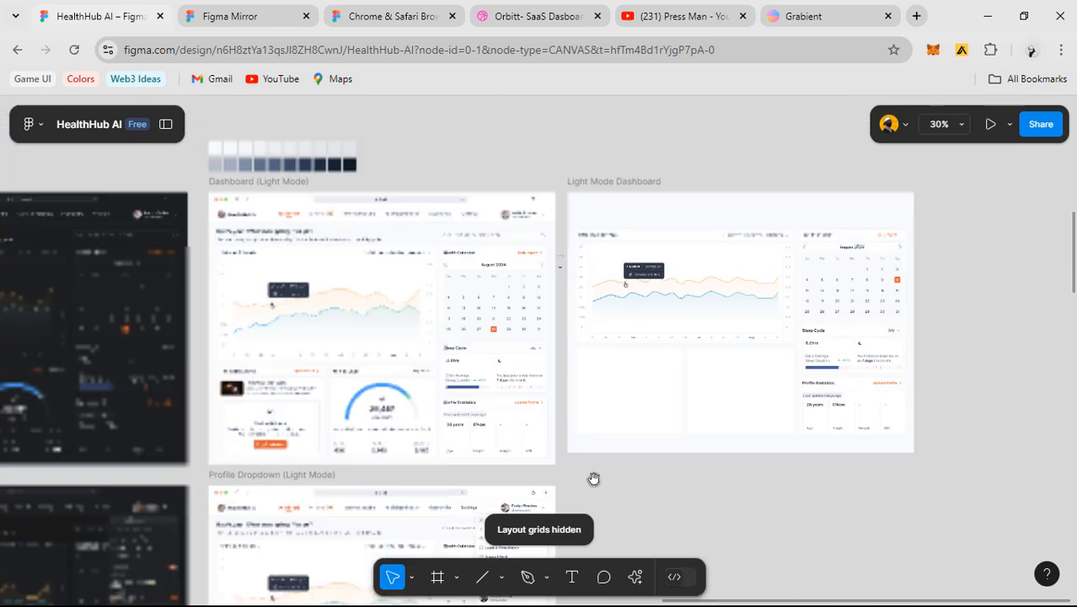
pyautogui.moveTo(592, 476); pyautogui.dragTo(597, 341)
pyautogui.keyDown('ctrl'); pyautogui.scroll(4, 640, 341); pyautogui.keyUp('ctrl')
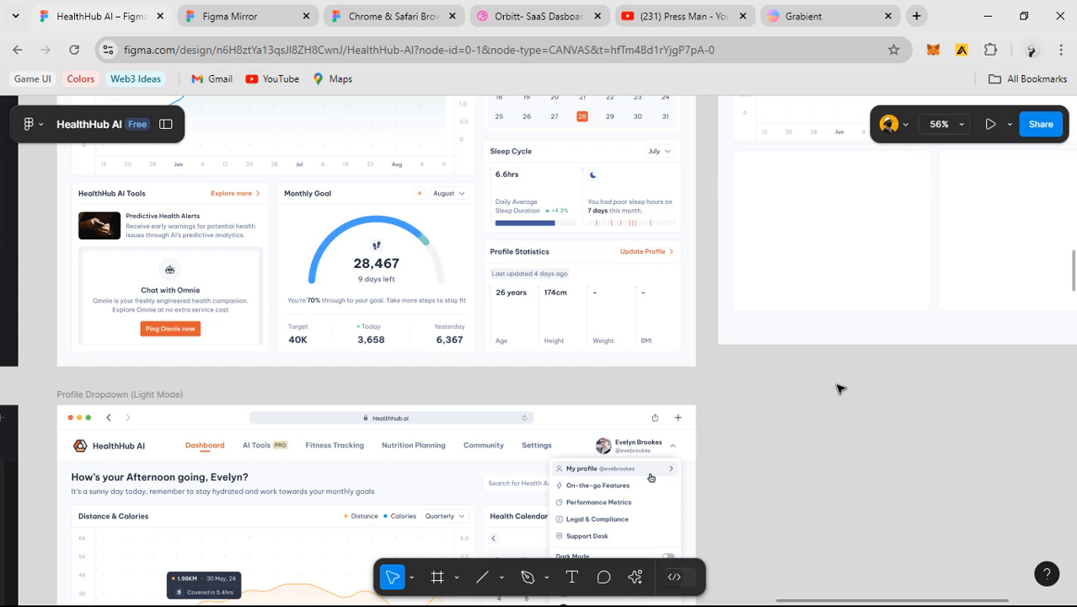
pyautogui.click(195, 189)
# - Copy the Health Calendar card's header row into the first blank card beneath the Distance & Calories chart
pyautogui.moveTo(798, 316); pyautogui.dragTo(481, 414)
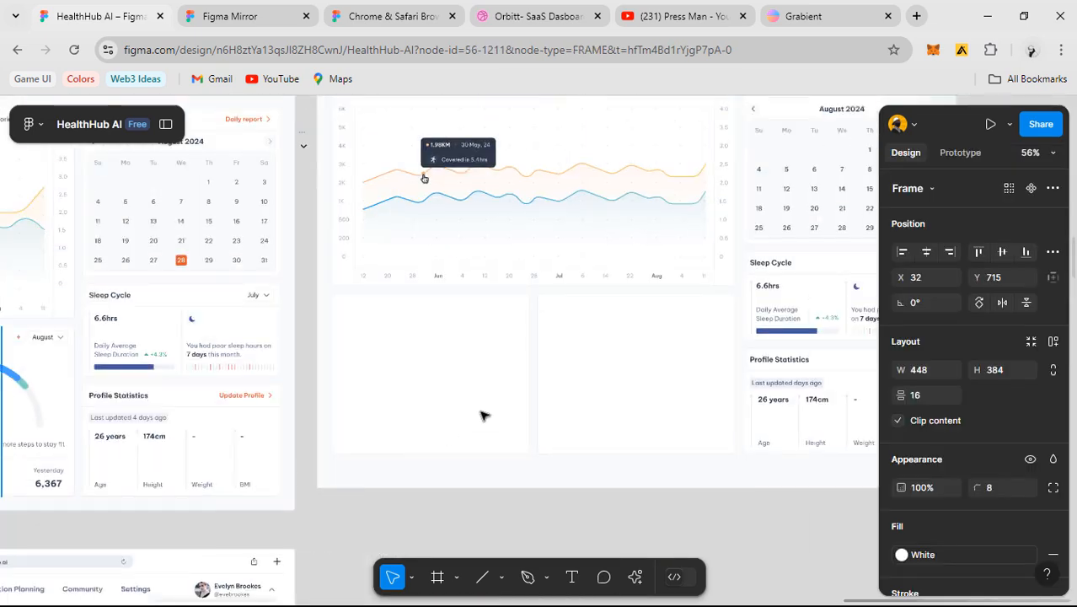
pyautogui.keyDown('ctrl'); pyautogui.scroll(-2, 522, 384); pyautogui.keyUp('ctrl')
pyautogui.moveTo(632, 392); pyautogui.dragTo(555, 395)
pyautogui.keyDown('ctrl'); pyautogui.scroll(2, 759, 221); pyautogui.keyUp('ctrl')
pyautogui.click(608, 160)
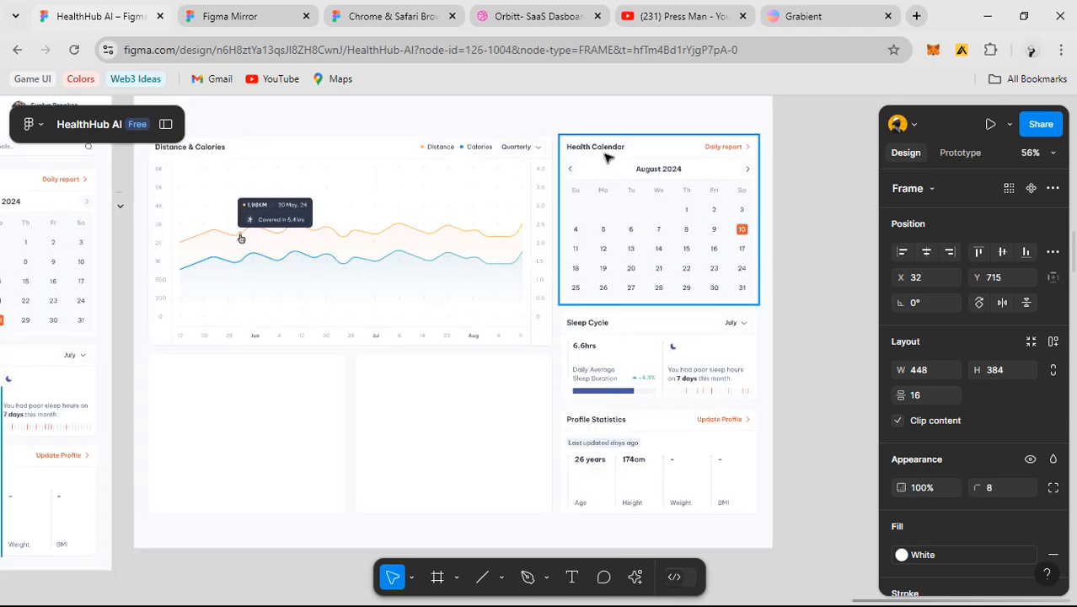
pyautogui.click(607, 158)
pyautogui.click(253, 415)
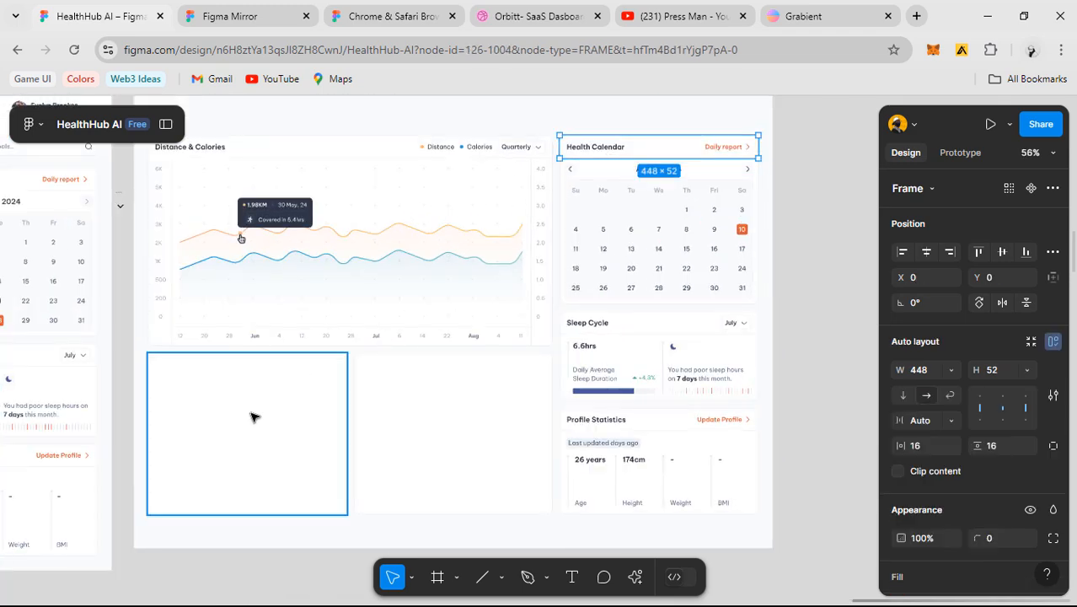
pyautogui.hotkey('ctrl', 'v')
pyautogui.scroll(3, 254, 422)
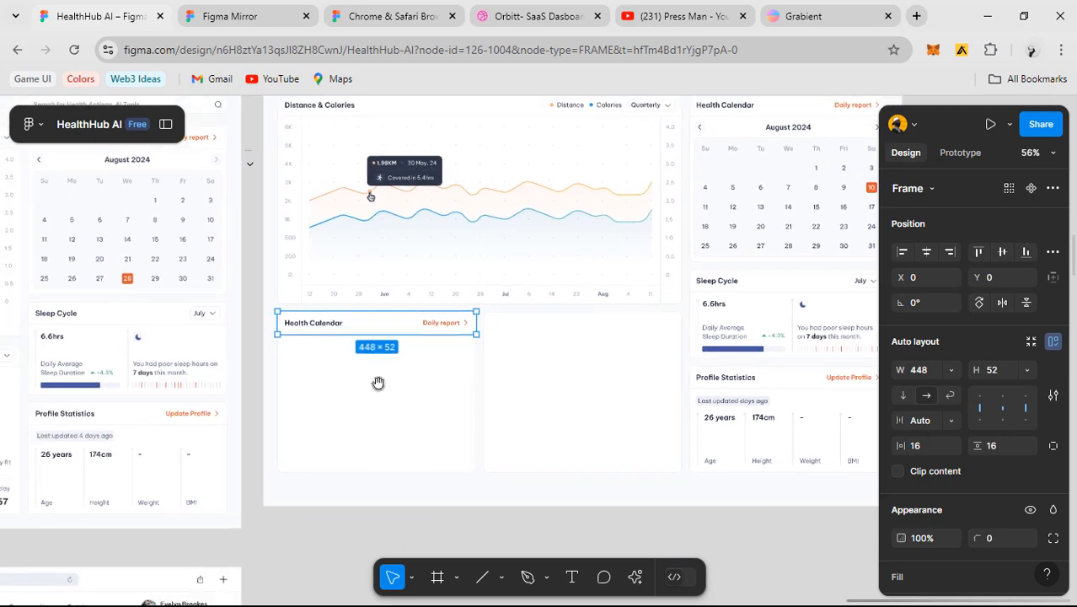
# - Compare the card with the copied header against the HealthHub AI Tools card of the finished light mode dashboard
pyautogui.click(494, 413)
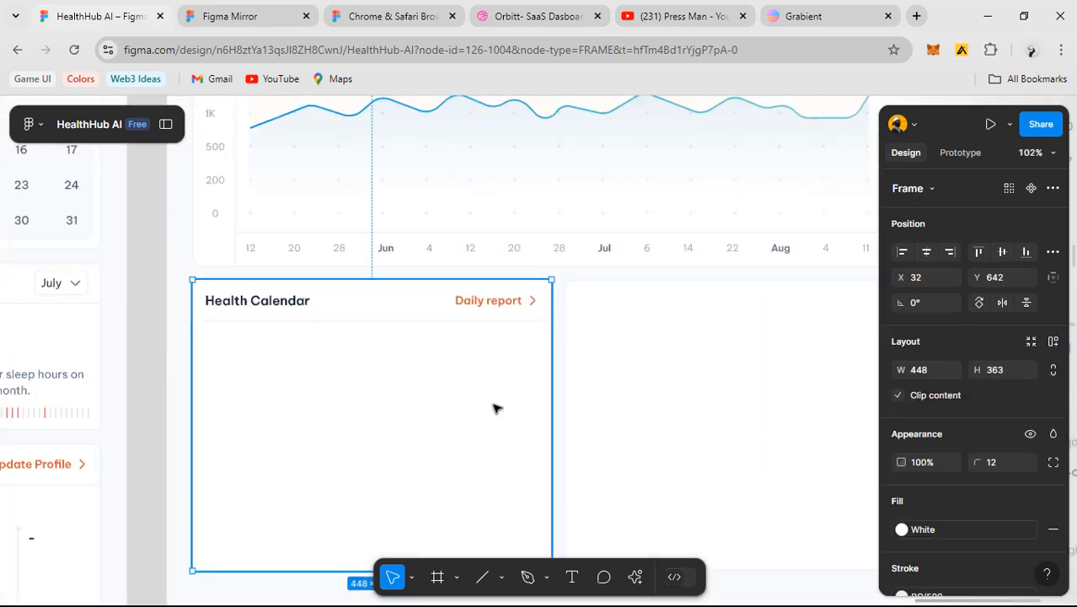
pyautogui.scroll(-3, 375, 437)
pyautogui.scroll(2, 543, 346)
pyautogui.scroll(-2, 546, 347)
pyautogui.moveTo(590, 366); pyautogui.dragTo(940, 286)
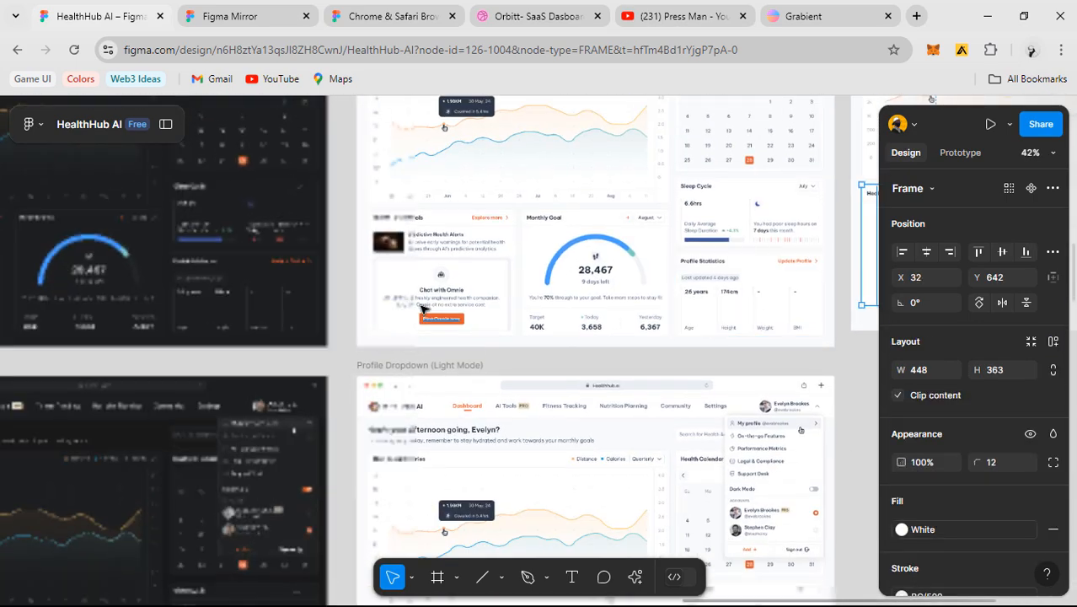
# - Examine the HealthHub AI Tools, Monthly Goal and Profile Statistics cards of the finished light mode dashboard against the new cards
pyautogui.scroll(3, 463, 297)
pyautogui.moveTo(446, 278); pyautogui.dragTo(439, 278)
pyautogui.scroll(1, 439, 278)
pyautogui.moveTo(385, 205); pyautogui.dragTo(408, 265)
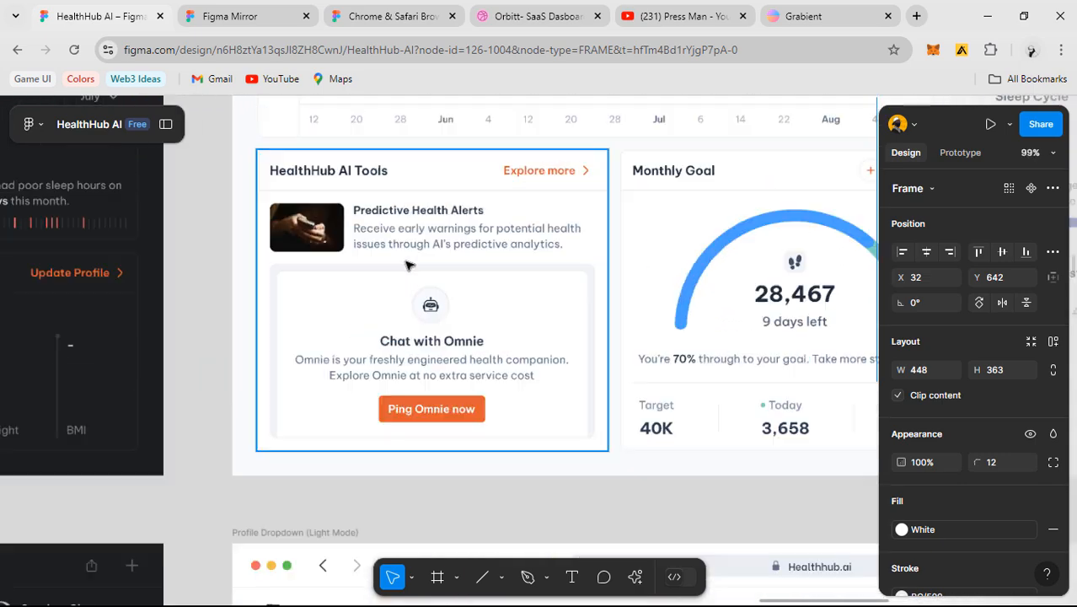
pyautogui.scroll(-2, 408, 265)
pyautogui.moveTo(554, 317); pyautogui.dragTo(438, 333)
pyautogui.scroll(-2, 526, 293)
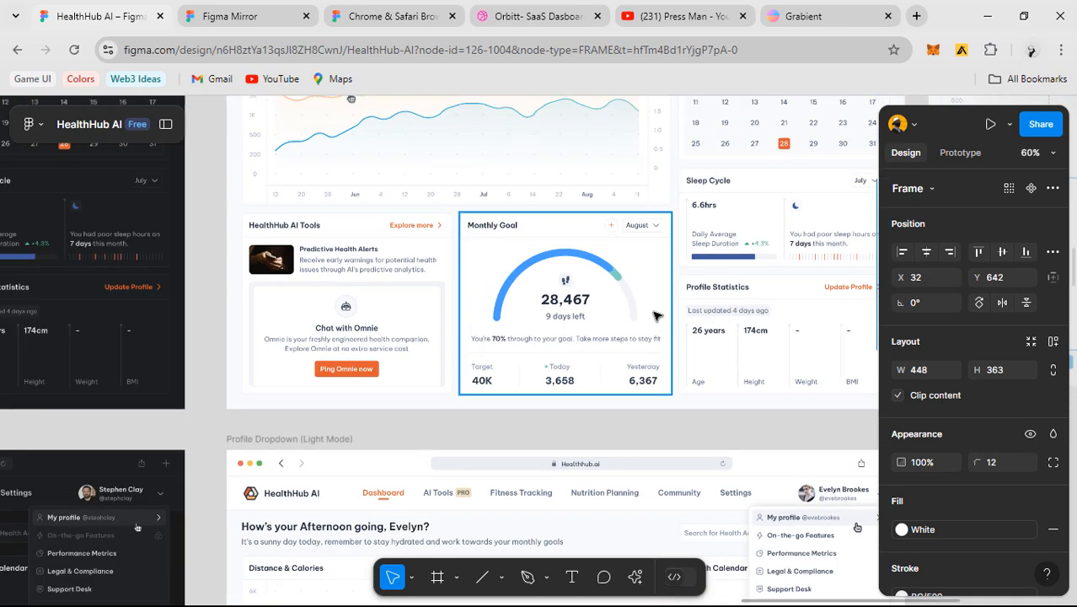
pyautogui.moveTo(657, 314); pyautogui.dragTo(445, 314)
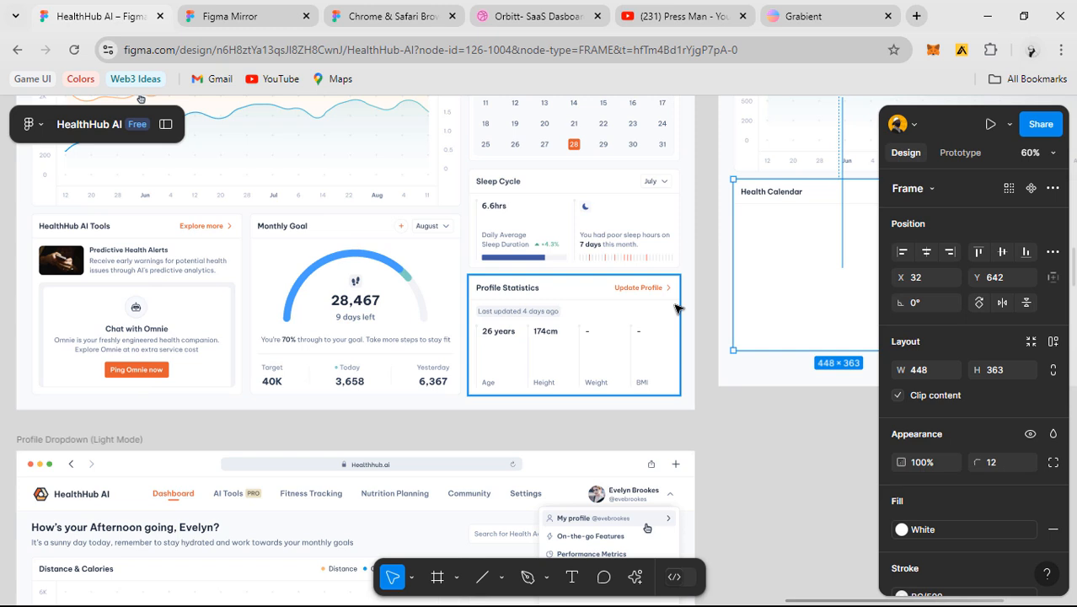
pyautogui.scroll(-2, 639, 288)
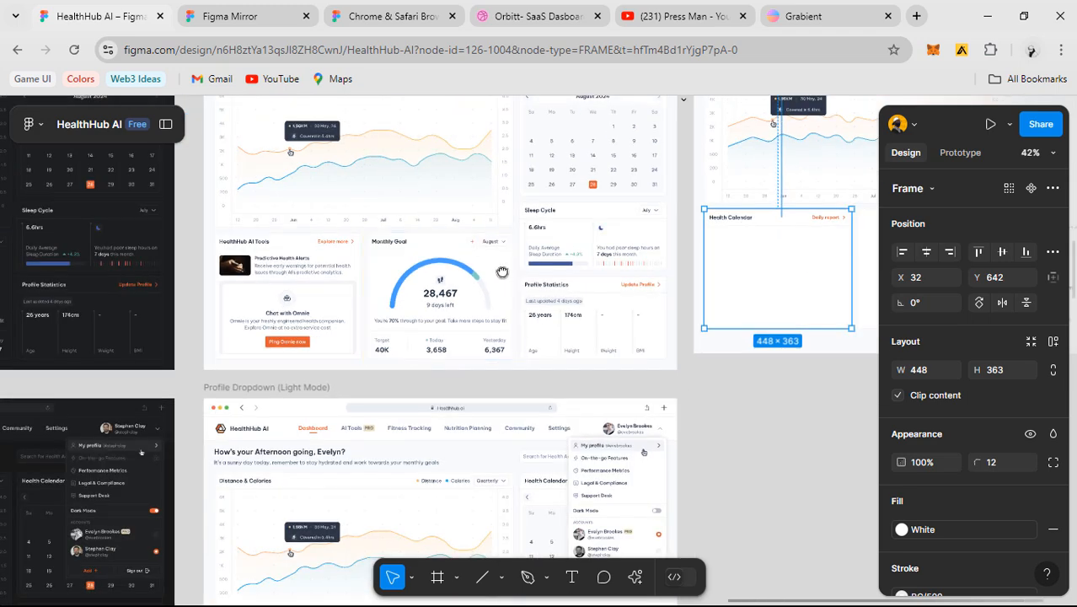
pyautogui.moveTo(620, 260); pyautogui.dragTo(502, 388)
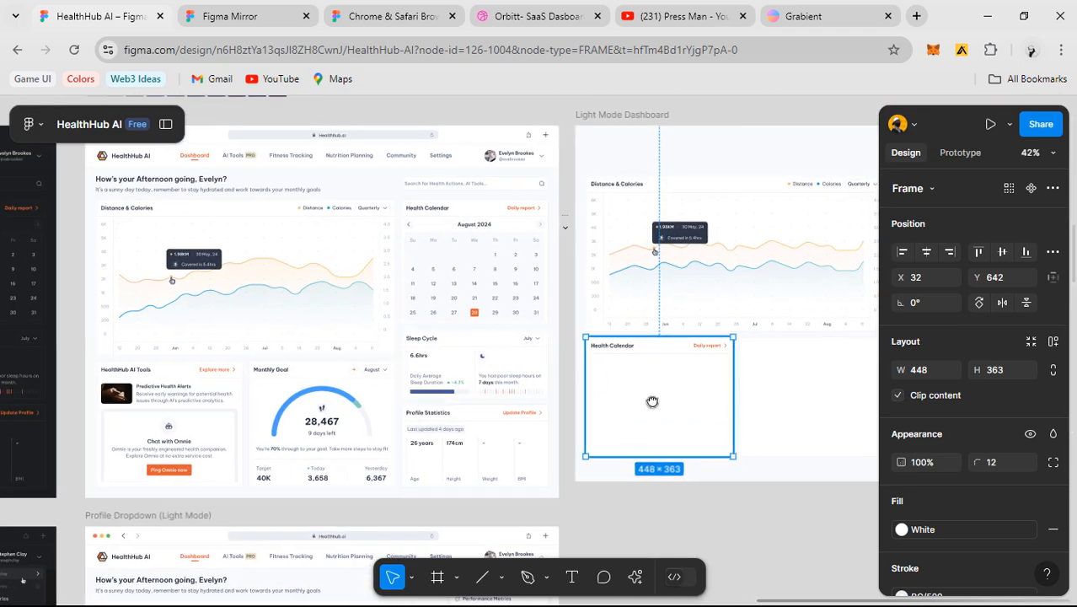
pyautogui.moveTo(651, 401); pyautogui.dragTo(642, 317)
pyautogui.scroll(2, 732, 317)
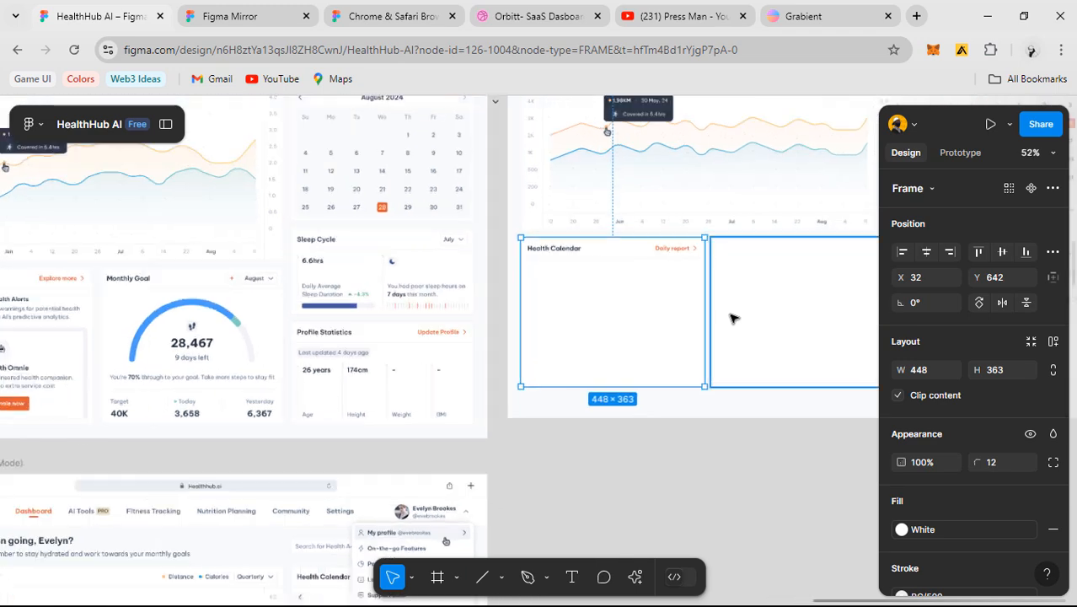
pyautogui.scroll(3, 674, 337)
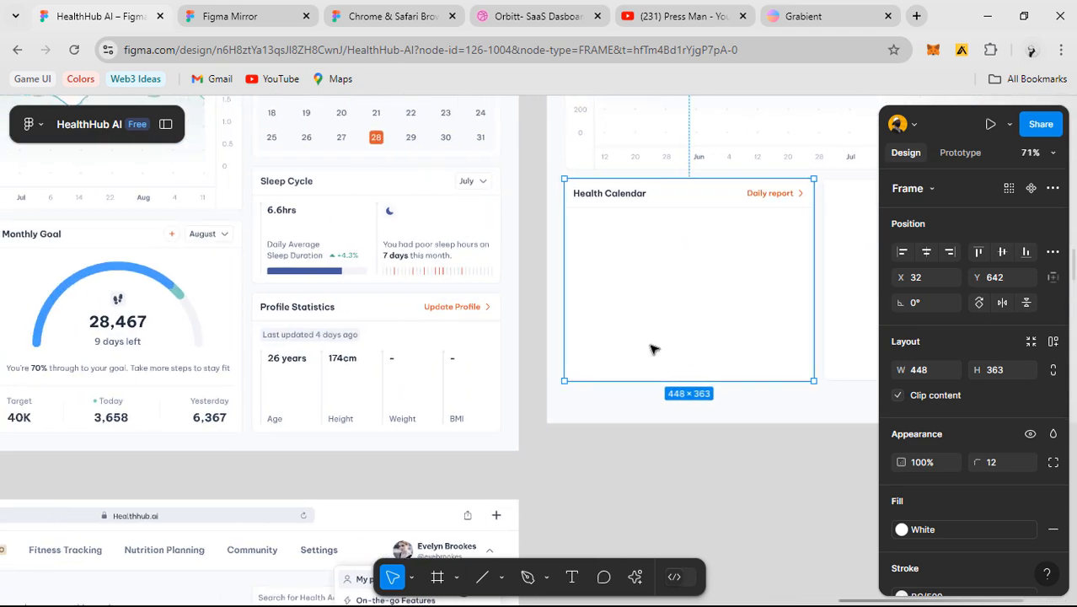
# - Replace the new card's Health Calendar title with "HealthHub AI Tools", copied from the finished light mode dashboard
pyautogui.hscroll(-5, 661, 337)
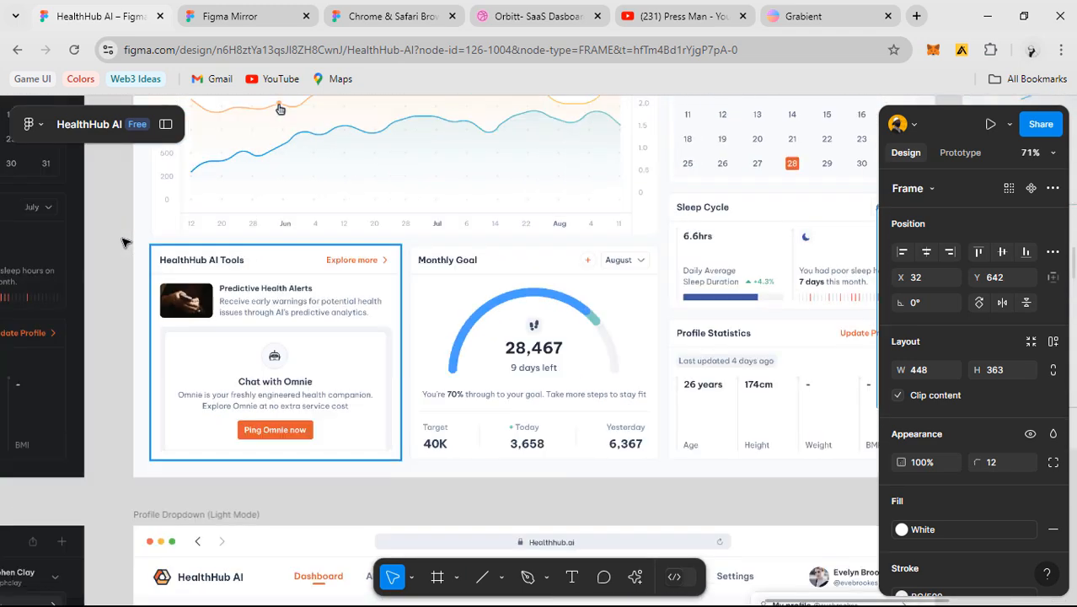
pyautogui.keyDown('ctrl'); pyautogui.doubleClick(220, 264); pyautogui.keyUp('ctrl')
pyautogui.hotkey('ctrl', 'c')
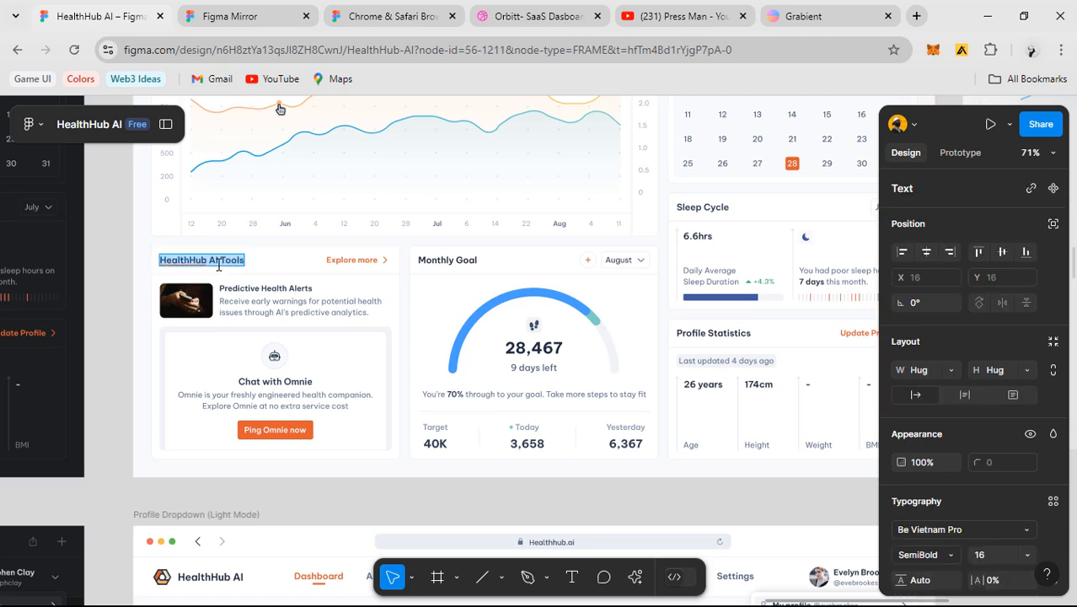
pyautogui.scroll(-3, 556, 304)
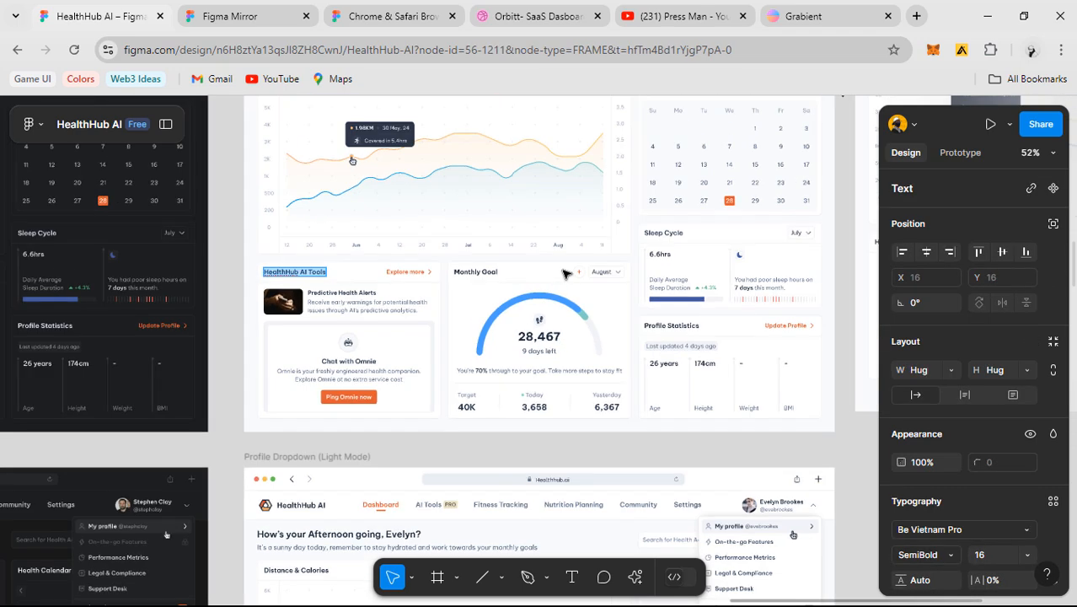
pyautogui.press('Escape')
pyautogui.moveTo(333, 289); pyautogui.dragTo(50, 292)
pyautogui.scroll(3, 652, 295)
pyautogui.keyDown('ctrl'); pyautogui.doubleClick(320, 230); pyautogui.keyUp('ctrl')
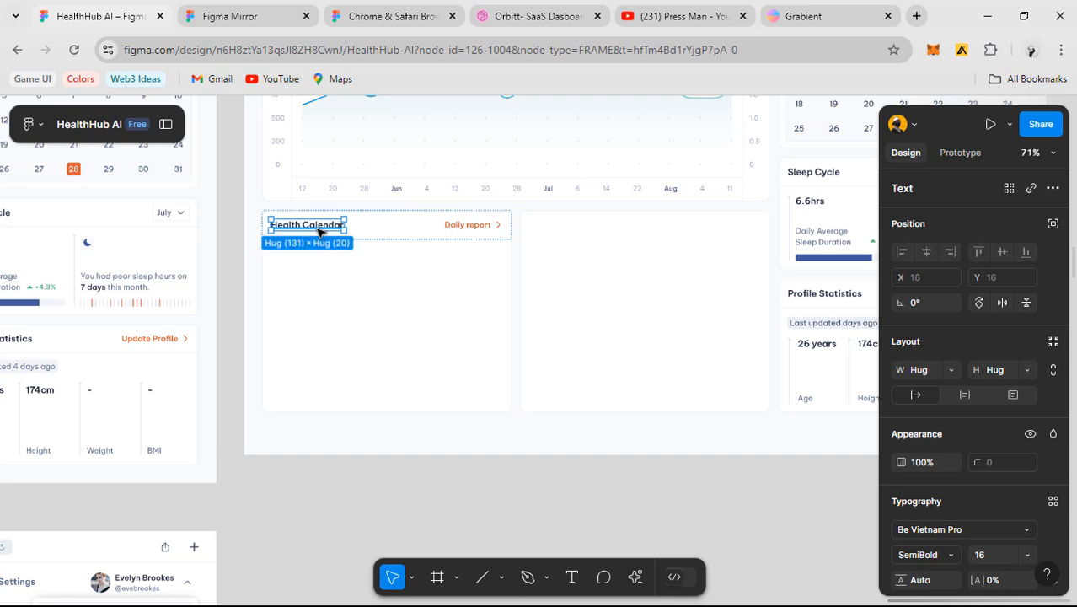
pyautogui.hotkey('ctrl', 'v')
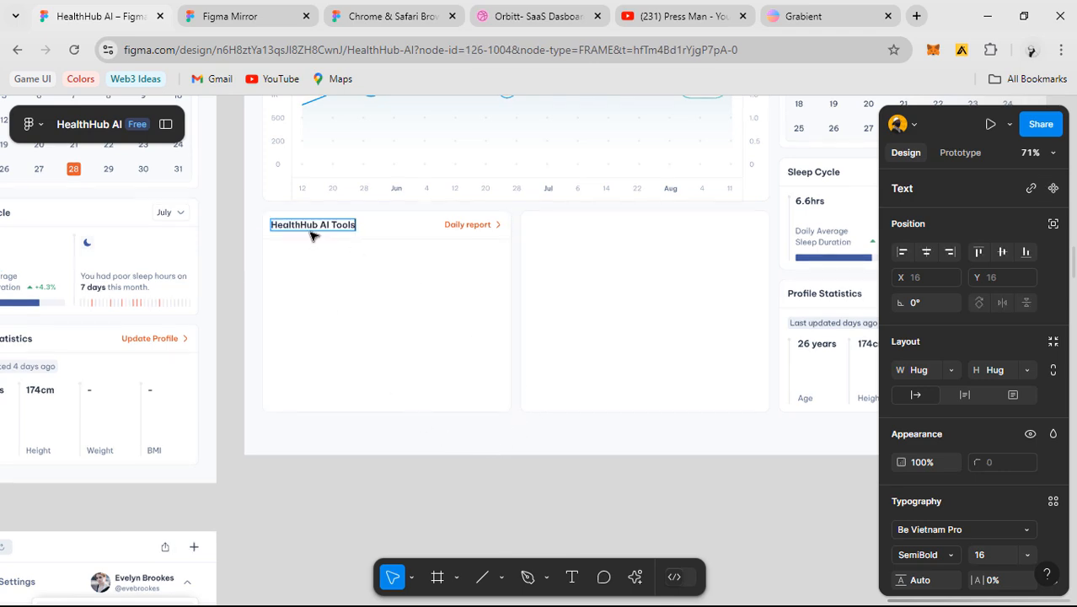
pyautogui.press('Escape')
# - Replace the Daily report link text in the new HealthHub AI Tools card with "Explore more", matching the finished dashboard
pyautogui.moveTo(515, 449); pyautogui.dragTo(717, 396)
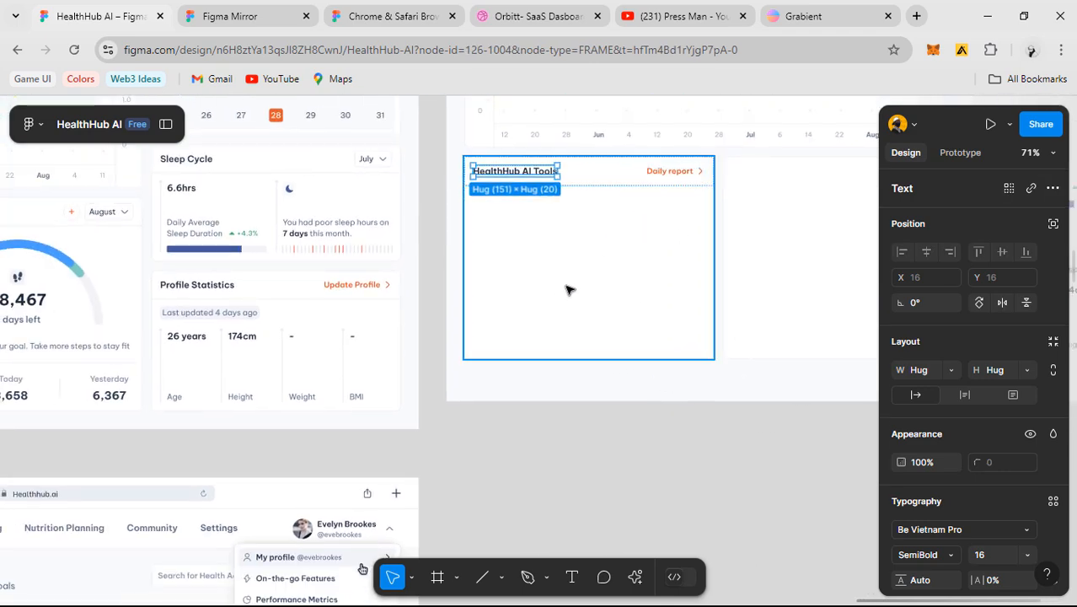
pyautogui.moveTo(529, 299); pyautogui.dragTo(868, 329)
pyautogui.click(174, 244)
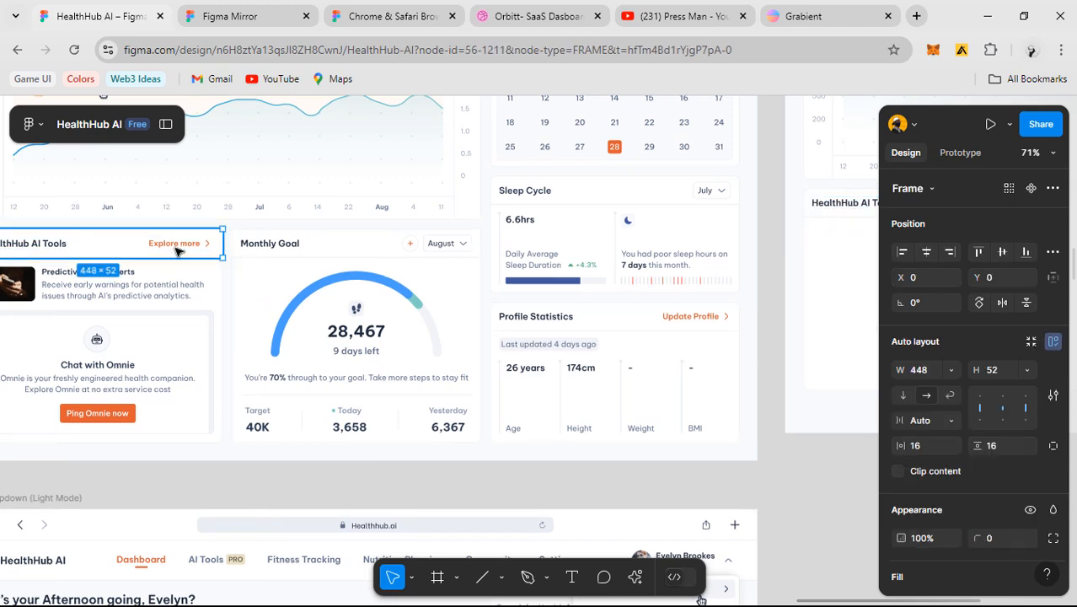
pyautogui.click(175, 245)
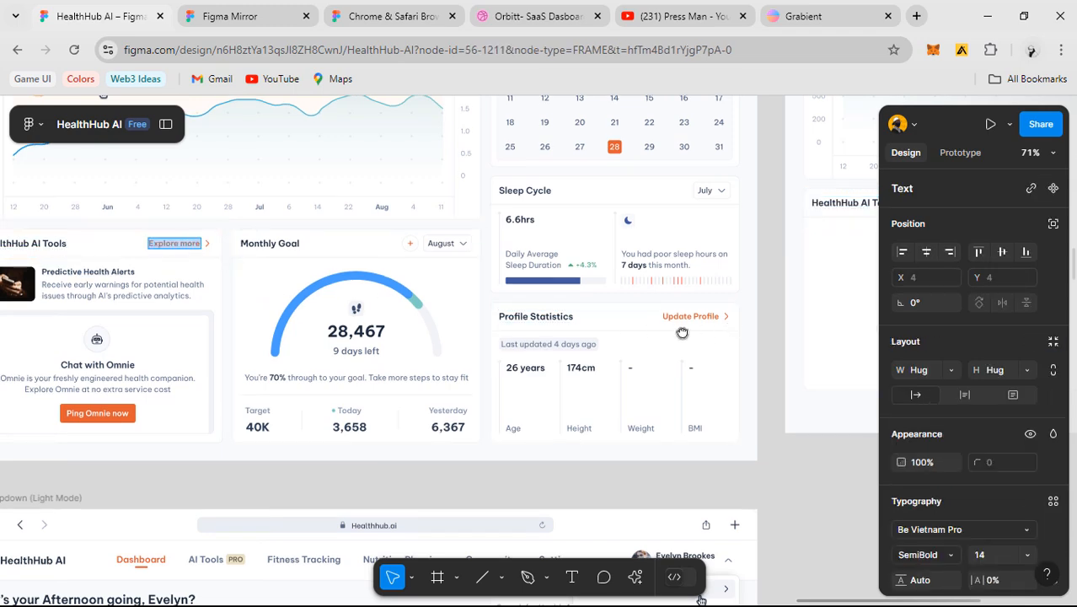
pyautogui.moveTo(682, 333); pyautogui.dragTo(278, 350)
pyautogui.scroll(2, 552, 199)
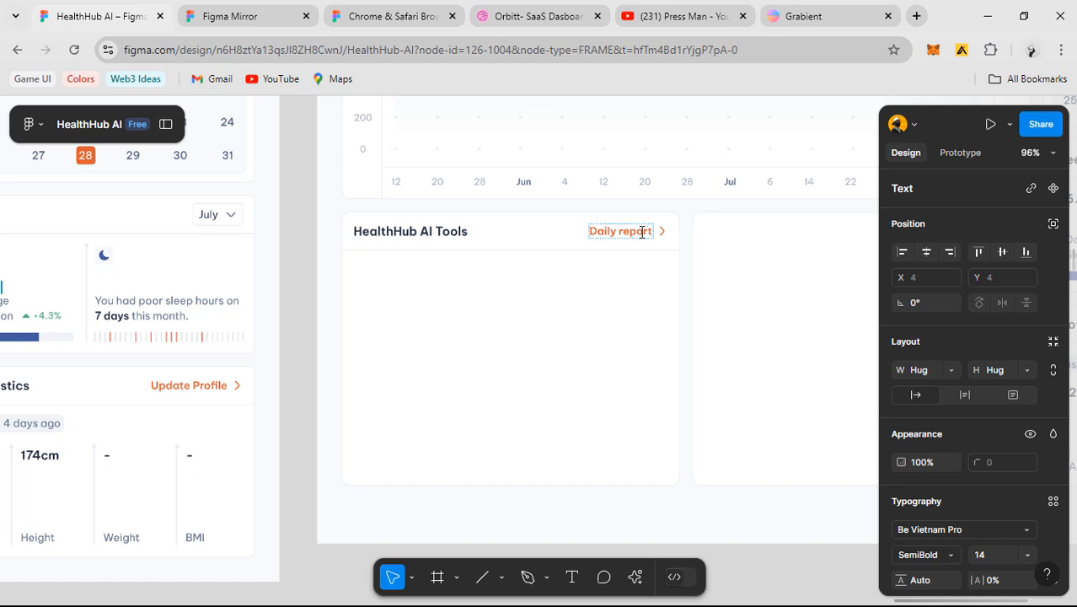
pyautogui.doubleClick(642, 231)
pyautogui.write('Explore more')
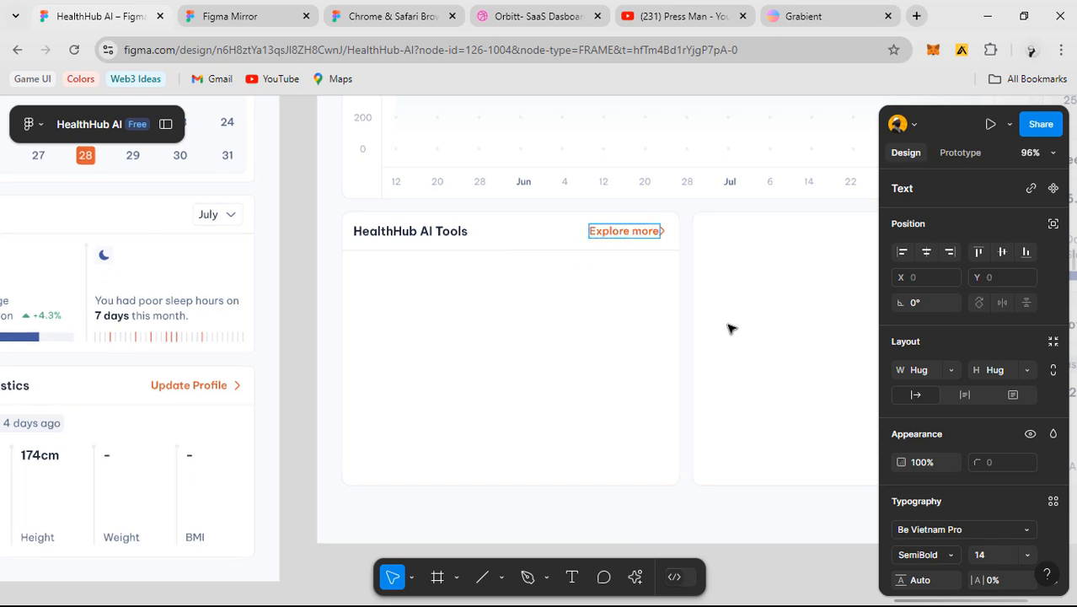
# - Set the width of the frame holding the Explore more link and its arrow to Hug contents
pyautogui.click(698, 301)
pyautogui.scroll(3, 662, 263)
pyautogui.click(572, 221)
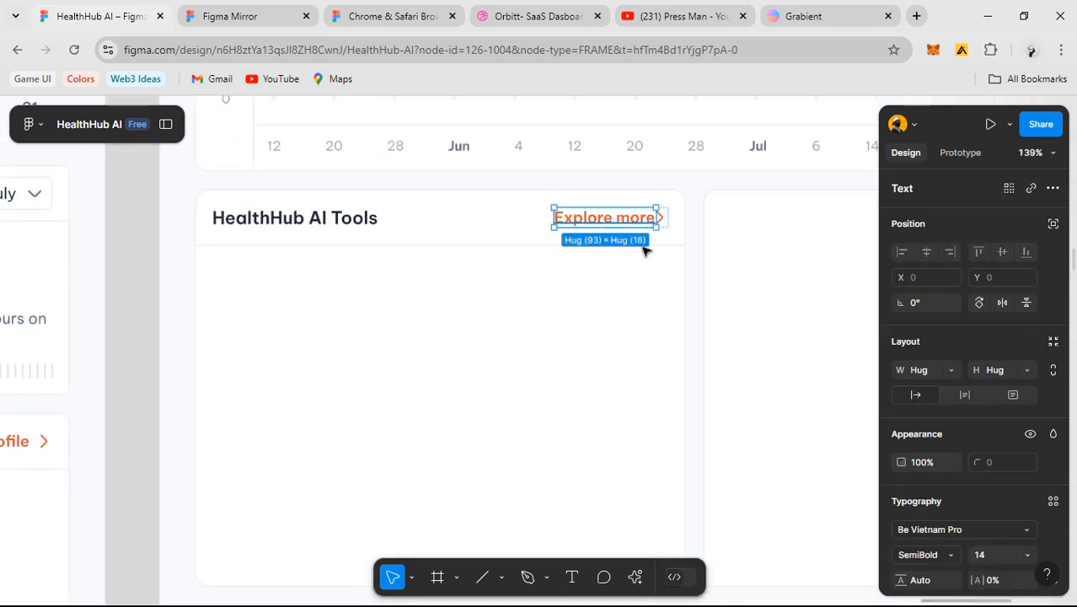
pyautogui.hotkey('shift', 'a')
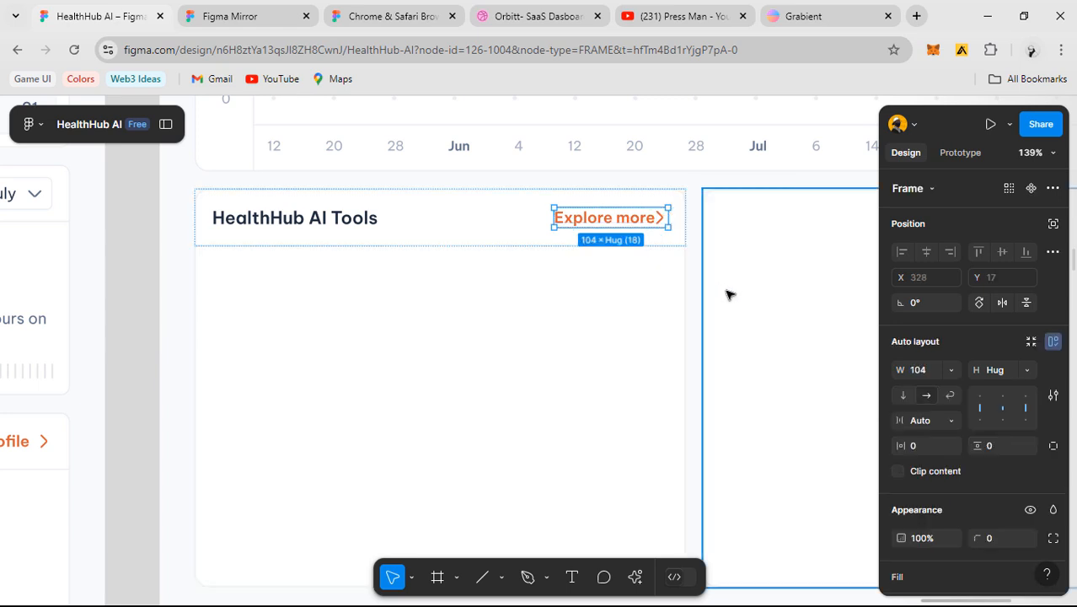
pyautogui.click(951, 371)
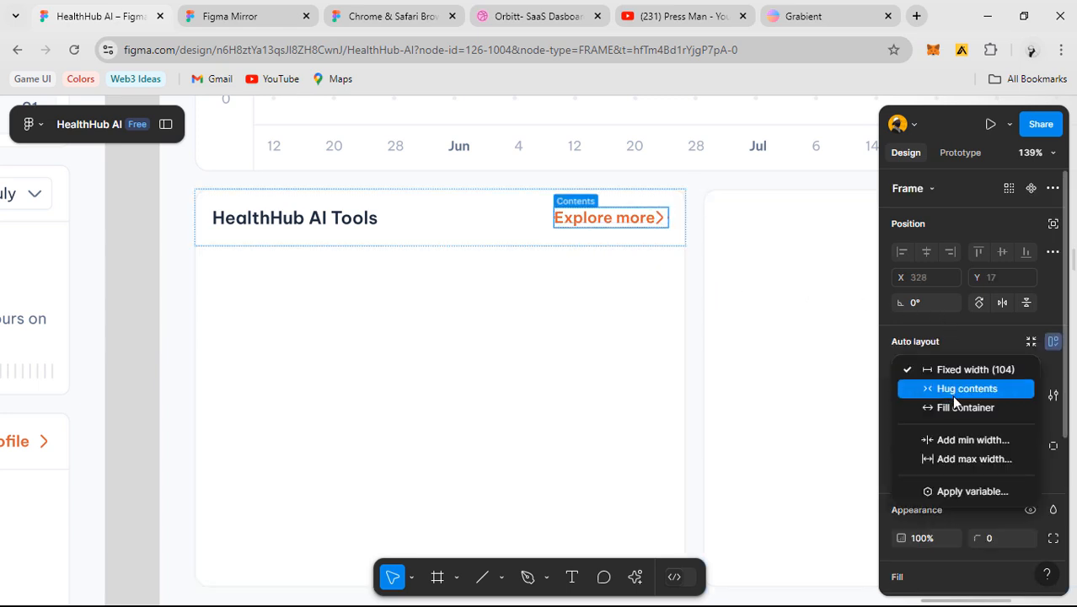
pyautogui.click(954, 389)
pyautogui.click(730, 308)
# - Inspect the Predictive Health Alerts row's text, thumbnail frame and image in the finished dashboard's HealthHub AI Tools card
pyautogui.scroll(-5, 552, 335)
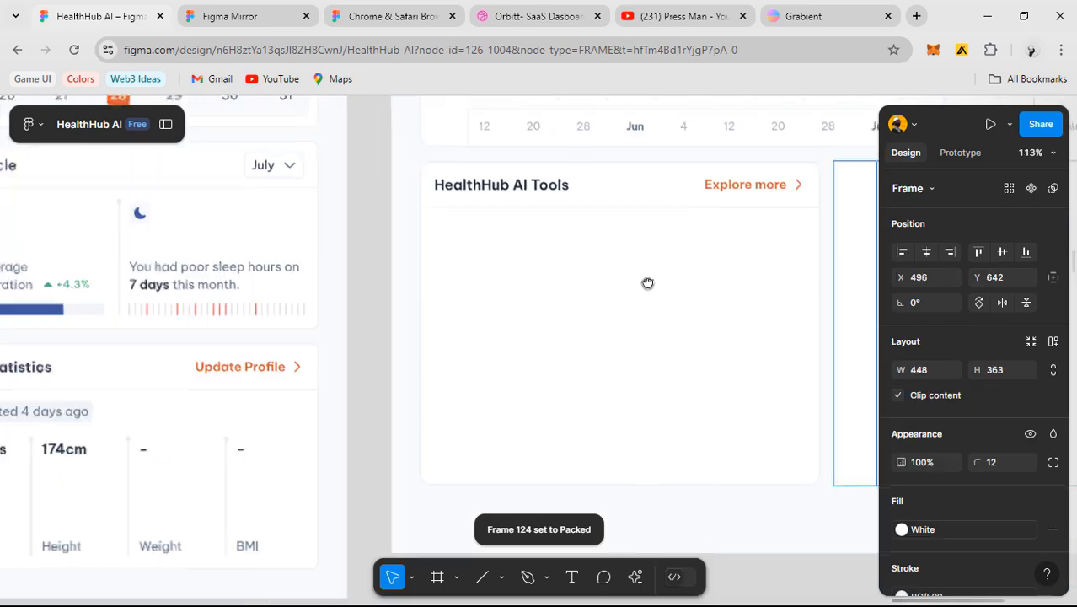
pyautogui.scroll(-5, 474, 355)
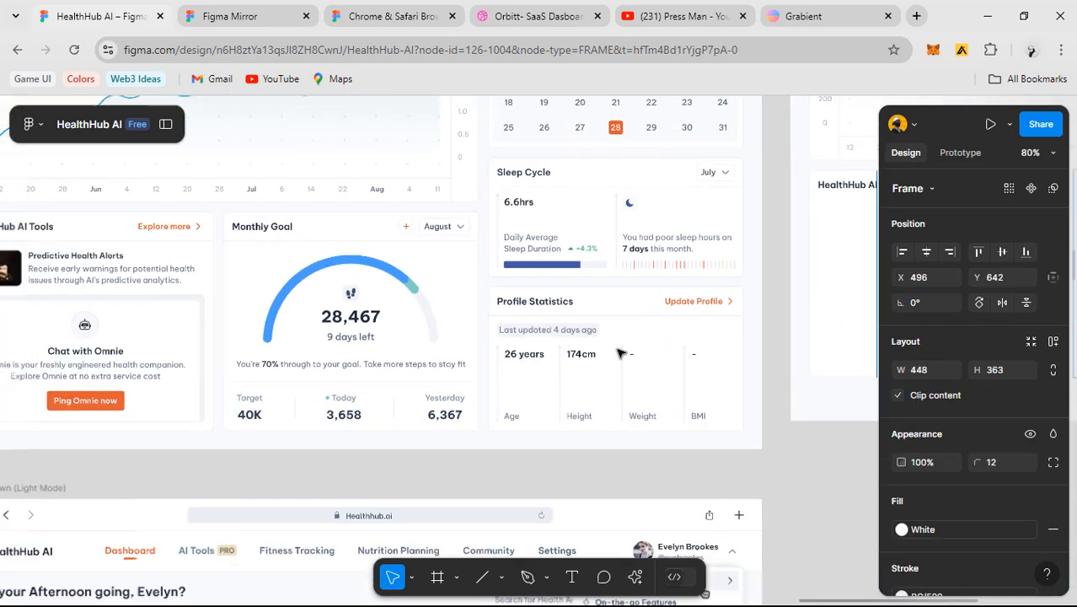
pyautogui.scroll(5, 449, 287)
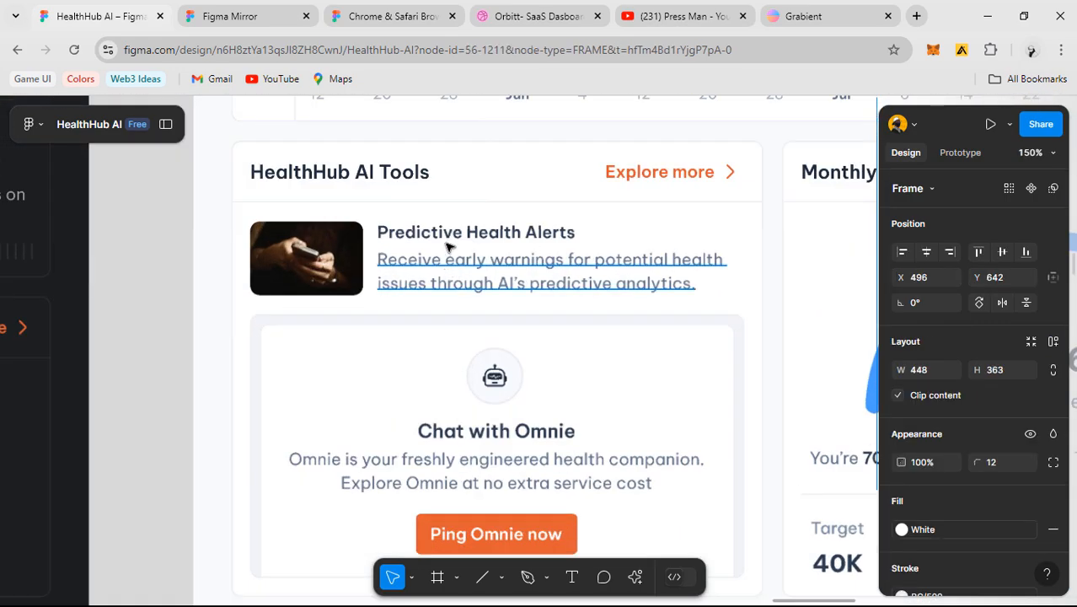
pyautogui.click(445, 278)
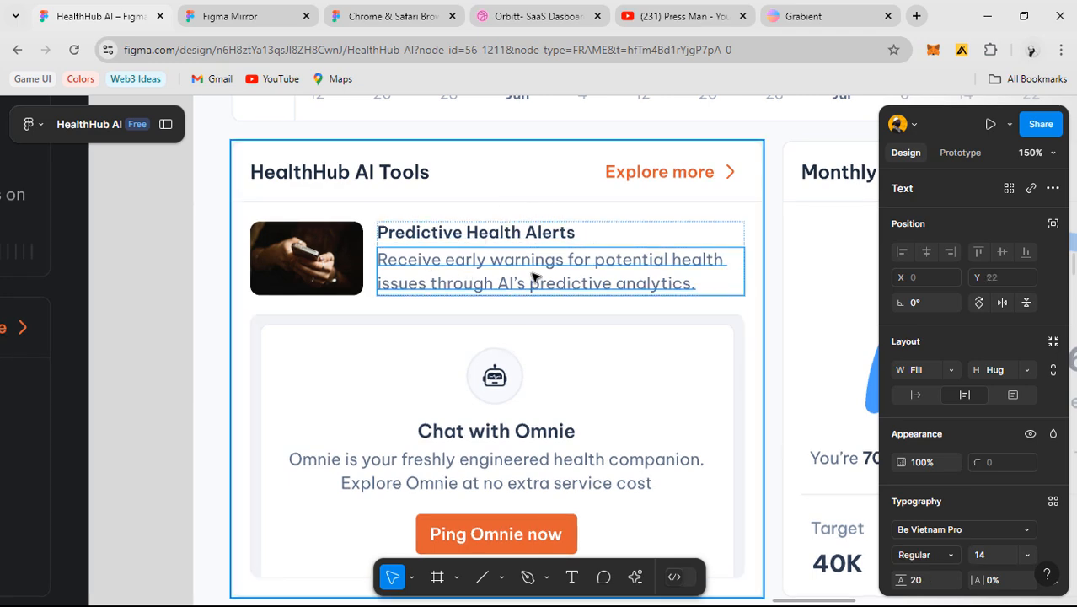
pyautogui.click(350, 282)
pyautogui.scroll(-4, 352, 280)
pyautogui.moveTo(644, 407); pyautogui.dragTo(481, 320)
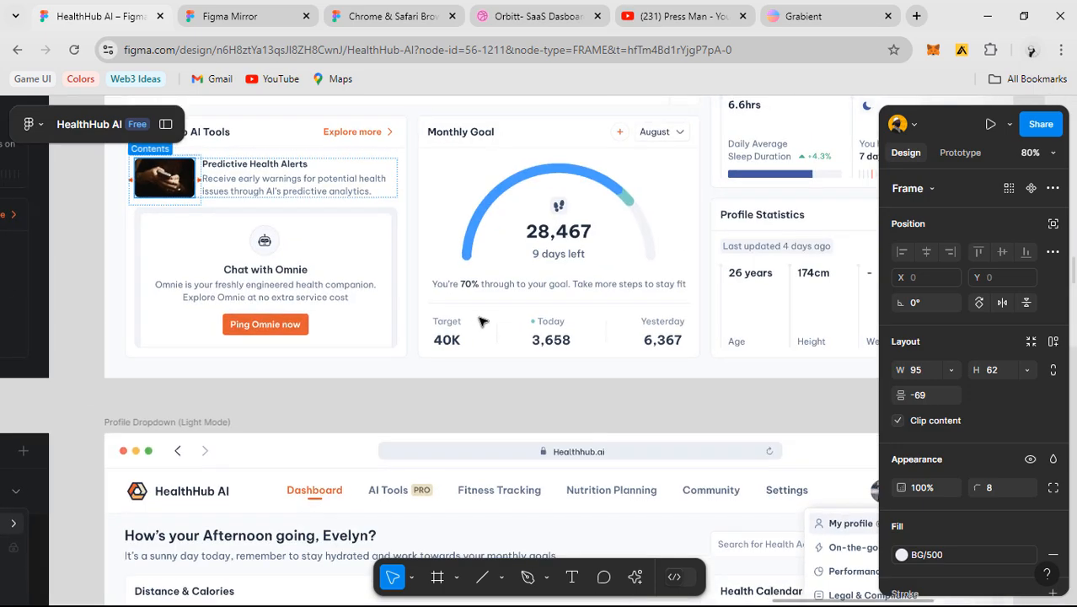
pyautogui.scroll(1, 482, 320)
pyautogui.moveTo(337, 324); pyautogui.dragTo(545, 429)
pyautogui.scroll(2, 375, 297)
pyautogui.click(381, 249)
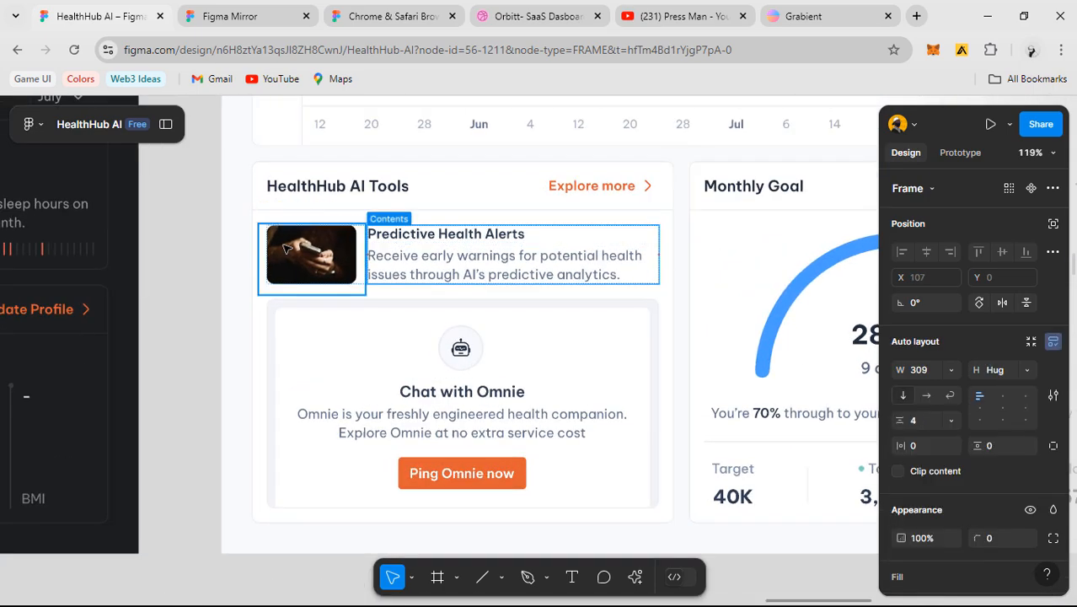
pyautogui.keyDown('ctrl'); pyautogui.click(327, 255); pyautogui.keyUp('ctrl')
pyautogui.scroll(3, 327, 254)
pyautogui.scroll(-10, 327, 255)
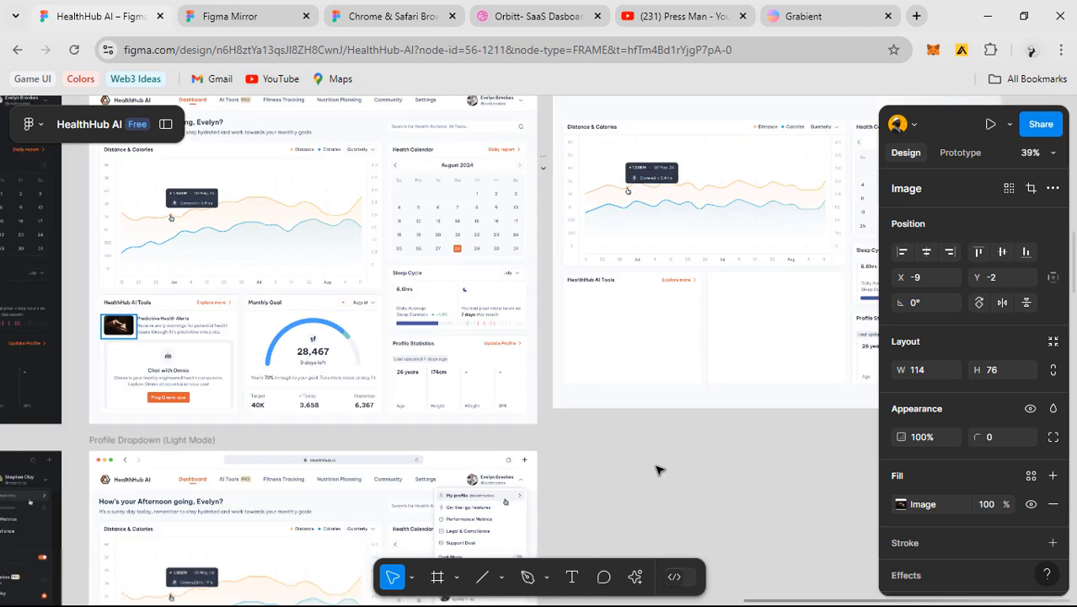
pyautogui.click(659, 470)
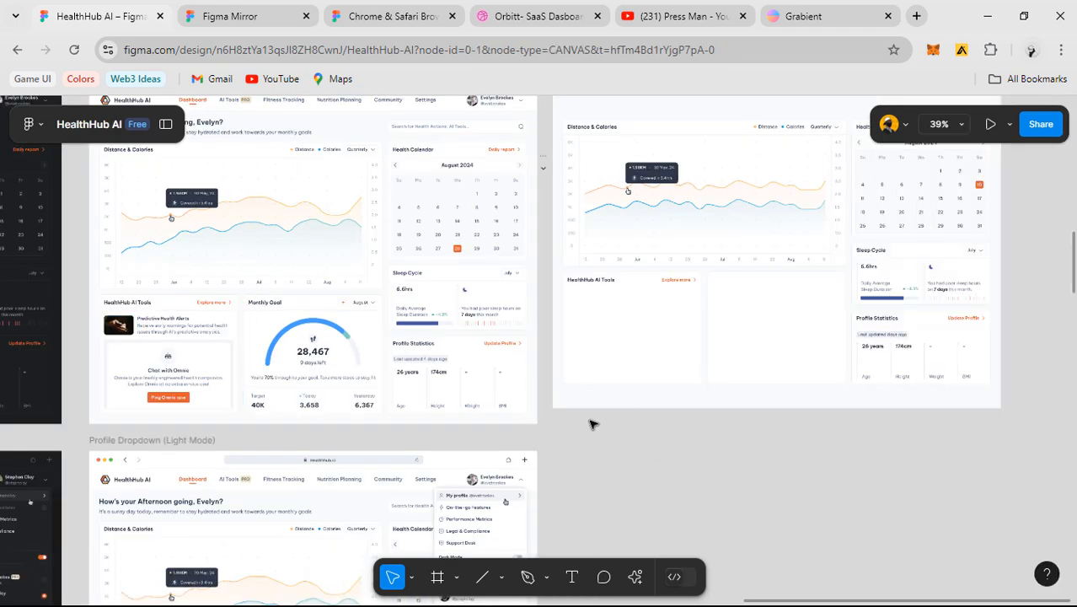
# - Run the Unsplash plugin, move its window clear of the new dashboard and open its photo search
pyautogui.click(634, 578)
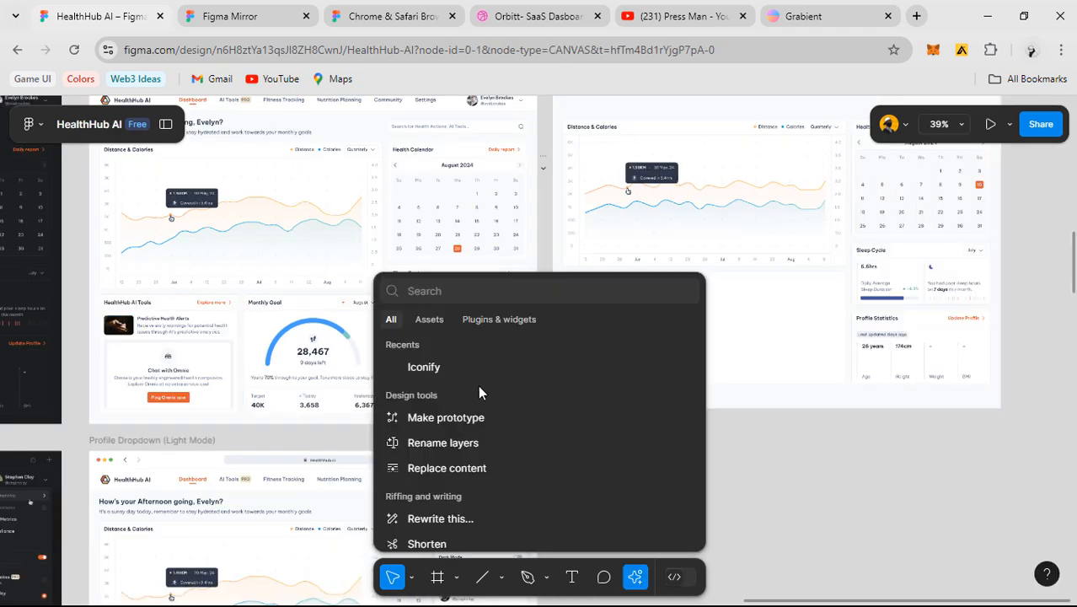
pyautogui.click(490, 320)
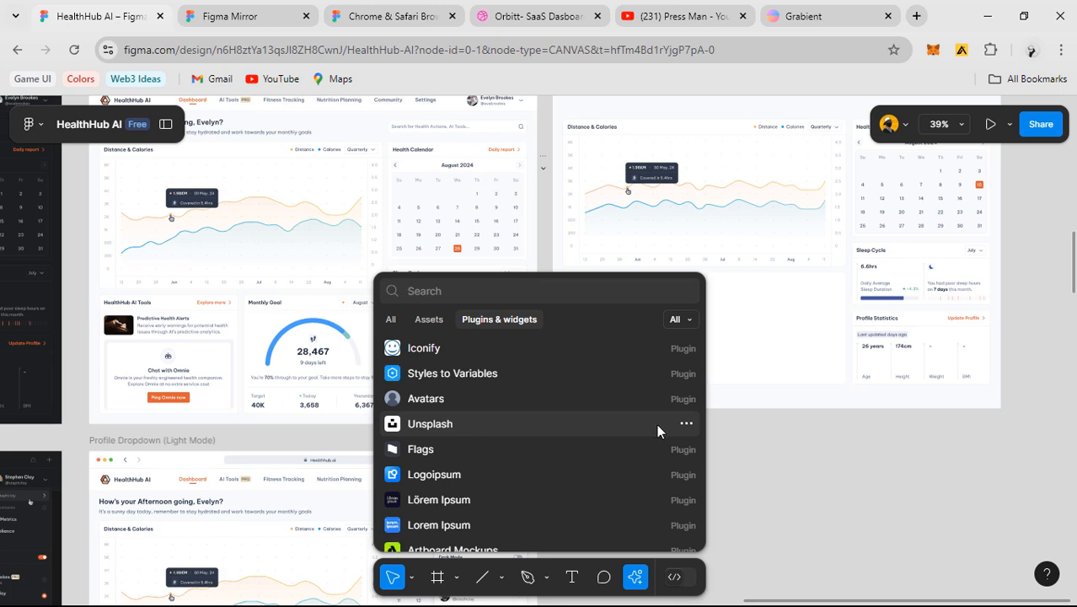
pyautogui.click(540, 419)
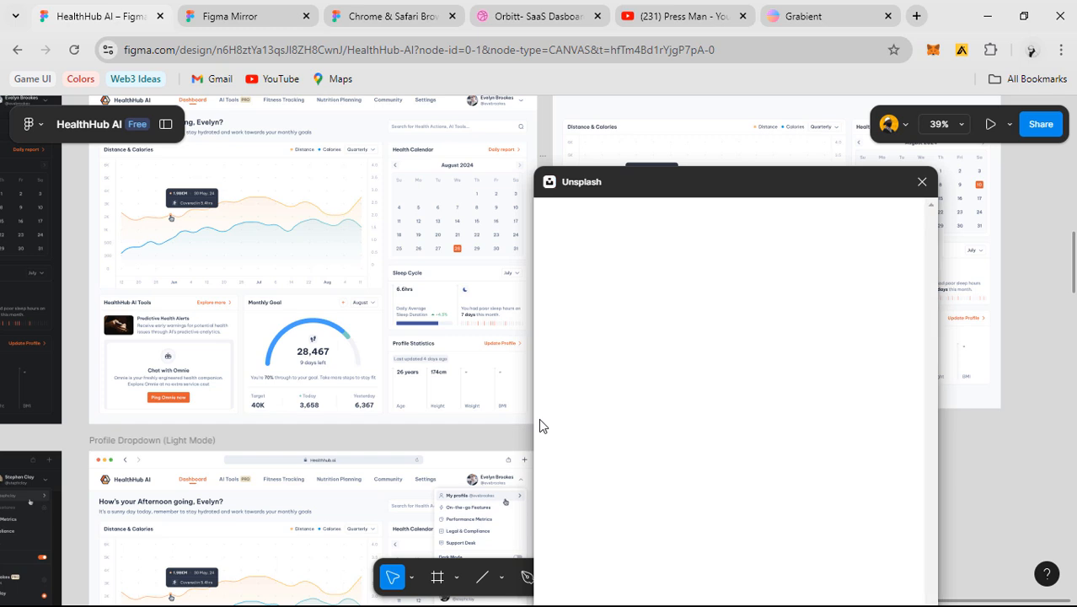
pyautogui.moveTo(626, 180); pyautogui.dragTo(156, 82)
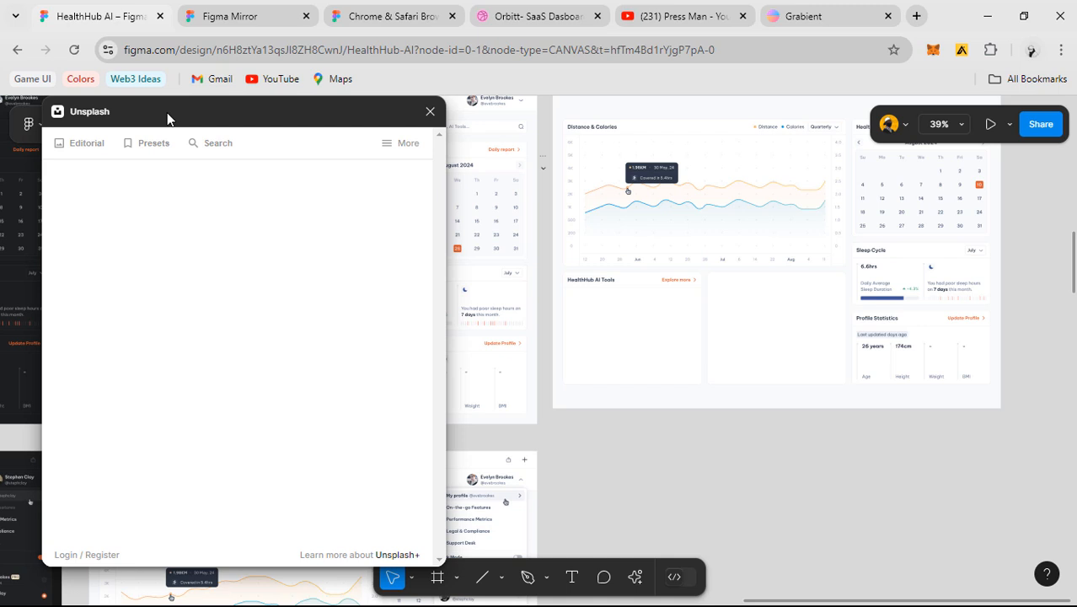
pyautogui.moveTo(166, 116); pyautogui.dragTo(228, 116)
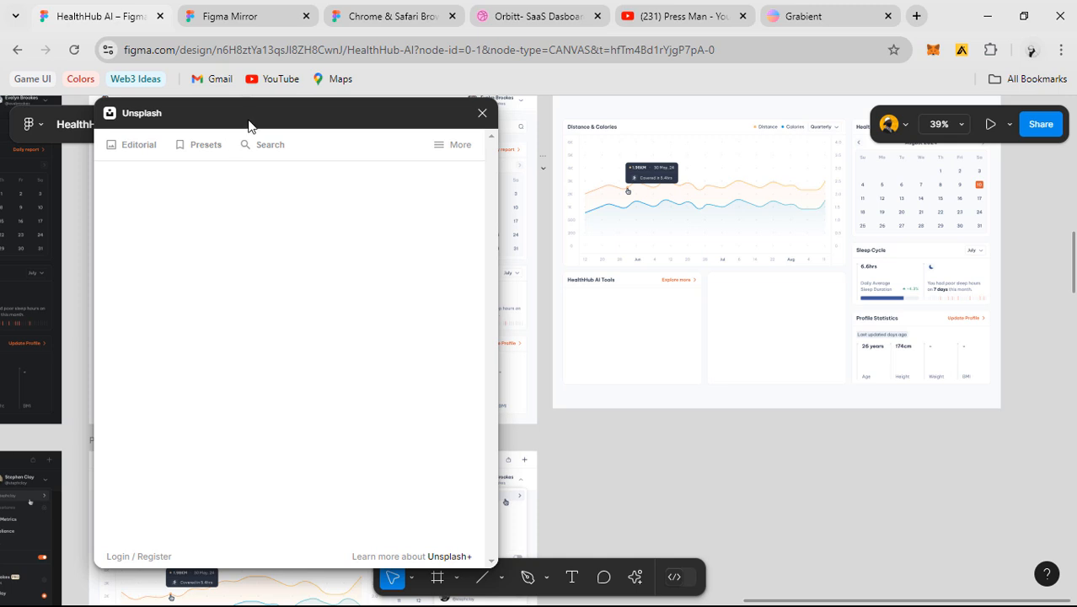
pyautogui.moveTo(249, 126); pyautogui.dragTo(166, 148)
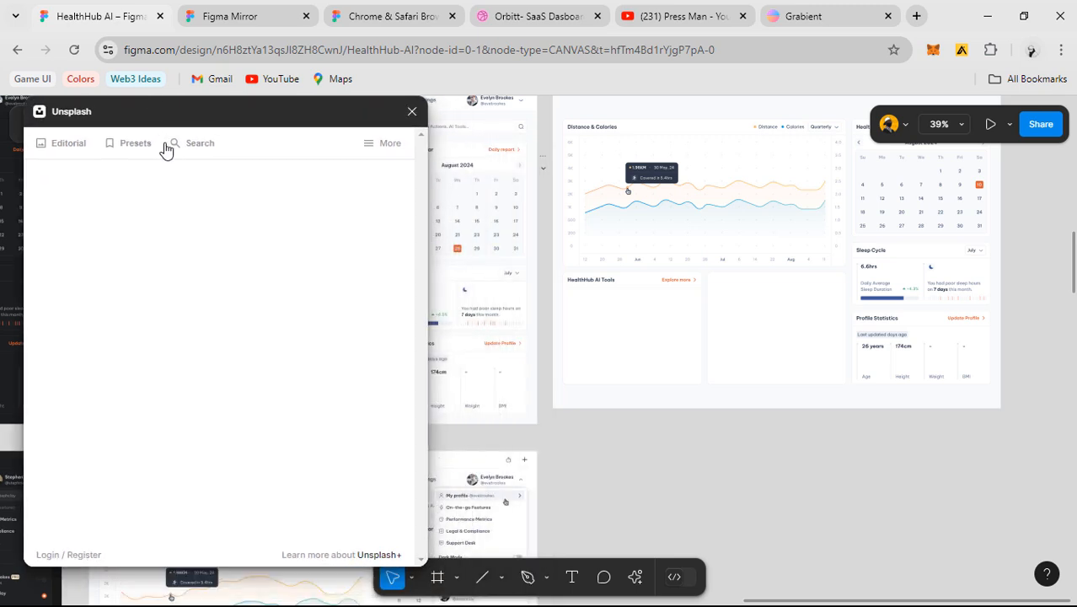
pyautogui.click(174, 145)
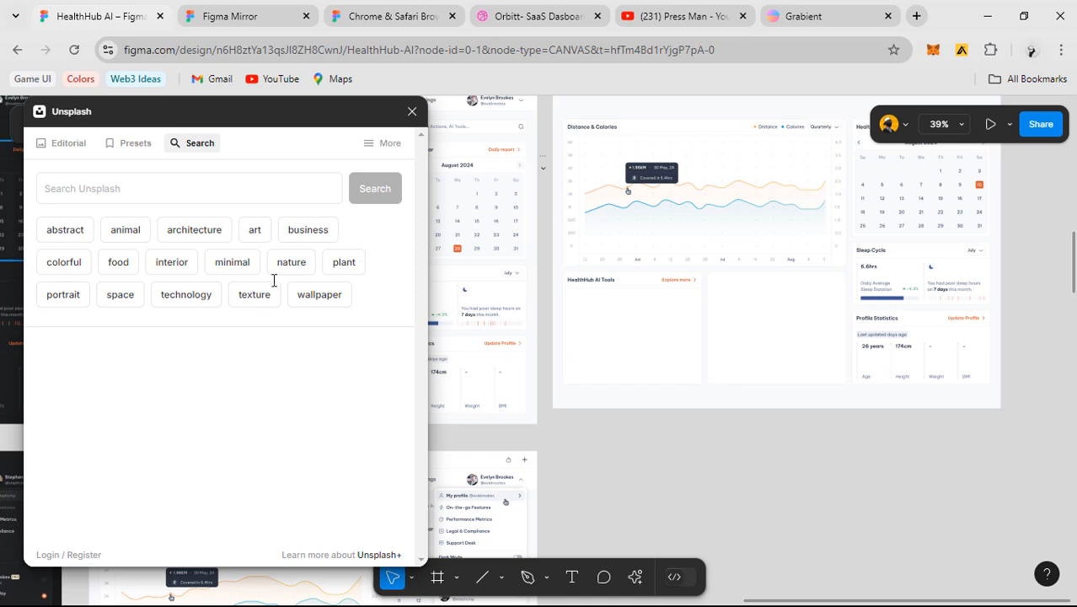
# - Search Unsplash for plant images and browse the illustration results
pyautogui.click(339, 264)
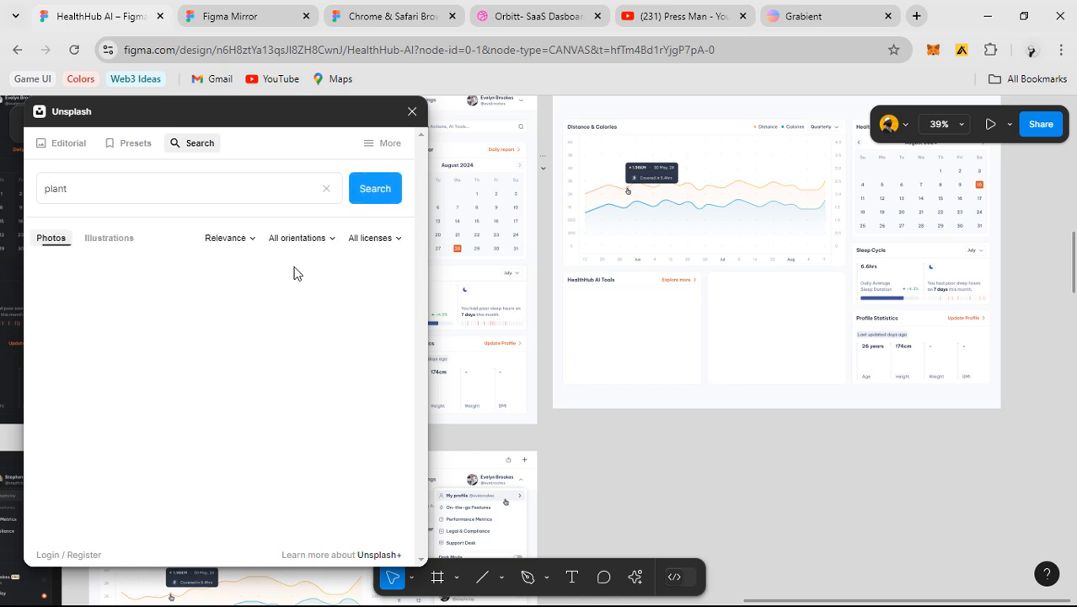
pyautogui.click(130, 244)
pyautogui.scroll(-10, 223, 386)
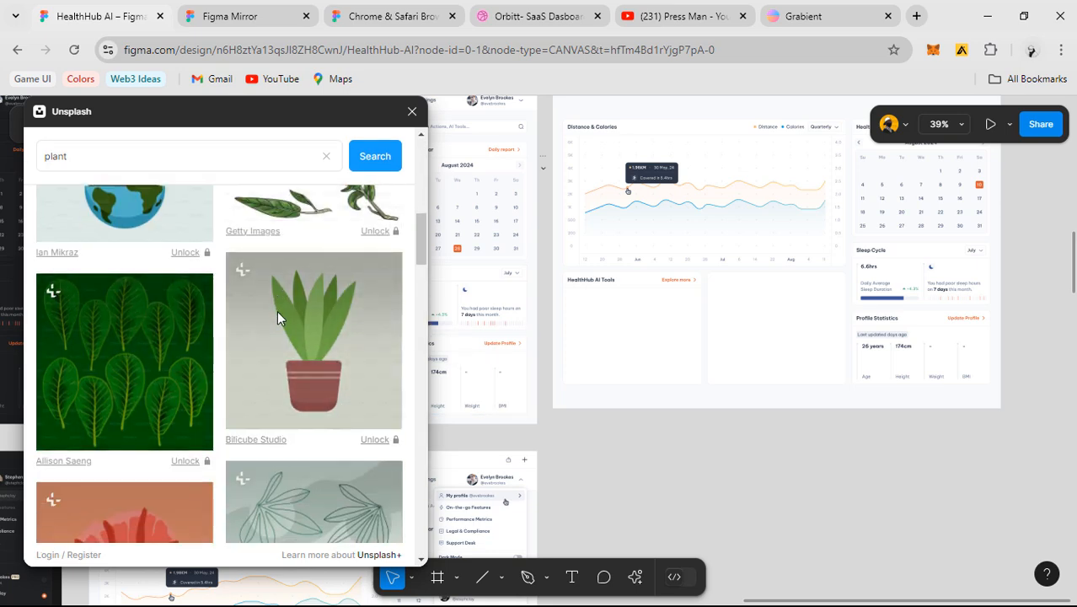
pyautogui.scroll(-10, 277, 311)
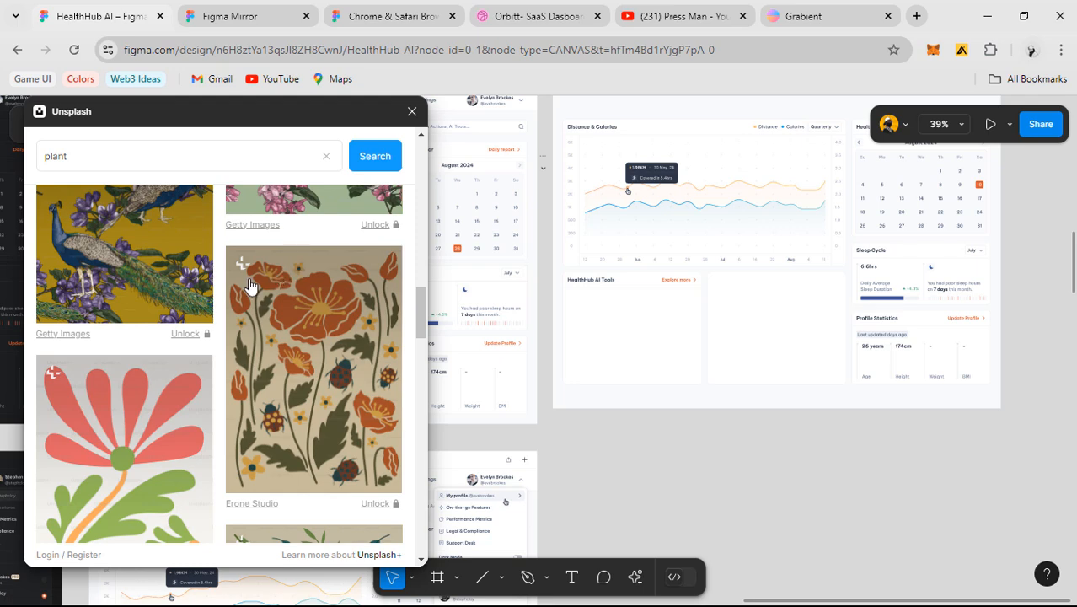
pyautogui.scroll(-10, 168, 378)
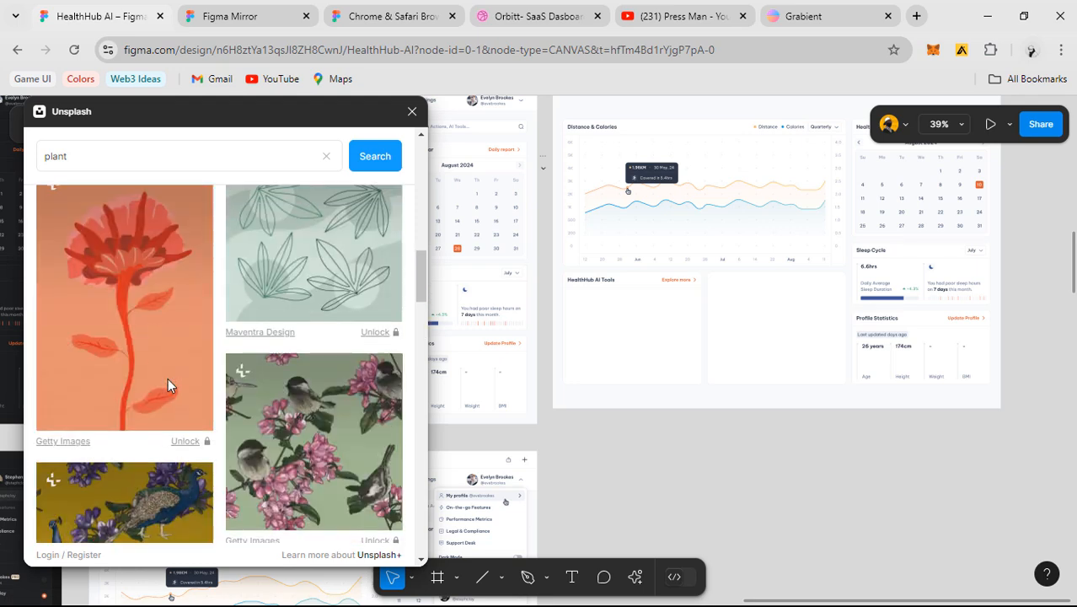
pyautogui.scroll(15, 174, 380)
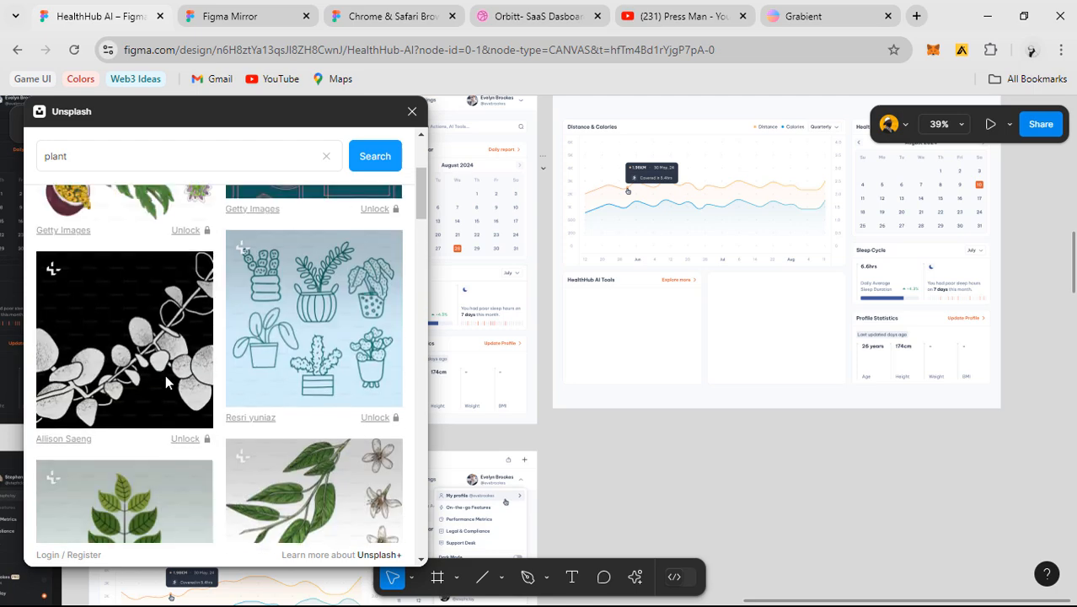
pyautogui.scroll(-15, 248, 362)
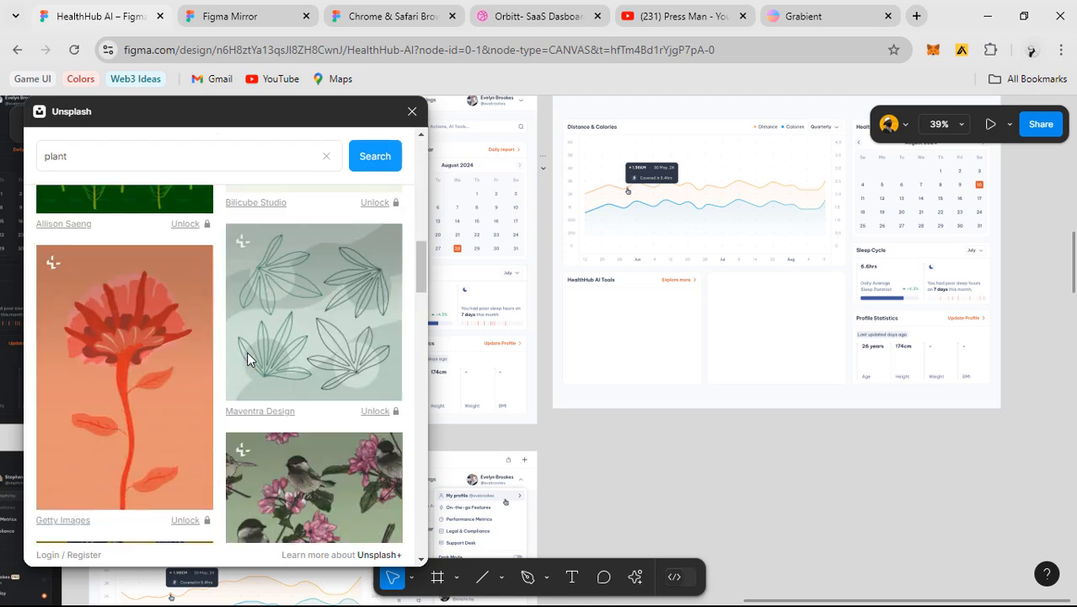
pyautogui.scroll(-5, 247, 366)
pyautogui.scroll(3, 252, 337)
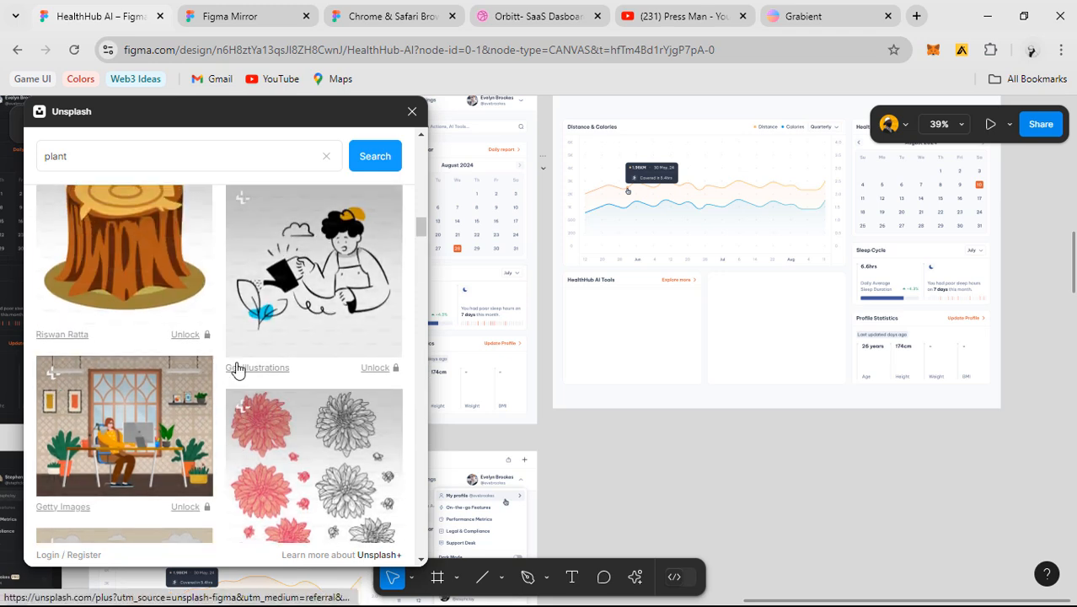
pyautogui.scroll(3, 238, 371)
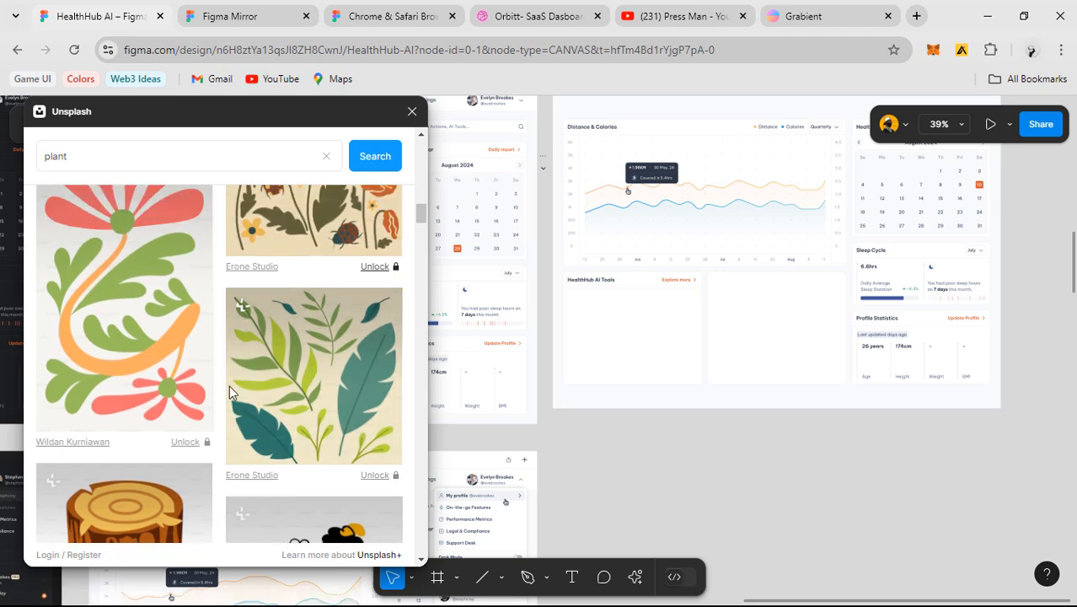
pyautogui.scroll(7, 93, 249)
pyautogui.scroll(6, 84, 246)
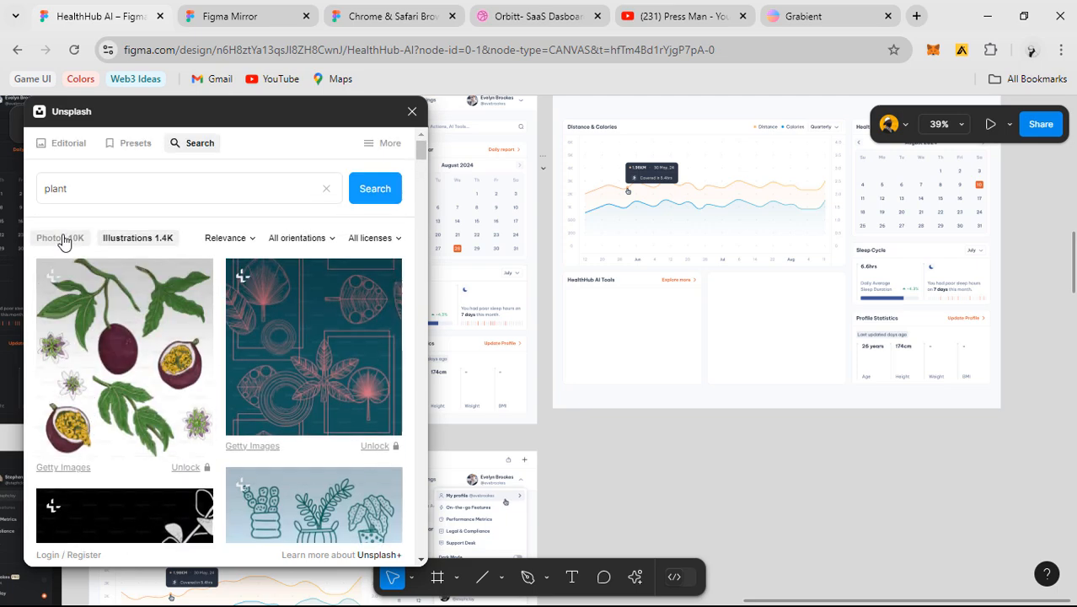
# - Switch the plant results to photos, insert the spiky green plant on an orange background, and close the plugin
pyautogui.click(57, 245)
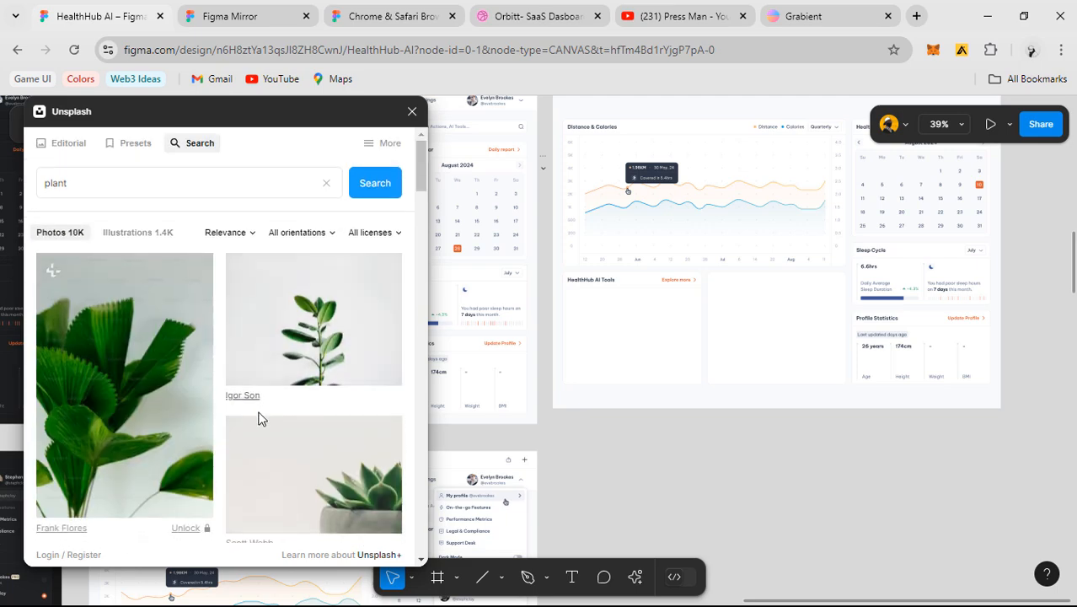
pyautogui.scroll(-5, 259, 413)
pyautogui.scroll(2, 121, 327)
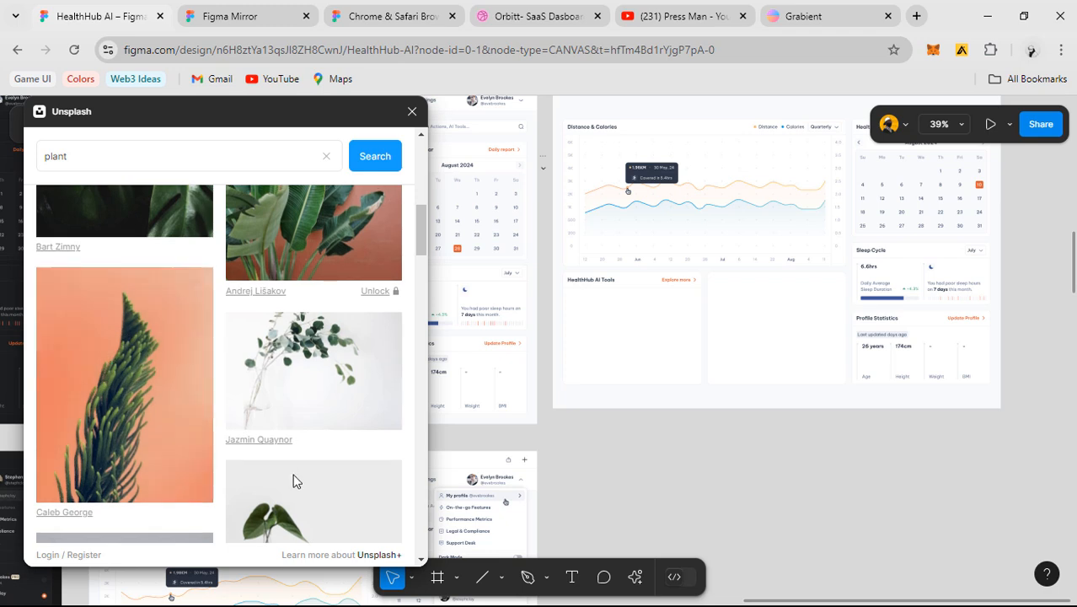
pyautogui.click(116, 363)
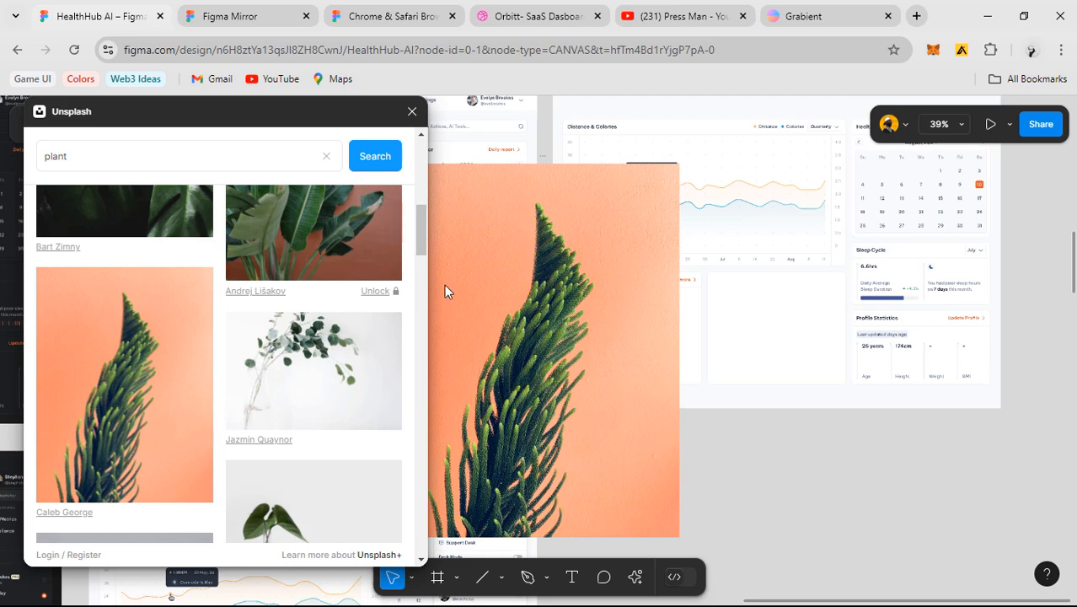
pyautogui.click(411, 112)
# - Move the inserted plant photo off the dashboards to empty canvas beside the new dashboard, at about X 1357, Y 1934
pyautogui.scroll(-2, 619, 372)
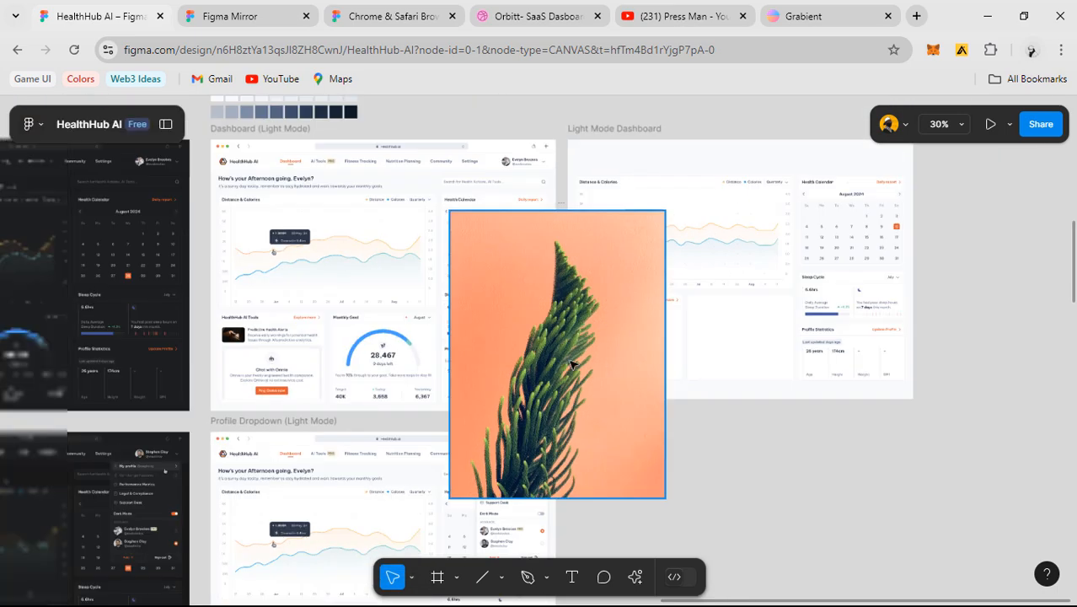
pyautogui.moveTo(618, 372); pyautogui.dragTo(992, 347)
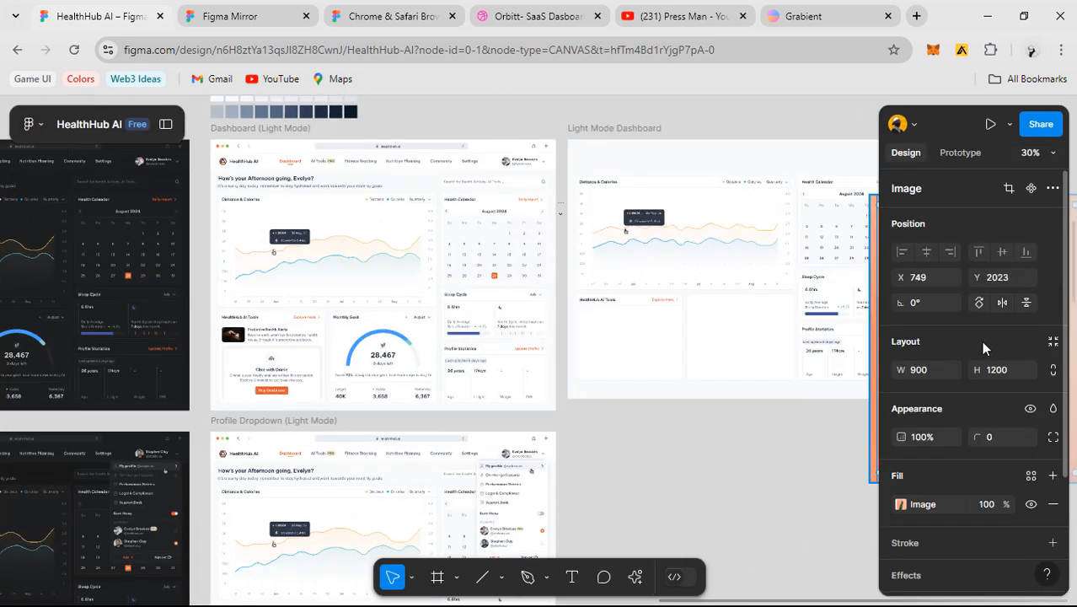
pyautogui.moveTo(580, 355); pyautogui.dragTo(335, 356)
pyautogui.hscroll(3, 564, 331)
pyautogui.scroll(5, 564, 329)
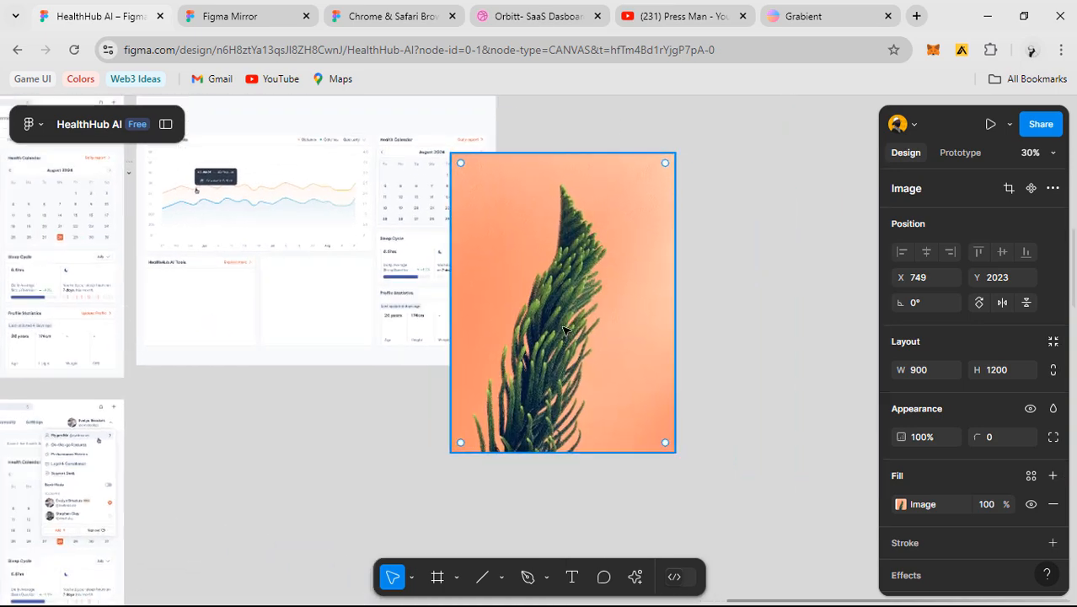
pyautogui.scroll(-5, 565, 329)
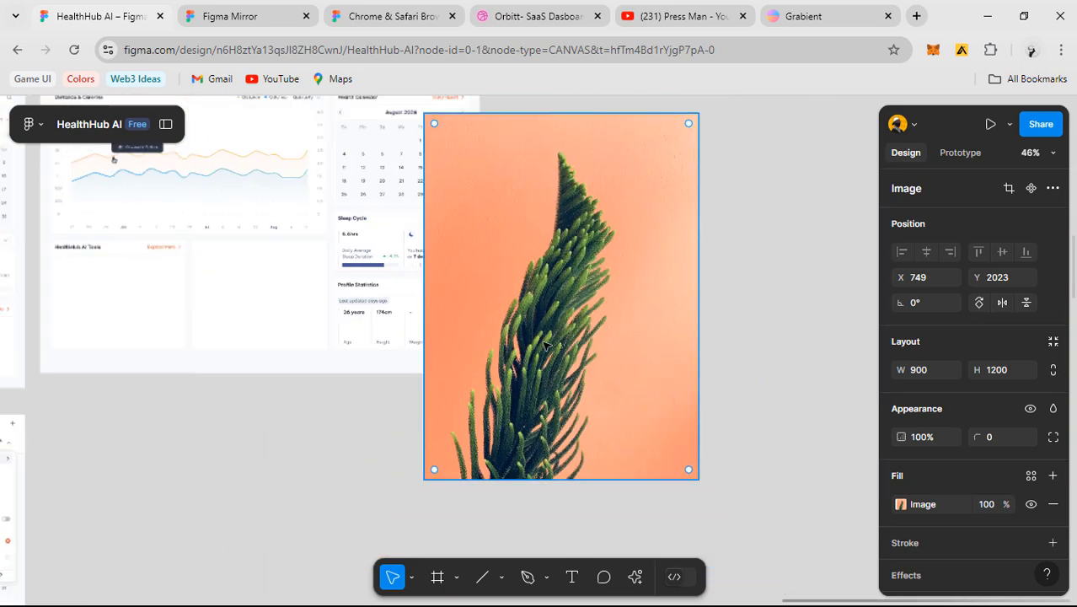
pyautogui.moveTo(581, 333); pyautogui.dragTo(747, 285)
# - Copy the Predictive Health Alerts row from the finished dashboard into the new HealthHub AI Tools card
pyautogui.moveTo(383, 347); pyautogui.dragTo(674, 371)
pyautogui.scroll(2, 495, 311)
pyautogui.moveTo(377, 320); pyautogui.dragTo(577, 319)
pyautogui.scroll(2, 689, 328)
pyautogui.scroll(-2, 577, 319)
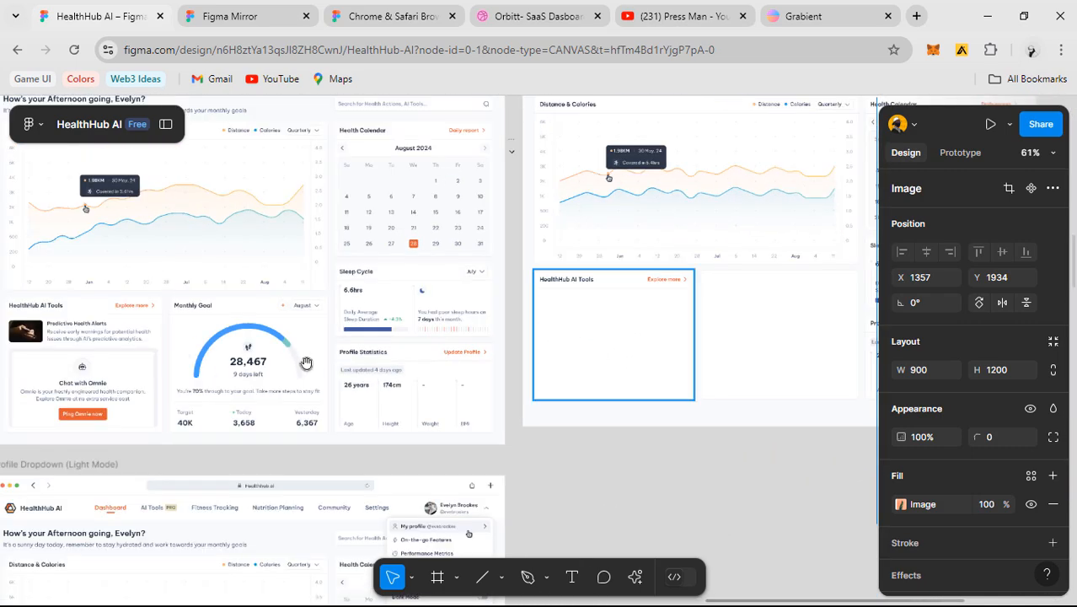
pyautogui.moveTo(305, 363); pyautogui.dragTo(507, 342)
pyautogui.scroll(1, 249, 343)
pyautogui.scroll(6, 247, 342)
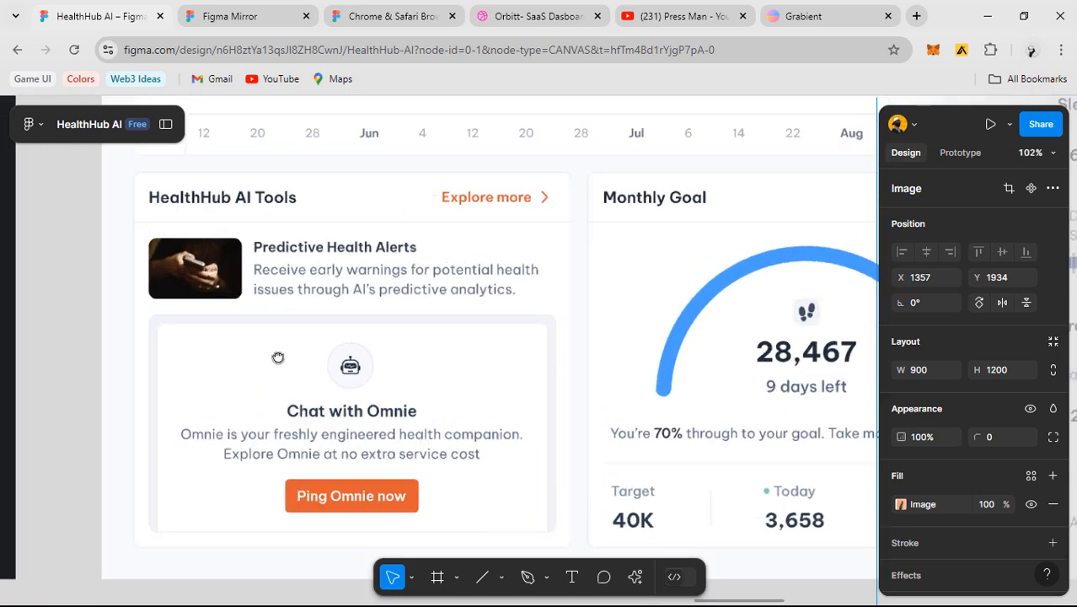
pyautogui.click(345, 293)
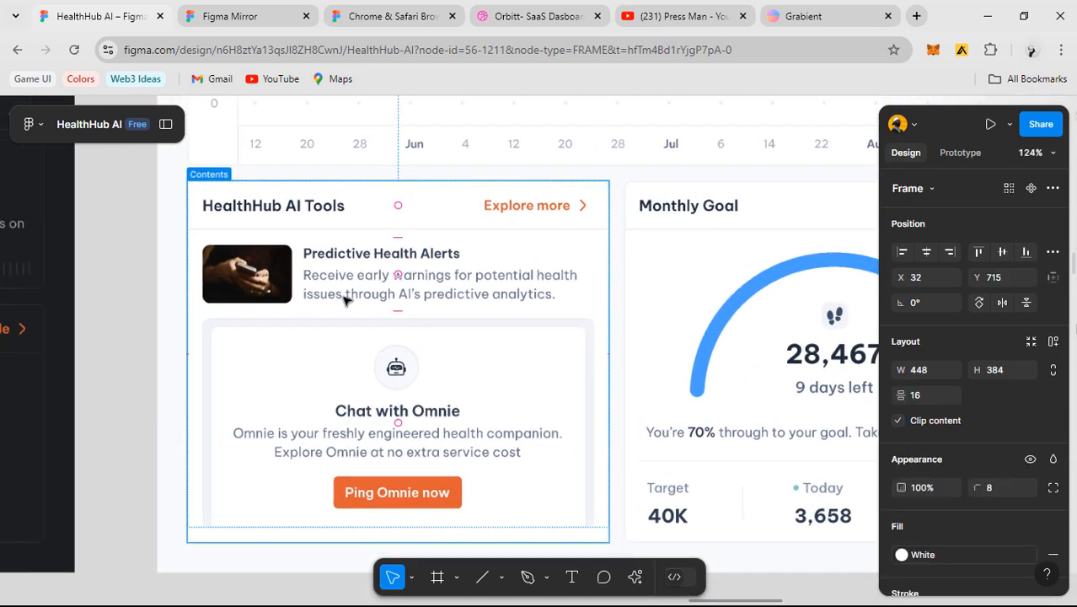
pyautogui.scroll(-3, 346, 293)
pyautogui.scroll(-3, 346, 293)
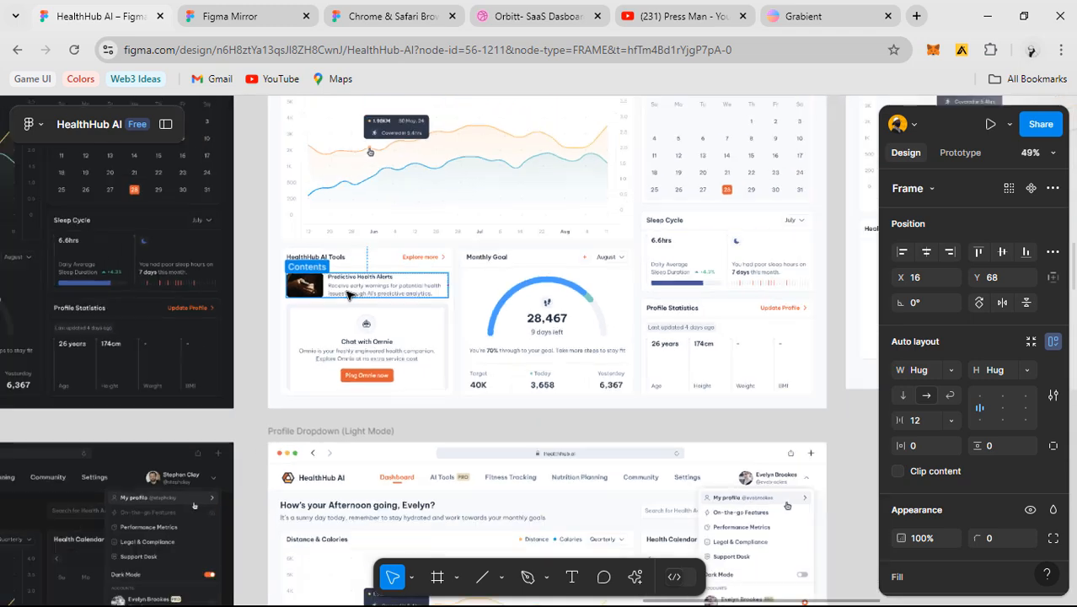
pyautogui.moveTo(398, 308)
pyautogui.mouseDown()
pyautogui.moveTo(137, 326)
pyautogui.moveTo(663, 299)
pyautogui.moveTo(687, 284)
pyautogui.mouseUp()
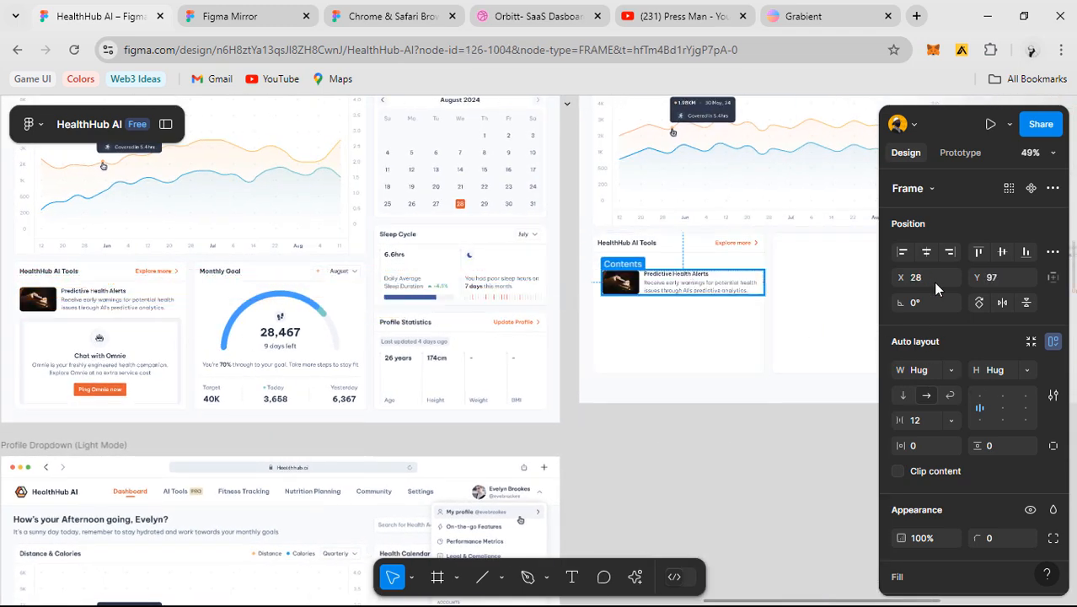
# - Position the copied Predictive Health Alerts row under the new card's header at X 16, Y 64
pyautogui.scroll(3, 683, 270)
pyautogui.scroll(3, 622, 283)
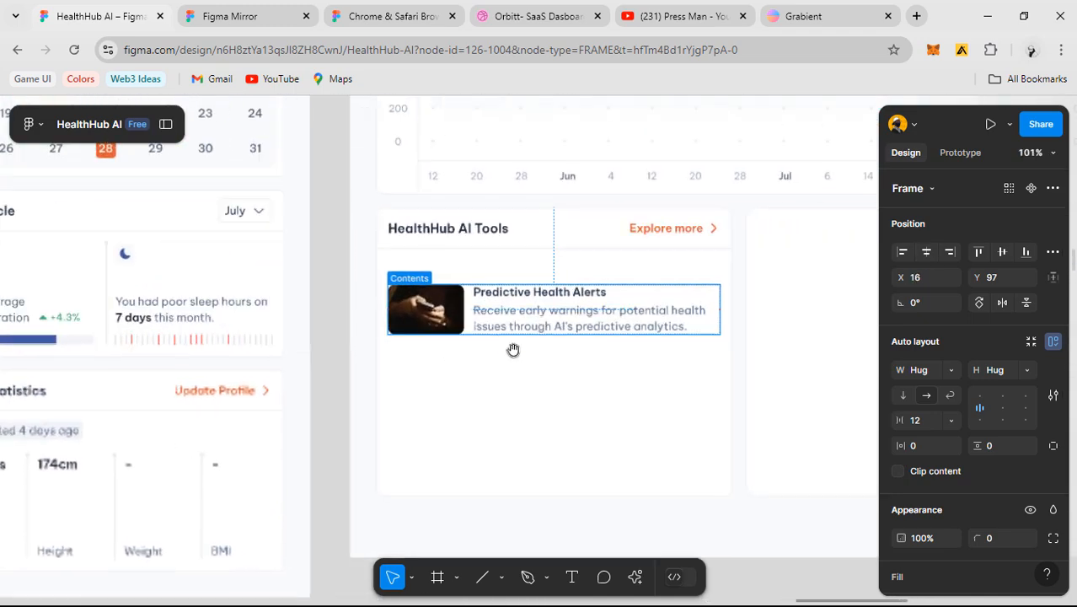
pyautogui.moveTo(476, 310); pyautogui.dragTo(520, 241)
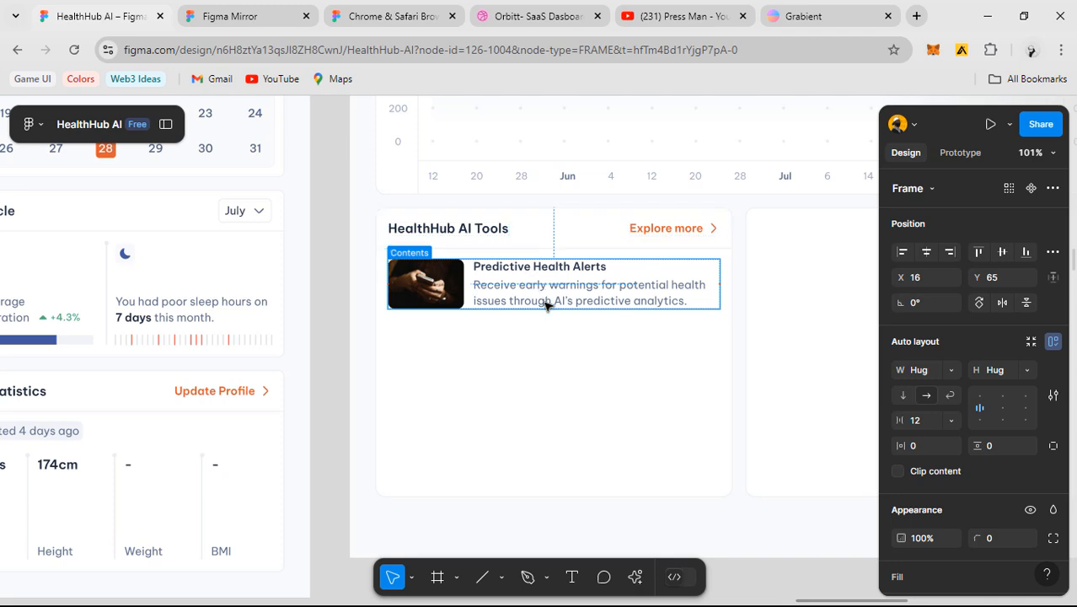
pyautogui.press('Up')
# - Check the row's position in the finished HealthHub AI Tools card and move the copied row to Y 68 to match
pyautogui.click(610, 424)
pyautogui.scroll(-3, 622, 424)
pyautogui.moveTo(370, 442); pyautogui.dragTo(734, 424)
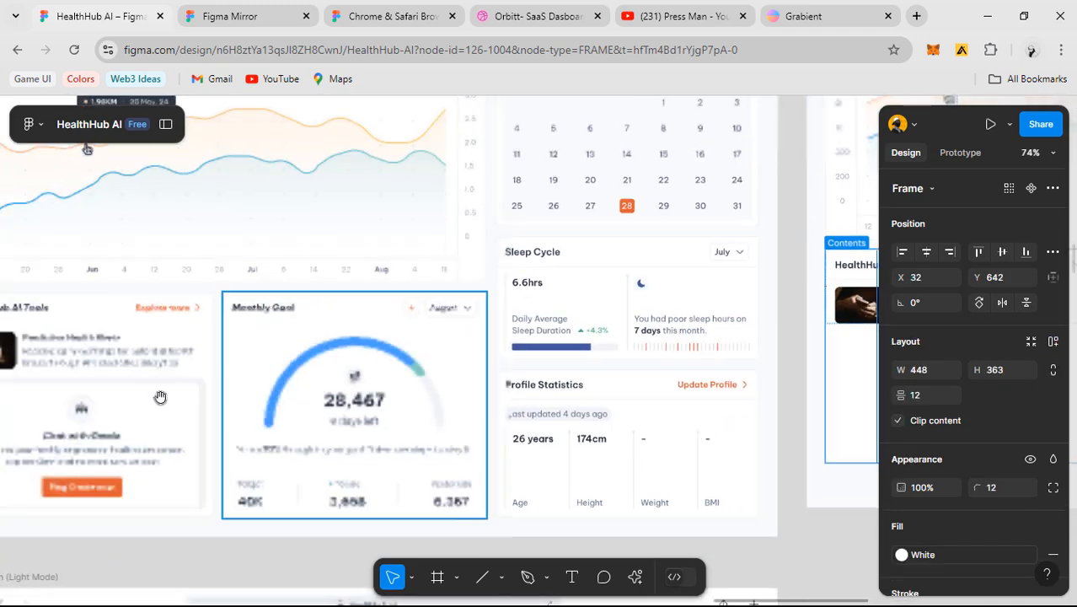
pyautogui.moveTo(161, 397); pyautogui.dragTo(438, 420)
pyautogui.moveTo(295, 368); pyautogui.dragTo(365, 359)
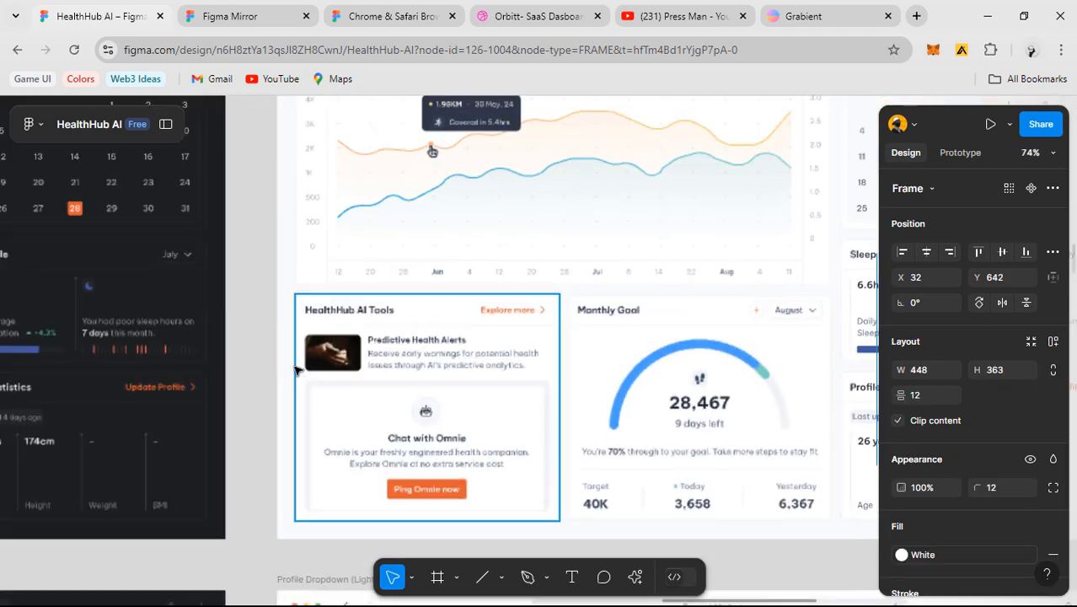
pyautogui.click(366, 360)
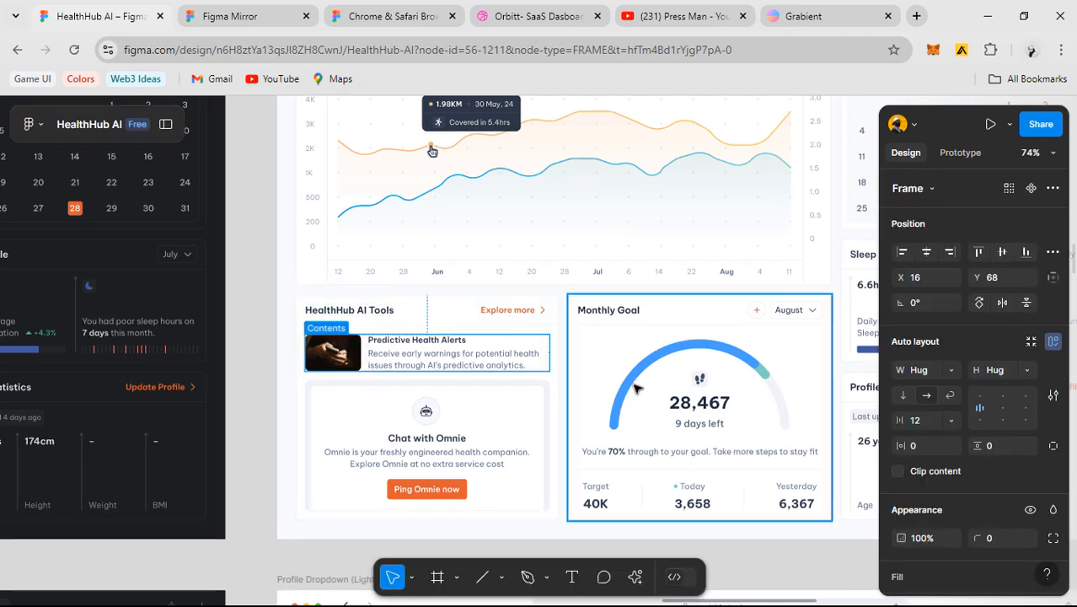
pyautogui.scroll(-1, 784, 373)
pyautogui.moveTo(784, 373); pyautogui.dragTo(101, 389)
pyautogui.scroll(4, 556, 321)
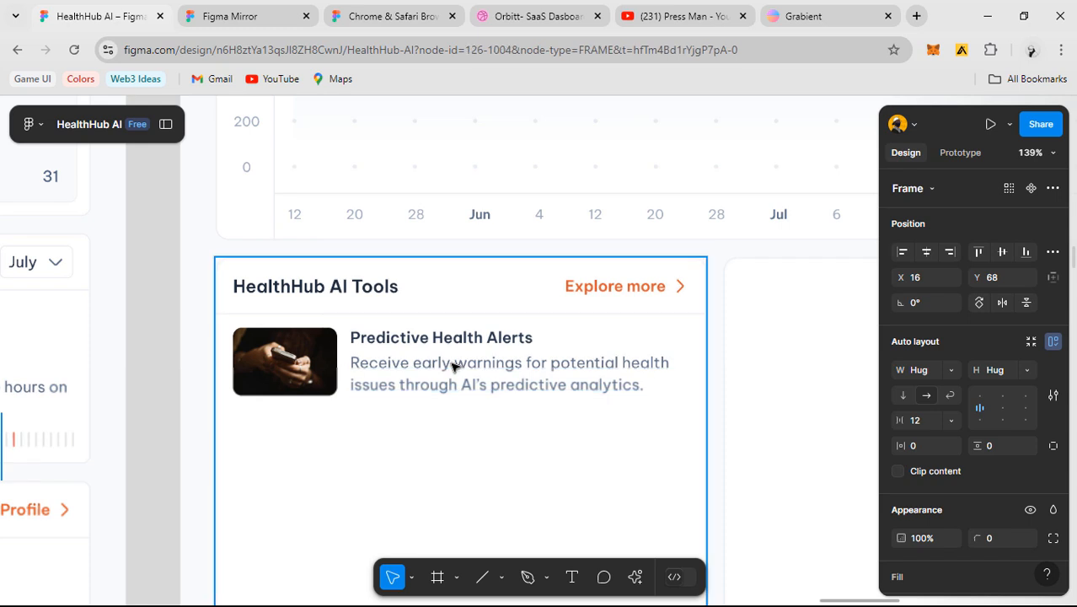
pyautogui.doubleClick(444, 336)
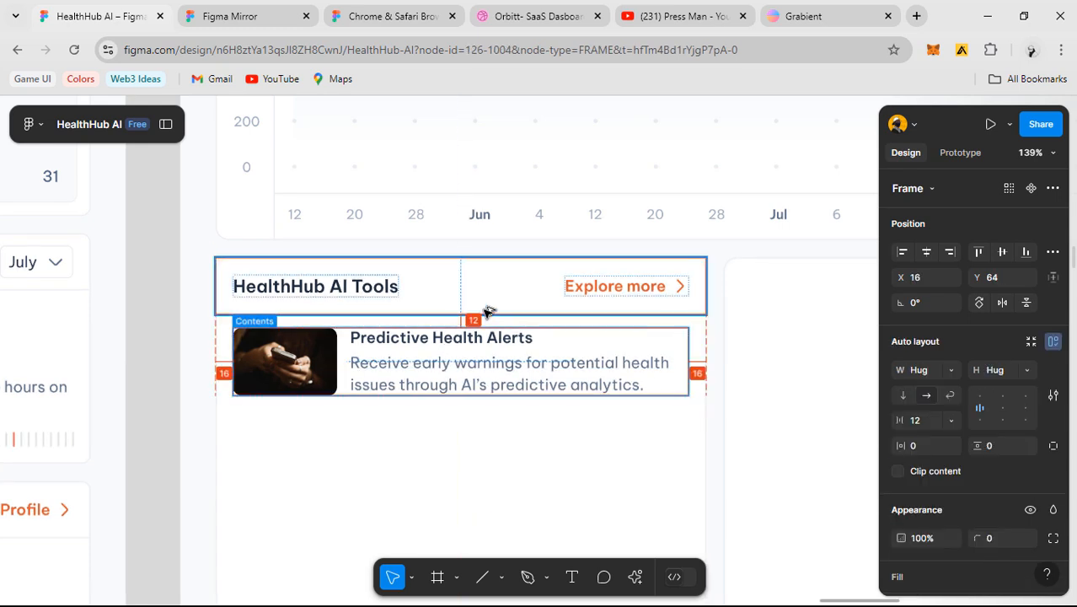
pyautogui.moveTo(486, 313); pyautogui.dragTo(489, 318)
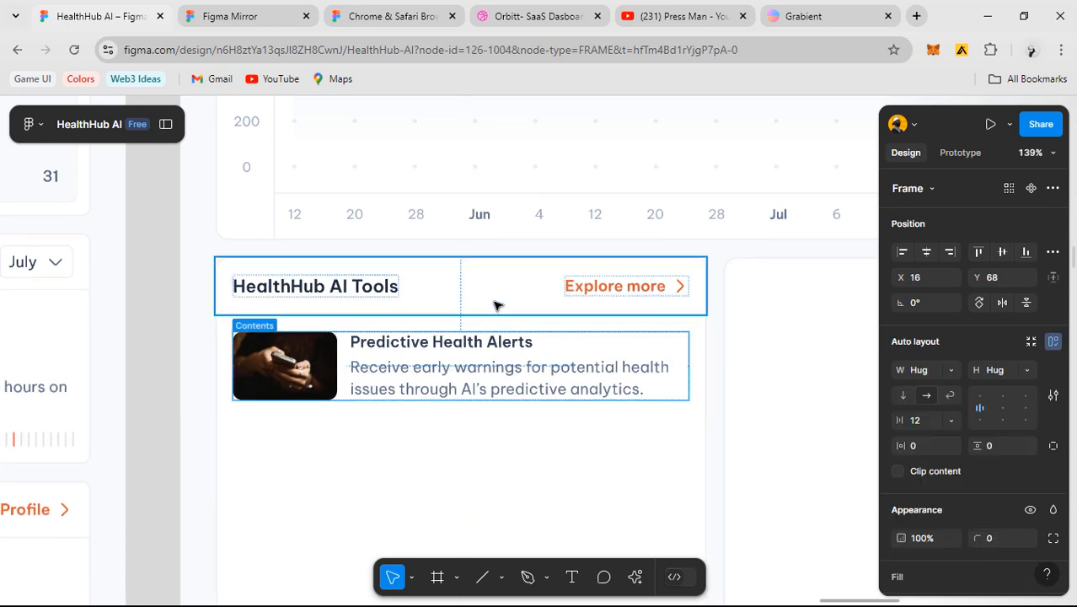
pyautogui.scroll(-5, 497, 299)
pyautogui.scroll(-3, 547, 405)
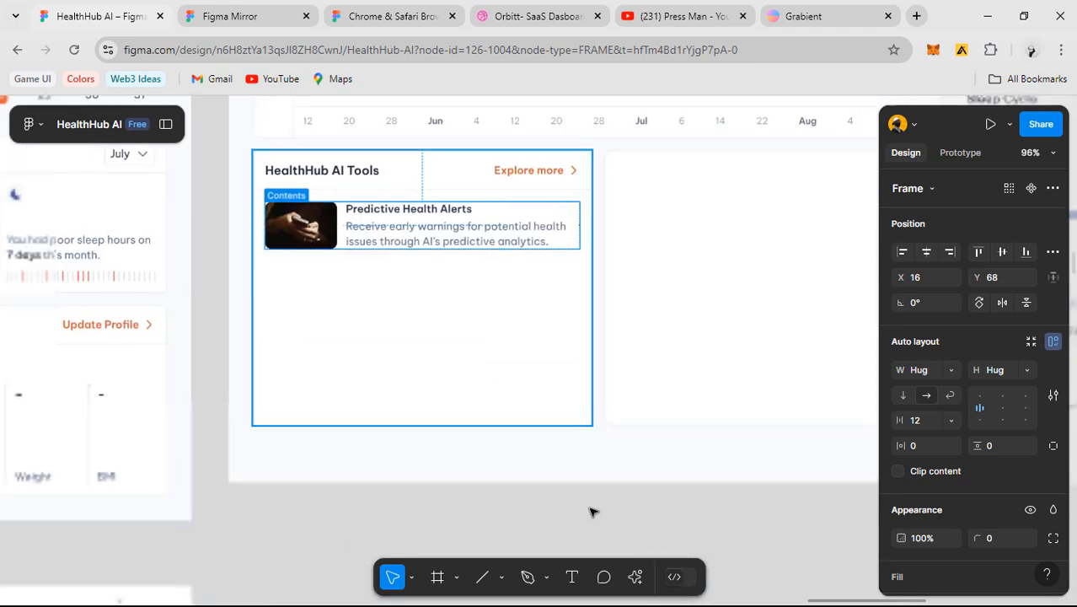
pyautogui.click(592, 512)
pyautogui.moveTo(464, 415); pyautogui.dragTo(574, 471)
pyautogui.scroll(2, 572, 290)
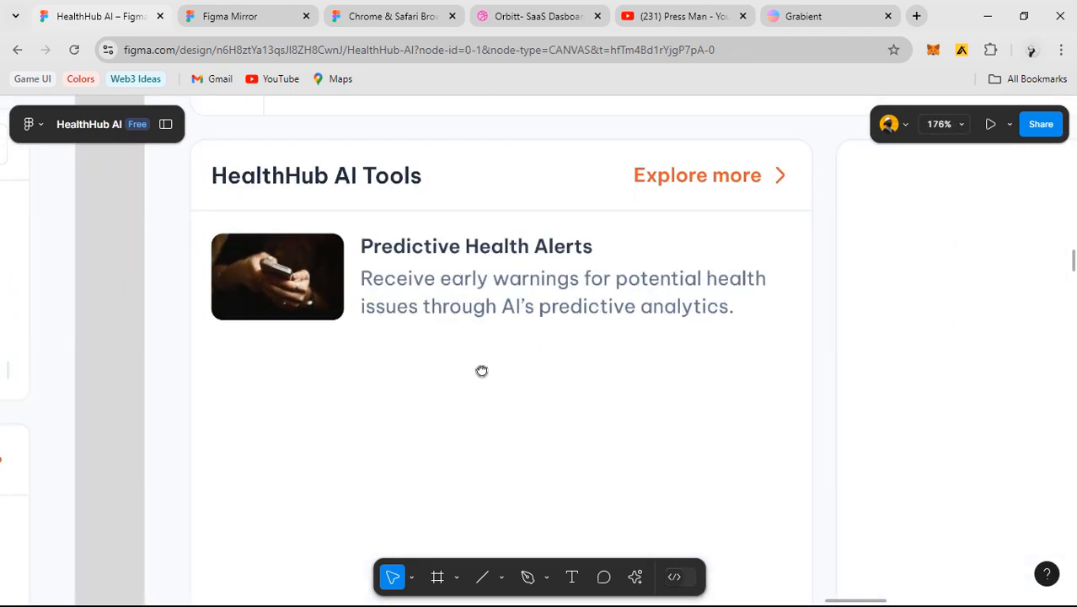
pyautogui.moveTo(482, 371); pyautogui.dragTo(456, 387)
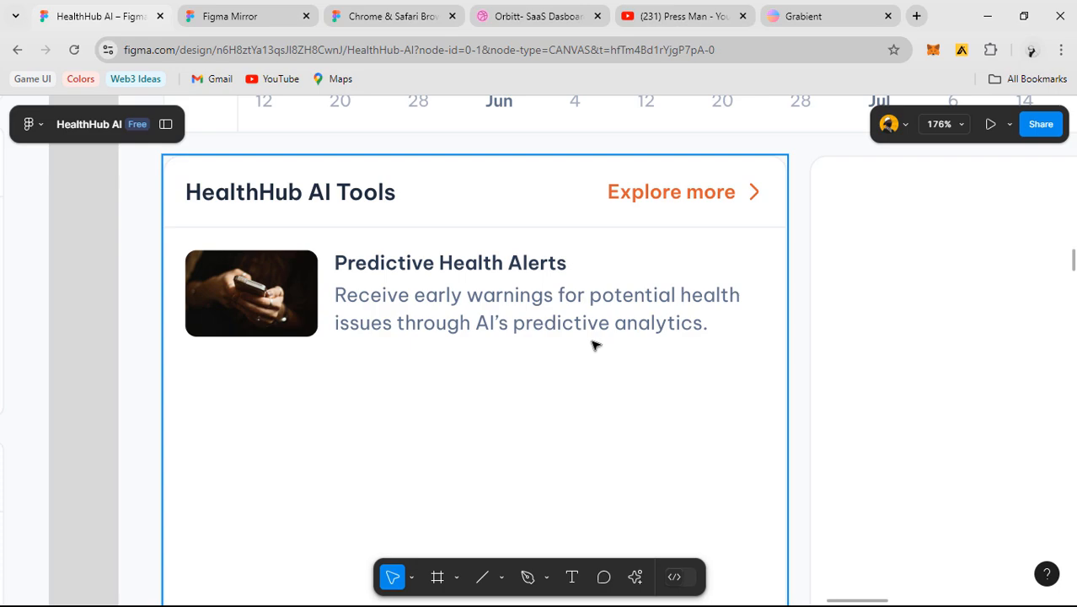
pyautogui.keyDown('ctrl'); pyautogui.scroll(-10, 660, 369); pyautogui.keyUp('ctrl')
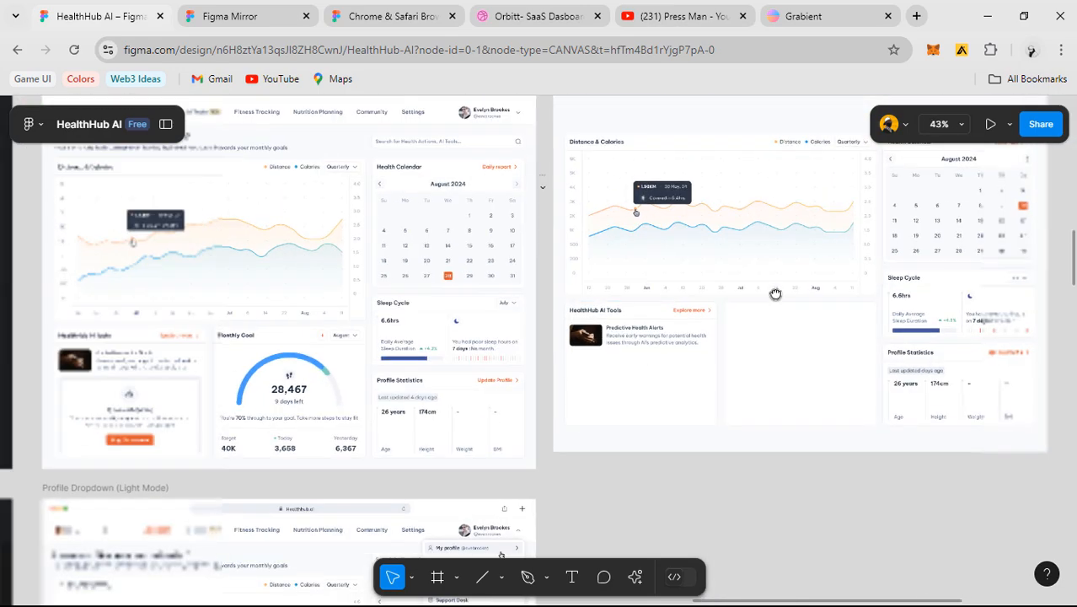
# - Hide the dark phone-in-hands photo layer inside the new dashboard's Predictive Health Alerts image frame
pyautogui.keyDown('ctrl'); pyautogui.scroll(3, 339, 308); pyautogui.keyUp('ctrl')
pyautogui.keyDown('ctrl'); pyautogui.scroll(6, 1042, 199); pyautogui.keyUp('ctrl')
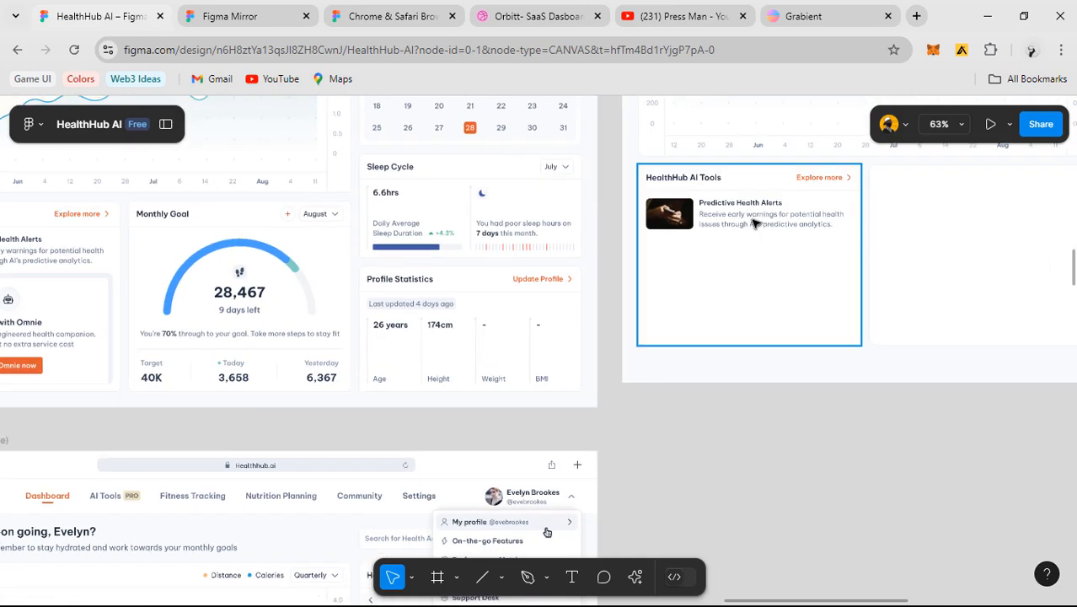
pyautogui.click(653, 221)
pyautogui.keyDown('ctrl'); pyautogui.scroll(-5, 652, 222); pyautogui.keyUp('ctrl')
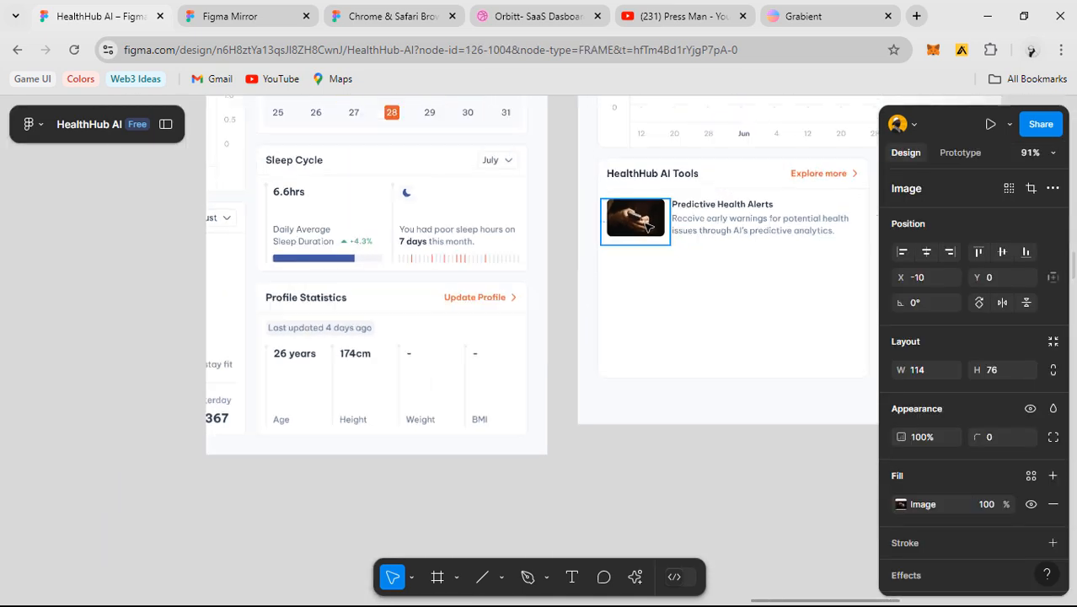
pyautogui.click(169, 125)
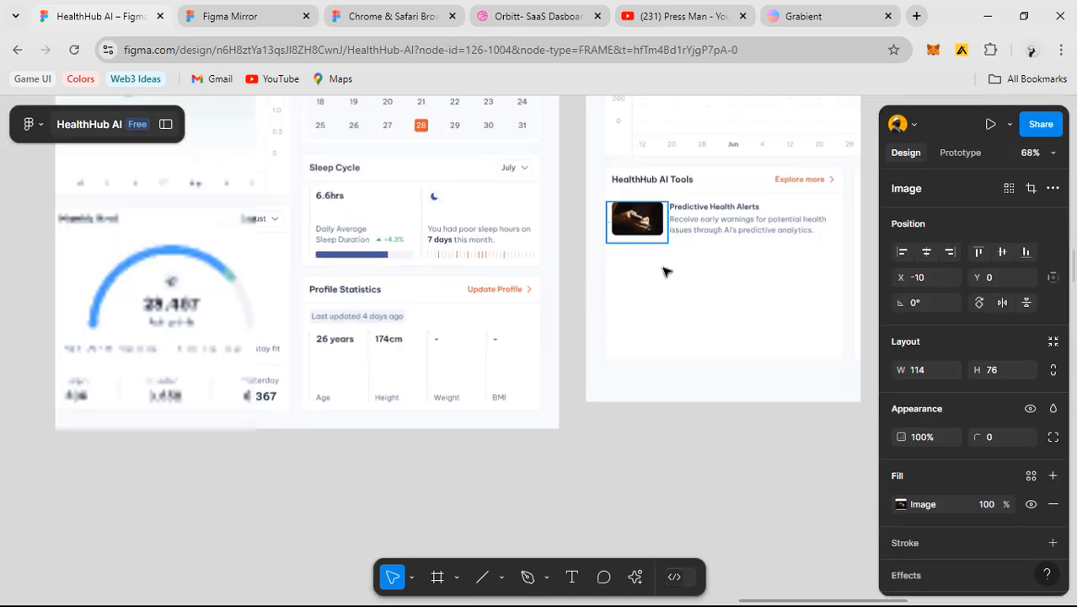
pyautogui.keyDown('ctrl'); pyautogui.scroll(3, 674, 224); pyautogui.keyUp('ctrl')
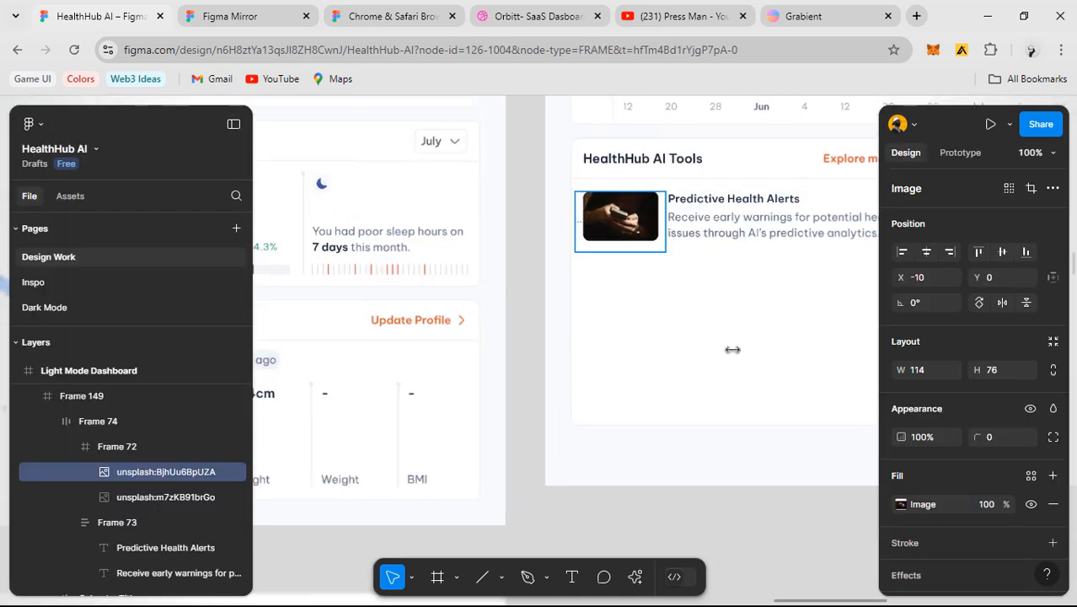
pyautogui.click(141, 446)
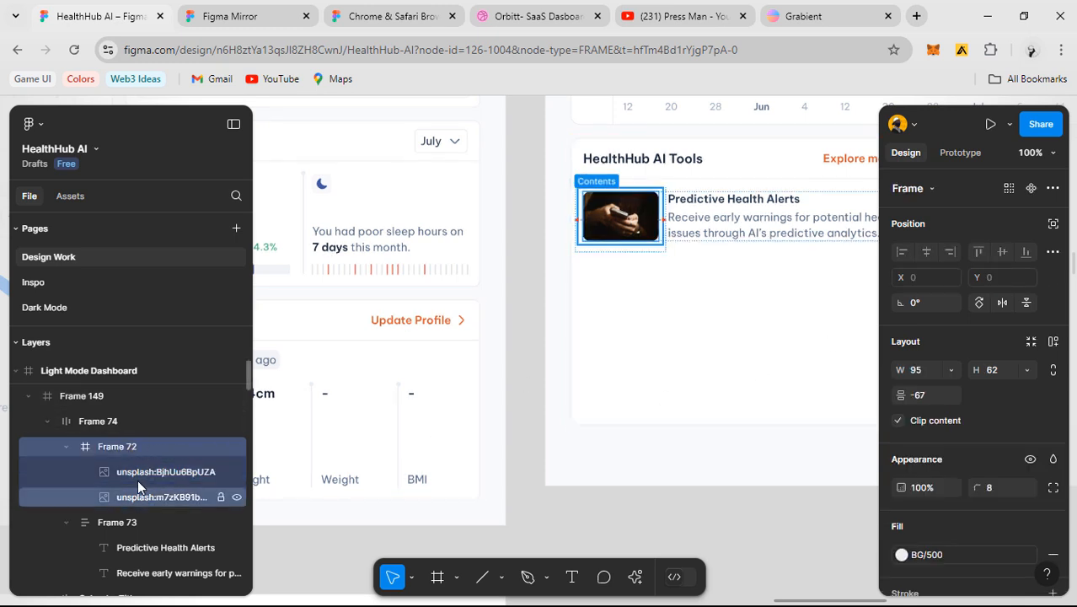
pyautogui.click(139, 472)
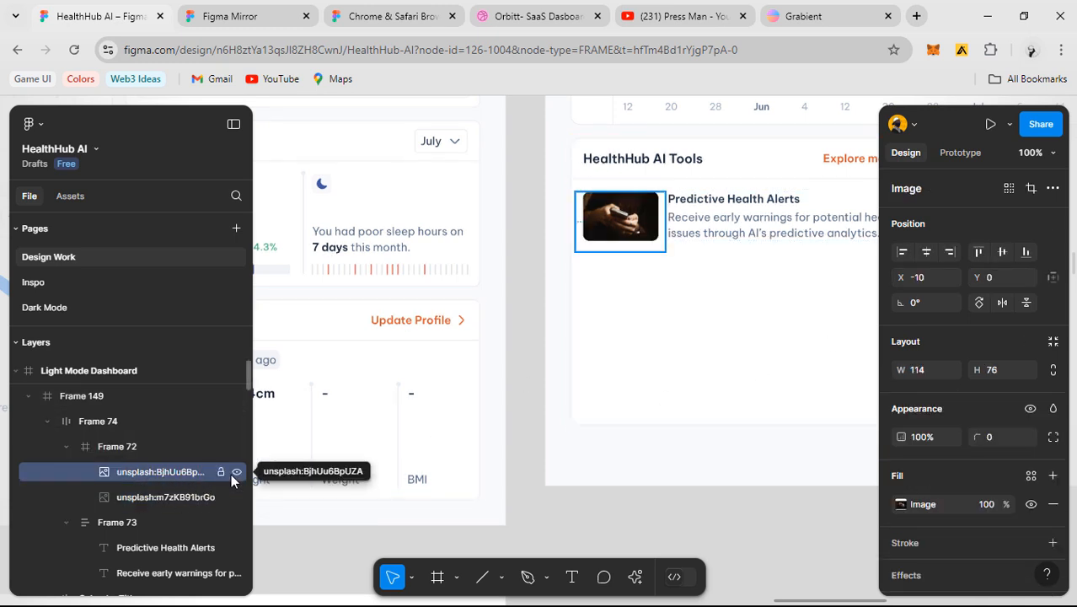
pyautogui.click(236, 472)
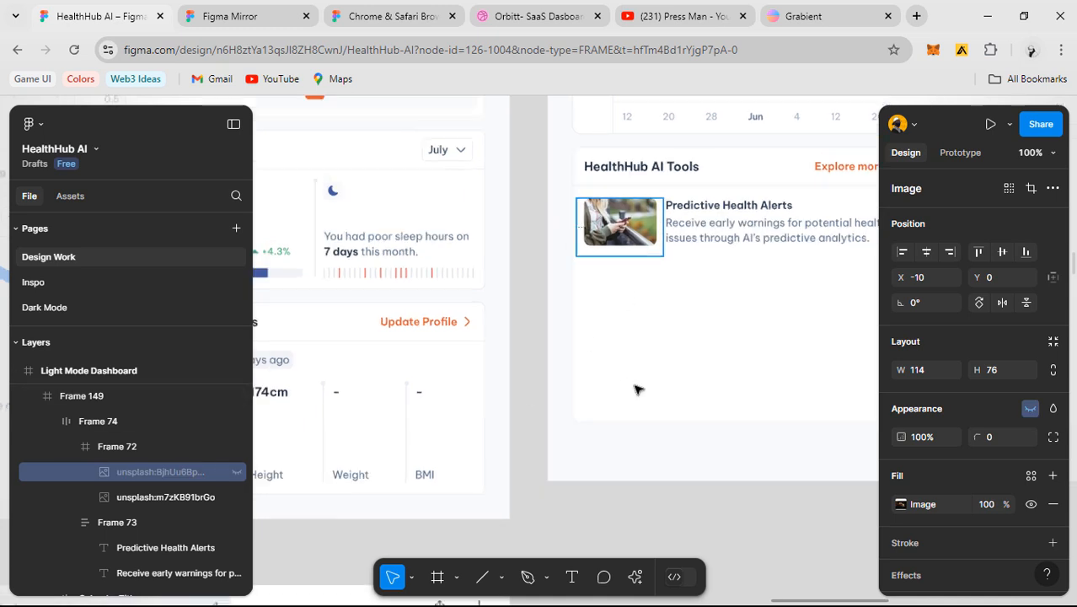
# - Copy the plant photo from the canvas beside the new dashboard into the Predictive Health Alerts image frame, above the remaining visible photo
pyautogui.scroll(-3, 638, 387)
pyautogui.click(600, 391)
pyautogui.scroll(-3, 601, 392)
pyautogui.moveTo(601, 392); pyautogui.dragTo(426, 401)
pyautogui.scroll(-2, 587, 390)
pyautogui.click(826, 276)
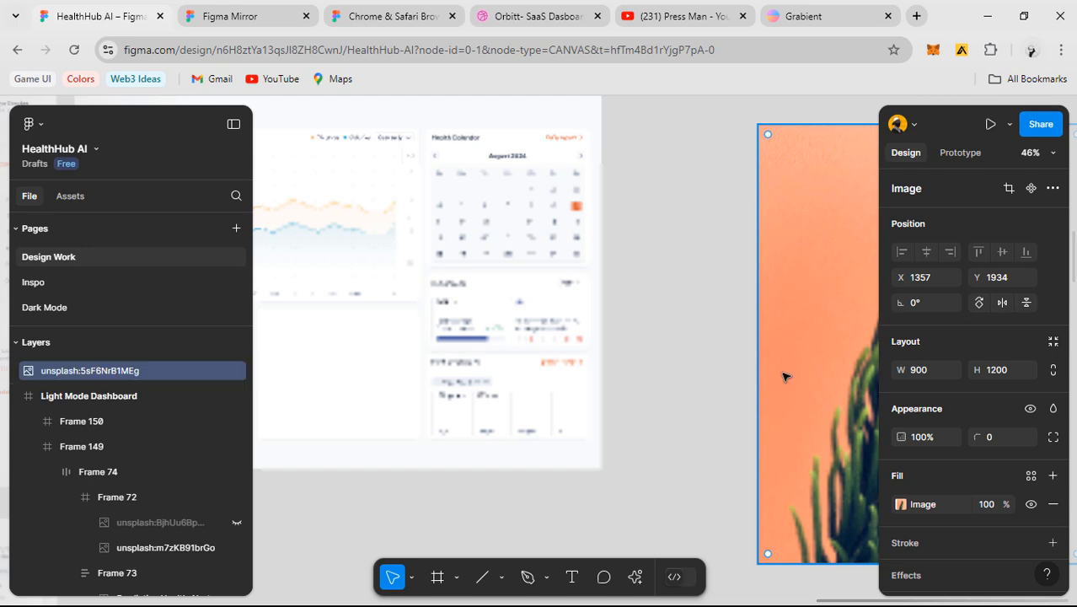
pyautogui.scroll(5, 471, 396)
pyautogui.keyDown('ctrl'); pyautogui.click(389, 295); pyautogui.keyUp('ctrl')
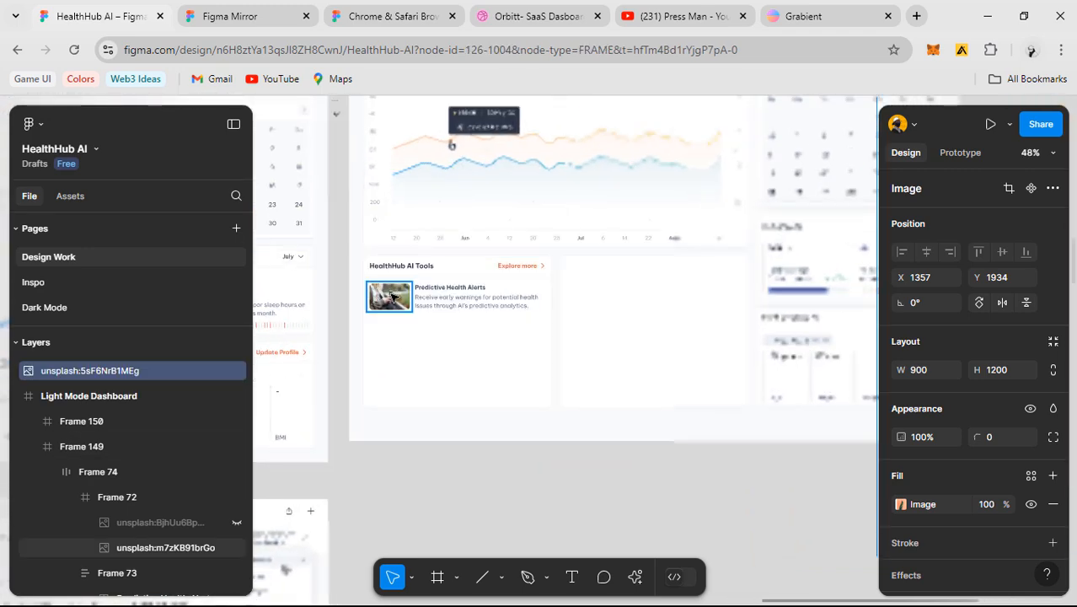
pyautogui.hotkey('ctrl', 'v')
pyautogui.scroll(3, 589, 272)
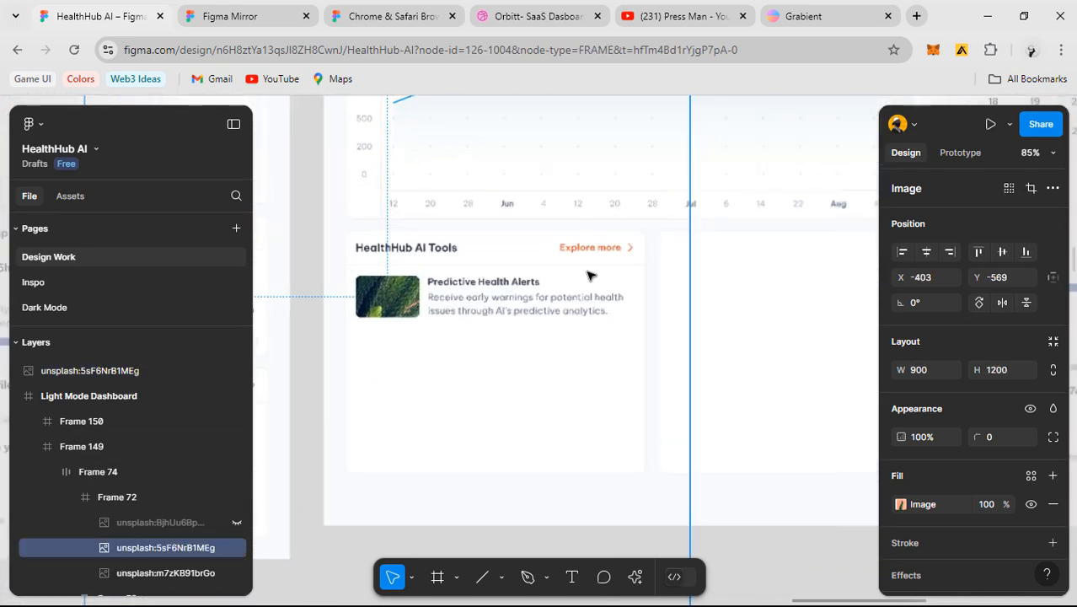
# - Scale the pasted plant image down to about 122 by 162 over the Predictive Health Alerts thumbnail
pyautogui.moveTo(690, 205); pyautogui.dragTo(430, 256)
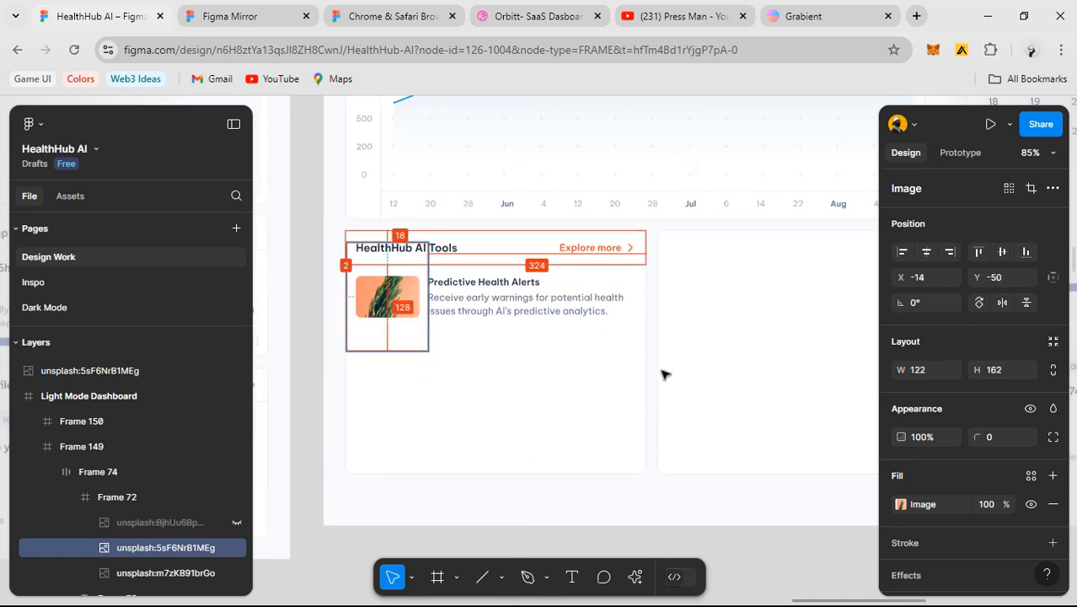
pyautogui.click(673, 408)
pyautogui.scroll(-2, 570, 440)
pyautogui.scroll(1, 481, 380)
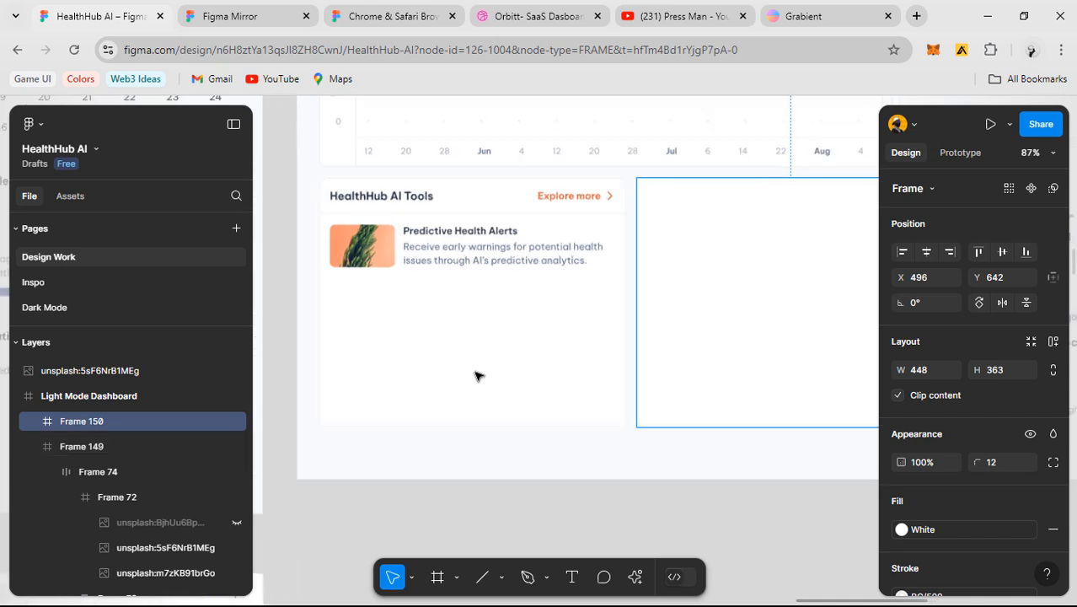
# - Draw a rectangle about 222 by 53 in the empty lower area of the HealthHub AI Tools card
pyautogui.click(476, 373)
pyautogui.press('r')
pyautogui.moveTo(399, 332)
pyautogui.mouseDown()
pyautogui.moveTo(555, 380)
pyautogui.moveTo(550, 368)
pyautogui.mouseUp()
pyautogui.scroll(-3, 552, 371)
pyautogui.moveTo(723, 388); pyautogui.dragTo(423, 387)
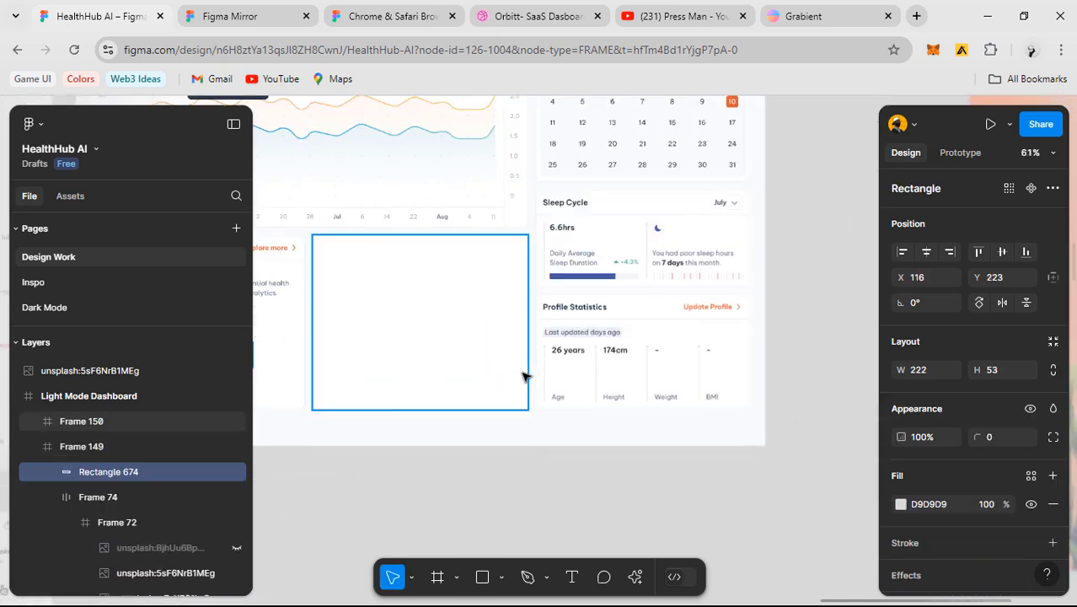
pyautogui.moveTo(584, 392); pyautogui.dragTo(850, 398)
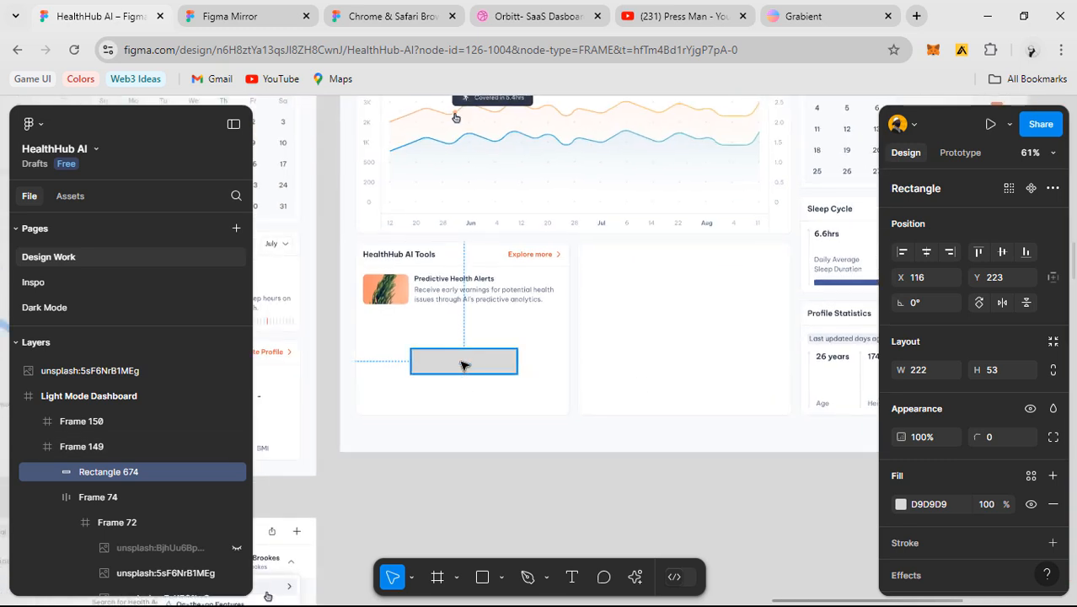
# - Try pasting the copied plant image onto the gray rectangle, undoing each paste
pyautogui.hotkey('ctrl', 'v')
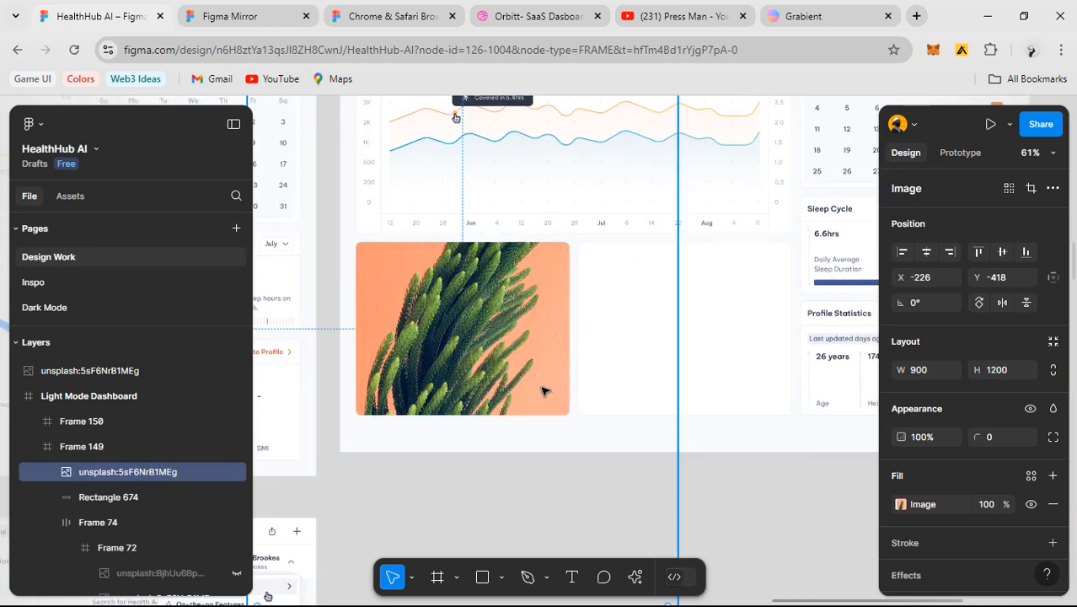
pyautogui.hotkey('ctrl', 'z')
pyautogui.click(548, 490)
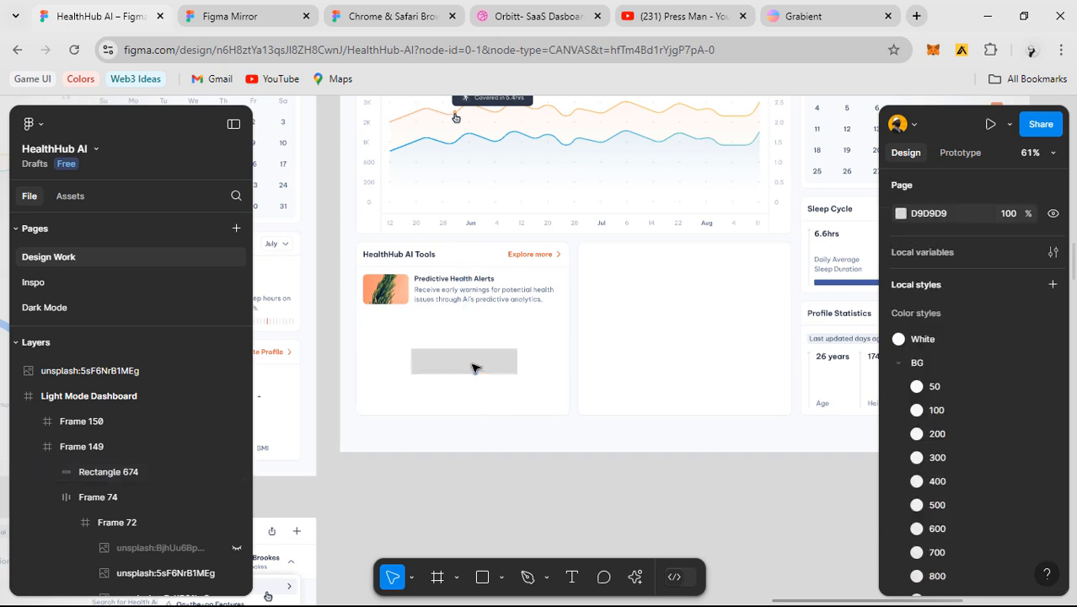
pyautogui.click(474, 366)
pyautogui.hotkey('ctrl', 'v')
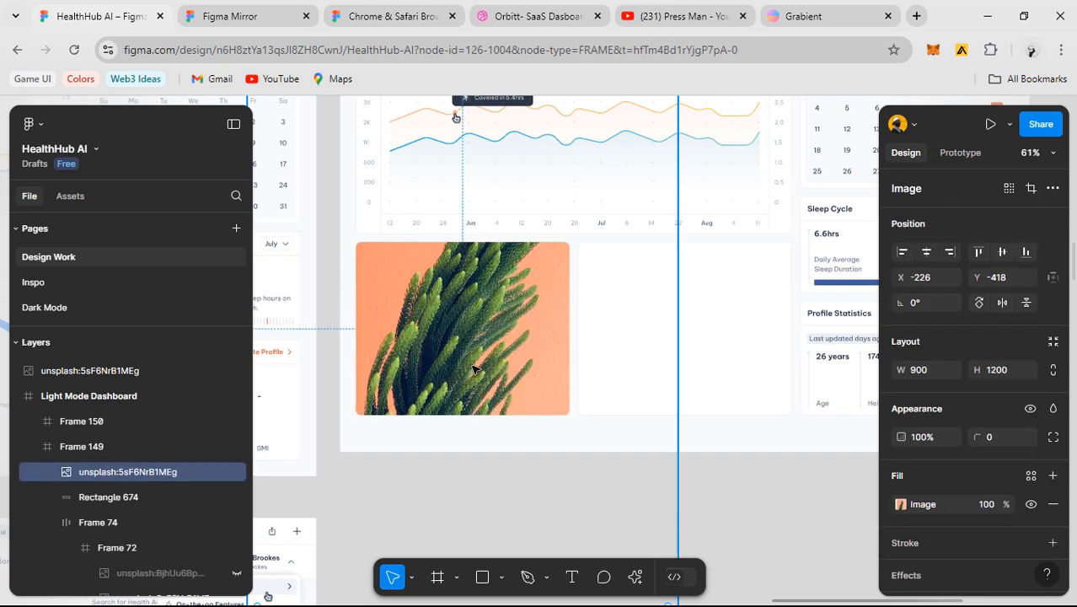
pyautogui.hotkey('ctrl', 'z')
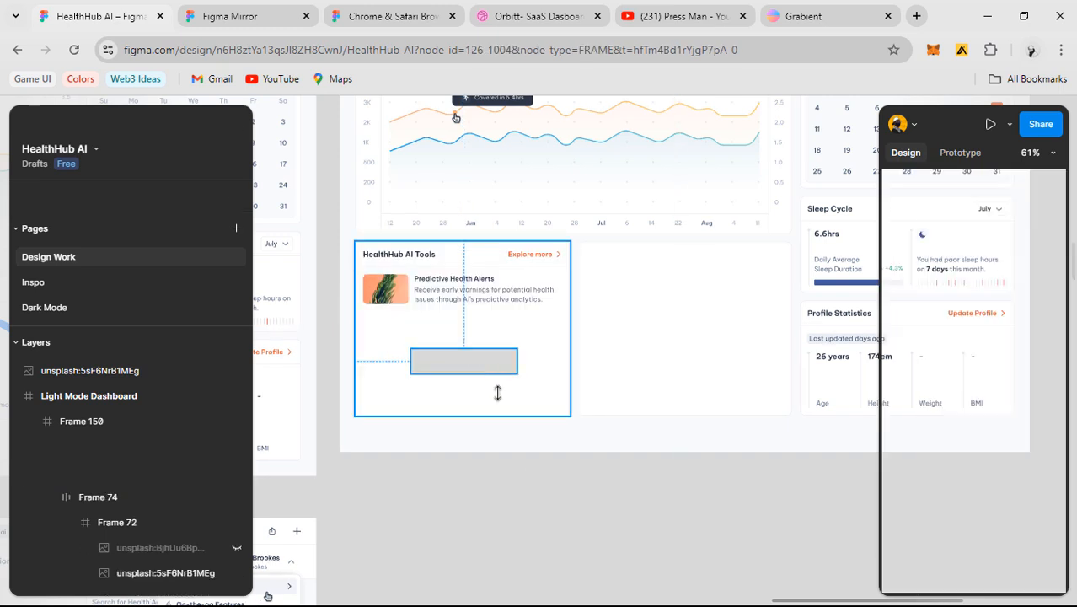
pyautogui.scroll(2, 497, 391)
pyautogui.scroll(-4, 497, 399)
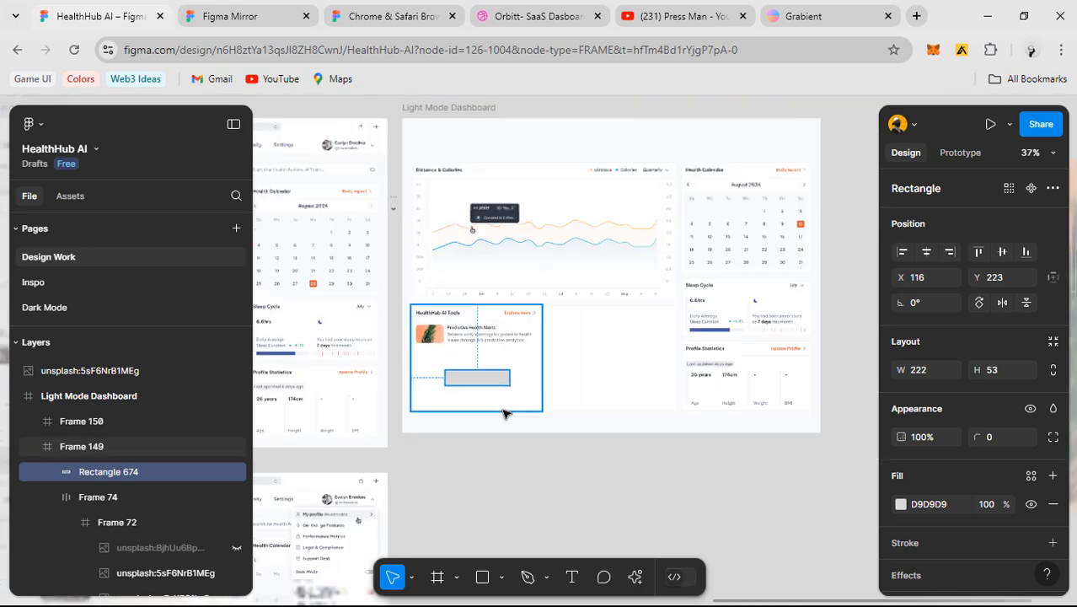
pyautogui.scroll(-2, 502, 357)
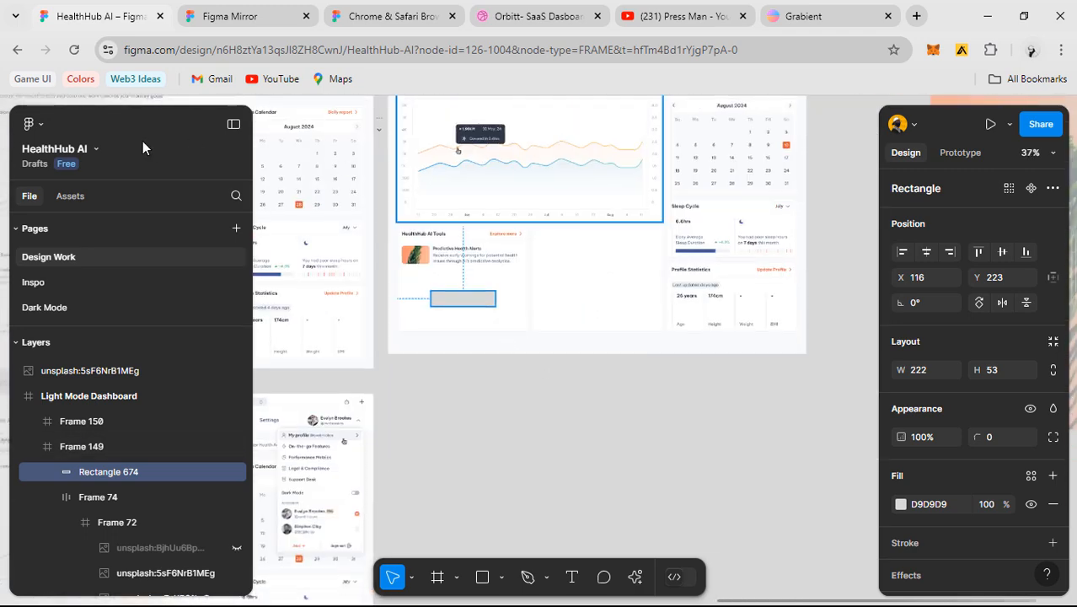
pyautogui.click(35, 125)
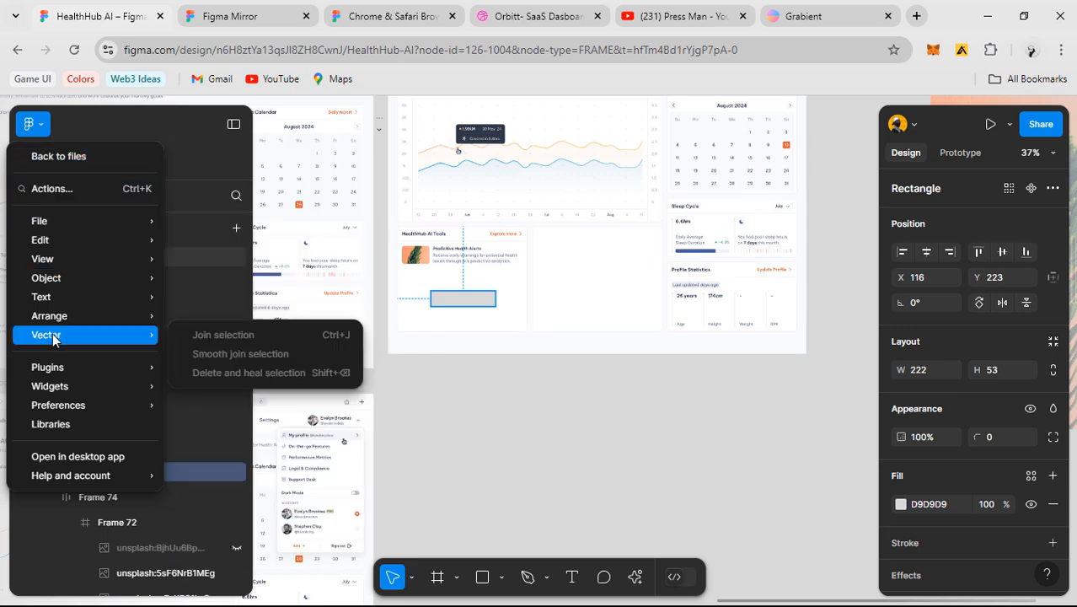
pyautogui.moveTo(58, 229)
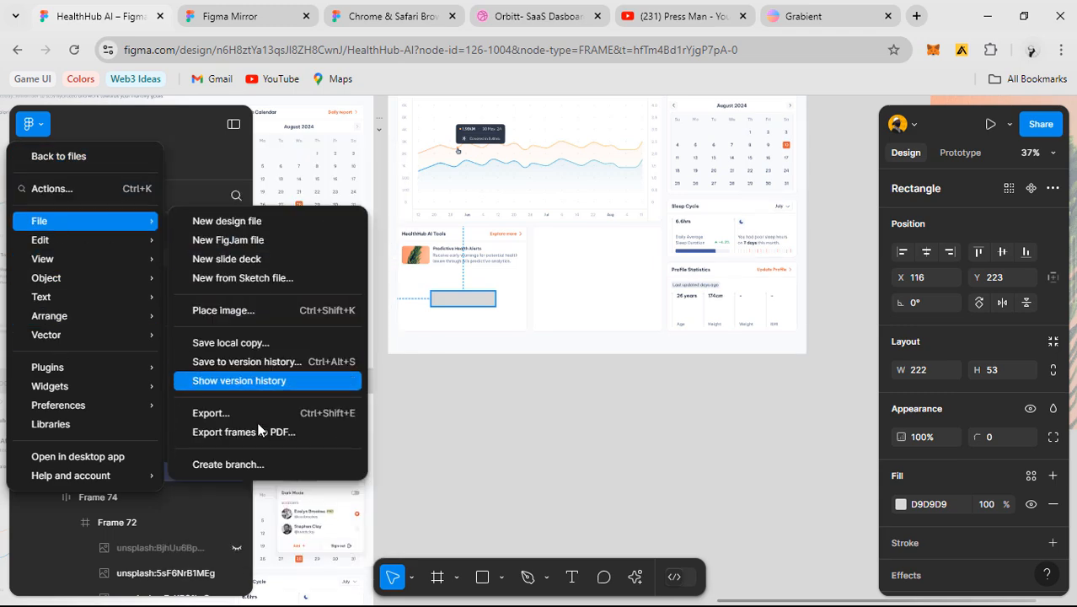
pyautogui.click(514, 409)
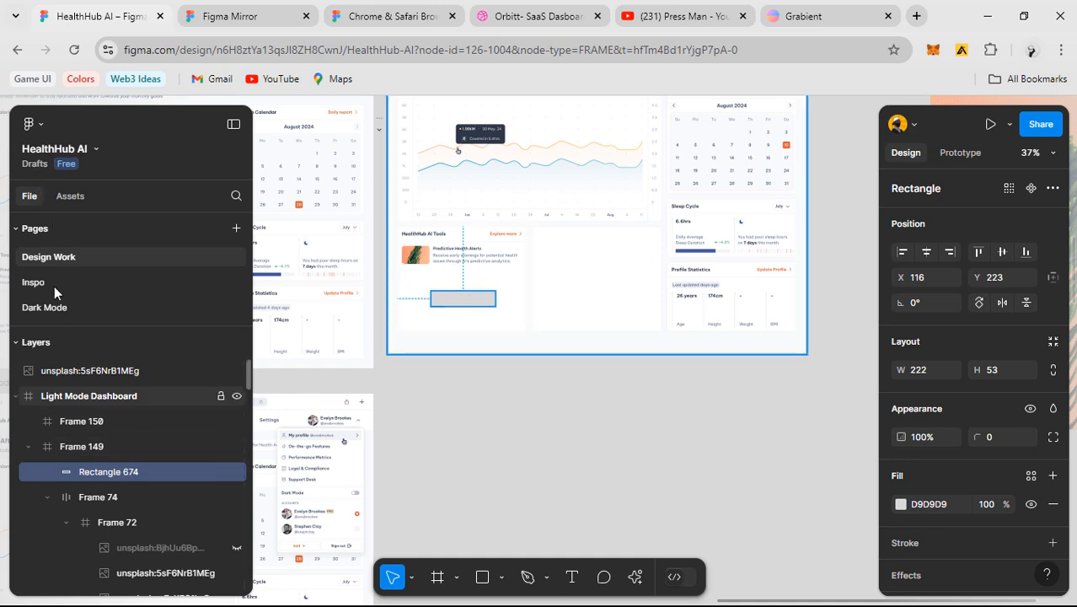
# - Place the image file 2024 AVI w Mask@4x into the gray rectangle in the HealthHub AI Tools card
pyautogui.click(43, 123)
pyautogui.moveTo(69, 220)
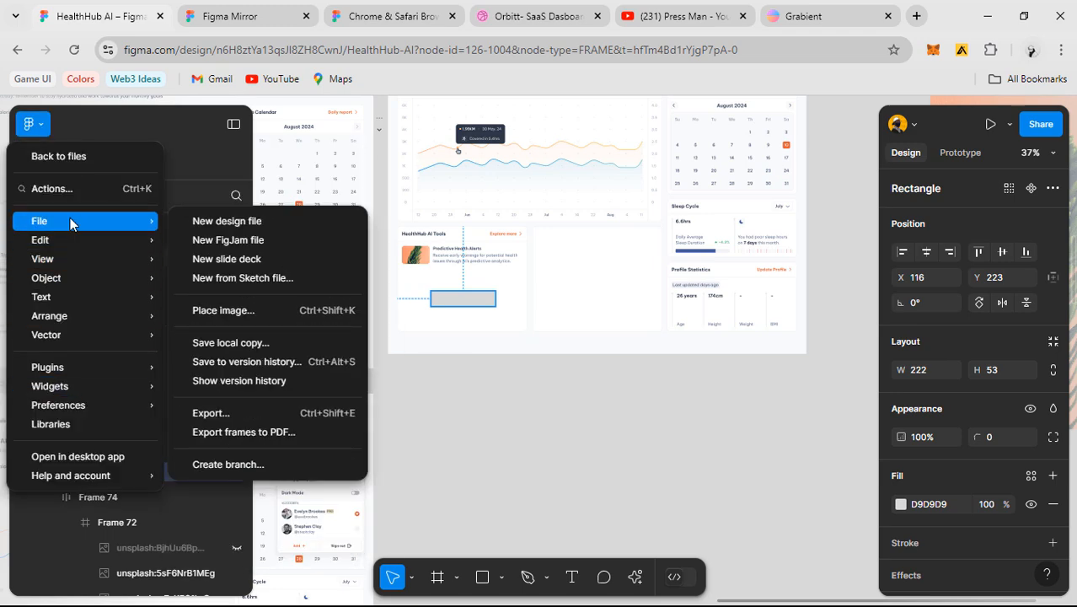
pyautogui.click(268, 310)
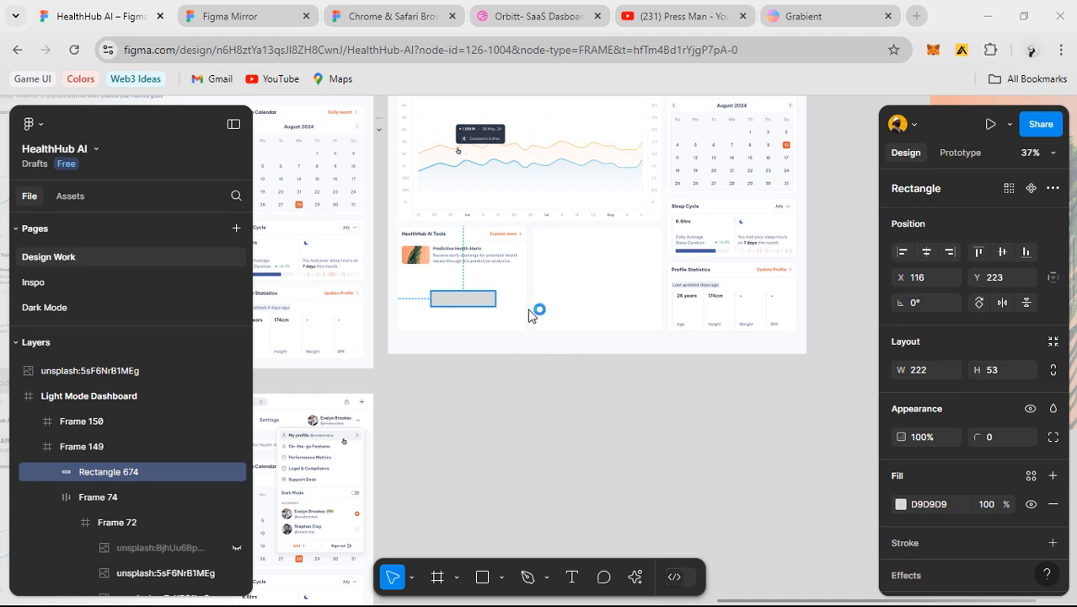
pyautogui.moveTo(248, 24); pyautogui.dragTo(410, 117)
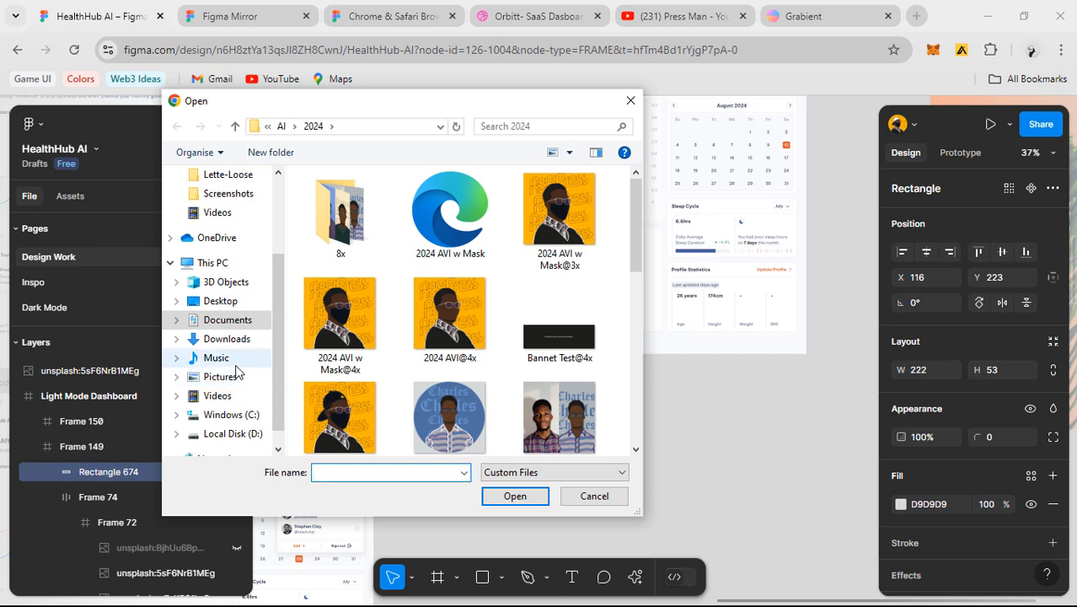
pyautogui.doubleClick(357, 337)
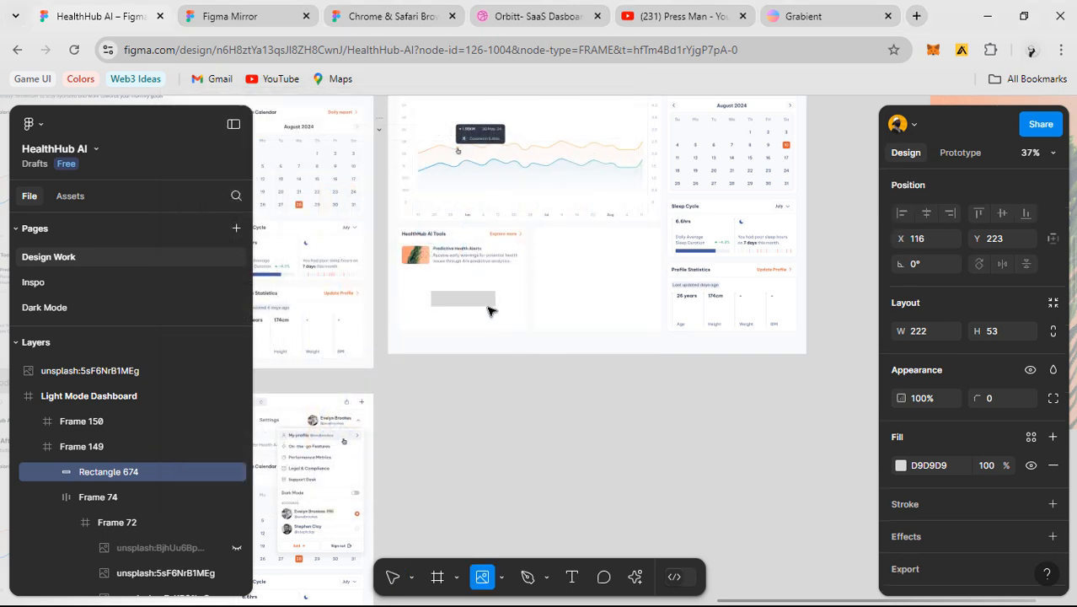
pyautogui.scroll(3, 489, 310)
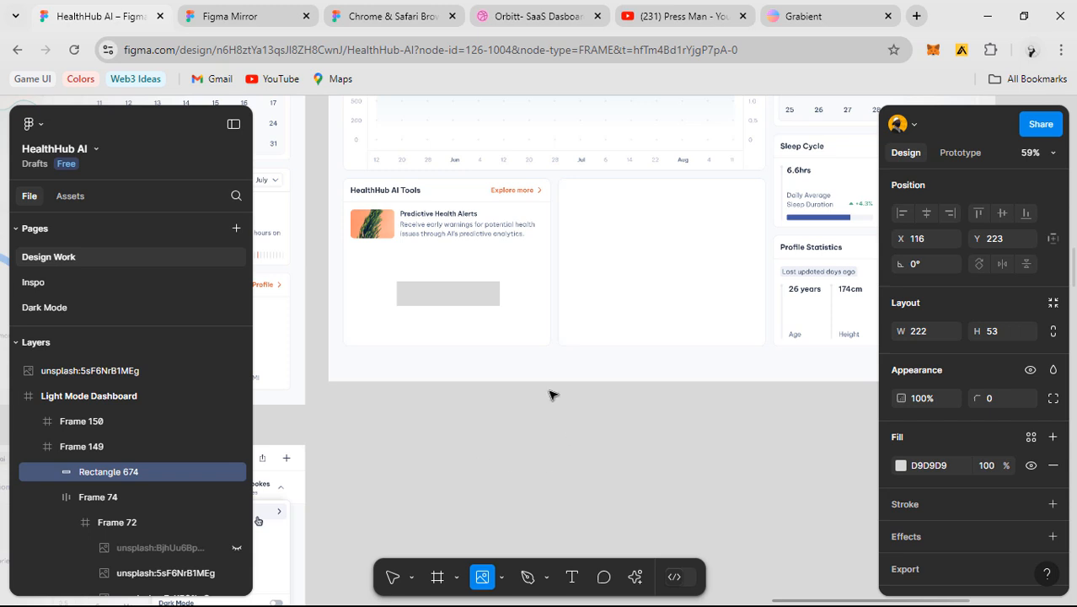
pyautogui.click(448, 293)
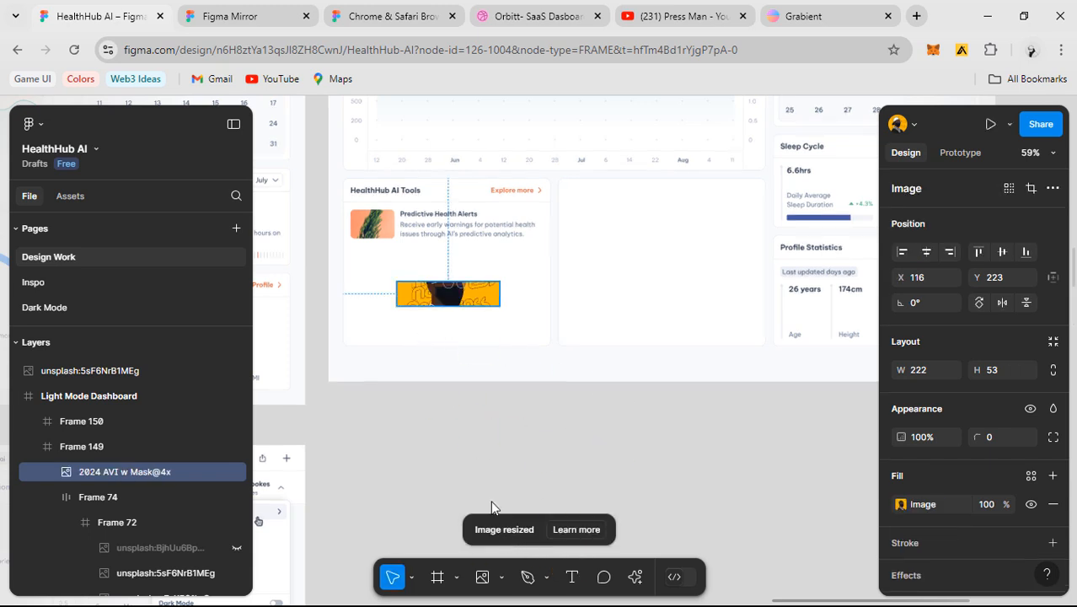
pyautogui.click(544, 411)
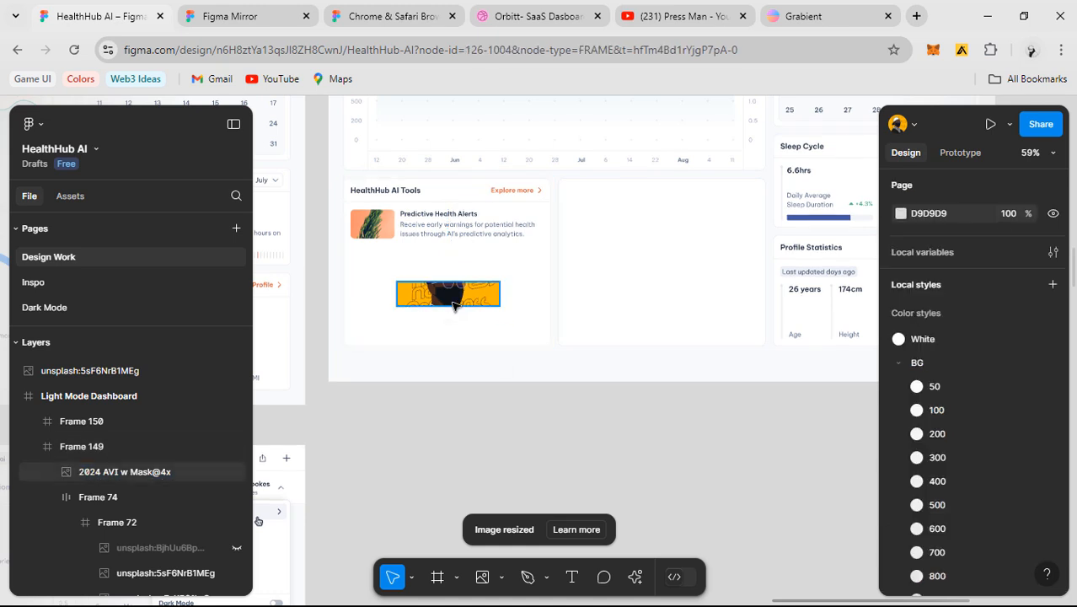
# - Try stretching the placed portrait image to a height of about 339, then undo the resize
pyautogui.click(452, 305)
pyautogui.moveTo(455, 331); pyautogui.dragTo(472, 442)
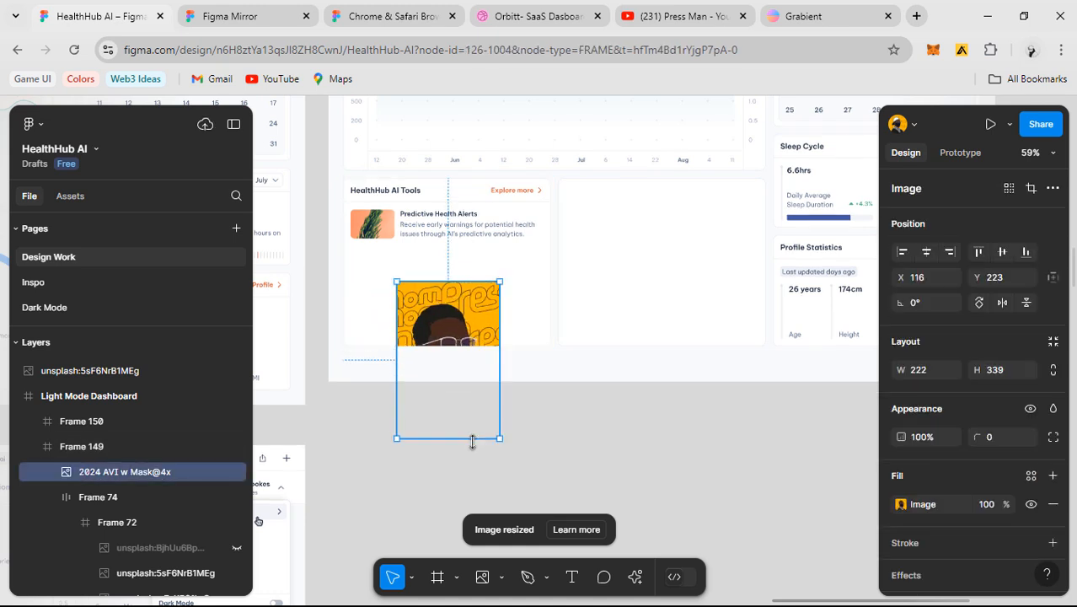
pyautogui.hotkey('ctrl', 'z')
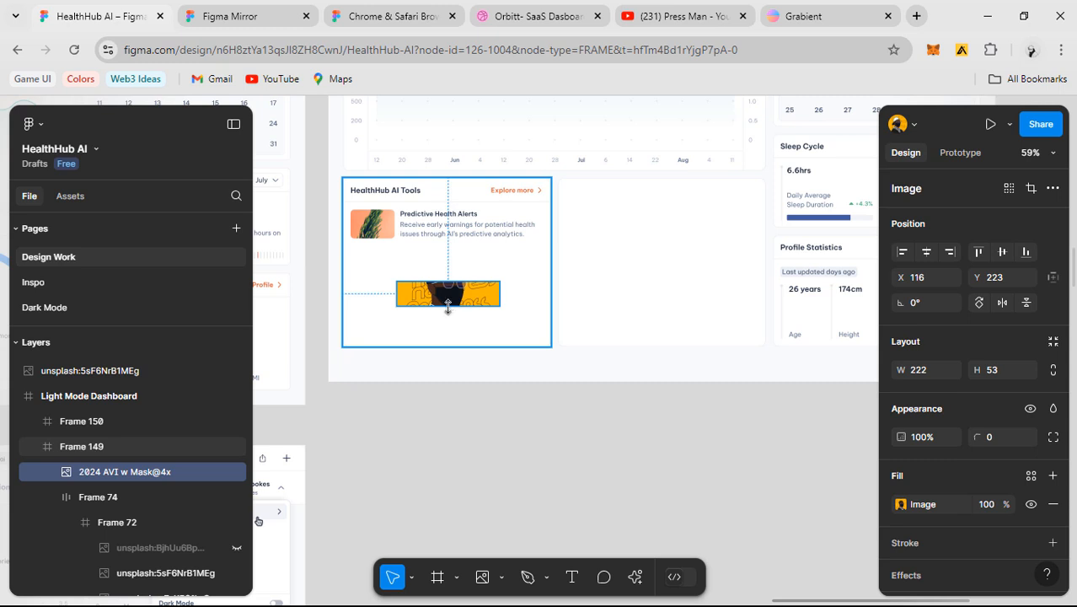
pyautogui.keyDown('ctrl'); pyautogui.scroll(3, 446, 301); pyautogui.keyUp('ctrl')
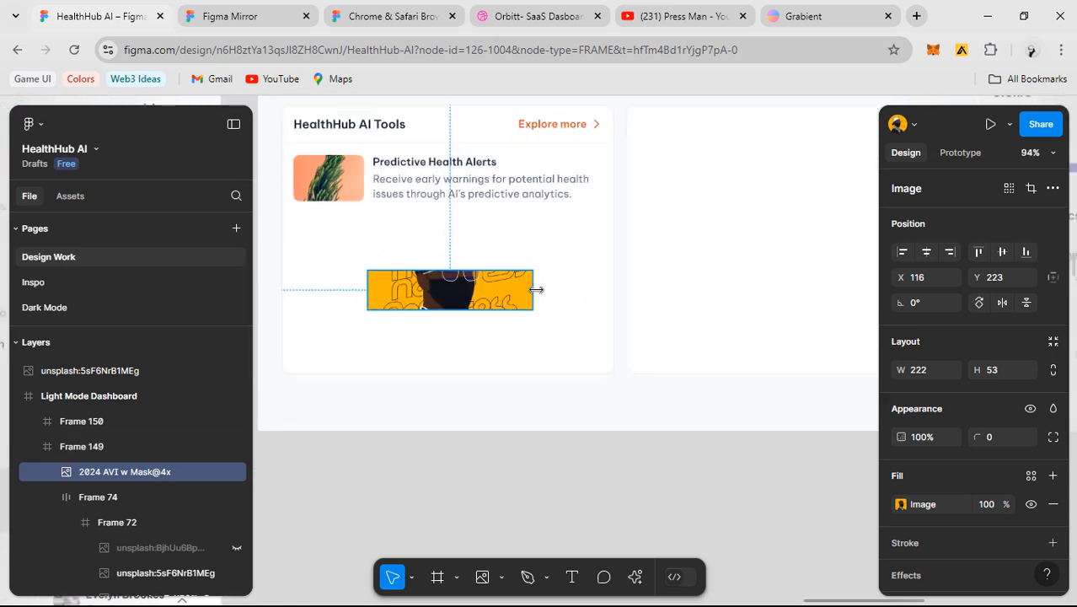
# - Resize the placed portrait image to about 118 by 133 so that the whole figure fits the box
pyautogui.moveTo(434, 290); pyautogui.dragTo(798, 286)
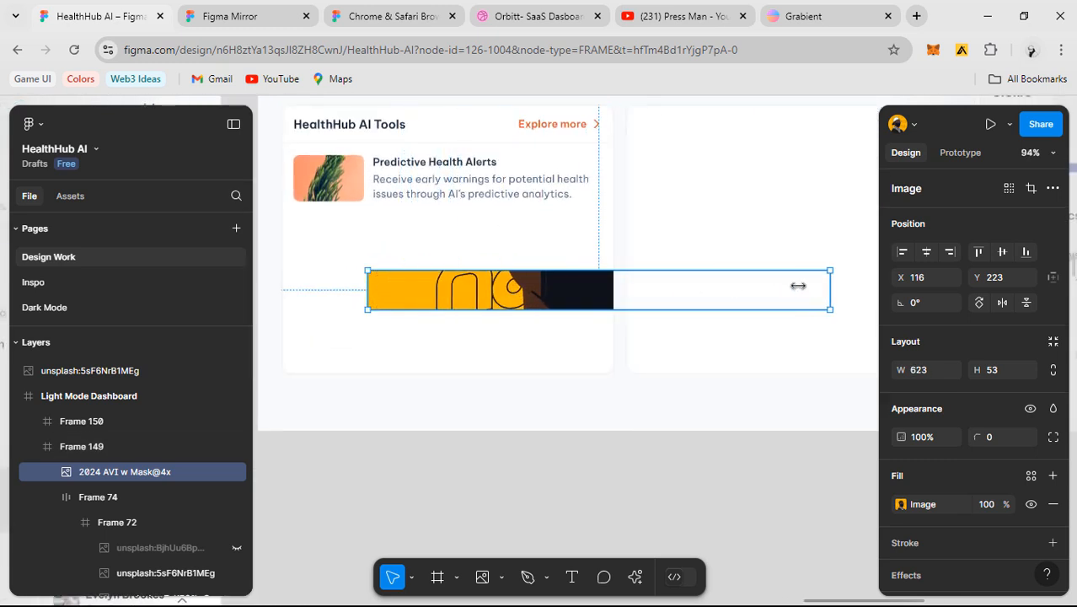
pyautogui.moveTo(458, 300); pyautogui.dragTo(422, 230)
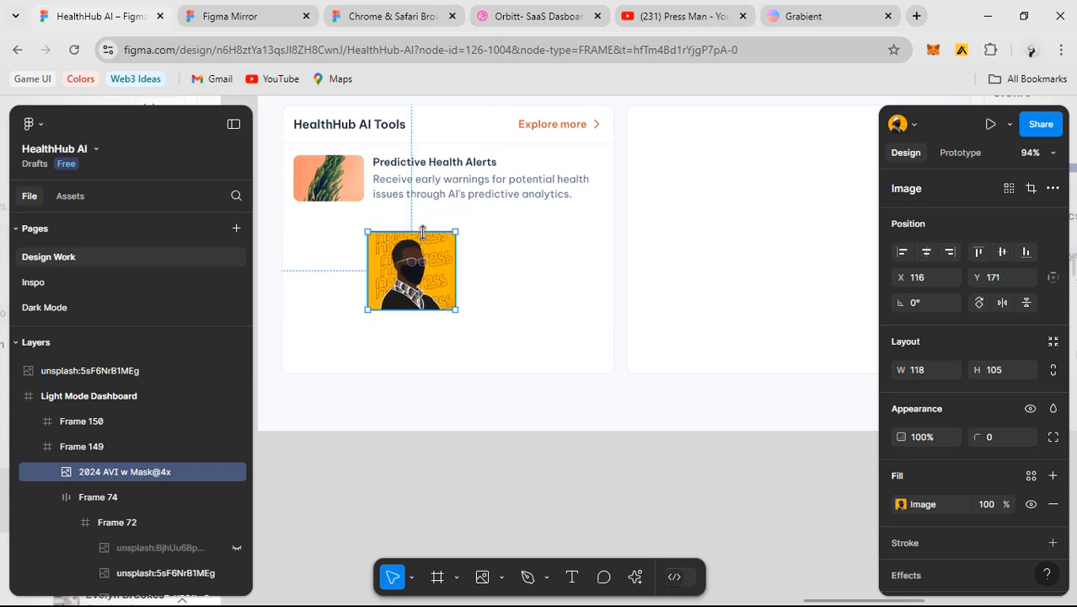
pyautogui.moveTo(436, 311); pyautogui.dragTo(447, 246)
pyautogui.moveTo(407, 517); pyautogui.dragTo(426, 331)
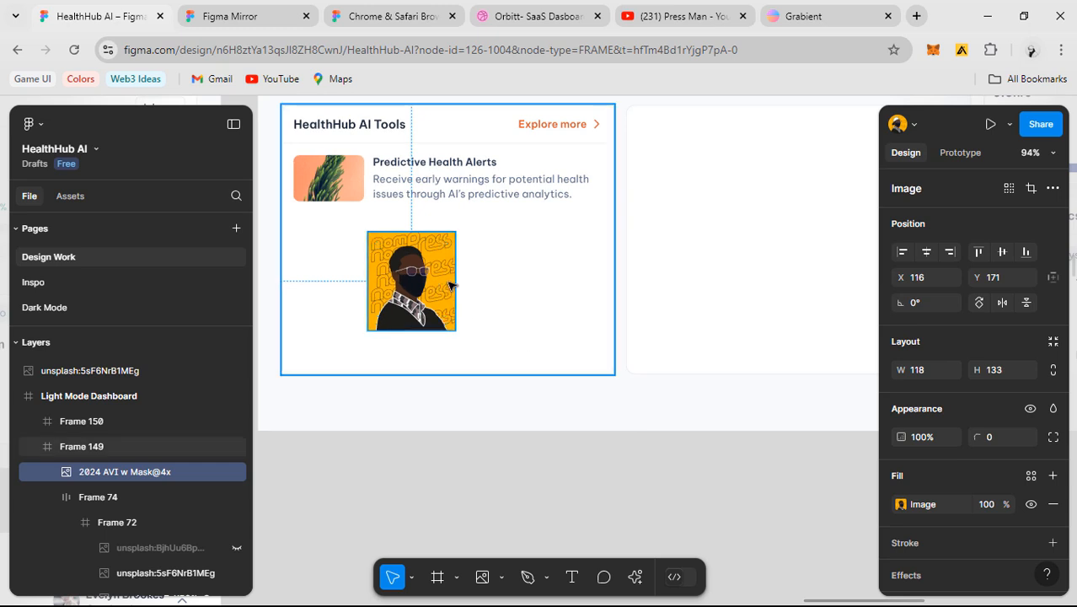
pyautogui.click(478, 348)
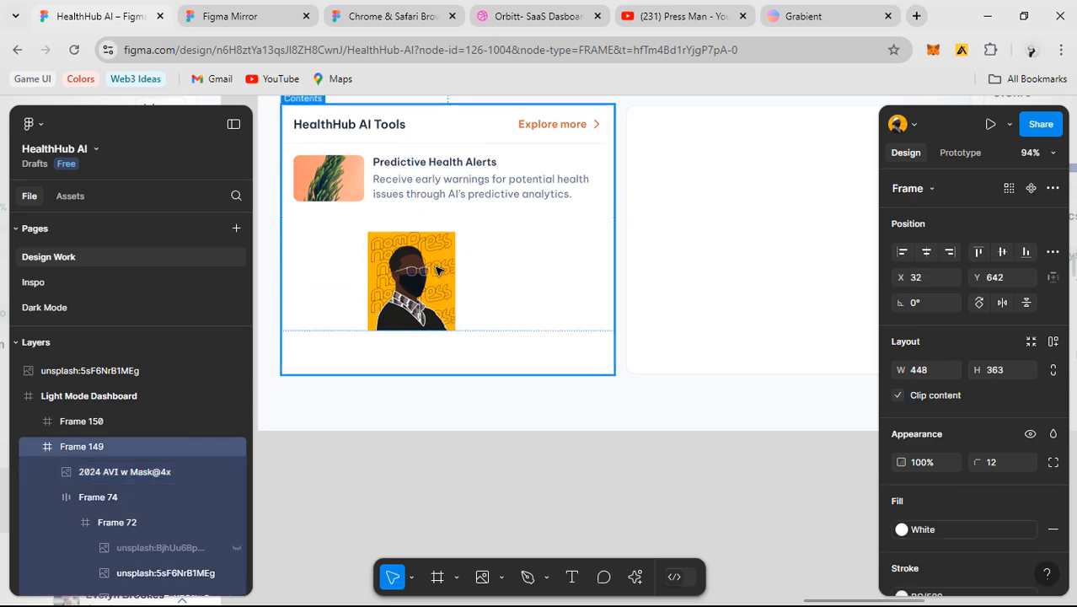
# - Widen the placed portrait image to about 229 while keeping its height
pyautogui.click(440, 271)
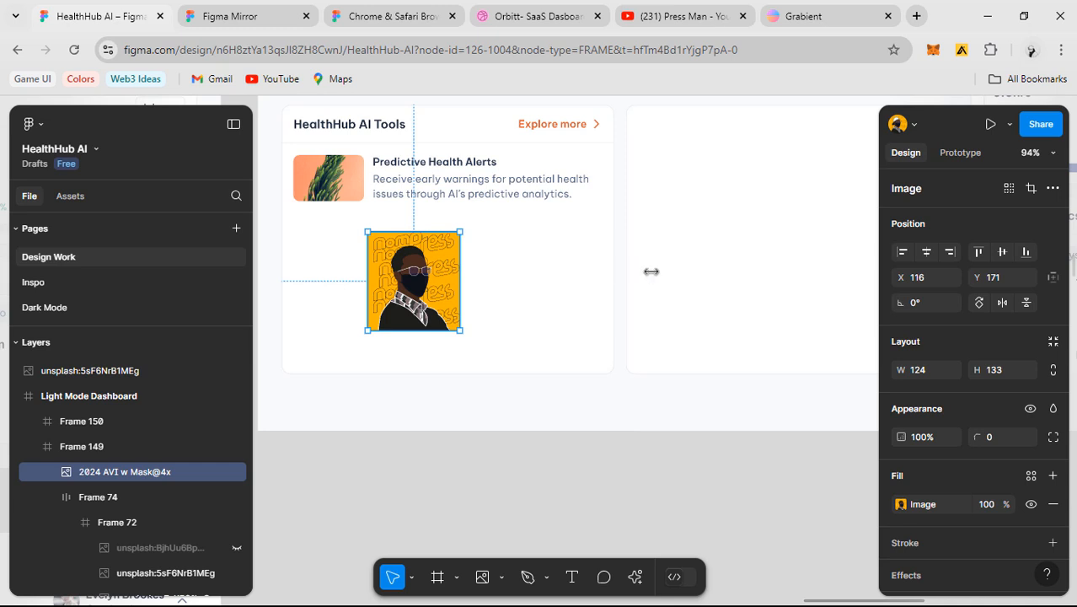
pyautogui.moveTo(460, 271); pyautogui.dragTo(539, 297)
pyautogui.click(533, 424)
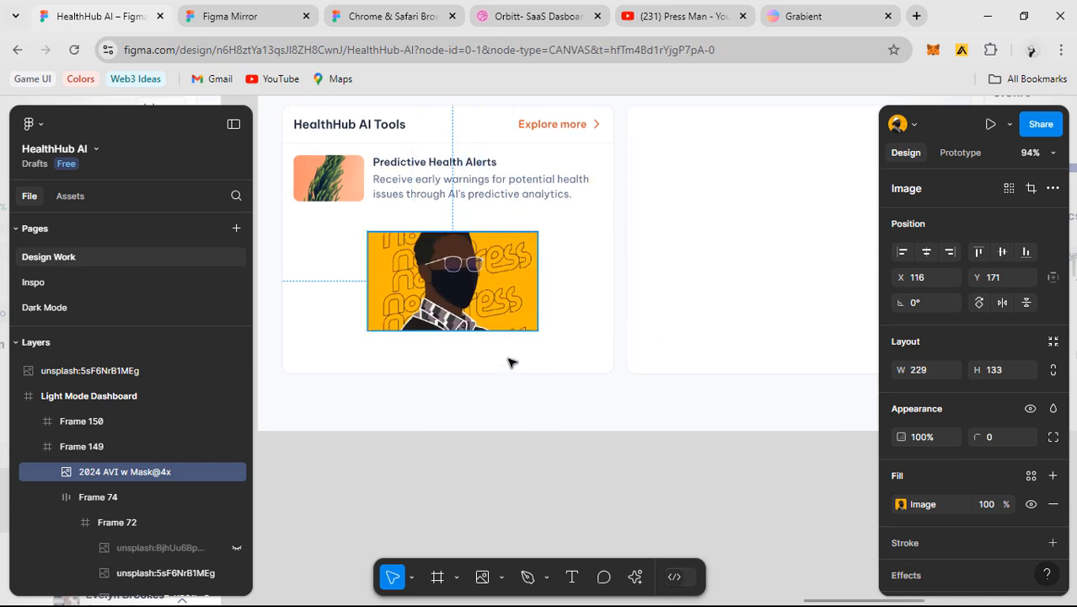
# - Delete the placed portrait image from the HealthHub AI Tools card
pyautogui.click(476, 312)
pyautogui.click(476, 311)
pyautogui.press('Delete')
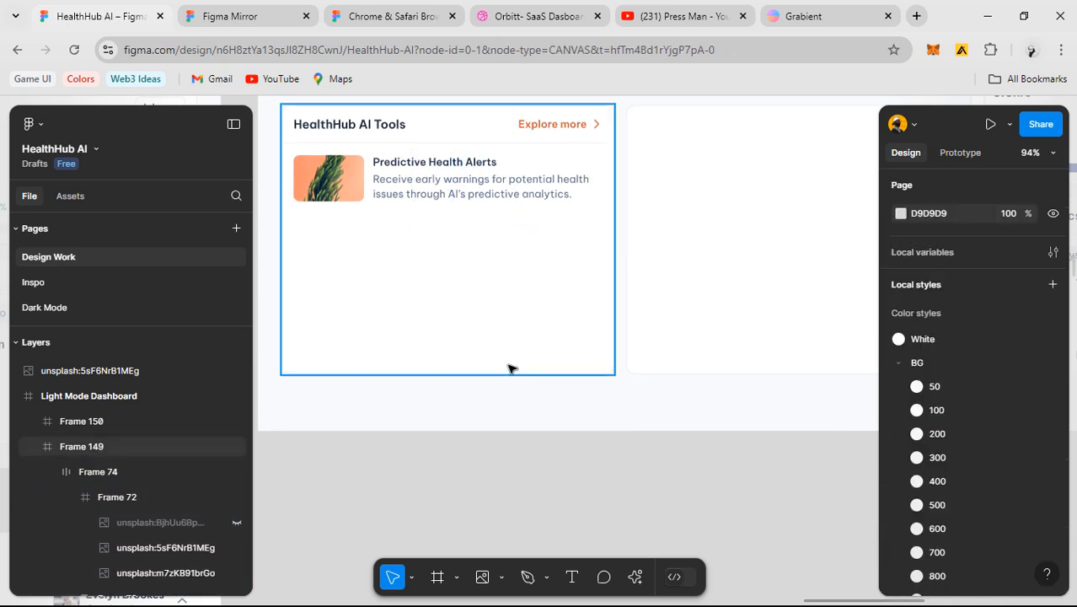
# - Scale the plant image in the Predictive Health Alerts thumbnail down around its center to about 104 by 138
pyautogui.scroll(-2, 494, 332)
pyautogui.moveTo(430, 362); pyautogui.dragTo(445, 388)
pyautogui.scroll(1, 419, 237)
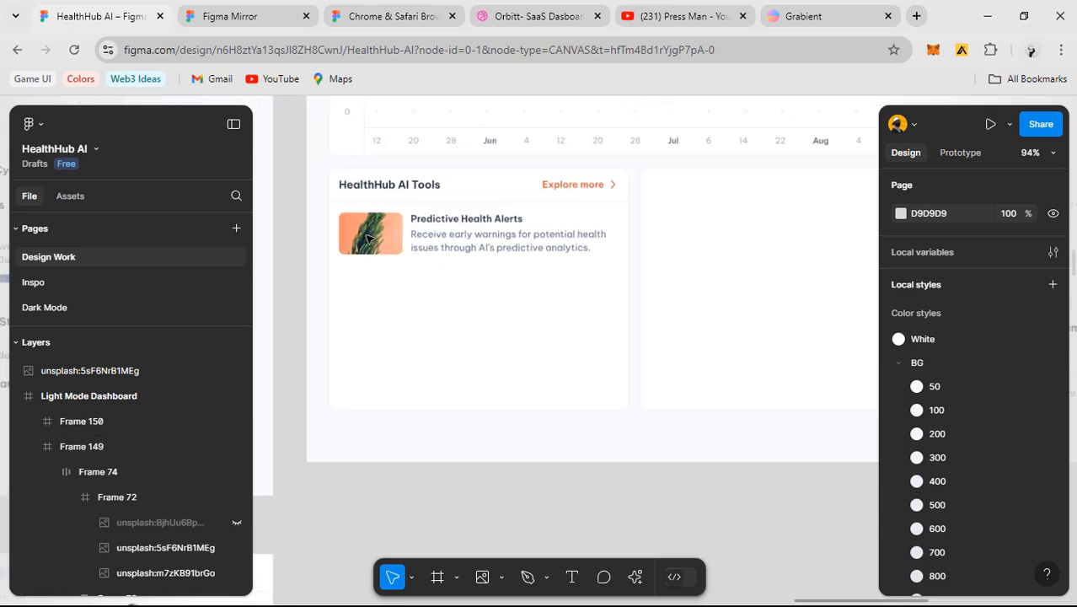
pyautogui.click(370, 232)
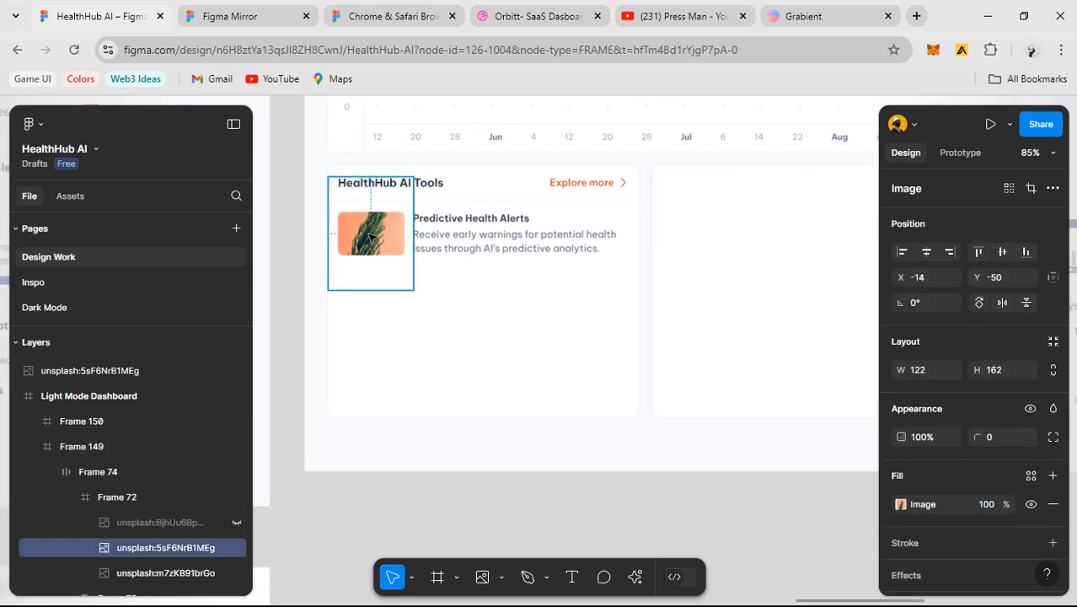
pyautogui.scroll(2, 370, 230)
pyautogui.press('alt')
pyautogui.moveTo(372, 171); pyautogui.dragTo(373, 172)
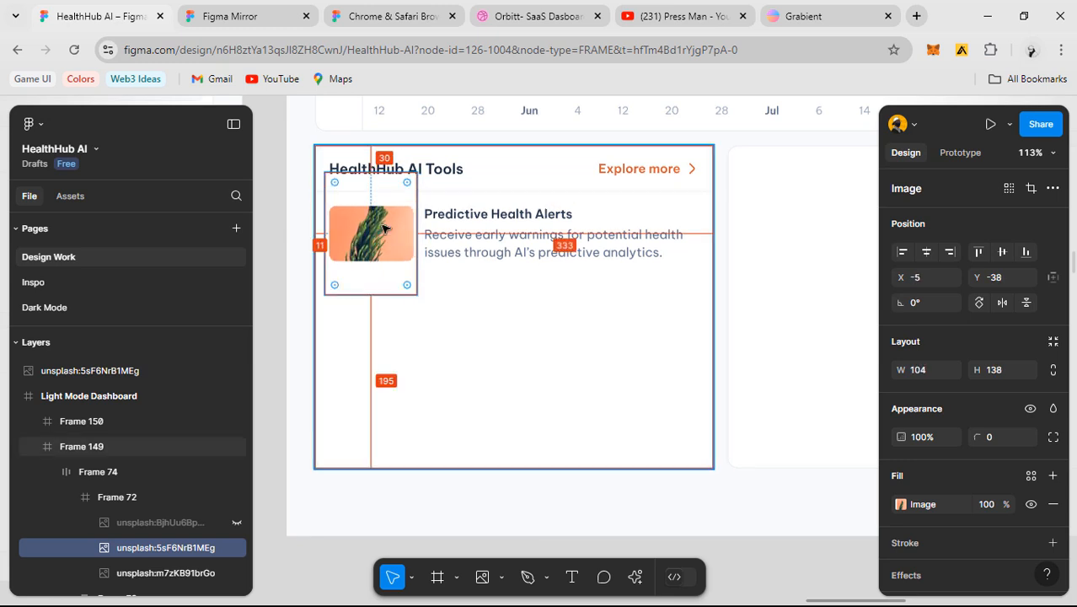
# - Nudge the plant image down inside the Predictive Health Alerts thumbnail to Y -31 and deselect it
pyautogui.press('Down')
pyautogui.press('Down')
pyautogui.press('Down')
pyautogui.press('Down')
pyautogui.press('Down')
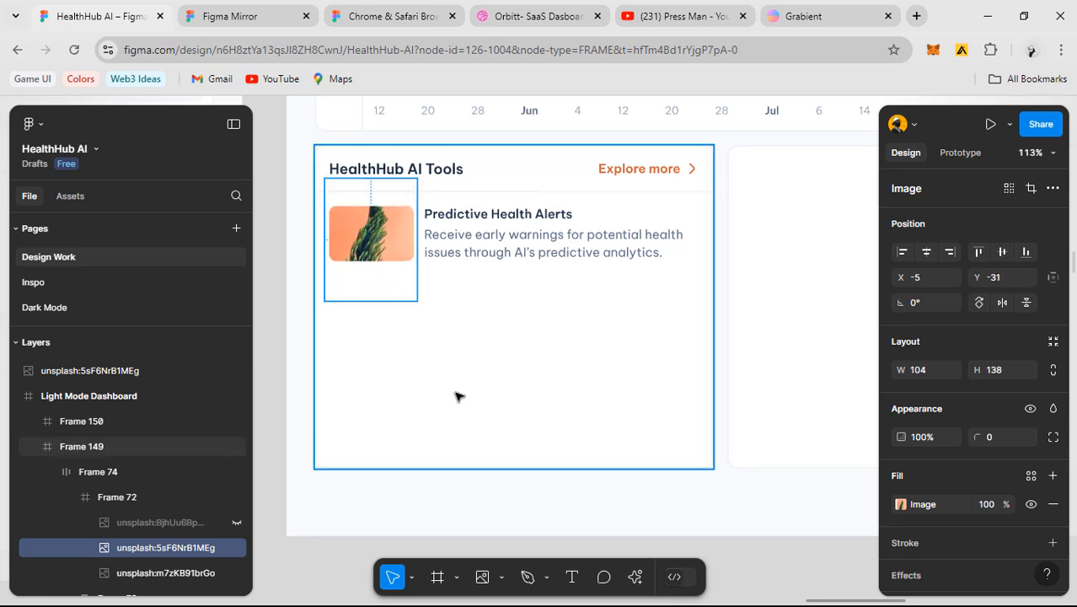
pyautogui.click(456, 392)
pyautogui.scroll(-5, 504, 389)
pyautogui.click(613, 443)
pyautogui.scroll(-1, 613, 443)
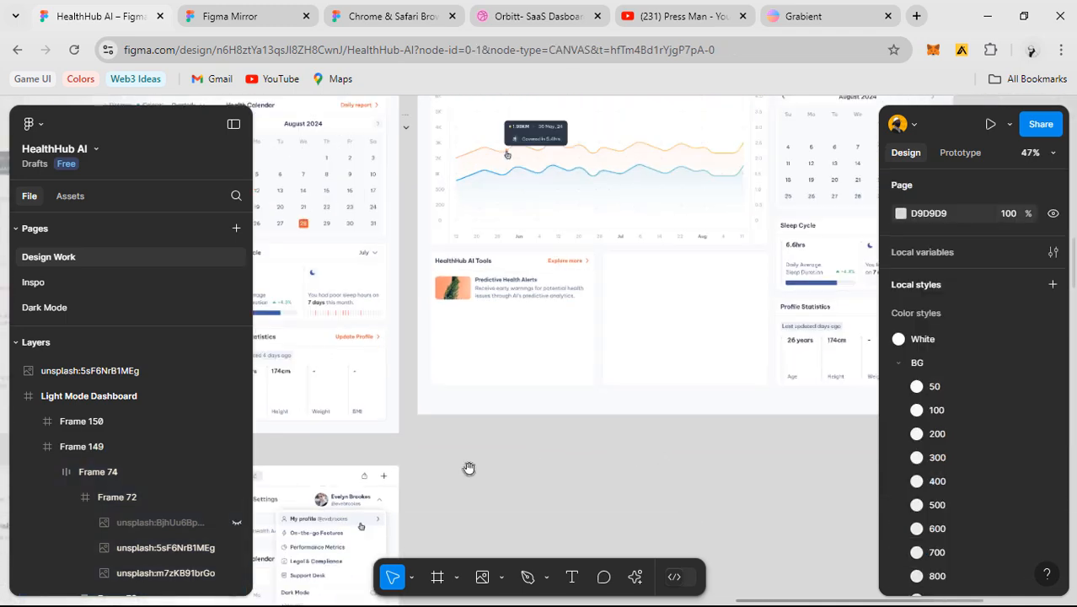
# - Examine the text properties of the Predictive Health Alerts title and description in the HealthHub AI Tools card
pyautogui.moveTo(469, 466); pyautogui.dragTo(687, 375)
pyautogui.scroll(4, 763, 210)
pyautogui.click(600, 191)
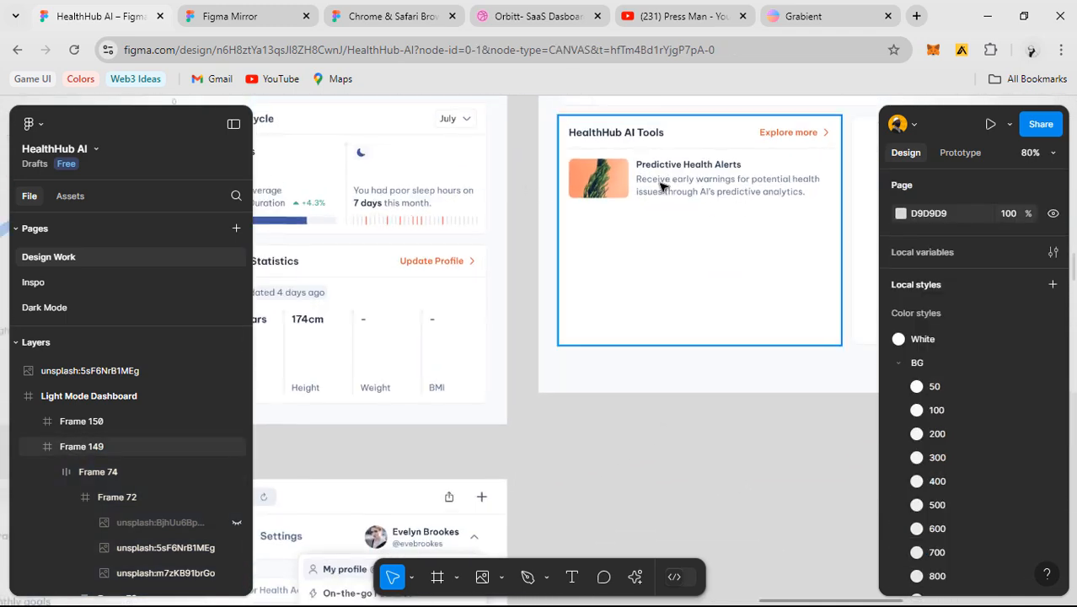
pyautogui.scroll(-3, 719, 250)
pyautogui.scroll(2, 540, 228)
pyautogui.scroll(3, 540, 229)
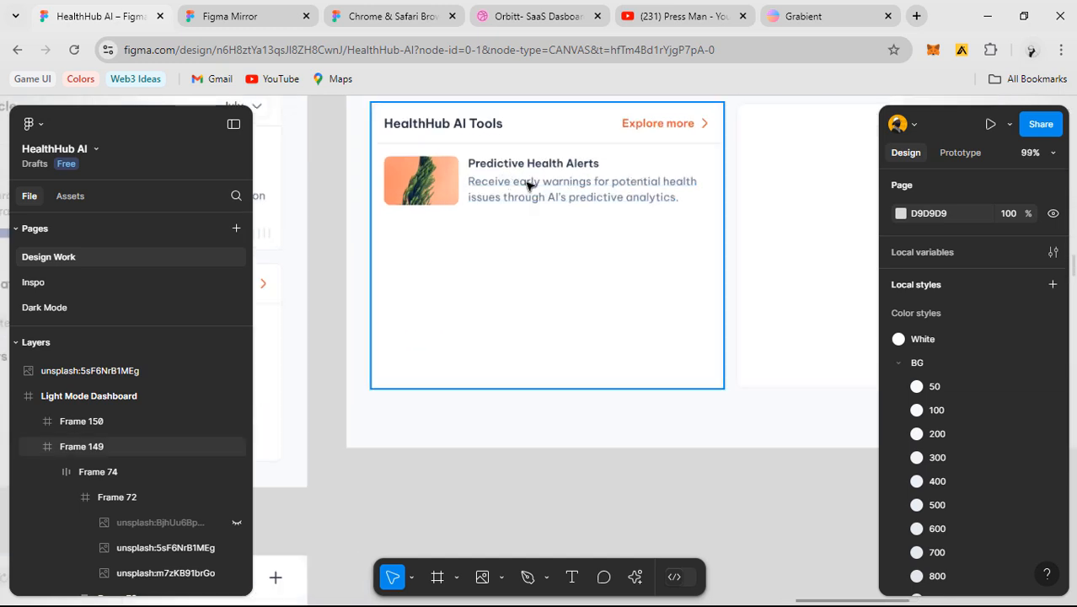
pyautogui.doubleClick(531, 185)
pyautogui.scroll(2, 567, 192)
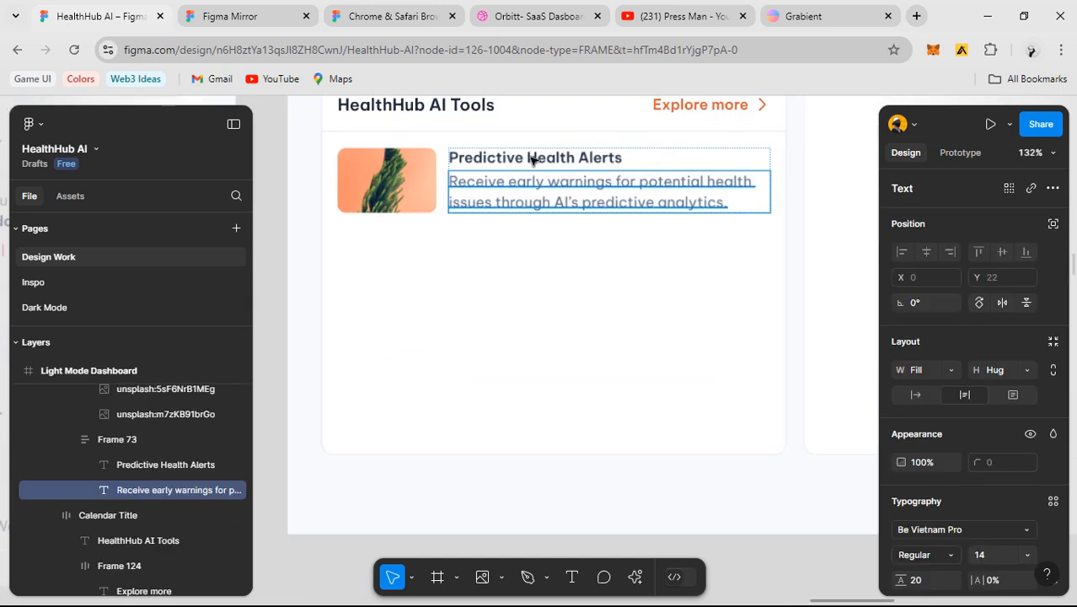
pyautogui.click(523, 165)
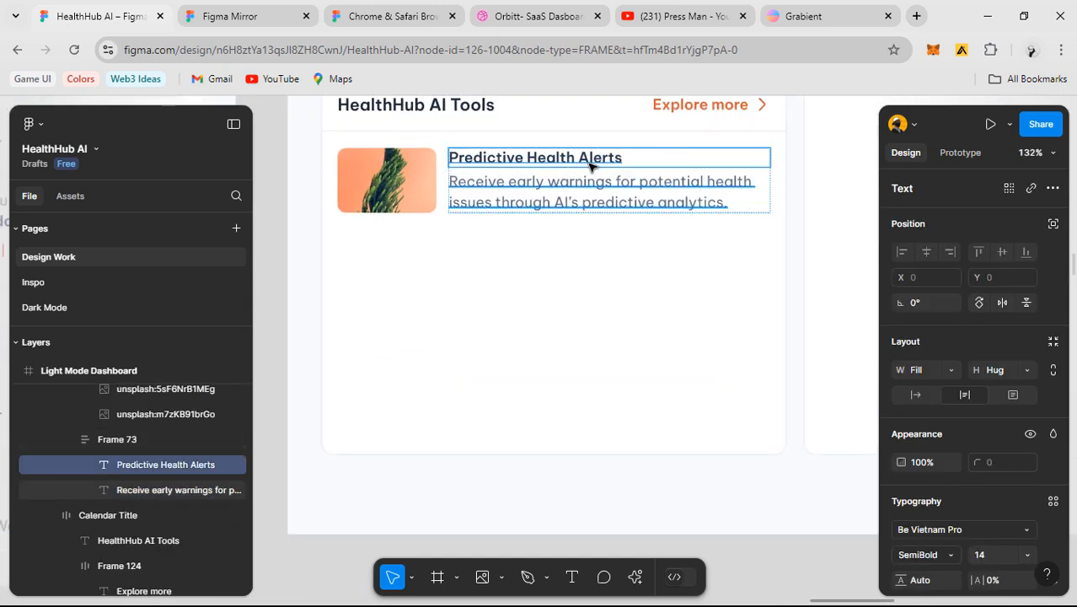
pyautogui.click(563, 268)
pyautogui.scroll(2, 510, 254)
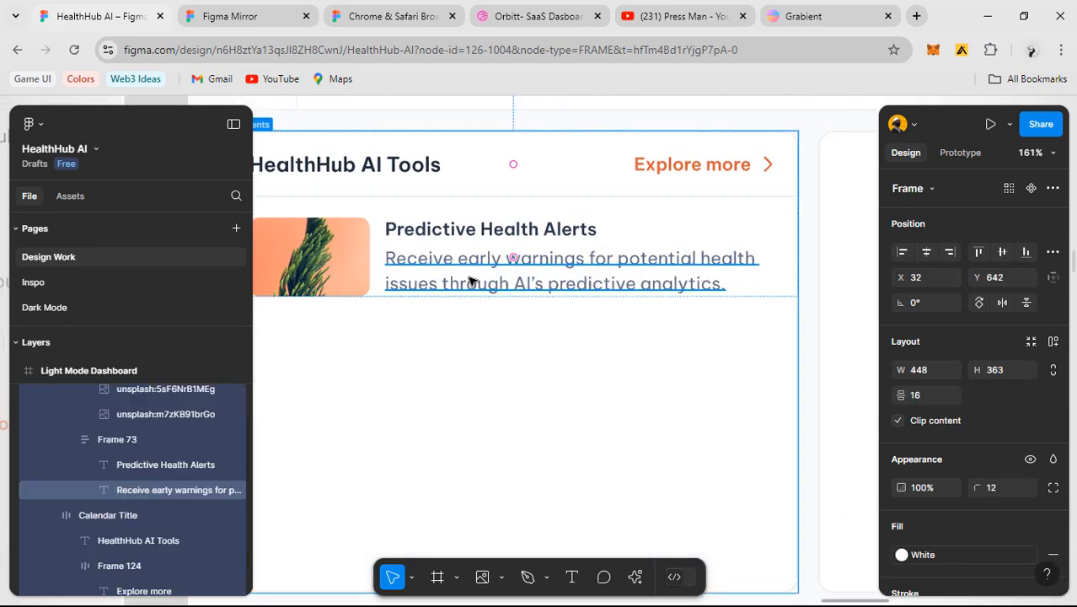
pyautogui.click(509, 281)
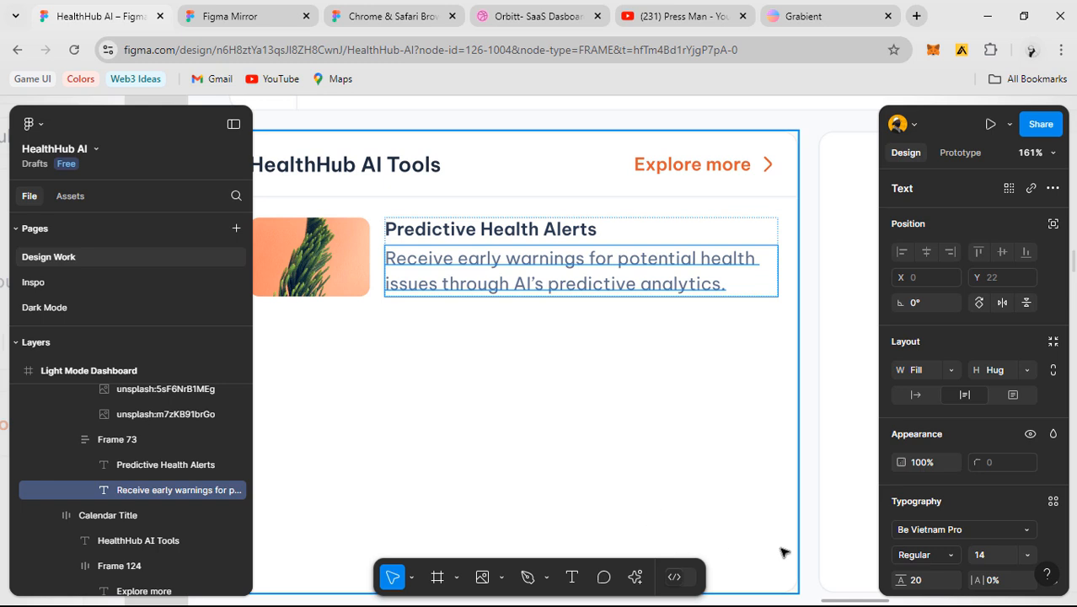
pyautogui.hotkey('alt', 'Tab')
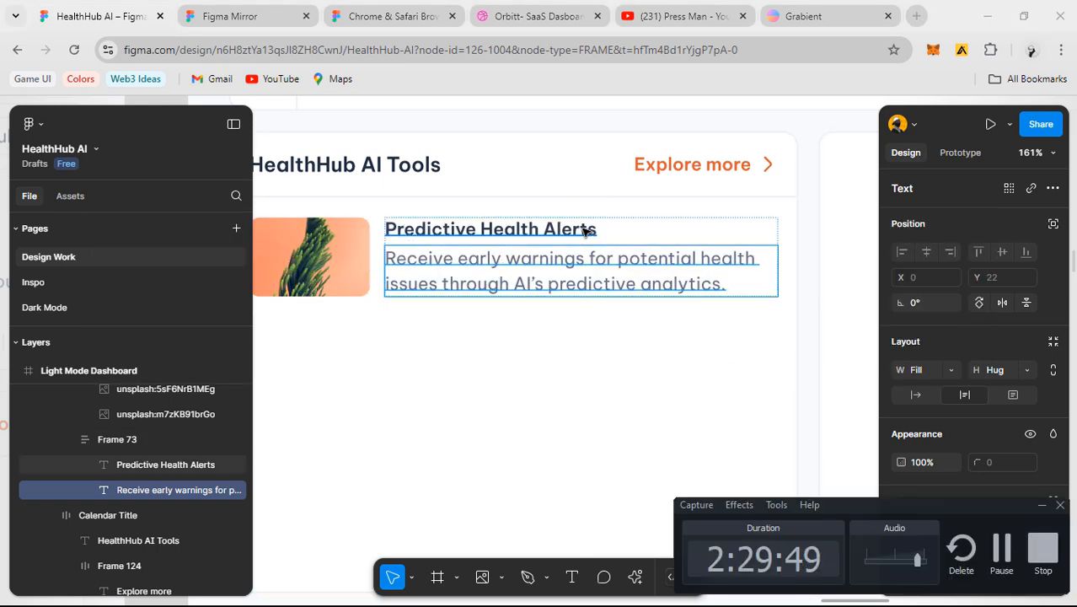
pyautogui.click(1042, 504)
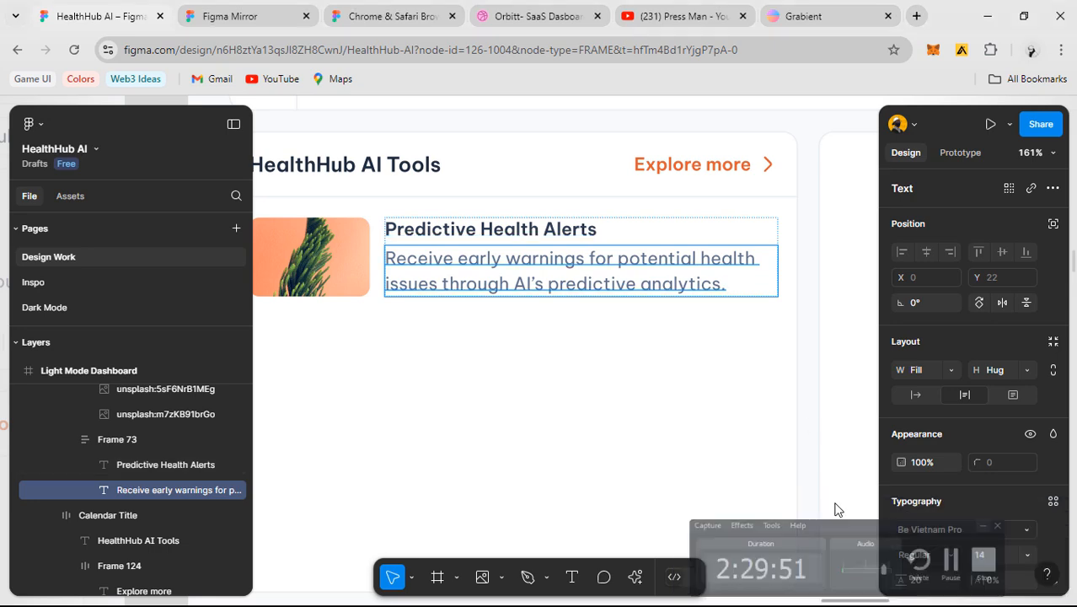
# - Copy the Chat with Omnie frame from the finished light mode dashboard into the HealthHub AI Tools card below Predictive Health Alerts
pyautogui.click(619, 422)
pyautogui.scroll(-2, 619, 422)
pyautogui.moveTo(527, 499); pyautogui.dragTo(825, 303)
pyautogui.click(688, 371)
pyautogui.hscroll(-5, 685, 353)
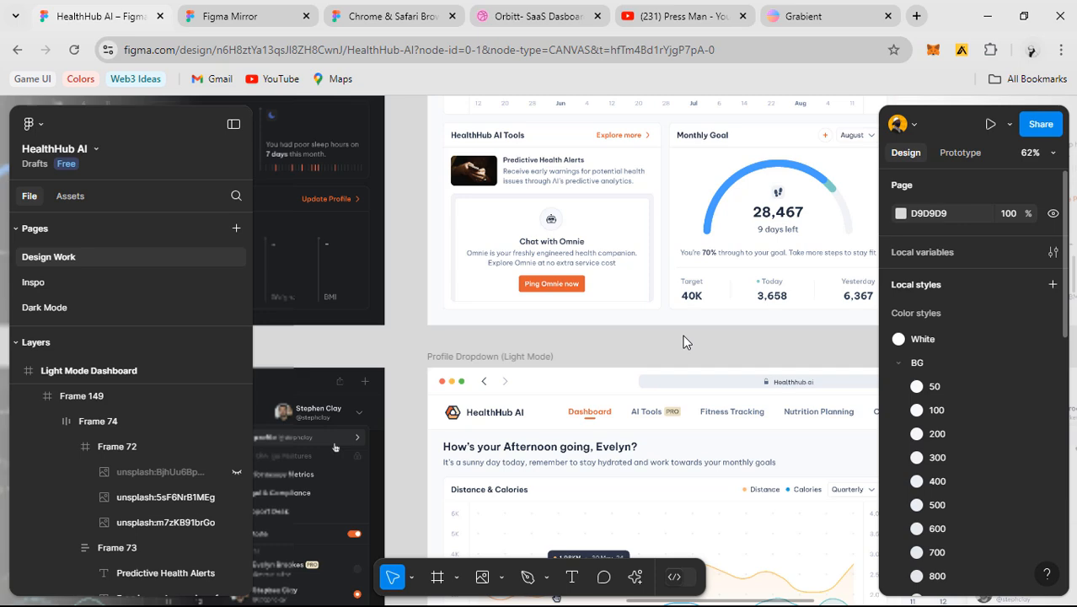
pyautogui.click(573, 251)
pyautogui.scroll(-1, 573, 251)
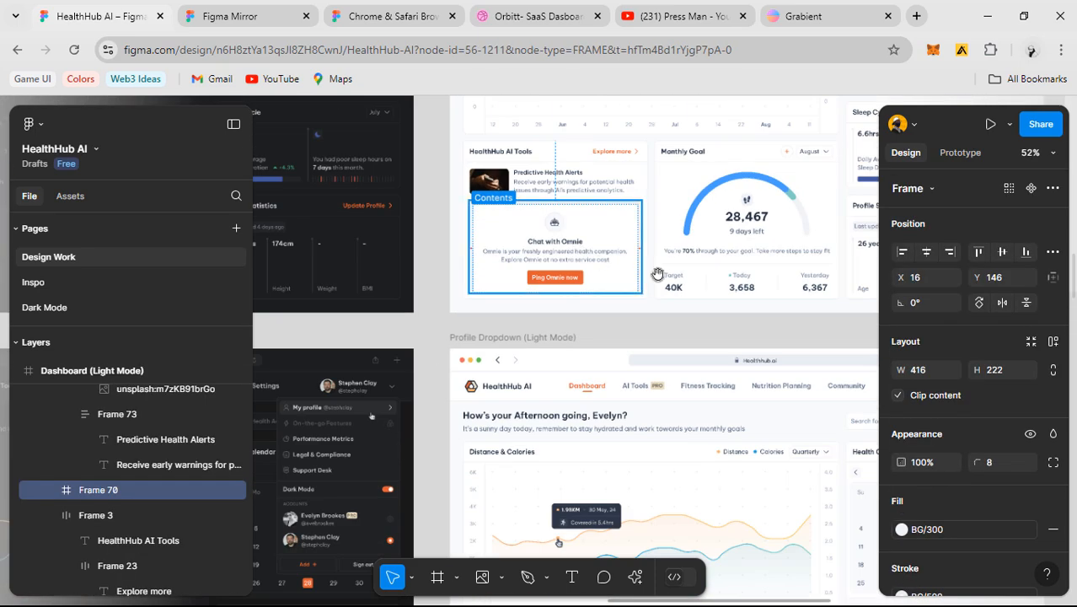
pyautogui.hscroll(3, 657, 274)
pyautogui.hscroll(3, 695, 270)
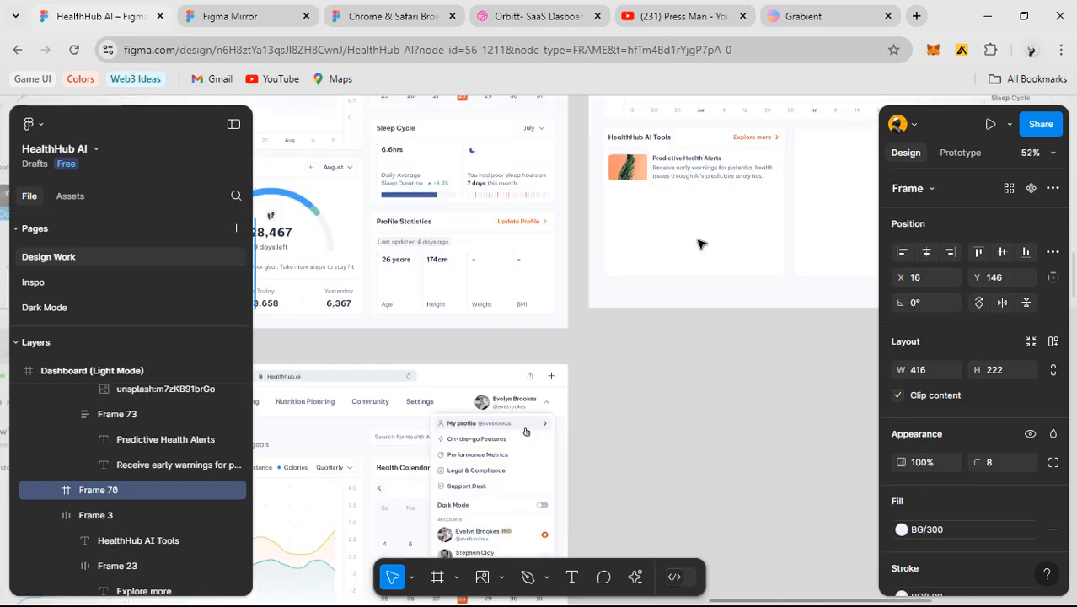
pyautogui.click(746, 236)
pyautogui.hotkey('ctrl', 'v')
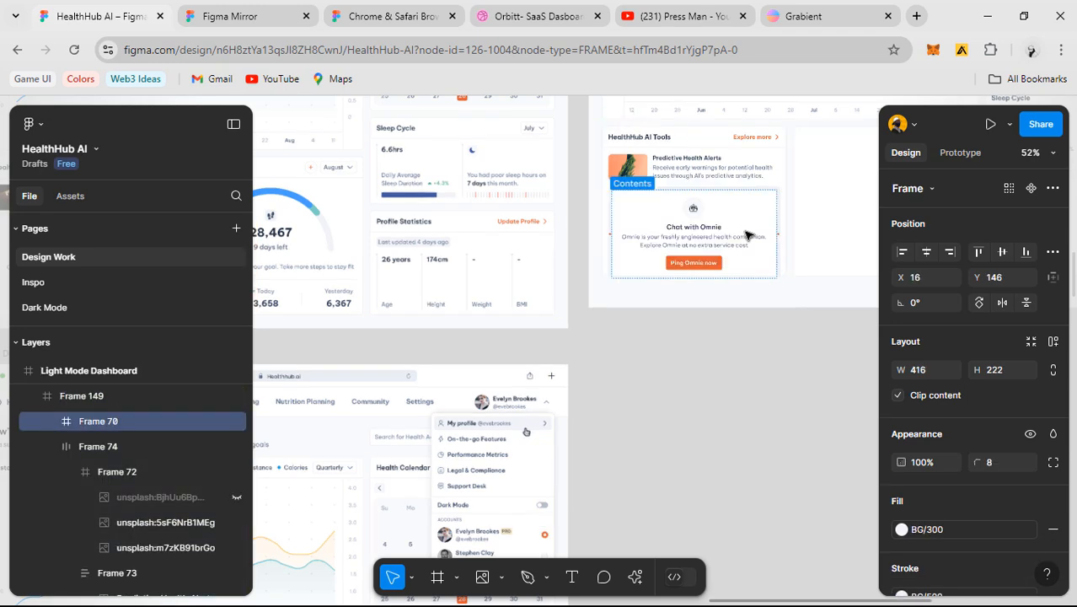
pyautogui.scroll(3, 747, 235)
pyautogui.click(797, 352)
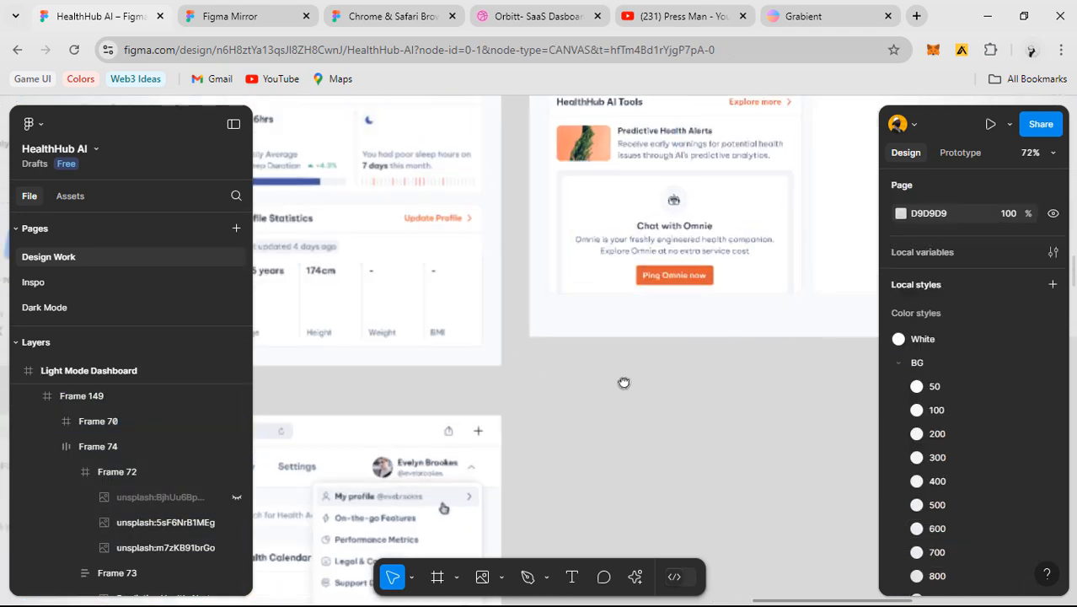
# - Examine the properties of the Chat with Omnie block's outer frame, inner white rectangle, description text and Ping Omnie now button
pyautogui.scroll(5, 547, 269)
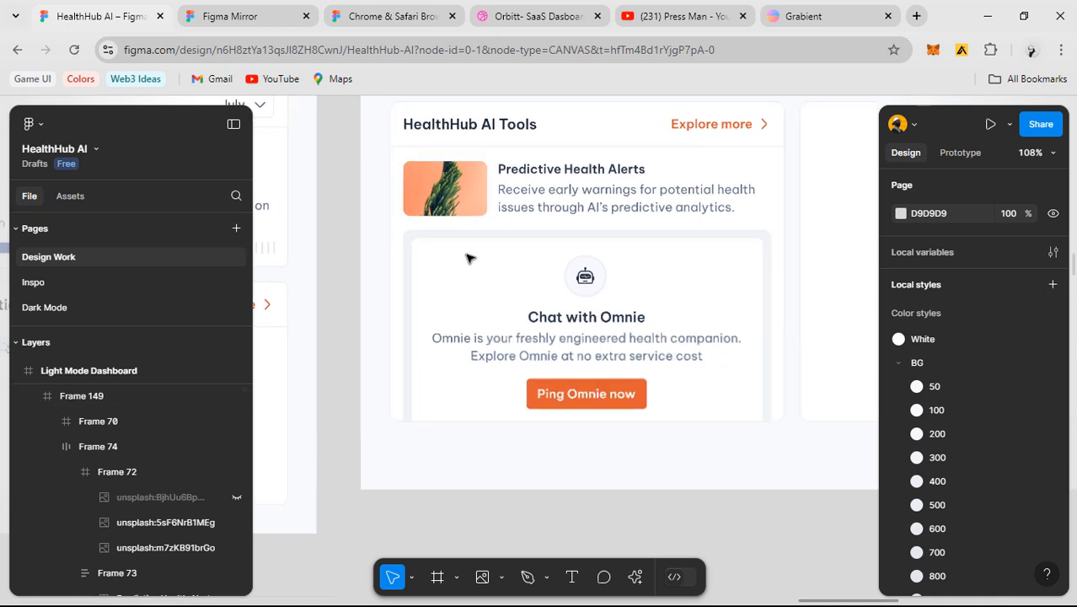
pyautogui.scroll(2, 469, 259)
pyautogui.click(653, 279)
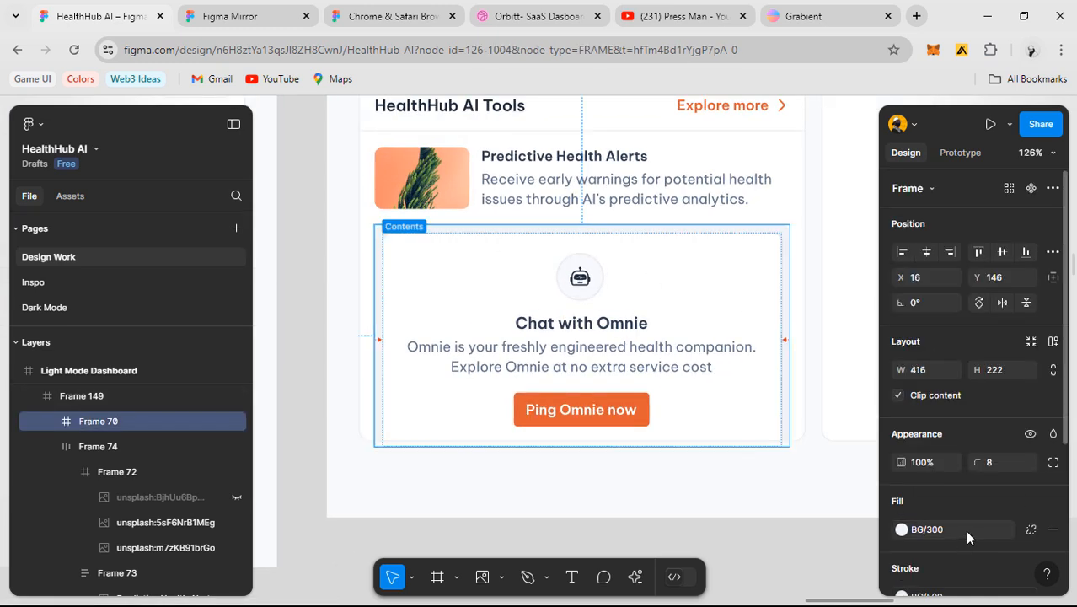
pyautogui.scroll(-3, 967, 537)
pyautogui.click(512, 282)
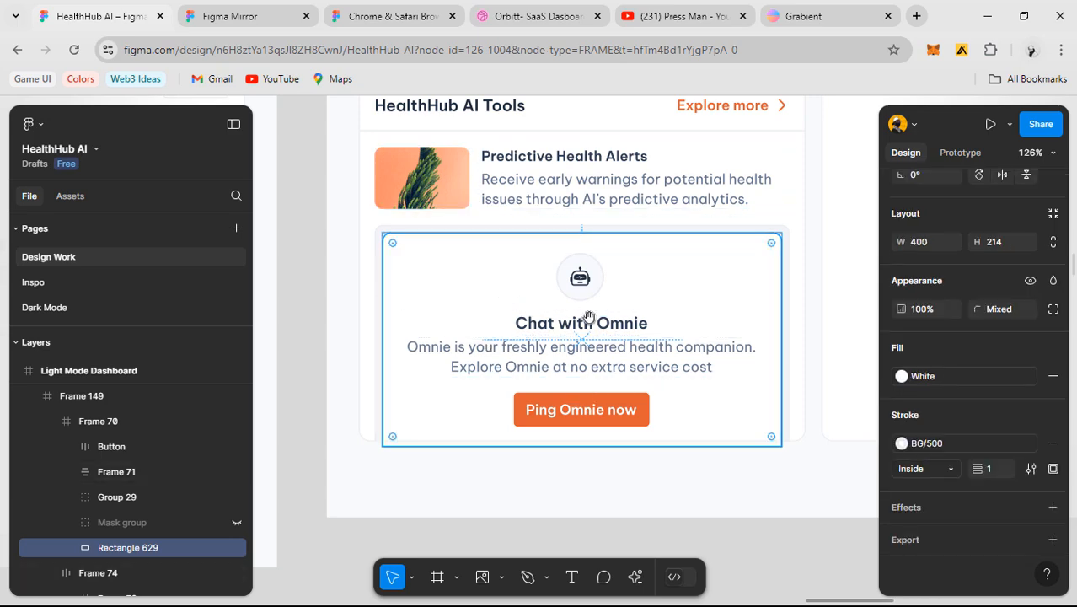
pyautogui.hscroll(2, 497, 303)
pyautogui.scroll(-1, 497, 303)
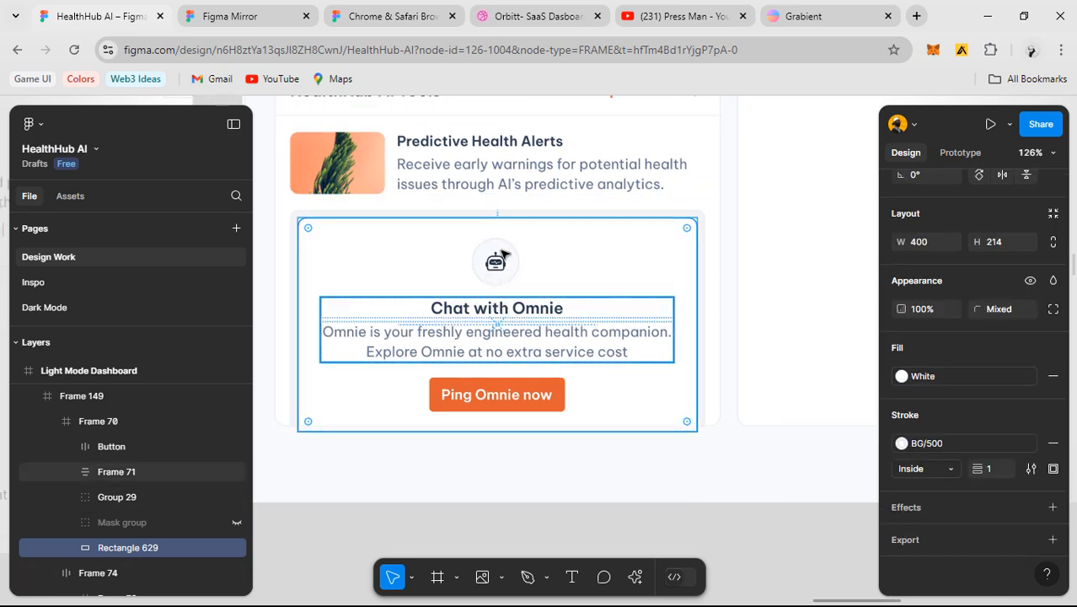
pyautogui.scroll(5, 497, 257)
pyautogui.scroll(-3, 484, 302)
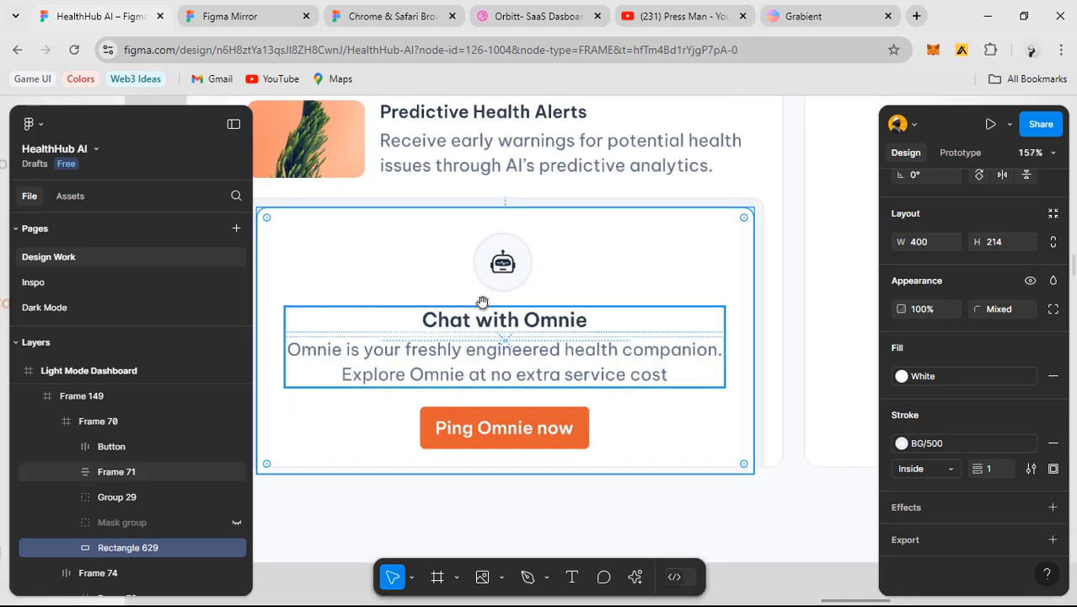
pyautogui.scroll(2, 481, 302)
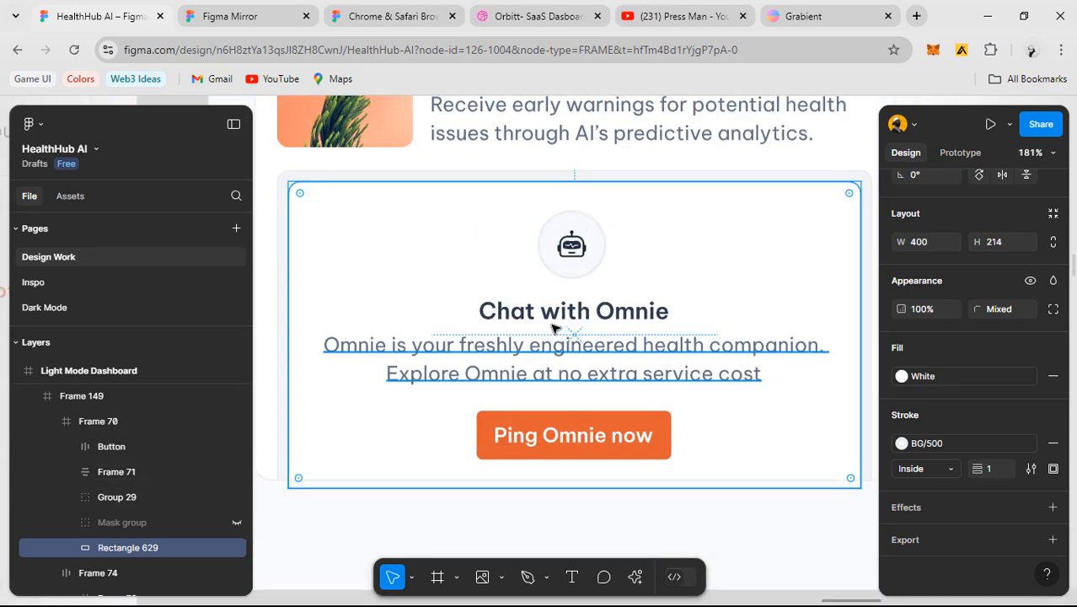
pyautogui.click(553, 348)
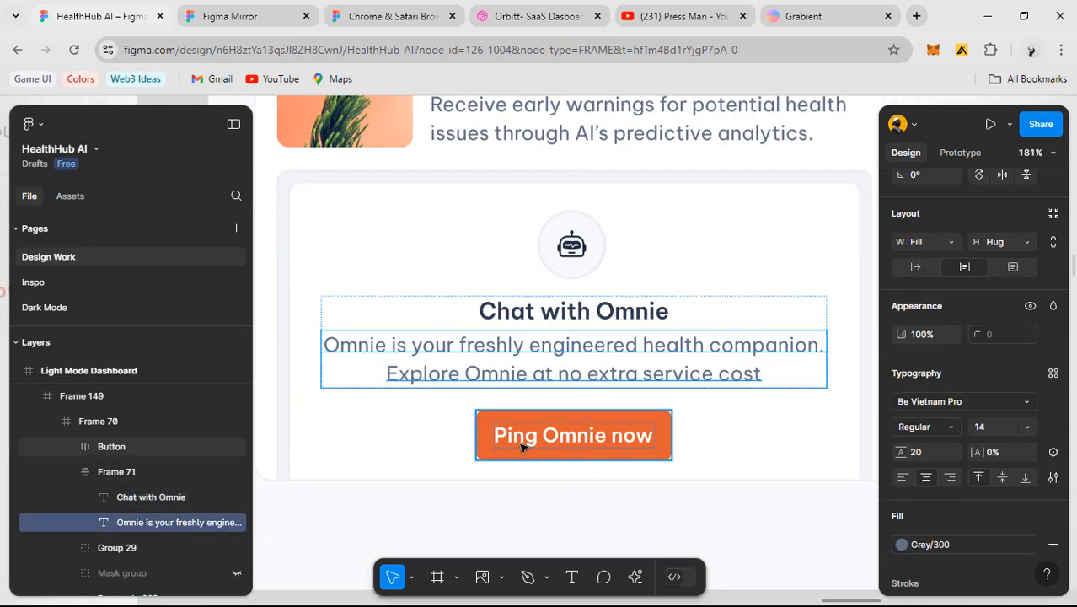
pyautogui.click(561, 449)
pyautogui.scroll(-1, 598, 453)
pyautogui.scroll(-2, 623, 484)
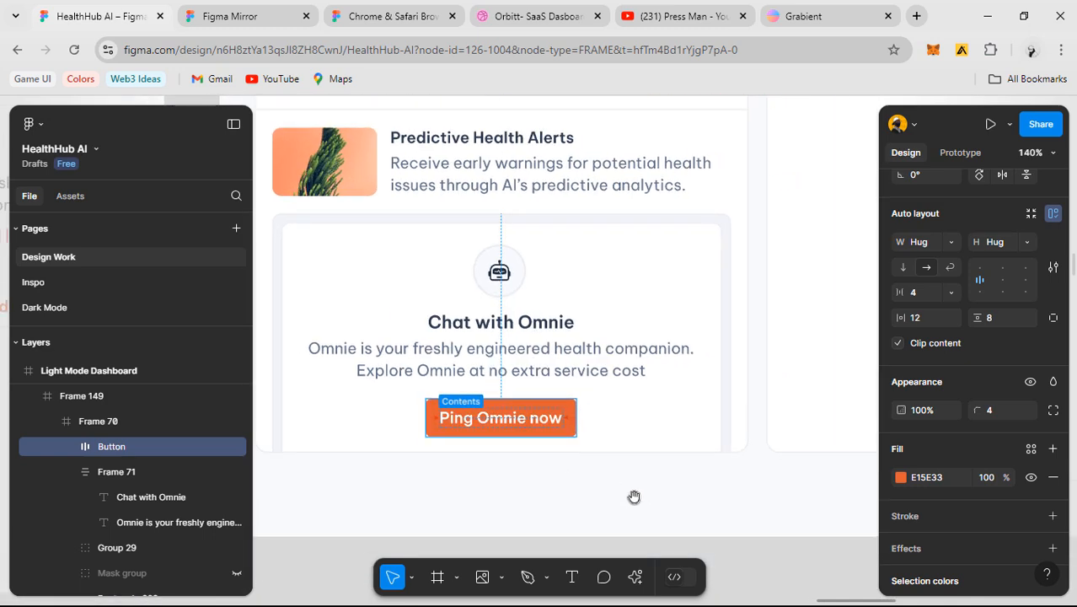
pyautogui.click(560, 496)
pyautogui.hscroll(-2, 600, 495)
pyautogui.scroll(-1, 610, 421)
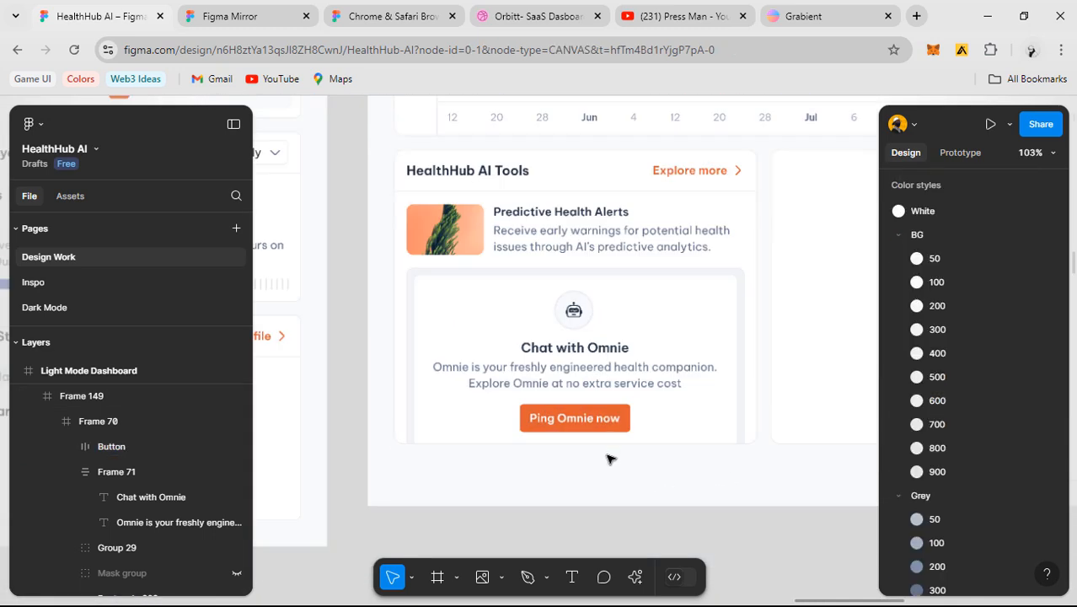
pyautogui.hscroll(2, 567, 449)
pyautogui.scroll(1, 556, 276)
pyautogui.scroll(-1, 557, 277)
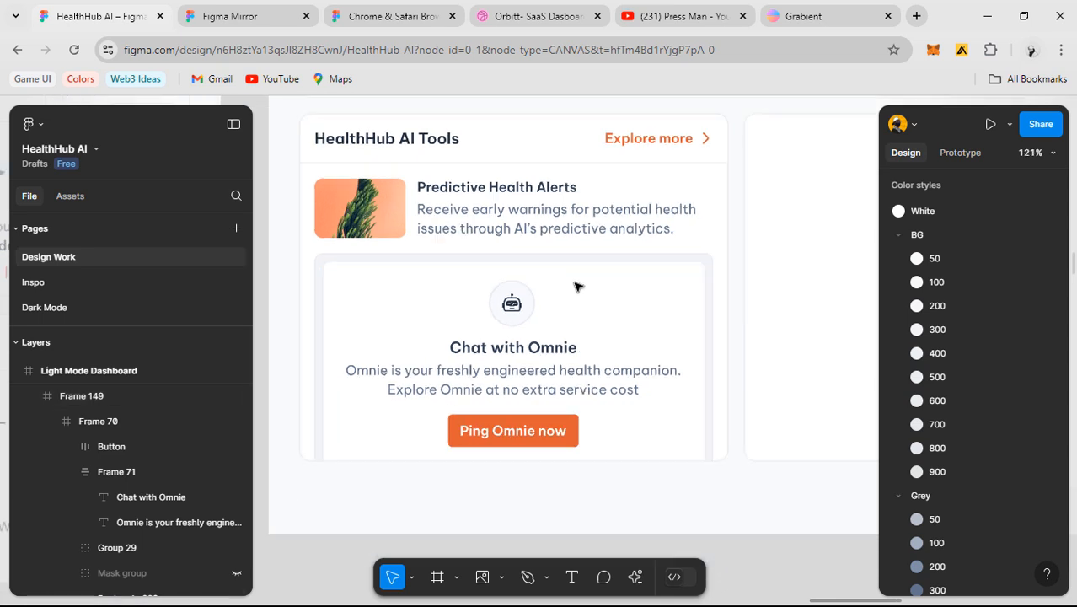
pyautogui.scroll(2, 558, 320)
pyautogui.moveTo(510, 360)
pyautogui.mouseDown()
pyautogui.moveTo(536, 303)
pyautogui.moveTo(527, 330)
pyautogui.mouseUp()
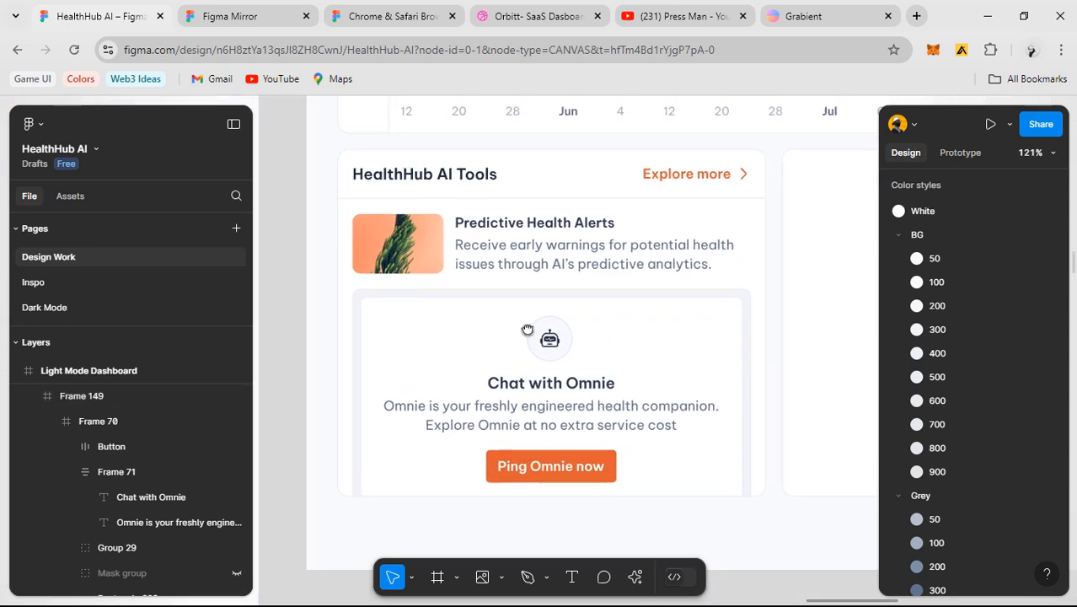
pyautogui.moveTo(529, 424); pyautogui.dragTo(558, 397)
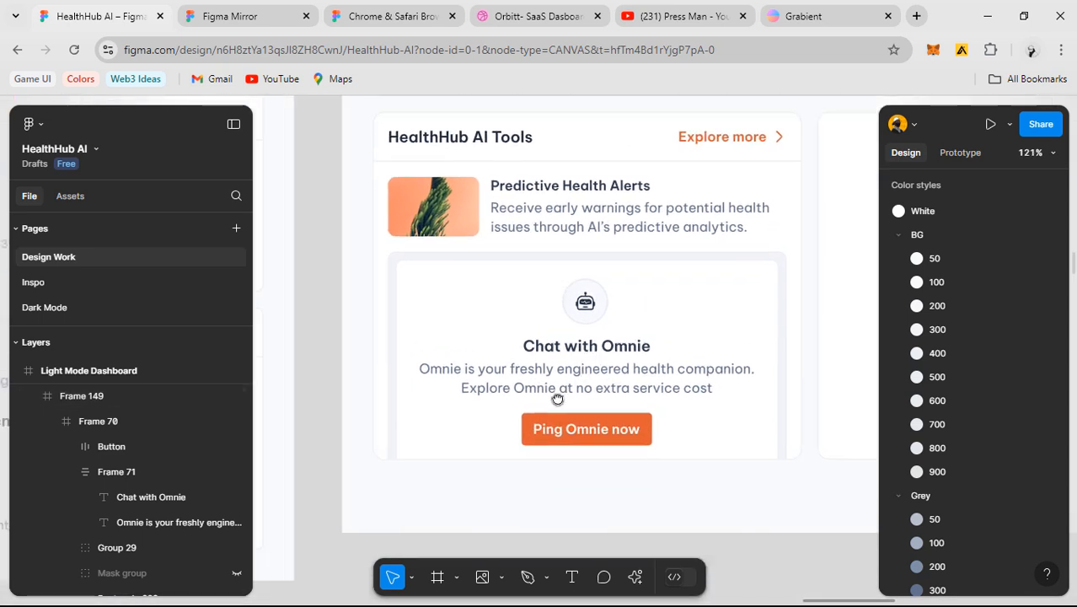
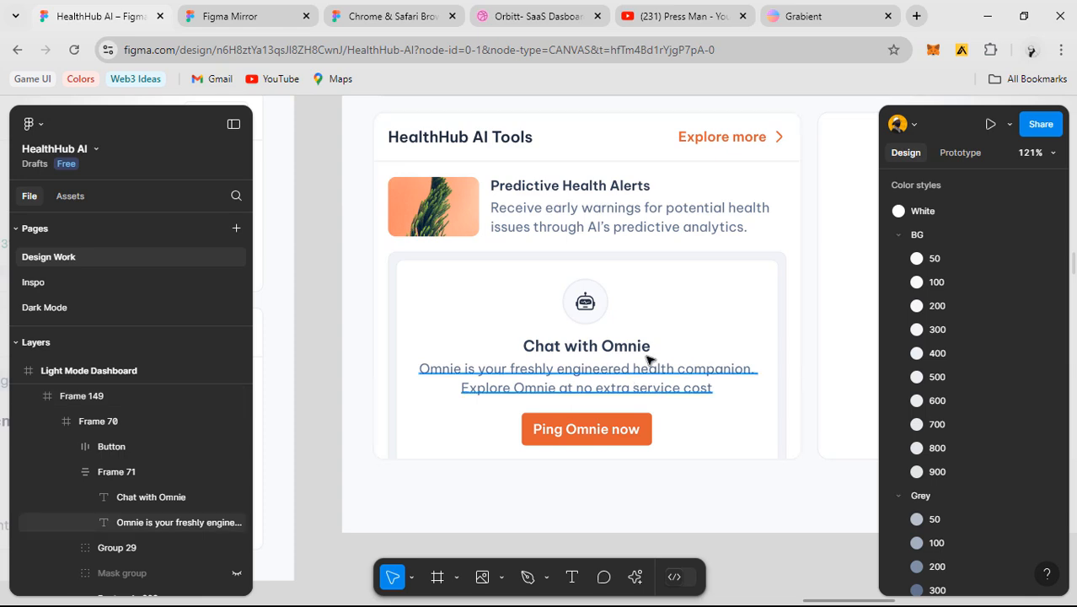
pyautogui.scroll(-6, 646, 356)
pyautogui.hscroll(2, 664, 447)
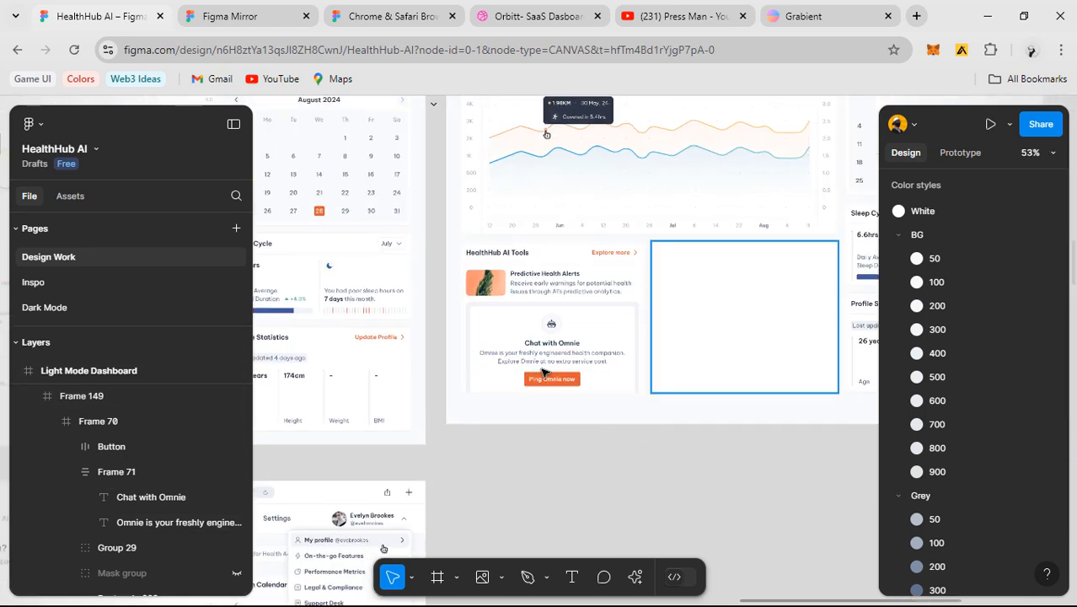
pyautogui.scroll(2, 644, 306)
pyautogui.click(642, 305)
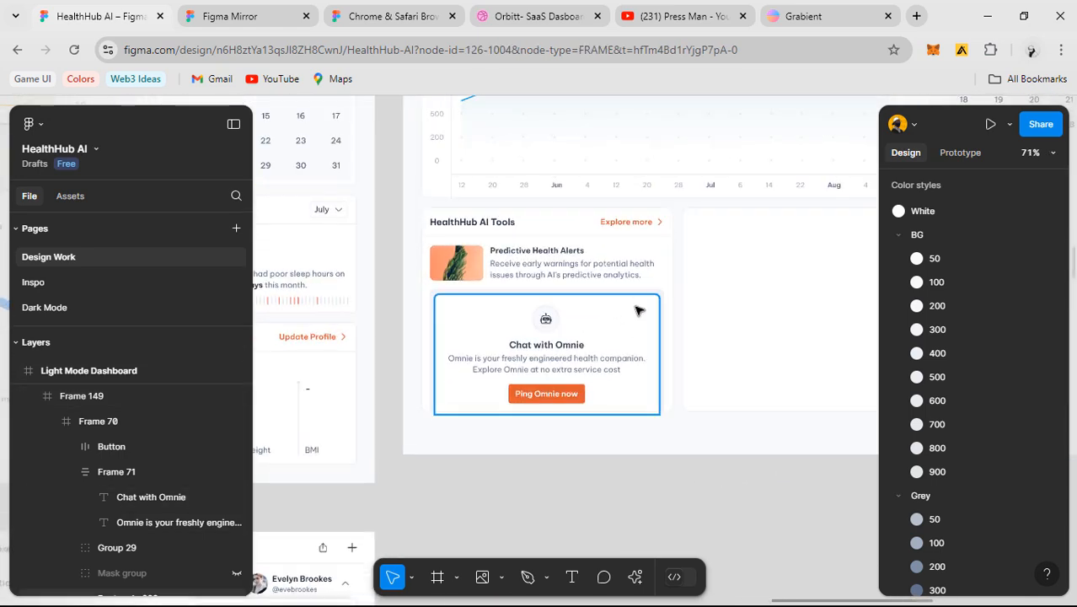
pyautogui.scroll(3, 641, 308)
pyautogui.scroll(5, 653, 339)
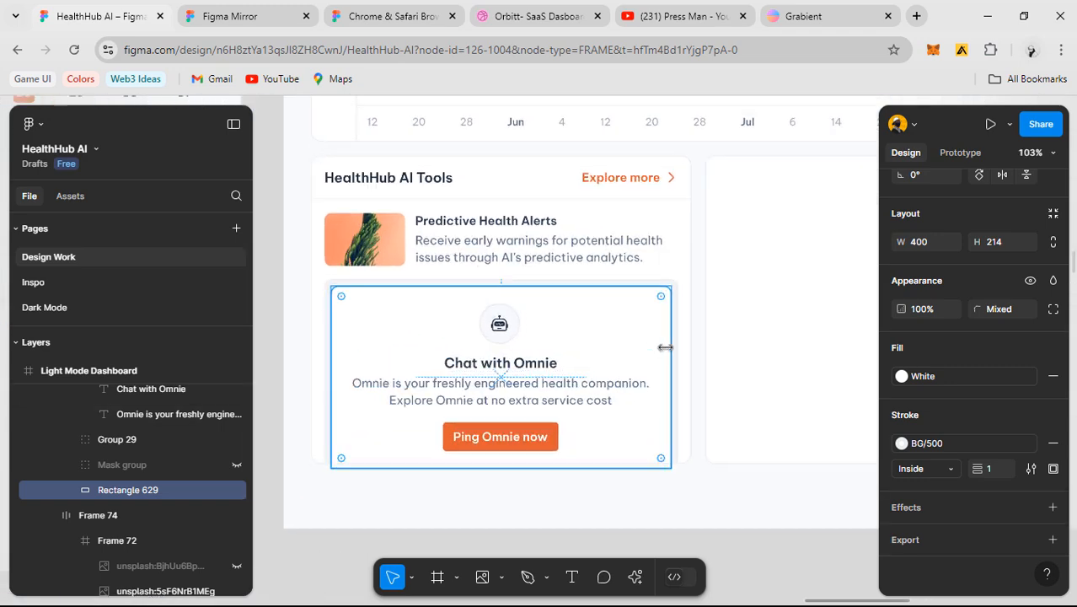
pyautogui.click(731, 266)
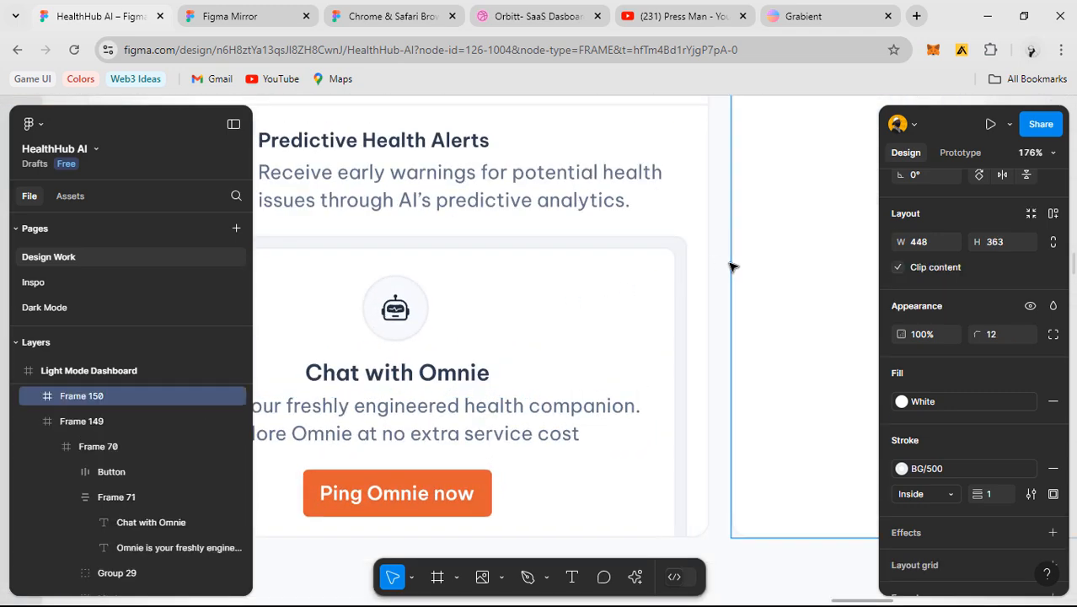
pyautogui.moveTo(587, 308); pyautogui.dragTo(796, 259)
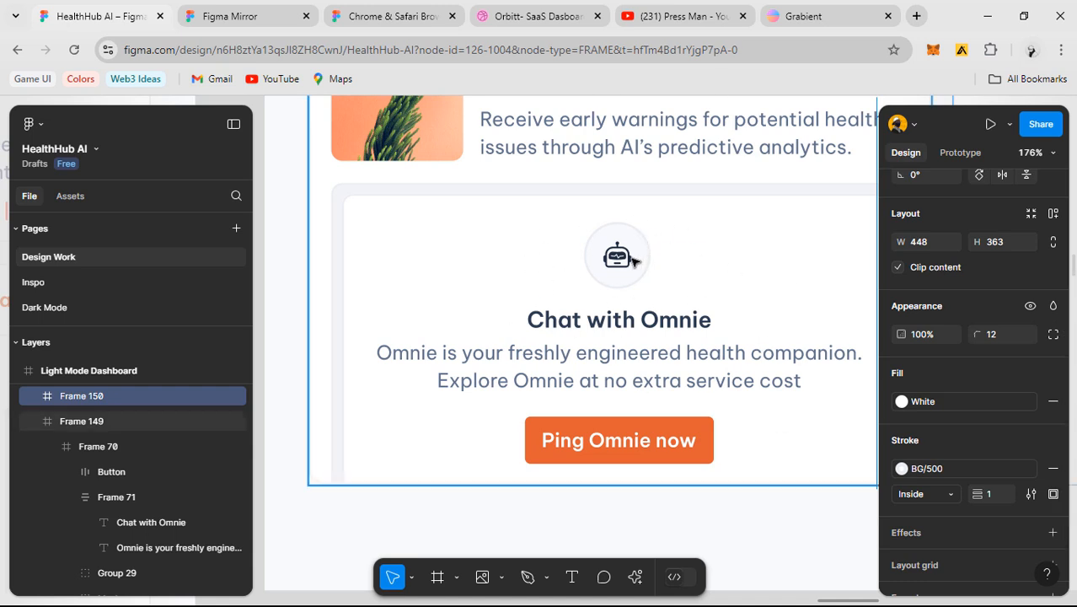
pyautogui.scroll(-10, 558, 368)
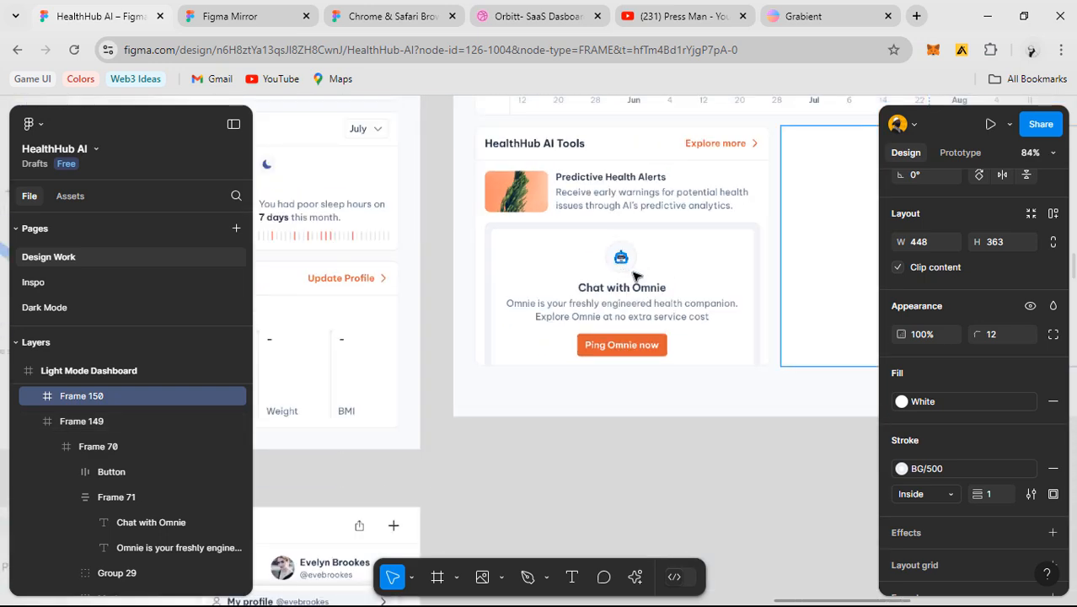
pyautogui.click(770, 436)
# - Copy the HealthHub AI Tools title row with its Explore more link into the empty card beside it
pyautogui.scroll(4, 404, 253)
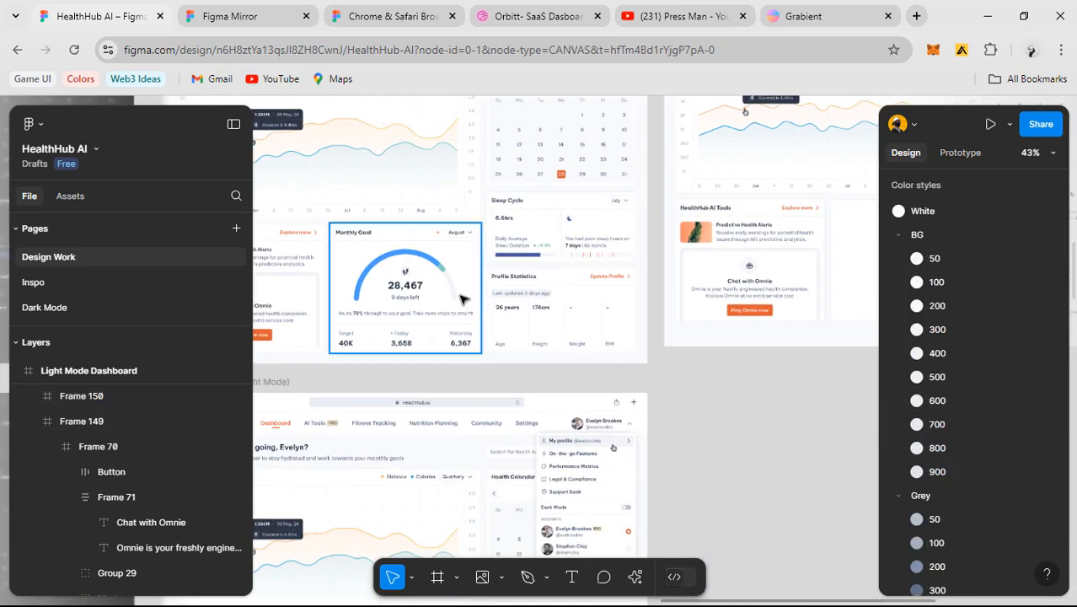
pyautogui.click(421, 215)
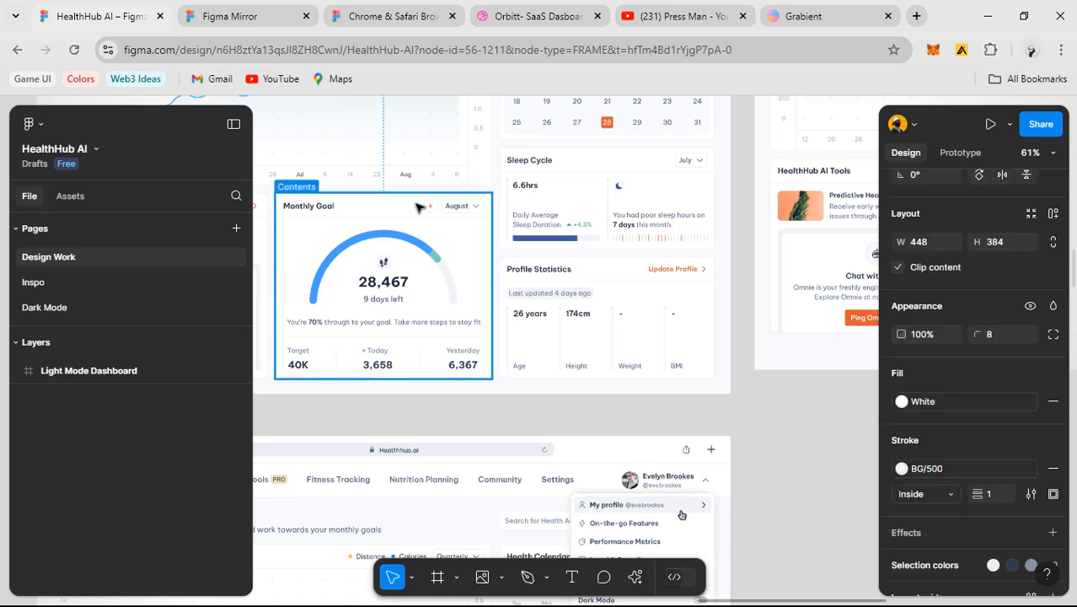
pyautogui.doubleClick(419, 207)
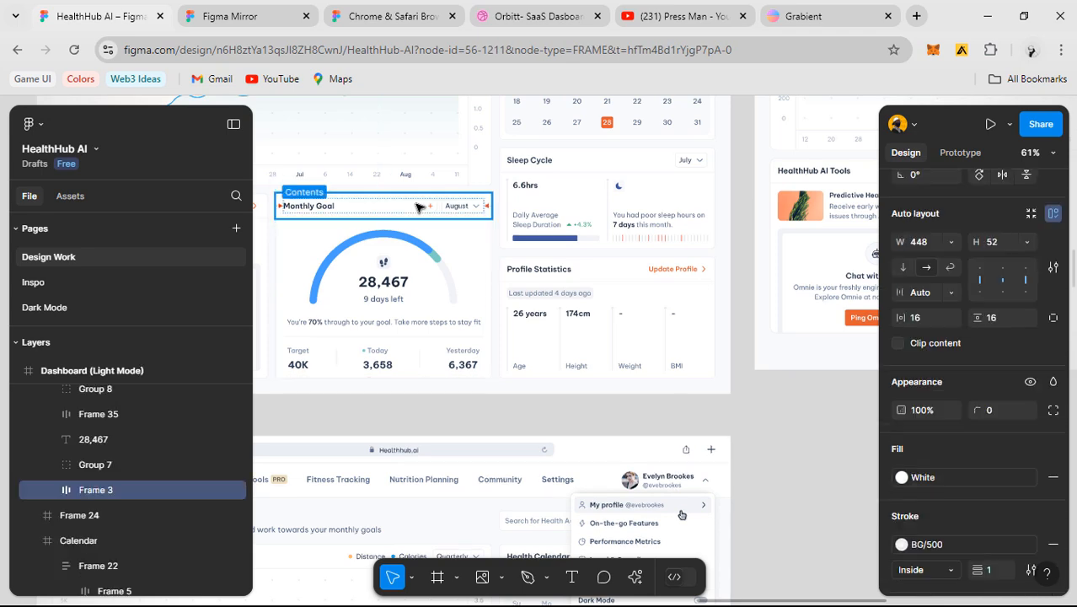
pyautogui.scroll(-2, 419, 207)
pyautogui.click(705, 376)
pyautogui.moveTo(601, 370); pyautogui.dragTo(290, 369)
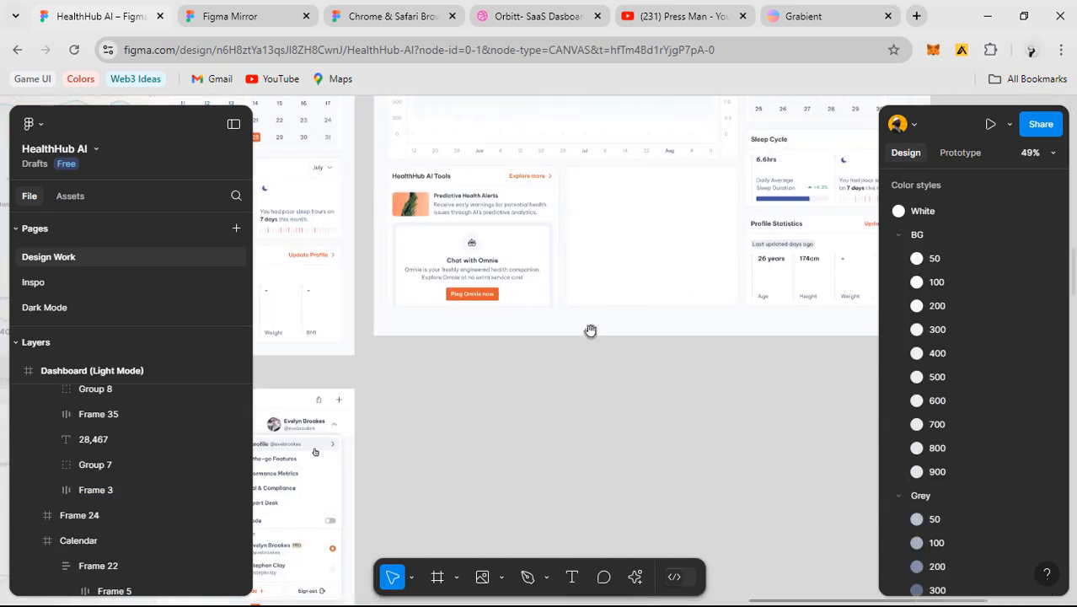
pyautogui.click(436, 179)
pyautogui.doubleClick(454, 177)
pyautogui.scroll(1, 455, 177)
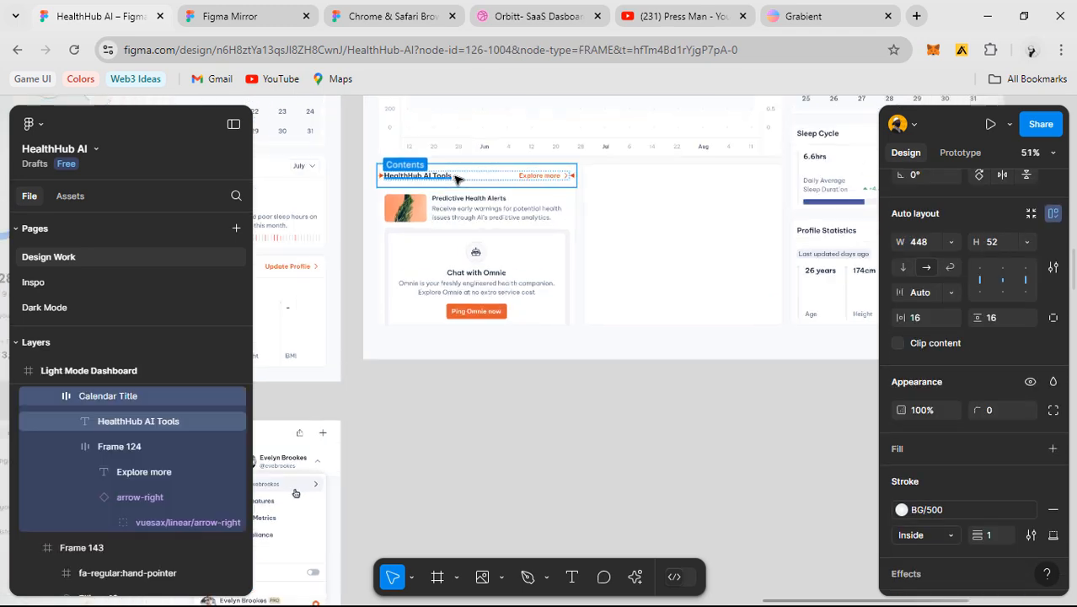
pyautogui.scroll(2, 456, 179)
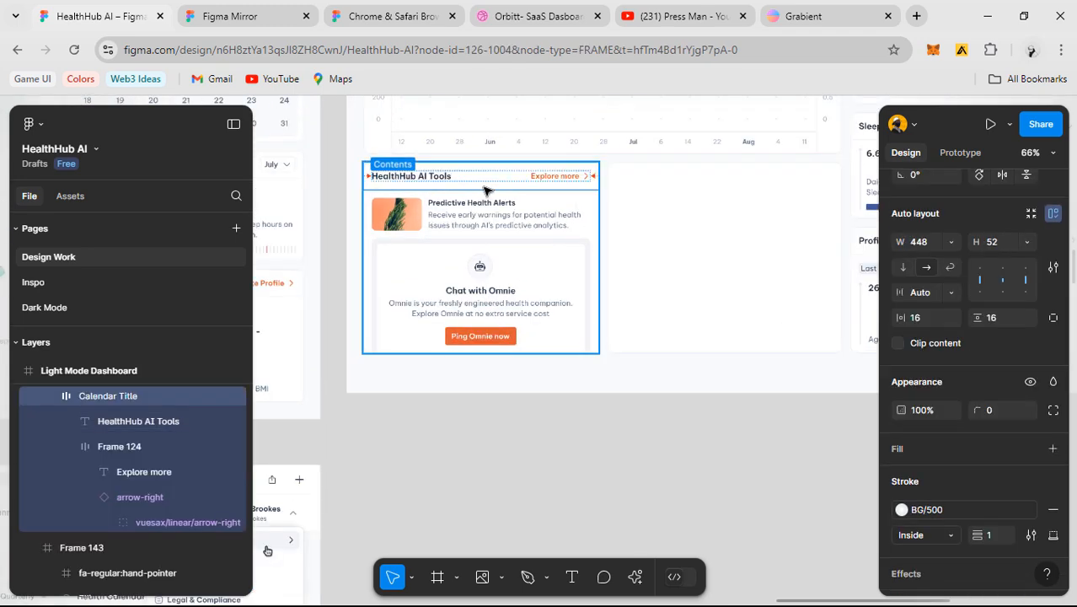
pyautogui.click(684, 234)
pyautogui.hotkey('ctrl', 'v')
pyautogui.scroll(-3, 570, 291)
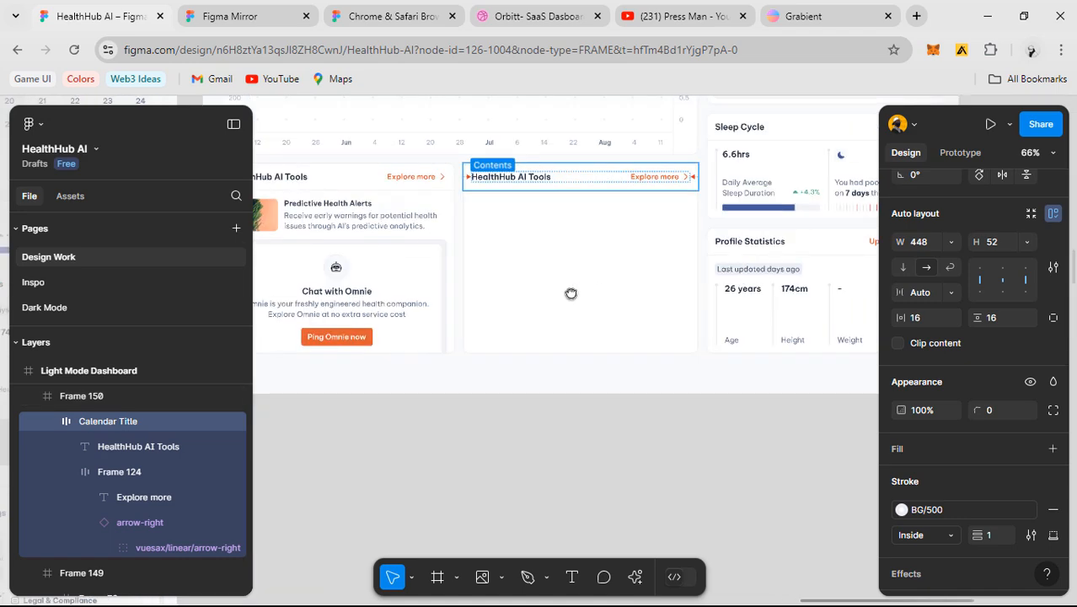
# - Change the copied title row's heading to "Monthly Goals"
pyautogui.moveTo(608, 293); pyautogui.dragTo(819, 258)
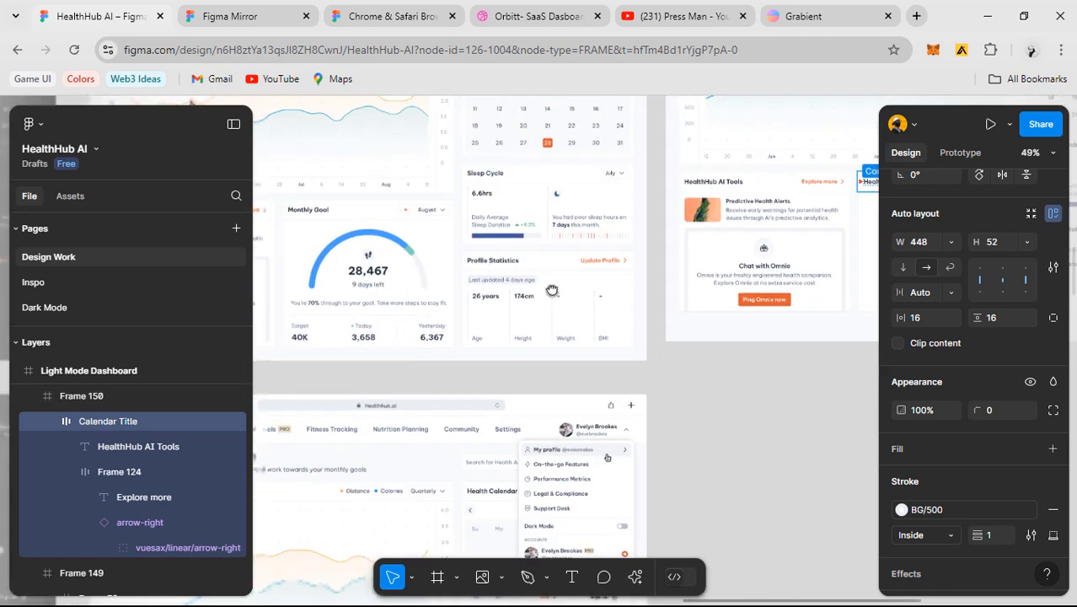
pyautogui.scroll(5, 633, 217)
pyautogui.doubleClick(634, 217)
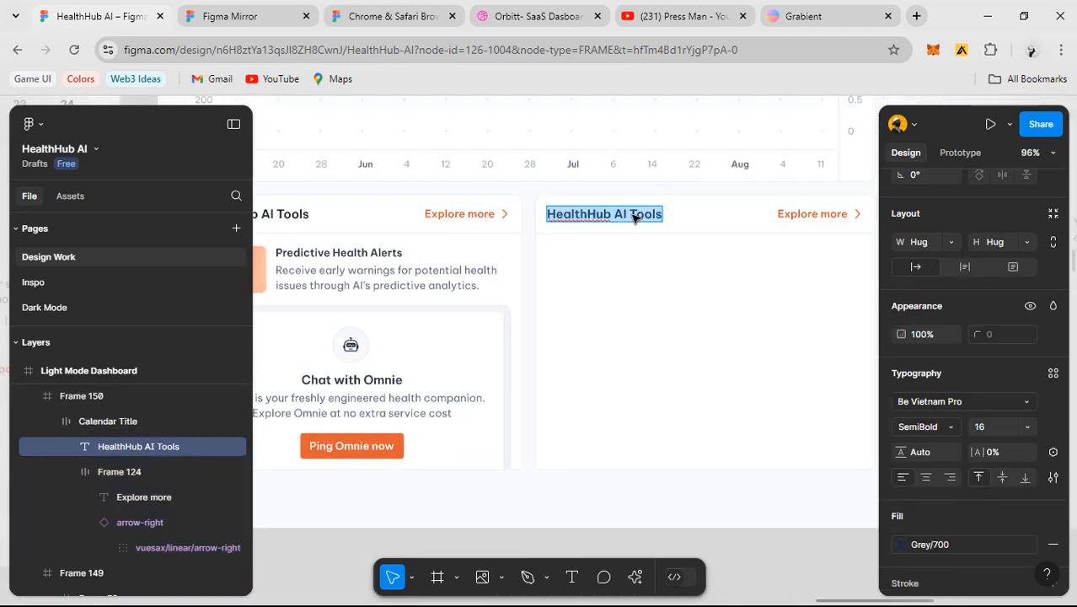
pyautogui.write('Minthly GOals')
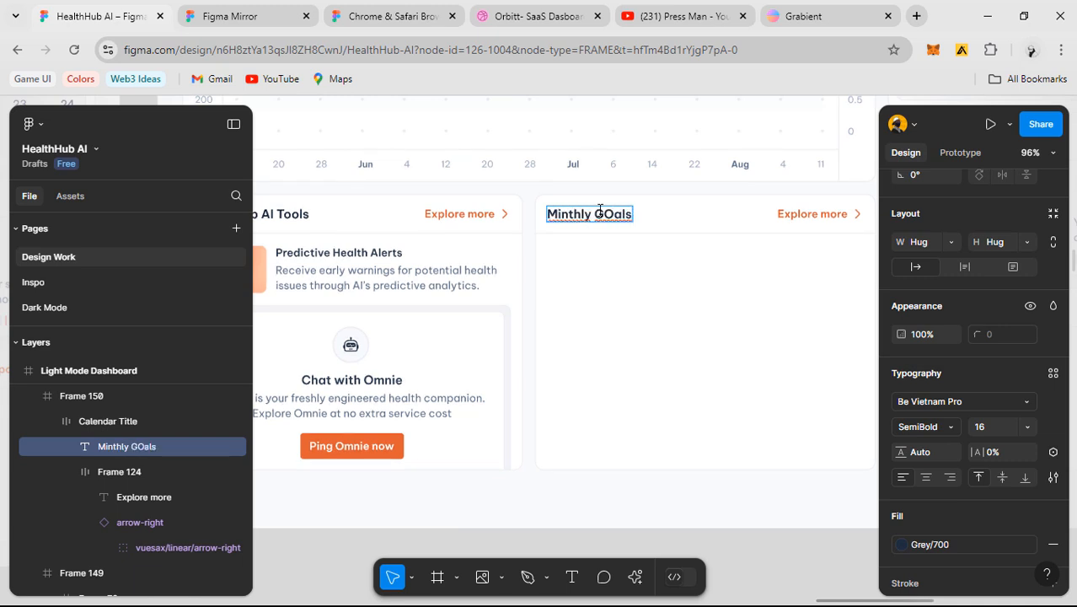
pyautogui.scroll(2, 600, 211)
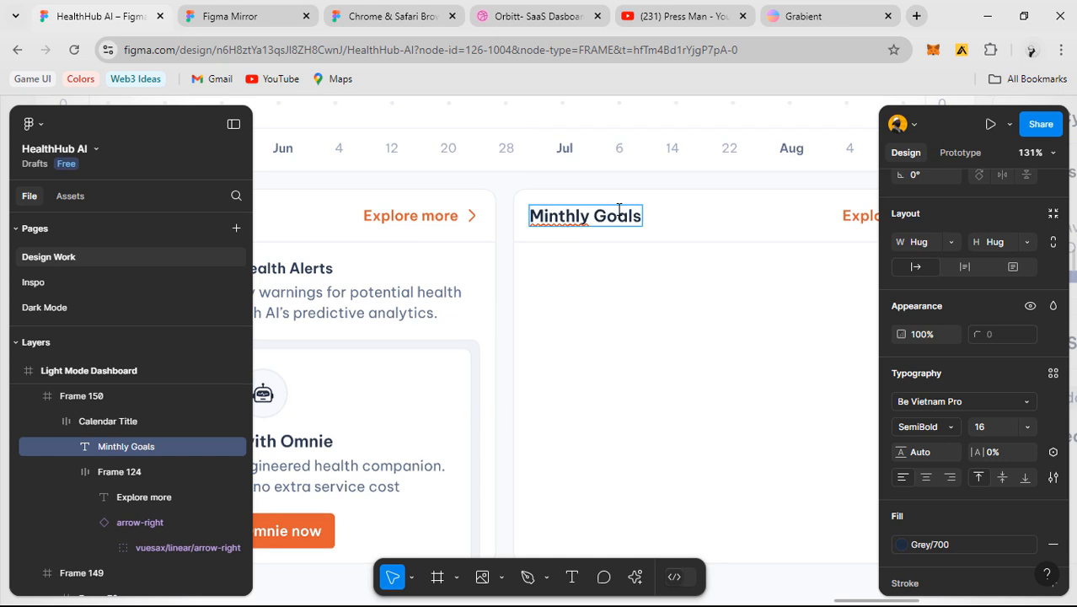
pyautogui.hotkey('shift', 'Home')
pyautogui.press('Left')
pyautogui.press('Delete')
pyautogui.write('o')
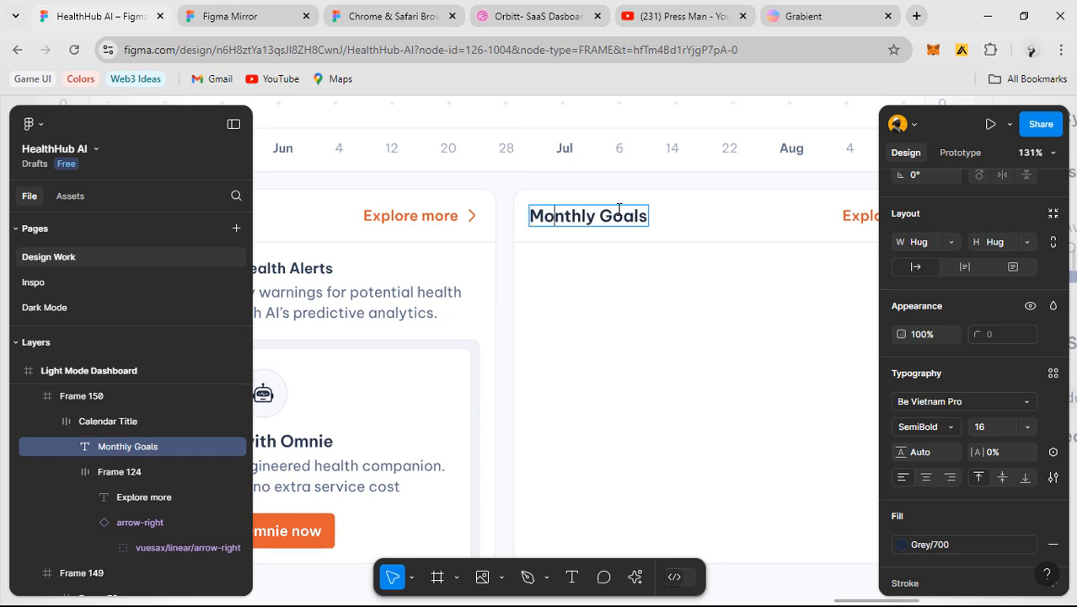
pyautogui.click(707, 337)
# - Examine the finished Monthly Goal card's header controls, step gauge and statistics row in the reference dashboard
pyautogui.scroll(-5, 708, 328)
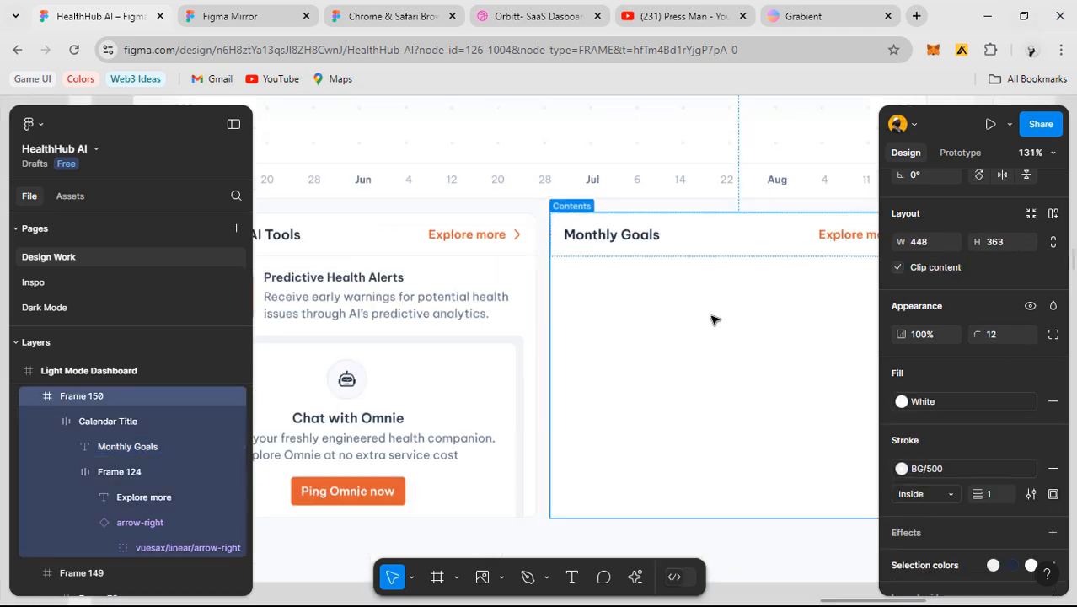
pyautogui.hscroll(-5, 640, 329)
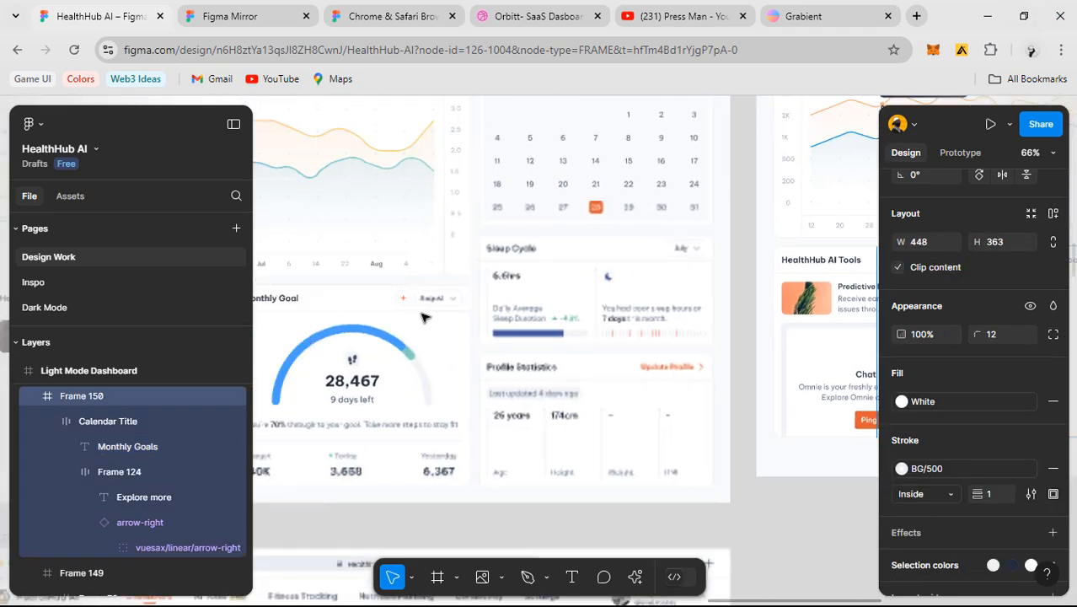
pyautogui.scroll(5, 425, 318)
pyautogui.moveTo(427, 319); pyautogui.dragTo(668, 261)
pyautogui.moveTo(761, 211); pyautogui.dragTo(745, 192)
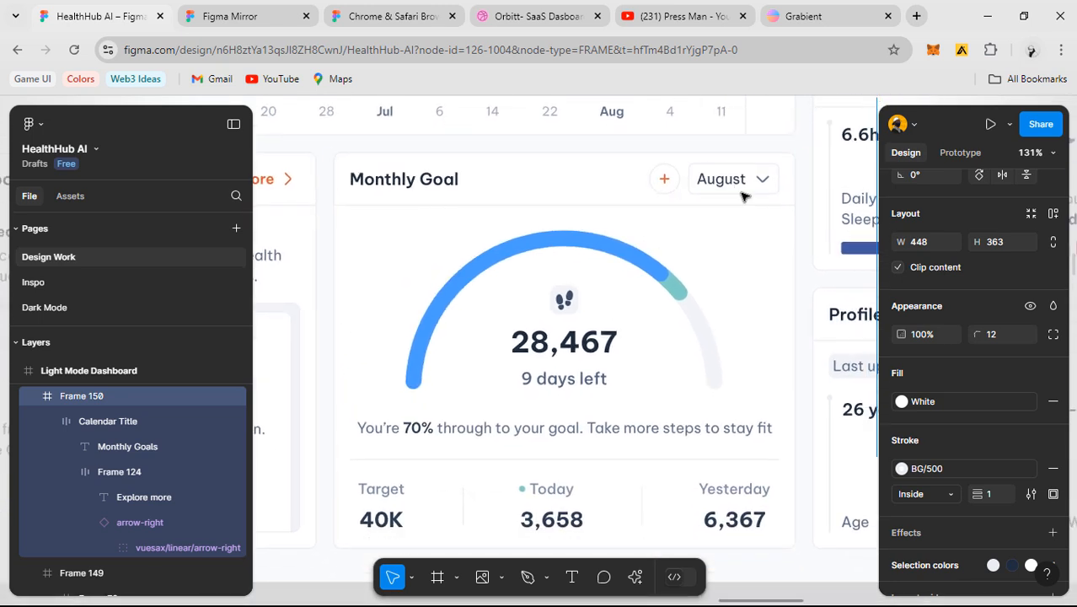
pyautogui.scroll(-2, 660, 181)
pyautogui.moveTo(672, 241); pyautogui.dragTo(639, 228)
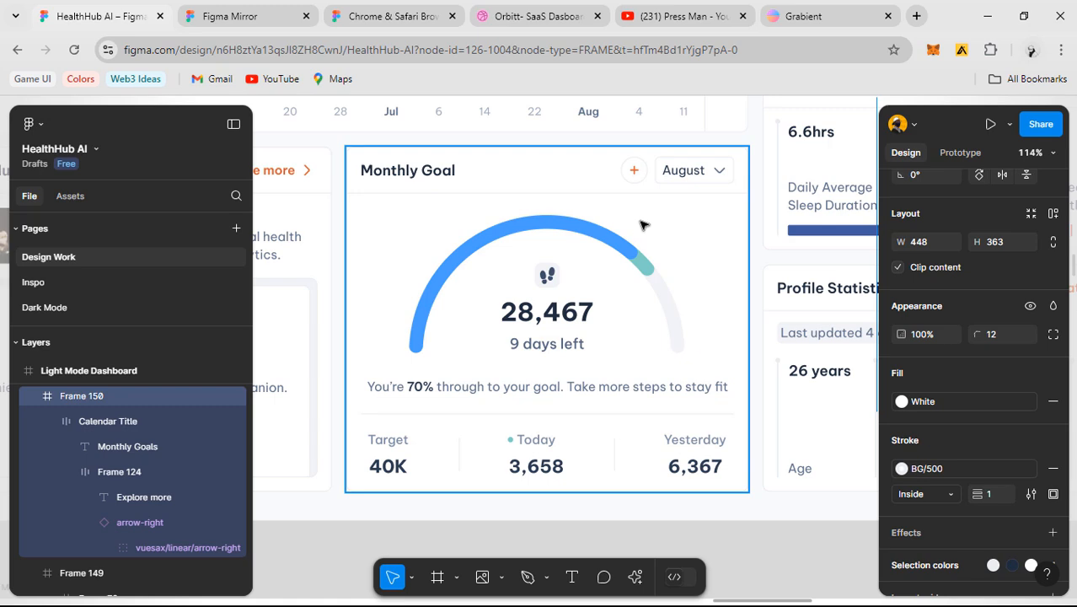
pyautogui.scroll(-3, 639, 223)
pyautogui.scroll(4, 649, 223)
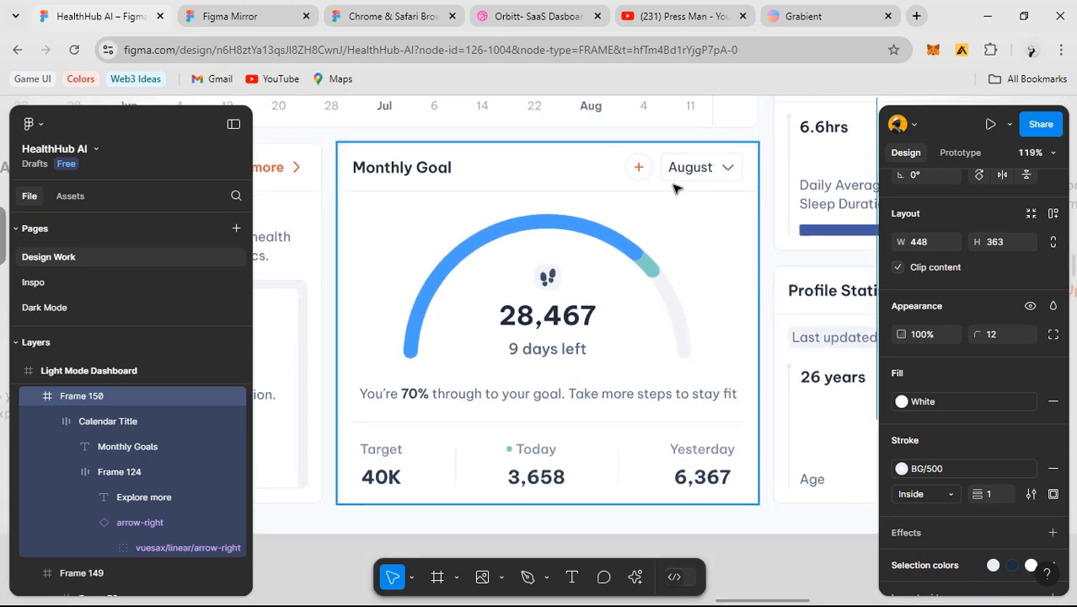
pyautogui.scroll(-3, 613, 188)
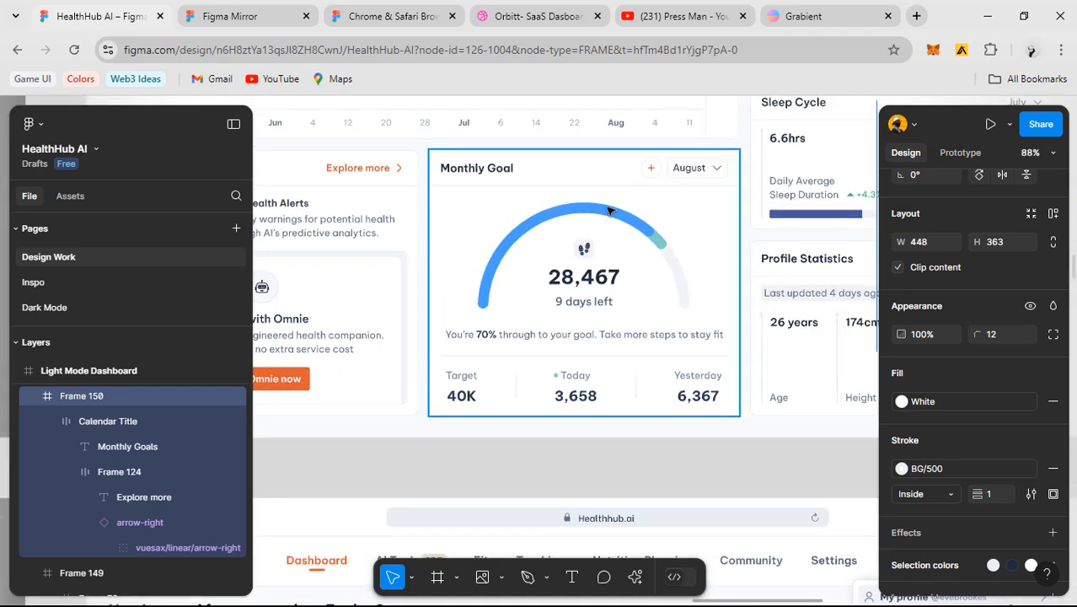
pyautogui.scroll(1, 614, 205)
pyautogui.scroll(-3, 613, 206)
# - Copy the July dropdown from the Sleep Cycle card into the Monthly Goals title row after the heading
pyautogui.moveTo(798, 263); pyautogui.dragTo(428, 250)
pyautogui.moveTo(738, 249); pyautogui.dragTo(538, 318)
pyautogui.moveTo(747, 276); pyautogui.dragTo(380, 324)
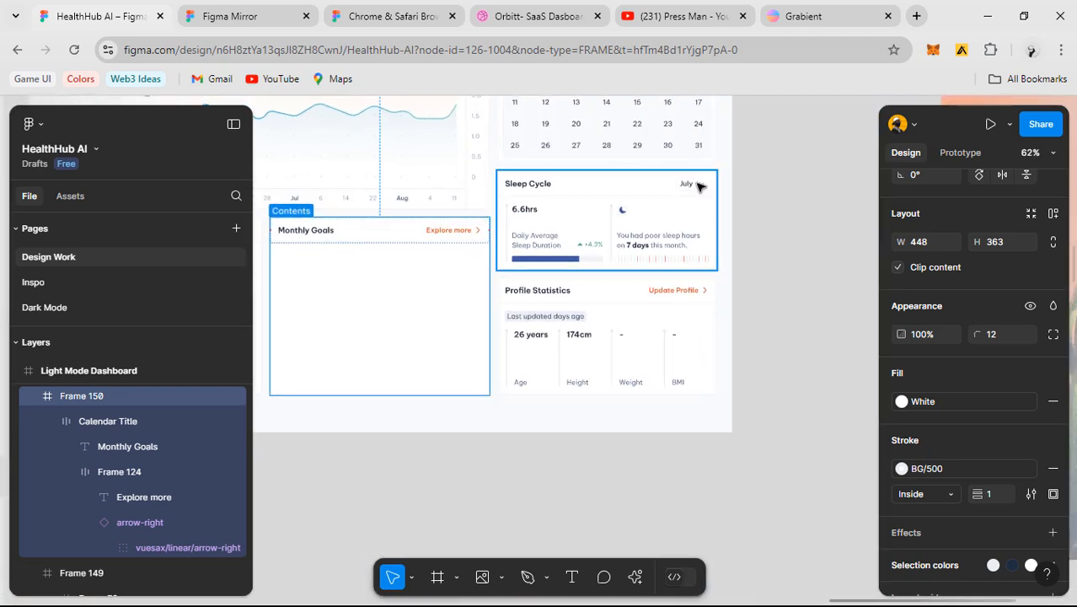
pyautogui.scroll(5, 690, 183)
pyautogui.click(427, 183)
pyautogui.click(427, 184)
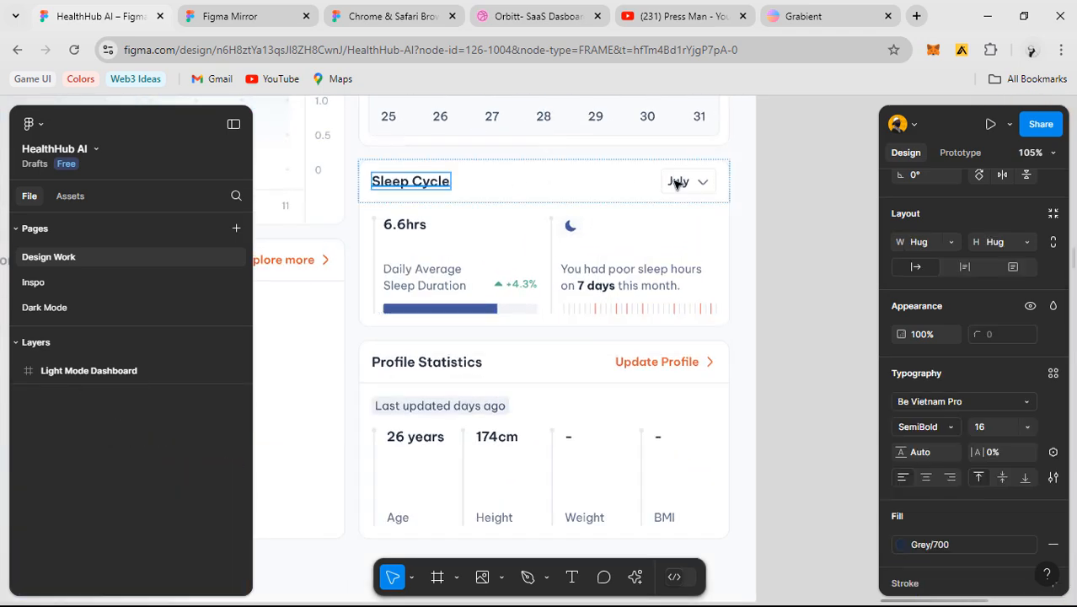
pyautogui.click(711, 179)
pyautogui.scroll(-4, 711, 179)
pyautogui.moveTo(362, 337); pyautogui.dragTo(747, 332)
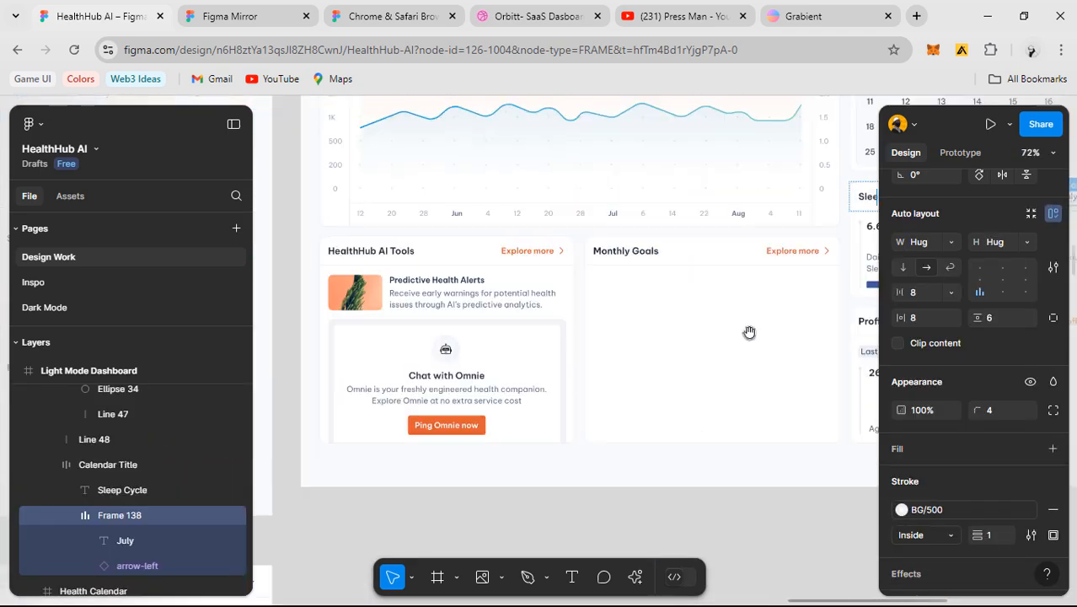
pyautogui.keyDown('ctrl'); pyautogui.click(658, 248); pyautogui.keyUp('ctrl')
pyautogui.hotkey('ctrl', 'v')
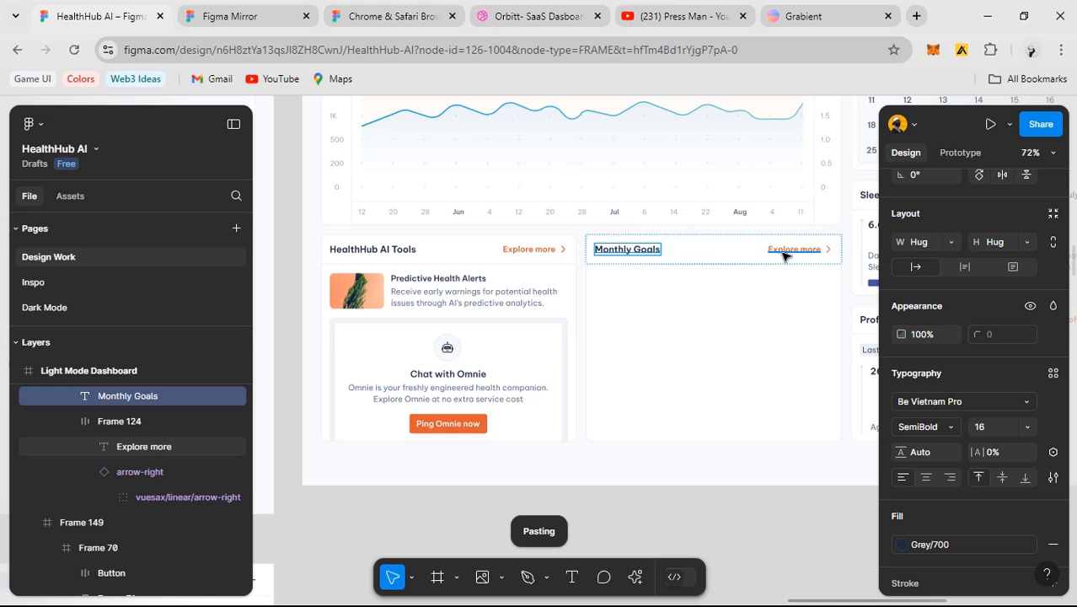
# - Change the pasted dropdown's month to August and delete the Explore more link from the Monthly Goals title row
pyautogui.scroll(3, 782, 254)
pyautogui.doubleClick(680, 251)
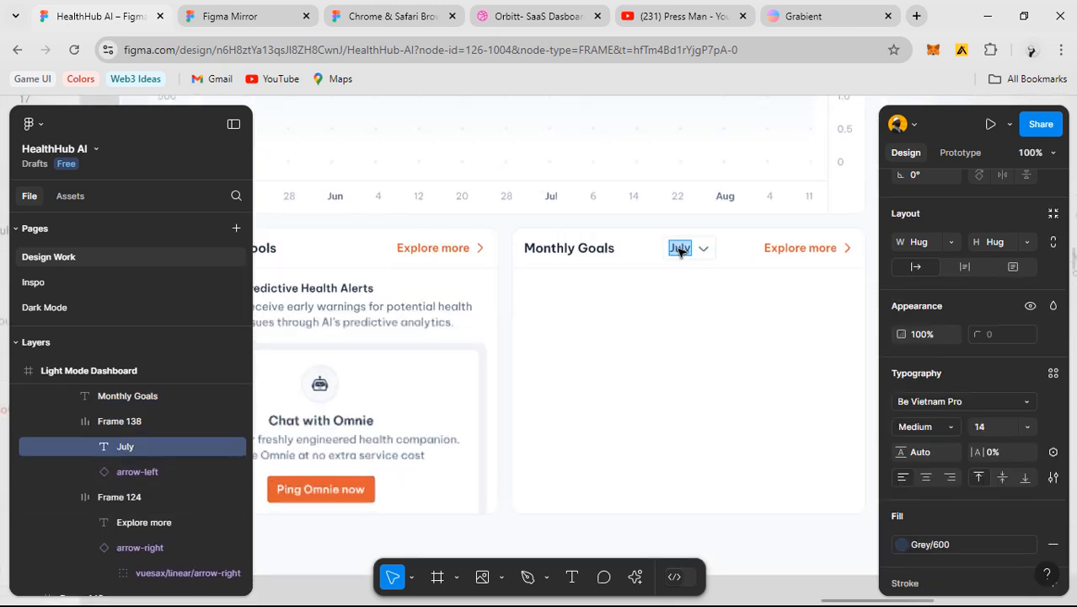
pyautogui.write('August')
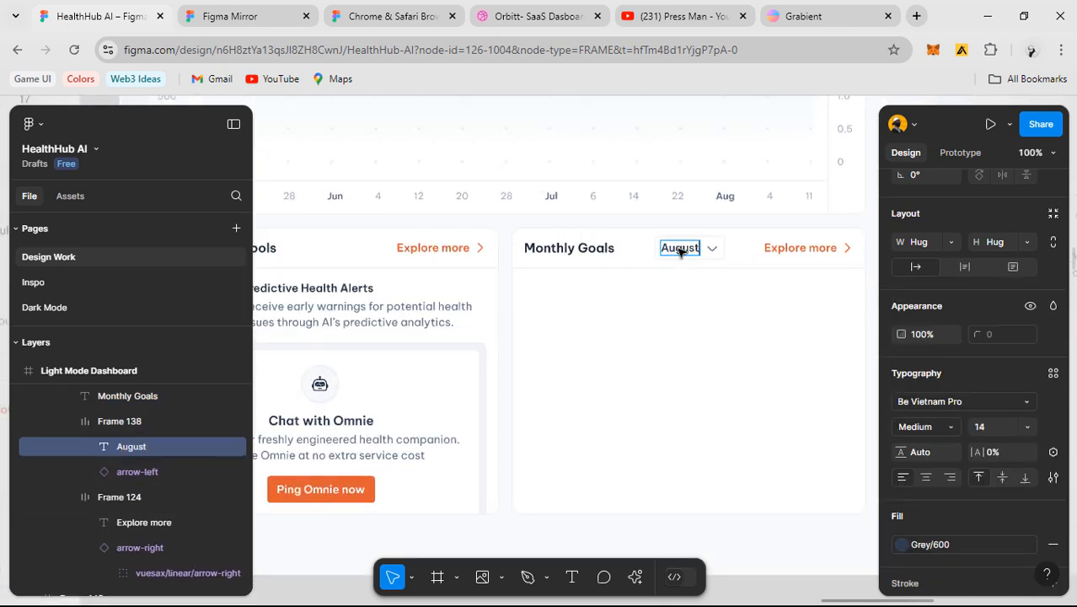
pyautogui.click(810, 251)
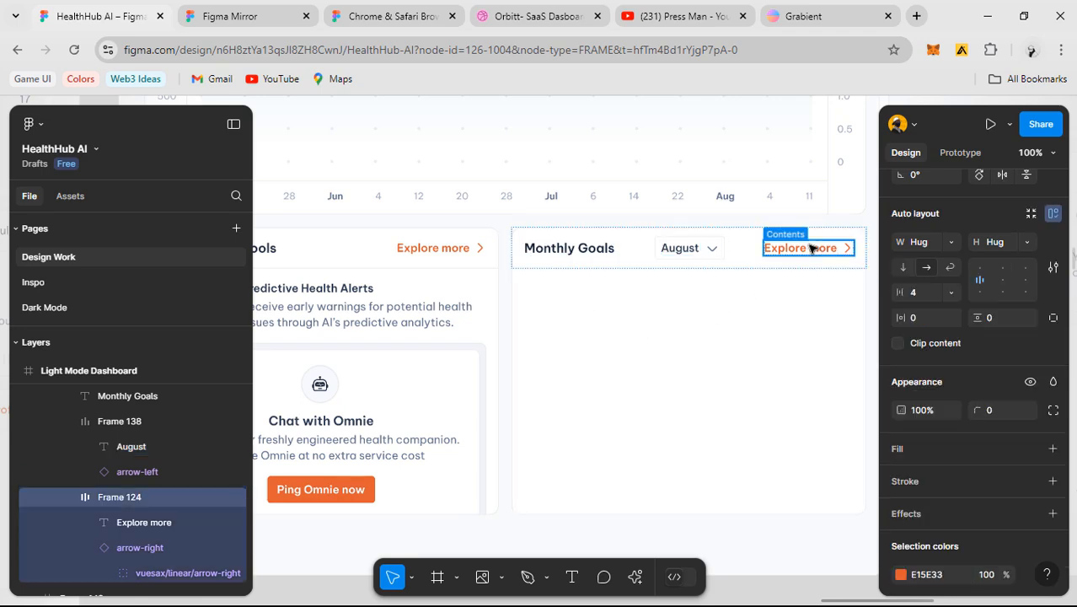
pyautogui.press('Delete')
# - Copy the round plus button from the finished Monthly Goal header into the new title row between the heading and August dropdown
pyautogui.scroll(-1, 751, 243)
pyautogui.moveTo(519, 301); pyautogui.dragTo(807, 279)
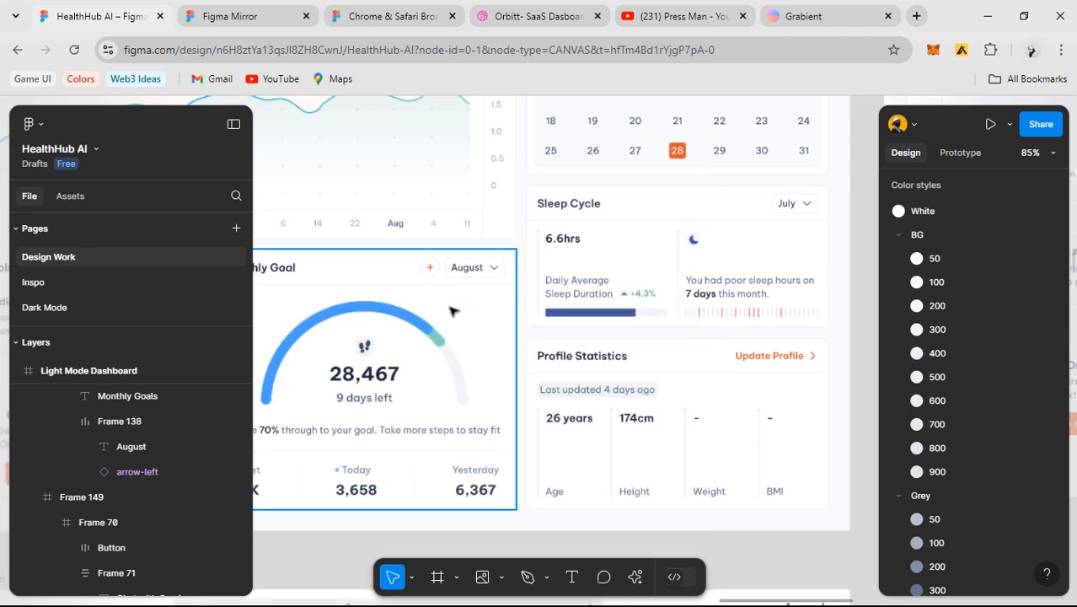
pyautogui.scroll(5, 531, 271)
pyautogui.scroll(3, 569, 281)
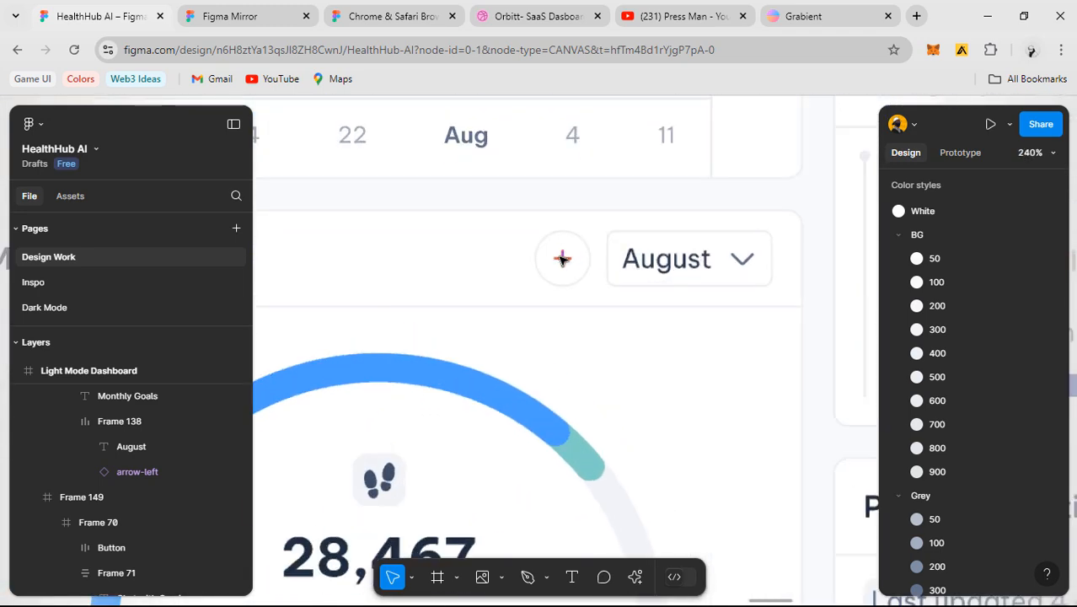
pyautogui.click(558, 256)
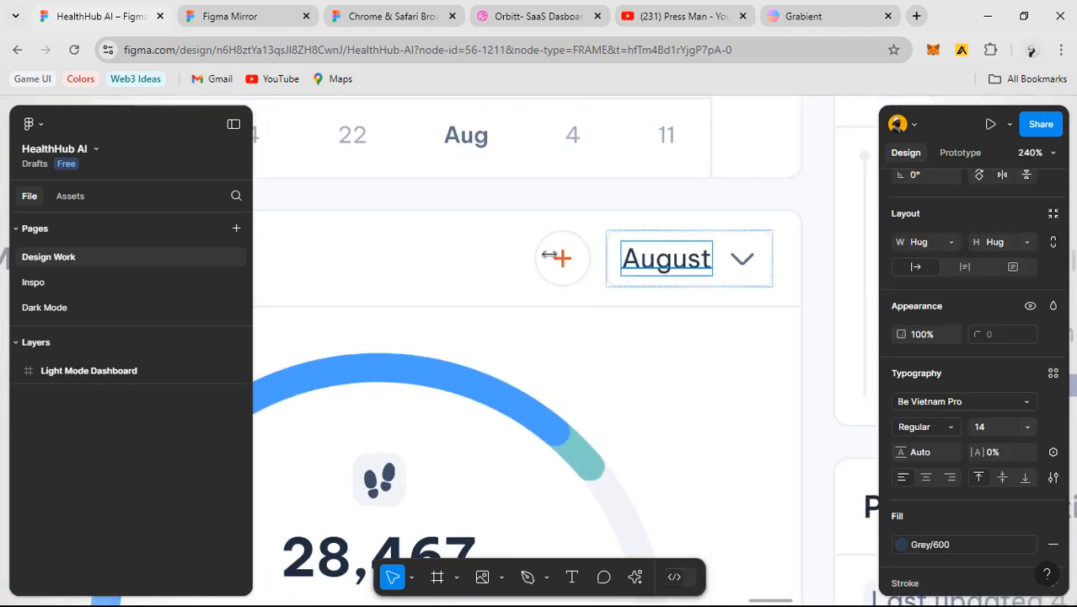
pyautogui.click(561, 260)
pyautogui.scroll(-6, 561, 260)
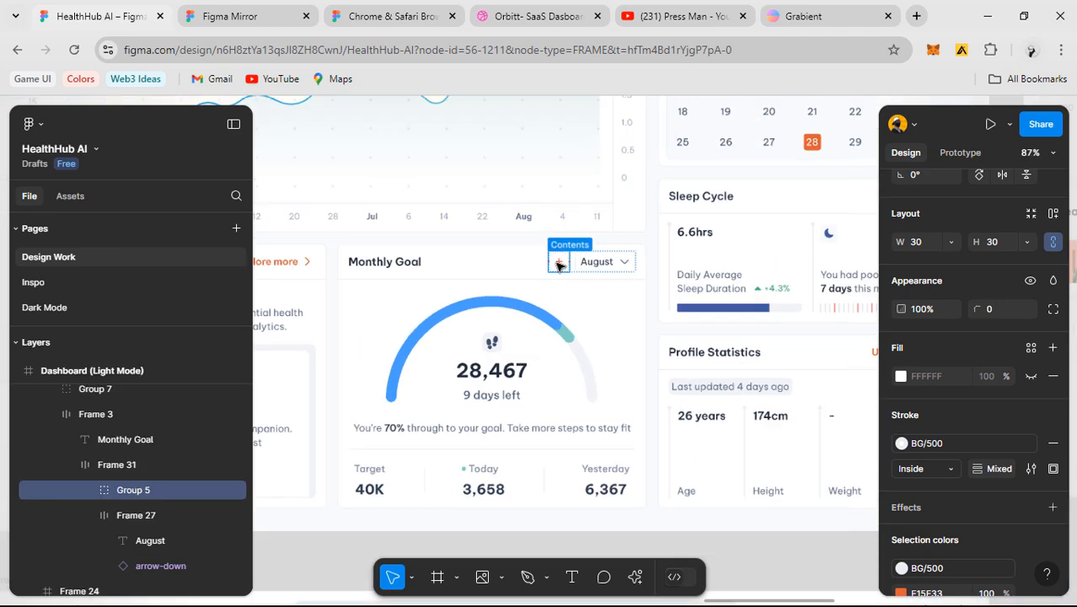
pyautogui.moveTo(764, 313); pyautogui.dragTo(422, 309)
pyautogui.scroll(2, 776, 224)
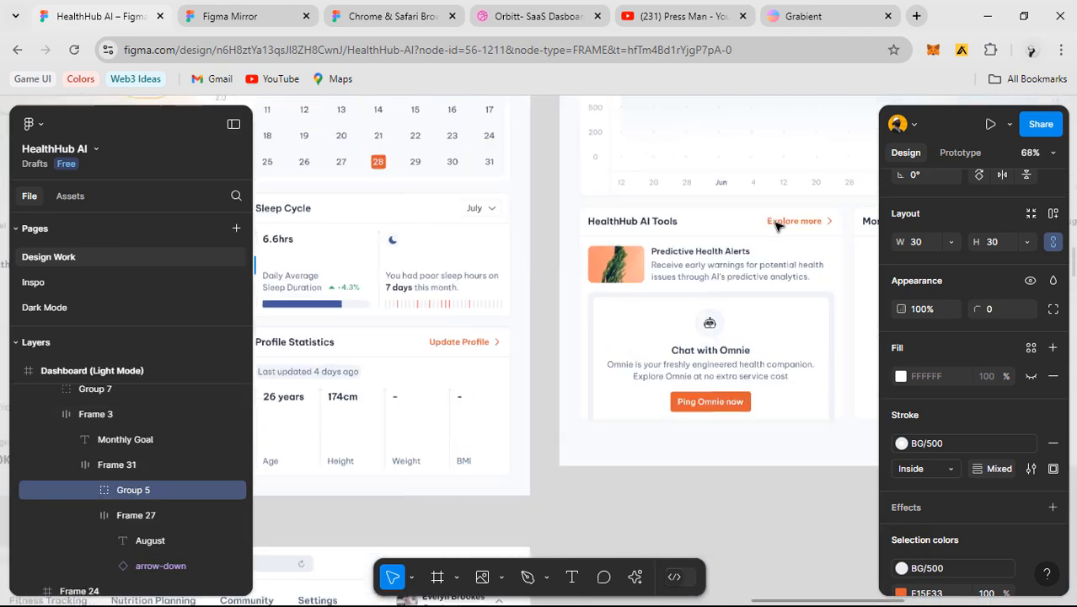
pyautogui.moveTo(652, 274); pyautogui.dragTo(223, 314)
pyautogui.scroll(2, 682, 238)
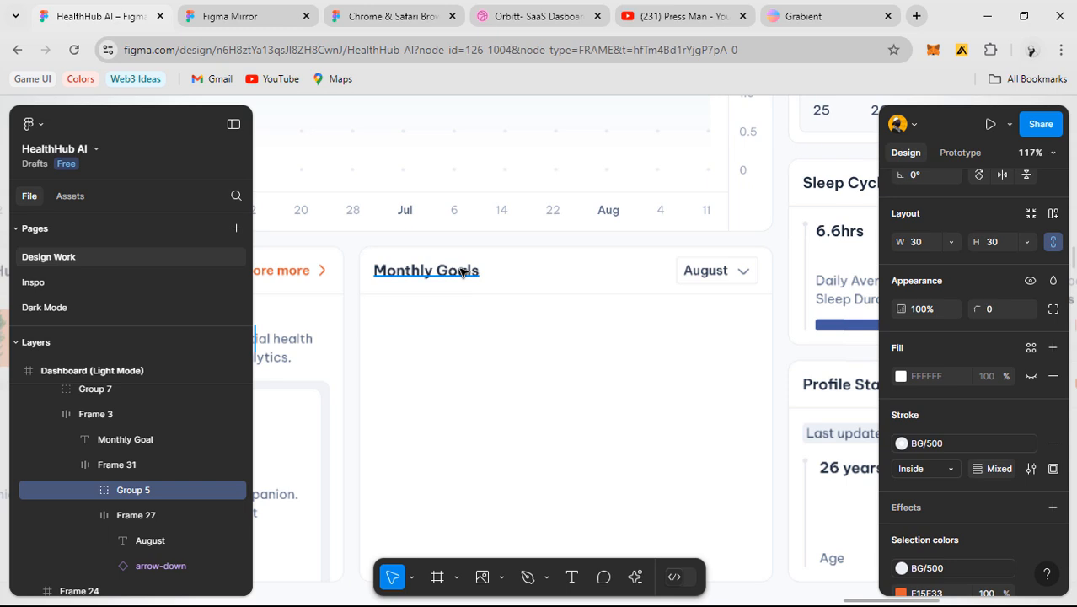
pyautogui.click(468, 270)
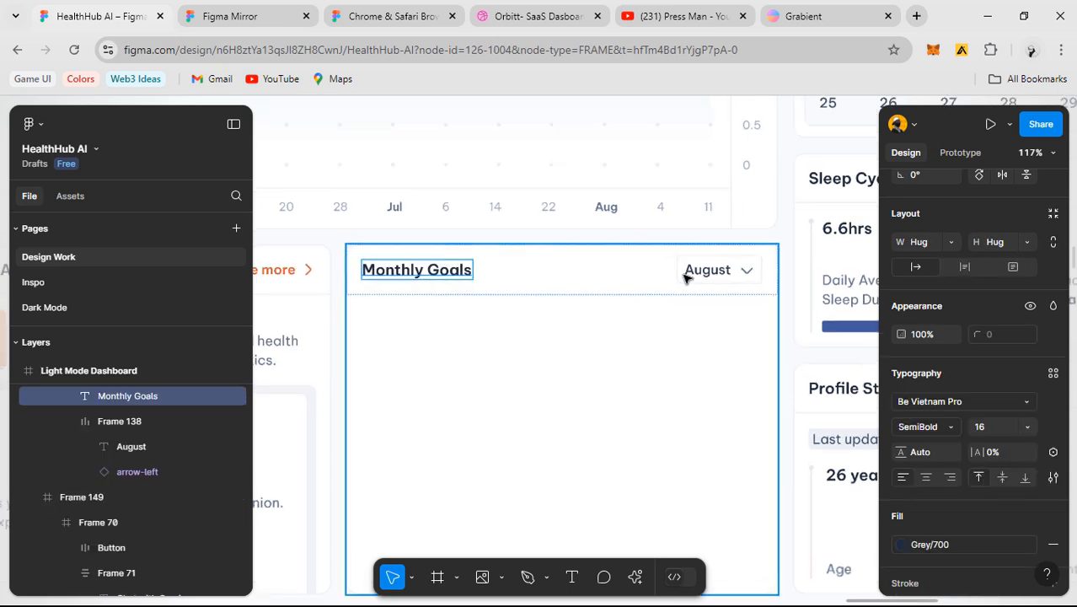
pyautogui.hotkey('ctrl', 'v')
# - Wrap the plus button and the August dropdown together in an auto layout frame
pyautogui.scroll(3, 683, 278)
pyautogui.scroll(2, 666, 269)
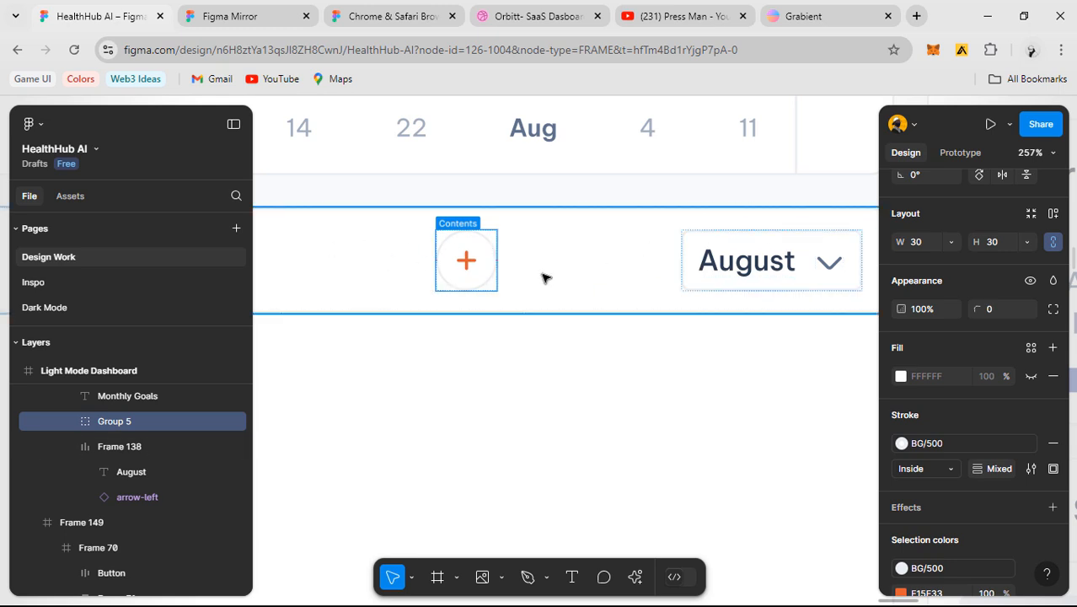
pyautogui.keyDown('shift'); pyautogui.click(747, 266); pyautogui.keyUp('shift')
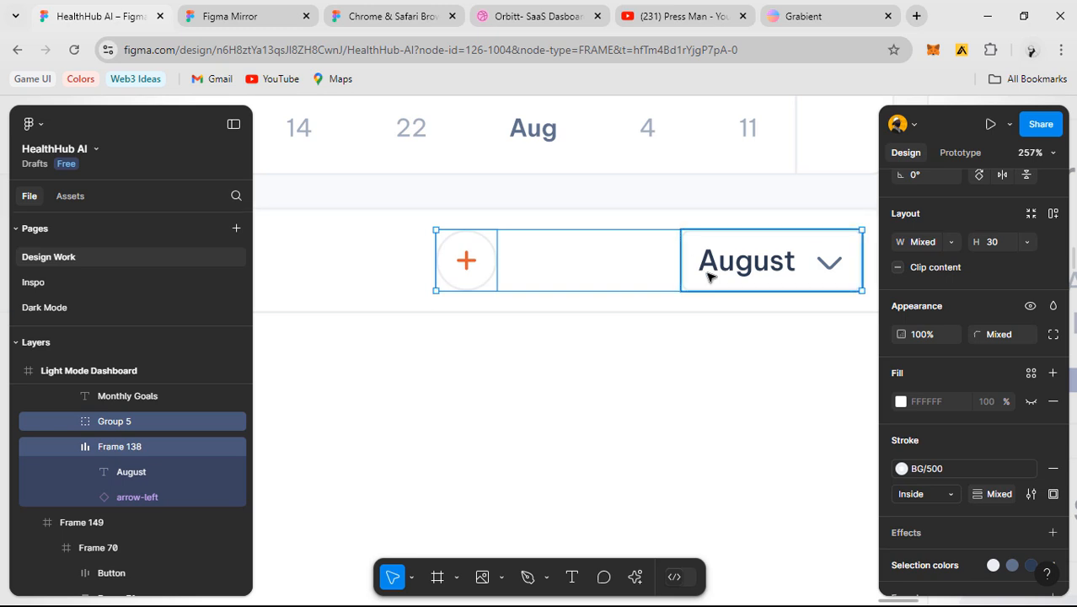
pyautogui.hotkey('shift', 'a')
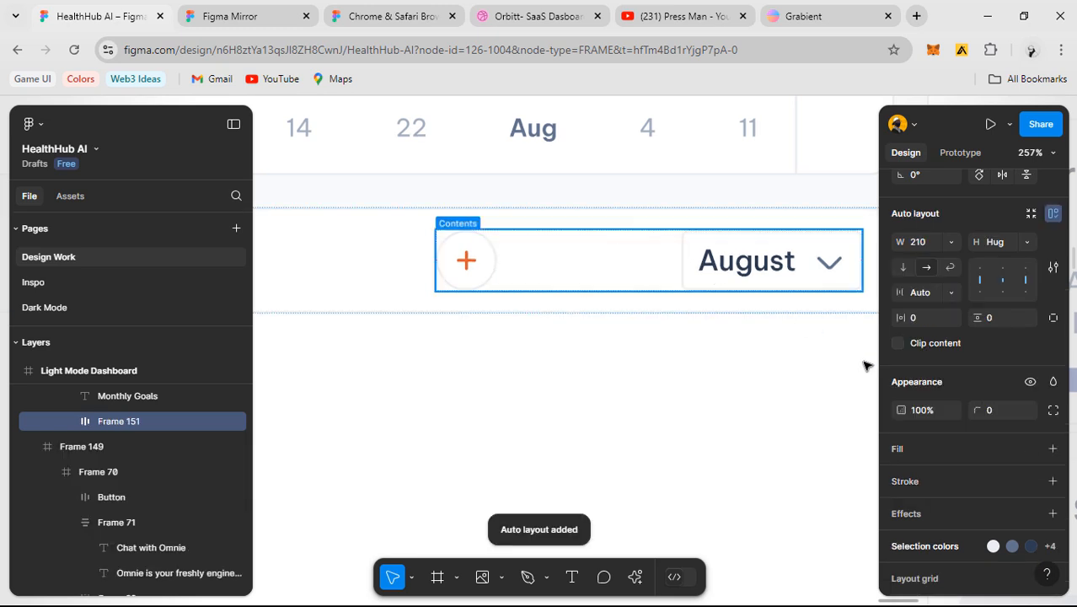
# - Set the gap between the plus button and August dropdown to 8 and make their frame's width hug contents
pyautogui.click(943, 292)
pyautogui.click(939, 273)
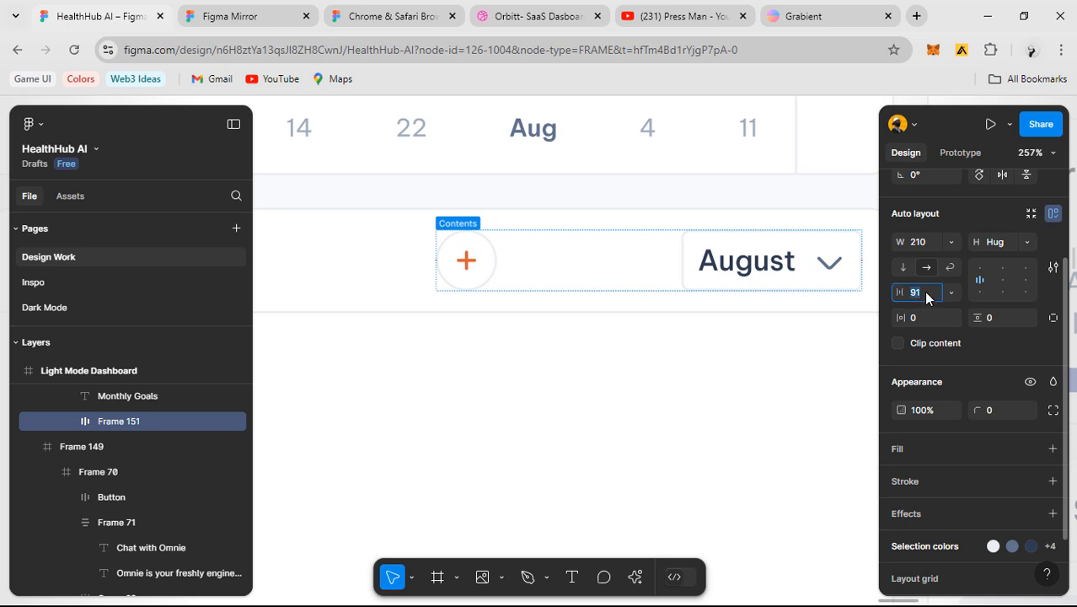
pyautogui.write('8')
pyautogui.press('Return')
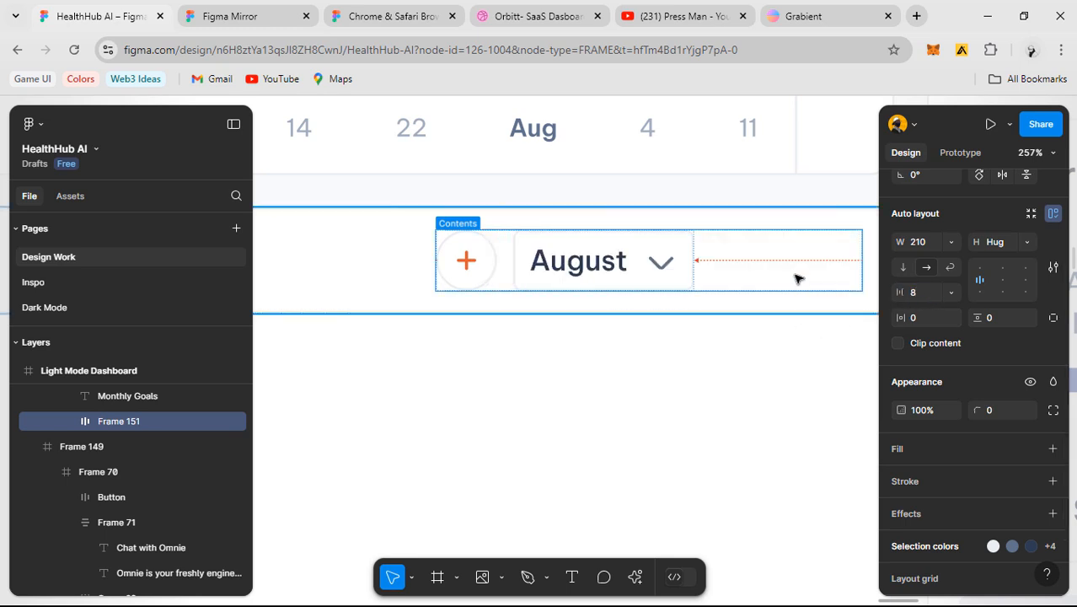
pyautogui.click(951, 243)
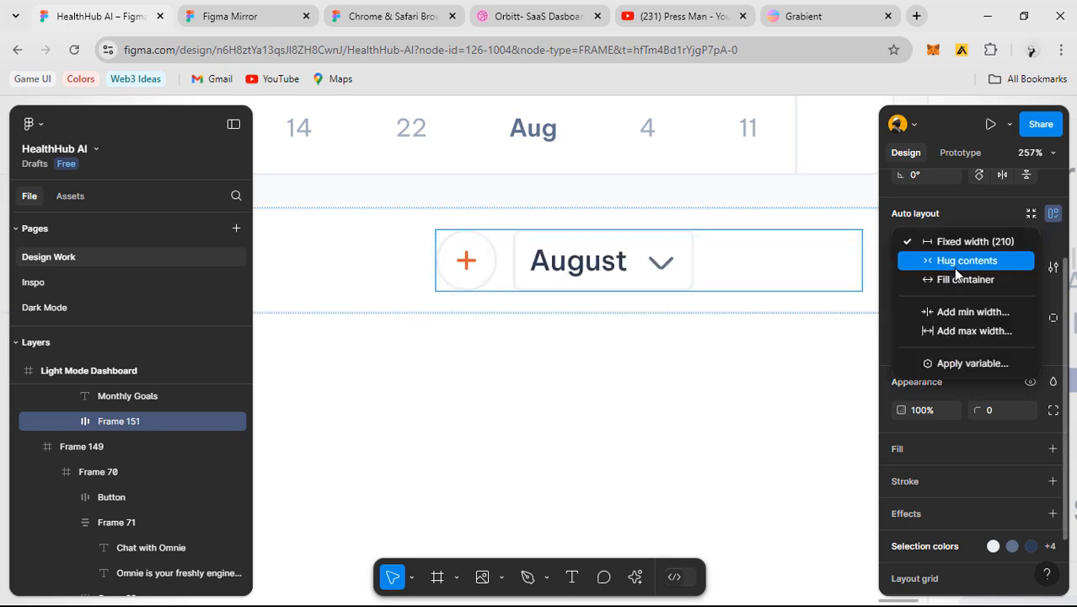
pyautogui.click(953, 267)
# - Inspect the dimensions of the August dropdown, the round plus button and its add icon in the Monthly Goals title row
pyautogui.click(516, 276)
pyautogui.scroll(-3, 558, 286)
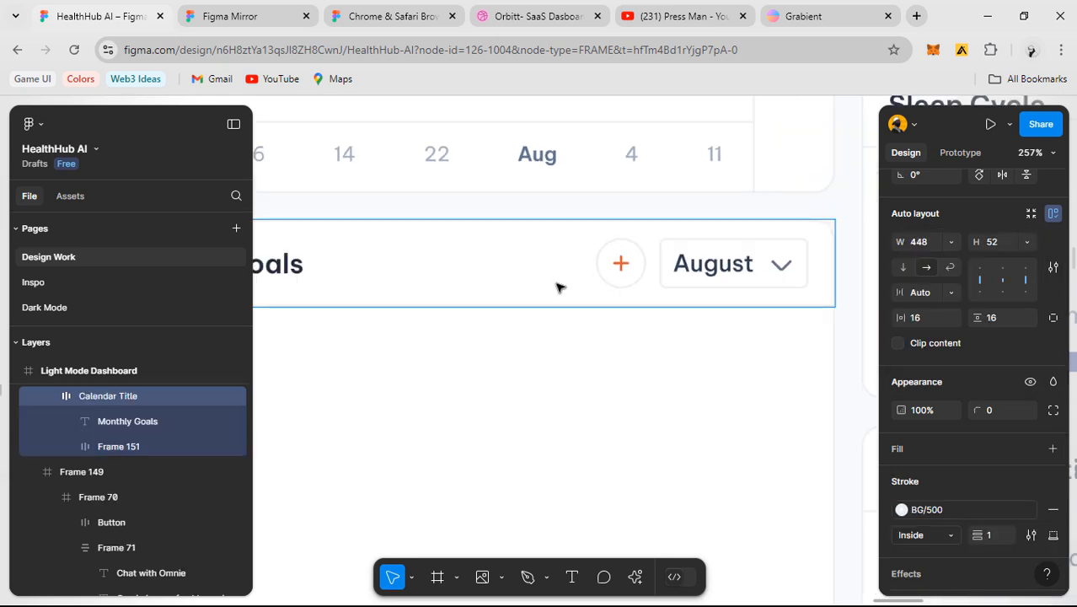
pyautogui.scroll(4, 680, 272)
pyautogui.keyDown('ctrl'); pyautogui.click(712, 278); pyautogui.keyUp('ctrl')
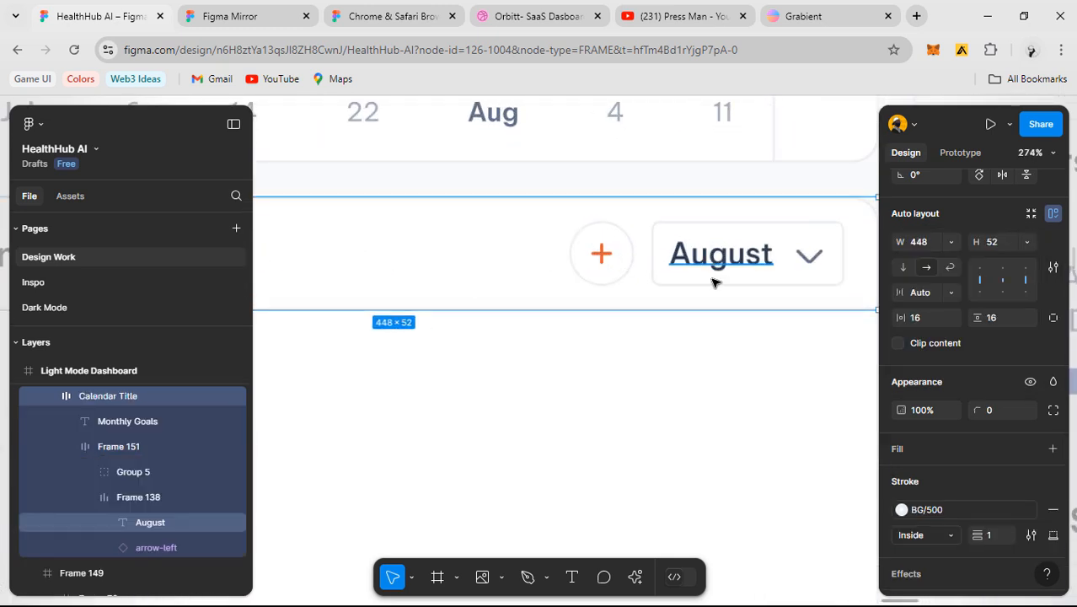
pyautogui.press('Escape')
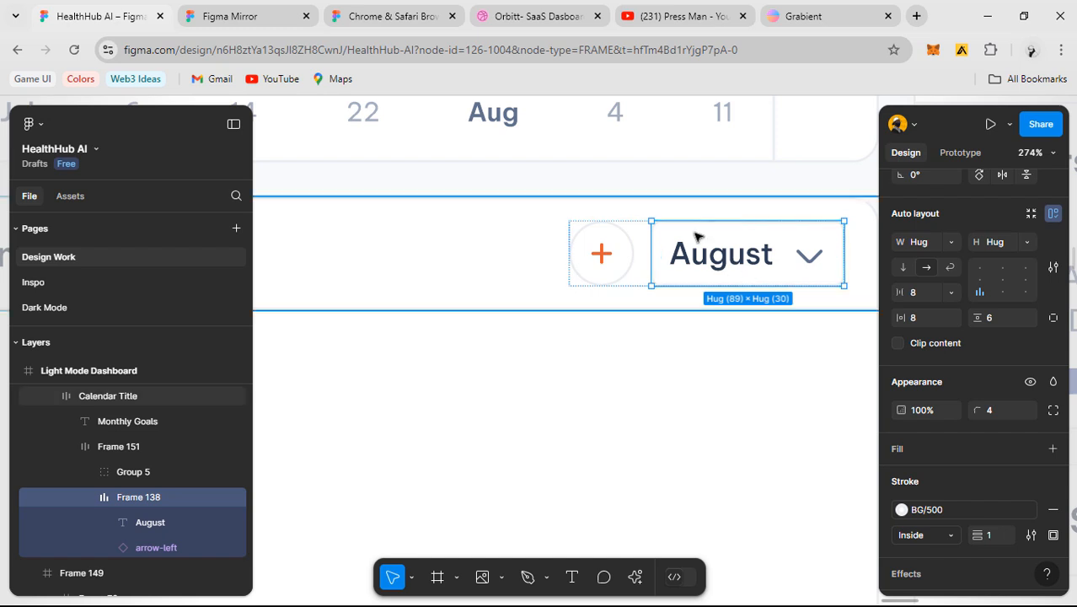
pyautogui.moveTo(625, 329); pyautogui.dragTo(536, 351)
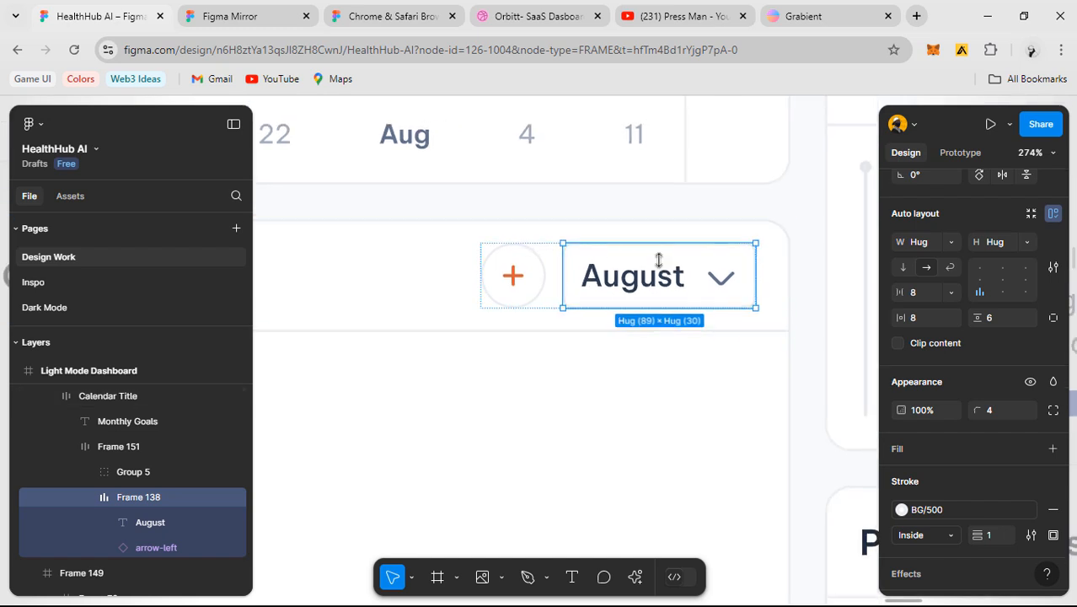
pyautogui.moveTo(679, 274); pyautogui.dragTo(634, 283)
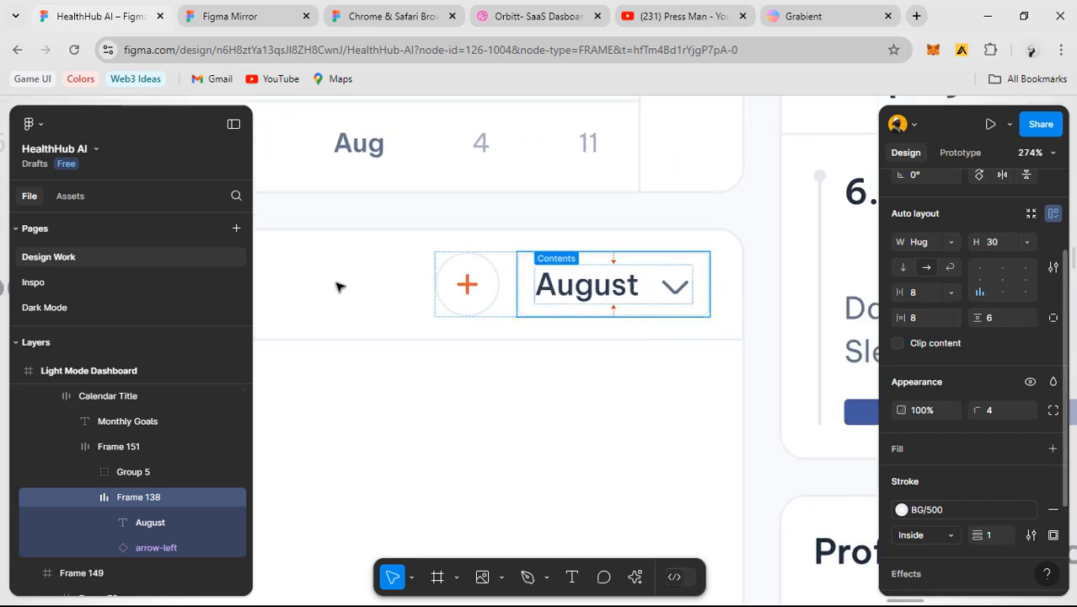
pyautogui.click(478, 284)
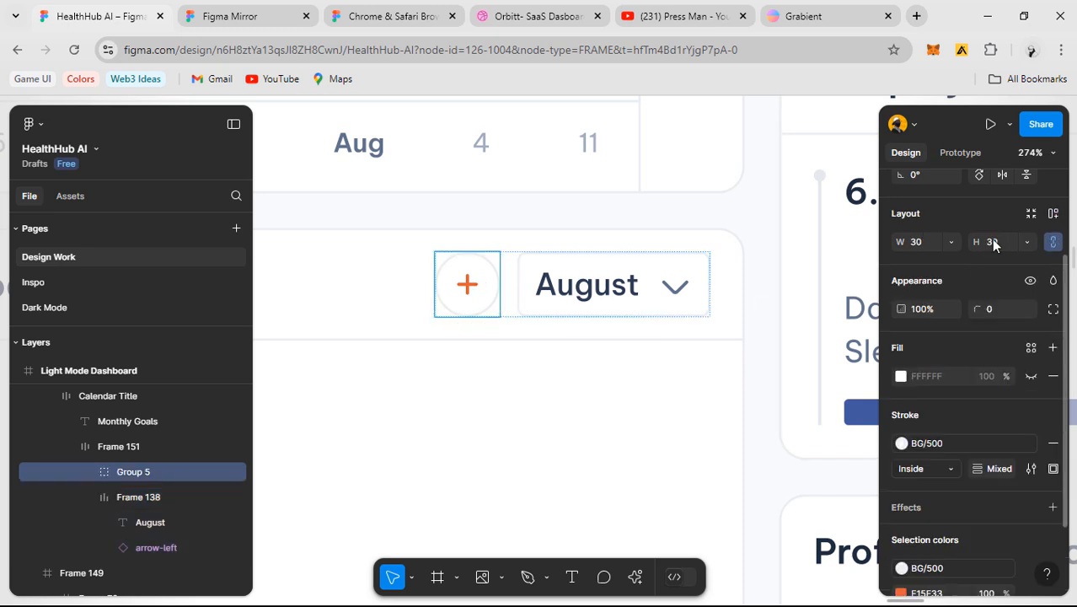
pyautogui.click(596, 377)
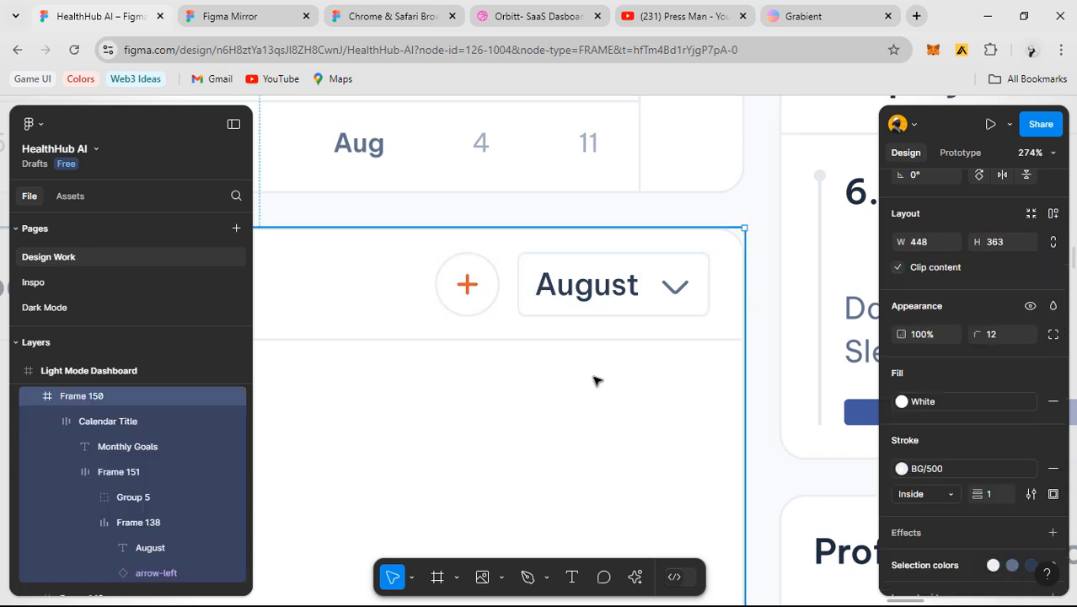
pyautogui.scroll(-2, 595, 379)
pyautogui.scroll(3, 550, 338)
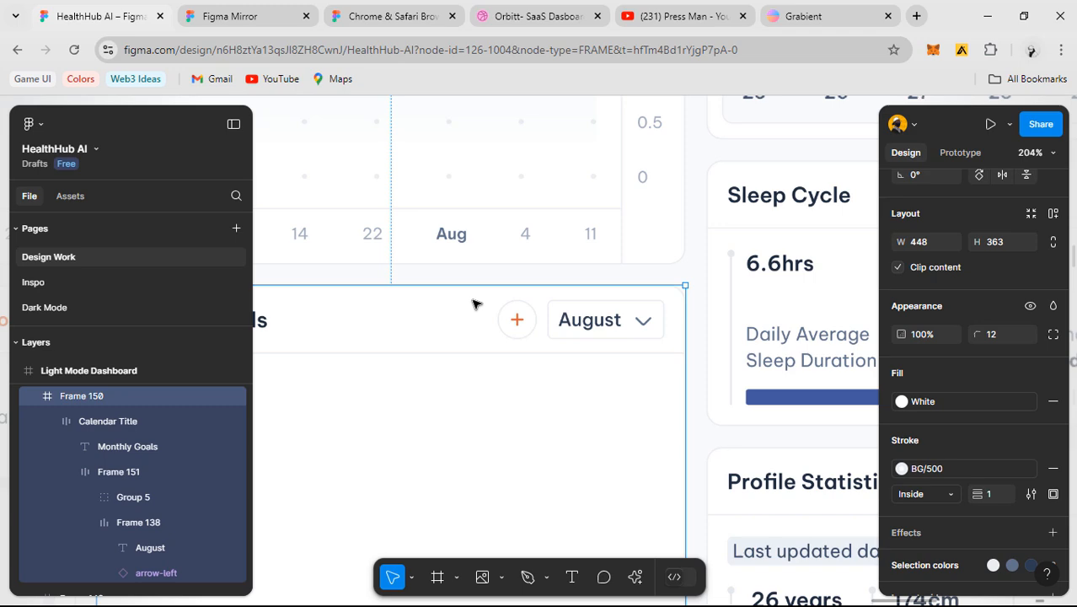
pyautogui.keyDown('ctrl'); pyautogui.click(548, 323); pyautogui.keyUp('ctrl')
pyautogui.click(529, 325)
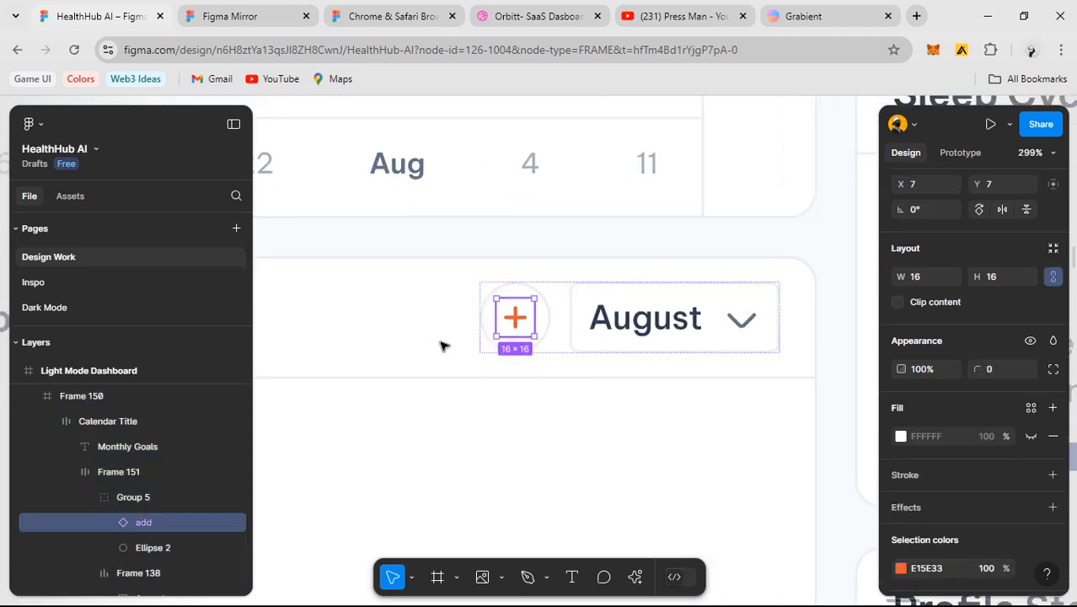
# - Examine the finished Monthly Goal card's gauge arc, step count, progress text and target figures as reference
pyautogui.click(601, 455)
pyautogui.scroll(-9, 601, 452)
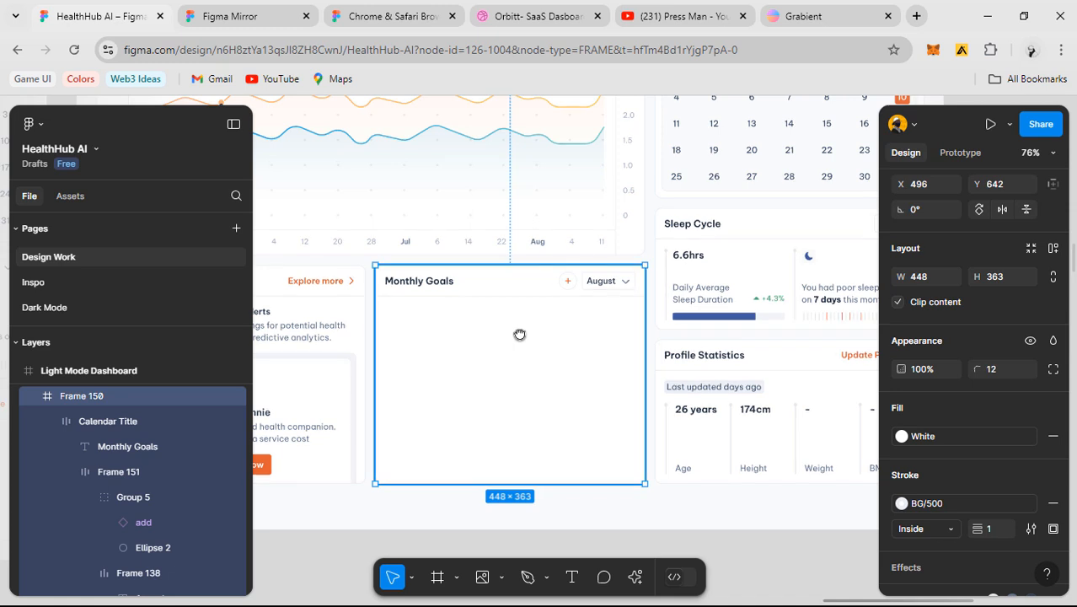
pyautogui.scroll(-2, 674, 421)
pyautogui.moveTo(509, 374); pyautogui.dragTo(601, 232)
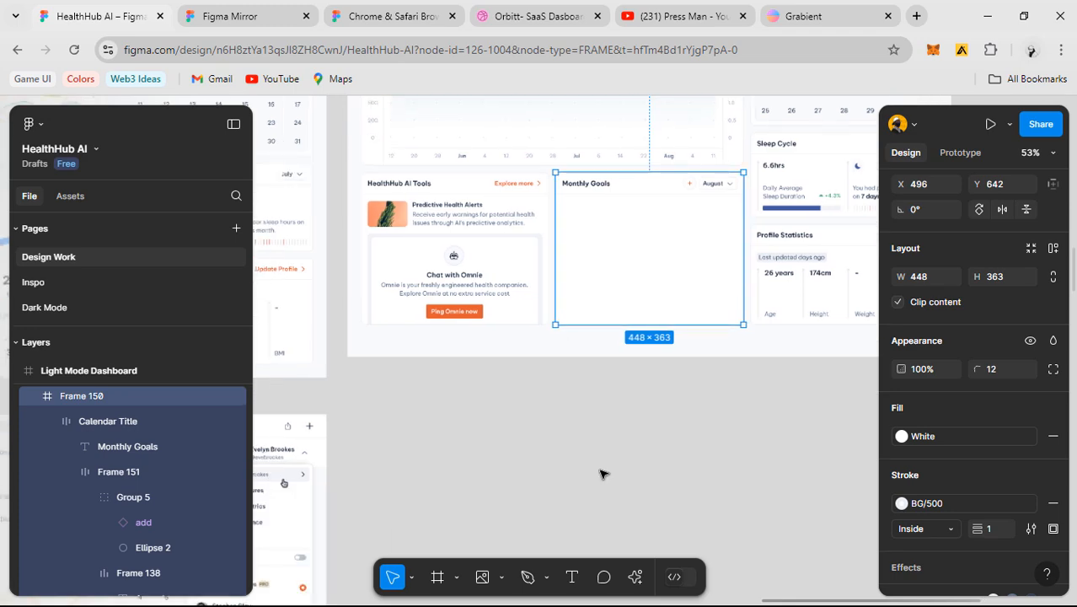
pyautogui.click(611, 392)
pyautogui.hscroll(-3, 493, 380)
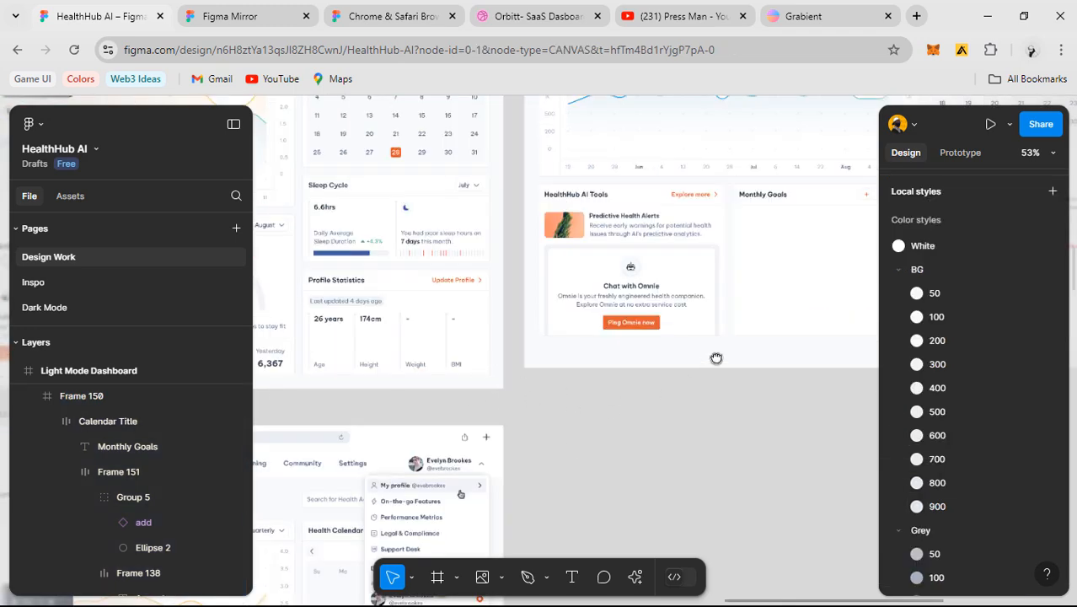
pyautogui.scroll(5, 715, 357)
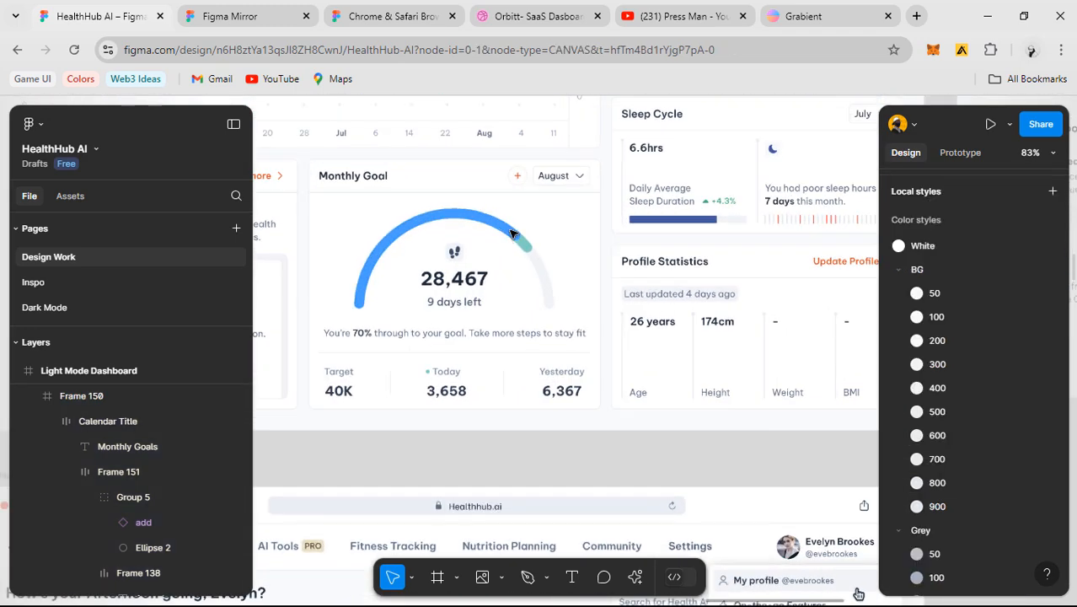
pyautogui.scroll(1, 512, 233)
pyautogui.moveTo(446, 247); pyautogui.dragTo(476, 279)
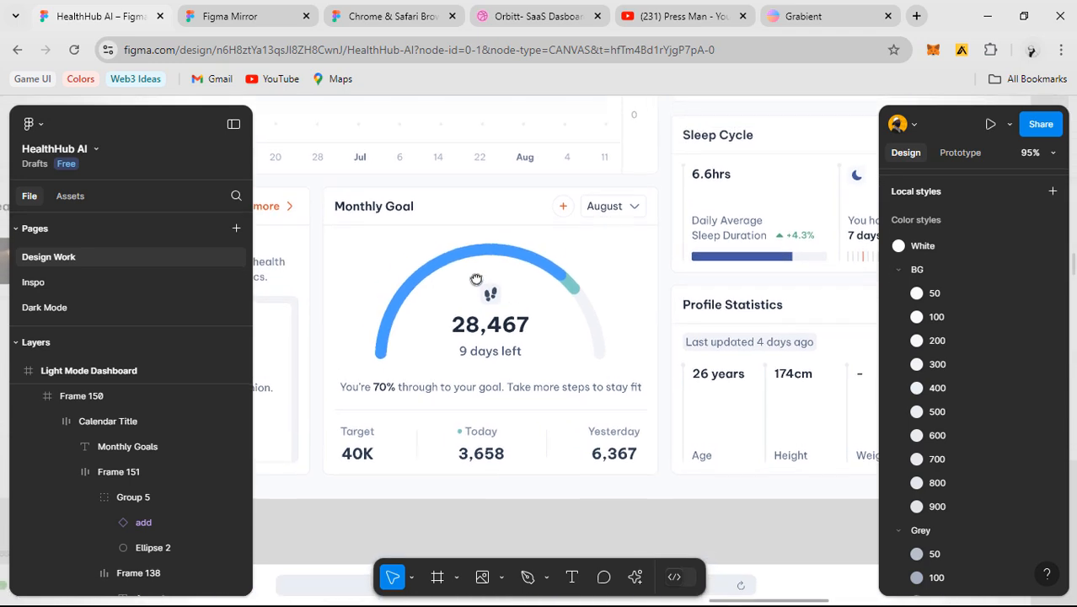
pyautogui.click(235, 127)
pyautogui.scroll(3, 522, 252)
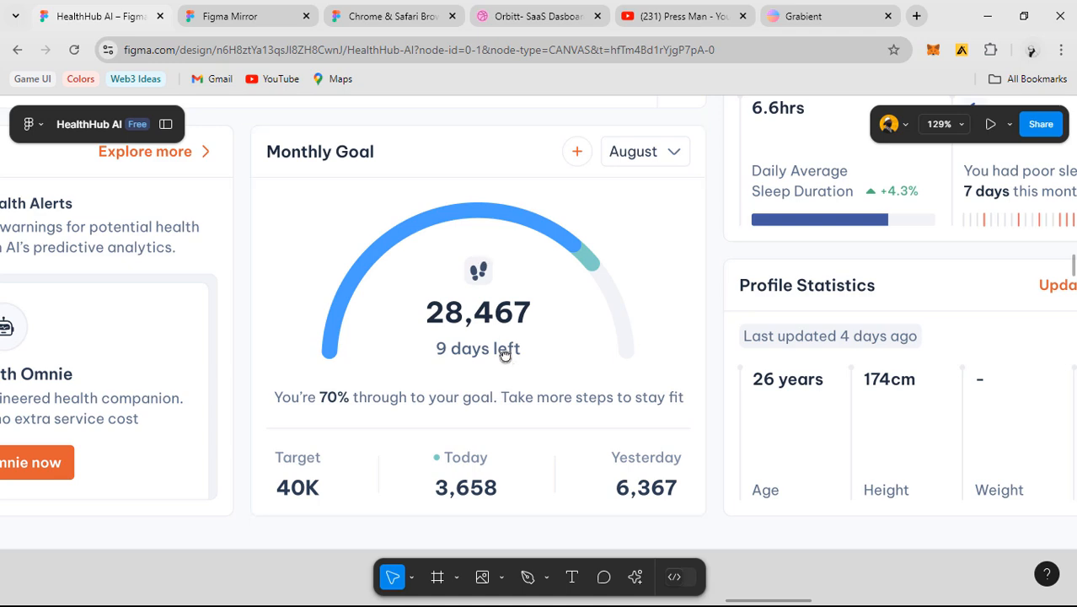
pyautogui.scroll(-1, 500, 350)
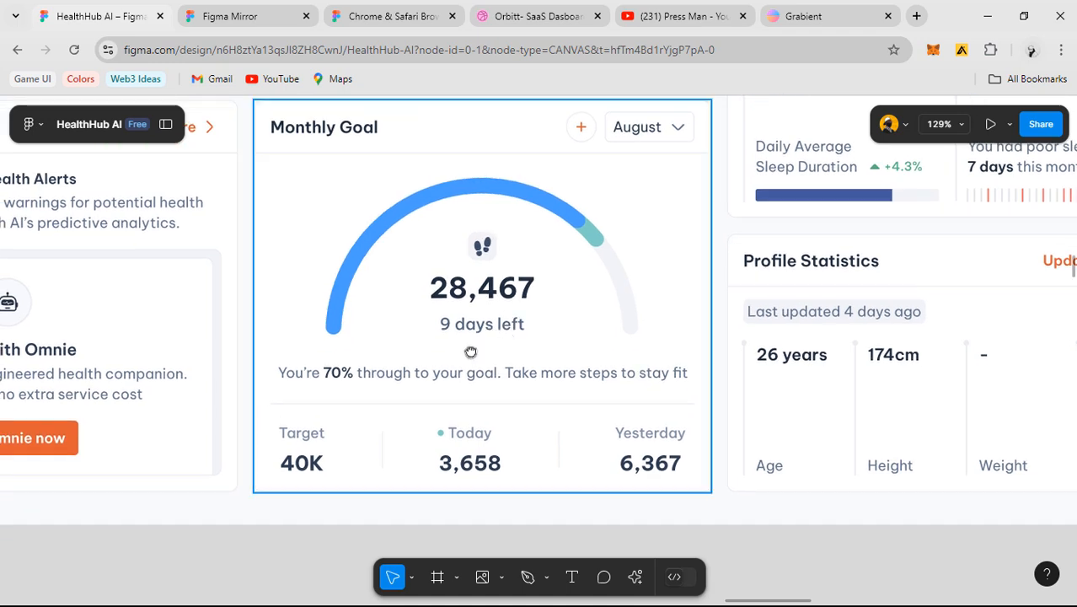
pyautogui.moveTo(470, 351); pyautogui.dragTo(436, 344)
pyautogui.hscroll(5, 356, 455)
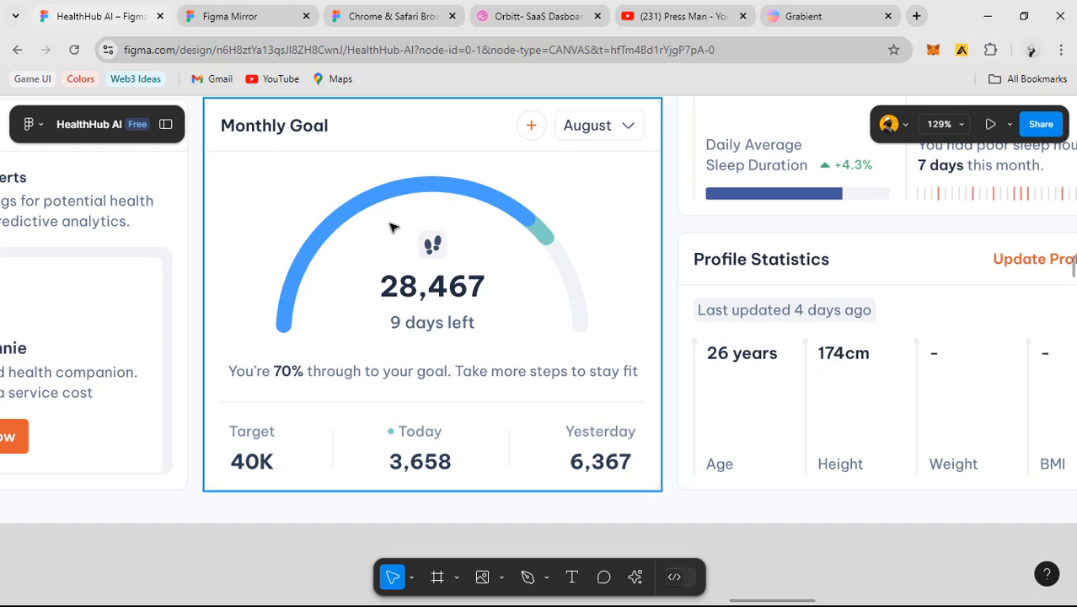
# - Draw a 284 × 284 circle in the empty body of the new Monthly Goals card and centre it horizontally
pyautogui.scroll(-8, 392, 226)
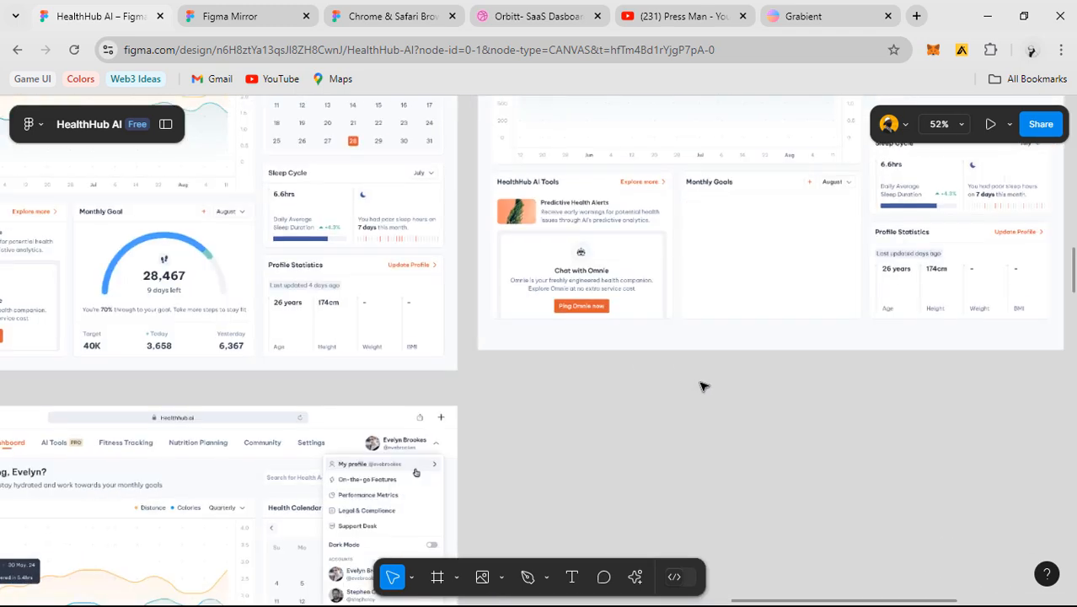
pyautogui.scroll(5, 728, 294)
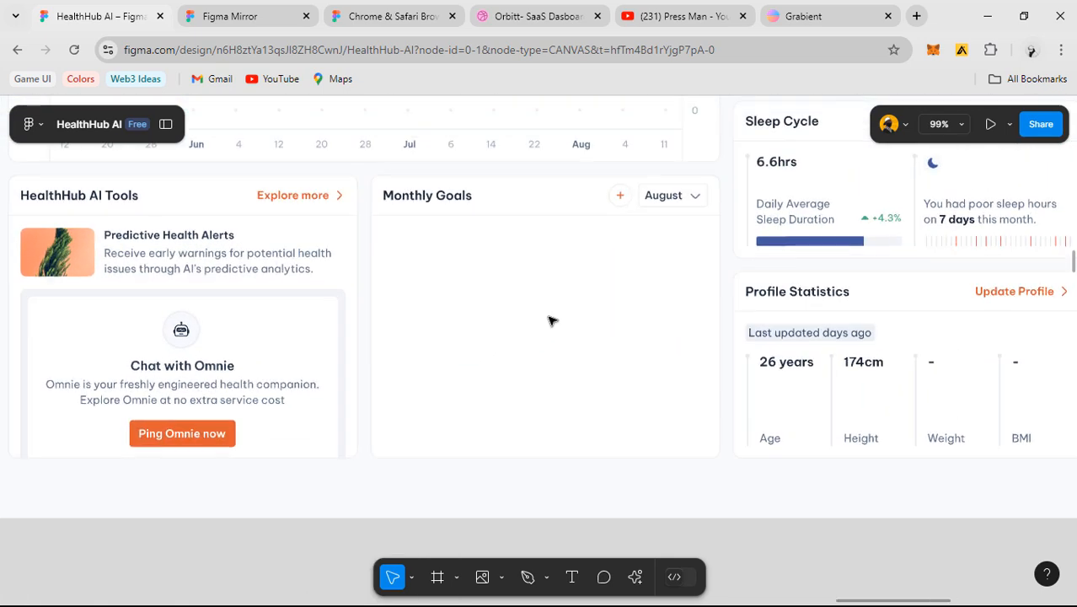
pyautogui.press('o')
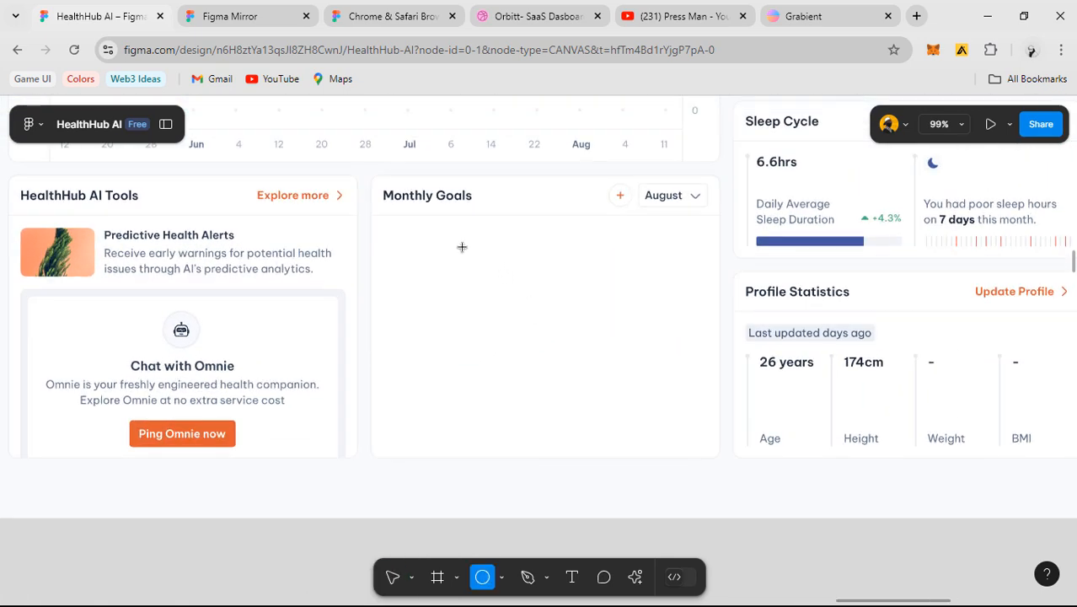
pyautogui.moveTo(442, 239); pyautogui.dragTo(676, 378)
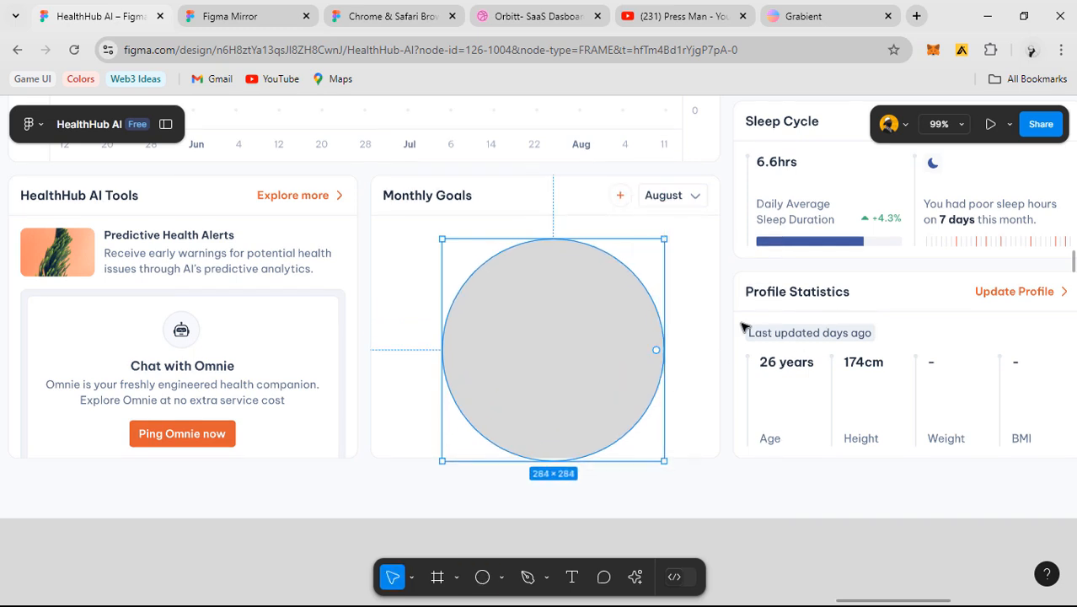
pyautogui.moveTo(582, 328); pyautogui.dragTo(566, 321)
pyautogui.click(926, 252)
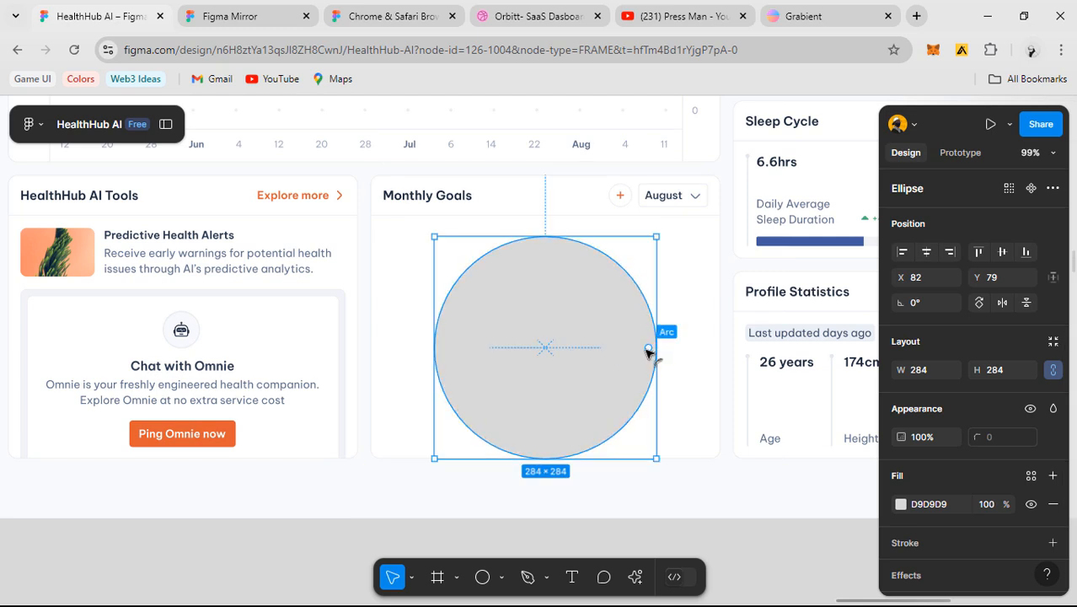
# - Open the circle into an arc with a sweep of about 80%, starting at 0°
pyautogui.moveTo(647, 348); pyautogui.dragTo(583, 321)
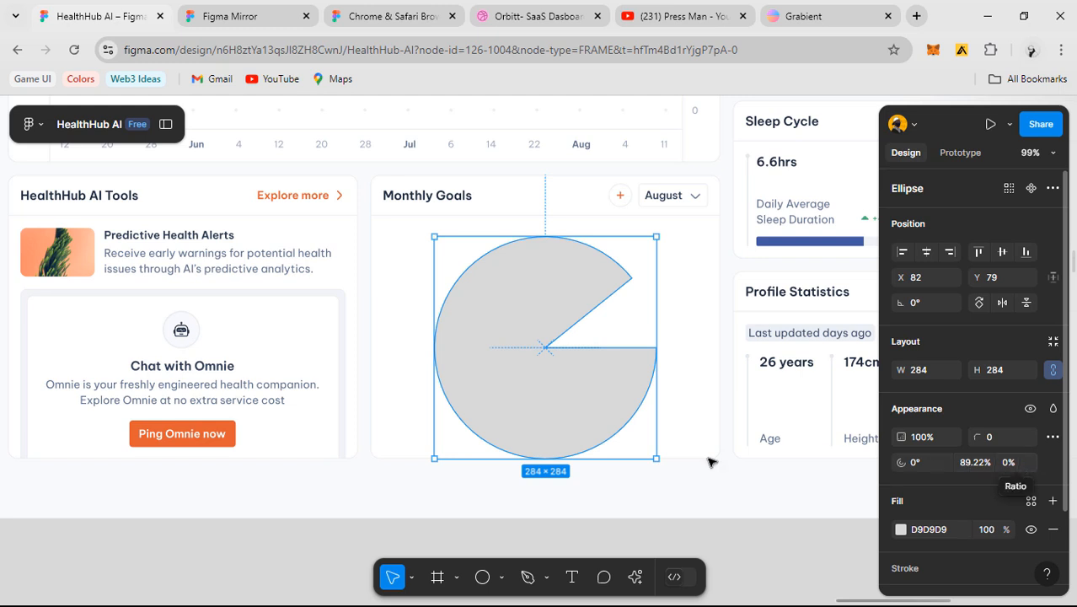
pyautogui.moveTo(594, 318)
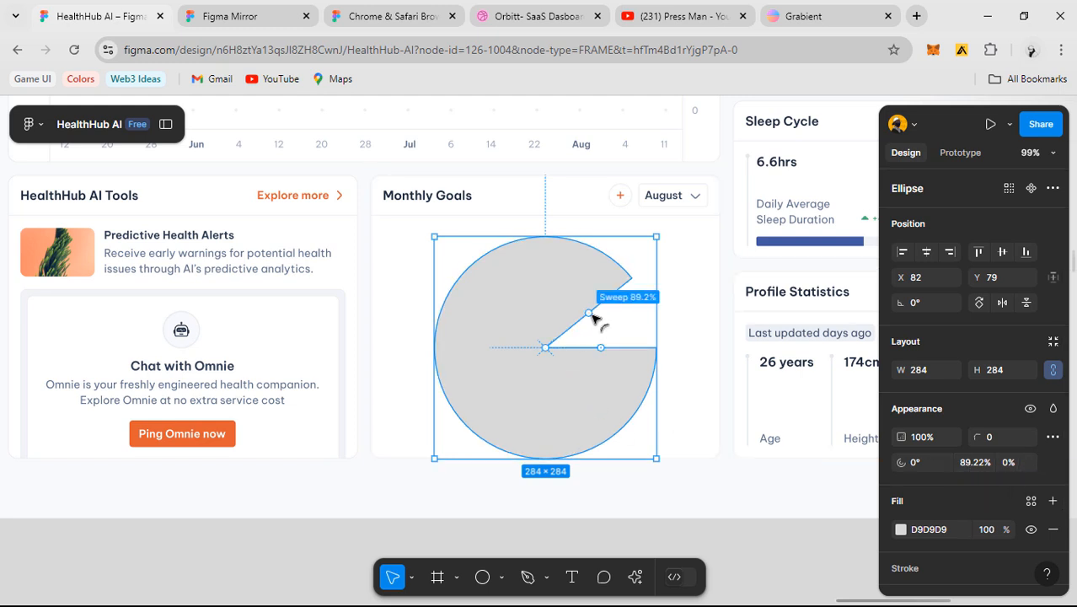
pyautogui.moveTo(594, 318); pyautogui.dragTo(566, 283)
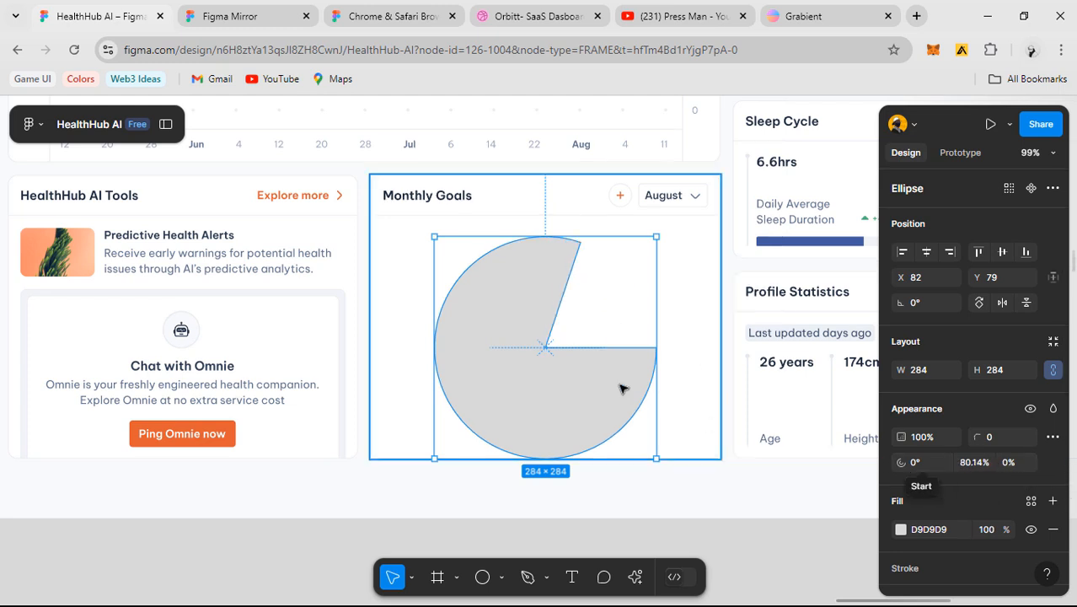
# - Hollow the arc into a ring band, trying inner ratios of 80%, 70% and 90% before setting 85%
pyautogui.moveTo(549, 349); pyautogui.dragTo(471, 404)
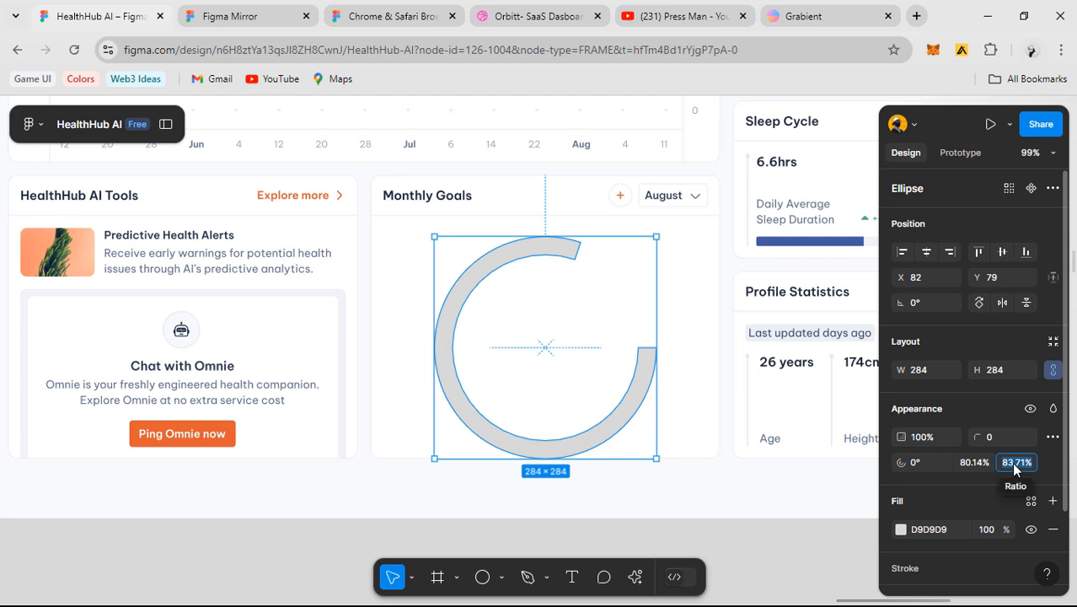
pyautogui.write('80')
pyautogui.press('Return')
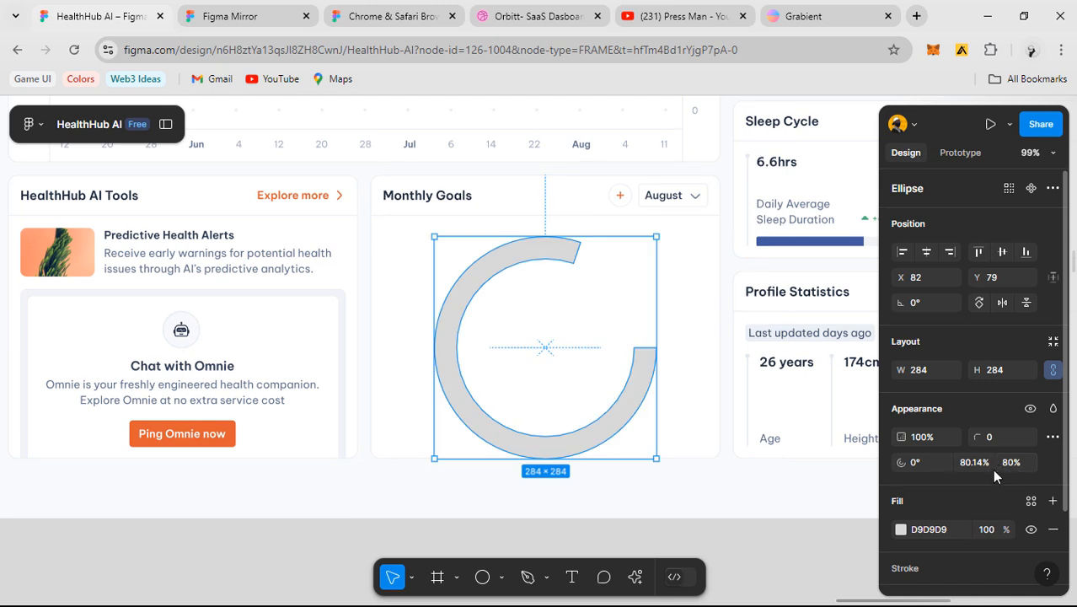
pyautogui.write('70')
pyautogui.press('Return')
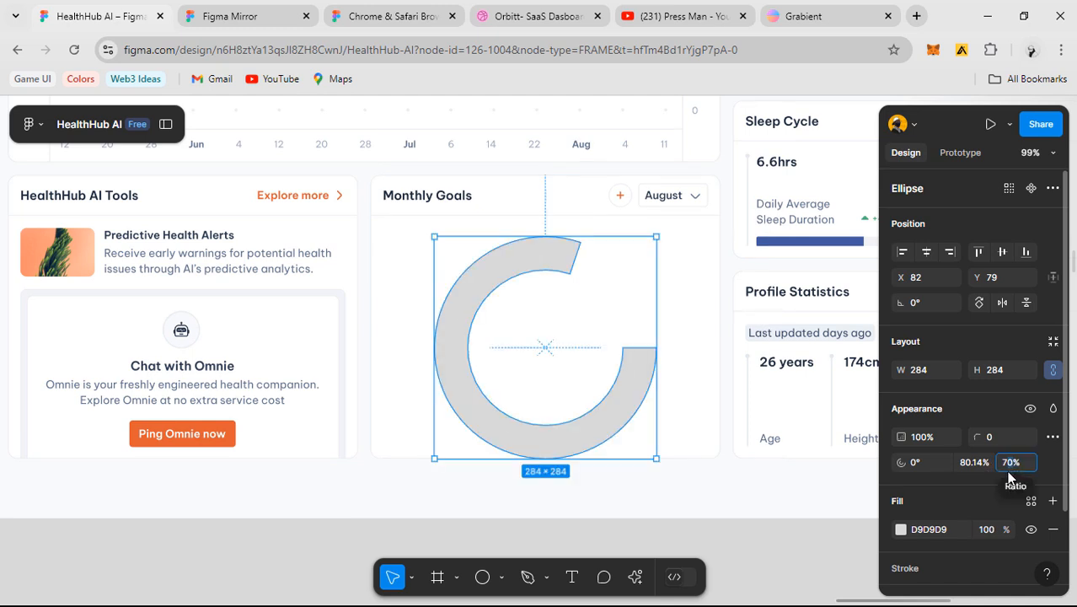
pyautogui.press('Return')
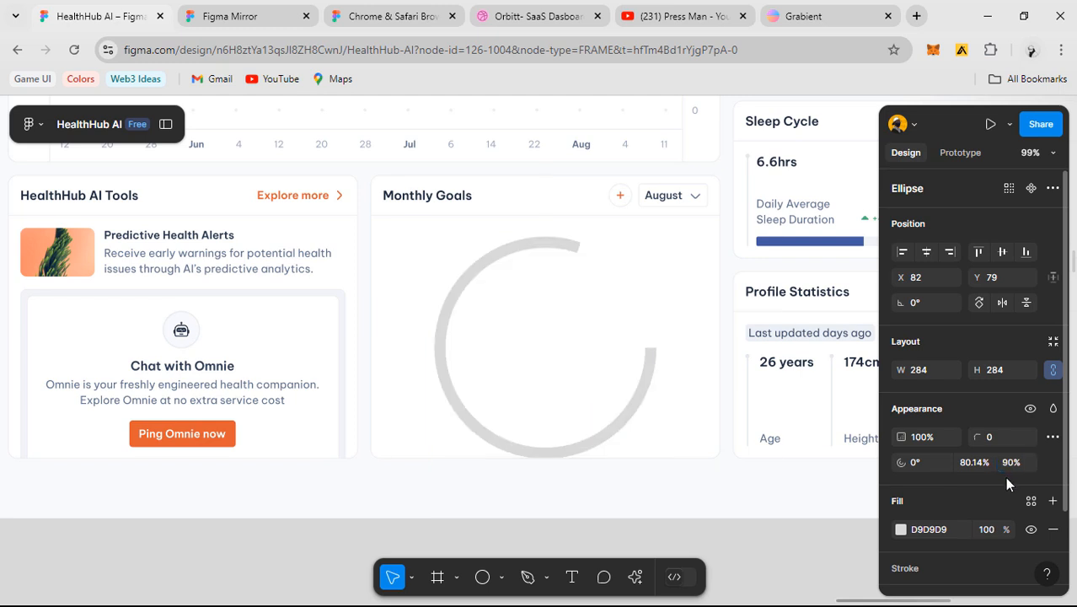
pyautogui.click(1011, 470)
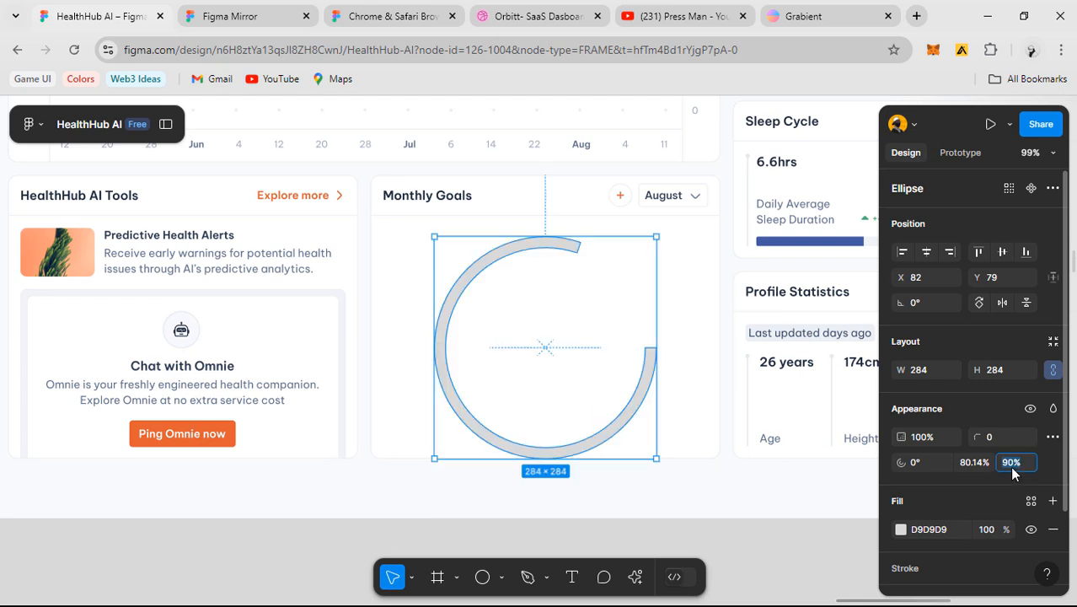
pyautogui.press('Return')
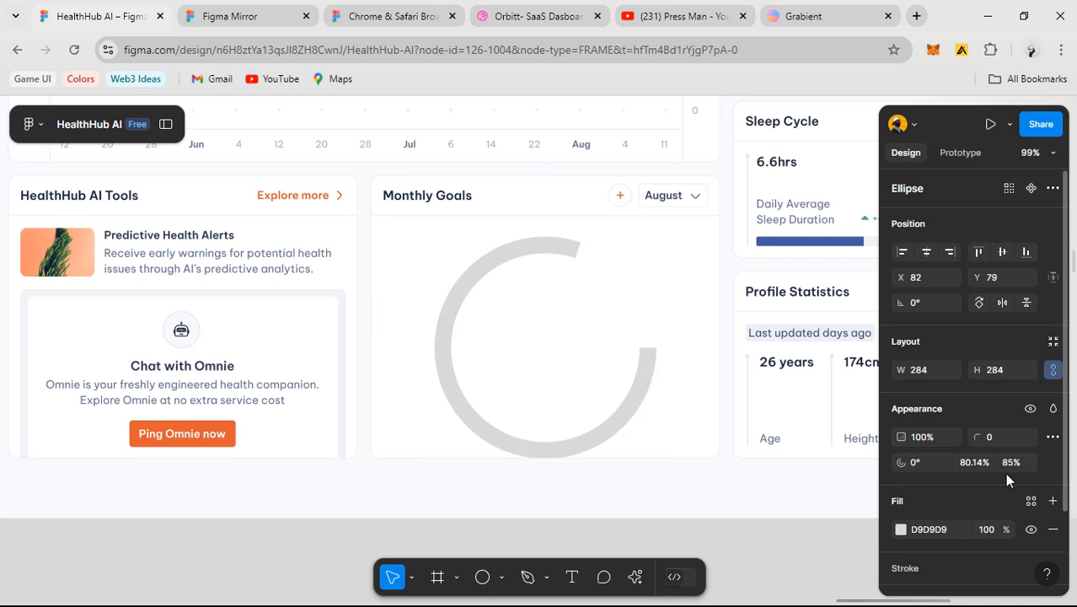
# - Reduce the ring's sweep to 50% and rotate it 180° so it forms an upright arch
pyautogui.click(978, 469)
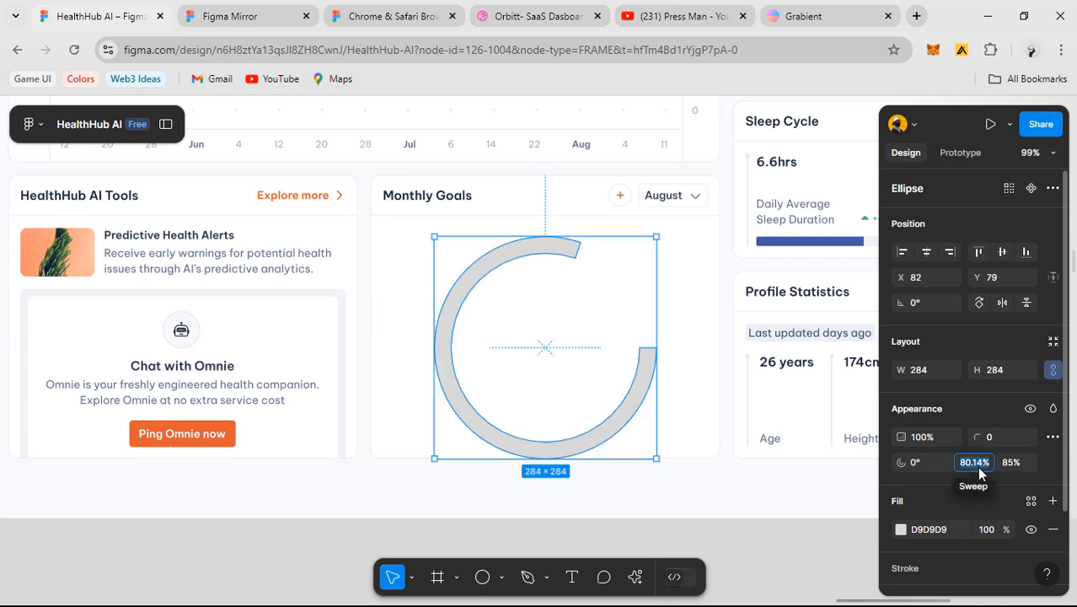
pyautogui.press('Return')
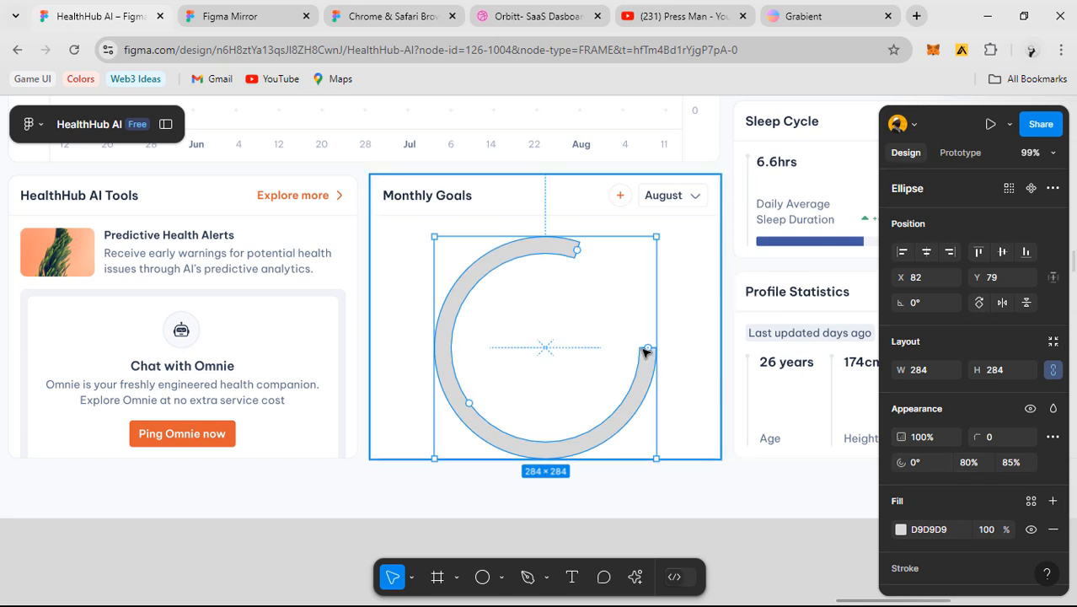
pyautogui.moveTo(644, 351); pyautogui.dragTo(524, 436)
pyautogui.hotkey('ctrl', 'z')
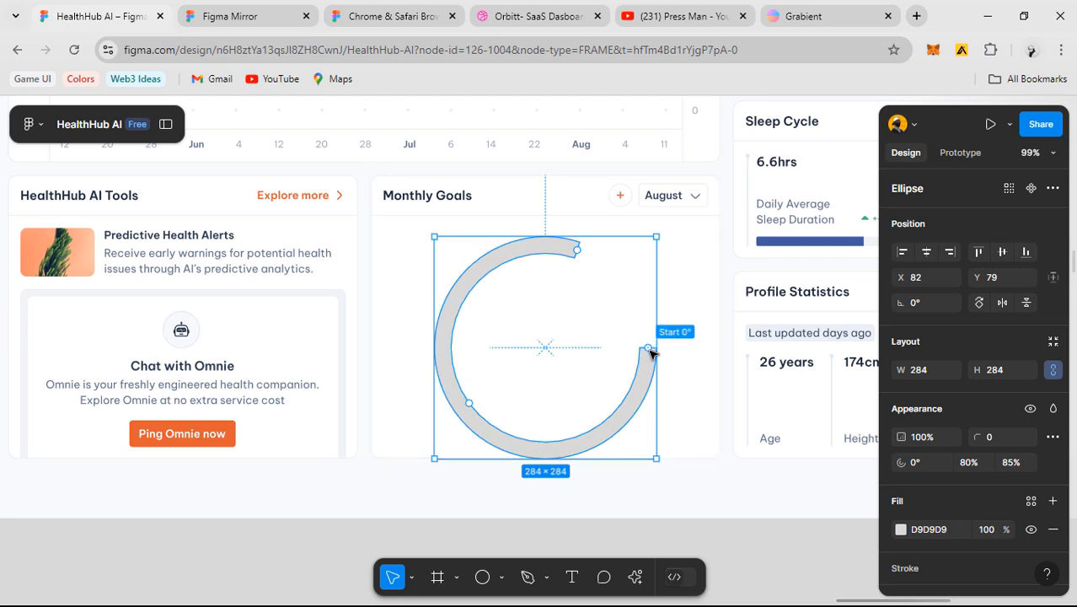
pyautogui.moveTo(578, 253); pyautogui.dragTo(423, 347)
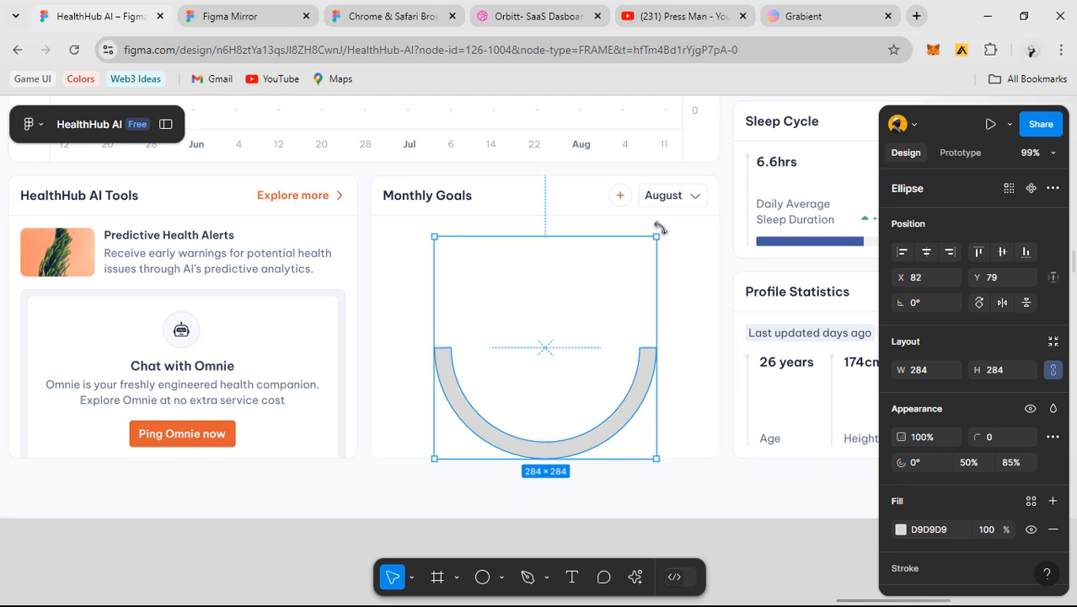
pyautogui.moveTo(659, 229); pyautogui.dragTo(405, 464)
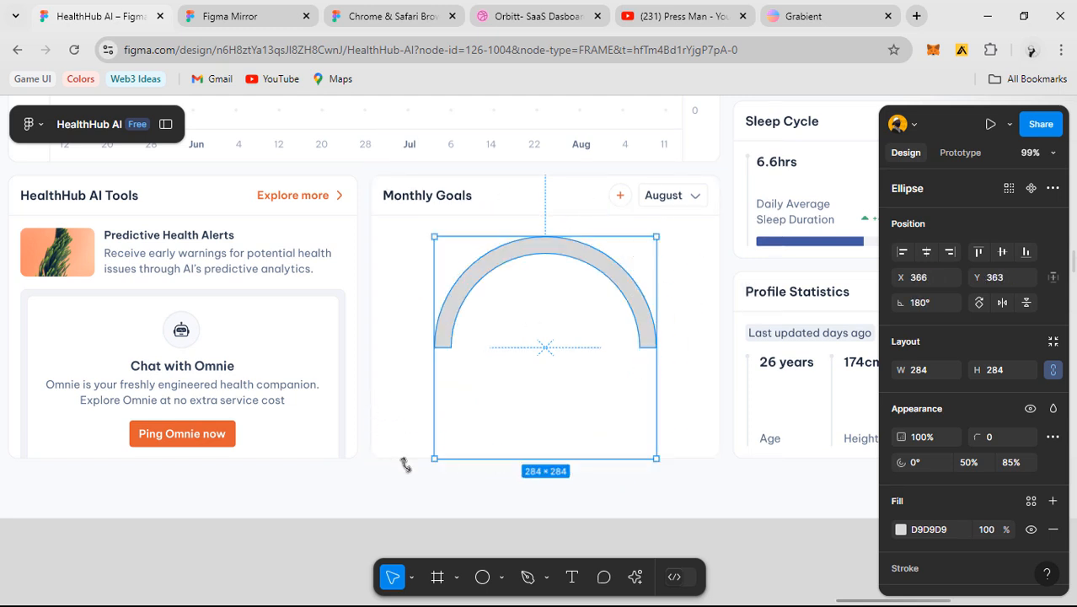
# - Enlarge the arch to 306 × 306 about its centre and round its ends with a corner radius of 99
pyautogui.press('alt')
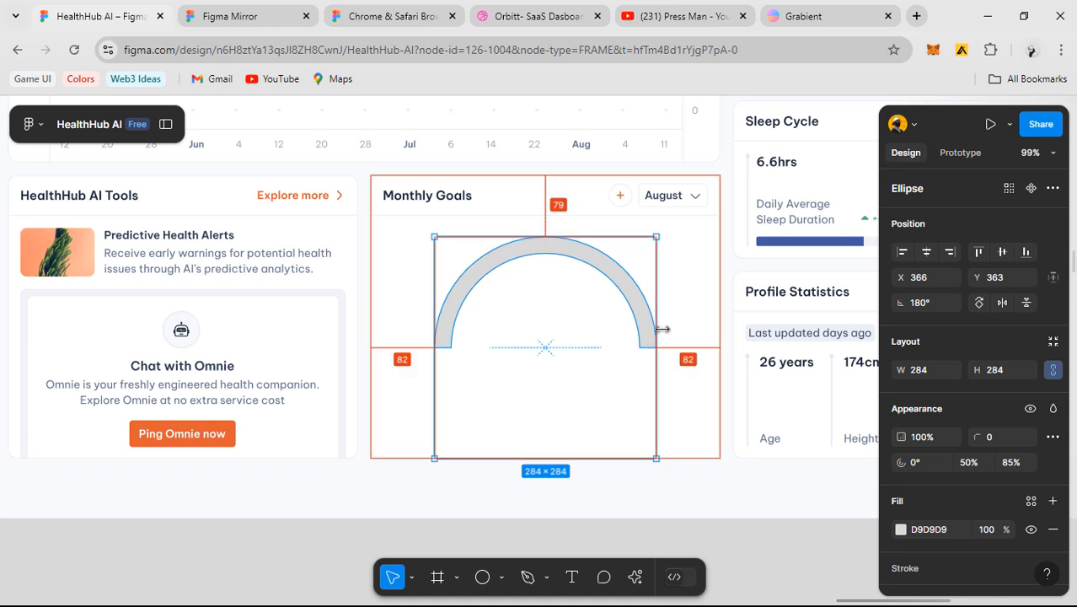
pyautogui.moveTo(657, 325)
pyautogui.mouseDown()
pyautogui.moveTo(676, 336)
pyautogui.moveTo(664, 339)
pyautogui.mouseUp()
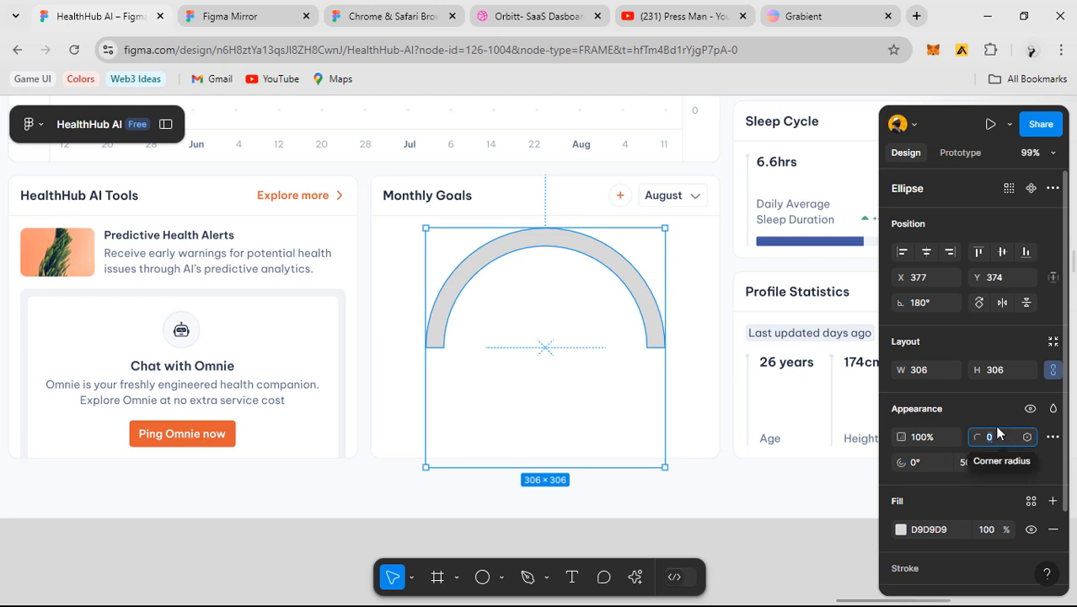
pyautogui.write('99')
pyautogui.press('Return')
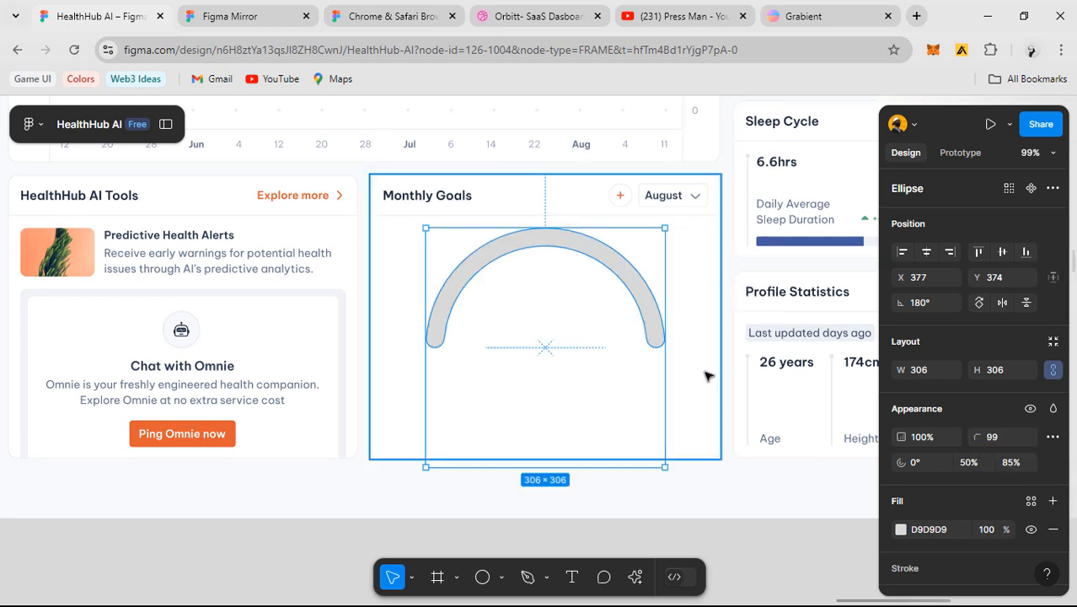
# - Check the blue arc on the reference Monthly Goal card and set the new arch's inner ratio to 90% to match
pyautogui.click(716, 493)
pyautogui.scroll(-5, 717, 493)
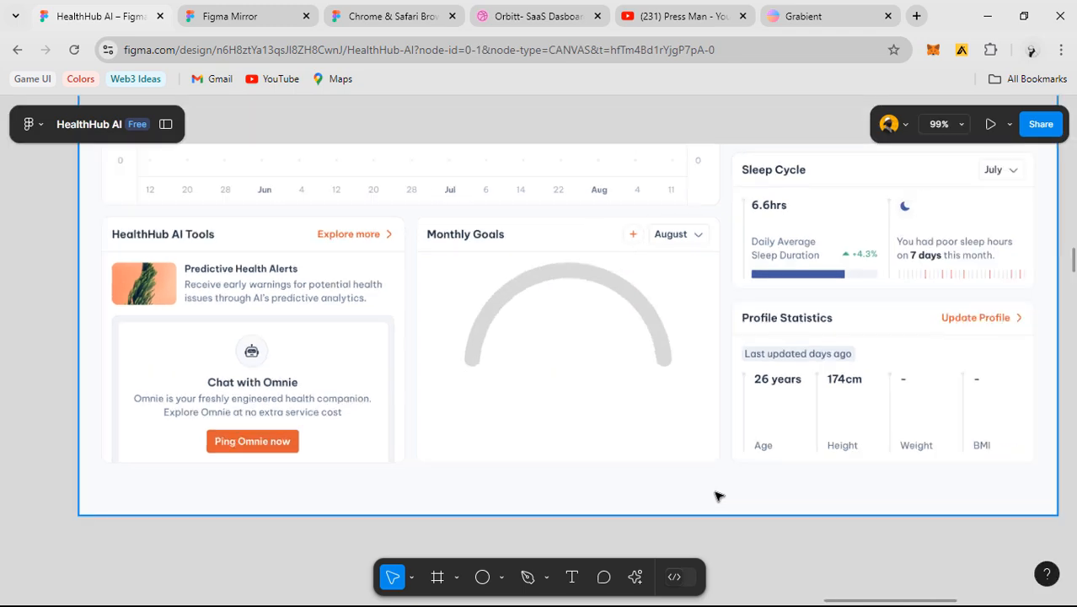
pyautogui.scroll(-3, 612, 416)
pyautogui.hscroll(-5, 392, 365)
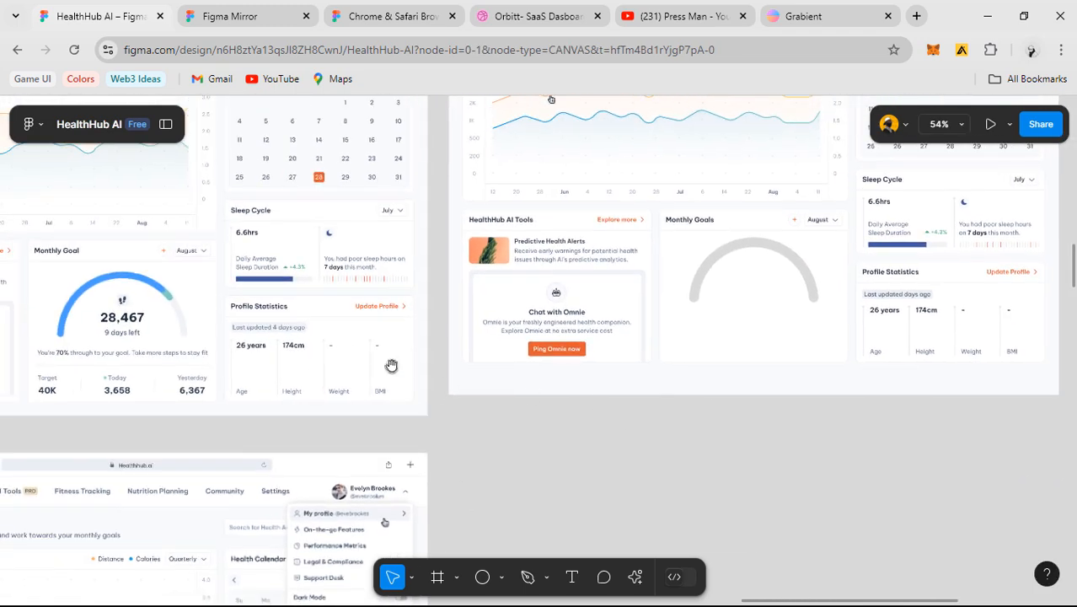
pyautogui.scroll(5, 145, 287)
pyautogui.click(145, 287)
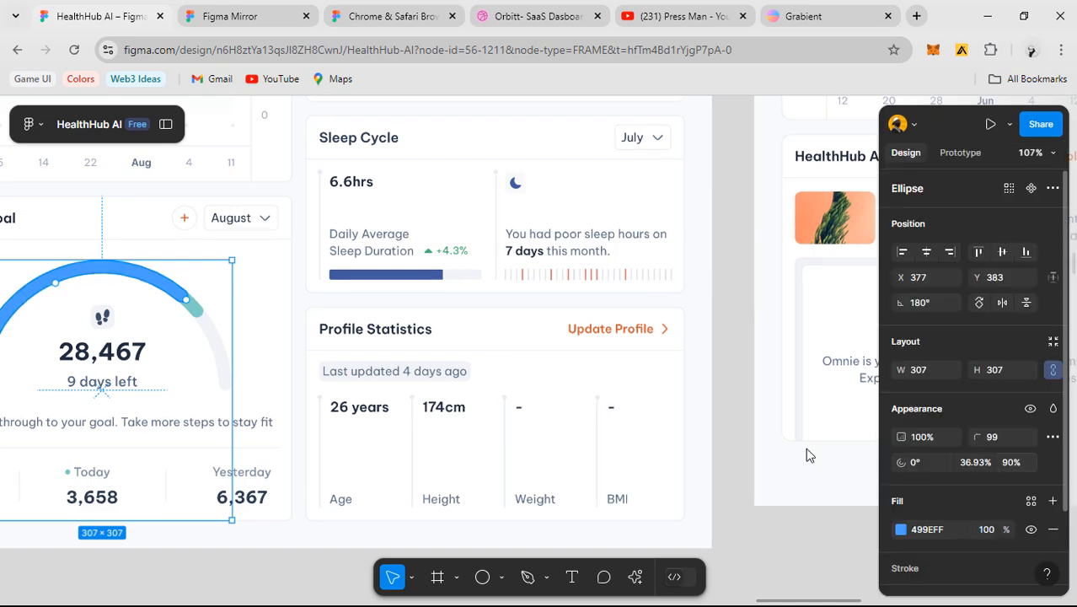
pyautogui.hscroll(5, 569, 397)
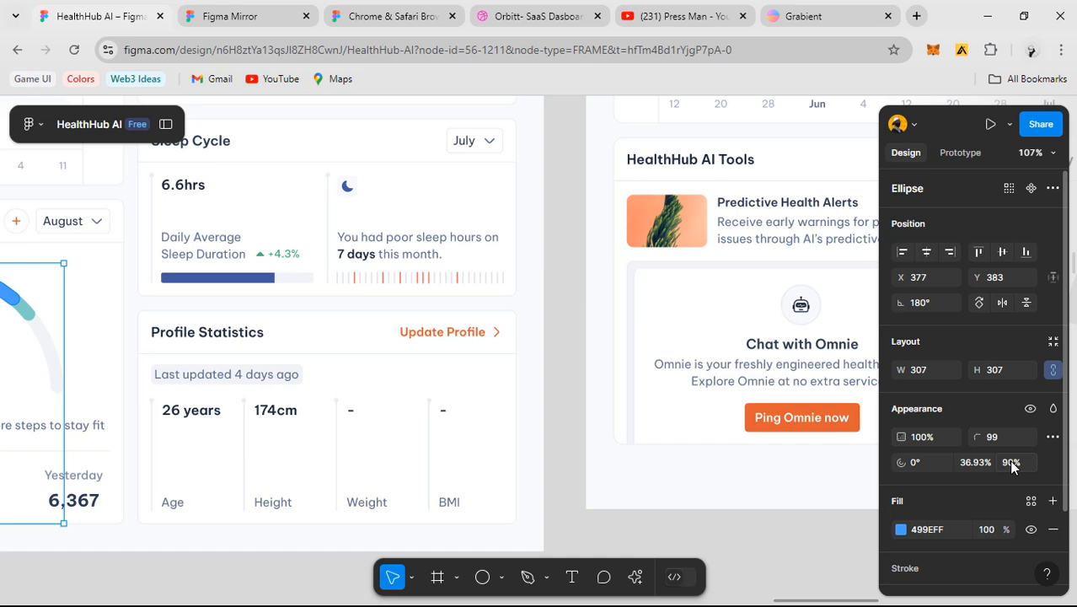
pyautogui.hscroll(-10, 699, 424)
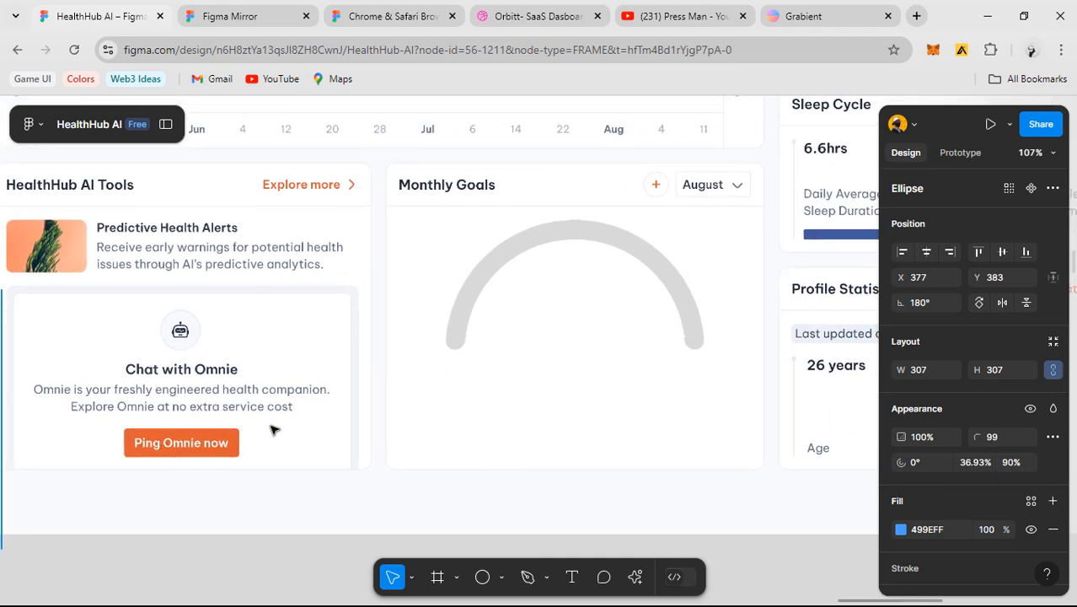
pyautogui.click(505, 255)
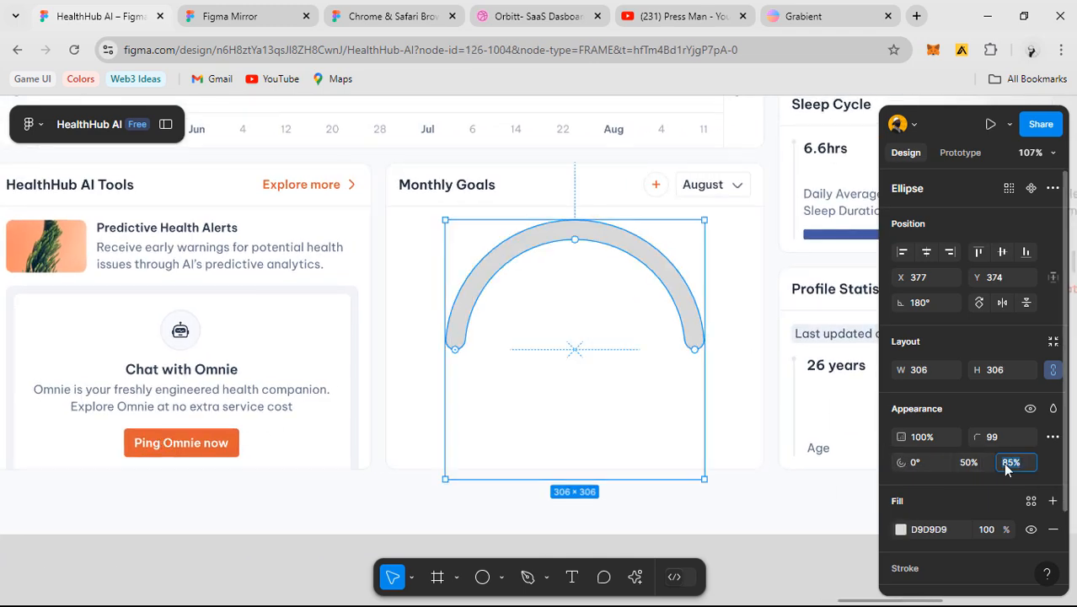
pyautogui.write('90')
pyautogui.press('Return')
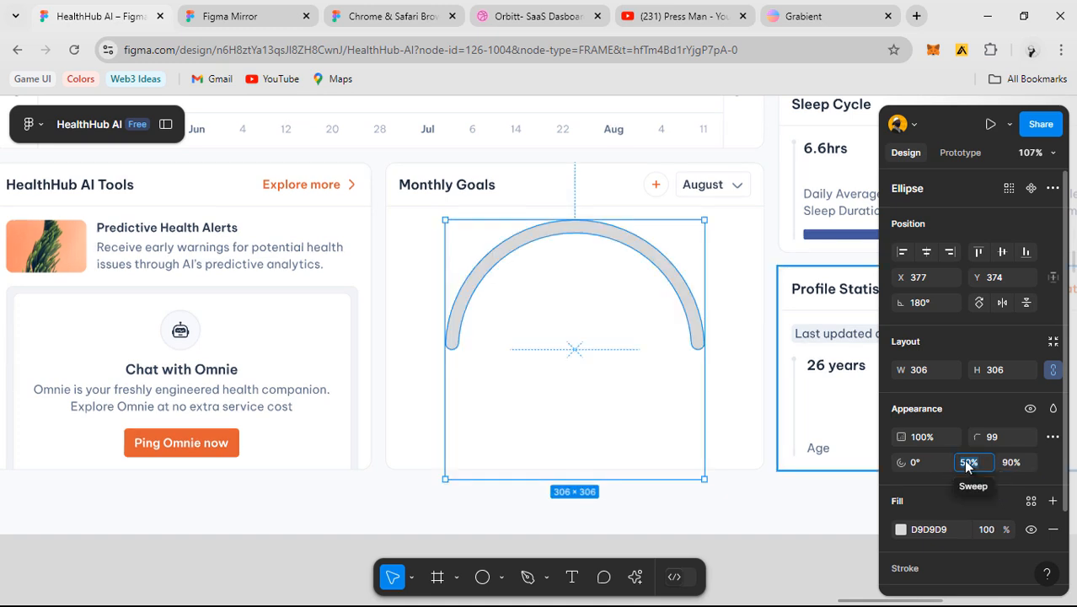
pyautogui.moveTo(967, 466); pyautogui.dragTo(956, 462)
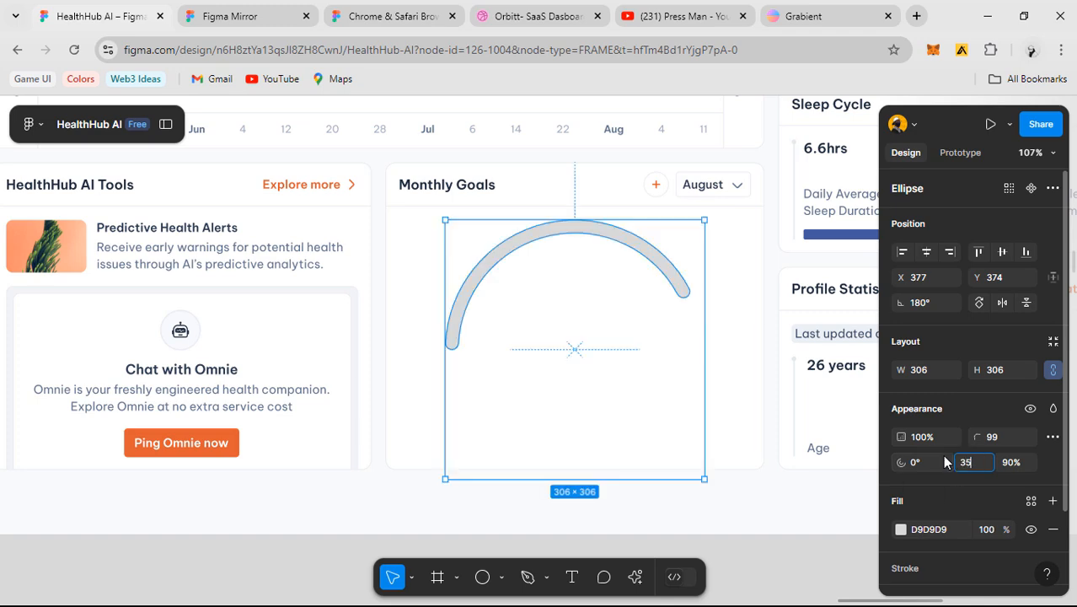
pyautogui.press('Return')
pyautogui.click(760, 487)
pyautogui.scroll(-2, 761, 487)
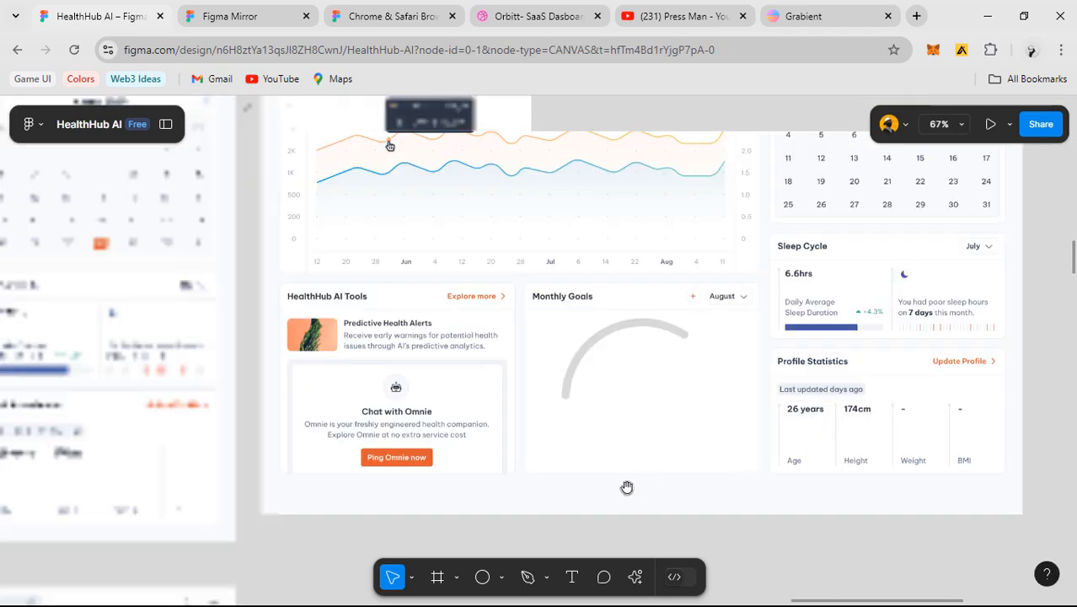
pyautogui.moveTo(596, 489); pyautogui.dragTo(793, 444)
pyautogui.moveTo(401, 432); pyautogui.dragTo(643, 433)
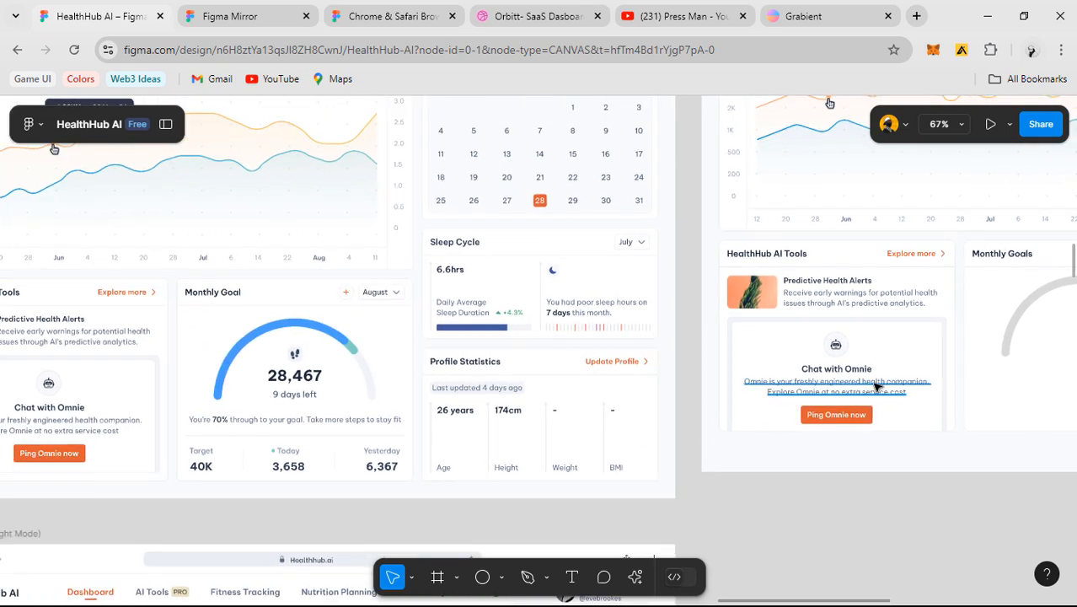
pyautogui.moveTo(945, 388); pyautogui.dragTo(455, 391)
pyautogui.hotkey('ctrl', 'z')
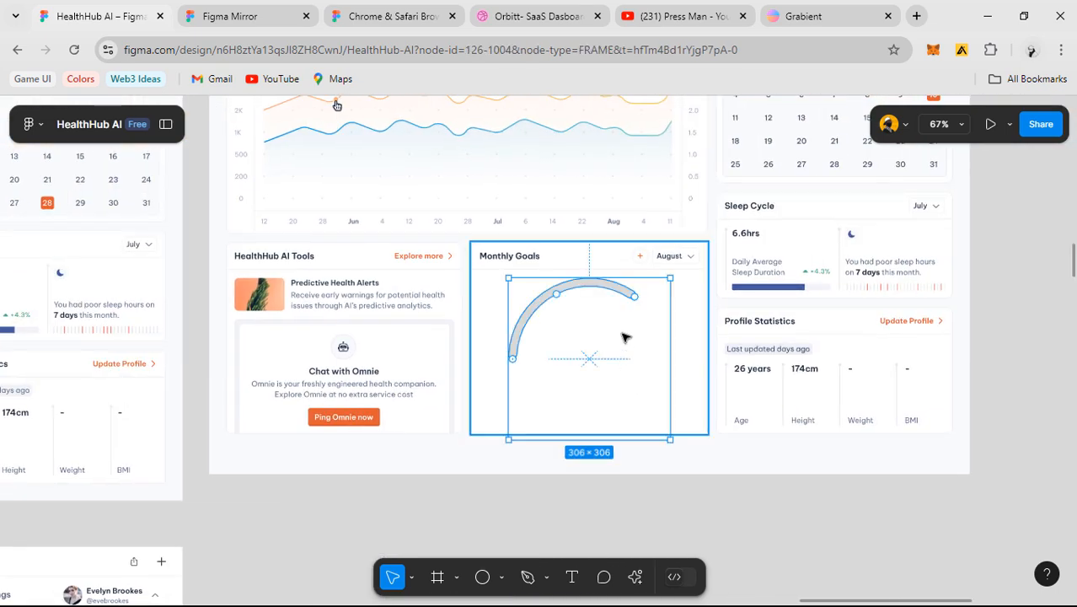
pyautogui.moveTo(634, 296)
pyautogui.mouseDown()
pyautogui.moveTo(661, 307)
pyautogui.moveTo(637, 308)
pyautogui.mouseUp()
# - Fill the gauge arch with the BG/500 colour style as its light background track
pyautogui.scroll(4, 632, 312)
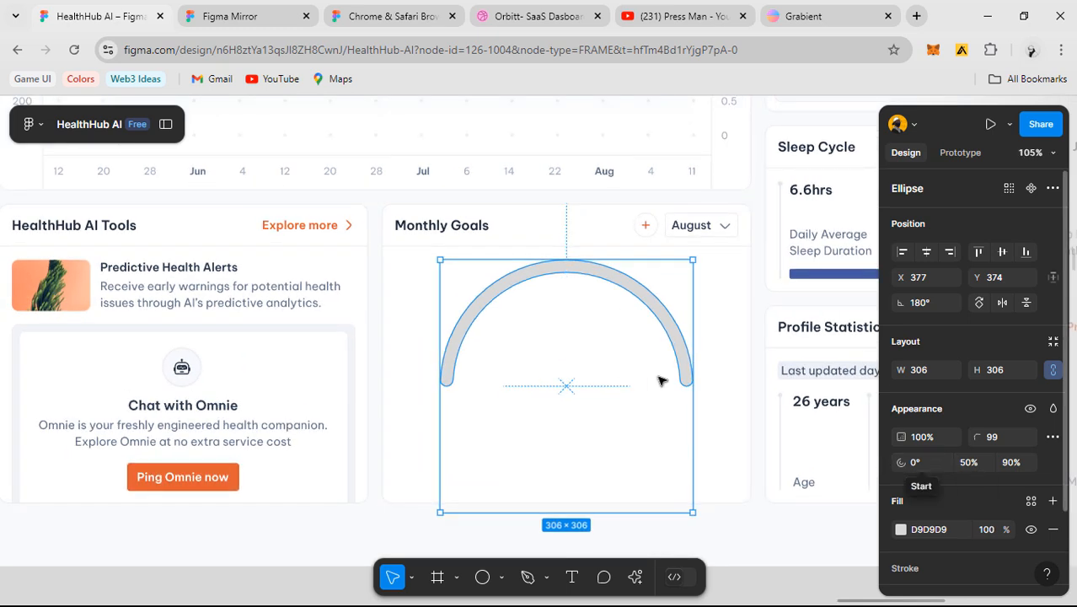
pyautogui.click(1032, 501)
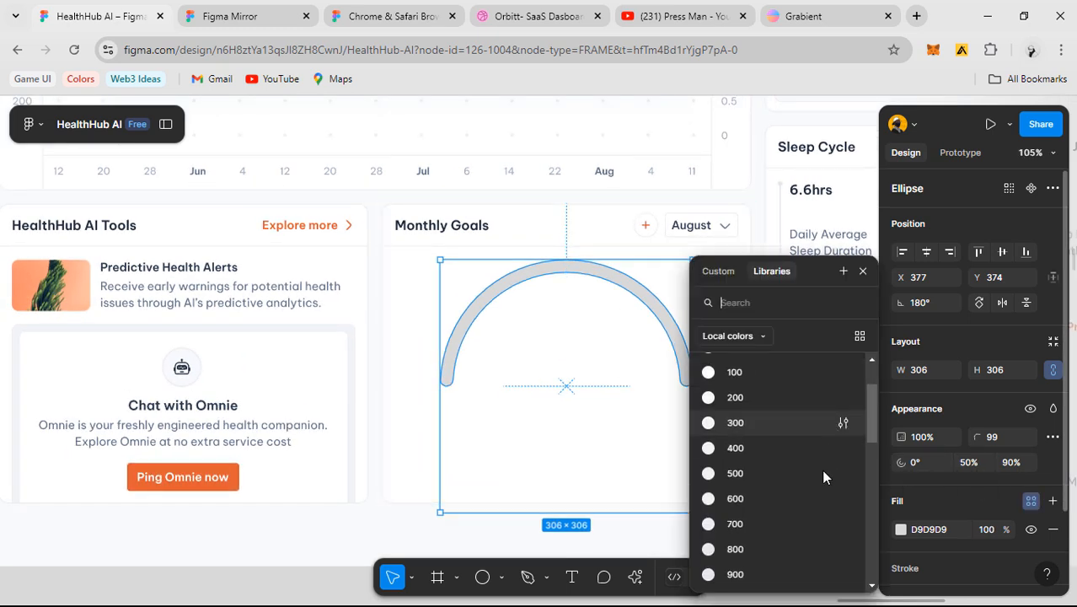
pyautogui.scroll(-5, 792, 488)
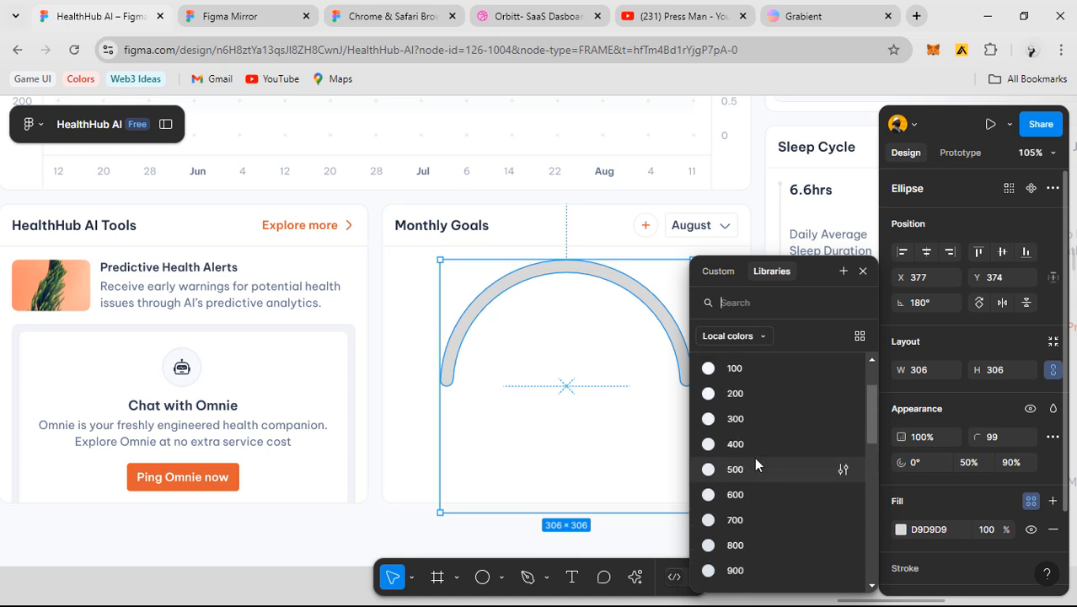
pyautogui.click(751, 468)
pyautogui.click(741, 532)
pyautogui.scroll(-1, 741, 487)
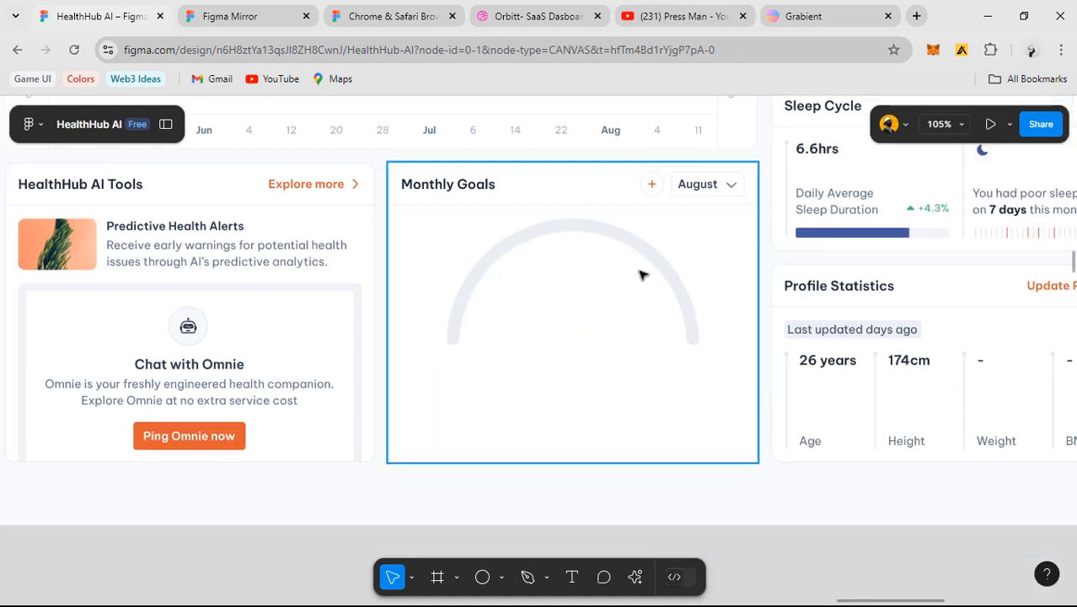
# - Duplicate the grey arch in place and fill the copy with blue 499EFF sampled from the reference gauge
pyautogui.click(637, 252)
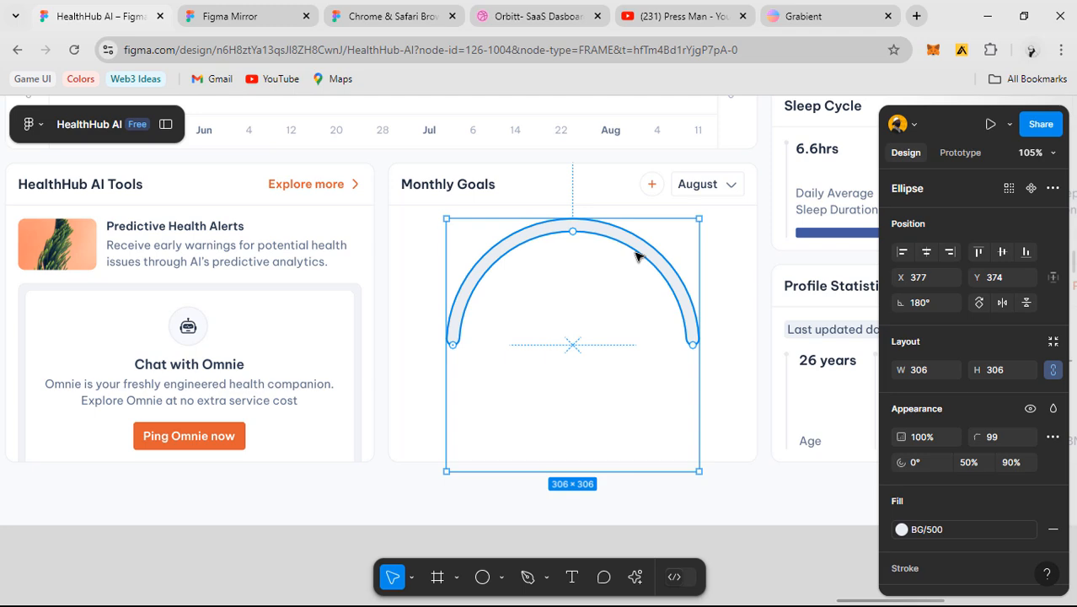
pyautogui.scroll(3, 679, 314)
pyautogui.scroll(-3, 731, 394)
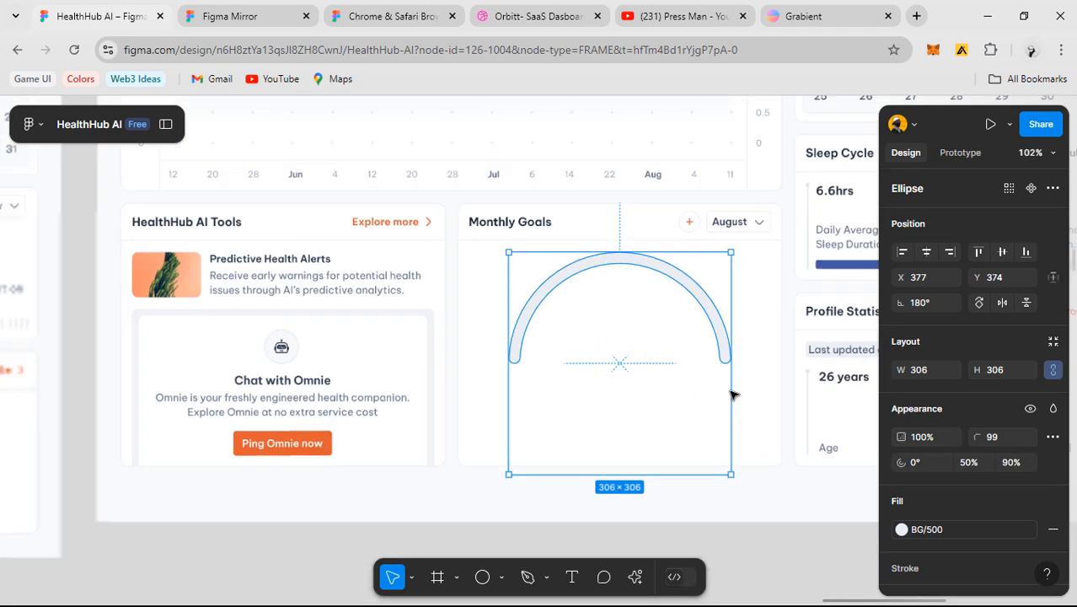
pyautogui.scroll(-2, 732, 395)
pyautogui.hscroll(-3, 701, 375)
pyautogui.press('i')
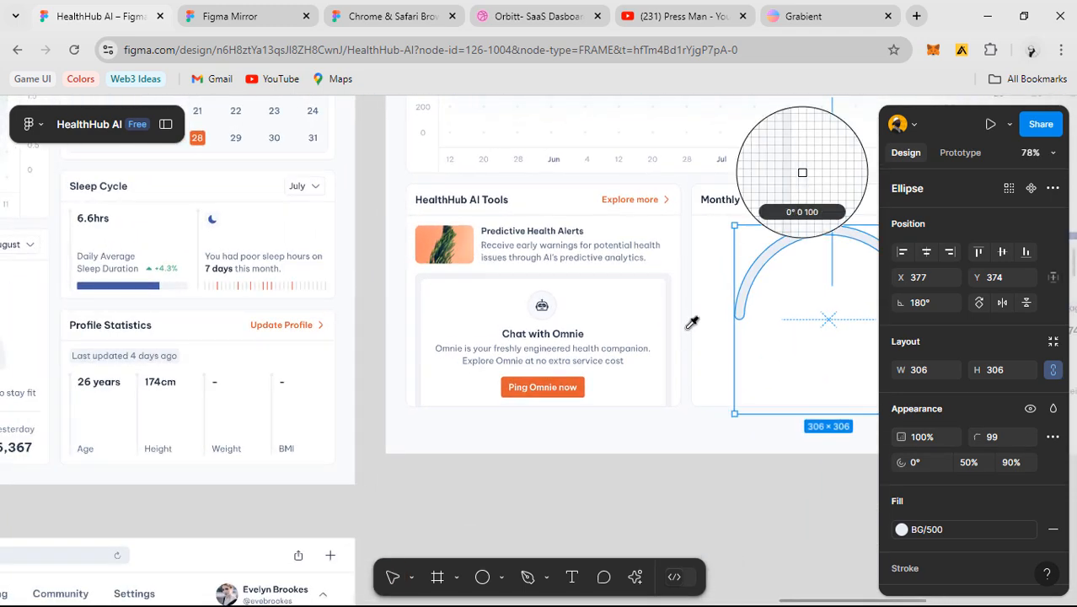
pyautogui.scroll(-2, 683, 346)
pyautogui.hscroll(-3, 288, 312)
pyautogui.scroll(2, 287, 324)
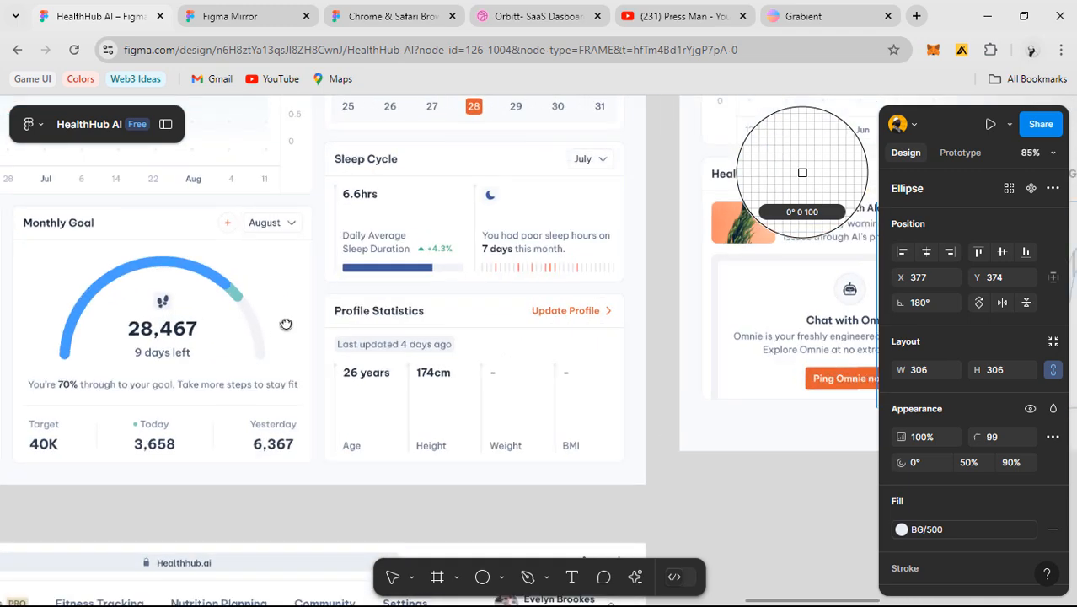
pyautogui.hscroll(-3, 285, 324)
pyautogui.scroll(1, 404, 312)
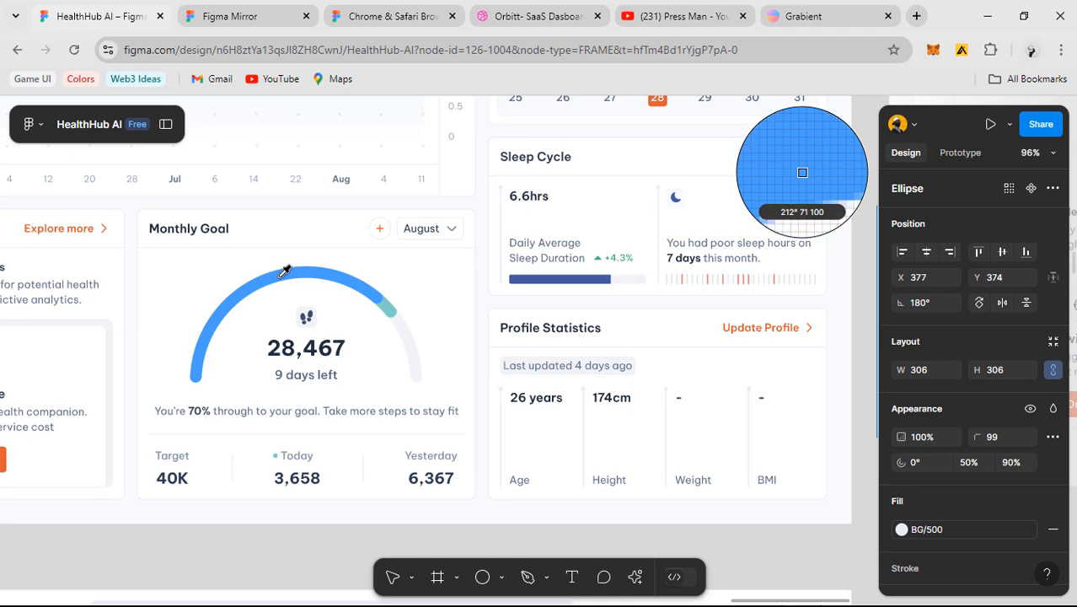
pyautogui.click(283, 271)
pyautogui.scroll(-2, 628, 364)
pyautogui.moveTo(627, 364); pyautogui.dragTo(134, 359)
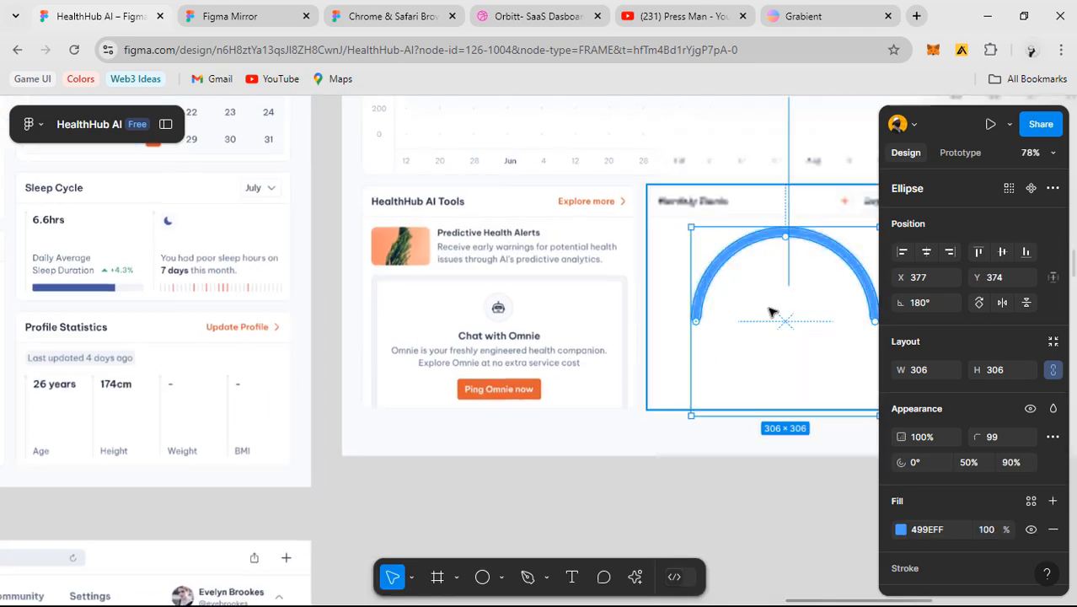
# - Set the blue arch's sweep to 35% so it covers only part of the grey track
pyautogui.scroll(3, 771, 309)
pyautogui.moveTo(745, 312); pyautogui.dragTo(380, 321)
pyautogui.scroll(2, 546, 339)
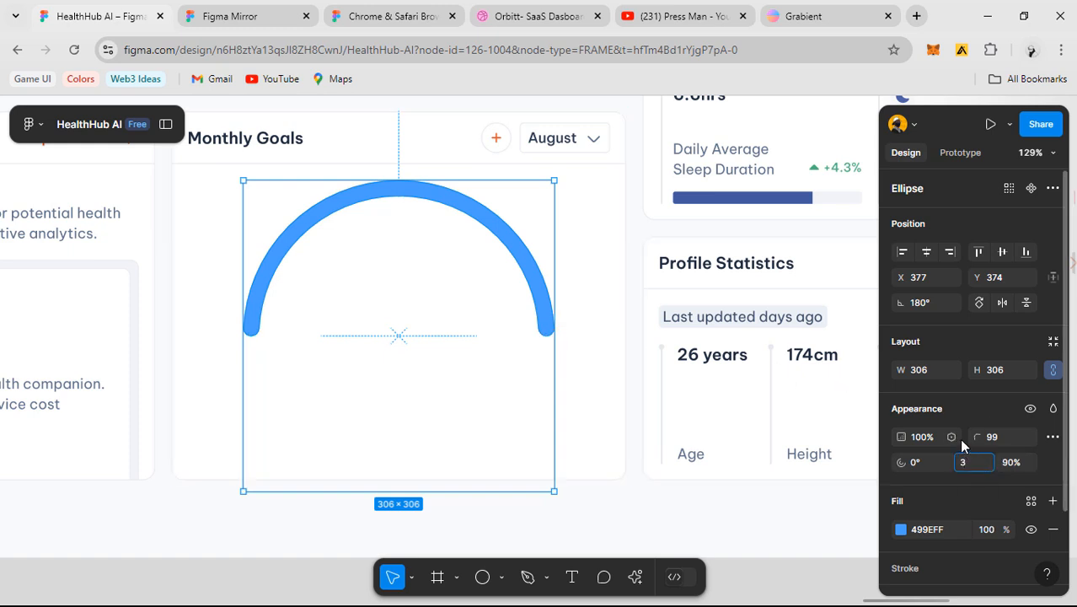
pyautogui.press('Return')
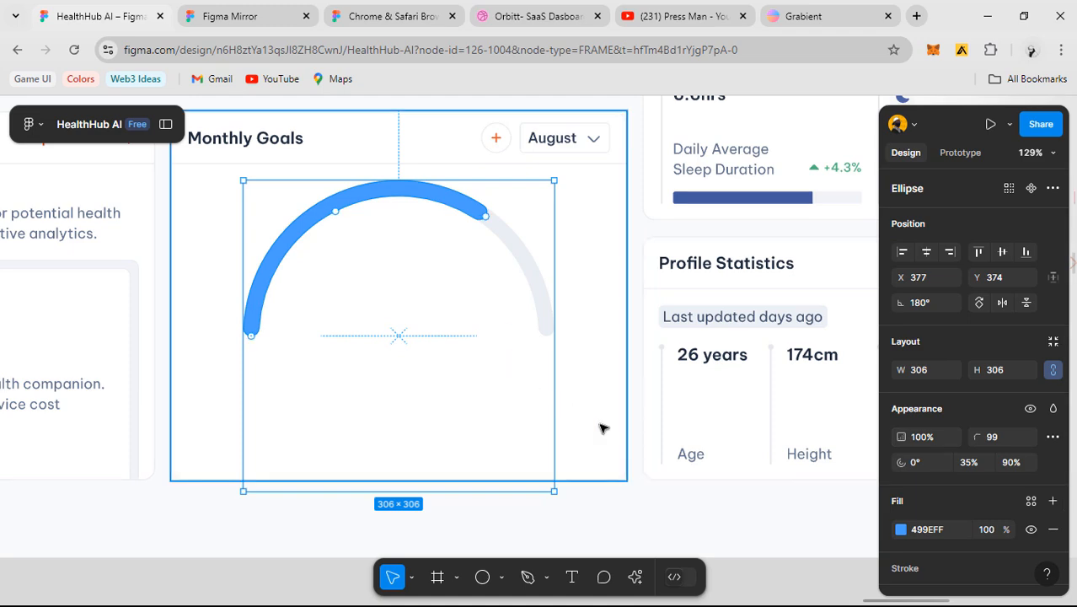
pyautogui.click(599, 423)
# - Duplicate the blue progress arc in place and select the copy on top of the Monthly Goals card's layer stack
pyautogui.moveTo(525, 424); pyautogui.dragTo(605, 431)
pyautogui.scroll(-3, 601, 428)
pyautogui.moveTo(537, 408); pyautogui.dragTo(598, 409)
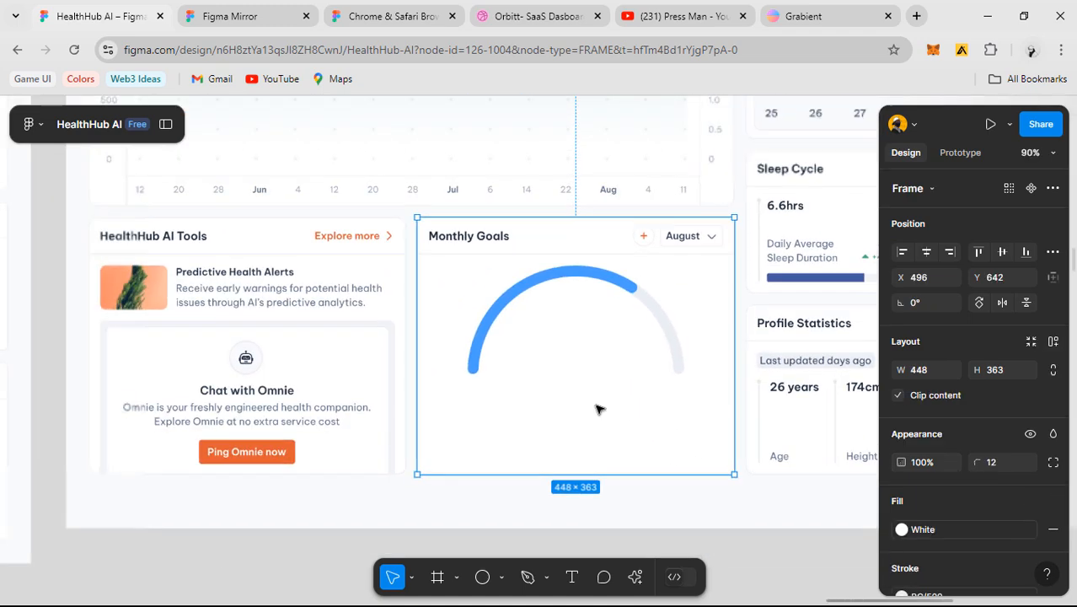
pyautogui.scroll(3, 636, 319)
pyautogui.click(617, 271)
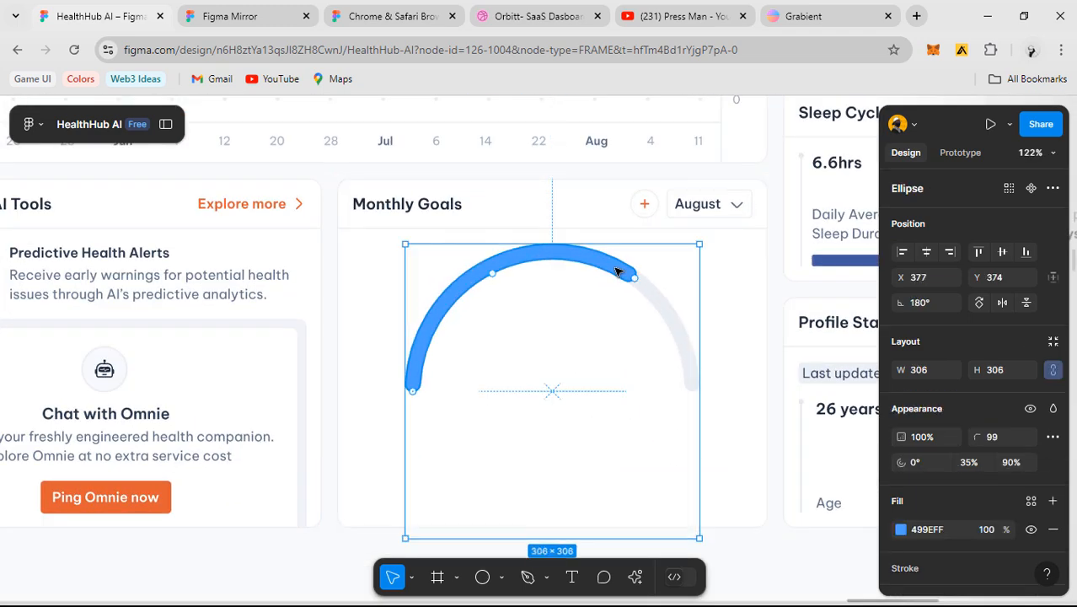
pyautogui.click(166, 125)
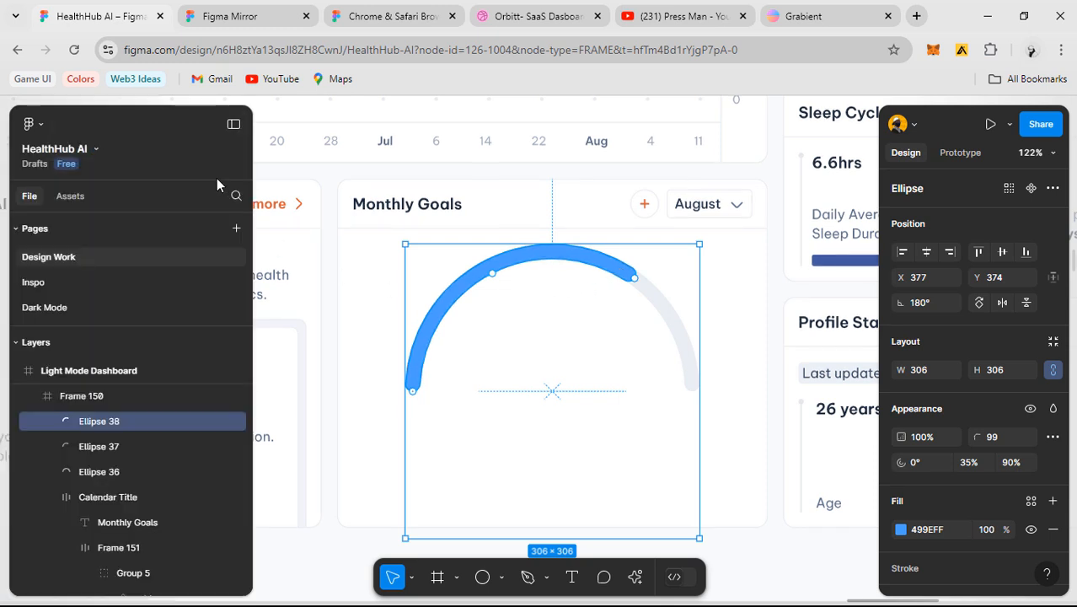
pyautogui.click(118, 447)
pyautogui.hotkey('ctrl', '-')
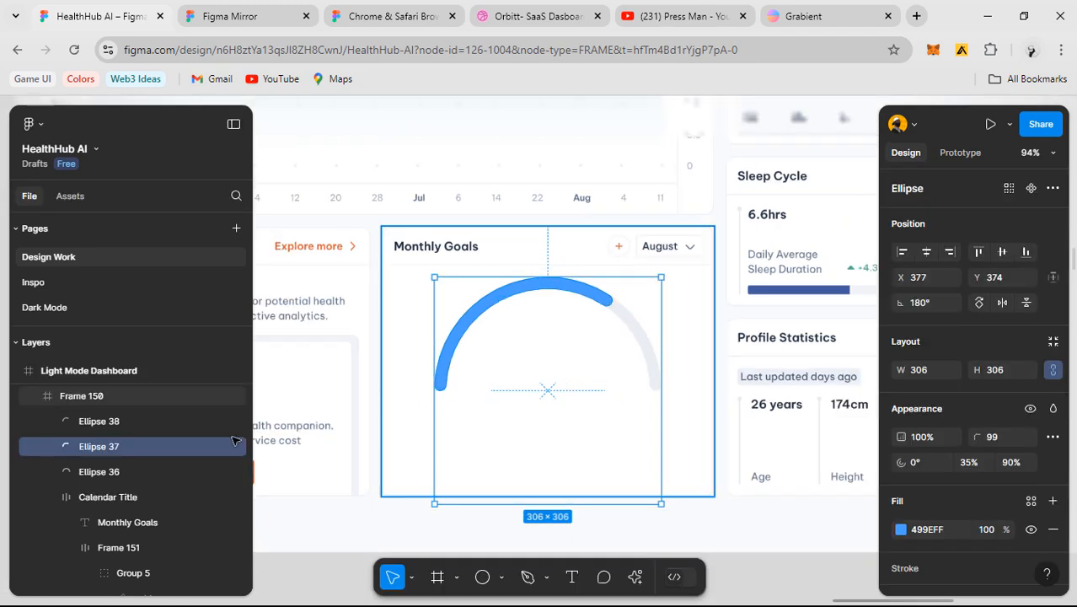
pyautogui.click(128, 426)
pyautogui.scroll(-2, 463, 423)
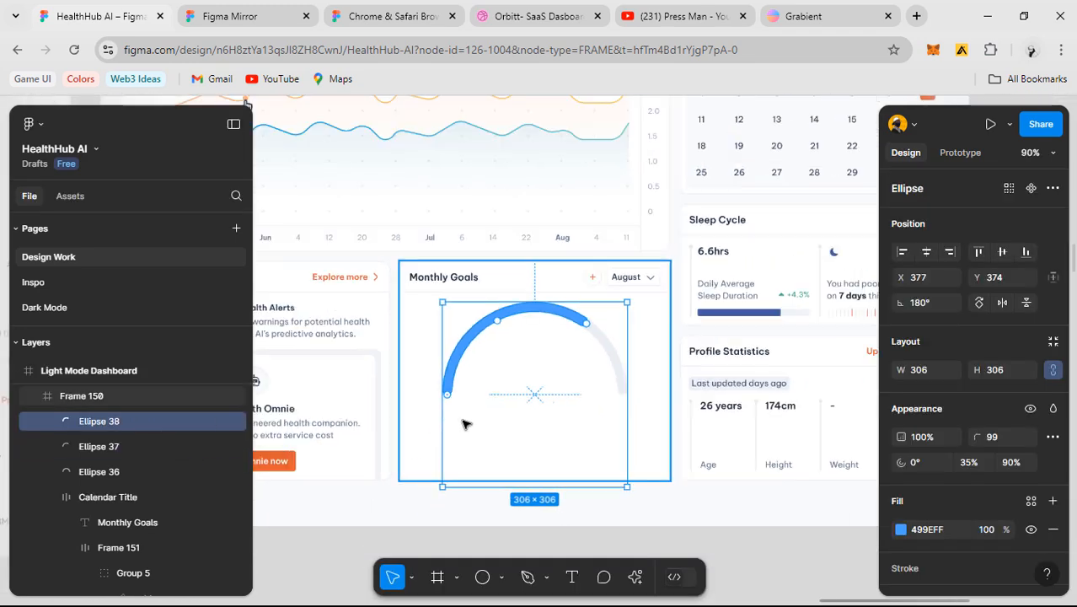
# - Fill the duplicated arc with teal 80D0C7 sampled from the reference Monthly Goal gauge
pyautogui.moveTo(478, 436); pyautogui.dragTo(867, 395)
pyautogui.moveTo(649, 419); pyautogui.dragTo(797, 398)
pyautogui.moveTo(446, 358); pyautogui.dragTo(620, 344)
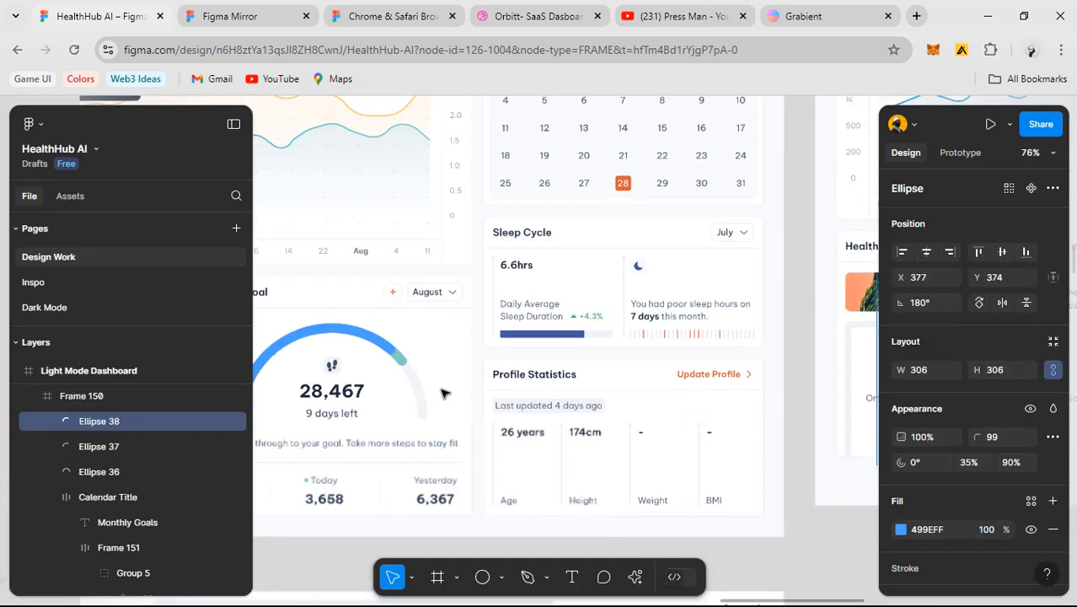
pyautogui.moveTo(444, 393); pyautogui.dragTo(574, 368)
pyautogui.scroll(2, 502, 359)
pyautogui.scroll(3, 553, 345)
pyautogui.press('i')
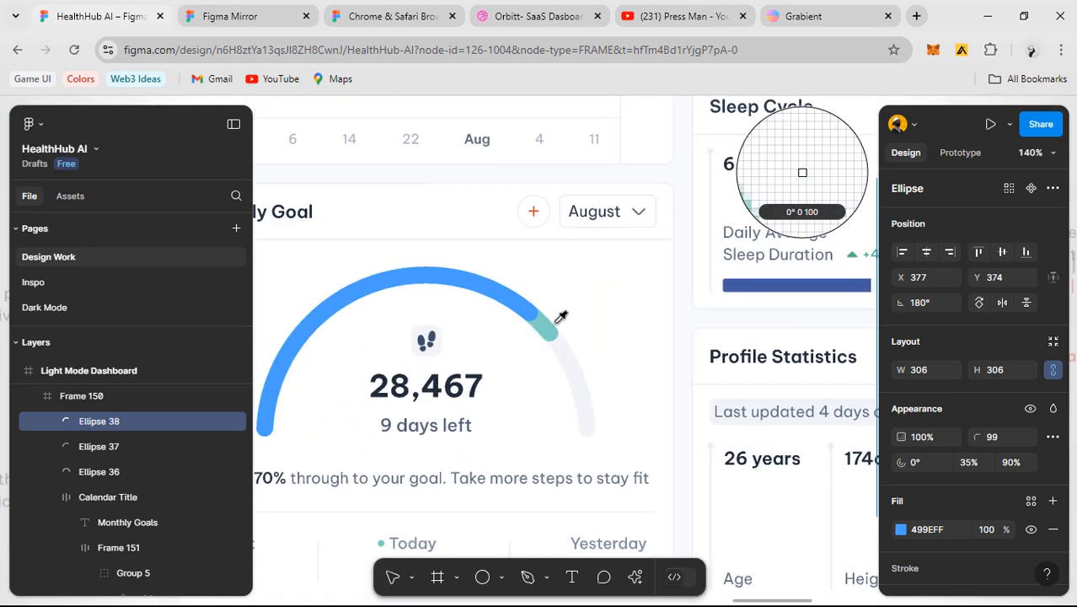
pyautogui.click(555, 331)
# - Set the teal arc's sweep to 38% so it extends slightly past the blue arc
pyautogui.scroll(-4, 556, 331)
pyautogui.moveTo(733, 389); pyautogui.dragTo(401, 384)
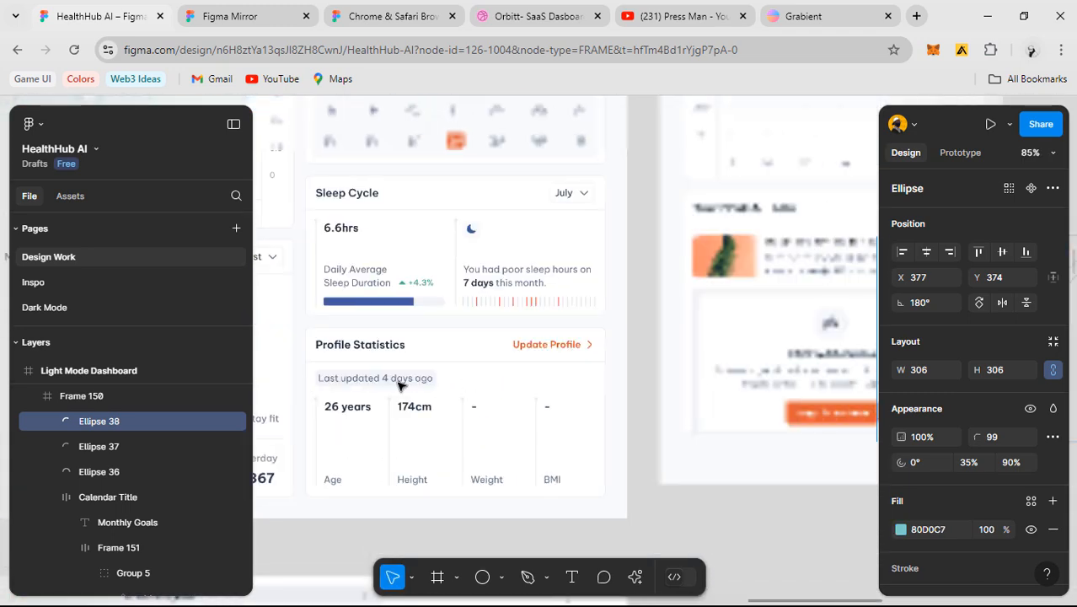
pyautogui.moveTo(830, 375); pyautogui.dragTo(339, 373)
pyautogui.moveTo(639, 361); pyautogui.dragTo(468, 360)
pyautogui.scroll(4, 534, 283)
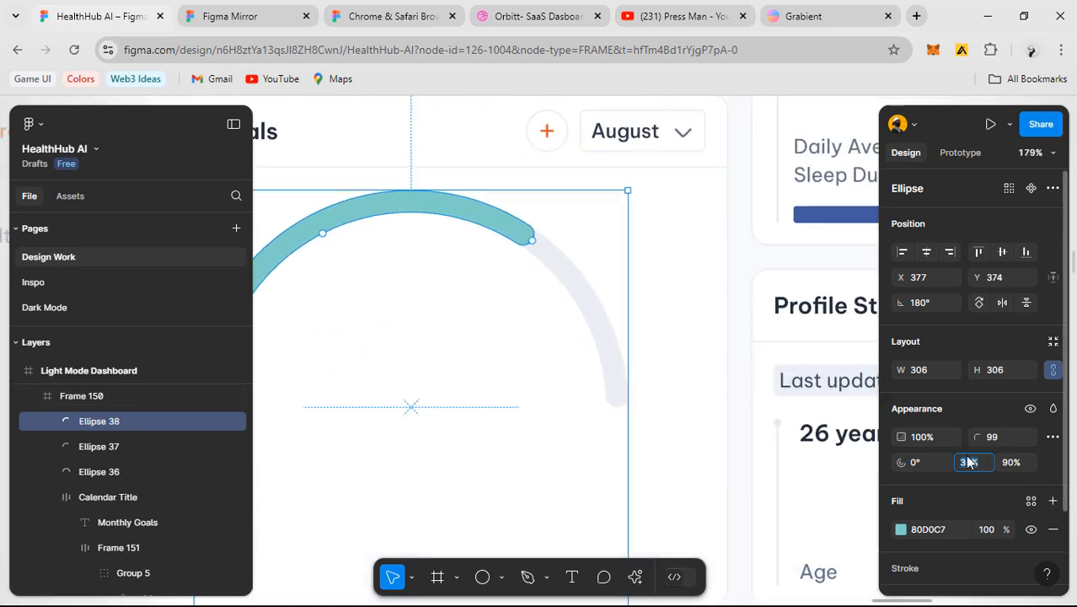
pyautogui.write('40')
pyautogui.press('Return')
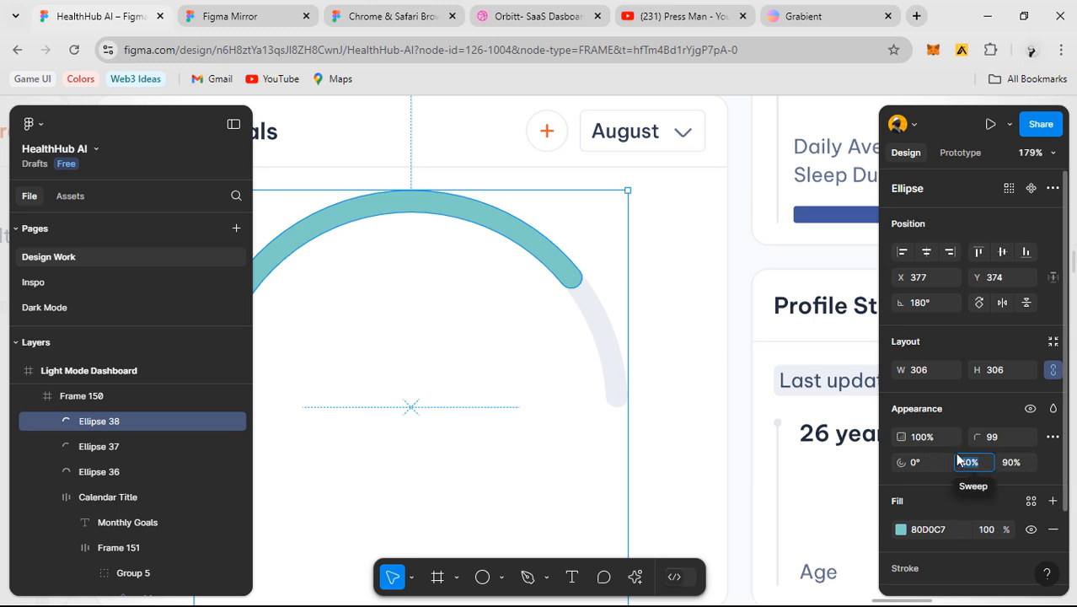
pyautogui.write('38')
pyautogui.press('Return')
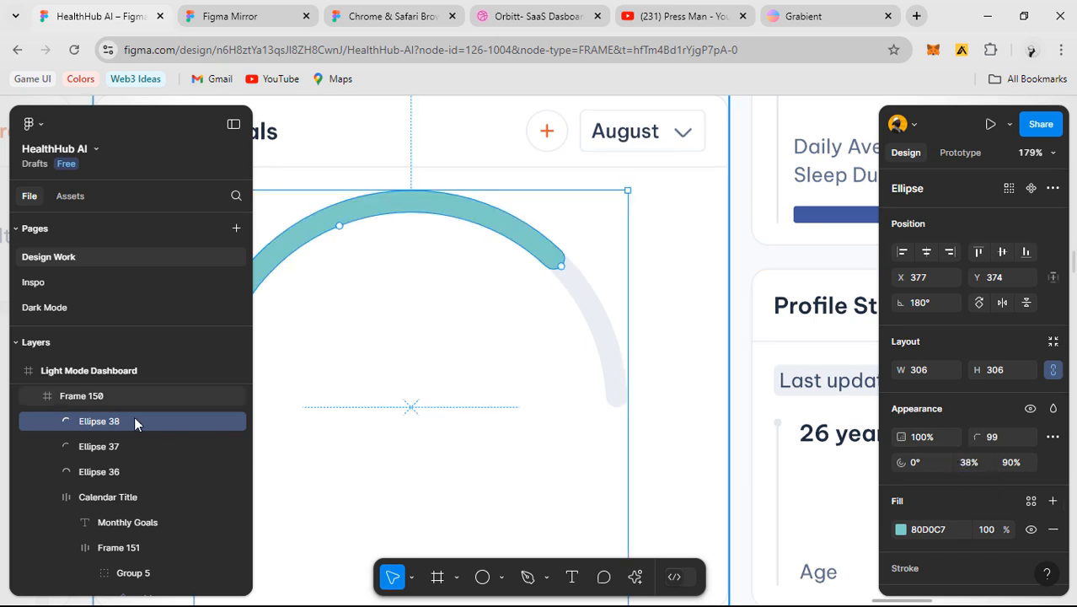
# - Reorder the teal arc beneath the blue arc and deselect it to review the layered gauge
pyautogui.moveTo(137, 418); pyautogui.dragTo(138, 456)
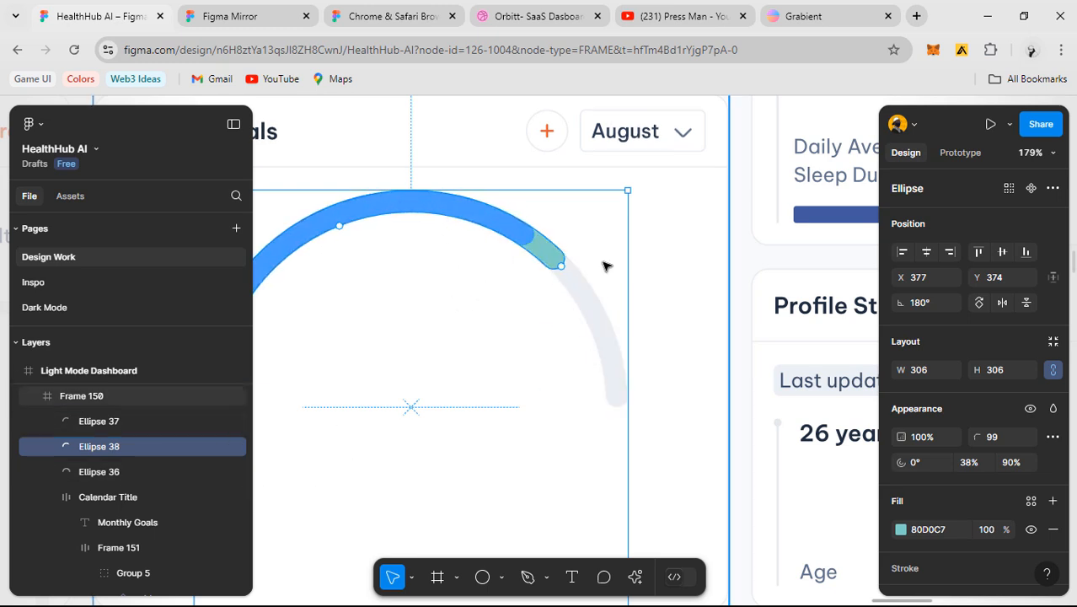
pyautogui.click(708, 320)
pyautogui.scroll(-2, 706, 338)
pyautogui.scroll(-3, 706, 338)
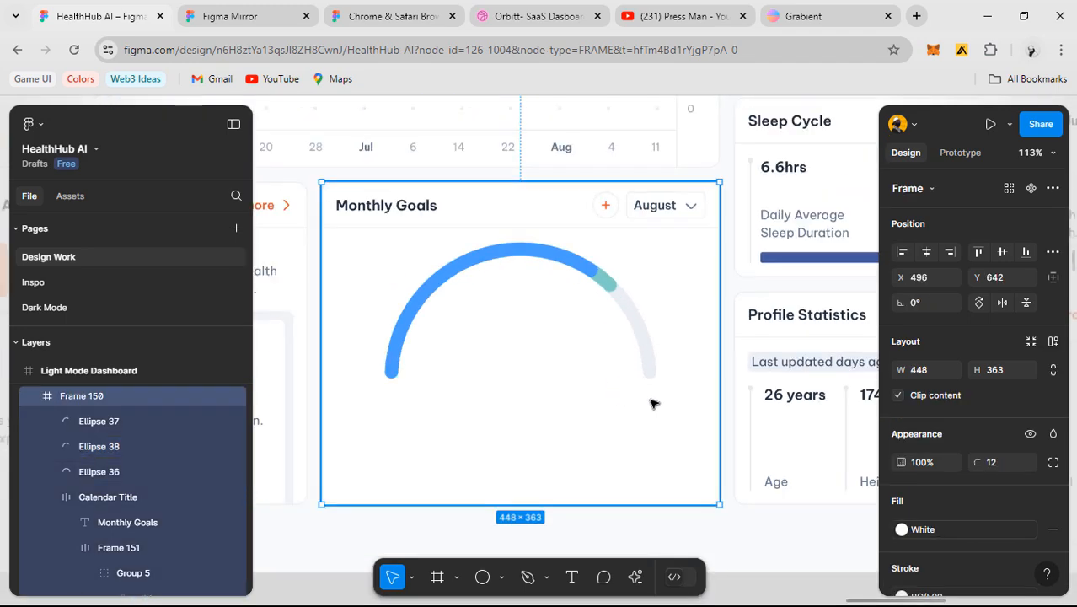
pyautogui.hscroll(-2, 649, 334)
pyautogui.scroll(-2, 626, 329)
pyautogui.moveTo(612, 380); pyautogui.dragTo(653, 352)
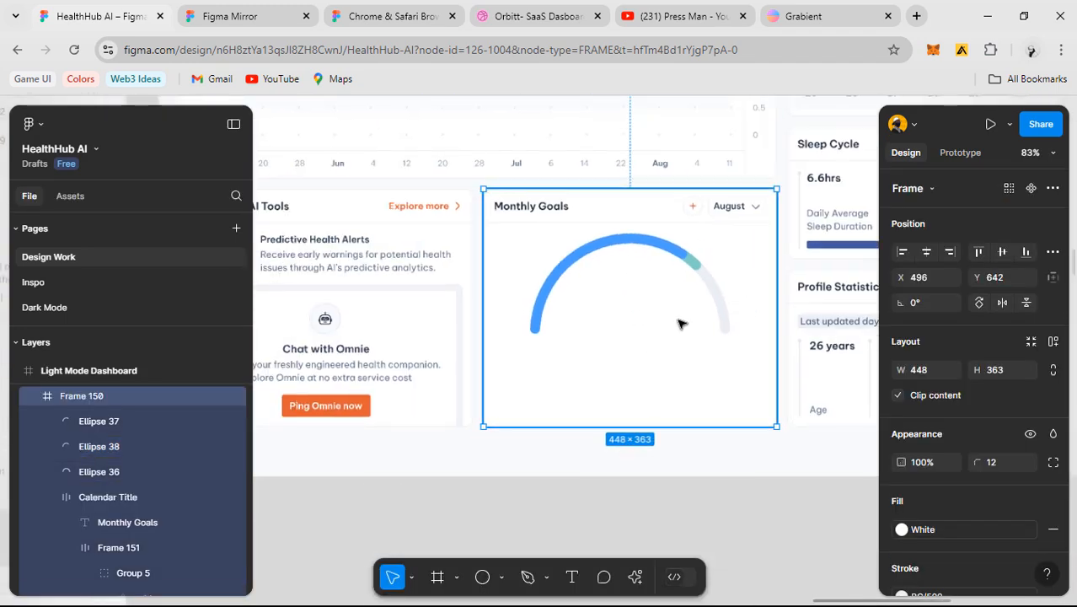
pyautogui.scroll(1, 690, 317)
pyautogui.scroll(-3, 693, 308)
pyautogui.scroll(1, 666, 251)
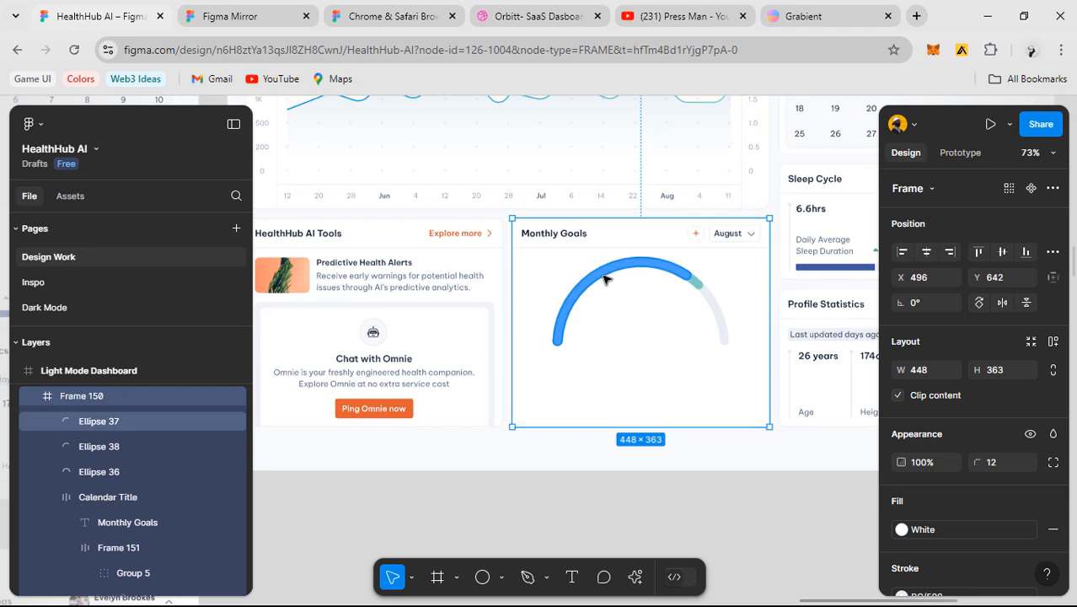
# - Check the sweep and fill of the blue, grey and teal arcs in the reference Monthly Goal gauge
pyautogui.click(603, 277)
pyautogui.scroll(-2, 644, 297)
pyautogui.moveTo(413, 348); pyautogui.dragTo(824, 350)
pyautogui.moveTo(409, 320); pyautogui.dragTo(531, 325)
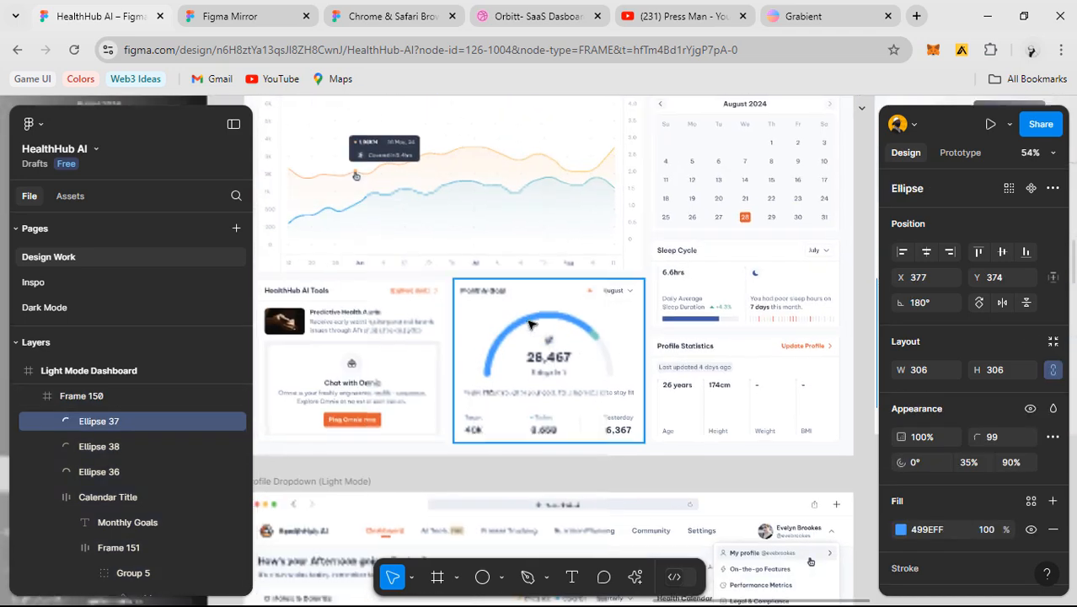
pyautogui.scroll(3, 532, 329)
pyautogui.scroll(4, 544, 359)
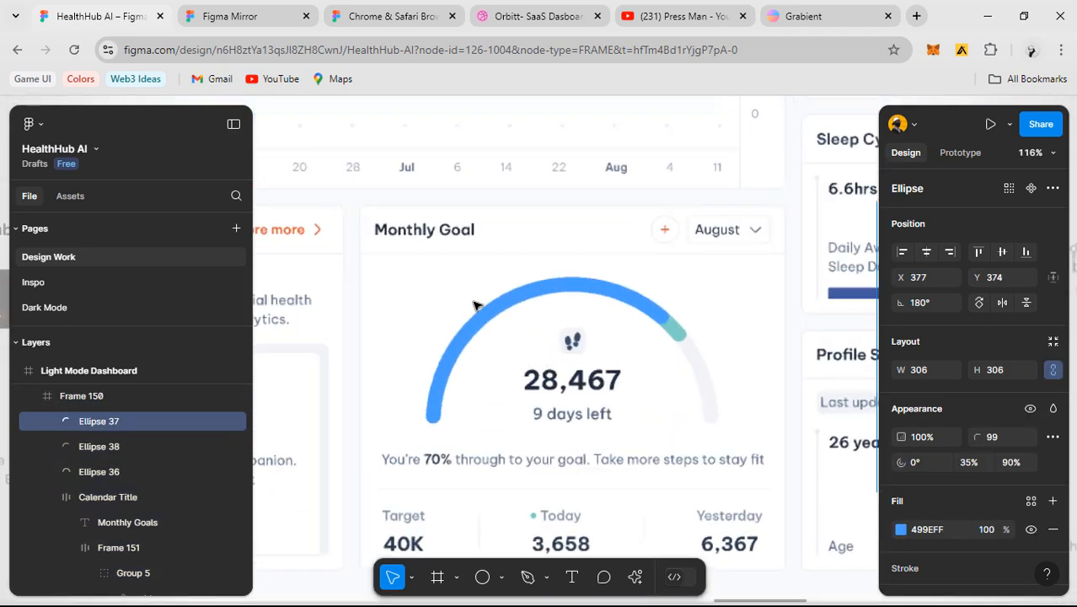
pyautogui.keyDown('ctrl'); pyautogui.click(451, 276); pyautogui.keyUp('ctrl')
pyautogui.moveTo(623, 345); pyautogui.dragTo(605, 315)
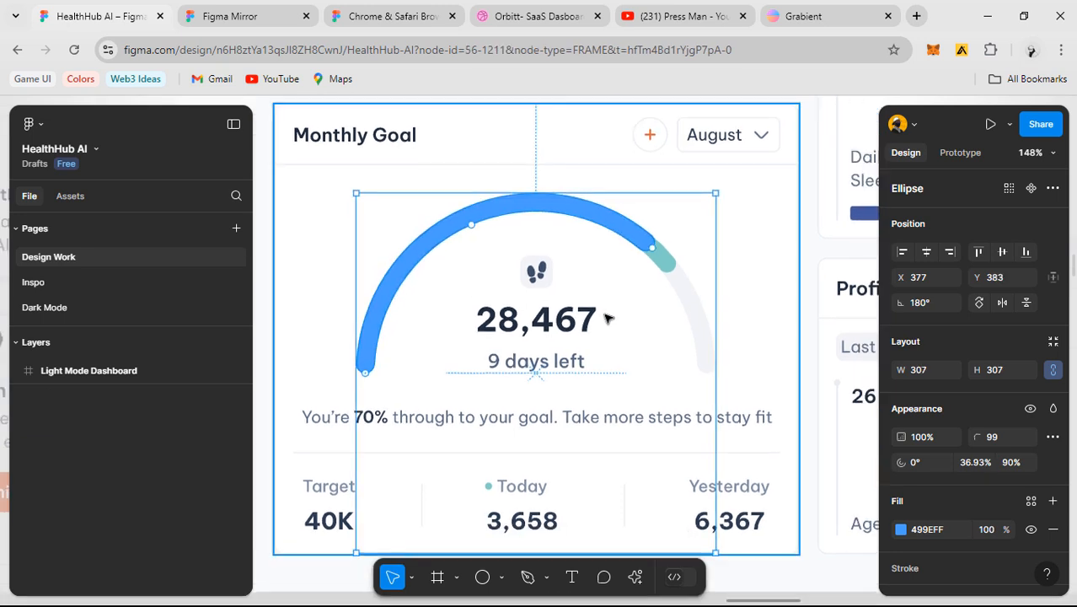
pyautogui.click(687, 296)
pyautogui.scroll(2, 511, 329)
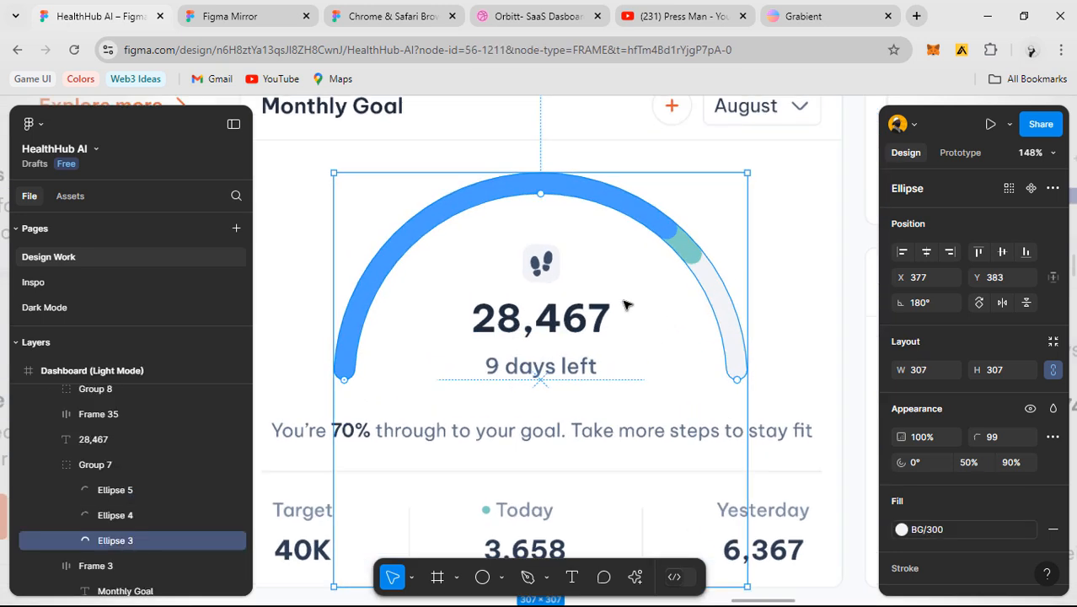
pyautogui.click(693, 248)
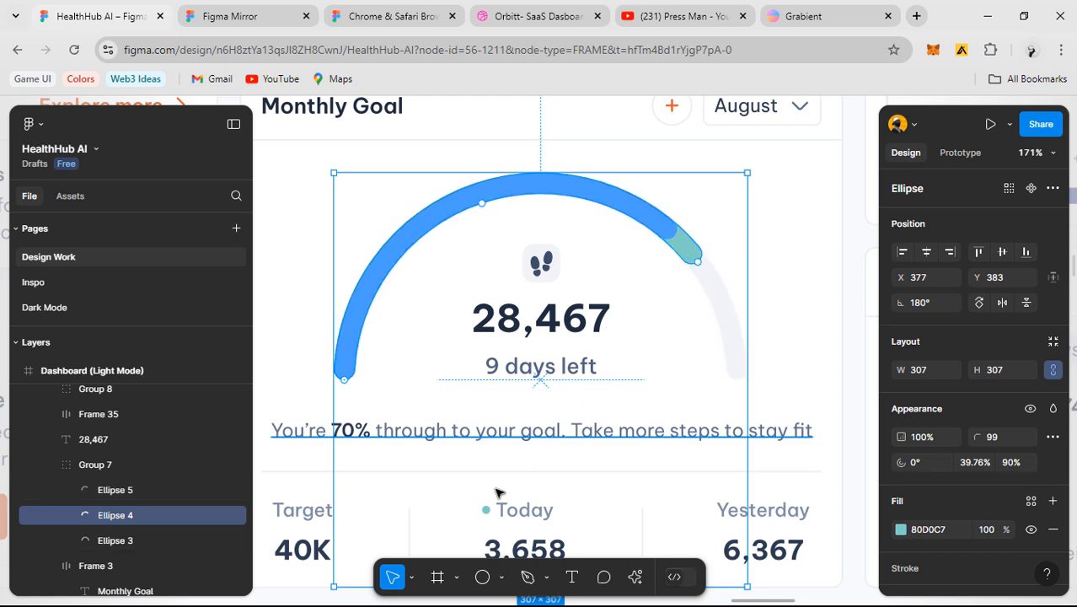
# - Inspect the teal dot beside the Today label and the rest of the reference Monthly Goal card
pyautogui.scroll(-3, 514, 452)
pyautogui.click(516, 399)
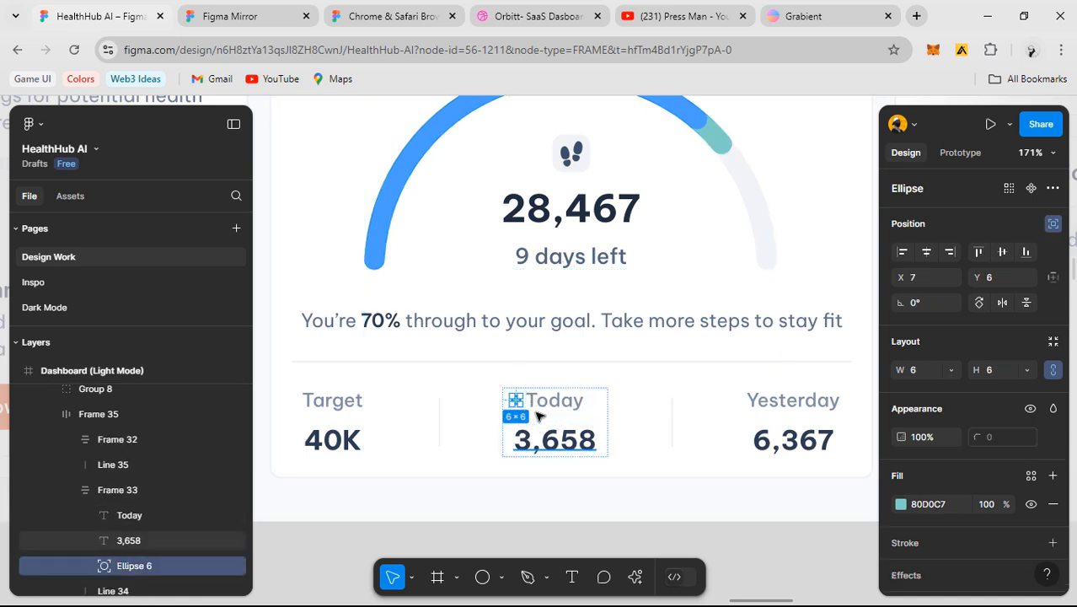
pyautogui.click(546, 464)
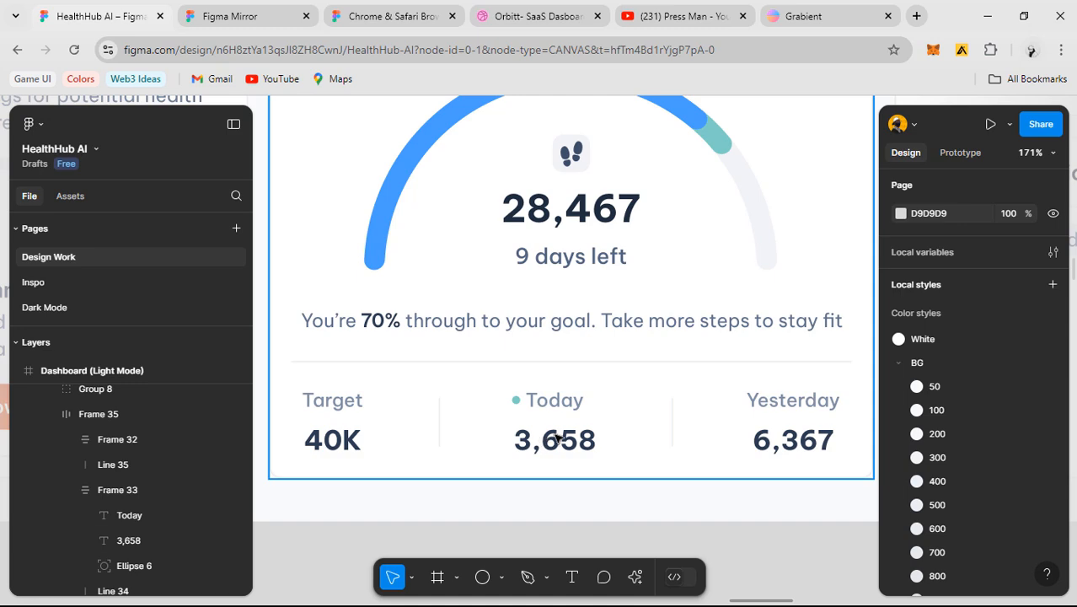
pyautogui.scroll(-3, 557, 436)
pyautogui.scroll(-3, 553, 435)
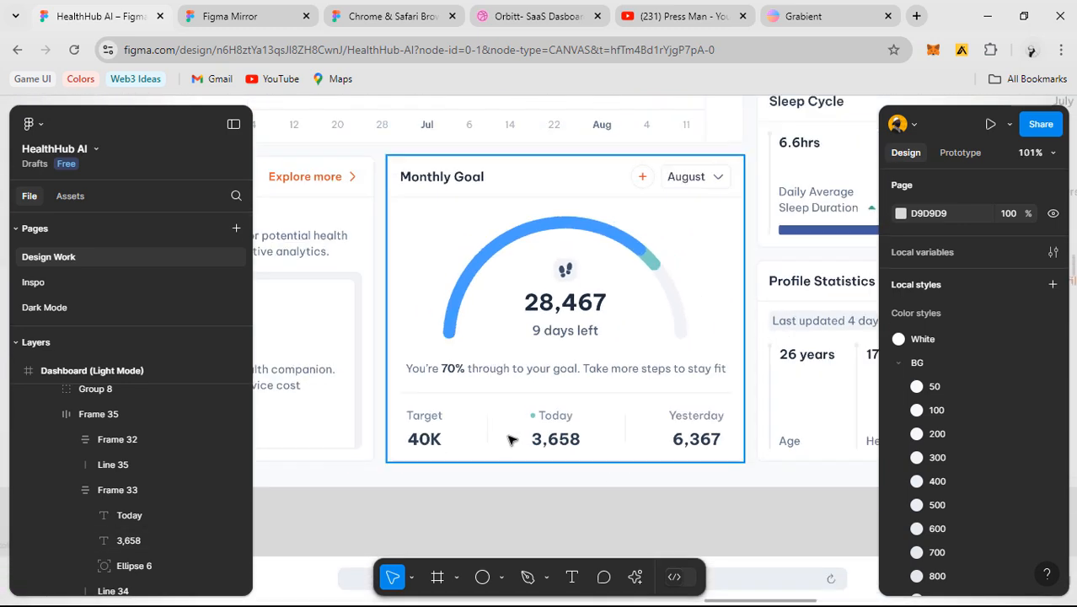
pyautogui.scroll(-3, 509, 440)
pyautogui.moveTo(647, 463); pyautogui.dragTo(491, 424)
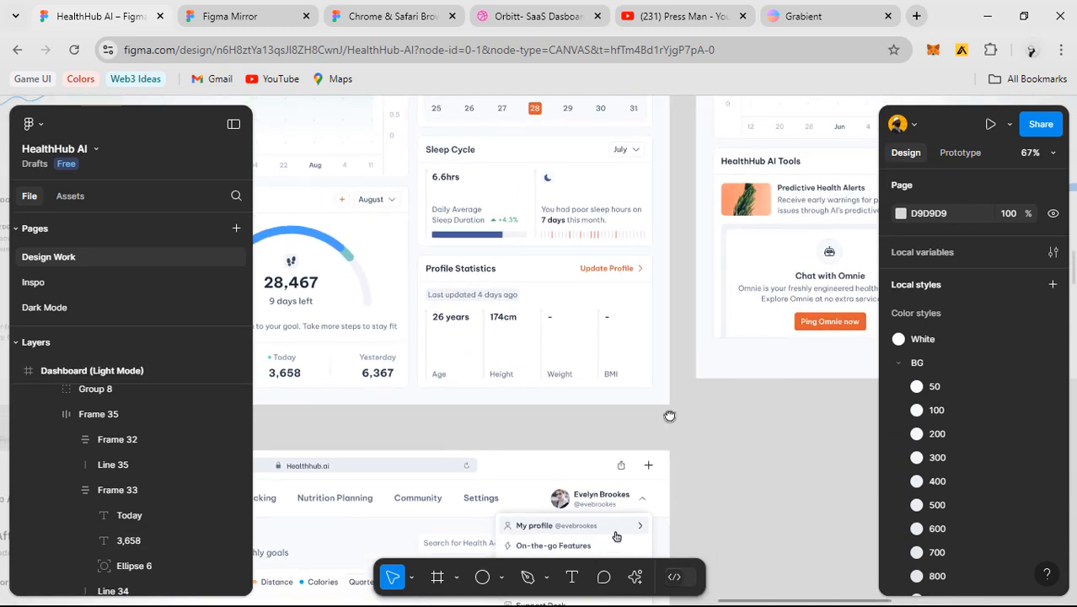
pyautogui.moveTo(670, 415); pyautogui.dragTo(368, 418)
pyautogui.moveTo(482, 423); pyautogui.dragTo(896, 433)
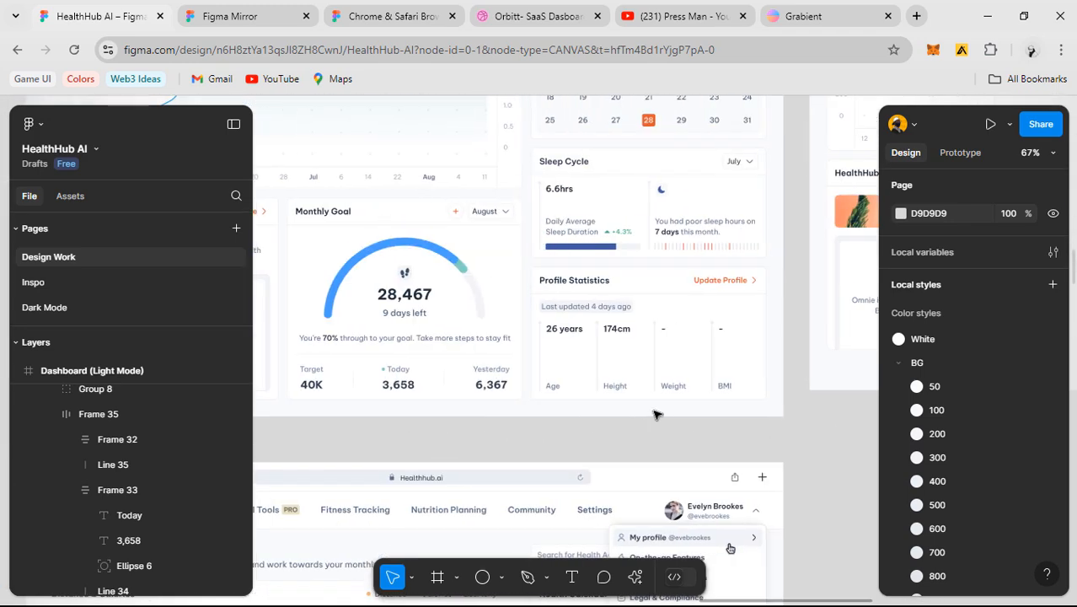
# - Copy the footsteps icon, the 28,467 figure and the 9 days left text from the reference card into the new Monthly Goals card
pyautogui.click(393, 304)
pyautogui.click(406, 295)
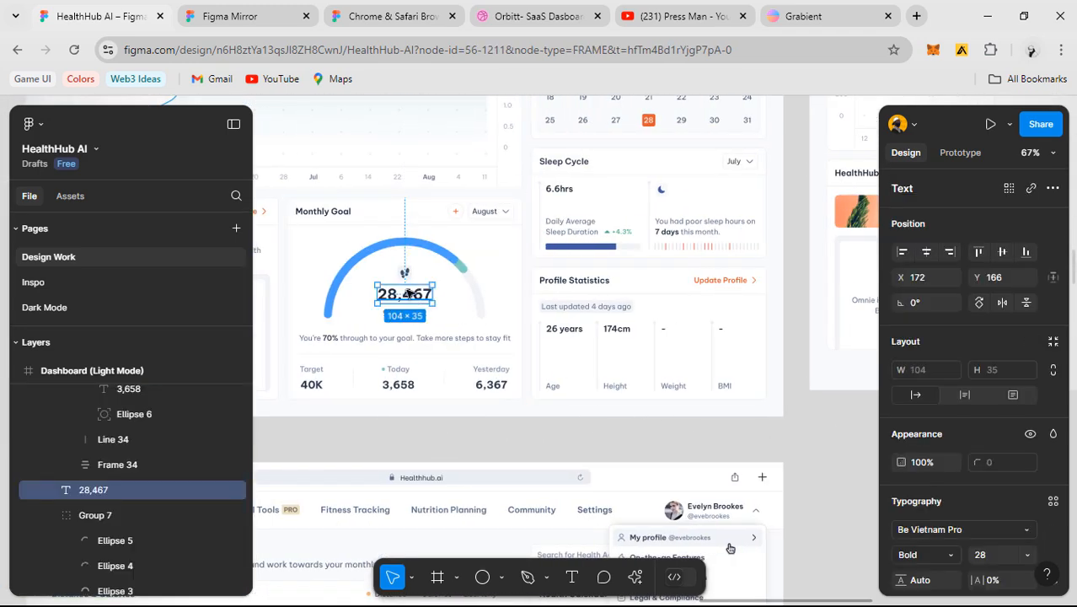
pyautogui.keyDown('shift'); pyautogui.click(405, 273); pyautogui.keyUp('shift')
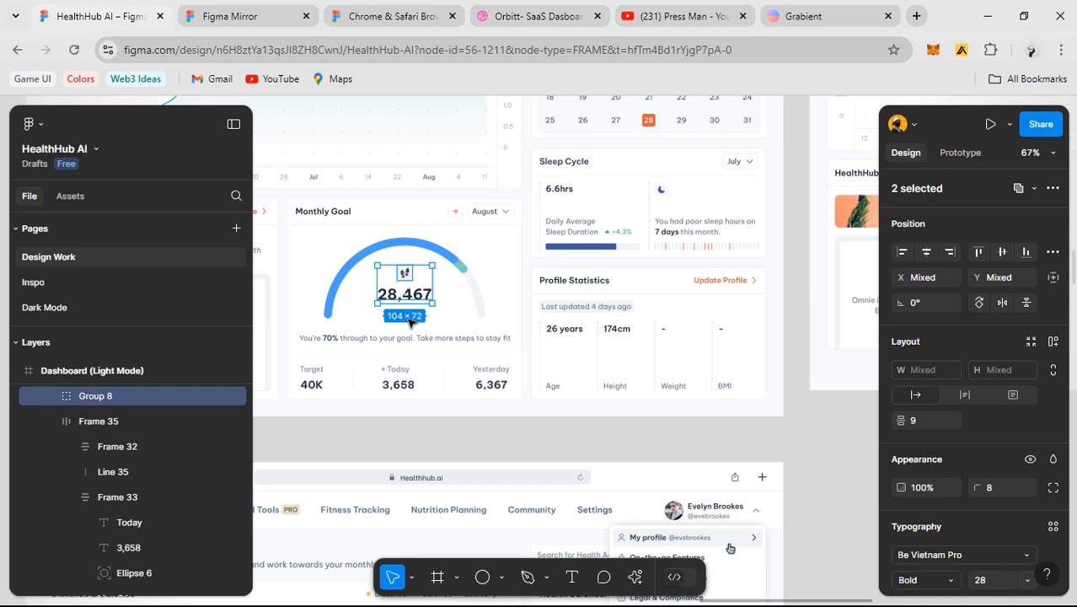
pyautogui.keyDown('shift'); pyautogui.click(409, 314); pyautogui.keyUp('shift')
pyautogui.hscroll(1, 389, 352)
pyautogui.scroll(-1, 383, 346)
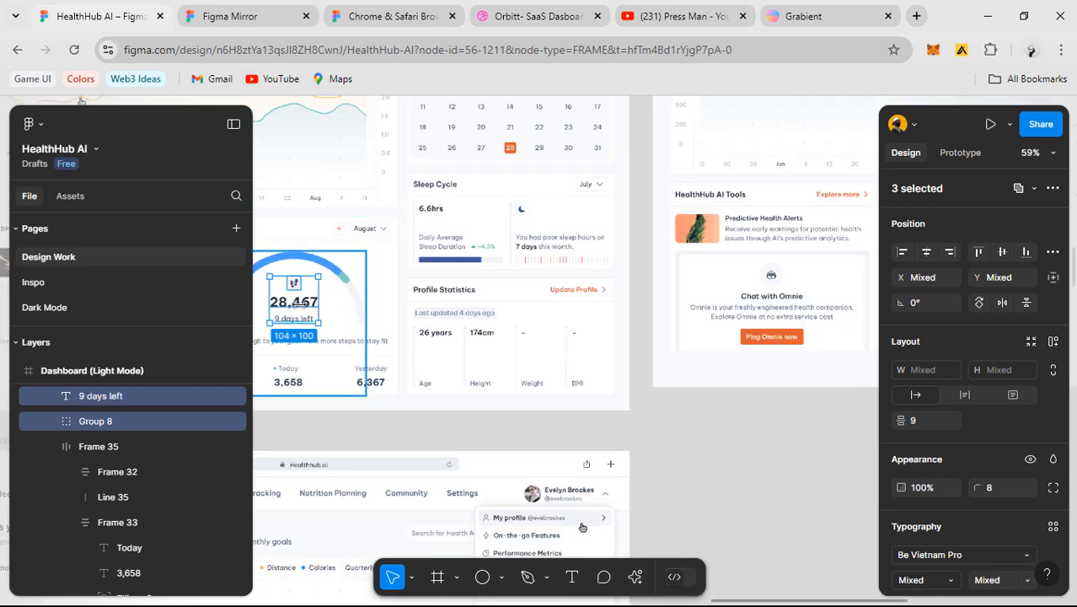
pyautogui.moveTo(473, 339); pyautogui.dragTo(896, 312)
pyautogui.press('space')
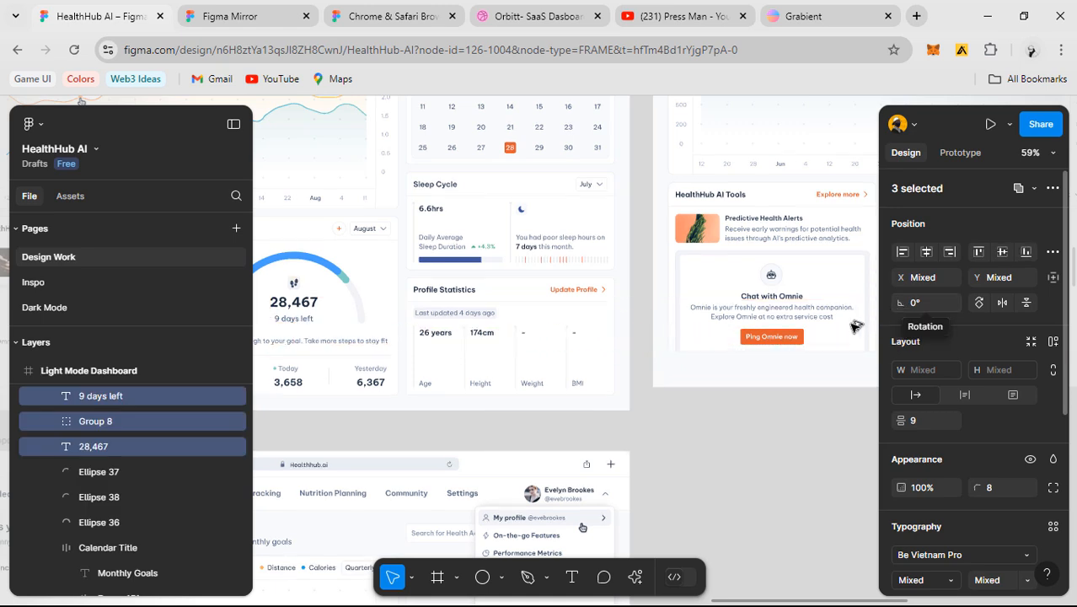
# - Move the copied footsteps icon and texts to the middle of the new gauge, below its arch
pyautogui.moveTo(830, 326); pyautogui.dragTo(501, 340)
pyautogui.scroll(5, 584, 336)
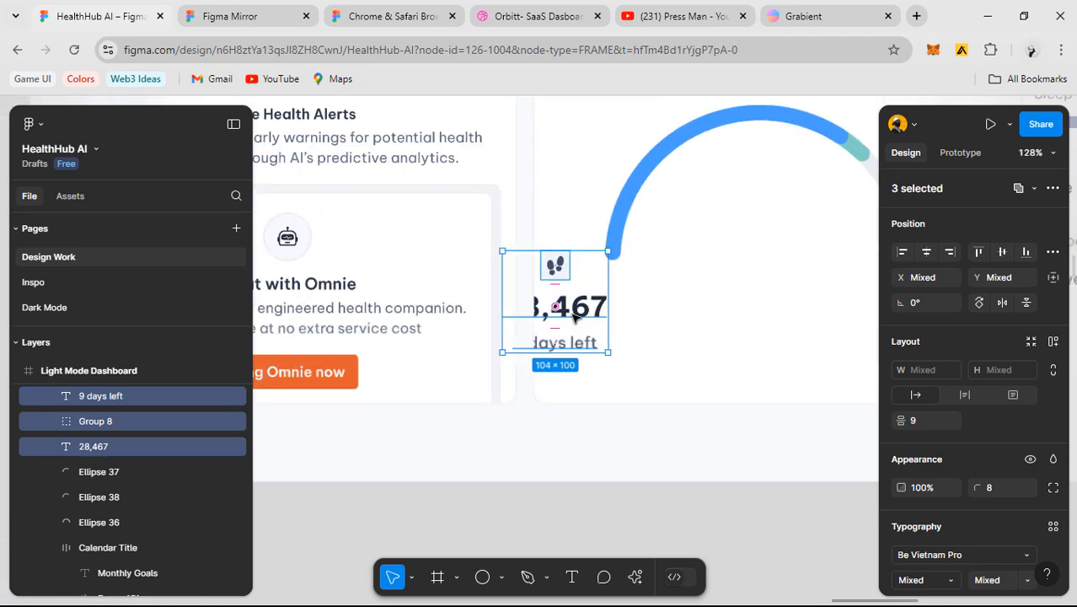
pyautogui.moveTo(575, 311); pyautogui.dragTo(445, 340)
pyautogui.press('space')
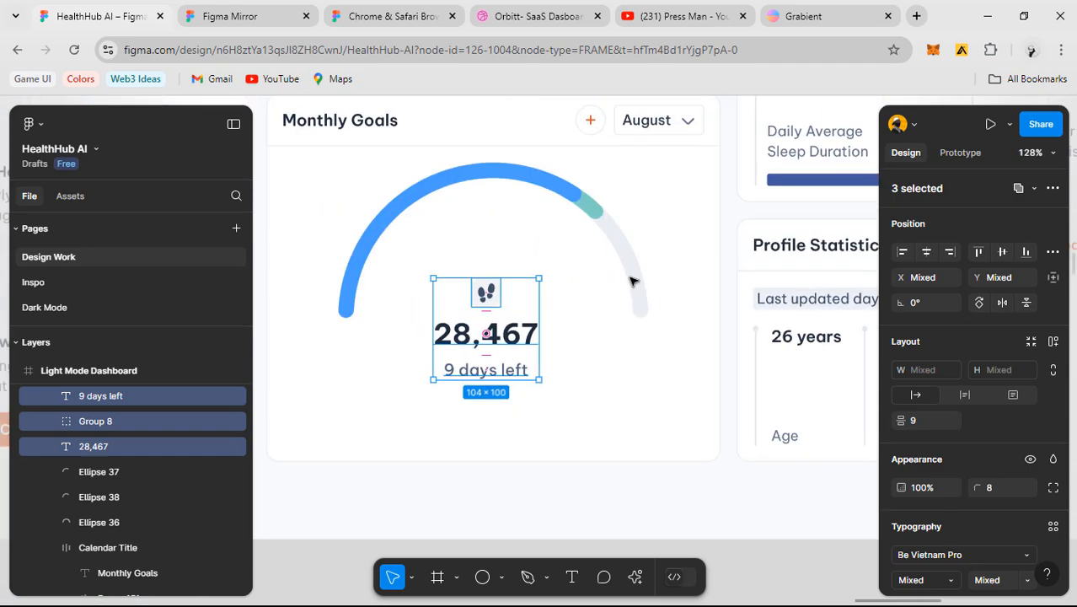
# - Examine the gauge's grey arc, then the footsteps symbol and its rounded background rectangle in the new Monthly Goals card
pyautogui.click(637, 283)
pyautogui.scroll(2, 462, 289)
pyautogui.scroll(2, 497, 308)
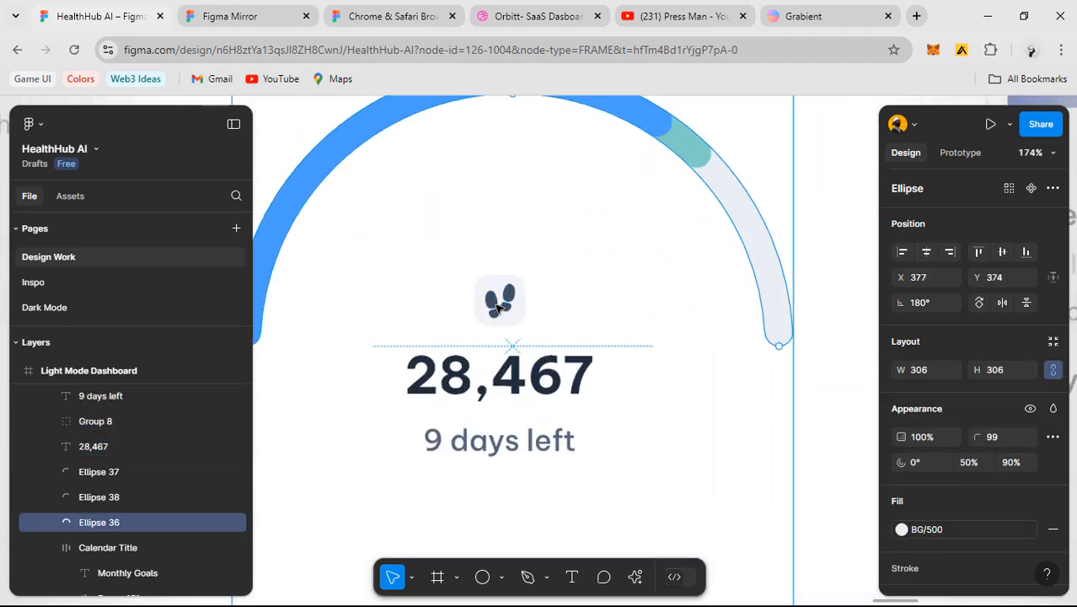
pyautogui.click(498, 299)
pyautogui.doubleClick(503, 299)
pyautogui.scroll(1, 506, 301)
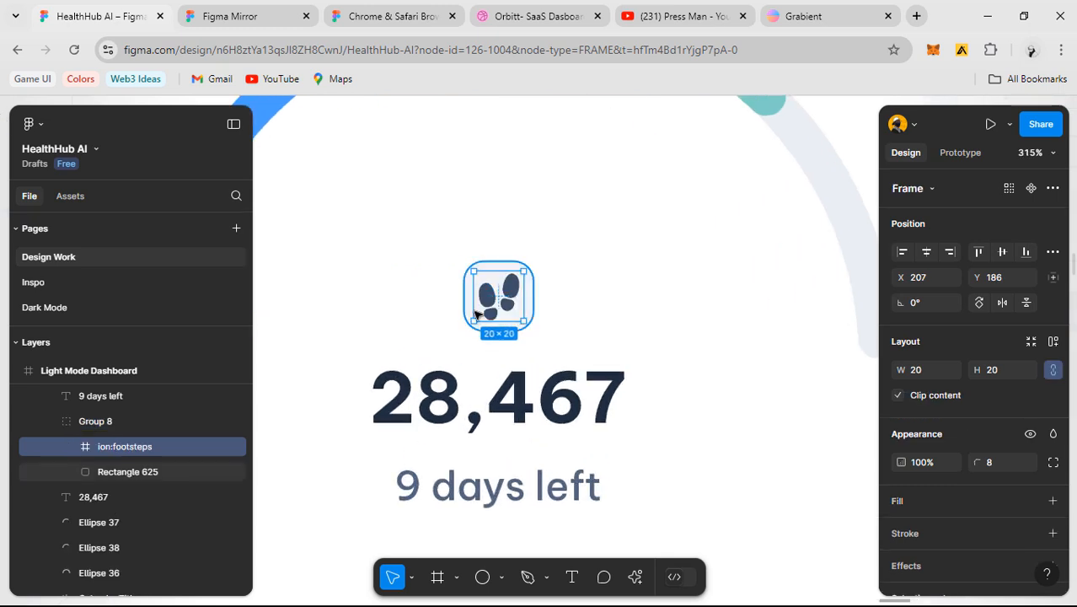
pyautogui.scroll(2, 476, 311)
pyautogui.moveTo(469, 344); pyautogui.dragTo(477, 368)
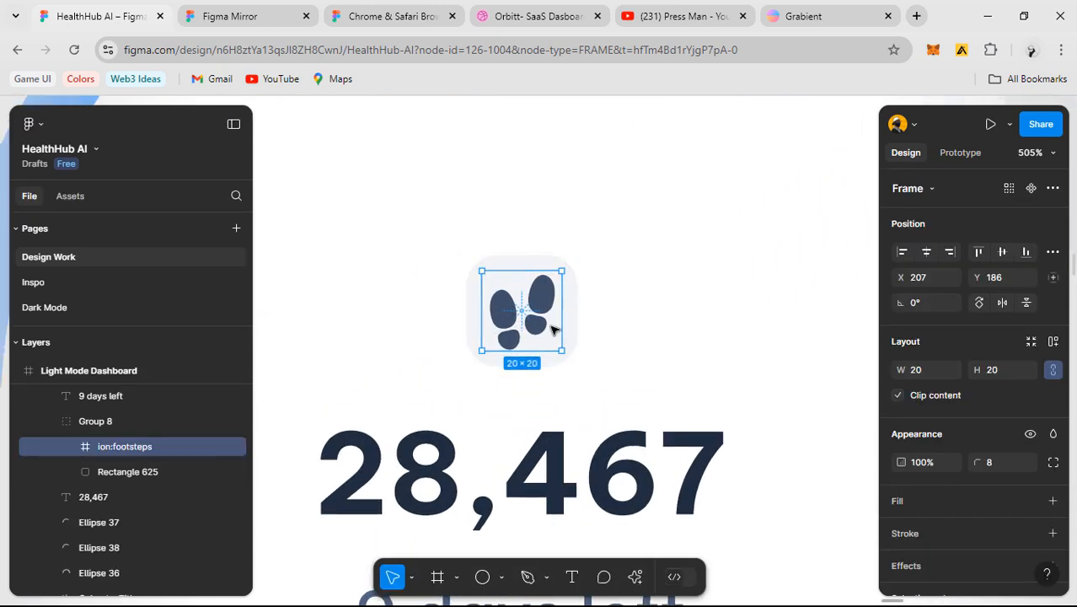
pyautogui.click(510, 267)
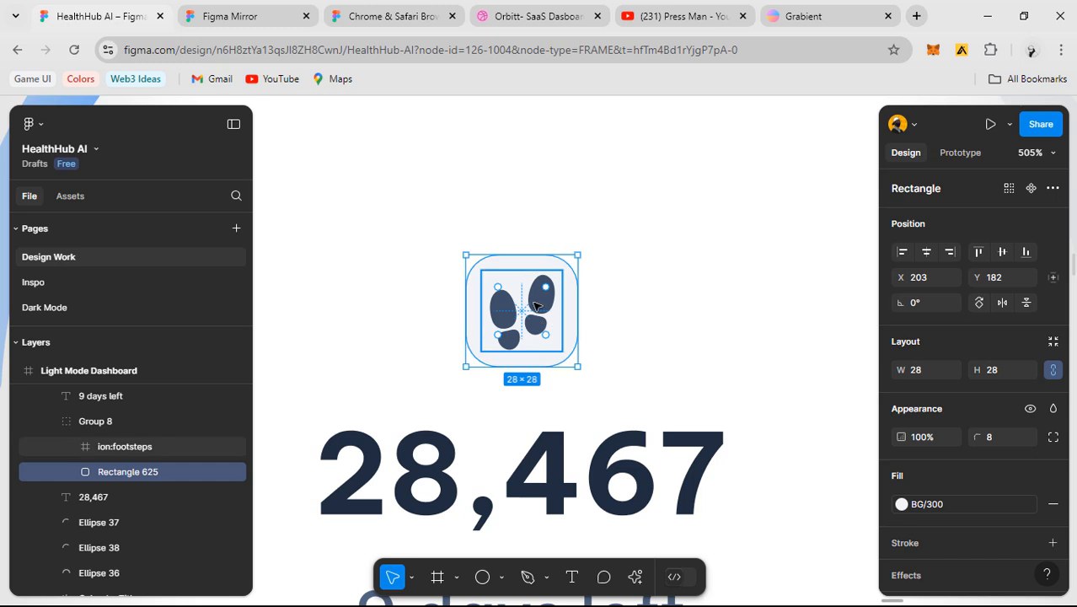
pyautogui.click(673, 261)
pyautogui.scroll(-1, 673, 262)
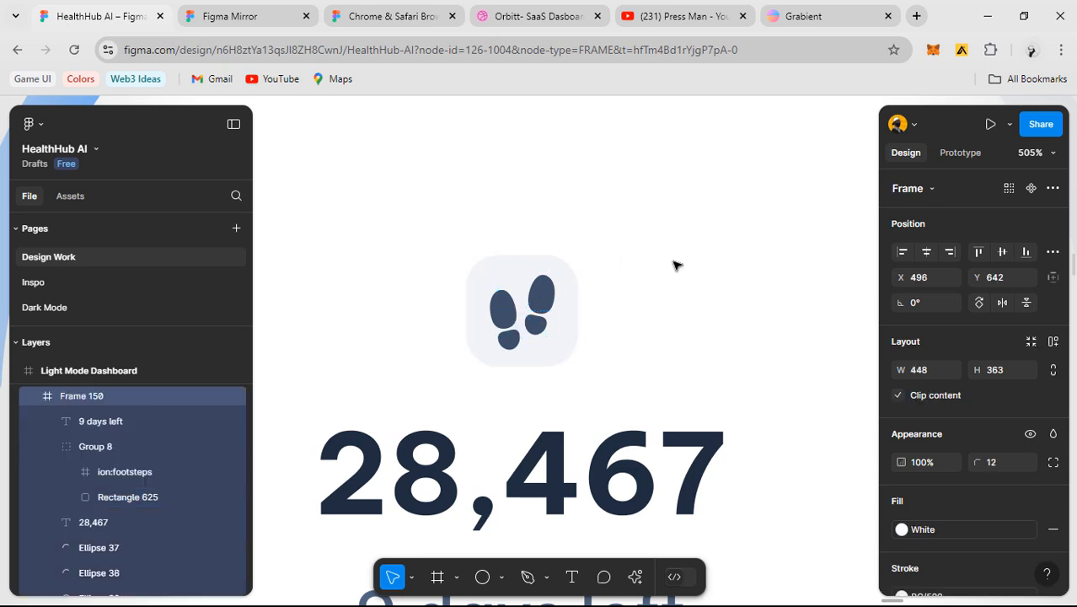
pyautogui.click(551, 308)
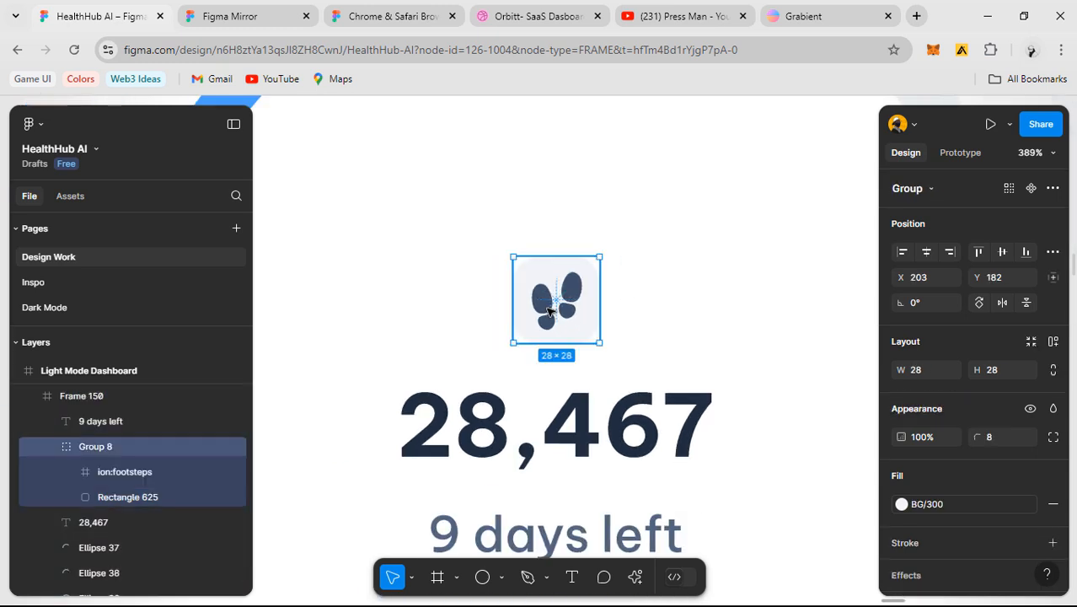
pyautogui.doubleClick(549, 309)
pyautogui.keyDown('alt'); pyautogui.moveTo(548, 309); pyautogui.dragTo(548, 213); pyautogui.keyUp('alt')
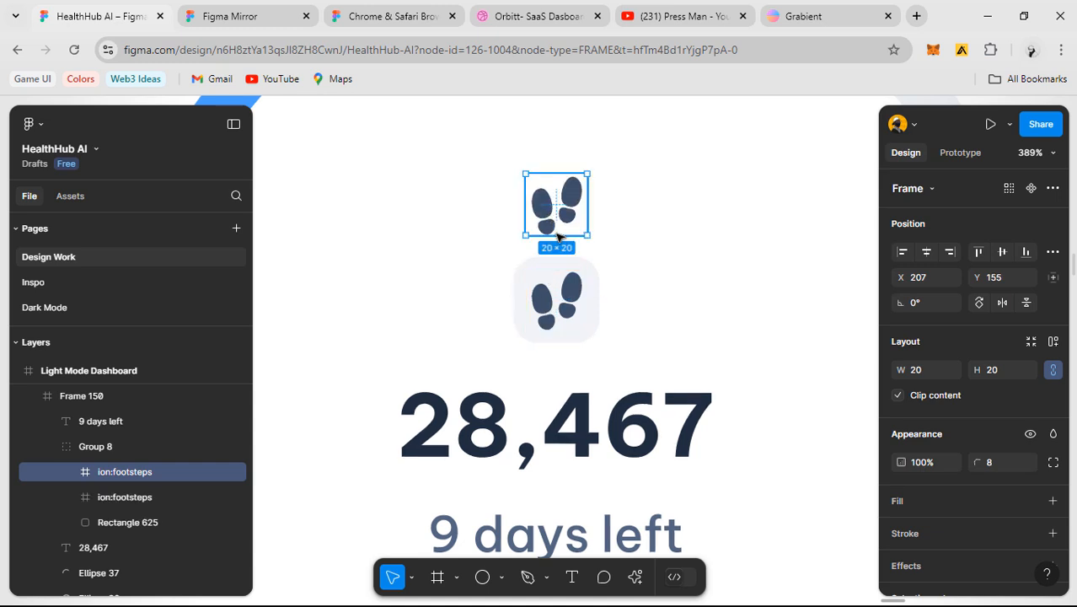
pyautogui.click(673, 244)
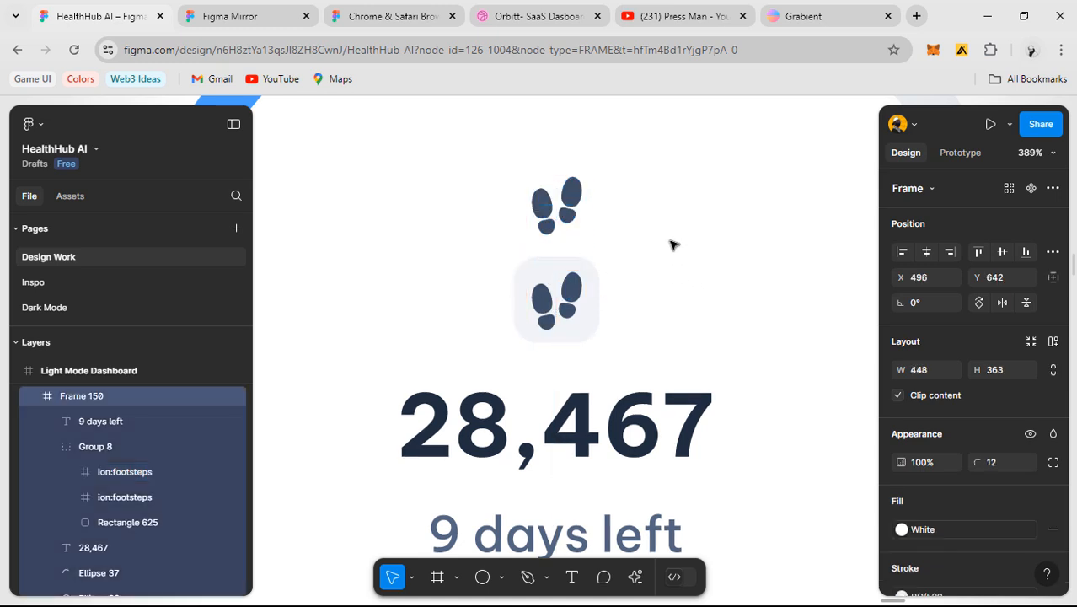
pyautogui.click(548, 217)
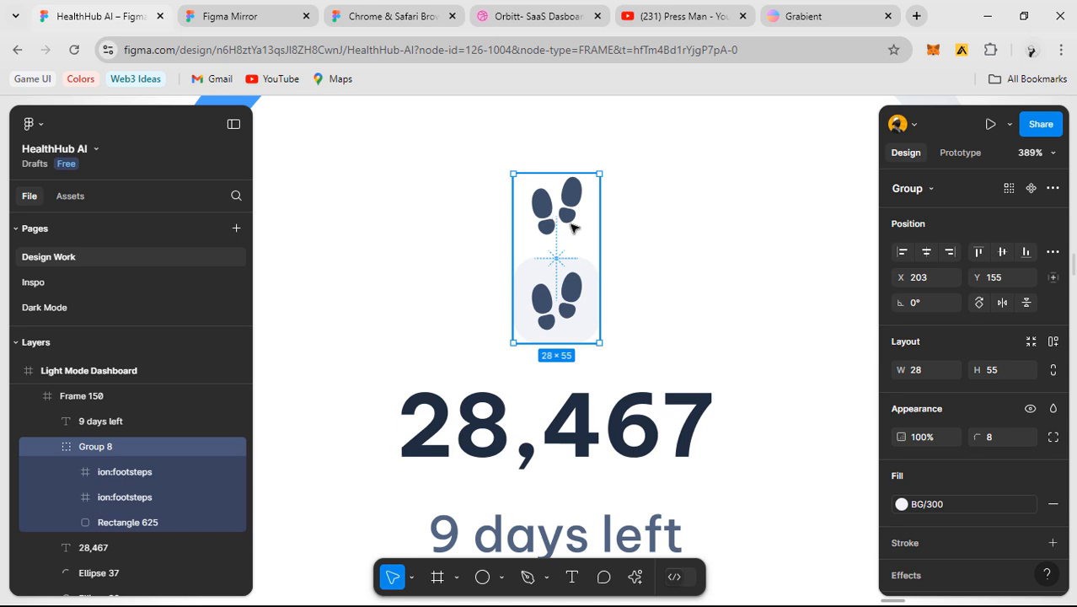
pyautogui.click(552, 221)
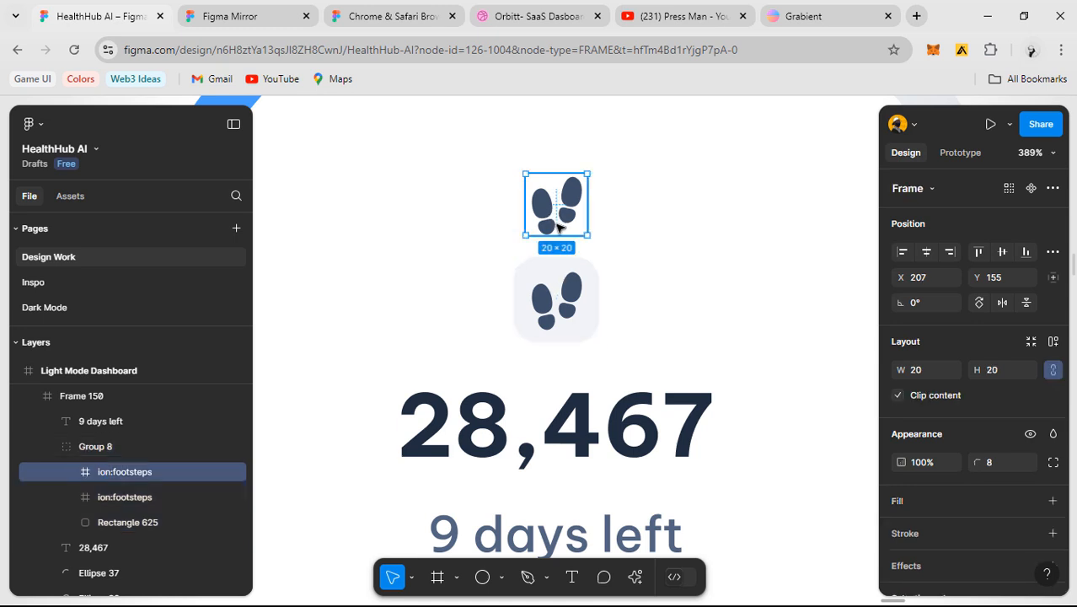
pyautogui.press('Delete')
pyautogui.click(651, 250)
pyautogui.scroll(-2, 651, 249)
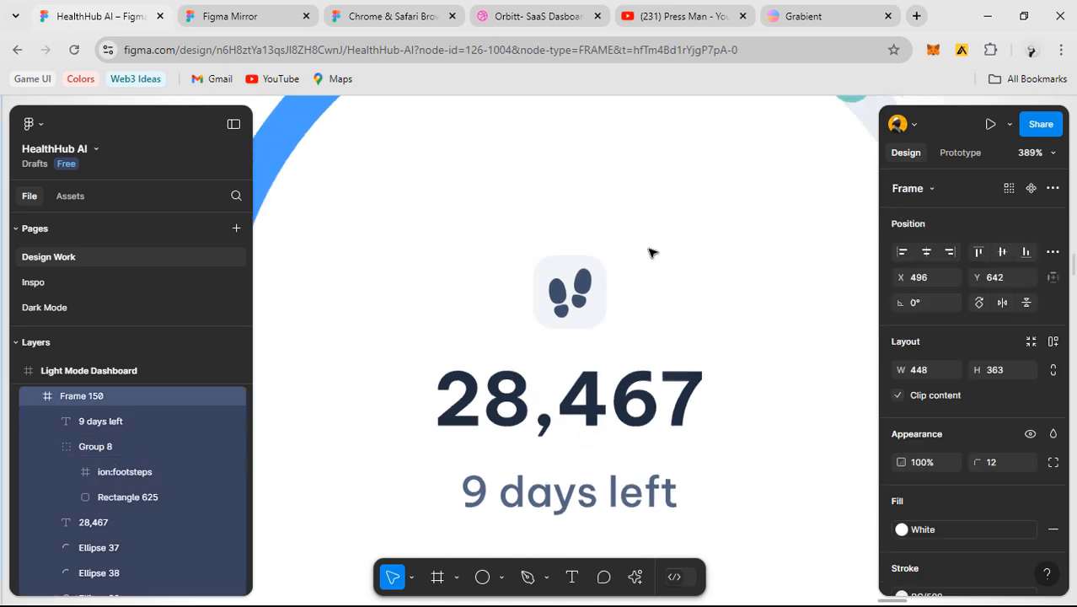
# - Center the footsteps icon group horizontally in the Monthly Goals card and move it up inside the gauge's arch
pyautogui.click(588, 285)
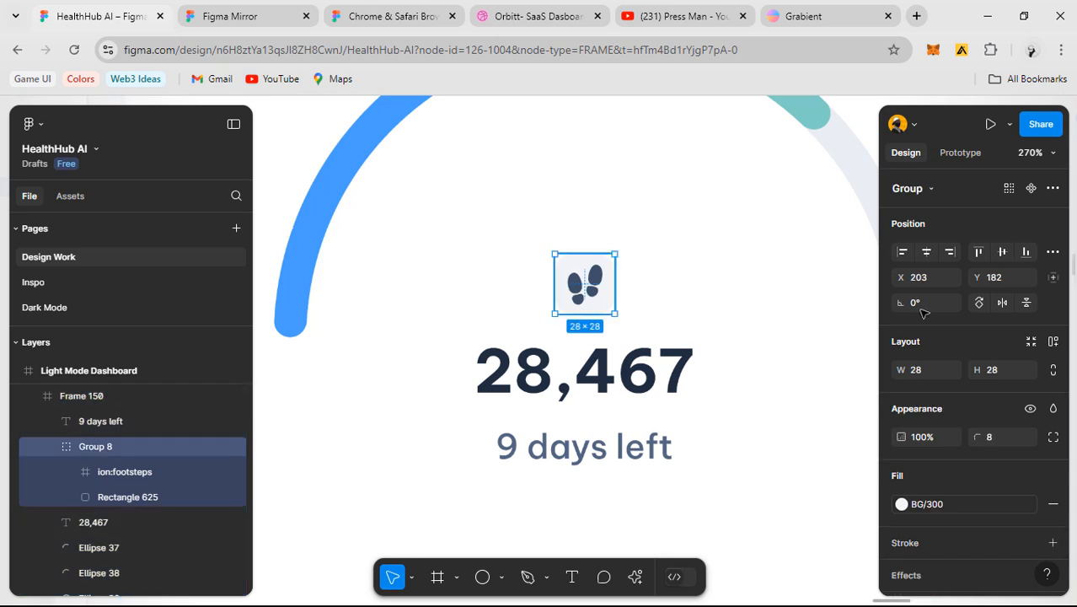
pyautogui.click(931, 255)
pyautogui.moveTo(599, 283); pyautogui.dragTo(599, 169)
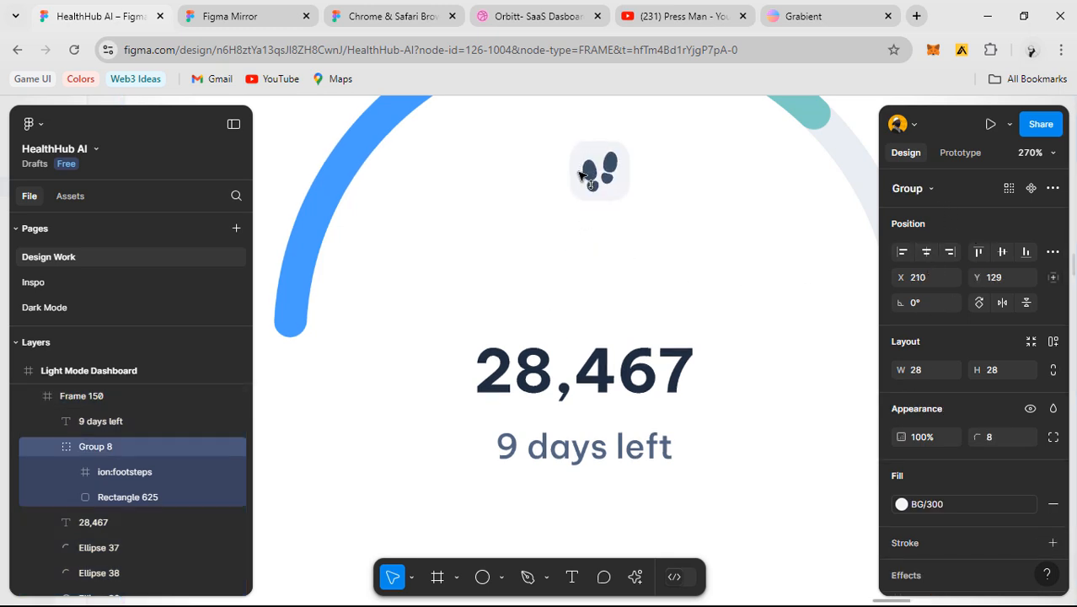
pyautogui.scroll(-5, 590, 177)
# - Move the 28,467 figure up beneath the footsteps icon and center it horizontally in the card
pyautogui.click(578, 301)
pyautogui.scroll(2, 578, 301)
pyautogui.hscroll(1, 578, 301)
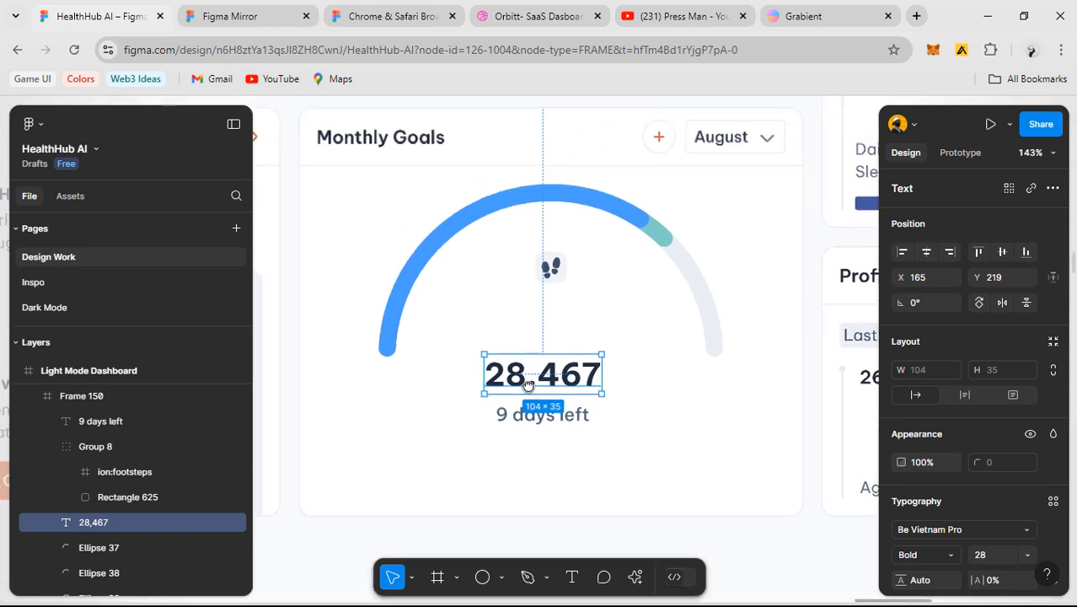
pyautogui.scroll(-3, 927, 489)
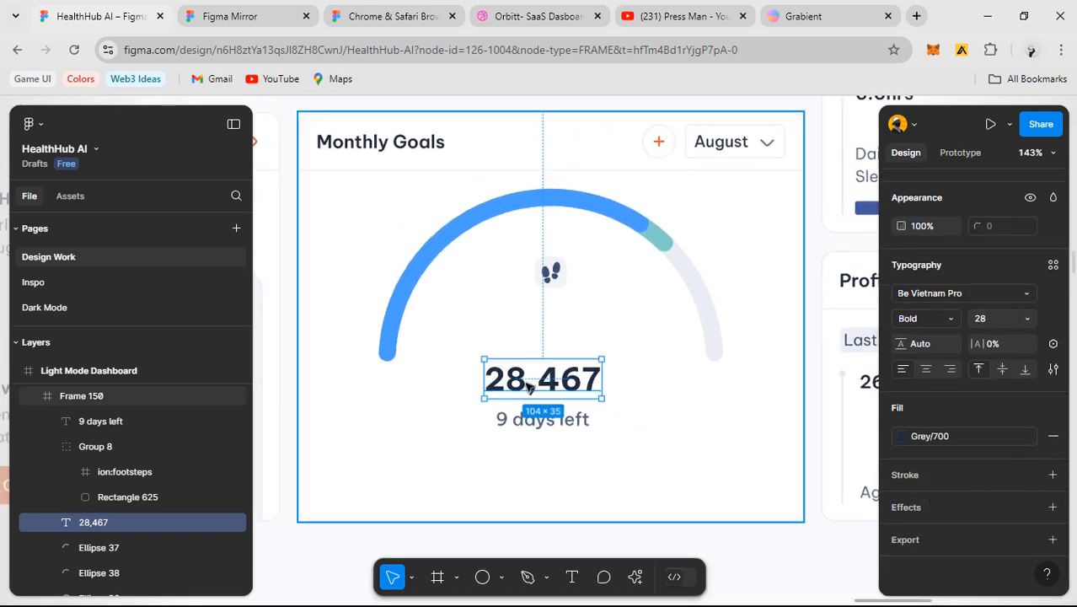
pyautogui.moveTo(544, 342); pyautogui.dragTo(547, 311)
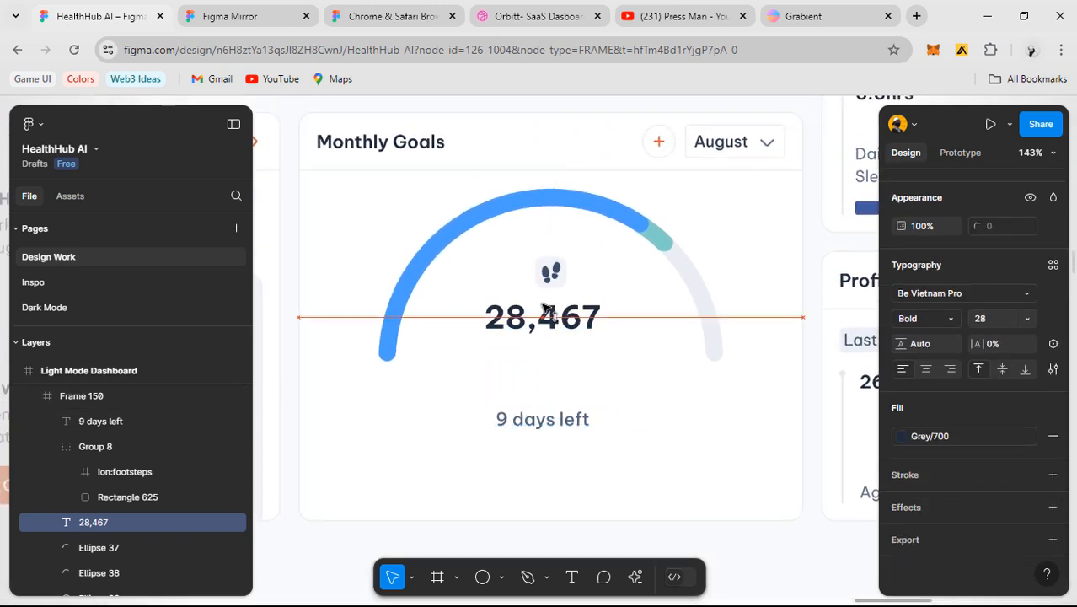
pyautogui.scroll(3, 929, 251)
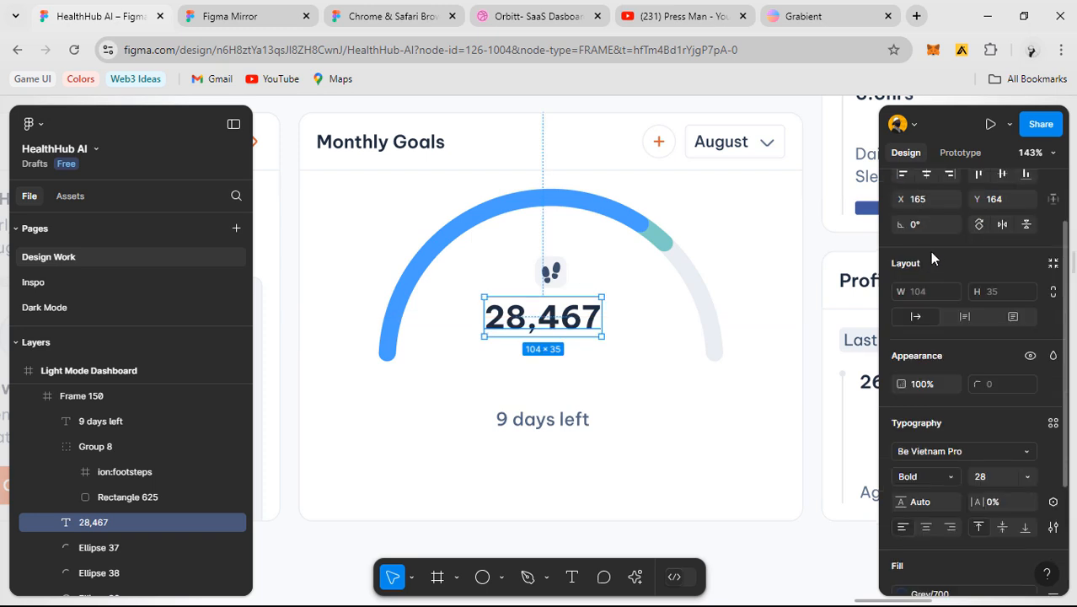
pyautogui.click(927, 250)
# - Group the blue, teal and grey arcs of the new Monthly Goals gauge
pyautogui.click(519, 207)
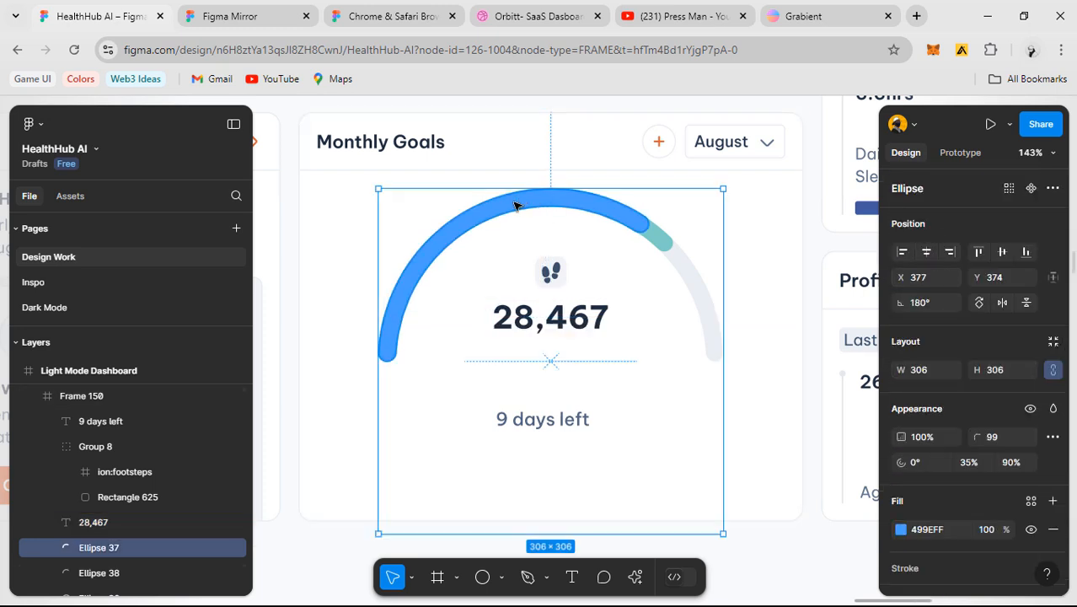
pyautogui.moveTo(325, 220); pyautogui.dragTo(696, 247)
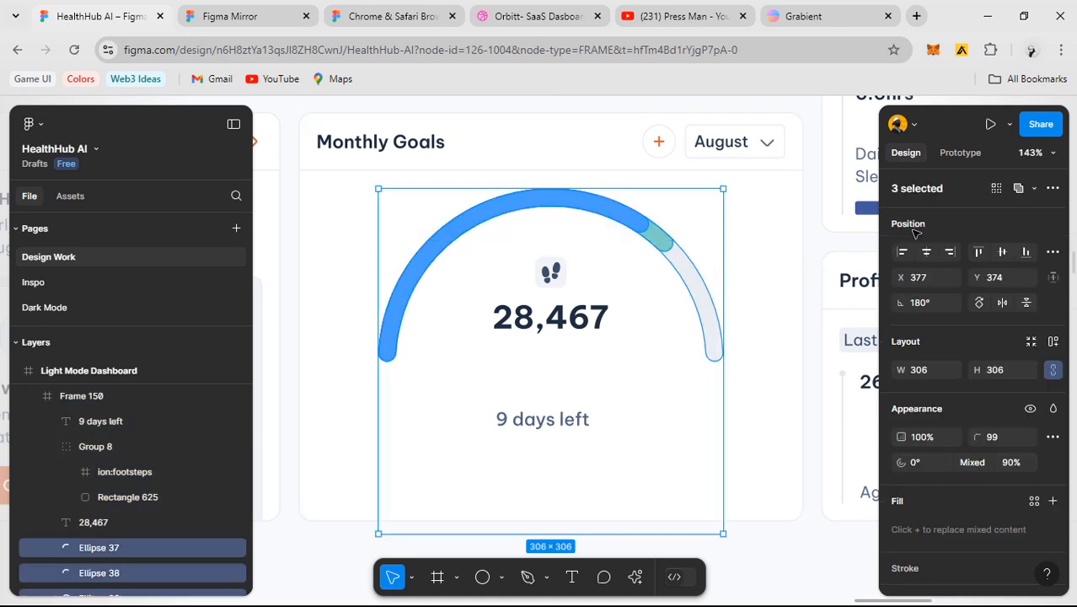
pyautogui.hotkey('ctrl', 'g')
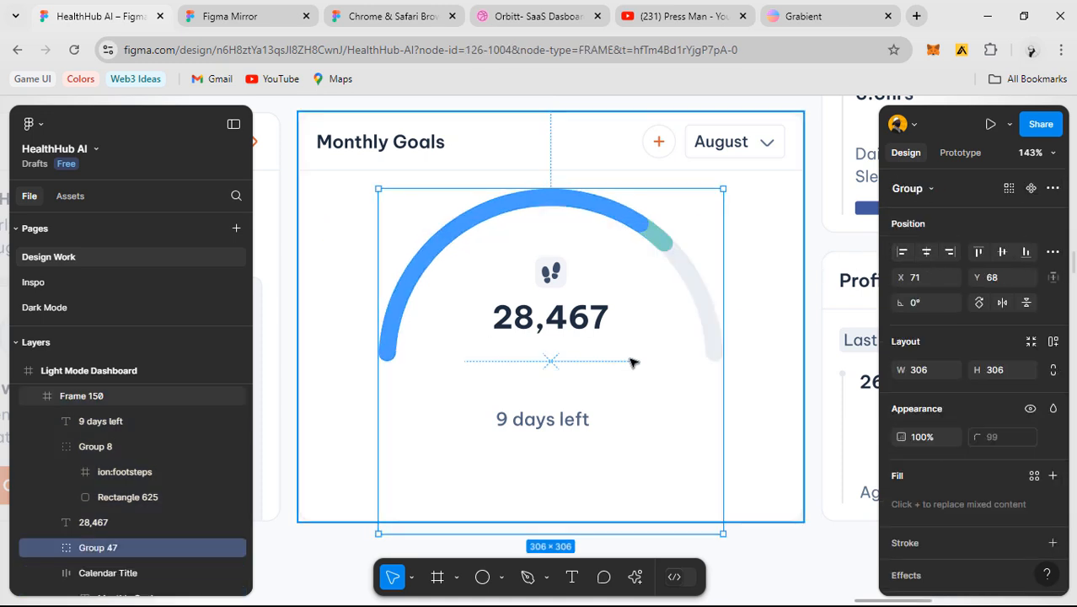
# - Move the 9 days left text up beneath the 28,467 figure and center it horizontally in the card
pyautogui.doubleClick(529, 423)
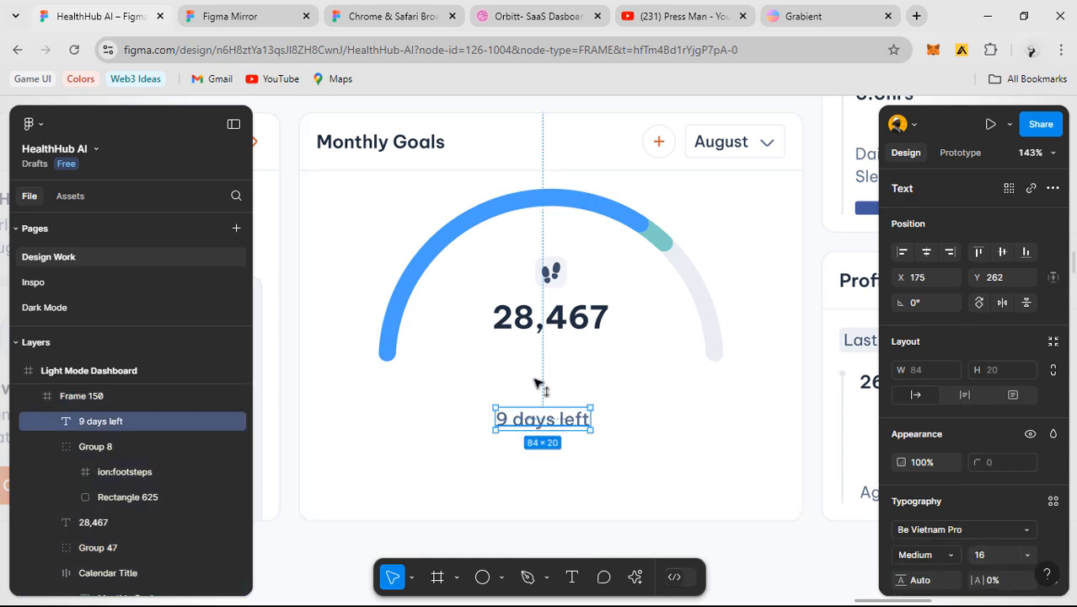
pyautogui.moveTo(536, 383); pyautogui.dragTo(548, 358)
pyautogui.click(927, 253)
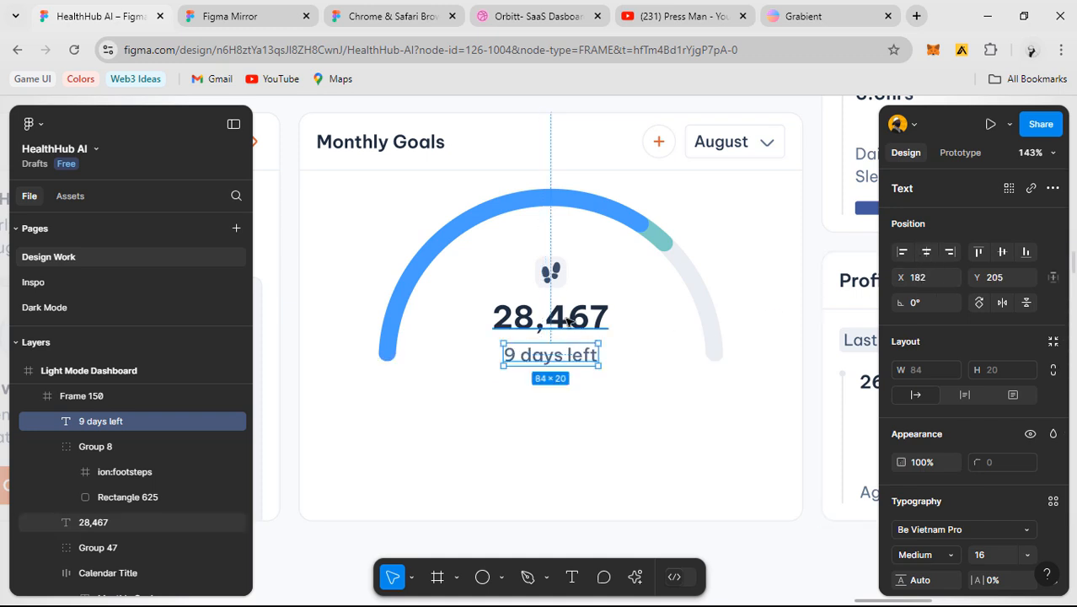
# - Combine the footsteps icon, the 28,467 figure and the 9 days left text into a vertical auto layout with 8 spacing
pyautogui.click(553, 274)
pyautogui.keyDown('shift'); pyautogui.click(553, 318); pyautogui.keyUp('shift')
pyautogui.keyDown('shift'); pyautogui.click(550, 355); pyautogui.keyUp('shift')
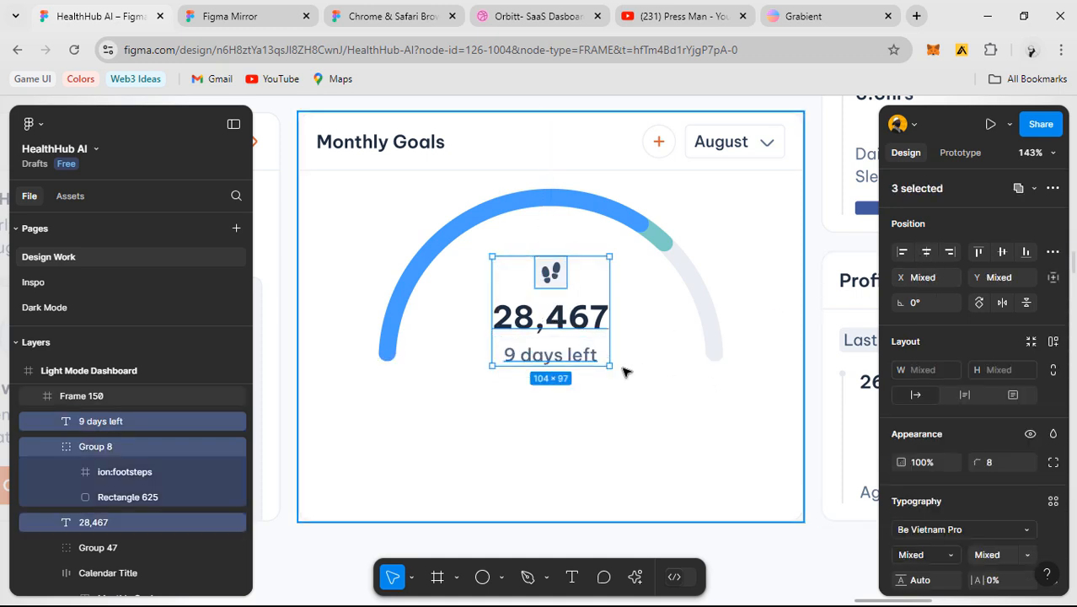
pyautogui.hotkey('shift', 'a')
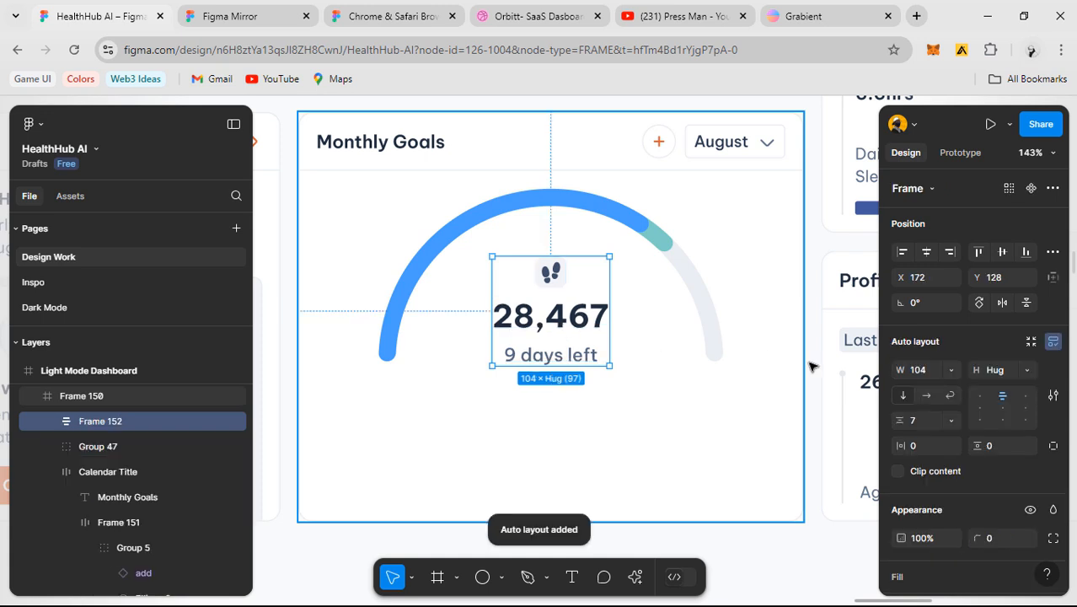
pyautogui.click(916, 423)
pyautogui.write('8')
pyautogui.press('Return')
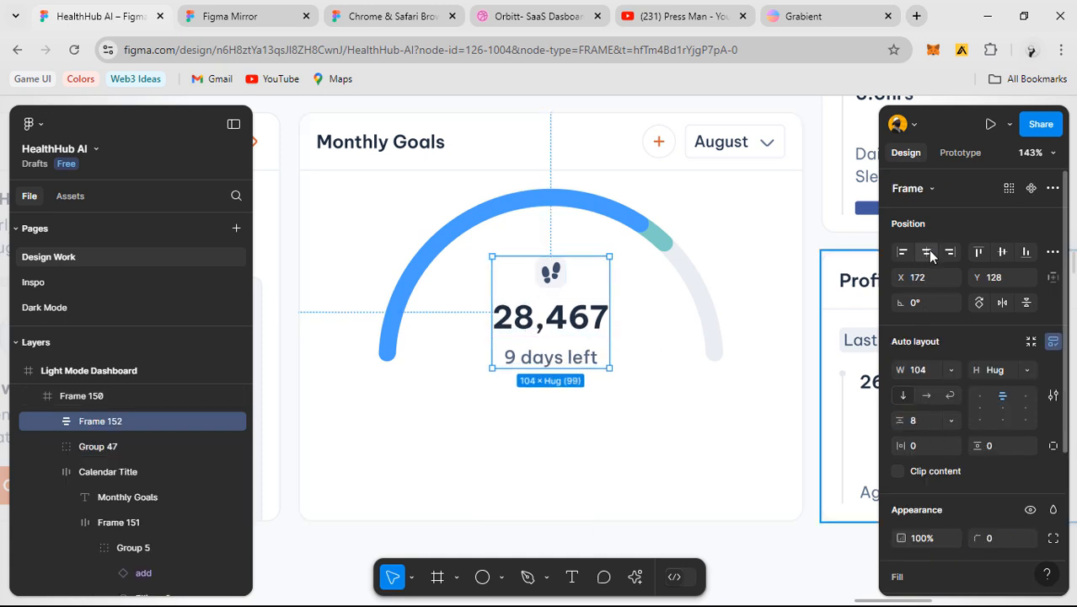
# - Move the icon-and-text stack slightly up so its lower edge lines up with the ends of the gauge's arch
pyautogui.moveTo(552, 318); pyautogui.dragTo(552, 313)
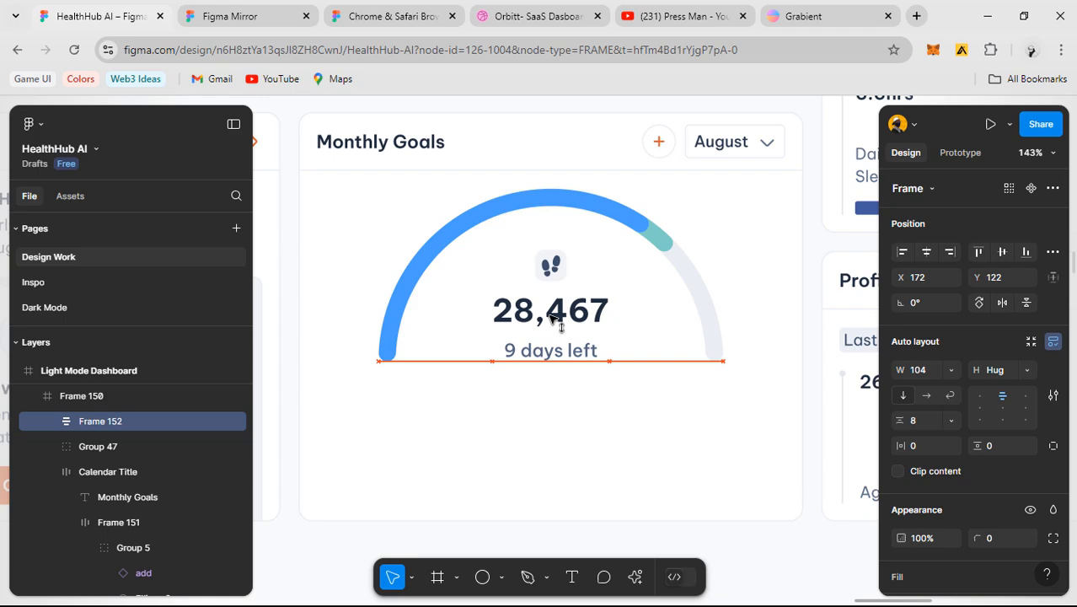
pyautogui.click(631, 437)
pyautogui.scroll(-3, 631, 437)
pyautogui.scroll(-2, 592, 459)
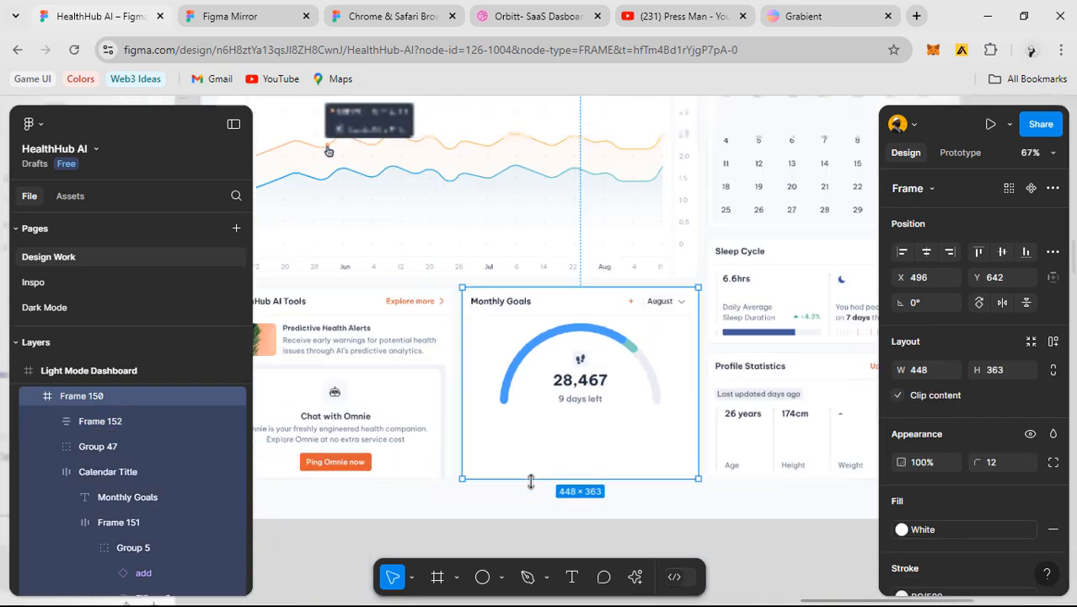
# - Review the new Monthly Goals card, its gauge group and its text stack in the context of the surrounding dashboard cards
pyautogui.moveTo(531, 481); pyautogui.dragTo(812, 378)
pyautogui.moveTo(549, 455); pyautogui.dragTo(539, 431)
pyautogui.moveTo(726, 457); pyautogui.dragTo(481, 457)
pyautogui.scroll(2, 709, 344)
pyautogui.scroll(-2, 709, 344)
pyautogui.moveTo(613, 371); pyautogui.dragTo(642, 411)
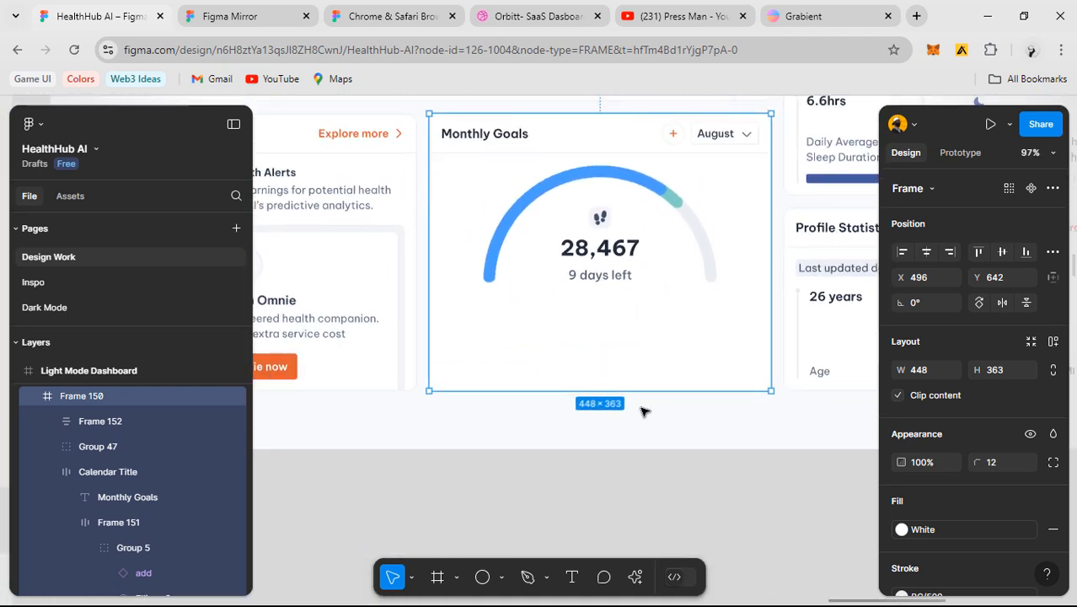
pyautogui.scroll(-2, 645, 415)
pyautogui.click(649, 447)
pyautogui.click(545, 231)
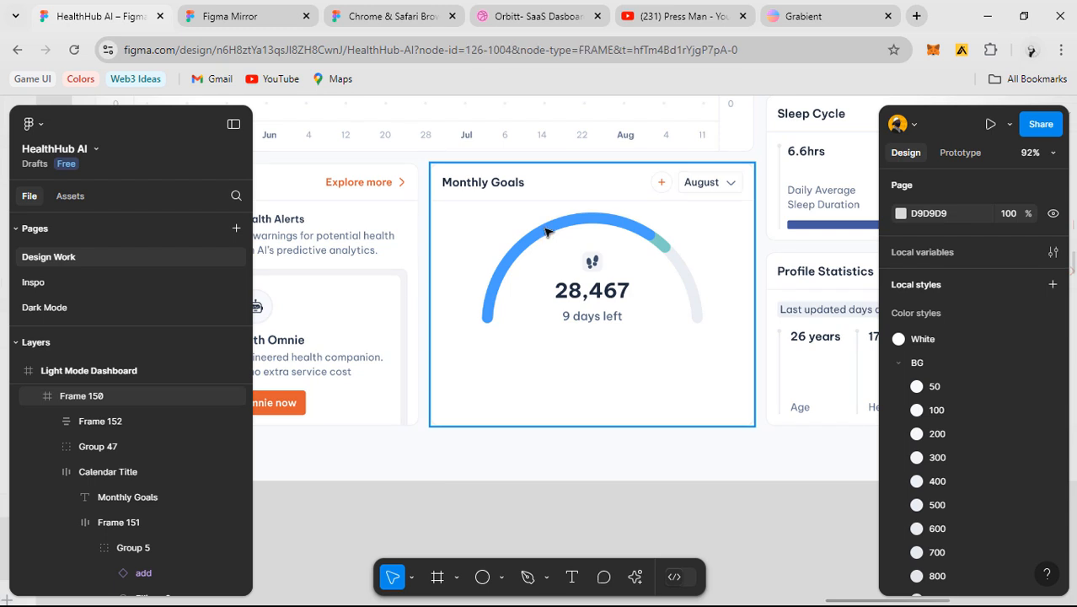
pyautogui.scroll(2, 556, 228)
pyautogui.keyDown('shift'); pyautogui.click(579, 271); pyautogui.keyUp('shift')
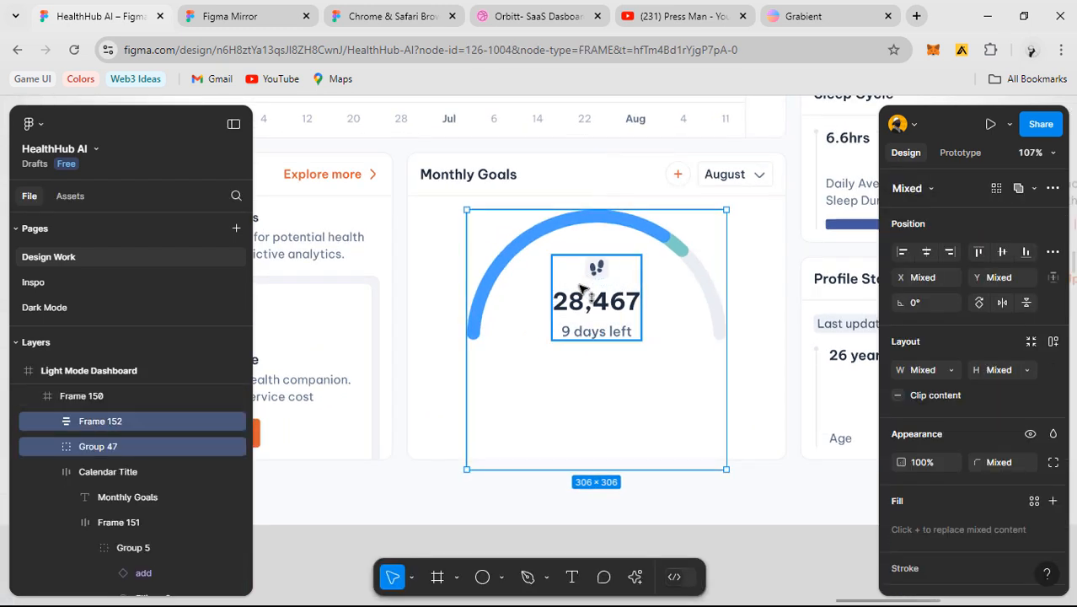
pyautogui.click(714, 476)
# - Copy the reference card's "You're 70% through to your goal" message and paste it into the new Monthly Goals card
pyautogui.scroll(-1, 544, 471)
pyautogui.moveTo(544, 472); pyautogui.dragTo(684, 419)
pyautogui.scroll(-1, 471, 491)
pyautogui.scroll(-1, 379, 504)
pyautogui.moveTo(379, 504); pyautogui.dragTo(692, 418)
pyautogui.moveTo(482, 418); pyautogui.dragTo(805, 381)
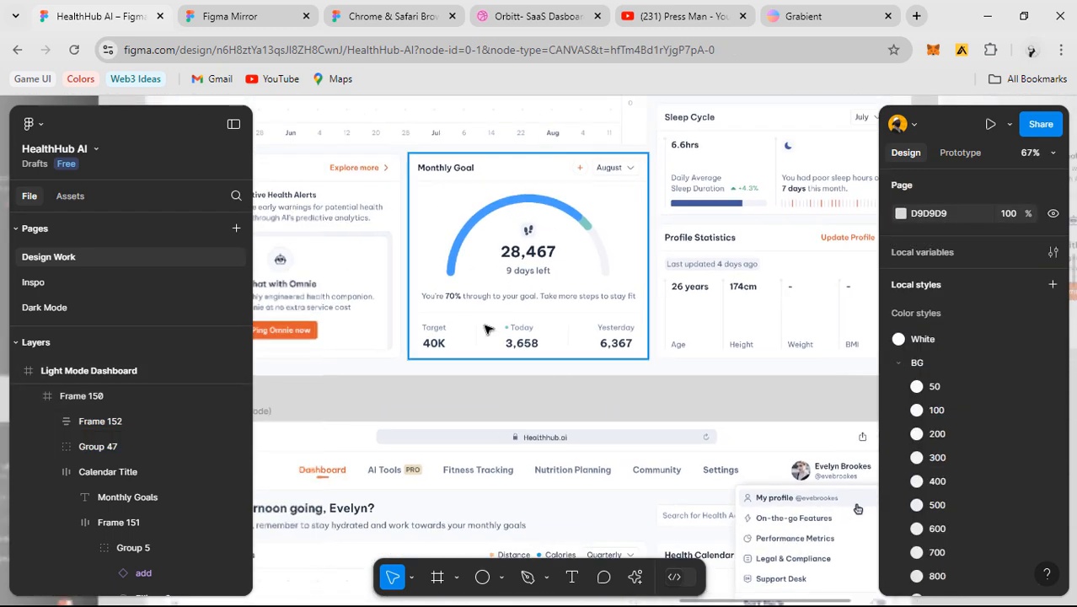
pyautogui.scroll(4, 482, 319)
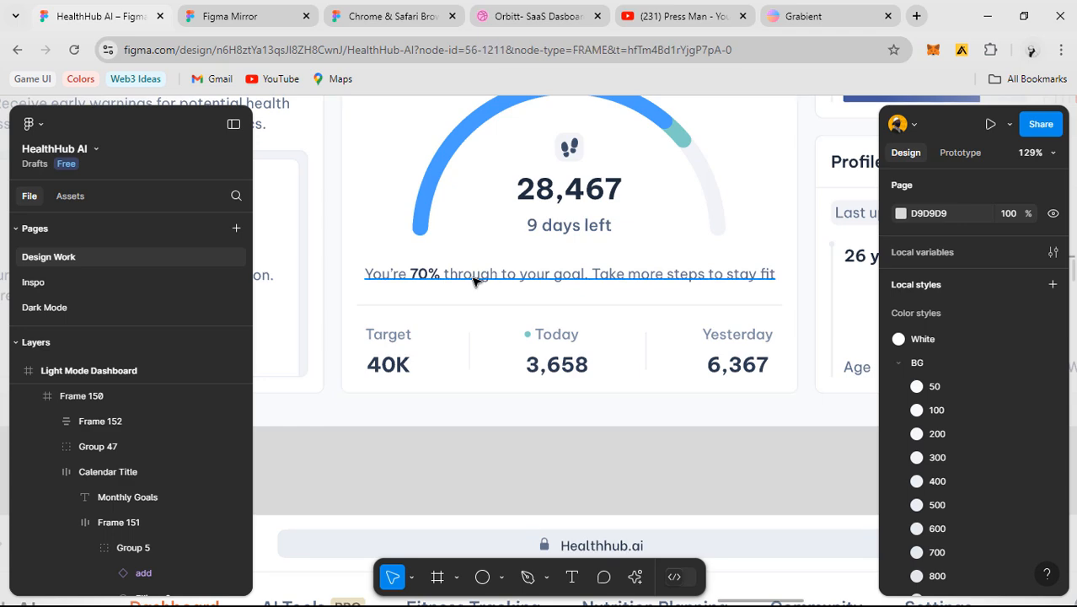
pyautogui.click(476, 282)
pyautogui.scroll(-2, 474, 289)
pyautogui.scroll(-1, 514, 285)
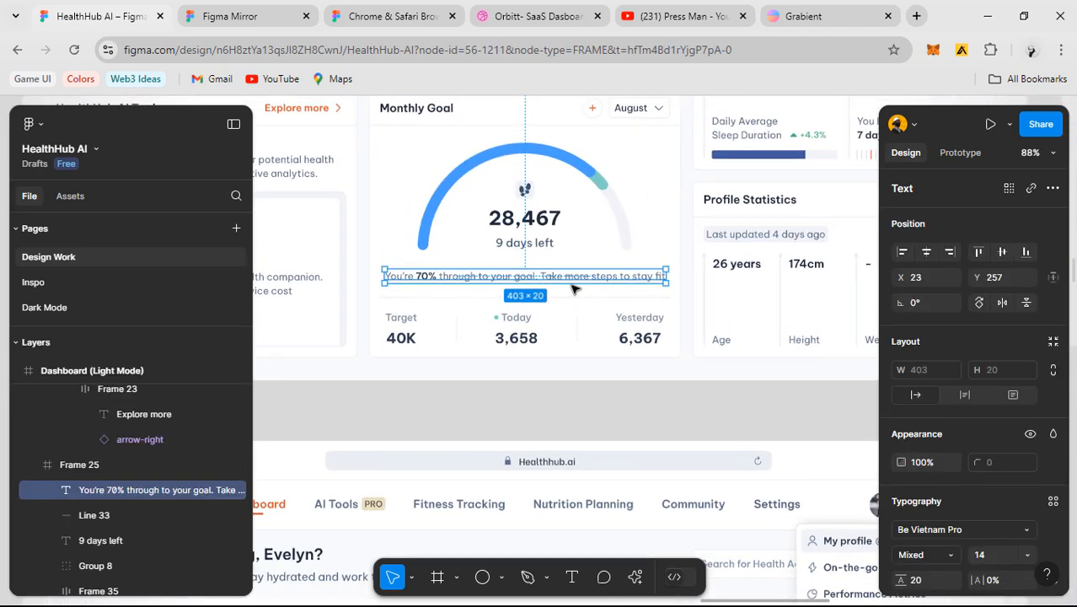
pyautogui.scroll(-5, 568, 304)
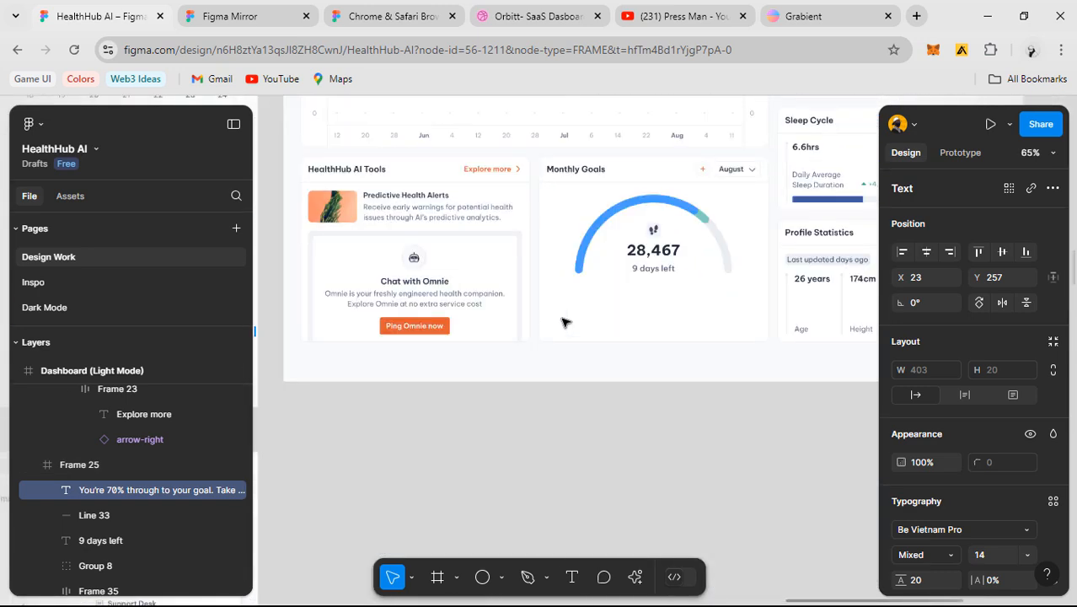
pyautogui.scroll(4, 561, 325)
pyautogui.click(529, 329)
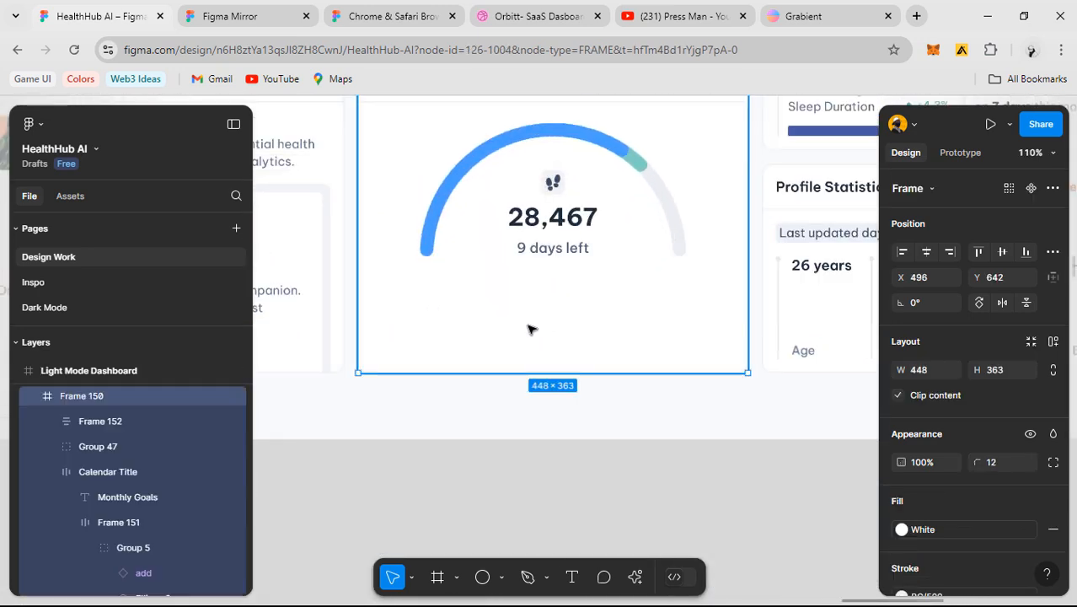
pyautogui.hotkey('ctrl', 'v')
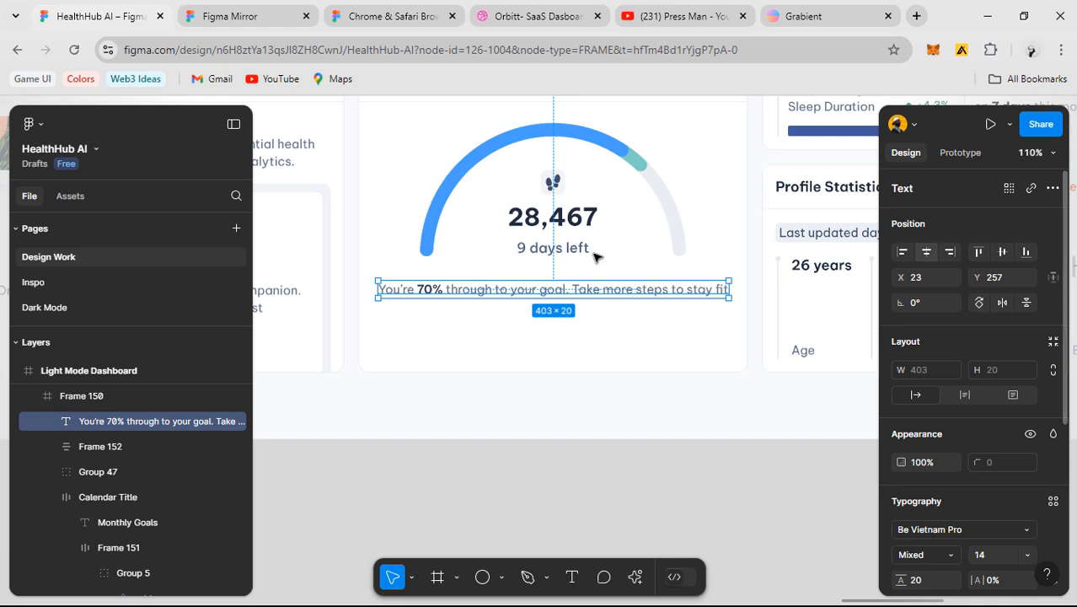
# - Examine the font, weight, size and fill of the 70% text within the pasted progress message
pyautogui.scroll(2, 589, 253)
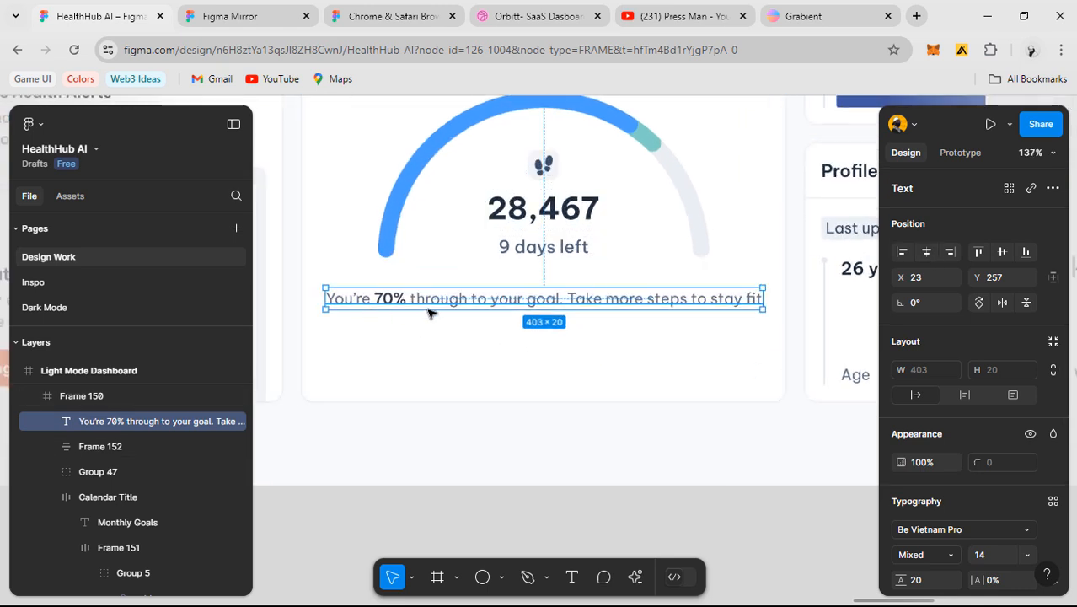
pyautogui.scroll(3, 426, 311)
pyautogui.doubleClick(379, 293)
pyautogui.click(381, 293)
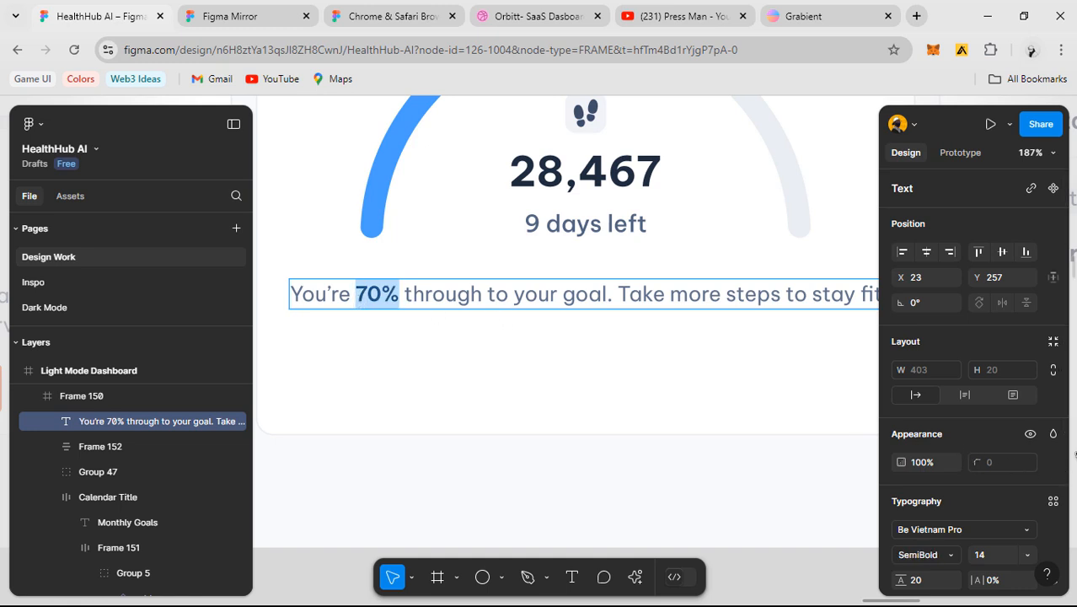
pyautogui.scroll(-3, 961, 489)
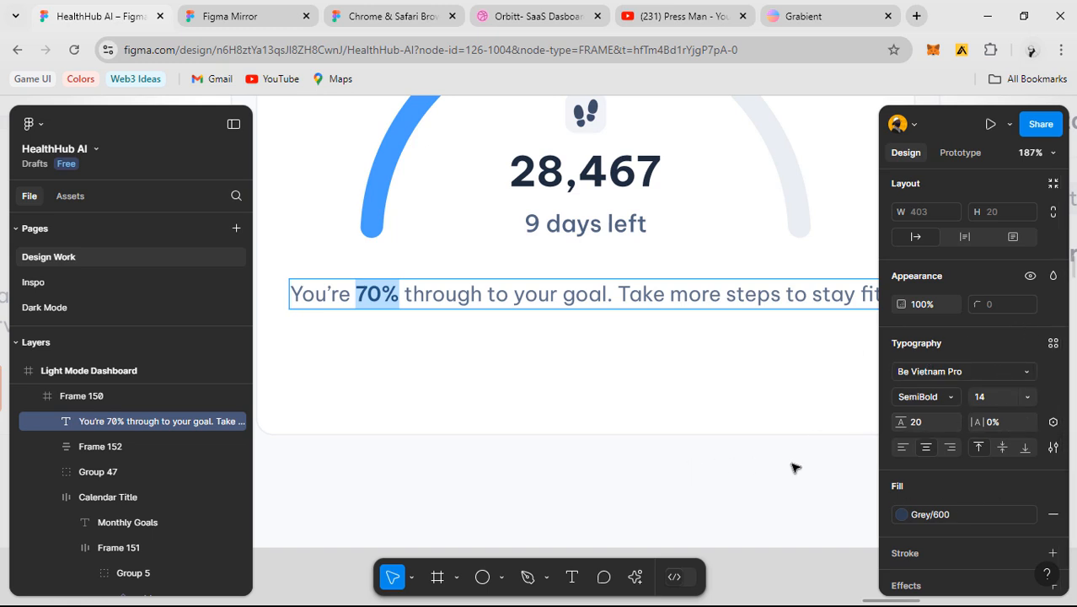
pyautogui.click(935, 402)
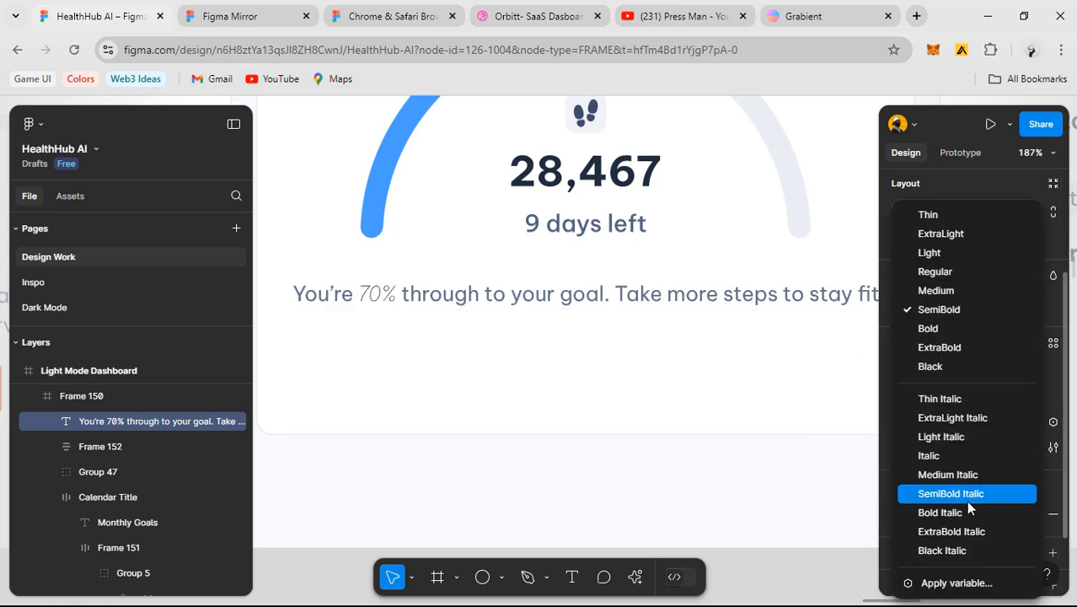
pyautogui.press('Escape')
pyautogui.scroll(-5, 594, 352)
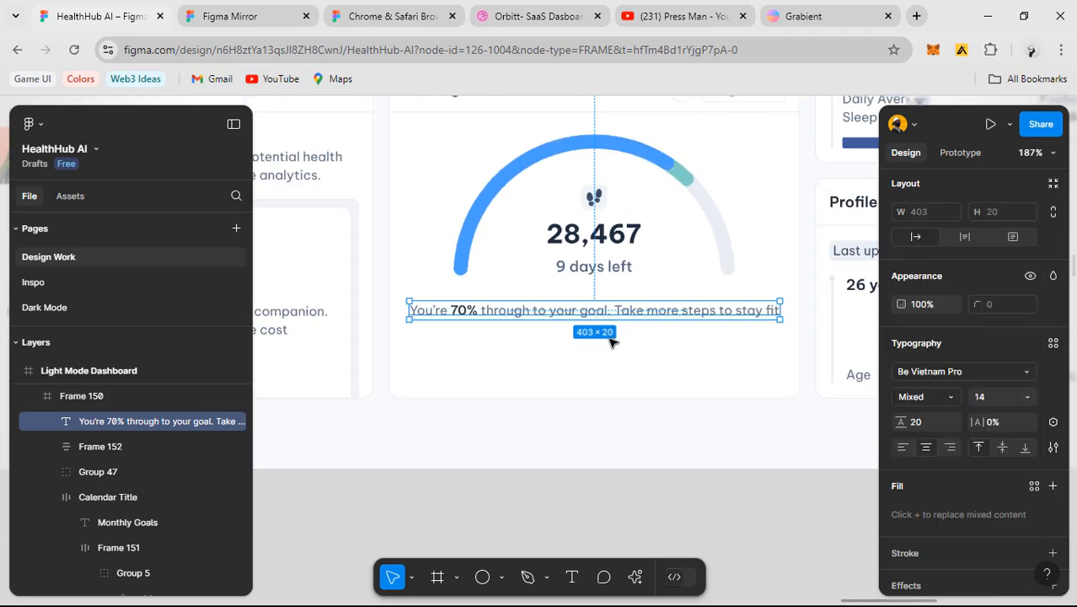
# - Copy the reference card's divider line and Target, Today and Yesterday row, and paste both into the new Monthly Goals card
pyautogui.scroll(-2, 658, 377)
pyautogui.click(631, 411)
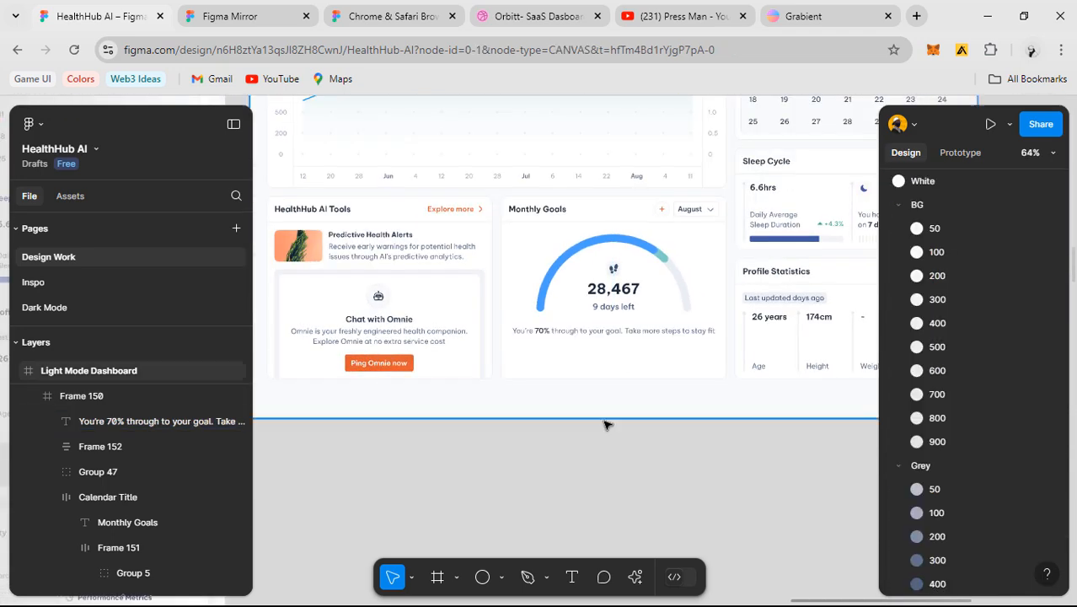
pyautogui.scroll(-1, 651, 418)
pyautogui.moveTo(653, 417); pyautogui.dragTo(864, 382)
pyautogui.scroll(5, 805, 394)
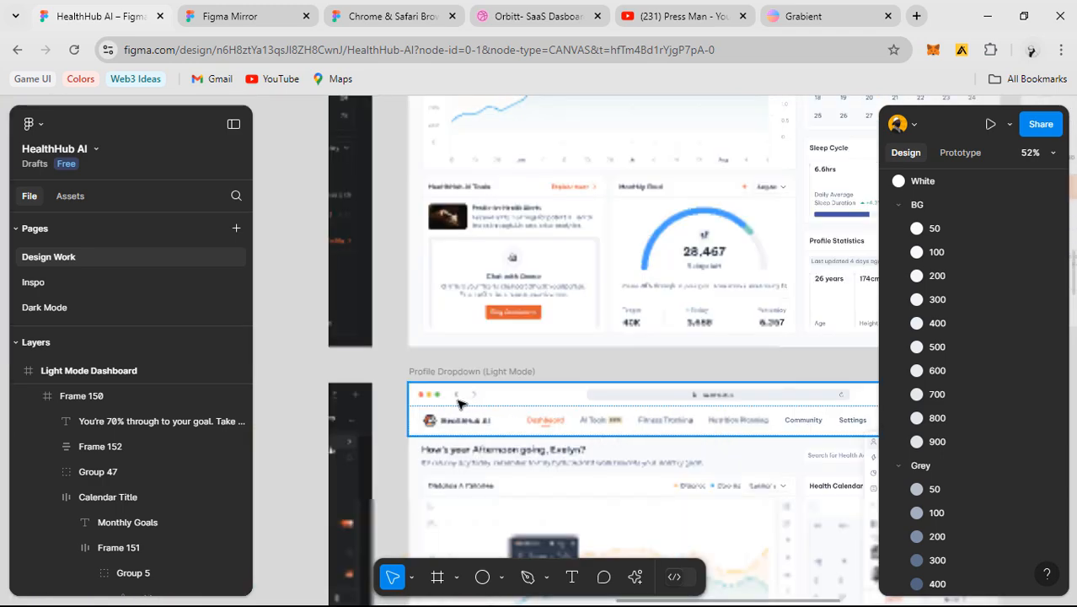
pyautogui.scroll(4, 687, 343)
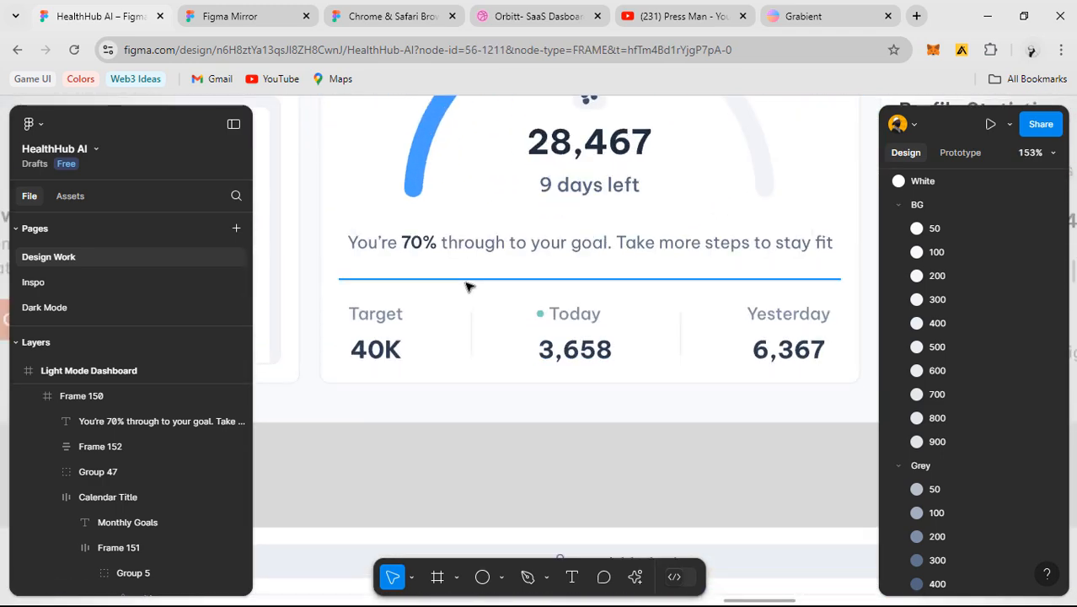
pyautogui.click(469, 281)
pyautogui.moveTo(474, 335); pyautogui.dragTo(503, 409)
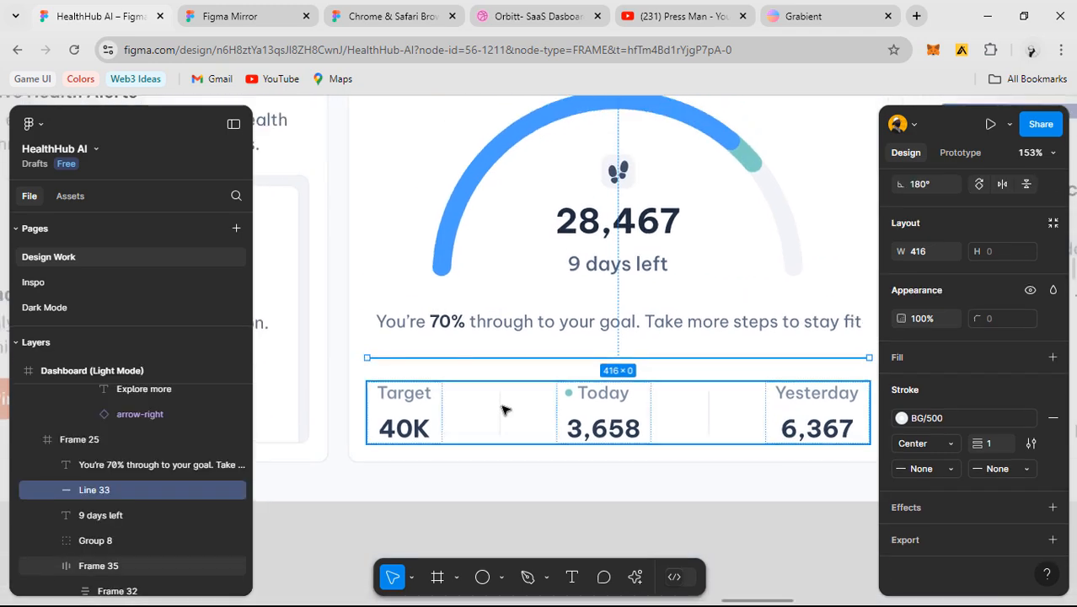
pyautogui.keyDown('shift'); pyautogui.click(490, 411); pyautogui.keyUp('shift')
pyautogui.scroll(-5, 498, 411)
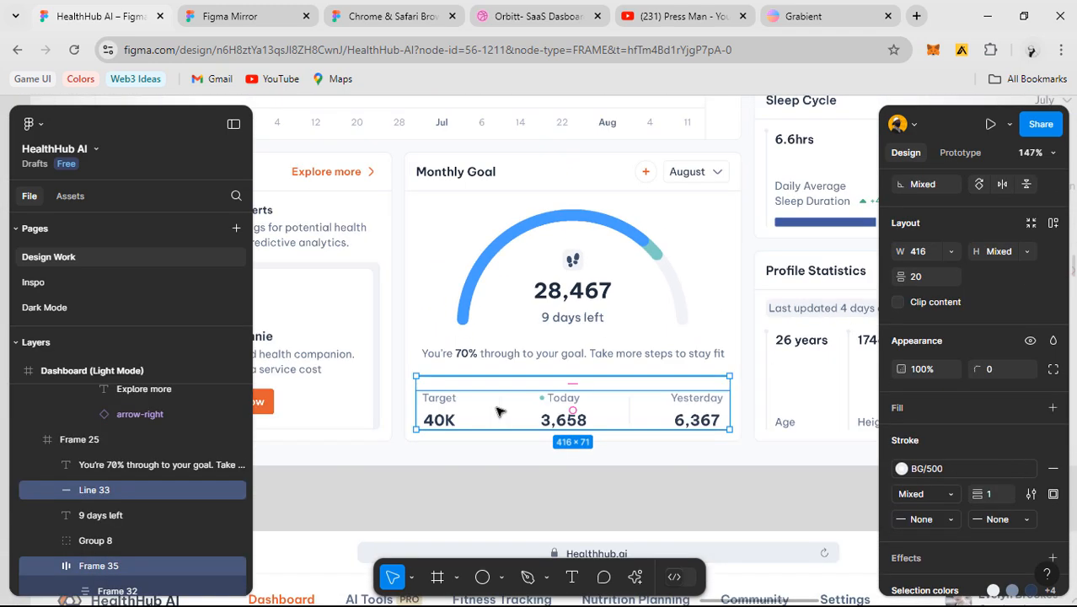
pyautogui.hscroll(-5, 396, 438)
pyautogui.scroll(-1, 396, 438)
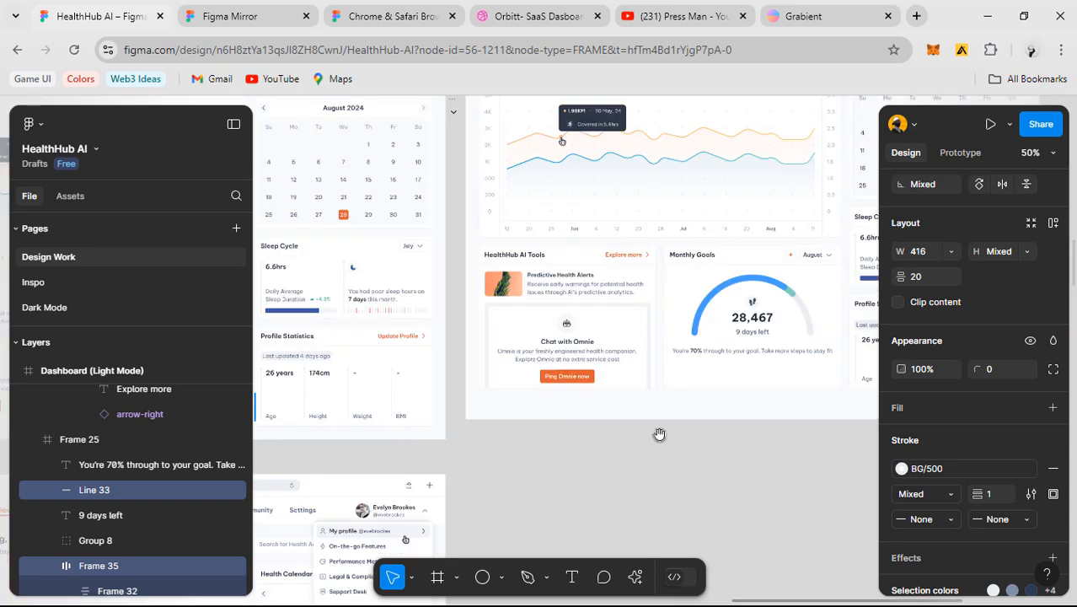
pyautogui.click(742, 378)
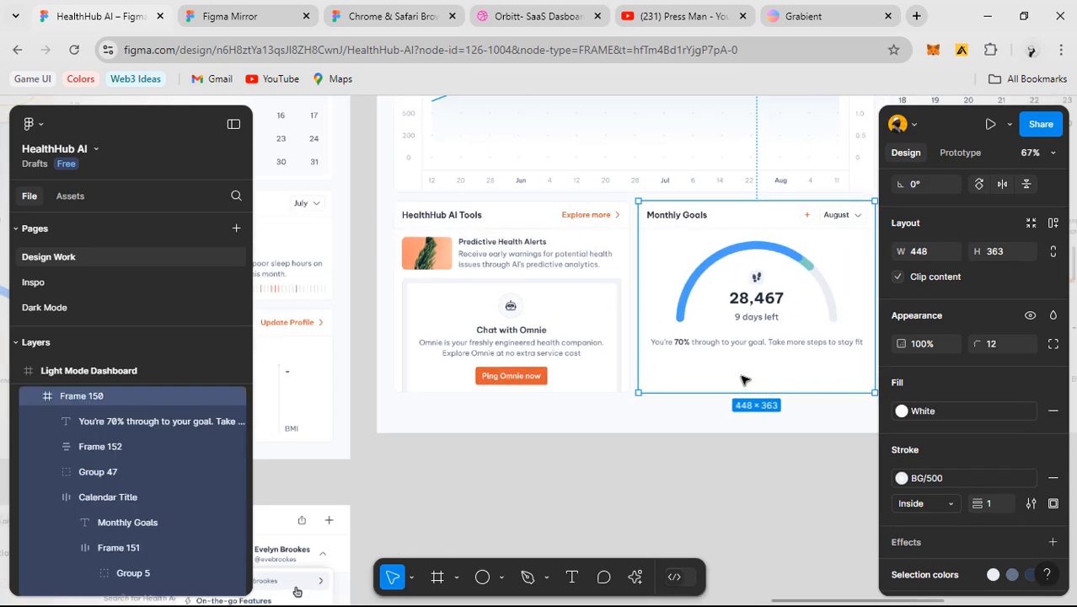
pyautogui.hotkey('ctrl', 'z')
# - Compare the new Monthly Goals card's height and lower content with the reference card, and check it against the neighbouring cards
pyautogui.scroll(5, 745, 376)
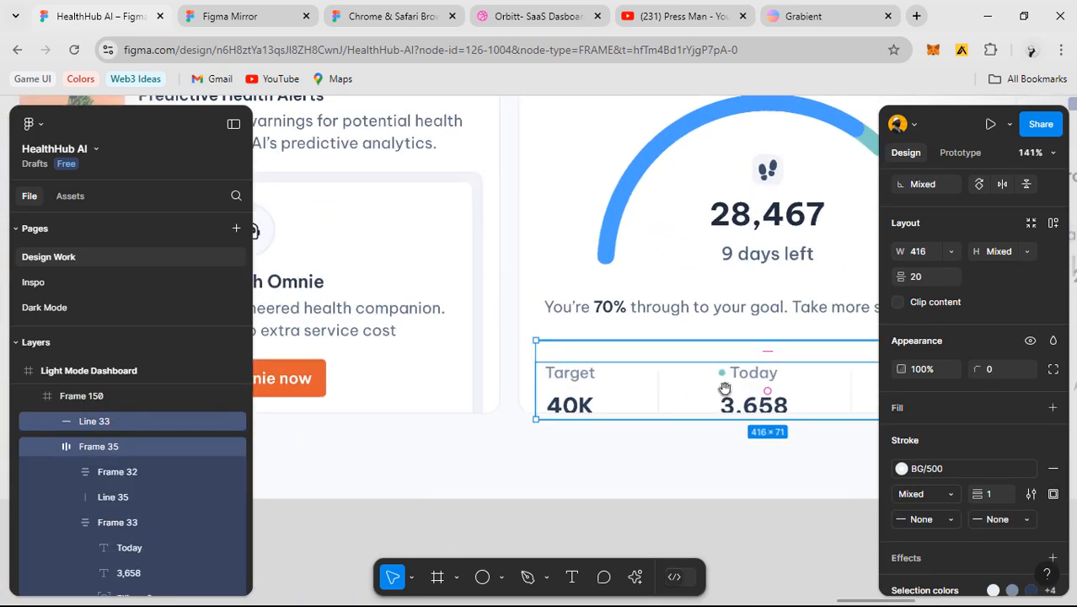
pyautogui.scroll(-5, 725, 388)
pyautogui.click(580, 320)
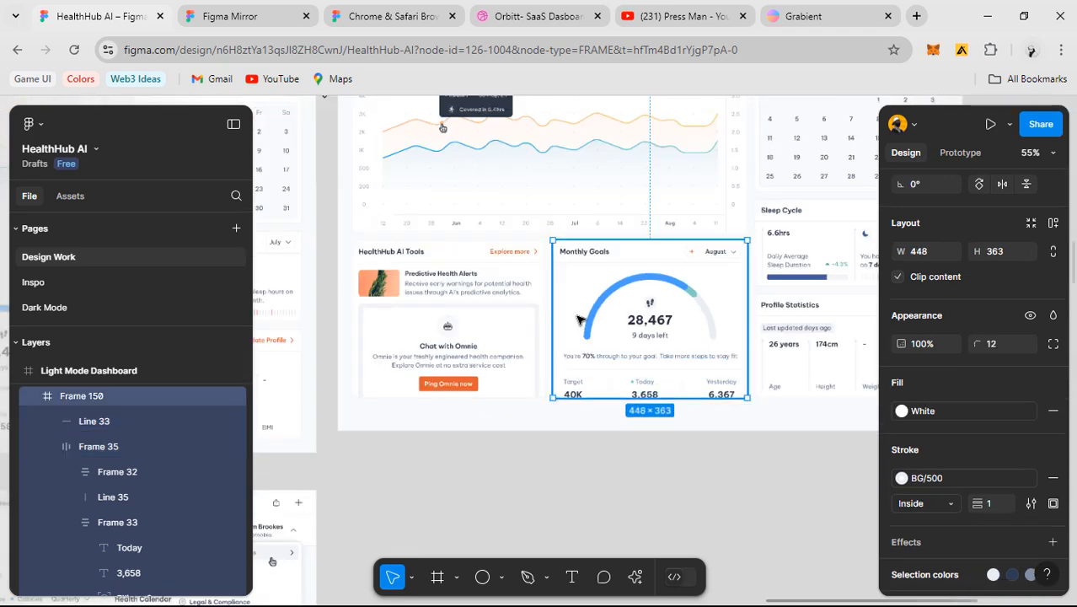
pyautogui.hscroll(5, 580, 319)
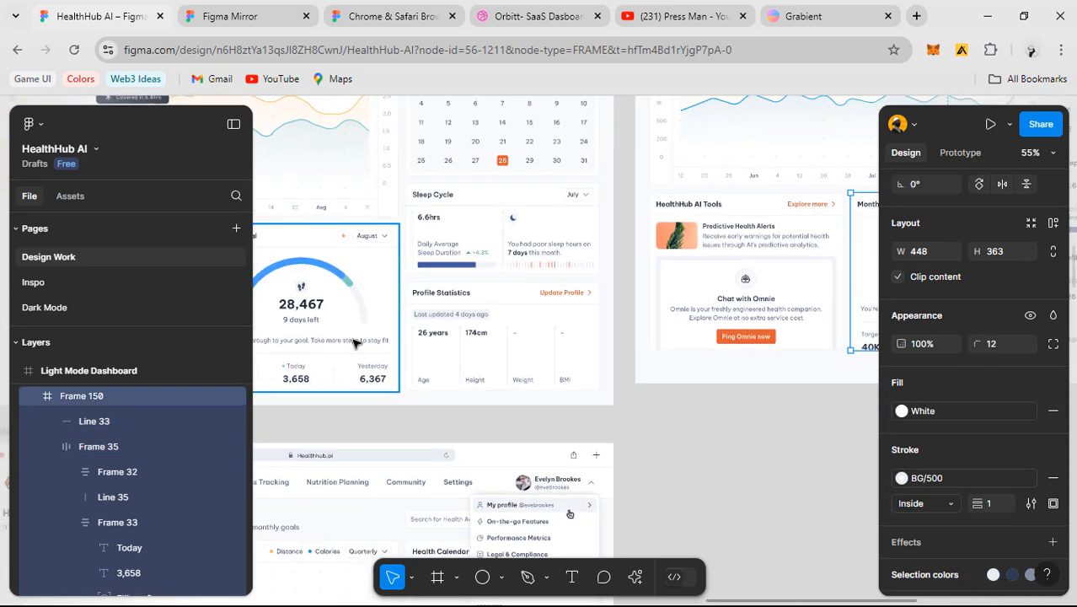
pyautogui.click(355, 343)
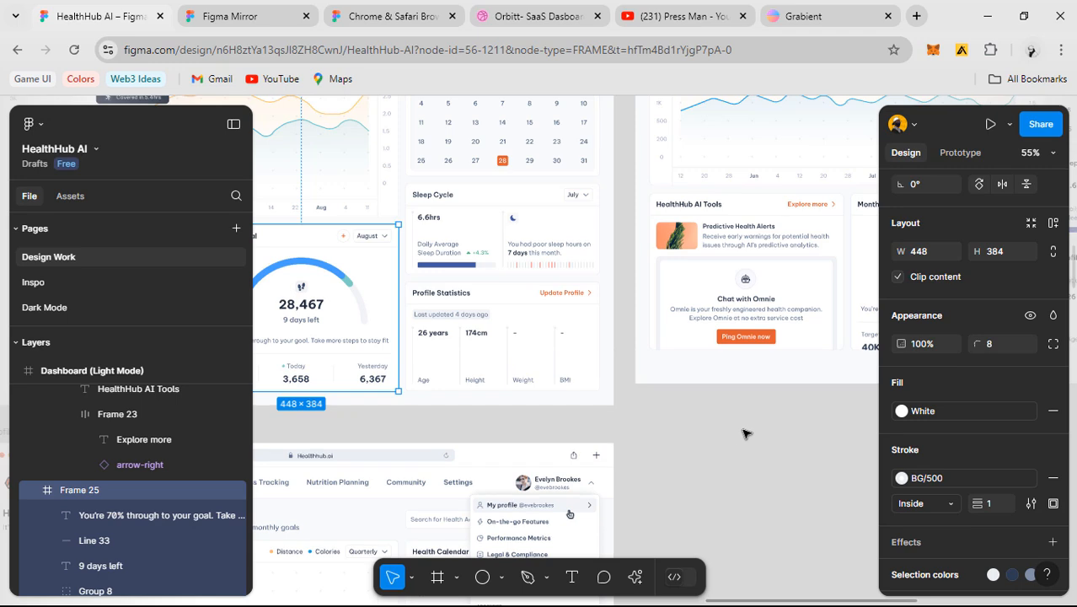
pyautogui.hscroll(4, 744, 433)
pyautogui.moveTo(629, 443); pyautogui.dragTo(533, 472)
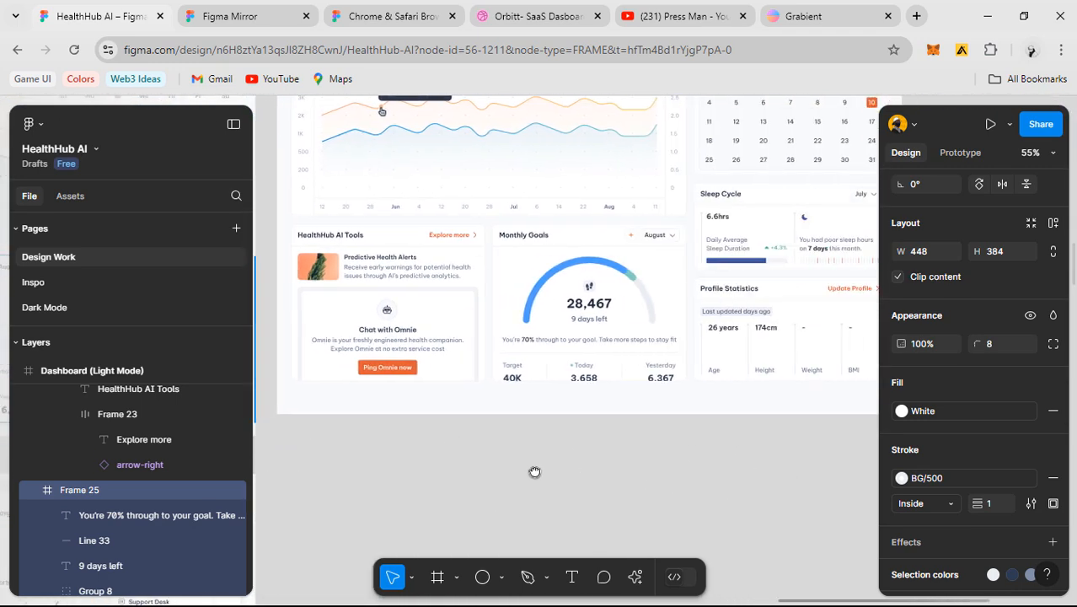
pyautogui.scroll(5, 632, 404)
pyautogui.scroll(-5, 634, 412)
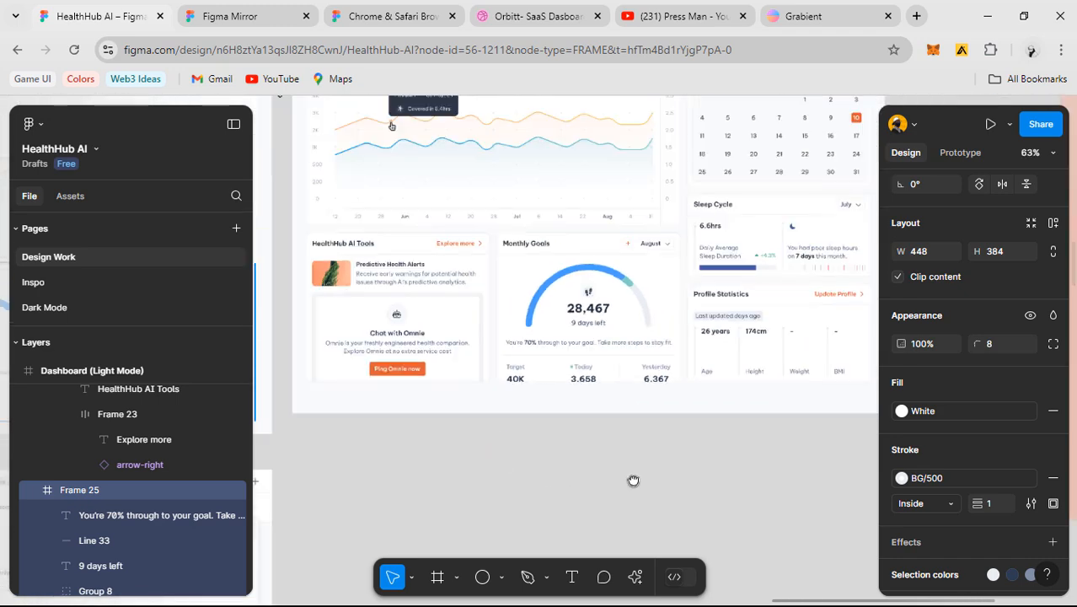
pyautogui.moveTo(632, 480); pyautogui.dragTo(917, 500)
pyautogui.moveTo(556, 447); pyautogui.dragTo(214, 455)
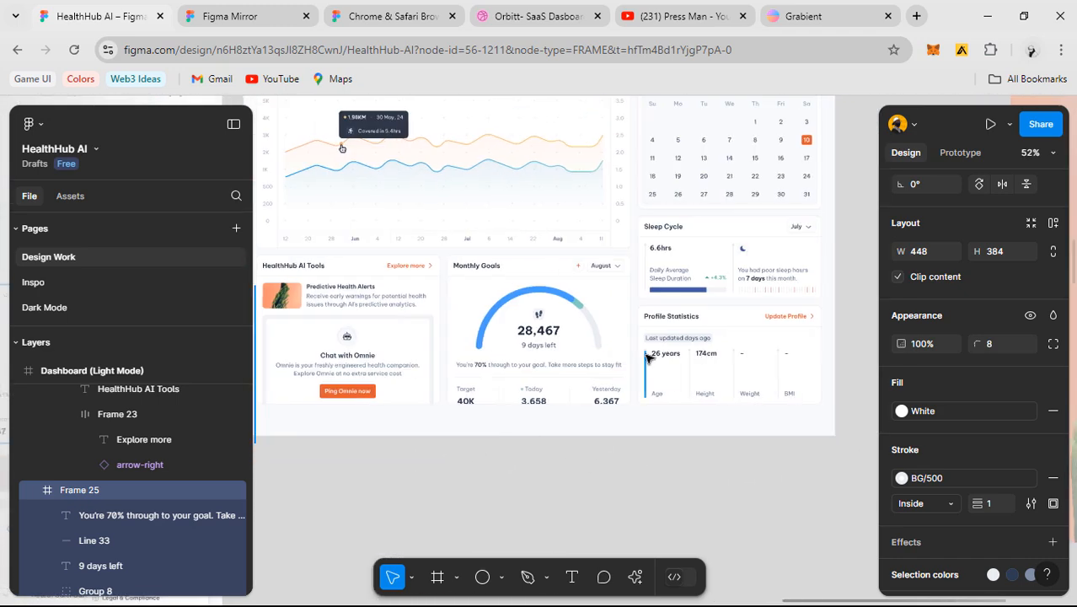
pyautogui.scroll(3, 638, 357)
pyautogui.moveTo(492, 377); pyautogui.dragTo(584, 366)
pyautogui.scroll(1, 584, 366)
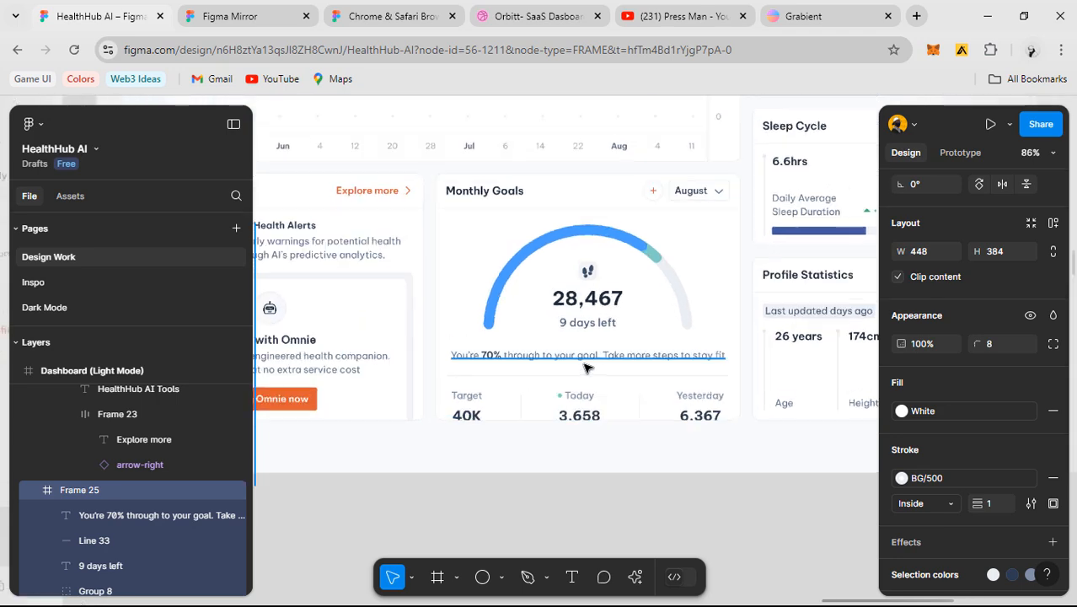
pyautogui.scroll(-1, 583, 382)
pyautogui.moveTo(656, 383); pyautogui.dragTo(510, 433)
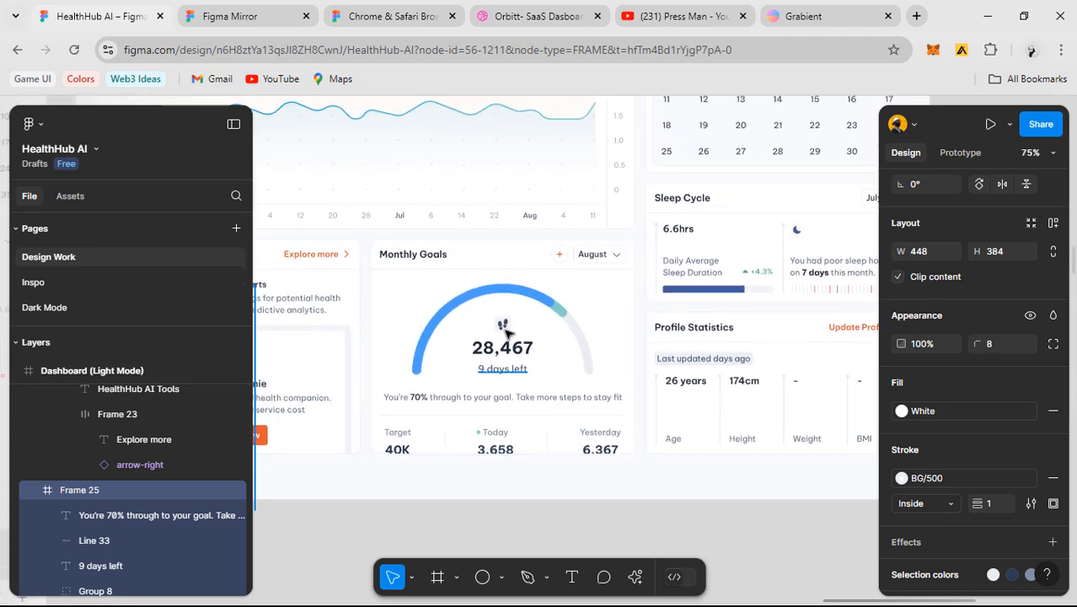
# - Scale the gauge group down to 285 × 285 about its horizontal center and move it up to Y 72
pyautogui.scroll(2, 504, 333)
pyautogui.click(479, 291)
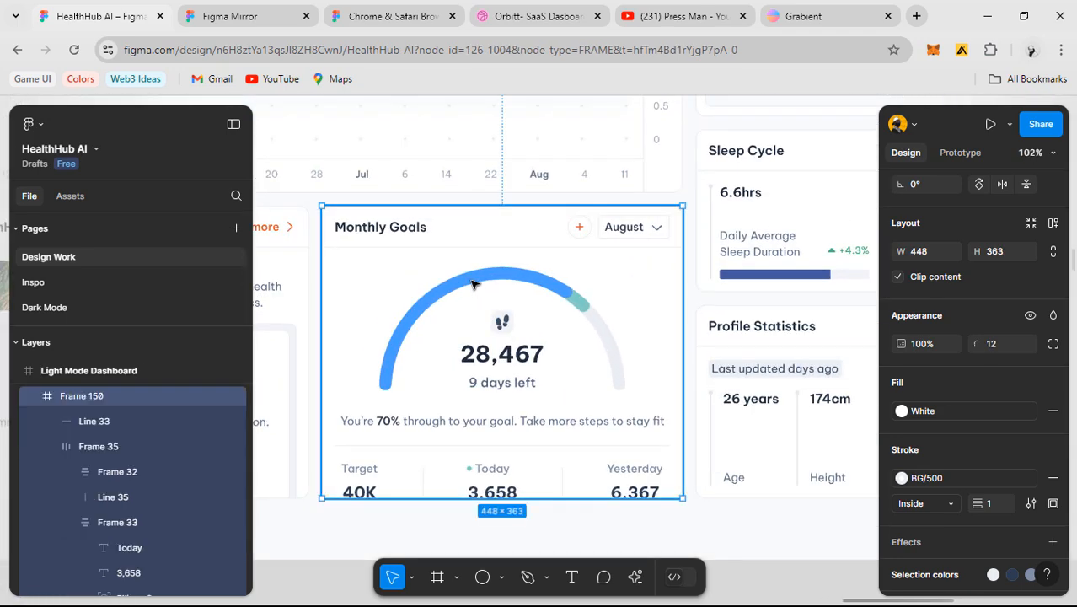
pyautogui.doubleClick(472, 284)
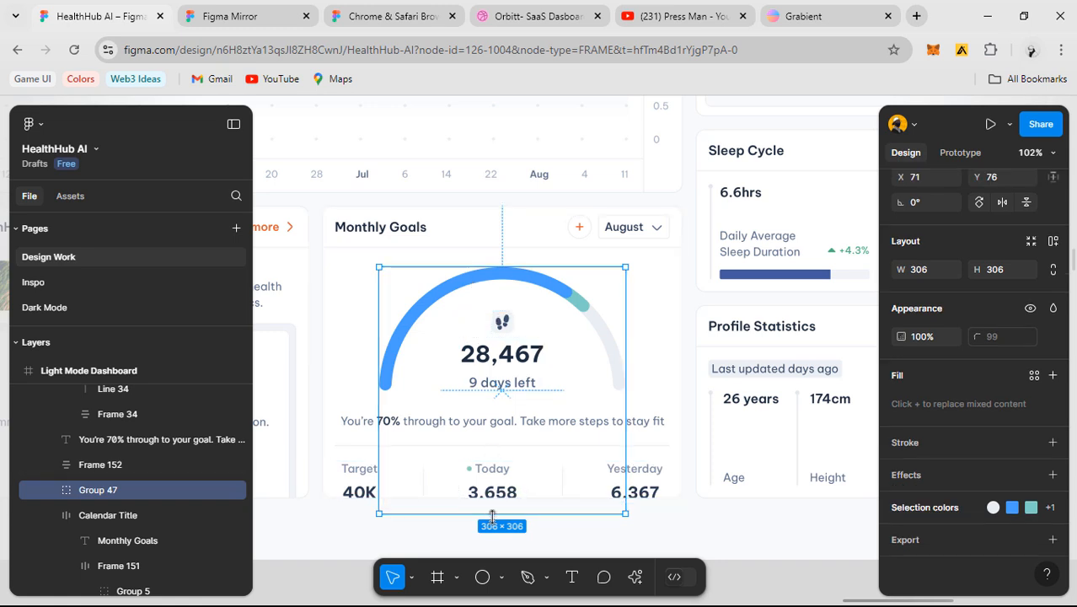
pyautogui.moveTo(494, 509); pyautogui.dragTo(494, 492)
pyautogui.moveTo(518, 282); pyautogui.dragTo(518, 278)
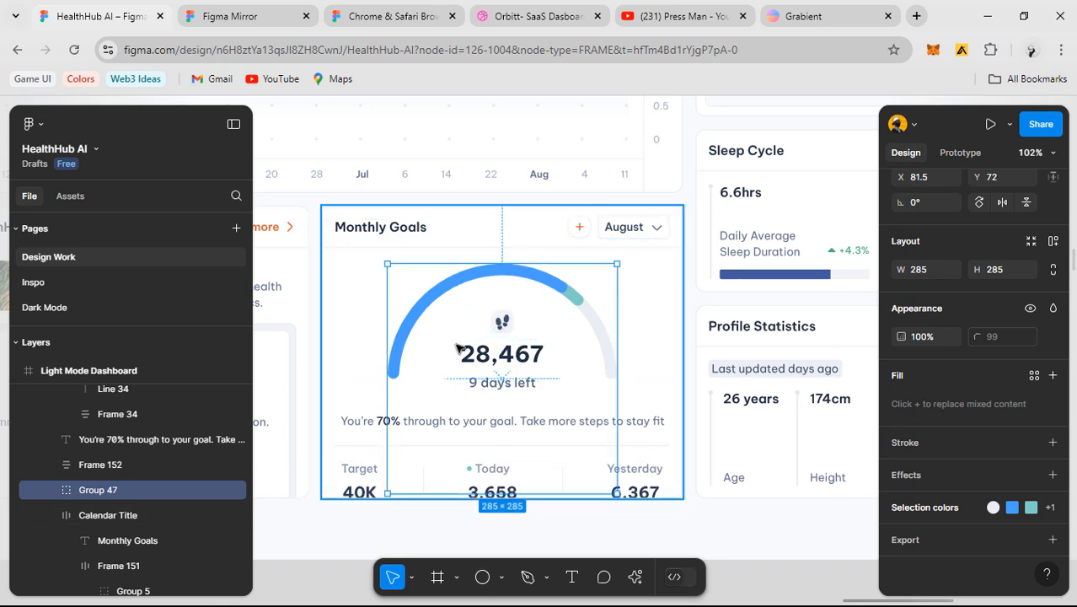
# - Move the icon-and-text stack up to Y 116 so its lower edge aligns with the ends of the resized gauge's arch
pyautogui.scroll(3, 458, 347)
pyautogui.click(524, 354)
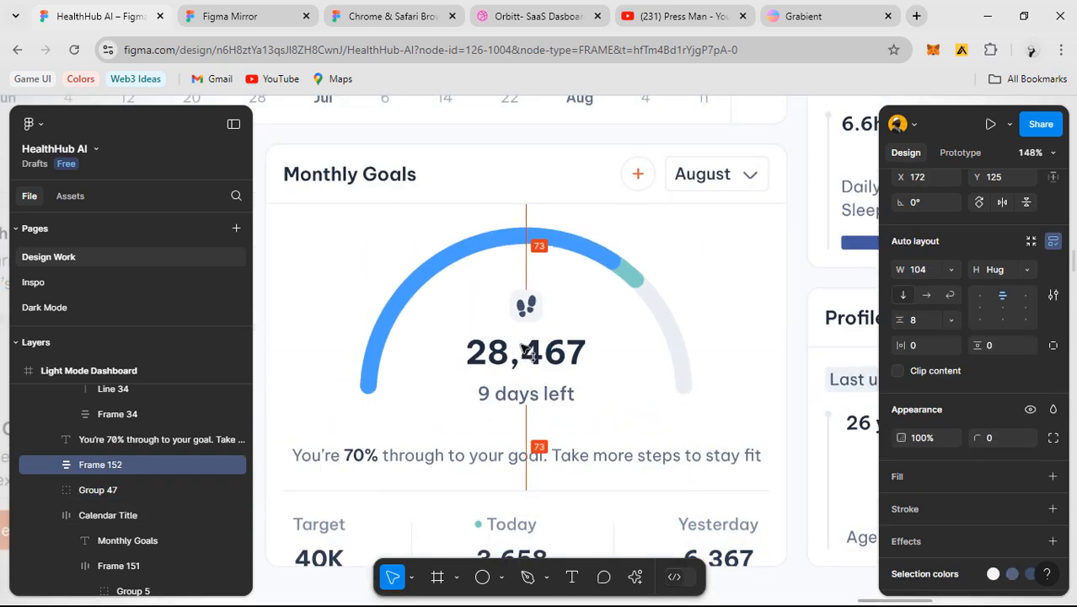
pyautogui.moveTo(526, 352); pyautogui.dragTo(526, 346)
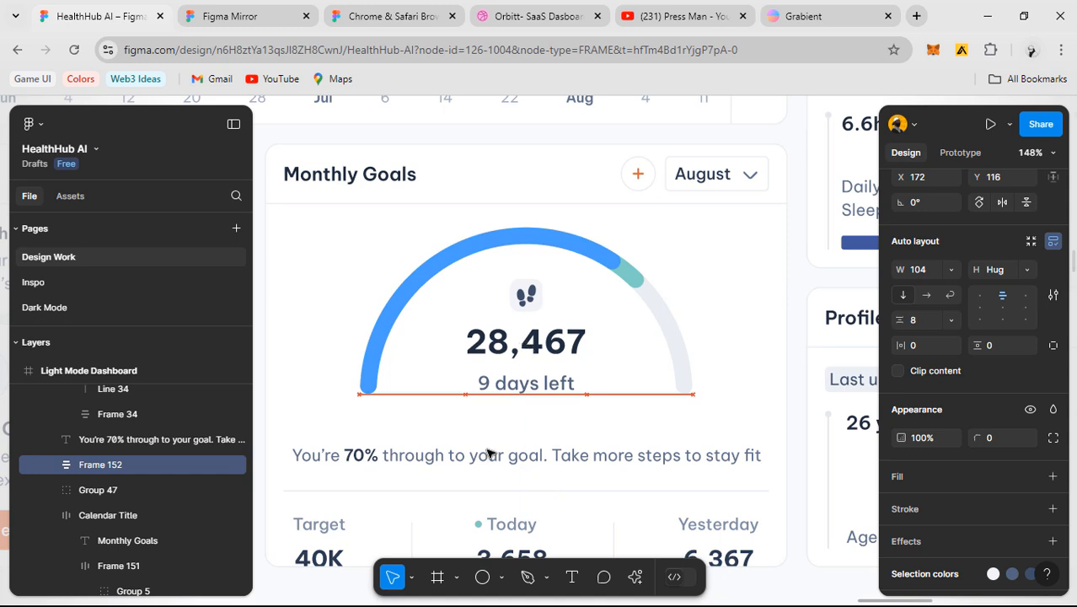
# - Move the progress message up to Y 241 and the Target, Today and Yesterday row up to Y 297
pyautogui.scroll(-3, 490, 453)
pyautogui.click(500, 345)
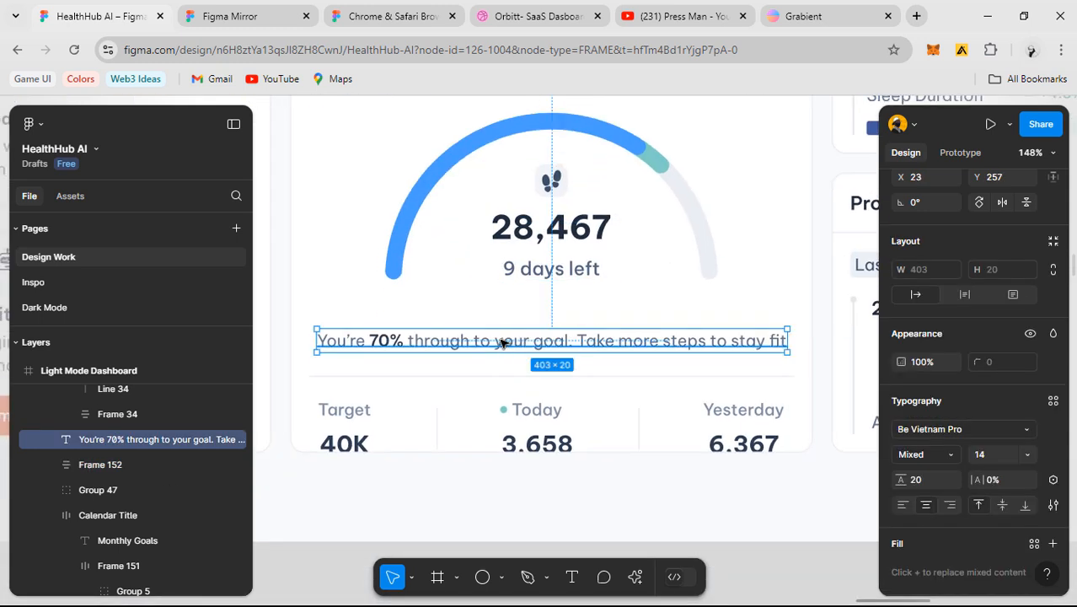
pyautogui.moveTo(502, 343); pyautogui.dragTo(504, 322)
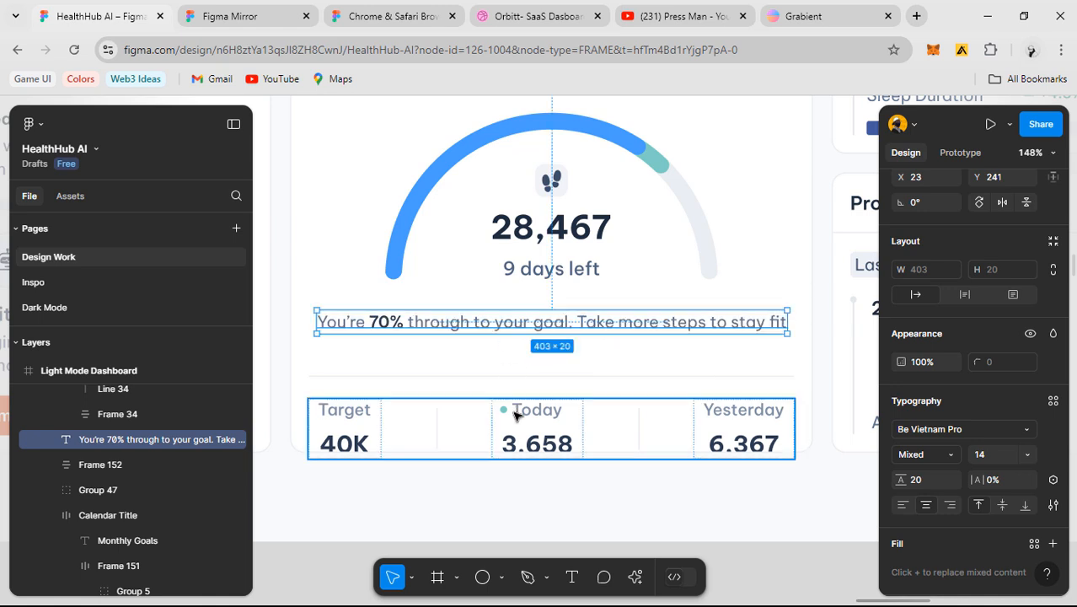
pyautogui.moveTo(508, 425)
pyautogui.mouseDown()
pyautogui.moveTo(505, 435)
pyautogui.moveTo(508, 423)
pyautogui.mouseUp()
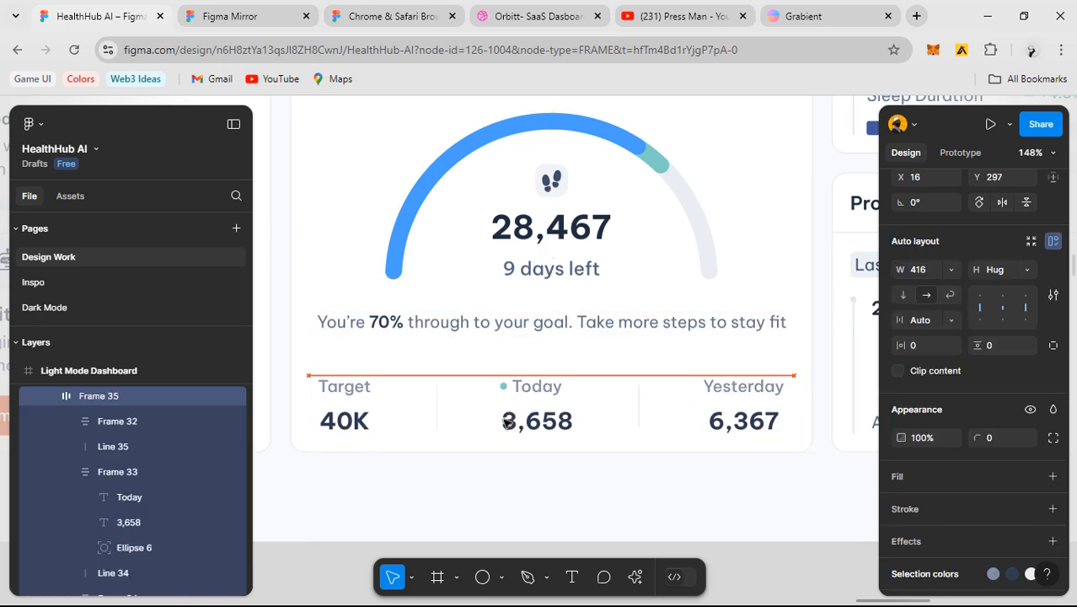
# - Undo the stats row's last move and shift the divider line and stats row up together beneath the progress message
pyautogui.hotkey('ctrl', 'z')
pyautogui.keyDown('shift'); pyautogui.click(497, 377); pyautogui.keyUp('shift')
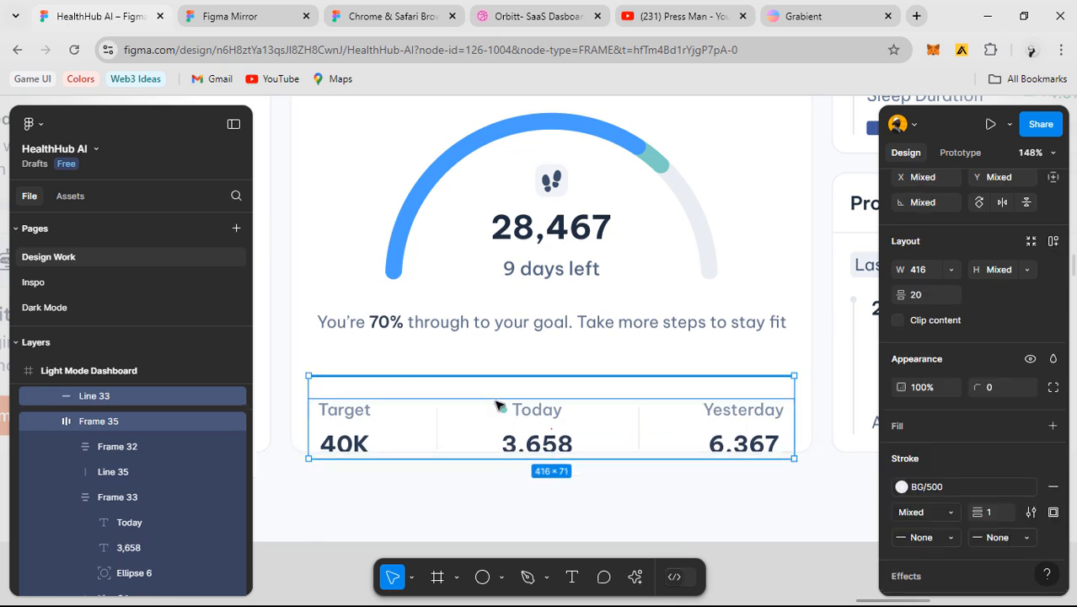
pyautogui.moveTo(511, 434); pyautogui.dragTo(514, 407)
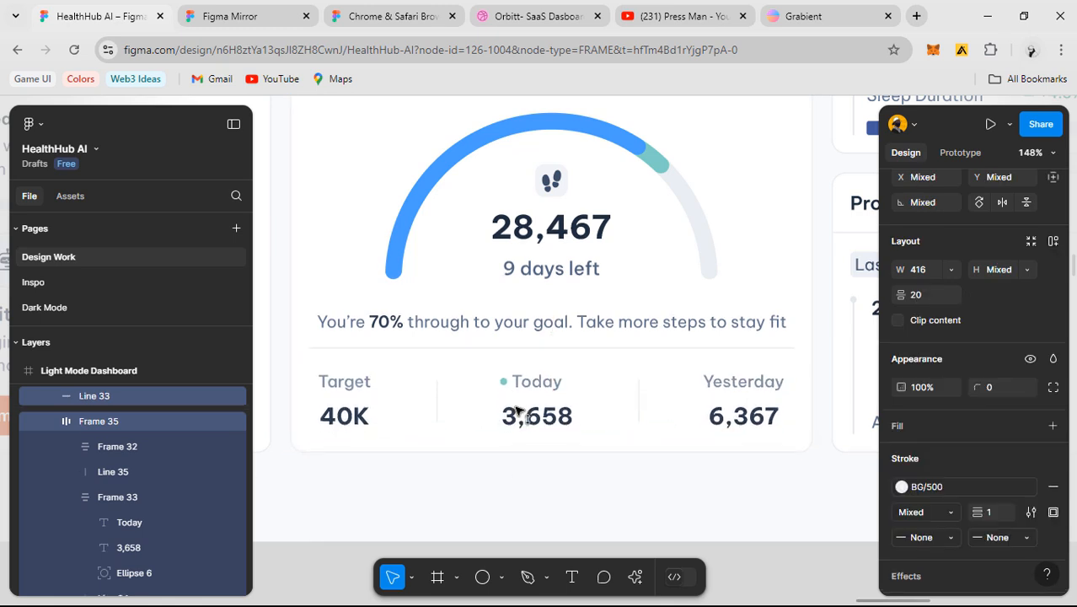
pyautogui.press('alt')
pyautogui.press('Down')
pyautogui.press('Down')
pyautogui.press('Down')
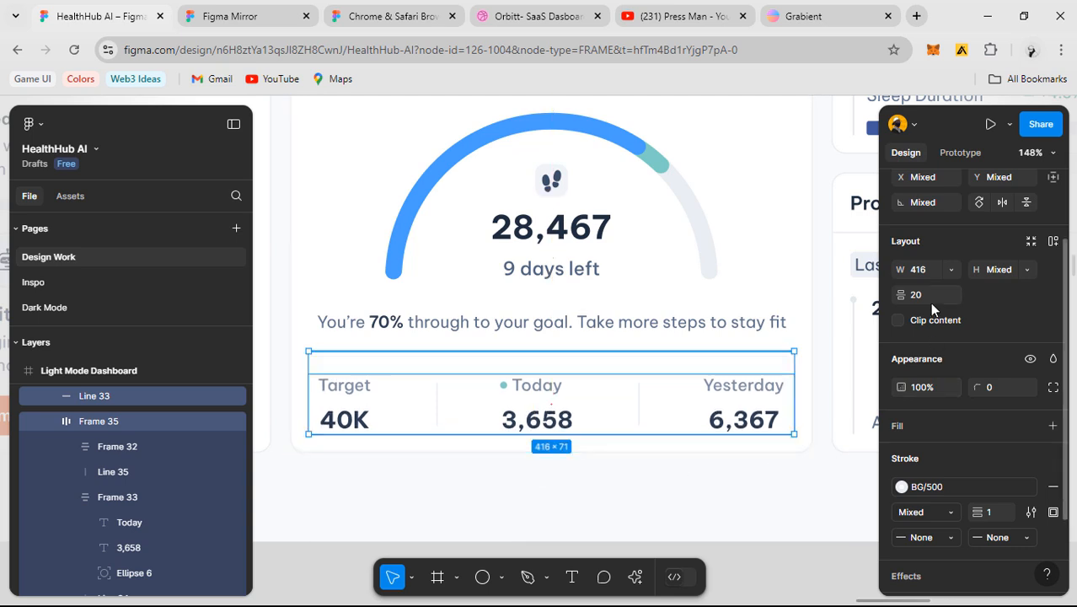
# - Set the vertical spacing between the divider line and stats row to 16 and nudge both down, placing the row at Y 296
pyautogui.scroll(3, 937, 362)
pyautogui.click(933, 395)
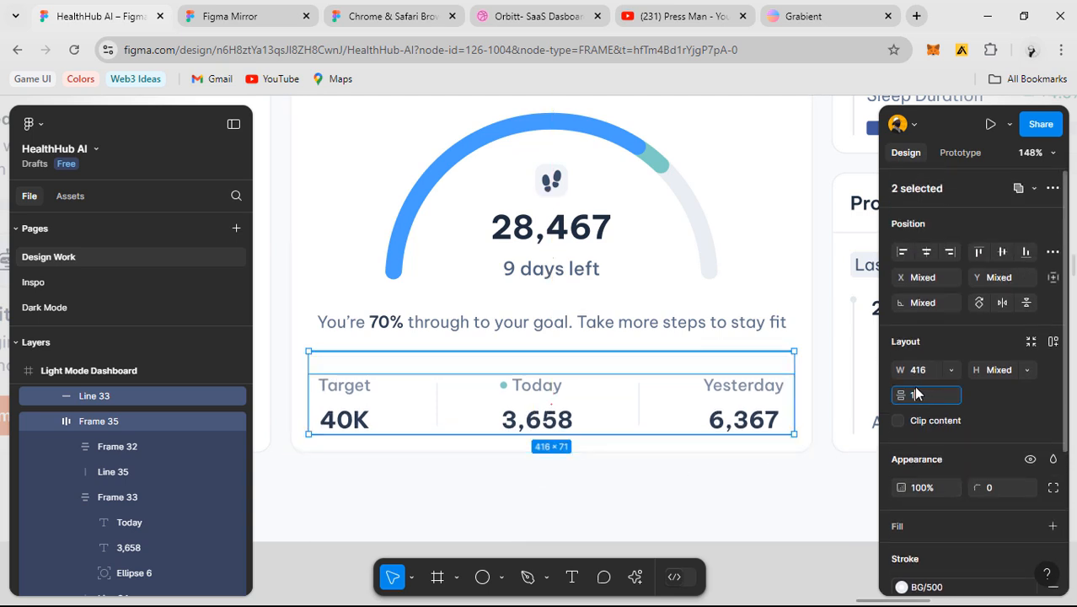
pyautogui.write('16')
pyautogui.press('Return')
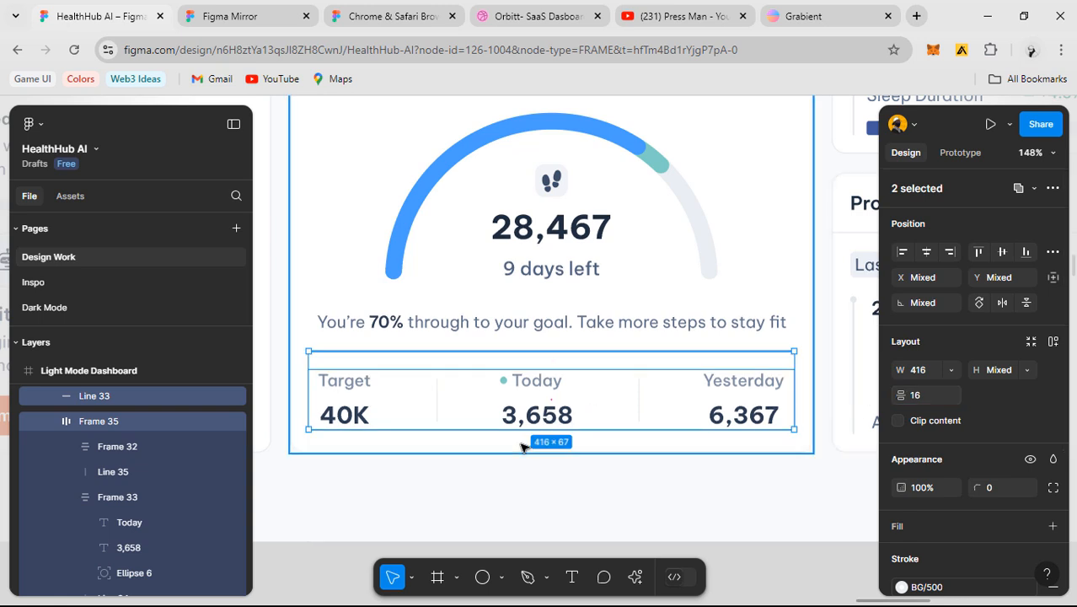
pyautogui.click(570, 484)
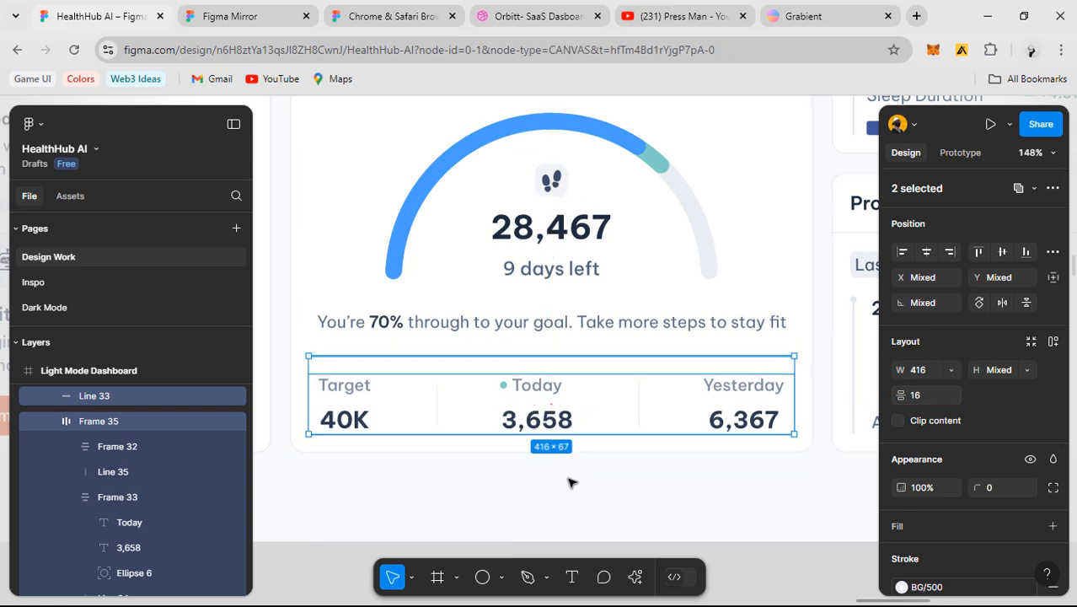
# - Check the stats row's position in the Monthly Goals card and how the card sits beside its neighbours
pyautogui.press('-')
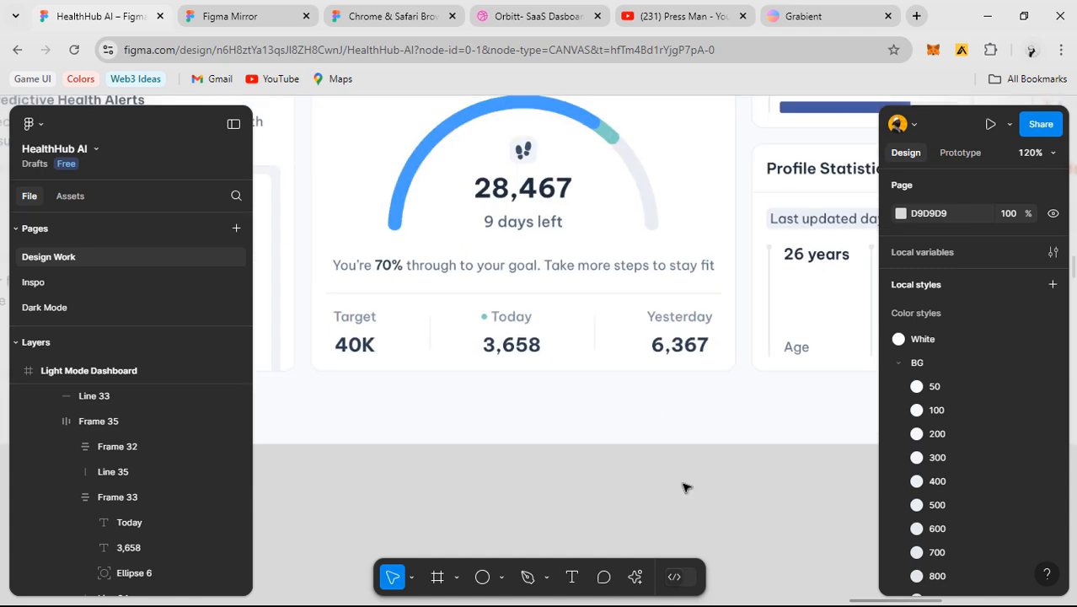
pyautogui.press('-')
pyautogui.scroll(5, 612, 432)
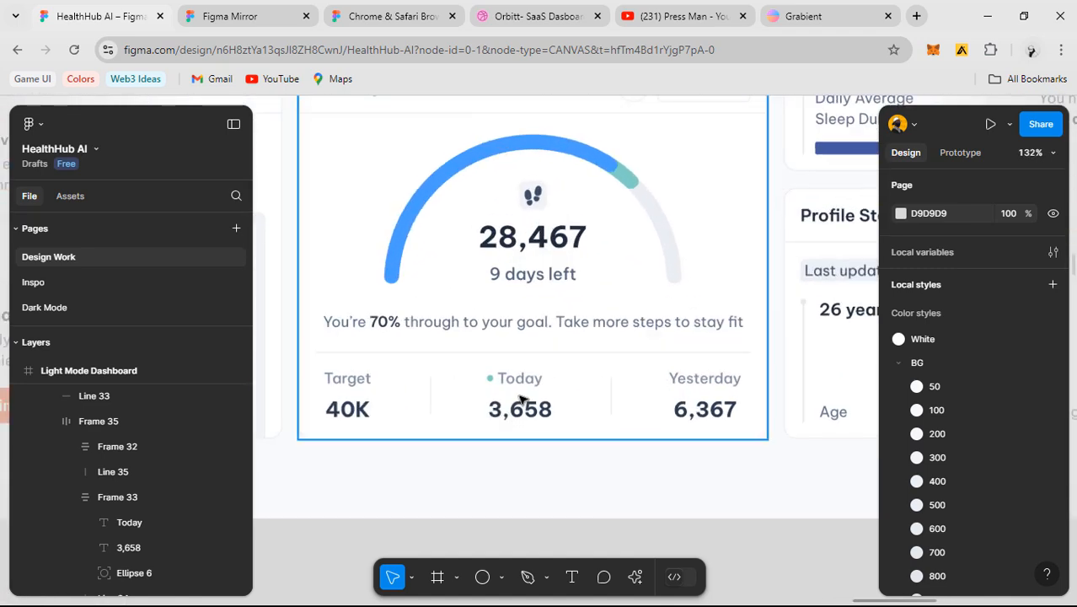
pyautogui.click(504, 405)
pyautogui.doubleClick(504, 405)
pyautogui.scroll(-3, 569, 307)
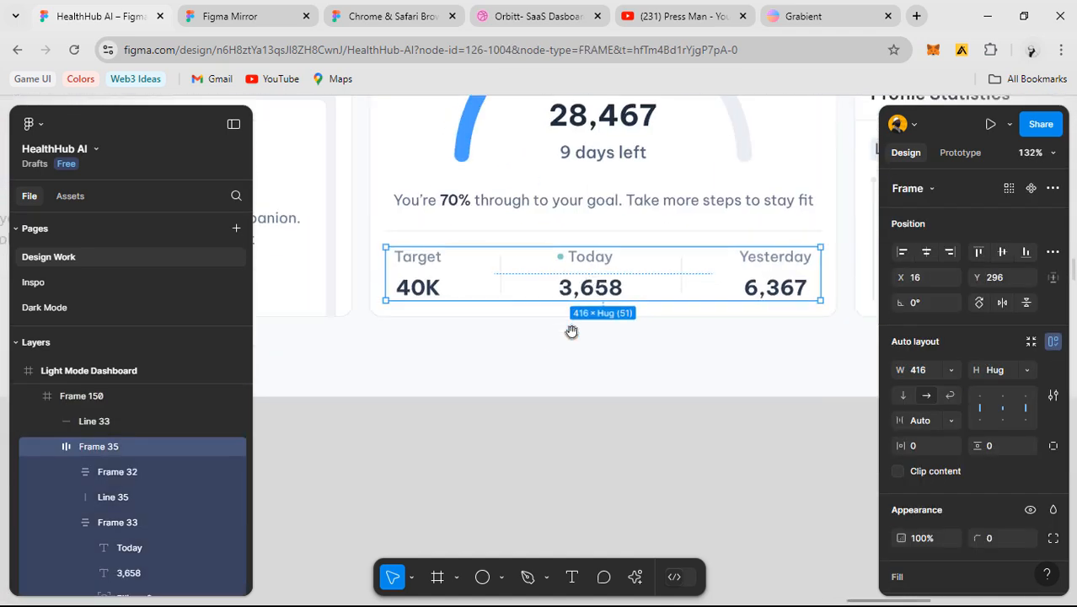
pyautogui.press('Escape')
pyautogui.scroll(-3, 556, 352)
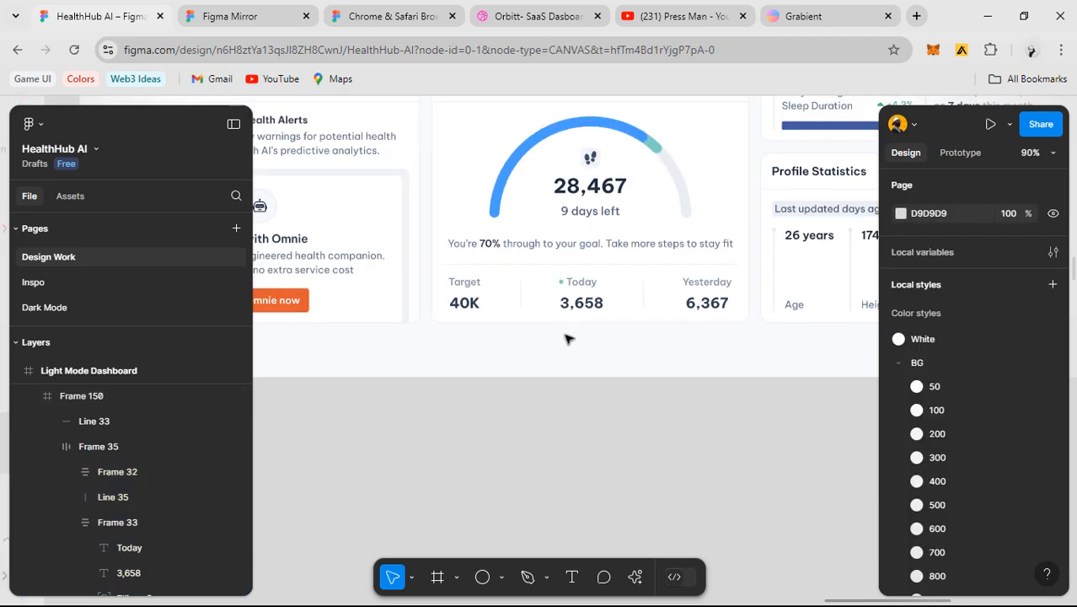
# - Extend the Light Mode Dashboard frame downward to make room for another card below the current row
pyautogui.click(560, 371)
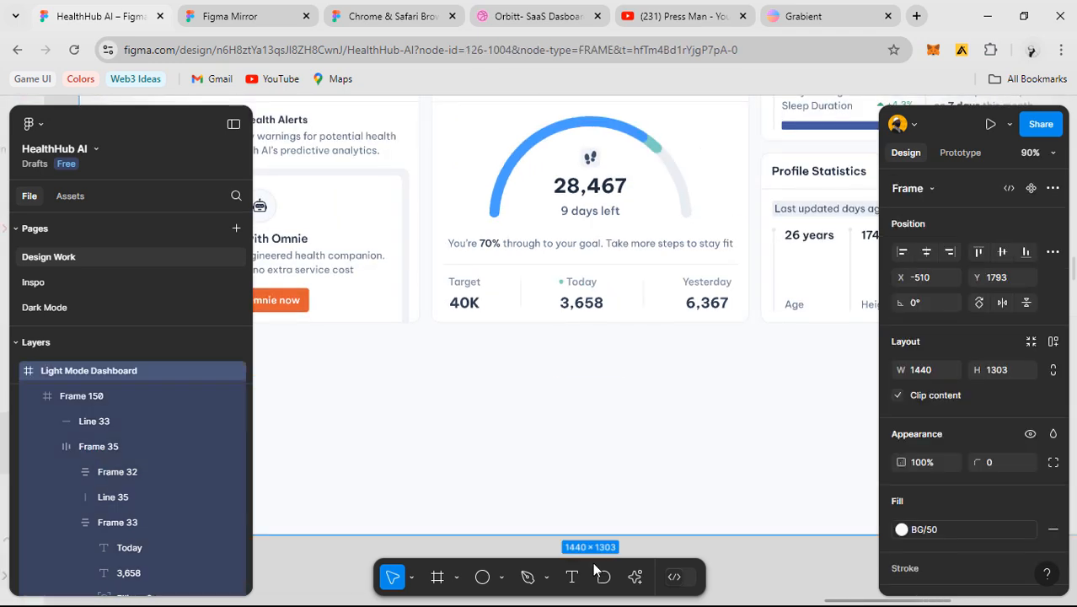
pyautogui.scroll(-3, 606, 380)
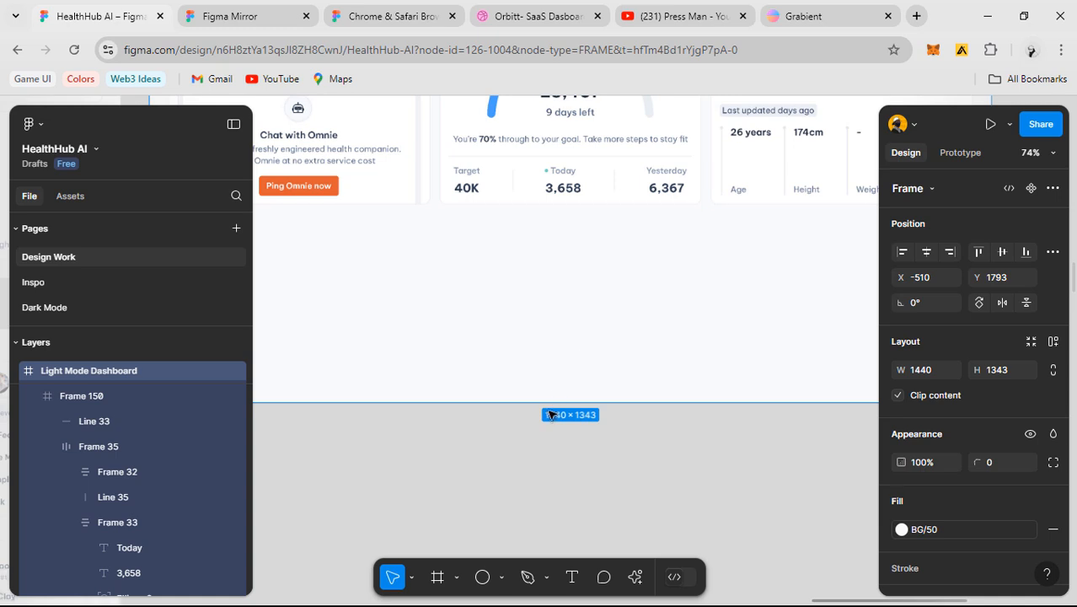
pyautogui.moveTo(548, 414); pyautogui.dragTo(552, 434)
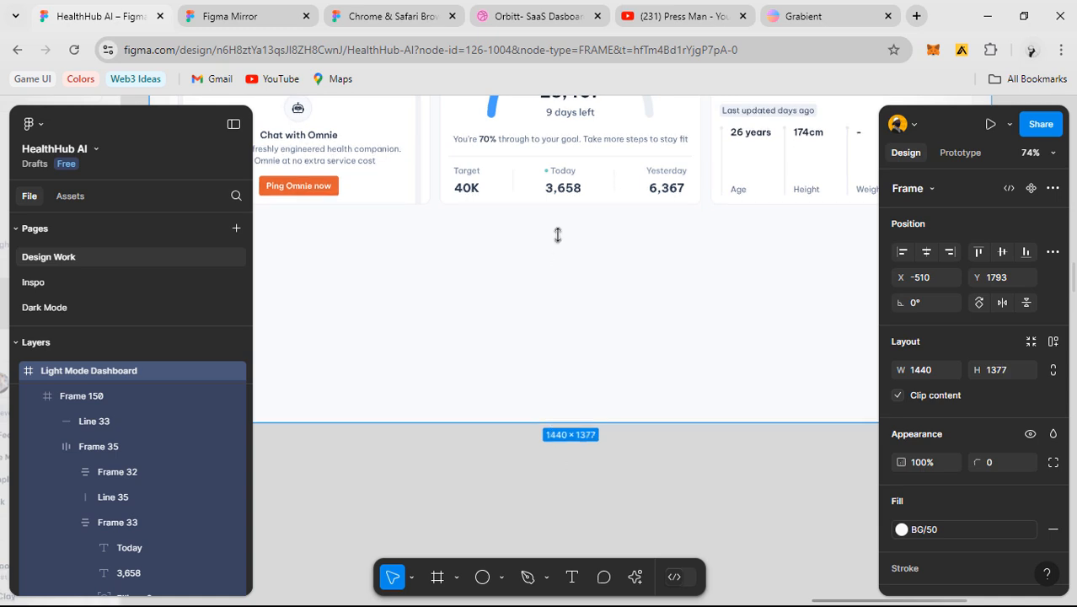
pyautogui.doubleClick(557, 174)
pyautogui.press('Escape')
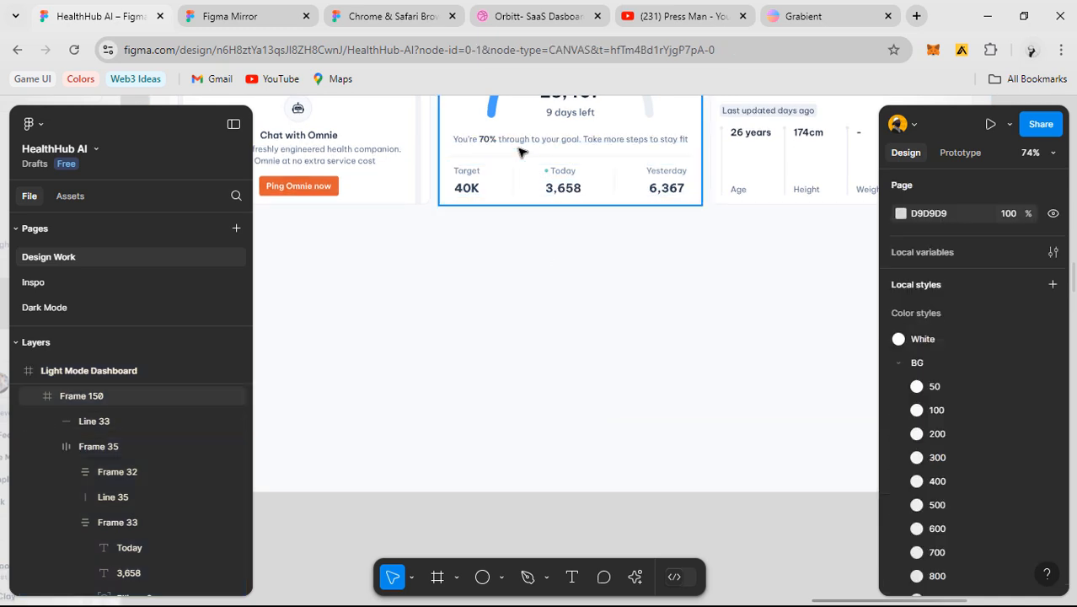
# - Duplicate the Monthly Goals card and place the copy directly below the original at X 496, Y 1031
pyautogui.click(520, 152)
pyautogui.hotkey('ctrl', 'd')
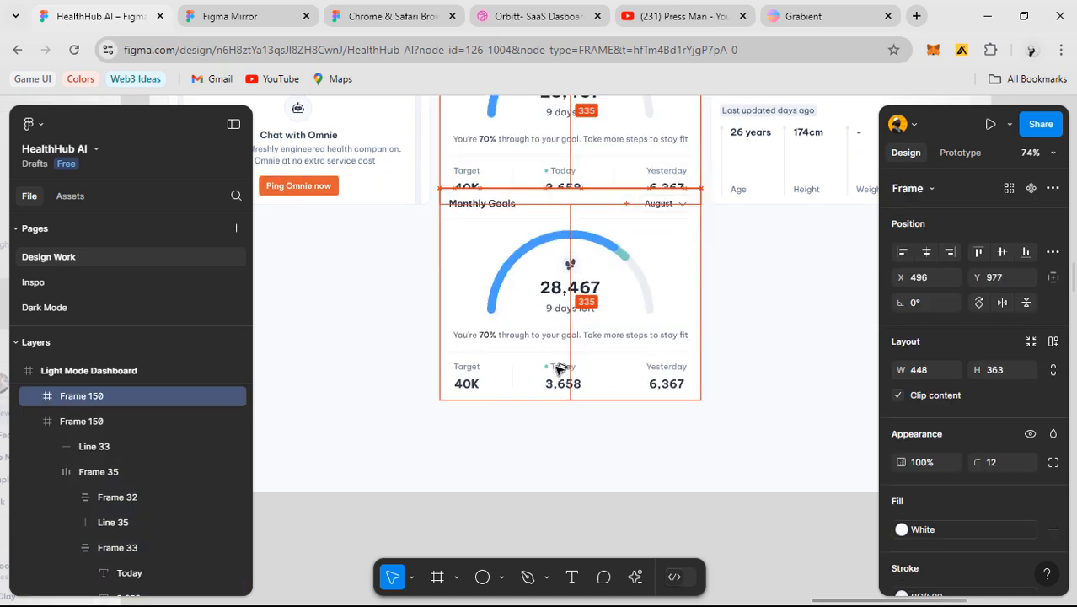
pyautogui.moveTo(560, 368); pyautogui.dragTo(564, 362)
pyautogui.click(710, 292)
pyautogui.scroll(2, 709, 291)
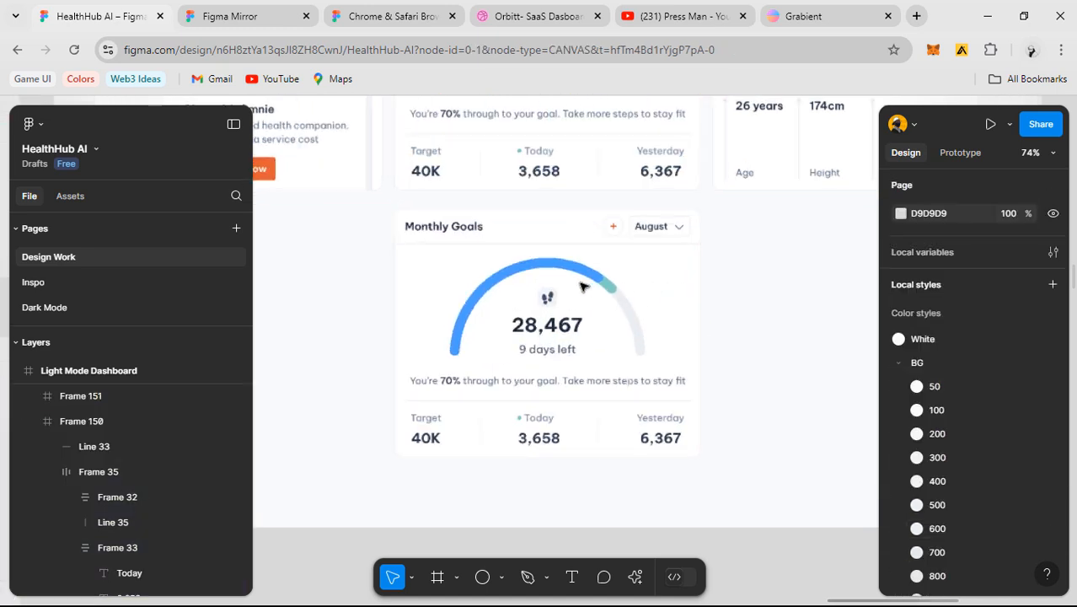
# - Delete the gauge group and the icon-and-text stack from the duplicated card
pyautogui.click(548, 293)
pyautogui.scroll(5, 581, 337)
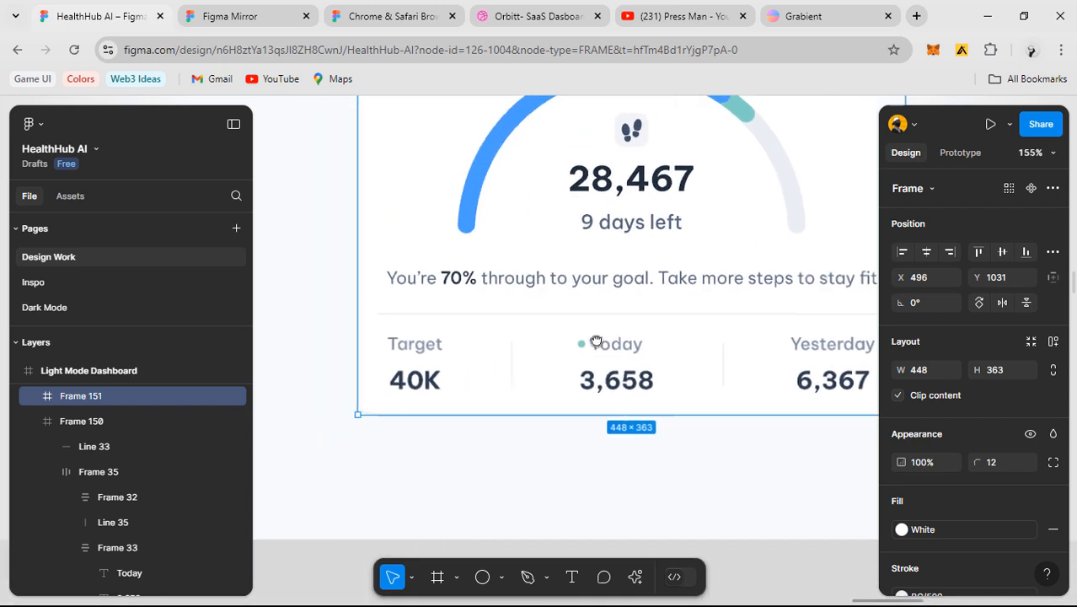
pyautogui.click(584, 207)
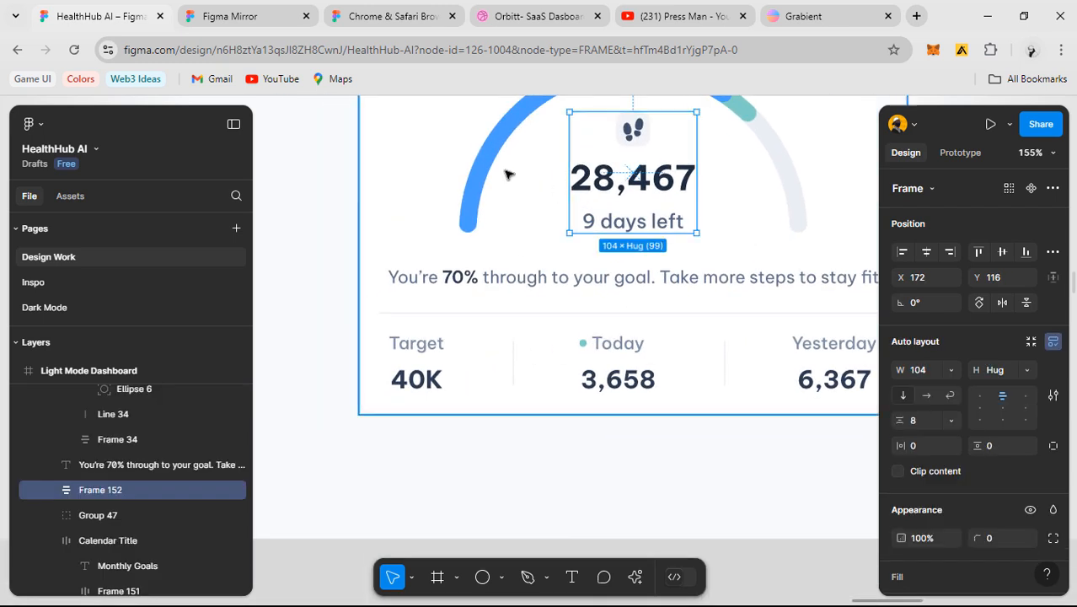
pyautogui.keyDown('shift'); pyautogui.click(495, 164); pyautogui.keyUp('shift')
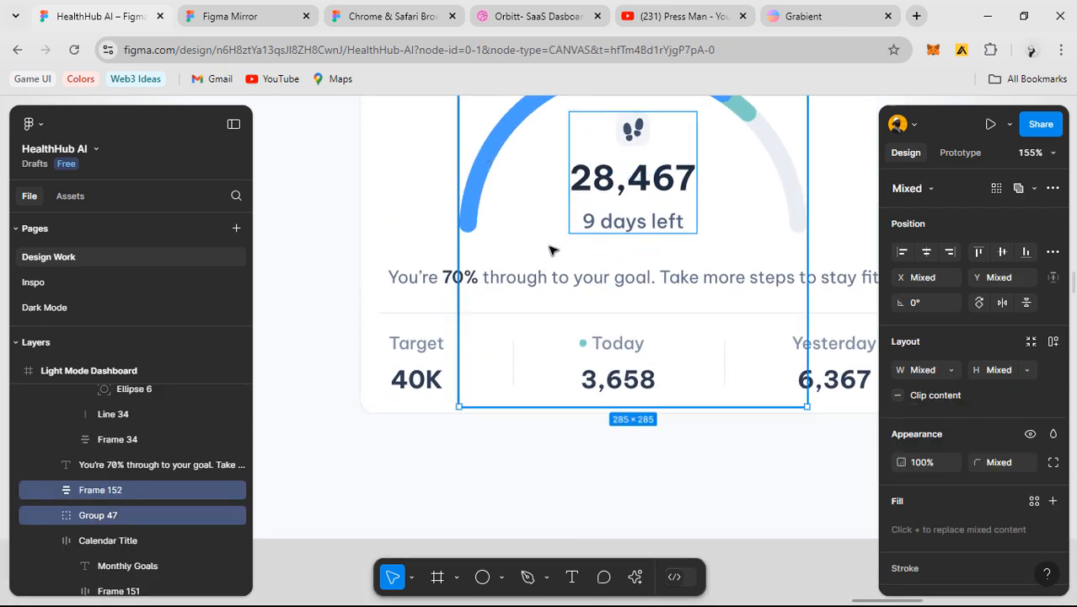
pyautogui.press('Delete')
pyautogui.click(554, 278)
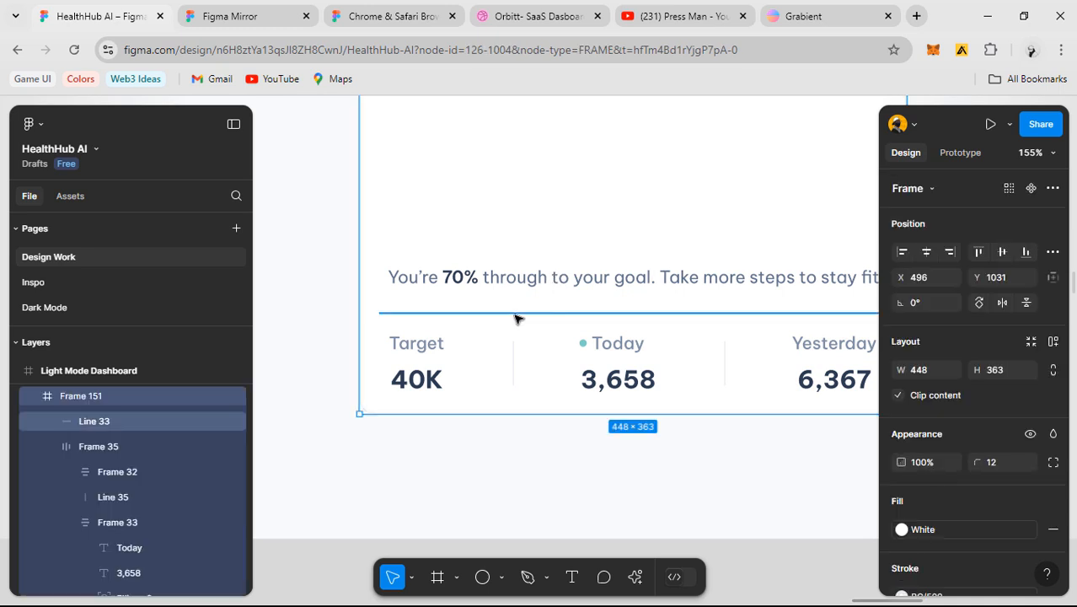
# - Check which colour style the duplicated card's divider line uses for its stroke
pyautogui.click(516, 312)
pyautogui.moveTo(666, 341); pyautogui.dragTo(563, 339)
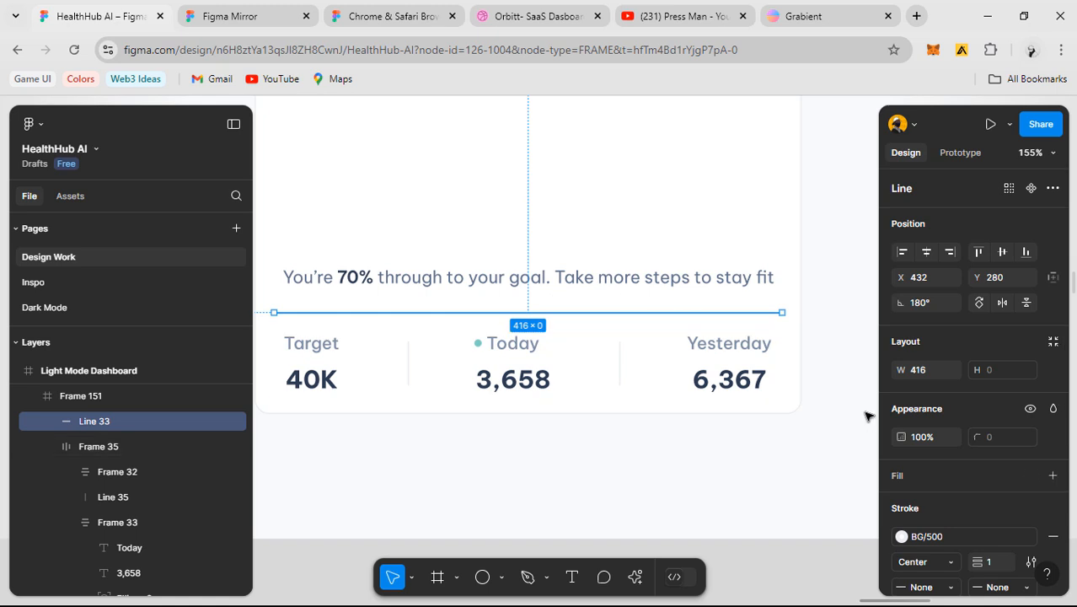
pyautogui.click(934, 538)
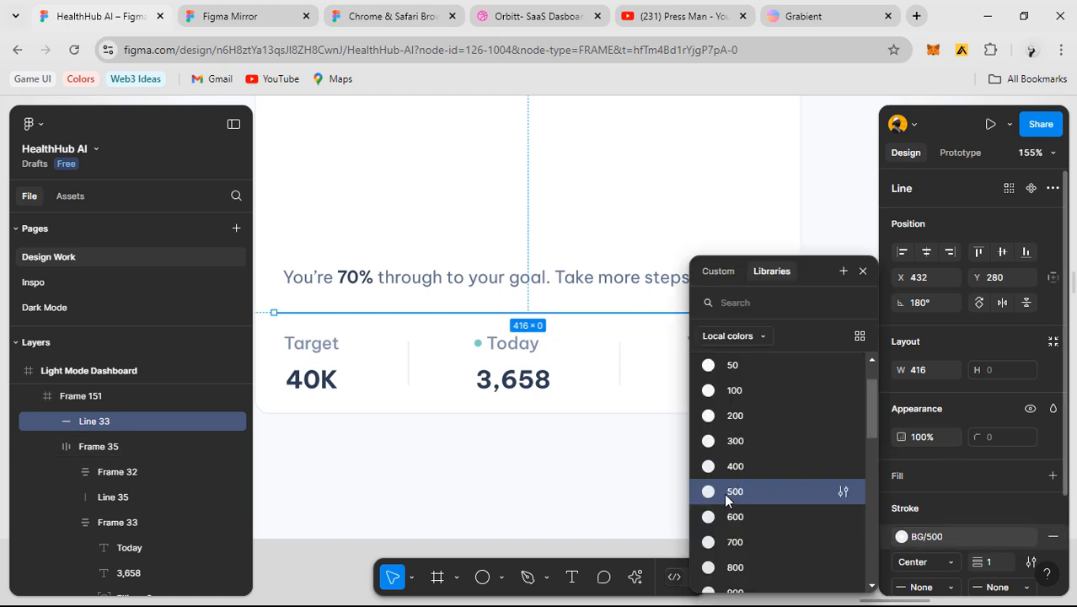
pyautogui.click(539, 337)
# - Copy the Target label and the 40K value from the stats row into the duplicated card's empty upper area
pyautogui.hscroll(-3, 567, 311)
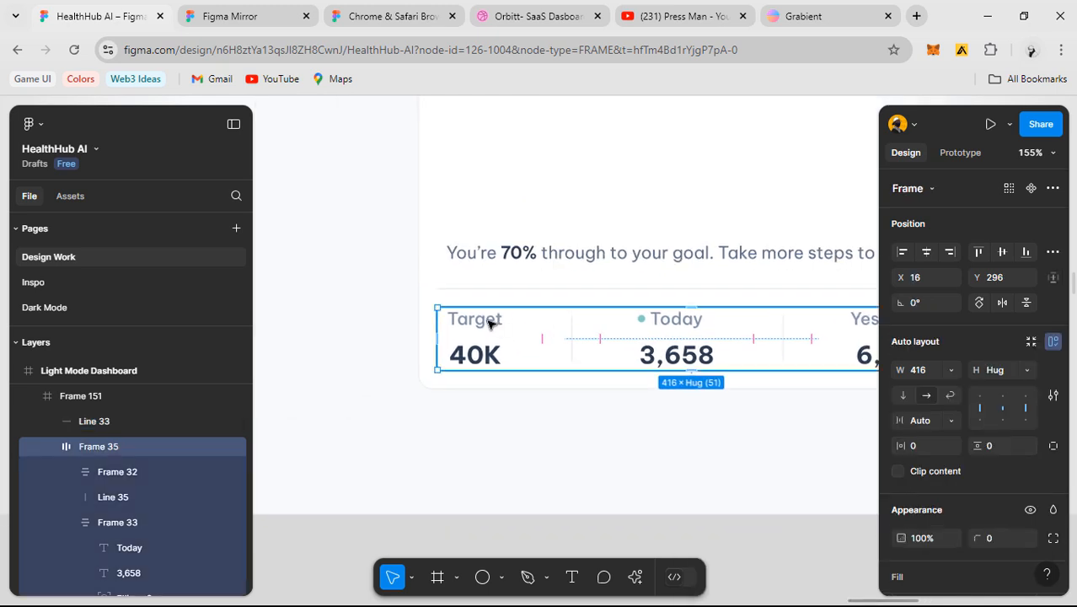
pyautogui.doubleClick(493, 320)
pyautogui.scroll(1, 518, 345)
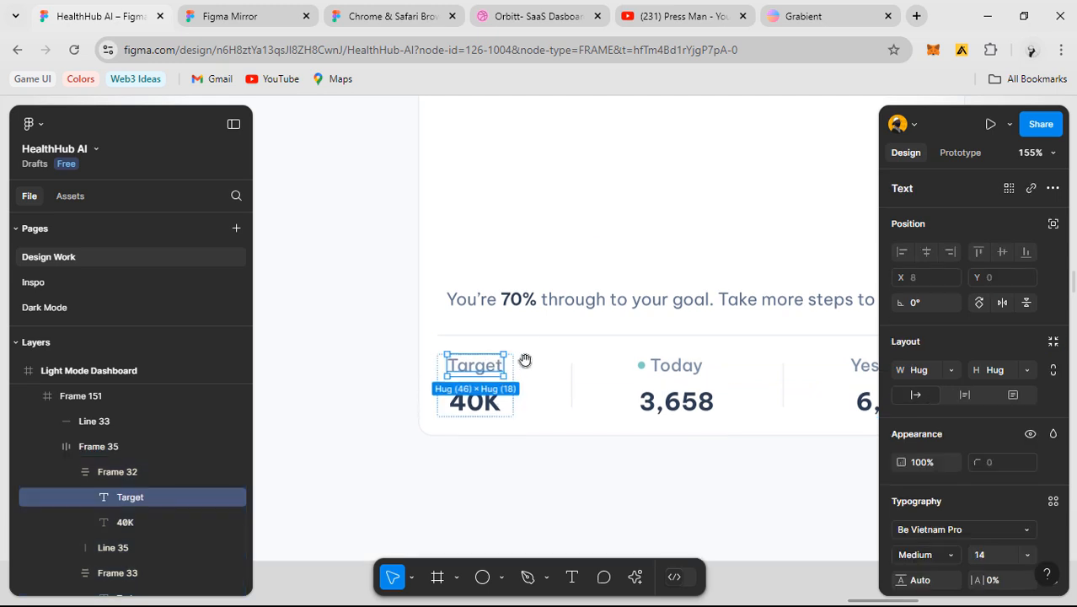
pyautogui.moveTo(511, 166); pyautogui.dragTo(507, 170)
pyautogui.click(473, 380)
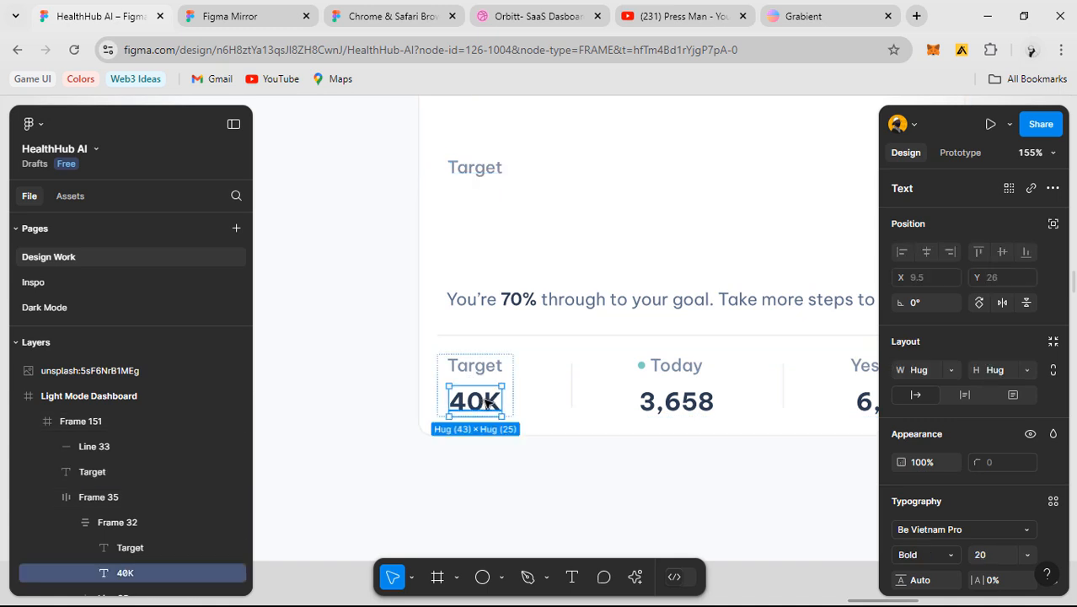
pyautogui.moveTo(472, 383); pyautogui.dragTo(483, 174)
# - Combine the copied Target label and 40K value into a vertical auto layout with a spacing of 8
pyautogui.keyDown('shift'); pyautogui.click(484, 173); pyautogui.keyUp('shift')
pyautogui.hotkey('shift', 'a')
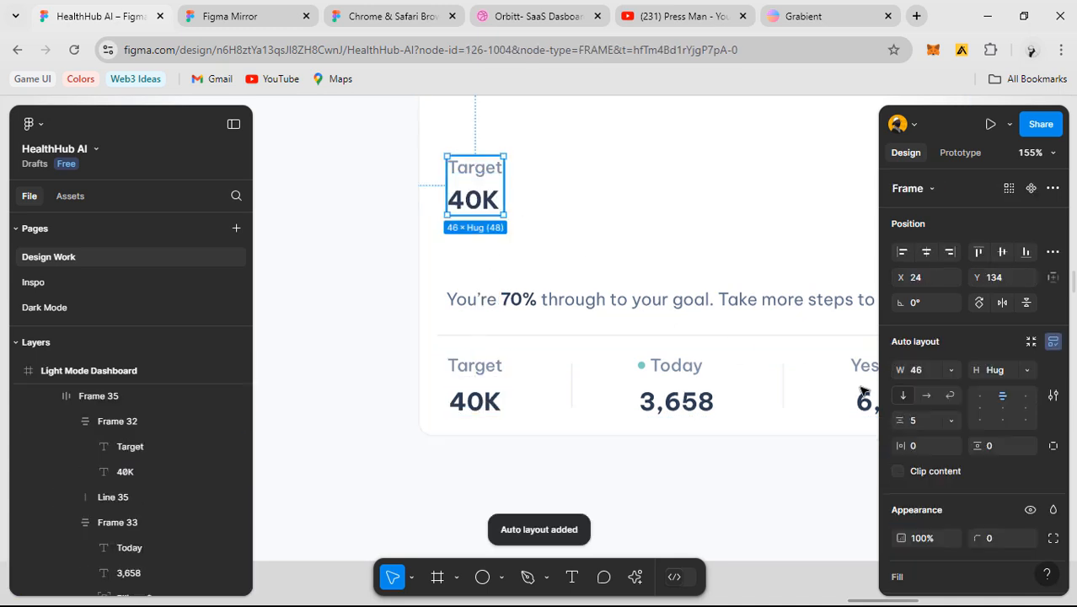
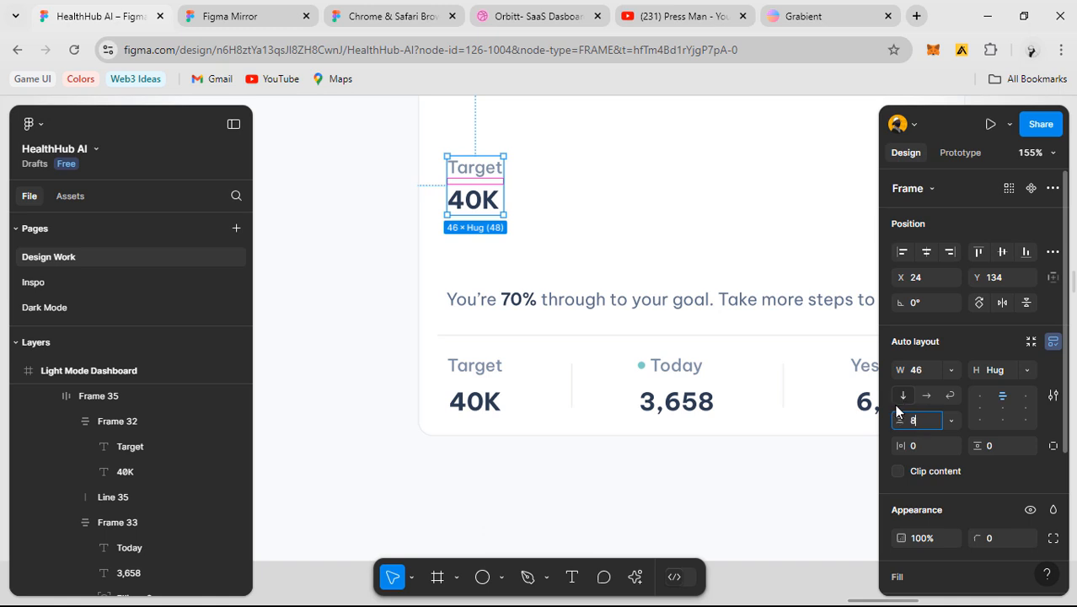
pyautogui.press('Return')
pyautogui.click(654, 237)
pyautogui.moveTo(650, 234); pyautogui.dragTo(595, 264)
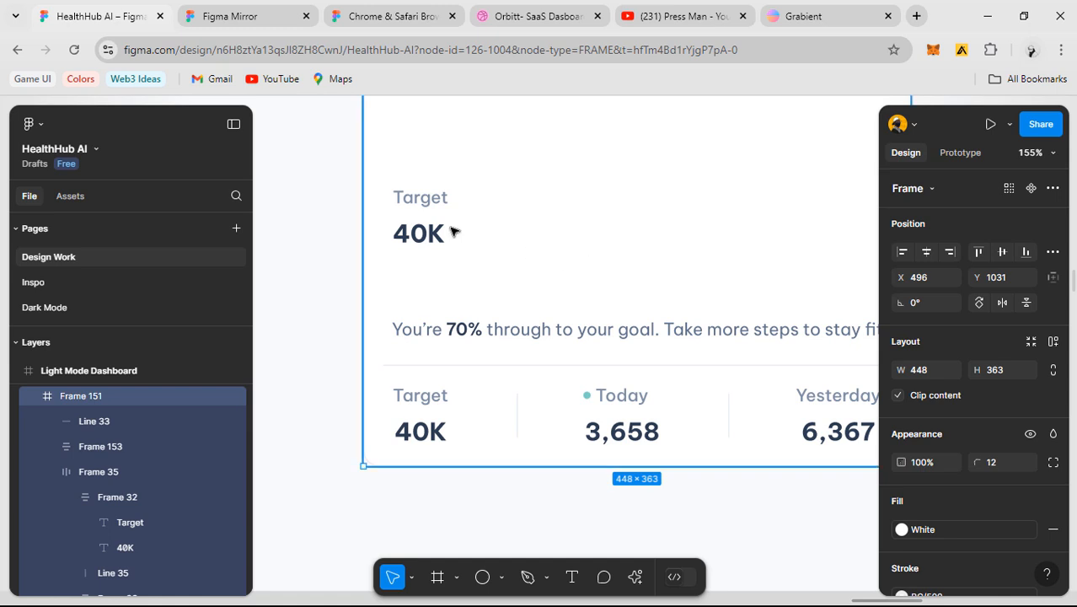
# - Examine the sizing and typography of the copied Target label and 40K value against the stats row
pyautogui.scroll(5, 453, 231)
pyautogui.click(405, 180)
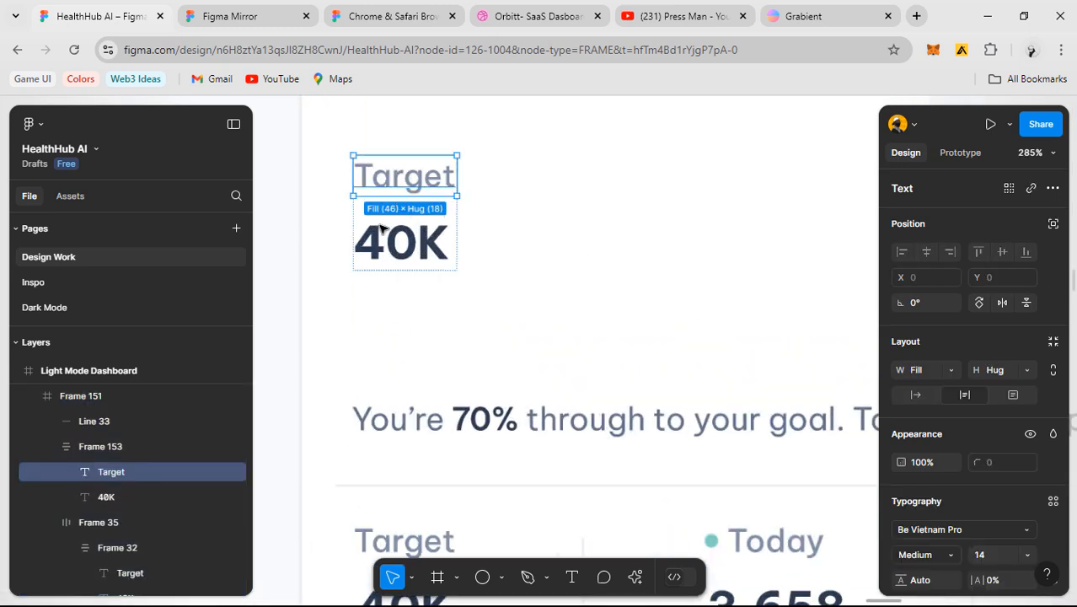
pyautogui.click(414, 255)
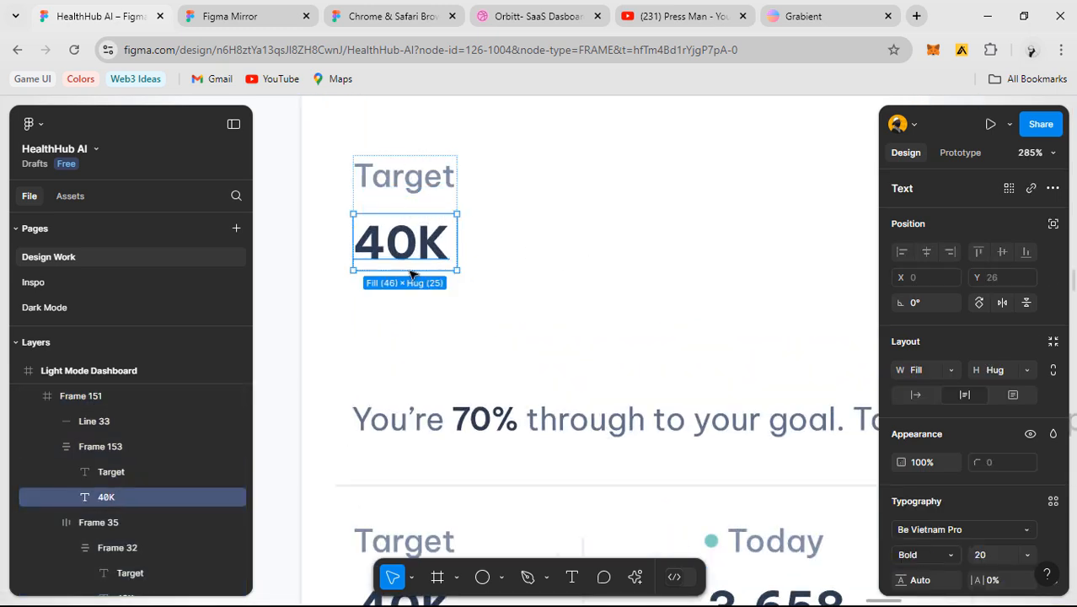
pyautogui.scroll(-3, 432, 336)
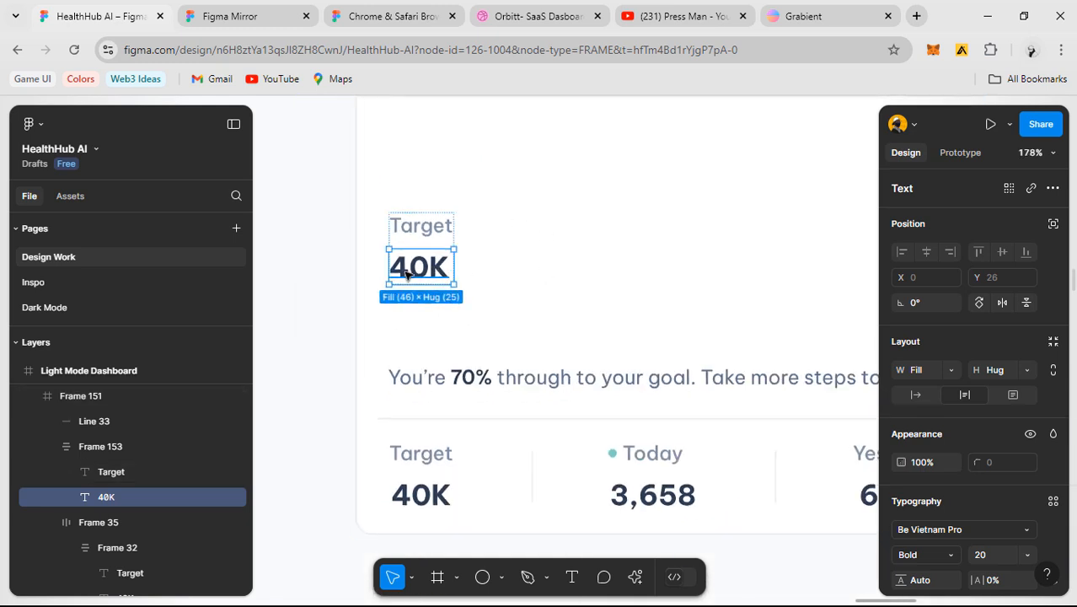
pyautogui.click(430, 236)
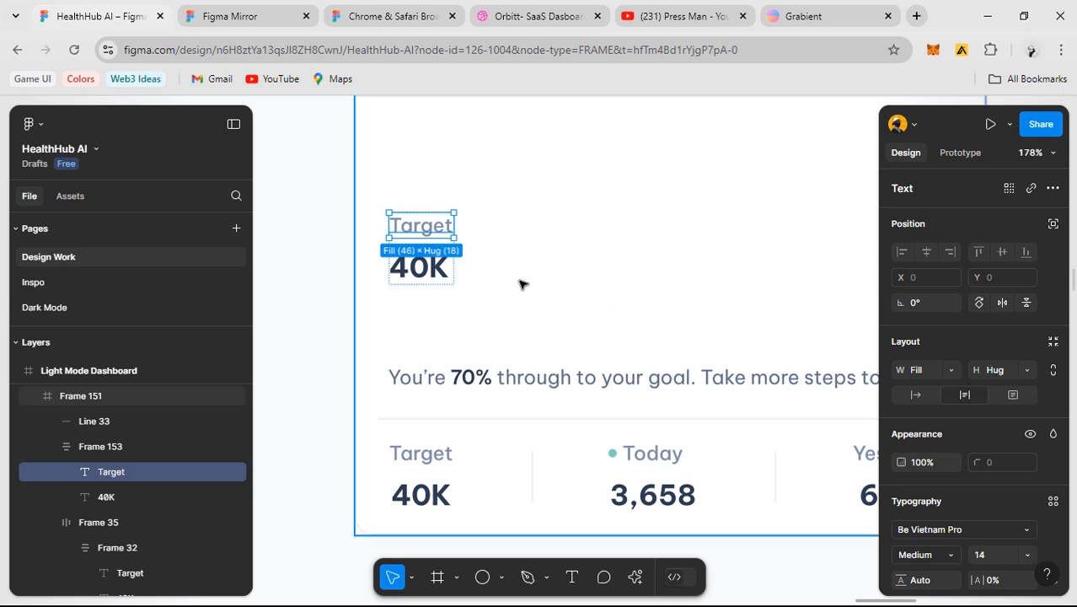
pyautogui.click(455, 274)
pyautogui.click(420, 271)
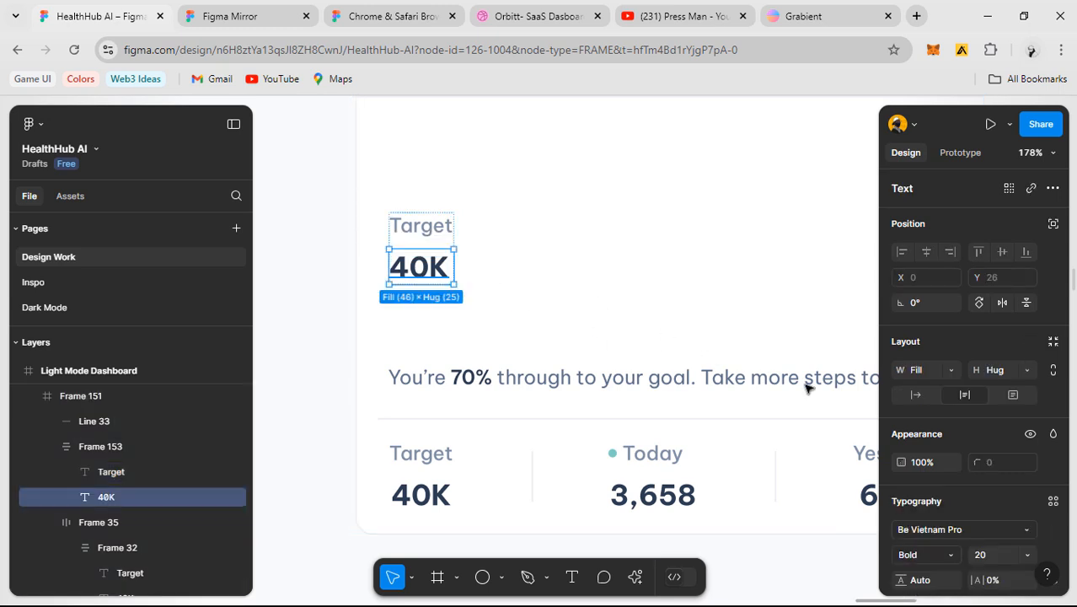
pyautogui.scroll(-1, 520, 307)
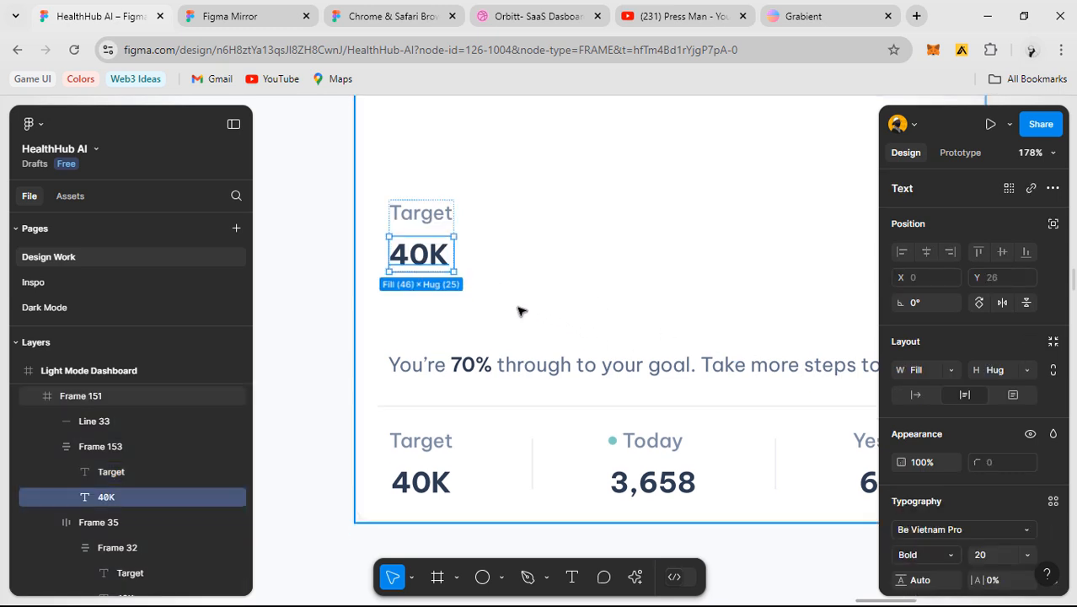
pyautogui.scroll(-4, 540, 318)
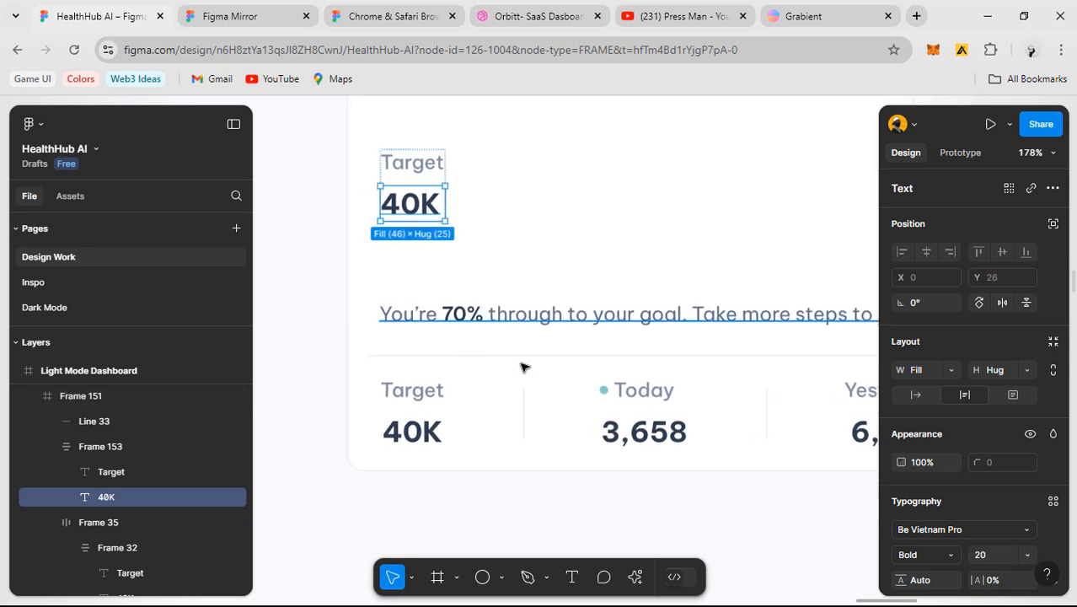
# - Try to copy the stats row's whole Today and 3,658 block into the duplicated card's upper area
pyautogui.click(524, 411)
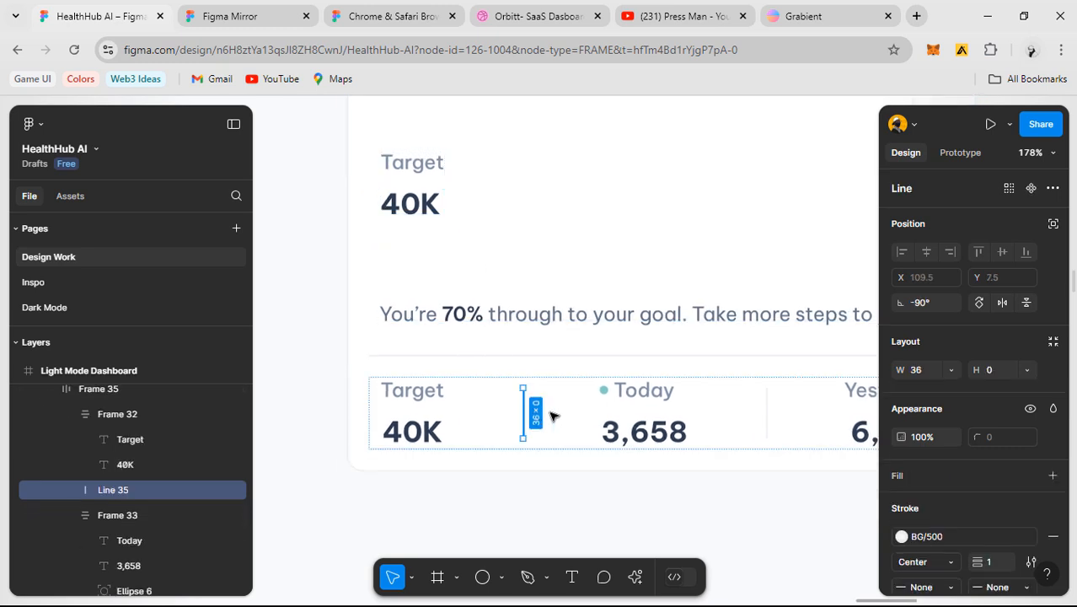
pyautogui.click(687, 417)
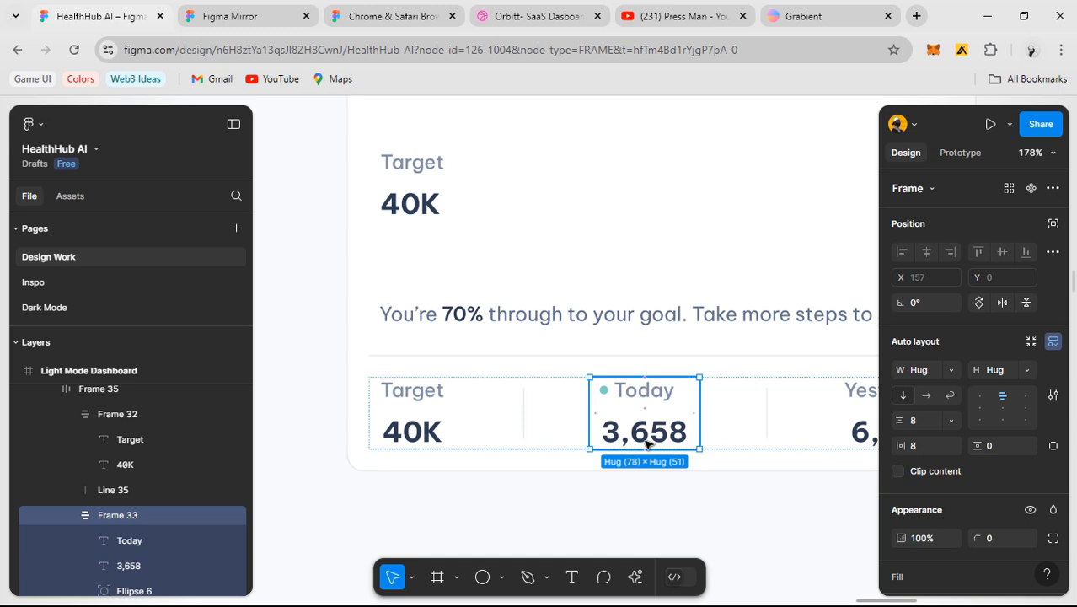
pyautogui.moveTo(629, 442); pyautogui.dragTo(629, 231)
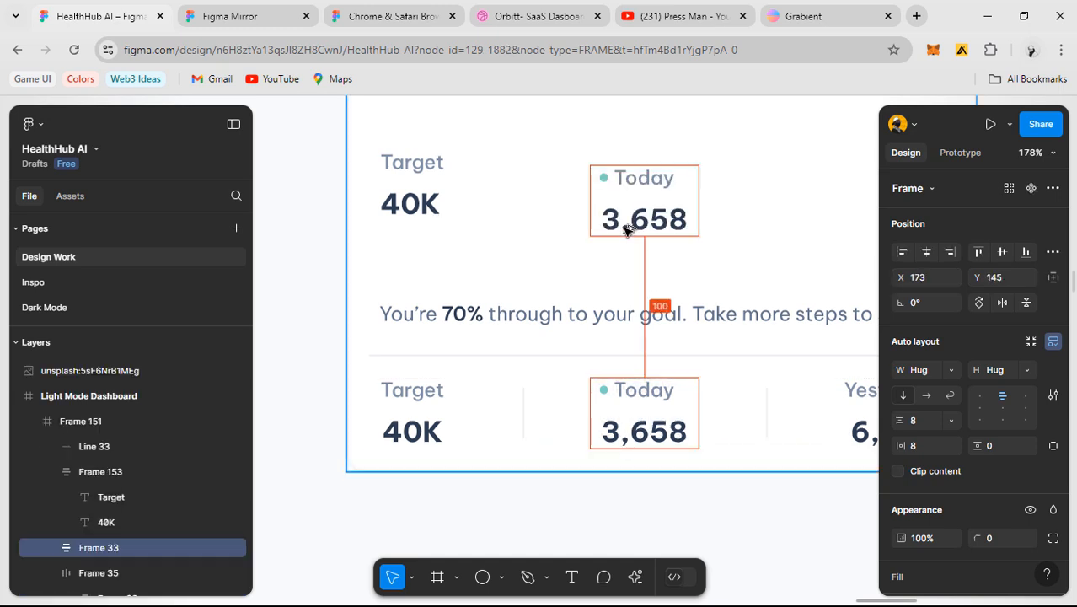
pyautogui.hotkey('ctrl', 'z')
# - Copy the Today label with its dot and the 3,658 value separately from the stats row into the duplicated card's upper area
pyautogui.doubleClick(642, 434)
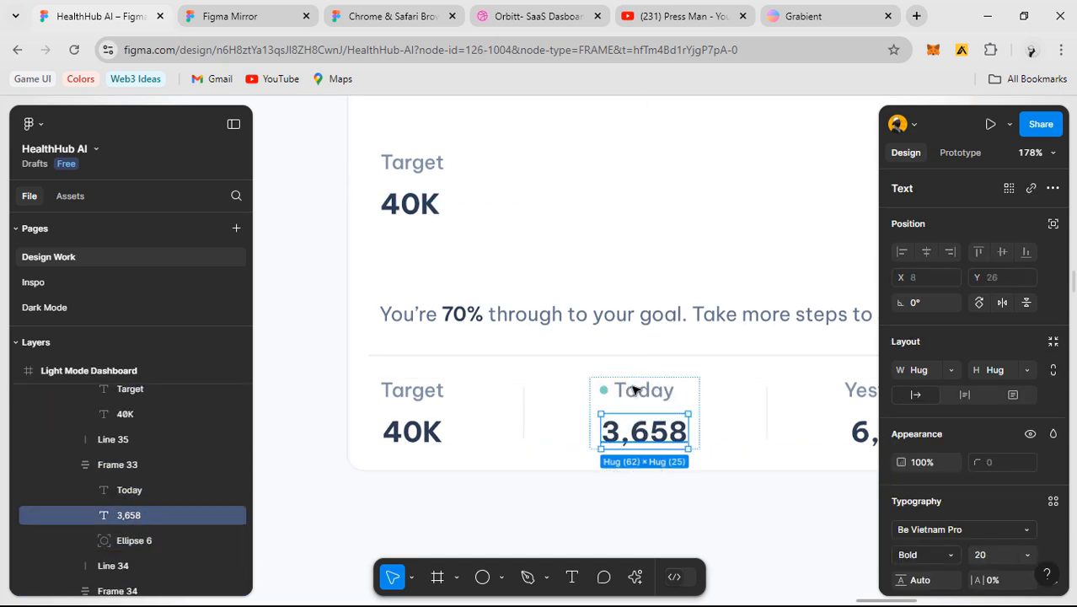
pyautogui.click(629, 394)
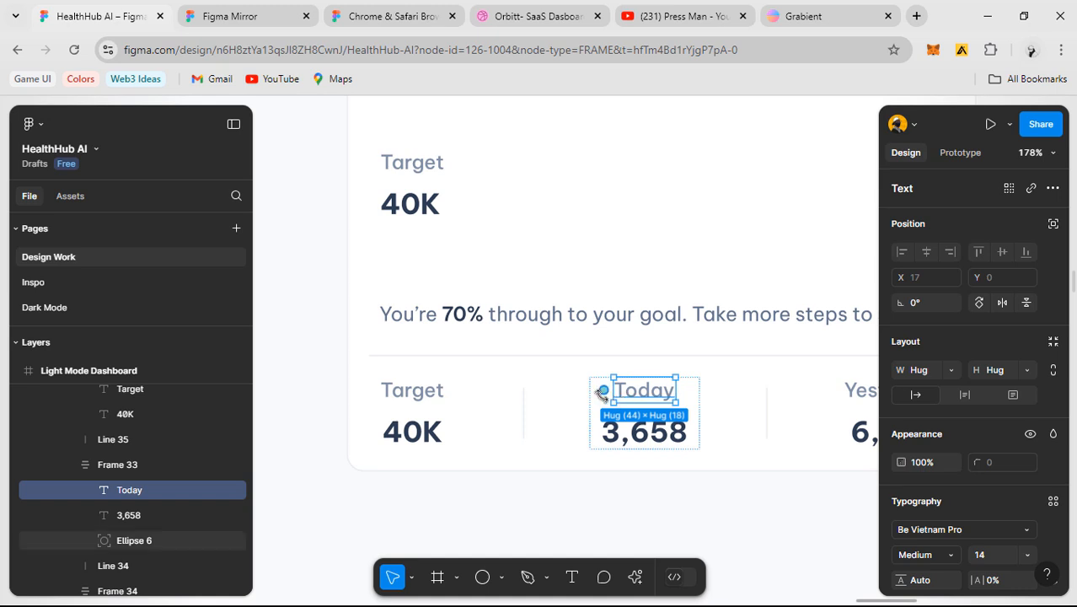
pyautogui.keyDown('shift'); pyautogui.click(605, 392); pyautogui.keyUp('shift')
pyautogui.moveTo(641, 373); pyautogui.dragTo(633, 166)
pyautogui.click(637, 425)
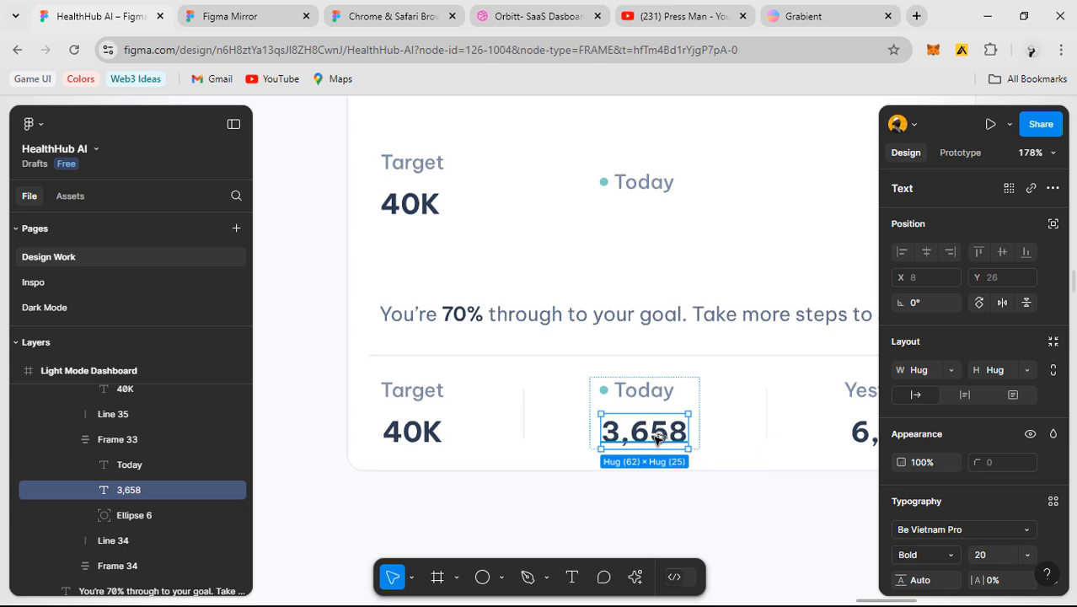
pyautogui.moveTo(638, 424); pyautogui.dragTo(651, 226)
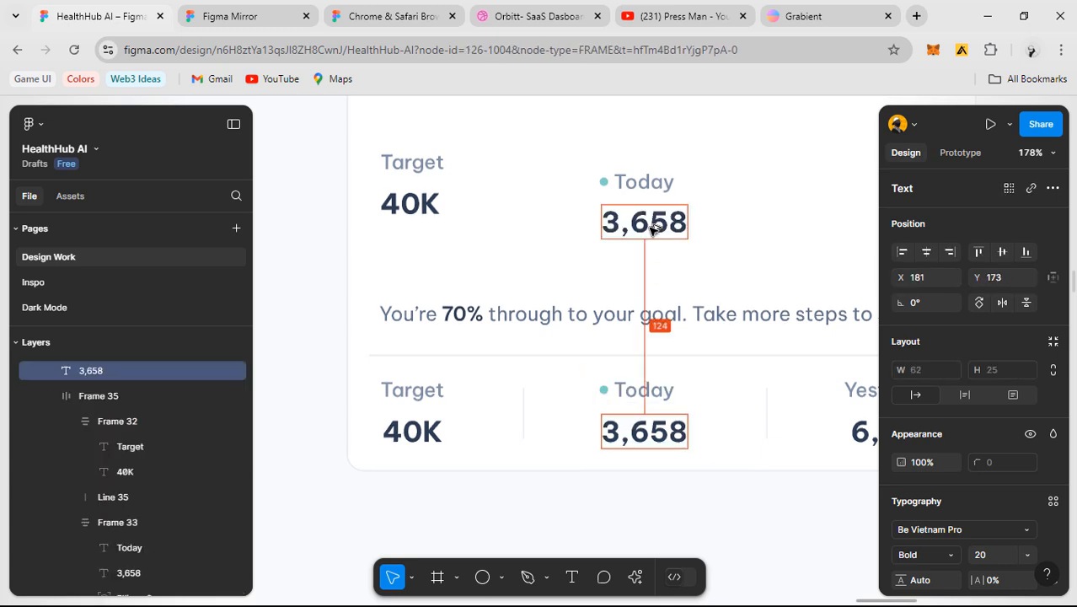
# - Toggle absolute positioning off and on for the dot in the stats row's Today block and place it beside the label at X 8, Y 6
pyautogui.click(655, 393)
pyautogui.click(636, 395)
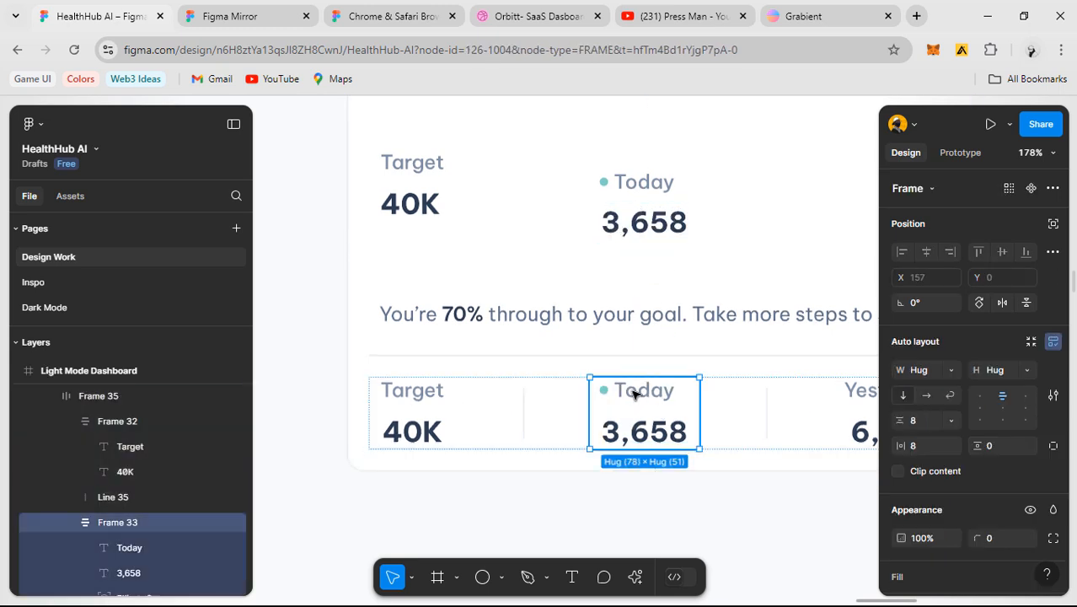
pyautogui.click(636, 395)
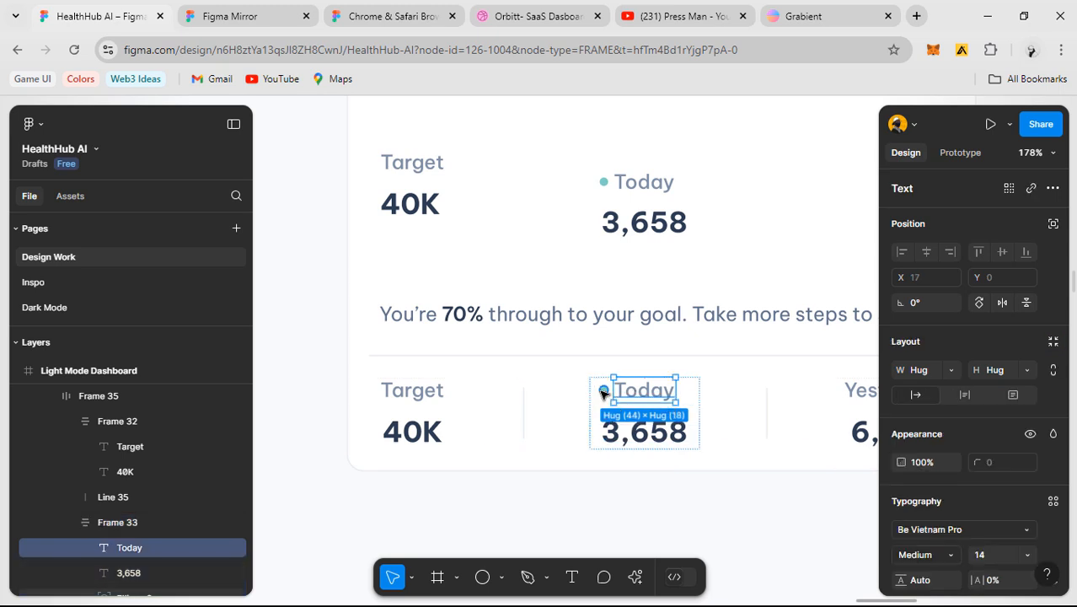
pyautogui.click(604, 390)
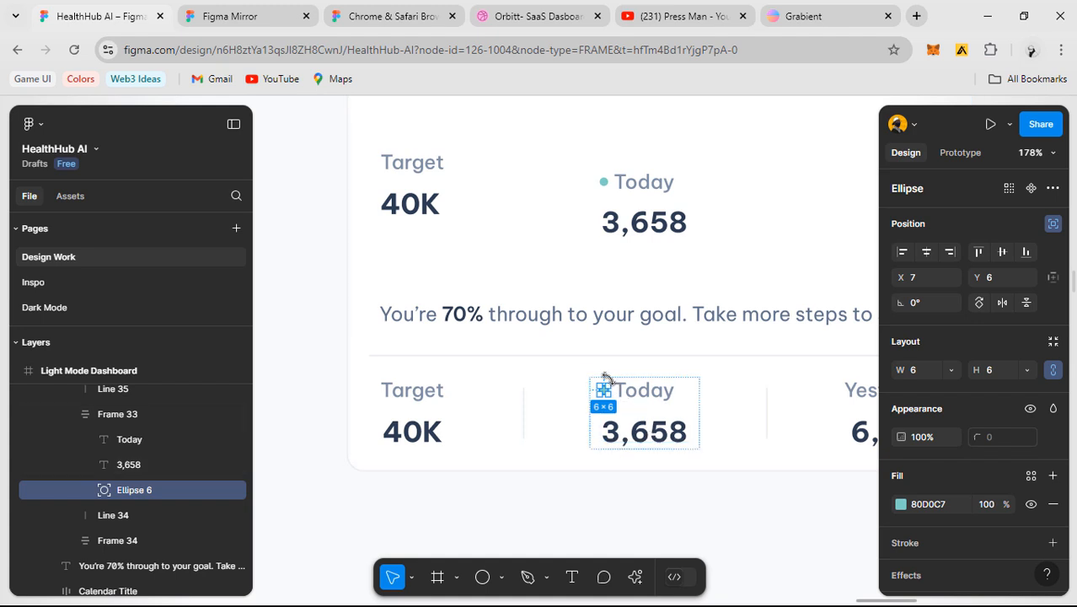
pyautogui.scroll(5, 621, 391)
pyautogui.hscroll(2, 540, 368)
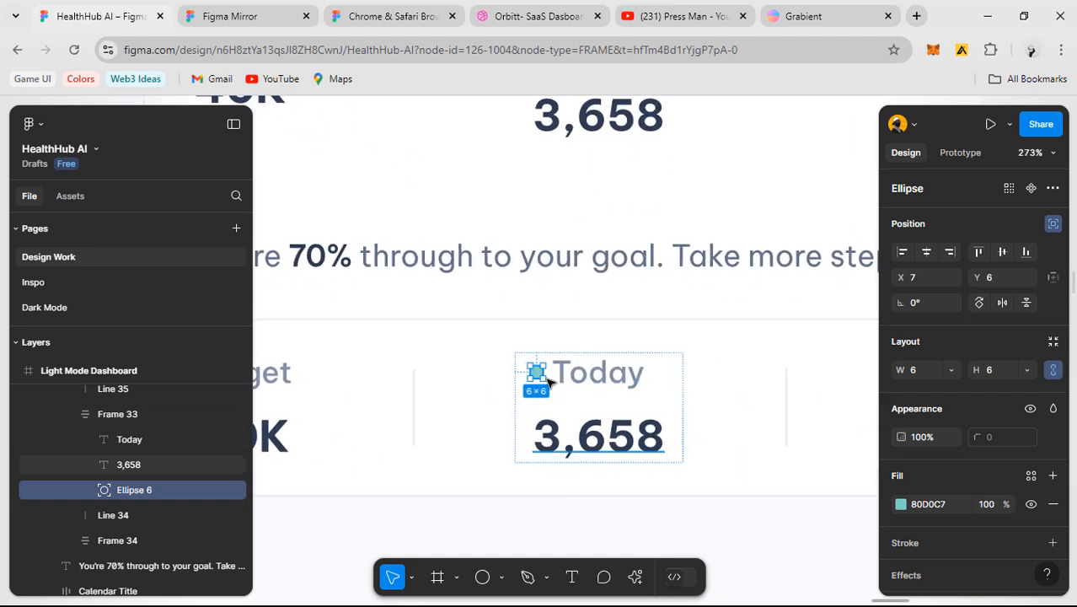
pyautogui.click(1053, 224)
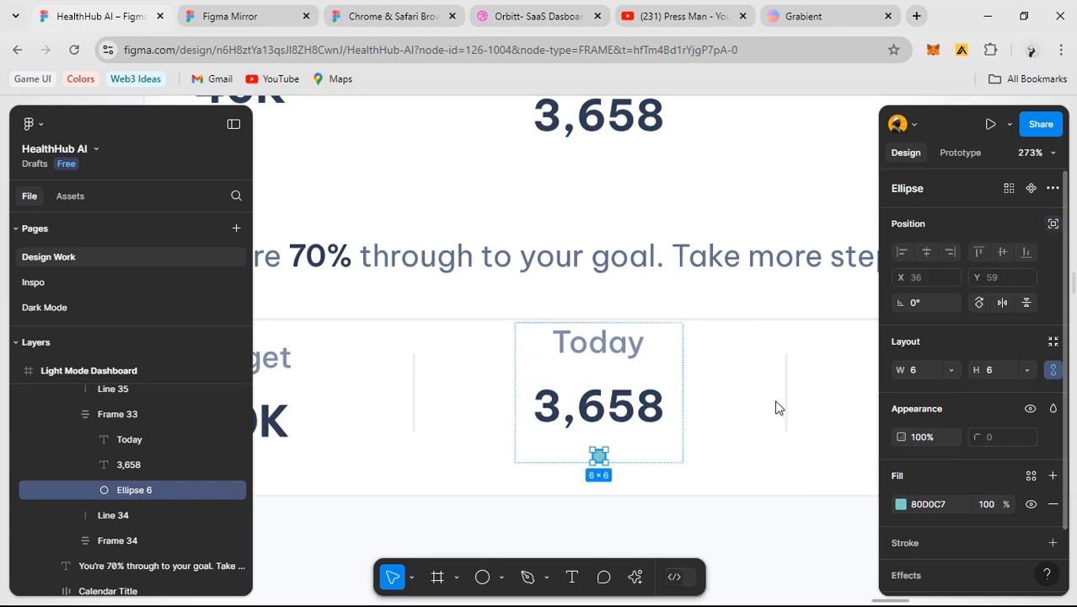
pyautogui.click(1052, 225)
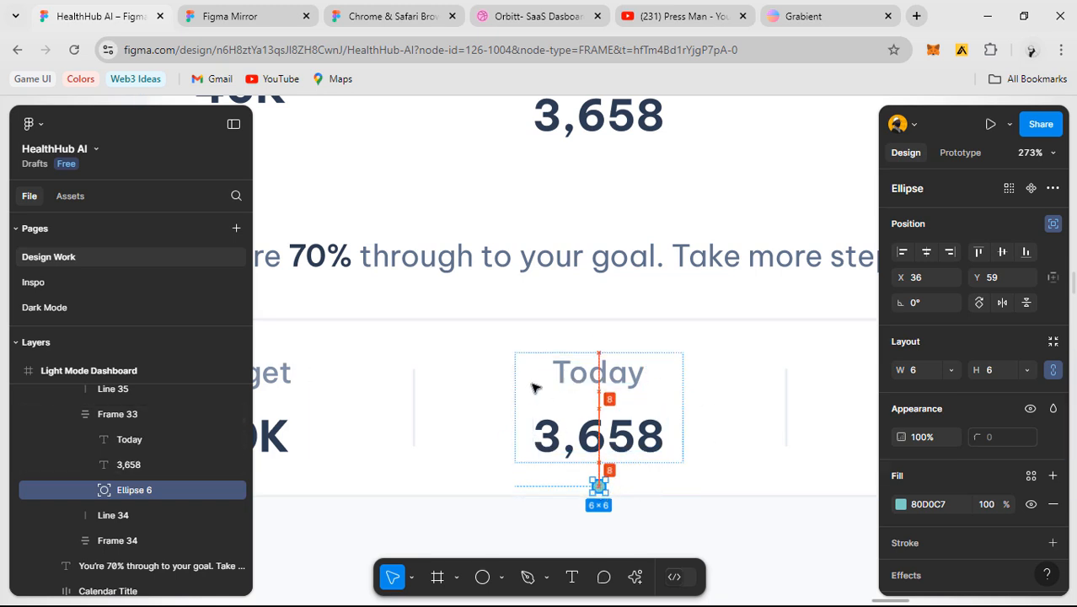
pyautogui.moveTo(532, 388); pyautogui.dragTo(532, 380)
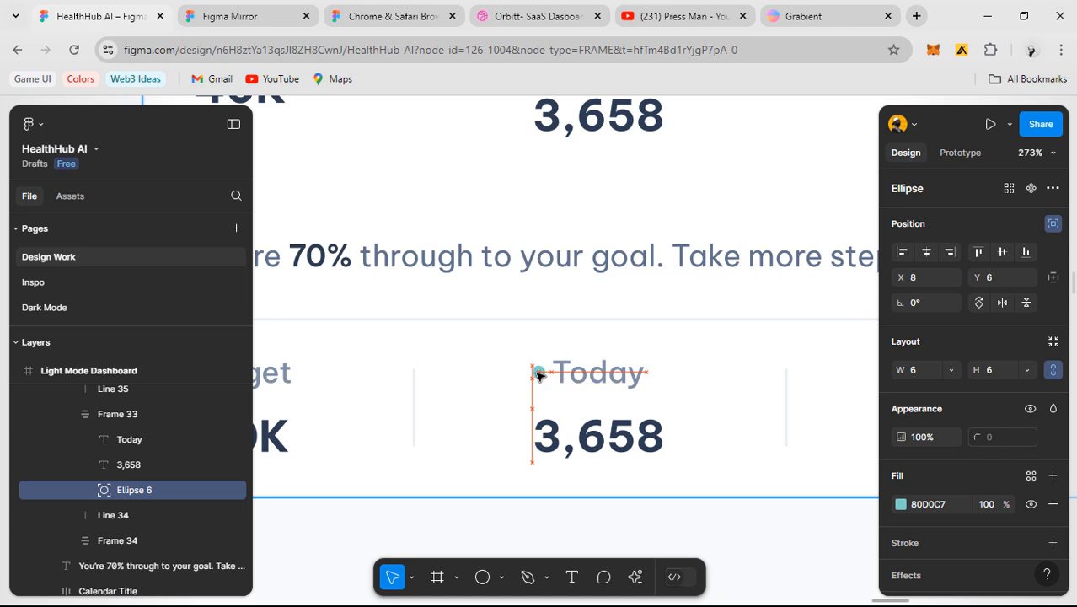
# - Combine the copied teal dot and Today label into a horizontal auto layout
pyautogui.click(649, 199)
pyautogui.scroll(-3, 615, 202)
pyautogui.scroll(3, 603, 218)
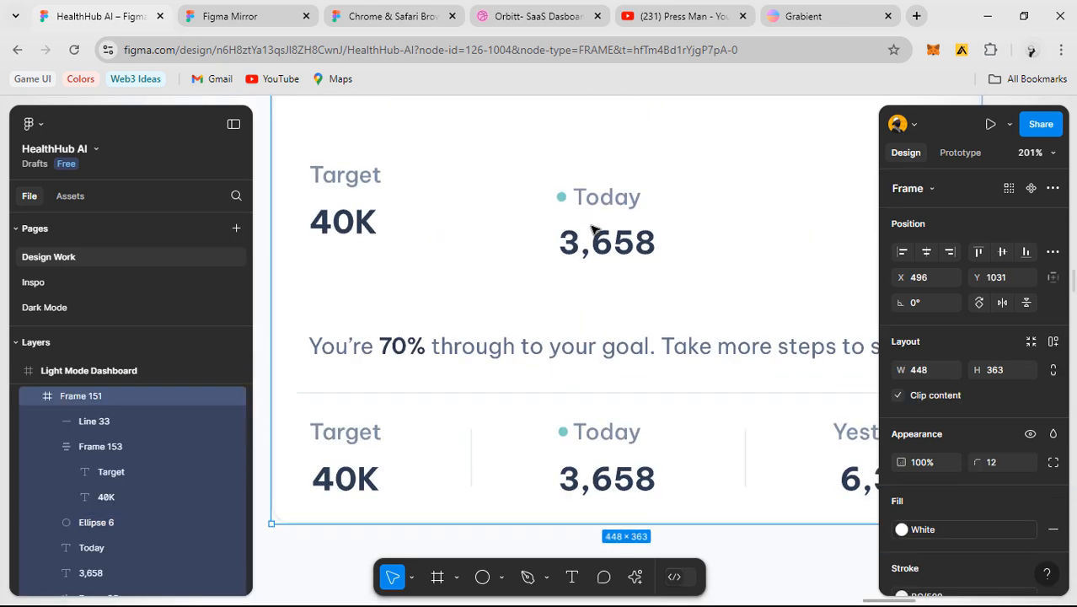
pyautogui.scroll(3, 593, 226)
pyautogui.click(563, 198)
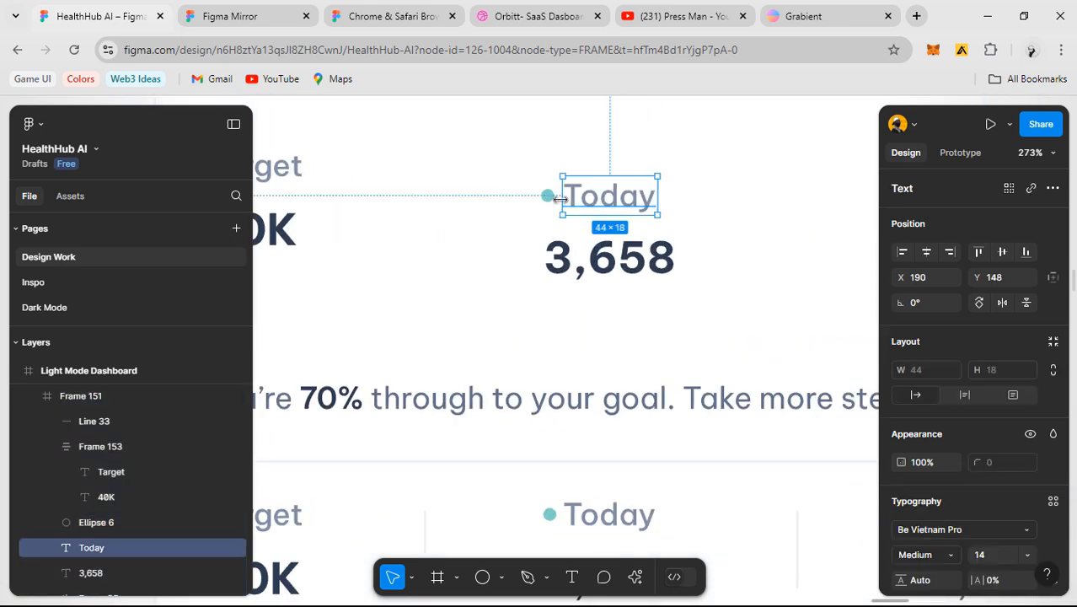
pyautogui.keyDown('shift'); pyautogui.click(548, 197); pyautogui.keyUp('shift')
pyautogui.hotkey('shift', 'a')
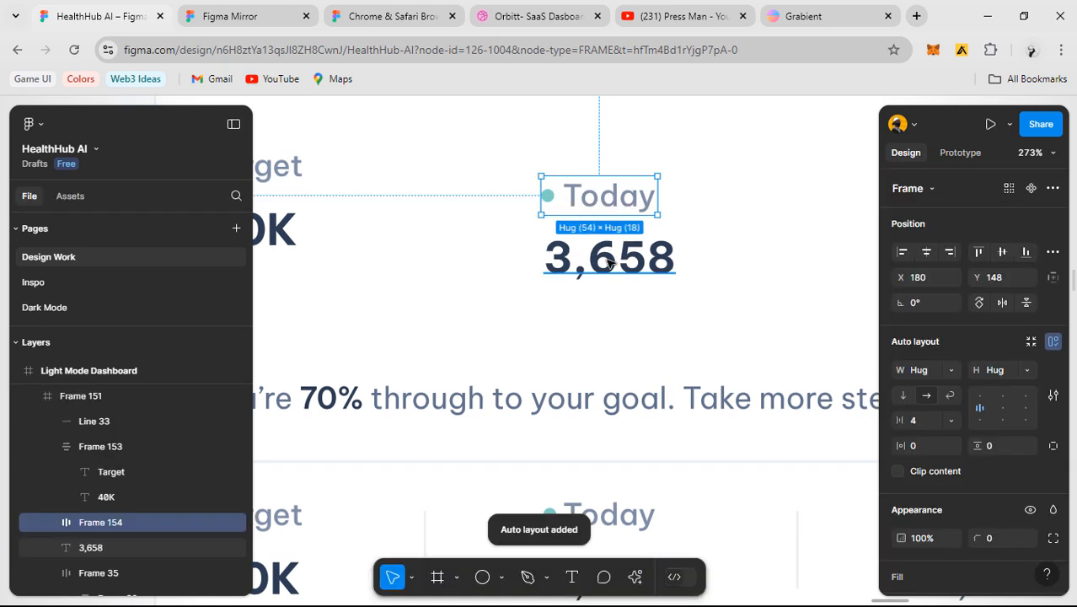
# - Stack the dotted Today label and 3,658 in a centred vertical auto layout with spacing 8, and align it with the copied Target block
pyautogui.keyDown('shift'); pyautogui.click(610, 263); pyautogui.keyUp('shift')
pyautogui.hotkey('shift', 'a')
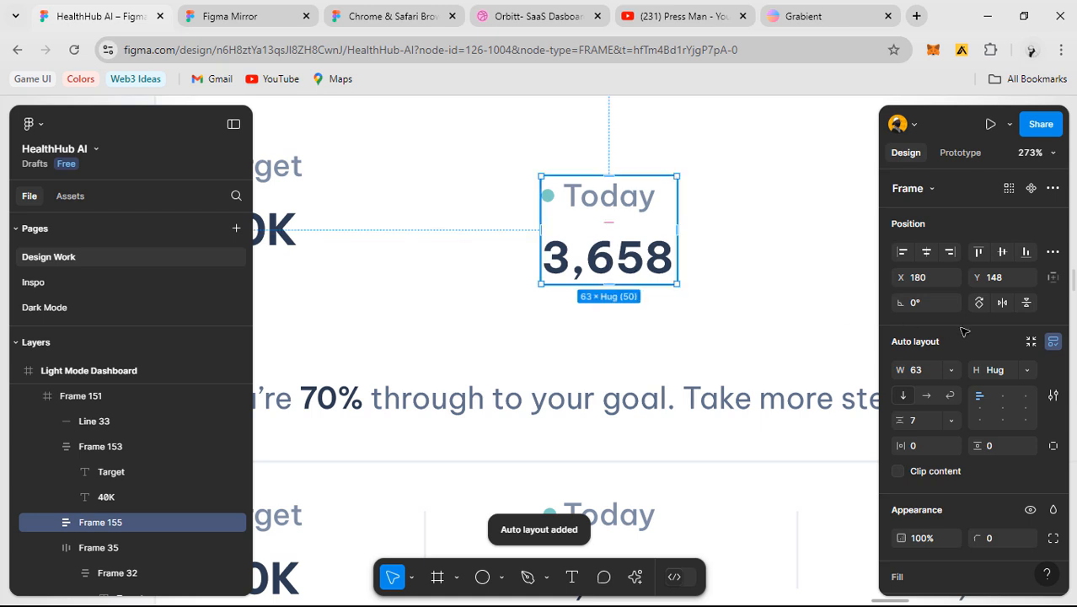
pyautogui.click(925, 416)
pyautogui.write('8')
pyautogui.press('Return')
pyautogui.scroll(-1, 649, 259)
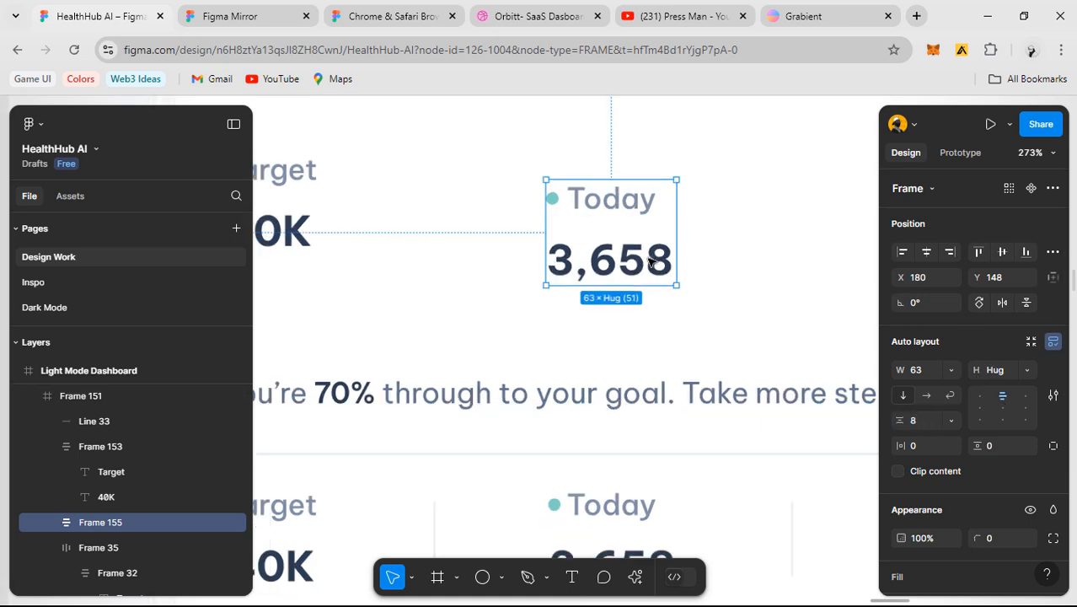
pyautogui.scroll(-2, 649, 263)
pyautogui.moveTo(629, 261); pyautogui.dragTo(624, 243)
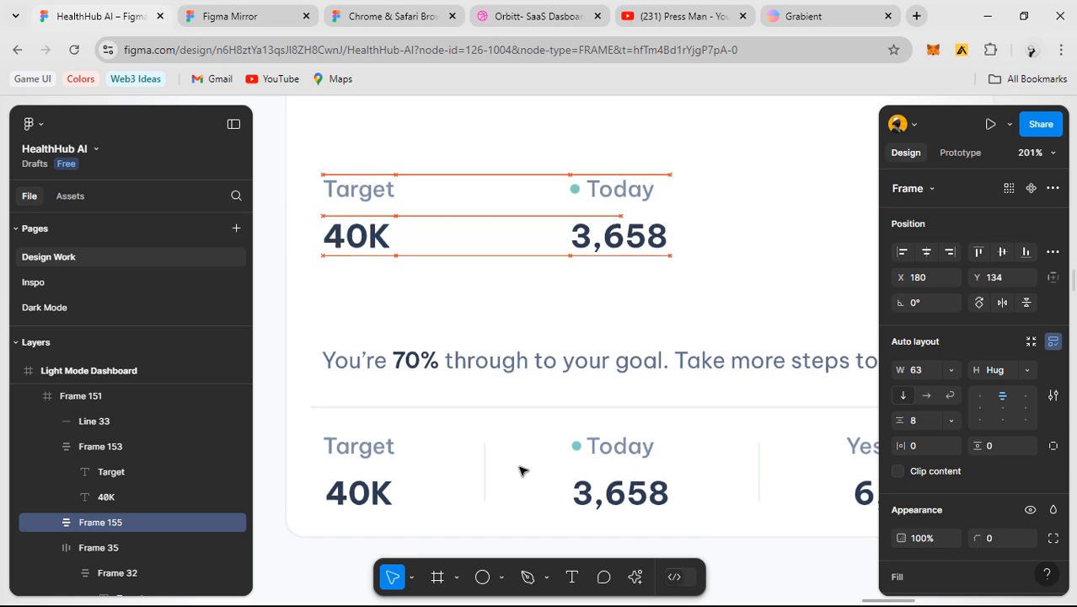
# - Compare the stats row's blocks and duplicate the upper Target and 40K block to the far side of the upper Today block
pyautogui.click(344, 459)
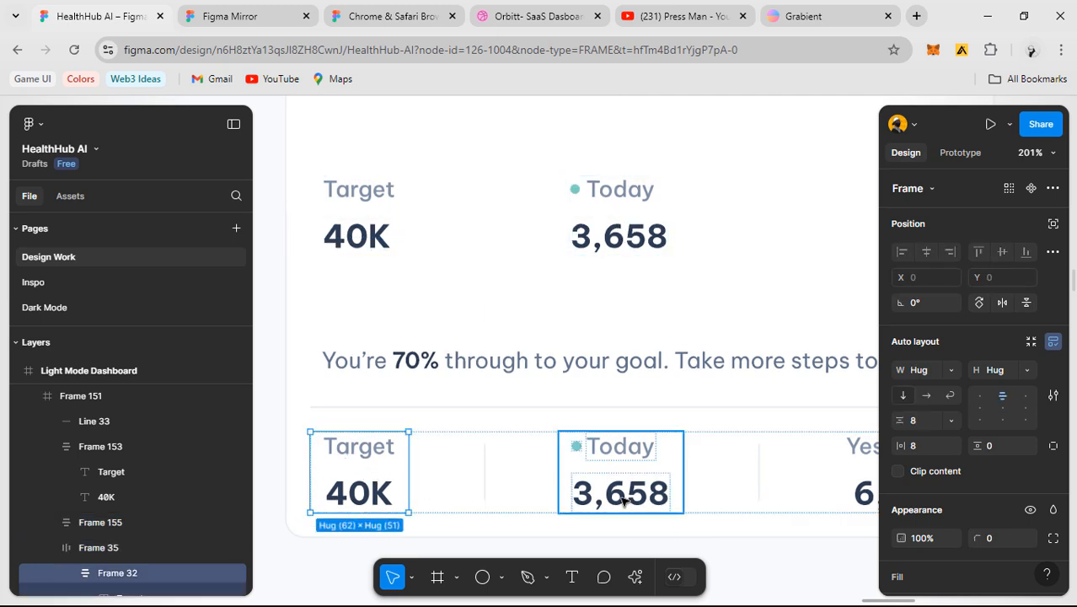
pyautogui.click(590, 490)
pyautogui.scroll(-2, 527, 435)
pyautogui.hscroll(3, 701, 440)
pyautogui.scroll(-1, 701, 440)
pyautogui.click(701, 439)
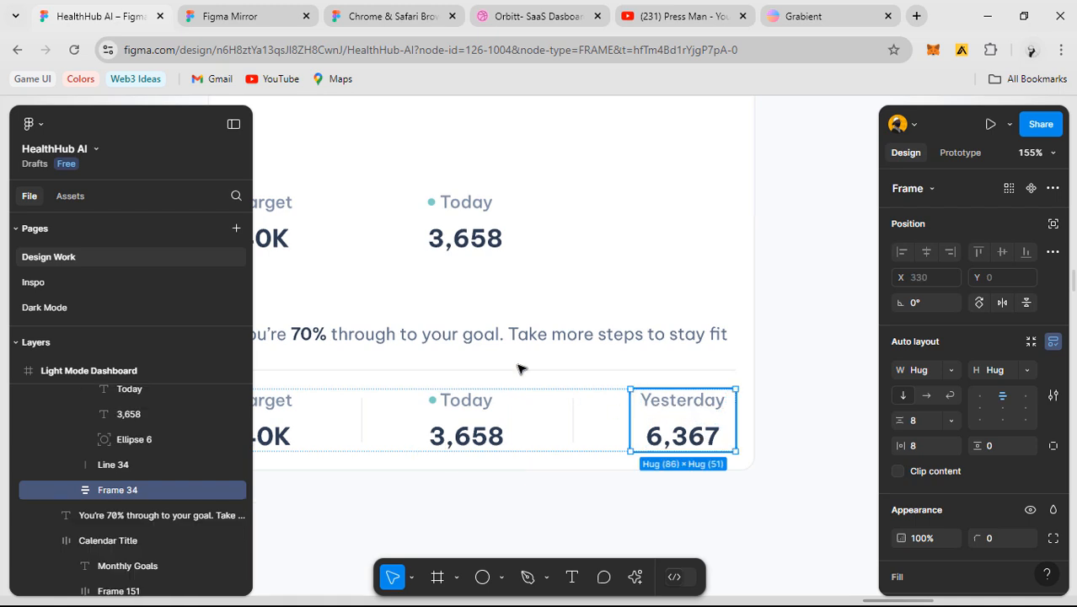
pyautogui.moveTo(470, 336); pyautogui.dragTo(579, 384)
pyautogui.click(377, 278)
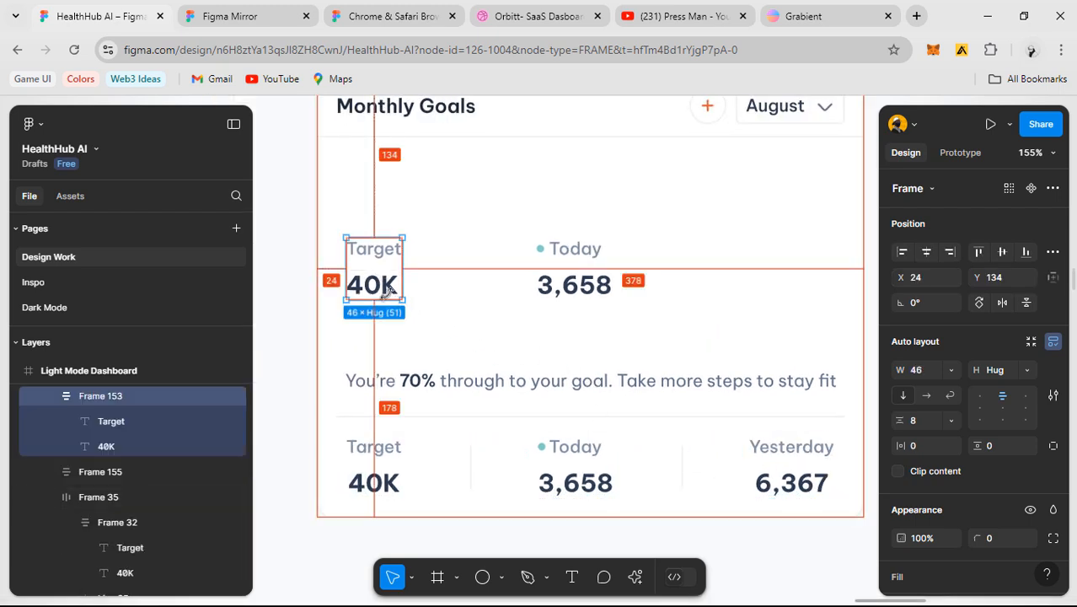
pyautogui.moveTo(714, 289)
pyautogui.mouseDown()
pyautogui.moveTo(737, 290)
pyautogui.moveTo(726, 294)
pyautogui.mouseUp()
# - Copy the stats row's vertical divider line between the upper Target and Today blocks
pyautogui.click(470, 457)
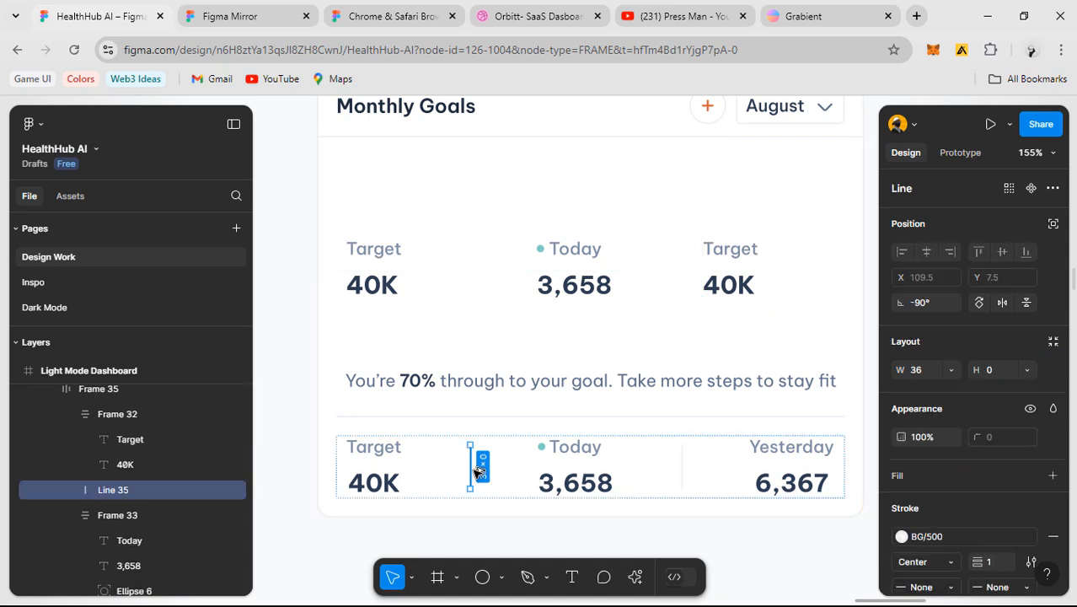
pyautogui.click(487, 281)
pyautogui.hotkey('ctrl', 'v')
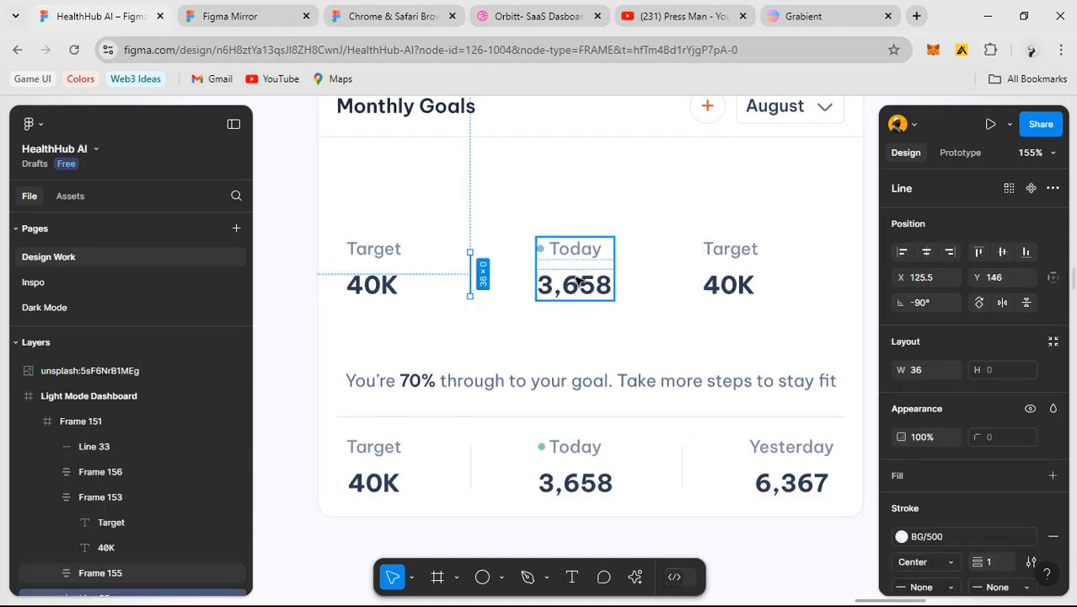
# - Combine the three upper blocks and the divider into a horizontal auto layout 408 wide with automatic spacing
pyautogui.keyDown('shift'); pyautogui.click(708, 284); pyautogui.keyUp('shift')
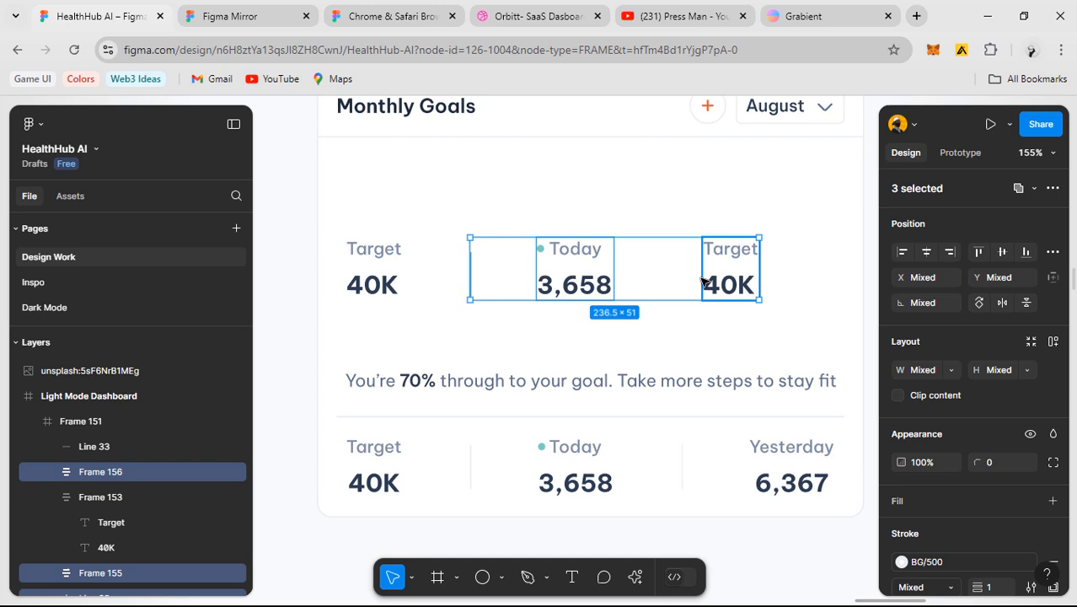
pyautogui.keyDown('shift'); pyautogui.click(384, 270); pyautogui.keyUp('shift')
pyautogui.hotkey('shift', 'a')
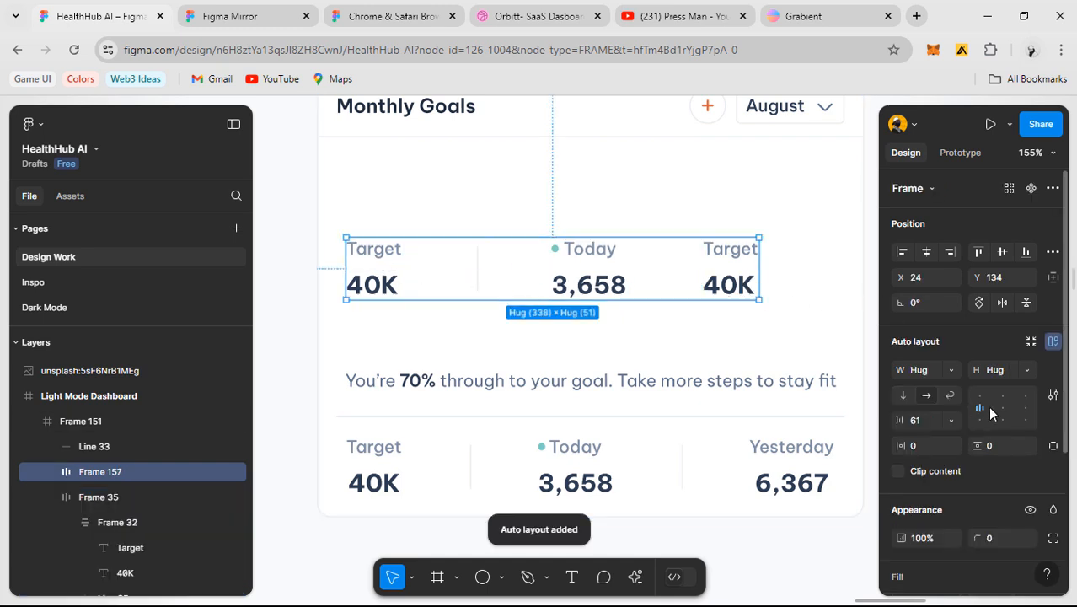
pyautogui.moveTo(761, 256); pyautogui.dragTo(845, 275)
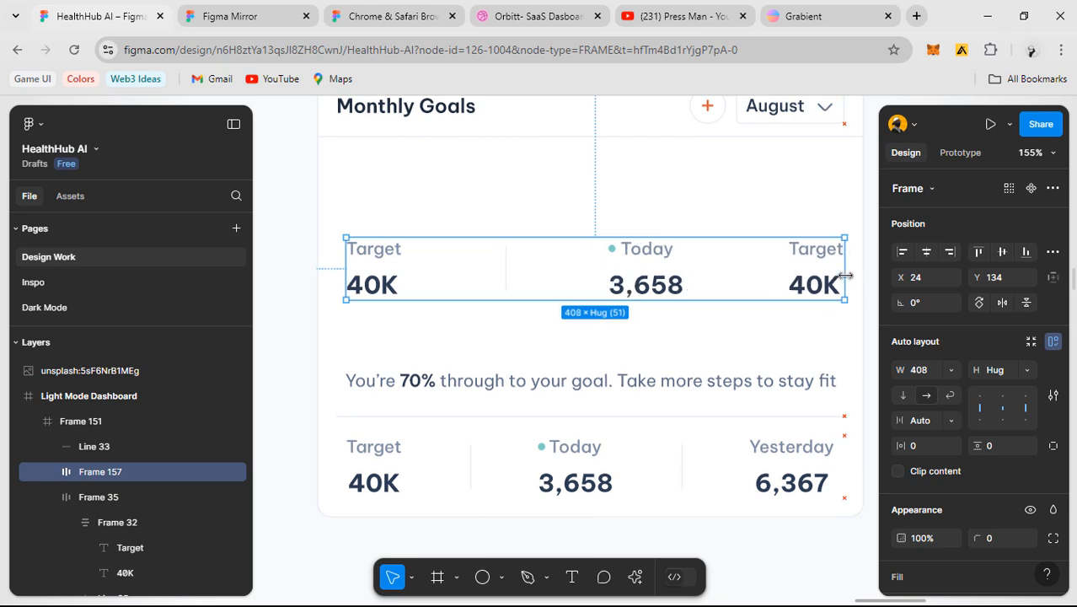
# - Duplicate the vertical divider and reorder the copy between the Today block and the second Target block
pyautogui.click(507, 270)
pyautogui.doubleClick(637, 284)
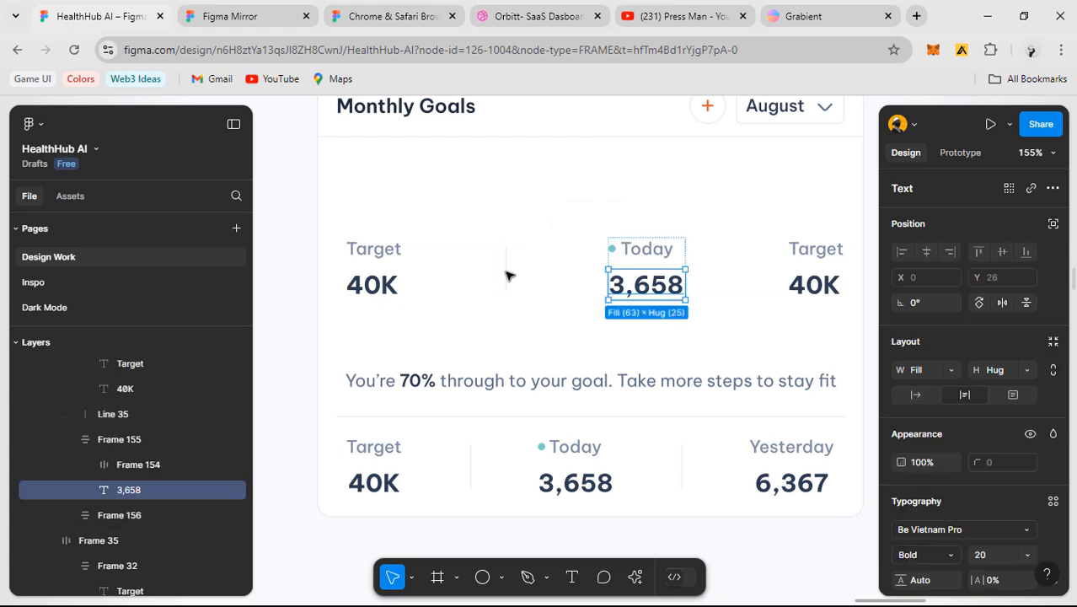
pyautogui.click(508, 274)
pyautogui.hotkey('ctrl', 'd')
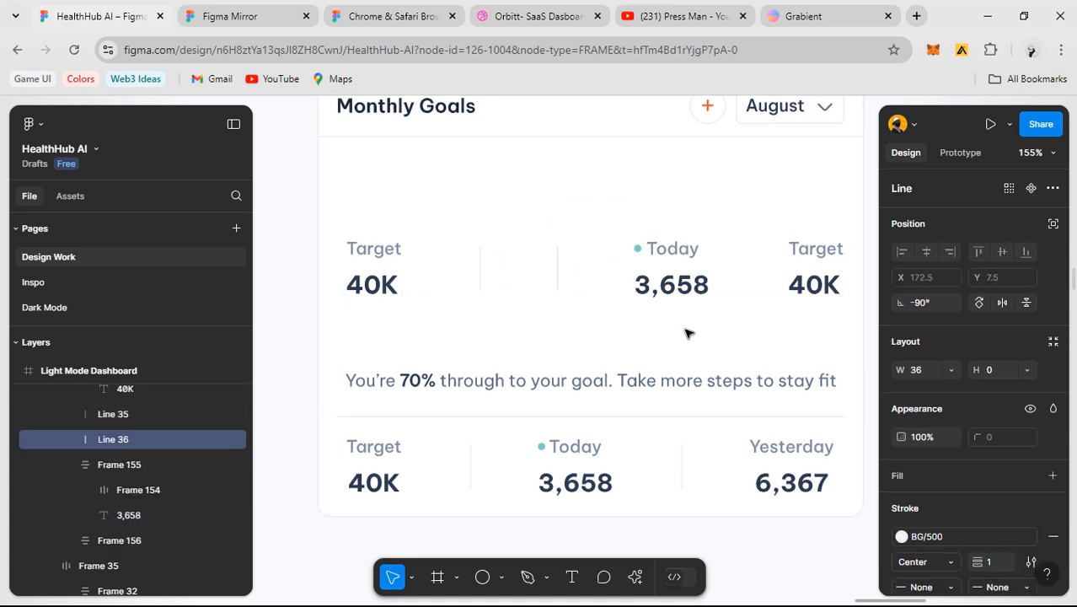
pyautogui.press('Right')
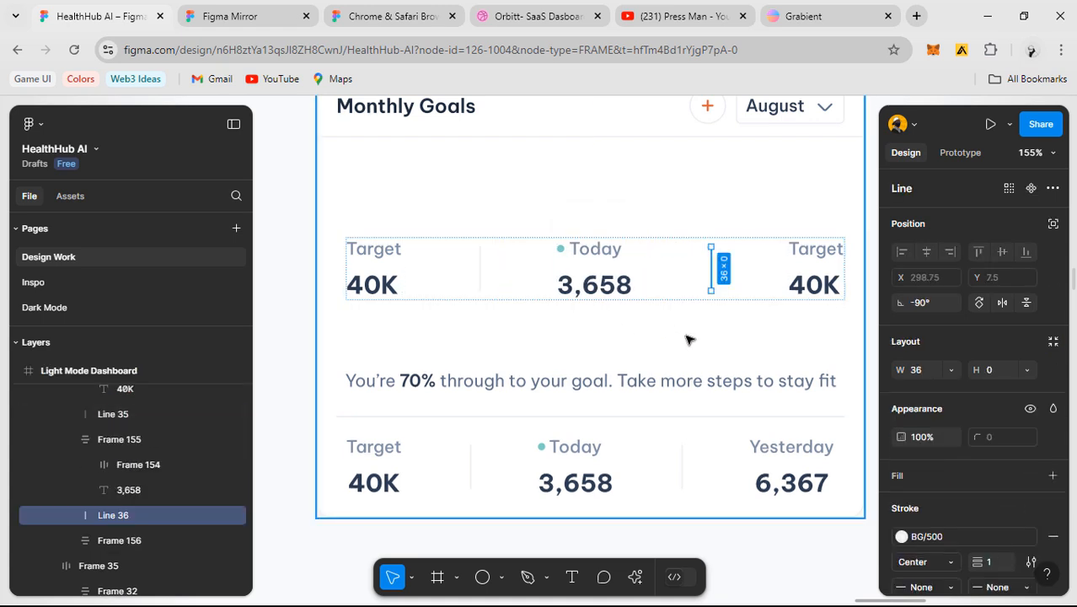
# - Delete the duplicated Monthly Goals card below the original
pyautogui.click(645, 222)
pyautogui.scroll(-3, 644, 219)
pyautogui.scroll(-3, 650, 329)
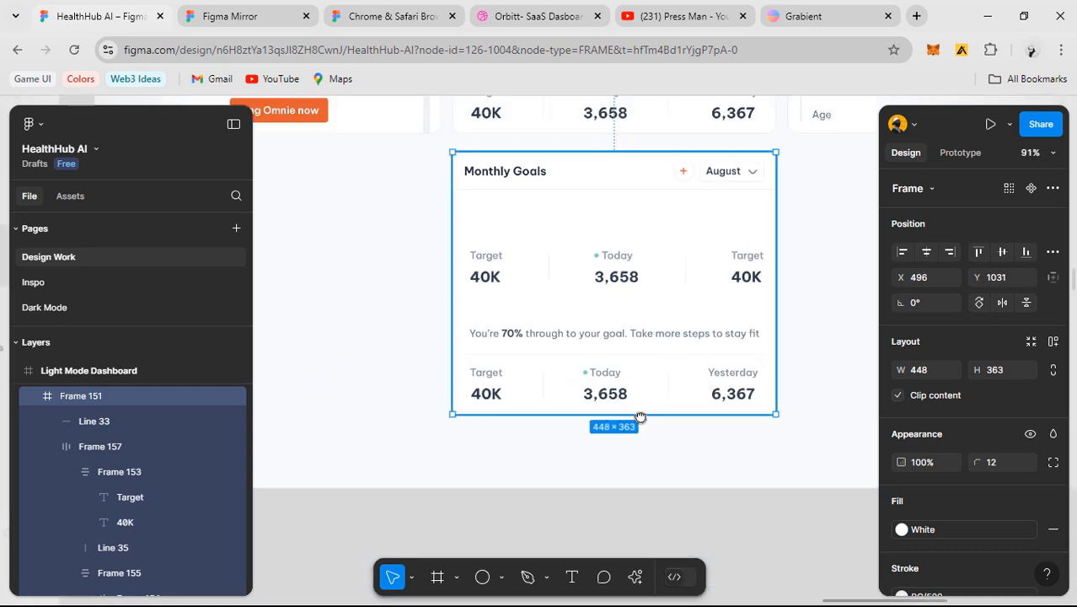
pyautogui.moveTo(641, 417); pyautogui.dragTo(637, 370)
pyautogui.scroll(2, 697, 404)
pyautogui.scroll(-2, 695, 403)
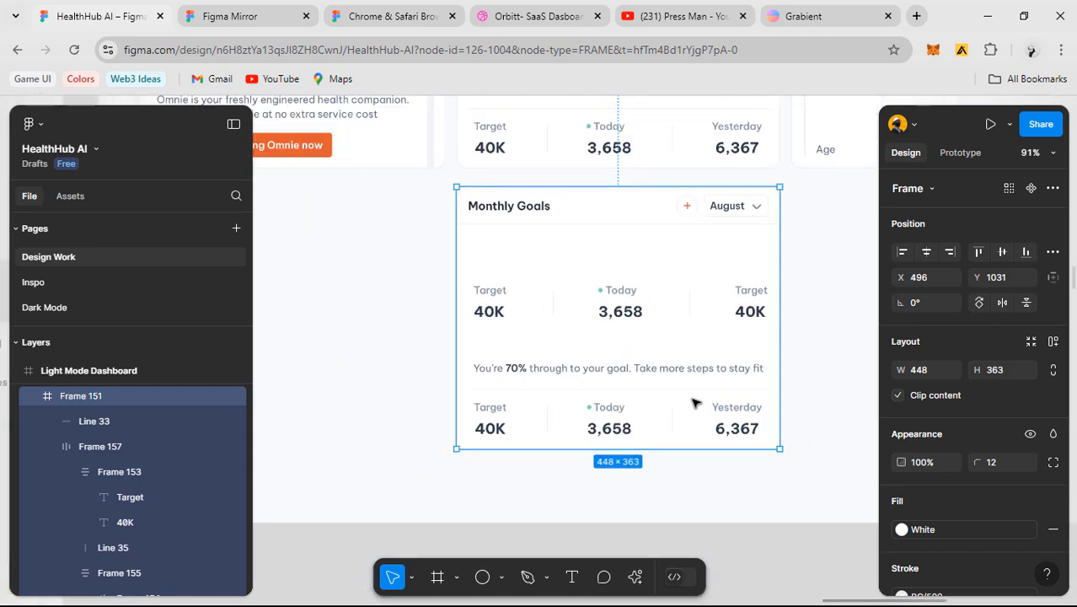
pyautogui.press('Delete')
pyautogui.scroll(-2, 665, 346)
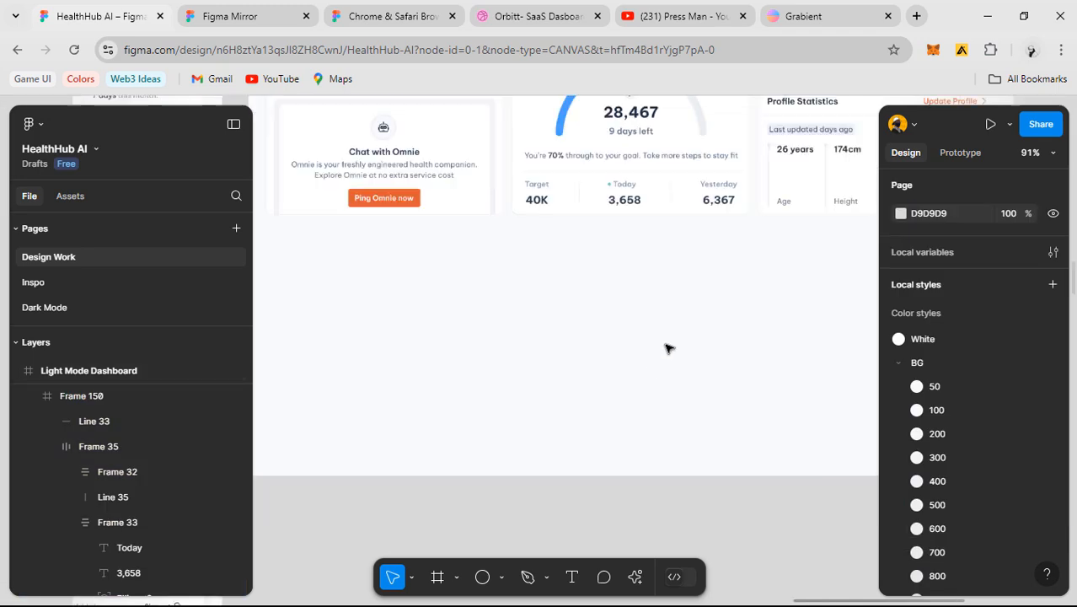
pyautogui.moveTo(668, 347); pyautogui.dragTo(642, 408)
pyautogui.scroll(-2, 659, 381)
pyautogui.scroll(-5, 666, 375)
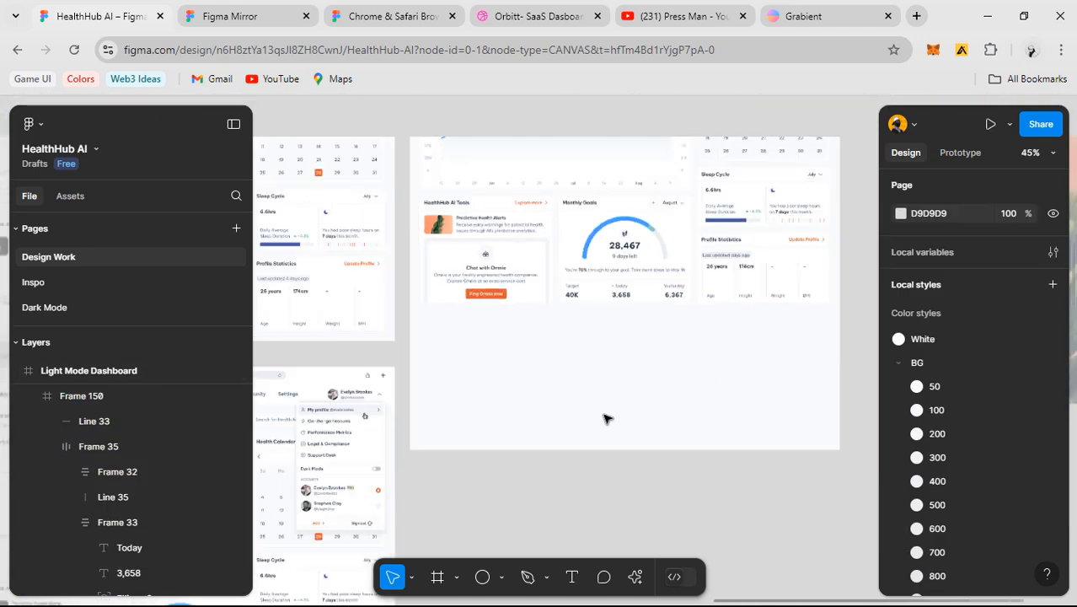
# - Shorten the Light Mode Dashboard frame from its lower edge to just below the cards, setting its height to 1038
pyautogui.scroll(3, 655, 361)
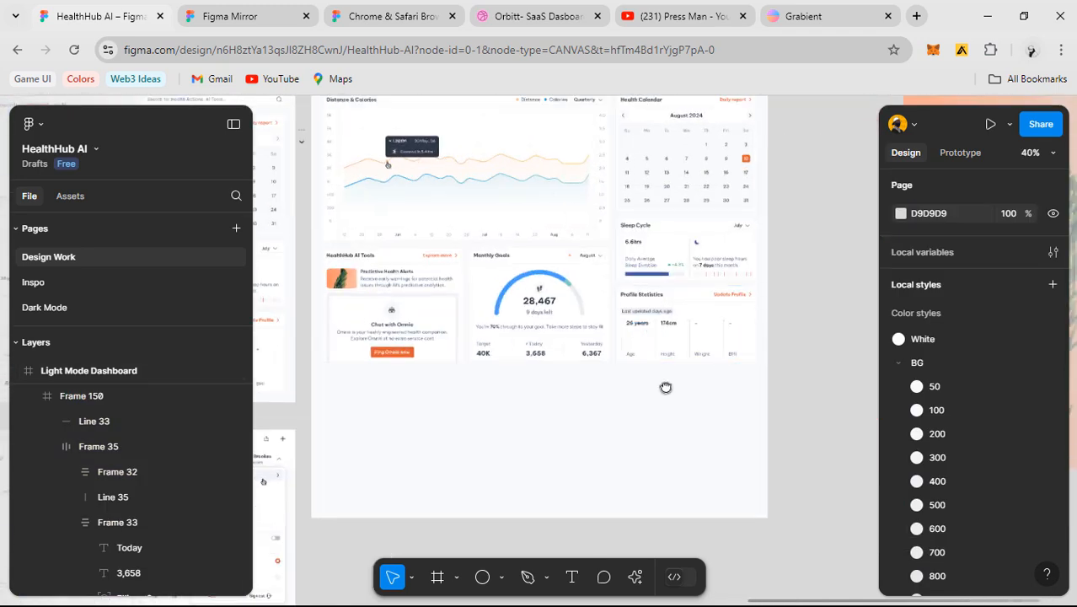
pyautogui.click(662, 430)
pyautogui.moveTo(660, 477); pyautogui.dragTo(674, 322)
pyautogui.click(634, 312)
pyautogui.scroll(5, 589, 325)
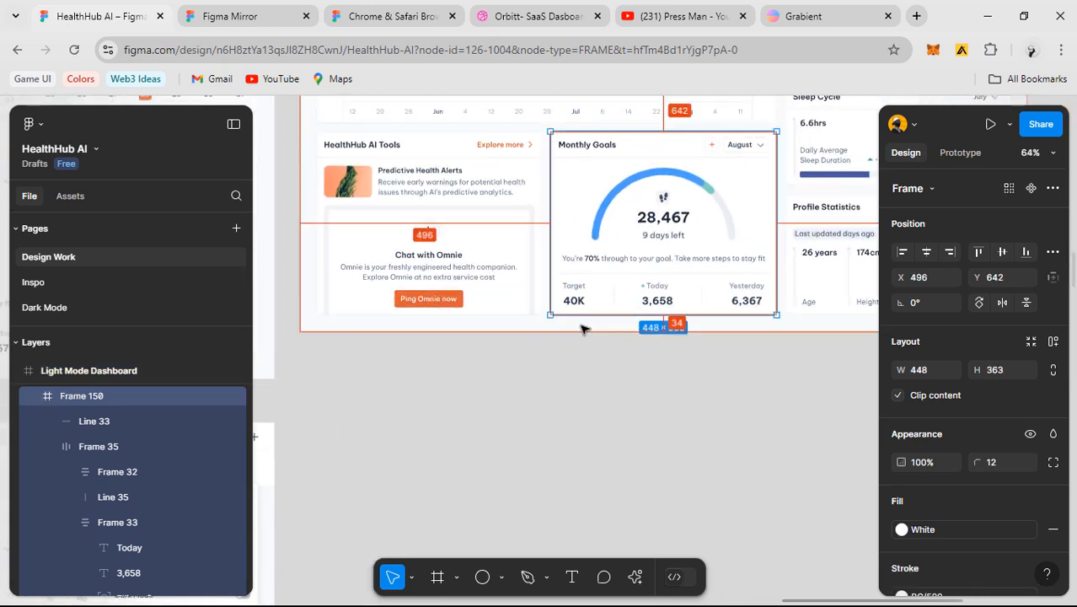
pyautogui.click(599, 331)
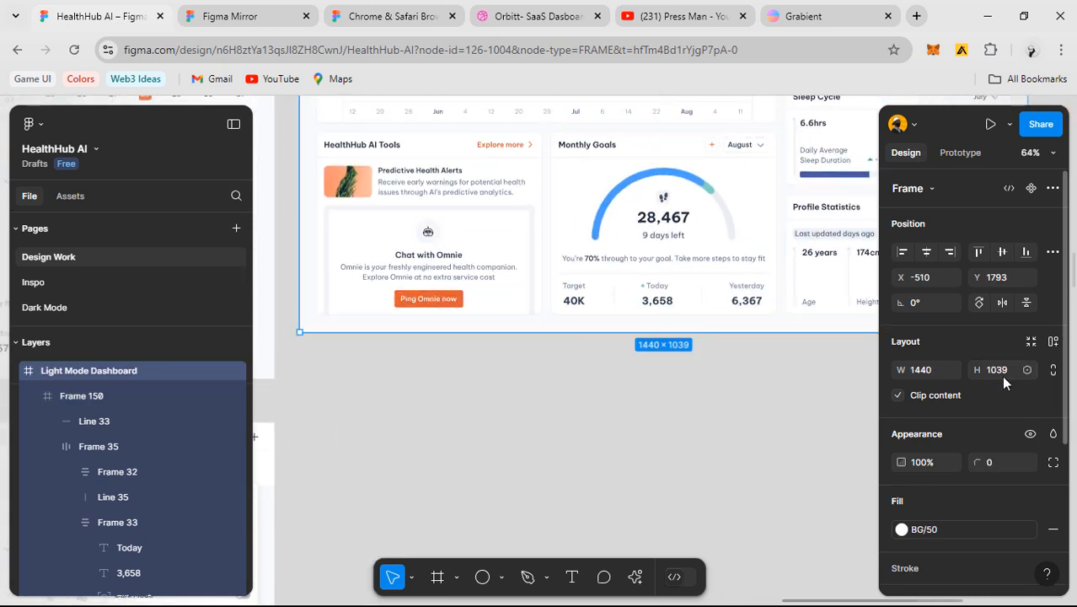
pyautogui.click(1002, 370)
pyautogui.press('Down')
pyautogui.press('Down')
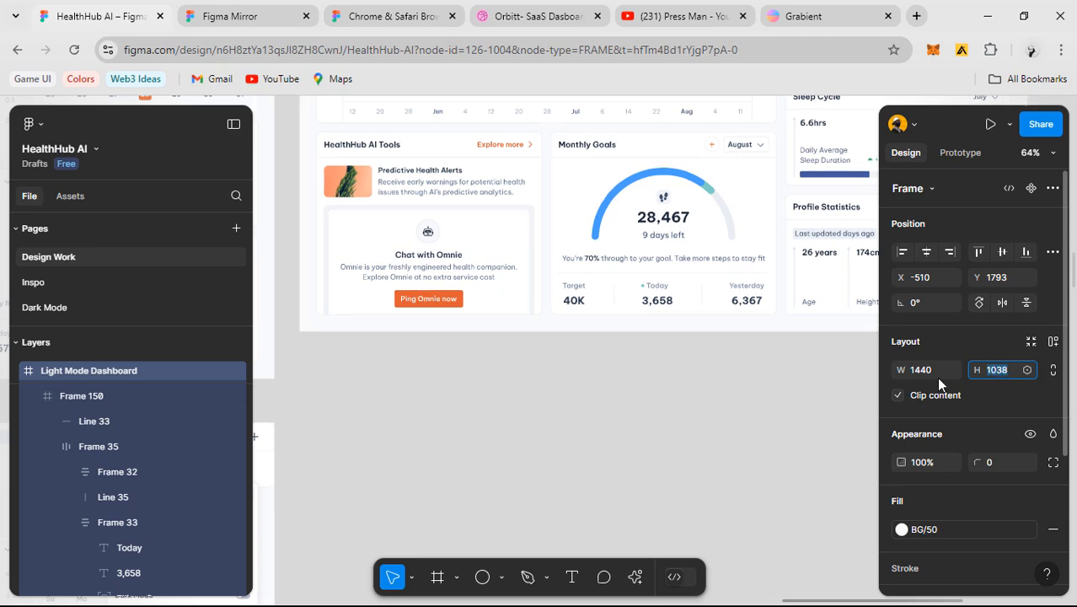
pyautogui.click(711, 395)
# - Compare the new dashboard with the Dashboard (Light Mode) reference and inspect the layout settings of its navigation row and browser Top Bar
pyautogui.scroll(-2, 699, 390)
pyautogui.moveTo(741, 412); pyautogui.dragTo(513, 499)
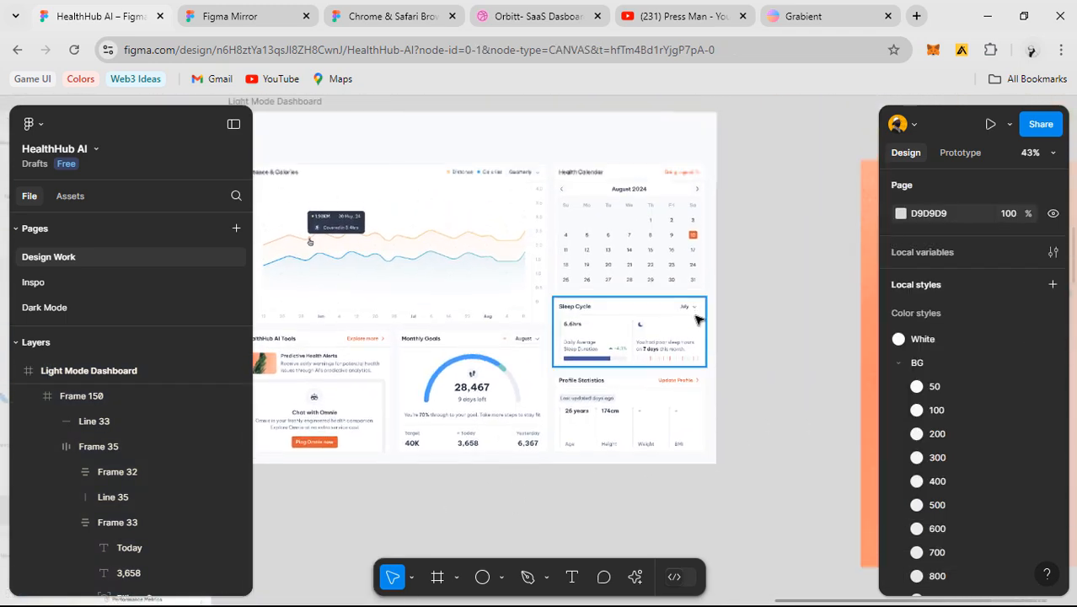
pyautogui.scroll(-1, 620, 341)
pyautogui.scroll(3, 608, 212)
pyautogui.hscroll(-3, 652, 238)
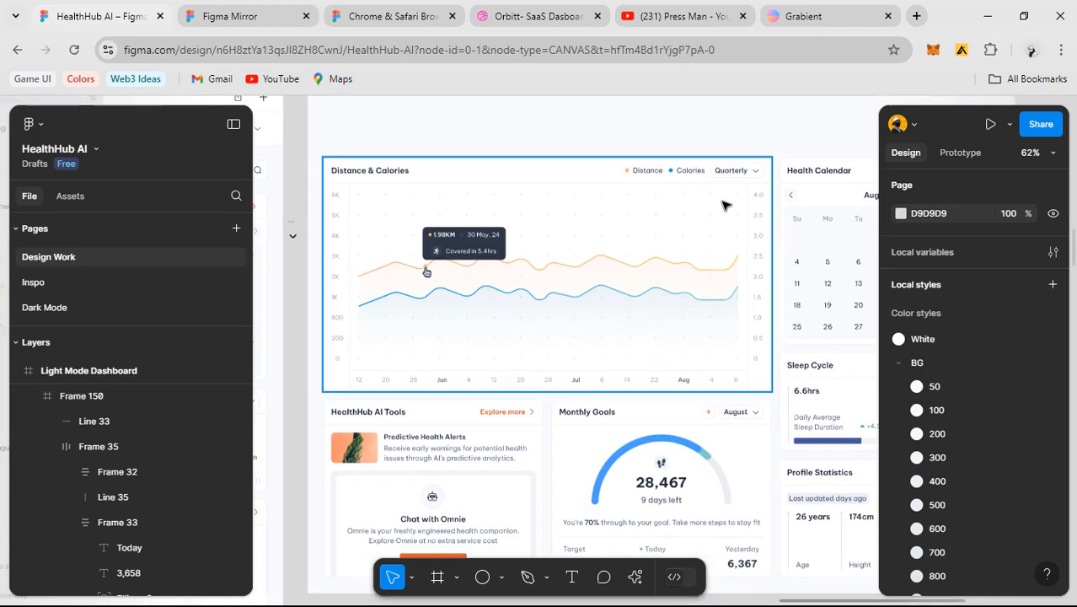
pyautogui.scroll(-2, 721, 204)
pyautogui.hscroll(-1, 682, 279)
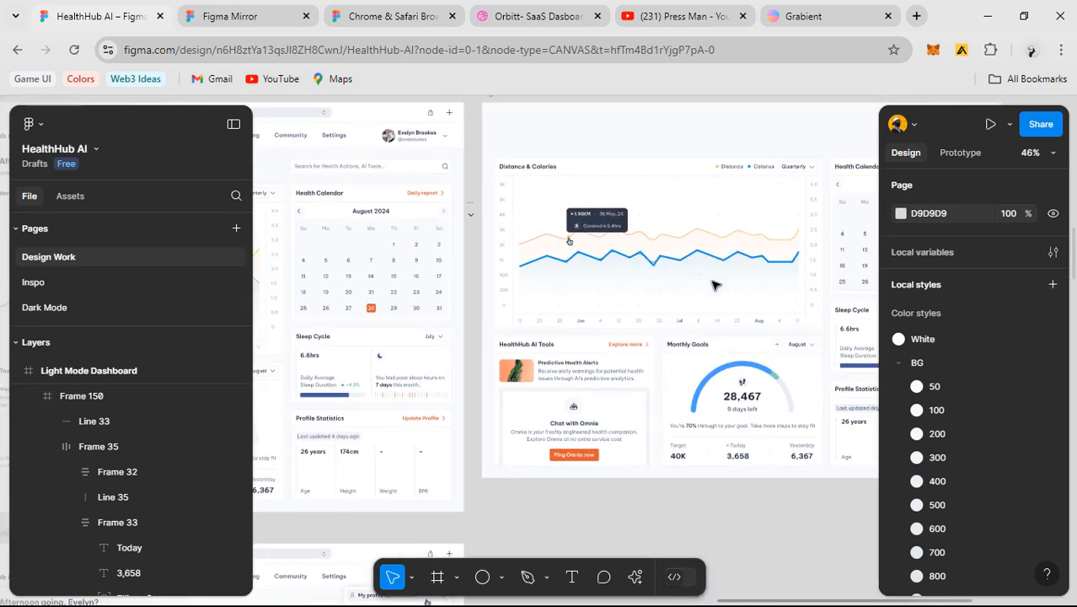
pyautogui.scroll(-2, 724, 304)
pyautogui.hscroll(-2, 737, 327)
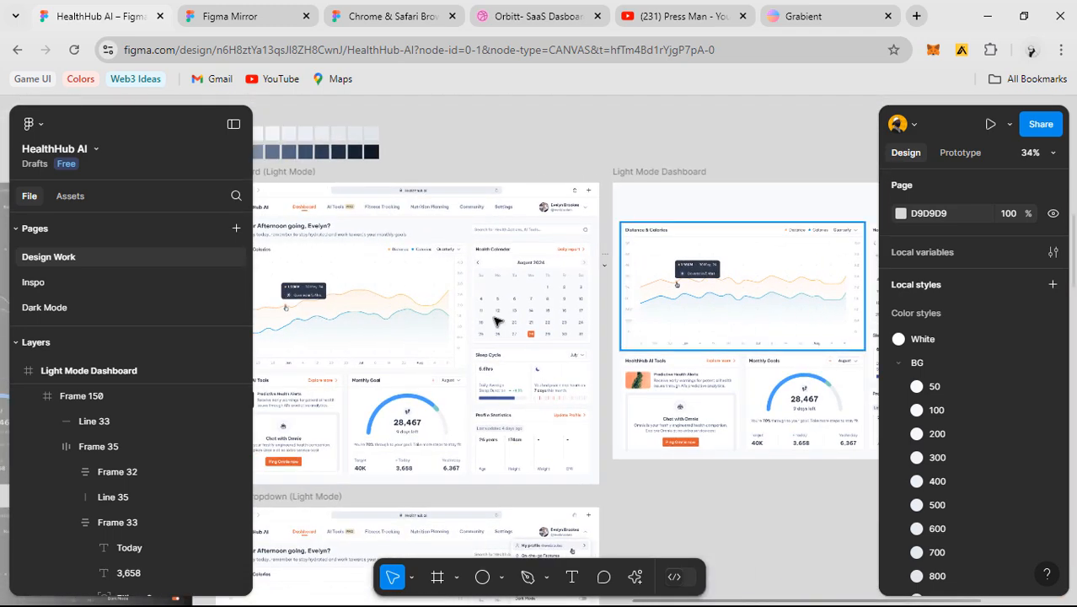
pyautogui.hscroll(-2, 497, 321)
pyautogui.scroll(3, 445, 242)
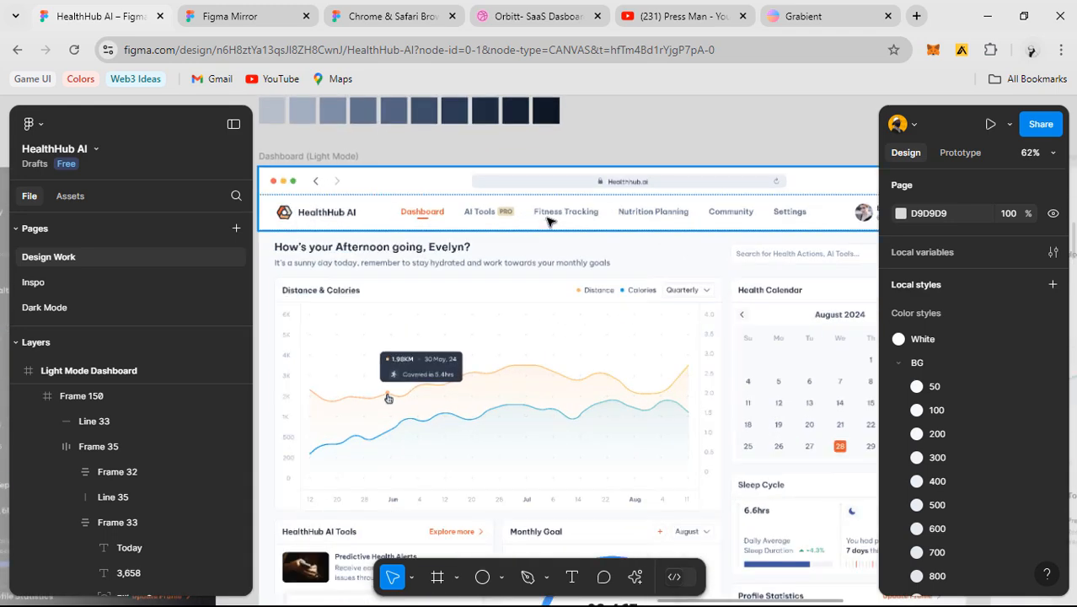
pyautogui.doubleClick(547, 220)
pyautogui.scroll(2, 650, 197)
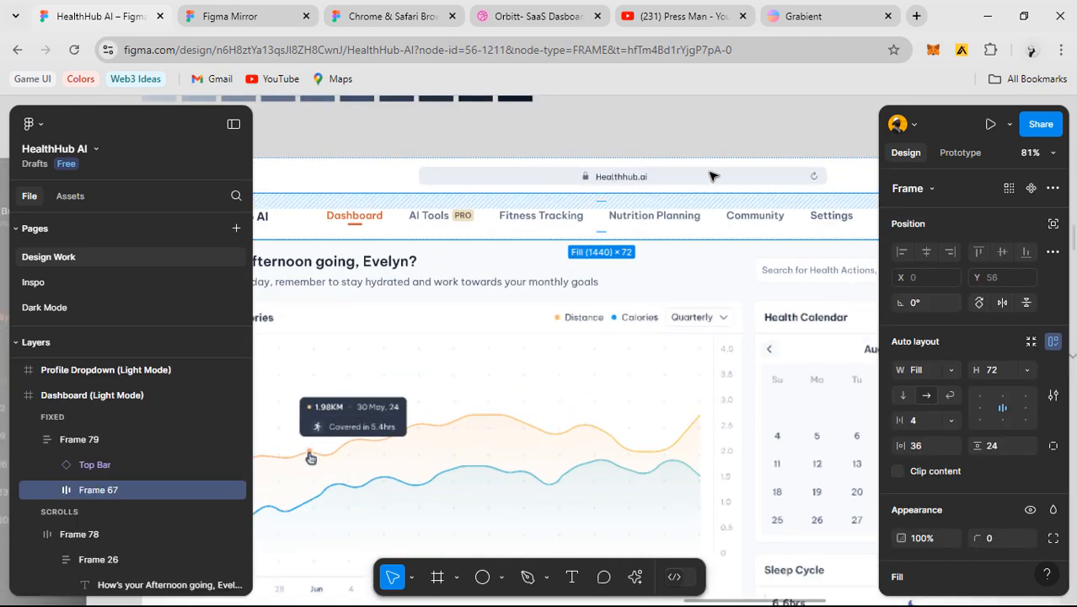
pyautogui.click(763, 218)
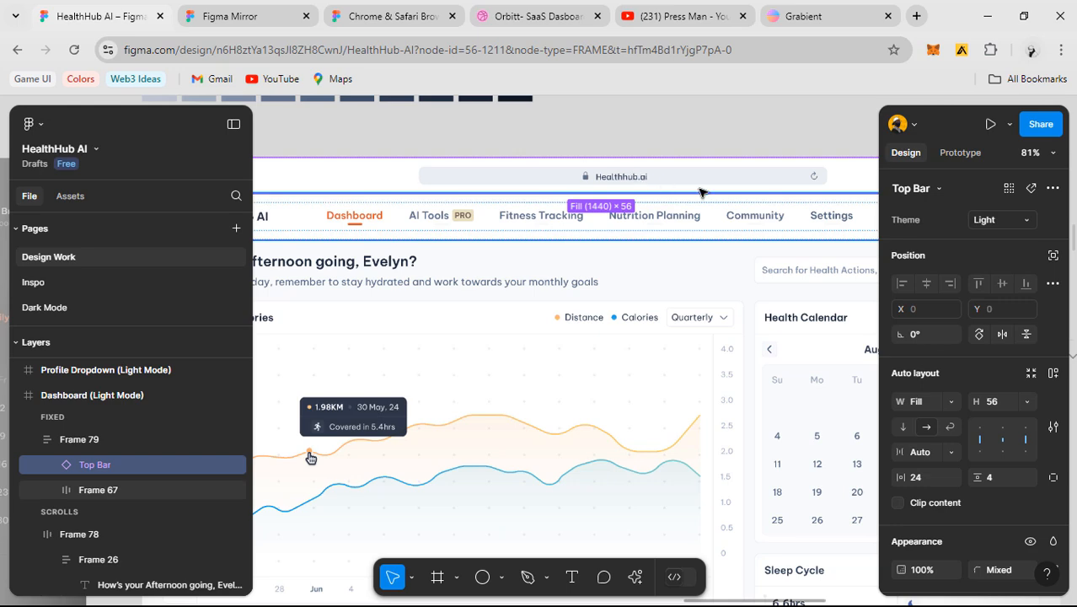
pyautogui.scroll(-1, 639, 187)
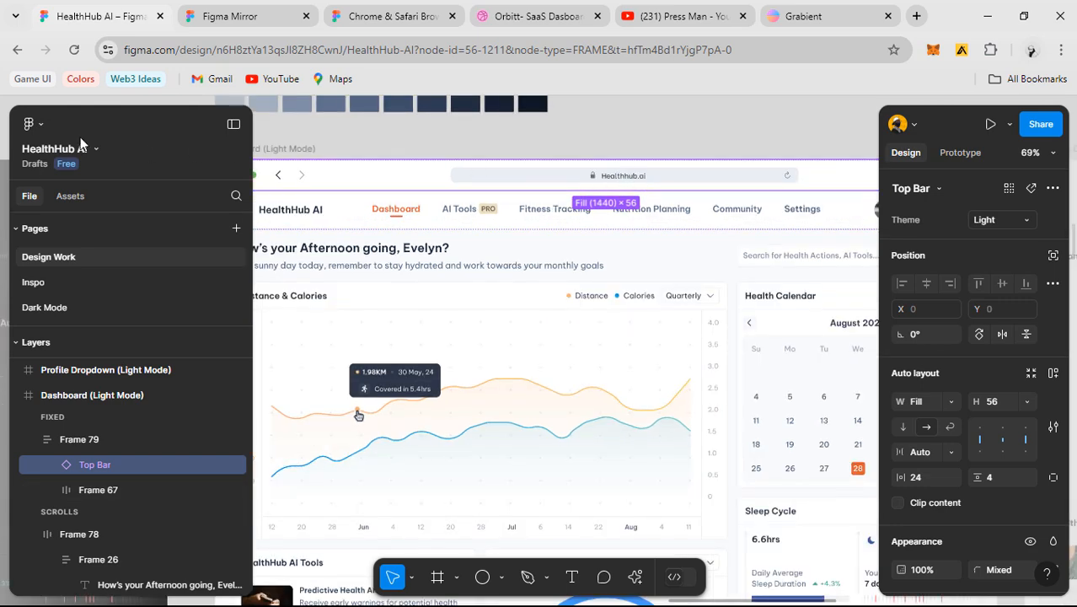
# - Switch to the Chrome & Safari Browser Mockups file and open its Ready For Export page
pyautogui.click(47, 124)
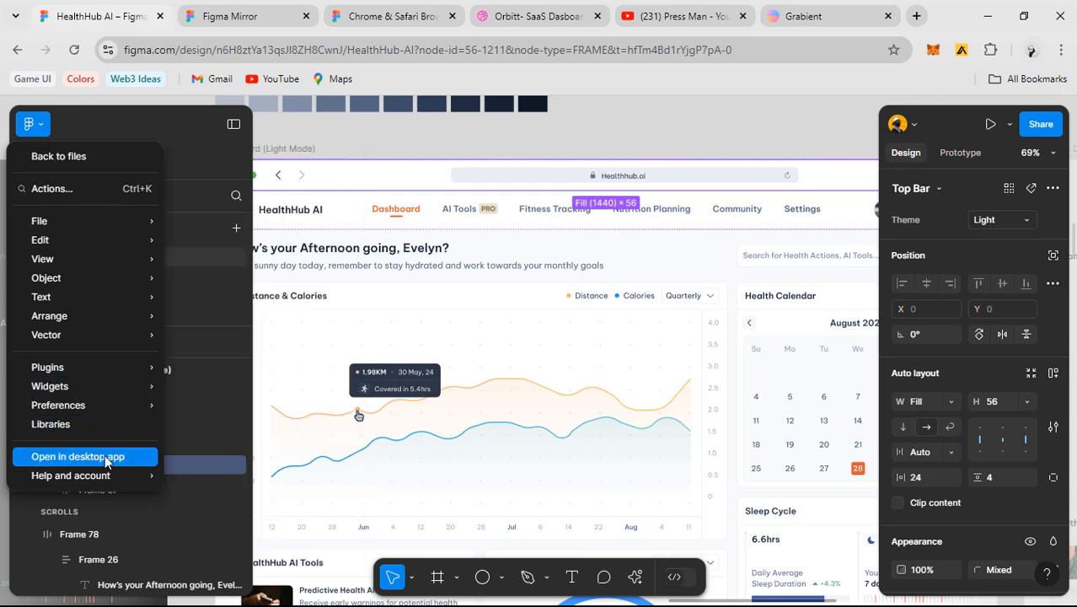
pyautogui.click(381, 15)
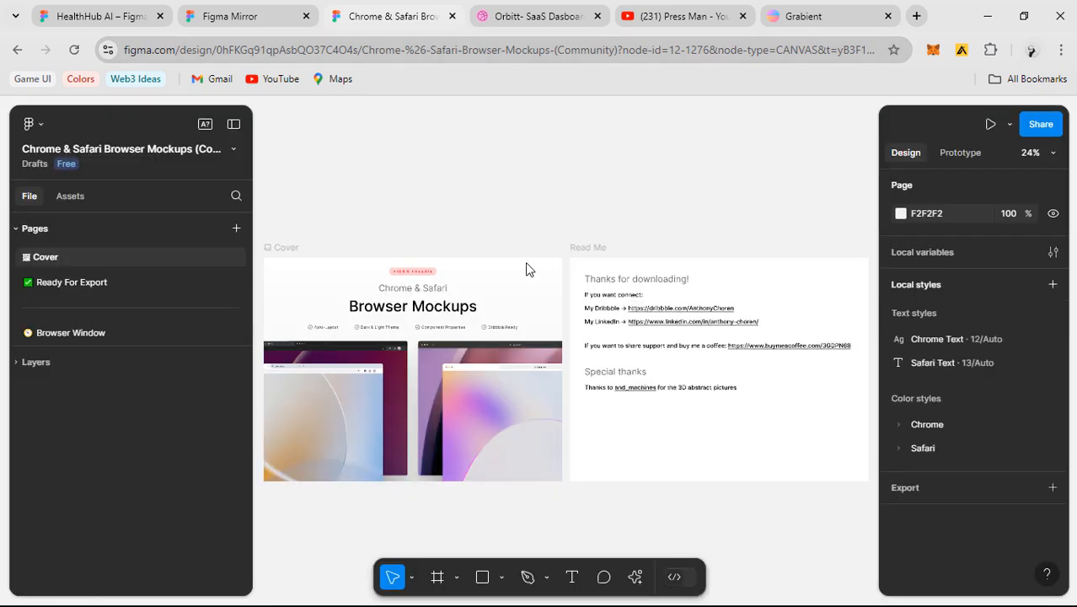
pyautogui.moveTo(503, 241); pyautogui.dragTo(576, 187)
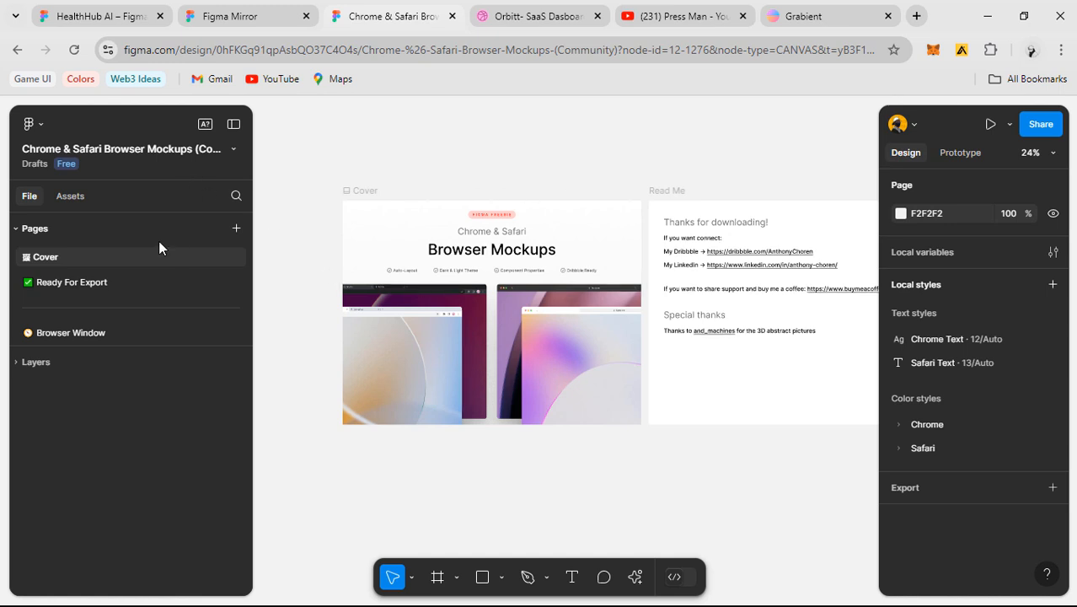
pyautogui.hscroll(2, 536, 278)
pyautogui.scroll(-1, 536, 279)
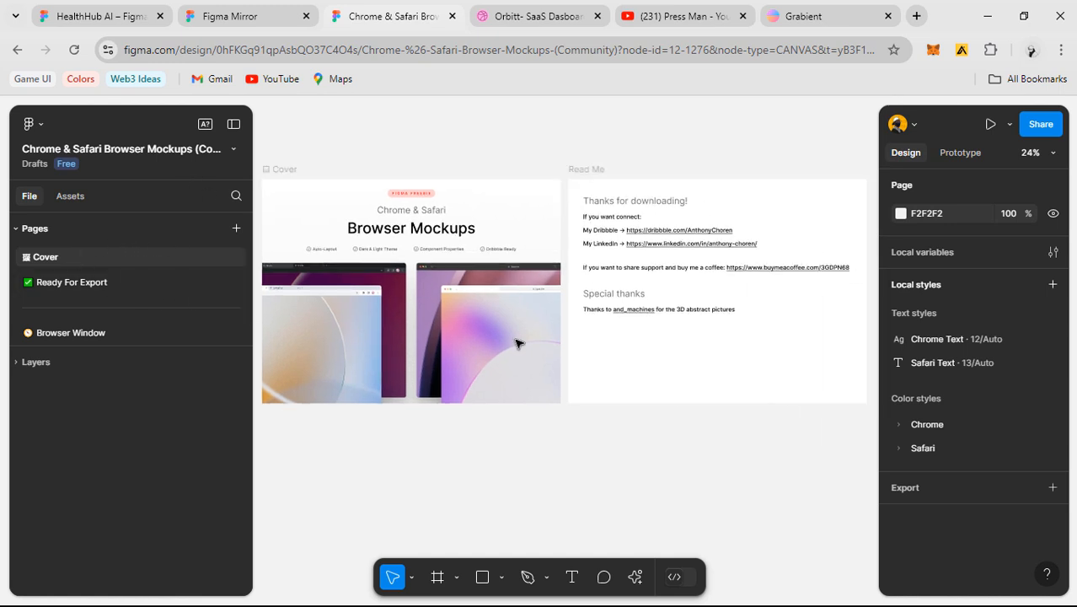
pyautogui.moveTo(748, 330); pyautogui.dragTo(719, 284)
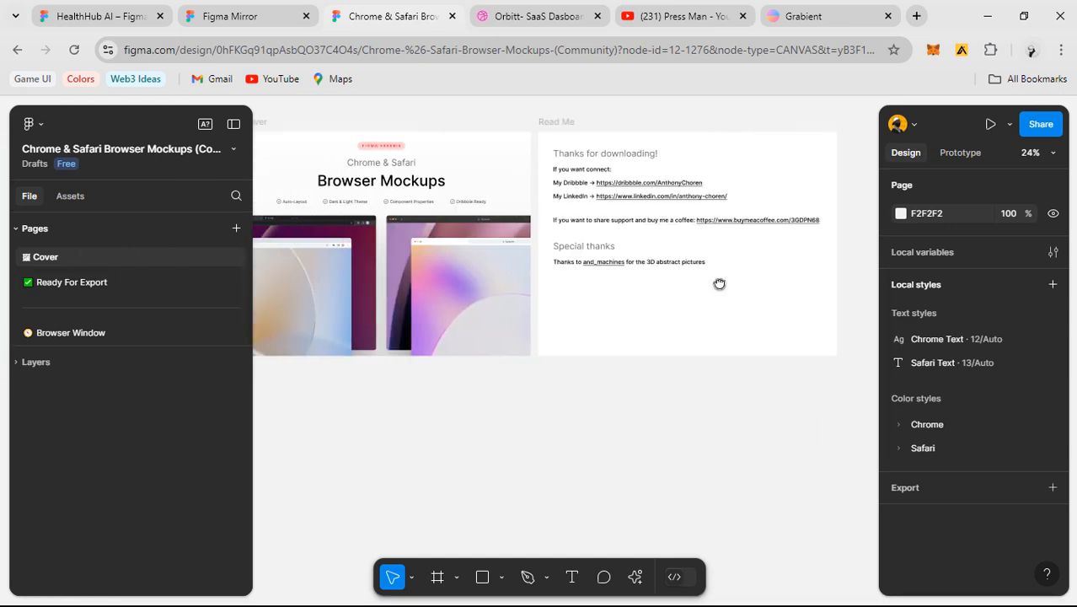
pyautogui.click(77, 281)
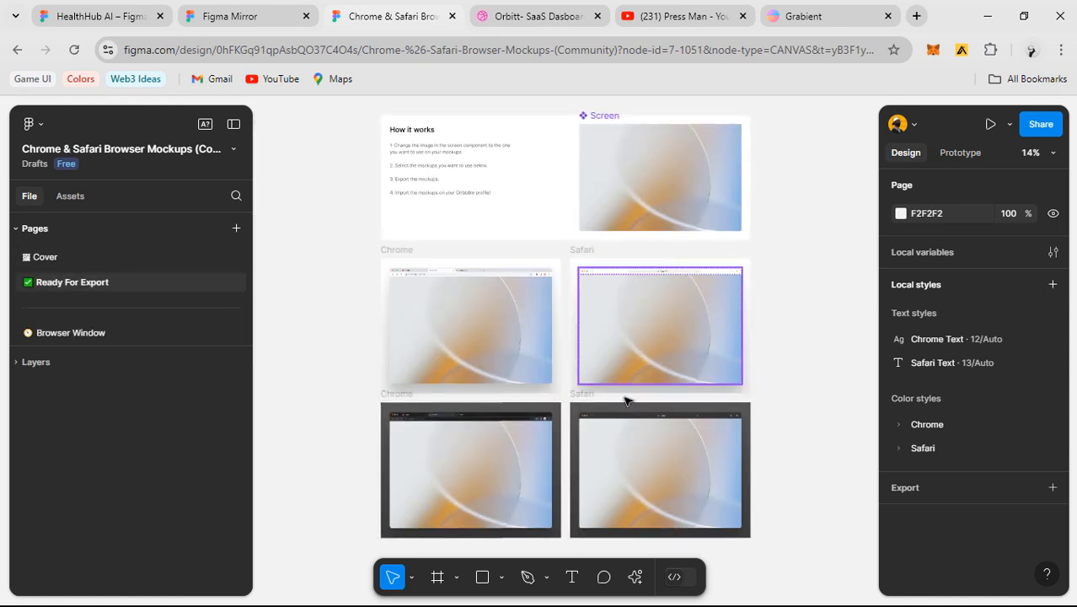
# - Examine the light Safari browser mockup and inspect the layout settings of its Screen component
pyautogui.scroll(5, 673, 324)
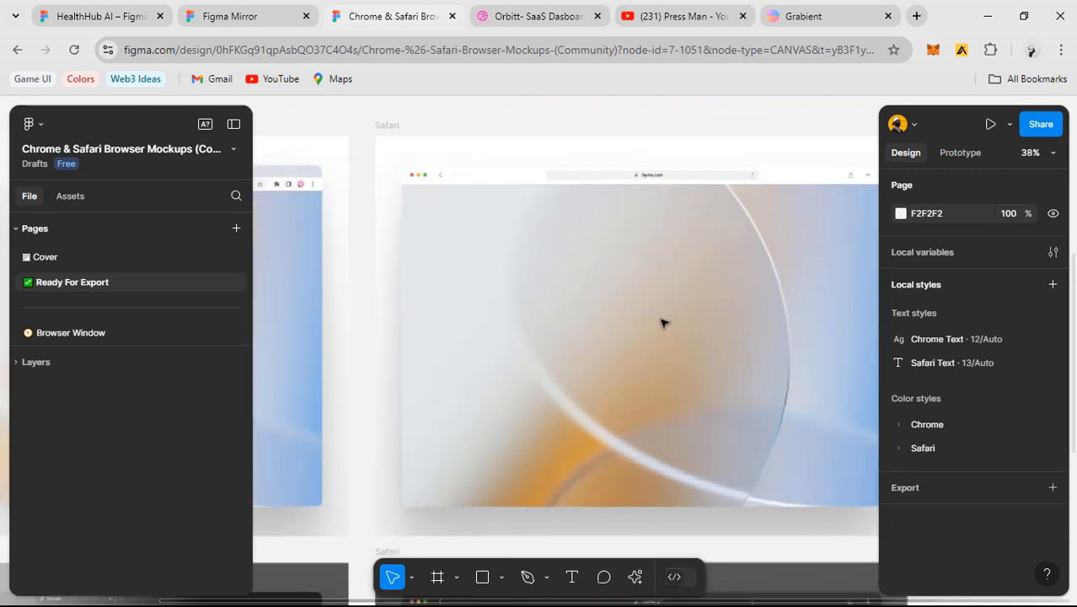
pyautogui.scroll(2, 661, 323)
pyautogui.keyDown('ctrl'); pyautogui.click(592, 358); pyautogui.keyUp('ctrl')
pyautogui.scroll(-1, 519, 270)
pyautogui.moveTo(603, 300); pyautogui.dragTo(807, 305)
pyautogui.scroll(-1, 712, 313)
pyautogui.moveTo(581, 324); pyautogui.dragTo(708, 340)
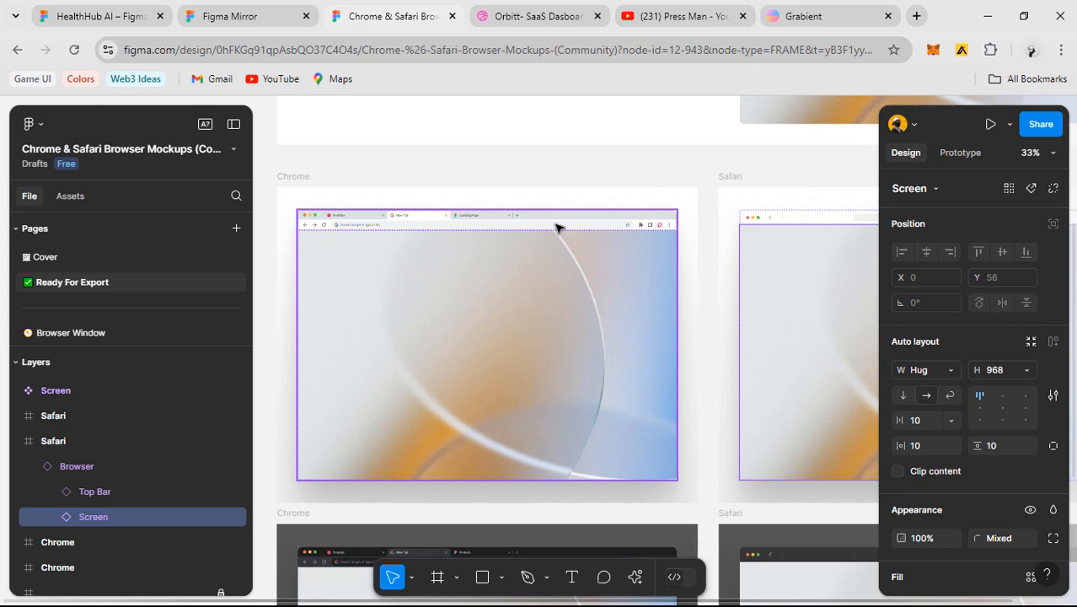
# - Inspect the light Chrome mockup's Browser and Toolbar components and look over the dark Chrome and Safari versions
pyautogui.click(364, 236)
pyautogui.scroll(2, 338, 217)
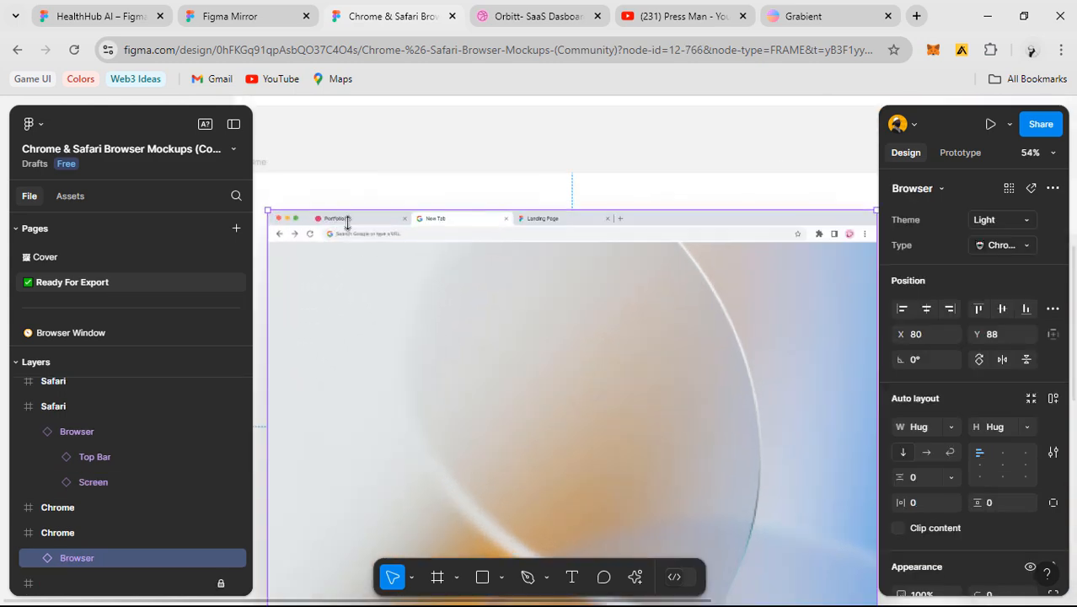
pyautogui.scroll(10, 324, 246)
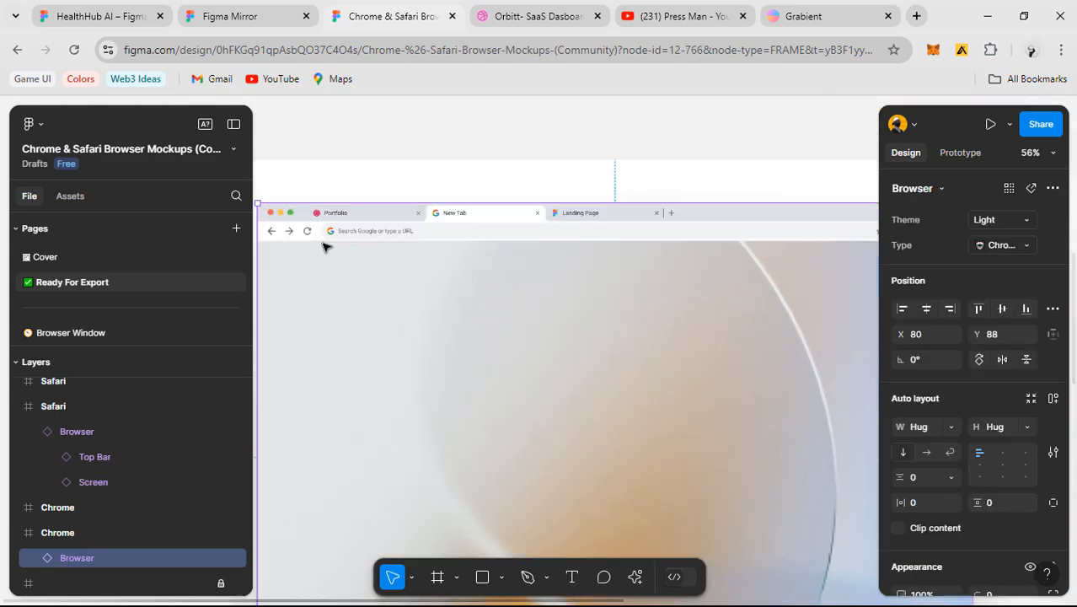
pyautogui.scroll(-6, 473, 228)
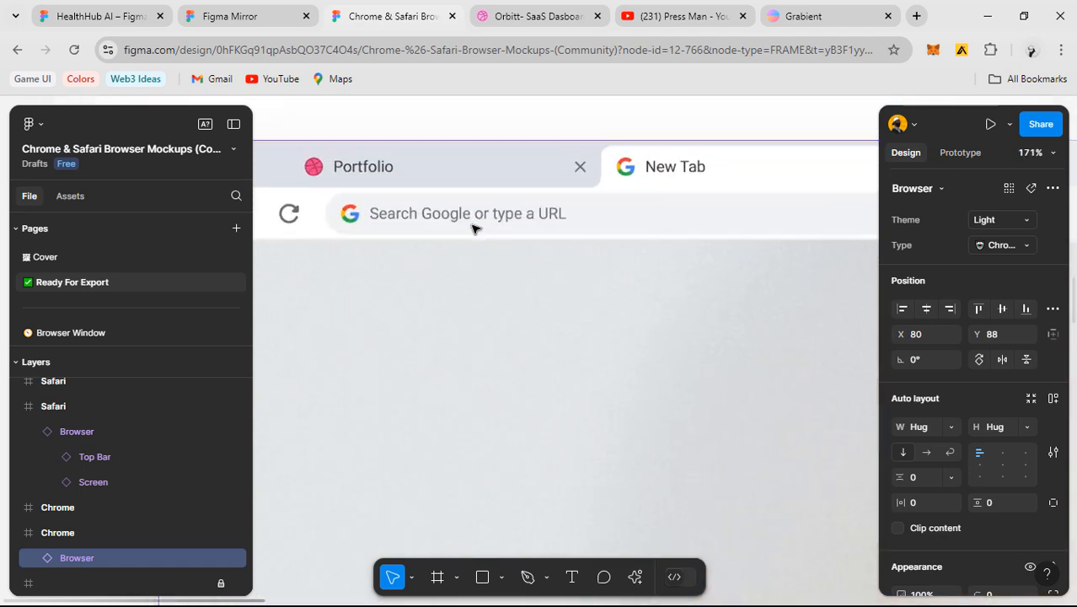
pyautogui.scroll(-2, 673, 224)
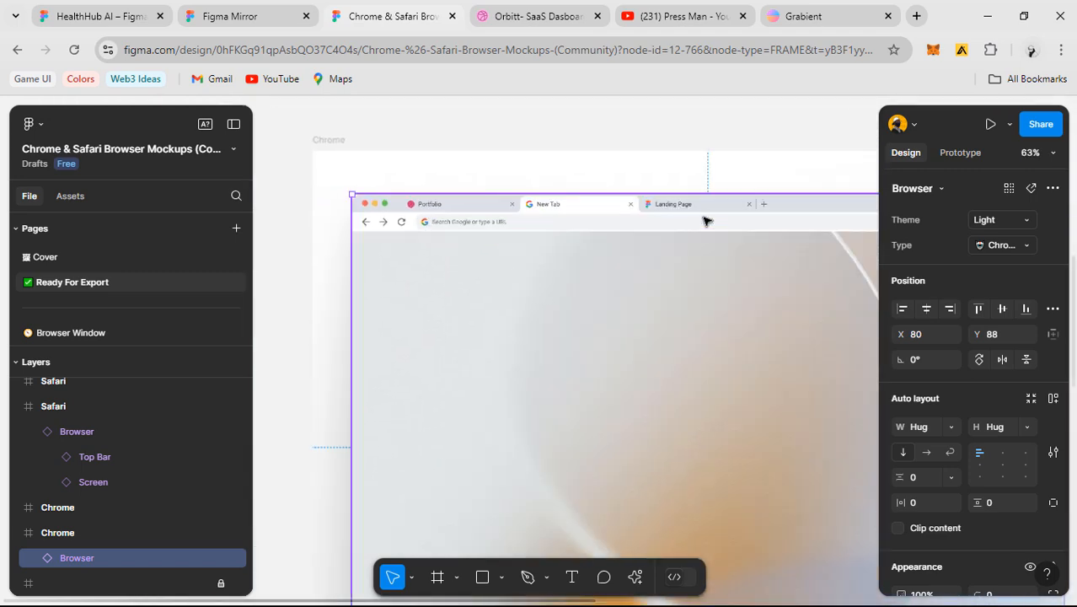
pyautogui.click(657, 221)
pyautogui.scroll(-5, 601, 242)
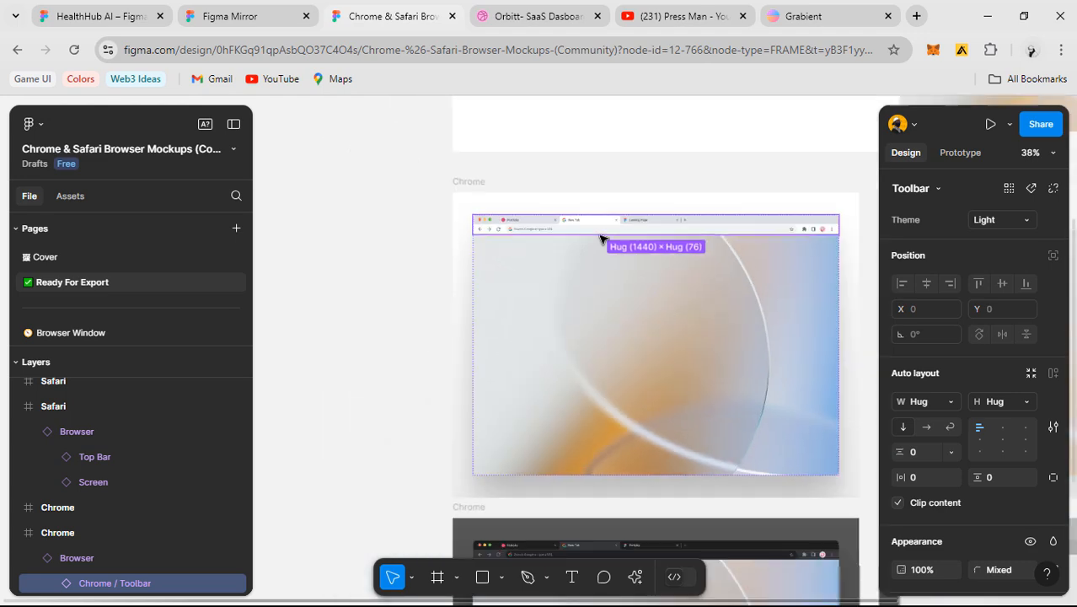
pyautogui.scroll(-5, 668, 282)
pyautogui.scroll(2, 698, 324)
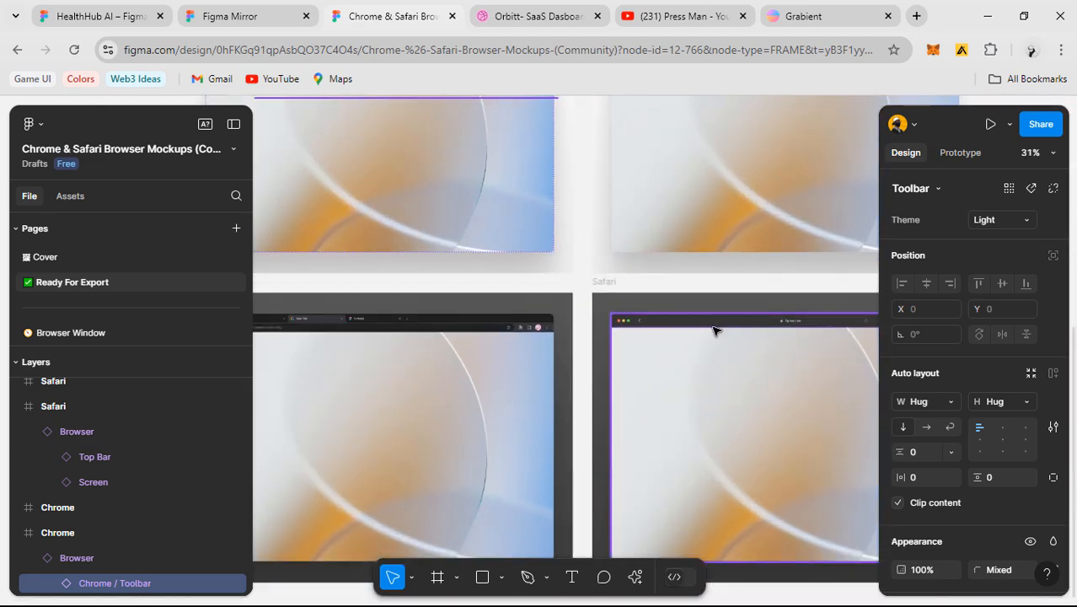
pyautogui.moveTo(798, 324); pyautogui.dragTo(528, 321)
pyautogui.scroll(-2, 611, 263)
pyautogui.moveTo(562, 202); pyautogui.dragTo(666, 323)
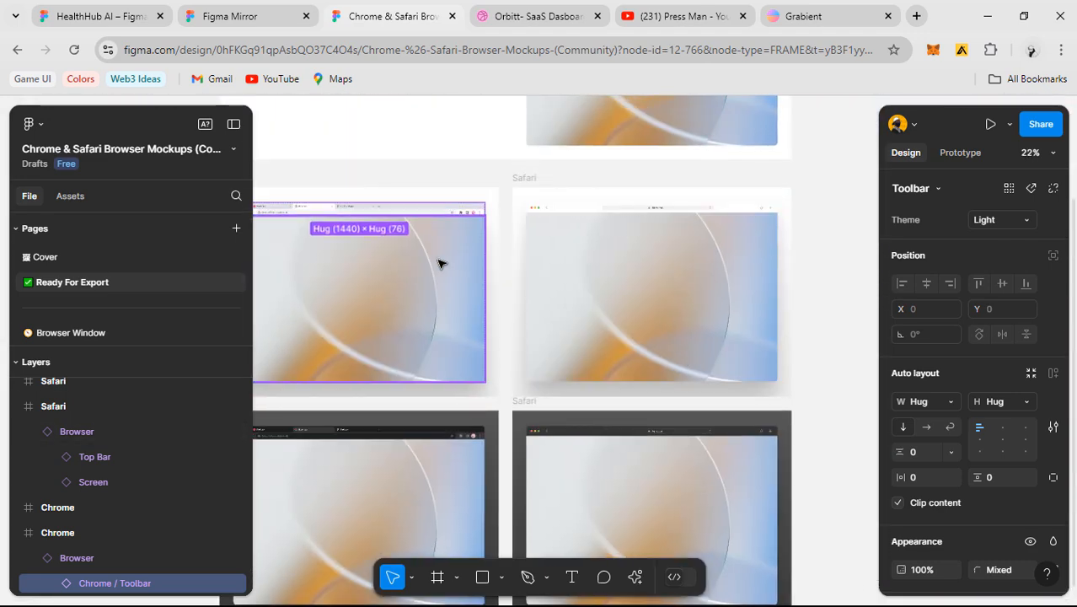
pyautogui.moveTo(412, 213); pyautogui.dragTo(530, 270)
# - Check the dashboard in the Figma Mirror preview and return to the HealthHub AI file's light mode dashboards
pyautogui.click(240, 16)
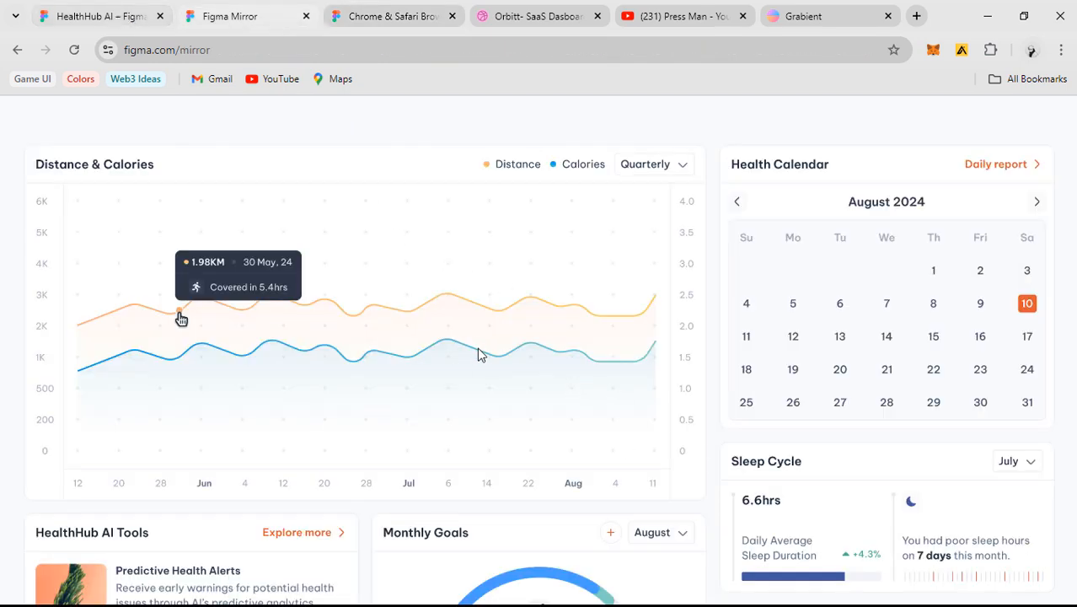
pyautogui.click(112, 17)
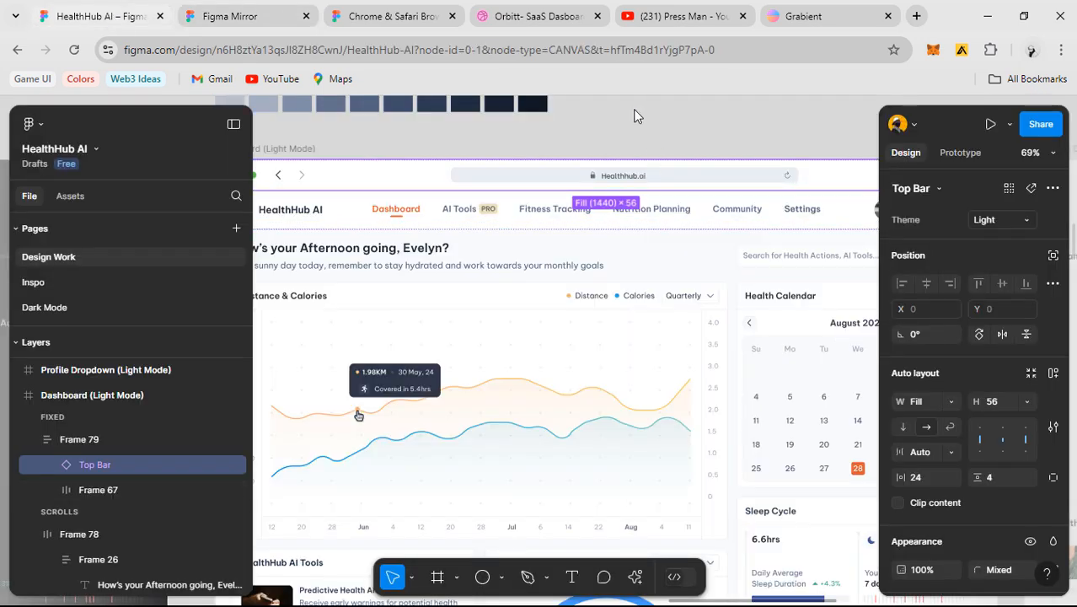
pyautogui.click(663, 155)
pyautogui.scroll(-3, 704, 200)
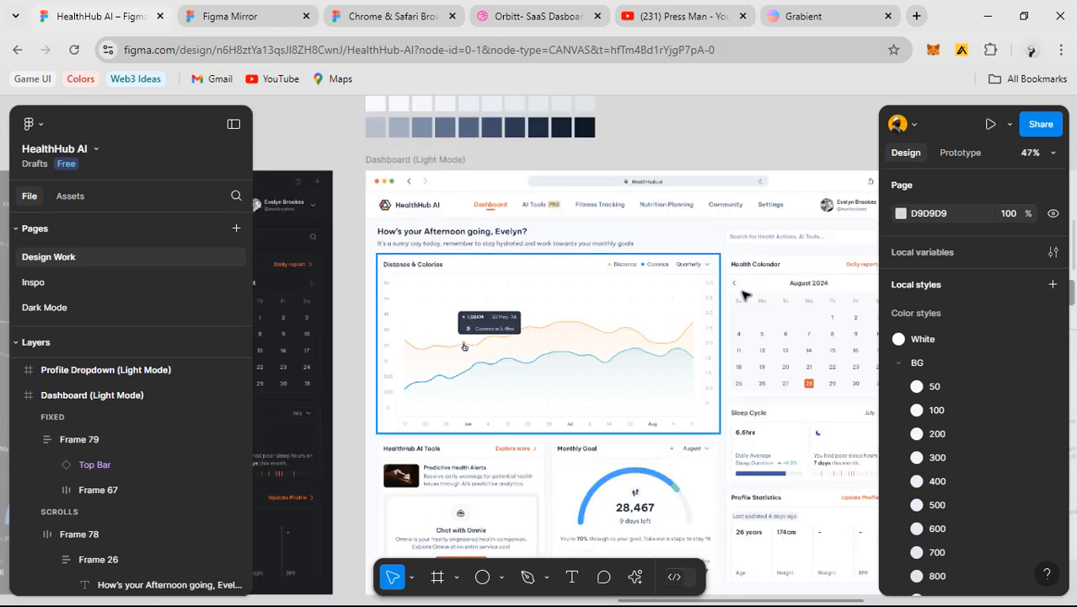
pyautogui.hscroll(5, 674, 291)
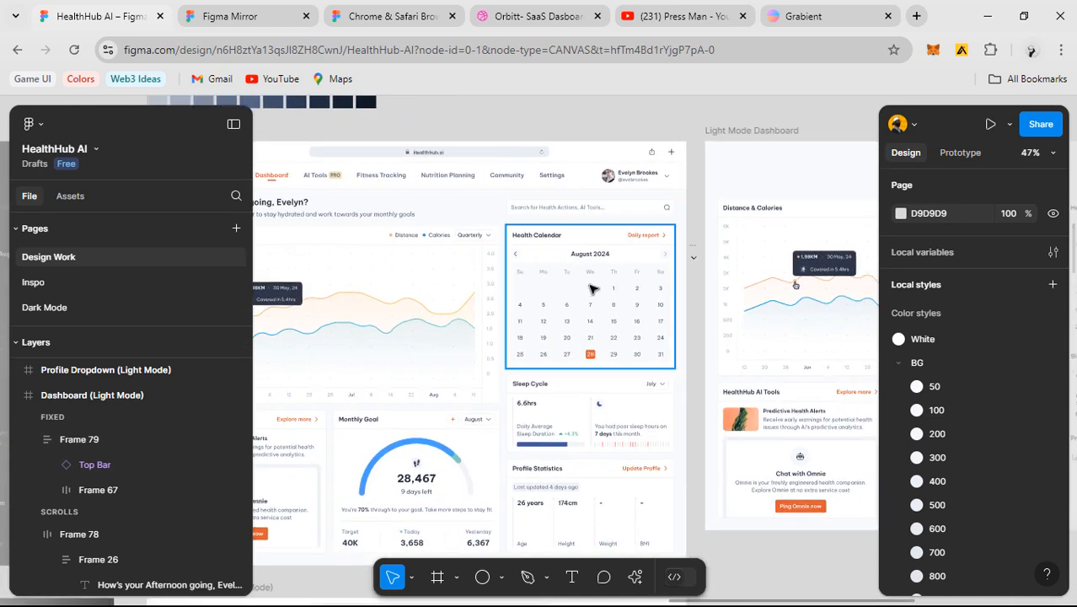
pyautogui.hotkey('alt', 'Tab')
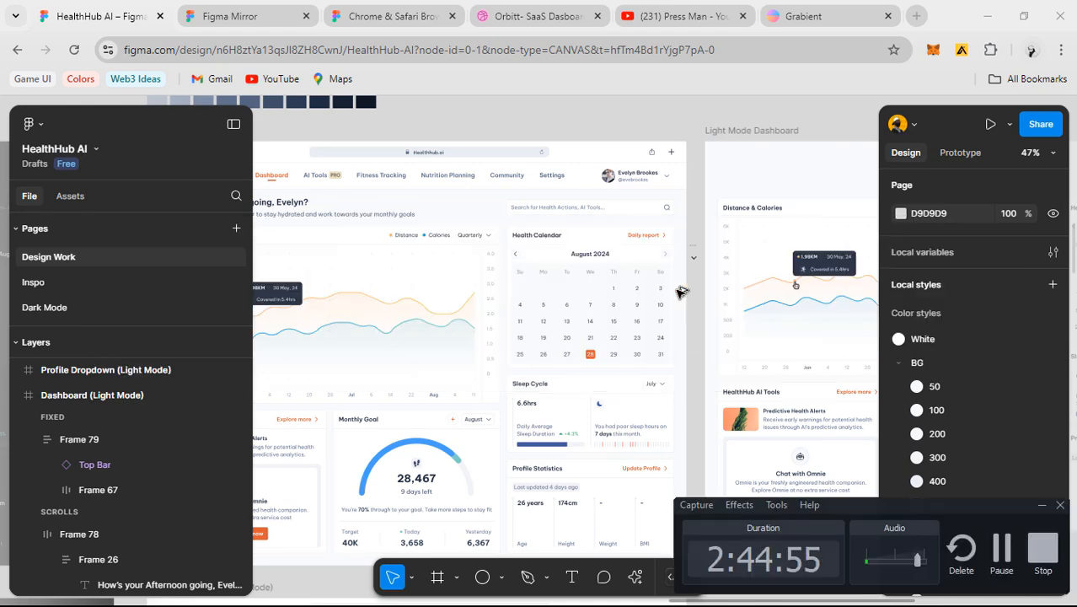
pyautogui.click(1042, 505)
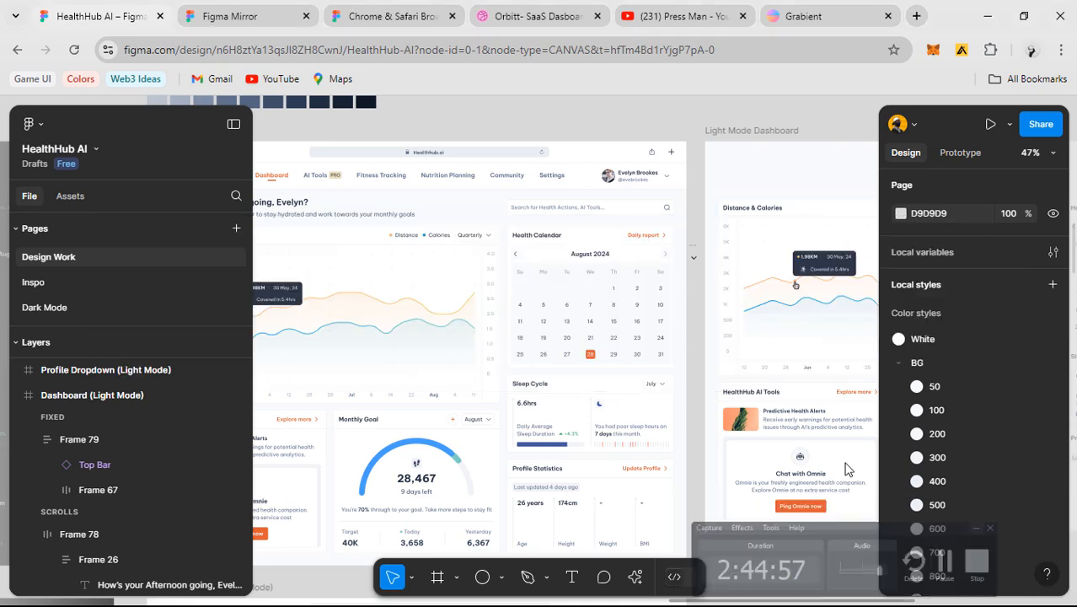
# - Inspect the navigation header's auto layout settings in the finished light mode dashboard and look along its links and profile block
pyautogui.hscroll(-4, 473, 296)
pyautogui.scroll(1, 473, 296)
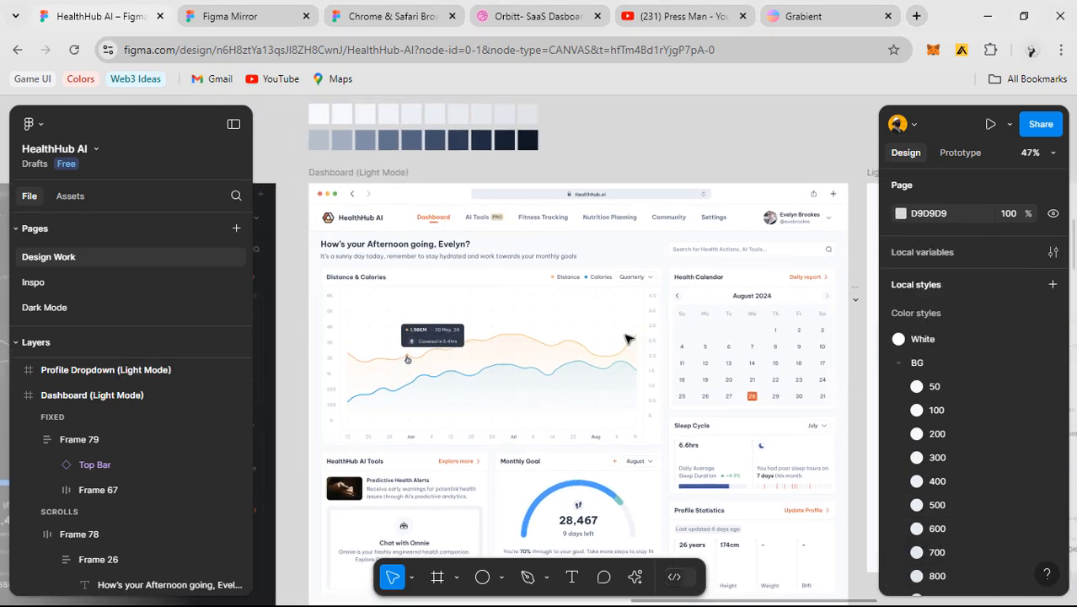
pyautogui.doubleClick(481, 215)
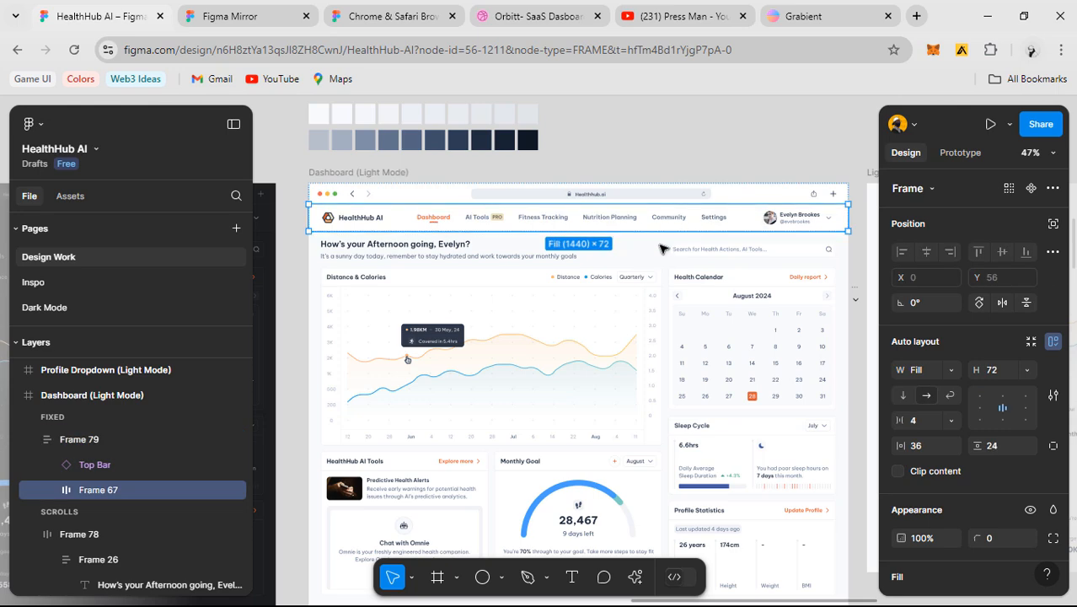
pyautogui.scroll(-2, 624, 239)
pyautogui.hscroll(5, 492, 242)
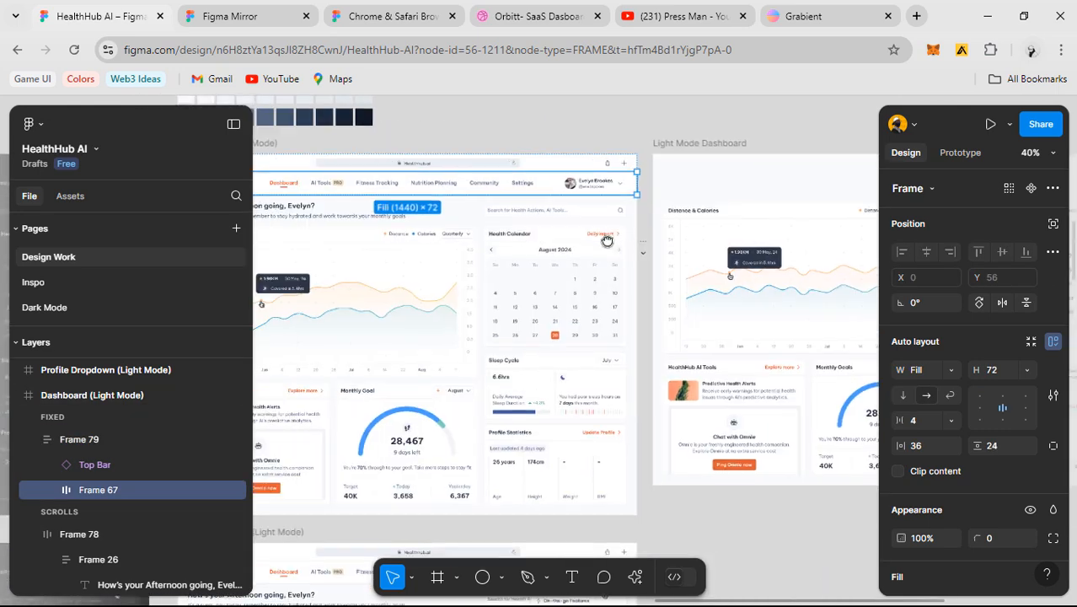
pyautogui.scroll(8, 435, 470)
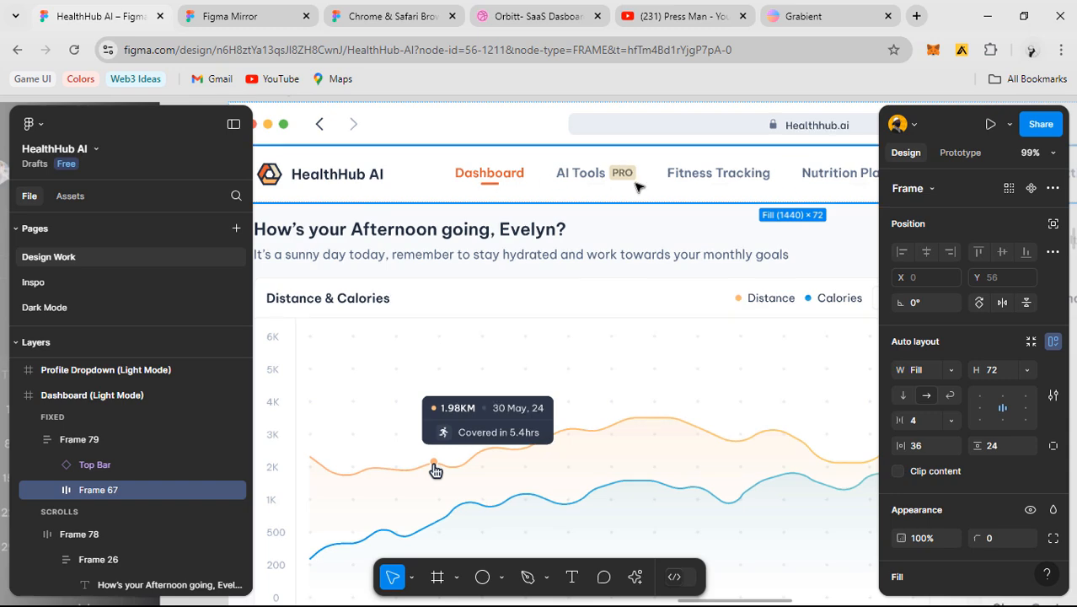
pyautogui.hscroll(5, 478, 192)
pyautogui.scroll(-4, 702, 211)
pyautogui.hscroll(3, 701, 211)
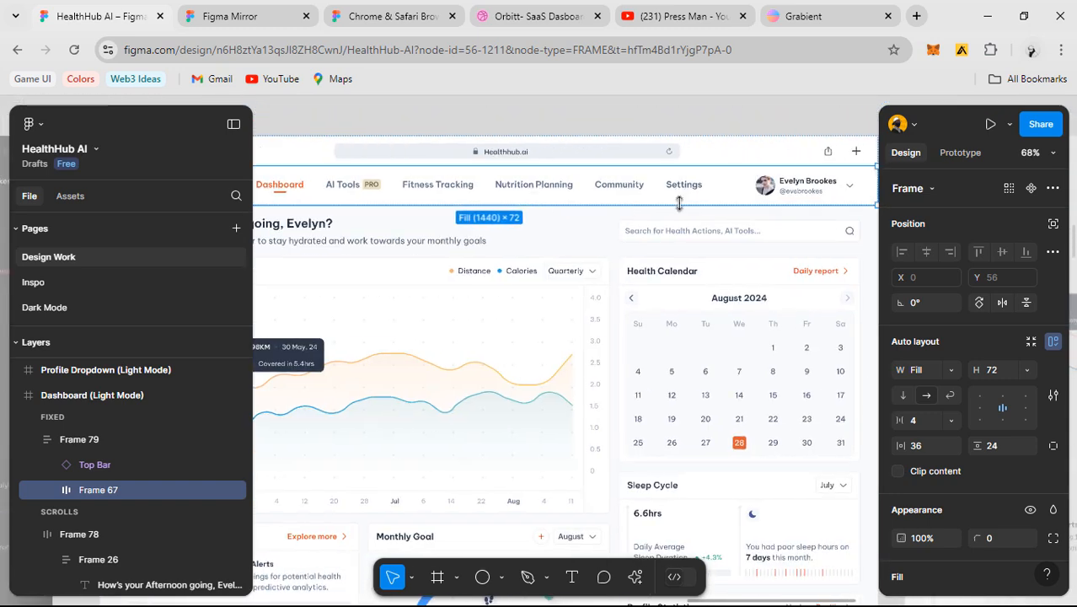
# - Collapse the layers sidebar and compare the finished dashboard's navigation header with the unfinished Light Mode Dashboard frame
pyautogui.hotkey('shift', '\\')
pyautogui.moveTo(783, 191); pyautogui.dragTo(626, 193)
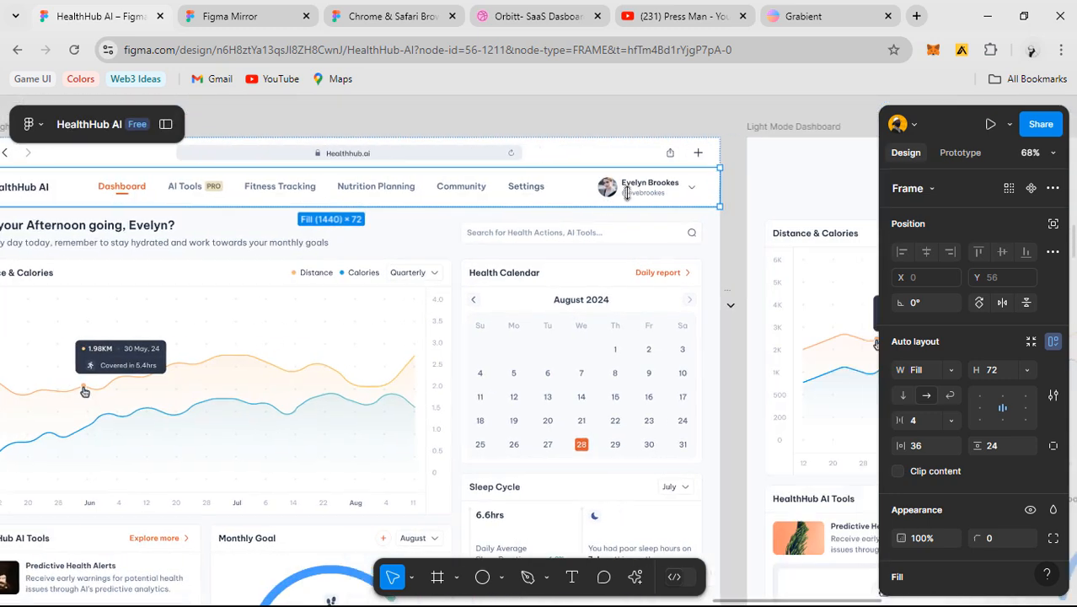
pyautogui.click(647, 127)
pyautogui.scroll(-5, 661, 205)
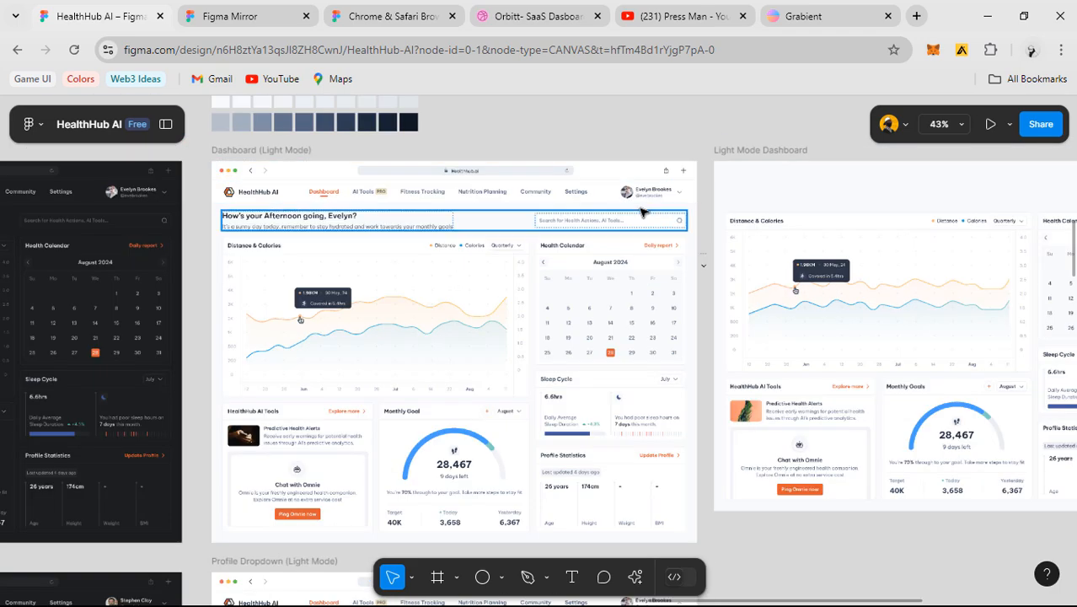
pyautogui.scroll(1, 590, 245)
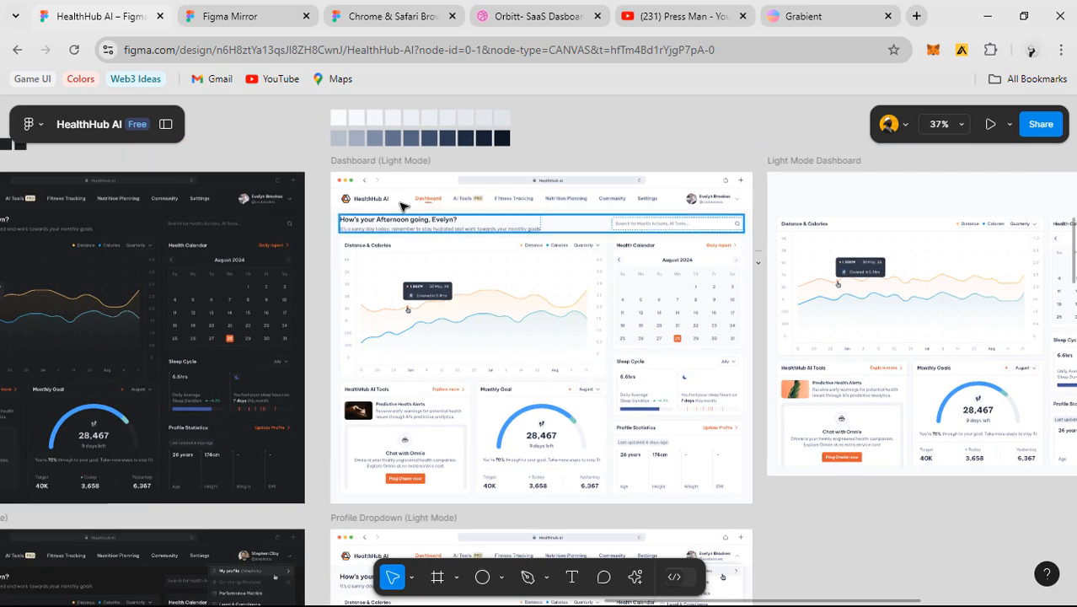
pyautogui.click(375, 203)
pyautogui.scroll(1, 378, 201)
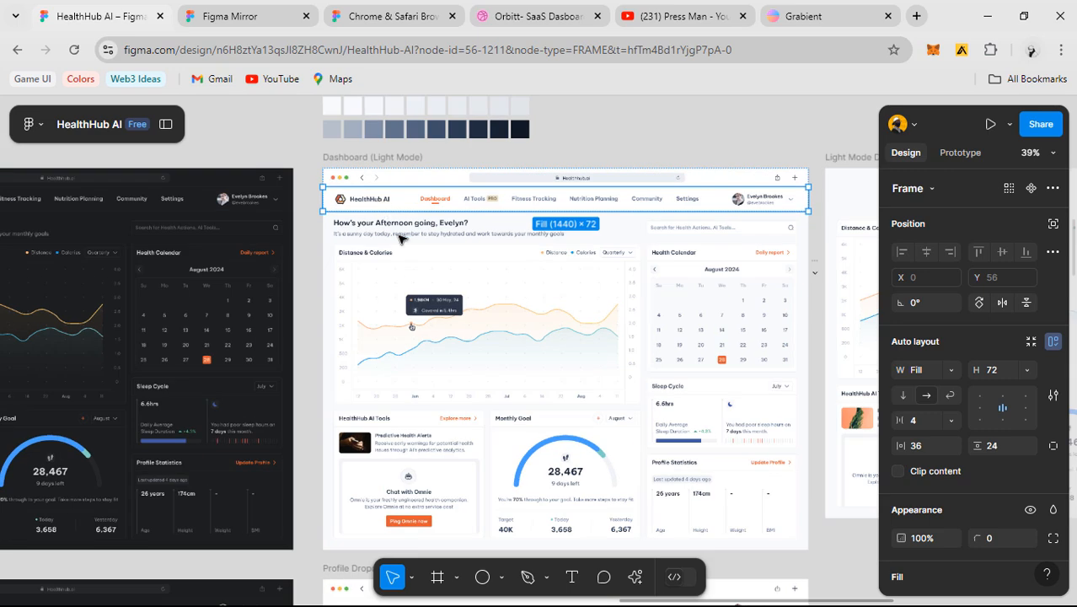
pyautogui.scroll(3, 379, 194)
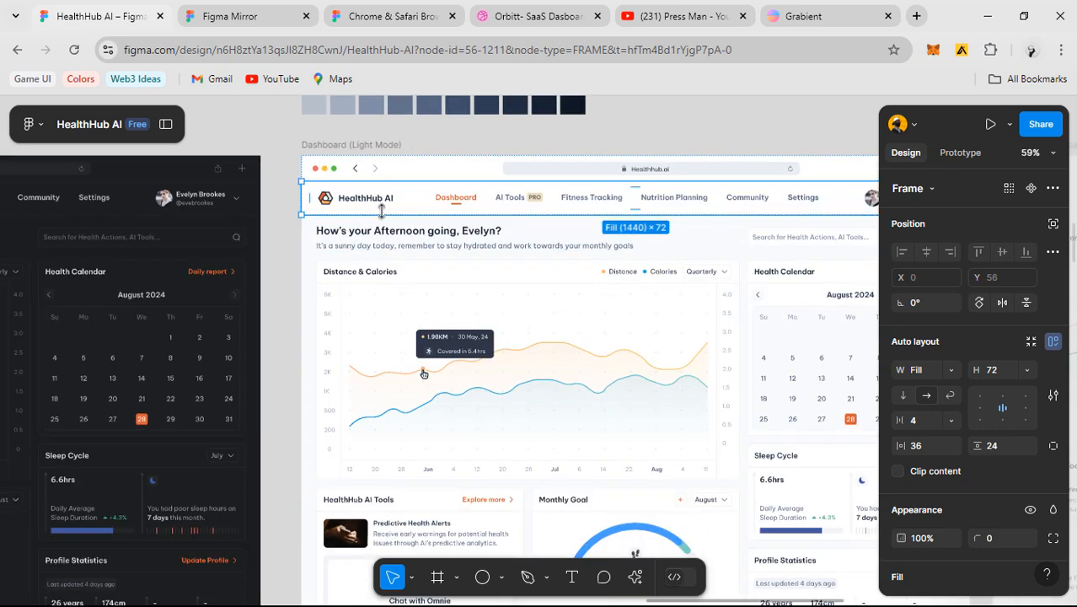
pyautogui.click(635, 578)
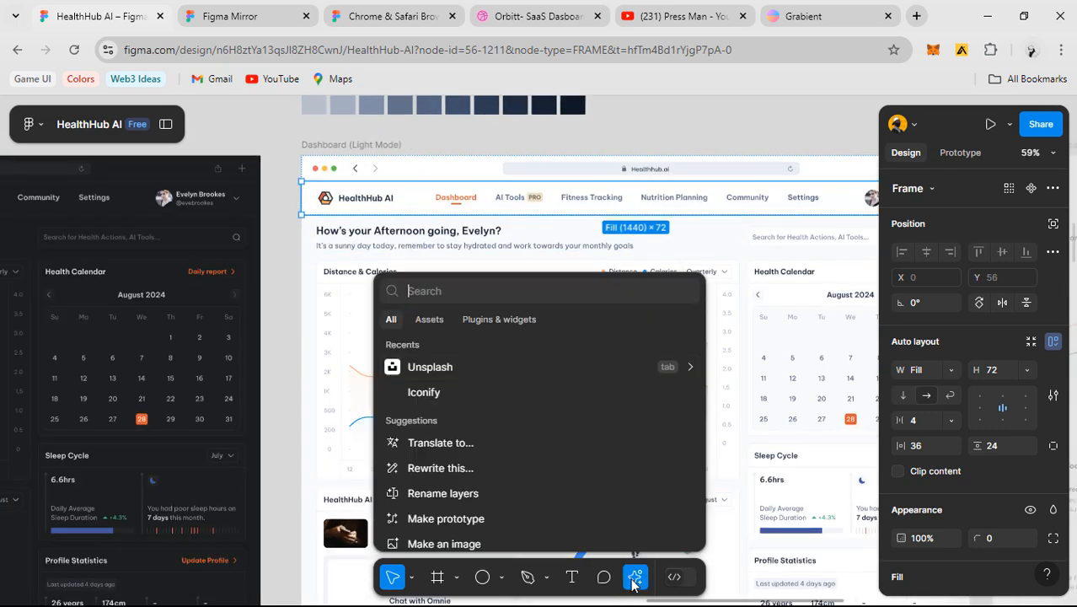
pyautogui.click(509, 322)
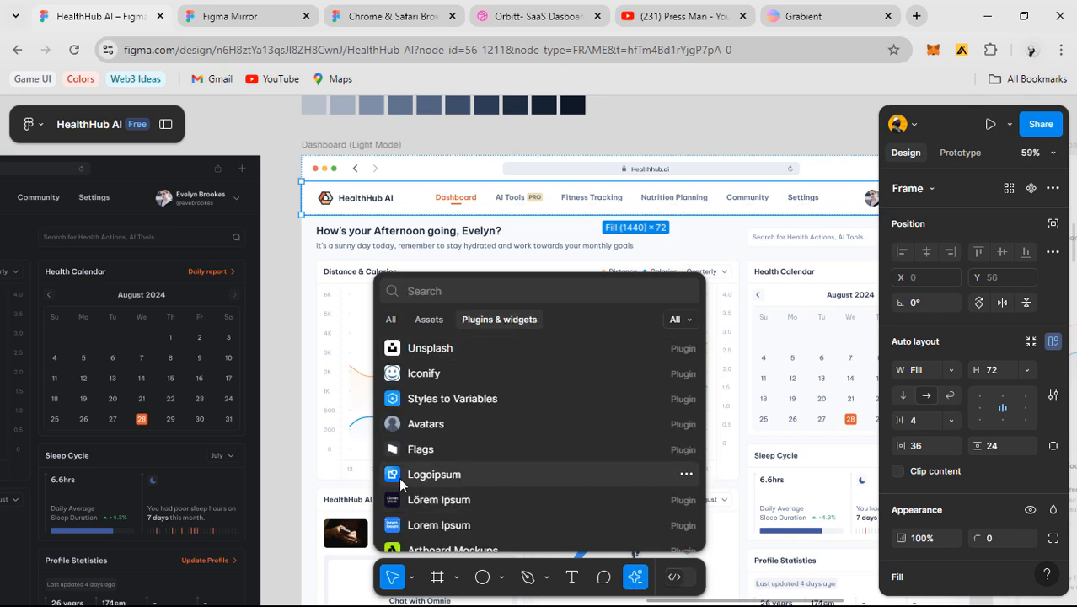
pyautogui.click(656, 140)
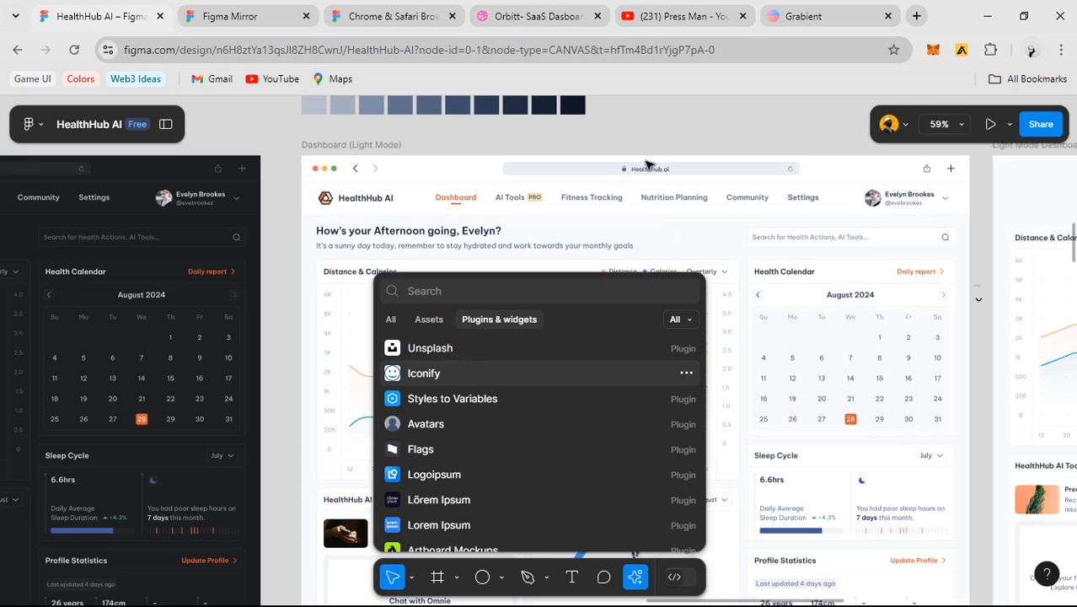
pyautogui.press('Escape')
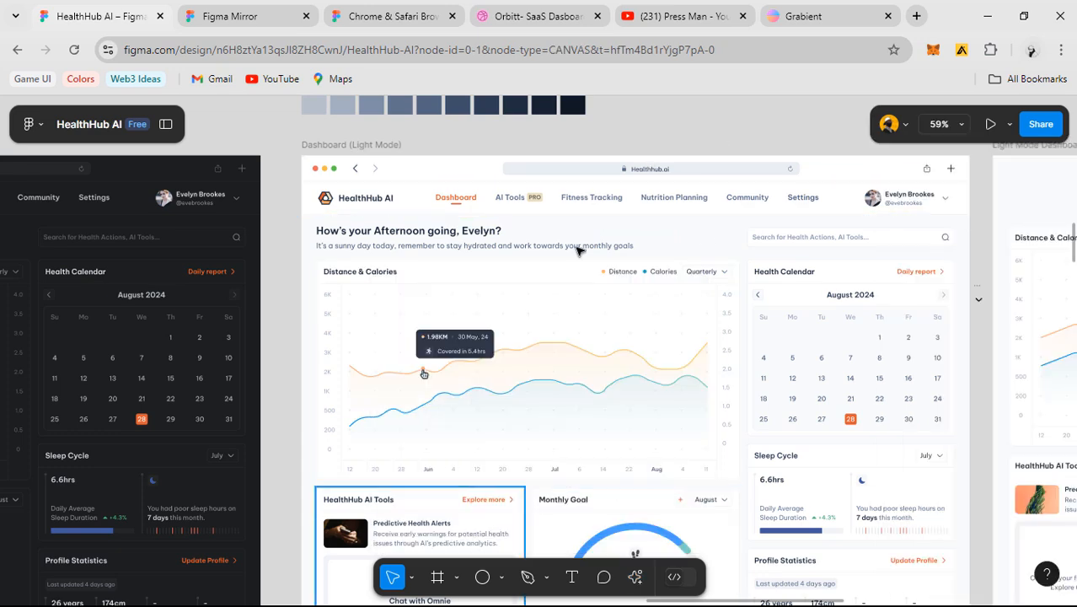
# - Duplicate the HealthHub AI logo from the finished dashboard's header and place the copy above the Distance & Calories card in the Light Mode Dashboard frame
pyautogui.moveTo(569, 256); pyautogui.dragTo(371, 255)
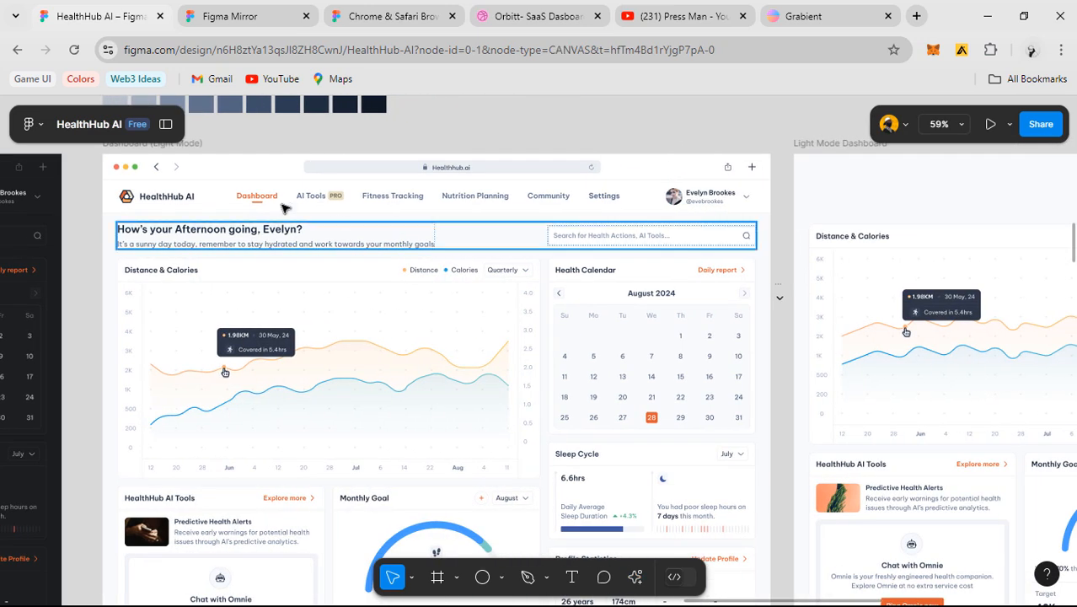
pyautogui.click(160, 199)
pyautogui.doubleClick(160, 199)
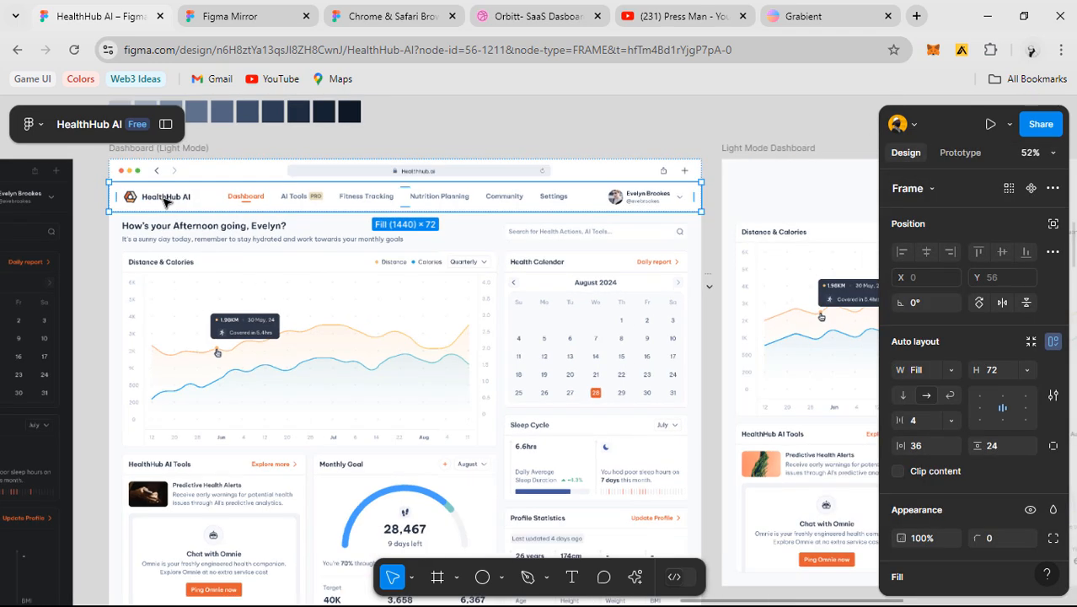
pyautogui.doubleClick(164, 199)
pyautogui.moveTo(164, 200); pyautogui.dragTo(103, 200)
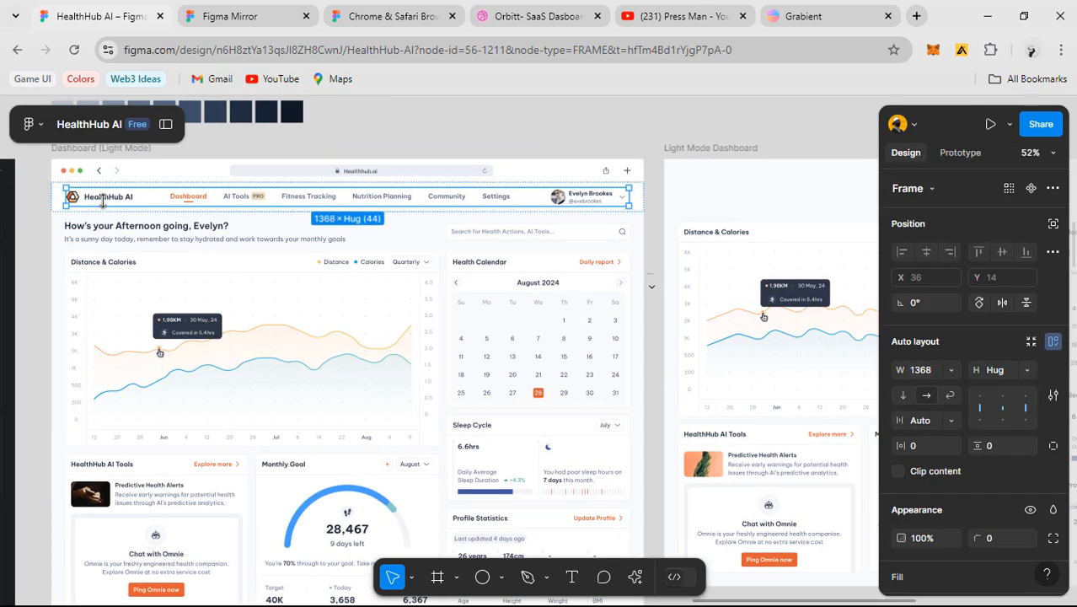
pyautogui.doubleClick(106, 200)
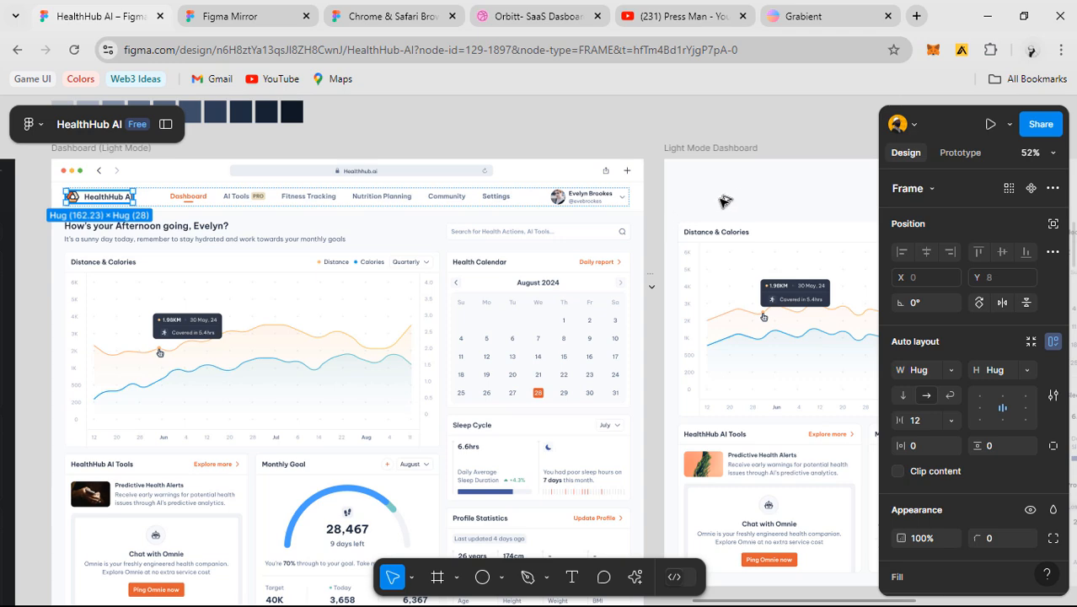
pyautogui.press('Right')
pyautogui.press('Right')
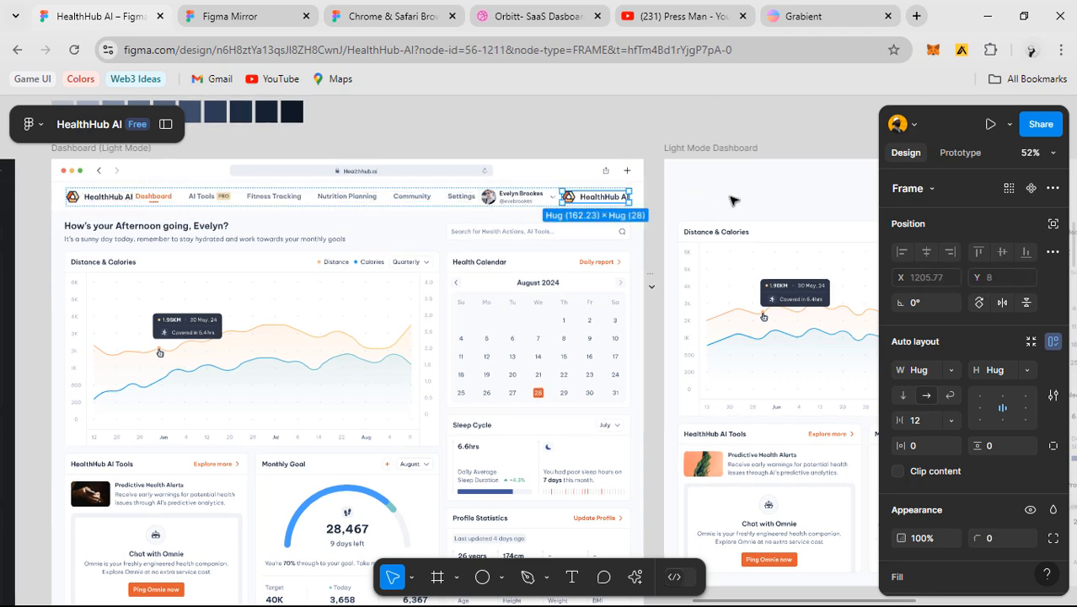
pyautogui.moveTo(600, 201); pyautogui.dragTo(702, 245)
pyautogui.click(746, 181)
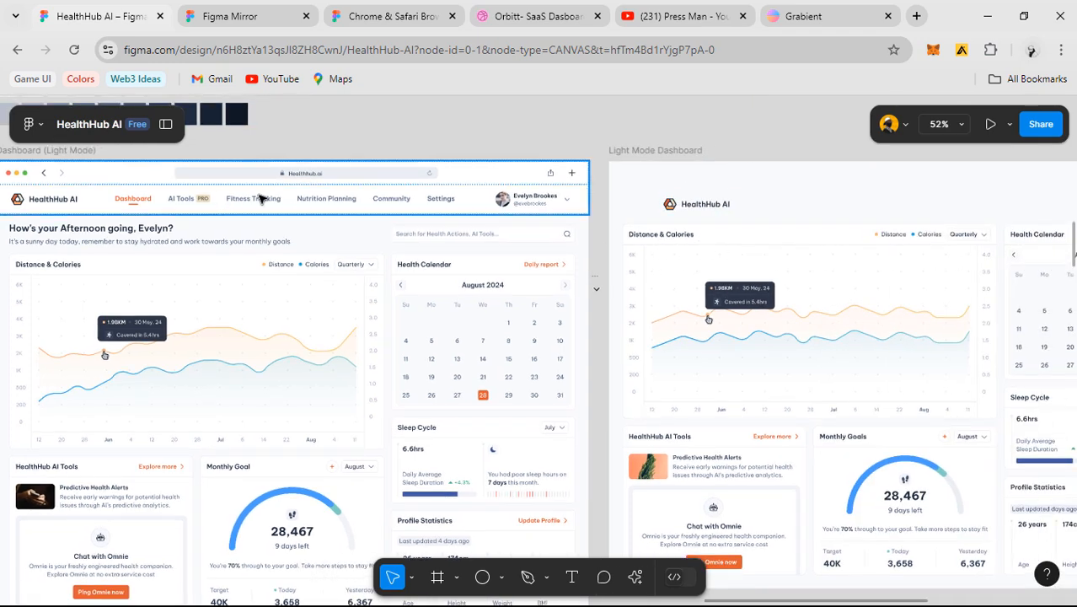
# - Select the Fitness Tracking link text in the finished dashboard's navigation header
pyautogui.doubleClick(255, 198)
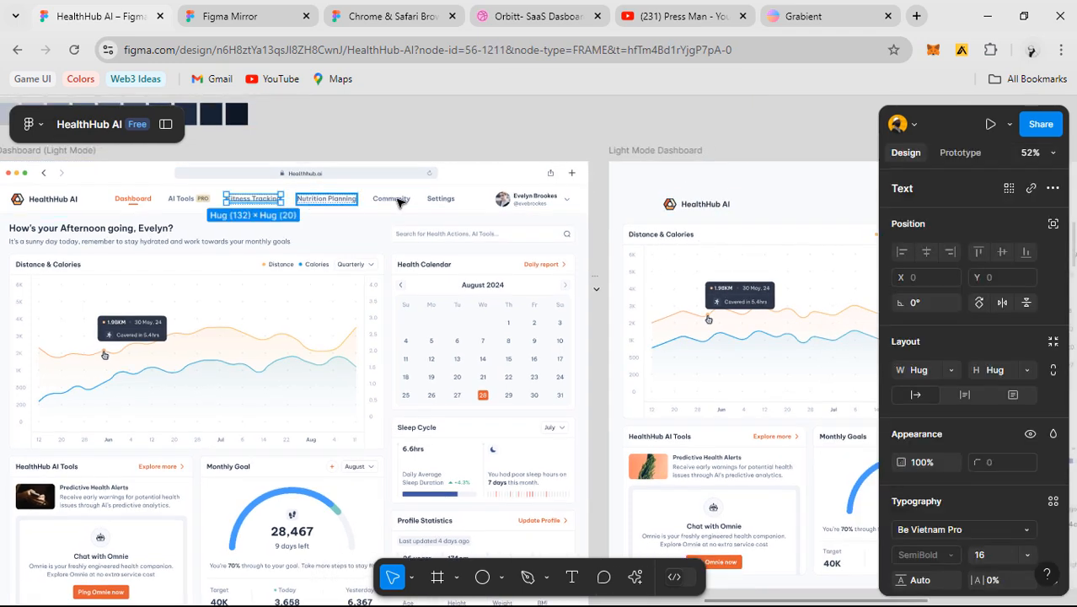
# - Duplicate the AI Tools, Fitness Tracking, Nutrition Planning, Community and Settings links into the header of the Light Mode Dashboard frame
pyautogui.click(399, 202)
pyautogui.keyDown('shift'); pyautogui.click(442, 202); pyautogui.keyUp('shift')
pyautogui.keyDown('shift'); pyautogui.click(349, 203); pyautogui.keyUp('shift')
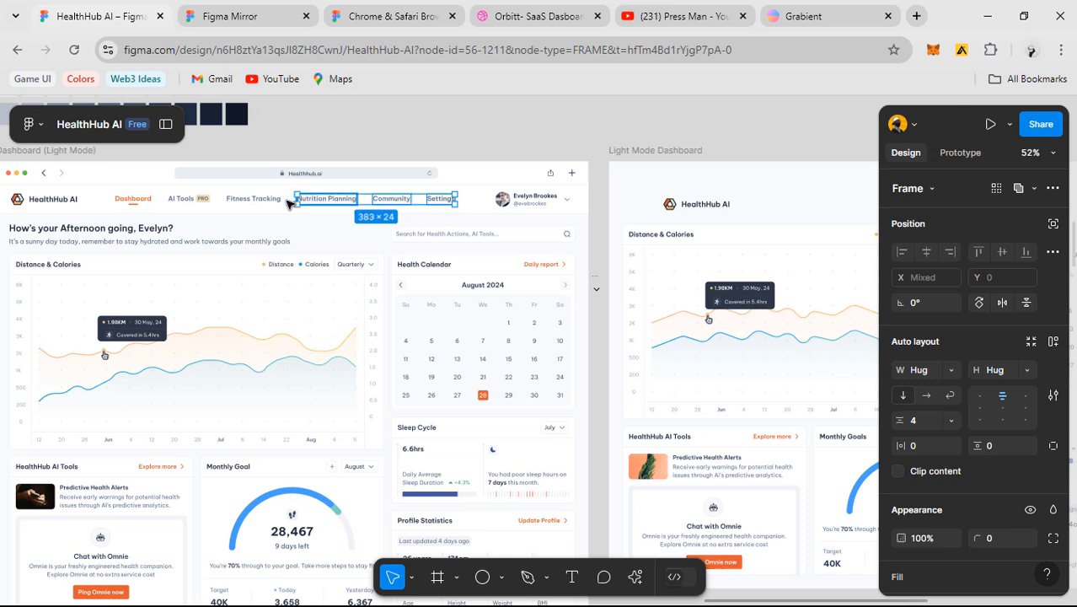
pyautogui.keyDown('shift'); pyautogui.click(249, 202); pyautogui.keyUp('shift')
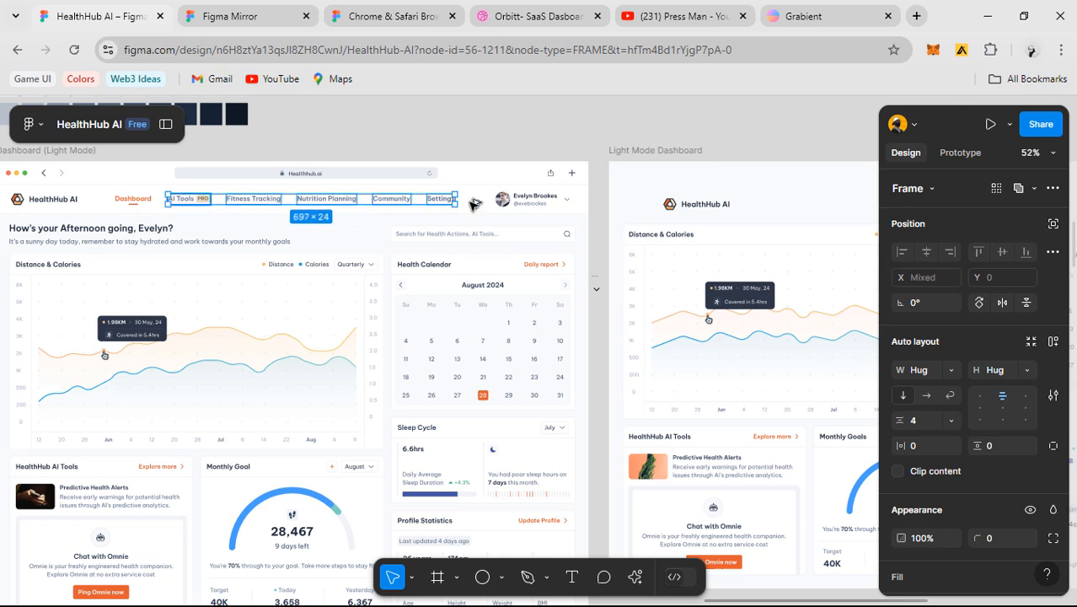
pyautogui.moveTo(472, 201); pyautogui.dragTo(808, 198)
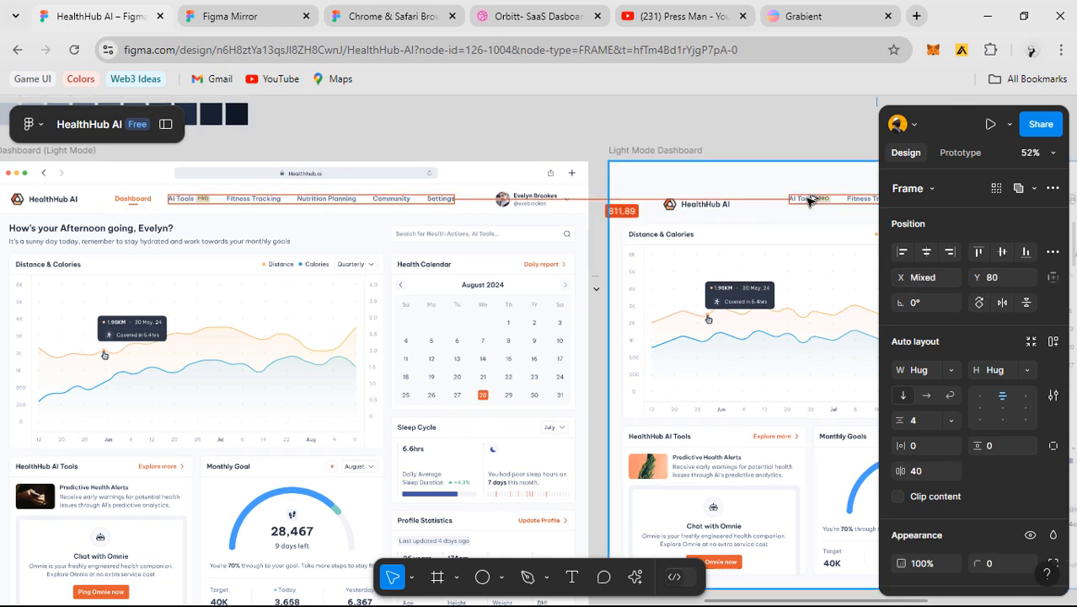
# - Check the auto layout spacing of the navigation link group in the original Dashboard (Light Mode) header
pyautogui.doubleClick(302, 199)
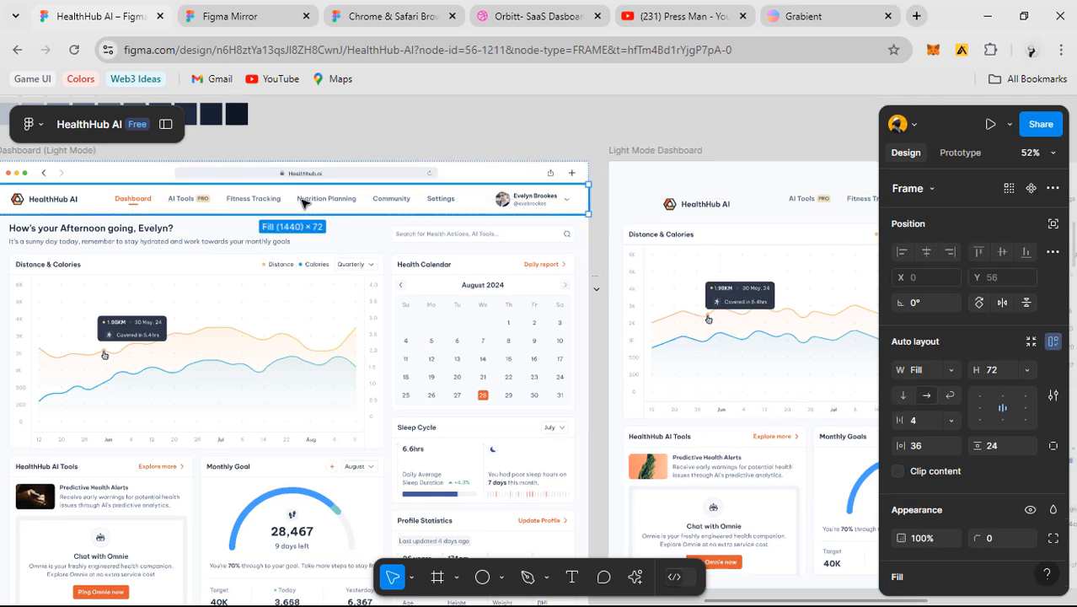
pyautogui.doubleClick(302, 199)
pyautogui.doubleClick(302, 199)
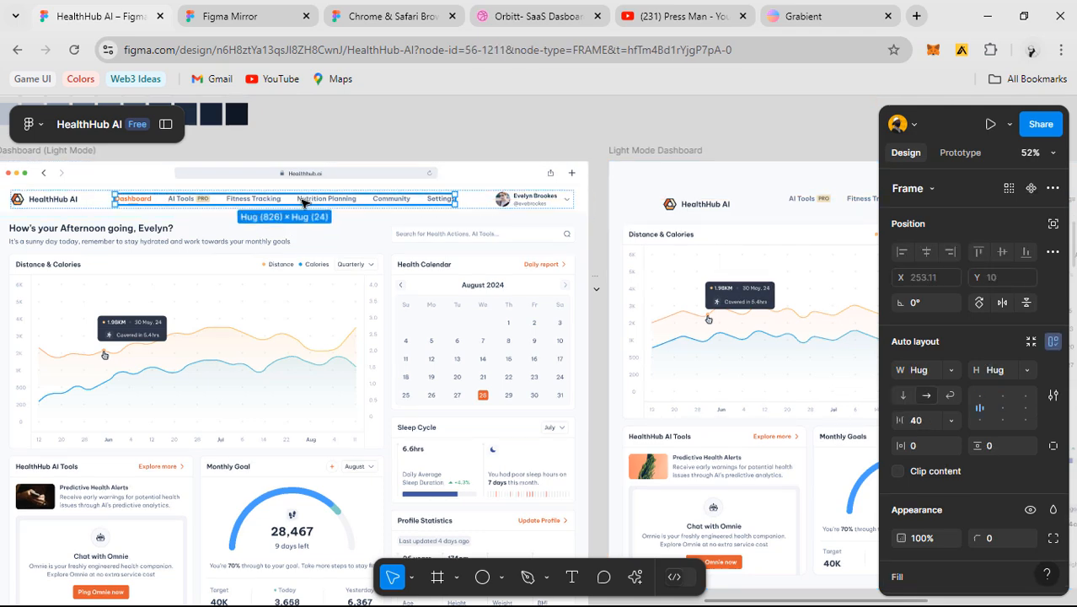
# - Combine the five copied navigation links in the Light Mode Dashboard header into one horizontal auto layout with 40 spacing
pyautogui.hscroll(5, 624, 229)
pyautogui.scroll(2, 624, 229)
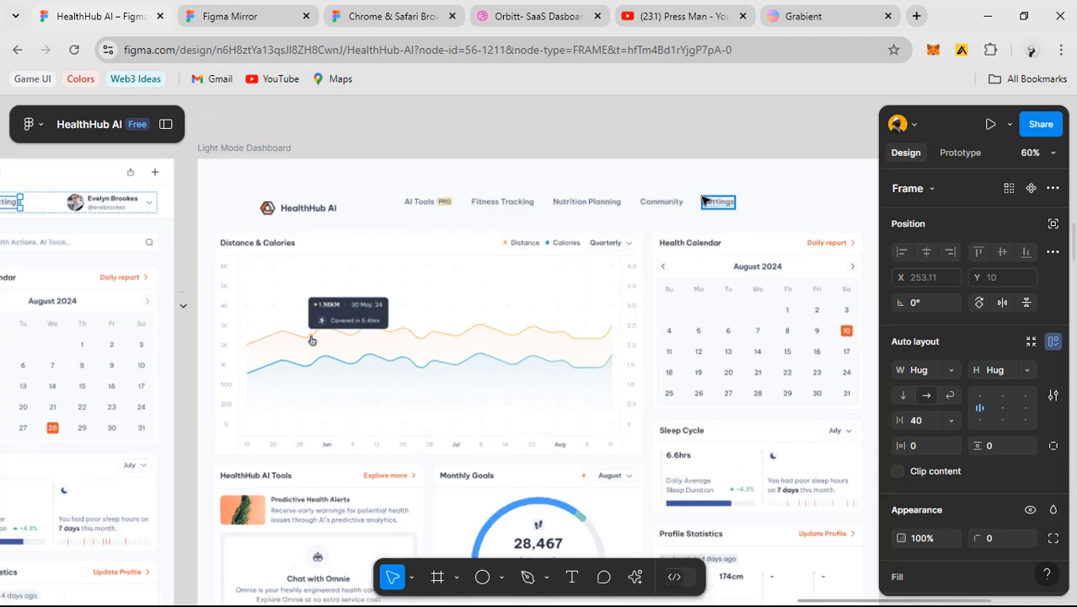
pyautogui.click(717, 201)
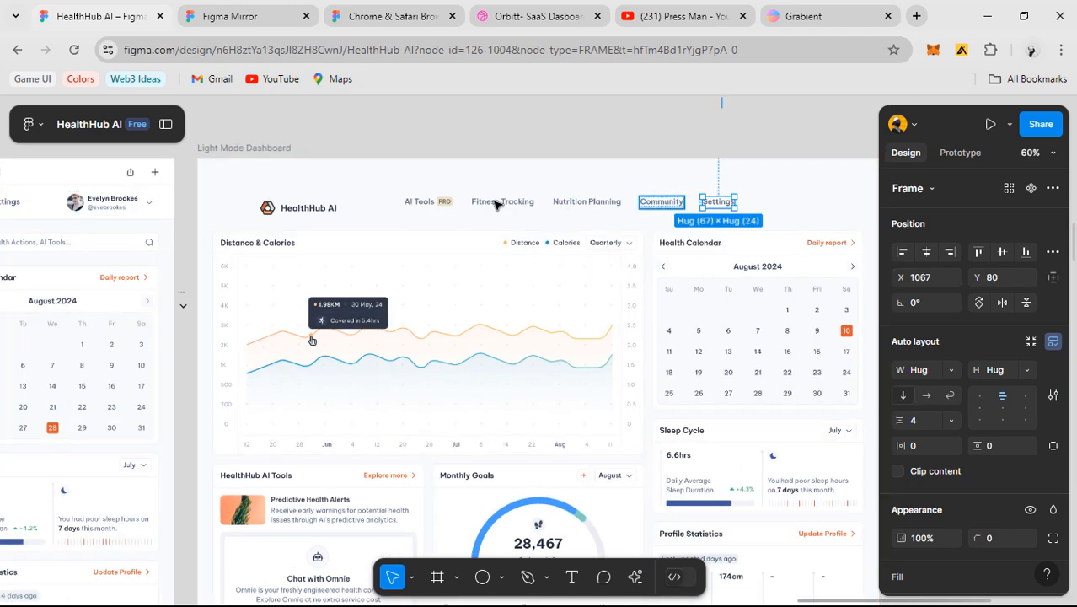
pyautogui.keyDown('shift'); pyautogui.click(661, 202); pyautogui.keyUp('shift')
pyautogui.keyDown('shift'); pyautogui.click(586, 202); pyautogui.keyUp('shift')
pyautogui.keyDown('shift'); pyautogui.click(497, 204); pyautogui.keyUp('shift')
pyautogui.keyDown('shift'); pyautogui.click(441, 205); pyautogui.keyUp('shift')
pyautogui.scroll(5, 466, 206)
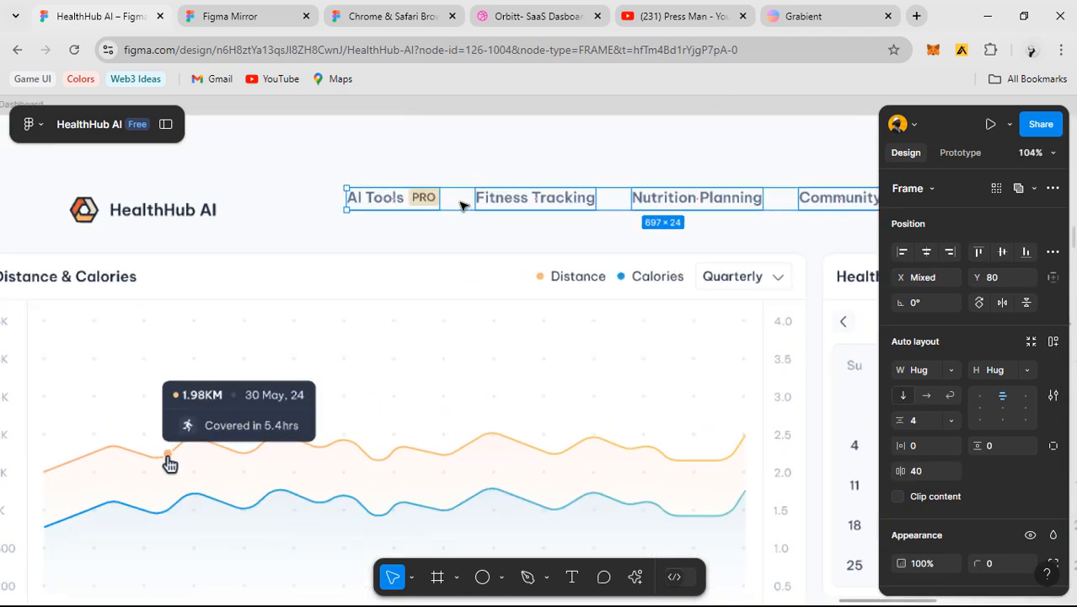
pyautogui.scroll(5, 463, 205)
pyautogui.hotkey('shift', 'a')
pyautogui.scroll(-1, 499, 203)
pyautogui.click(442, 233)
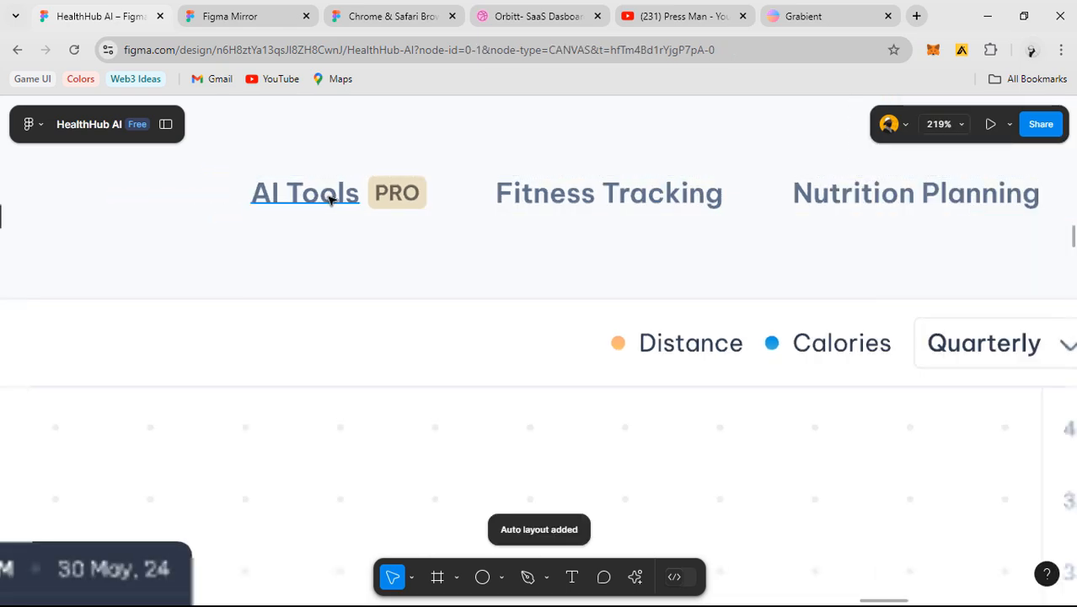
# - Examine the padding, corner radius and text style of the PRO badge beside the copied AI Tools link
pyautogui.click(331, 195)
pyautogui.scroll(1, 354, 193)
pyautogui.click(411, 188)
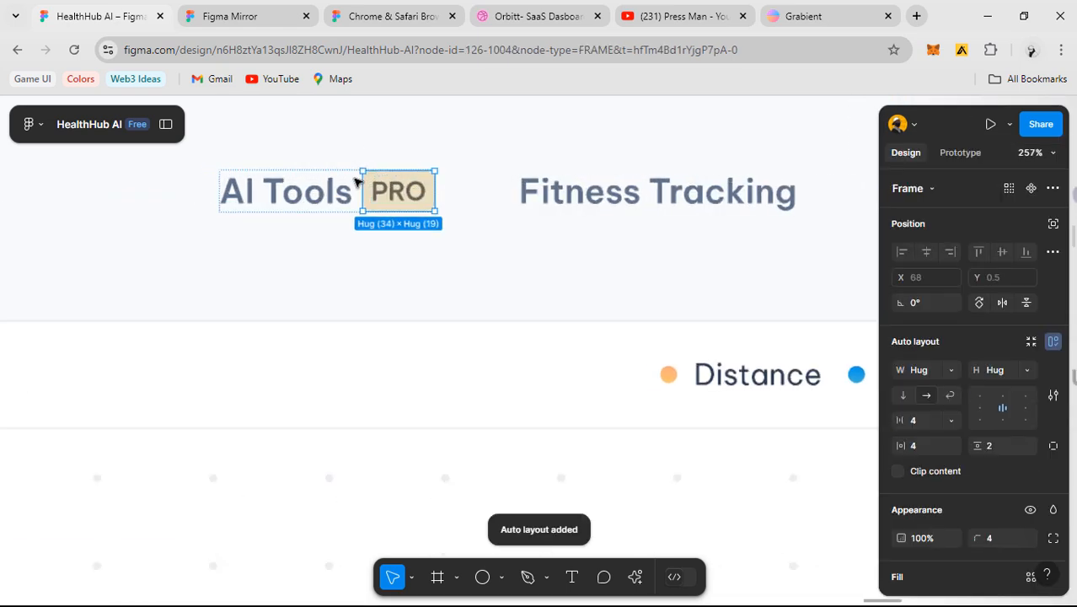
pyautogui.scroll(4, 355, 181)
pyautogui.press('Return')
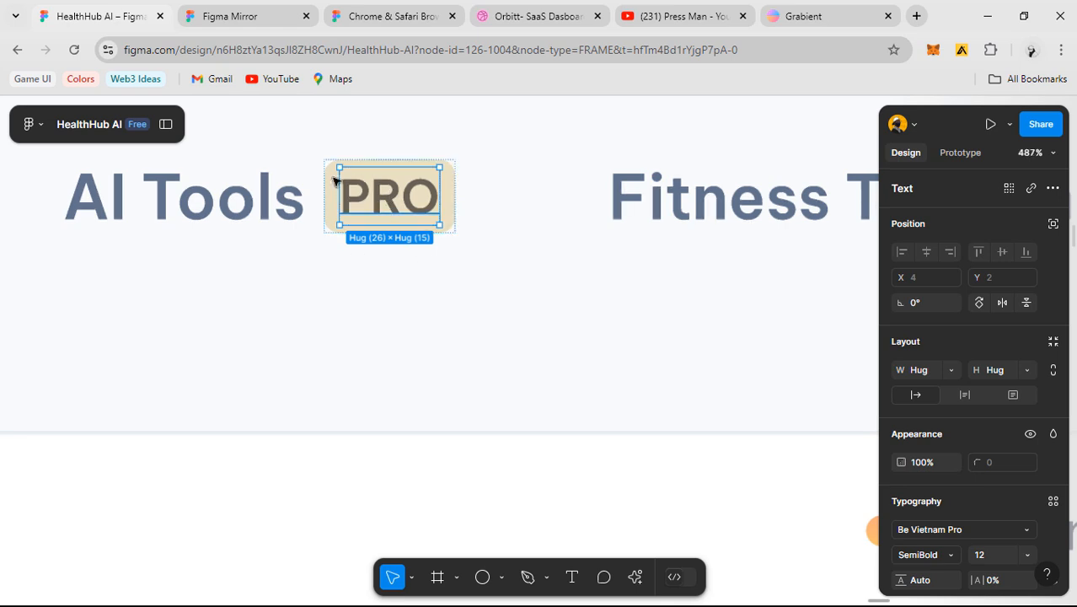
pyautogui.scroll(2, 336, 183)
pyautogui.click(334, 184)
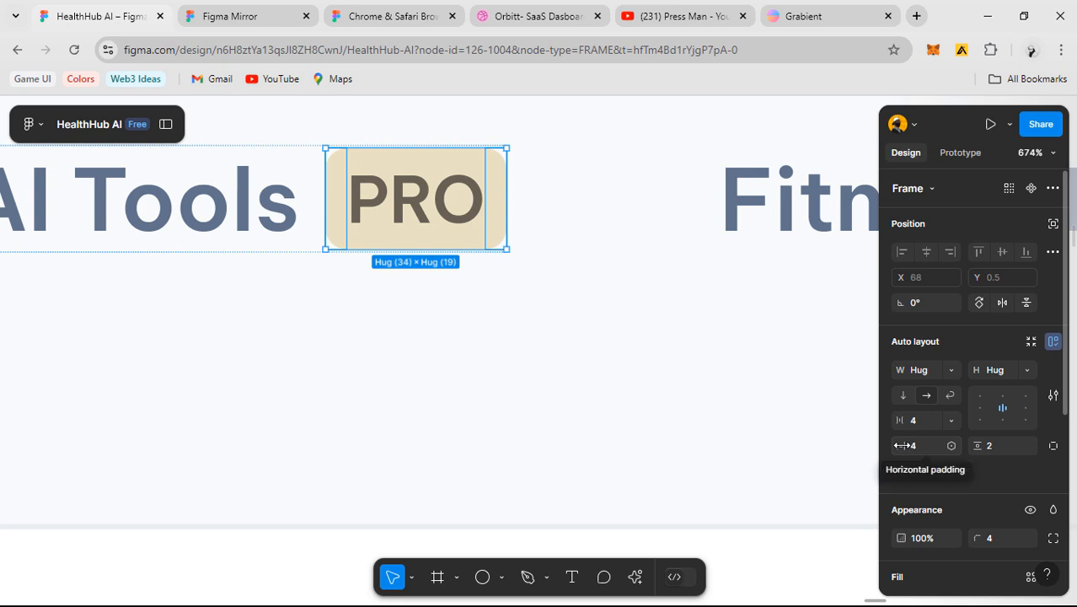
pyautogui.click(581, 293)
pyautogui.scroll(-5, 581, 293)
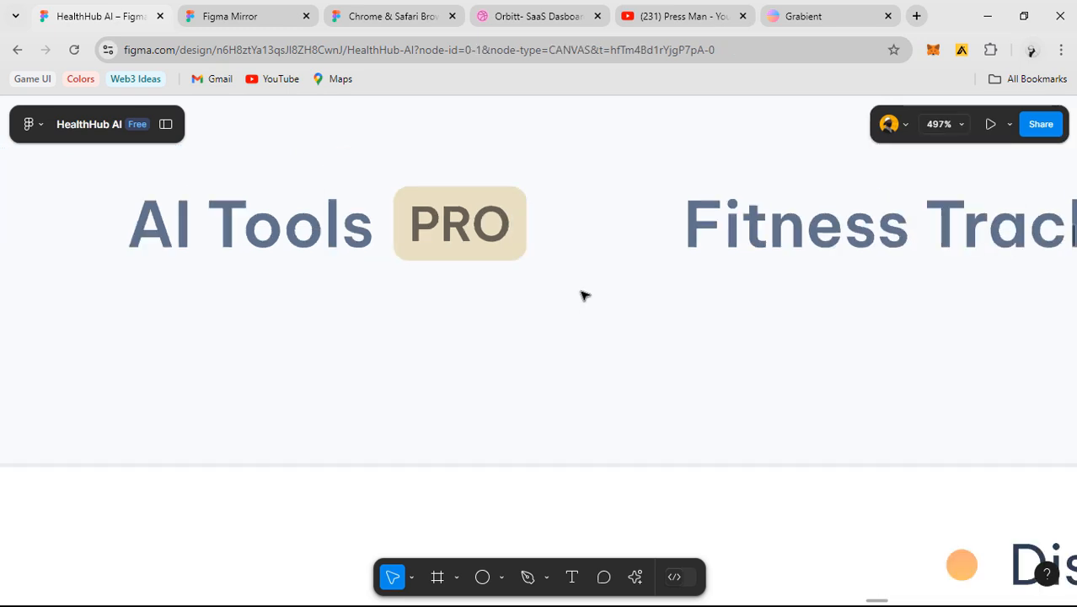
pyautogui.scroll(-8, 673, 284)
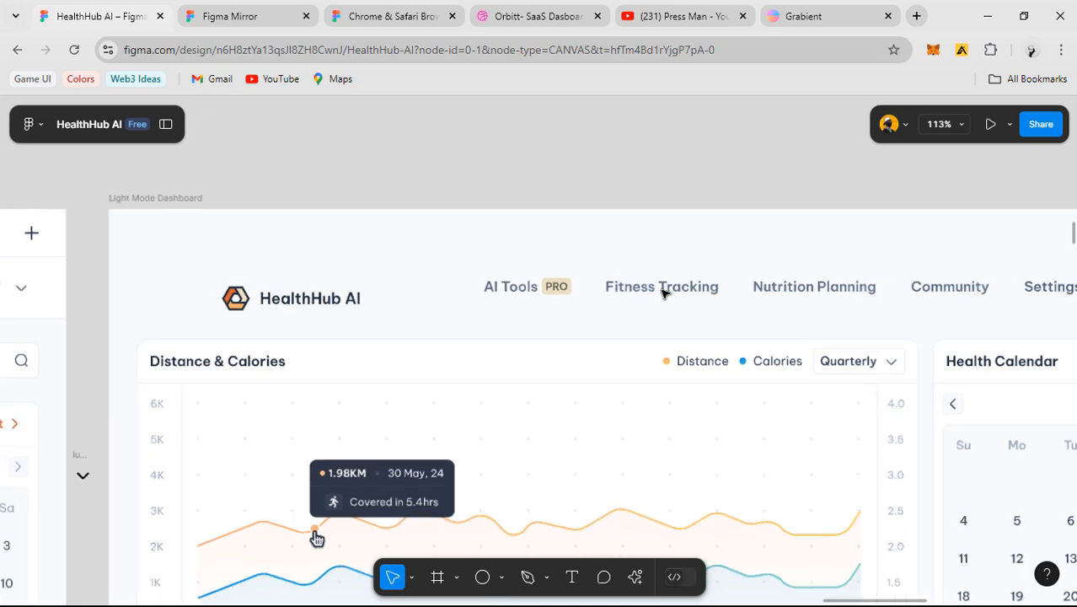
# - Examine the layout of the header row and the logo group in the original Dashboard (Light Mode) frame
pyautogui.moveTo(597, 326); pyautogui.dragTo(911, 269)
pyautogui.doubleClick(458, 242)
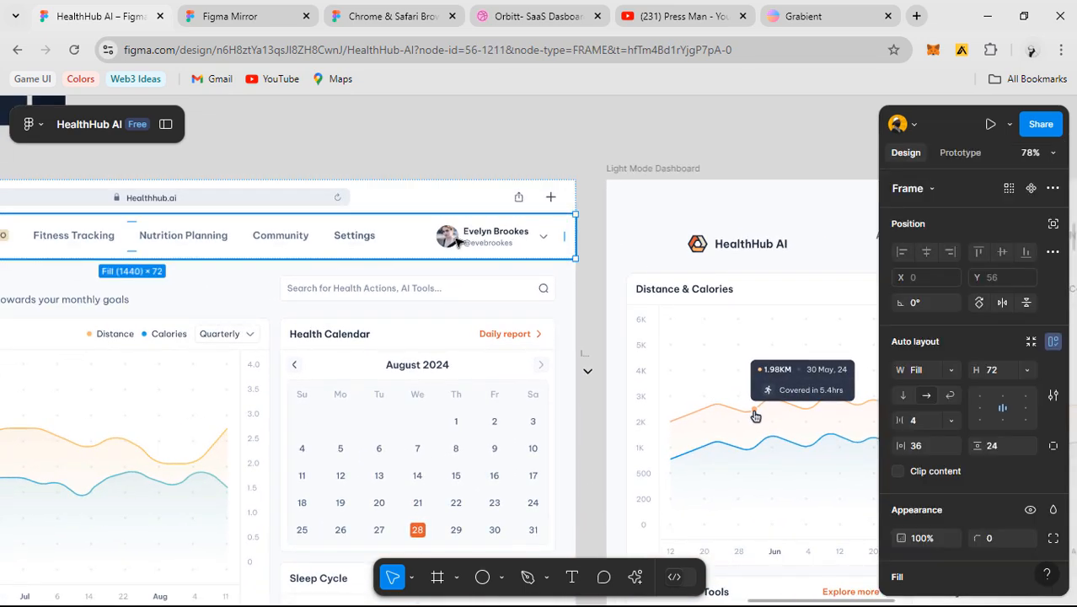
pyautogui.scroll(5, 457, 242)
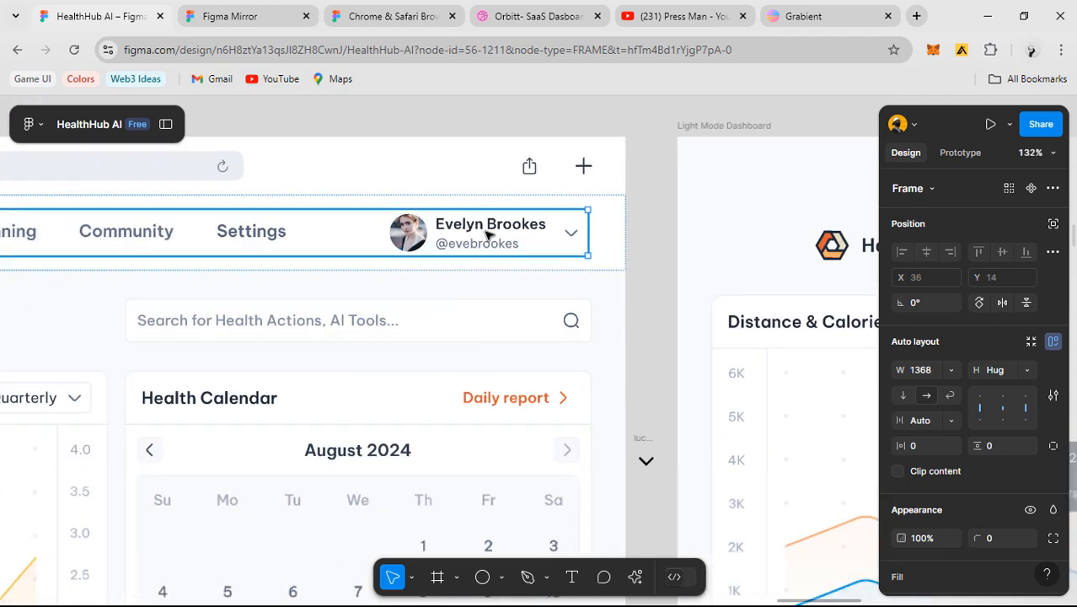
pyautogui.doubleClick(484, 236)
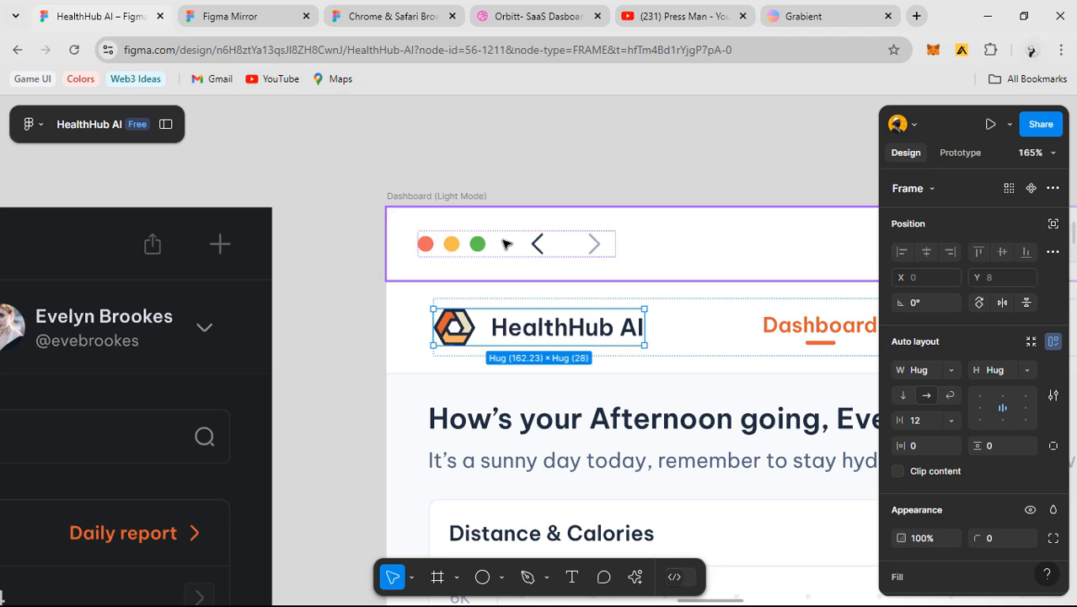
pyautogui.scroll(-2, 506, 245)
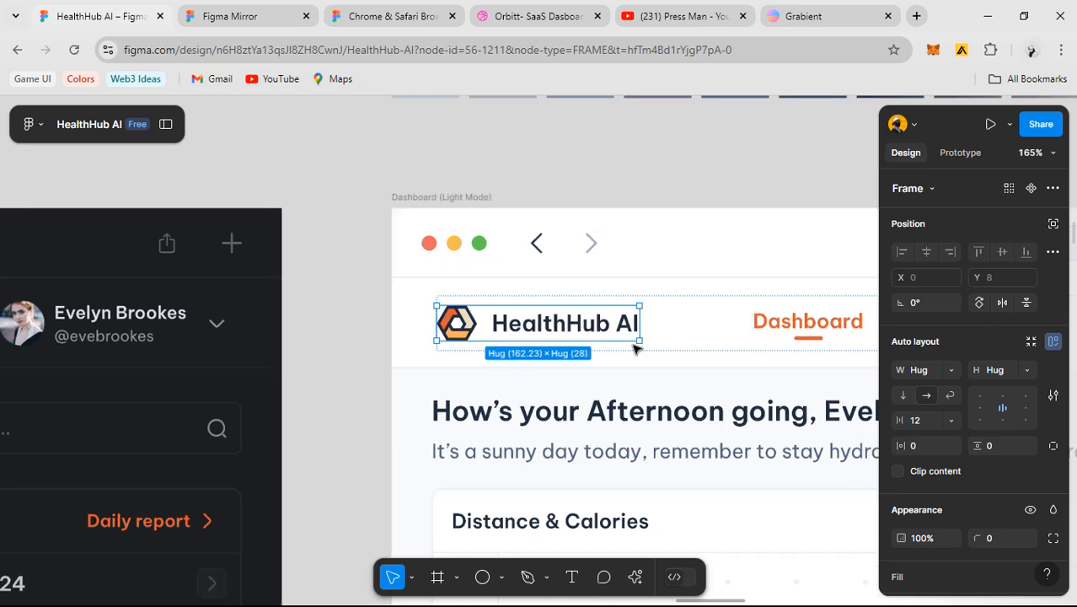
pyautogui.moveTo(639, 348); pyautogui.dragTo(435, 290)
pyautogui.click(555, 154)
pyautogui.hotkey('alt', 'Tab')
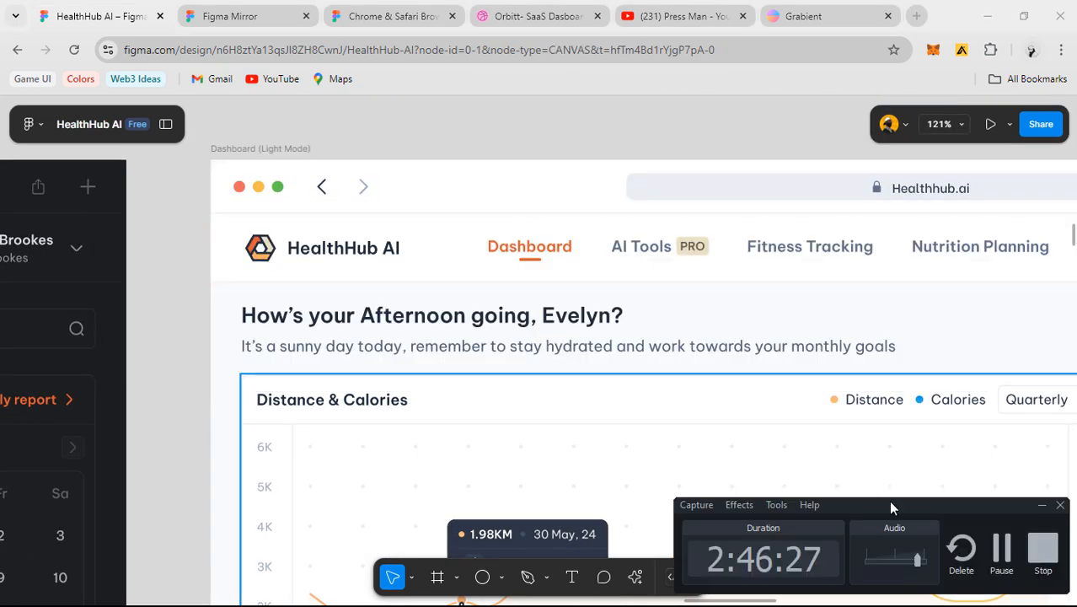
pyautogui.click(1001, 552)
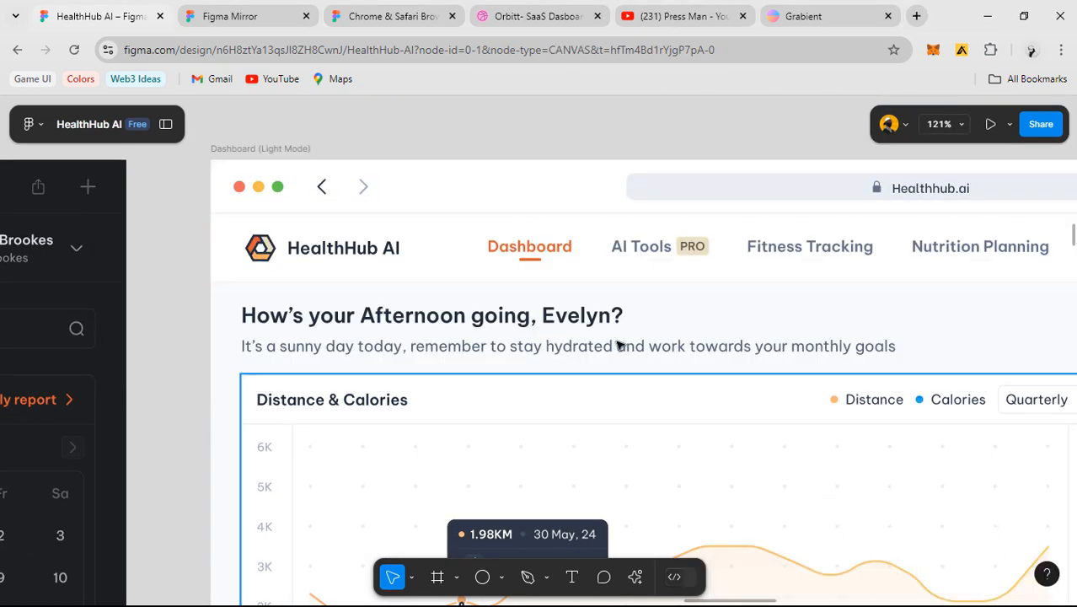
pyautogui.scroll(-3, 578, 312)
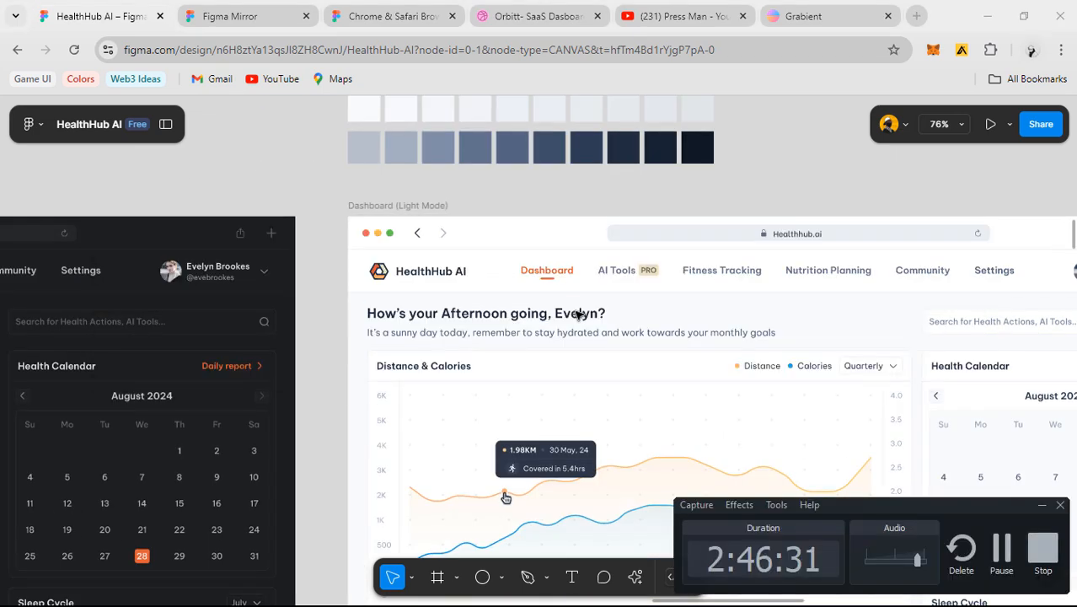
pyautogui.click(1042, 506)
pyautogui.scroll(-4, 710, 414)
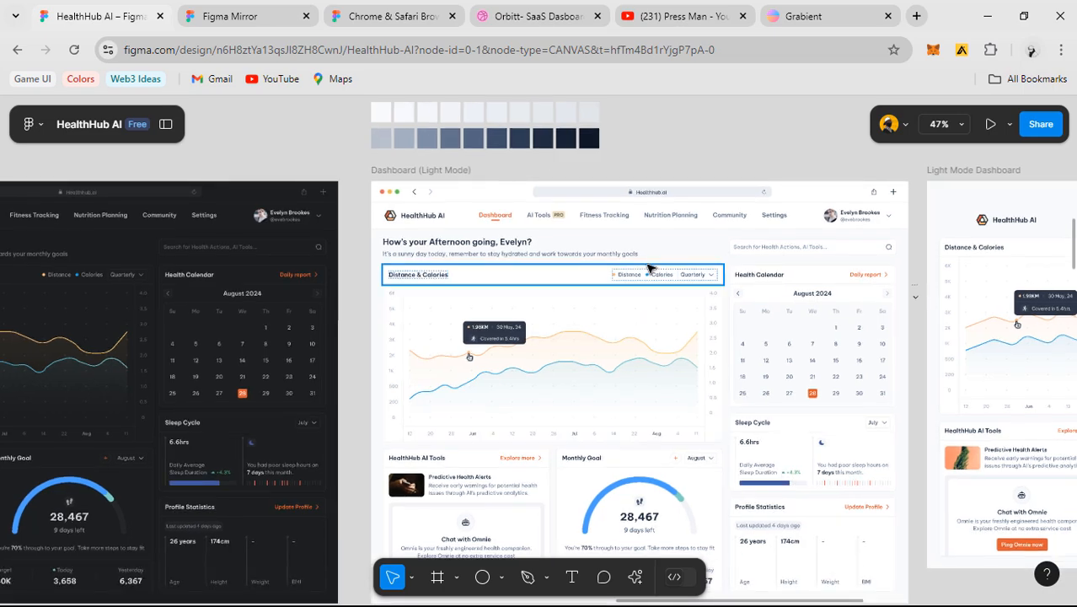
# - Examine the avatar size, the name and handle text styles, and the arrow icon in the original header's profile block
pyautogui.scroll(2, 649, 268)
pyautogui.hscroll(5, 606, 236)
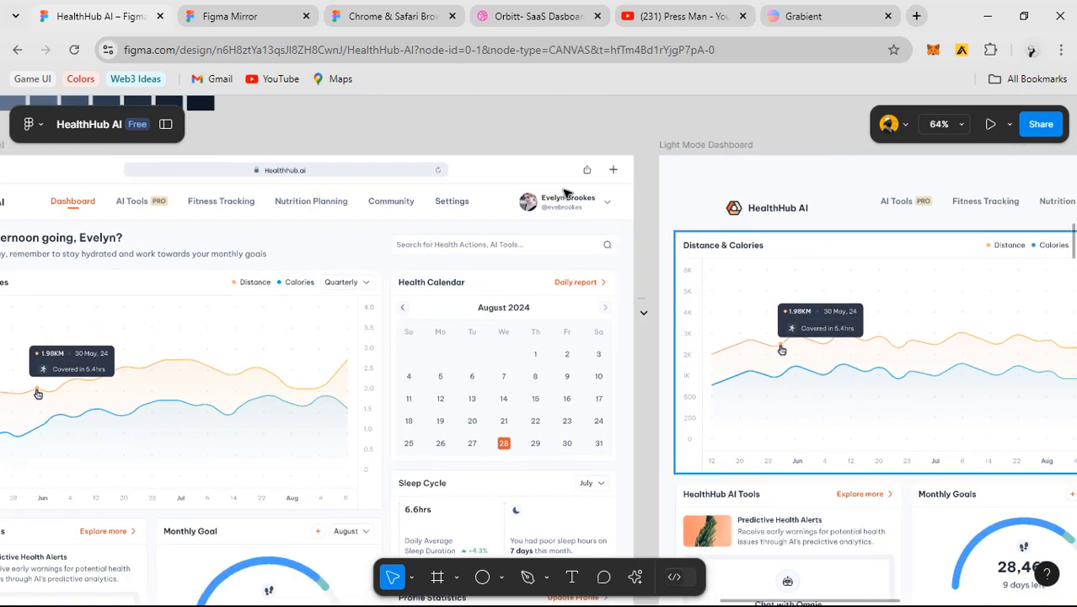
pyautogui.scroll(8, 565, 195)
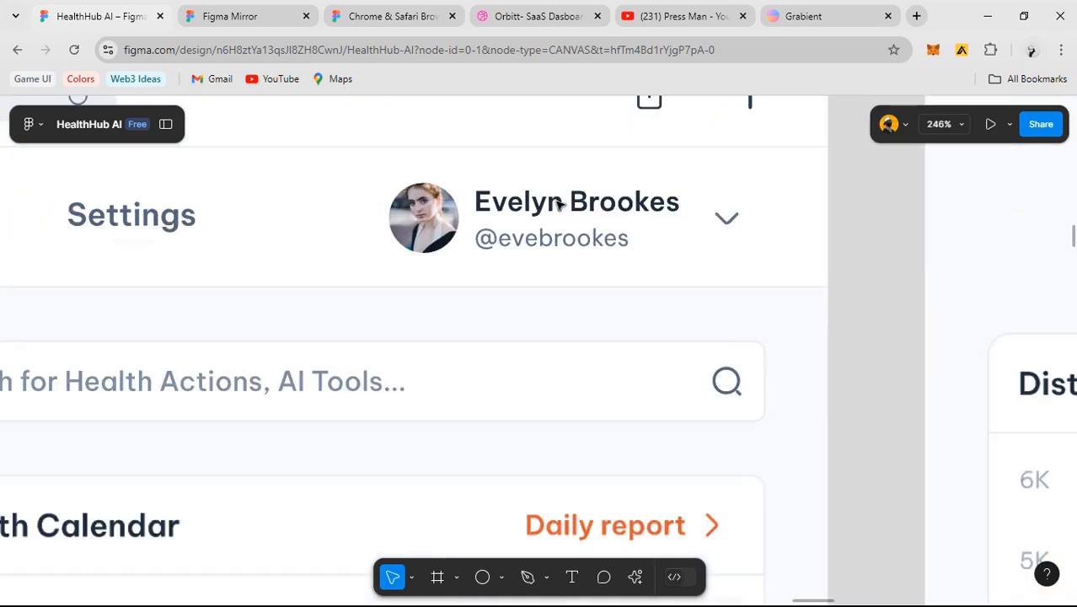
pyautogui.scroll(2, 559, 205)
pyautogui.click(399, 226)
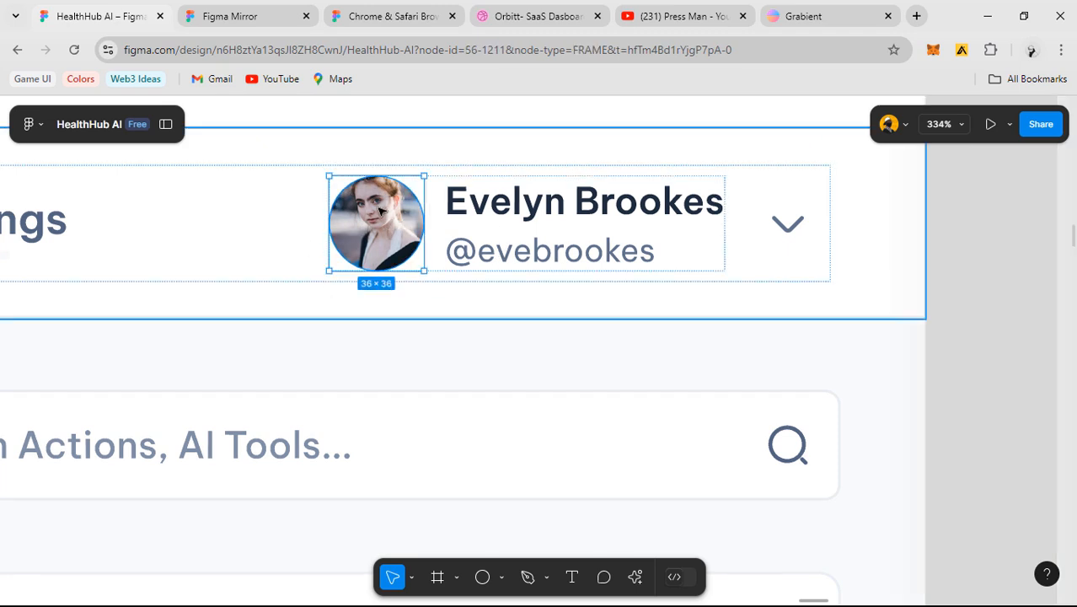
pyautogui.click(551, 206)
pyautogui.click(555, 208)
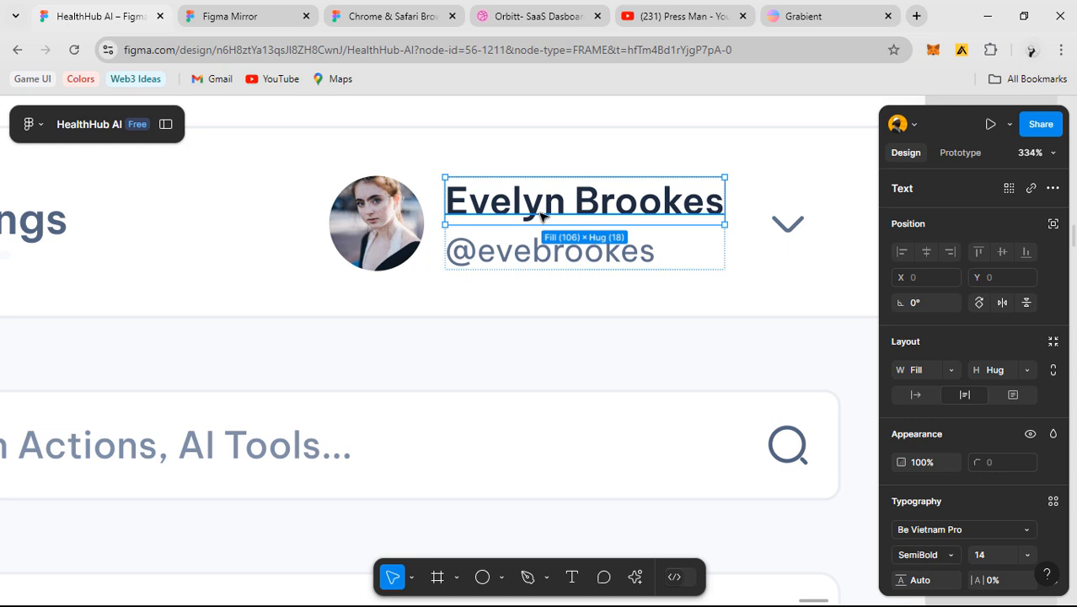
pyautogui.click(523, 244)
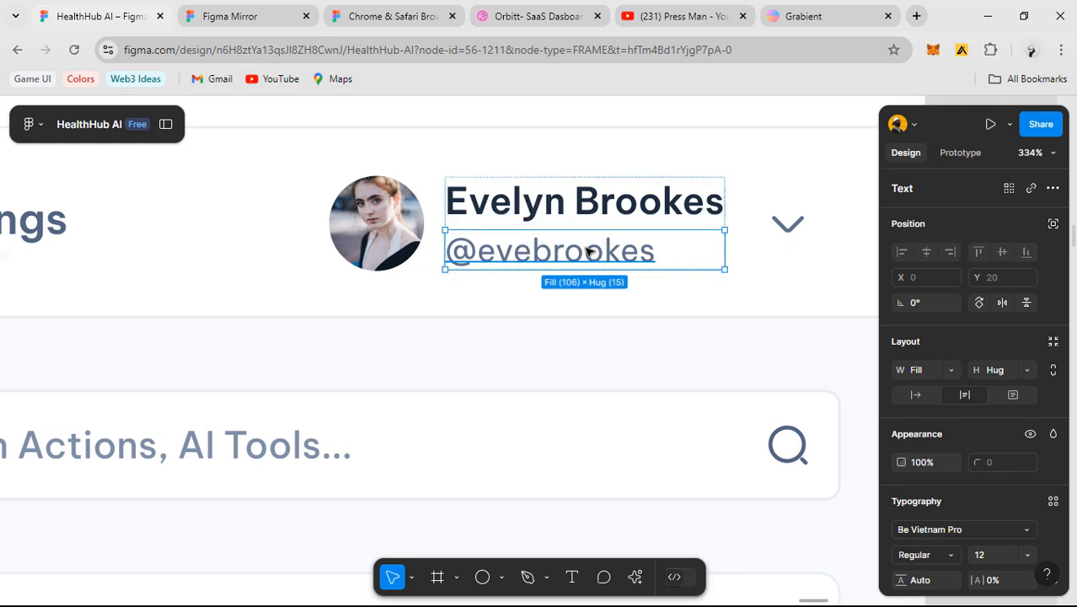
pyautogui.click(784, 223)
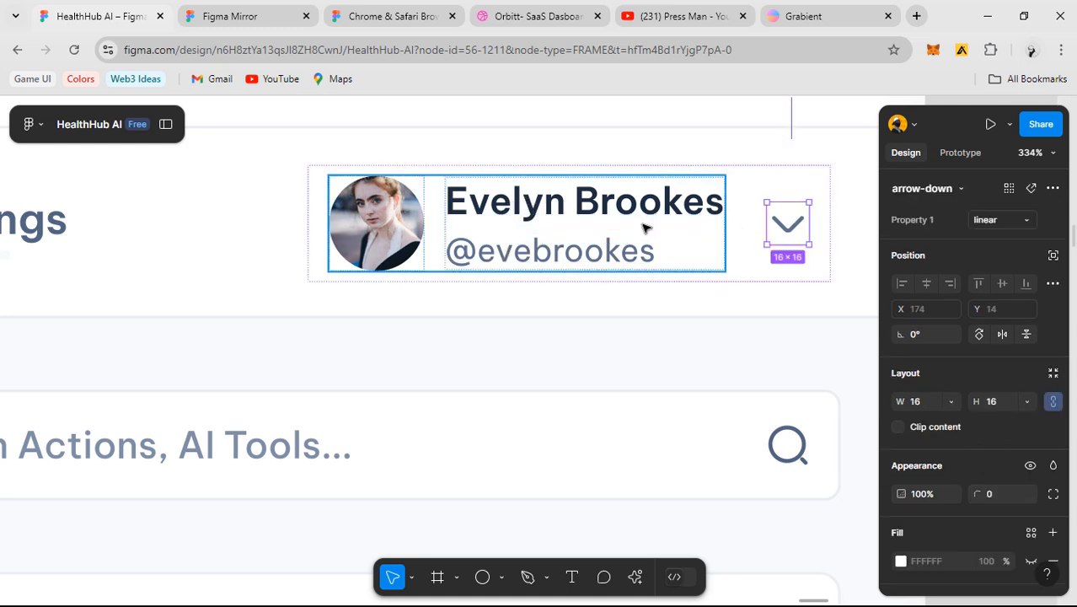
# - Draw an avatar circle about 42 × 42 beside the Settings link in the Light Mode Dashboard header
pyautogui.scroll(-5, 644, 228)
pyautogui.hscroll(5, 581, 257)
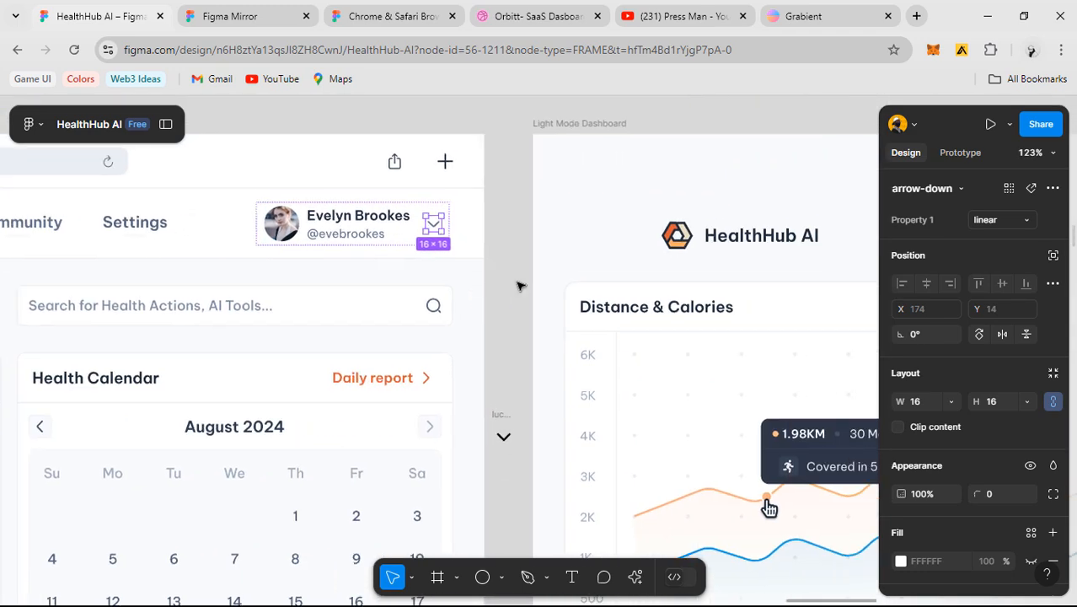
pyautogui.scroll(-5, 519, 286)
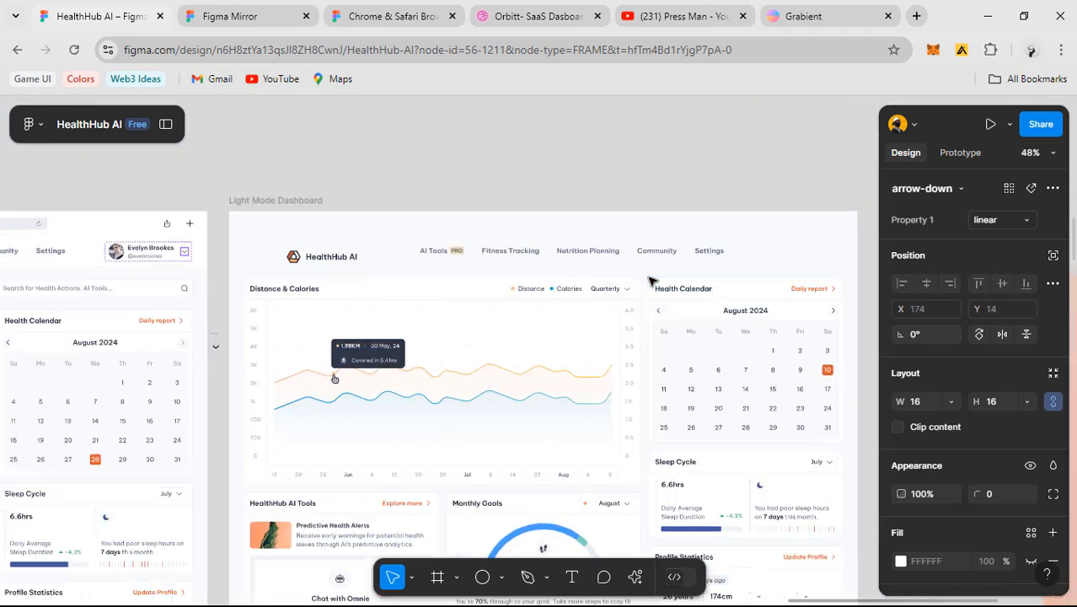
pyautogui.scroll(1, 651, 278)
pyautogui.click(548, 249)
pyautogui.moveTo(435, 261)
pyautogui.mouseDown()
pyautogui.moveTo(516, 262)
pyautogui.moveTo(544, 274)
pyautogui.moveTo(487, 272)
pyautogui.mouseUp()
pyautogui.scroll(-2, 524, 260)
pyautogui.scroll(5, 683, 256)
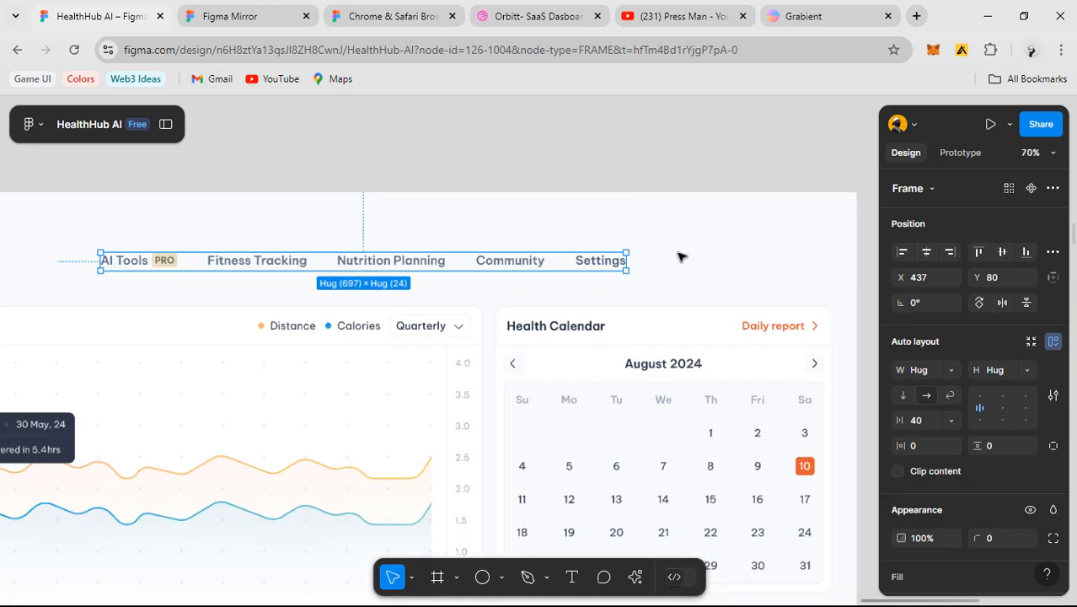
pyautogui.scroll(5, 675, 265)
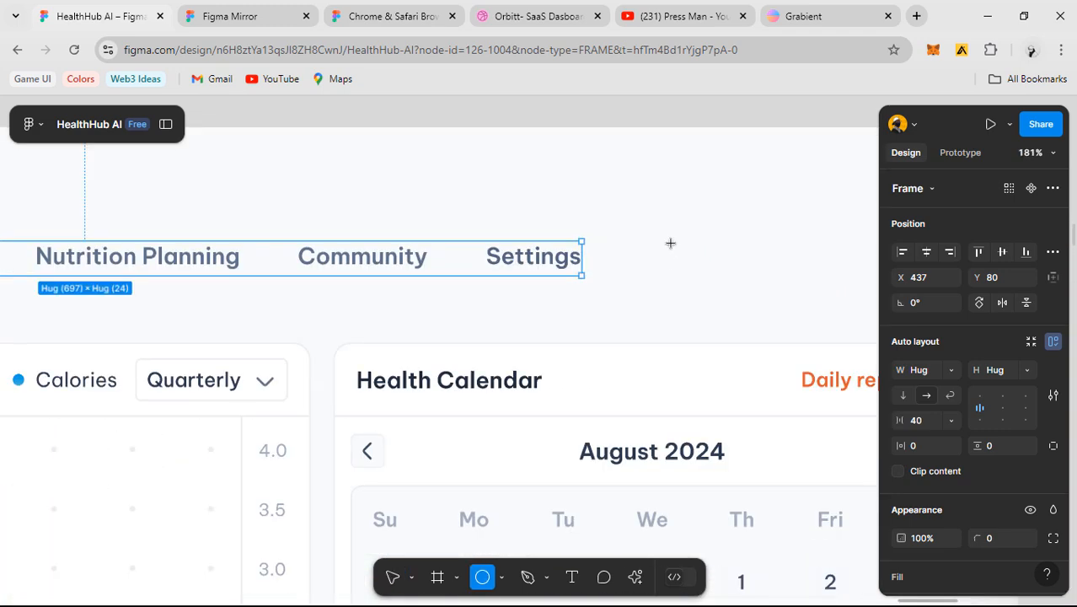
pyautogui.moveTo(669, 242); pyautogui.dragTo(730, 301)
pyautogui.scroll(-7, 748, 276)
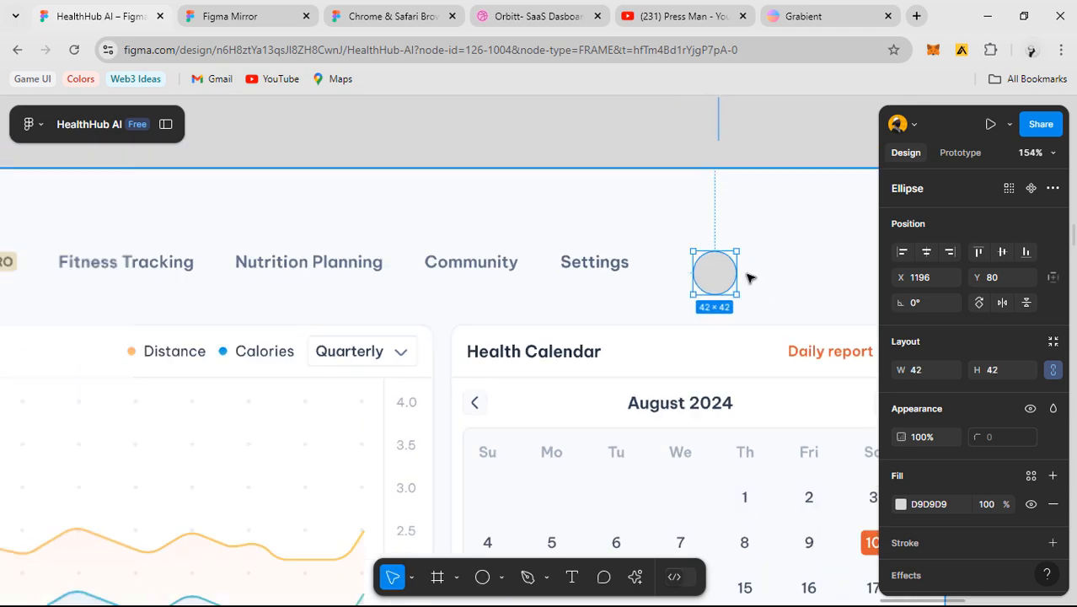
# - Examine the nested auto layout groups and the avatar size in the original header's profile block
pyautogui.moveTo(434, 303); pyautogui.dragTo(719, 310)
pyautogui.scroll(2, 270, 288)
pyautogui.hscroll(-2, 268, 289)
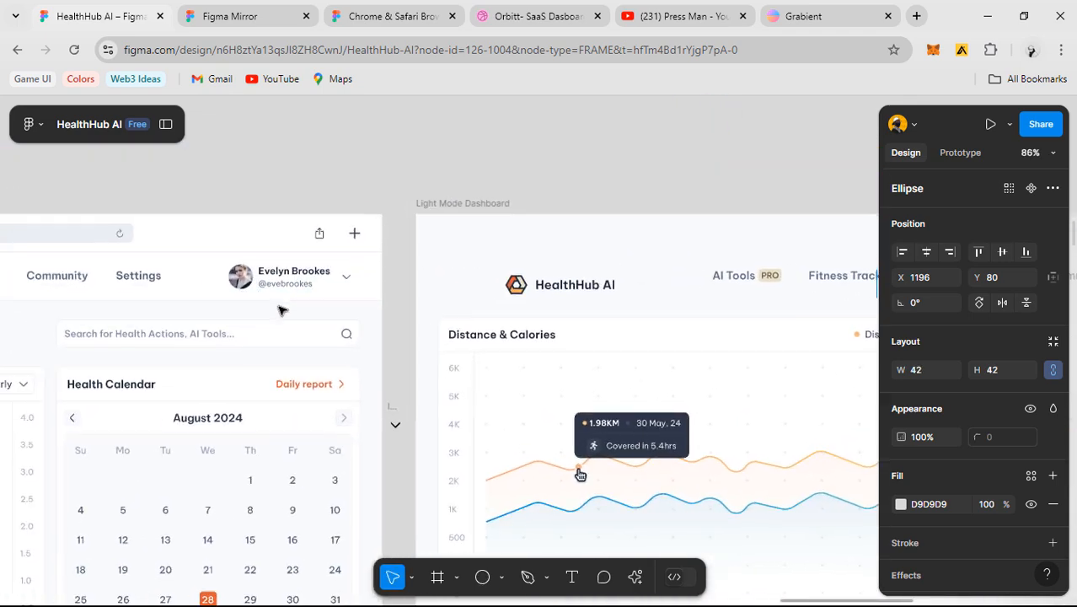
pyautogui.click(281, 283)
pyautogui.scroll(7, 282, 282)
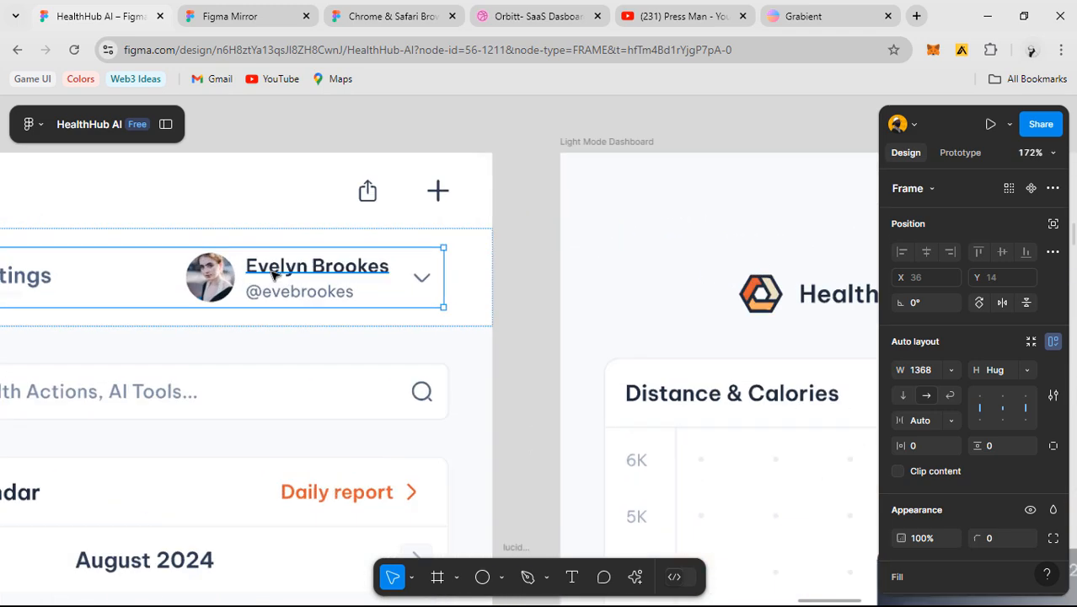
pyautogui.scroll(2, 295, 268)
pyautogui.doubleClick(313, 266)
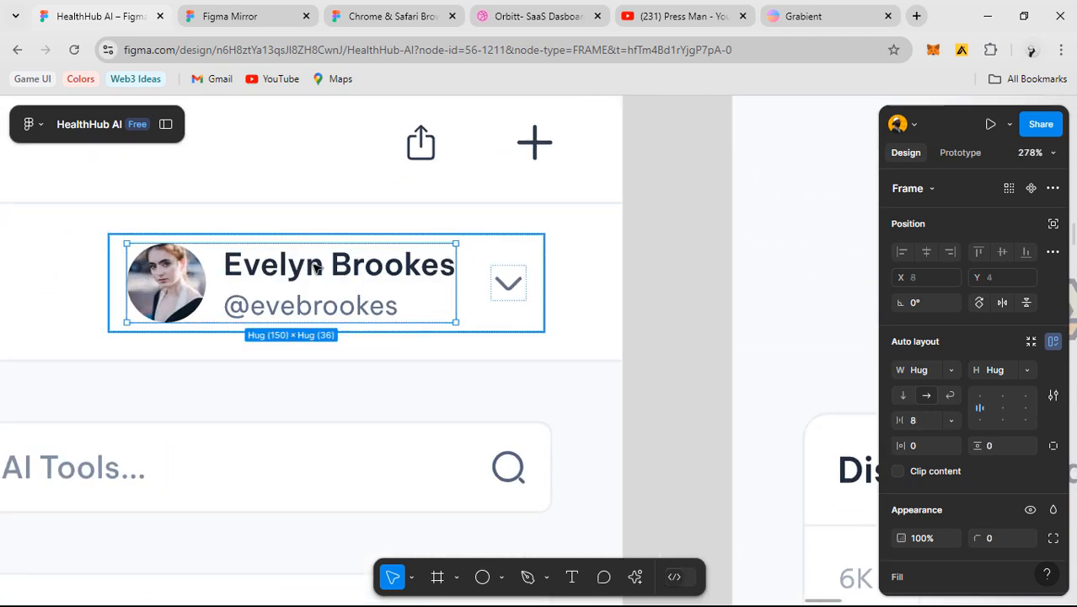
pyautogui.scroll(2, 384, 271)
pyautogui.doubleClick(384, 272)
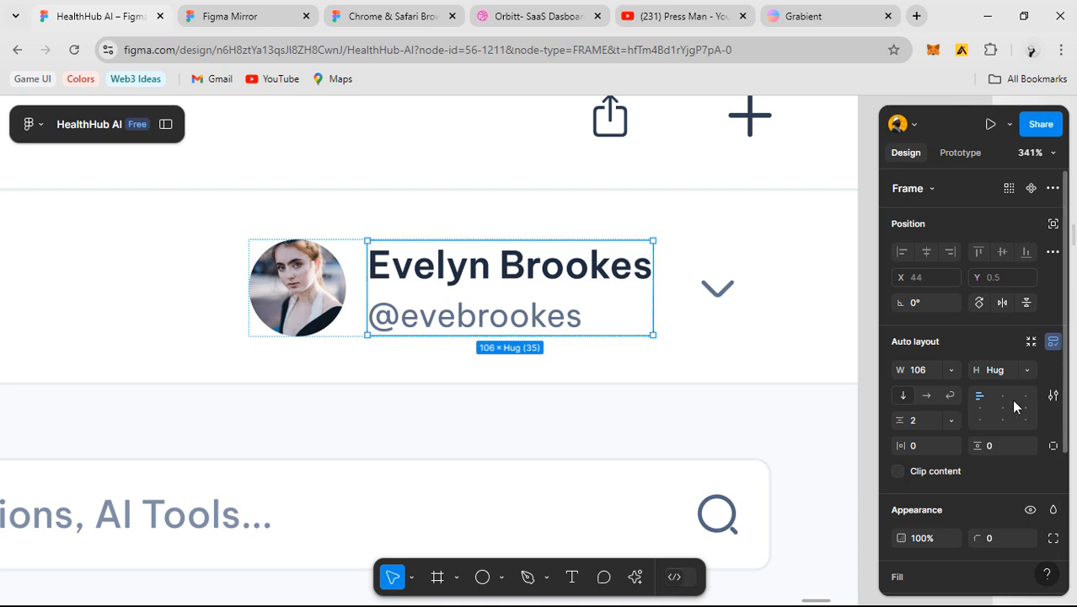
pyautogui.click(312, 287)
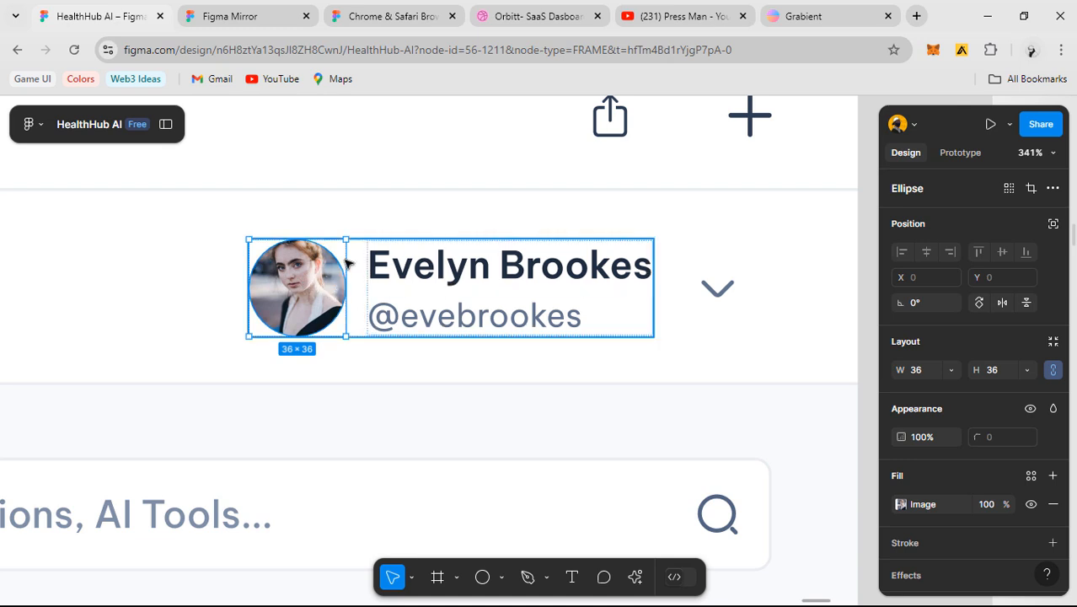
# - Compare the font weight, size and fill colour of the name and handle texts in the original profile block
pyautogui.click(497, 285)
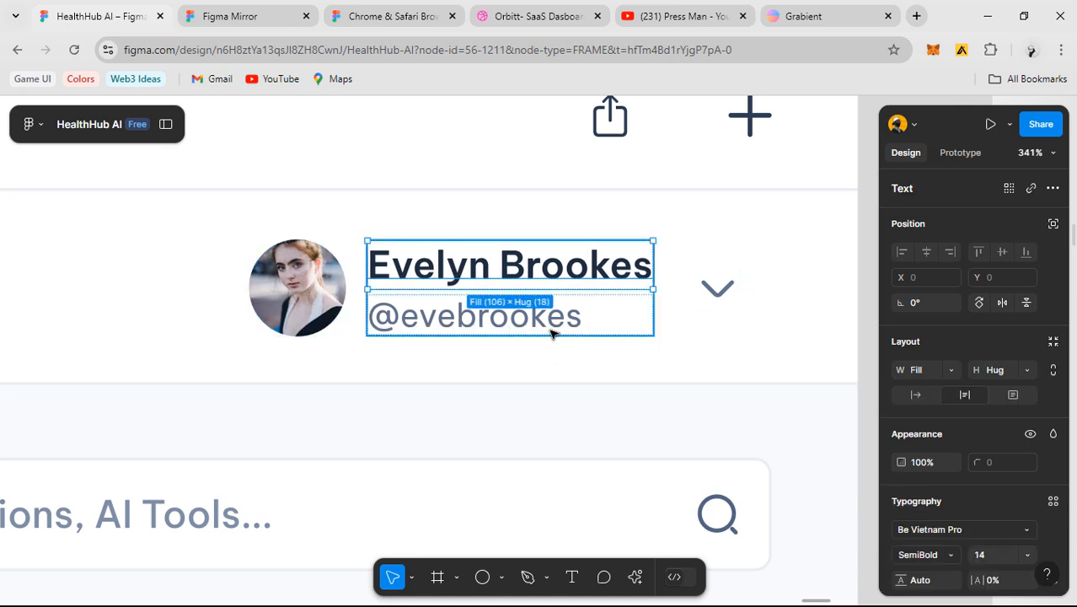
pyautogui.click(509, 321)
pyautogui.click(499, 289)
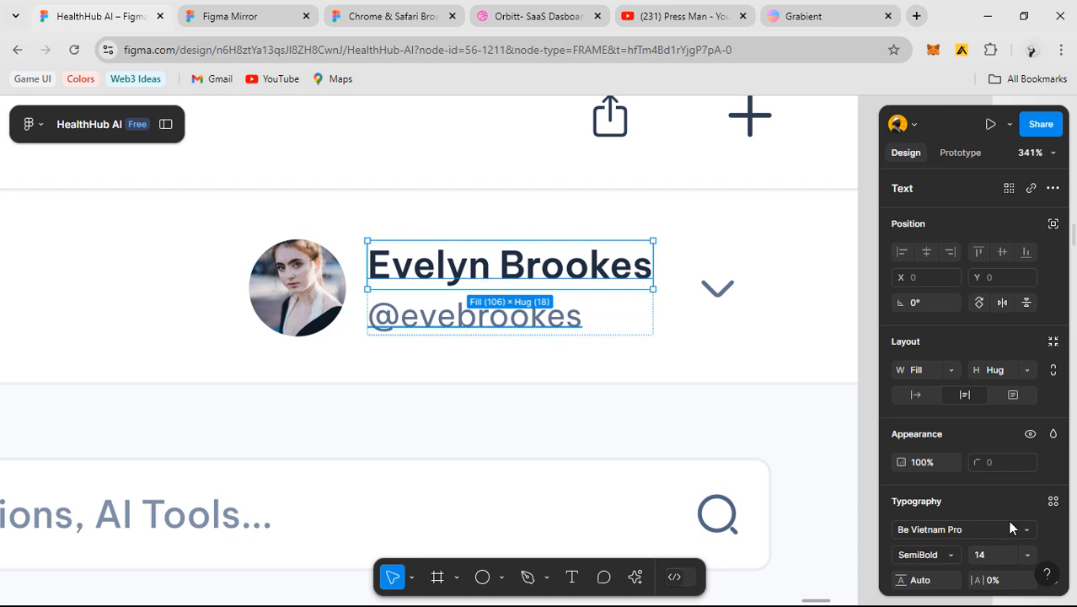
pyautogui.scroll(-2, 1012, 528)
pyautogui.click(516, 300)
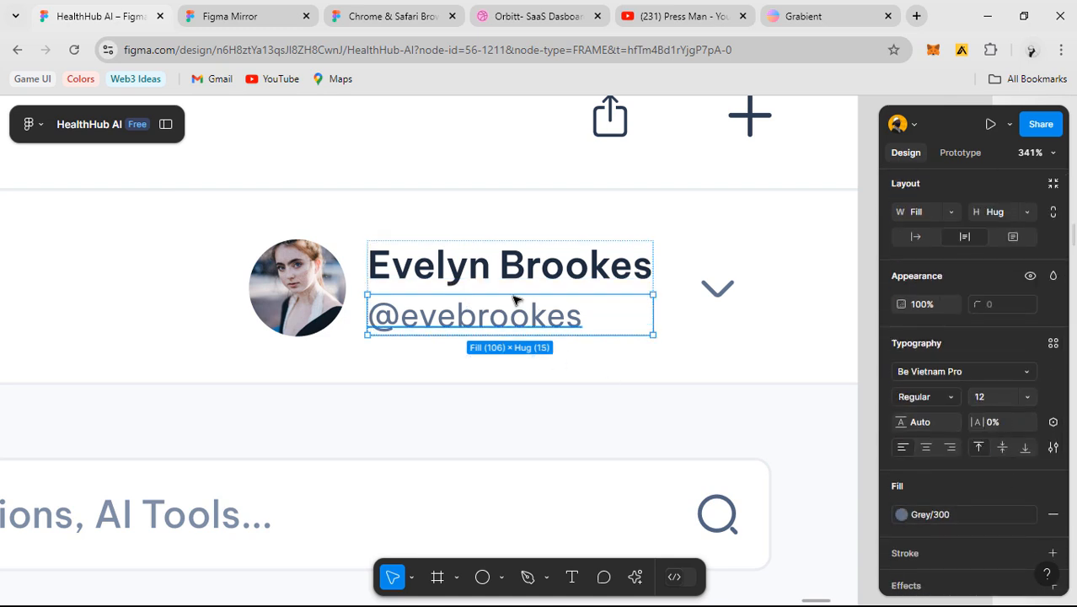
pyautogui.click(503, 276)
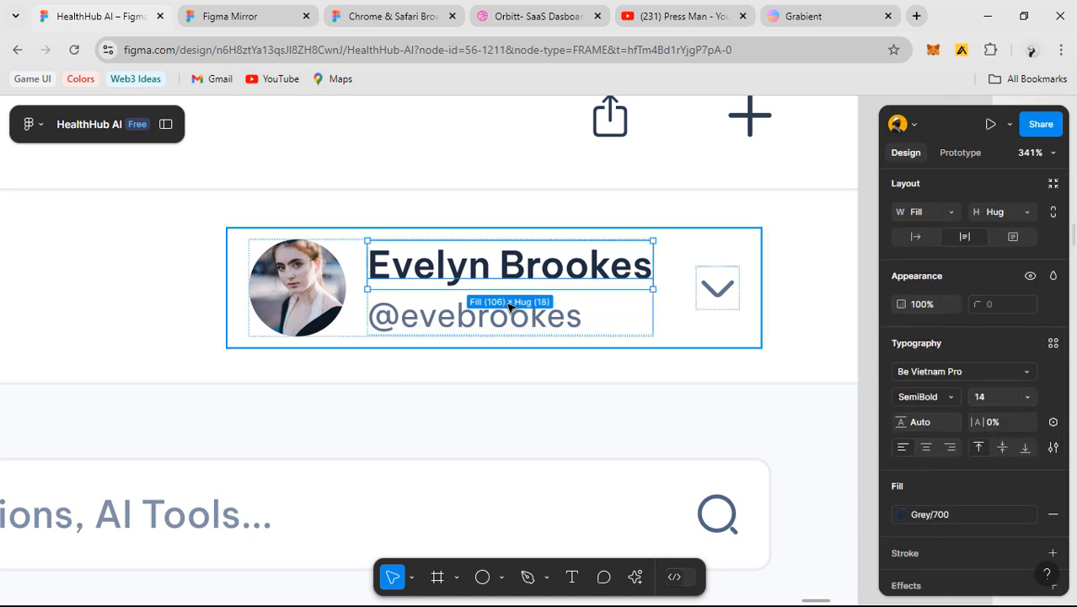
pyautogui.click(546, 318)
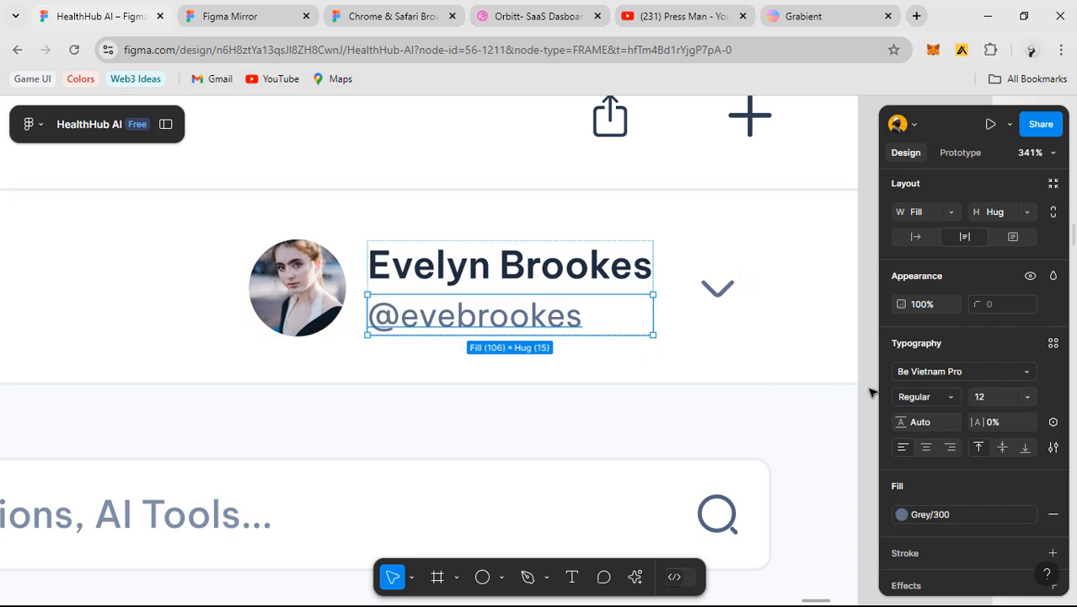
pyautogui.click(519, 264)
pyautogui.click(500, 325)
pyautogui.click(484, 266)
pyautogui.click(480, 325)
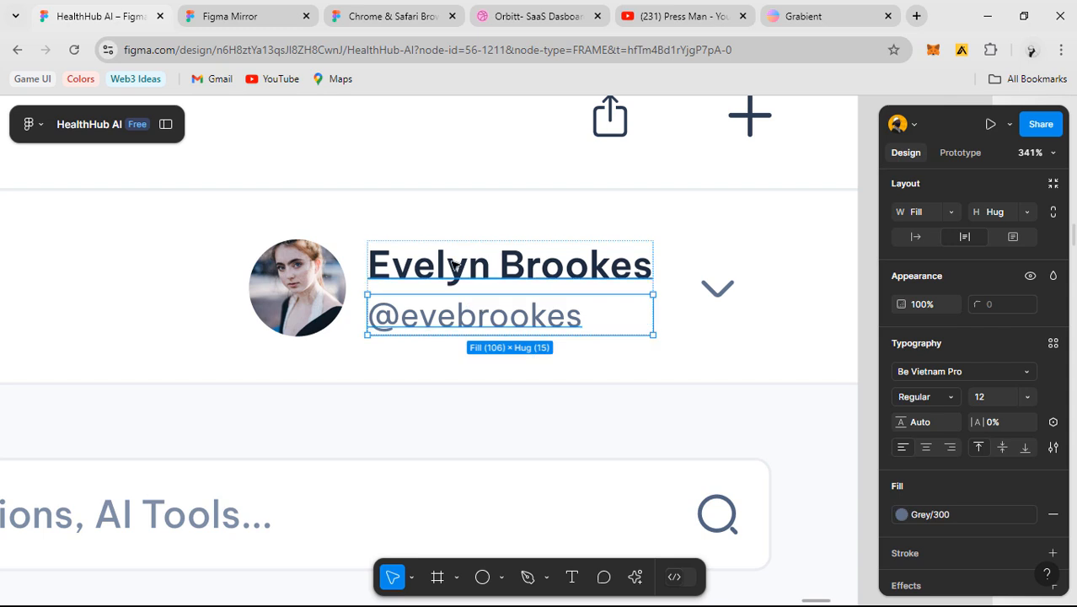
pyautogui.click(492, 269)
pyautogui.click(487, 325)
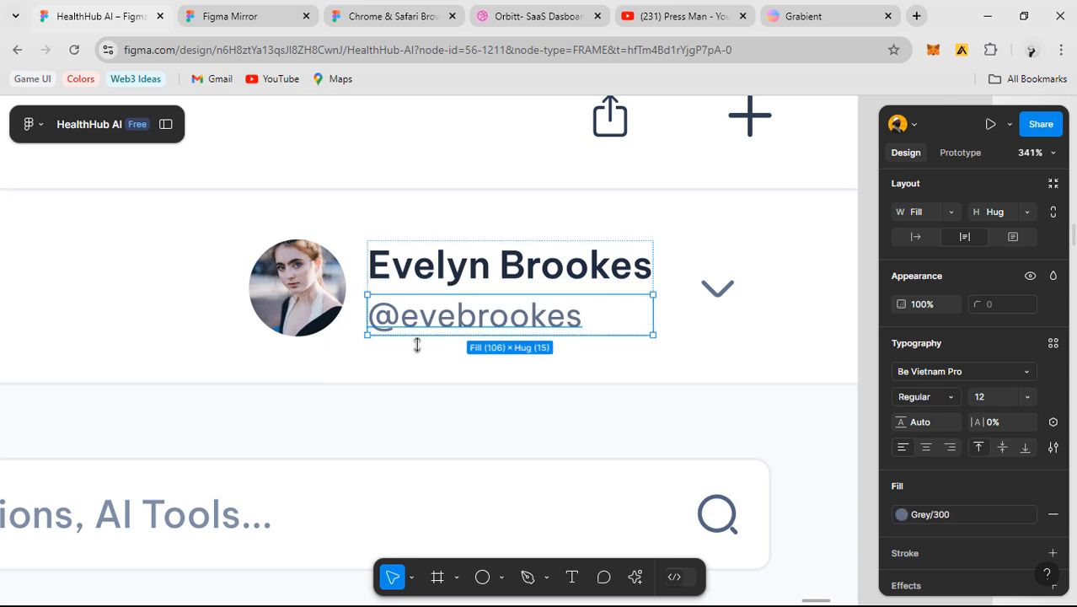
# - Examine the gap between avatar and name group, and the spacing and padding of the whole original profile block
pyautogui.click(364, 328)
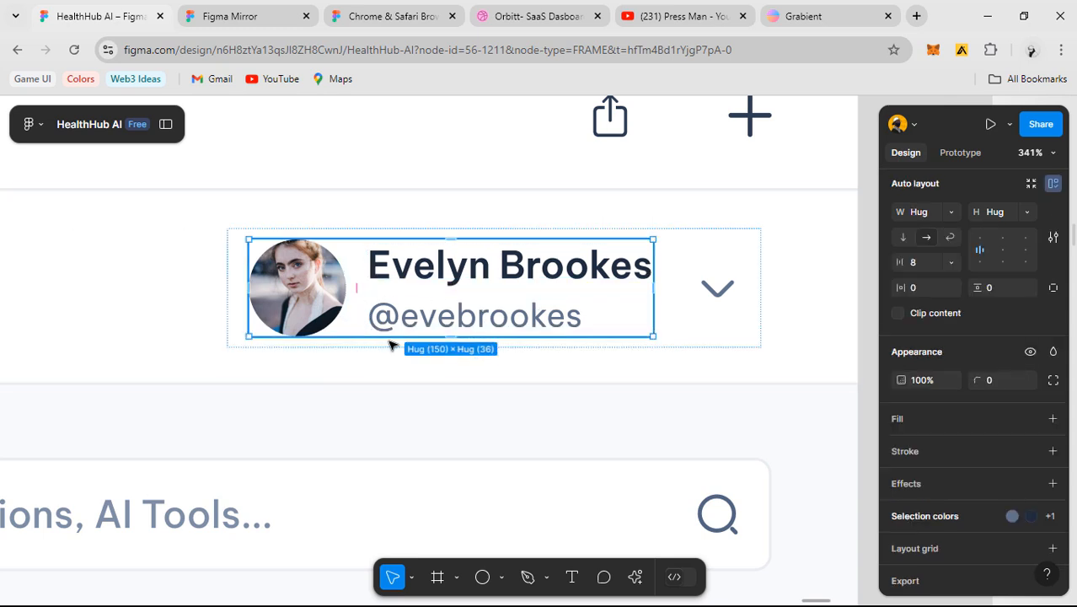
pyautogui.click(720, 323)
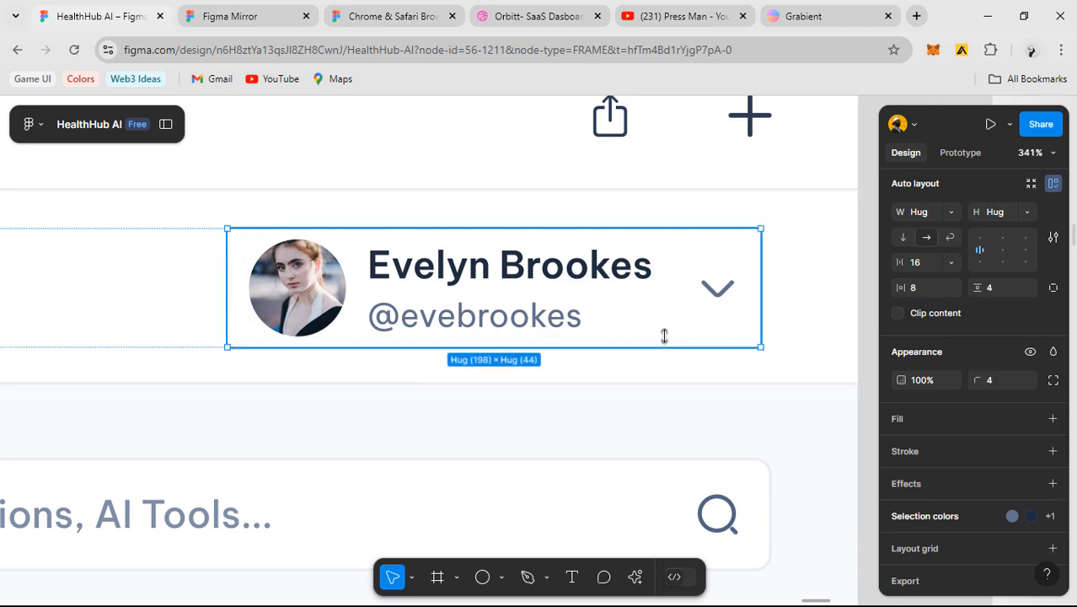
pyautogui.scroll(-10, 636, 344)
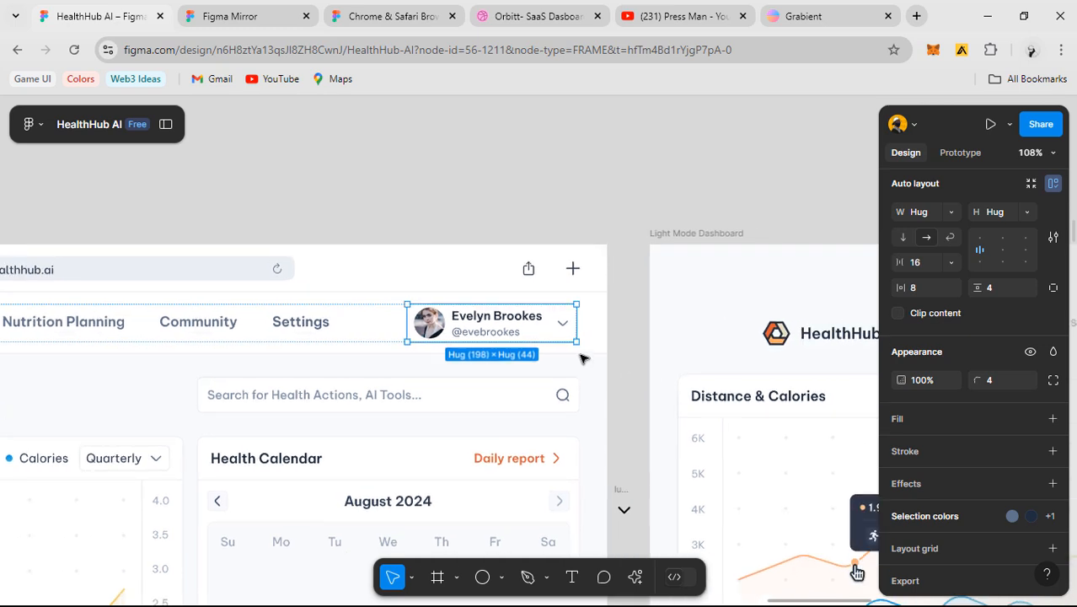
# - Copy the name-and-handle text group from the original profile block to beside the avatar circle in the Light Mode Dashboard header
pyautogui.scroll(-4, 524, 328)
pyautogui.doubleClick(493, 334)
pyautogui.moveTo(511, 336); pyautogui.dragTo(295, 342)
pyautogui.doubleClick(293, 332)
pyautogui.doubleClick(280, 333)
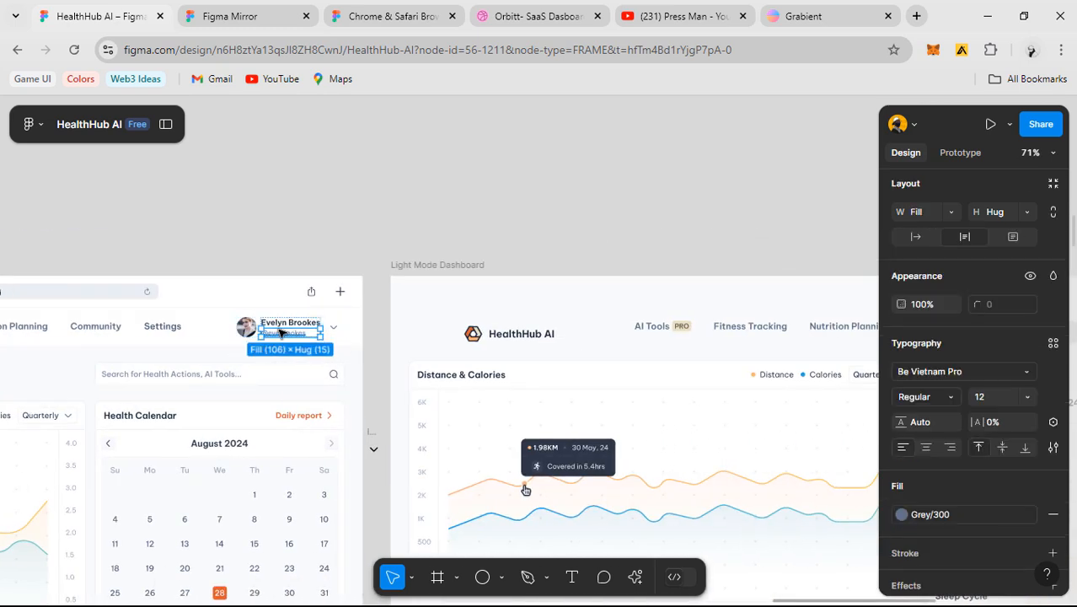
pyautogui.press('Escape')
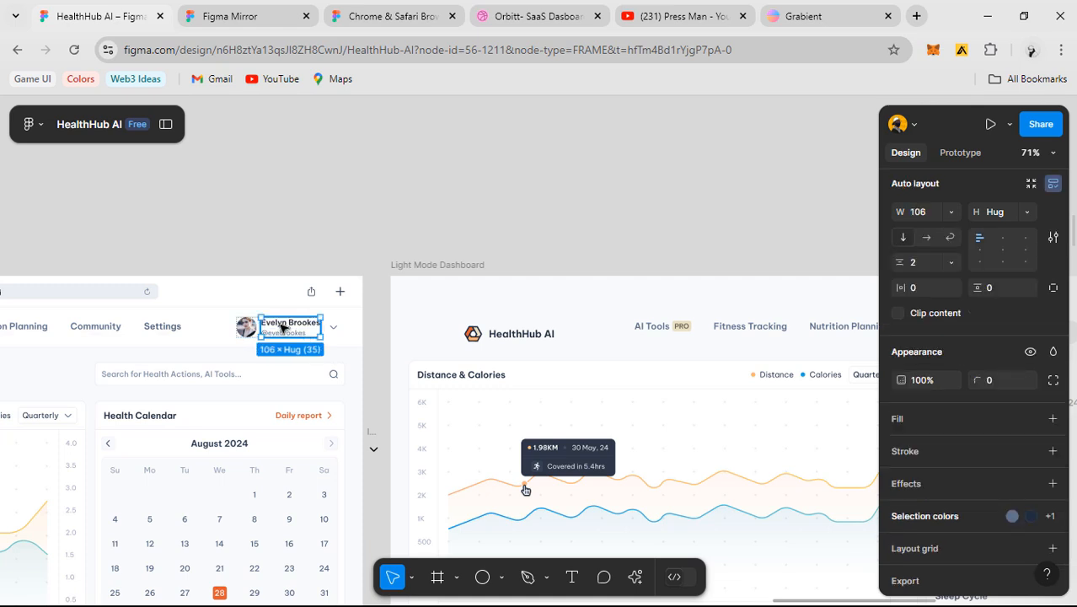
pyautogui.moveTo(282, 327); pyautogui.dragTo(828, 307)
pyautogui.moveTo(446, 392); pyautogui.dragTo(224, 347)
pyautogui.moveTo(68, 287); pyautogui.dragTo(435, 352)
pyautogui.scroll(5, 844, 277)
pyautogui.moveTo(493, 290); pyautogui.dragTo(577, 356)
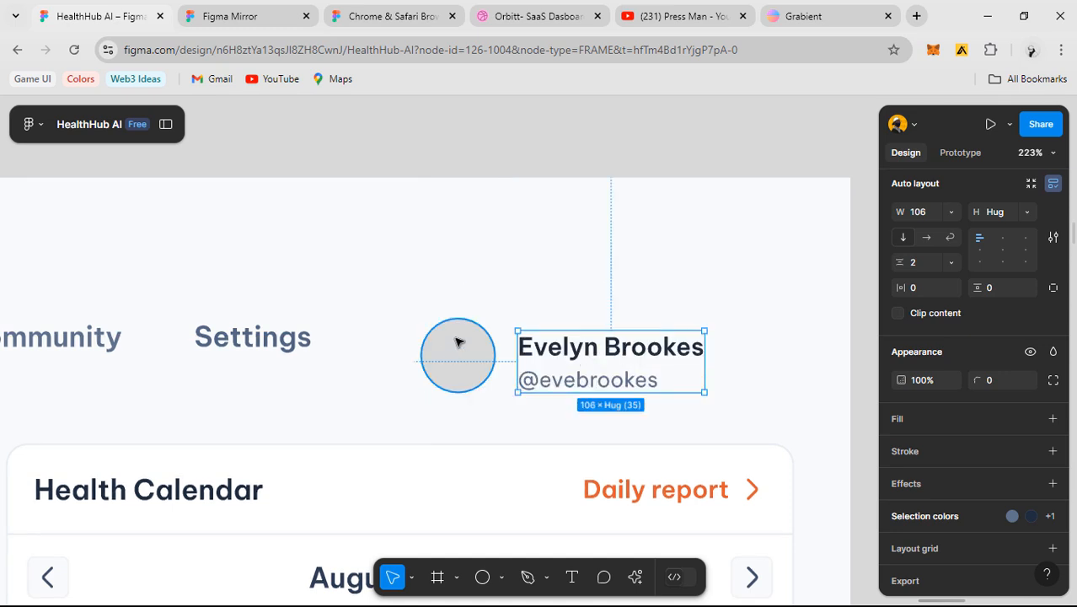
# - Move the avatar circle slightly upward in the Light Mode Dashboard header and resize it to 36 × 36
pyautogui.moveTo(457, 344); pyautogui.dragTo(465, 340)
pyautogui.scroll(2, 465, 341)
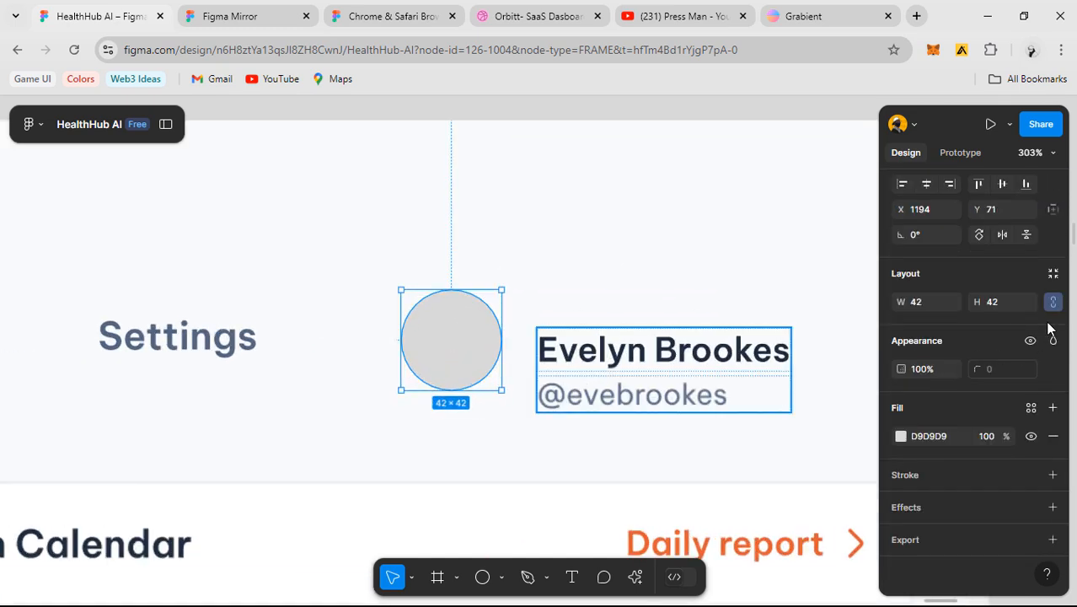
pyautogui.click(1000, 302)
pyautogui.write('36')
pyautogui.press('Return')
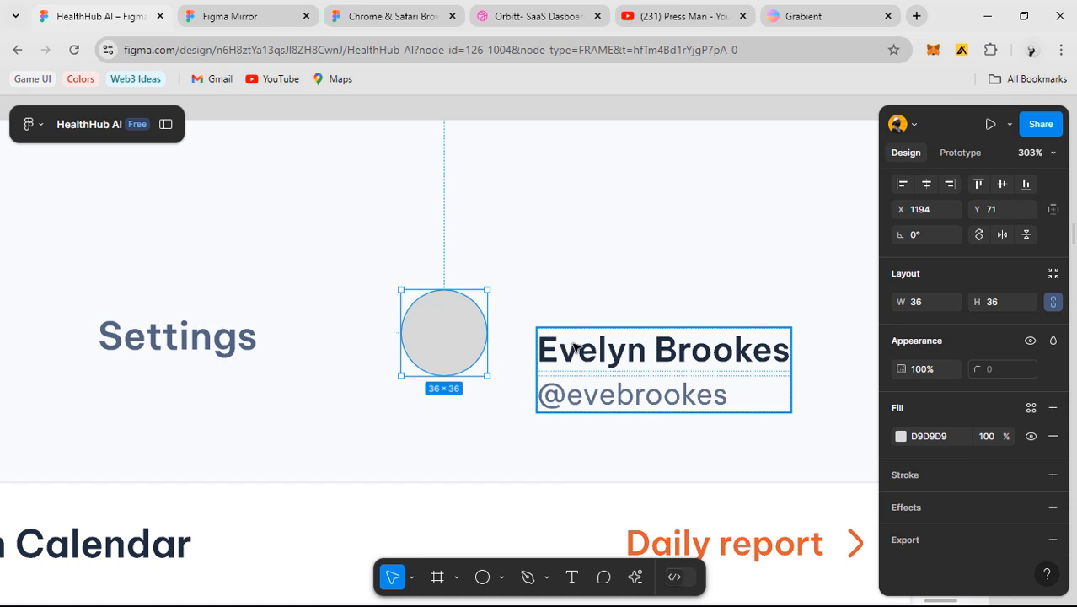
# - Align the name-and-handle group beside the avatar circle and combine both in a horizontal auto layout with a gap of 8
pyautogui.moveTo(612, 378); pyautogui.dragTo(585, 342)
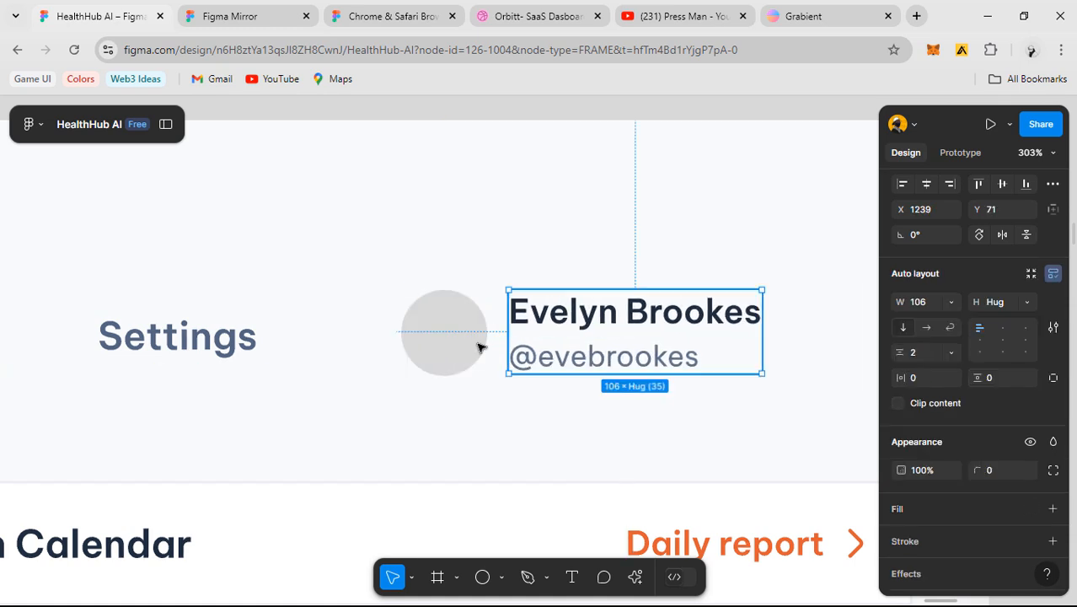
pyautogui.keyDown('shift'); pyautogui.click(478, 348); pyautogui.keyUp('shift')
pyautogui.hotkey('shift', 'a')
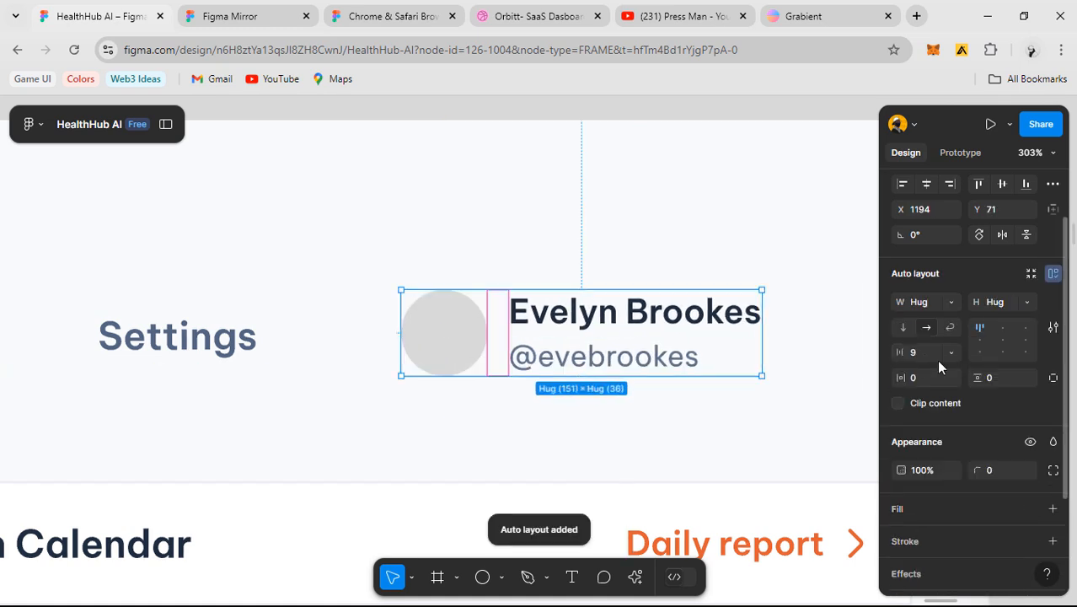
pyautogui.write('8')
pyautogui.press('Return')
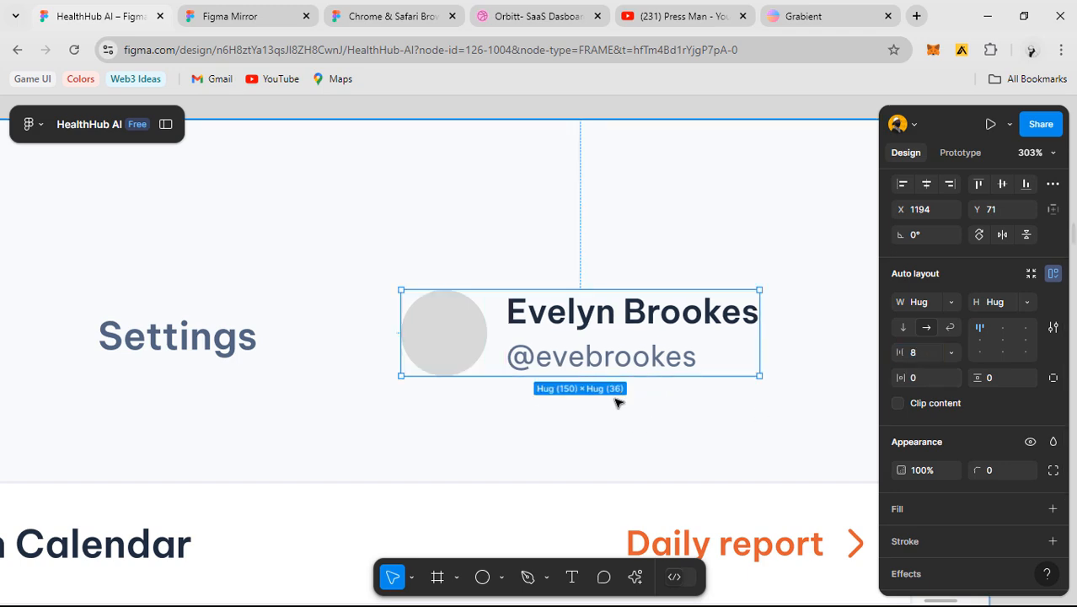
# - Copy the Health Calendar's next-month arrow icon to beside the name-and-handle group in the header
pyautogui.scroll(-3, 615, 397)
pyautogui.scroll(-3, 613, 401)
pyautogui.moveTo(623, 459); pyautogui.dragTo(592, 401)
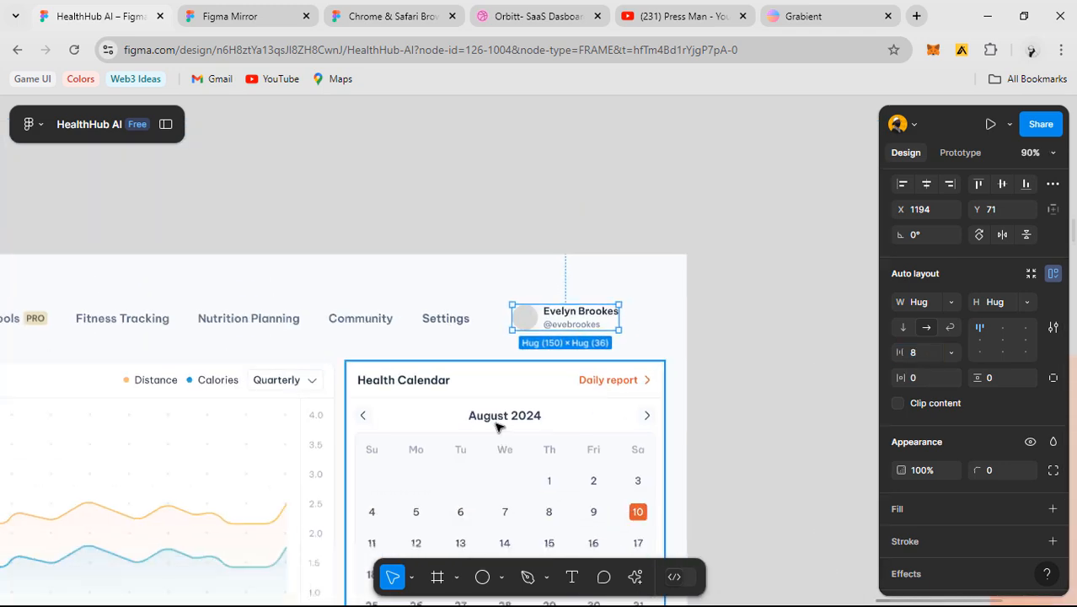
pyautogui.keyDown('ctrl'); pyautogui.click(494, 420); pyautogui.keyUp('ctrl')
pyautogui.scroll(1, 566, 423)
pyautogui.scroll(2, 599, 421)
pyautogui.click(688, 419)
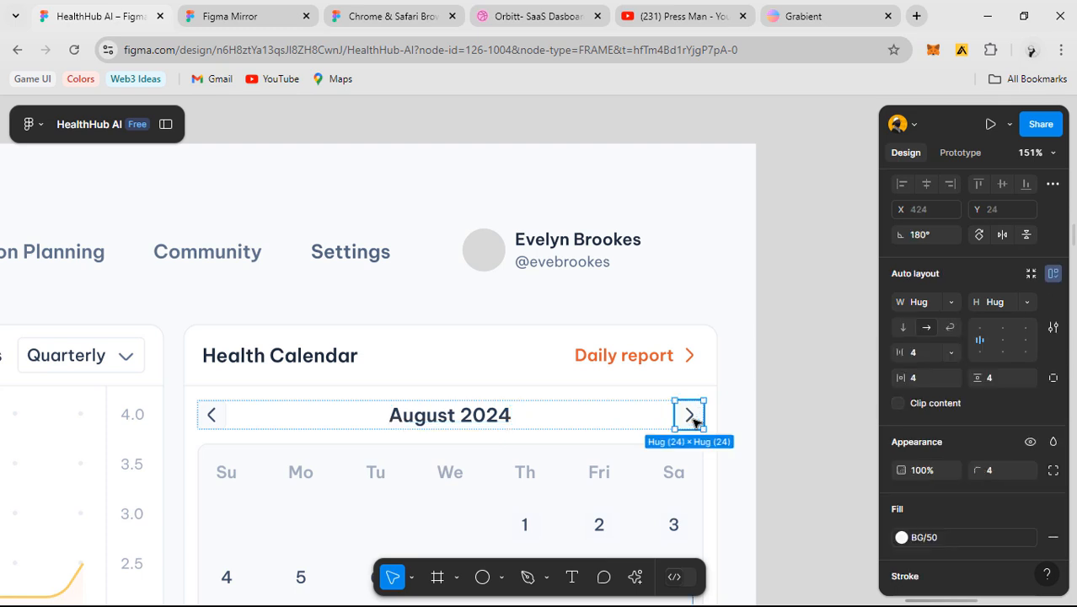
pyautogui.moveTo(688, 414); pyautogui.dragTo(680, 257)
pyautogui.scroll(4, 682, 261)
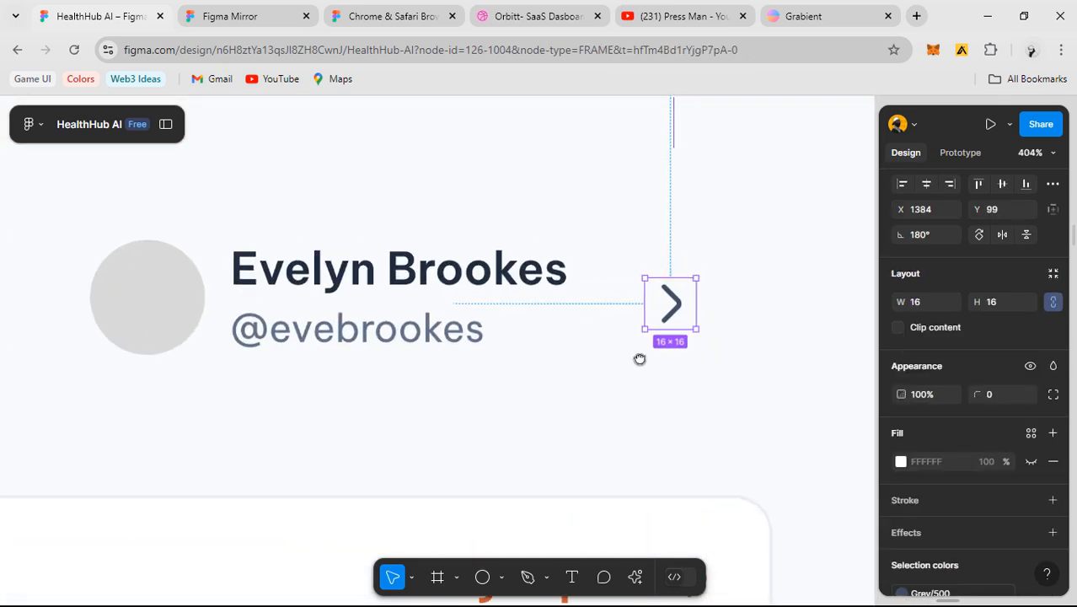
# - Set the rotation of the copied arrow icon beside the profile name to 90°
pyautogui.scroll(-3, 678, 371)
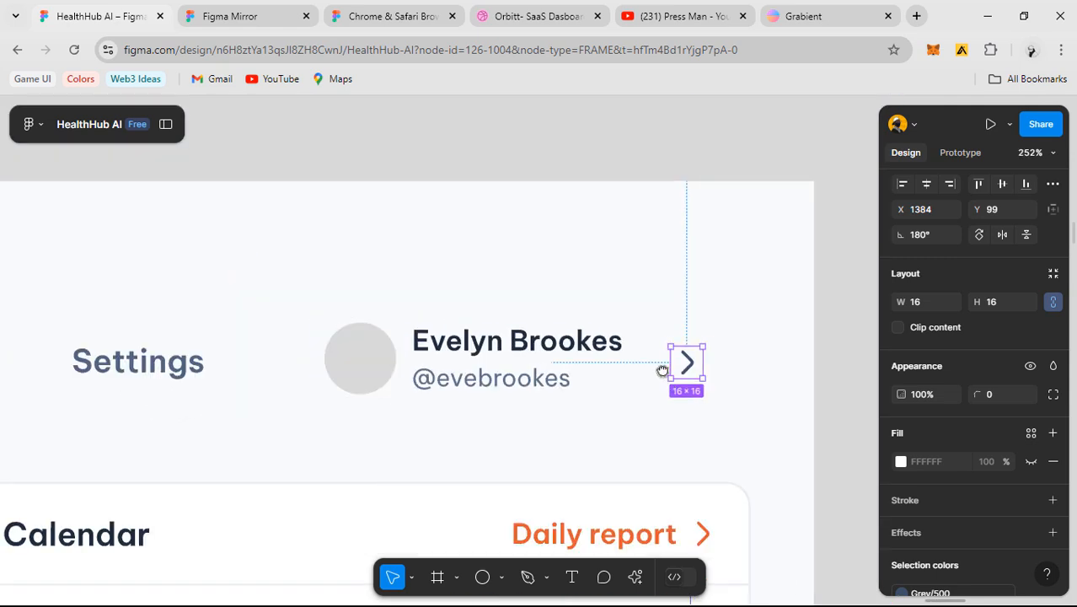
pyautogui.scroll(3, 930, 257)
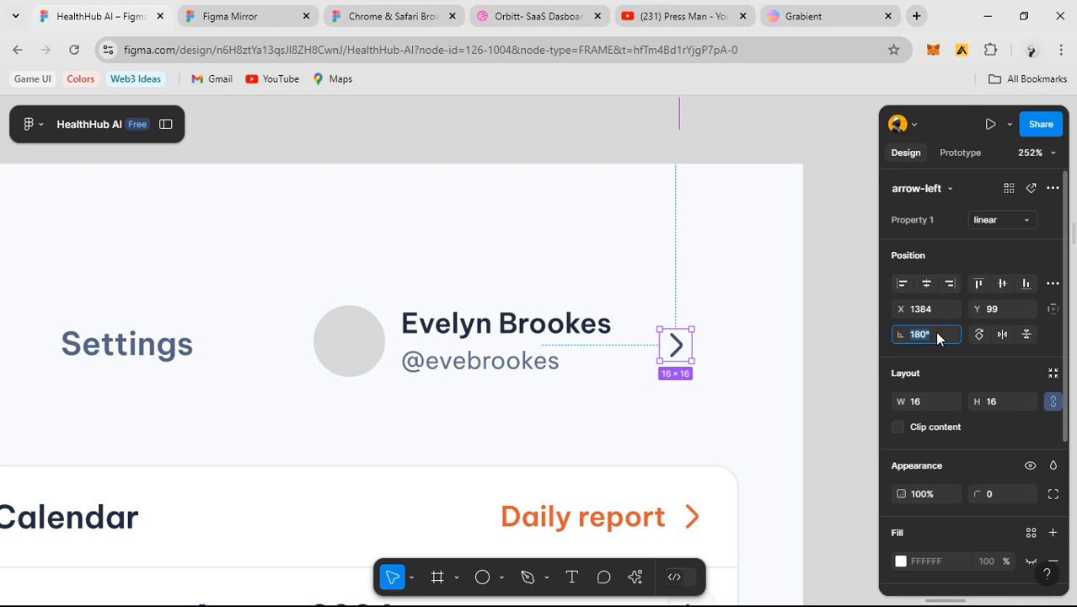
pyautogui.write('90')
pyautogui.press('Return')
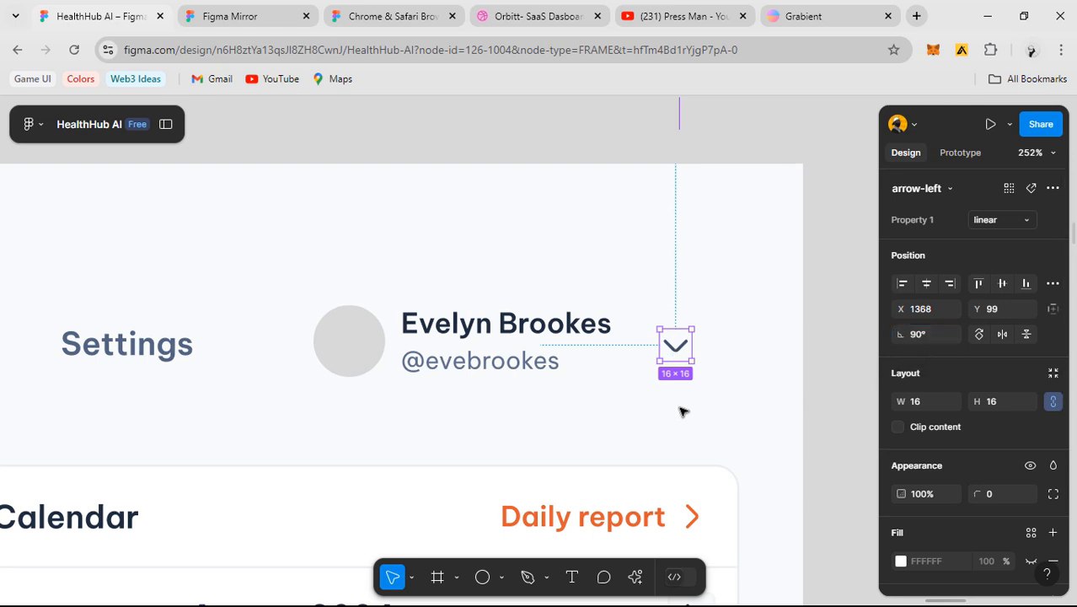
# - Combine the arrow icon and the avatar-name group in a horizontal auto layout with a gap of 16
pyautogui.scroll(2, 628, 358)
pyautogui.keyDown('shift'); pyautogui.click(603, 354); pyautogui.keyUp('shift')
pyautogui.hotkey('shift', 'a')
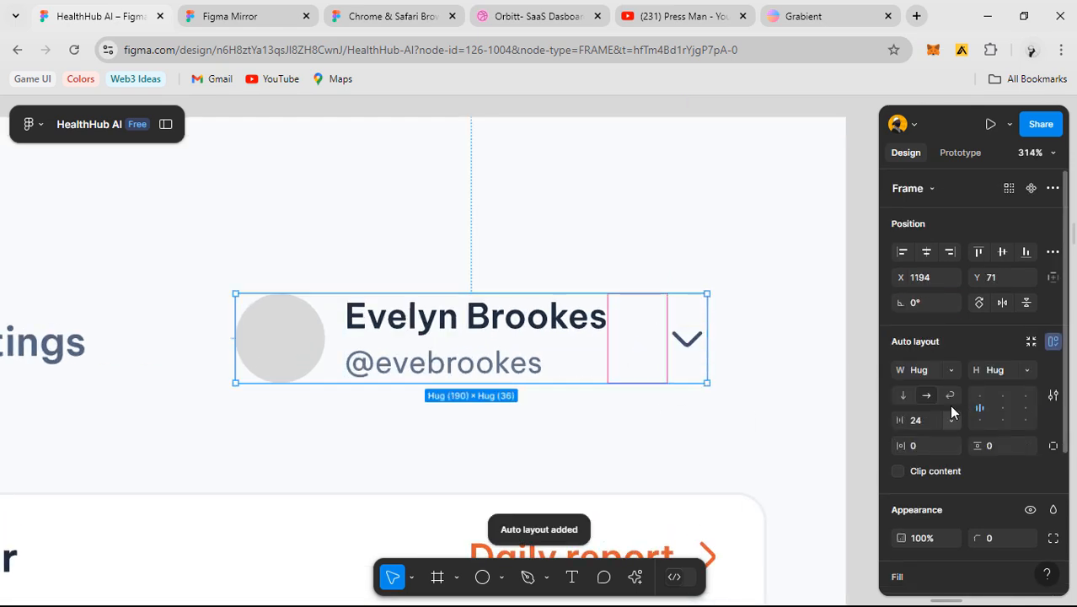
pyautogui.click(921, 419)
pyautogui.write('16')
pyautogui.press('Return')
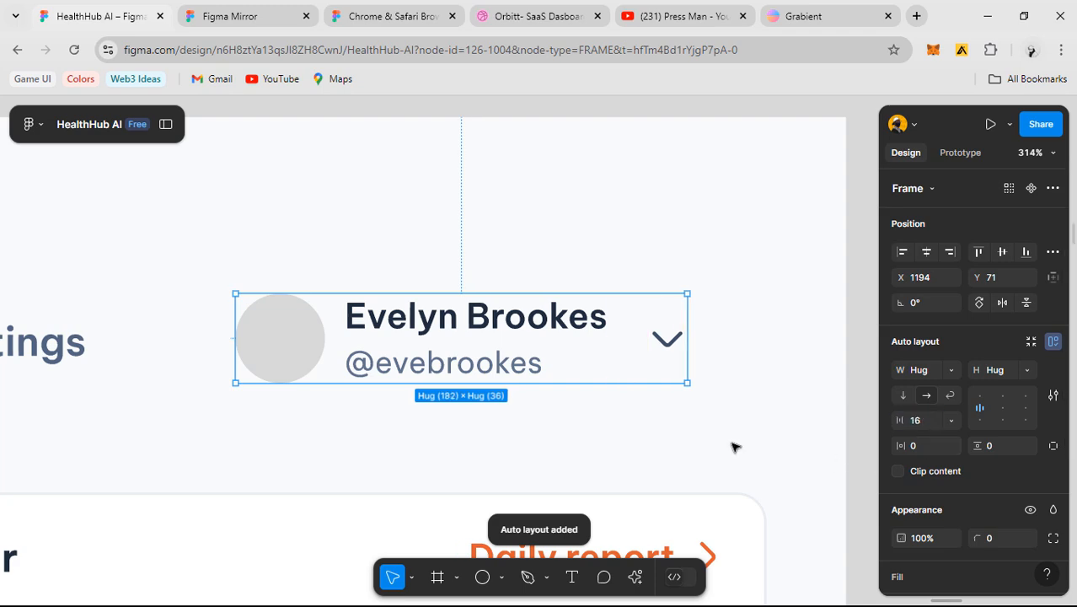
# - Combine the logo, navigation links and profile block in one auto layout row and widen it leftward to about 1327
pyautogui.scroll(-5, 661, 339)
pyautogui.scroll(-5, 662, 358)
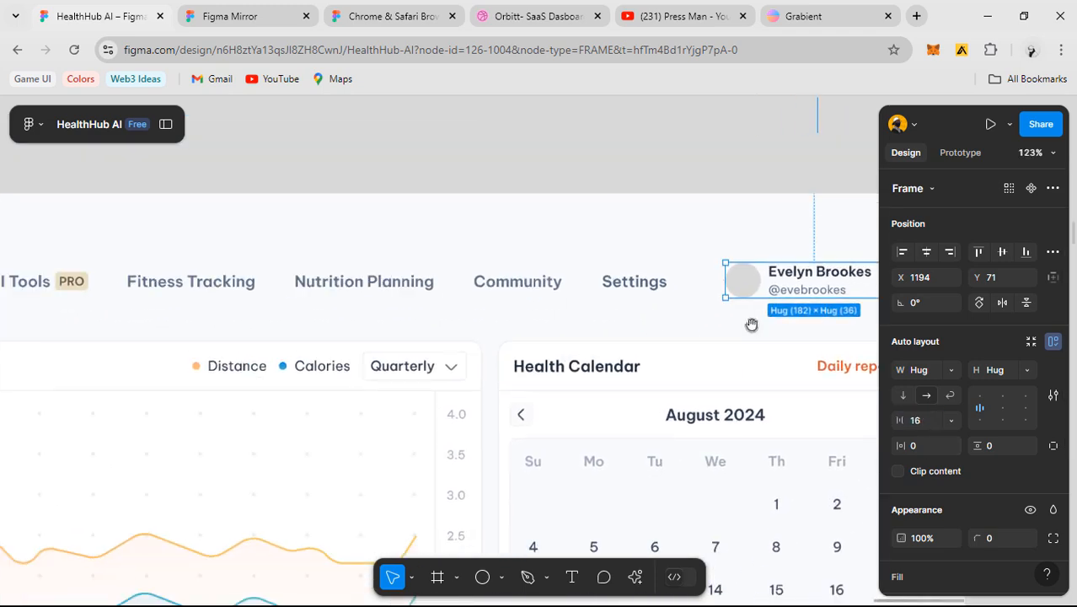
pyautogui.scroll(-3, 617, 362)
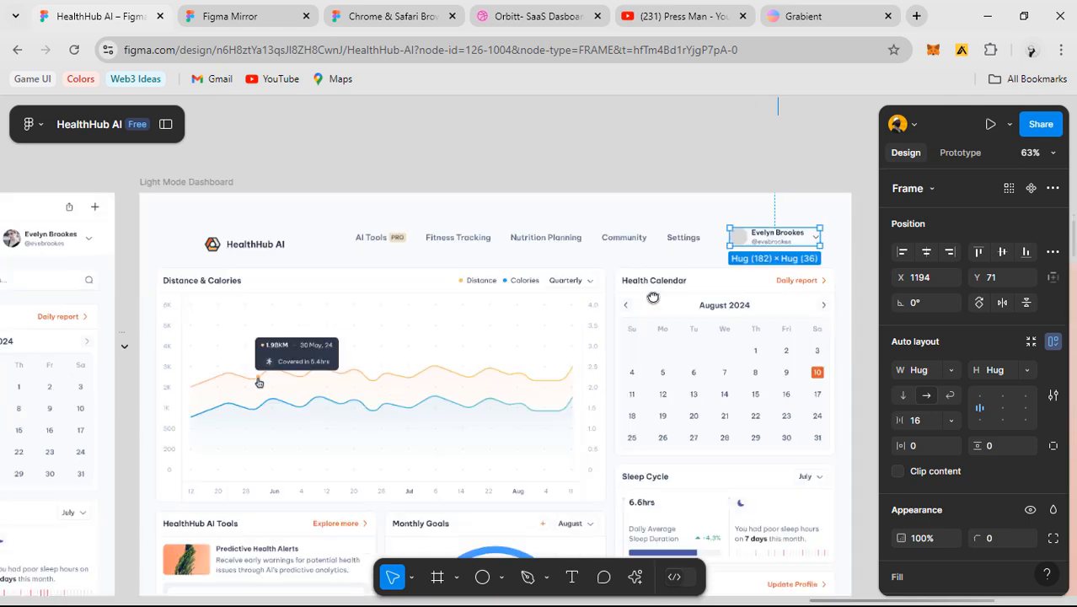
pyautogui.keyDown('shift'); pyautogui.click(522, 245); pyautogui.keyUp('shift')
pyautogui.keyDown('shift'); pyautogui.click(253, 245); pyautogui.keyUp('shift')
pyautogui.hotkey('shift', 'a')
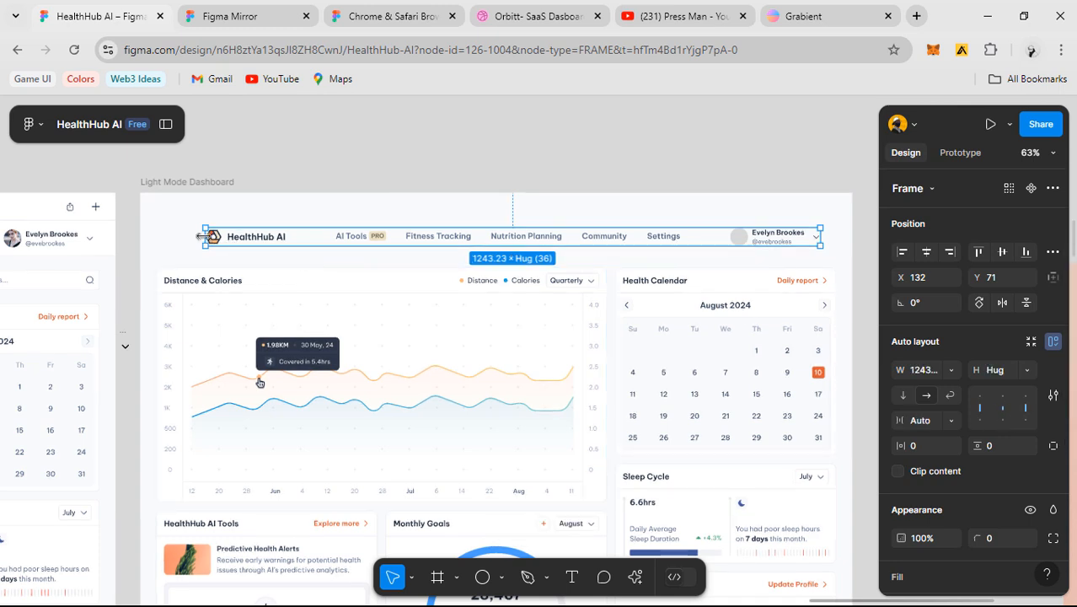
pyautogui.moveTo(201, 237); pyautogui.dragTo(163, 239)
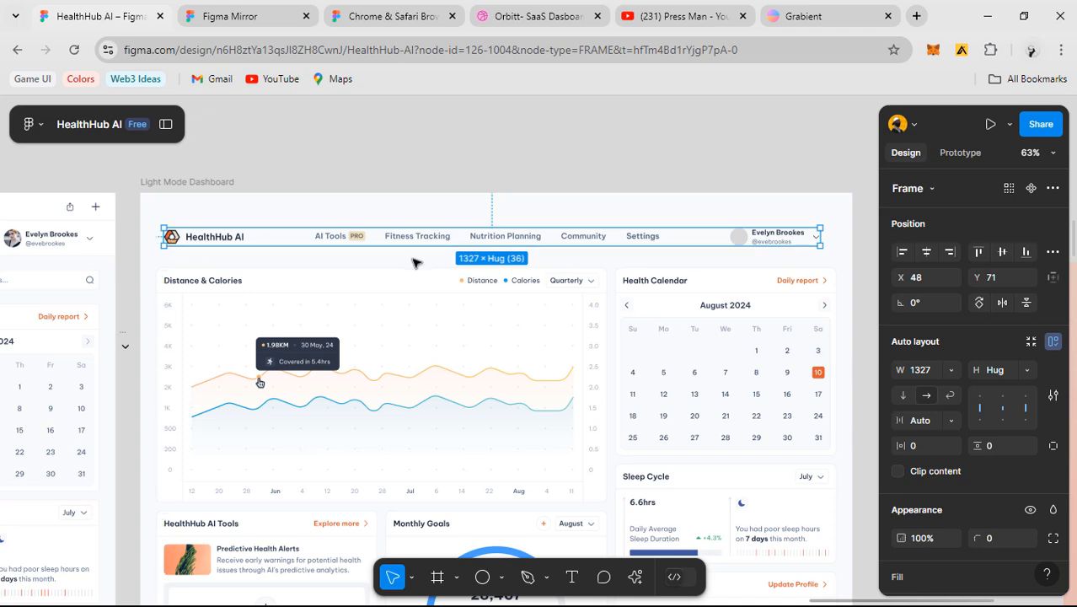
# - Set the header row's horizontal padding to 32 and its vertical padding to 16
pyautogui.scroll(-3, 414, 262)
pyautogui.moveTo(305, 319); pyautogui.dragTo(405, 293)
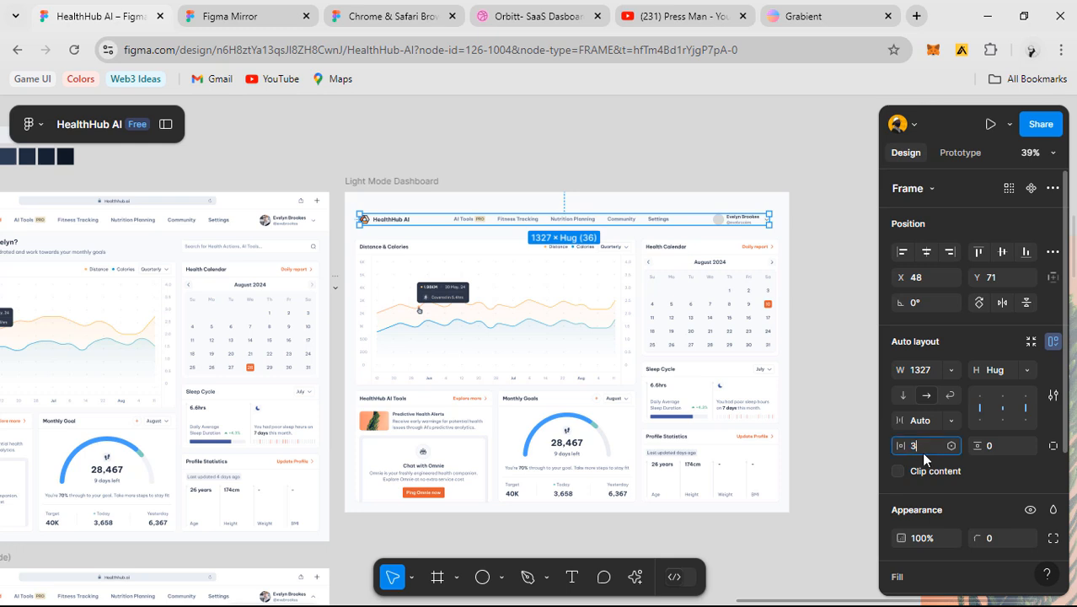
pyautogui.press('Return')
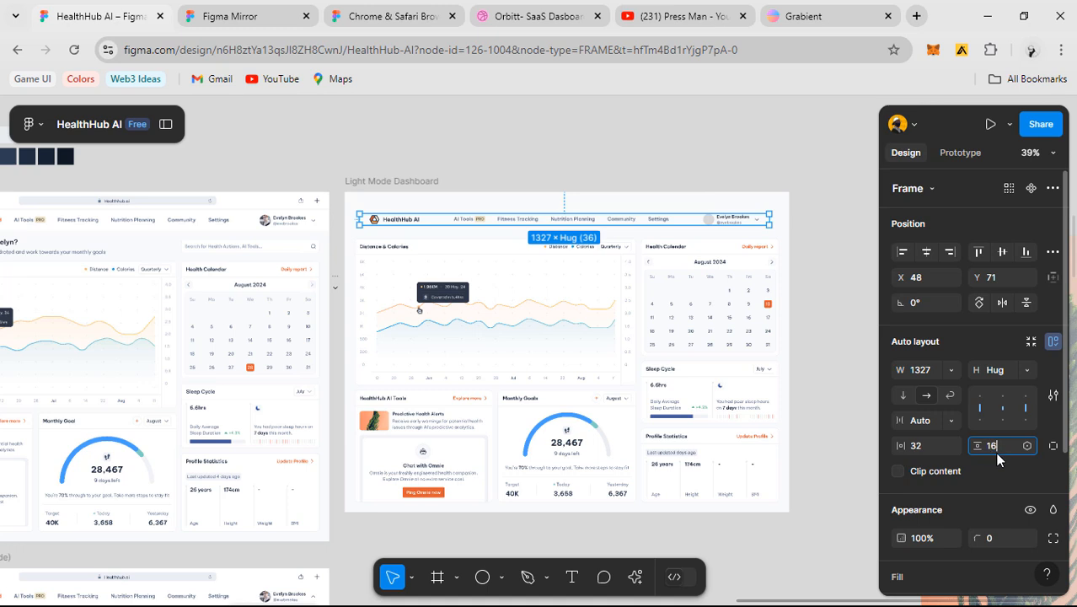
pyautogui.press('Return')
pyautogui.scroll(-3, 1003, 429)
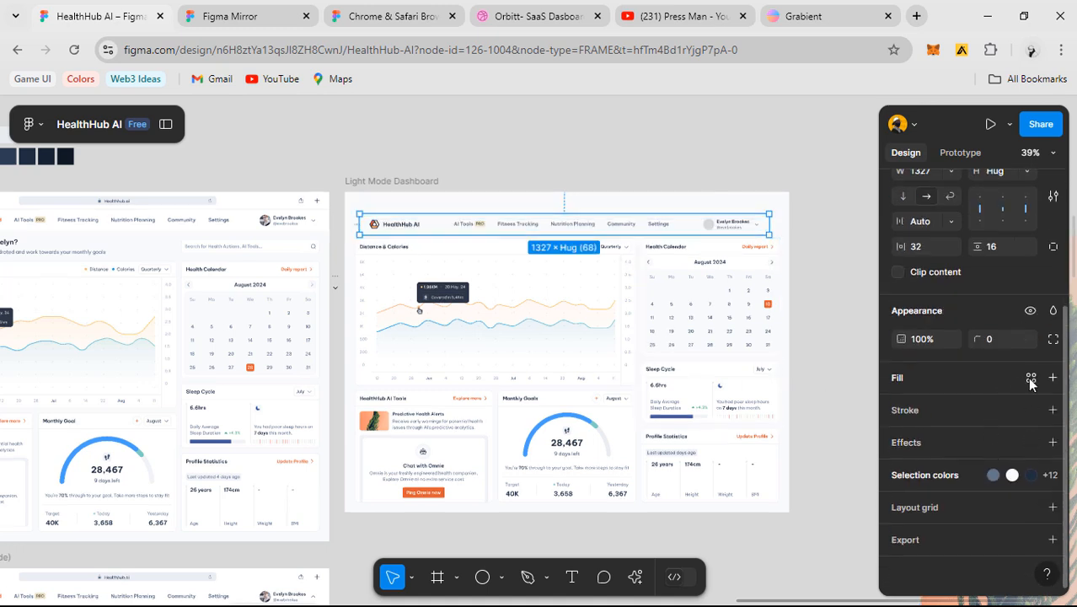
# - Give the header row a White fill and a bottom-only stroke in BG/500
pyautogui.click(1030, 377)
pyautogui.click(751, 378)
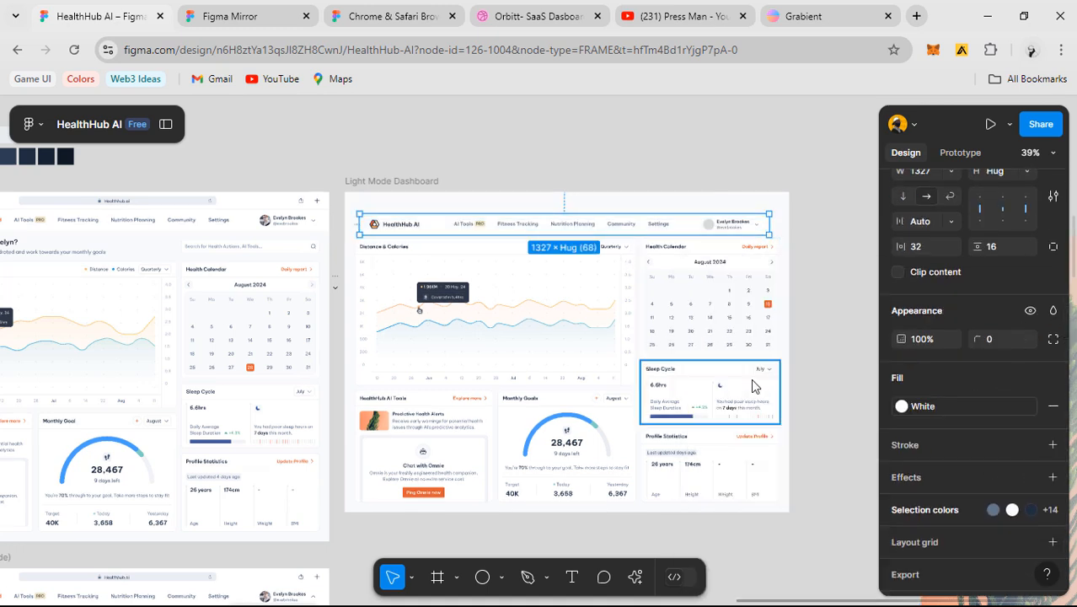
pyautogui.click(957, 445)
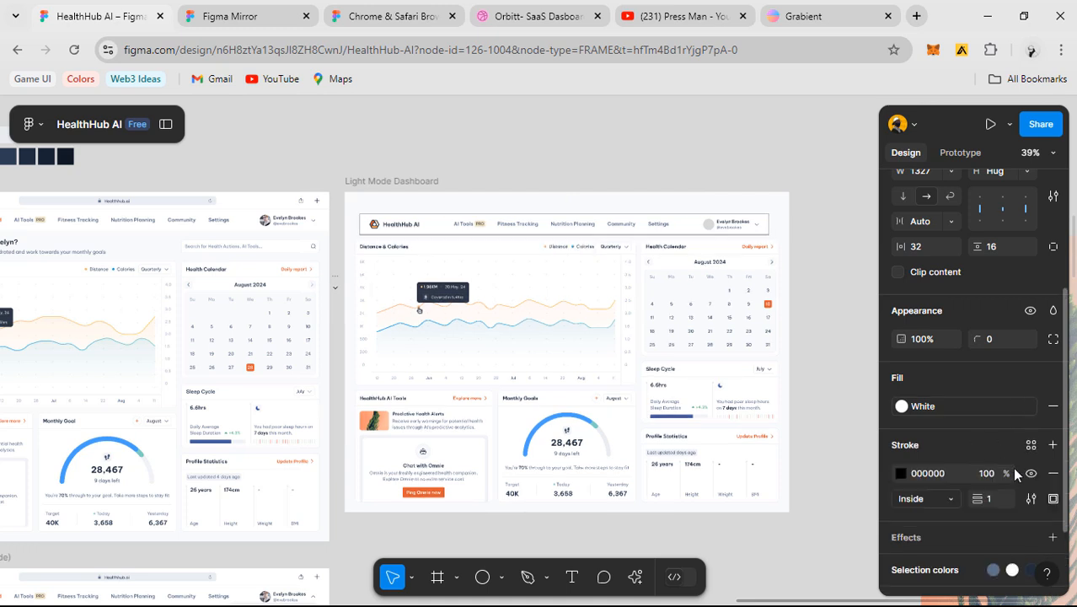
pyautogui.click(1052, 500)
pyautogui.click(1038, 514)
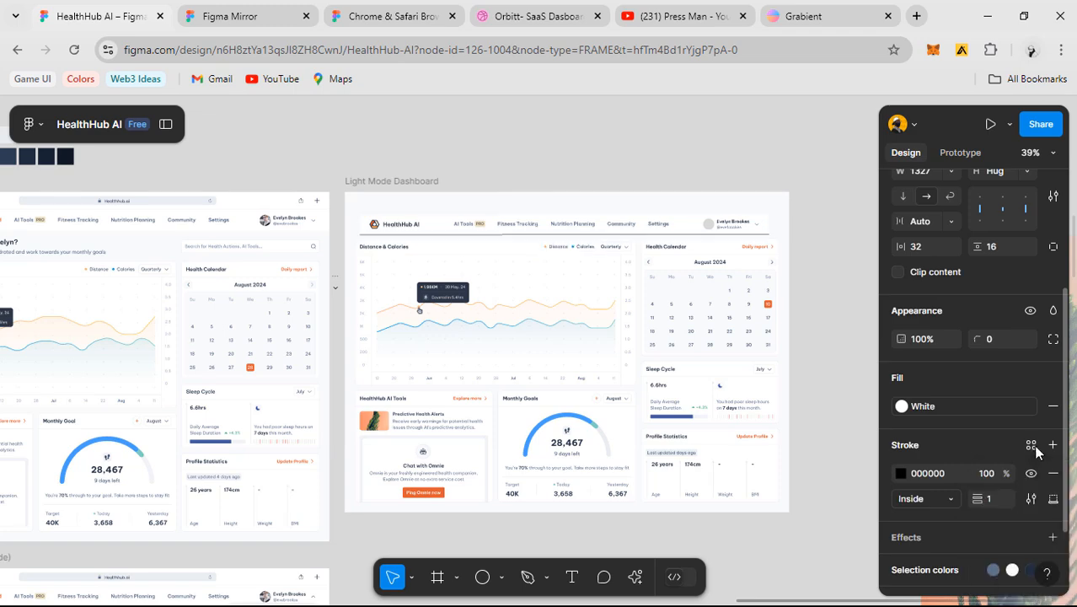
pyautogui.click(900, 473)
pyautogui.click(733, 547)
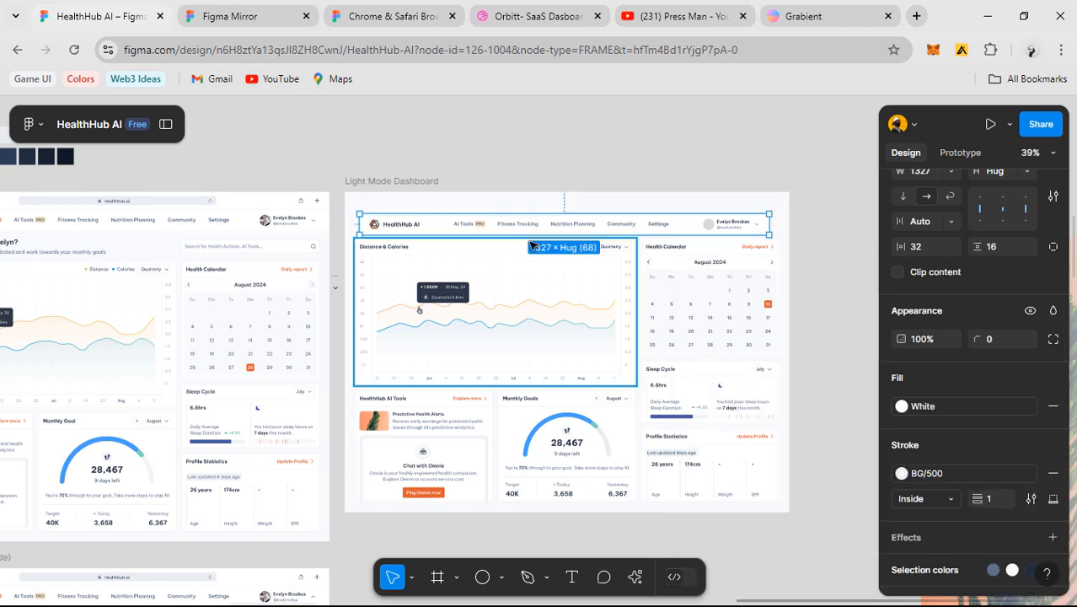
# - Set the header row's width to 1440 and centre it horizontally in the Light Mode Dashboard frame
pyautogui.scroll(3, 472, 255)
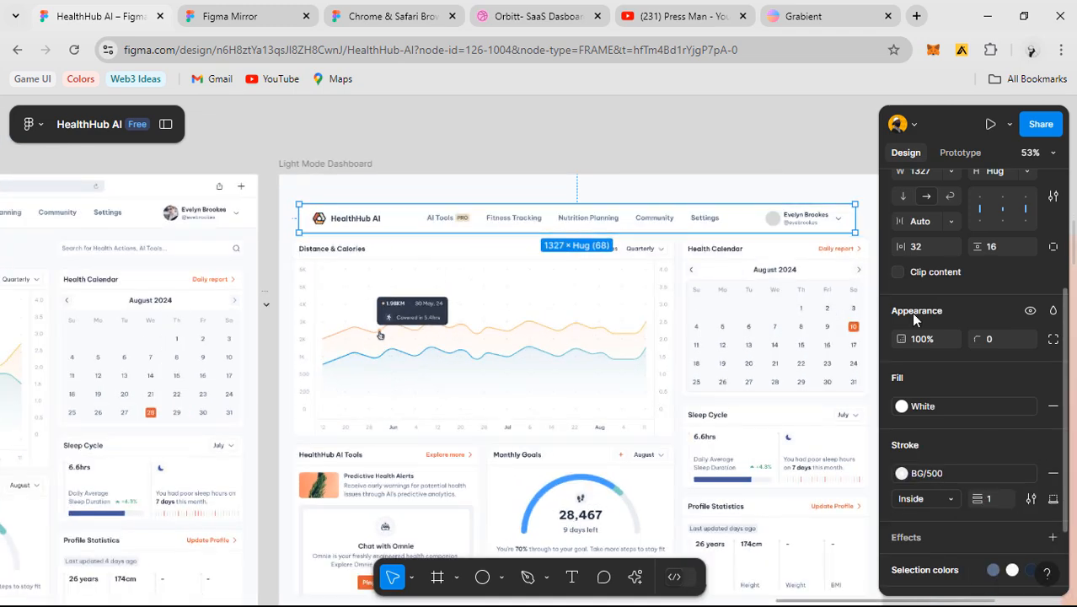
pyautogui.scroll(3, 922, 339)
pyautogui.click(929, 373)
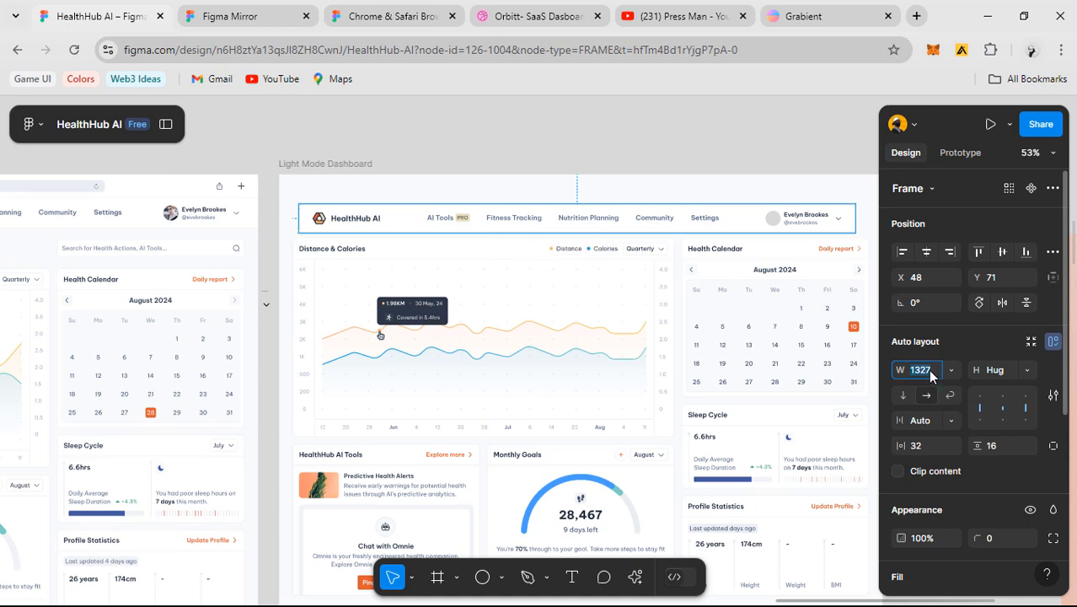
pyautogui.write('1440')
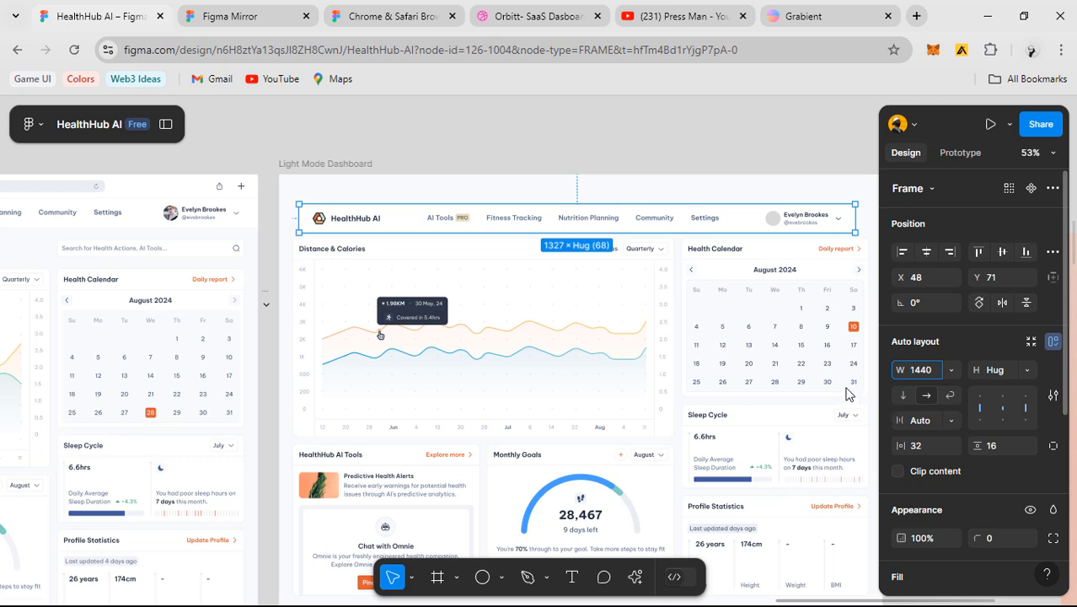
pyautogui.press('Return')
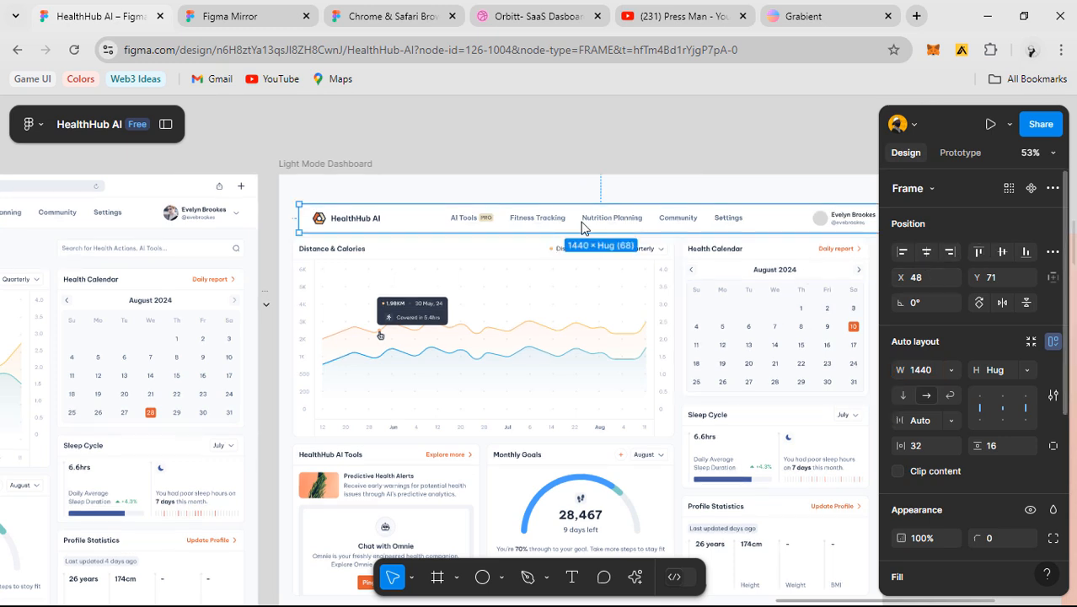
pyautogui.click(925, 252)
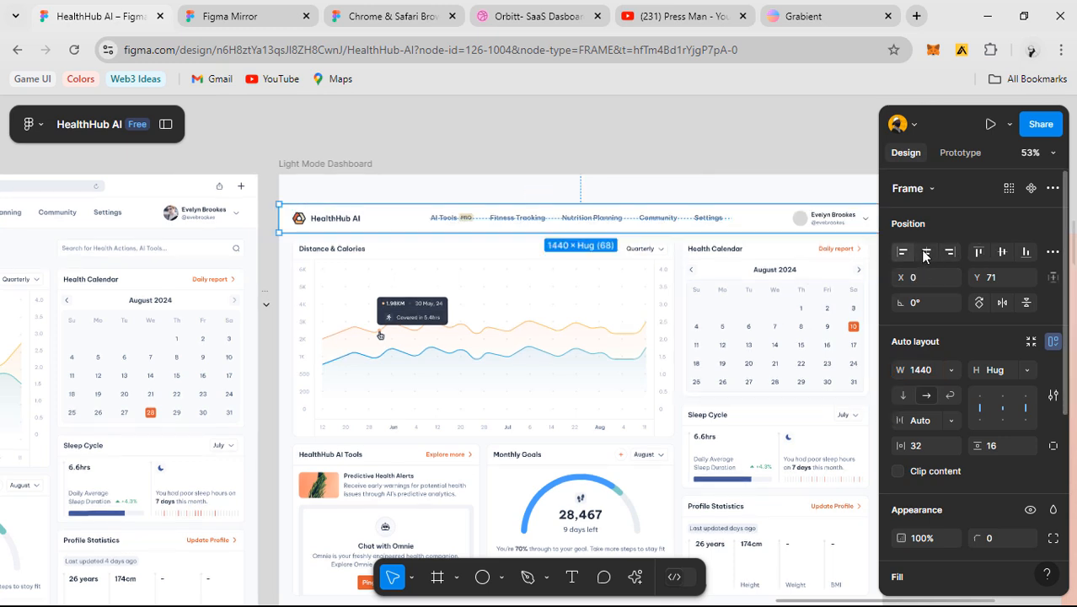
pyautogui.click(538, 149)
# - Copy the orange underlined Dashboard link from the header of the original Dashboard (Light Mode) design
pyautogui.hscroll(3, 658, 241)
pyautogui.scroll(-2, 657, 241)
pyautogui.scroll(-1, 751, 236)
pyautogui.moveTo(656, 265); pyautogui.dragTo(640, 262)
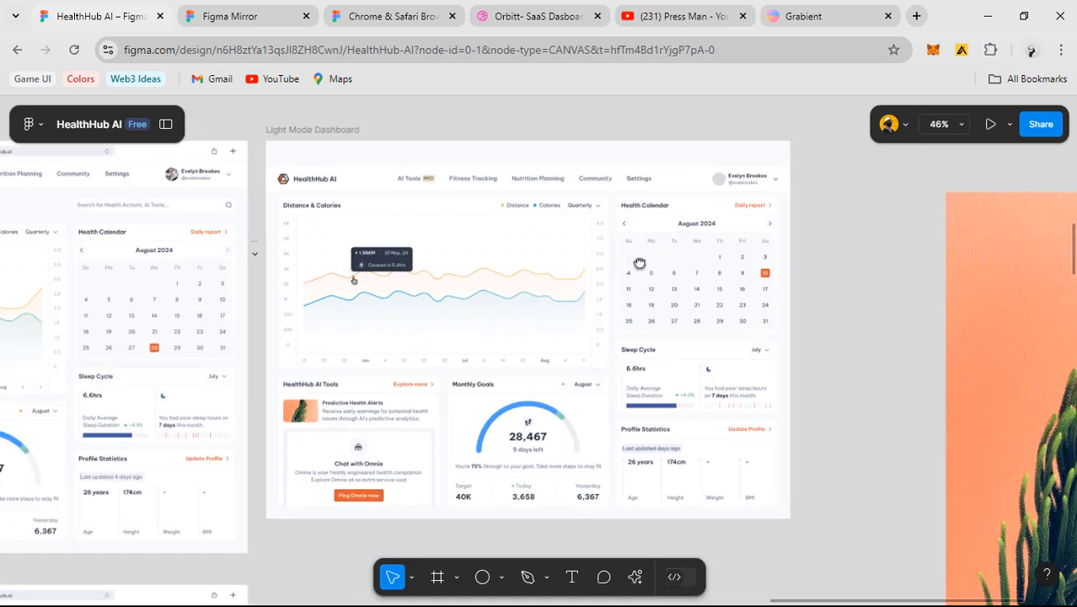
pyautogui.scroll(-1, 594, 192)
pyautogui.moveTo(453, 261); pyautogui.dragTo(749, 285)
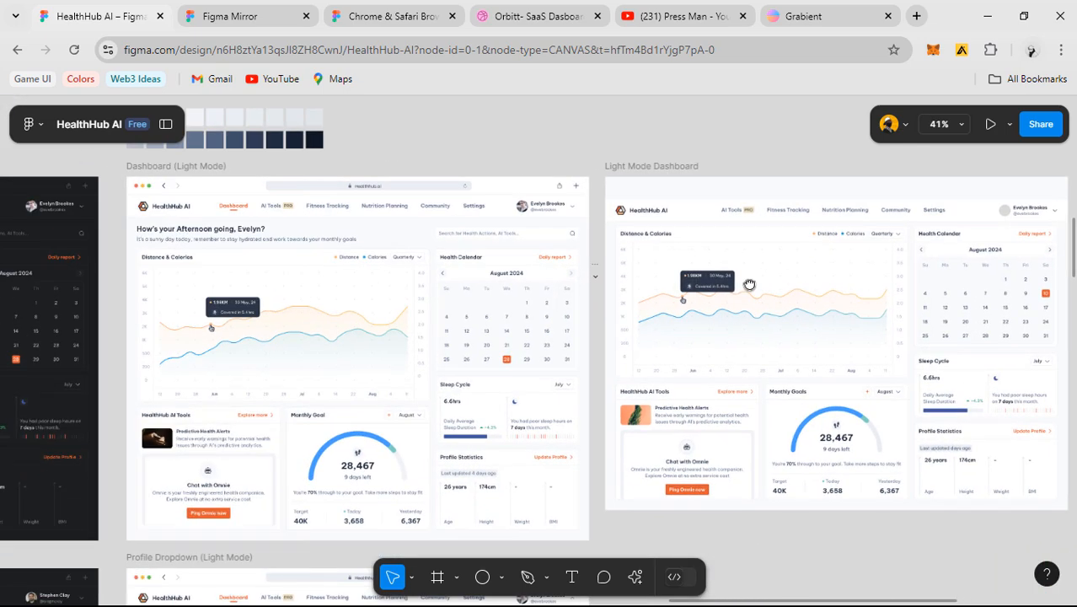
pyautogui.scroll(6, 222, 223)
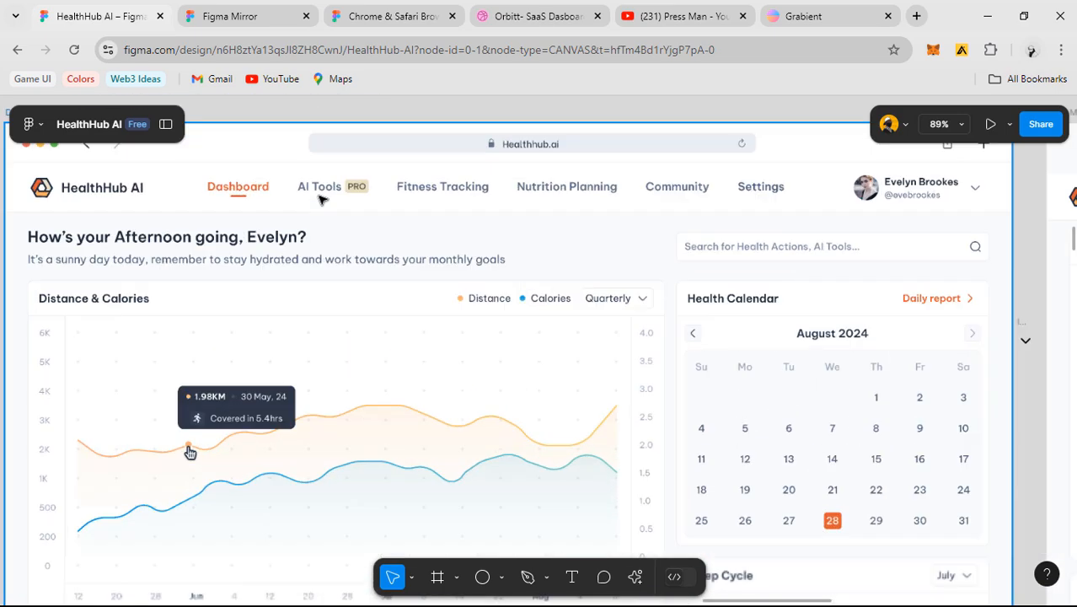
pyautogui.keyDown('ctrl'); pyautogui.click(320, 193); pyautogui.keyUp('ctrl')
pyautogui.keyDown('ctrl'); pyautogui.click(238, 189); pyautogui.keyUp('ctrl')
pyautogui.scroll(-3, 238, 192)
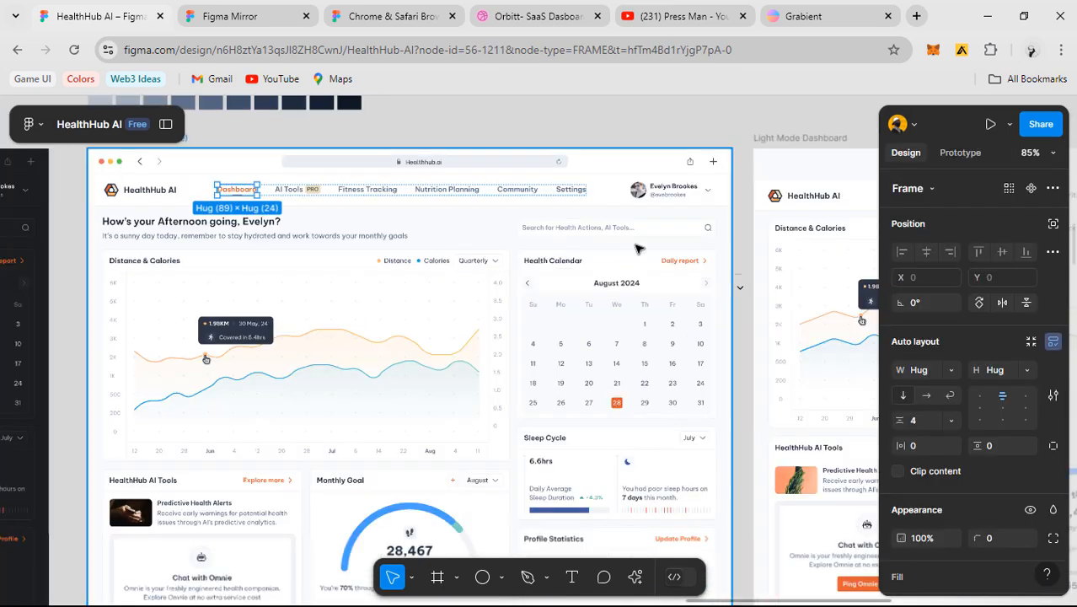
# - Paste the Dashboard link into the new header's navigation group and move it to first place, before AI Tools
pyautogui.hscroll(5, 399, 260)
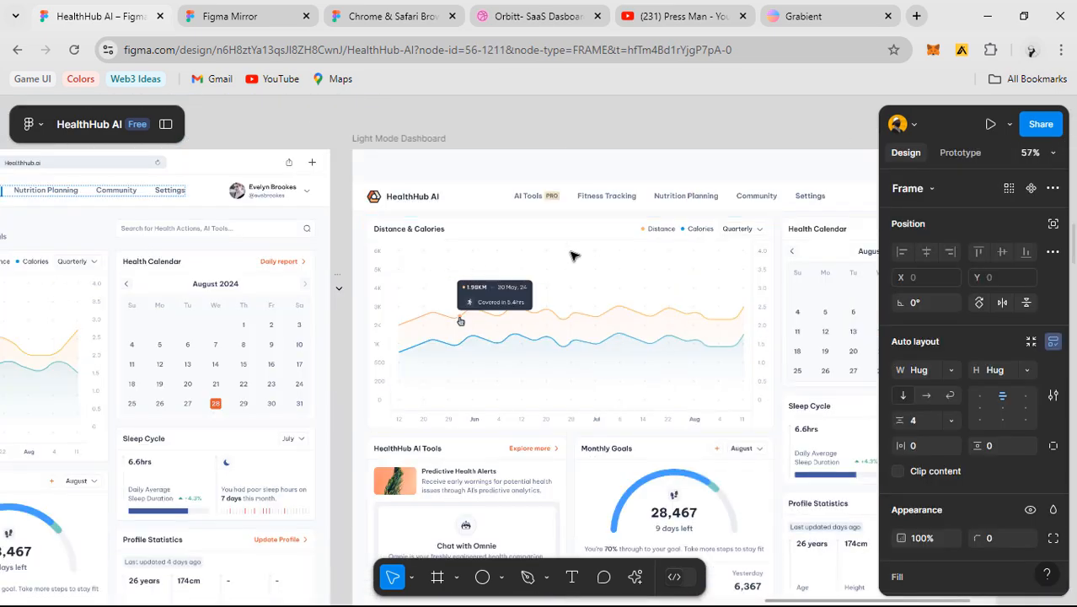
pyautogui.click(535, 202)
pyautogui.click(535, 202)
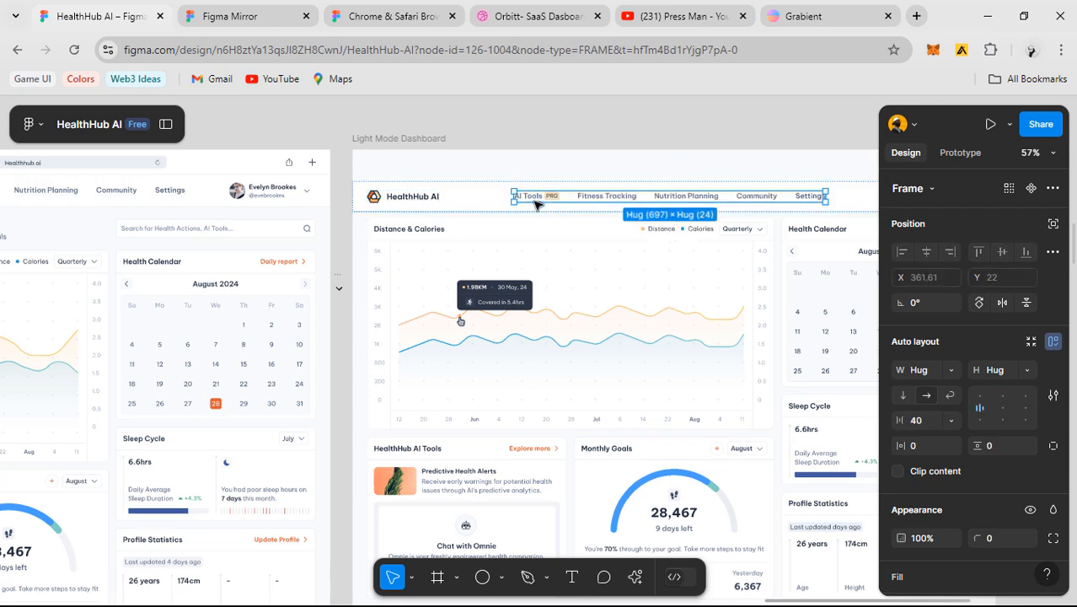
pyautogui.hotkey('ctrl', 'v')
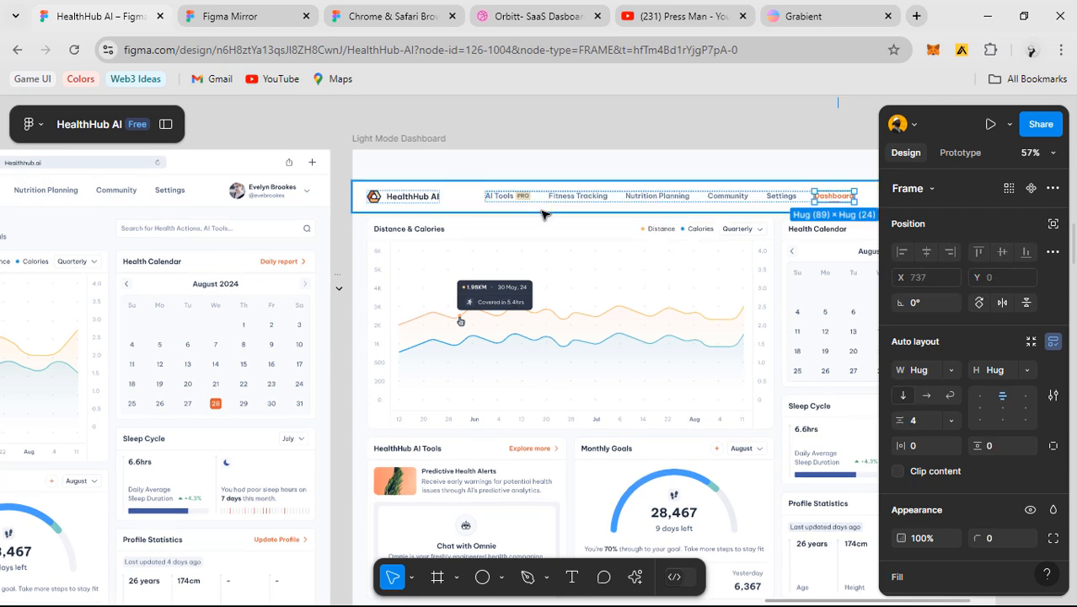
pyautogui.press('Left')
pyautogui.press('Left')
pyautogui.press('Left')
pyautogui.press('Left')
pyautogui.press('Left')
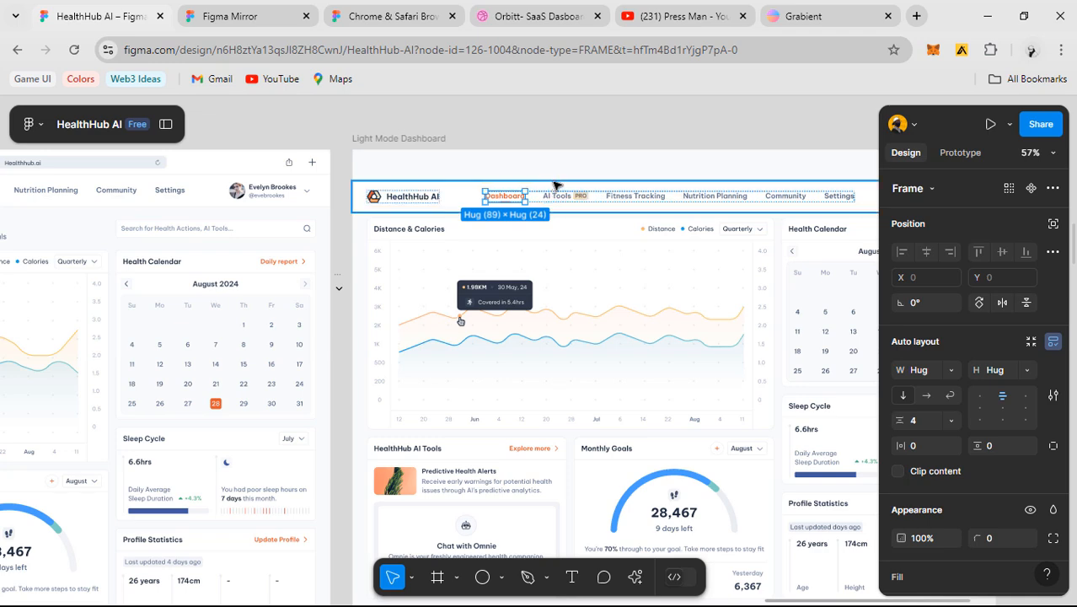
# - Set the stroke colour of the line beneath the new header's AI Tools link to Grey/300
pyautogui.scroll(5, 556, 185)
pyautogui.press('Escape')
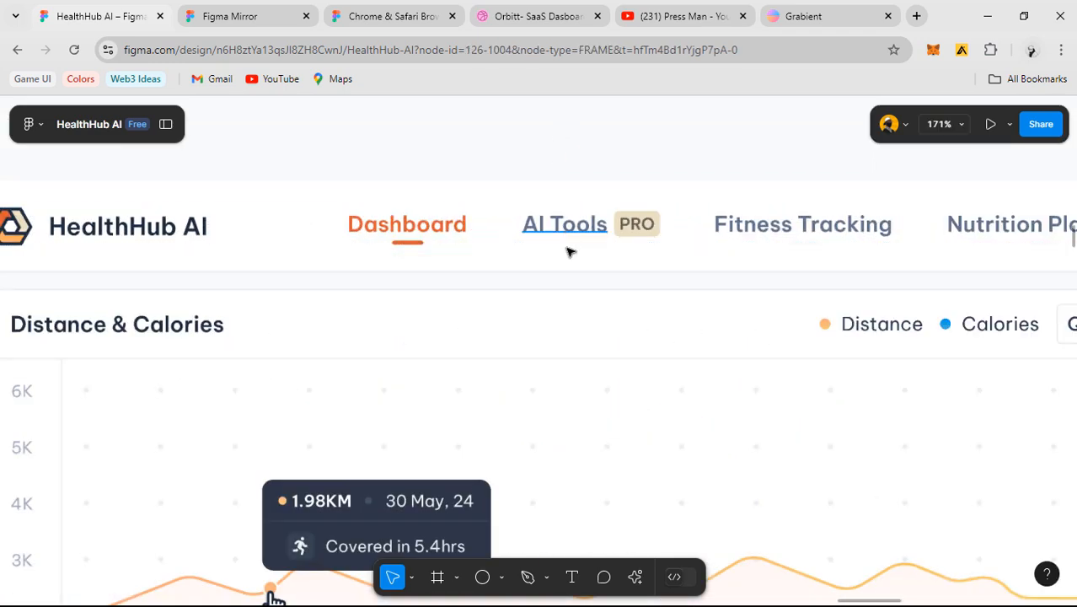
pyautogui.keyDown('ctrl'); pyautogui.click(567, 246); pyautogui.keyUp('ctrl')
pyautogui.keyDown('ctrl'); pyautogui.click(567, 247); pyautogui.keyUp('ctrl')
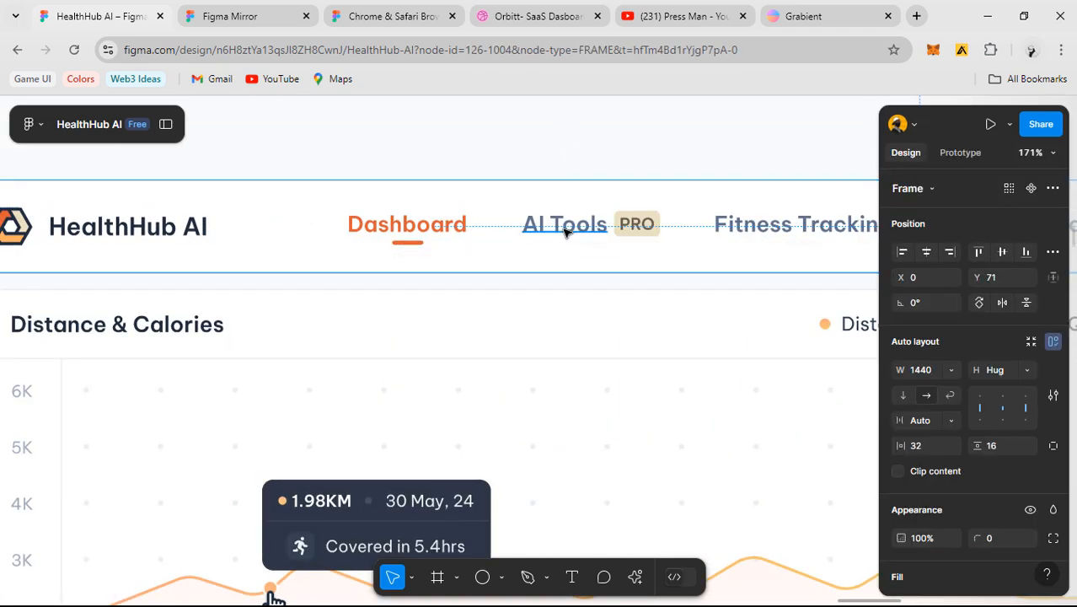
pyautogui.doubleClick(567, 231)
pyautogui.scroll(2, 433, 242)
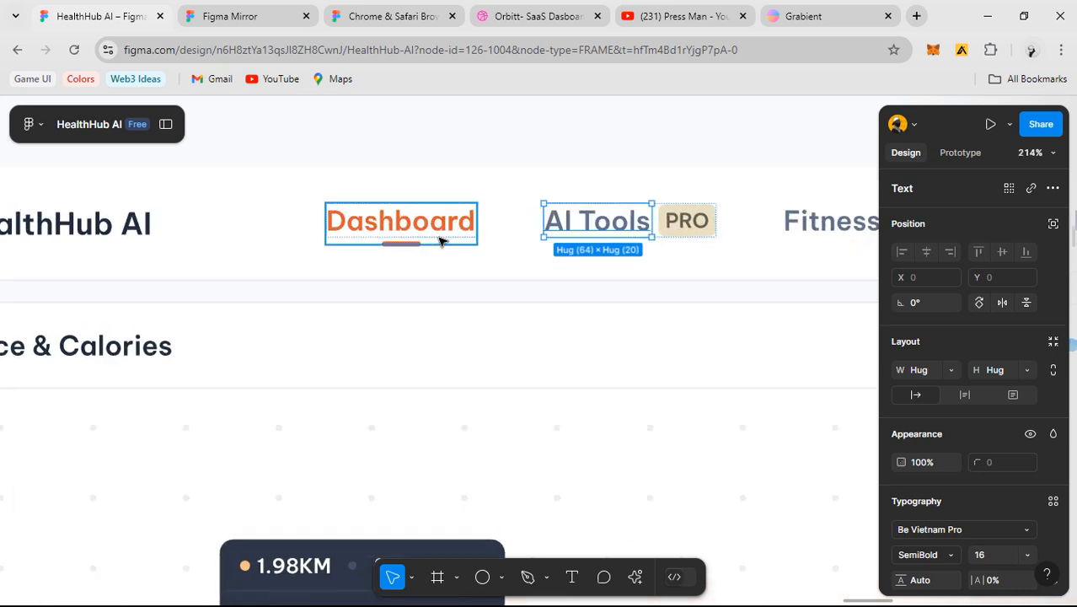
pyautogui.scroll(4, 519, 234)
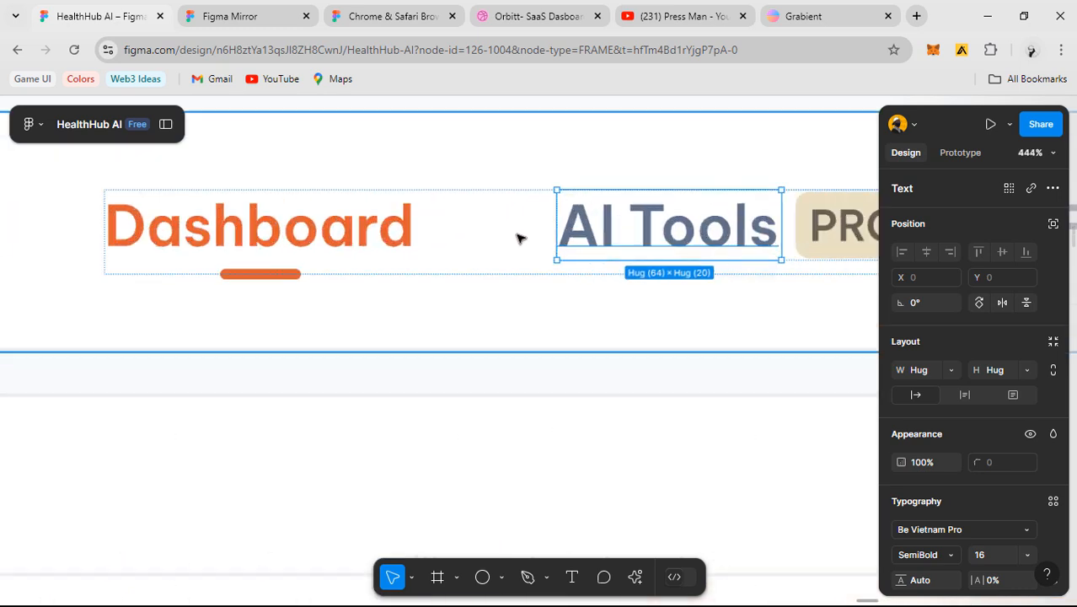
pyautogui.click(628, 275)
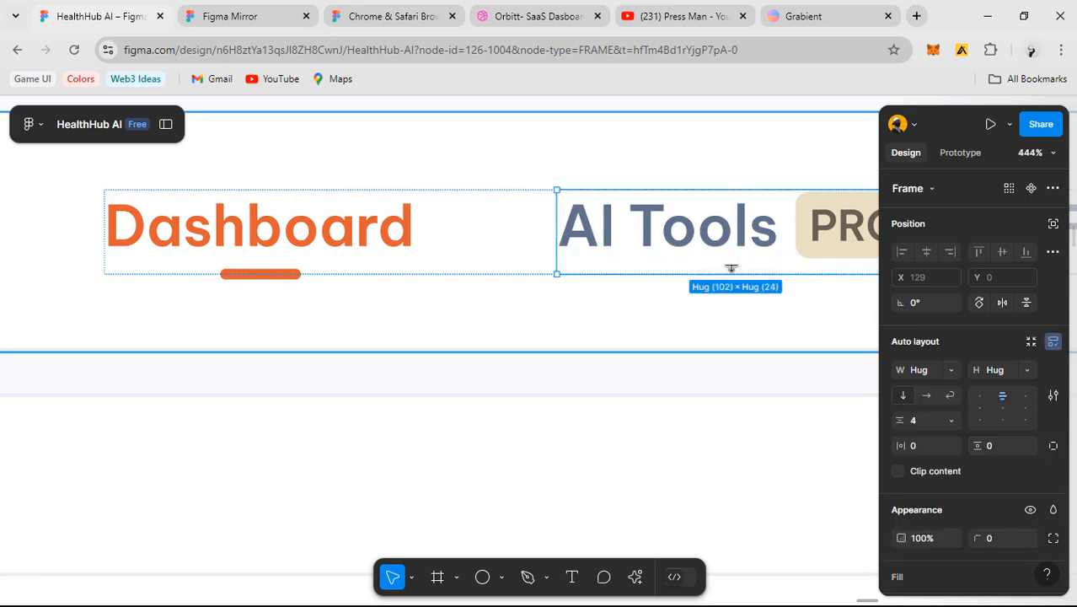
pyautogui.click(166, 124)
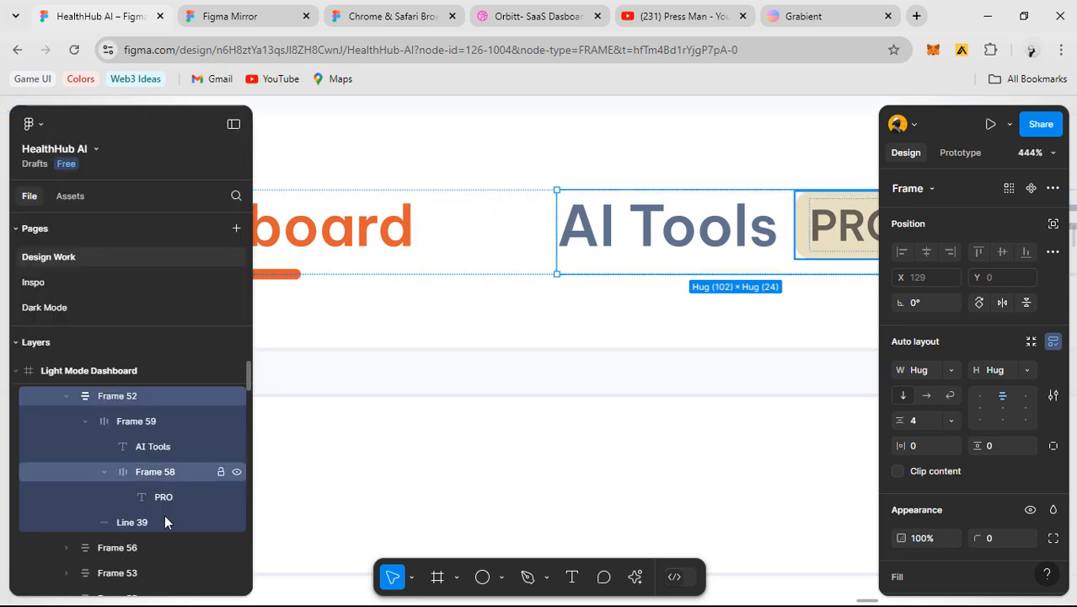
pyautogui.click(134, 524)
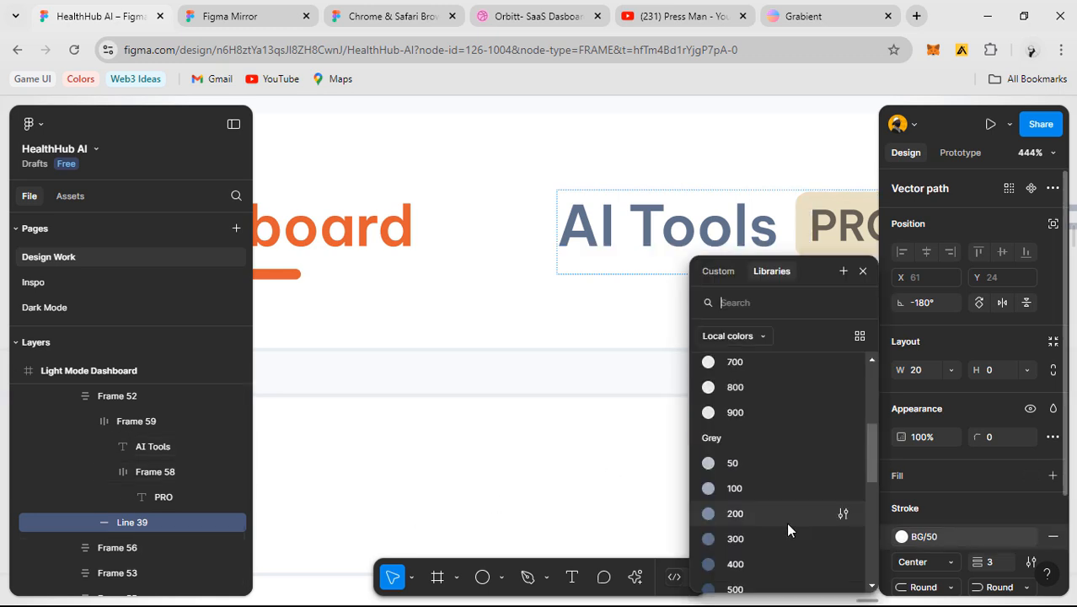
pyautogui.click(766, 546)
pyautogui.click(687, 441)
pyautogui.scroll(-3, 686, 439)
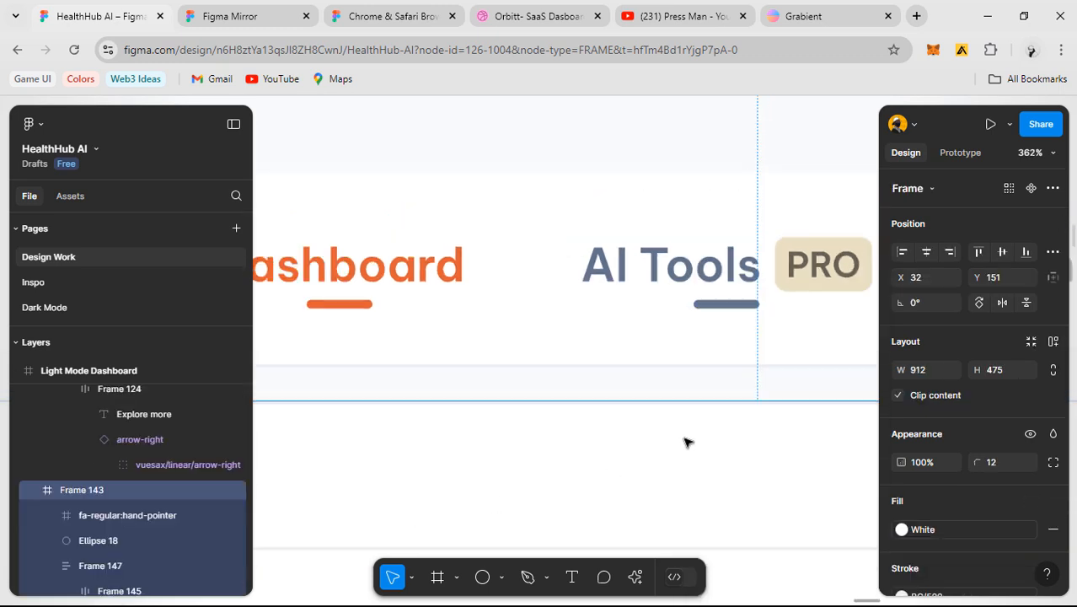
# - Try hiding the grey line beneath the AI Tools link
pyautogui.moveTo(674, 461); pyautogui.dragTo(566, 400)
pyautogui.scroll(-2, 563, 401)
pyautogui.scroll(-2, 524, 346)
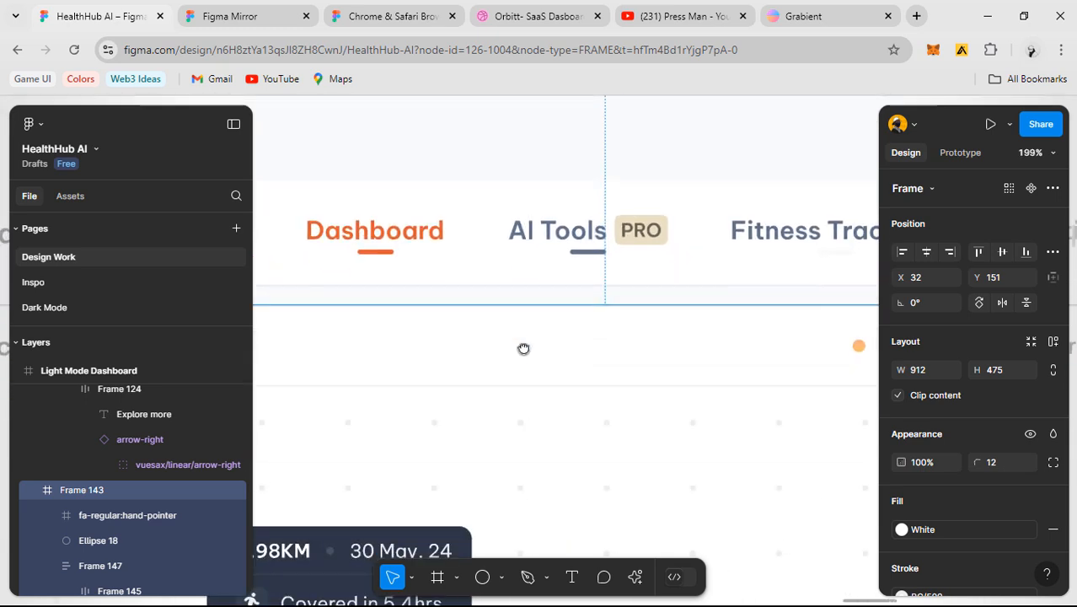
pyautogui.scroll(-1, 580, 334)
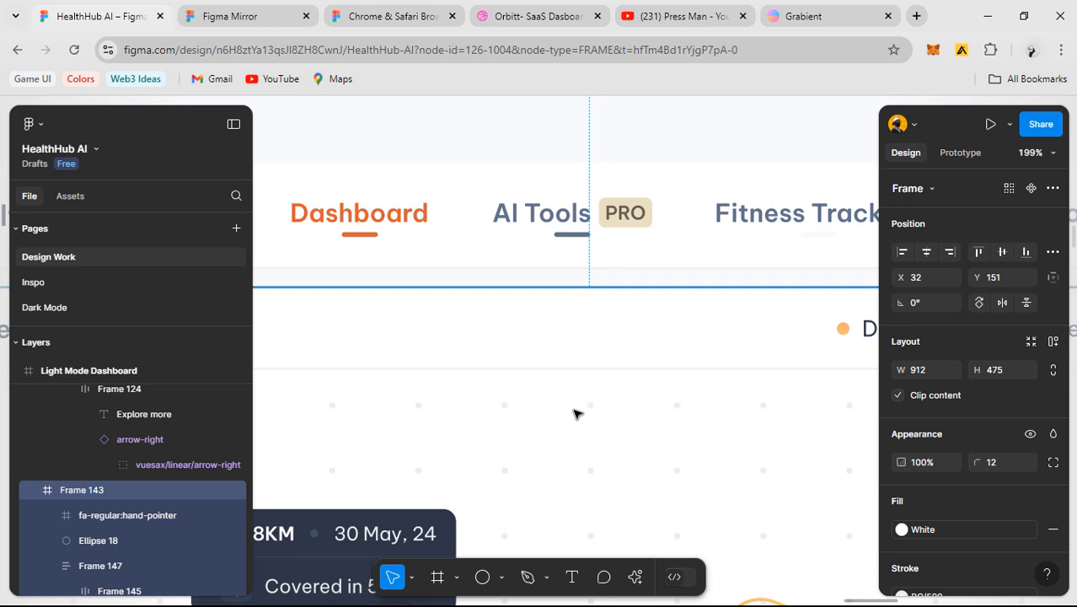
pyautogui.scroll(-3, 628, 269)
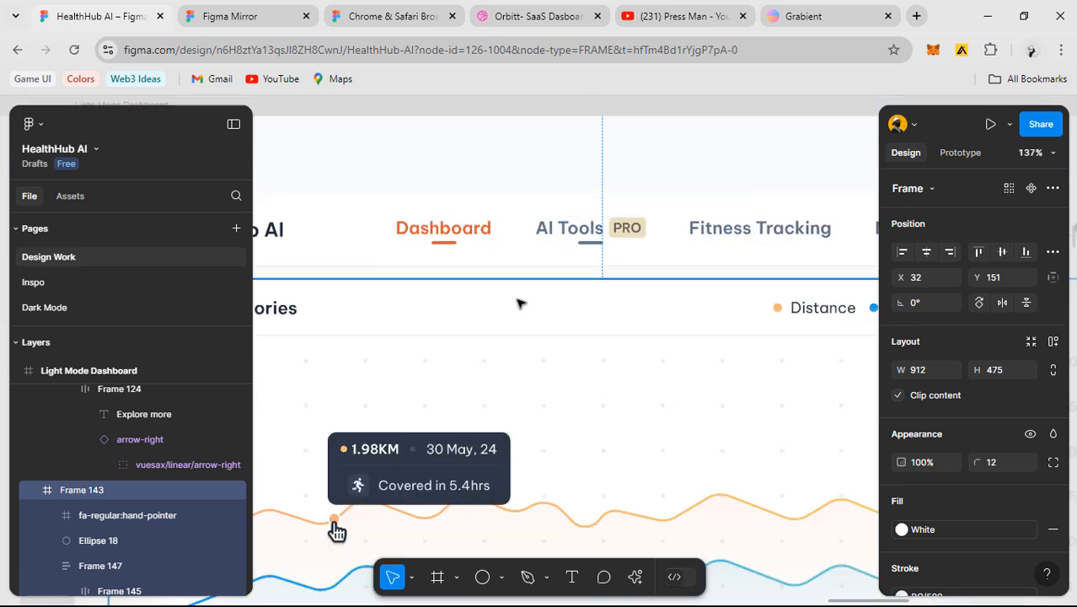
pyautogui.hscroll(-3, 519, 303)
pyautogui.scroll(1, 744, 231)
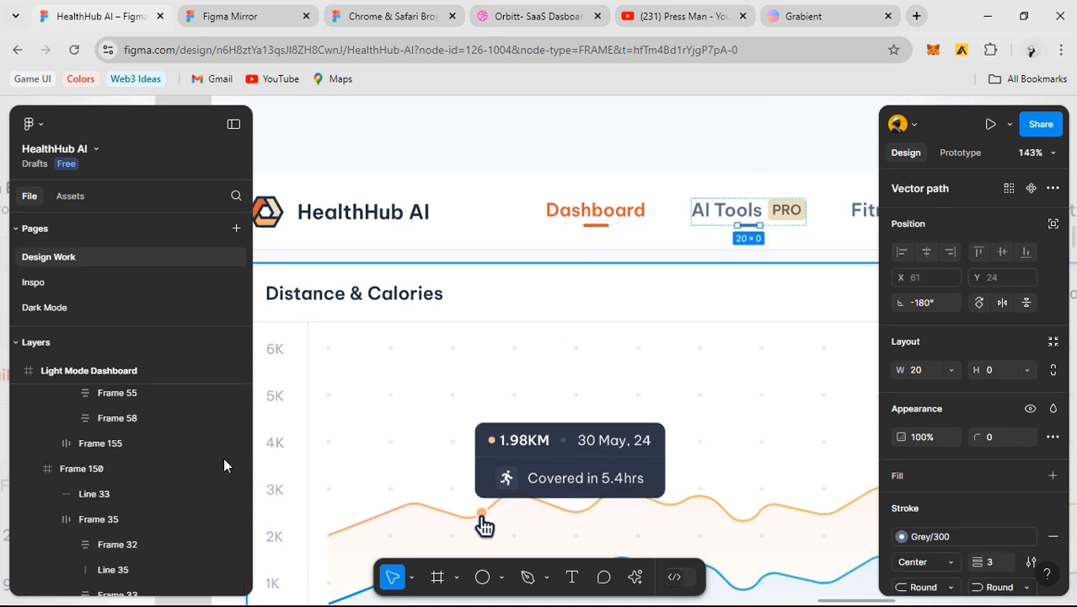
pyautogui.scroll(1, 223, 460)
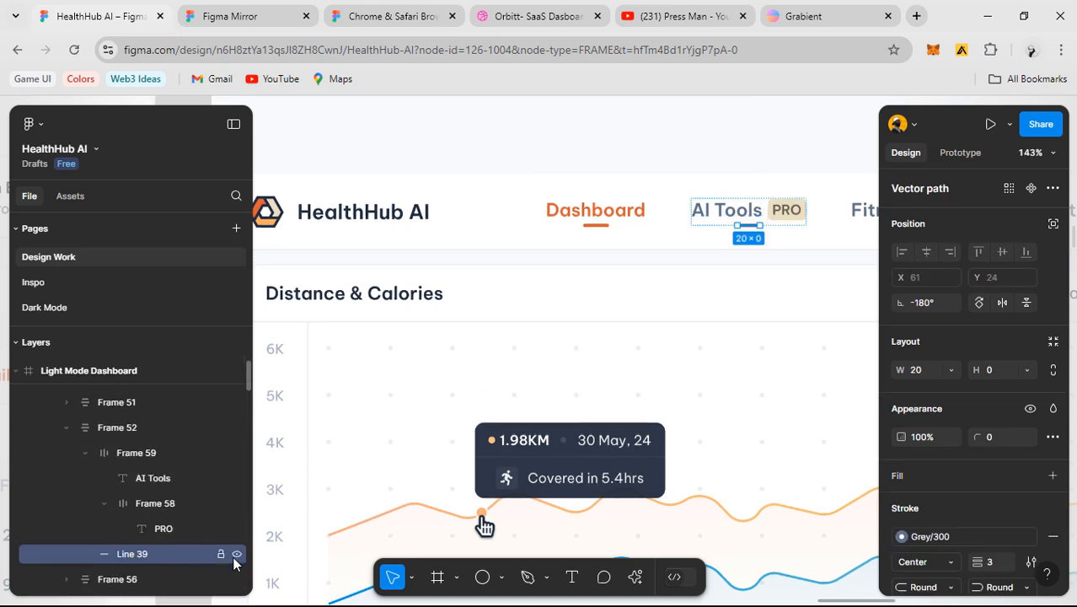
pyautogui.click(236, 556)
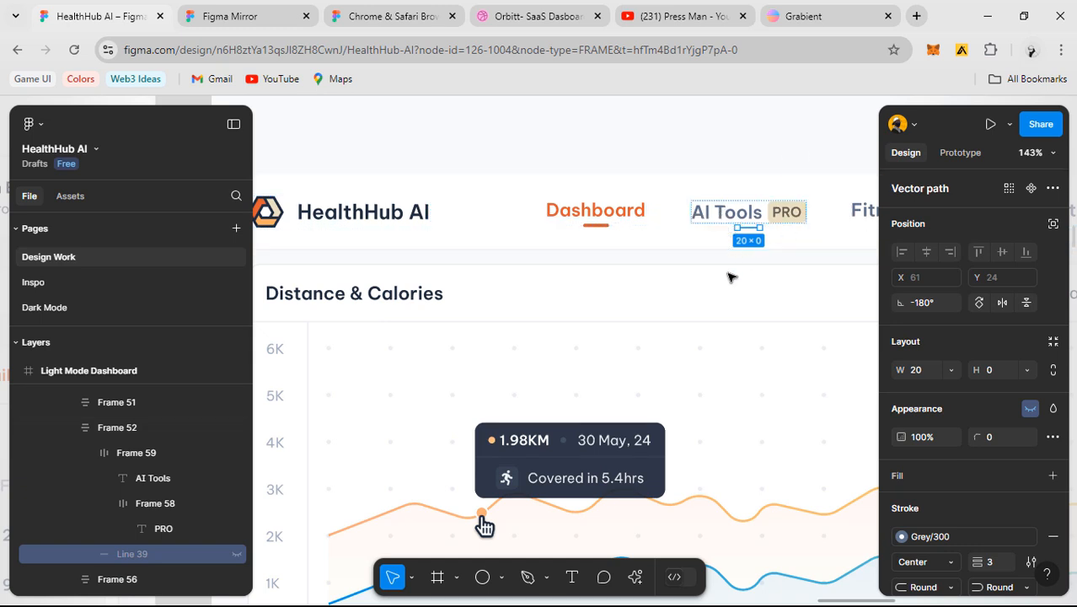
pyautogui.click(692, 266)
pyautogui.scroll(-2, 733, 280)
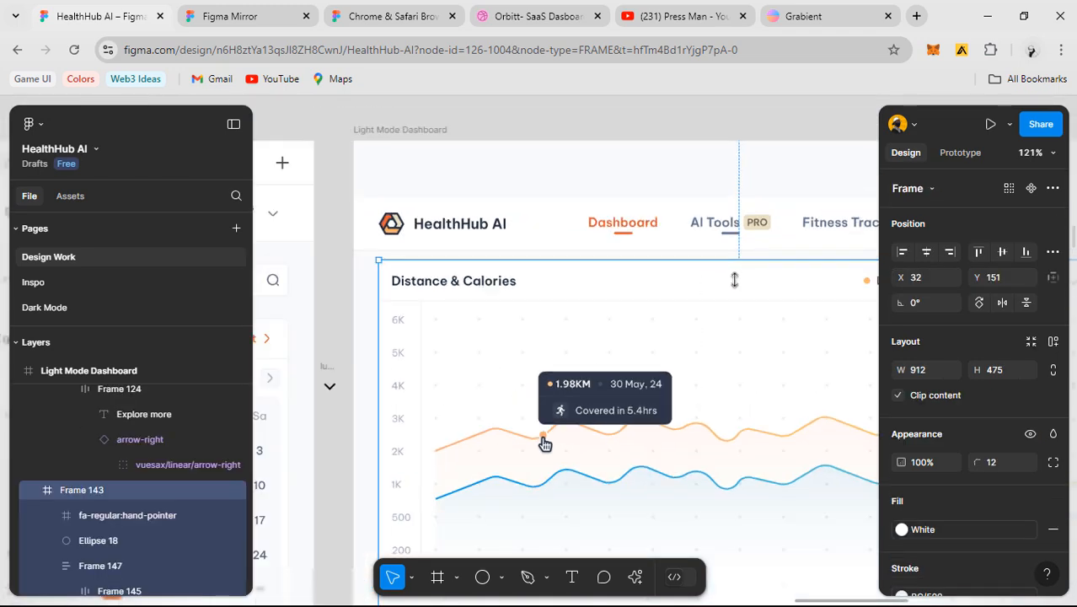
# - Add a 2 px stroke to the bottom side only of the Dashboard link's frame in the new header
pyautogui.scroll(-2, 734, 280)
pyautogui.scroll(5, 604, 184)
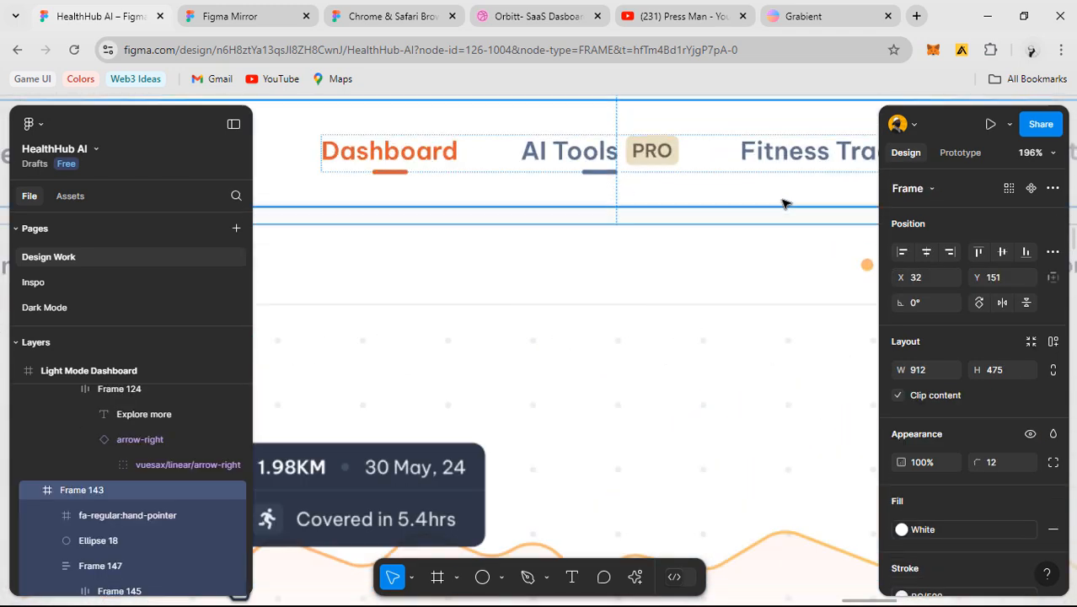
pyautogui.doubleClick(561, 159)
pyautogui.moveTo(490, 178); pyautogui.dragTo(596, 187)
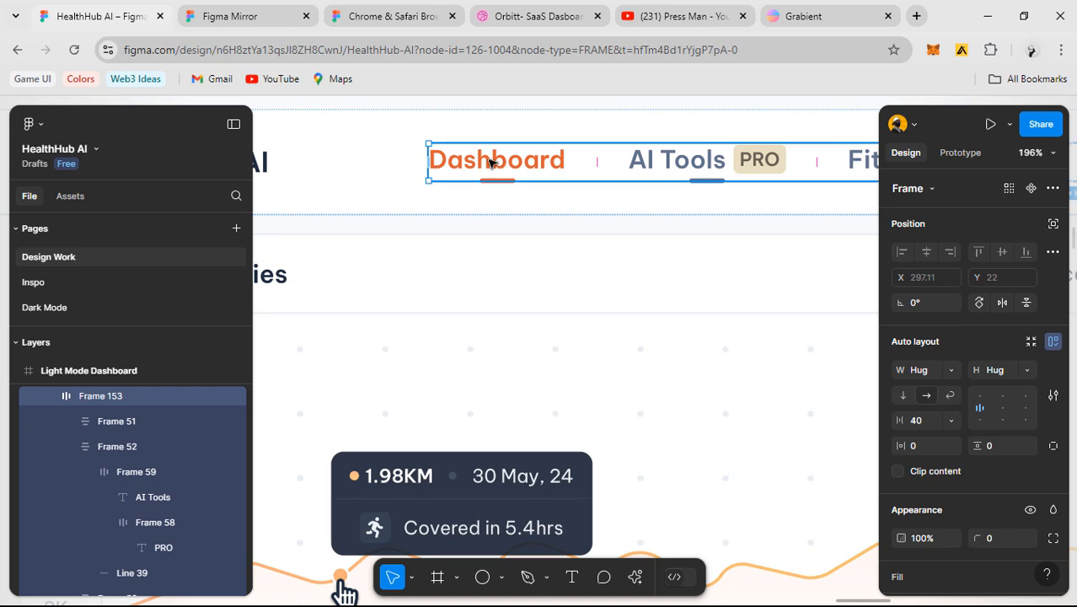
pyautogui.doubleClick(493, 162)
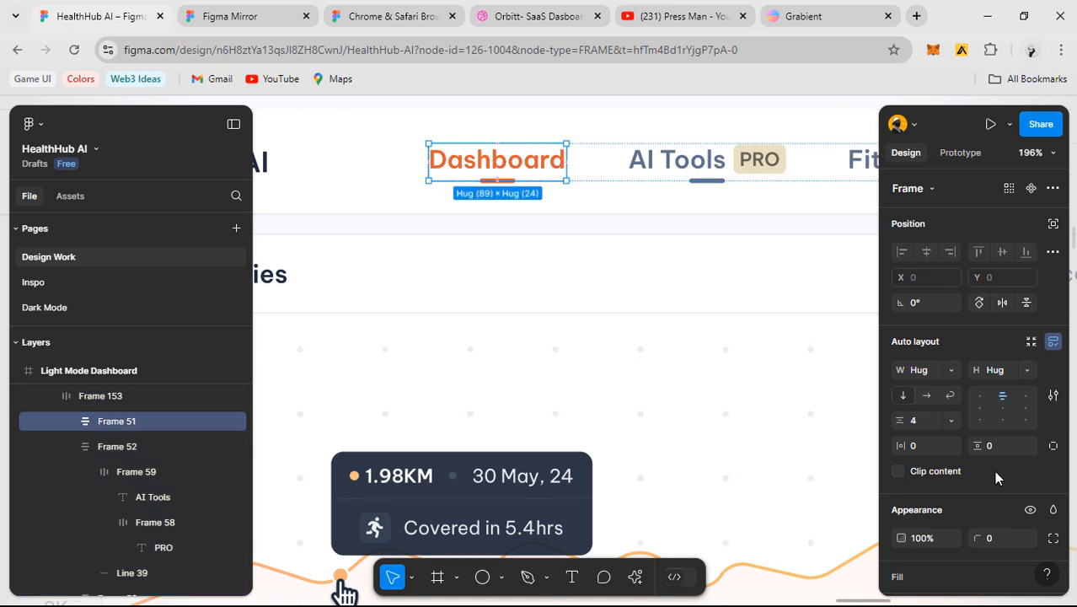
pyautogui.scroll(-2, 994, 470)
pyautogui.click(972, 453)
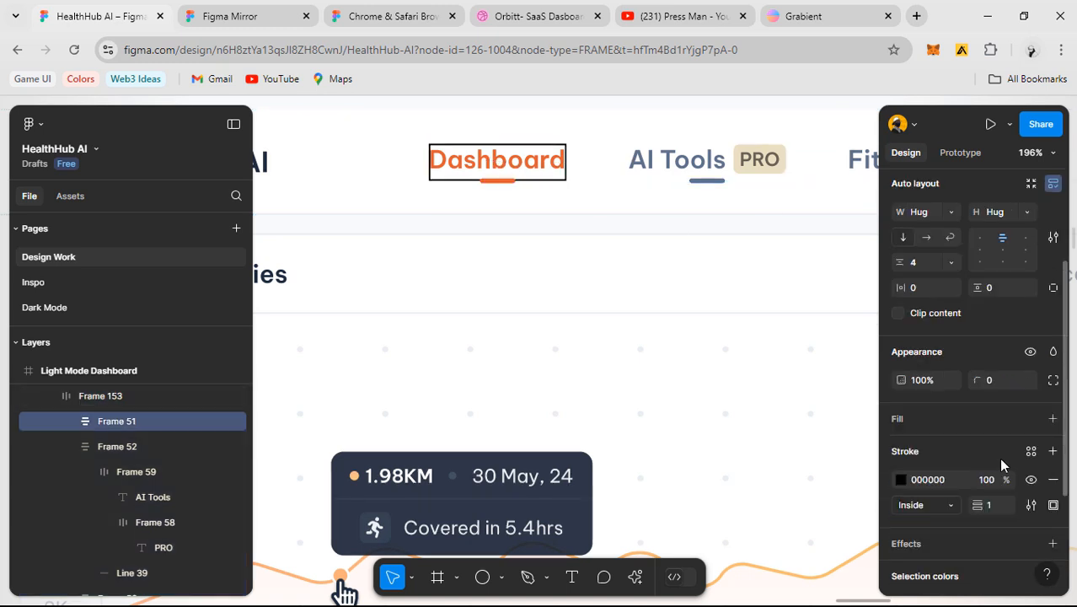
pyautogui.click(1053, 504)
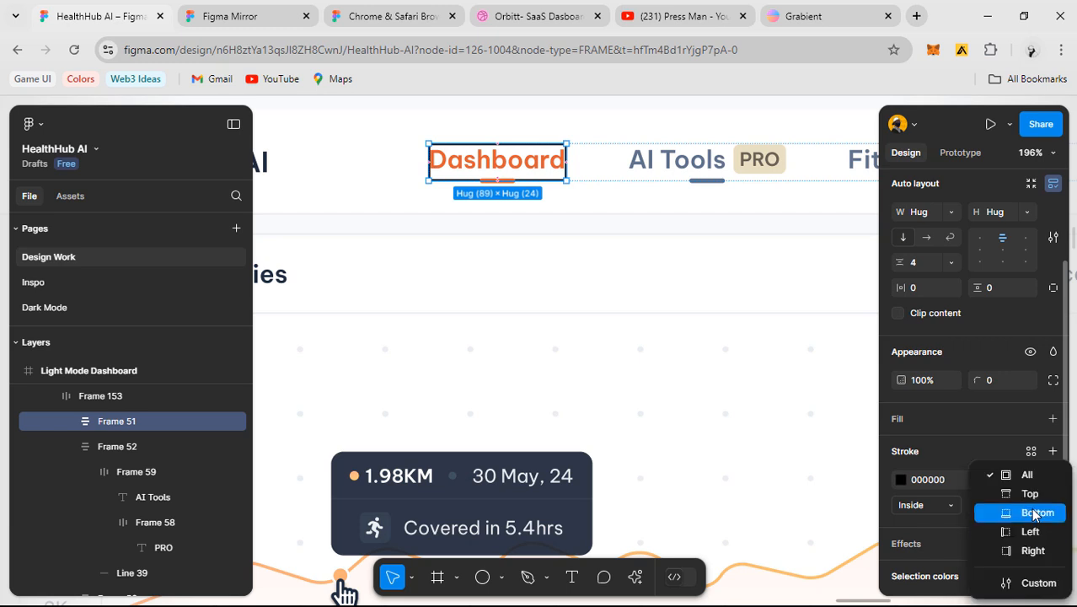
pyautogui.click(1030, 510)
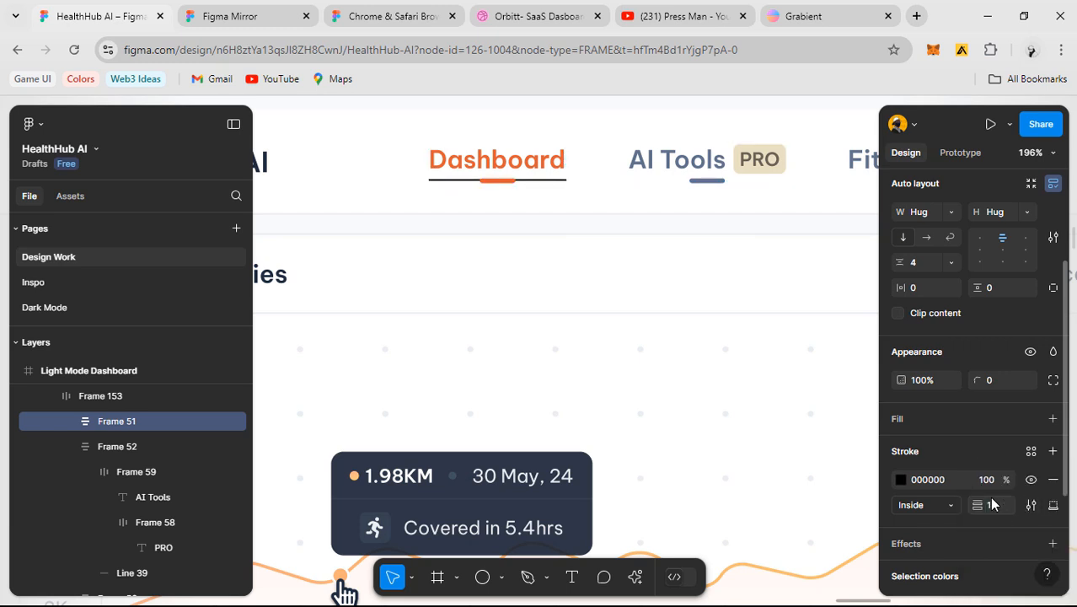
pyautogui.click(994, 380)
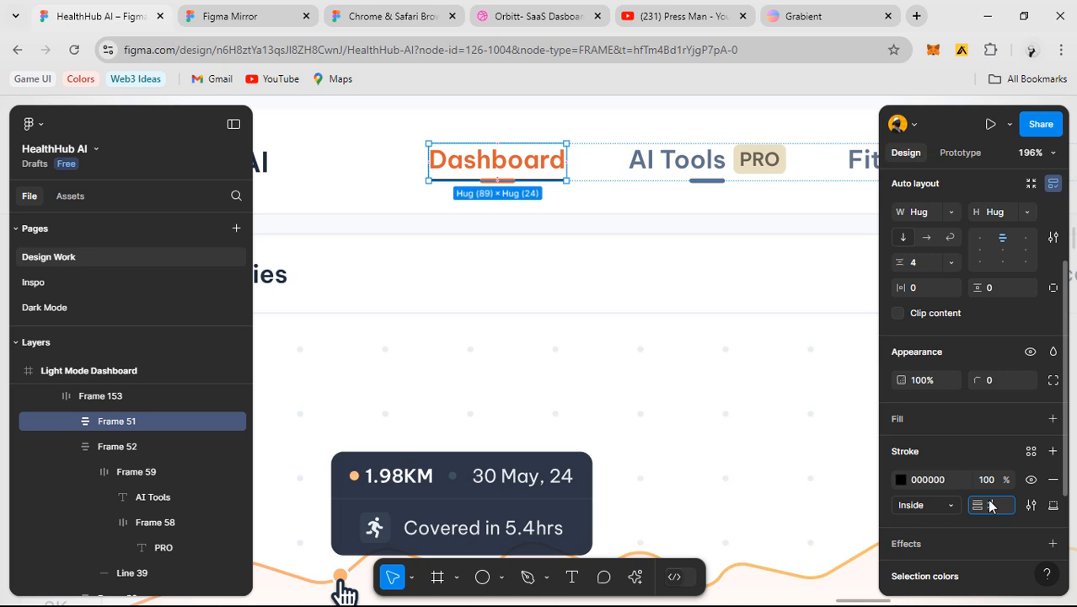
pyautogui.press('Return')
# - Recolour the Dashboard link frame's bottom stroke with the page's orange E15E33
pyautogui.click(900, 480)
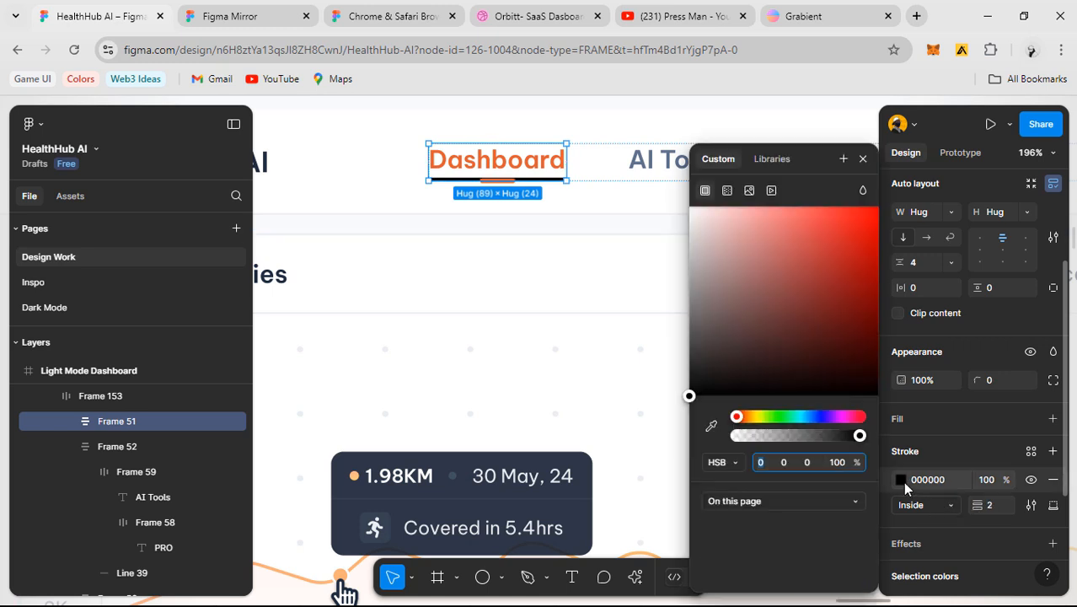
pyautogui.click(713, 426)
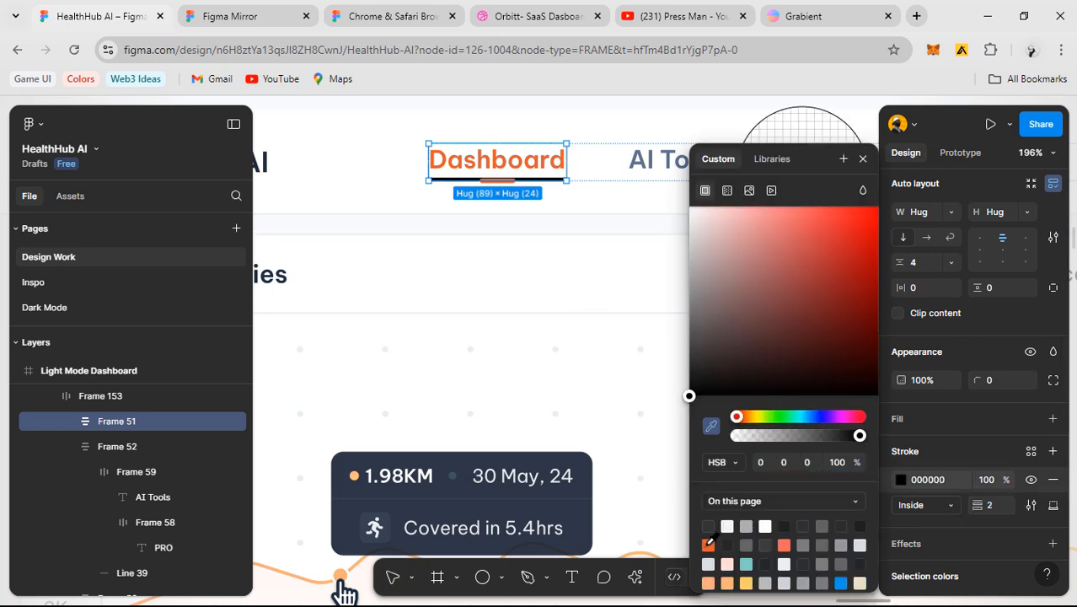
pyautogui.click(708, 544)
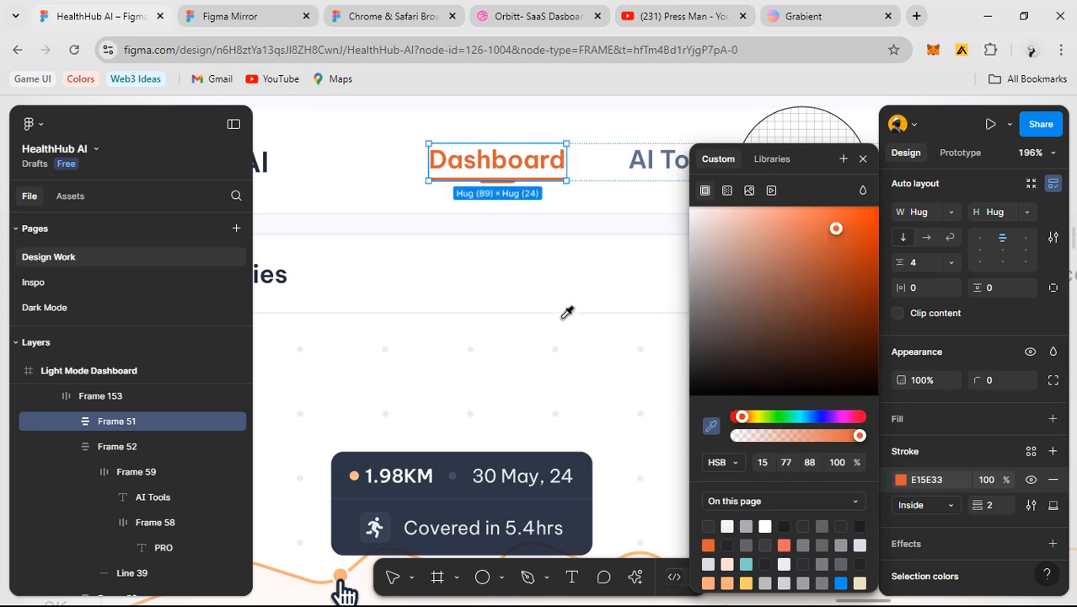
pyautogui.scroll(3, 574, 247)
pyautogui.click(569, 251)
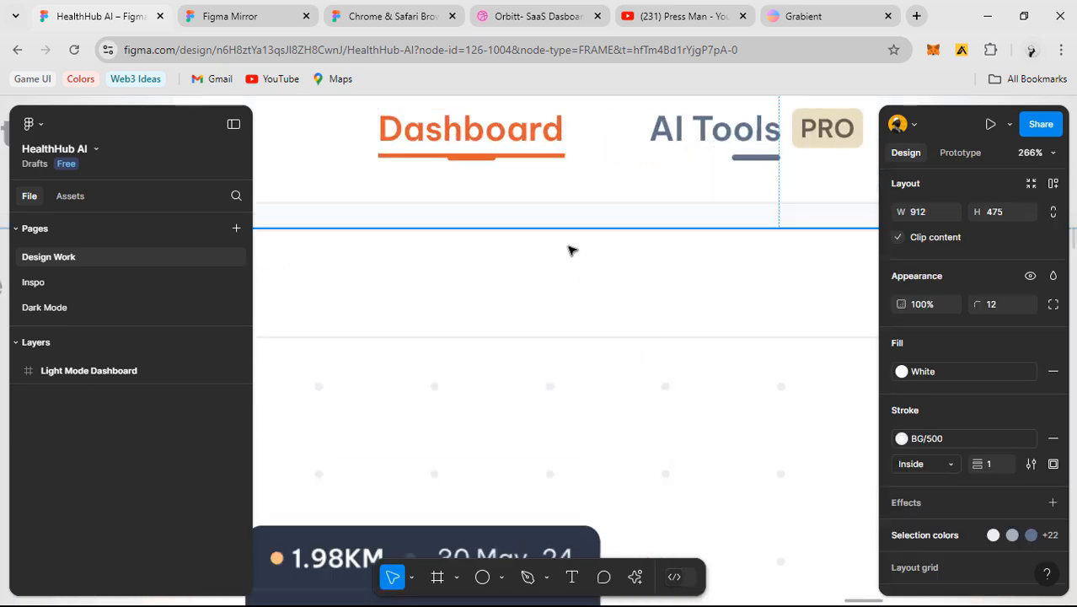
# - Undo the colour, thickness and side changes of the Dashboard link frame's stroke, and the stroke itself
pyautogui.scroll(-5, 569, 251)
pyautogui.scroll(2, 569, 208)
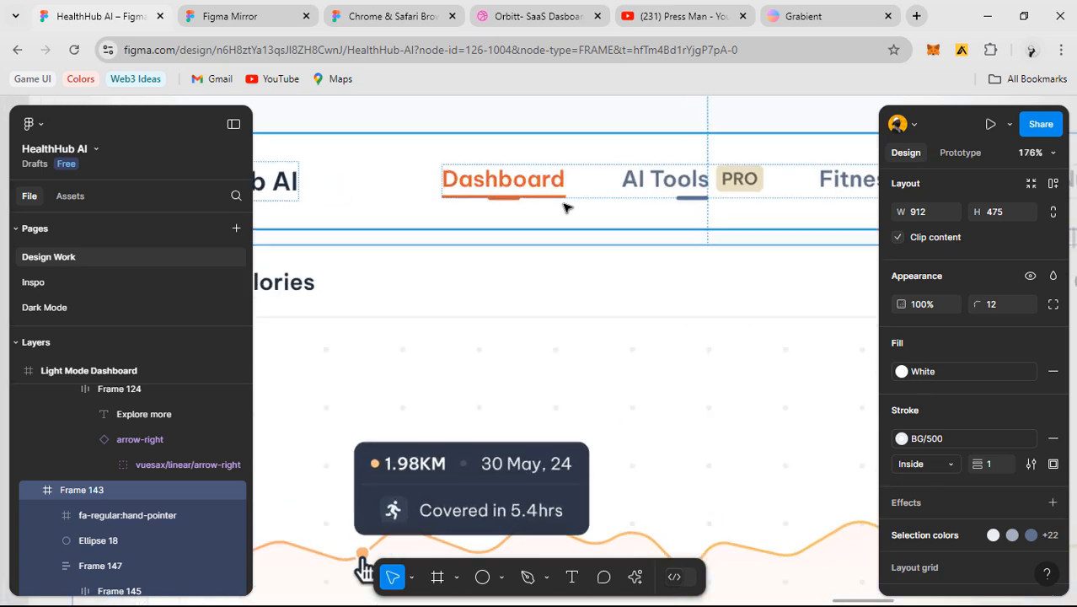
pyautogui.doubleClick(529, 190)
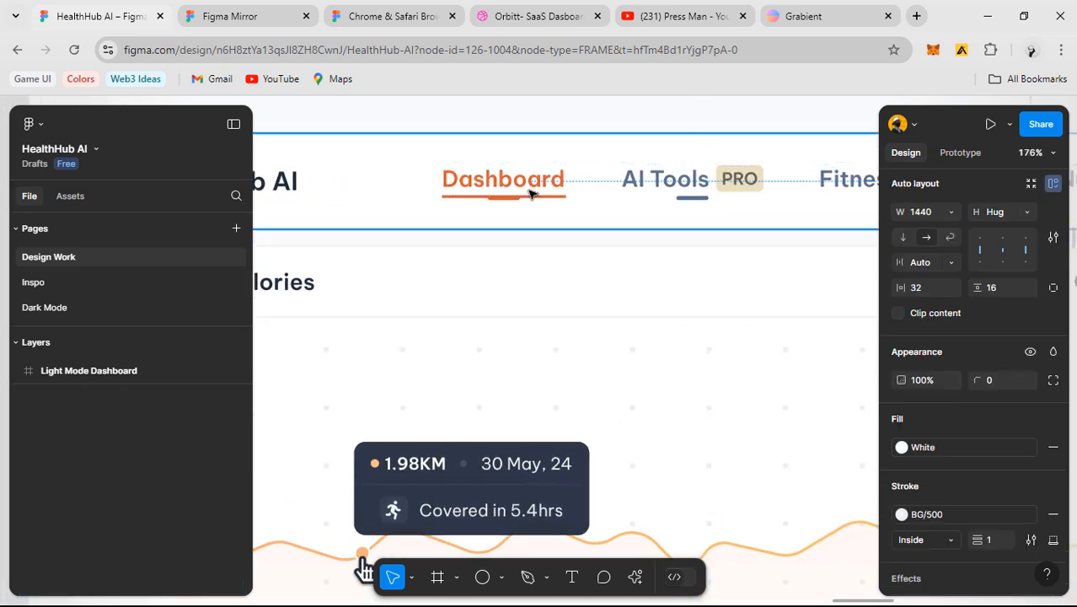
pyautogui.scroll(5, 529, 191)
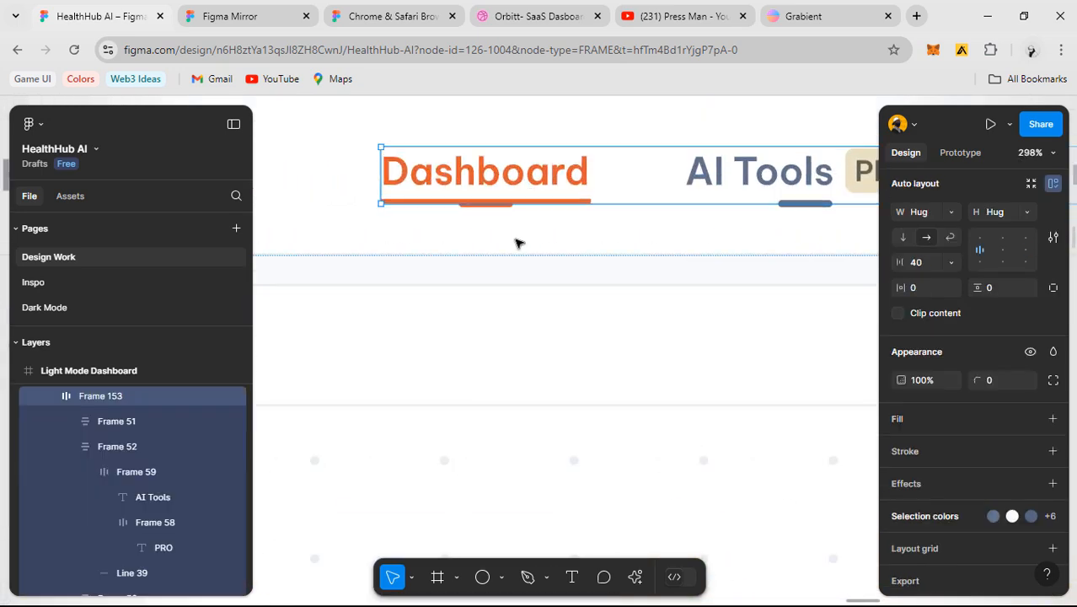
pyautogui.doubleClick(521, 184)
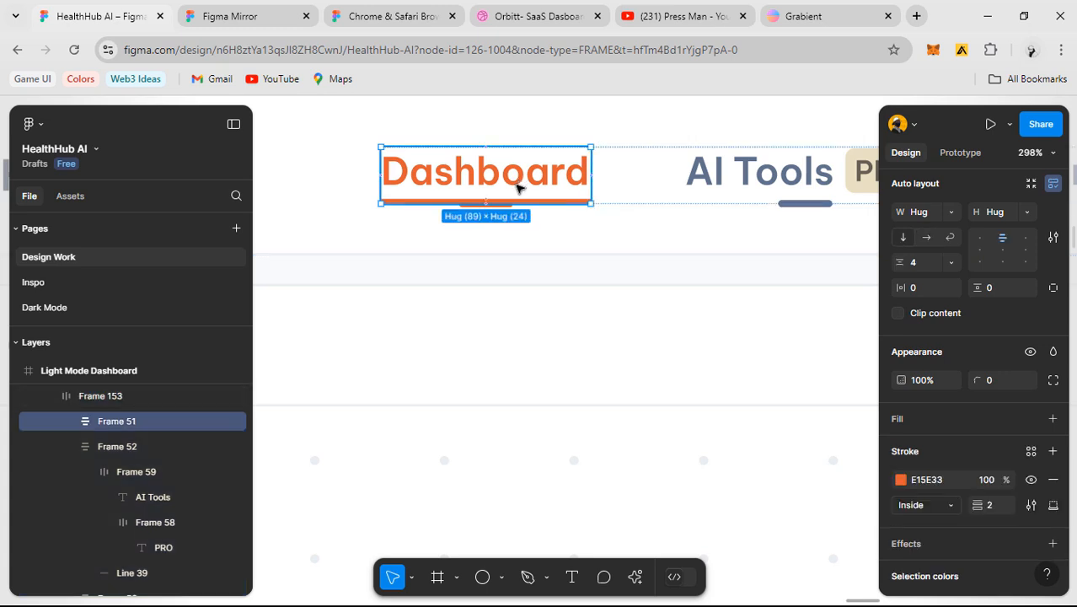
pyautogui.hotkey('ctrl', 'z')
pyautogui.hotkey('ctrl', 'z')
pyautogui.hotkey('ctrl', 'z')
pyautogui.doubleClick(517, 189)
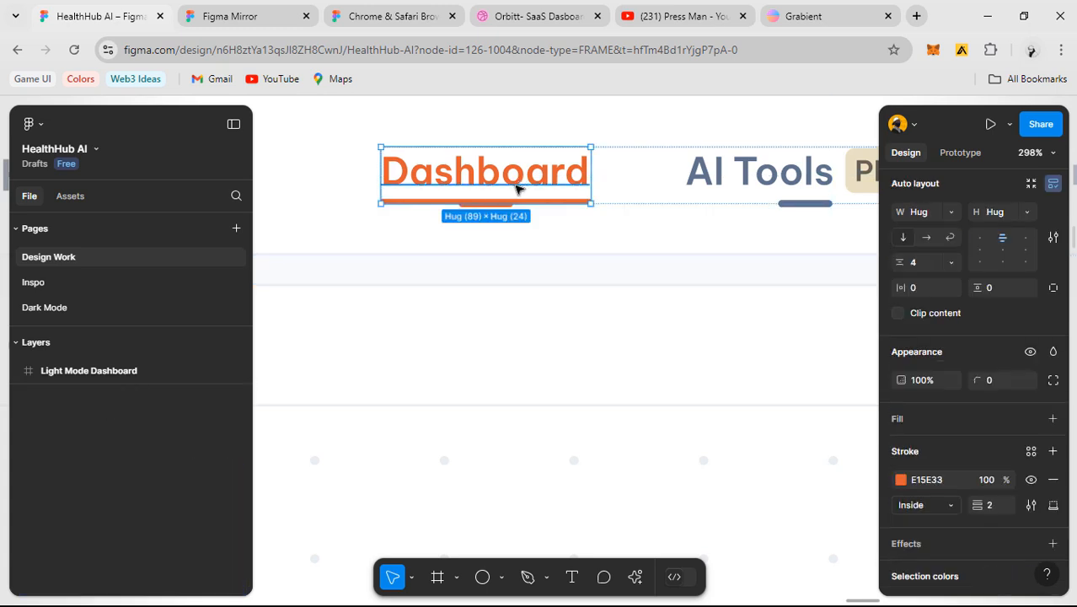
pyautogui.hotkey('ctrl', 'z')
pyautogui.hotkey('ctrl', 'z')
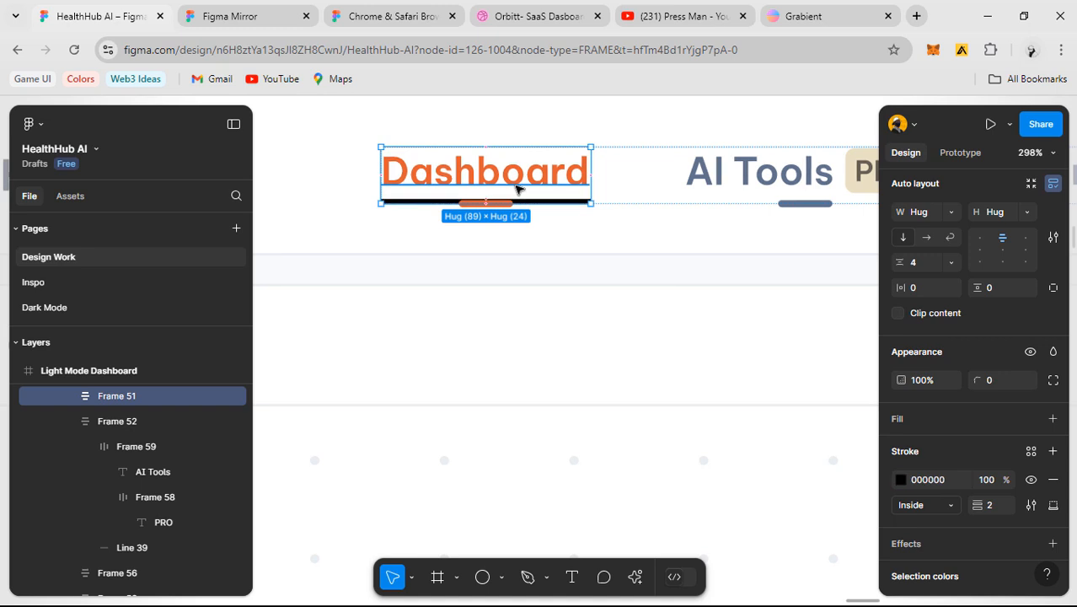
pyautogui.hotkey('ctrl', 'z')
pyautogui.hotkey('ctrl', 'z')
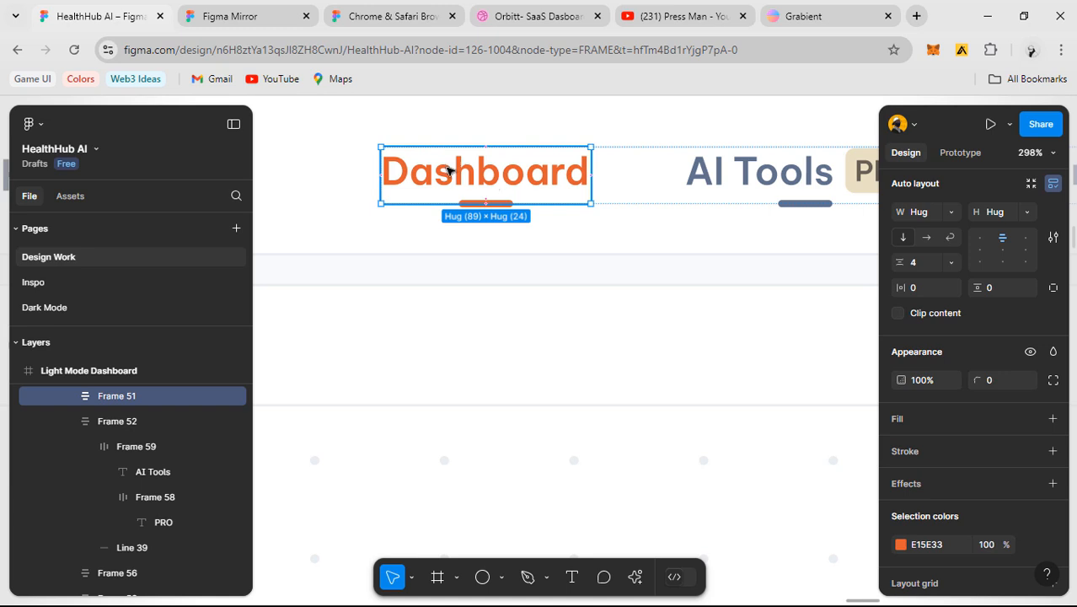
# - Check the stroke settings of the short orange line beneath the Dashboard link
pyautogui.click(536, 126)
pyautogui.moveTo(544, 186); pyautogui.dragTo(592, 209)
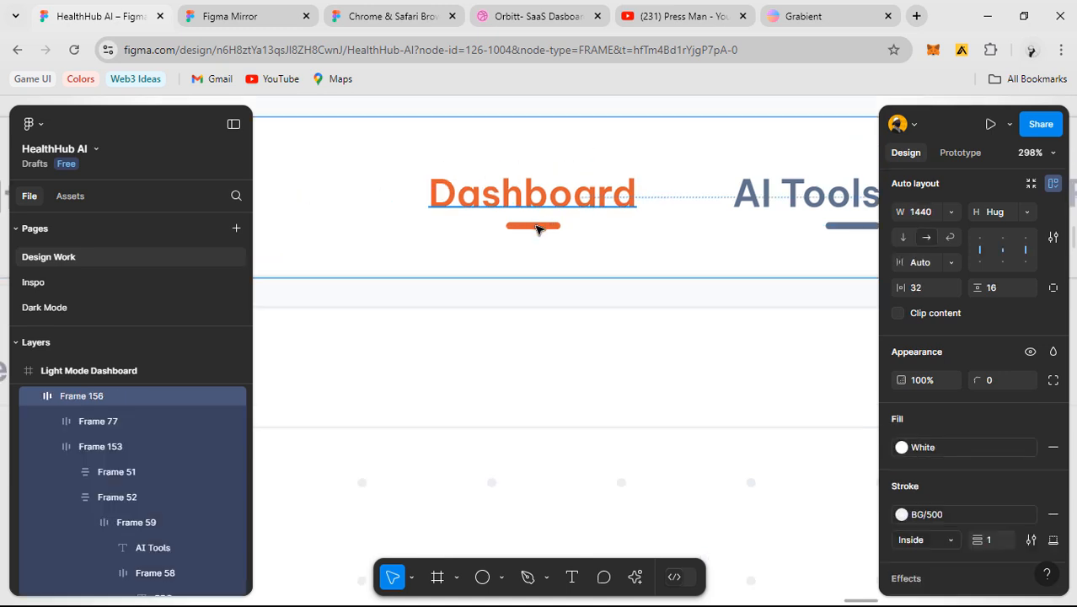
pyautogui.keyDown('ctrl'); pyautogui.click(515, 225); pyautogui.keyUp('ctrl')
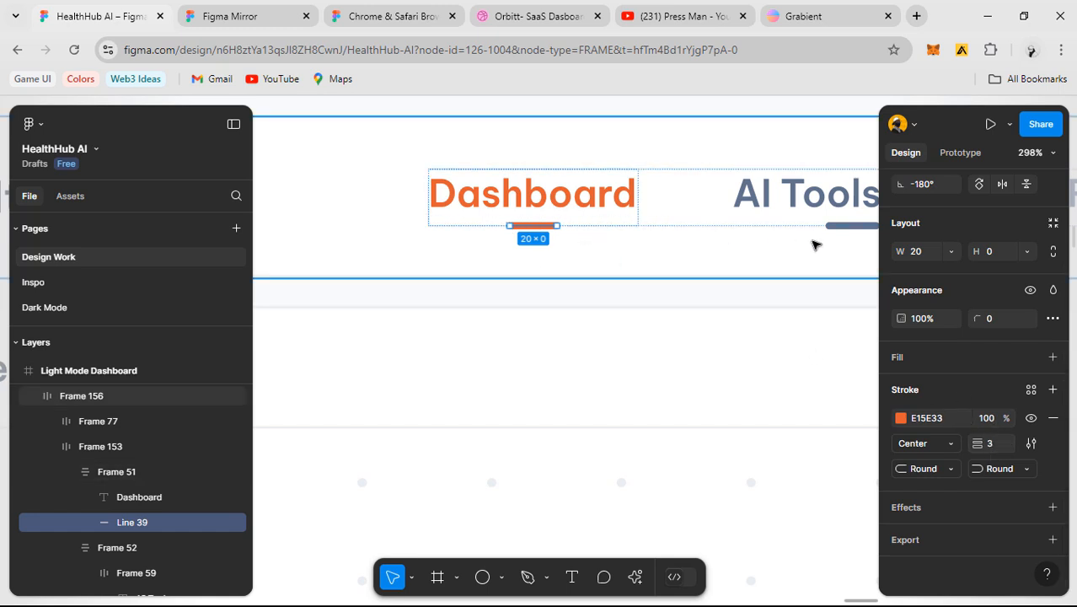
pyautogui.scroll(-1, 566, 241)
pyautogui.click(645, 233)
# - Recolour the line beneath the AI Tools link with a local colour style that blends into the white header
pyautogui.scroll(-3, 644, 234)
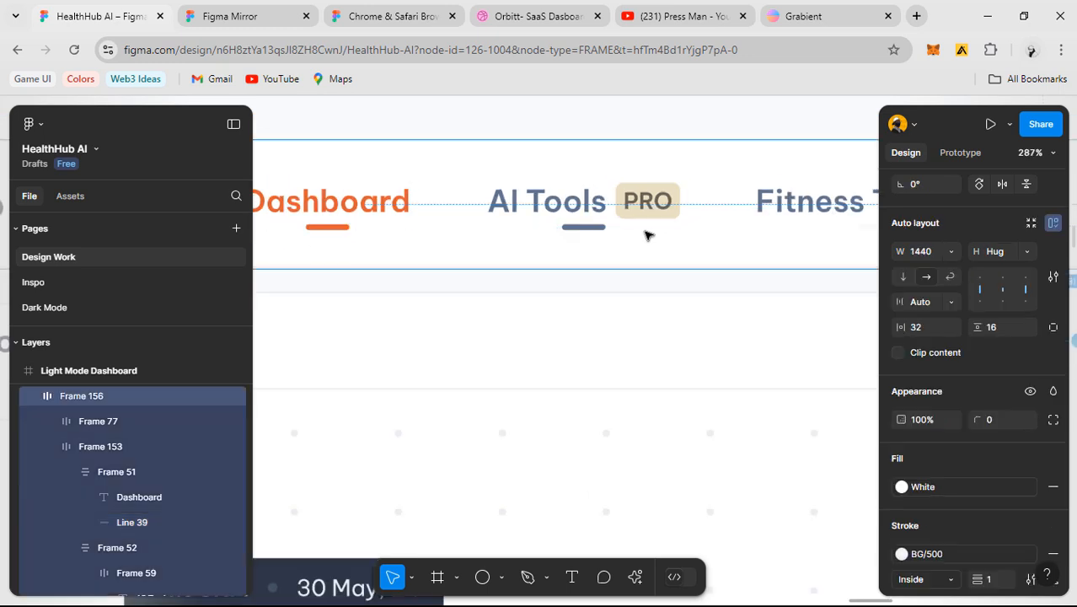
pyautogui.scroll(-3, 614, 242)
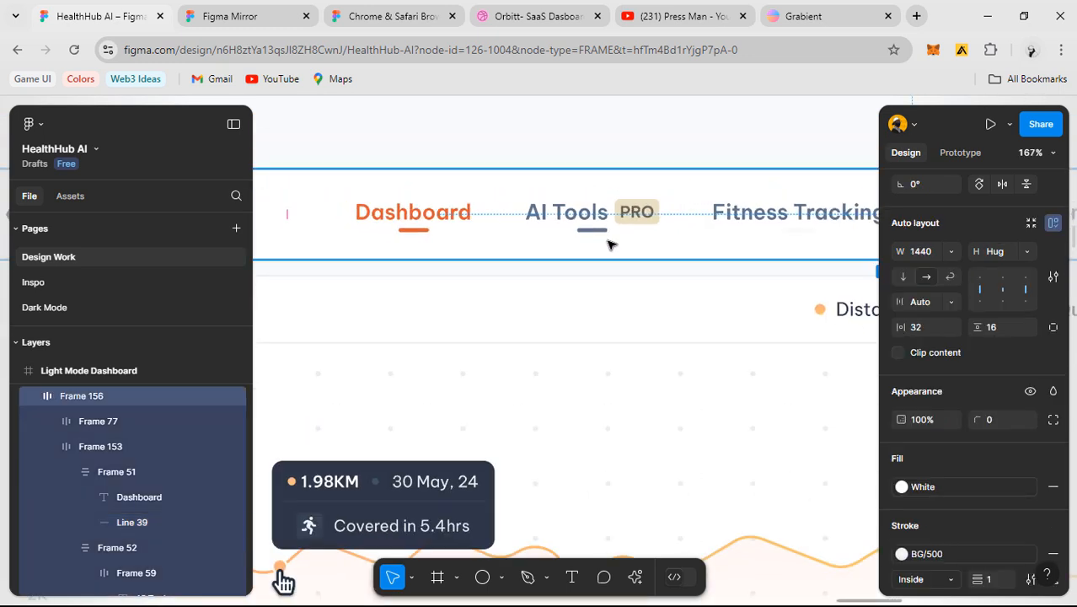
pyautogui.click(593, 230)
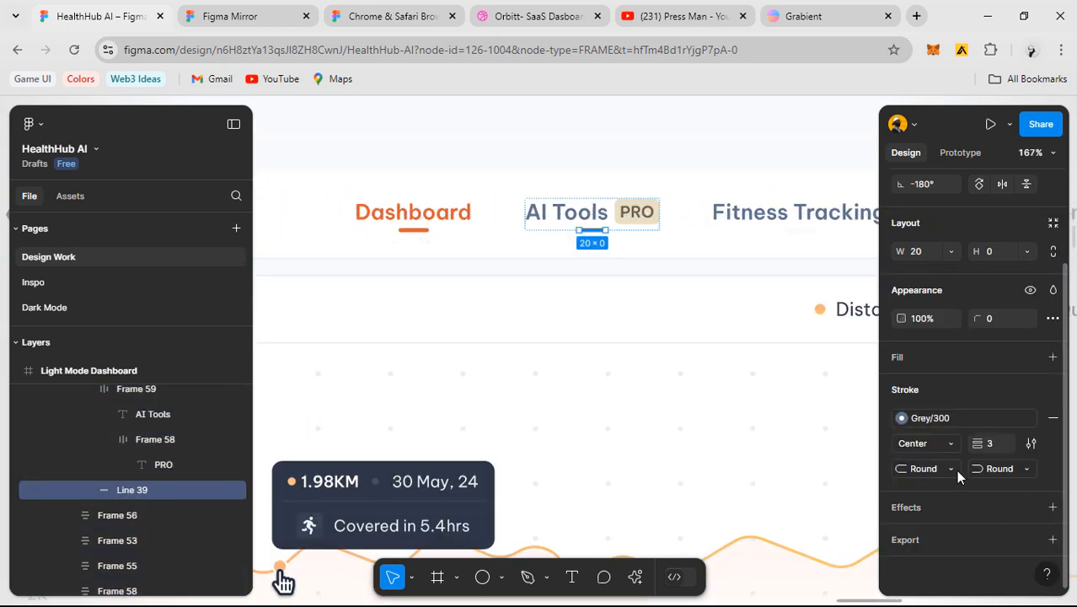
pyautogui.click(950, 426)
pyautogui.scroll(3, 747, 385)
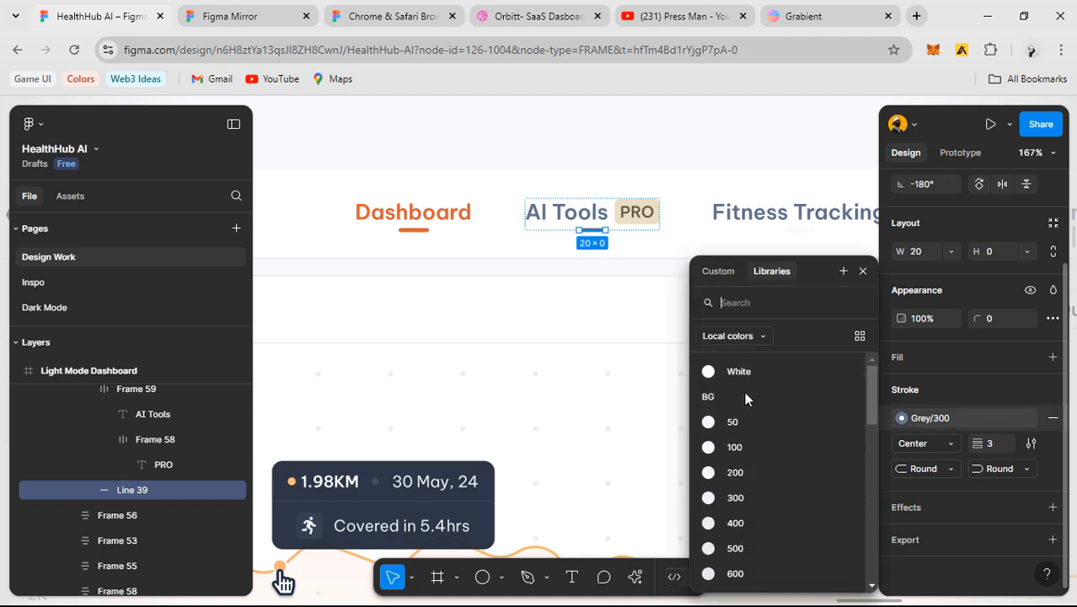
pyautogui.click(647, 387)
pyautogui.scroll(-4, 652, 406)
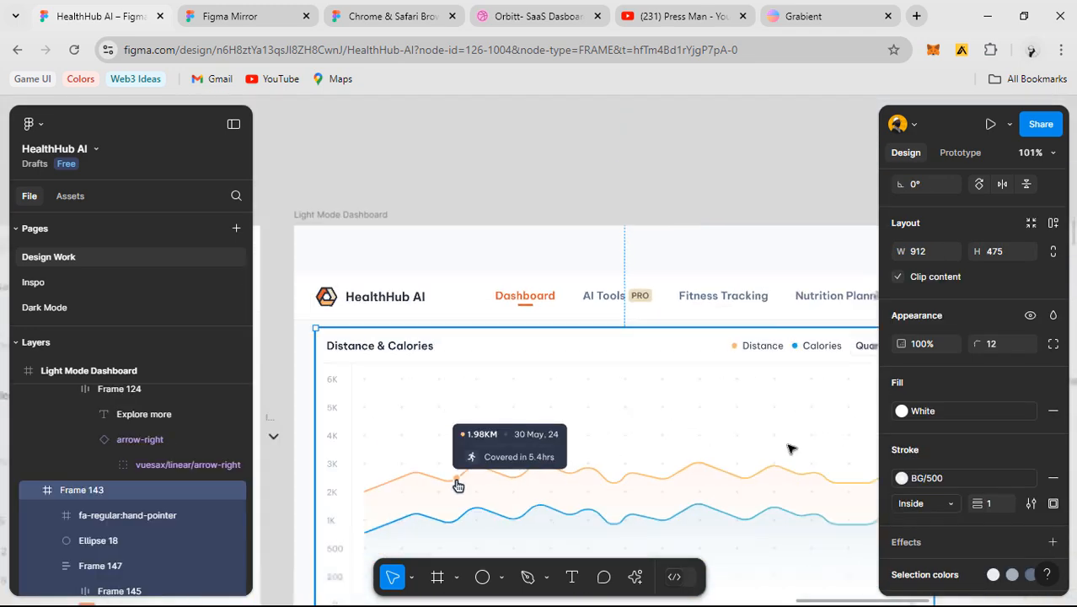
# - Try hiding the blank first-row cell in the We column of the August 2024 Health Calendar, then restore it
pyautogui.hscroll(5, 433, 323)
pyautogui.scroll(5, 596, 311)
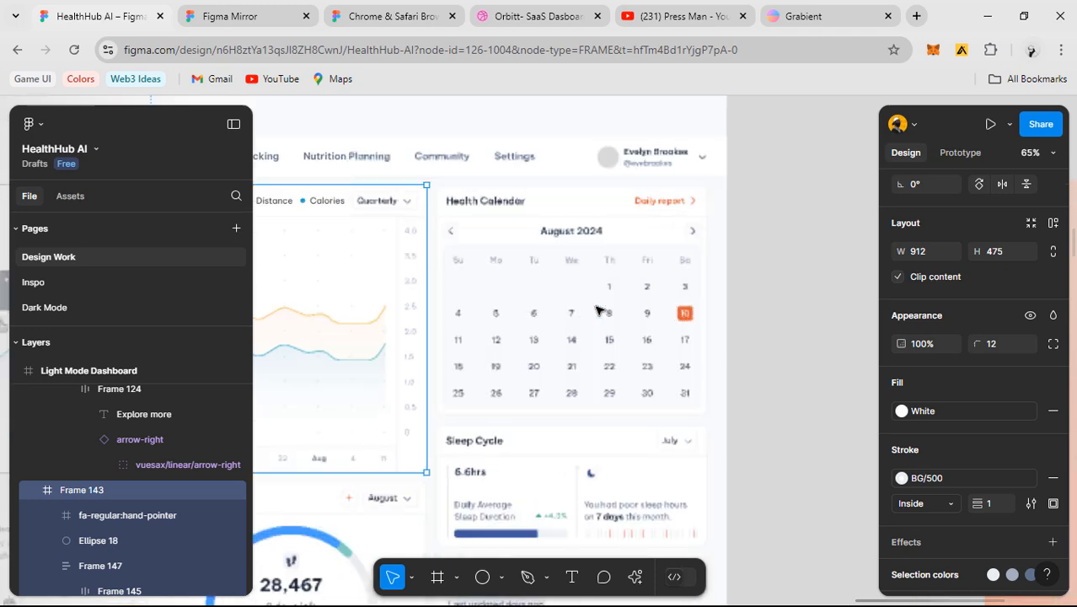
pyautogui.scroll(4, 595, 311)
pyautogui.keyDown('ctrl'); pyautogui.click(542, 267); pyautogui.keyUp('ctrl')
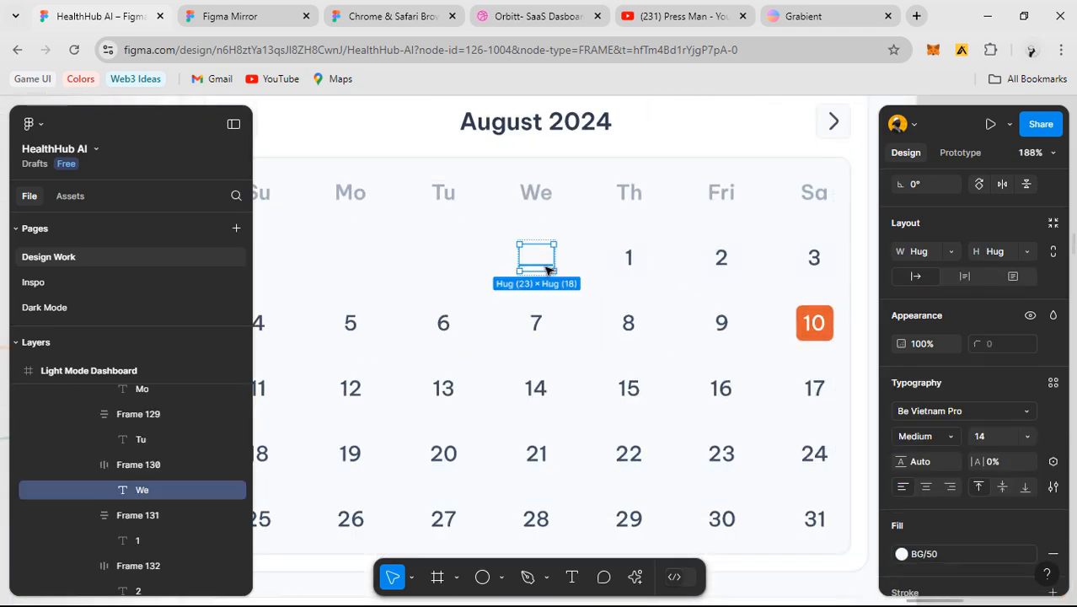
pyautogui.keyDown('ctrl'); pyautogui.click(566, 263); pyautogui.keyUp('ctrl')
pyautogui.doubleClick(539, 259)
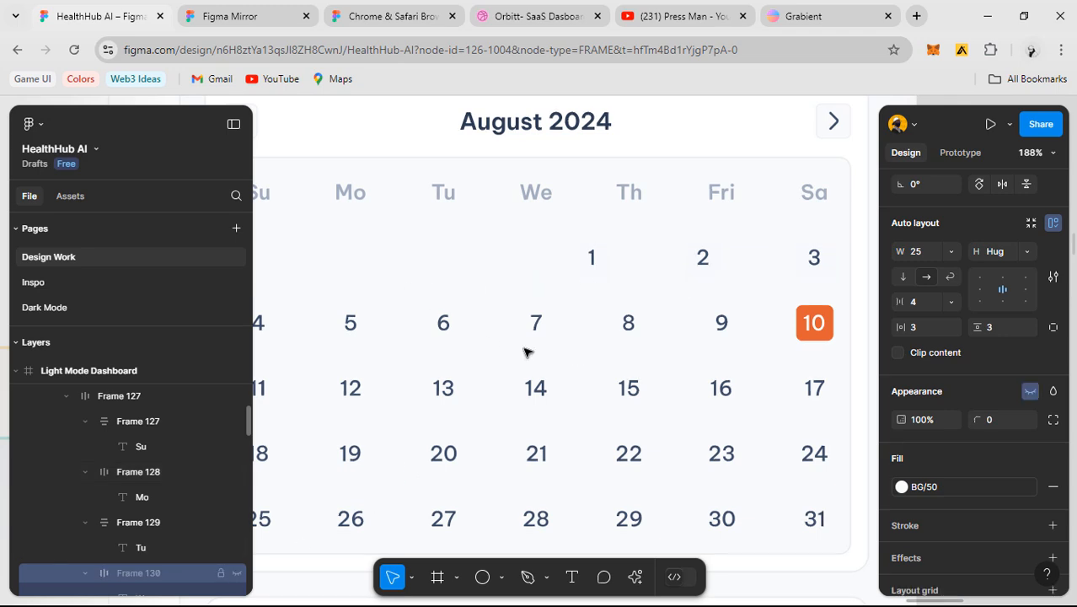
pyautogui.scroll(-10, 728, 247)
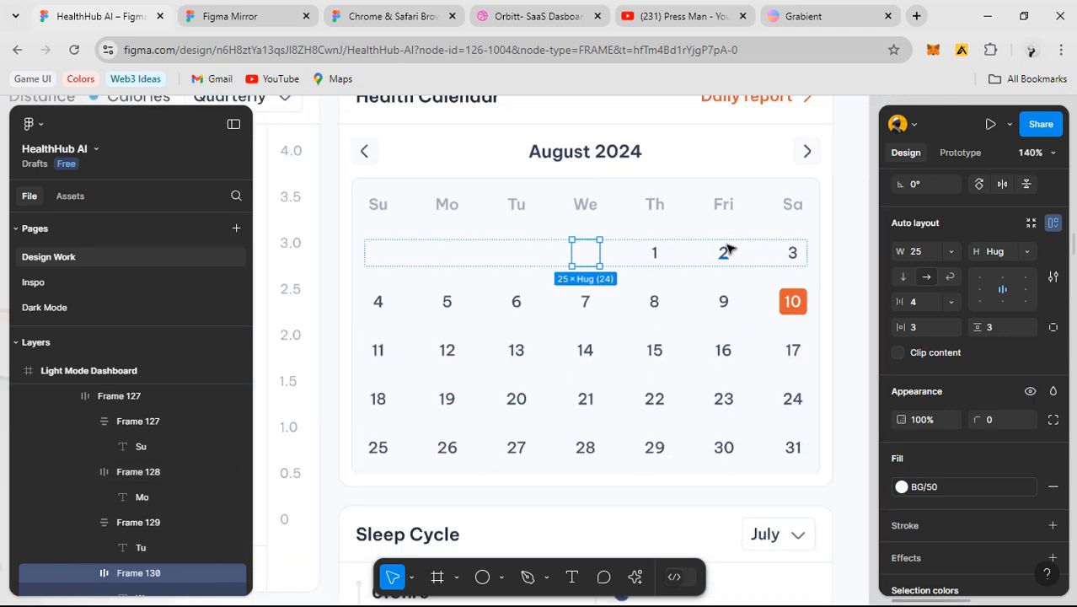
# - Review the whole Light Mode Dashboard frame, from its header to the chart, calendar, goals and statistics cards
pyautogui.moveTo(628, 290); pyautogui.dragTo(775, 367)
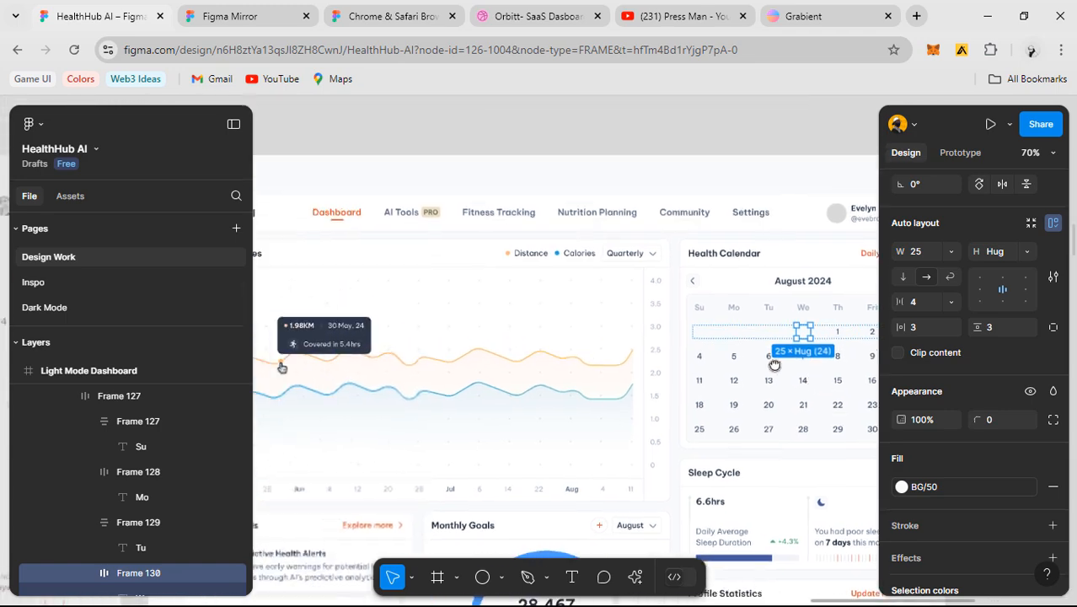
pyautogui.scroll(-1, 762, 352)
pyautogui.click(595, 170)
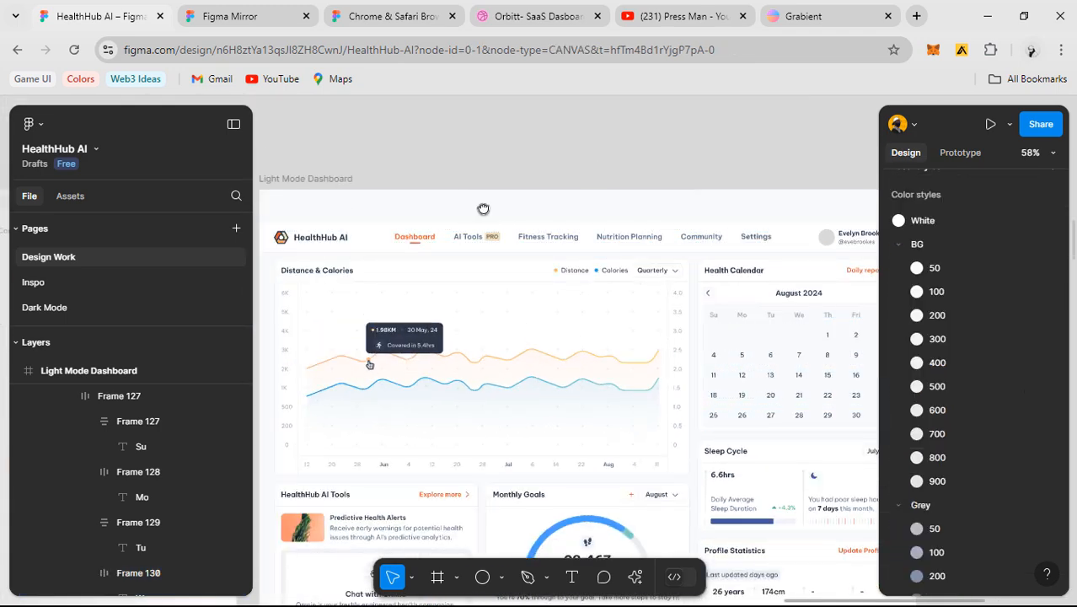
pyautogui.scroll(6, 529, 195)
pyautogui.scroll(-10, 604, 210)
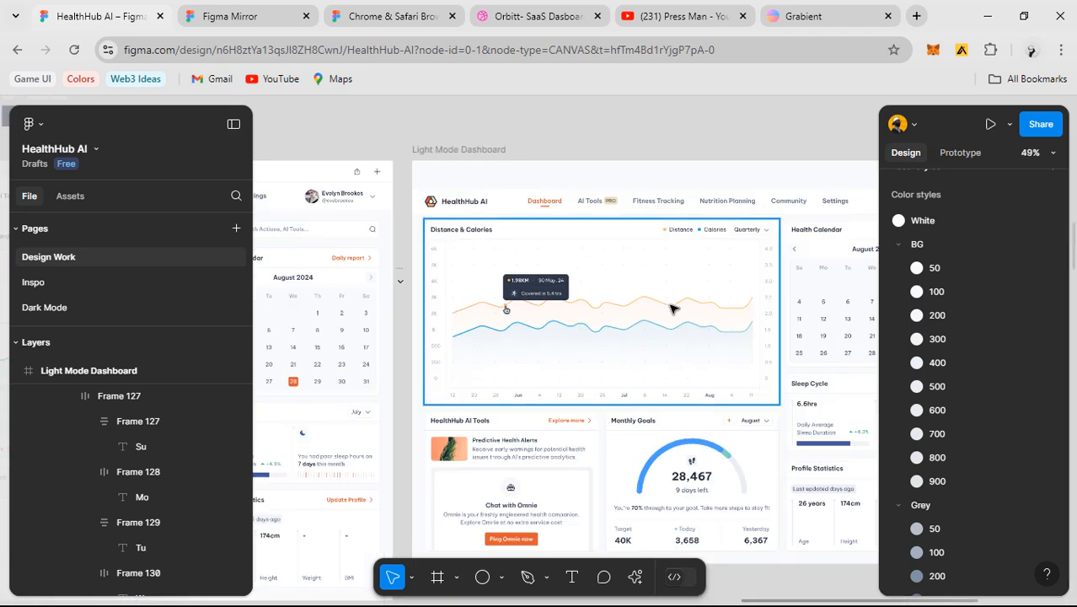
pyautogui.scroll(-5, 622, 261)
pyautogui.scroll(3, 615, 269)
pyautogui.scroll(5, 638, 226)
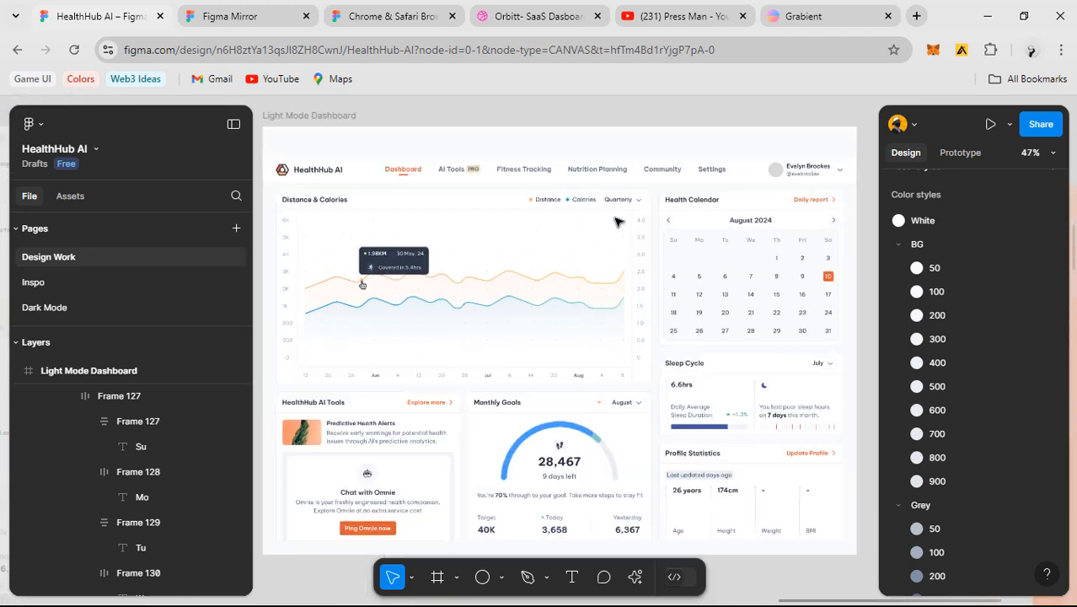
pyautogui.scroll(-5, 428, 171)
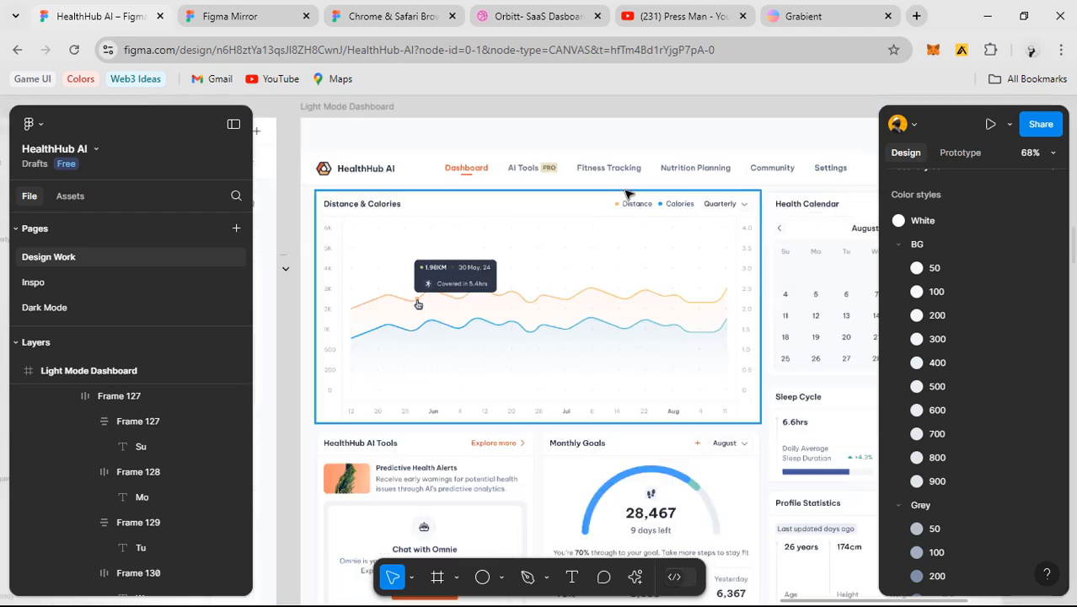
pyautogui.scroll(2, 620, 212)
pyautogui.scroll(-4, 739, 164)
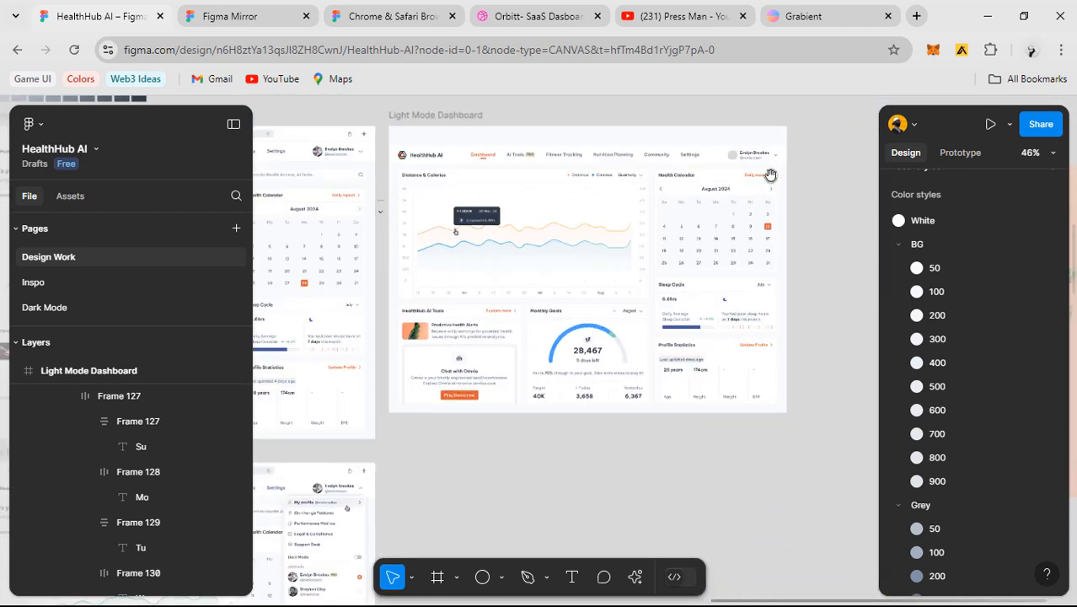
# - Fill the grey profile circle in the Light Mode Dashboard header with a photo from the Avatars plugin
pyautogui.scroll(5, 656, 176)
pyautogui.scroll(1, 677, 153)
pyautogui.moveTo(671, 151); pyautogui.dragTo(569, 246)
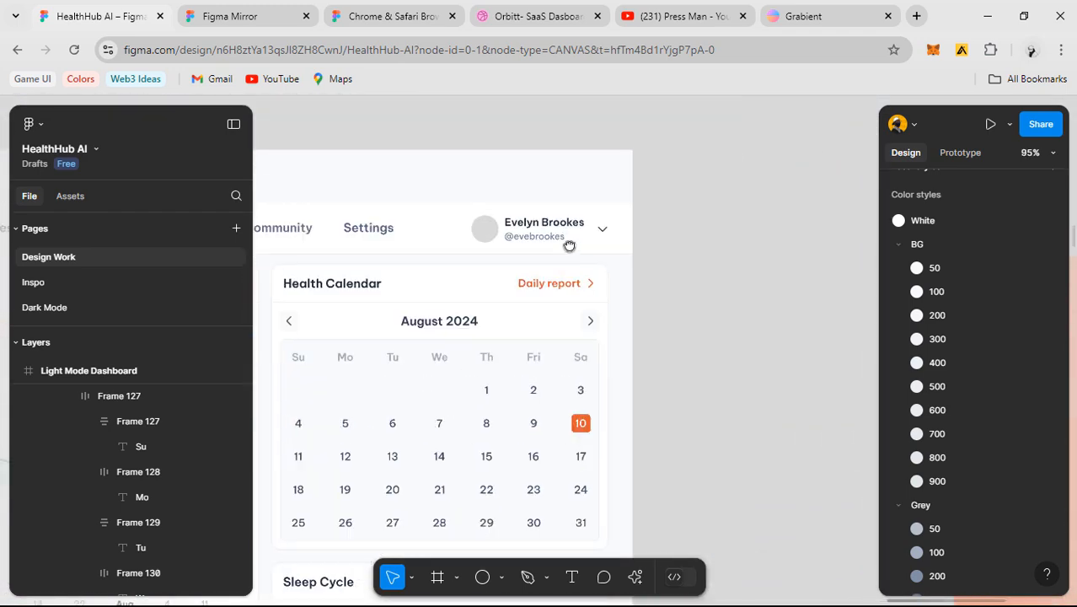
pyautogui.scroll(2, 747, 174)
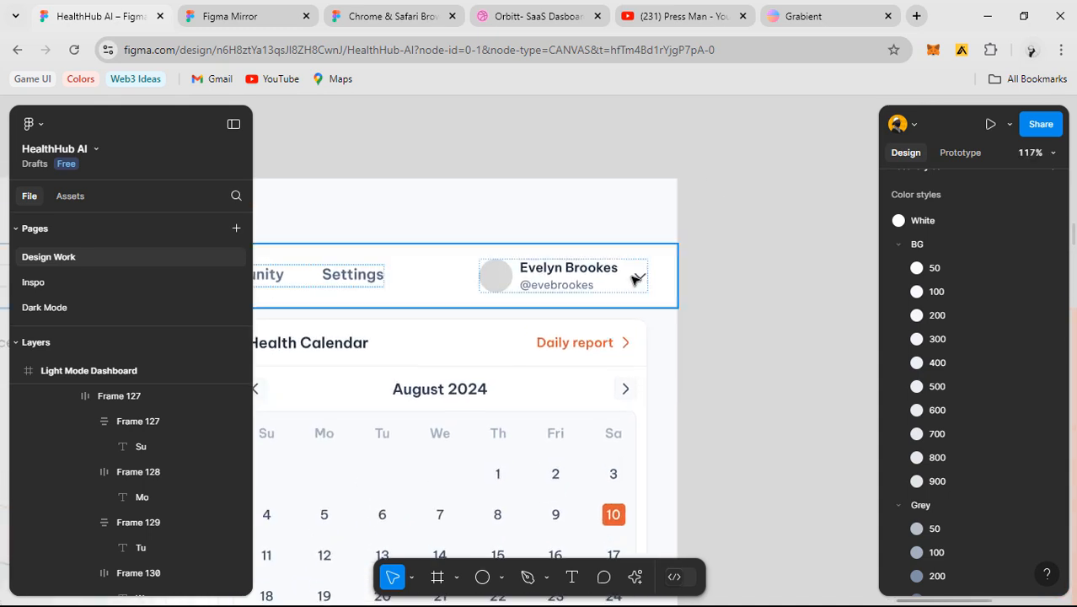
pyautogui.click(635, 578)
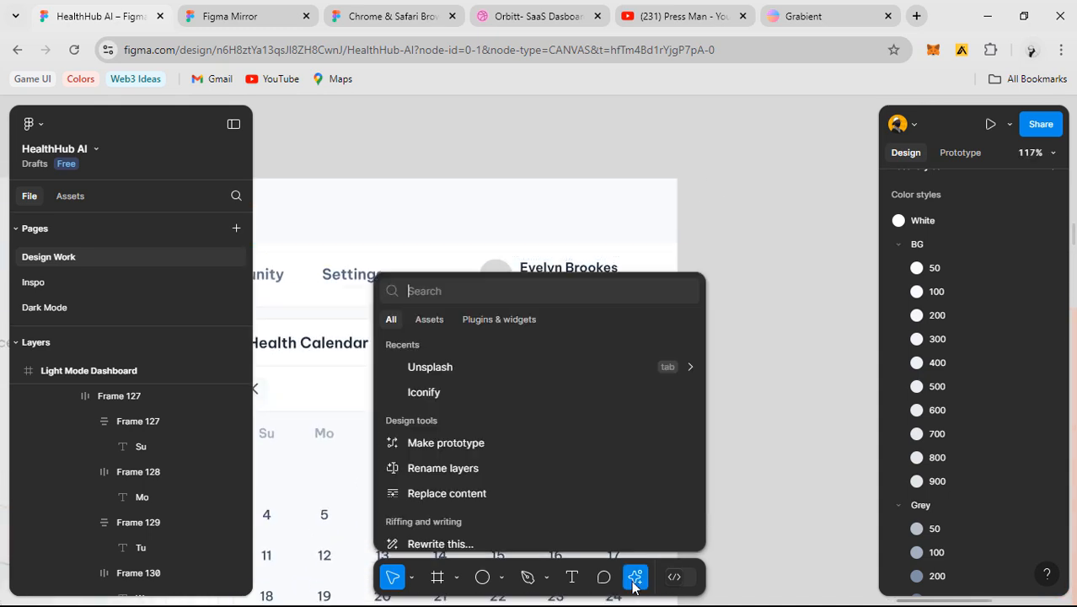
pyautogui.click(499, 320)
pyautogui.scroll(-2, 494, 447)
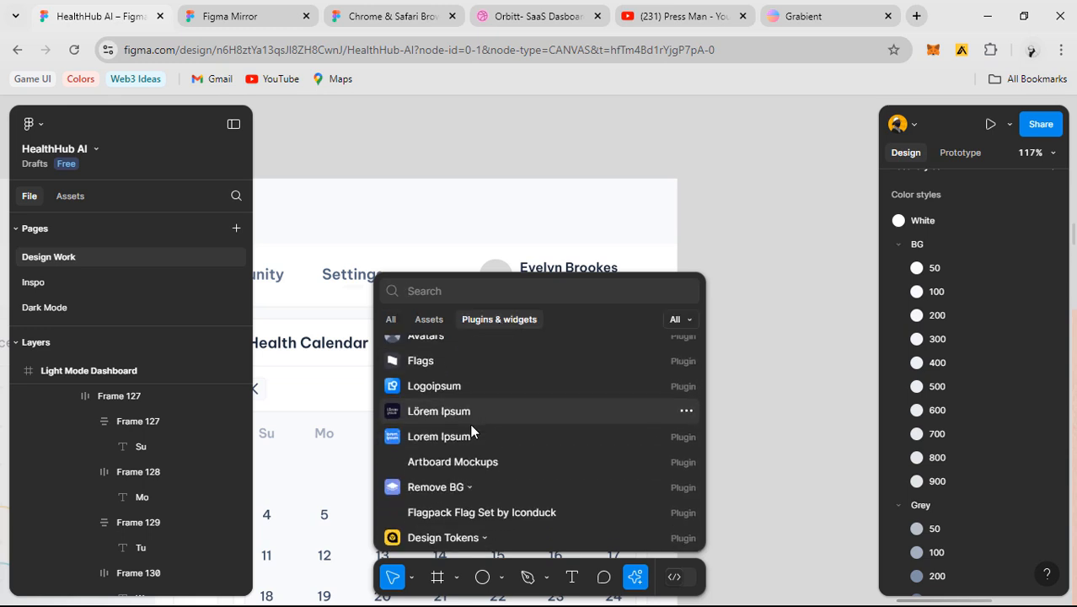
pyautogui.click(457, 349)
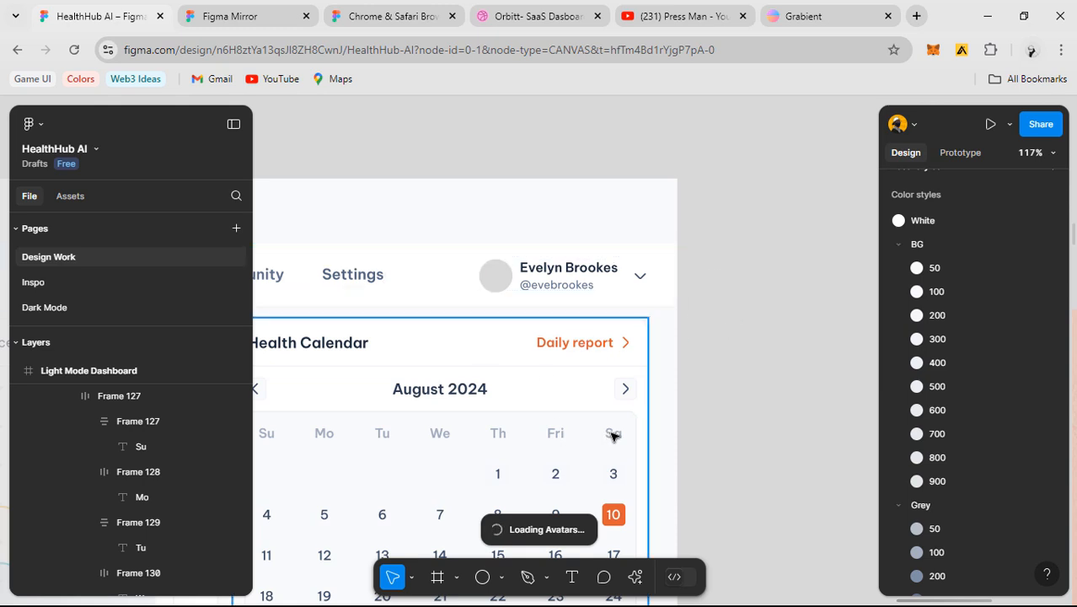
pyautogui.moveTo(614, 432); pyautogui.dragTo(669, 375)
pyautogui.keyDown('ctrl'); pyautogui.click(557, 228); pyautogui.keyUp('ctrl')
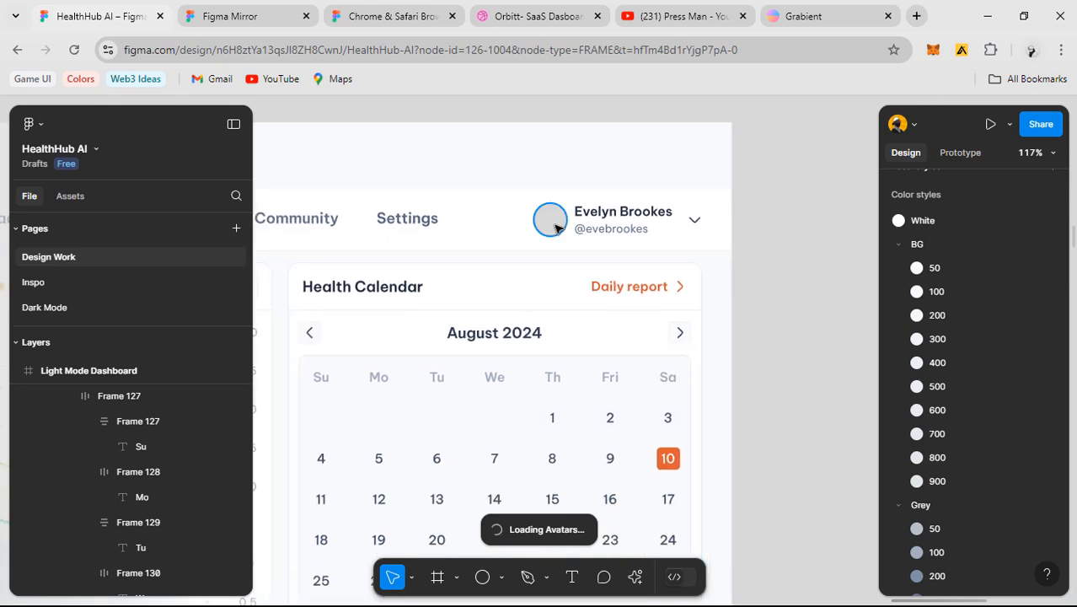
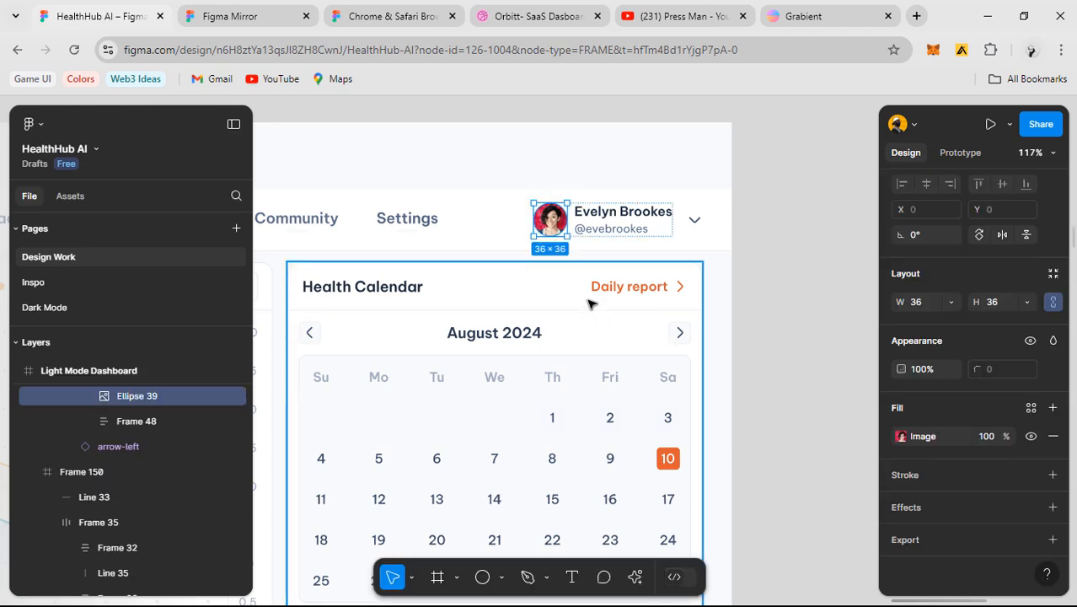
pyautogui.scroll(6, 565, 243)
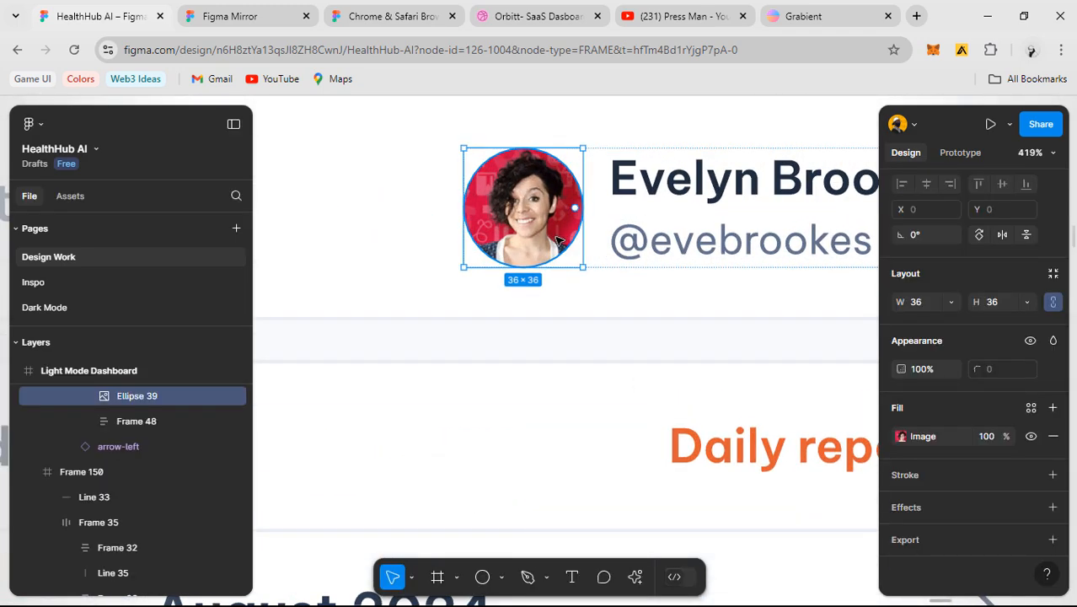
pyautogui.scroll(-3, 564, 243)
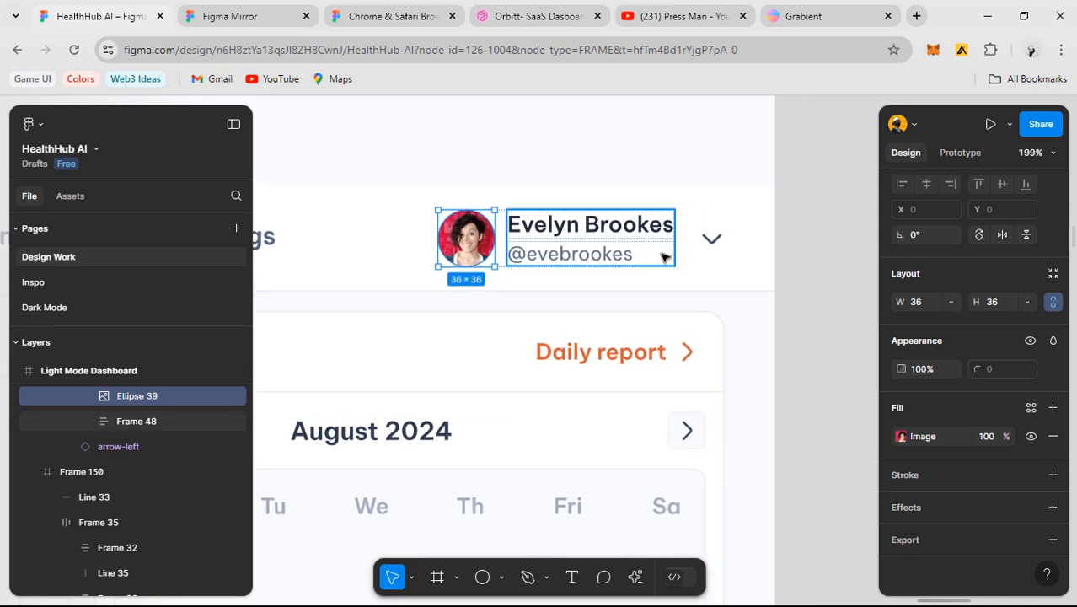
pyautogui.scroll(-1, 728, 271)
pyautogui.click(775, 257)
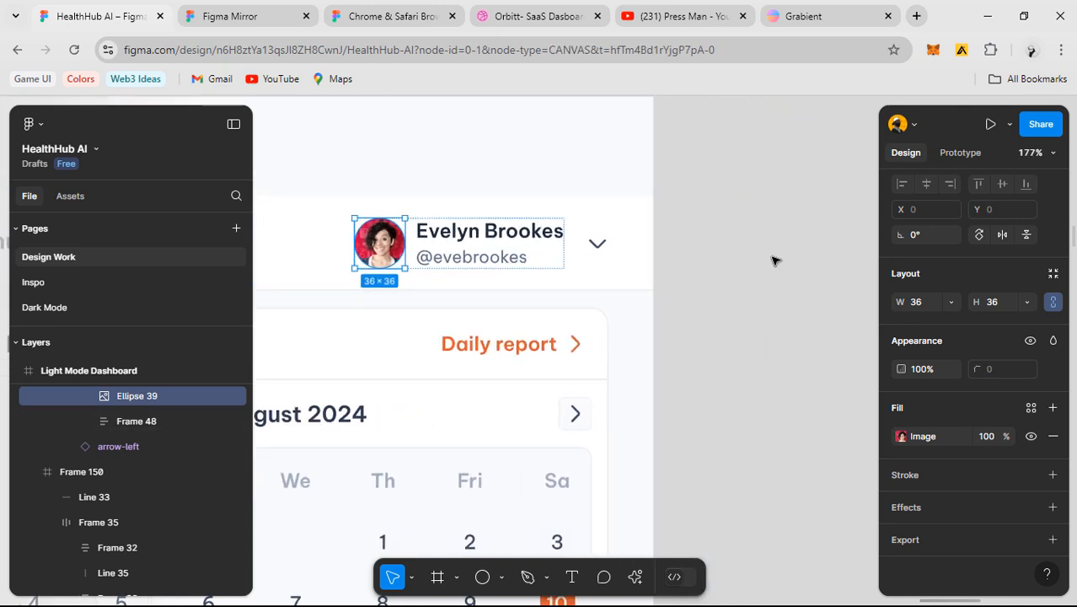
# - Duplicate the header's profile avatar and rerun the Avatars plugin on the copy repeatedly to try alternative photos
pyautogui.click(390, 255)
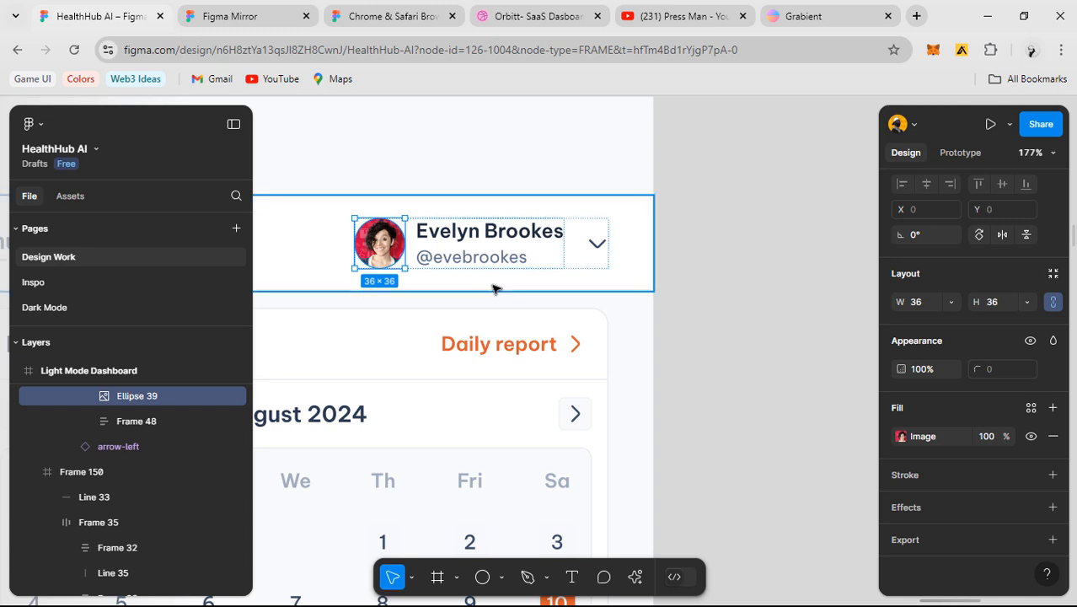
pyautogui.hotkey('ctrl', 'd')
pyautogui.hscroll(-3, 590, 333)
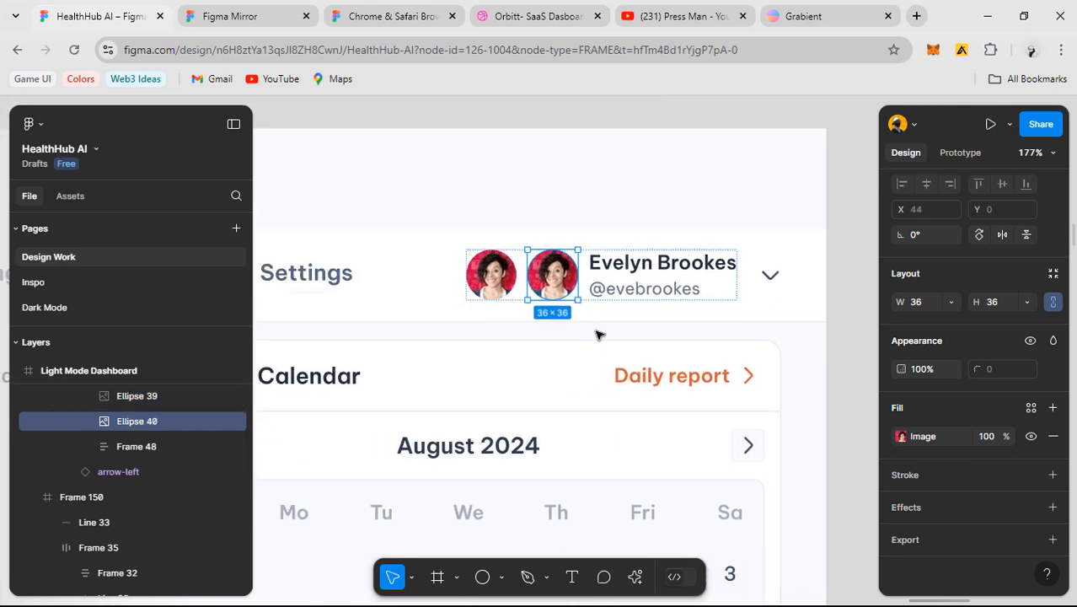
pyautogui.hotkey('ctrl', 'alt', 'p')
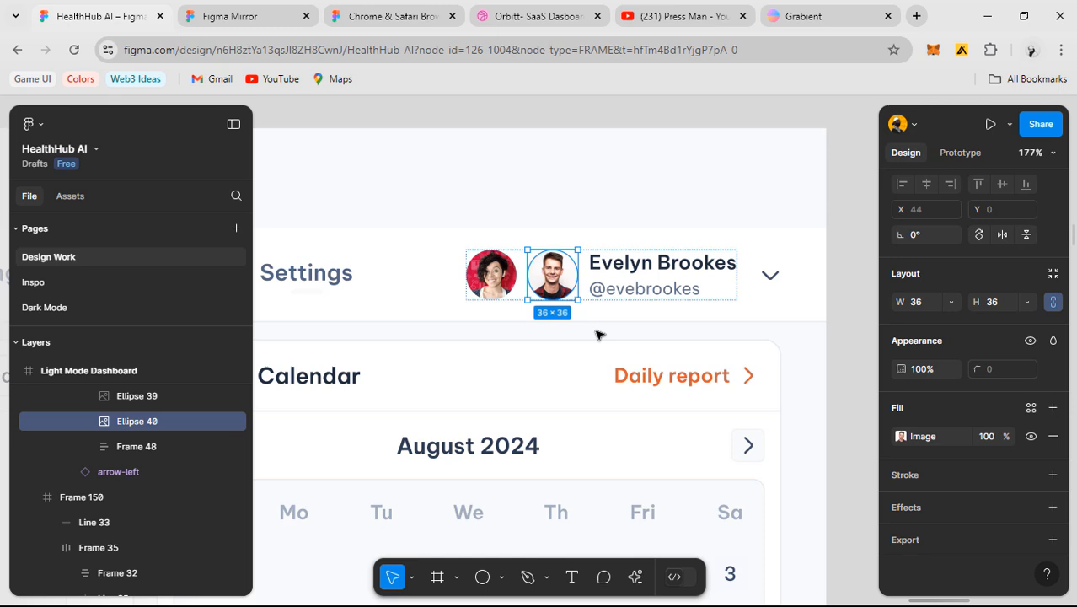
pyautogui.hotkey('ctrl', 'alt', 'p')
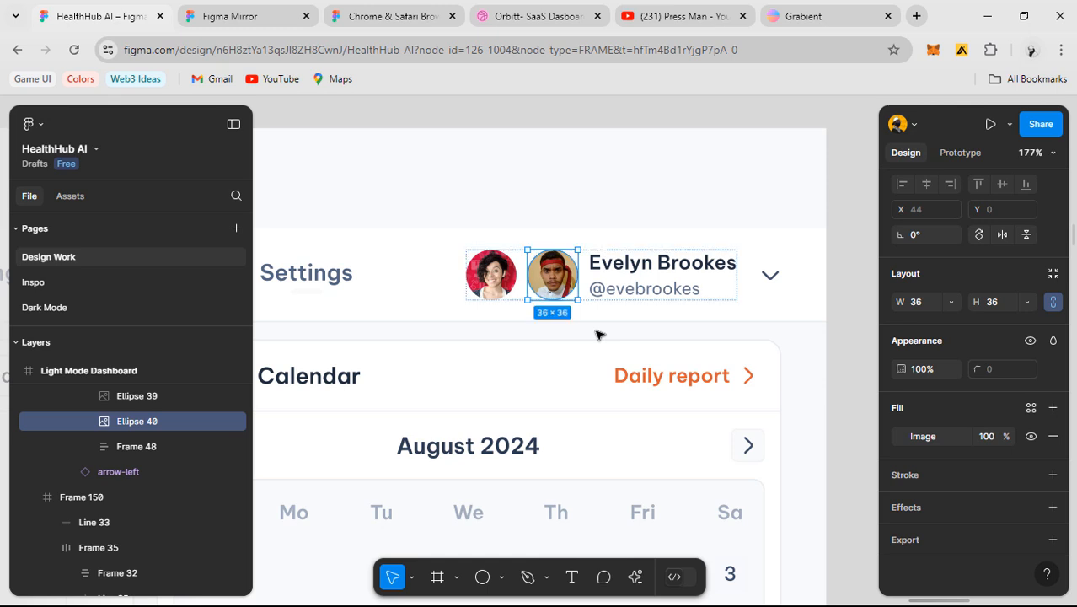
pyautogui.press('alt')
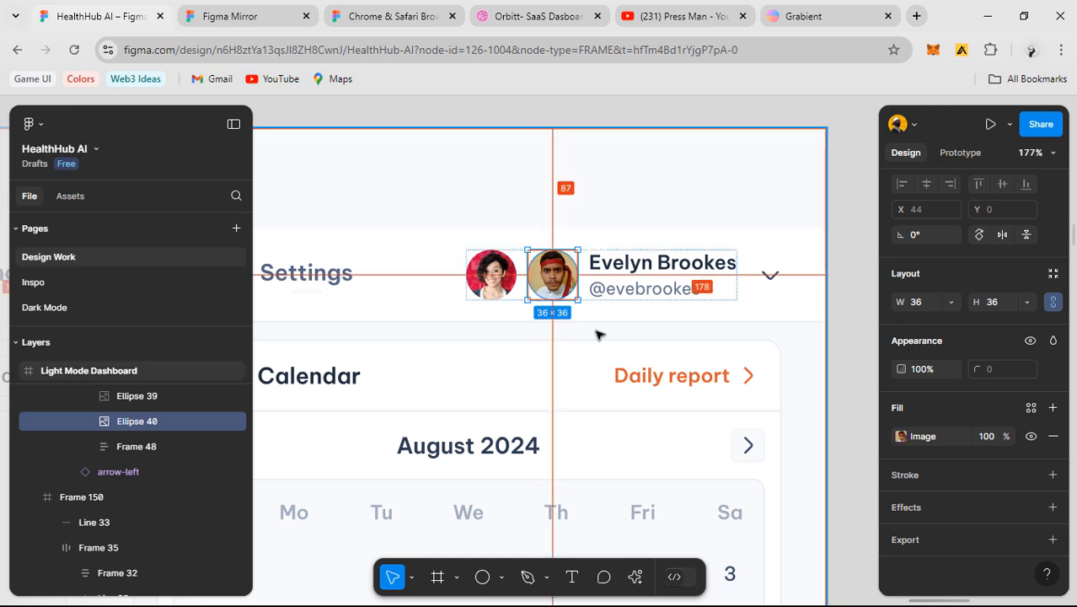
pyautogui.hotkey('ctrl', 'alt', 'p')
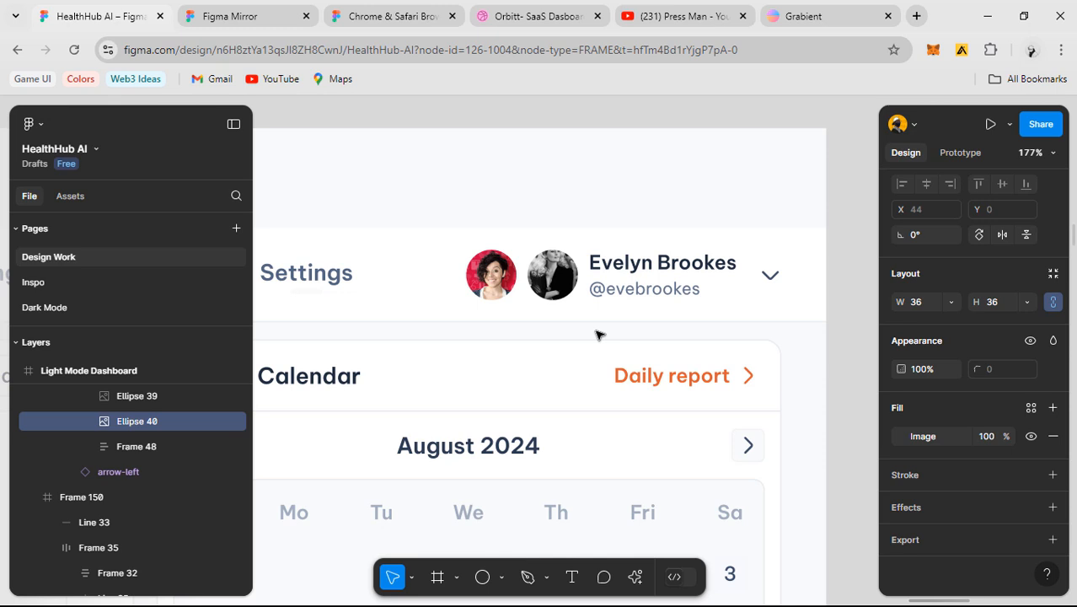
pyautogui.hotkey('ctrl', 'alt', 'p')
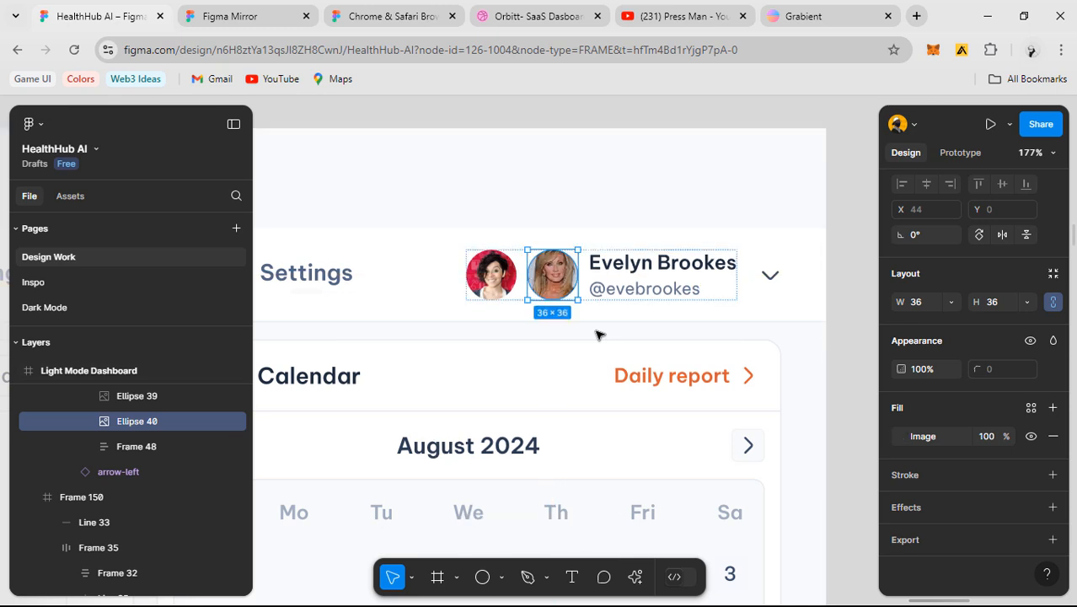
pyautogui.scroll(-3, 524, 336)
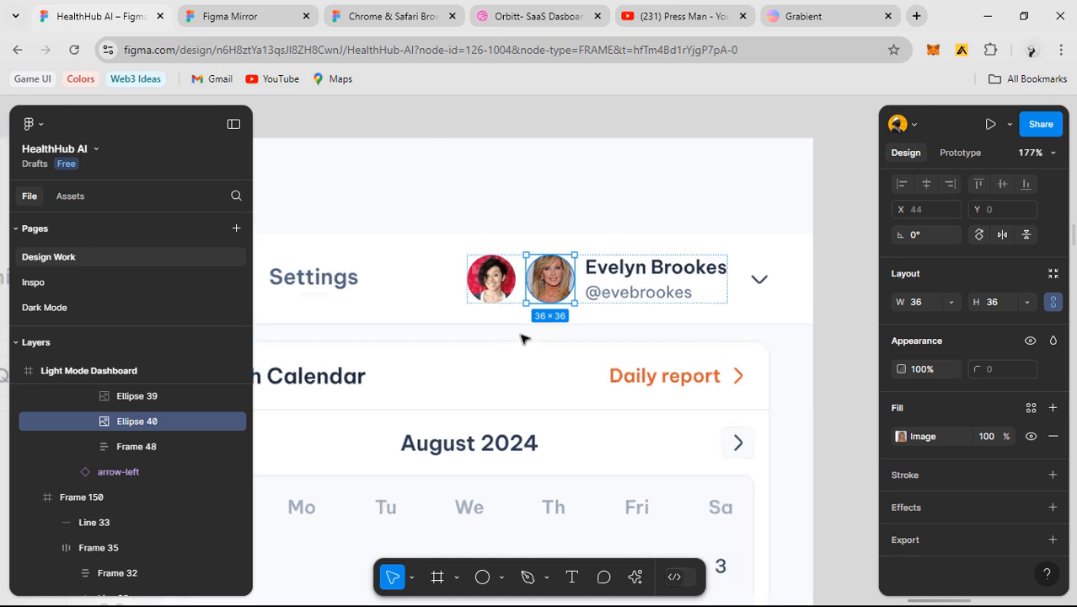
pyautogui.click(723, 303)
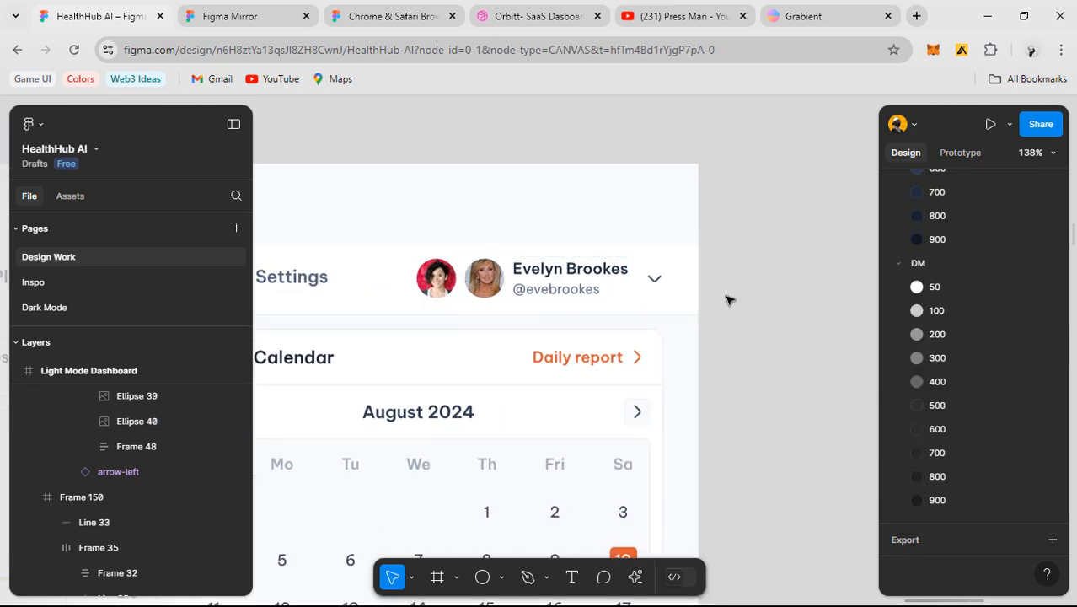
pyautogui.scroll(3, 729, 299)
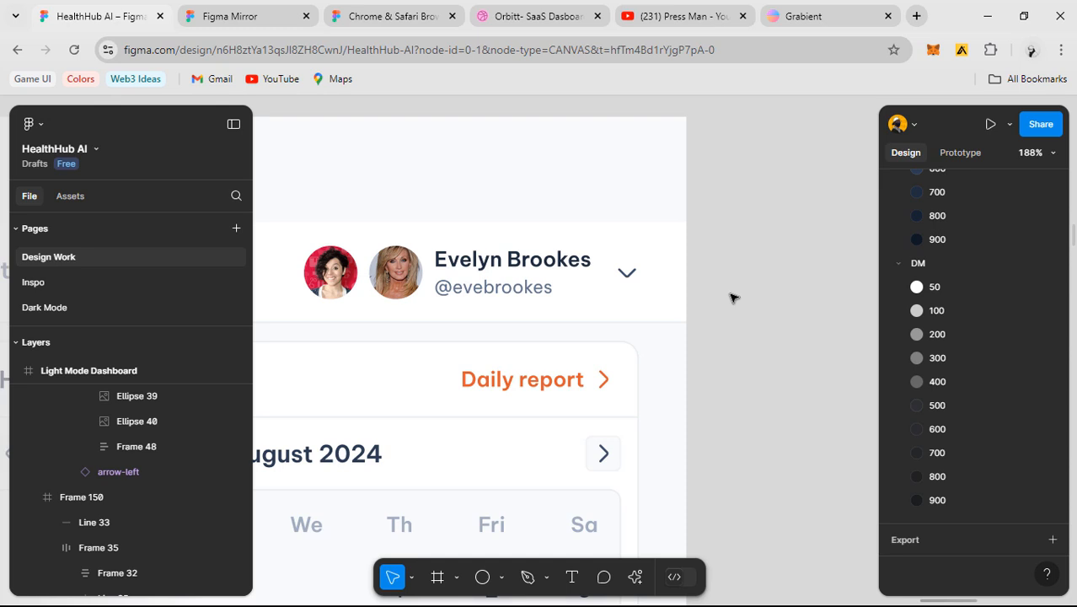
pyautogui.hotkey('ctrl', 'alt', 'p')
pyautogui.scroll(-2, 684, 186)
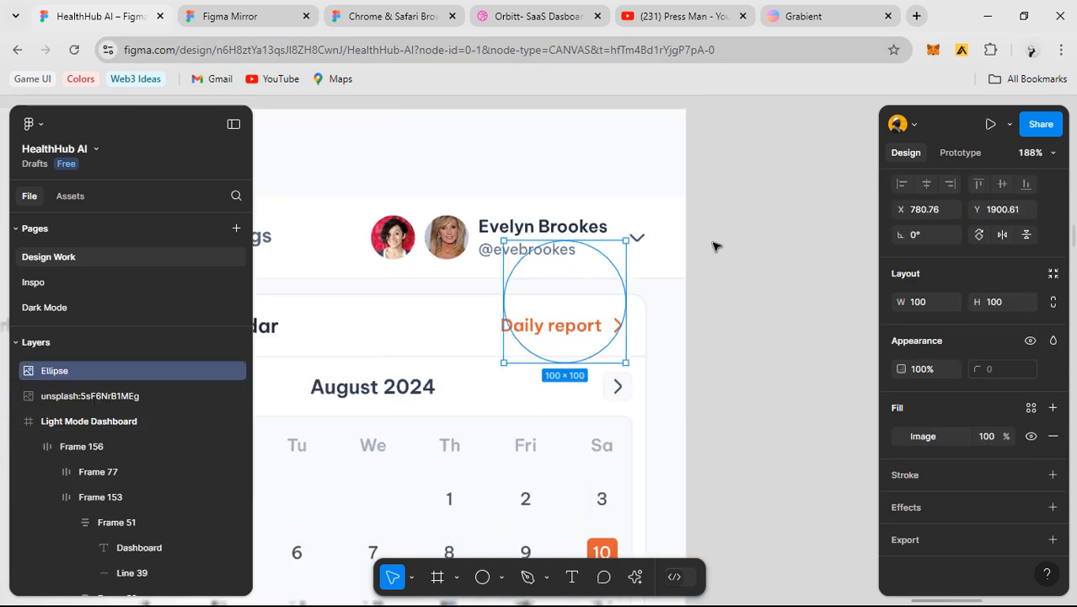
pyautogui.scroll(3, 578, 310)
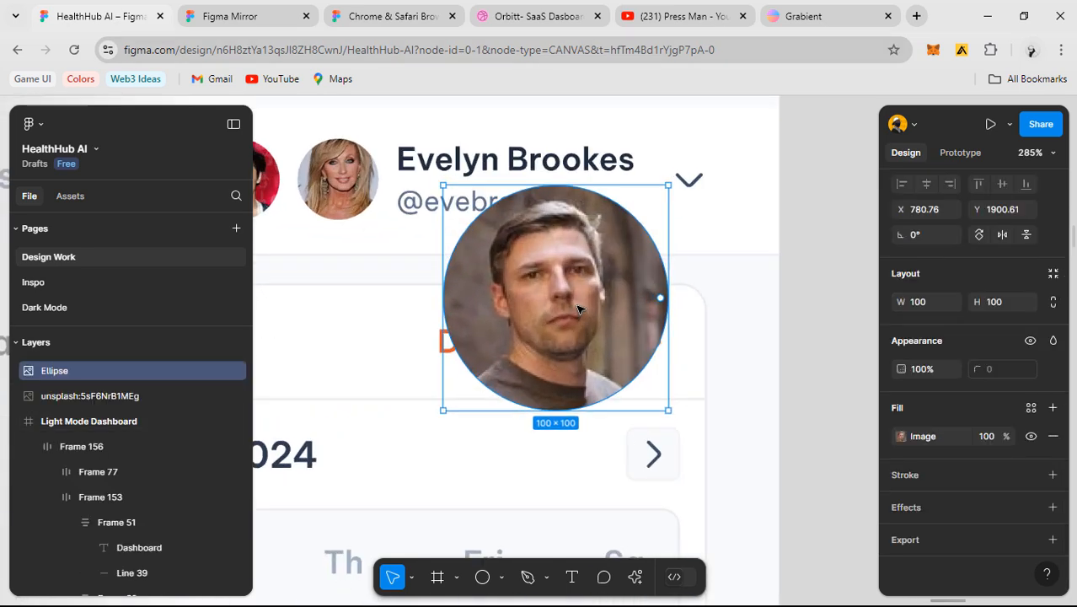
pyautogui.scroll(-4, 578, 309)
pyautogui.moveTo(491, 405); pyautogui.dragTo(622, 428)
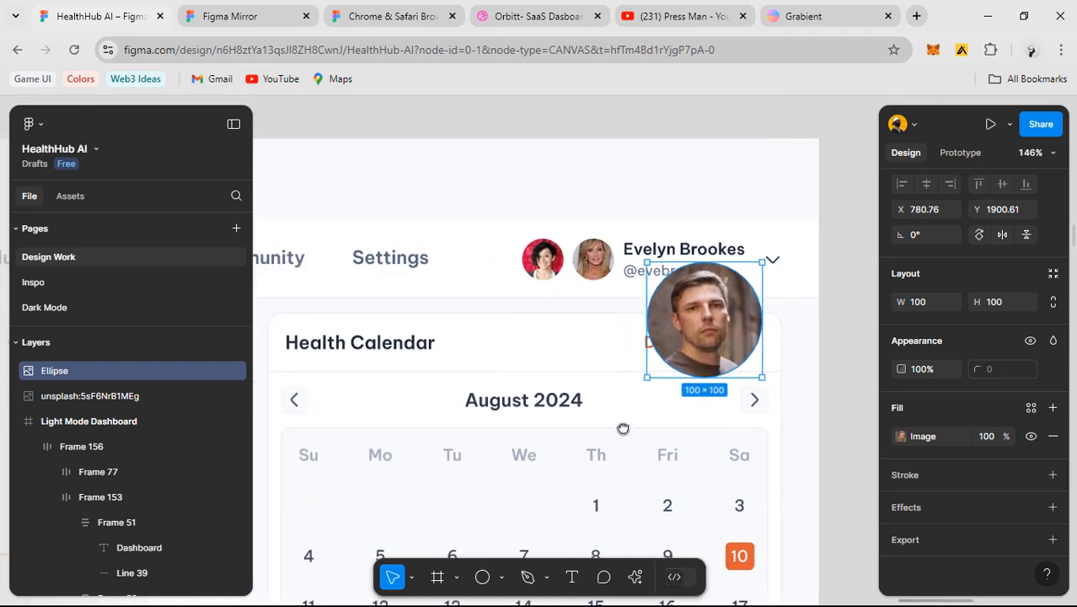
pyautogui.scroll(-2, 625, 448)
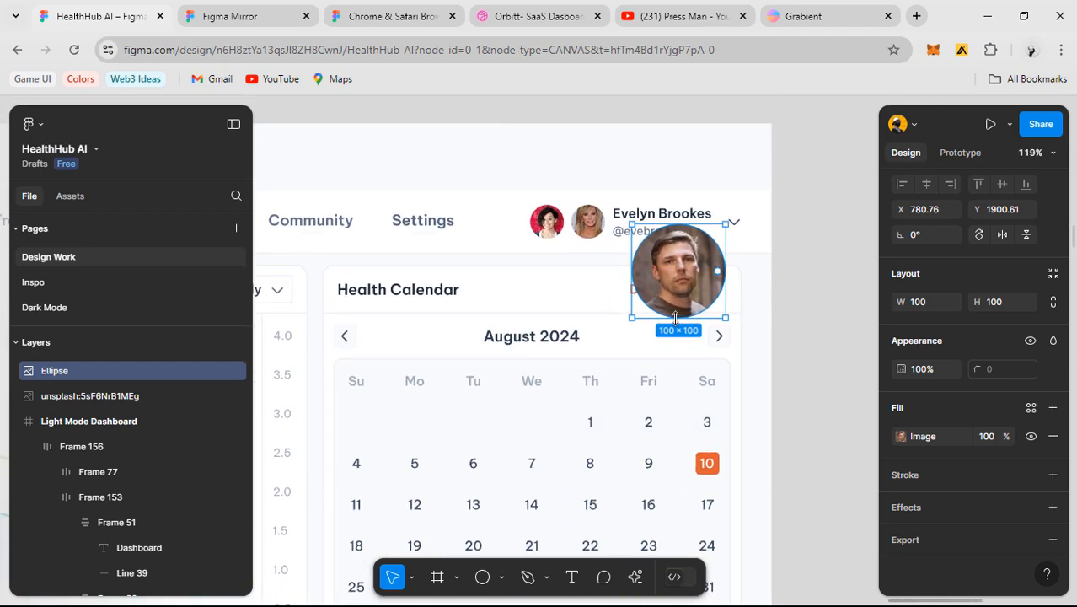
pyautogui.moveTo(698, 276); pyautogui.dragTo(591, 289)
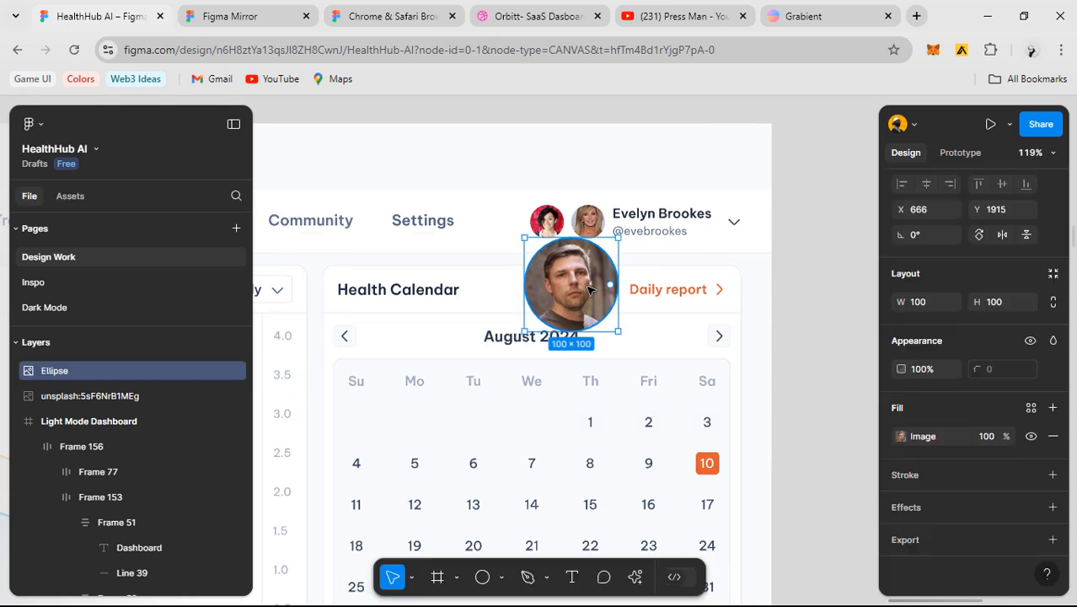
pyautogui.press('Delete')
# - Swap the duplicate avatar's photo for another one from the Avatars plugin and inspect it up close
pyautogui.click(589, 233)
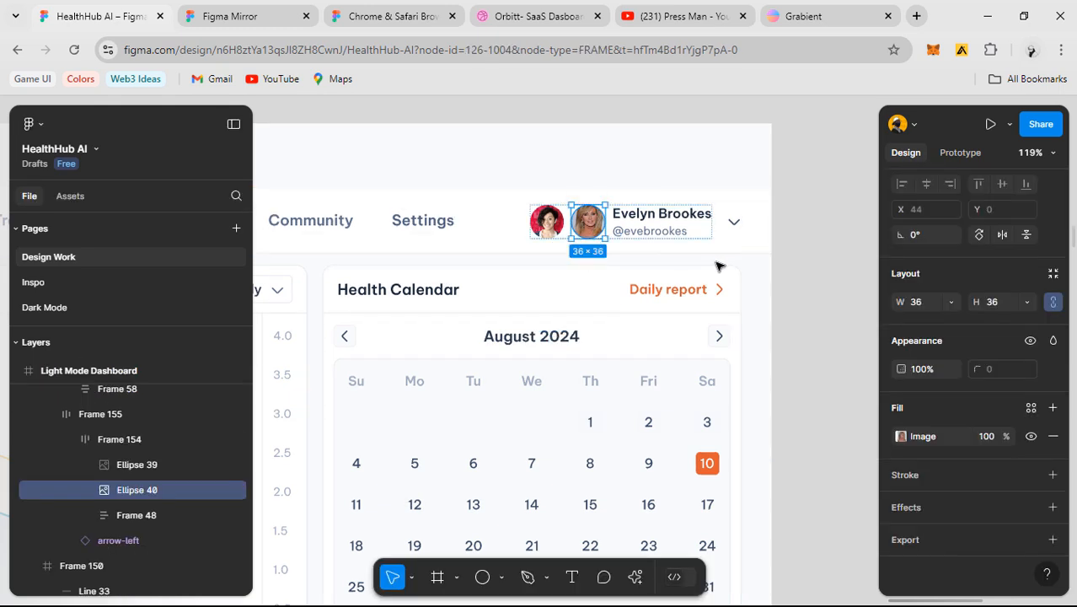
pyautogui.hotkey('ctrl', 'alt', 'p')
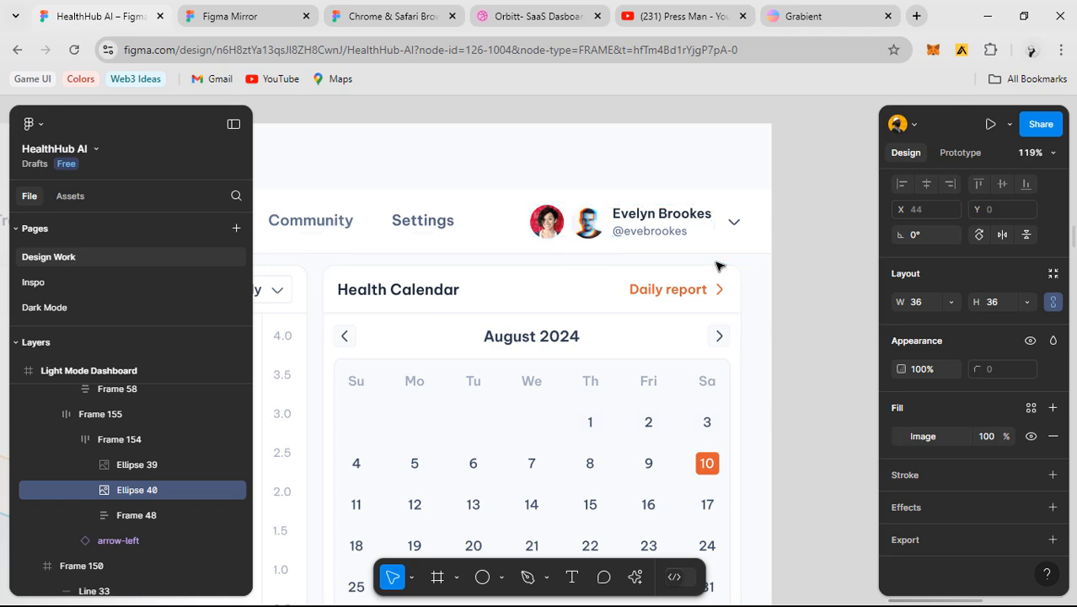
pyautogui.scroll(5, 591, 241)
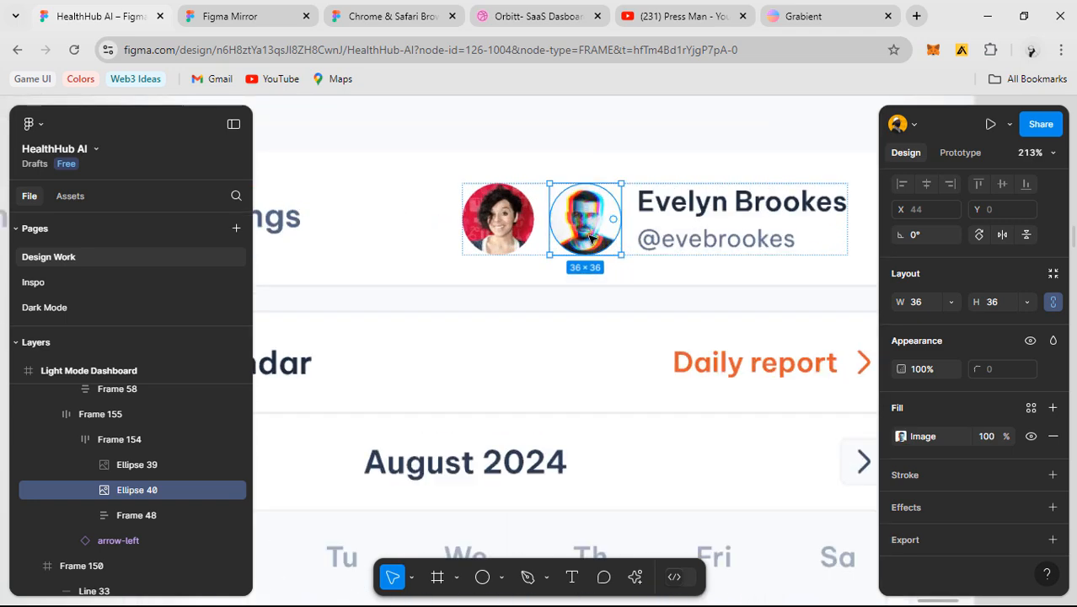
pyautogui.scroll(3, 590, 238)
pyautogui.scroll(-5, 581, 240)
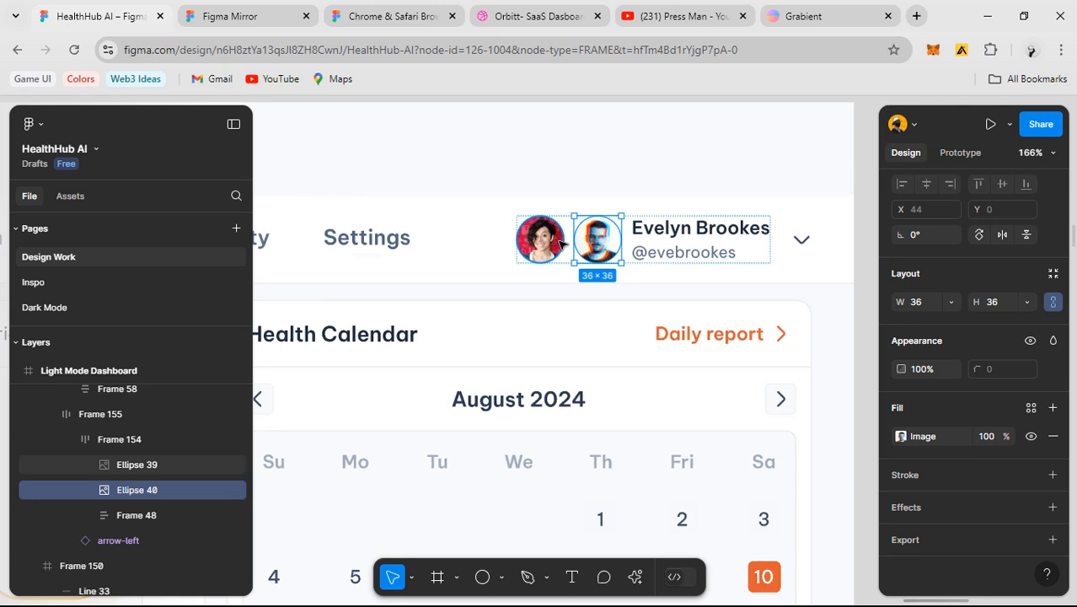
# - Try hiding the original avatar to compare the duplicate alone in the header, then restore the original
pyautogui.click(560, 241)
pyautogui.click(237, 464)
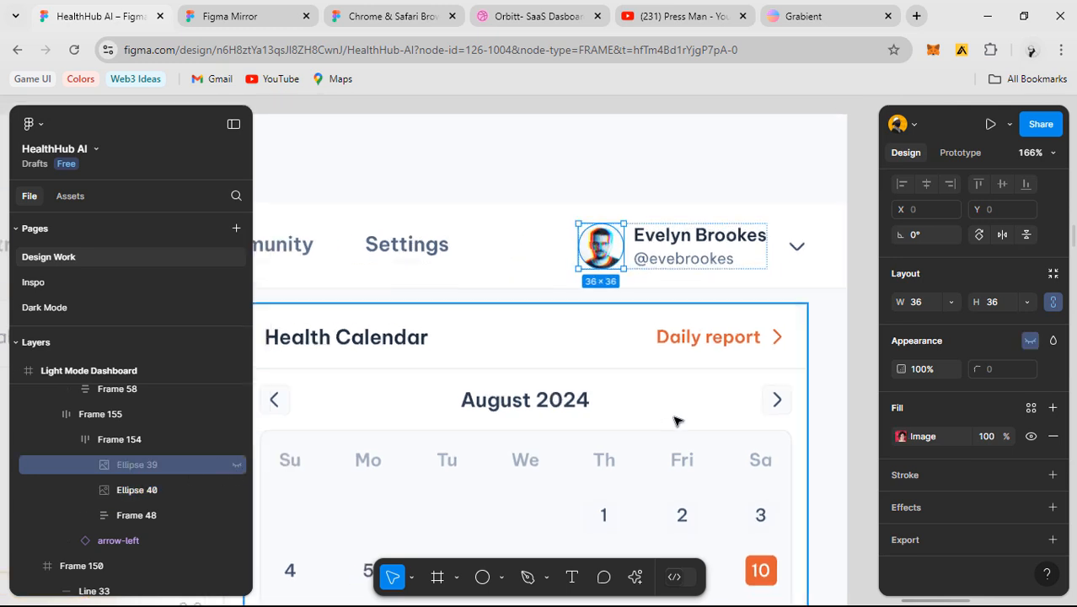
pyautogui.scroll(-5, 674, 420)
pyautogui.click(807, 411)
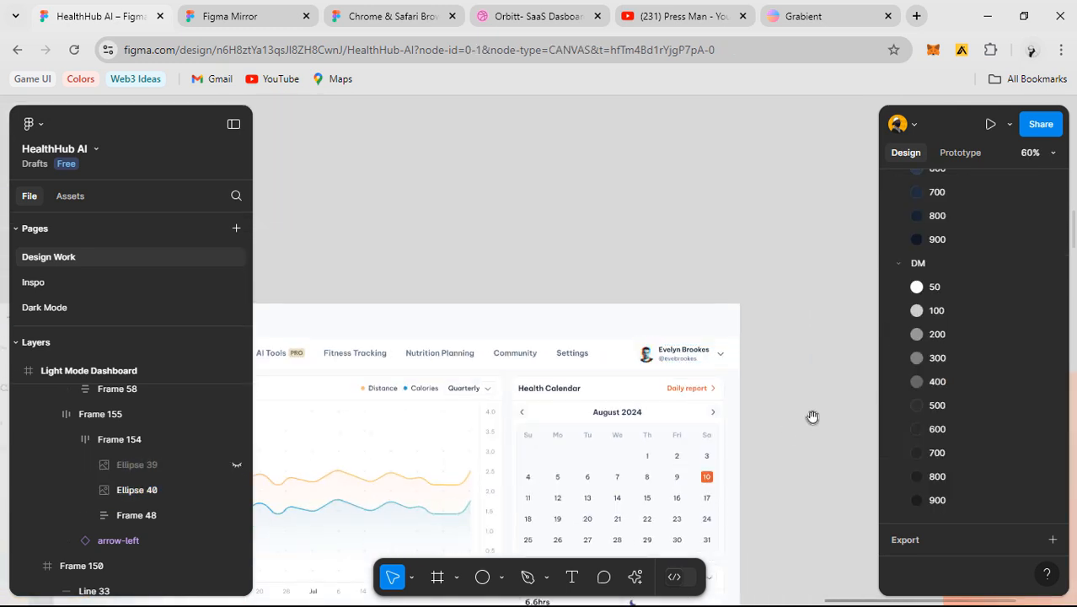
pyautogui.scroll(-1, 812, 394)
pyautogui.hotkey('ctrl', 'z')
pyautogui.scroll(2, 684, 340)
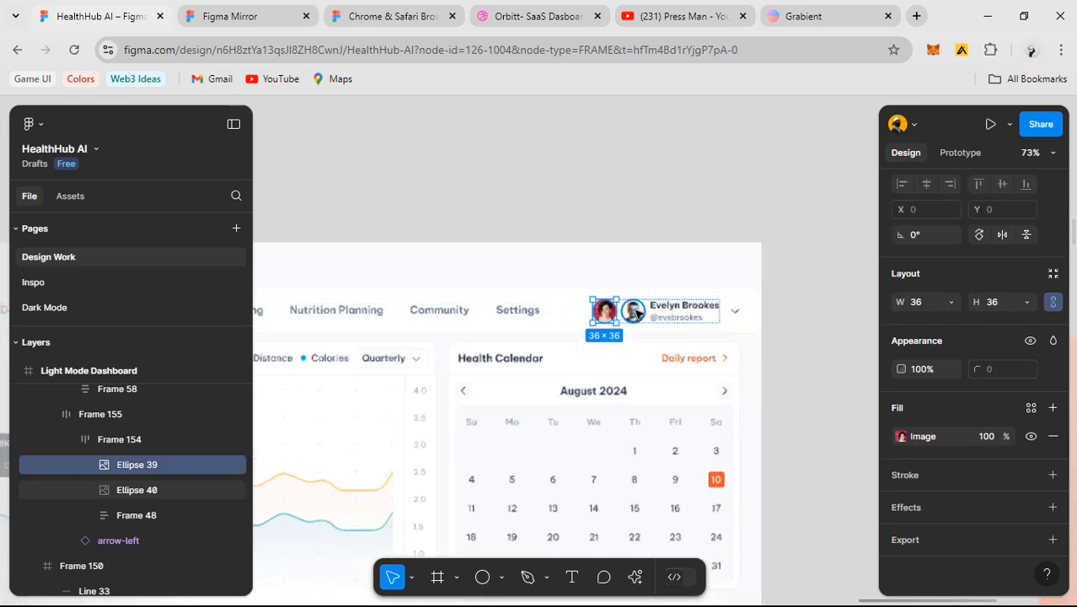
# - Delete the duplicate avatar beside the profile name and check the whole Light Mode Dashboard frame
pyautogui.click(633, 311)
pyautogui.press('Delete')
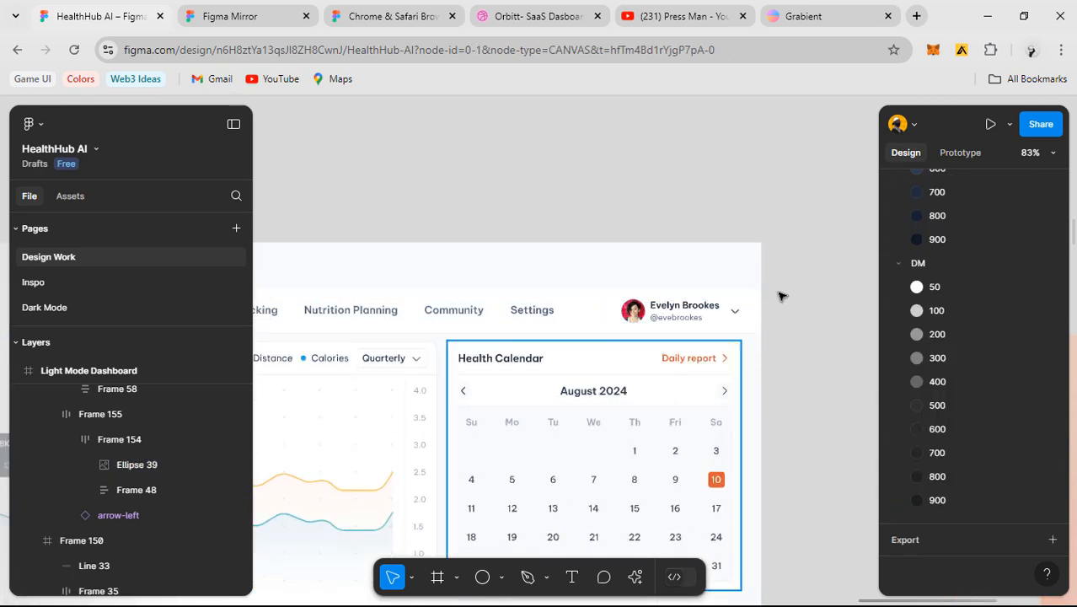
pyautogui.scroll(-8, 788, 293)
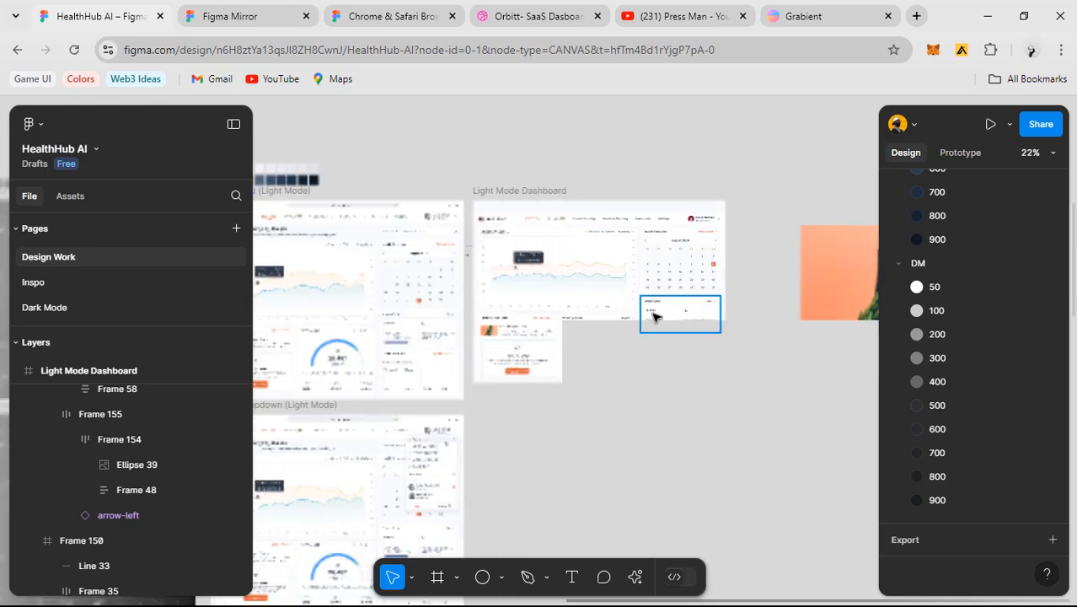
pyautogui.scroll(5, 633, 254)
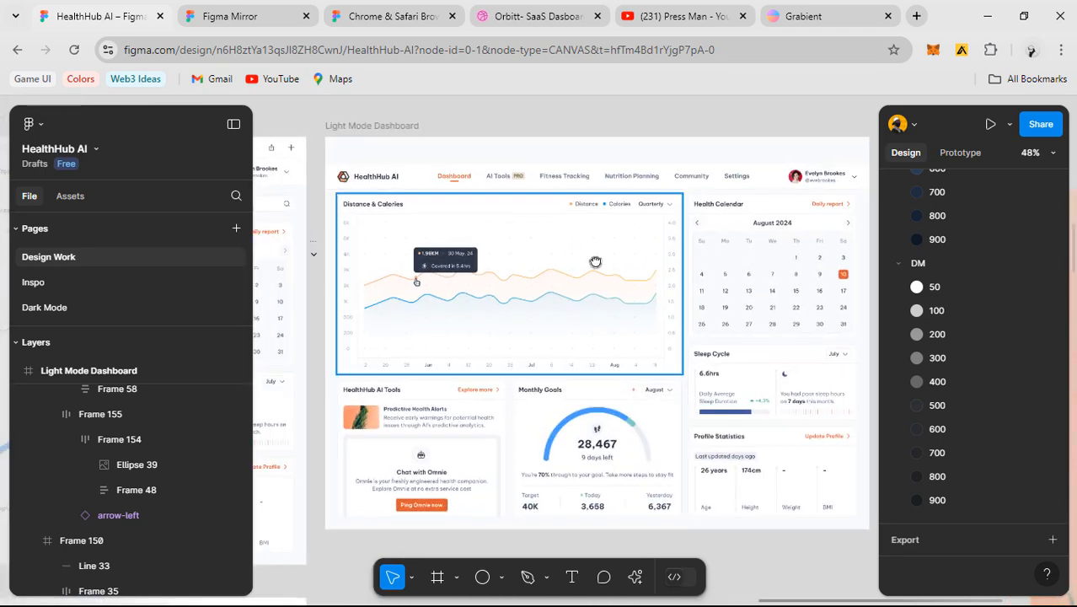
# - Align the HealthHub AI header frame to the top edge of the Light Mode Dashboard frame
pyautogui.hscroll(-2, 548, 245)
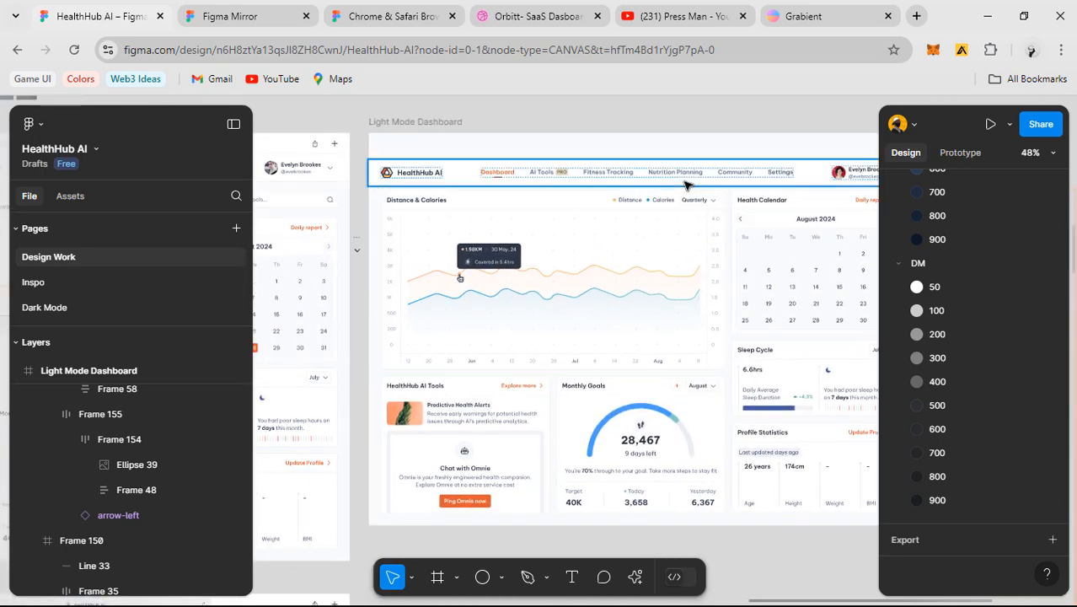
pyautogui.click(619, 179)
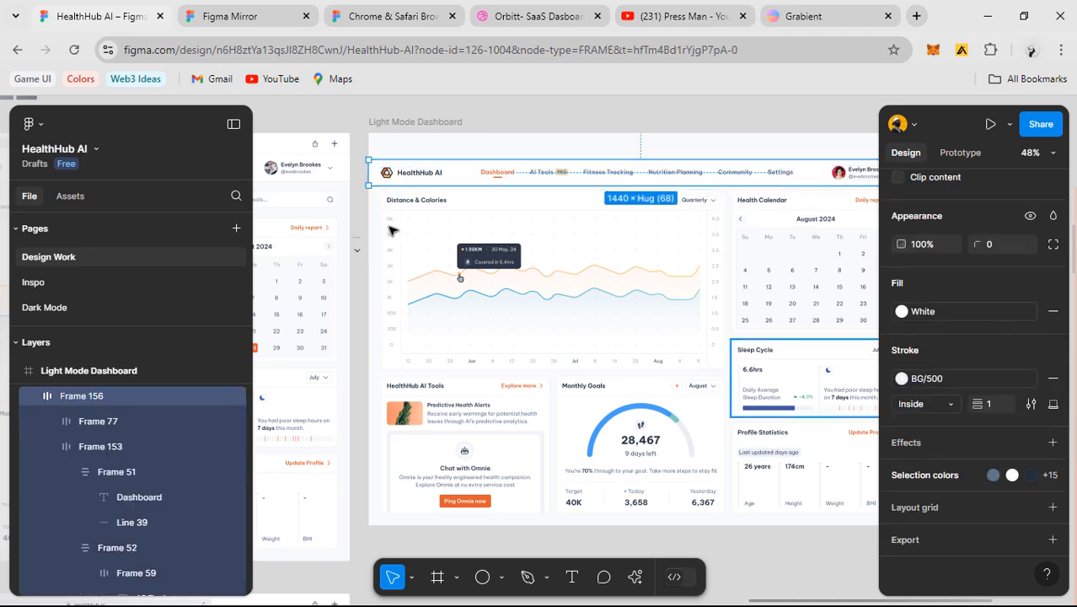
pyautogui.scroll(-3, 506, 236)
pyautogui.hscroll(-2, 439, 182)
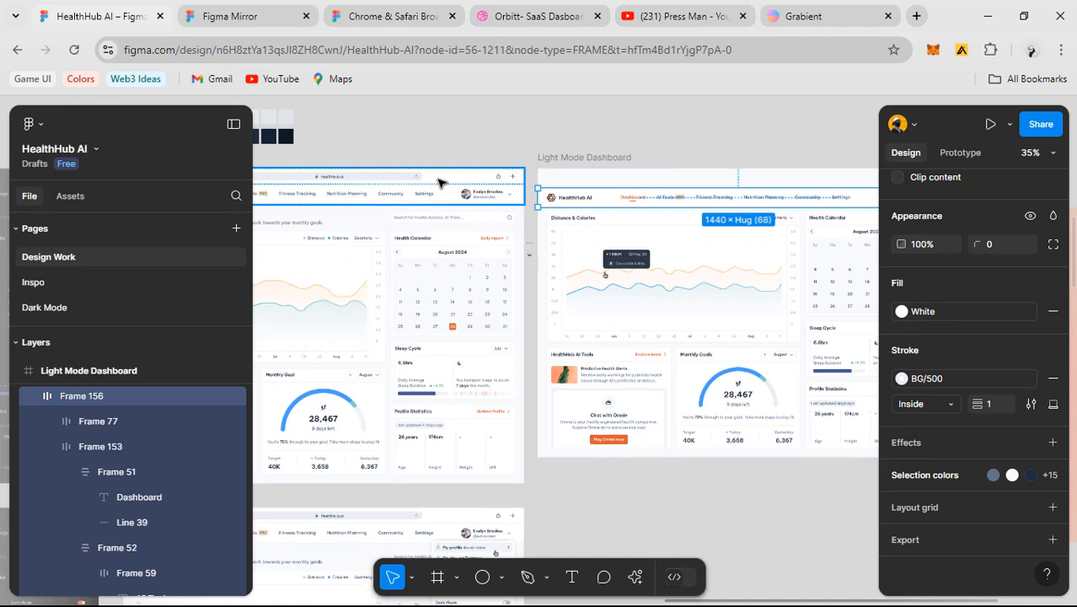
pyautogui.click(439, 182)
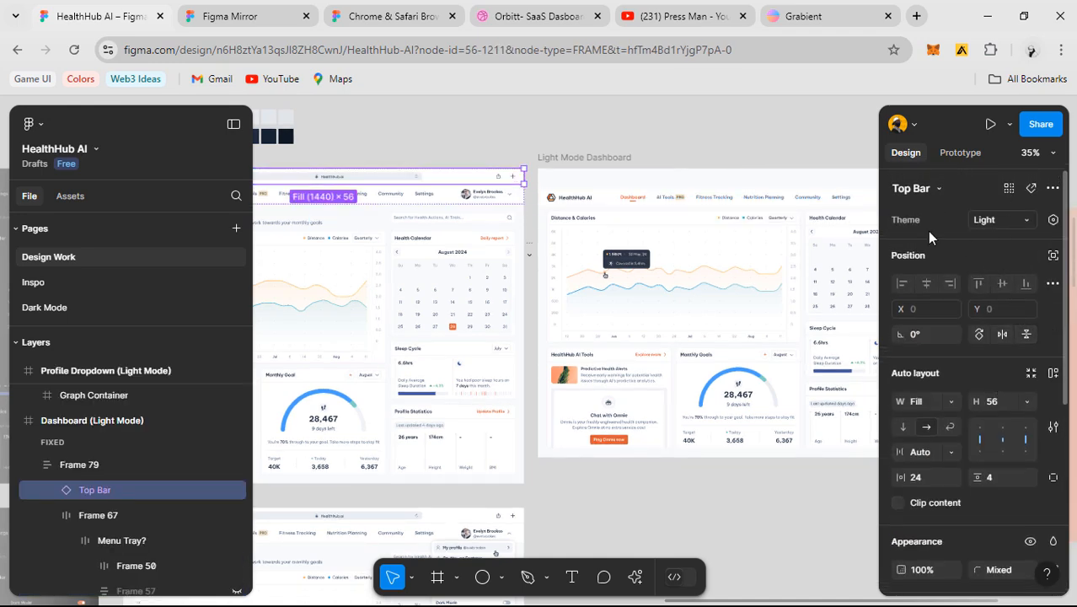
pyautogui.click(664, 201)
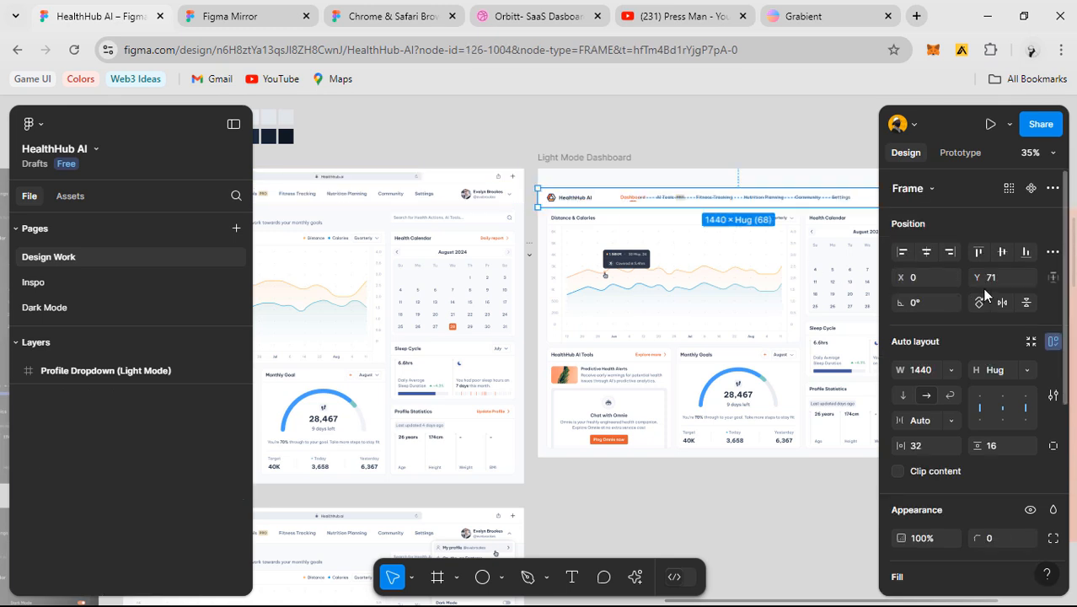
pyautogui.click(979, 251)
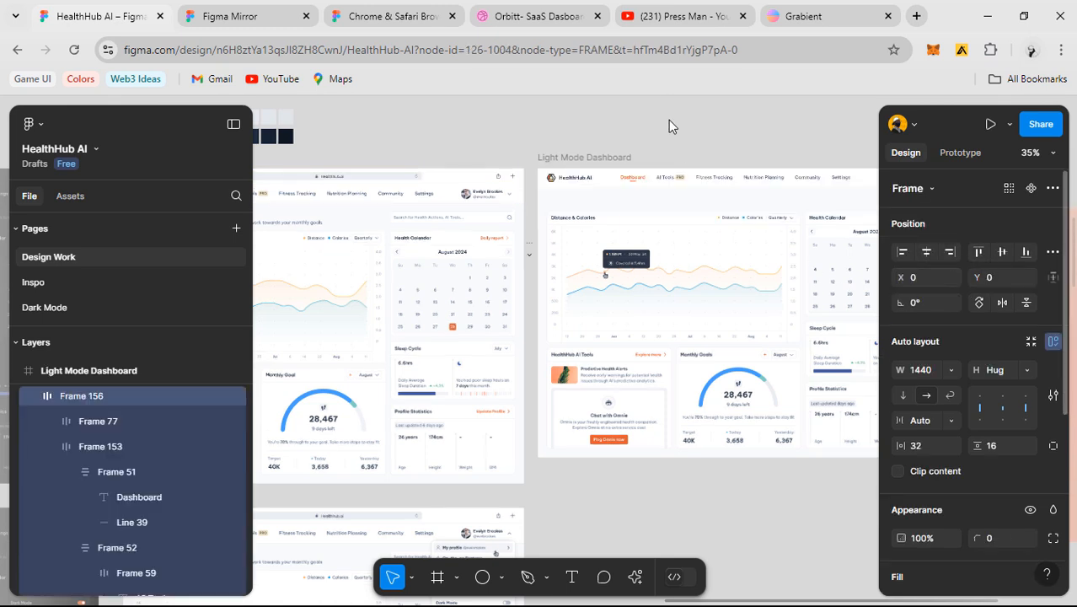
pyautogui.click(584, 134)
# - Select the Light Mode Dashboard frame and preview it in Figma Mirror, scrolling through the page
pyautogui.hscroll(2, 583, 135)
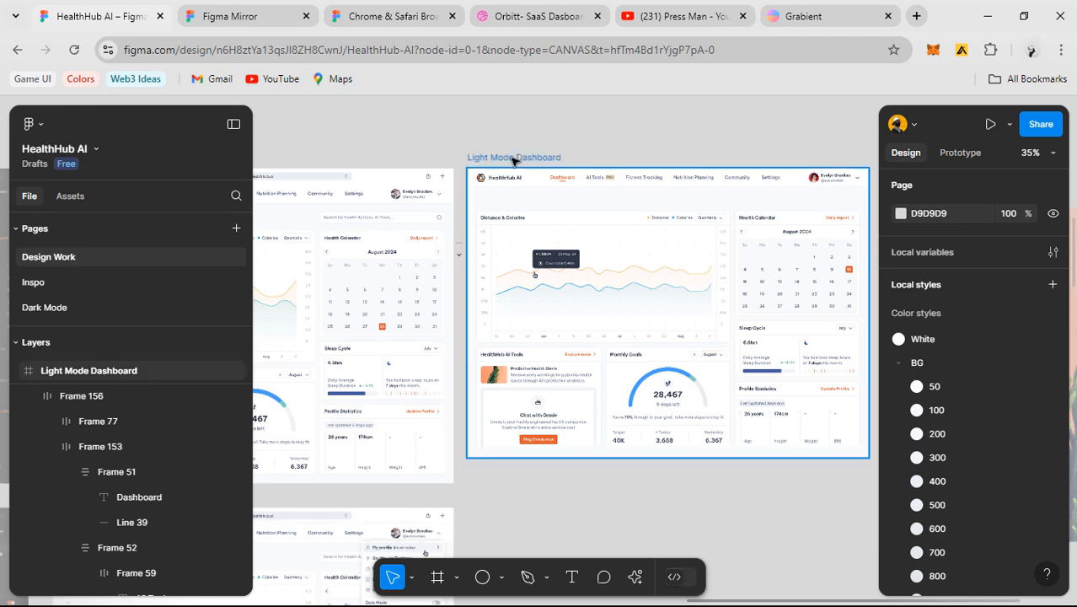
pyautogui.click(472, 159)
pyautogui.click(239, 19)
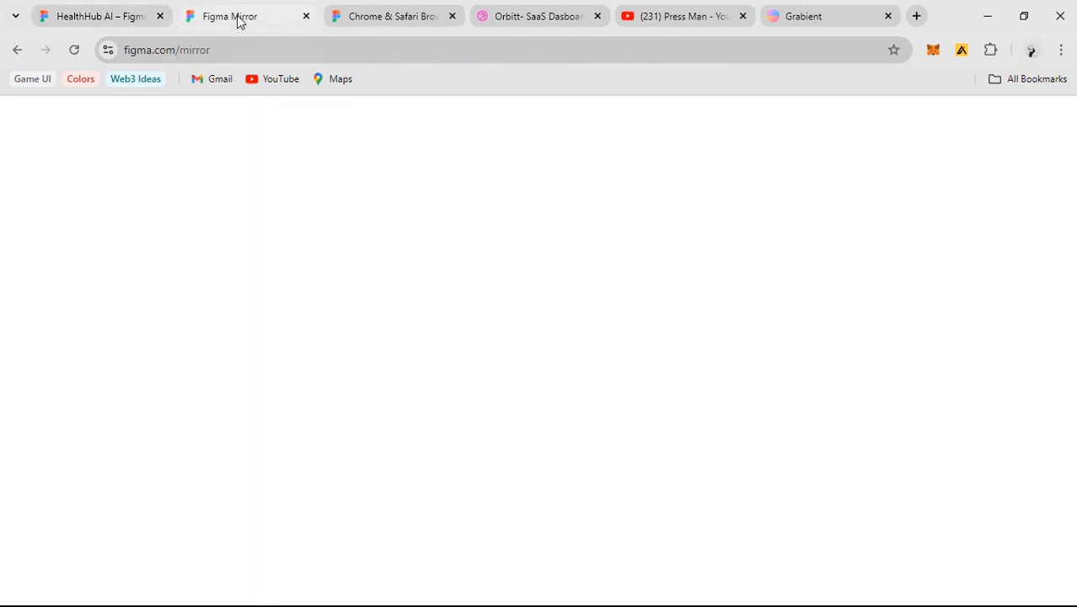
pyautogui.scroll(-3, 516, 405)
pyautogui.scroll(3, 516, 406)
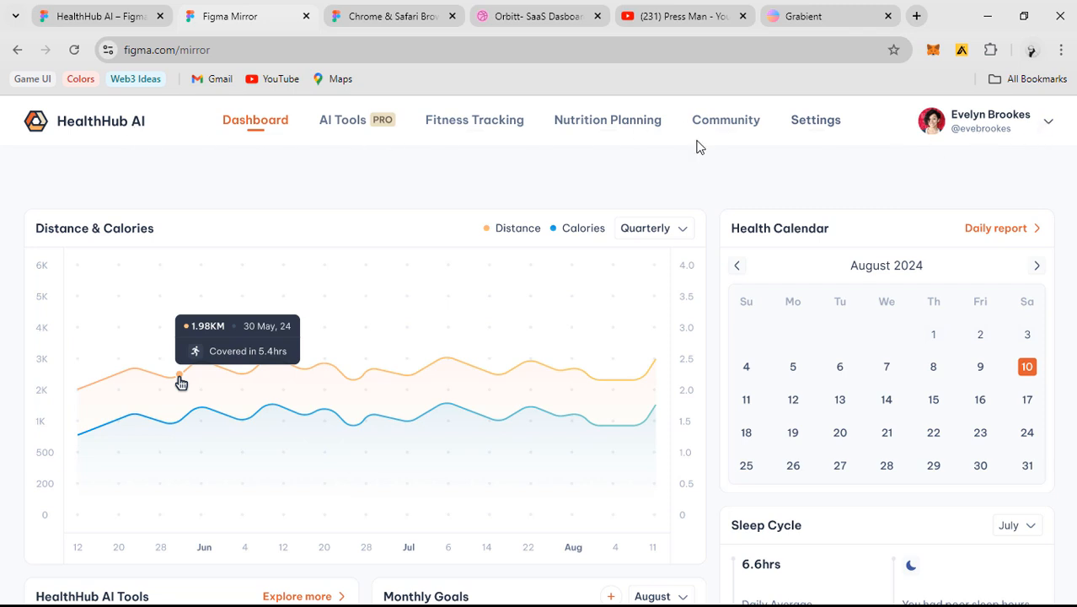
# - Back in the HealthHub AI design file, set the header frame's scroll position to Fixed (stay in place)
pyautogui.click(108, 23)
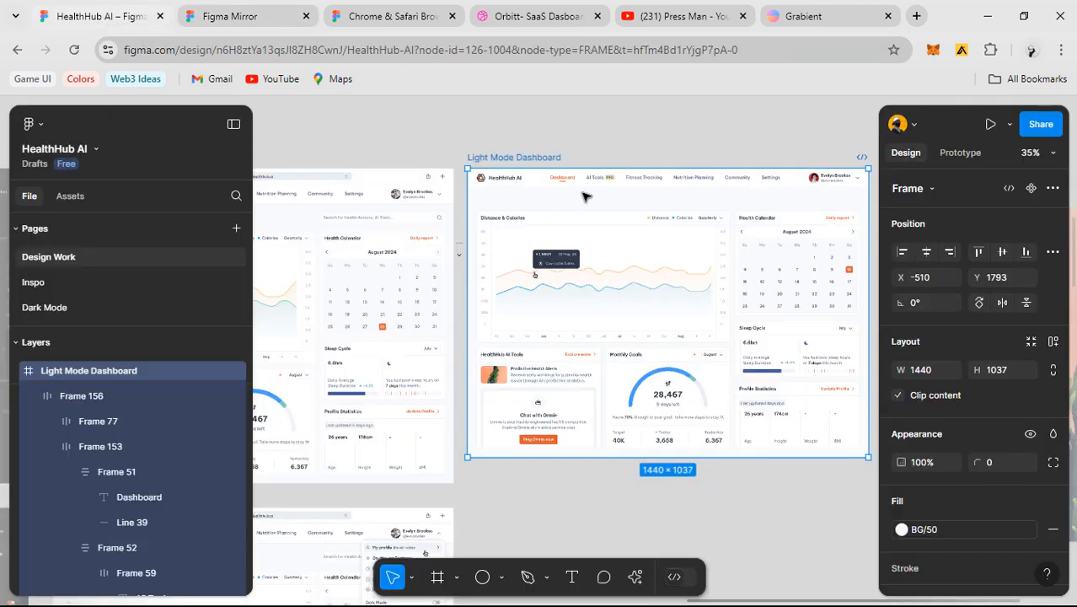
pyautogui.click(577, 185)
pyautogui.click(959, 152)
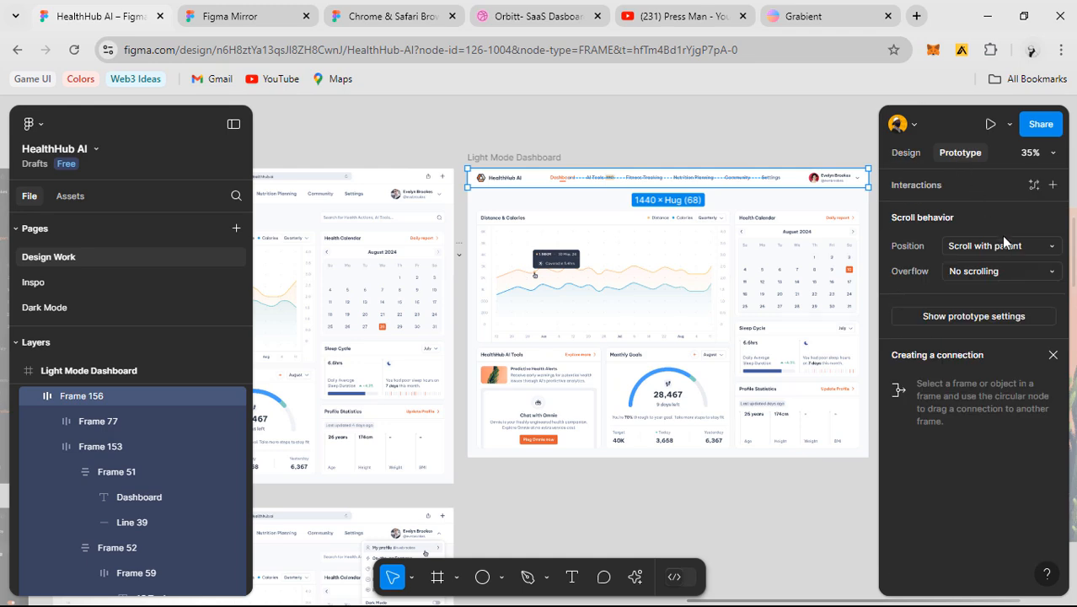
pyautogui.click(1001, 236)
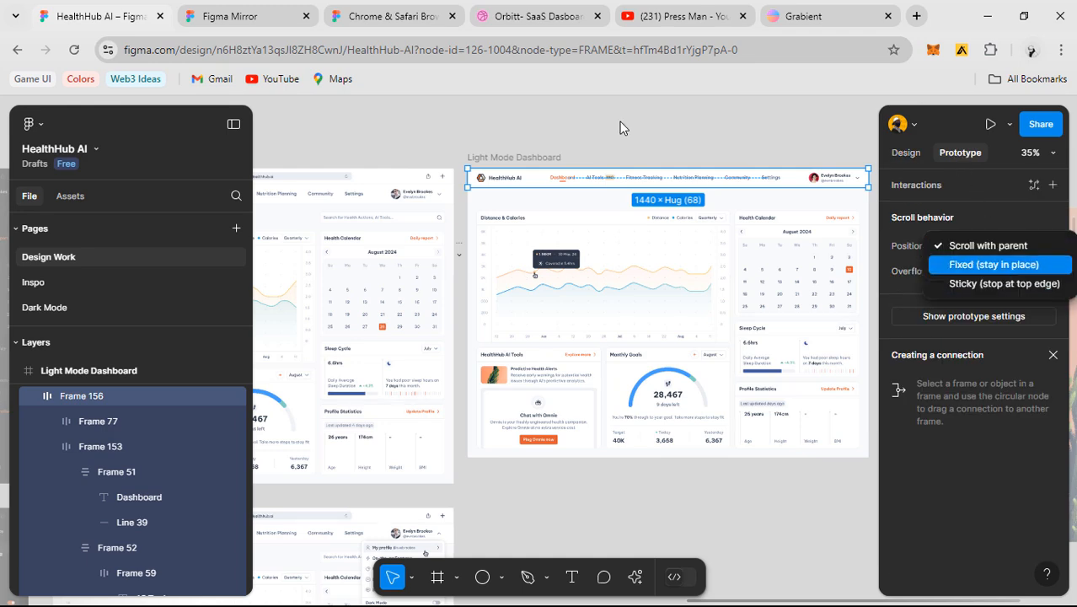
pyautogui.press('Return')
# - Check the header's scroll behavior in the Figma Mirror preview, then return to the design file
pyautogui.click(221, 19)
pyautogui.scroll(-5, 414, 305)
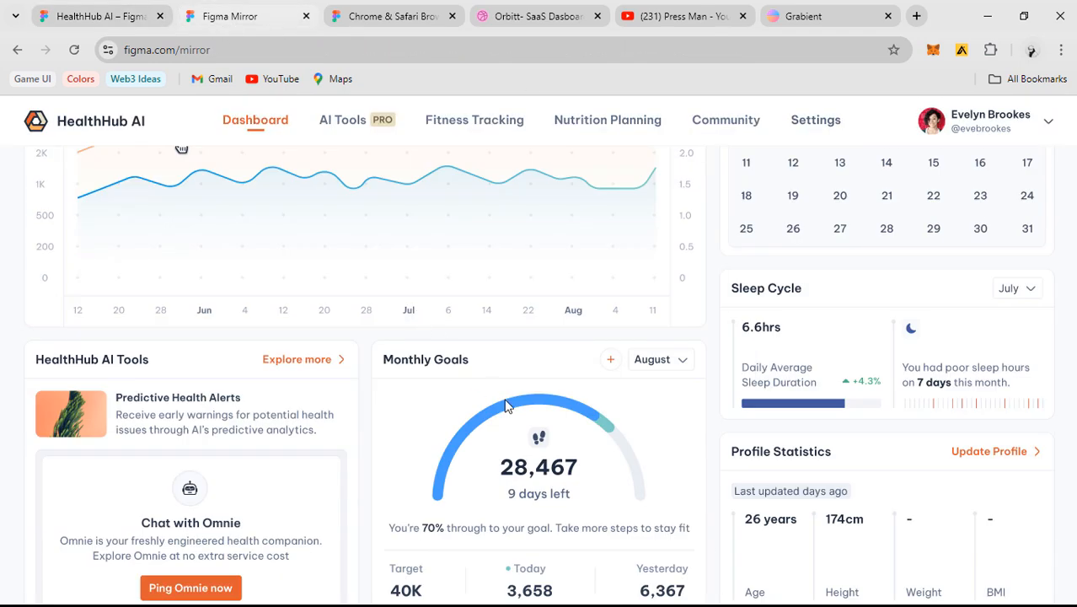
pyautogui.scroll(3, 505, 406)
pyautogui.scroll(-3, 759, 278)
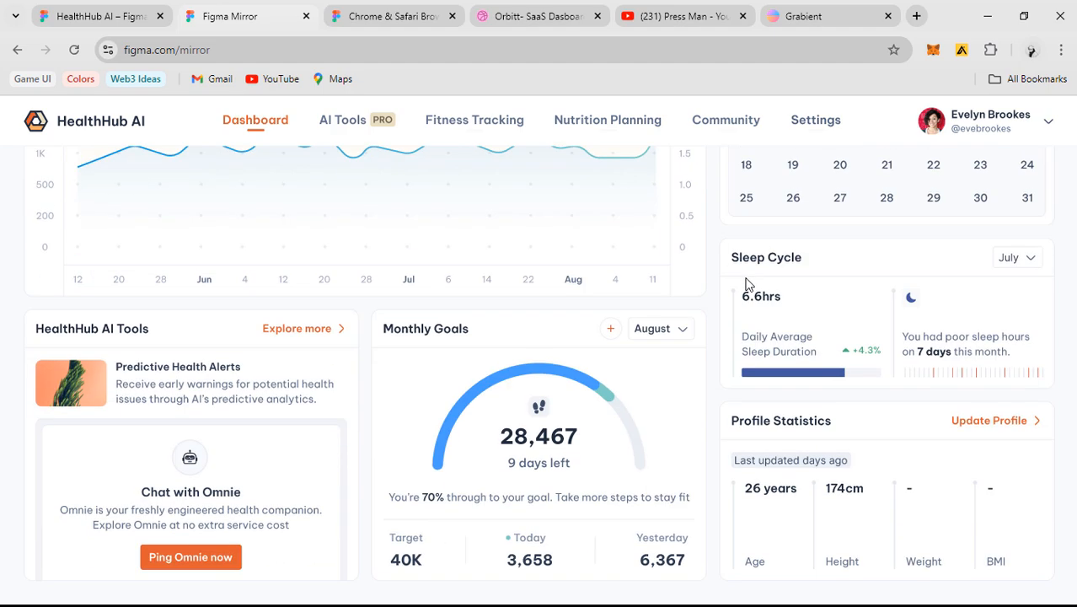
pyautogui.scroll(3, 391, 343)
pyautogui.click(143, 20)
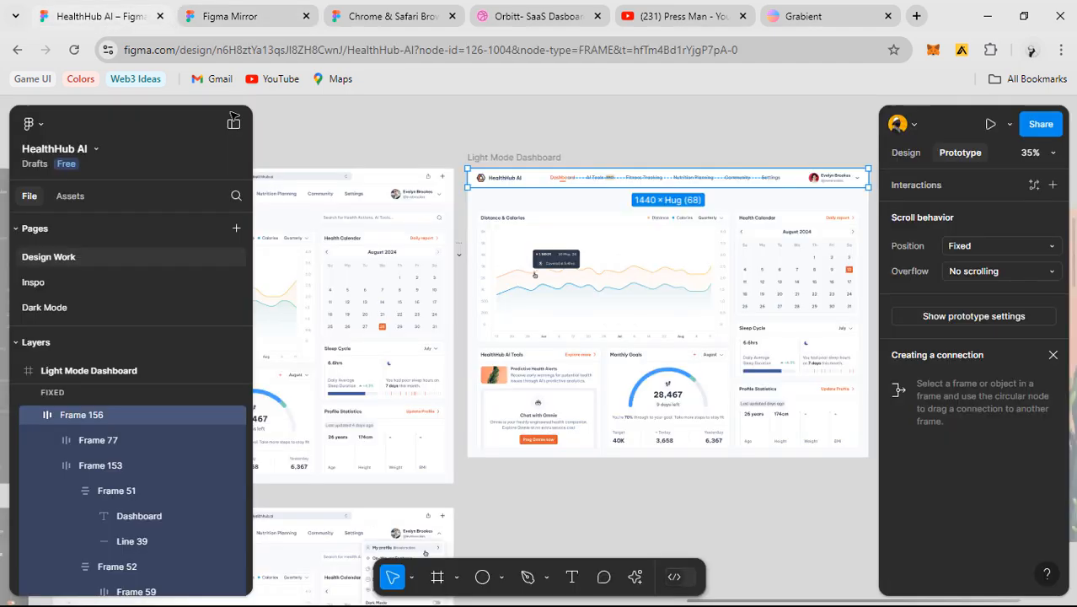
# - Rename the header frame in the Light Mode Dashboard to "Top Nav"
pyautogui.scroll(5, 642, 215)
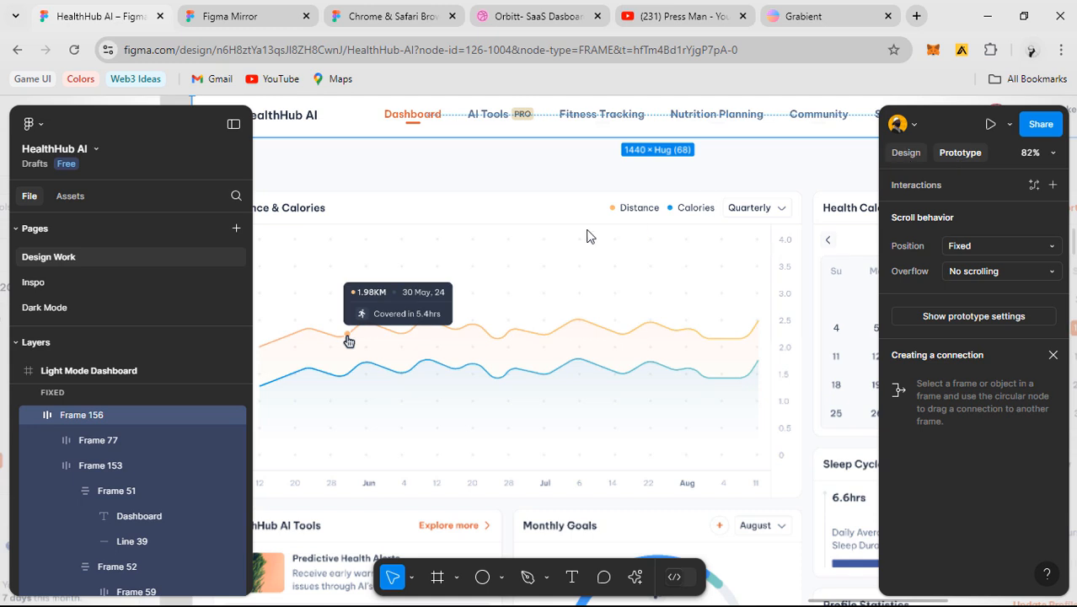
pyautogui.hotkey('shift', 'e')
pyautogui.scroll(3, 606, 337)
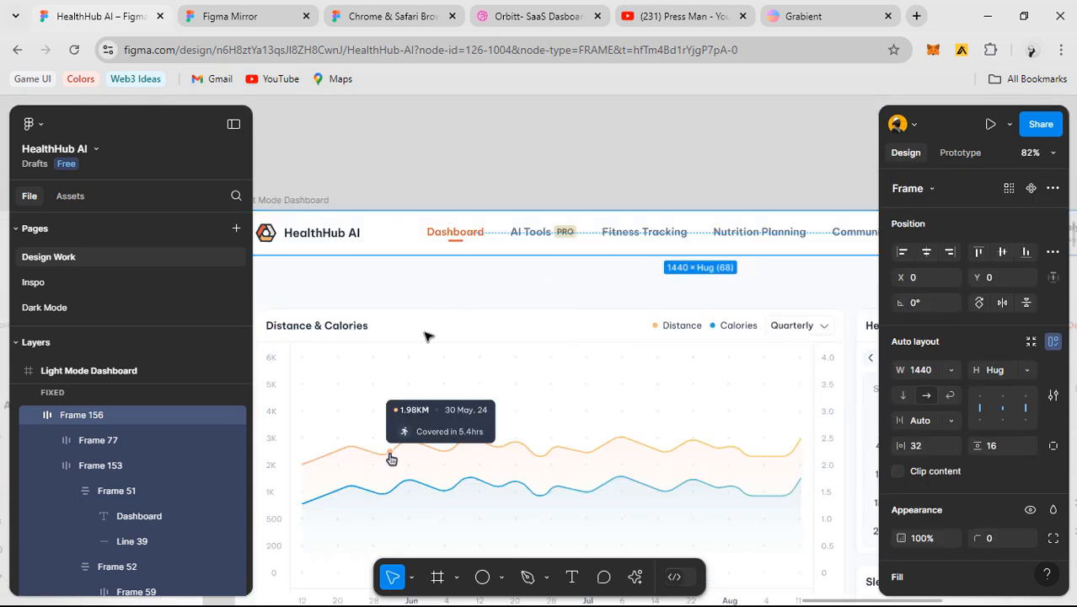
pyautogui.click(413, 364)
pyautogui.click(424, 256)
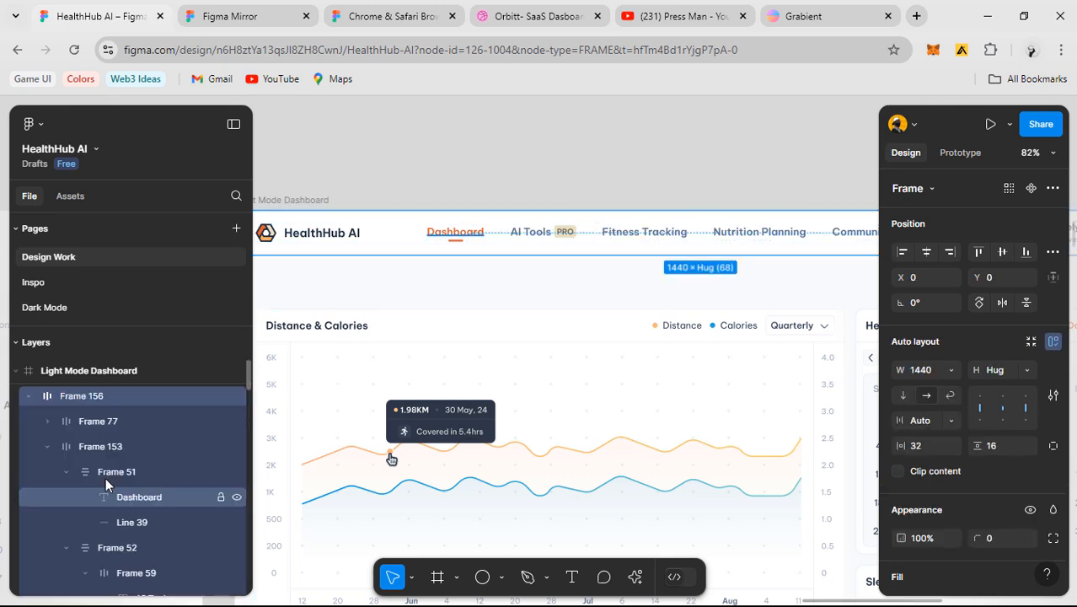
pyautogui.doubleClick(80, 396)
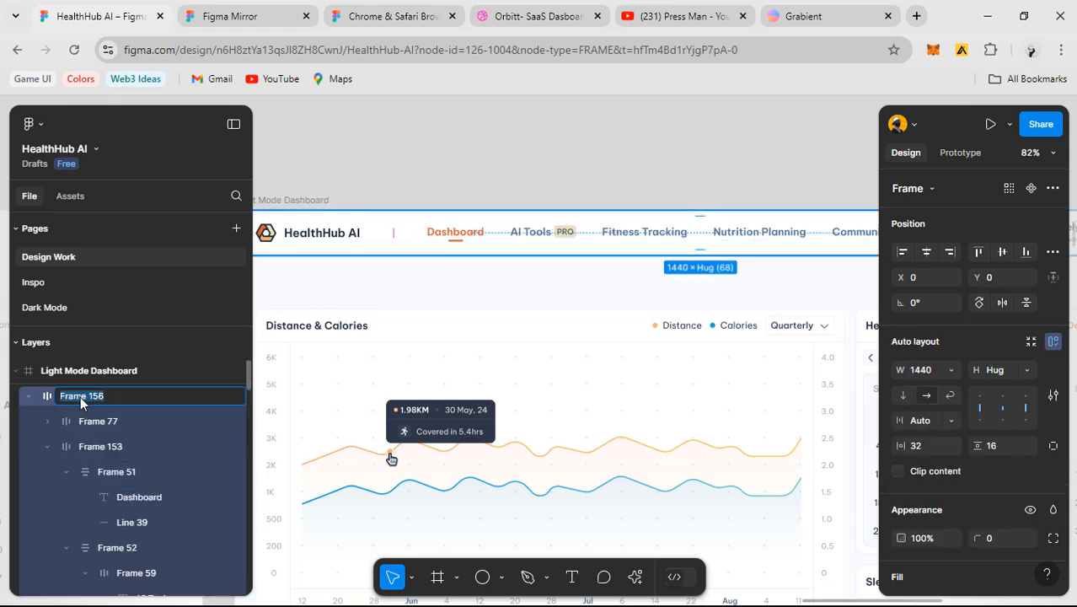
pyautogui.write('Top Nav')
pyautogui.press('Return')
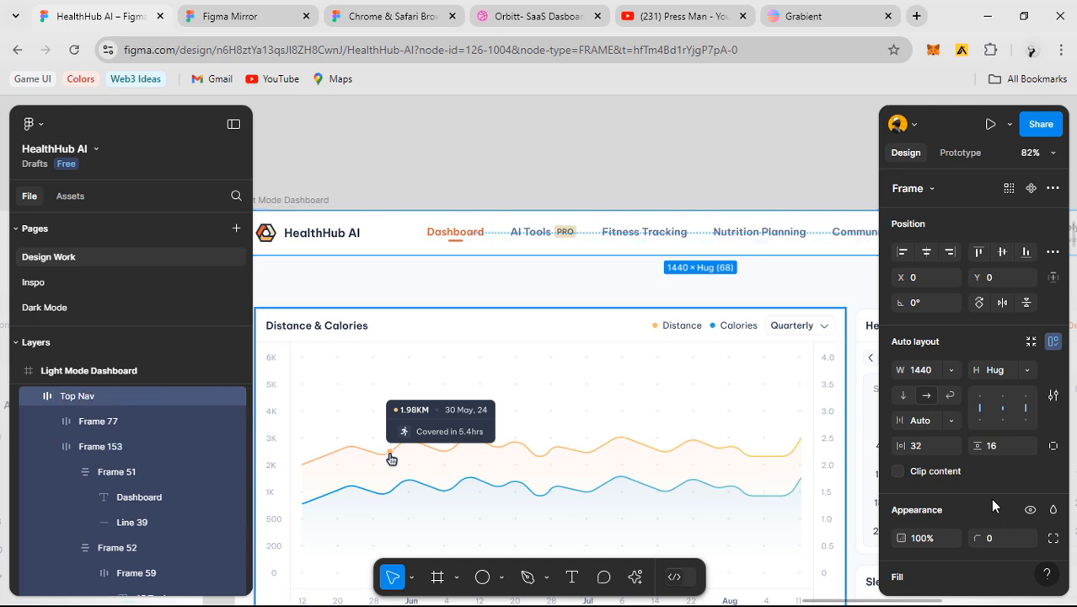
# - Choose which side of the Top Nav frame carries its stroke and inspect the header's border up close
pyautogui.scroll(-5, 990, 498)
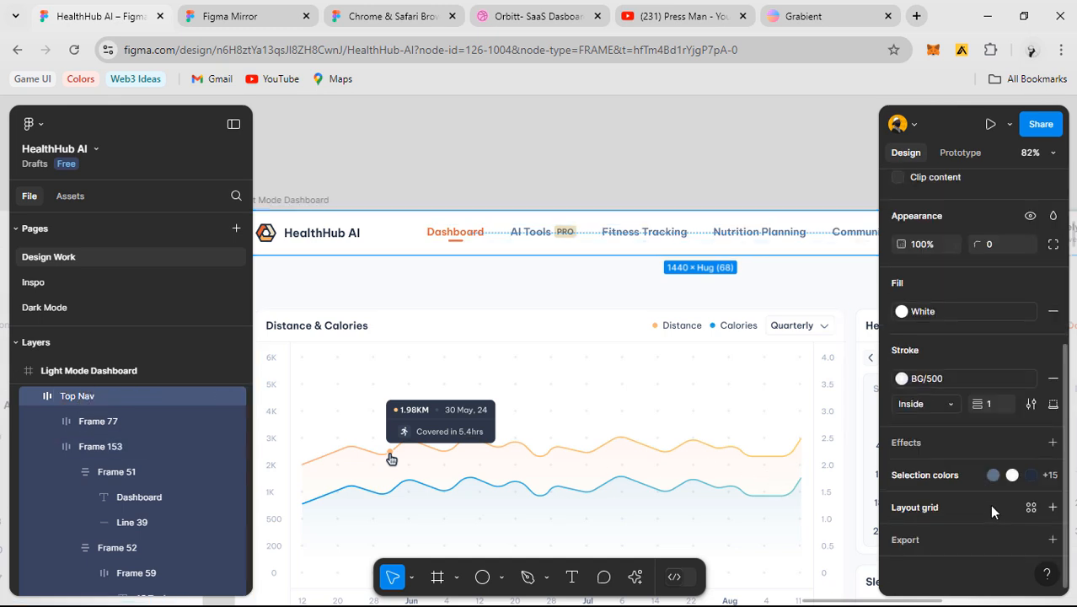
pyautogui.click(1053, 403)
pyautogui.click(1038, 471)
pyautogui.click(594, 278)
pyautogui.scroll(5, 606, 279)
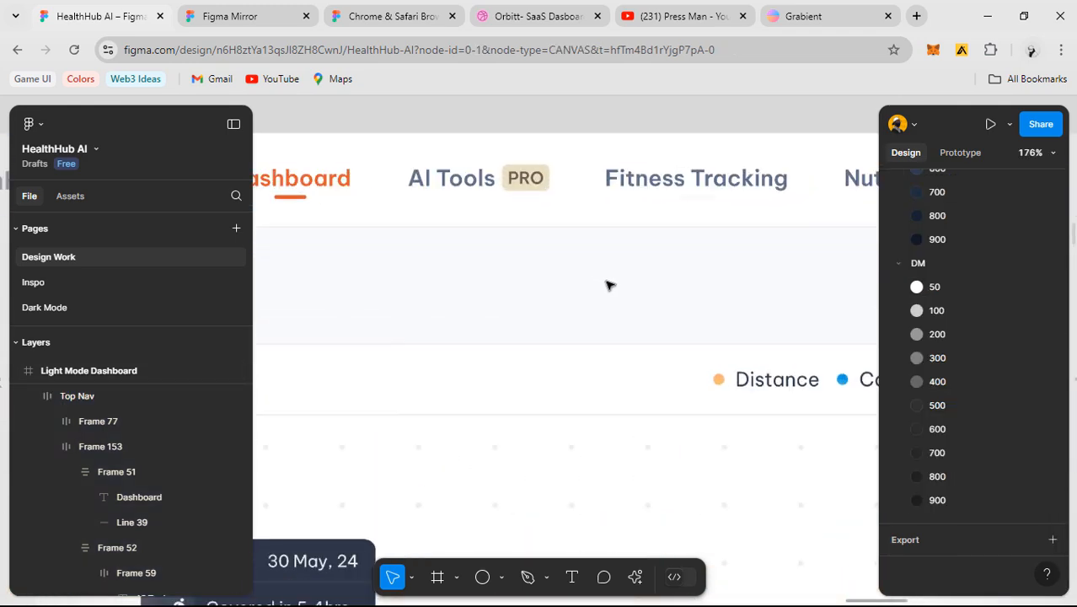
pyautogui.scroll(-5, 608, 283)
pyautogui.moveTo(620, 282); pyautogui.dragTo(677, 300)
pyautogui.scroll(-3, 685, 300)
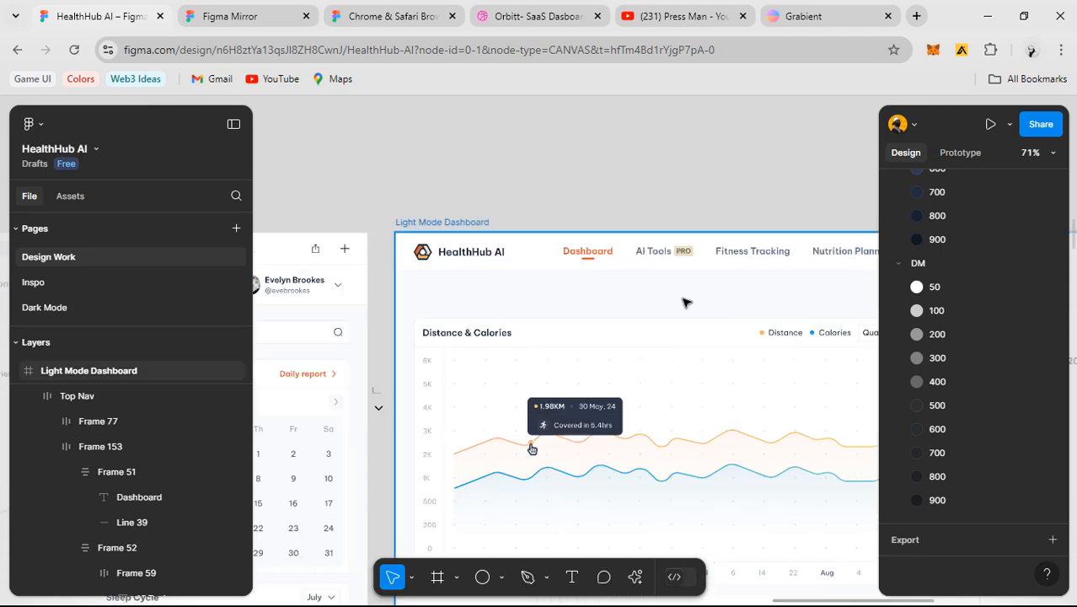
# - Move the Top Nav down and copy the browser Top Bar from Dashboard (Light Mode) to the top of the Light Mode Dashboard
pyautogui.moveTo(553, 337); pyautogui.dragTo(761, 345)
pyautogui.click(526, 278)
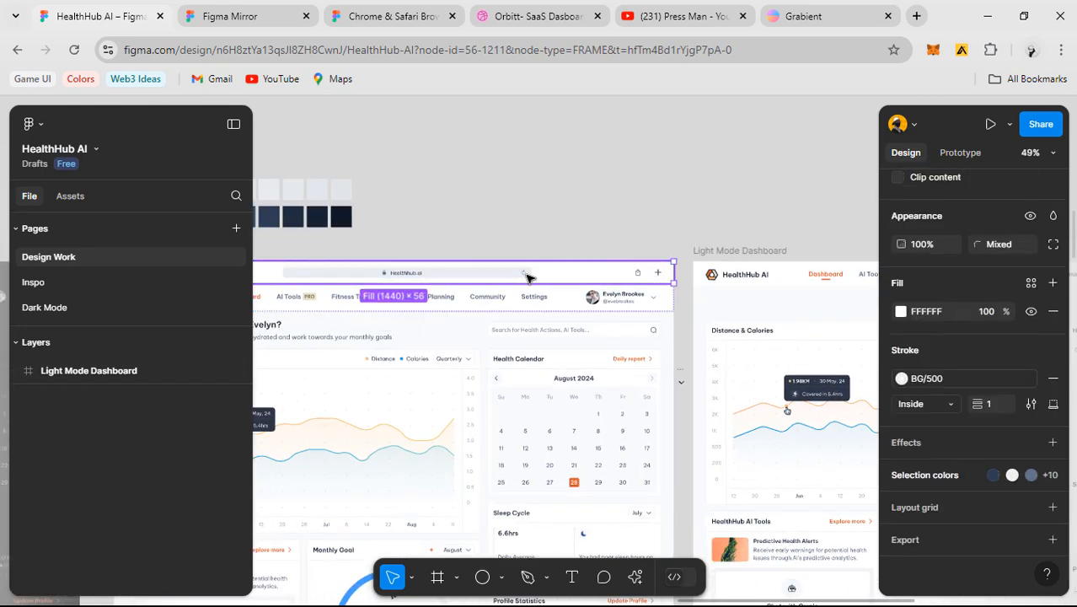
pyautogui.moveTo(729, 230); pyautogui.dragTo(500, 233)
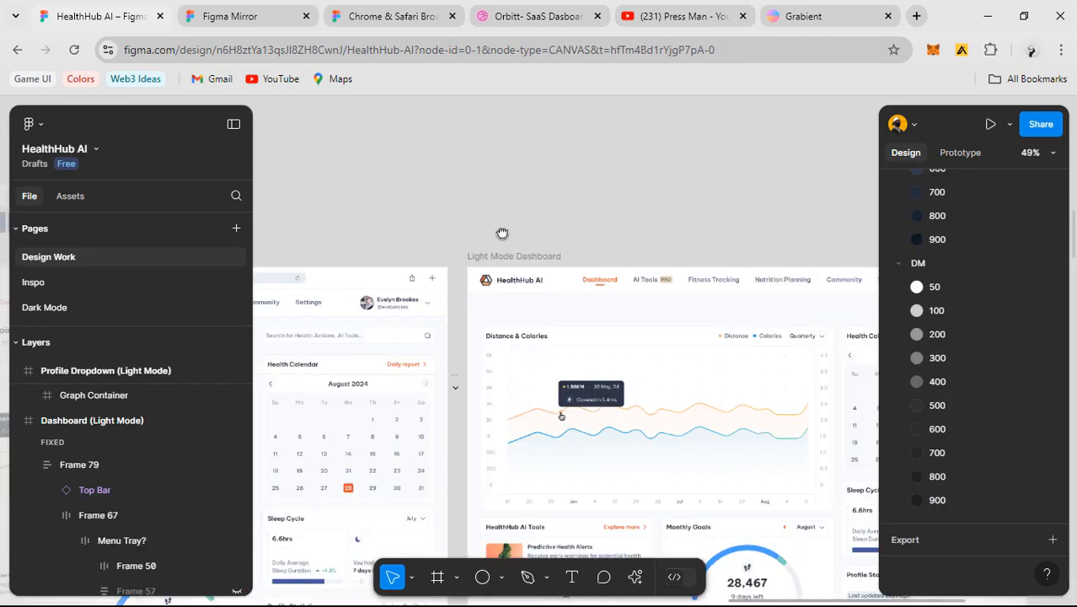
pyautogui.moveTo(641, 292); pyautogui.dragTo(646, 311)
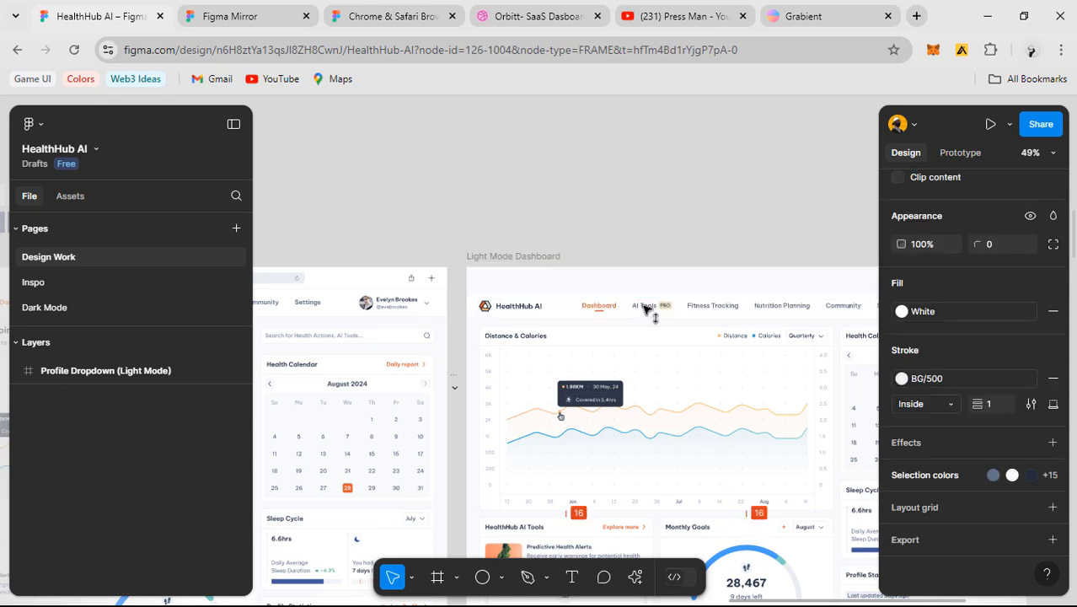
pyautogui.click(543, 270)
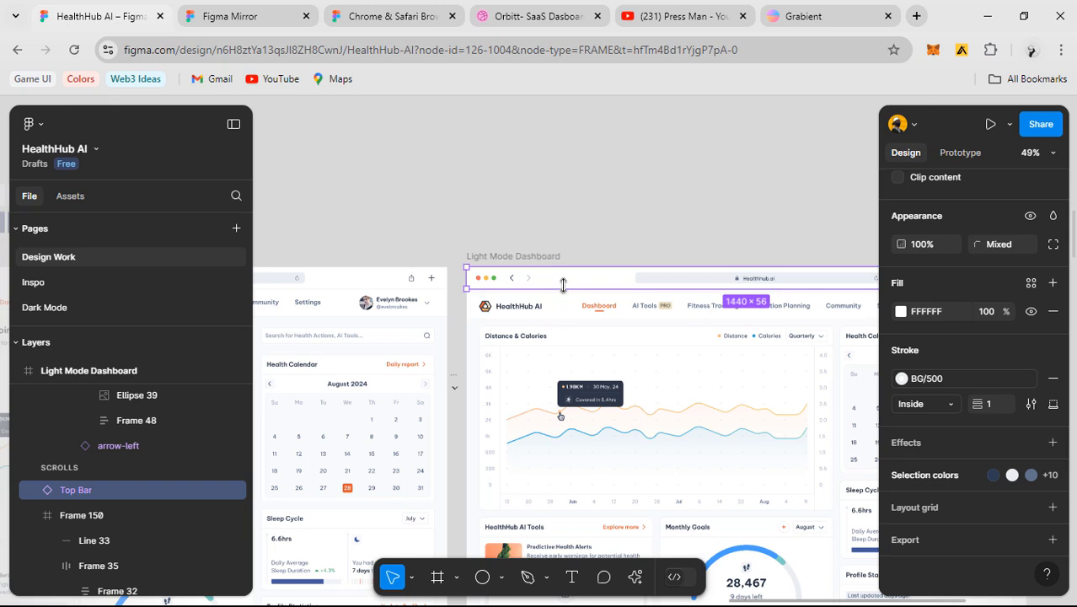
# - Wrap the Top Bar and Top Nav together in a vertical auto layout with a gap of 0
pyautogui.scroll(2, 615, 312)
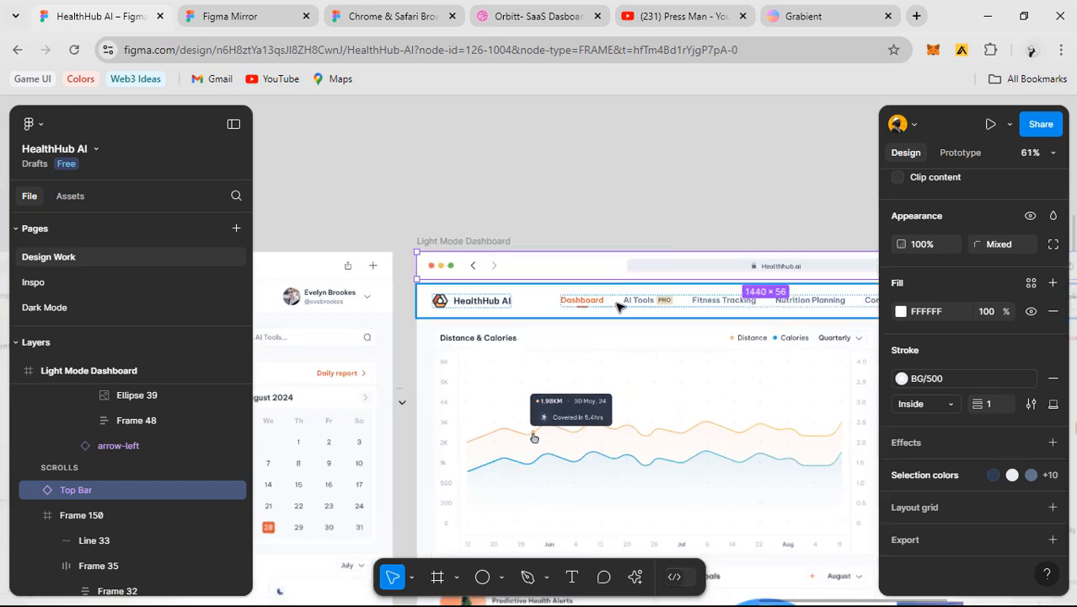
pyautogui.keyDown('shift'); pyautogui.click(619, 306); pyautogui.keyUp('shift')
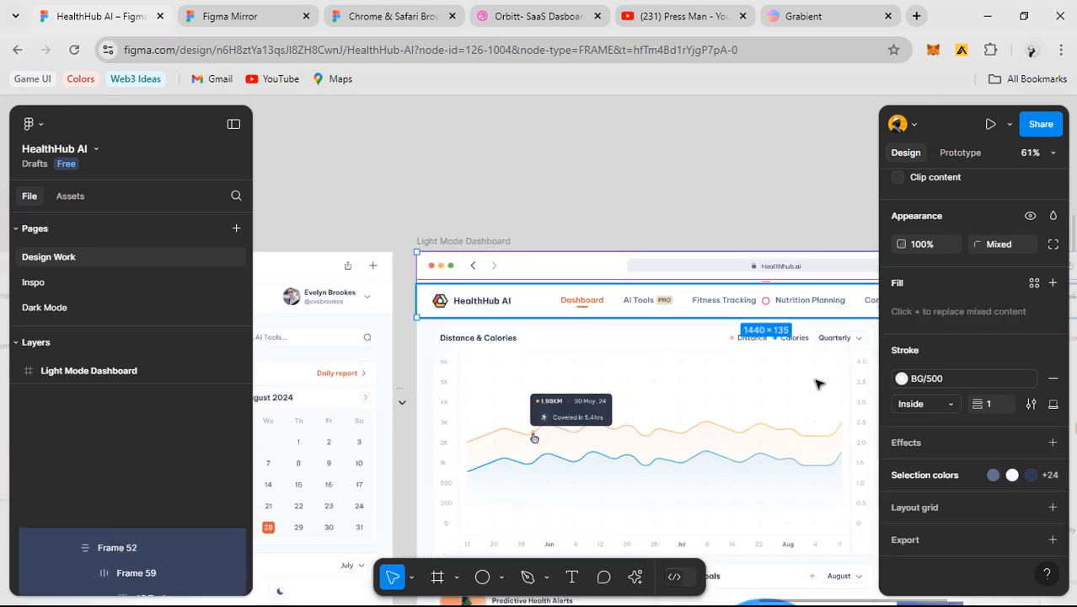
pyautogui.hotkey('shift', 'a')
pyautogui.scroll(3, 977, 342)
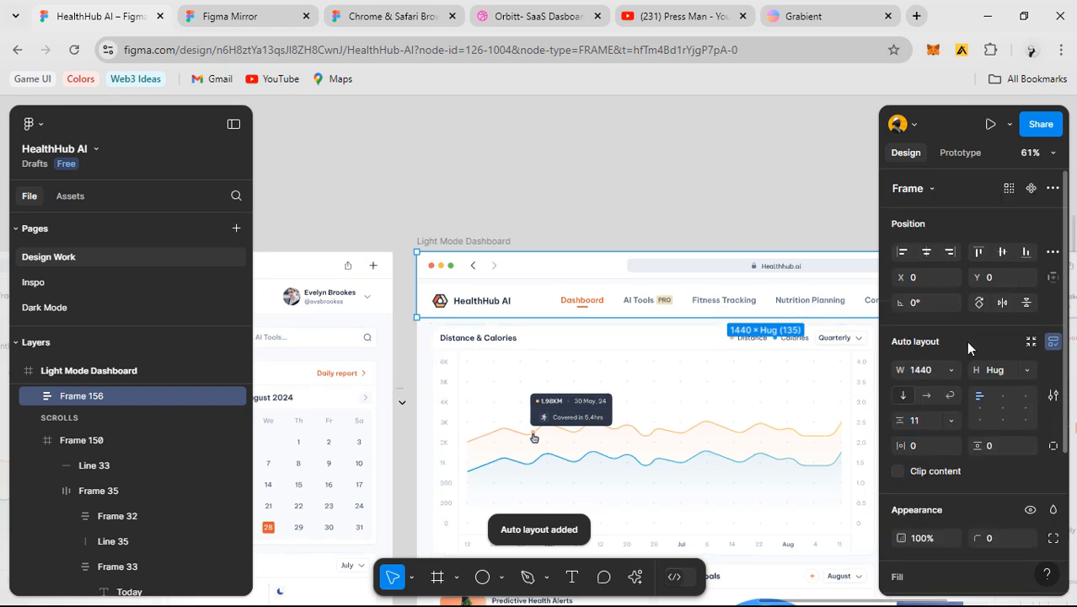
pyautogui.click(925, 417)
pyautogui.write('0')
pyautogui.press('Return')
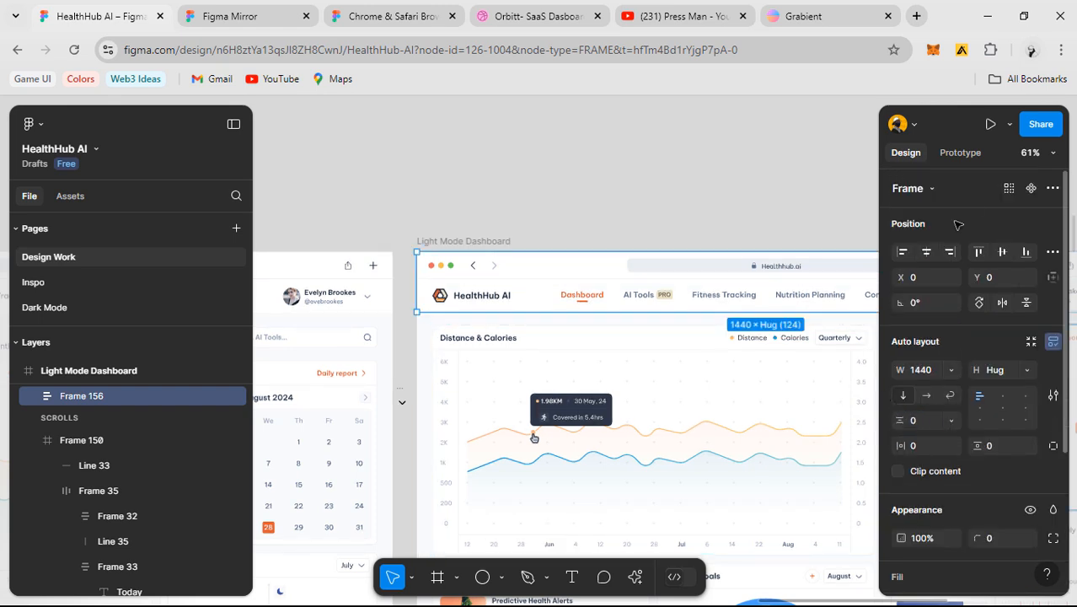
# - Set the scroll position of the combined Top Bar and Top Nav frame to Fixed (stay in place)
pyautogui.click(967, 153)
pyautogui.click(999, 246)
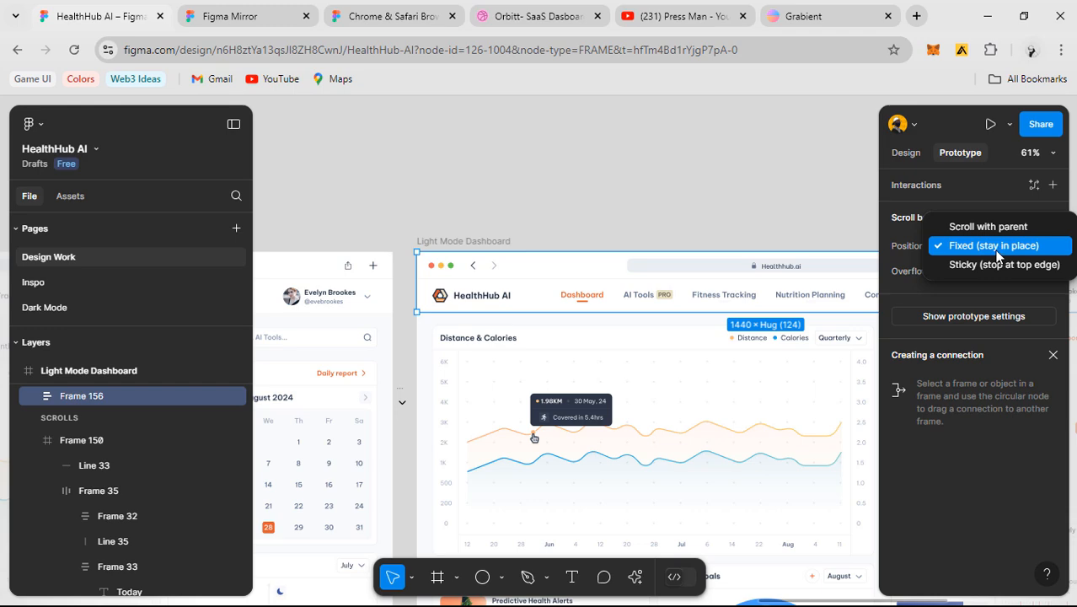
pyautogui.click(996, 253)
pyautogui.click(516, 169)
# - Check in Figma Mirror how the browser bar and navigation behave while the dashboard scrolls
pyautogui.click(268, 24)
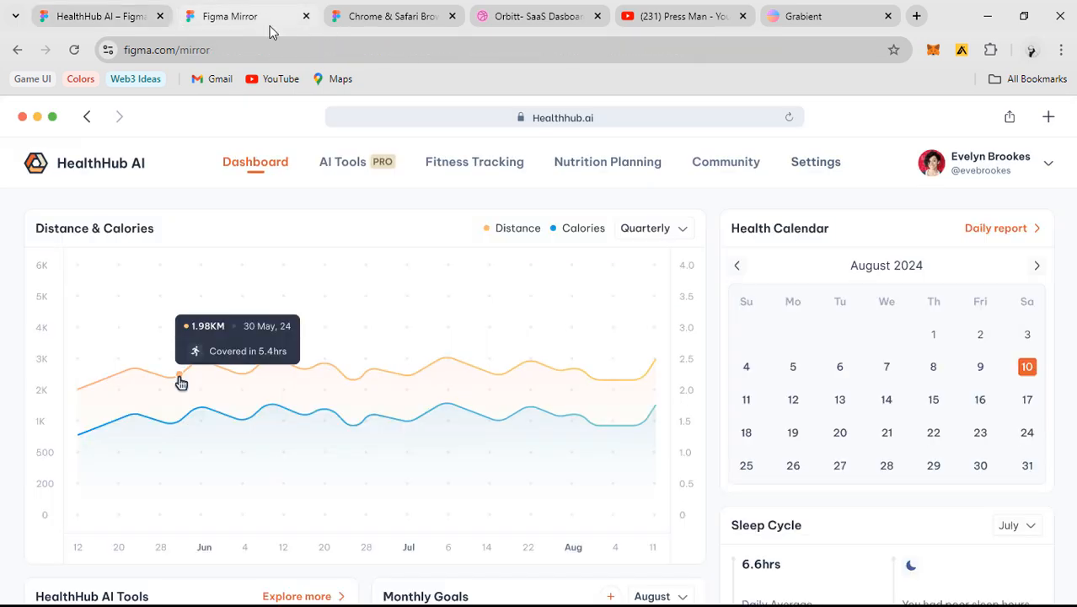
pyautogui.scroll(-2, 455, 321)
pyautogui.scroll(2, 468, 332)
pyautogui.scroll(-3, 335, 353)
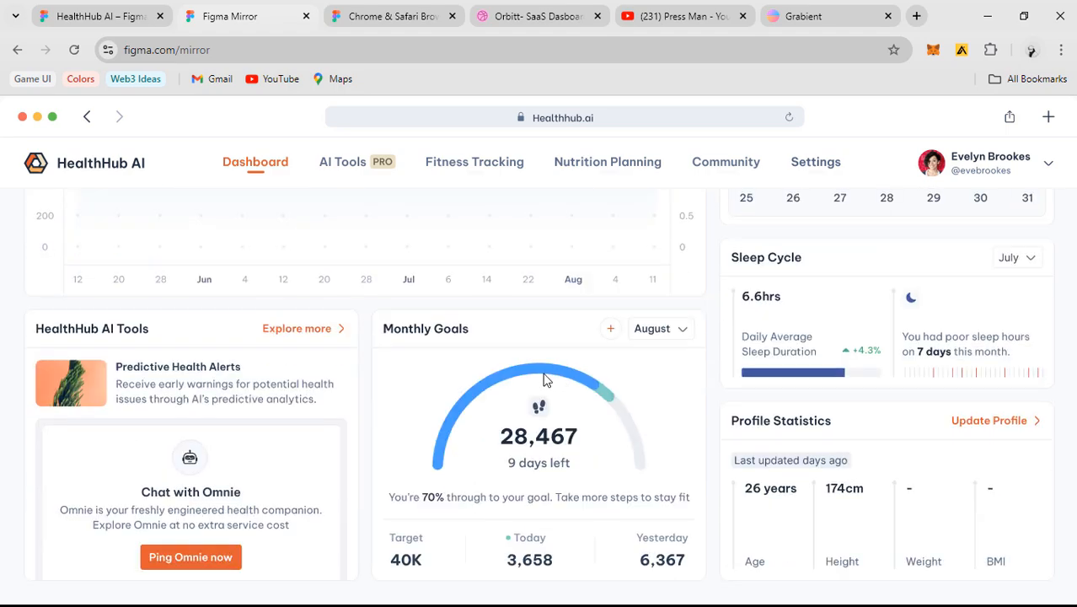
pyautogui.scroll(2, 696, 374)
pyautogui.scroll(2, 697, 374)
pyautogui.scroll(-3, 613, 364)
pyautogui.scroll(3, 508, 383)
pyautogui.scroll(-3, 514, 411)
pyautogui.scroll(3, 516, 410)
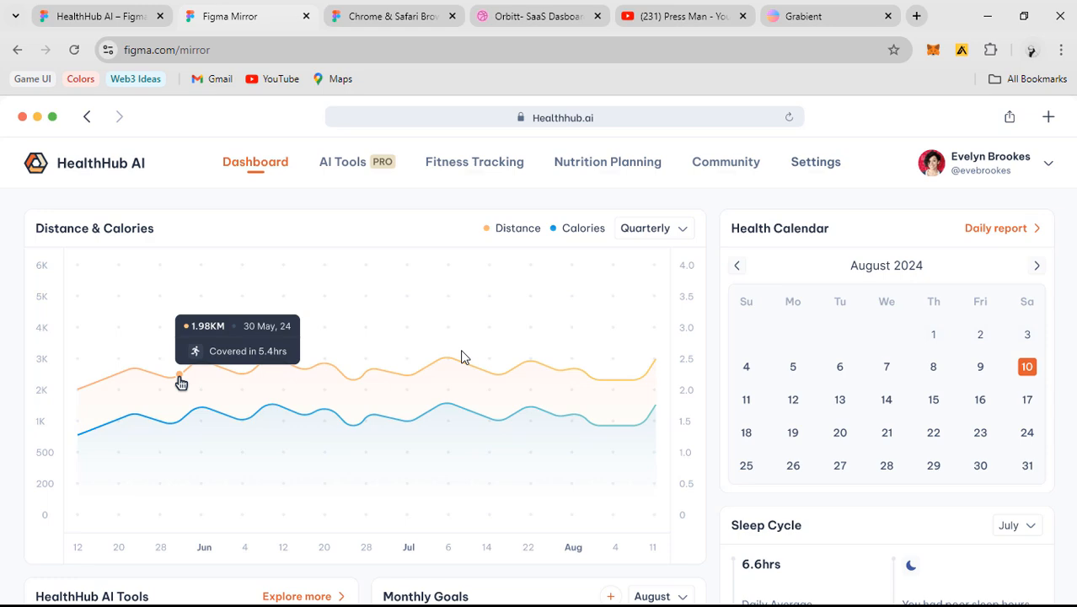
# - Copy the row with the greeting and search field from the Dashboard (Light Mode) frame in the Figma design file
pyautogui.click(109, 24)
pyautogui.scroll(-5, 834, 383)
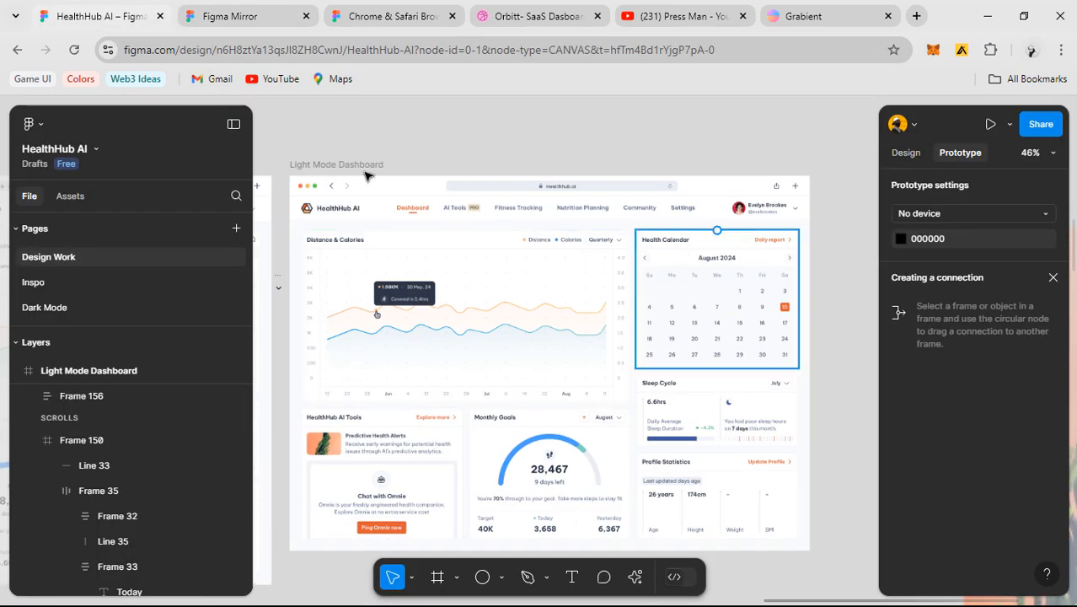
pyautogui.click(233, 127)
pyautogui.hscroll(-5, 632, 210)
pyautogui.scroll(-1, 632, 211)
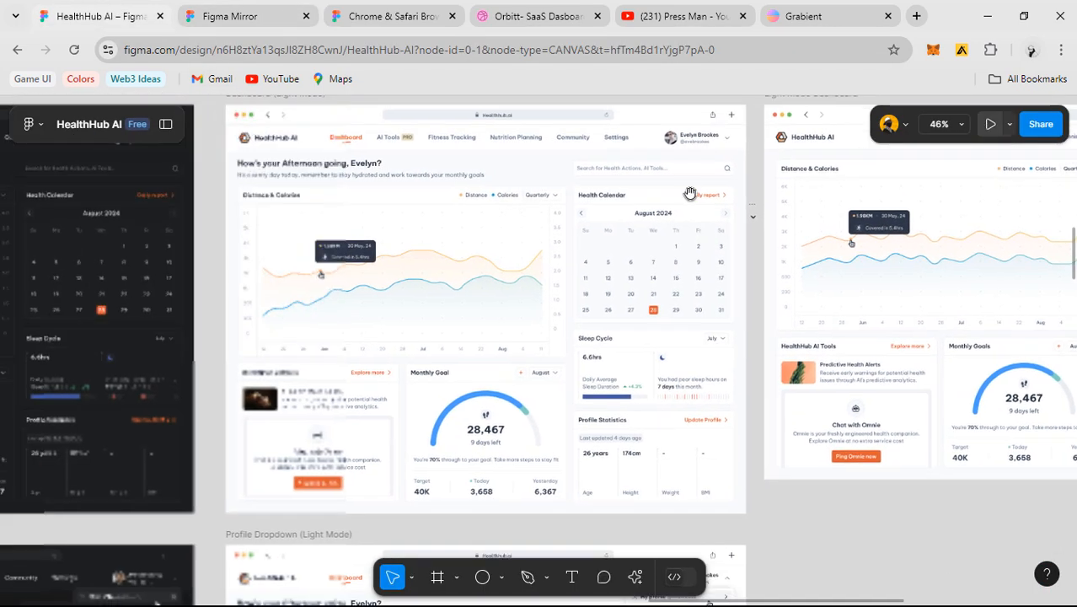
pyautogui.scroll(3, 346, 211)
pyautogui.click(313, 152)
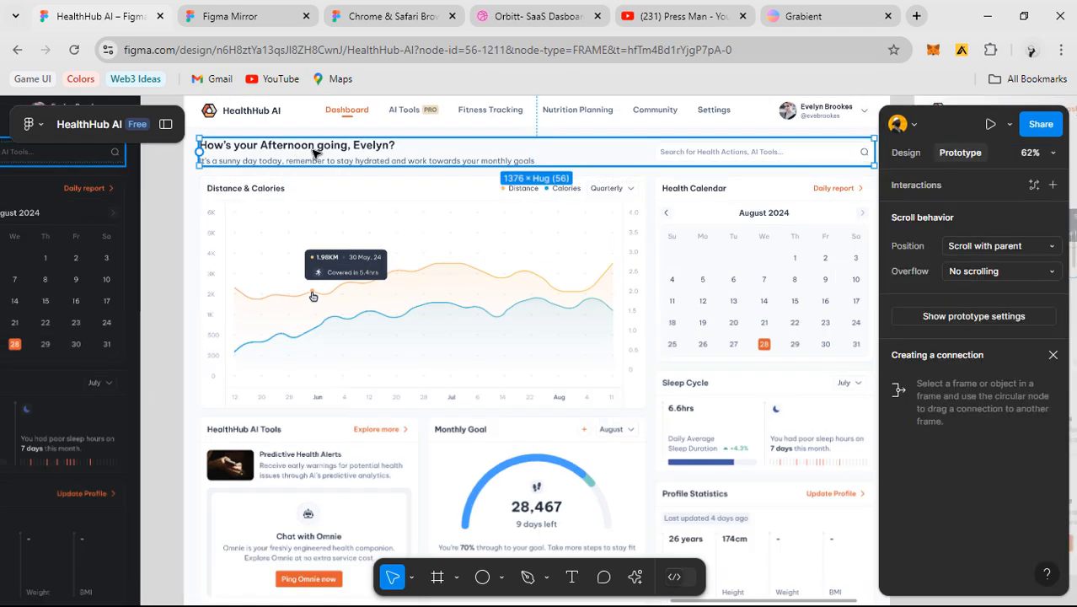
pyautogui.hotkey('shift', 'e')
pyautogui.scroll(-2, 316, 169)
pyautogui.moveTo(629, 253); pyautogui.dragTo(393, 202)
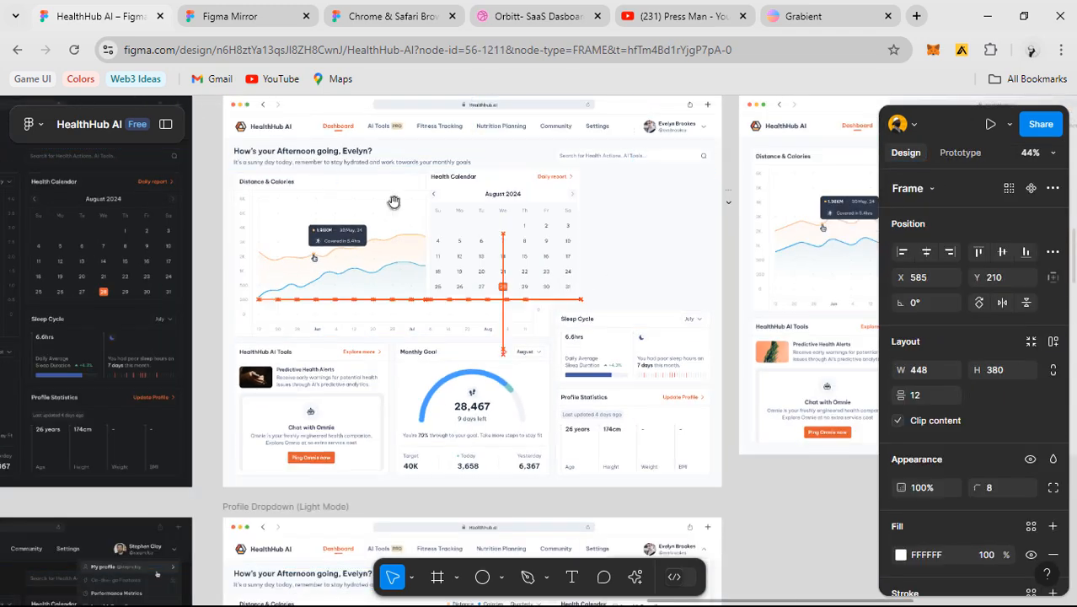
pyautogui.hotkey('ctrl', 'z')
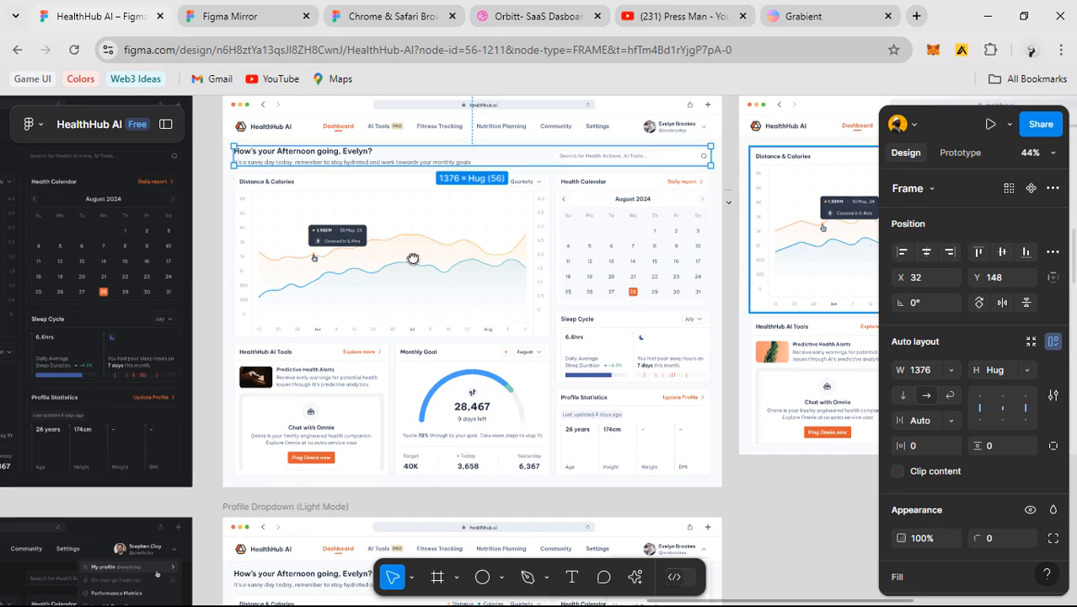
# - Group all the cards below the navigation in the Light Mode Dashboard
pyautogui.hscroll(5, 413, 258)
pyautogui.click(364, 169)
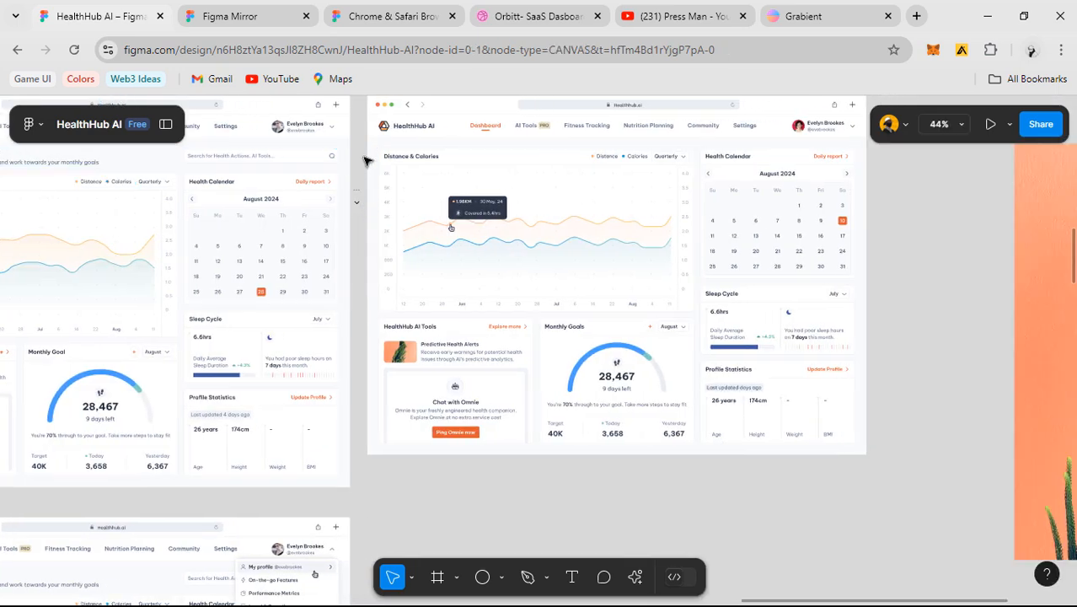
pyautogui.moveTo(364, 163); pyautogui.dragTo(850, 381)
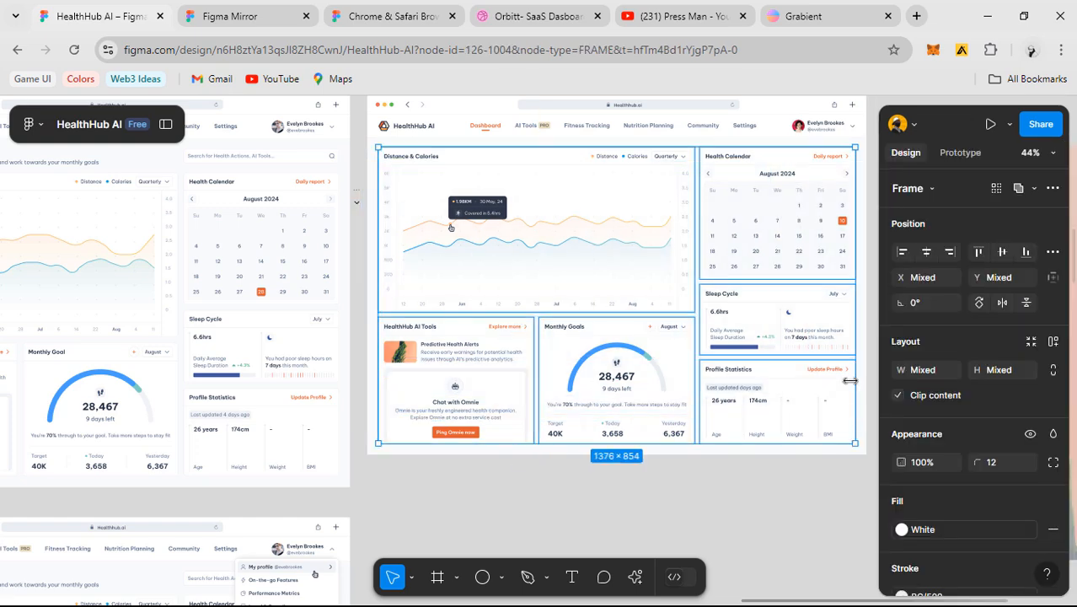
pyautogui.hotkey('ctrl', 'g')
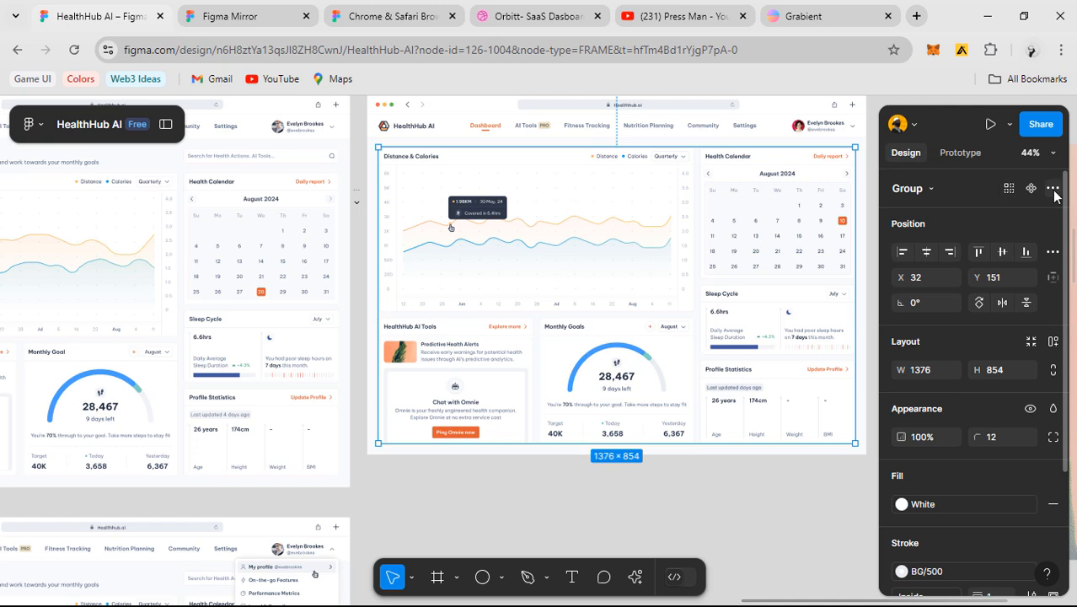
# - Set the card group's vertical constraint so it stays pinned to the bottom of the frame
pyautogui.click(1052, 189)
pyautogui.click(978, 193)
pyautogui.click(1053, 277)
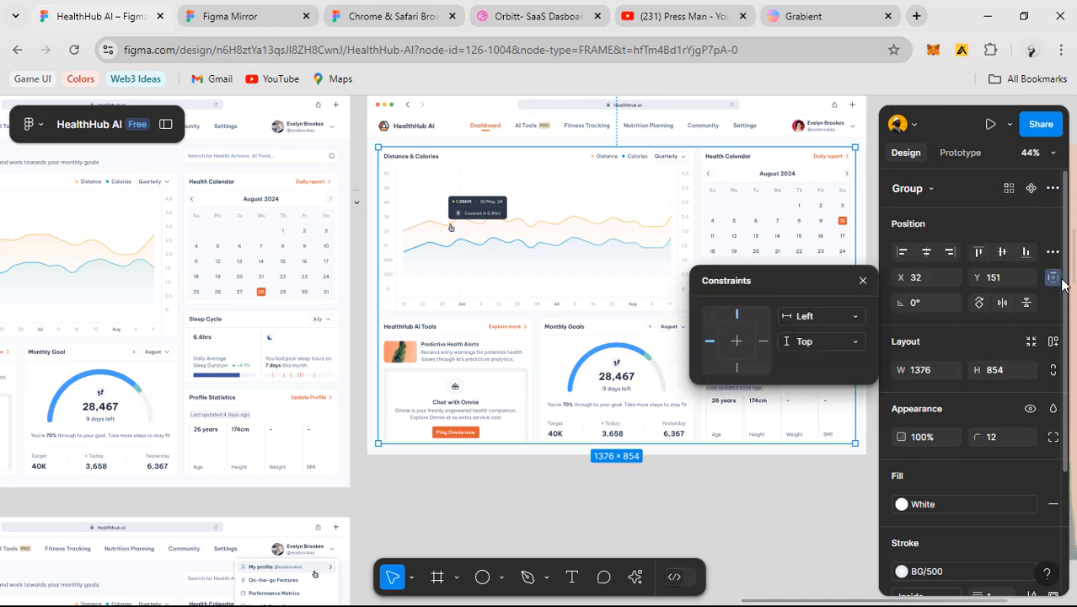
pyautogui.click(809, 342)
pyautogui.click(677, 504)
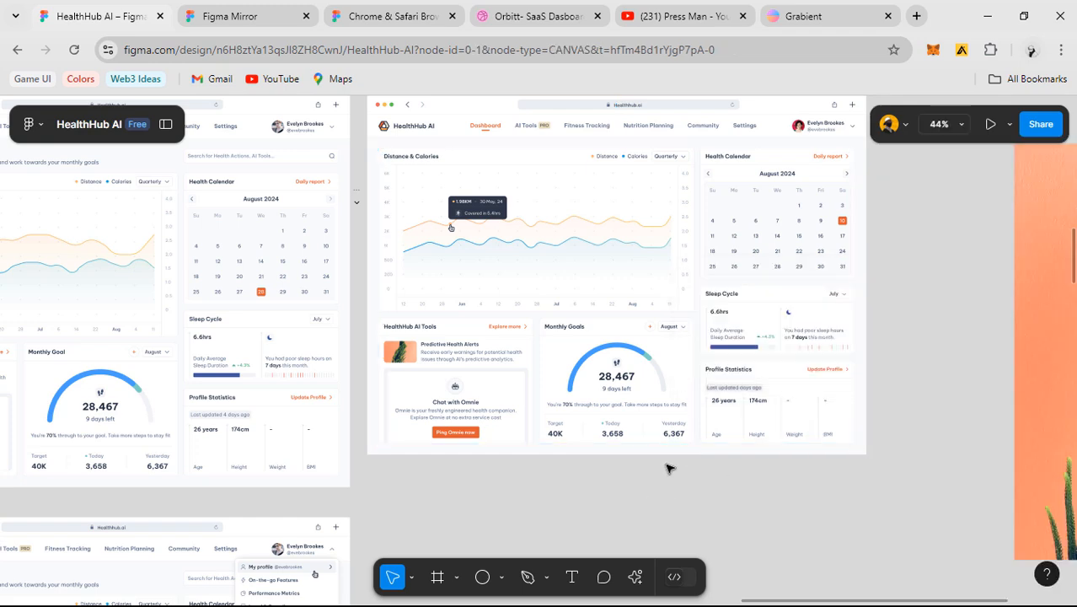
# - Extend the Light Mode Dashboard downward to a height of about 1203 and paste the greeting and search row below the navigation
pyautogui.click(662, 452)
pyautogui.moveTo(664, 456); pyautogui.dragTo(684, 523)
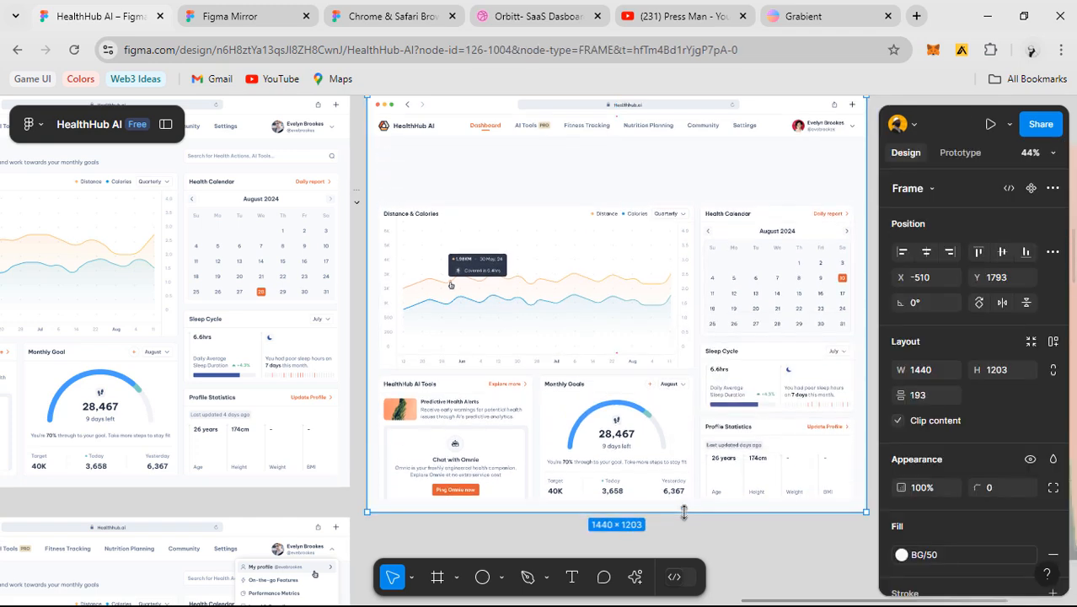
pyautogui.hotkey('ctrl', 'z')
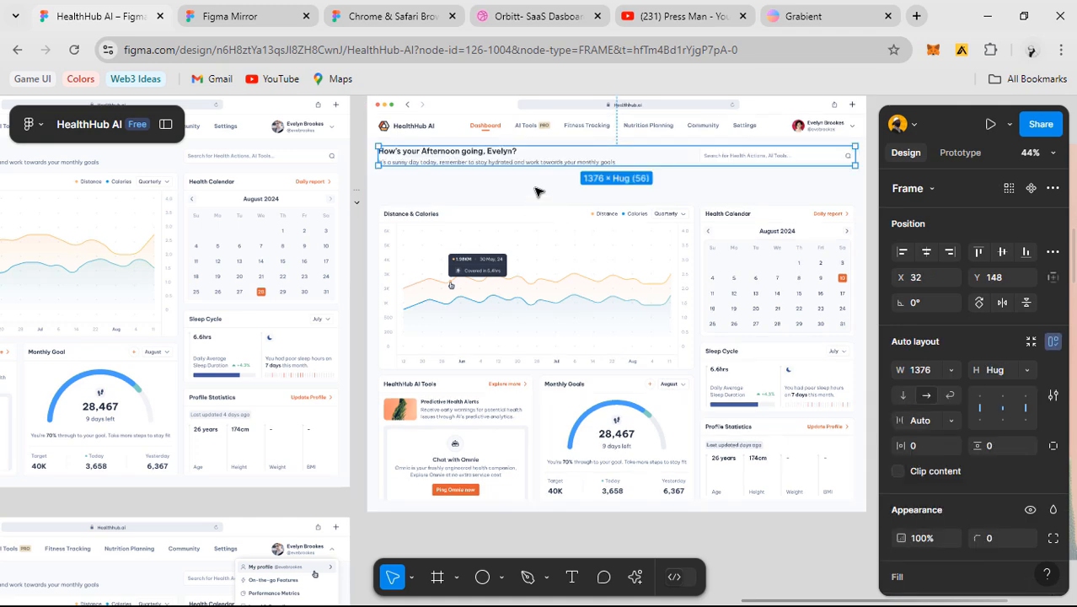
pyautogui.moveTo(549, 255); pyautogui.dragTo(564, 322)
pyautogui.press('alt')
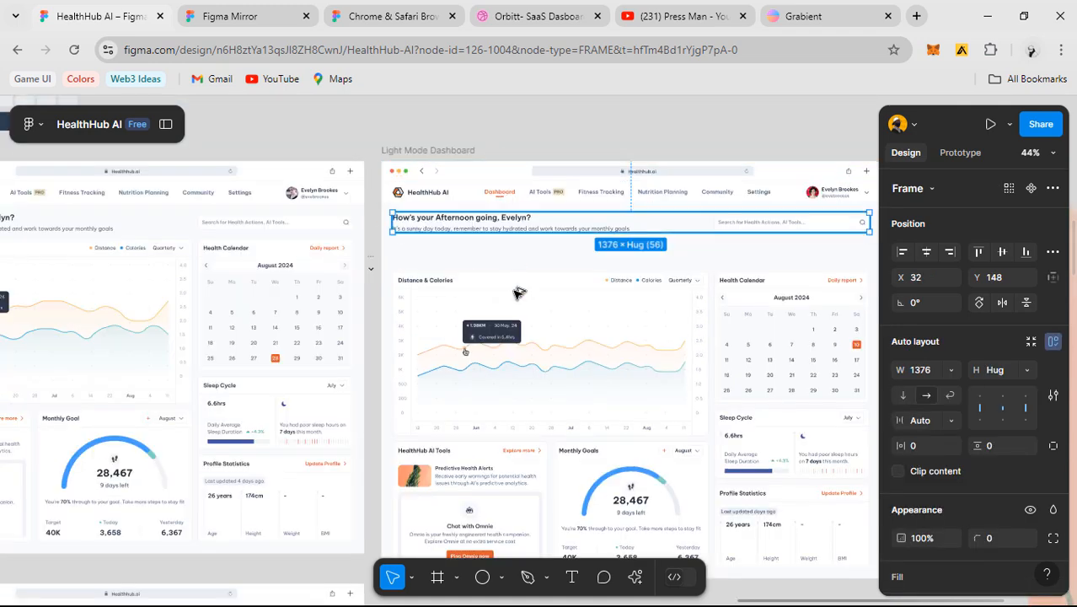
# - Shorten the Light Mode Dashboard frame to a height of 1114, closing the gap between the greeting row and the cards
pyautogui.click(498, 251)
pyautogui.moveTo(640, 378); pyautogui.dragTo(615, 309)
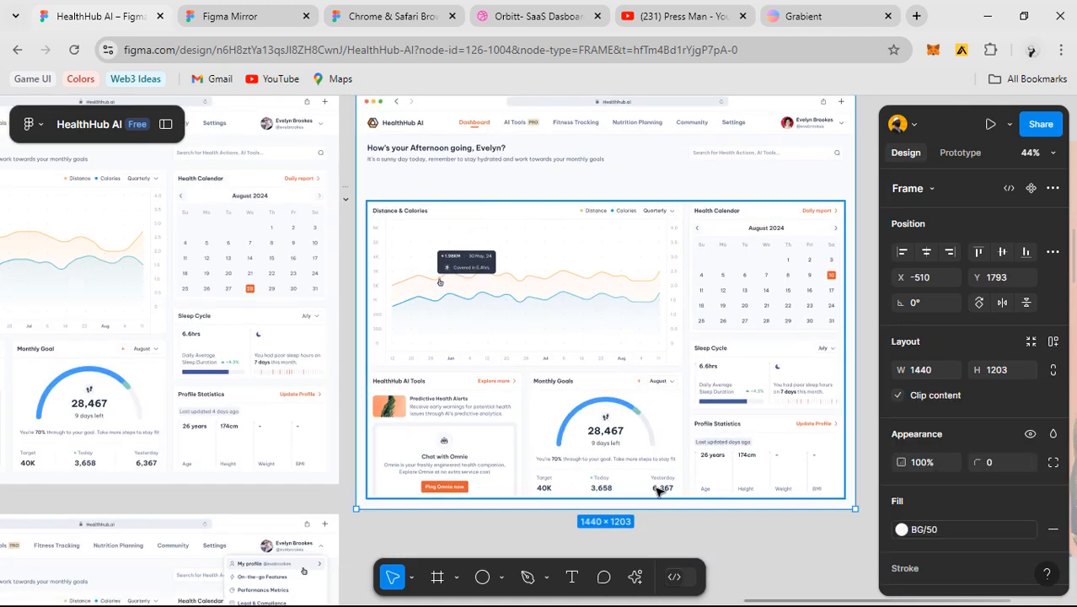
pyautogui.moveTo(656, 508); pyautogui.dragTo(662, 479)
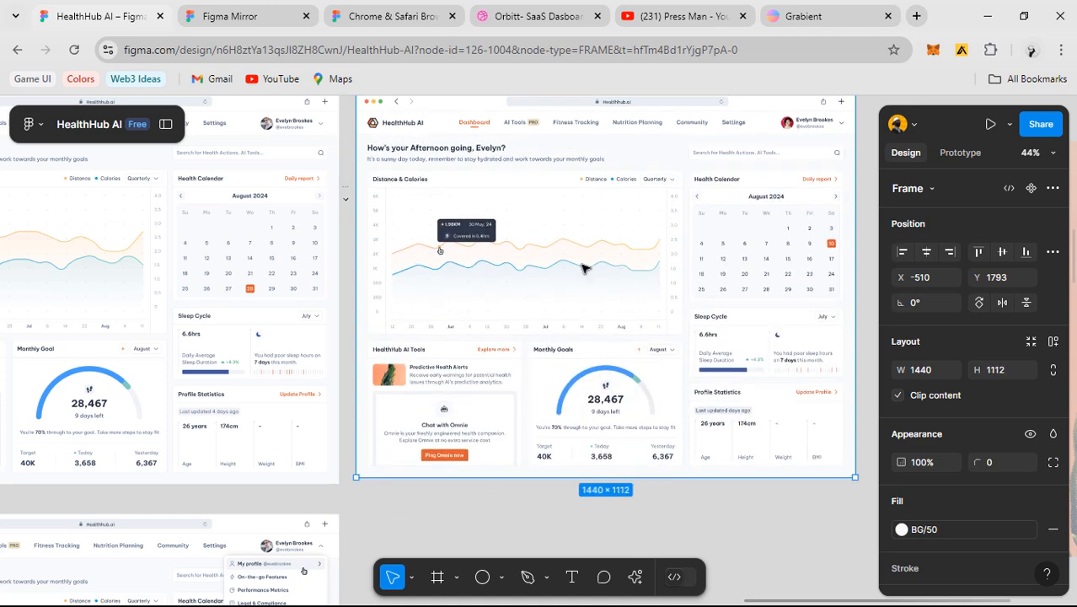
pyautogui.click(507, 158)
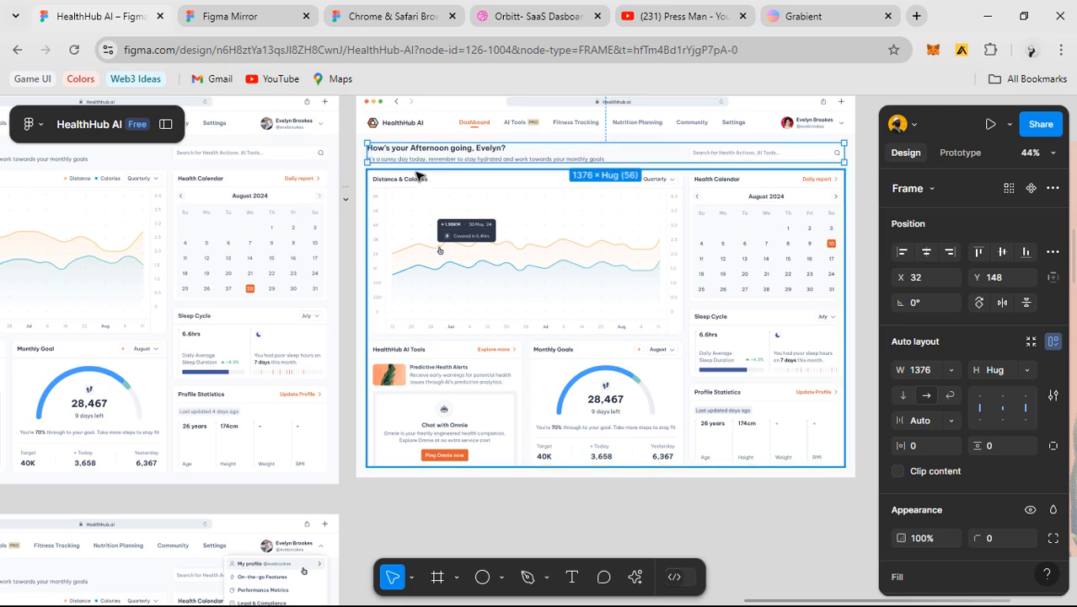
pyautogui.press('Escape')
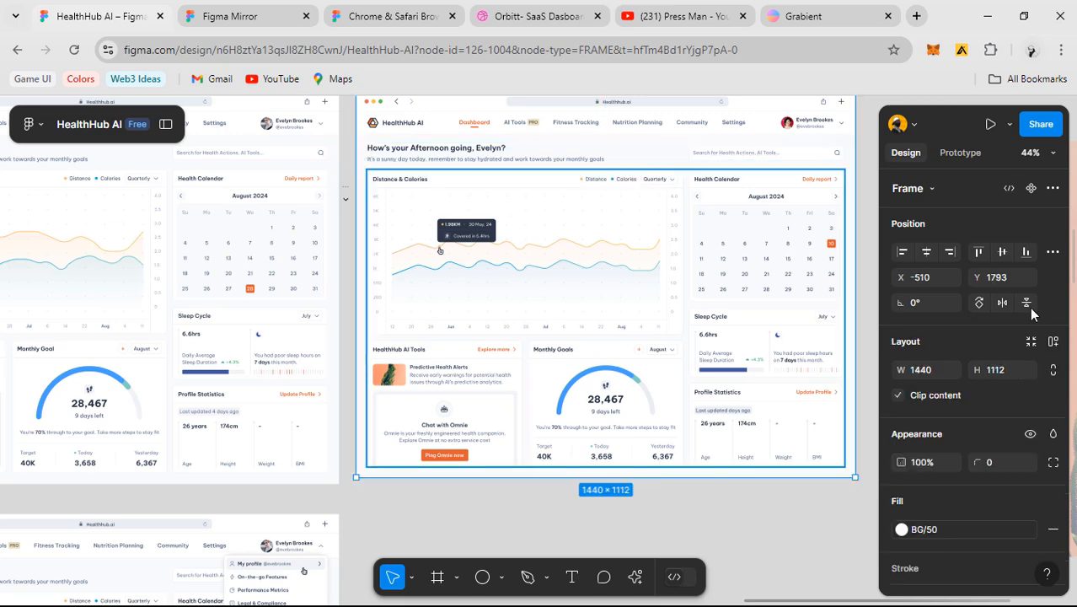
pyautogui.click(1007, 370)
pyautogui.write('+')
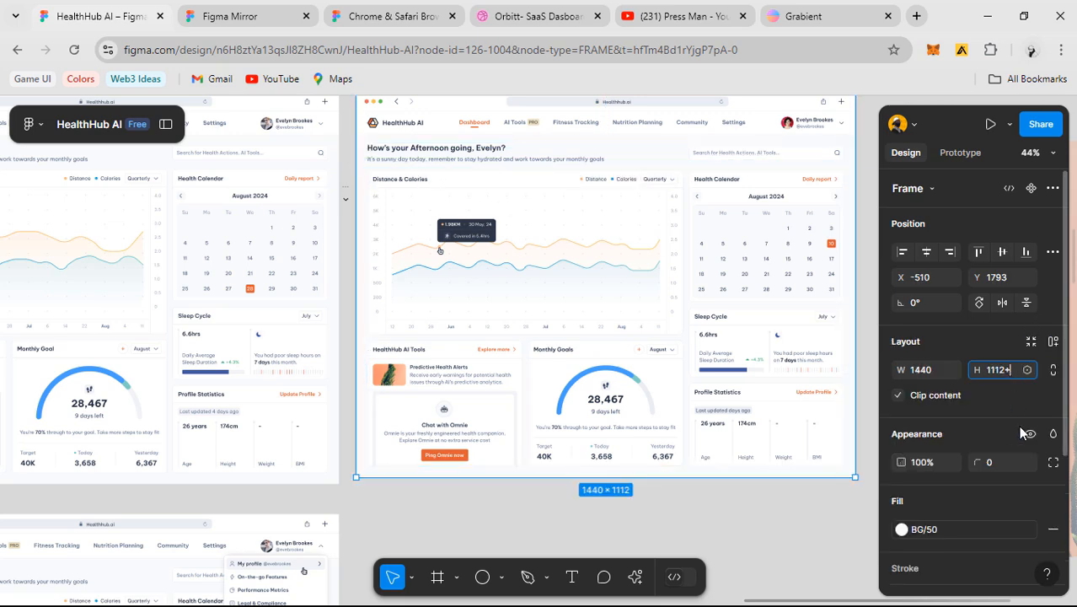
pyautogui.write('2')
pyautogui.press('Return')
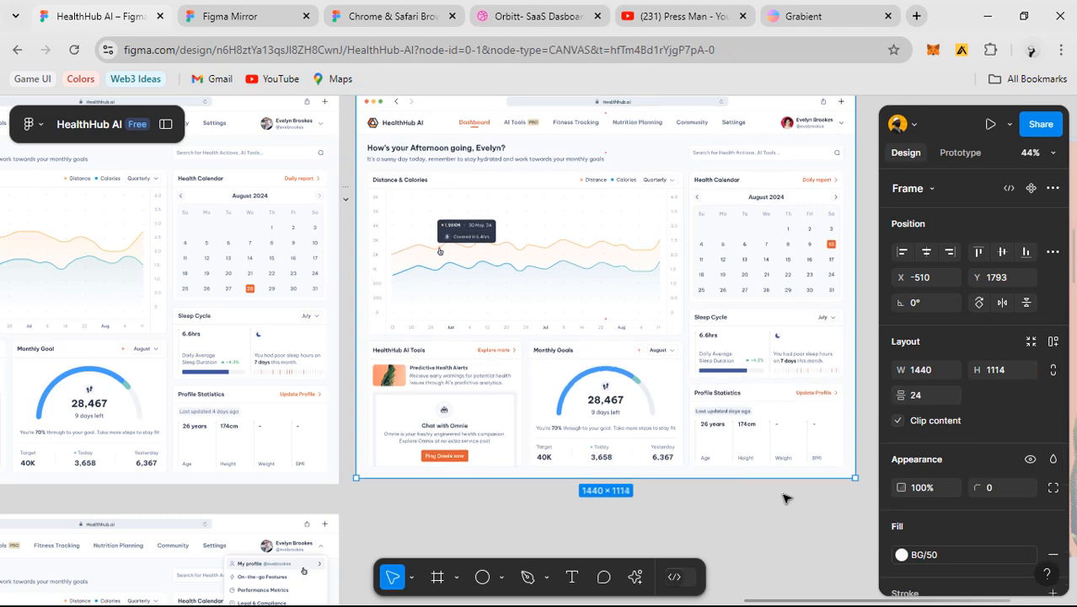
pyautogui.click(784, 494)
# - Check in Figma Mirror how the greeting row and cards scroll beneath the fixed header
pyautogui.scroll(-2, 789, 487)
pyautogui.hscroll(1, 779, 487)
pyautogui.click(740, 320)
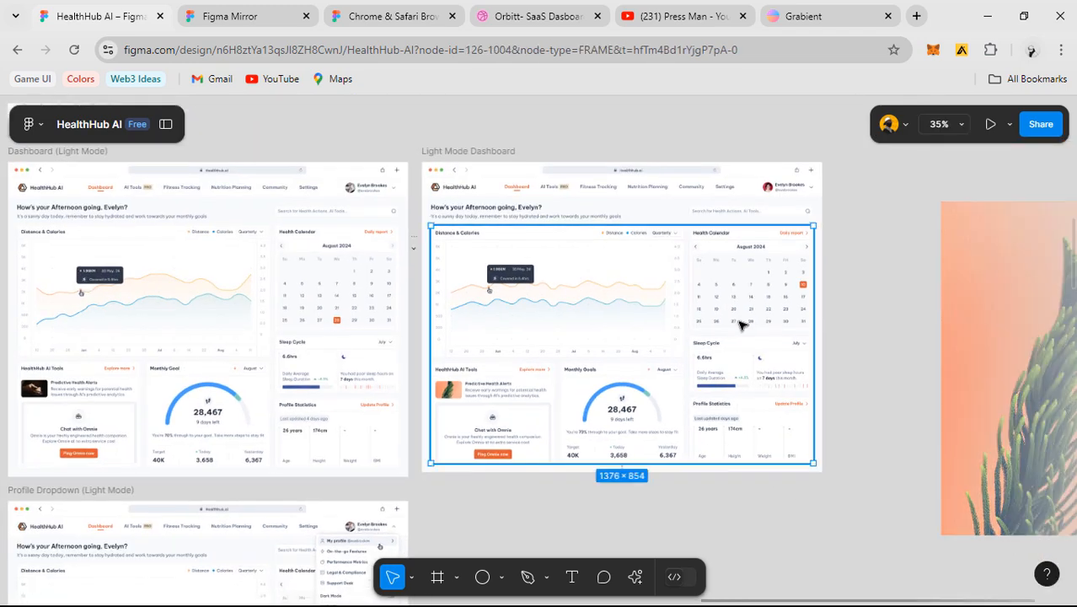
pyautogui.click(843, 296)
pyautogui.scroll(5, 680, 318)
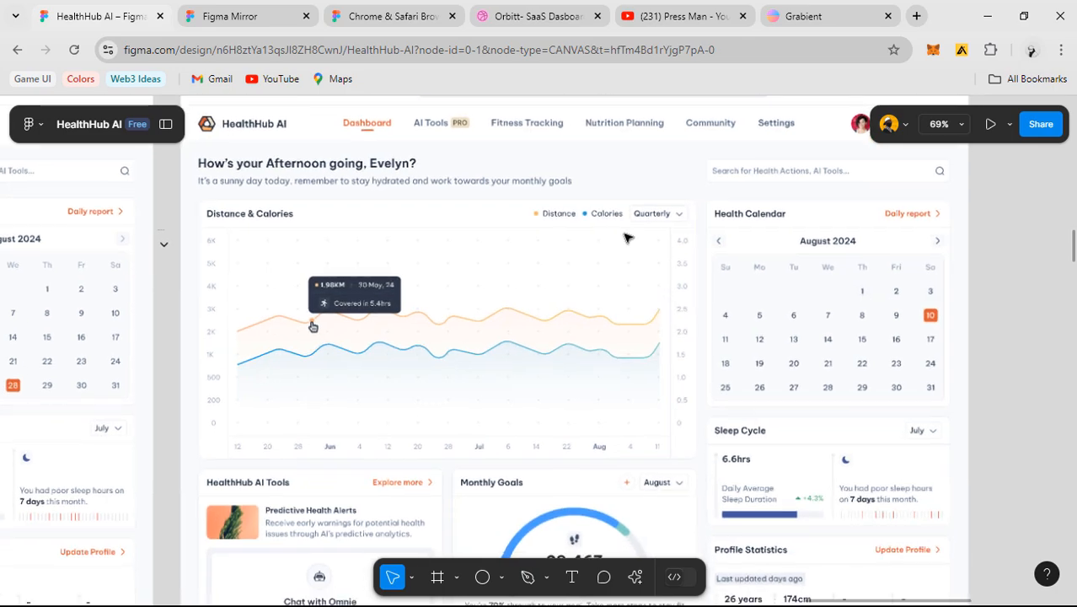
pyautogui.click(251, 17)
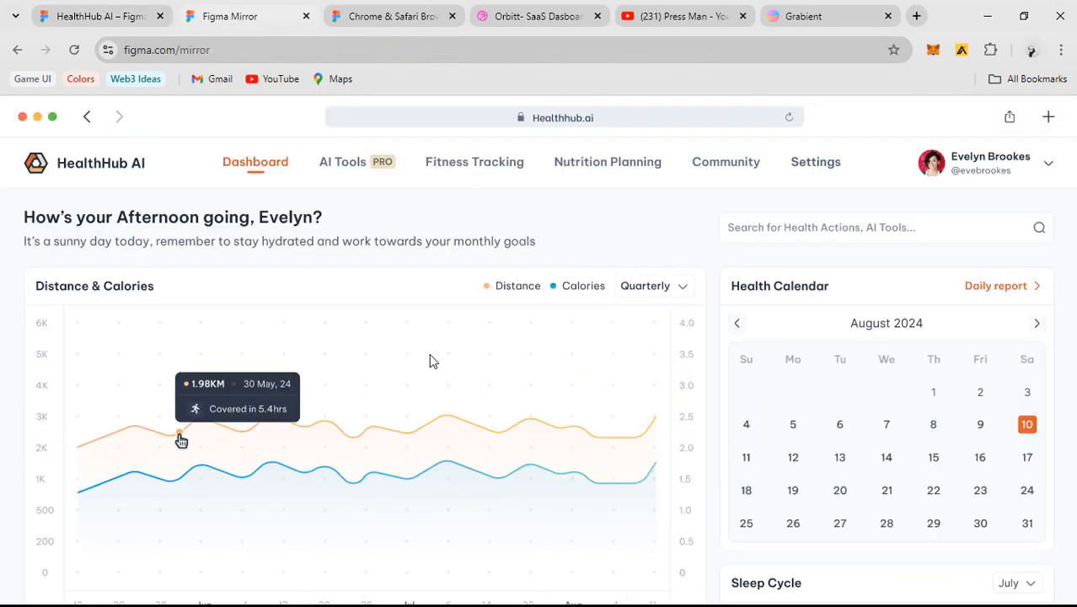
pyautogui.scroll(-4, 428, 361)
pyautogui.scroll(4, 674, 405)
pyautogui.scroll(-4, 562, 297)
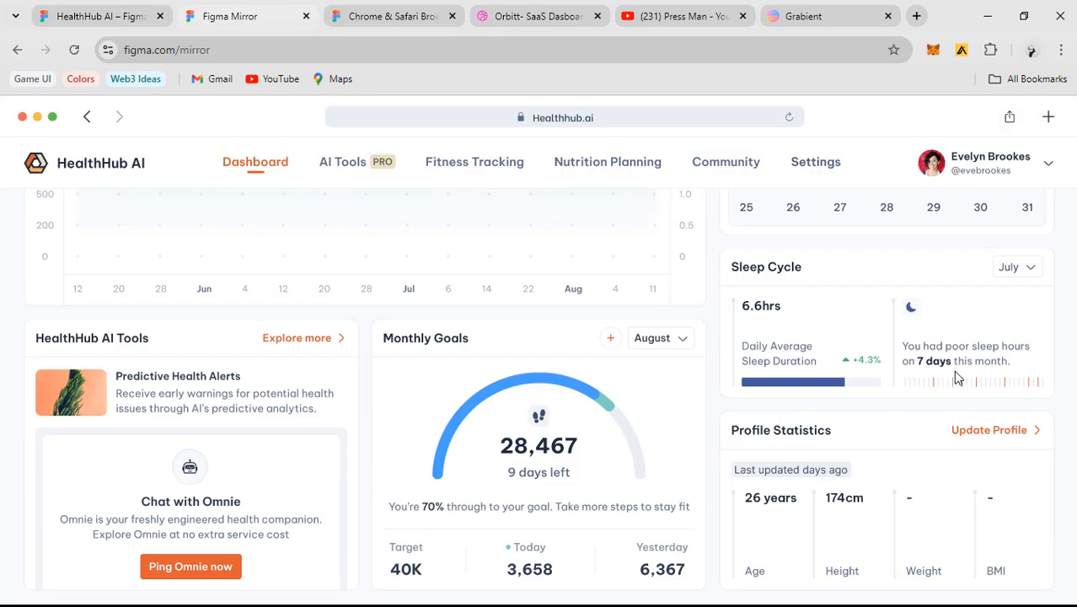
pyautogui.scroll(4, 690, 382)
# - Return to the design file and examine the greeting heading, subtitle and search field of the pasted row
pyautogui.click(135, 7)
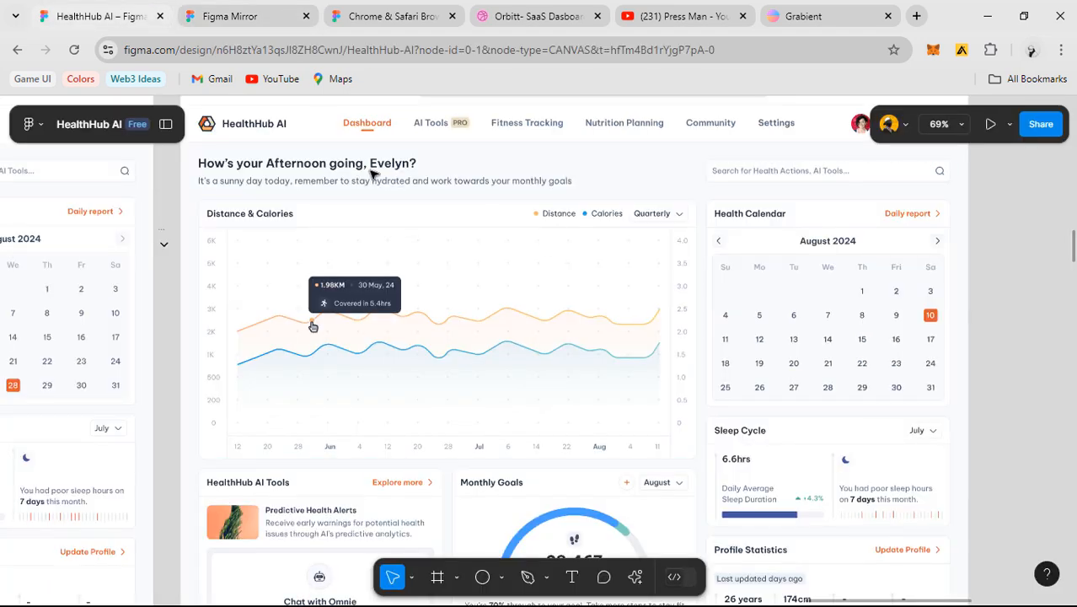
pyautogui.scroll(1, 421, 219)
pyautogui.keyDown('ctrl'); pyautogui.scroll(3, 343, 226); pyautogui.keyUp('ctrl')
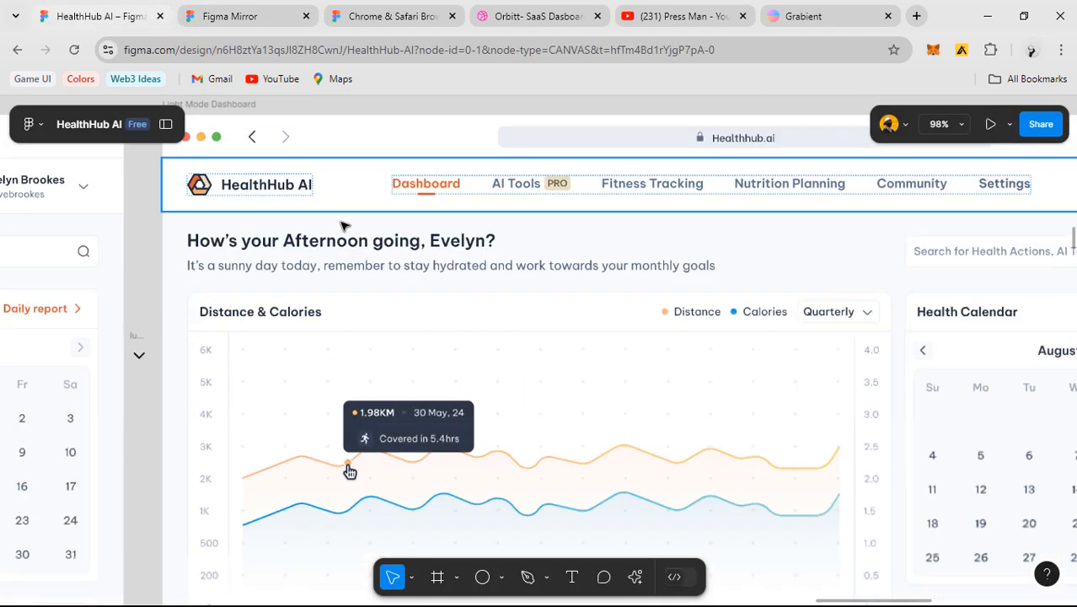
pyautogui.click(337, 241)
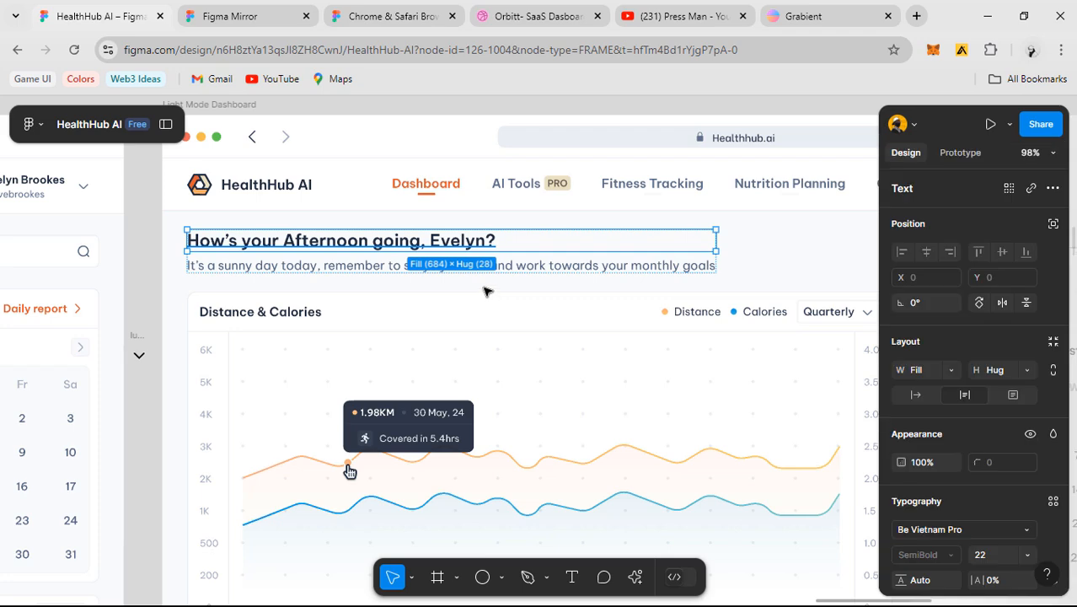
pyautogui.keyDown('ctrl'); pyautogui.scroll(-1, 562, 108); pyautogui.keyUp('ctrl')
pyautogui.keyDown('ctrl'); pyautogui.scroll(-2, 562, 108); pyautogui.keyUp('ctrl')
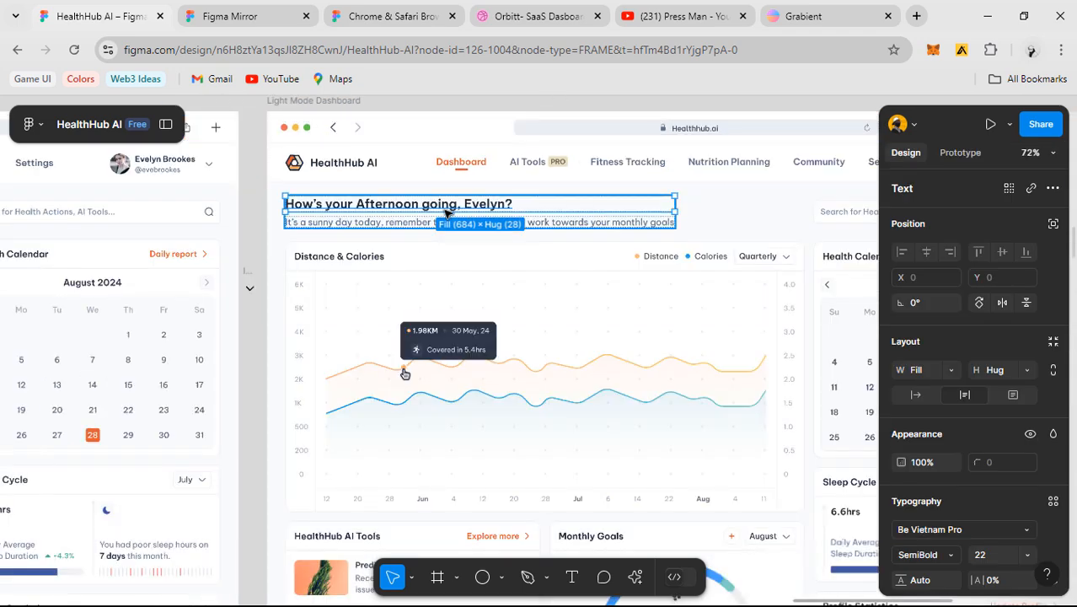
pyautogui.click(389, 222)
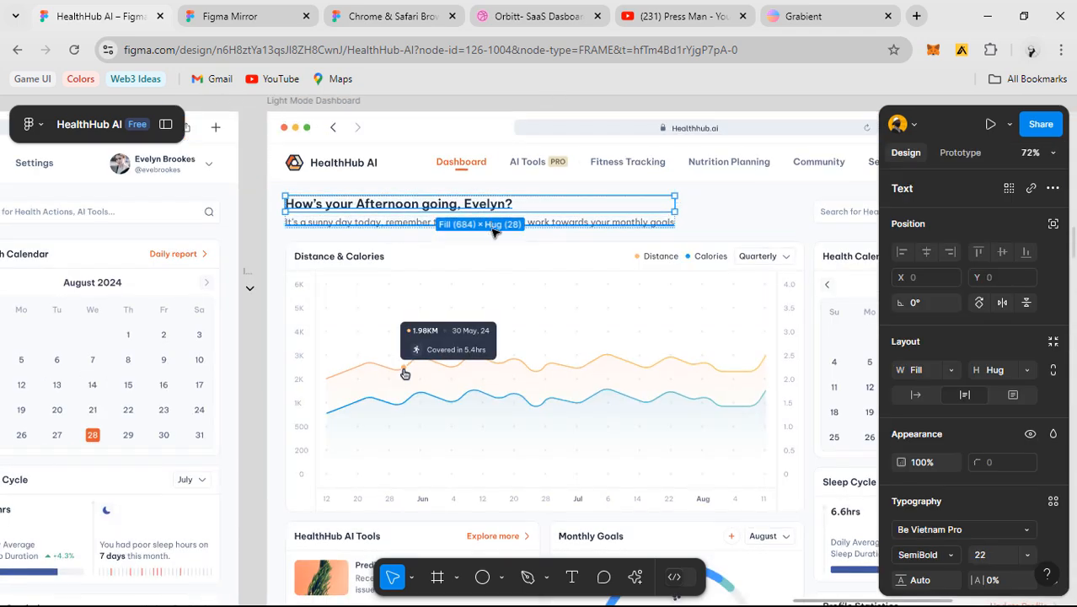
pyautogui.hscroll(3, 573, 251)
pyautogui.click(732, 233)
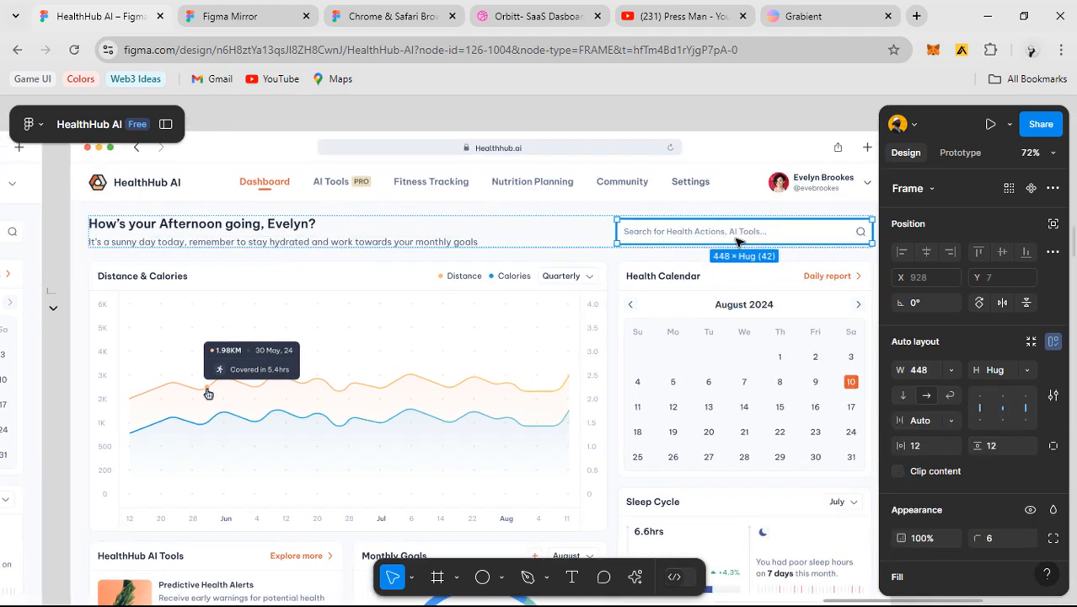
pyautogui.hscroll(4, 732, 232)
pyautogui.click(652, 233)
pyautogui.keyDown('ctrl'); pyautogui.scroll(3, 651, 233); pyautogui.keyUp('ctrl')
pyautogui.keyDown('ctrl'); pyautogui.scroll(-4, 592, 232); pyautogui.keyUp('ctrl')
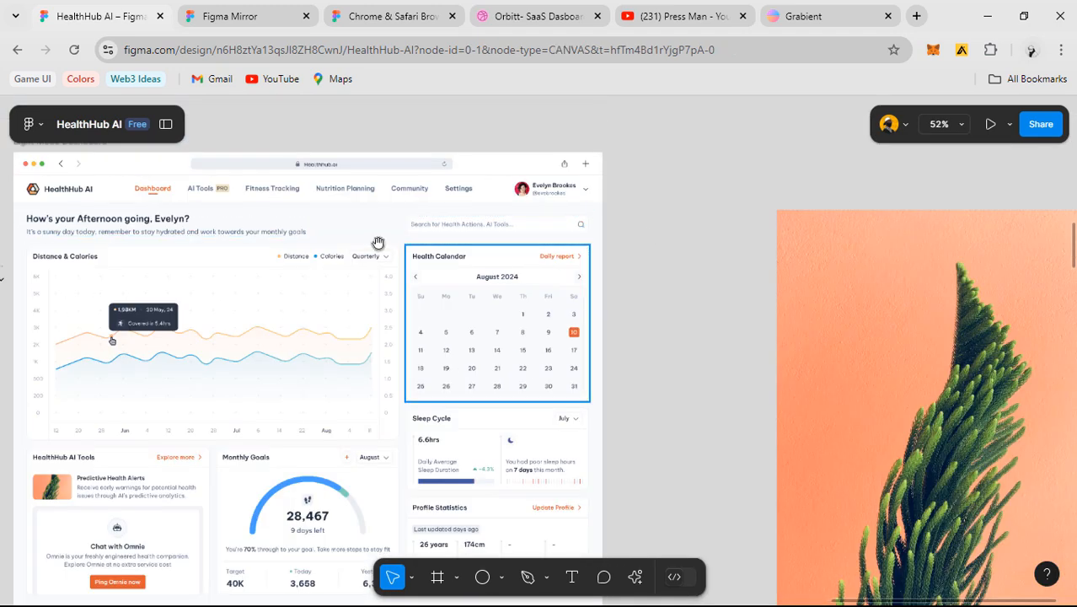
# - Duplicate the search field's placeholder text and place the copy on the canvas just above the Light Mode Dashboard
pyautogui.moveTo(377, 243); pyautogui.dragTo(508, 283)
pyautogui.keyDown('ctrl'); pyautogui.scroll(3, 640, 266); pyautogui.keyUp('ctrl')
pyautogui.click(600, 260)
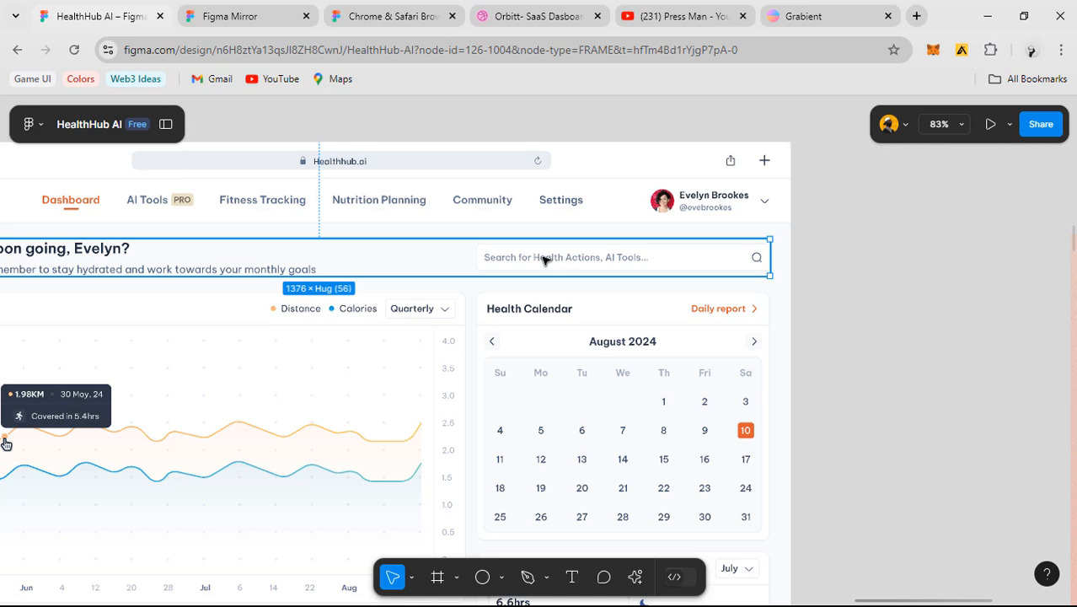
pyautogui.doubleClick(587, 338)
pyautogui.moveTo(588, 339); pyautogui.dragTo(605, 355)
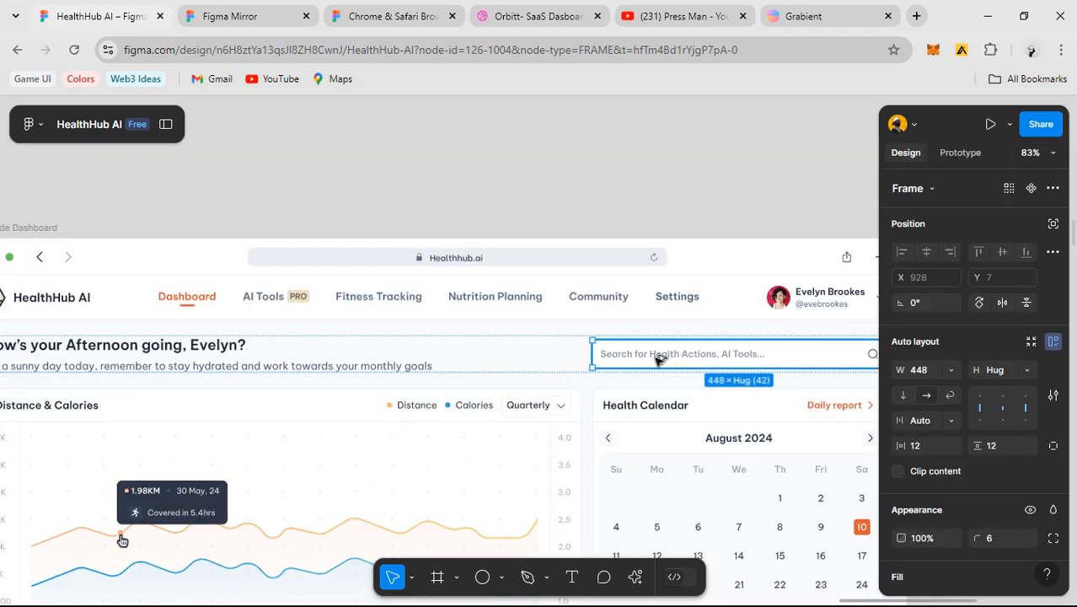
pyautogui.moveTo(462, 149); pyautogui.dragTo(462, 149)
pyautogui.moveTo(566, 239); pyautogui.dragTo(573, 250)
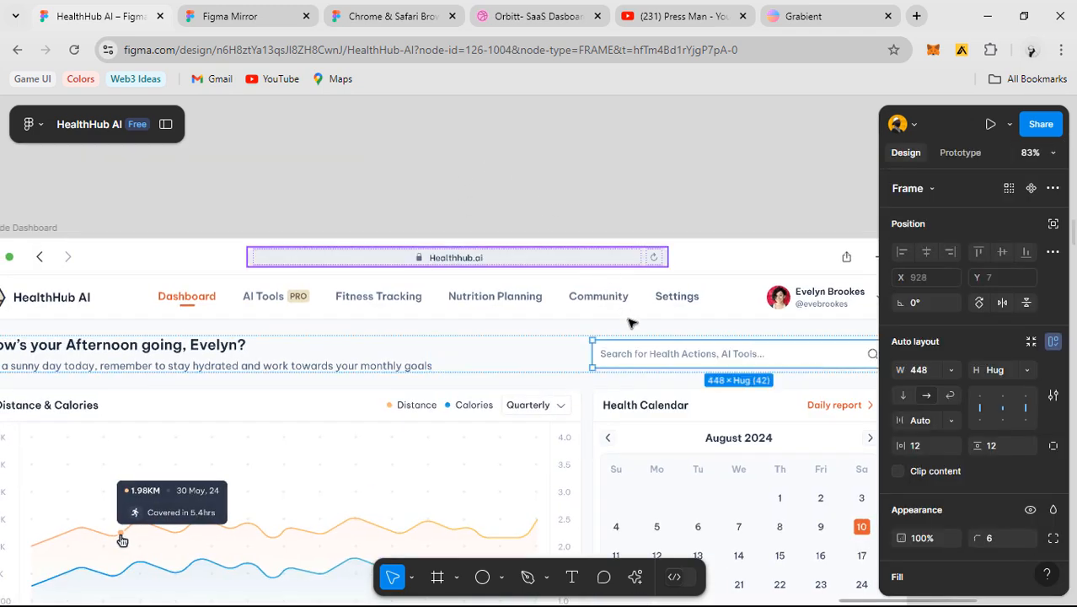
pyautogui.doubleClick(694, 359)
pyautogui.moveTo(750, 361); pyautogui.dragTo(533, 176)
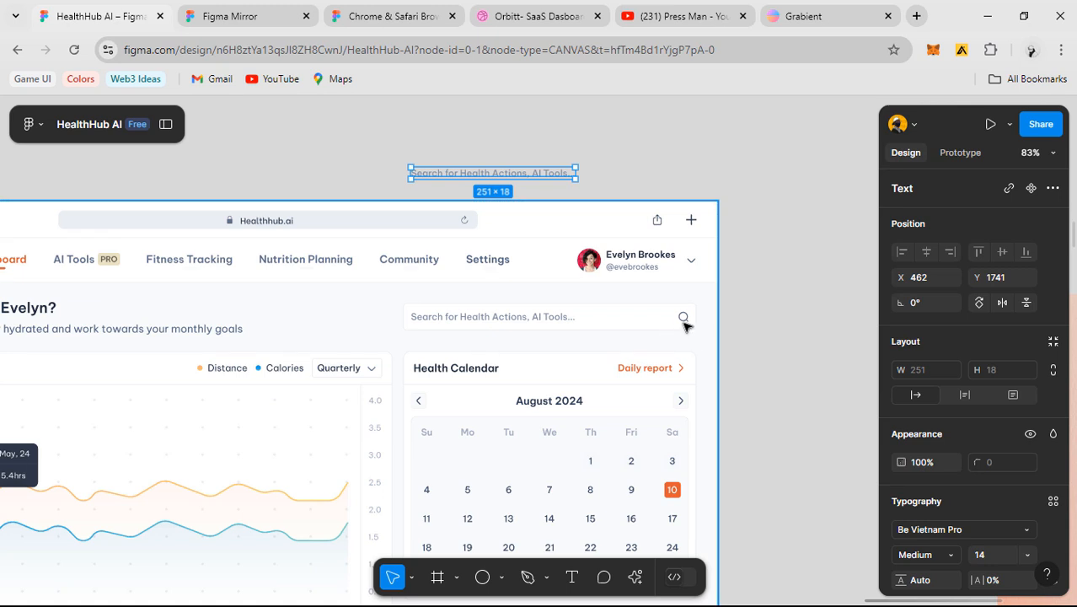
pyautogui.click(549, 318)
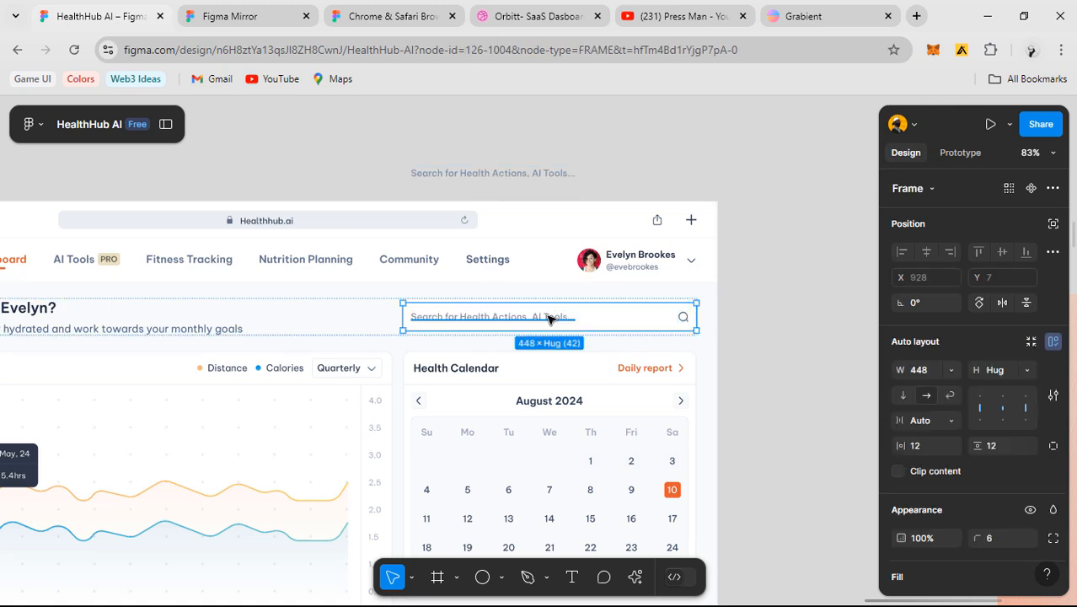
# - Duplicate the search icon beside the placeholder copy above the dashboard and wrap both in an auto layout frame
pyautogui.click(550, 318)
pyautogui.click(684, 319)
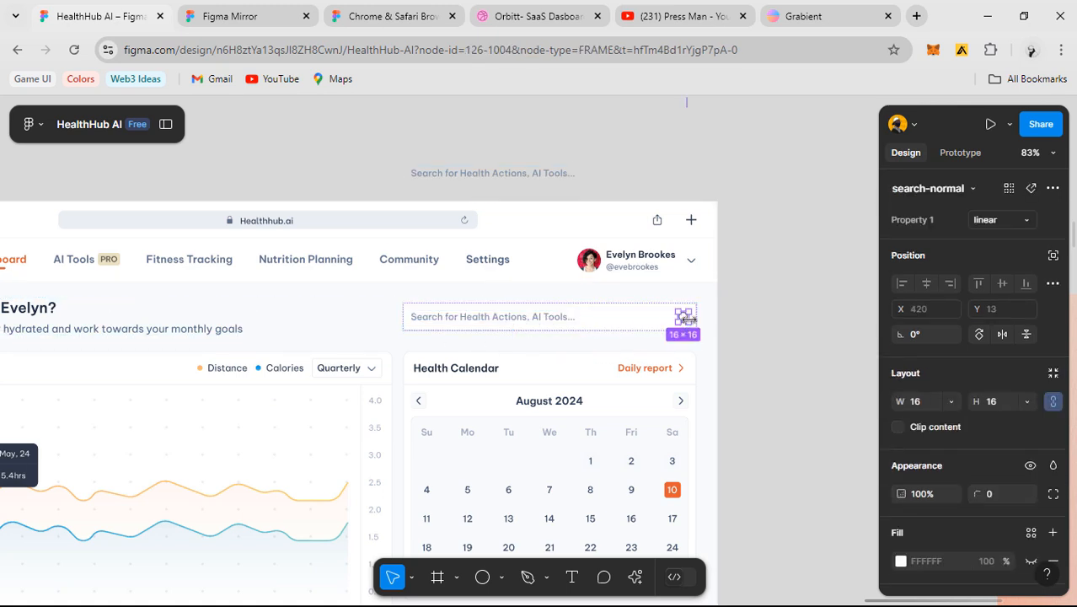
pyautogui.moveTo(636, 172); pyautogui.dragTo(635, 173)
pyautogui.hotkey('ctrl', 'z')
pyautogui.moveTo(687, 320); pyautogui.dragTo(595, 173)
pyautogui.scroll(3, 517, 171)
pyautogui.keyDown('shift'); pyautogui.click(518, 172); pyautogui.keyUp('shift')
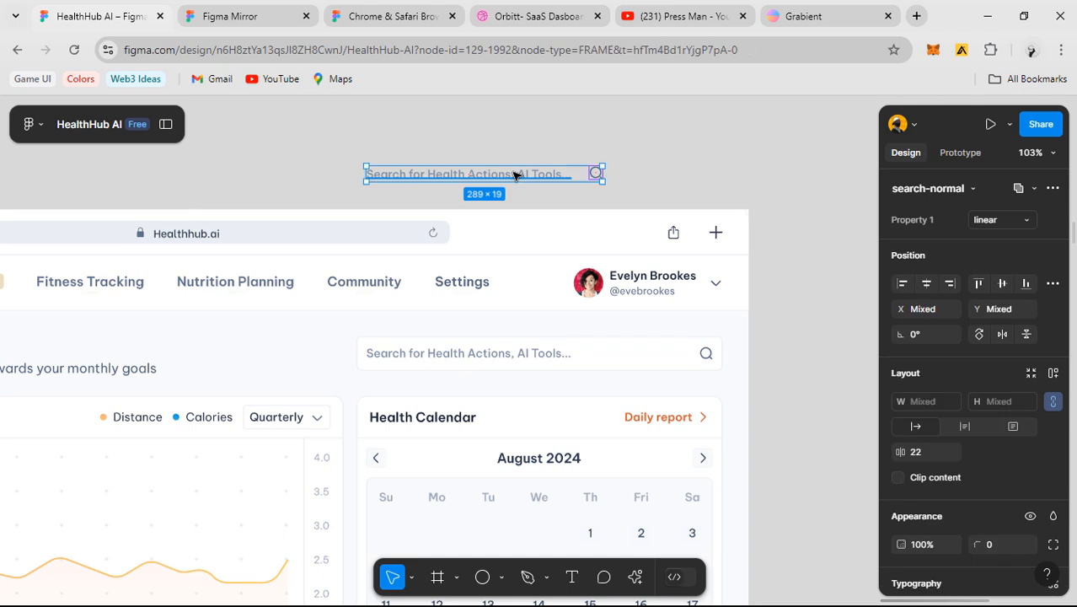
pyautogui.hotkey('shift', 'a')
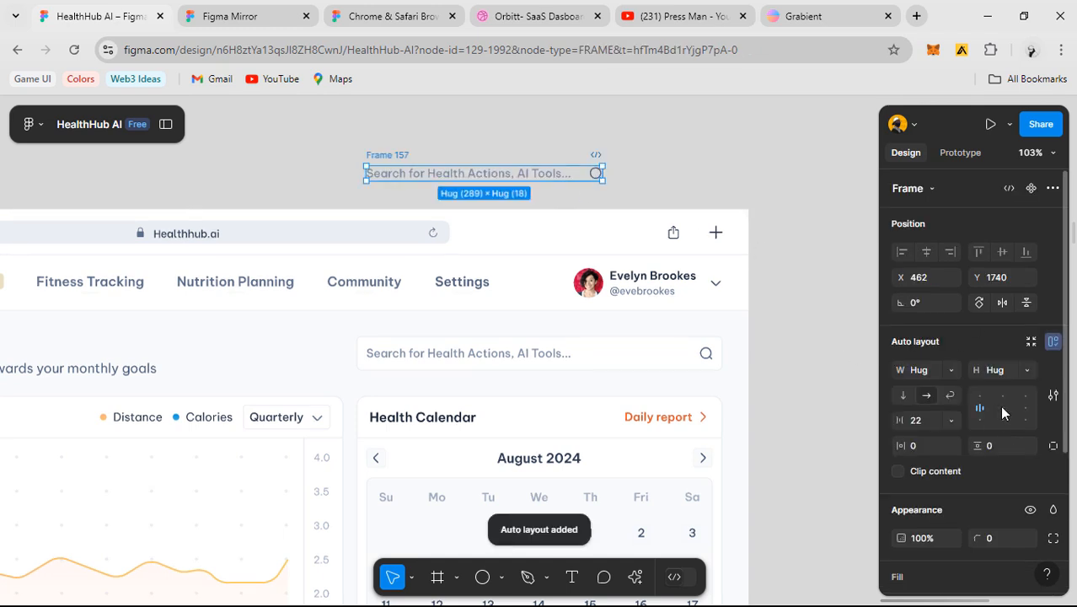
# - Set the new search frame's item spacing to Auto and its horizontal and vertical padding to 8
pyautogui.doubleClick(1001, 412)
pyautogui.scroll(-2, 927, 486)
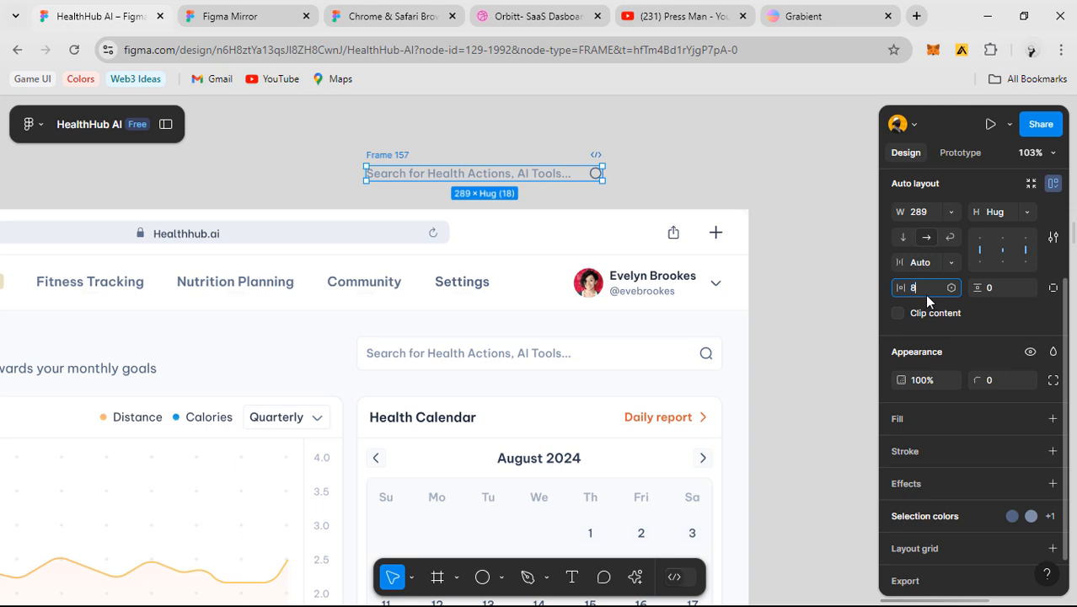
pyautogui.press('Tab')
pyautogui.write('8')
pyautogui.press('Return')
pyautogui.scroll(-1, 997, 349)
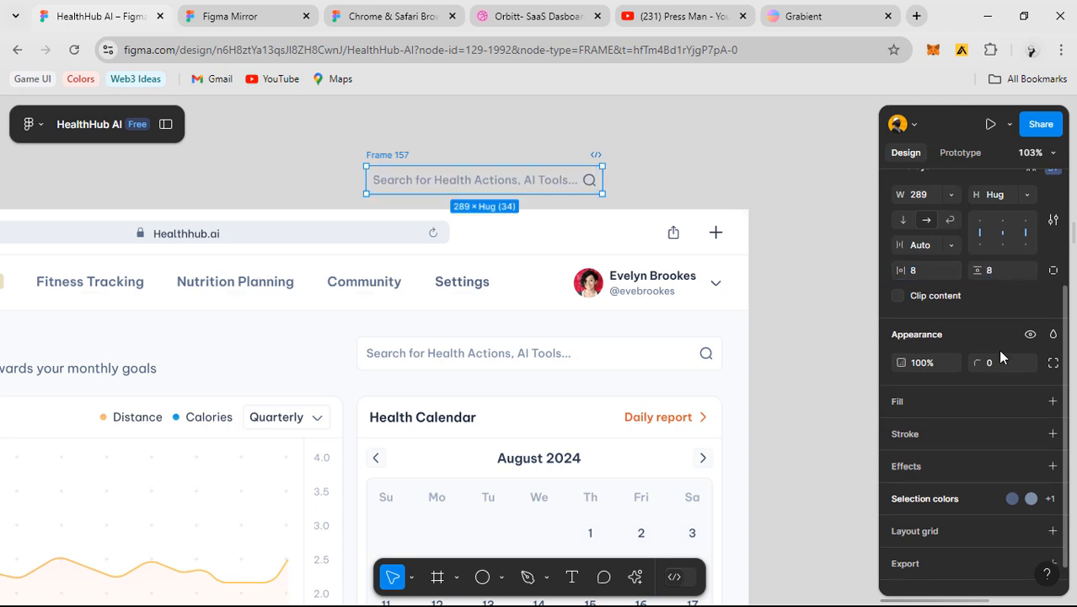
# - Apply the BG/50 fill style and the BG/500 stroke style to the new search frame
pyautogui.scroll(-1, 1000, 357)
pyautogui.click(1031, 376)
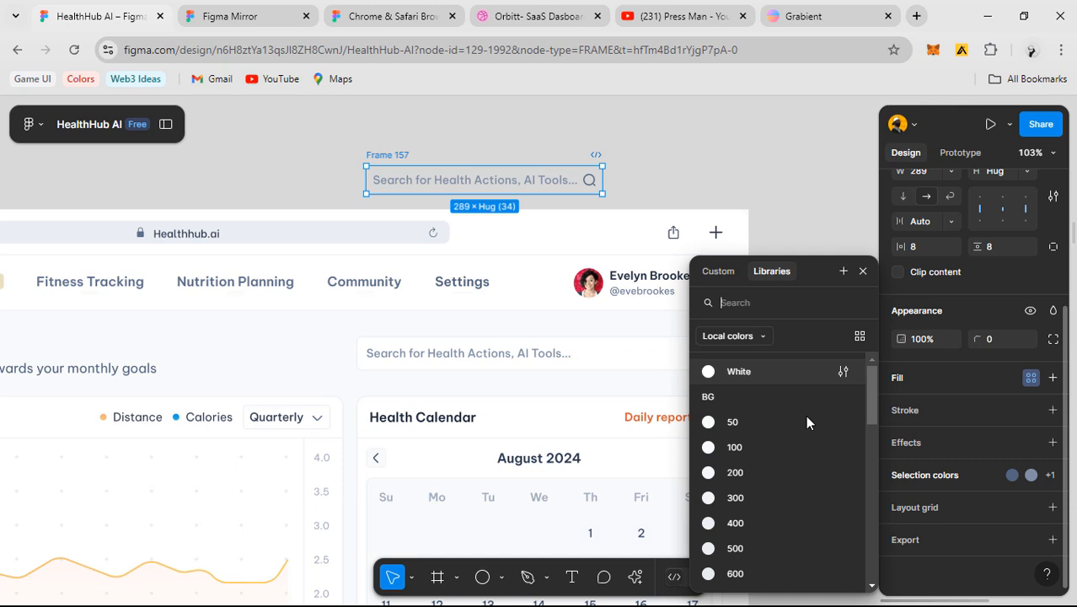
pyautogui.click(748, 423)
pyautogui.scroll(-1, 823, 466)
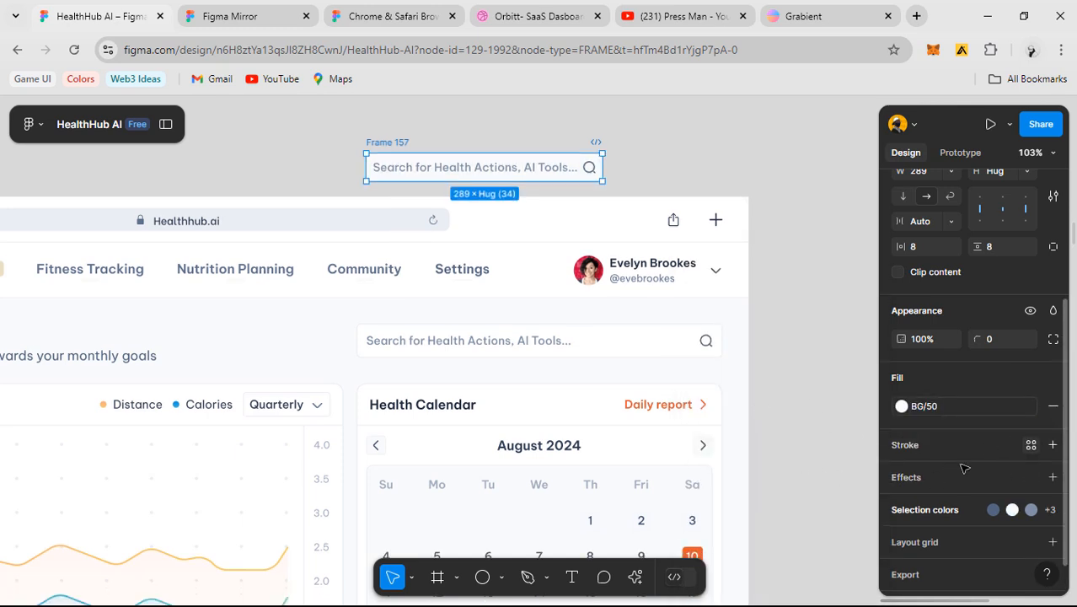
pyautogui.click(1030, 444)
pyautogui.click(763, 387)
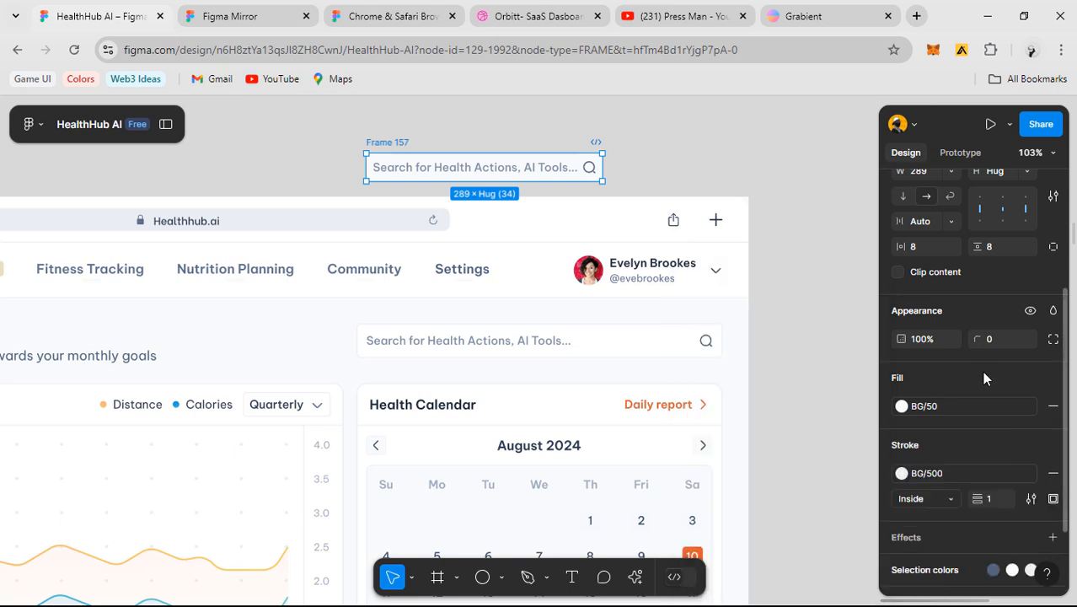
# - Set the new search frame's corner radius to 8 and replace its fill with another colour style
pyautogui.scroll(2, 985, 377)
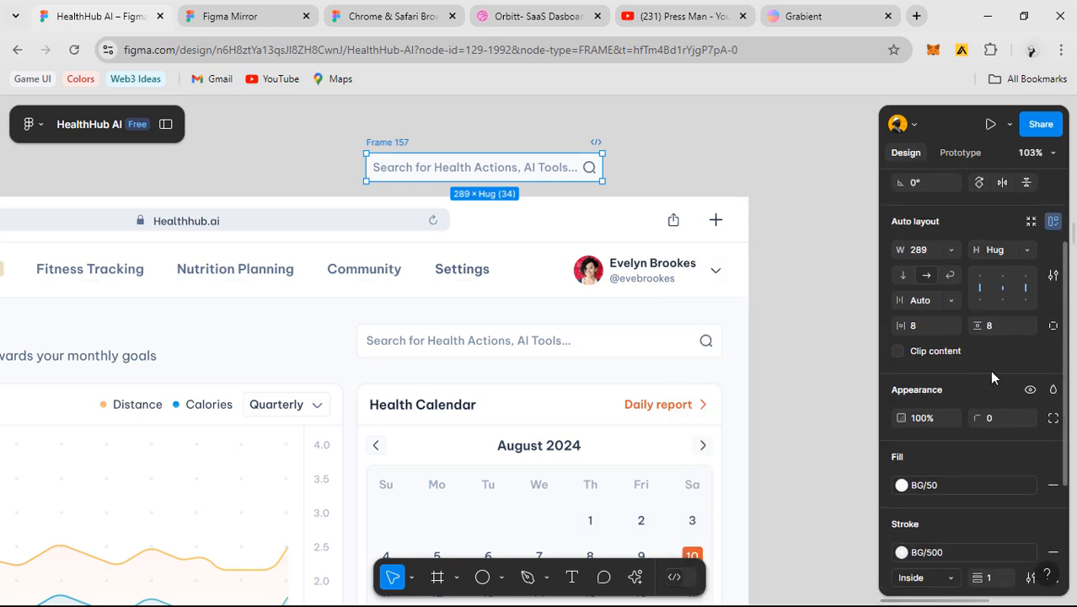
pyautogui.click(923, 486)
pyautogui.click(740, 374)
pyautogui.click(738, 174)
# - Move the new search frame into the greeting row beside the old search field and hide the old one
pyautogui.moveTo(389, 148); pyautogui.dragTo(637, 328)
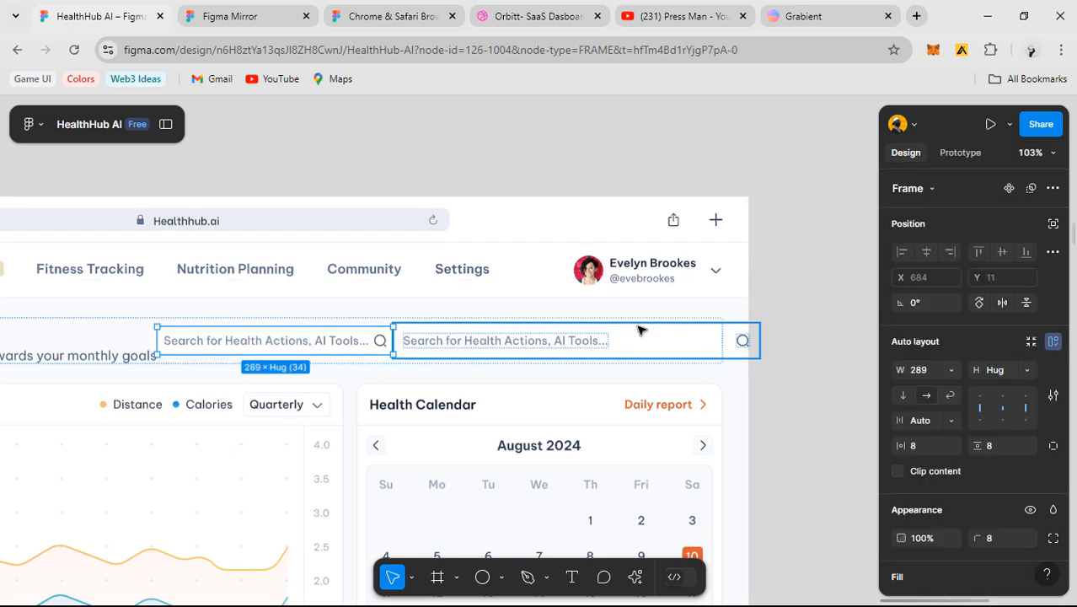
pyautogui.scroll(-3, 590, 336)
pyautogui.click(166, 125)
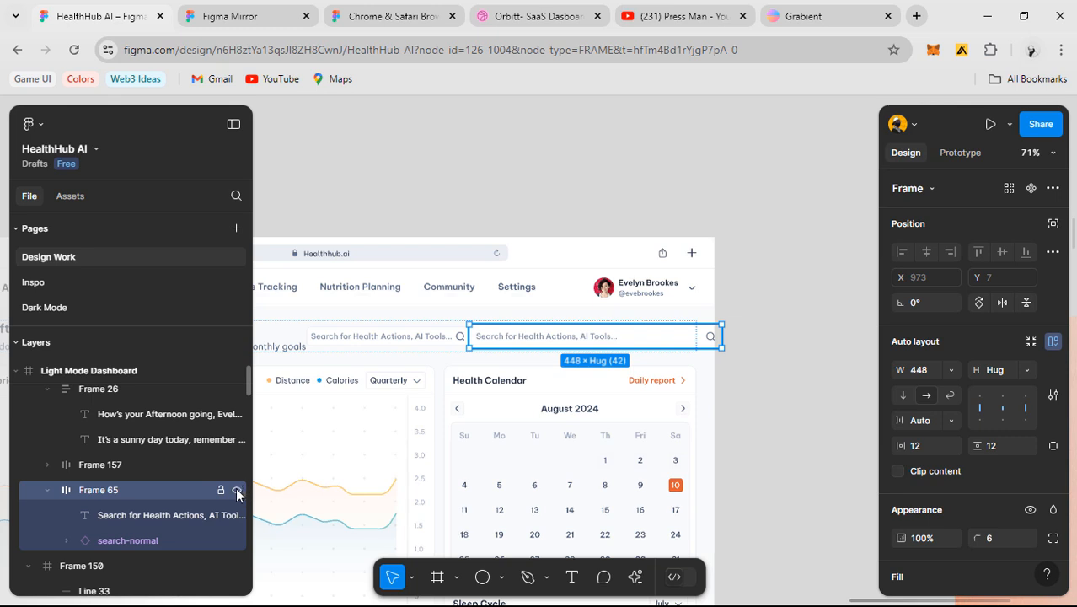
pyautogui.click(237, 489)
pyautogui.click(586, 340)
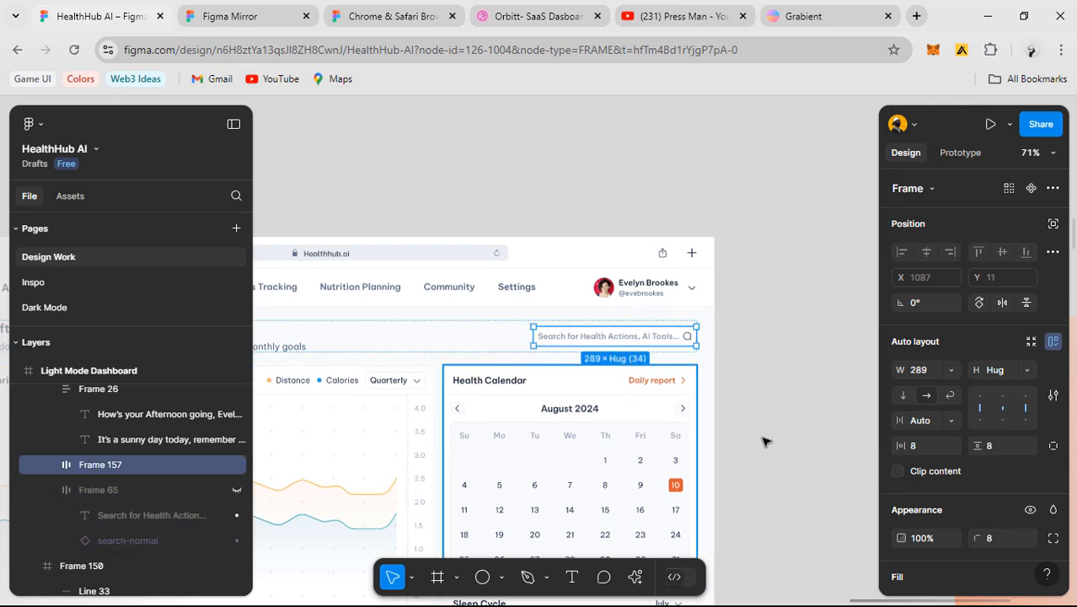
# - Set the new search field's horizontal and vertical padding to 12 and delete the hidden old search field
pyautogui.click(920, 450)
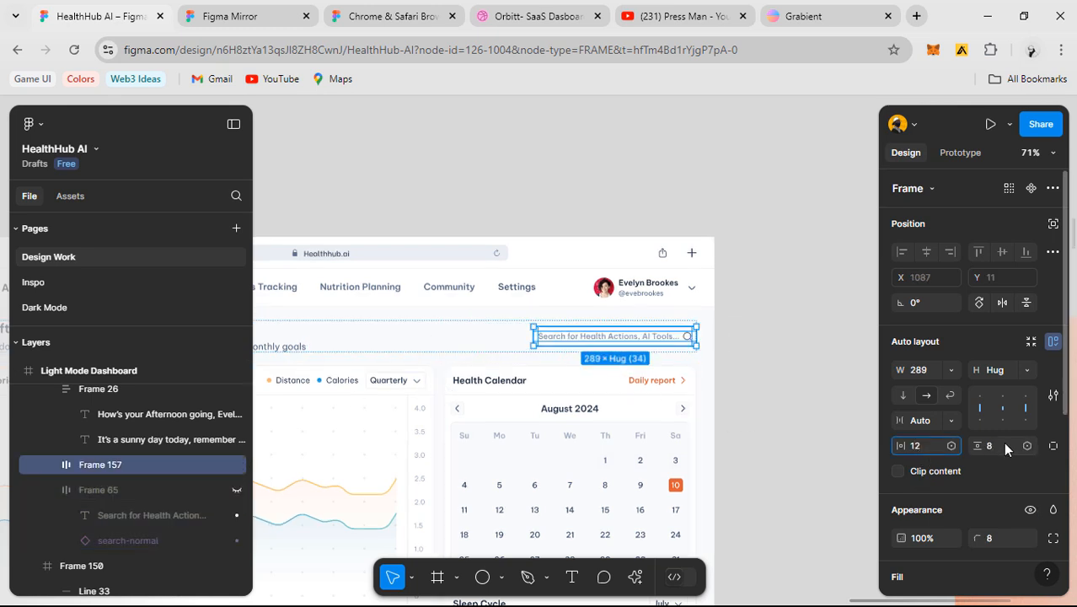
pyautogui.click(1002, 442)
pyautogui.write('12')
pyautogui.press('Return')
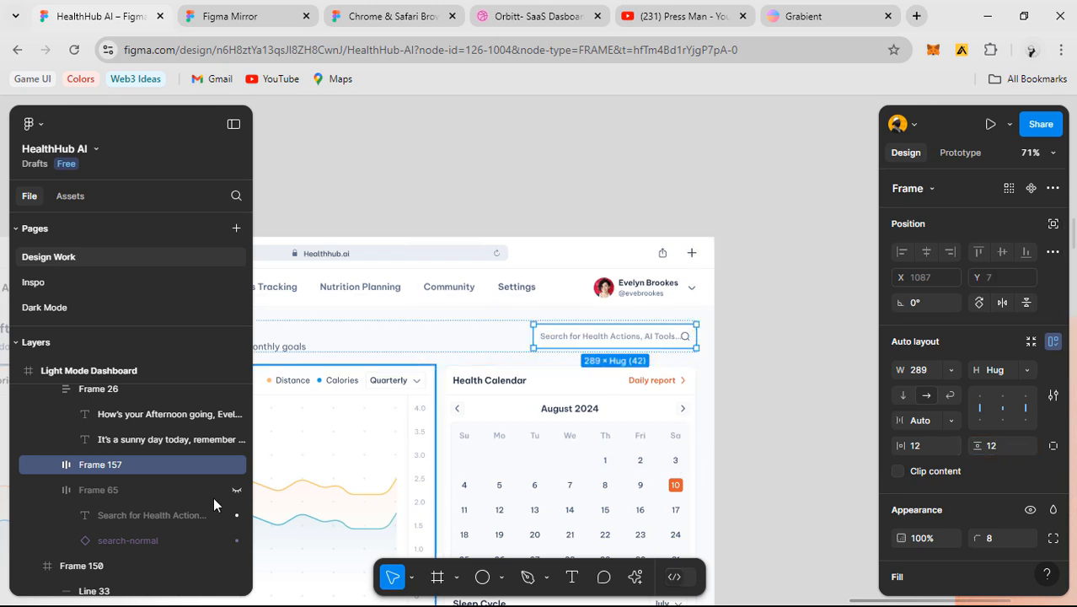
pyautogui.click(143, 491)
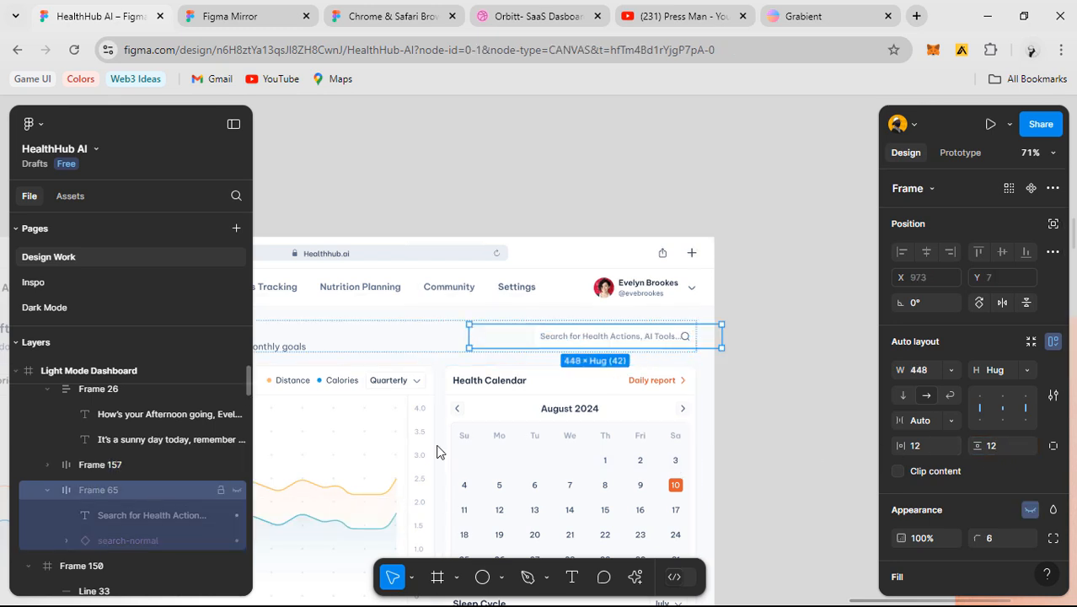
pyautogui.press('Delete')
# - Set the new search field's width to hug its contents
pyautogui.click(582, 339)
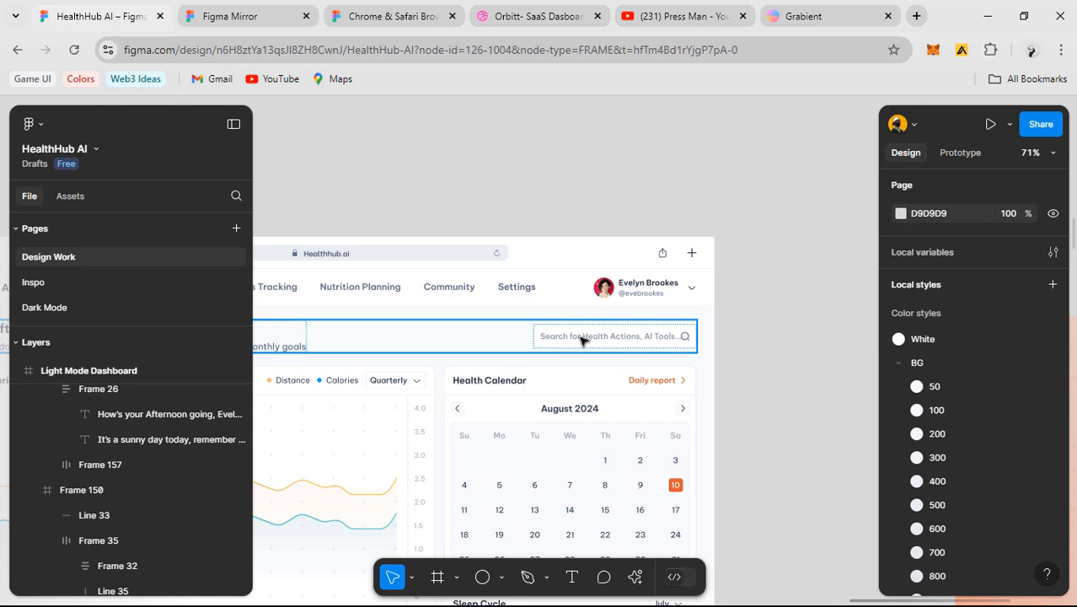
pyautogui.click(610, 335)
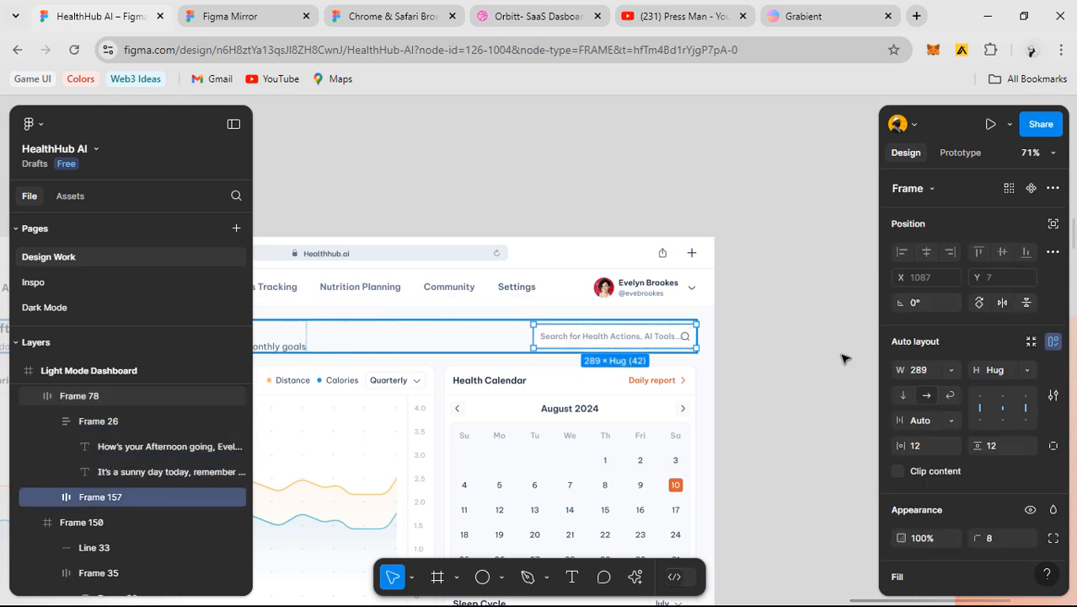
pyautogui.click(952, 370)
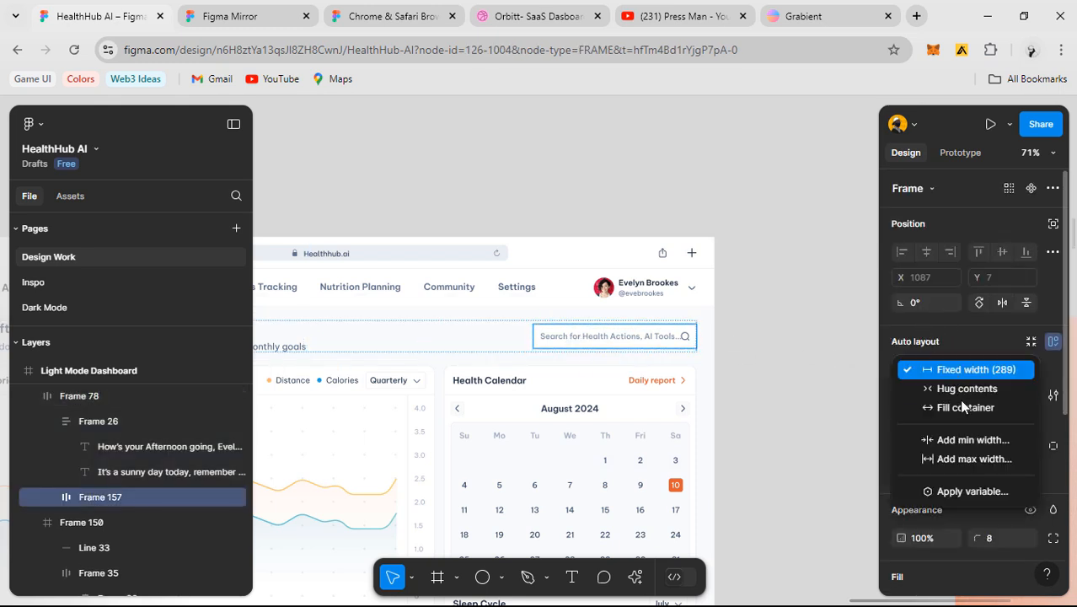
pyautogui.click(948, 387)
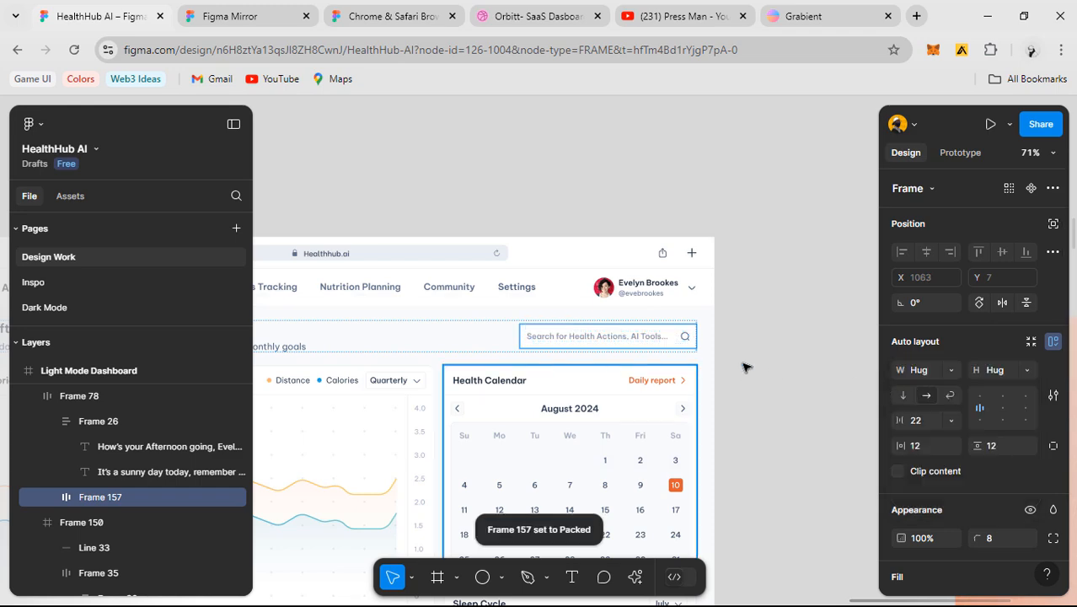
# - Set the new search field's width to 448, matching the Health Calendar card in the neighbouring dashboard design
pyautogui.scroll(-5, 800, 363)
pyautogui.scroll(5, 717, 343)
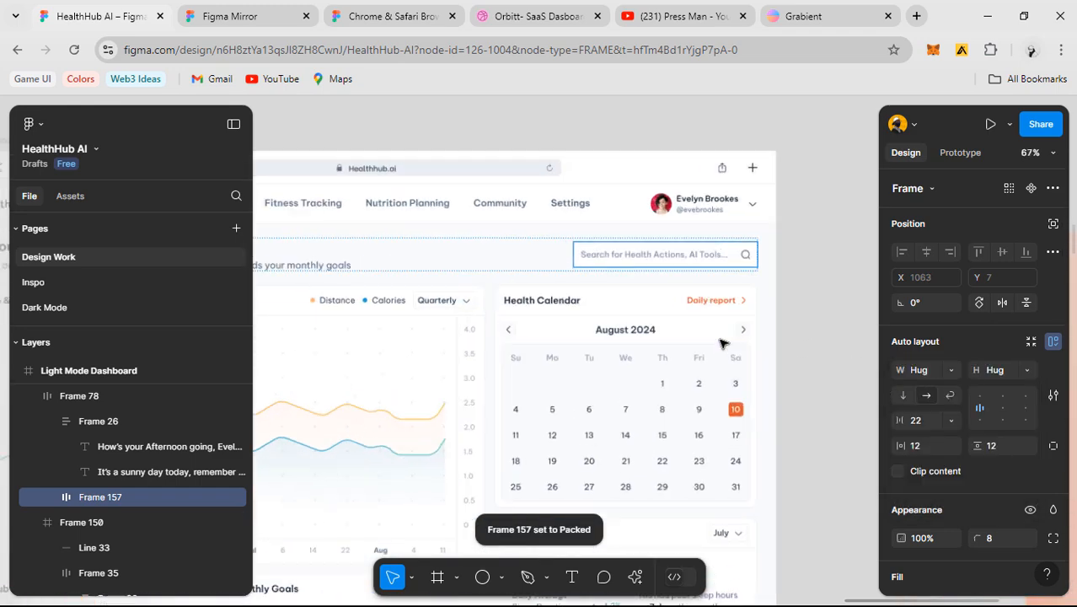
pyautogui.scroll(-2, 470, 314)
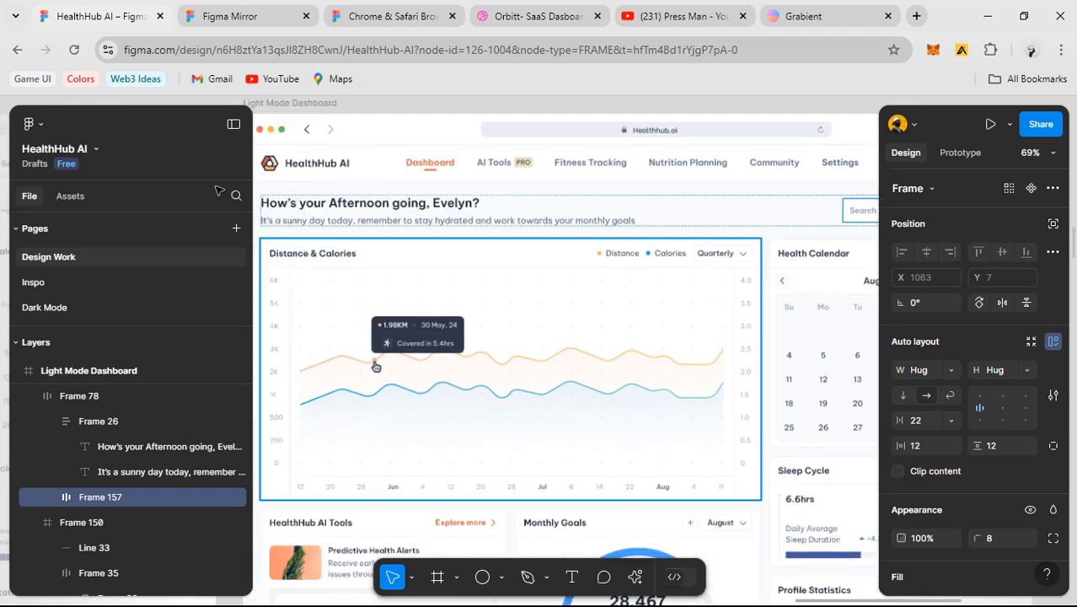
pyautogui.click(233, 124)
pyautogui.moveTo(378, 296); pyautogui.dragTo(738, 270)
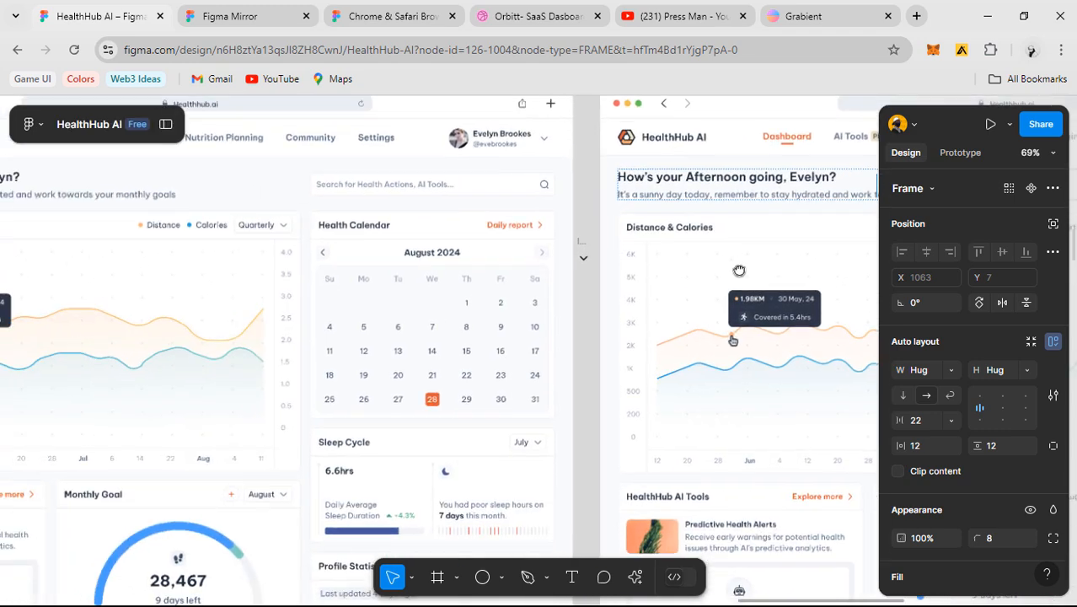
pyautogui.click(439, 230)
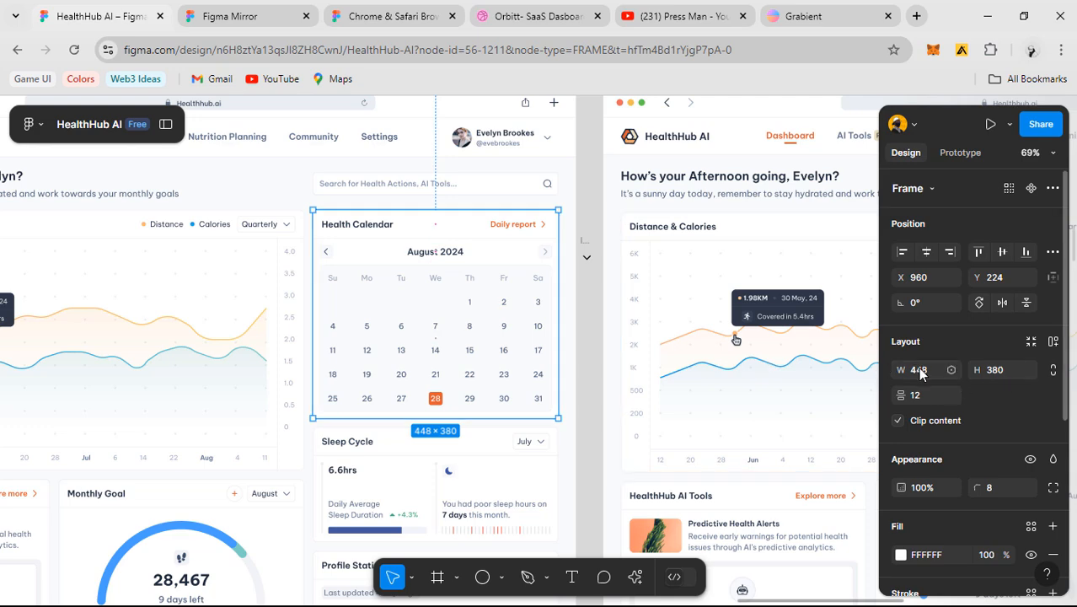
pyautogui.moveTo(575, 245); pyautogui.dragTo(59, 269)
pyautogui.click(753, 205)
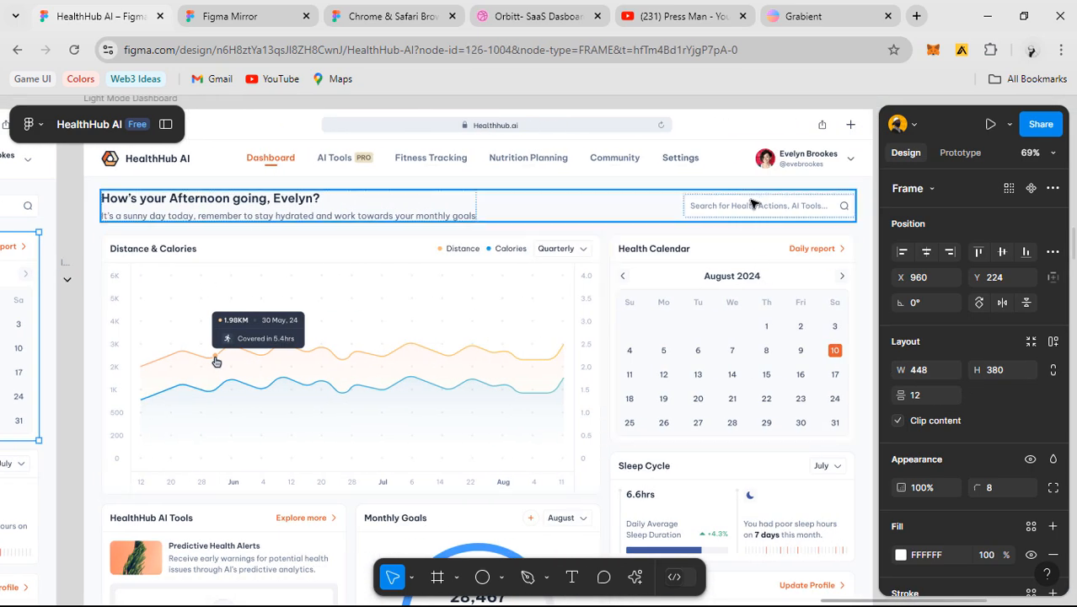
pyautogui.click(752, 204)
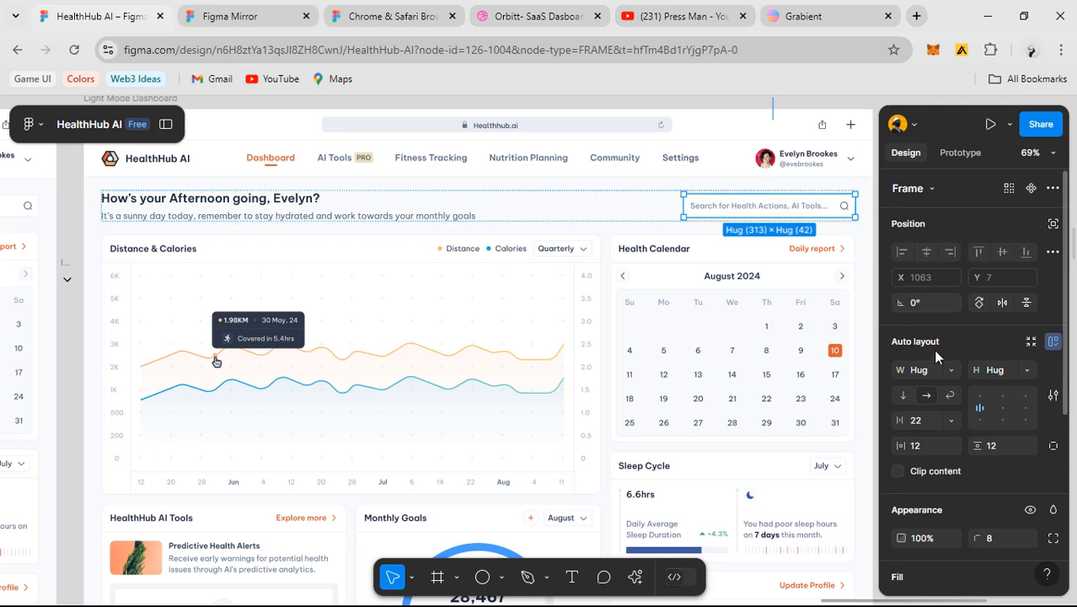
pyautogui.click(928, 377)
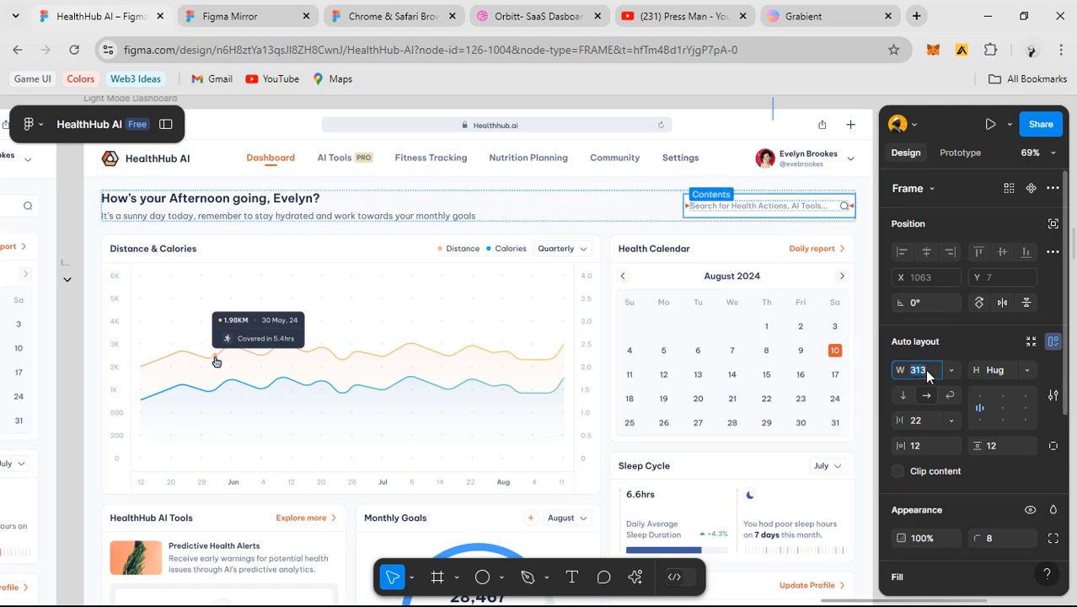
pyautogui.press('Return')
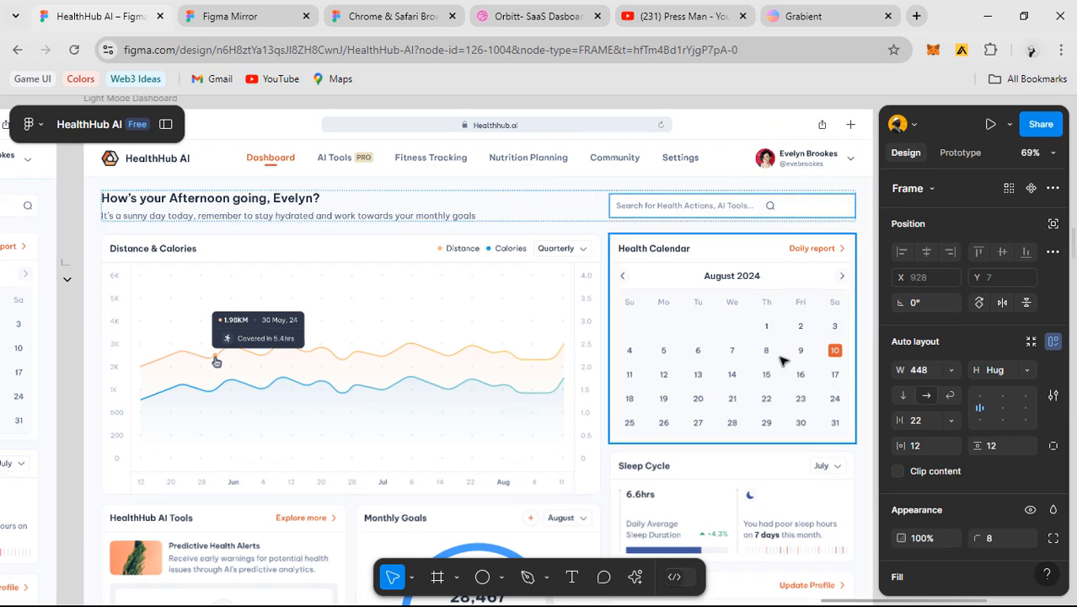
# - Try the Auto gap option between the search field's placeholder and icon, and undo it
pyautogui.moveTo(738, 341); pyautogui.dragTo(508, 307)
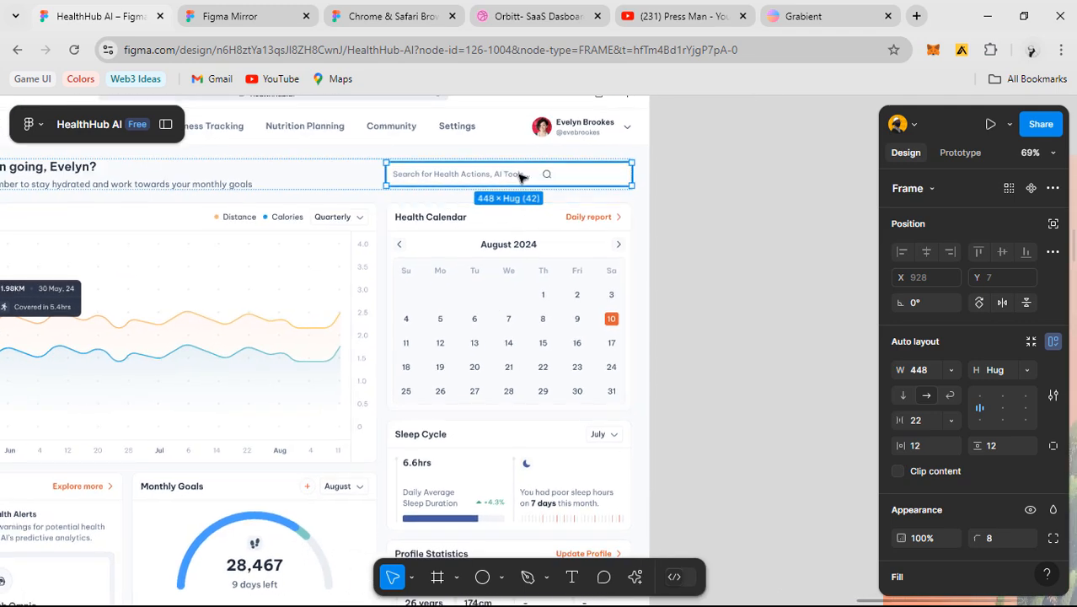
pyautogui.scroll(10, 520, 184)
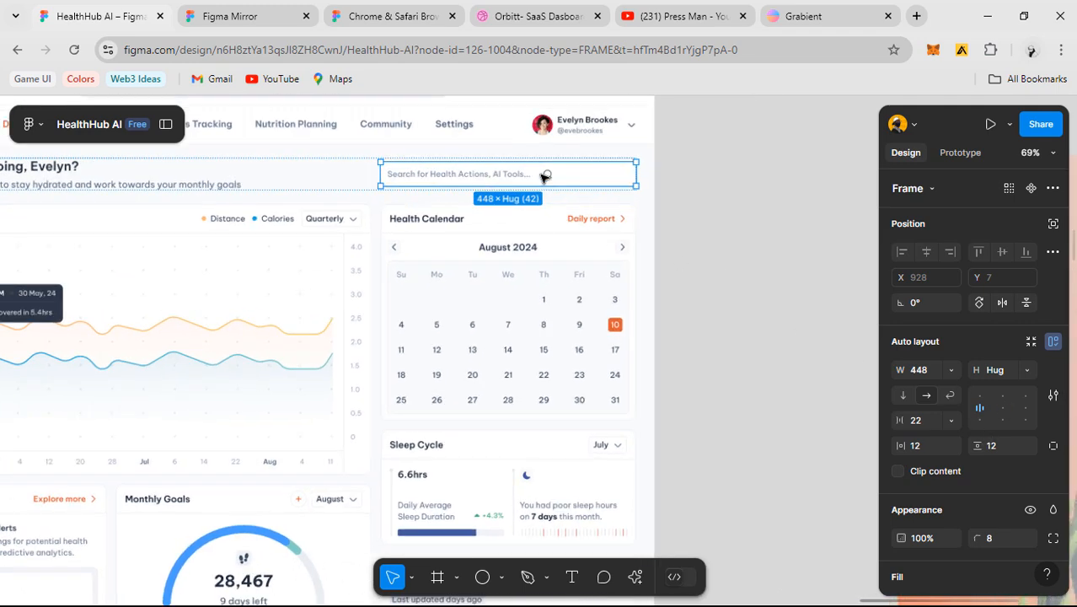
pyautogui.press('Return')
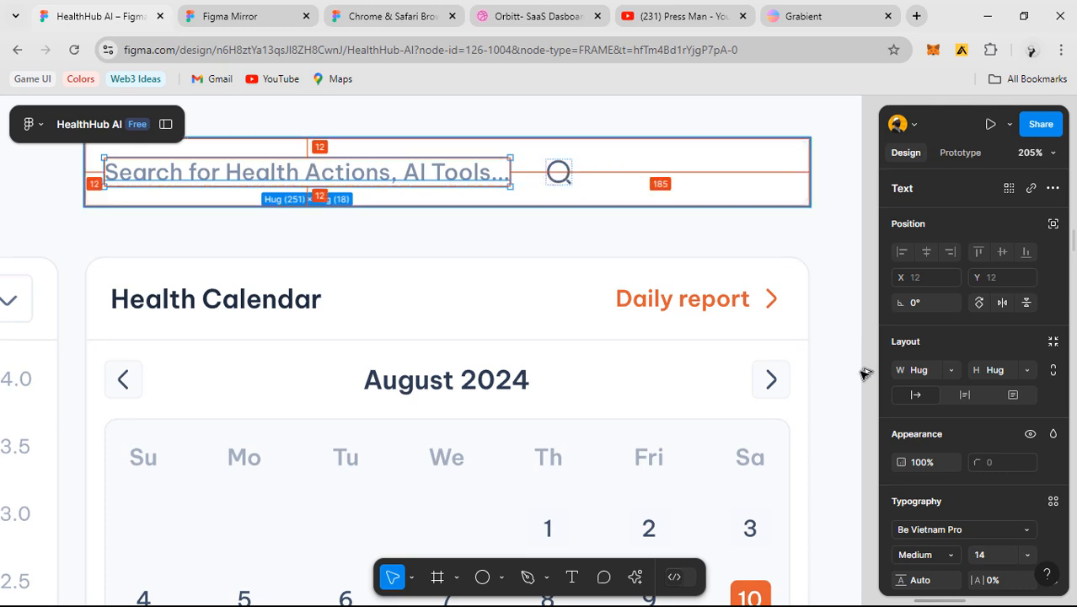
pyautogui.hotkey('shift', 'Return')
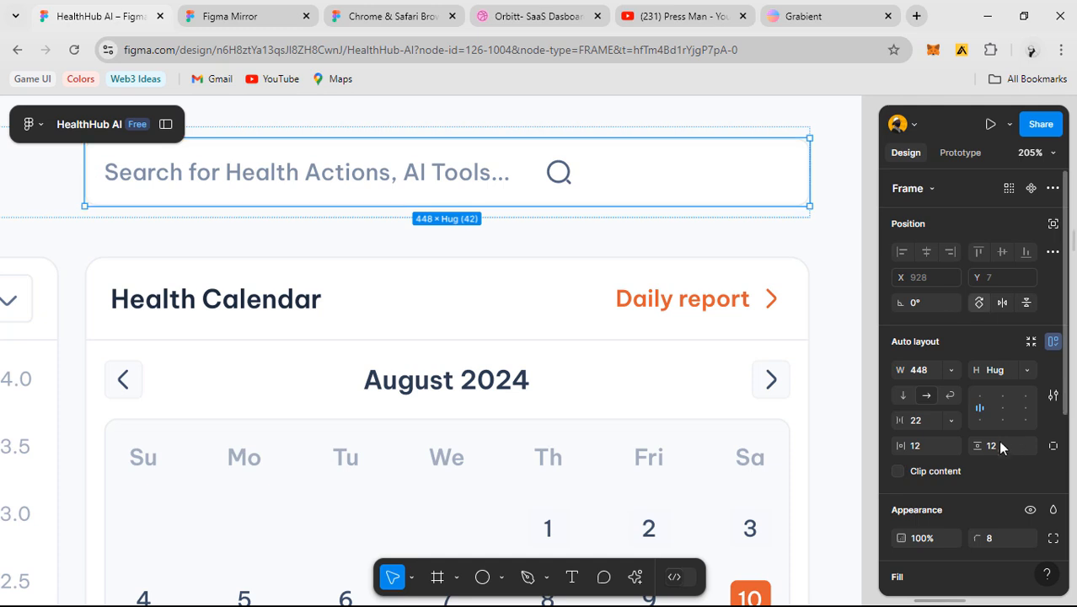
pyautogui.click(951, 421)
pyautogui.click(937, 437)
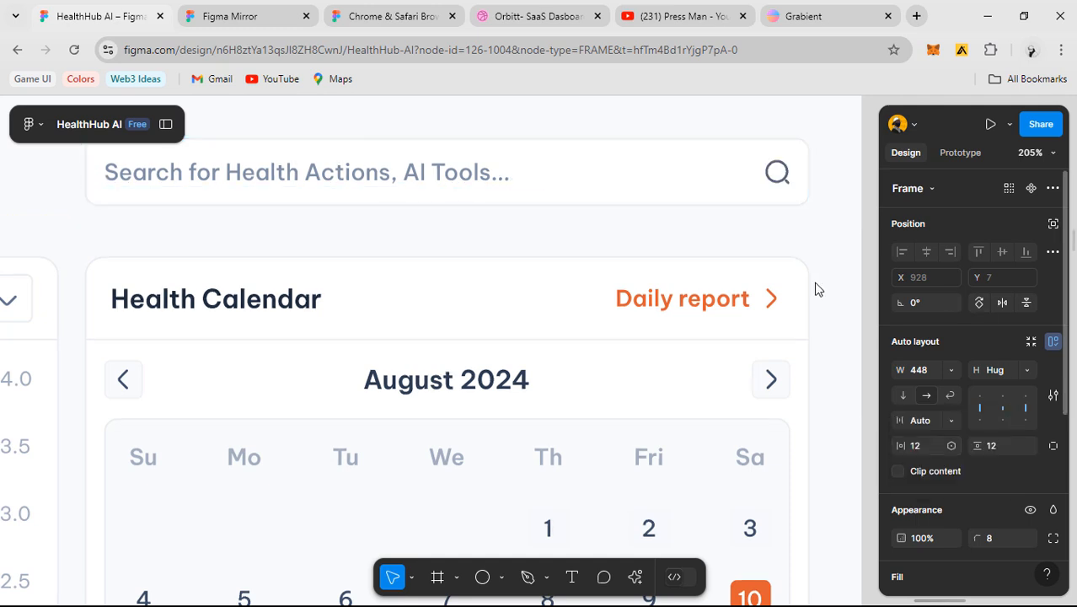
pyautogui.hotkey('ctrl', 'z')
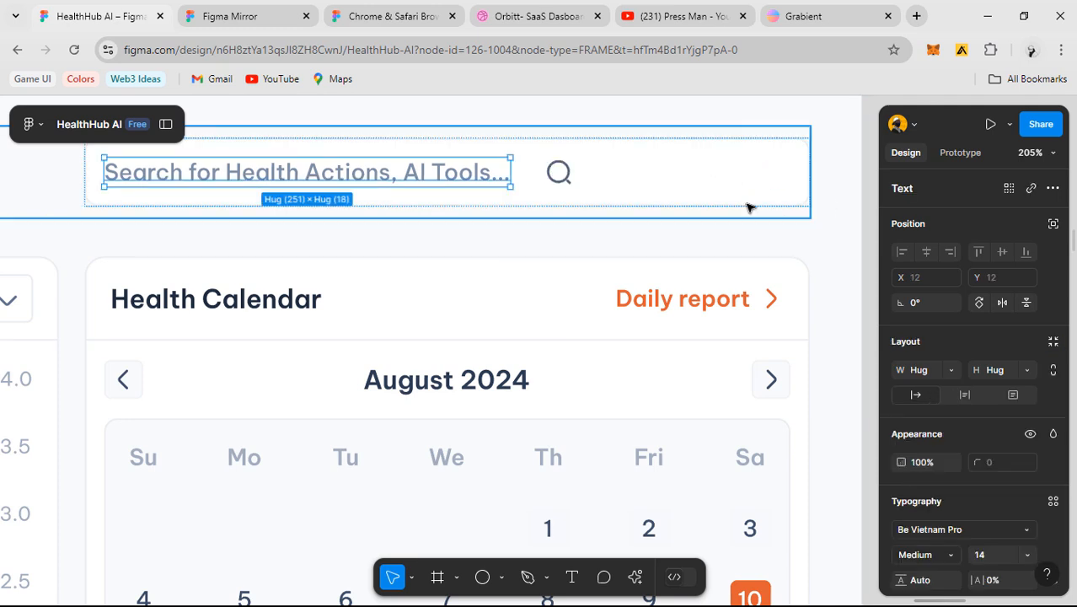
# - Set the search field's item spacing to Auto so the placeholder and icon sit at opposite ends
pyautogui.click(690, 178)
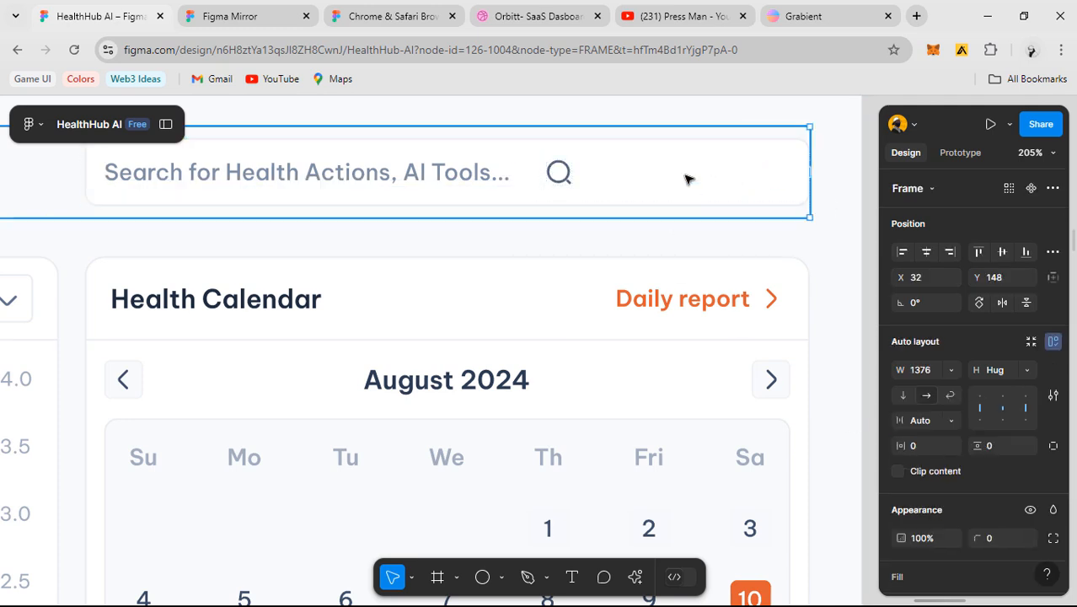
pyautogui.doubleClick(1004, 411)
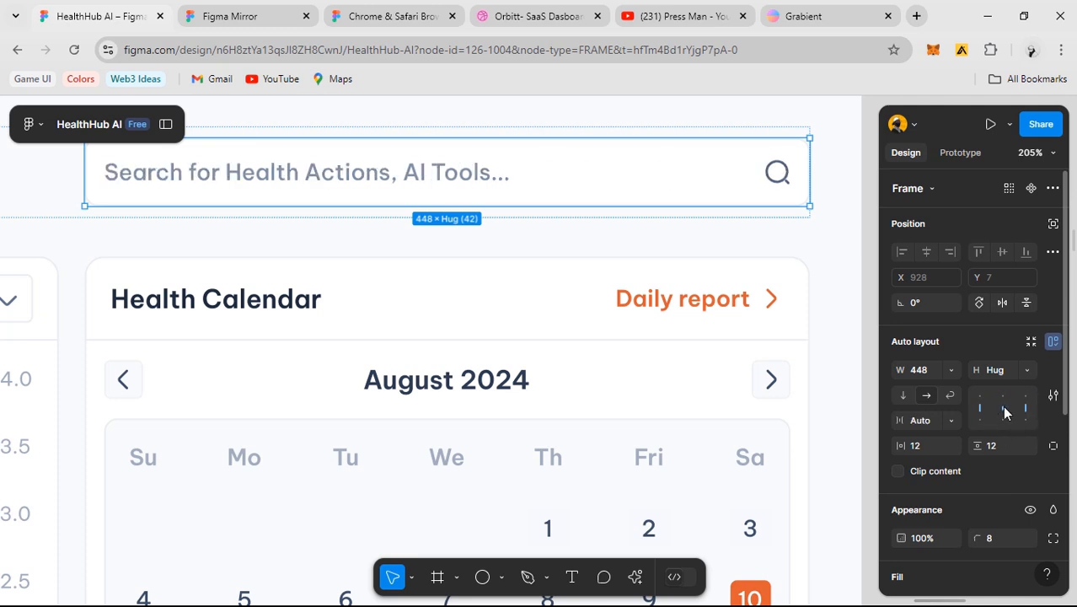
# - Inspect the typography and fill styles of the Light Mode Dashboard's greeting heading and its subtitle
pyautogui.scroll(-5, 661, 261)
pyautogui.click(816, 309)
pyautogui.scroll(-5, 816, 310)
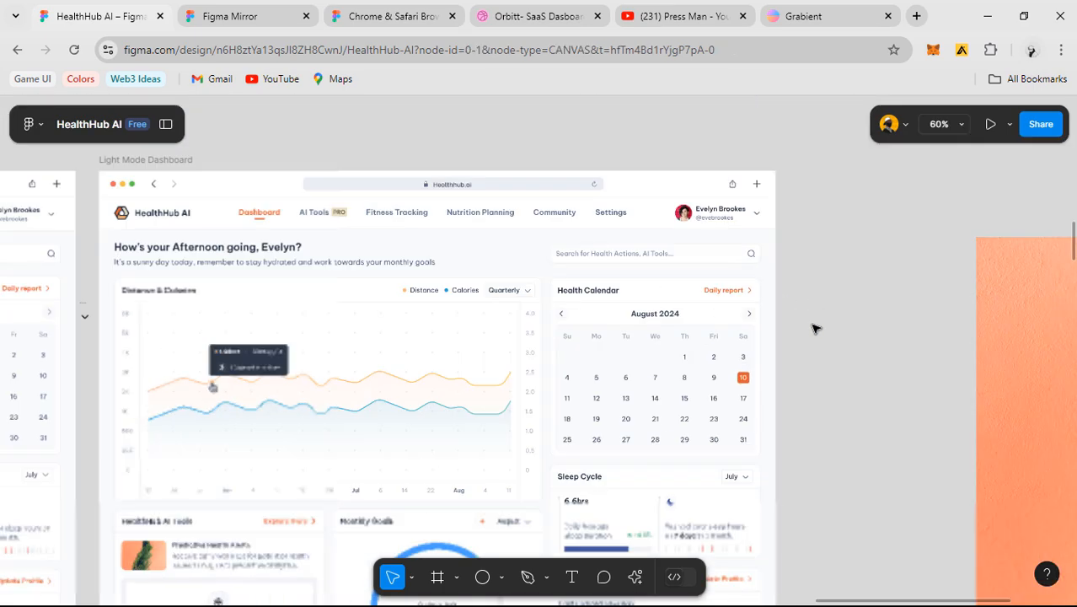
pyautogui.scroll(6, 820, 180)
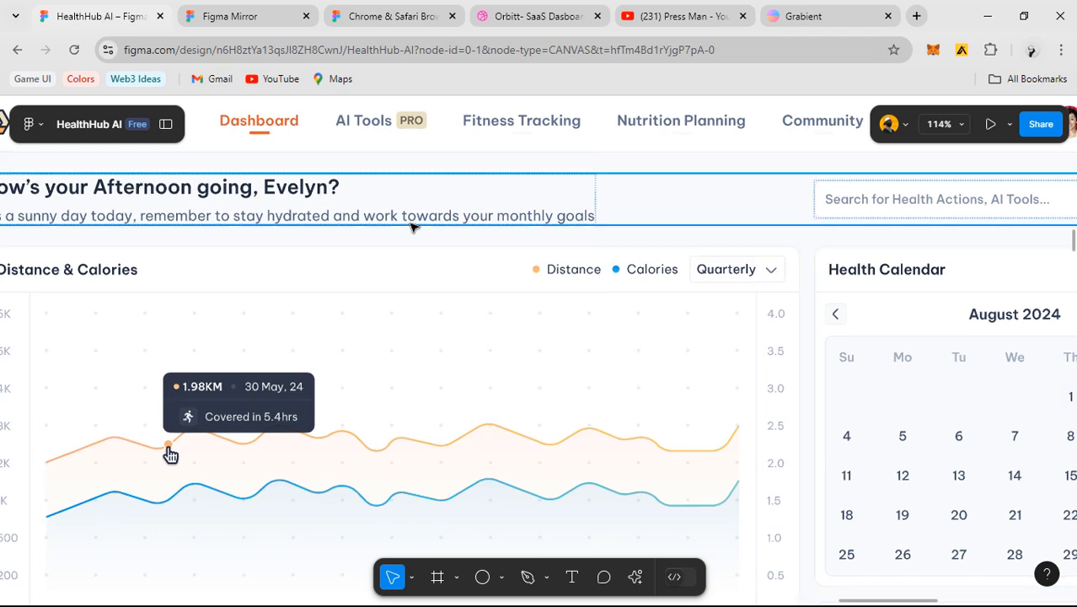
pyautogui.scroll(-3, 805, 314)
pyautogui.click(363, 229)
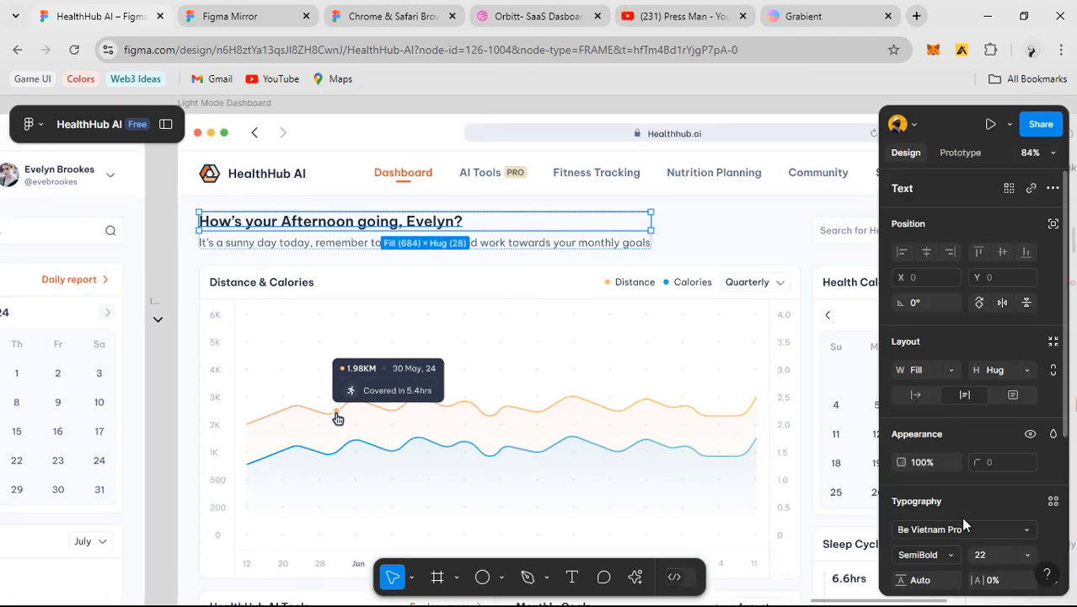
pyautogui.scroll(-3, 964, 524)
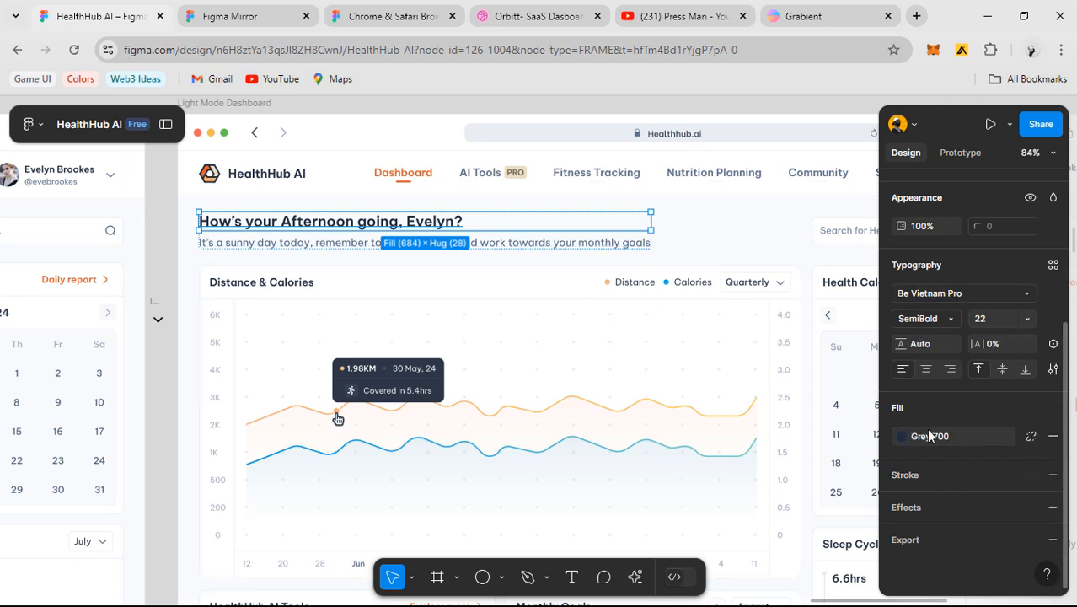
pyautogui.click(578, 246)
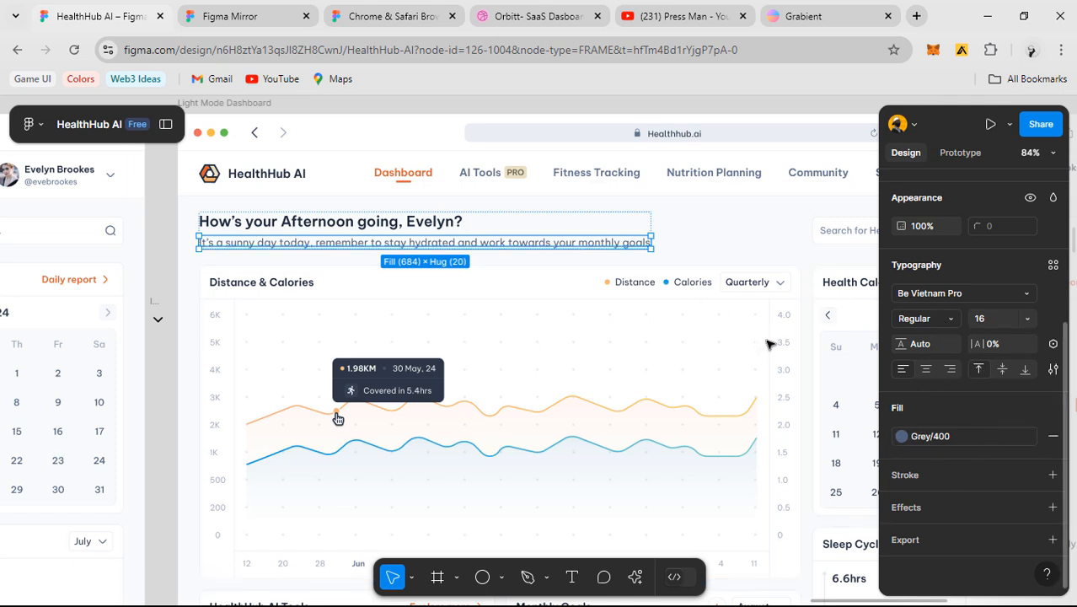
pyautogui.scroll(-3, 476, 270)
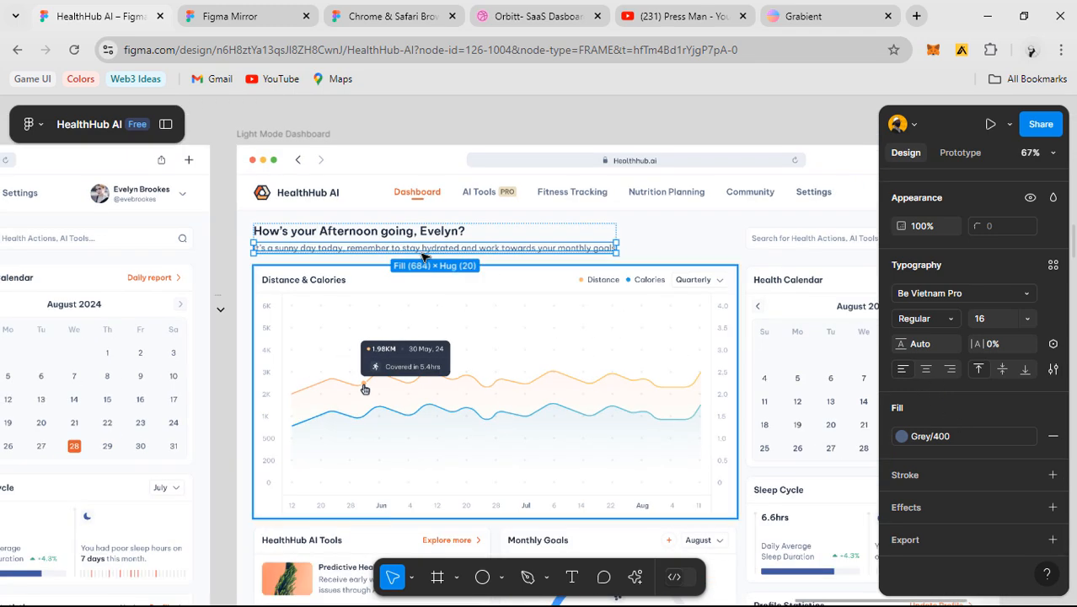
pyautogui.click(448, 132)
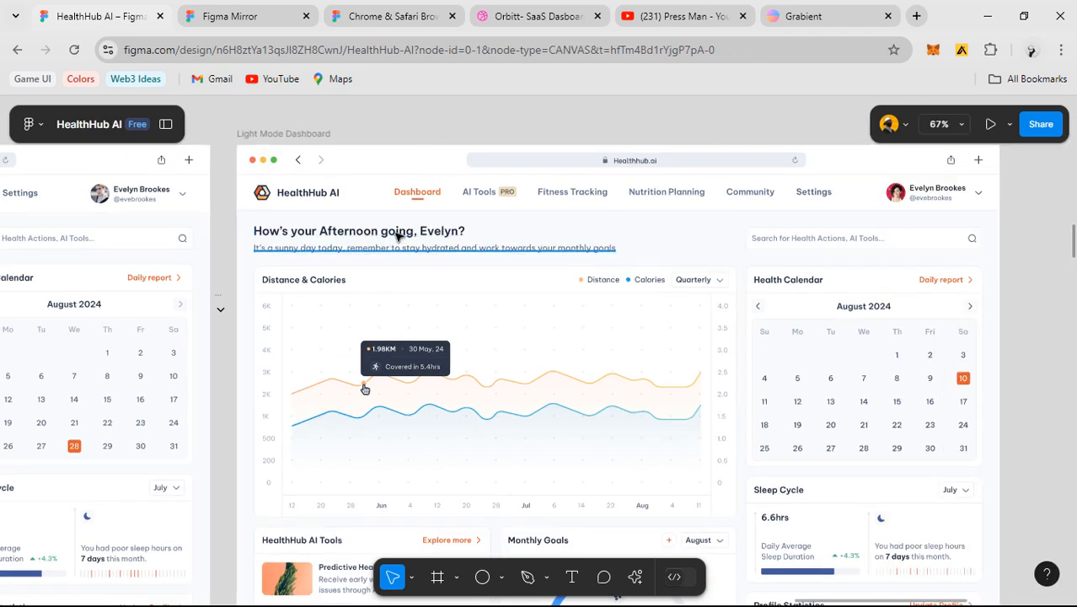
pyautogui.scroll(-1, 396, 236)
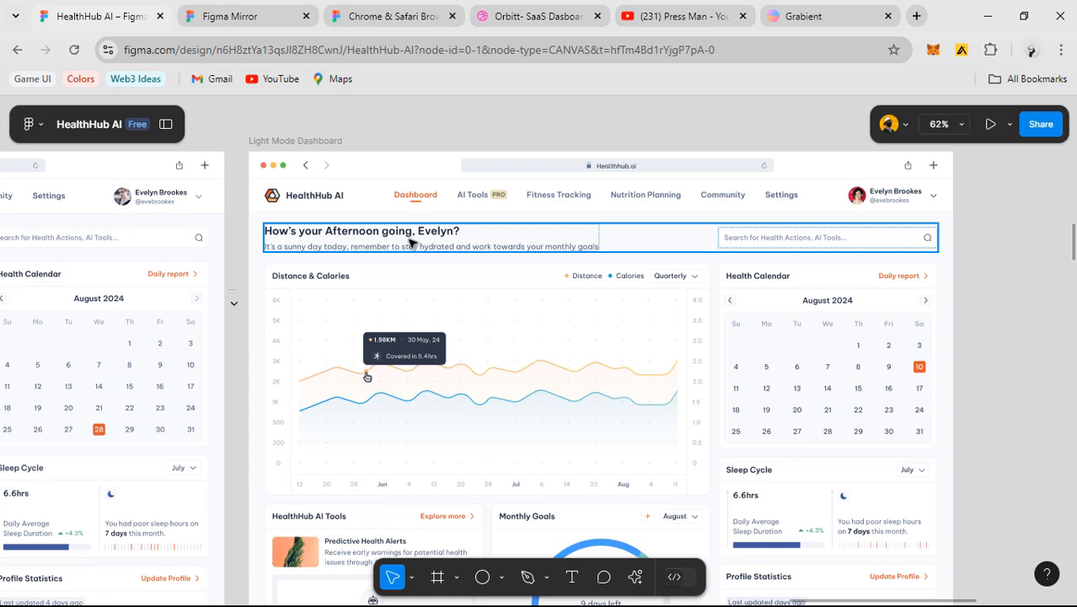
# - Select the Light Mode Dashboard frame and check its scrolling beneath the fixed header in Figma Mirror
pyautogui.click(222, 23)
pyautogui.click(118, 18)
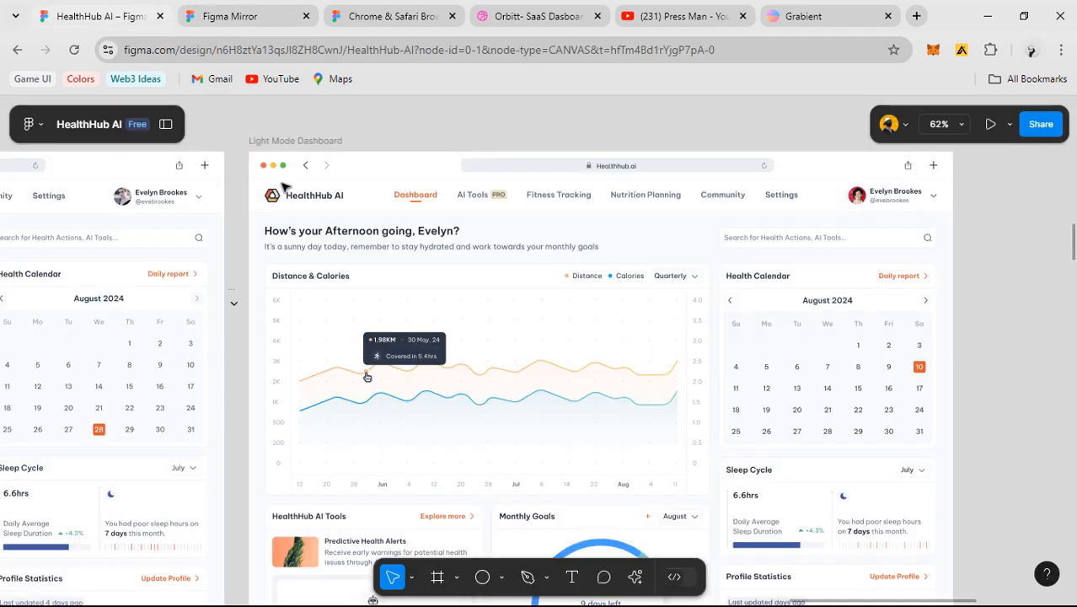
pyautogui.click(273, 140)
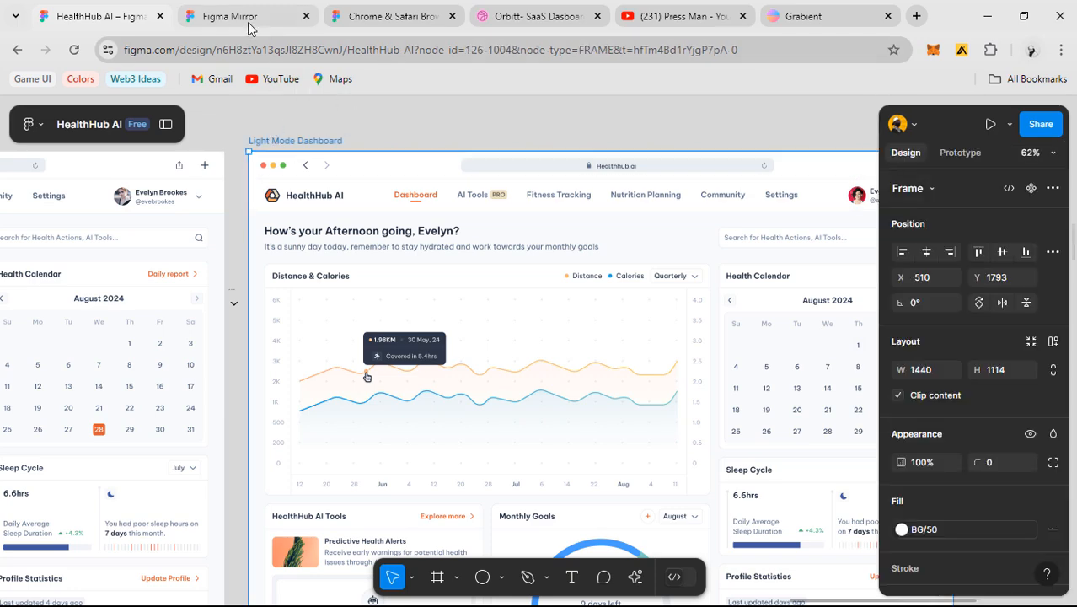
pyautogui.click(247, 19)
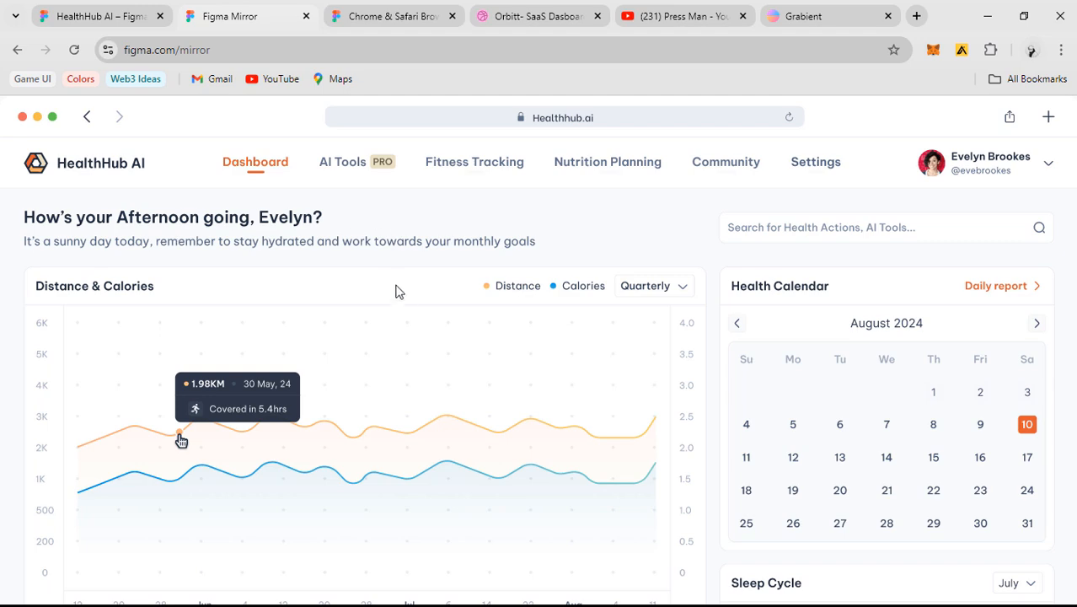
pyautogui.scroll(-4, 396, 289)
pyautogui.scroll(4, 834, 354)
pyautogui.scroll(-4, 818, 347)
pyautogui.scroll(4, 276, 237)
pyautogui.scroll(-4, 258, 303)
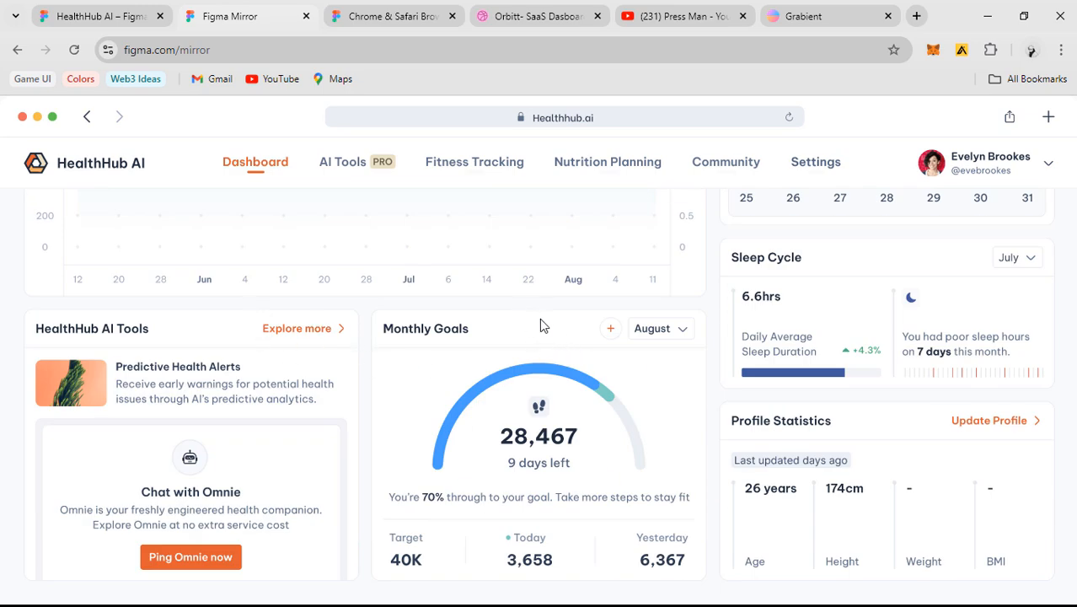
pyautogui.scroll(3, 534, 356)
pyautogui.scroll(-3, 524, 353)
pyautogui.scroll(4, 517, 355)
pyautogui.scroll(-3, 560, 378)
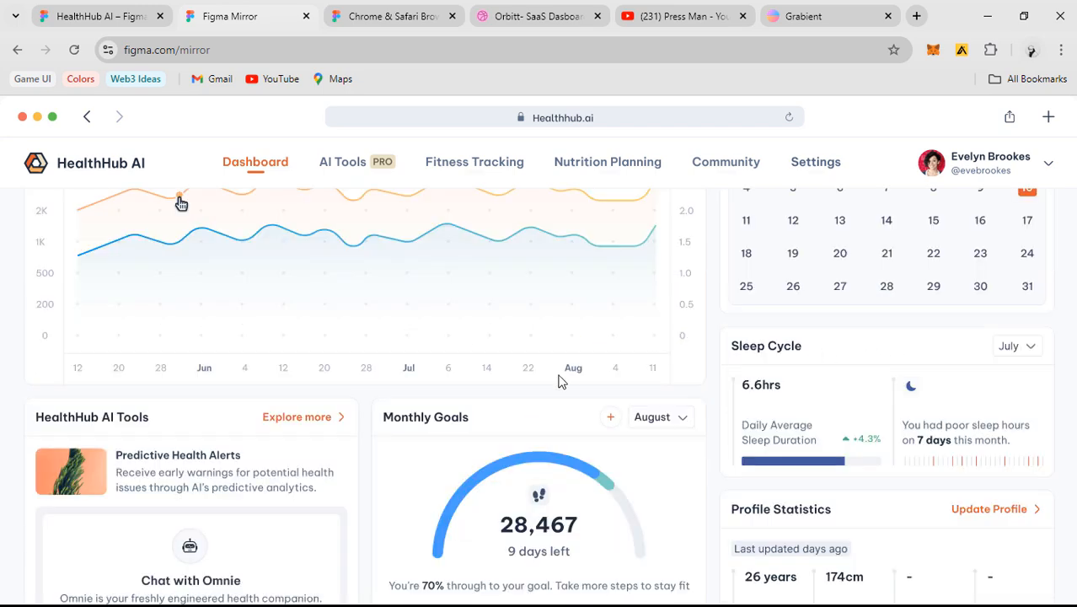
pyautogui.scroll(3, 438, 384)
pyautogui.scroll(-4, 552, 295)
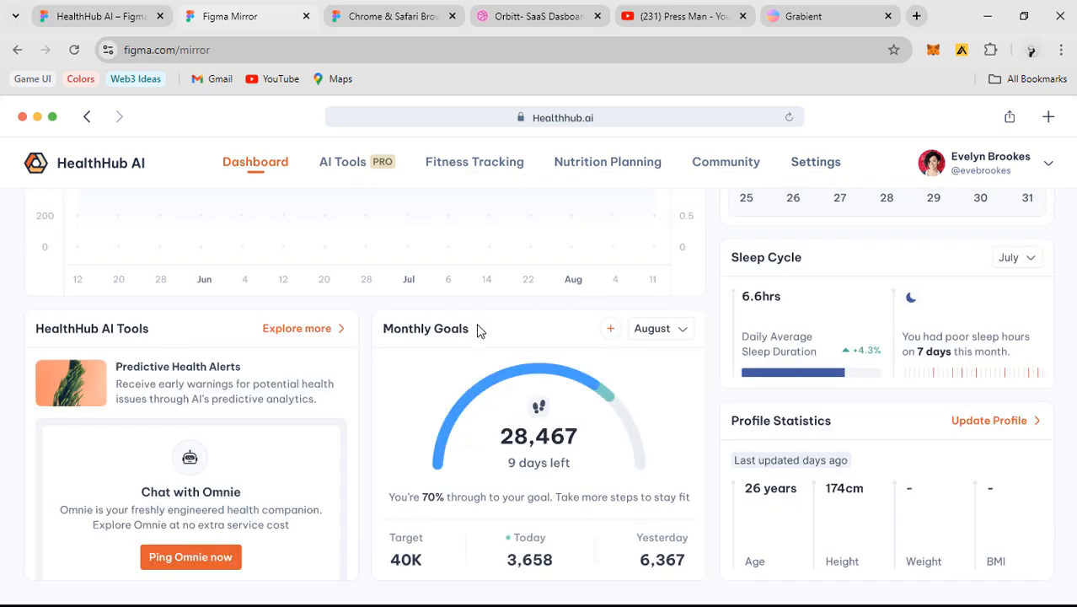
pyautogui.scroll(4, 707, 340)
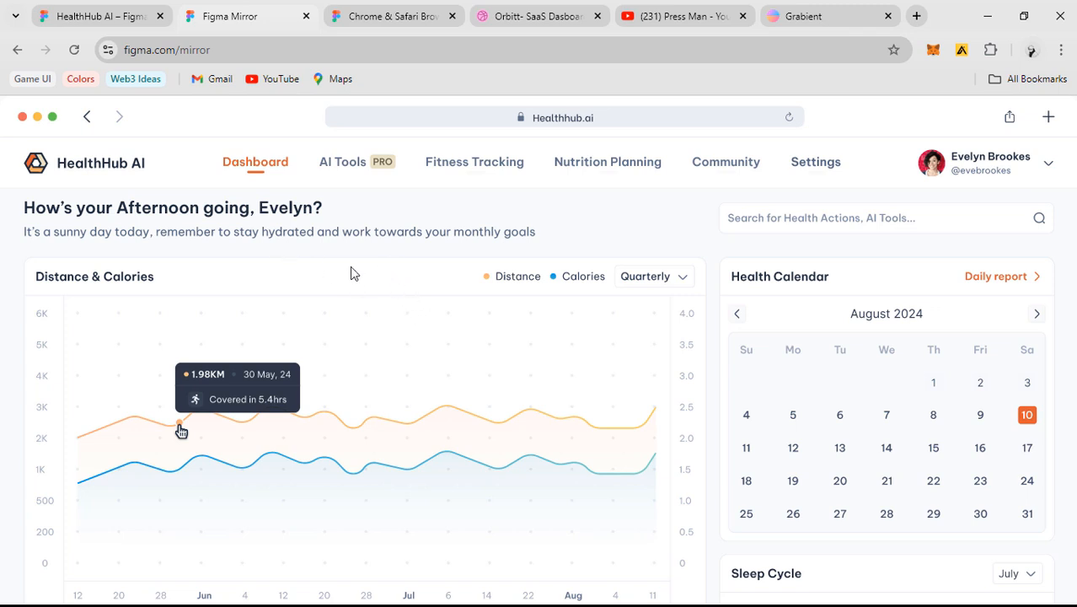
# - Switch back to the HealthHub AI design file and rename the Light Mode Dashboard frame as Light Mode Redesign
pyautogui.click(85, 26)
pyautogui.click(527, 134)
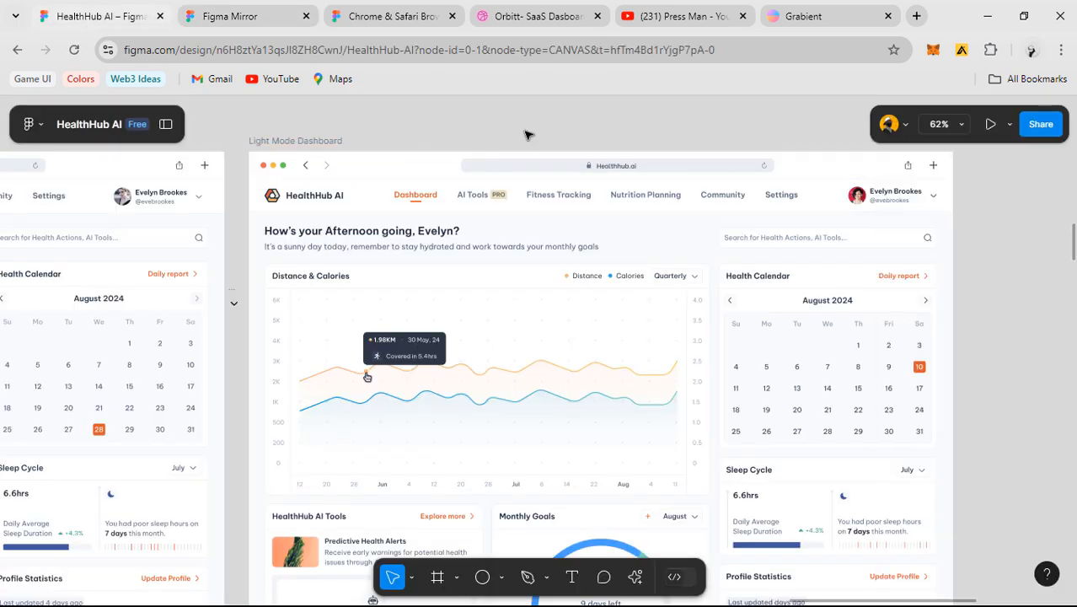
pyautogui.scroll(-5, 588, 145)
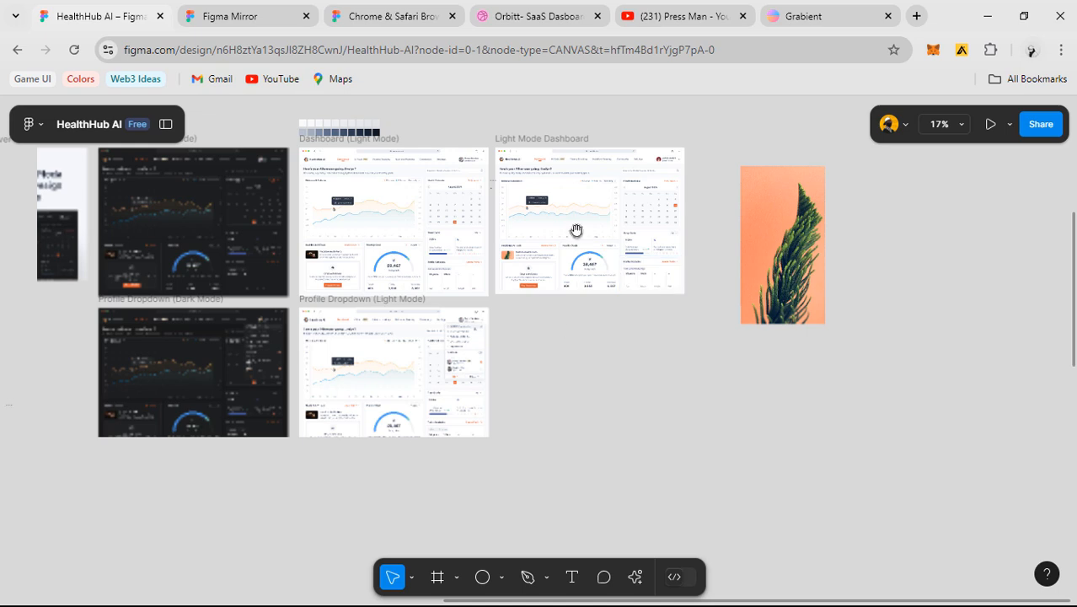
pyautogui.scroll(5, 581, 160)
pyautogui.click(438, 129)
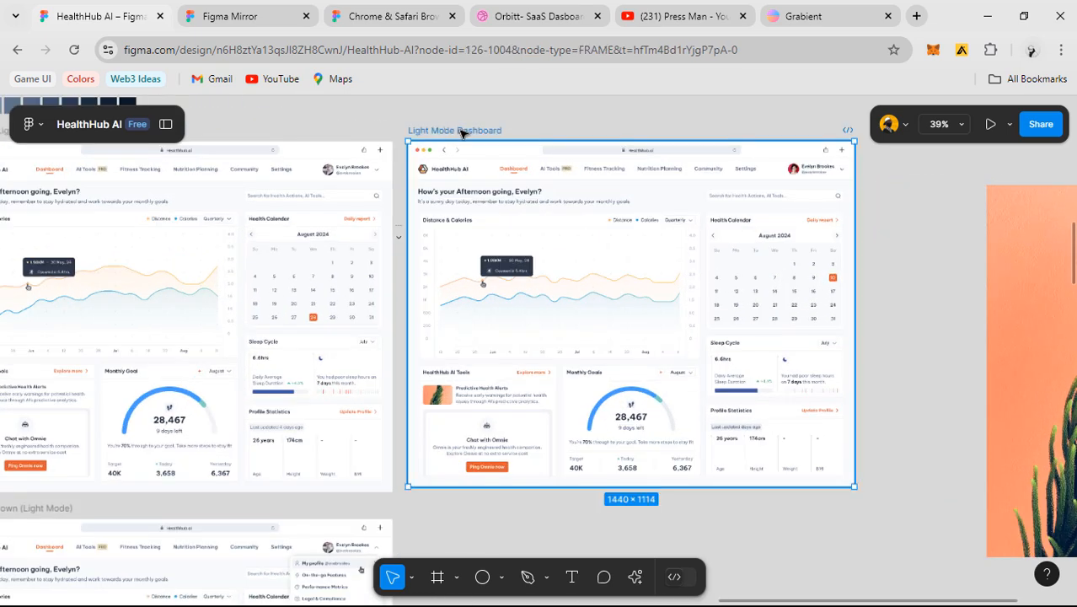
pyautogui.doubleClick(452, 132)
pyautogui.click(461, 132)
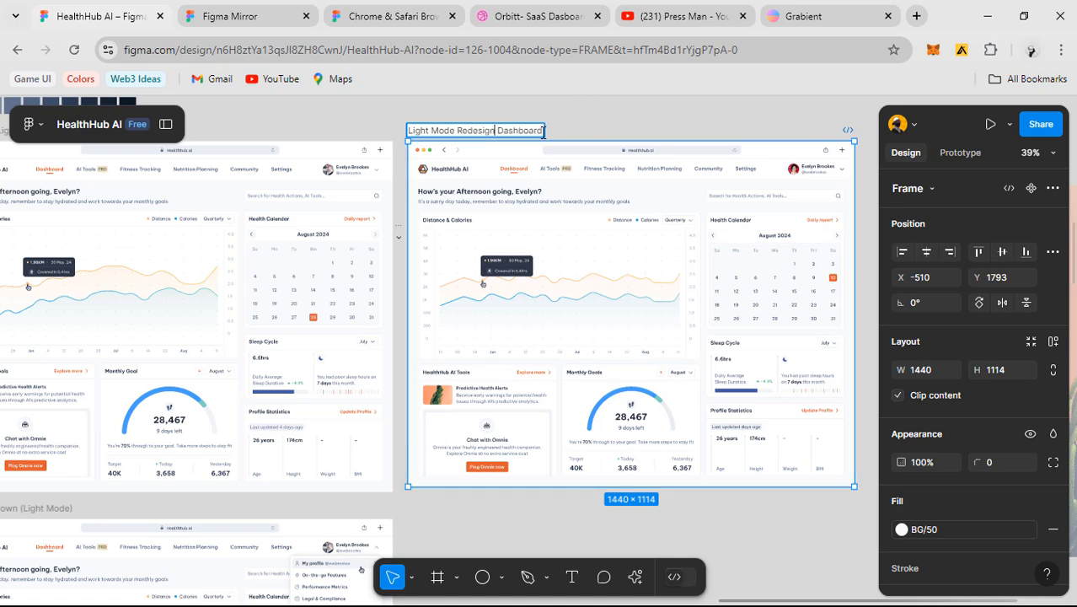
pyautogui.click(539, 119)
pyautogui.scroll(-6, 544, 118)
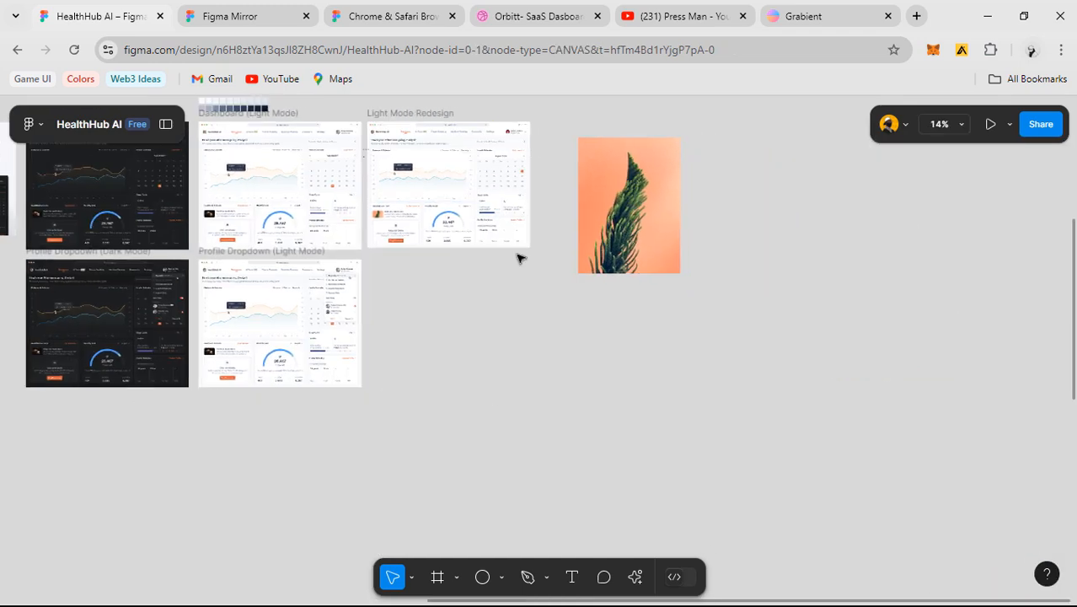
# - Delete the loose plant image beside the Light Mode Redesign frame
pyautogui.click(578, 208)
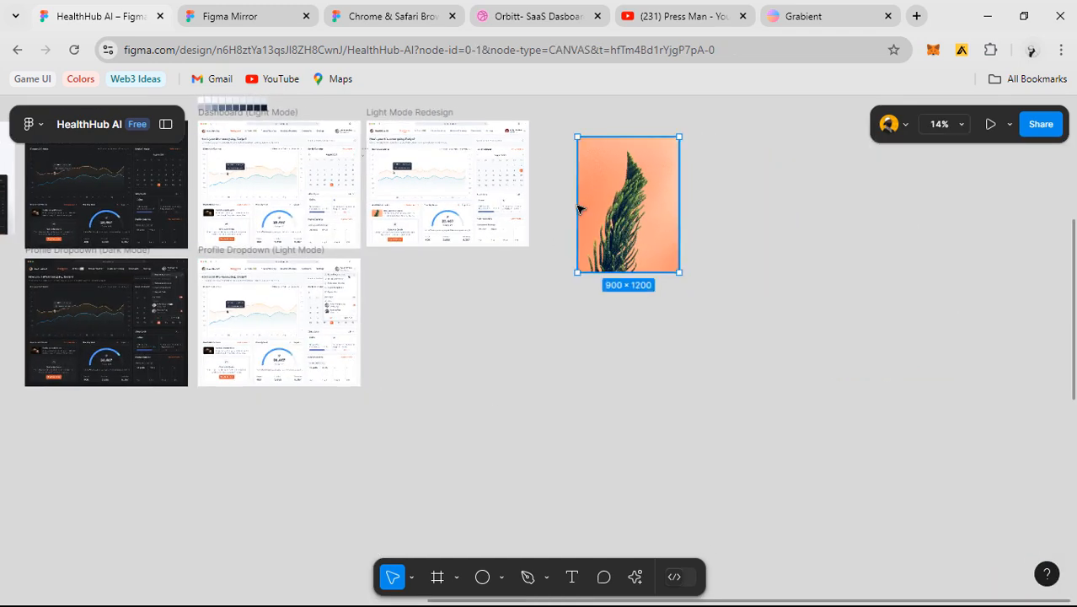
pyautogui.press('Delete')
pyautogui.scroll(1, 445, 177)
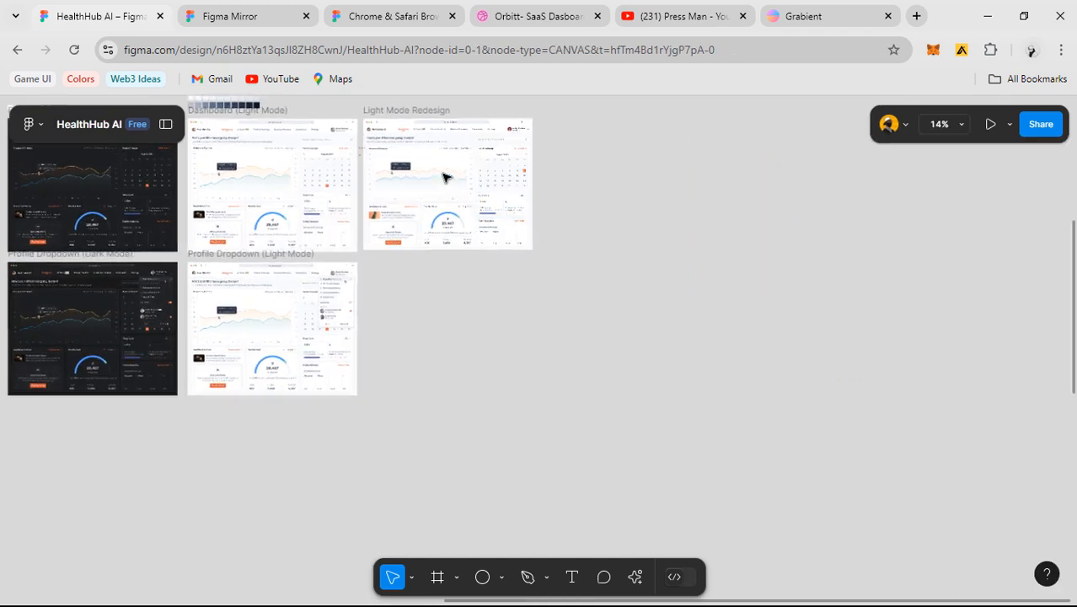
# - Duplicate the Light Mode Redesign frame directly below the original, next to Profile Dropdown (Light Mode)
pyautogui.scroll(4, 444, 177)
pyautogui.click(488, 183)
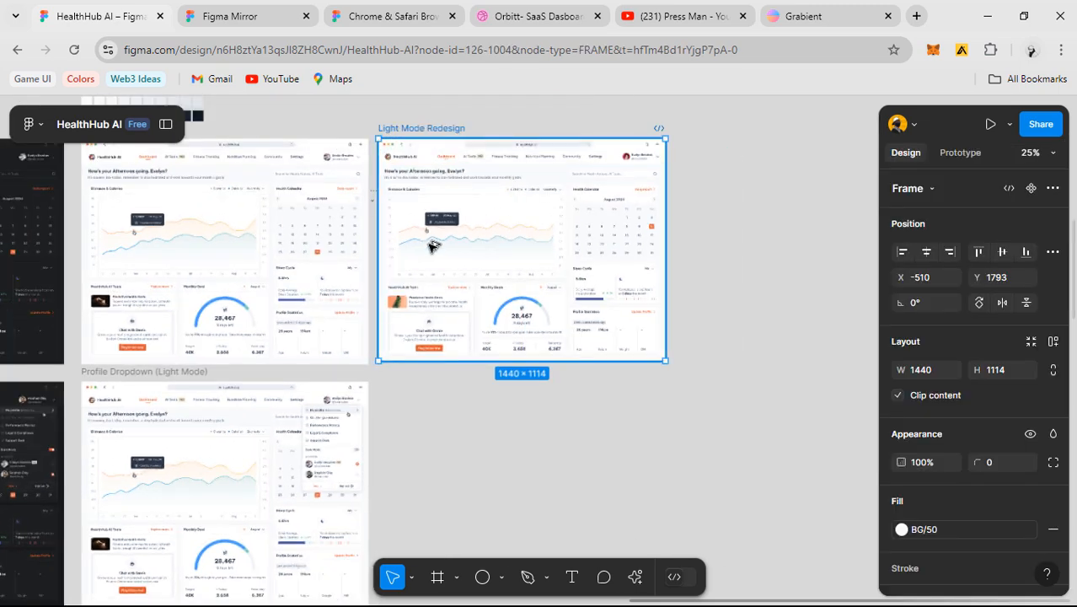
pyautogui.moveTo(431, 338); pyautogui.dragTo(426, 371)
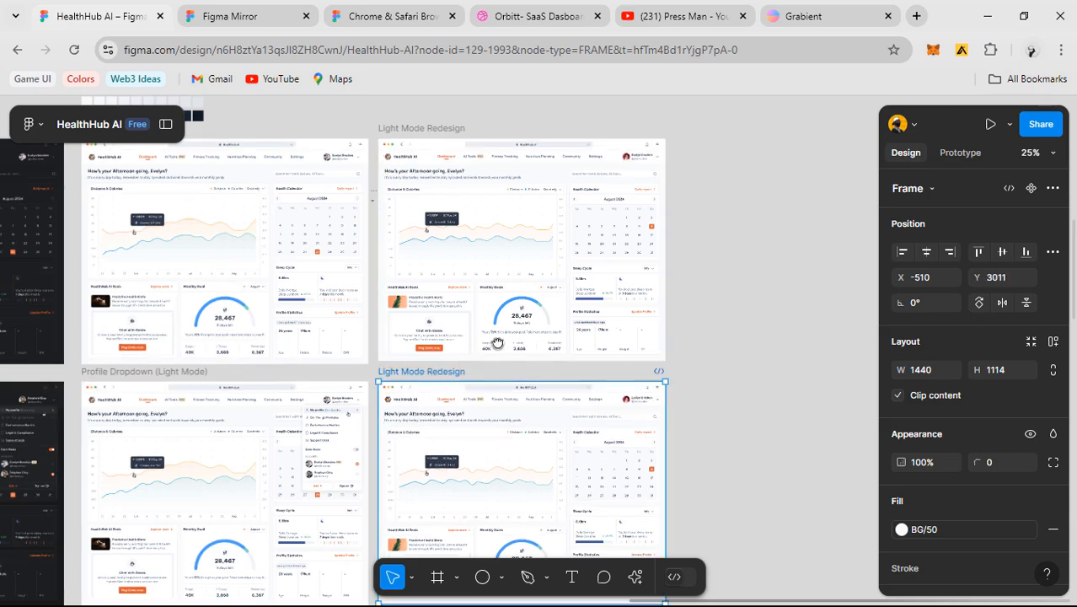
# - Rename the lower copy of the frame as Dark Mode Redesign
pyautogui.scroll(-3, 425, 371)
pyautogui.keyDown('ctrl'); pyautogui.scroll(5, 505, 253); pyautogui.keyUp('ctrl')
pyautogui.keyDown('ctrl'); pyautogui.scroll(3, 509, 238); pyautogui.keyUp('ctrl')
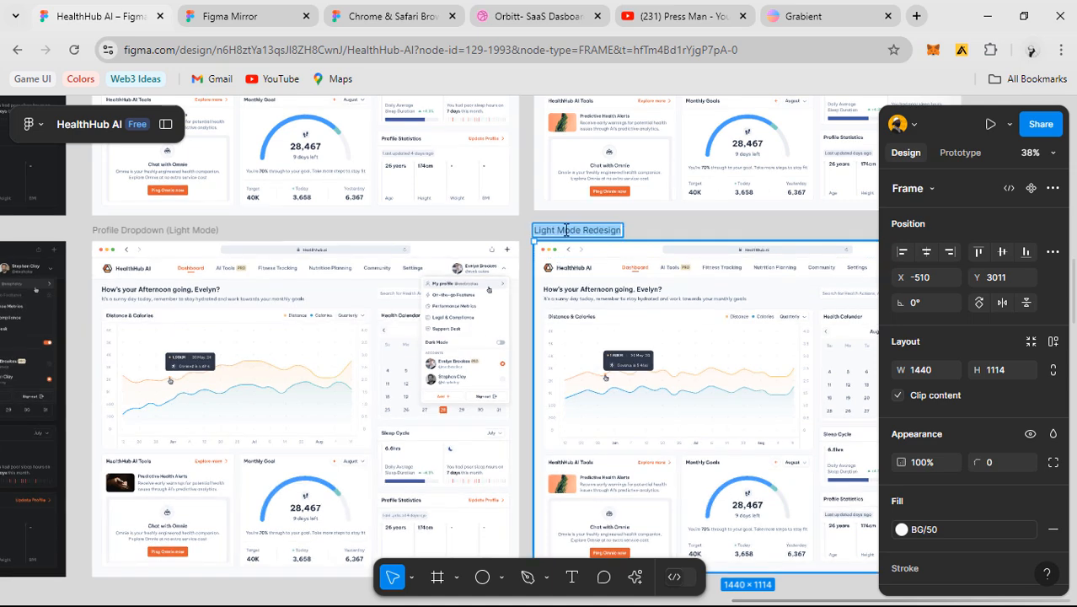
pyautogui.click(555, 231)
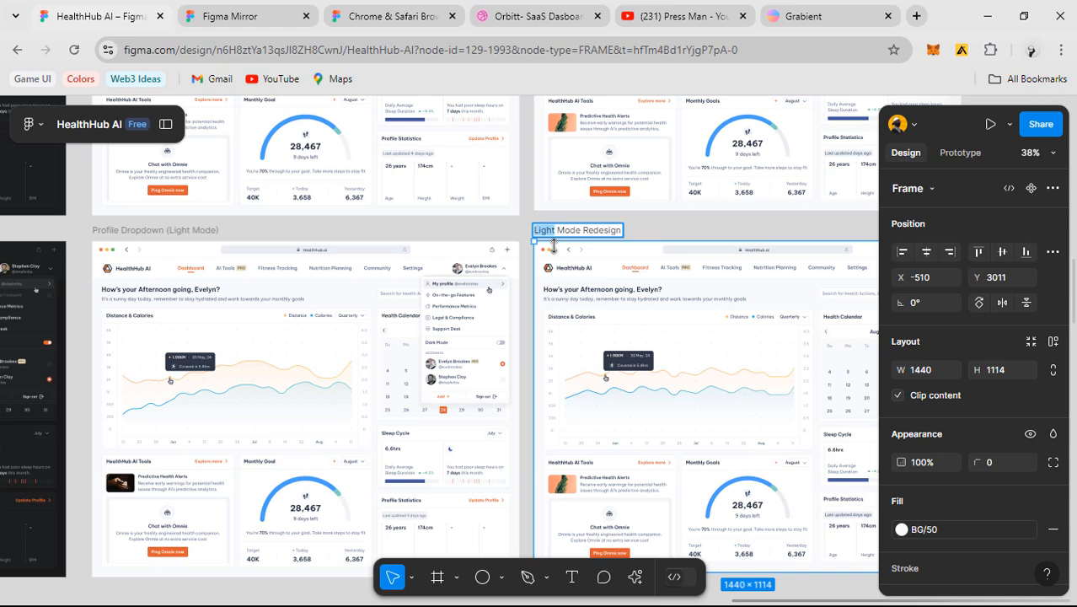
pyautogui.click(726, 228)
pyautogui.keyDown('ctrl'); pyautogui.scroll(-6, 722, 226); pyautogui.keyUp('ctrl')
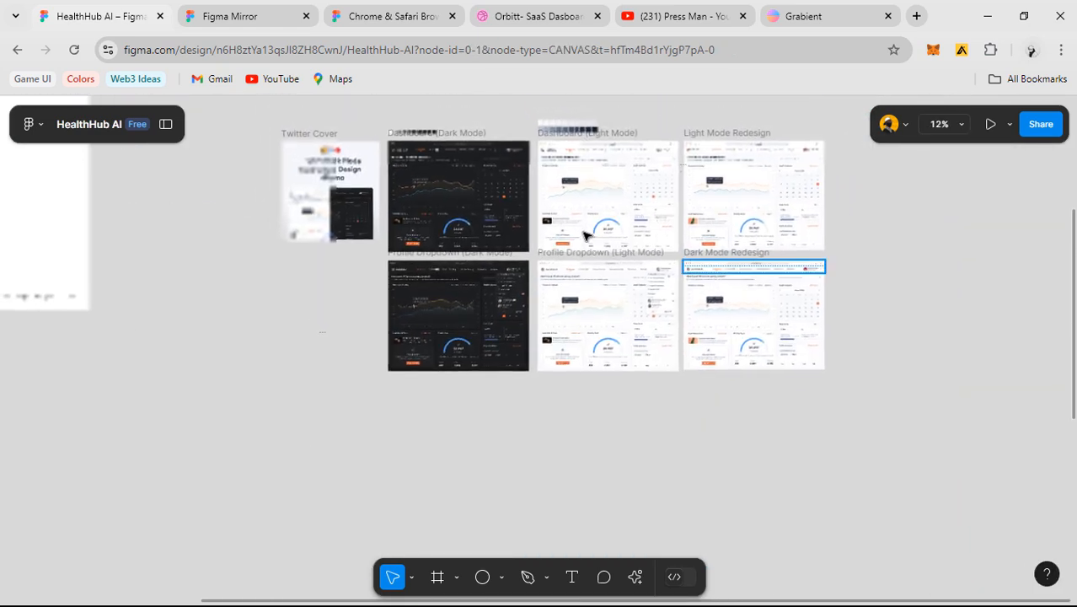
pyautogui.keyDown('ctrl'); pyautogui.scroll(1, 559, 217); pyautogui.keyUp('ctrl')
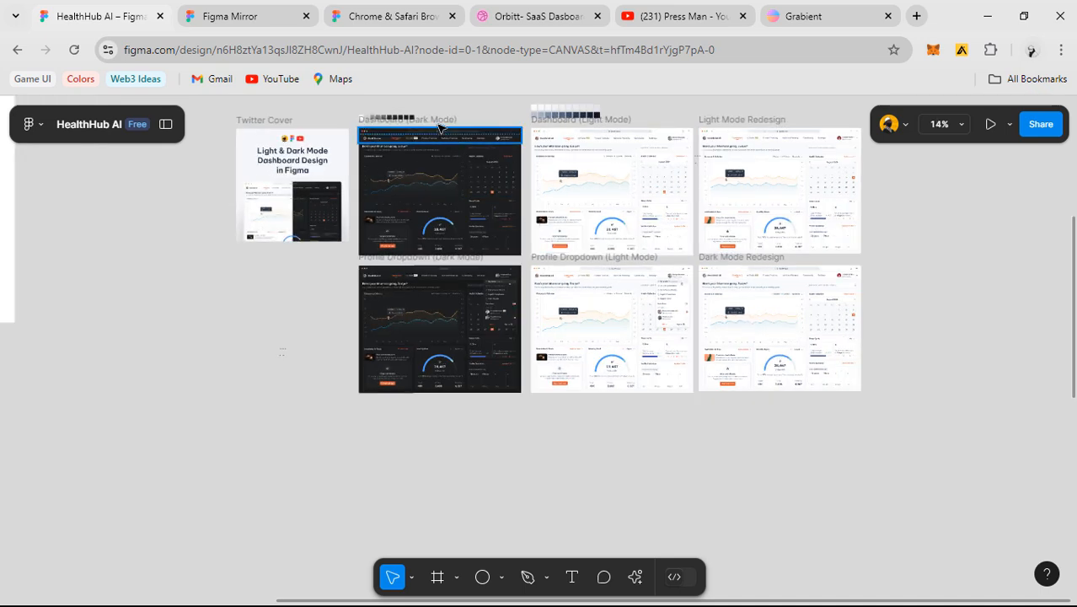
pyautogui.click(439, 128)
pyautogui.click(570, 322)
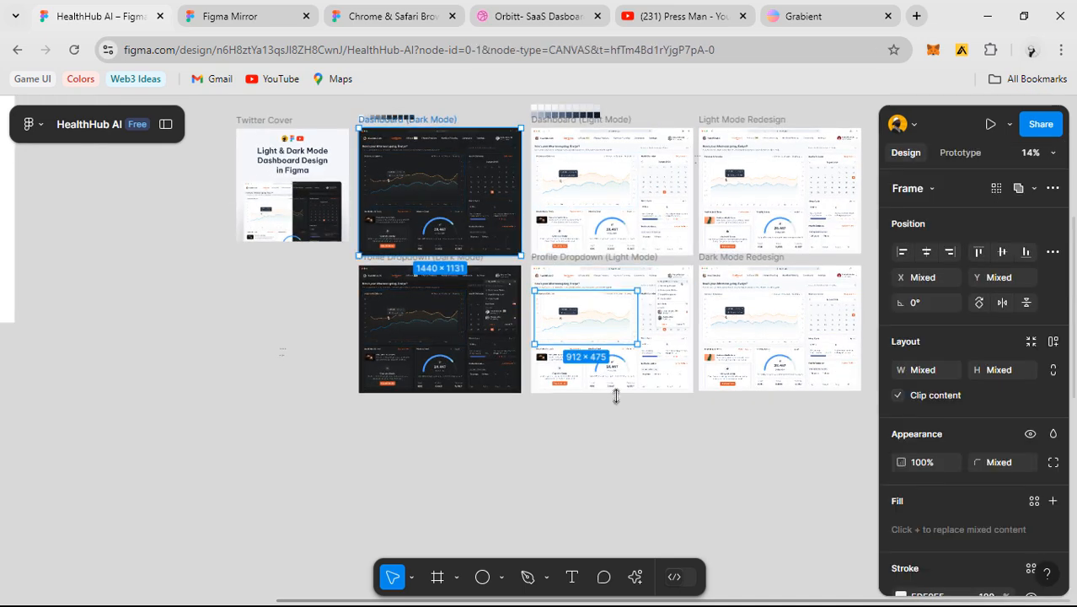
pyautogui.click(616, 395)
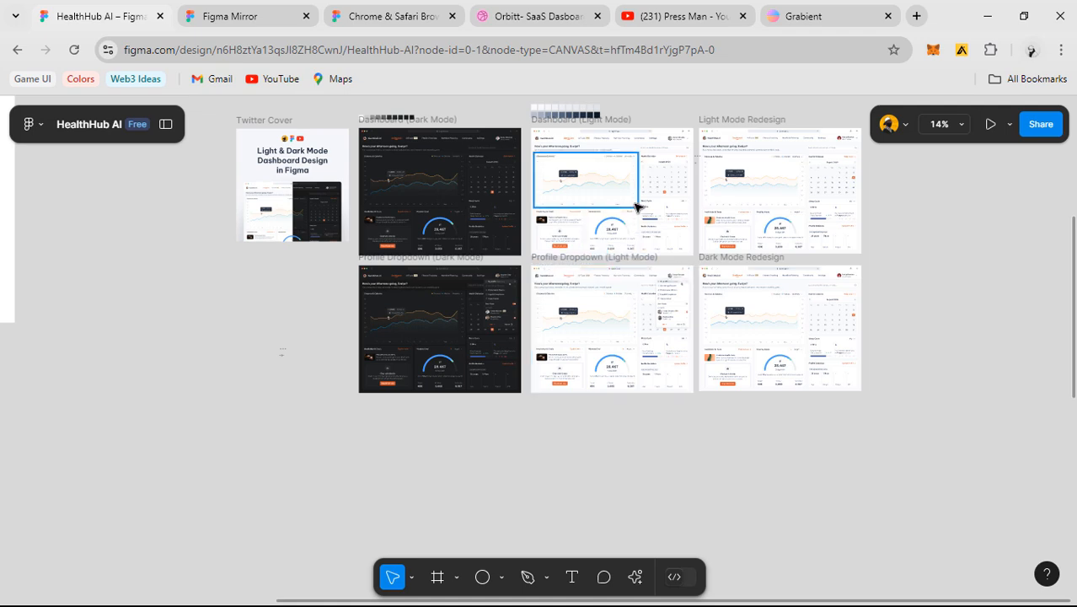
pyautogui.keyDown('ctrl'); pyautogui.scroll(3, 582, 128); pyautogui.keyUp('ctrl')
pyautogui.keyDown('ctrl'); pyautogui.scroll(-2, 584, 131); pyautogui.keyUp('ctrl')
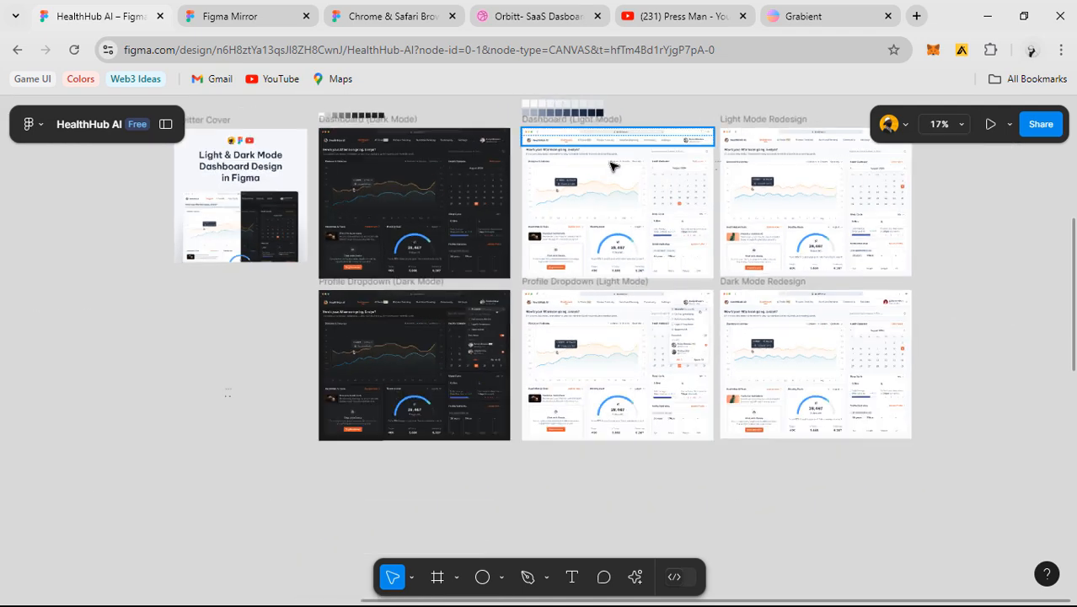
# - Swap the positions of the two redesign frames so Dark Mode Redesign sits above Light Mode Redesign
pyautogui.hscroll(2, 707, 270)
pyautogui.click(674, 287)
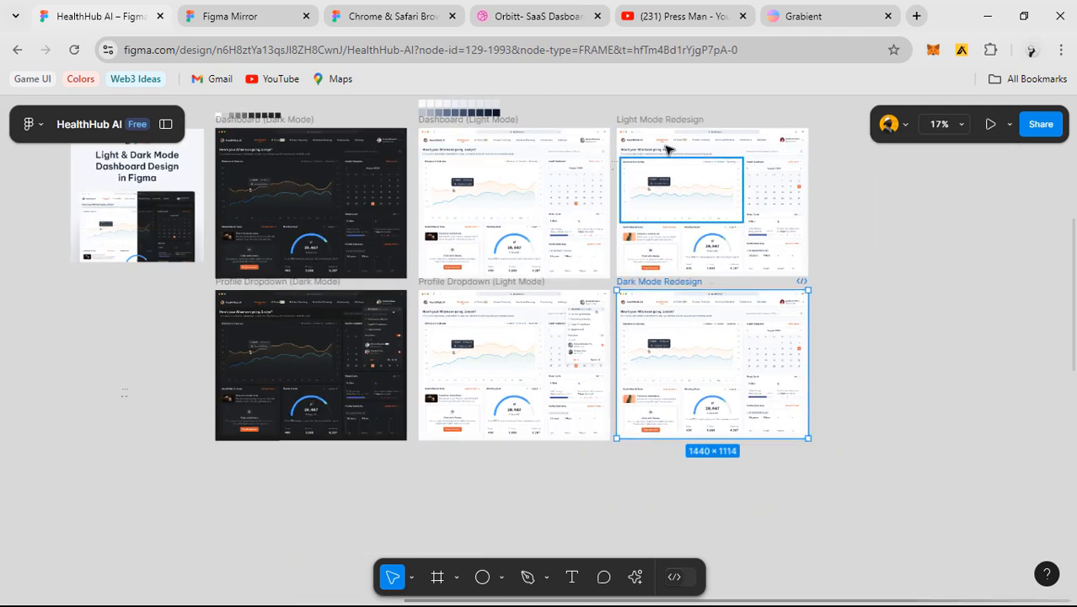
pyautogui.keyDown('shift'); pyautogui.click(668, 149); pyautogui.keyUp('shift')
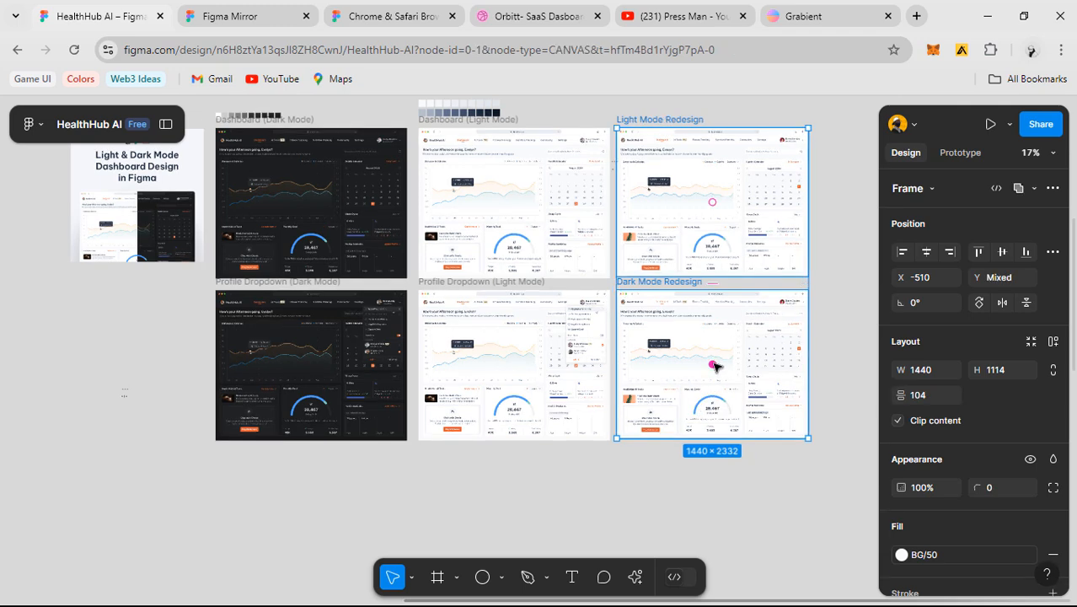
pyautogui.moveTo(718, 400); pyautogui.dragTo(698, 113)
pyautogui.click(698, 109)
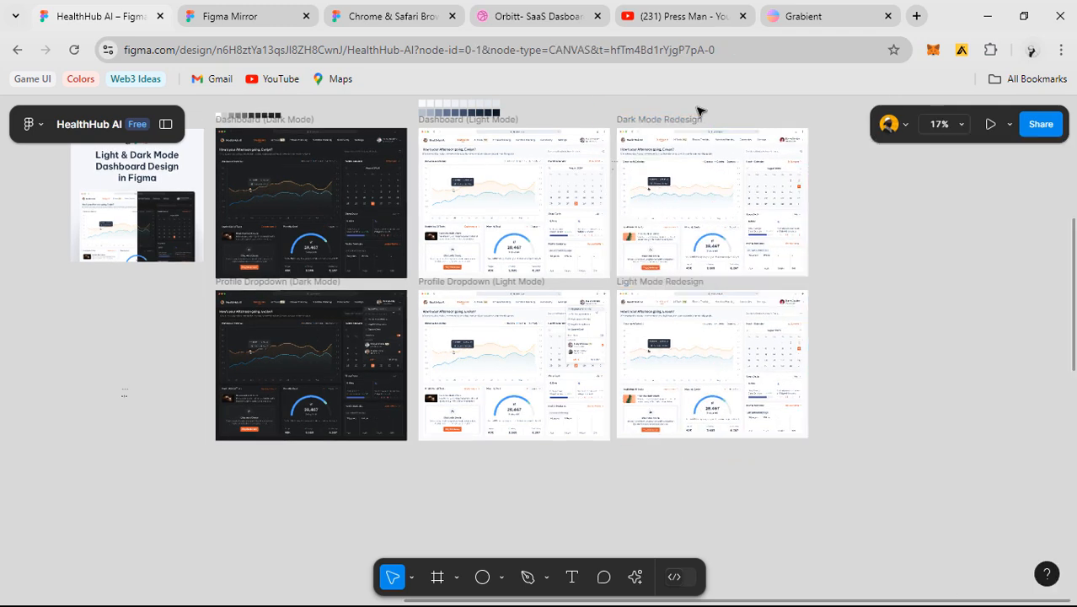
pyautogui.scroll(2, 495, 129)
pyautogui.hscroll(-2, 565, 166)
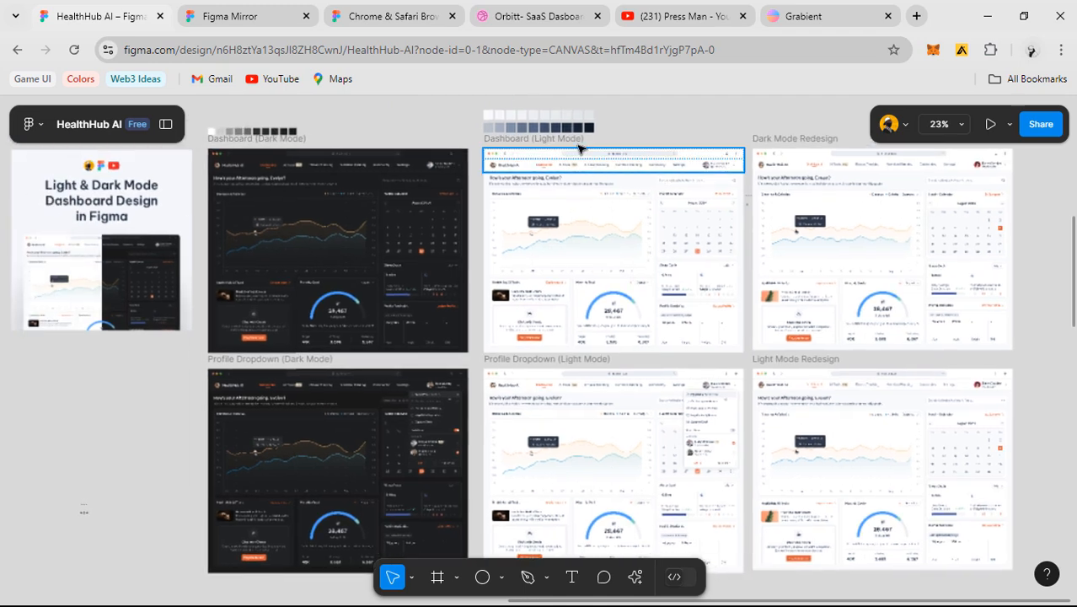
# - Swap the positions of the two Dashboard frames so Dashboard (Dark Mode) sits directly beside Dark Mode Redesign
pyautogui.click(575, 141)
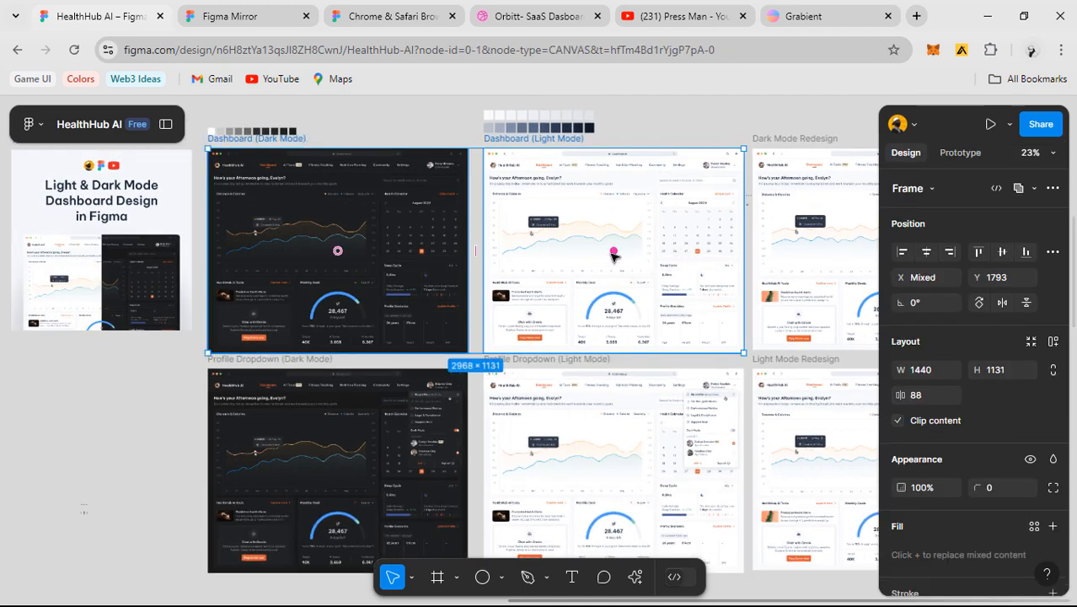
pyautogui.moveTo(459, 256); pyautogui.dragTo(529, 209)
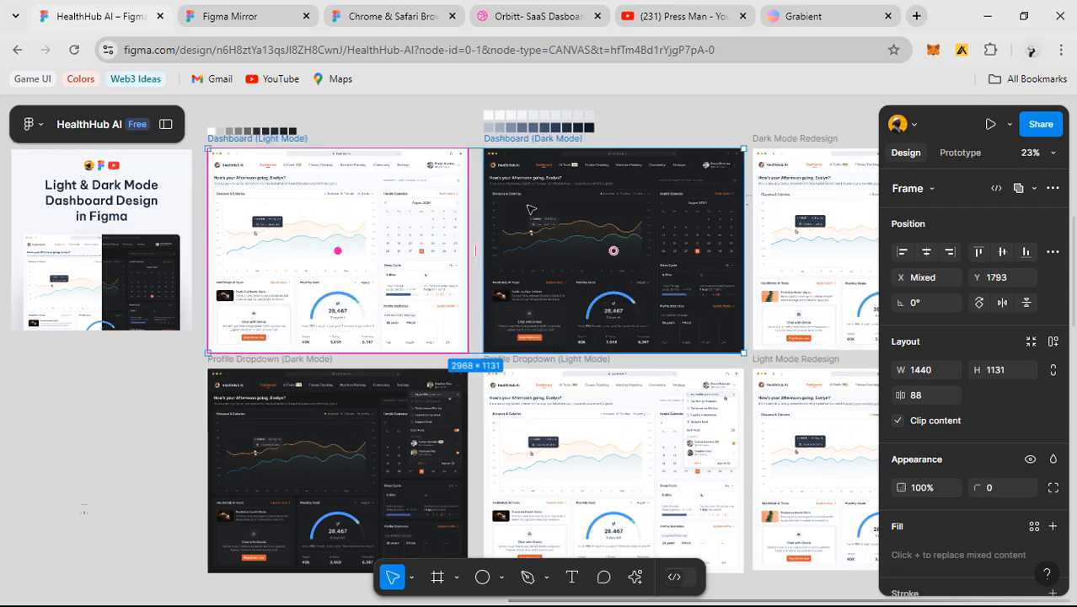
pyautogui.click(647, 137)
# - Compare the Dashboard (Dark Mode) reference with the Dark Mode Redesign frame and examine the colour swatches above the dashboards
pyautogui.moveTo(635, 285); pyautogui.dragTo(363, 341)
pyautogui.scroll(3, 571, 281)
pyautogui.moveTo(458, 343); pyautogui.dragTo(584, 328)
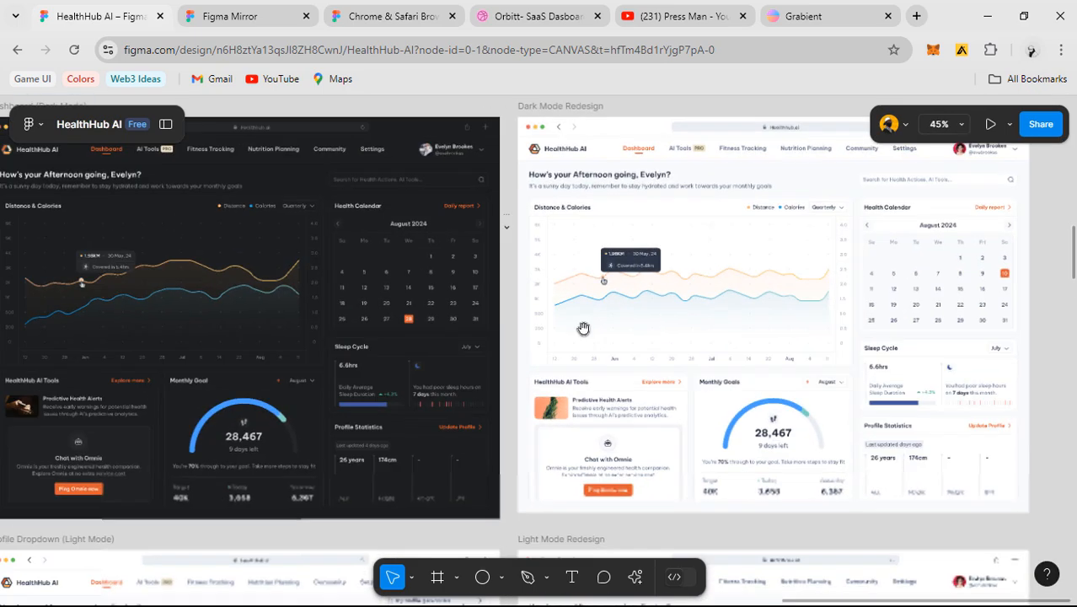
pyautogui.moveTo(562, 131); pyautogui.dragTo(627, 187)
pyautogui.click(627, 163)
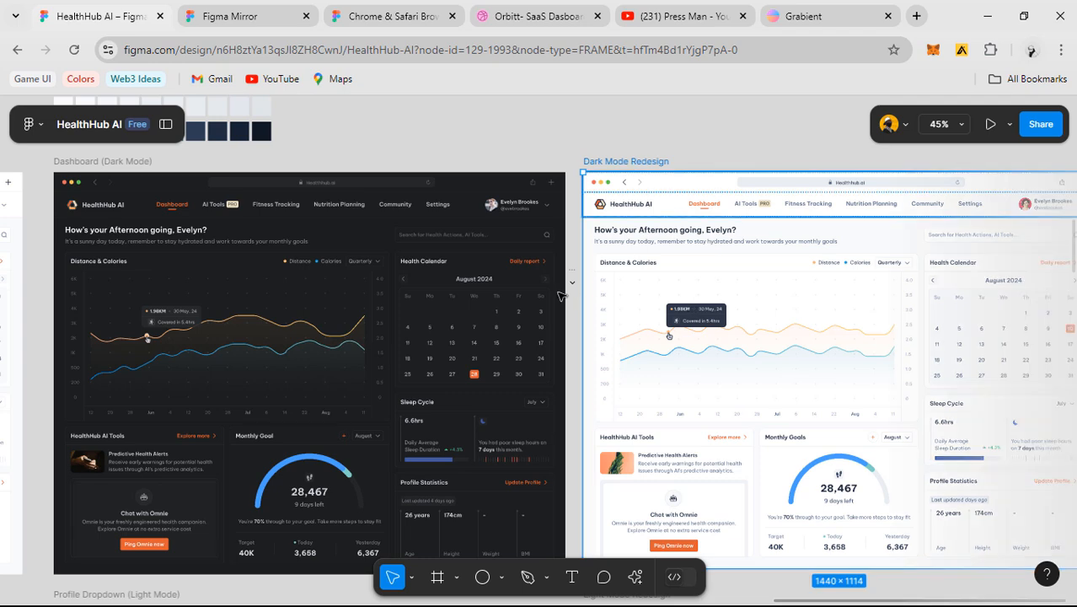
pyautogui.moveTo(562, 295); pyautogui.dragTo(638, 281)
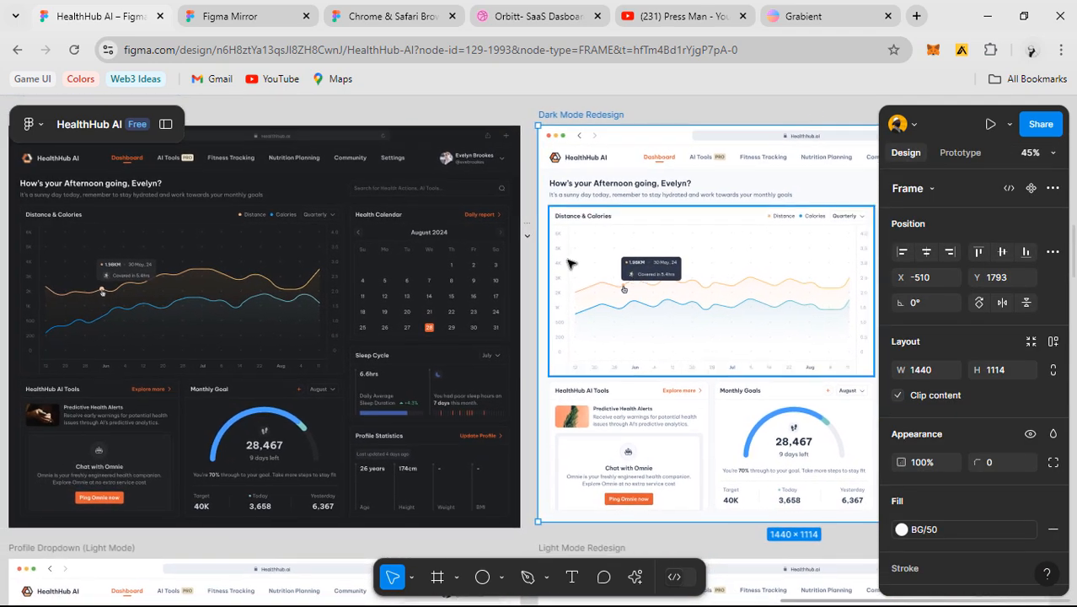
pyautogui.scroll(1, 560, 269)
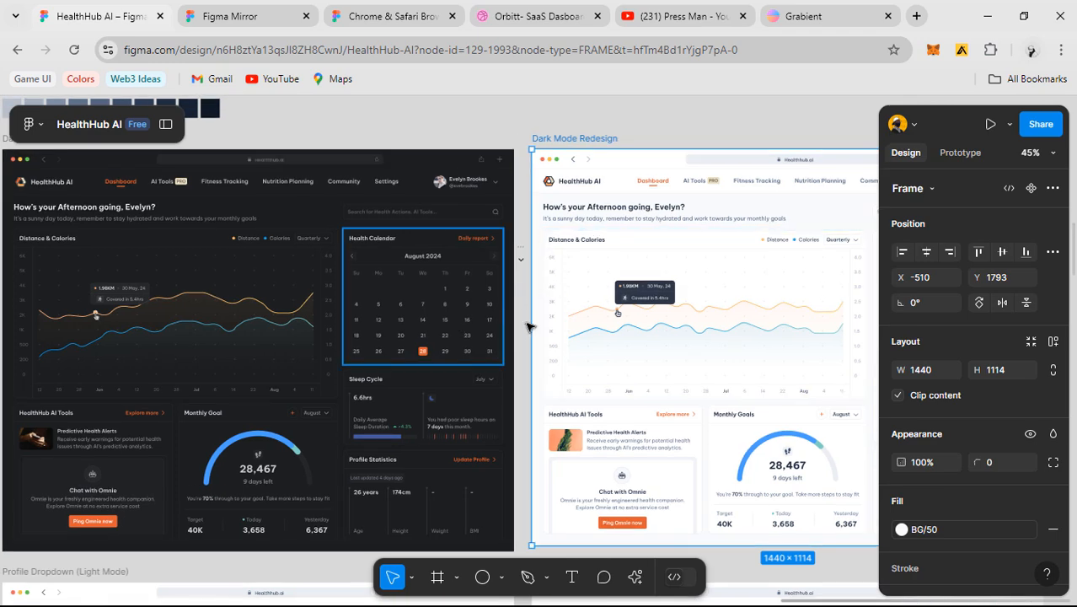
pyautogui.hscroll(-3, 527, 326)
pyautogui.click(615, 135)
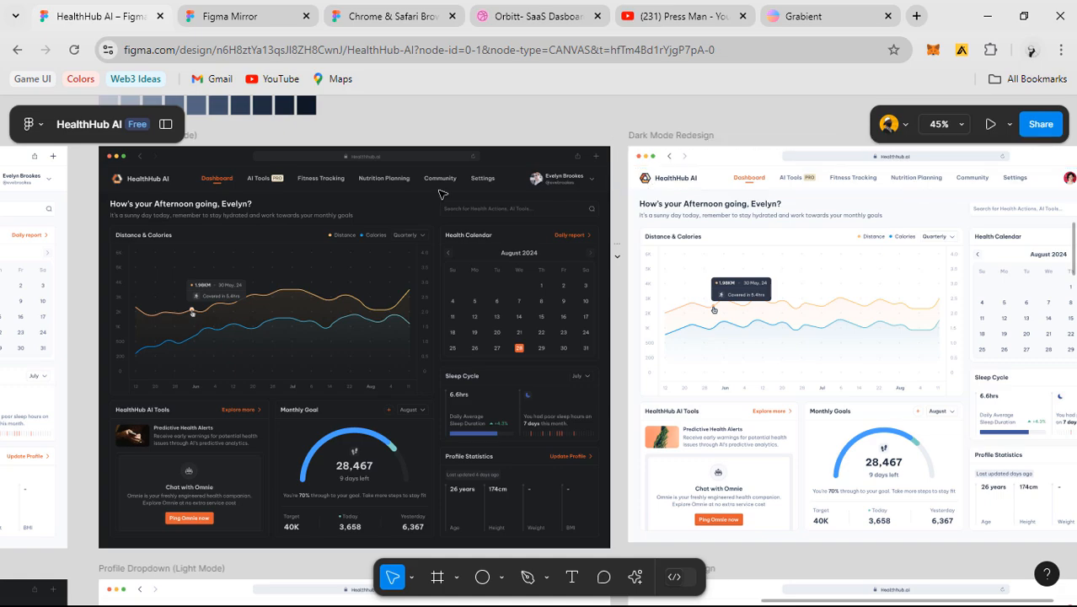
pyautogui.scroll(3, 438, 193)
pyautogui.hscroll(-10, 438, 194)
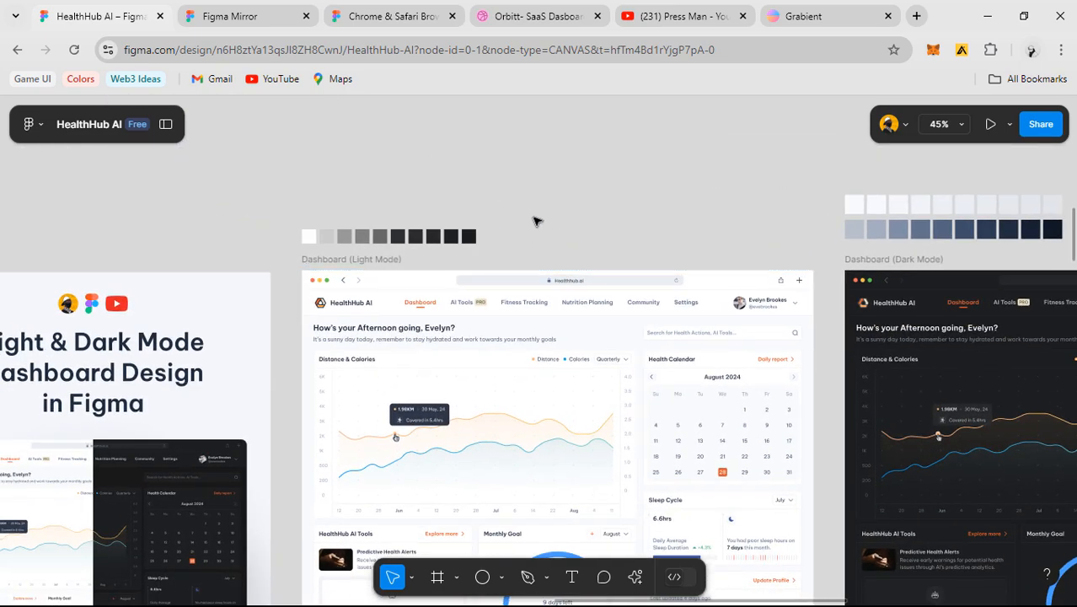
pyautogui.moveTo(533, 217); pyautogui.dragTo(253, 264)
pyautogui.scroll(-3, 576, 272)
pyautogui.moveTo(592, 347); pyautogui.dragTo(288, 248)
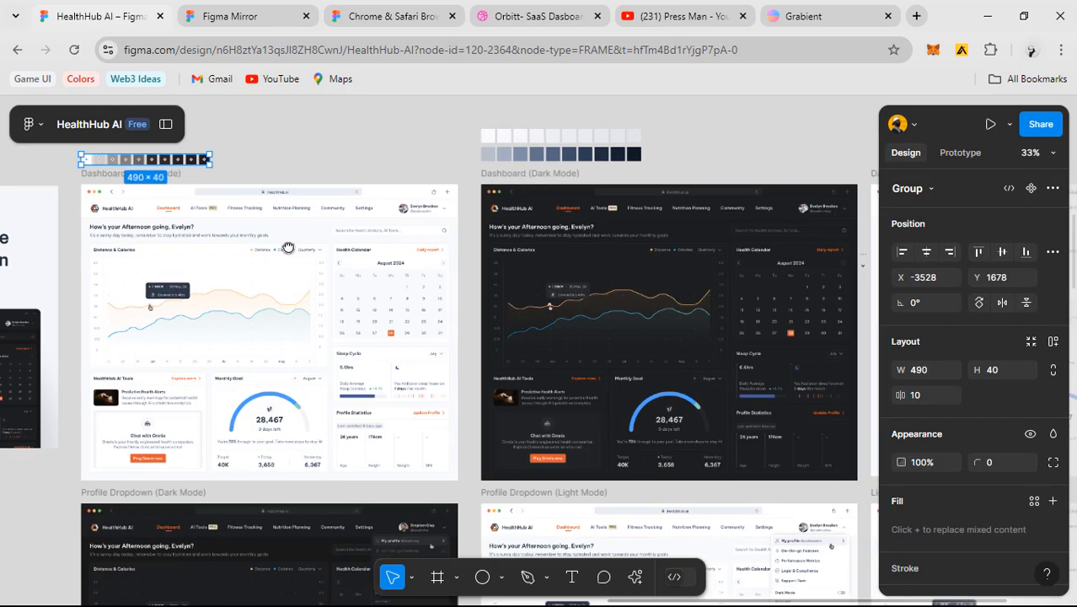
pyautogui.hscroll(3, 288, 248)
pyautogui.hscroll(3, 433, 305)
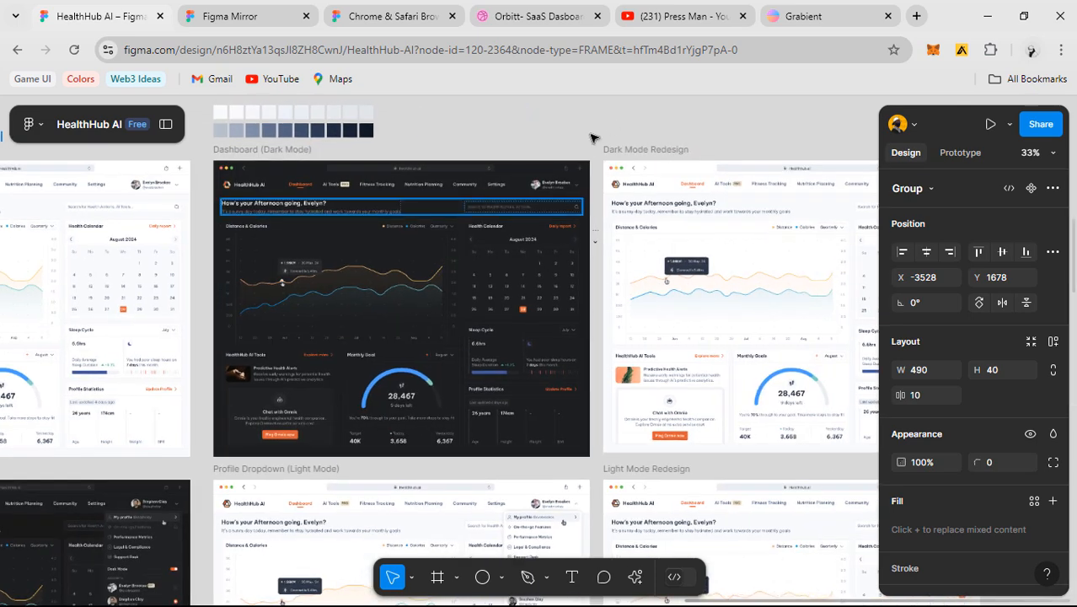
pyautogui.click(593, 138)
pyautogui.hscroll(6, 480, 192)
pyautogui.scroll(1, 480, 192)
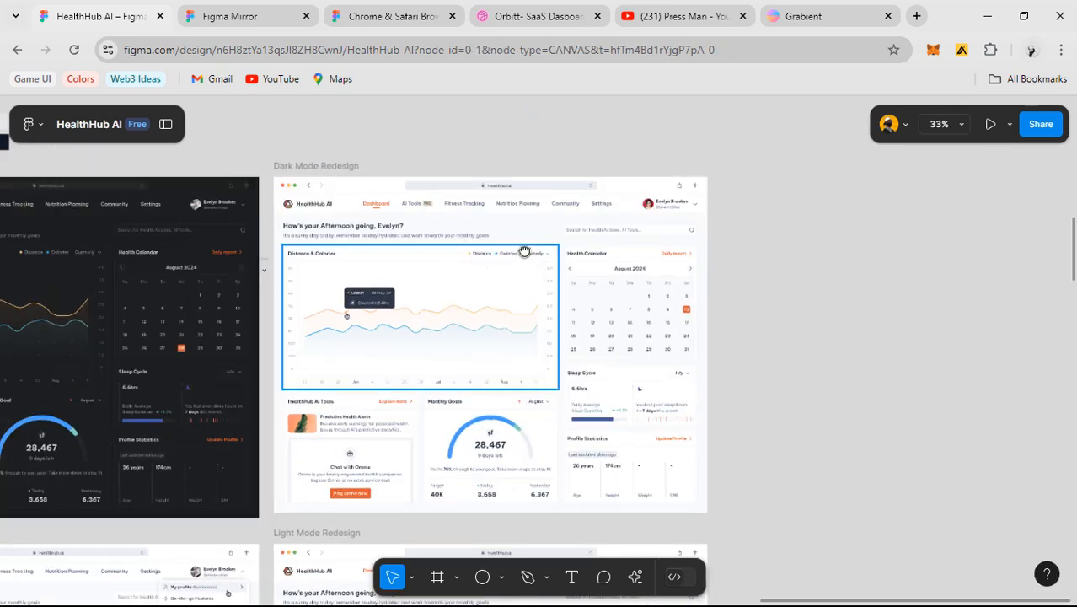
pyautogui.moveTo(524, 252); pyautogui.dragTo(578, 223)
# - Change the Dark Mode Redesign frame's background fill to the local colour style DM/900
pyautogui.click(377, 139)
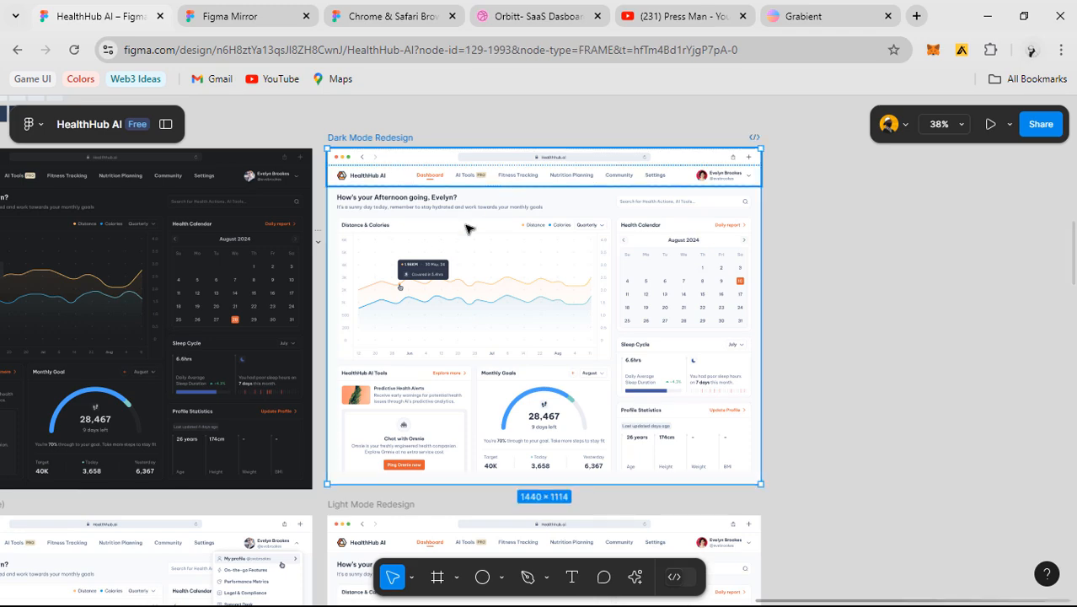
pyautogui.scroll(-3, 978, 433)
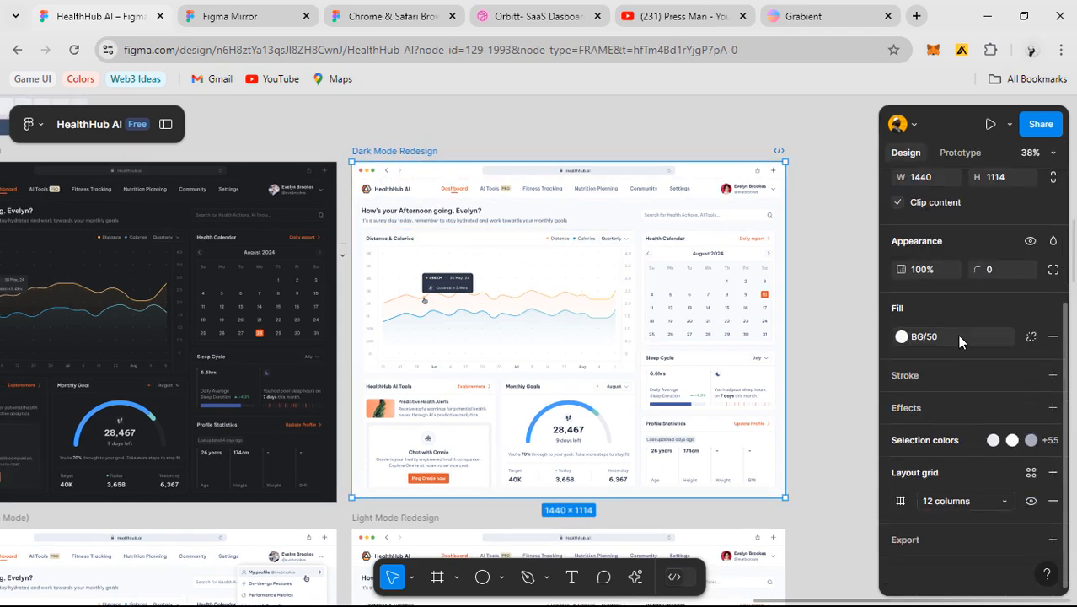
pyautogui.click(957, 336)
pyautogui.scroll(-8, 797, 469)
pyautogui.scroll(-3, 795, 474)
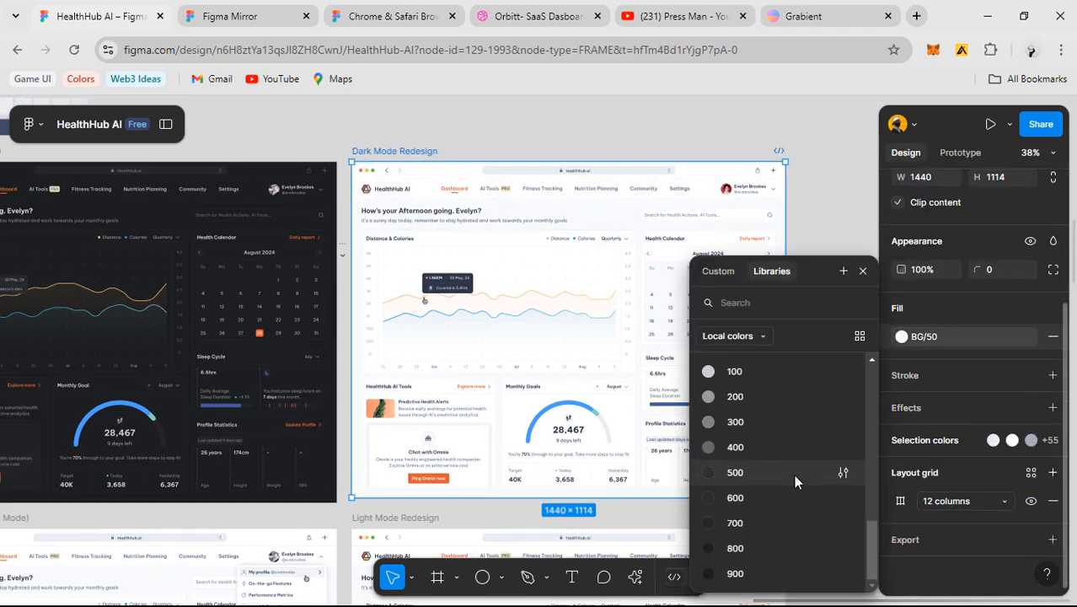
pyautogui.click(729, 574)
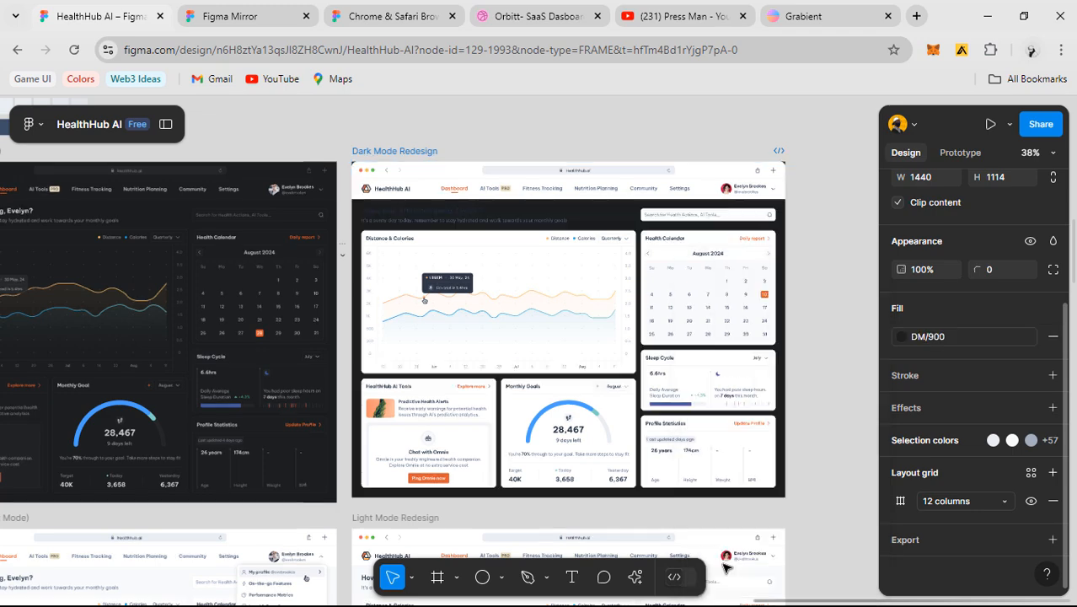
pyautogui.click(838, 407)
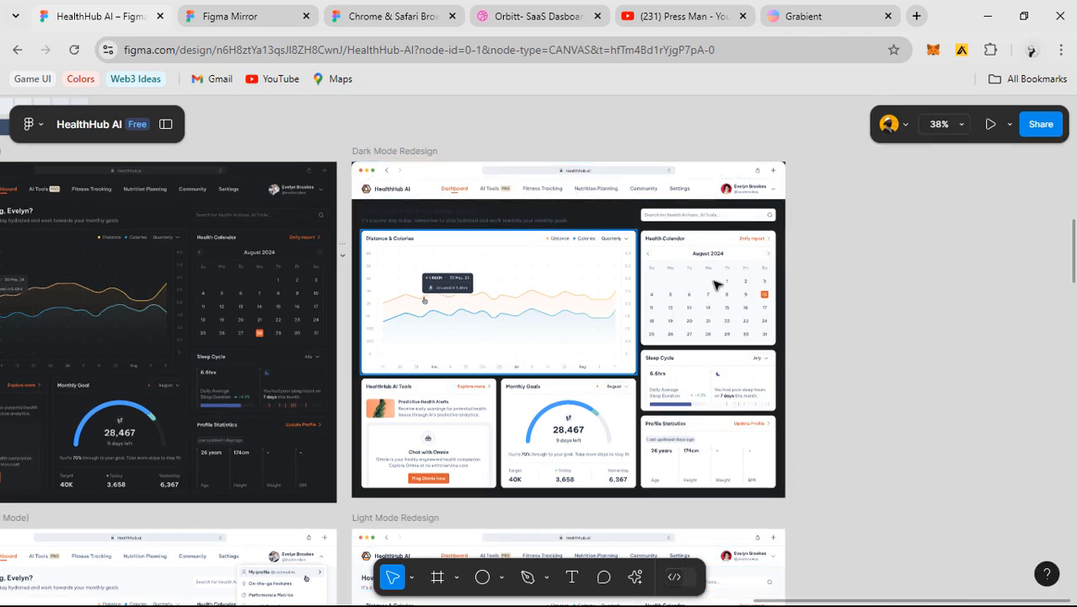
# - Examine the navigation header and the greeting heading of Dark Mode Redesign against its dark background
pyautogui.moveTo(562, 256); pyautogui.dragTo(710, 254)
pyautogui.moveTo(642, 255); pyautogui.dragTo(576, 231)
pyautogui.click(523, 163)
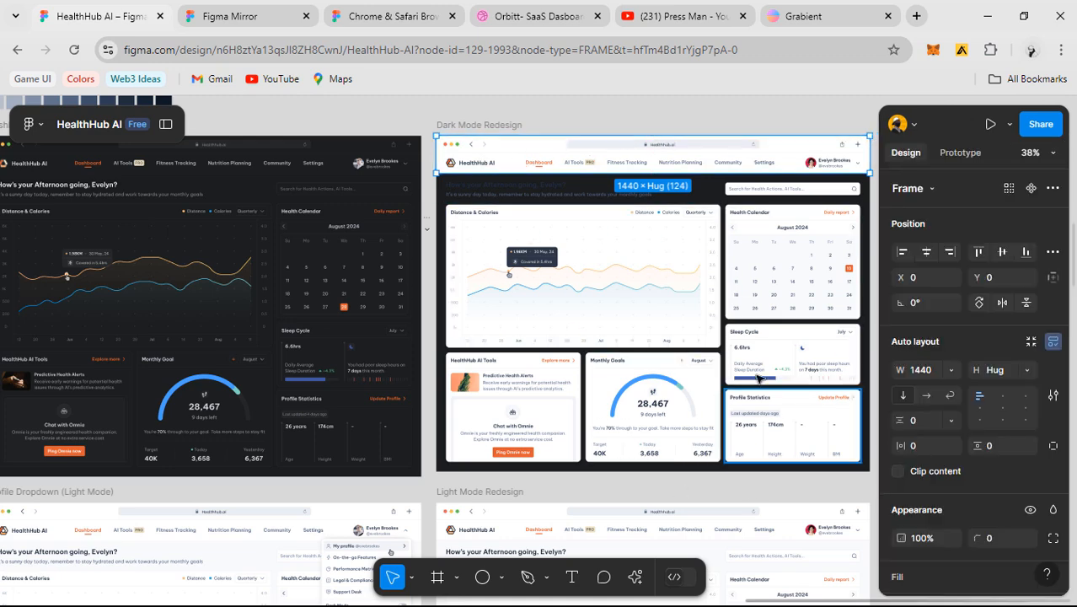
pyautogui.hscroll(2, 756, 379)
pyautogui.scroll(-1, 757, 379)
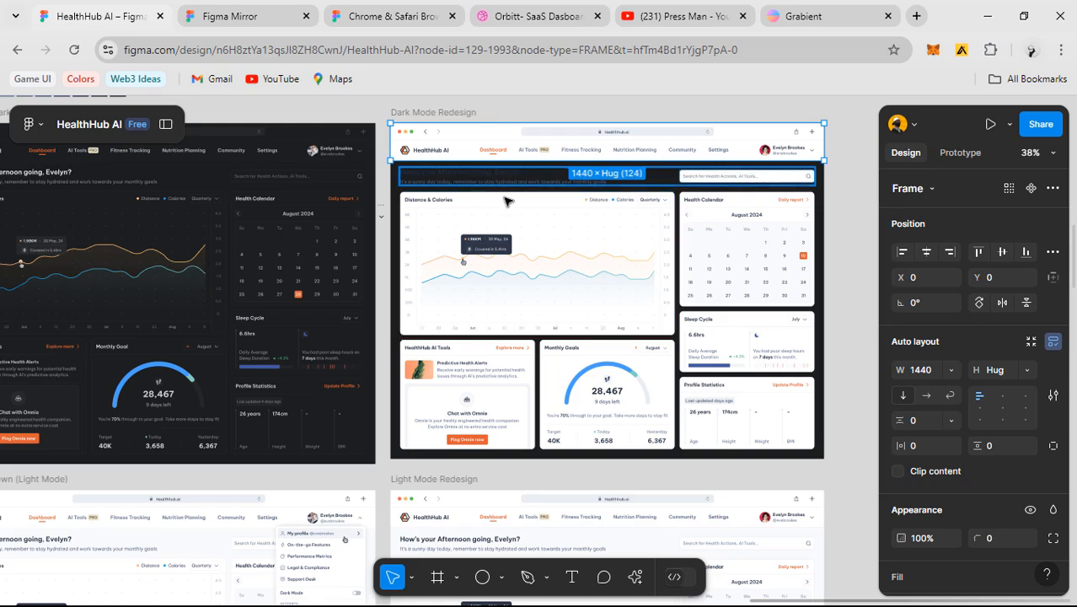
pyautogui.scroll(5, 489, 185)
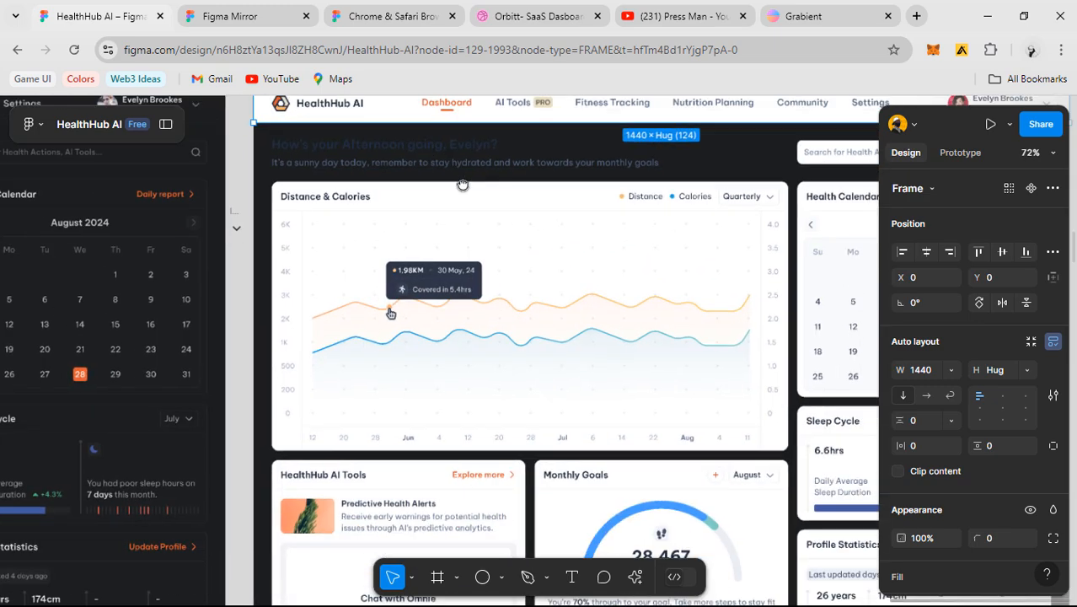
pyautogui.click(430, 148)
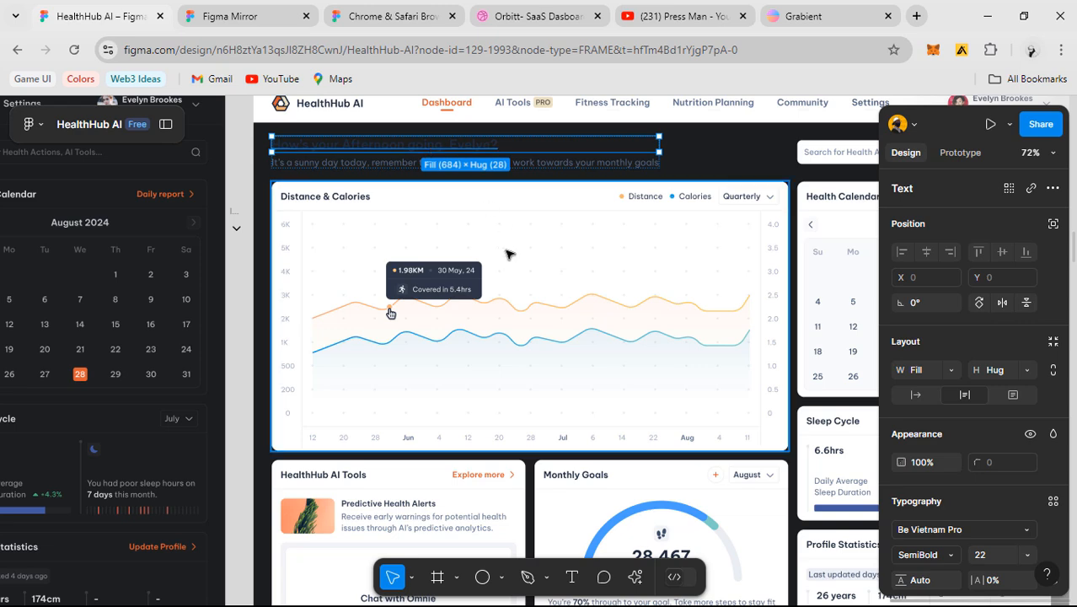
pyautogui.press('alt')
pyautogui.hotkey('alt', 'Tab')
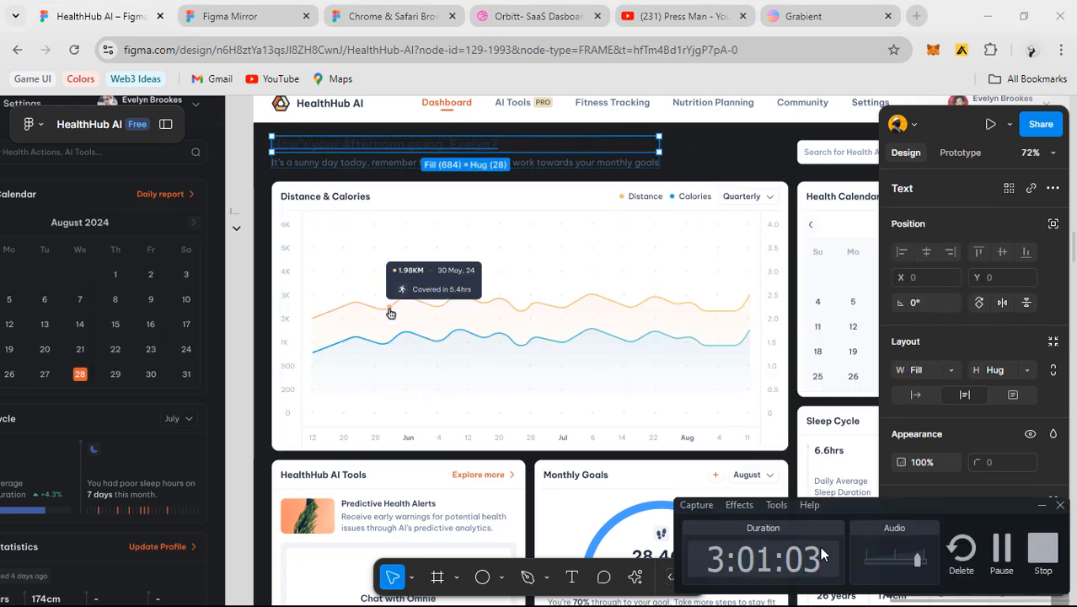
pyautogui.click(1001, 556)
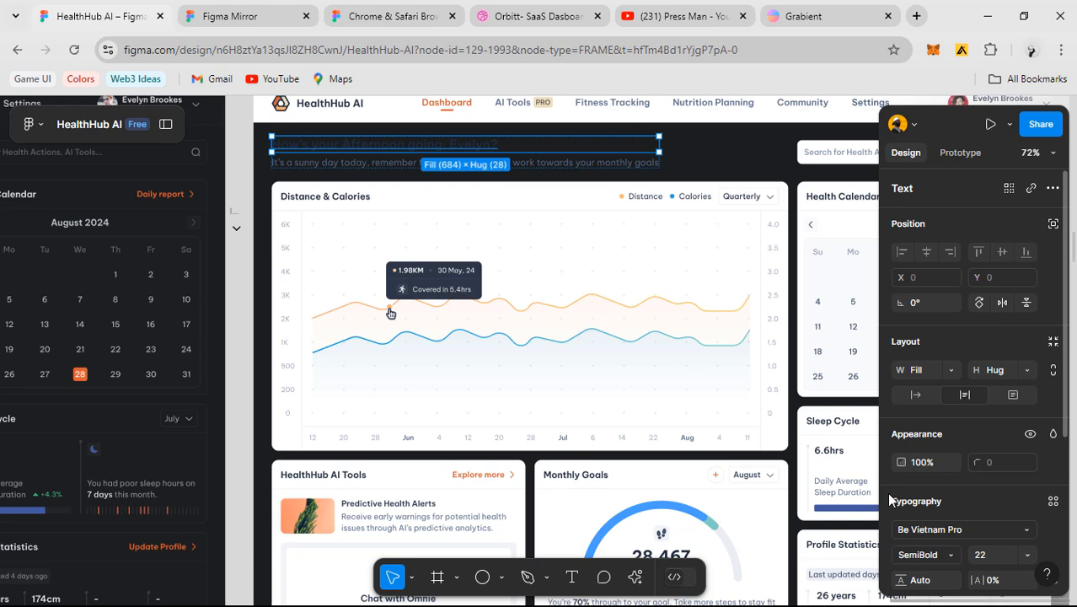
# - Review Dark Mode Redesign up close against the Dashboard (Dark Mode) reference and the greyscale swatch row
pyautogui.scroll(2, 620, 345)
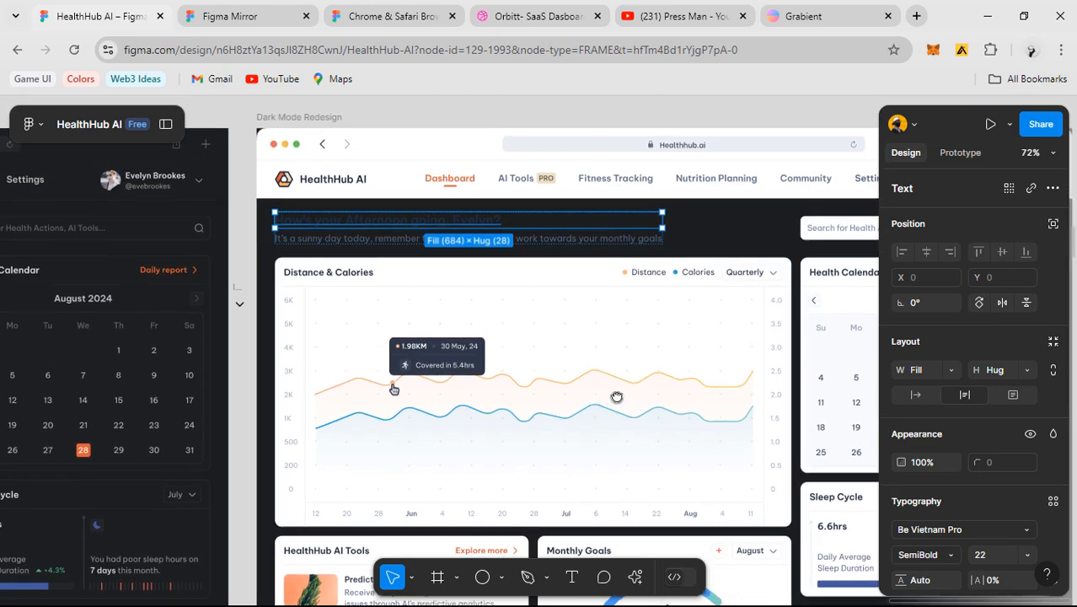
pyautogui.click(589, 124)
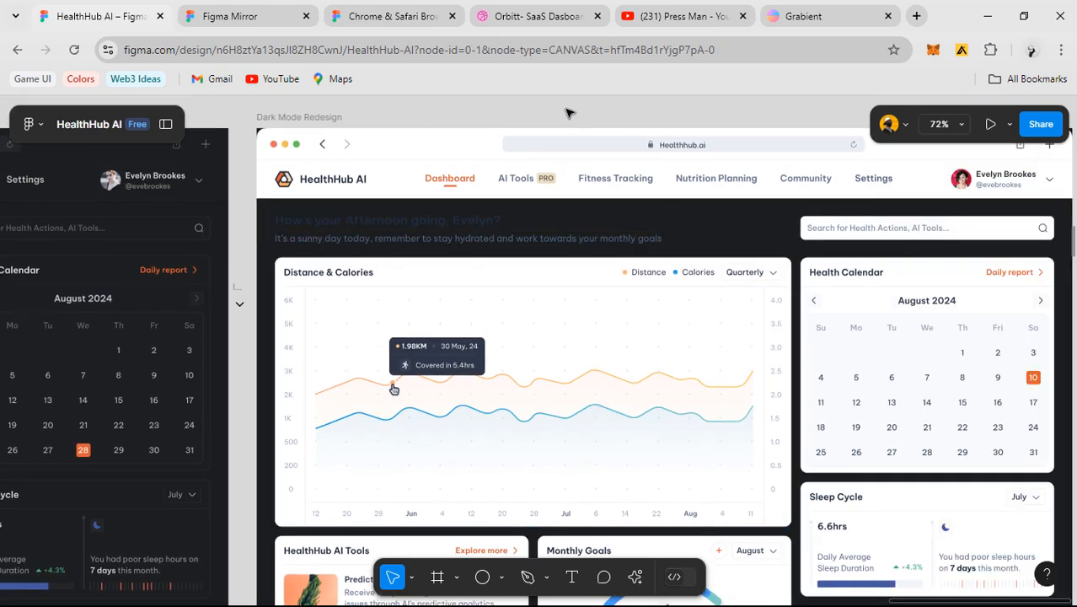
pyautogui.moveTo(556, 108); pyautogui.dragTo(824, 165)
pyautogui.moveTo(751, 171); pyautogui.dragTo(543, 135)
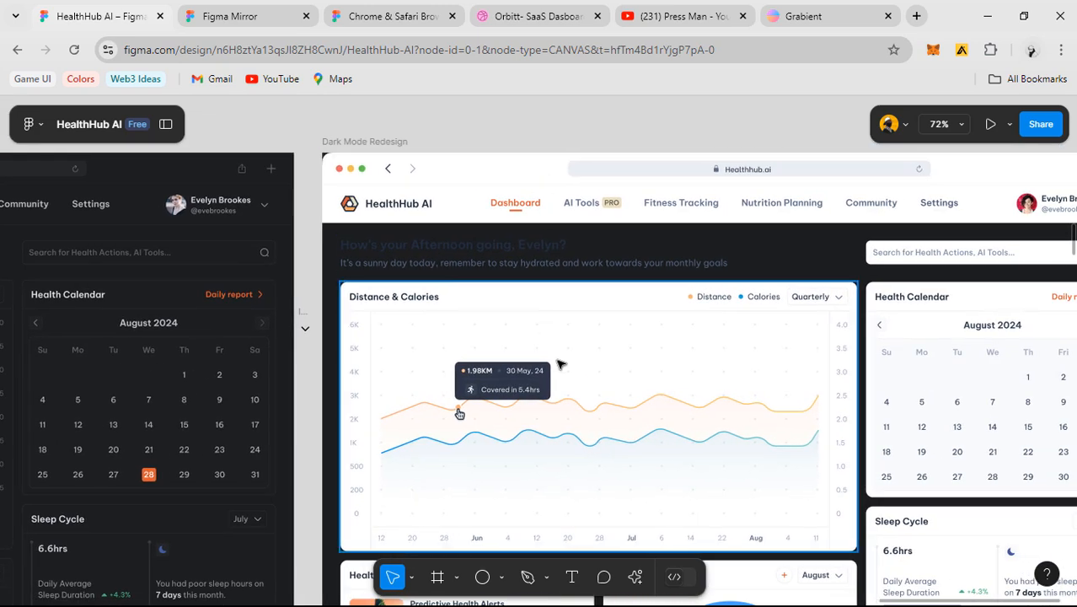
pyautogui.moveTo(595, 404); pyautogui.dragTo(539, 374)
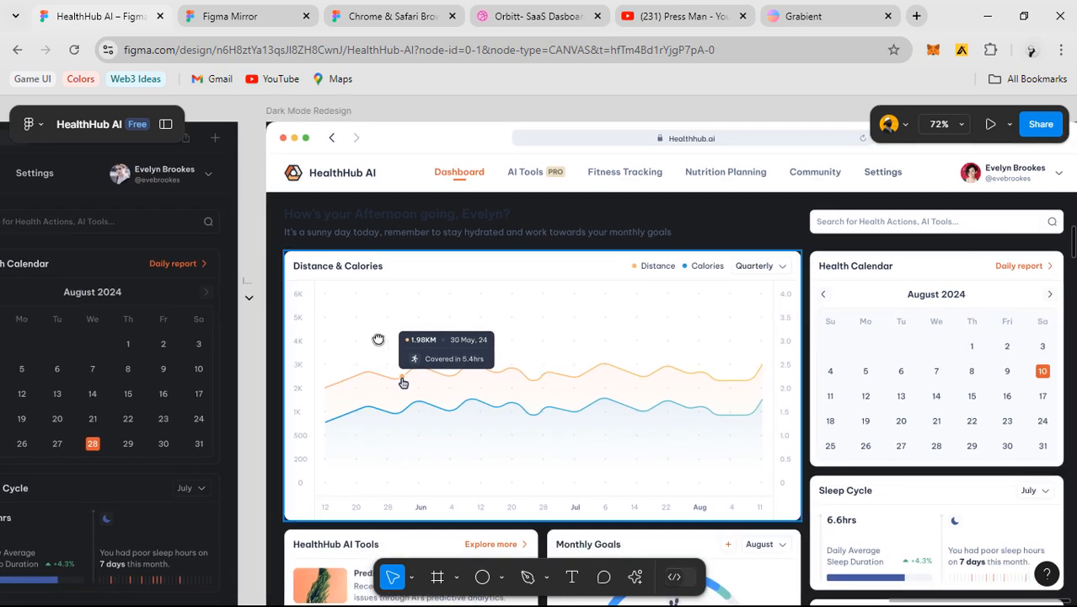
pyautogui.moveTo(378, 339); pyautogui.dragTo(756, 359)
pyautogui.moveTo(341, 356); pyautogui.dragTo(784, 421)
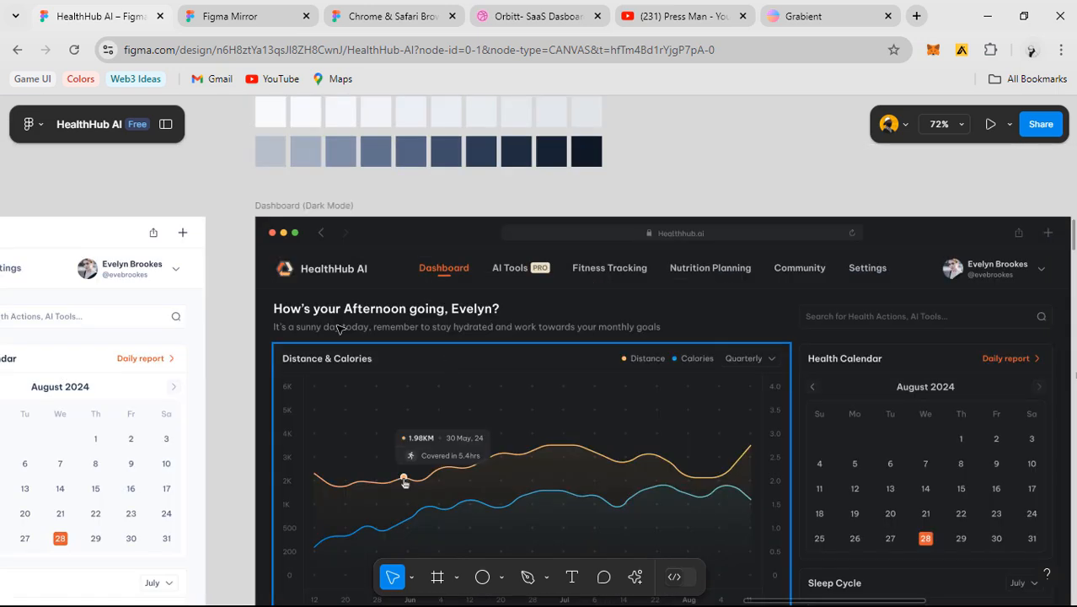
pyautogui.moveTo(515, 326); pyautogui.dragTo(1071, 377)
pyautogui.moveTo(229, 287); pyautogui.dragTo(443, 264)
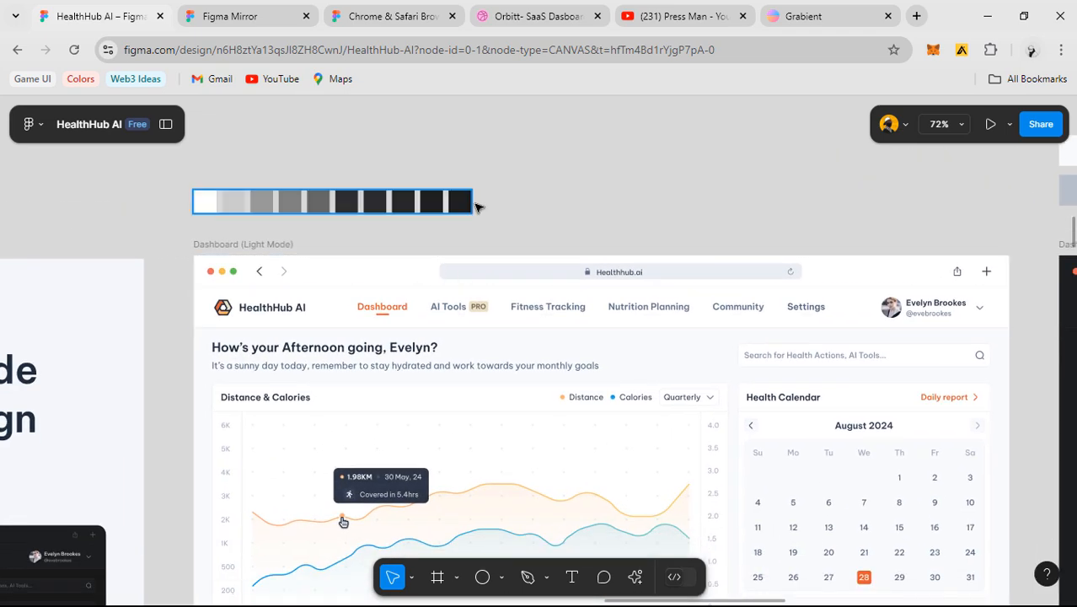
pyautogui.moveTo(800, 307); pyautogui.dragTo(211, 279)
pyautogui.moveTo(634, 372); pyautogui.dragTo(245, 279)
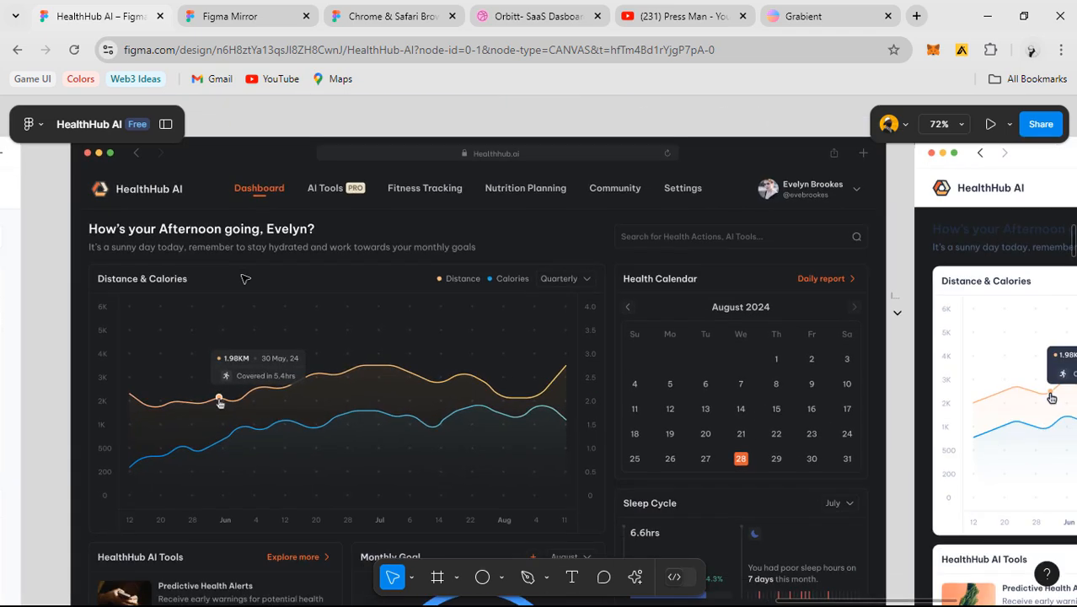
pyautogui.moveTo(793, 372); pyautogui.dragTo(553, 377)
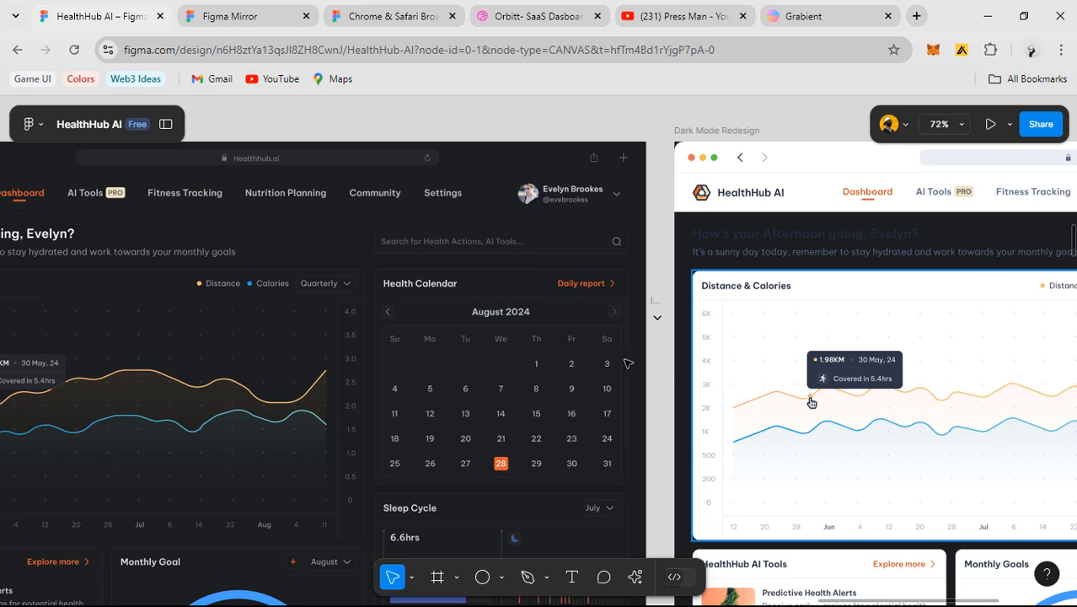
pyautogui.moveTo(497, 335); pyautogui.dragTo(528, 343)
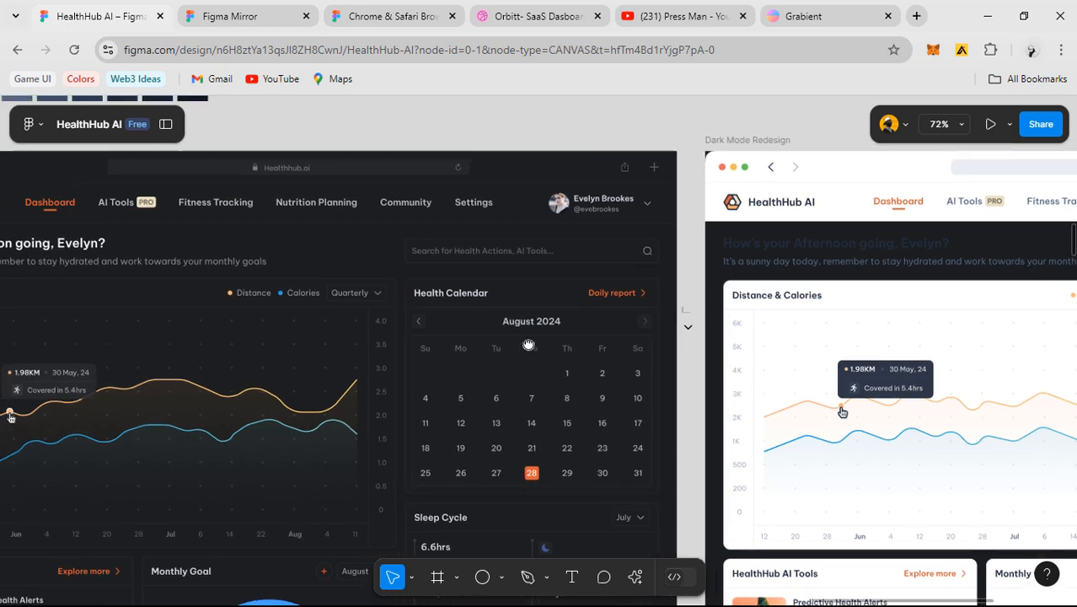
# - Switch to Dribbble, close the Orbitt shot and open the Batch-gifting friends shot to study its dark interface
pyautogui.click(522, 17)
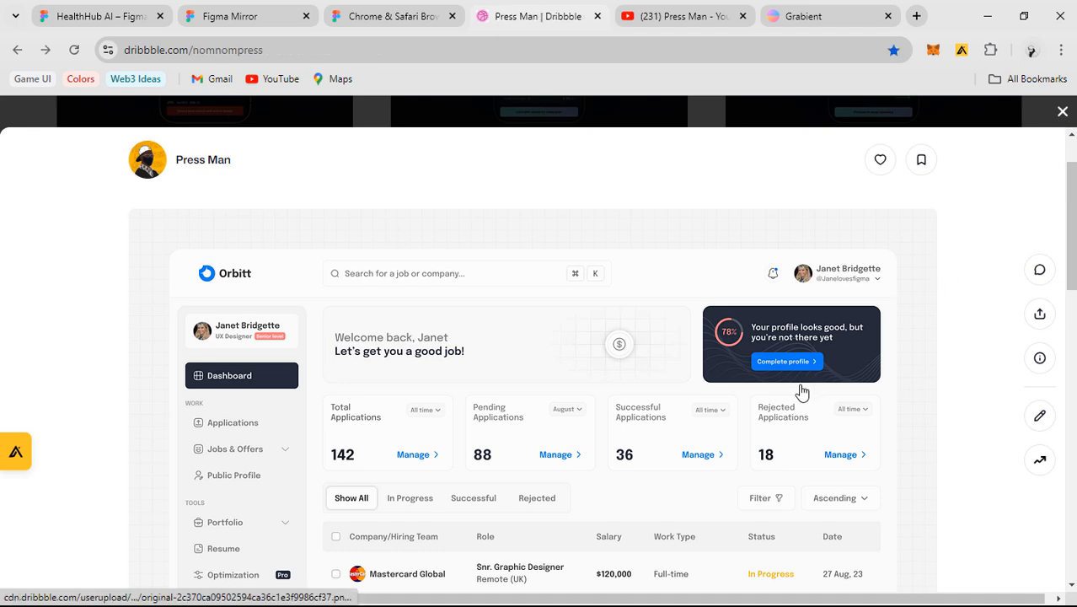
pyautogui.click(1062, 112)
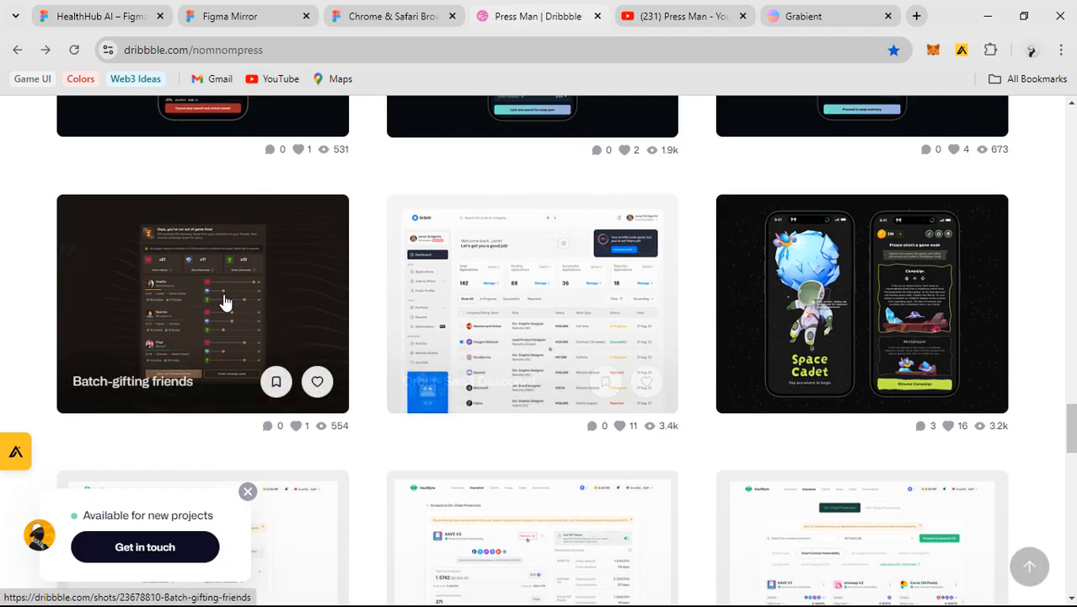
pyautogui.click(225, 301)
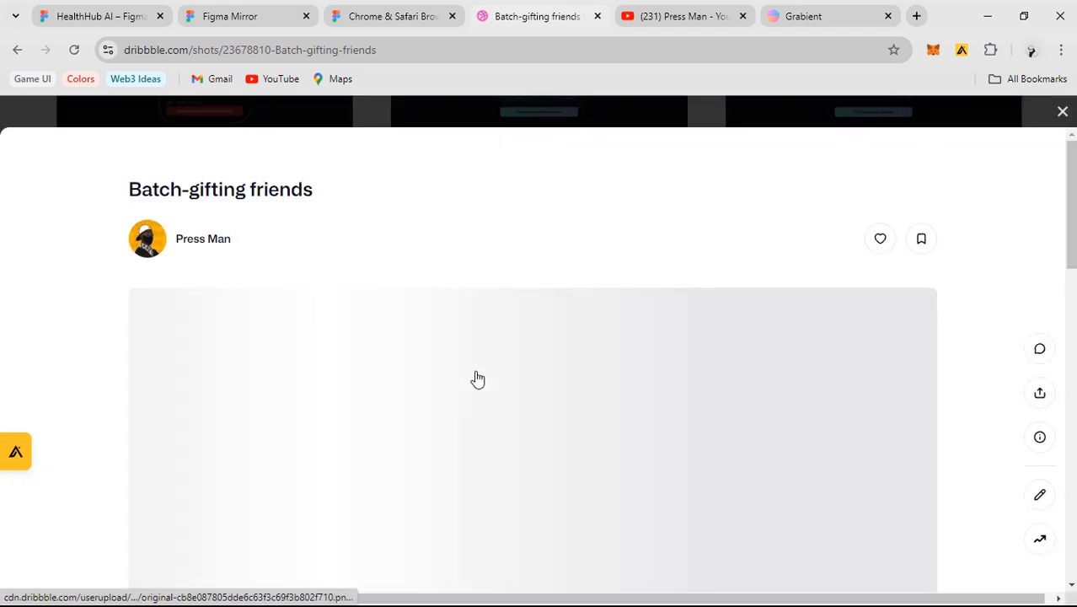
pyautogui.scroll(-3, 476, 378)
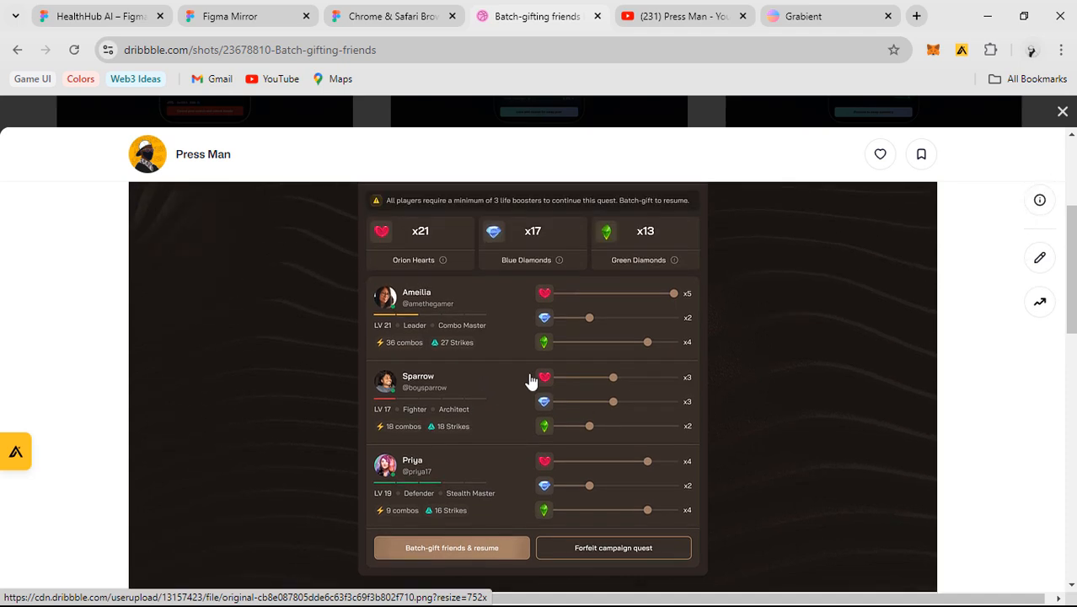
# - Close the Batch-gifting friends shot and open Chain Abstraction: Select Local Currency (Dark Mode) to study its dark interface
pyautogui.scroll(1, 598, 406)
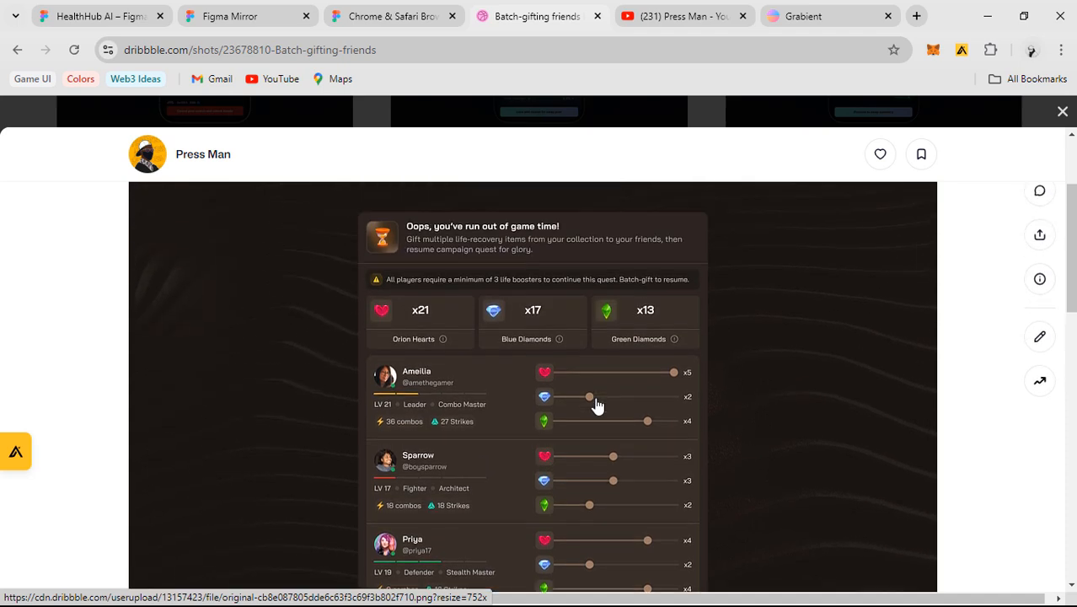
pyautogui.click(1062, 112)
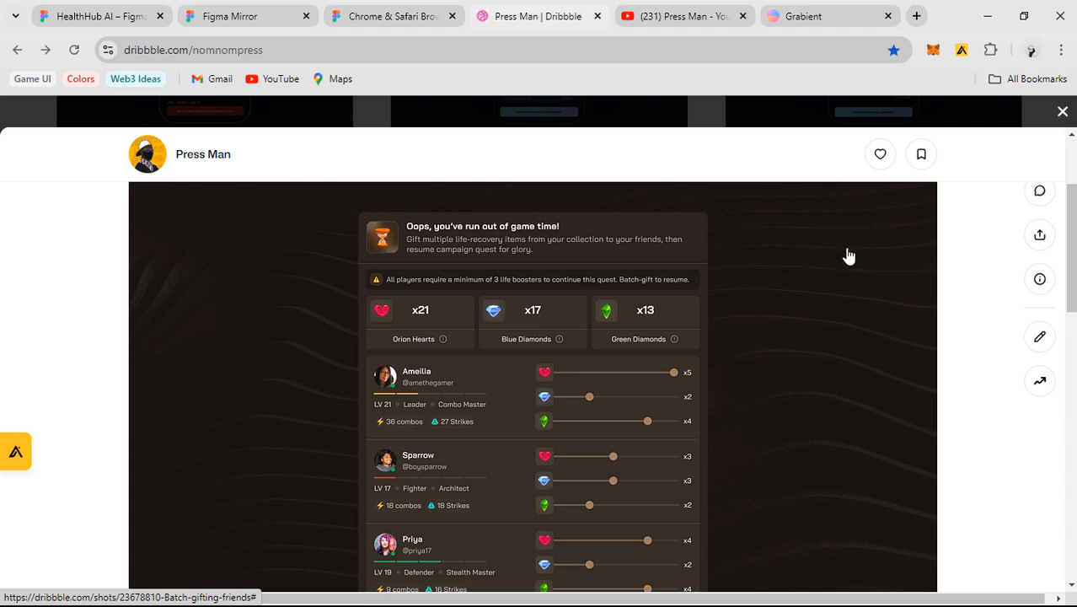
pyautogui.scroll(3, 601, 365)
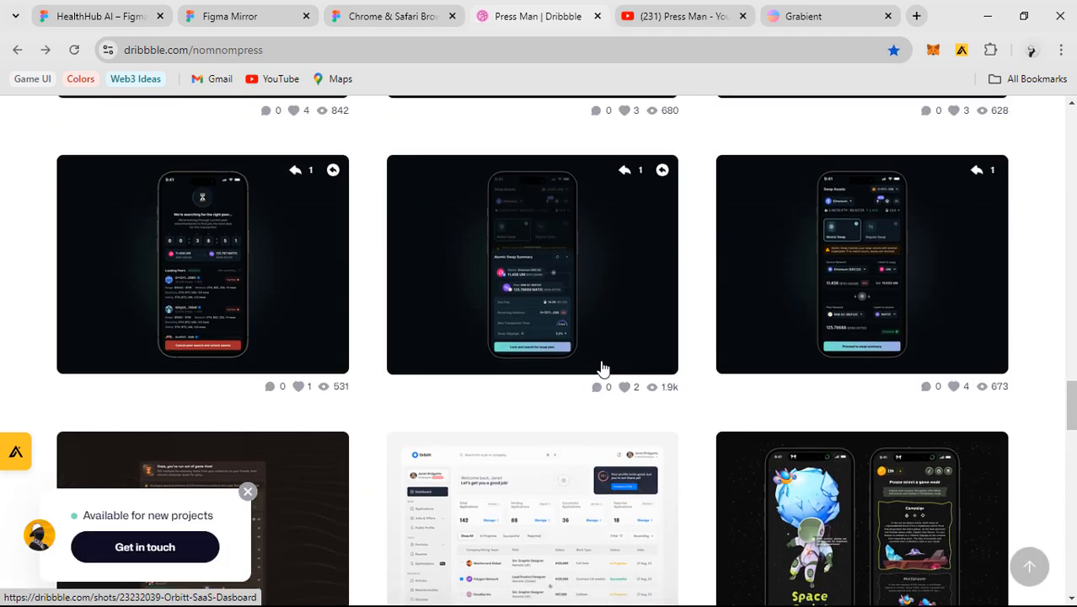
pyautogui.scroll(5, 601, 366)
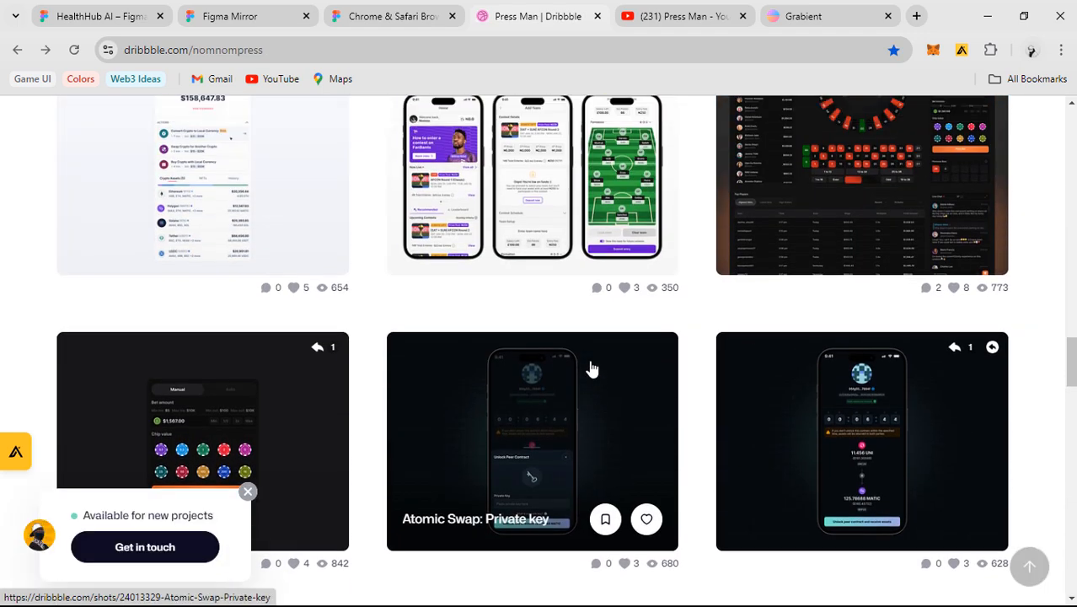
pyautogui.scroll(8, 589, 366)
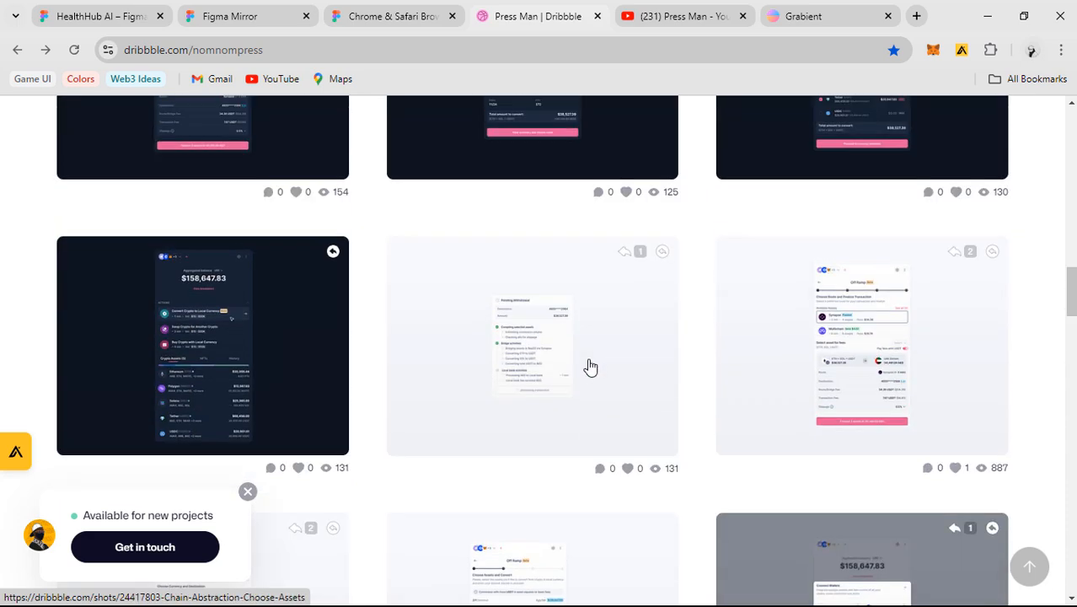
pyautogui.scroll(2, 249, 335)
pyautogui.click(578, 270)
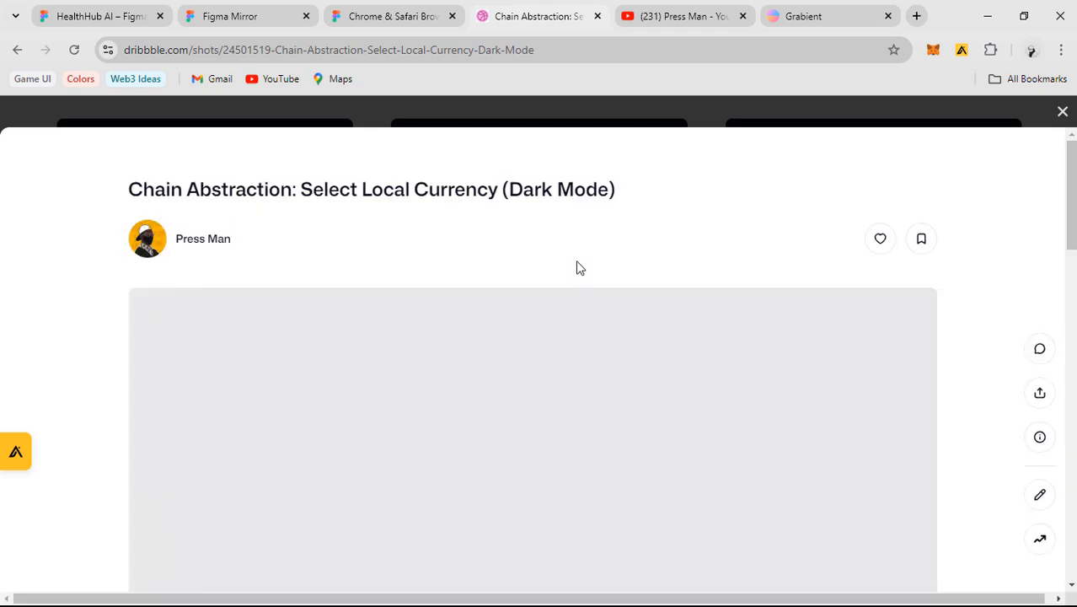
pyautogui.scroll(-3, 573, 278)
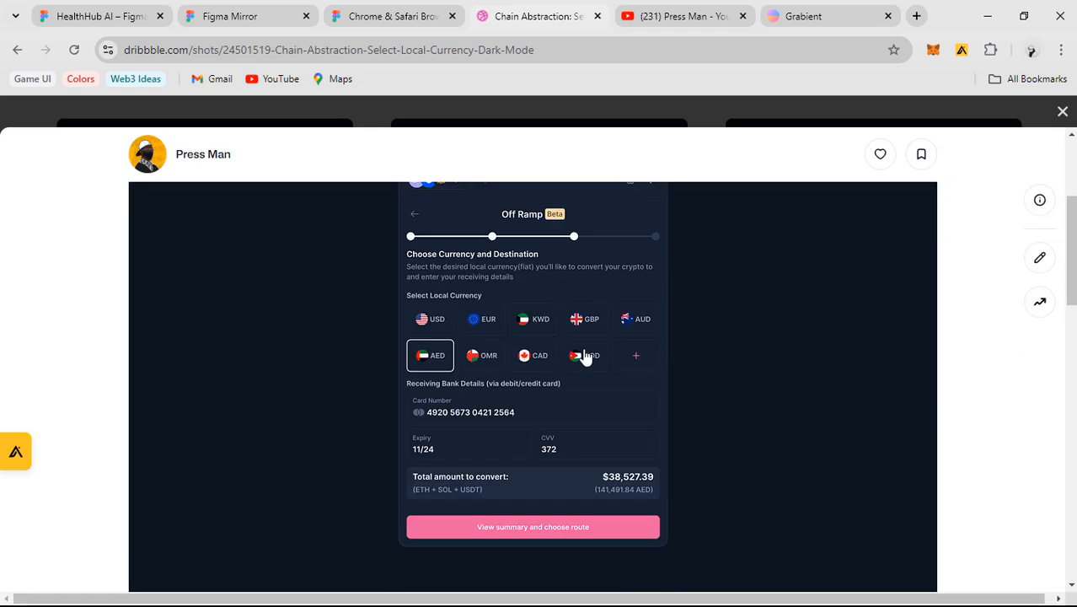
pyautogui.scroll(1, 513, 439)
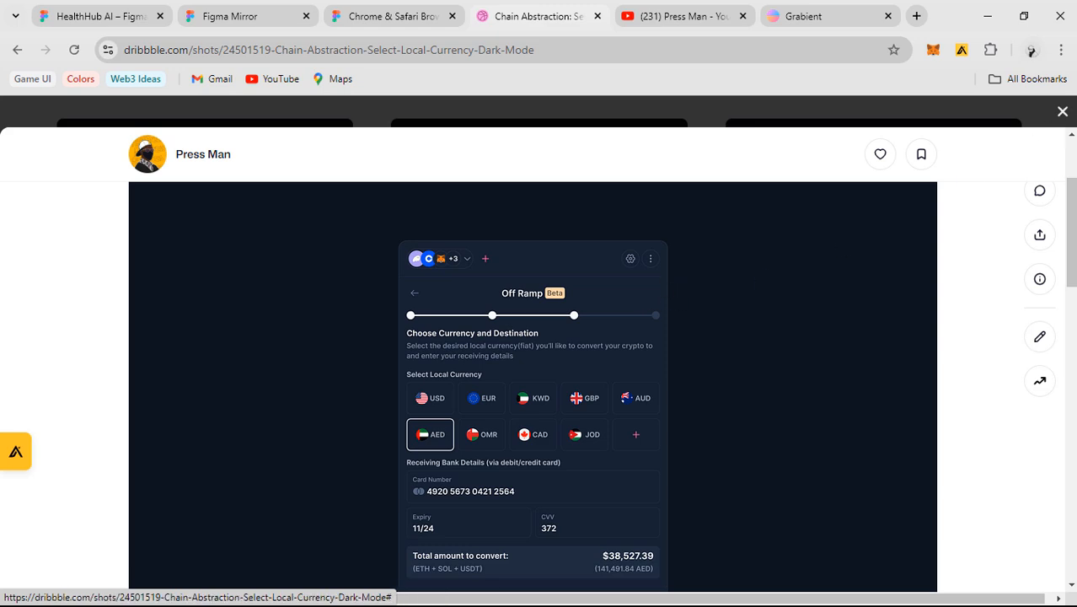
# - Close the Chain Abstraction shot, browse the profile's other shots and open the Crypto Trade XRP/USDT Dark Mode shot
pyautogui.click(1062, 112)
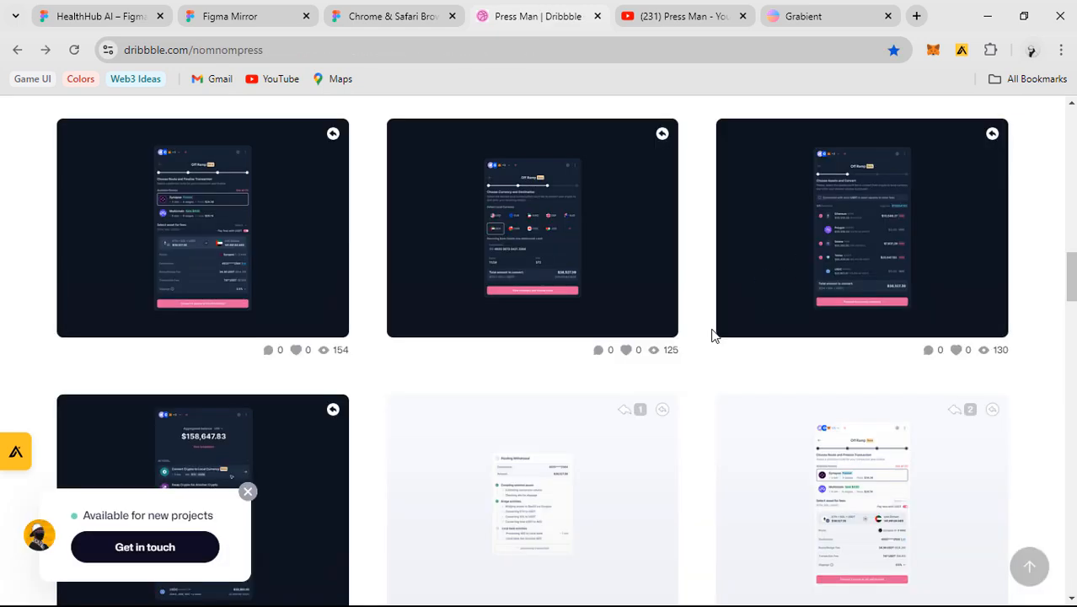
pyautogui.scroll(-10, 708, 333)
pyautogui.scroll(3, 706, 331)
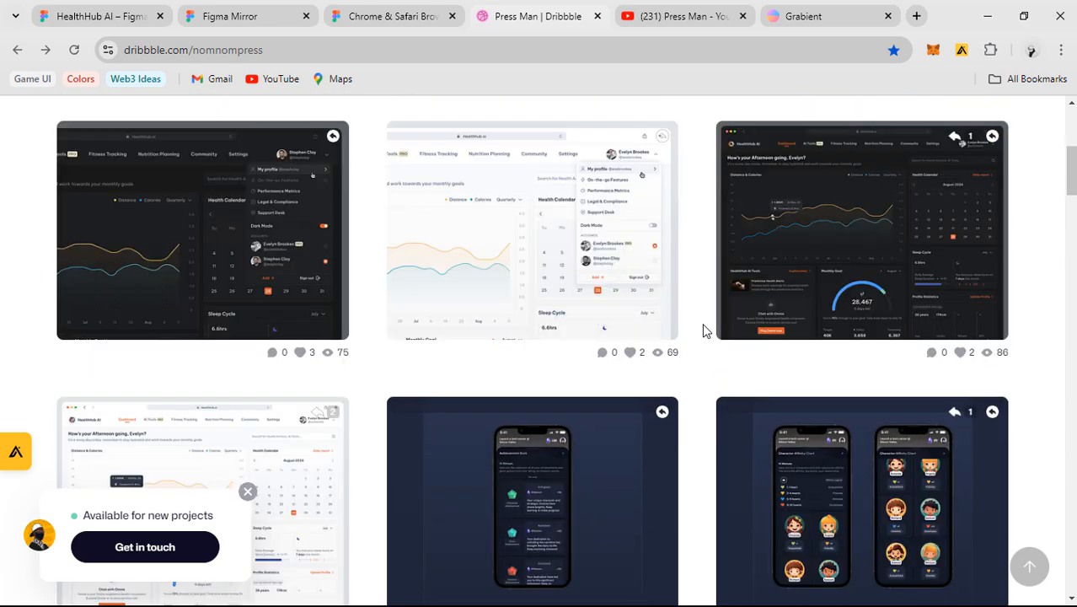
pyautogui.scroll(-15, 706, 321)
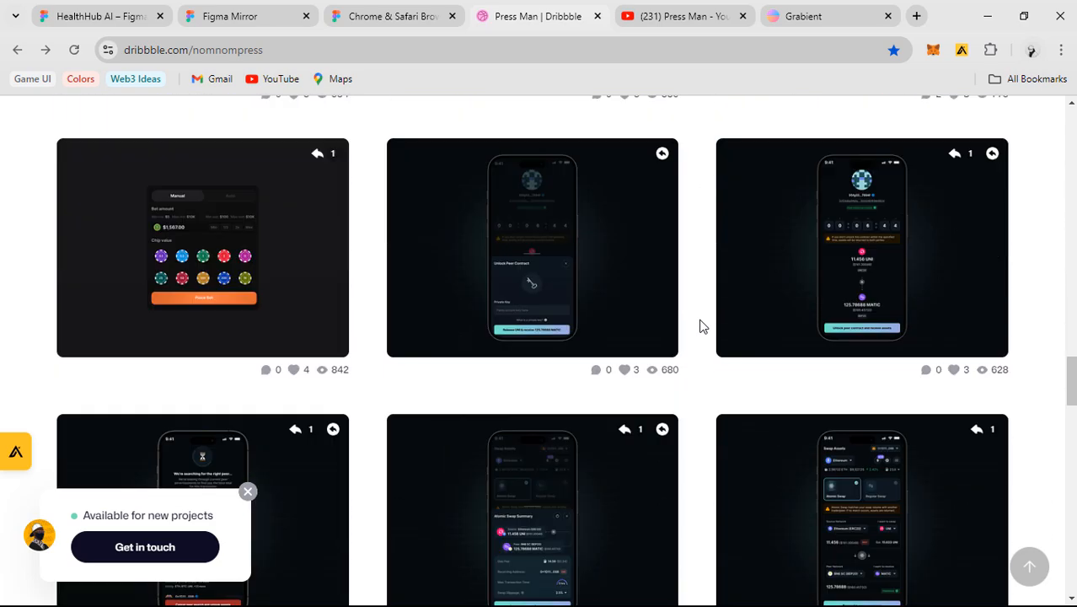
pyautogui.scroll(-3, 702, 324)
pyautogui.scroll(-6, 697, 324)
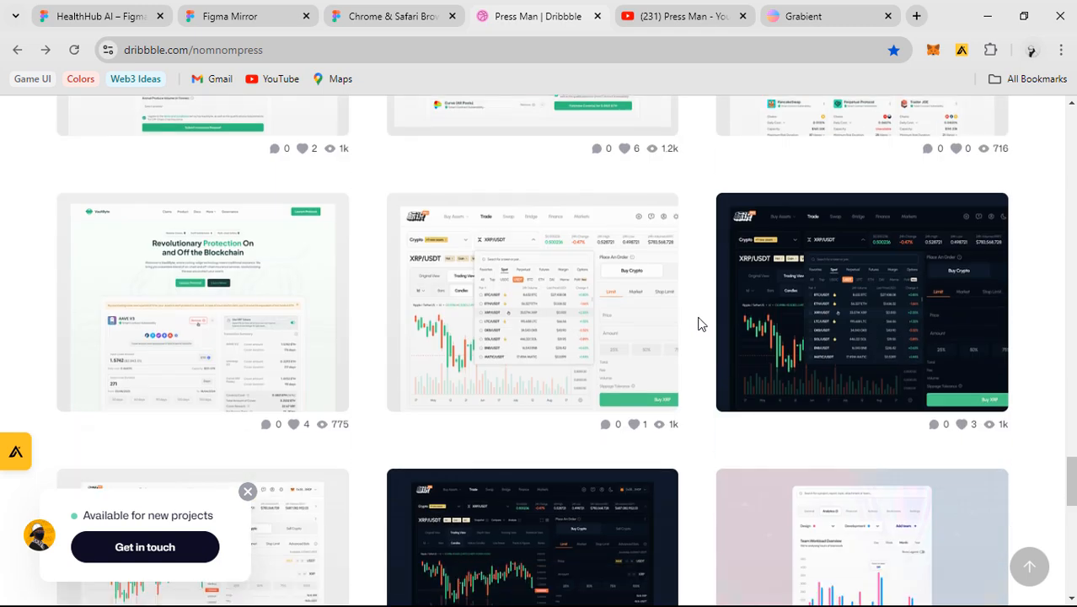
pyautogui.click(513, 266)
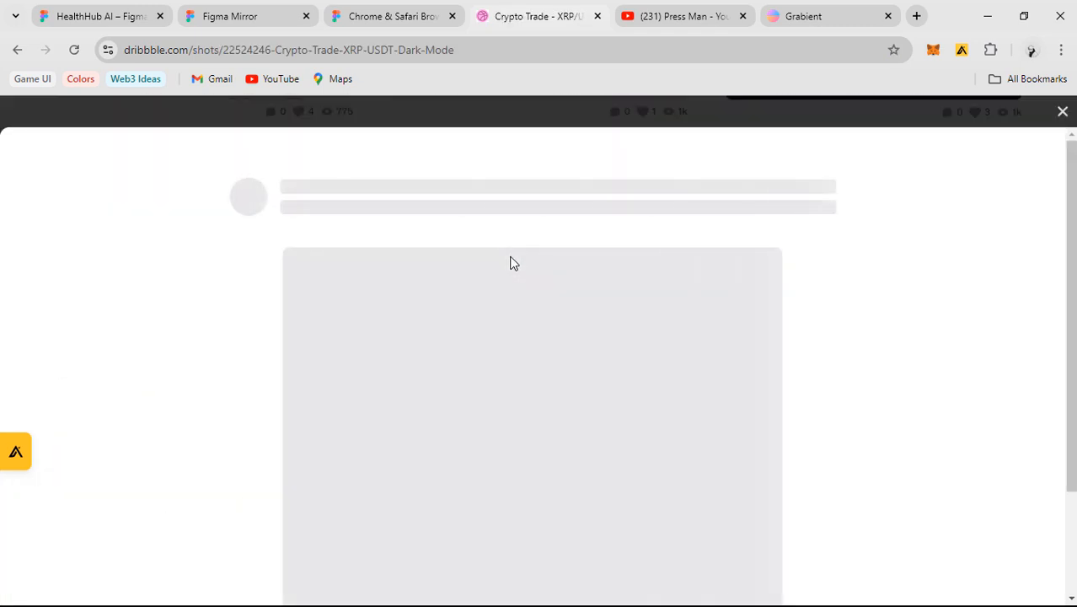
pyautogui.scroll(-2, 516, 385)
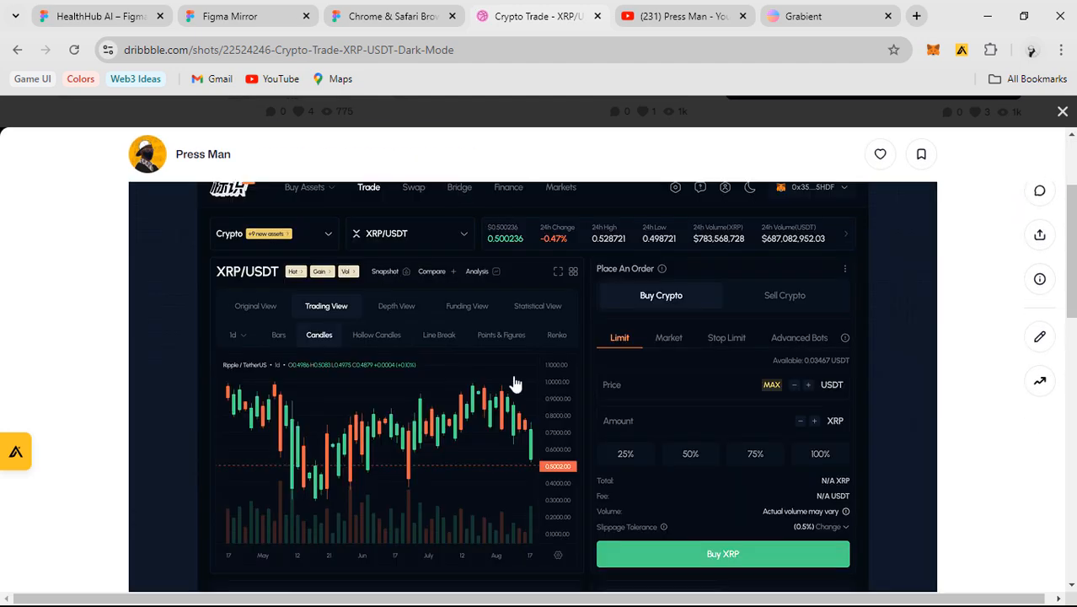
pyautogui.scroll(1, 605, 385)
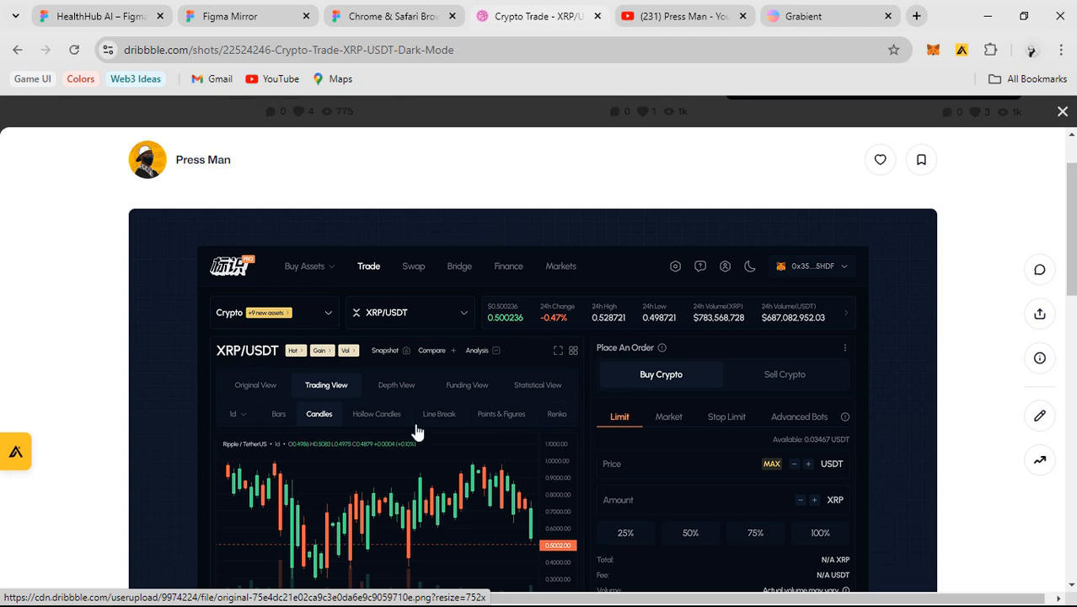
# - Enlarge the Crypto Trade shot to full size and examine its header, chart, order form and order book colours
pyautogui.click(527, 376)
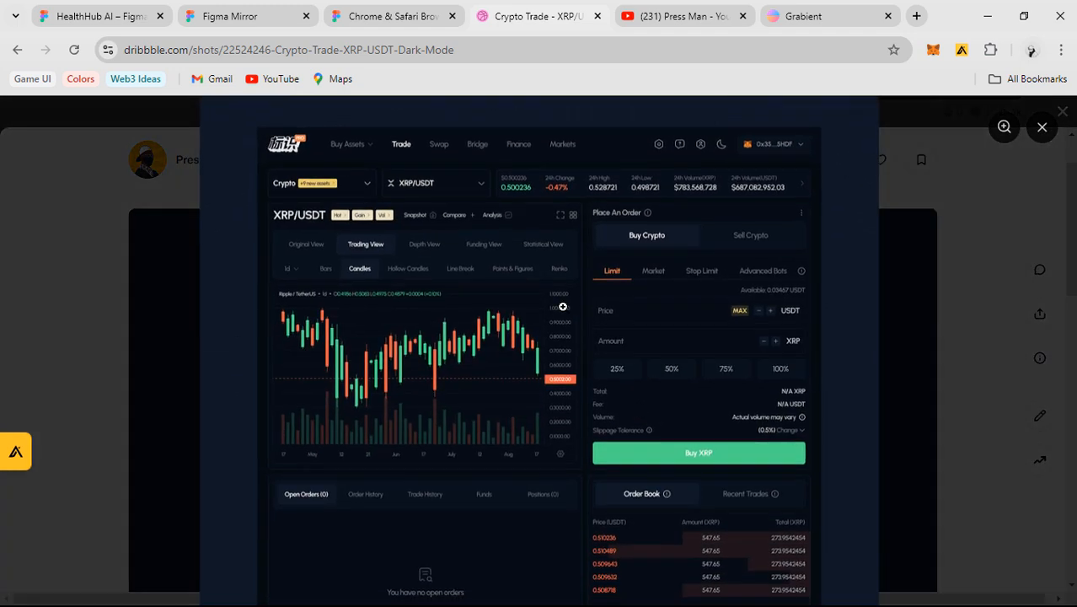
pyautogui.click(585, 305)
pyautogui.scroll(2, 585, 305)
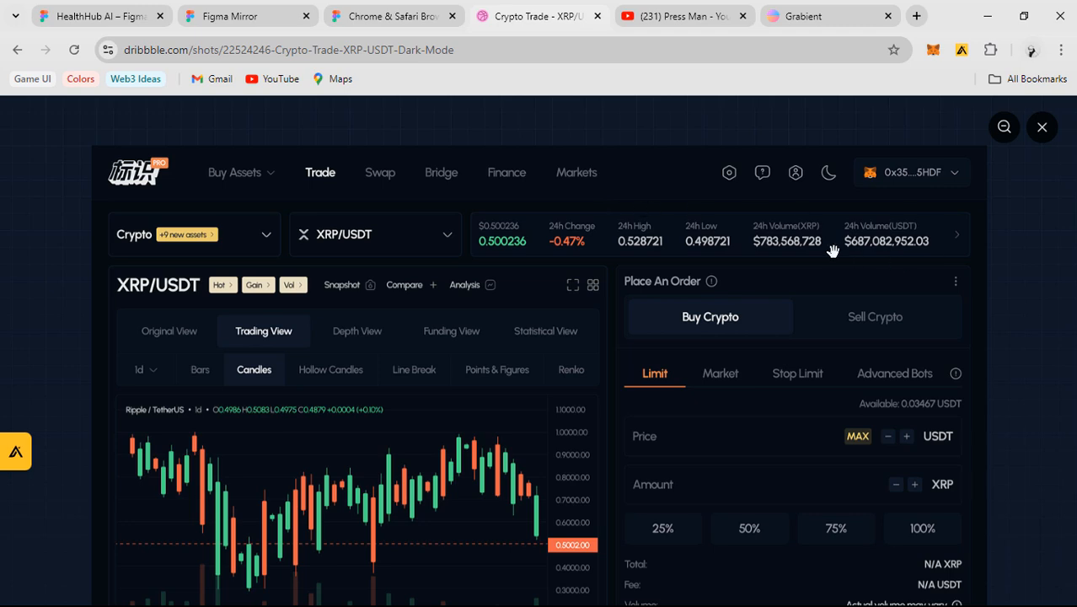
pyautogui.scroll(-5, 610, 396)
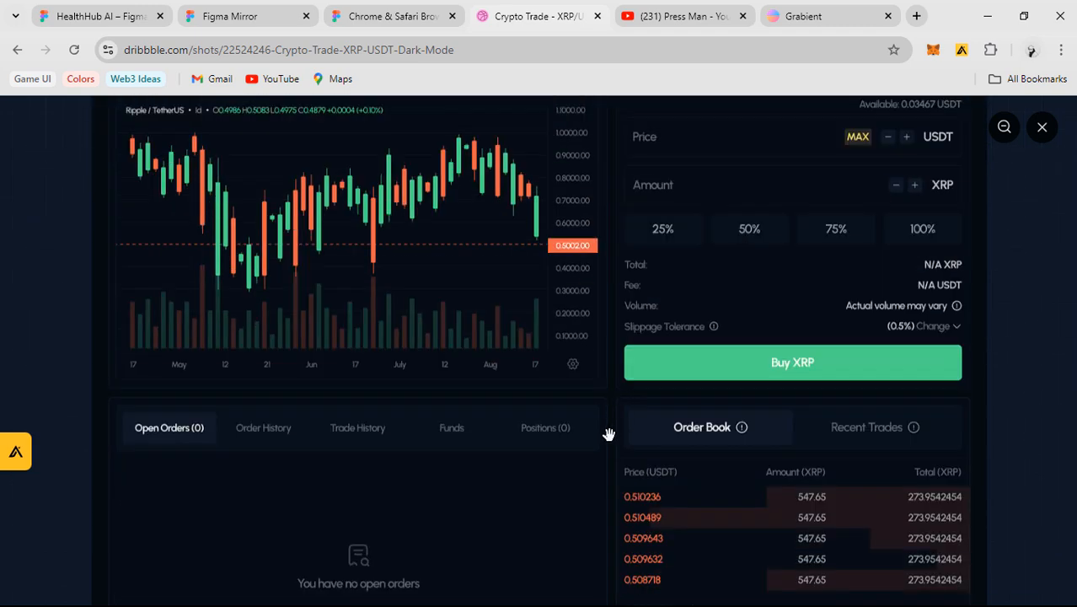
pyautogui.scroll(5, 608, 434)
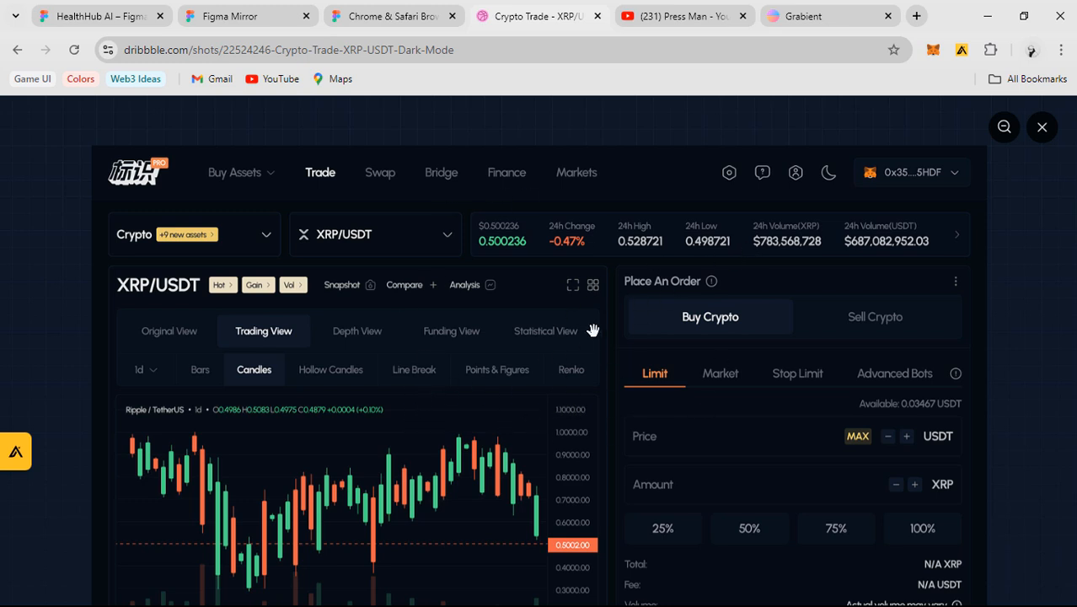
# - Close the Crypto Trade shot and switch to the HealthHub AI file in Figma to compare Dark Mode Redesign with the dark dashboard
pyautogui.click(1042, 127)
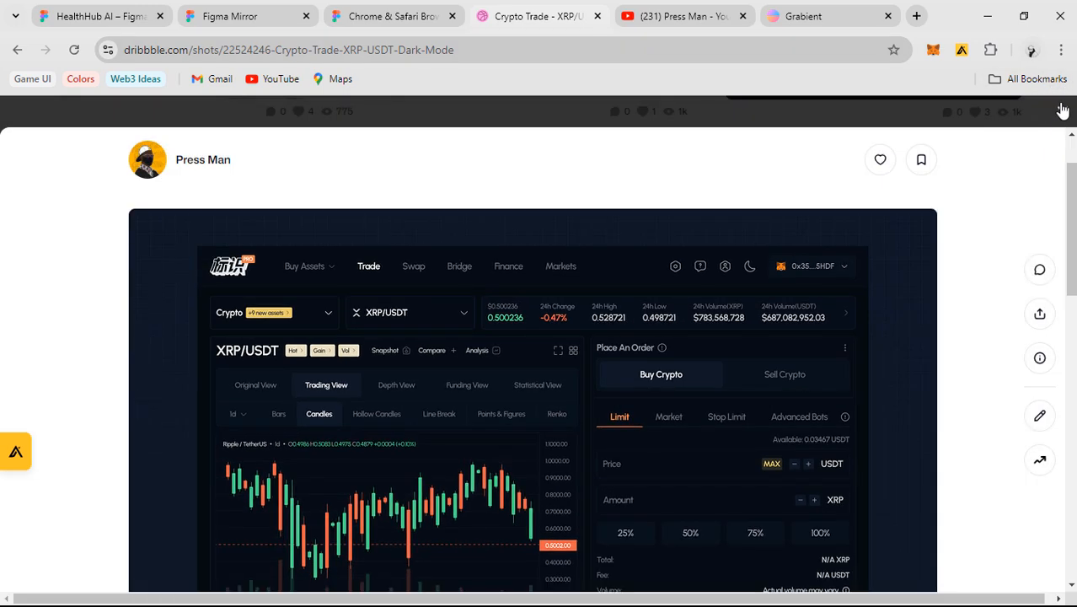
pyautogui.click(1062, 112)
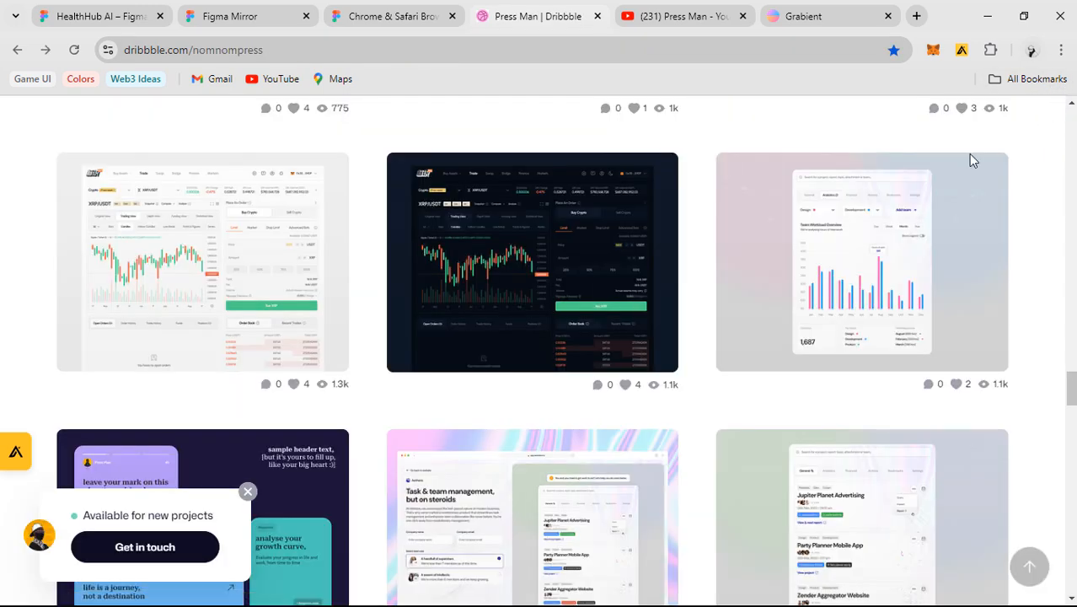
pyautogui.moveTo(970, 156)
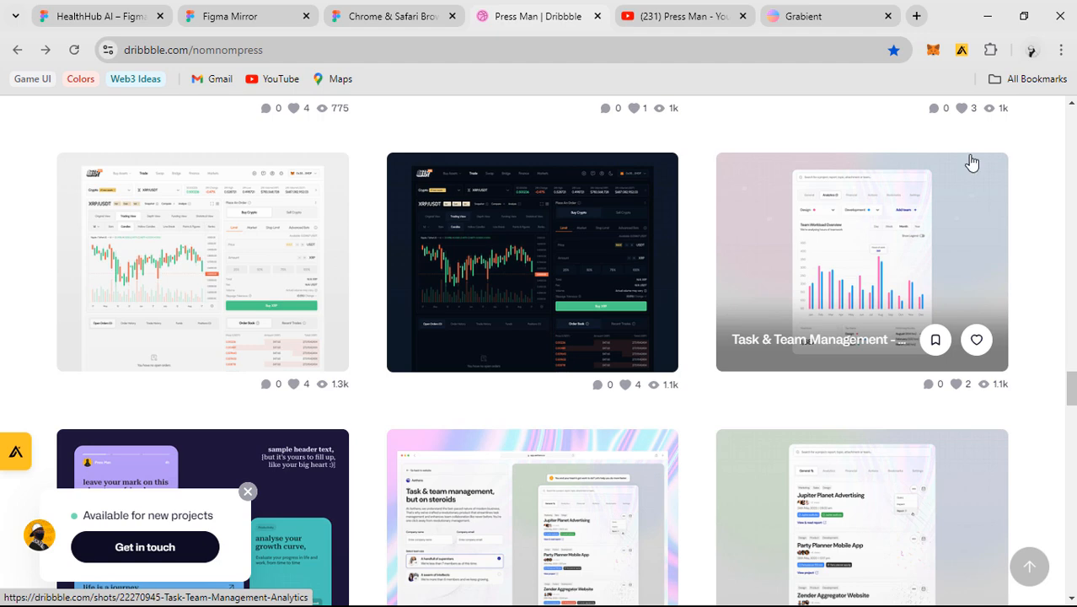
pyautogui.scroll(5, 750, 362)
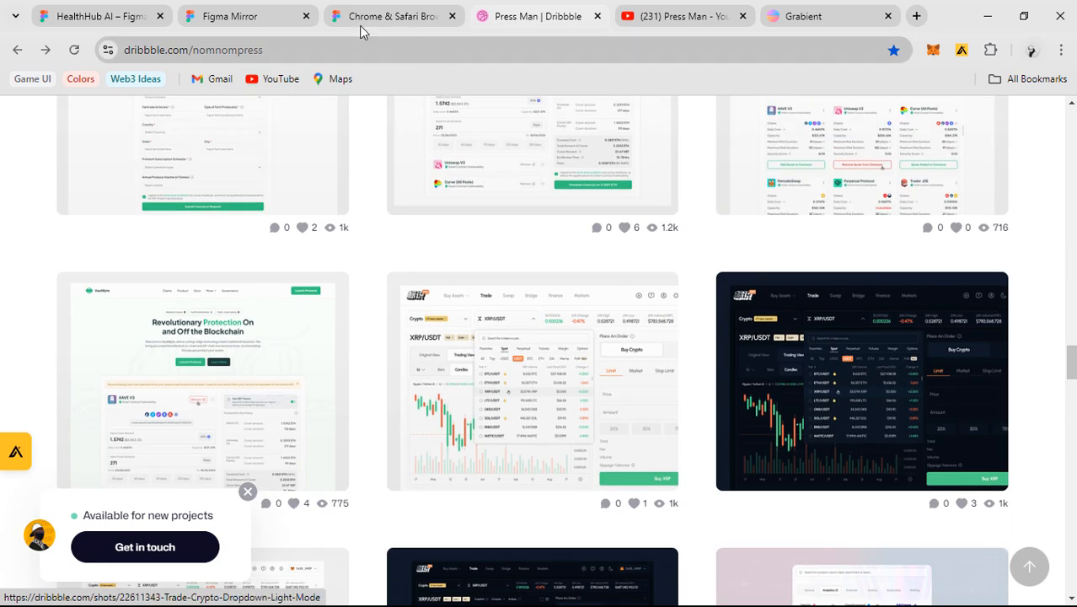
pyautogui.click(99, 20)
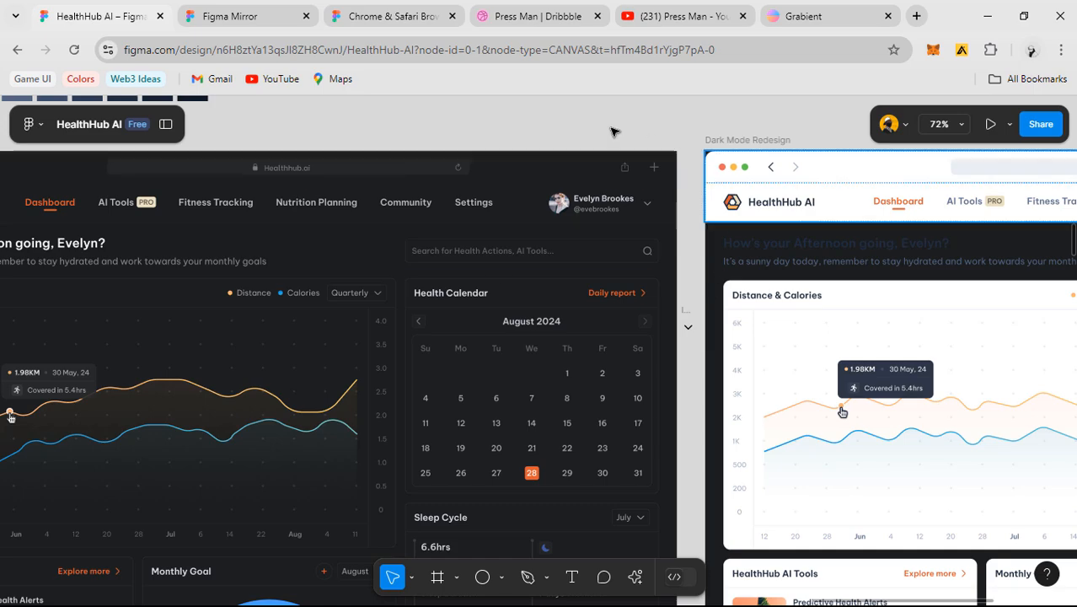
pyautogui.scroll(-2, 630, 140)
pyautogui.hscroll(6, 718, 190)
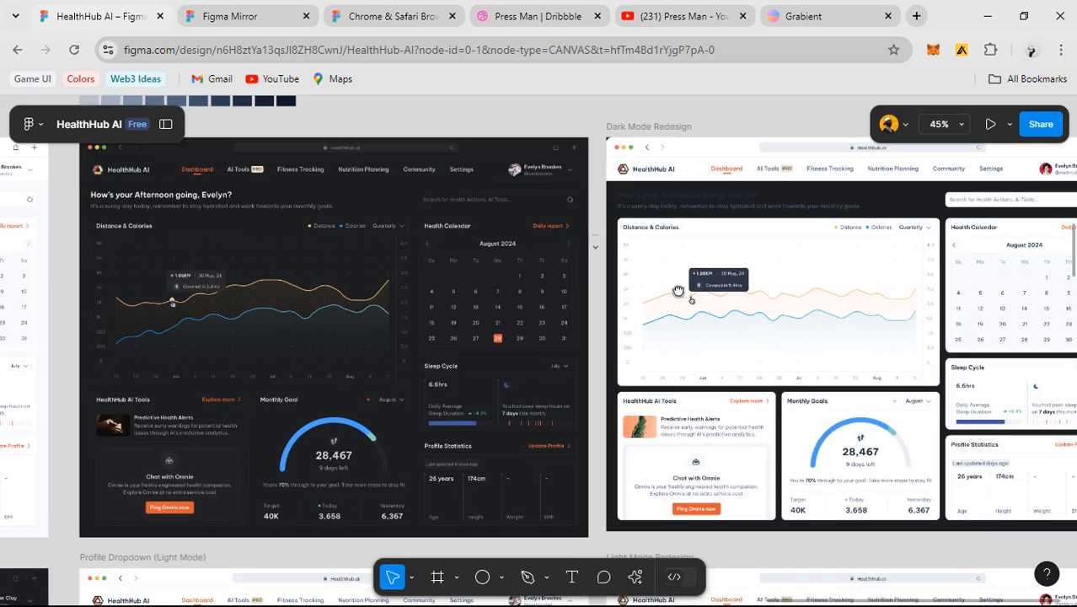
pyautogui.scroll(4, 719, 190)
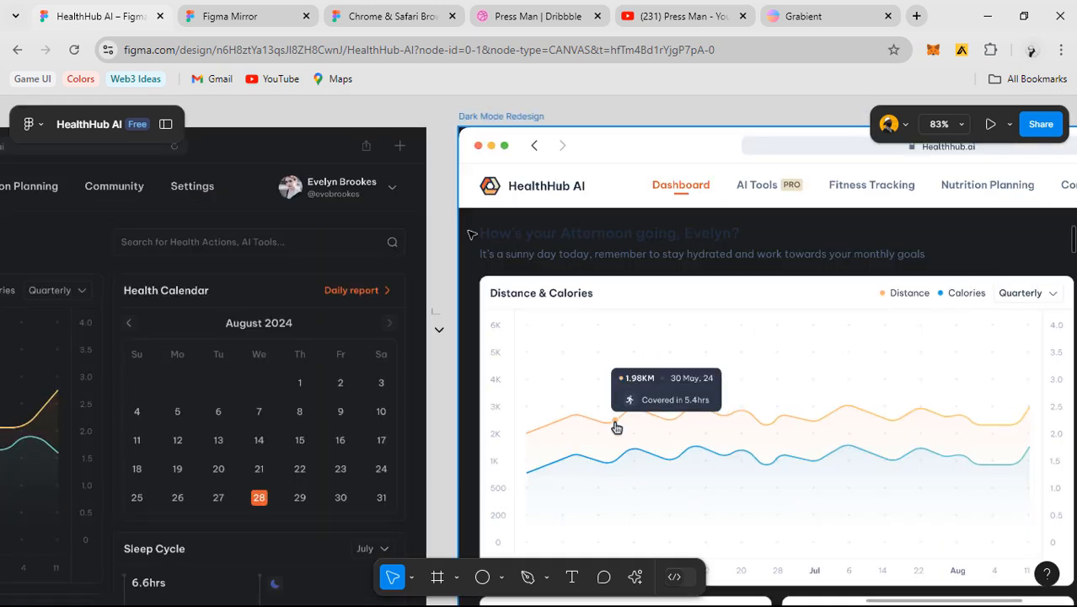
# - Check the Dark Mode Redesign frame's fill and look through the local colour styles available for the greeting heading's text
pyautogui.click(471, 246)
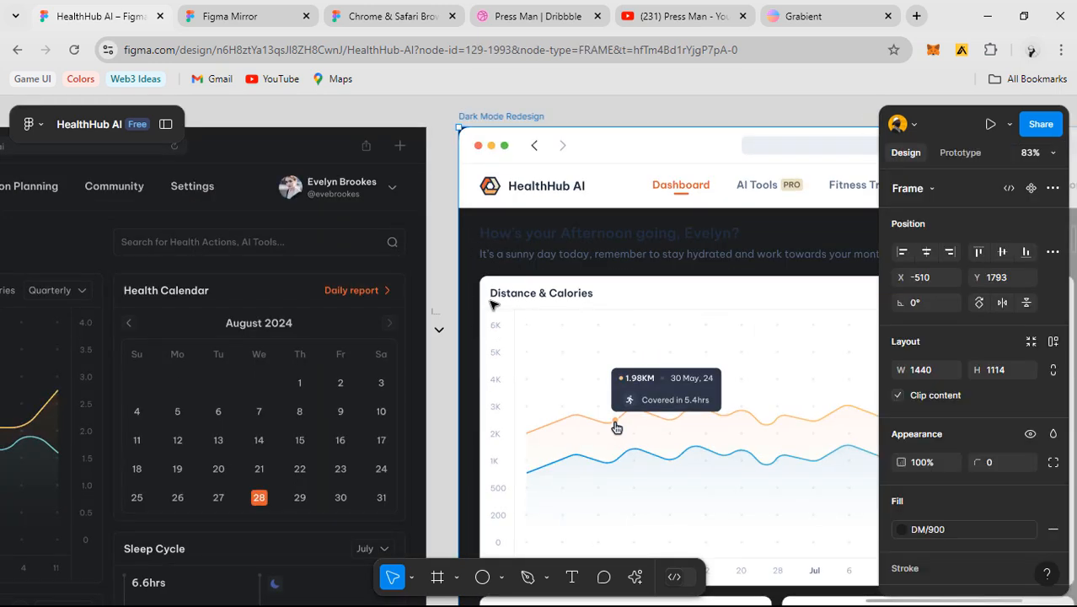
pyautogui.scroll(-3, 390, 267)
pyautogui.moveTo(567, 342); pyautogui.dragTo(445, 305)
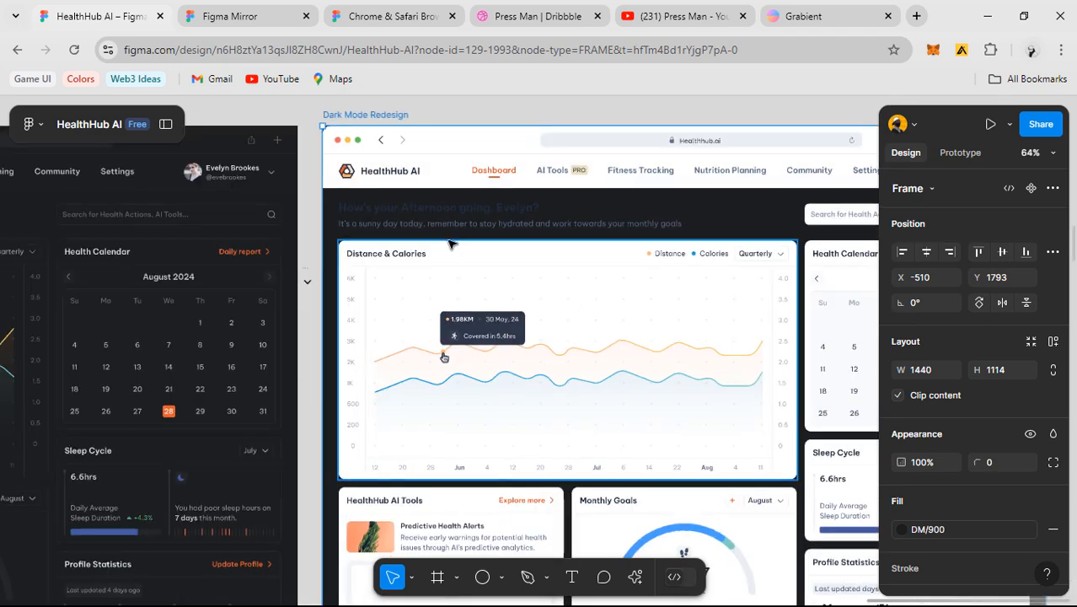
pyautogui.scroll(3, 446, 221)
pyautogui.keyDown('ctrl'); pyautogui.click(446, 198); pyautogui.keyUp('ctrl')
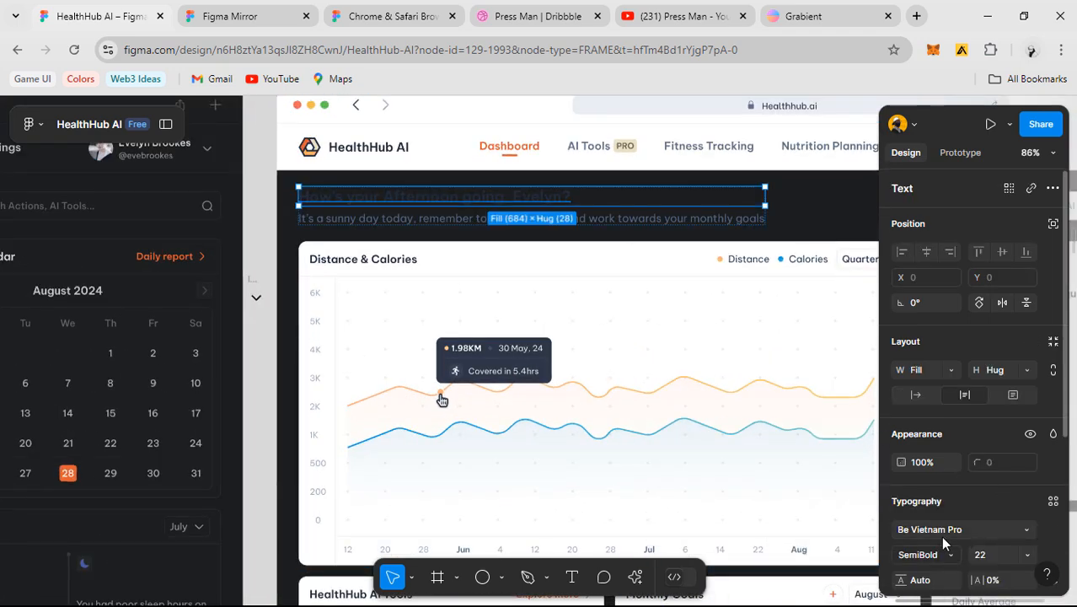
pyautogui.scroll(-3, 931, 484)
pyautogui.click(934, 437)
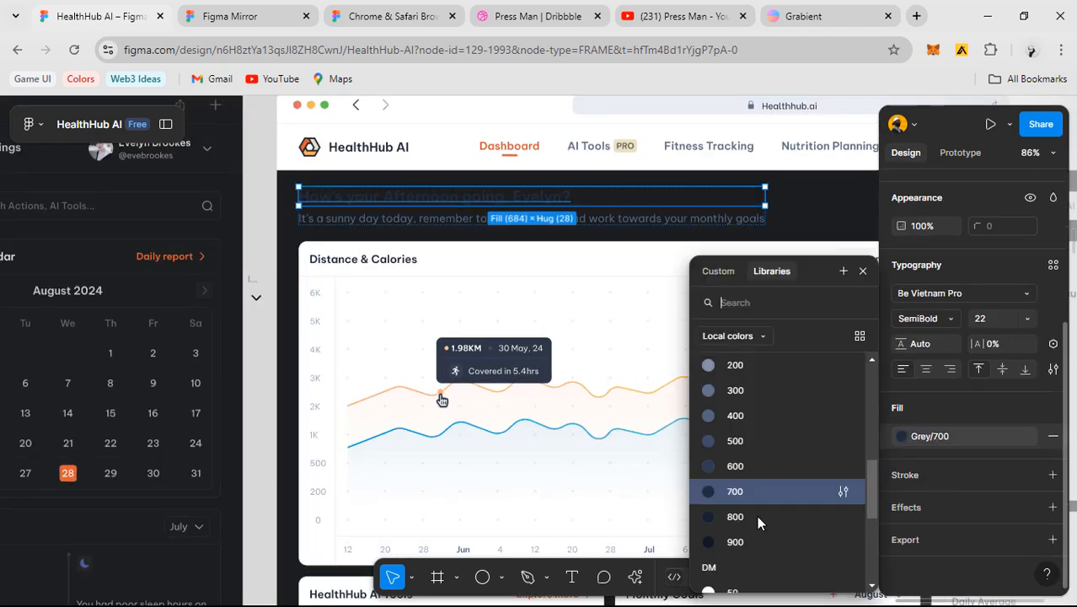
pyautogui.scroll(10, 750, 471)
pyautogui.scroll(-2, 745, 472)
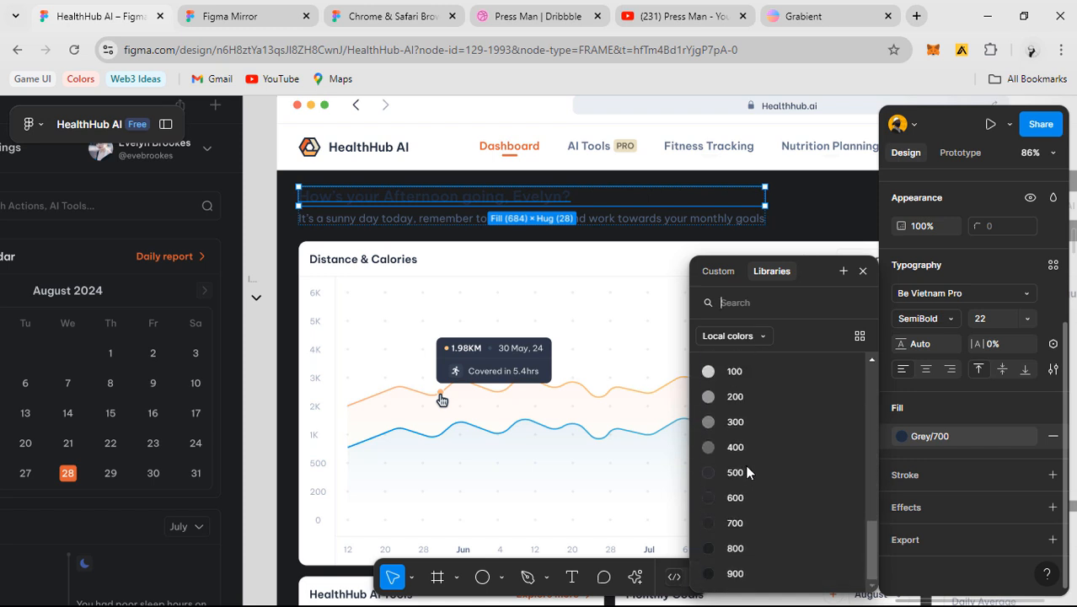
pyautogui.scroll(5, 750, 472)
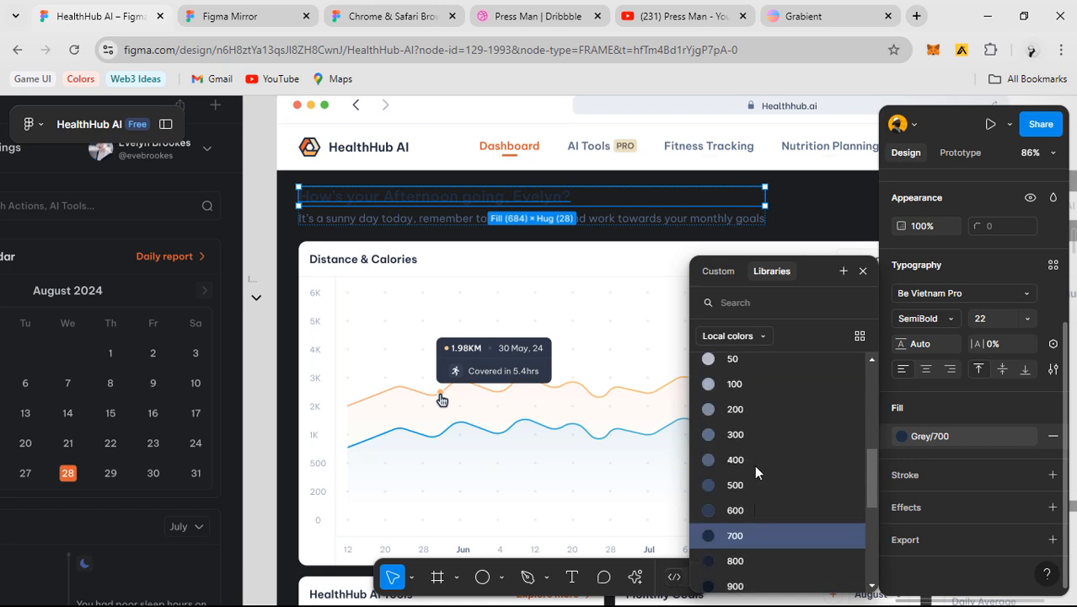
# - Collapse the BG and Grey colour style groups, move the DM group above BG, and hide the layers sidebar
pyautogui.click(260, 237)
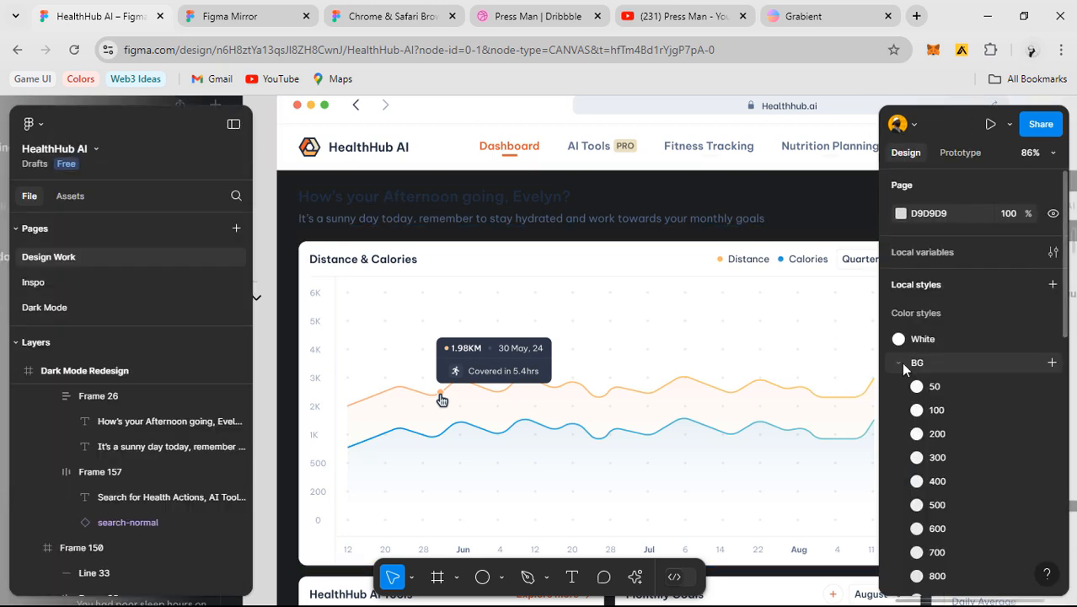
pyautogui.click(899, 363)
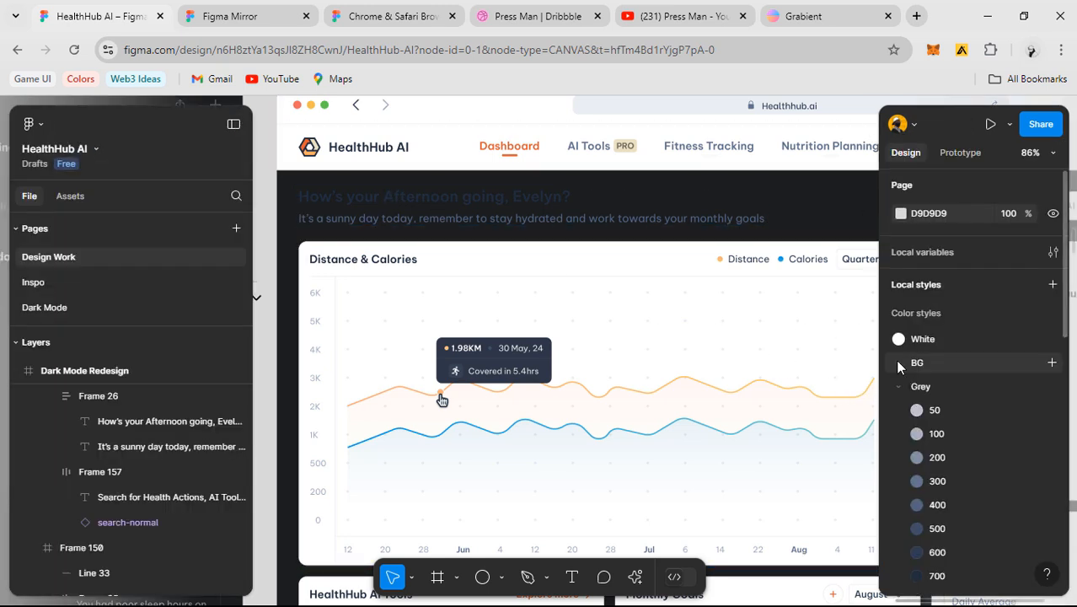
pyautogui.click(900, 390)
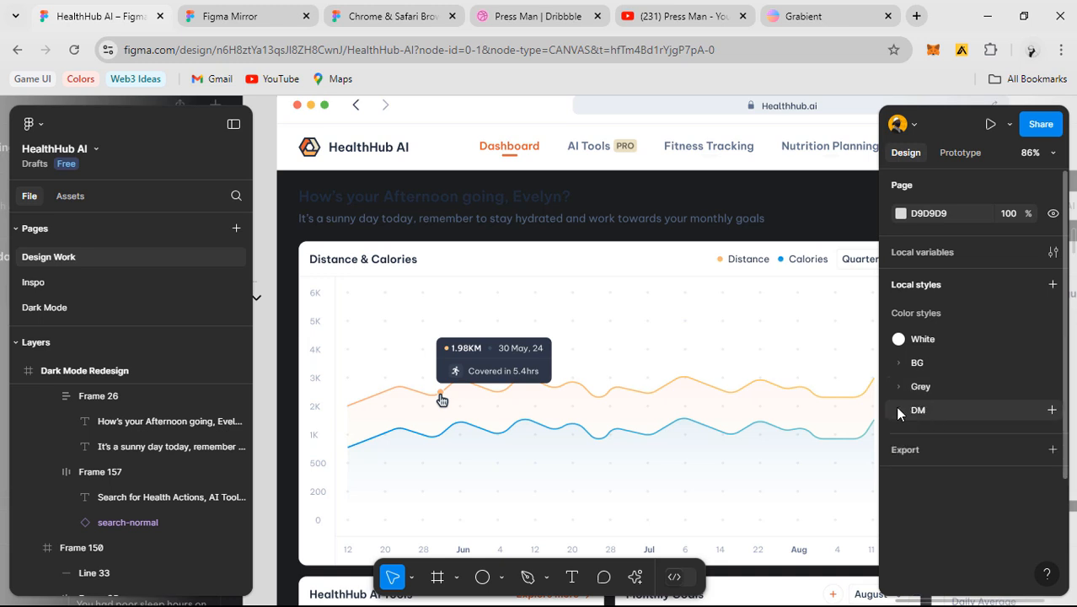
pyautogui.moveTo(945, 403); pyautogui.dragTo(937, 350)
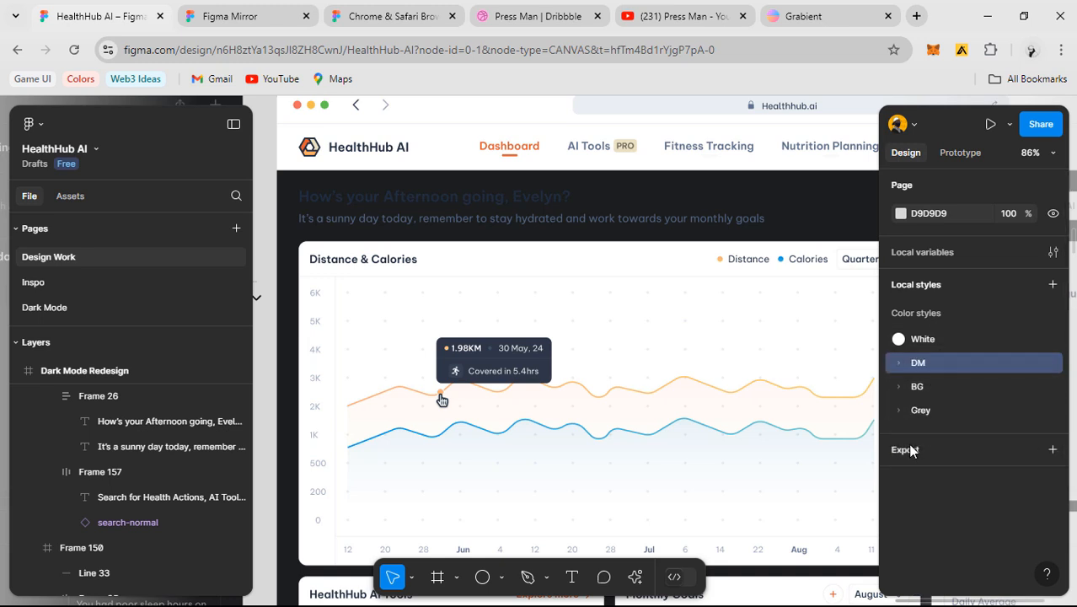
pyautogui.click(239, 124)
# - Open the greeting heading's text fill for editing and bring up the DM shades in the local colour styles
pyautogui.keyDown('ctrl'); pyautogui.click(394, 202); pyautogui.keyUp('ctrl')
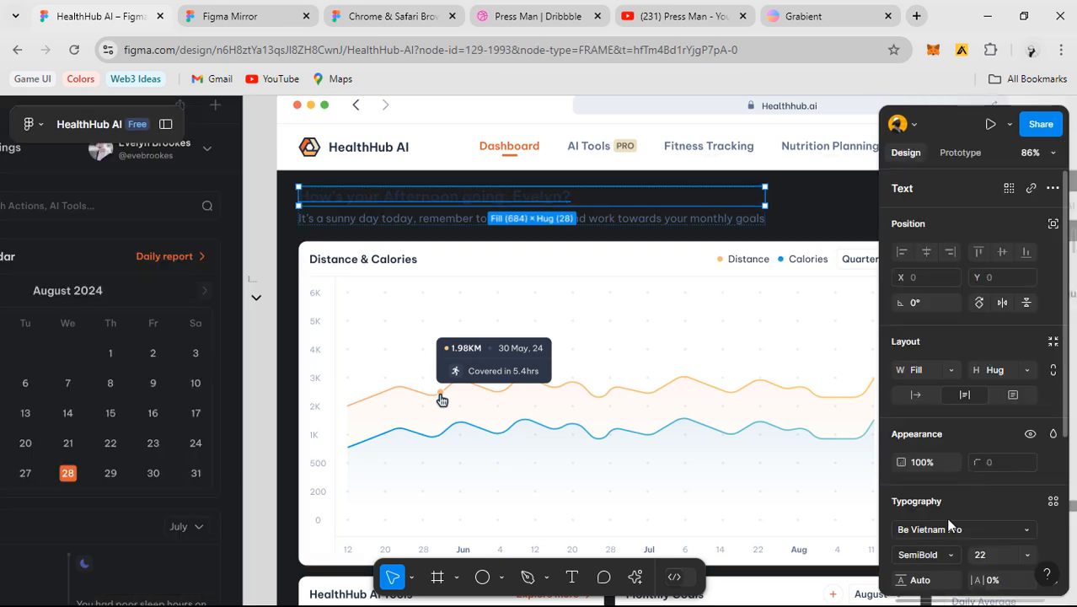
pyautogui.scroll(-3, 951, 527)
pyautogui.click(931, 438)
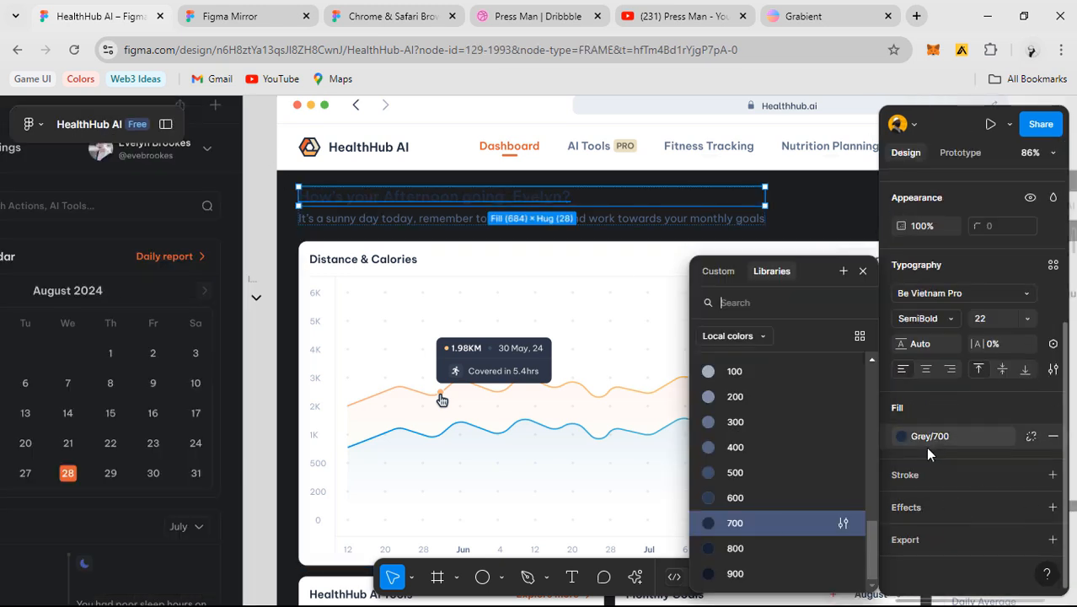
pyautogui.scroll(3, 742, 452)
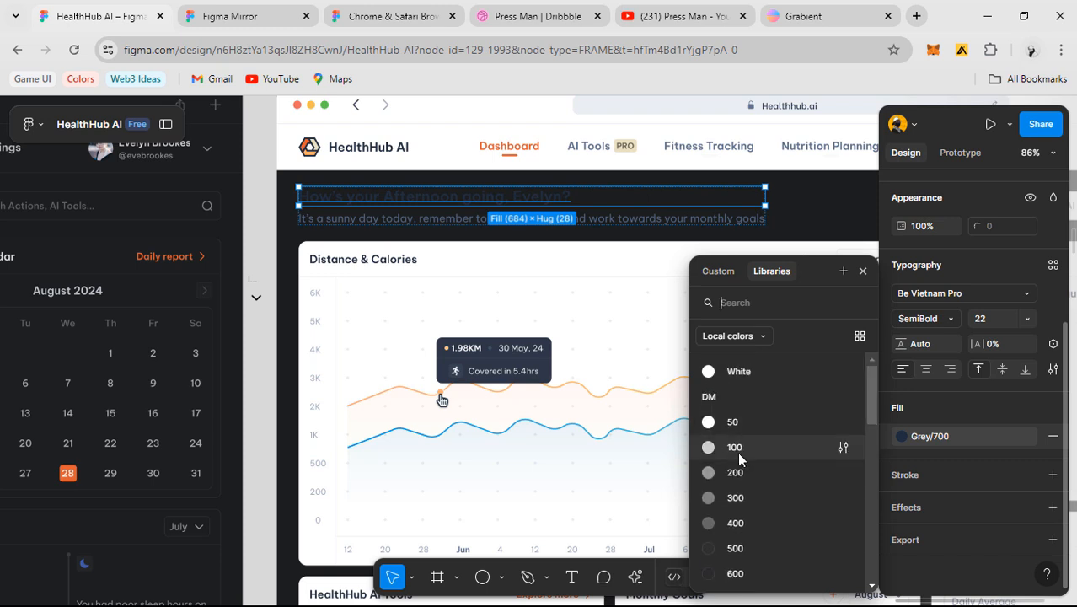
# - Set the fill of the dashboard's greeting heading to DM/50 and the subtitle below it to DM/300
pyautogui.click(750, 419)
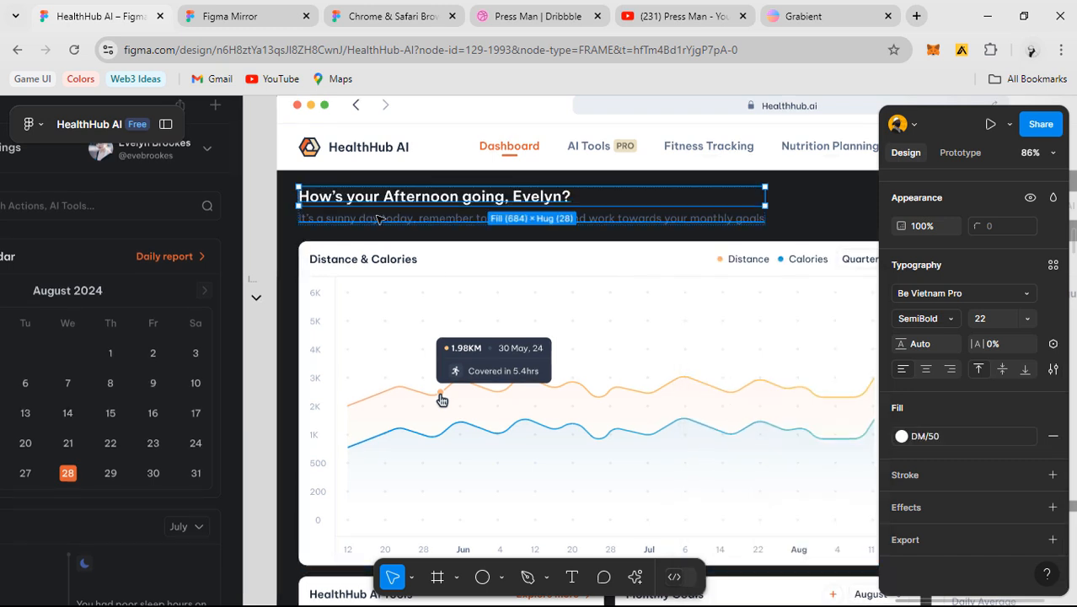
pyautogui.press('Tab')
pyautogui.click(974, 433)
pyautogui.scroll(3, 821, 467)
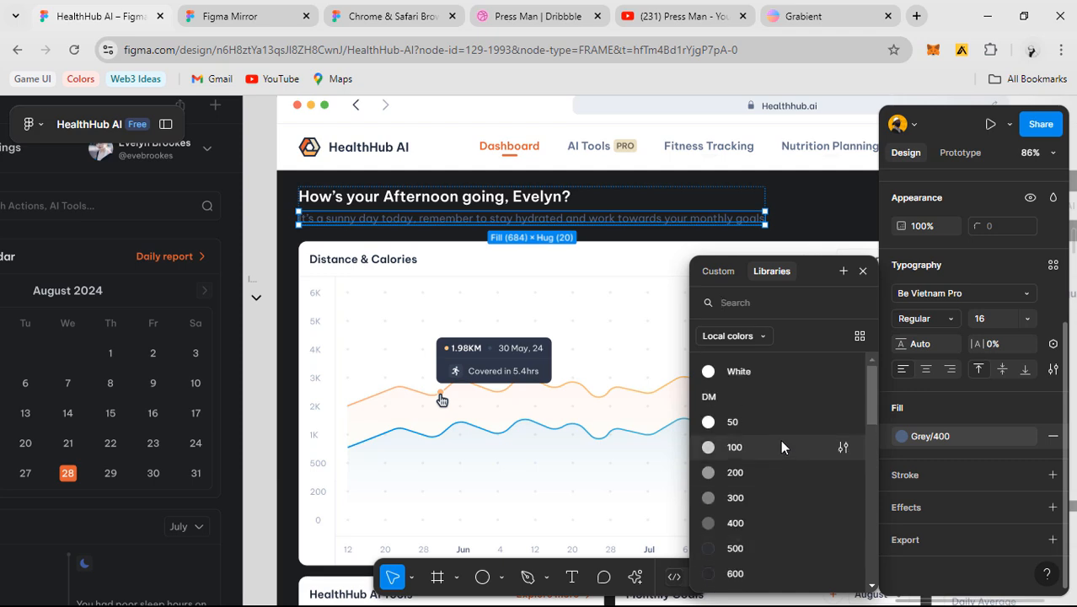
pyautogui.click(763, 497)
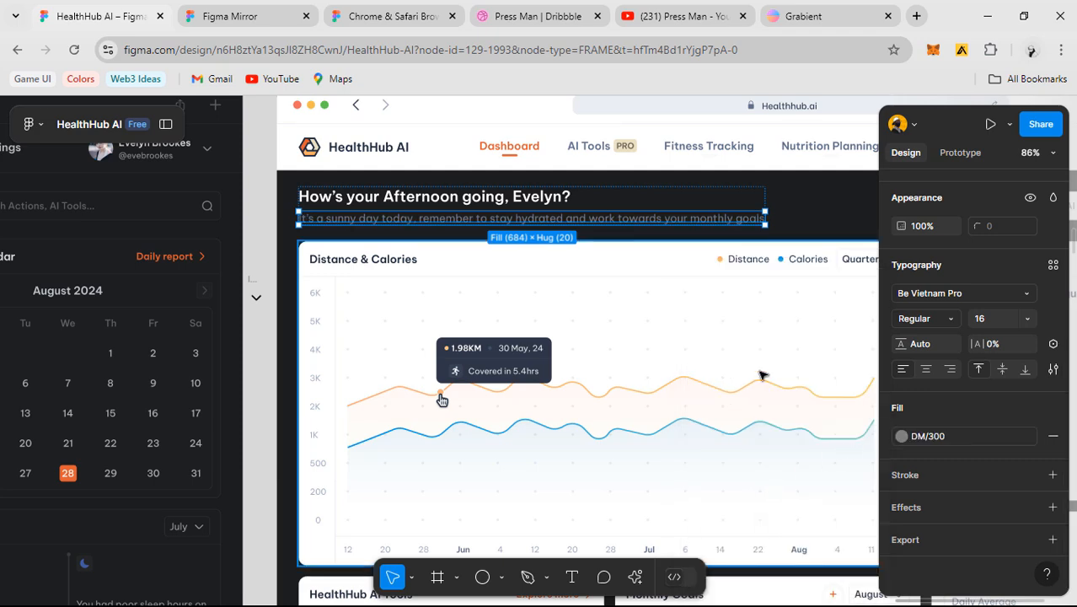
# - Set the fill of the Distance & Calories chart card to the DM/800 colour style
pyautogui.hscroll(2, 458, 372)
pyautogui.hscroll(5, 458, 371)
pyautogui.click(500, 324)
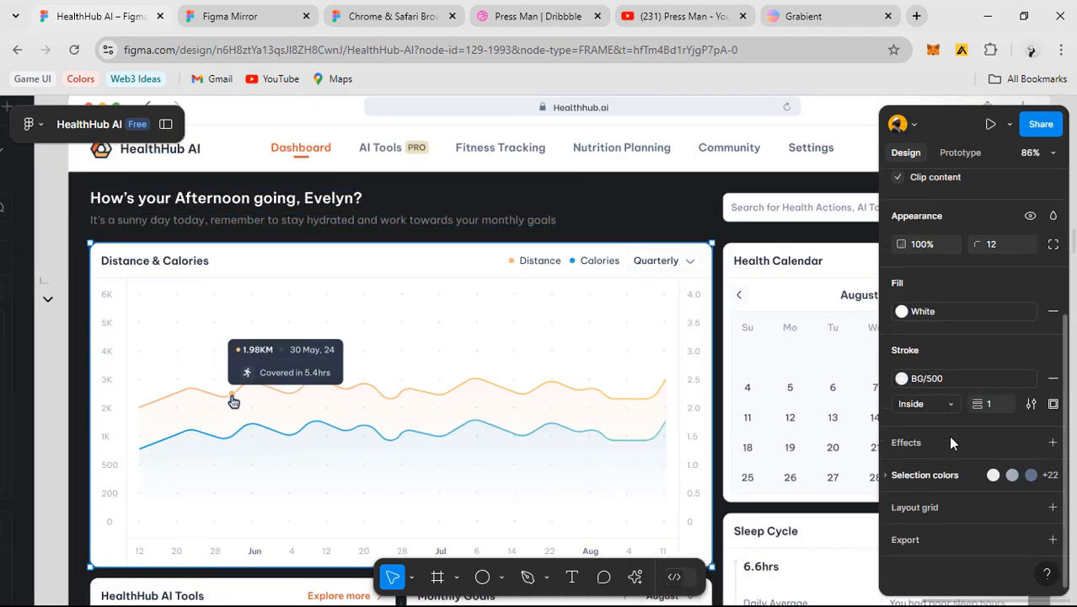
pyautogui.click(952, 311)
pyautogui.scroll(-4, 742, 472)
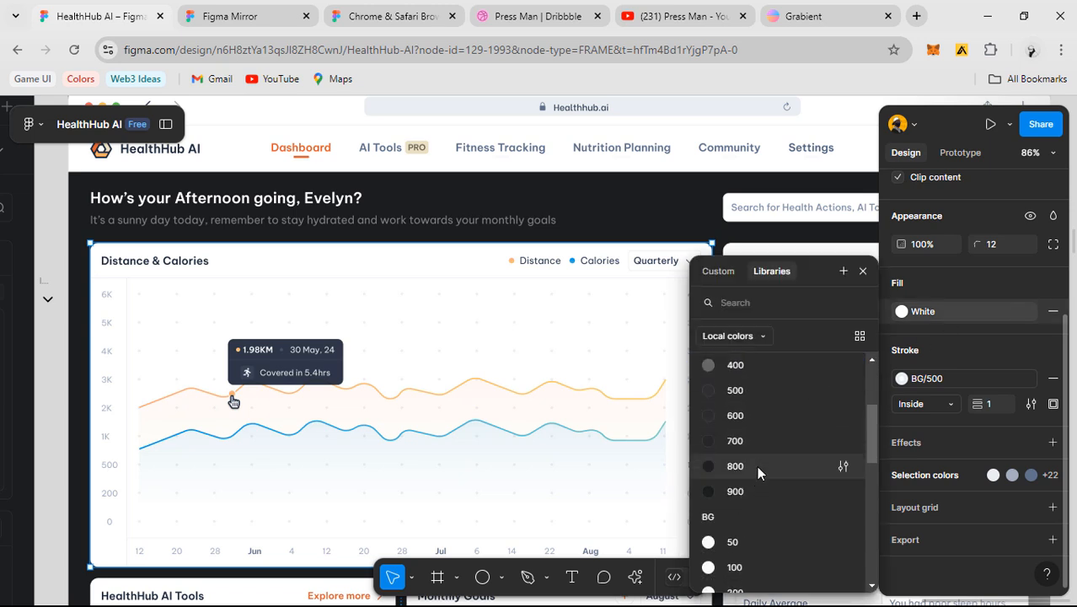
pyautogui.click(757, 468)
pyautogui.hscroll(-8, 476, 284)
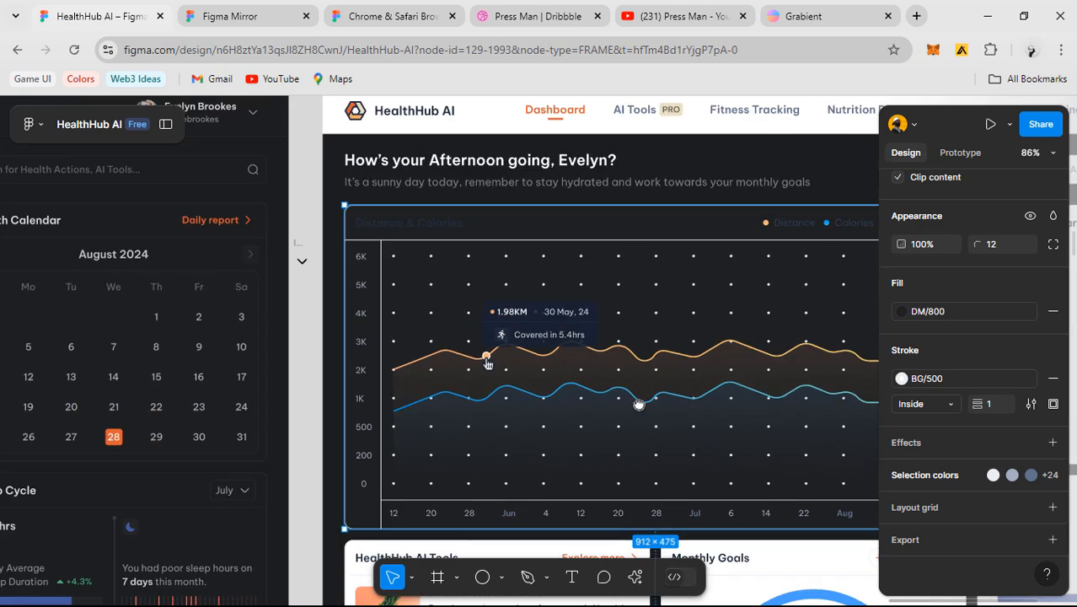
pyautogui.click(323, 255)
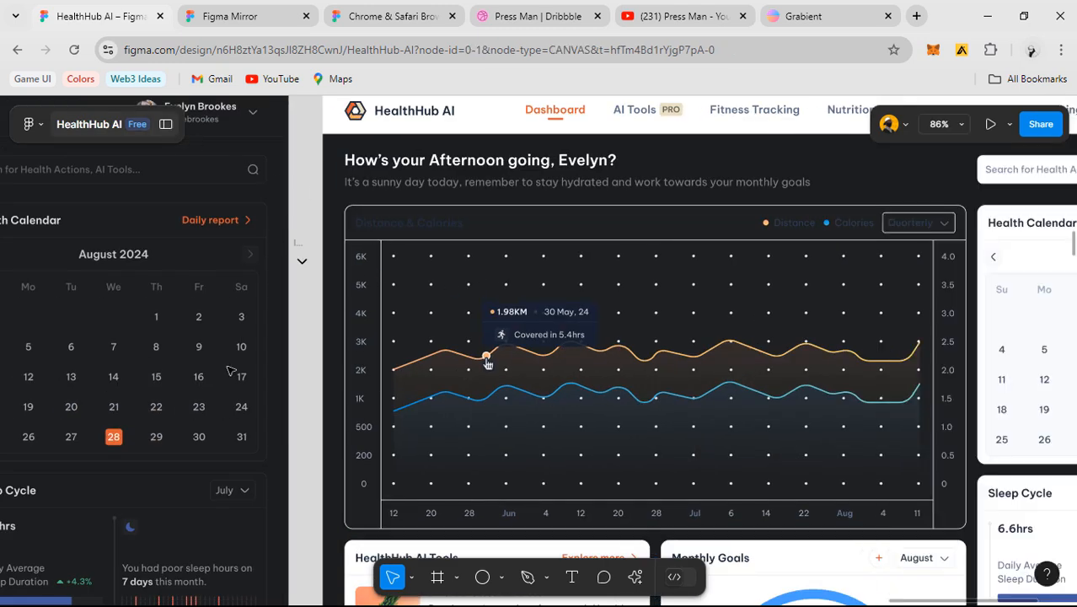
# - Restore the full interface and set the stroke of the Distance & Calories card to DM/500
pyautogui.hotkey('ctrl', '\\')
pyautogui.scroll(1, 533, 302)
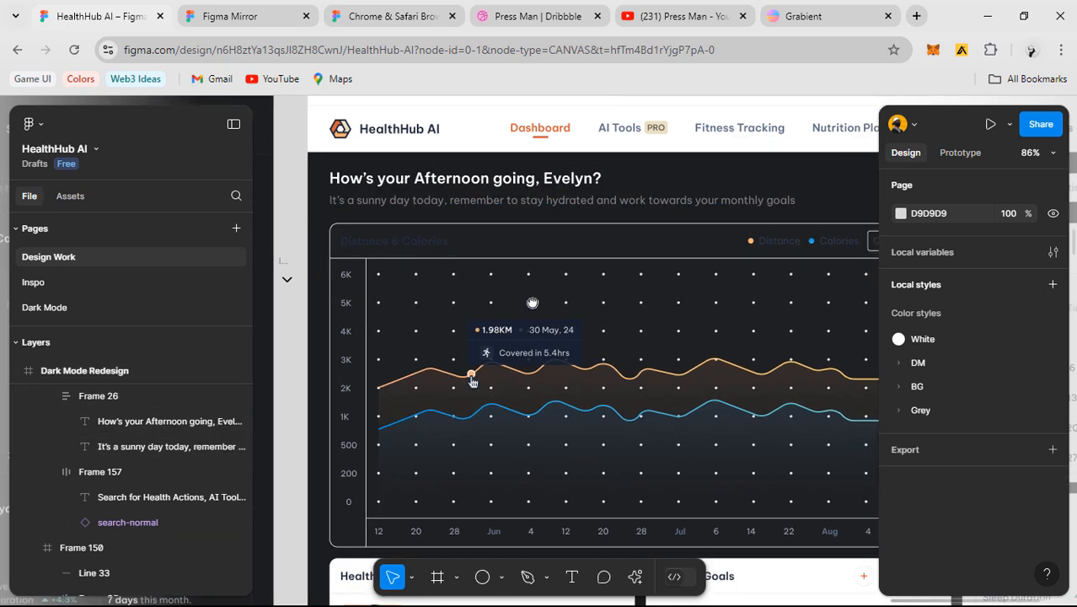
pyautogui.moveTo(532, 302); pyautogui.dragTo(519, 273)
pyautogui.click(710, 237)
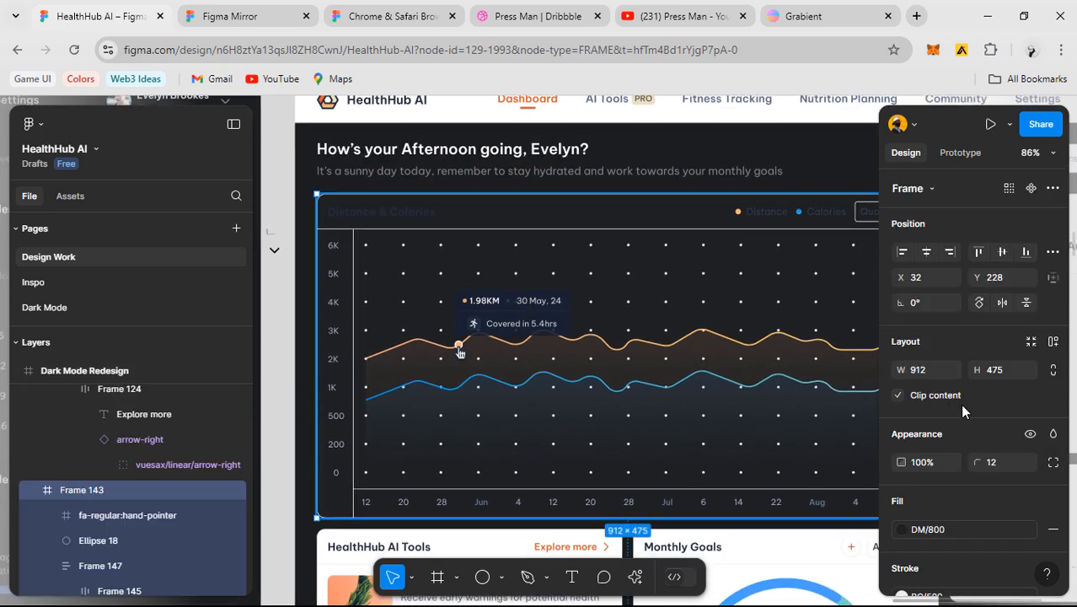
pyautogui.scroll(-2, 982, 487)
pyautogui.click(946, 369)
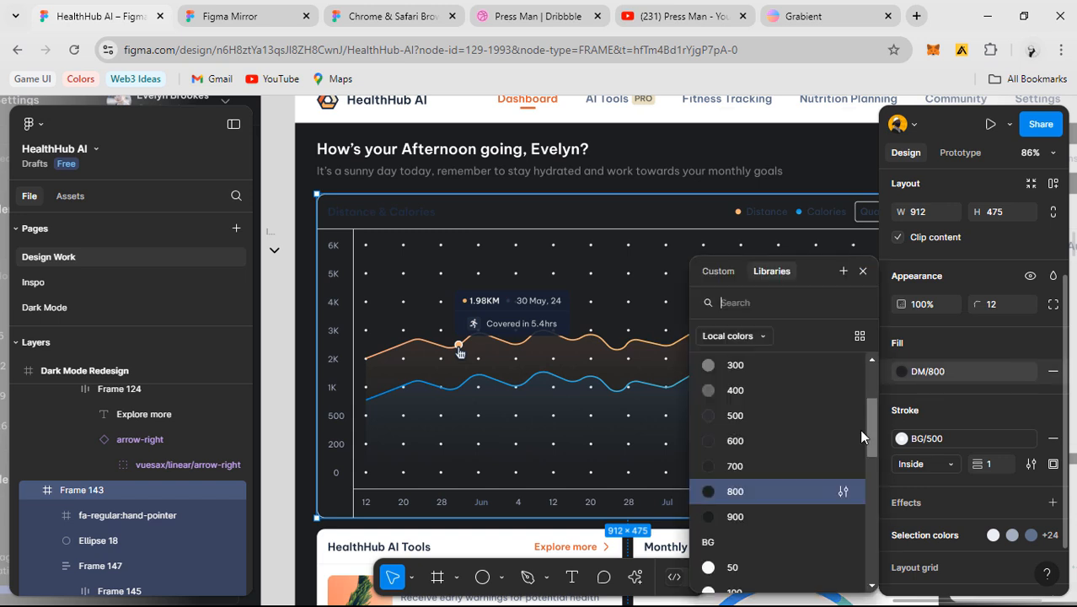
pyautogui.scroll(5, 832, 475)
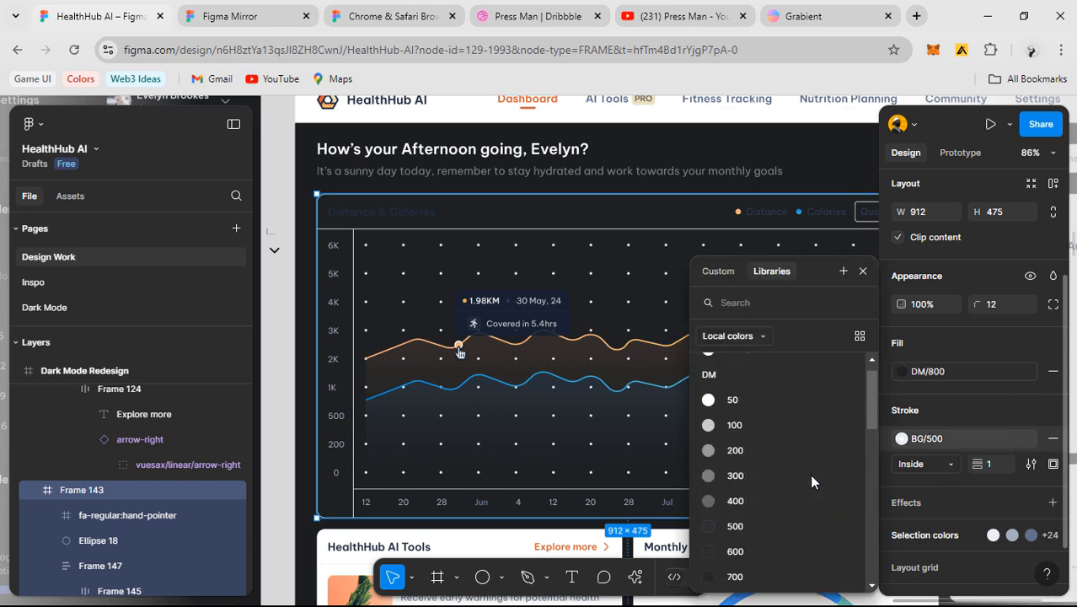
pyautogui.scroll(-2, 750, 431)
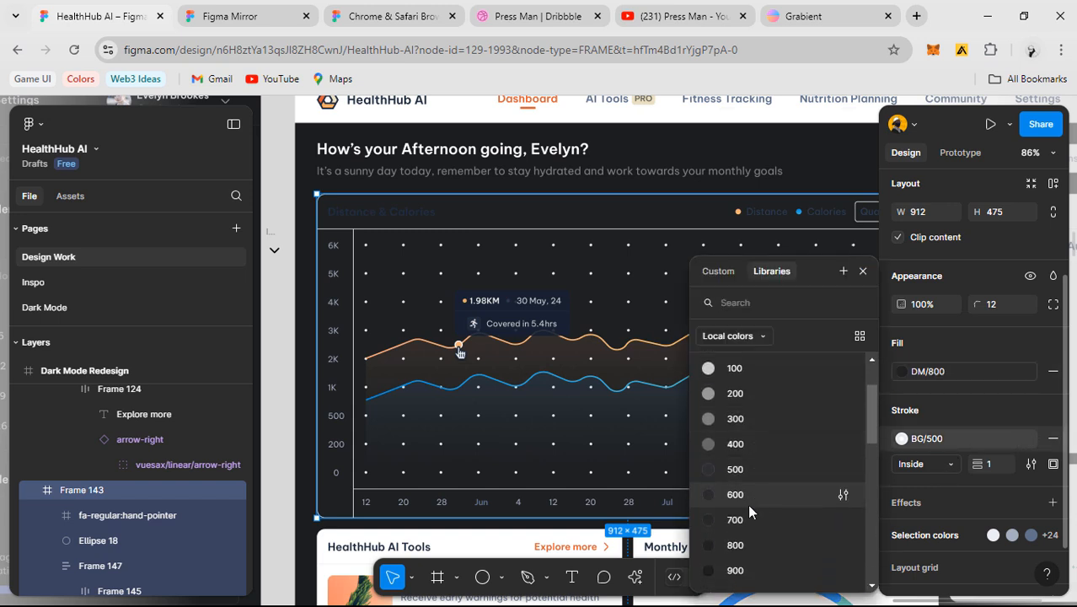
pyautogui.click(770, 468)
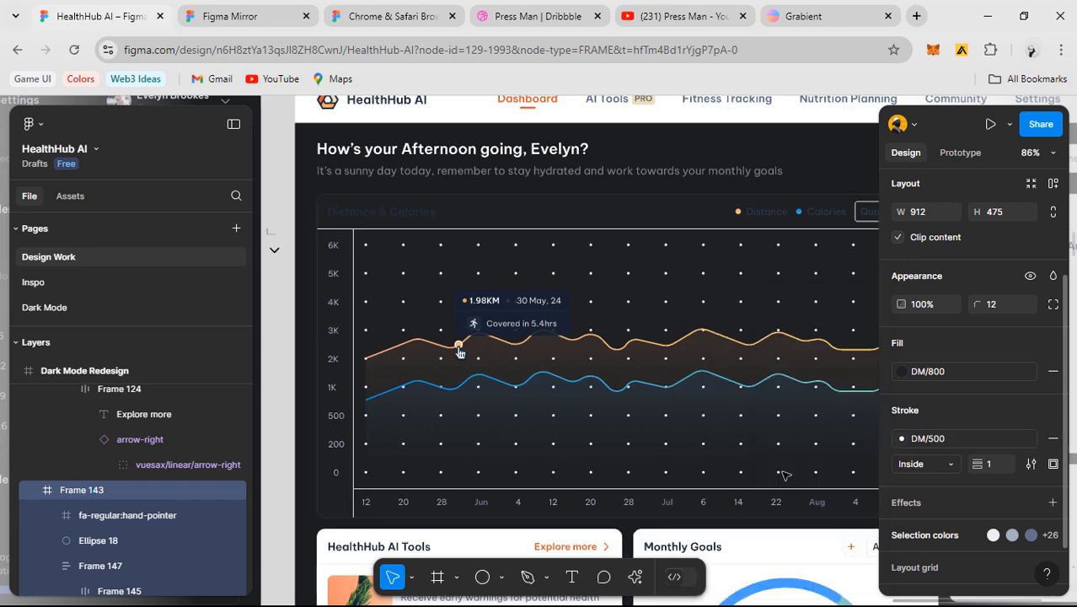
pyautogui.click(292, 306)
# - Set the stroke of the chart's left vertical axis line and bottom horizontal axis line to DM/500
pyautogui.keyDown('ctrl'); pyautogui.click(429, 489); pyautogui.keyUp('ctrl')
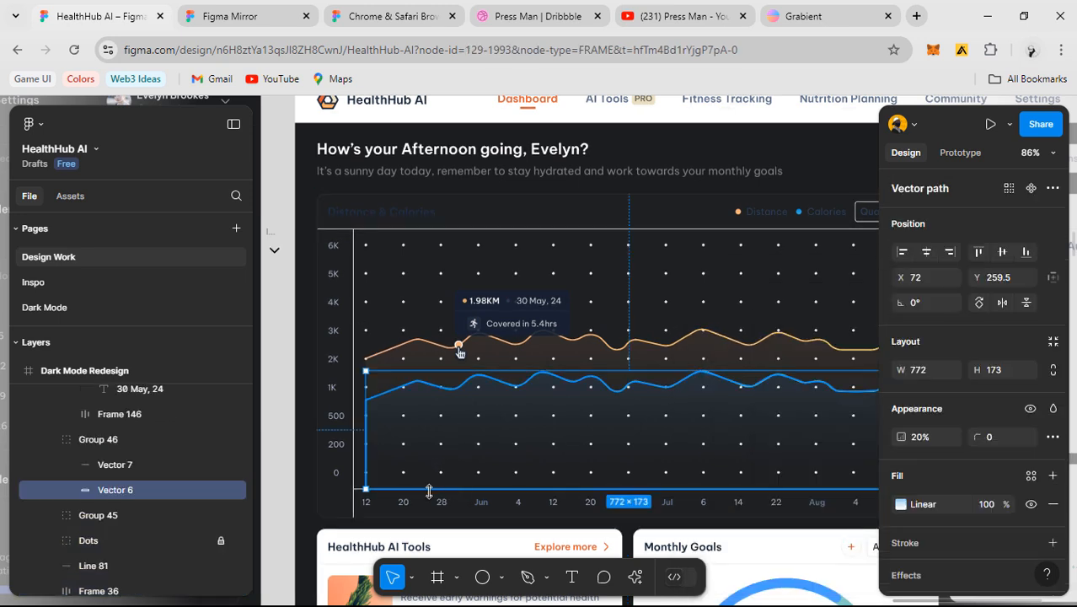
pyautogui.keyDown('ctrl'); pyautogui.click(353, 325); pyautogui.keyUp('ctrl')
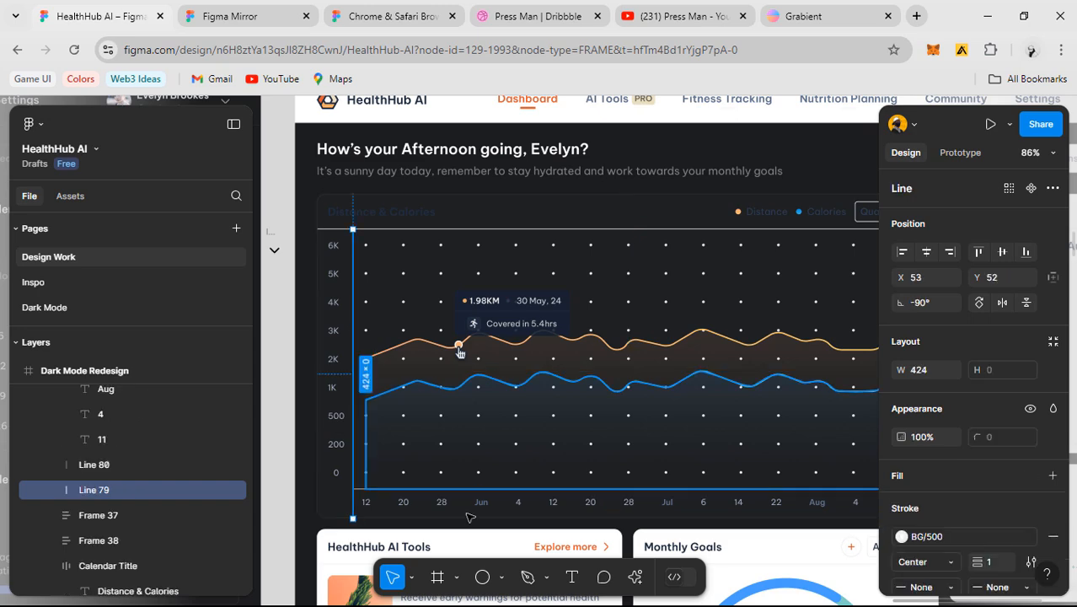
pyautogui.keyDown('ctrl'); pyautogui.keyDown('shift'); pyautogui.click(363, 490); pyautogui.keyUp('shift'); pyautogui.keyUp('ctrl')
pyautogui.hscroll(5, 768, 340)
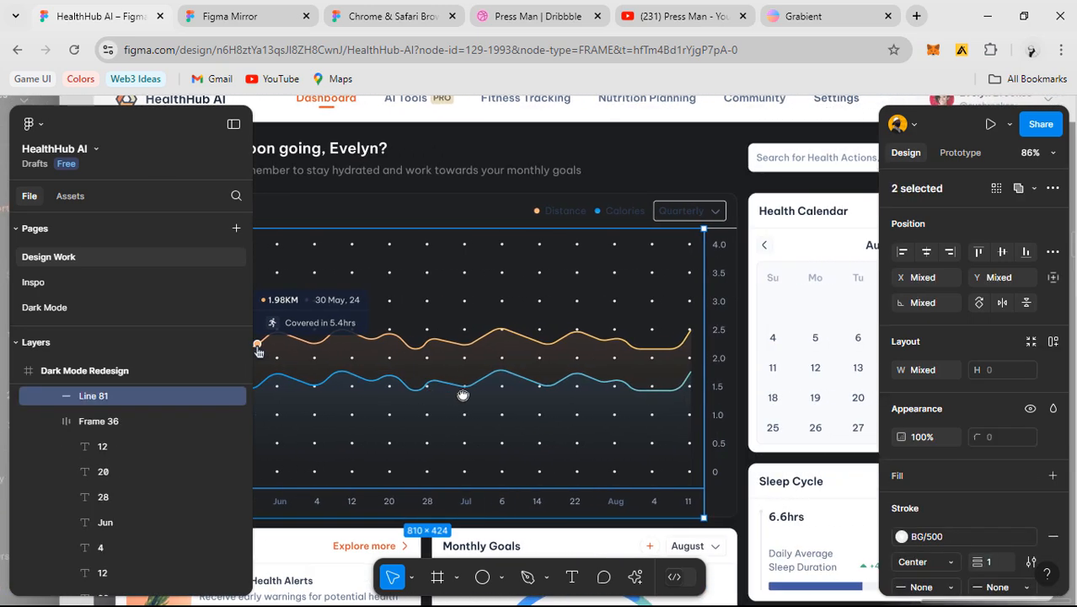
pyautogui.click(914, 536)
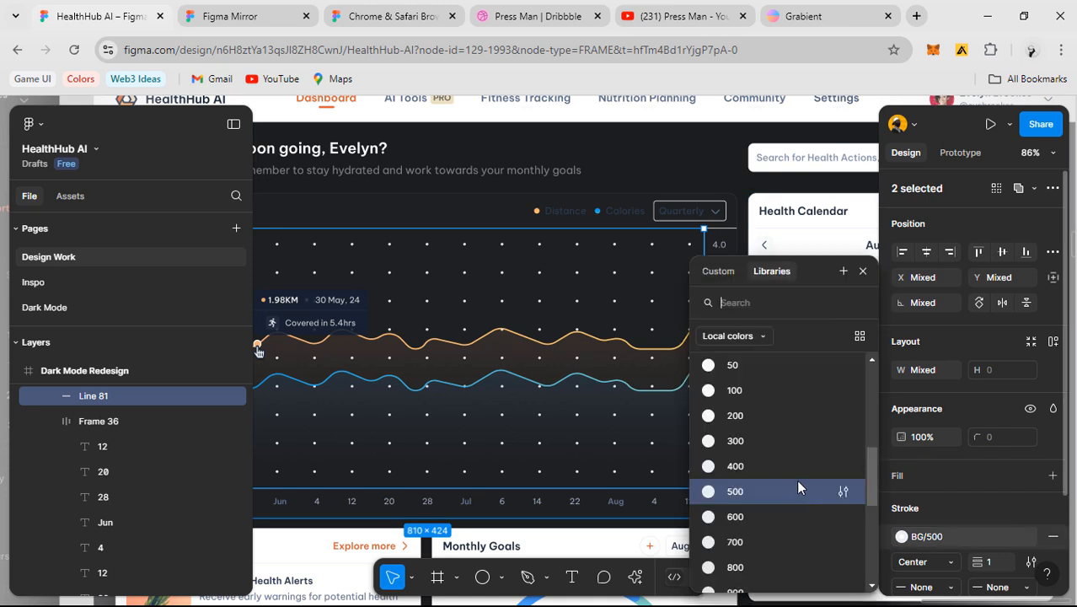
pyautogui.scroll(1, 776, 468)
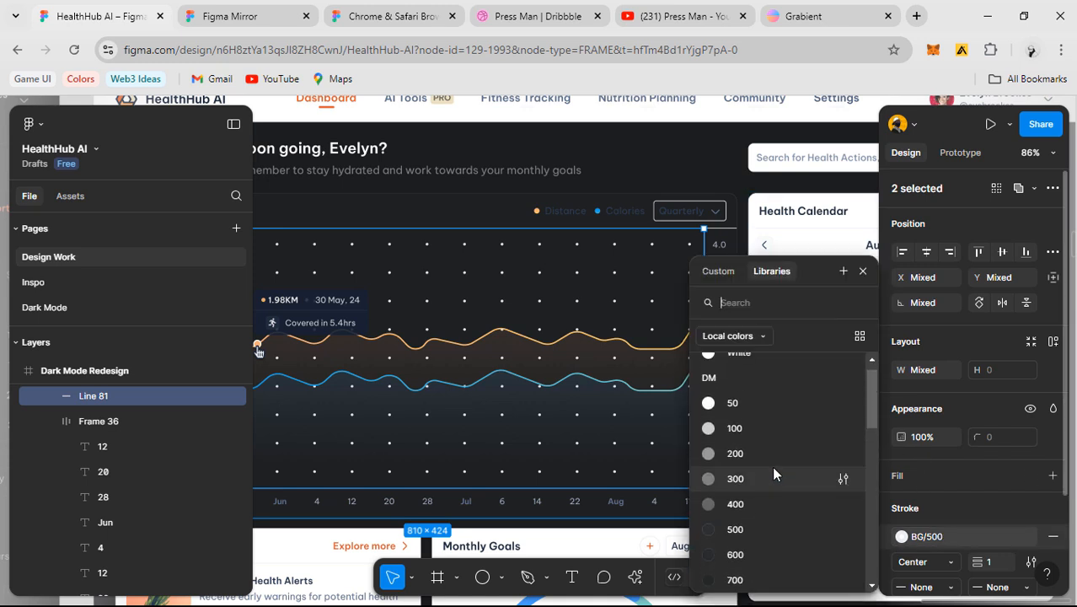
pyautogui.click(746, 533)
# - Set the stroke of the chart's right vertical axis line to DM/500
pyautogui.click(807, 291)
pyautogui.scroll(5, 674, 252)
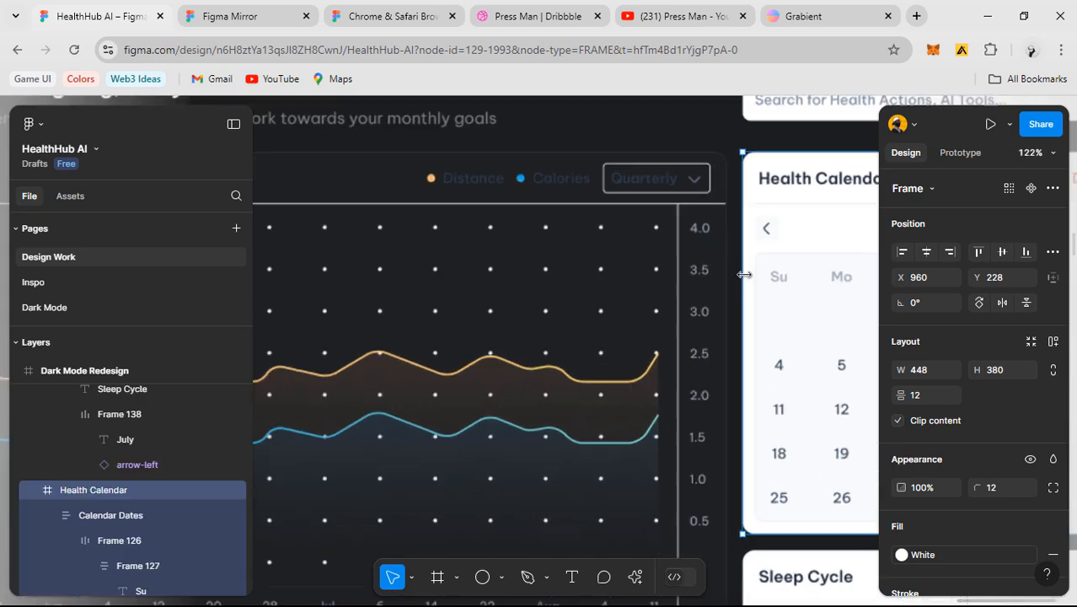
pyautogui.click(623, 236)
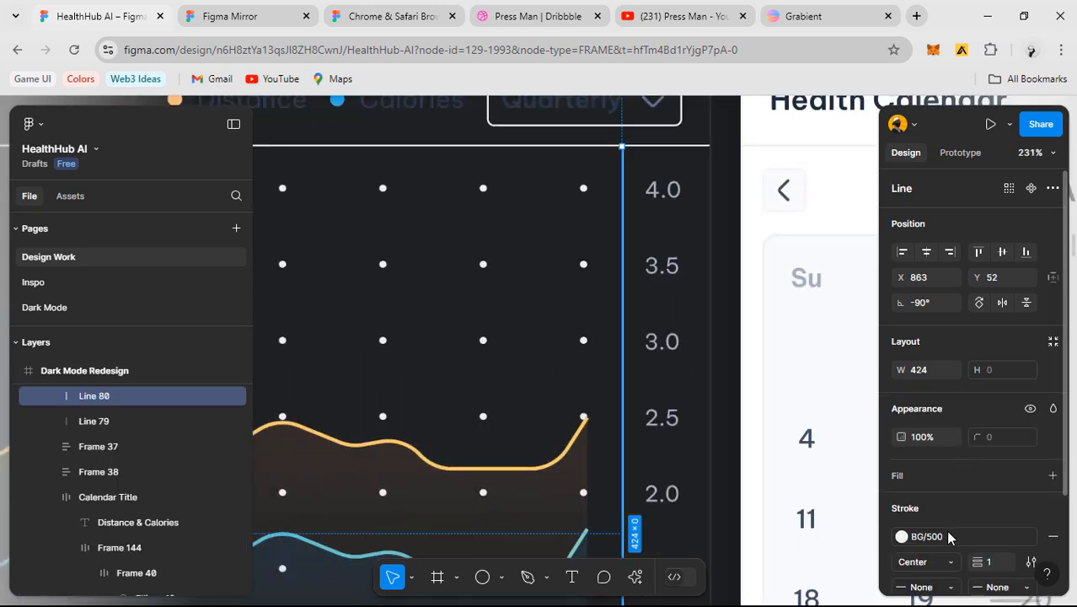
pyautogui.click(914, 537)
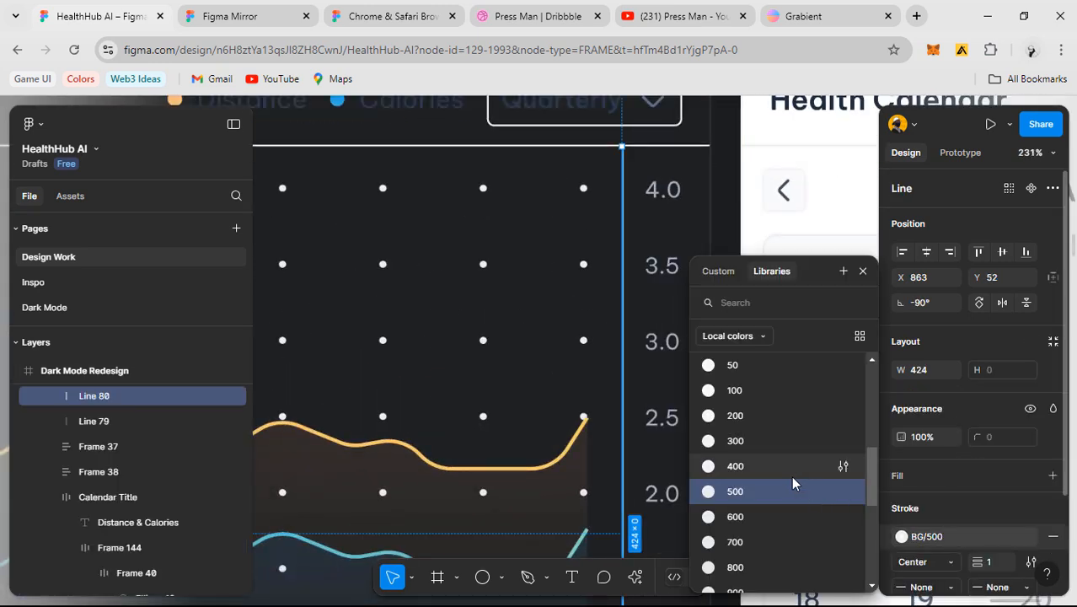
pyautogui.scroll(3, 788, 472)
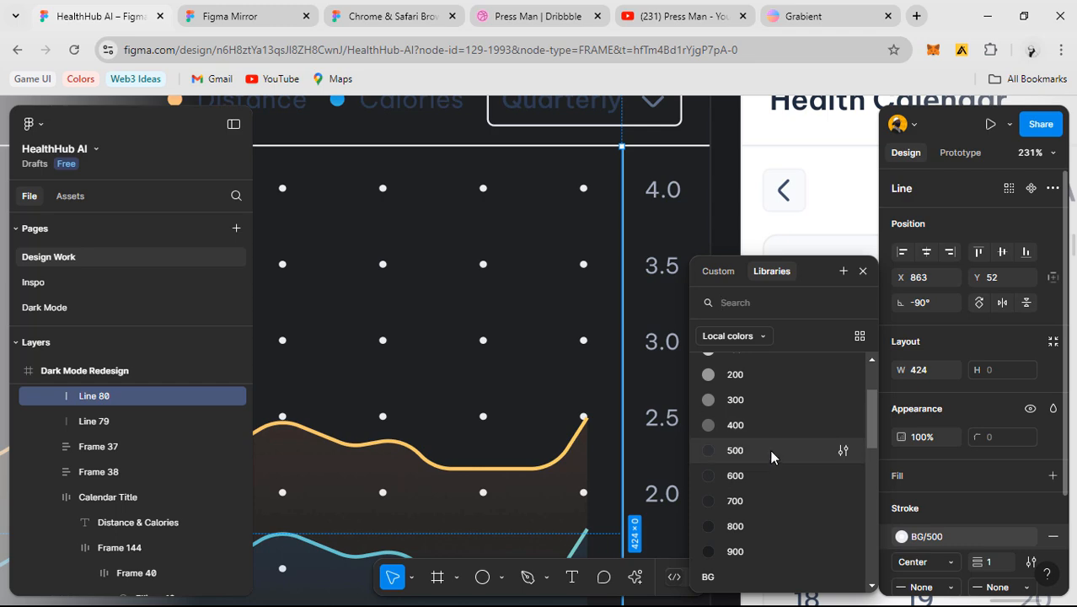
pyautogui.click(769, 449)
pyautogui.scroll(-3, 733, 289)
pyautogui.scroll(-4, 736, 290)
pyautogui.click(642, 150)
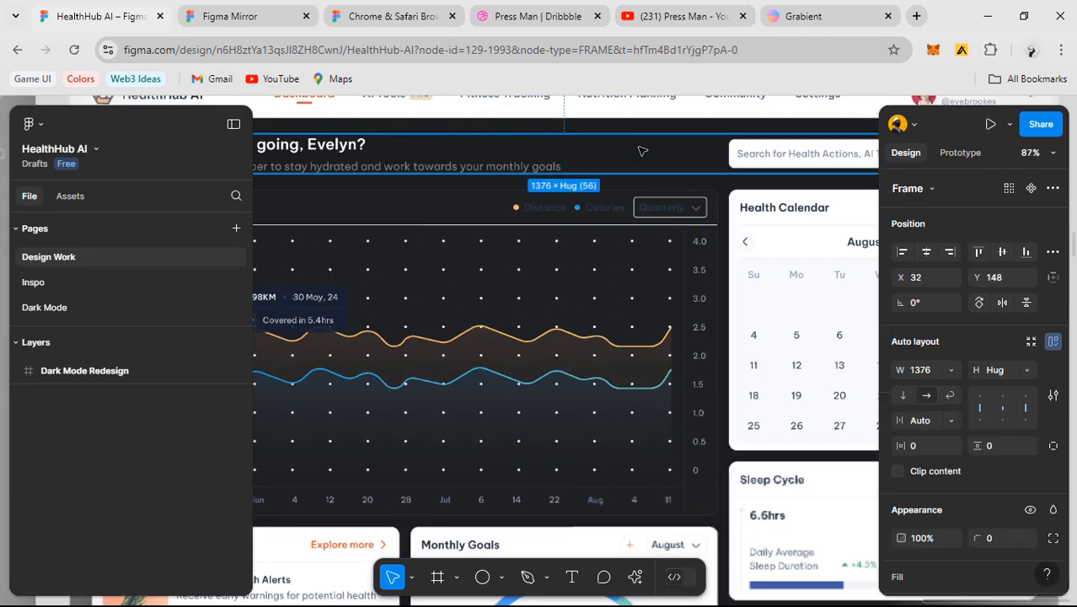
# - Set the text fill of the Distance & Calories card title to DM/100
pyautogui.scroll(-1, 627, 166)
pyautogui.moveTo(611, 192); pyautogui.dragTo(722, 203)
pyautogui.scroll(3, 347, 235)
pyautogui.keyDown('ctrl'); pyautogui.click(352, 207); pyautogui.keyUp('ctrl')
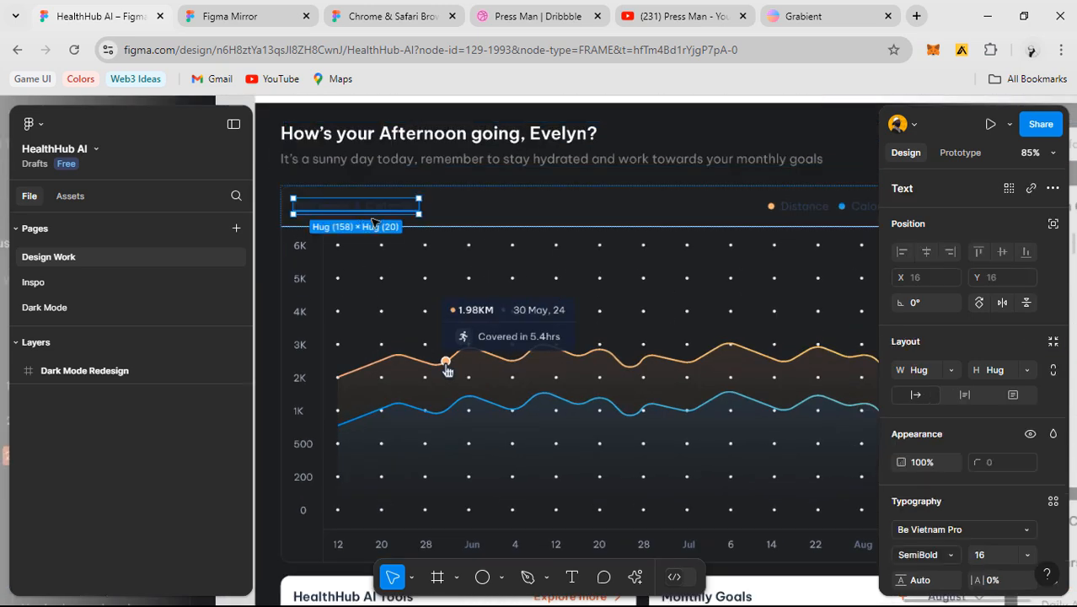
pyautogui.scroll(-3, 956, 513)
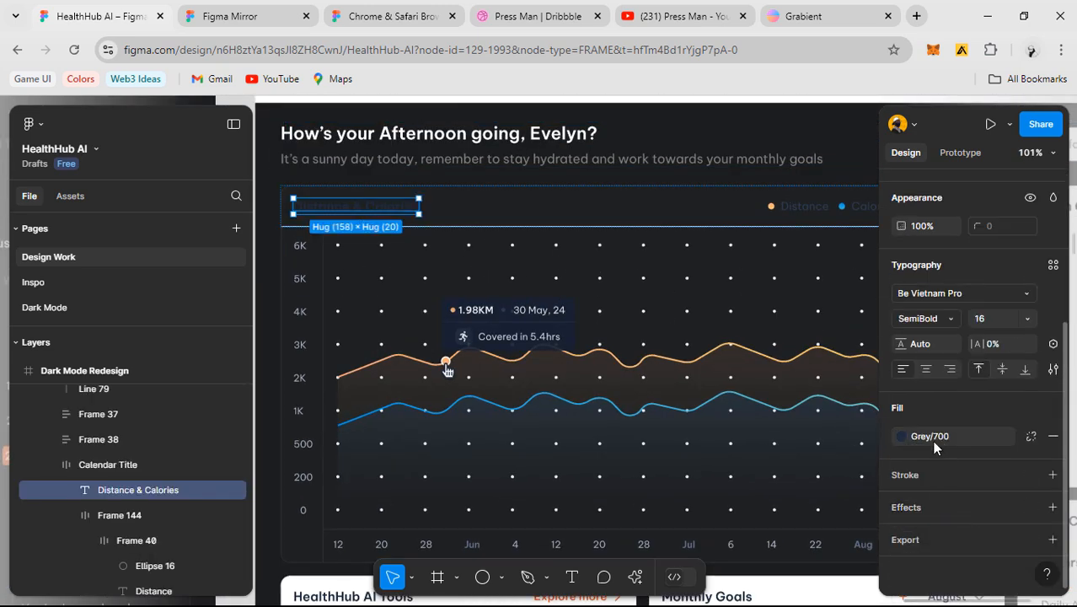
pyautogui.click(901, 436)
pyautogui.scroll(-2, 761, 437)
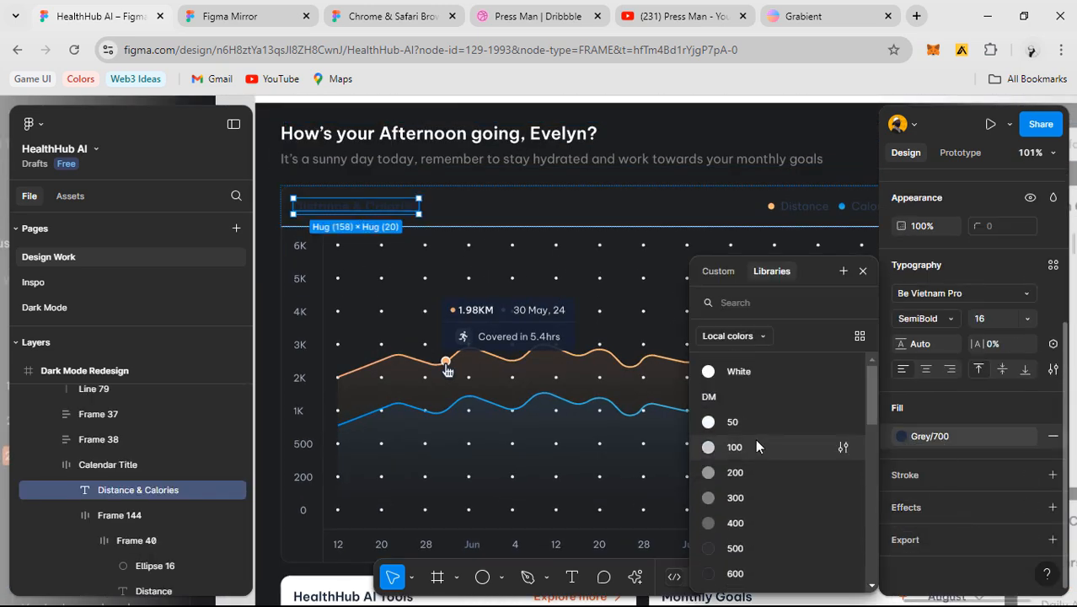
pyautogui.click(758, 440)
# - Set the text fill of the Distance, Calories and Quarterly labels in the chart card's header to DM/100
pyautogui.moveTo(630, 222); pyautogui.dragTo(482, 264)
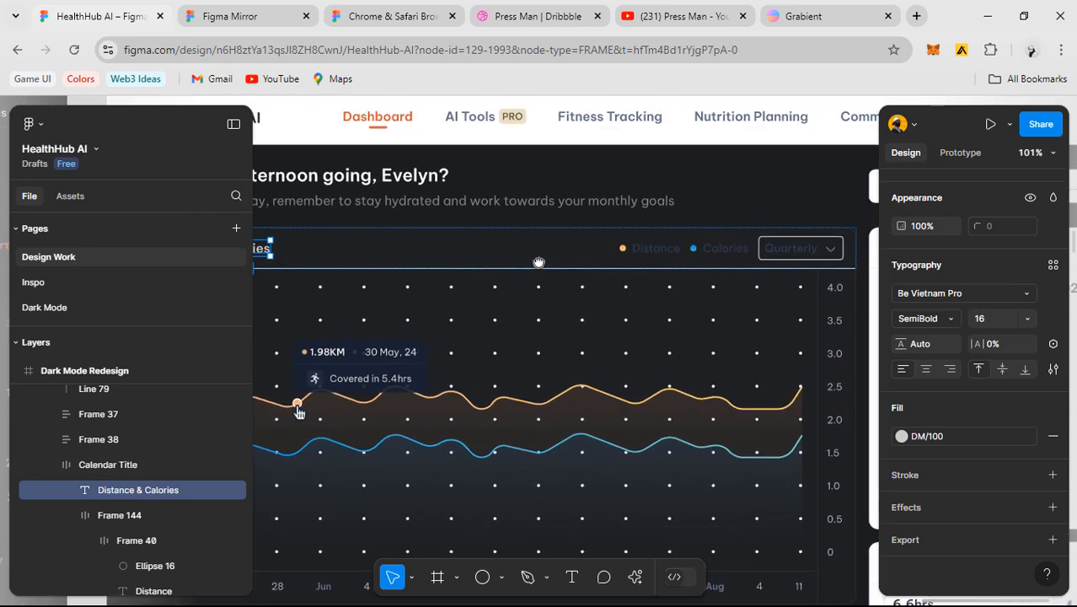
pyautogui.keyDown('ctrl'); pyautogui.click(656, 247); pyautogui.keyUp('ctrl')
pyautogui.keyDown('shift'); pyautogui.click(737, 251); pyautogui.keyUp('shift')
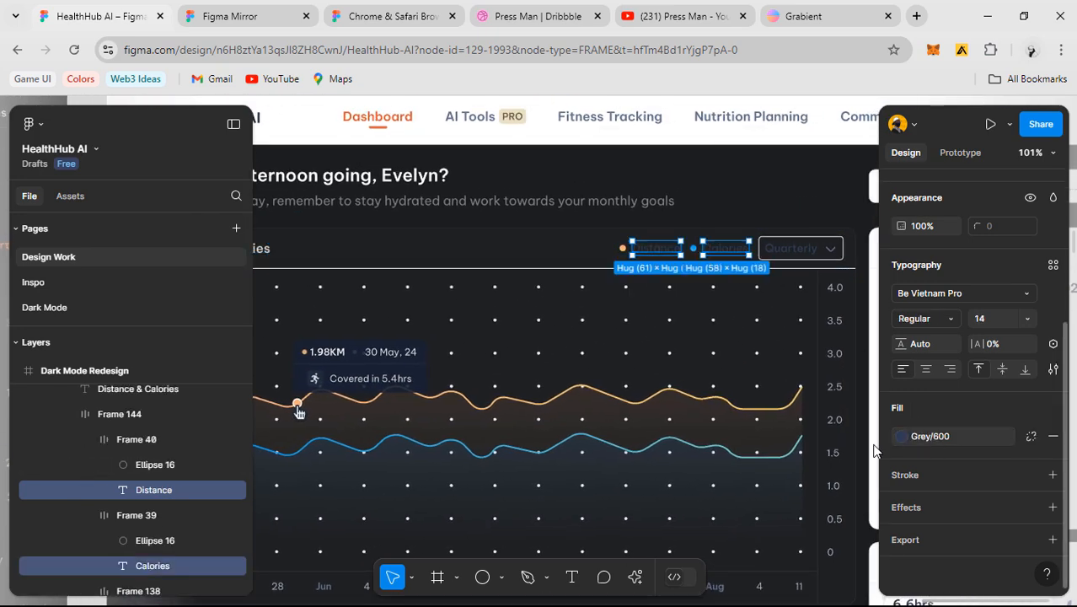
pyautogui.click(901, 436)
pyautogui.click(755, 450)
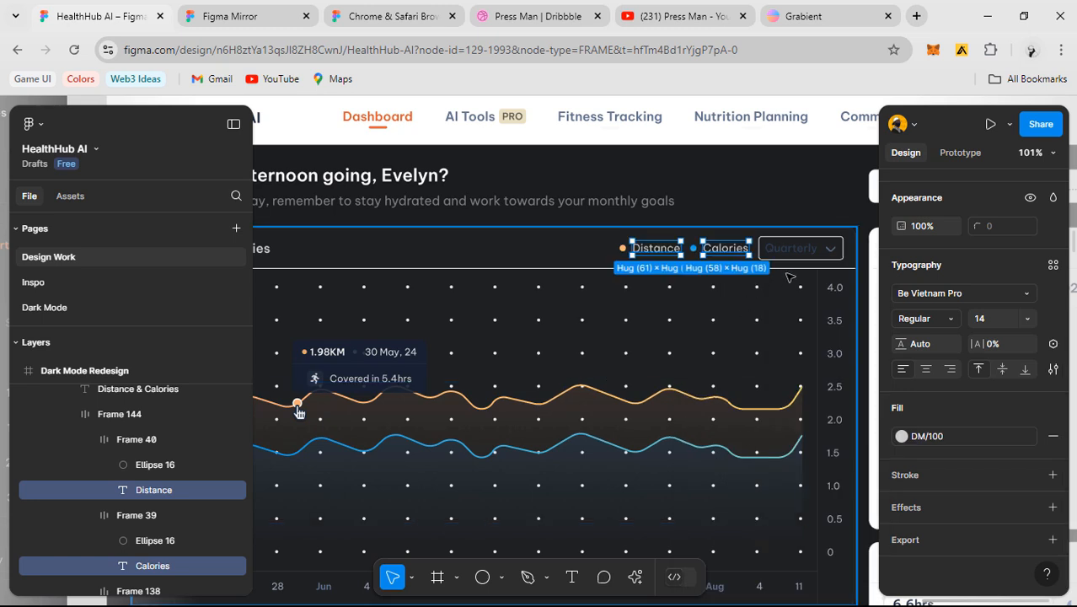
pyautogui.keyDown('ctrl'); pyautogui.click(792, 248); pyautogui.keyUp('ctrl')
pyautogui.click(900, 438)
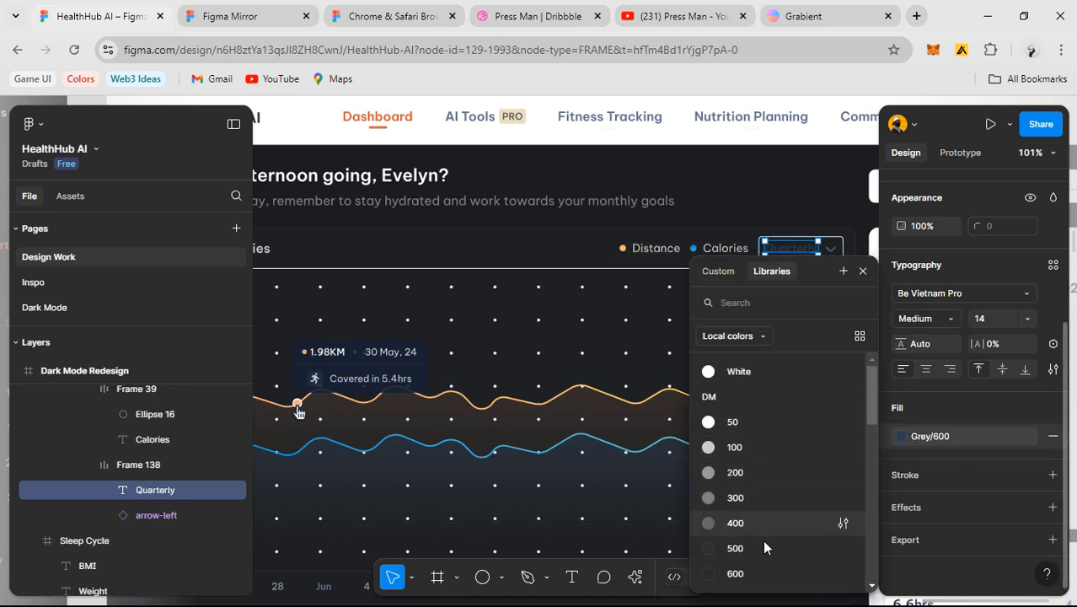
pyautogui.click(756, 451)
# - Set the border stroke of the Quarterly dropdown frame in the chart header to DM/500
pyautogui.keyDown('ctrl'); pyautogui.scroll(5, 798, 242); pyautogui.keyUp('ctrl')
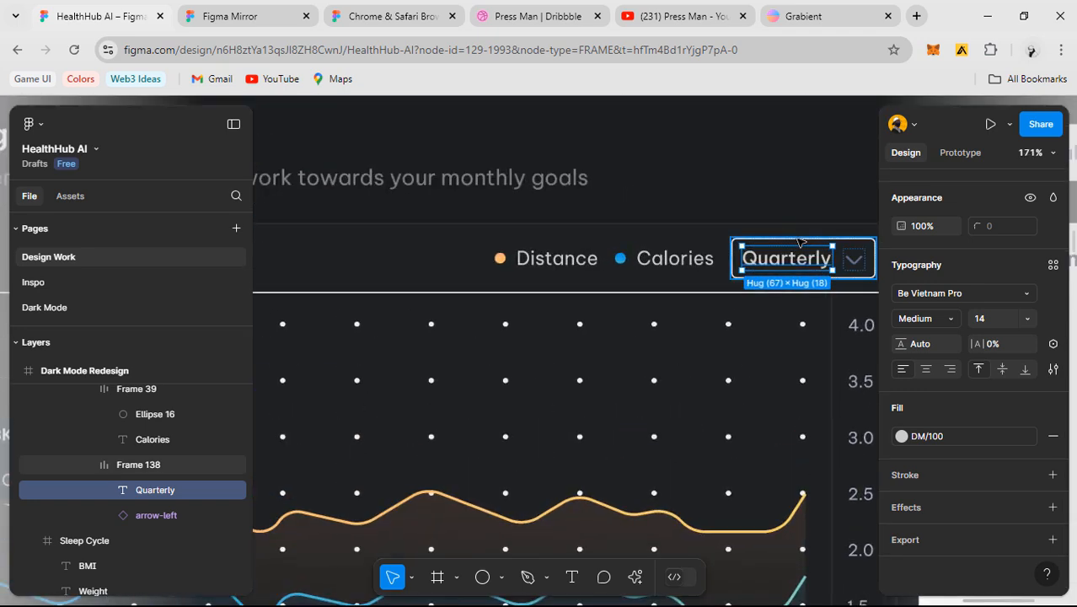
pyautogui.press('Escape')
pyautogui.moveTo(615, 384); pyautogui.dragTo(464, 378)
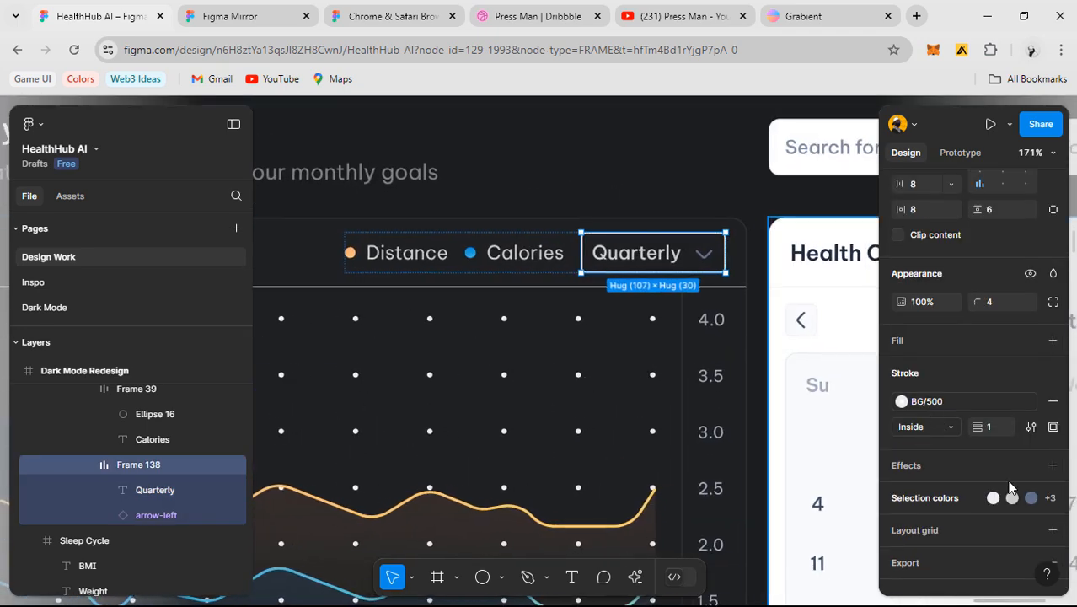
pyautogui.scroll(-1, 969, 337)
pyautogui.click(954, 370)
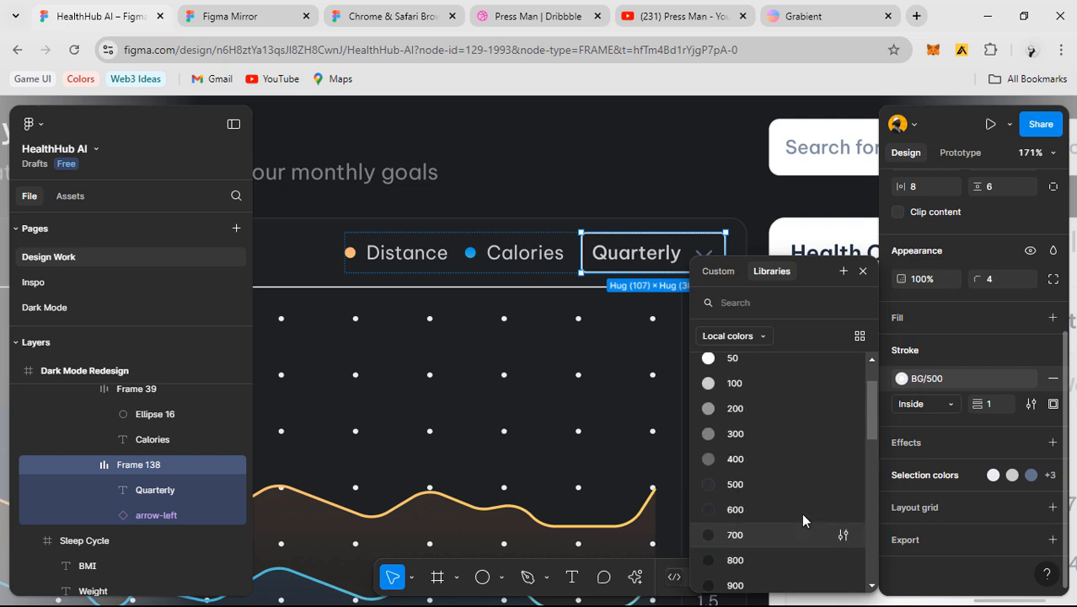
pyautogui.scroll(2, 802, 512)
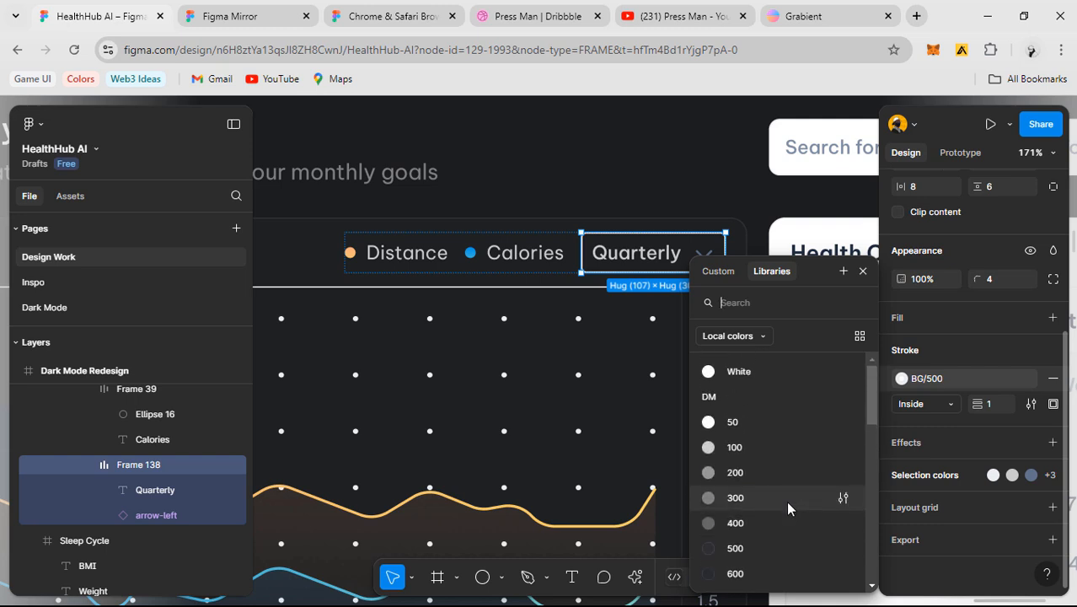
pyautogui.click(766, 550)
pyautogui.hscroll(2, 571, 278)
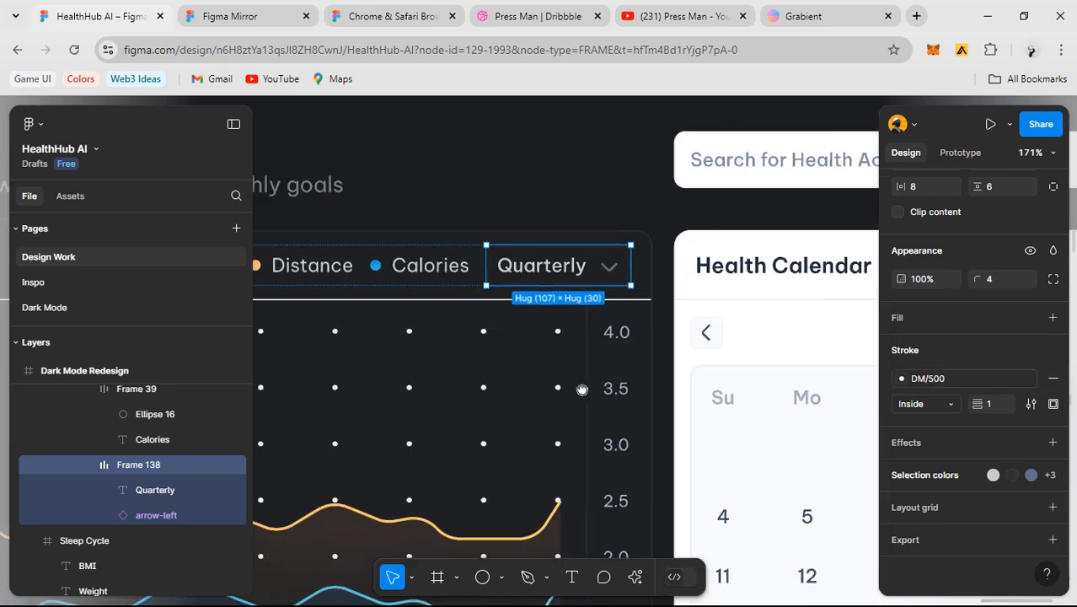
# - Set the colour of the dropdown arrow beside the Quarterly label in the chart header to DM/300
pyautogui.click(609, 268)
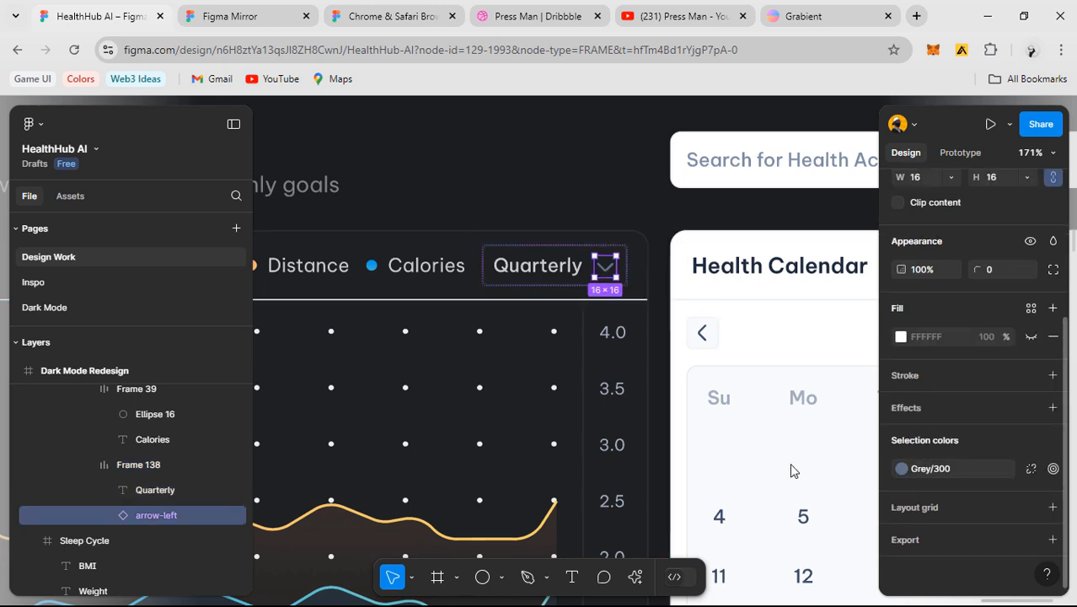
pyautogui.click(902, 469)
pyautogui.scroll(3, 765, 470)
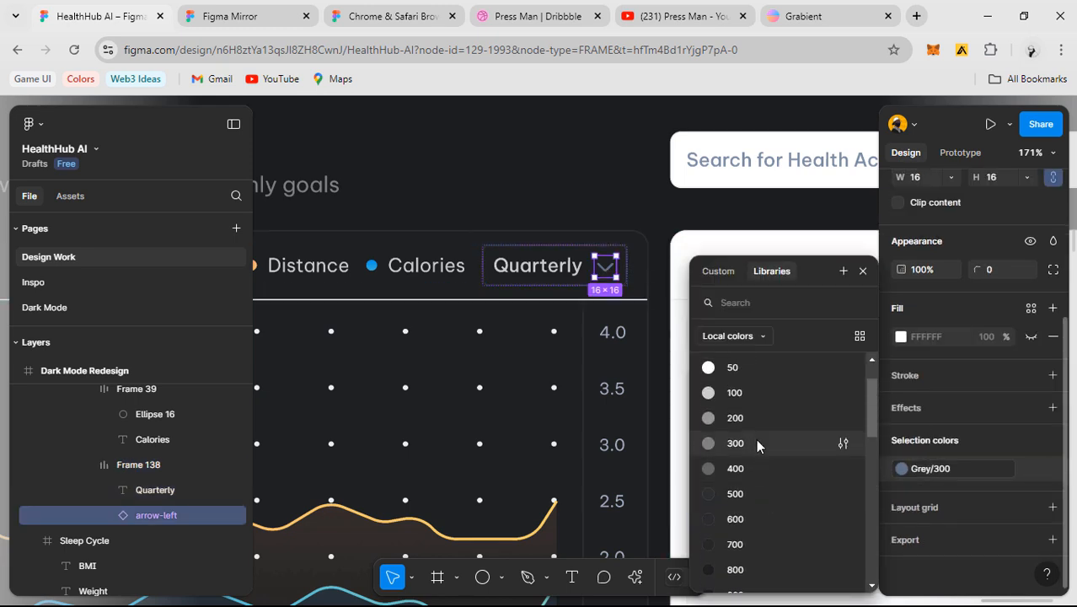
pyautogui.click(756, 438)
pyautogui.click(619, 225)
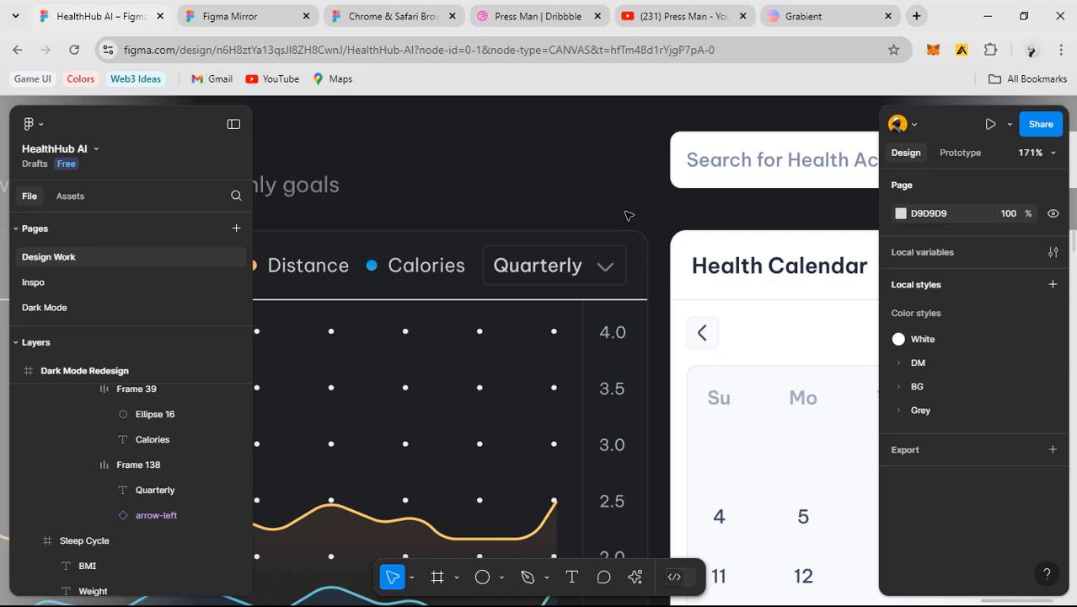
# - Set the stroke of the Calendar Title header frame above the Distance & Calories chart to DM/500
pyautogui.scroll(-8, 628, 216)
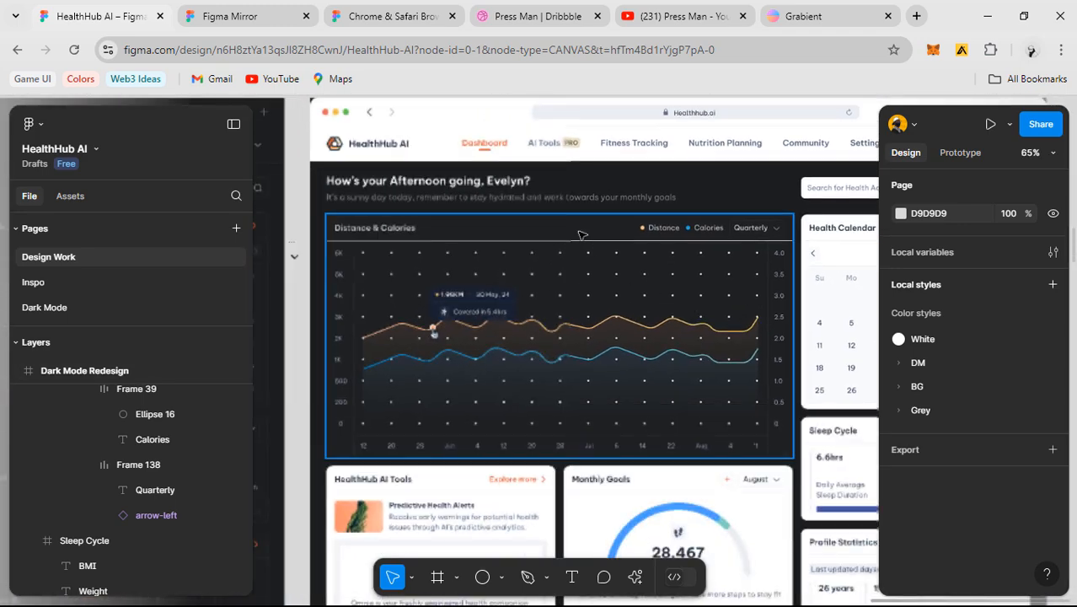
pyautogui.click(581, 234)
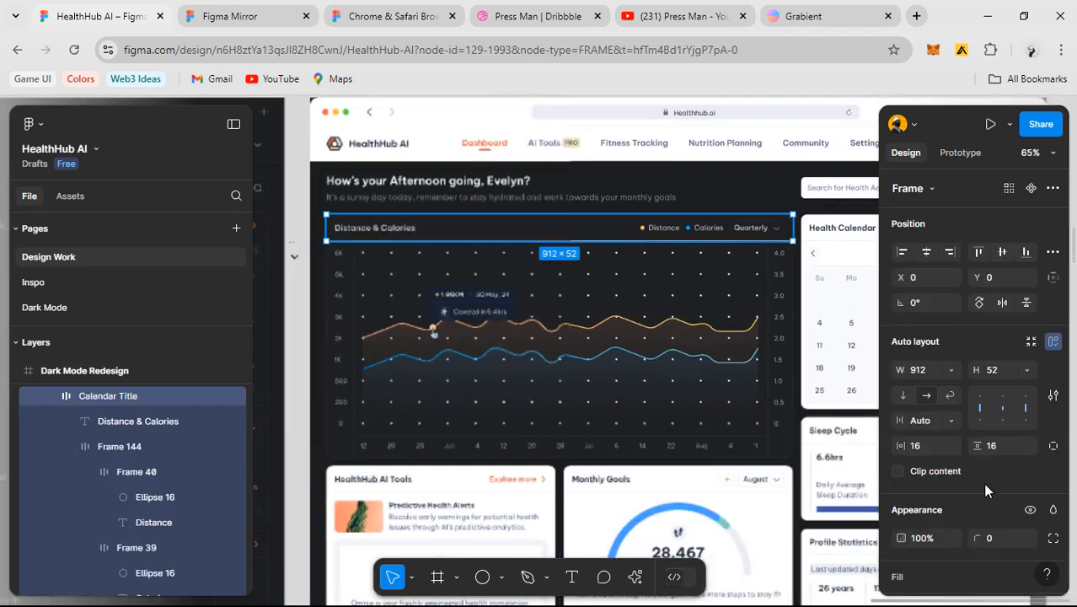
pyautogui.scroll(-3, 986, 490)
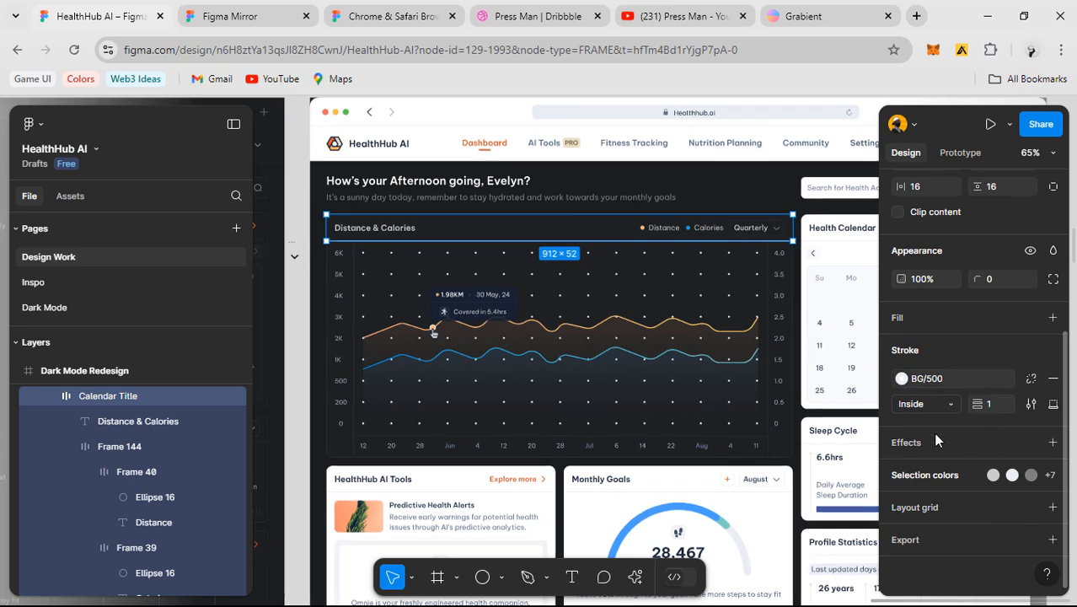
pyautogui.click(927, 379)
pyautogui.scroll(2, 781, 486)
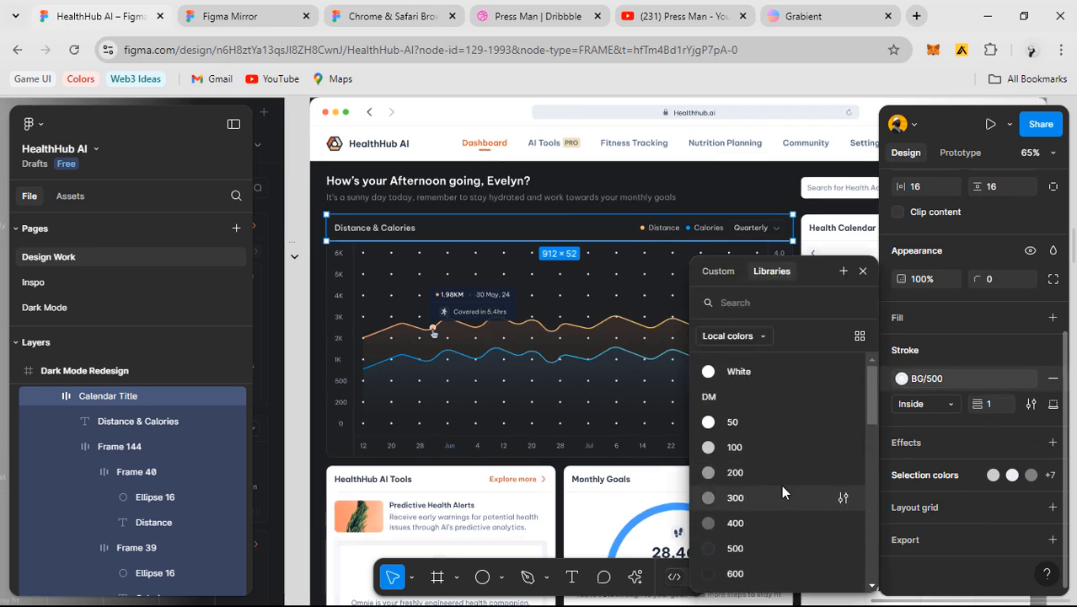
pyautogui.click(789, 549)
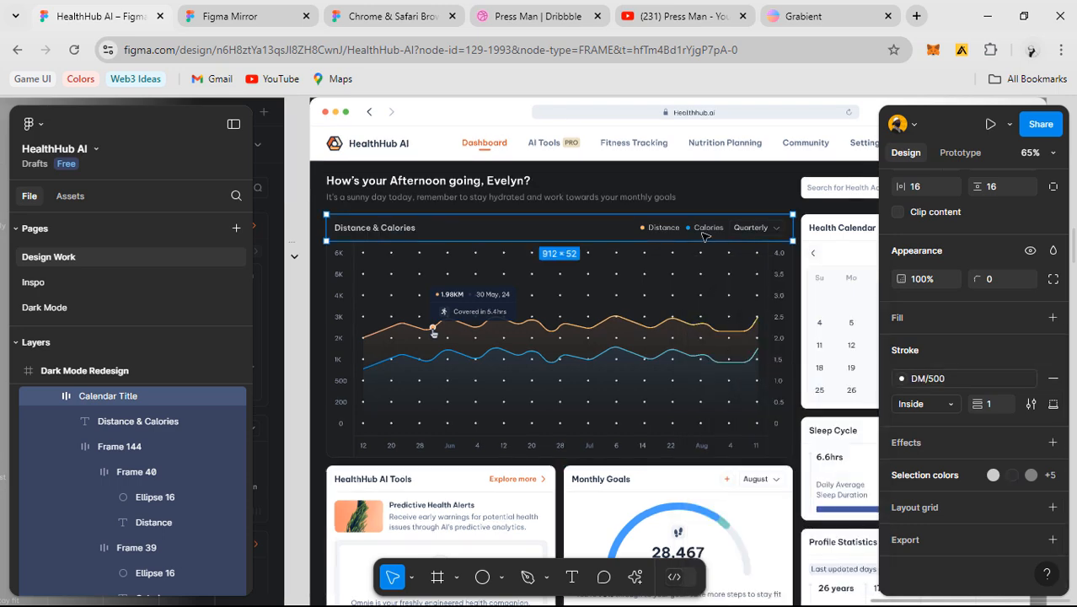
pyautogui.scroll(2, 664, 137)
pyautogui.click(664, 137)
# - Try DM/700 and DM/600 as the fill of the chart's Dots group, and settle on DM/500
pyautogui.scroll(-4, 513, 322)
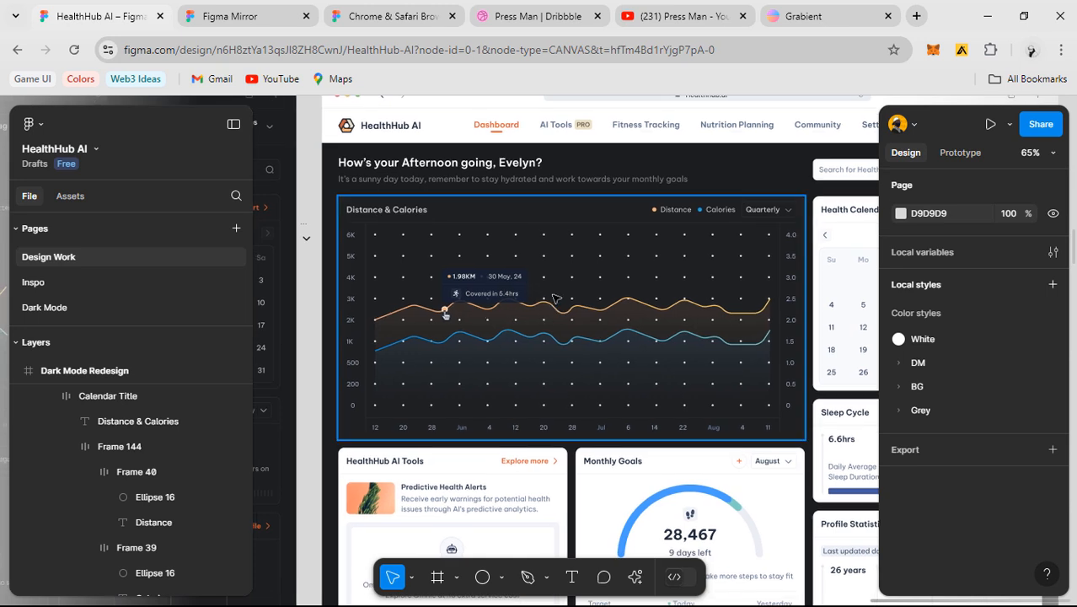
pyautogui.scroll(3, 555, 298)
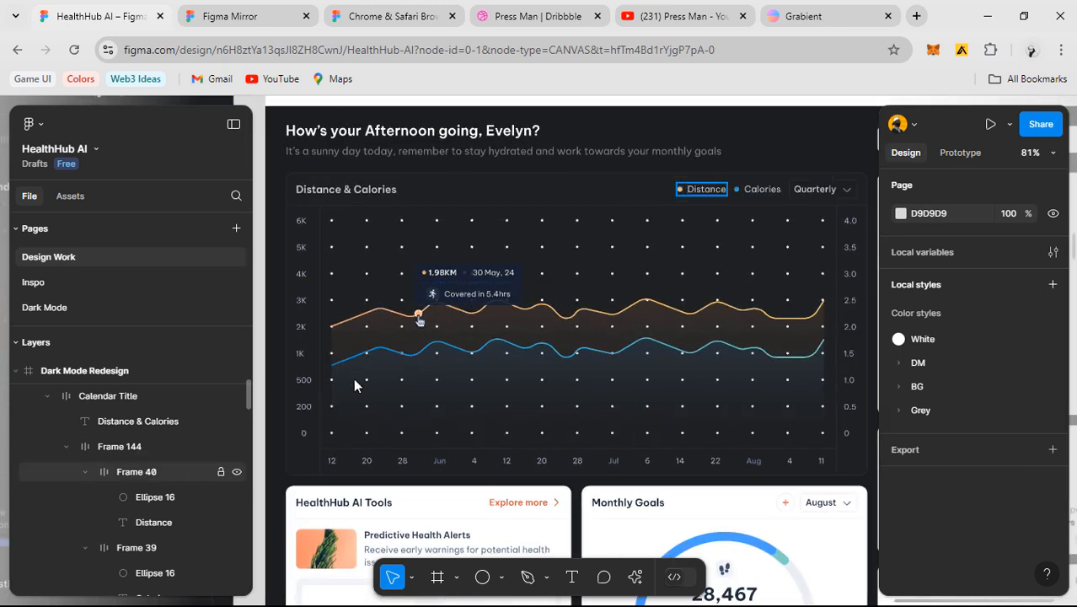
pyautogui.click(564, 272)
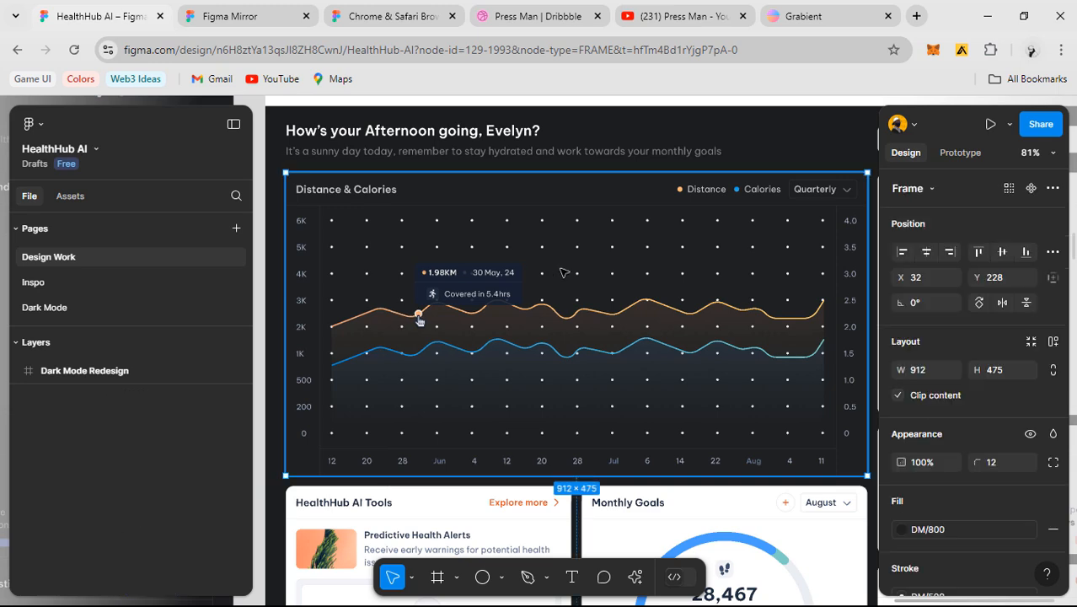
pyautogui.scroll(-3, 589, 333)
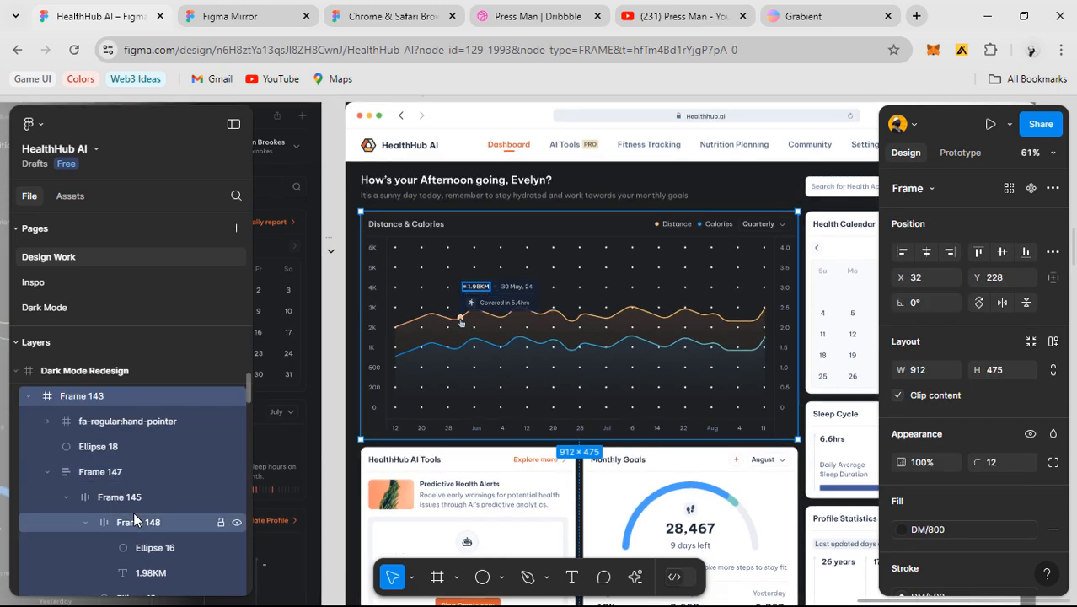
pyautogui.scroll(-8, 141, 511)
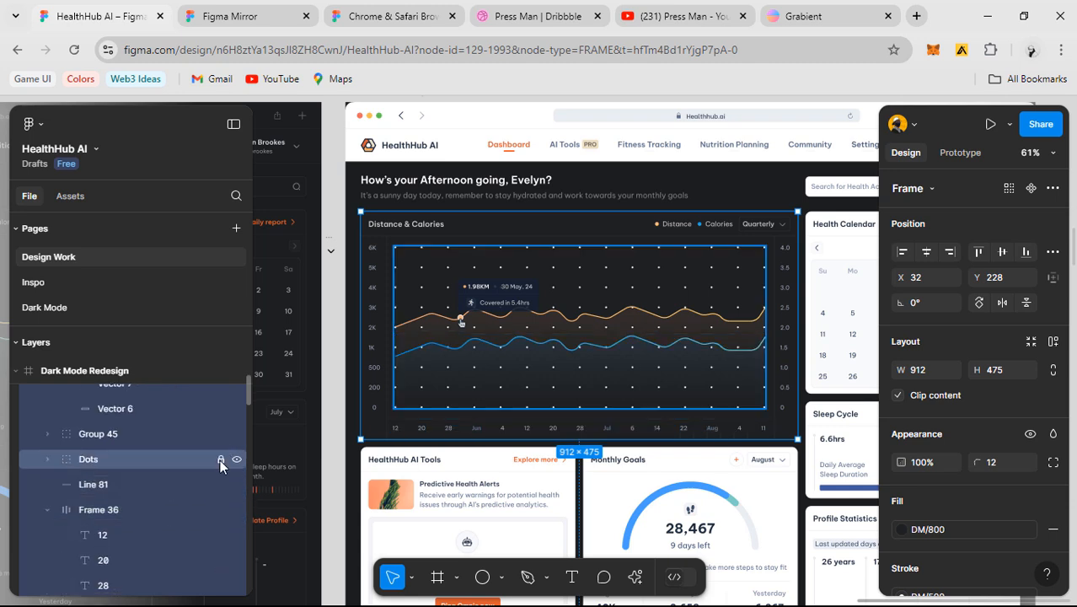
pyautogui.click(129, 459)
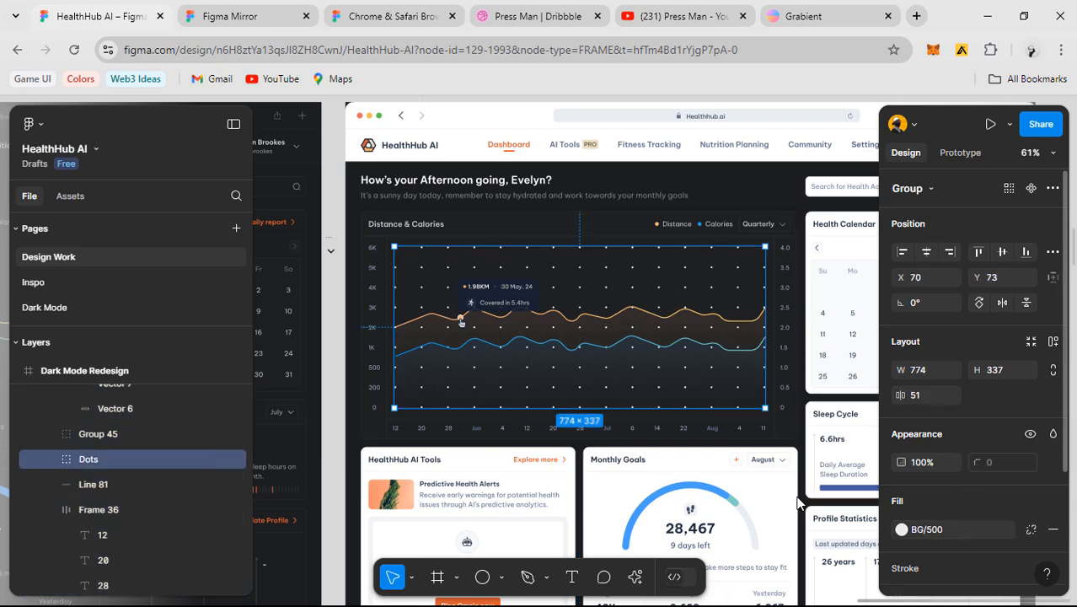
pyautogui.scroll(-2, 789, 482)
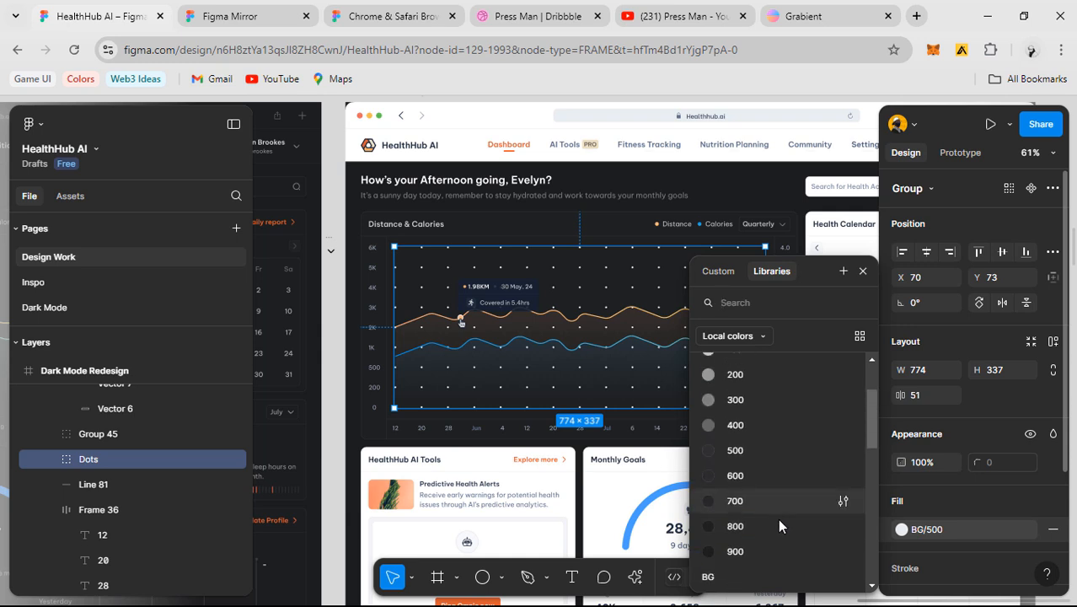
pyautogui.click(769, 503)
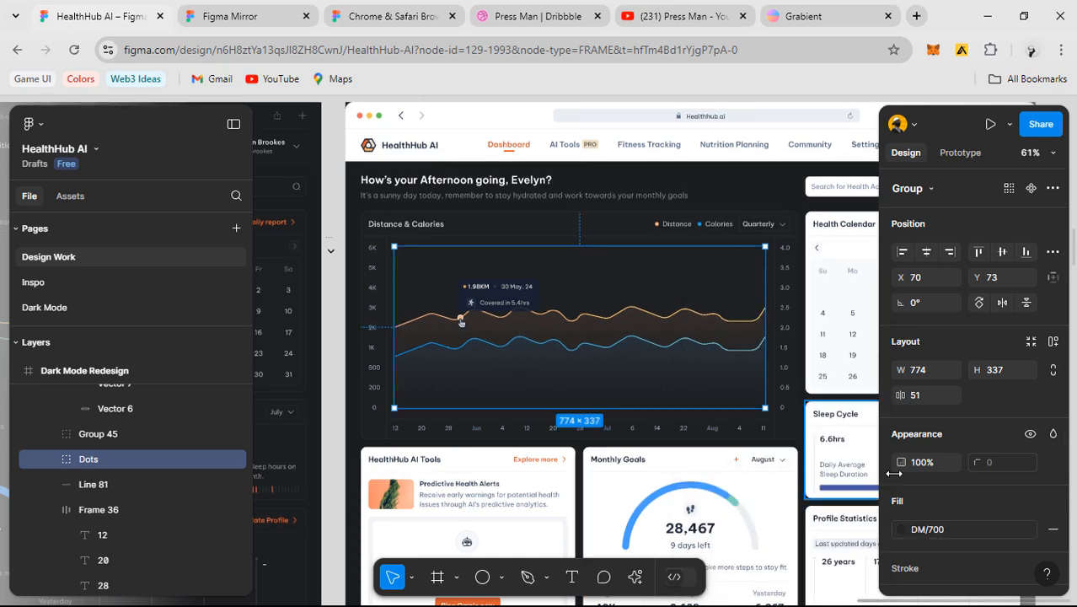
pyautogui.click(734, 466)
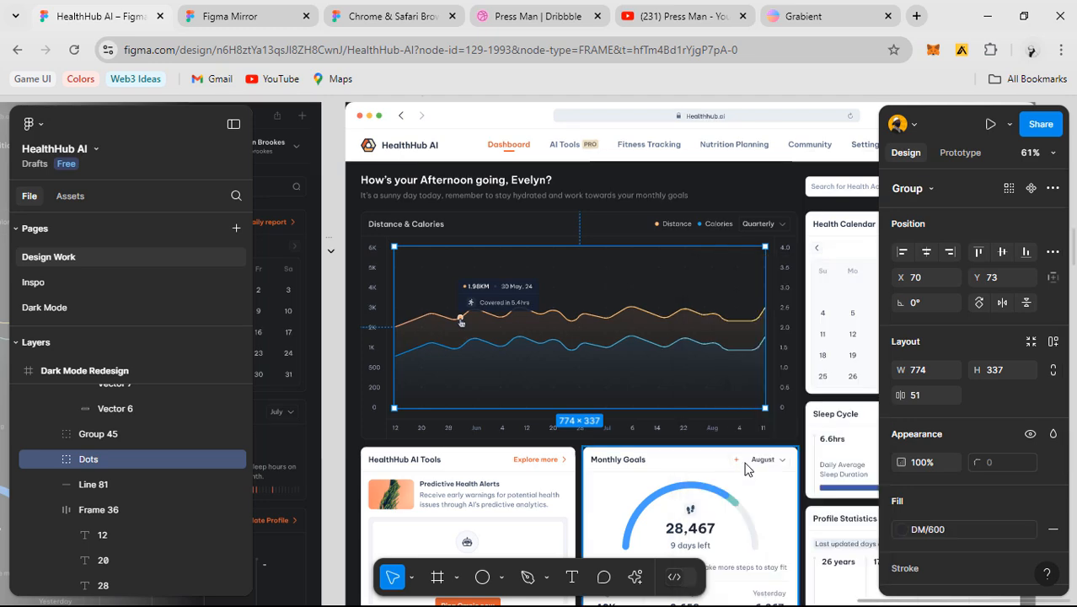
pyautogui.click(961, 529)
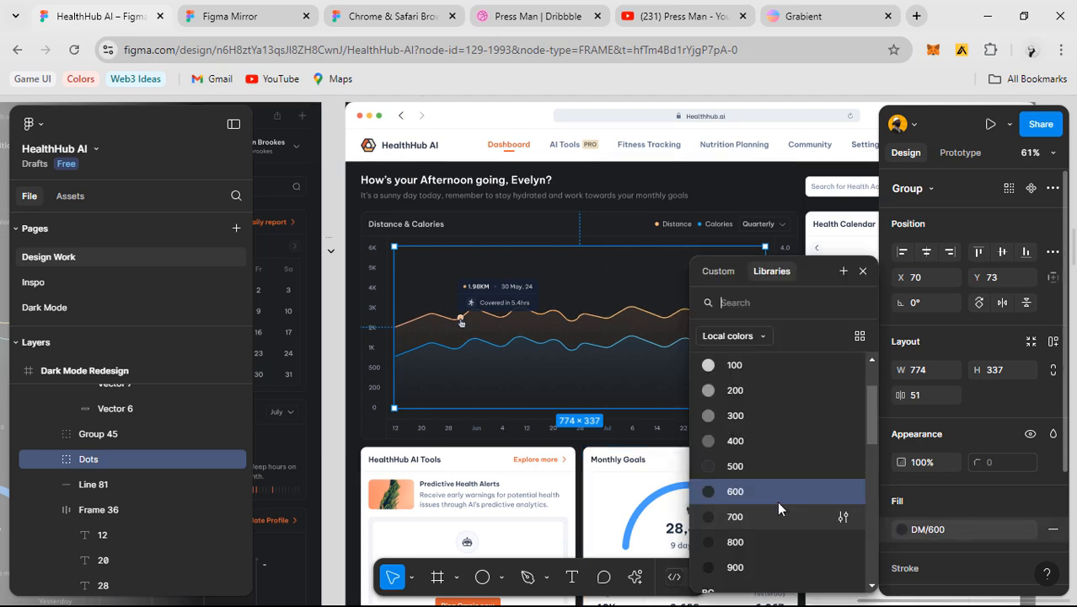
pyautogui.click(742, 465)
pyautogui.click(328, 146)
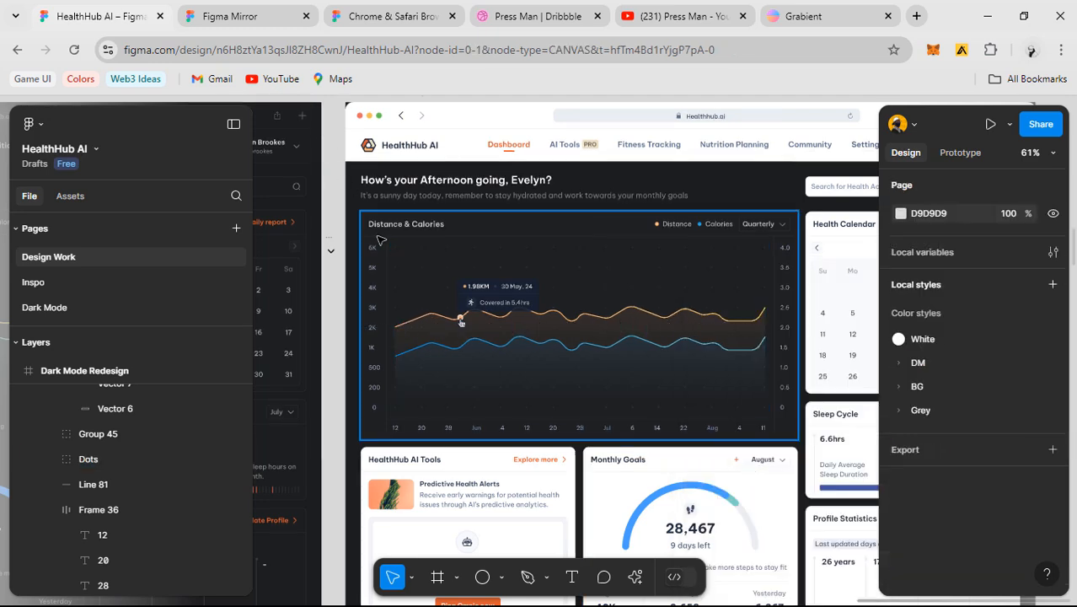
# - Try DM/700, DM/600 and DM/500 as the background fill of the chart's tooltip frame
pyautogui.scroll(2, 379, 237)
pyautogui.scroll(-2, 481, 344)
pyautogui.scroll(5, 497, 337)
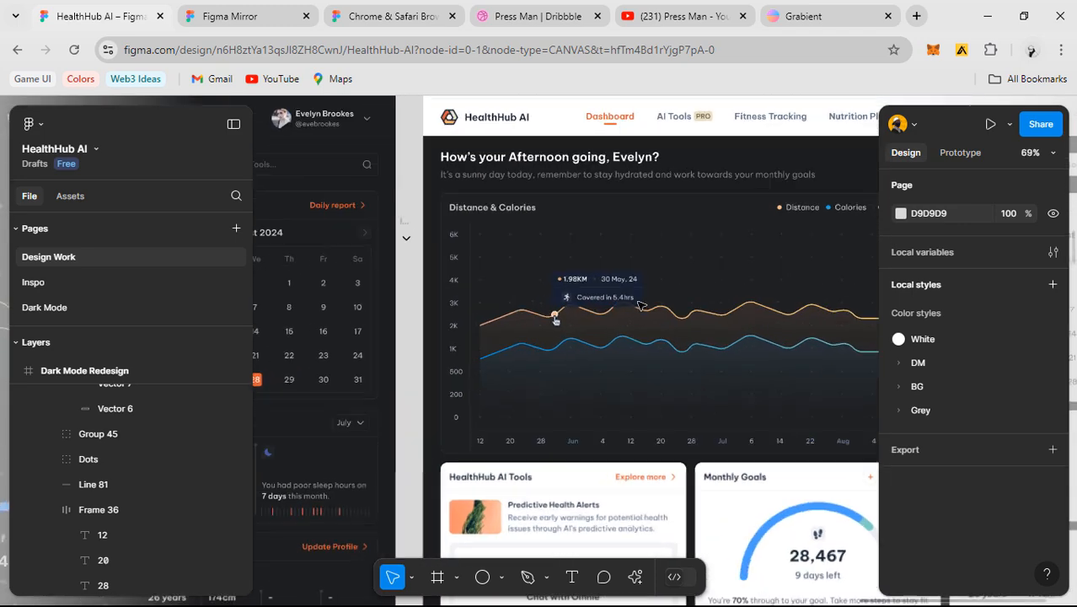
pyautogui.click(504, 331)
pyautogui.click(579, 284)
pyautogui.click(120, 466)
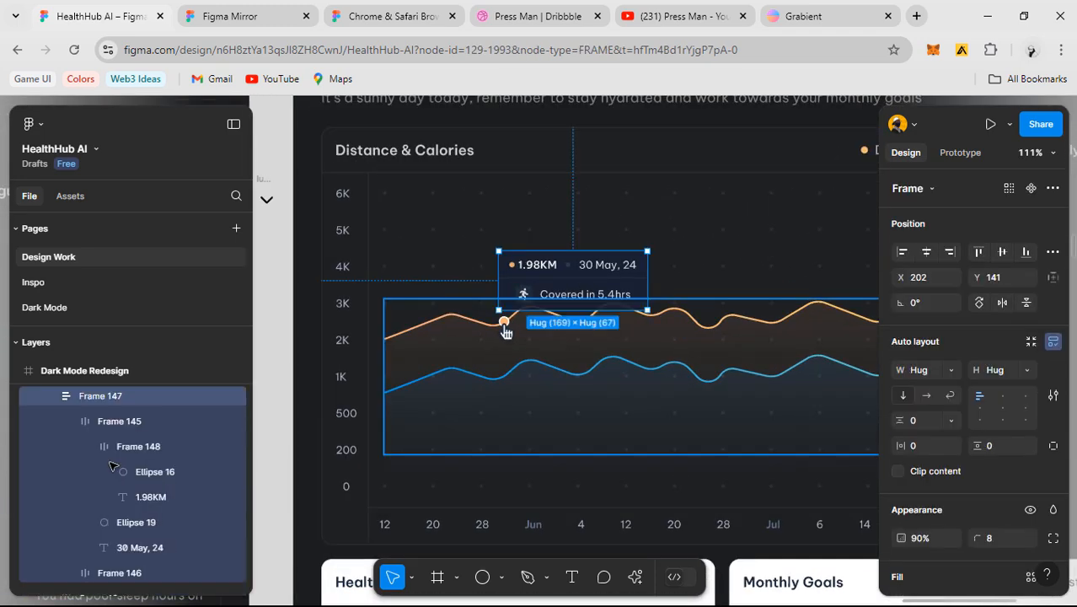
pyautogui.scroll(-3, 935, 453)
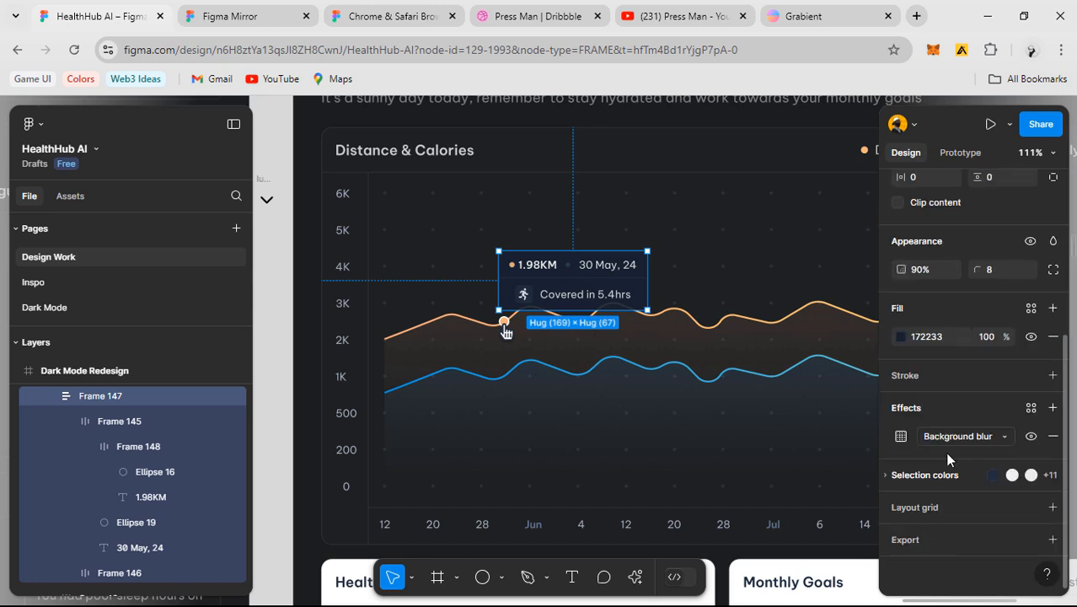
pyautogui.scroll(-2, 789, 483)
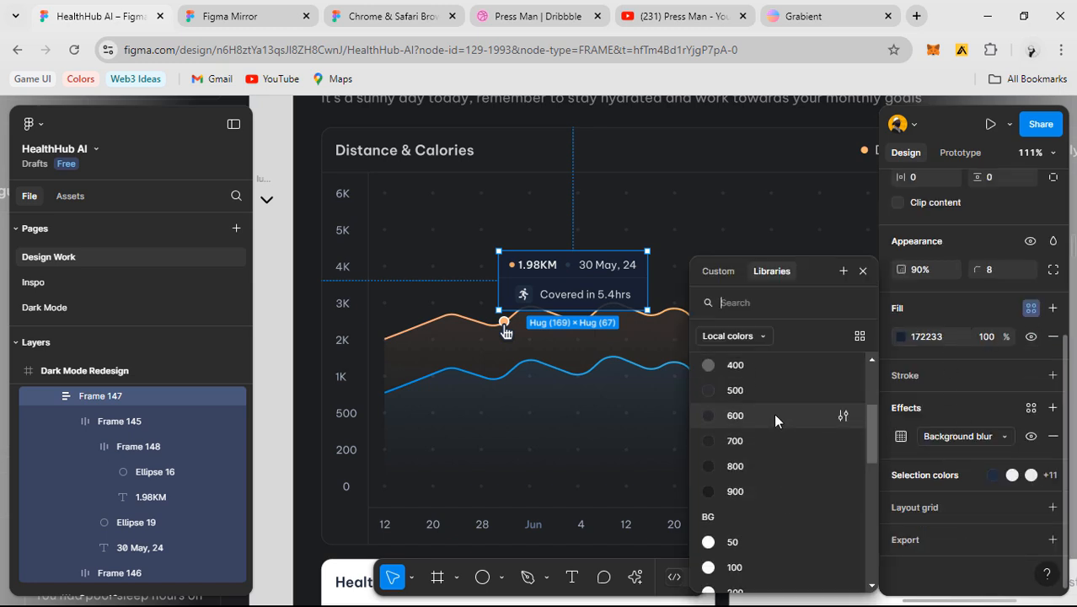
pyautogui.click(774, 440)
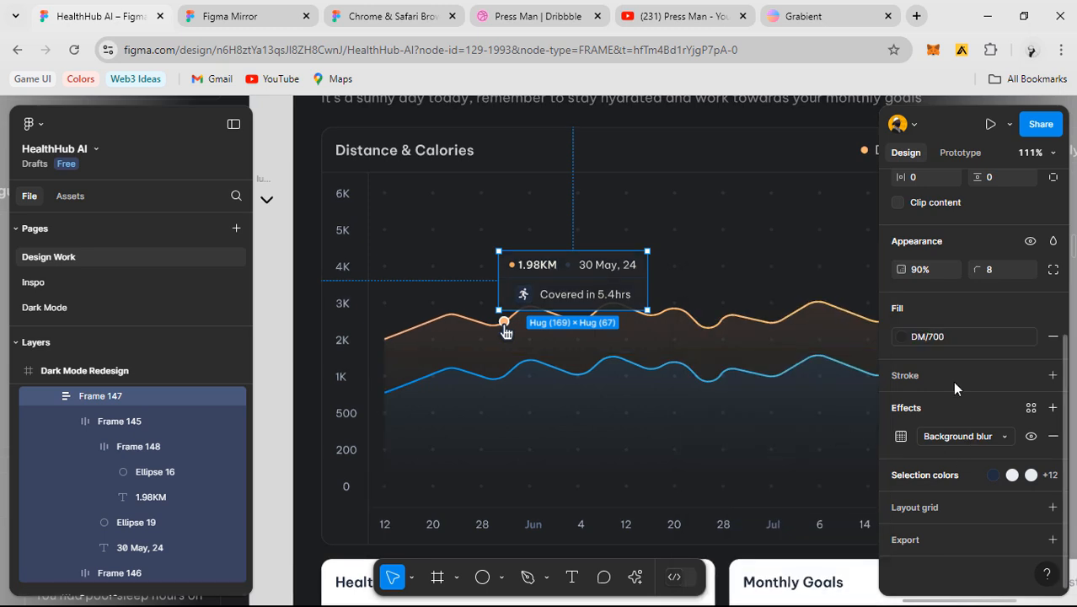
pyautogui.click(952, 335)
pyautogui.click(754, 464)
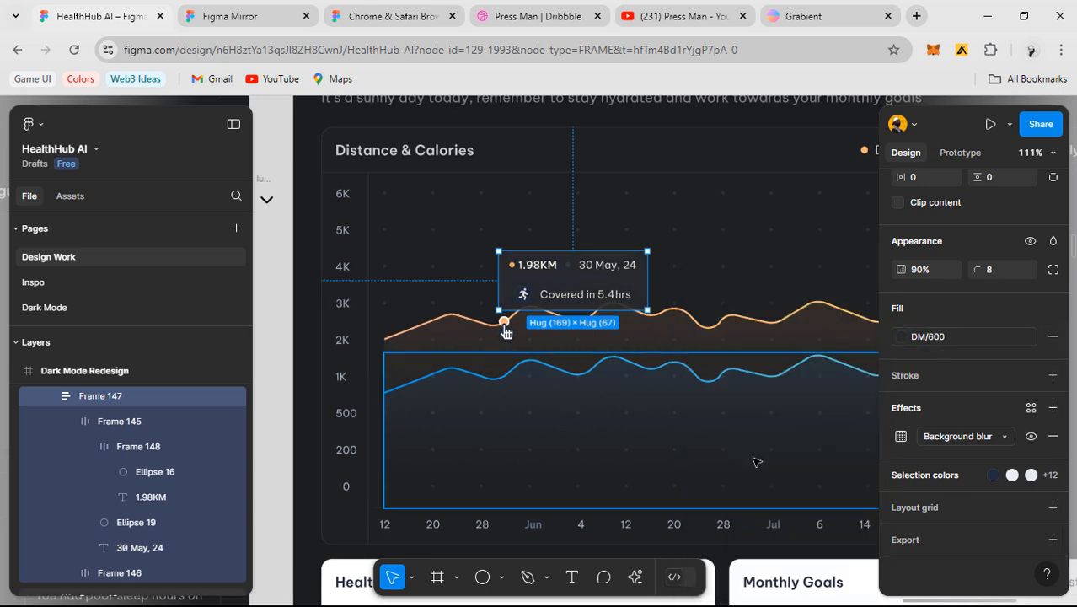
pyautogui.click(947, 336)
pyautogui.click(760, 461)
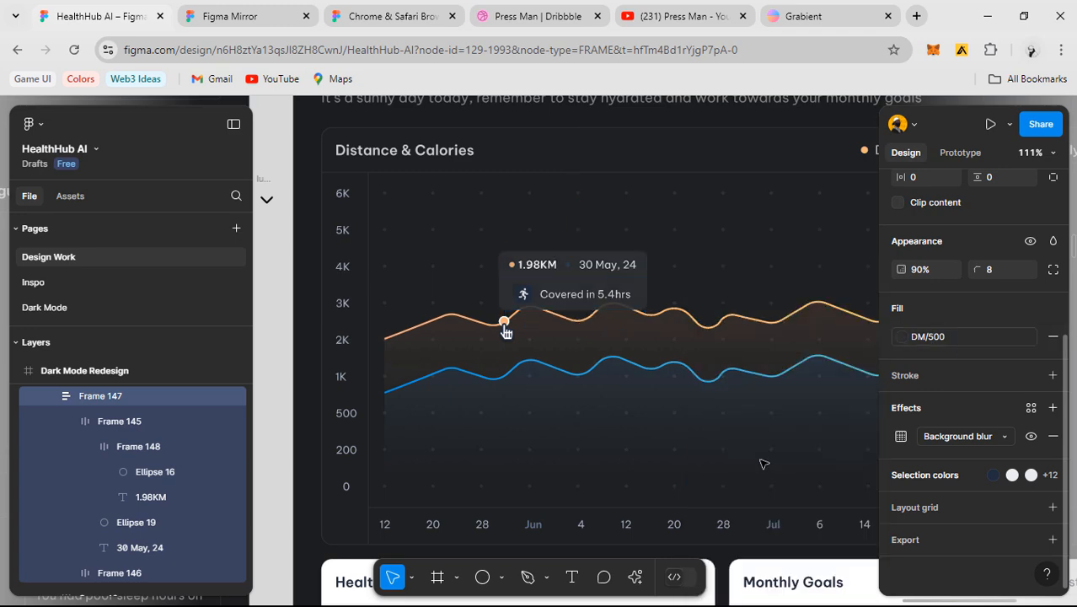
# - Compare the chart tooltip with the neighbouring dark design, try DM/700 as its frame fill, and set the fill to DM/600
pyautogui.click(726, 264)
pyautogui.scroll(-3, 725, 265)
pyautogui.moveTo(722, 370); pyautogui.dragTo(793, 378)
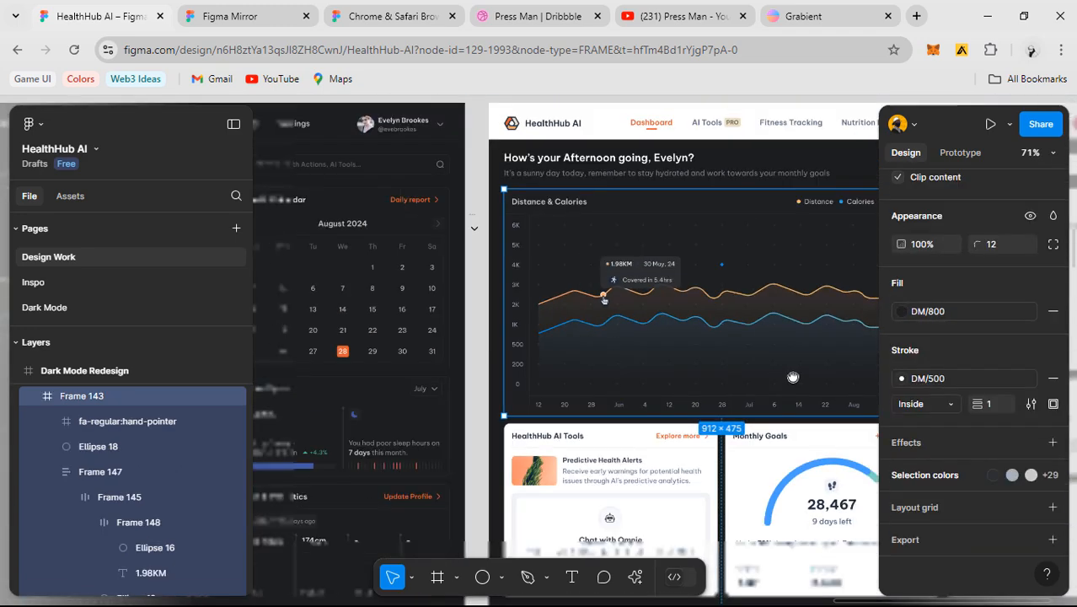
pyautogui.scroll(-1, 716, 369)
pyautogui.moveTo(449, 389); pyautogui.dragTo(282, 409)
pyautogui.scroll(1, 788, 309)
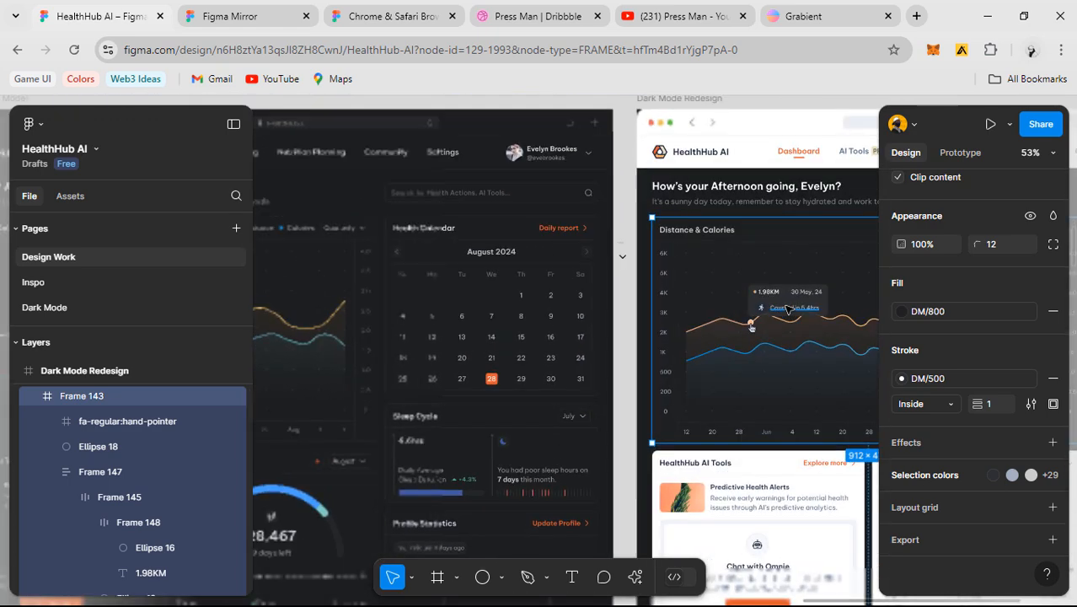
pyautogui.scroll(5, 788, 309)
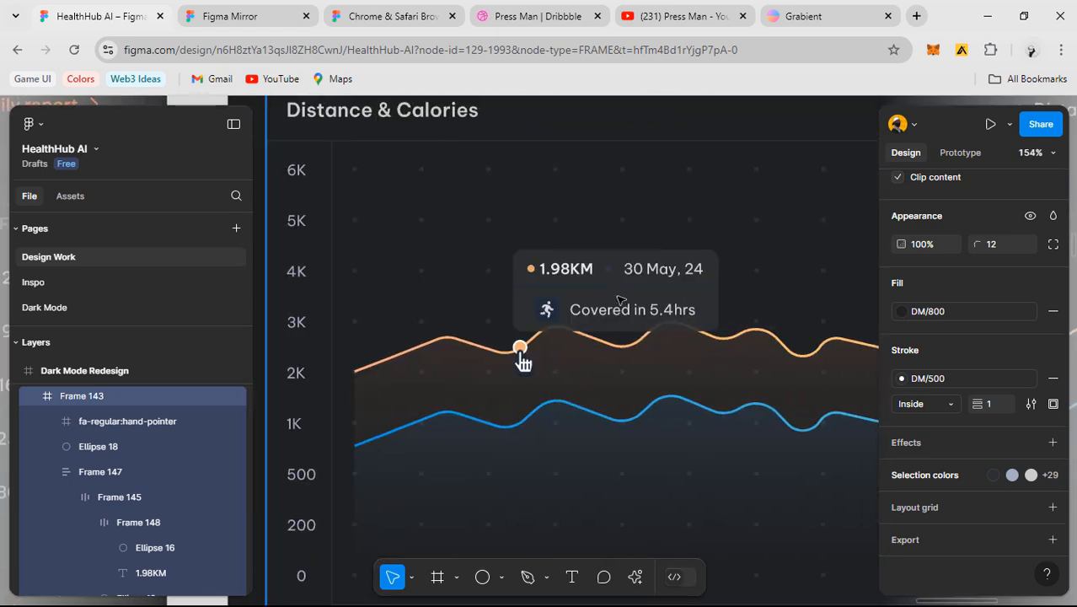
pyautogui.click(619, 299)
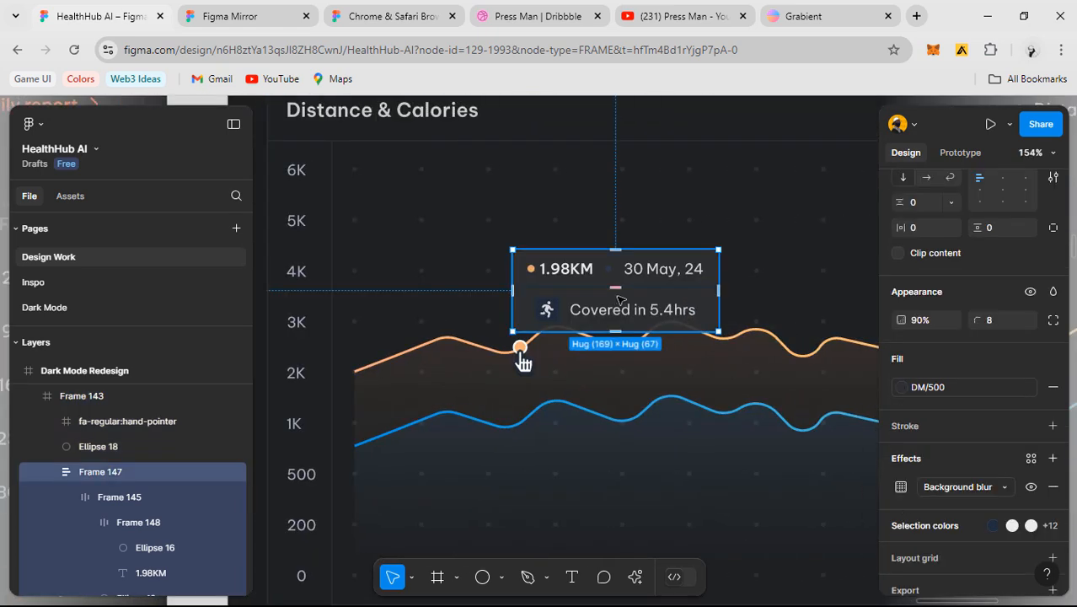
pyautogui.click(961, 392)
pyautogui.click(765, 536)
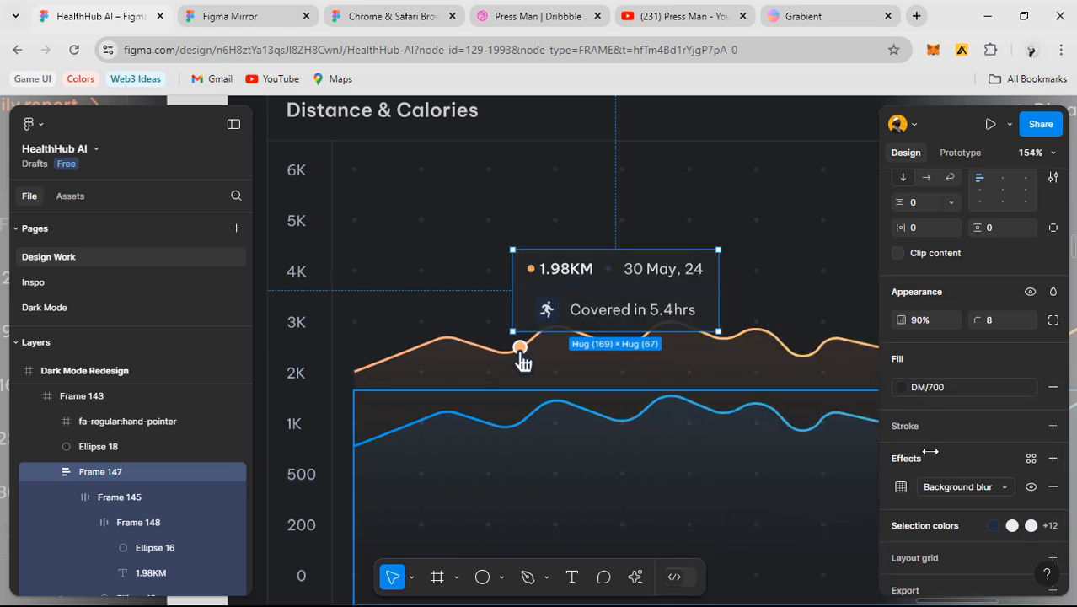
pyautogui.click(949, 389)
pyautogui.click(733, 466)
pyautogui.scroll(-1, 978, 449)
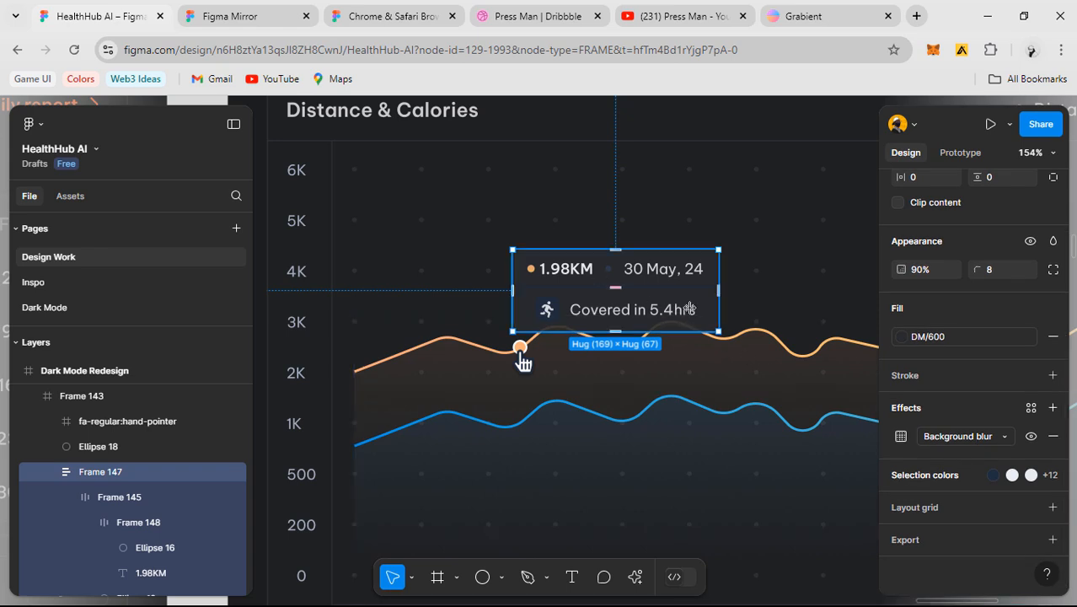
# - Set the stroke of the chart tooltip's upper row, holding the distance and date, to DM/500
pyautogui.press('Return')
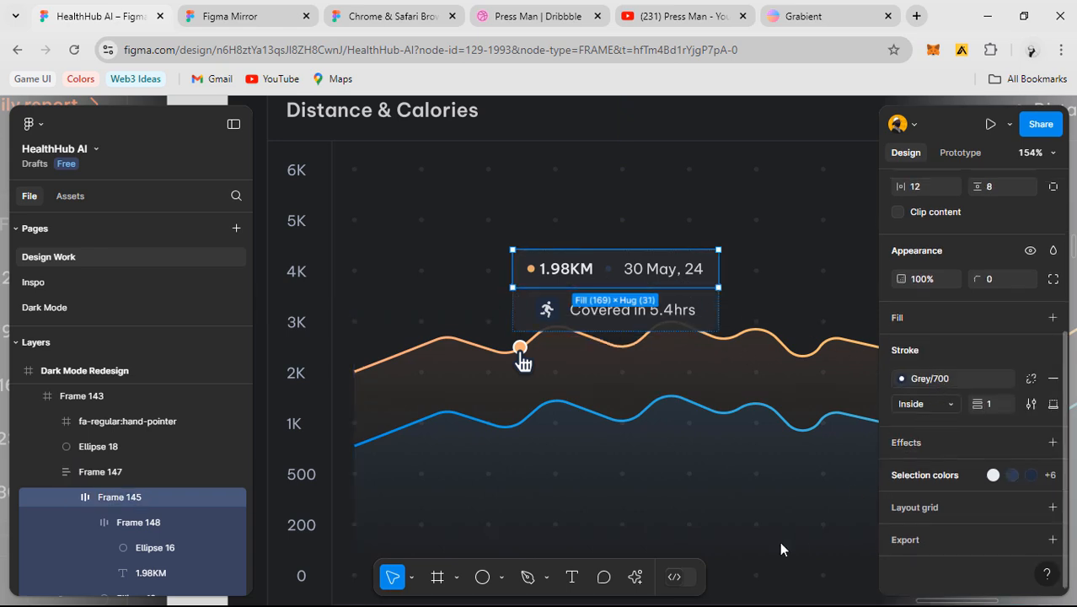
pyautogui.click(927, 379)
pyautogui.scroll(-3, 775, 518)
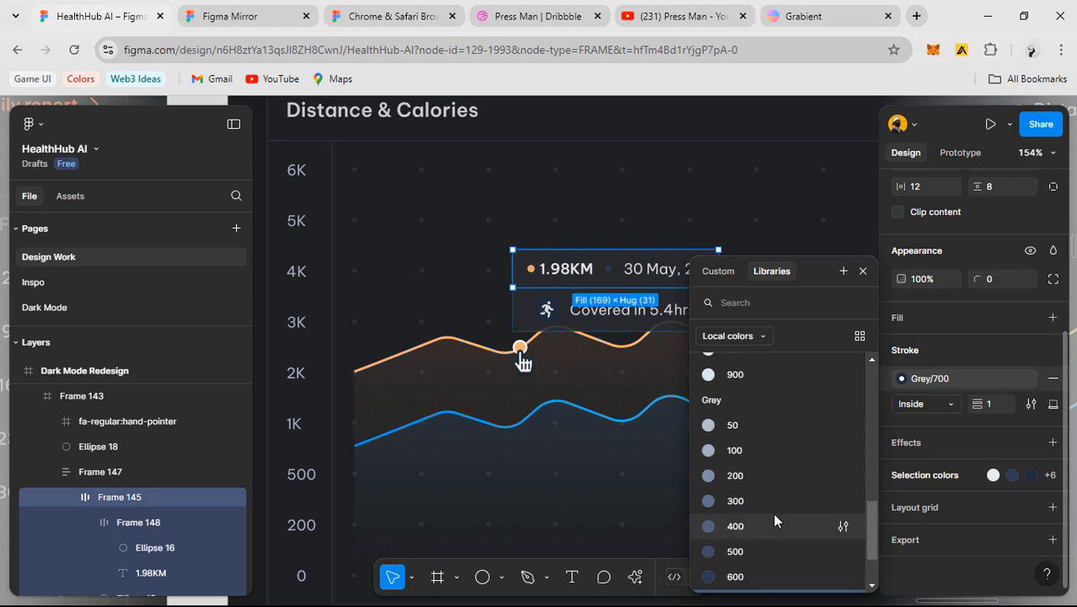
pyautogui.scroll(2, 758, 464)
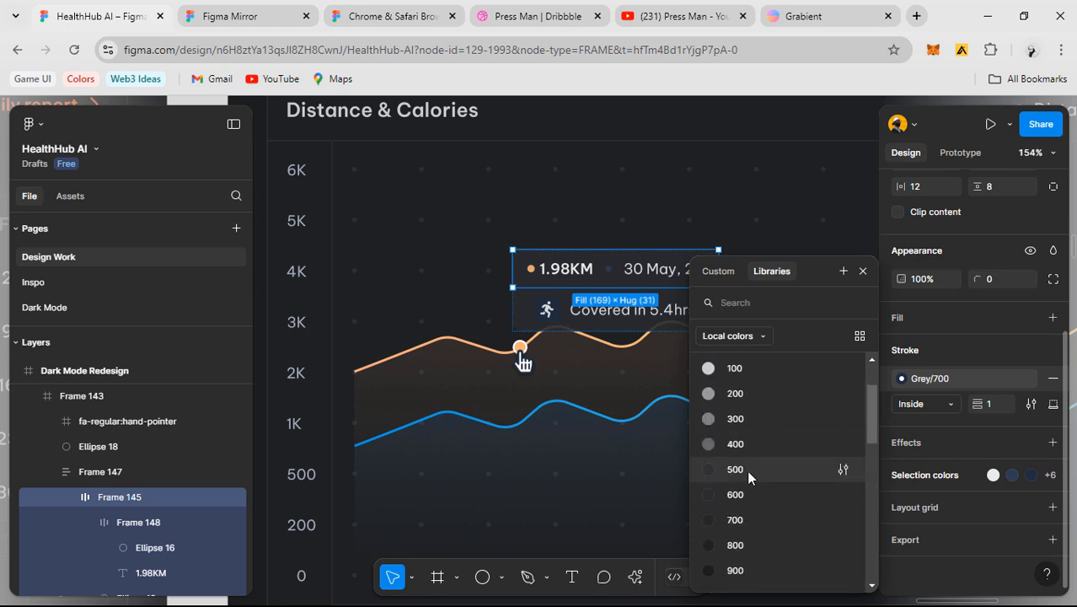
pyautogui.click(750, 476)
pyautogui.click(513, 372)
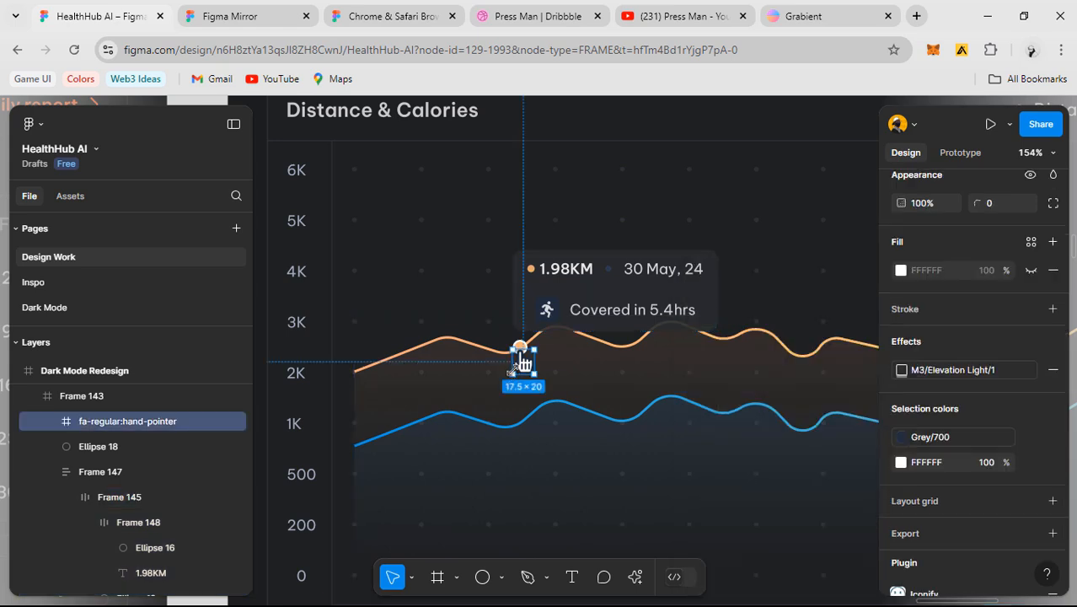
# - Try DM/400 as the stroke of the tooltip's upper row and undo it
pyautogui.doubleClick(616, 270)
pyautogui.click(921, 378)
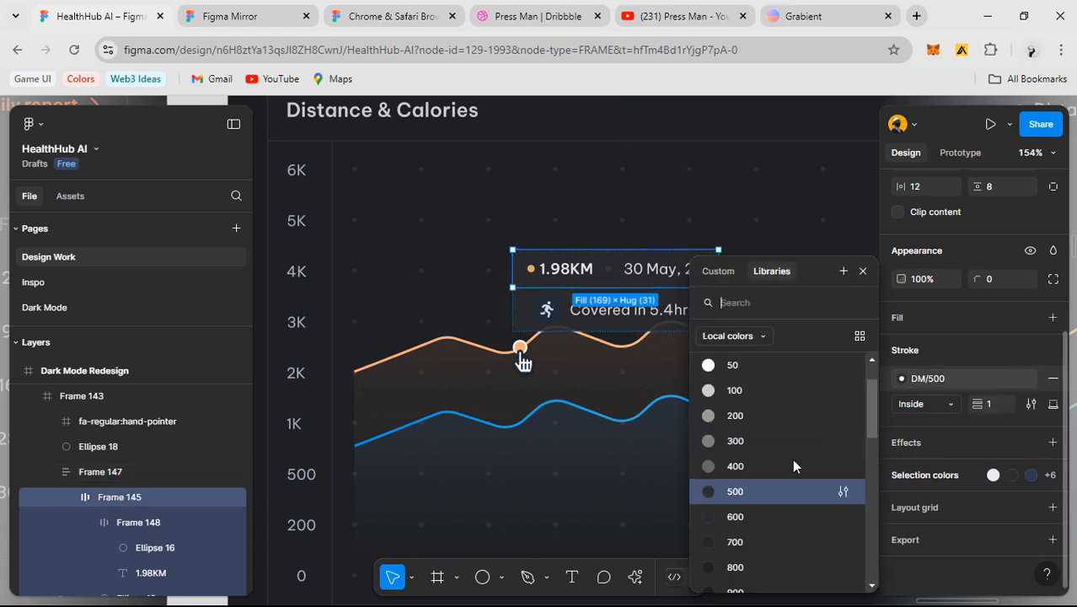
pyautogui.click(600, 423)
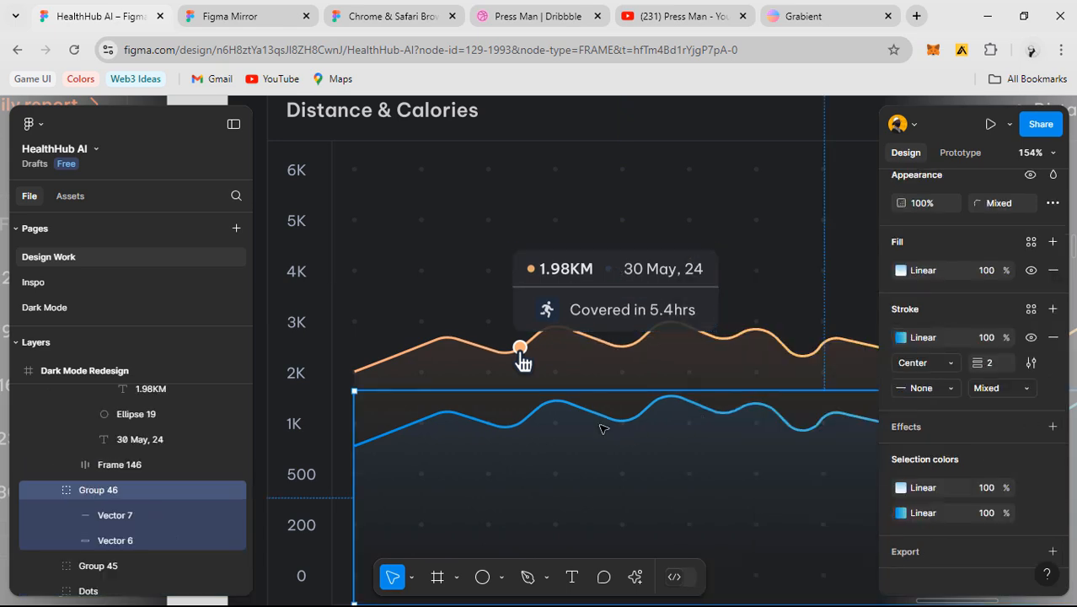
pyautogui.hotkey('ctrl', 'z')
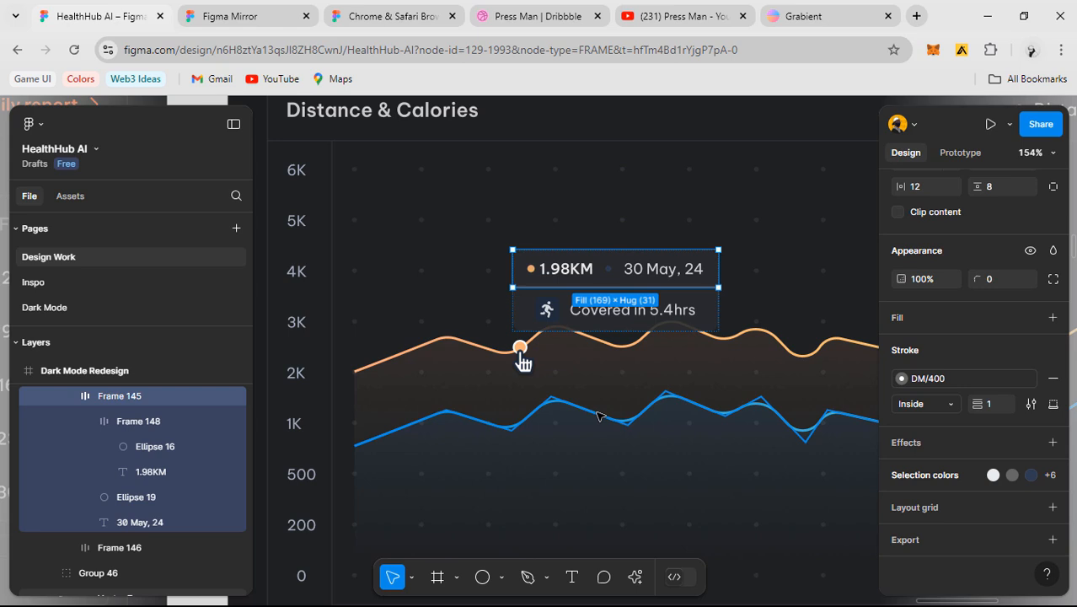
# - Try DM/500 as the fill of the whole chart tooltip frame
pyautogui.click(658, 387)
pyautogui.scroll(5, 656, 366)
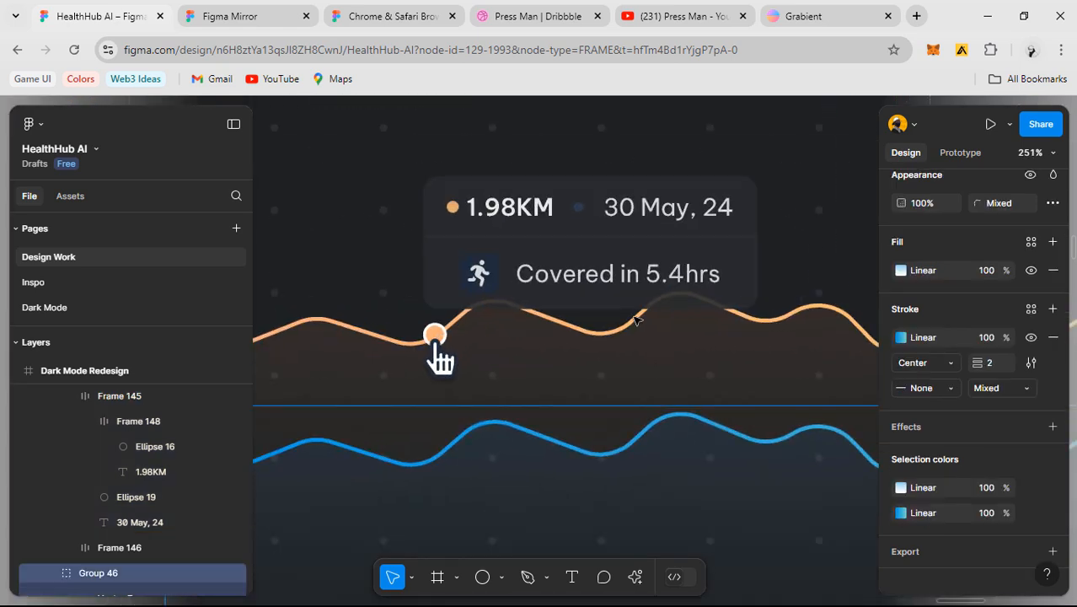
pyautogui.click(637, 305)
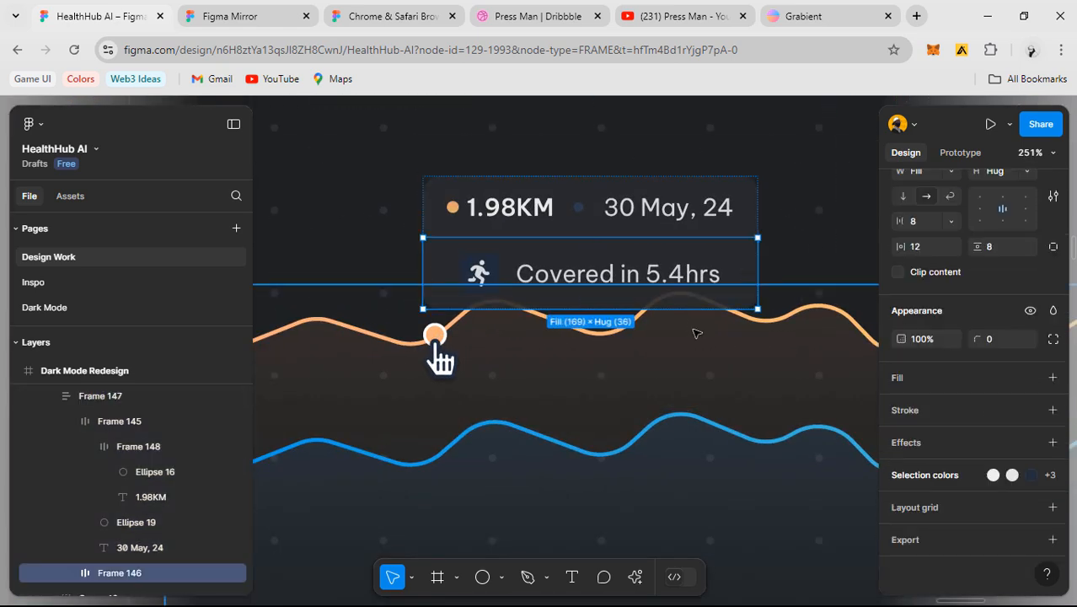
pyautogui.press('Escape')
pyautogui.click(949, 402)
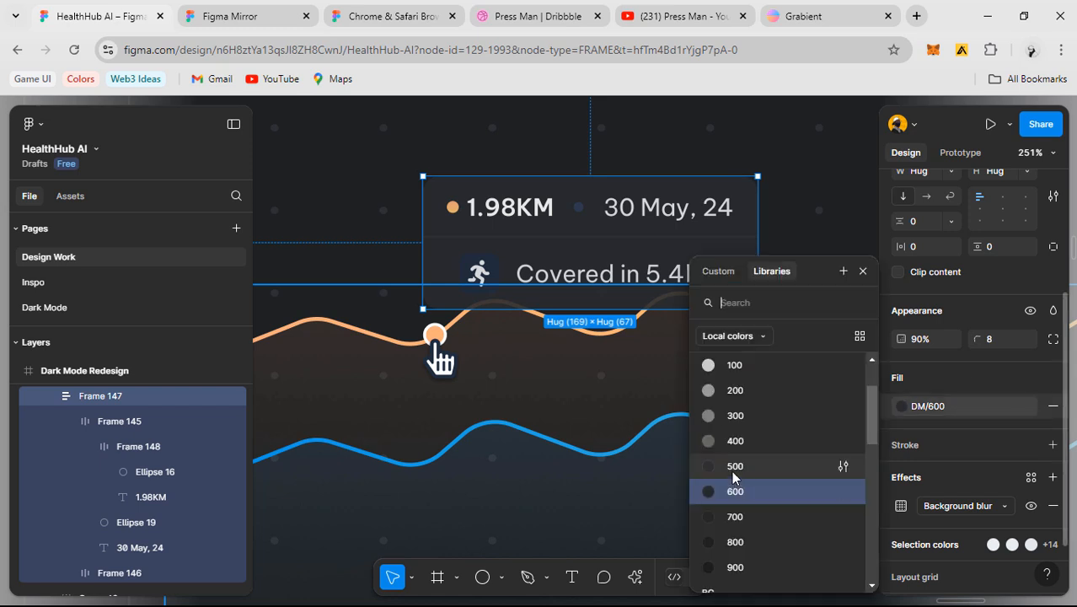
pyautogui.click(736, 466)
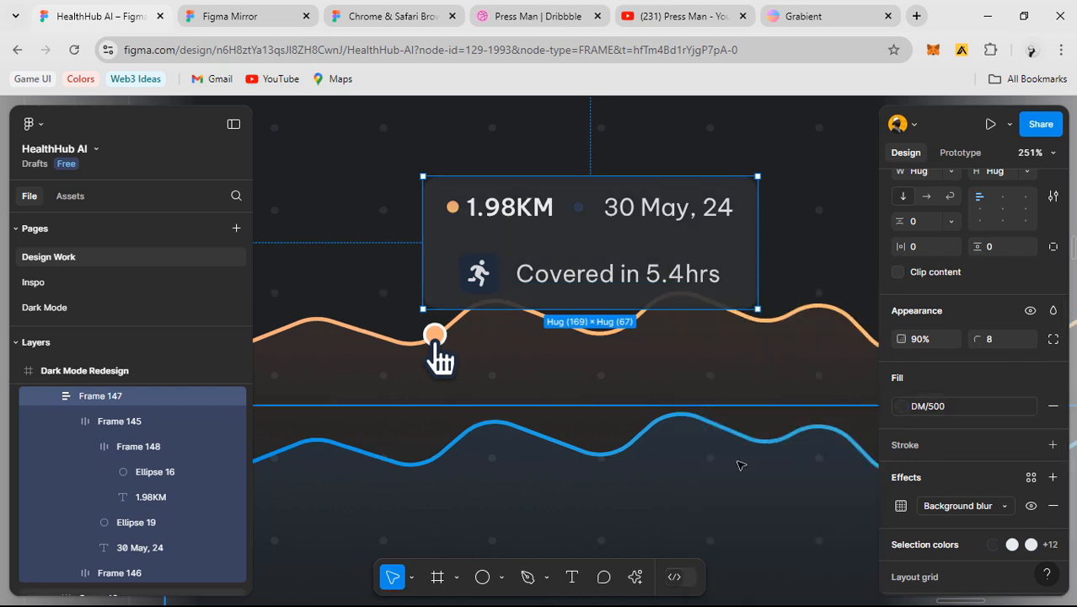
# - Try DM/400 as the stroke of the tooltip's upper row, and undo the latest stroke and tooltip fill changes
pyautogui.click(546, 236)
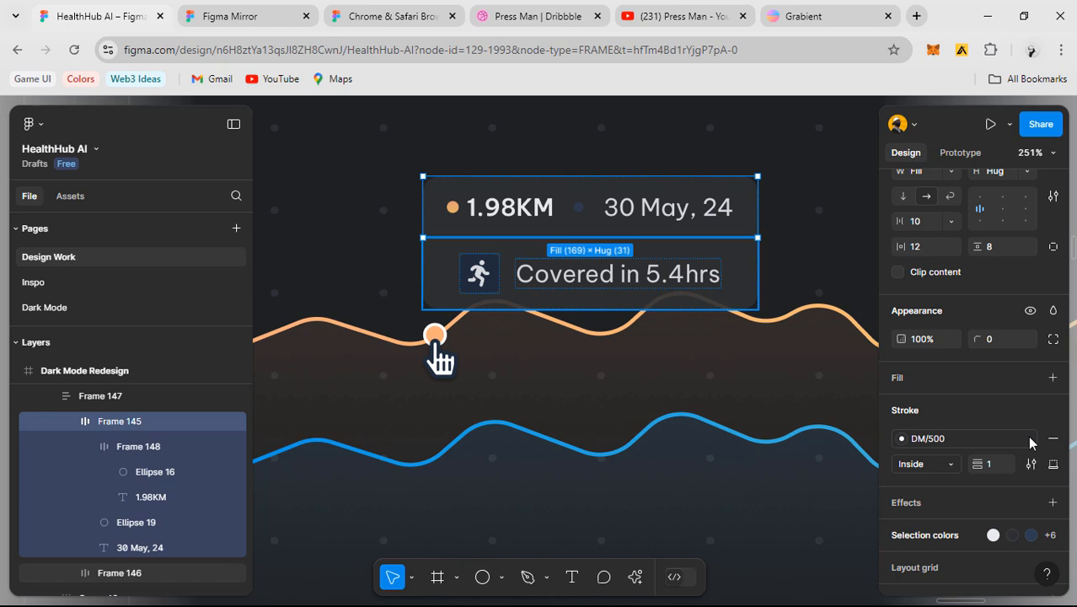
pyautogui.click(967, 439)
pyautogui.click(779, 464)
pyautogui.click(704, 447)
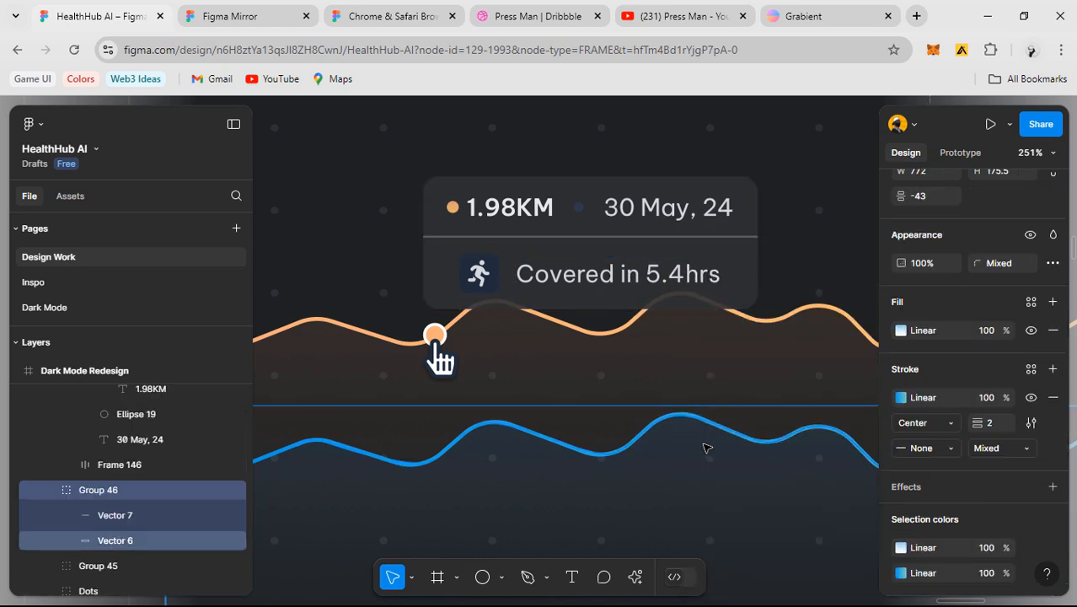
pyautogui.scroll(-1, 704, 448)
pyautogui.scroll(-3, 704, 447)
pyautogui.hotkey('ctrl', 'z')
pyautogui.hotkey('ctrl', 'z')
pyautogui.hotkey('ctrl', 'z')
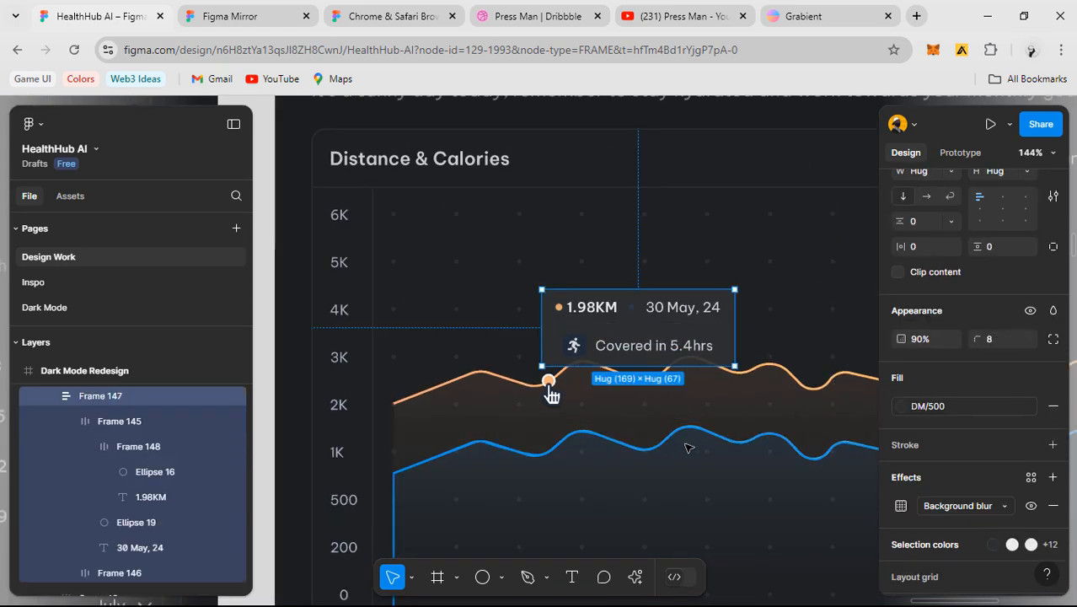
# - Set the fill of the chart tooltip frame to DM/700
pyautogui.scroll(4, 663, 344)
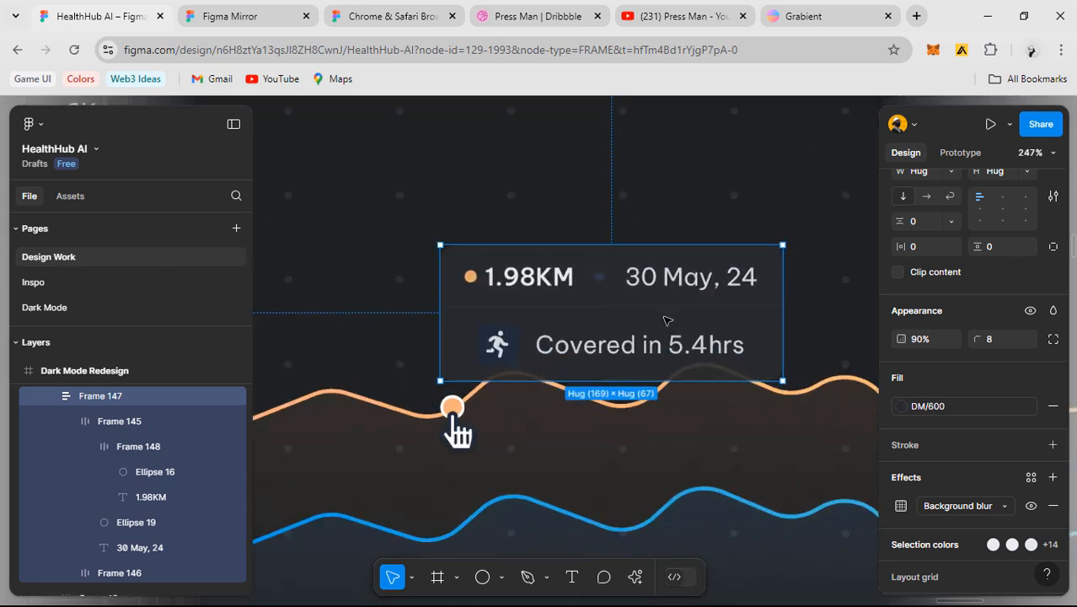
pyautogui.click(941, 411)
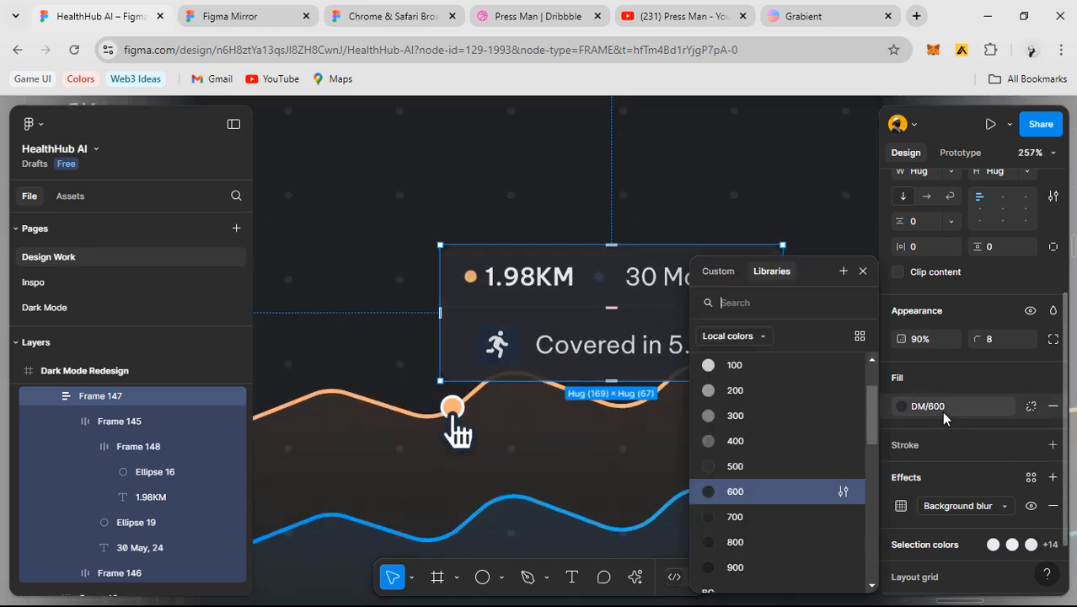
pyautogui.press('Escape')
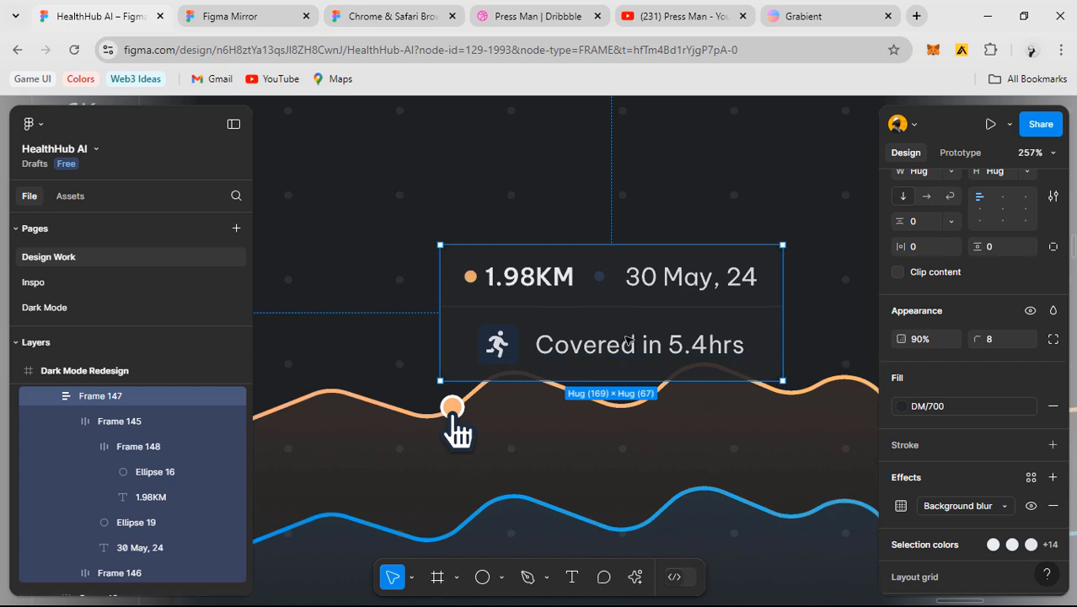
pyautogui.click(820, 193)
pyautogui.scroll(-4, 820, 193)
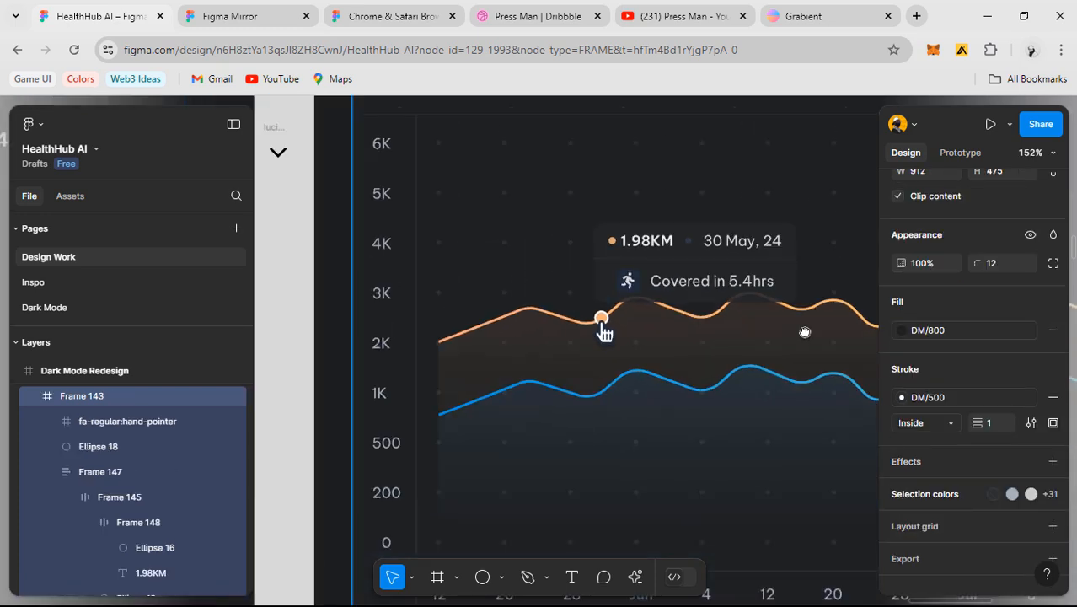
pyautogui.scroll(3, 612, 306)
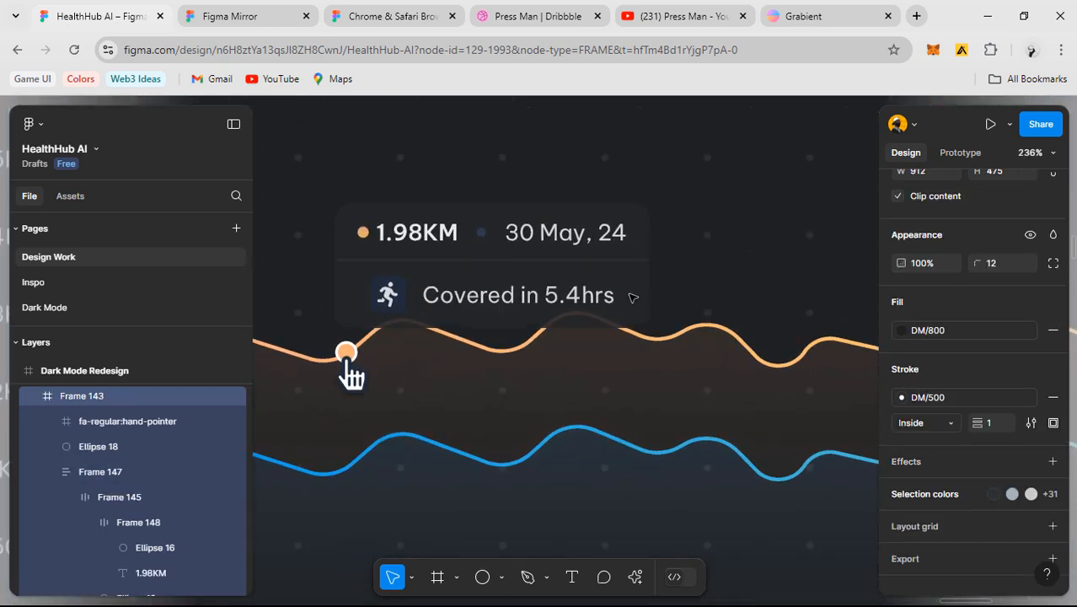
# - Add a DM/500 stroke to the chart tooltip frame
pyautogui.click(633, 297)
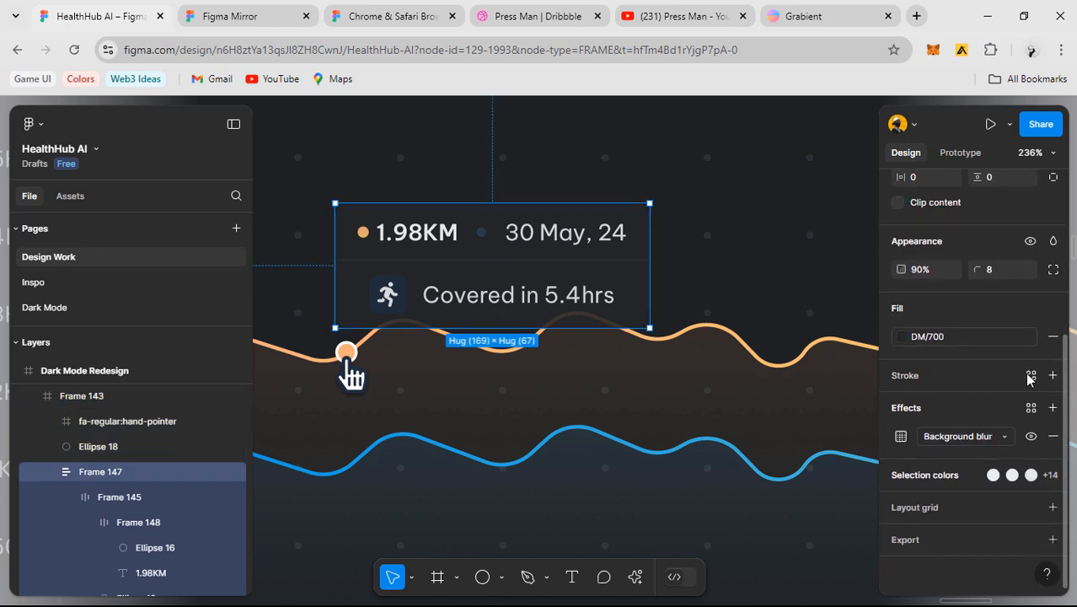
pyautogui.scroll(-3, 753, 512)
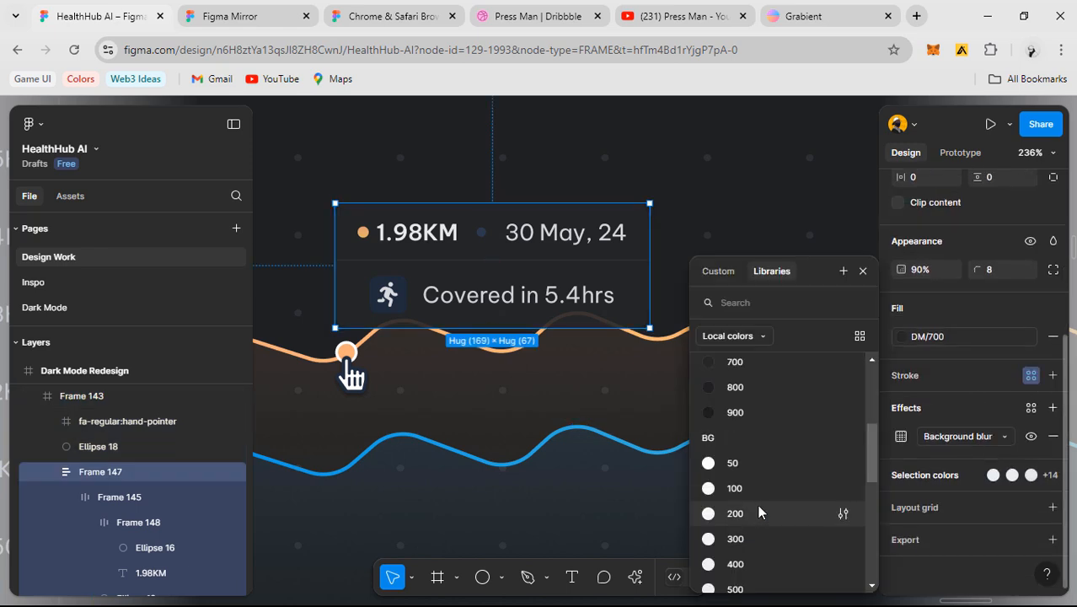
pyautogui.scroll(1, 759, 510)
pyautogui.click(774, 396)
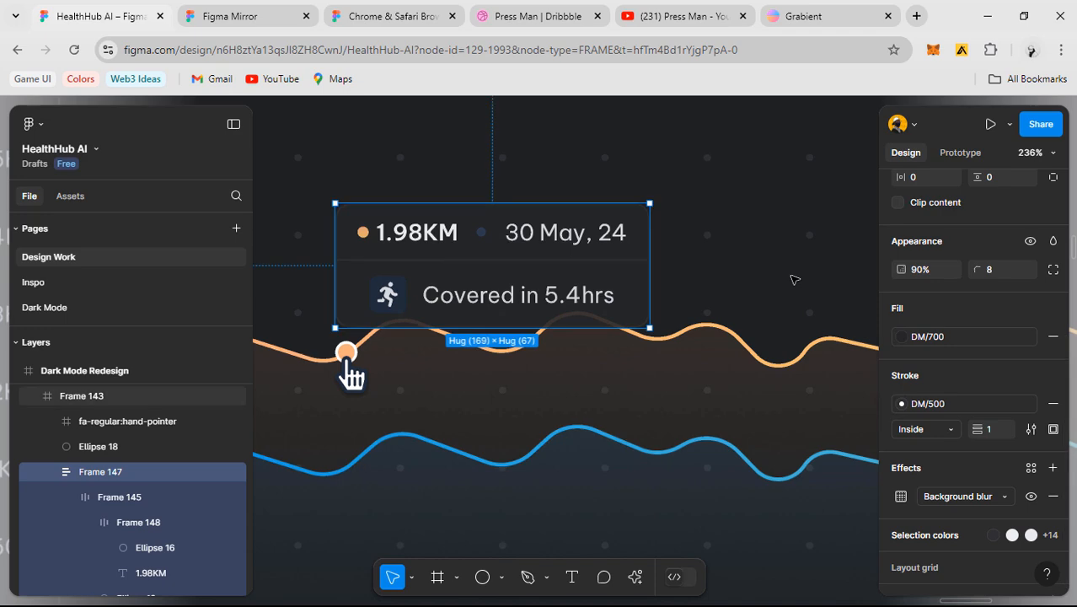
pyautogui.press('Escape')
pyautogui.scroll(-5, 793, 284)
pyautogui.scroll(-5, 793, 284)
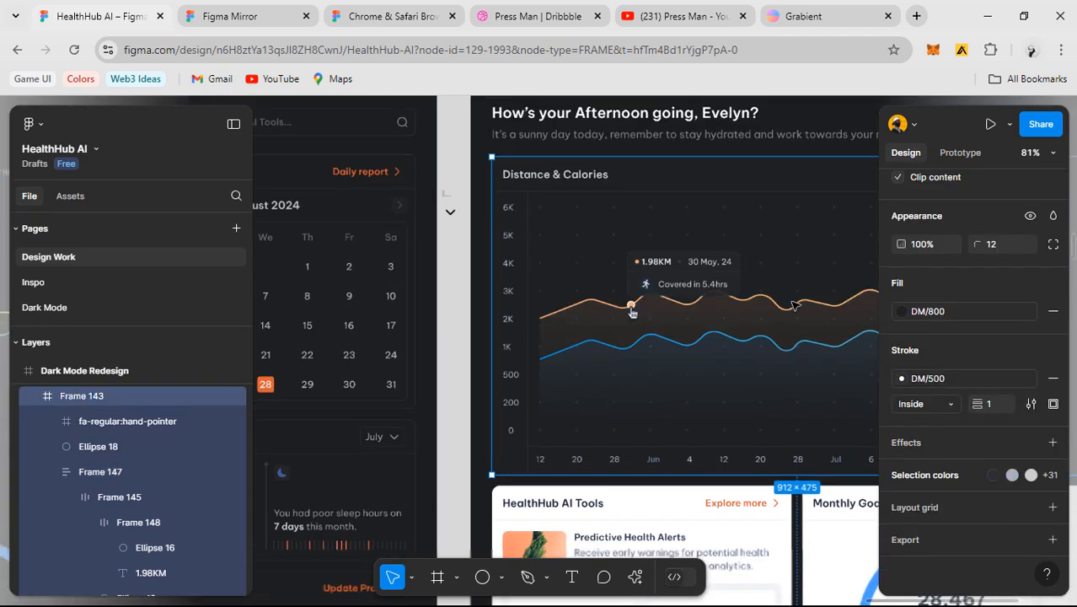
# - Set the fill of the small separator dot between the tooltip's distance and date to DM/500
pyautogui.scroll(8, 755, 359)
pyautogui.scroll(3, 661, 367)
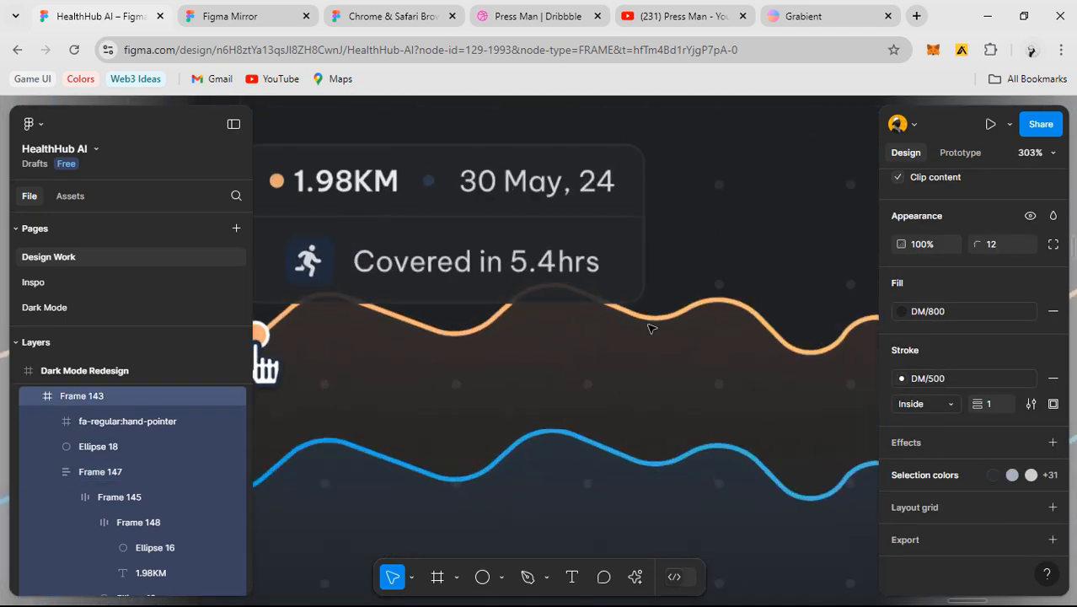
pyautogui.hscroll(-3, 472, 327)
pyautogui.scroll(1, 472, 327)
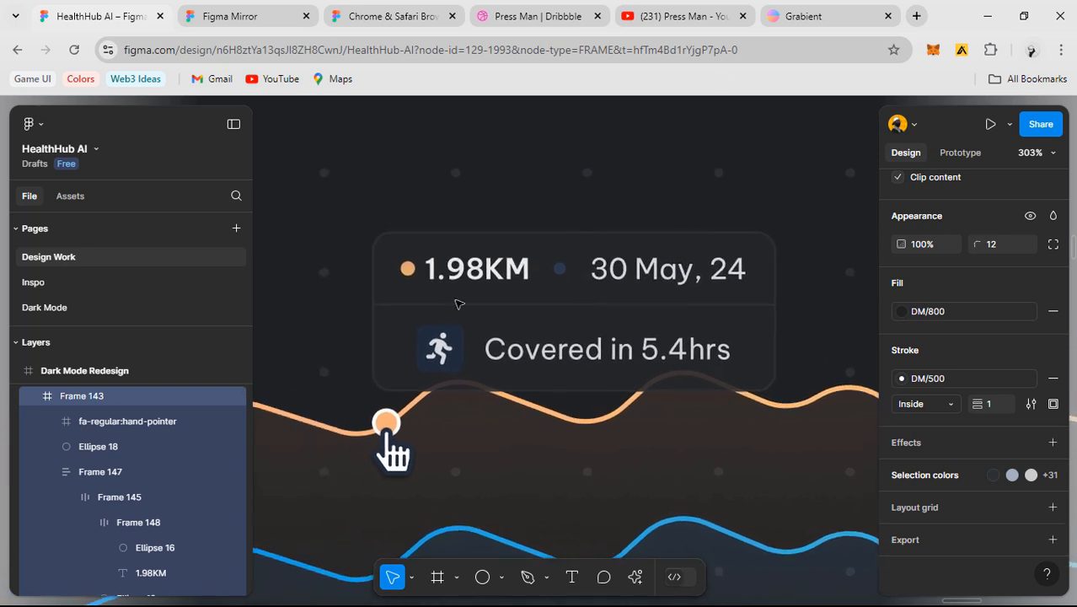
pyautogui.click(561, 270)
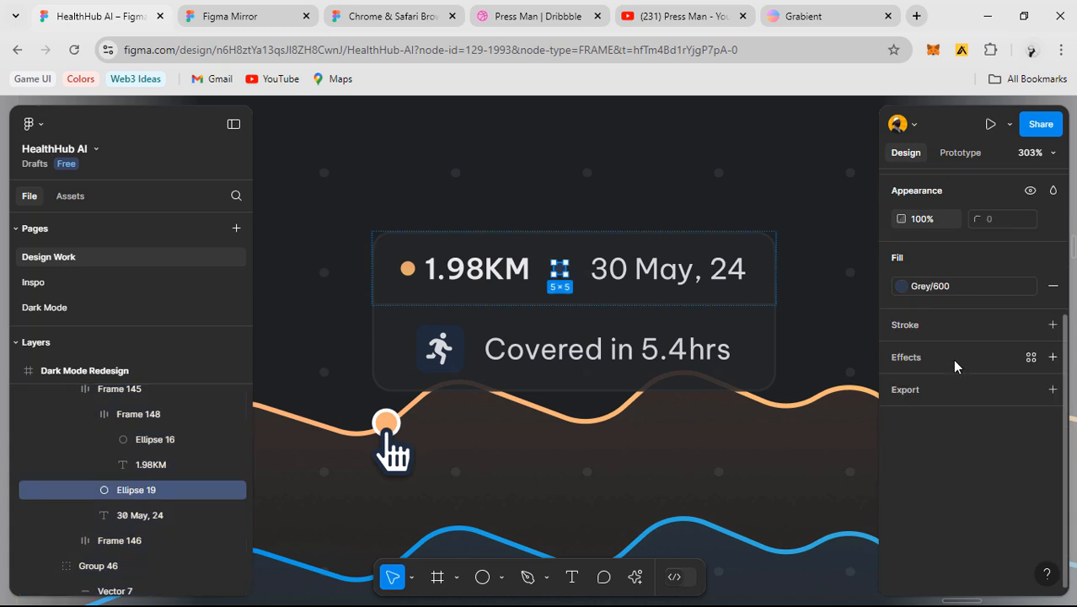
pyautogui.click(901, 285)
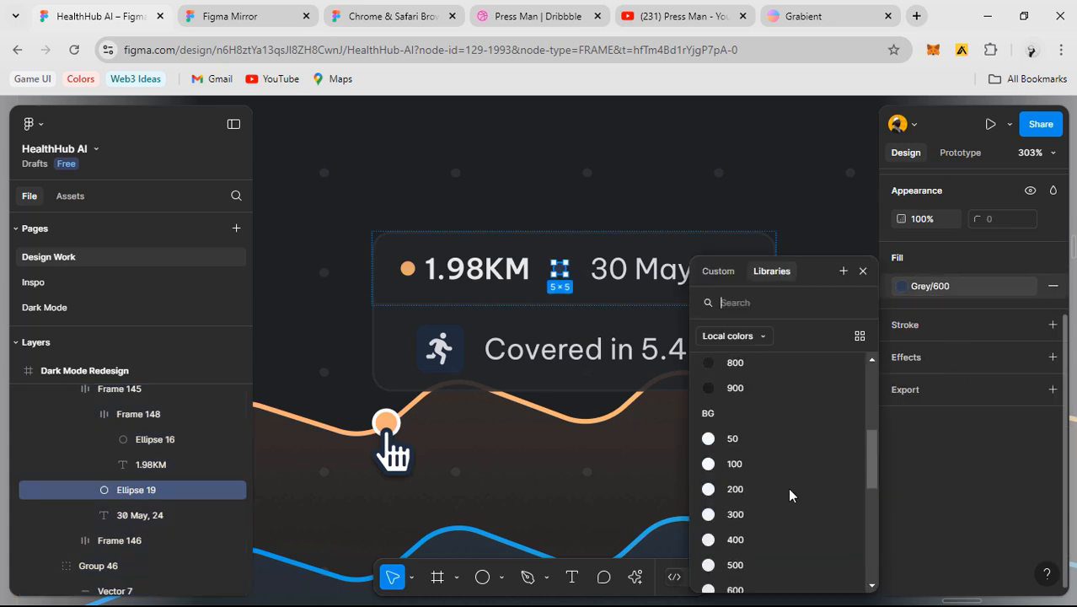
pyautogui.scroll(3, 791, 471)
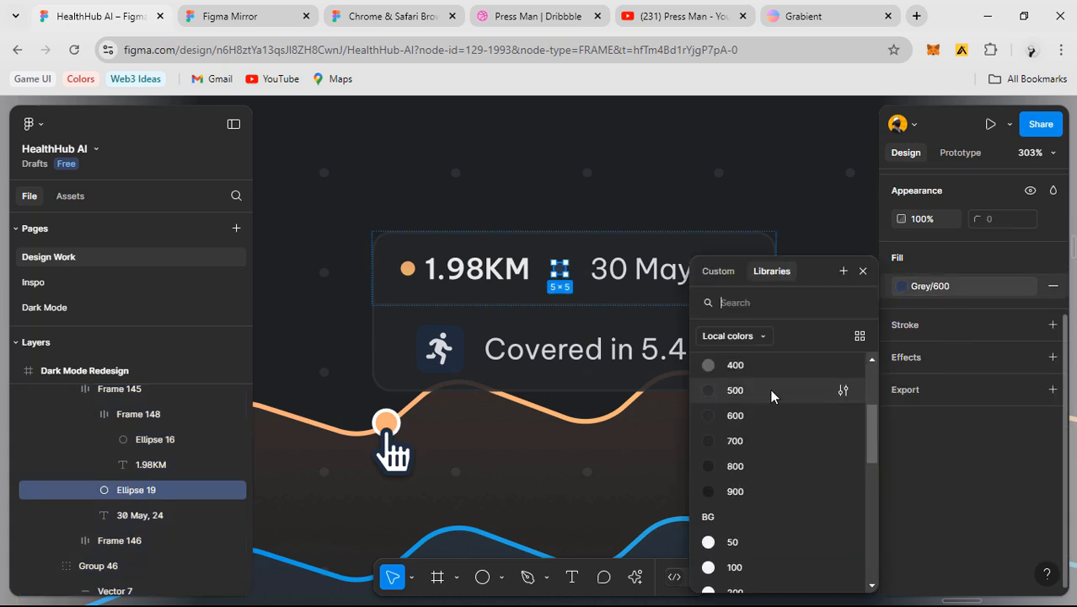
pyautogui.click(771, 391)
pyautogui.click(772, 233)
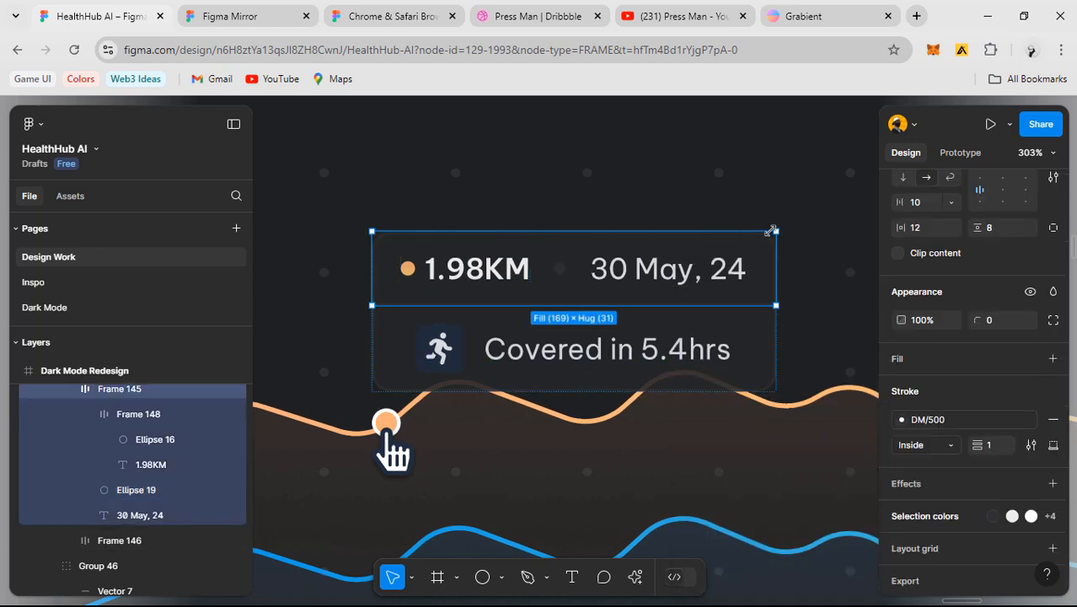
# - Set the fill of the square behind the tooltip's running-person icon to DM/500
pyautogui.scroll(-3, 773, 233)
pyautogui.scroll(3, 710, 321)
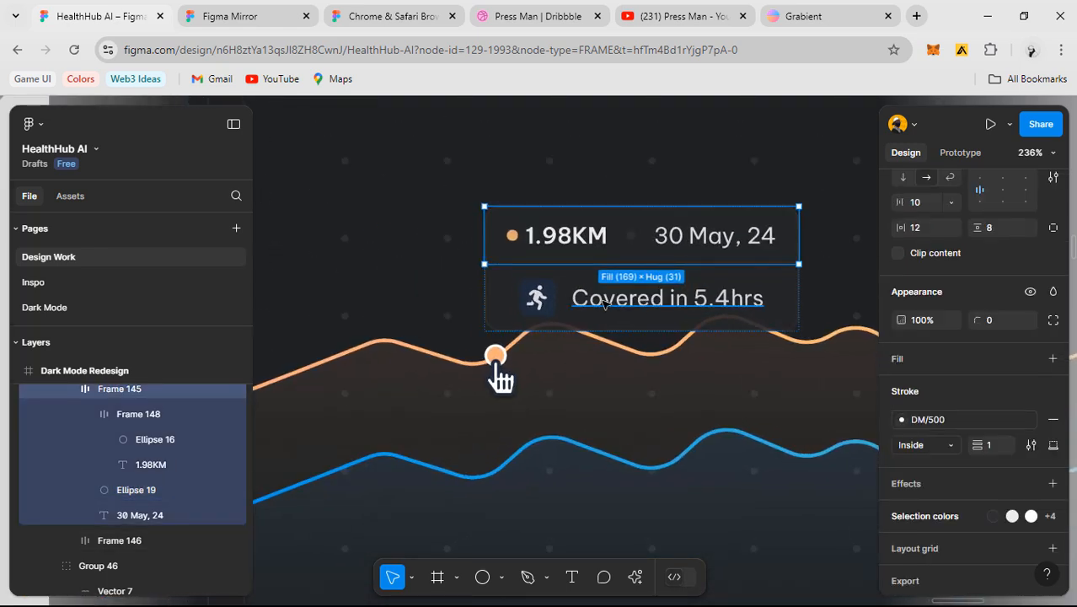
pyautogui.keyDown('ctrl'); pyautogui.click(554, 288); pyautogui.keyUp('ctrl')
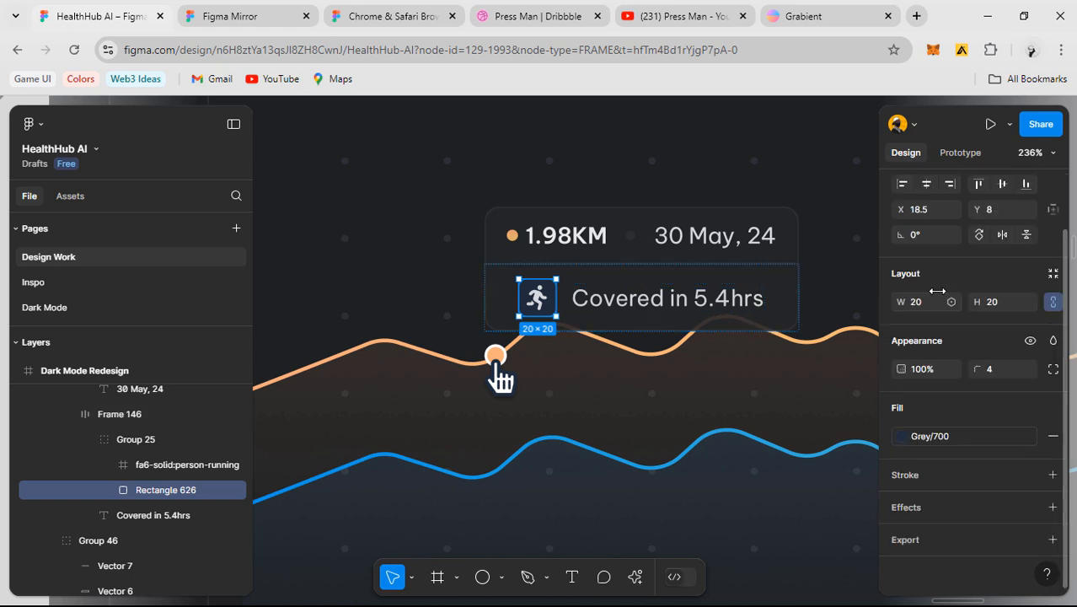
pyautogui.scroll(4, 762, 511)
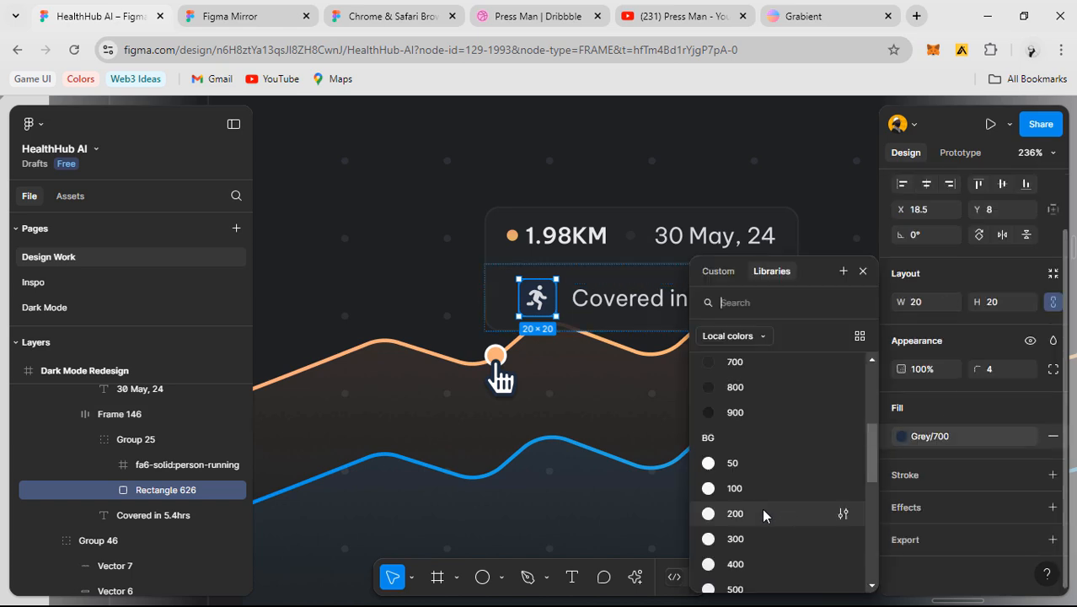
pyautogui.click(751, 546)
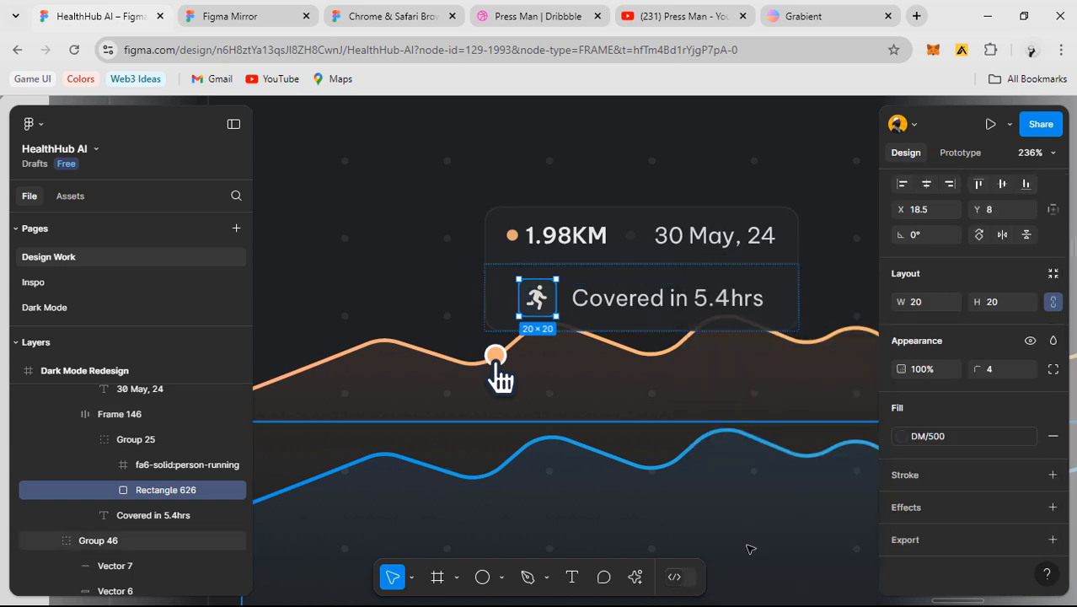
pyautogui.click(421, 271)
pyautogui.scroll(-5, 421, 271)
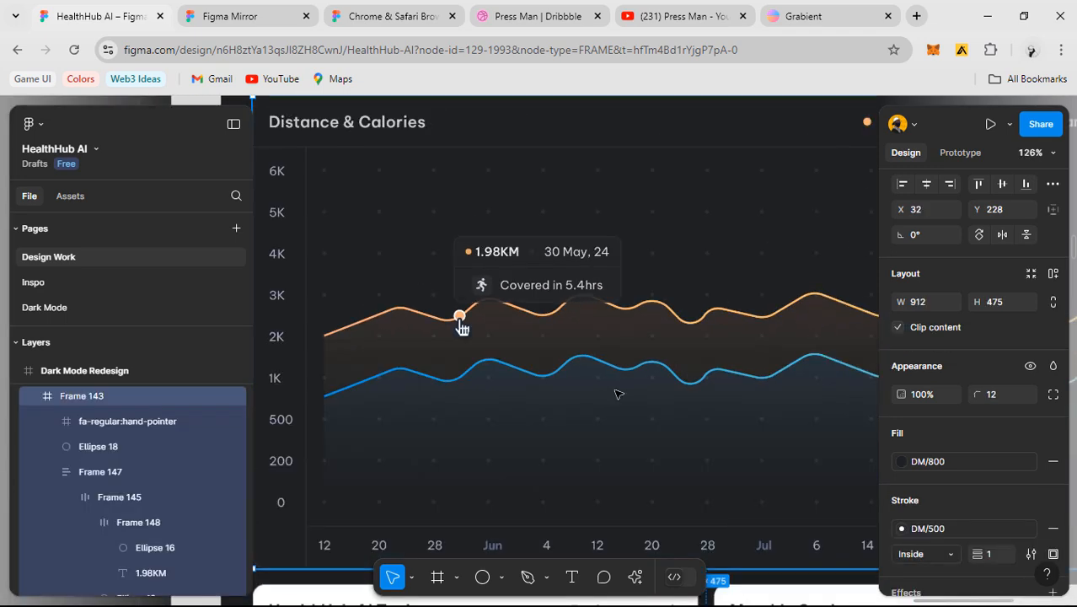
pyautogui.scroll(2, 515, 256)
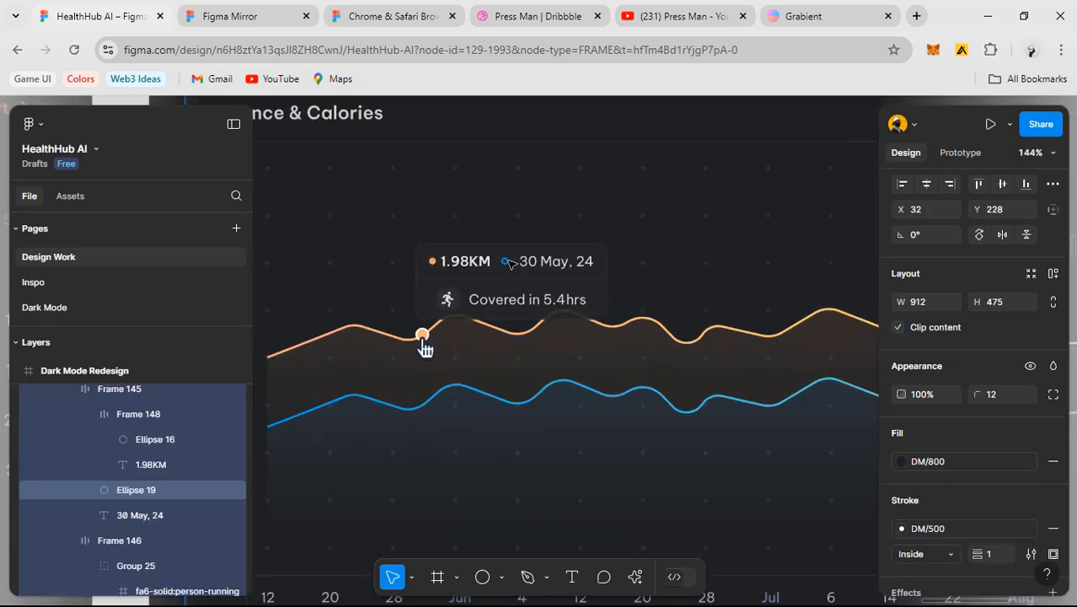
# - Set the fill of the small separator dot between the tooltip's distance and date to DM/400
pyautogui.keyDown('ctrl'); pyautogui.click(506, 260); pyautogui.keyUp('ctrl')
pyautogui.click(965, 438)
pyautogui.click(759, 470)
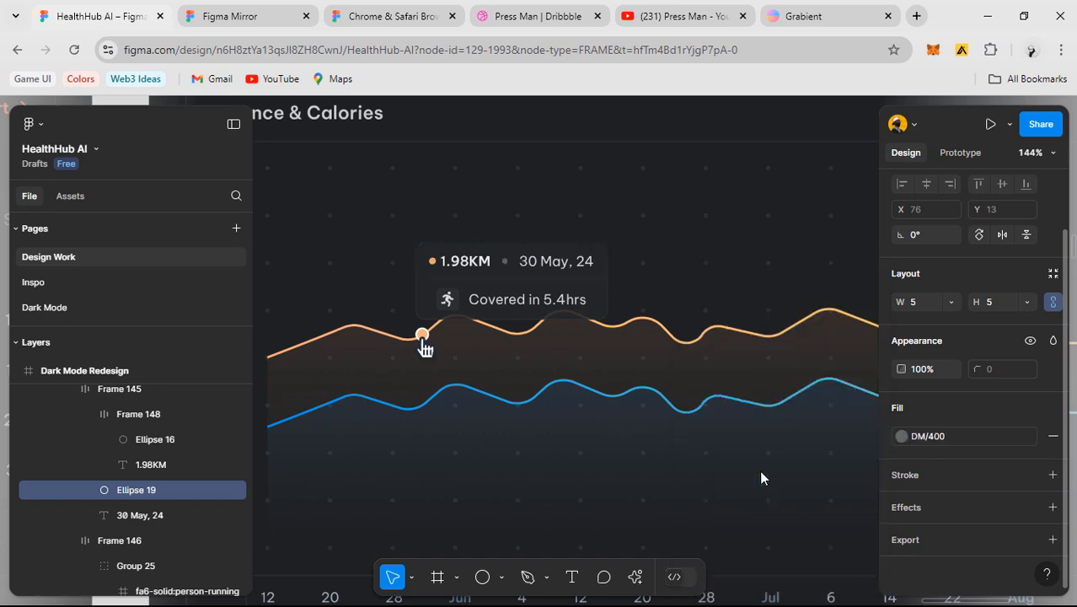
pyautogui.click(627, 228)
pyautogui.scroll(-2, 628, 228)
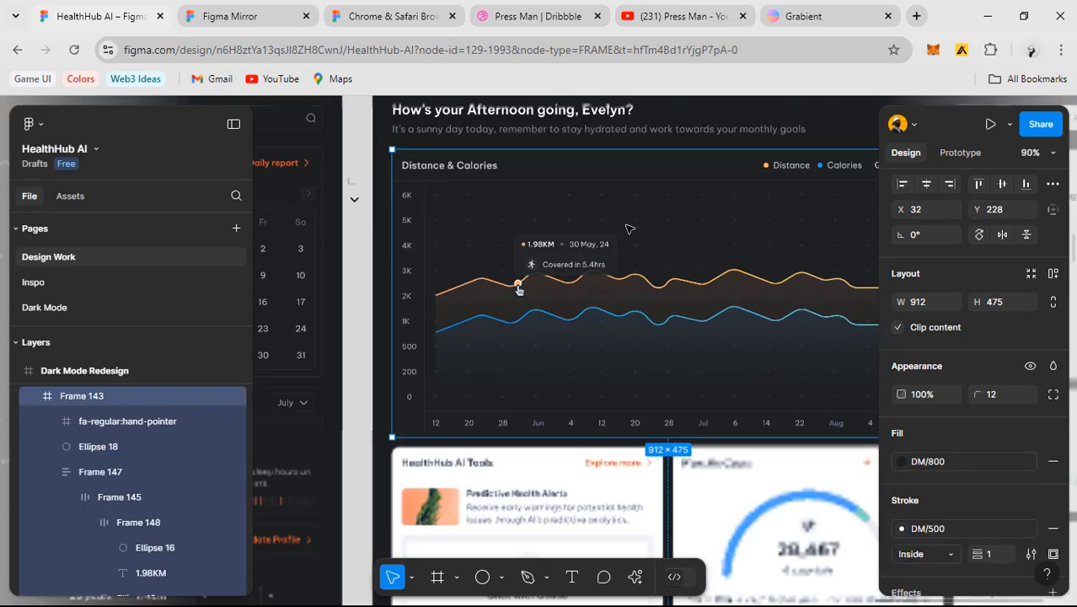
pyautogui.scroll(1, 629, 229)
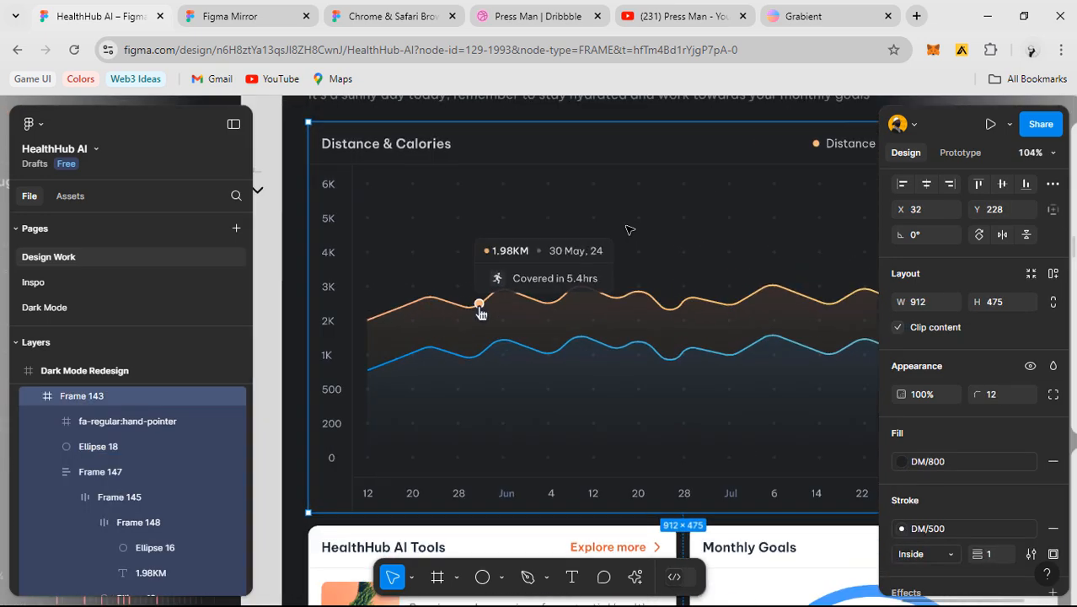
# - Undo the separator dot's last fill change for comparison and restore its DM/400 fill
pyautogui.hotkey('ctrl', 'z')
pyautogui.scroll(-1, 646, 230)
pyautogui.click(667, 245)
pyautogui.scroll(3, 664, 253)
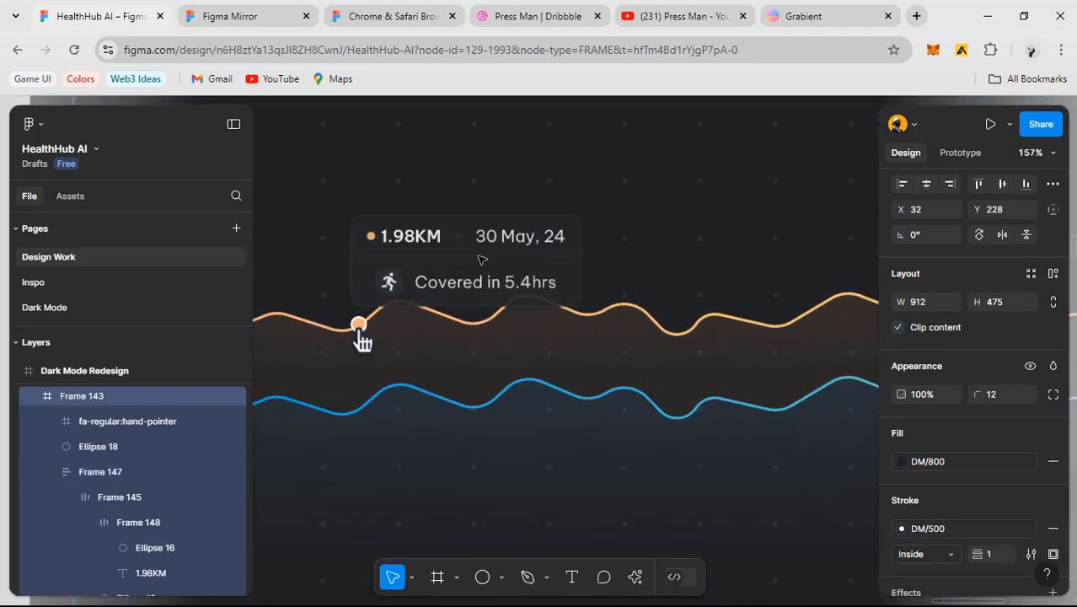
pyautogui.scroll(3, 482, 261)
pyautogui.hotkey('ctrl', 'z')
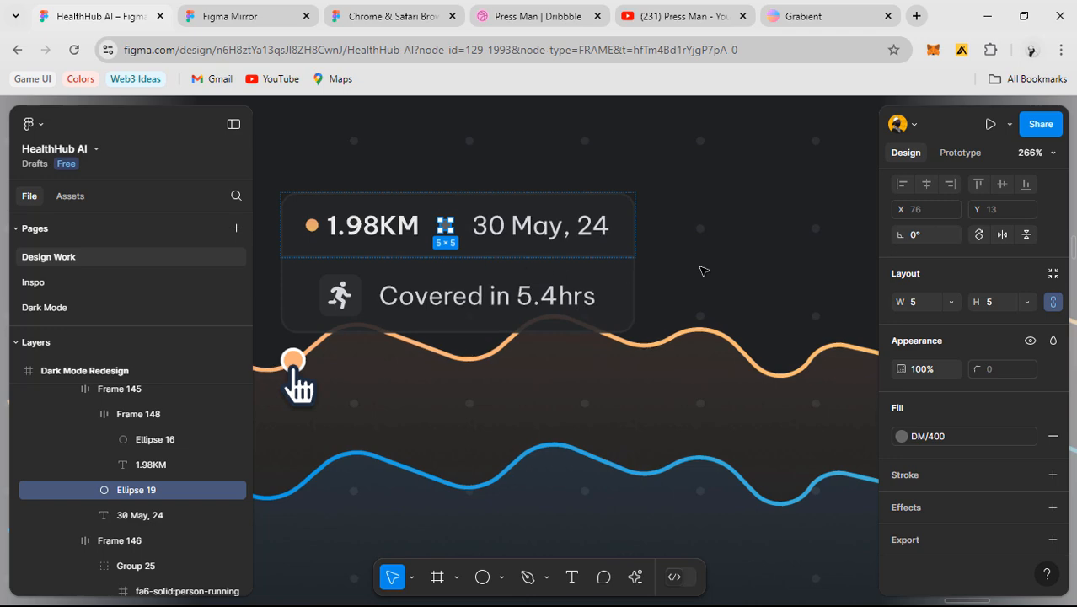
pyautogui.click(704, 271)
pyautogui.scroll(-5, 609, 265)
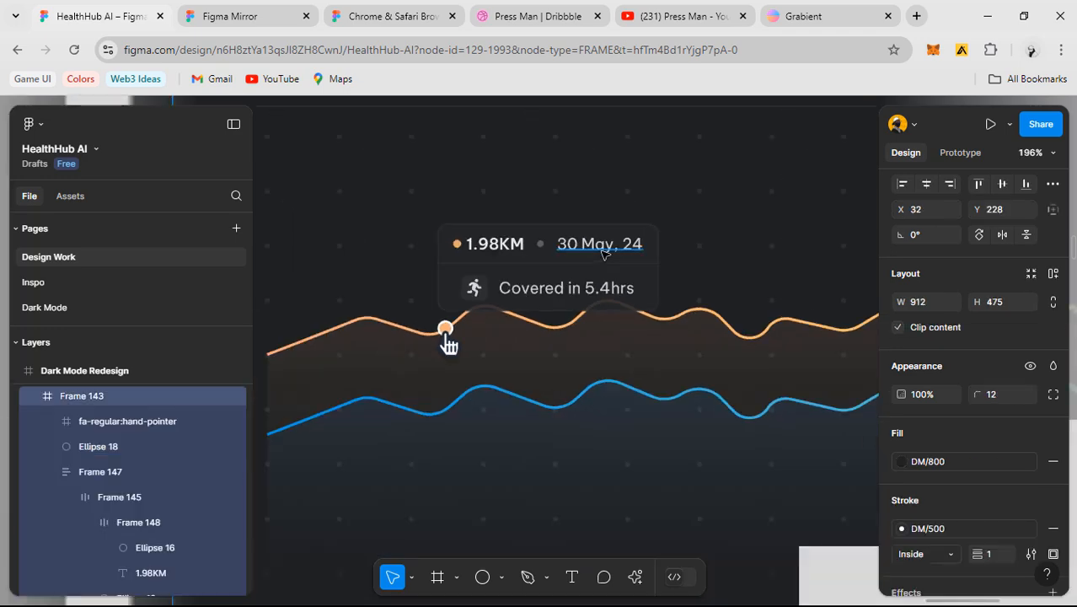
# - Try a reduced opacity on the separator dot in the chart tooltip
pyautogui.scroll(2, 595, 263)
pyautogui.scroll(2, 594, 262)
pyautogui.scroll(2, 589, 321)
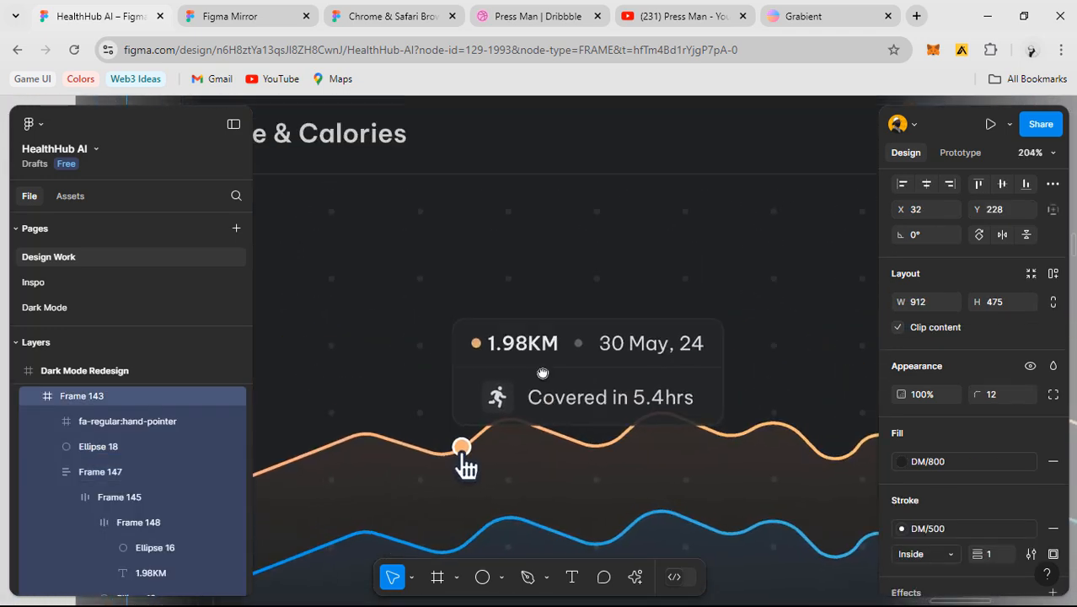
pyautogui.click(581, 352)
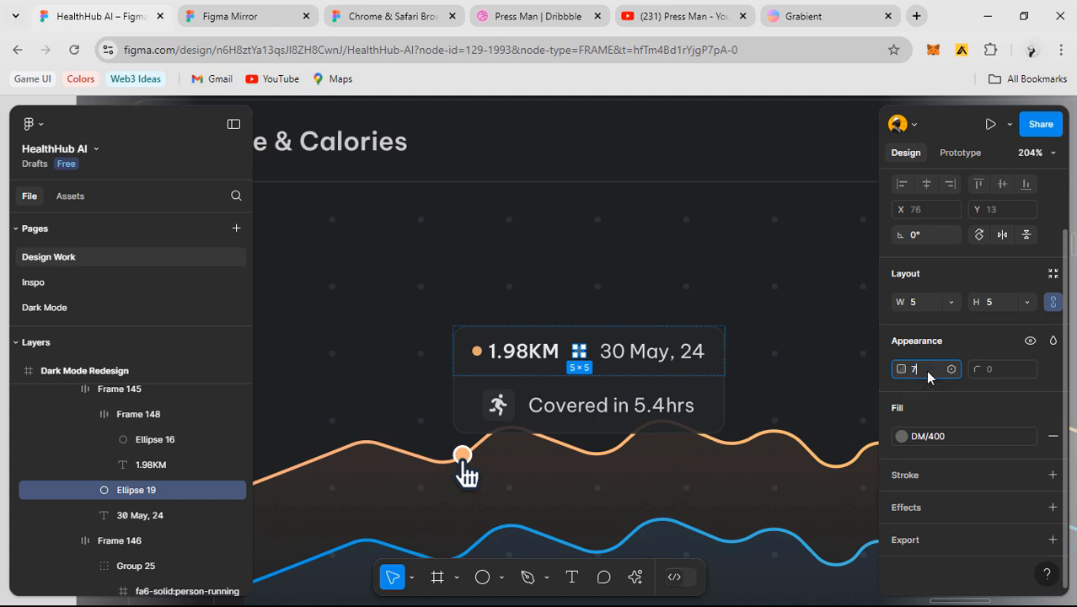
pyautogui.press('Return')
pyautogui.click(647, 317)
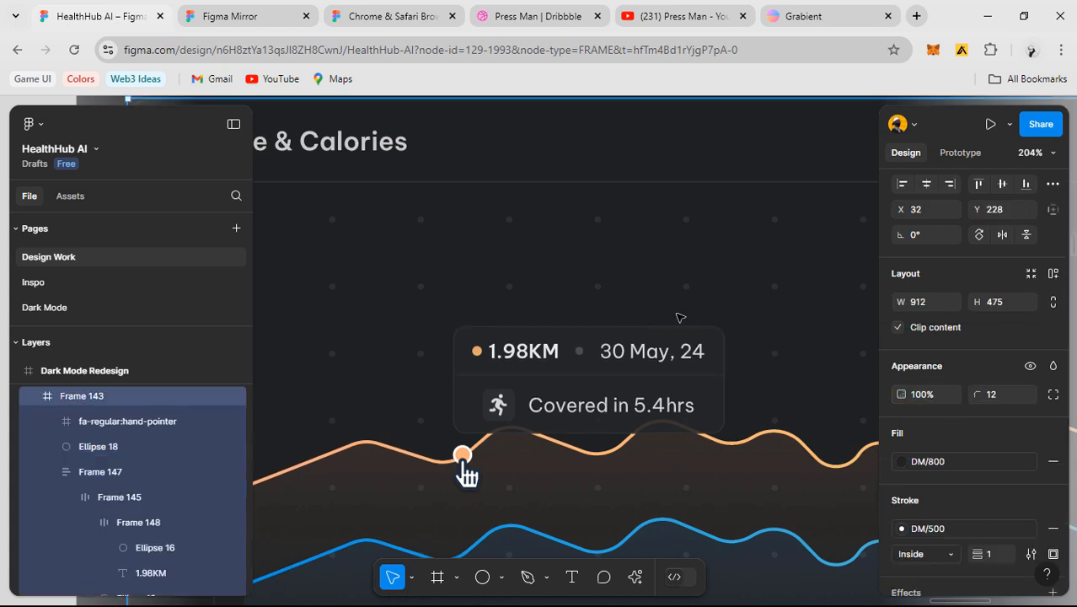
pyautogui.scroll(-1, 689, 321)
pyautogui.scroll(-1, 688, 321)
pyautogui.scroll(2, 630, 341)
# - Lower the opacity of the tooltip's separator dot further so it looks more subdued
pyautogui.keyDown('ctrl'); pyautogui.click(601, 342); pyautogui.keyUp('ctrl')
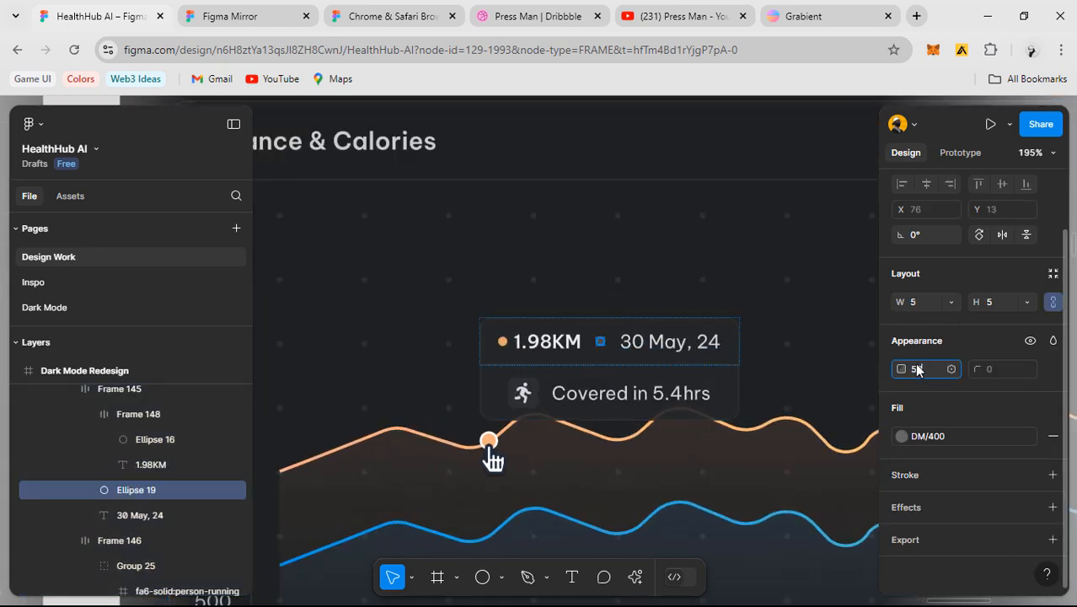
pyautogui.press('Return')
pyautogui.click(667, 307)
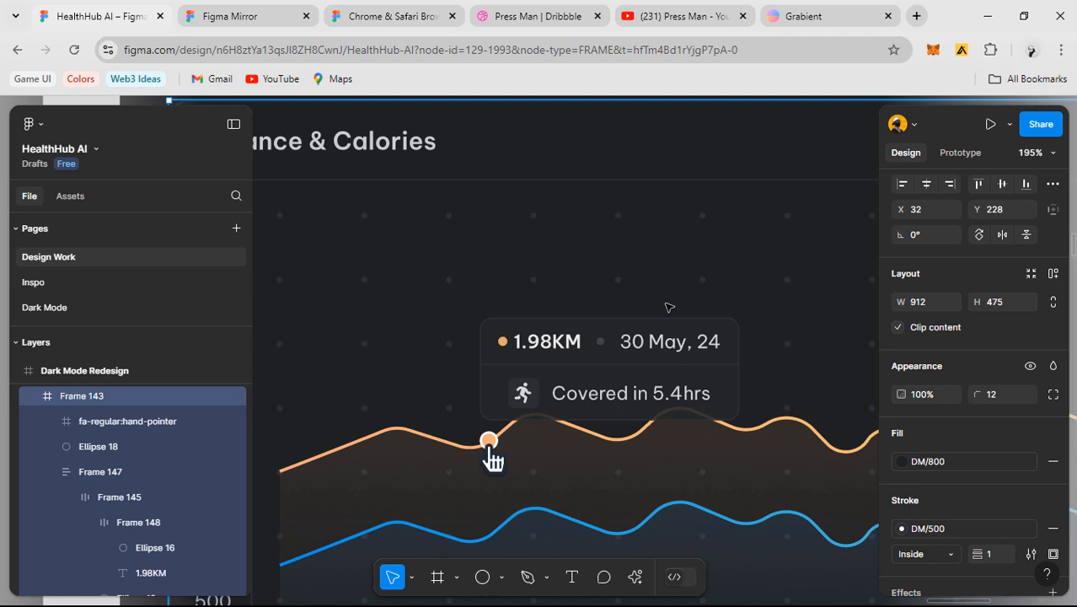
pyautogui.scroll(-4, 667, 307)
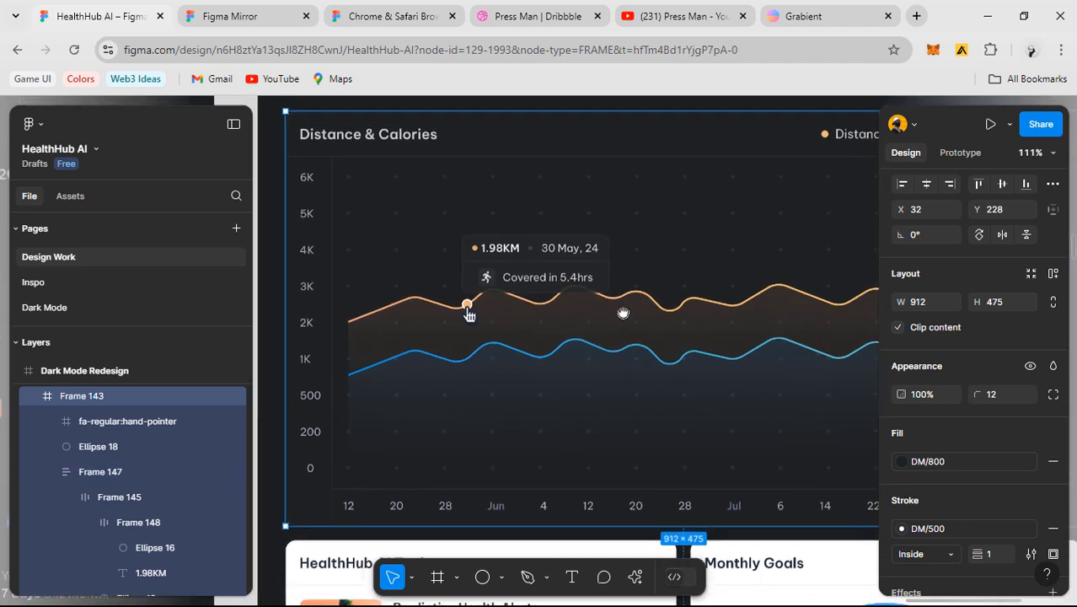
pyautogui.scroll(4, 623, 314)
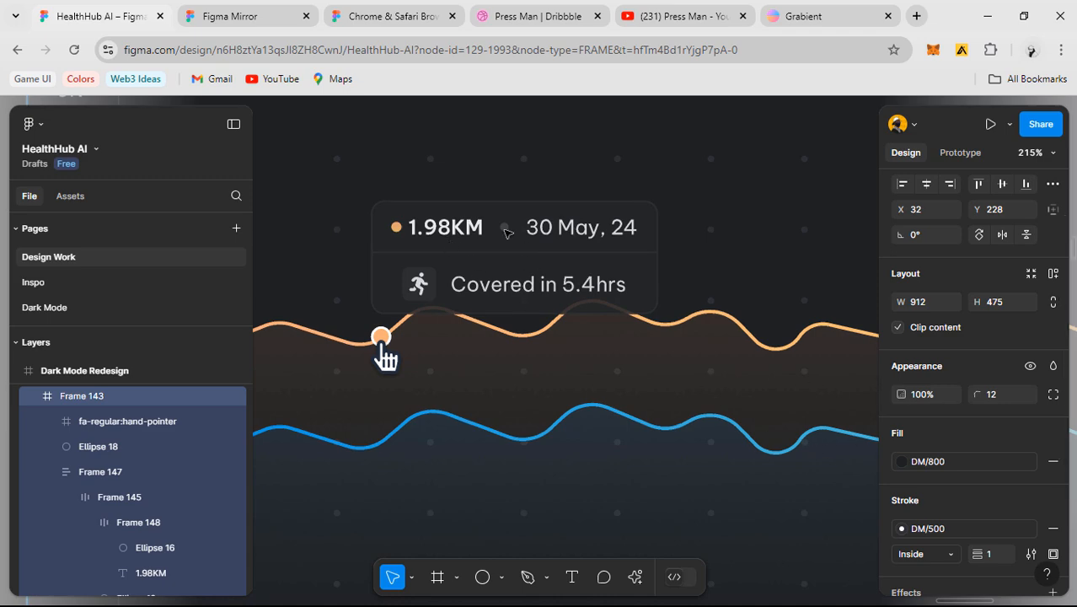
pyautogui.scroll(-6, 623, 317)
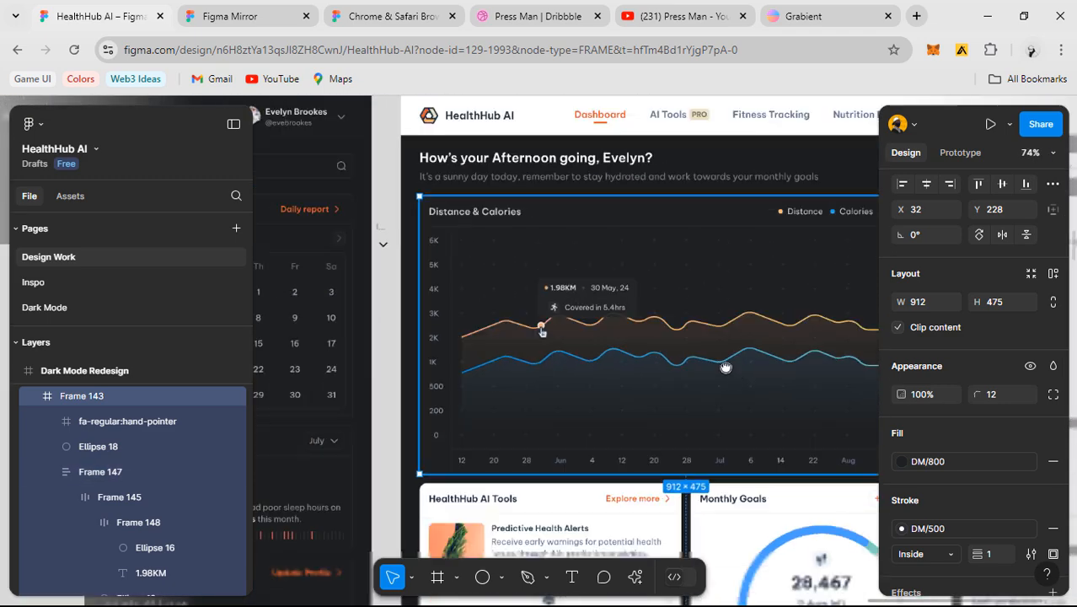
# - Recolour the Distance & Calories chart's right vertical axis labels, trying DM/500 before settling on DM/400
pyautogui.scroll(-3, 590, 346)
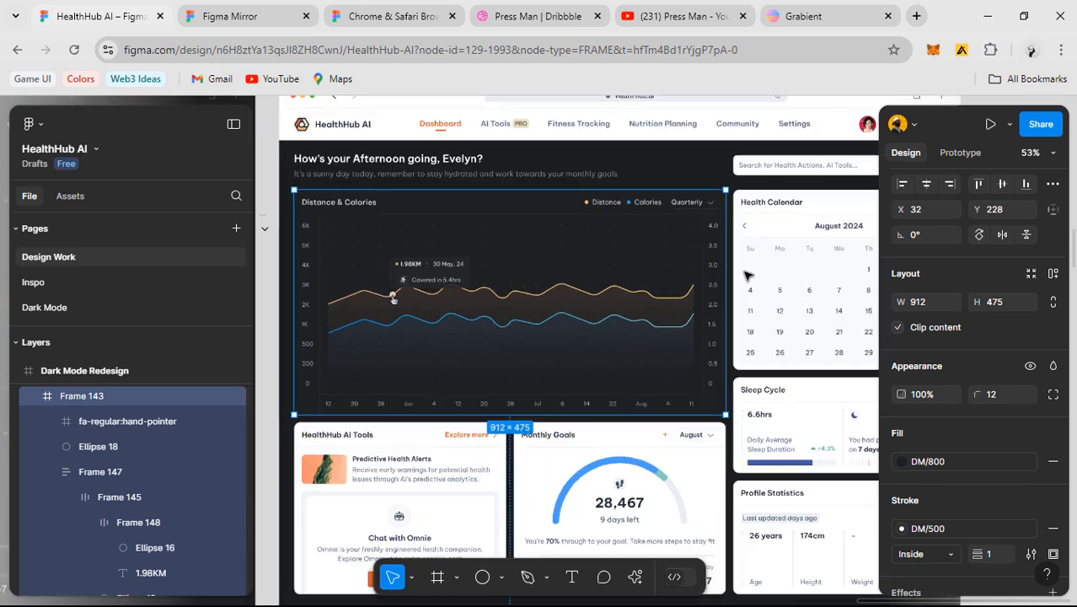
pyautogui.scroll(4, 715, 242)
pyautogui.click(700, 240)
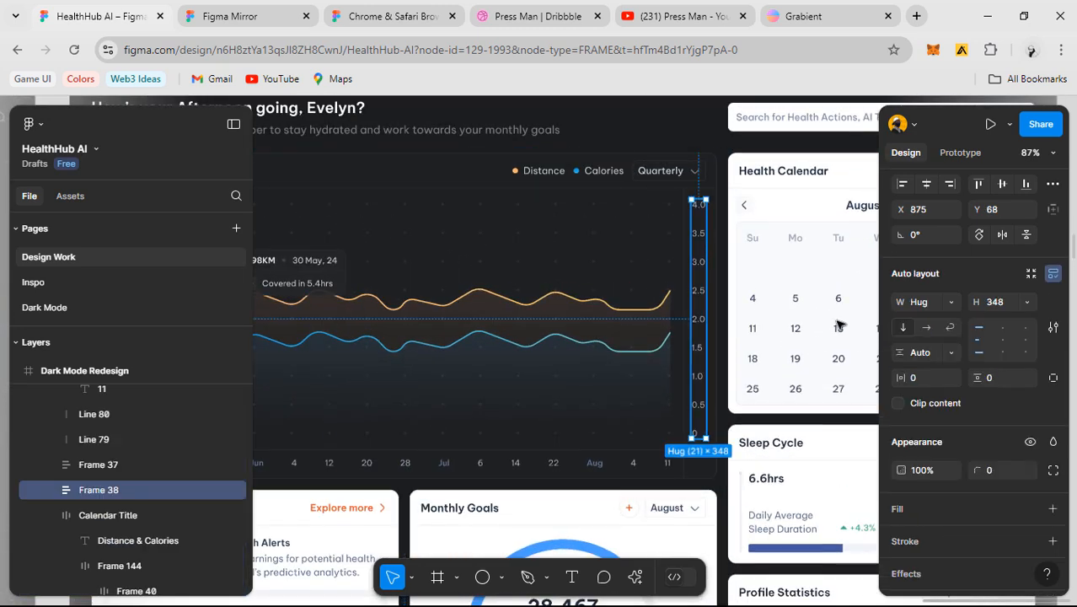
pyautogui.scroll(-3, 969, 438)
pyautogui.scroll(3, 954, 451)
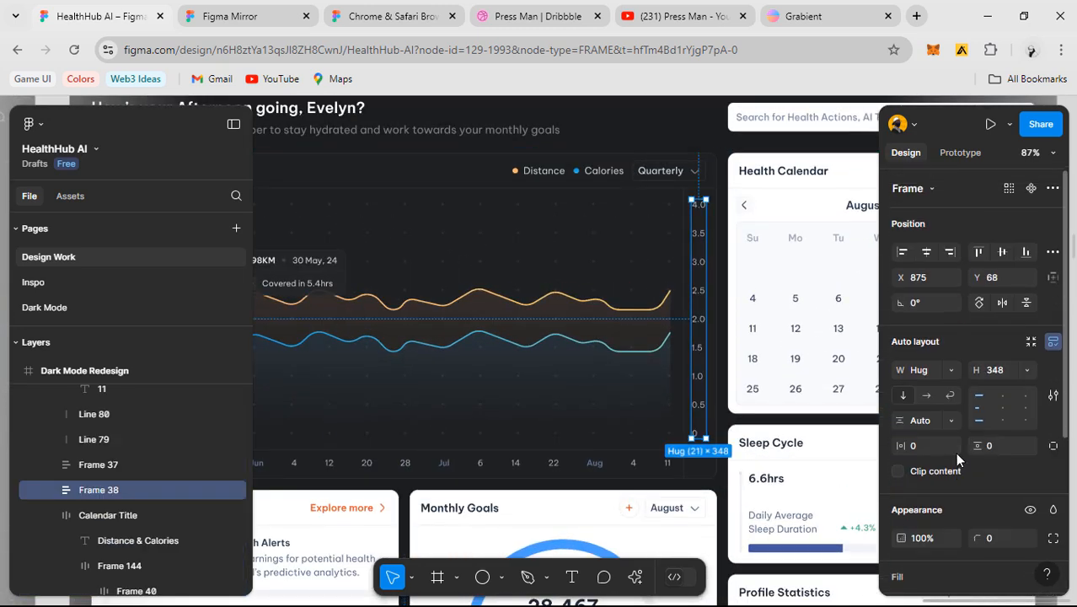
pyautogui.scroll(-3, 944, 472)
pyautogui.click(941, 474)
pyautogui.scroll(3, 806, 449)
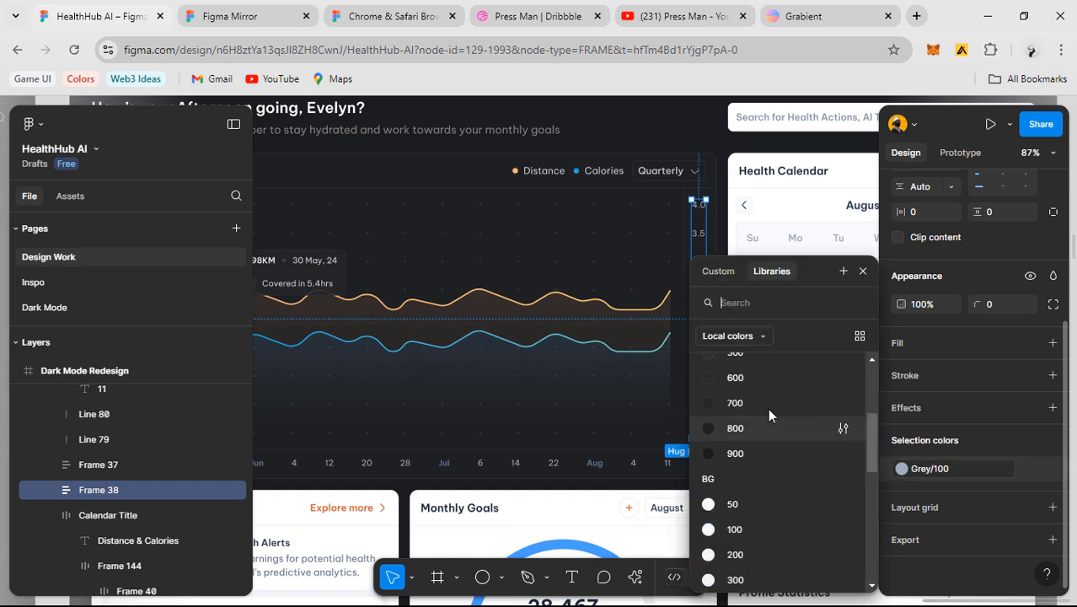
pyautogui.scroll(2, 754, 421)
pyautogui.click(749, 428)
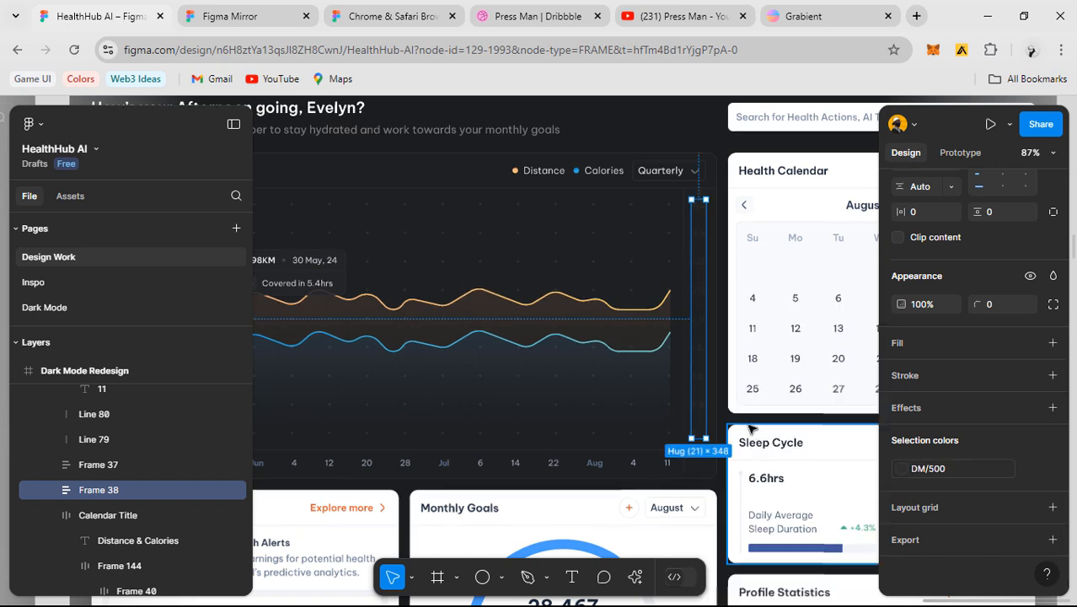
pyautogui.click(920, 469)
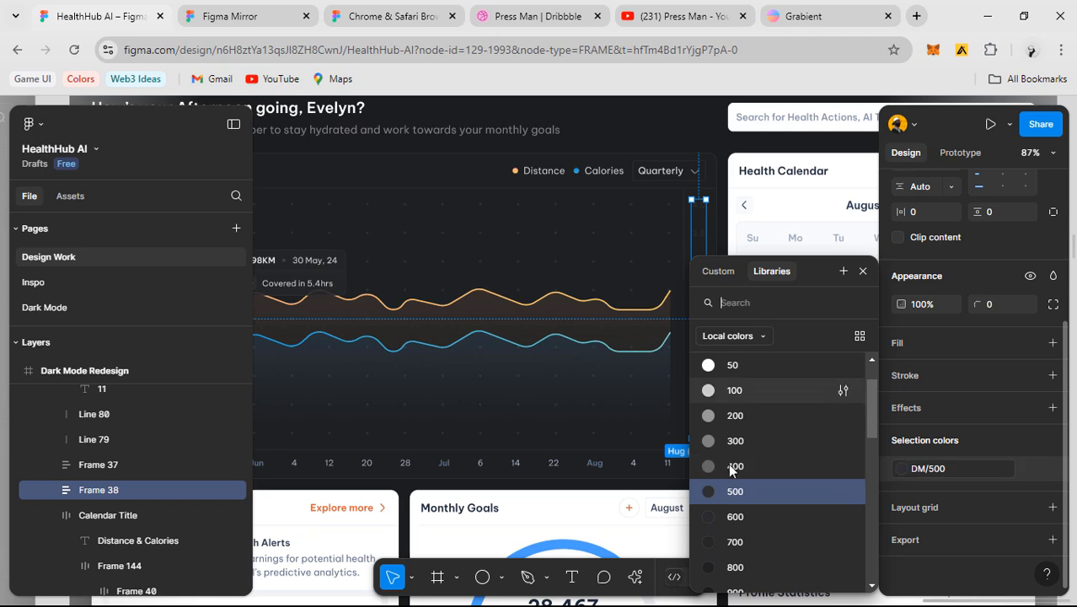
pyautogui.click(754, 465)
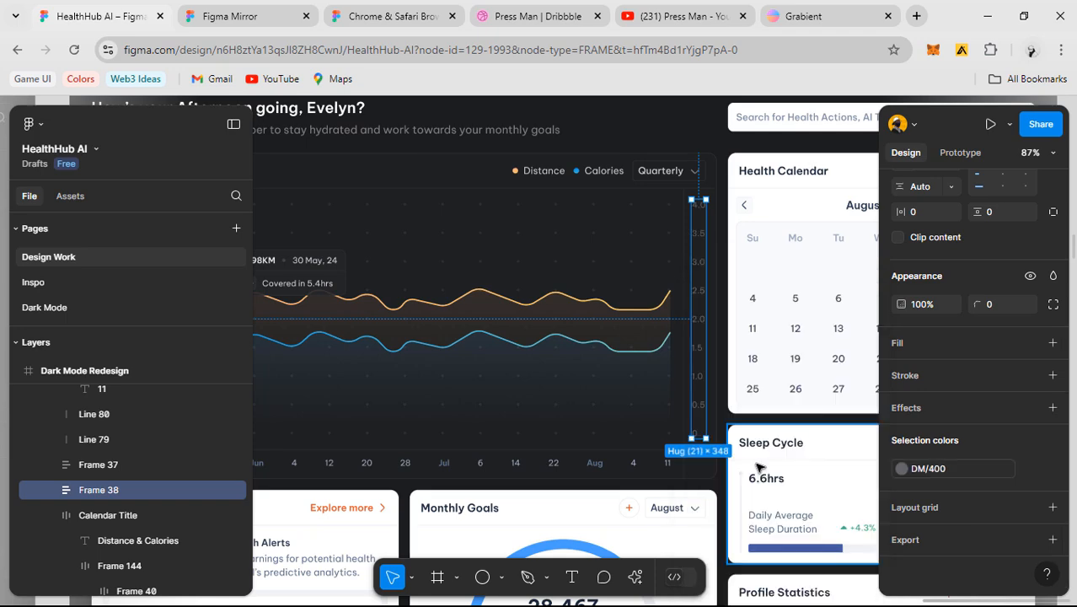
pyautogui.click(714, 484)
# - Replace Grey/100 with DM/400 across the chart's horizontal axis labels and left vertical axis labels together
pyautogui.scroll(-1, 714, 480)
pyautogui.moveTo(504, 479); pyautogui.dragTo(705, 396)
pyautogui.click(705, 396)
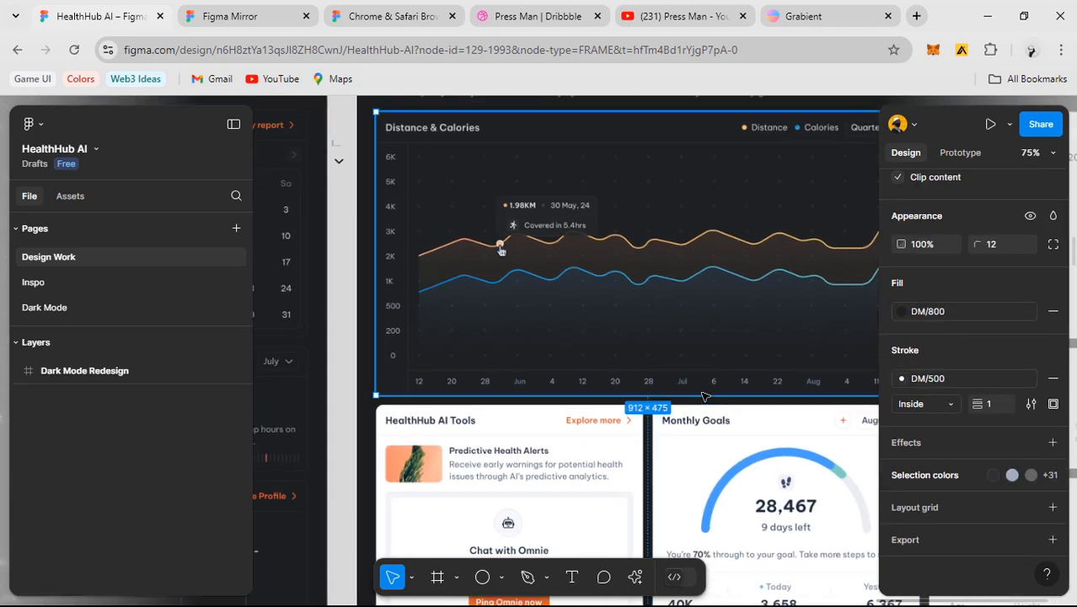
pyautogui.click(686, 387)
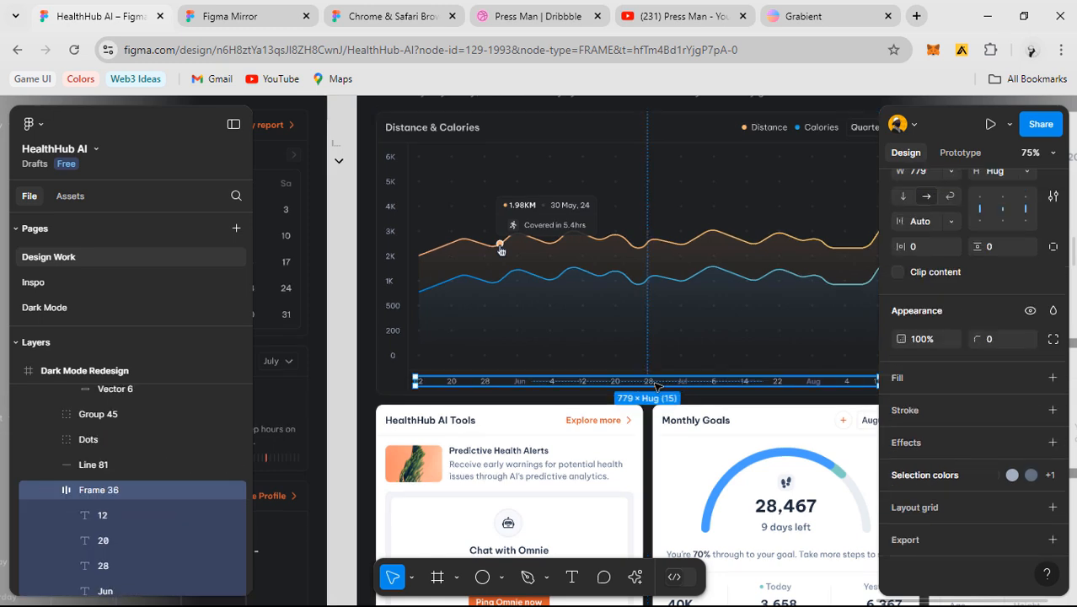
pyautogui.keyDown('shift'); pyautogui.click(393, 294); pyautogui.keyUp('shift')
pyautogui.click(918, 475)
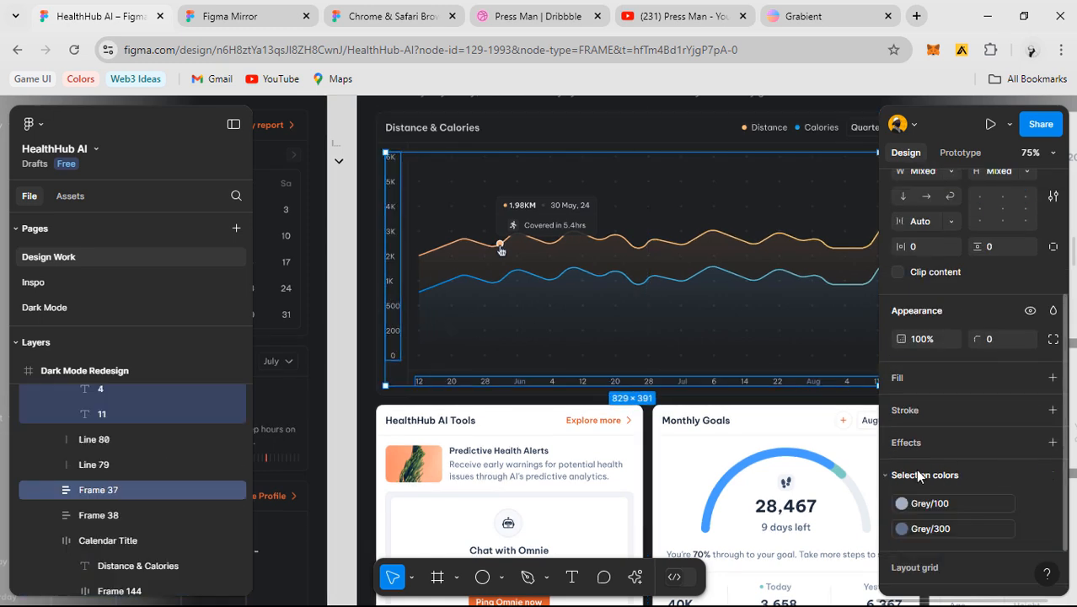
pyautogui.scroll(-1, 925, 482)
pyautogui.click(944, 445)
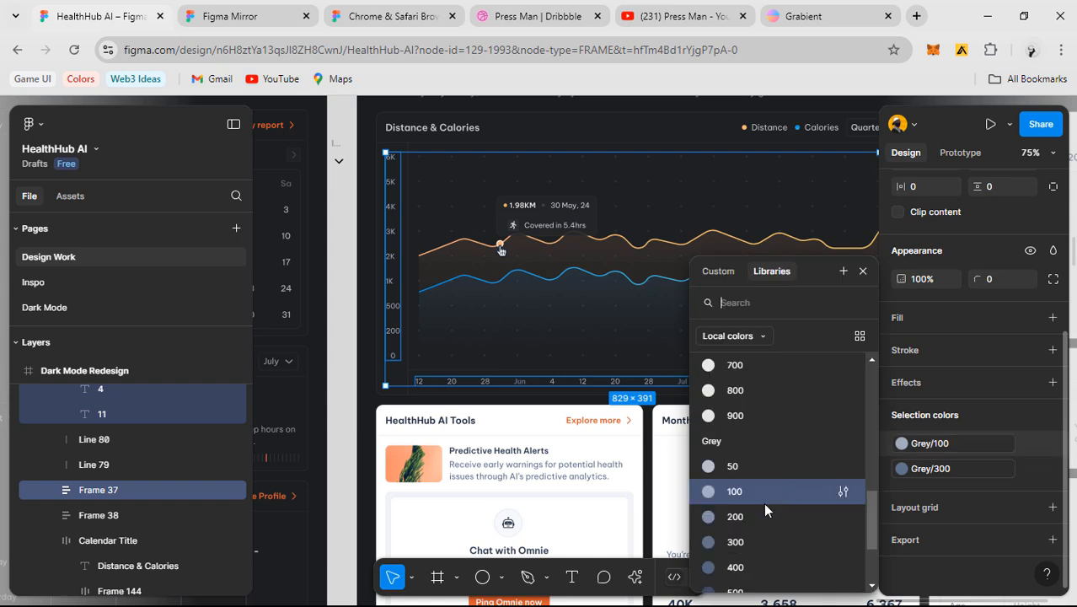
pyautogui.scroll(-2, 759, 496)
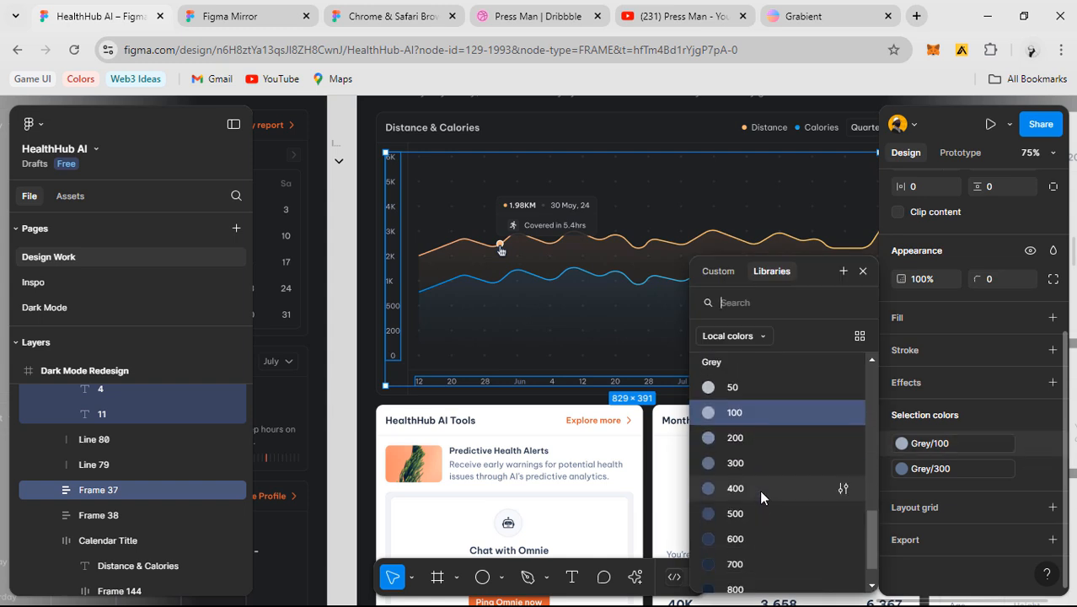
pyautogui.scroll(6, 760, 498)
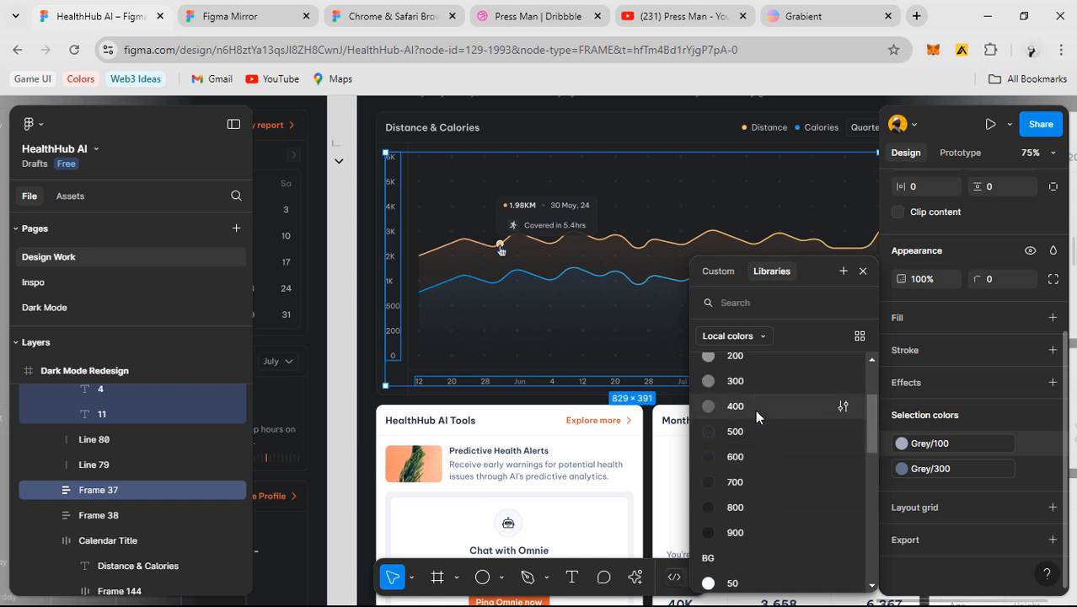
pyautogui.click(755, 410)
# - Try replacing the Grey/300 colour of the chart's month labels with DM/300
pyautogui.click(902, 469)
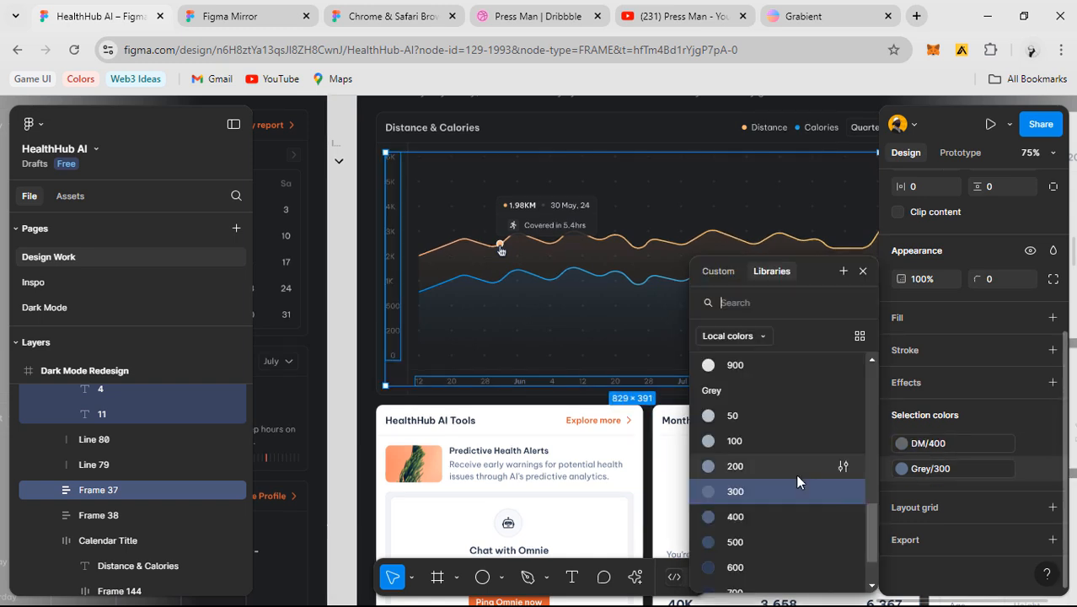
pyautogui.scroll(-2, 767, 465)
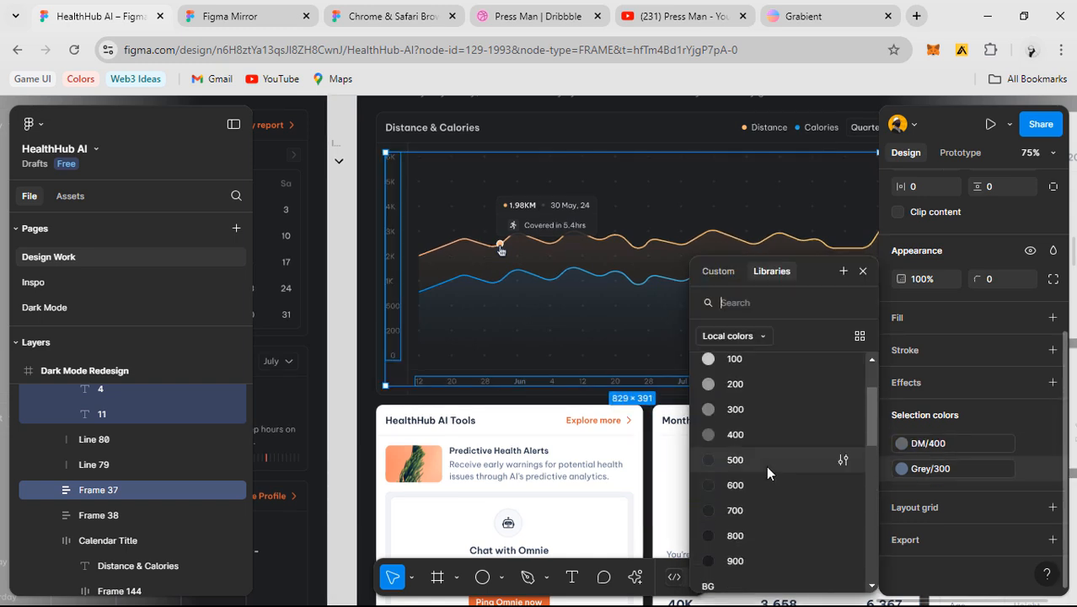
pyautogui.click(753, 410)
pyautogui.scroll(1, 665, 382)
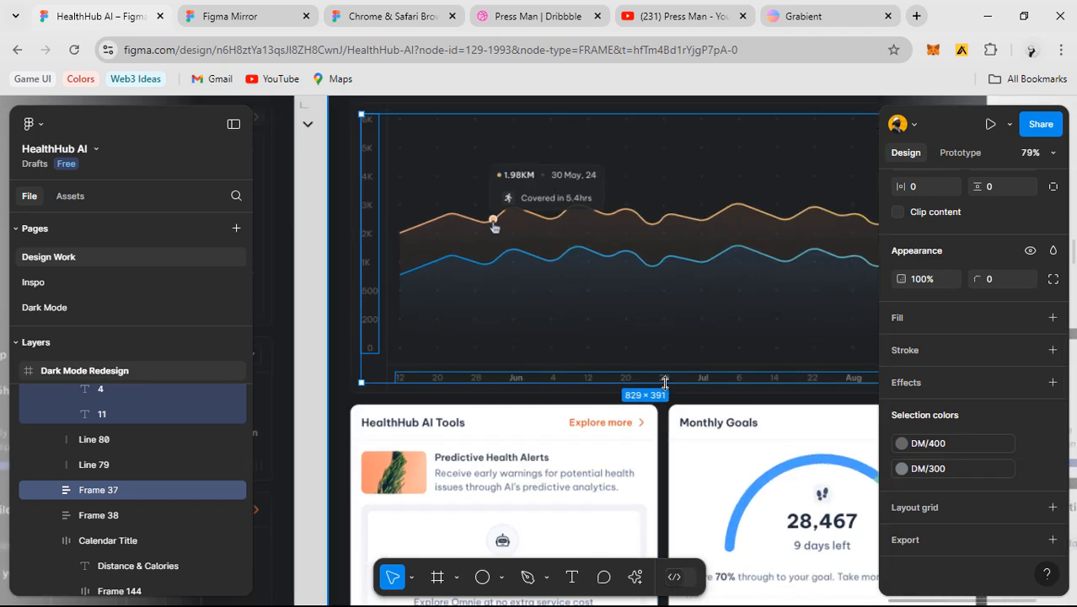
# - Set the colour of the month labels on the chart's horizontal axis to DM/200
pyautogui.scroll(5, 665, 381)
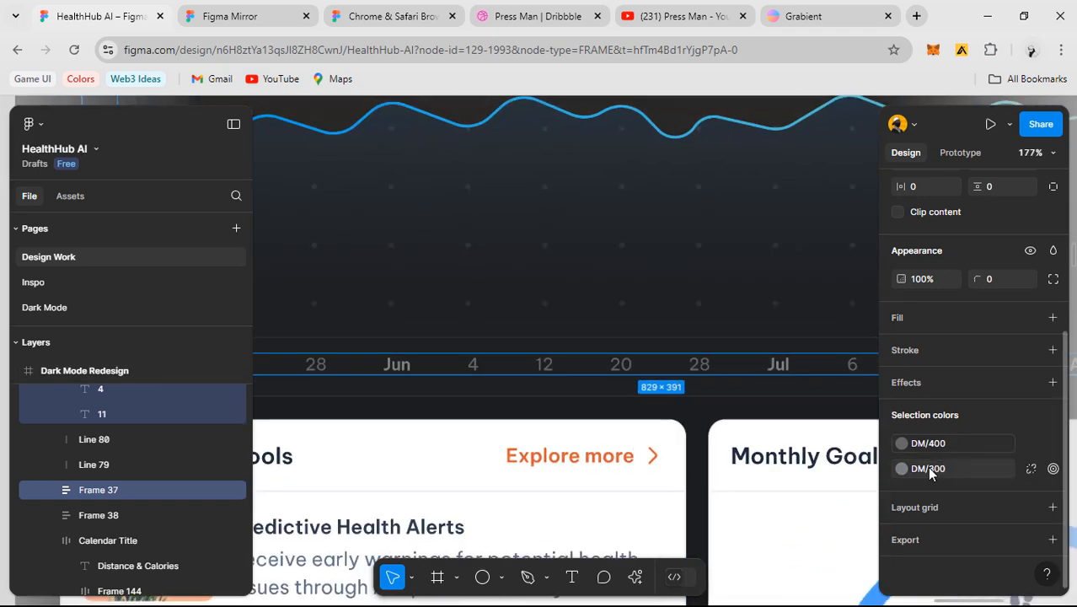
pyautogui.click(931, 470)
pyautogui.click(769, 462)
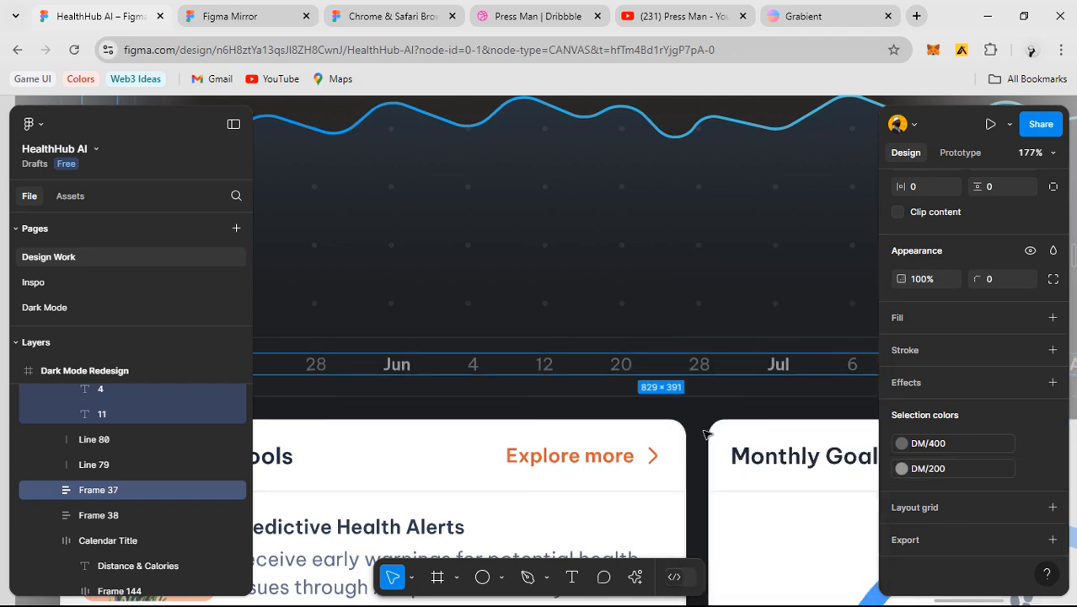
pyautogui.click(706, 433)
pyautogui.scroll(-5, 509, 291)
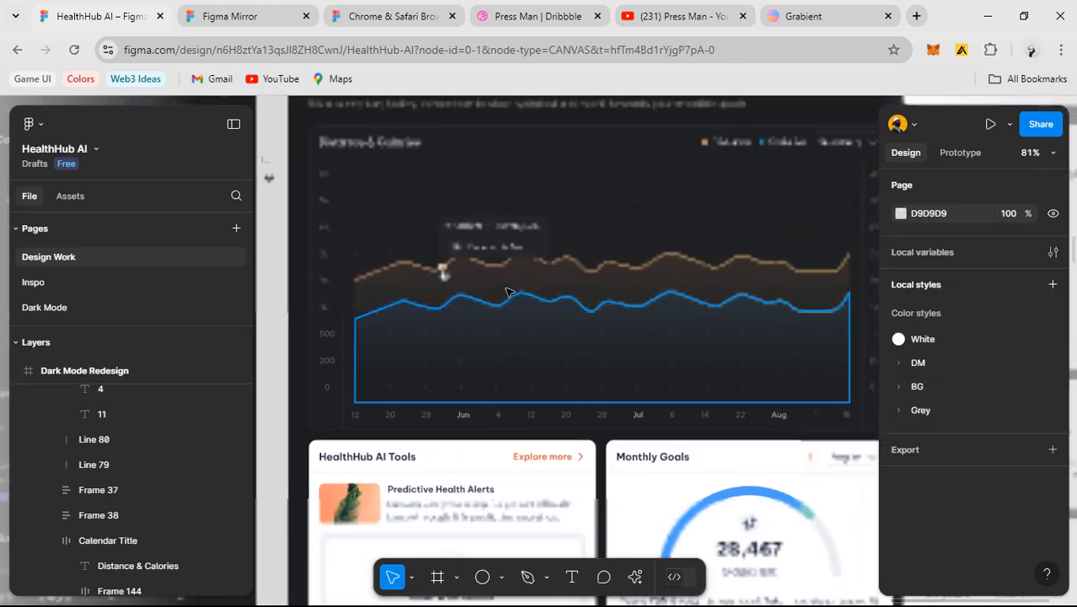
# - Set the fill of the hand cursor icon at the chart's highlighted data point to DM/800
pyautogui.scroll(1, 435, 269)
pyautogui.scroll(3, 436, 266)
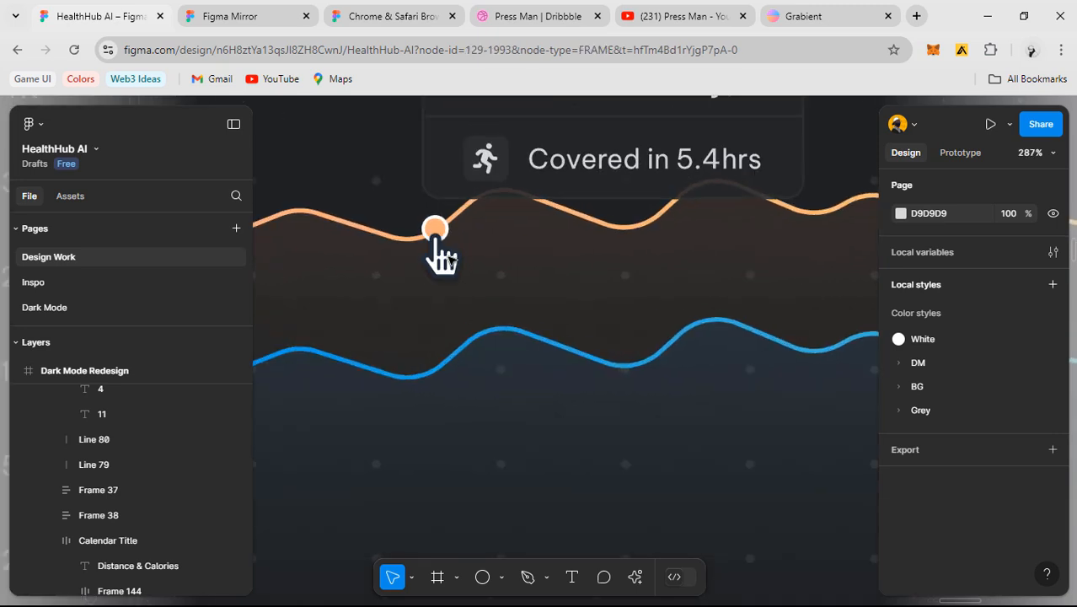
pyautogui.click(442, 257)
pyautogui.doubleClick(443, 256)
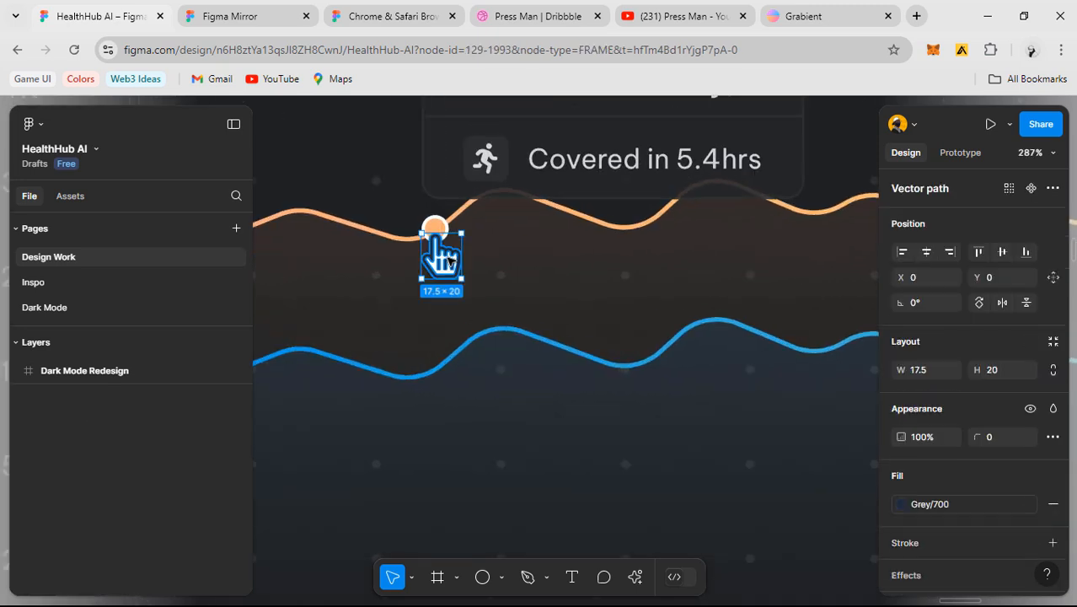
pyautogui.click(983, 510)
pyautogui.scroll(-5, 781, 506)
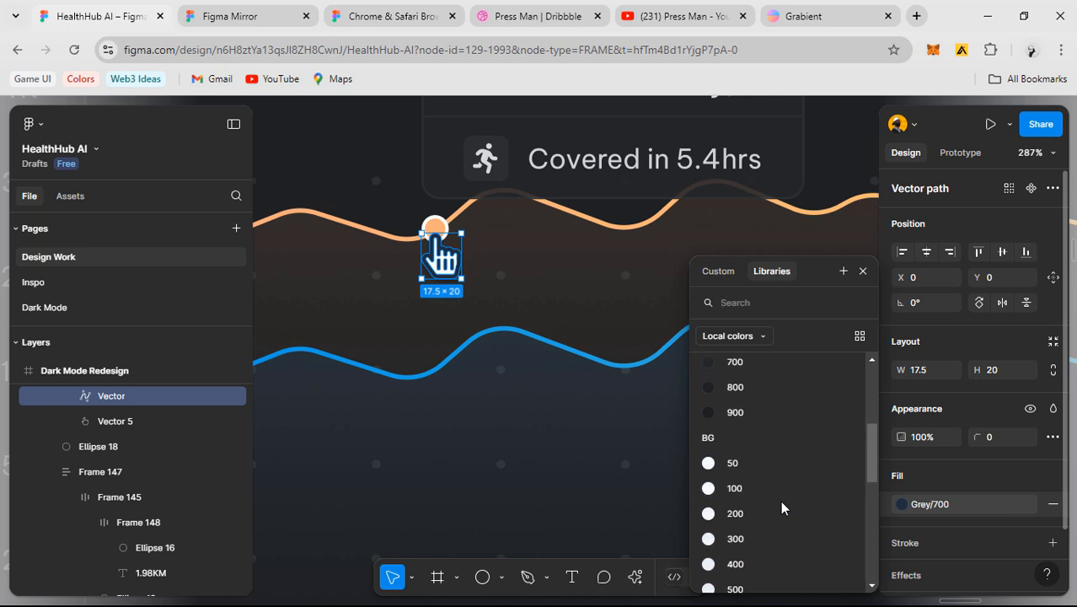
pyautogui.click(750, 389)
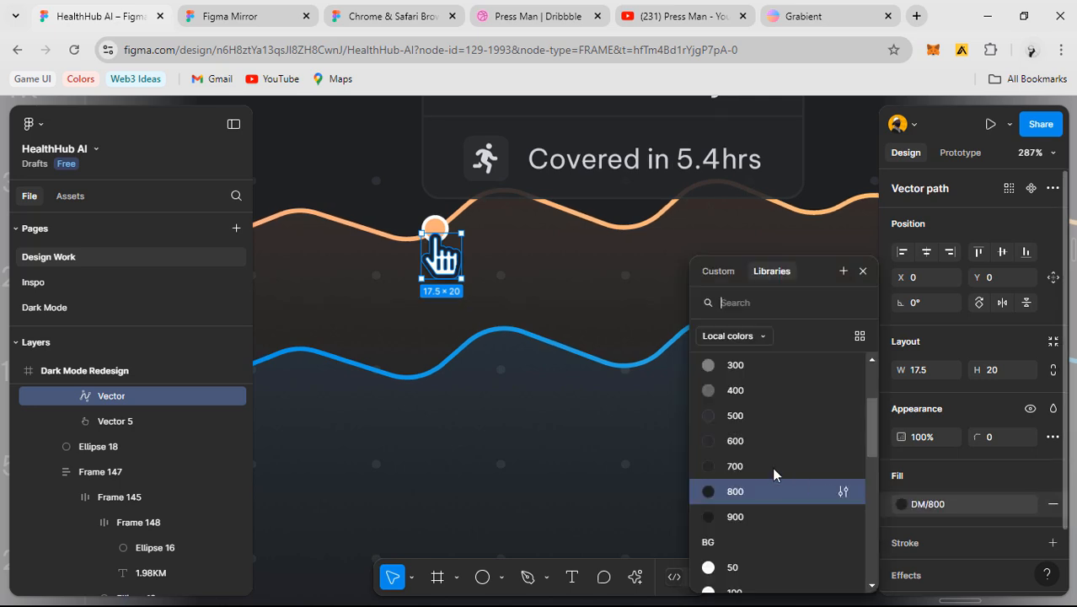
pyautogui.click(640, 396)
# - Select the Dark Mode Redesign frame and examine its recoloured Distance & Calories chart in the Figma Mirror preview
pyautogui.scroll(-8, 586, 407)
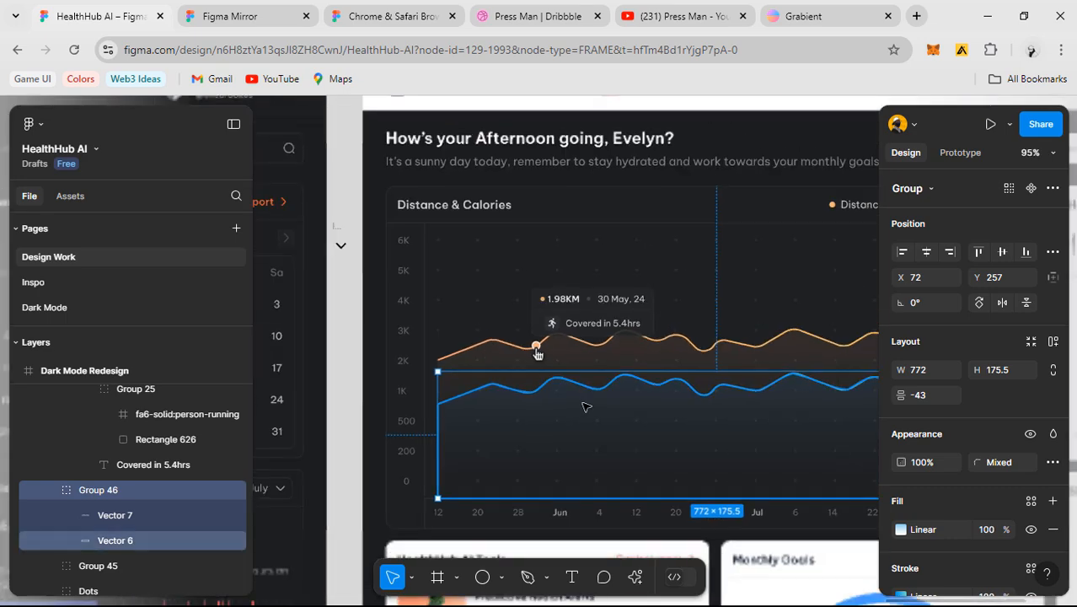
pyautogui.scroll(-3, 587, 407)
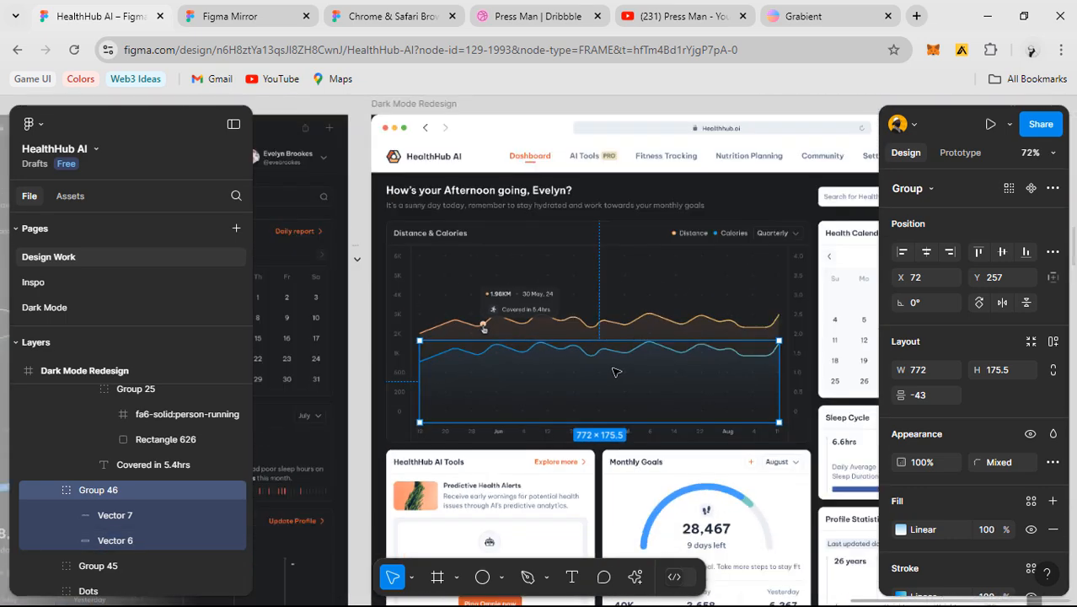
pyautogui.scroll(-2, 615, 371)
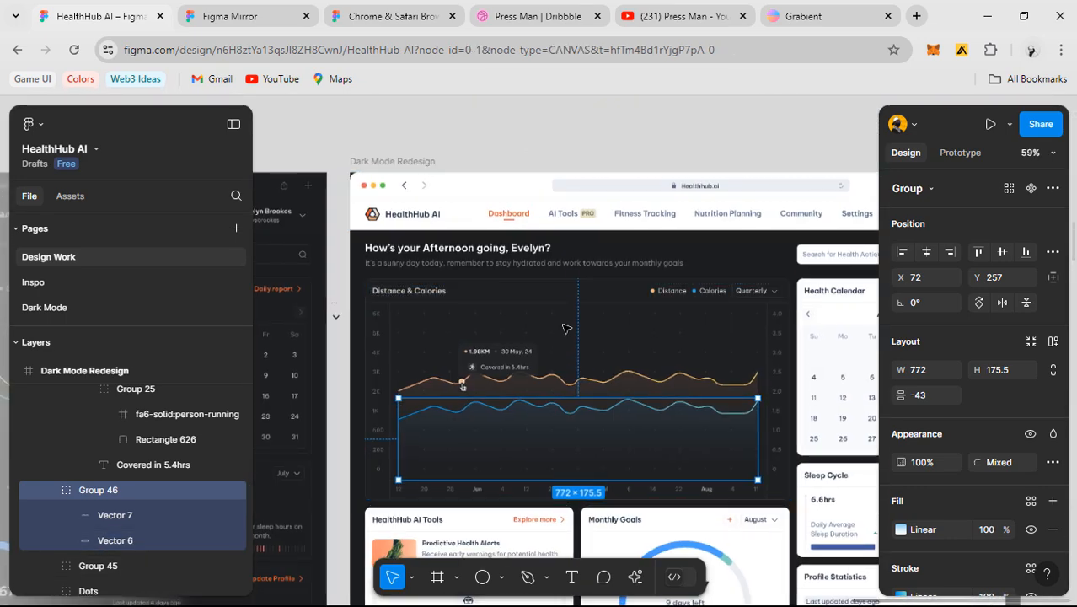
pyautogui.press('Escape')
pyautogui.scroll(4, 565, 327)
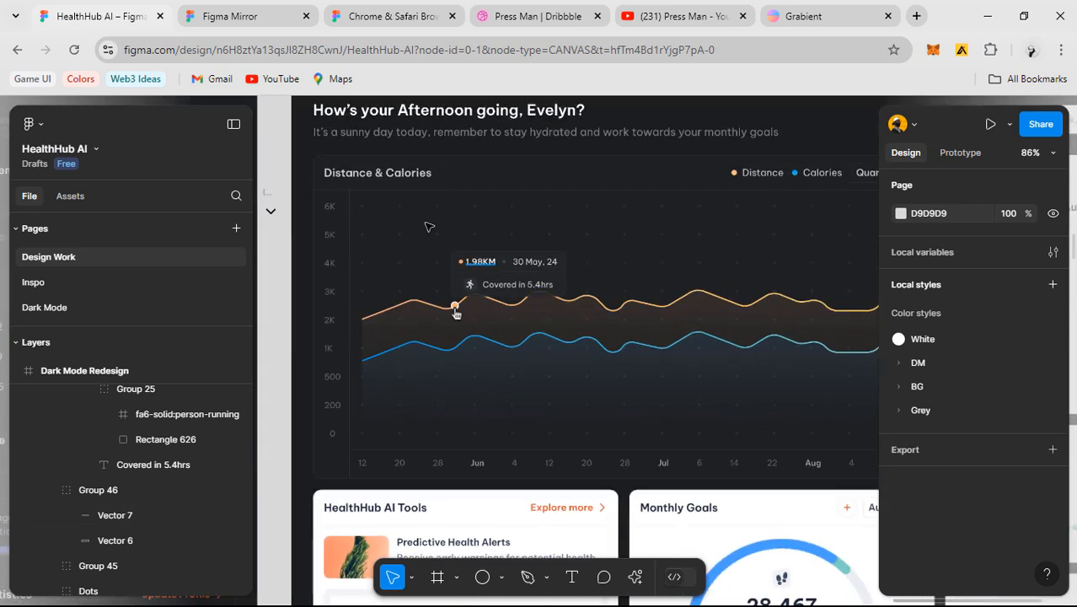
pyautogui.scroll(-3, 429, 226)
pyautogui.scroll(2, 421, 219)
pyautogui.click(413, 128)
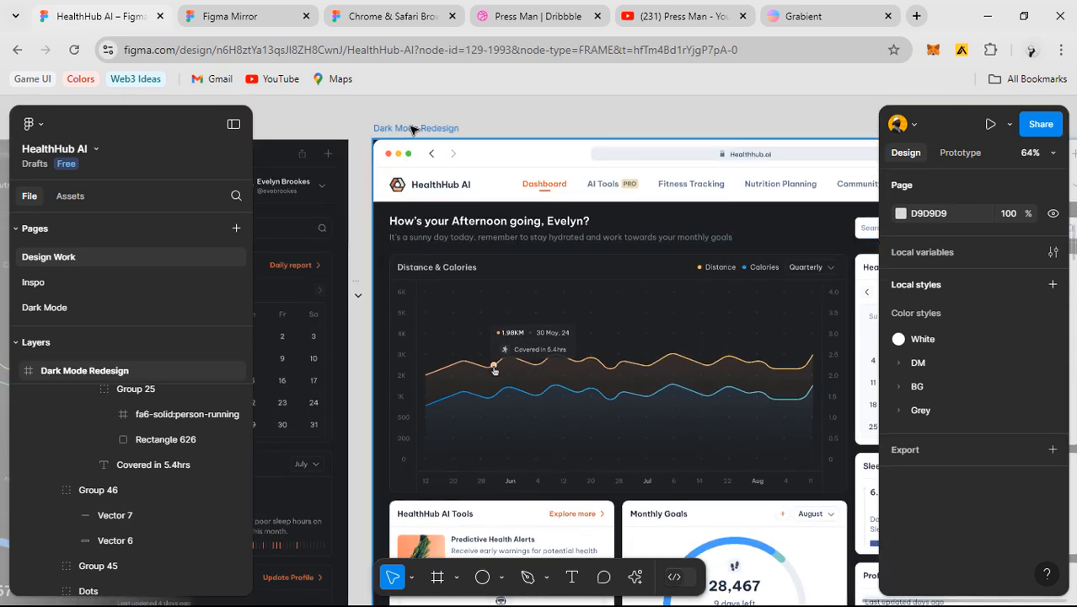
pyautogui.click(242, 17)
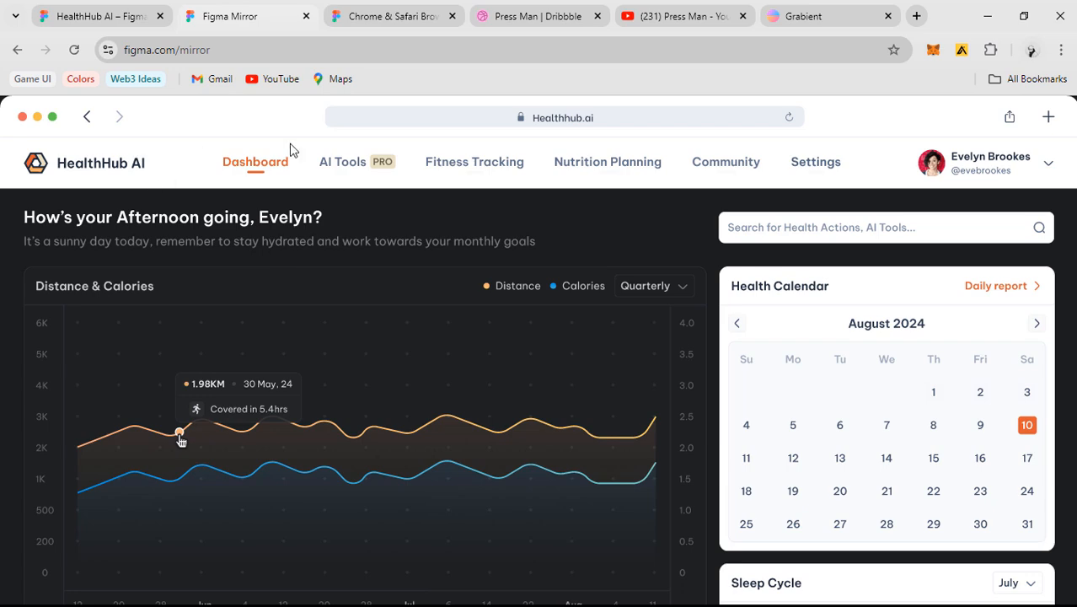
pyautogui.scroll(-3, 316, 285)
pyautogui.scroll(3, 316, 284)
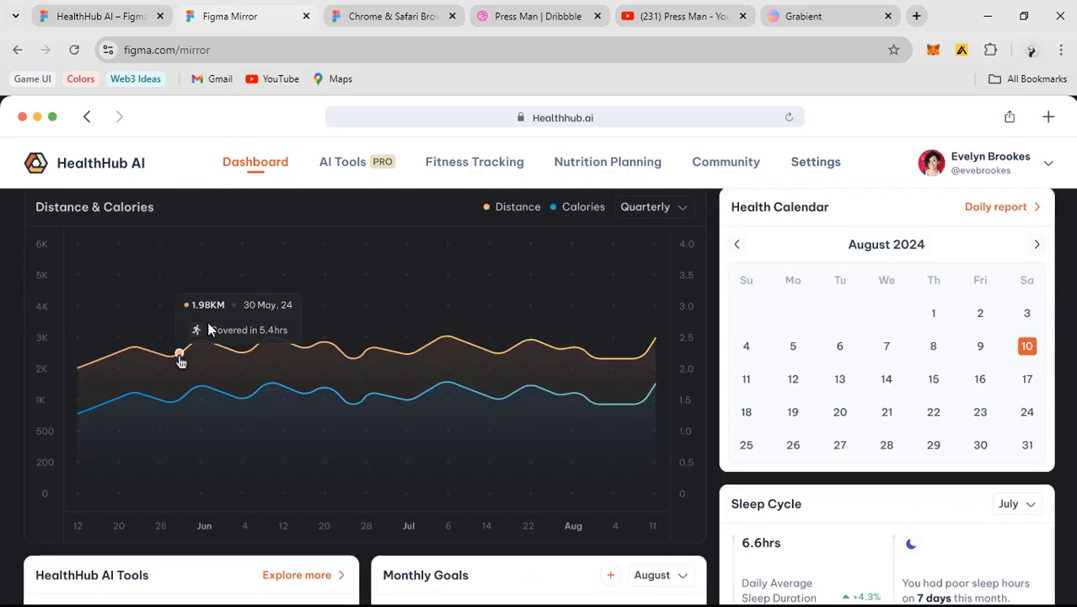
pyautogui.scroll(-1, 574, 328)
pyautogui.scroll(1, 293, 399)
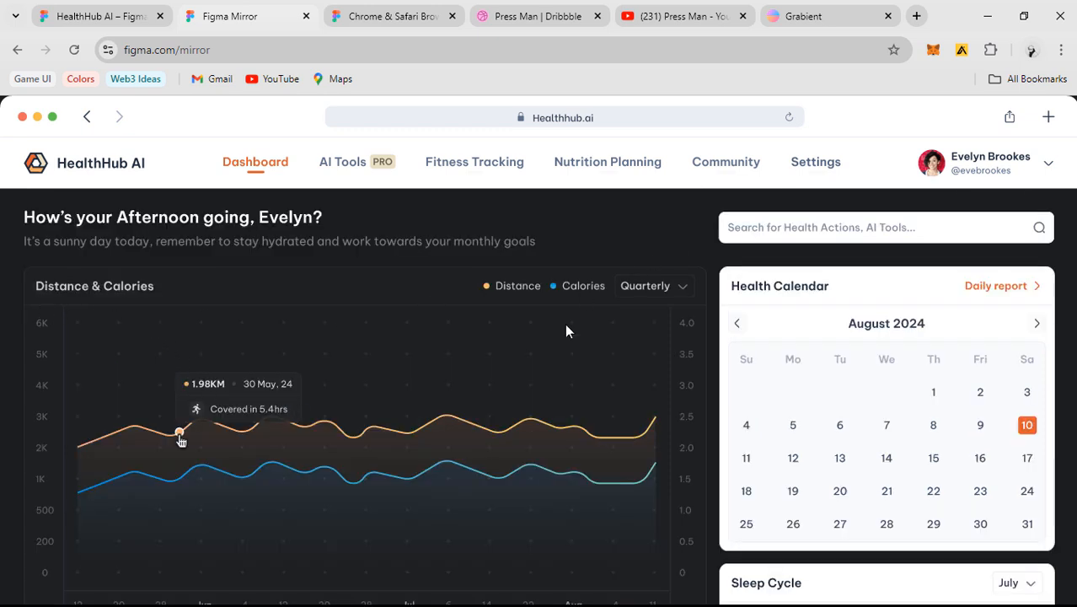
# - Switch to the Dribbble profile and examine the Crypto Trade XRP/USDT dark mode shot enlarged as a reference
pyautogui.click(507, 23)
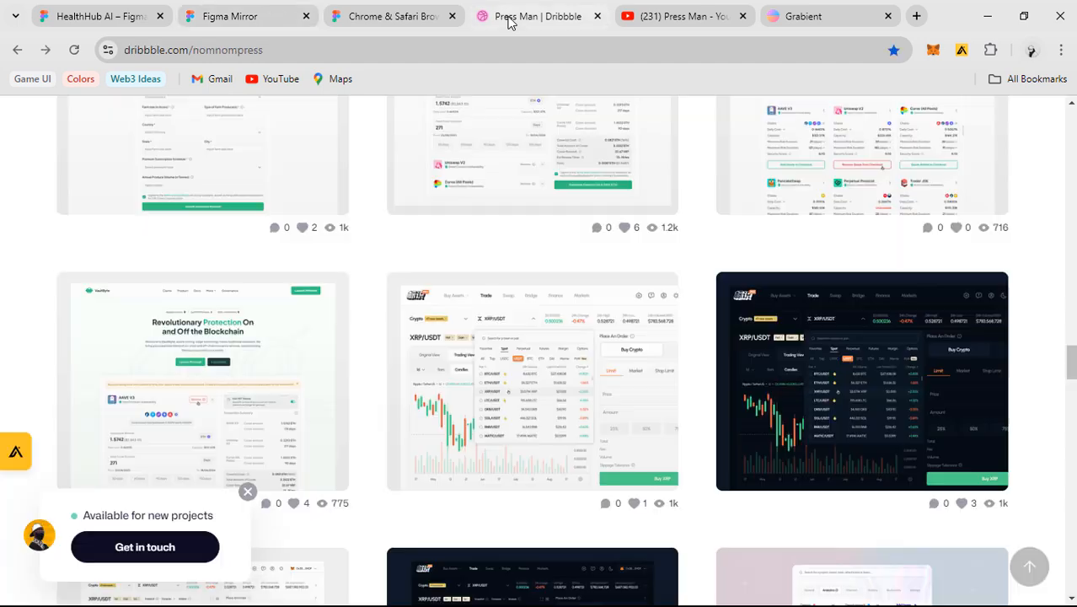
pyautogui.scroll(-4, 356, 433)
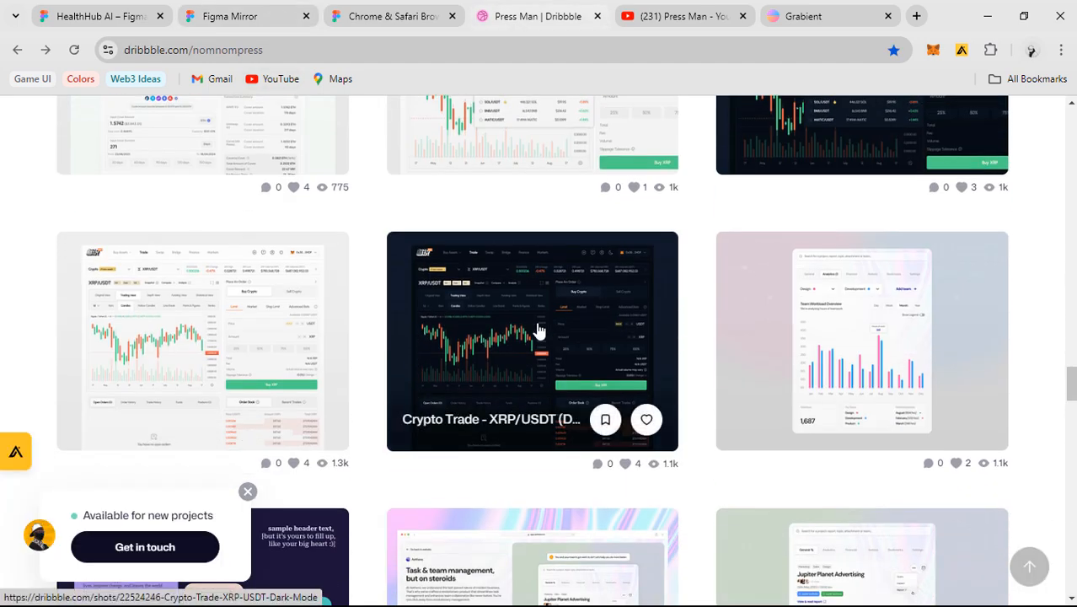
pyautogui.click(539, 330)
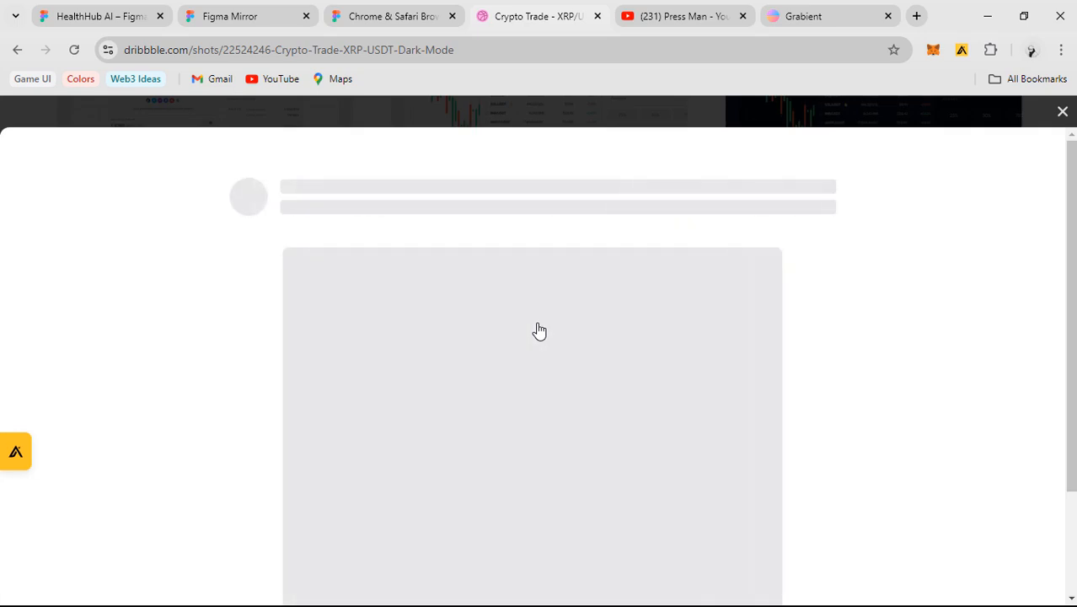
pyautogui.scroll(-3, 539, 331)
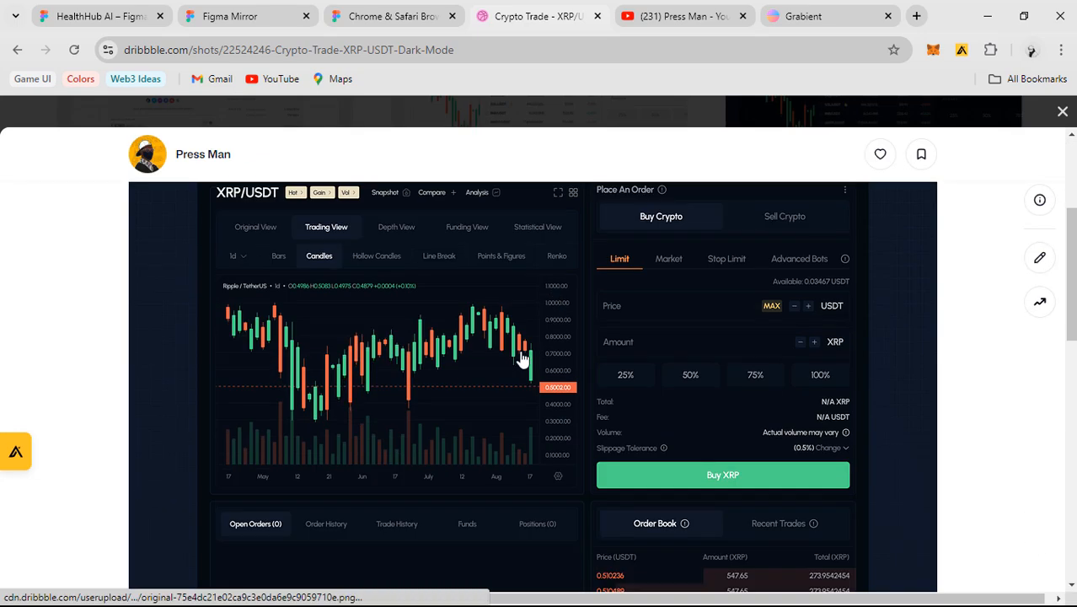
pyautogui.click(522, 358)
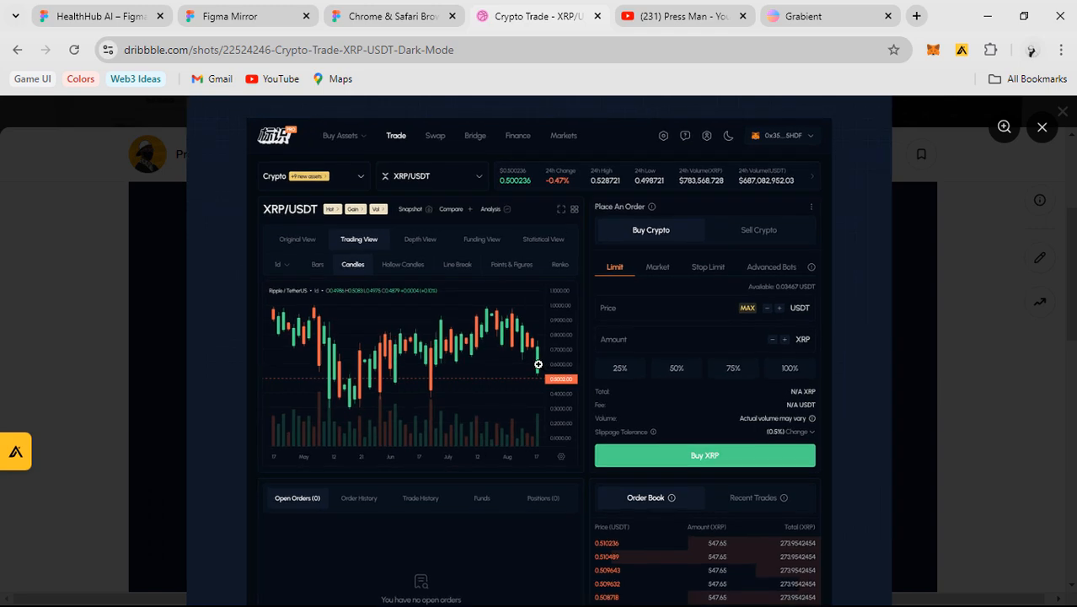
pyautogui.click(538, 358)
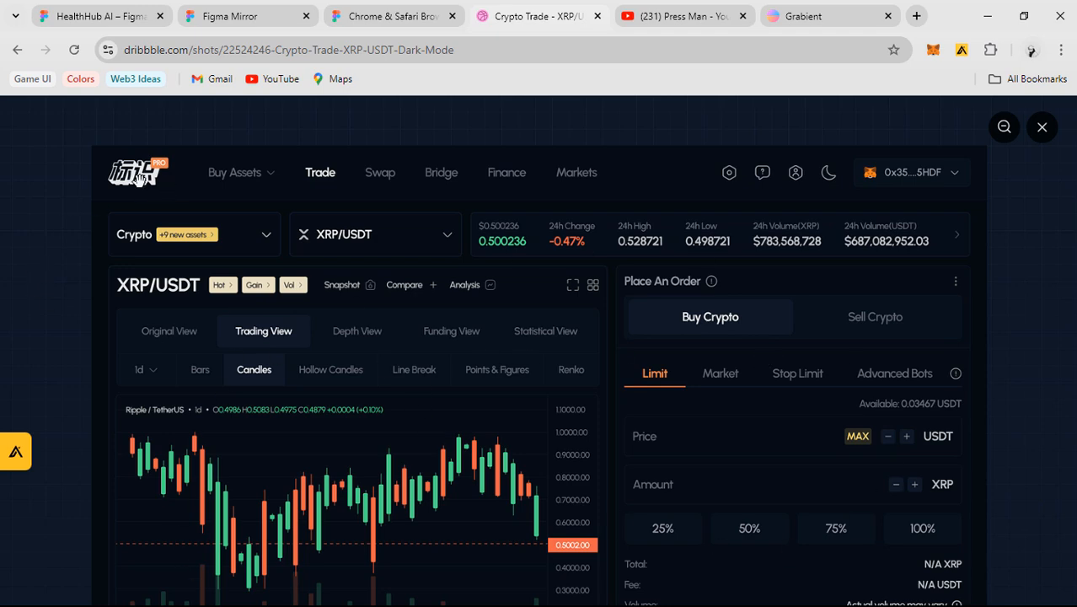
# - Return to the HealthHub AI design and compare the dark chart on the canvas with its Figma Mirror preview
pyautogui.click(226, 17)
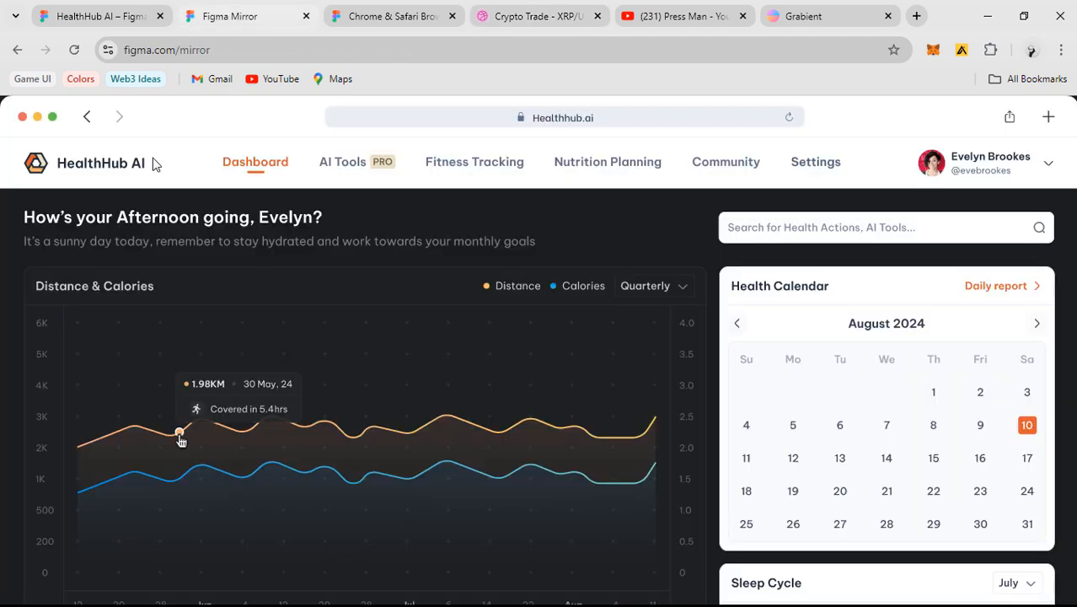
pyautogui.click(94, 16)
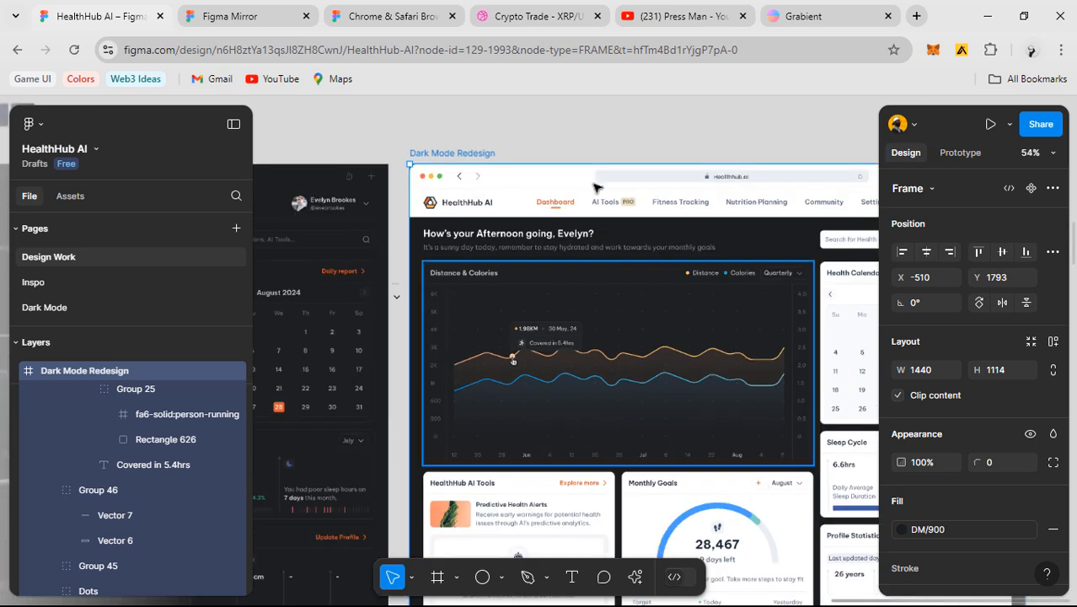
pyautogui.click(595, 153)
pyautogui.moveTo(756, 419); pyautogui.dragTo(629, 377)
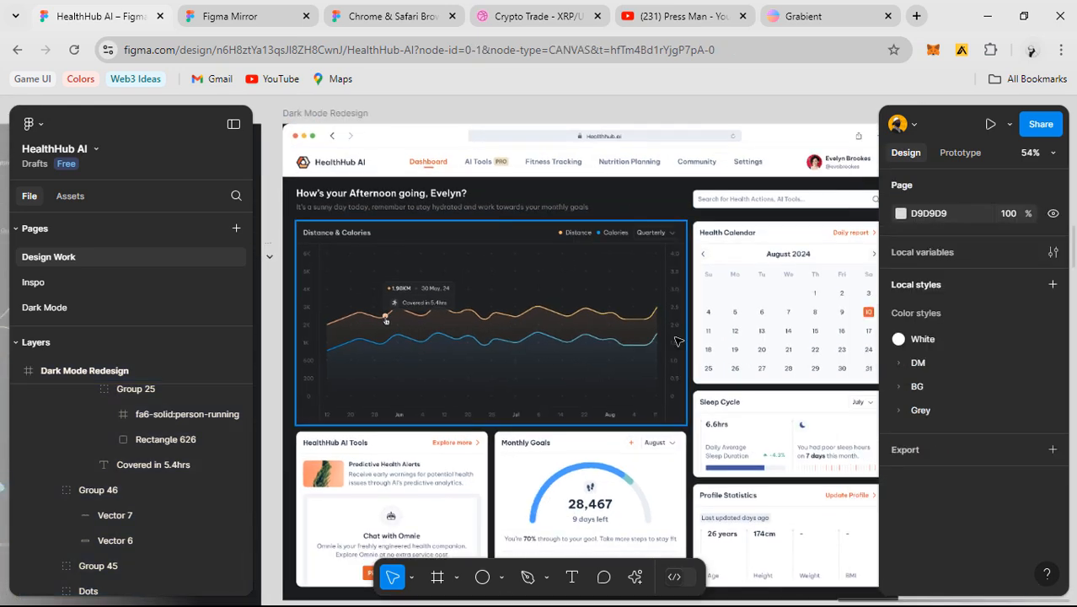
pyautogui.scroll(5, 678, 341)
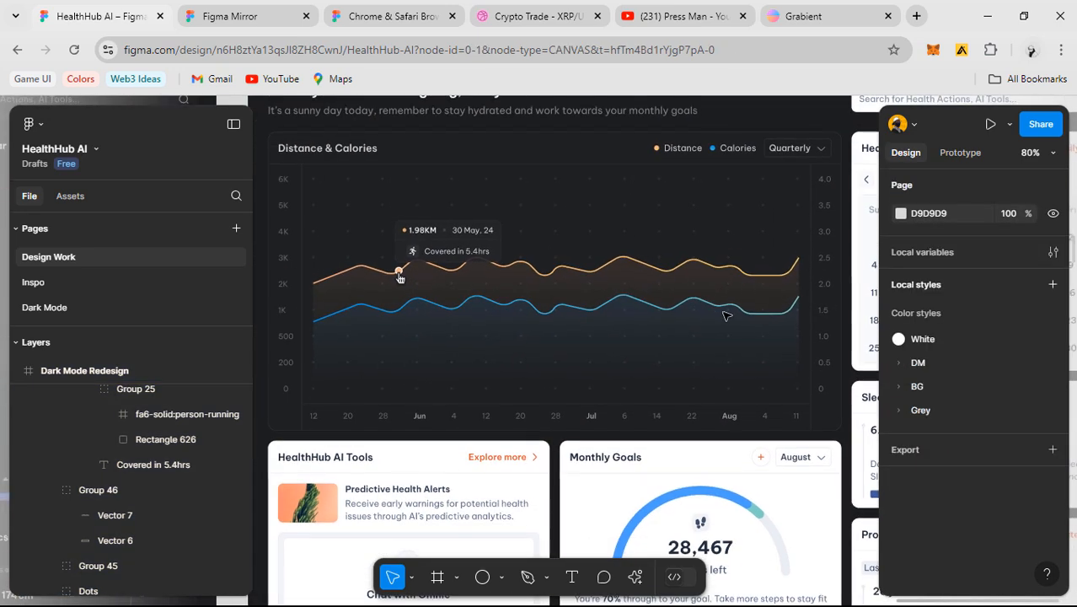
pyautogui.moveTo(725, 316)
pyautogui.mouseDown()
pyautogui.moveTo(510, 317)
pyautogui.moveTo(745, 319)
pyautogui.mouseUp()
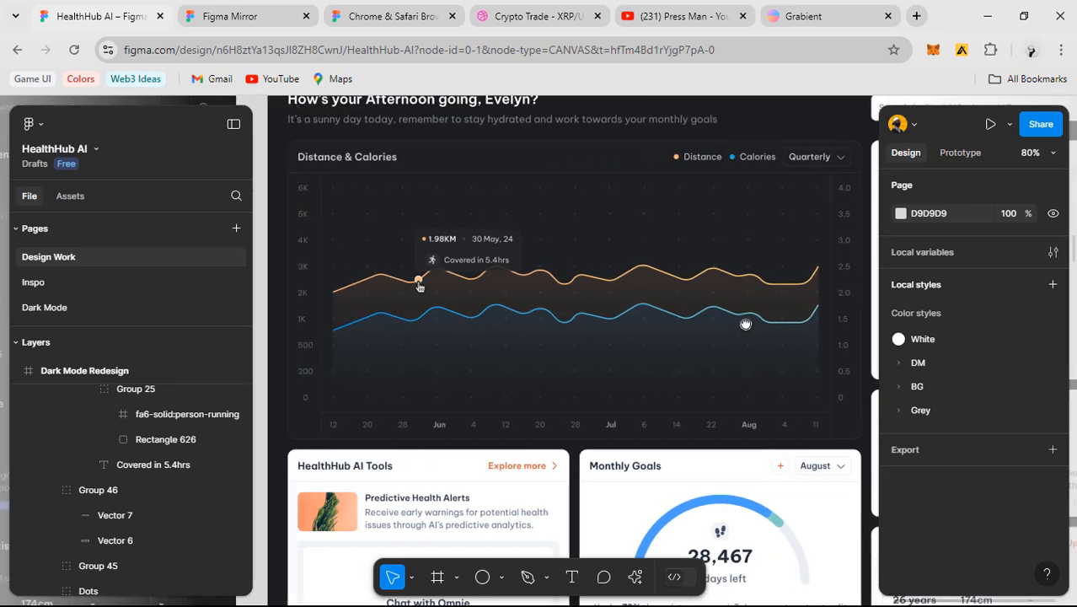
pyautogui.click(232, 19)
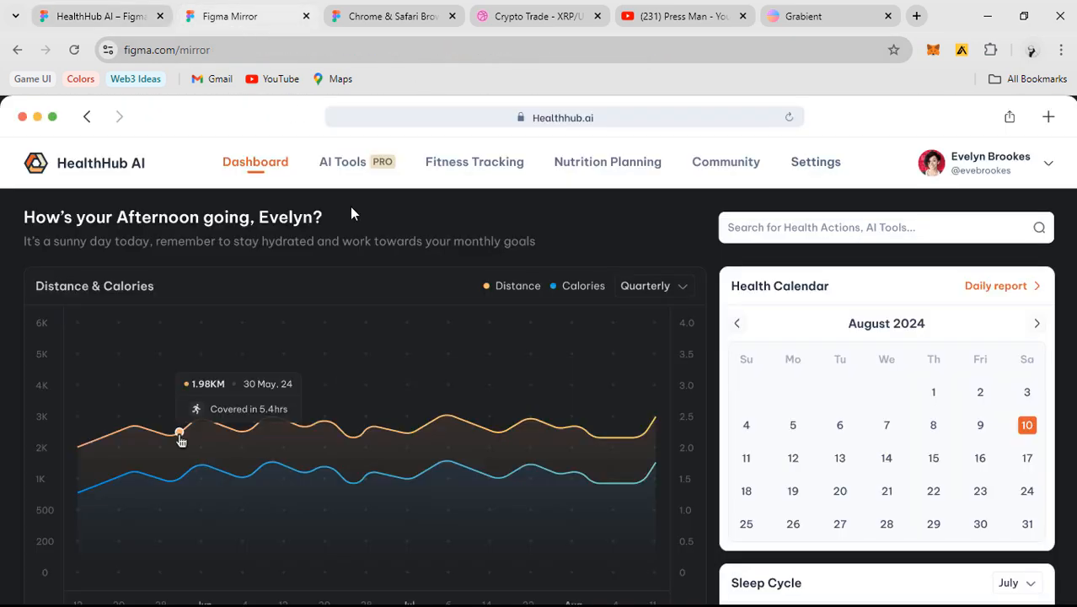
pyautogui.click(106, 10)
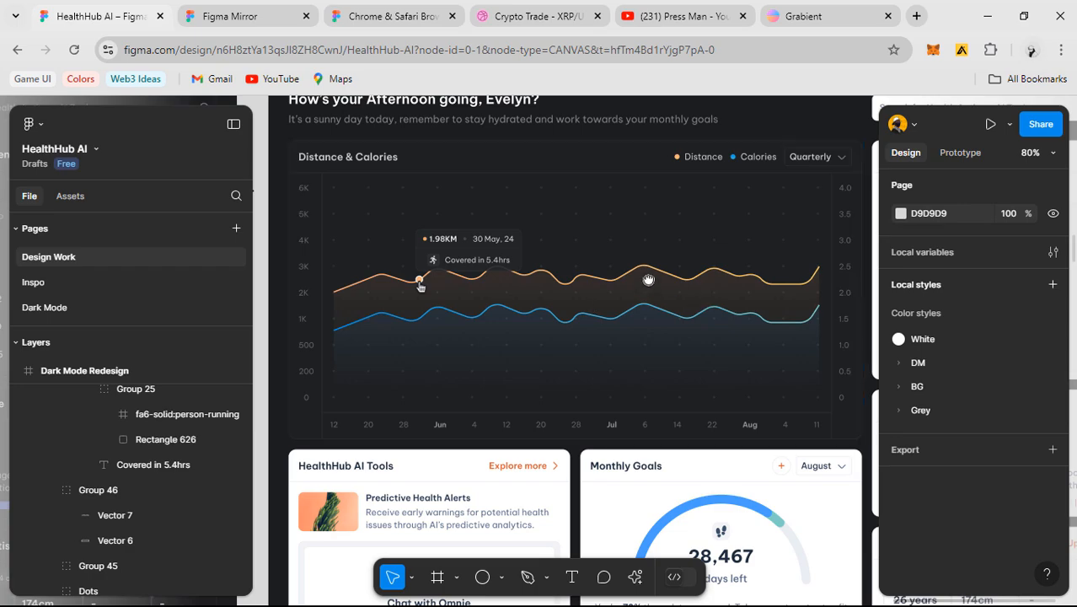
# - Set the Health Calendar card's fill to DM/800 in the Dark Mode Redesign frame
pyautogui.scroll(-4, 605, 263)
pyautogui.hscroll(1, 573, 257)
pyautogui.scroll(2, 578, 173)
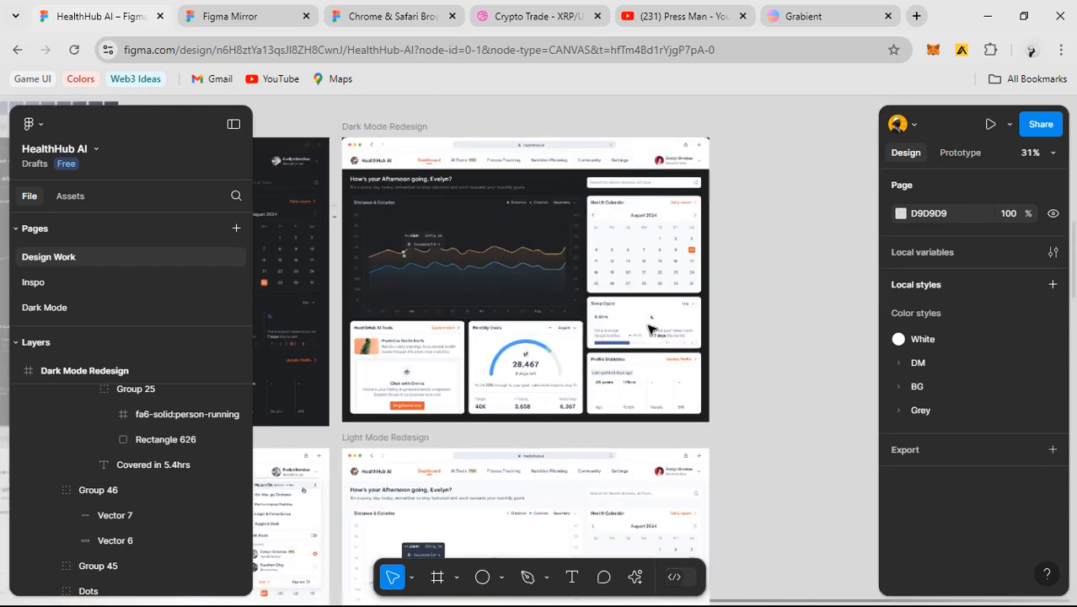
pyautogui.scroll(1, 571, 232)
pyautogui.moveTo(548, 254)
pyautogui.mouseDown()
pyautogui.moveTo(752, 333)
pyautogui.moveTo(600, 268)
pyautogui.mouseUp()
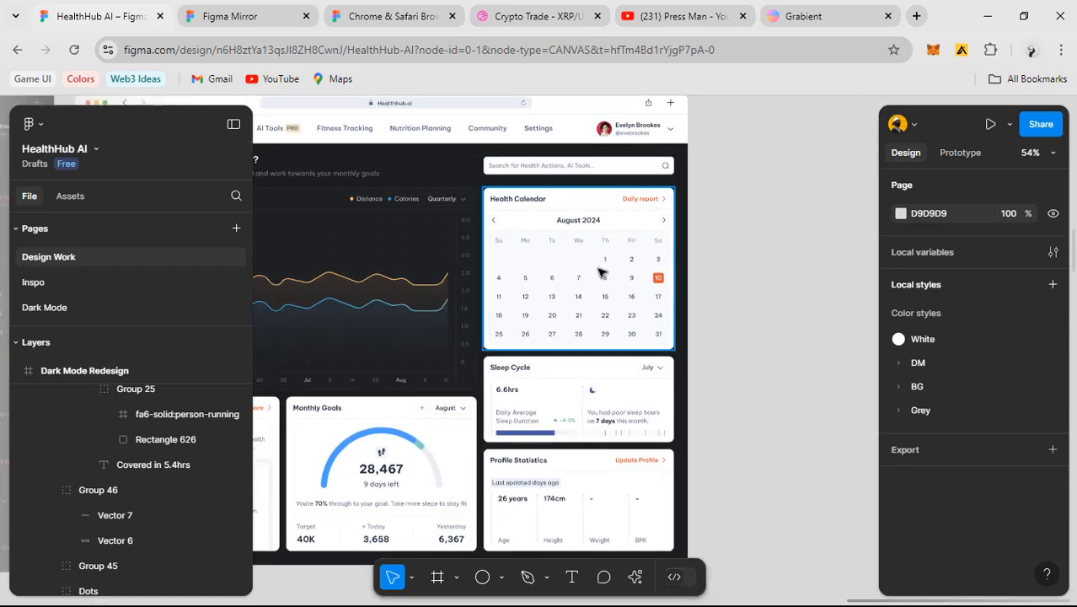
pyautogui.click(566, 261)
pyautogui.scroll(2, 566, 261)
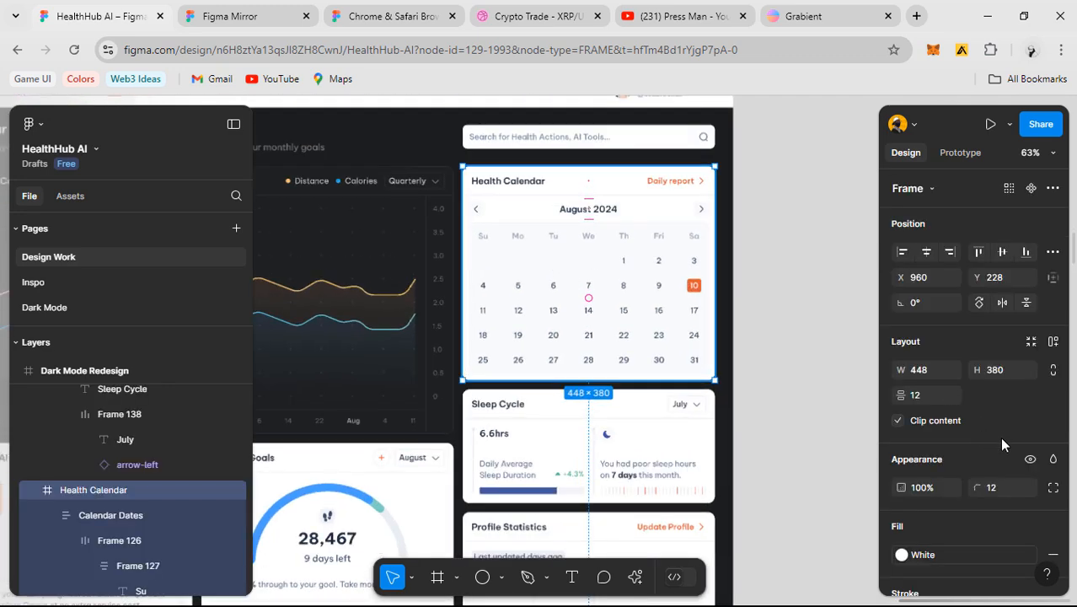
pyautogui.scroll(-3, 947, 545)
pyautogui.click(940, 315)
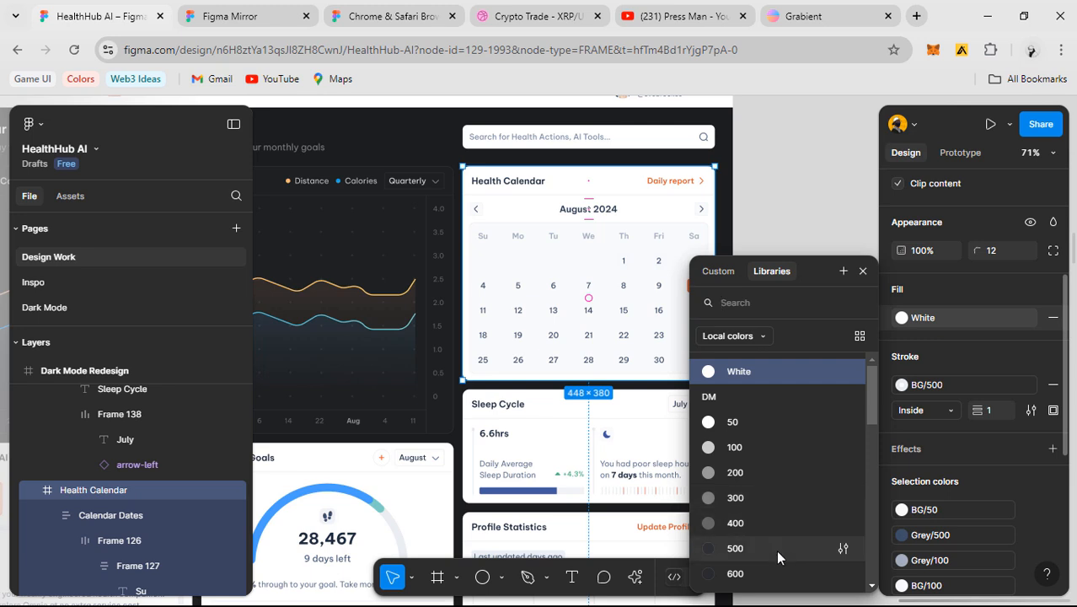
pyautogui.scroll(-3, 769, 545)
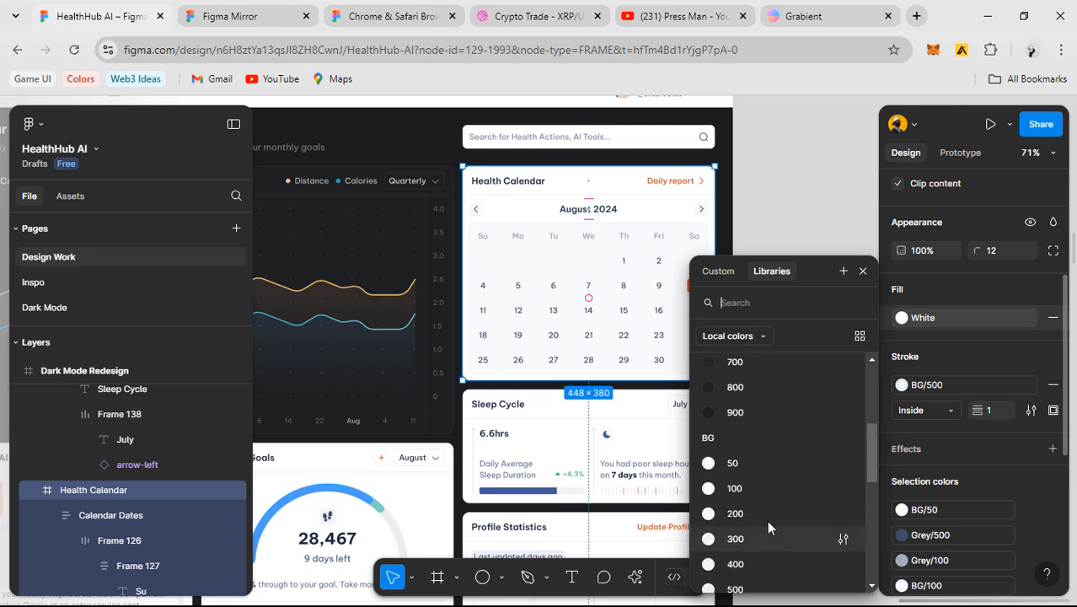
pyautogui.click(745, 391)
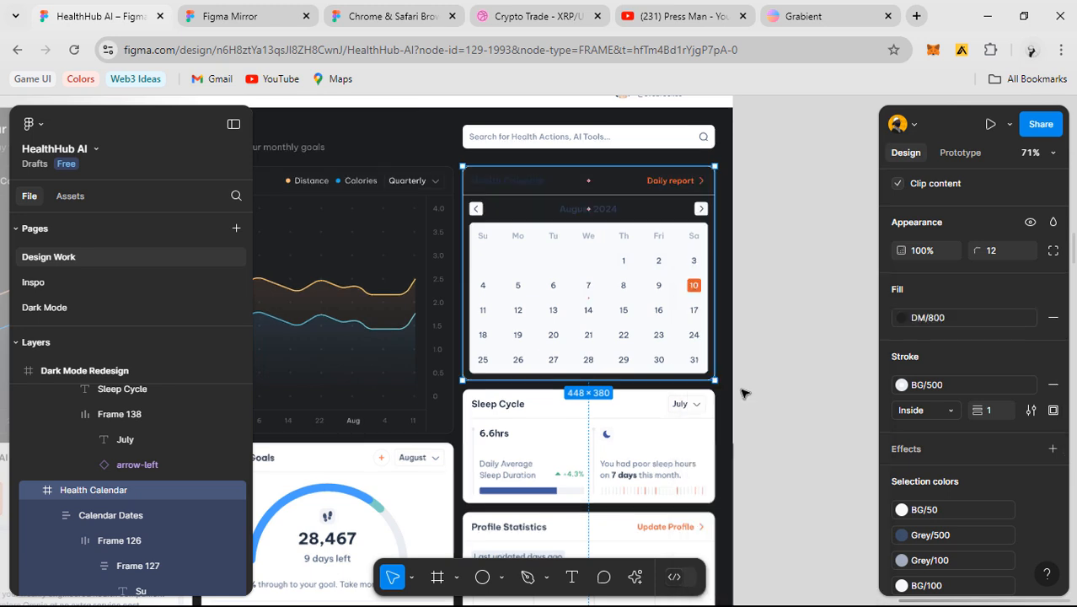
# - Change the Health Calendar card's stroke colour to DM/500
pyautogui.click(959, 385)
pyautogui.scroll(-3, 772, 500)
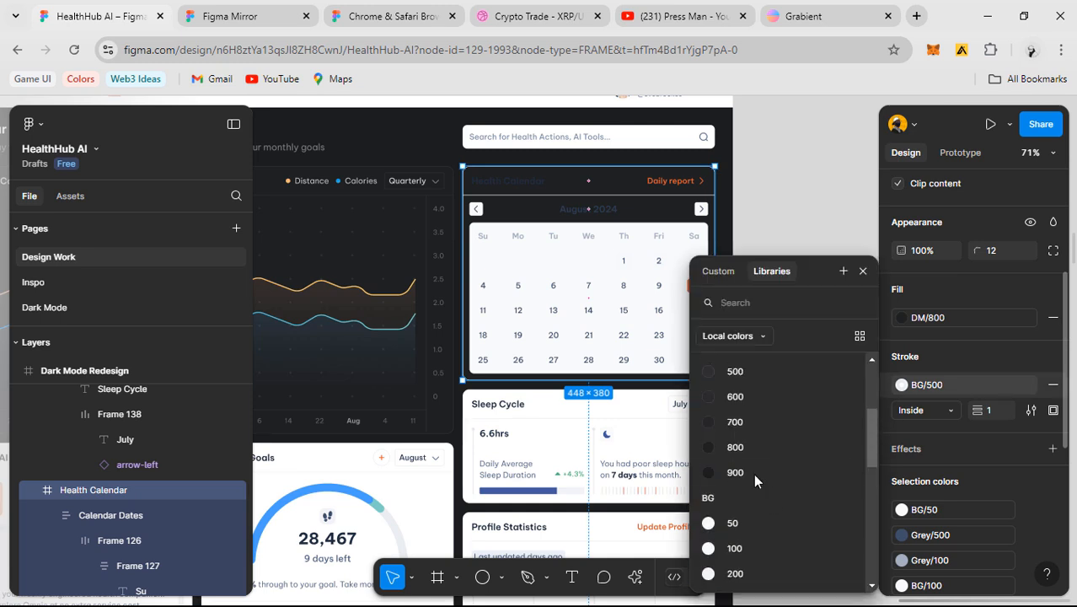
pyautogui.click(760, 372)
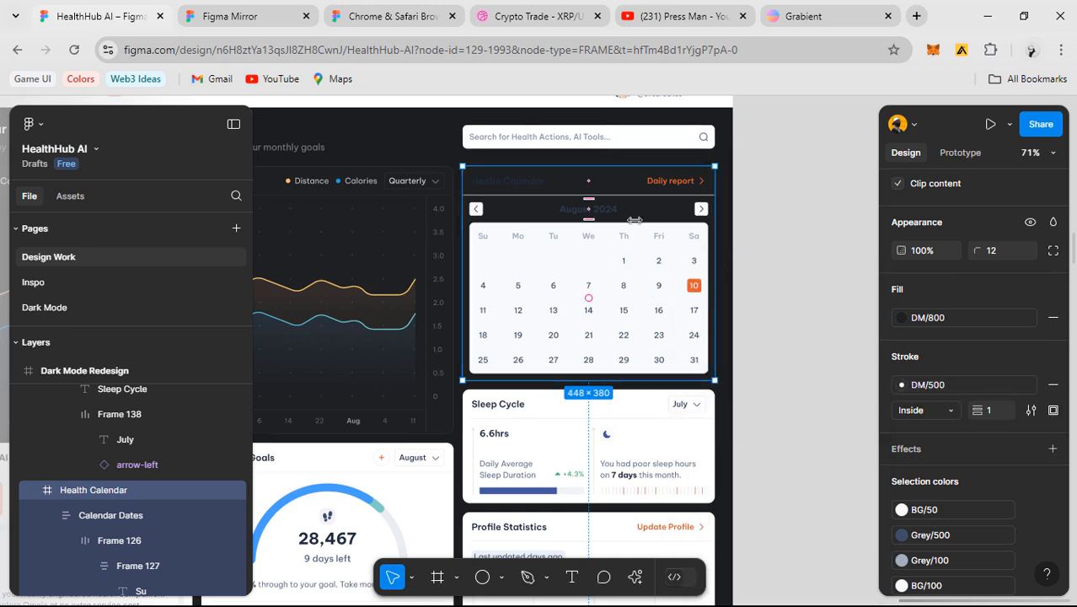
# - Select the Health Calendar heading and the August 2024 label together and recolour the August 2024 text to DM/100
pyautogui.scroll(3, 618, 205)
pyautogui.click(516, 175)
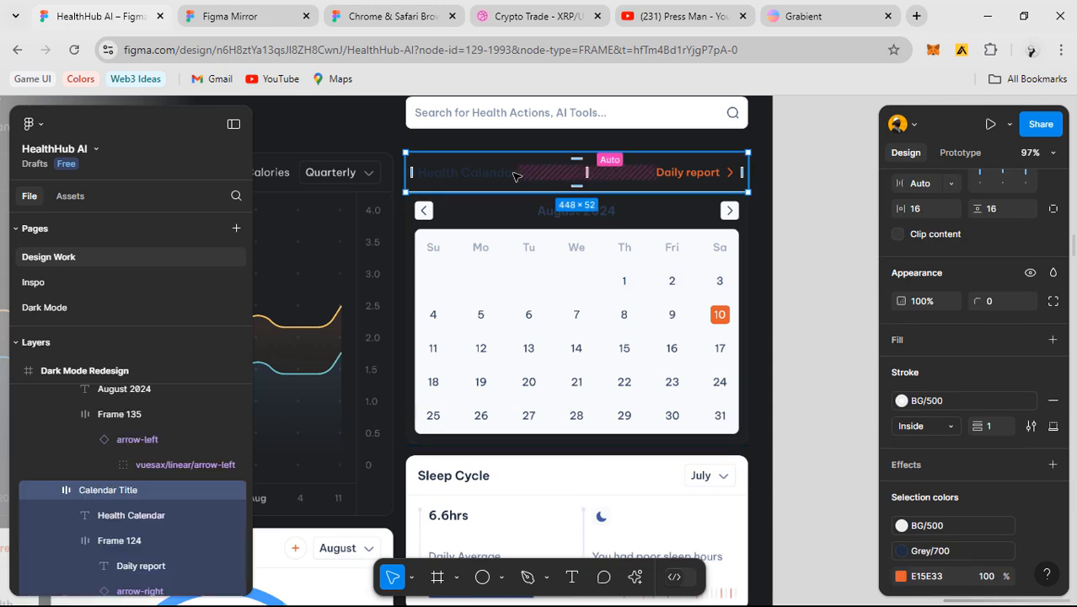
pyautogui.keyDown('ctrl'); pyautogui.click(503, 175); pyautogui.keyUp('ctrl')
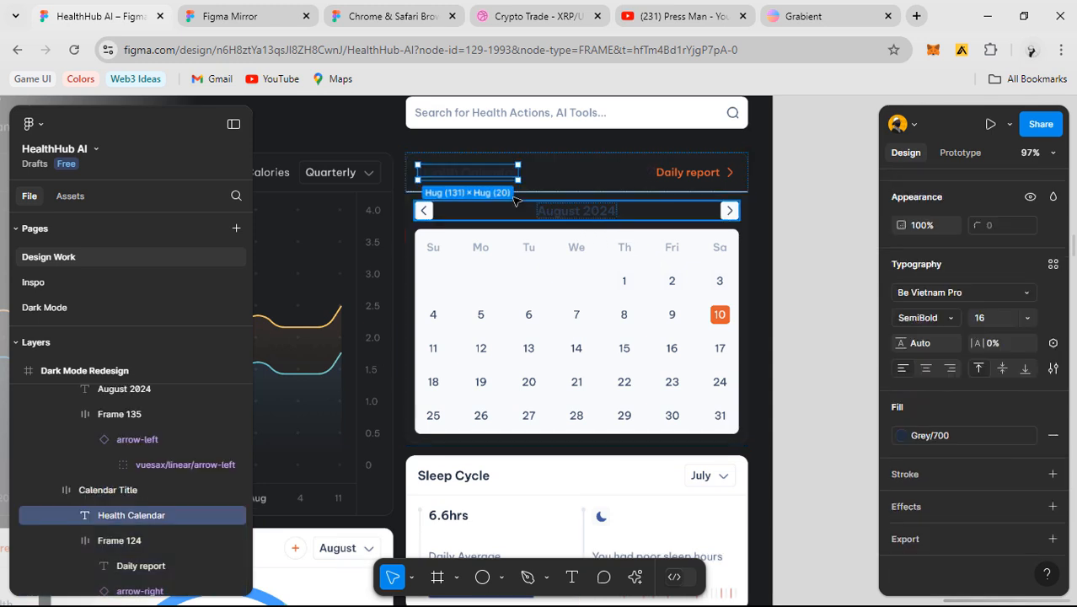
pyautogui.keyDown('shift'); pyautogui.click(604, 215); pyautogui.keyUp('shift')
pyautogui.click(955, 569)
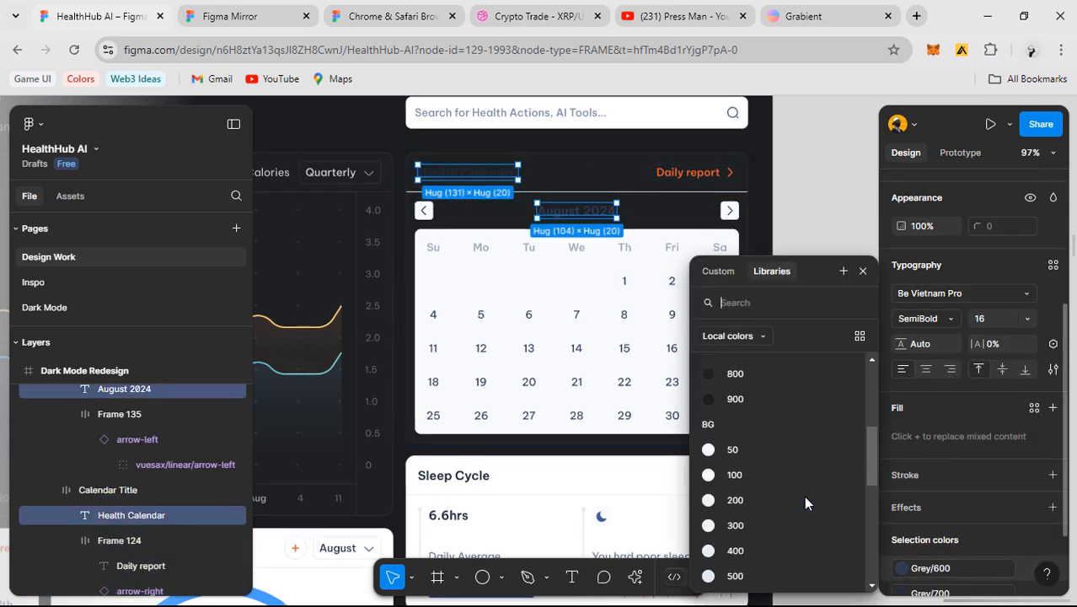
pyautogui.scroll(2, 804, 495)
pyautogui.click(749, 435)
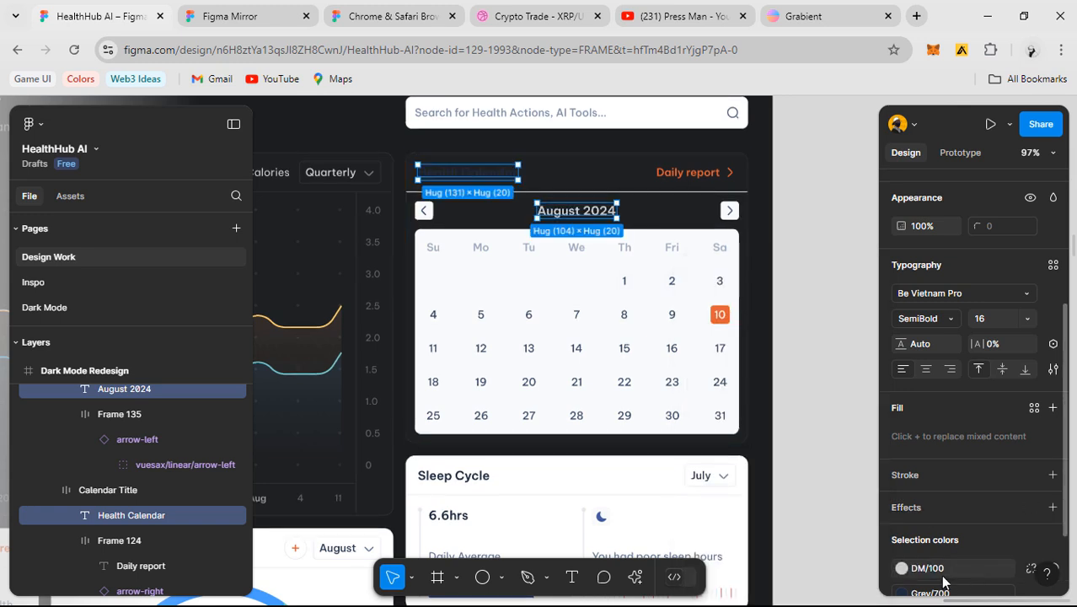
# - Recolour the Health Calendar heading text to DM/50
pyautogui.scroll(-2, 933, 558)
pyautogui.click(935, 514)
pyautogui.scroll(7, 762, 493)
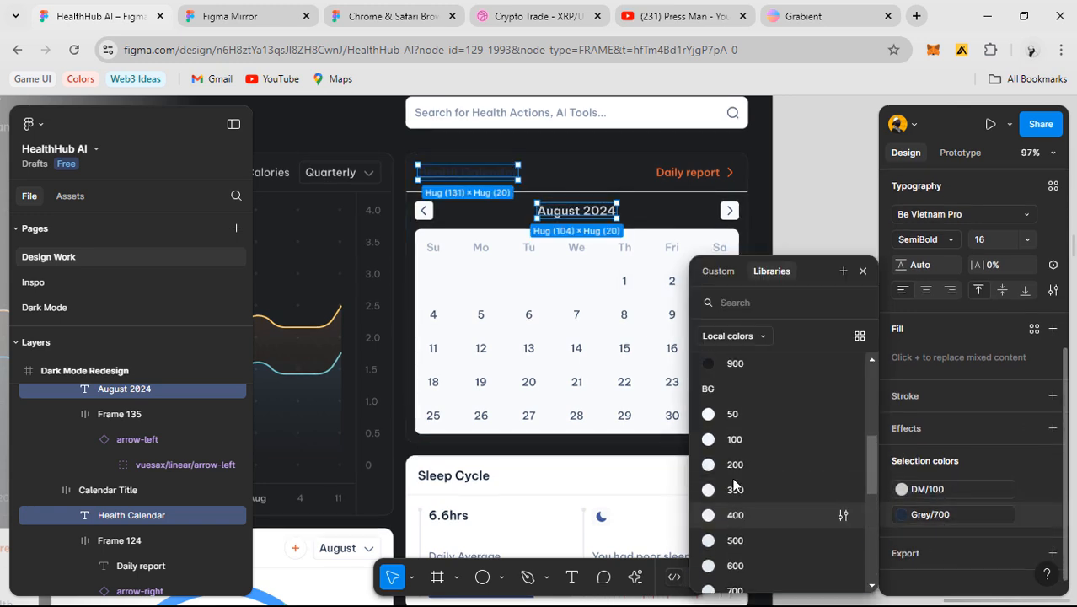
pyautogui.click(743, 421)
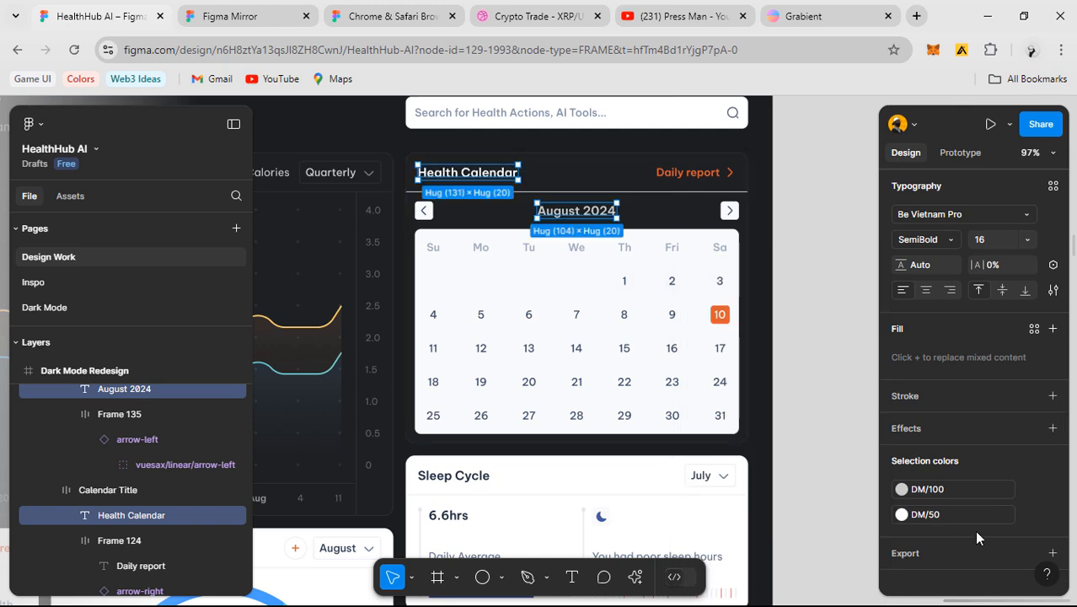
# - Change the August 2024 label's colour to DM/50 and deselect both texts
pyautogui.click(901, 489)
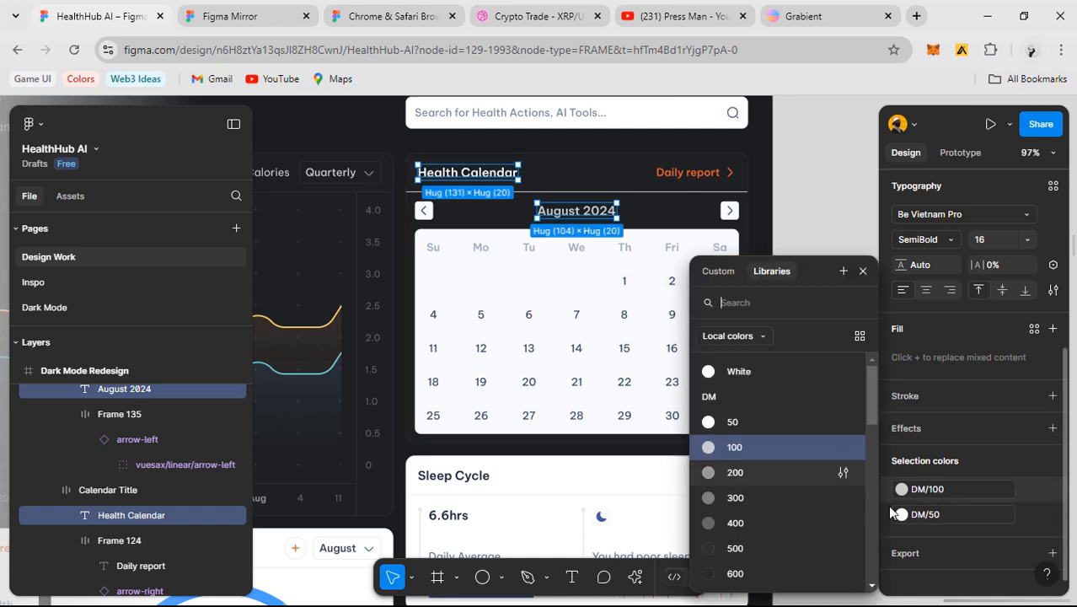
pyautogui.click(758, 420)
pyautogui.click(837, 347)
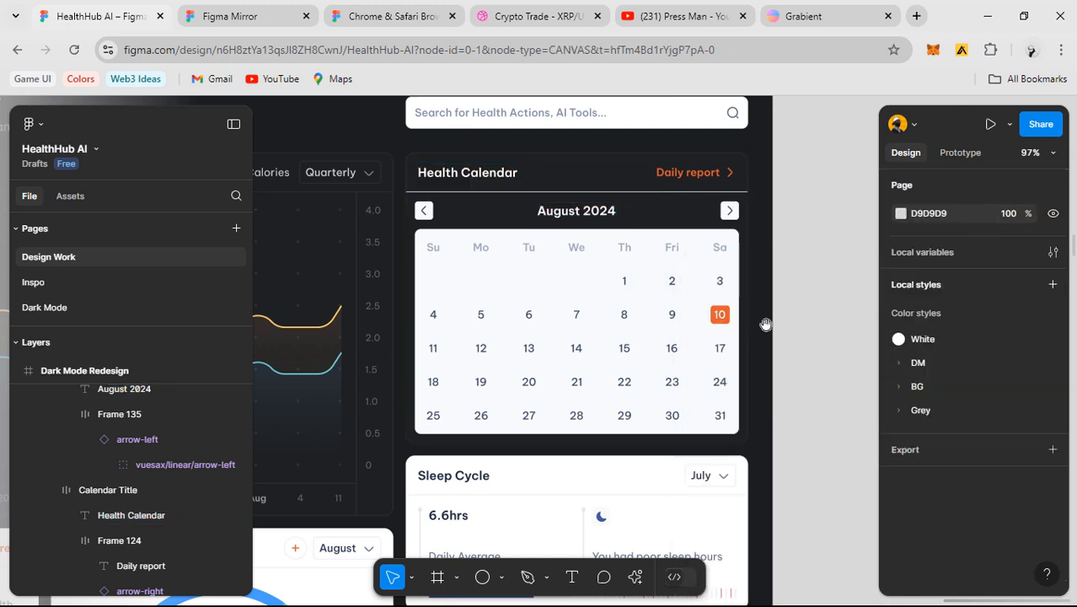
# - Set the Distance & Calories chart heading's fill to DM/50
pyautogui.scroll(-5, 765, 322)
pyautogui.keyDown('ctrl'); pyautogui.click(366, 266); pyautogui.keyUp('ctrl')
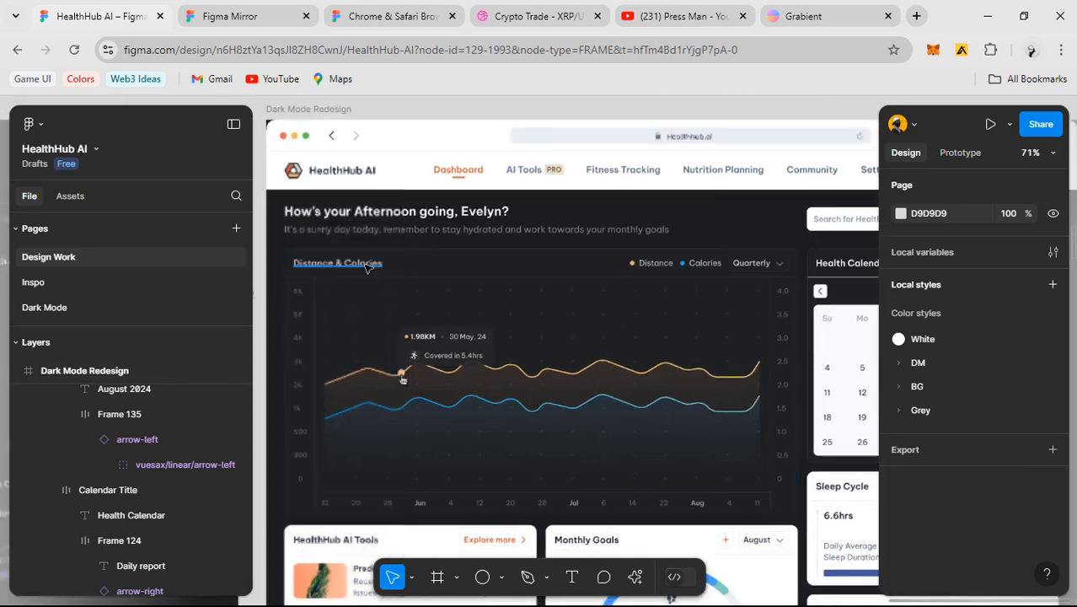
pyautogui.scroll(-3, 947, 543)
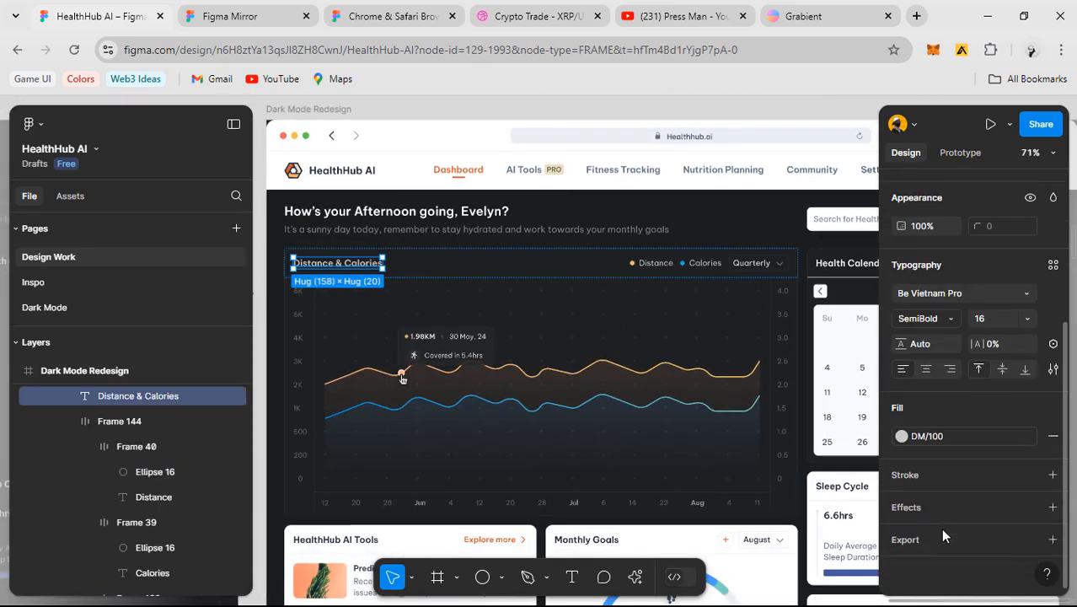
pyautogui.click(931, 436)
pyautogui.click(731, 424)
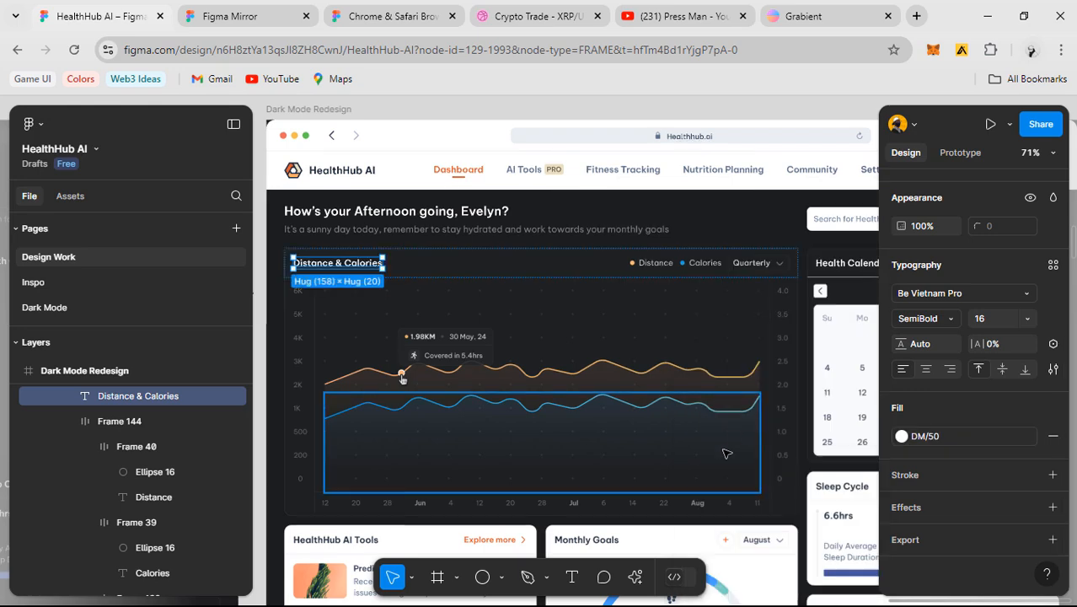
# - Set the fill of the August 2024 label in the Health Calendar card to DM/100
pyautogui.hscroll(6, 434, 409)
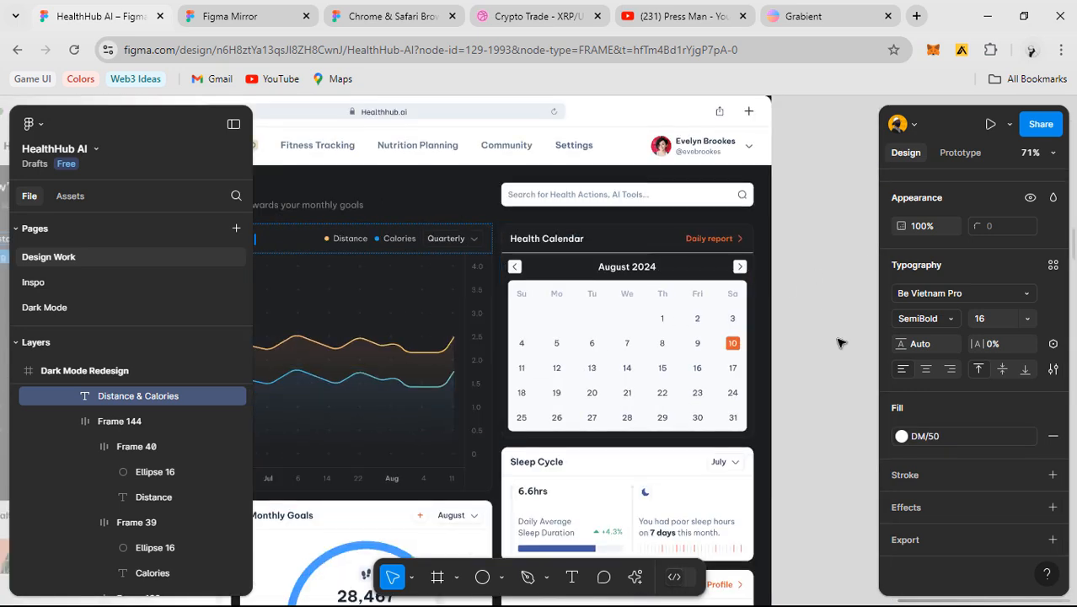
pyautogui.click(839, 341)
pyautogui.scroll(2, 755, 310)
pyautogui.keyDown('ctrl'); pyautogui.click(605, 259); pyautogui.keyUp('ctrl')
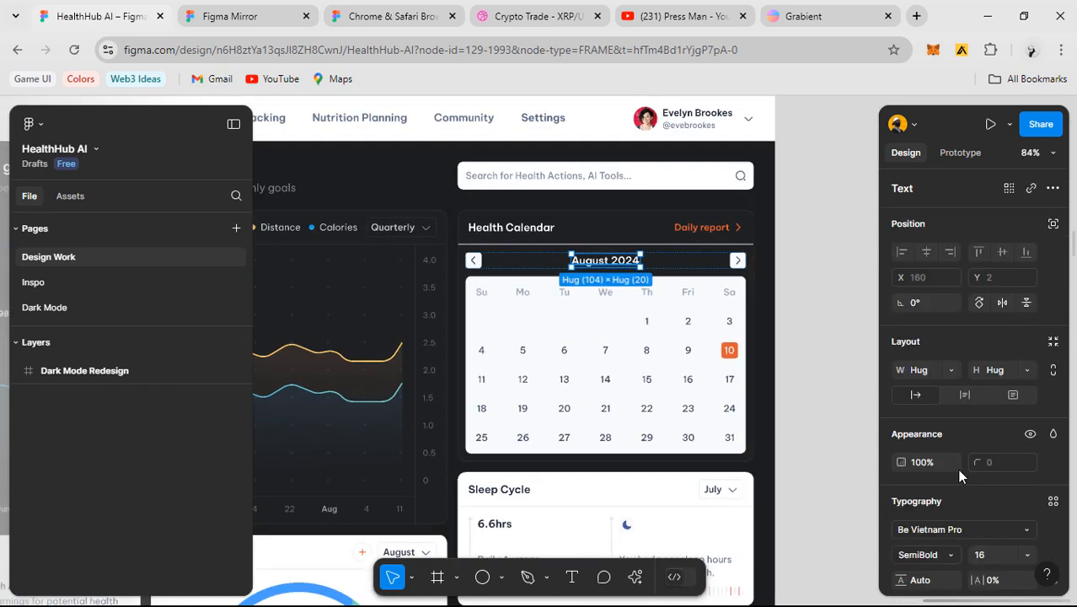
pyautogui.scroll(-3, 955, 522)
pyautogui.click(946, 436)
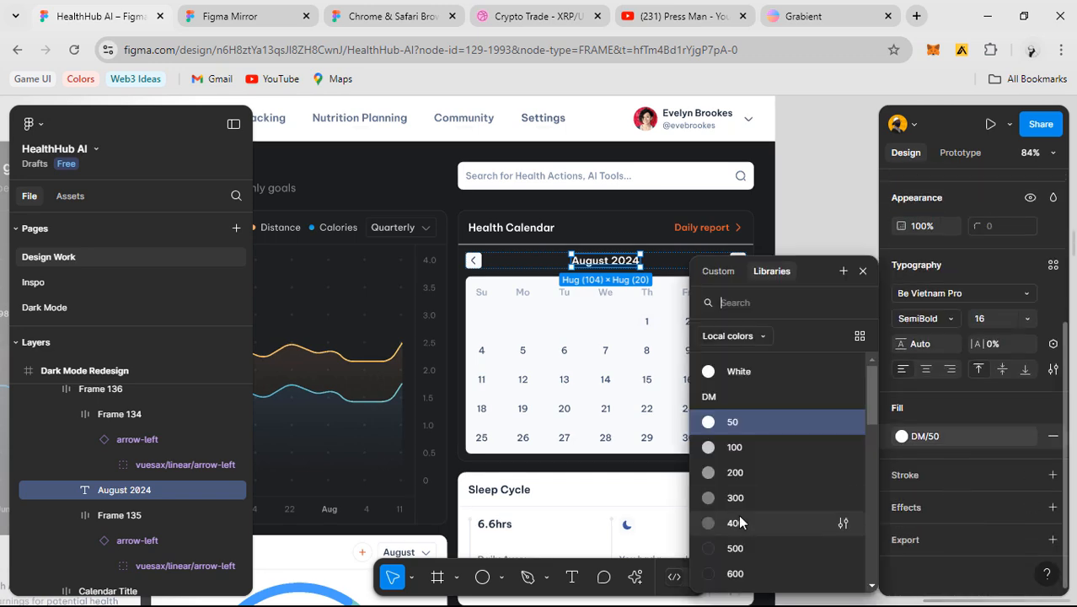
pyautogui.click(737, 451)
pyautogui.click(831, 404)
# - Set the stroke of the Health Calendar card's Calendar Title row to DM/500
pyautogui.scroll(2, 671, 322)
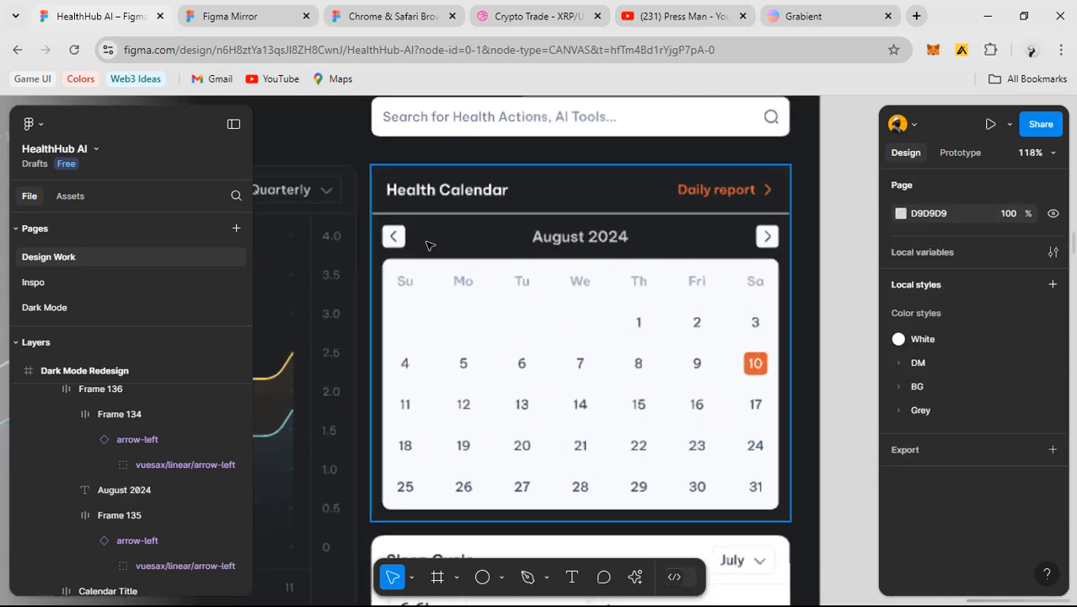
pyautogui.click(605, 197)
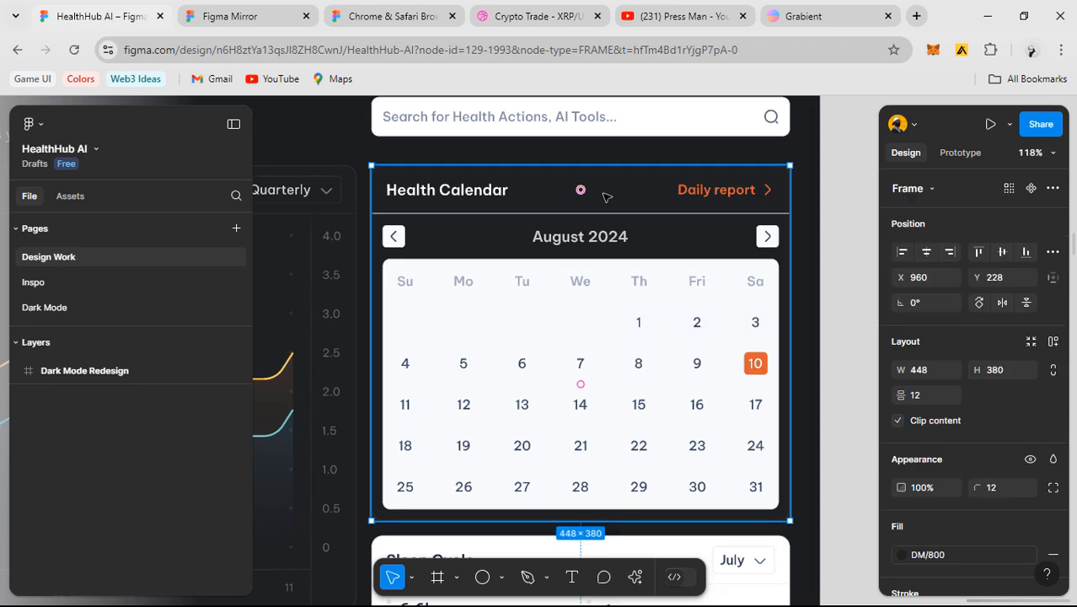
pyautogui.click(605, 198)
pyautogui.scroll(-3, 990, 469)
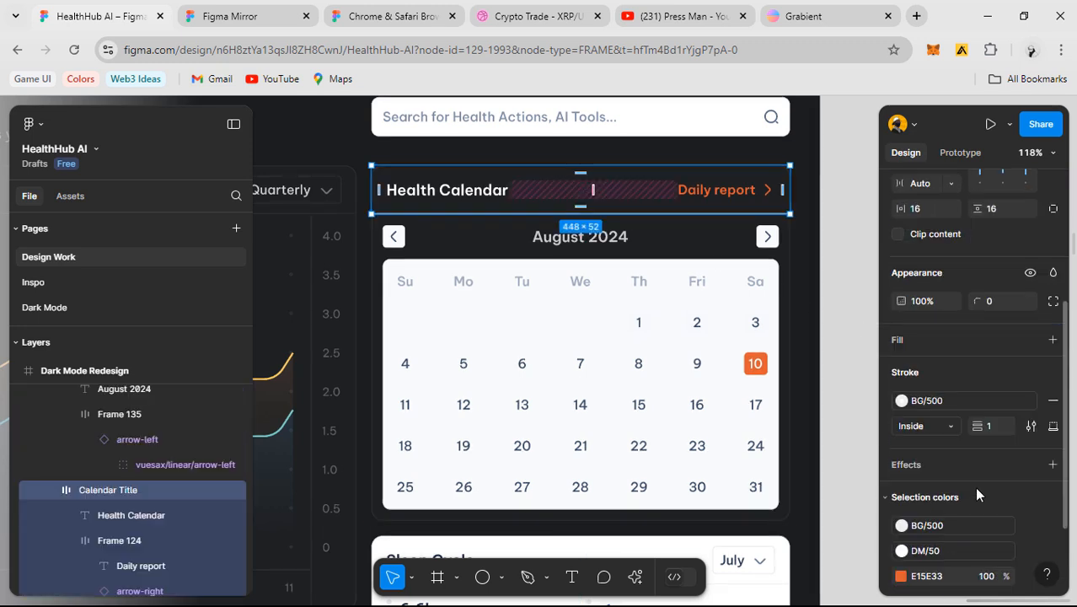
pyautogui.click(966, 400)
pyautogui.scroll(-3, 779, 489)
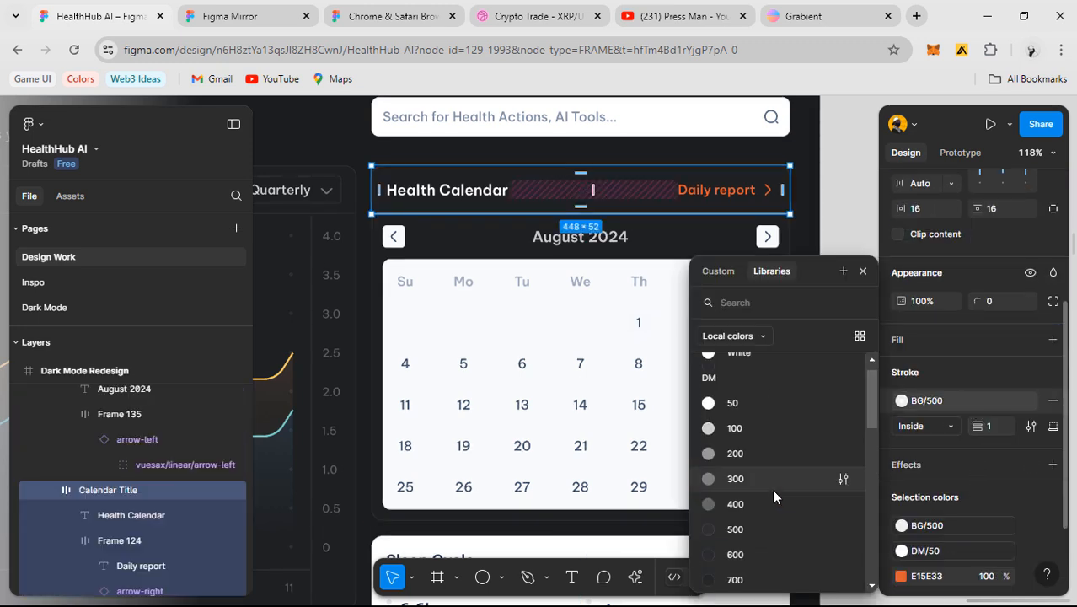
pyautogui.press('Escape')
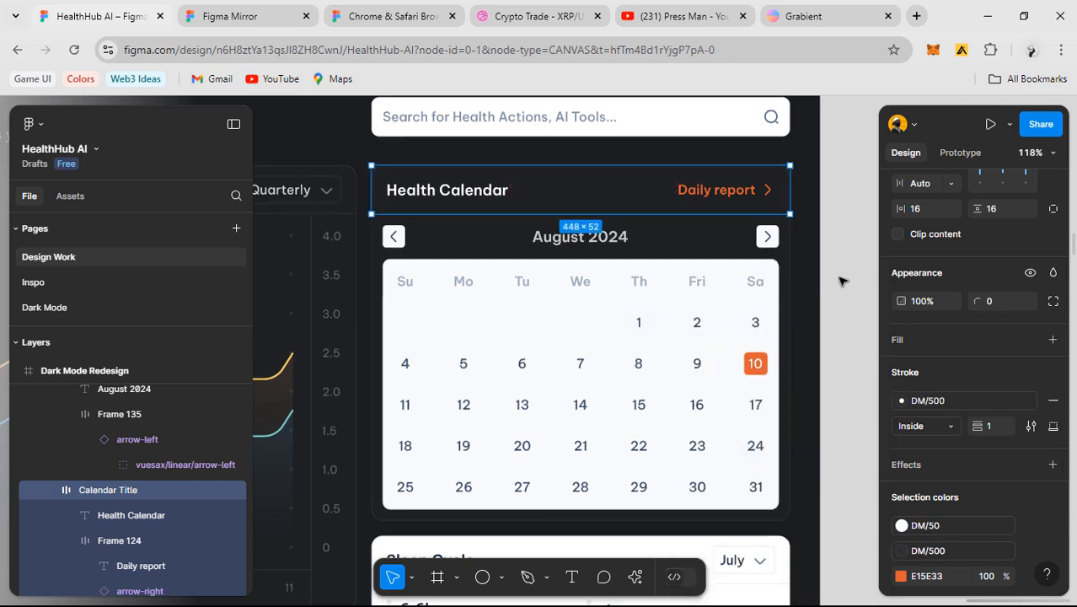
pyautogui.click(800, 251)
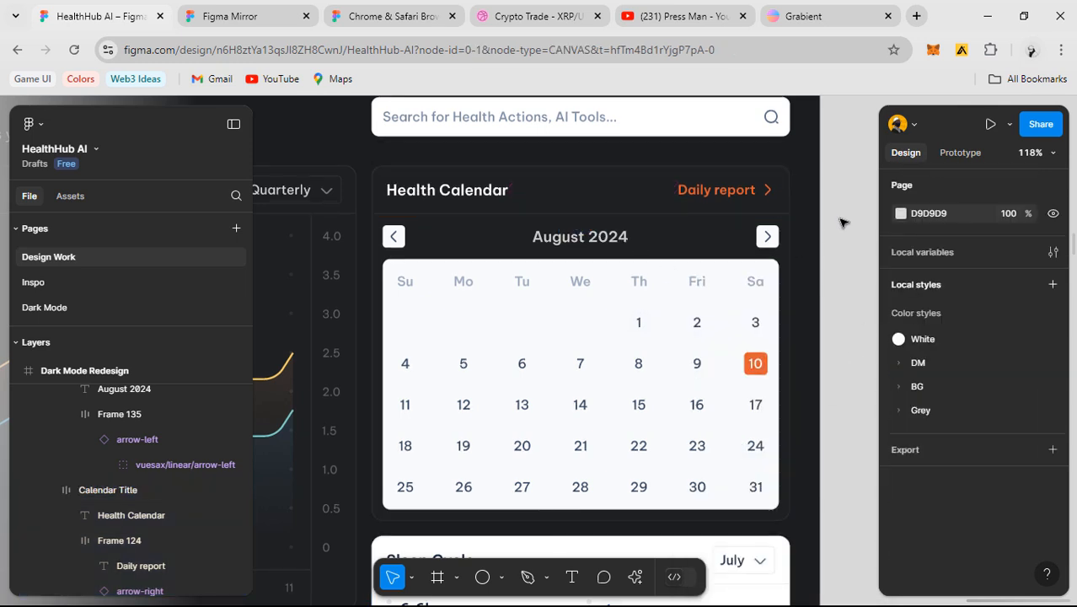
# - Set the fill of the Calendar Dates frame in the Health Calendar card to DM/700
pyautogui.click(600, 295)
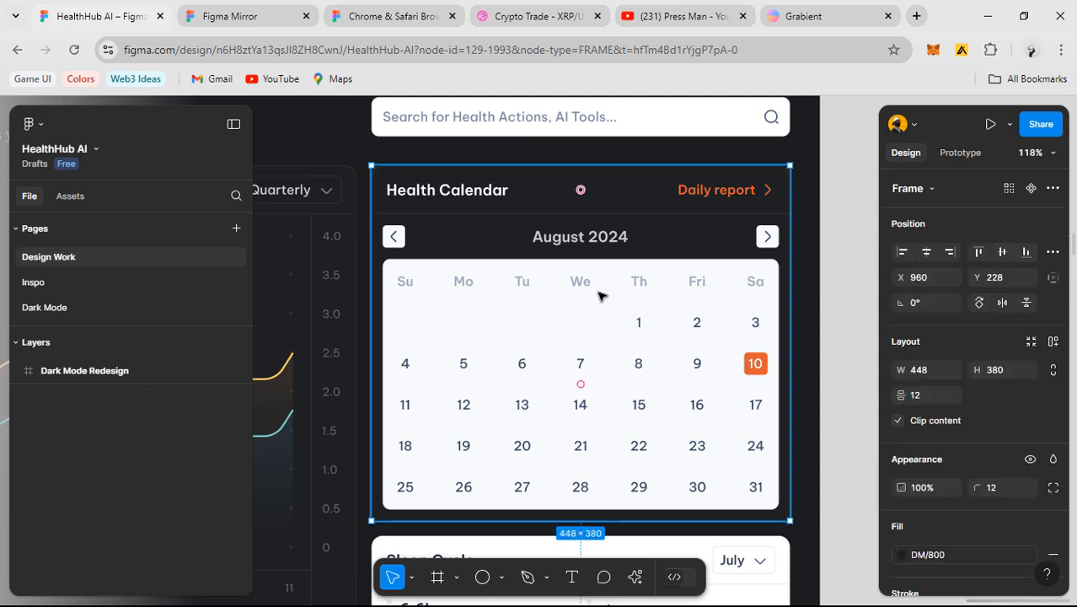
pyautogui.scroll(-1, 818, 413)
pyautogui.scroll(-4, 974, 419)
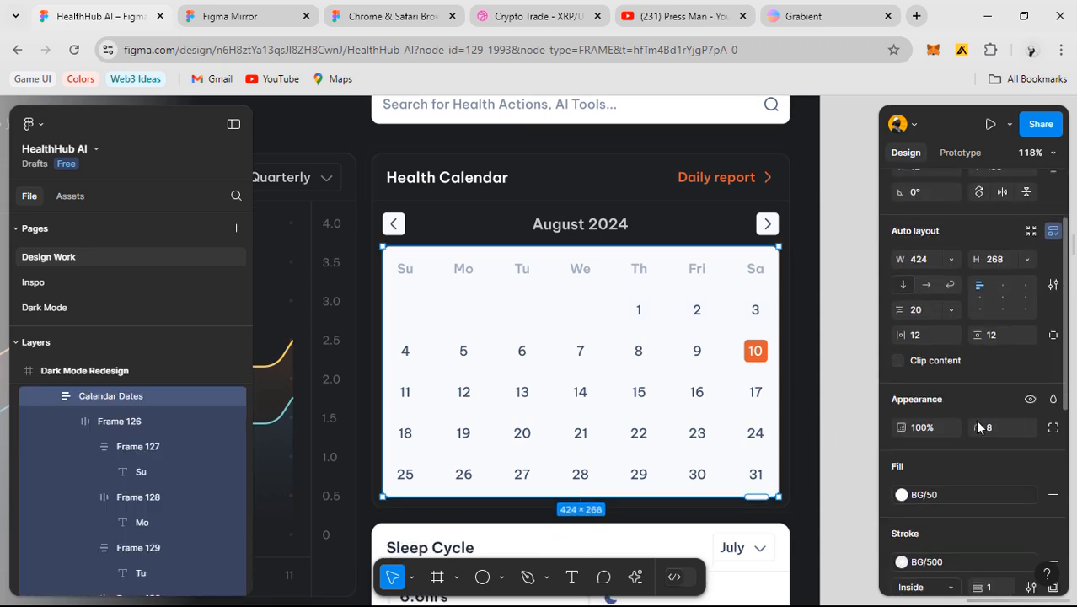
pyautogui.click(958, 285)
pyautogui.scroll(-3, 790, 418)
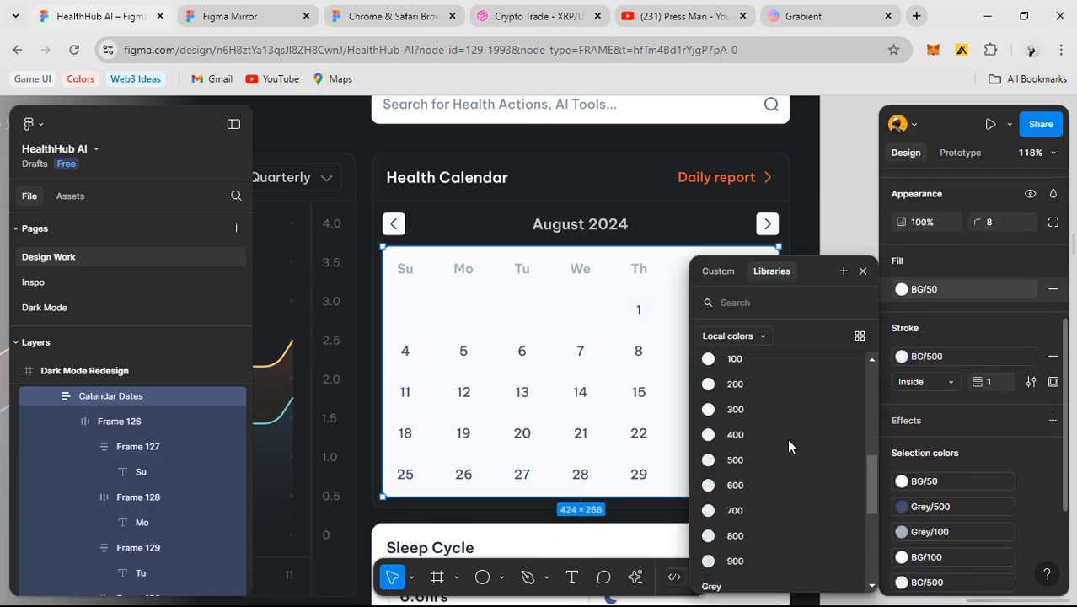
pyautogui.scroll(3, 772, 472)
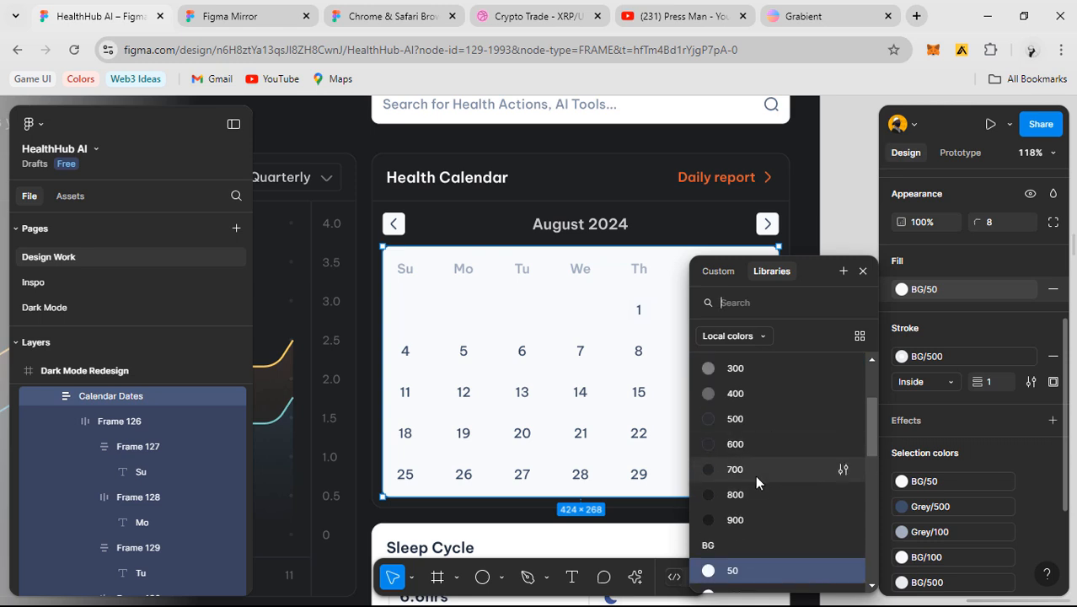
pyautogui.click(755, 476)
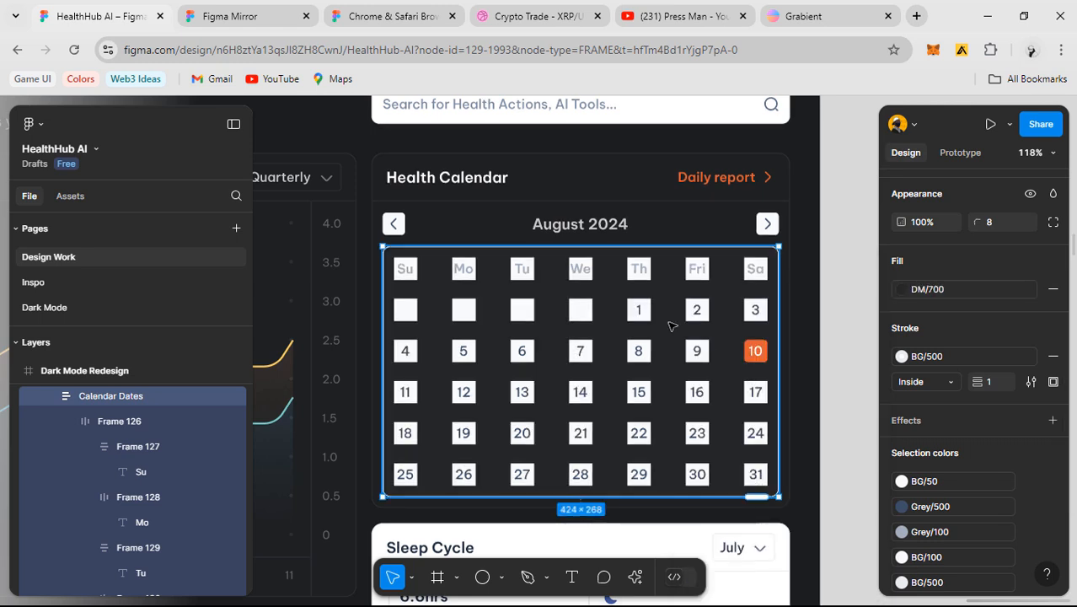
# - Try recolouring the BG/100 date cells in the Calendar Dates frame to DM/900 and undo it
pyautogui.click(699, 309)
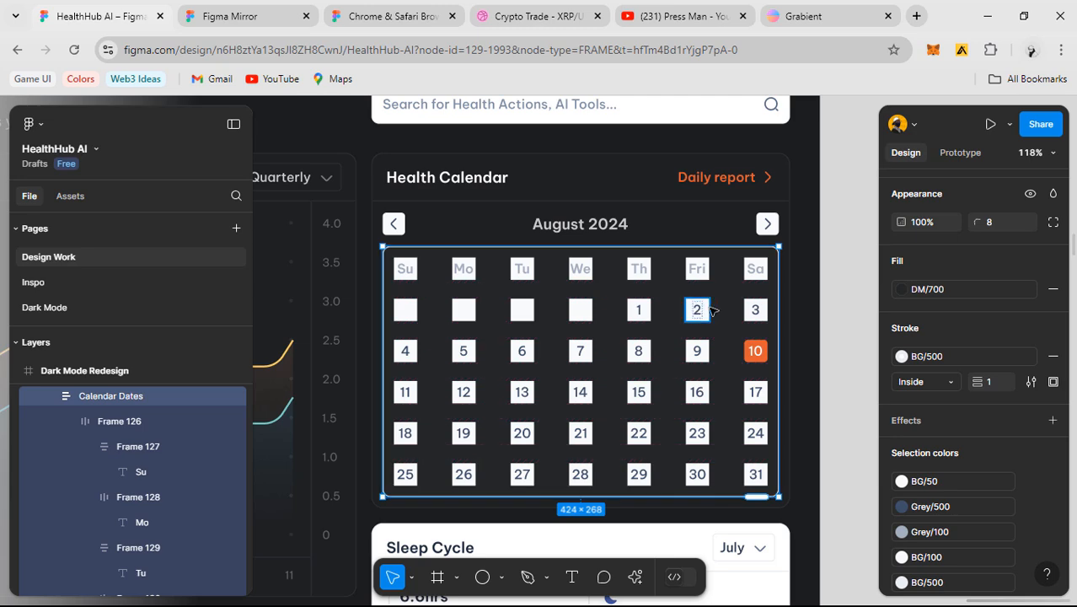
pyautogui.click(710, 309)
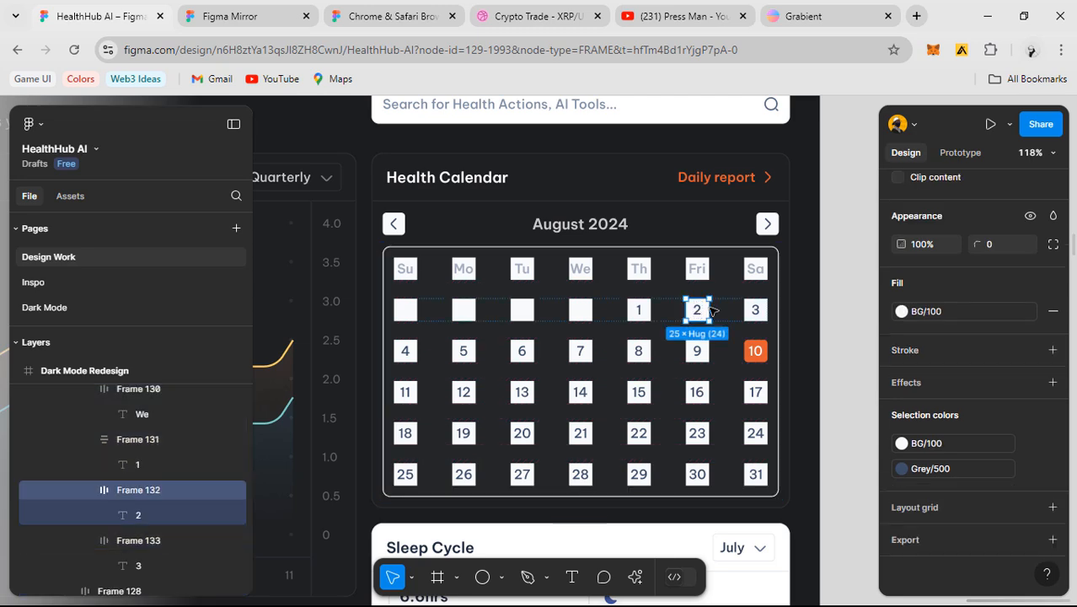
pyautogui.click(834, 341)
pyautogui.click(639, 311)
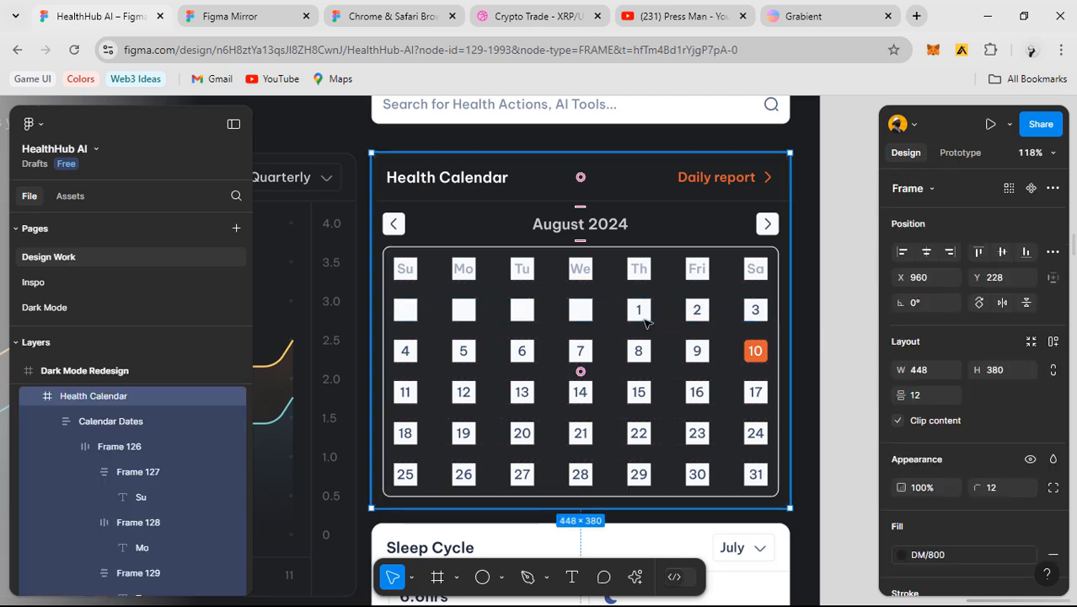
pyautogui.click(638, 312)
pyautogui.scroll(-6, 974, 453)
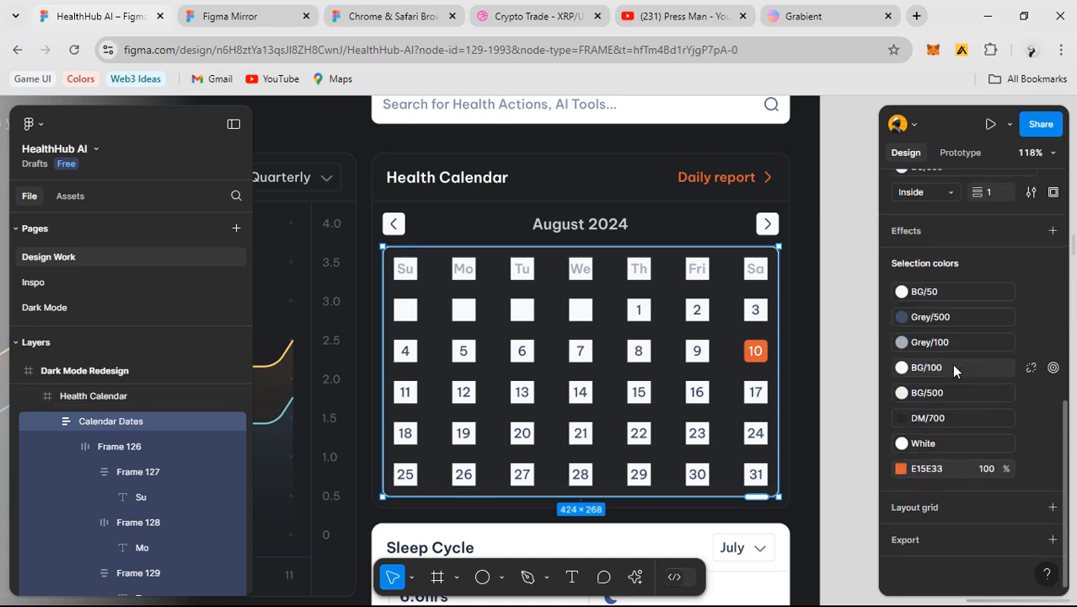
pyautogui.click(952, 367)
pyautogui.click(754, 416)
pyautogui.hotkey('ctrl', 'z')
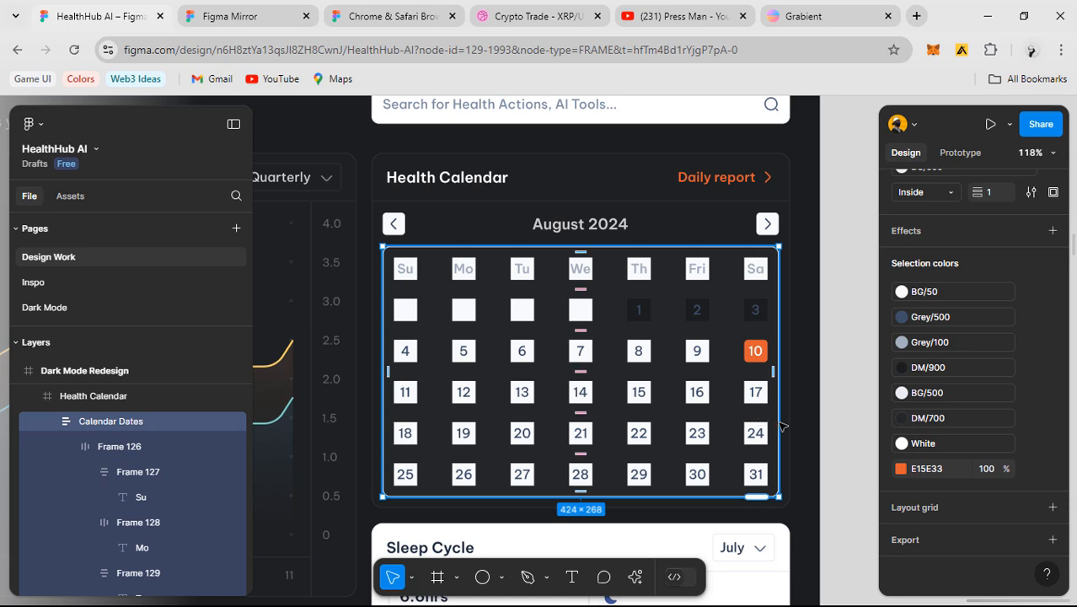
# - Recolour the BG/100 date cells in the Calendar Dates frame to DM/700
pyautogui.click(923, 371)
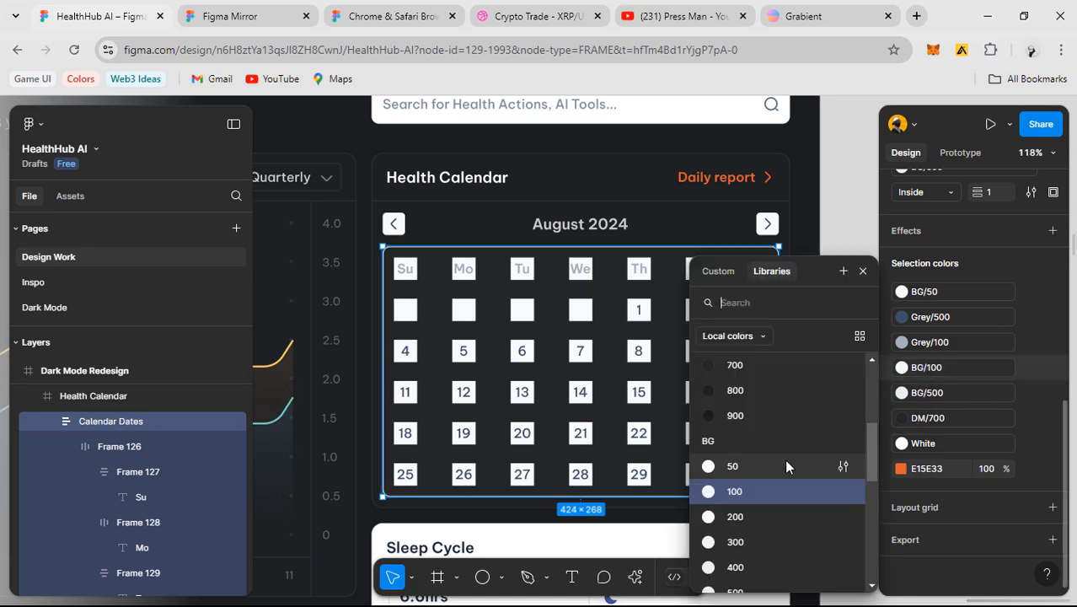
pyautogui.scroll(2, 760, 455)
pyautogui.click(739, 445)
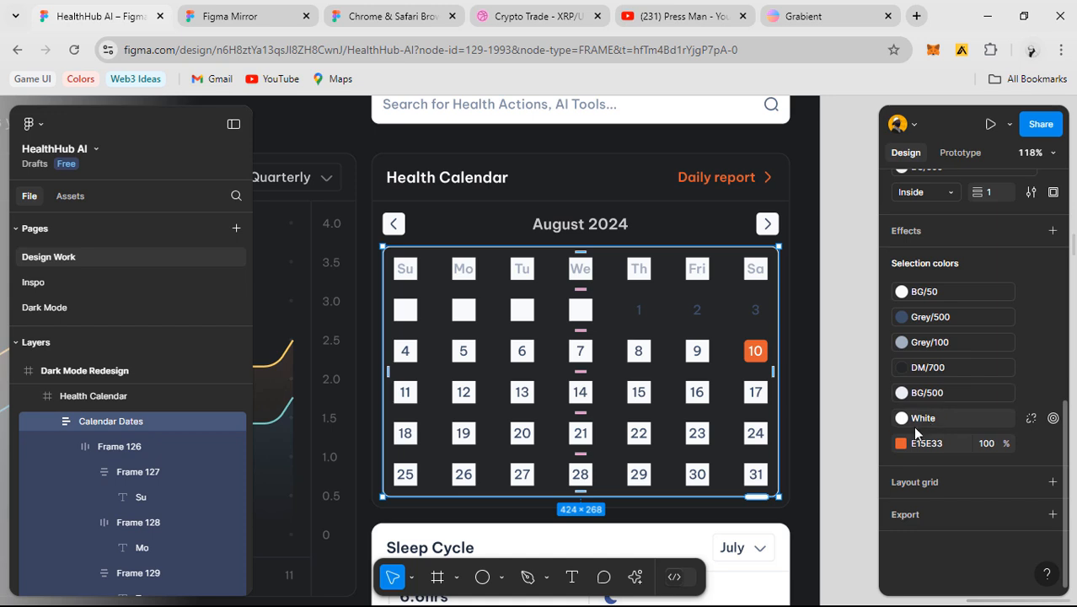
# - Try recolouring the Grey/500 date numbers in the Calendar Dates frame to DM/500 and undo it
pyautogui.click(927, 317)
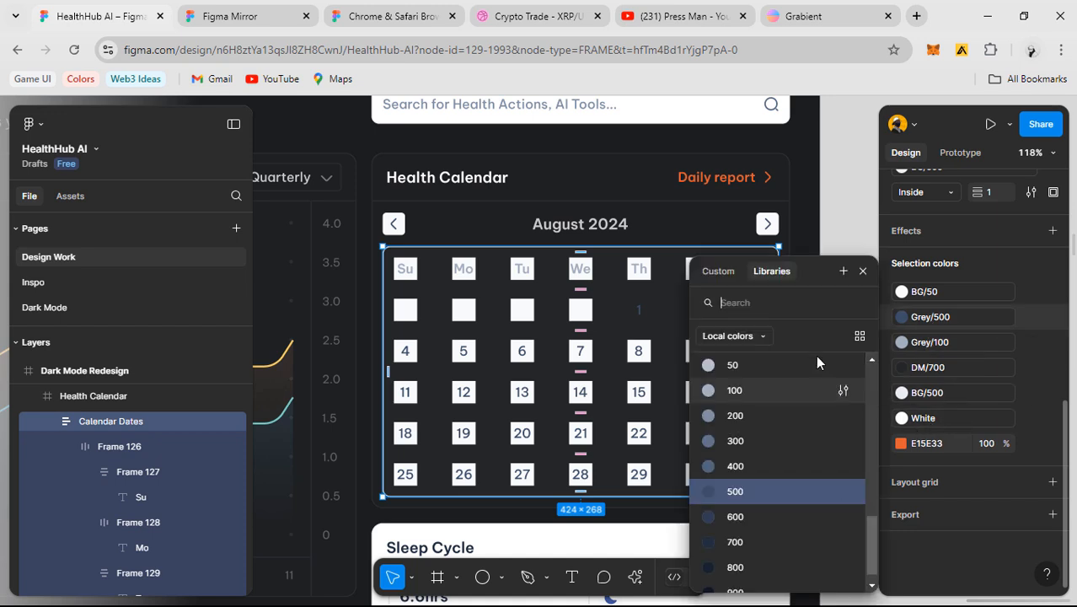
pyautogui.scroll(3, 762, 476)
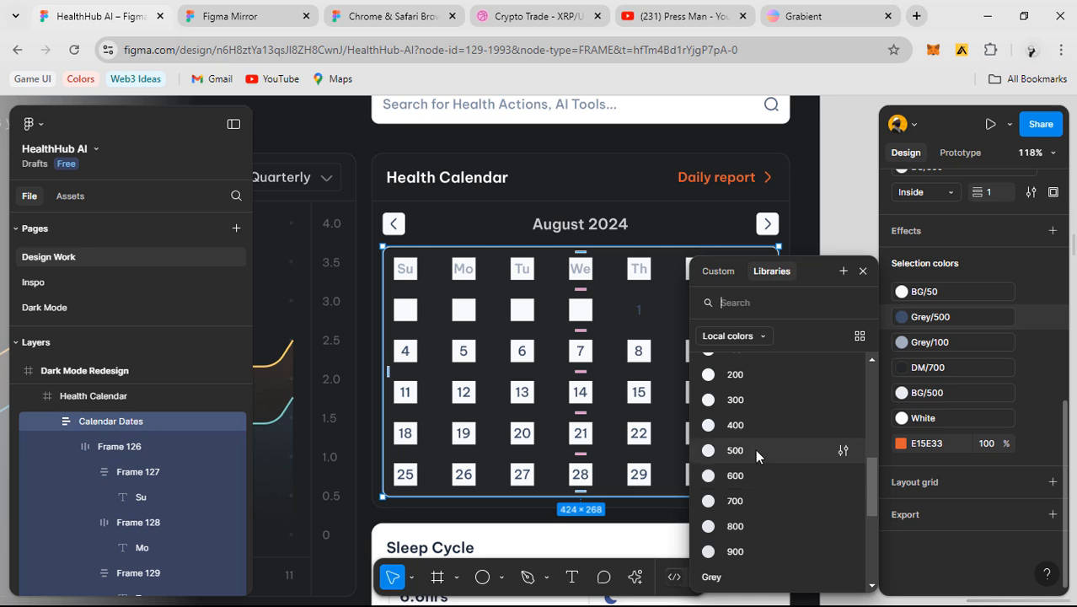
pyautogui.scroll(4, 741, 468)
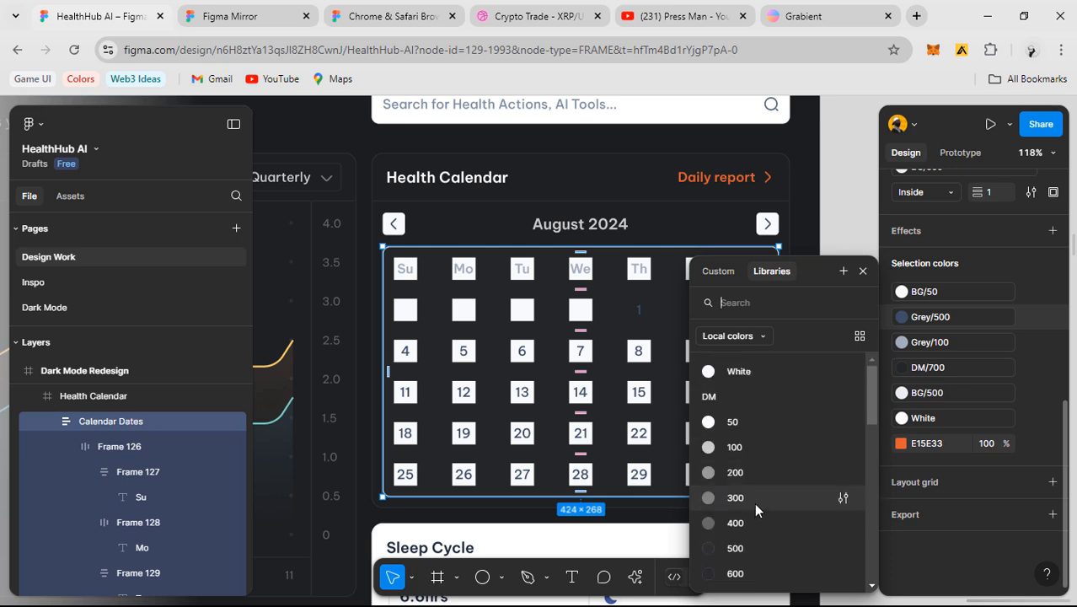
pyautogui.click(757, 539)
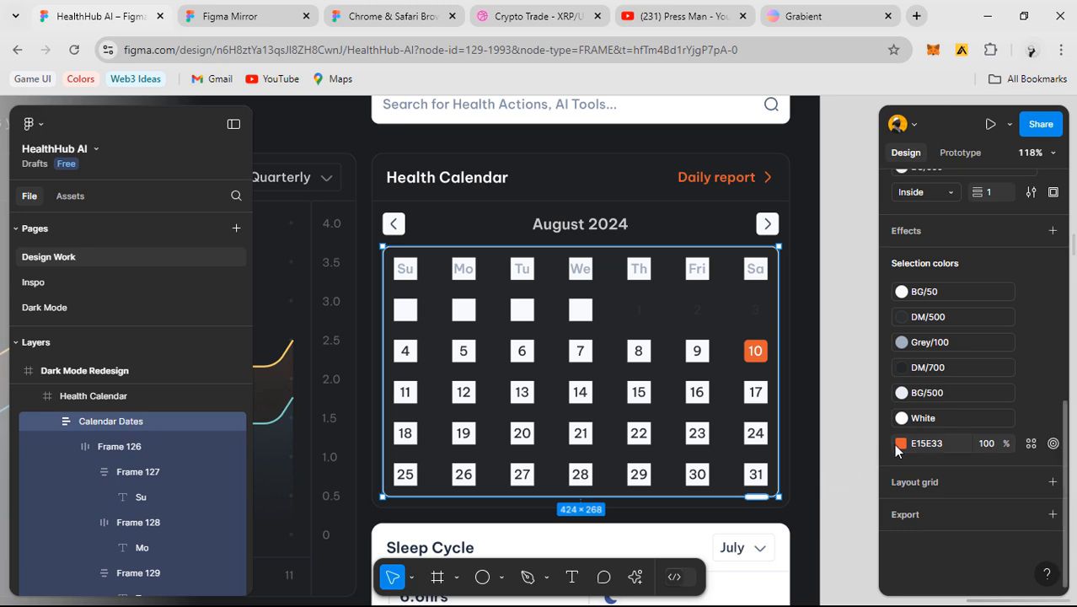
pyautogui.hotkey('ctrl', 'z')
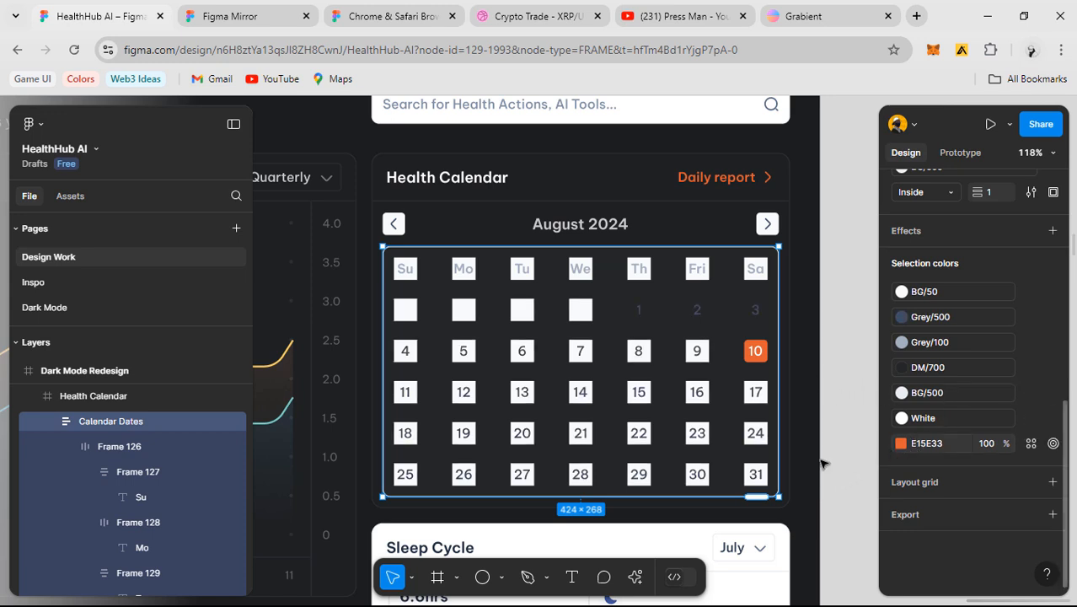
# - Try replacing the BG/500 colour in the Calendar Dates frame with DM/500 and undo it
pyautogui.click(923, 397)
pyautogui.scroll(-3, 771, 514)
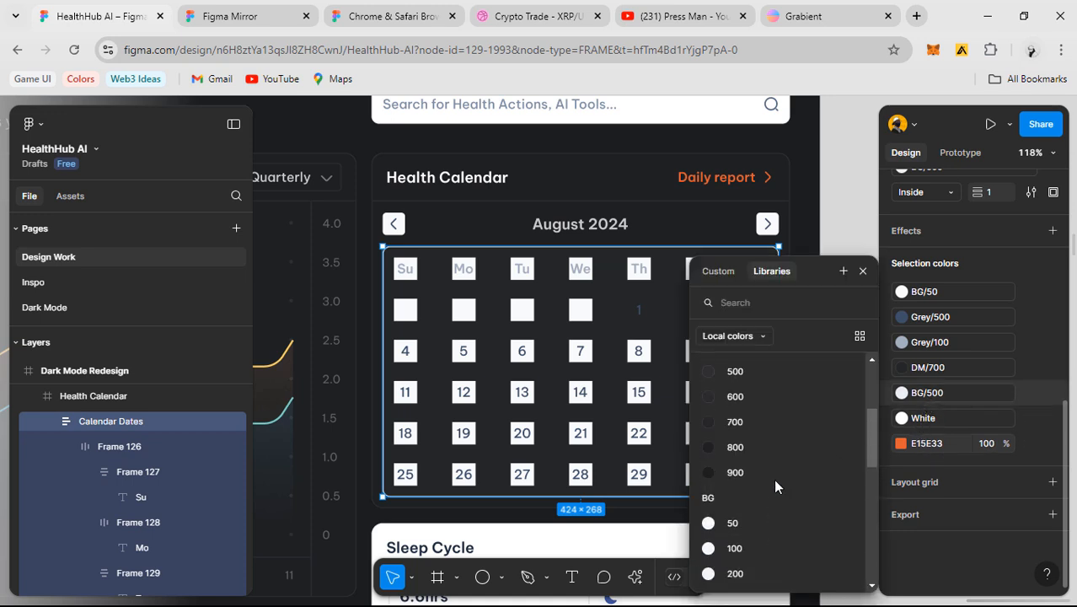
pyautogui.click(749, 374)
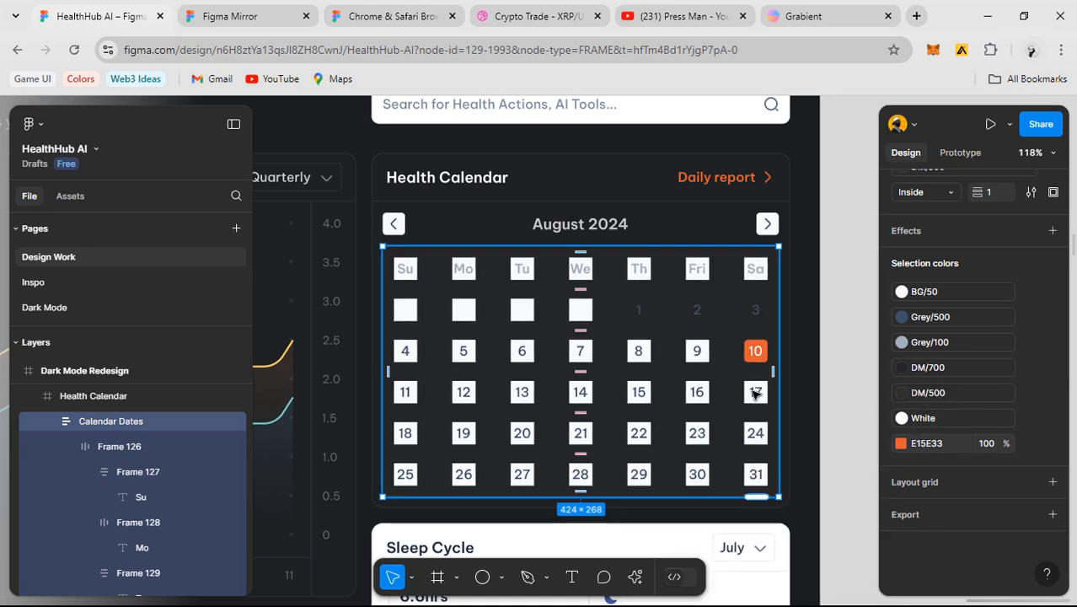
pyautogui.hotkey('ctrl', 'z')
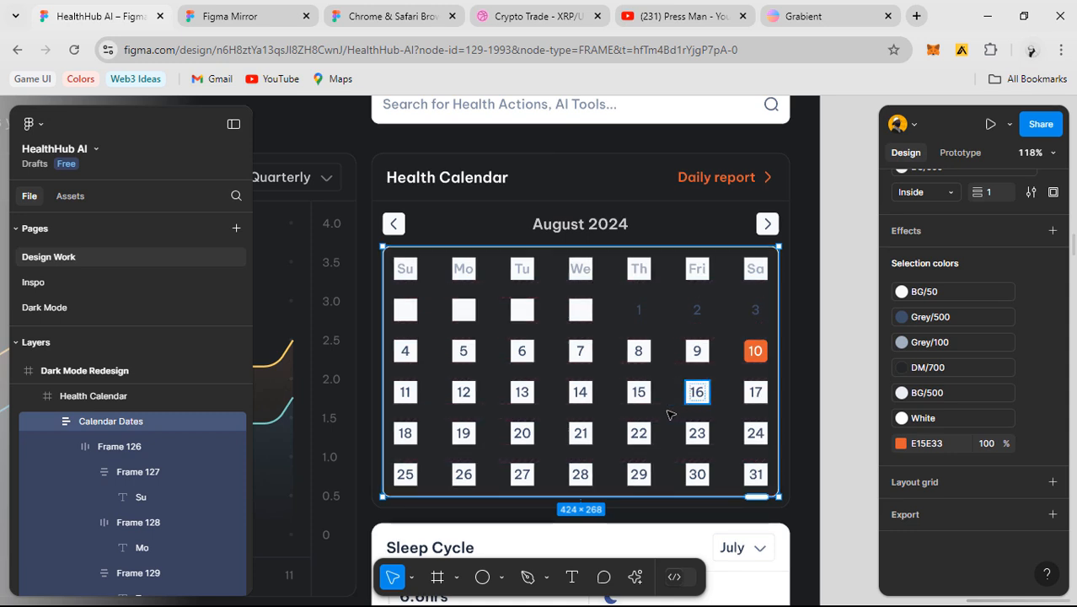
# - Recolour the BG/50 cell backgrounds of the 11–17 date row to DM/700
pyautogui.click(628, 401)
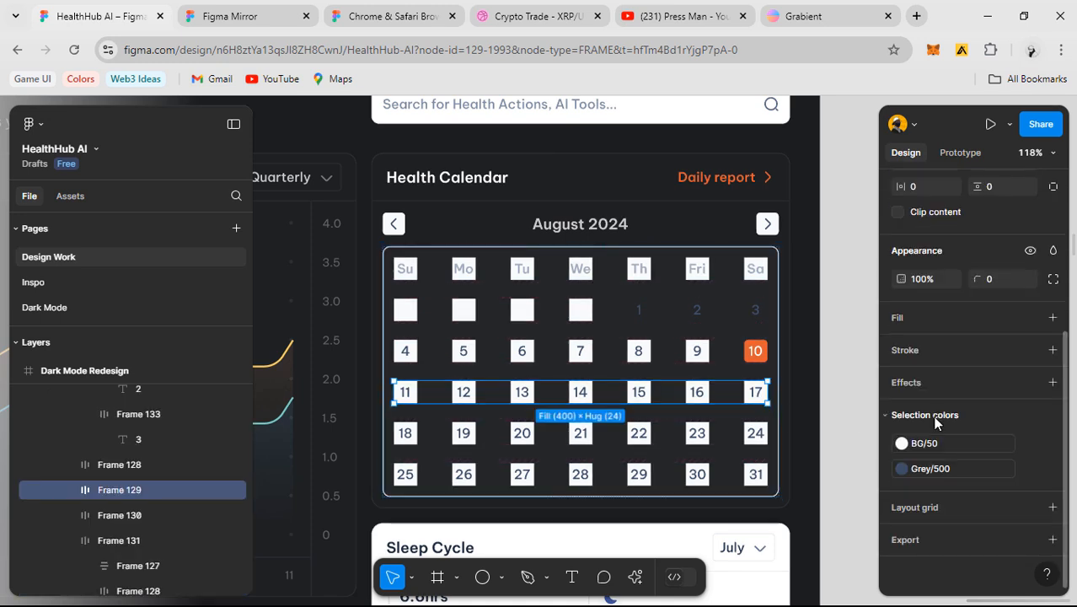
pyautogui.click(947, 441)
pyautogui.click(760, 394)
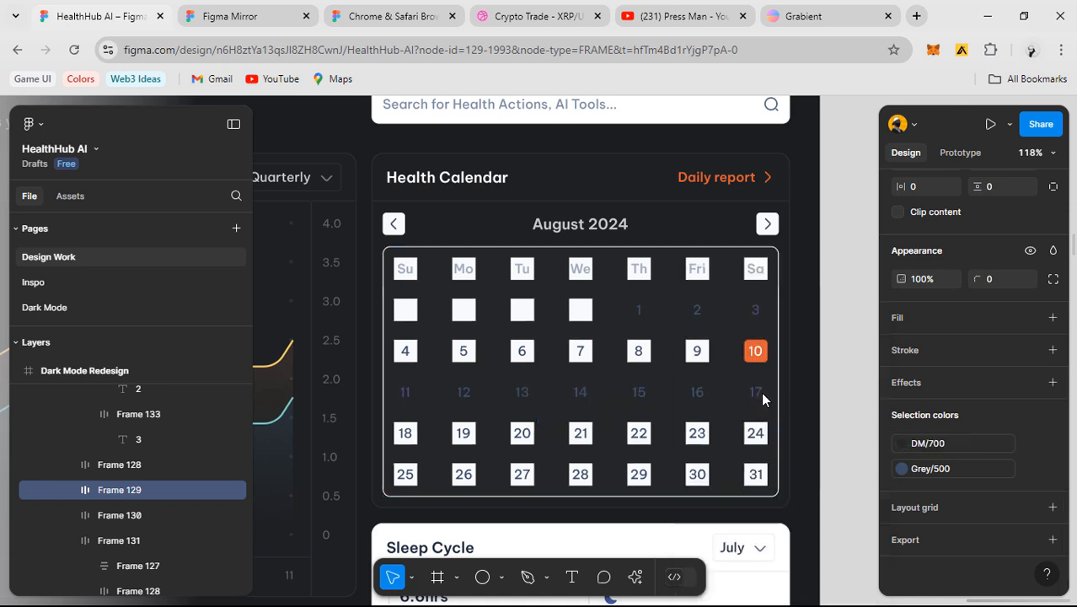
# - Recolour the BG/50 cell backgrounds of the 1–3, 18–24 and 25–31 date rows to DM/700
pyautogui.click(674, 433)
pyautogui.keyDown('shift'); pyautogui.click(666, 473); pyautogui.keyUp('shift')
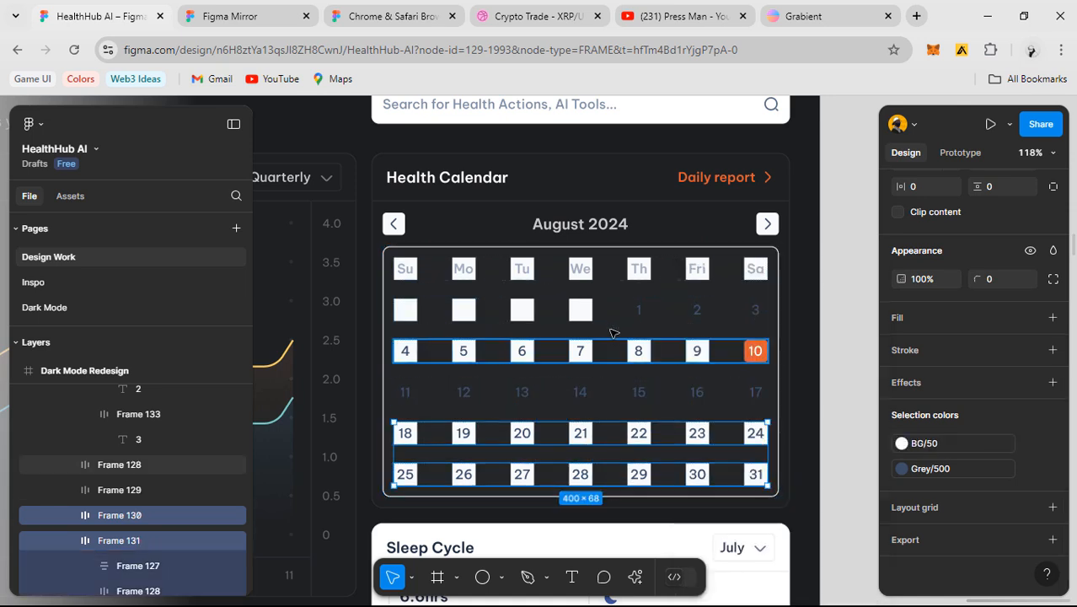
pyautogui.keyDown('shift'); pyautogui.click(599, 314); pyautogui.keyUp('shift')
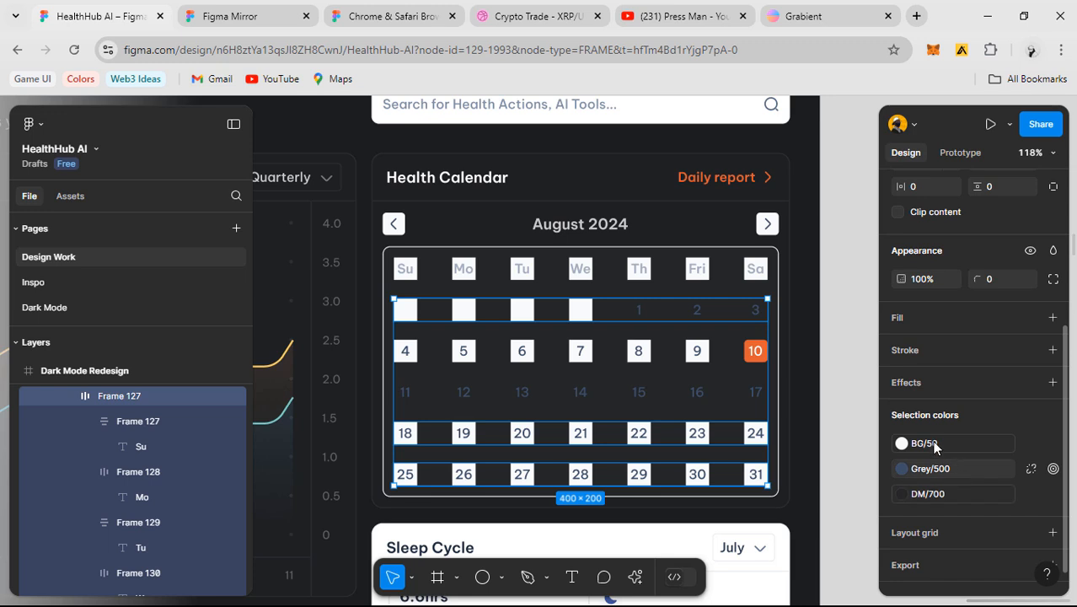
pyautogui.click(903, 443)
pyautogui.scroll(-2, 758, 524)
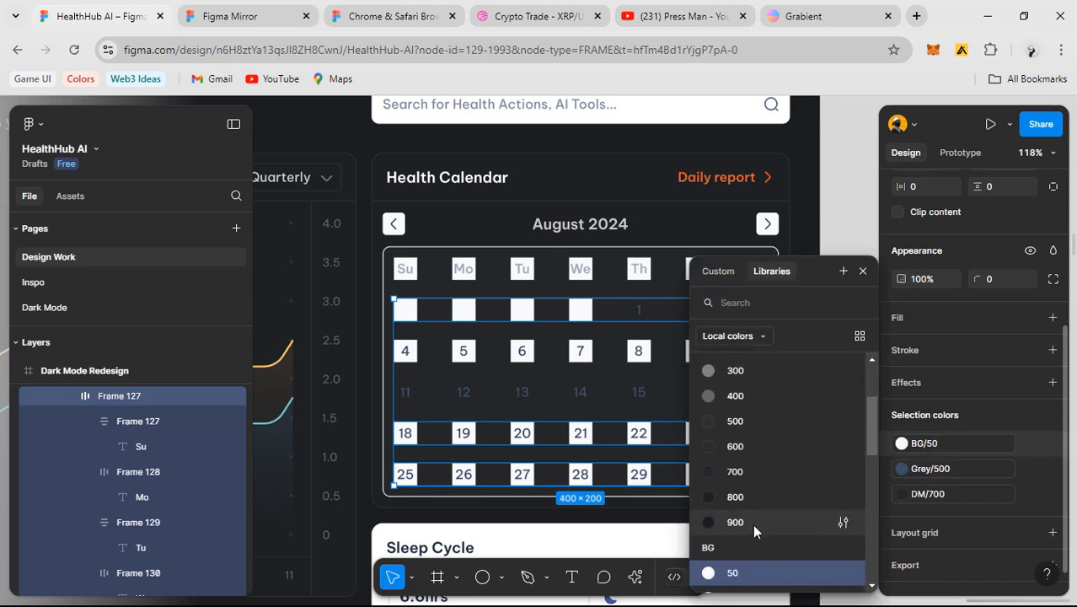
pyautogui.click(745, 469)
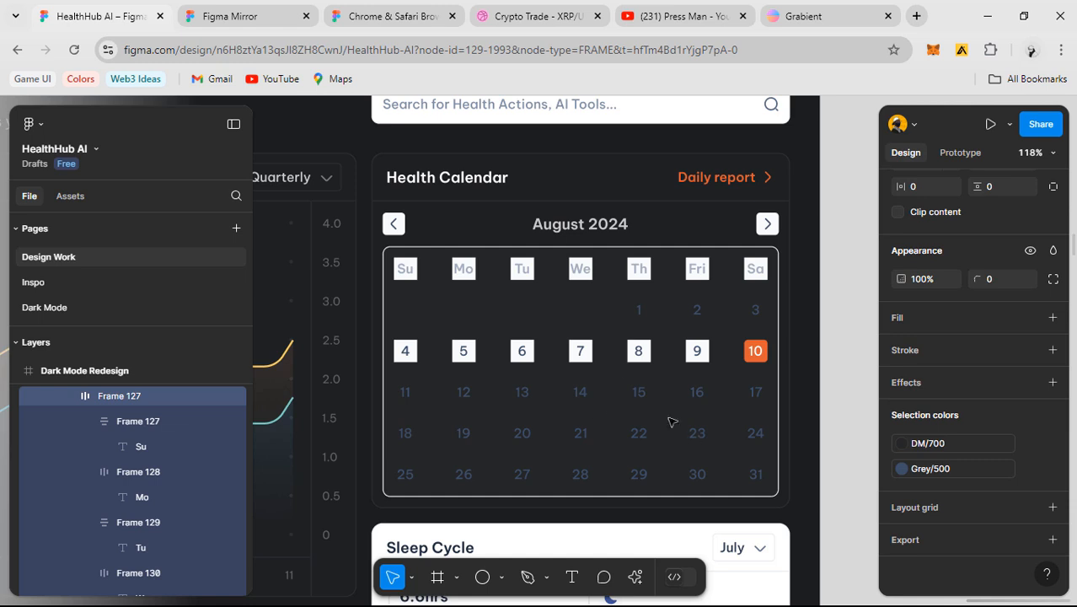
# - Recolour the BG/50 cell backgrounds of the weekday header row and the 4–10 date row to DM/700
pyautogui.doubleClick(580, 355)
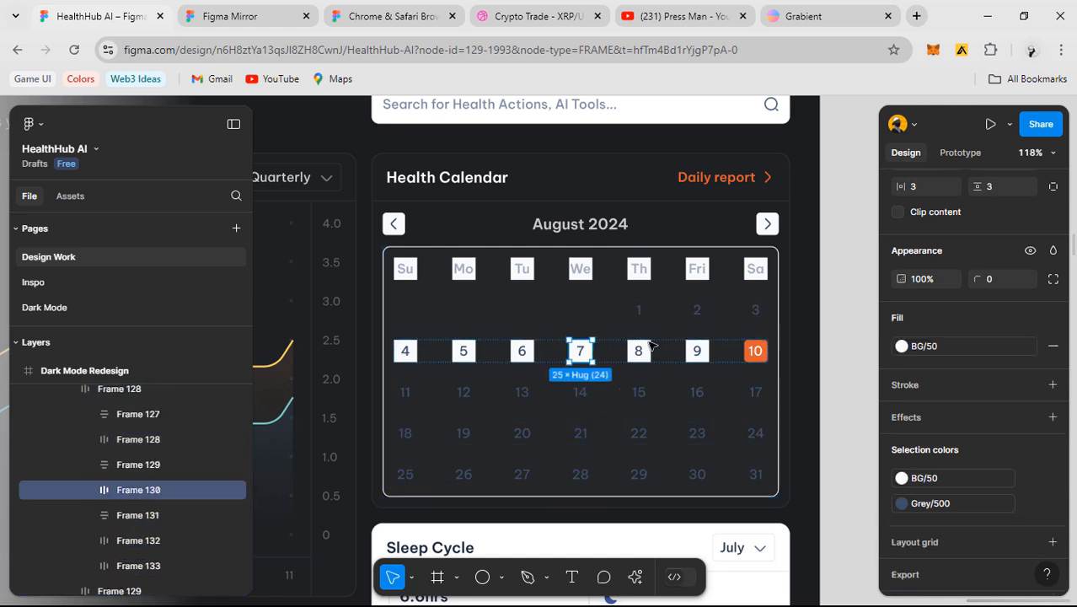
pyautogui.click(606, 422)
pyautogui.doubleClick(591, 350)
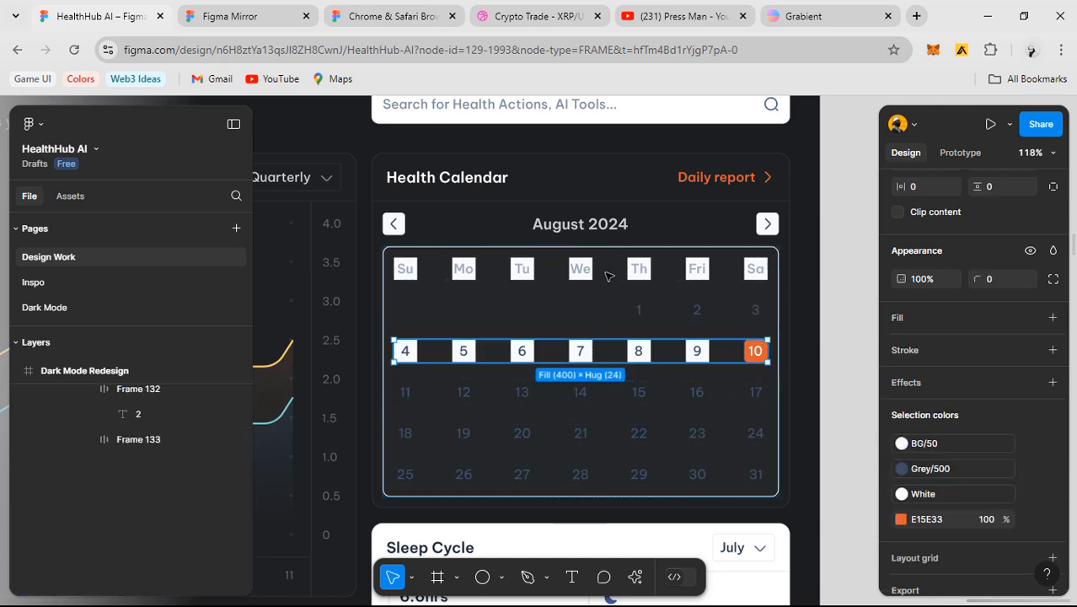
pyautogui.keyDown('shift'); pyautogui.click(608, 275); pyautogui.keyUp('shift')
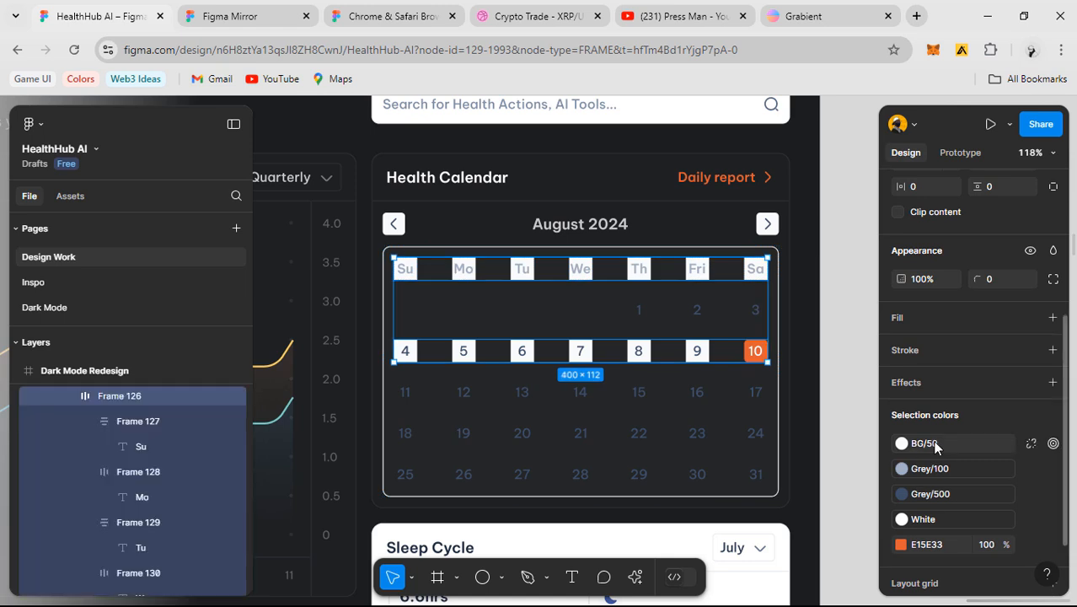
pyautogui.click(936, 444)
pyautogui.scroll(-1, 732, 484)
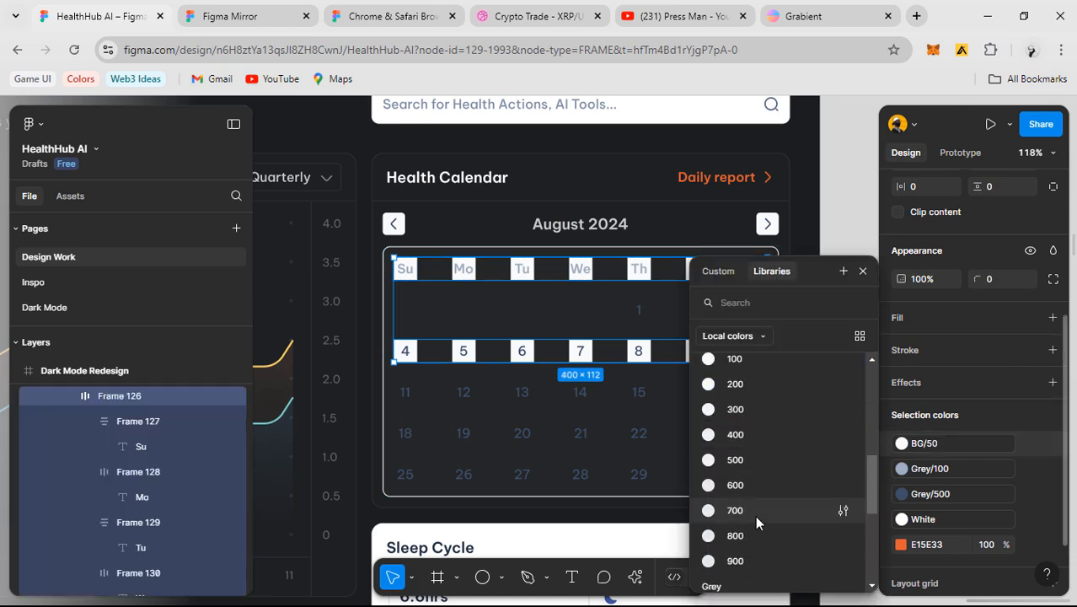
pyautogui.scroll(-4, 758, 507)
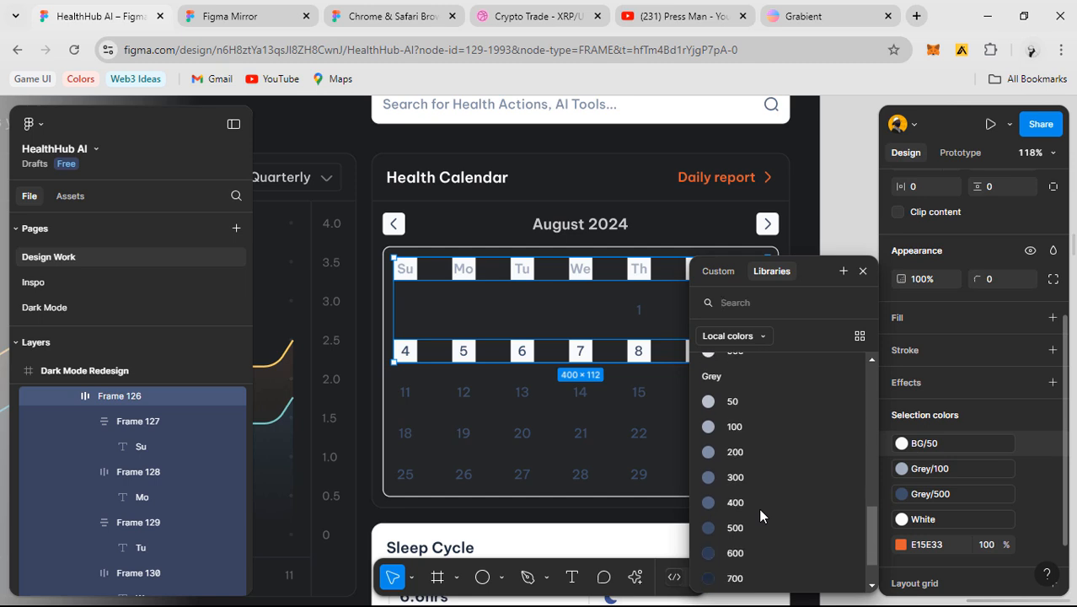
pyautogui.scroll(5, 745, 459)
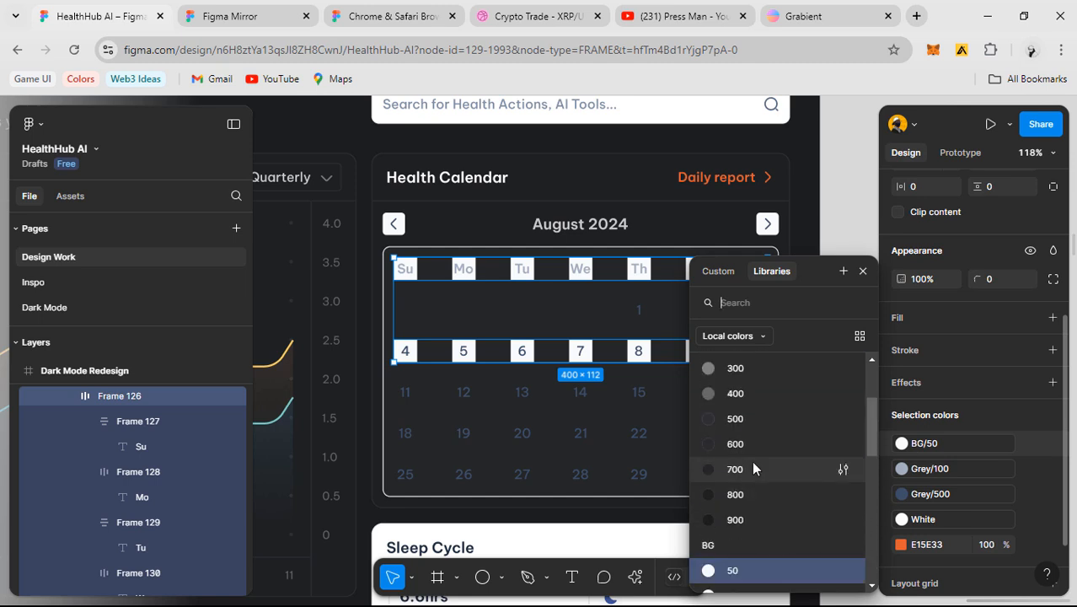
pyautogui.click(752, 468)
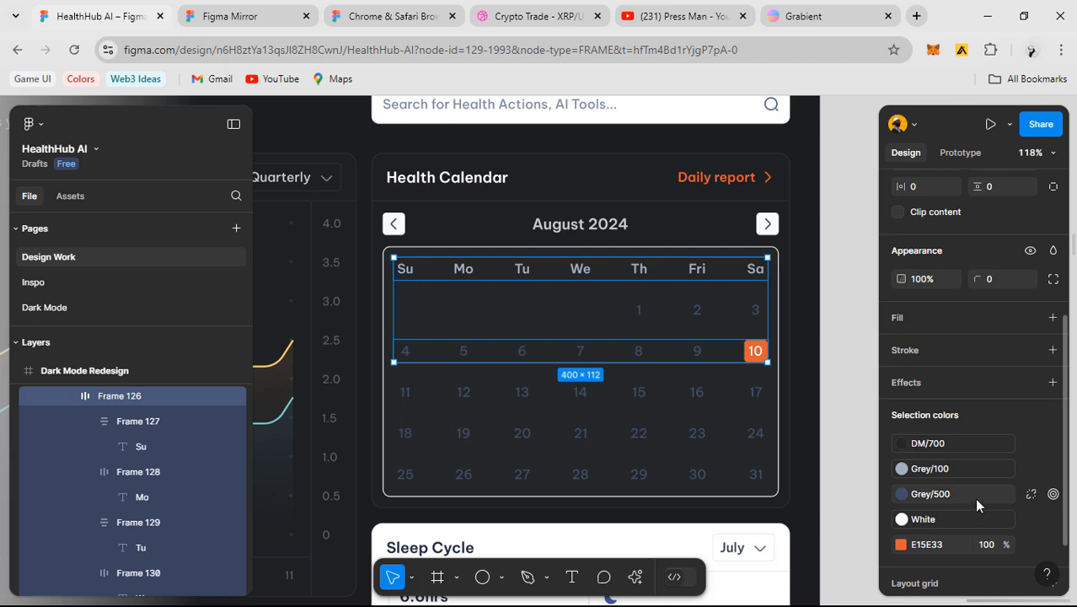
# - Try DM/100 and DM/300 as the text colour of the Health Calendar's weekday labels
pyautogui.click(623, 278)
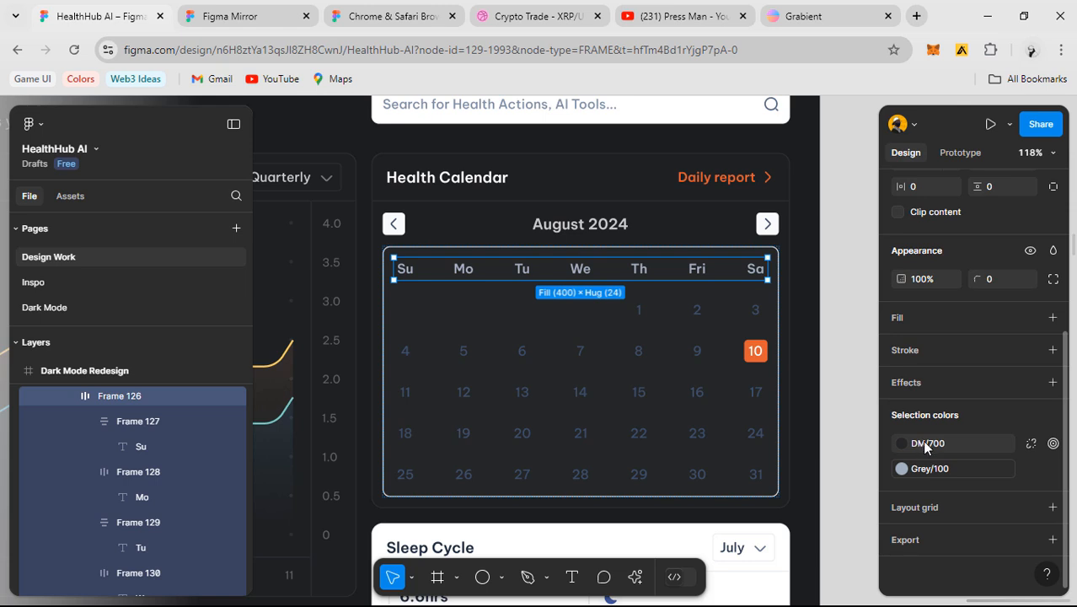
pyautogui.click(955, 469)
pyautogui.scroll(4, 783, 460)
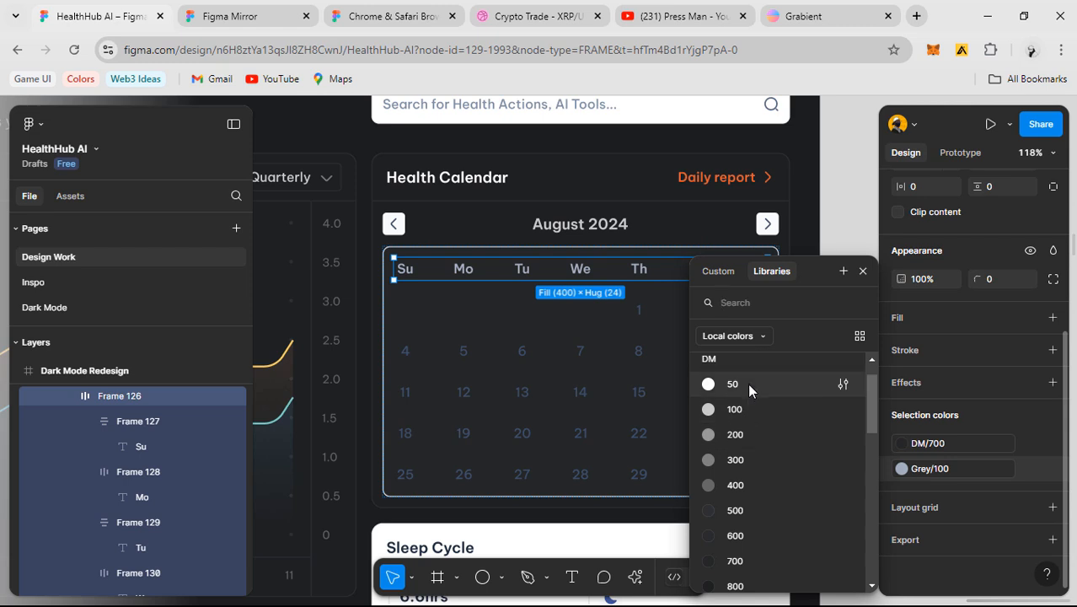
pyautogui.click(747, 403)
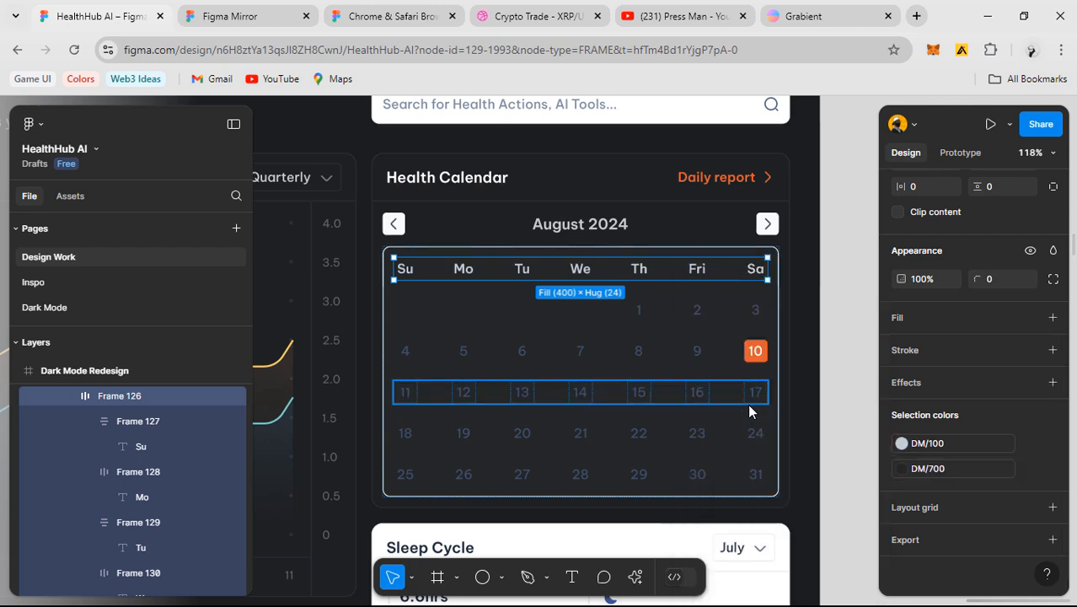
pyautogui.click(944, 444)
pyautogui.click(763, 496)
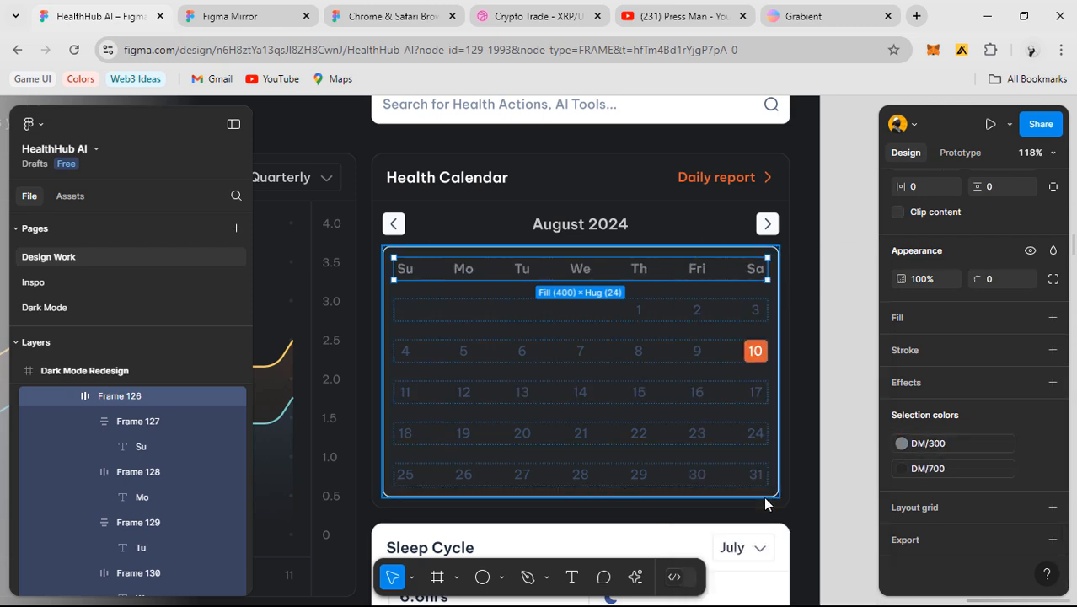
# - Recolour the Grey/500 date numbers in the 11–17, 18–24 and 25–31 rows, trying DM/200 and settling on DM/100
pyautogui.click(655, 473)
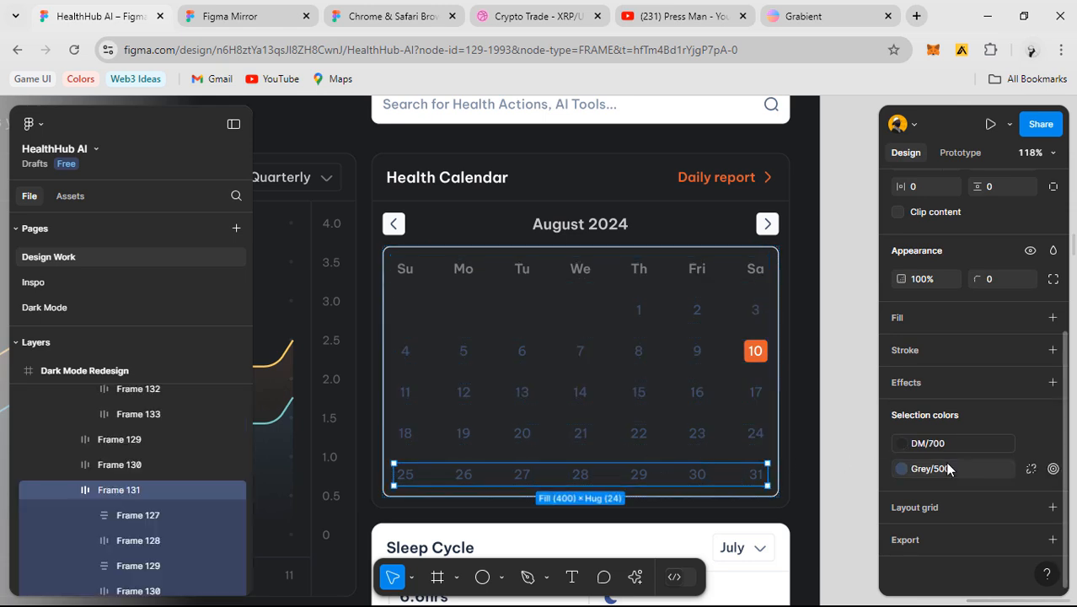
pyautogui.keyDown('shift'); pyautogui.click(690, 437); pyautogui.keyUp('shift')
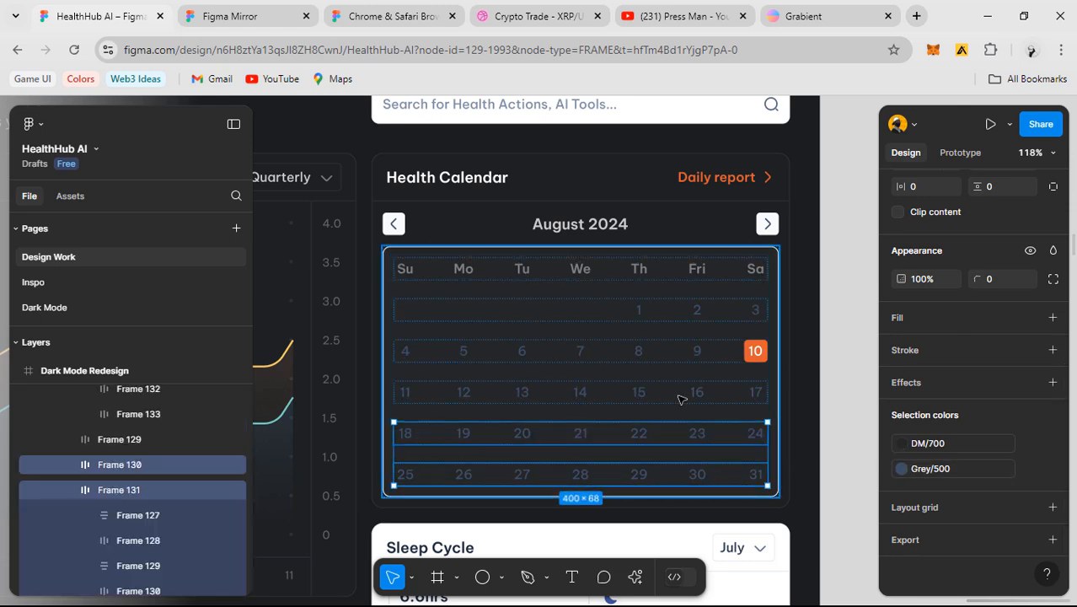
pyautogui.keyDown('shift'); pyautogui.click(683, 393); pyautogui.keyUp('shift')
pyautogui.click(958, 468)
pyautogui.scroll(5, 763, 449)
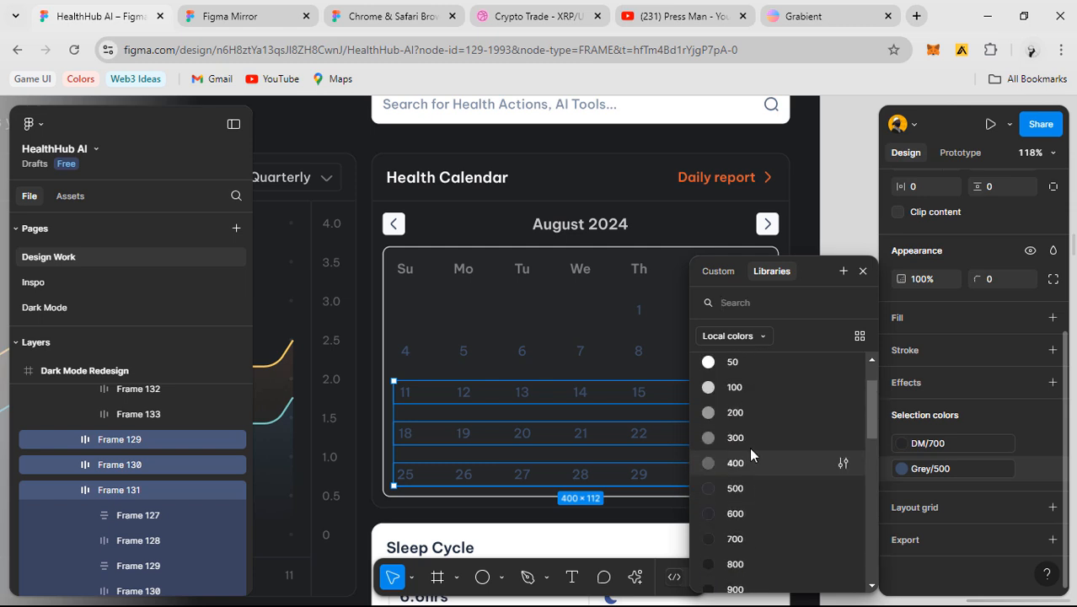
pyautogui.click(758, 412)
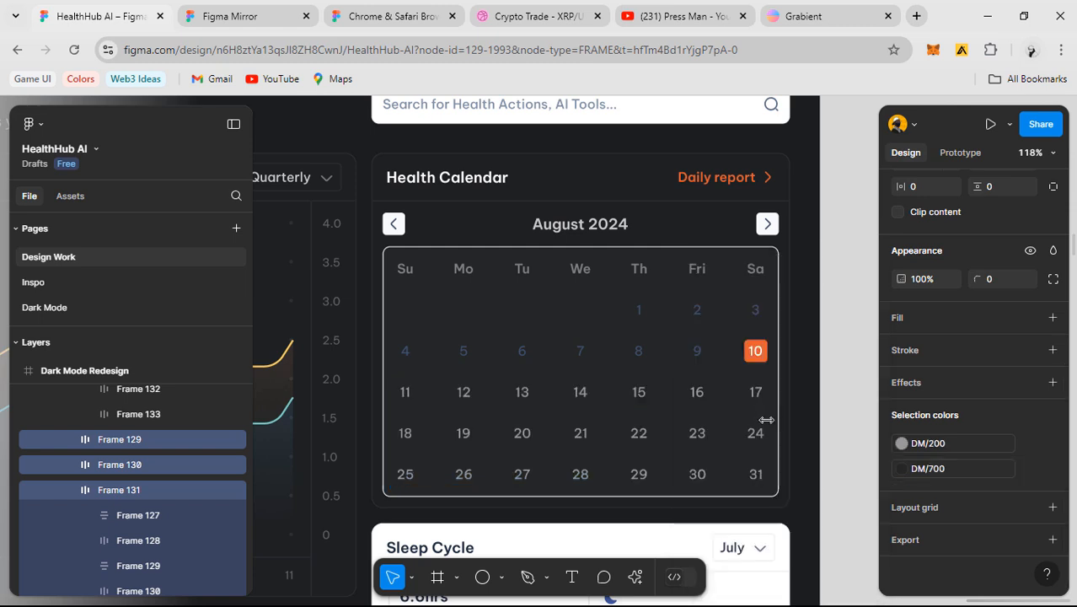
pyautogui.click(943, 471)
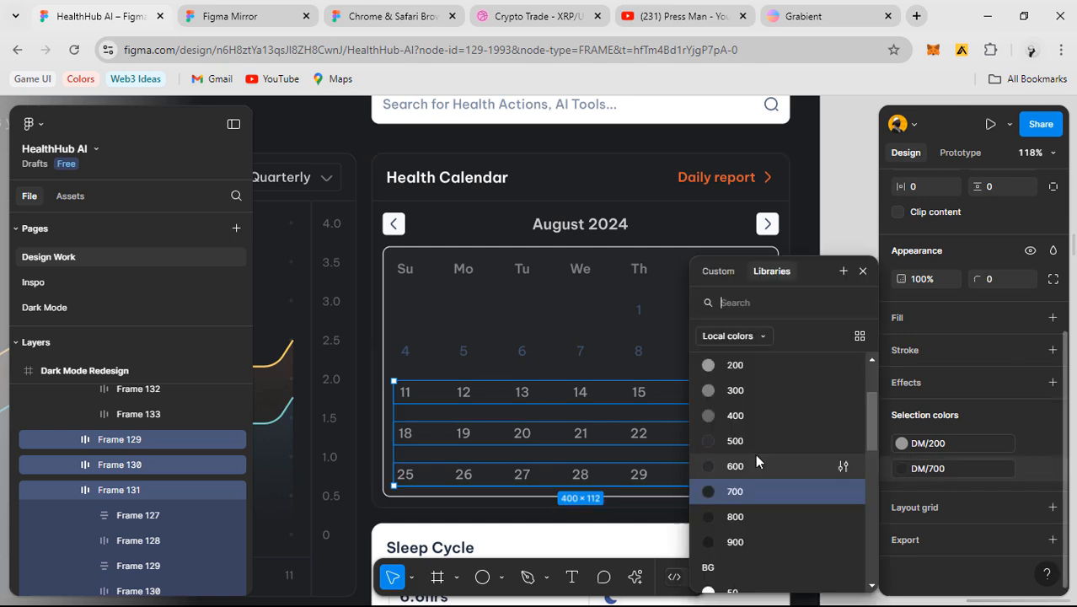
pyautogui.click(914, 442)
pyautogui.click(763, 447)
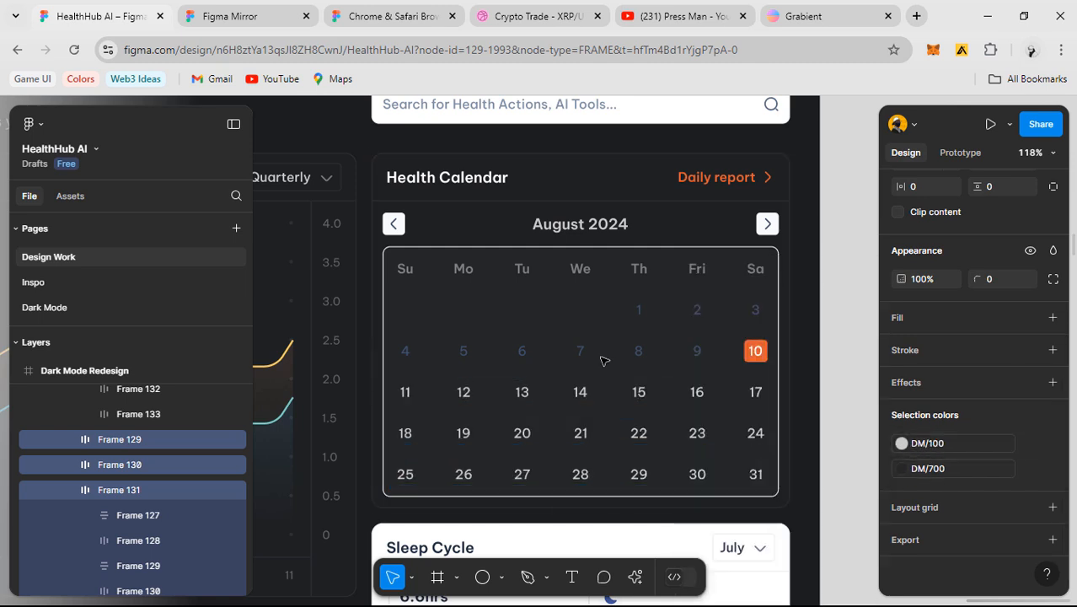
# - Set the text colour of the Health Calendar's weekday labels to DM/400
pyautogui.click(601, 278)
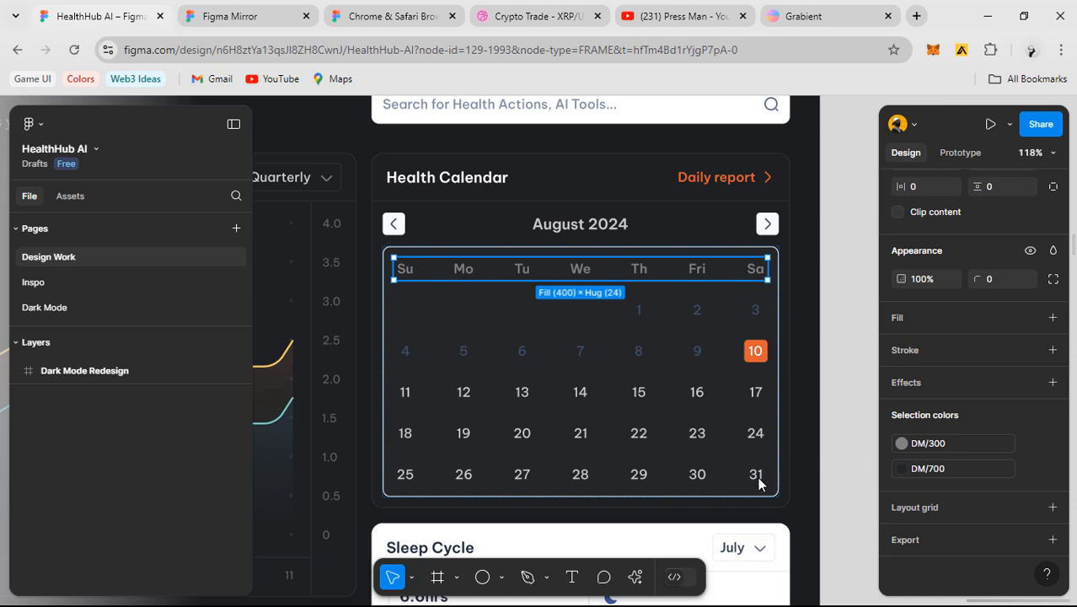
pyautogui.click(927, 443)
pyautogui.click(763, 516)
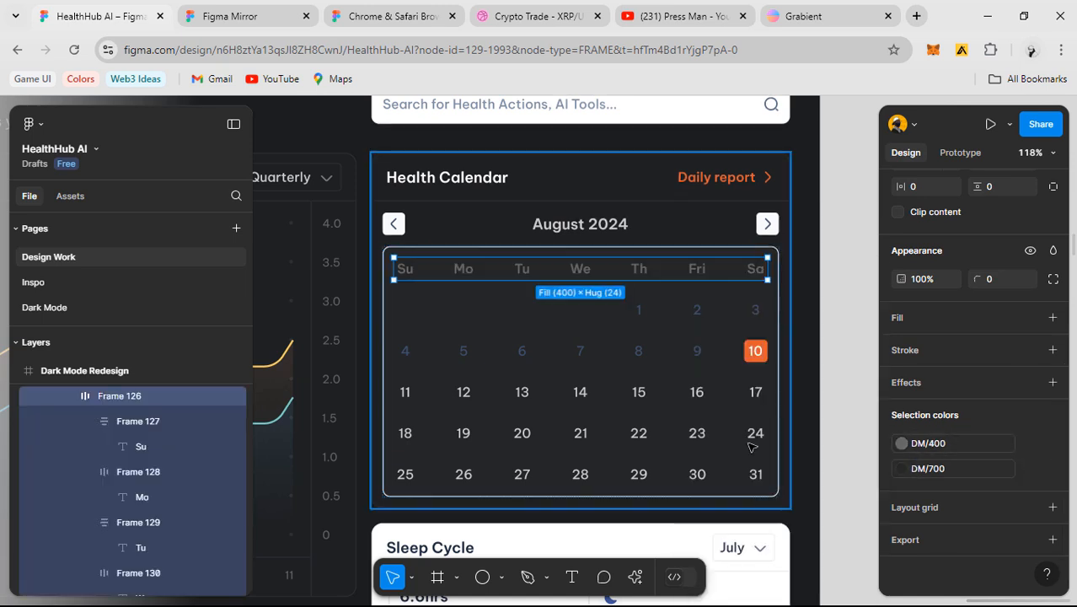
# - Recolour the Grey/500 date numbers in the Health Calendar's 1–3 and 4–10 rows to DM/100
pyautogui.click(652, 352)
pyautogui.keyDown('shift'); pyautogui.click(684, 313); pyautogui.keyUp('shift')
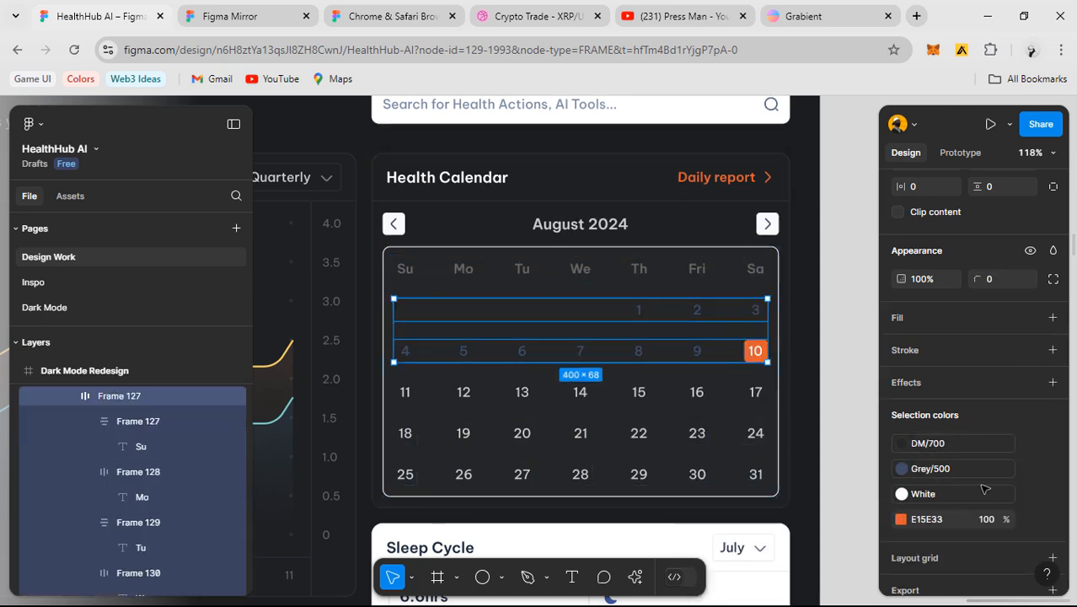
pyautogui.click(940, 468)
pyautogui.scroll(5, 759, 447)
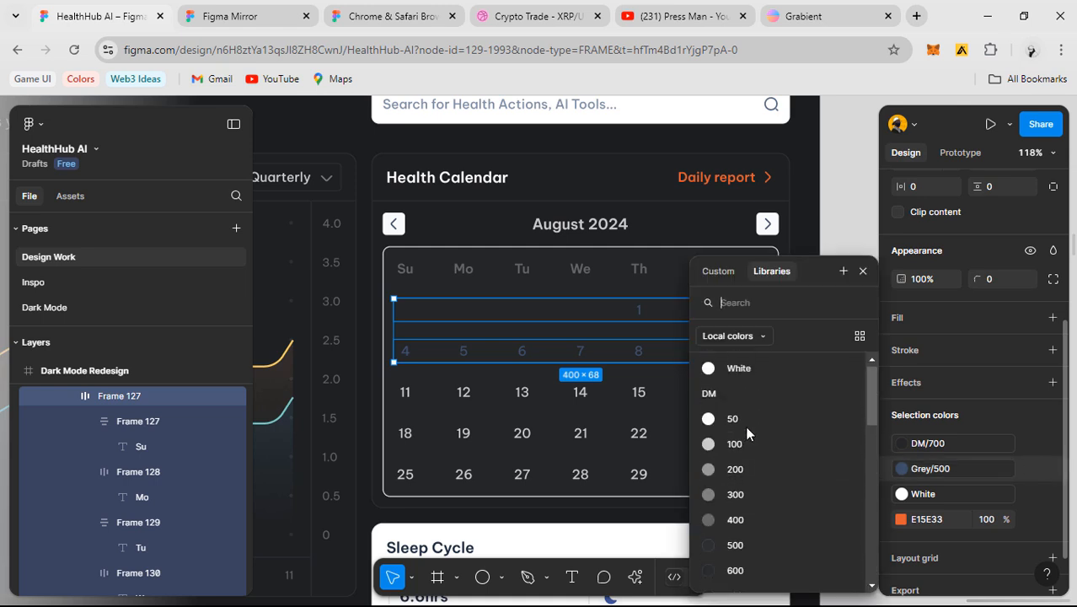
pyautogui.click(741, 443)
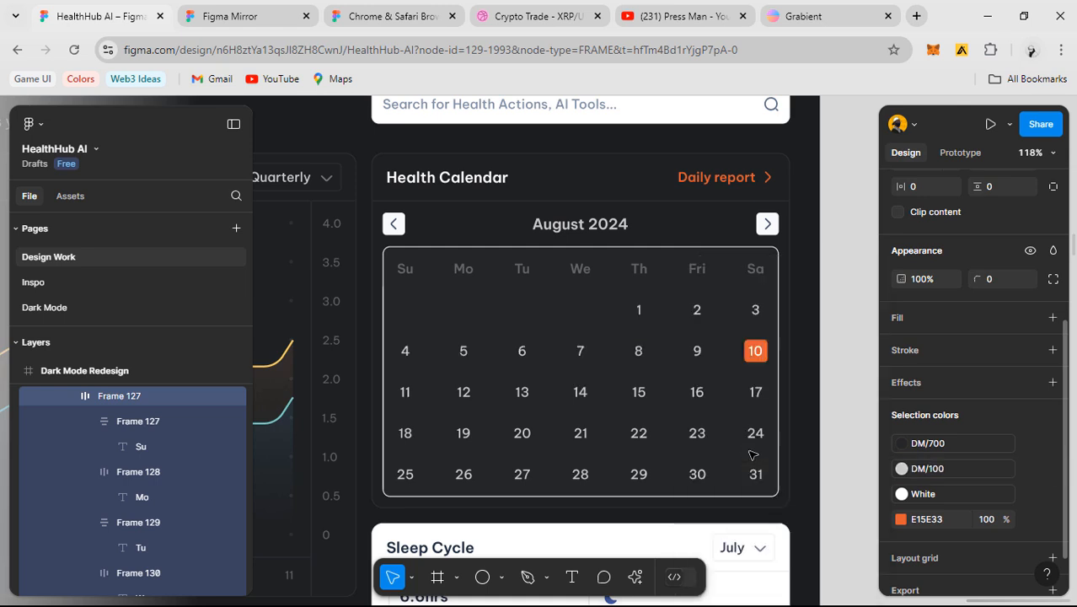
pyautogui.click(845, 351)
pyautogui.keyDown('ctrl'); pyautogui.scroll(-2, 830, 347); pyautogui.keyUp('ctrl')
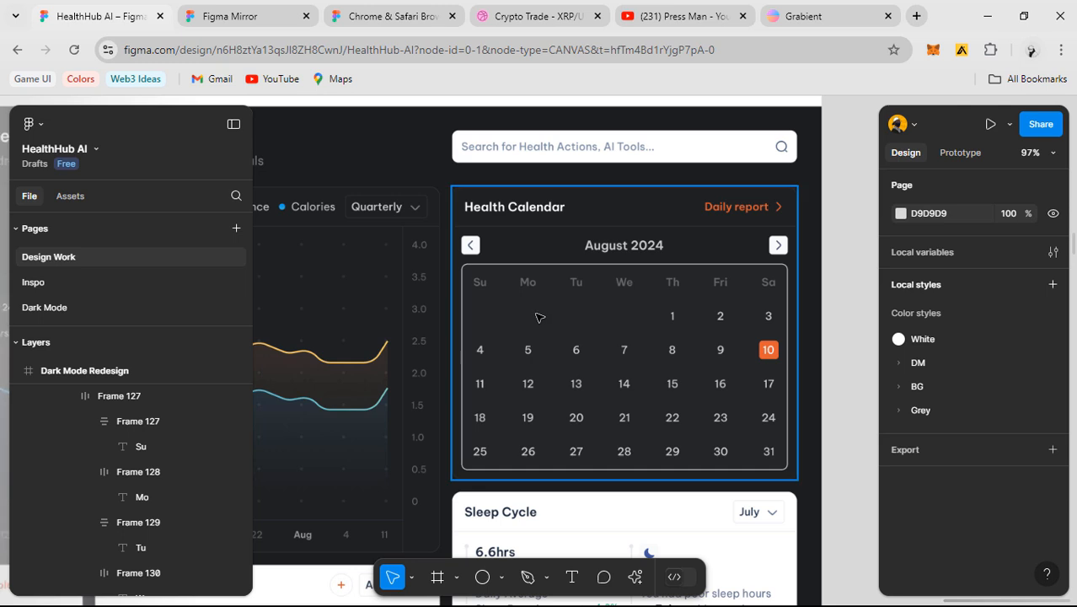
# - Set the stroke of the Calendar Dates frame in the Health Calendar card to DM/500
pyautogui.click(491, 325)
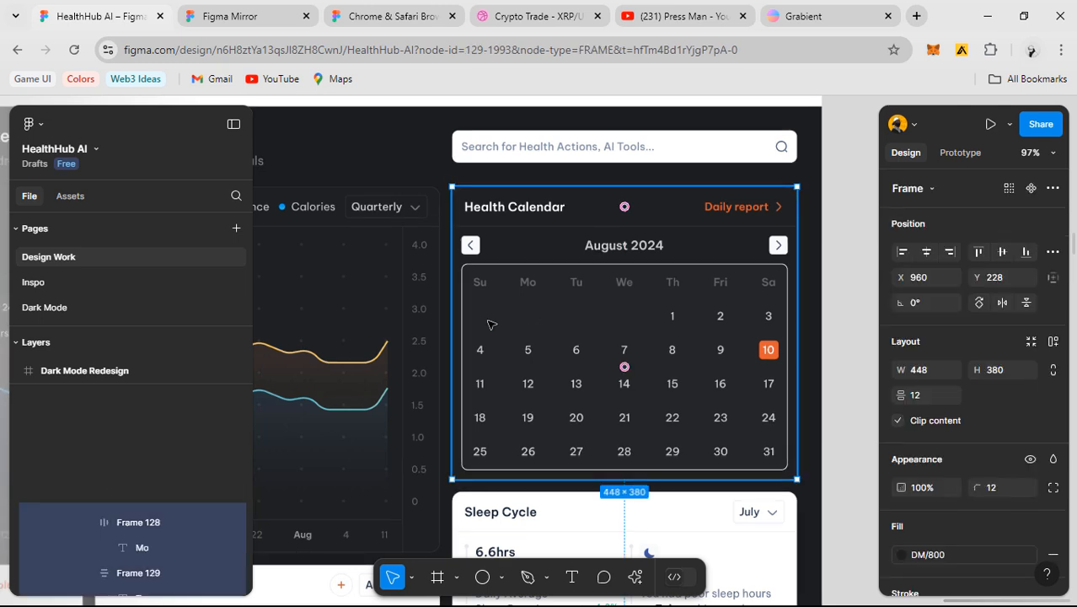
pyautogui.click(491, 325)
pyautogui.scroll(-3, 948, 457)
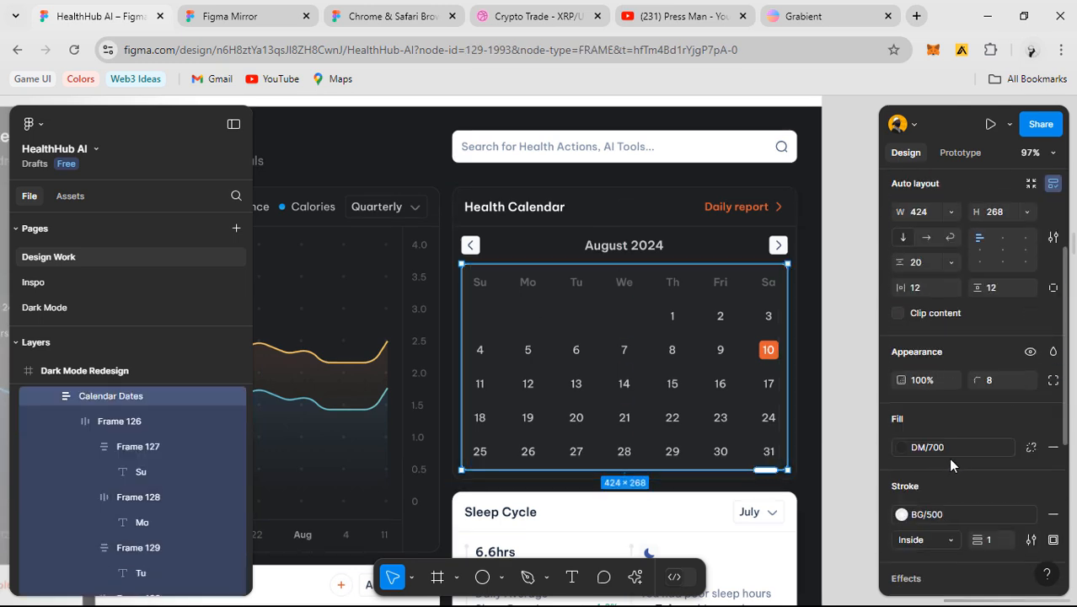
pyautogui.click(962, 518)
pyautogui.scroll(3, 767, 476)
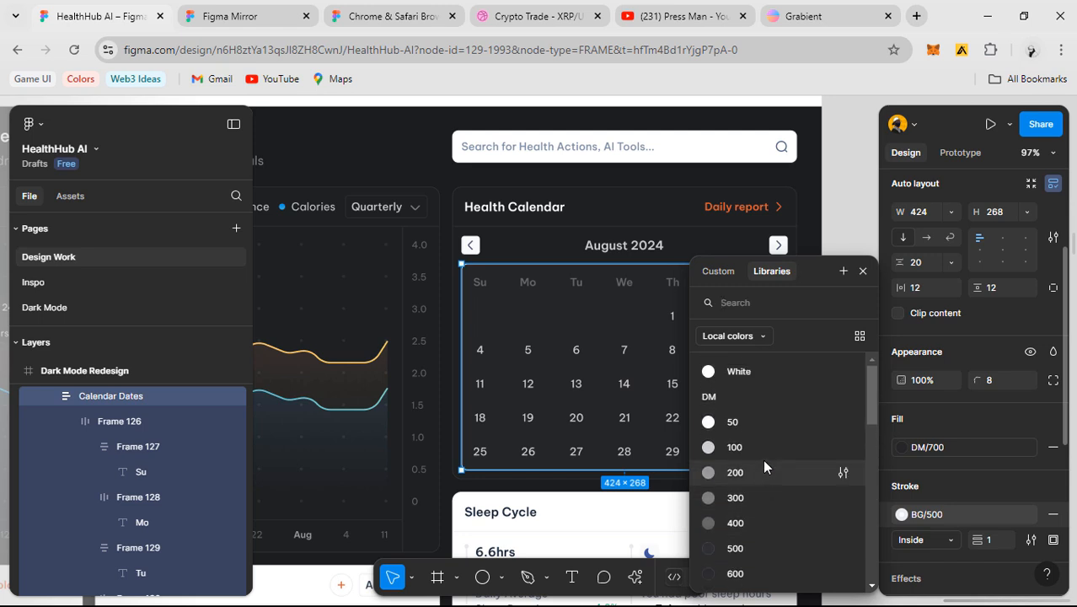
pyautogui.click(754, 549)
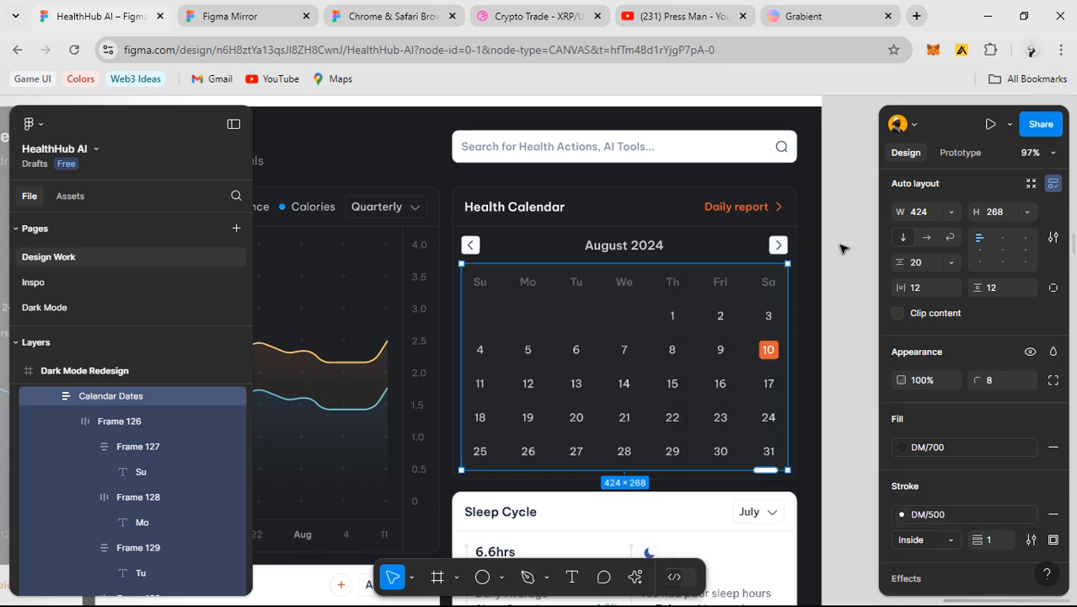
pyautogui.click(843, 249)
pyautogui.hscroll(2, 809, 299)
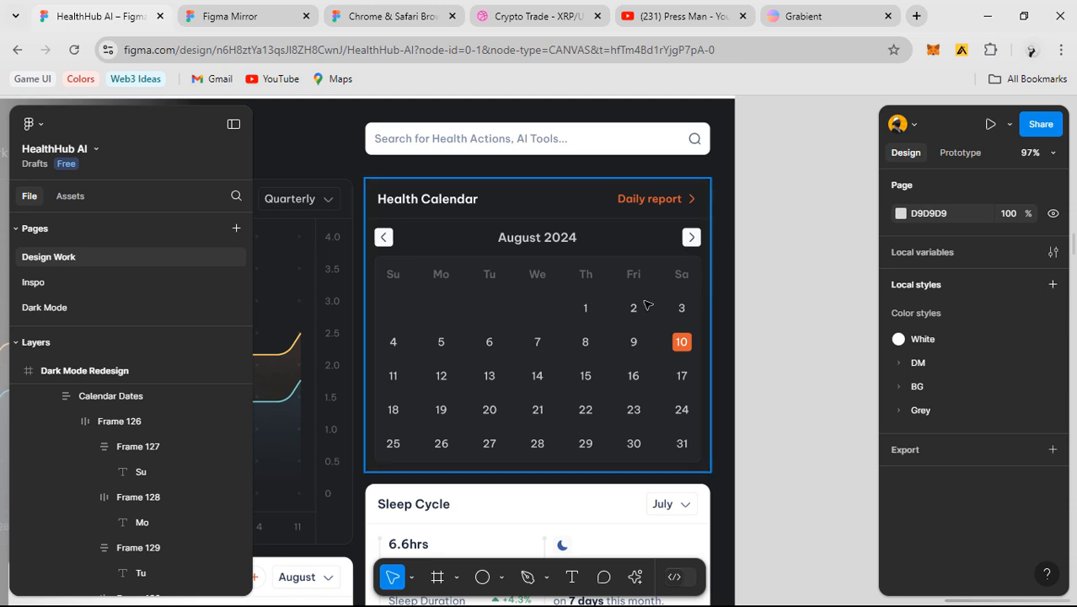
# - Set the fill of both month arrow buttons beside August 2024 to DM/800 and their stroke to DM/500
pyautogui.scroll(3, 589, 287)
pyautogui.click(422, 230)
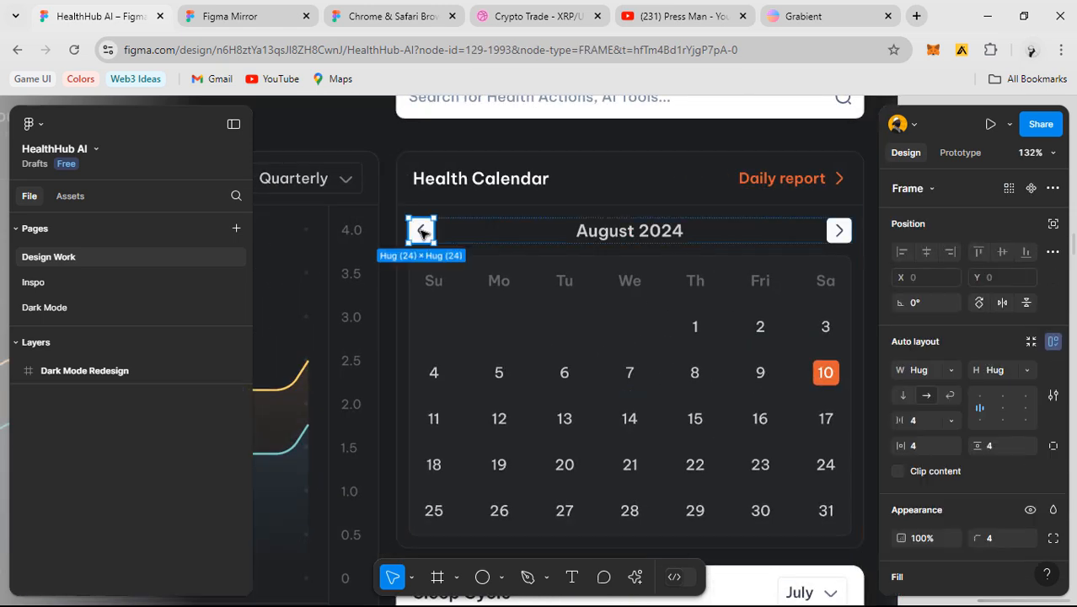
pyautogui.keyDown('shift'); pyautogui.click(839, 236); pyautogui.keyUp('shift')
pyautogui.scroll(-4, 994, 426)
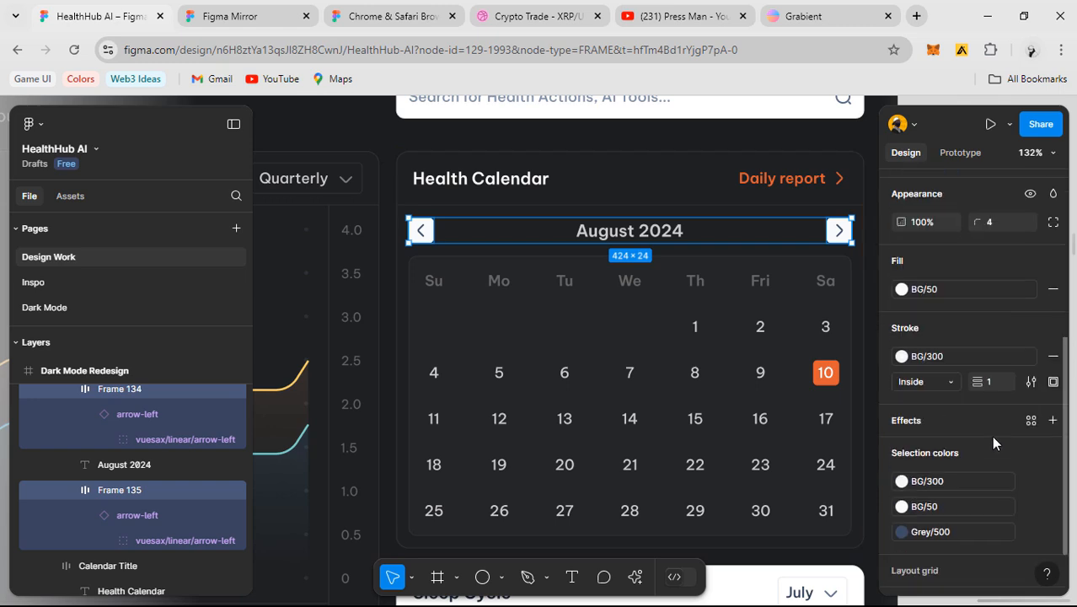
pyautogui.click(950, 291)
pyautogui.scroll(-1, 763, 476)
pyautogui.scroll(2, 763, 446)
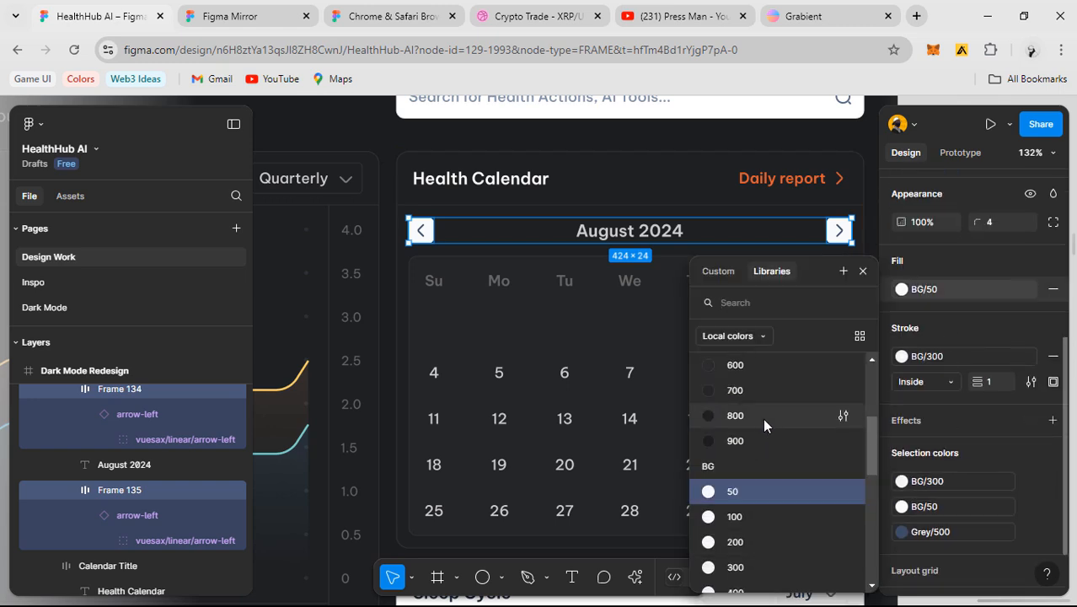
pyautogui.click(763, 418)
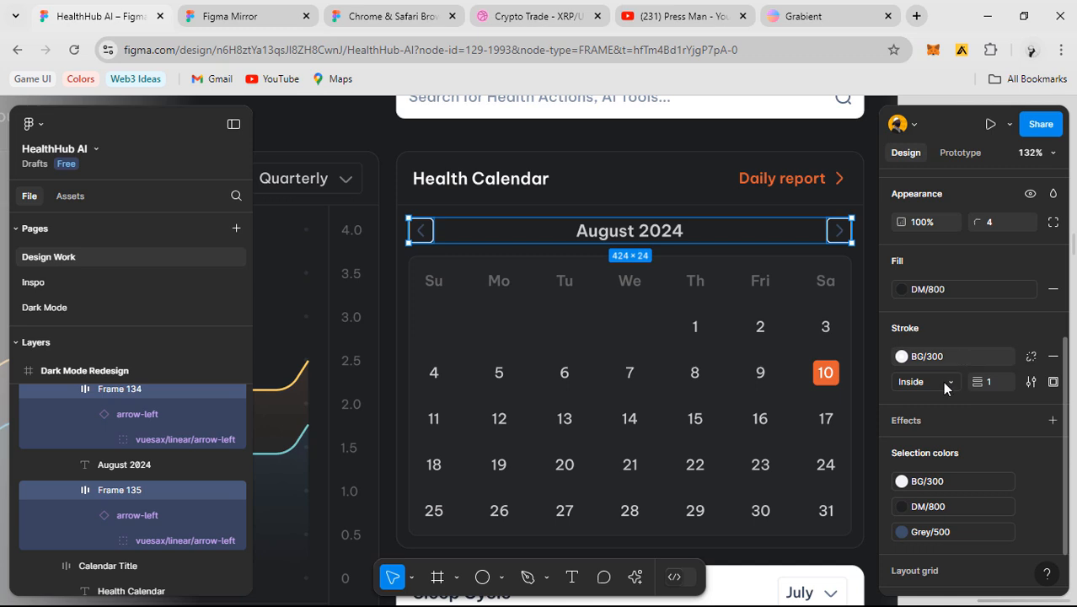
pyautogui.click(935, 355)
pyautogui.scroll(1, 776, 467)
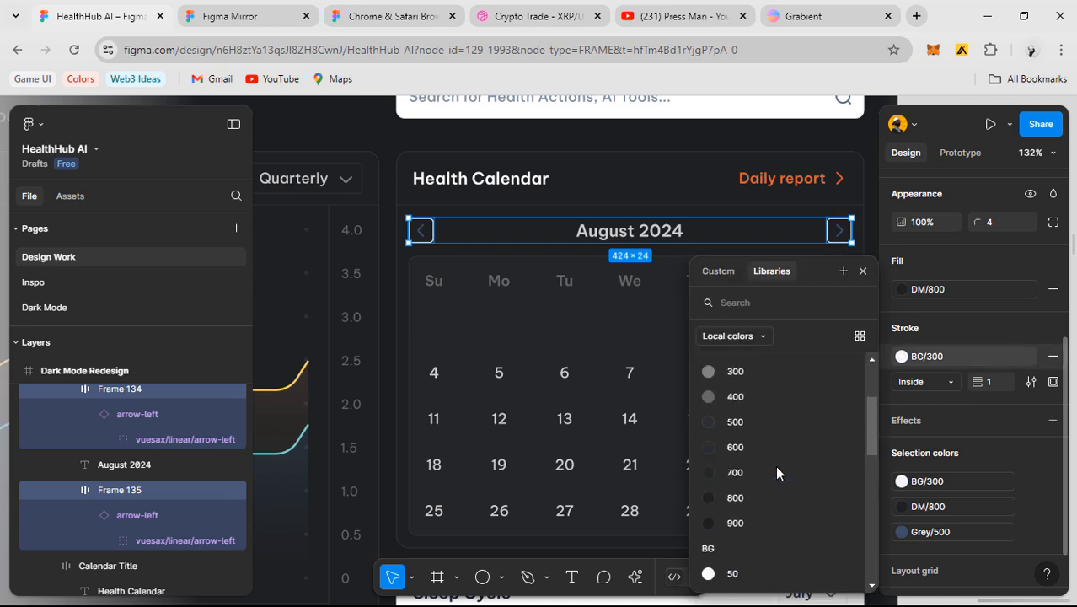
pyautogui.click(754, 425)
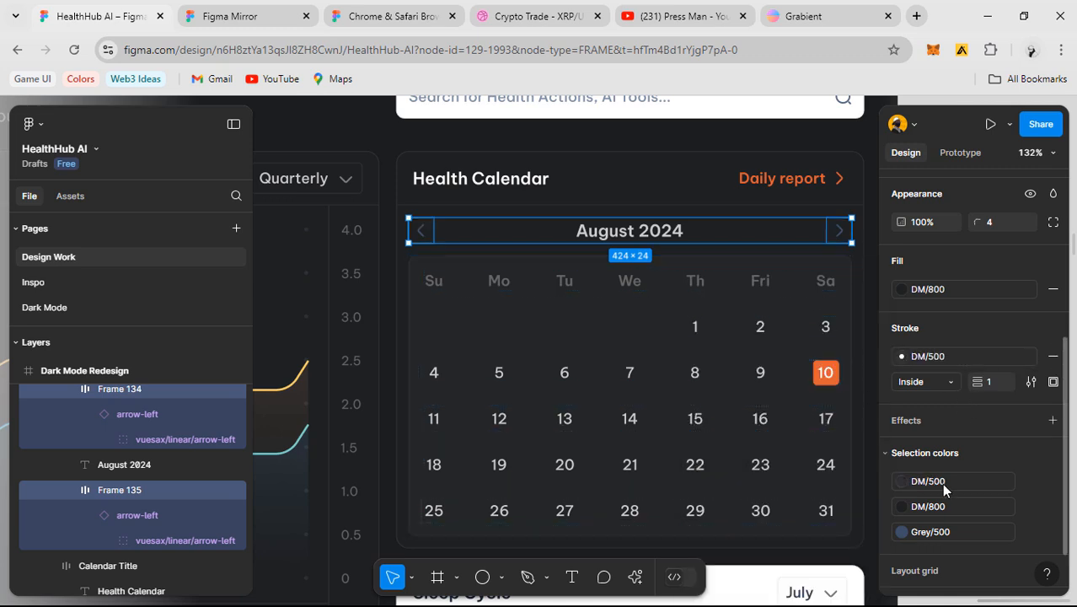
# - Recolour the Grey/500 arrow icons inside both month arrow buttons to DM/200
pyautogui.click(942, 531)
pyautogui.scroll(-5, 772, 474)
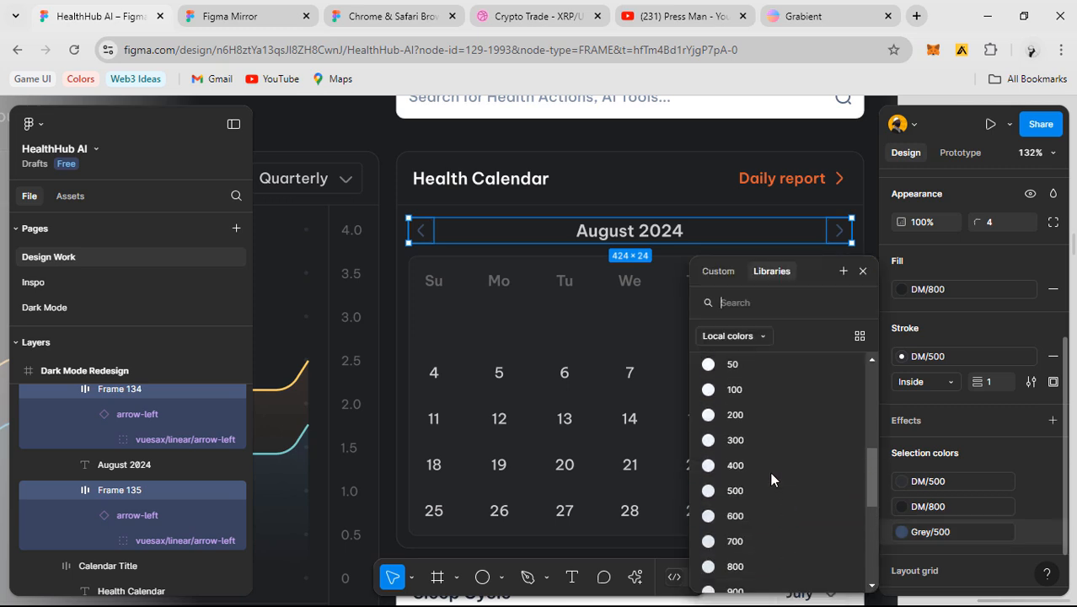
pyautogui.scroll(4, 771, 479)
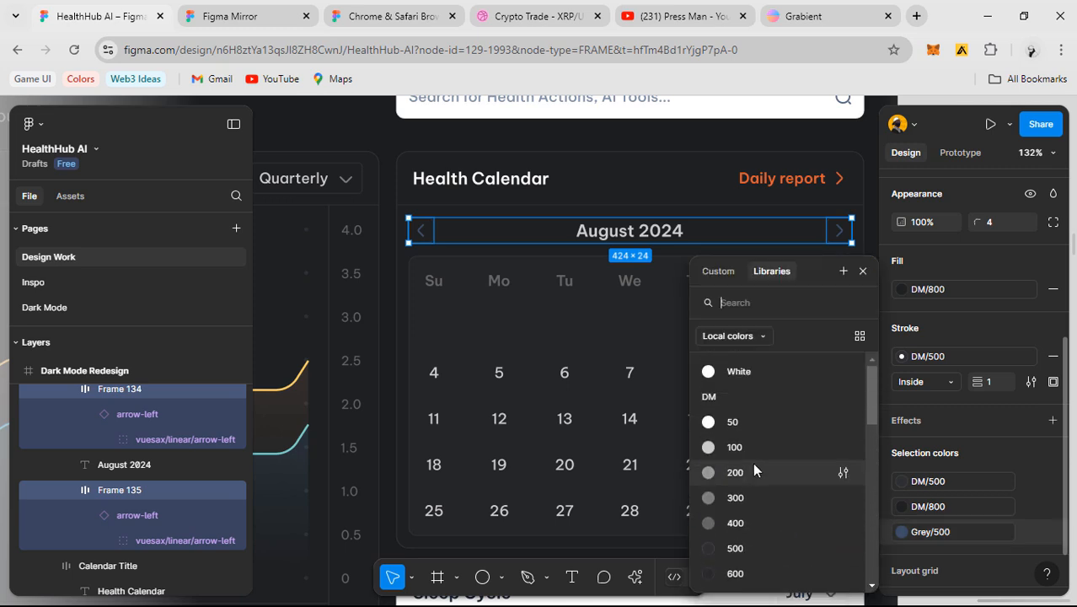
pyautogui.click(757, 473)
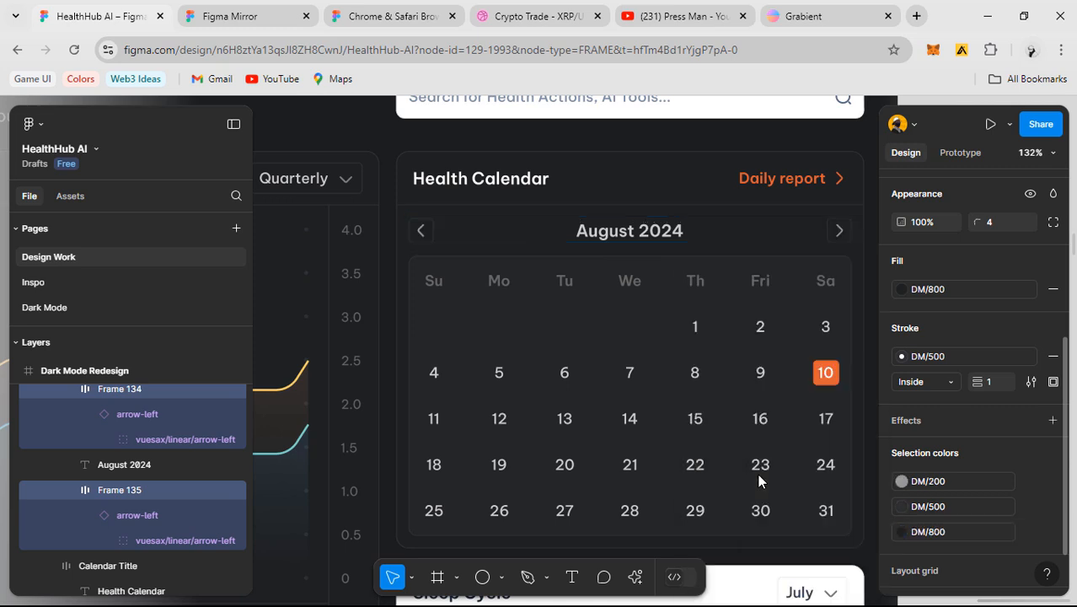
pyautogui.click(706, 204)
pyautogui.keyDown('ctrl'); pyautogui.scroll(-2, 706, 203); pyautogui.keyUp('ctrl')
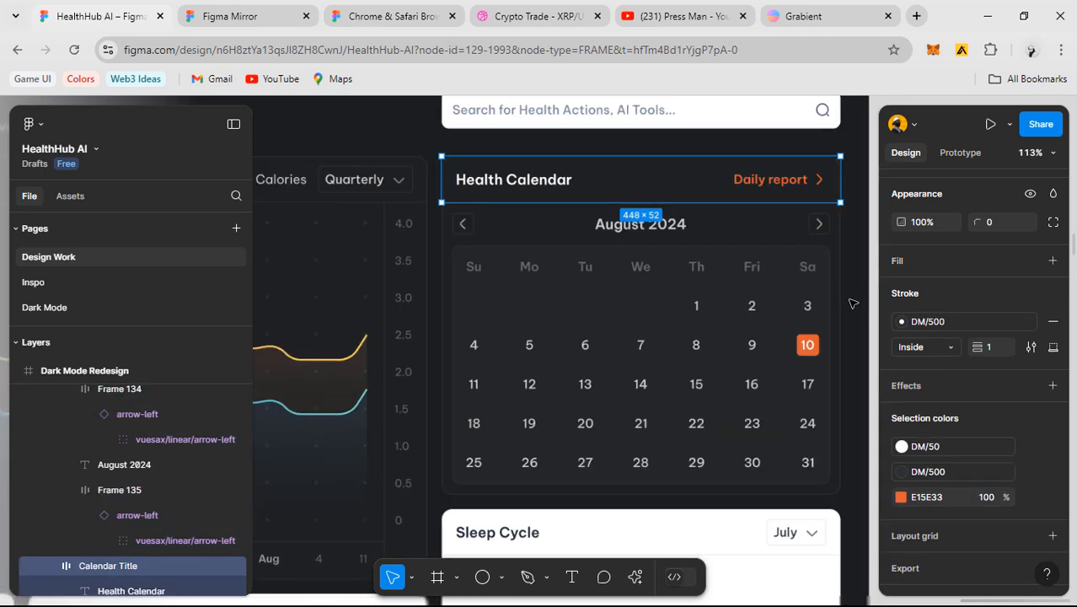
pyautogui.click(852, 303)
pyautogui.keyDown('ctrl'); pyautogui.scroll(-2, 783, 312); pyautogui.keyUp('ctrl')
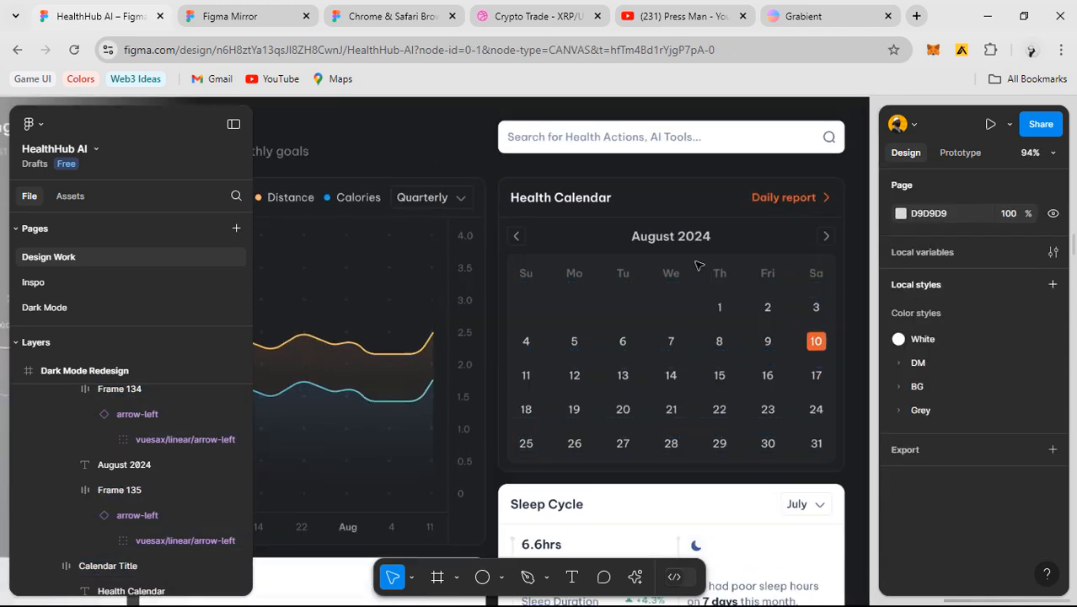
# - Set the fill of both month arrow buttons in the Health Calendar to DM/700
pyautogui.keyDown('ctrl'); pyautogui.scroll(3, 590, 253); pyautogui.keyUp('ctrl')
pyautogui.click(487, 232)
pyautogui.doubleClick(487, 232)
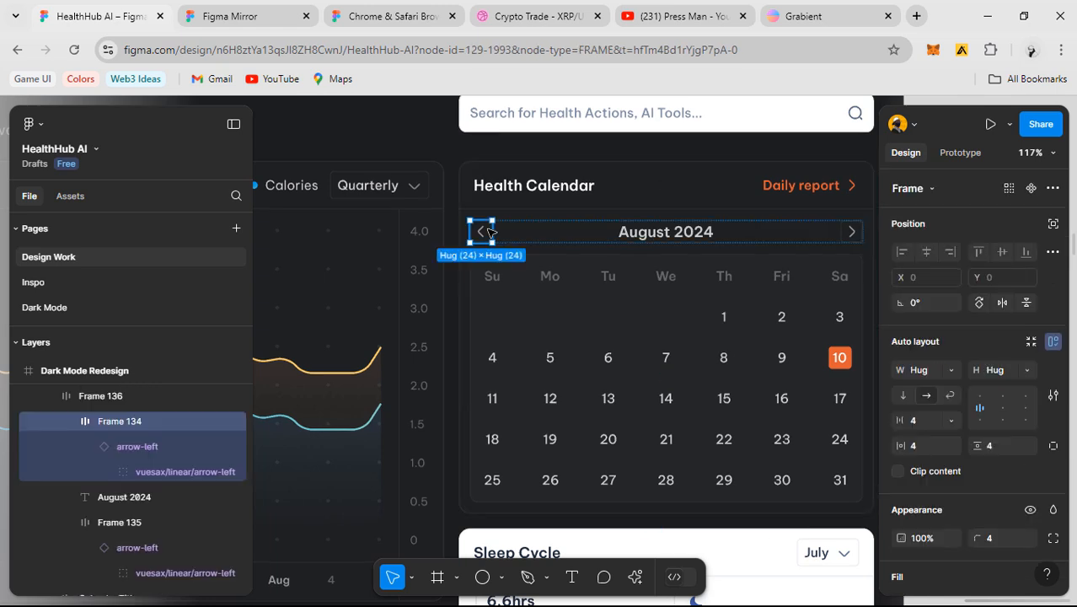
pyautogui.keyDown('shift'); pyautogui.click(851, 231); pyautogui.keyUp('shift')
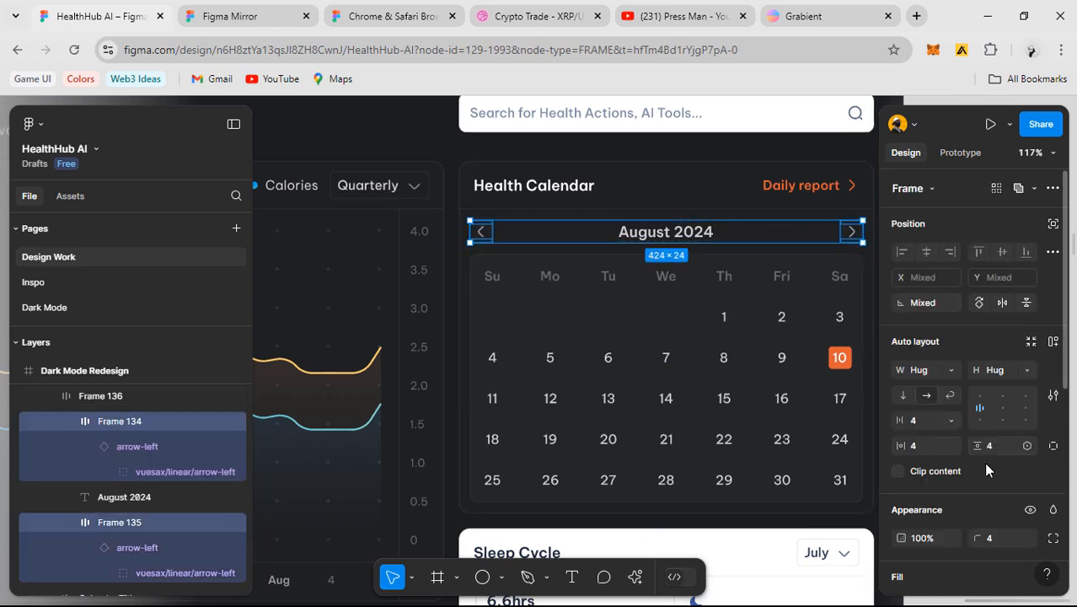
pyautogui.scroll(-2, 983, 461)
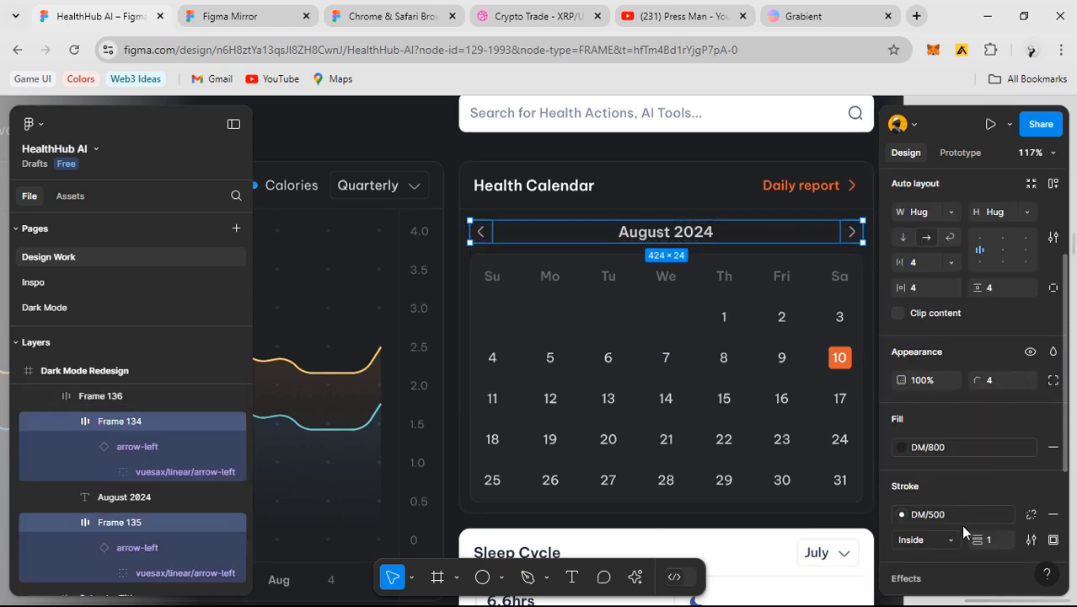
pyautogui.click(968, 447)
pyautogui.click(773, 469)
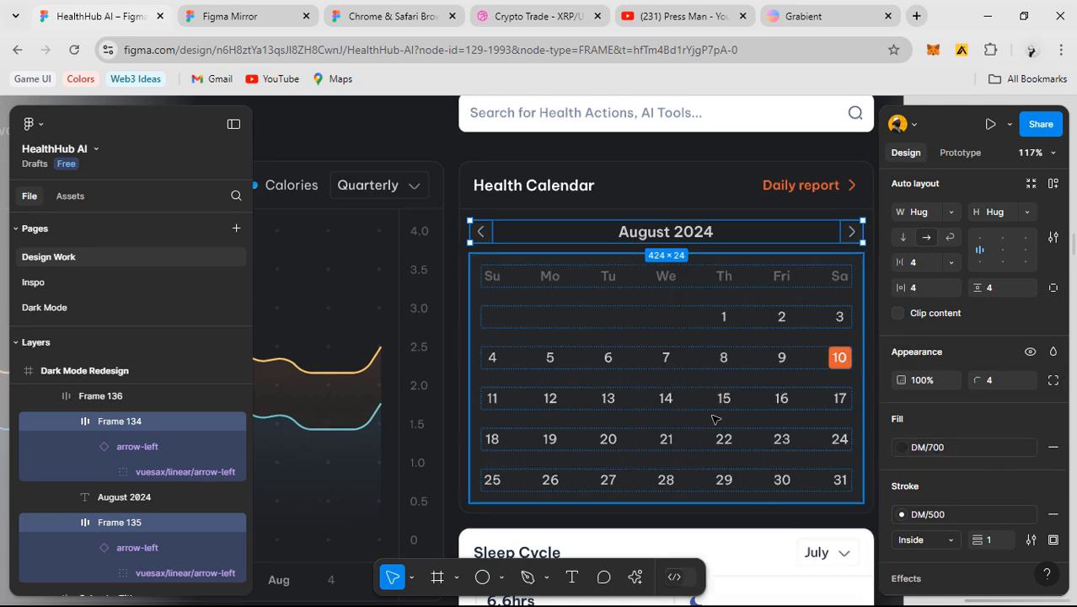
pyautogui.click(656, 375)
pyautogui.scroll(-1, 657, 373)
pyautogui.moveTo(725, 405); pyautogui.dragTo(515, 362)
pyautogui.click(776, 378)
pyautogui.scroll(-3, 776, 377)
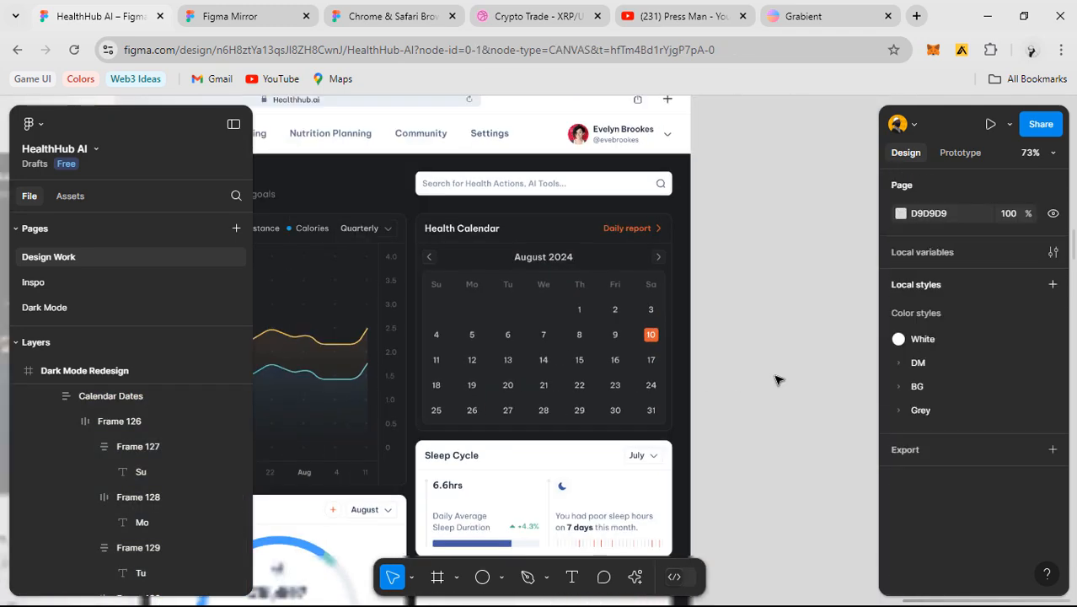
# - Select the Dark Mode Redesign frame, review it in Figma Mirror, and return to the design file to inspect the remaining cards
pyautogui.click(492, 155)
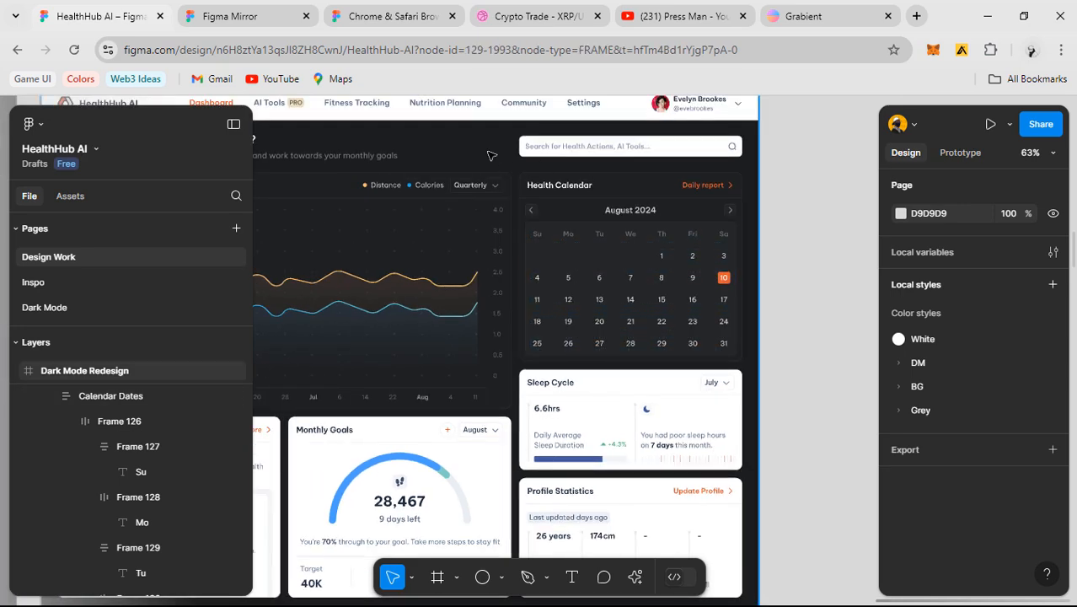
pyautogui.click(260, 22)
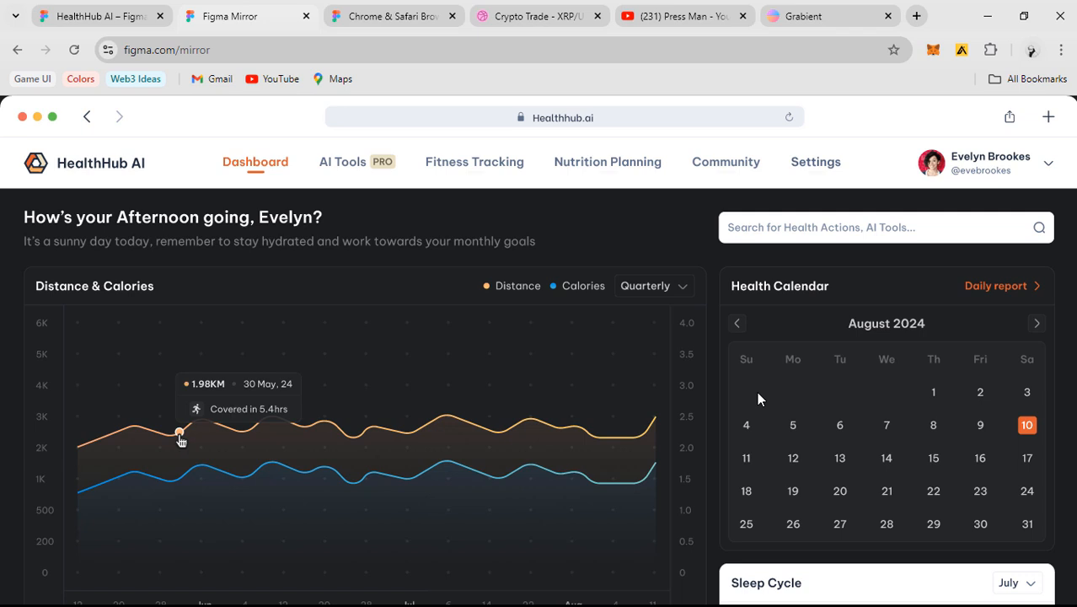
pyautogui.click(99, 11)
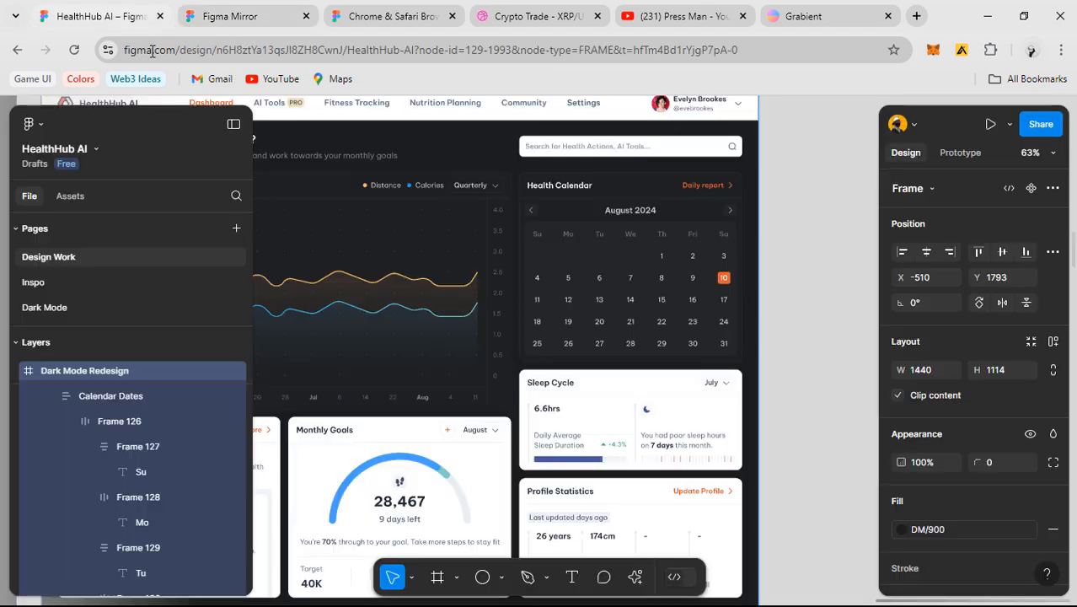
pyautogui.scroll(-5, 783, 418)
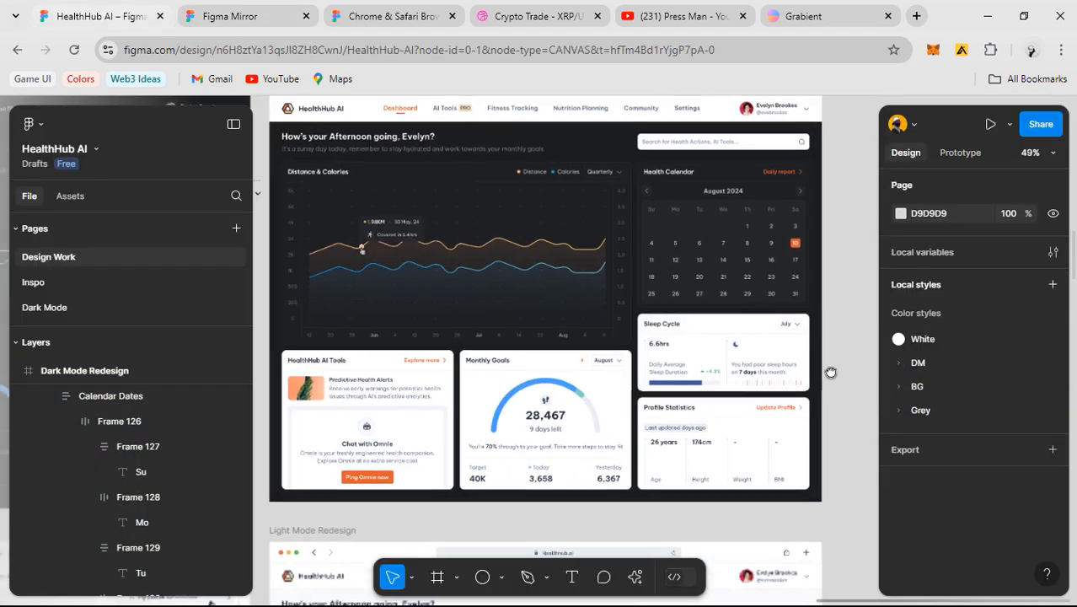
pyautogui.scroll(3, 805, 222)
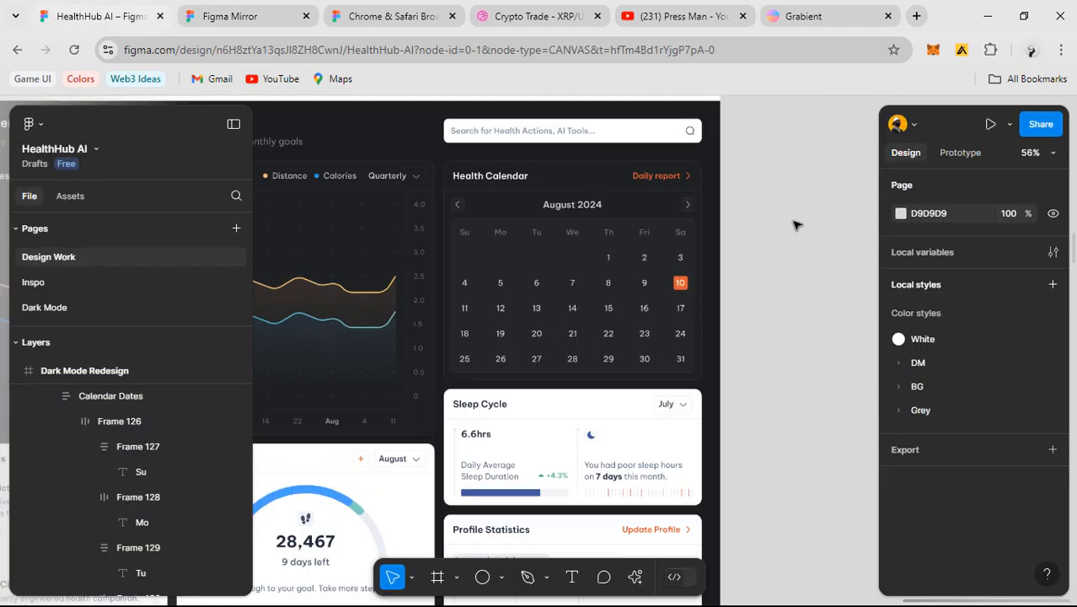
pyautogui.scroll(-2, 784, 281)
pyautogui.moveTo(630, 286); pyautogui.dragTo(689, 278)
pyautogui.scroll(3, 686, 337)
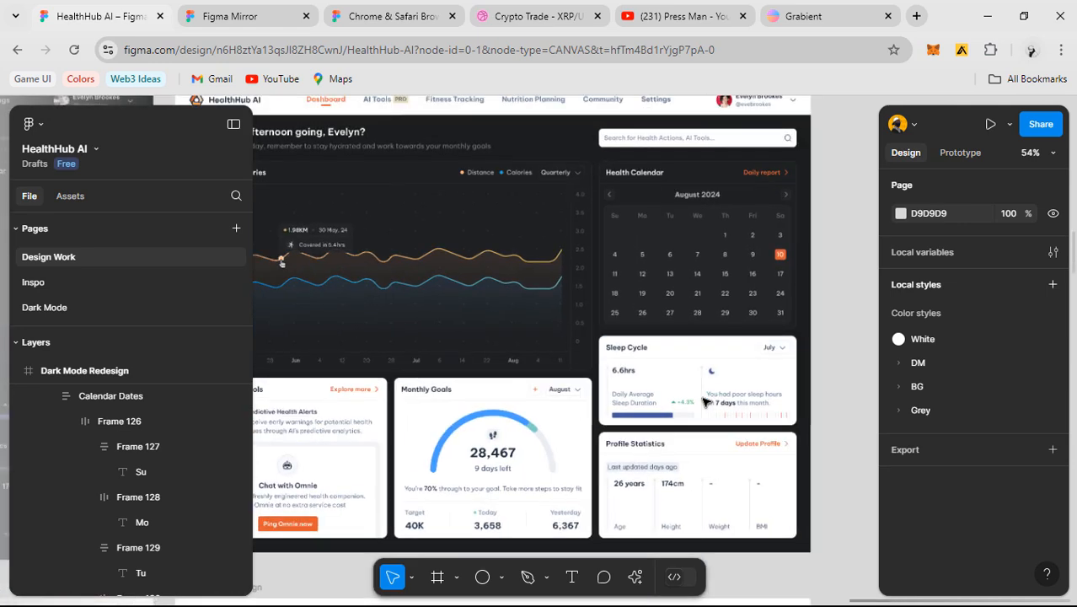
# - Set the Sleep Cycle card's fill to DM/800 and its stroke to DM/500
pyautogui.click(683, 369)
pyautogui.scroll(-2, 948, 410)
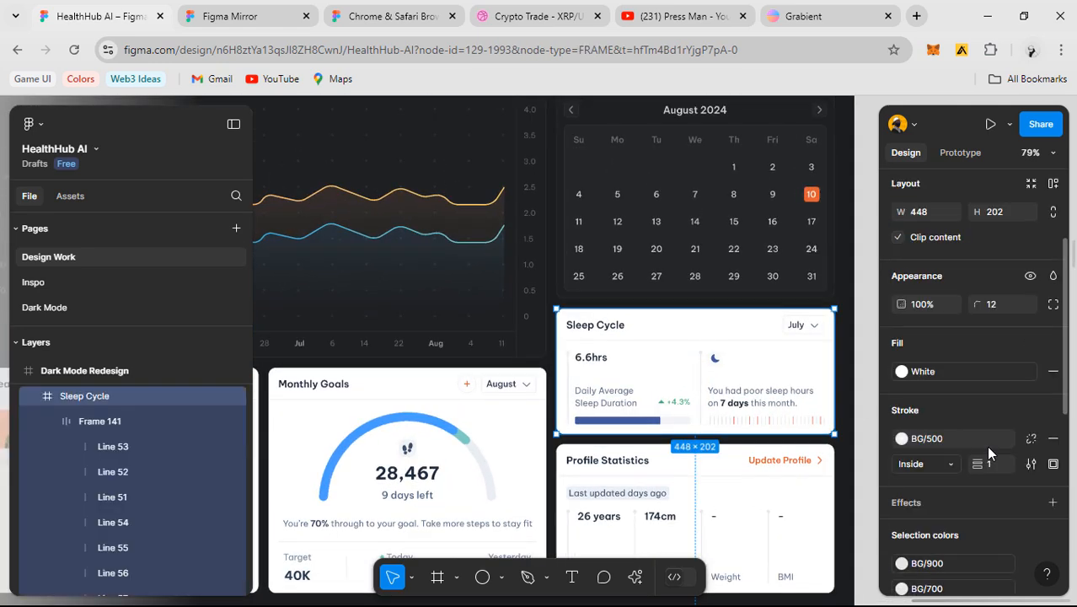
pyautogui.click(922, 371)
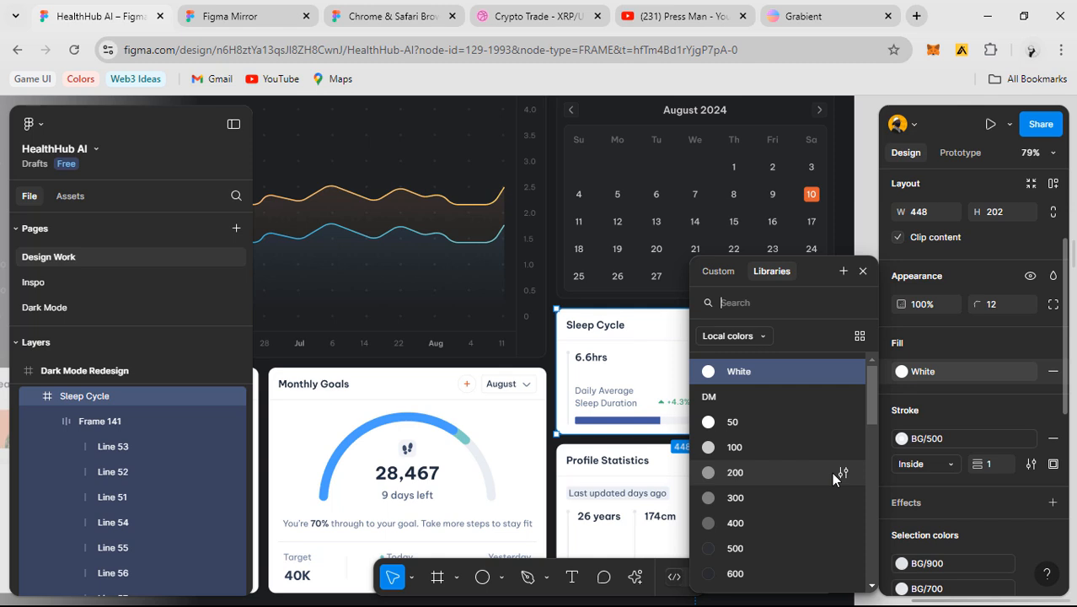
pyautogui.scroll(-3, 776, 479)
pyautogui.click(760, 463)
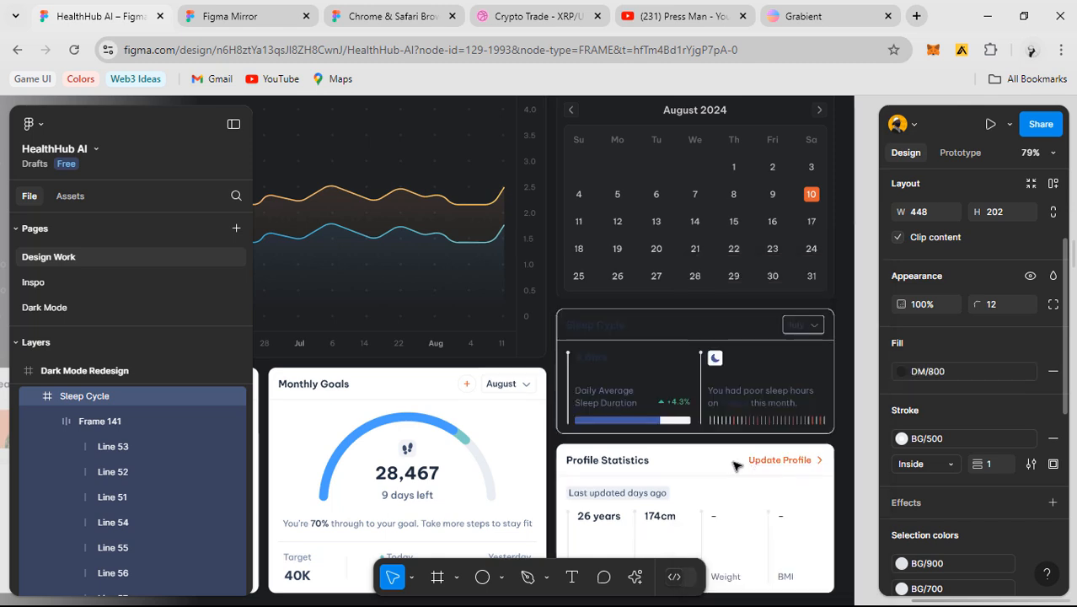
pyautogui.click(977, 438)
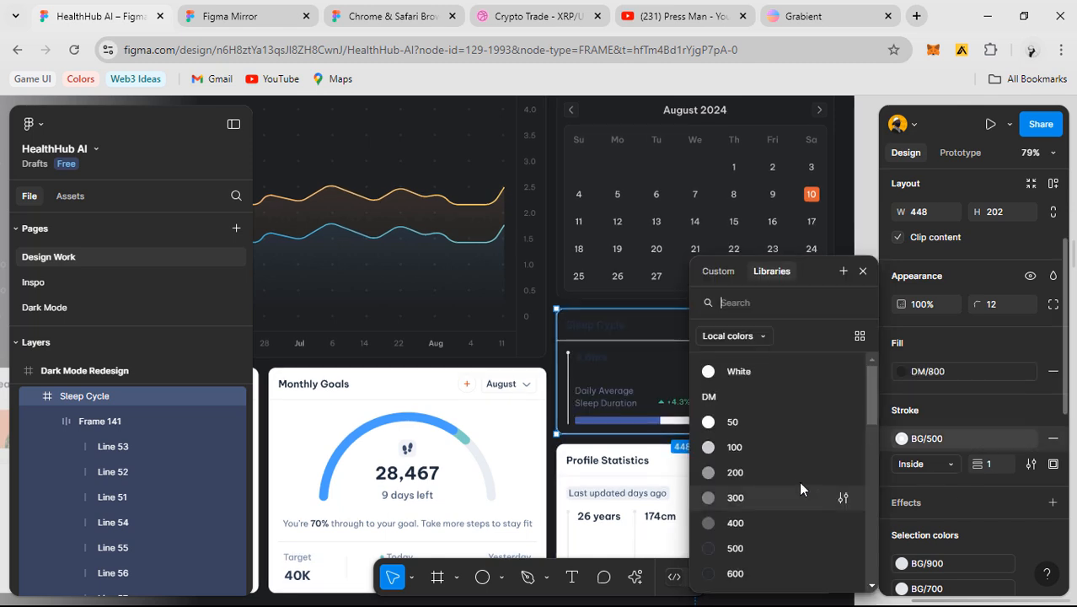
pyautogui.click(754, 550)
# - Set the stroke of the Sleep Cycle card's header row to DM/500
pyautogui.scroll(-2, 570, 389)
pyautogui.hscroll(3, 570, 389)
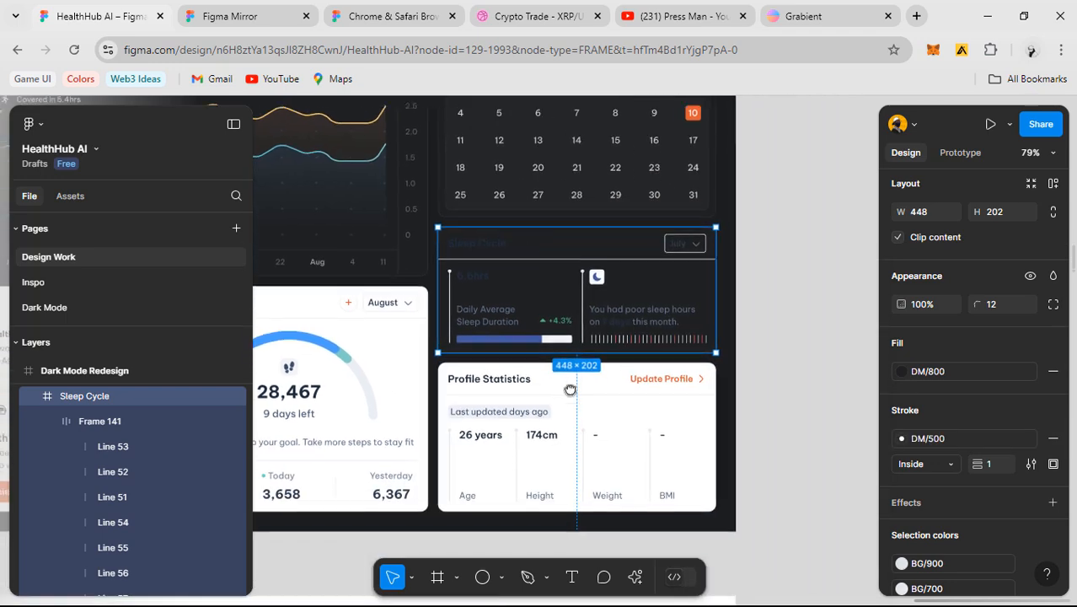
pyautogui.moveTo(569, 390); pyautogui.dragTo(566, 386)
pyautogui.scroll(3, 549, 253)
pyautogui.doubleClick(555, 241)
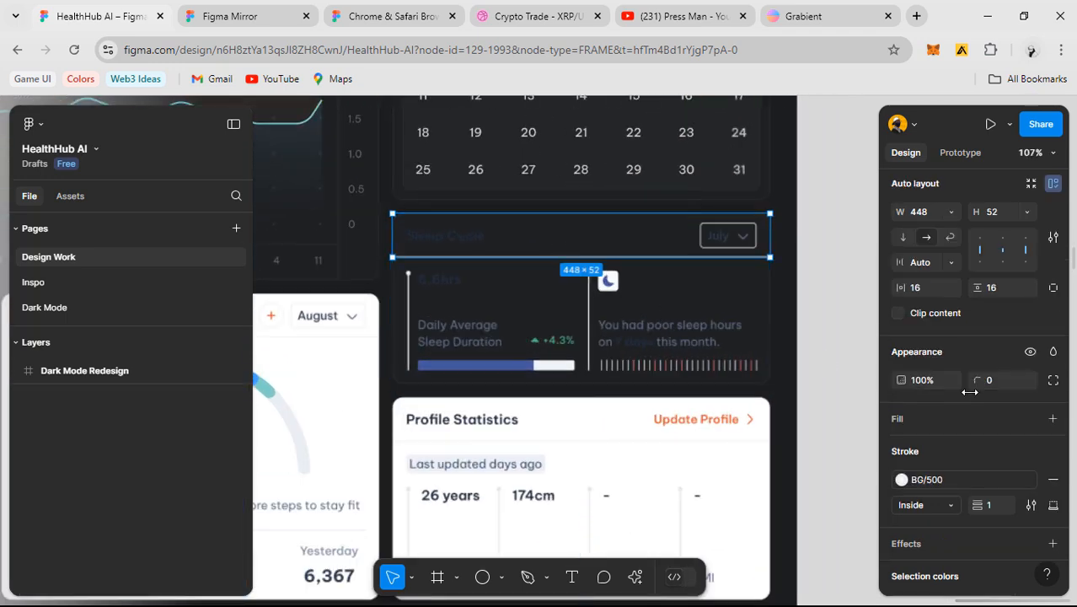
pyautogui.scroll(-4, 977, 396)
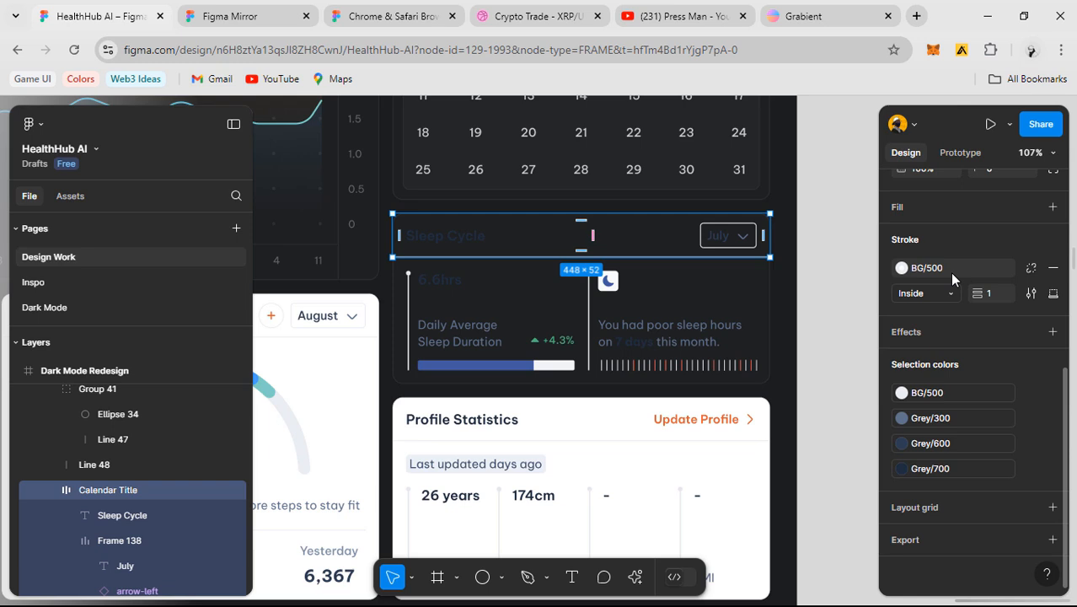
pyautogui.click(950, 269)
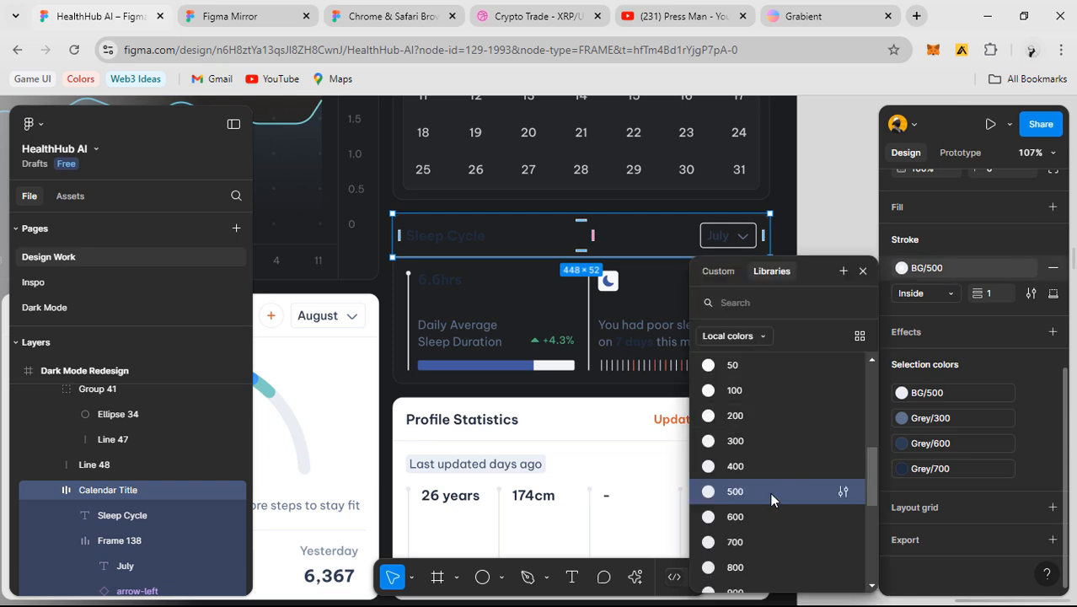
pyautogui.scroll(2, 776, 514)
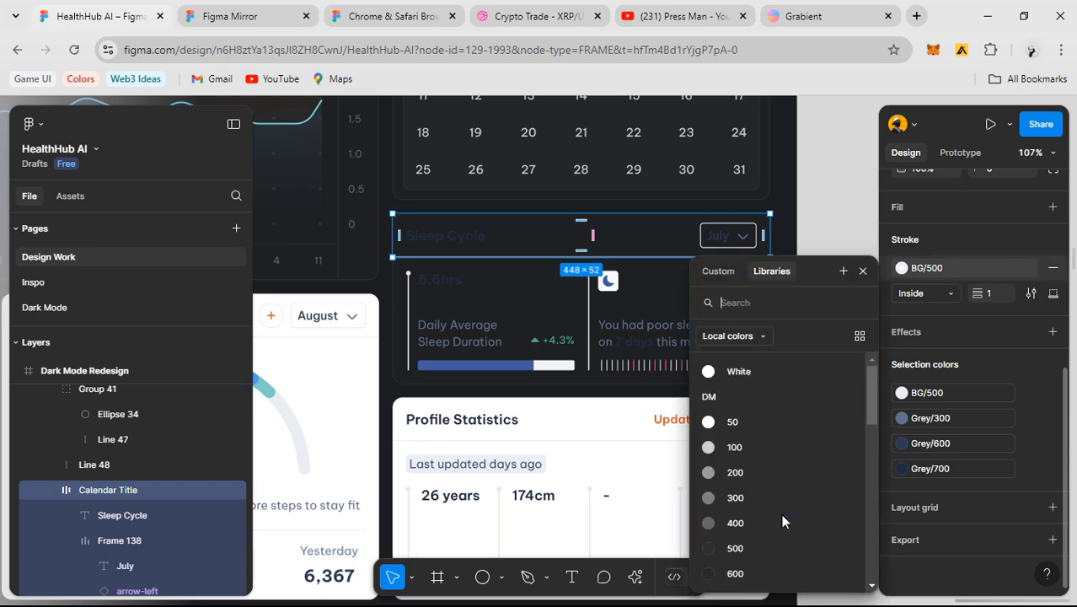
pyautogui.click(746, 546)
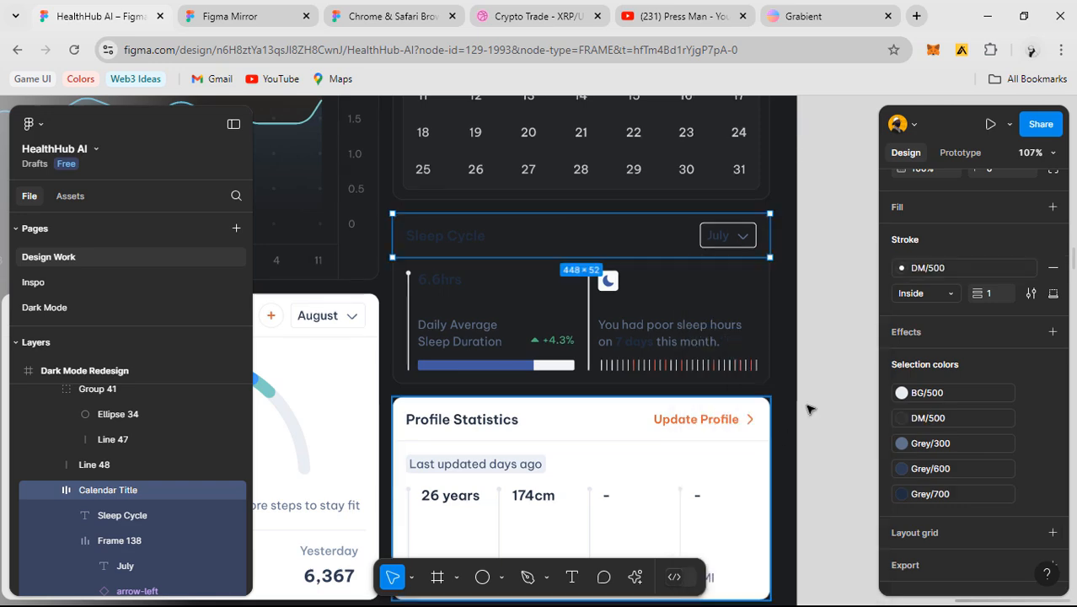
pyautogui.click(866, 353)
# - Copy the dark Quarterly dropdown from the chart header and paste it beside the July dropdown in the Sleep Cycle header
pyautogui.scroll(-3, 866, 353)
pyautogui.moveTo(529, 346); pyautogui.dragTo(657, 432)
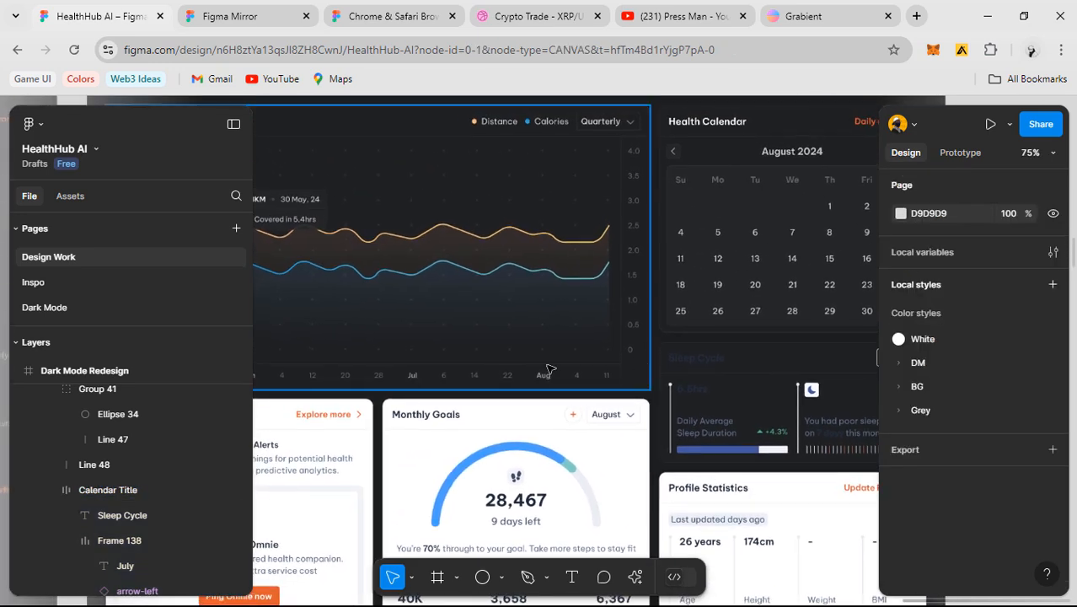
pyautogui.scroll(-2, 540, 396)
pyautogui.moveTo(527, 396); pyautogui.dragTo(534, 419)
pyautogui.scroll(1, 575, 177)
pyautogui.keyDown('ctrl'); pyautogui.click(562, 203); pyautogui.keyUp('ctrl')
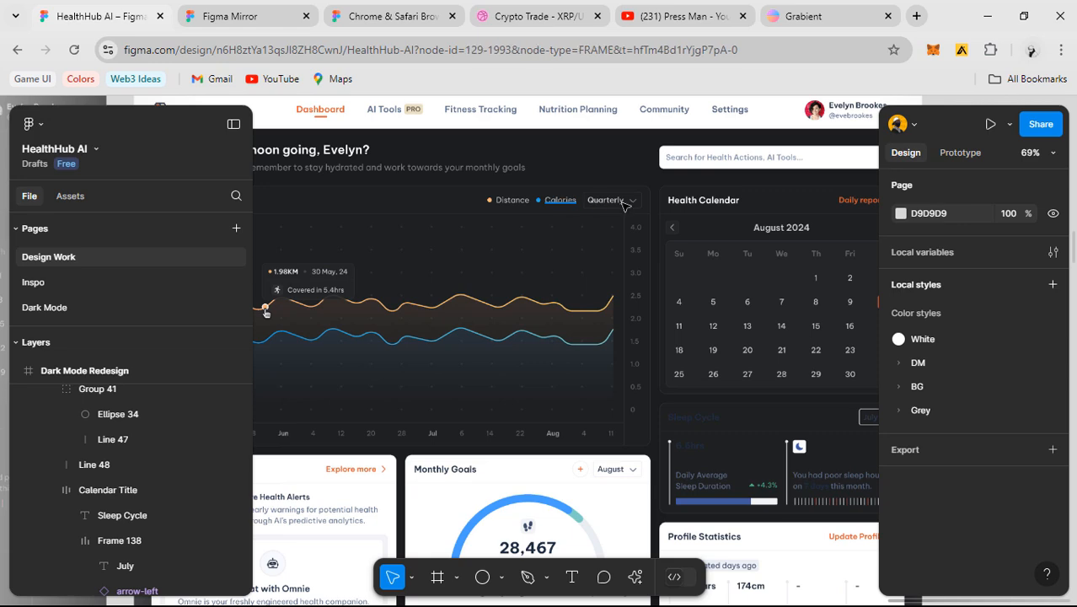
pyautogui.keyDown('ctrl'); pyautogui.click(625, 204); pyautogui.keyUp('ctrl')
pyautogui.scroll(-2, 723, 470)
pyautogui.moveTo(741, 483); pyautogui.dragTo(524, 372)
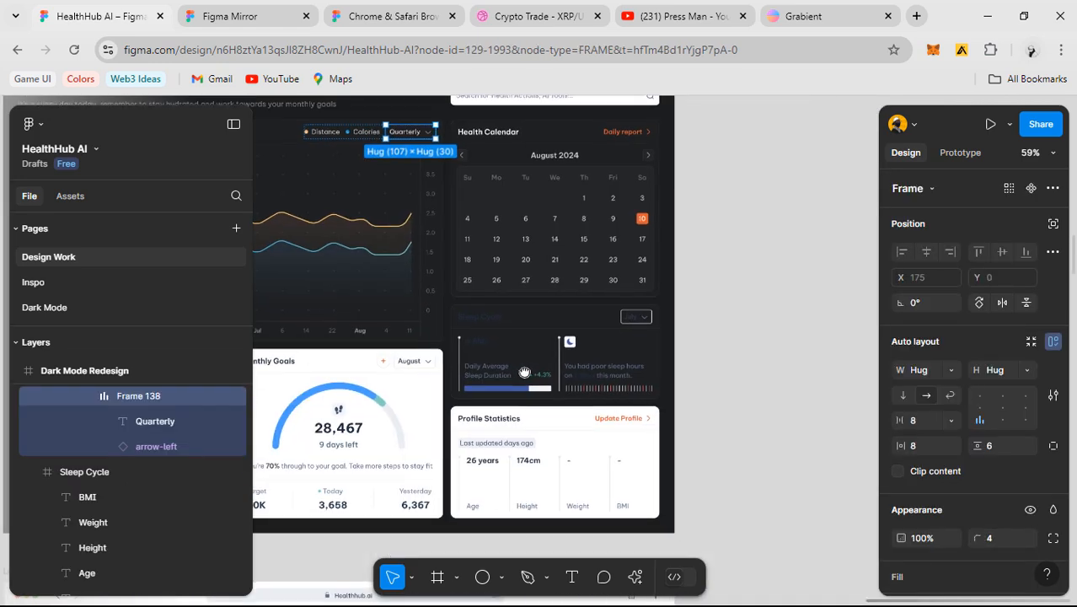
pyautogui.scroll(2, 479, 315)
pyautogui.keyDown('ctrl'); pyautogui.click(452, 314); pyautogui.keyUp('ctrl')
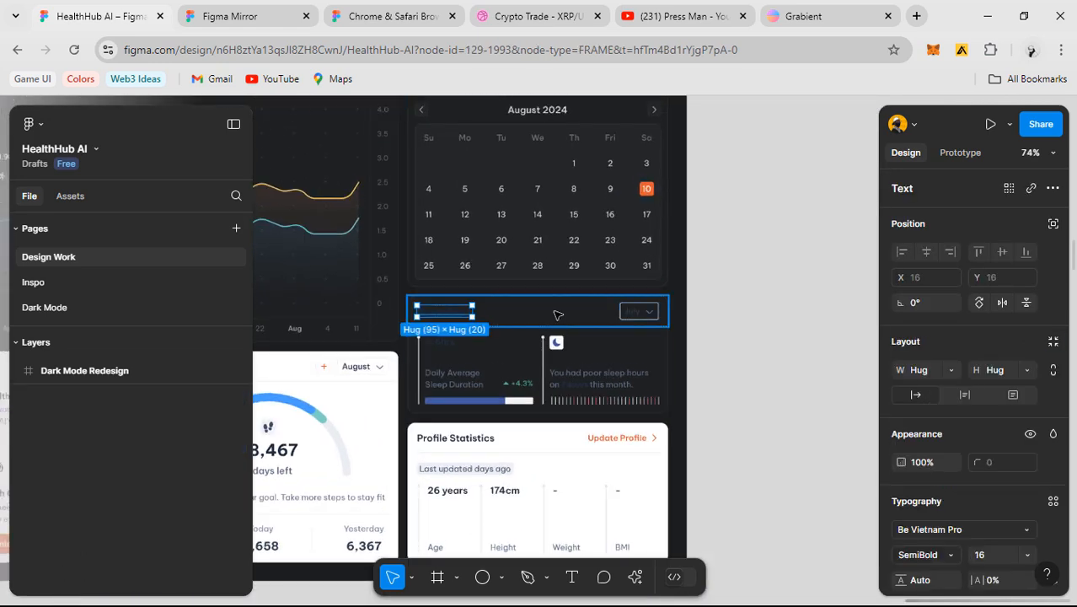
pyautogui.keyDown('ctrl'); pyautogui.click(647, 313); pyautogui.keyUp('ctrl')
pyautogui.scroll(3, 646, 312)
pyautogui.hotkey('ctrl', 'v')
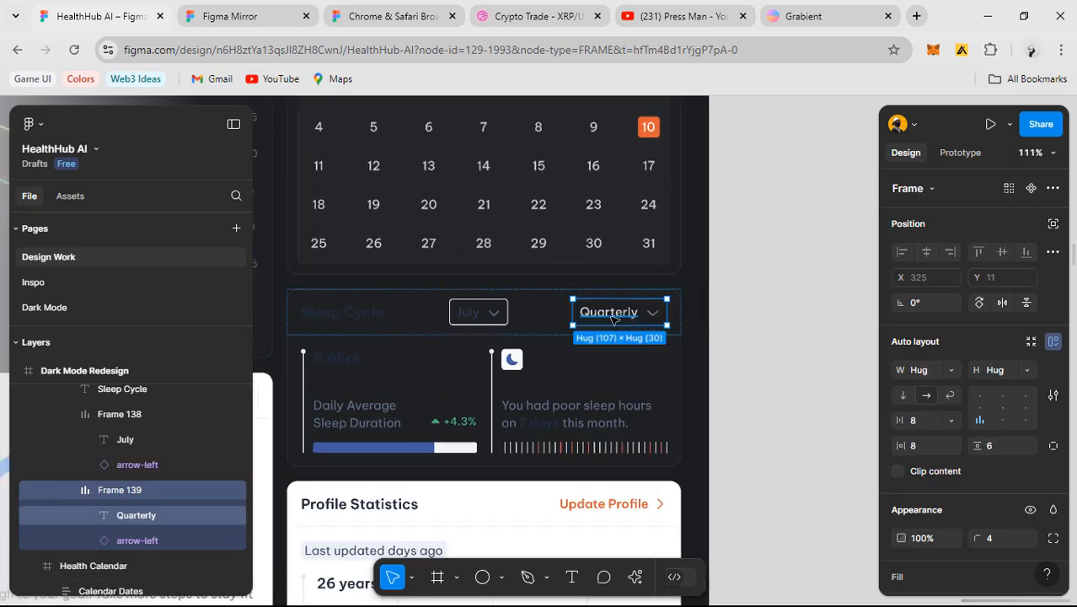
# - Change the pasted dropdown's label to July and delete the original light-mode July dropdown from the Sleep Cycle header
pyautogui.doubleClick(612, 315)
pyautogui.write('Ju')
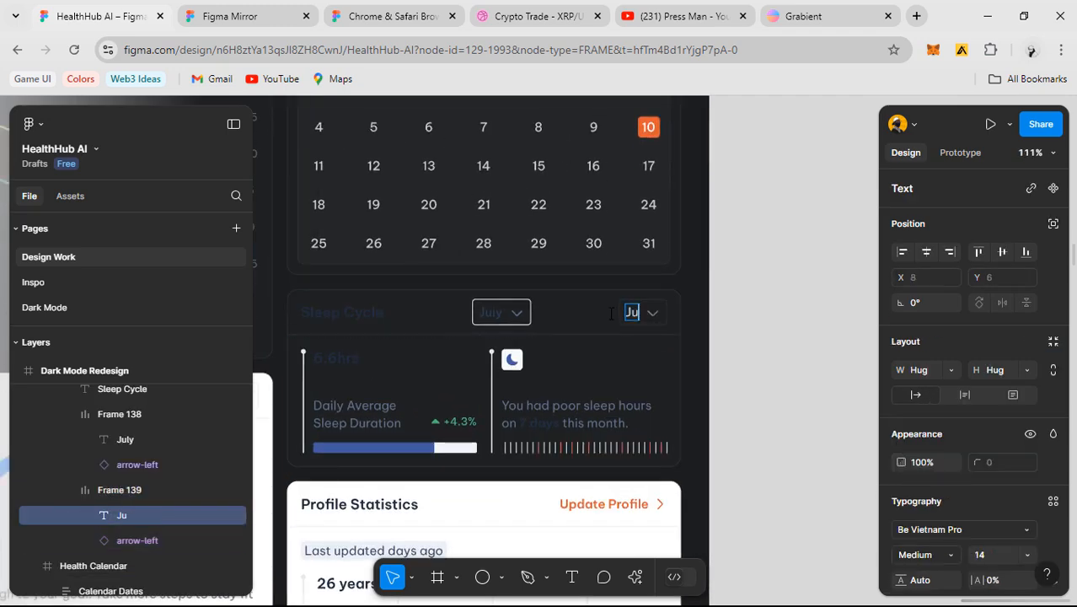
pyautogui.write('ly')
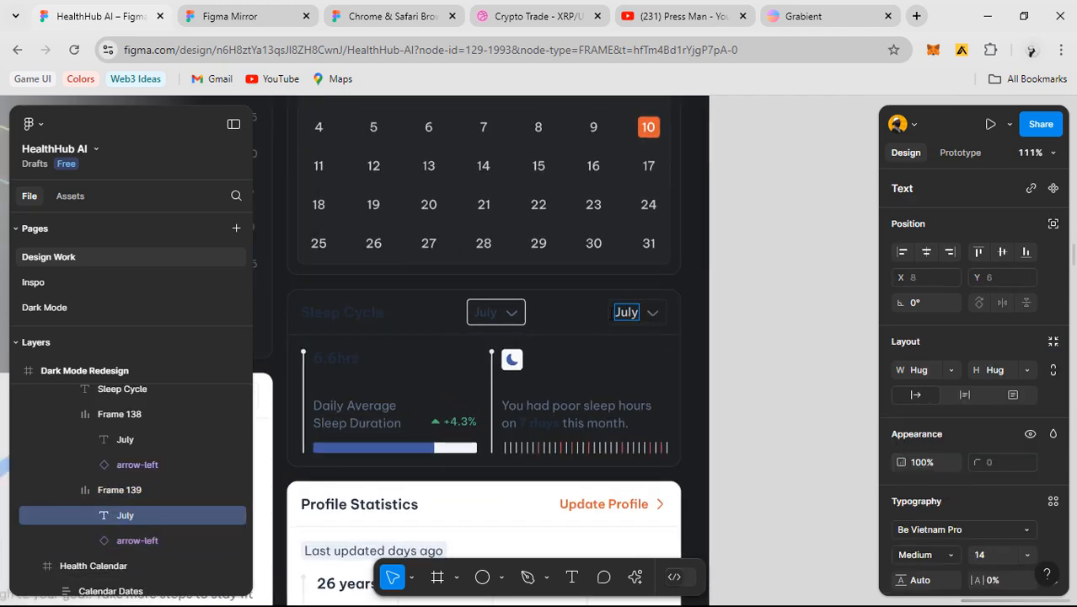
pyautogui.click(499, 319)
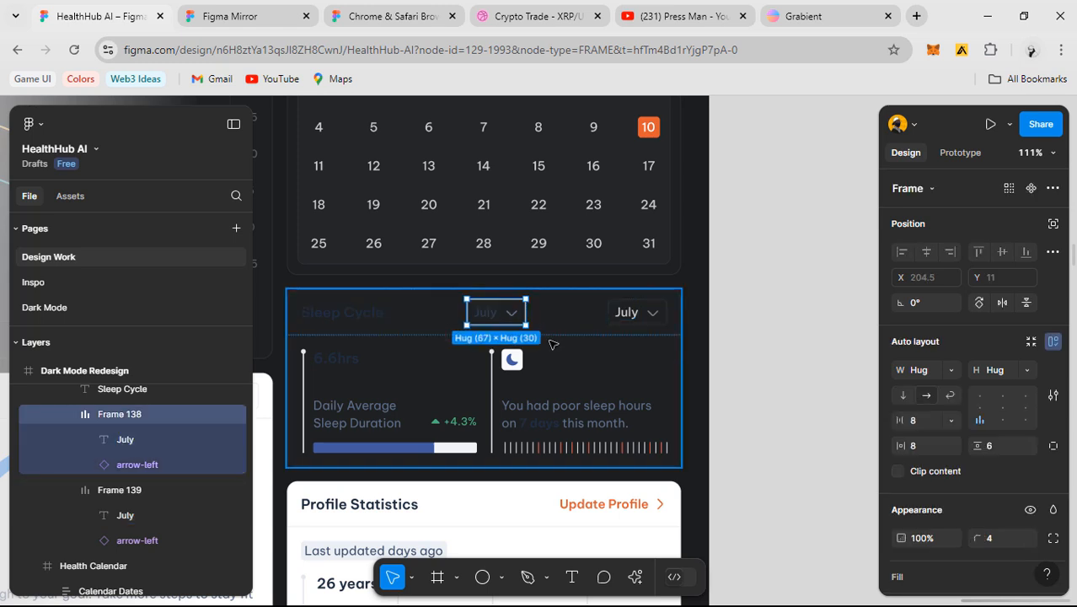
pyautogui.press('Delete')
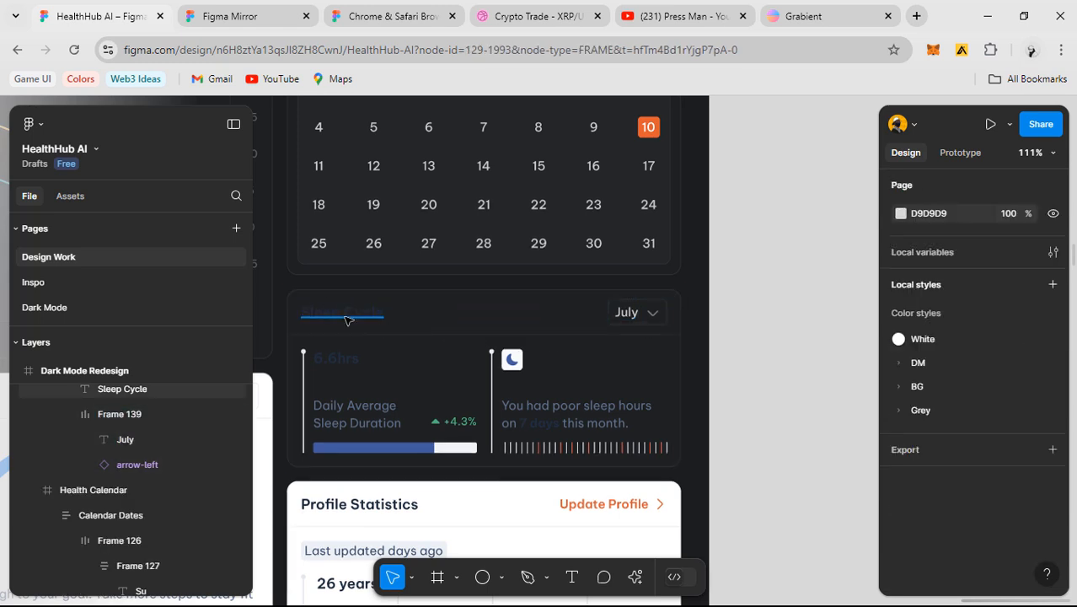
# - Set the fill of the Sleep Cycle title text to DM/50
pyautogui.click(357, 313)
pyautogui.scroll(-3, 944, 510)
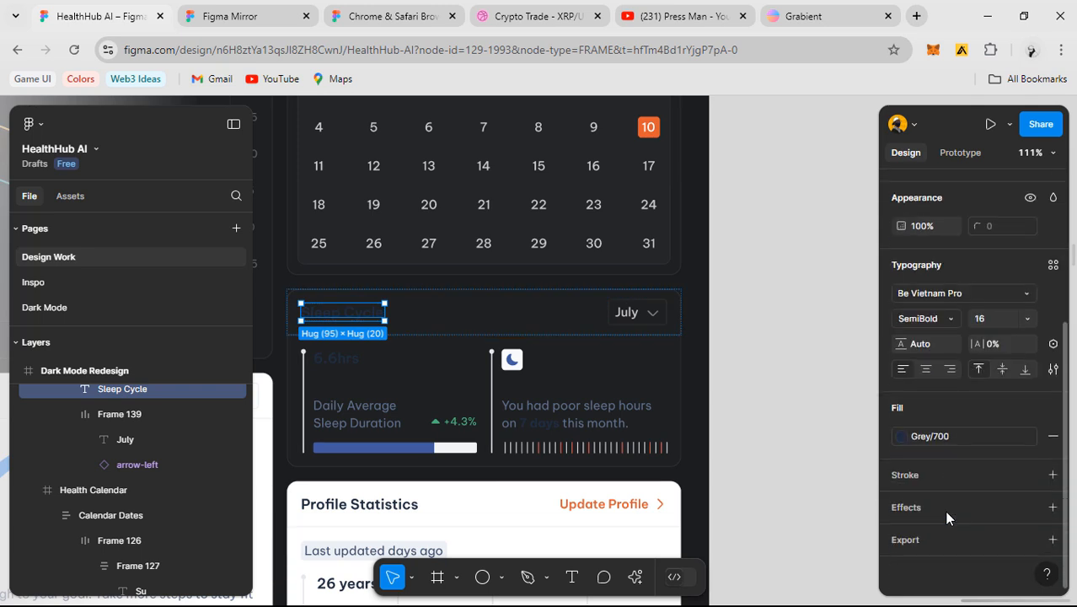
pyautogui.click(937, 436)
pyautogui.scroll(5, 758, 455)
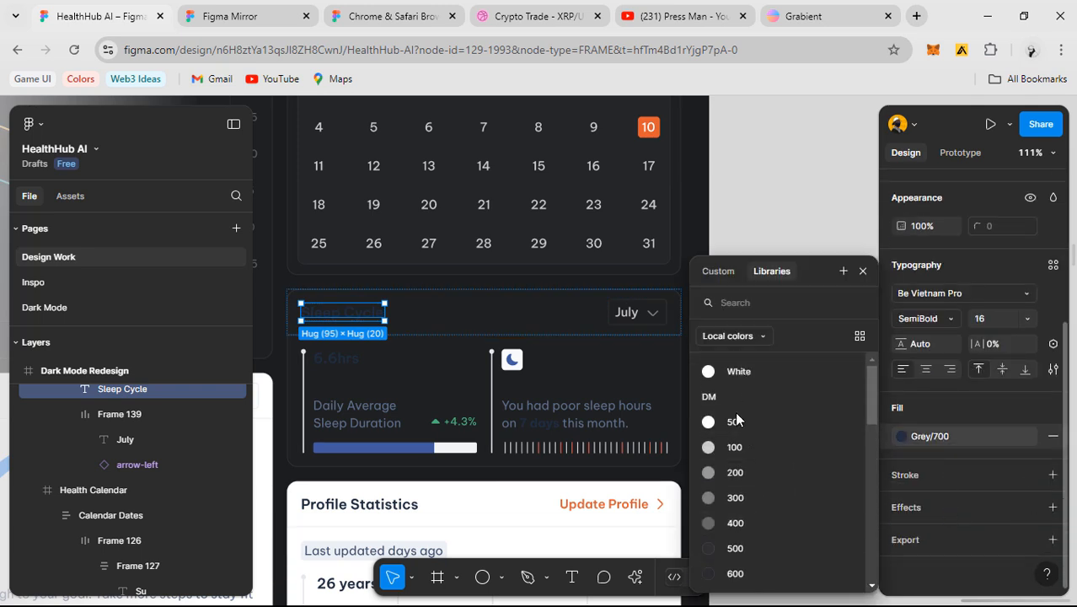
pyautogui.click(732, 421)
# - Set both the fill and the stroke of the dot-and-line divider group beside 6.6hrs to DM/500
pyautogui.hscroll(-3, 462, 390)
pyautogui.scroll(3, 461, 390)
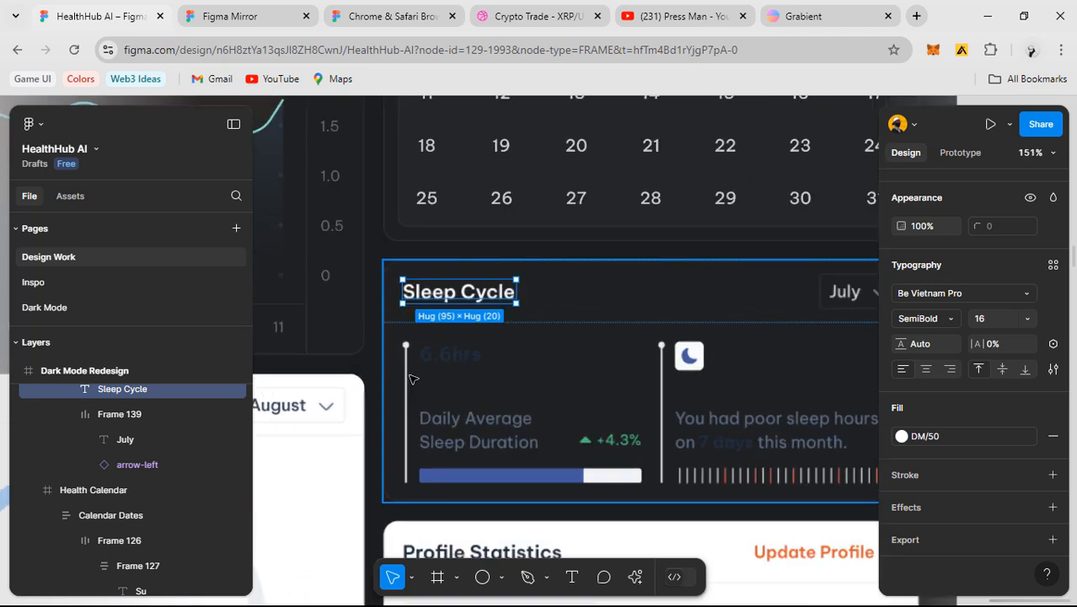
pyautogui.click(406, 396)
pyautogui.scroll(4, 123, 421)
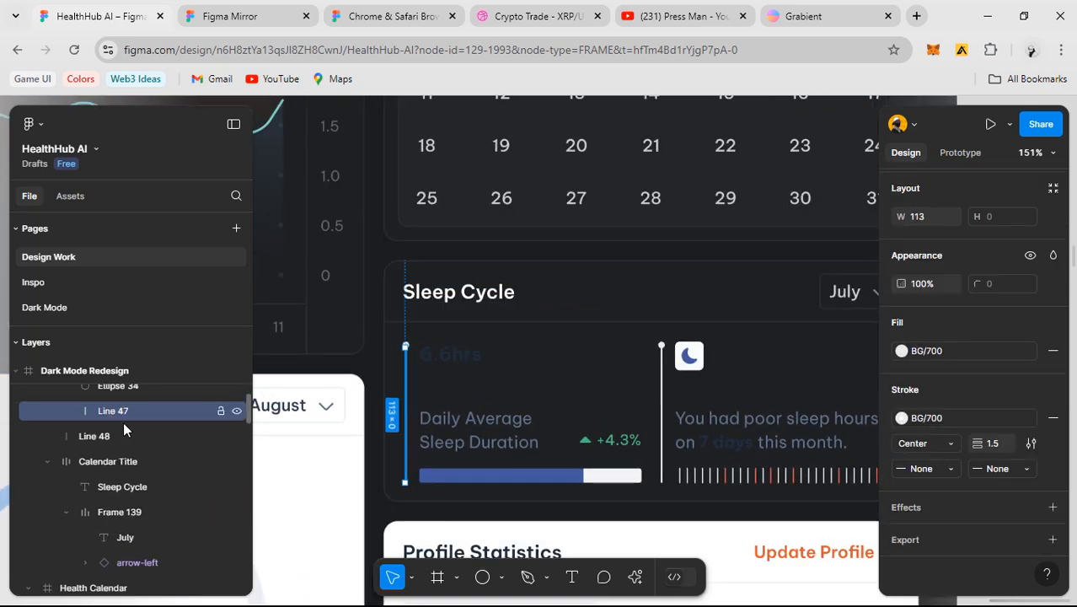
pyautogui.click(100, 504)
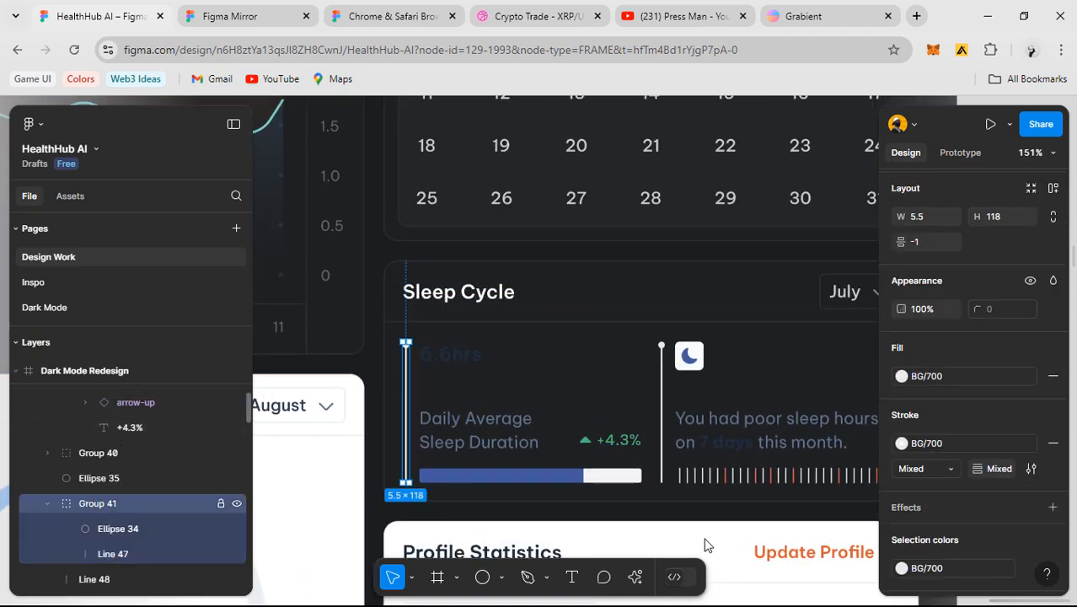
pyautogui.click(902, 376)
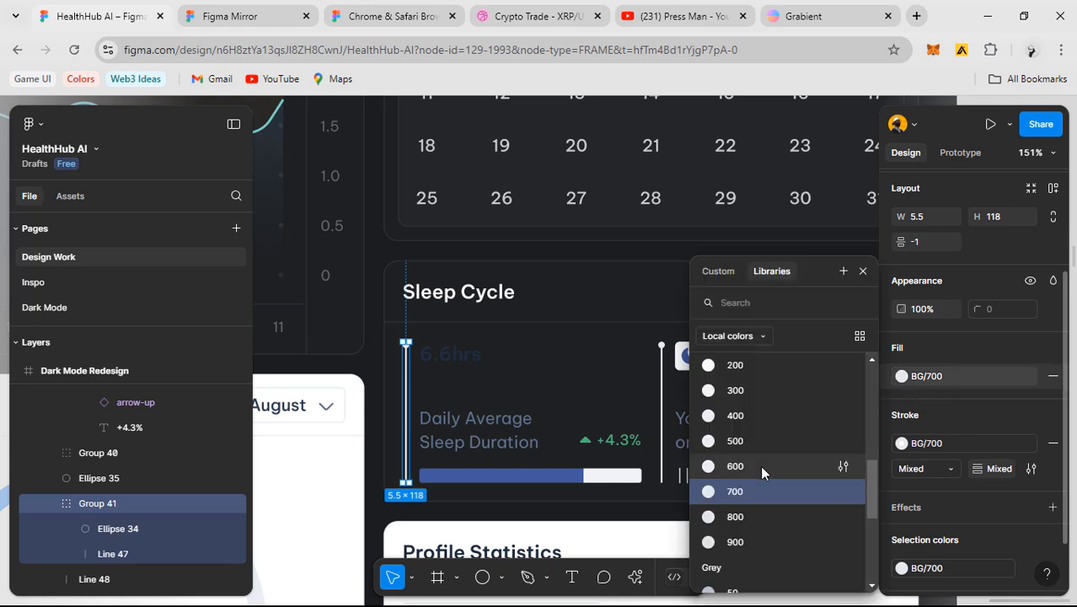
pyautogui.scroll(-5, 760, 465)
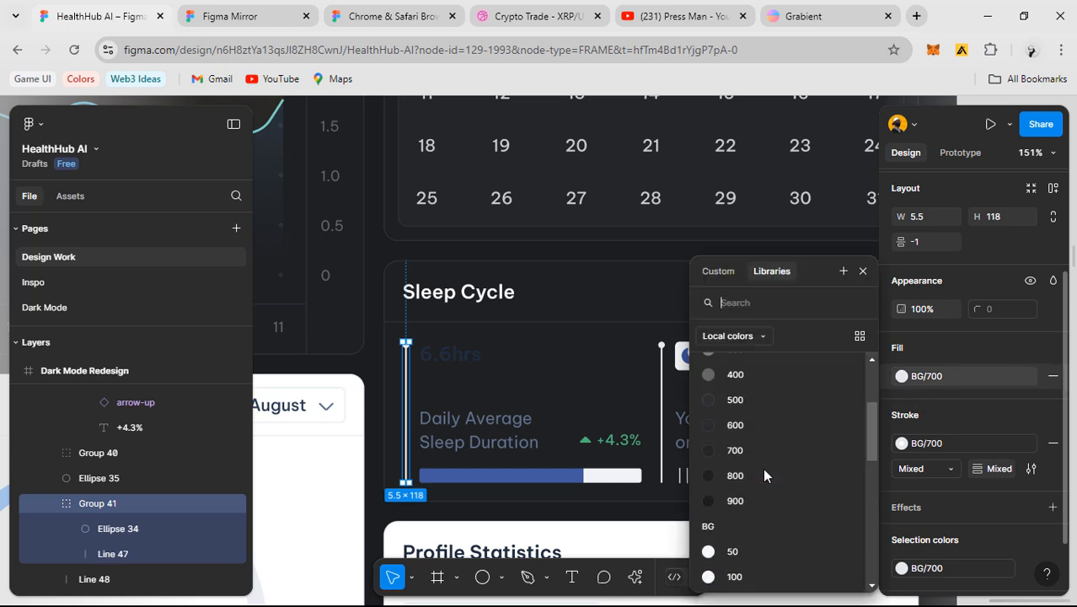
pyautogui.click(748, 399)
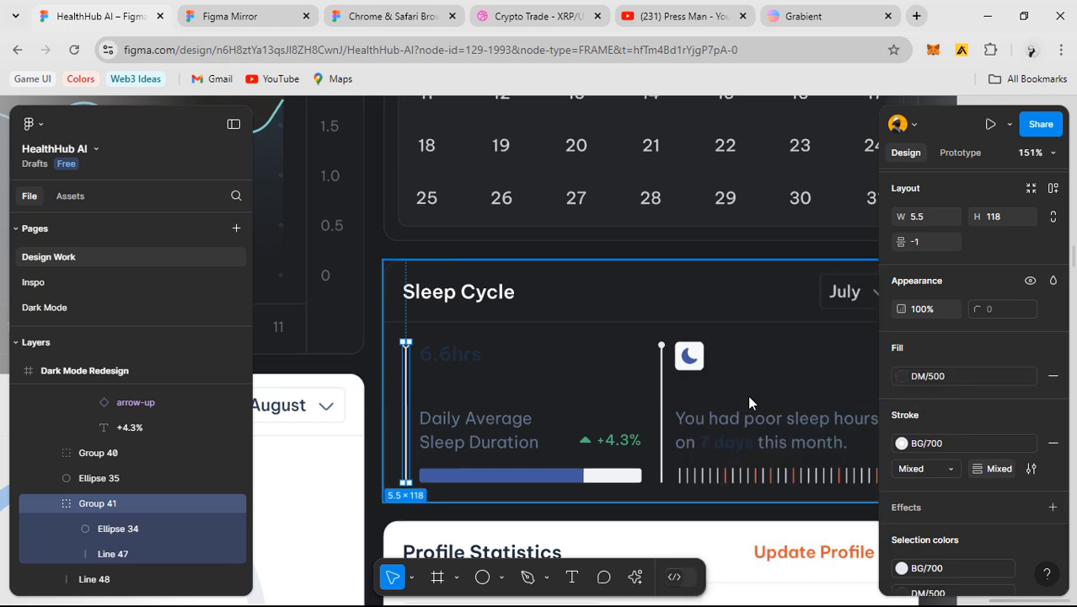
pyautogui.click(938, 447)
pyautogui.scroll(3, 752, 460)
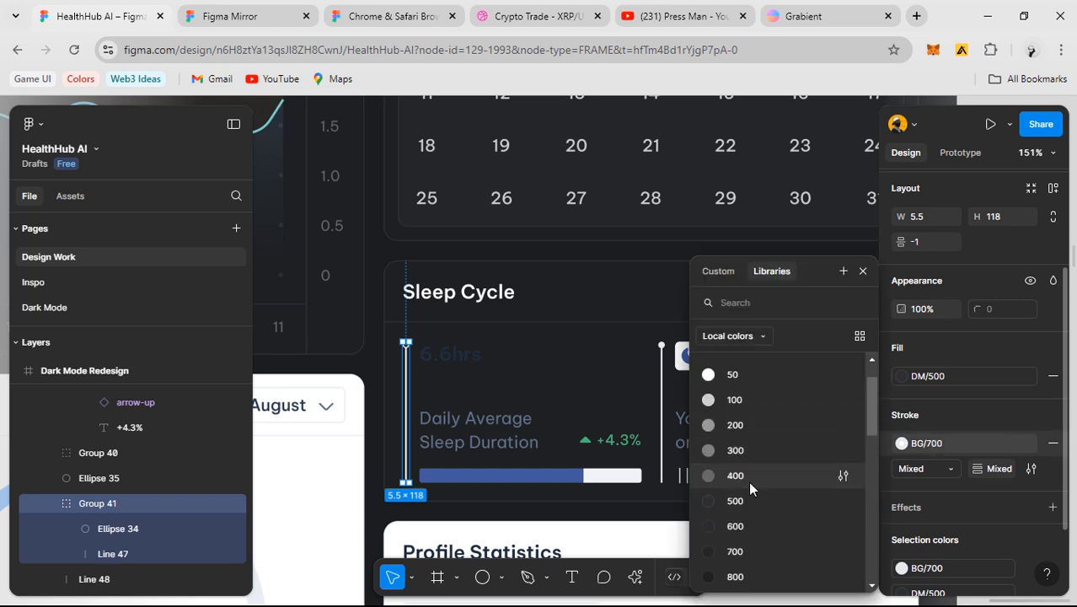
pyautogui.press('Escape')
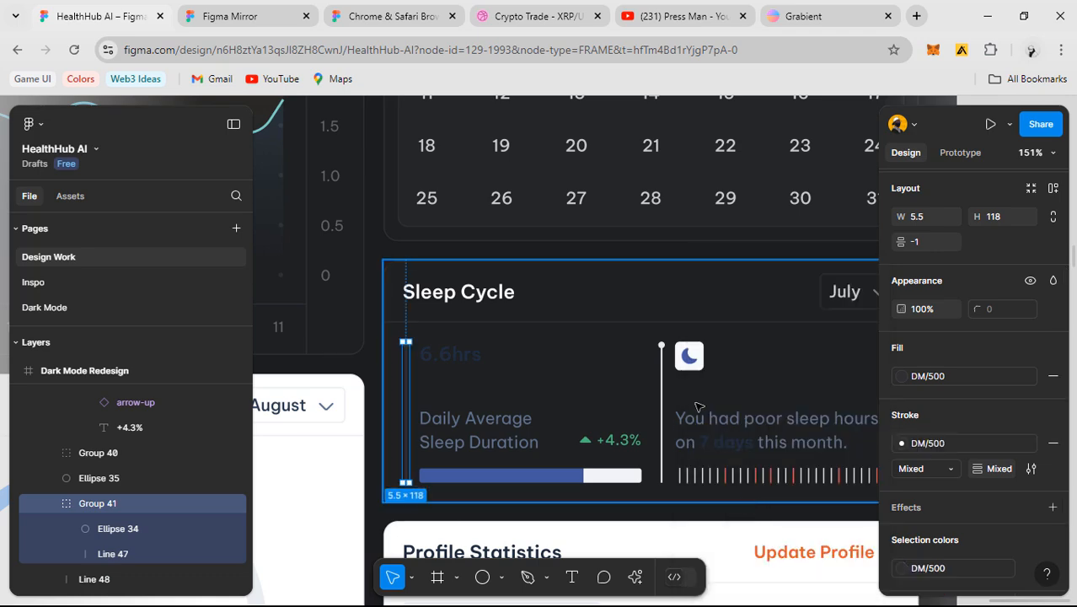
# - Review the recoloured Sleep Cycle divider in Figma Mirror and return to the design file
pyautogui.click(698, 407)
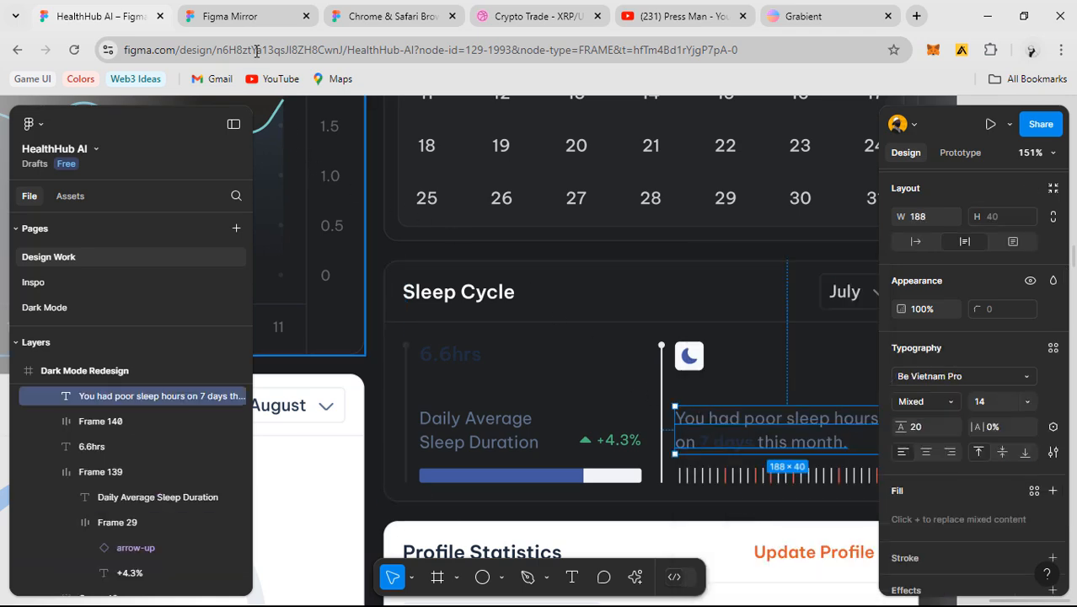
pyautogui.click(246, 19)
pyautogui.scroll(-4, 570, 335)
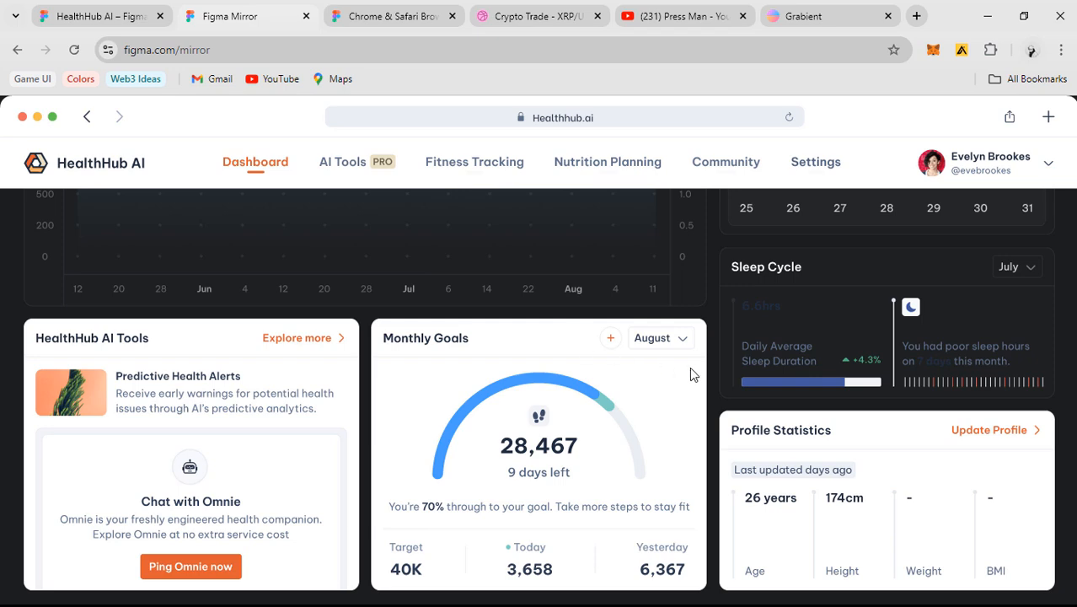
pyautogui.click(101, 16)
# - Try DM/400 as the stroke of the vertical line beside 6.6hrs, check it in Figma Mirror, and undo the change
pyautogui.keyDown('ctrl'); pyautogui.scroll(3, 421, 373); pyautogui.keyUp('ctrl')
pyautogui.click(401, 375)
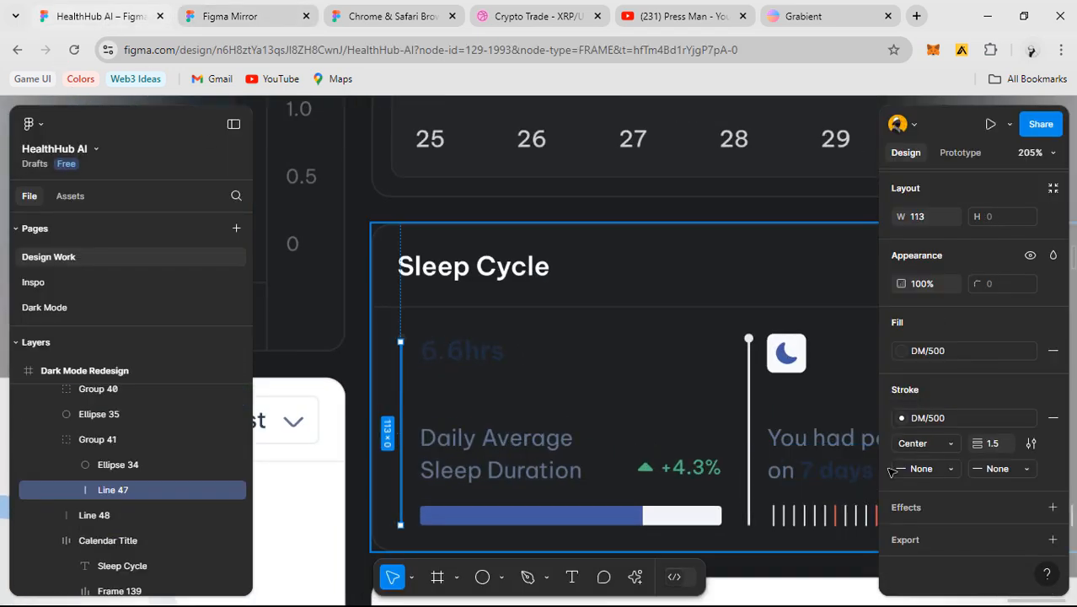
pyautogui.click(955, 419)
pyautogui.click(748, 476)
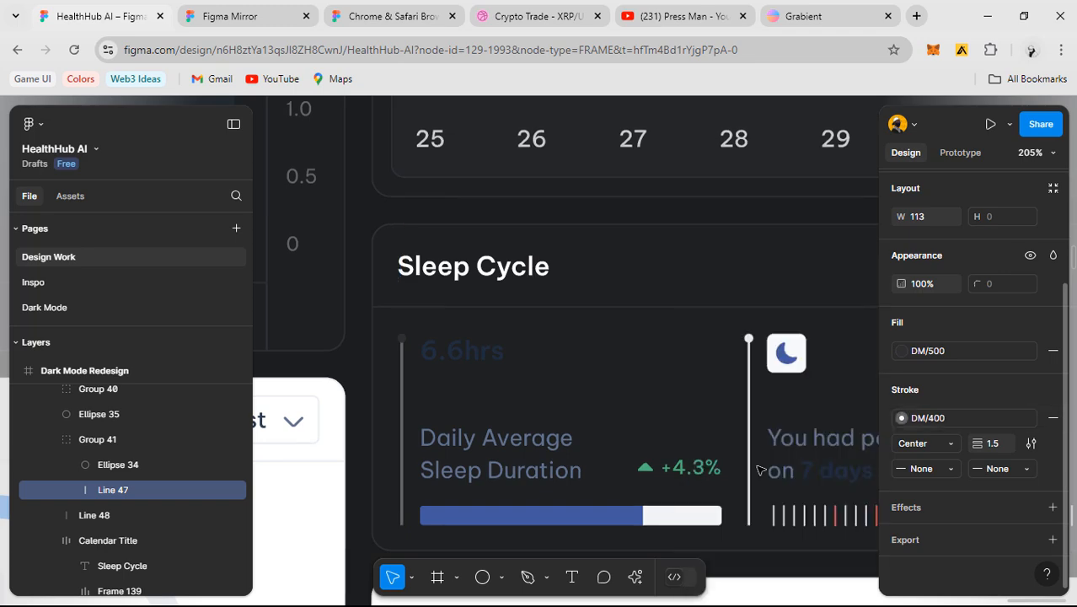
pyautogui.click(246, 19)
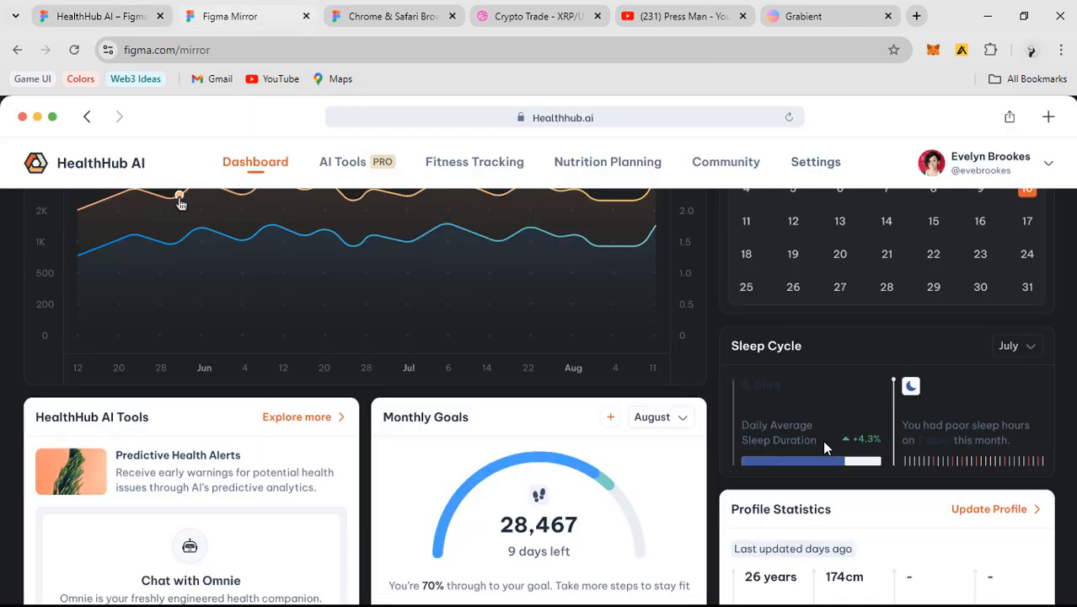
pyautogui.hotkey('ctrl', 'z')
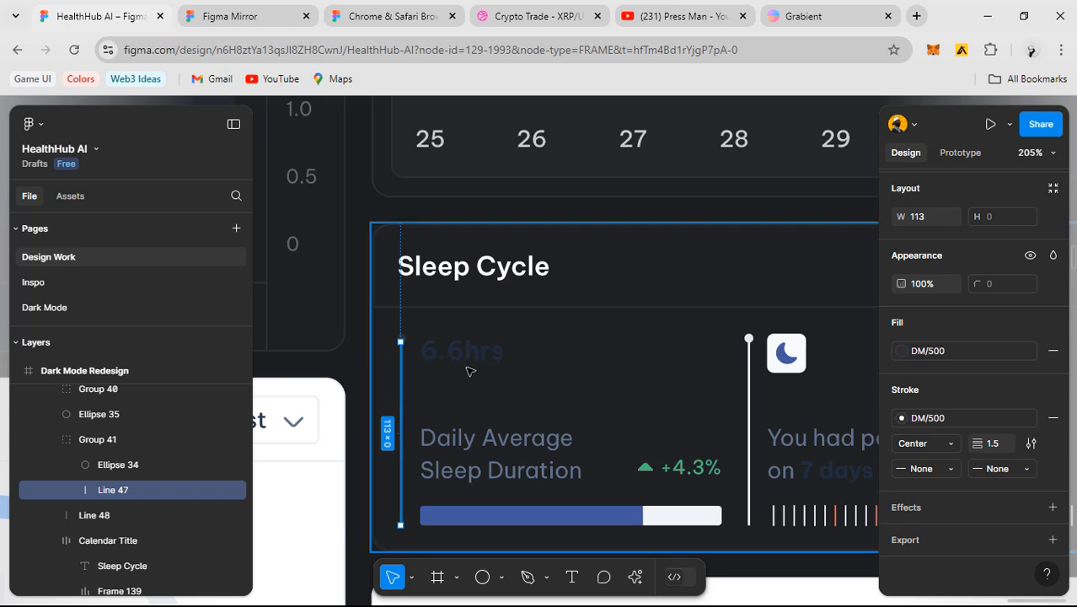
# - Remove the fill from the vertical divider line beside the moon icon and set its stroke to DM/500
pyautogui.click(539, 418)
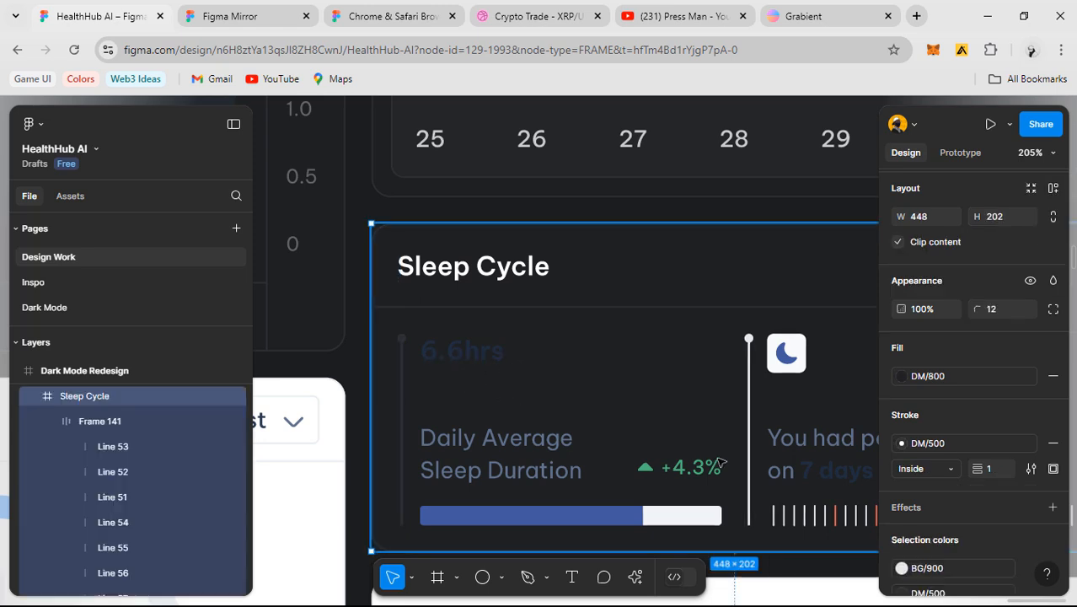
pyautogui.click(749, 415)
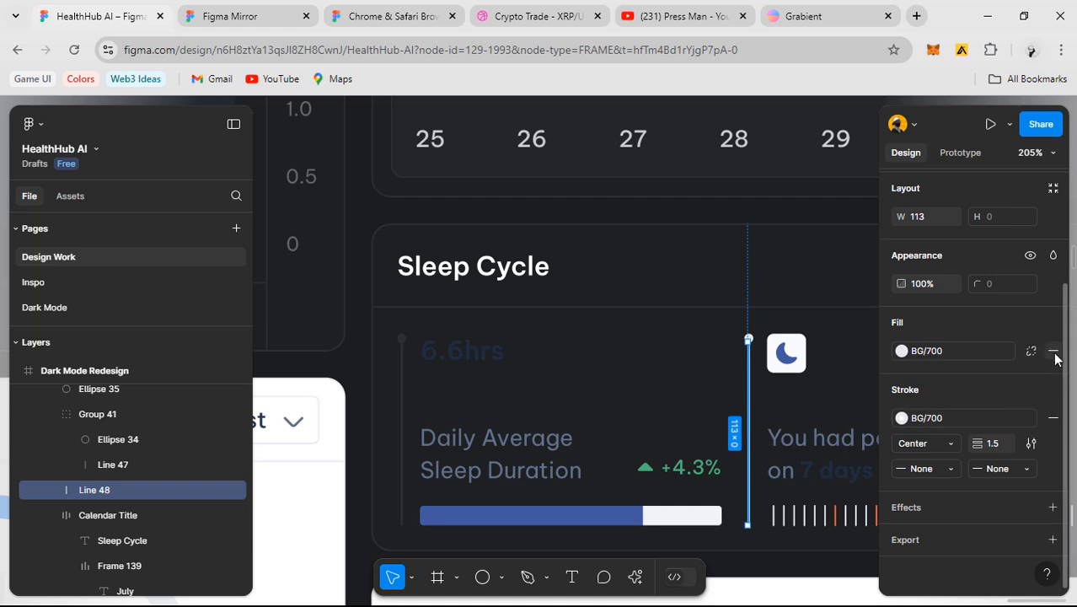
pyautogui.click(1053, 351)
pyautogui.click(942, 384)
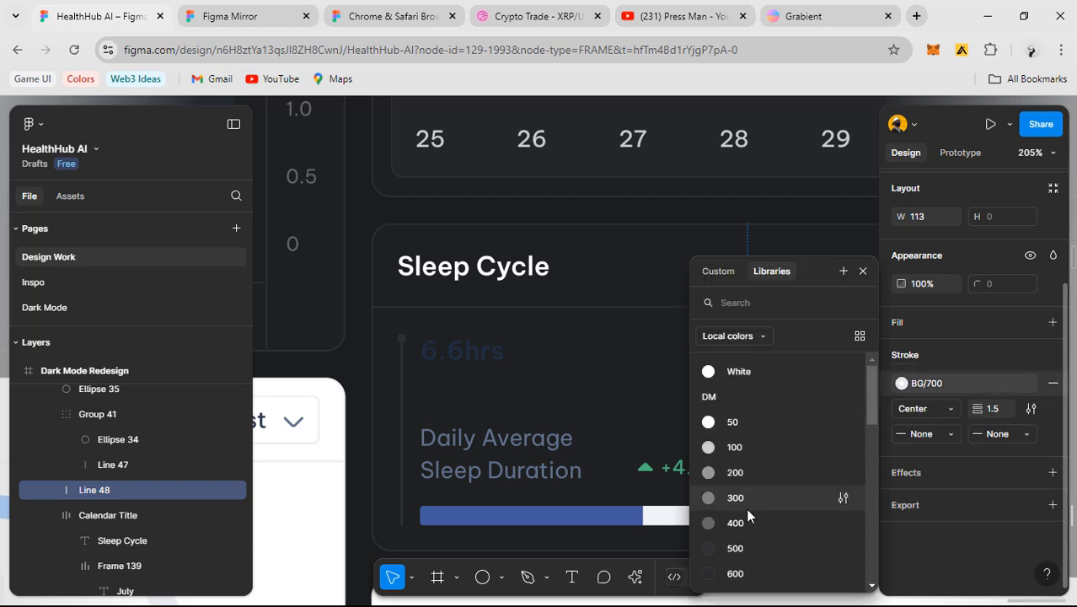
pyautogui.click(752, 548)
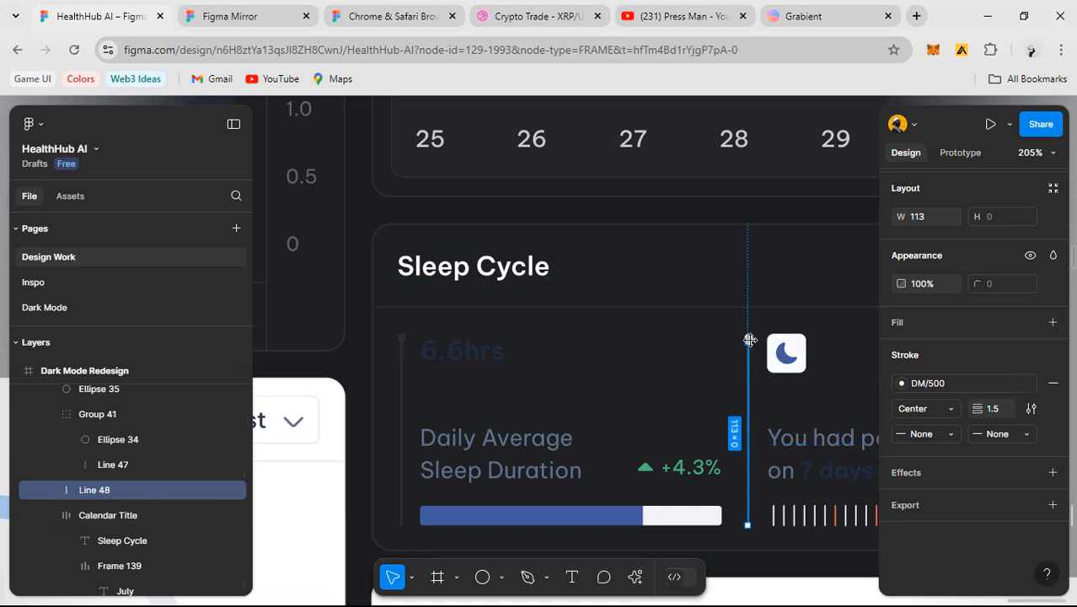
# - Remove the stroke from the dot atop the divider beside the moon icon and set its fill to DM/500
pyautogui.scroll(3, 773, 355)
pyautogui.scroll(4, 773, 354)
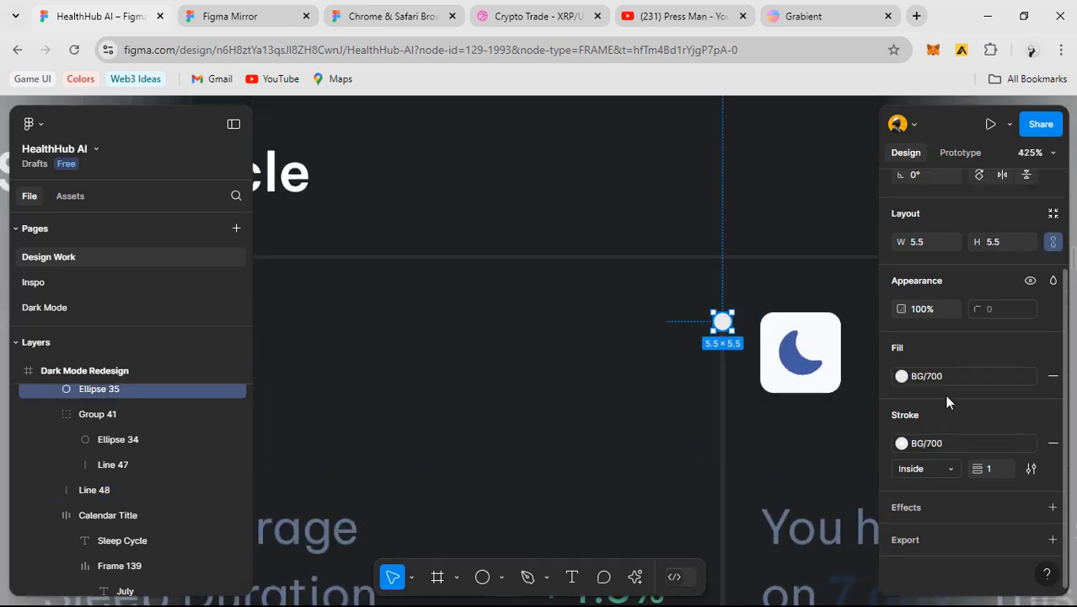
pyautogui.click(944, 376)
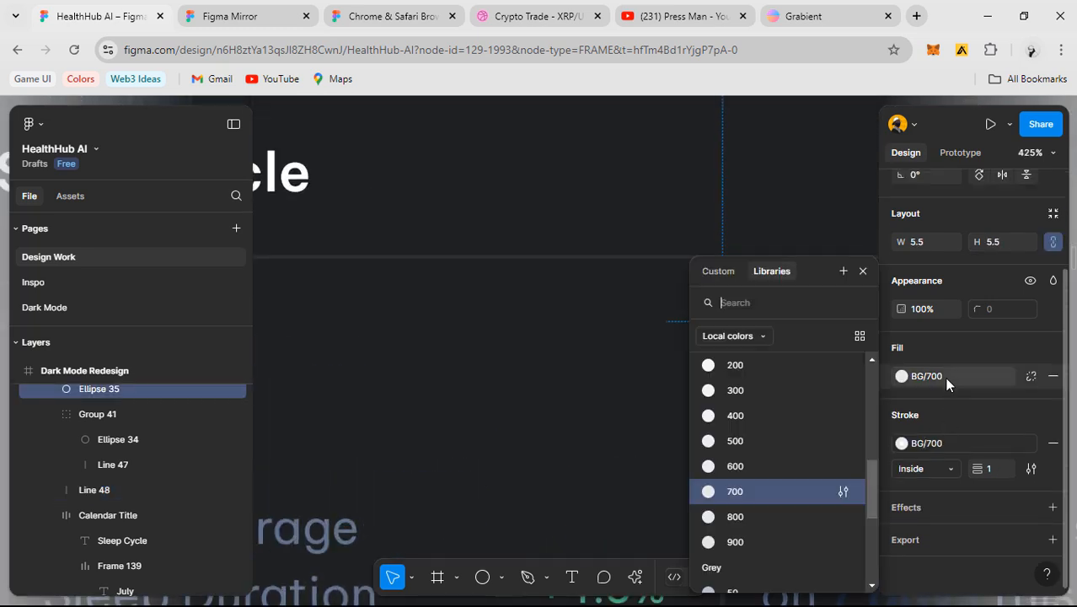
pyautogui.click(1053, 442)
pyautogui.scroll(5, 738, 531)
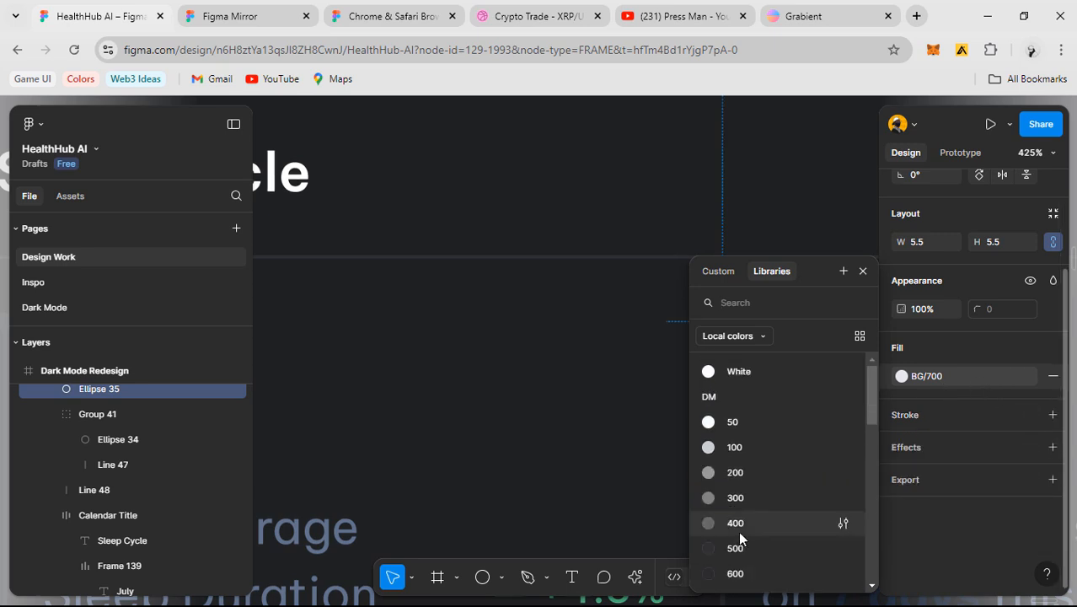
pyautogui.click(755, 547)
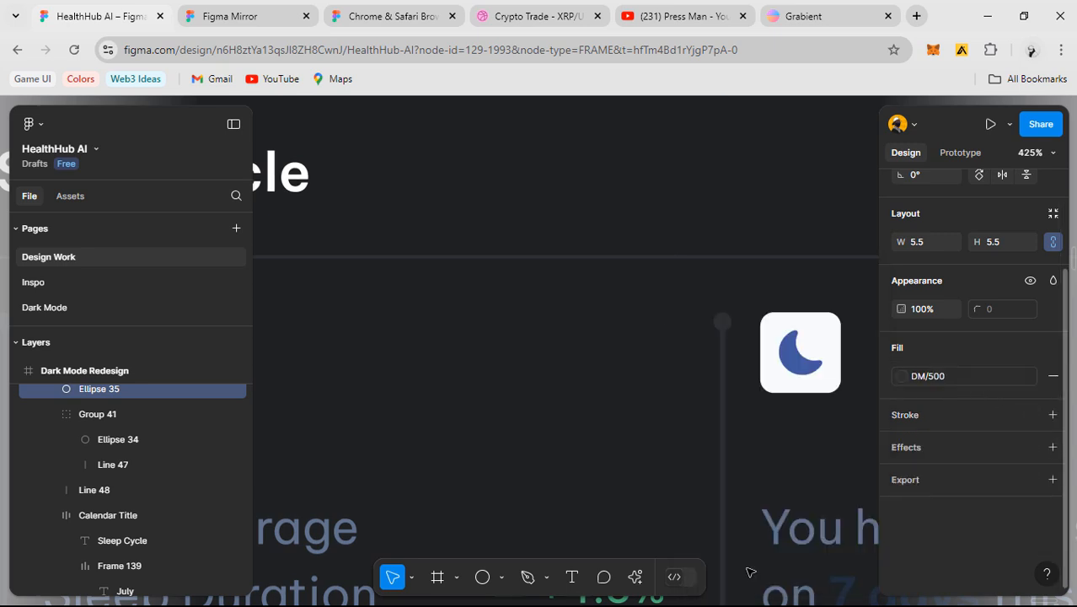
# - Examine the second Sleep Cycle divider in Figma Mirror and return to the design file
pyautogui.click(633, 351)
pyautogui.click(246, 6)
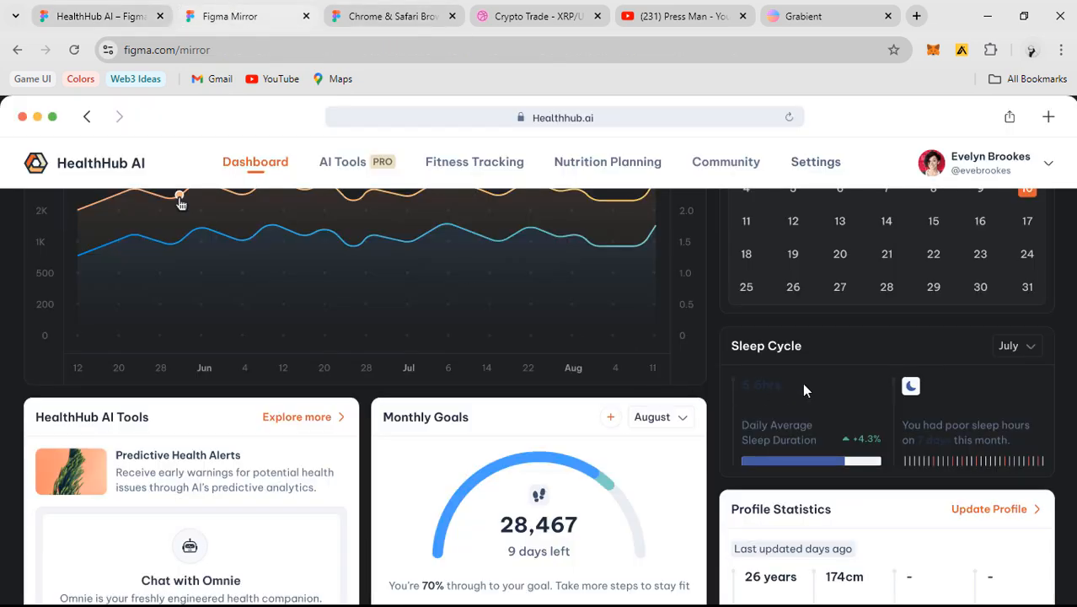
pyautogui.click(95, 19)
# - Set the fill of the 6.6hrs text in the Sleep Cycle card to DM/100
pyautogui.keyDown('ctrl'); pyautogui.scroll(-5, 622, 335); pyautogui.keyUp('ctrl')
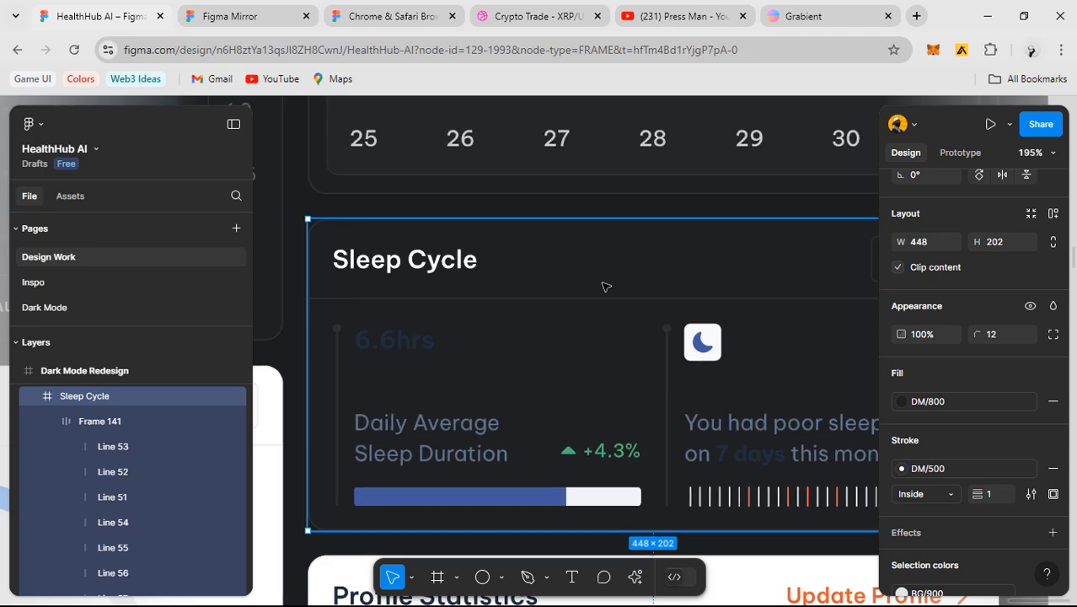
pyautogui.click(605, 288)
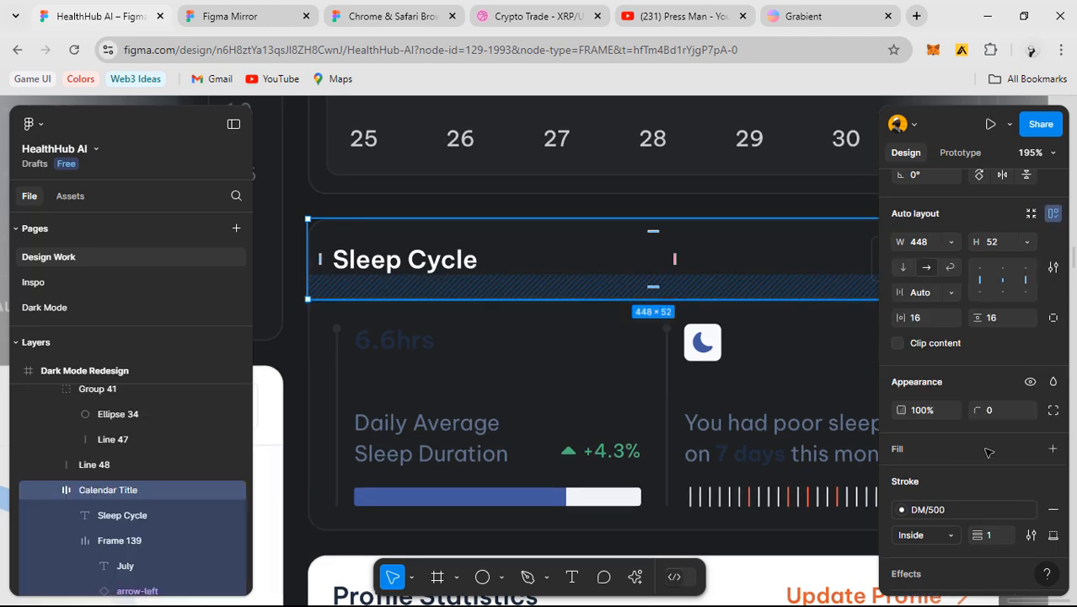
pyautogui.click(666, 426)
pyautogui.keyDown('ctrl'); pyautogui.scroll(-2, 659, 430); pyautogui.keyUp('ctrl')
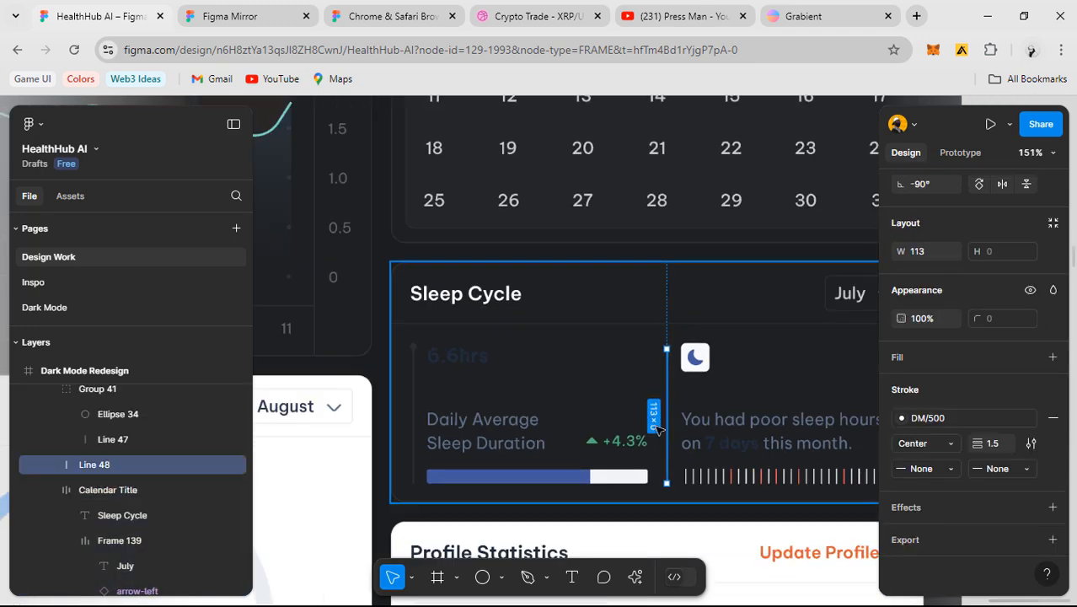
pyautogui.scroll(-1, 660, 429)
pyautogui.click(429, 329)
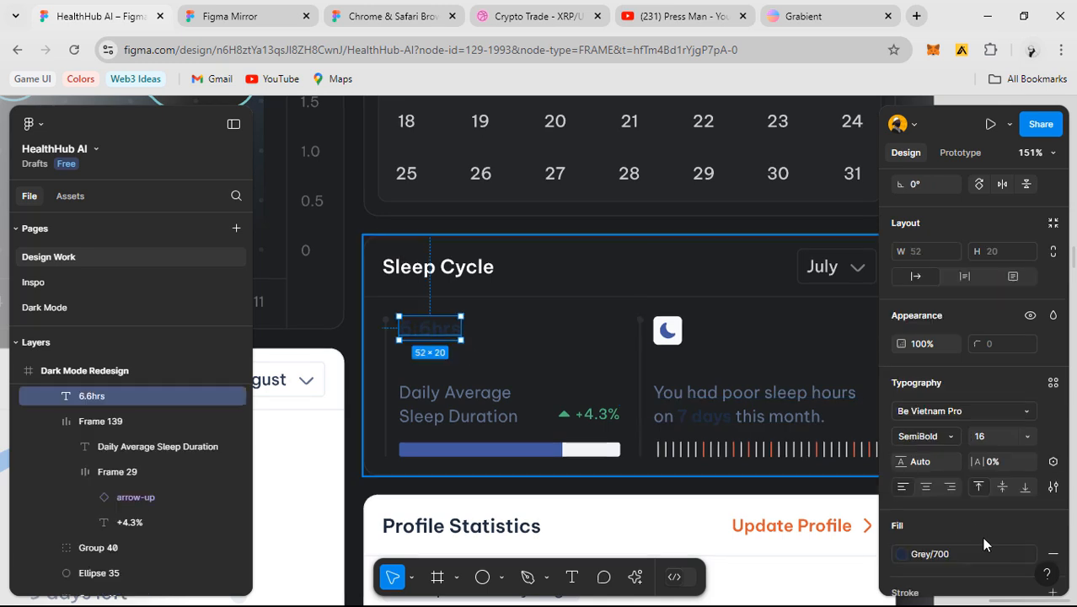
pyautogui.click(901, 553)
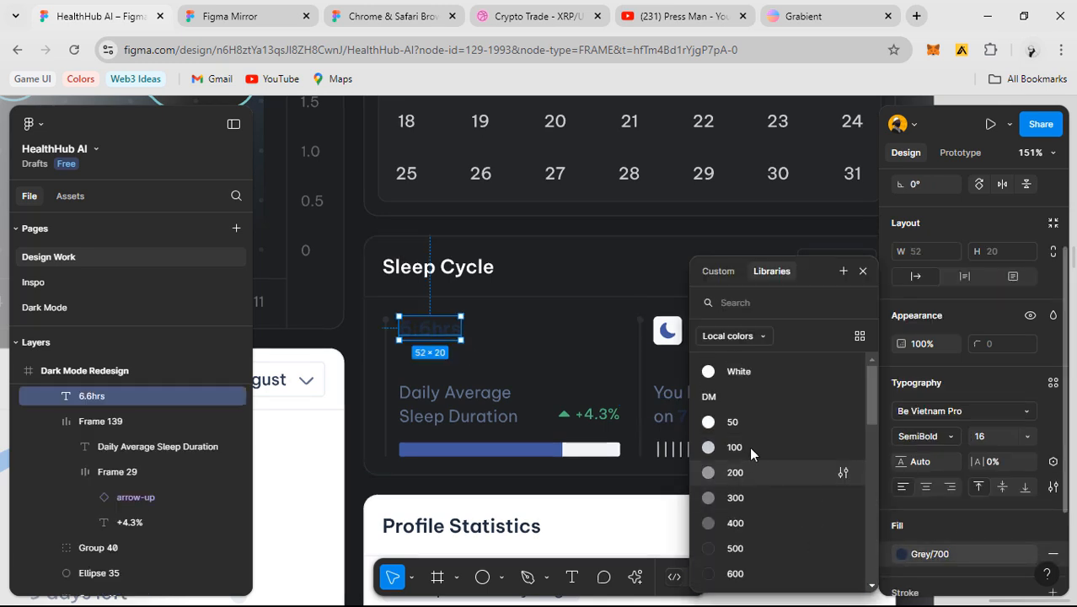
pyautogui.click(749, 447)
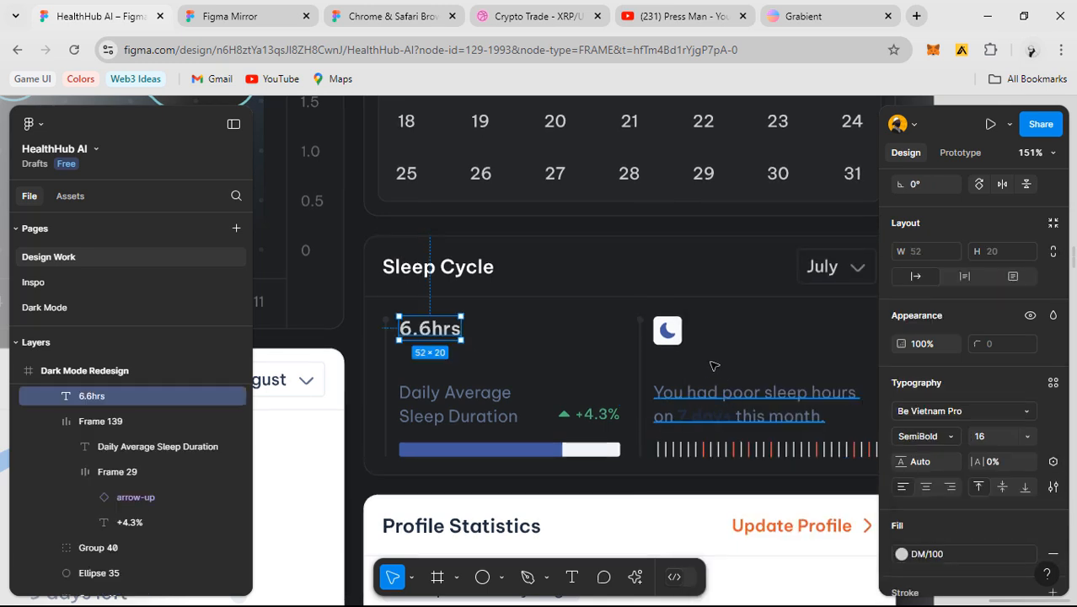
# - Set the fill of the moon icon's square background frame to DM/500
pyautogui.click(661, 341)
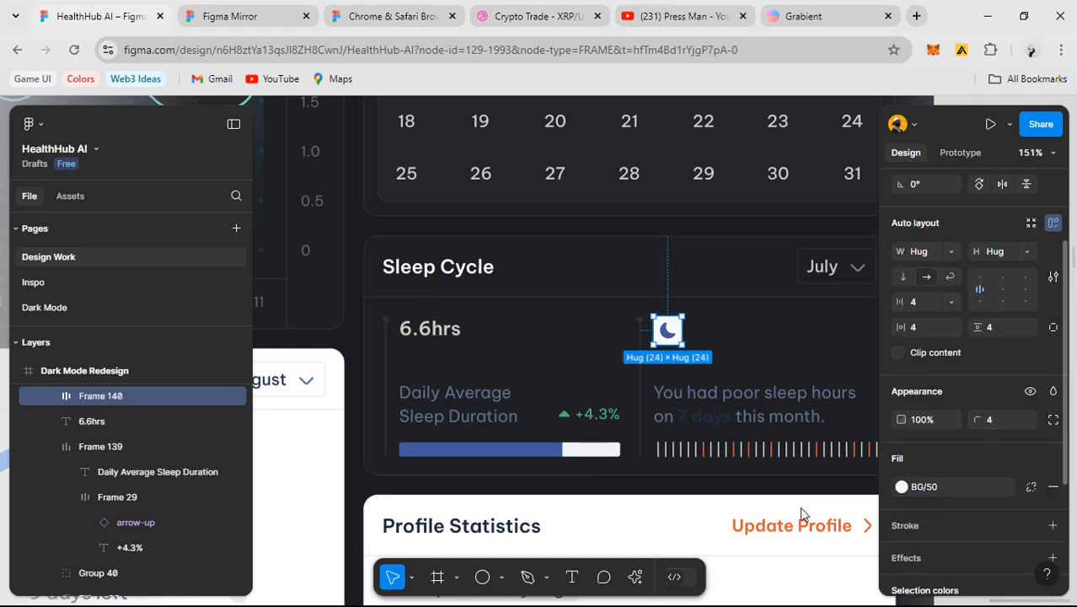
pyautogui.click(901, 486)
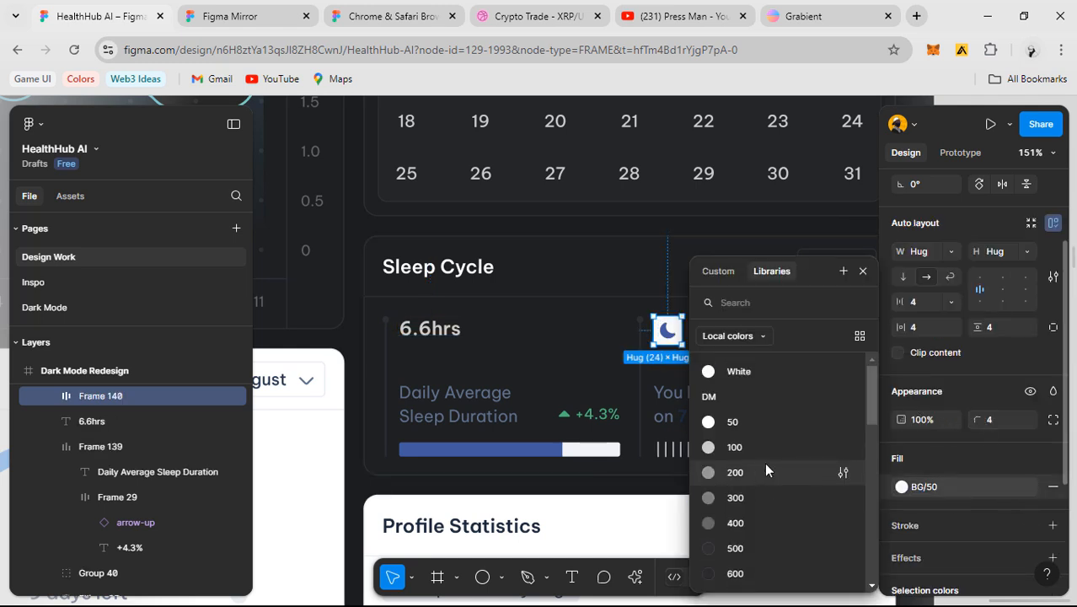
pyautogui.click(763, 549)
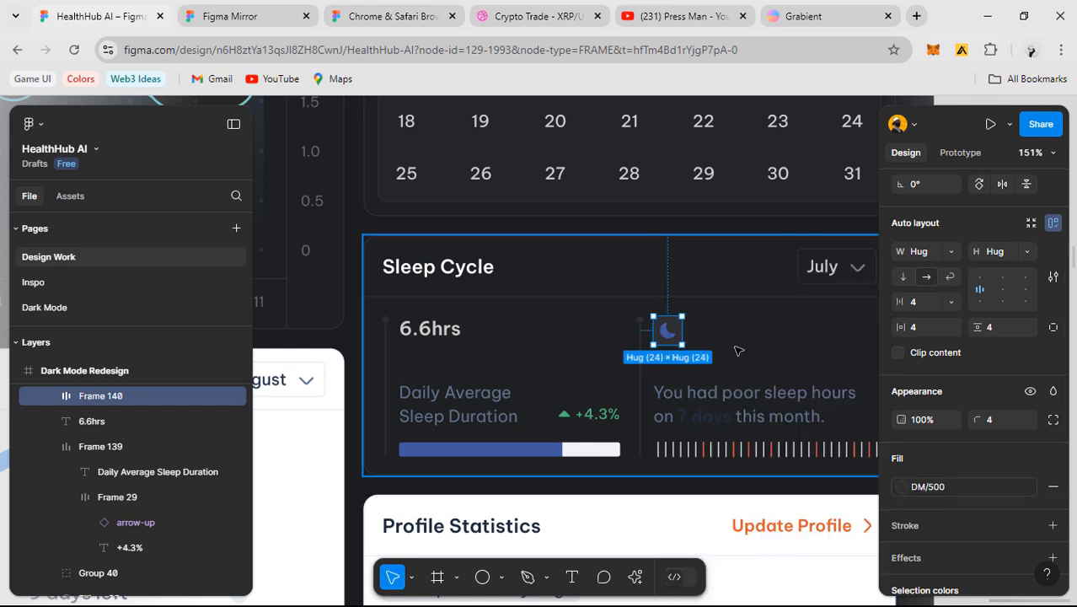
pyautogui.click(738, 351)
# - In the poor sleep hours message, recolour the Grey/300 text to DM/300 and the Grey/700 "7 days" text to DM/100
pyautogui.hscroll(3, 679, 344)
pyautogui.scroll(-1, 679, 344)
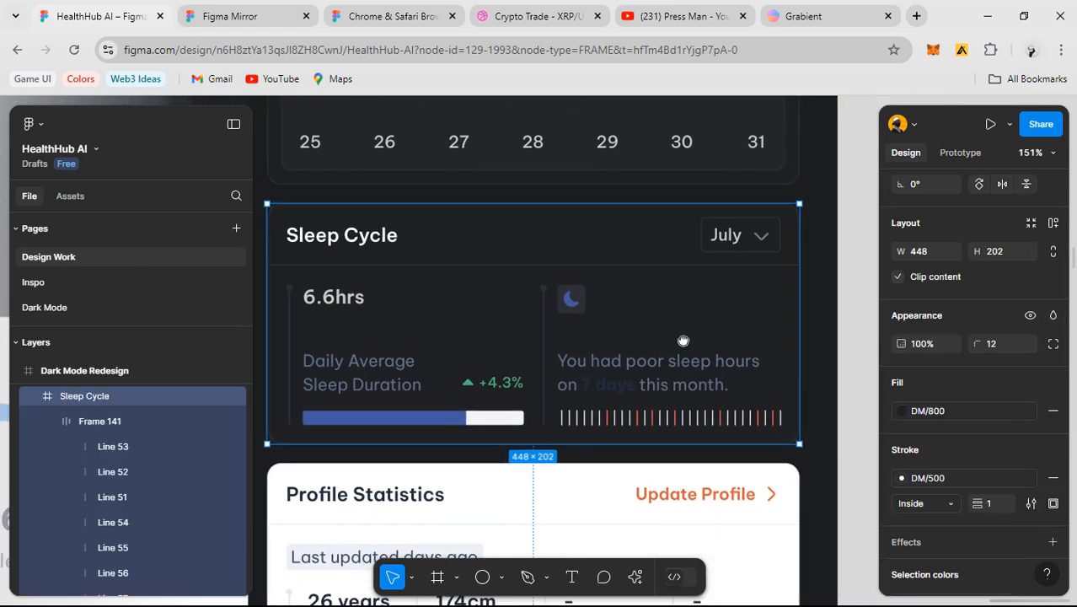
pyautogui.click(626, 360)
pyautogui.scroll(-3, 900, 461)
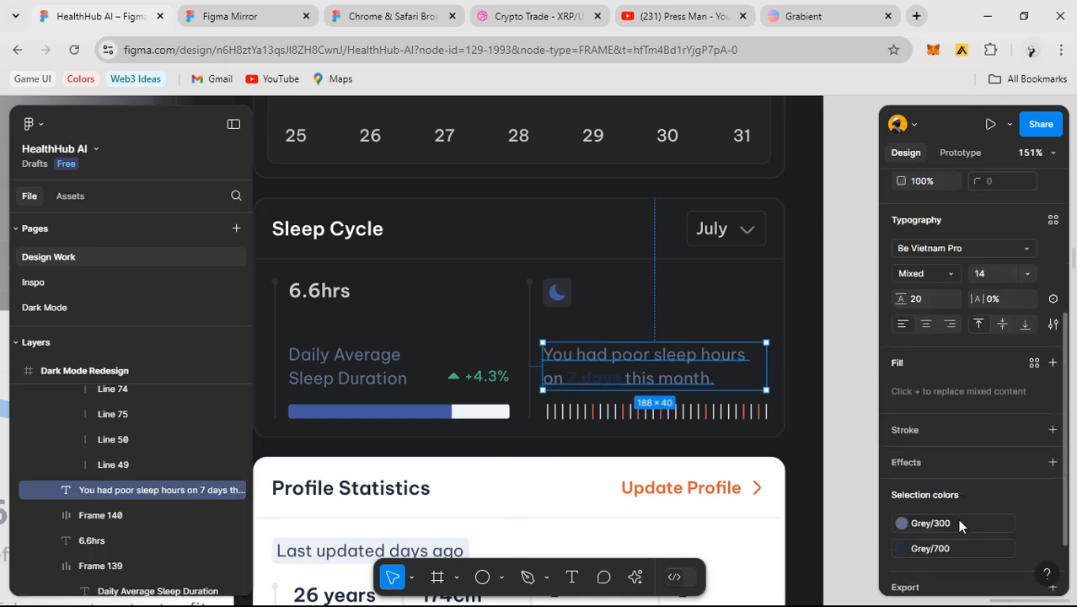
pyautogui.click(899, 475)
pyautogui.scroll(-1, 780, 495)
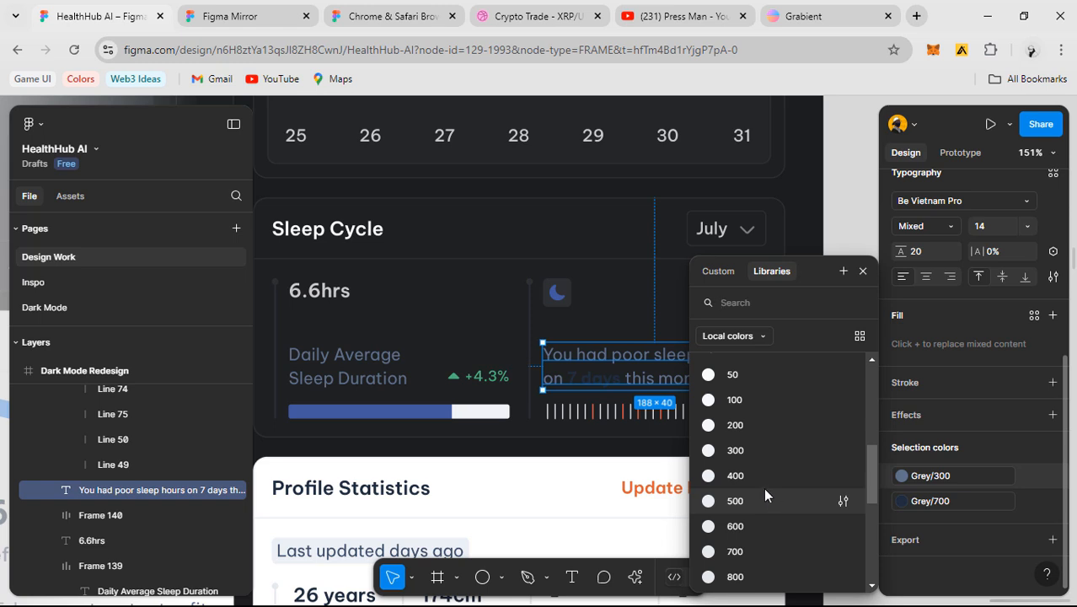
pyautogui.scroll(1, 751, 492)
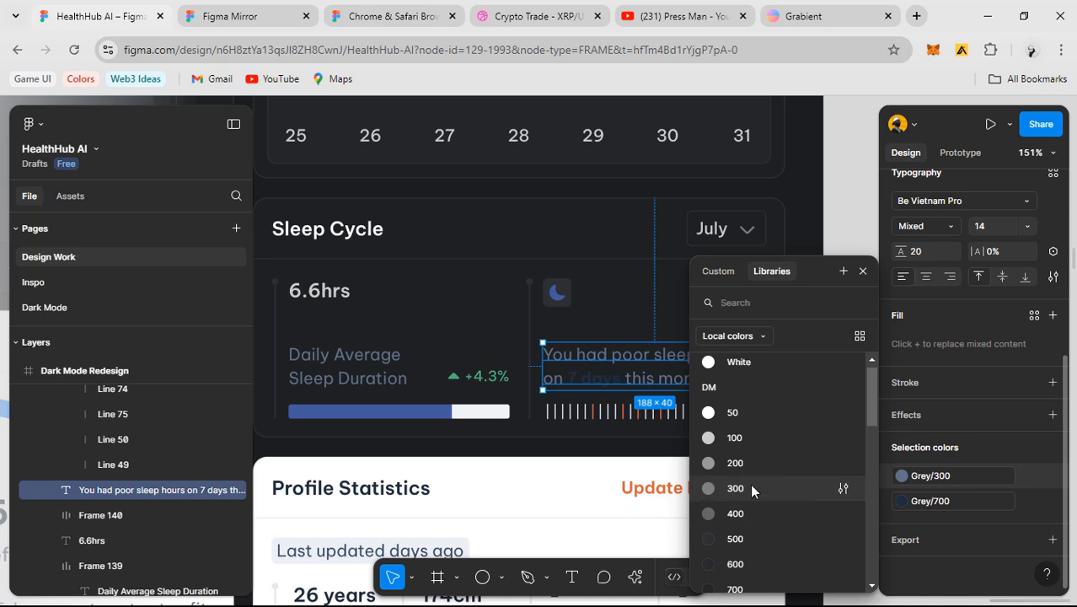
pyautogui.click(756, 491)
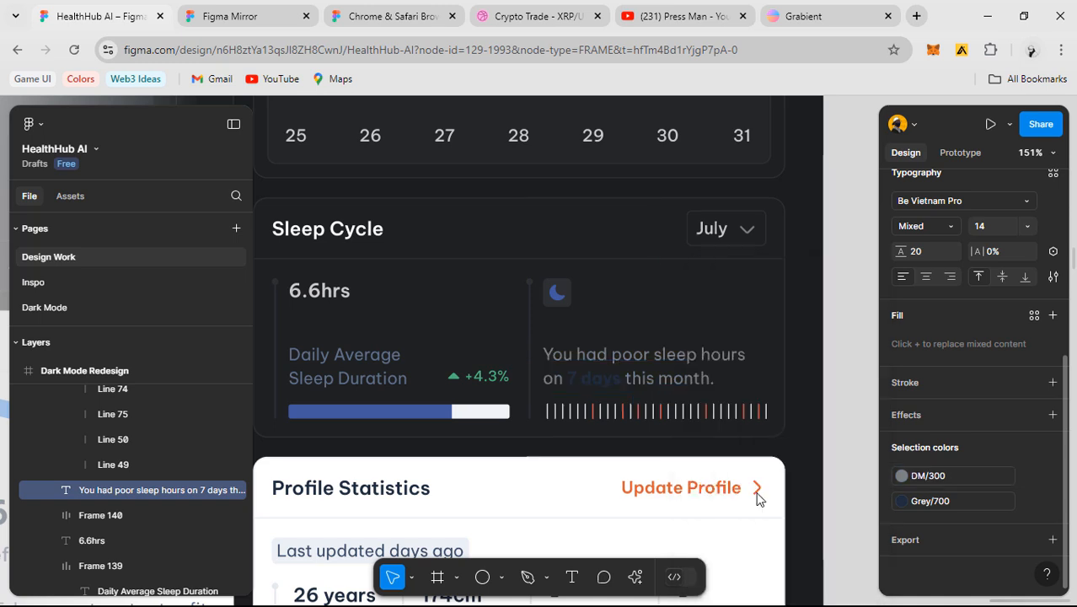
pyautogui.click(931, 501)
pyautogui.scroll(3, 732, 502)
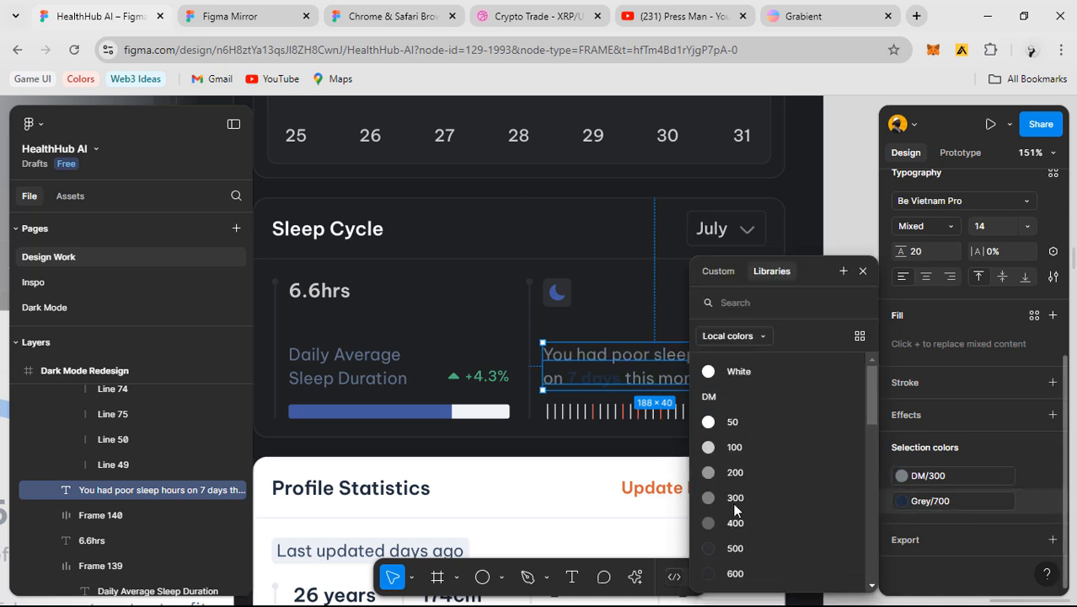
pyautogui.click(745, 449)
# - Change the DM/300 text of the poor sleep hours message to DM/200 and deselect it
pyautogui.click(927, 500)
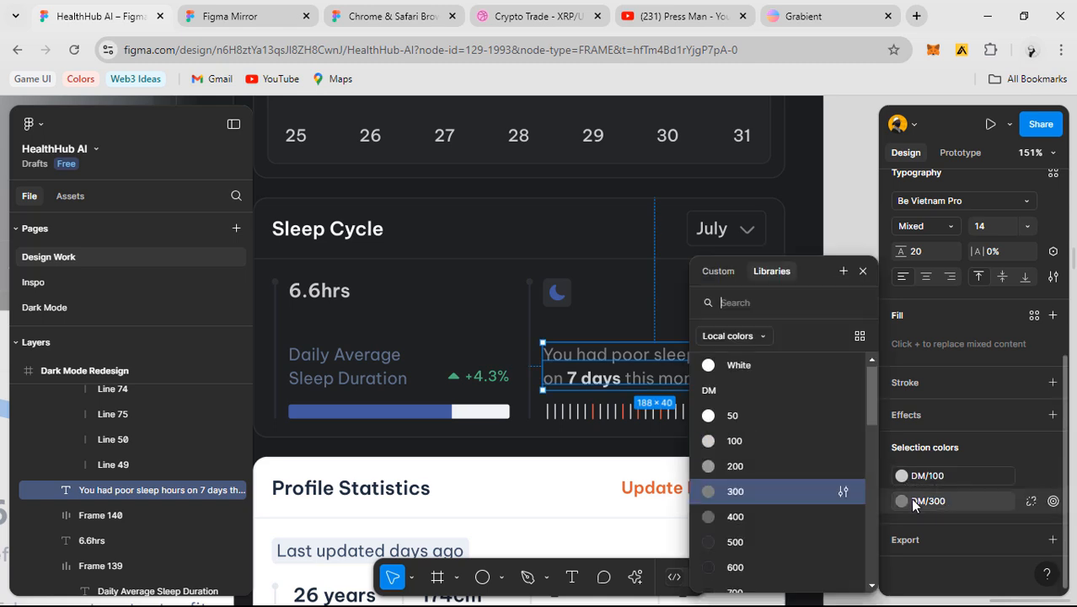
pyautogui.click(764, 465)
pyautogui.click(841, 409)
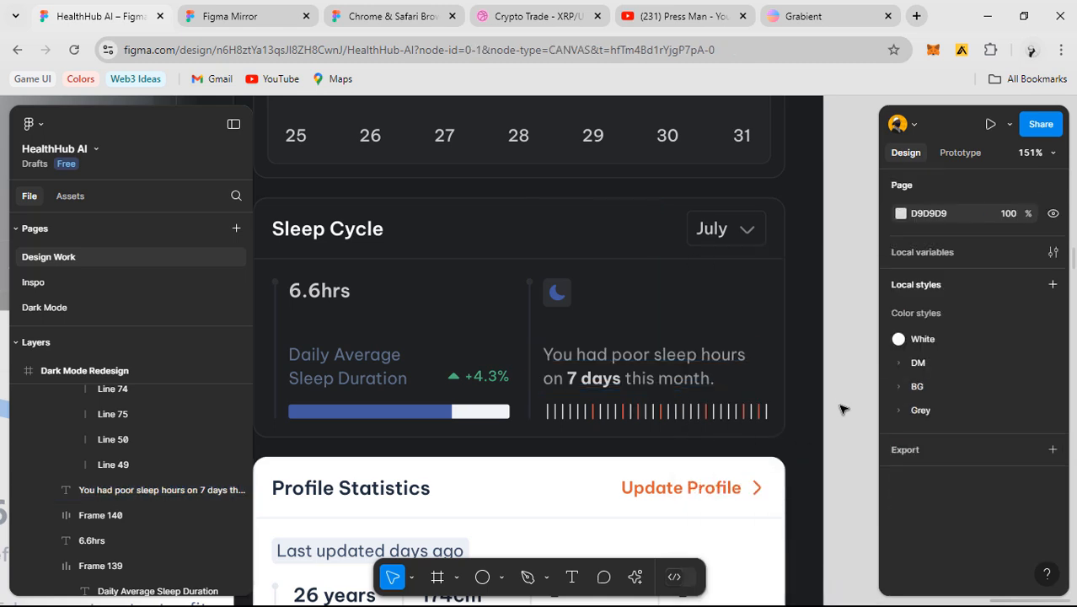
# - Recolour the BG/900 tick lines below the poor sleep hours message, trying DM/500 first and settling on DM/400
pyautogui.click(654, 419)
pyautogui.click(655, 418)
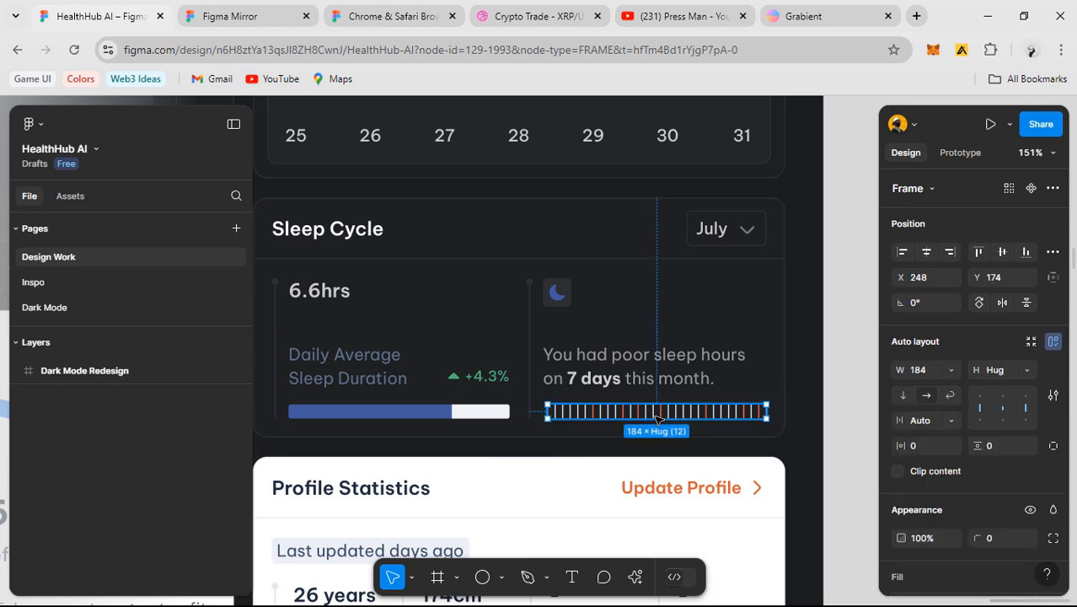
pyautogui.scroll(-3, 977, 478)
pyautogui.click(935, 443)
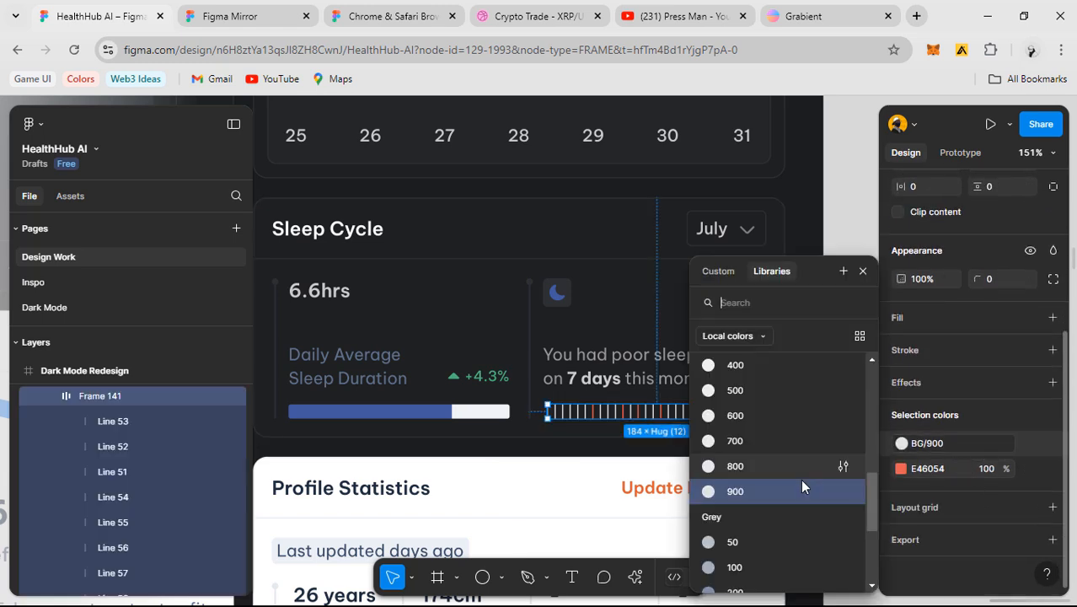
pyautogui.scroll(1, 744, 467)
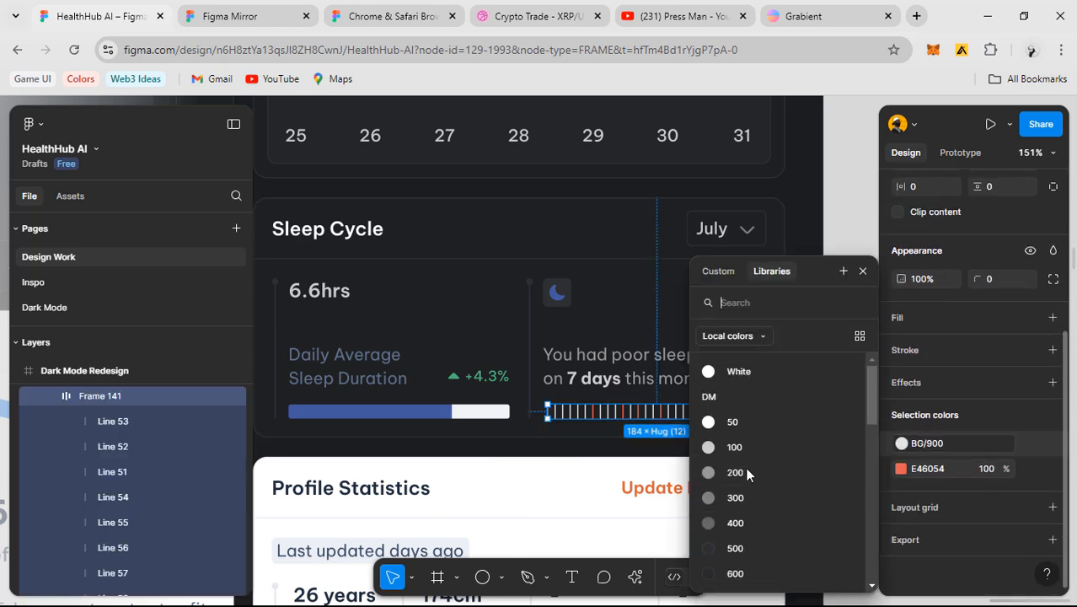
pyautogui.click(752, 546)
pyautogui.click(931, 443)
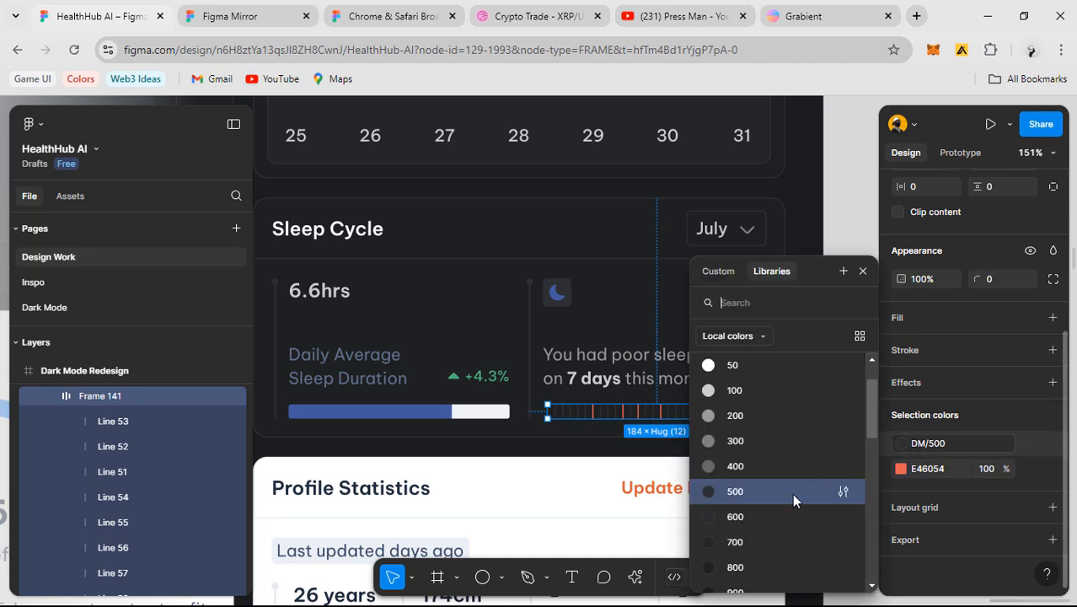
pyautogui.press('Escape')
# - Check the recoloured Sleep Cycle texts and tick lines in Figma Mirror and return to the design file
pyautogui.click(252, 25)
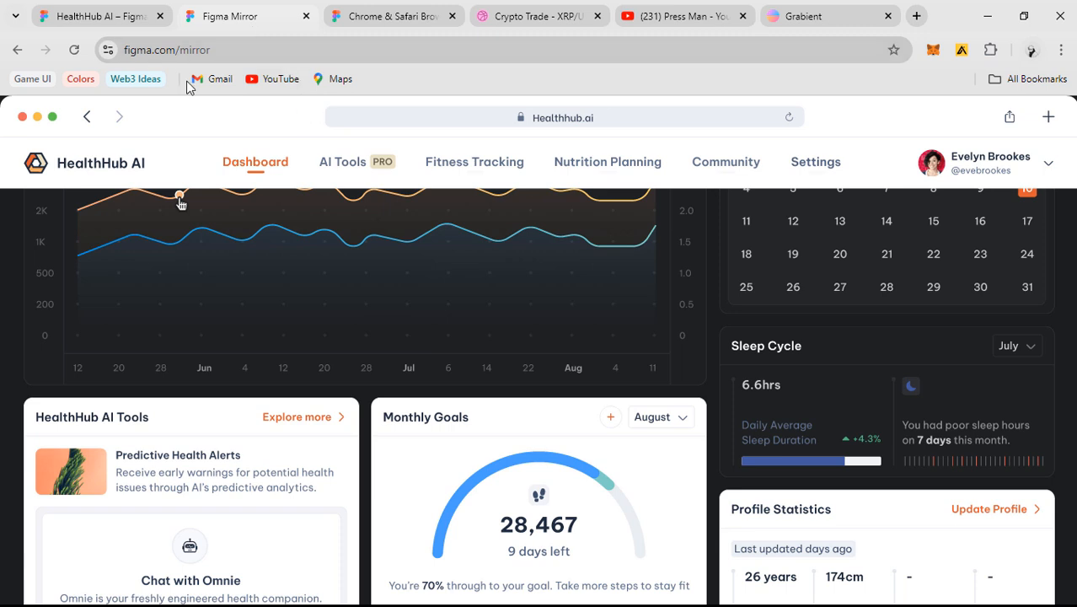
pyautogui.click(109, 16)
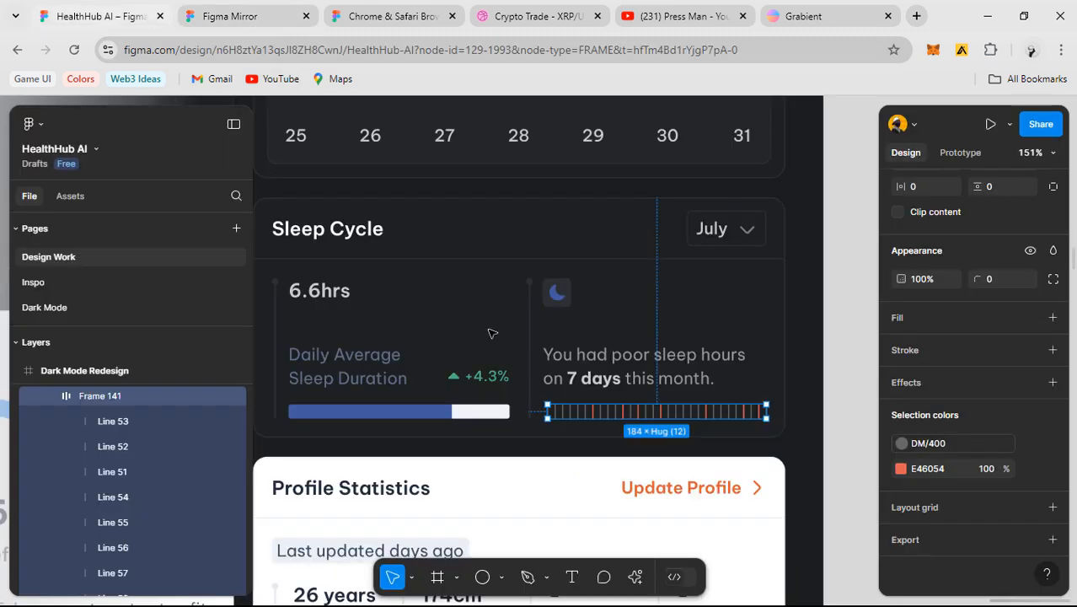
# - Change the stroke of the vertical divider line beside the moon icon to DM/400
pyautogui.click(531, 326)
pyautogui.click(963, 423)
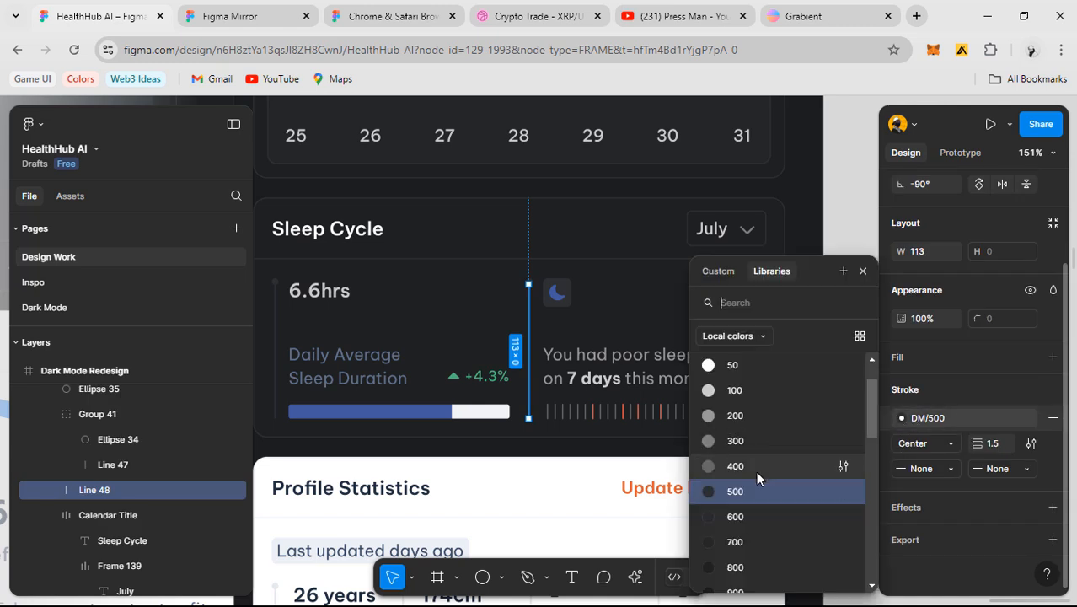
pyautogui.press('Escape')
# - Try a DM/400 fill on the dot topping the divider beside the moon icon and check it in Figma Mirror
pyautogui.click(545, 292)
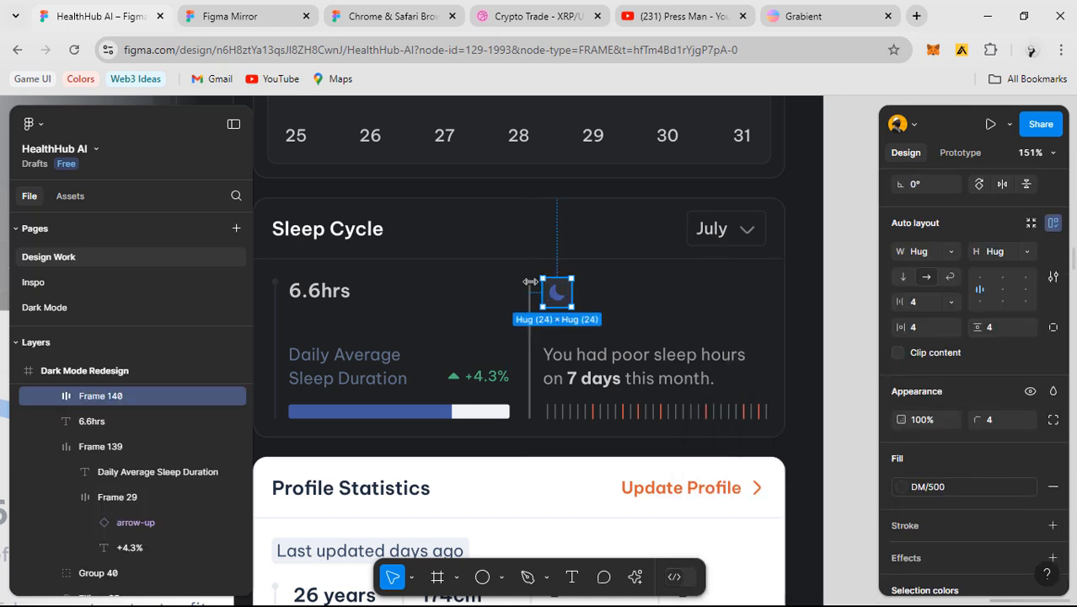
pyautogui.scroll(2, 538, 285)
pyautogui.click(527, 281)
pyautogui.click(946, 437)
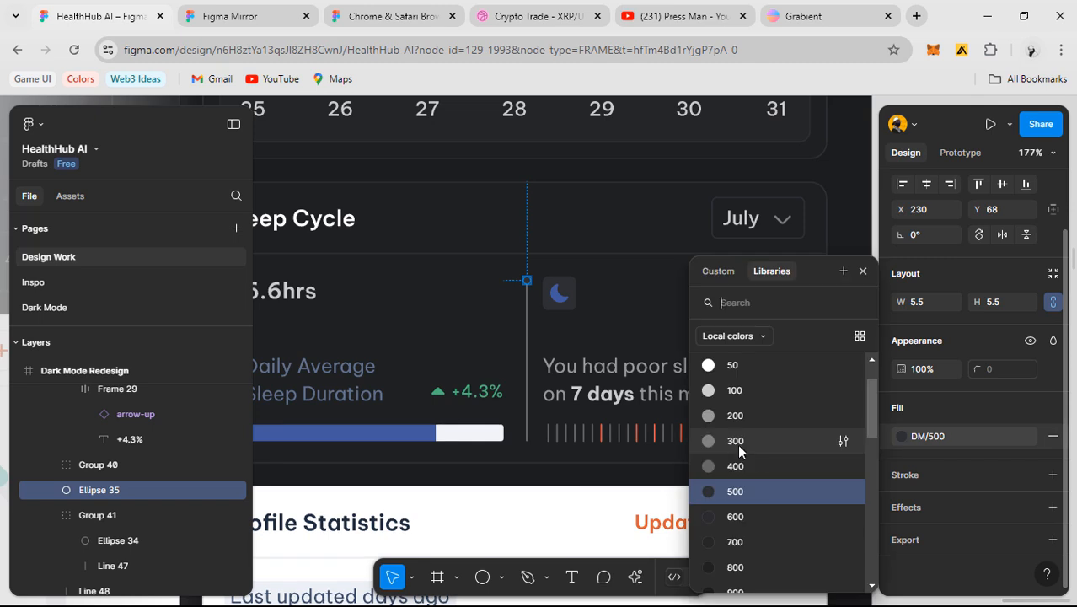
pyautogui.press('Escape')
pyautogui.click(253, 16)
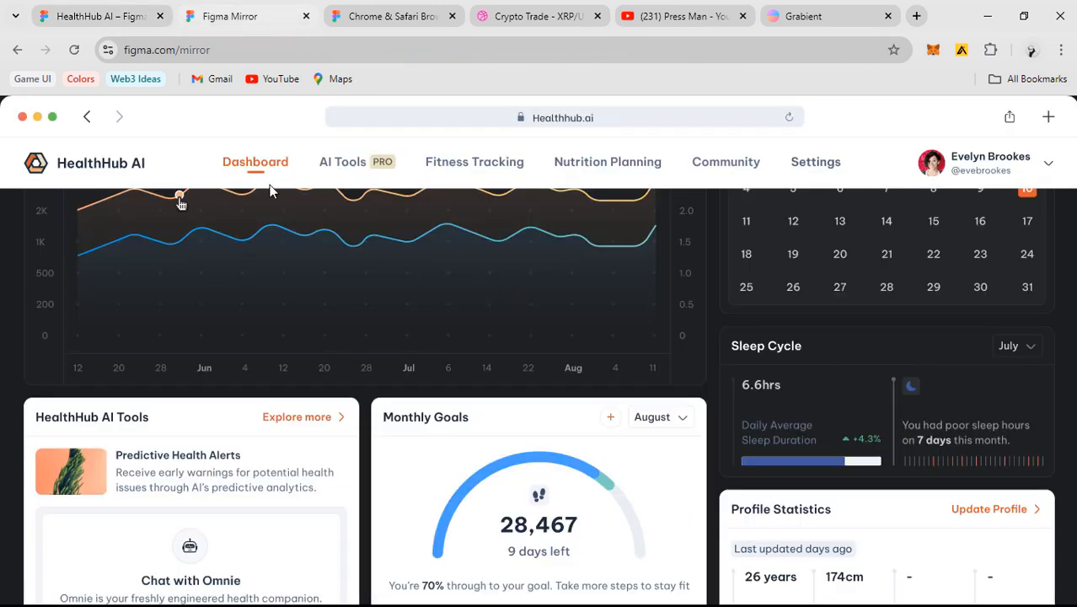
pyautogui.click(99, 17)
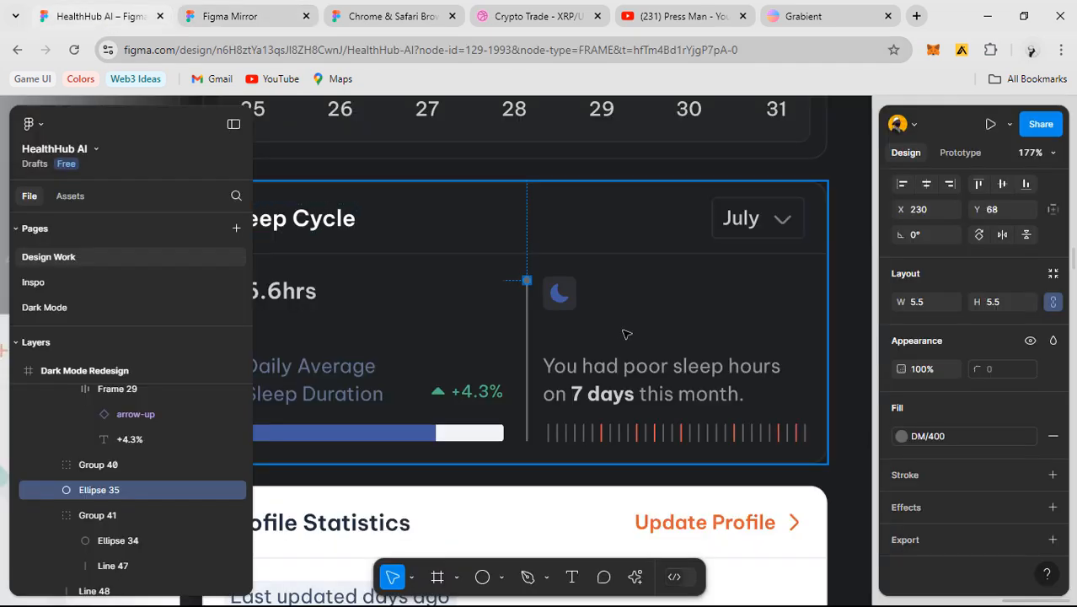
# - Undo the DM/400 colour changes on the divider beside the moon icon and its dot, then compare in Figma Mirror
pyautogui.press('Tab')
pyautogui.press('Tab')
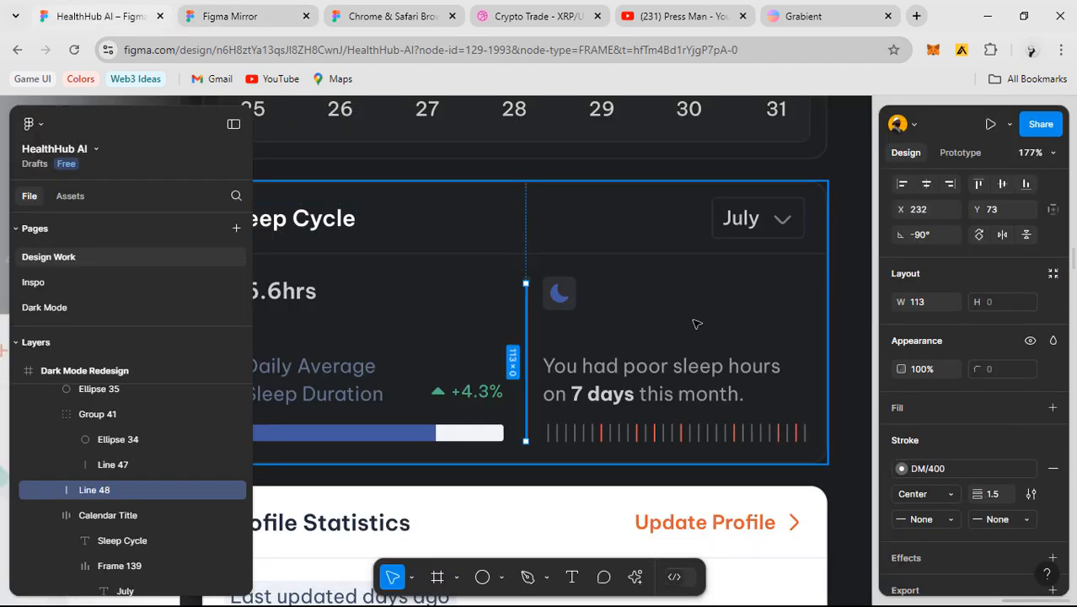
pyautogui.click(235, 19)
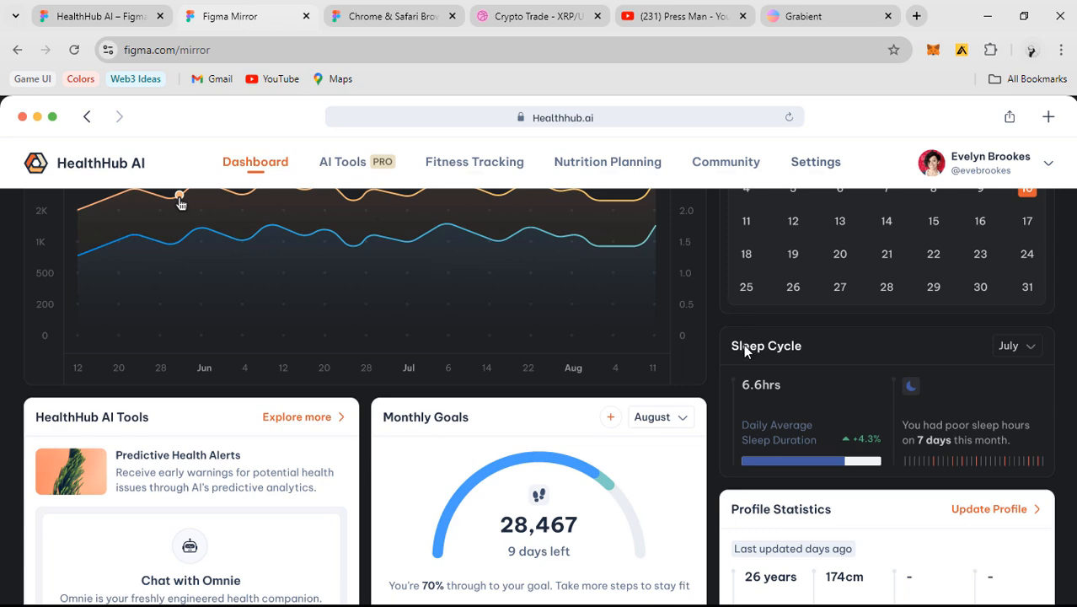
pyautogui.click(124, 9)
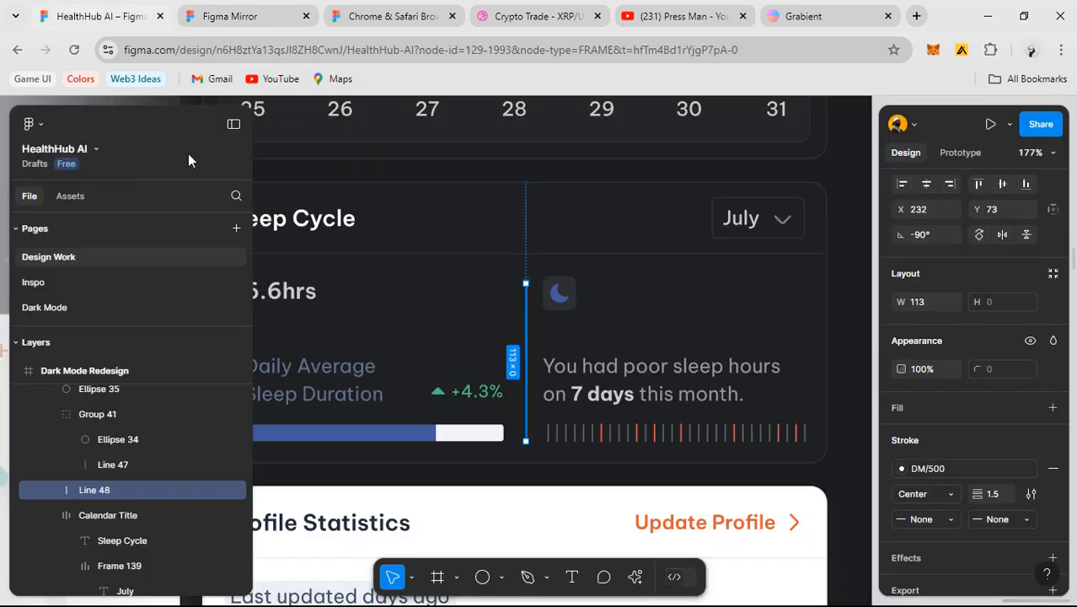
# - Set the fill of the sleep duration progress bar's light background track to DM/500
pyautogui.click(469, 433)
pyautogui.click(975, 436)
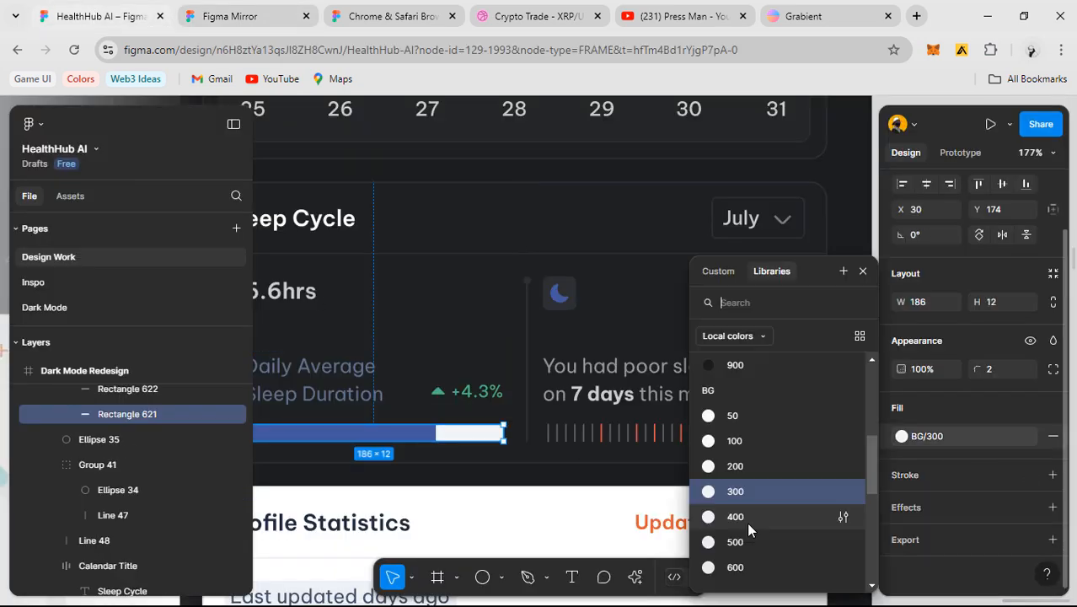
pyautogui.scroll(5, 747, 522)
pyautogui.click(759, 546)
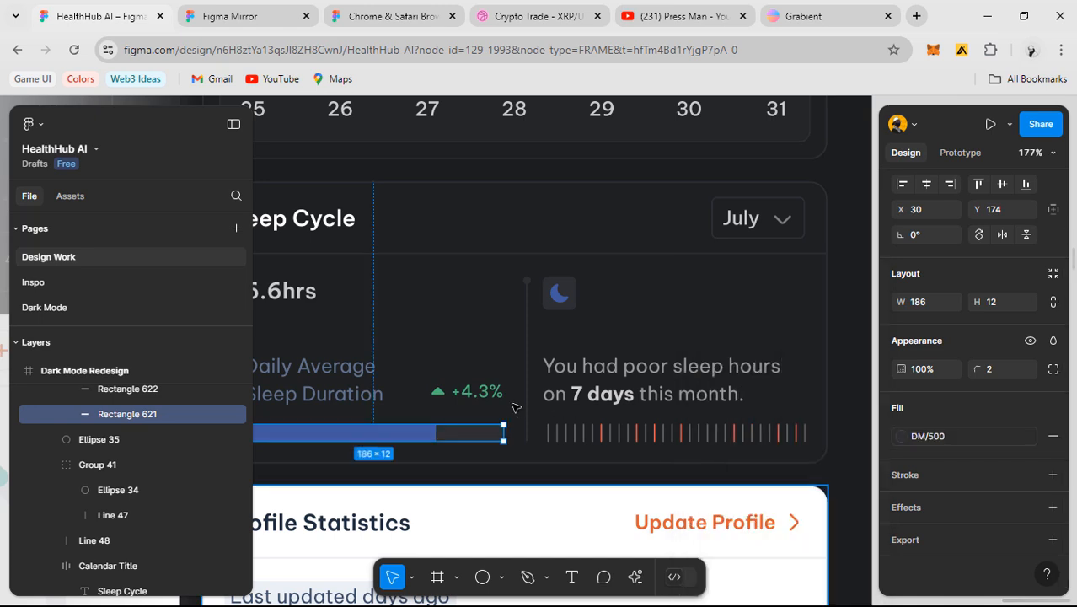
# - Set the fill of the Daily Average Sleep Duration text to DM/100 and deselect it
pyautogui.moveTo(512, 405); pyautogui.dragTo(722, 397)
pyautogui.doubleClick(516, 374)
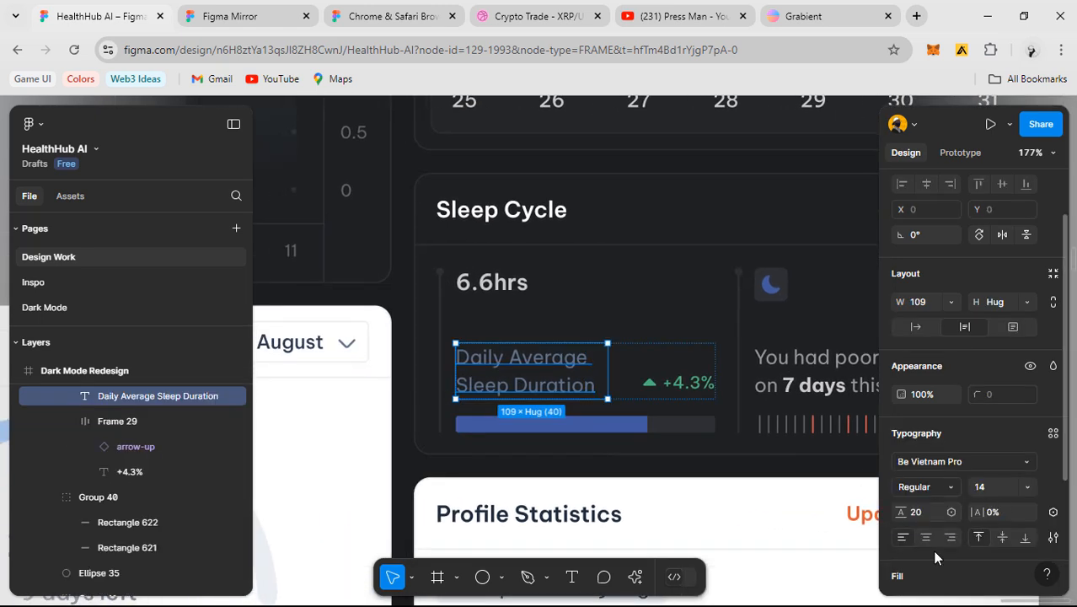
pyautogui.scroll(-2, 932, 539)
pyautogui.click(901, 446)
pyautogui.scroll(3, 784, 528)
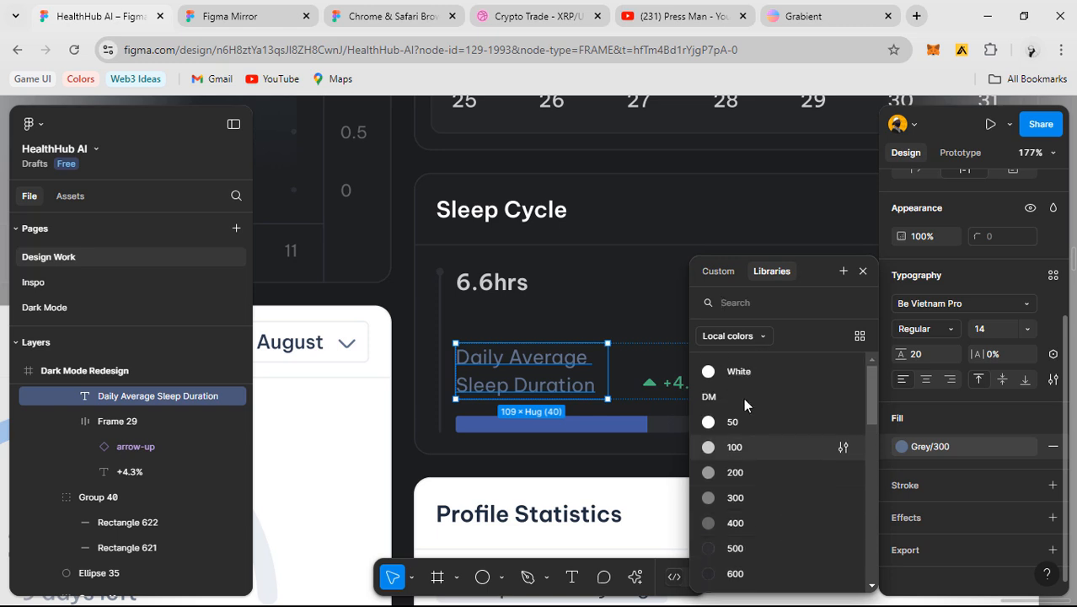
pyautogui.click(769, 449)
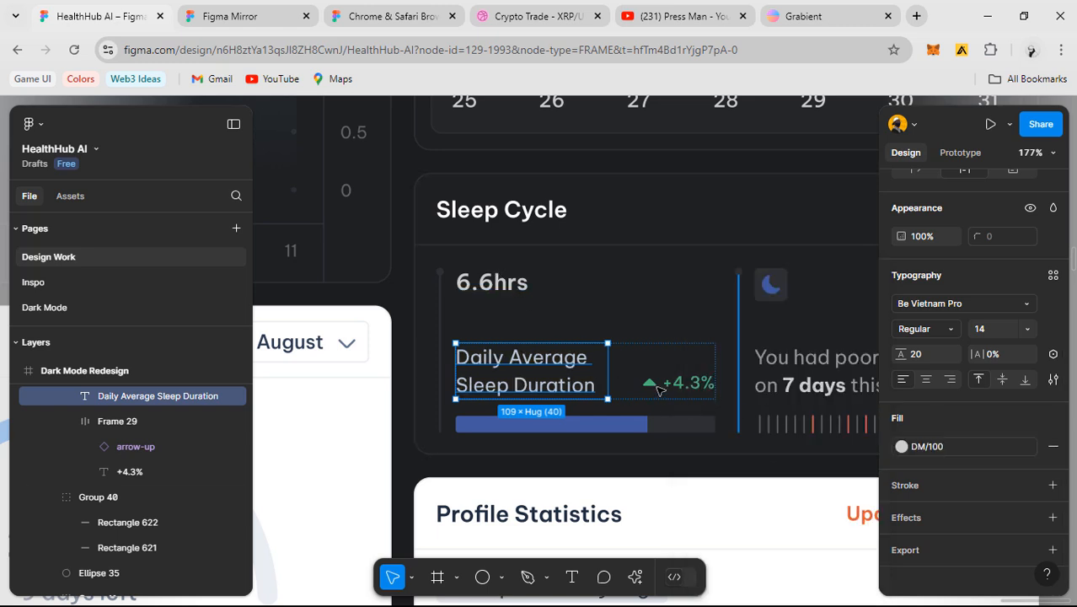
pyautogui.click(692, 465)
# - Check the recoloured progress bar and sleep duration text in Figma Mirror and return to the design file
pyautogui.scroll(-3, 693, 465)
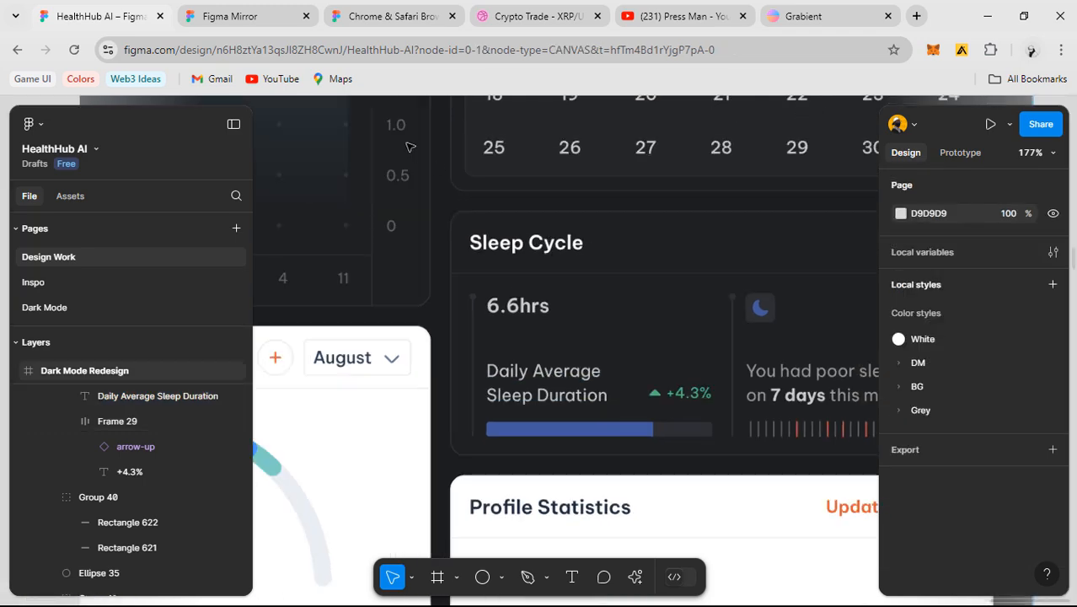
pyautogui.click(251, 25)
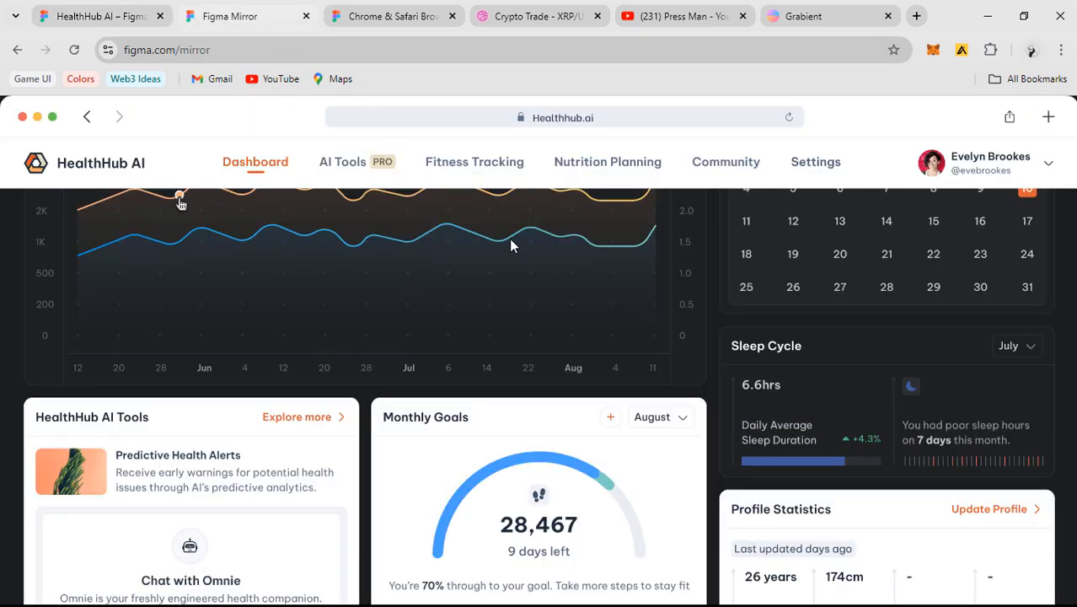
pyautogui.scroll(-1, 683, 368)
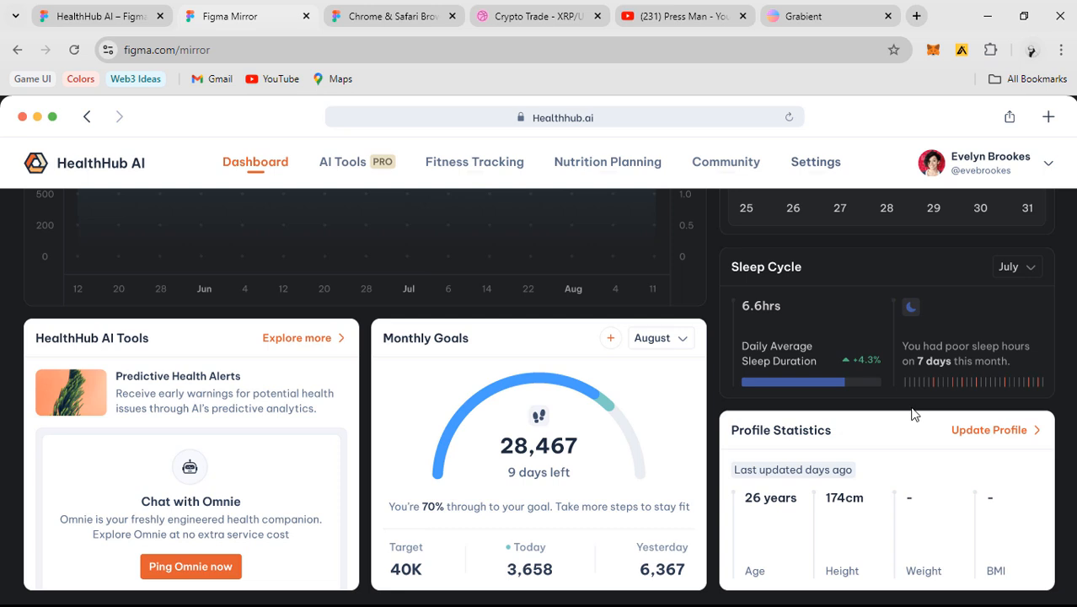
pyautogui.click(110, 12)
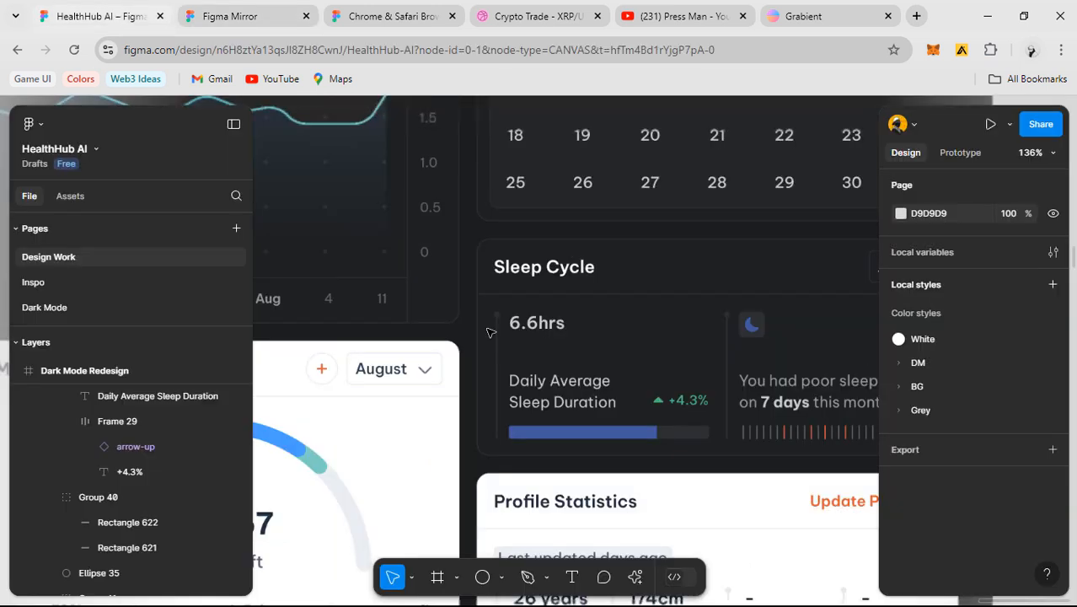
pyautogui.click(705, 403)
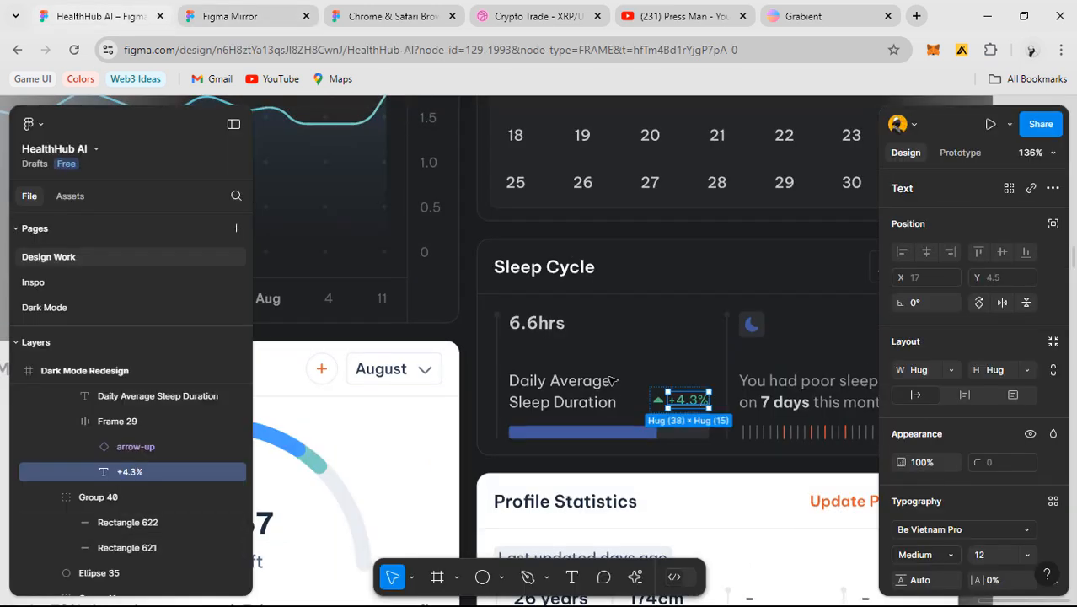
pyautogui.click(645, 351)
pyautogui.scroll(-3, 552, 309)
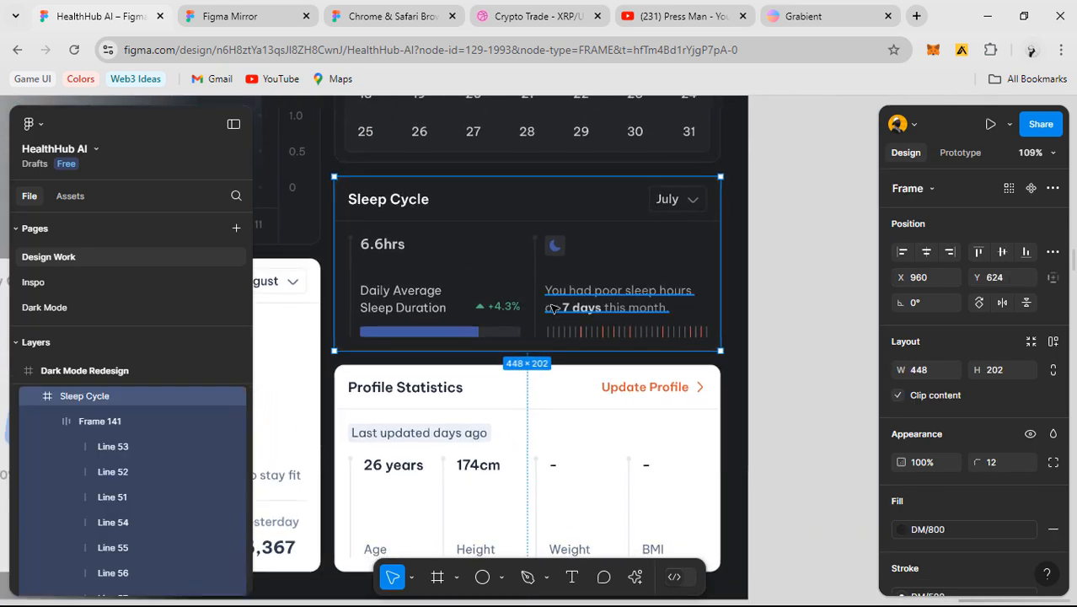
pyautogui.scroll(-3, 557, 320)
pyautogui.click(767, 353)
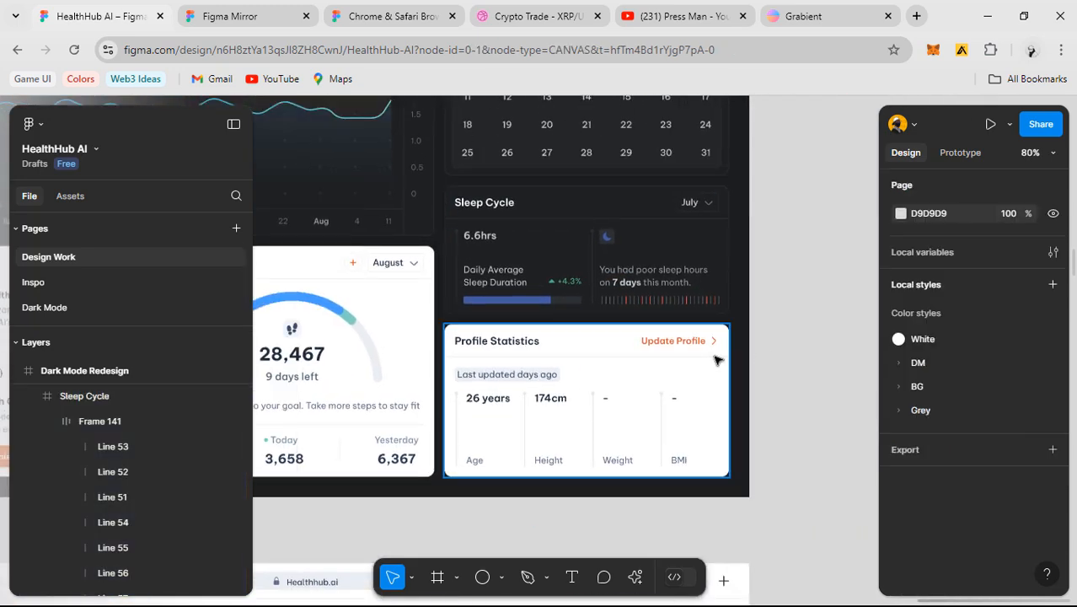
# - Set the Profile Statistics card's fill to DM/800 and its stroke to DM/500
pyautogui.scroll(-2, 657, 383)
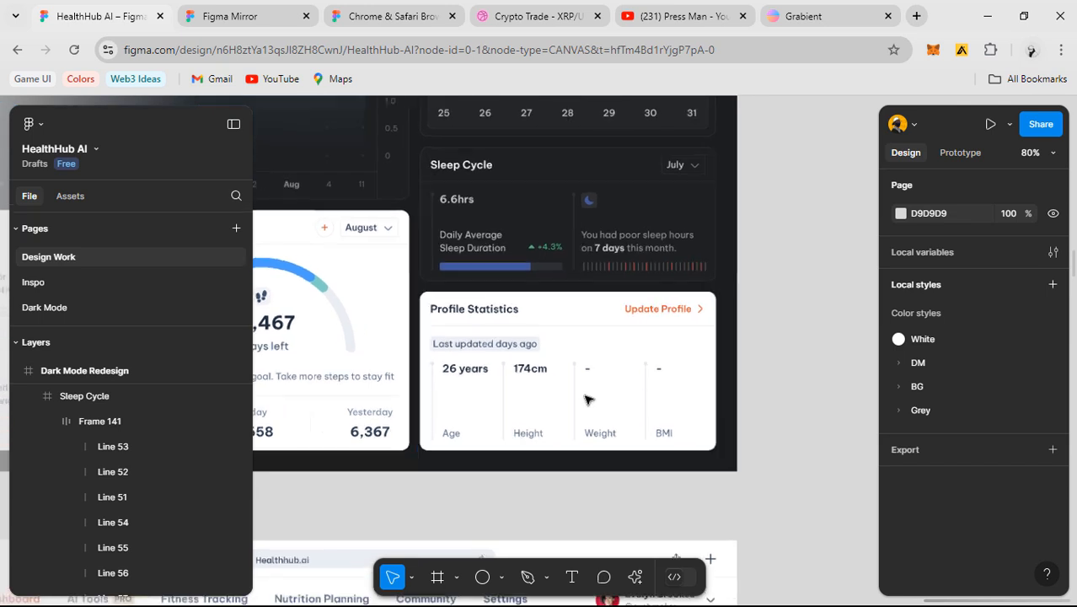
pyautogui.scroll(3, 588, 399)
pyautogui.click(607, 318)
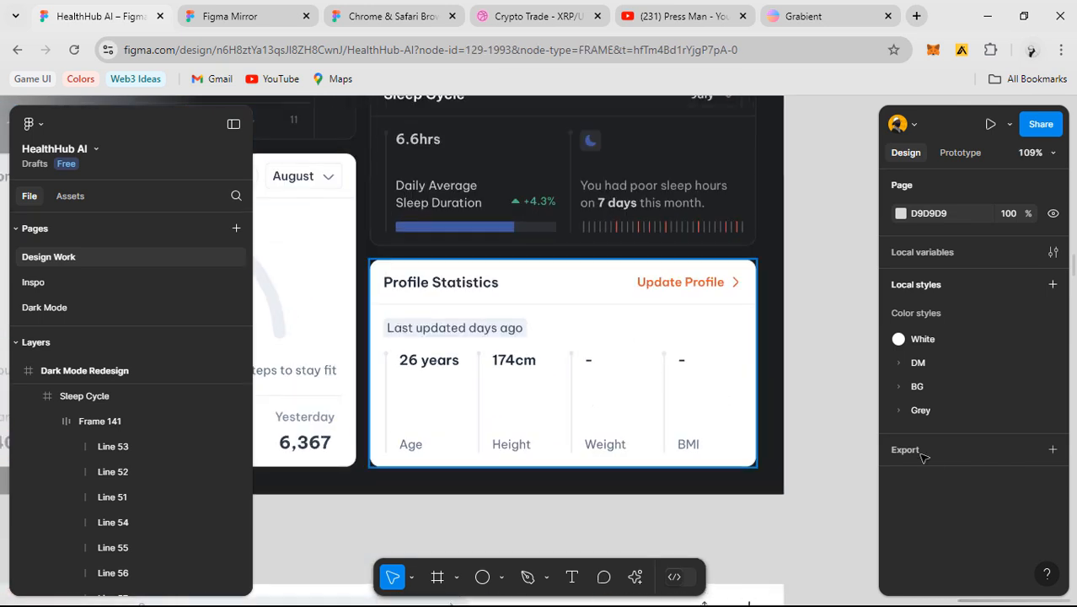
pyautogui.scroll(-3, 969, 446)
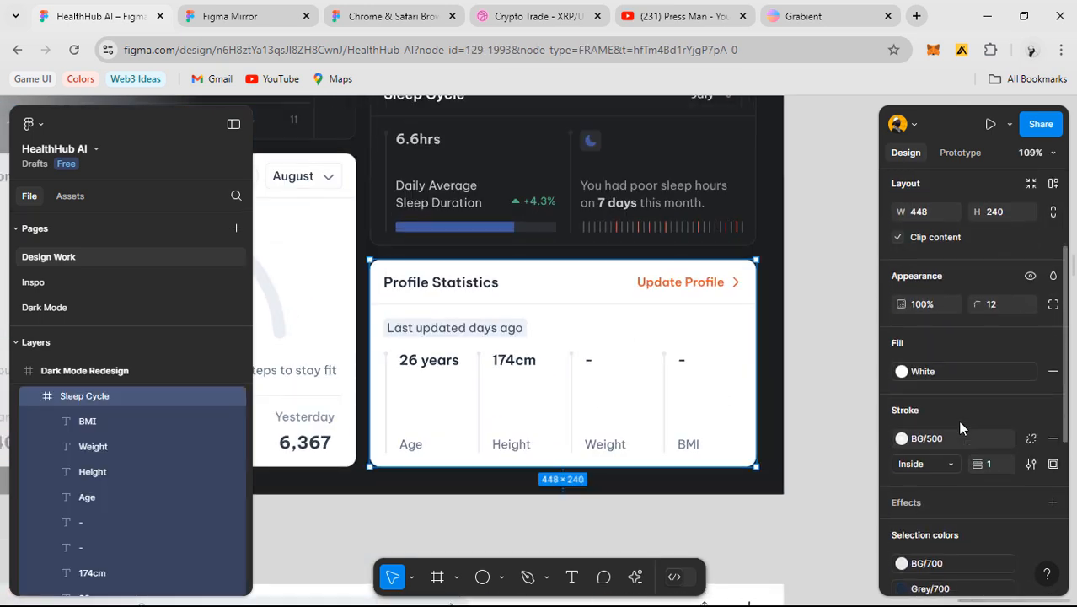
pyautogui.click(955, 372)
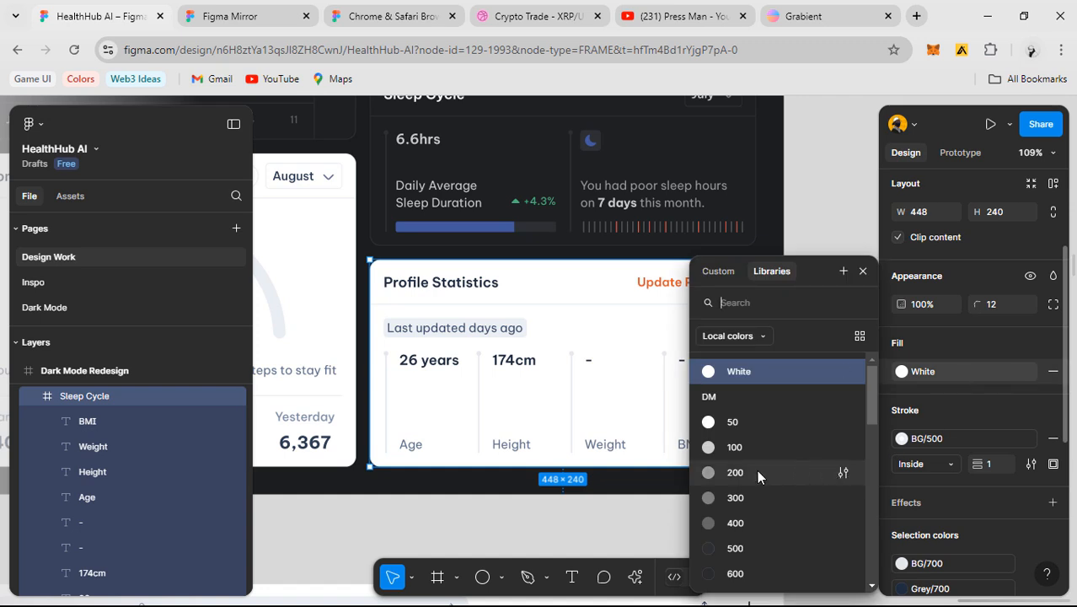
pyautogui.scroll(-1, 804, 451)
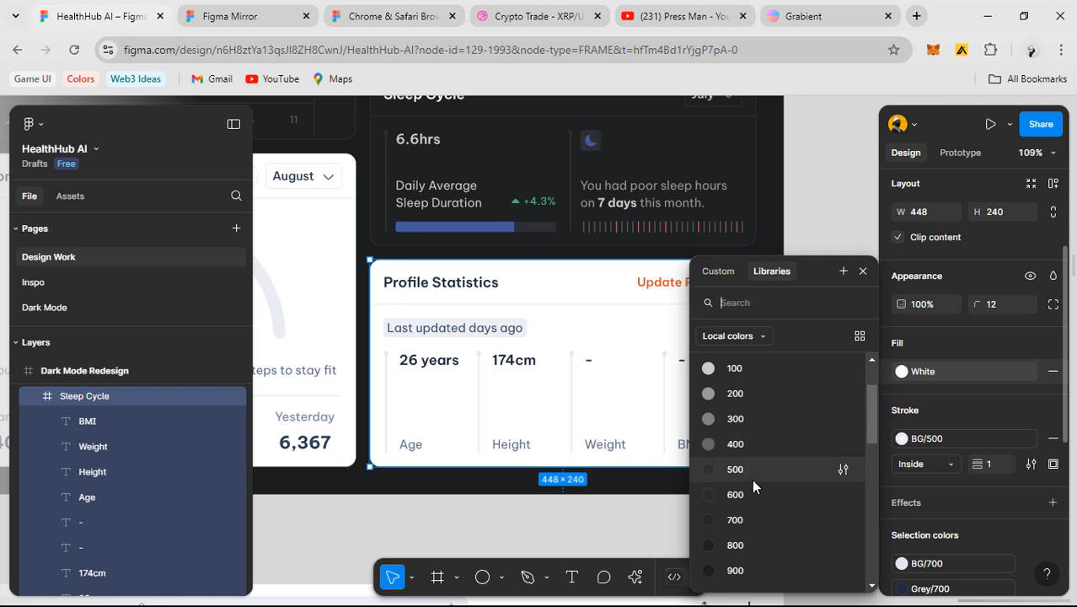
pyautogui.scroll(-1, 762, 478)
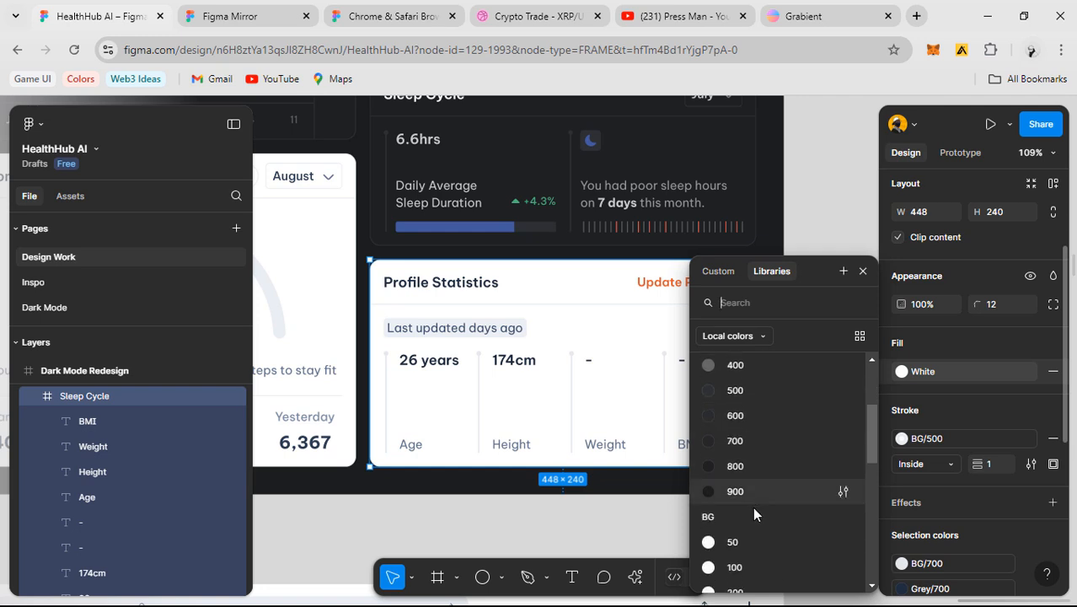
pyautogui.click(767, 467)
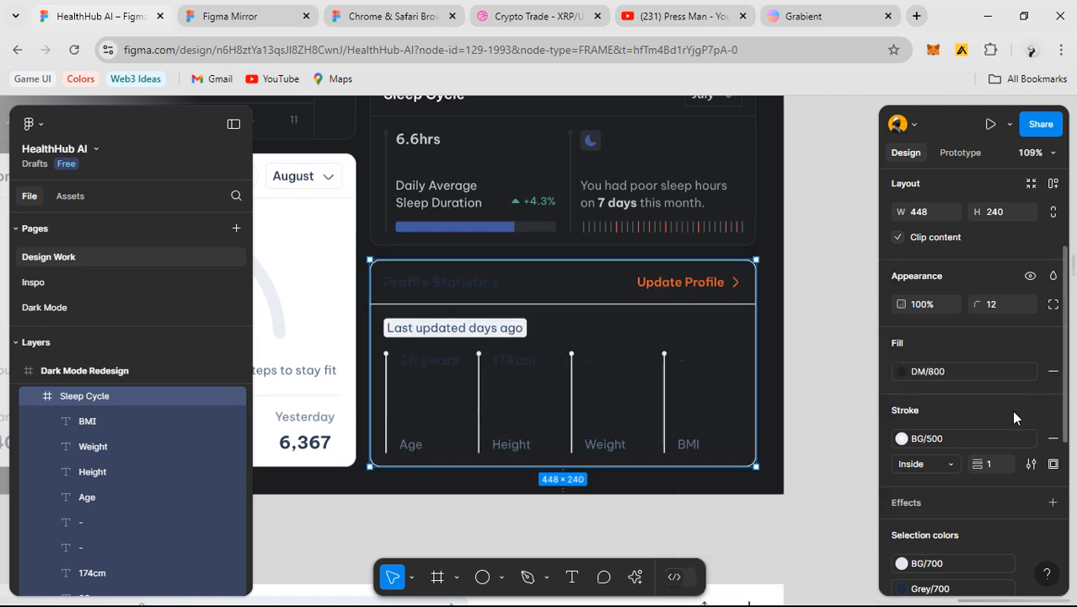
pyautogui.click(953, 446)
pyautogui.scroll(-1, 814, 497)
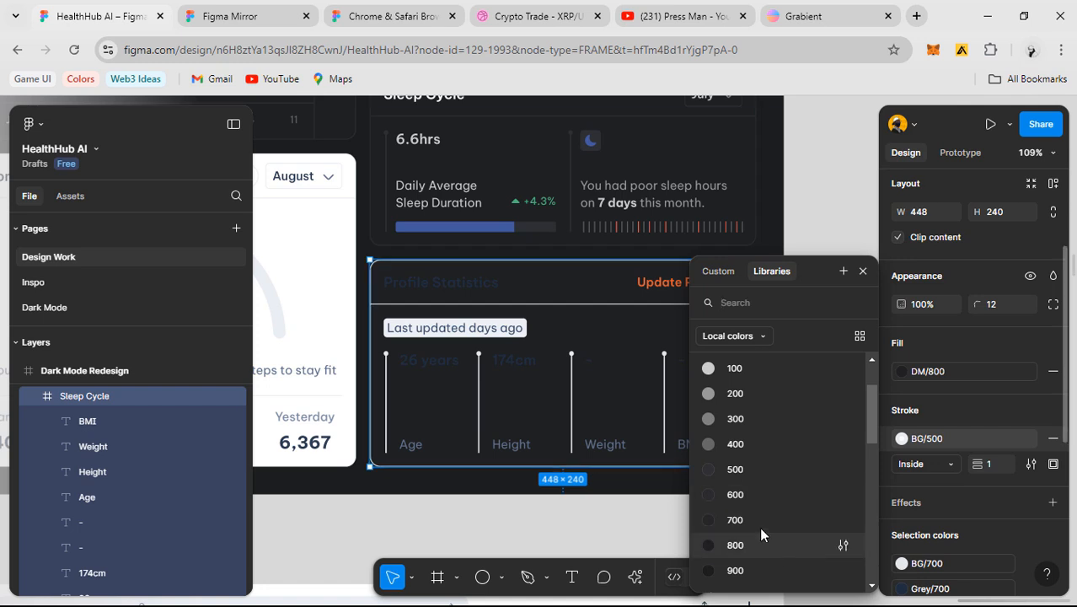
pyautogui.click(754, 469)
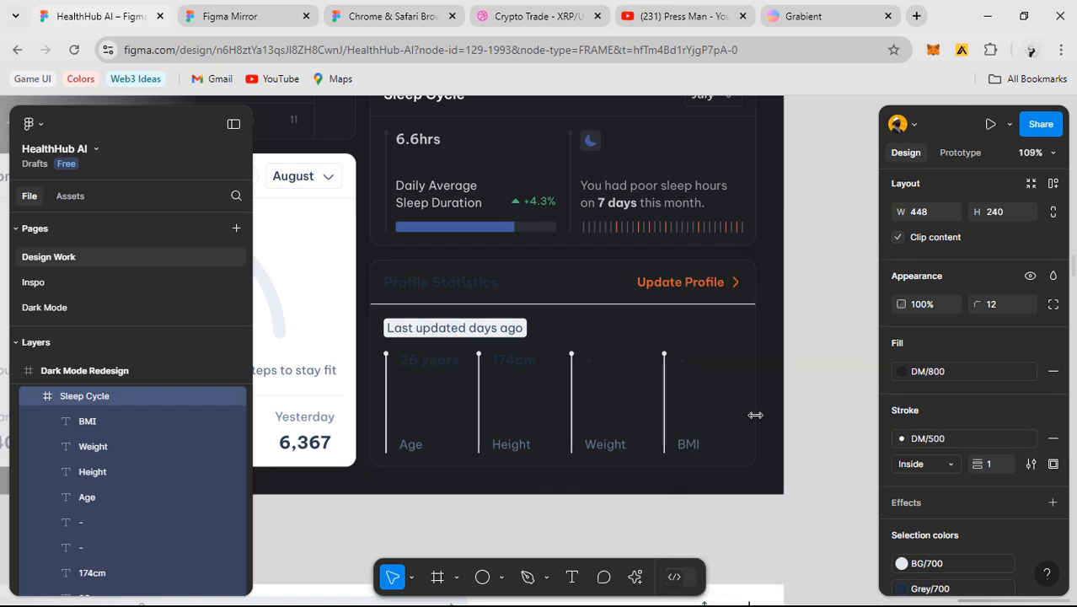
# - Set the stroke of the Profile Statistics card's header row to DM/500 and deselect it
pyautogui.click(556, 292)
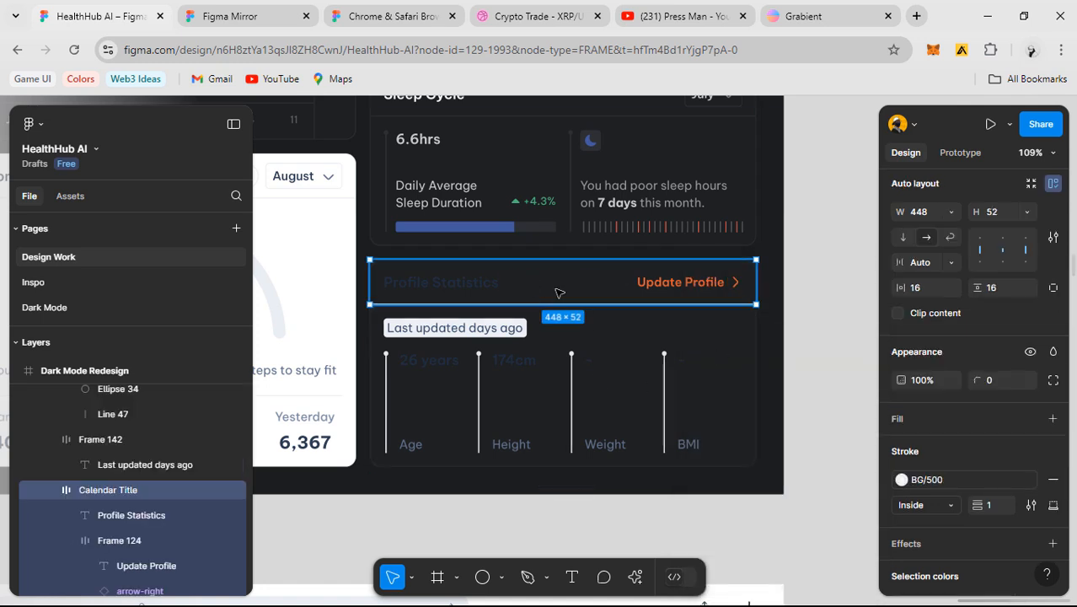
pyautogui.click(937, 478)
pyautogui.scroll(5, 783, 474)
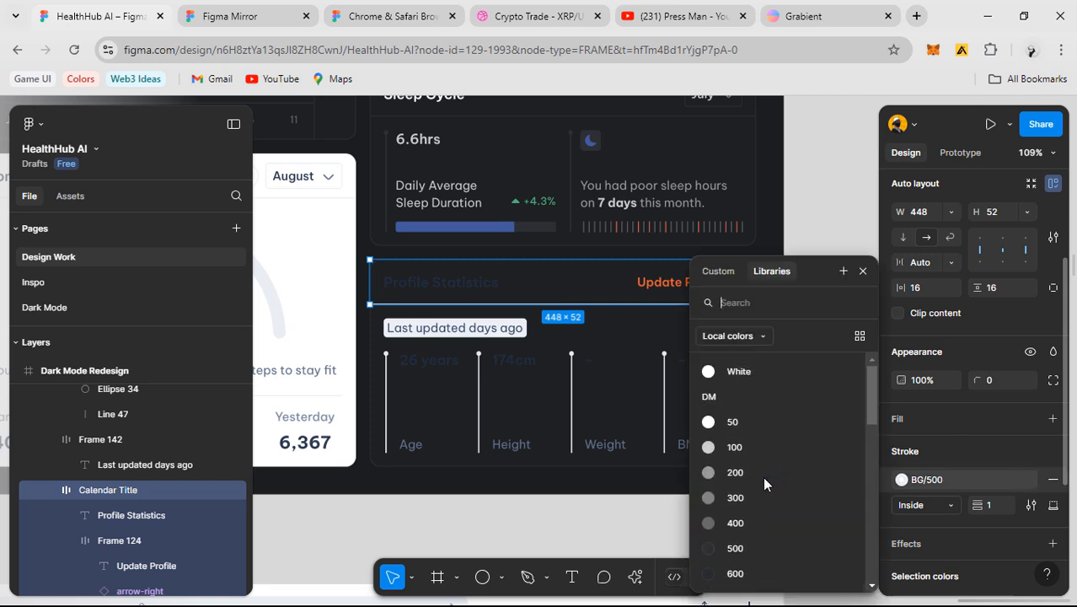
pyautogui.click(750, 548)
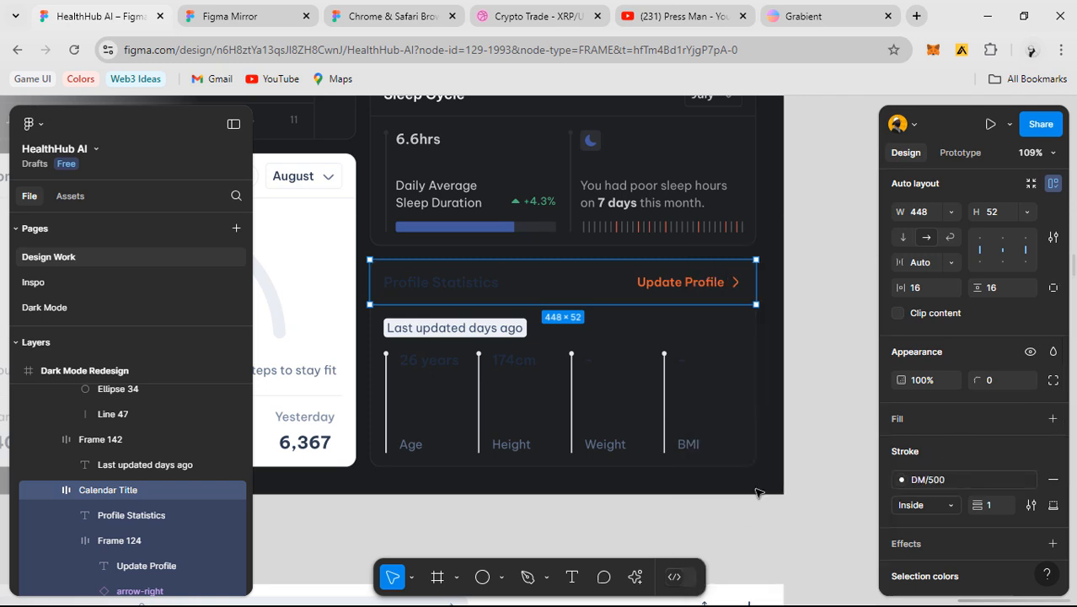
pyautogui.click(823, 383)
pyautogui.scroll(2, 781, 365)
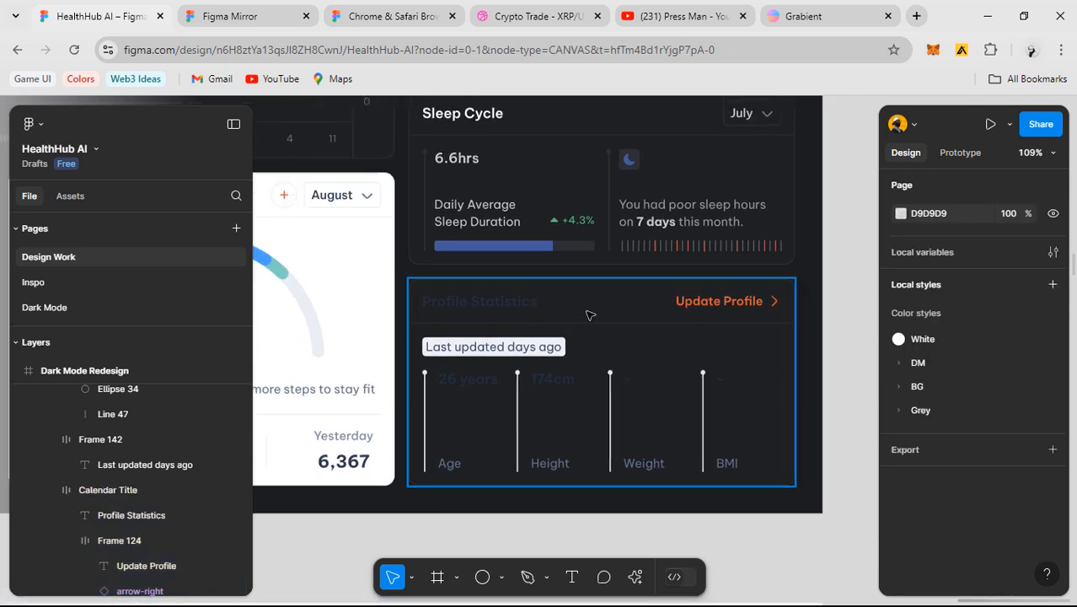
# - Set the fill of the Profile Statistics title text to DM/100
pyautogui.doubleClick(505, 307)
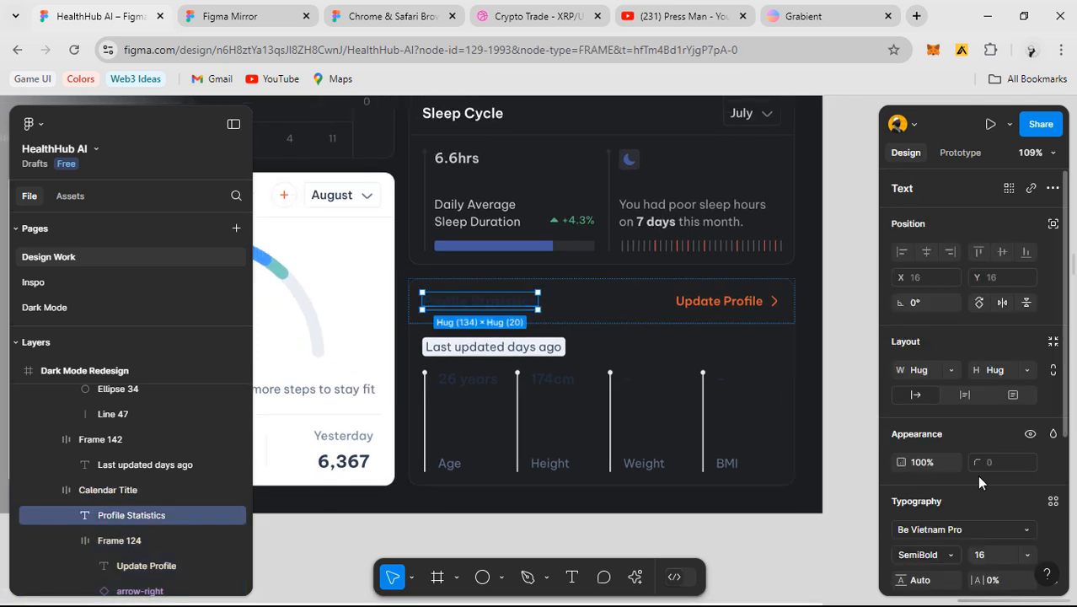
pyautogui.scroll(-5, 955, 497)
pyautogui.click(944, 435)
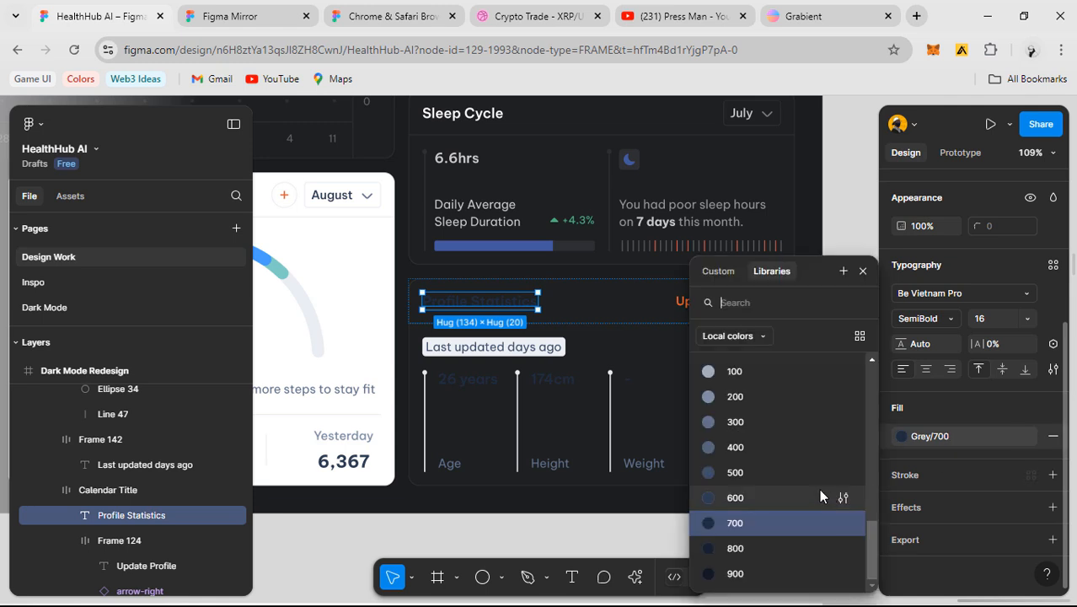
pyautogui.scroll(5, 763, 475)
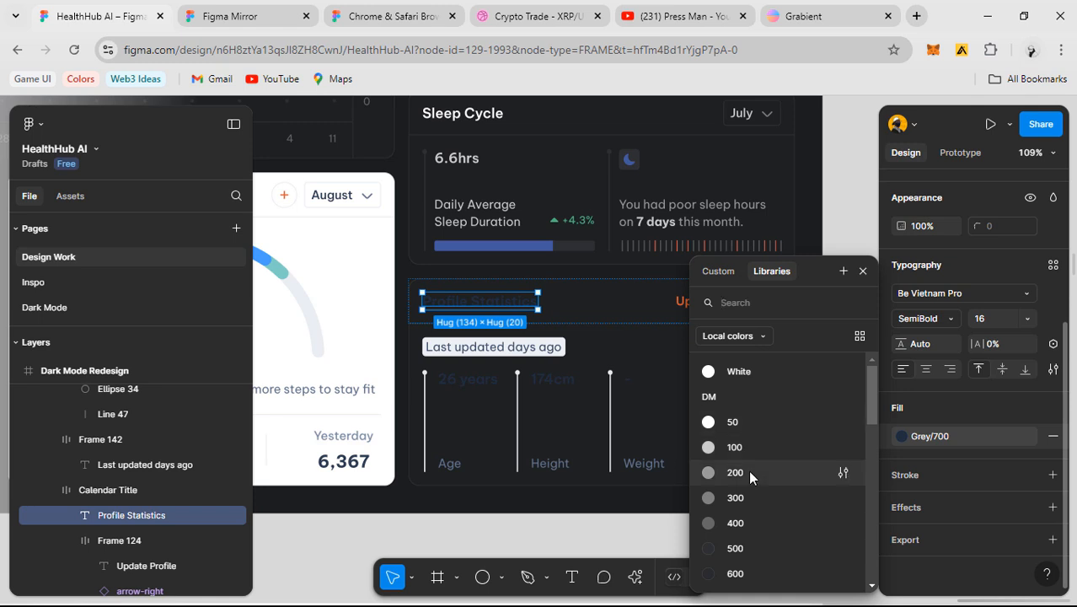
pyautogui.click(751, 449)
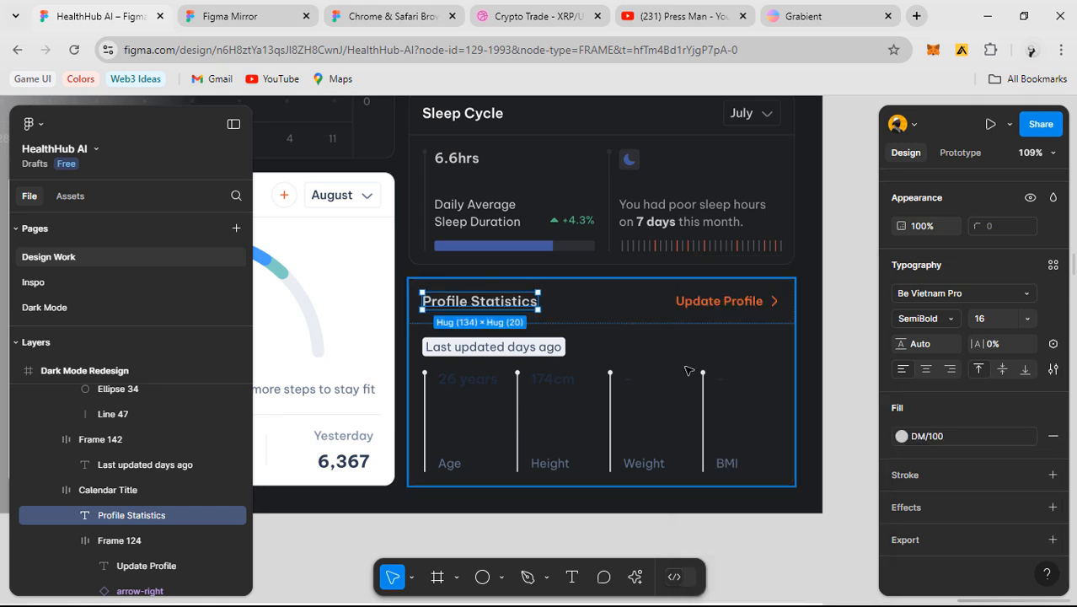
# - Remove the fill of the vertical line beside Age and set its stroke to DM/500, matching the Sleep Cycle divider line
pyautogui.click(491, 349)
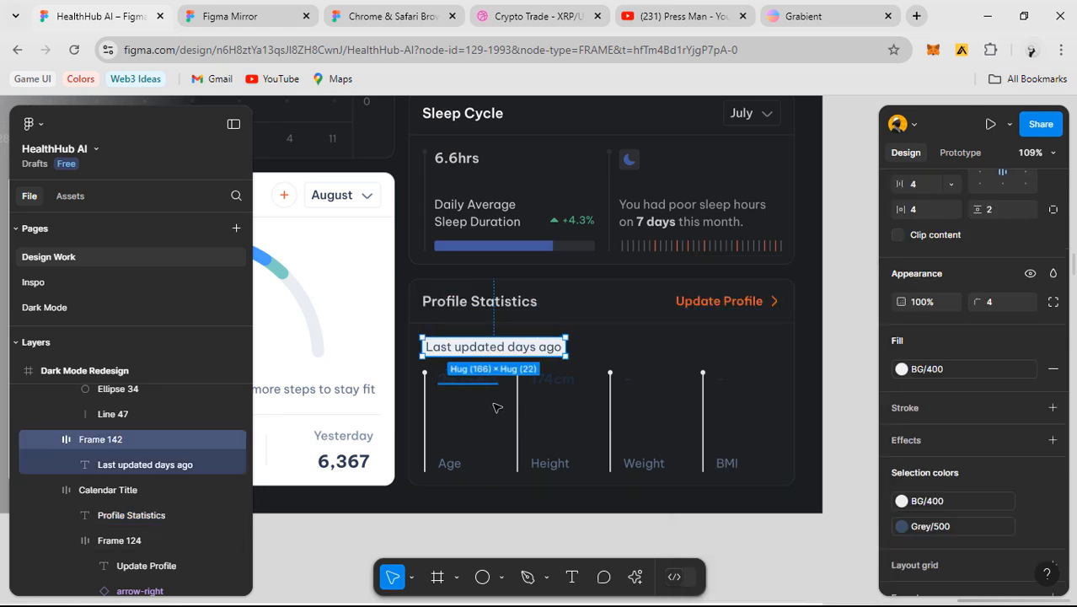
pyautogui.click(425, 210)
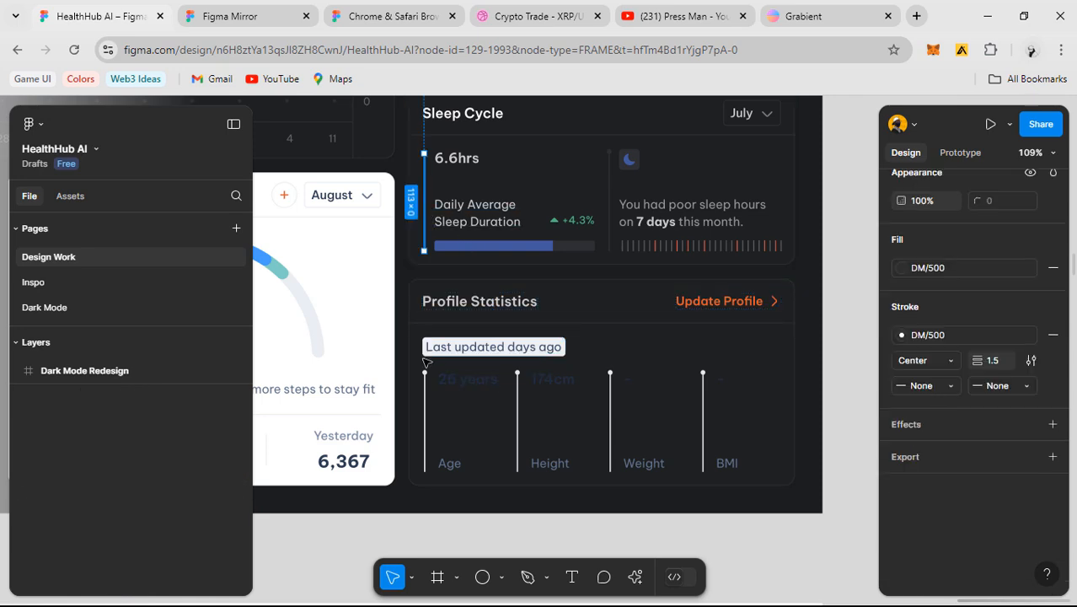
pyautogui.click(424, 412)
pyautogui.scroll(5, 425, 412)
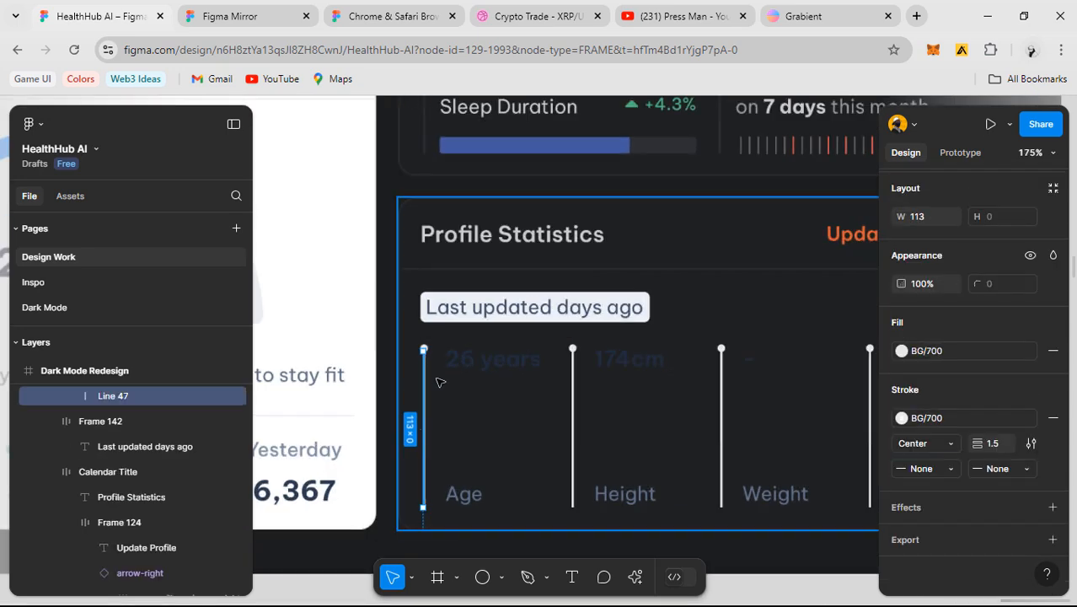
pyautogui.click(1052, 353)
pyautogui.click(944, 381)
pyautogui.scroll(2, 746, 467)
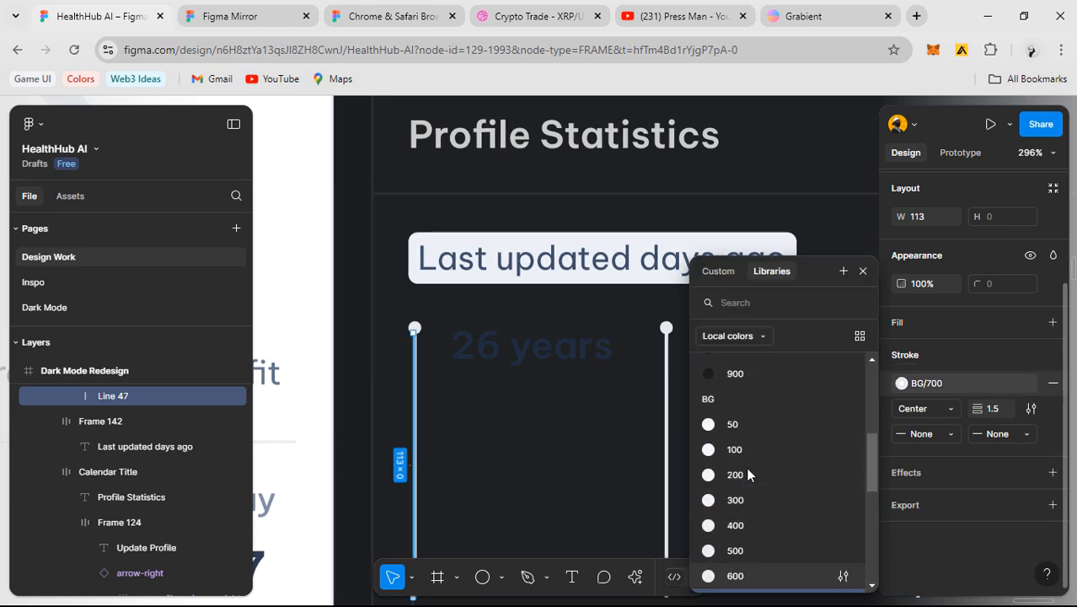
pyautogui.click(756, 548)
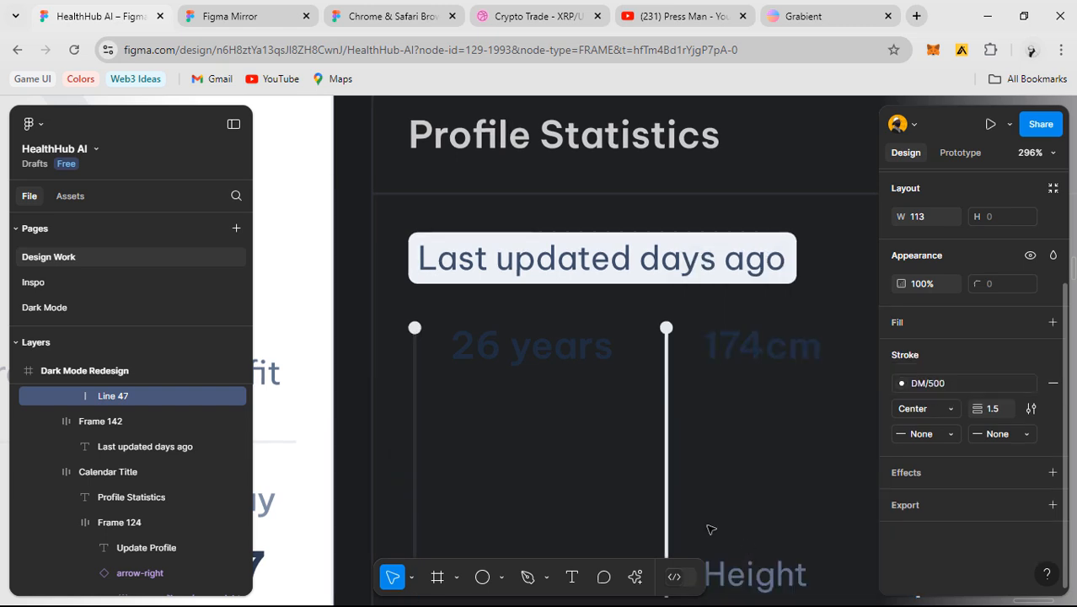
# - Remove the fill of the Height, Weight and BMI vertical lines and set their stroke to DM/500
pyautogui.click(663, 415)
pyautogui.hscroll(5, 618, 405)
pyautogui.scroll(-2, 617, 404)
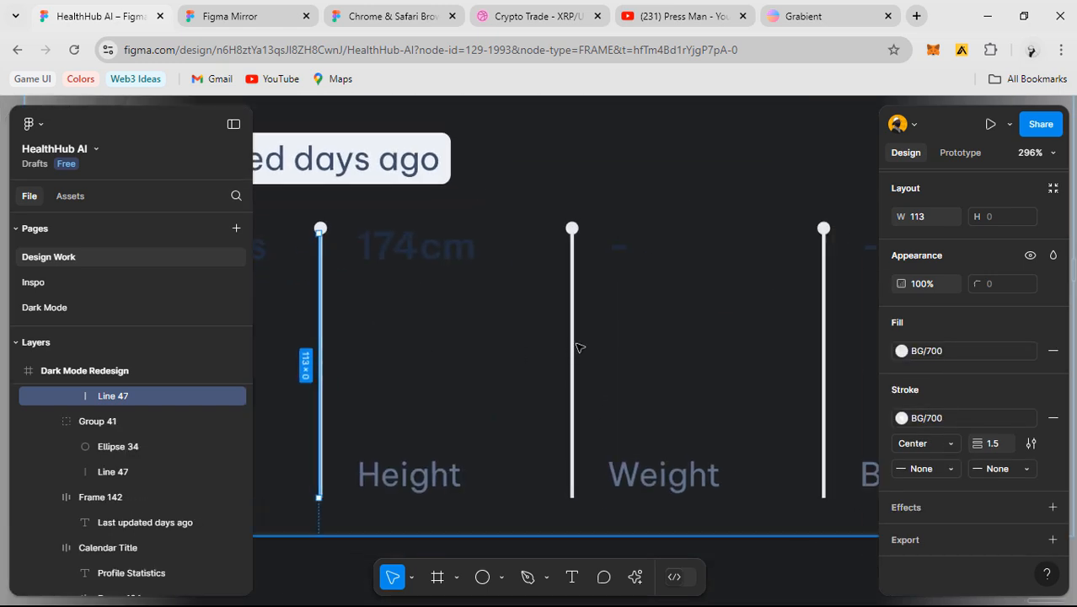
pyautogui.keyDown('shift'); pyautogui.click(572, 320); pyautogui.keyUp('shift')
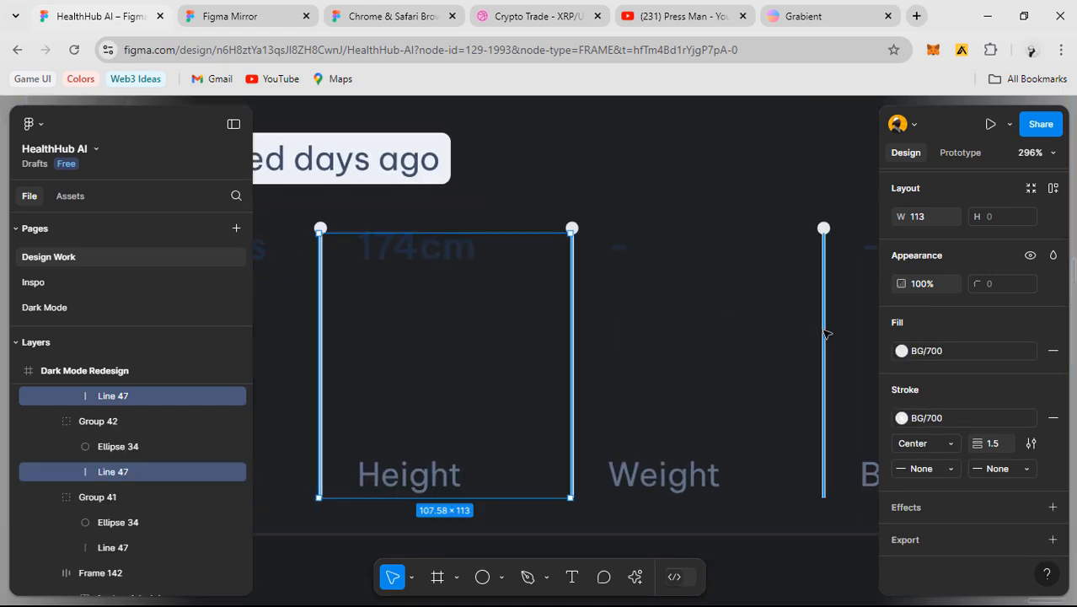
pyautogui.keyDown('shift'); pyautogui.click(824, 239); pyautogui.keyUp('shift')
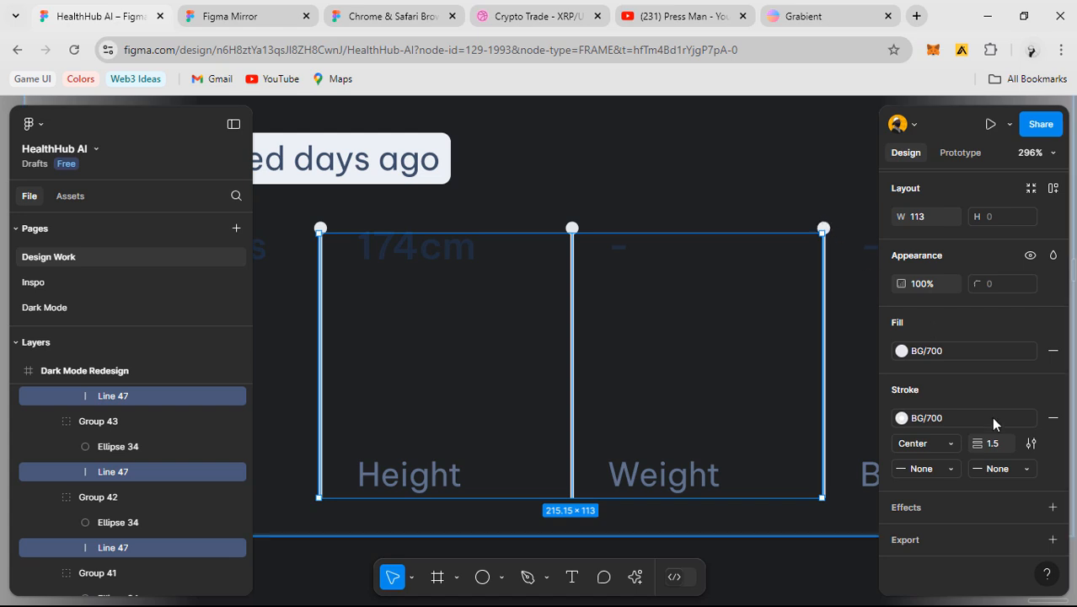
pyautogui.click(1052, 352)
pyautogui.click(963, 385)
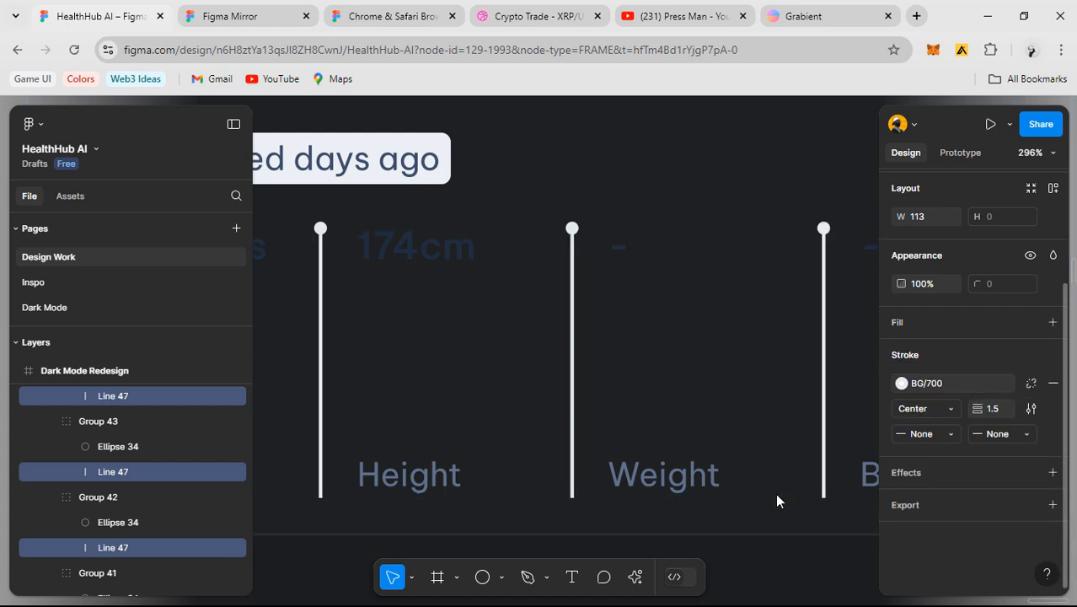
pyautogui.scroll(-3, 749, 510)
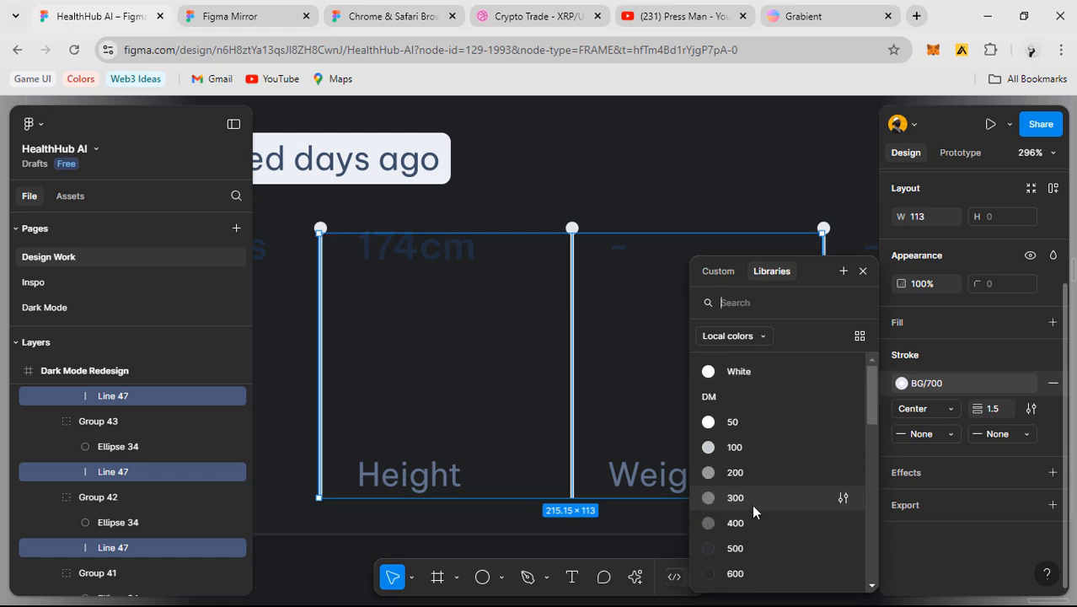
pyautogui.click(754, 554)
# - Remove the stroke from the four circles atop the Profile Statistics lines and set their fill to DM/500
pyautogui.click(805, 239)
pyautogui.keyDown('ctrl'); pyautogui.click(825, 228); pyautogui.keyUp('ctrl')
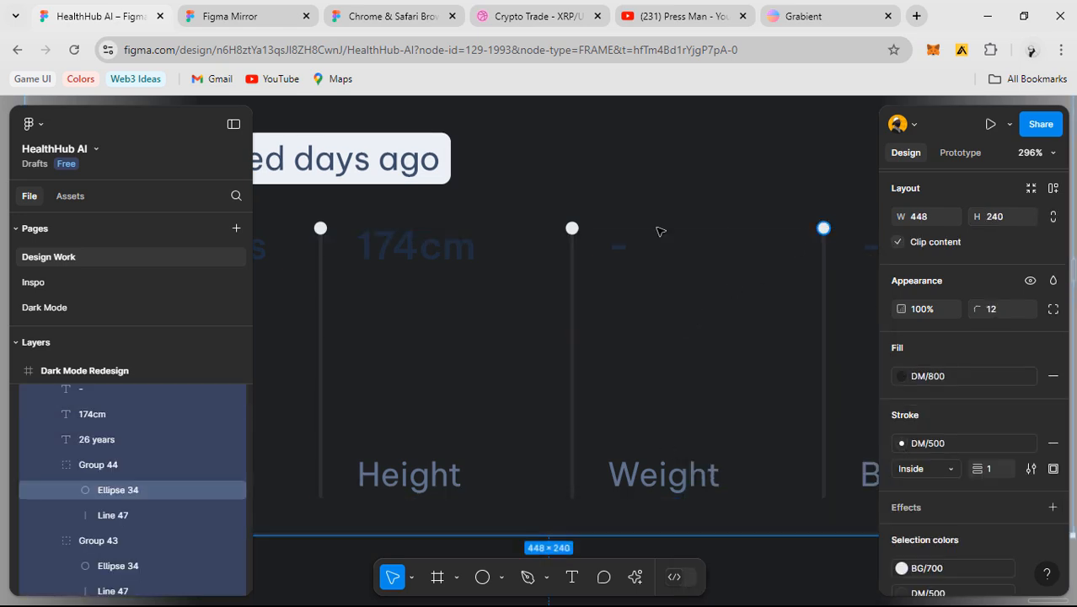
pyautogui.keyDown('ctrl'); pyautogui.keyDown('shift'); pyautogui.click(573, 228); pyautogui.keyUp('shift'); pyautogui.keyUp('ctrl')
pyautogui.keyDown('ctrl'); pyautogui.keyDown('shift'); pyautogui.click(320, 229); pyautogui.keyUp('shift'); pyautogui.keyUp('ctrl')
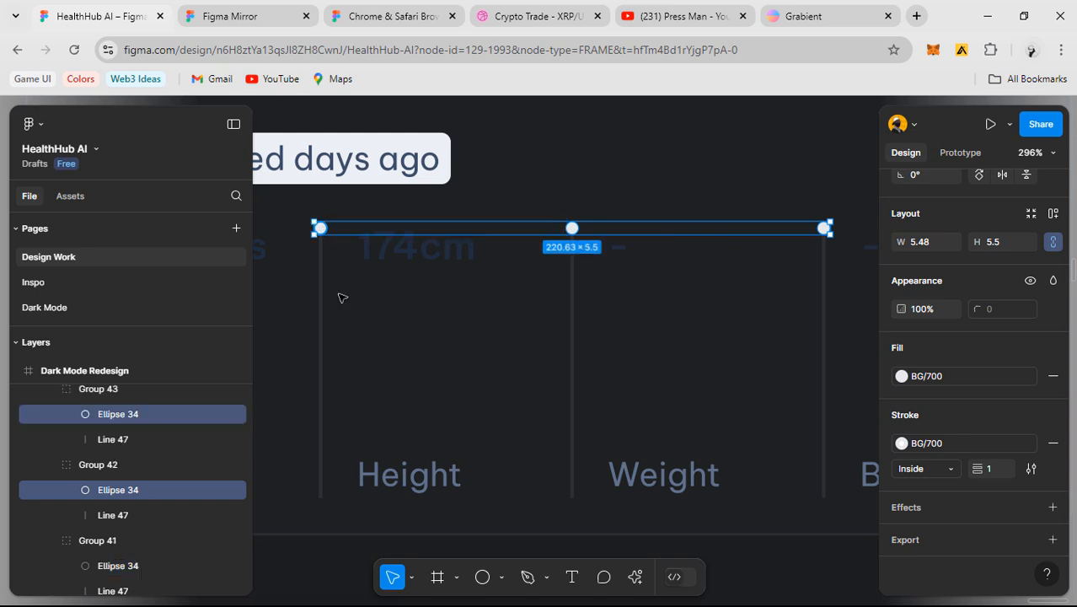
pyautogui.hscroll(-5, 750, 359)
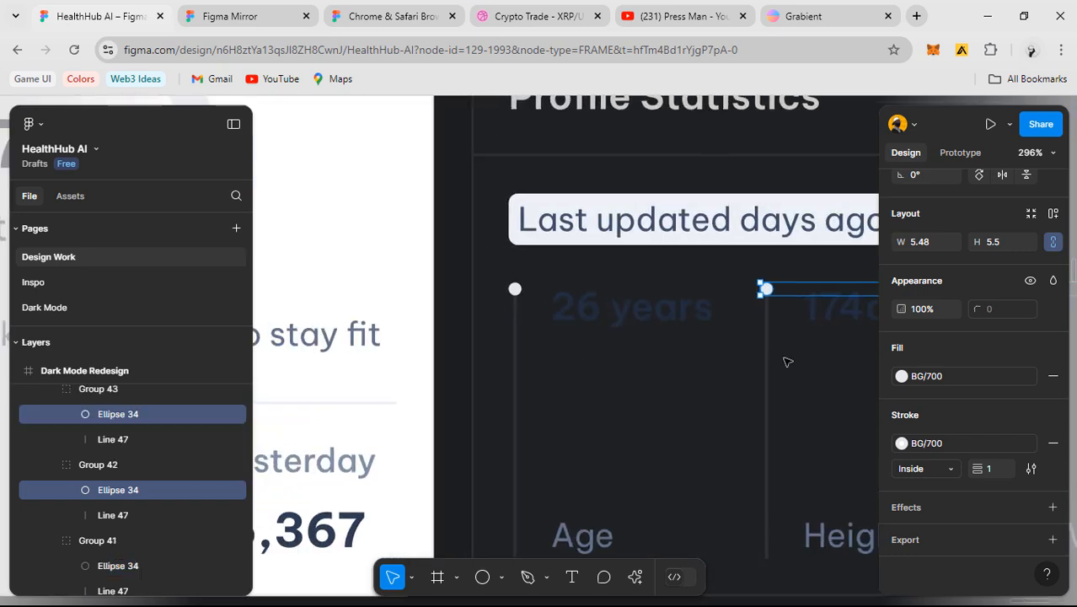
pyautogui.keyDown('ctrl'); pyautogui.keyDown('shift'); pyautogui.click(515, 289); pyautogui.keyUp('shift'); pyautogui.keyUp('ctrl')
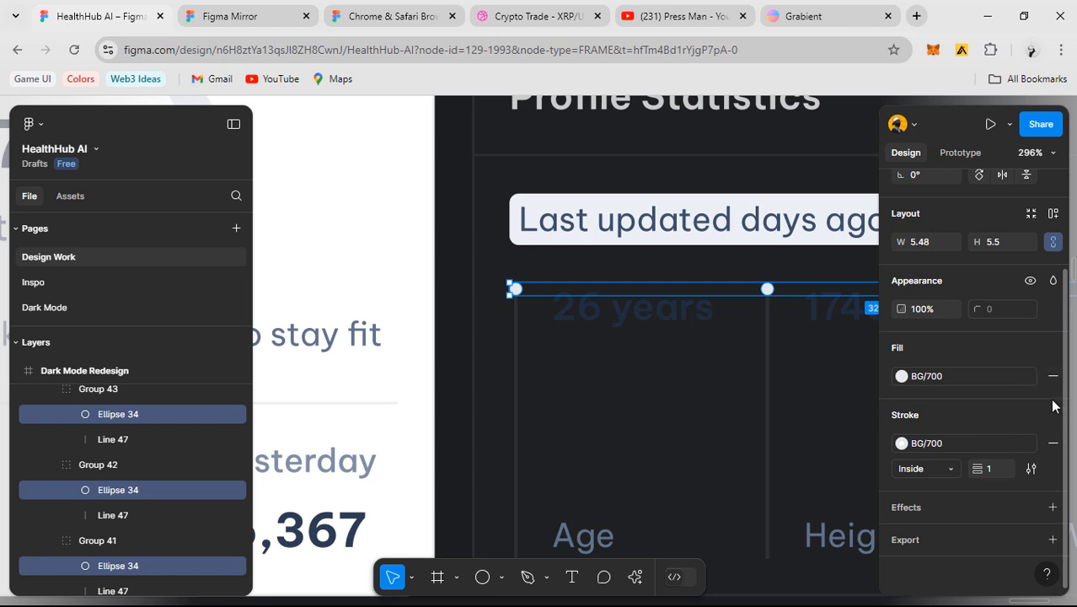
pyautogui.click(1053, 442)
pyautogui.click(902, 376)
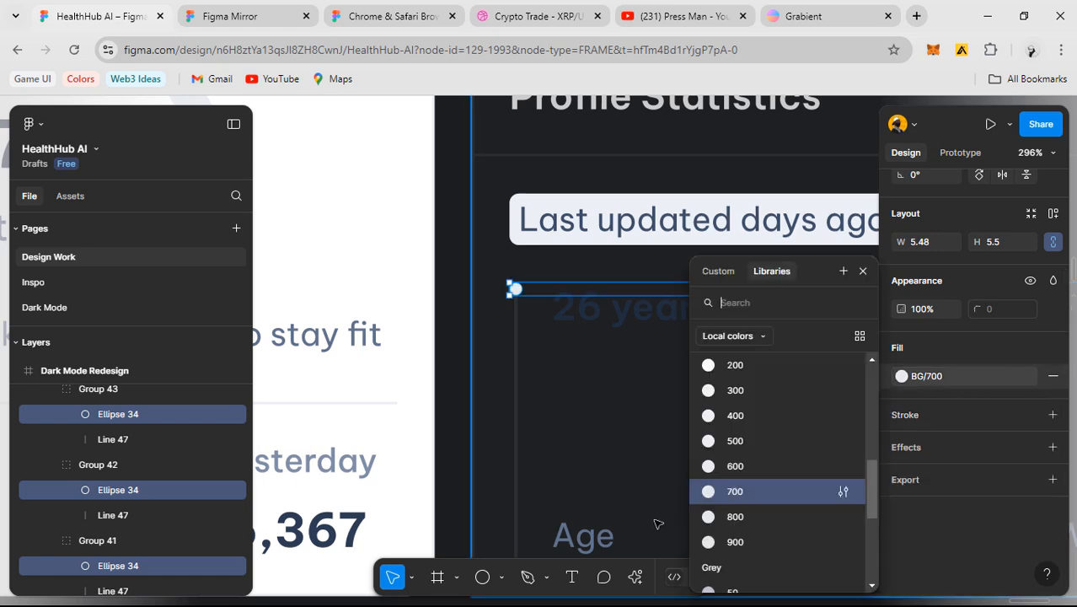
pyautogui.scroll(5, 764, 490)
pyautogui.click(755, 551)
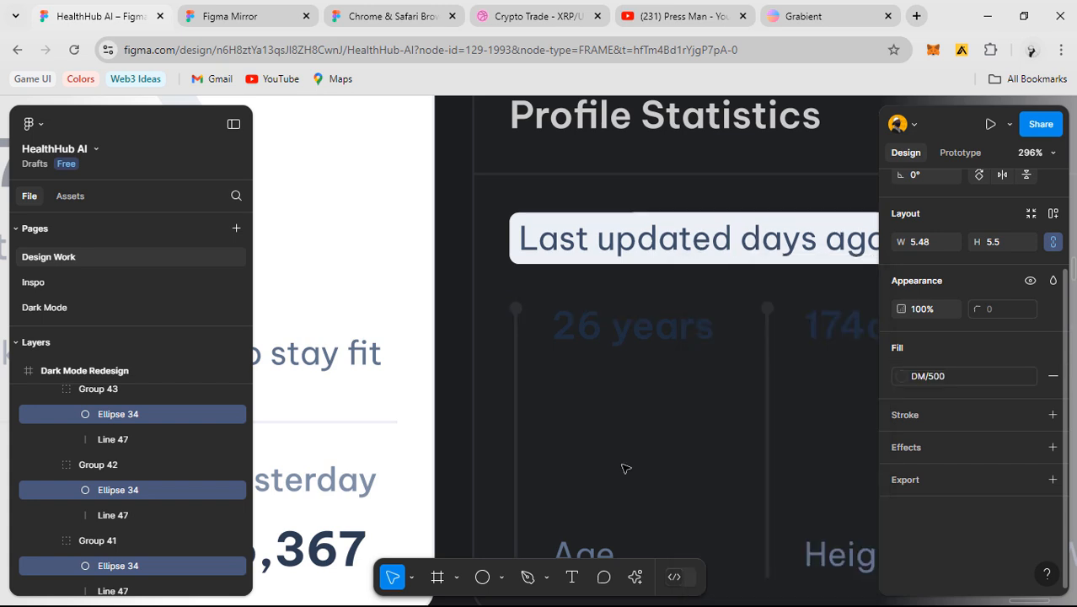
# - Select the 26 years, 174cm and two dash value texts together in the Profile Statistics card
pyautogui.hscroll(5, 439, 404)
pyautogui.click(446, 319)
pyautogui.click(446, 318)
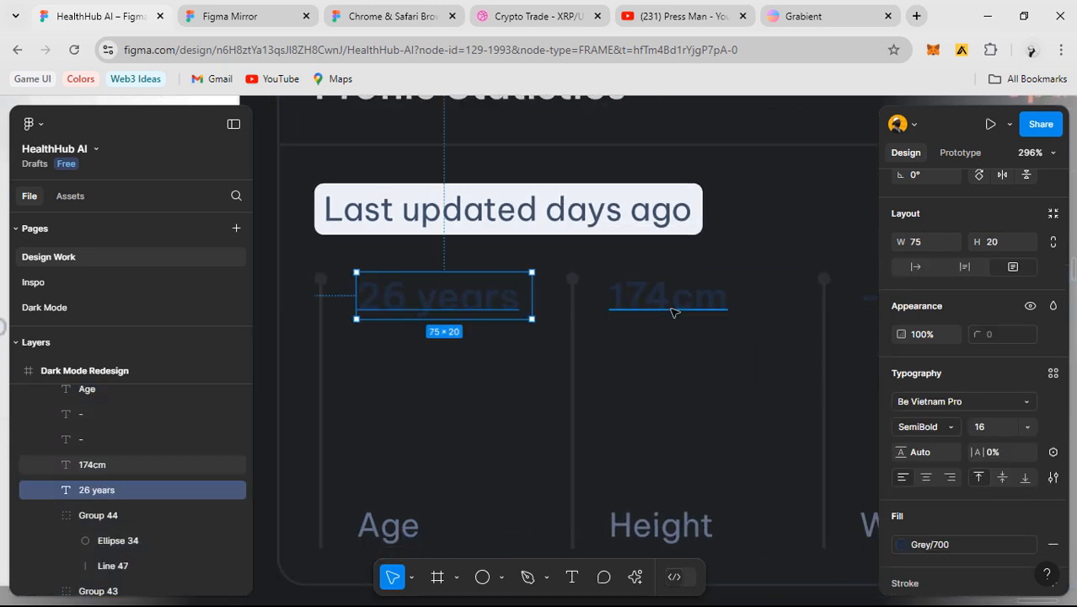
pyautogui.keyDown('shift'); pyautogui.click(666, 299); pyautogui.keyUp('shift')
pyautogui.hscroll(1, 699, 307)
pyautogui.hscroll(3, 820, 315)
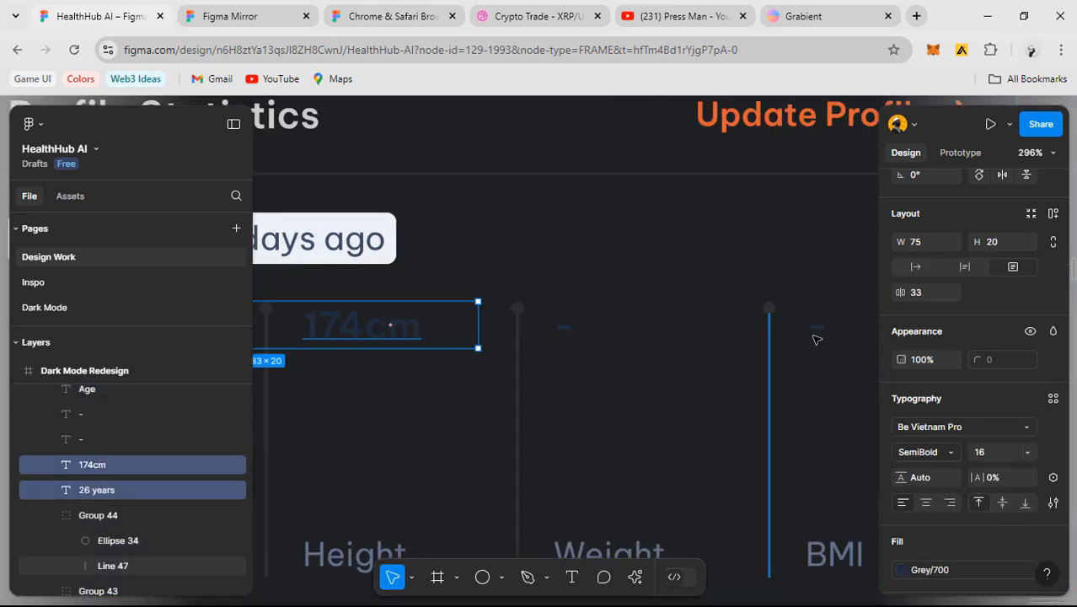
pyautogui.keyDown('shift'); pyautogui.click(562, 327); pyautogui.keyUp('shift')
pyautogui.keyDown('shift'); pyautogui.click(822, 329); pyautogui.keyUp('shift')
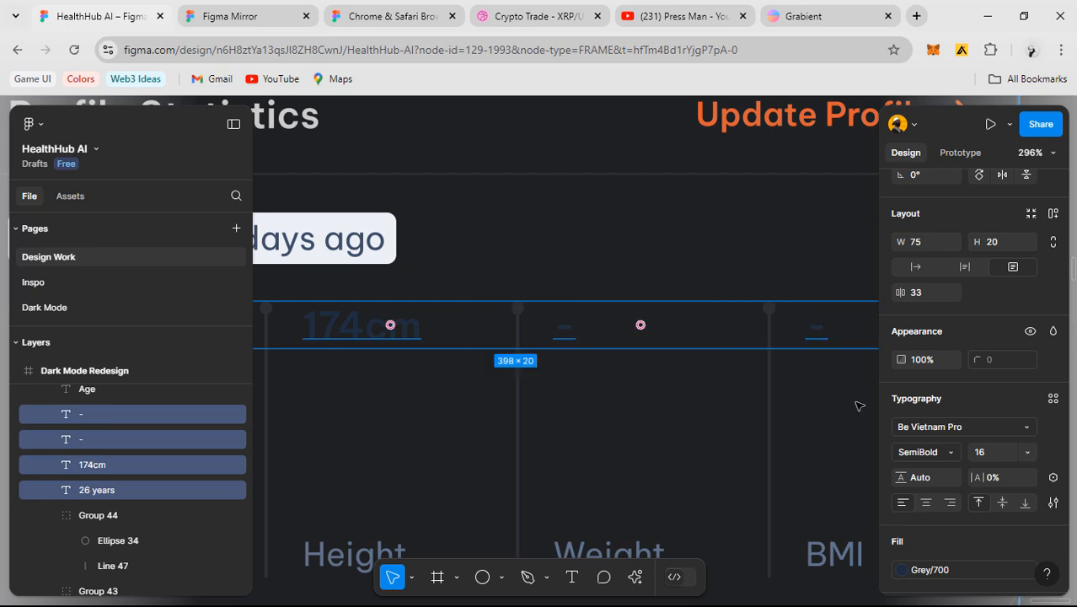
# - Set the fill of the four value texts (26 years, 174cm and both dashes) in the Profile Statistics card to DM/100
pyautogui.click(901, 570)
pyautogui.scroll(2, 783, 459)
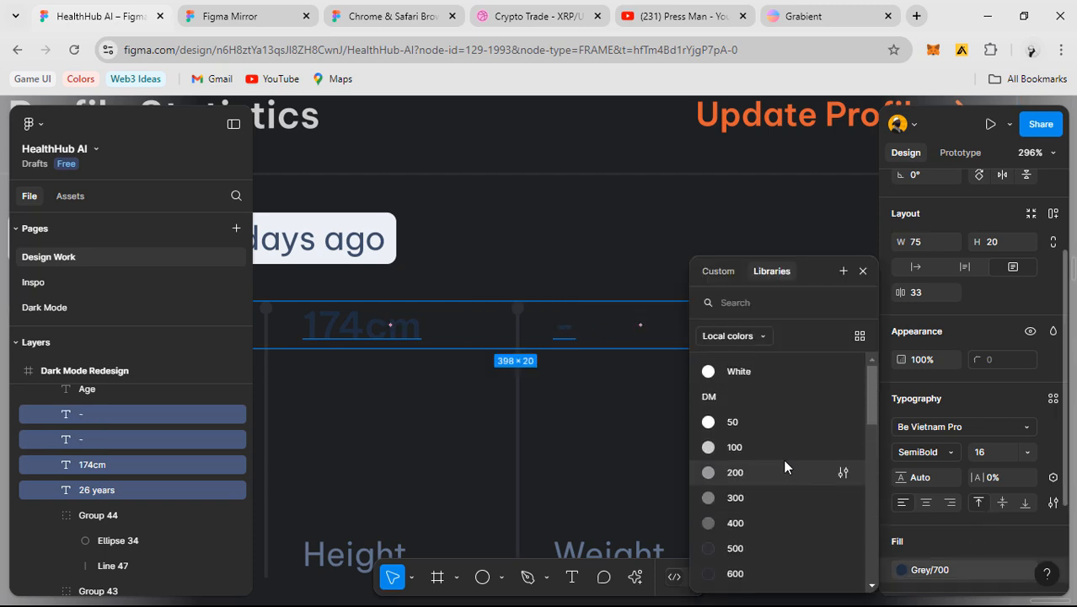
pyautogui.click(758, 447)
pyautogui.scroll(-5, 655, 429)
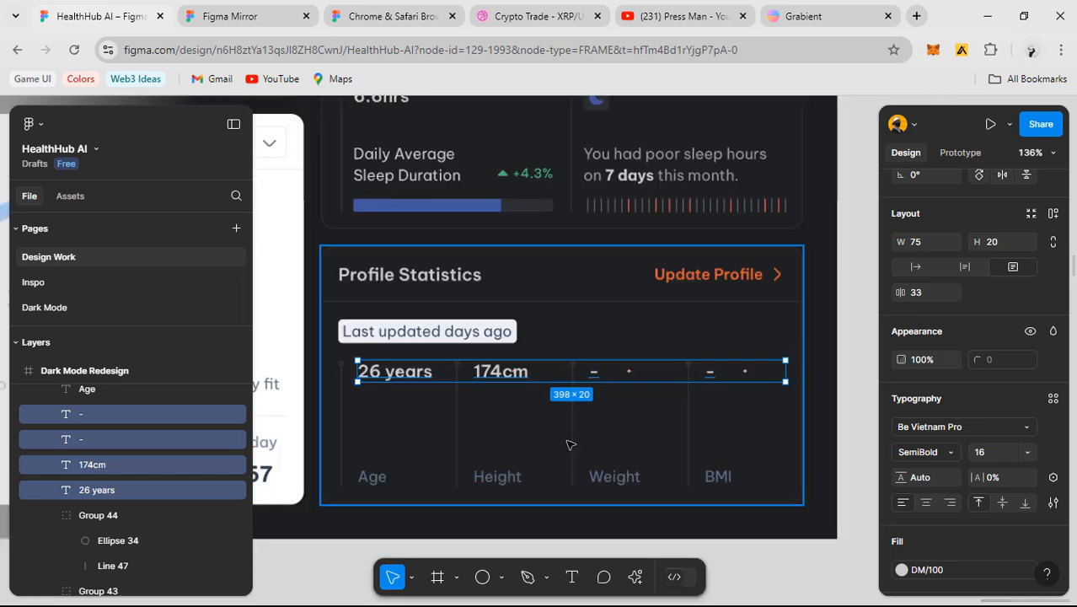
# - Select the Age, Height, Weight and BMI labels in the Profile Statistics card and set their fill to DM/200
pyautogui.click(701, 438)
pyautogui.keyDown('shift'); pyautogui.click(806, 436); pyautogui.keyUp('shift')
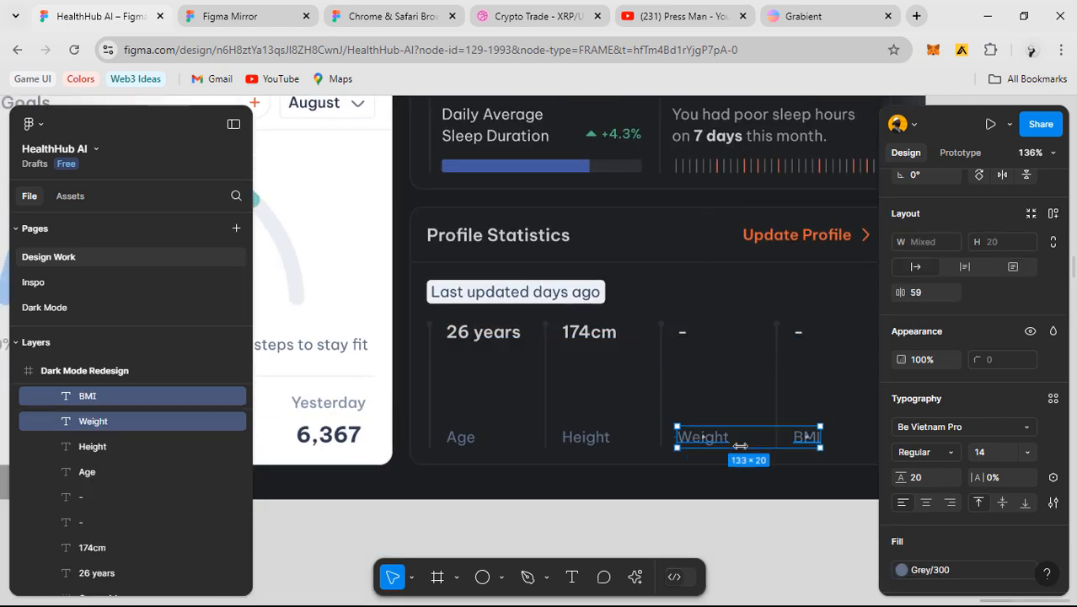
pyautogui.keyDown('shift'); pyautogui.click(585, 438); pyautogui.keyUp('shift')
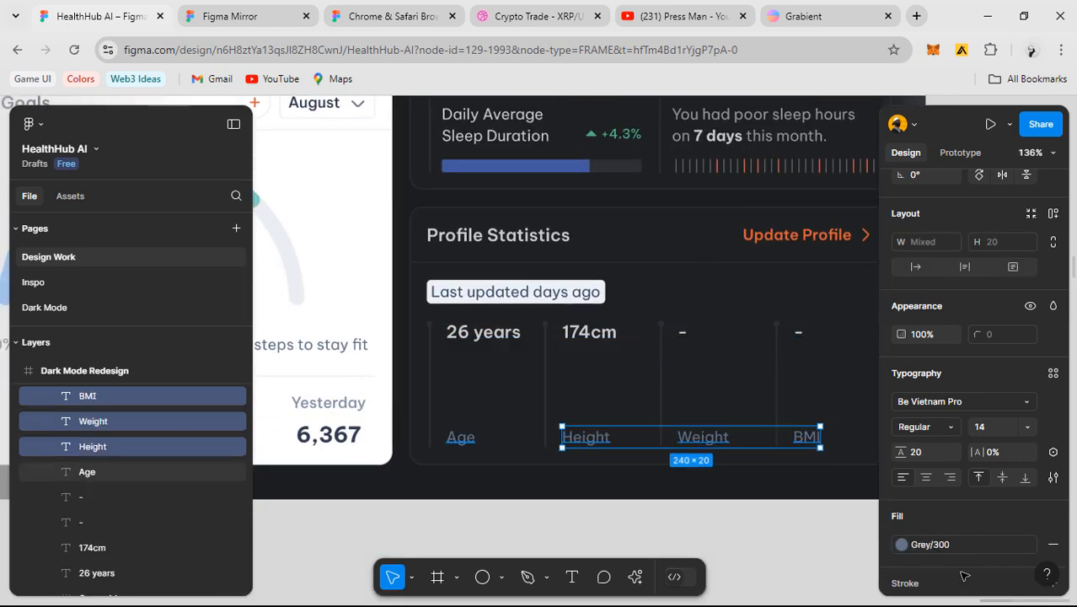
pyautogui.keyDown('shift'); pyautogui.click(460, 436); pyautogui.keyUp('shift')
pyautogui.click(901, 544)
pyautogui.scroll(3, 771, 511)
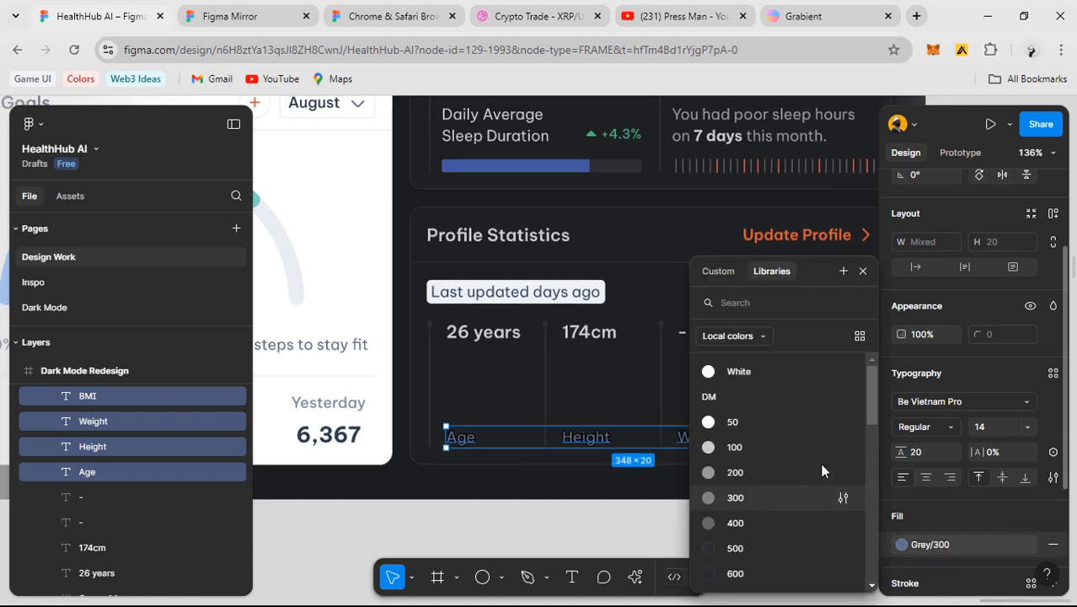
pyautogui.click(772, 484)
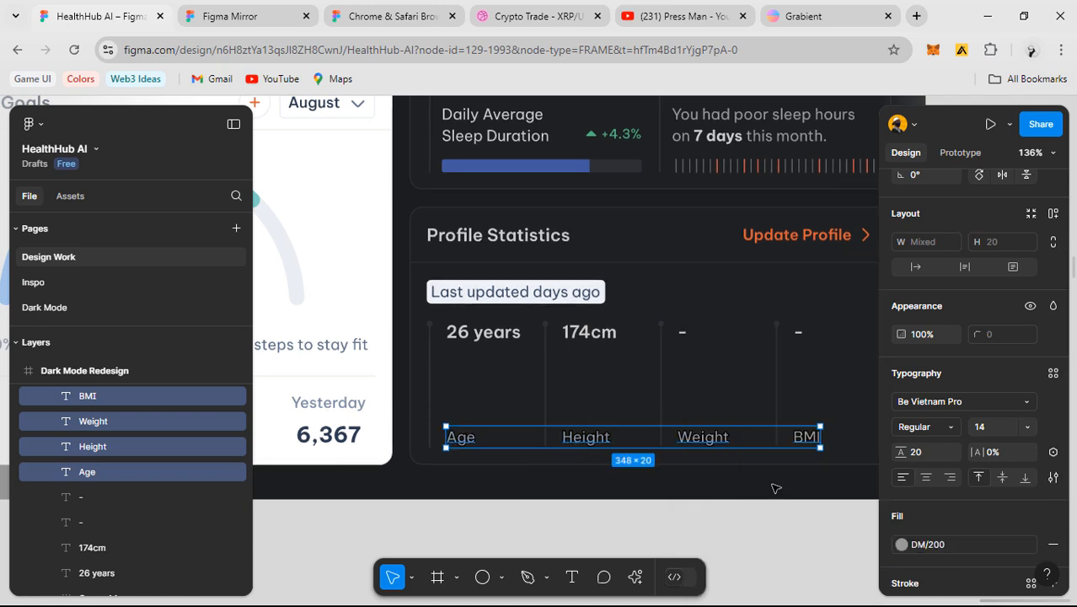
# - Remove the stroke from the Age, Height, Weight and BMI labels and change their fill to DM/300
pyautogui.scroll(-3, 973, 549)
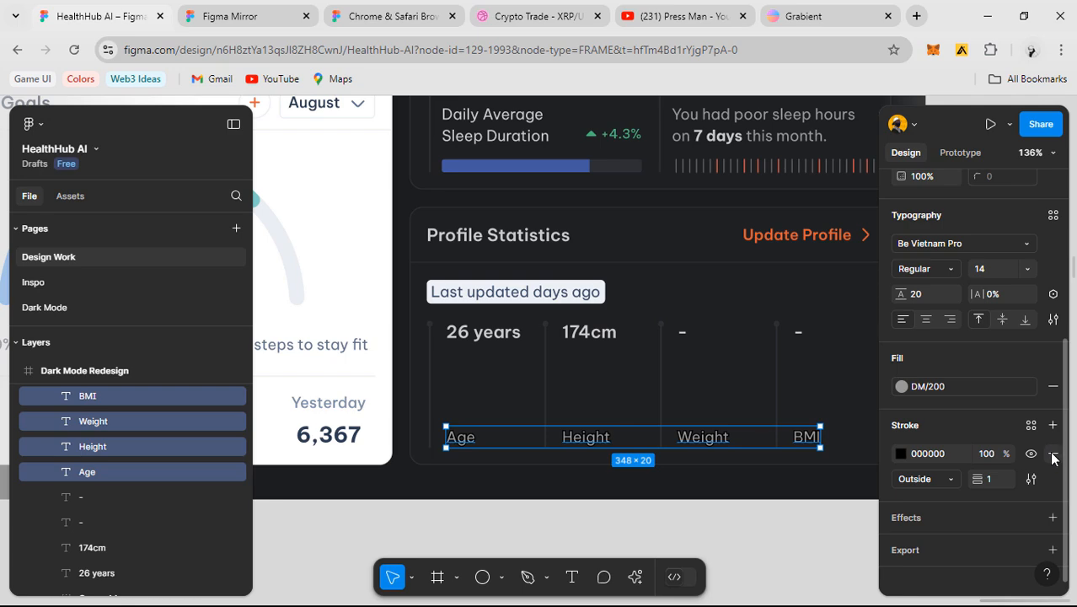
pyautogui.click(1052, 454)
pyautogui.click(921, 386)
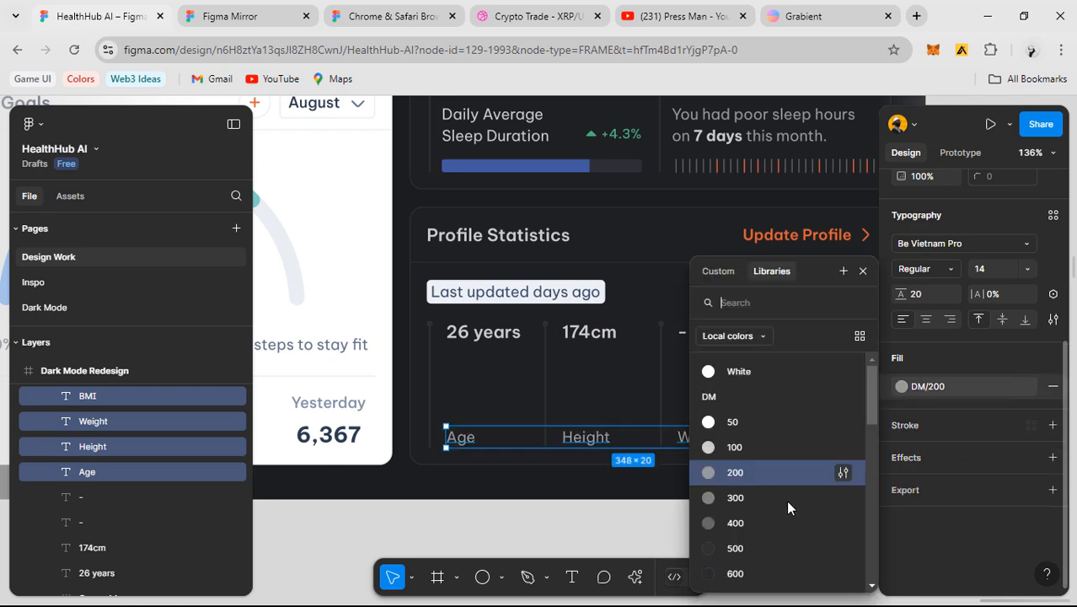
pyautogui.click(757, 497)
pyautogui.click(753, 522)
pyautogui.scroll(-3, 752, 522)
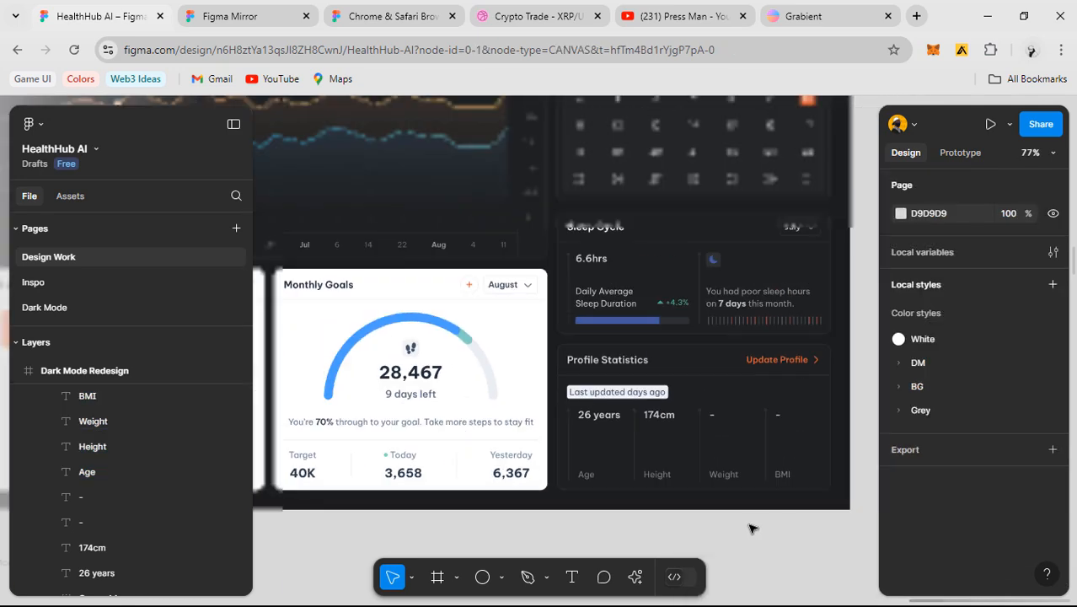
# - Set the background fill of the "Last updated days ago" badge to DM/600
pyautogui.moveTo(752, 523); pyautogui.dragTo(706, 516)
pyautogui.scroll(1, 539, 416)
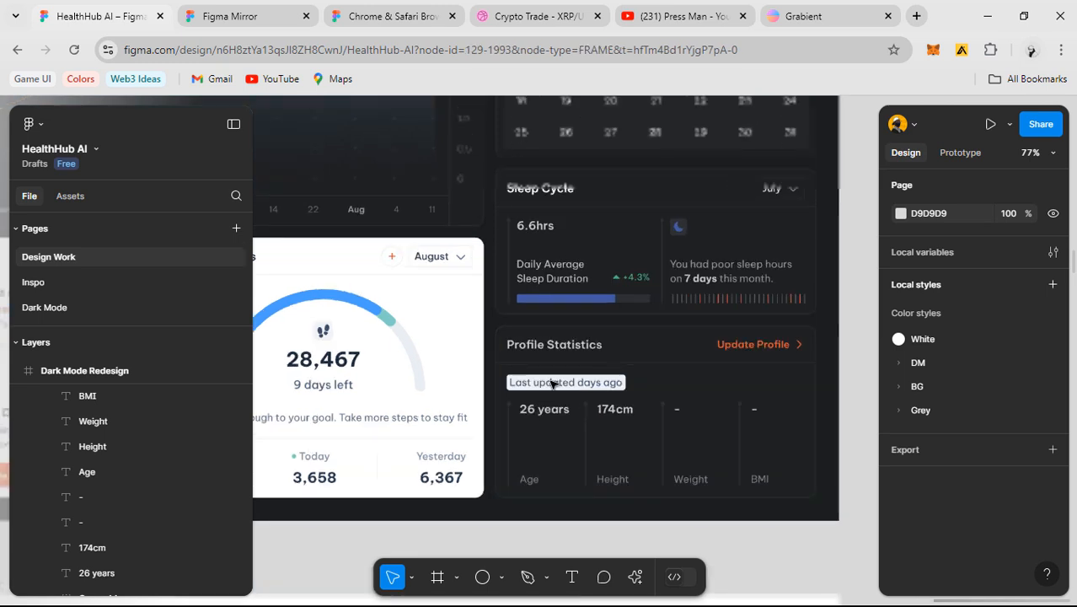
pyautogui.doubleClick(540, 413)
pyautogui.click(556, 384)
pyautogui.scroll(-3, 914, 520)
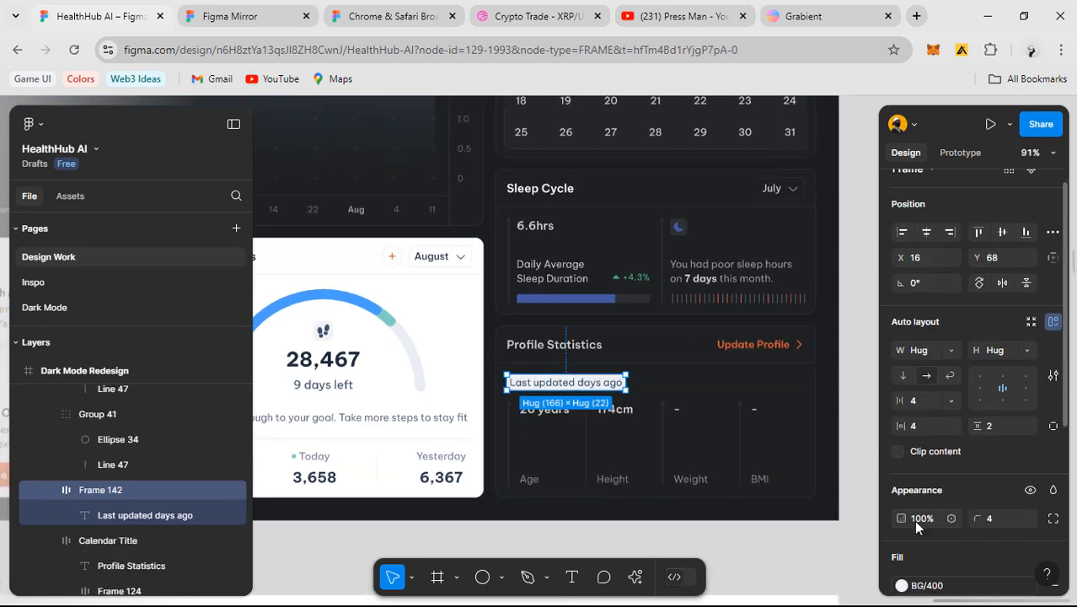
pyautogui.click(964, 368)
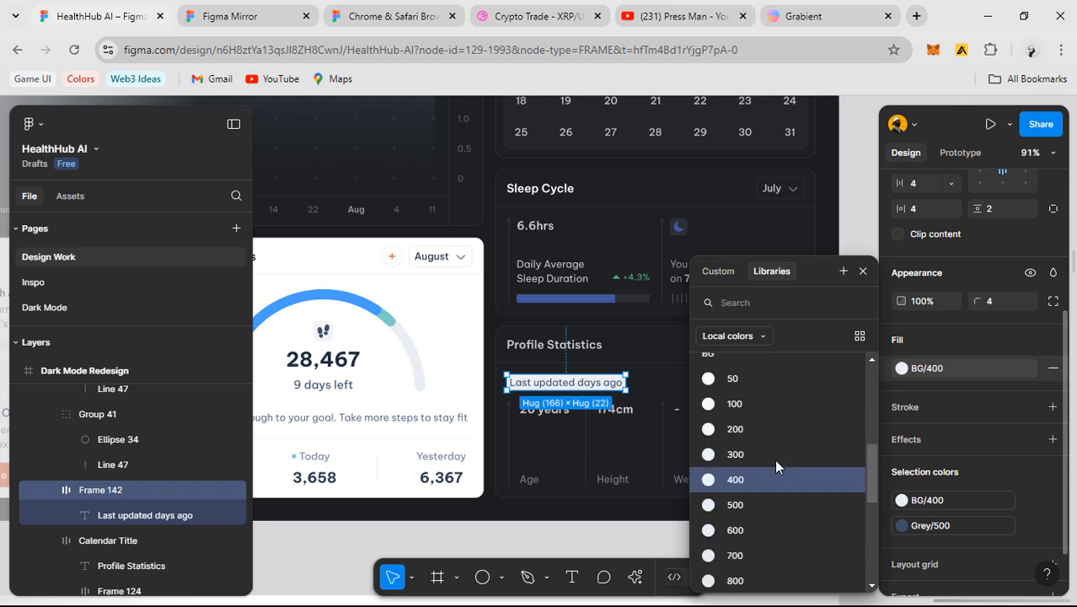
pyautogui.scroll(3, 776, 468)
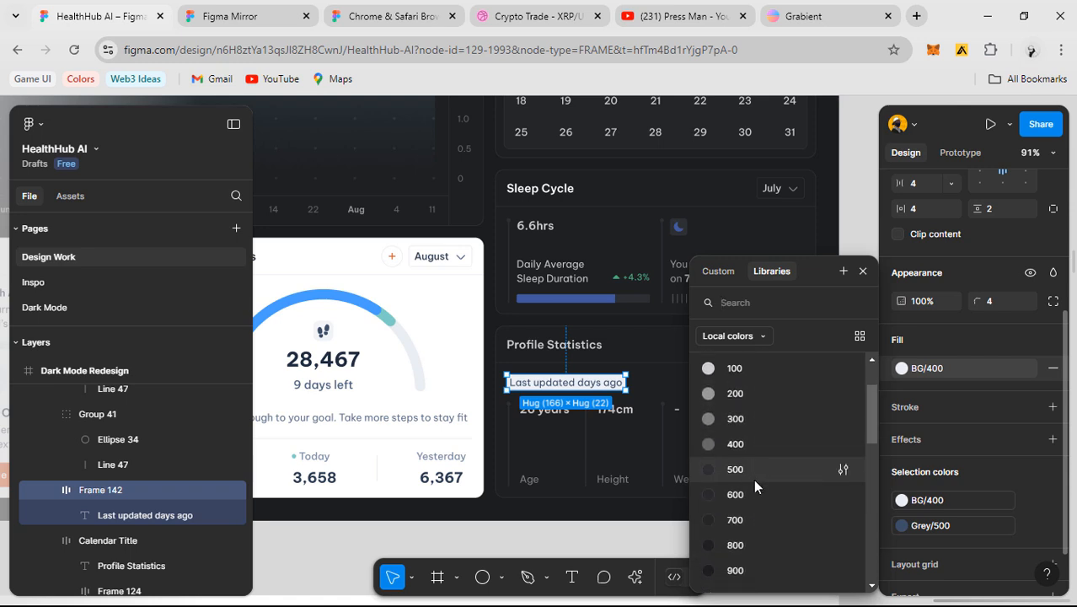
pyautogui.click(752, 495)
pyautogui.click(781, 552)
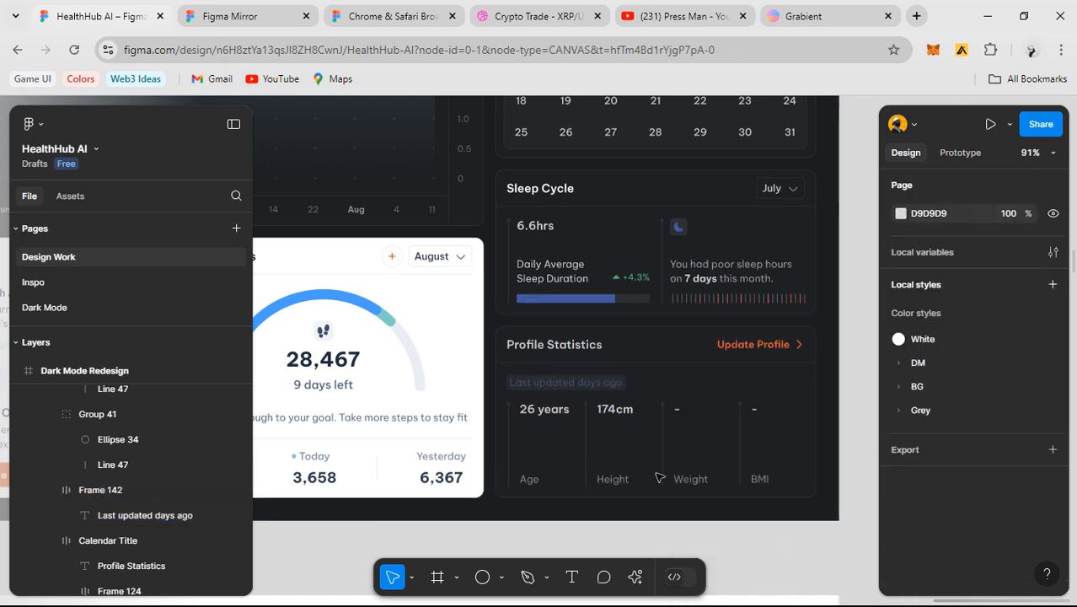
# - Set the text color inside the "Last updated days ago" badge to DM/100
pyautogui.click(569, 394)
pyautogui.click(569, 391)
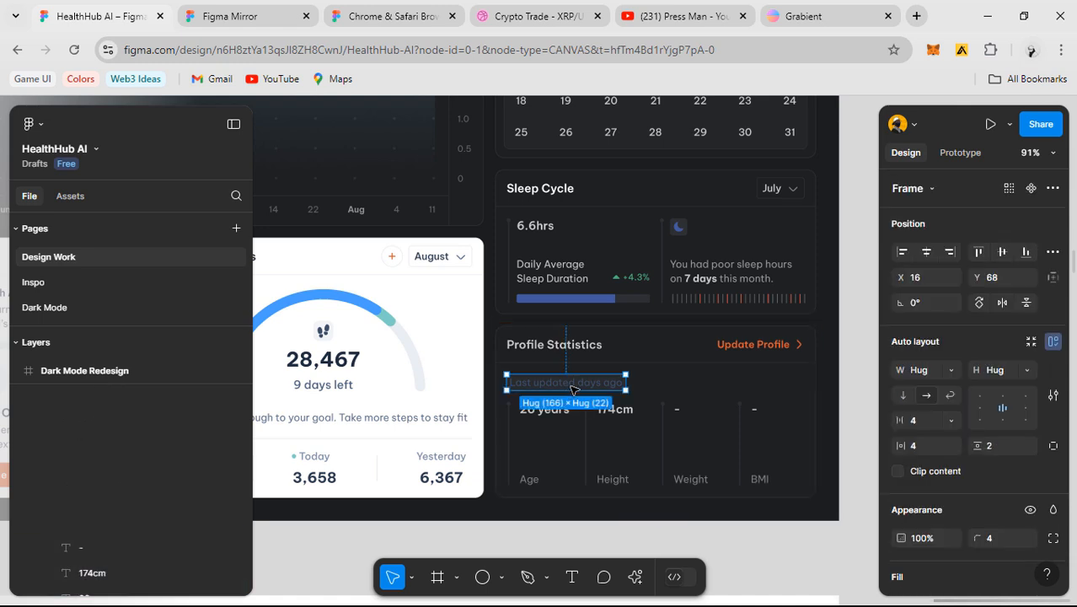
pyautogui.scroll(-4, 947, 541)
pyautogui.click(948, 472)
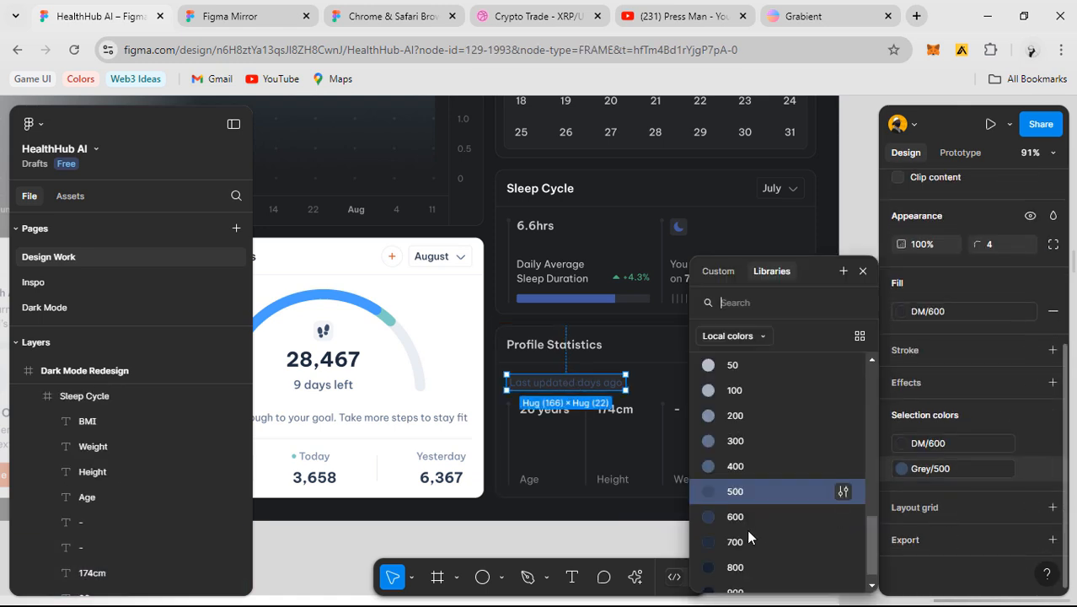
pyautogui.scroll(3, 748, 529)
pyautogui.scroll(3, 748, 529)
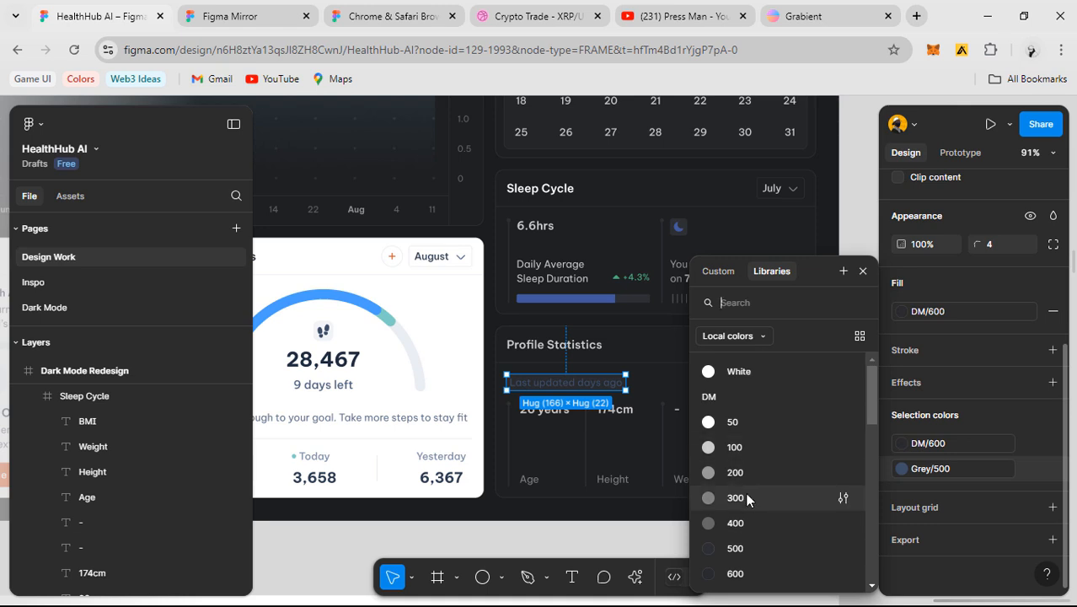
pyautogui.click(750, 448)
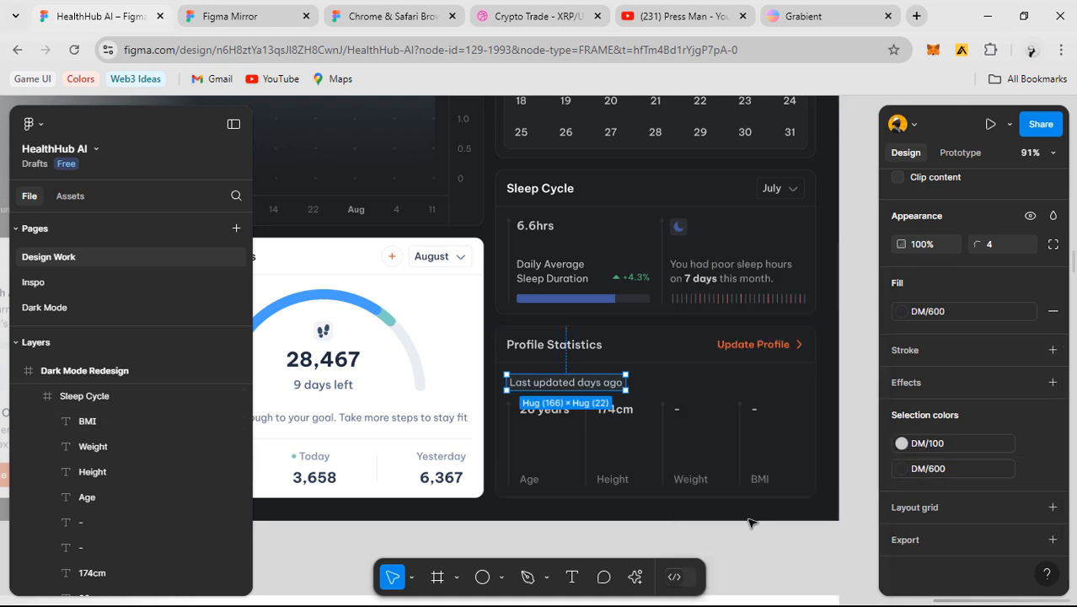
pyautogui.click(787, 571)
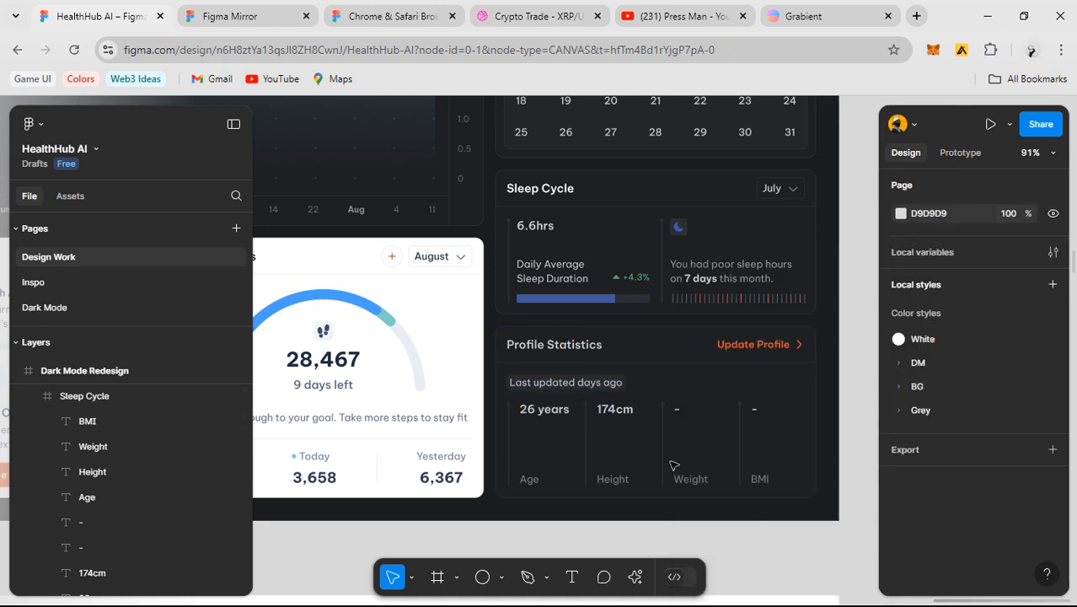
# - Set the fill of the Profile Statistics title to DM/50
pyautogui.click(575, 348)
pyautogui.scroll(-2, 930, 510)
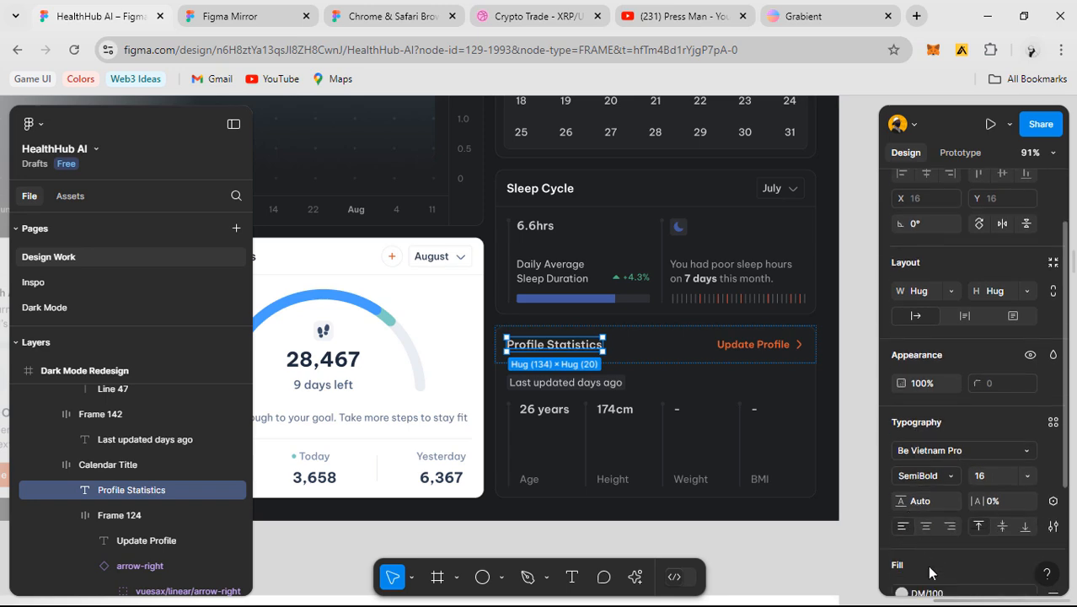
pyautogui.click(942, 595)
pyautogui.click(746, 505)
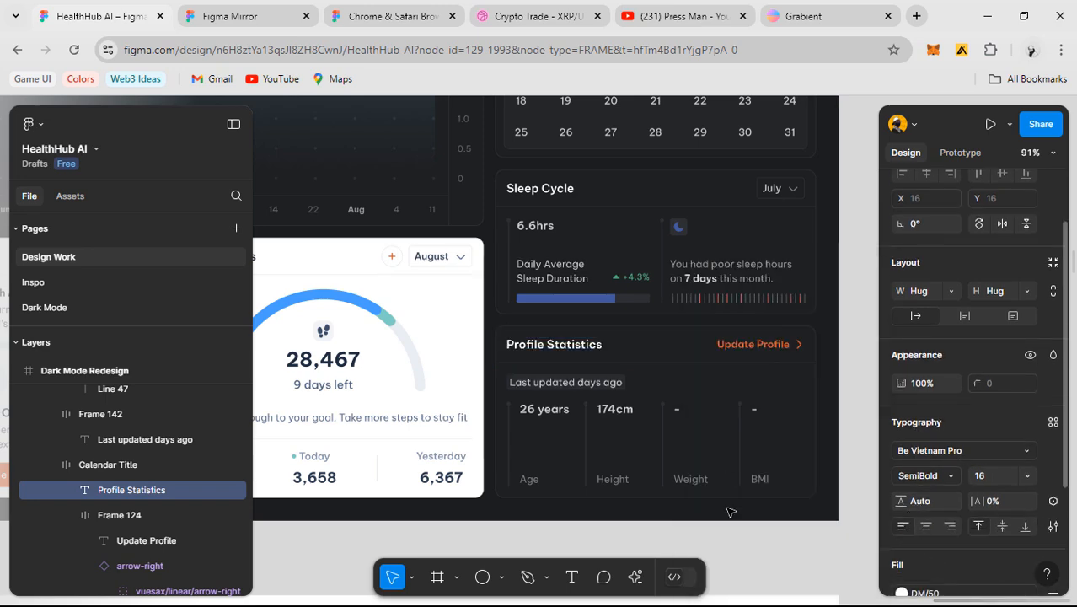
# - Check the recolored dashboard cards in the Figma Mirror preview and return to the HealthHub AI design file
pyautogui.scroll(-3, 752, 504)
pyautogui.hotkey('ctrl', 'Tab')
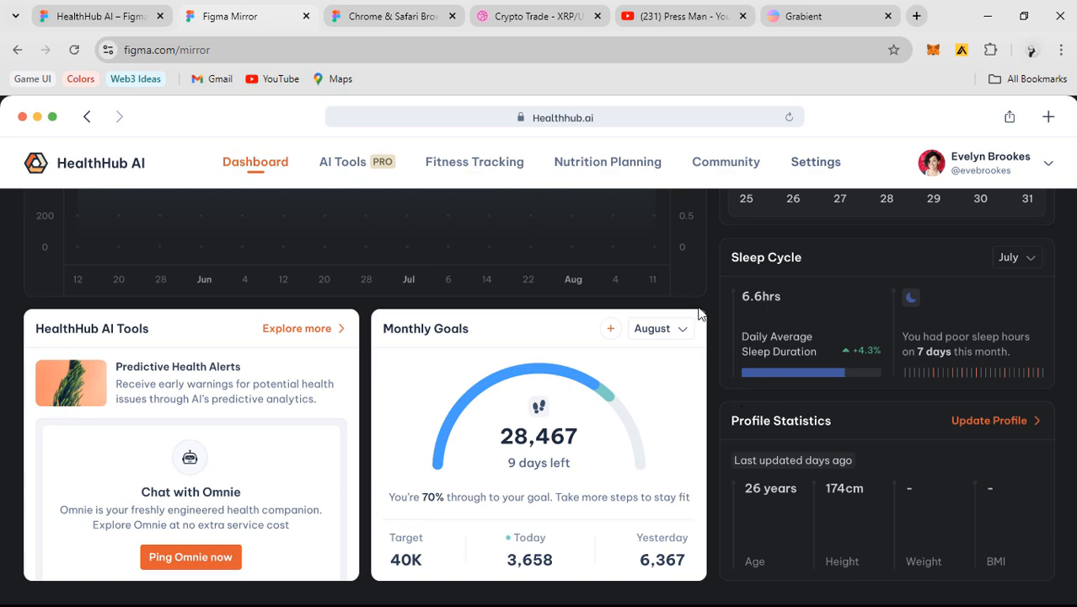
pyautogui.click(97, 12)
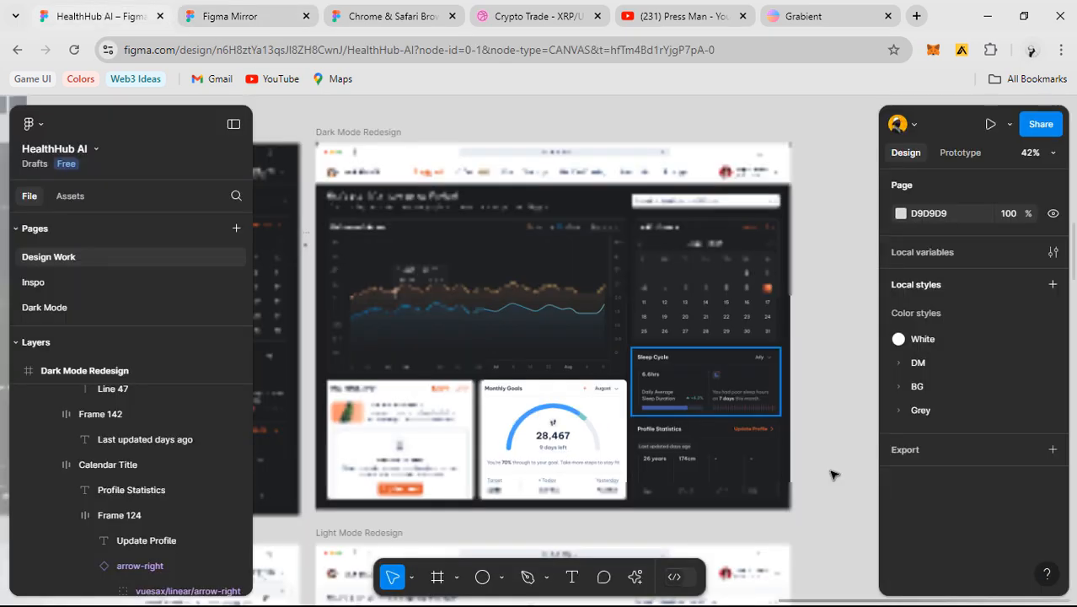
pyautogui.scroll(-3, 647, 371)
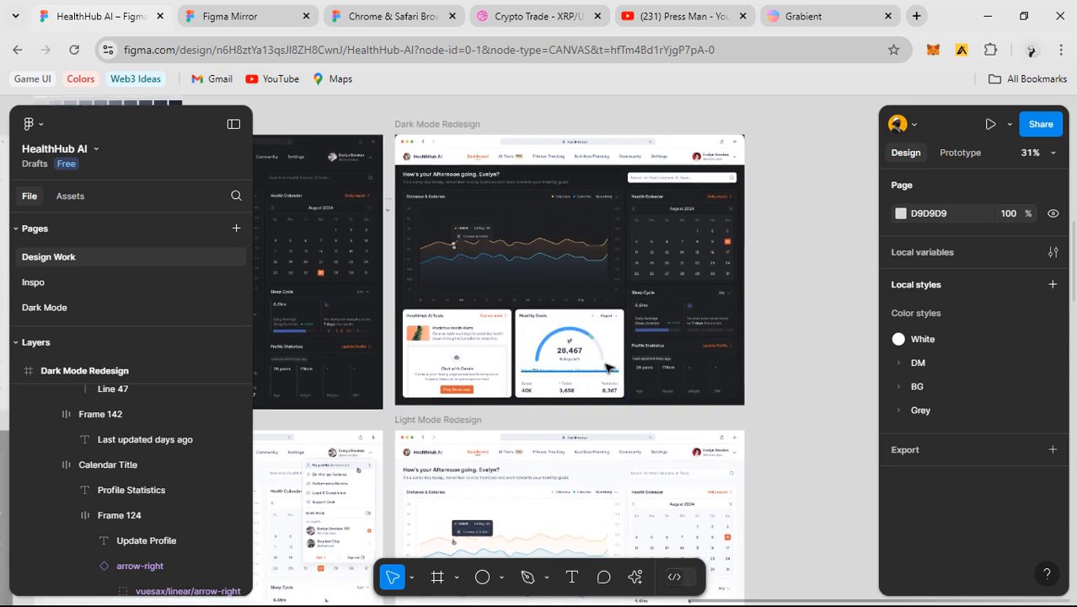
pyautogui.scroll(3, 609, 369)
pyautogui.hotkey('alt', 'Tab')
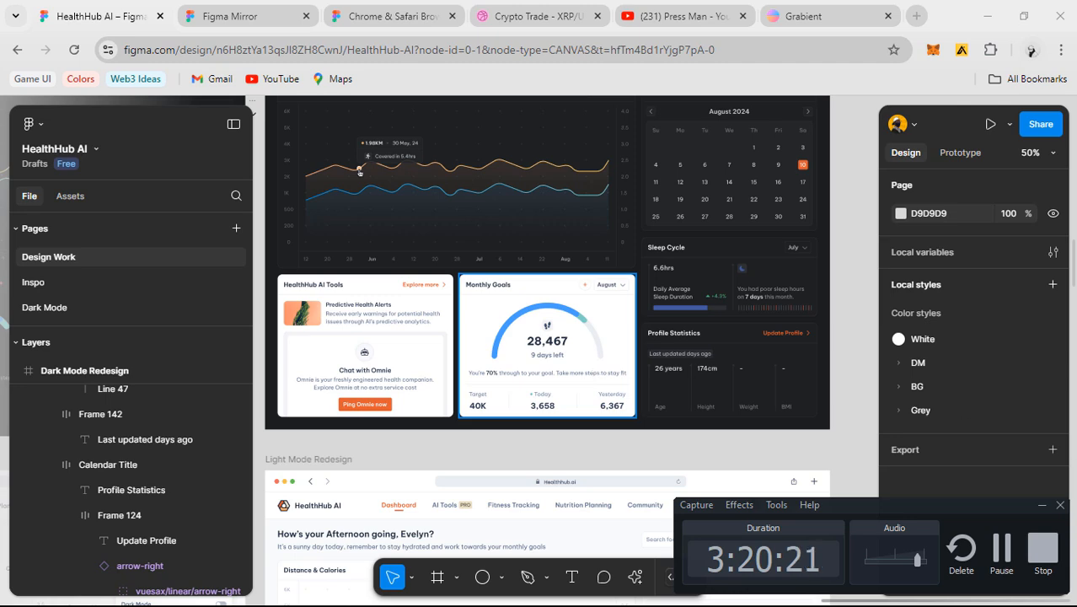
pyautogui.click(1043, 509)
# - Set the Monthly Goals card's fill to DM/800 and its stroke to DM/500
pyautogui.scroll(2, 512, 363)
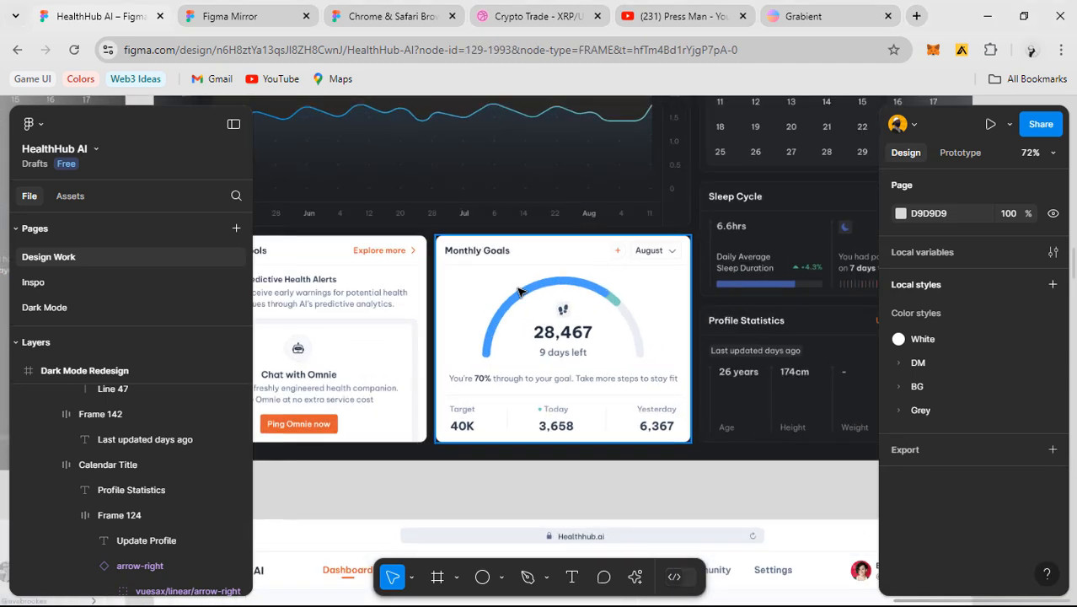
pyautogui.click(530, 293)
pyautogui.scroll(-2, 958, 463)
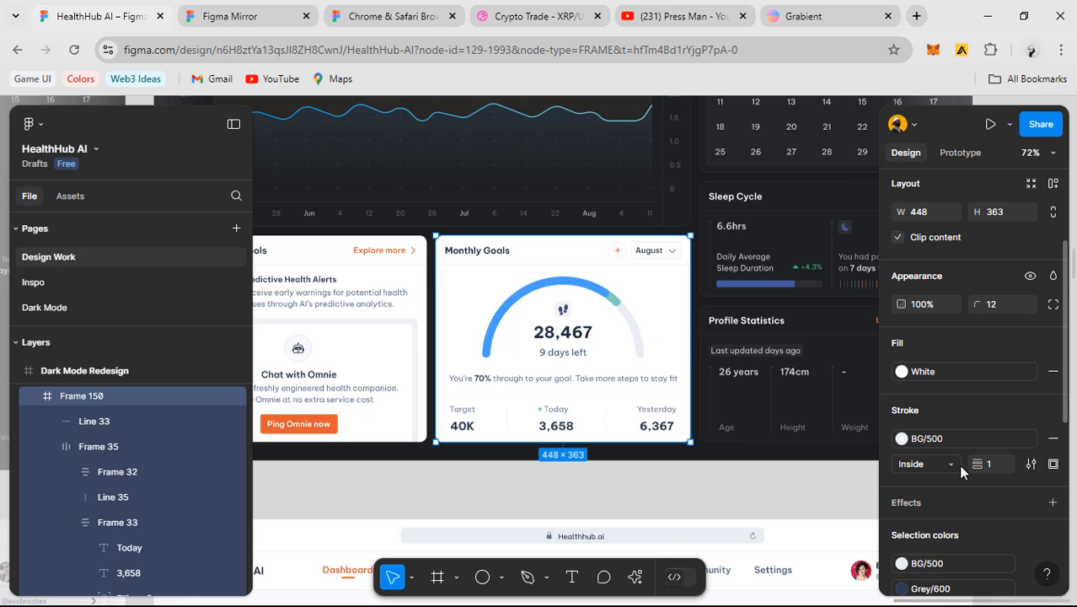
pyautogui.click(948, 371)
pyautogui.scroll(-3, 769, 449)
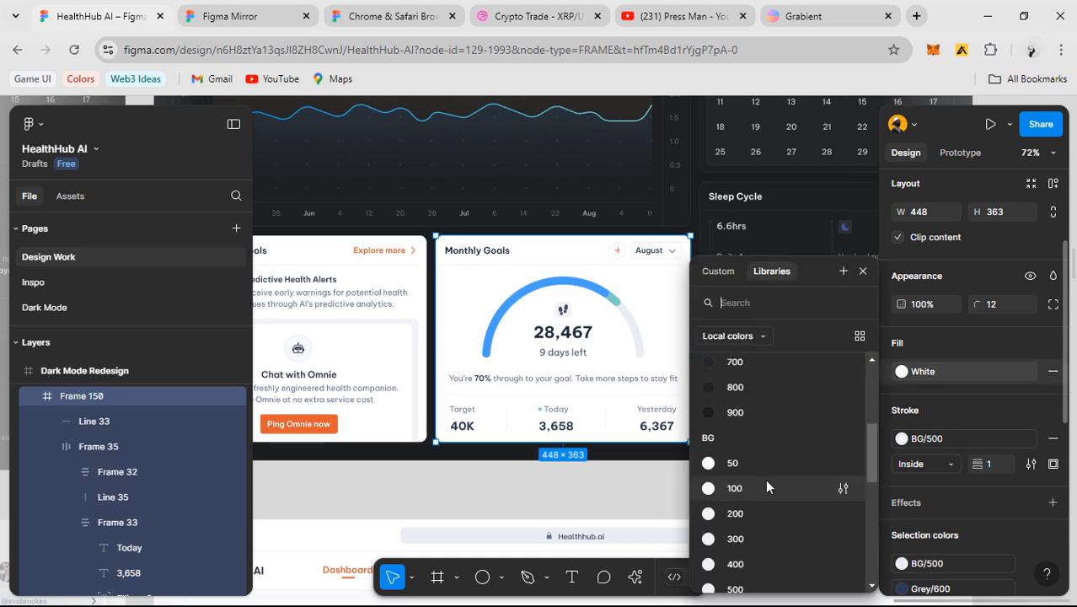
pyautogui.scroll(2, 746, 463)
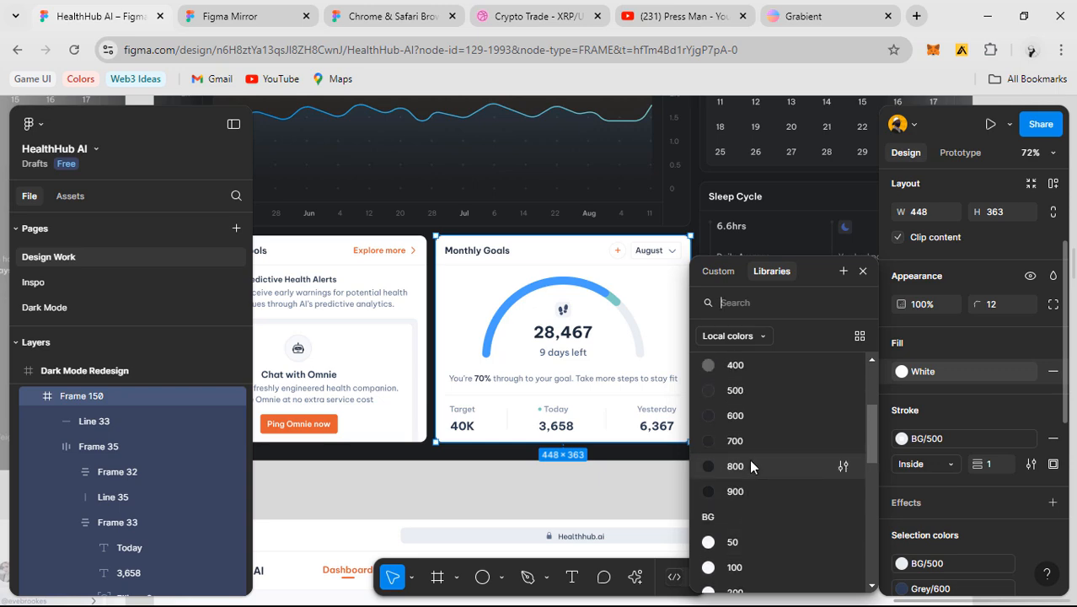
pyautogui.click(746, 463)
pyautogui.scroll(3, 601, 296)
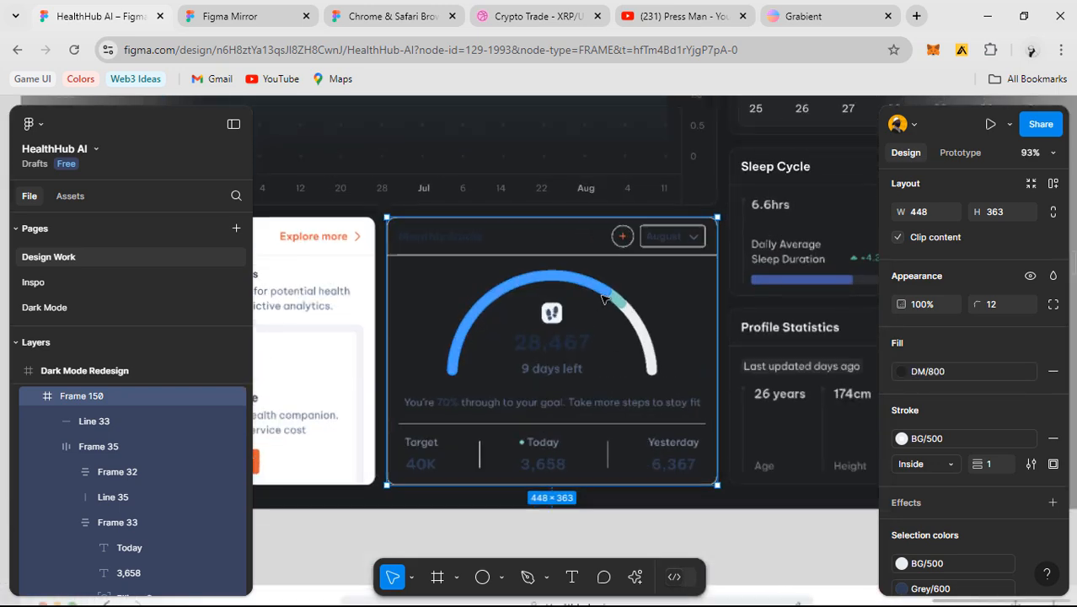
pyautogui.click(903, 439)
pyautogui.click(755, 367)
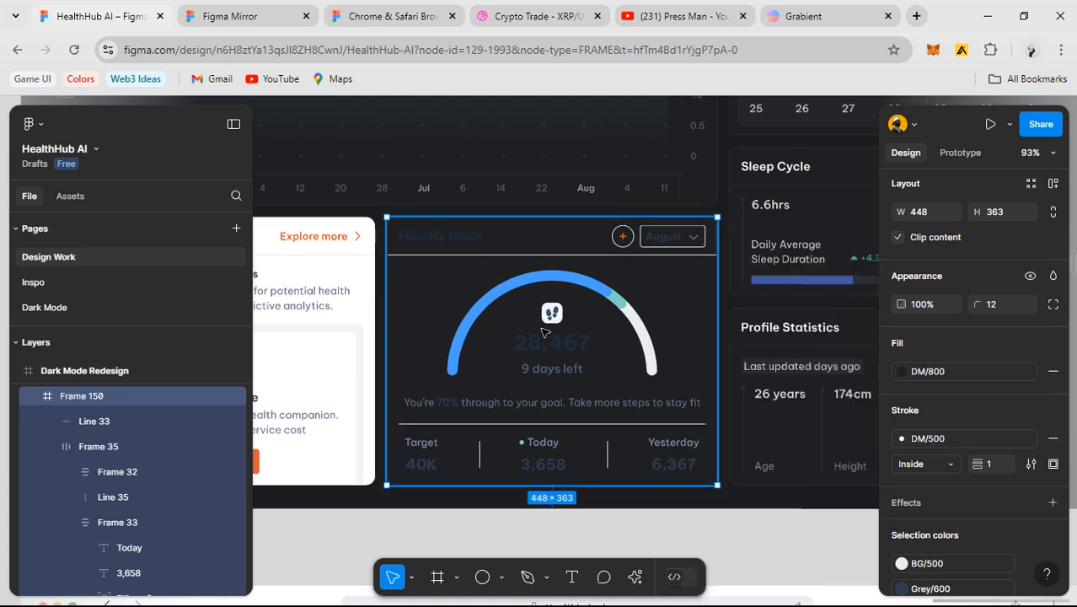
# - Set the fill of the Monthly Goals title text to White
pyautogui.scroll(2, 544, 333)
pyautogui.click(447, 219)
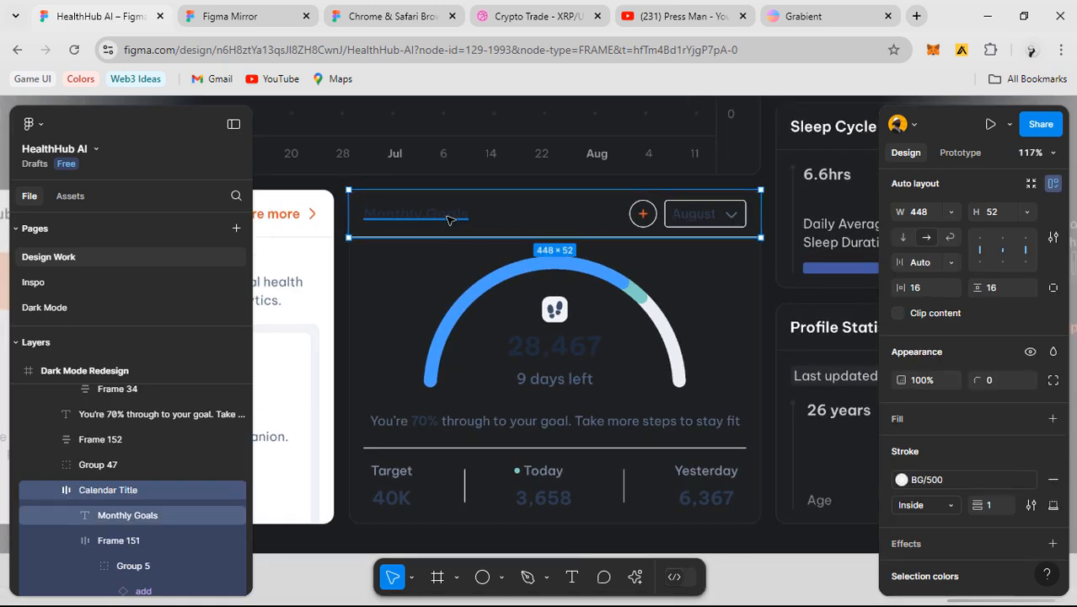
pyautogui.click(447, 218)
pyautogui.click(902, 514)
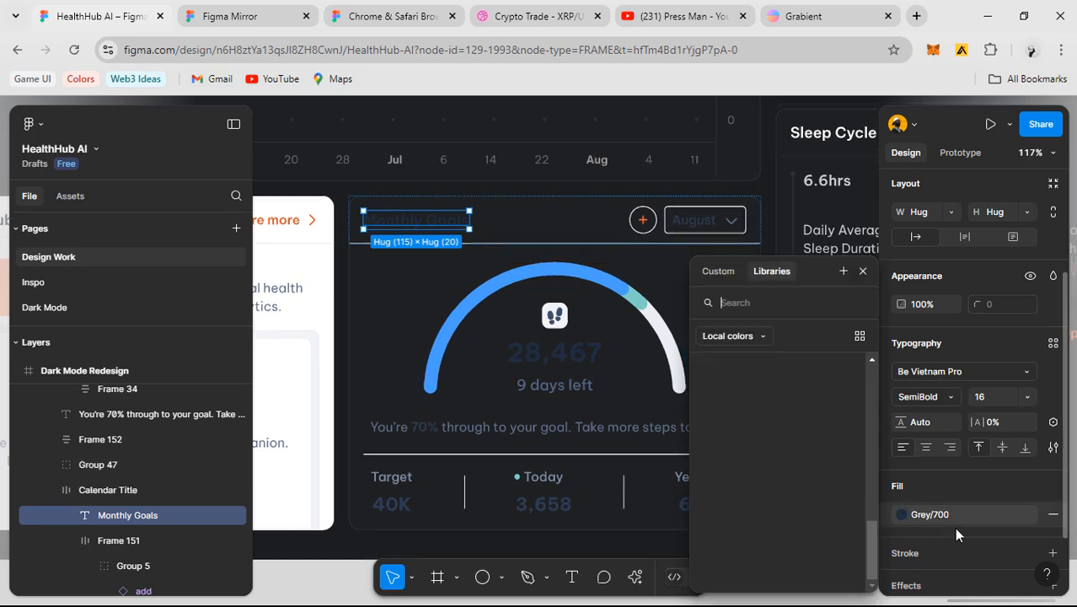
pyautogui.click(743, 377)
# - Inspect the fill style of the Sleep Cycle card's title as a reference for the Monthly Goals title
pyautogui.hscroll(5, 505, 295)
pyautogui.scroll(1, 506, 295)
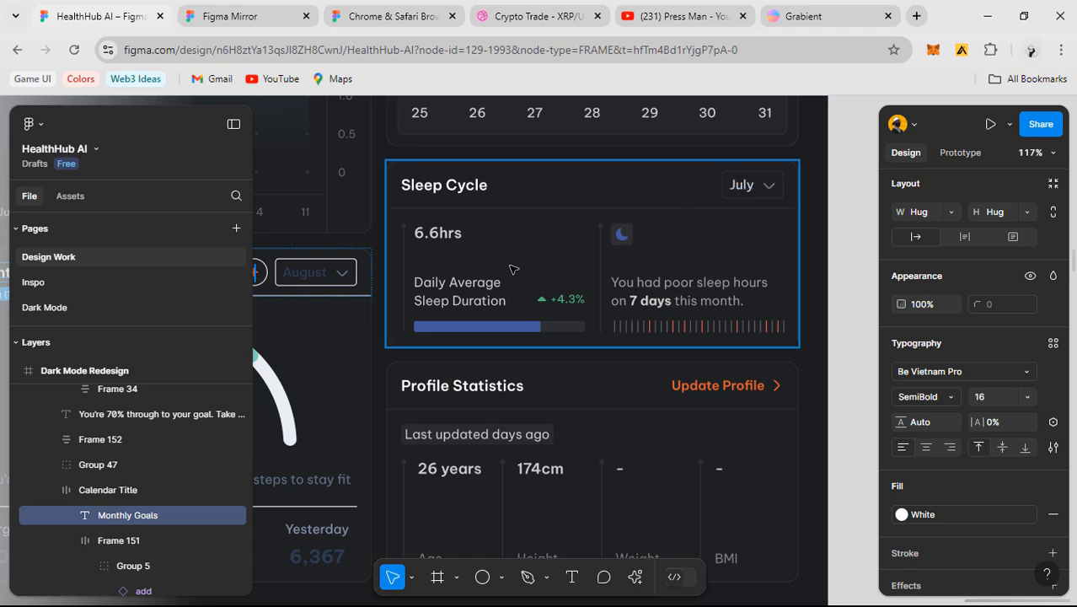
pyautogui.hscroll(-5, 665, 211)
pyautogui.scroll(1, 666, 211)
pyautogui.click(659, 211)
pyautogui.hscroll(5, 659, 211)
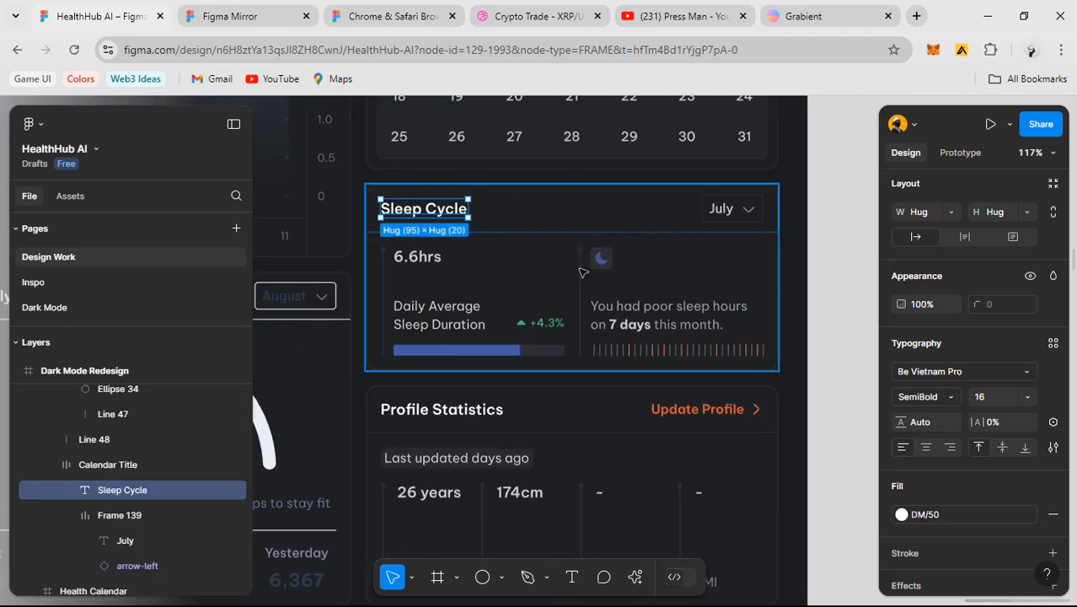
# - Copy the July dropdown from the Sleep Cycle card and paste it beside the August dropdown in the Monthly Goals header
pyautogui.click(750, 209)
pyautogui.scroll(-3, 680, 312)
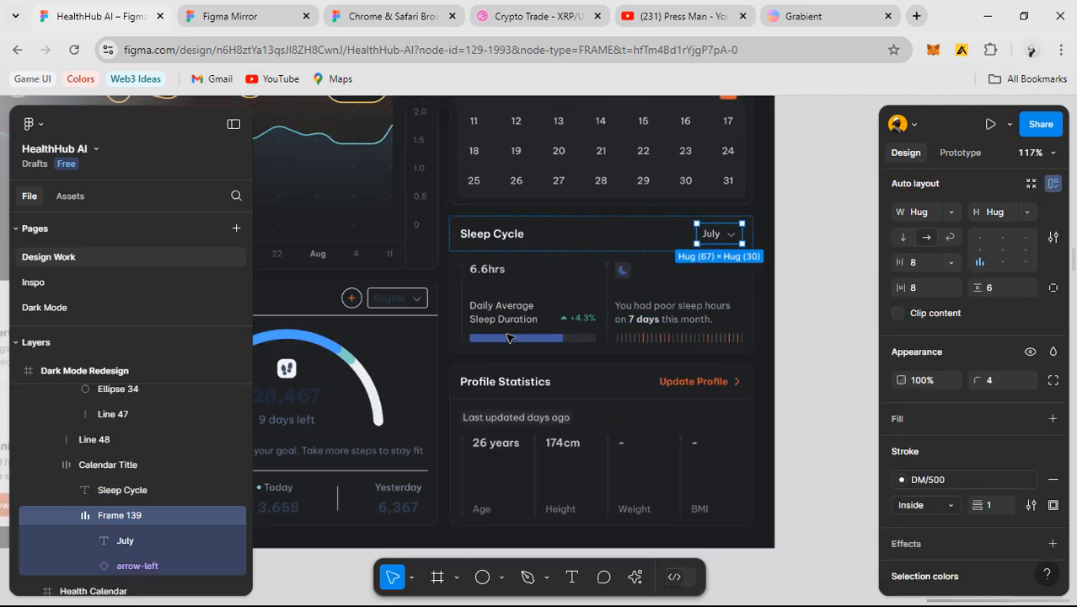
pyautogui.hscroll(-2, 448, 330)
pyautogui.scroll(2, 447, 327)
pyautogui.keyDown('ctrl'); pyautogui.click(318, 305); pyautogui.keyUp('ctrl')
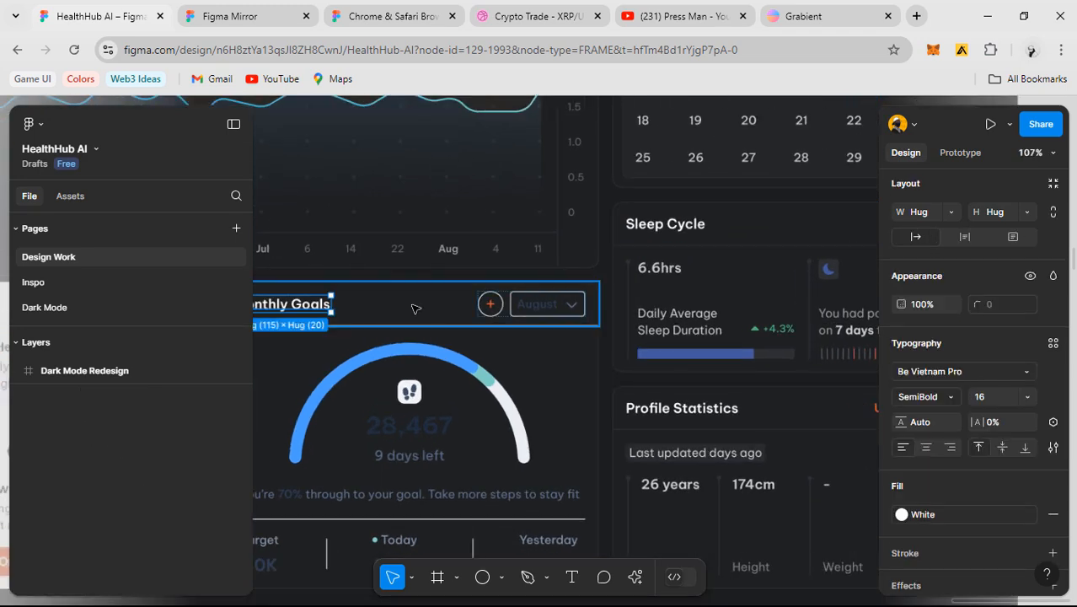
pyautogui.click(509, 304)
pyautogui.scroll(3, 505, 303)
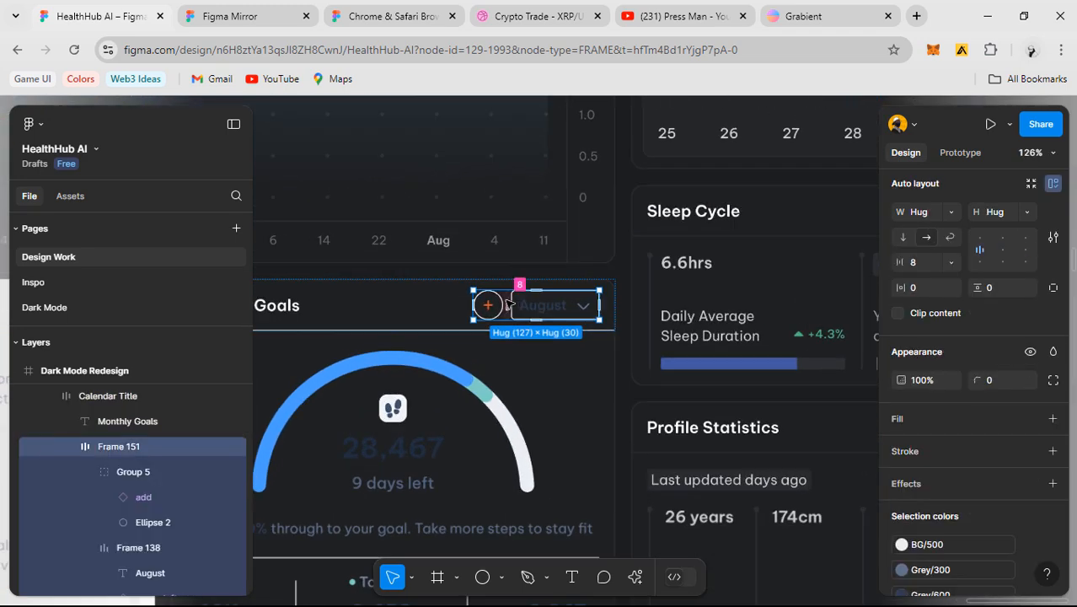
pyautogui.hotkey('ctrl', 'v')
pyautogui.scroll(3, 505, 315)
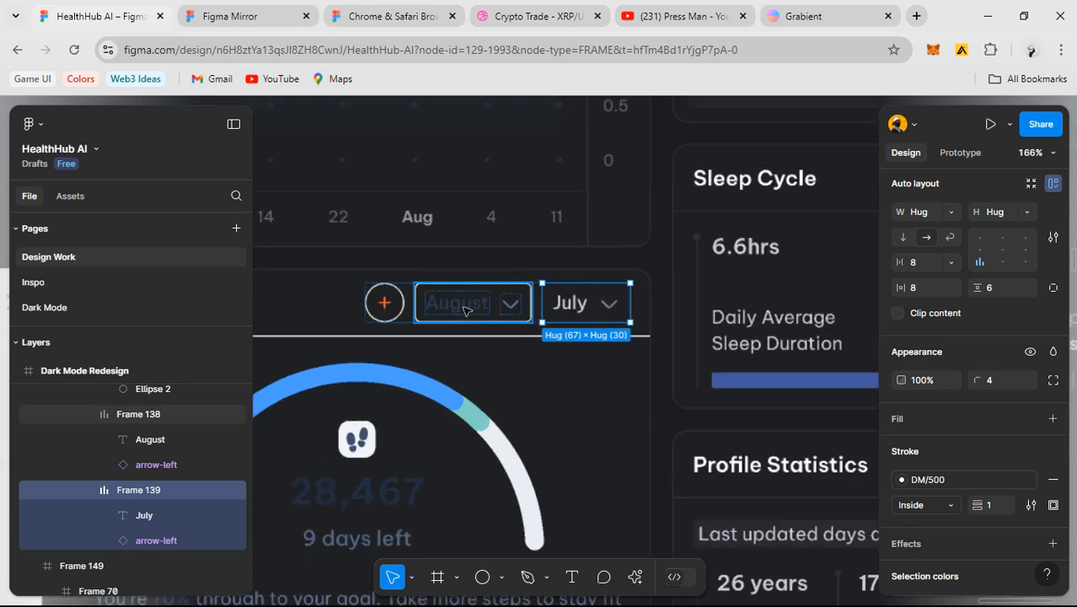
# - Delete the old August dropdown in the Monthly Goals header and change the pasted dropdown's text to August
pyautogui.click(465, 309)
pyautogui.press('Delete')
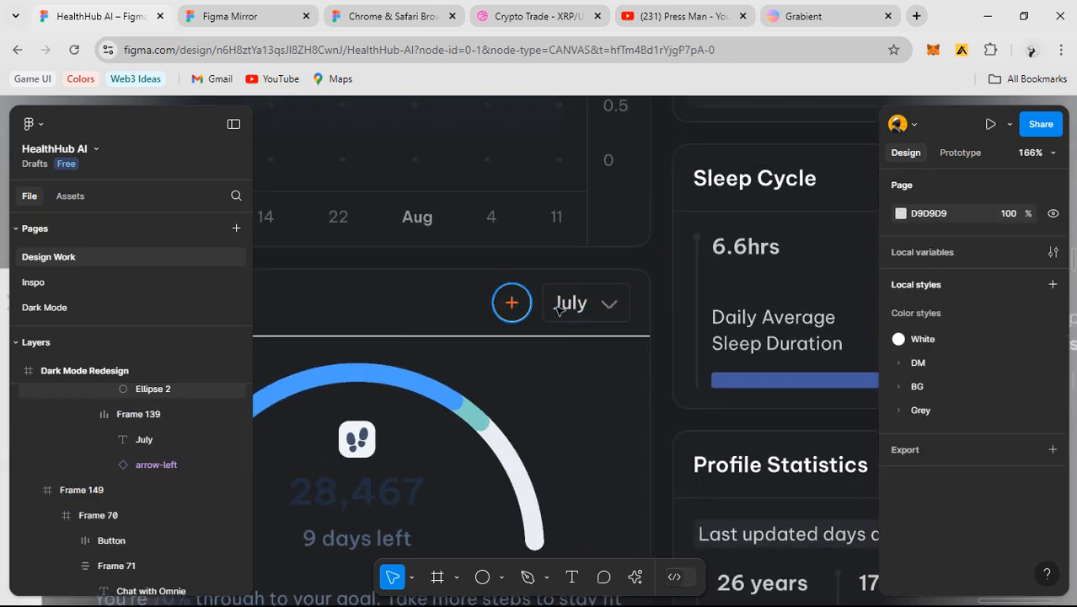
pyautogui.doubleClick(560, 309)
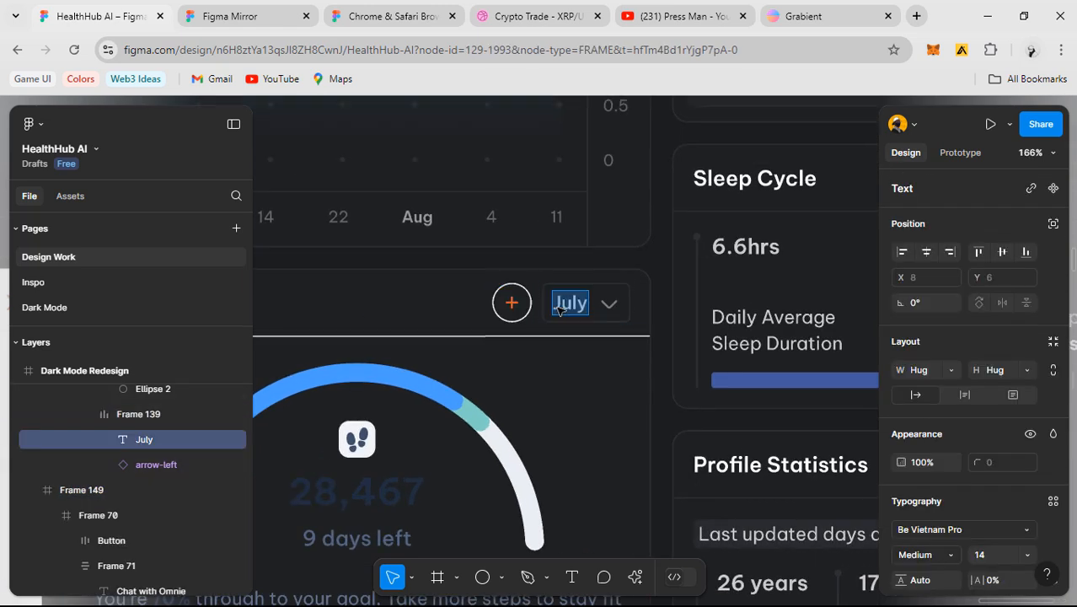
pyautogui.doubleClick(570, 306)
pyautogui.write('August')
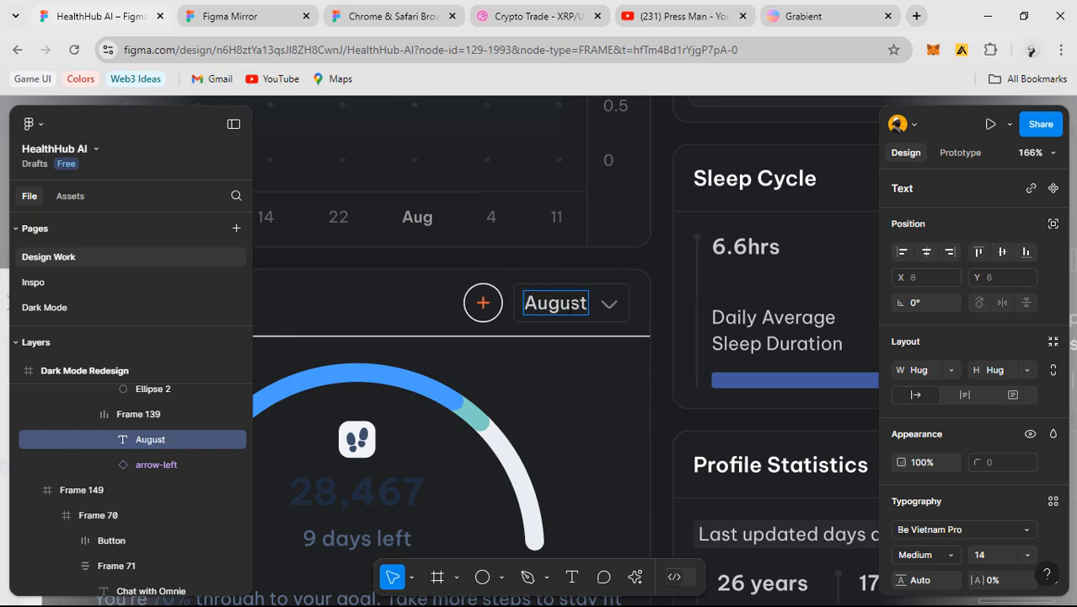
# - Set the stroke of the round plus button in the Monthly Goals header to DM/500
pyautogui.hscroll(-5, 571, 305)
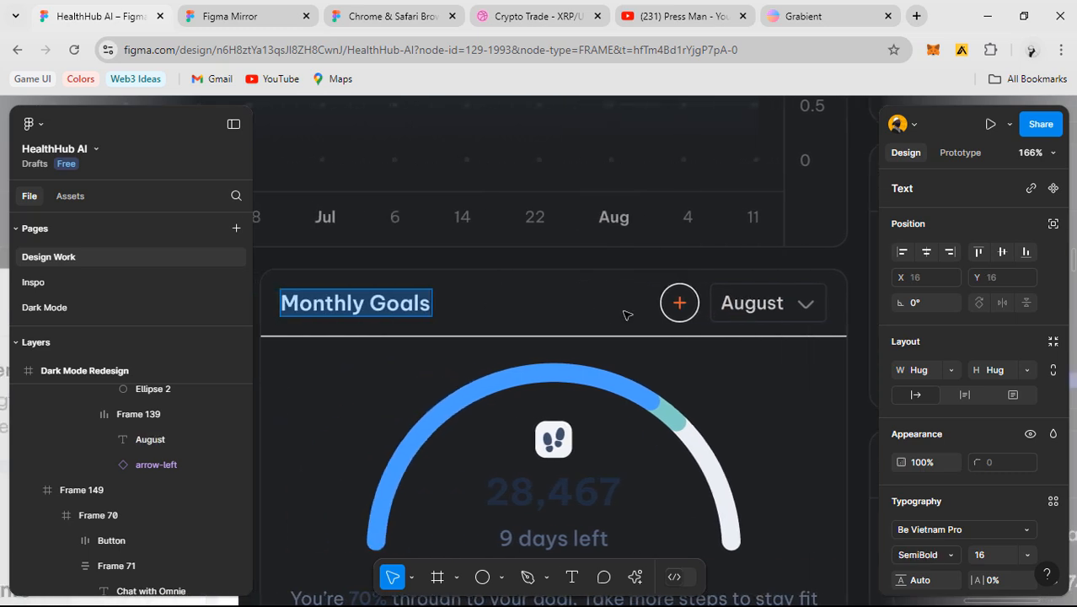
pyautogui.click(678, 305)
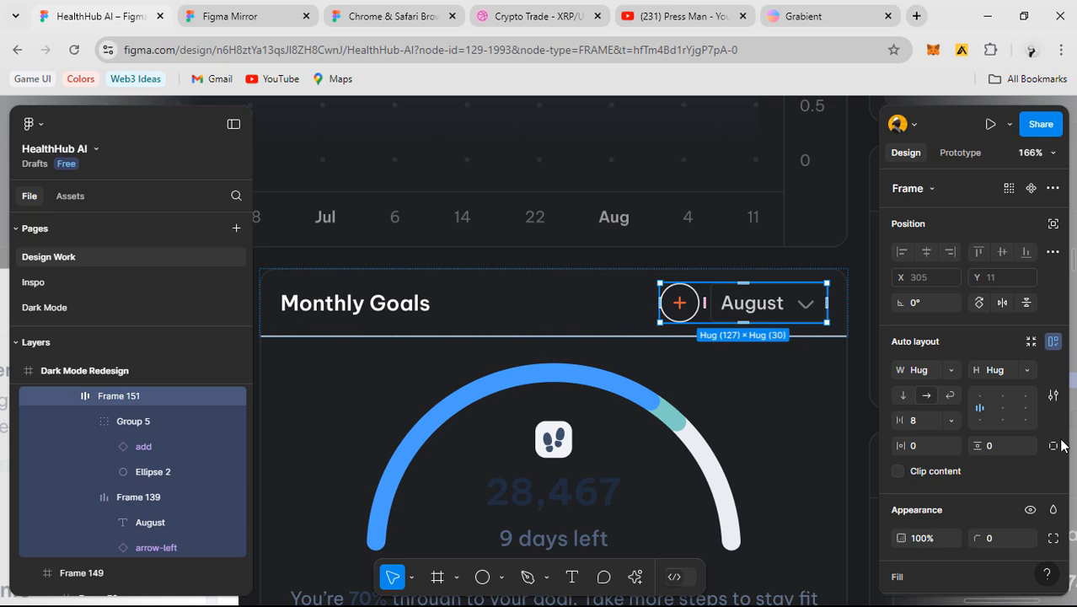
pyautogui.scroll(-3, 986, 506)
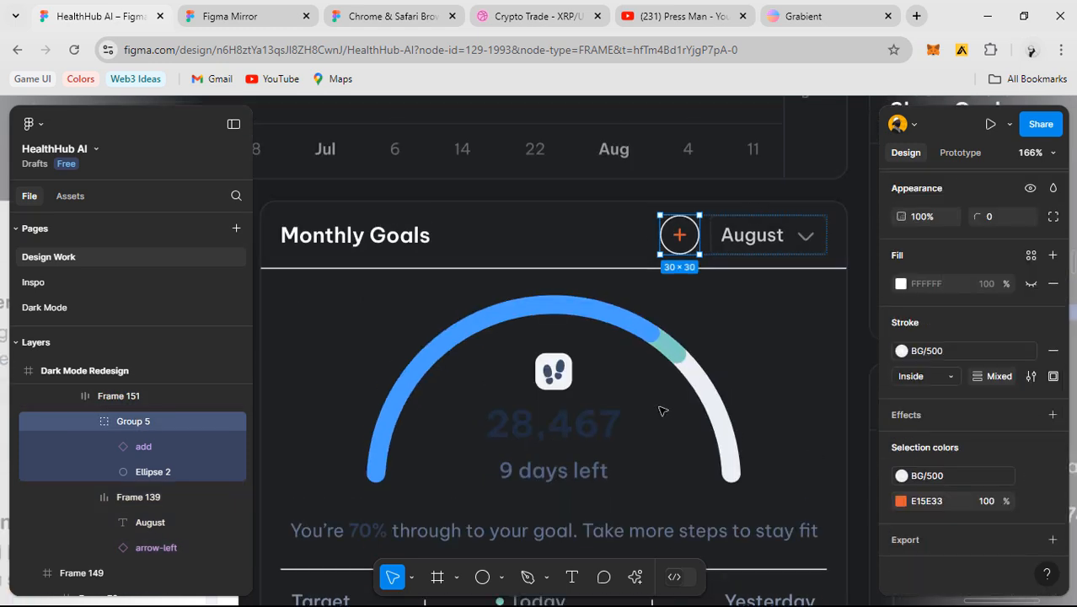
pyautogui.click(917, 373)
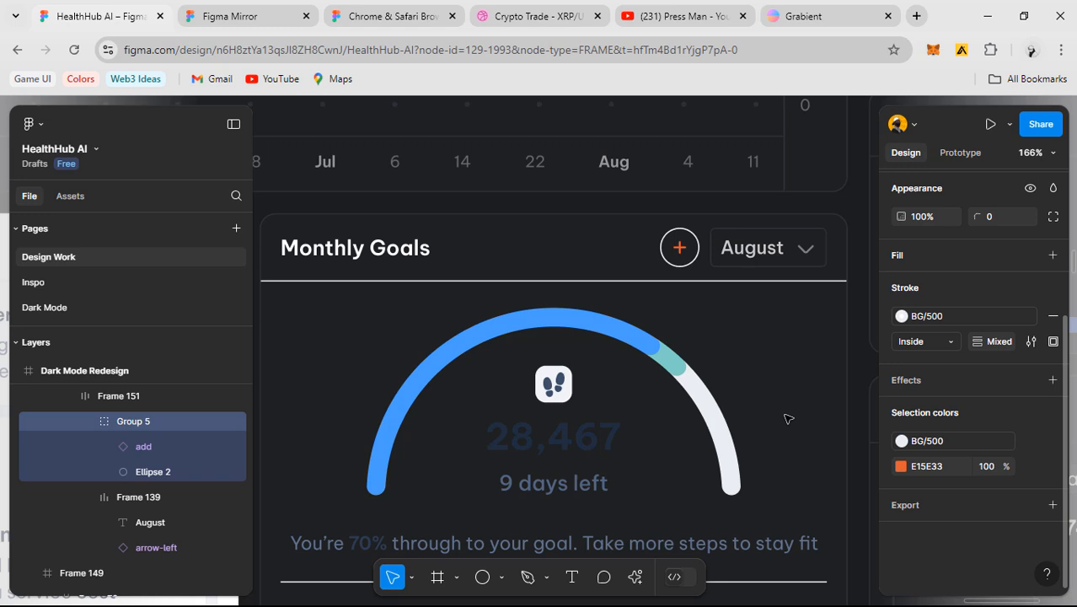
pyautogui.click(989, 287)
pyautogui.click(935, 350)
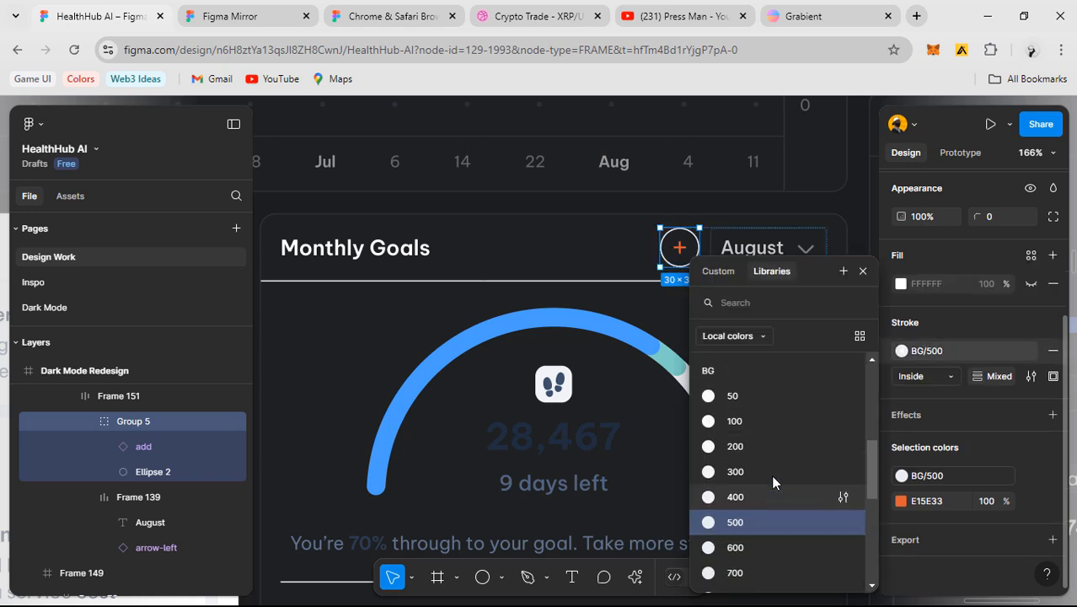
pyautogui.scroll(2, 770, 474)
pyautogui.click(748, 547)
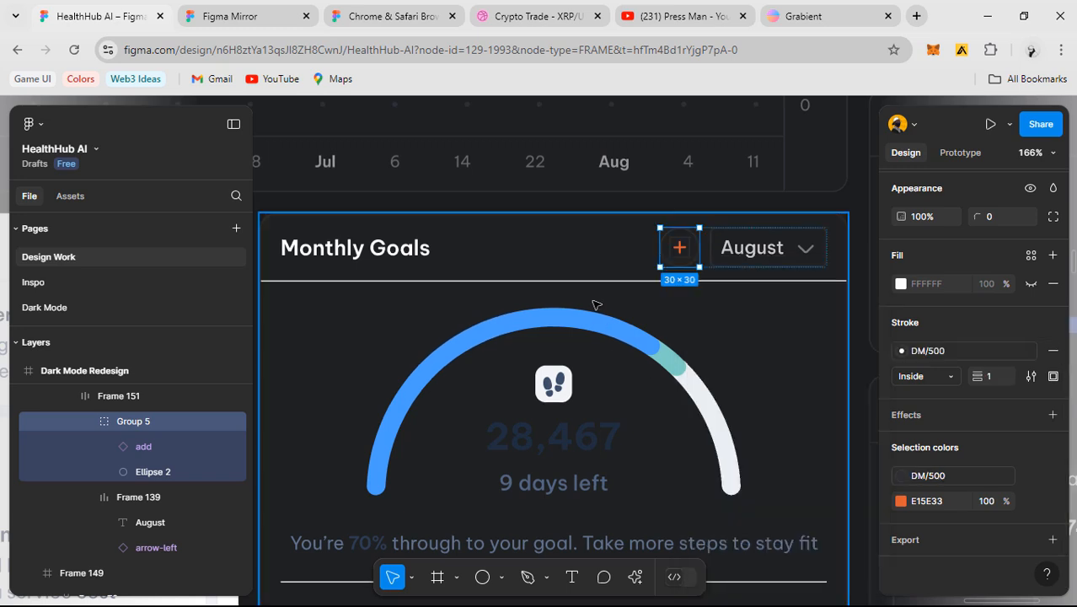
# - Remove the square stroke from the add icon inside the Monthly Goals plus button
pyautogui.click(598, 303)
pyautogui.scroll(4, 687, 258)
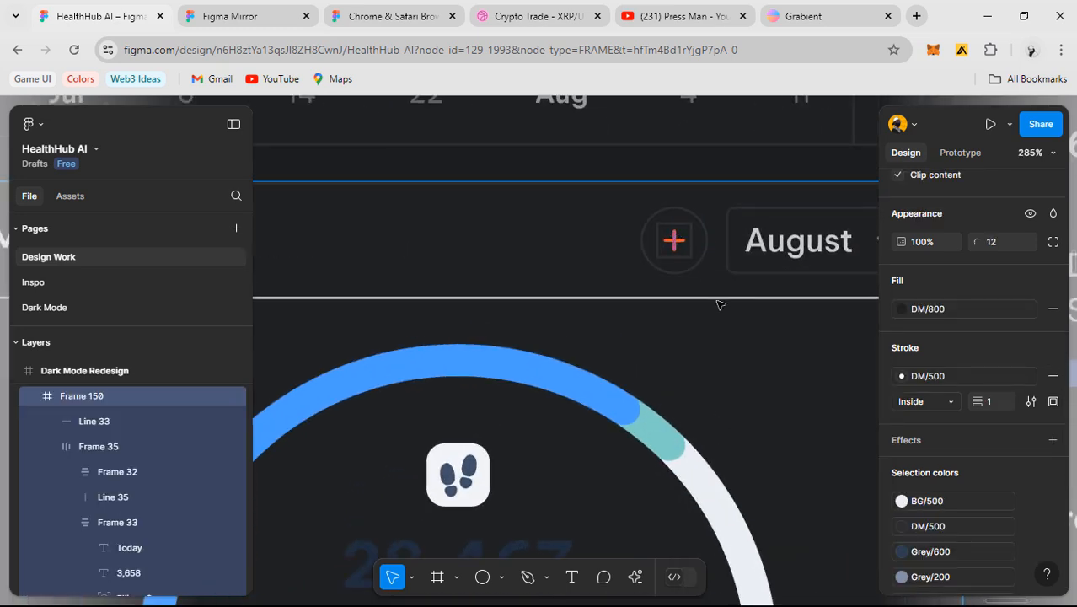
pyautogui.hotkey('ctrl', 'z')
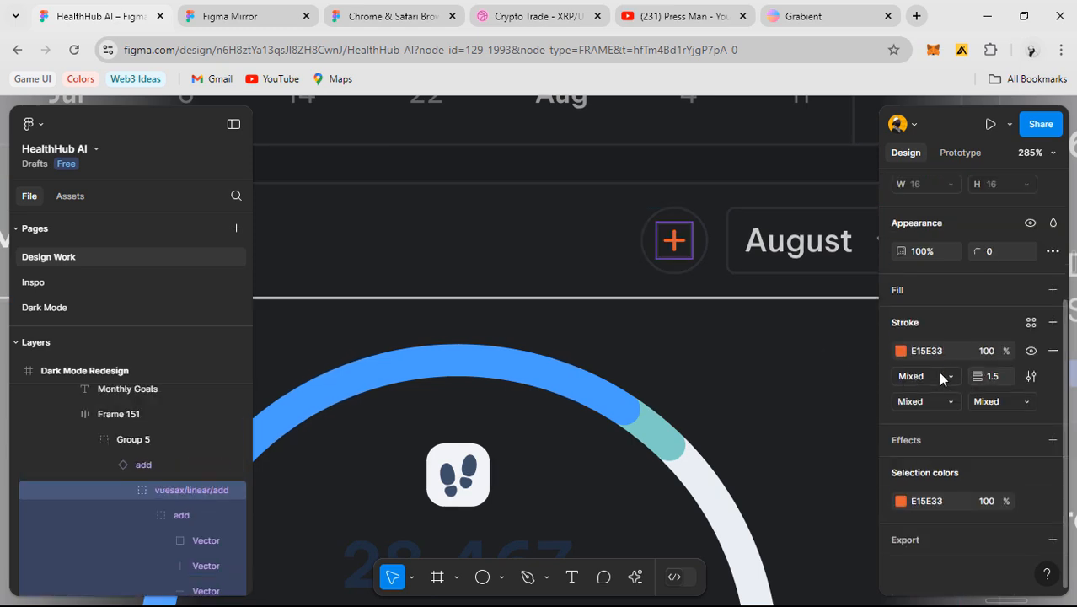
pyautogui.click(150, 445)
pyautogui.click(154, 464)
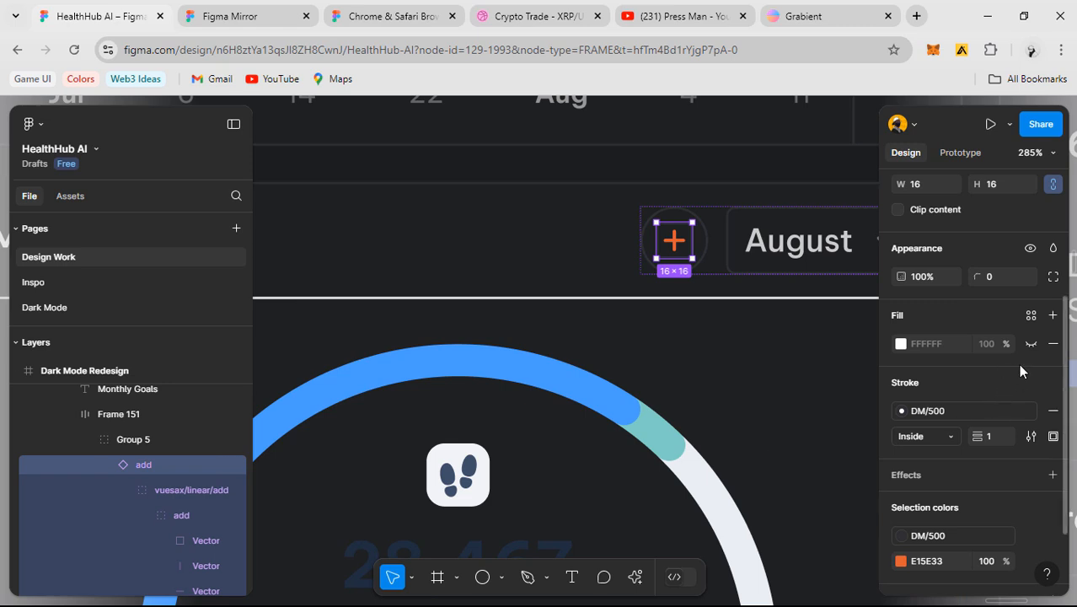
pyautogui.click(1053, 414)
pyautogui.click(711, 349)
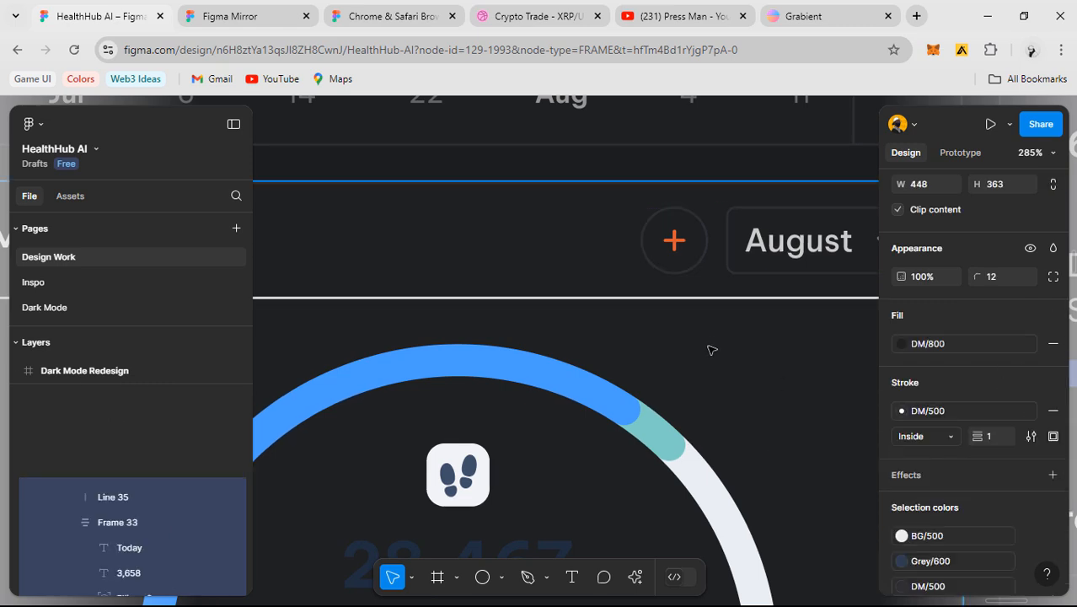
# - Set the stroke of the Monthly Goals header row to DM/500
pyautogui.scroll(-3, 710, 349)
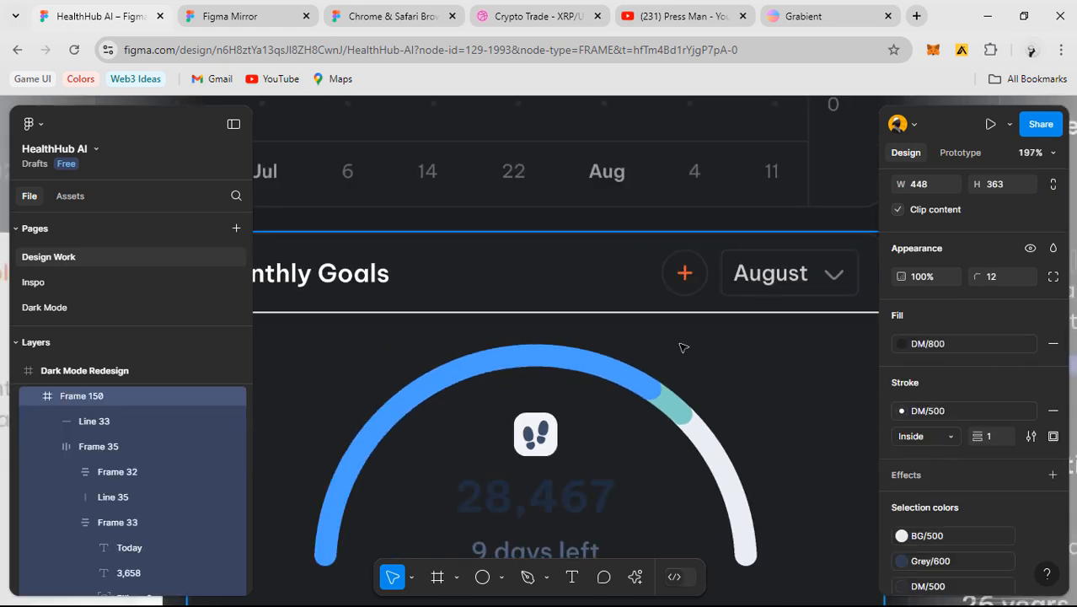
pyautogui.scroll(-2, 697, 371)
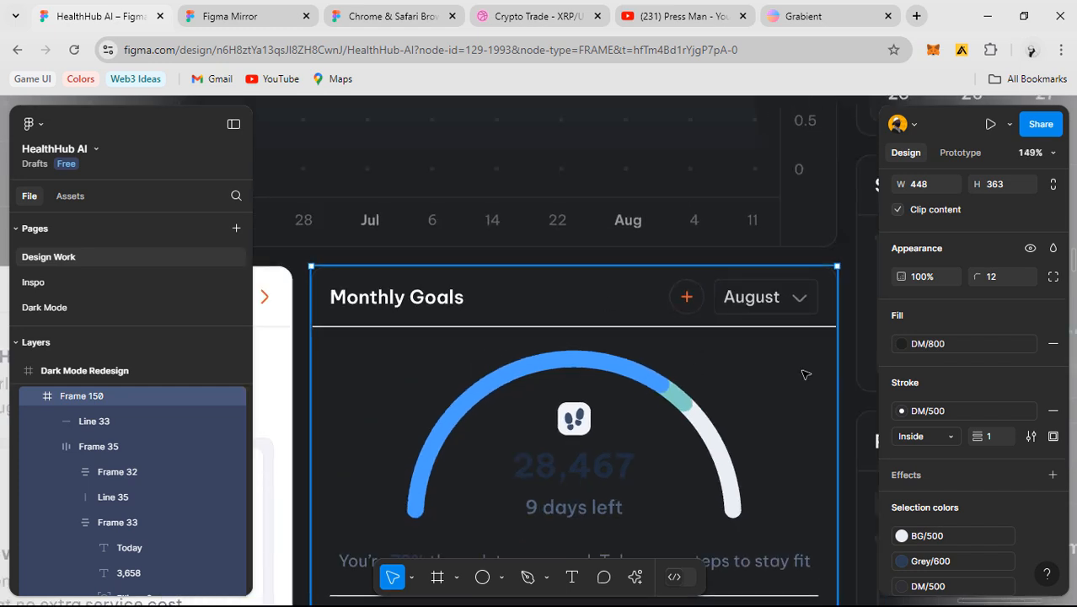
pyautogui.doubleClick(812, 322)
pyautogui.scroll(-3, 1003, 419)
pyautogui.click(957, 223)
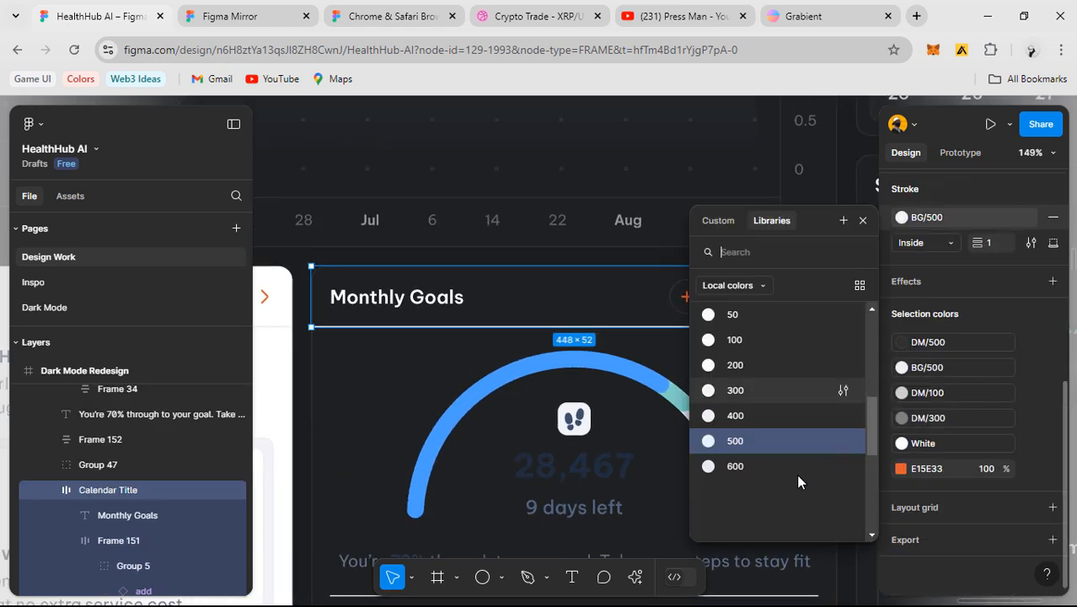
pyautogui.scroll(2, 758, 476)
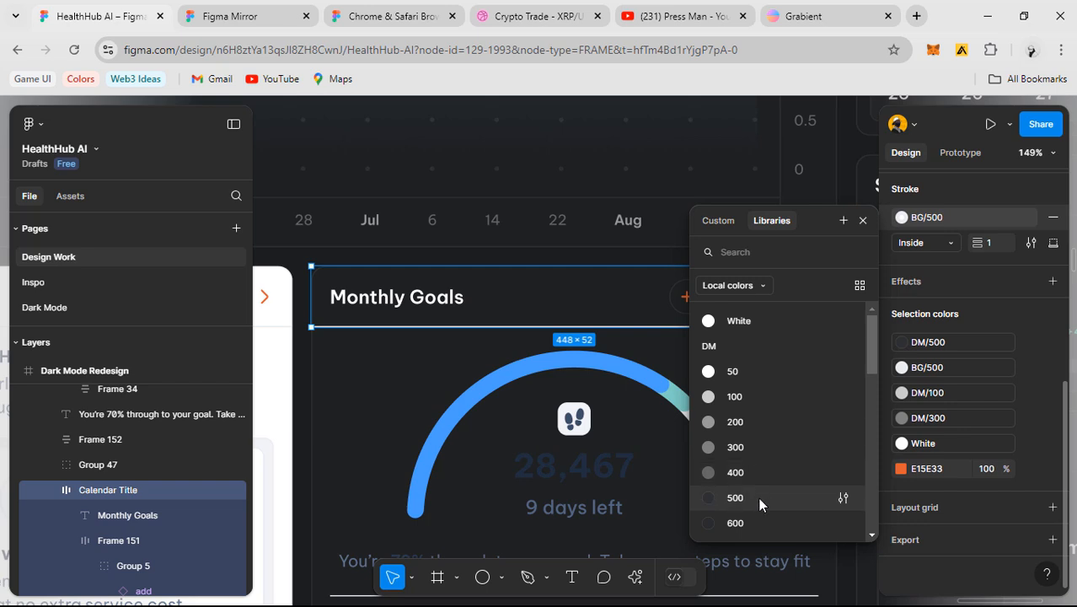
pyautogui.click(758, 498)
# - Set the fill of the Monthly Goals gauge's background arc to DM/500
pyautogui.moveTo(620, 428); pyautogui.dragTo(524, 305)
pyautogui.keyDown('ctrl'); pyautogui.click(625, 326); pyautogui.keyUp('ctrl')
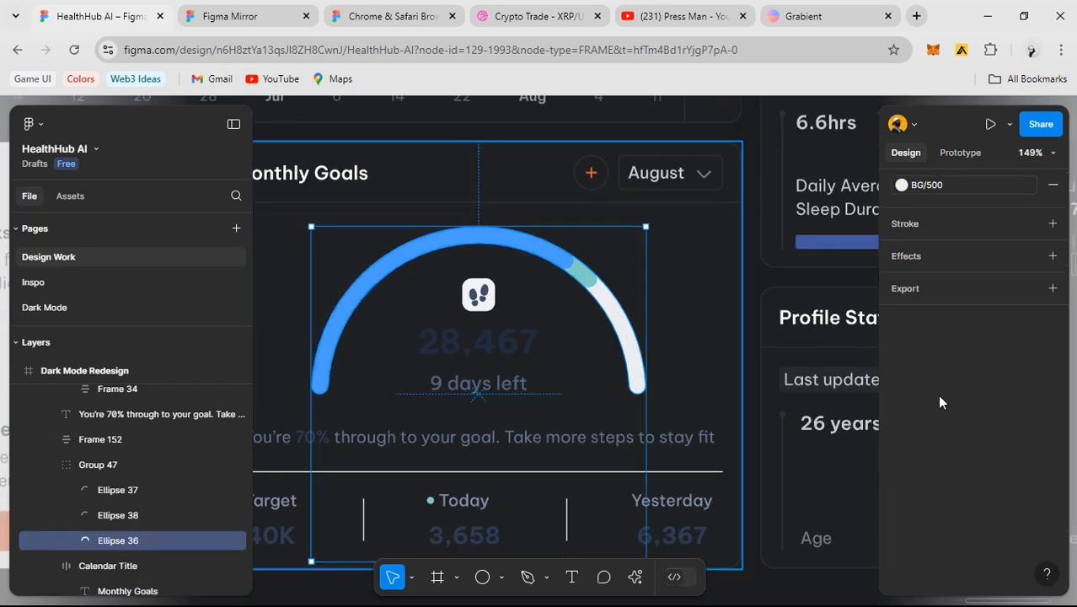
pyautogui.scroll(4, 939, 402)
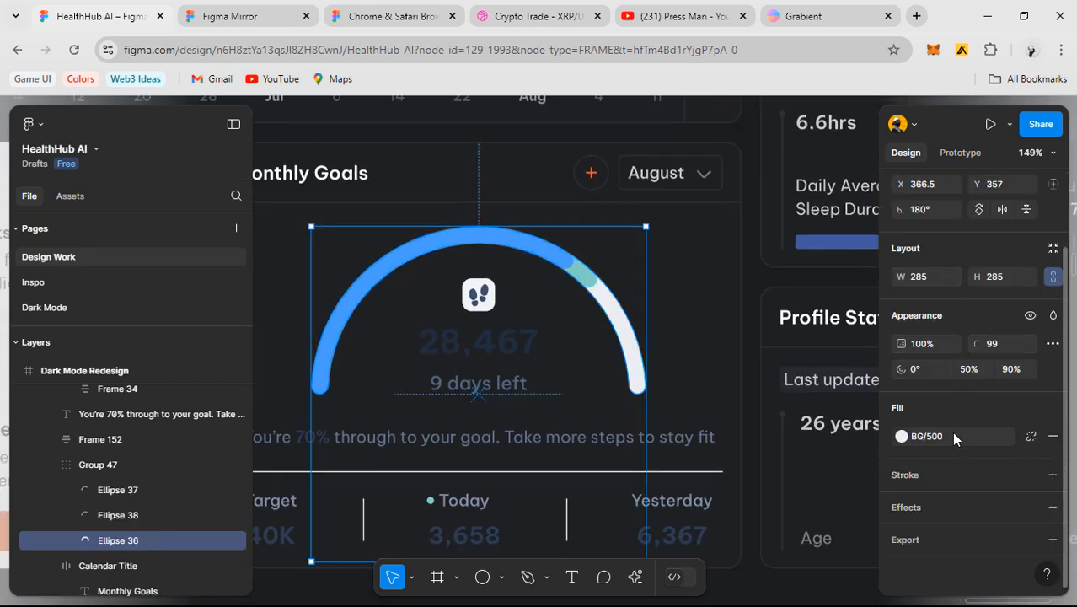
pyautogui.click(918, 435)
pyautogui.scroll(2, 765, 449)
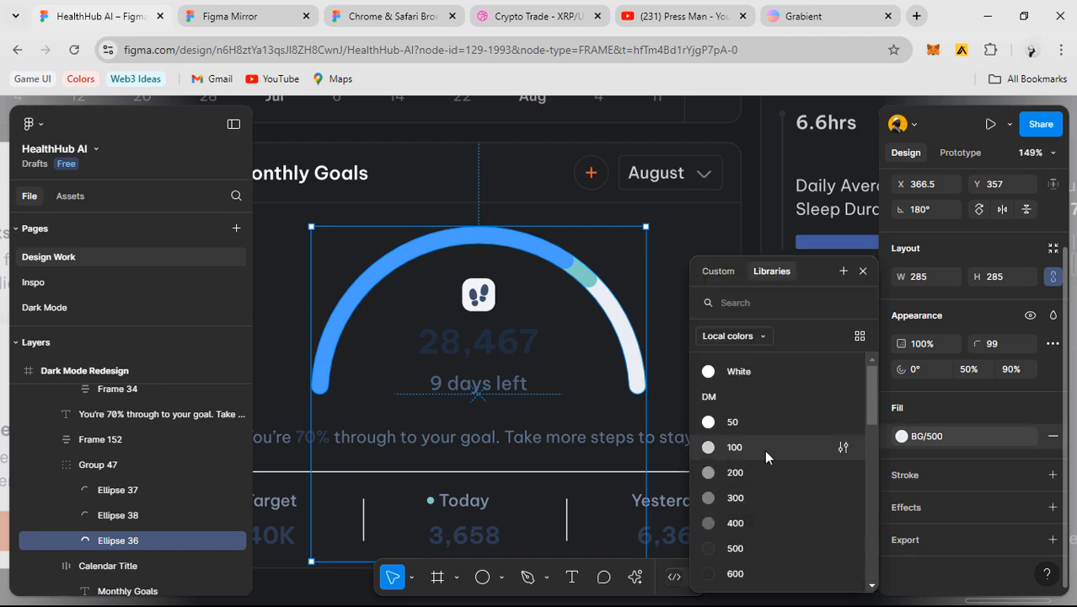
pyautogui.click(764, 547)
pyautogui.click(722, 394)
# - Set the stroke of the Monthly Goals card's horizontal divider and both vertical separator lines to DM/500
pyautogui.scroll(-4, 722, 394)
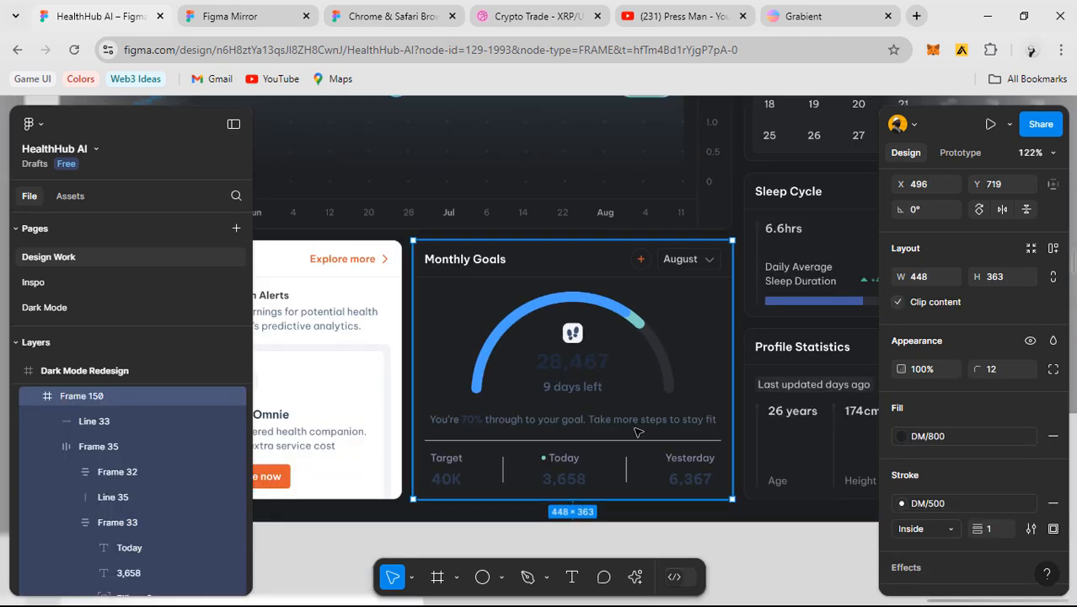
pyautogui.moveTo(637, 428); pyautogui.dragTo(647, 363)
pyautogui.scroll(2, 632, 363)
pyautogui.click(508, 381)
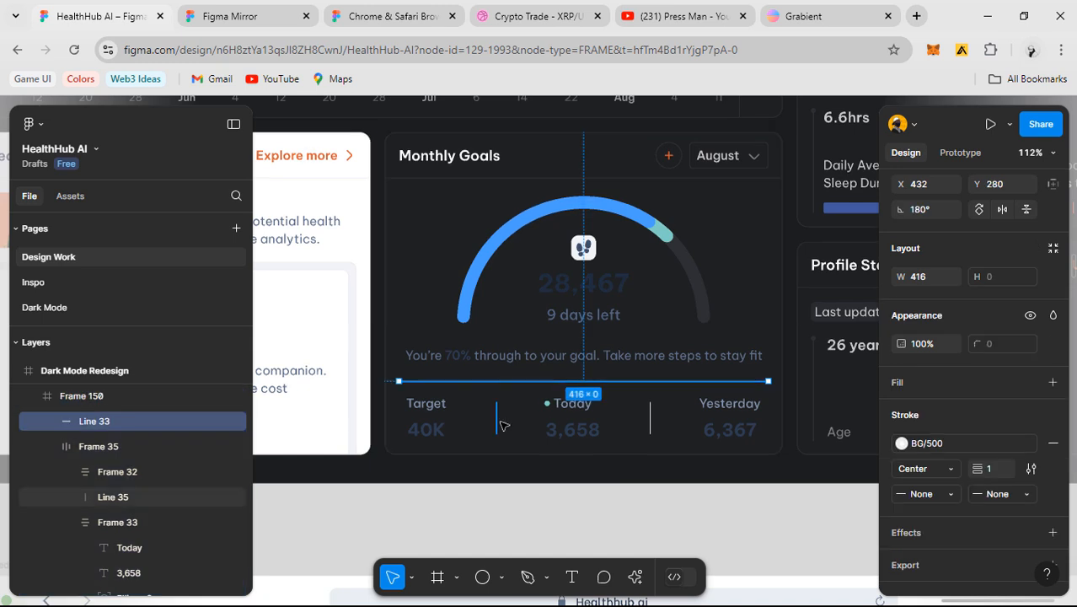
pyautogui.keyDown('shift'); pyautogui.click(651, 415); pyautogui.keyUp('shift')
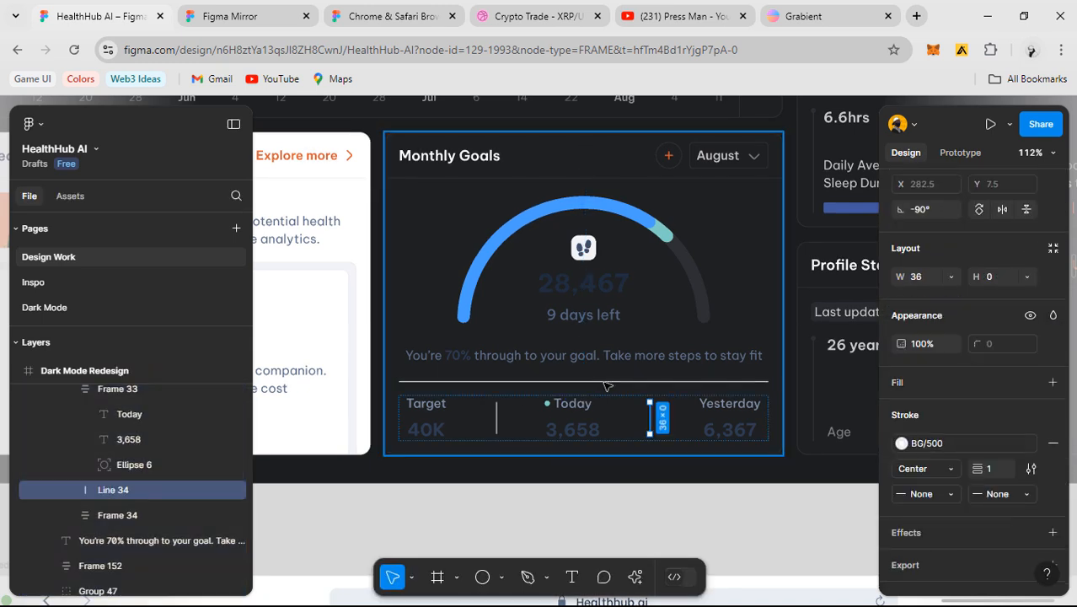
pyautogui.keyDown('shift'); pyautogui.click(496, 418); pyautogui.keyUp('shift')
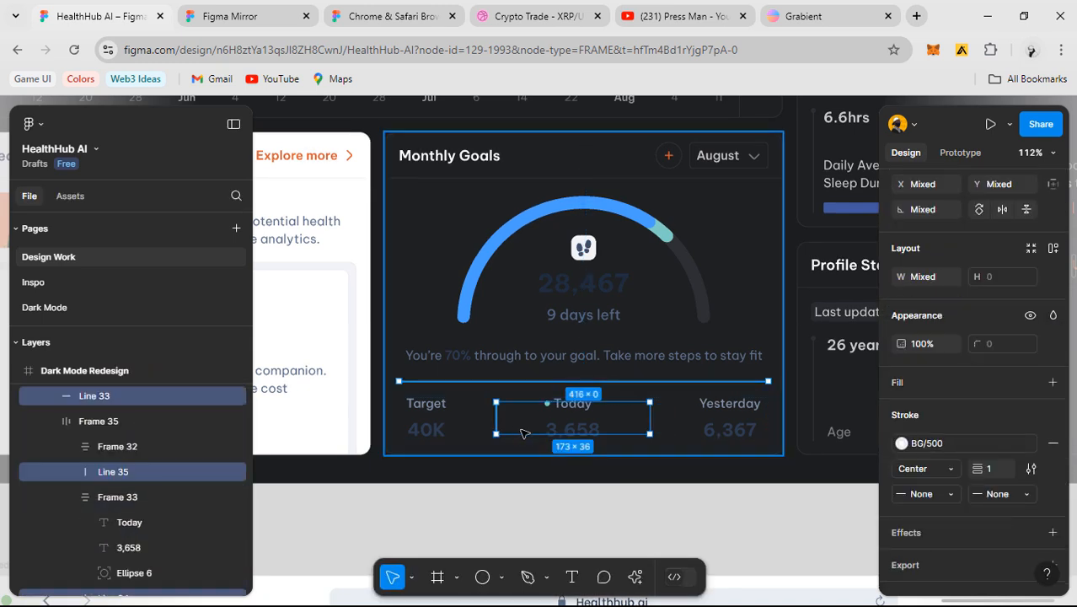
pyautogui.click(902, 440)
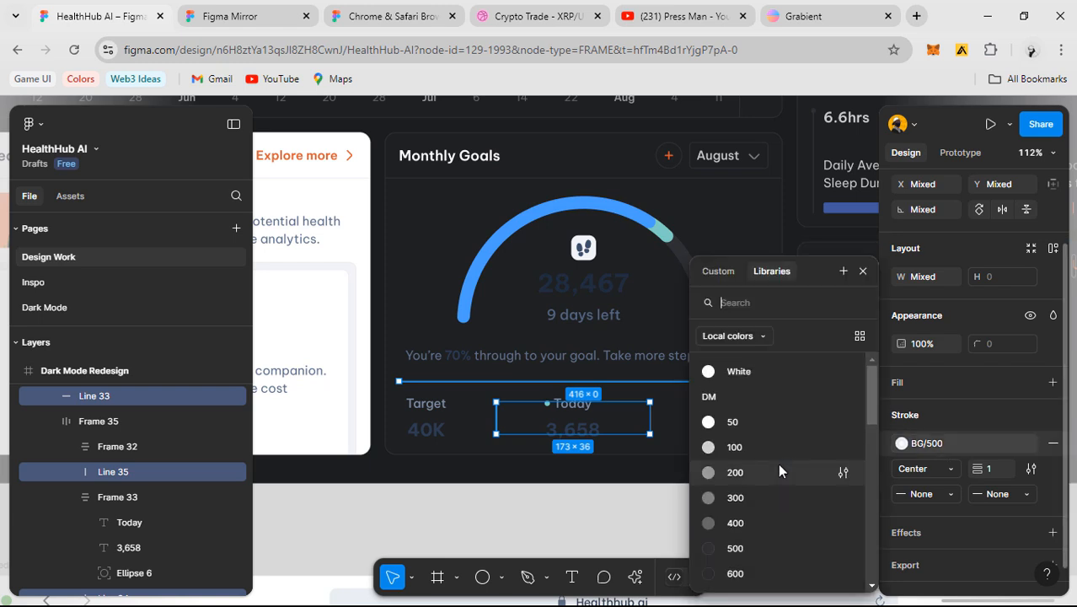
pyautogui.click(771, 551)
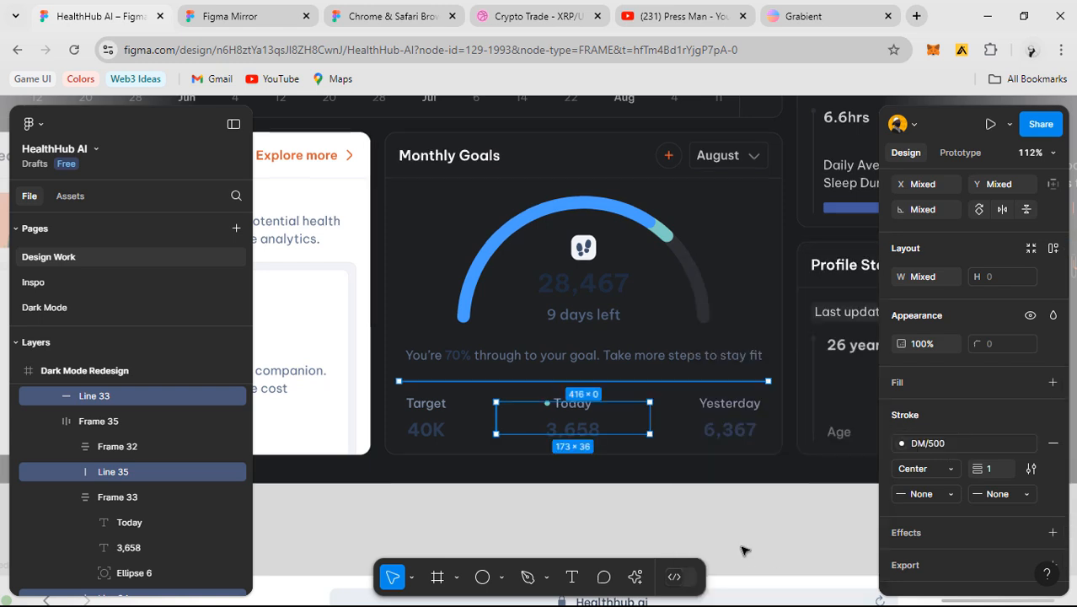
pyautogui.click(648, 489)
# - Set the fill of the 40K, 3,658 and 6,367 values in the Monthly Goals card to DM/100
pyautogui.scroll(3, 553, 434)
pyautogui.click(592, 428)
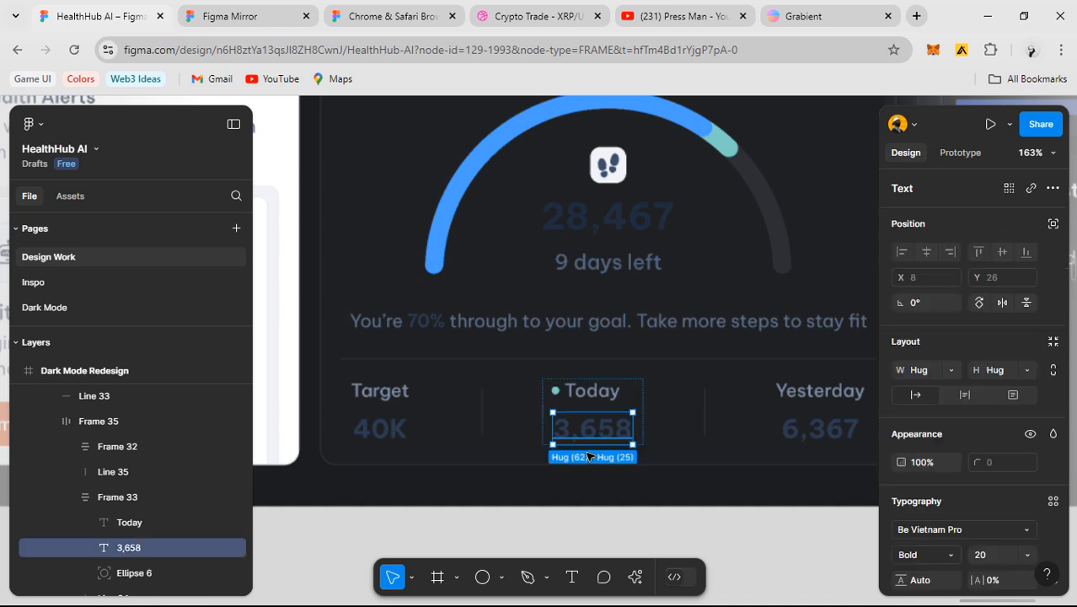
pyautogui.keyDown('shift'); pyautogui.click(379, 428); pyautogui.keyUp('shift')
pyautogui.keyDown('shift'); pyautogui.click(819, 428); pyautogui.keyUp('shift')
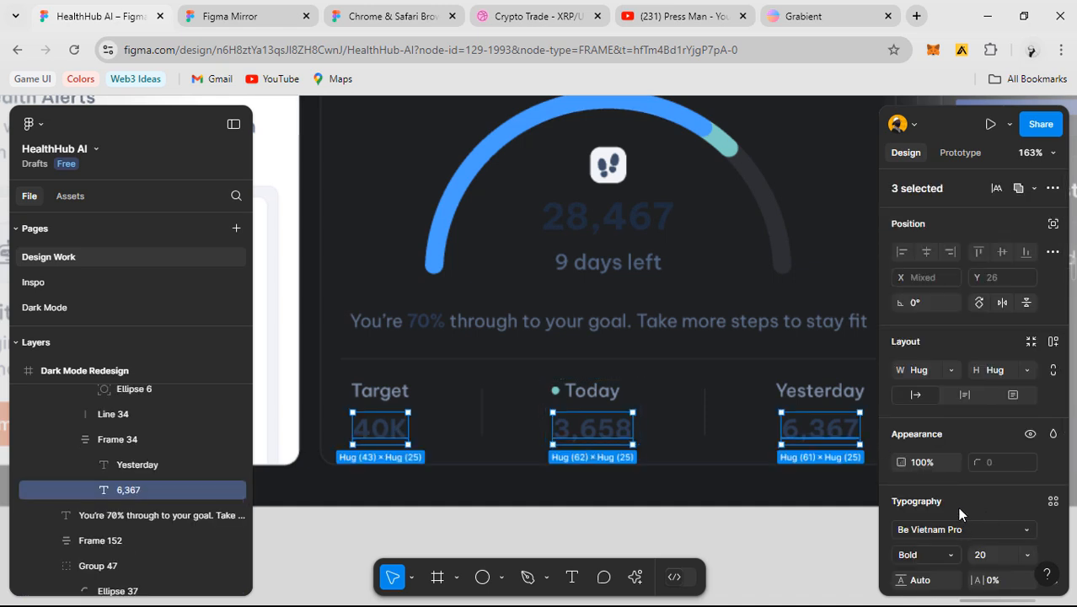
pyautogui.scroll(-3, 955, 506)
pyautogui.click(942, 514)
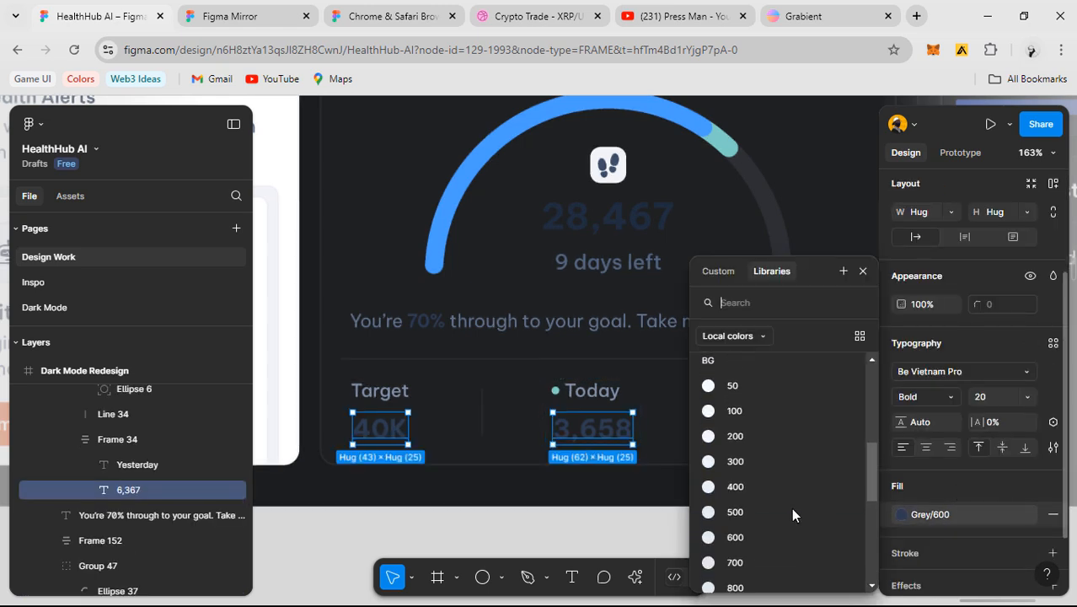
pyautogui.scroll(2, 792, 508)
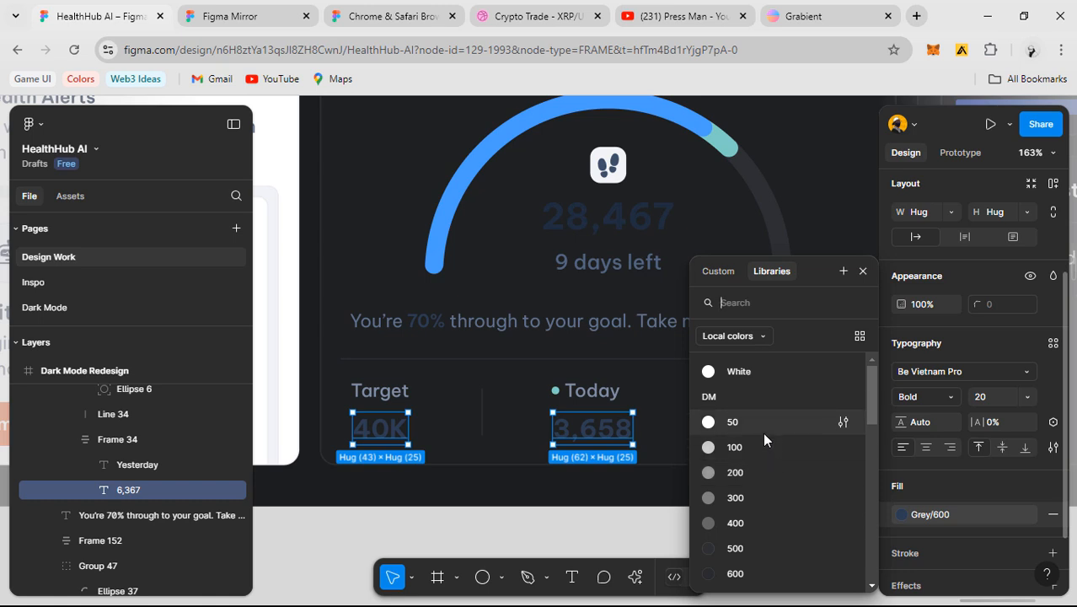
pyautogui.click(763, 432)
pyautogui.click(926, 515)
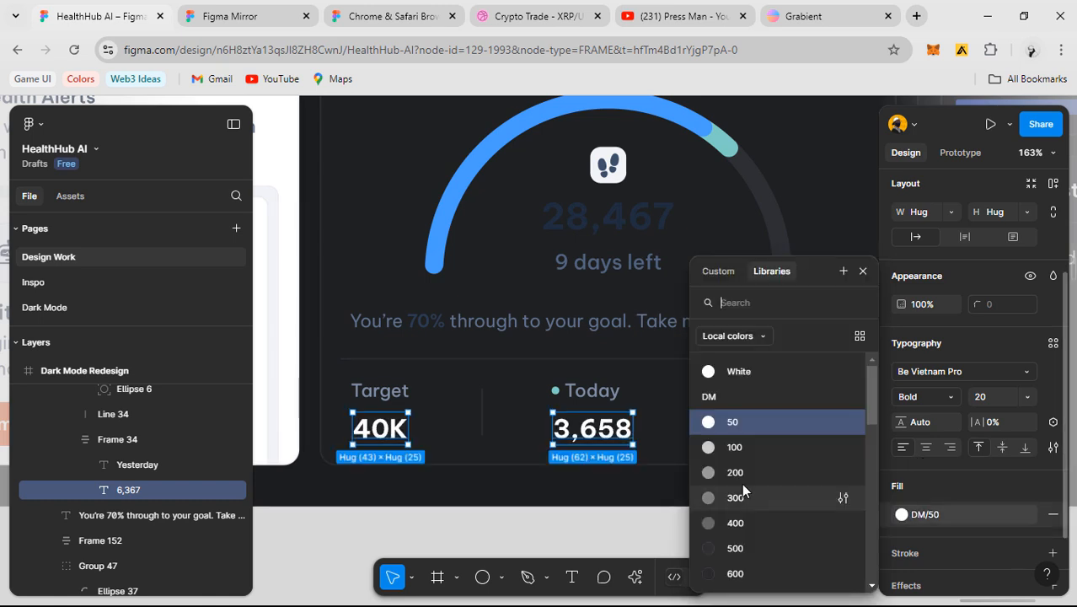
pyautogui.click(707, 453)
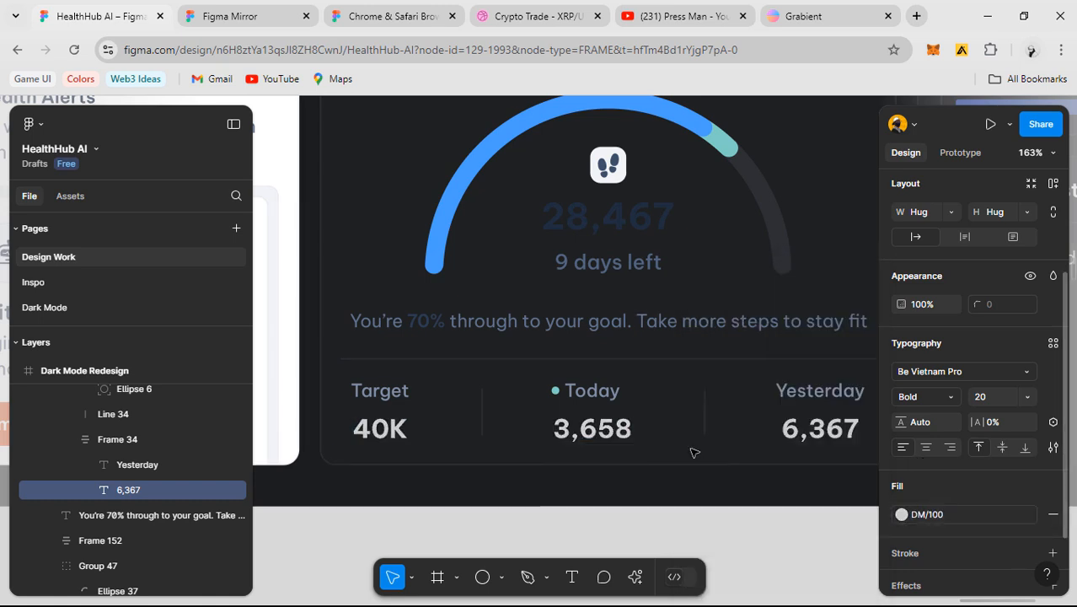
# - Set the fill of the Target, Today and Yesterday labels in the Monthly Goals card to DM/300
pyautogui.click(614, 391)
pyautogui.keyDown('shift'); pyautogui.click(820, 391); pyautogui.keyUp('shift')
pyautogui.keyDown('shift'); pyautogui.click(379, 390); pyautogui.keyUp('shift')
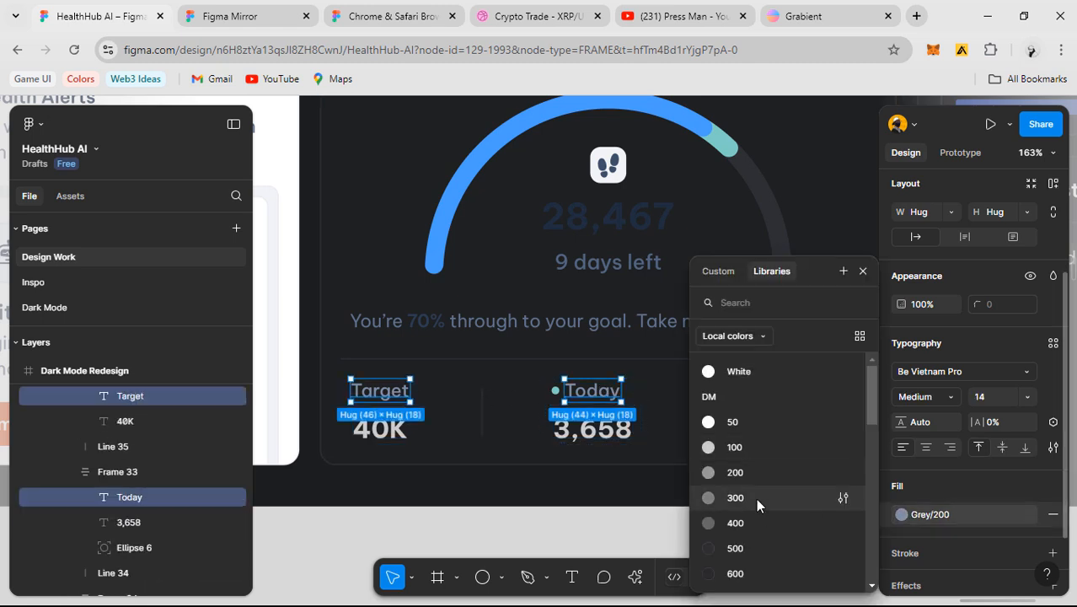
pyautogui.click(761, 506)
pyautogui.click(752, 517)
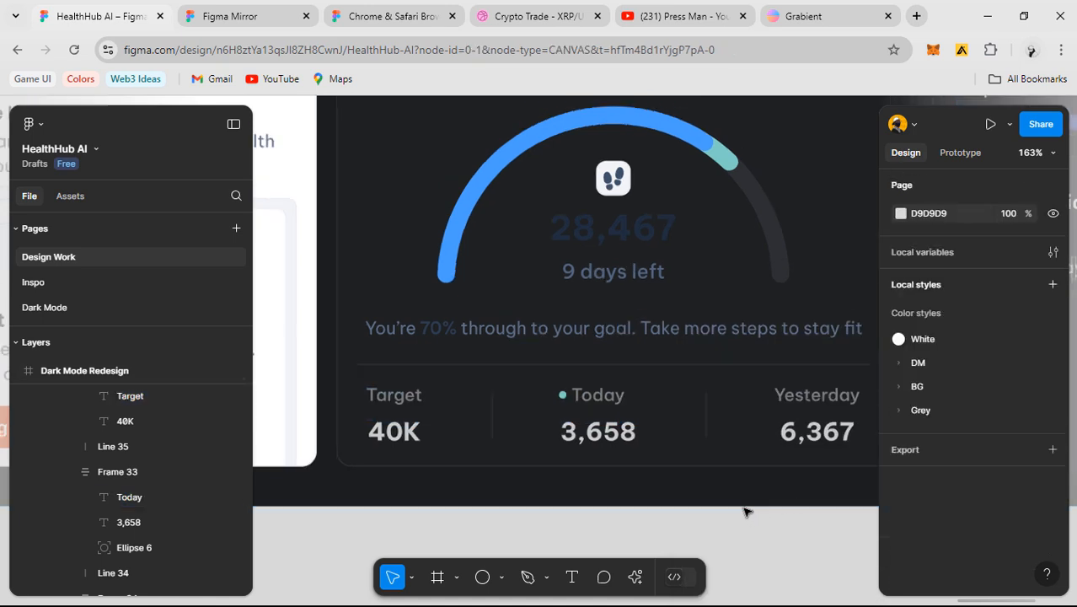
# - Recolor the 70% in the Monthly Goals progress sentence from its selection colors to DM/100
pyautogui.scroll(-2, 680, 493)
pyautogui.hscroll(1, 680, 478)
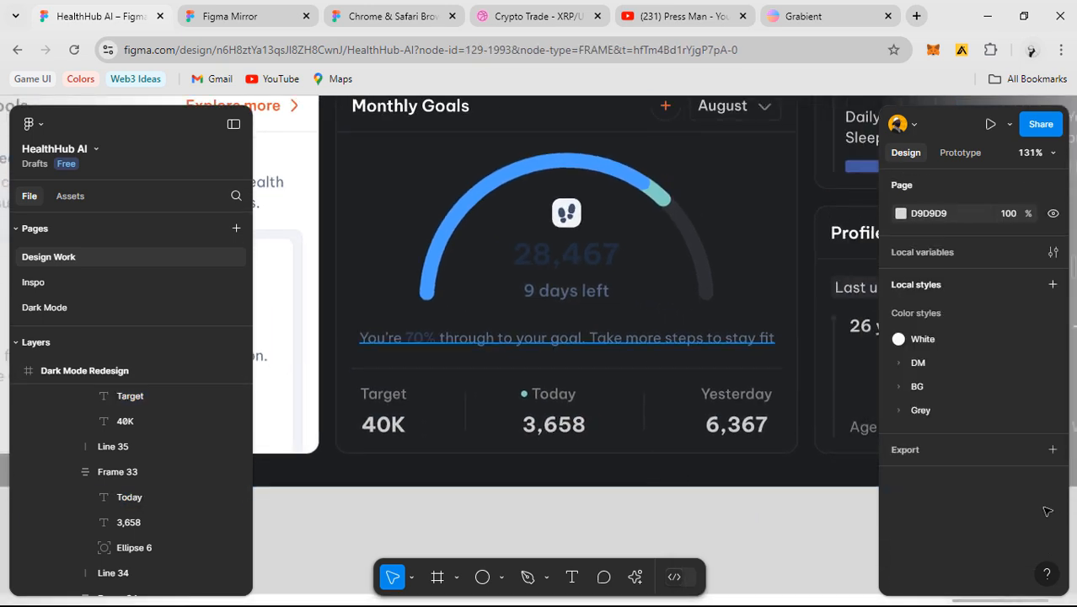
pyautogui.scroll(-1, 942, 502)
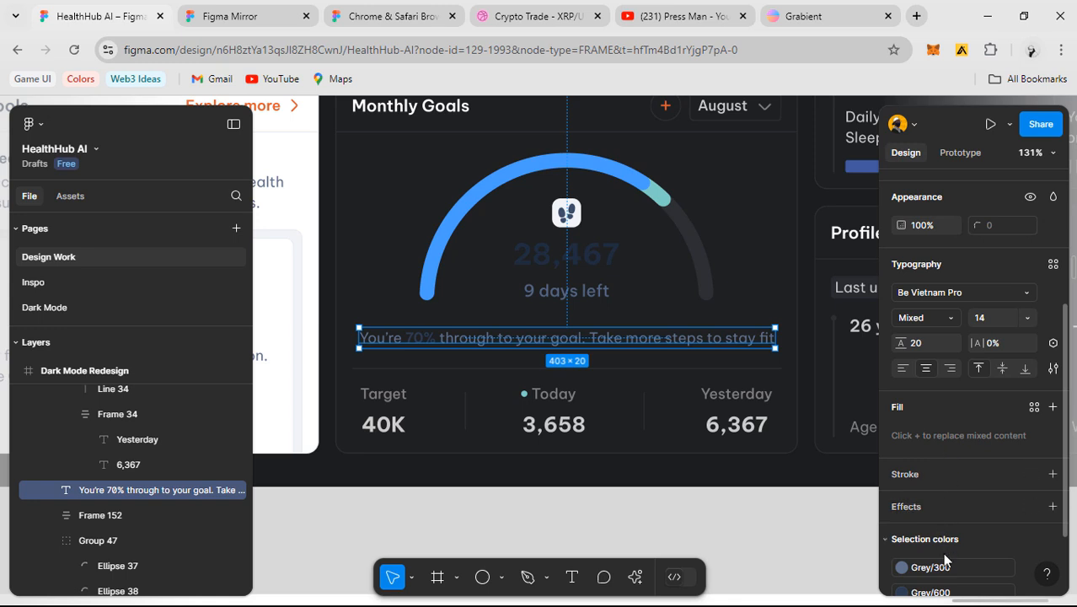
pyautogui.click(950, 543)
pyautogui.scroll(-1, 931, 514)
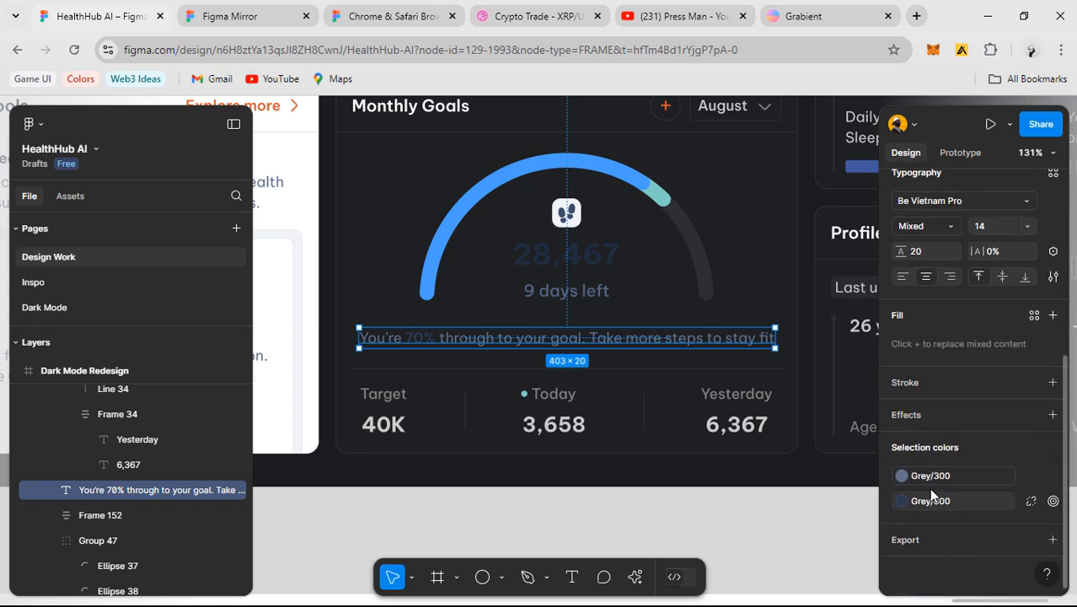
pyautogui.click(901, 500)
pyautogui.scroll(3, 741, 421)
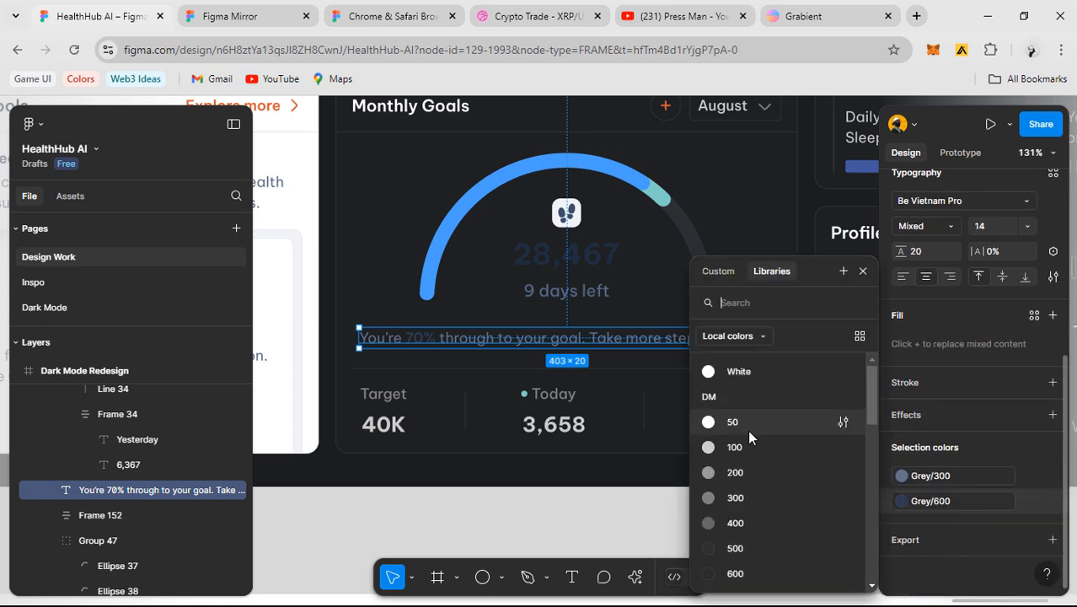
pyautogui.click(749, 451)
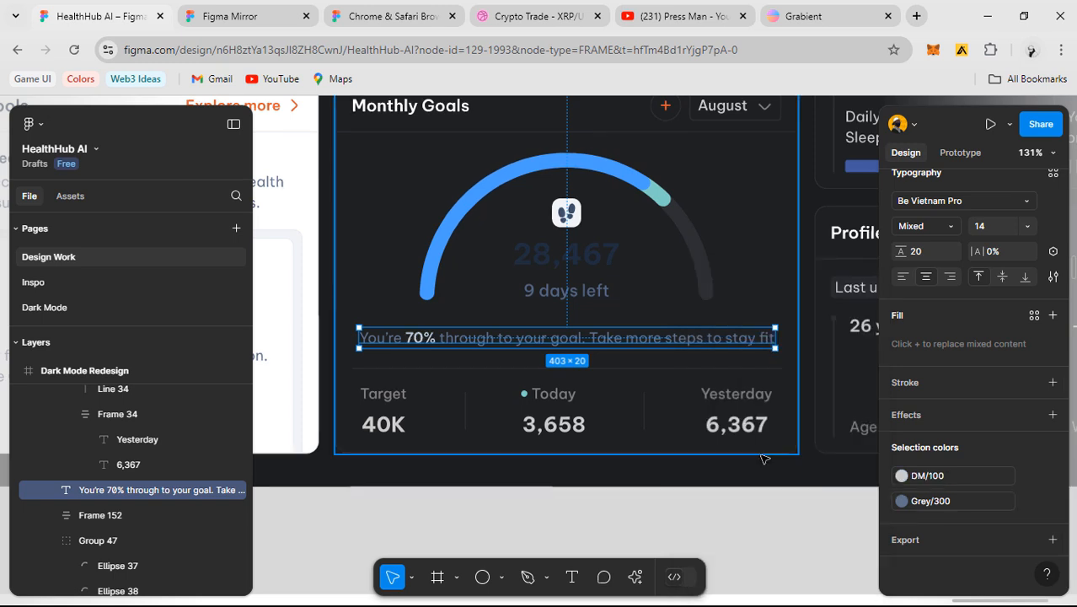
pyautogui.click(945, 477)
pyautogui.click(760, 501)
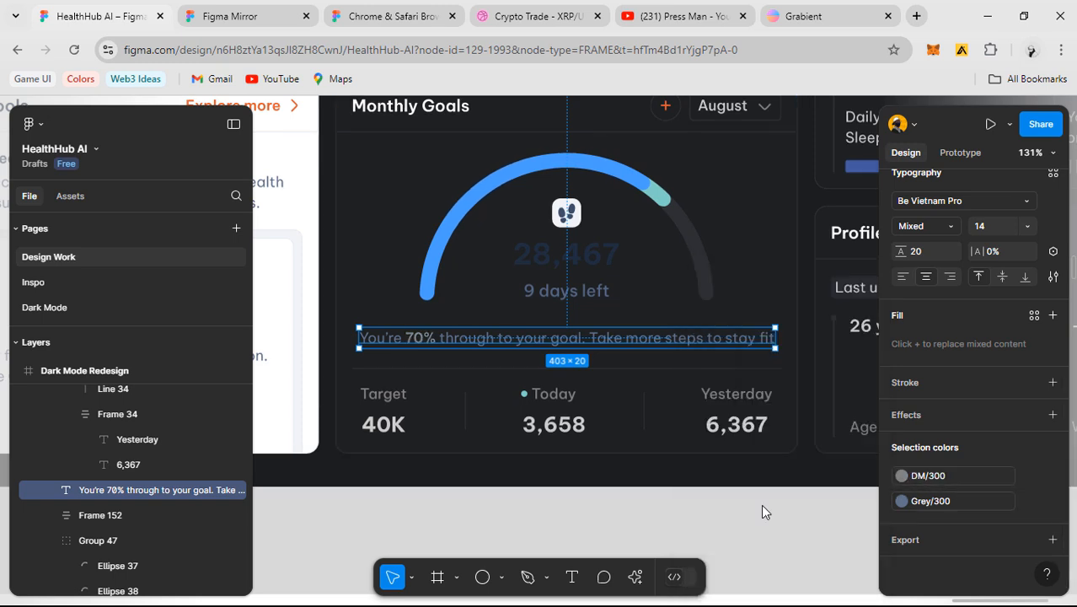
pyautogui.click(931, 501)
pyautogui.scroll(2, 776, 492)
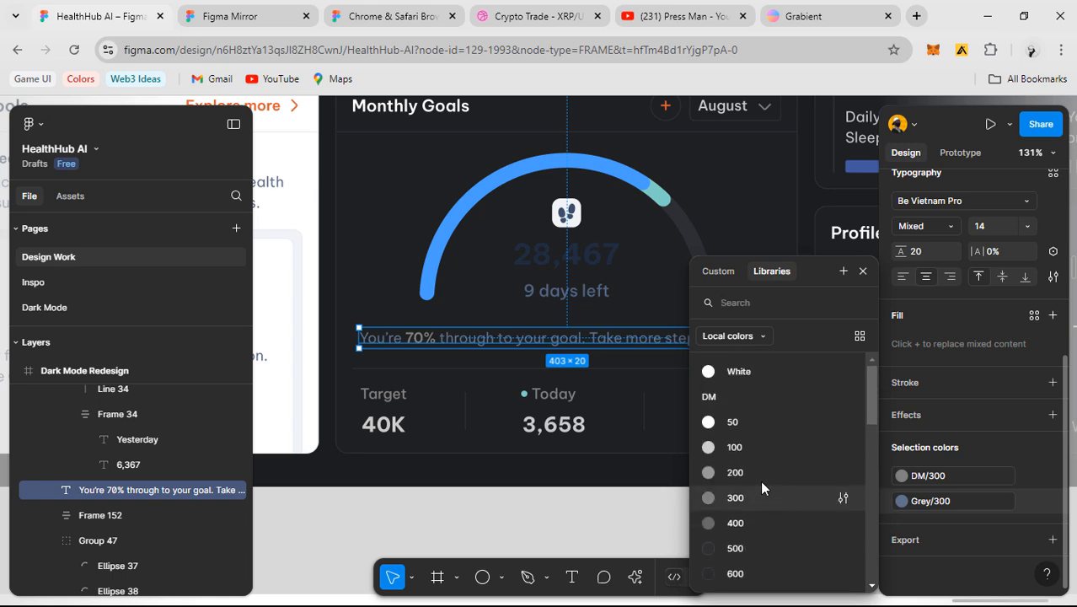
pyautogui.click(747, 495)
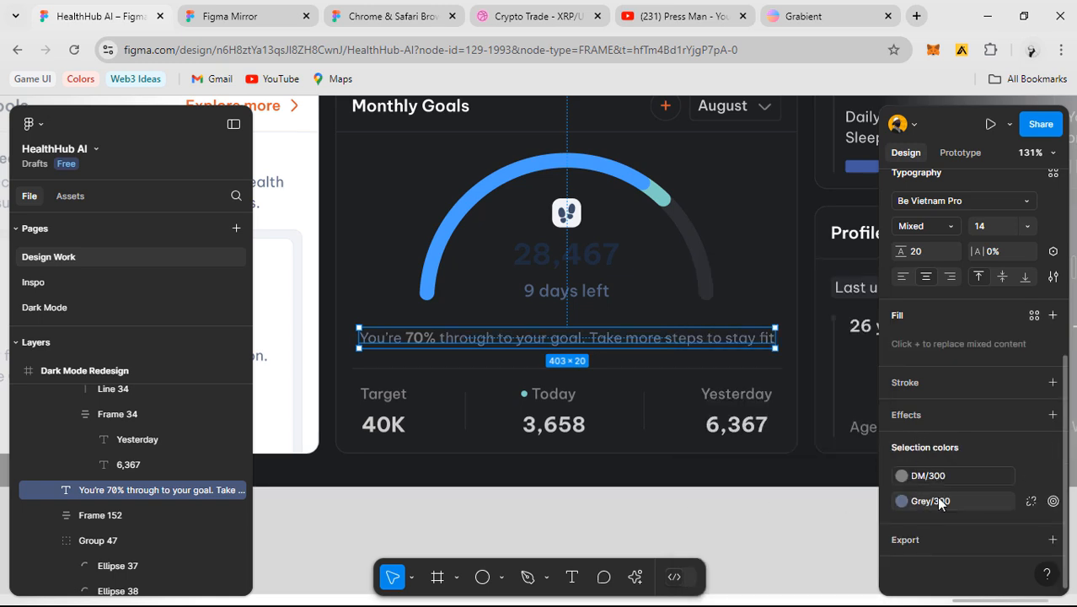
pyautogui.click(931, 500)
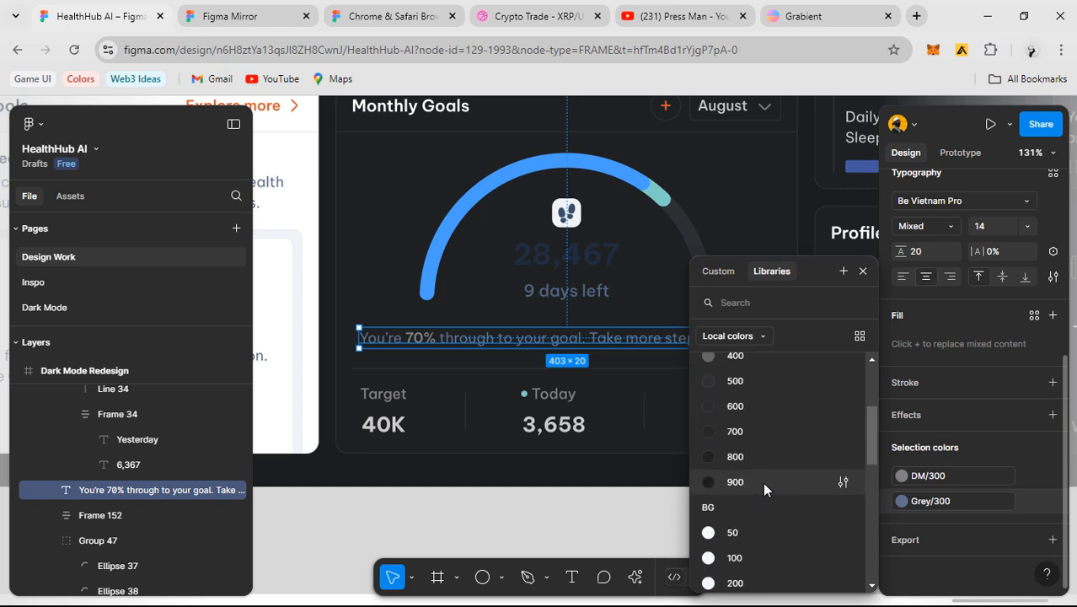
pyautogui.click(944, 480)
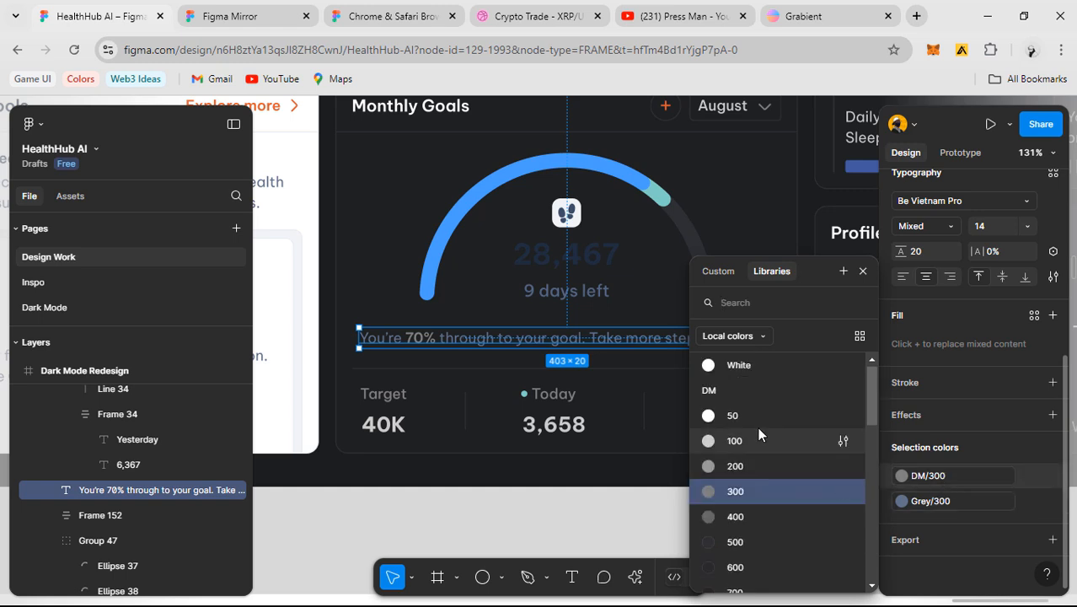
pyautogui.click(760, 444)
# - Set the color of the progress sentence's remaining grey text around the 70% to DM/200
pyautogui.click(960, 500)
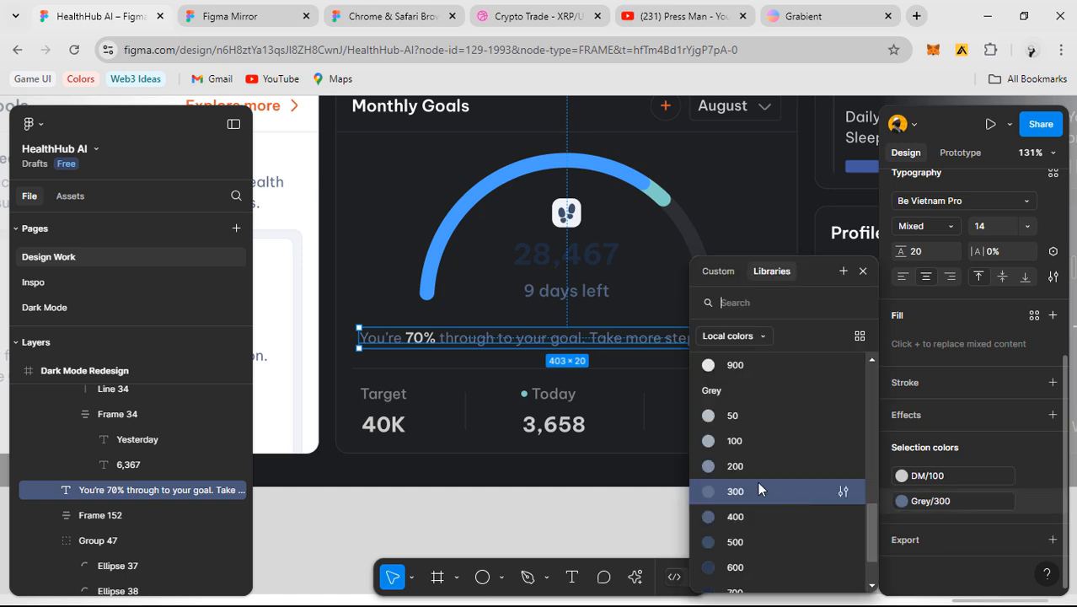
pyautogui.scroll(5, 757, 481)
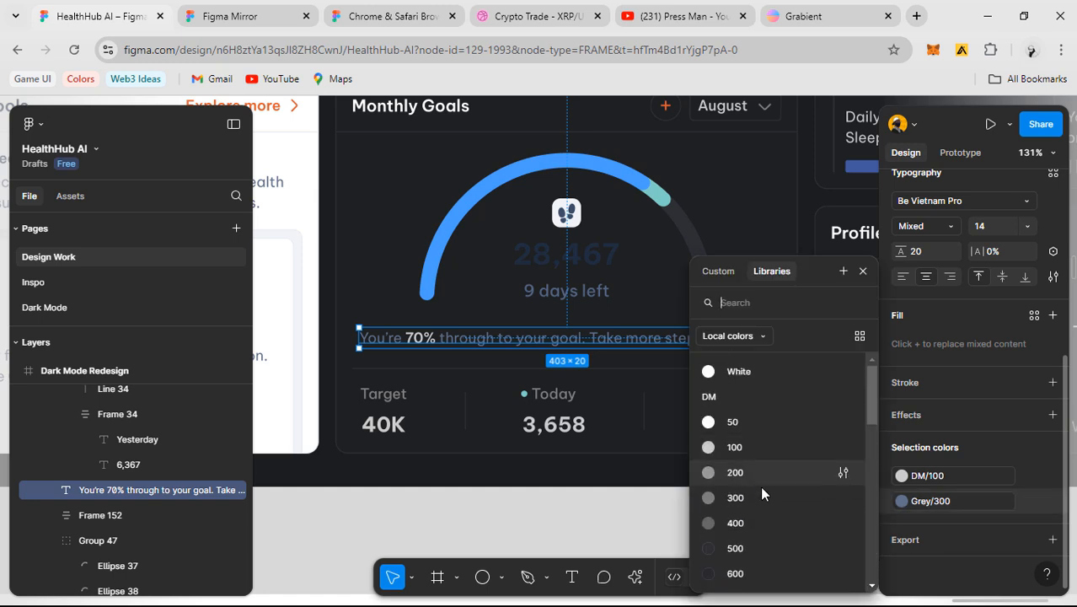
pyautogui.click(761, 496)
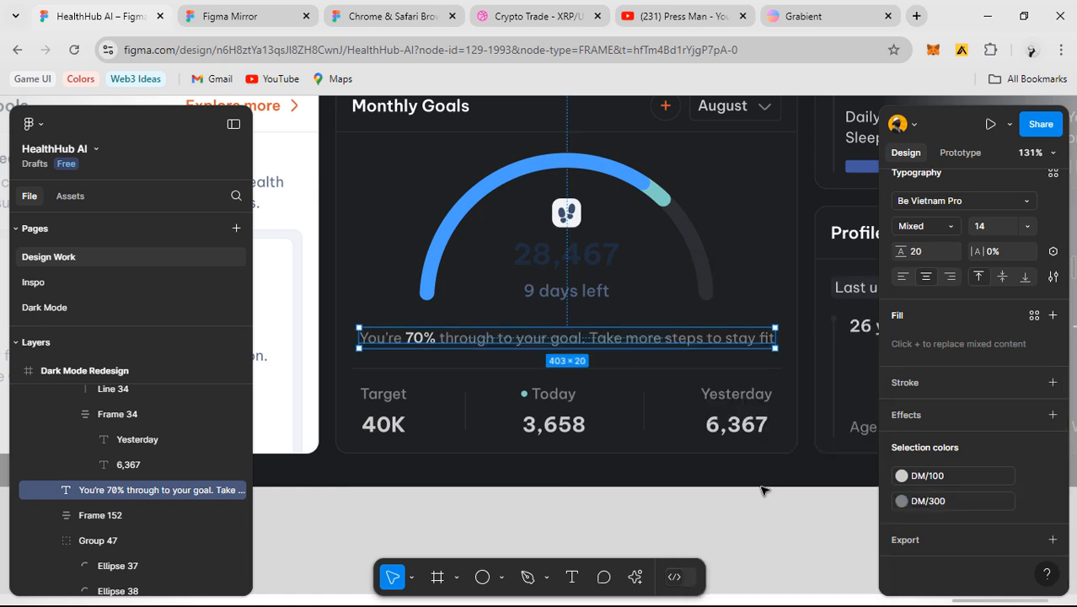
pyautogui.click(907, 503)
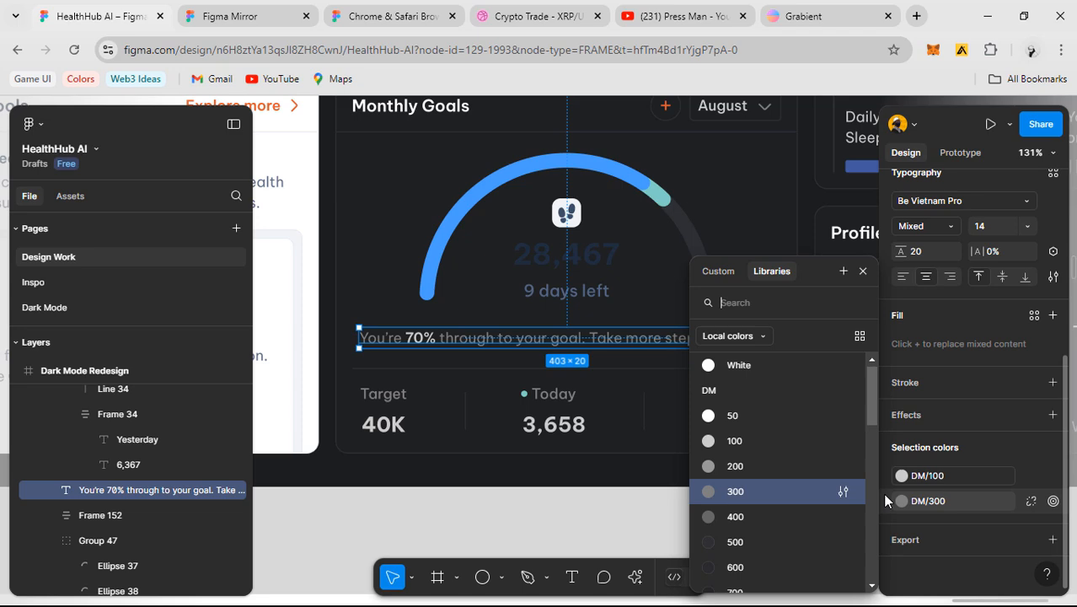
pyautogui.click(756, 461)
pyautogui.click(754, 515)
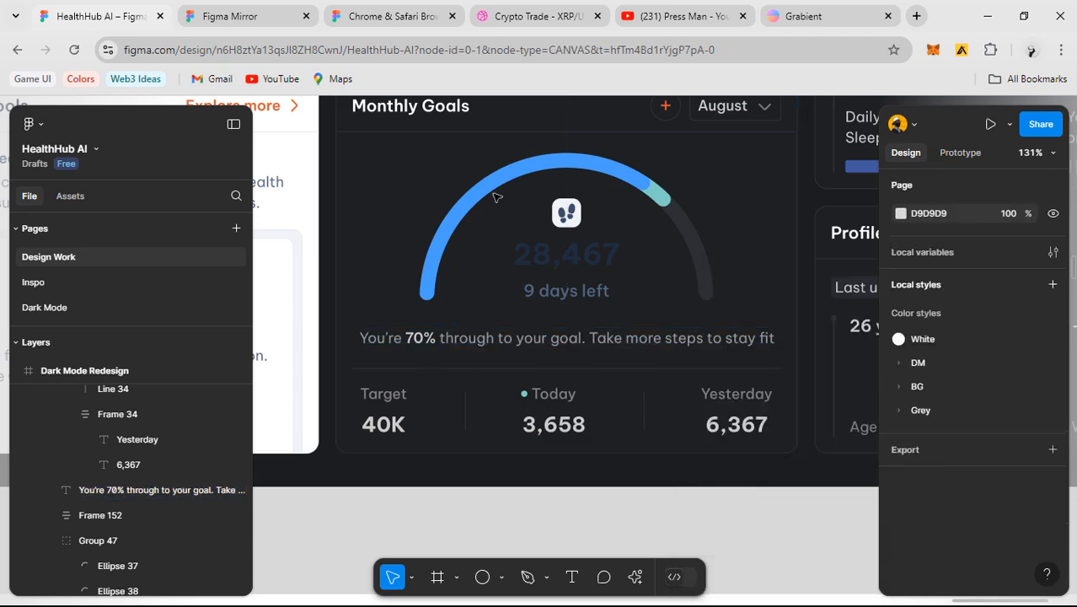
# - Check the recolored Monthly Goals card against the neighbouring cards in the Figma Mirror preview and return to the design file
pyautogui.click(230, 19)
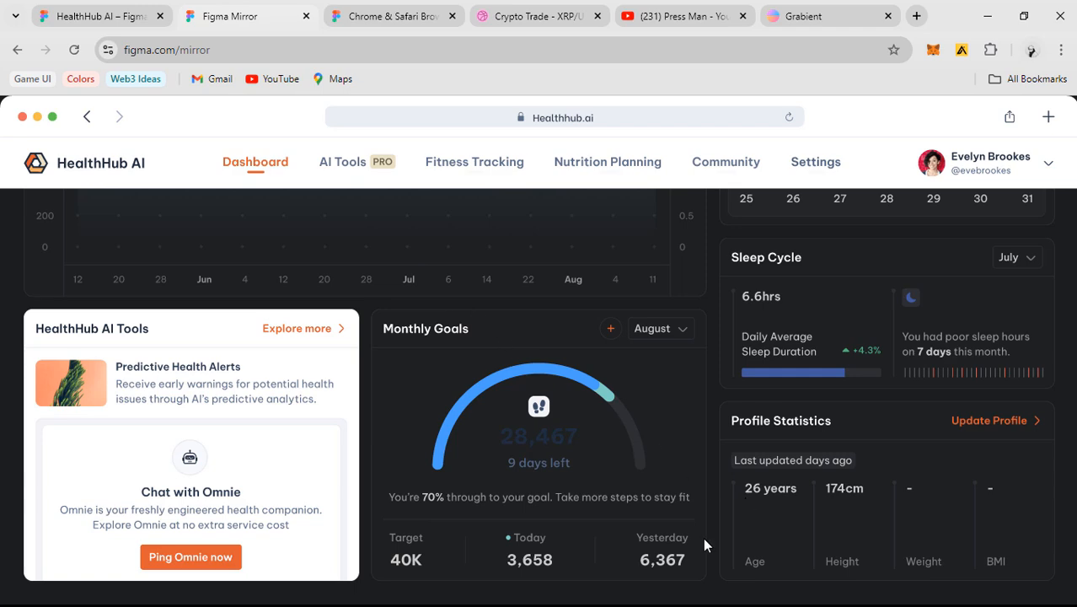
pyautogui.scroll(5, 852, 498)
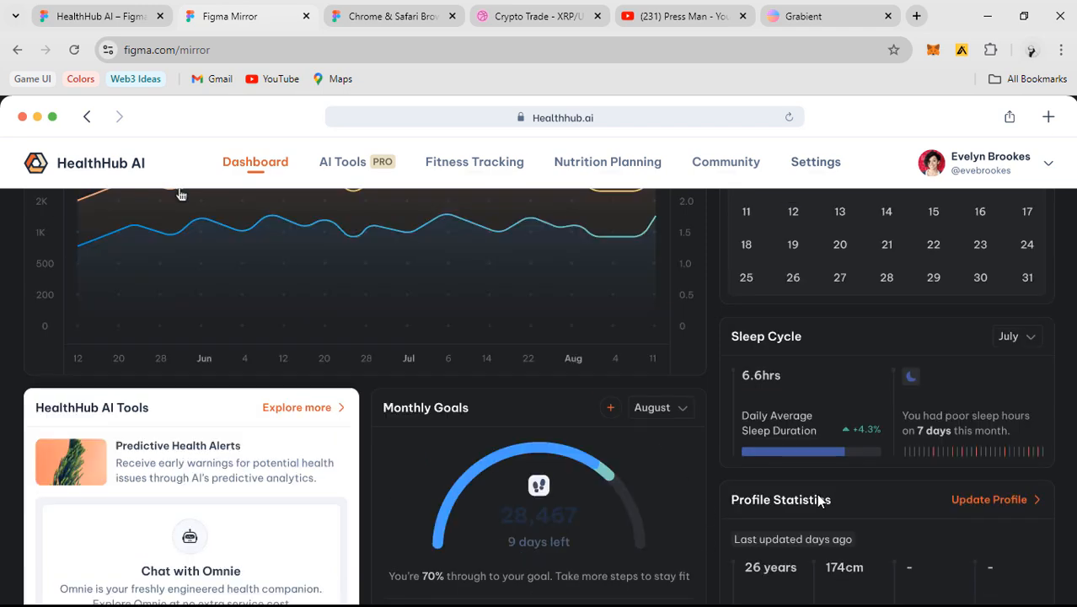
pyautogui.click(125, 22)
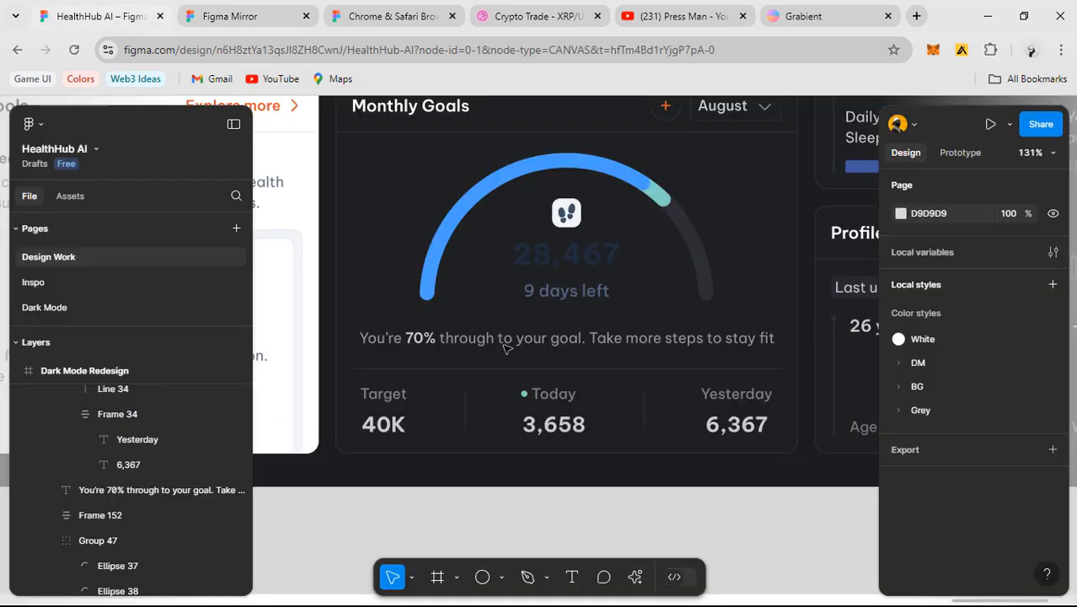
# - Set the fill of the 40K, 3,658 and 6,367 values in the Monthly Goals card to DM/50
pyautogui.keyDown('ctrl'); pyautogui.click(553, 423); pyautogui.keyUp('ctrl')
pyautogui.keyDown('ctrl'); pyautogui.keyDown('shift'); pyautogui.click(736, 424); pyautogui.keyUp('shift'); pyautogui.keyUp('ctrl')
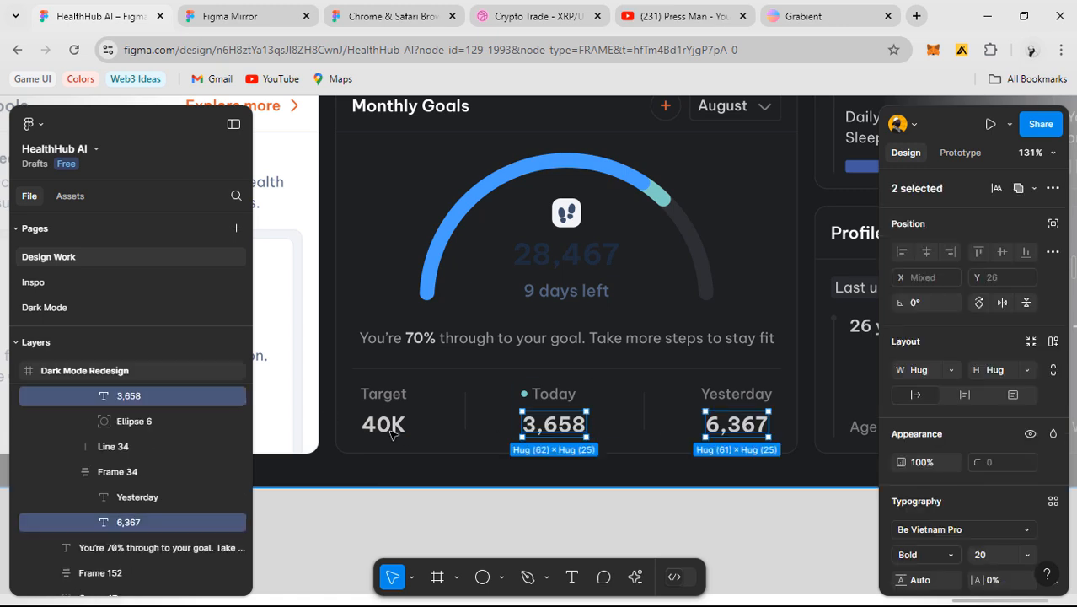
pyautogui.keyDown('ctrl'); pyautogui.keyDown('shift'); pyautogui.click(388, 427); pyautogui.keyUp('shift'); pyautogui.keyUp('ctrl')
pyautogui.scroll(-3, 936, 552)
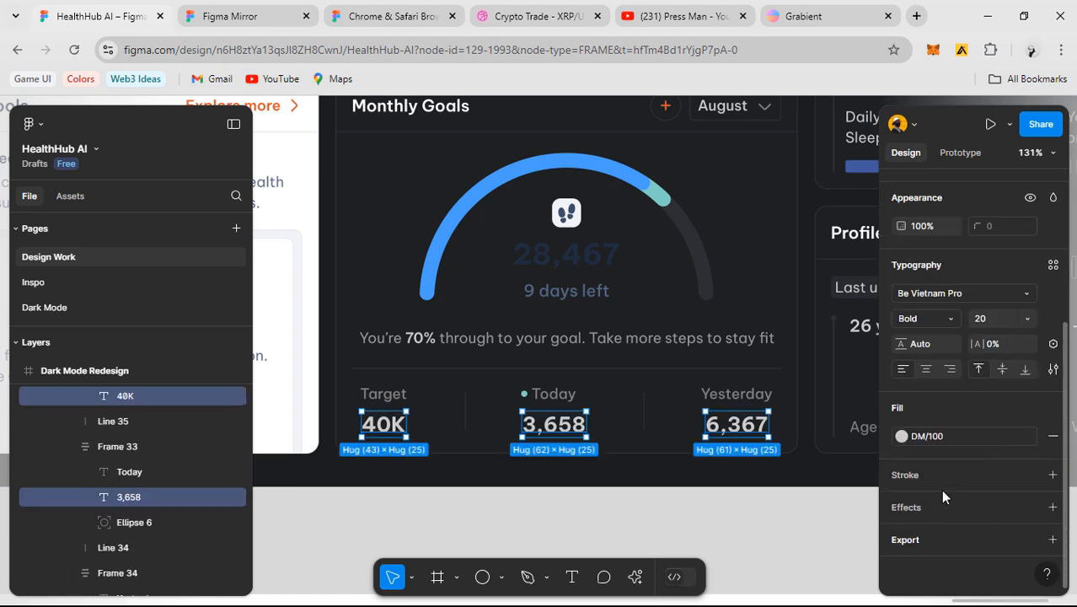
pyautogui.click(901, 435)
pyautogui.click(766, 428)
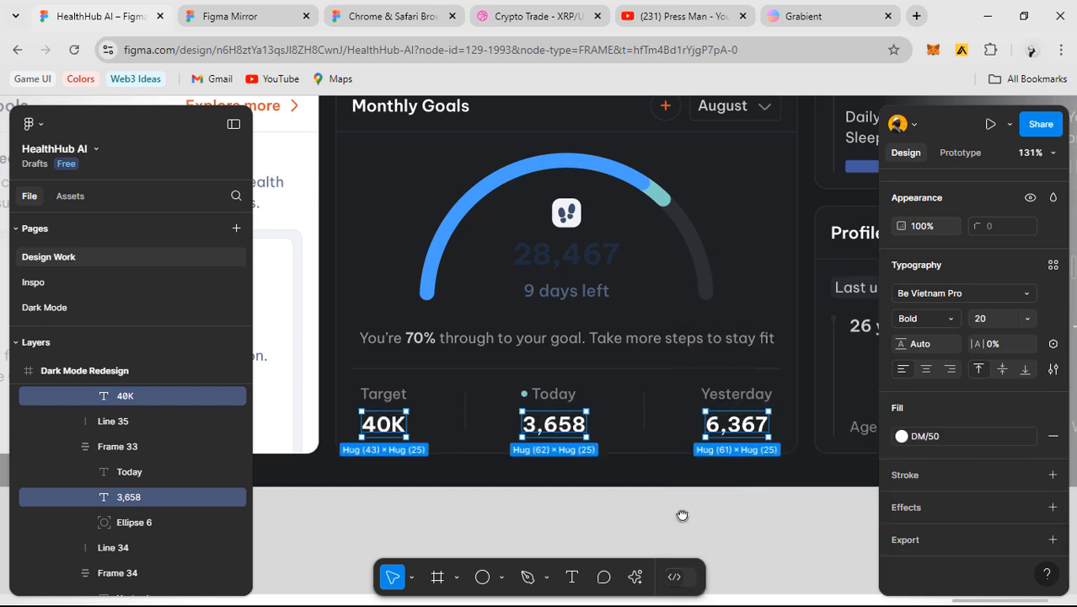
# - Set the fill of the Profile Statistics values, 26 years, 174cm and both dashes, to DM/50
pyautogui.moveTo(680, 512); pyautogui.dragTo(373, 520)
pyautogui.keyDown('ctrl'); pyautogui.click(572, 341); pyautogui.keyUp('ctrl')
pyautogui.keyDown('ctrl'); pyautogui.keyDown('shift'); pyautogui.click(677, 341); pyautogui.keyUp('shift'); pyautogui.keyUp('ctrl')
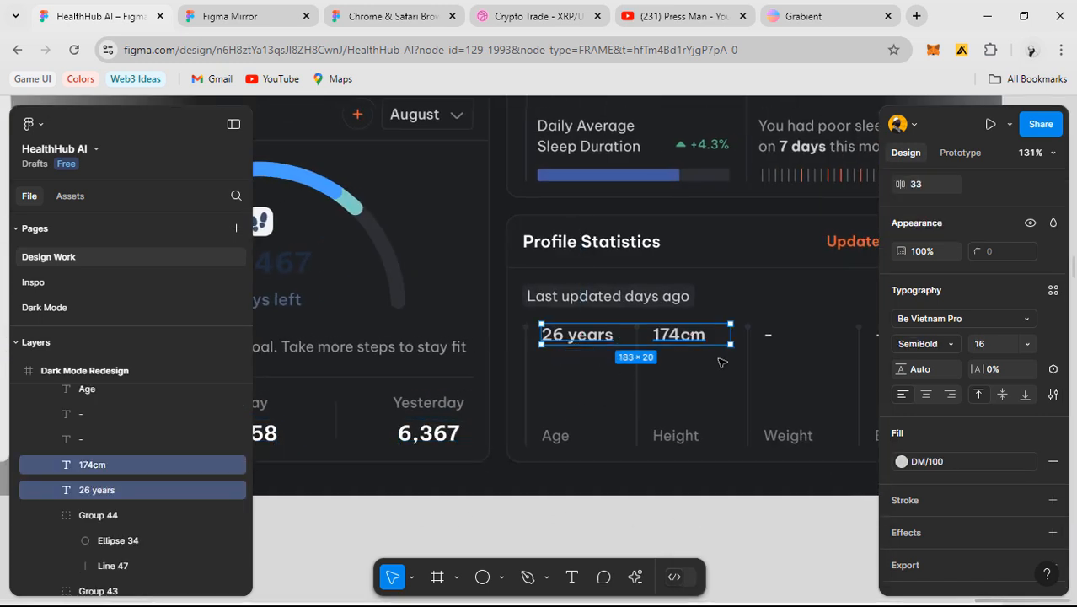
pyautogui.moveTo(721, 360); pyautogui.dragTo(595, 341)
pyautogui.keyDown('ctrl'); pyautogui.keyDown('shift'); pyautogui.click(630, 341); pyautogui.keyUp('shift'); pyautogui.keyUp('ctrl')
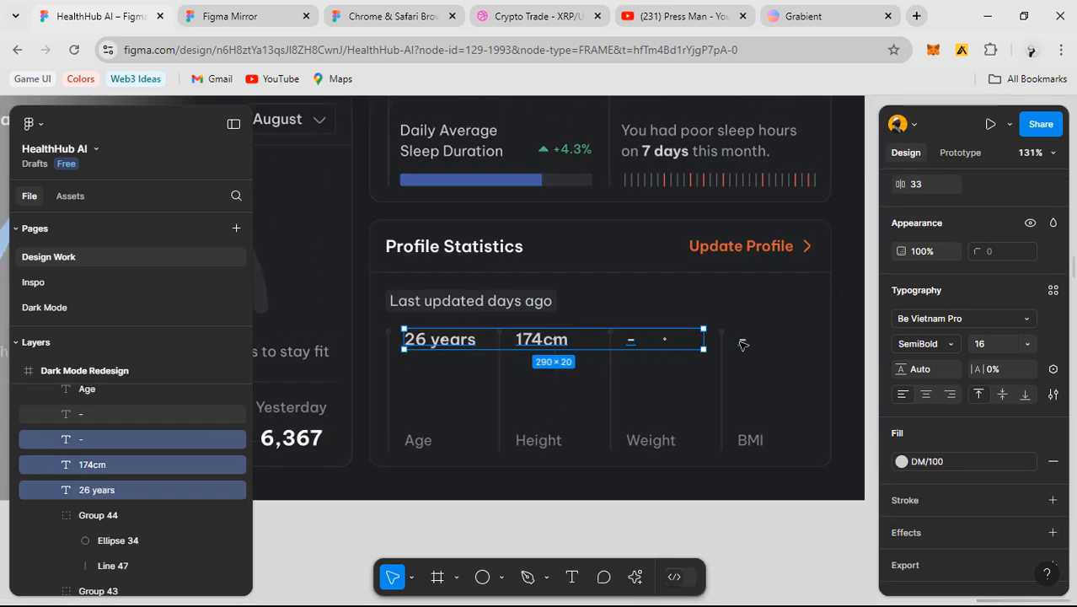
pyautogui.keyDown('ctrl'); pyautogui.keyDown('shift'); pyautogui.click(742, 341); pyautogui.keyUp('shift'); pyautogui.keyUp('ctrl')
pyautogui.click(938, 461)
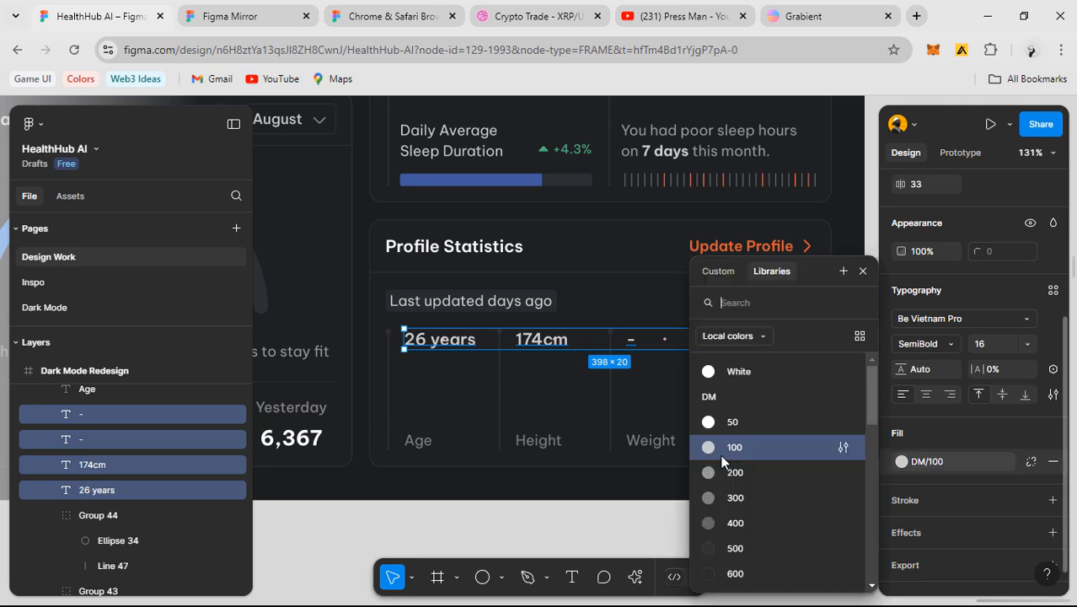
pyautogui.click(747, 415)
# - Set the fill of the Target, Today and Yesterday labels in the Monthly Goals card to DM/200
pyautogui.hscroll(-5, 461, 406)
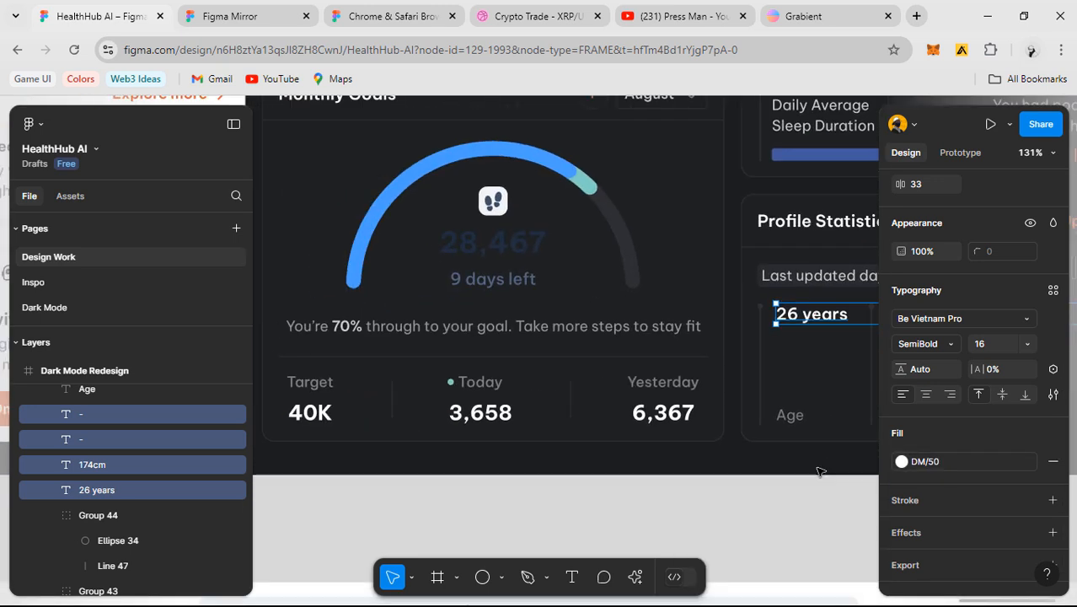
pyautogui.keyDown('ctrl'); pyautogui.click(480, 382); pyautogui.keyUp('ctrl')
pyautogui.keyDown('ctrl'); pyautogui.keyDown('shift'); pyautogui.click(310, 381); pyautogui.keyUp('shift'); pyautogui.keyUp('ctrl')
pyautogui.keyDown('ctrl'); pyautogui.keyDown('shift'); pyautogui.click(674, 384); pyautogui.keyUp('shift'); pyautogui.keyUp('ctrl')
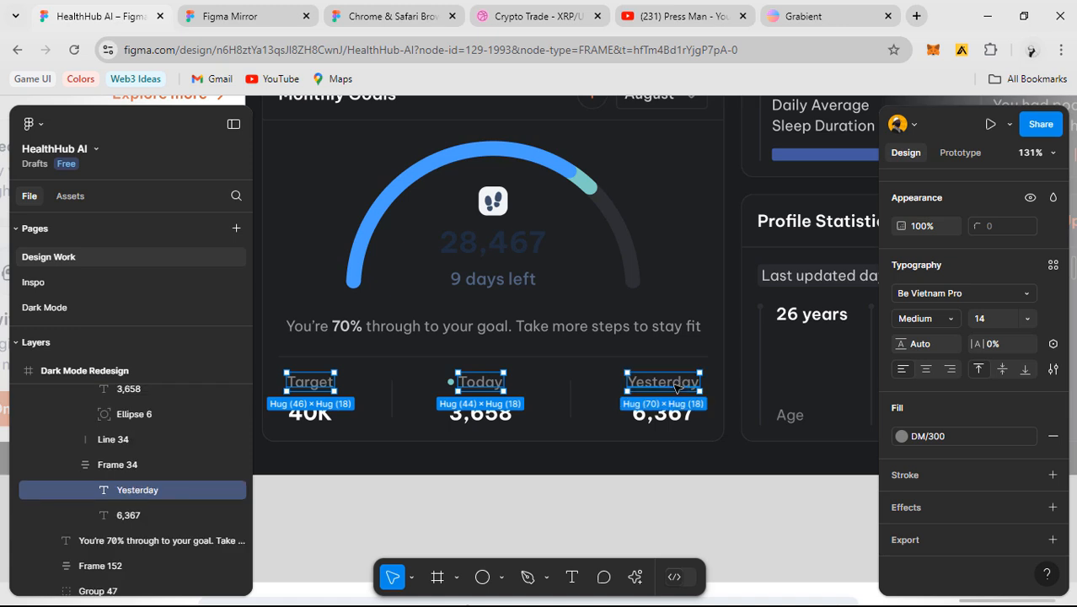
pyautogui.click(949, 435)
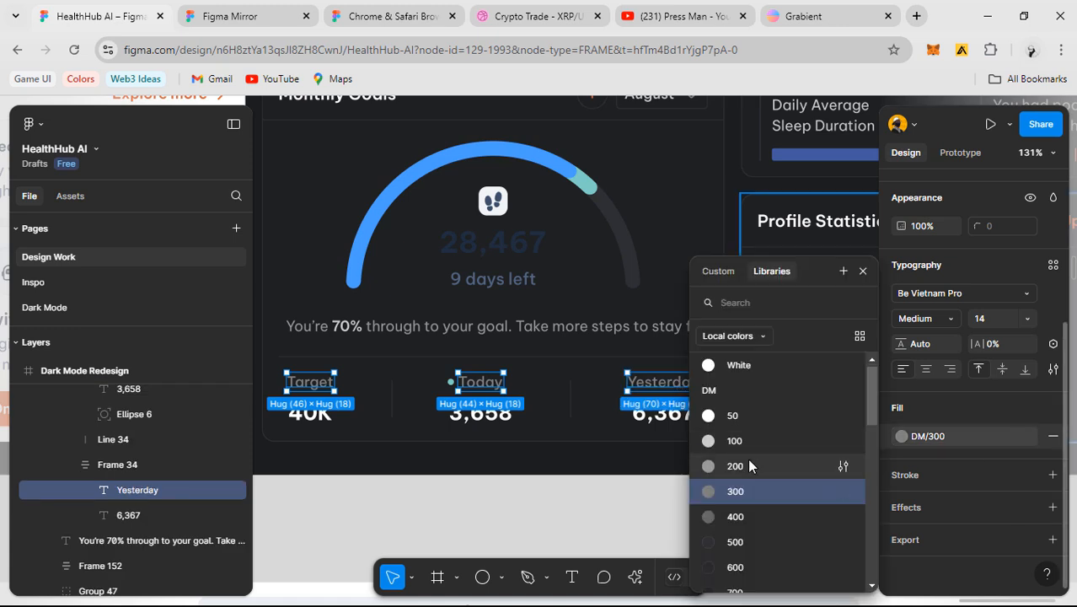
pyautogui.click(755, 464)
# - Set the color of the 70% in the Monthly Goals progress sentence to DM/50
pyautogui.click(559, 331)
pyautogui.scroll(-3, 946, 522)
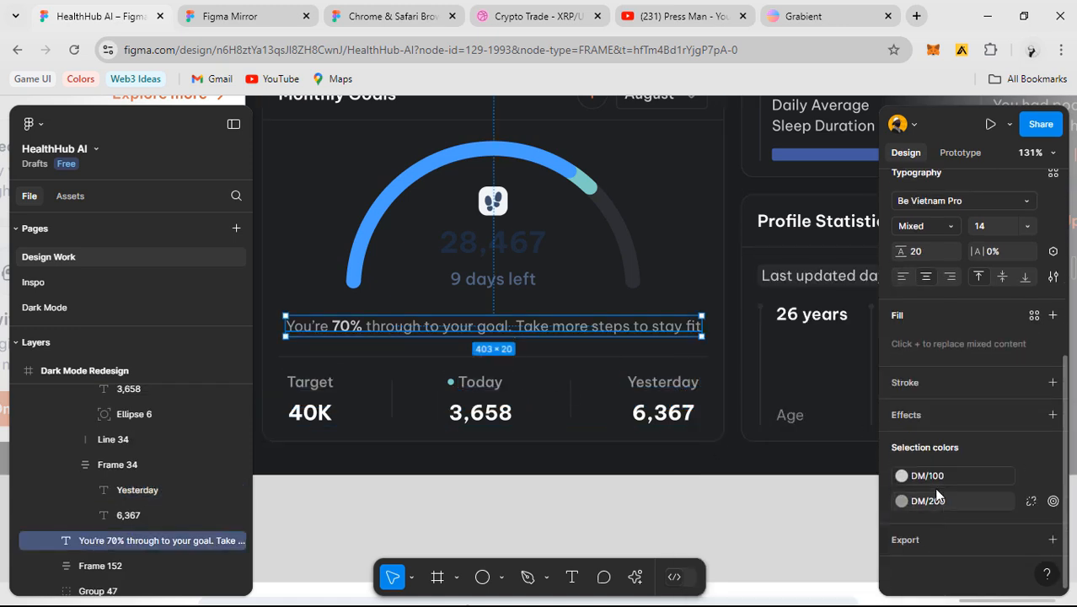
pyautogui.click(936, 475)
pyautogui.click(746, 424)
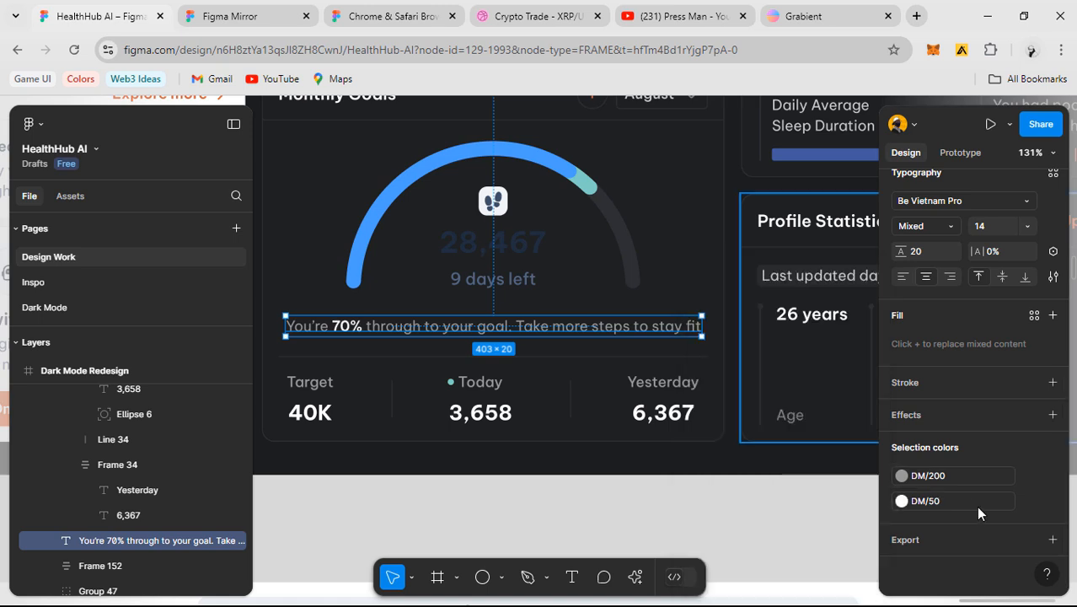
pyautogui.click(927, 475)
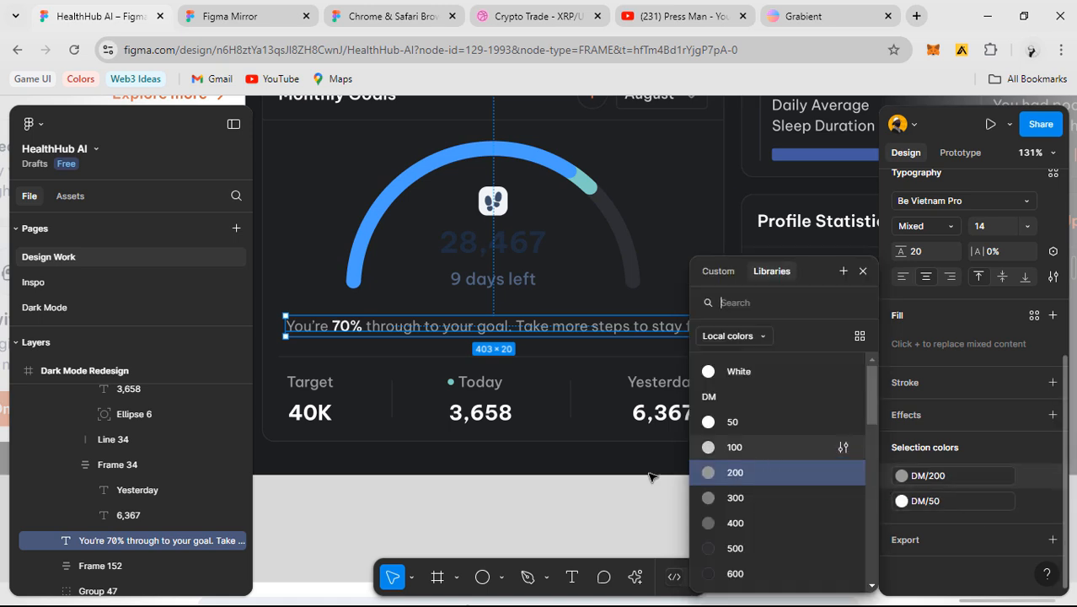
pyautogui.click(487, 229)
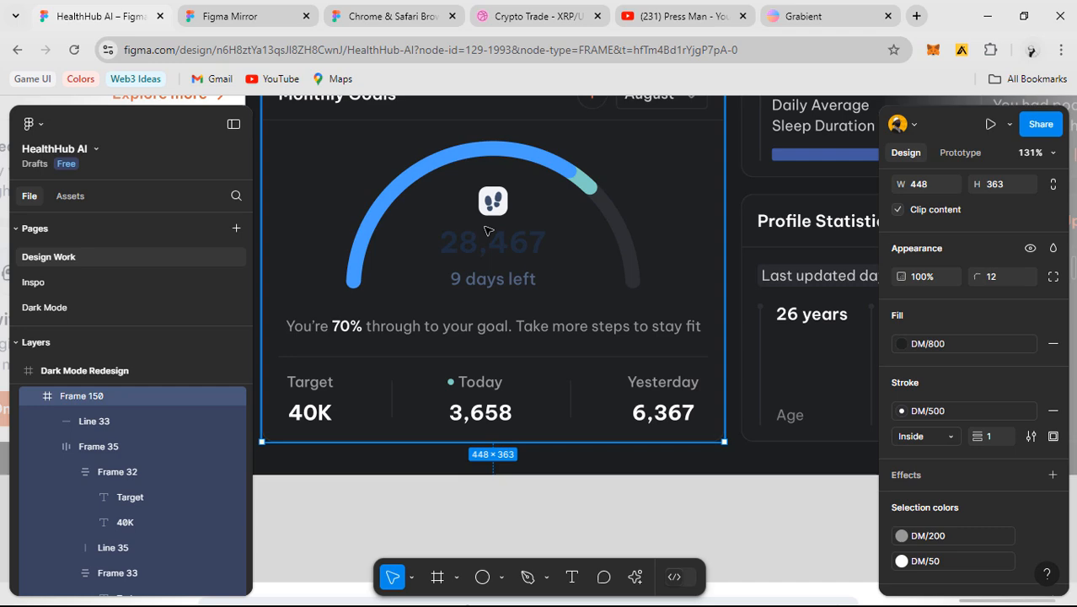
# - Check the Monthly Goals card's text colors in the Figma Mirror preview and return to the design file
pyautogui.click(236, 10)
pyautogui.scroll(-3, 474, 444)
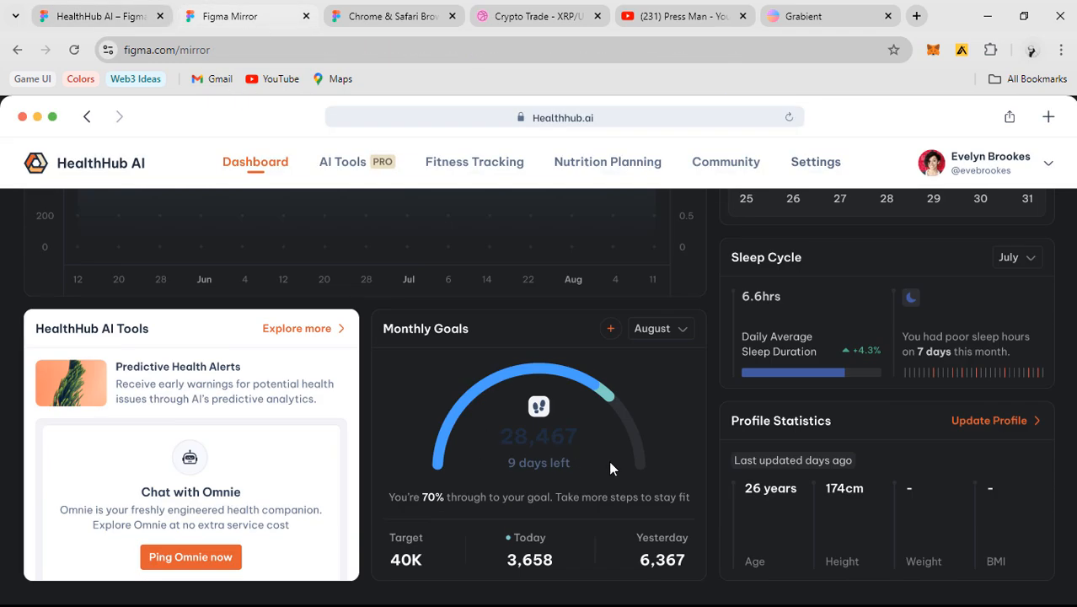
pyautogui.click(112, 19)
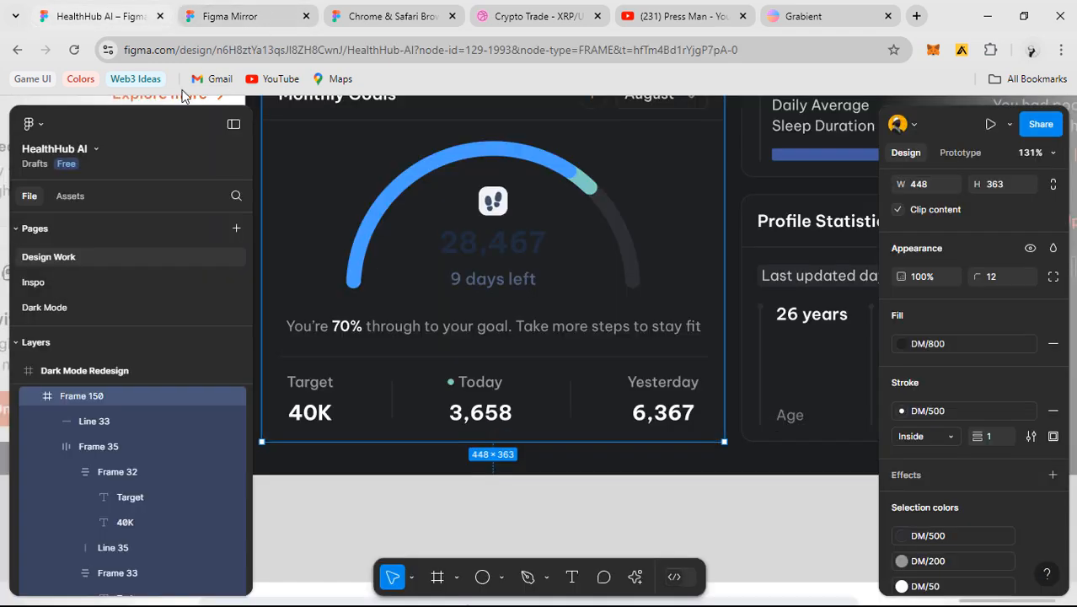
# - Set the fill of the 28,467 step count inside the Monthly Goals gauge to DM/50
pyautogui.doubleClick(494, 246)
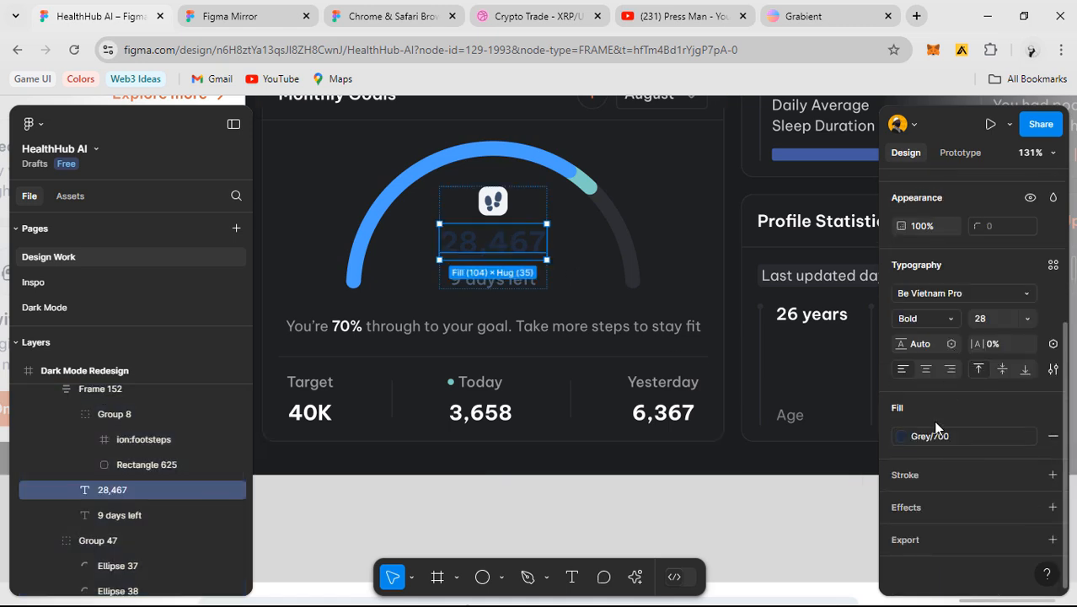
pyautogui.click(931, 434)
pyautogui.scroll(2, 774, 479)
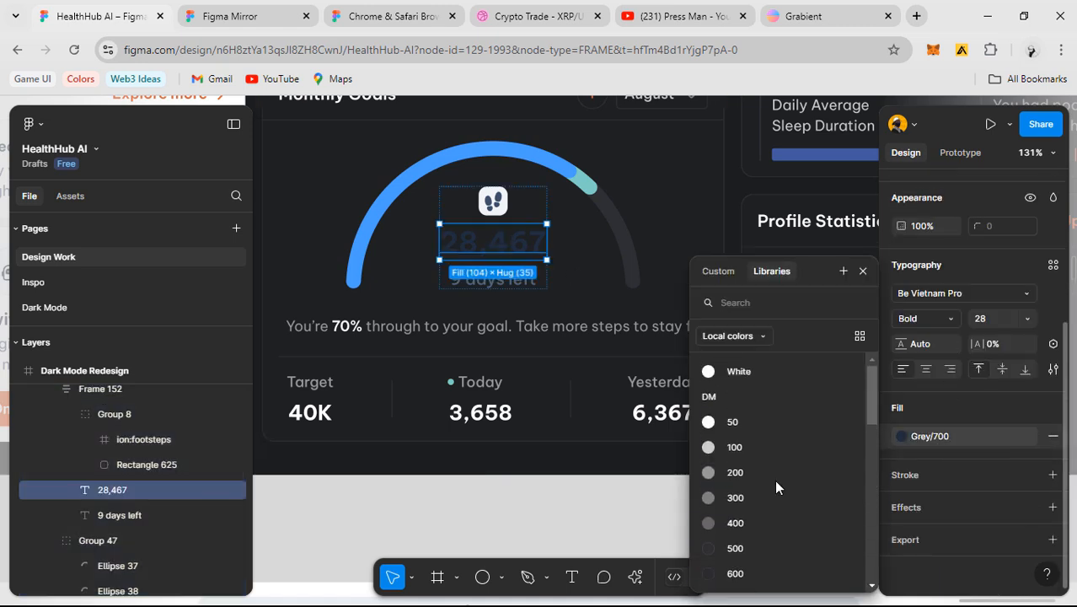
pyautogui.click(759, 427)
pyautogui.moveTo(529, 350); pyautogui.dragTo(549, 394)
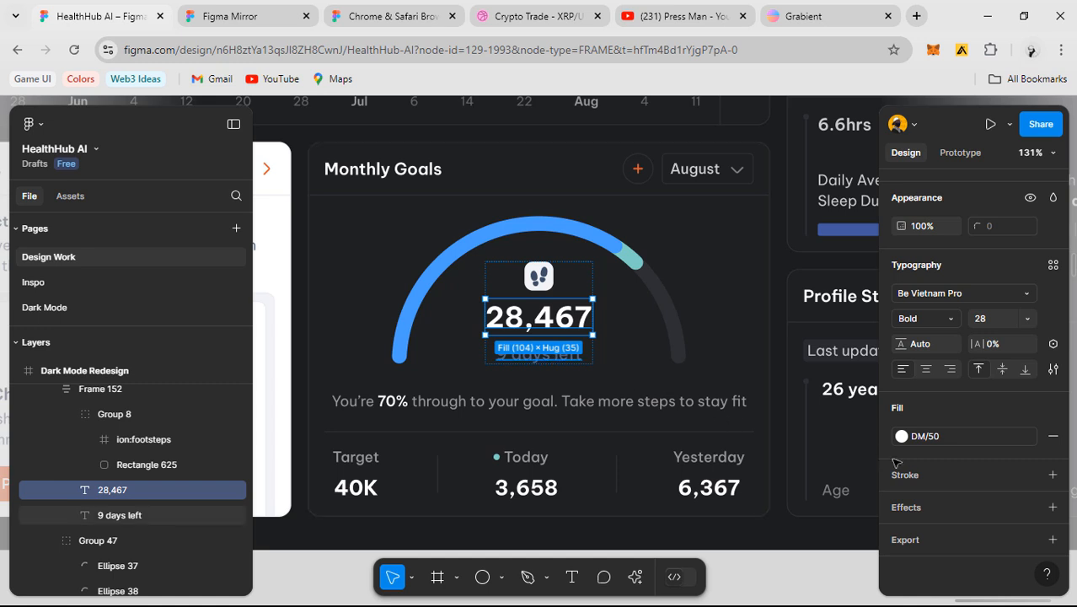
# - Set the fill of the "9 days left" text below the step count to DM/100
pyautogui.press('Tab')
pyautogui.click(927, 436)
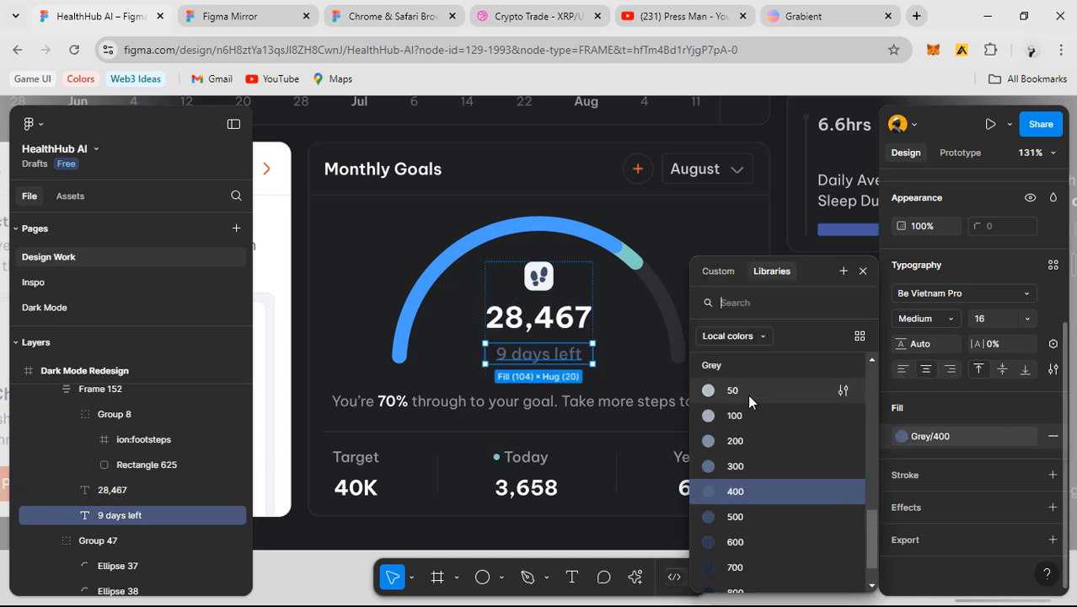
pyautogui.click(750, 416)
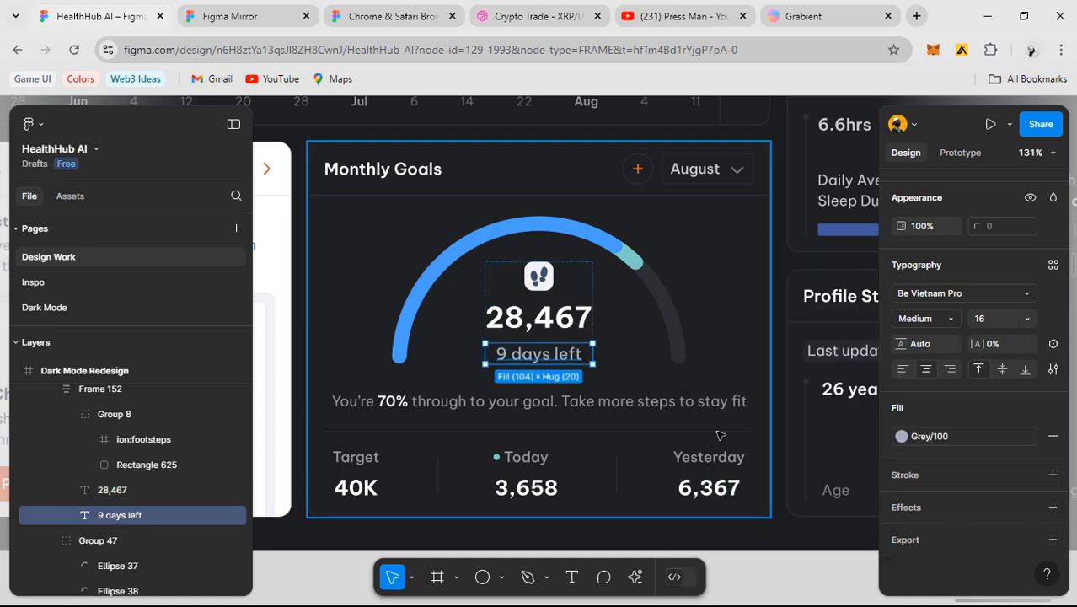
pyautogui.click(927, 436)
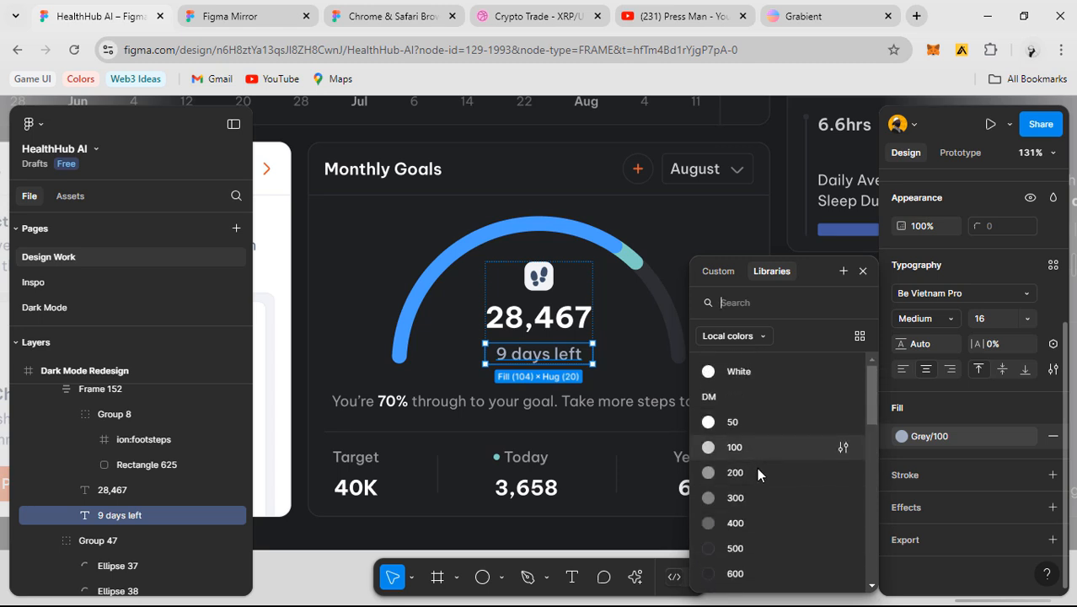
pyautogui.click(750, 447)
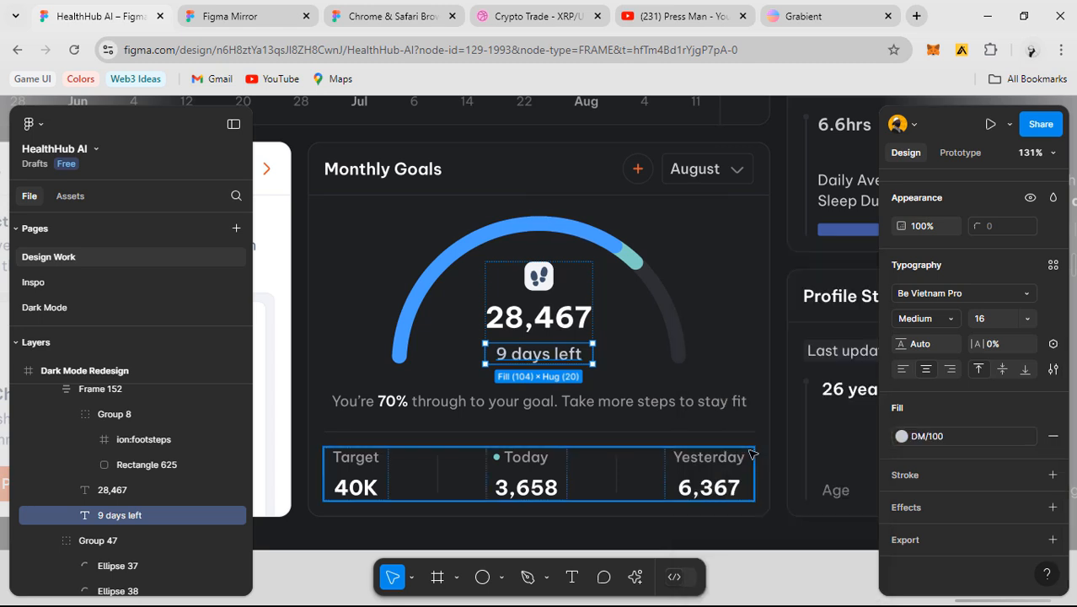
# - Set the progress sentence's grey text around the 70% to DM/100 and check the card in the Figma Mirror preview
pyautogui.click(472, 405)
pyautogui.scroll(-2, 953, 500)
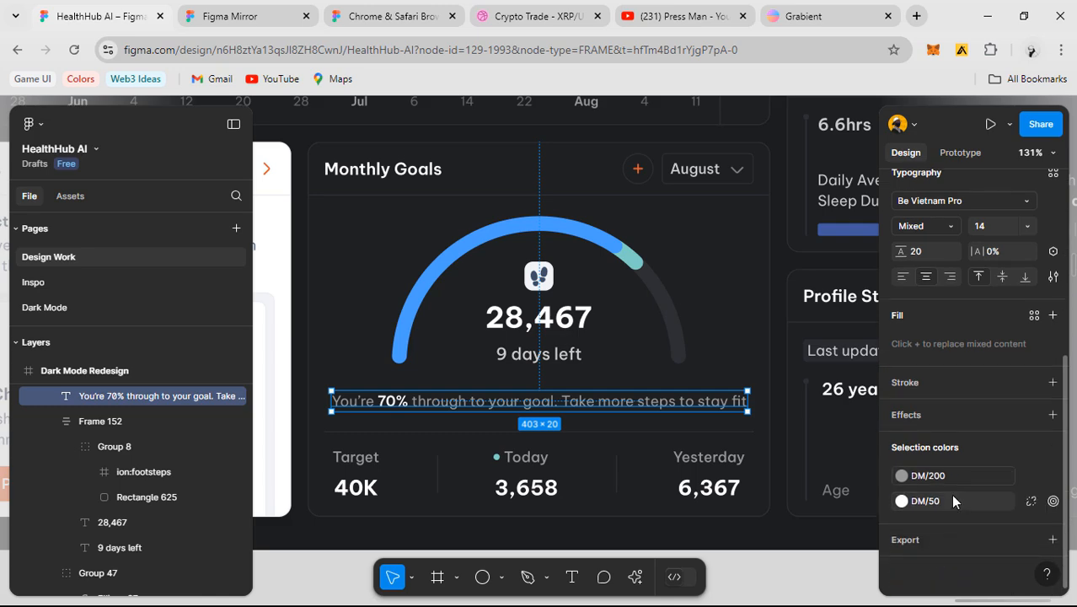
pyautogui.click(949, 476)
pyautogui.click(758, 444)
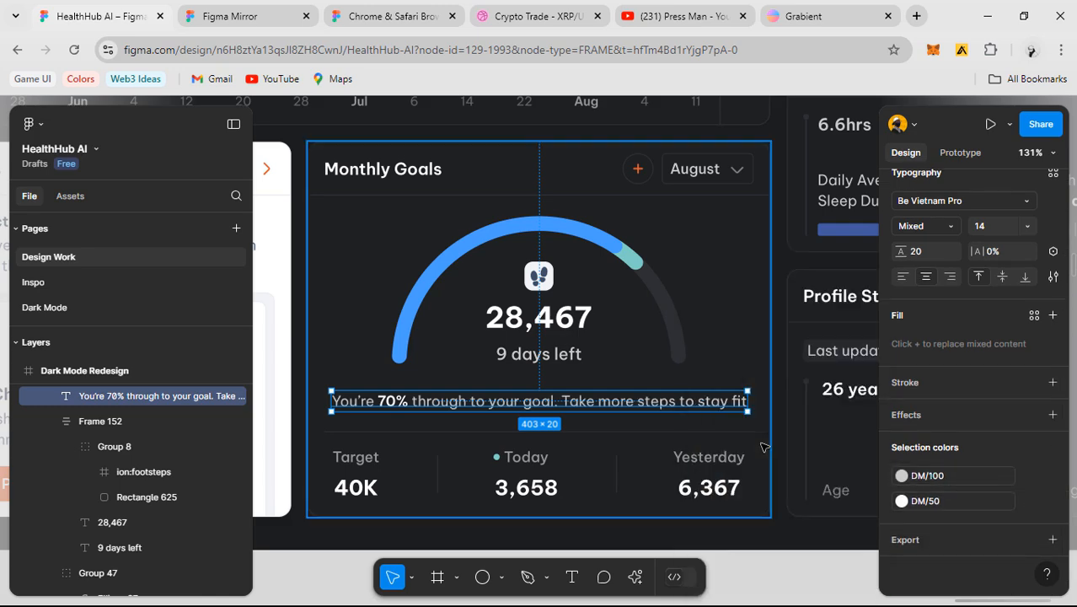
pyautogui.click(224, 24)
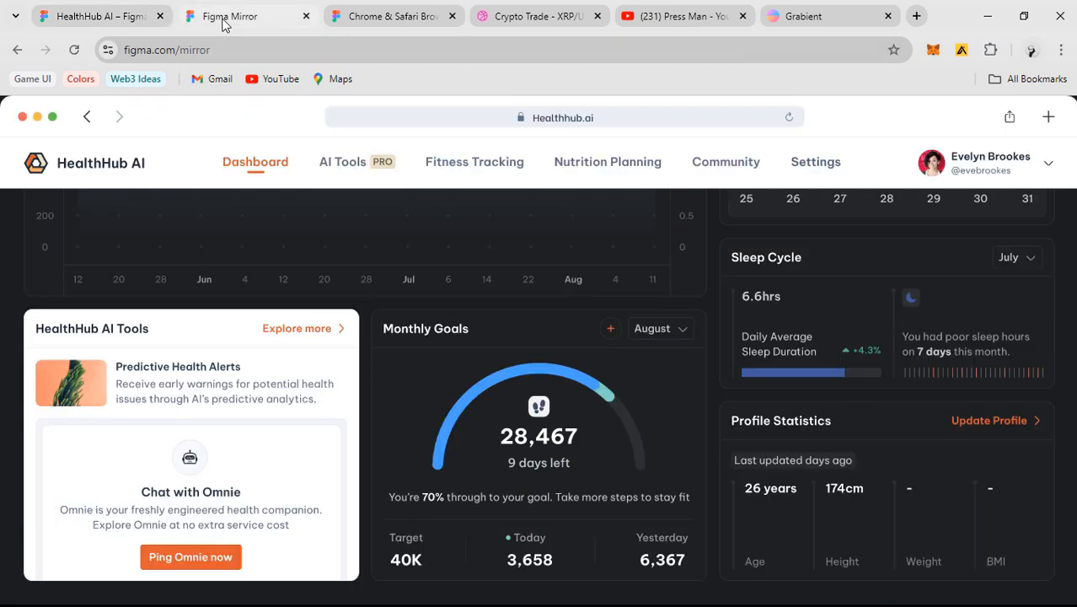
pyautogui.click(78, 18)
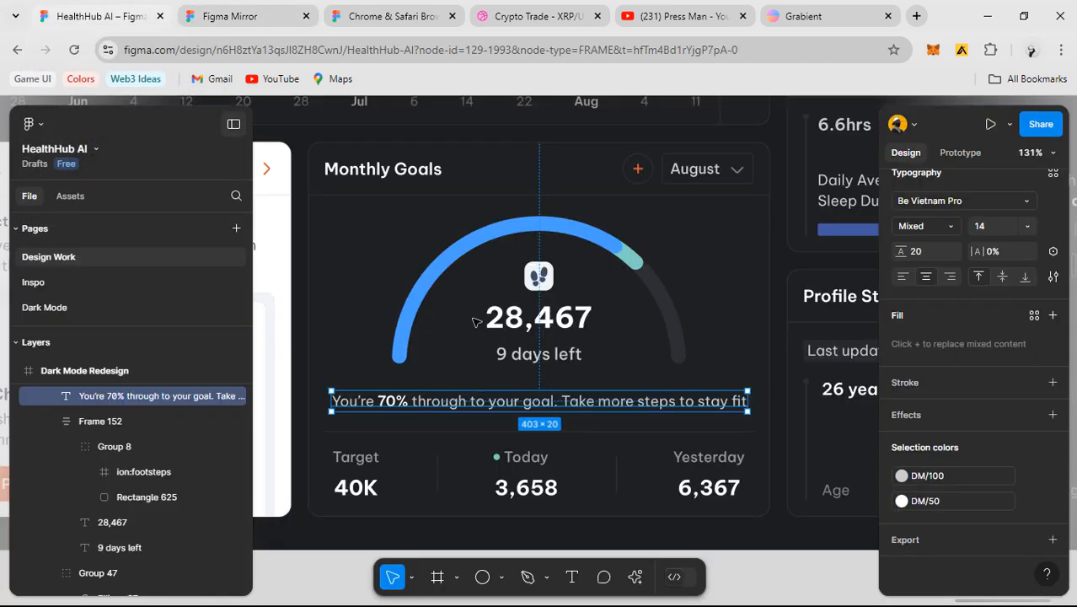
# - Set the fill of the "9 days left" text in the Monthly Goals gauge to DM/200
pyautogui.doubleClick(539, 354)
pyautogui.click(901, 435)
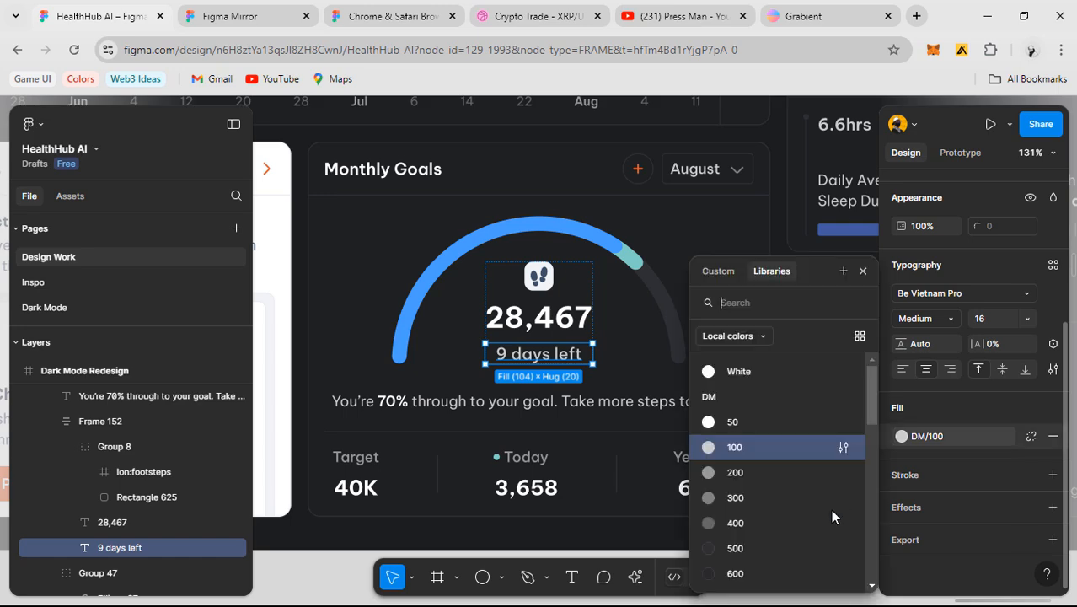
pyautogui.click(780, 497)
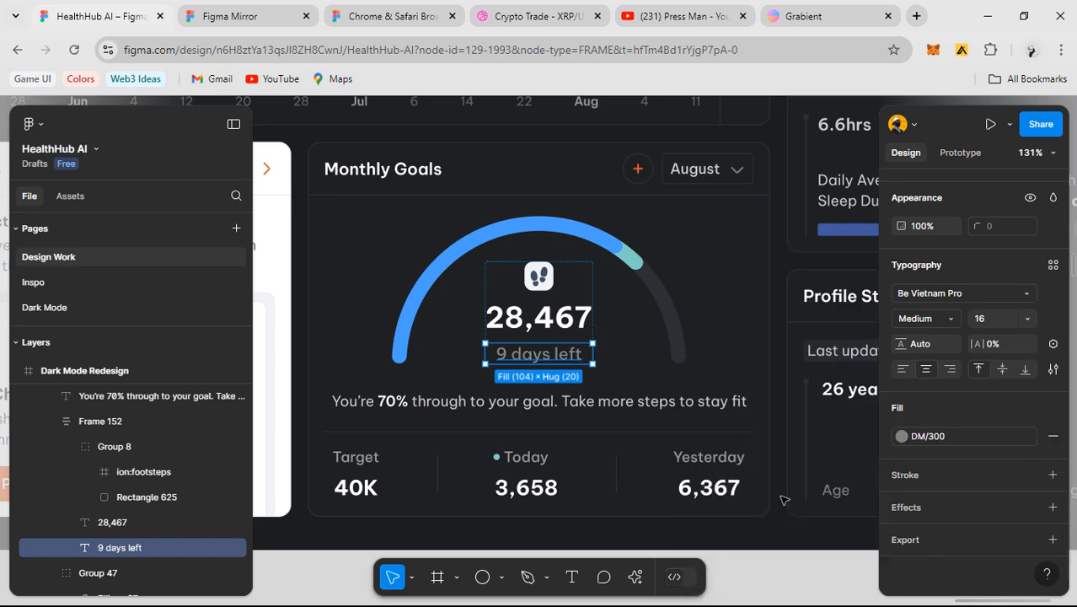
pyautogui.click(924, 439)
pyautogui.click(792, 470)
pyautogui.scroll(-3, 710, 393)
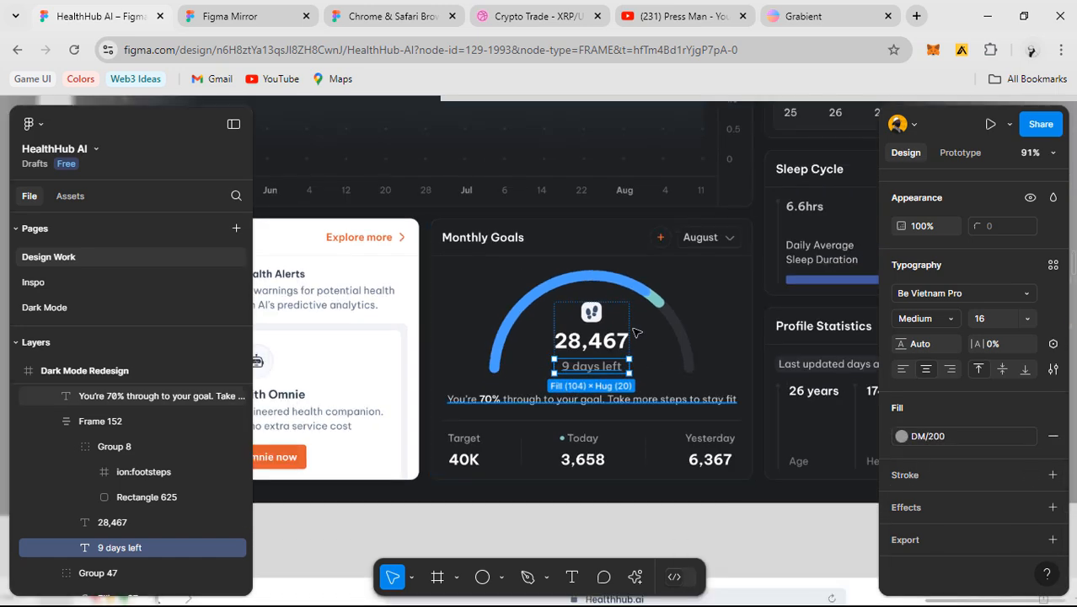
# - Set the background fill of the footsteps icon above the 28,467 count to DM/500
pyautogui.scroll(3, 636, 333)
pyautogui.click(577, 307)
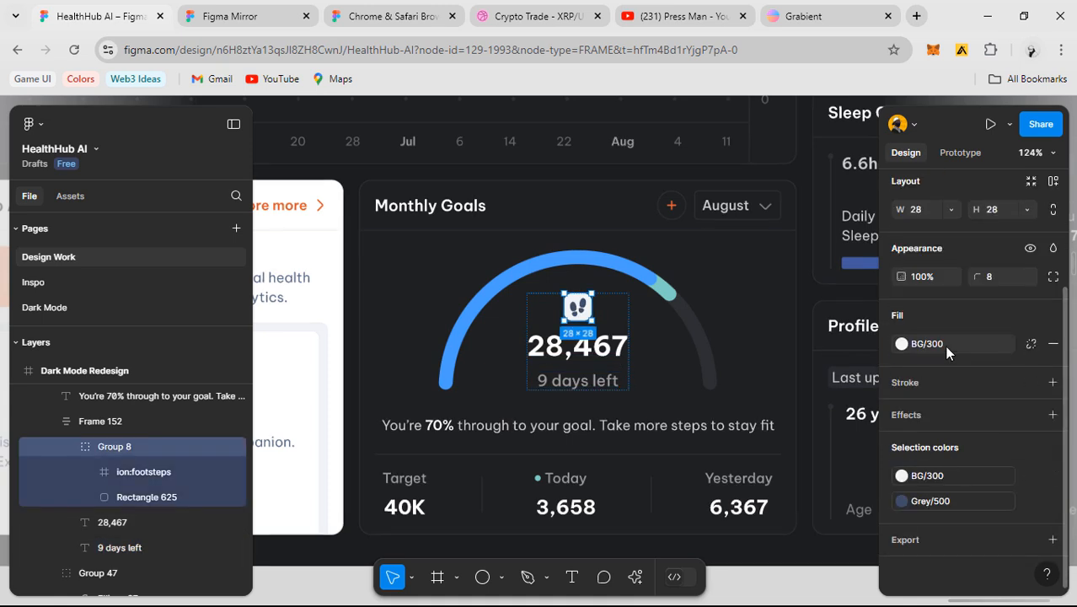
pyautogui.click(944, 345)
pyautogui.scroll(5, 783, 506)
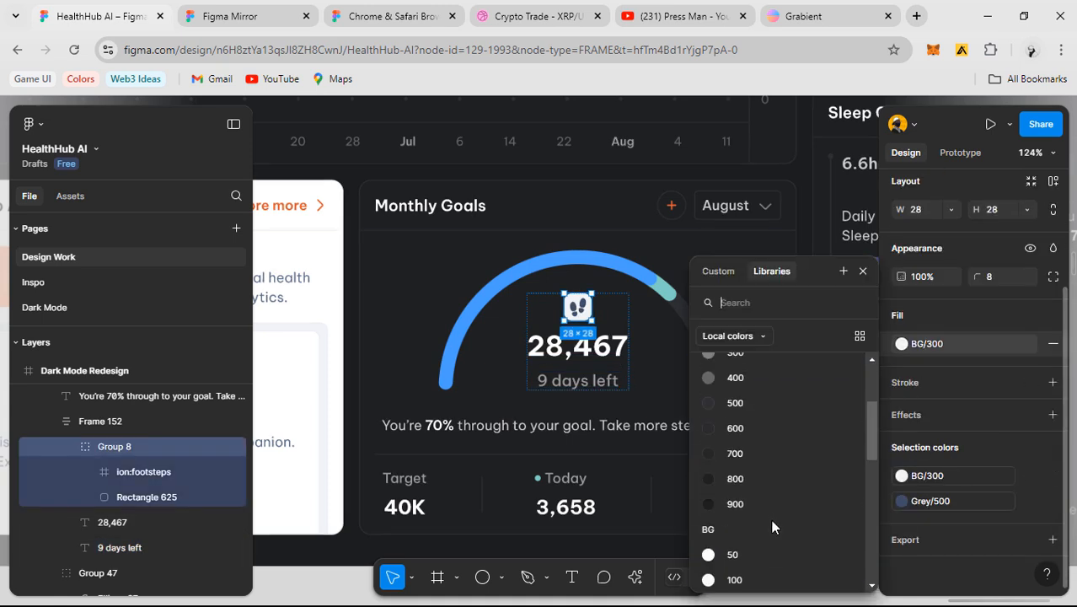
pyautogui.click(759, 404)
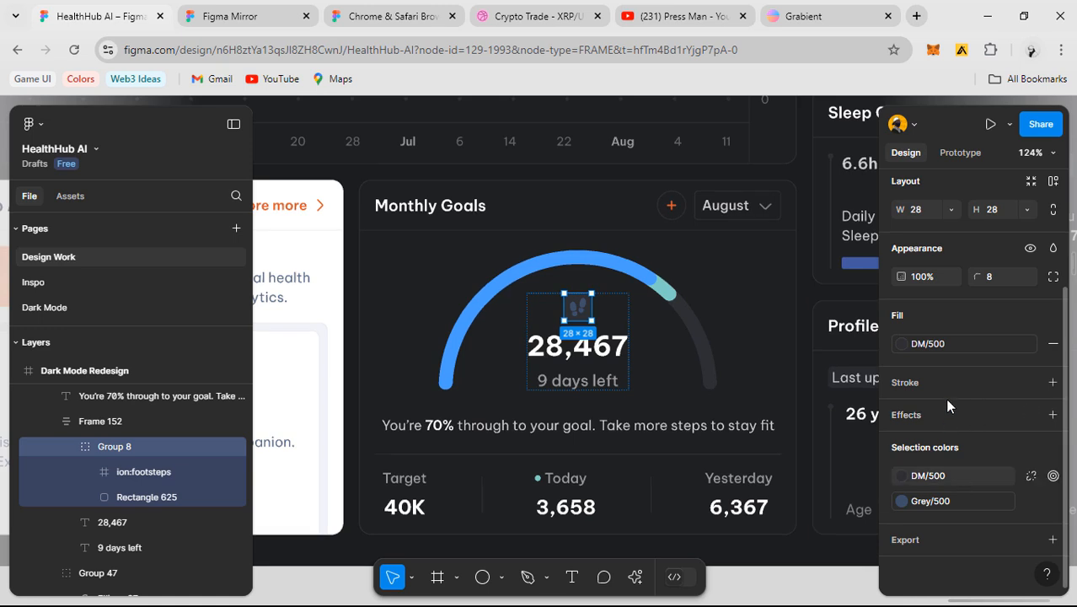
# - Set the color of the footsteps glyph to DM/100 and deselect the icon
pyautogui.click(935, 499)
pyautogui.scroll(5, 763, 498)
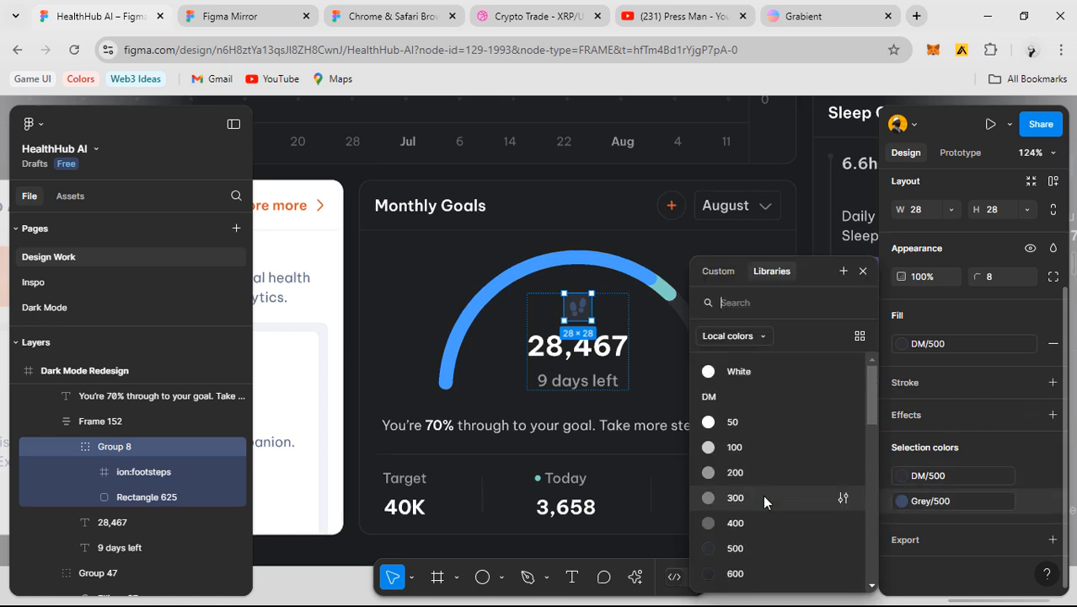
pyautogui.click(749, 447)
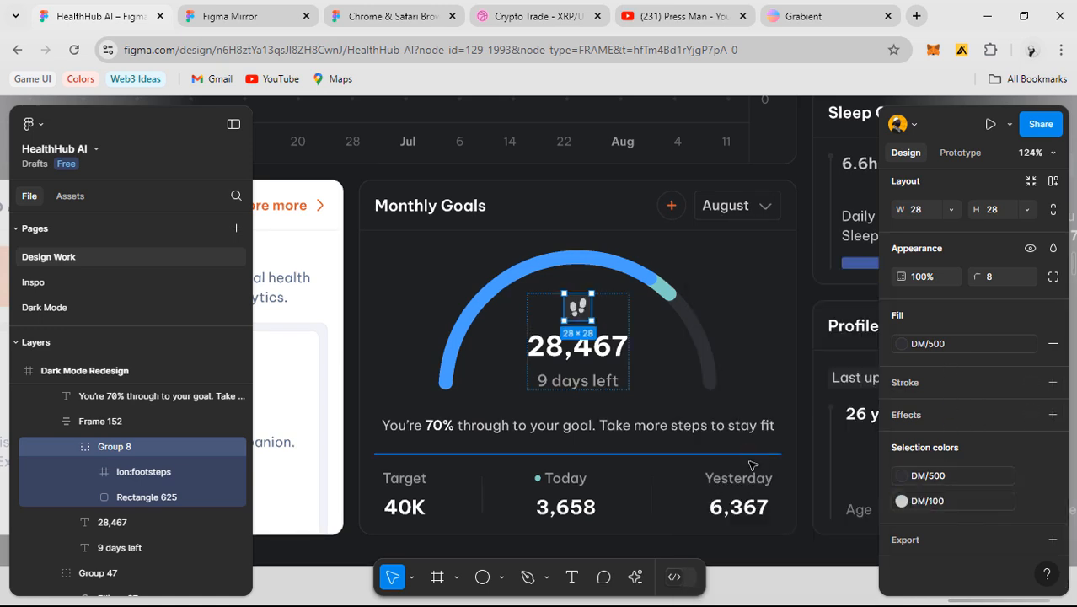
pyautogui.click(764, 540)
# - Set the HealthHub AI Tools card's fill to DM/800 and its stroke to DM/500
pyautogui.scroll(-6, 762, 531)
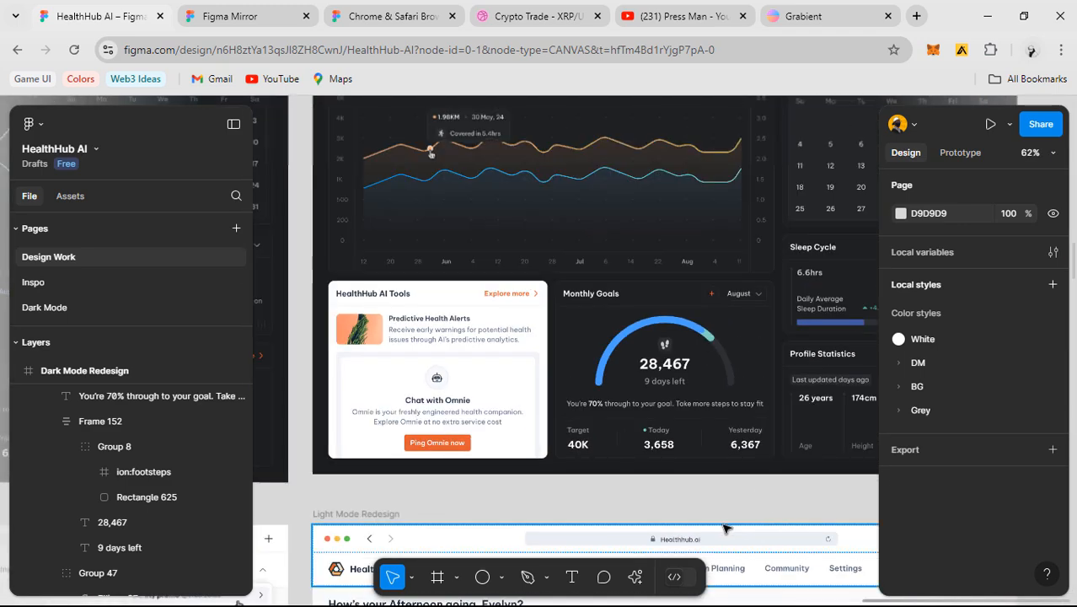
pyautogui.scroll(5, 540, 346)
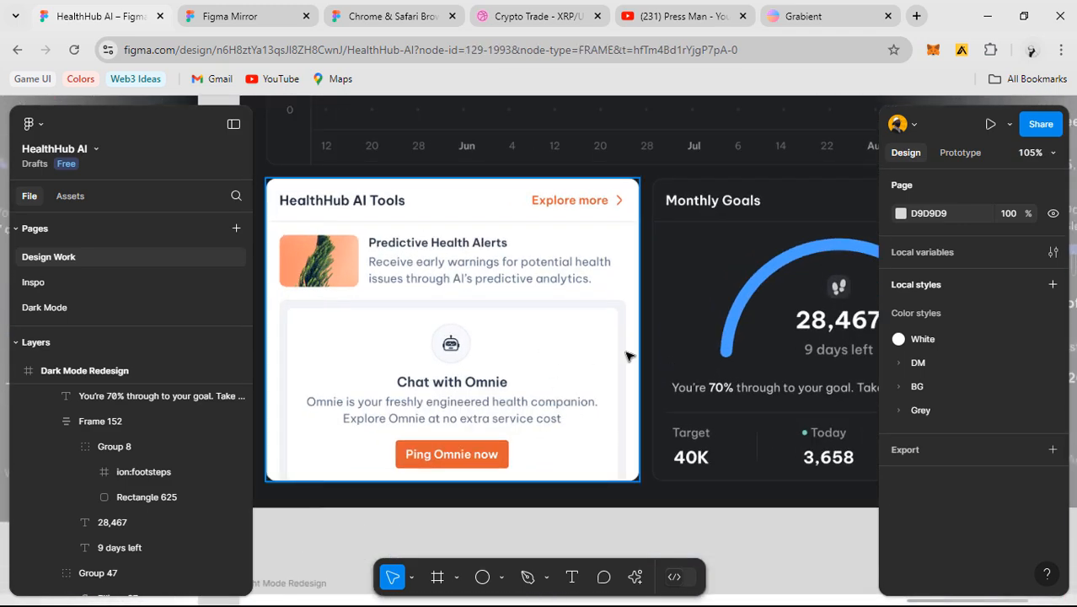
pyautogui.click(500, 383)
pyautogui.scroll(-2, 501, 384)
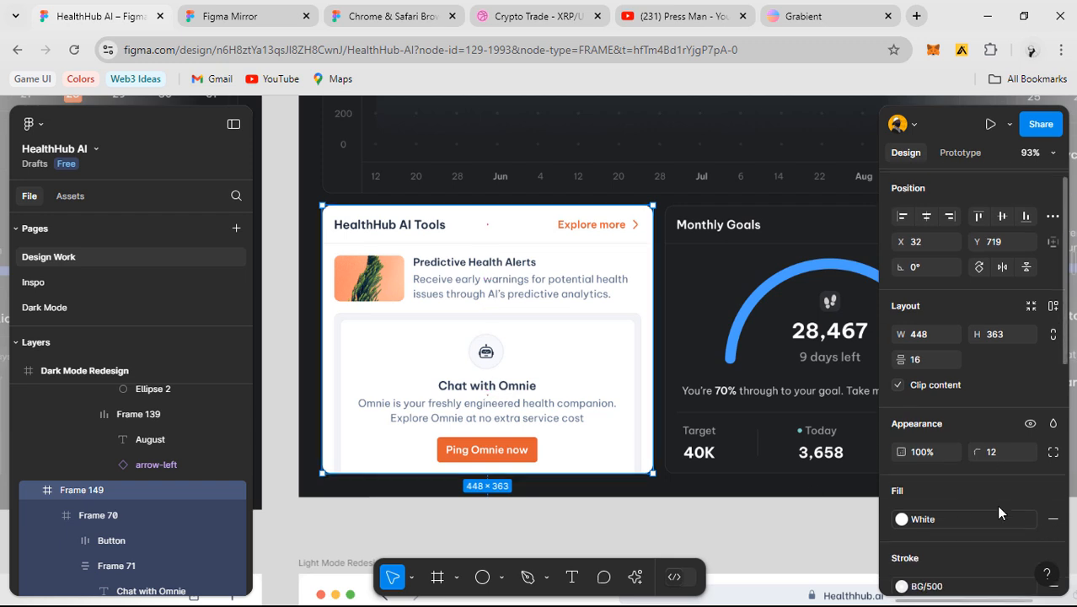
pyautogui.scroll(-4, 995, 505)
pyautogui.click(959, 240)
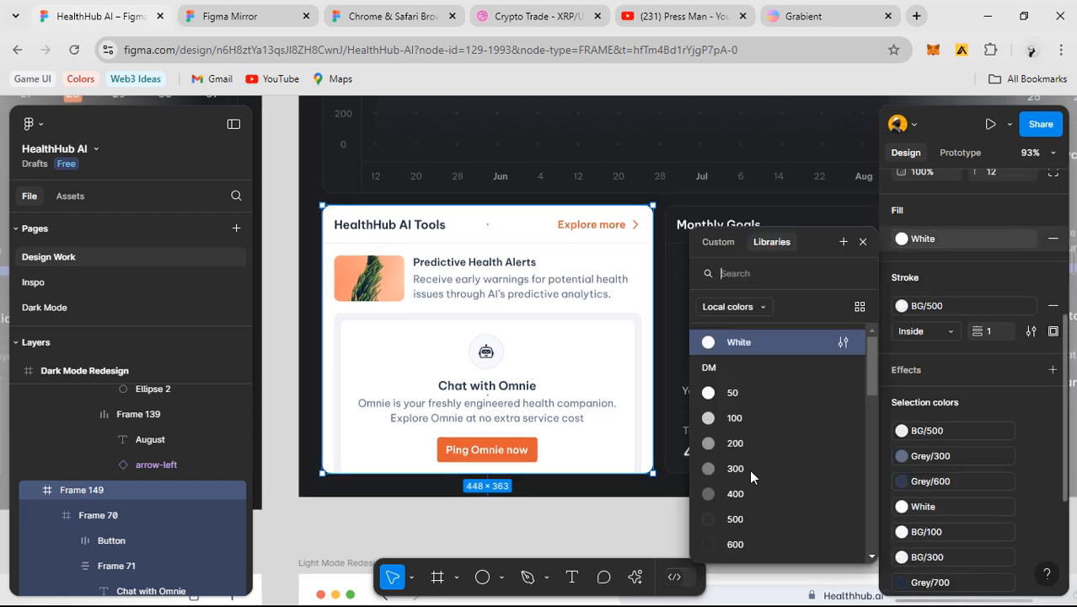
pyautogui.click(754, 516)
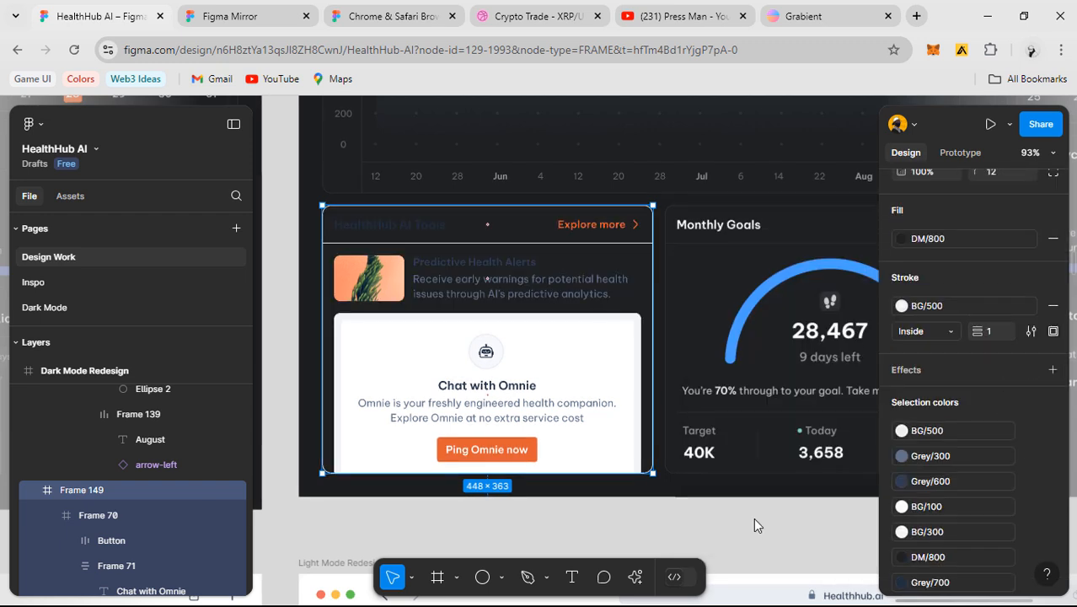
pyautogui.click(965, 309)
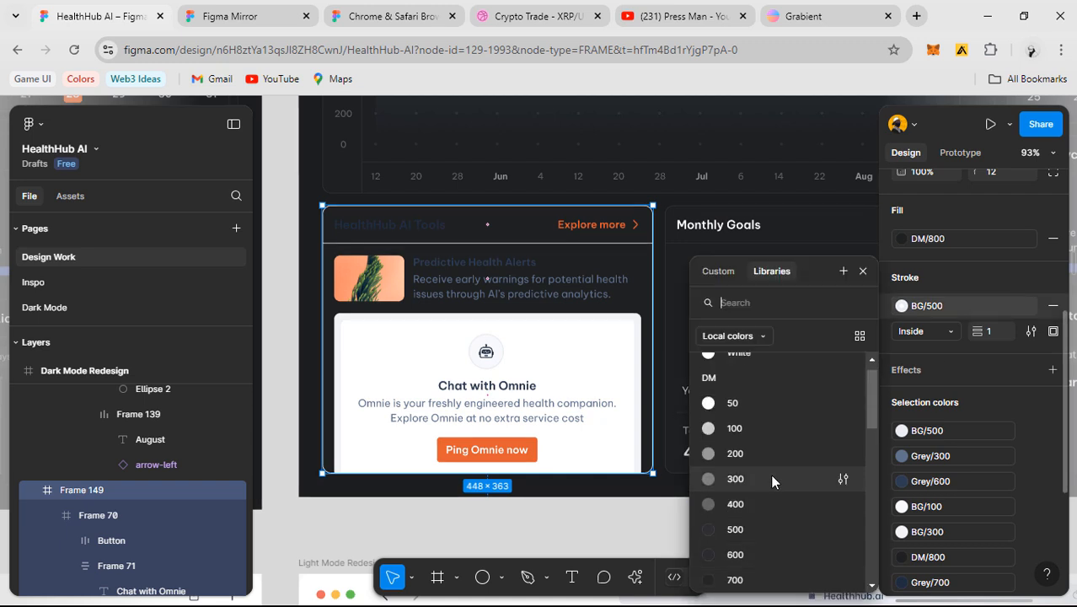
pyautogui.click(755, 528)
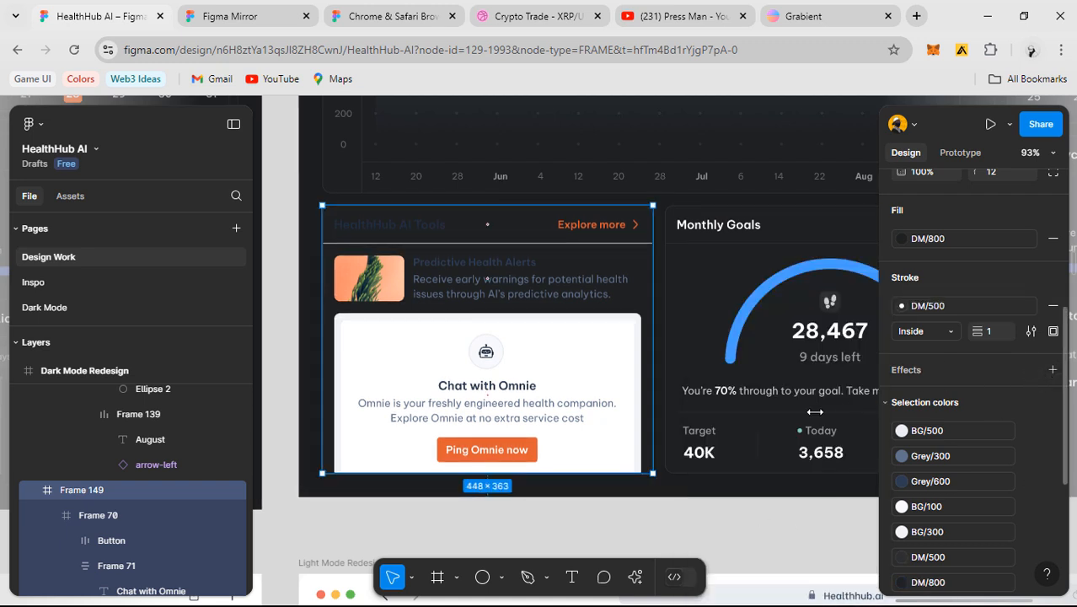
# - Set the HealthHub AI Tools header row's stroke to DM/500 and its title text's fill to DM/50
pyautogui.click(536, 239)
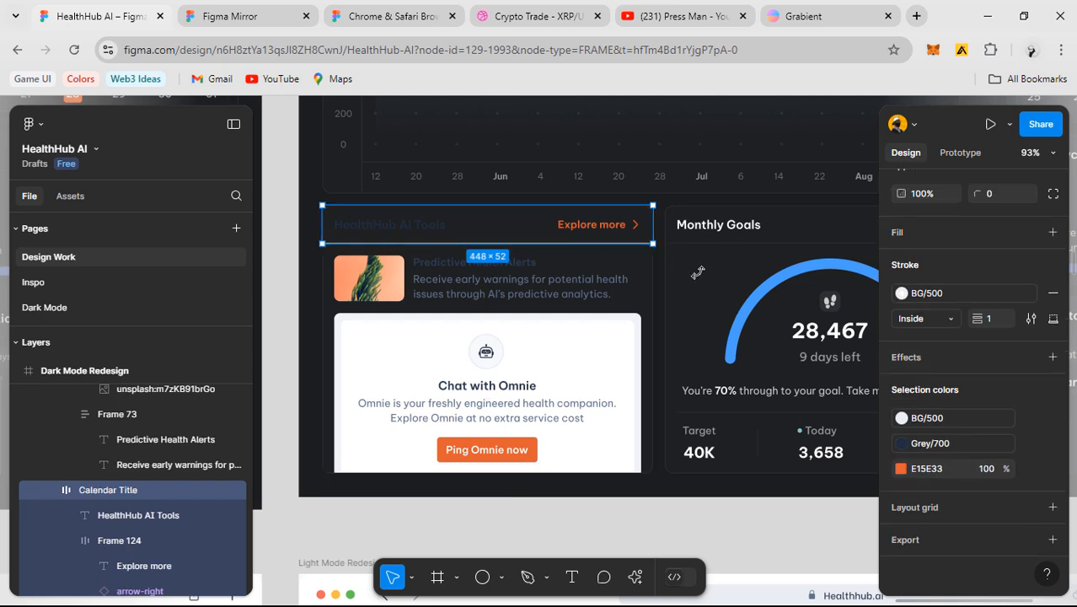
pyautogui.click(969, 293)
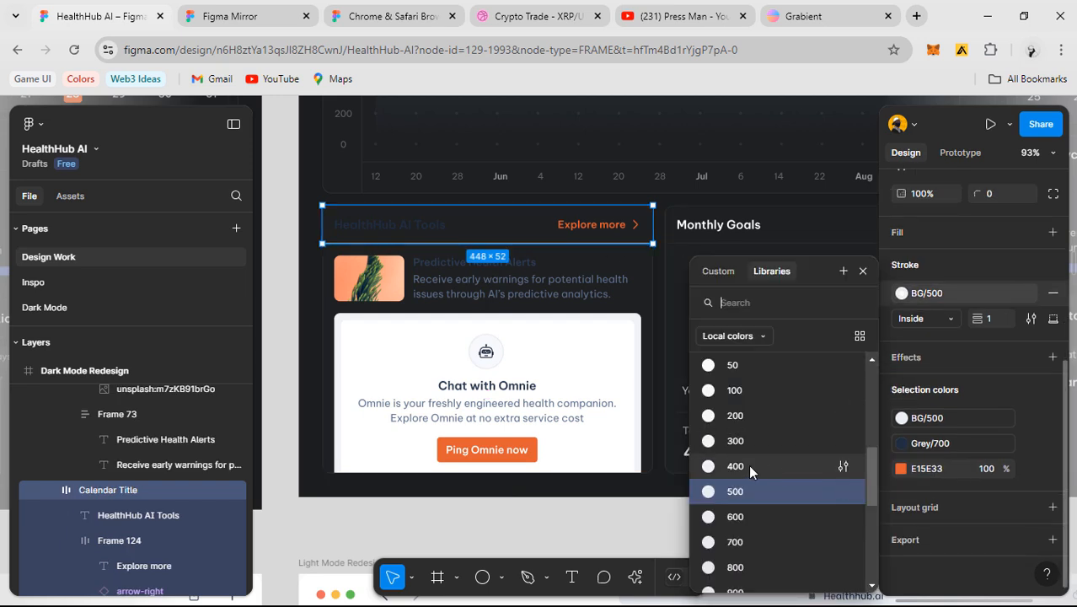
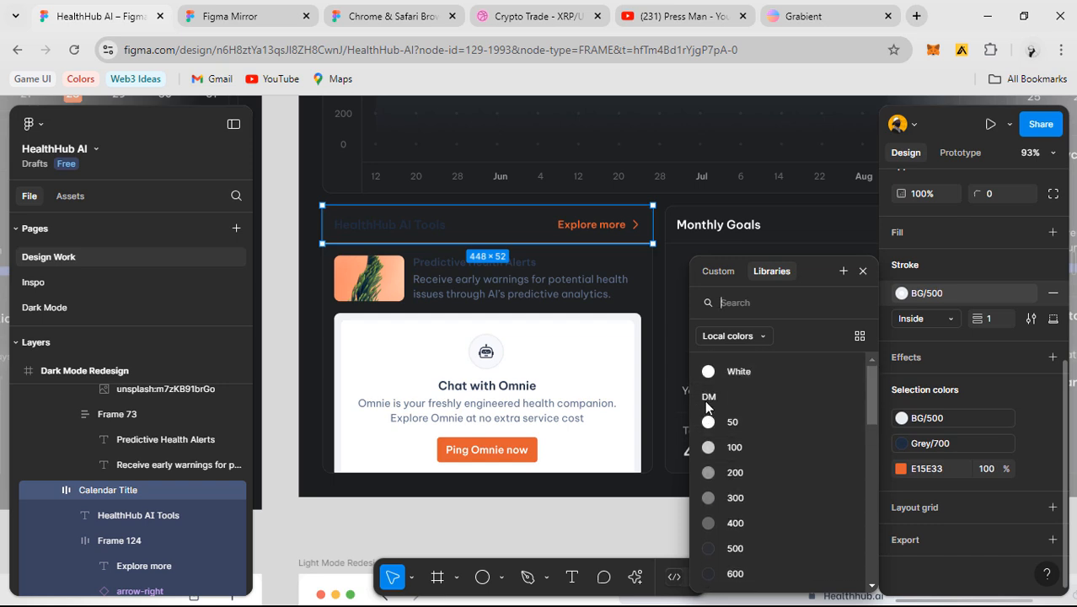
pyautogui.click(757, 548)
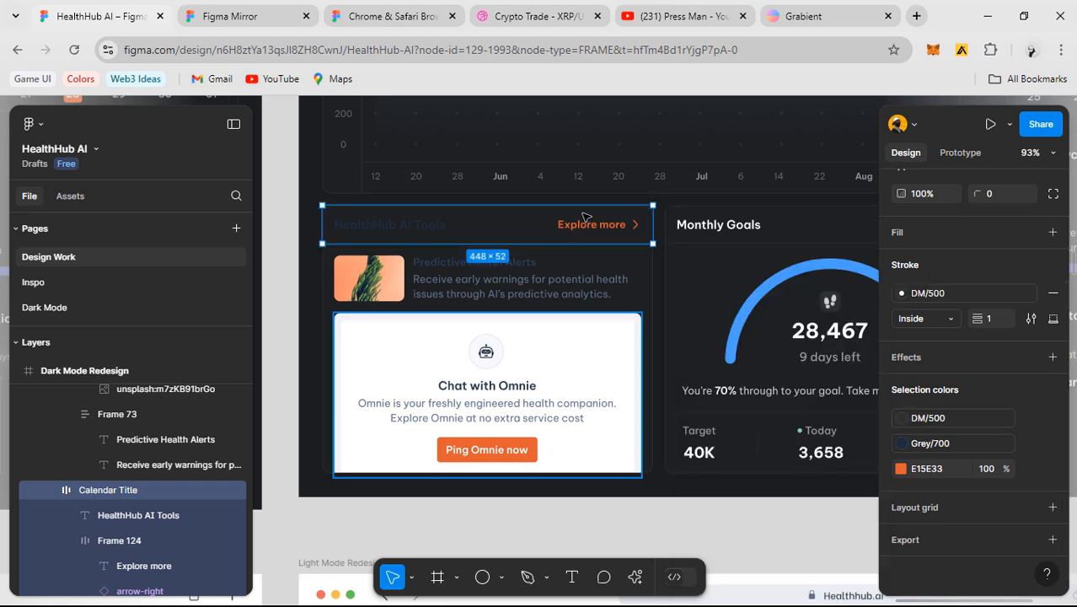
pyautogui.doubleClick(431, 233)
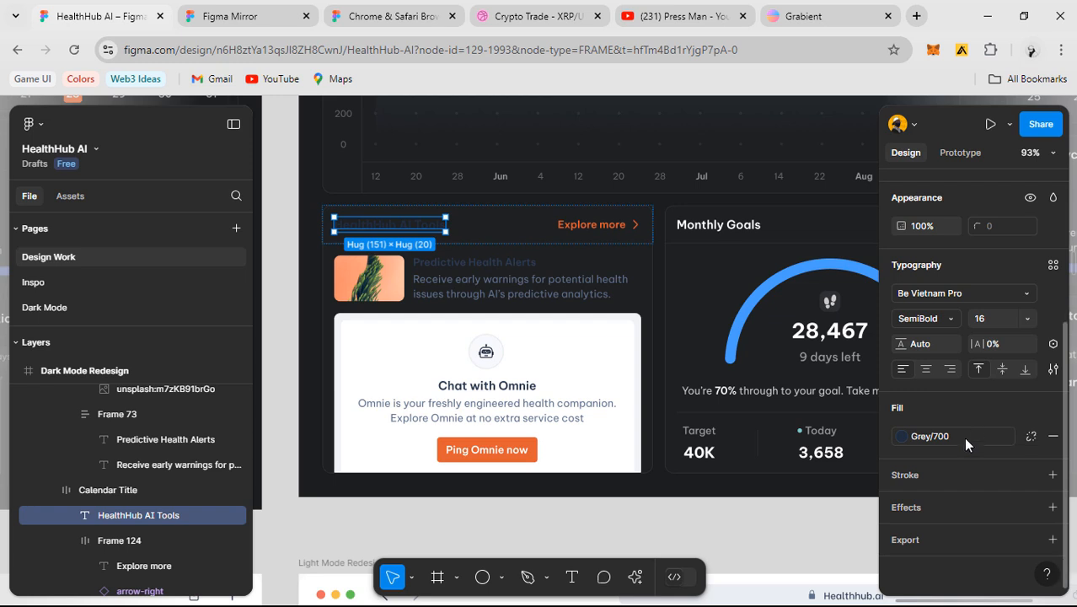
pyautogui.click(962, 437)
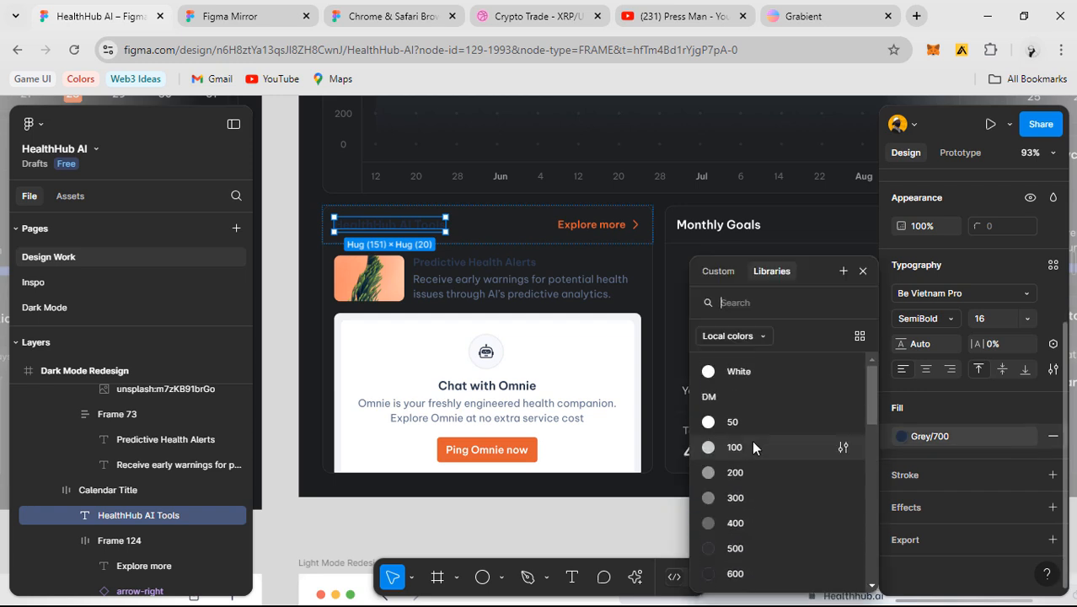
pyautogui.click(747, 423)
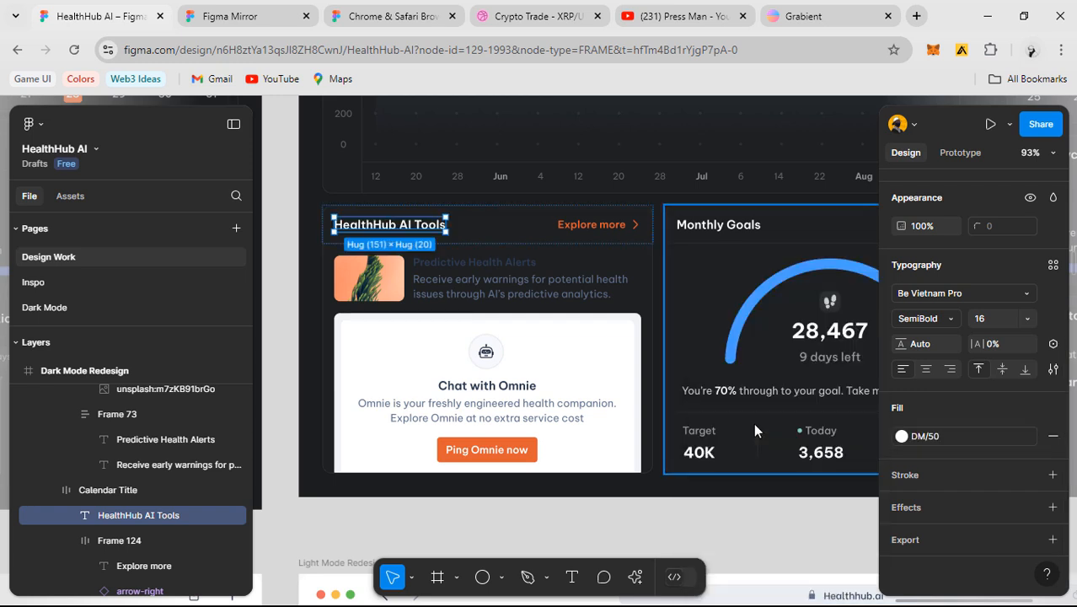
# - Set the fill of the "Predictive Health Alerts" heading to DM/100
pyautogui.scroll(1, 471, 259)
pyautogui.keyDown('ctrl'); pyautogui.click(470, 260); pyautogui.keyUp('ctrl')
pyautogui.click(903, 437)
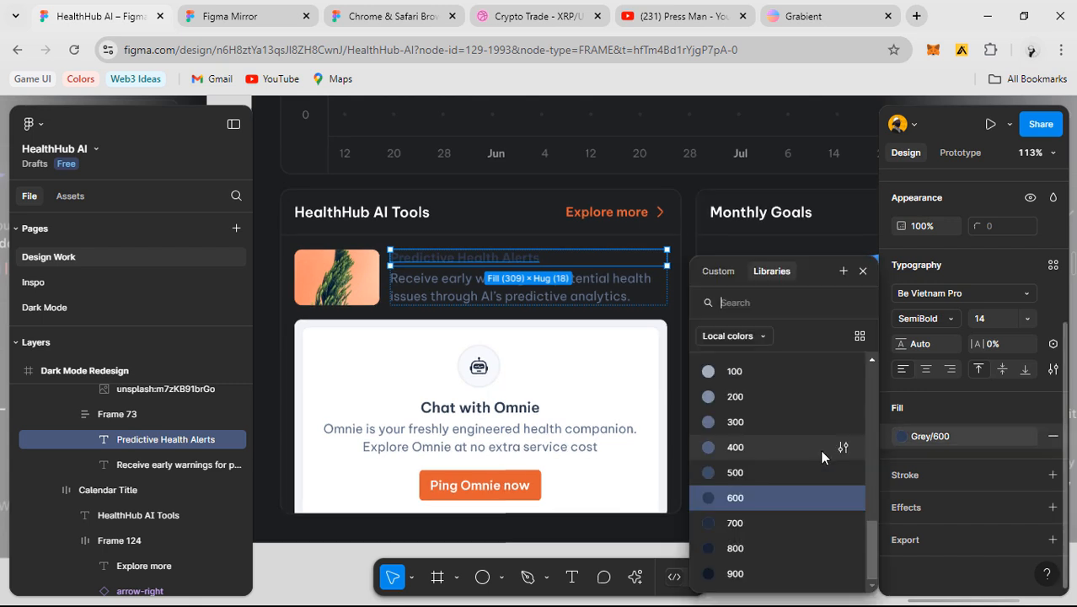
pyautogui.scroll(5, 758, 445)
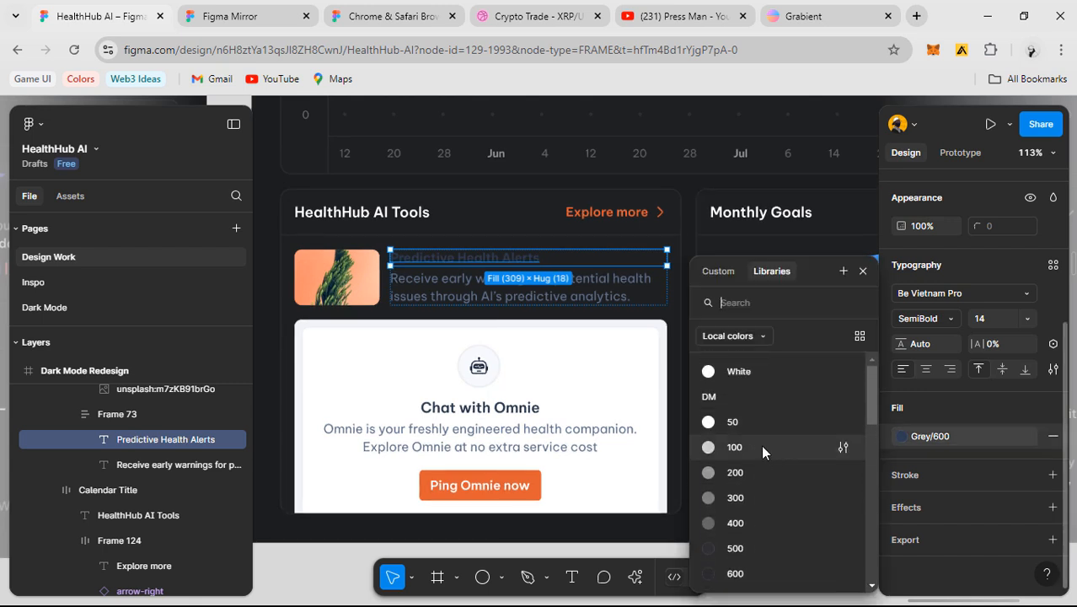
pyautogui.click(761, 445)
# - Set the fill of the description text under "Predictive Health Alerts" to DM/200
pyautogui.click(518, 287)
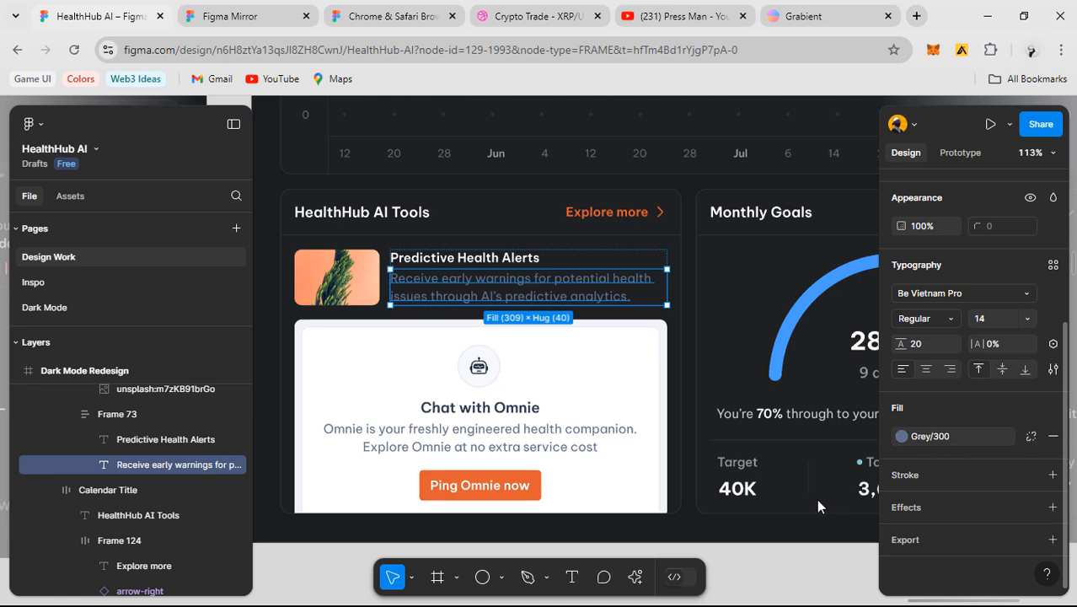
pyautogui.click(901, 437)
pyautogui.scroll(6, 813, 500)
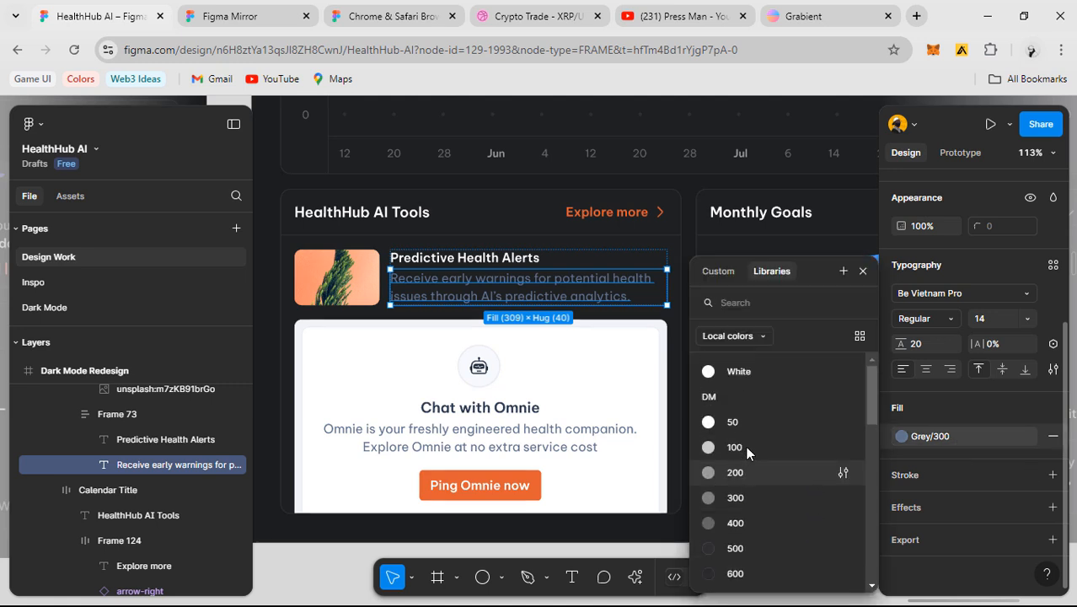
pyautogui.click(746, 470)
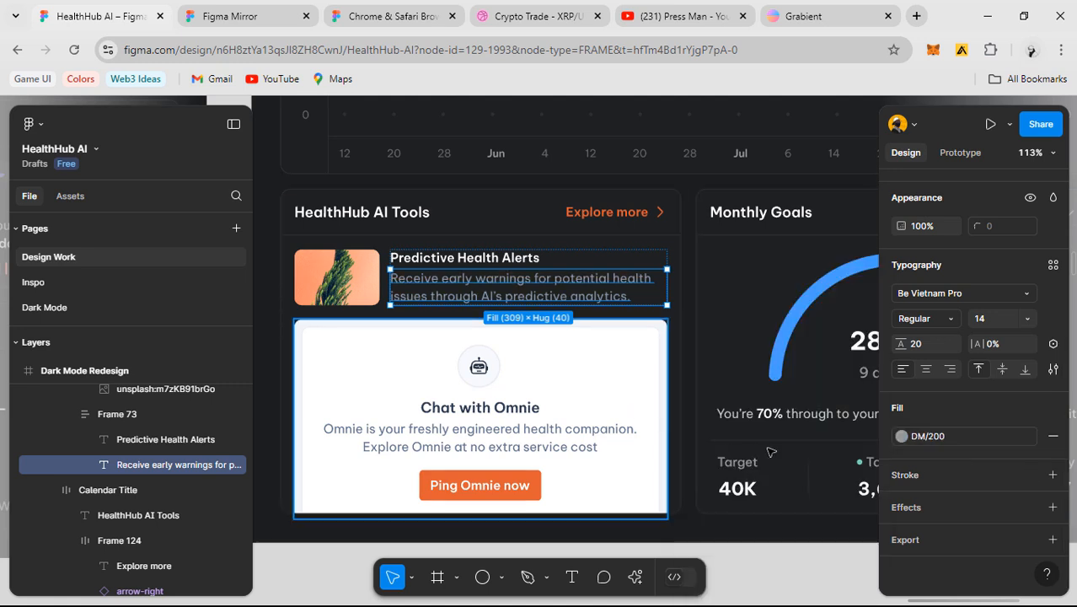
# - Set the fill of the outer frame around the Chat with Omnie box to DM/700
pyautogui.click(601, 368)
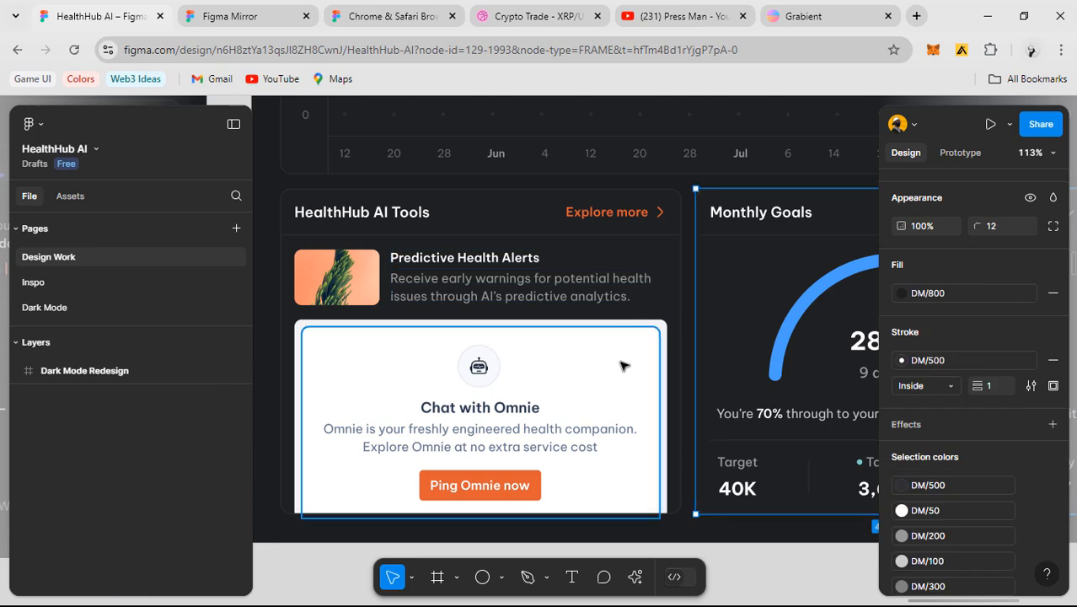
pyautogui.scroll(2, 661, 325)
pyautogui.click(661, 325)
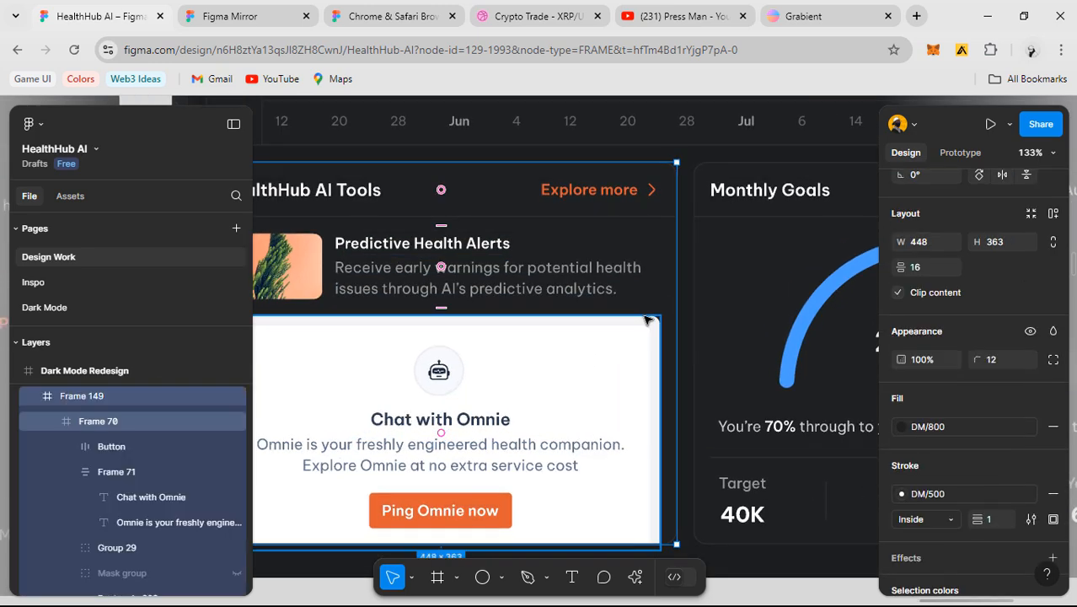
pyautogui.click(647, 321)
pyautogui.click(939, 403)
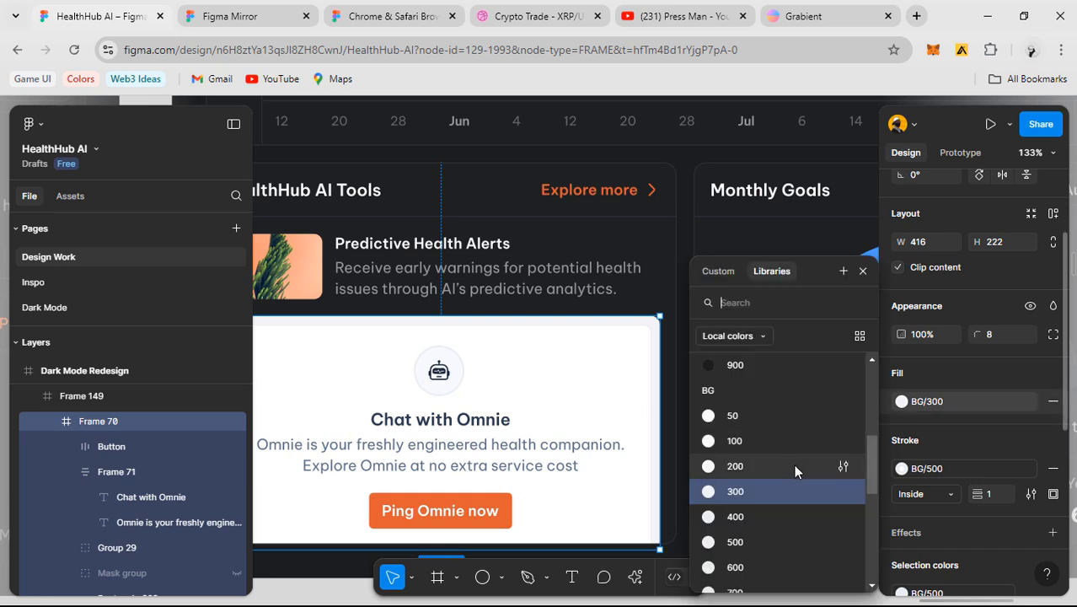
pyautogui.scroll(3, 793, 464)
pyautogui.scroll(-3, 758, 552)
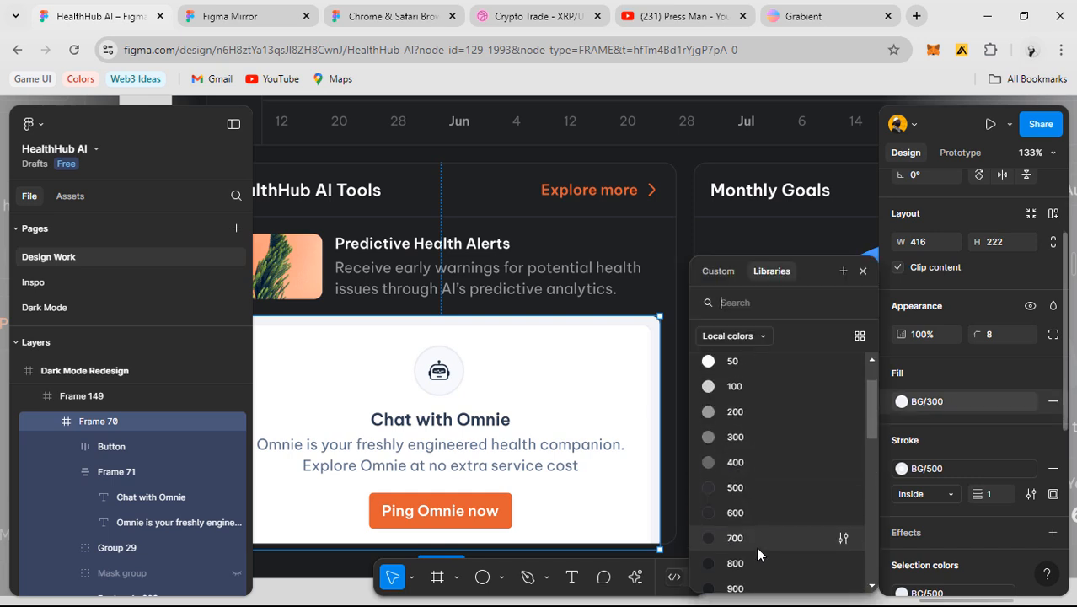
pyautogui.click(757, 522)
# - Set the fill of the inner rectangle behind the Chat with Omnie content to DM/600
pyautogui.moveTo(609, 474); pyautogui.dragTo(722, 412)
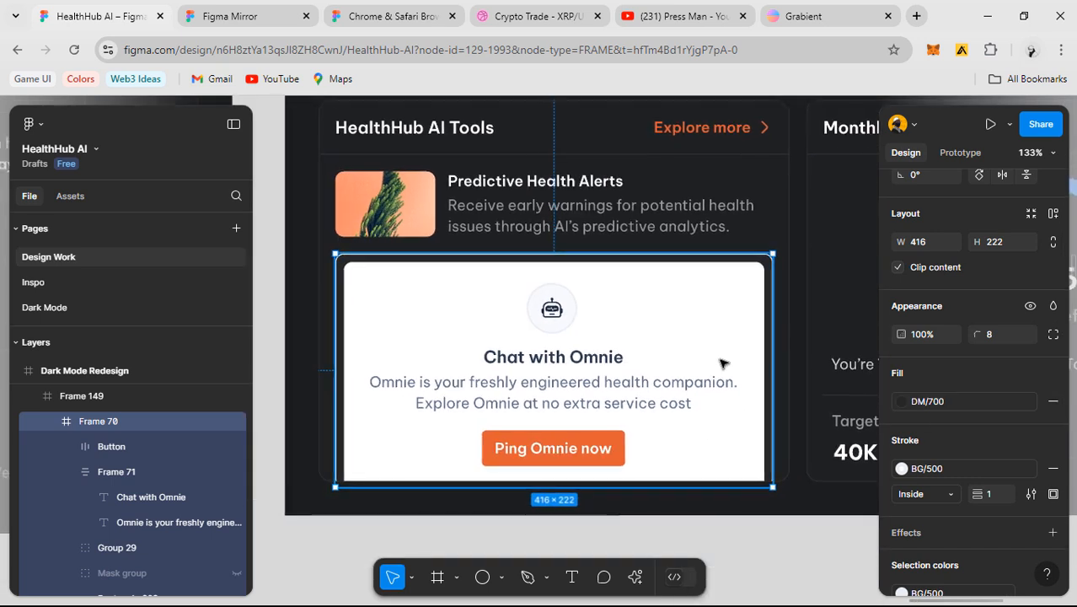
pyautogui.keyDown('ctrl'); pyautogui.click(743, 412); pyautogui.keyUp('ctrl')
pyautogui.click(943, 376)
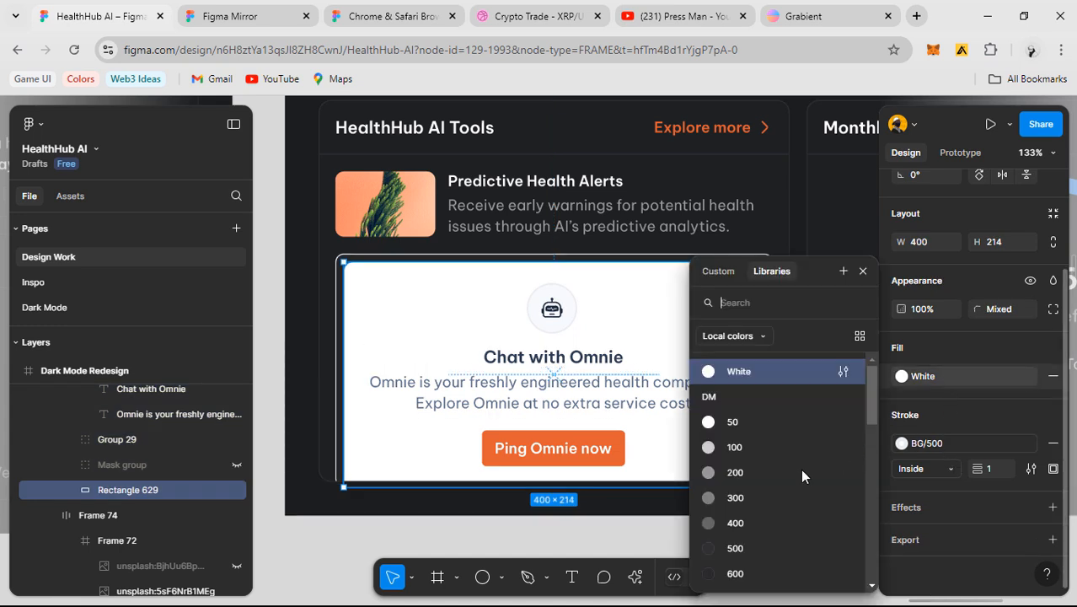
pyautogui.scroll(-3, 779, 481)
pyautogui.scroll(4, 780, 481)
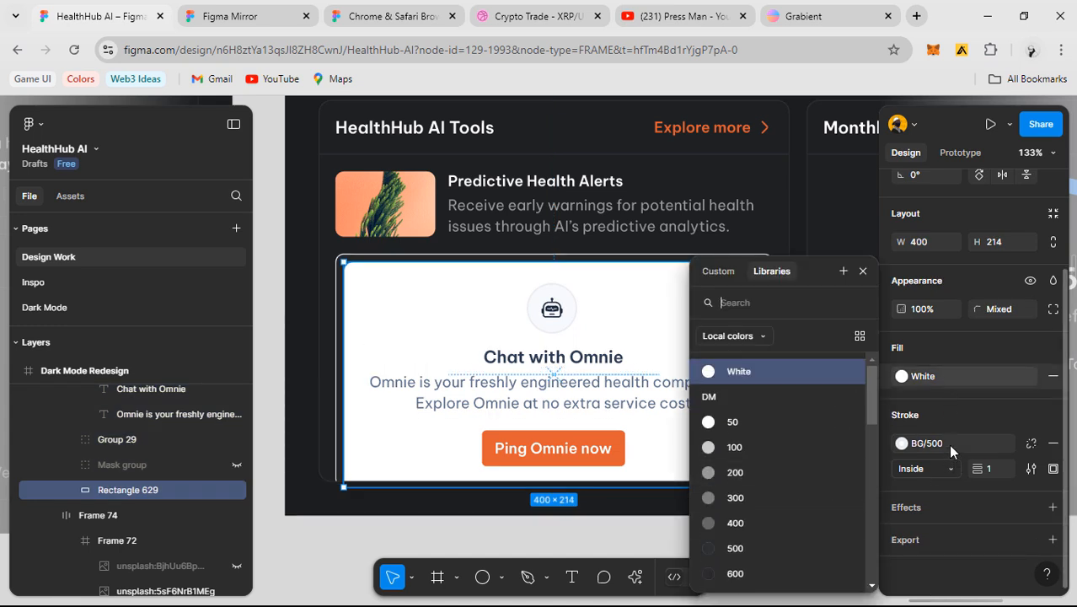
pyautogui.click(902, 376)
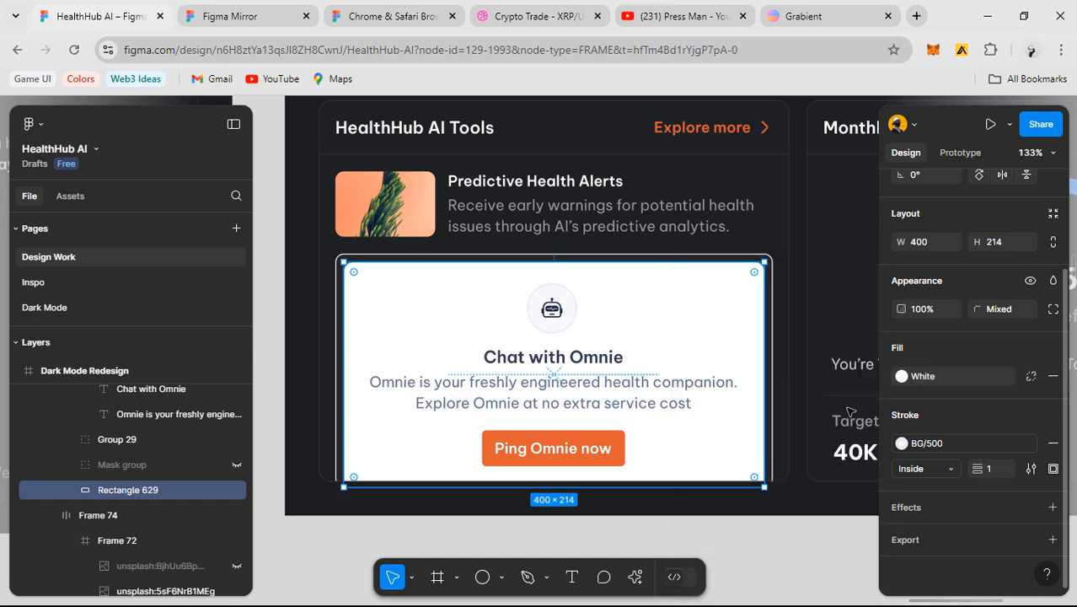
pyautogui.click(938, 375)
pyautogui.scroll(-3, 758, 476)
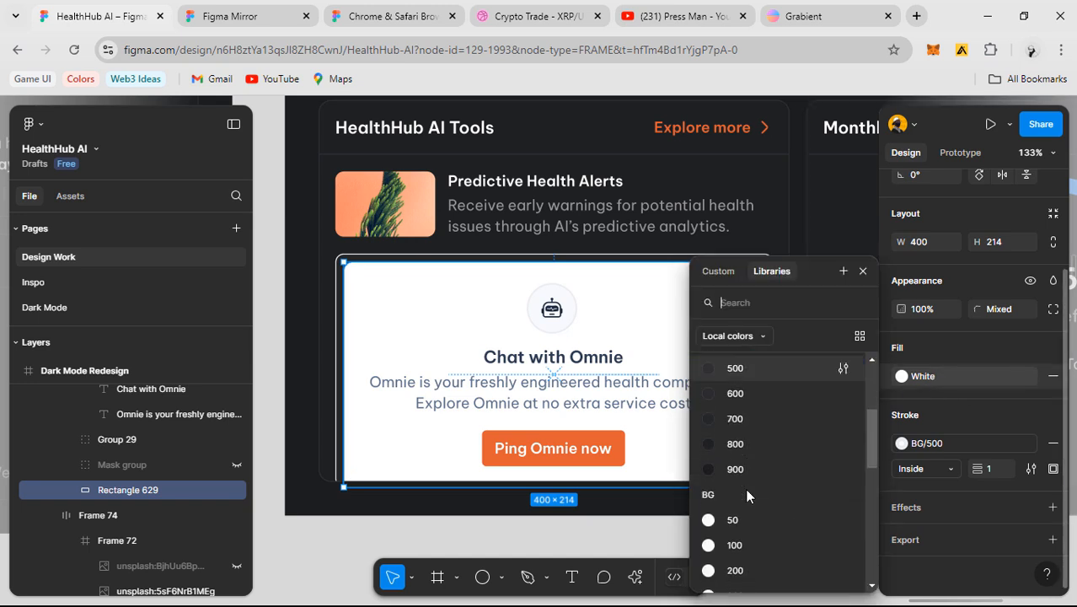
pyautogui.click(748, 413)
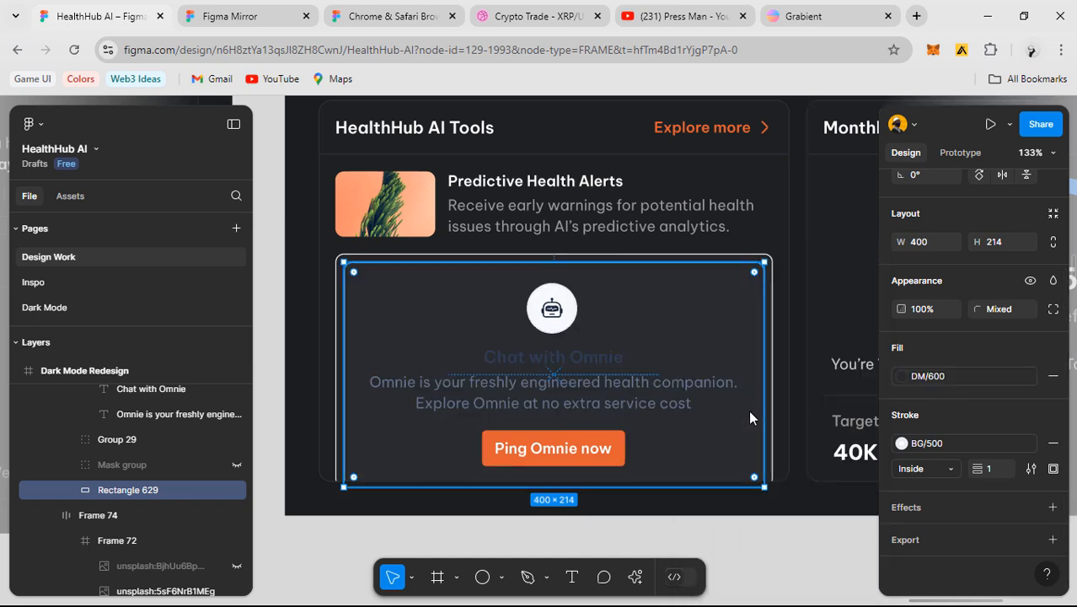
# - Set the stroke of the inner Chat with Omnie rectangle to DM/500
pyautogui.scroll(-1, 846, 423)
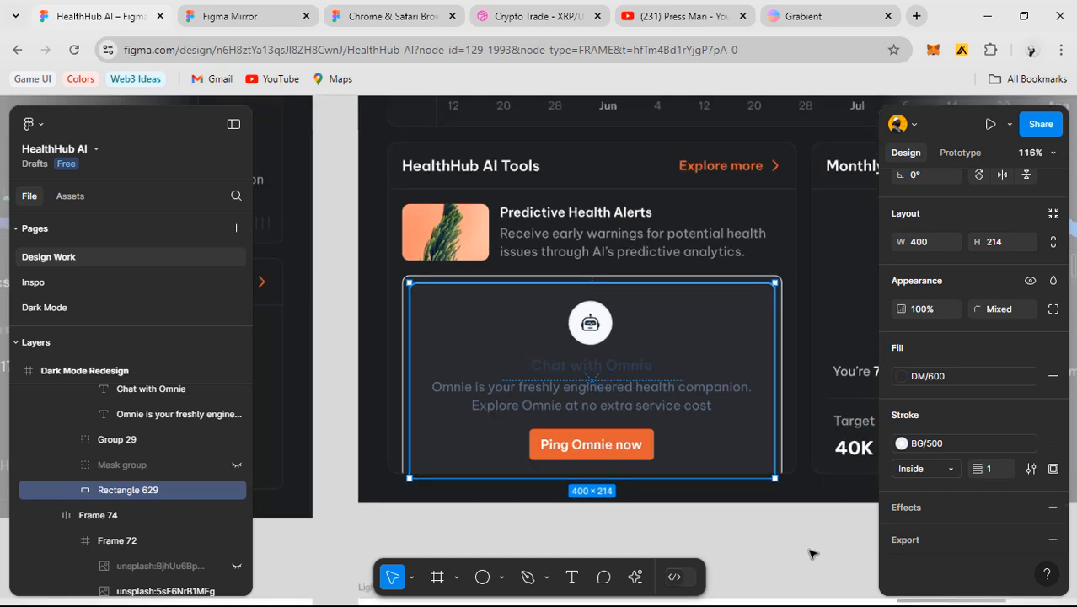
pyautogui.click(812, 552)
pyautogui.moveTo(808, 541); pyautogui.dragTo(779, 544)
pyautogui.click(711, 332)
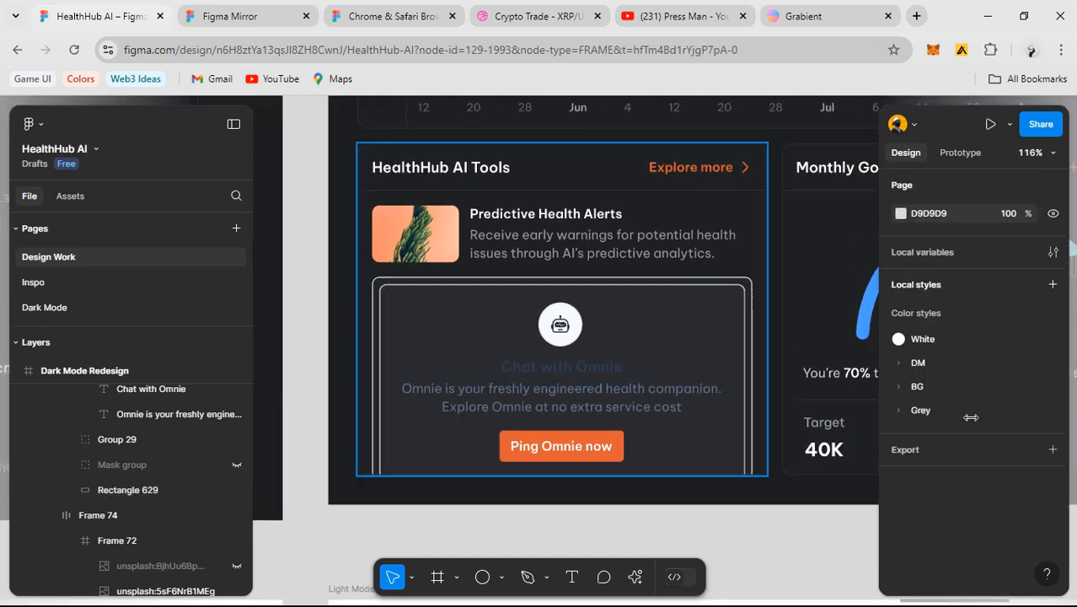
pyautogui.click(725, 327)
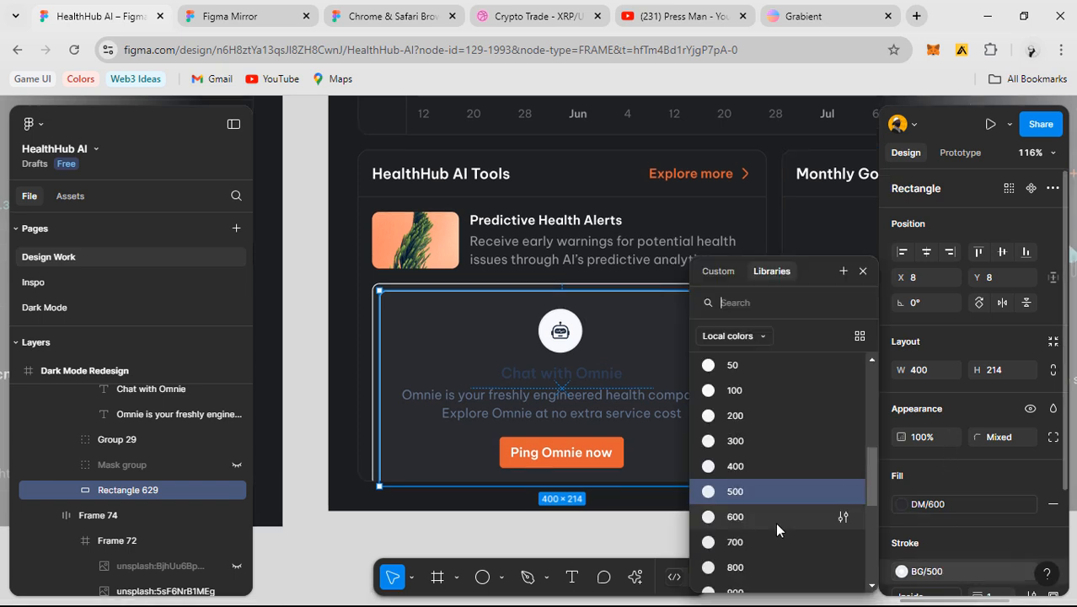
pyautogui.click(925, 570)
pyautogui.scroll(2, 778, 515)
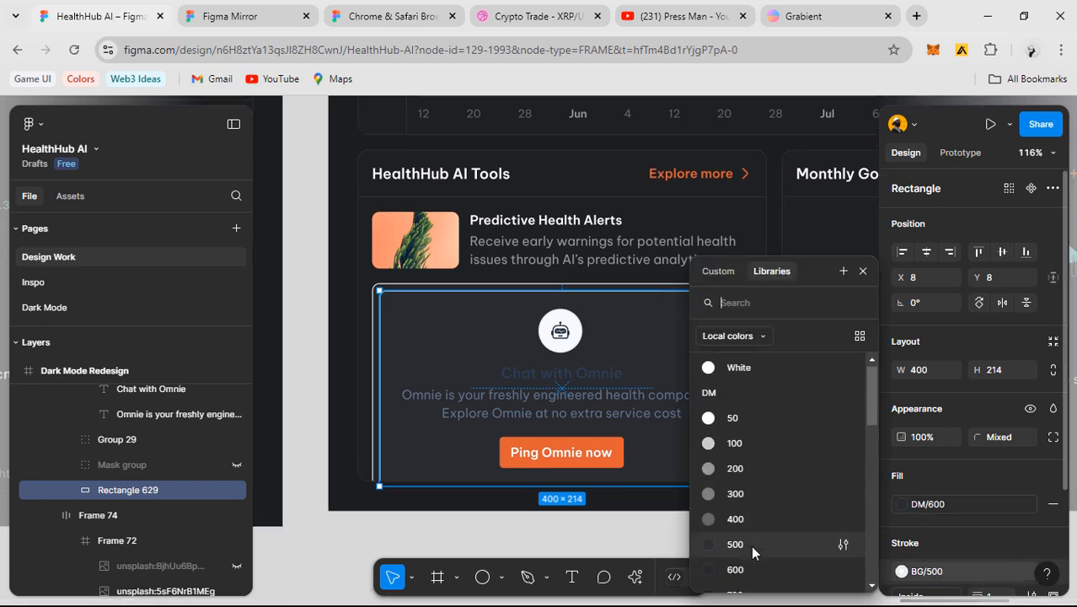
pyautogui.click(751, 544)
# - Set the stroke of the outer Chat with Omnie frame to DM/500 and deselect it
pyautogui.click(506, 265)
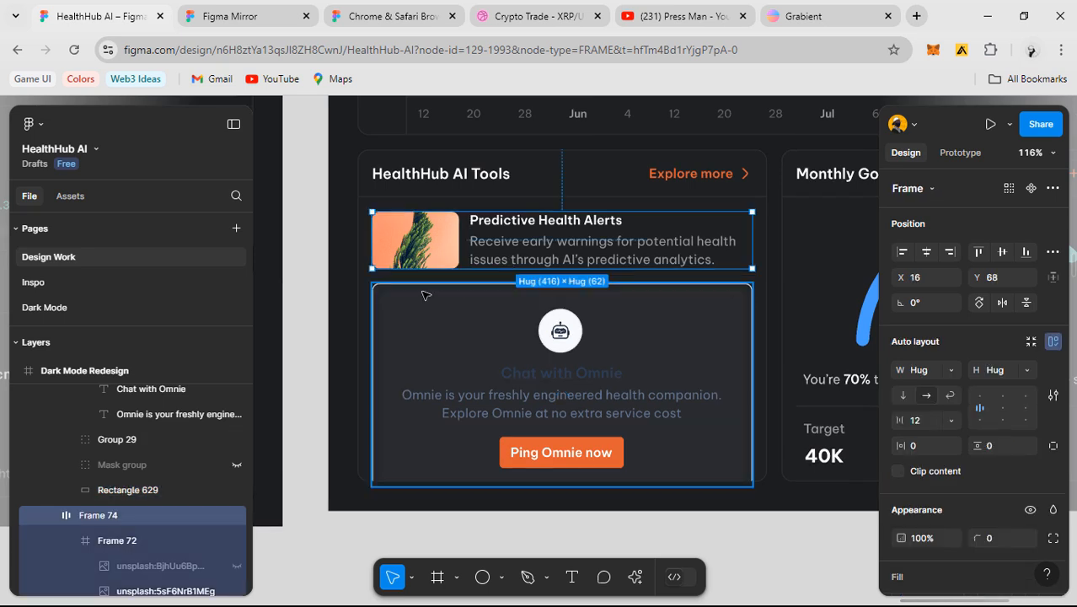
pyautogui.click(425, 288)
pyautogui.scroll(-4, 949, 493)
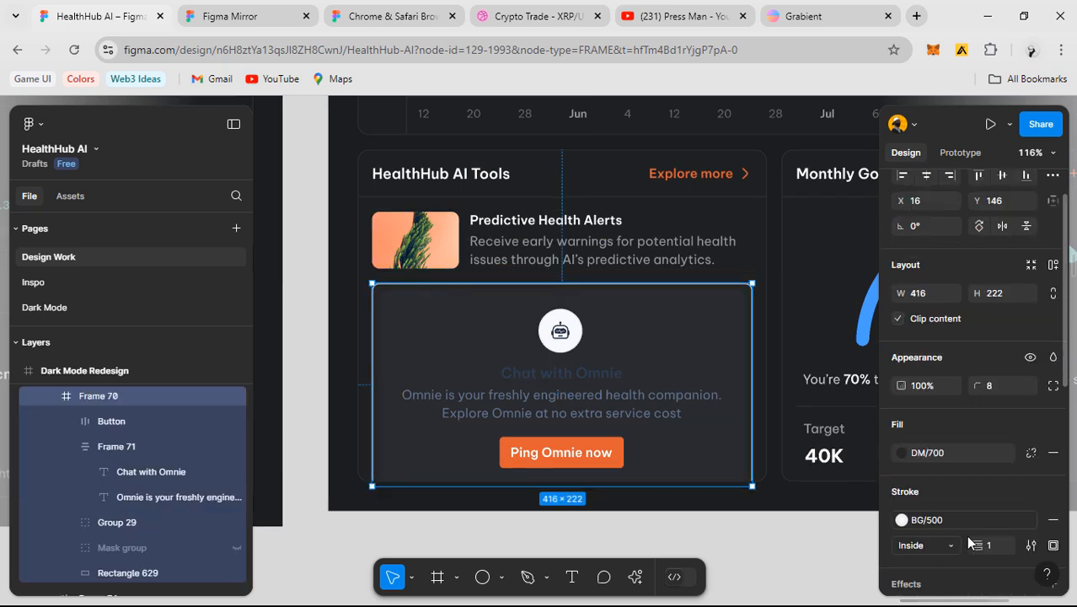
pyautogui.click(915, 359)
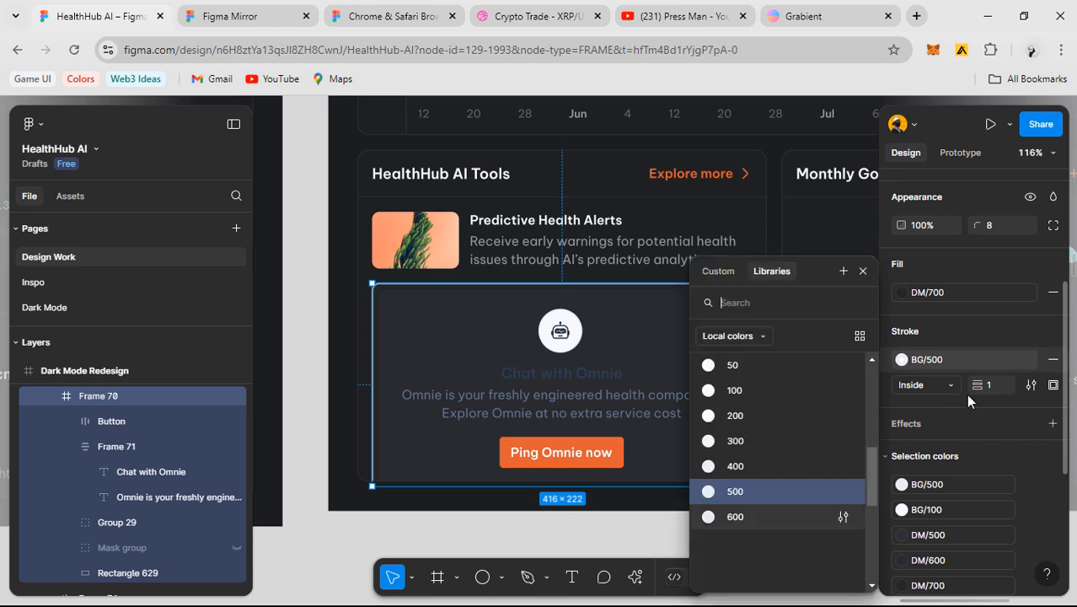
pyautogui.scroll(1, 782, 510)
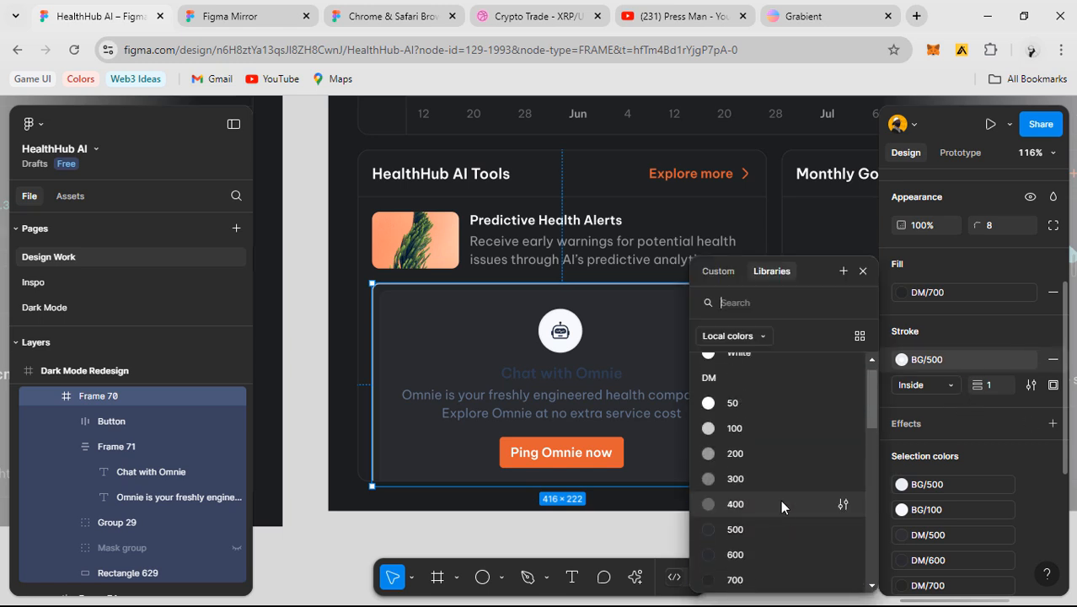
pyautogui.click(745, 528)
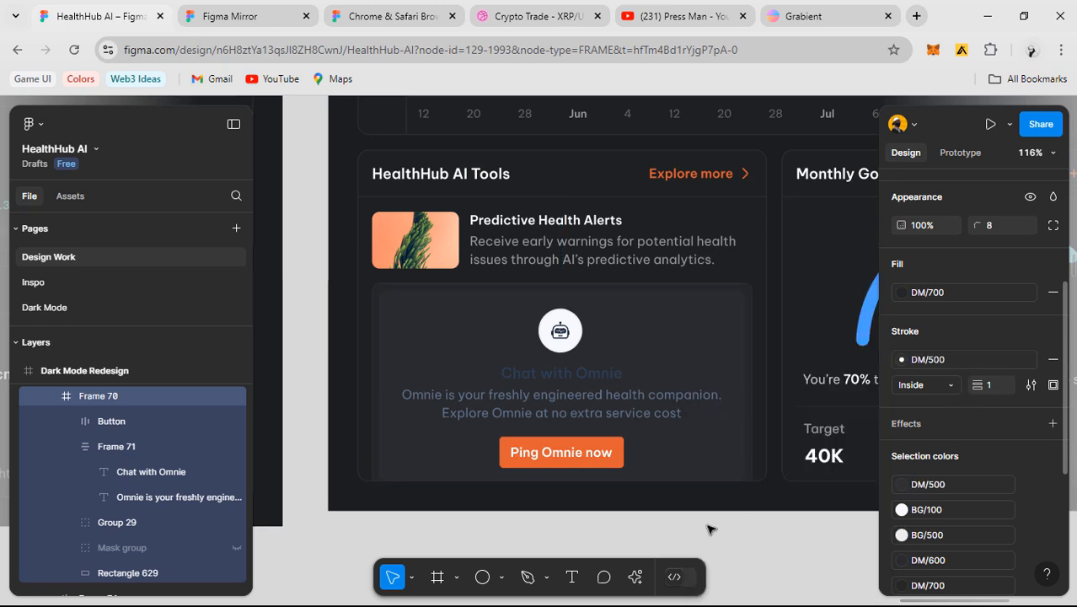
pyautogui.click(712, 543)
# - Set the fill of the circle behind the robot icon in the Chat with Omnie box to DM/500
pyautogui.scroll(2, 727, 457)
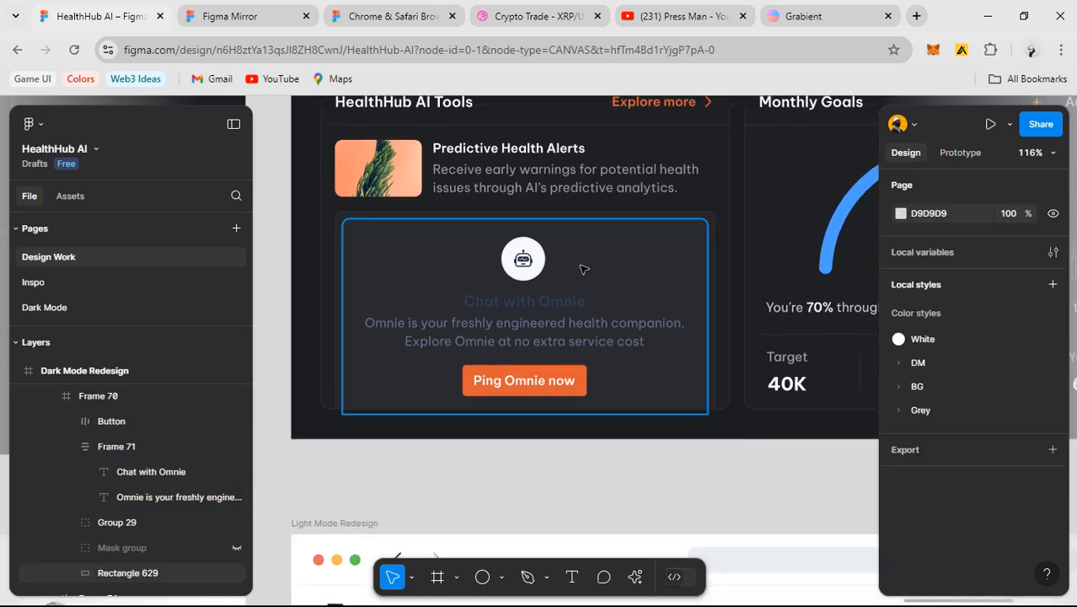
pyautogui.scroll(1, 539, 282)
pyautogui.keyDown('ctrl'); pyautogui.click(526, 279); pyautogui.keyUp('ctrl')
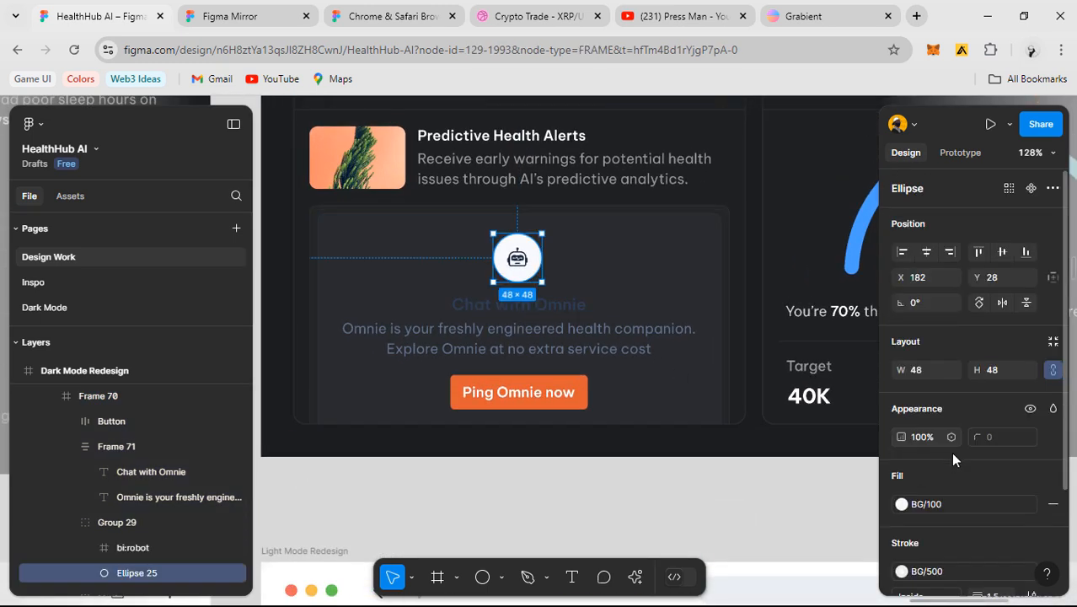
pyautogui.click(949, 499)
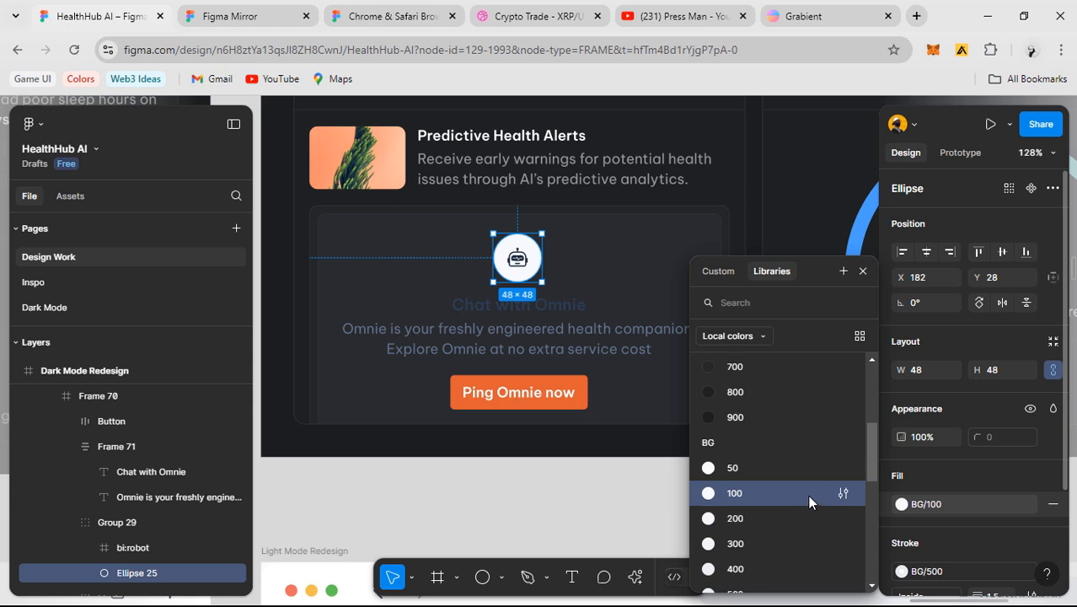
pyautogui.scroll(2, 807, 494)
pyautogui.click(757, 393)
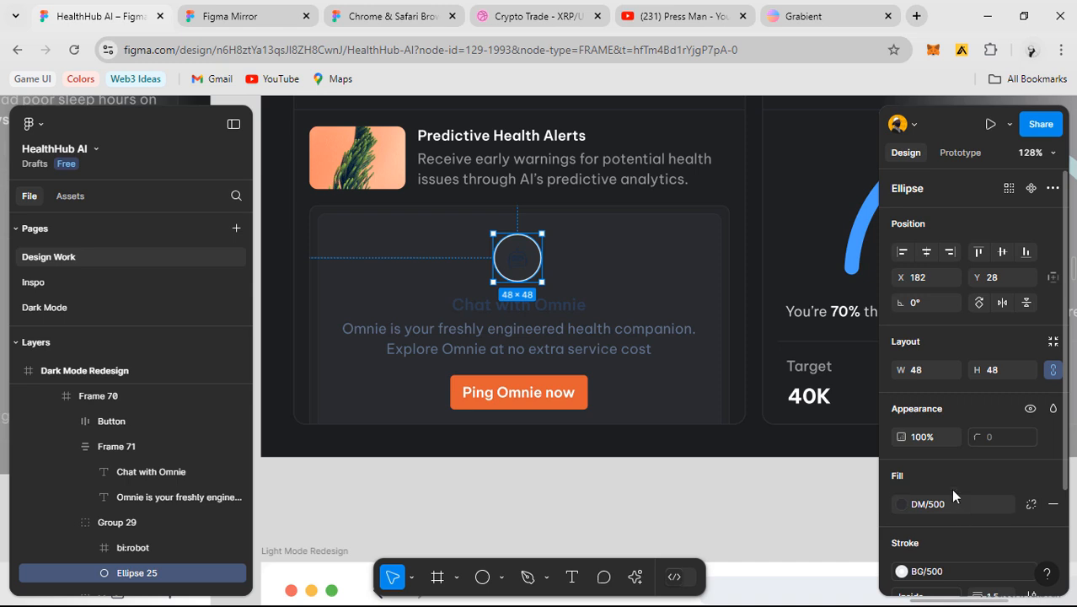
# - Set the fill of the inner rectangle behind the Chat with Omnie content to DM/700
pyautogui.click(665, 278)
pyautogui.click(947, 508)
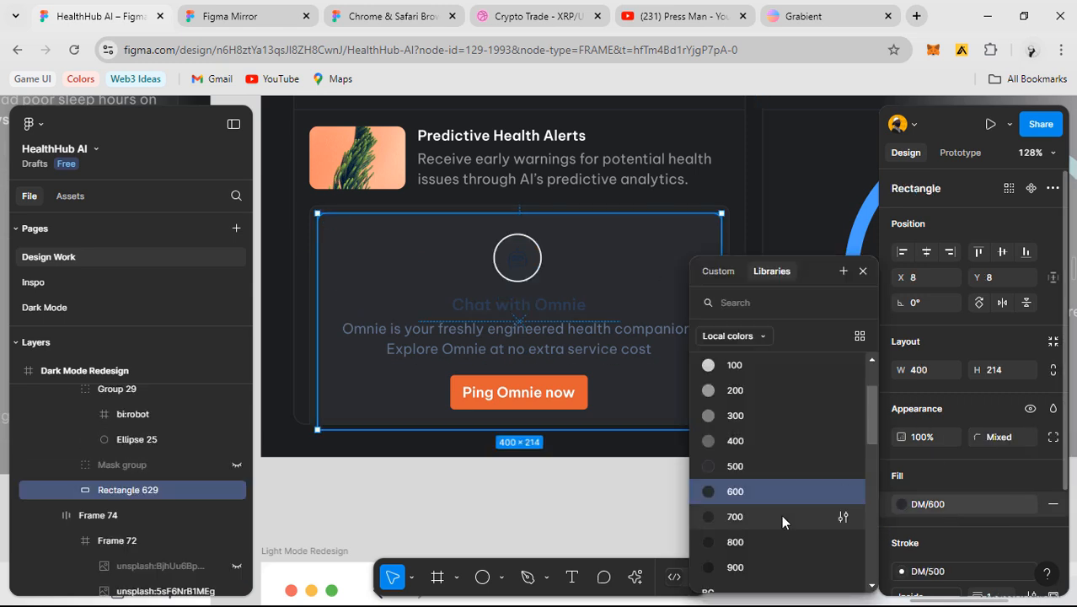
pyautogui.click(735, 524)
# - Set the fill of the outer Chat with Omnie frame to DM/600 and deselect it
pyautogui.click(643, 453)
pyautogui.moveTo(693, 492); pyautogui.dragTo(700, 497)
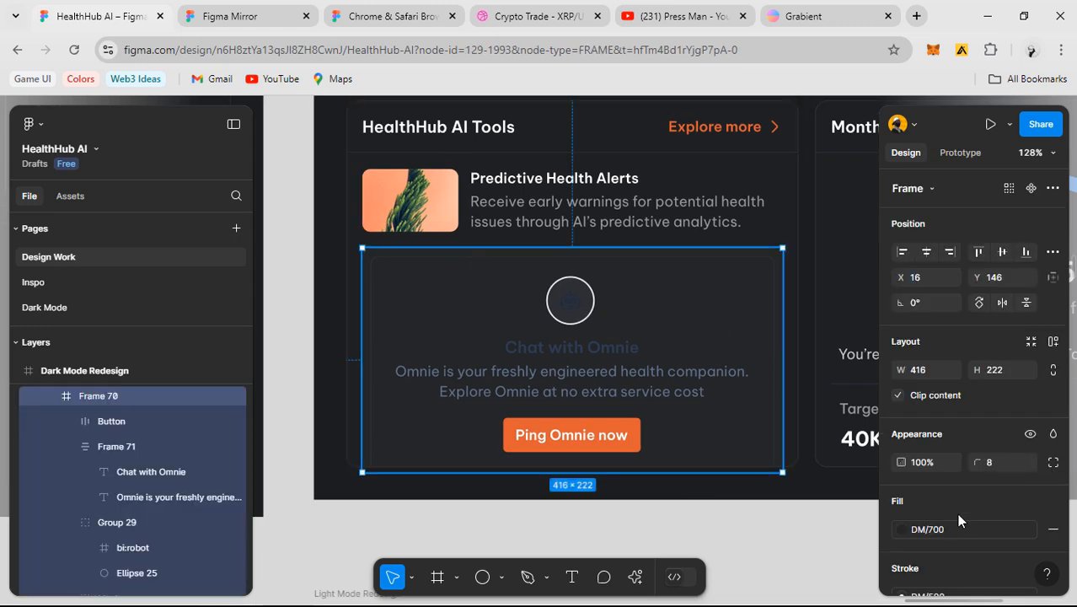
pyautogui.click(956, 527)
pyautogui.click(797, 466)
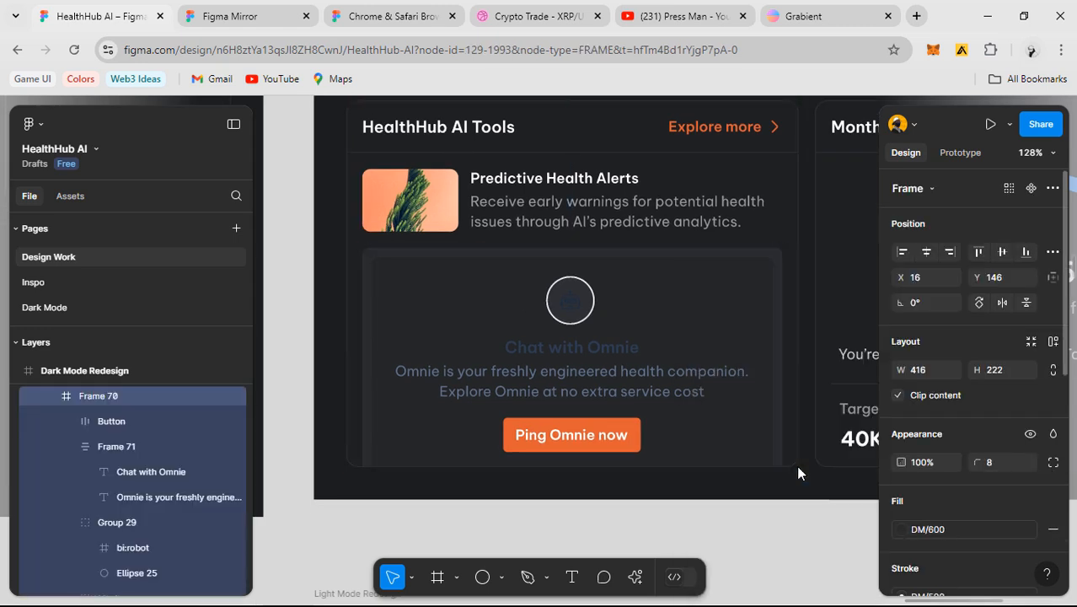
pyautogui.click(775, 524)
pyautogui.moveTo(778, 519); pyautogui.dragTo(753, 491)
# - Set the stroke of the circle around the robot icon in the Chat with Omnie box to DM/500
pyautogui.scroll(-3, 754, 491)
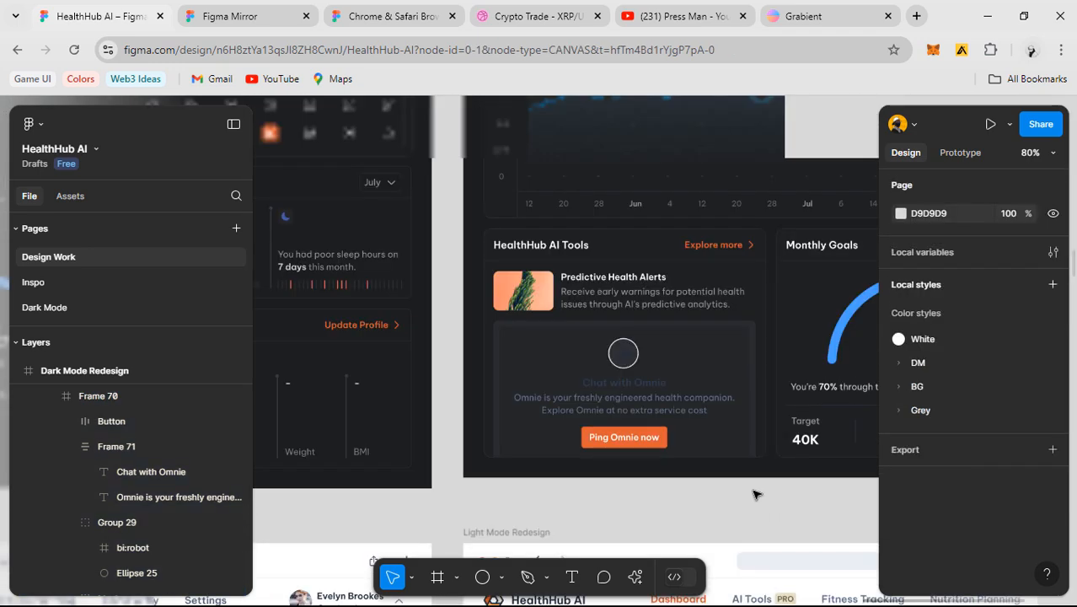
pyautogui.scroll(2, 753, 493)
pyautogui.scroll(-1, 749, 491)
pyautogui.scroll(-2, 749, 490)
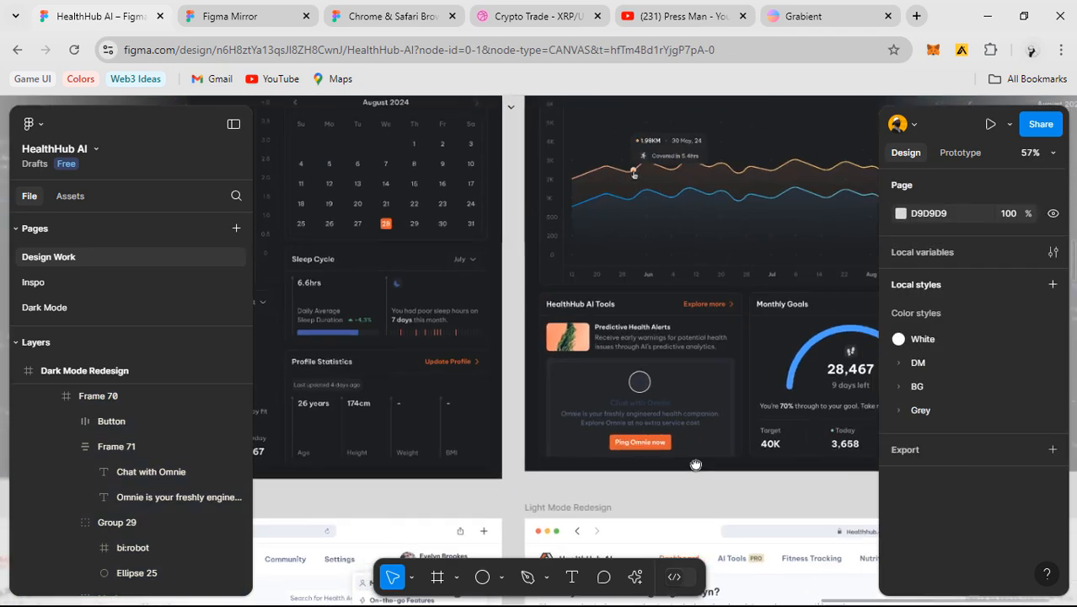
pyautogui.scroll(5, 629, 329)
pyautogui.scroll(1, 628, 329)
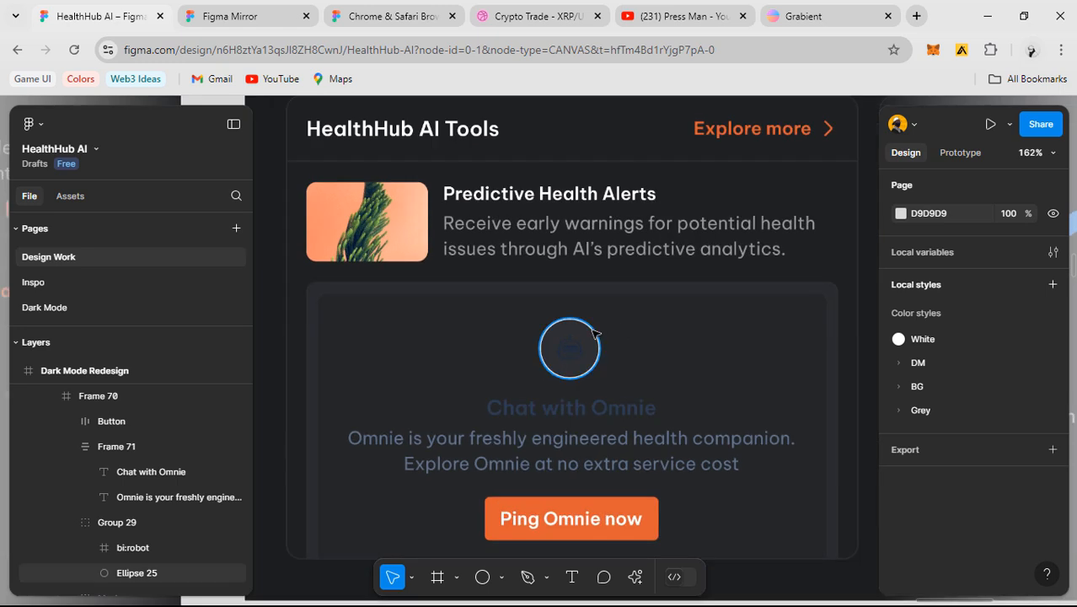
pyautogui.click(598, 336)
pyautogui.scroll(-3, 954, 472)
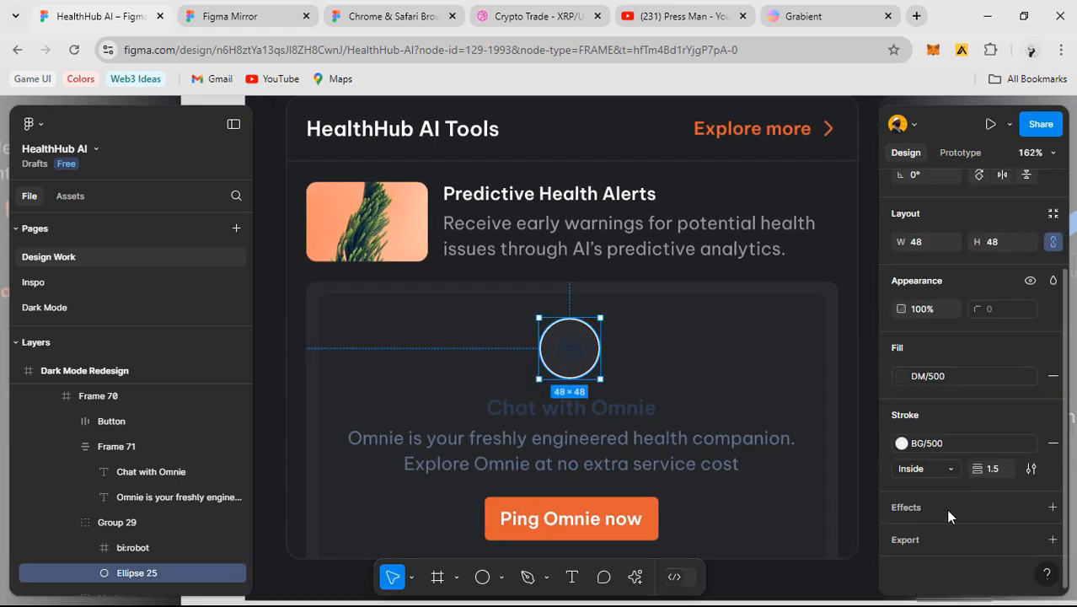
pyautogui.click(902, 444)
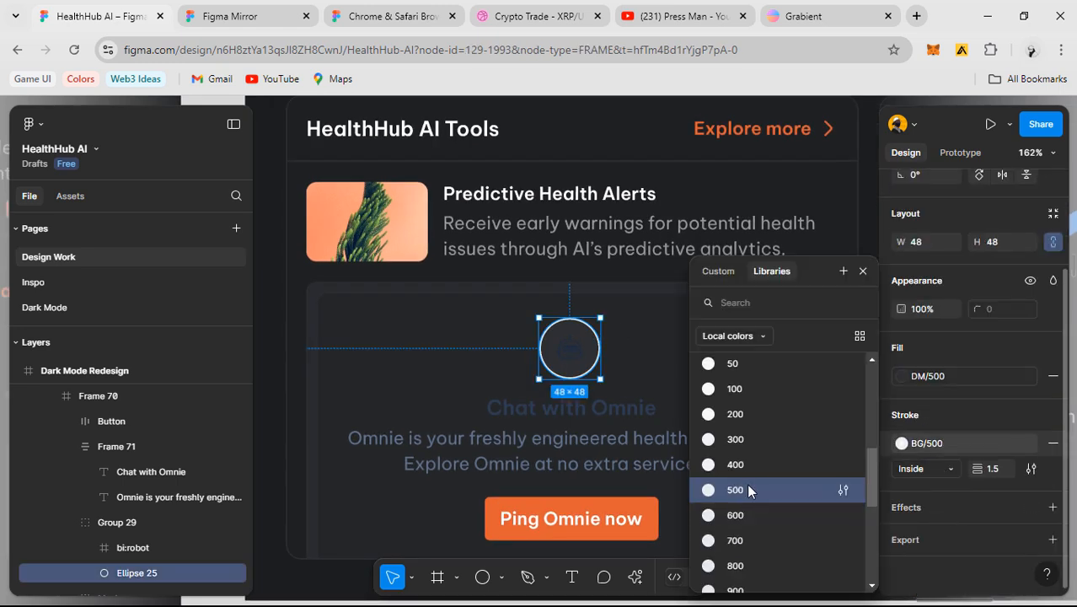
pyautogui.scroll(-2, 750, 489)
pyautogui.scroll(1, 758, 498)
pyautogui.scroll(2, 758, 498)
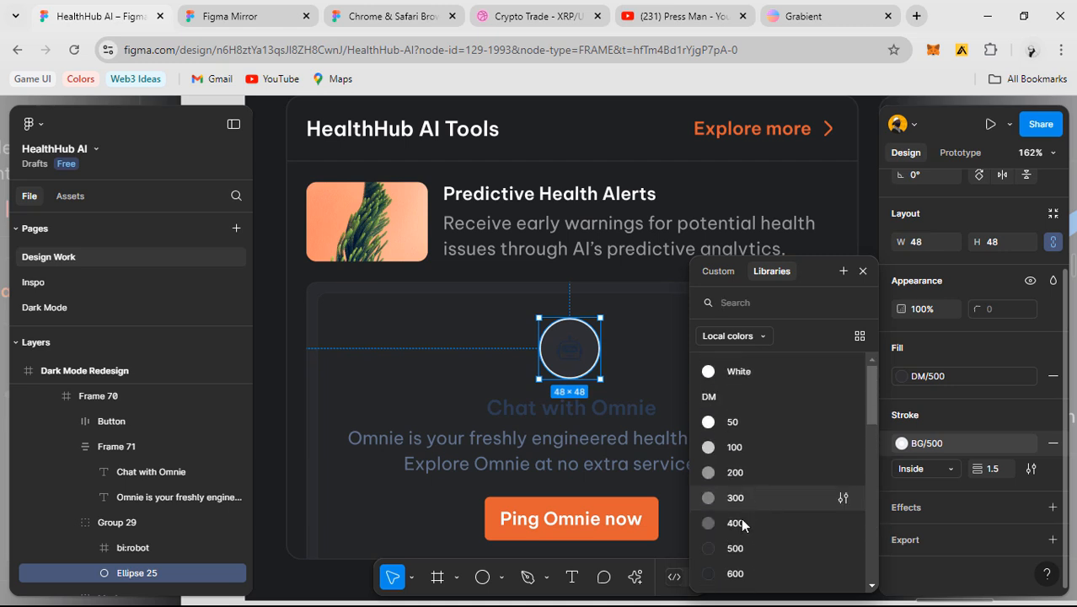
pyautogui.click(760, 546)
pyautogui.click(666, 361)
# - Set the fill of the circle behind the robot icon to DM/600
pyautogui.scroll(3, 653, 360)
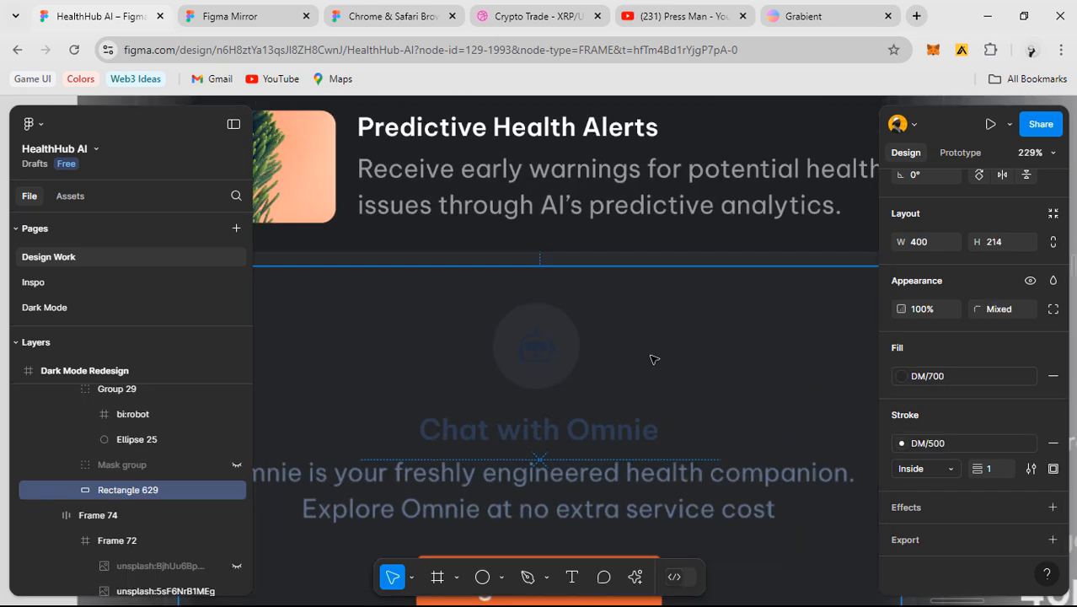
pyautogui.click(535, 341)
pyautogui.click(706, 348)
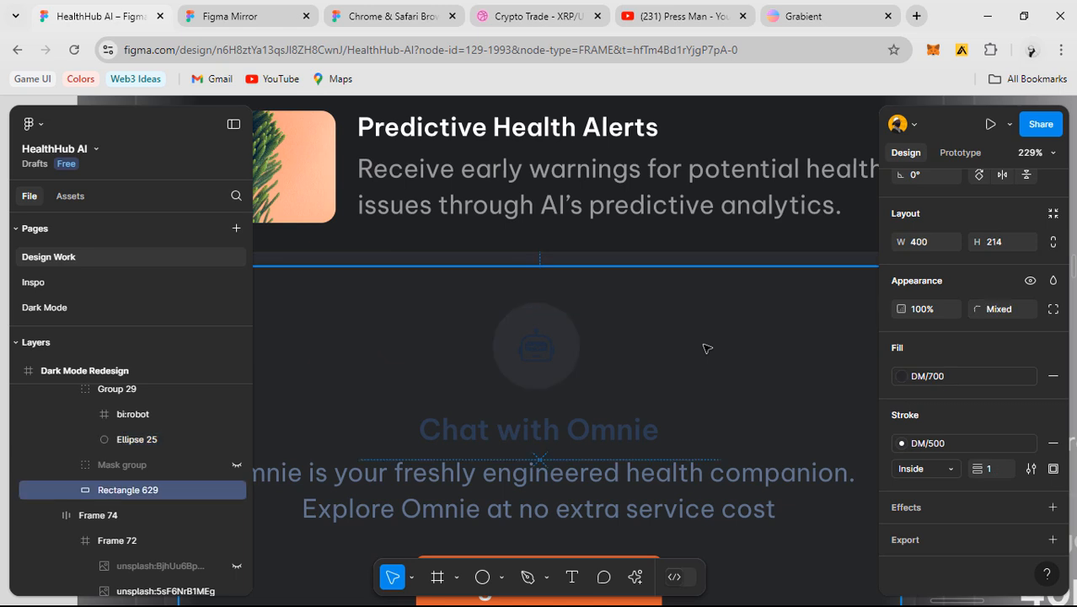
pyautogui.click(577, 336)
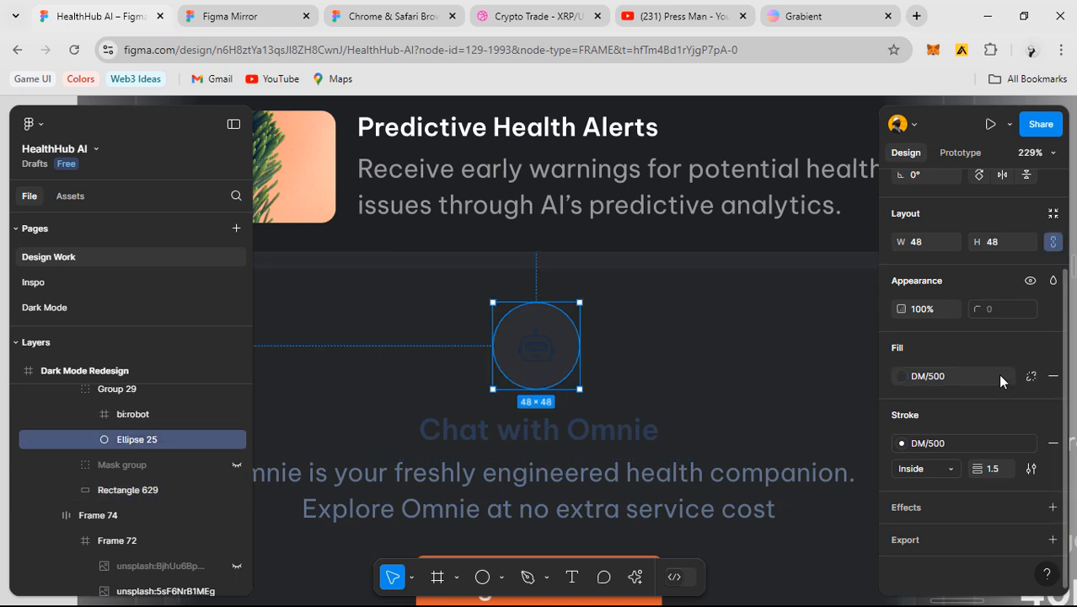
pyautogui.click(902, 376)
pyautogui.click(762, 517)
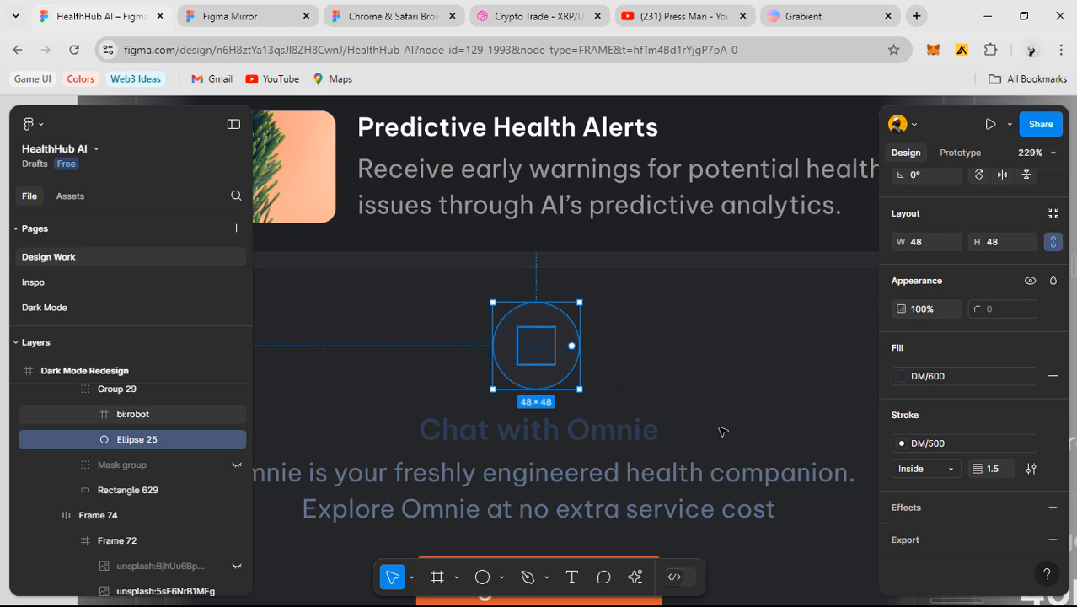
# - Change the color of the robot icon in the Chat with Omnie box to DM/100
pyautogui.click(537, 346)
pyautogui.click(1029, 533)
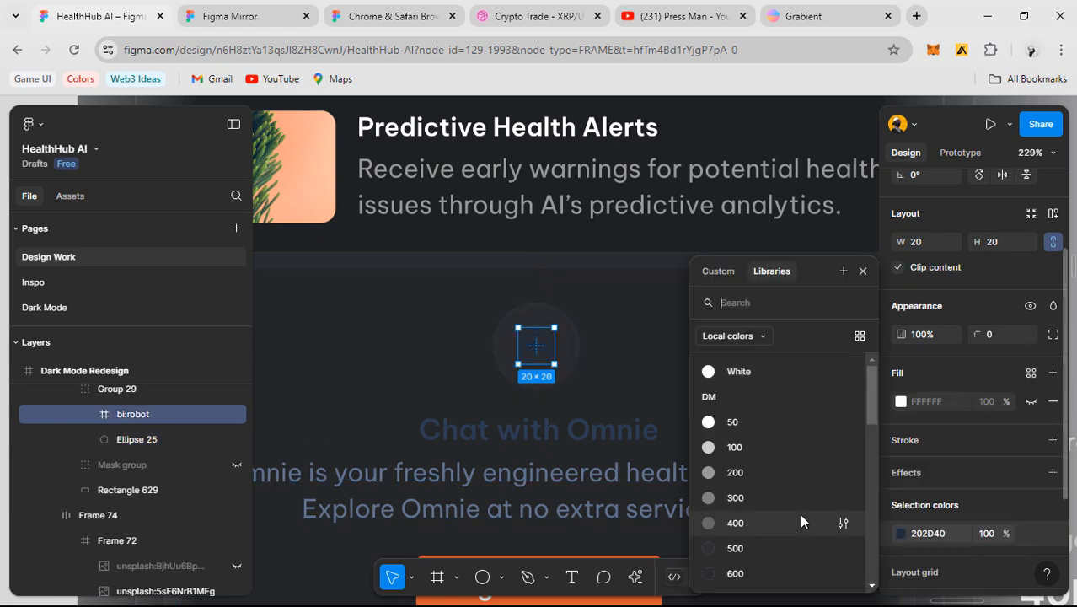
pyautogui.click(745, 446)
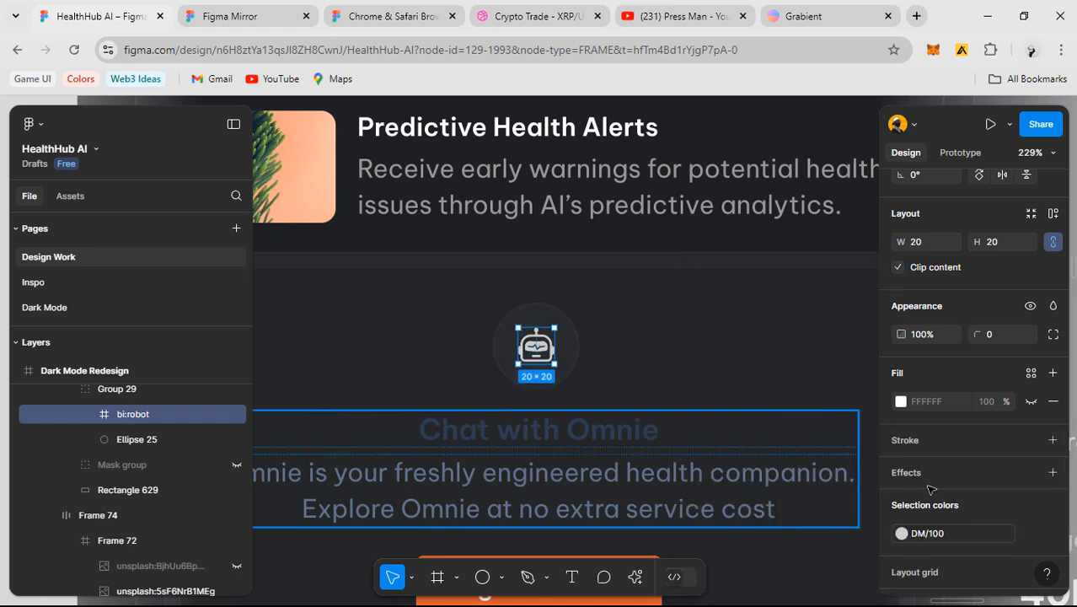
pyautogui.click(712, 405)
# - Set the fill of the Chat with Omnie heading text to DM/50
pyautogui.click(539, 430)
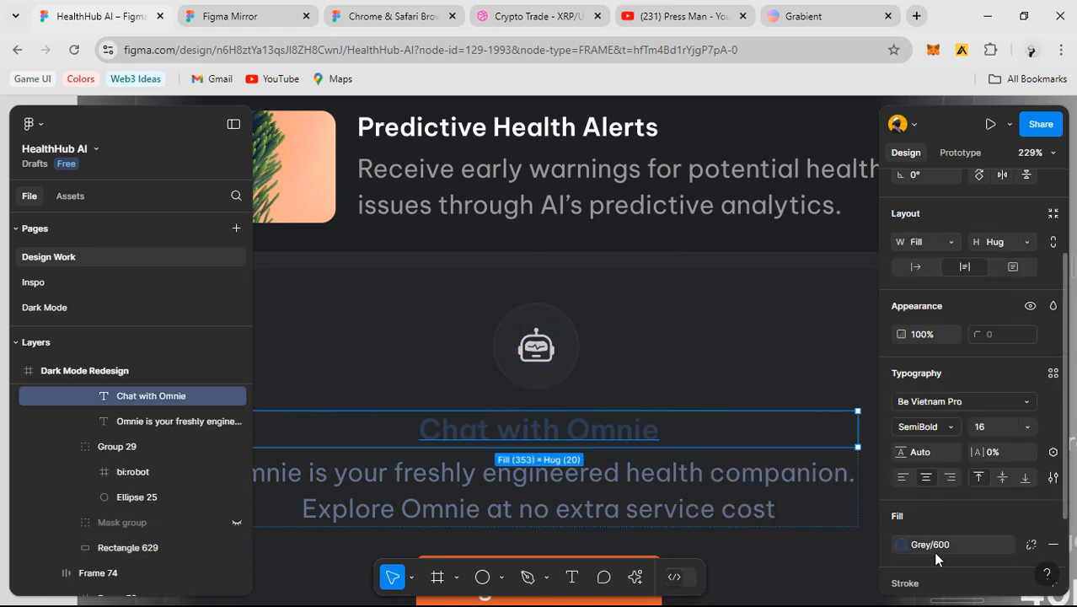
pyautogui.click(902, 543)
pyautogui.scroll(5, 759, 496)
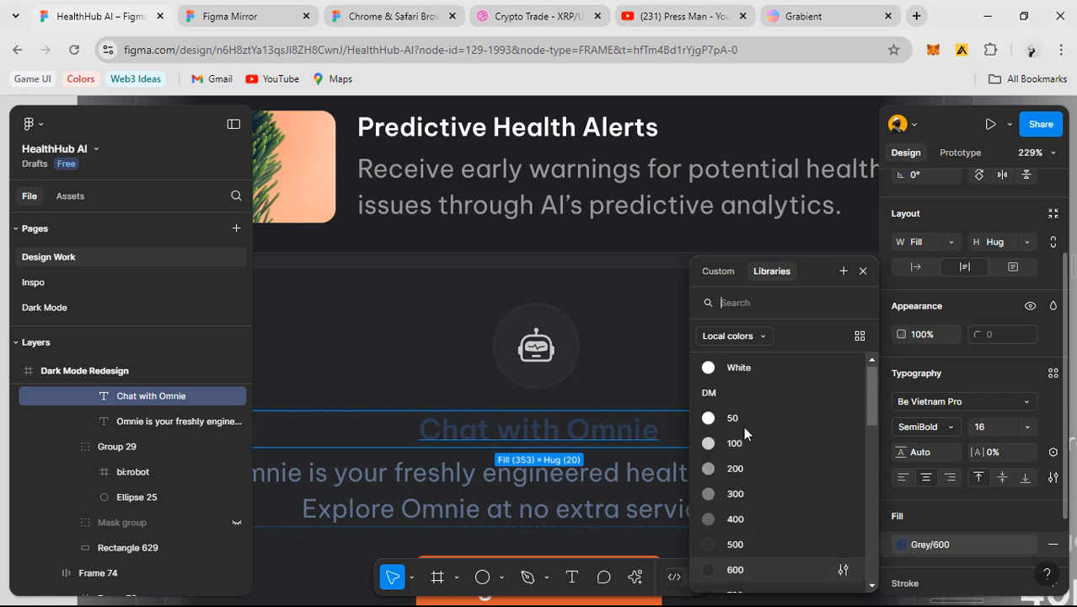
pyautogui.click(732, 421)
# - Set the fill of the description text below the Chat with Omnie heading to DM/200 and clear the selection
pyautogui.scroll(-2, 614, 479)
pyautogui.click(540, 413)
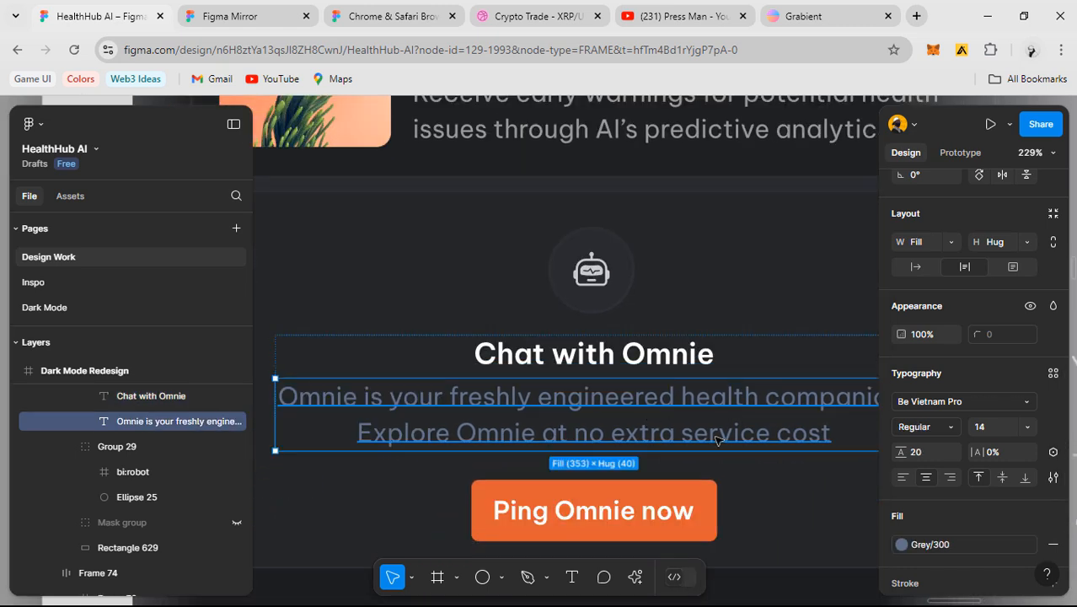
pyautogui.click(956, 552)
pyautogui.scroll(-3, 738, 463)
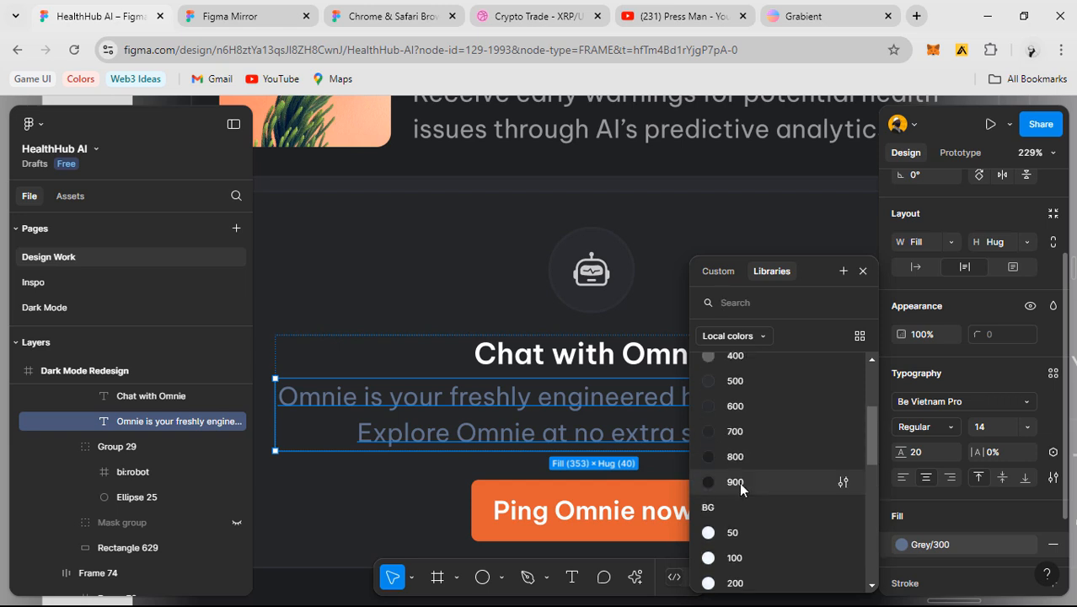
pyautogui.scroll(3, 743, 455)
pyautogui.click(745, 444)
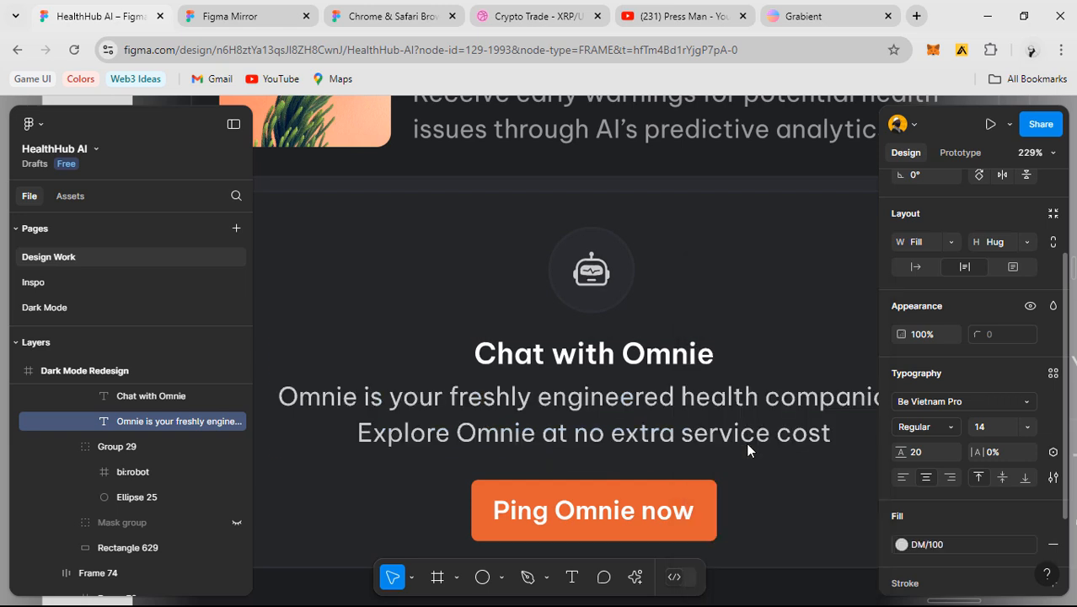
pyautogui.click(940, 547)
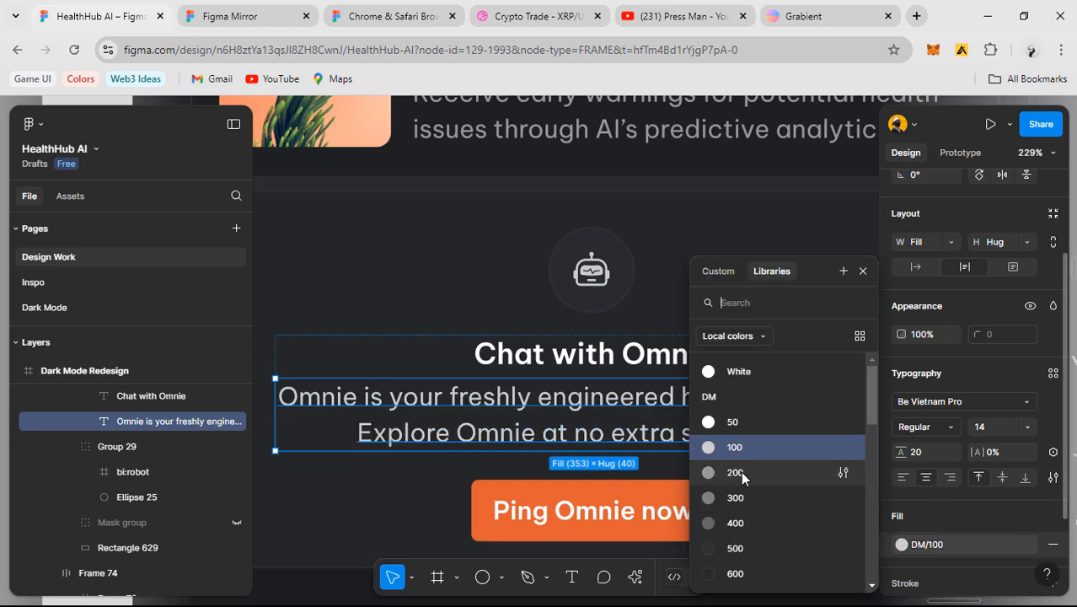
pyautogui.click(740, 471)
pyautogui.click(419, 271)
pyautogui.scroll(-5, 419, 271)
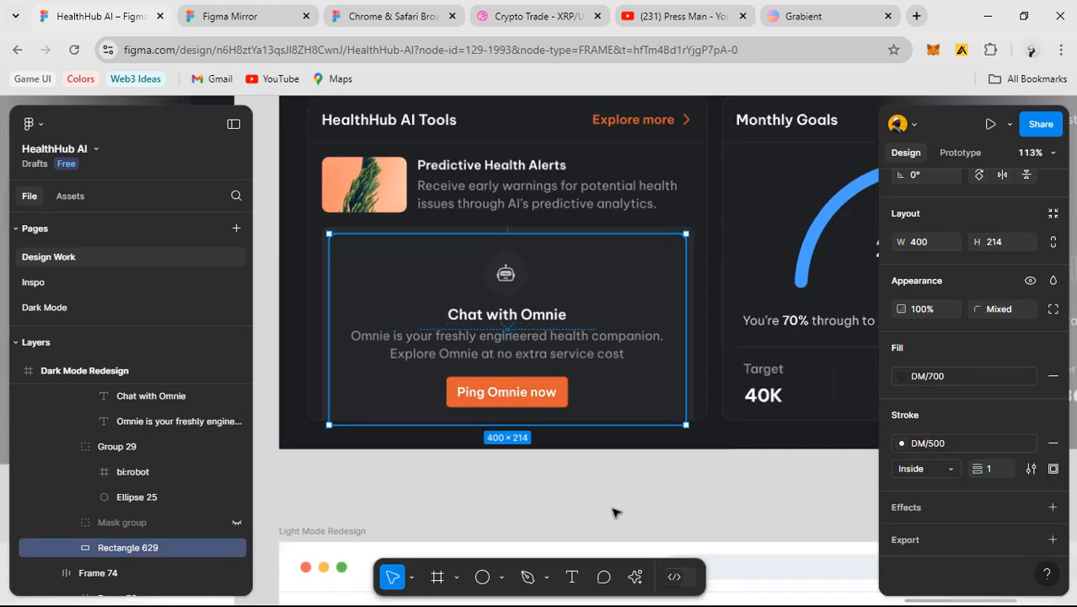
pyautogui.click(706, 502)
# - Review the dark dashboard in the Figma Mirror preview from the bottom cards up to the header, and return to the HealthHub AI design file
pyautogui.scroll(-2, 685, 493)
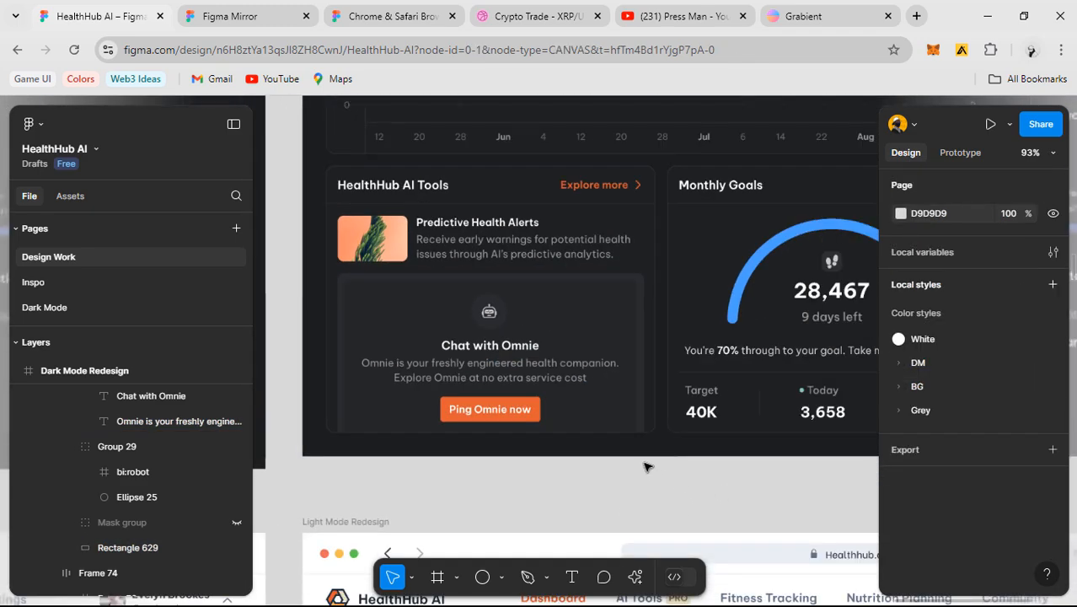
pyautogui.click(219, 16)
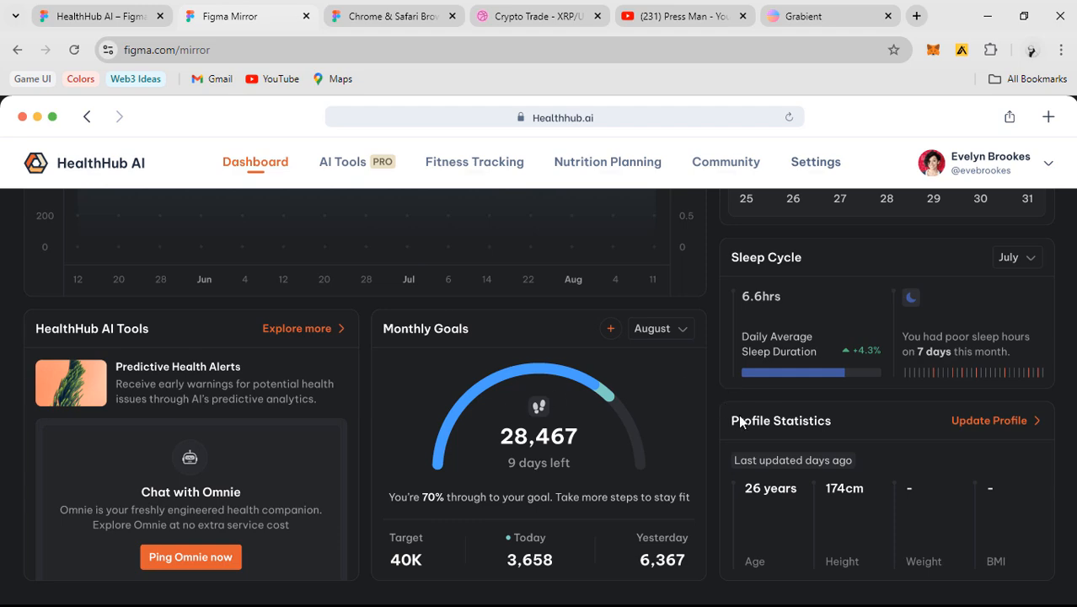
pyautogui.scroll(4, 706, 459)
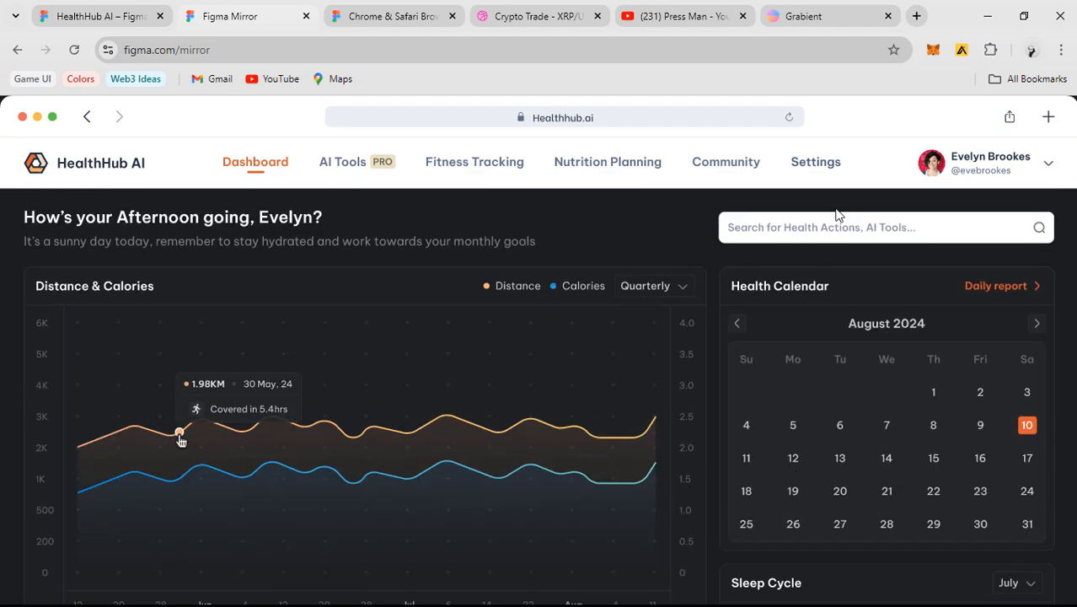
pyautogui.click(115, 29)
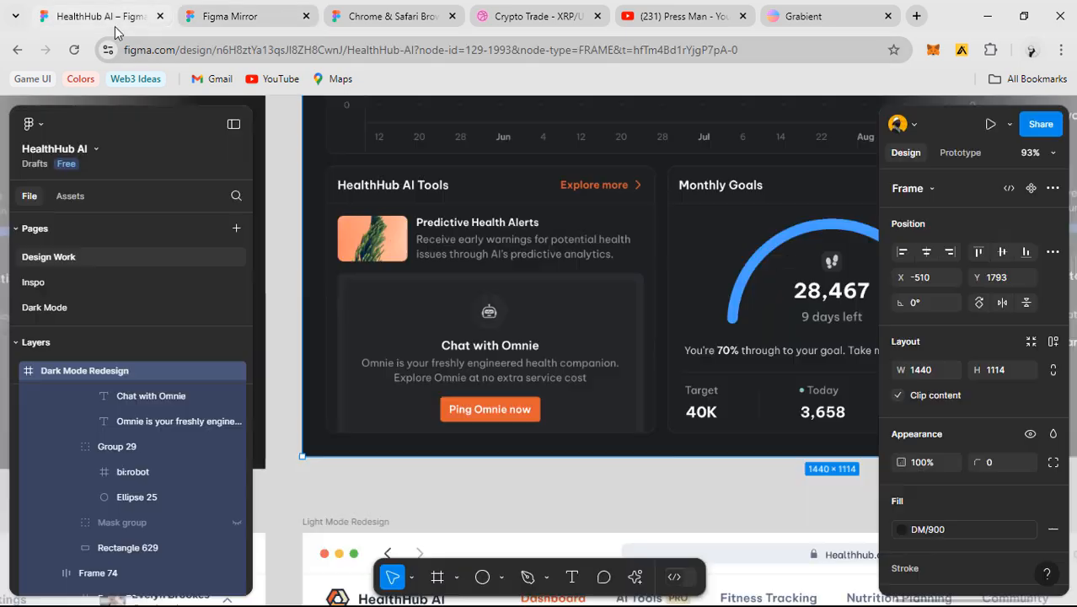
# - Minimize the interface panels around the canvas and deselect the Dark Mode Redesign frame
pyautogui.scroll(-5, 754, 295)
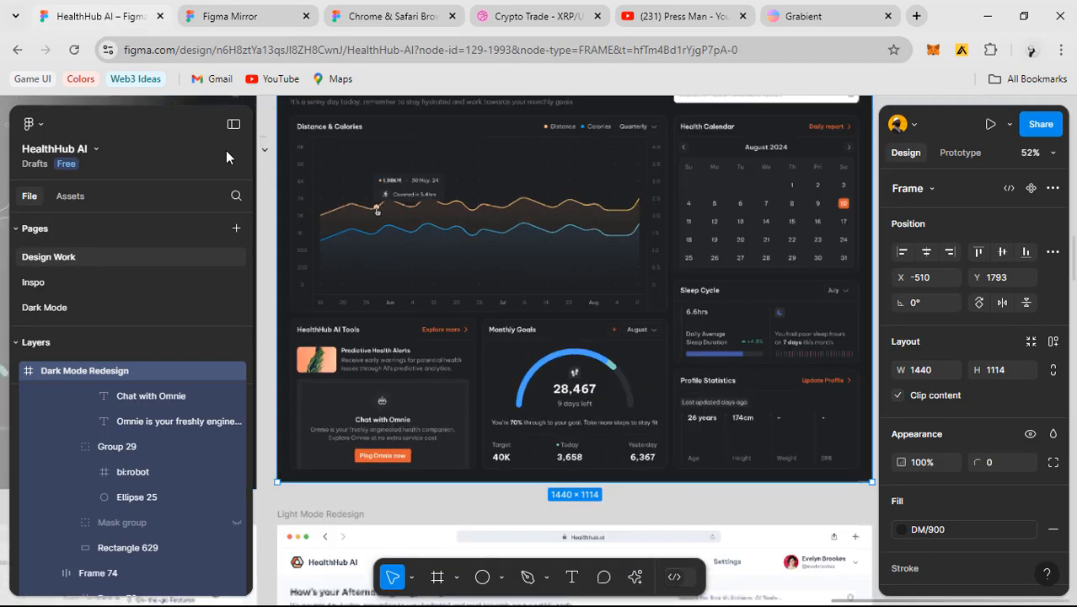
pyautogui.click(233, 124)
pyautogui.moveTo(666, 281); pyautogui.dragTo(496, 412)
pyautogui.click(792, 325)
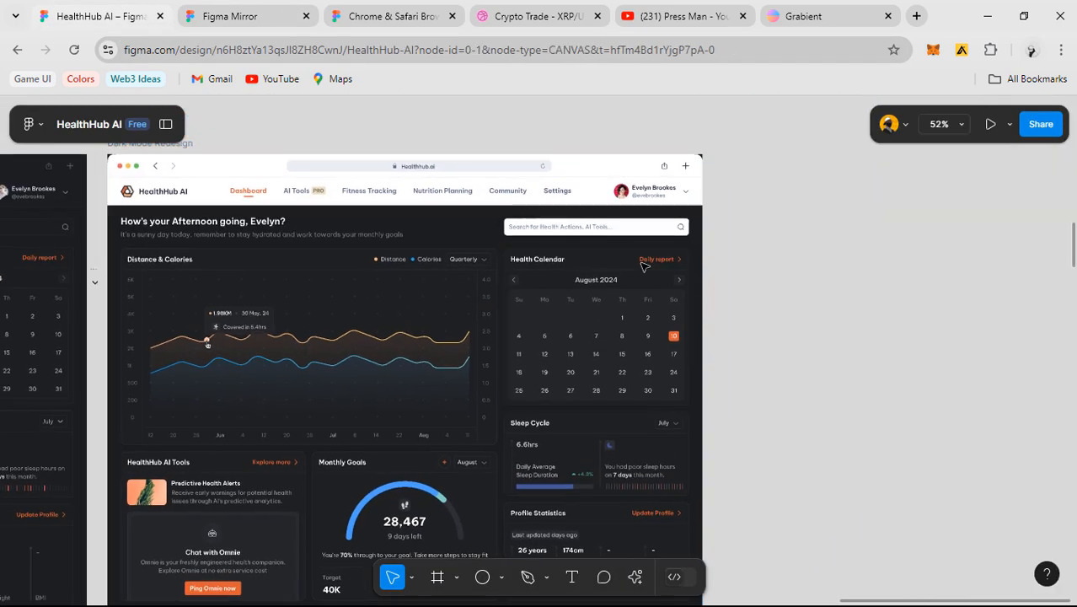
# - Set the fill of the navigation bar frame holding the HealthHub AI logo and menu links to DM/800
pyautogui.scroll(5, 643, 260)
pyautogui.hscroll(-5, 564, 292)
pyautogui.click(431, 219)
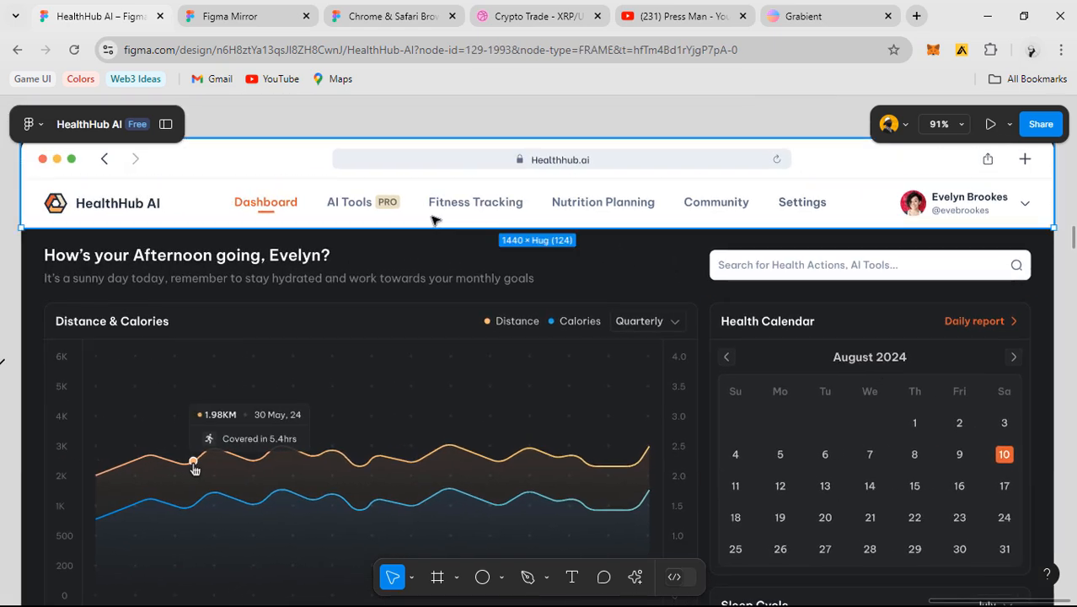
pyautogui.doubleClick(272, 211)
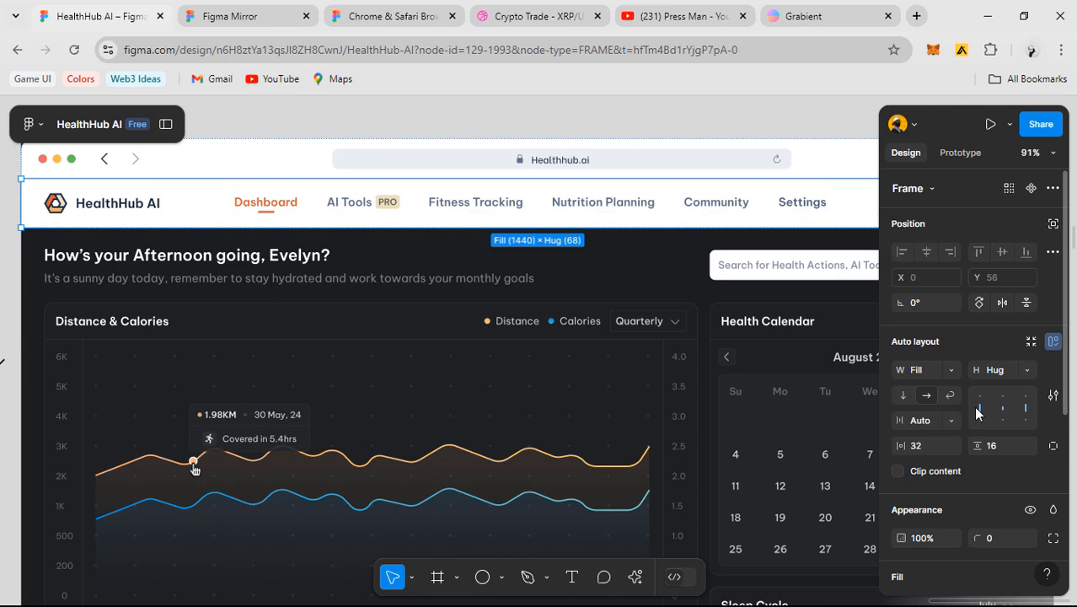
pyautogui.scroll(-3, 976, 411)
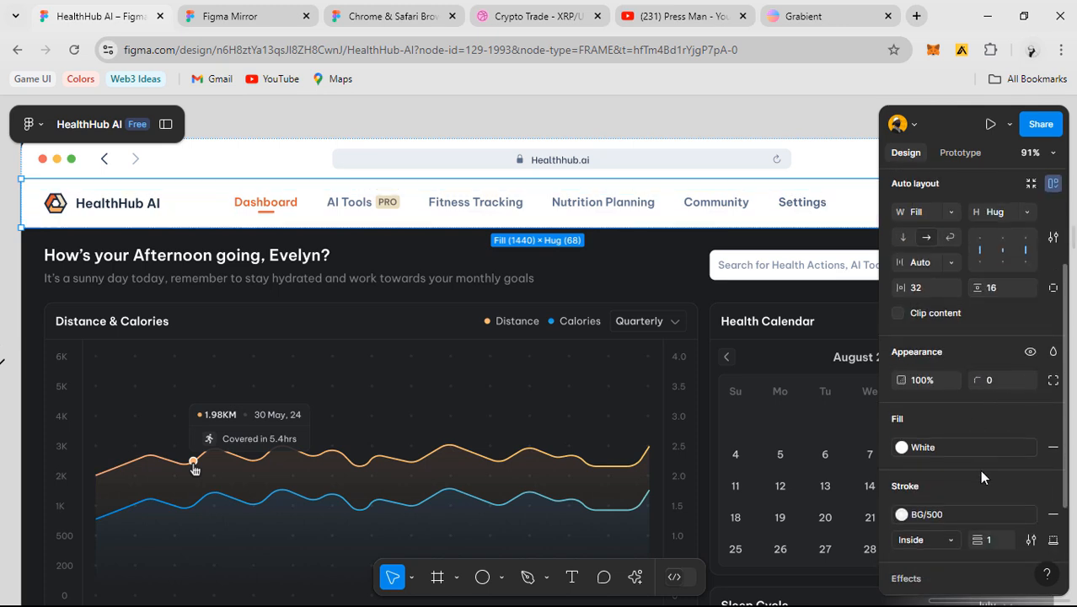
pyautogui.click(902, 446)
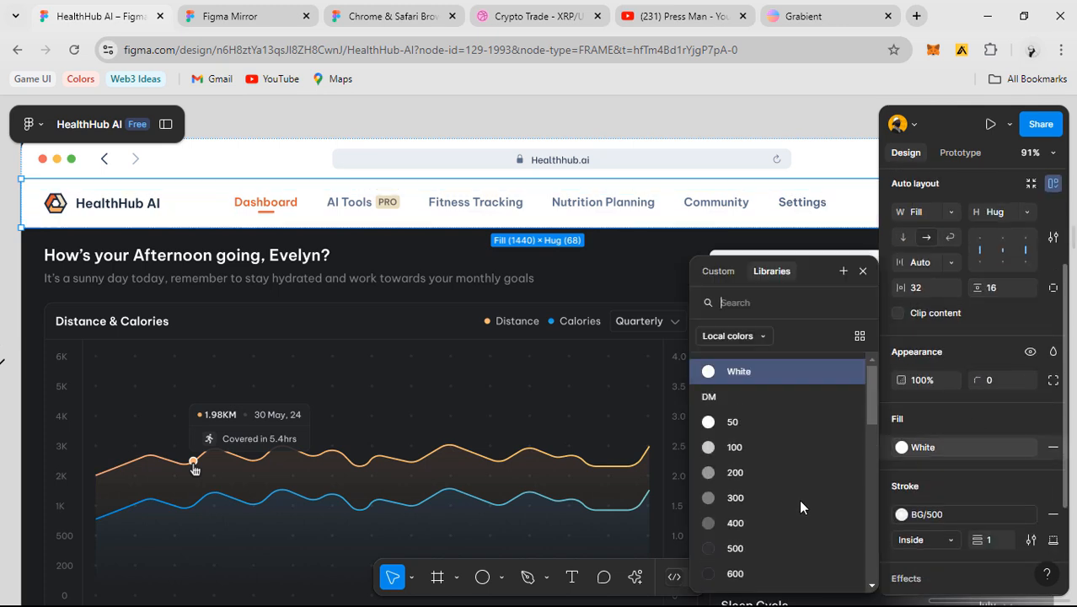
pyautogui.scroll(-2, 799, 498)
pyautogui.click(744, 466)
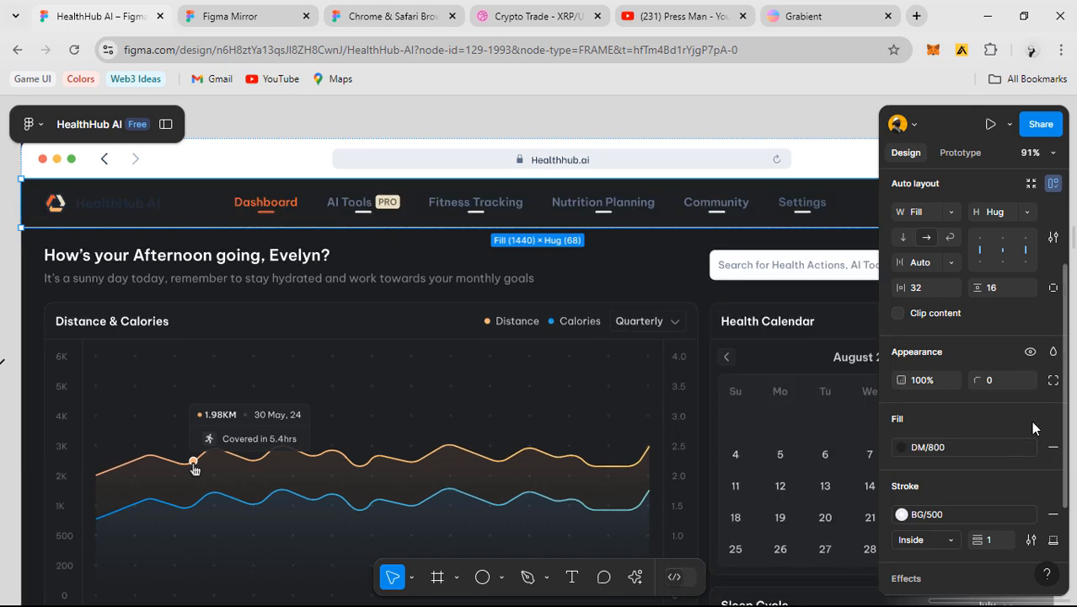
# - Try to recolor the five white underlines below the AI Tools through Settings links by giving them a DM/800 fill
pyautogui.keyDown('ctrl'); pyautogui.click(363, 213); pyautogui.keyUp('ctrl')
pyautogui.keyDown('ctrl'); pyautogui.keyDown('shift'); pyautogui.click(477, 213); pyautogui.keyUp('shift'); pyautogui.keyUp('ctrl')
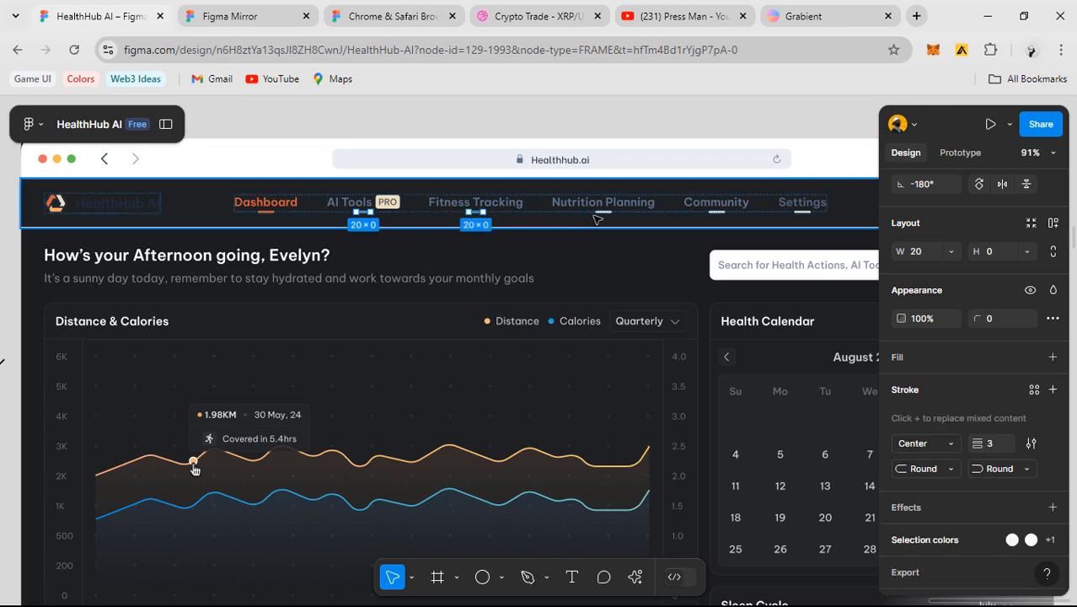
pyautogui.keyDown('ctrl'); pyautogui.keyDown('shift'); pyautogui.click(603, 213); pyautogui.keyUp('shift'); pyautogui.keyUp('ctrl')
pyautogui.keyDown('ctrl'); pyautogui.keyDown('shift'); pyautogui.click(716, 213); pyautogui.keyUp('shift'); pyautogui.keyUp('ctrl')
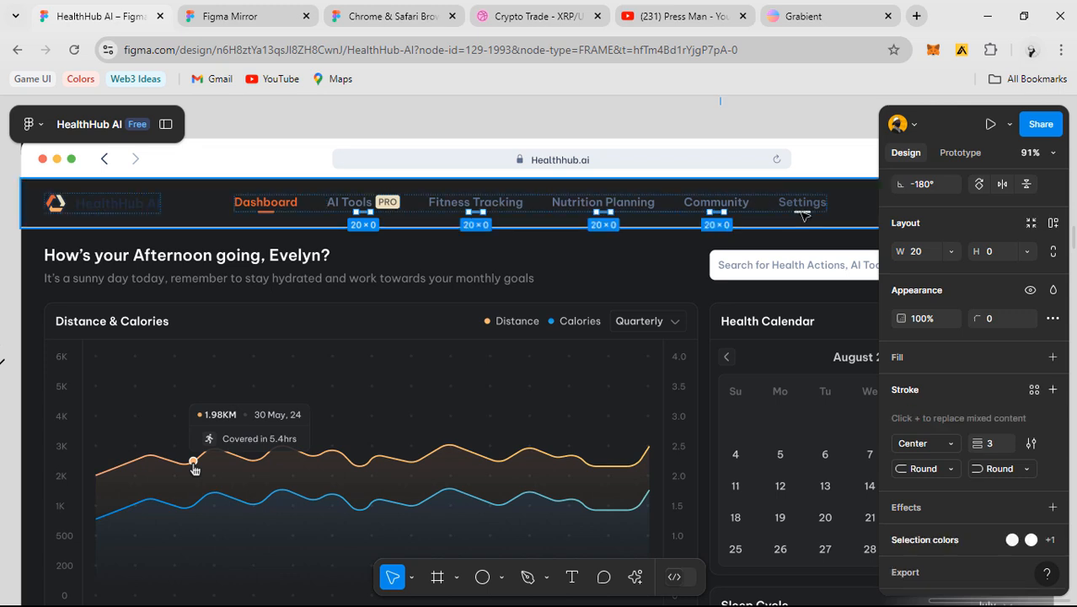
pyautogui.keyDown('ctrl'); pyautogui.keyDown('shift'); pyautogui.click(802, 214); pyautogui.keyUp('shift'); pyautogui.keyUp('ctrl')
pyautogui.click(974, 385)
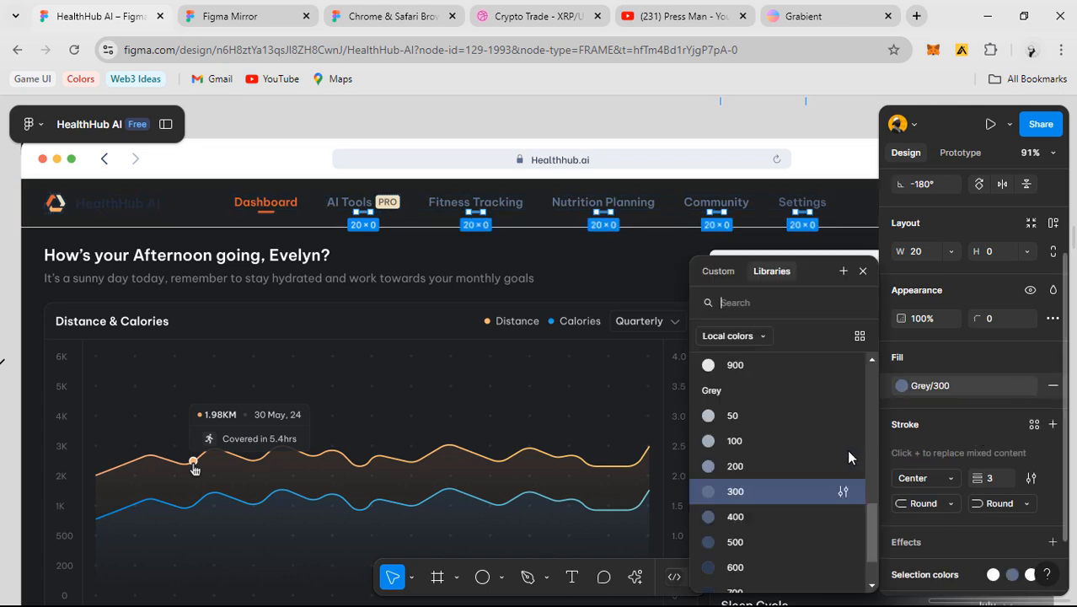
pyautogui.scroll(-3, 809, 462)
pyautogui.click(794, 459)
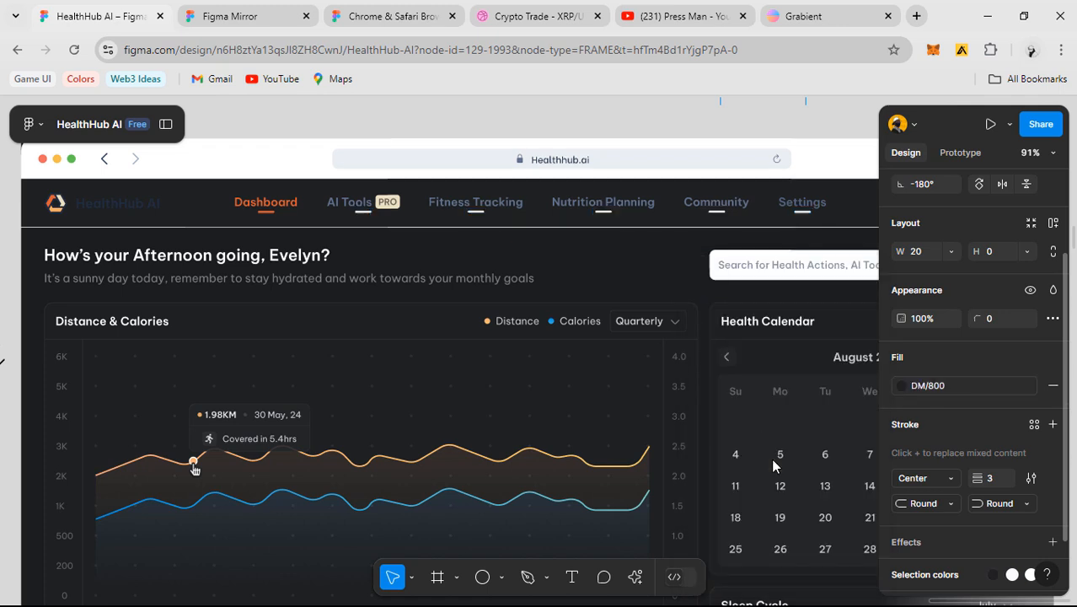
pyautogui.click(669, 296)
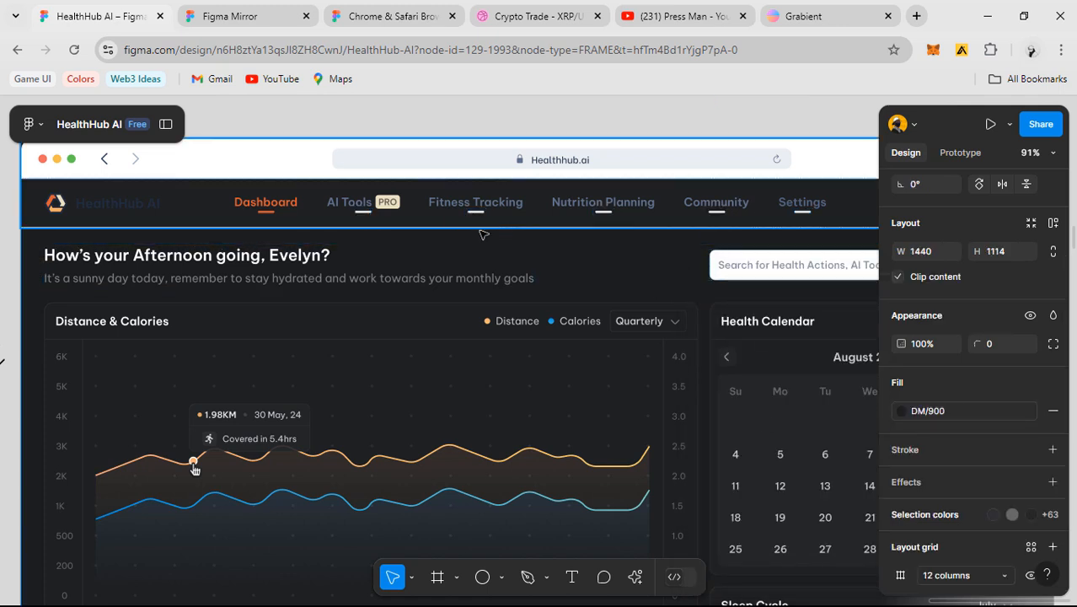
# - Reselect the five menu link underlines and remove their DM/800 fill
pyautogui.hotkey('ctrl', 'z')
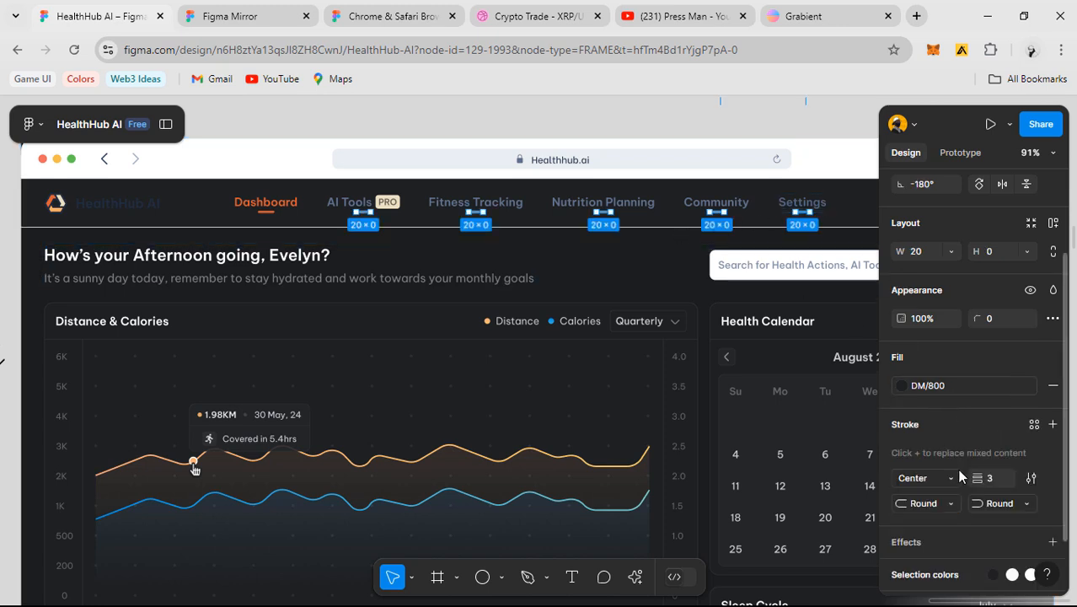
pyautogui.scroll(-2, 952, 465)
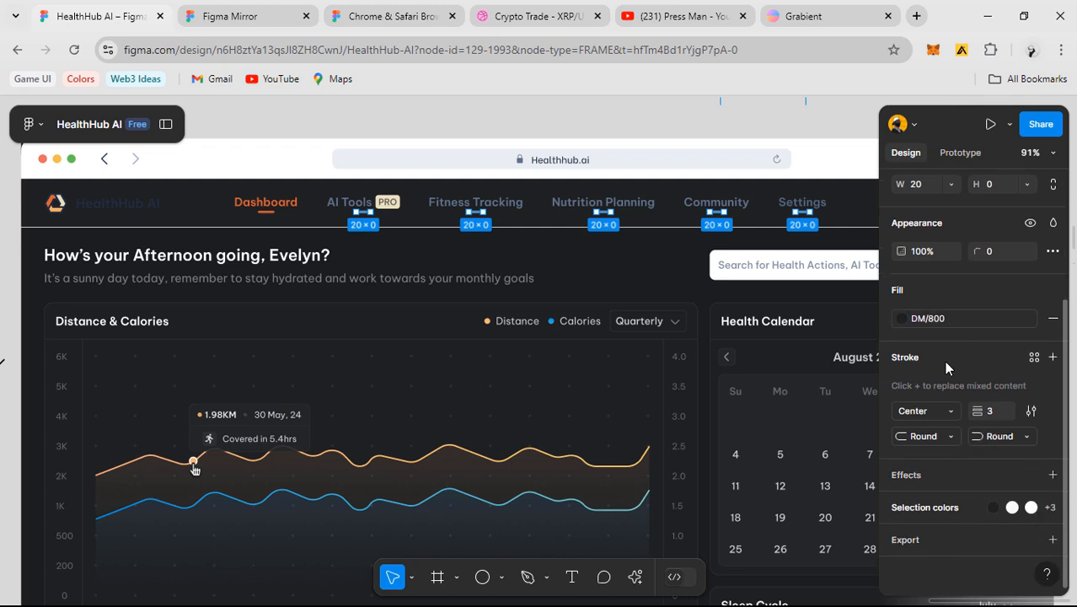
pyautogui.click(1052, 319)
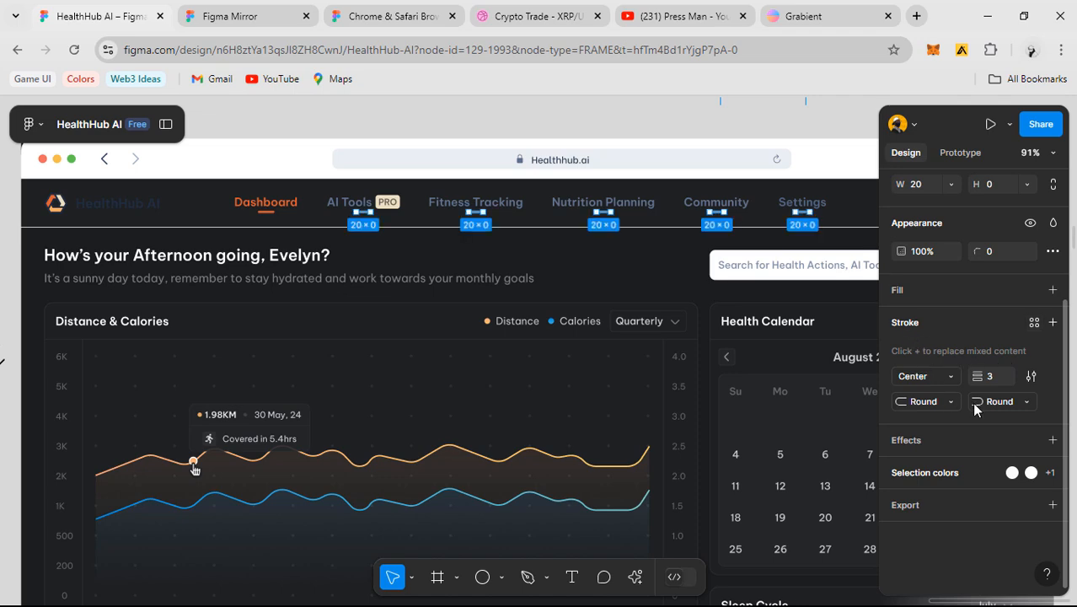
pyautogui.scroll(3, 590, 262)
pyautogui.click(434, 192)
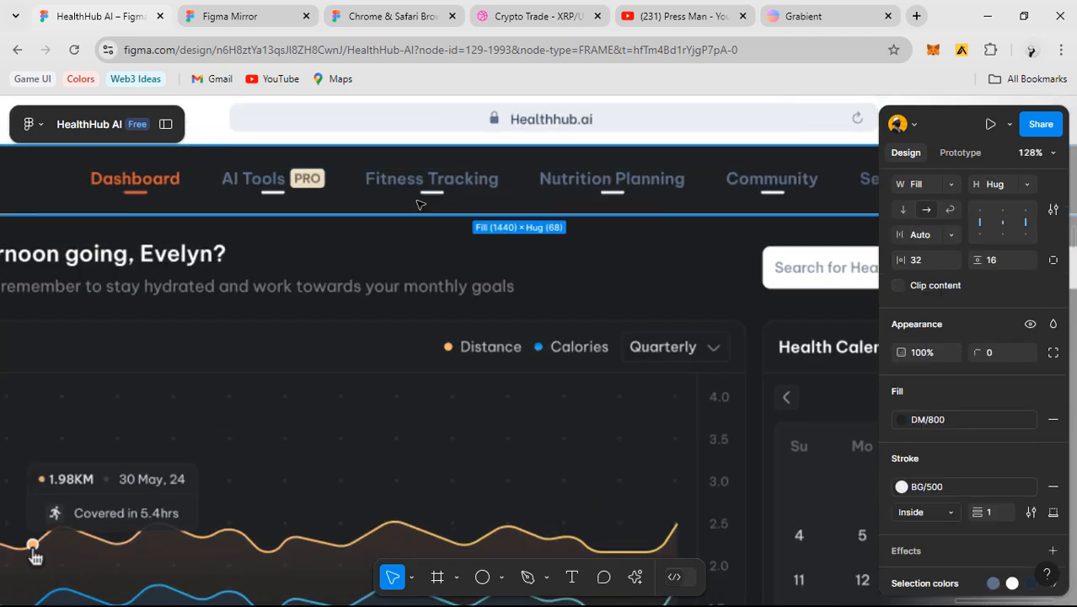
pyautogui.doubleClick(434, 192)
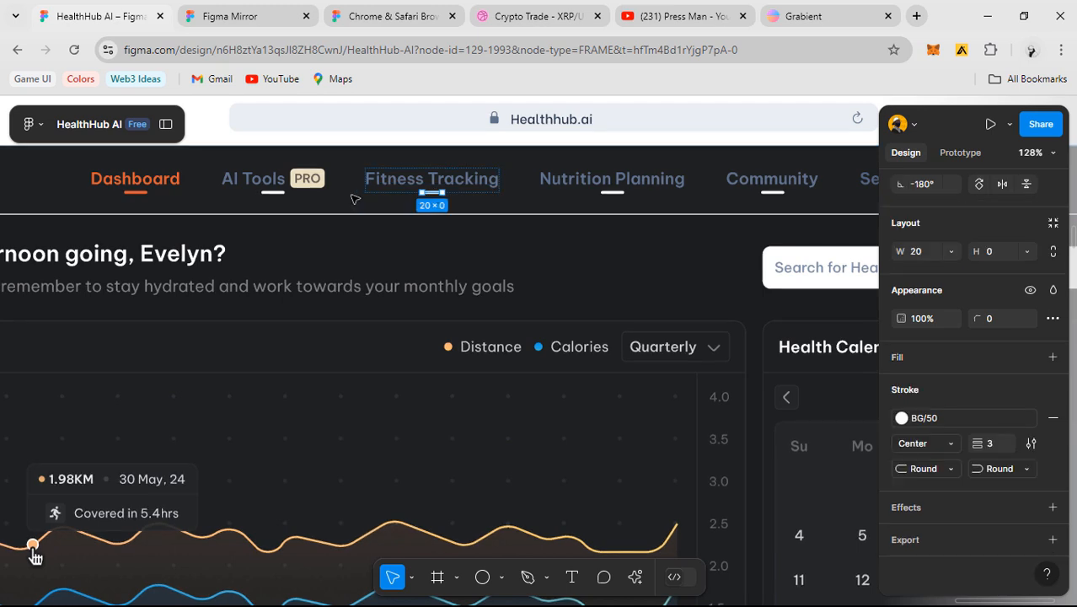
pyautogui.keyDown('shift'); pyautogui.click(273, 193); pyautogui.keyUp('shift')
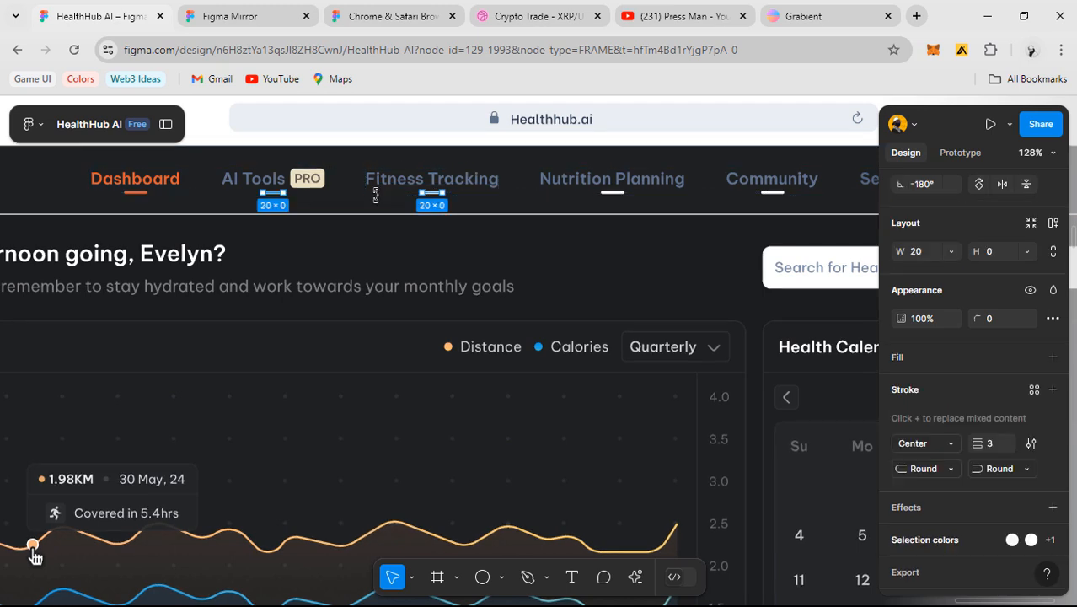
pyautogui.keyDown('shift'); pyautogui.click(610, 193); pyautogui.keyUp('shift')
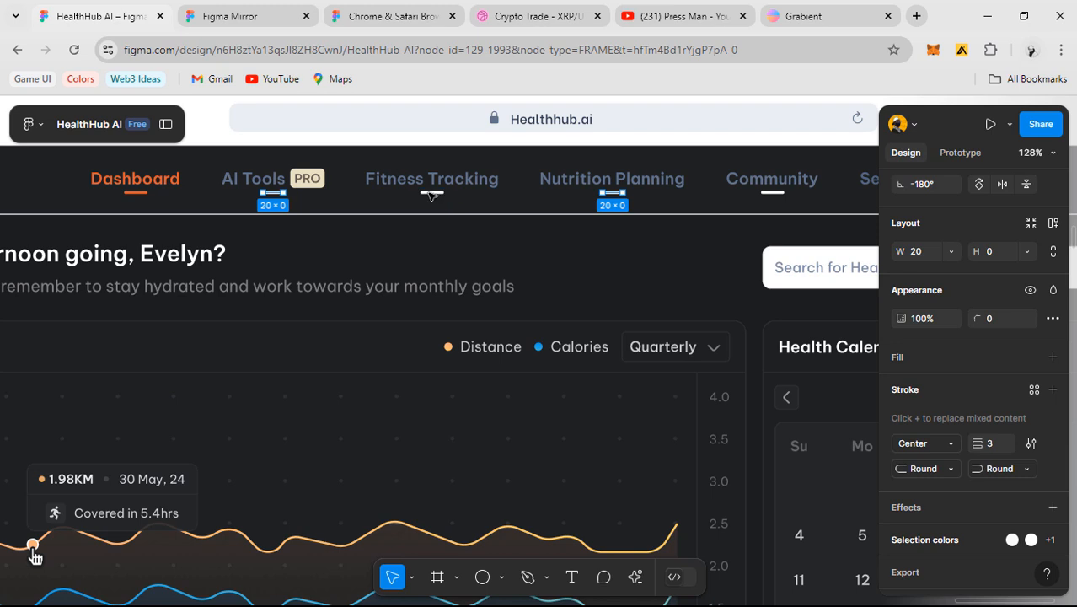
pyautogui.click(339, 203)
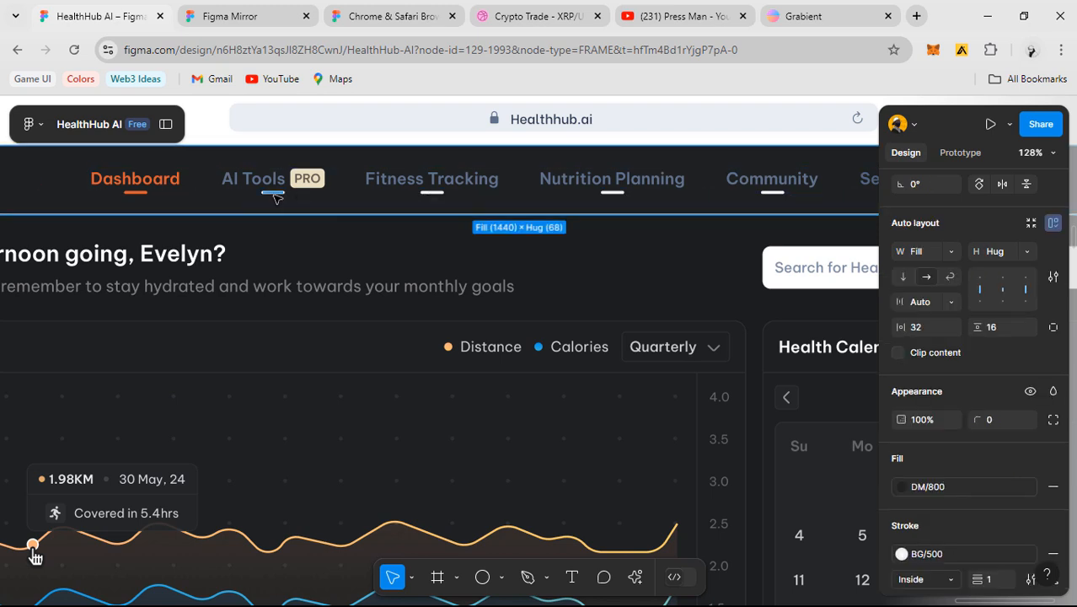
# - Set the stroke of the short underline below the AI Tools link to DM/800
pyautogui.doubleClick(273, 194)
pyautogui.click(949, 418)
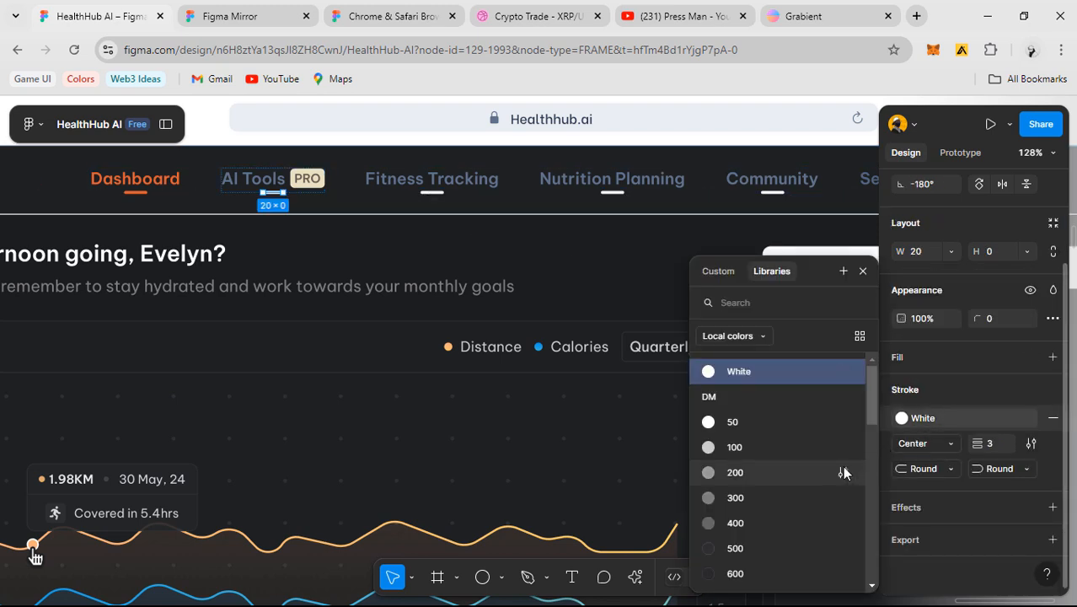
pyautogui.scroll(-1, 802, 482)
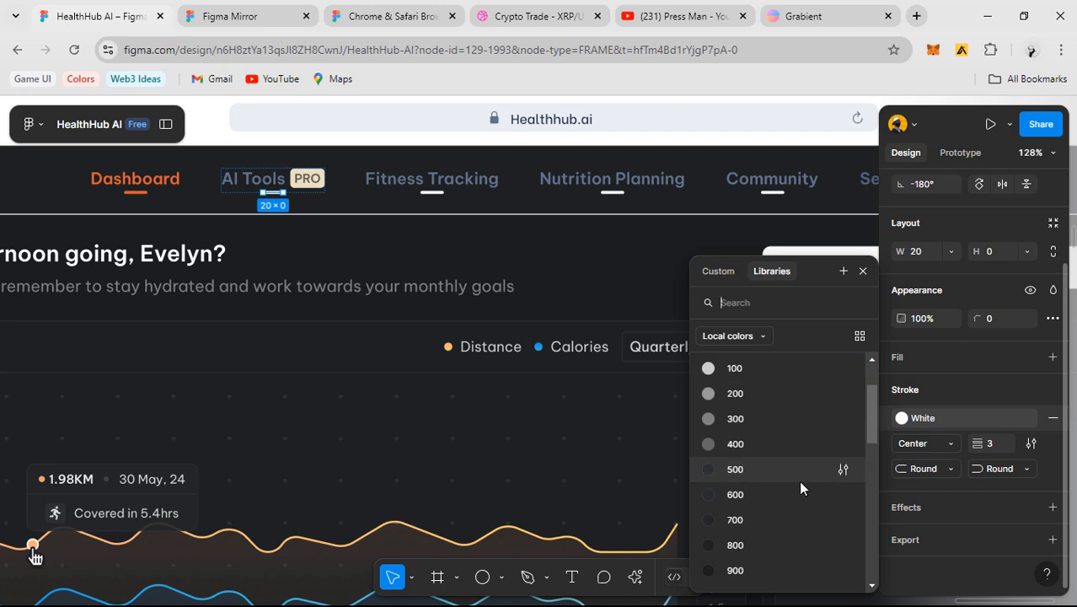
pyautogui.click(752, 545)
# - Set the stroke of the short underline below the Fitness Tracking link to DM/800
pyautogui.click(439, 196)
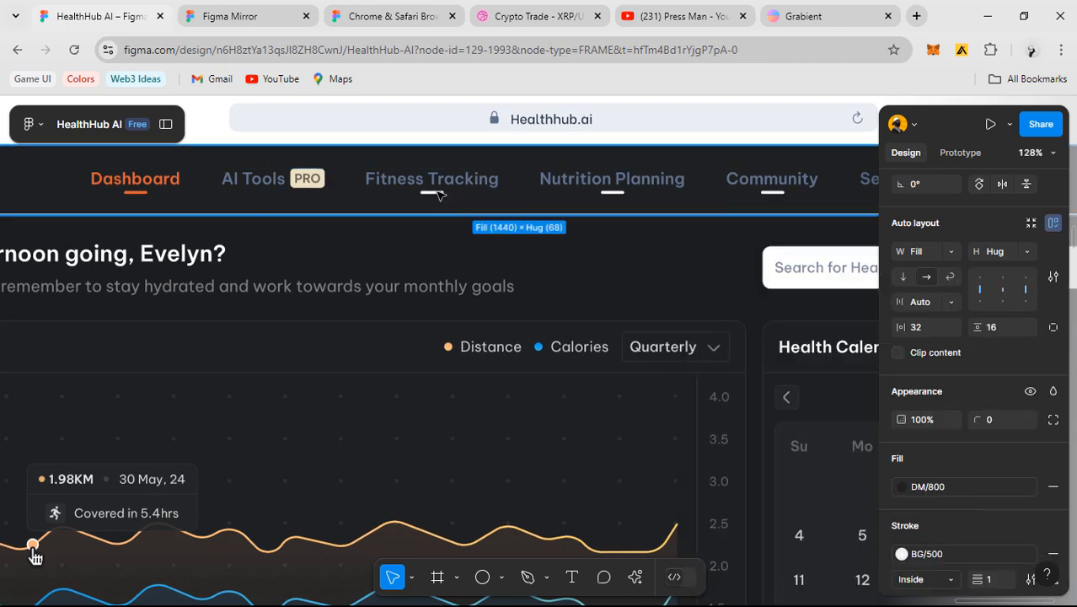
pyautogui.doubleClick(434, 193)
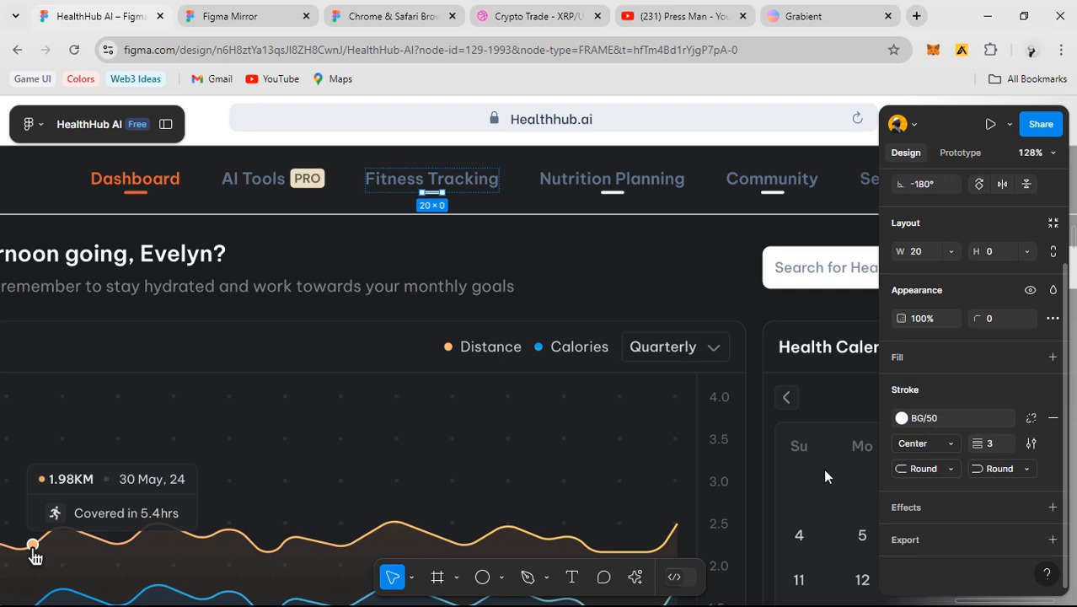
pyautogui.scroll(-1, 796, 496)
pyautogui.scroll(4, 742, 530)
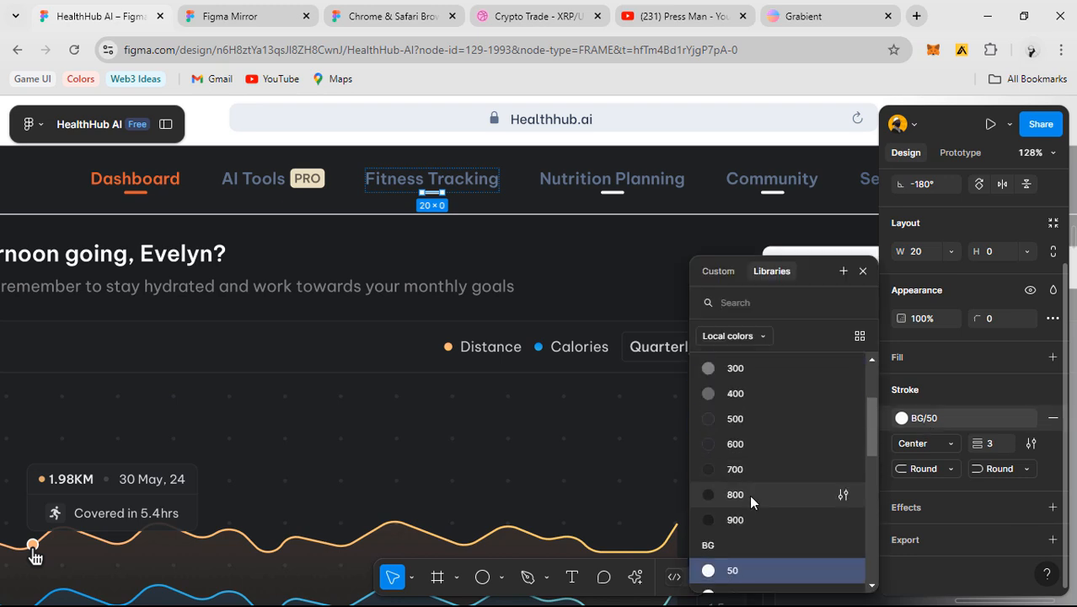
pyautogui.press('Escape')
# - Set the stroke of the short underline below the Nutrition Planning link to DM/800
pyautogui.click(612, 192)
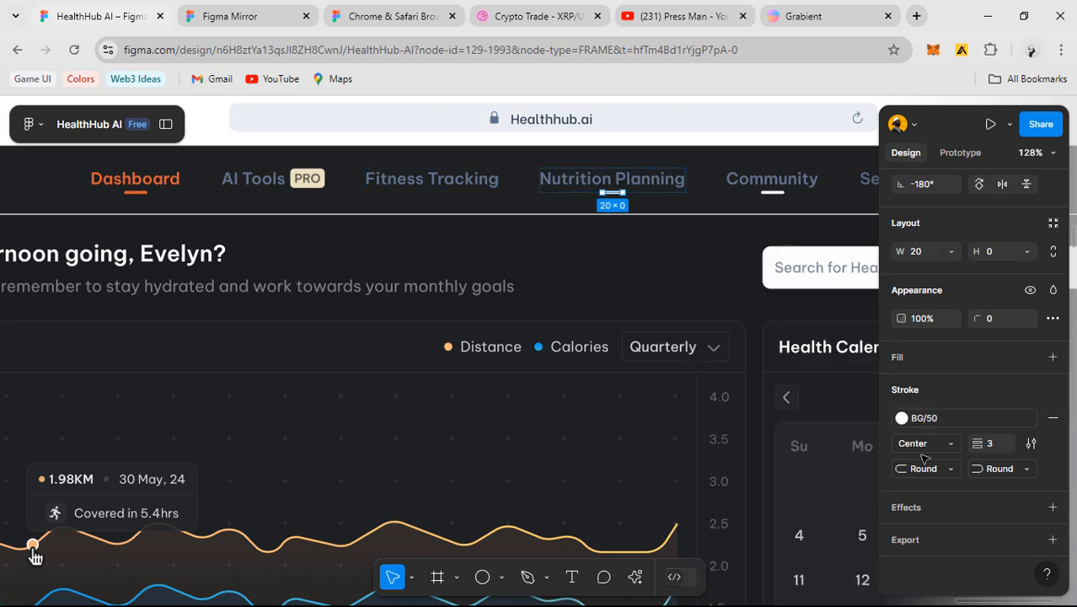
pyautogui.click(970, 428)
pyautogui.press('Escape')
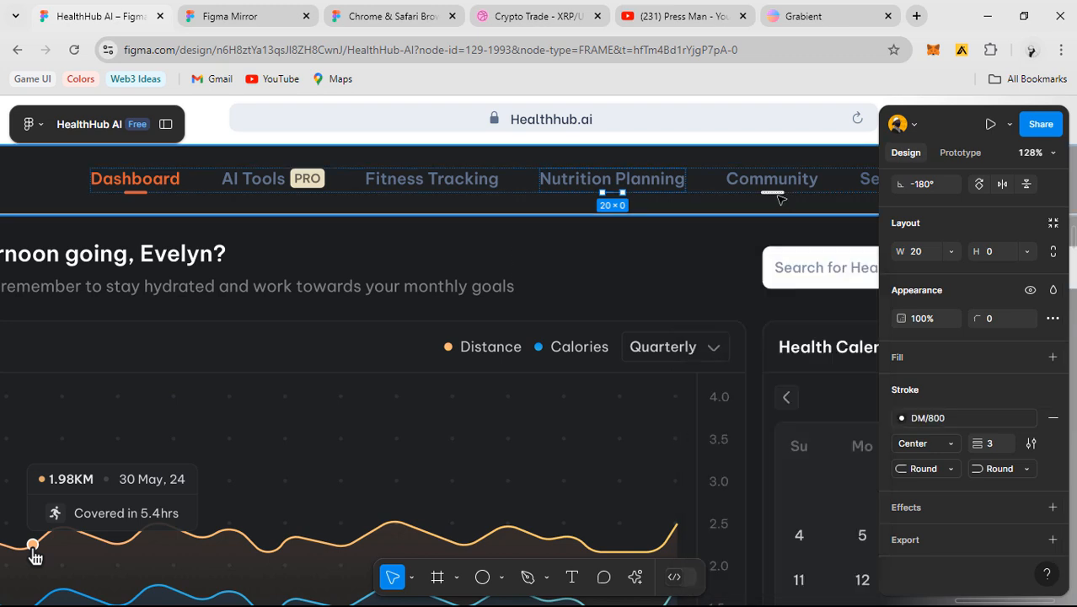
# - Set the stroke of the short underline below the Community link to DM/800
pyautogui.click(776, 191)
pyautogui.click(780, 190)
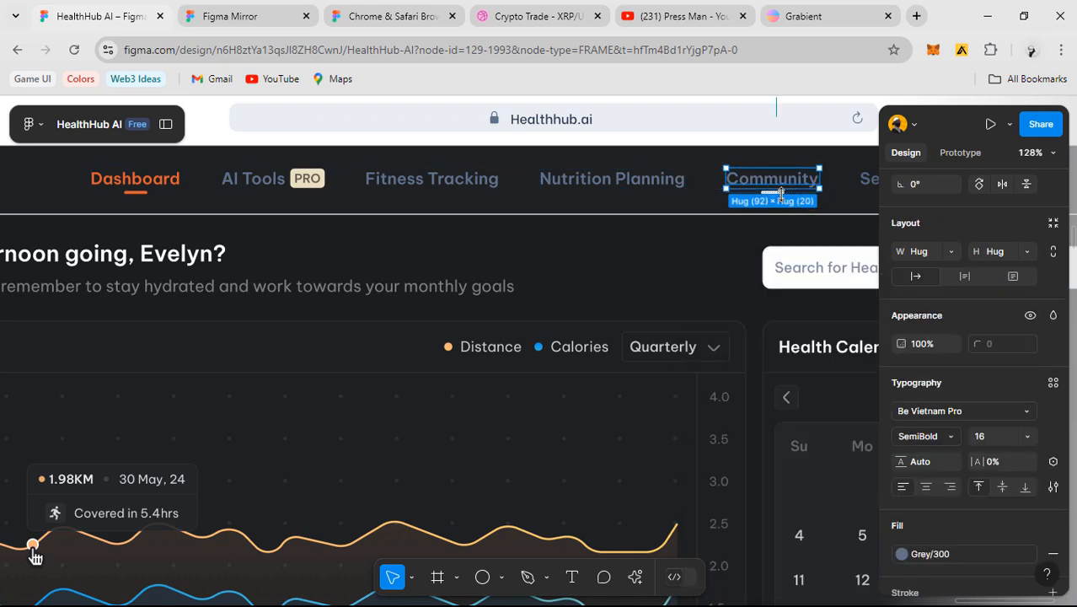
pyautogui.click(778, 192)
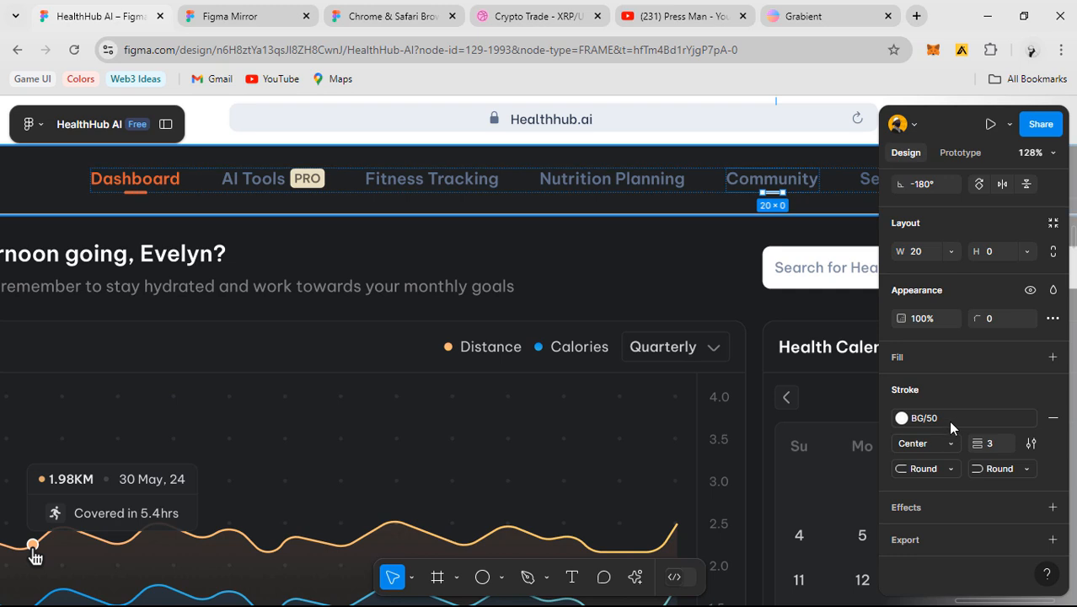
pyautogui.click(926, 418)
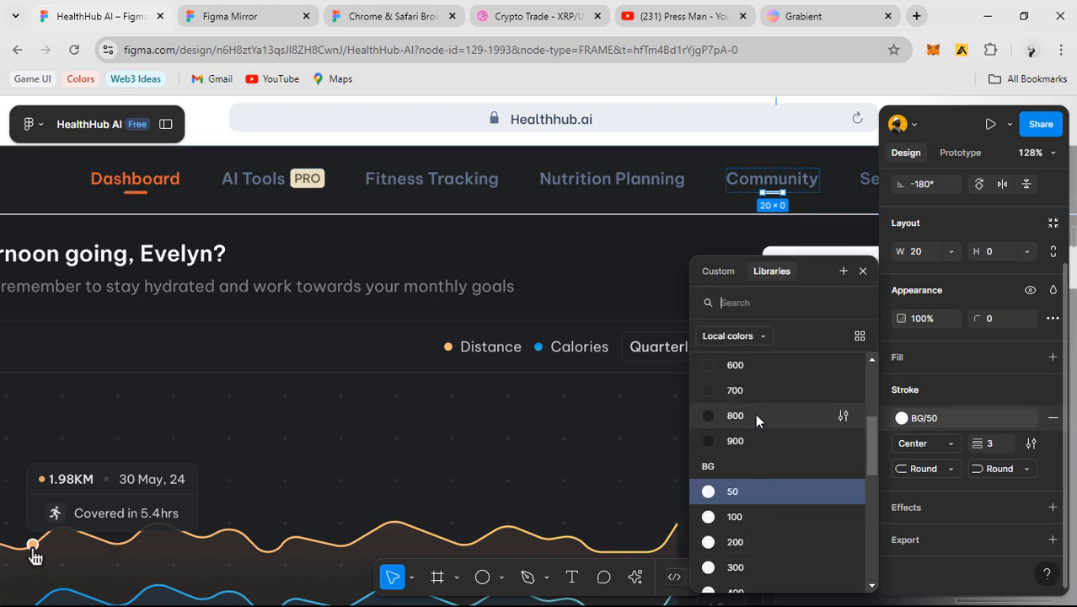
pyautogui.click(756, 415)
# - Set the stroke of the short underline below the Settings link to DM/800
pyautogui.hscroll(8, 548, 253)
pyautogui.scroll(1, 548, 252)
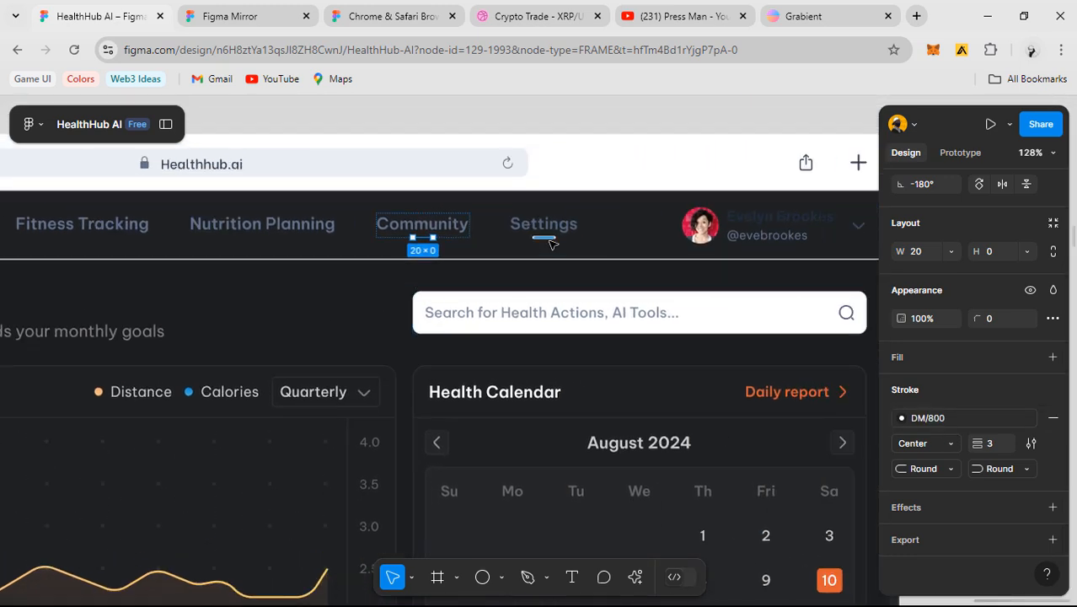
pyautogui.click(545, 239)
pyautogui.click(955, 417)
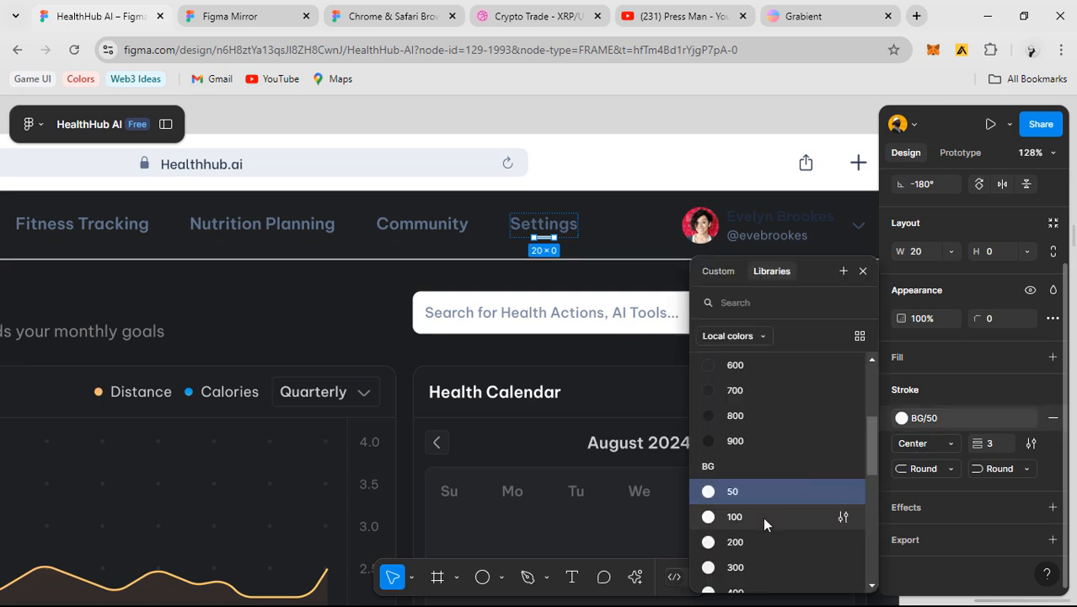
pyautogui.scroll(3, 759, 500)
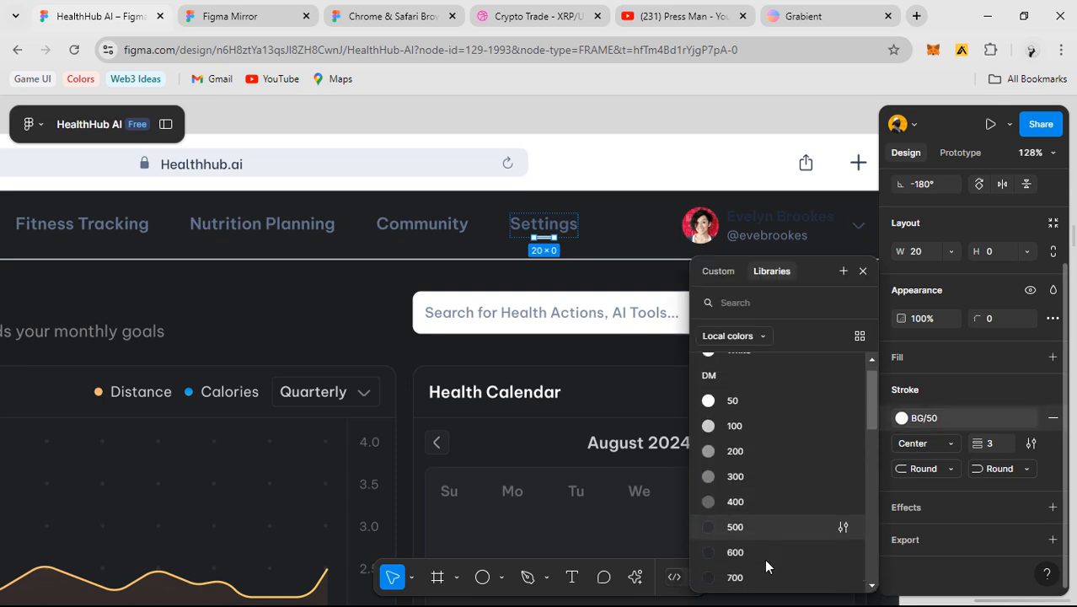
pyautogui.scroll(-1, 763, 548)
pyautogui.click(759, 546)
# - Select the AI Tools, Fitness Tracking, Nutrition Planning, Community and Settings link texts and replace their Grey/300 color with DM/200 and finally DM/100
pyautogui.scroll(-3, 632, 334)
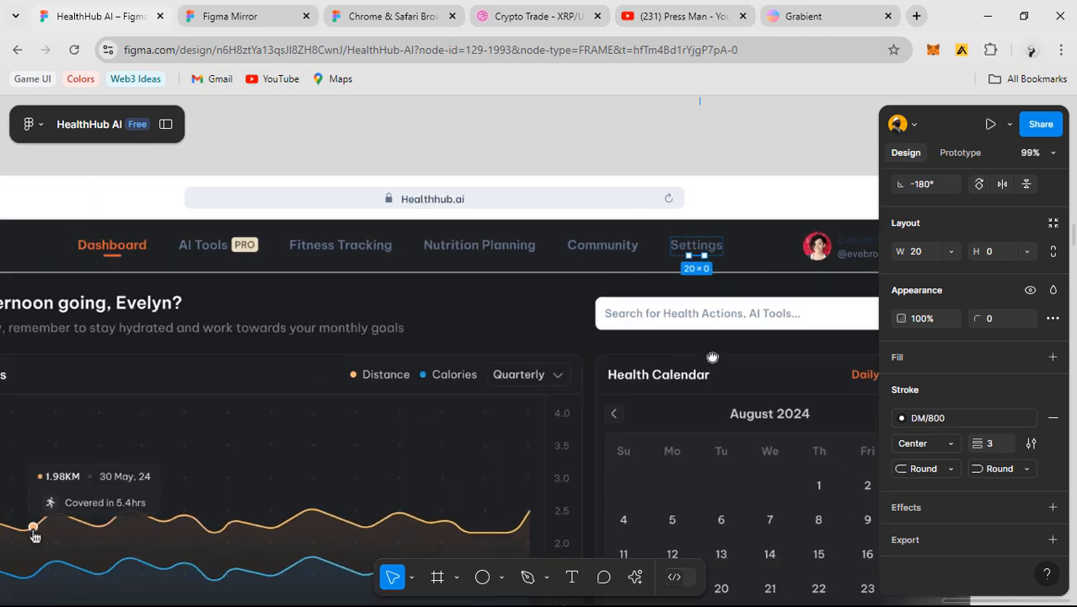
pyautogui.click(308, 239)
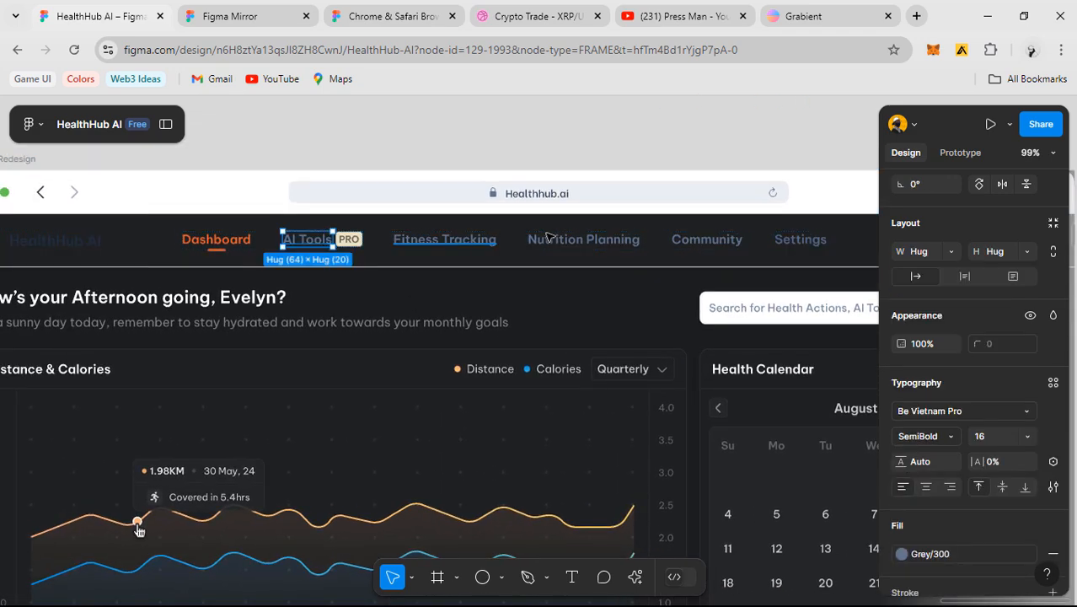
pyautogui.keyDown('shift'); pyautogui.click(444, 240); pyautogui.keyUp('shift')
pyautogui.keyDown('shift'); pyautogui.click(583, 240); pyautogui.keyUp('shift')
pyautogui.keyDown('shift'); pyautogui.click(706, 240); pyautogui.keyUp('shift')
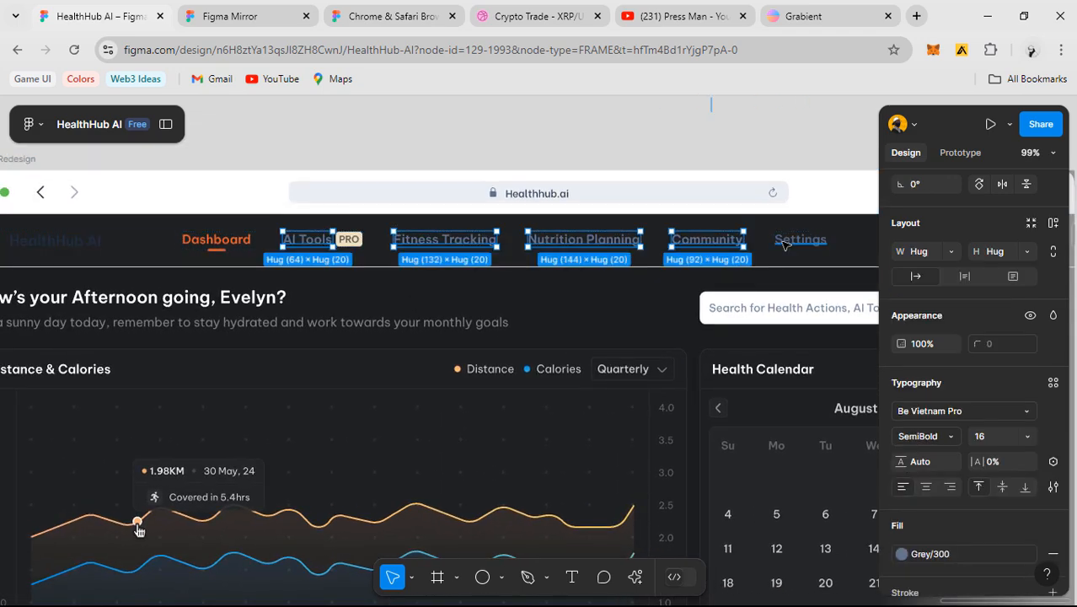
pyautogui.keyDown('shift'); pyautogui.click(783, 244); pyautogui.keyUp('shift')
pyautogui.scroll(-3, 961, 539)
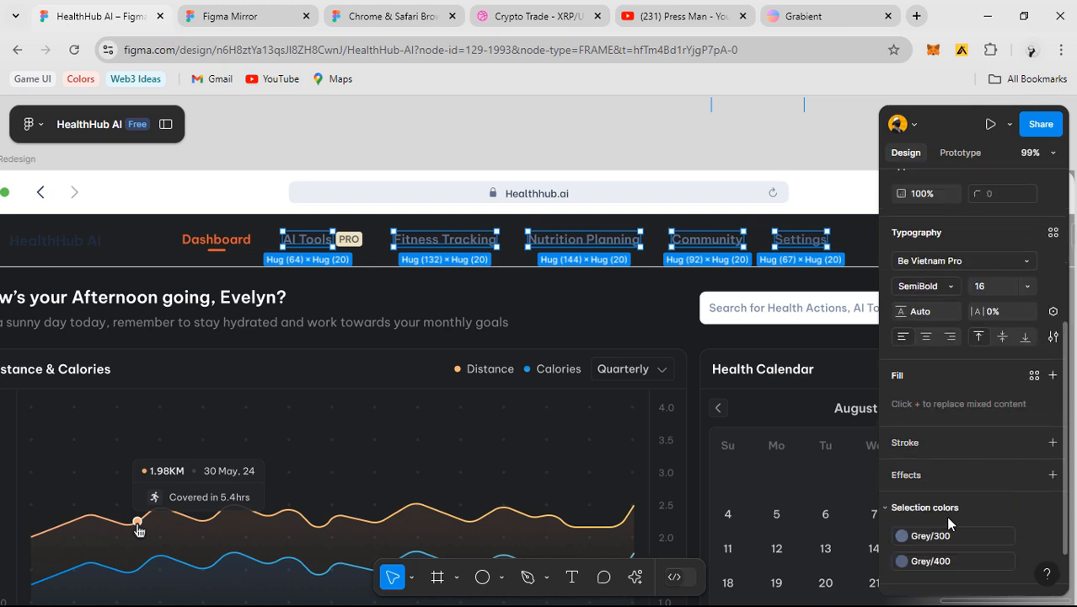
pyautogui.scroll(-2, 944, 505)
pyautogui.click(940, 478)
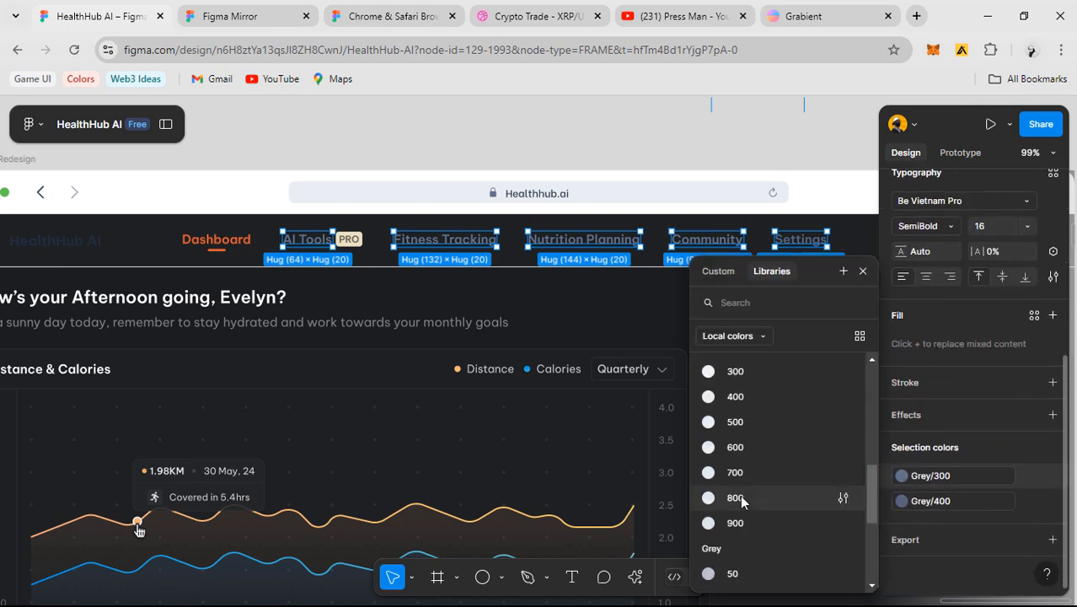
pyautogui.scroll(3, 749, 460)
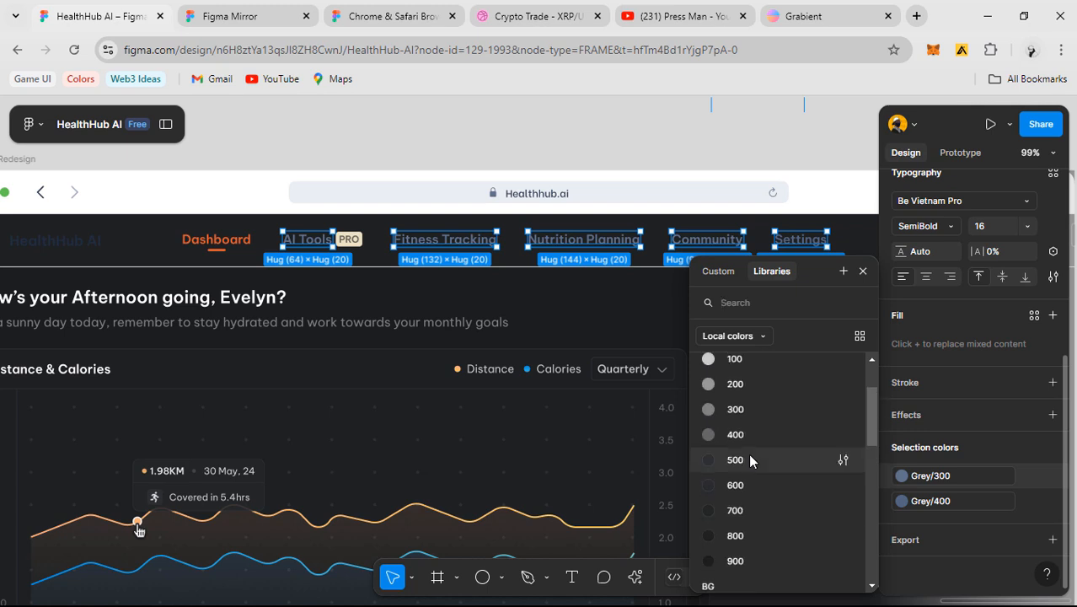
pyautogui.click(748, 385)
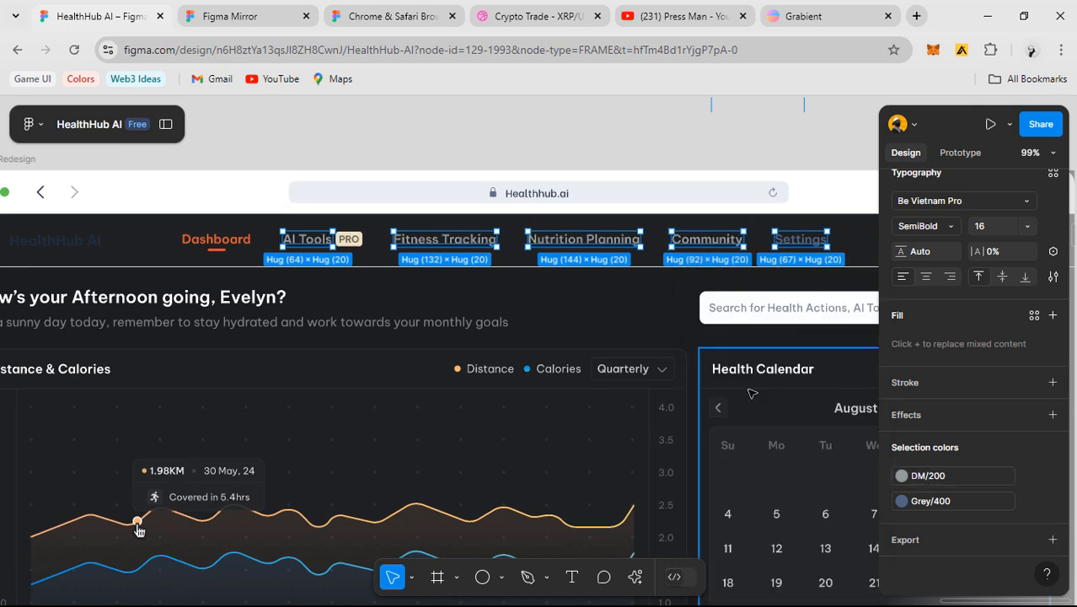
pyautogui.click(948, 482)
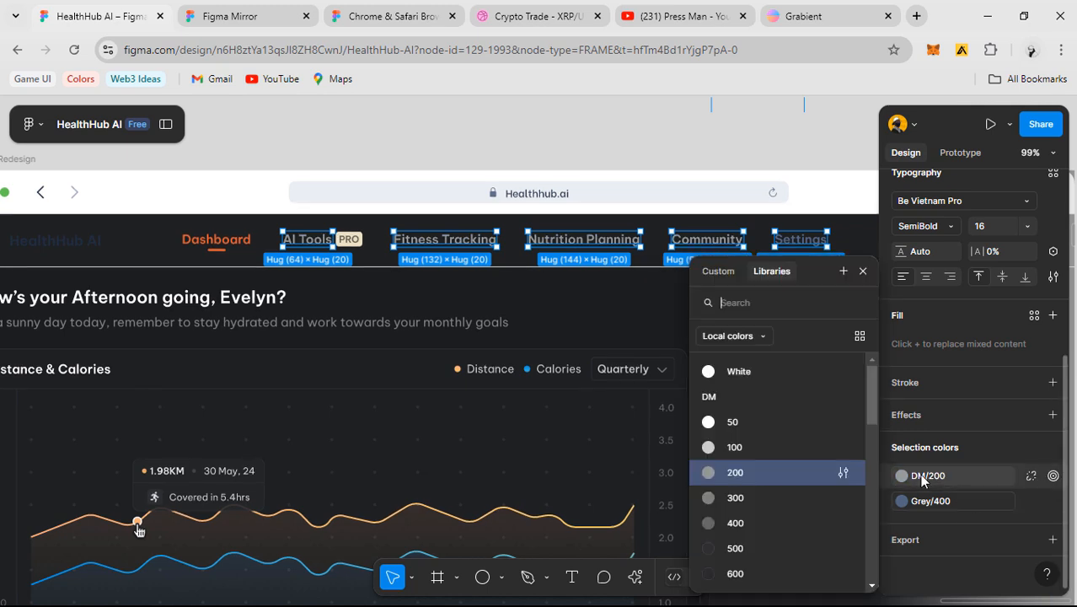
pyautogui.click(759, 449)
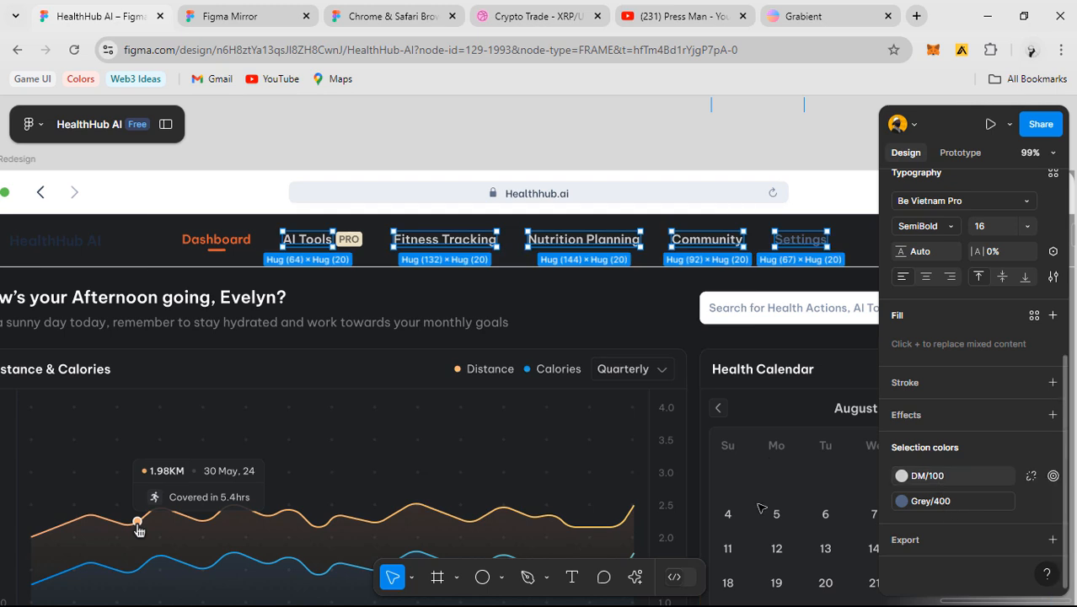
# - Replace the remaining Grey/400 color in the selected navigation link texts with DM/100, and check the header in the Figma Mirror preview
pyautogui.click(922, 502)
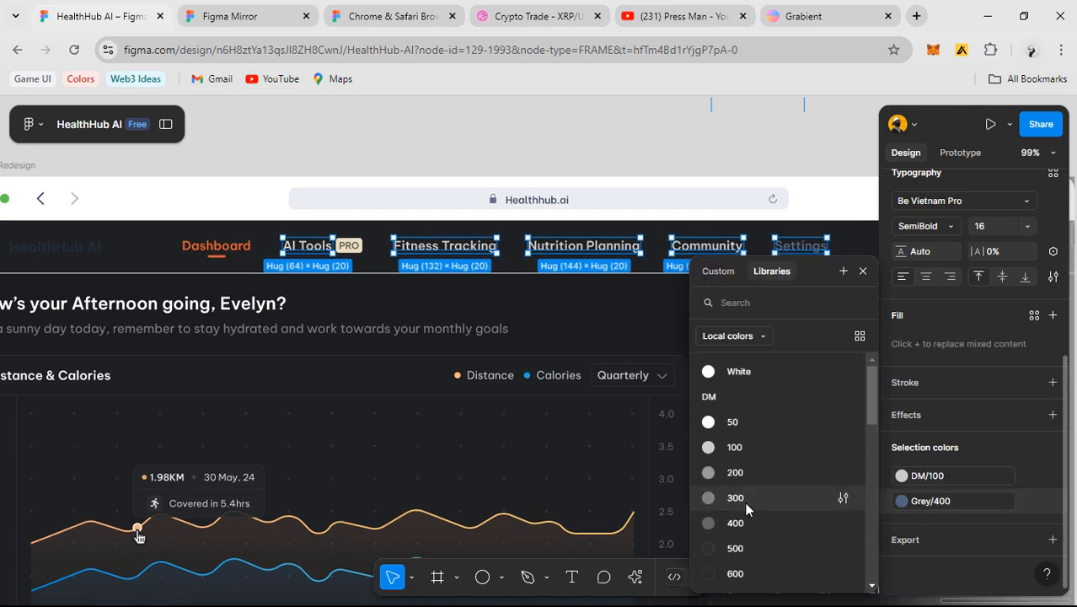
pyautogui.click(740, 451)
pyautogui.click(603, 164)
pyautogui.click(231, 24)
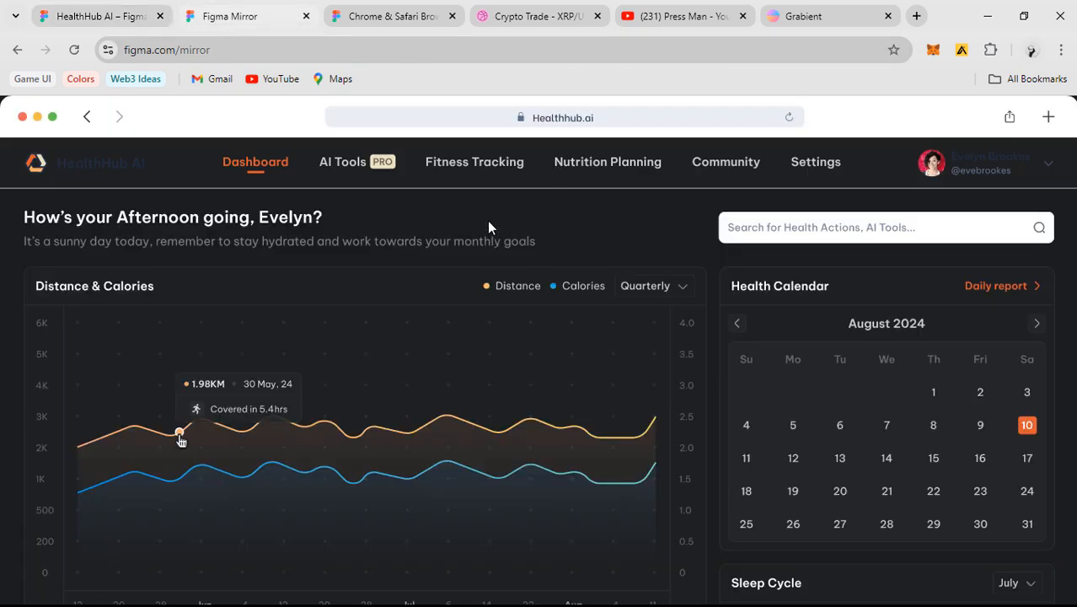
pyautogui.click(99, 22)
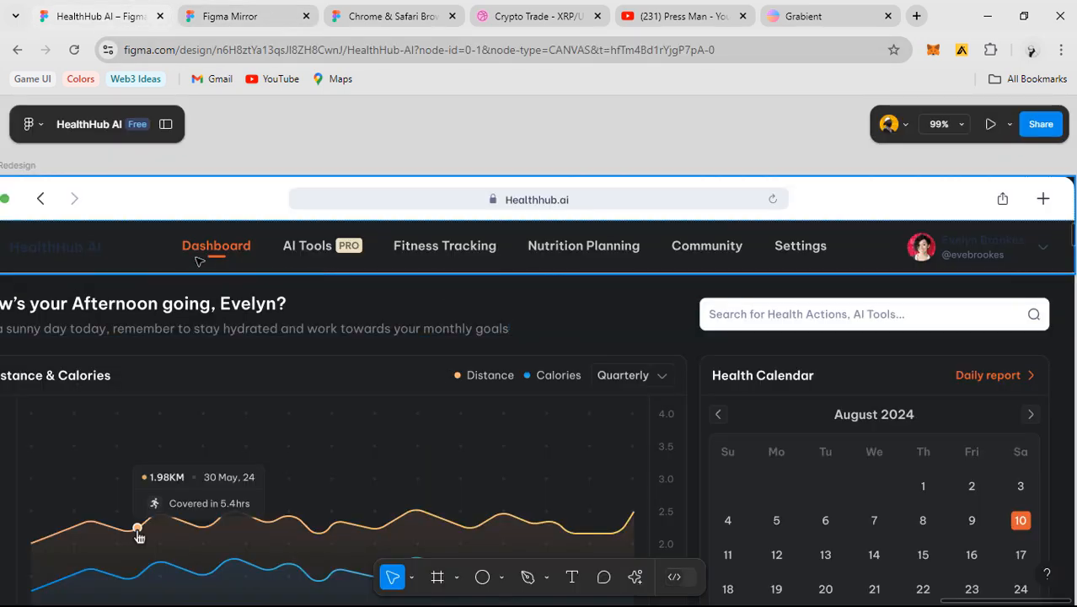
# - Replace the BG/500 stroke of the navigation bar frame with a dark DM color style
pyautogui.click(442, 270)
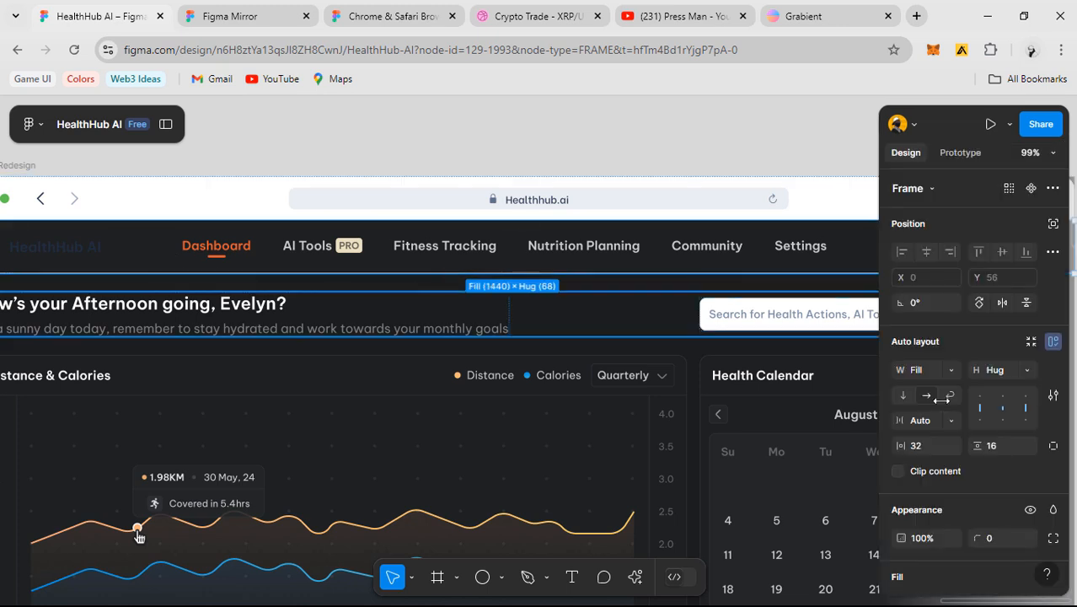
pyautogui.scroll(-2, 970, 462)
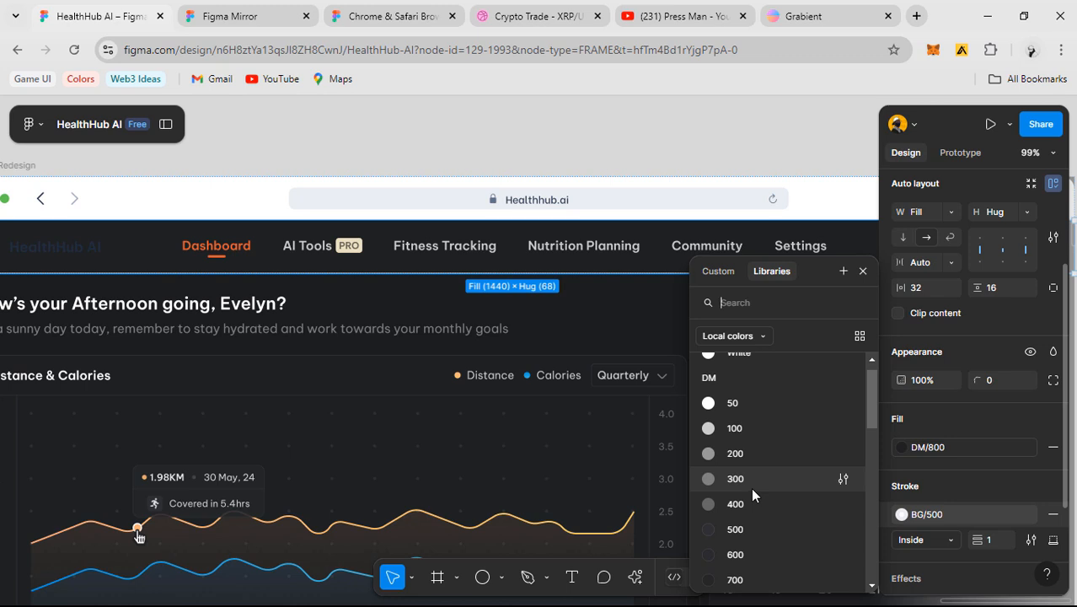
pyautogui.scroll(1, 751, 488)
pyautogui.click(749, 549)
# - Set the fill of the HealthHub AI logo text in the navigation bar to BG/50
pyautogui.moveTo(539, 408)
pyautogui.mouseDown()
pyautogui.moveTo(591, 426)
pyautogui.moveTo(767, 417)
pyautogui.mouseUp()
pyautogui.click(282, 254)
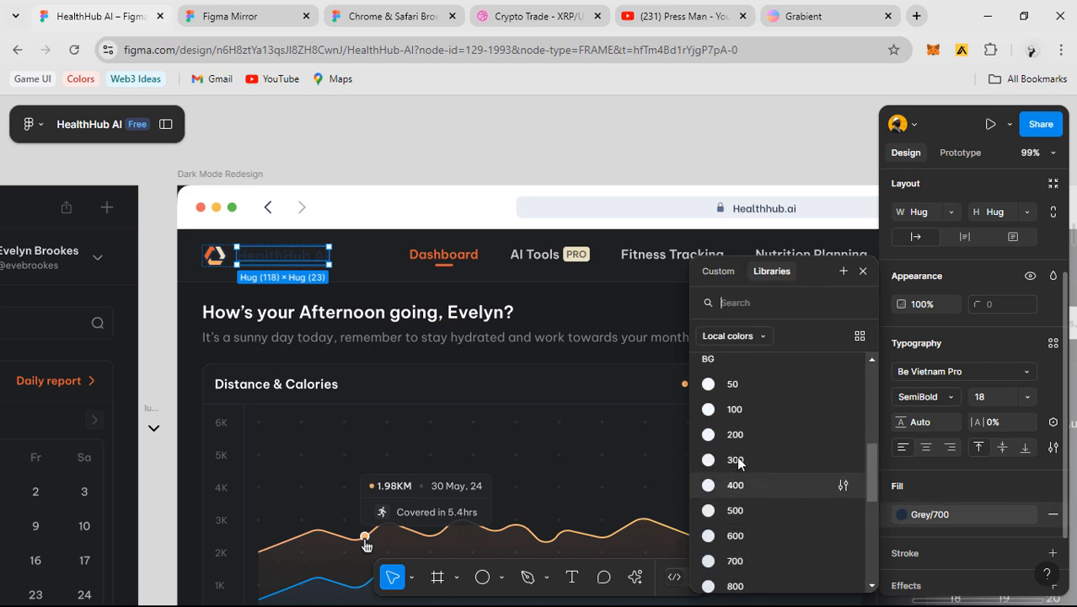
pyautogui.click(745, 387)
# - Replace the Grey/700 color in the HealthHub AI logo icon with DM/400 and finally DM/500
pyautogui.keyDown('ctrl'); pyautogui.scroll(3, 202, 249); pyautogui.keyUp('ctrl')
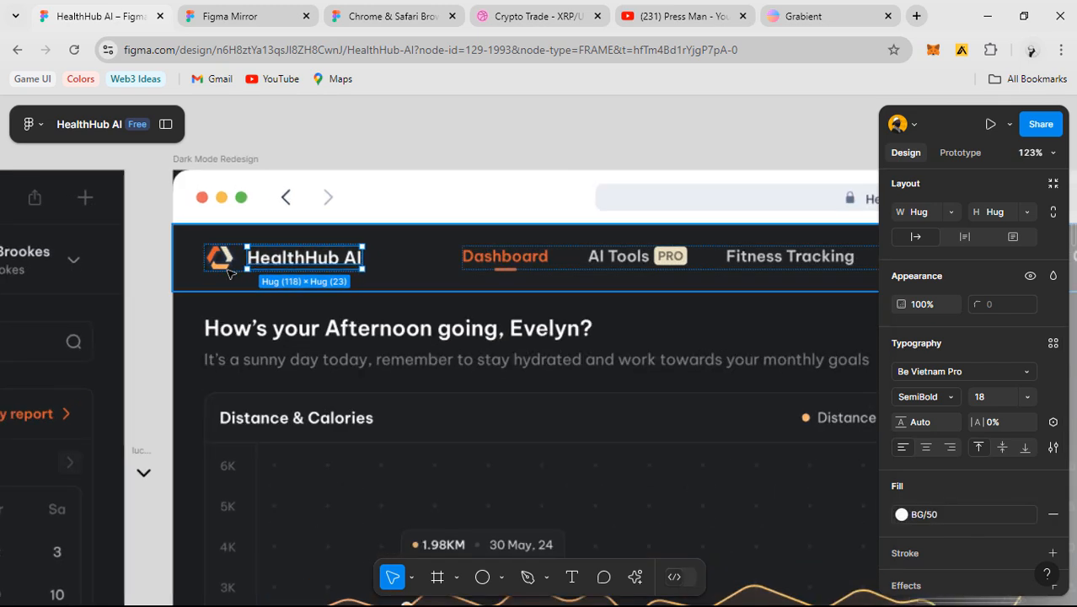
pyautogui.click(236, 272)
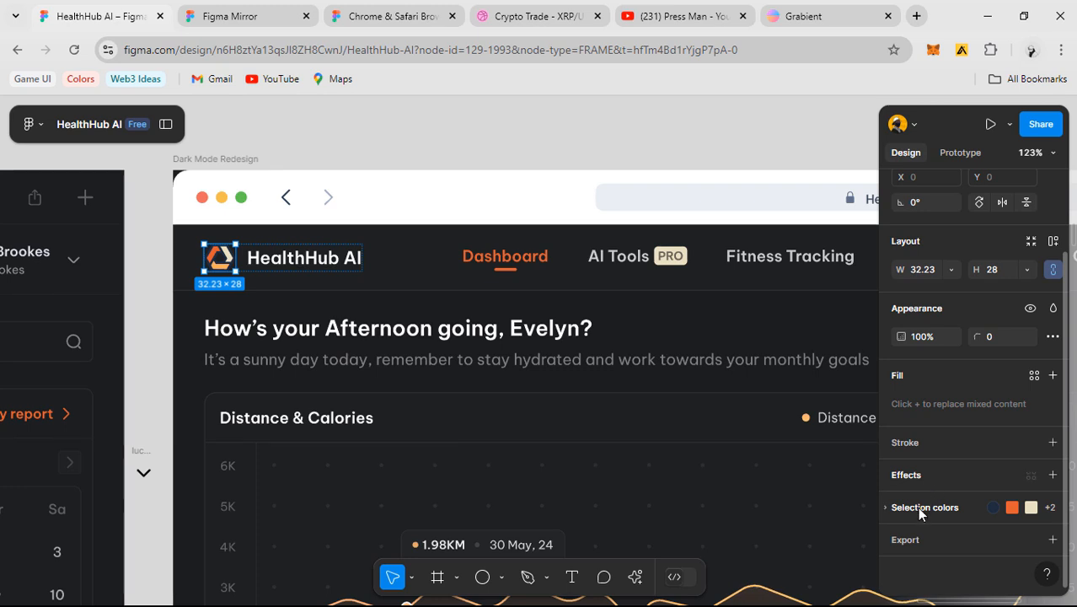
pyautogui.click(918, 508)
pyautogui.scroll(-2, 927, 472)
pyautogui.click(936, 426)
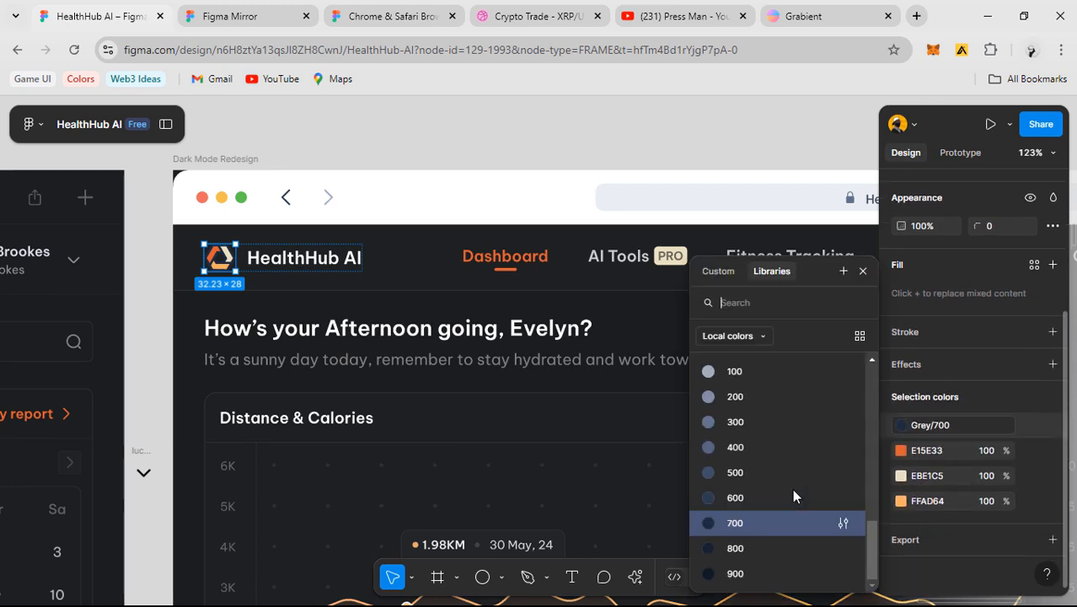
pyautogui.scroll(10, 788, 485)
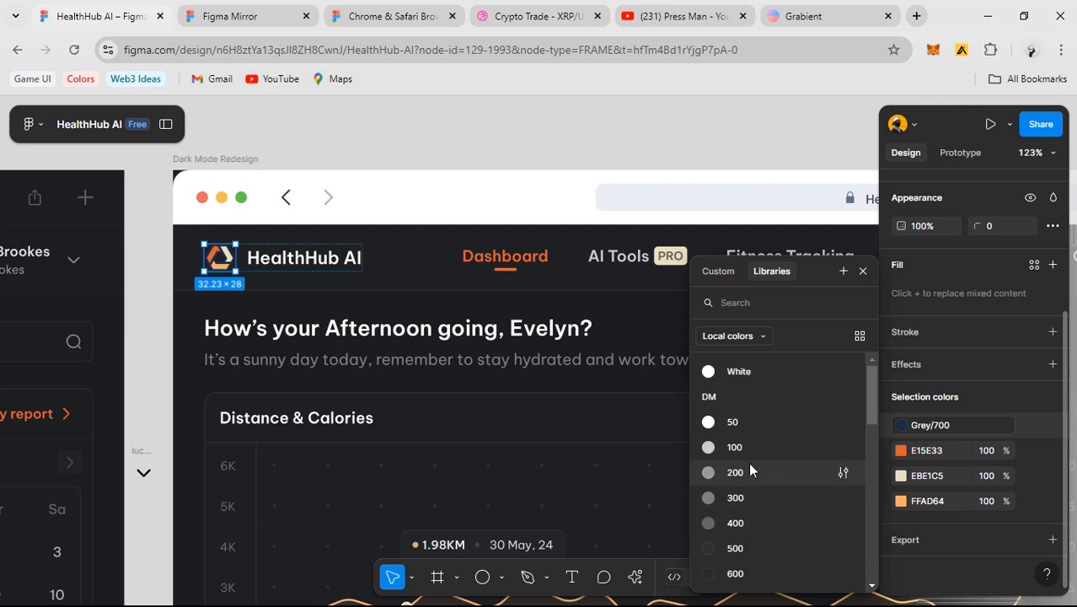
pyautogui.click(753, 522)
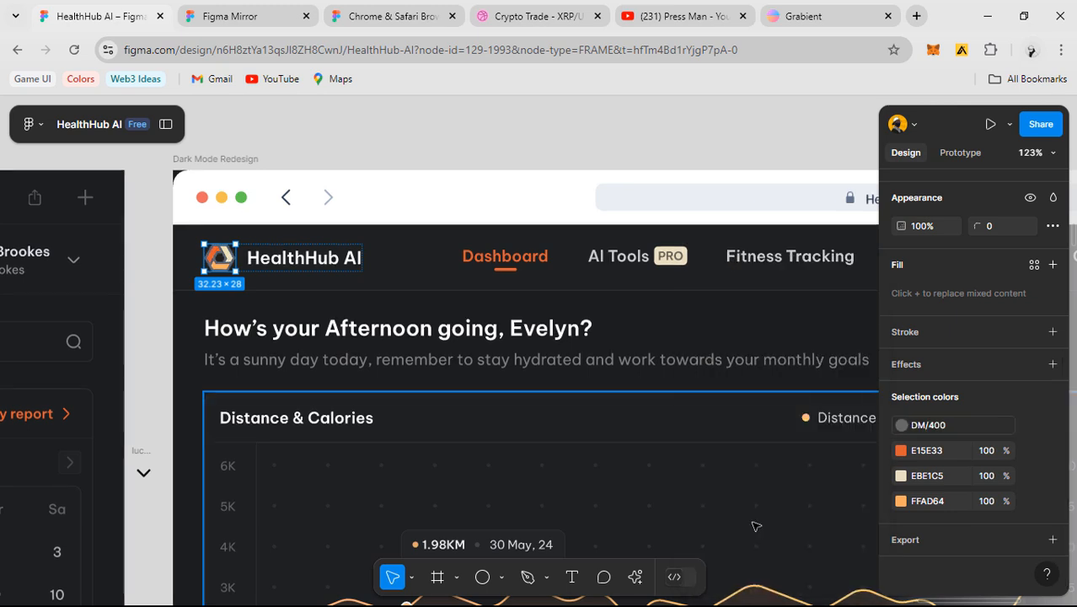
pyautogui.click(901, 424)
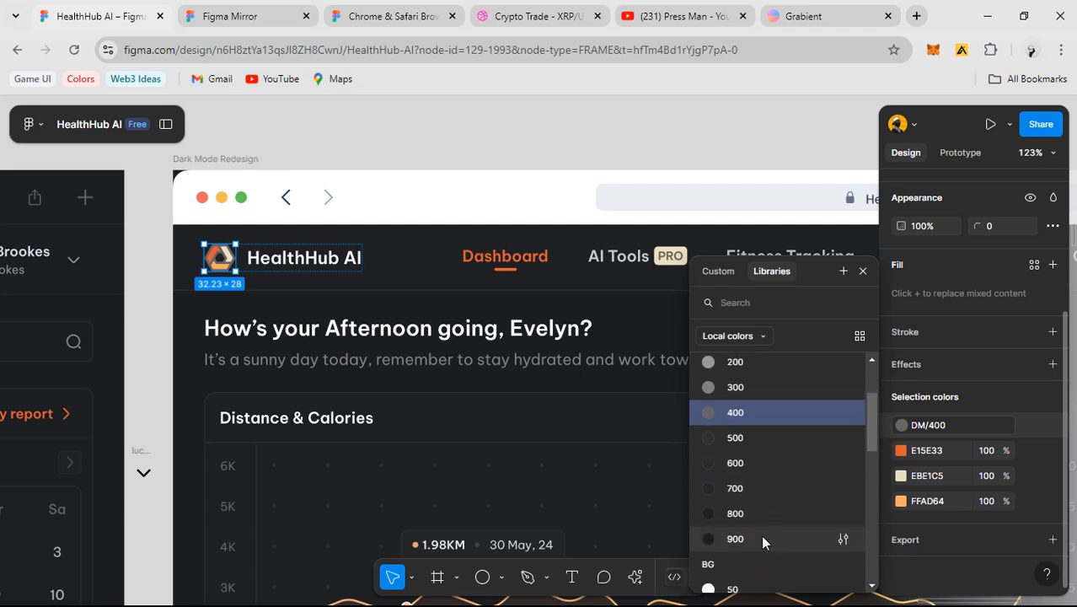
pyautogui.click(748, 439)
pyautogui.click(544, 365)
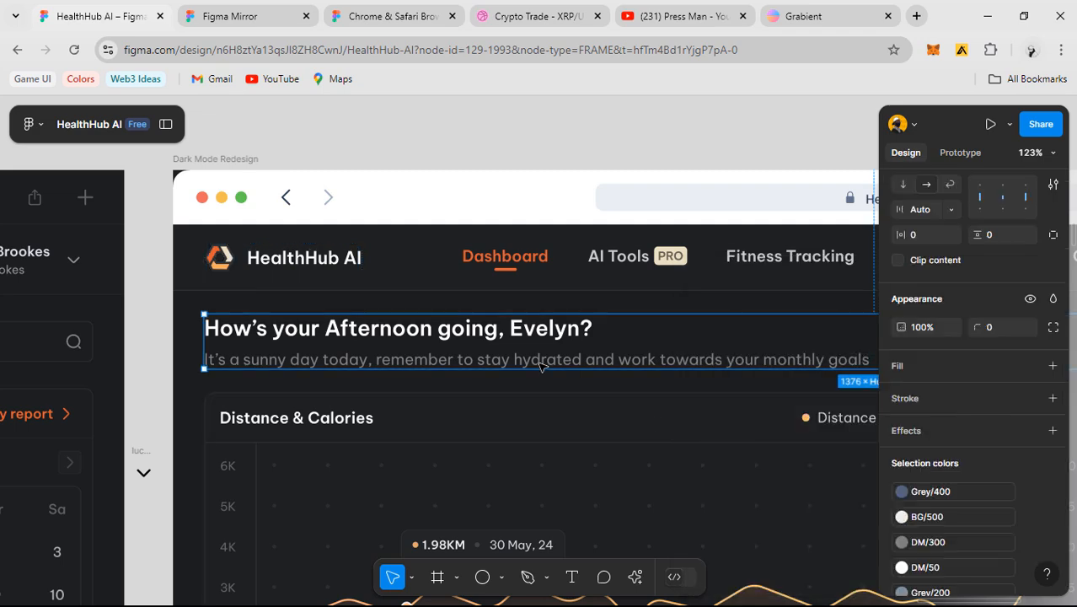
# - Set both upper corner radii of the browser Top Bar to 0
pyautogui.scroll(-3, 539, 362)
pyautogui.moveTo(769, 339); pyautogui.dragTo(468, 335)
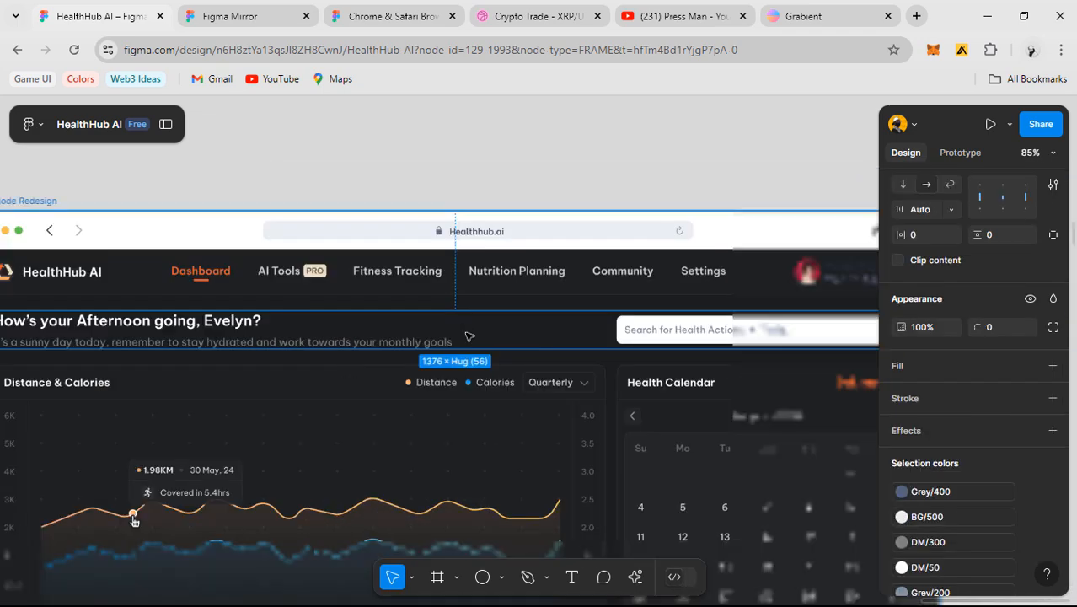
pyautogui.scroll(-1, 469, 334)
pyautogui.moveTo(672, 346); pyautogui.dragTo(510, 322)
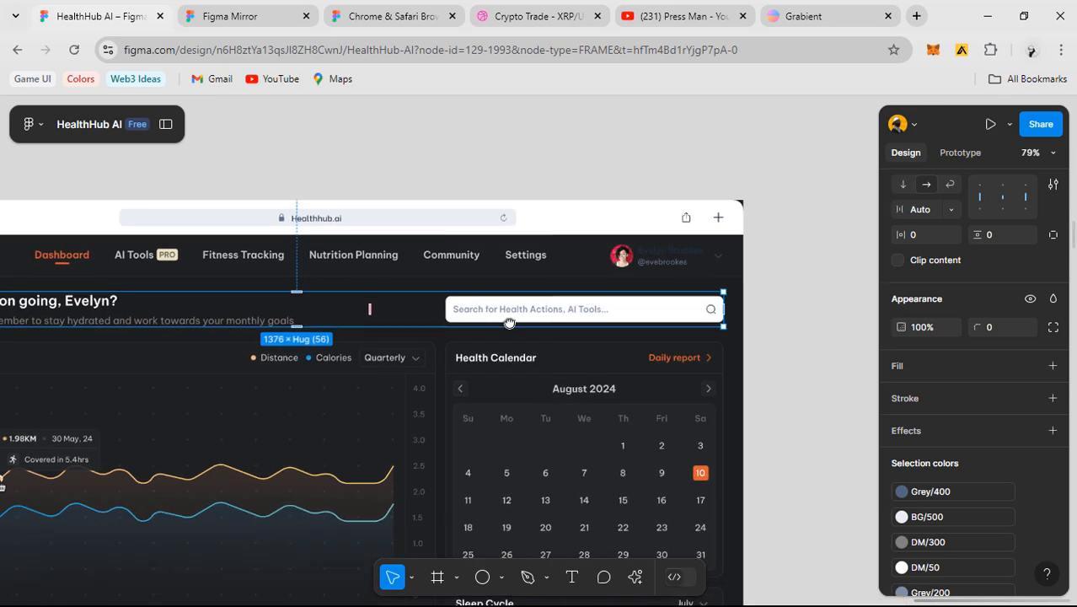
pyautogui.click(635, 218)
pyautogui.scroll(3, 996, 405)
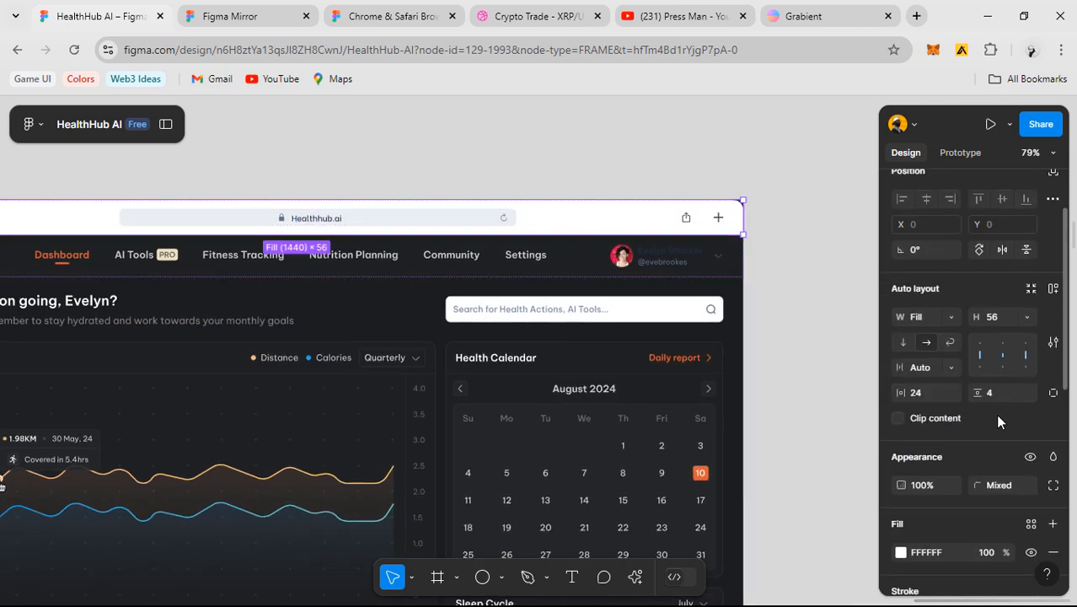
pyautogui.click(997, 393)
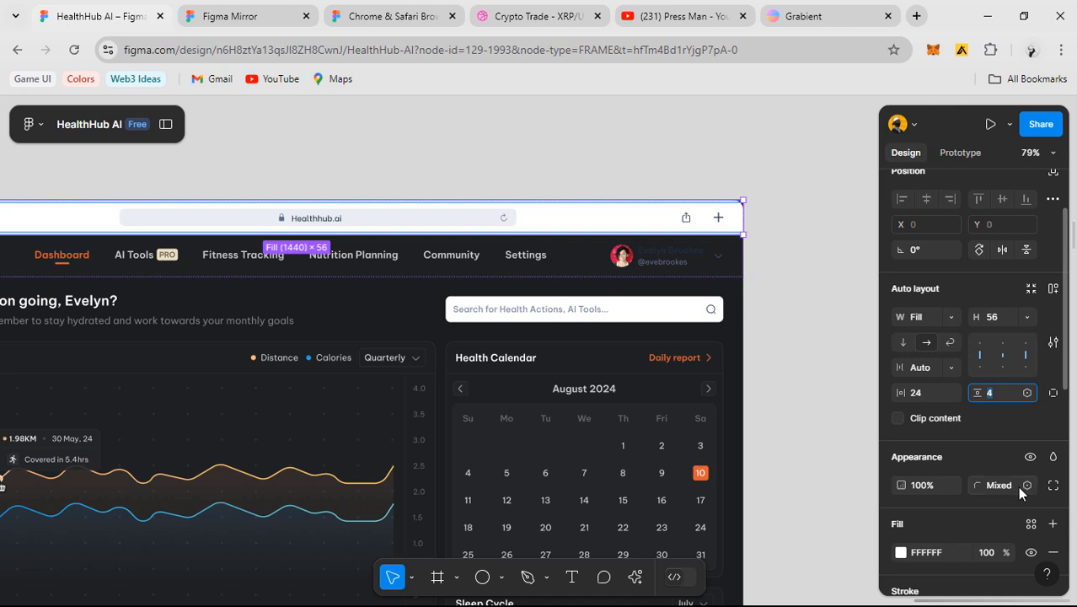
pyautogui.click(1052, 486)
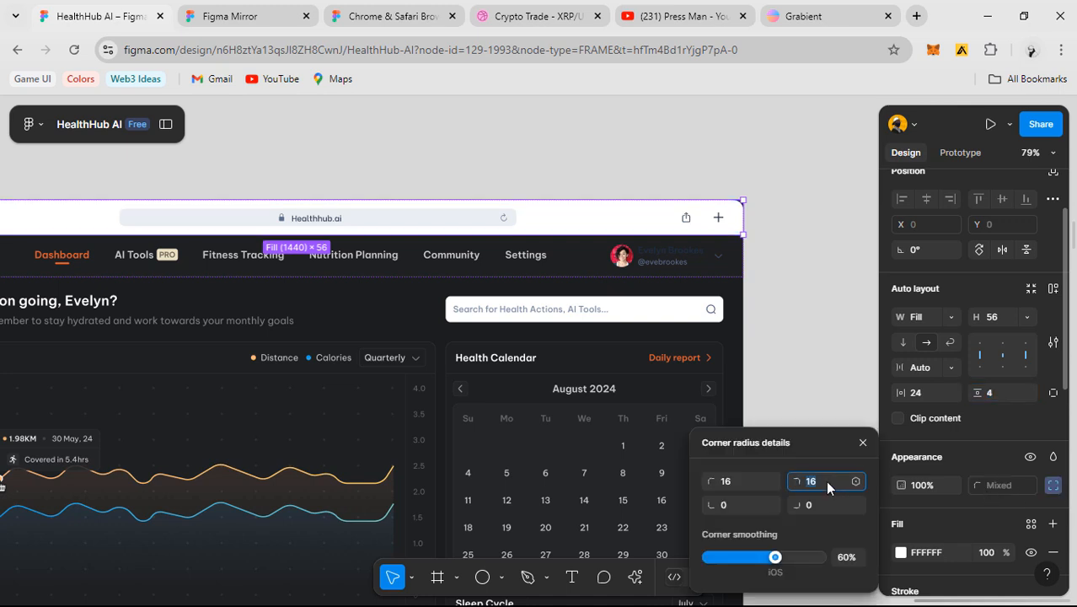
pyautogui.click(749, 479)
pyautogui.write('0')
pyautogui.press('Return')
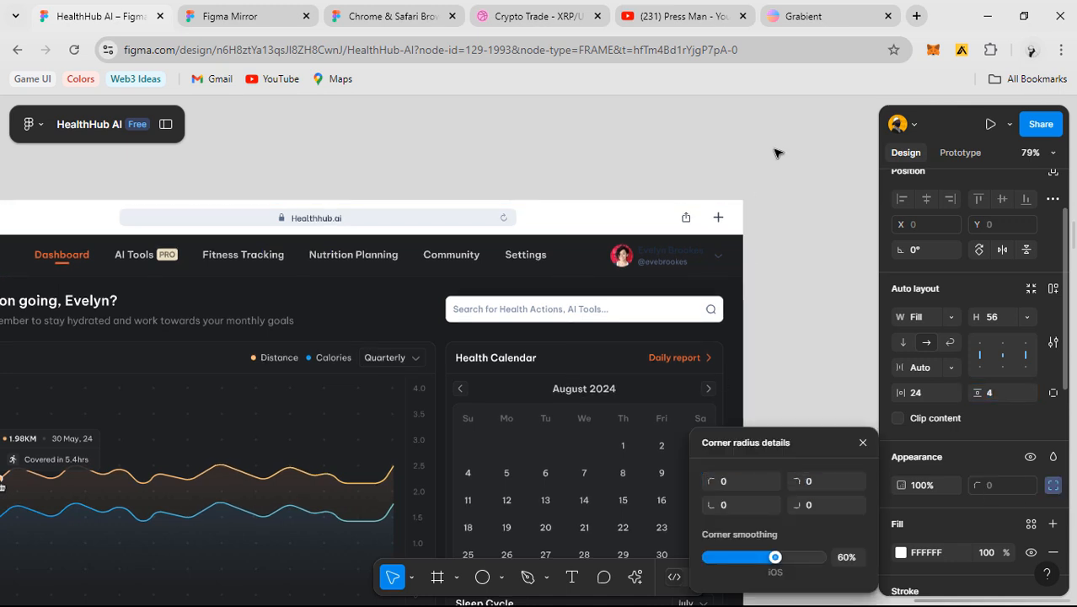
pyautogui.click(785, 150)
# - Set the fill of the profile name text in the navigation bar to BG/100
pyautogui.scroll(-3, 784, 150)
pyautogui.moveTo(533, 321); pyautogui.dragTo(935, 318)
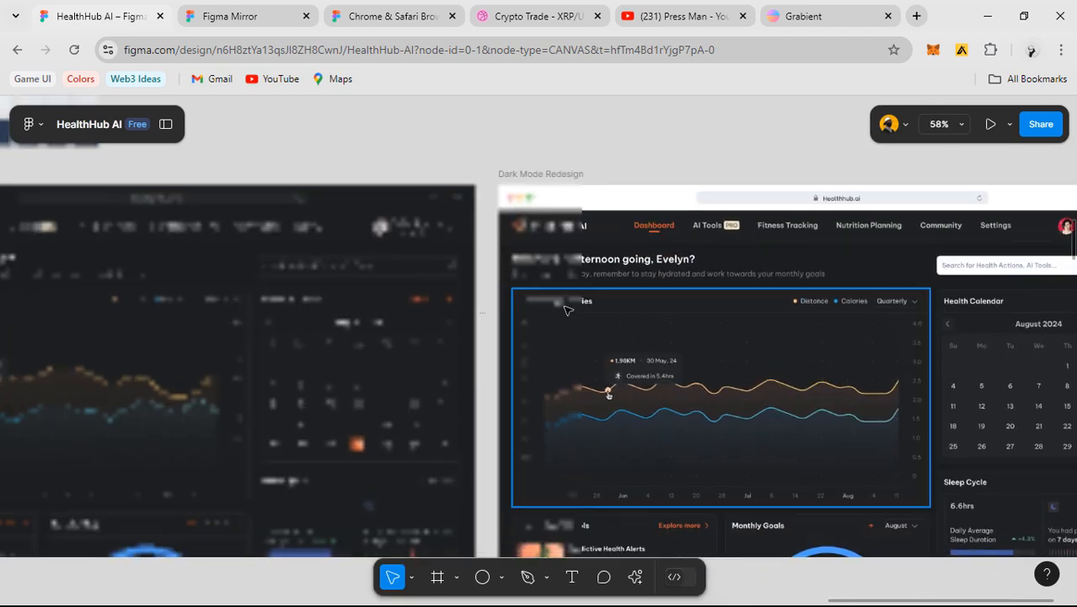
pyautogui.moveTo(499, 286); pyautogui.dragTo(379, 296)
pyautogui.scroll(5, 381, 299)
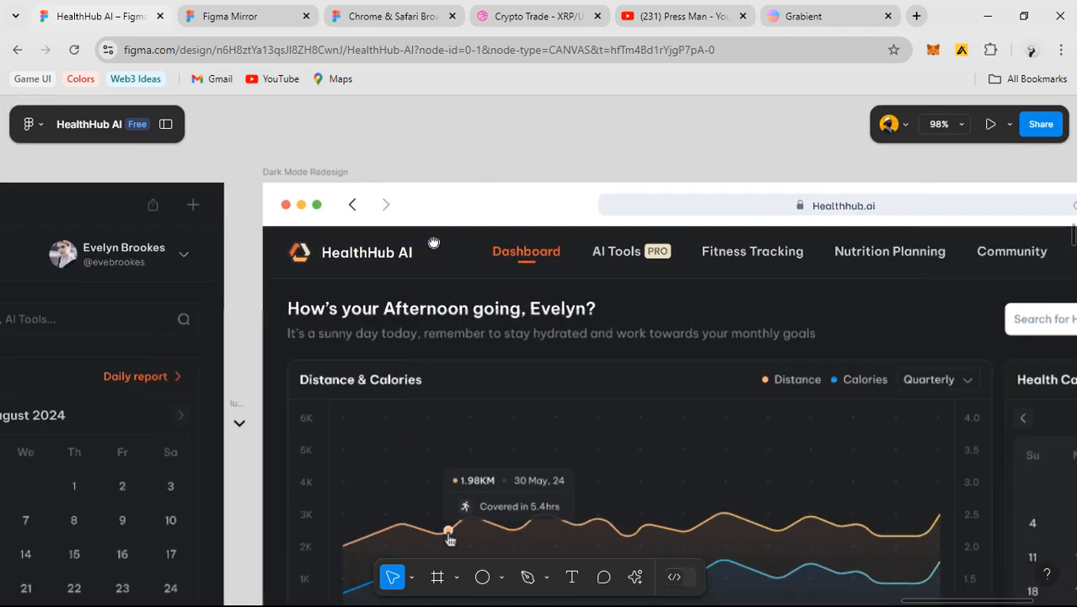
pyautogui.click(420, 210)
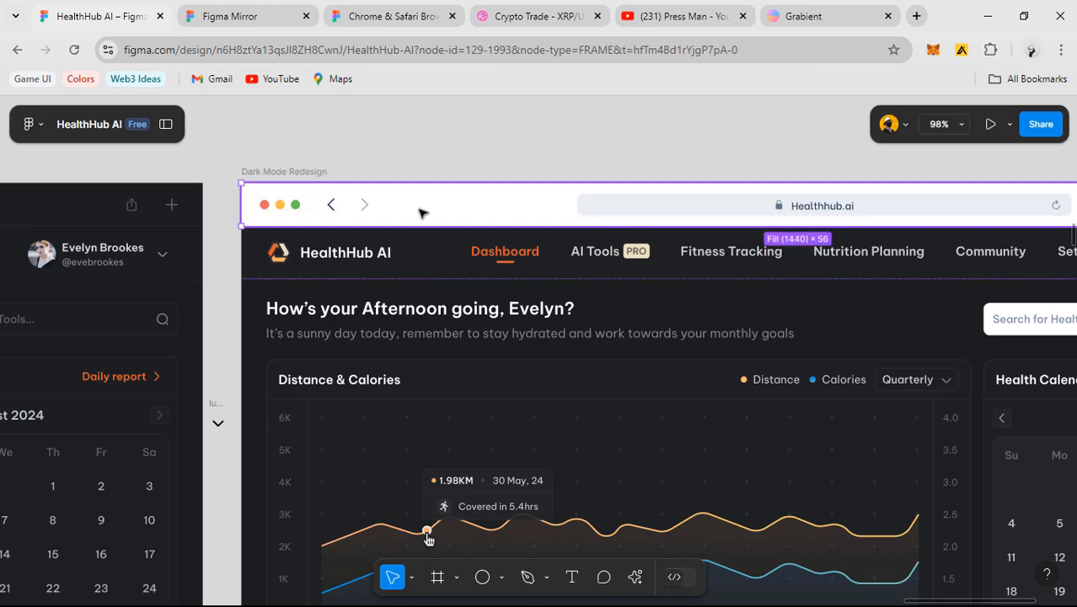
pyautogui.scroll(-2, 531, 312)
pyautogui.moveTo(679, 349); pyautogui.dragTo(358, 316)
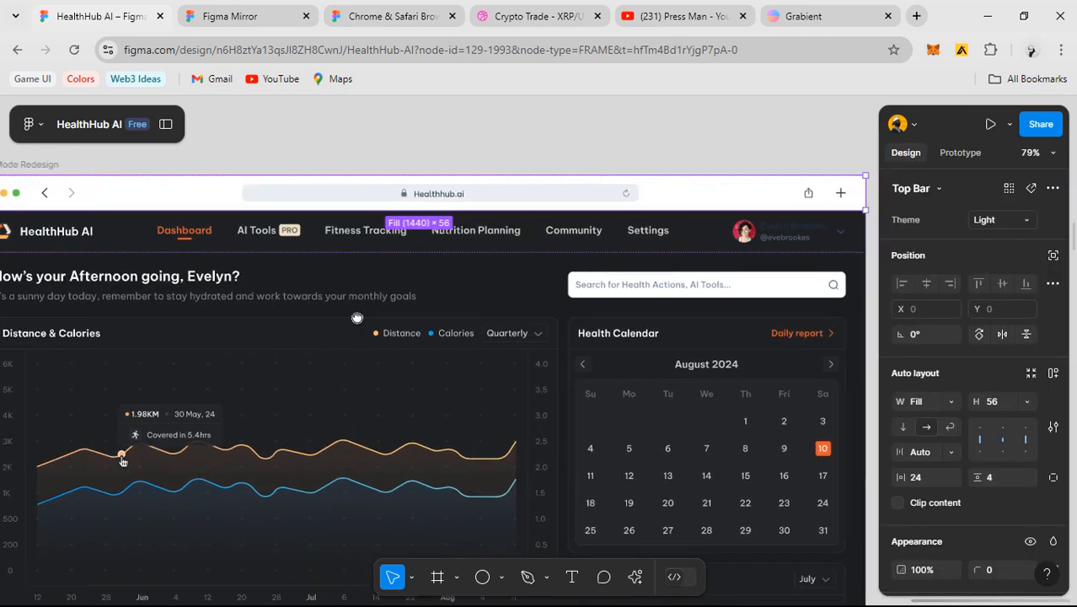
pyautogui.scroll(5, 792, 233)
pyautogui.click(792, 220)
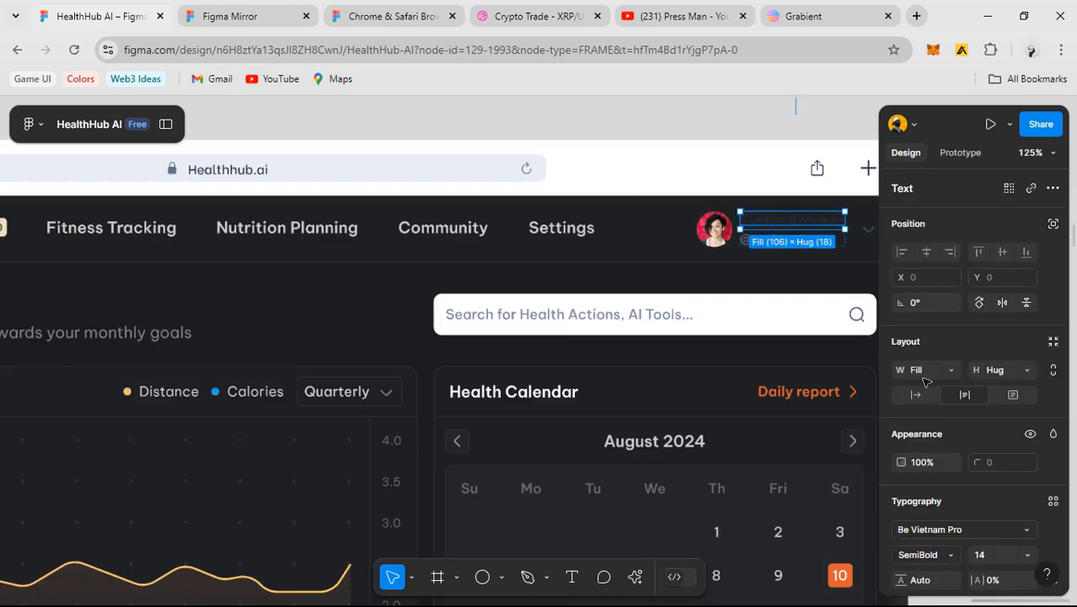
pyautogui.scroll(-3, 964, 576)
pyautogui.click(953, 440)
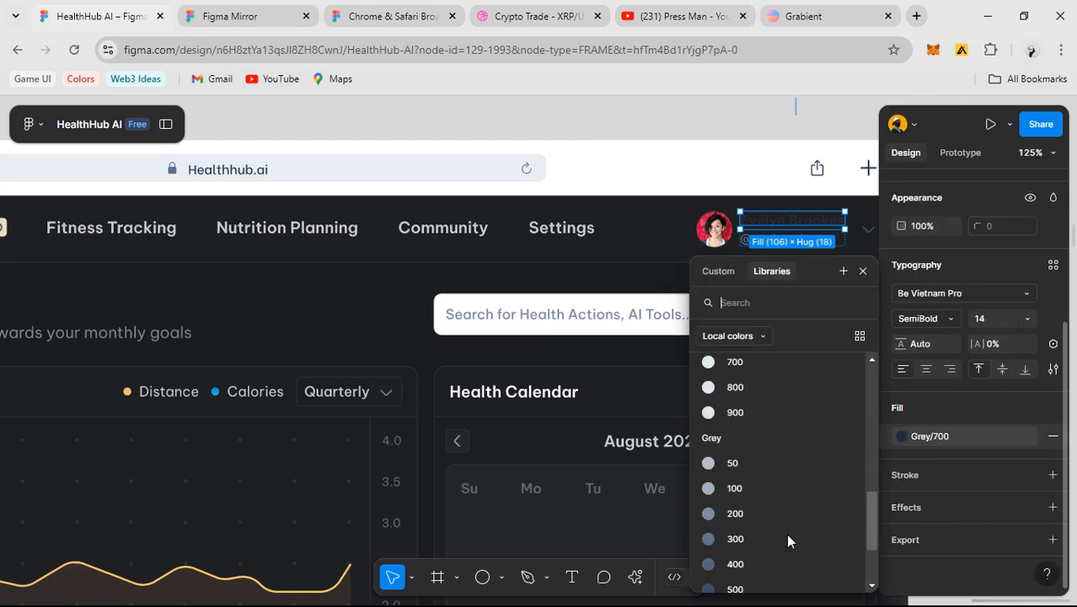
pyautogui.scroll(-5, 762, 472)
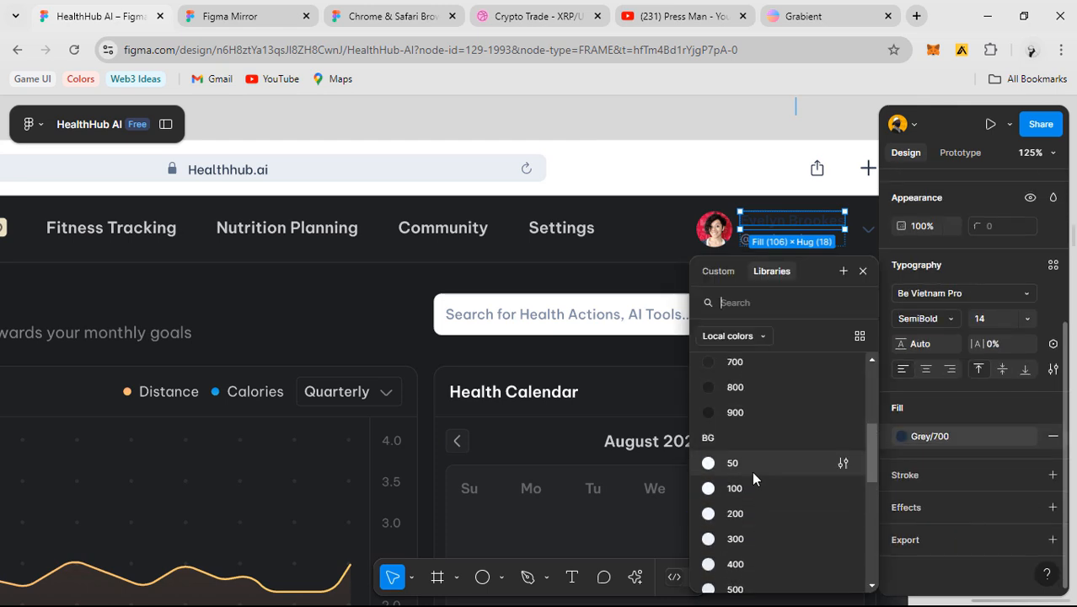
pyautogui.click(758, 482)
# - Set the fill of the username handle below the profile name to DM/300
pyautogui.hscroll(5, 516, 303)
pyautogui.scroll(2, 593, 253)
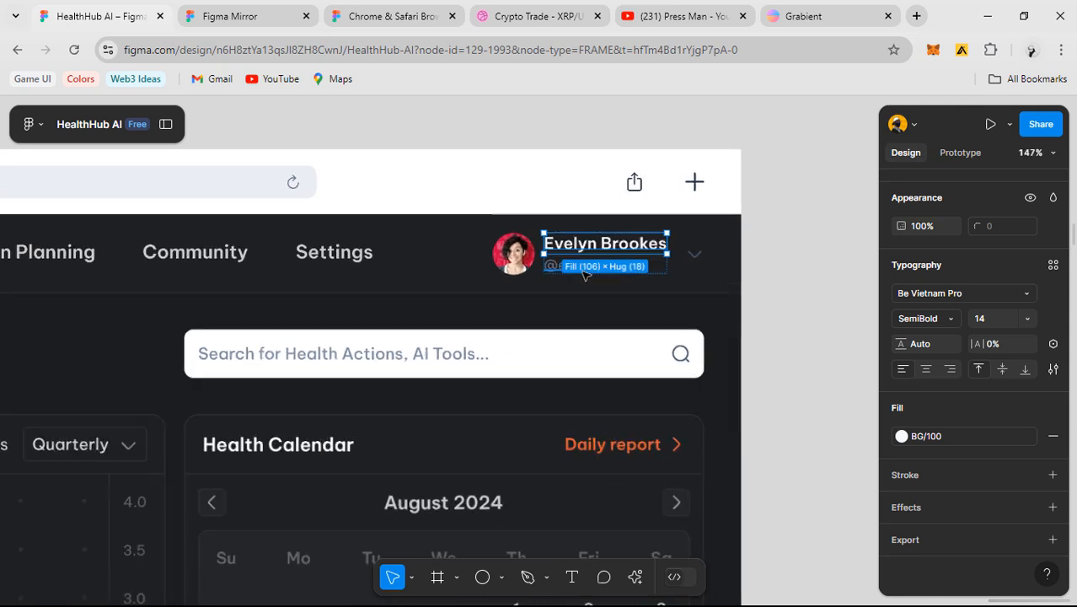
pyautogui.click(590, 263)
pyautogui.click(926, 436)
pyautogui.scroll(4, 720, 476)
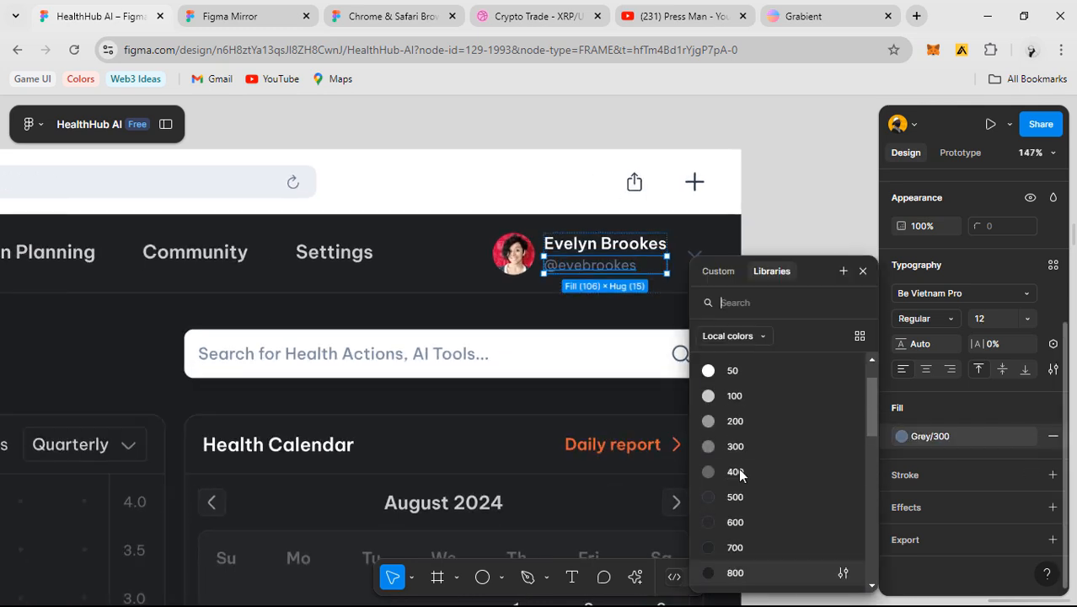
pyautogui.click(752, 499)
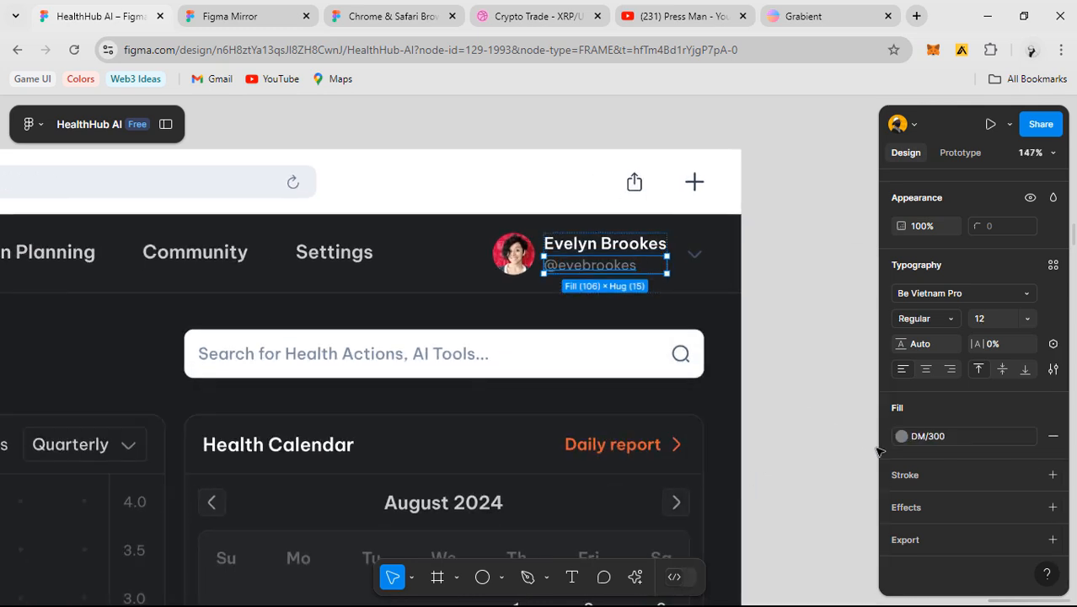
# - Replace the Grey/500 color of the chevron beside the profile name with a lighter color style
pyautogui.click(693, 252)
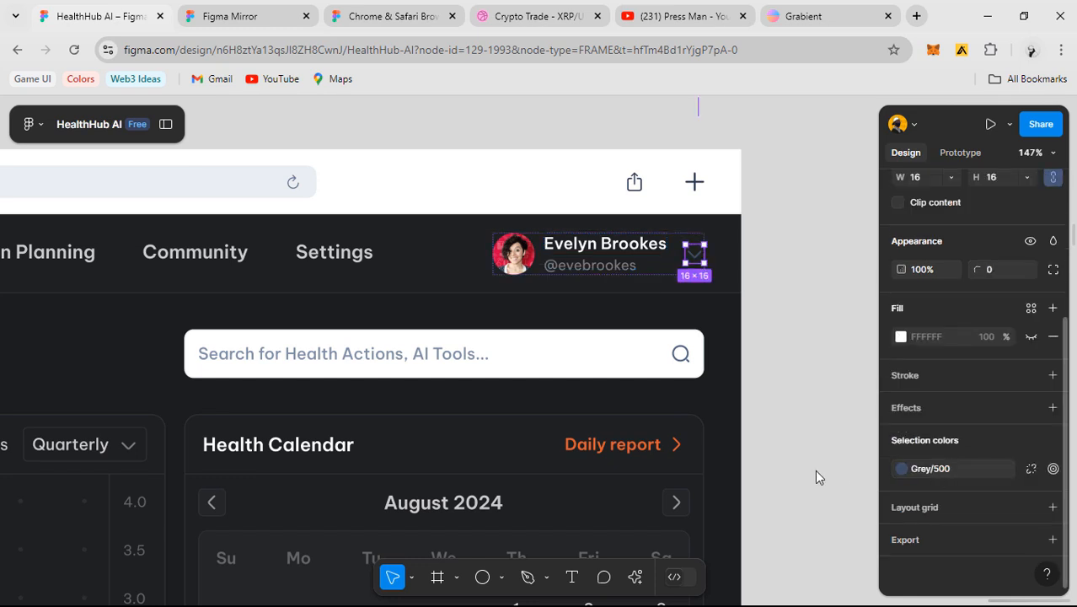
pyautogui.click(901, 468)
pyautogui.scroll(3, 760, 445)
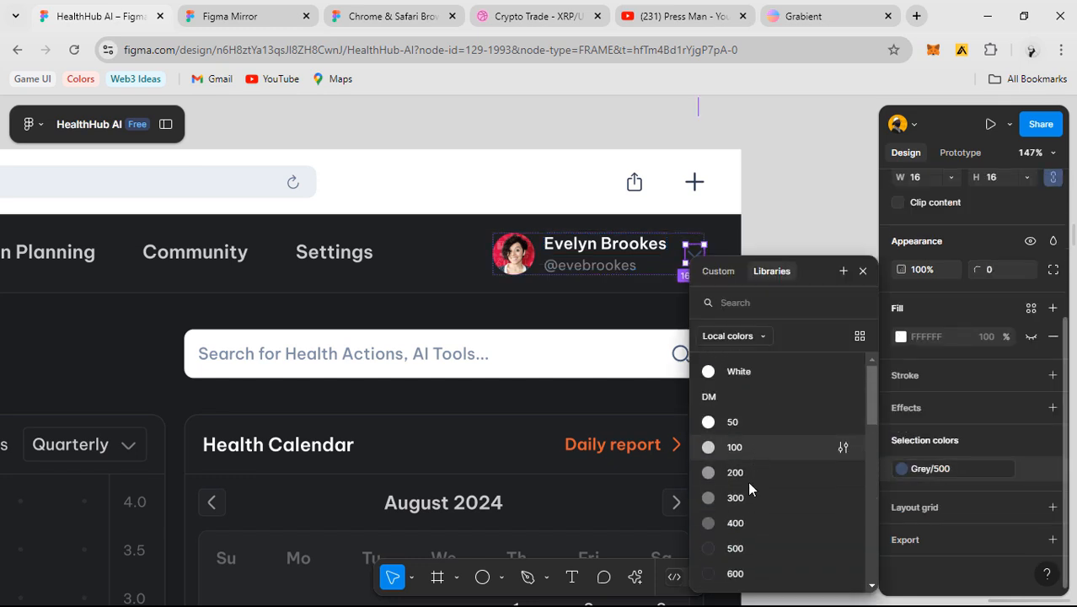
pyautogui.click(772, 392)
pyautogui.click(776, 387)
# - Set the fill of the browser Top Bar in the Dark Mode Redesign frame to DM/800
pyautogui.scroll(-5, 805, 371)
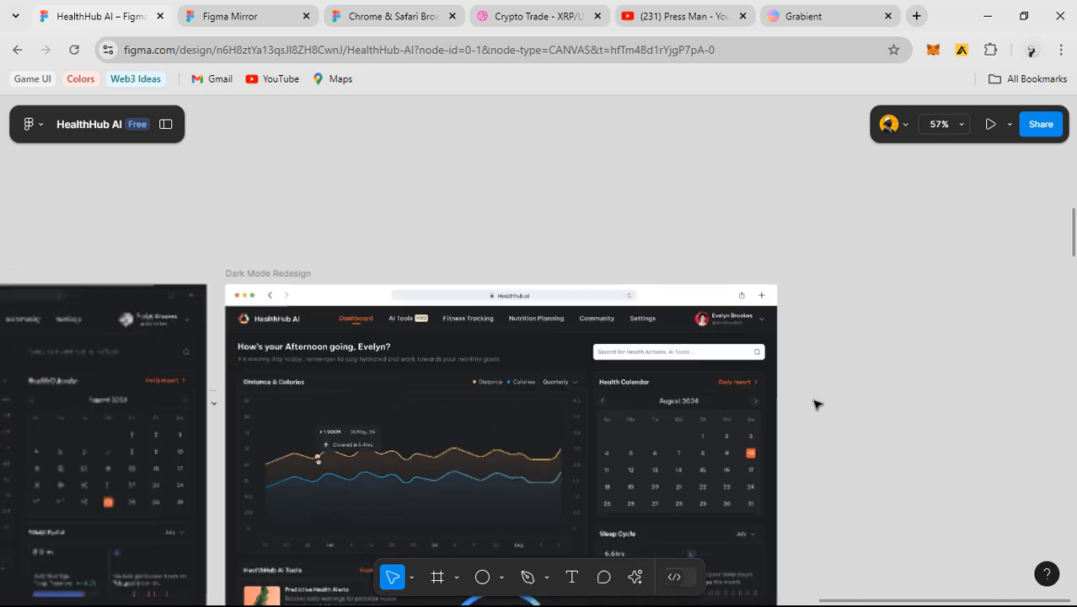
pyautogui.scroll(5, 442, 325)
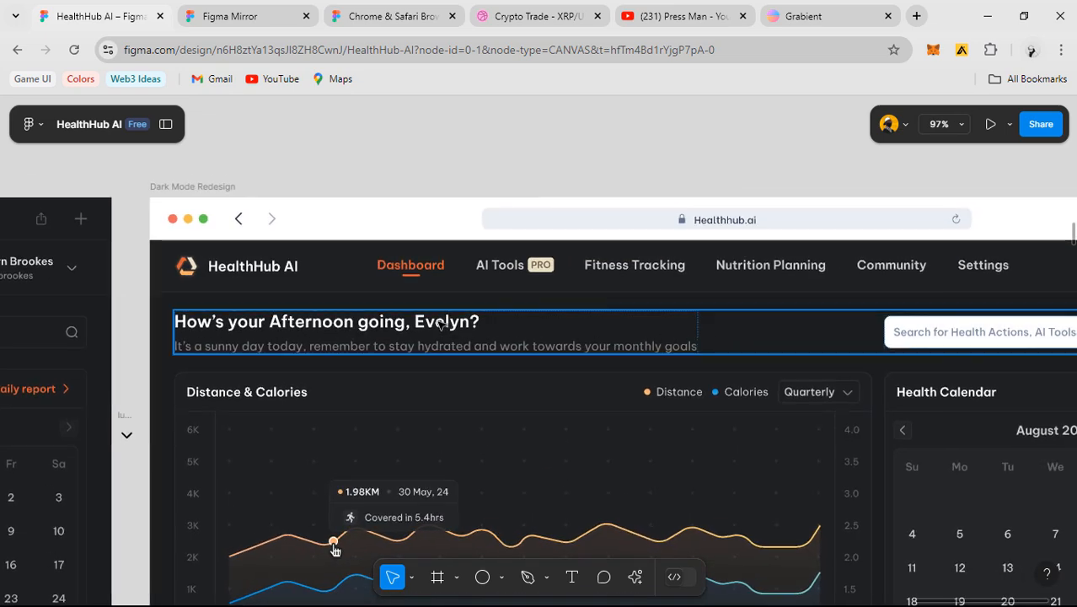
pyautogui.scroll(3, 455, 337)
pyautogui.scroll(2, 438, 270)
pyautogui.click(428, 207)
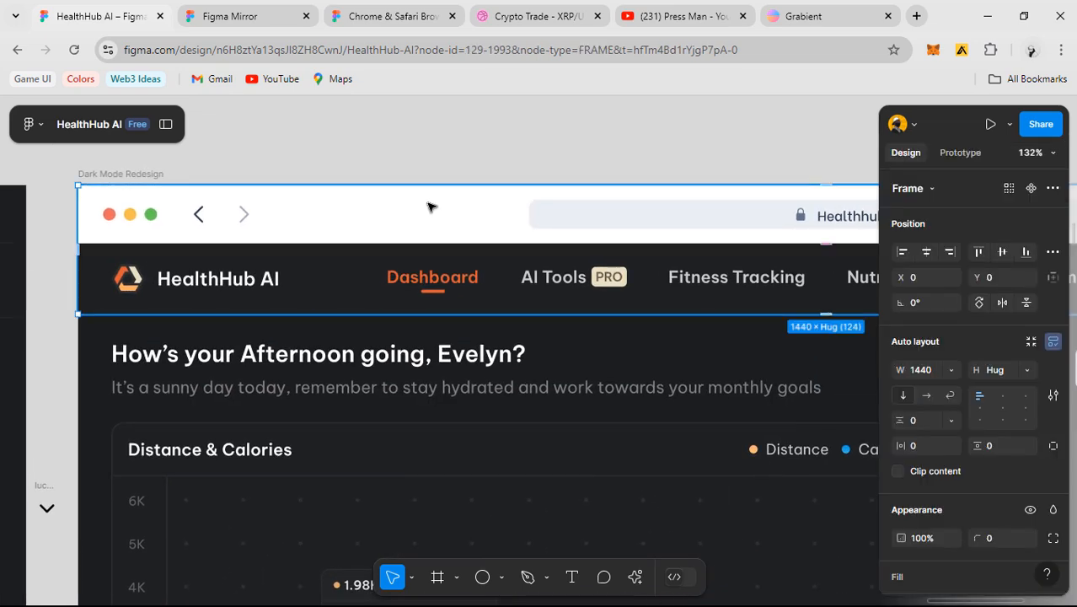
pyautogui.click(428, 207)
pyautogui.scroll(-2, 428, 207)
pyautogui.scroll(-3, 973, 452)
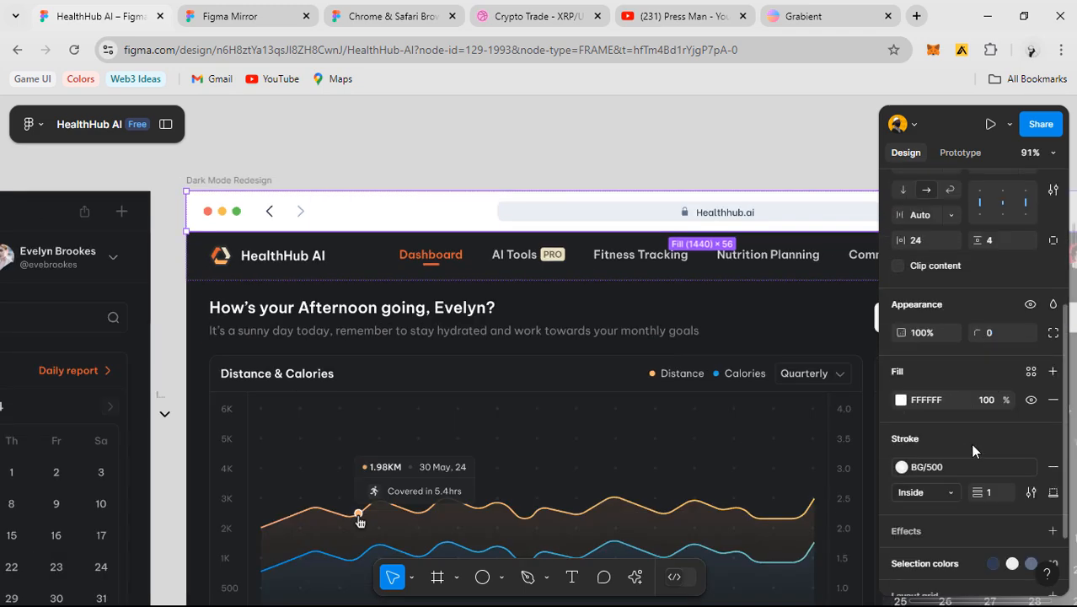
pyautogui.click(1031, 375)
pyautogui.scroll(-3, 795, 471)
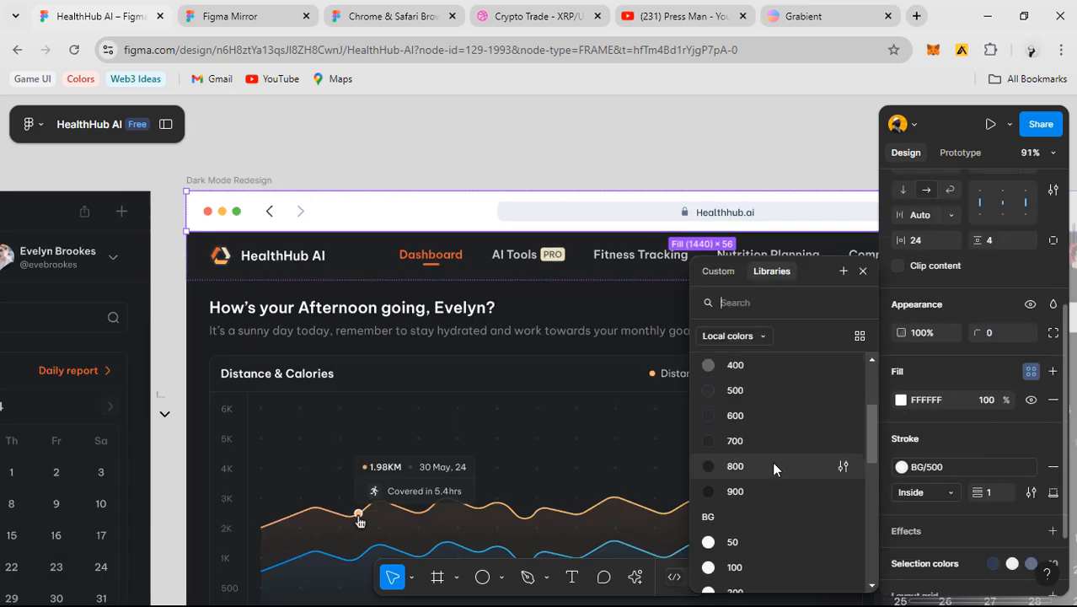
pyautogui.click(774, 466)
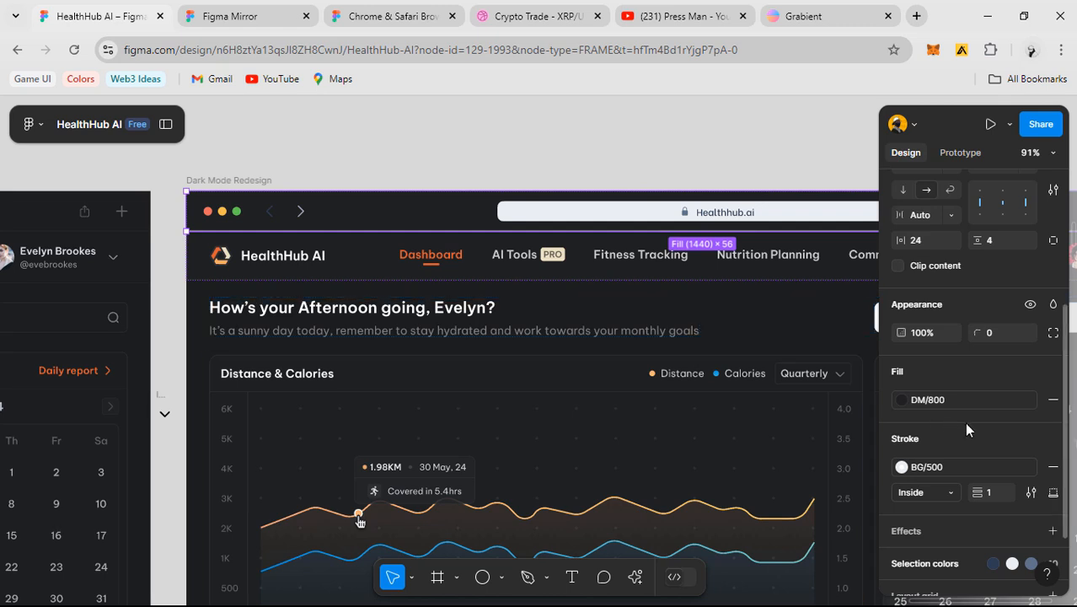
# - Replace the Grey/600 selection color of the browser Top Bar with DM/50
pyautogui.scroll(-2, 960, 438)
pyautogui.click(914, 472)
pyautogui.scroll(-5, 946, 390)
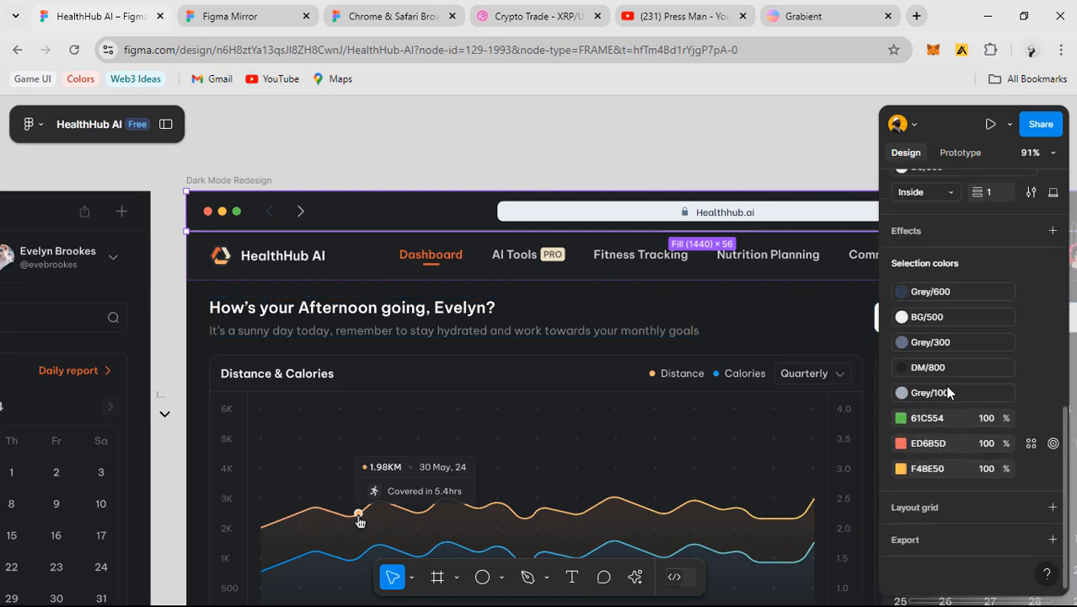
pyautogui.moveTo(671, 359); pyautogui.dragTo(494, 359)
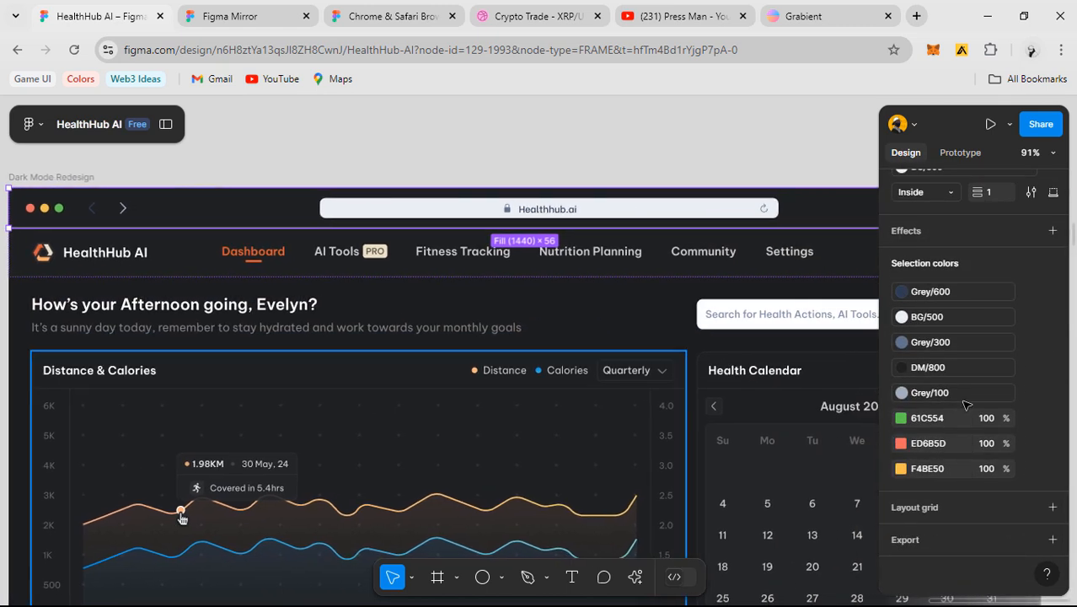
pyautogui.click(936, 296)
pyautogui.scroll(10, 766, 448)
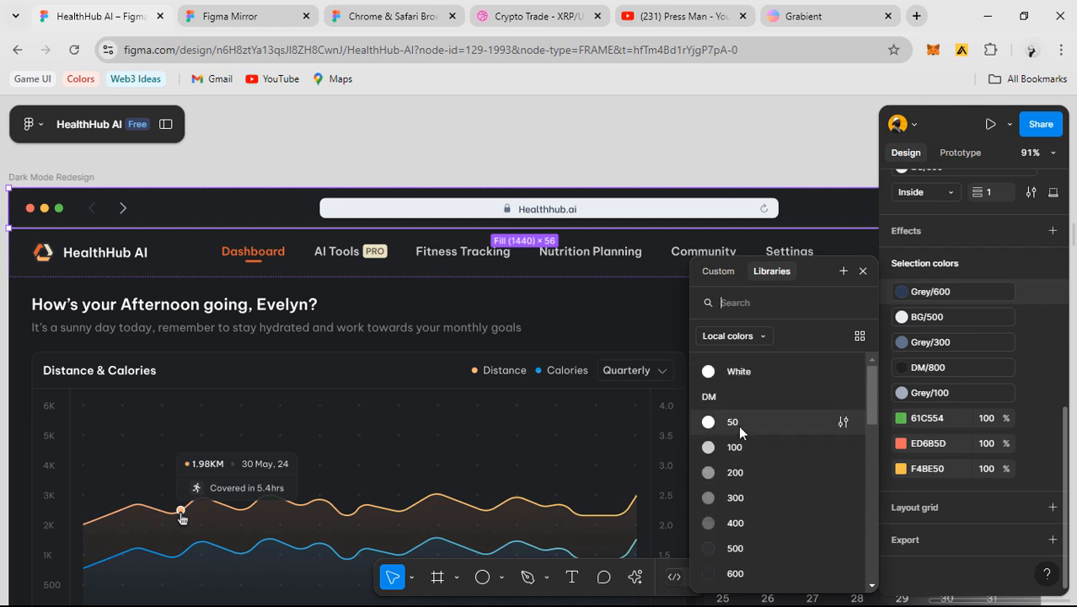
pyautogui.click(736, 423)
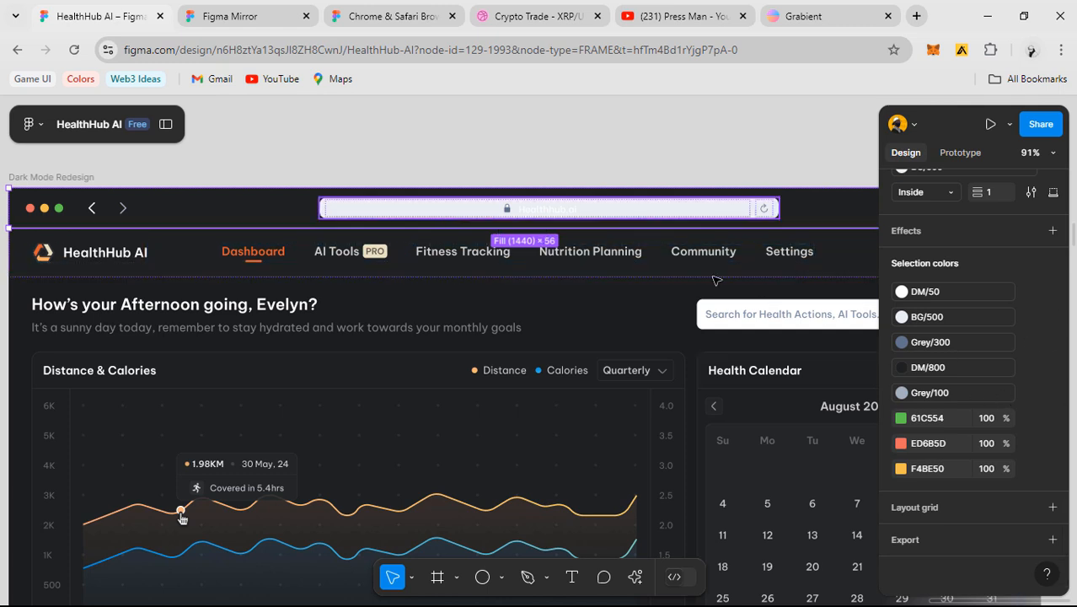
# - Replace the Grey/300 icon color inside the Top Bar's address field with DM/700
pyautogui.click(444, 217)
pyautogui.click(921, 419)
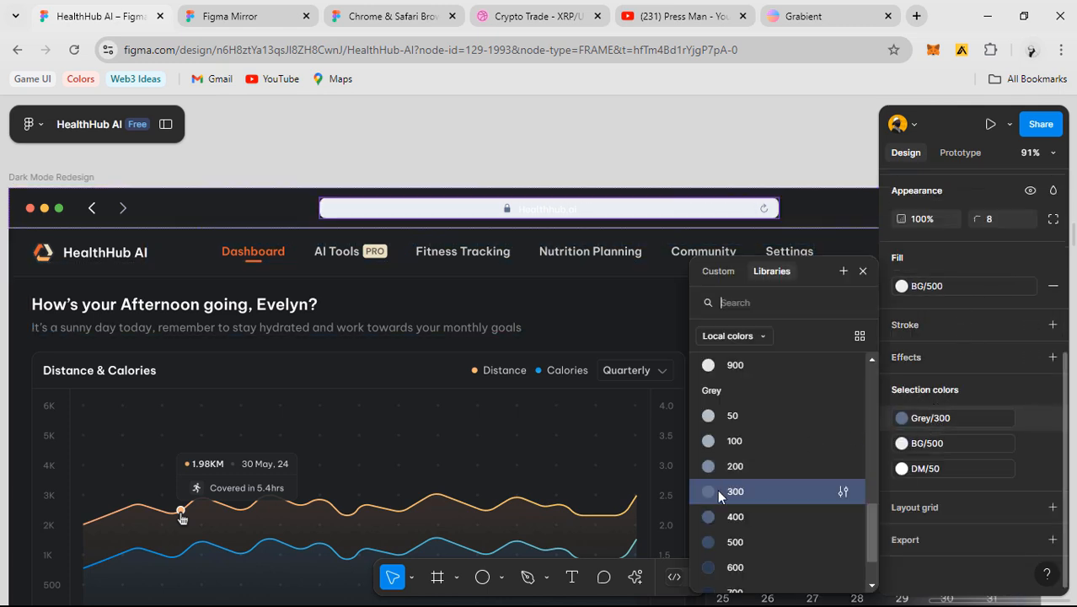
pyautogui.scroll(3, 717, 489)
pyautogui.scroll(-5, 744, 480)
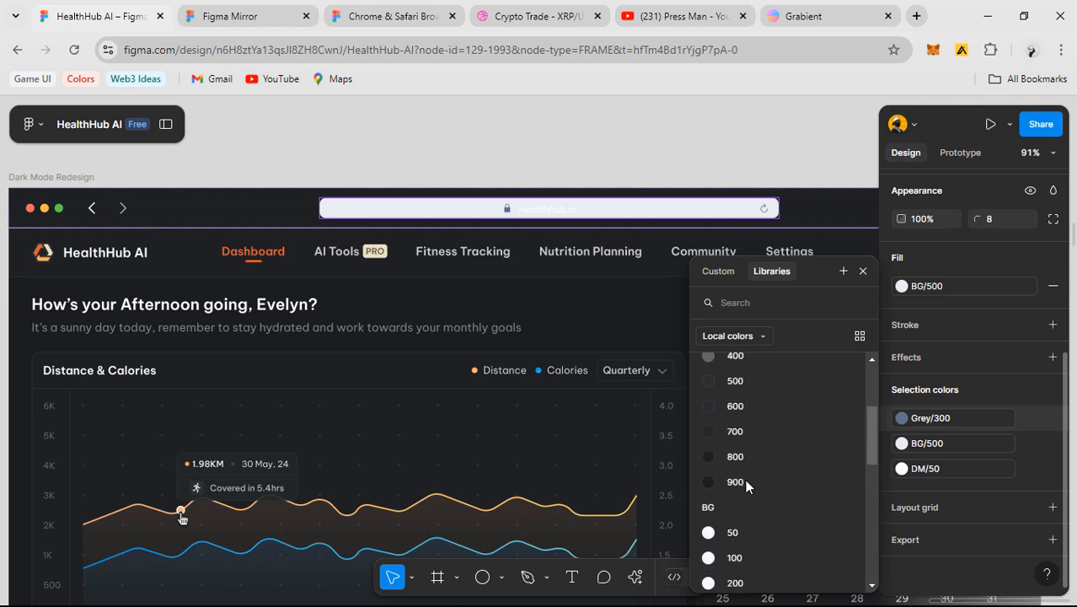
pyautogui.click(749, 434)
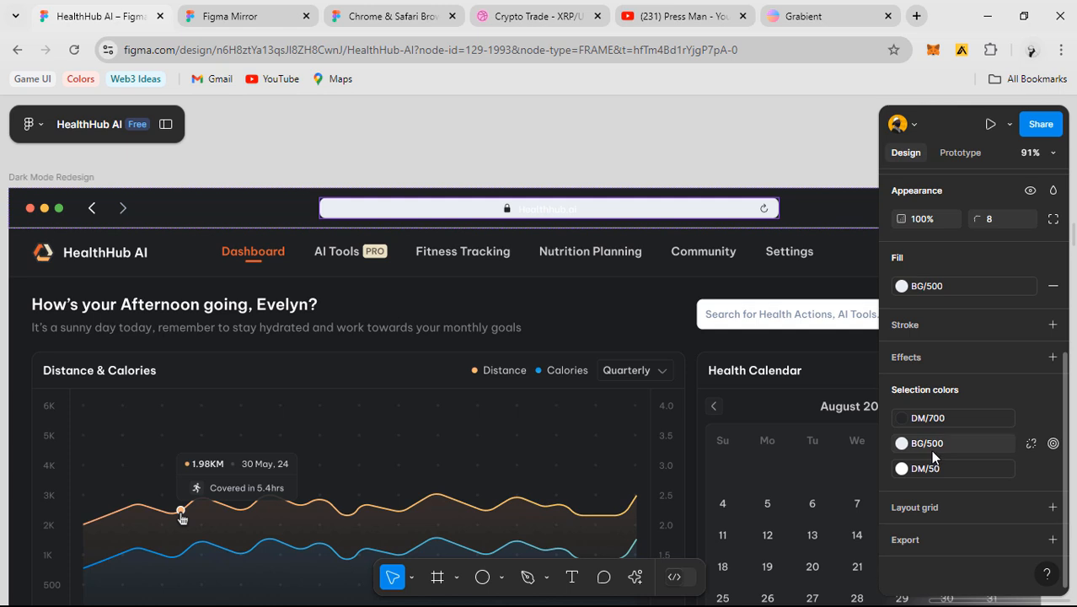
# - Change the address field's BG/500 background color to DM/600 and clear the selection
pyautogui.click(903, 444)
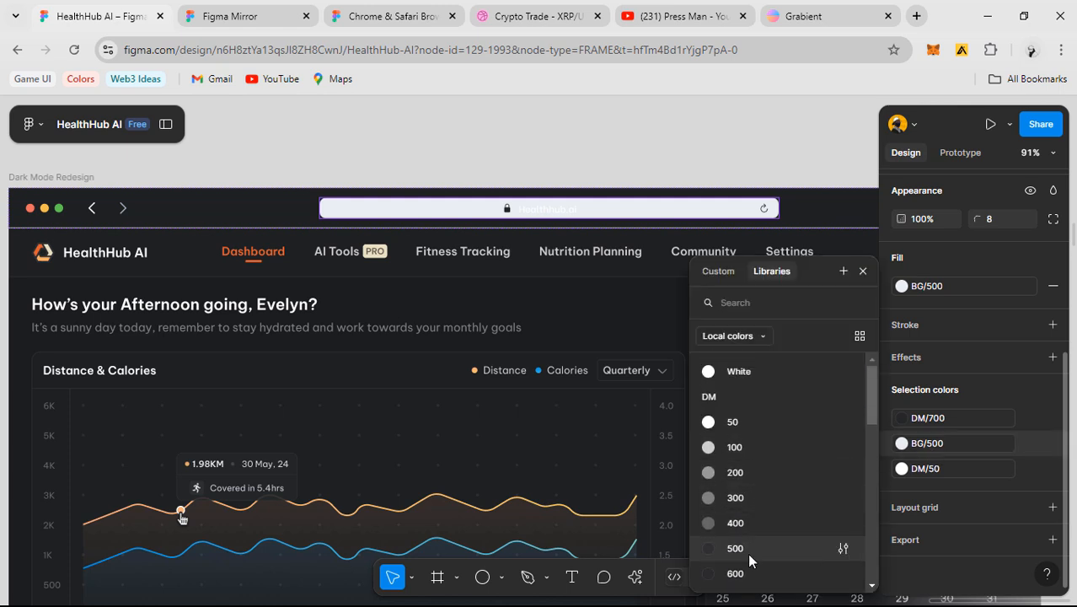
pyautogui.click(747, 575)
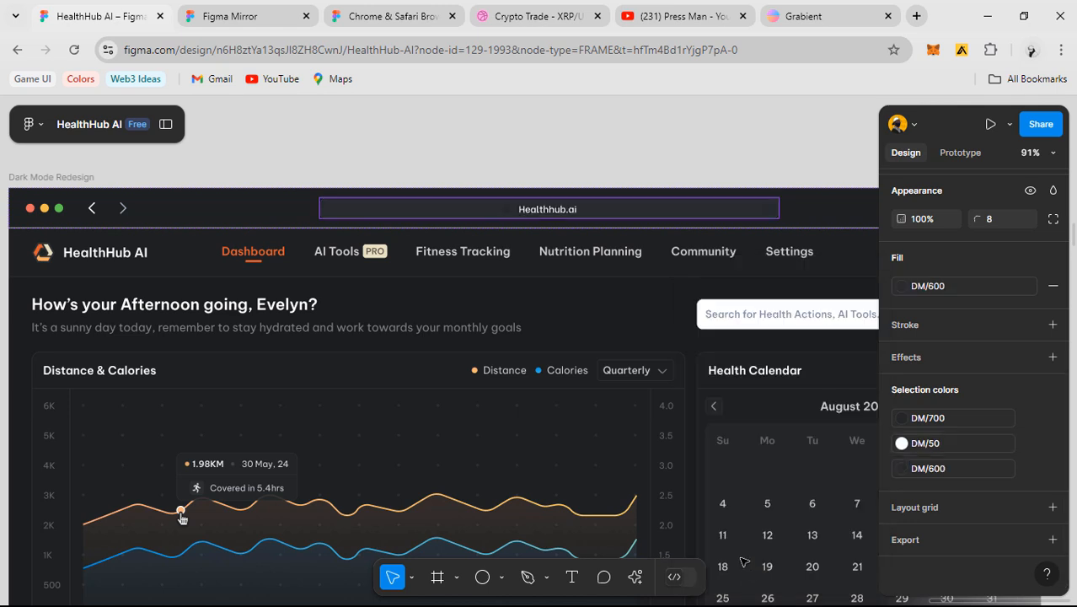
pyautogui.click(656, 178)
pyautogui.moveTo(485, 165); pyautogui.dragTo(597, 205)
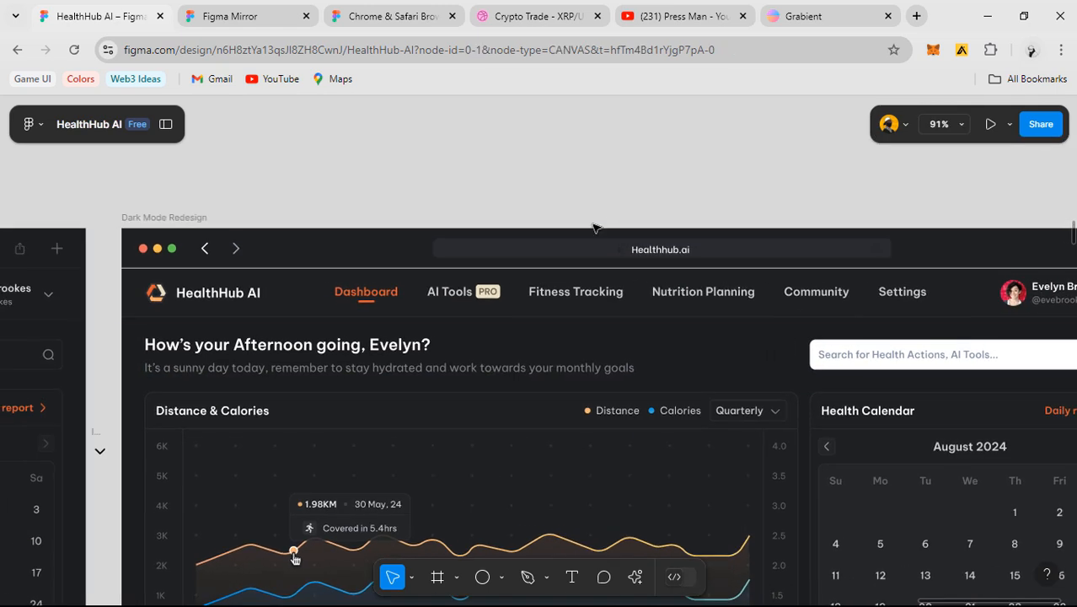
# - Set the color of the lock icon beside the Healthhub.ai address to DM/100
pyautogui.click(513, 245)
pyautogui.scroll(3, 648, 251)
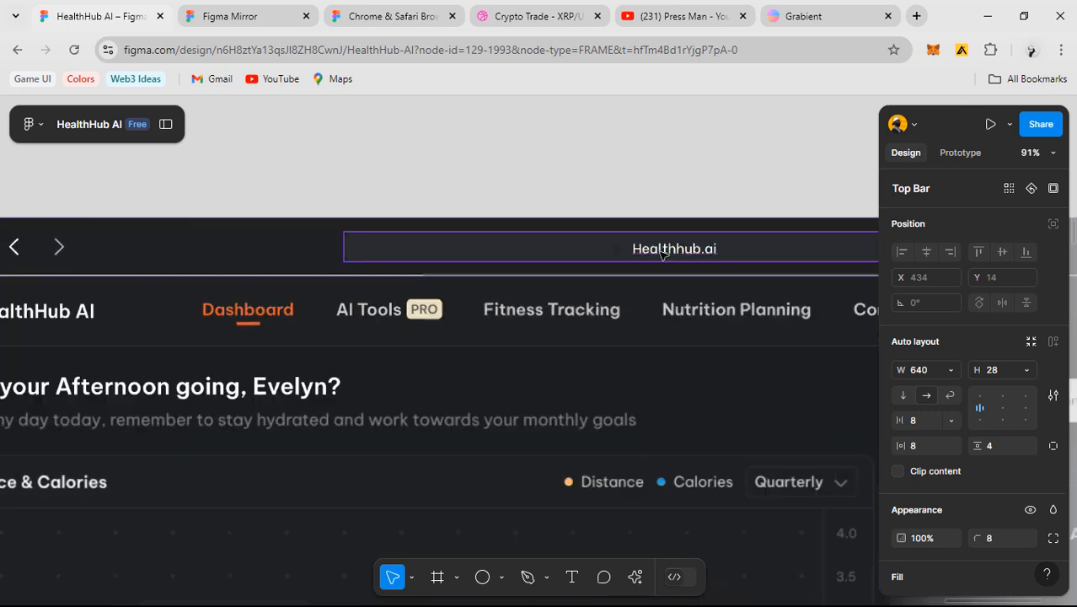
pyautogui.click(611, 248)
pyautogui.click(614, 247)
pyautogui.scroll(-3, 964, 470)
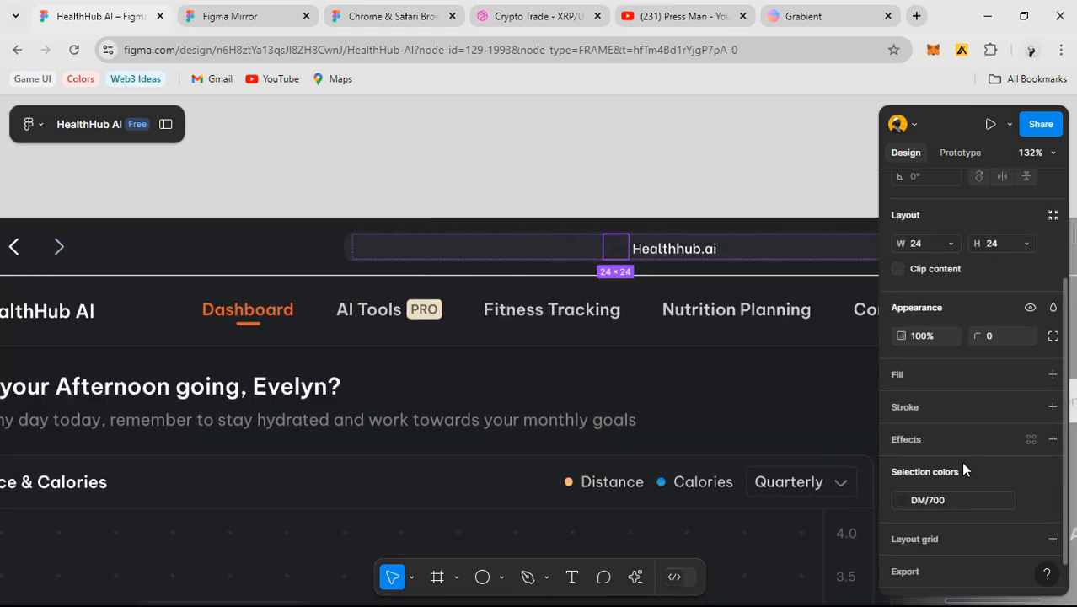
pyautogui.click(940, 499)
pyautogui.scroll(3, 750, 455)
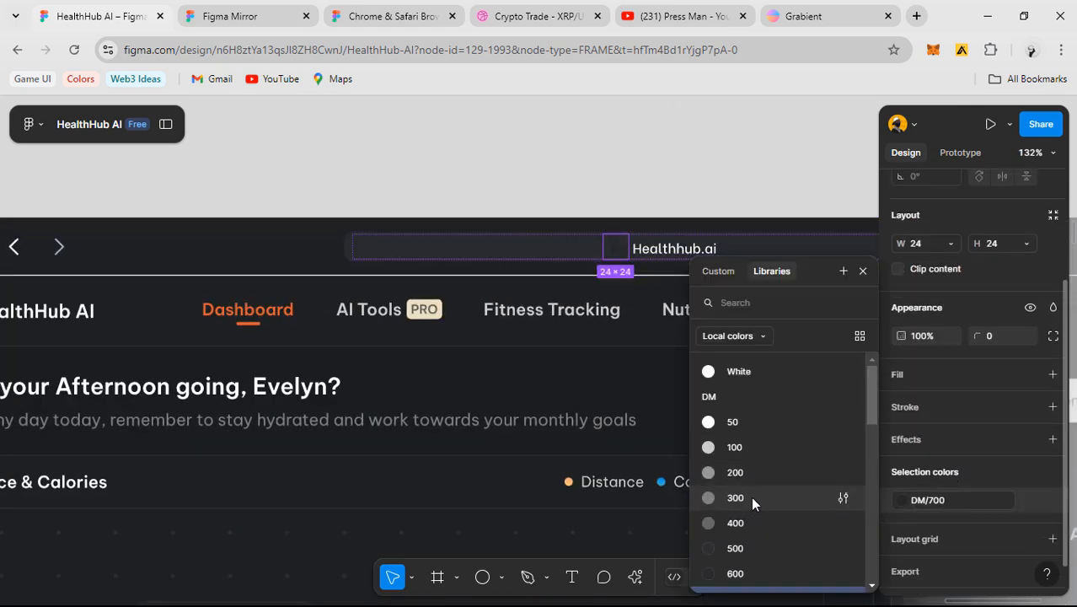
pyautogui.click(735, 448)
pyautogui.click(642, 178)
pyautogui.keyDown('ctrl'); pyautogui.scroll(-5, 645, 178); pyautogui.keyUp('ctrl')
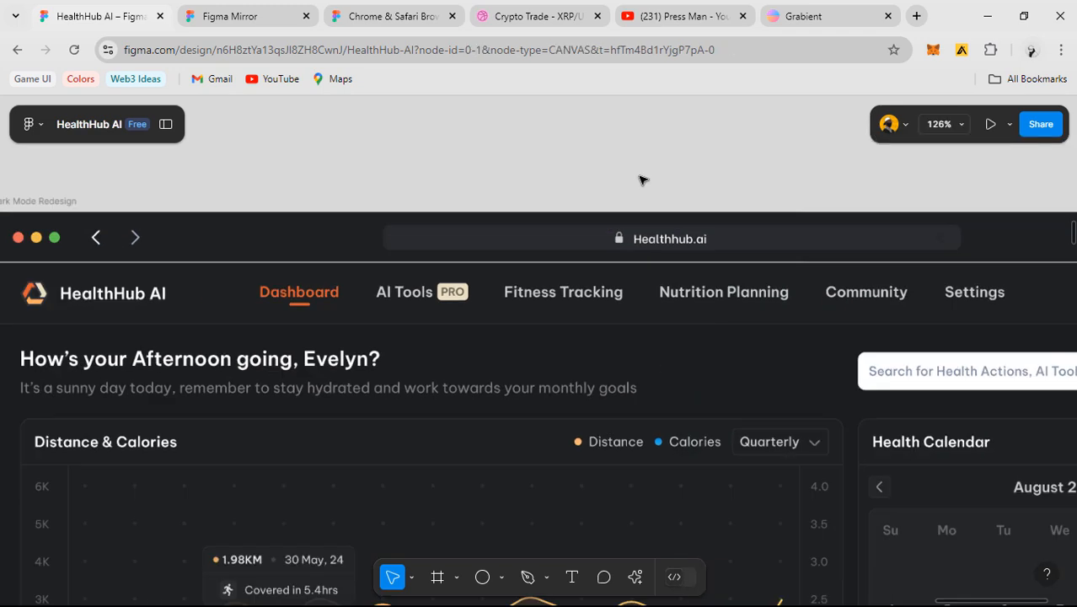
pyautogui.click(505, 220)
pyautogui.keyDown('ctrl'); pyautogui.scroll(5, 507, 221); pyautogui.keyUp('ctrl')
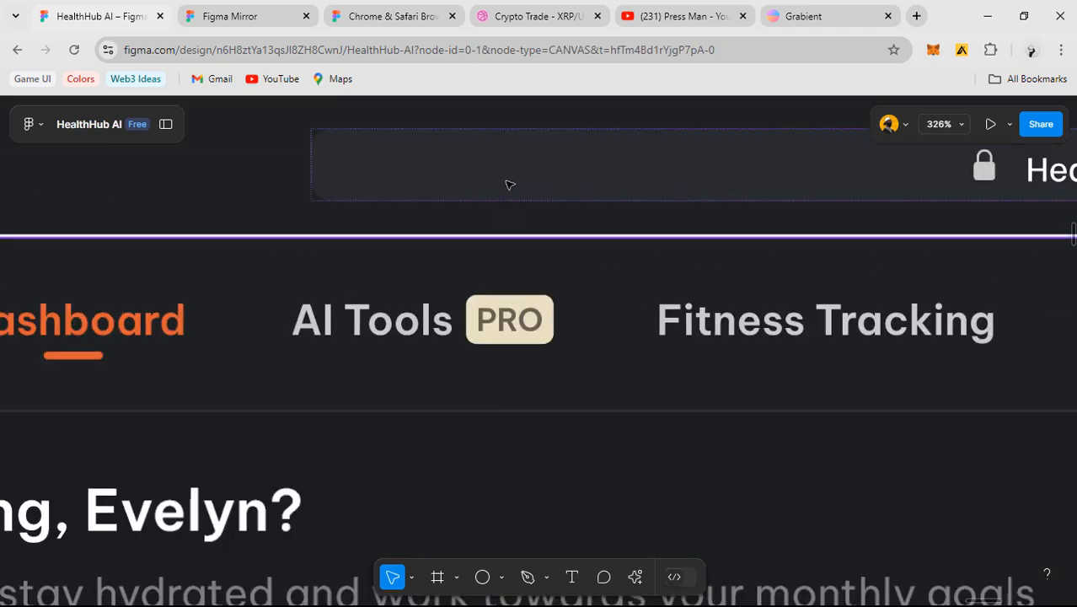
pyautogui.scroll(-3, 932, 471)
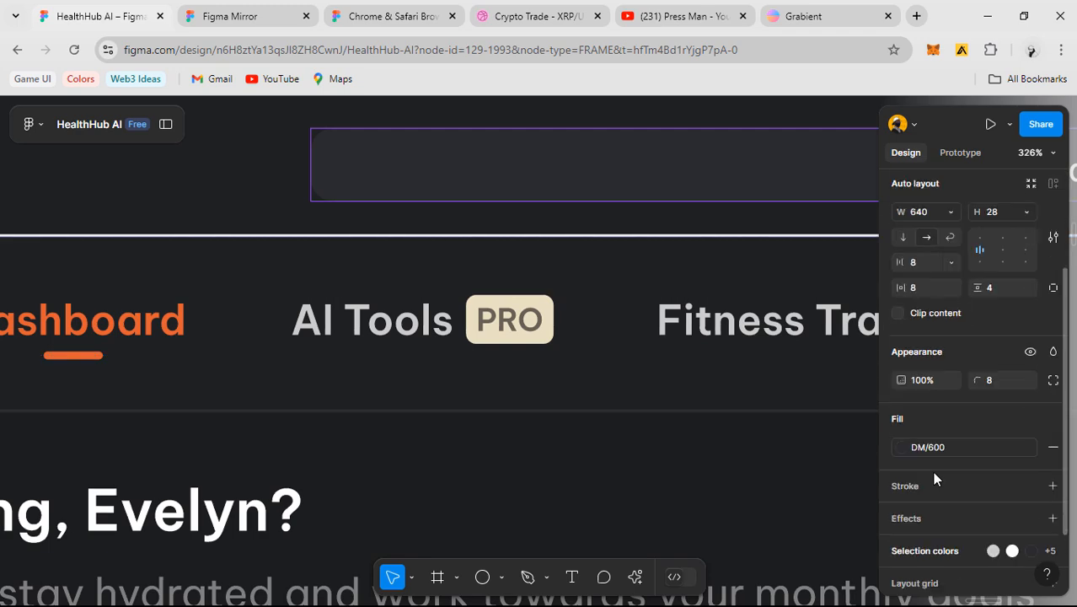
pyautogui.keyDown('ctrl'); pyautogui.scroll(-5, 507, 242); pyautogui.keyUp('ctrl')
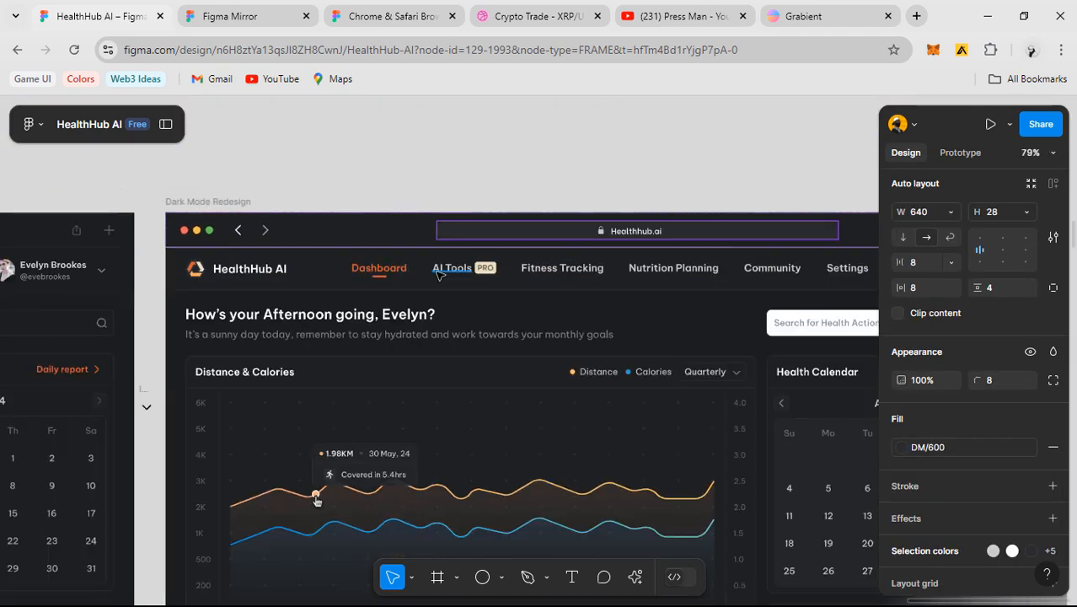
# - Select the browser Top Bar and expand its full list of selection colors
pyautogui.click(684, 203)
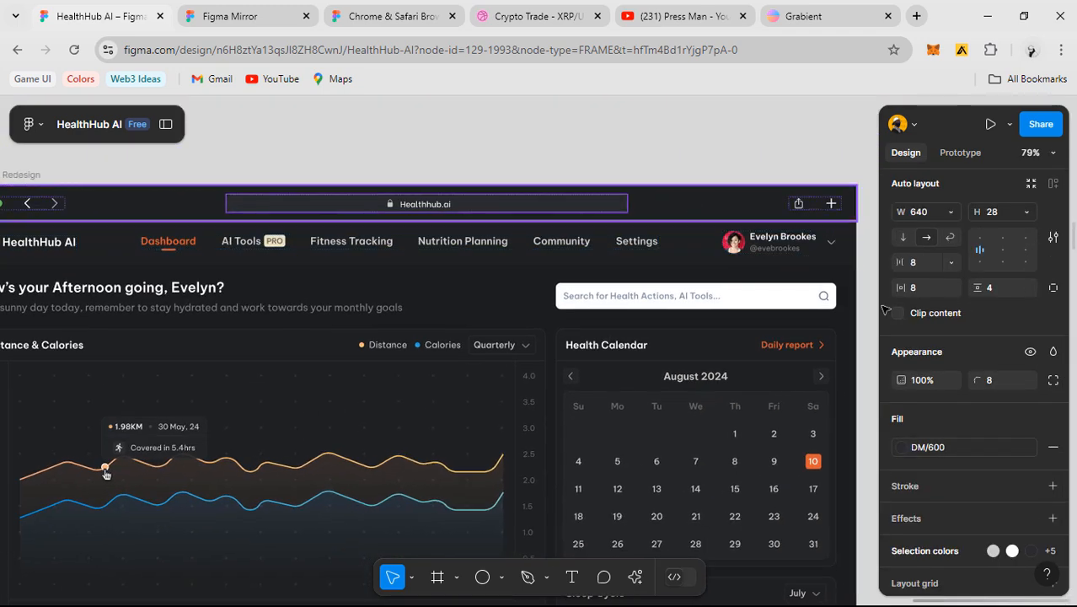
pyautogui.scroll(-3, 952, 422)
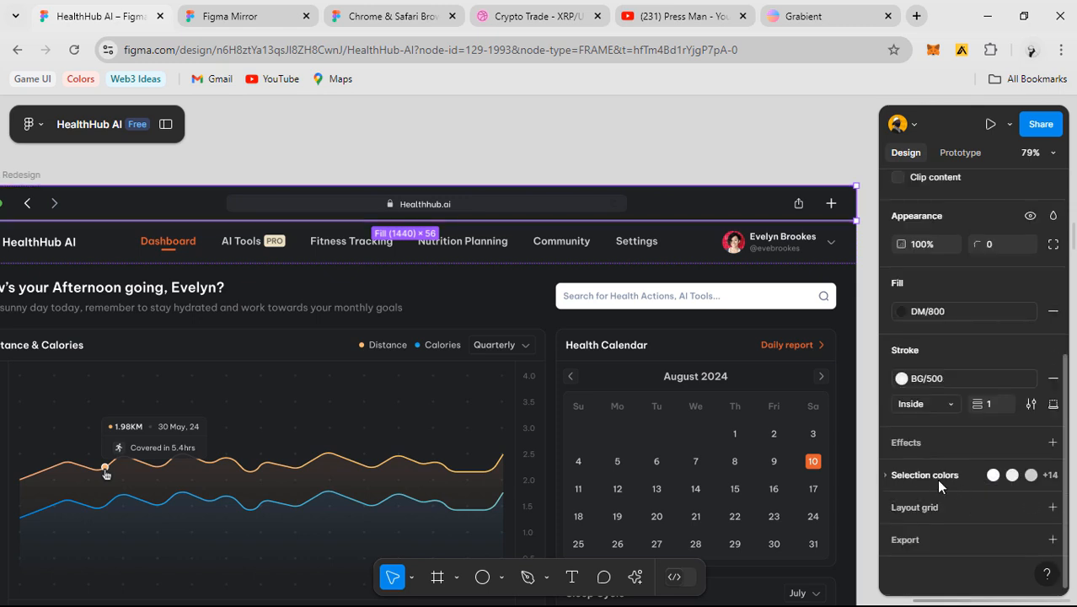
pyautogui.click(936, 476)
pyautogui.scroll(-3, 935, 489)
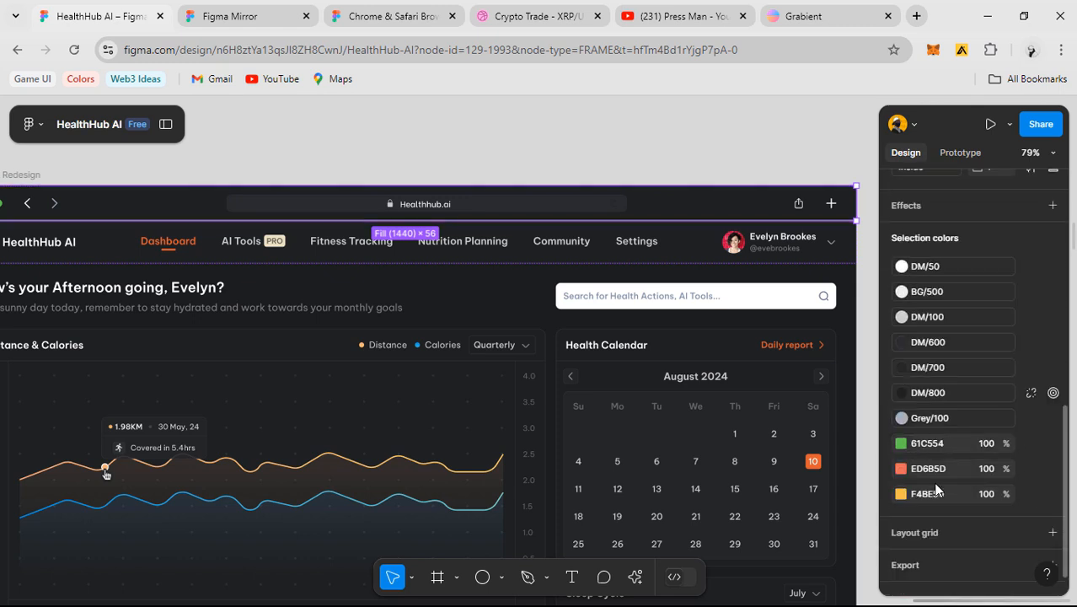
# - Try DM/600 and Grey/400 in place of the Top Bar's Grey/100 color, undoing each replacement
pyautogui.click(938, 419)
pyautogui.scroll(-1, 749, 481)
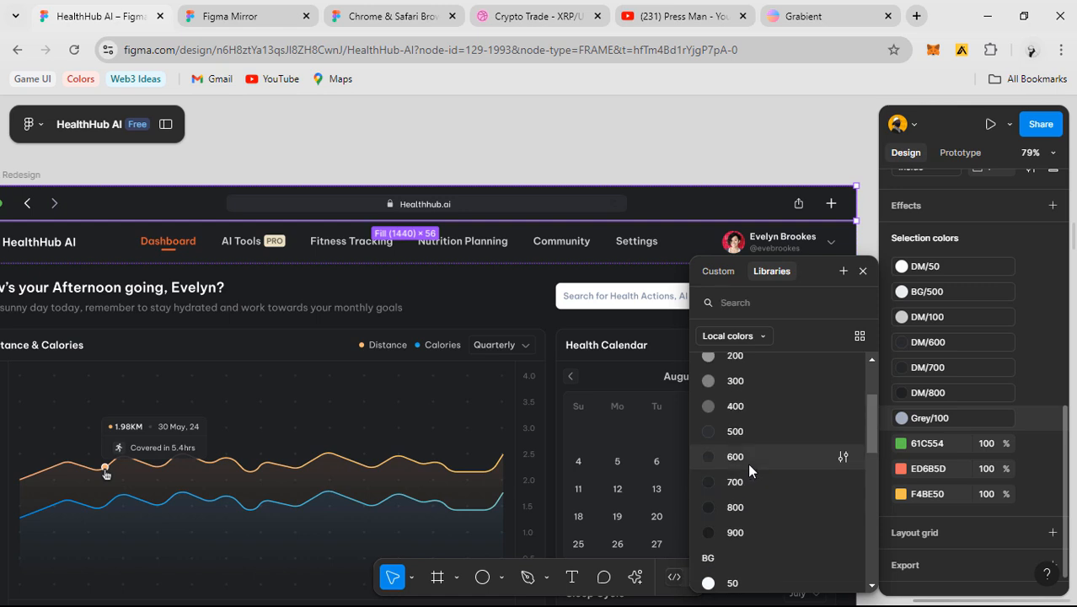
pyautogui.click(749, 460)
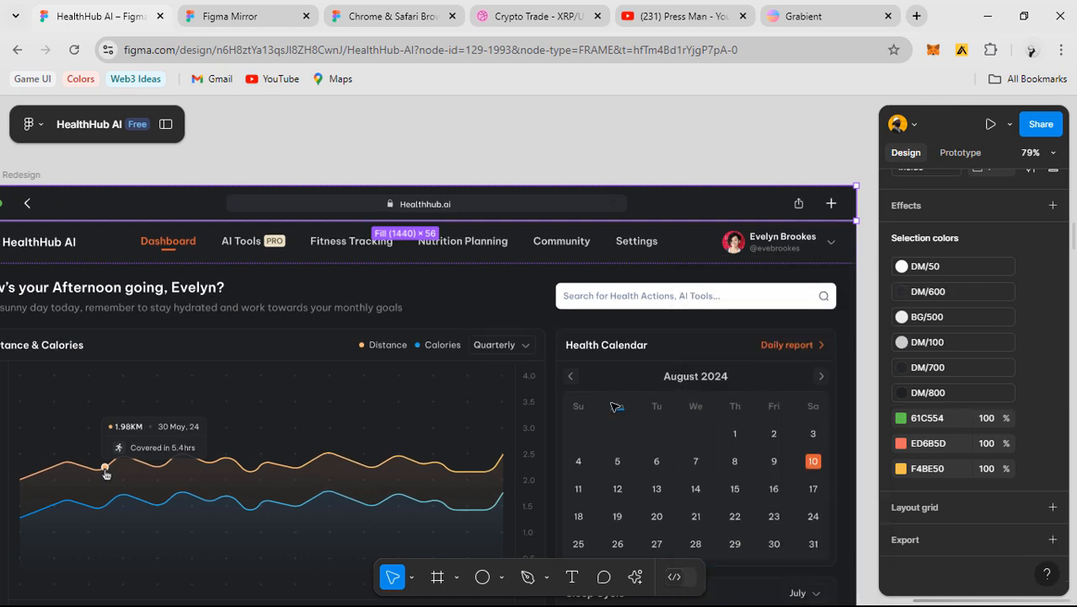
pyautogui.hotkey('ctrl', 'z')
pyautogui.hscroll(-2, 337, 340)
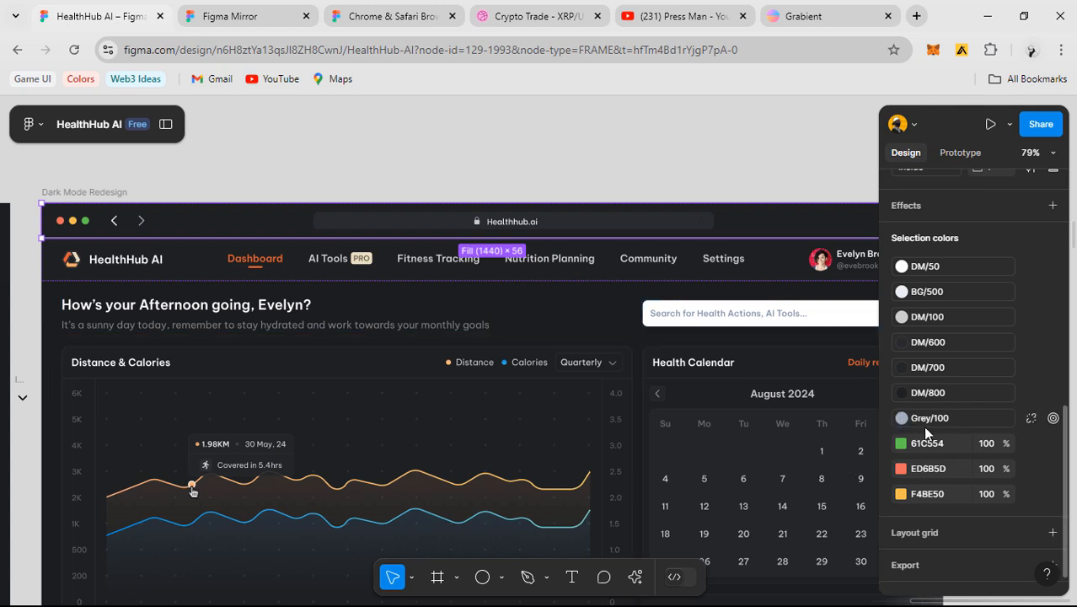
pyautogui.click(900, 418)
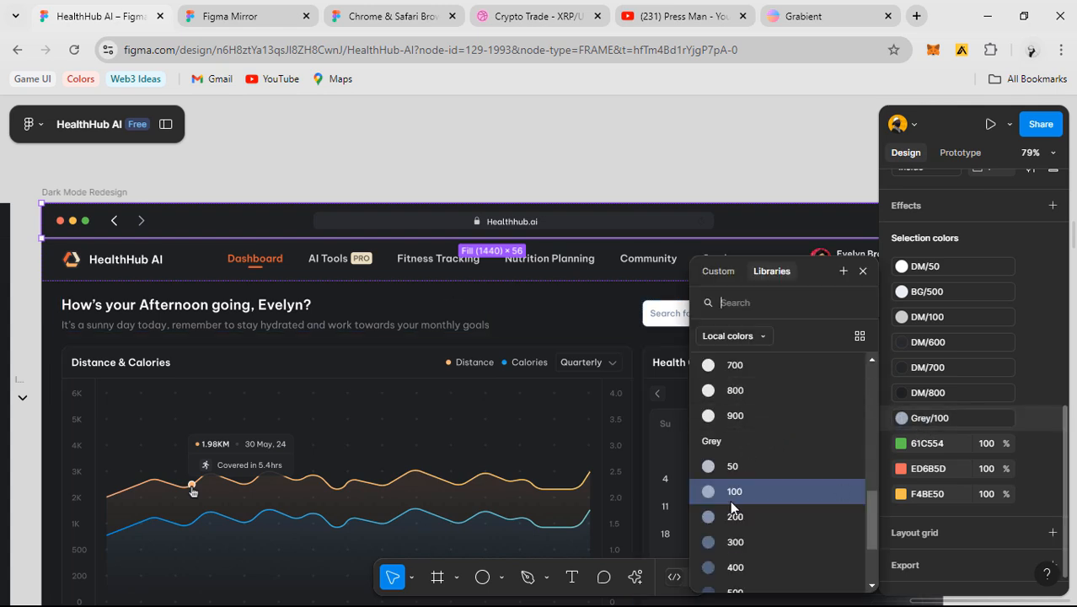
pyautogui.click(752, 571)
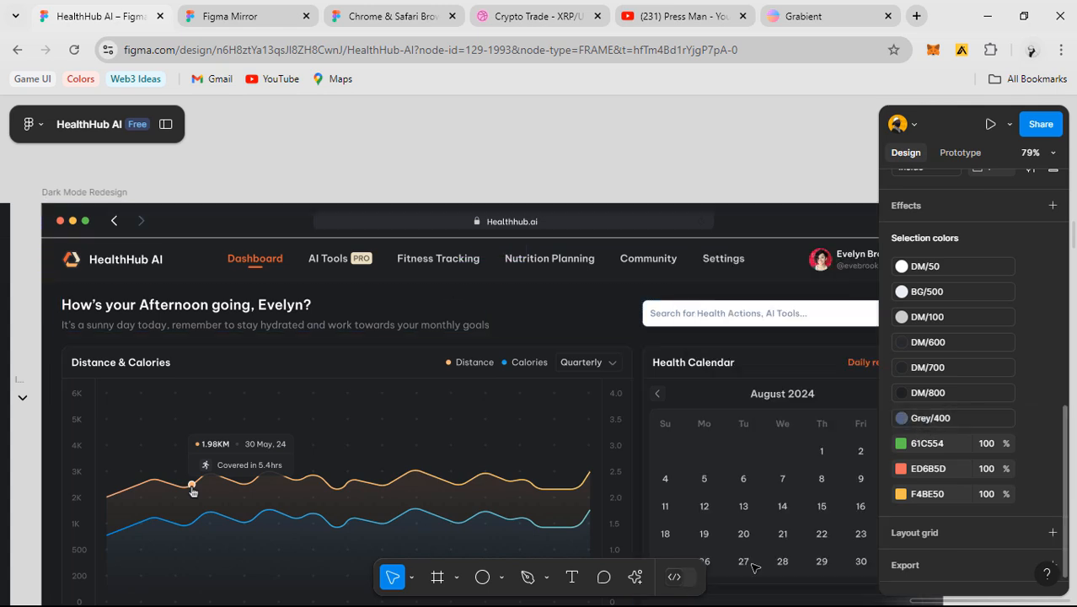
pyautogui.hotkey('ctrl', 'z')
# - Replace the Top Bar's Grey/100 color, used by the forward arrow, with DM/500
pyautogui.click(941, 417)
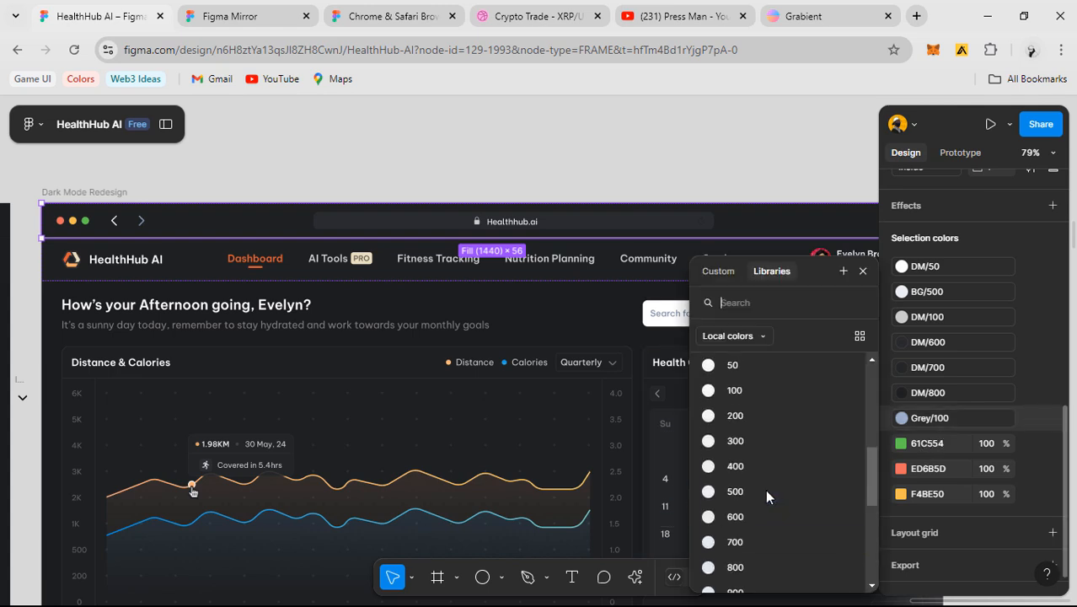
pyautogui.scroll(3, 741, 460)
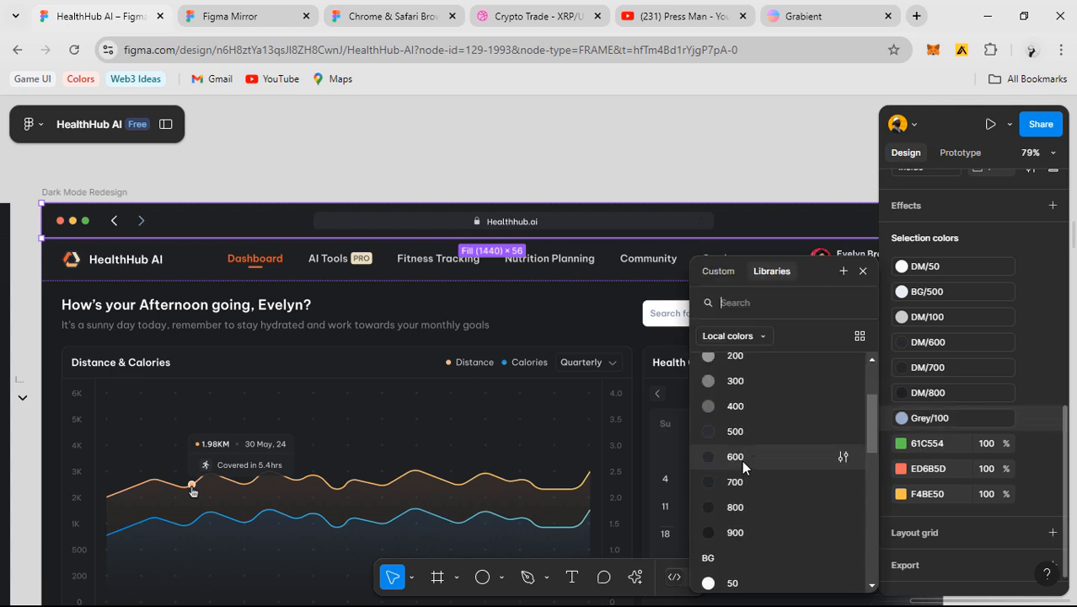
pyautogui.click(748, 432)
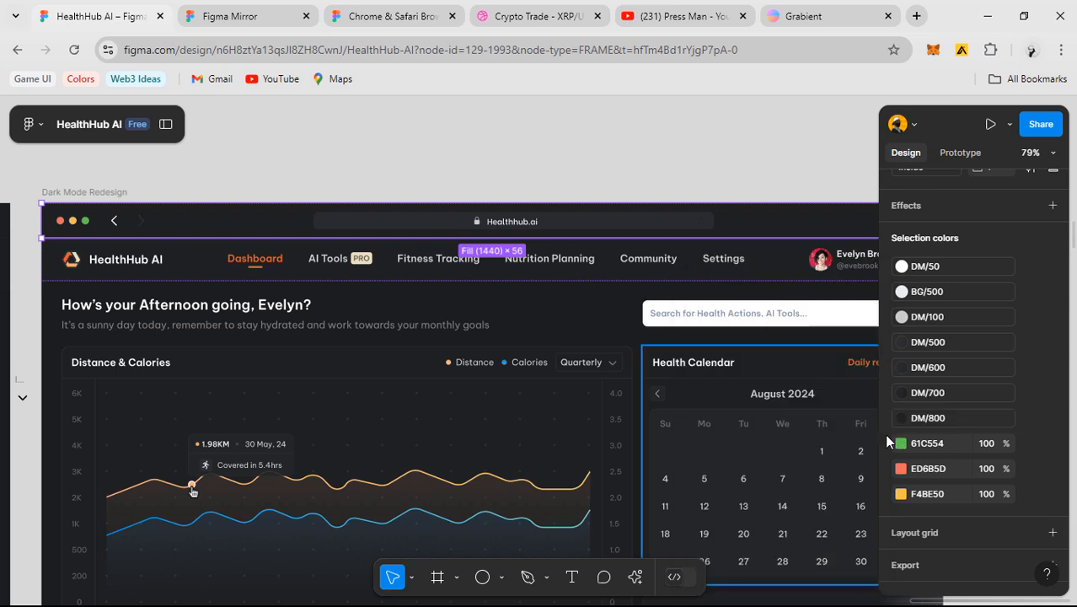
# - Replace the Top Bar's DM/500 selection color with DM/400
pyautogui.click(936, 338)
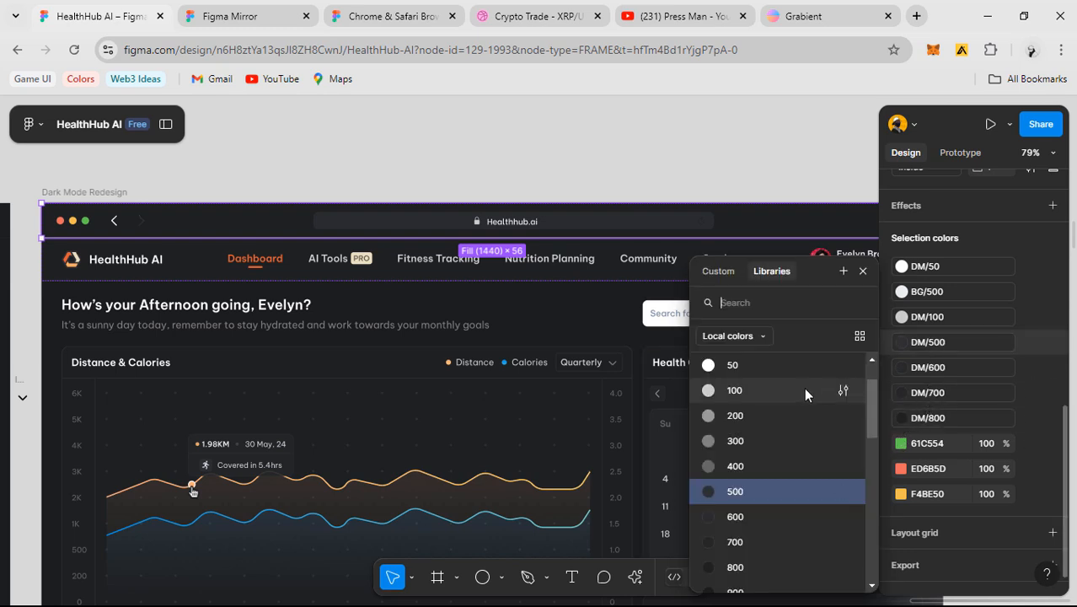
pyautogui.click(745, 466)
pyautogui.click(526, 158)
# - Set the stroke of the browser Top Bar in the Dark Mode Redesign frame to DM/500
pyautogui.scroll(-5, 529, 161)
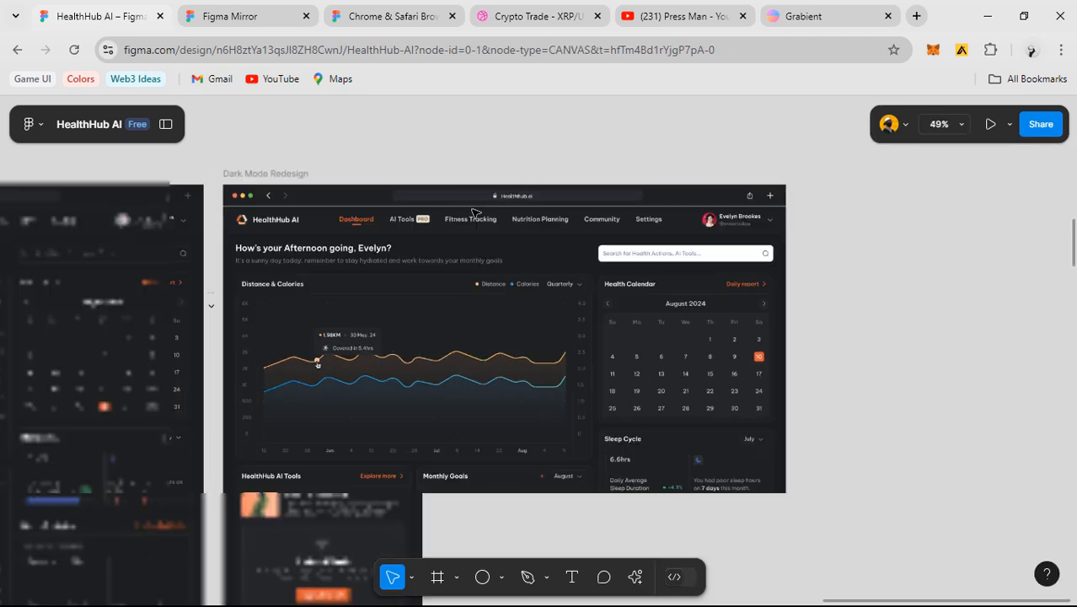
pyautogui.scroll(1, 331, 195)
pyautogui.click(327, 197)
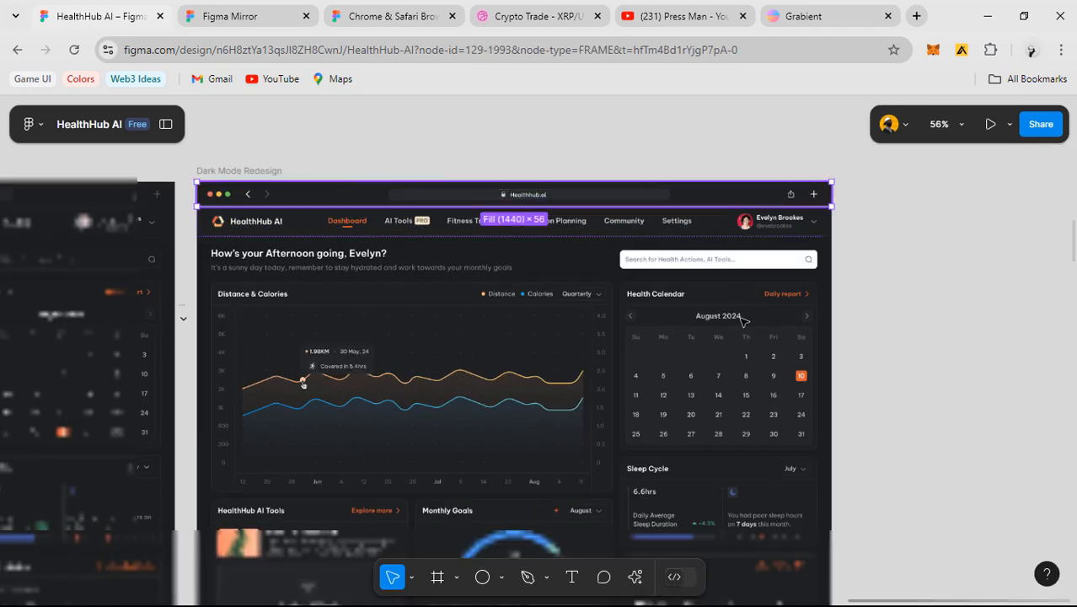
pyautogui.scroll(-5, 989, 446)
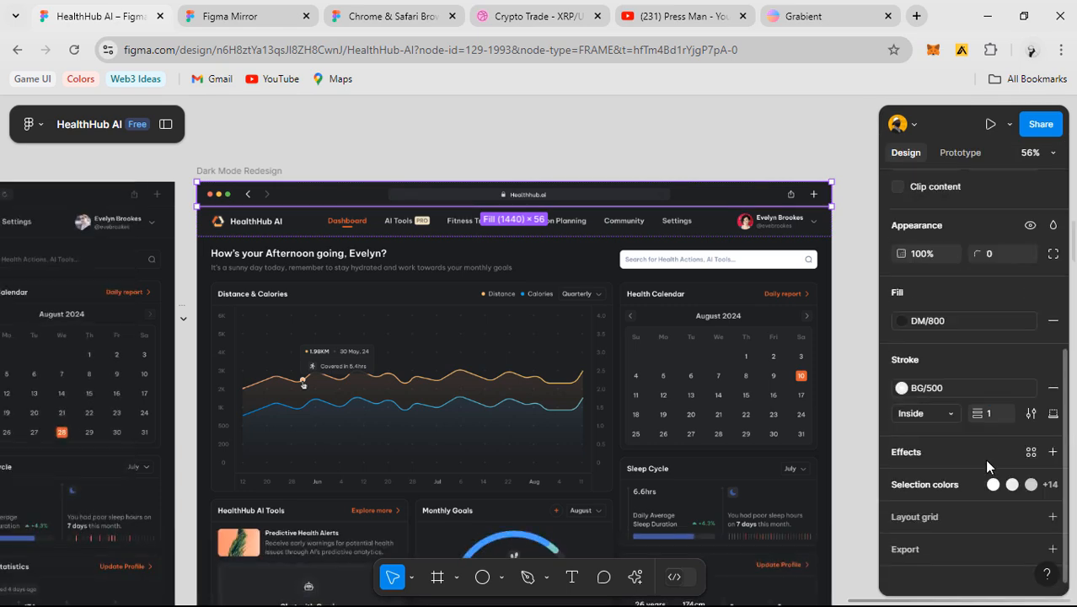
pyautogui.click(938, 388)
pyautogui.scroll(1, 781, 466)
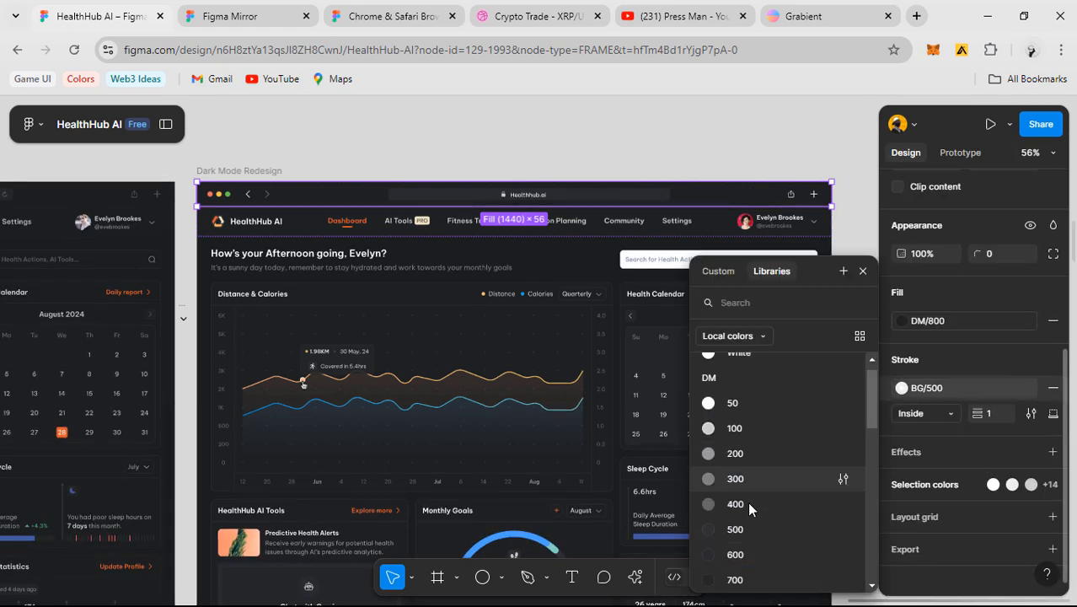
pyautogui.click(746, 533)
pyautogui.click(434, 166)
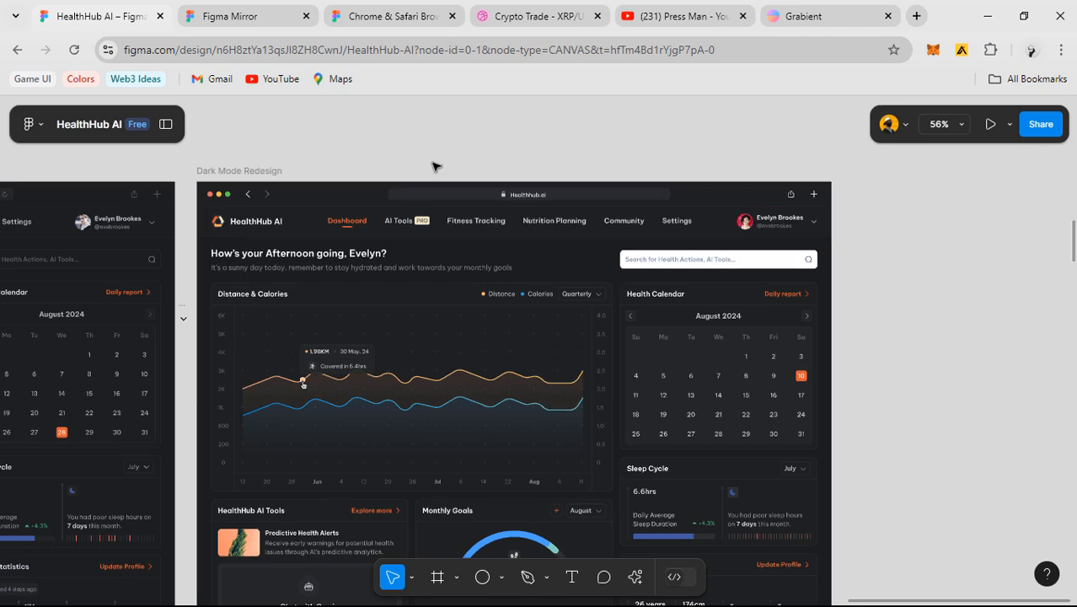
# - Select the Dark Mode Redesign frame and examine its top bar and dashboard in the Figma Mirror preview
pyautogui.click(264, 175)
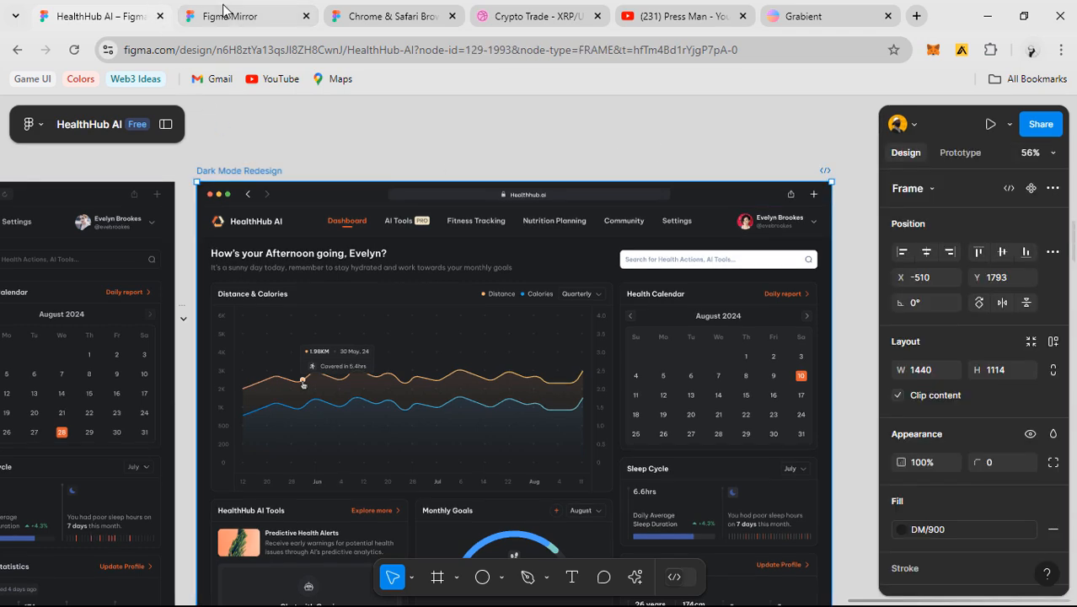
pyautogui.click(213, 14)
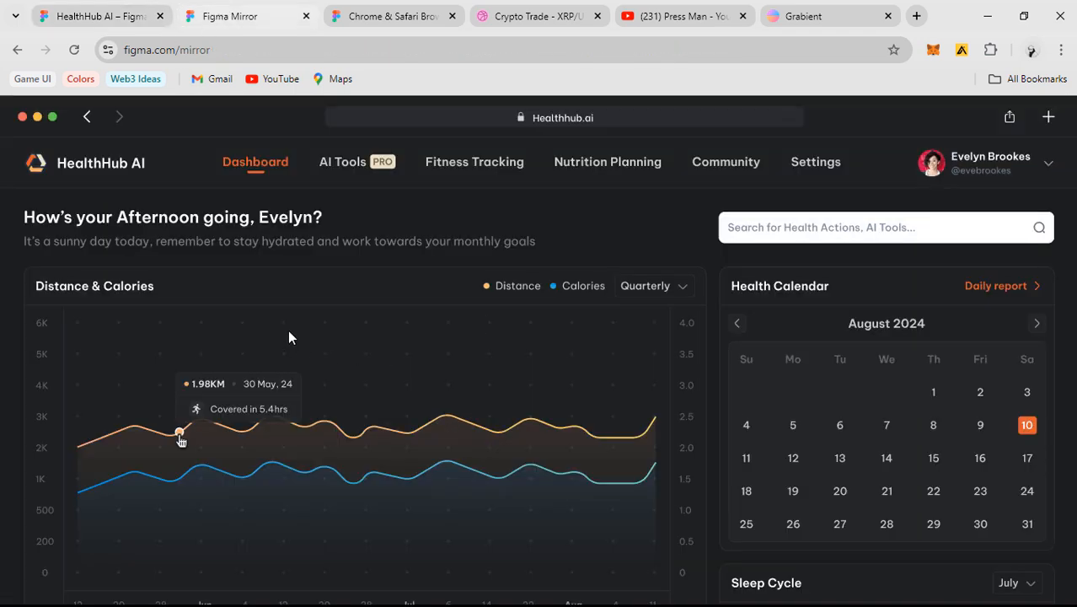
pyautogui.click(73, 16)
pyautogui.click(289, 223)
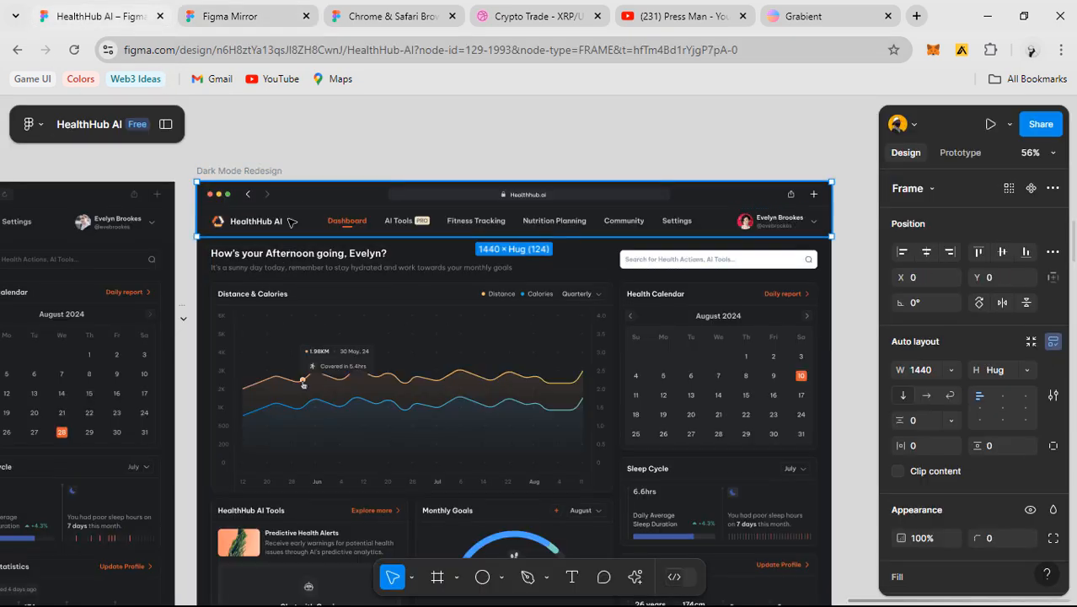
pyautogui.scroll(-4, 1035, 492)
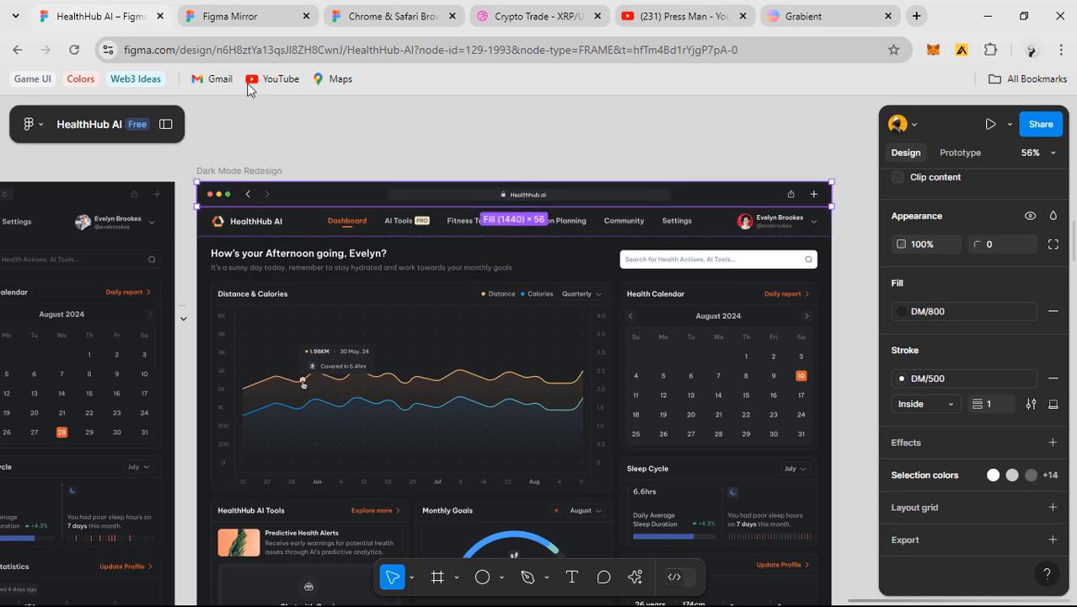
pyautogui.click(240, 19)
pyautogui.scroll(-4, 374, 392)
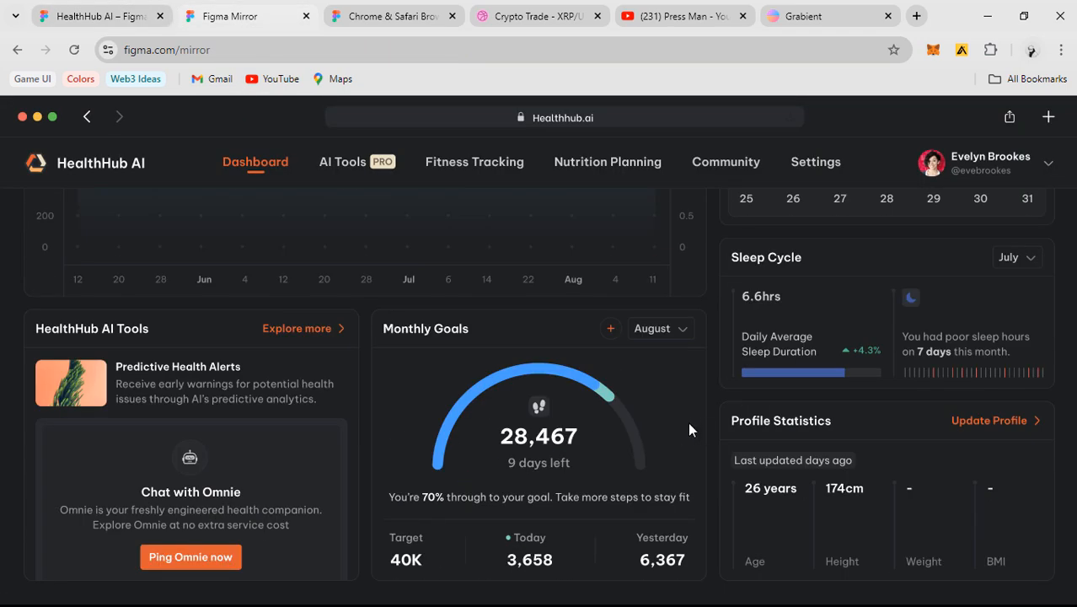
pyautogui.scroll(4, 689, 429)
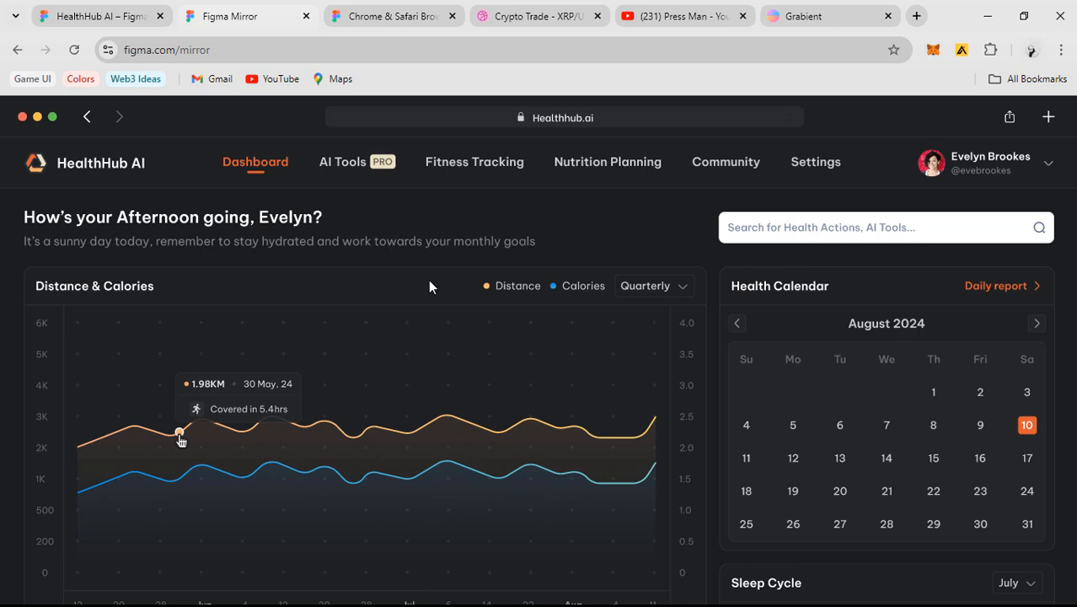
# - Return to the HealthHub AI design file and set the search field's fill to DM/800 and its stroke to DM/500
pyautogui.click(101, 16)
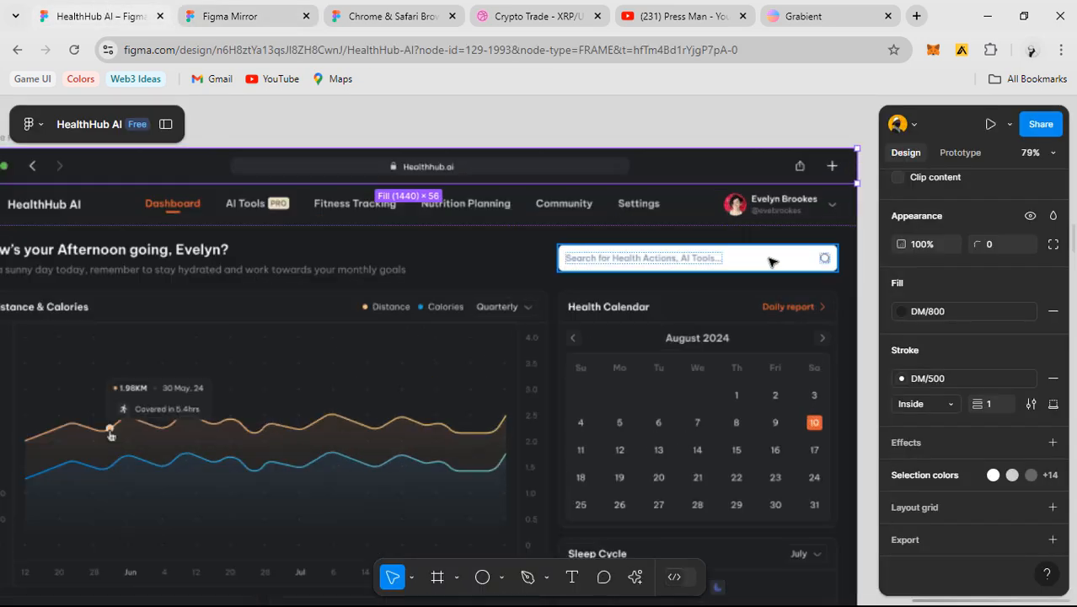
pyautogui.scroll(2, 769, 262)
pyautogui.click(772, 258)
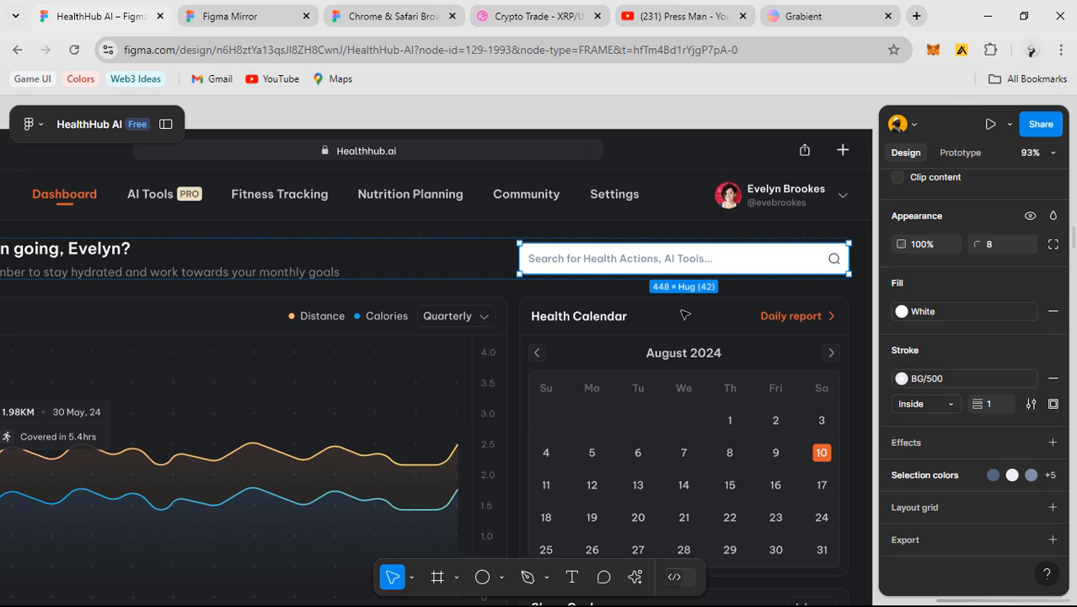
pyautogui.hscroll(2, 639, 319)
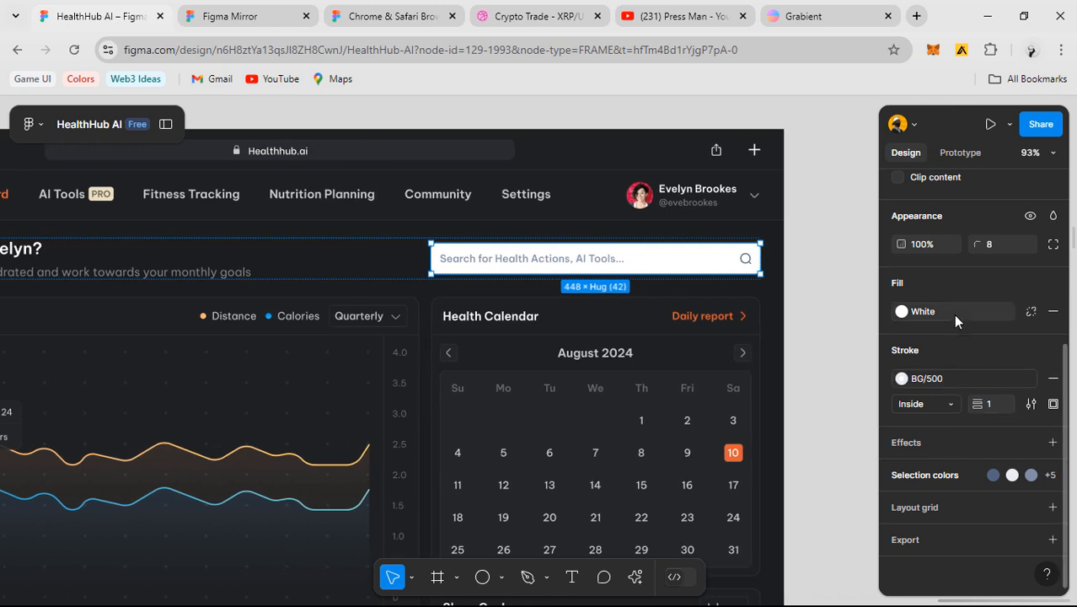
pyautogui.click(955, 315)
pyautogui.scroll(-3, 773, 472)
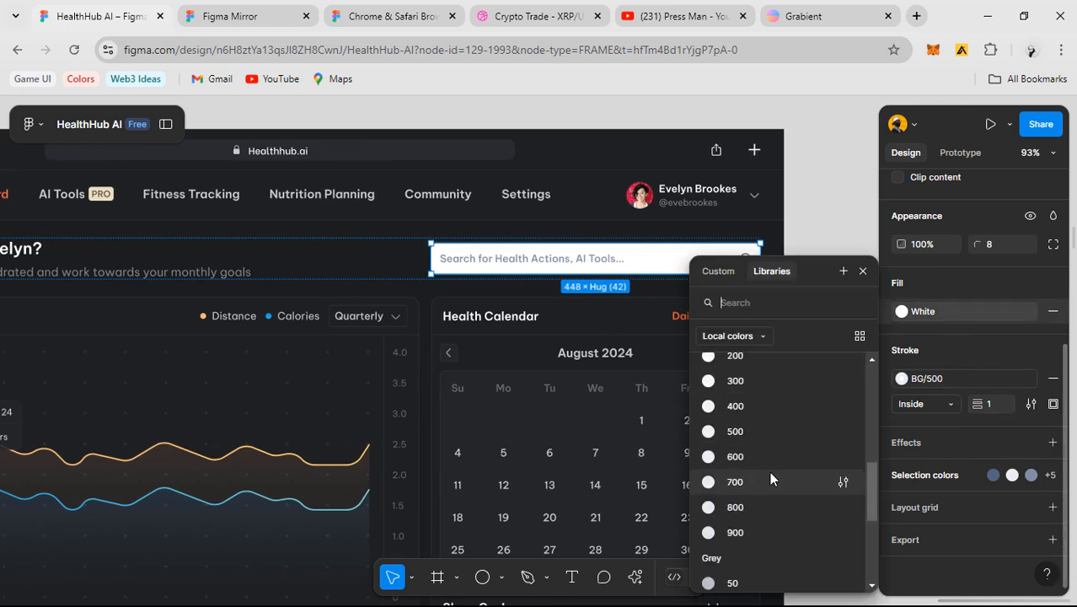
pyautogui.scroll(1, 771, 472)
pyautogui.click(752, 546)
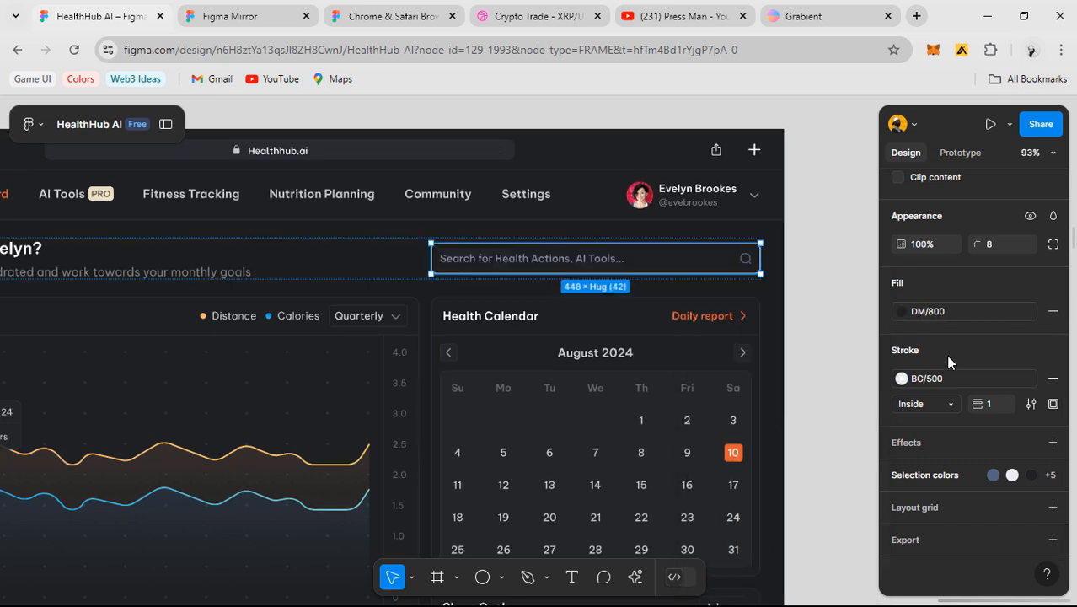
pyautogui.click(957, 373)
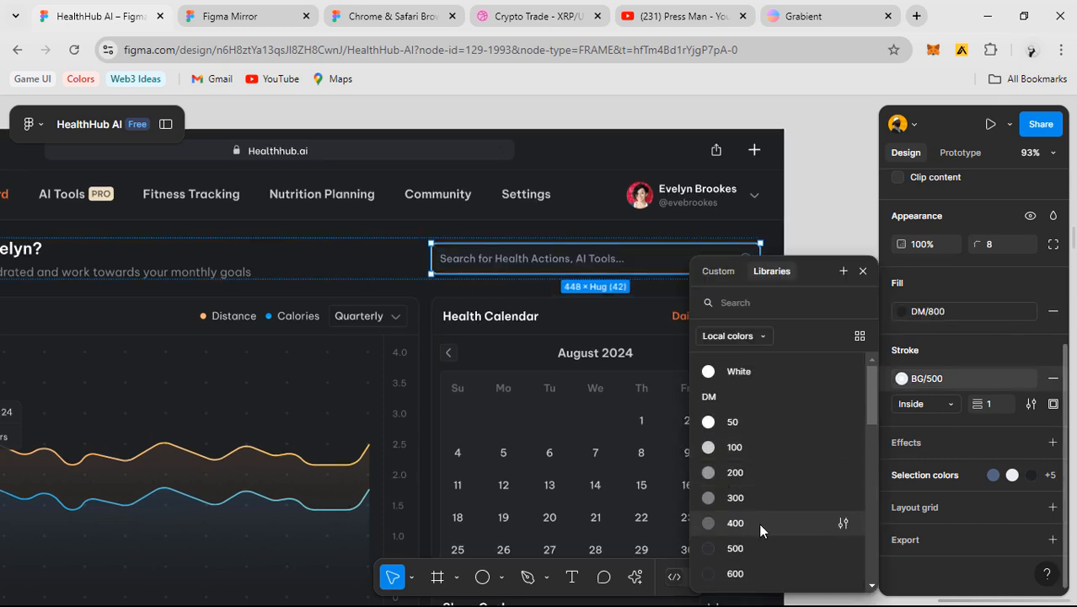
pyautogui.click(747, 546)
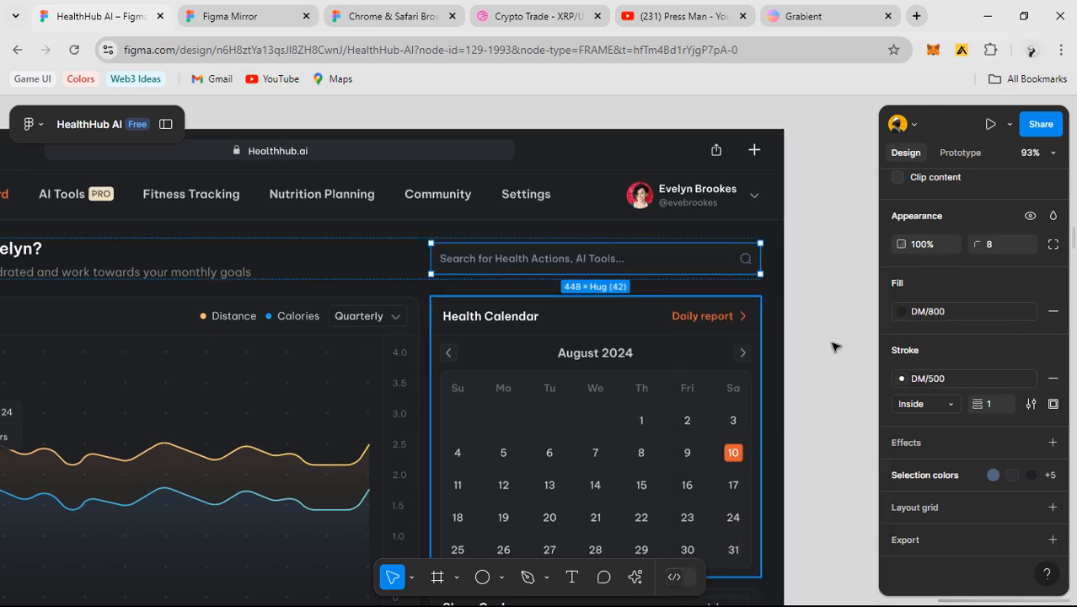
# - Replace the Grey/400 color used by the search field's magnifier icon with BG/100
pyautogui.click(931, 473)
pyautogui.scroll(-2, 957, 410)
pyautogui.click(958, 384)
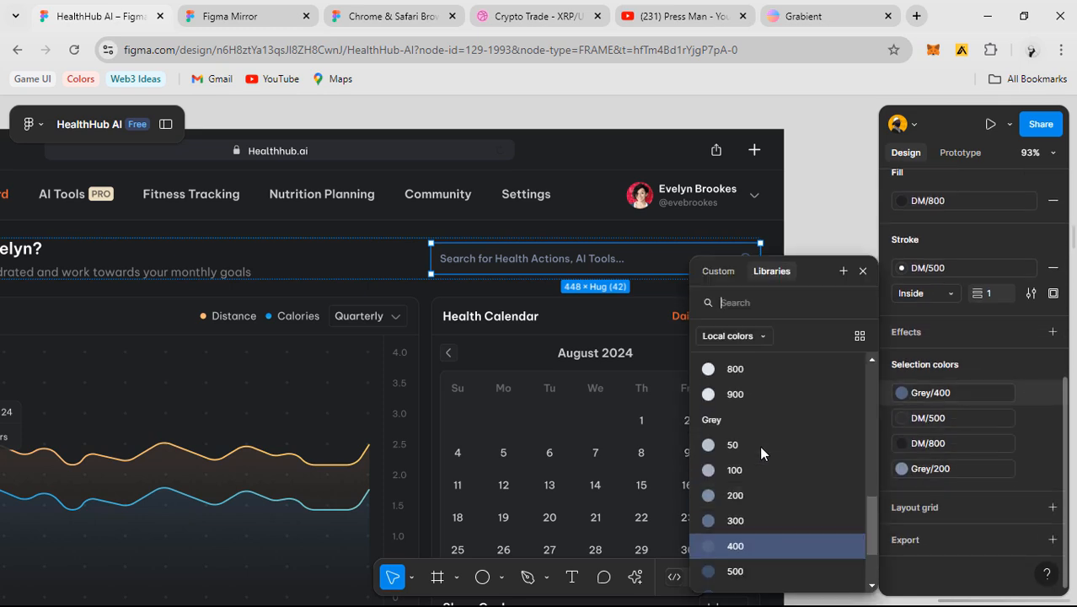
pyautogui.scroll(5, 759, 445)
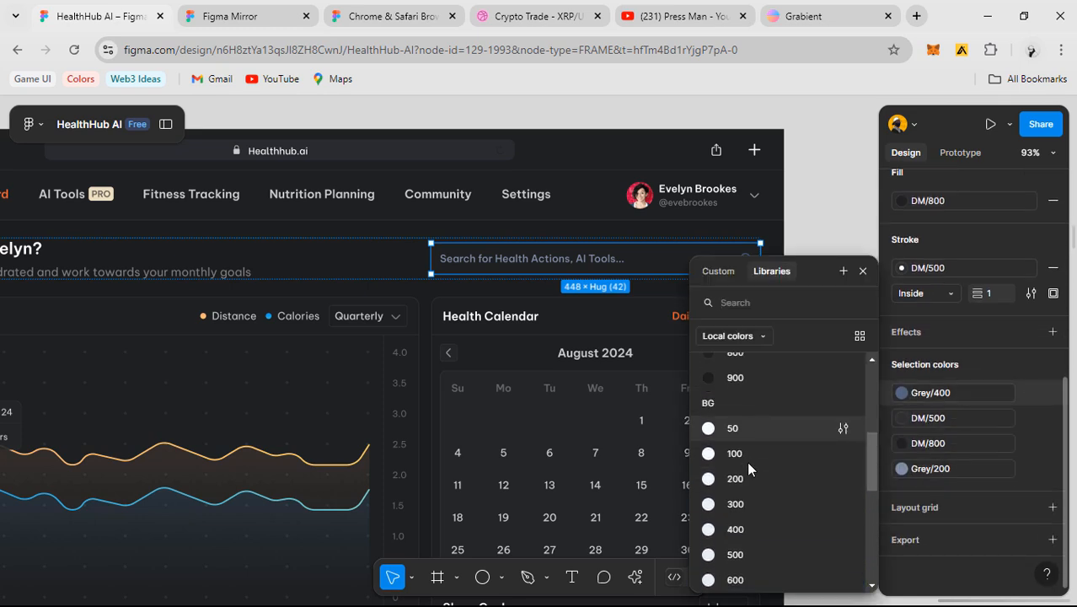
pyautogui.click(747, 462)
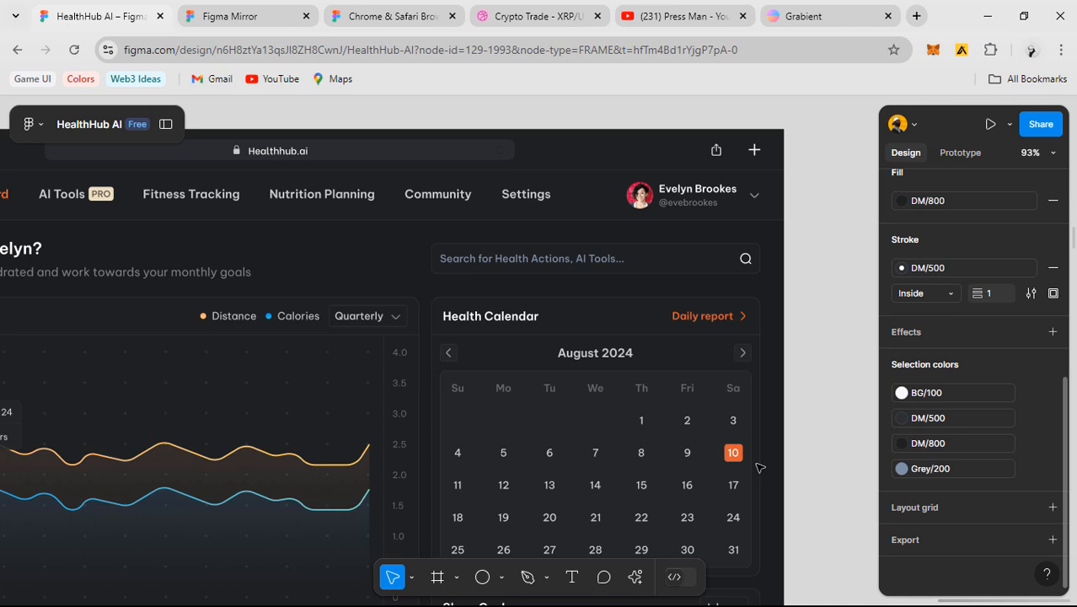
pyautogui.doubleClick(554, 260)
pyautogui.scroll(2, 994, 410)
pyautogui.click(947, 444)
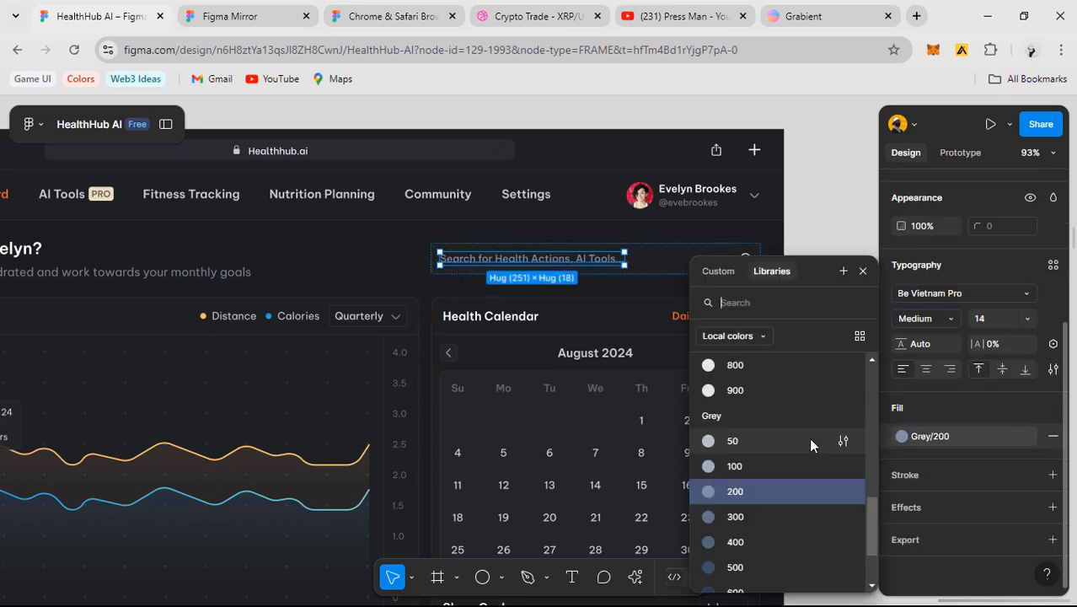
pyautogui.scroll(-3, 791, 448)
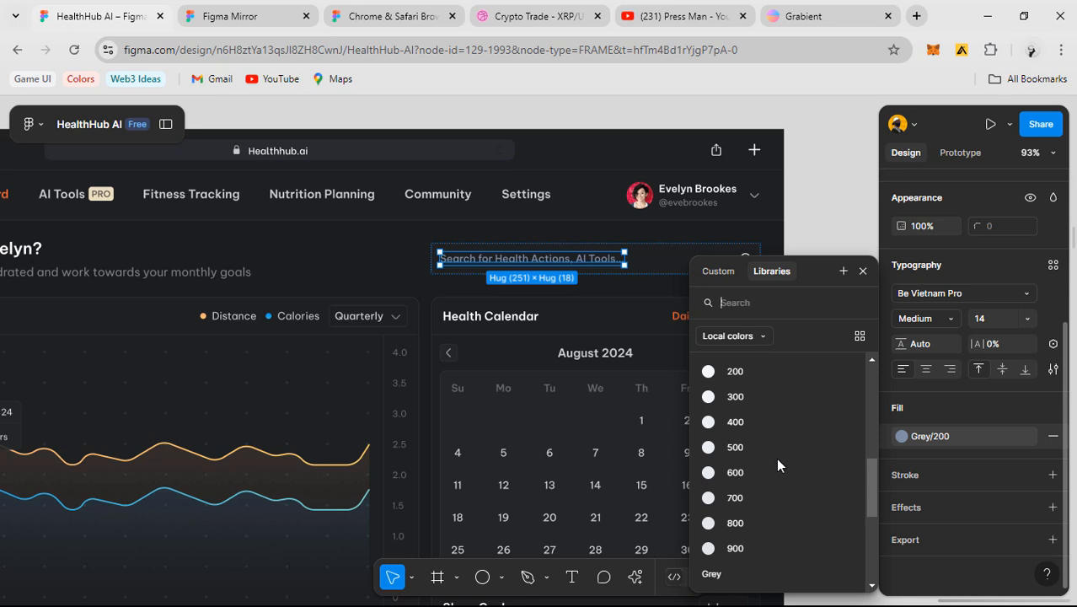
pyautogui.scroll(3, 775, 459)
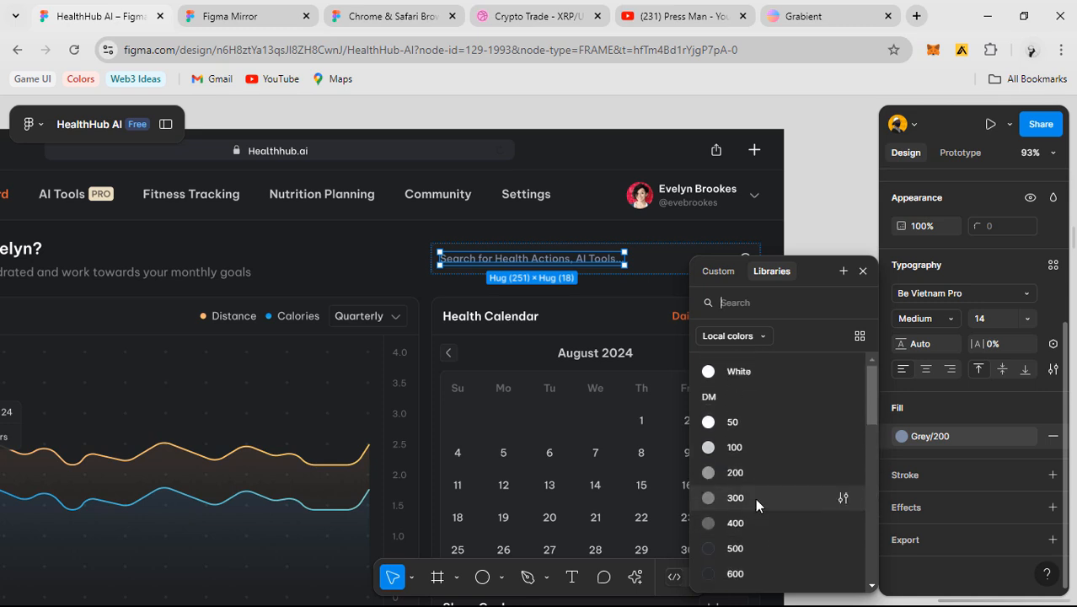
pyautogui.press('Escape')
pyautogui.click(820, 394)
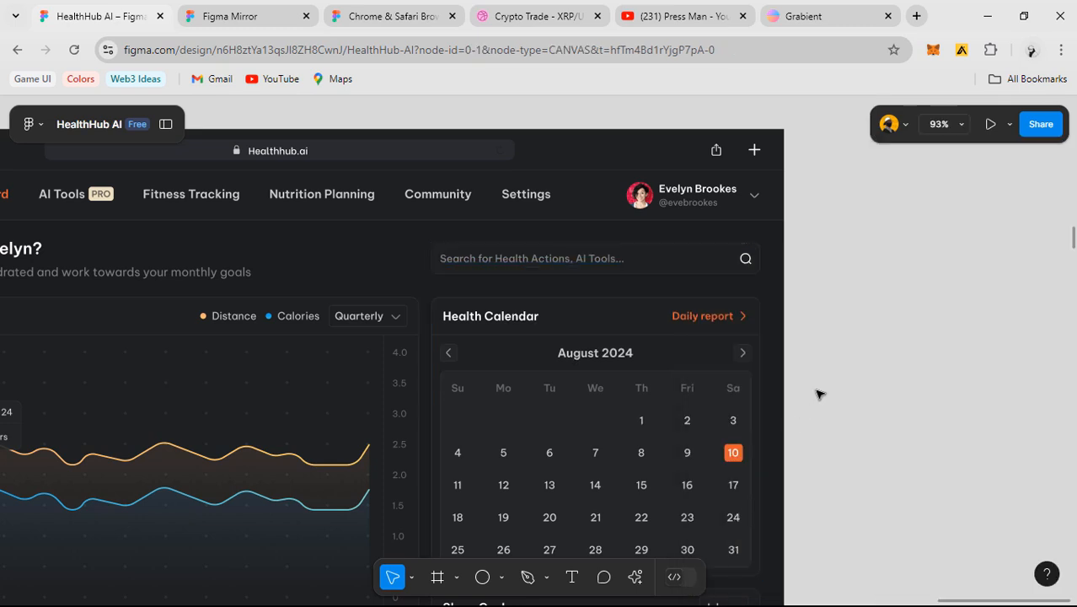
pyautogui.click(573, 259)
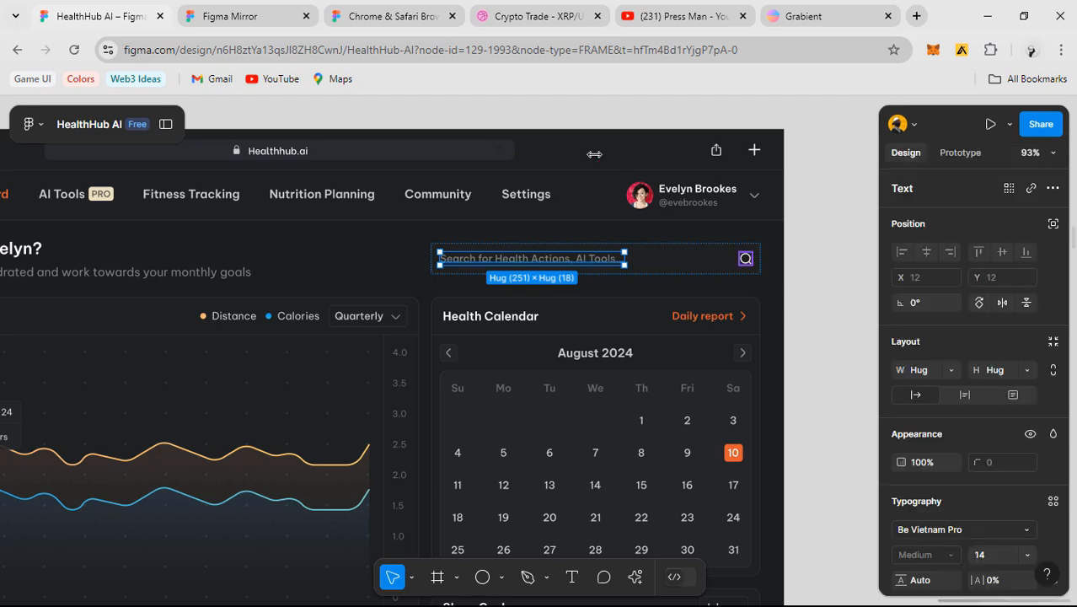
pyautogui.press('Escape')
# - Check the search field in the Figma Mirror preview, then set its magnifier icon's color to BG/200 in the design file
pyautogui.click(260, 18)
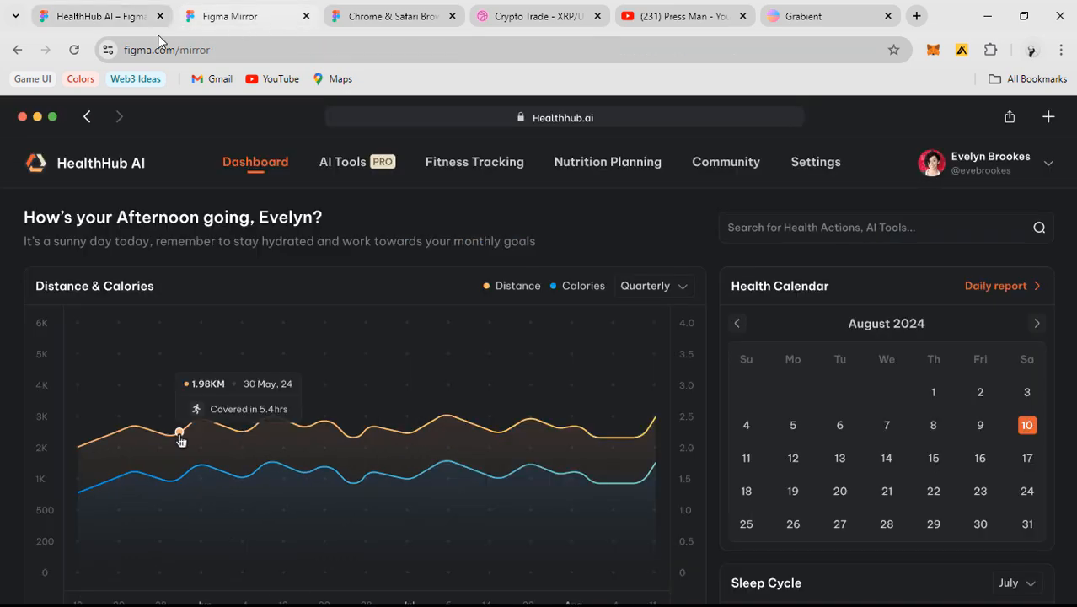
pyautogui.click(97, 16)
pyautogui.scroll(-3, 954, 520)
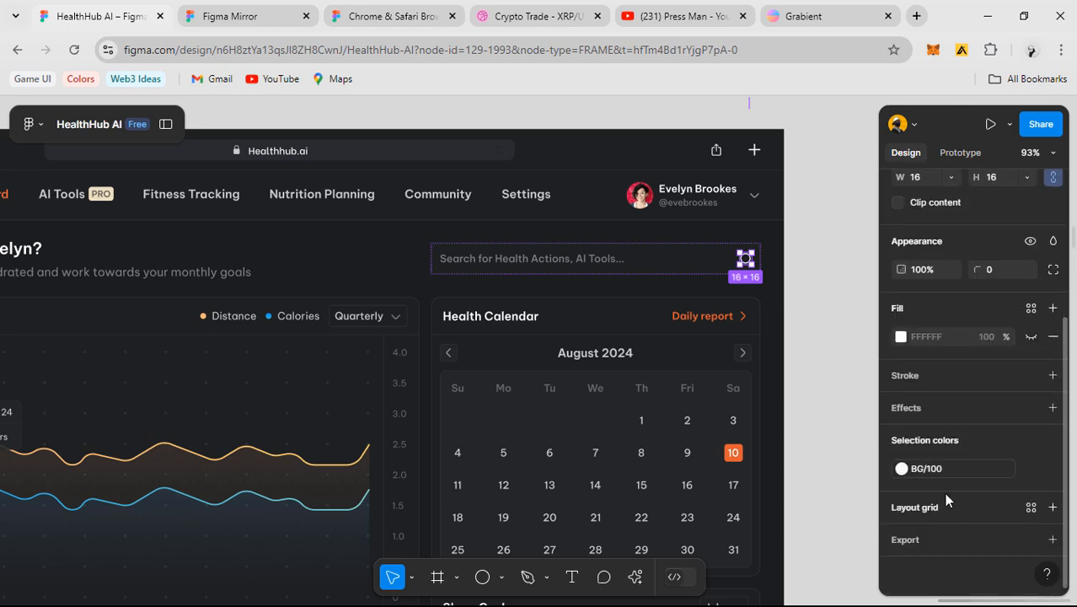
pyautogui.click(910, 469)
pyautogui.click(756, 505)
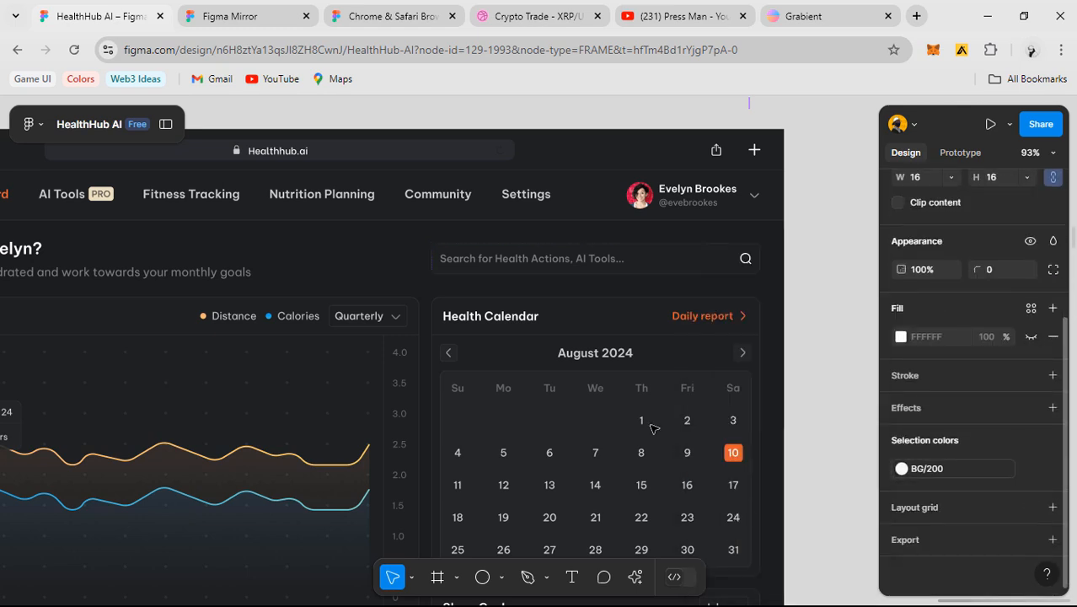
# - Preview the search icon in Figma Mirror, then set its color to DM/200 in the design file
pyautogui.click(229, 13)
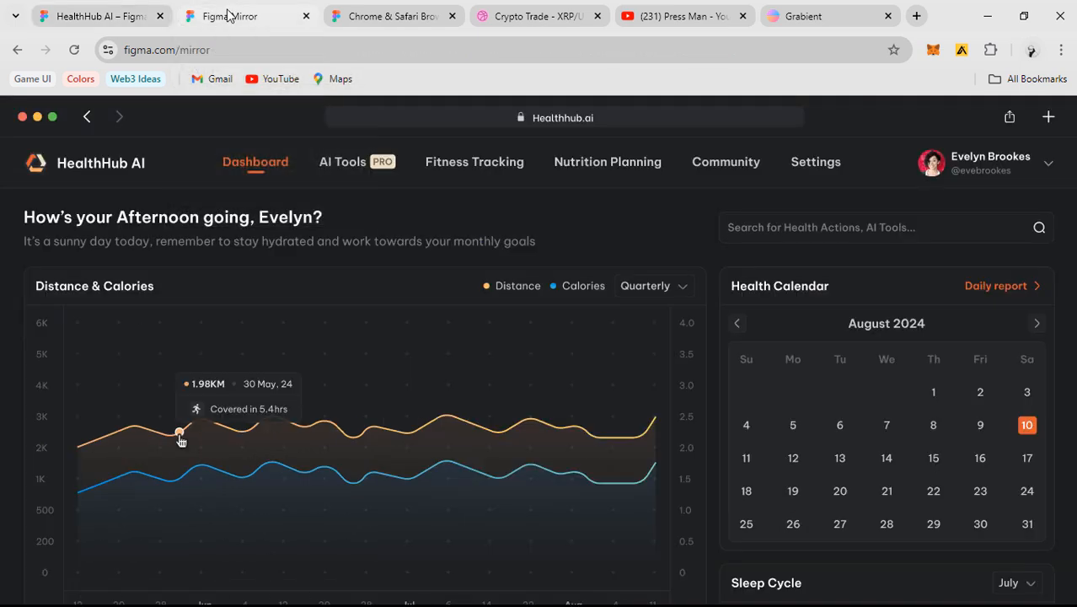
pyautogui.click(107, 18)
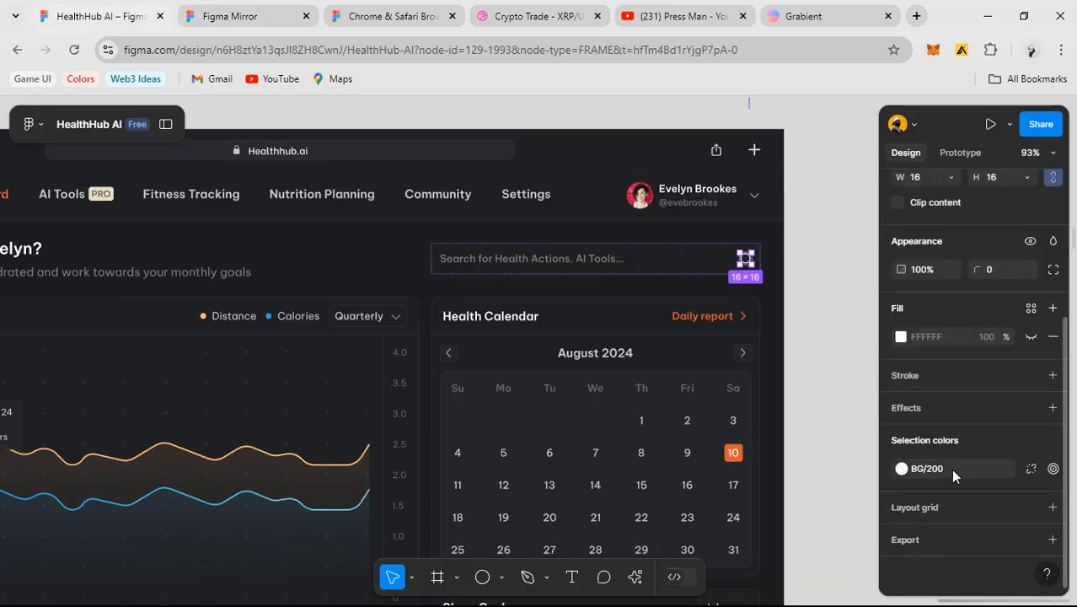
pyautogui.click(950, 469)
pyautogui.scroll(2, 792, 481)
pyautogui.click(772, 470)
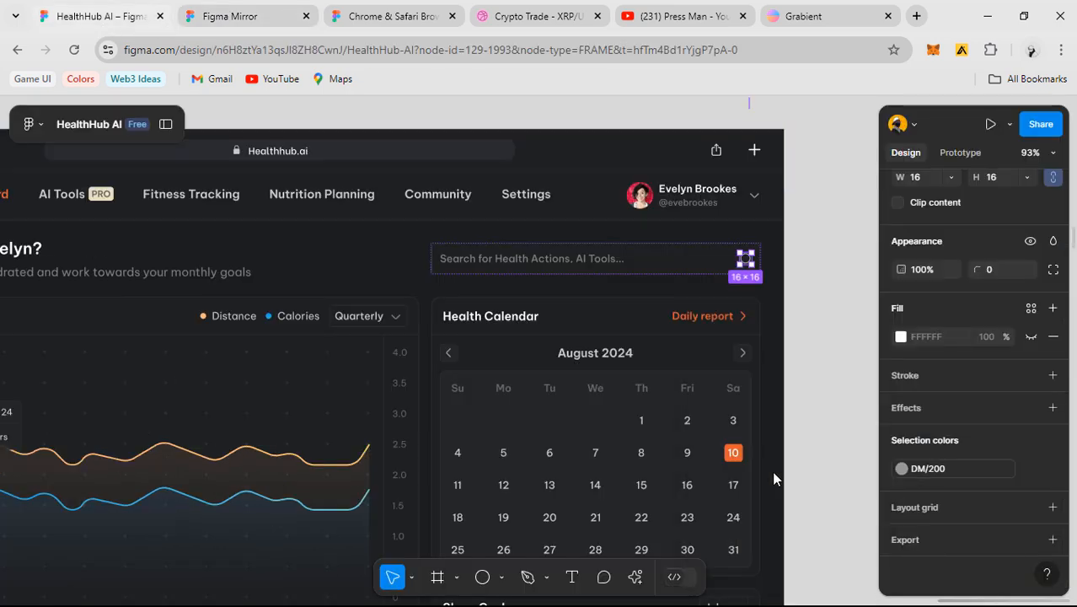
# - Review the recolored dashboard in the Figma Mirror preview from the search field down to the Monthly Goals and Profile Statistics cards
pyautogui.click(243, 17)
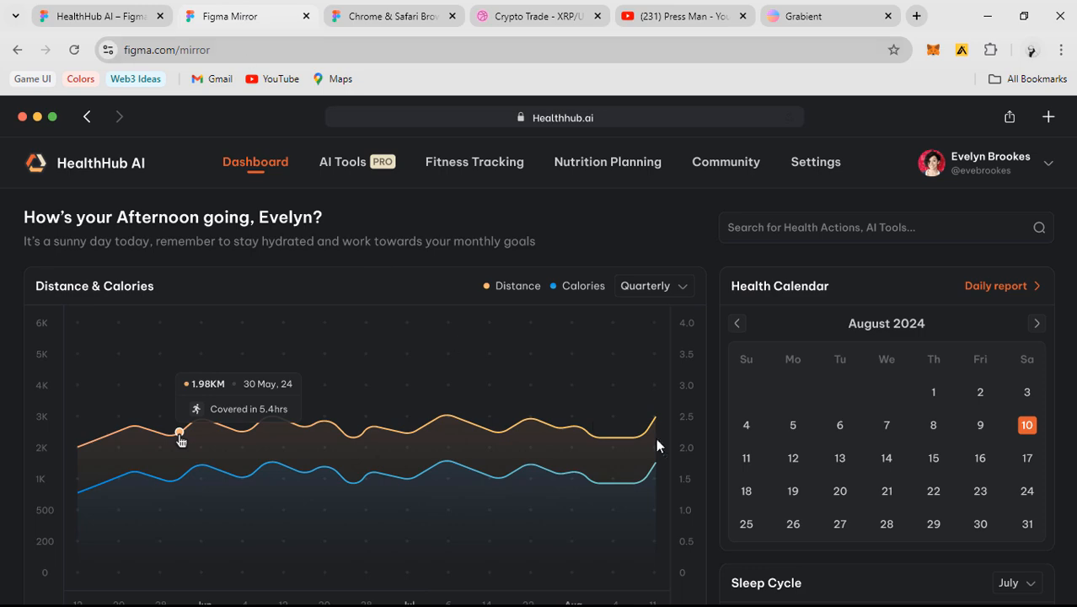
pyautogui.scroll(-4, 630, 413)
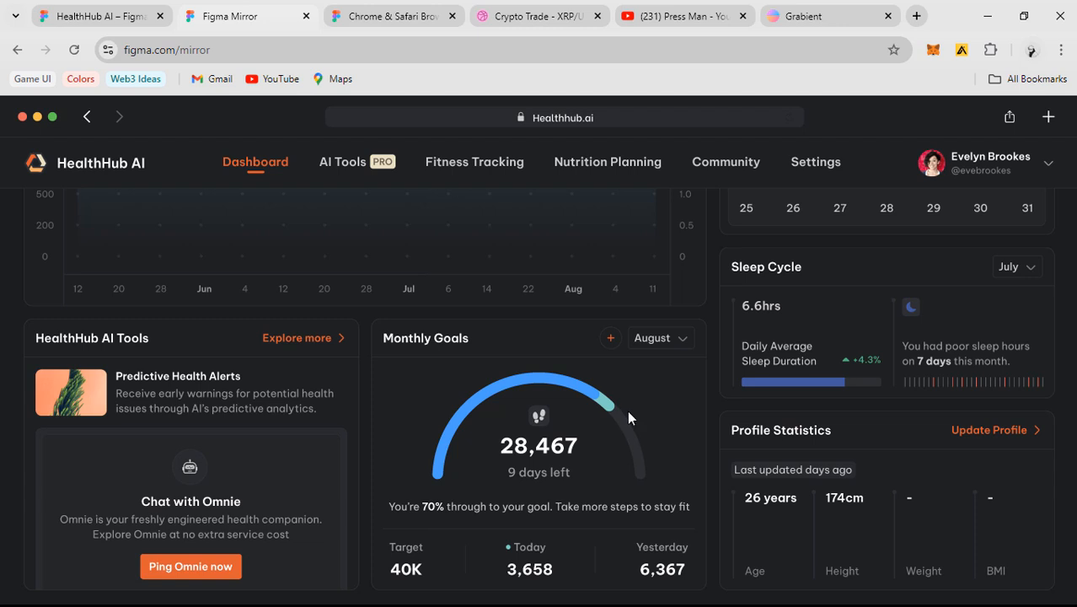
# - Review the finished dark dashboard in the Figma Mirror preview, from the greeting and chart to the lower cards and back
pyautogui.scroll(4, 627, 410)
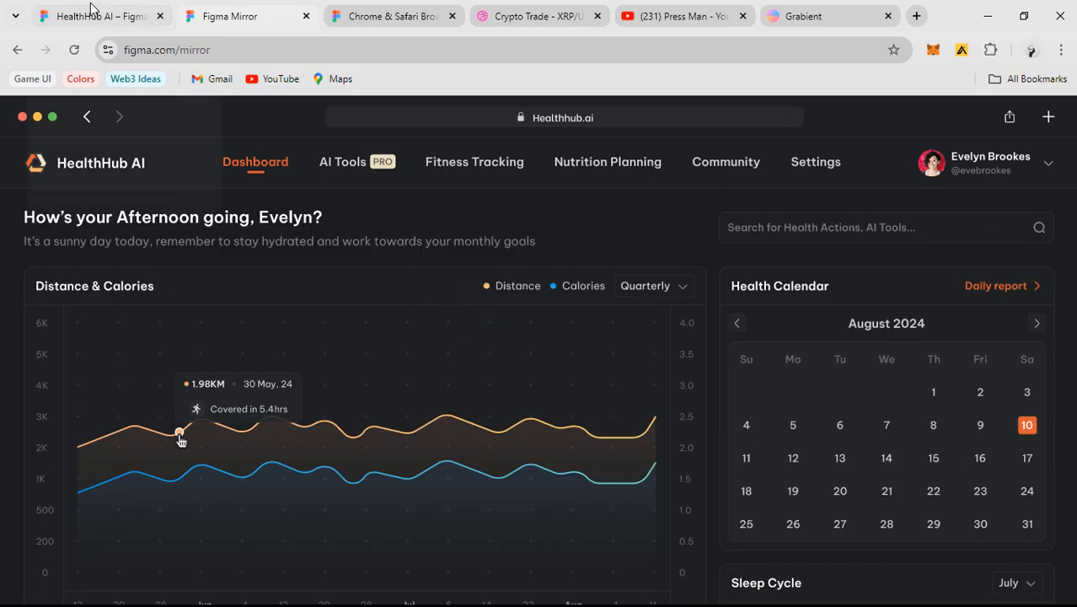
pyautogui.moveTo(93, 8)
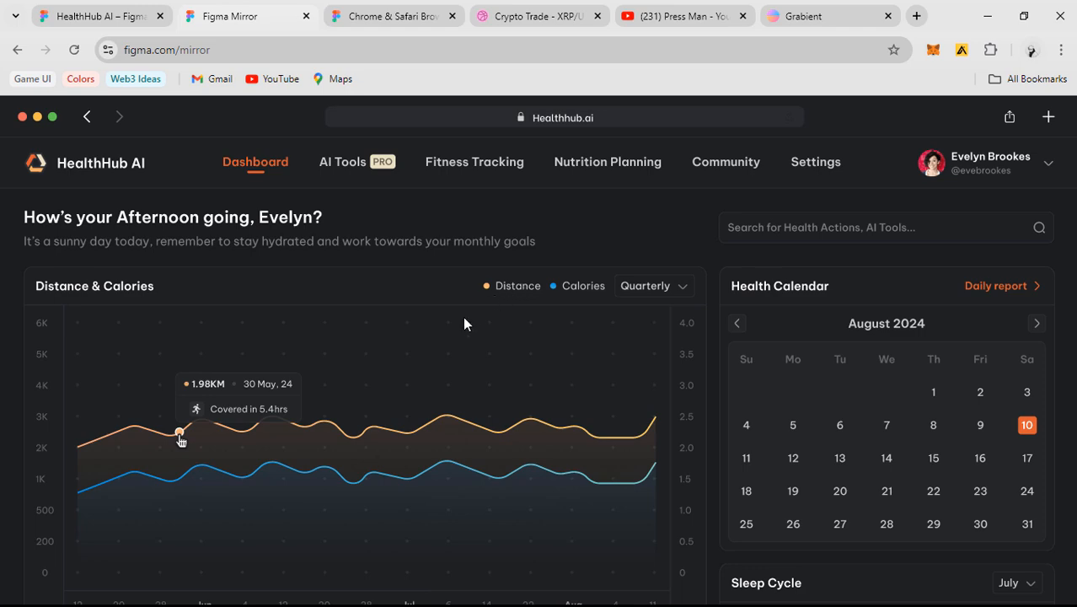
pyautogui.scroll(-4, 757, 412)
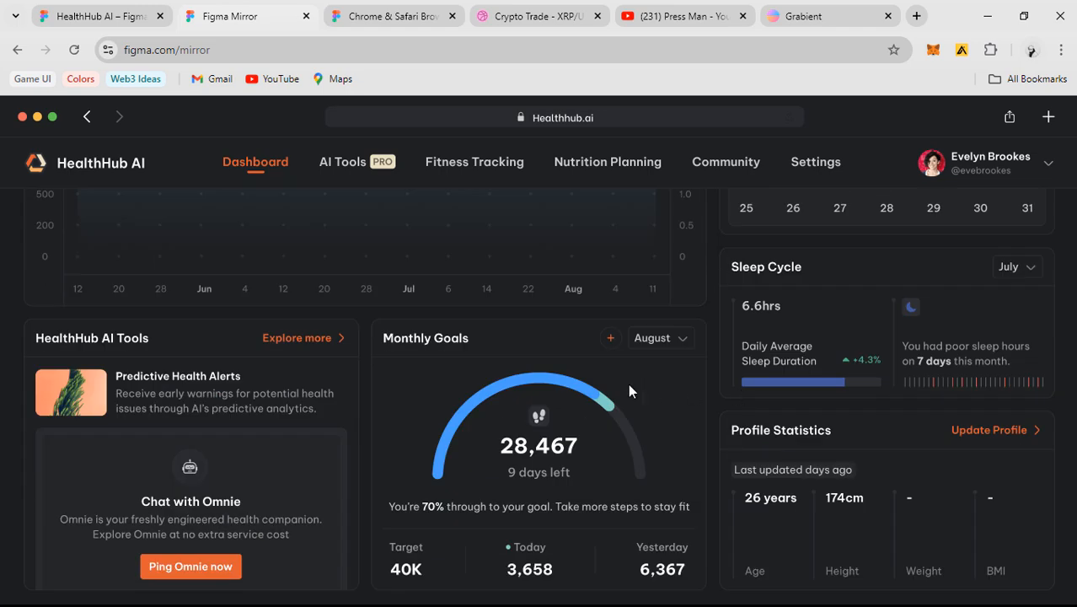
pyautogui.scroll(4, 514, 369)
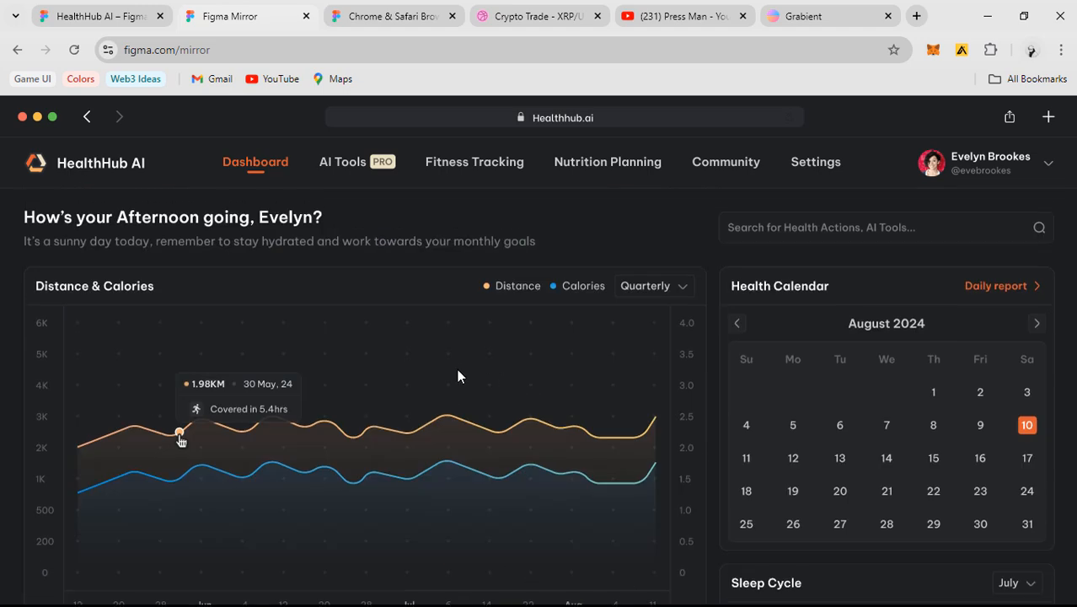
pyautogui.scroll(-4, 455, 374)
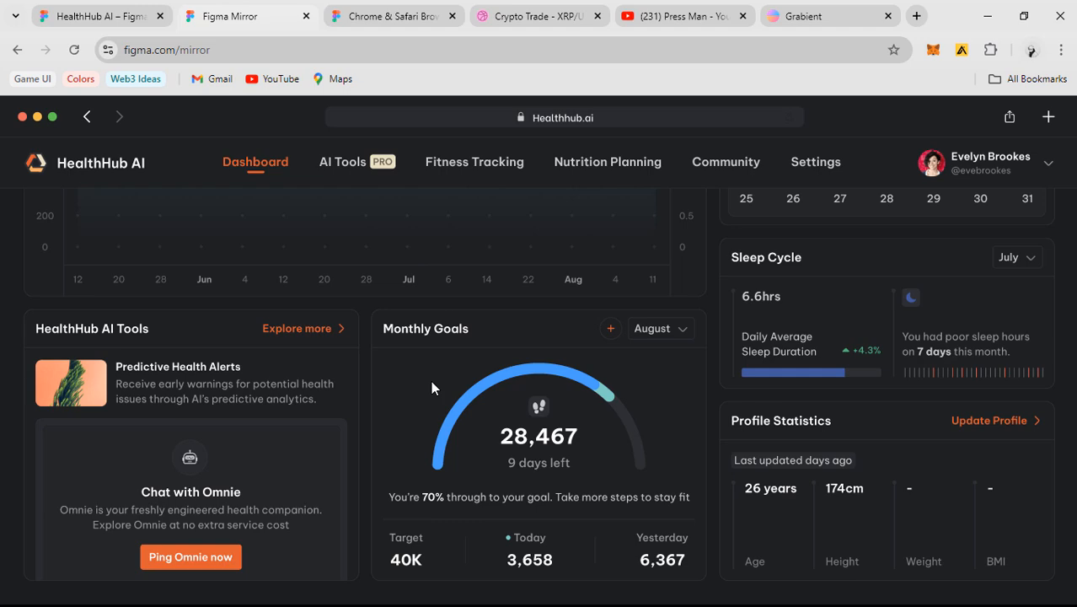
pyautogui.scroll(4, 378, 371)
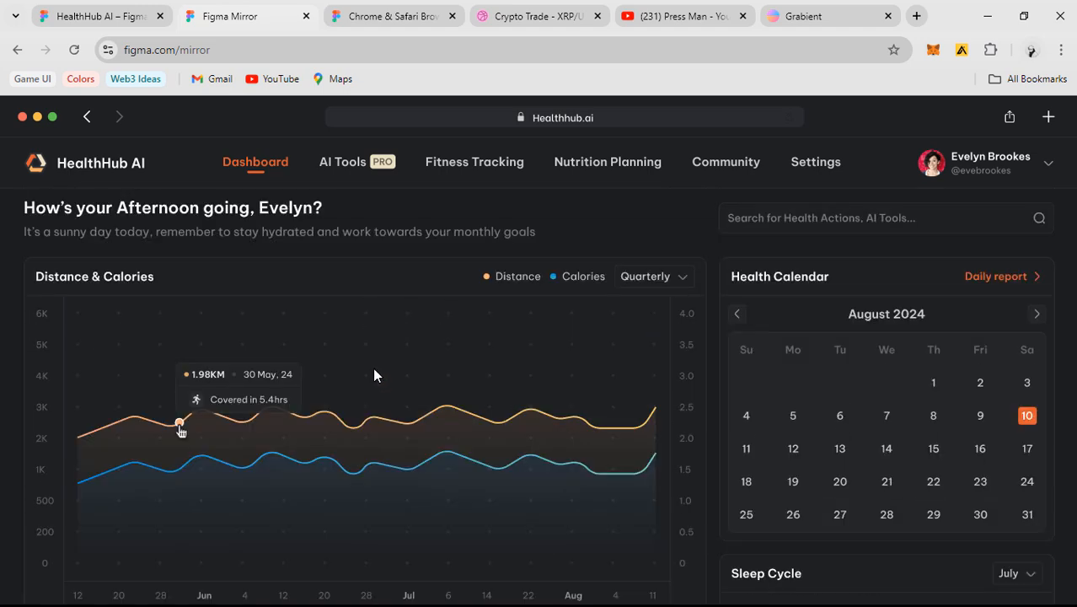
# - Return to the HealthHub AI design file and compare the Dark Mode Redesign frame with the original Dashboard (Dark Mode) frame
pyautogui.hotkey('alt', 'Tab')
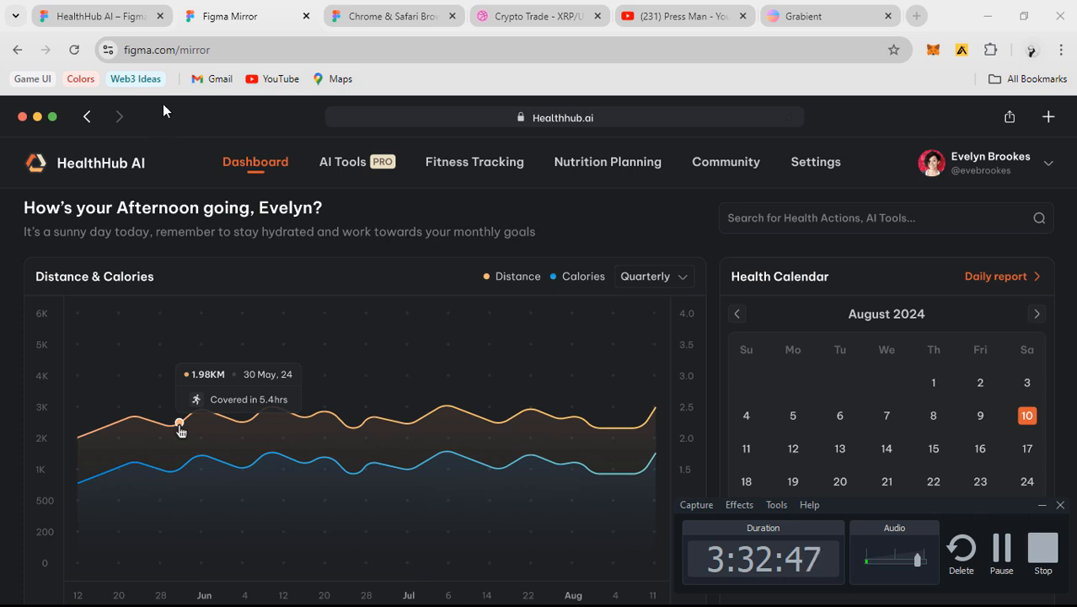
pyautogui.click(93, 19)
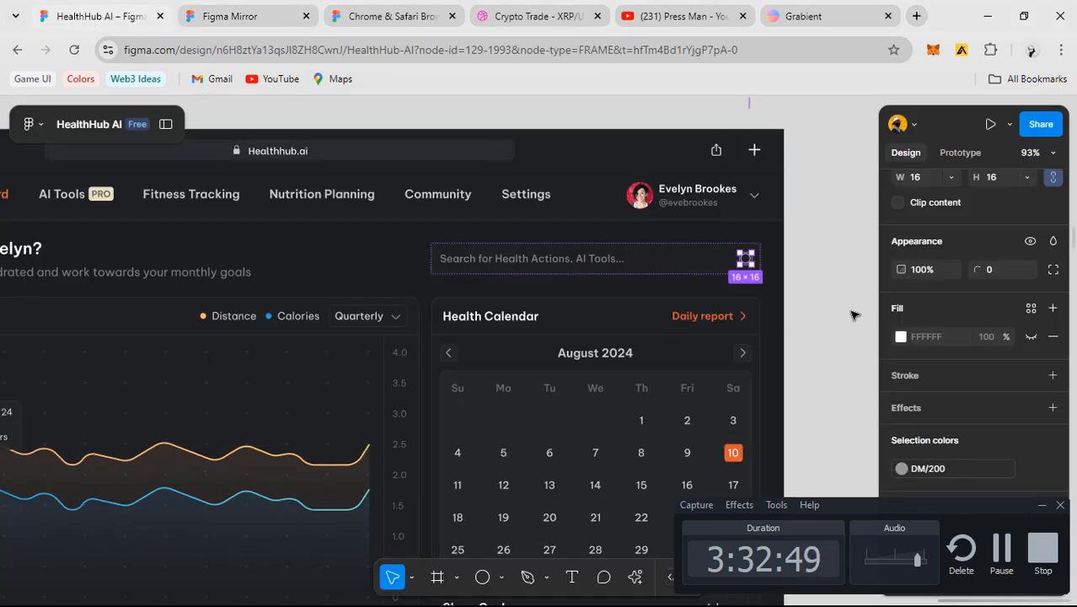
pyautogui.click(822, 295)
pyautogui.scroll(-5, 821, 293)
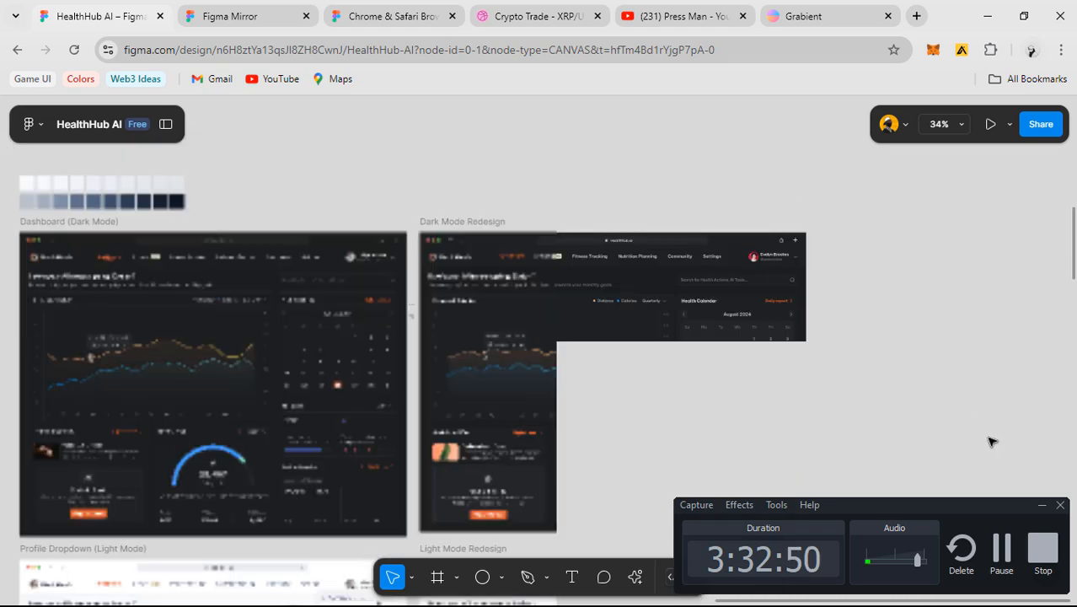
pyautogui.scroll(-3, 990, 441)
pyautogui.click(1041, 505)
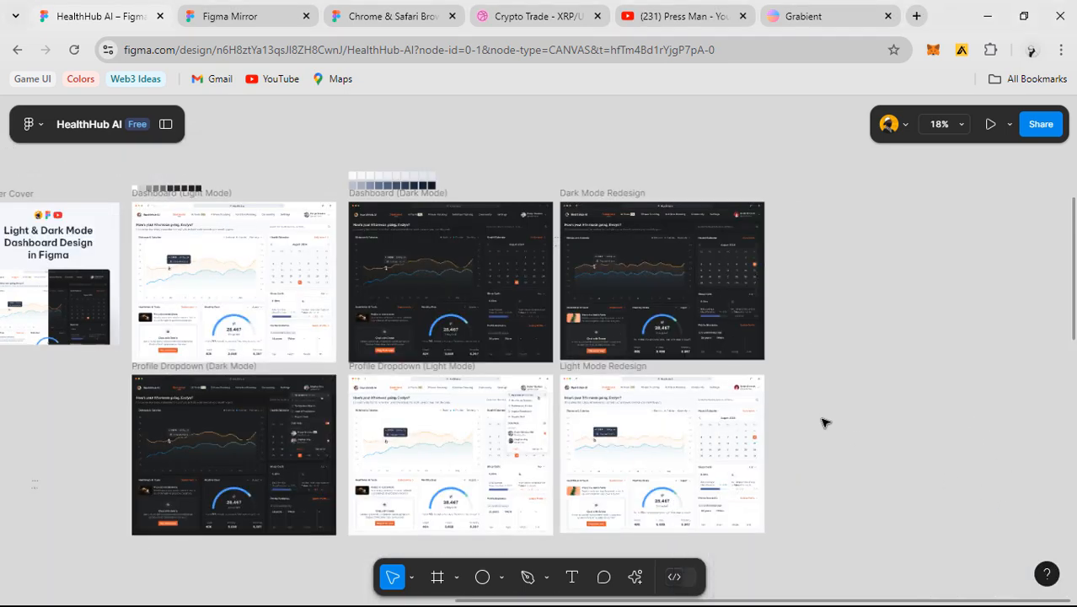
pyautogui.scroll(3, 761, 359)
pyautogui.hscroll(-5, 800, 404)
pyautogui.scroll(2, 817, 429)
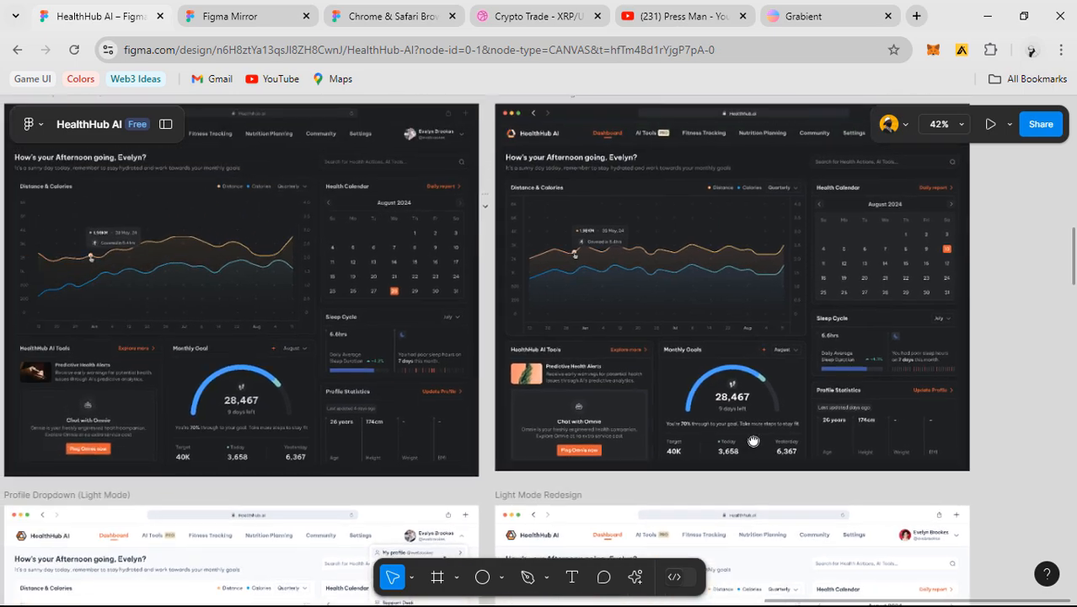
pyautogui.scroll(2, 825, 422)
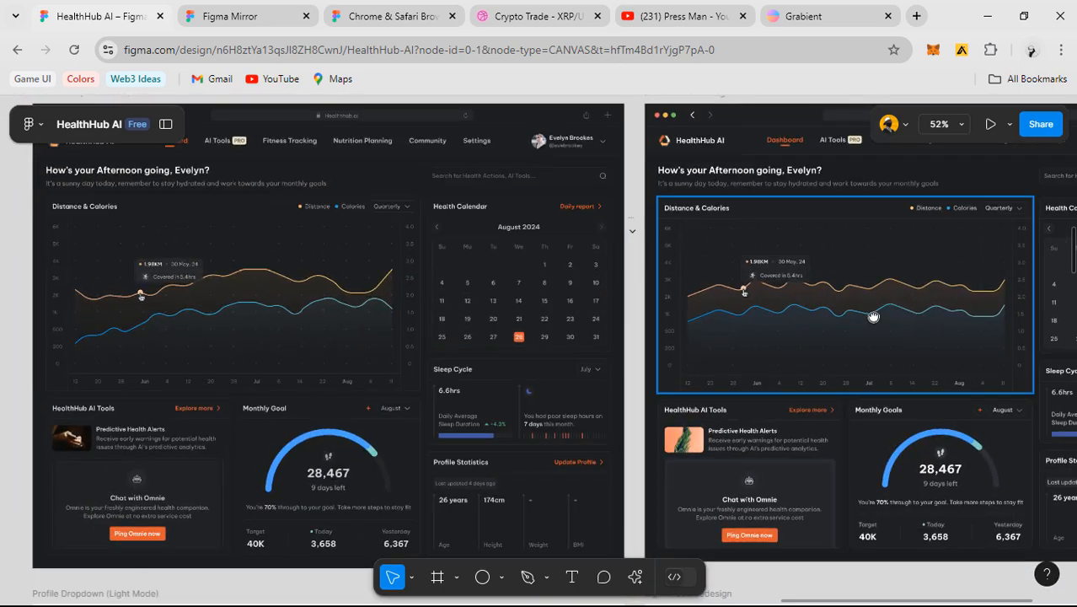
pyautogui.hscroll(4, 758, 353)
pyautogui.hscroll(3, 583, 368)
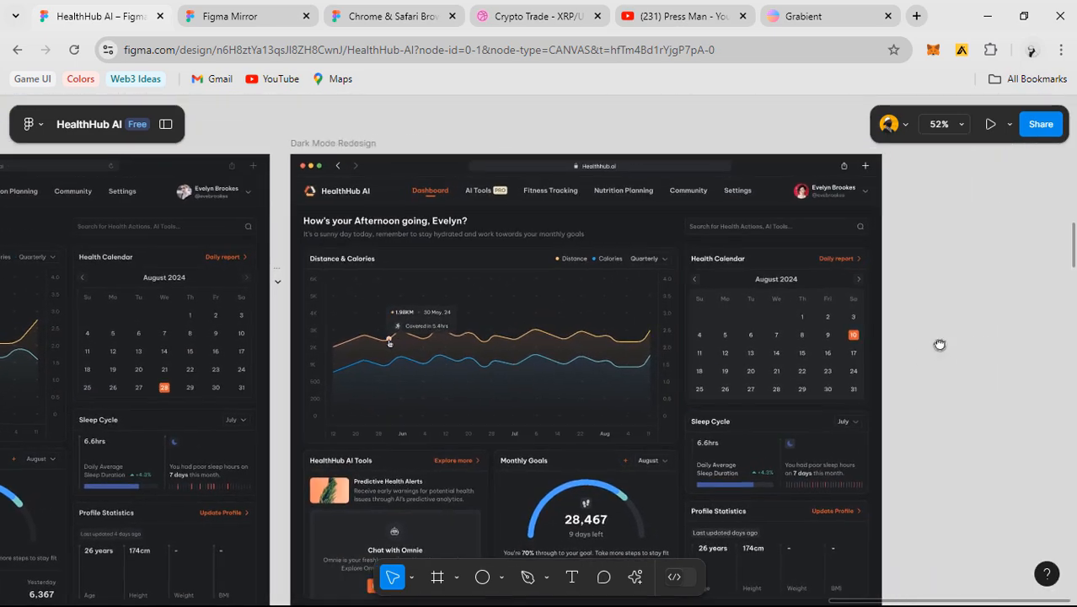
pyautogui.hscroll(4, 938, 343)
pyautogui.hscroll(3, 818, 421)
pyautogui.scroll(-1, 817, 422)
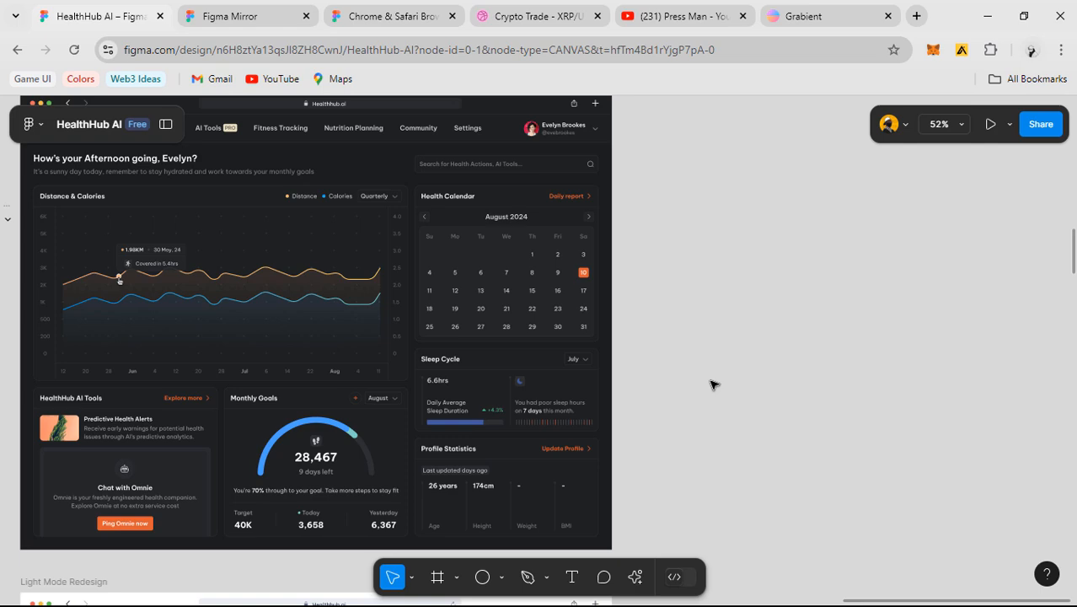
# - Fit all frames in view, then examine the original light and dark dashboards alongside the Dark Mode Redesign
pyautogui.hotkey('shift', '1')
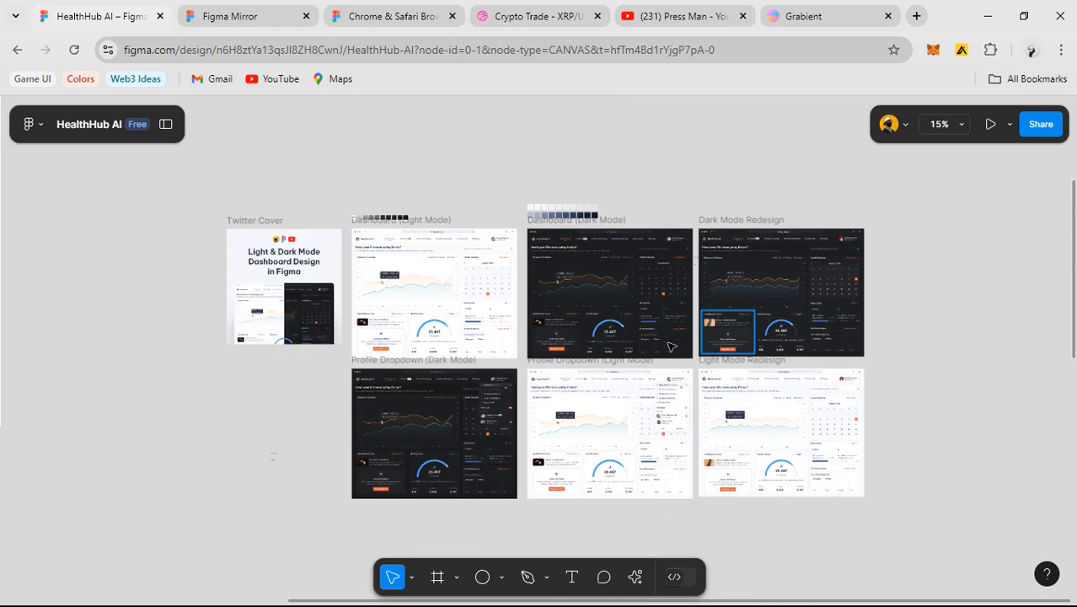
pyautogui.scroll(10, 493, 264)
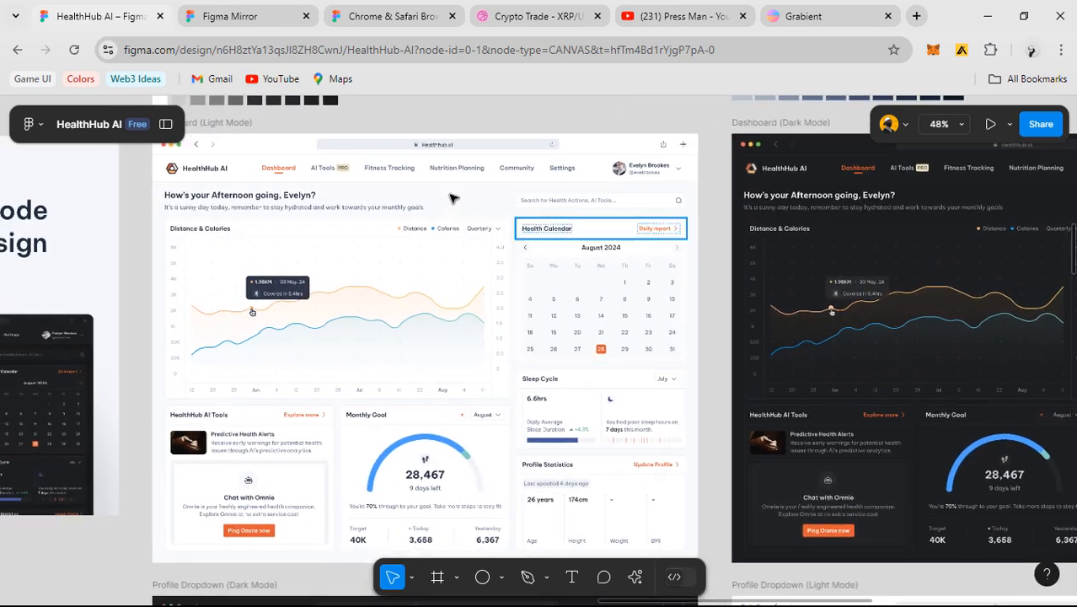
pyautogui.scroll(3, 453, 198)
pyautogui.moveTo(457, 202); pyautogui.dragTo(518, 290)
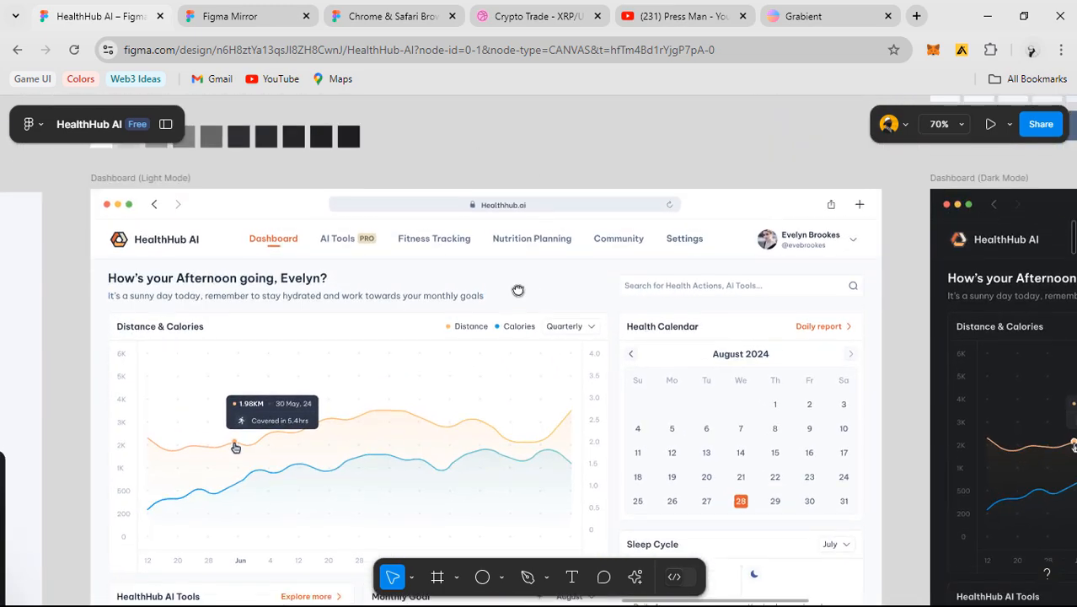
pyautogui.scroll(-1, 518, 291)
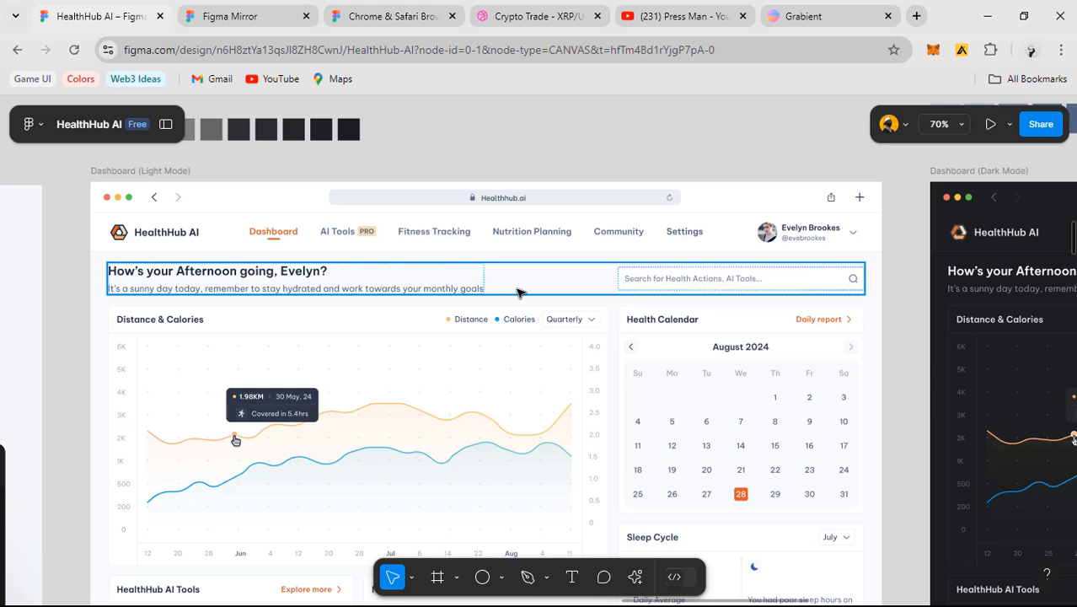
pyautogui.press('Escape')
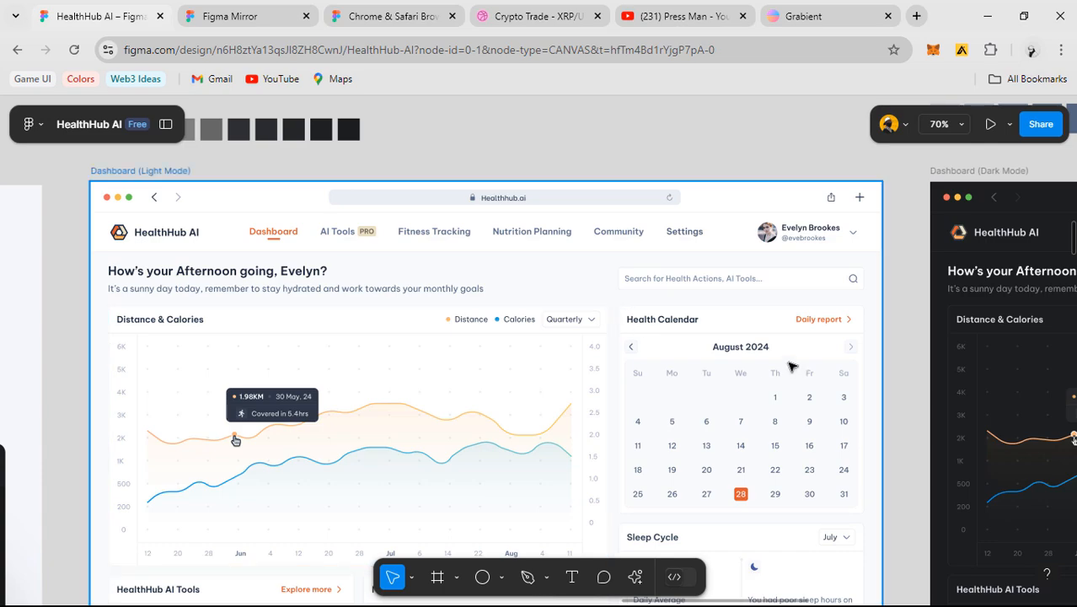
pyautogui.scroll(-3, 662, 297)
pyautogui.moveTo(921, 345); pyautogui.dragTo(979, 355)
pyautogui.moveTo(473, 393); pyautogui.dragTo(334, 397)
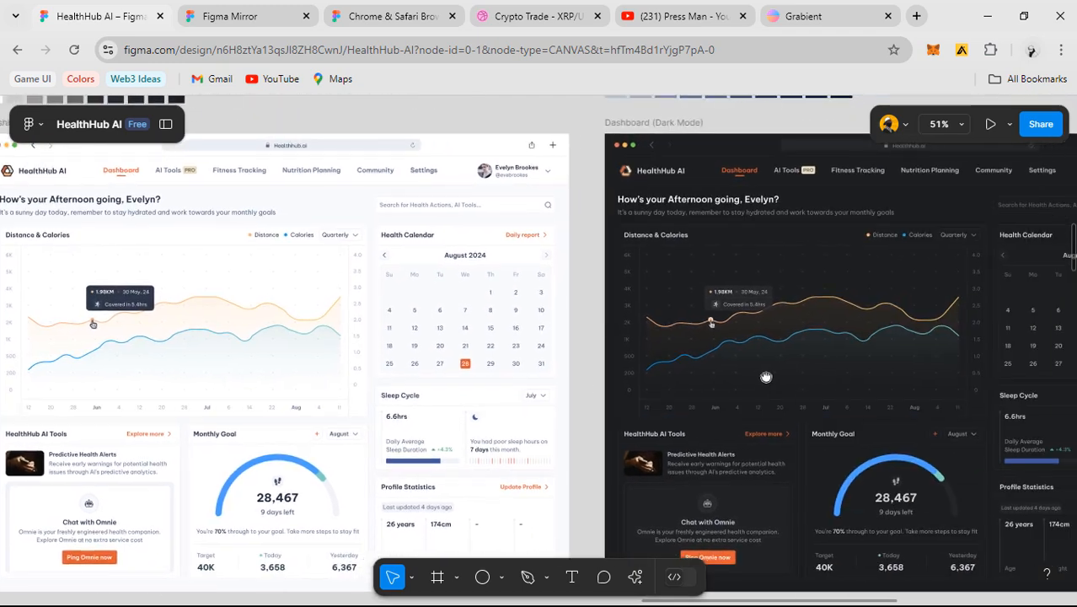
pyautogui.moveTo(764, 376); pyautogui.dragTo(553, 376)
pyautogui.moveTo(914, 375); pyautogui.dragTo(395, 364)
pyautogui.scroll(1, 801, 284)
pyautogui.moveTo(800, 284); pyautogui.dragTo(703, 296)
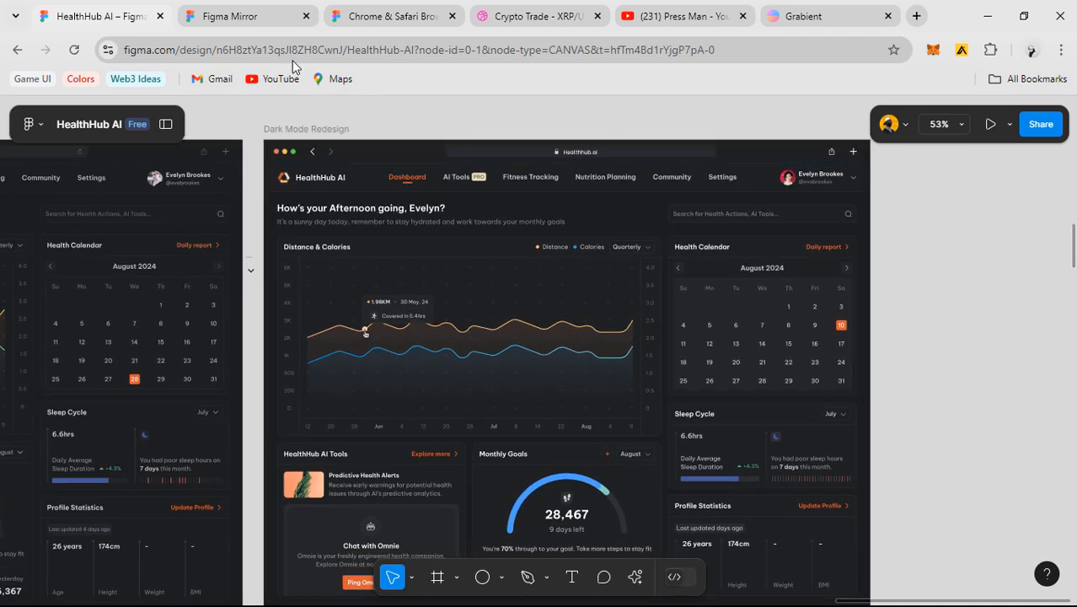
# - Check the Dark Mode Redesign once more in Figma Mirror, from the header to the Monthly Goals and Profile Statistics cards
pyautogui.click(236, 29)
pyautogui.scroll(-4, 737, 521)
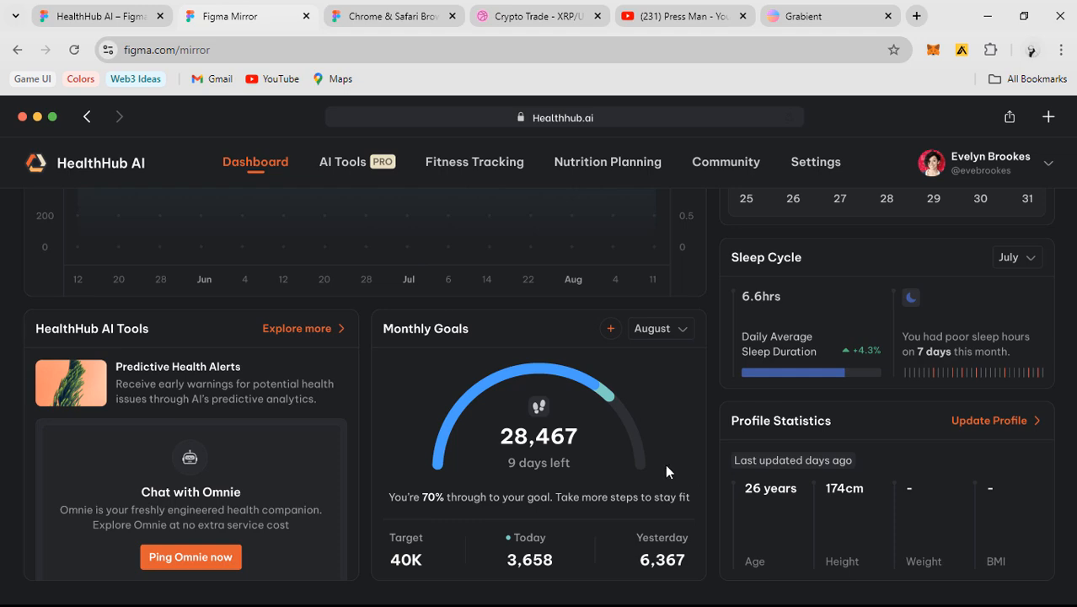
pyautogui.scroll(4, 596, 436)
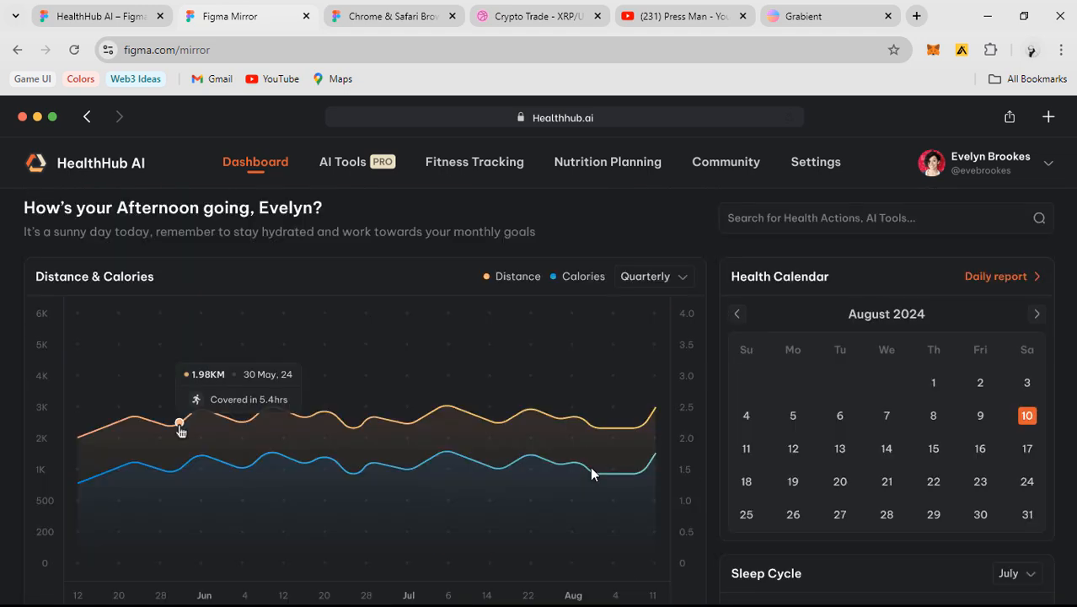
pyautogui.scroll(-4, 589, 463)
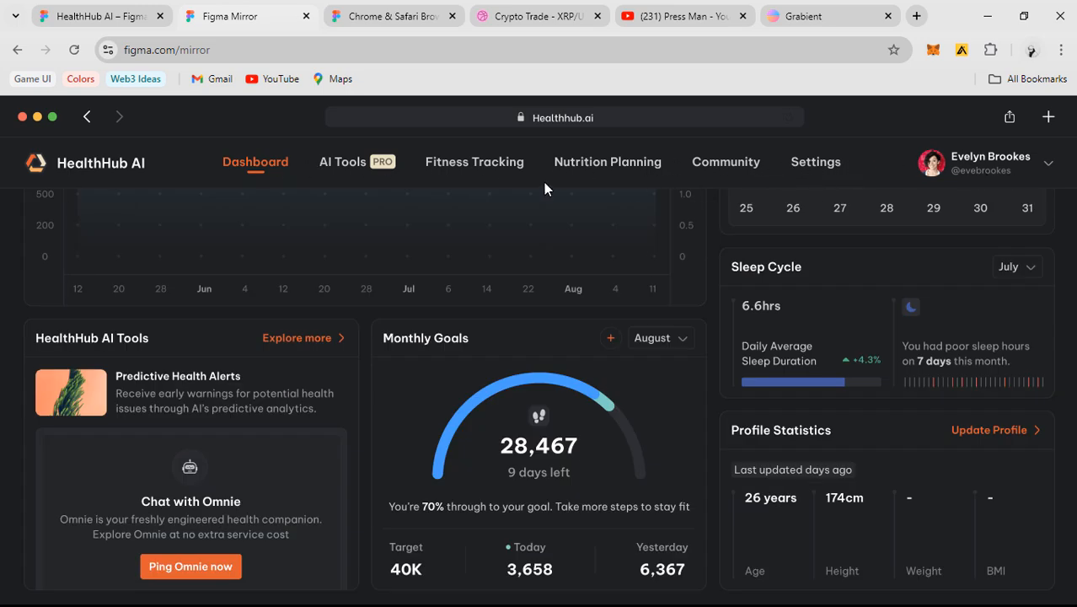
# - Go back to the design file and examine the Light Mode Redesign frame, including its Health Calendar and Sleep Cycle cards
pyautogui.click(116, 20)
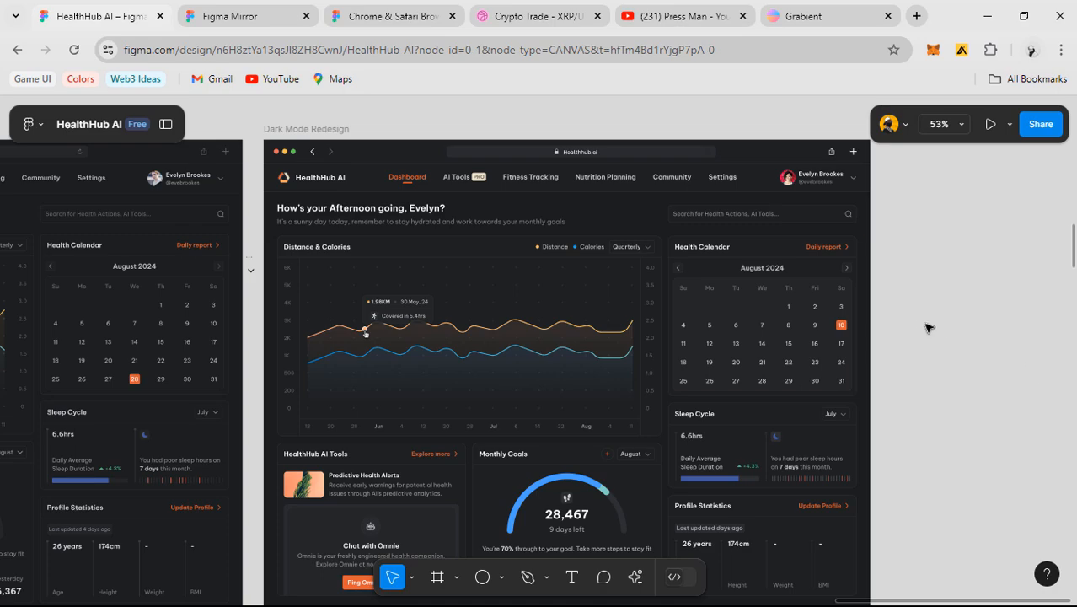
pyautogui.scroll(-5, 927, 327)
pyautogui.scroll(2, 841, 375)
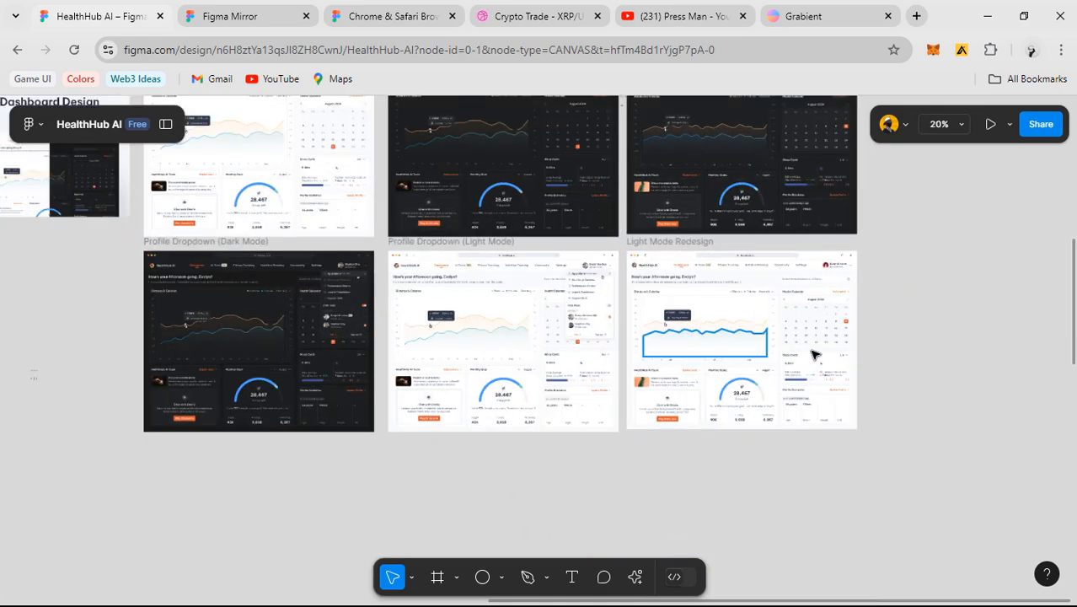
pyautogui.scroll(5, 813, 354)
pyautogui.hscroll(4, 822, 360)
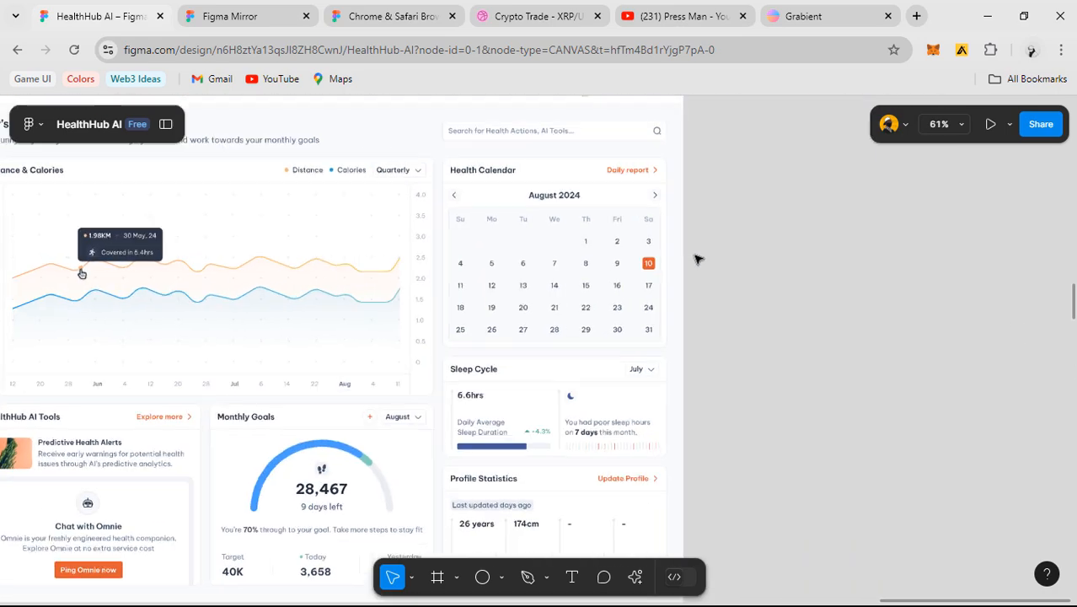
pyautogui.scroll(-3, 817, 287)
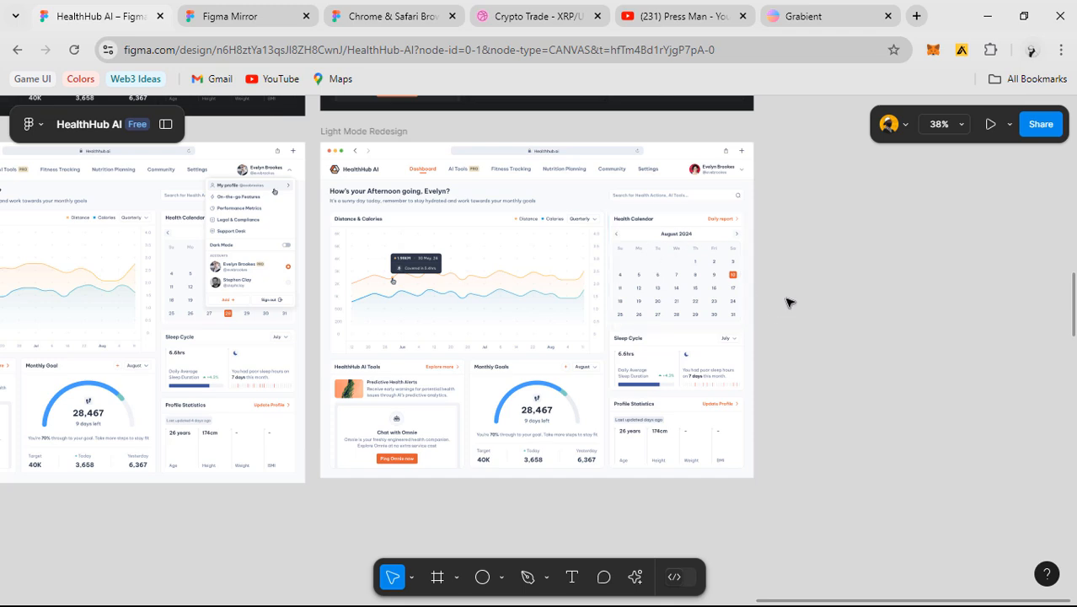
pyautogui.scroll(5, 826, 285)
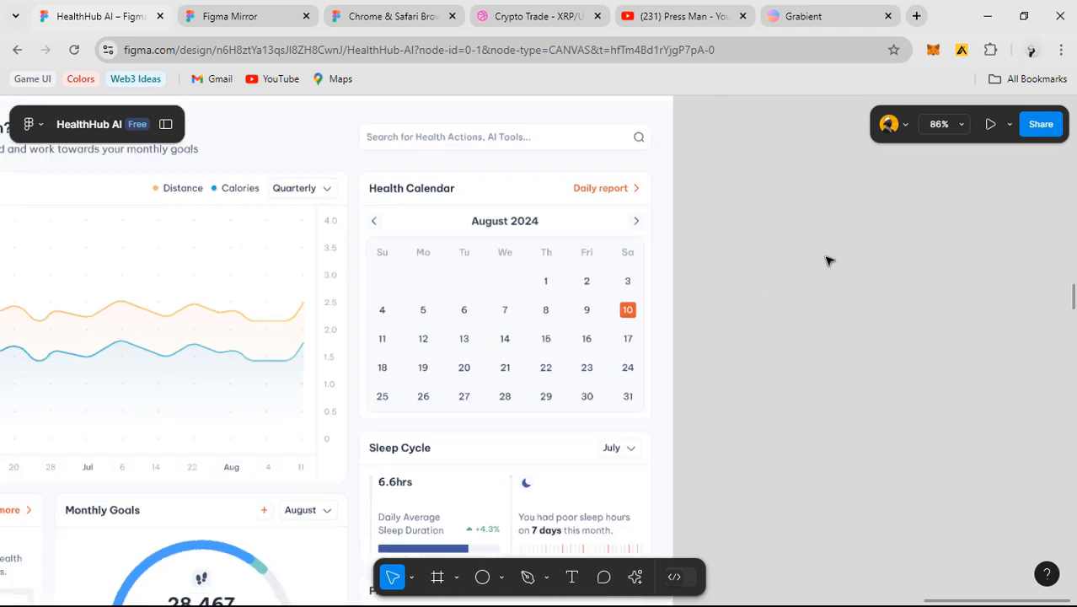
pyautogui.scroll(-3, 824, 261)
pyautogui.moveTo(503, 216); pyautogui.dragTo(642, 301)
pyautogui.scroll(-1, 642, 301)
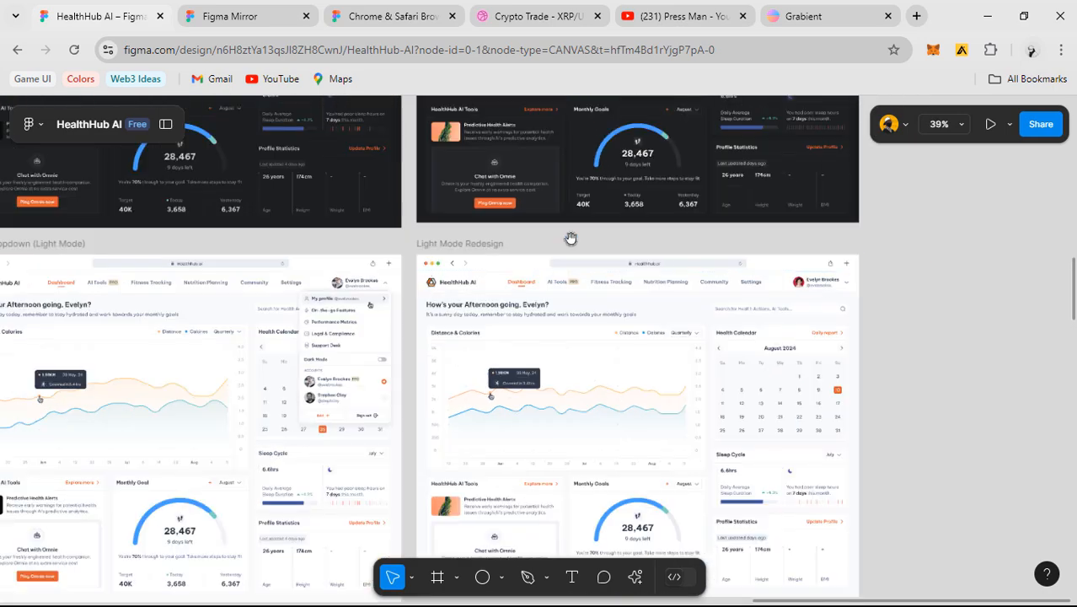
# - Examine the Dark Mode Redesign frame on the canvas, inspecting its browser bar and navigation closely and then the whole dashboard
pyautogui.moveTo(570, 236); pyautogui.dragTo(603, 359)
pyautogui.scroll(3, 627, 295)
pyautogui.scroll(3, 621, 337)
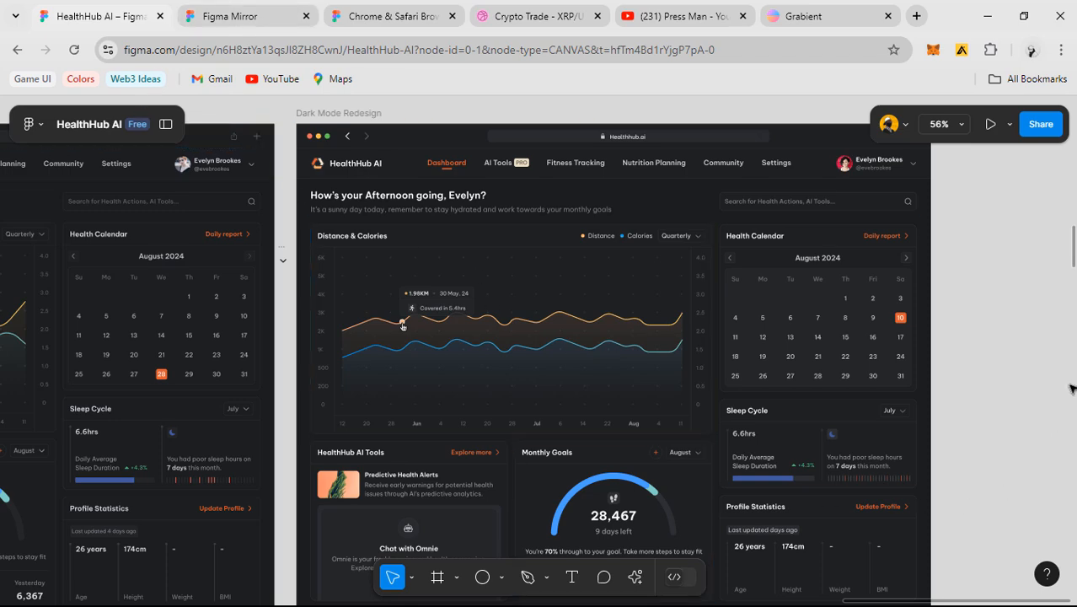
pyautogui.scroll(3, 609, 223)
pyautogui.moveTo(559, 172); pyautogui.dragTo(563, 282)
pyautogui.moveTo(726, 276); pyautogui.dragTo(651, 277)
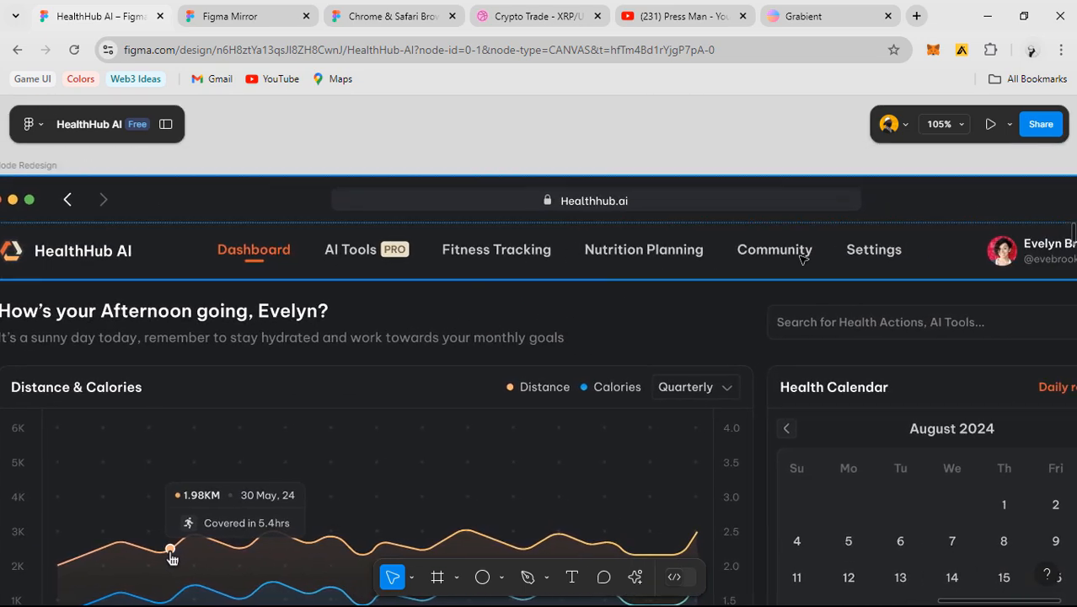
pyautogui.scroll(-5, 800, 257)
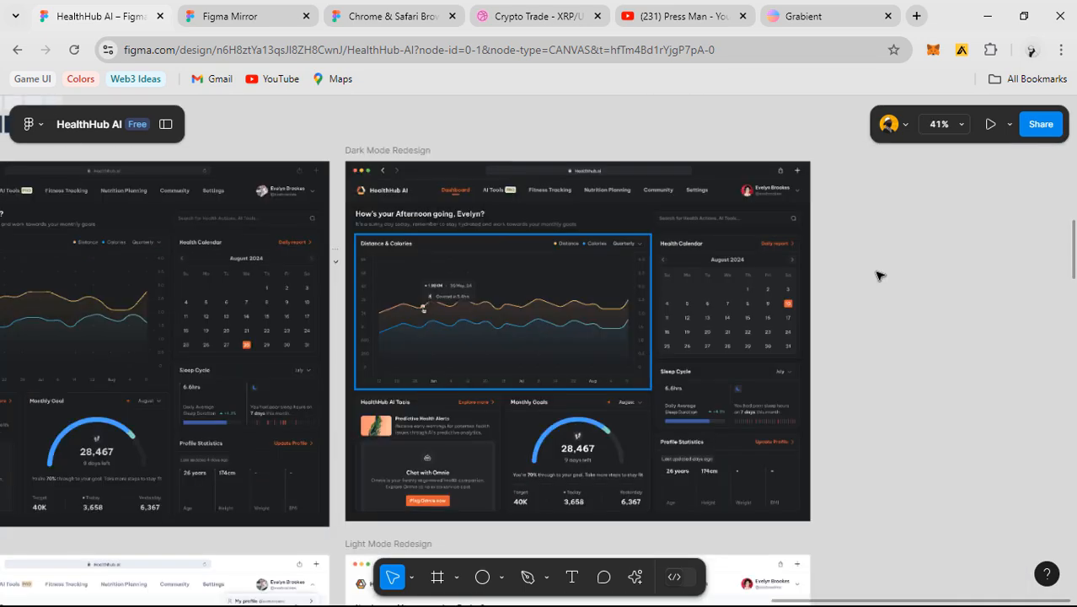
pyautogui.moveTo(878, 273); pyautogui.dragTo(879, 244)
pyautogui.scroll(1, 759, 195)
pyautogui.scroll(2, 892, 281)
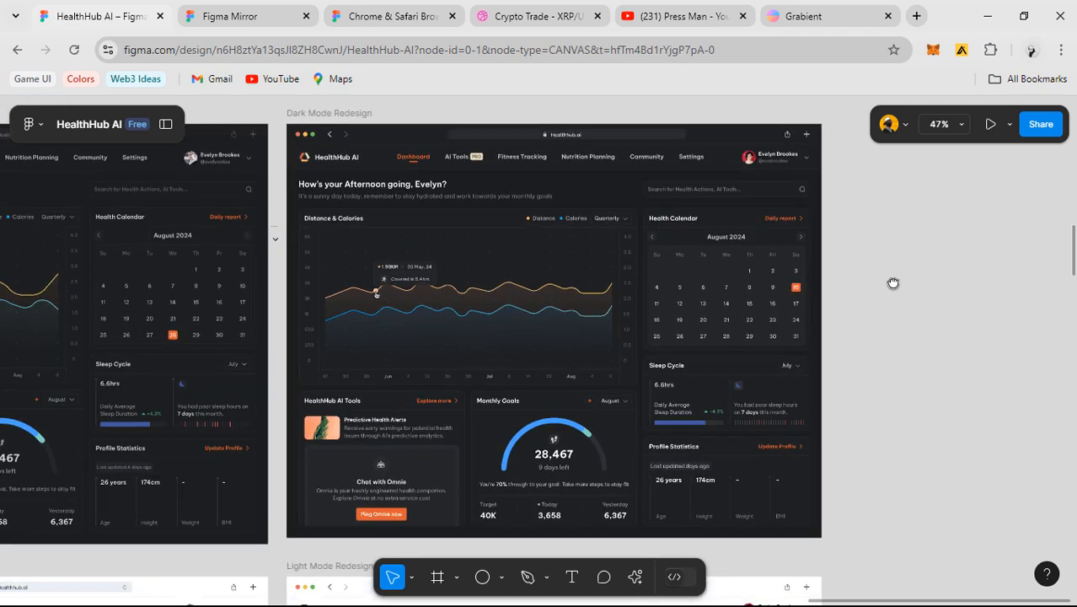
pyautogui.moveTo(909, 275); pyautogui.dragTo(908, 278)
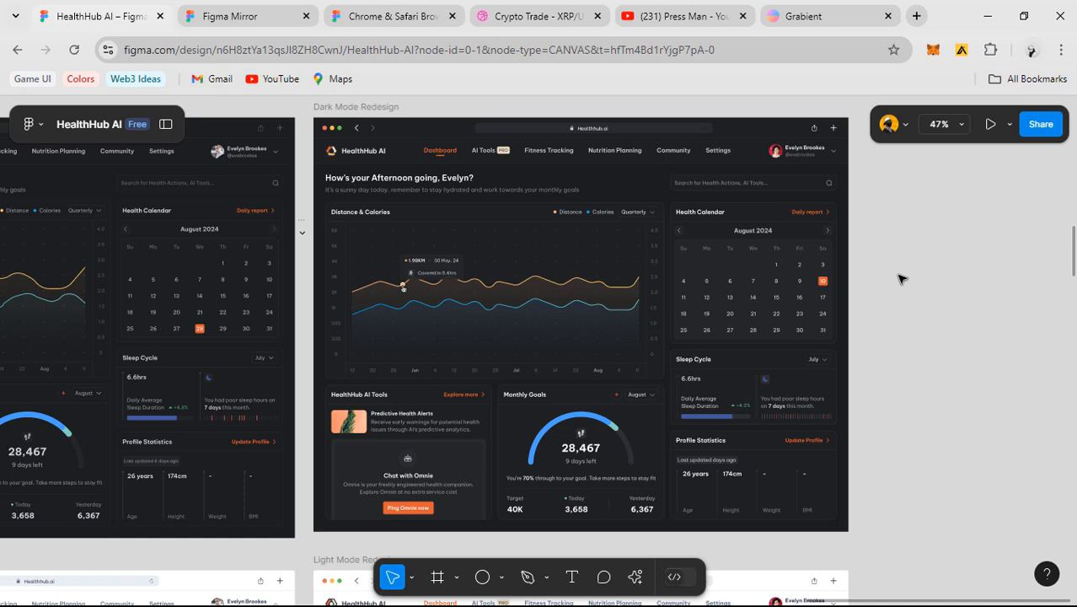
# - Select the Distance & Calories, Health Calendar, Monthly Goals and Profile Statistics cards one after another to inspect them in the Dark Mode Redesign
pyautogui.hotkey('alt', 'Tab')
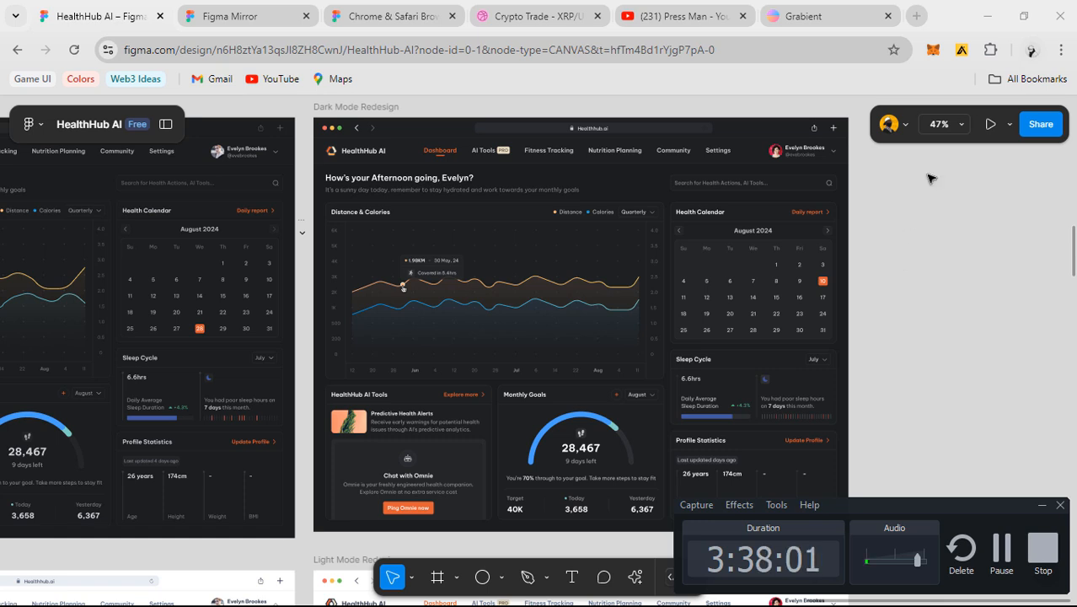
pyautogui.click(539, 244)
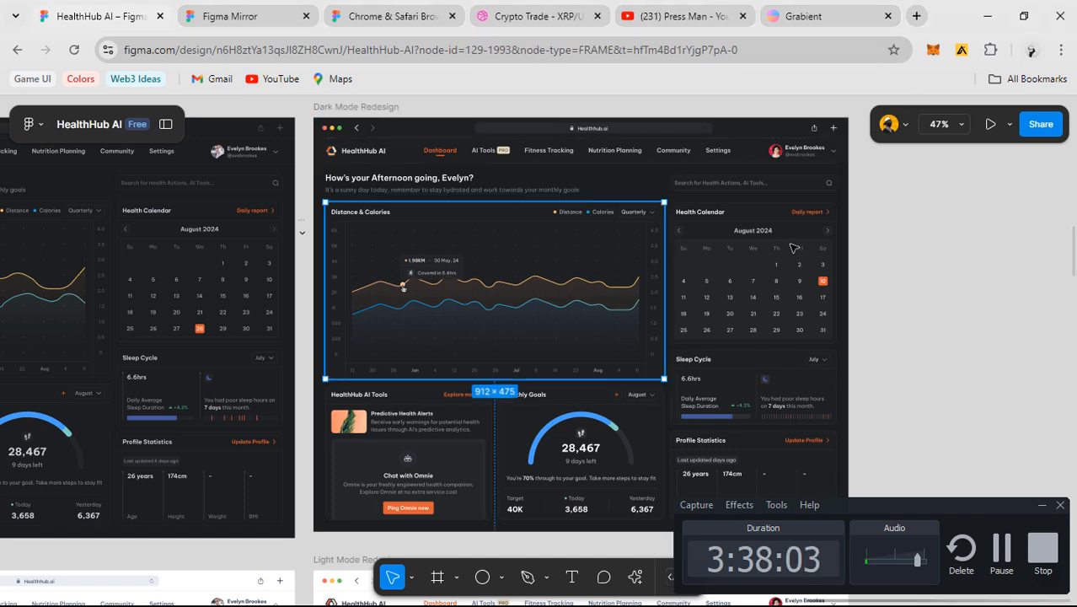
pyautogui.click(741, 253)
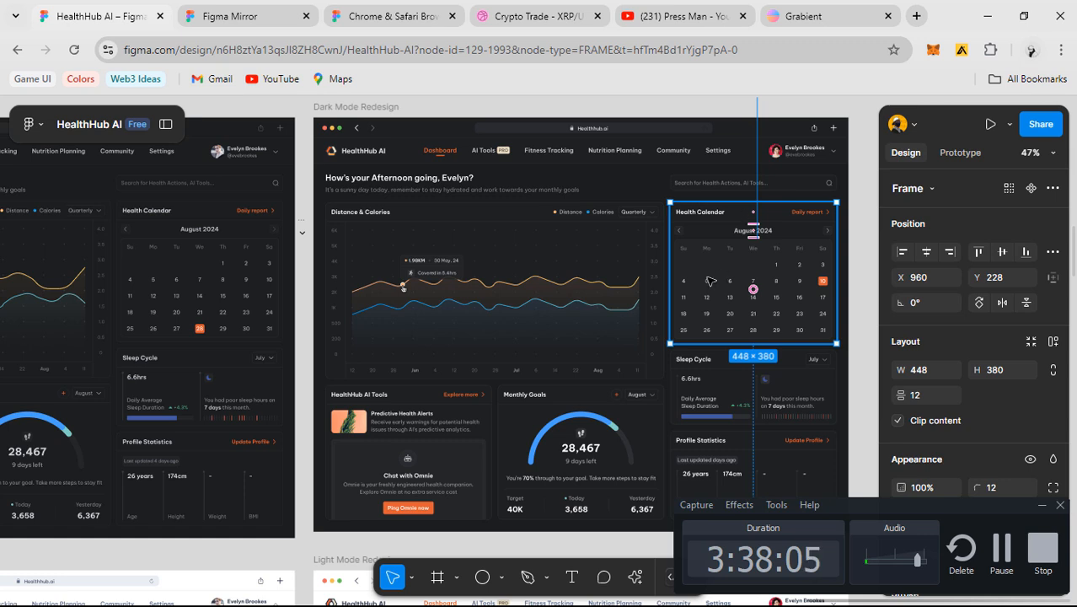
pyautogui.click(628, 329)
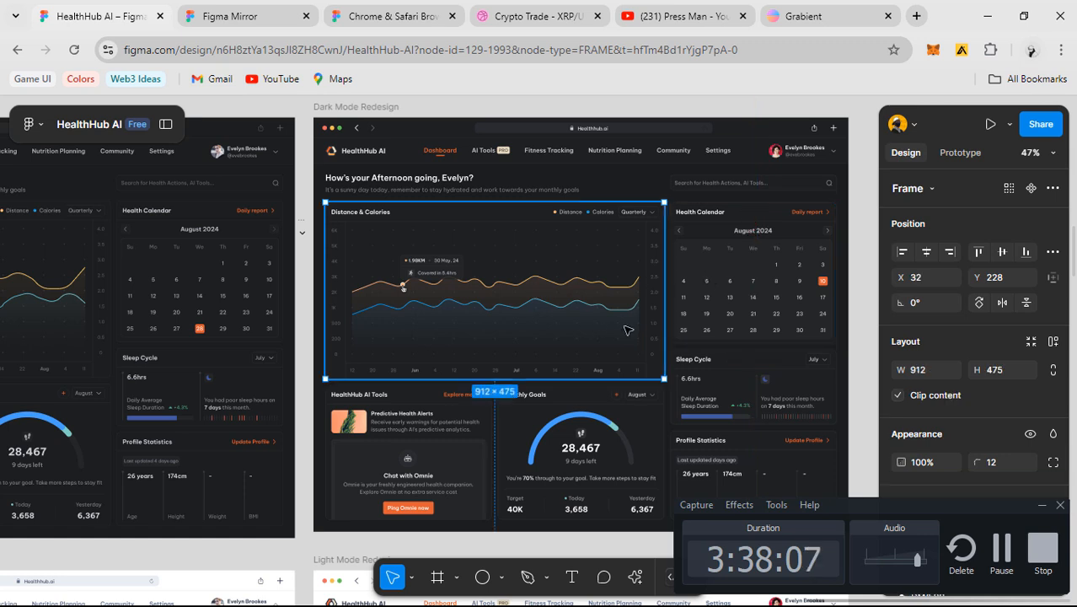
pyautogui.click(561, 451)
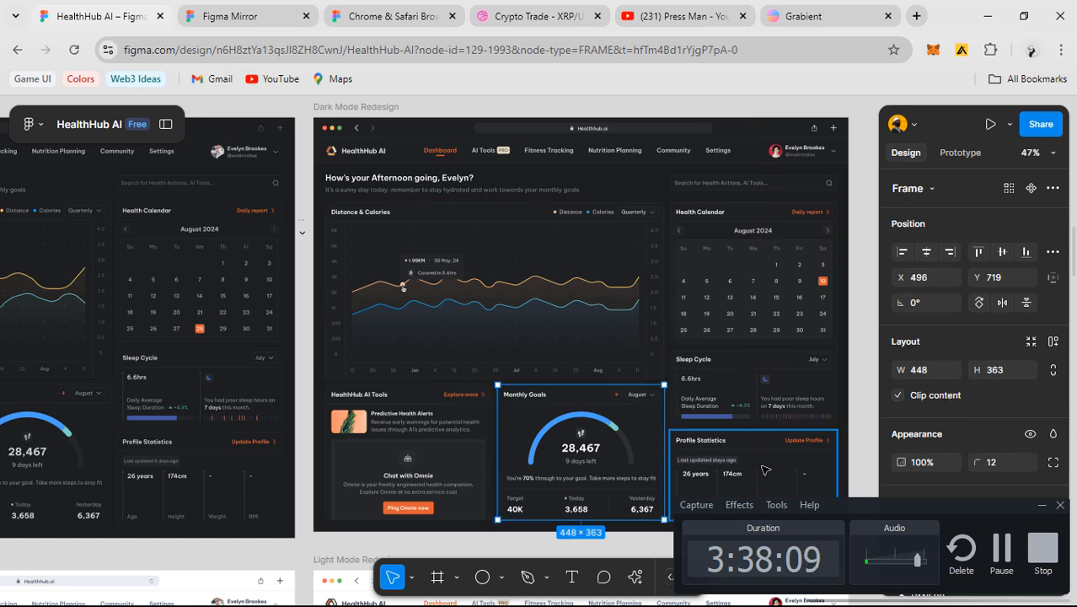
pyautogui.click(771, 446)
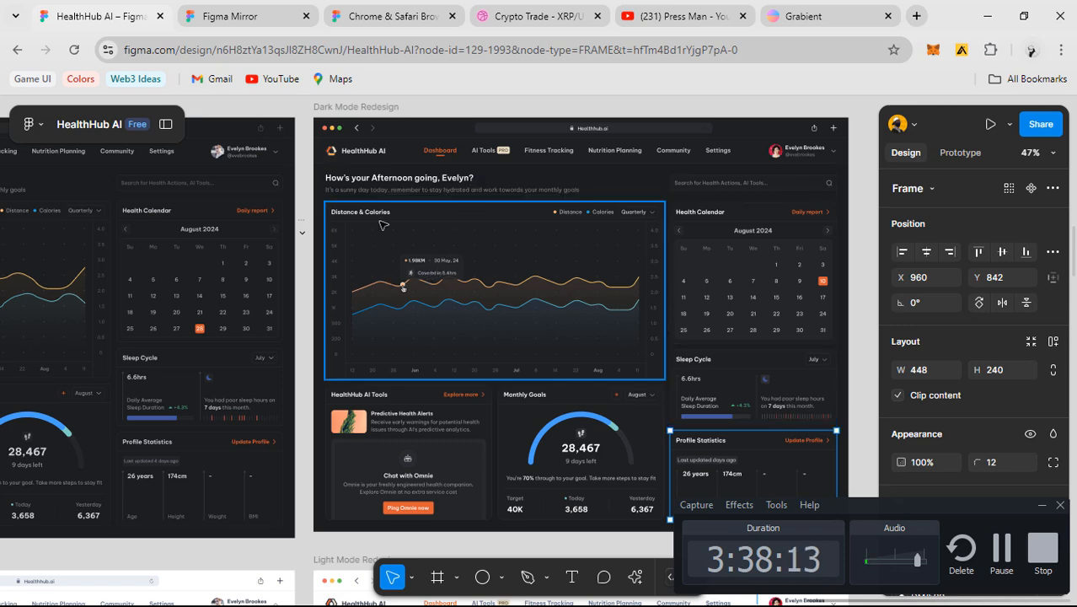
# - Examine the Distance & Calories chart and header of the Dark Mode Redesign up close, and then the whole dashboard
pyautogui.scroll(5, 362, 290)
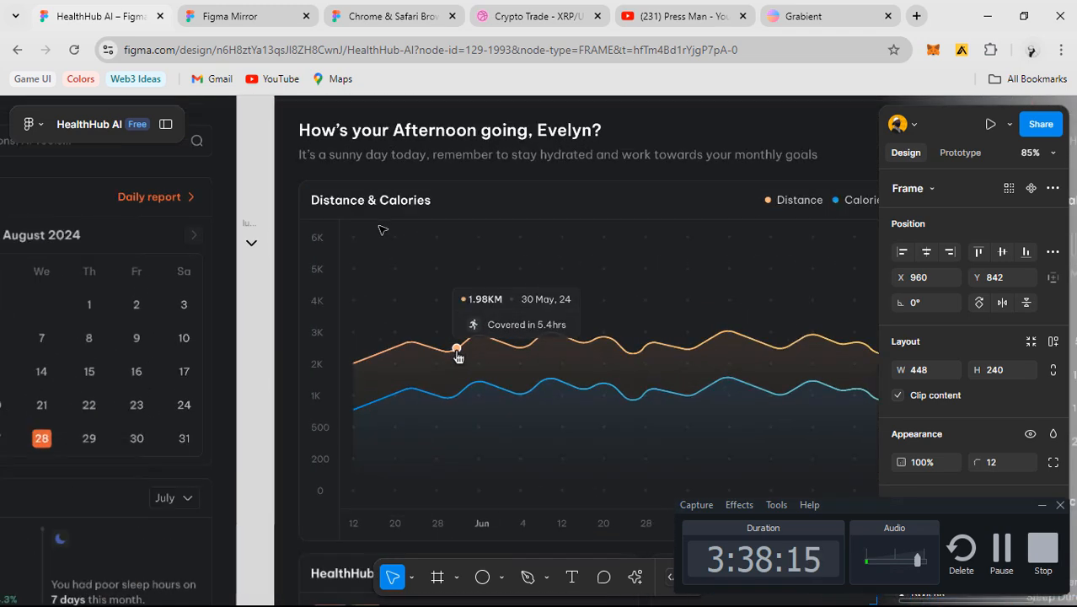
pyautogui.scroll(-5, 427, 258)
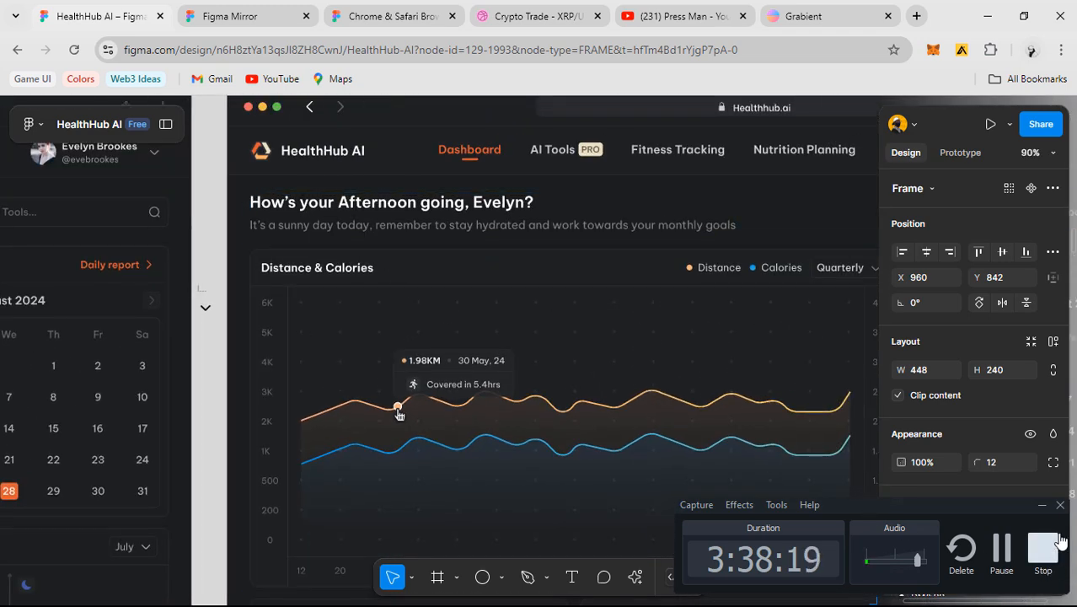
pyautogui.click(1041, 506)
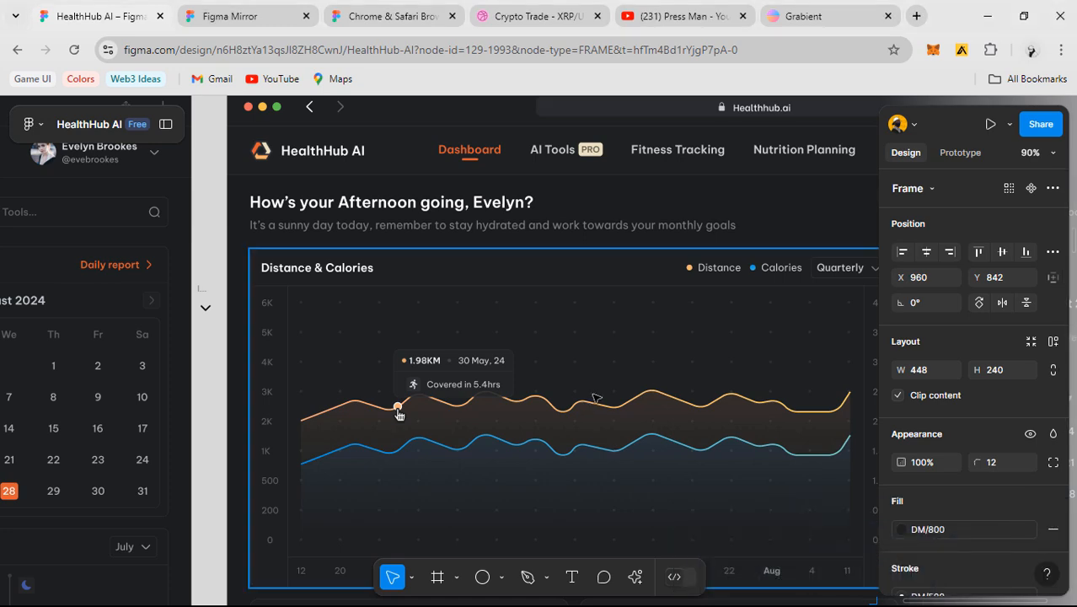
pyautogui.scroll(-8, 533, 312)
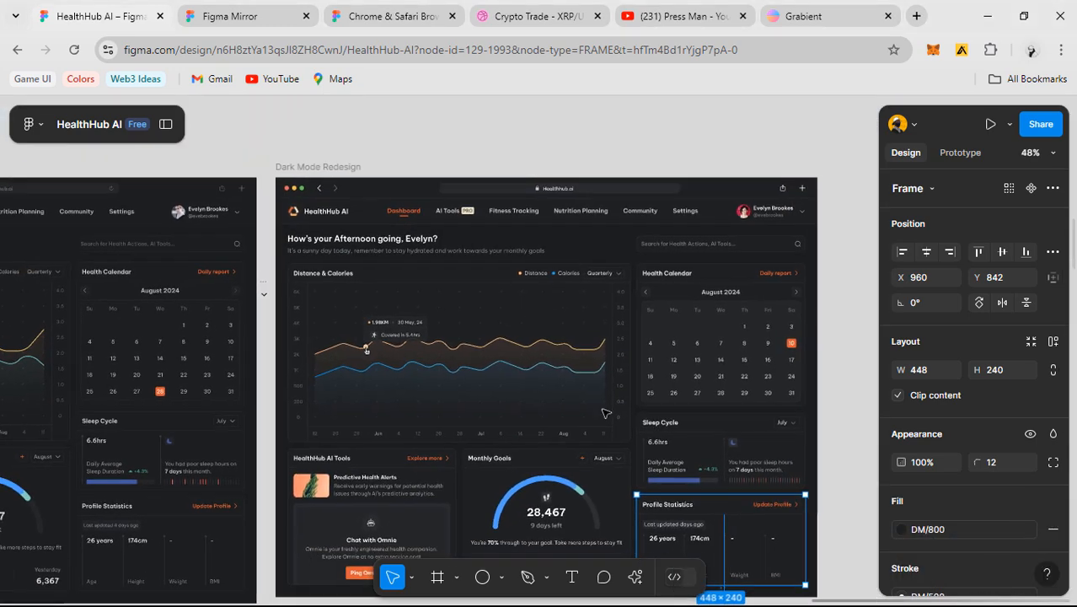
pyautogui.scroll(-2, 571, 318)
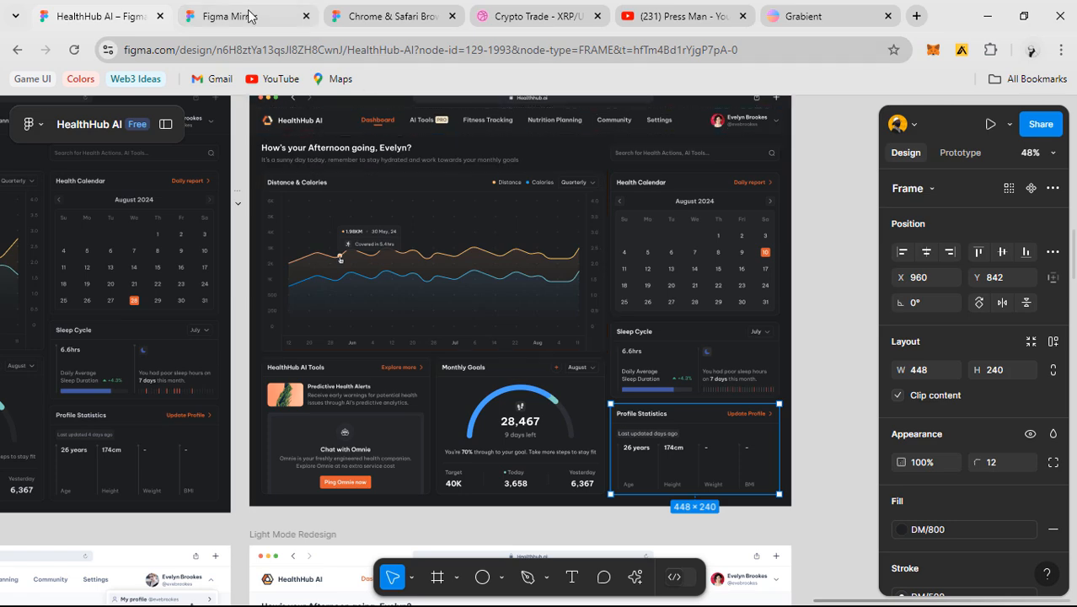
# - Switch to Figma Mirror and review the dark dashboard preview down to the Profile Statistics card and back up to the header
pyautogui.hotkey('ctrl', 'Tab')
pyautogui.scroll(4, 601, 413)
pyautogui.scroll(-4, 600, 413)
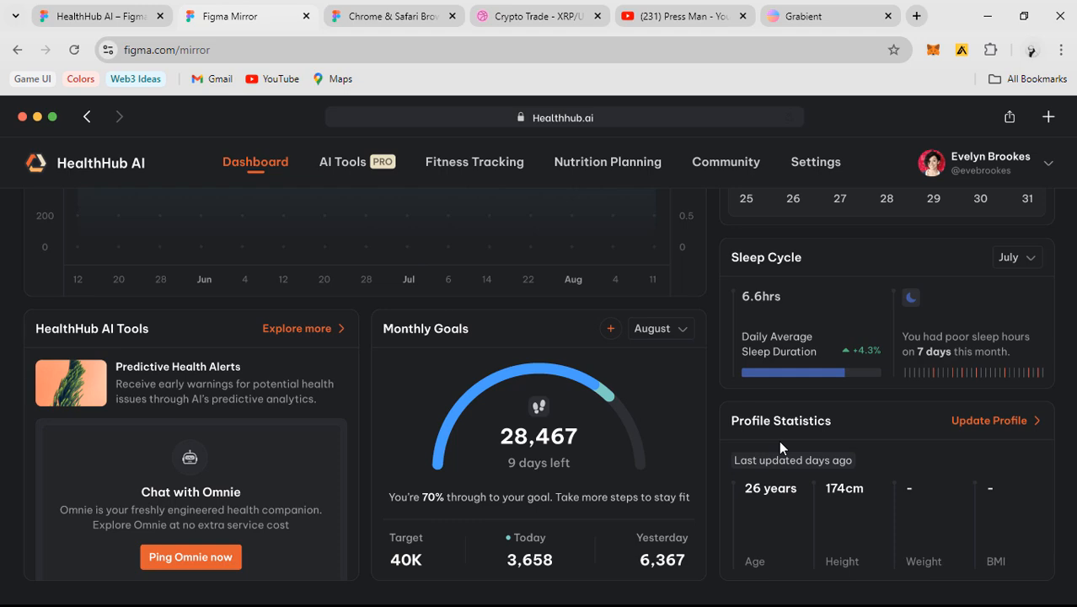
pyautogui.scroll(4, 779, 440)
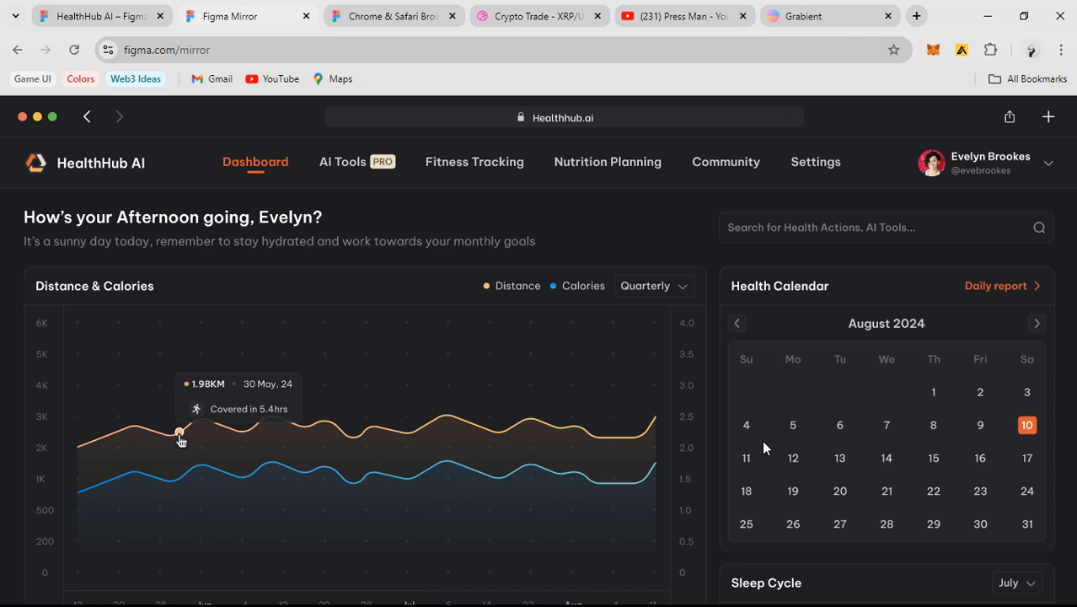
# - Return to the design file, compare the original Dashboard (Dark Mode) frame side by side with the Dark Mode Redesign, and clear the selection
pyautogui.click(101, 16)
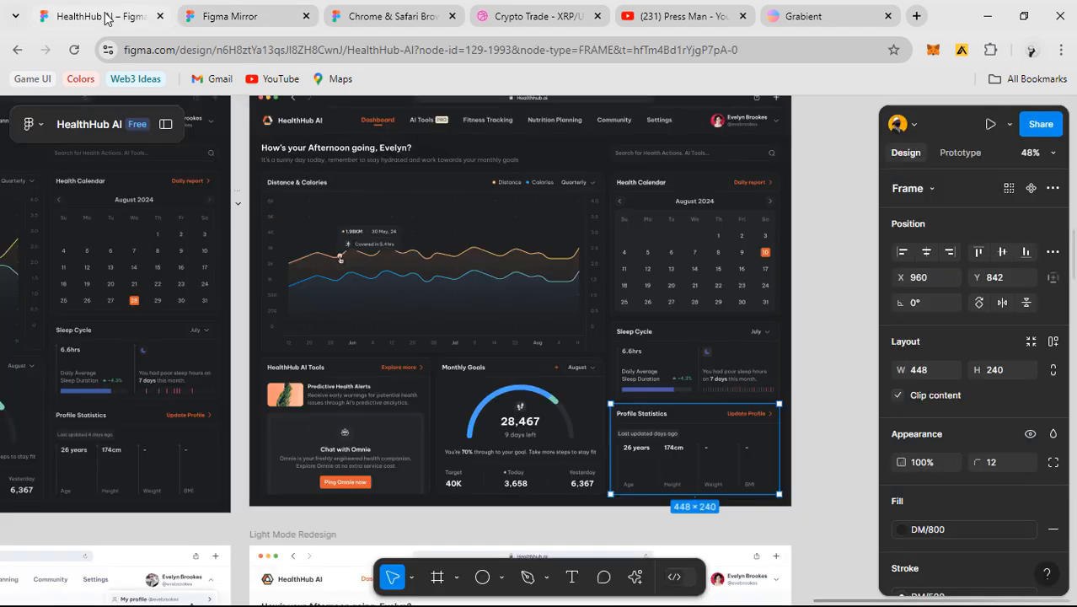
pyautogui.moveTo(455, 254); pyautogui.dragTo(595, 353)
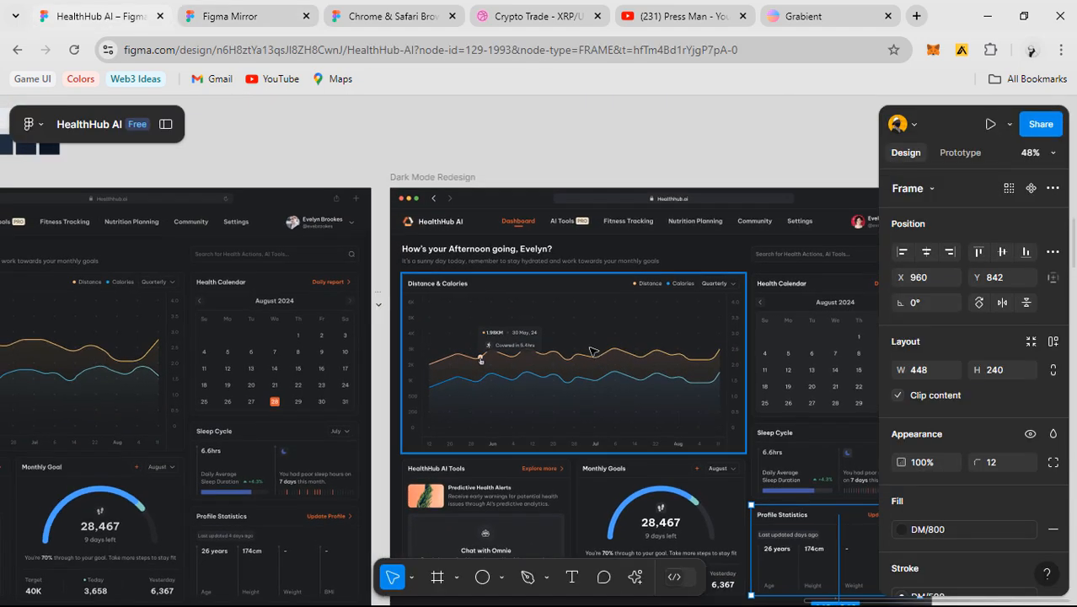
pyautogui.moveTo(495, 348); pyautogui.dragTo(555, 308)
pyautogui.moveTo(480, 329); pyautogui.dragTo(613, 293)
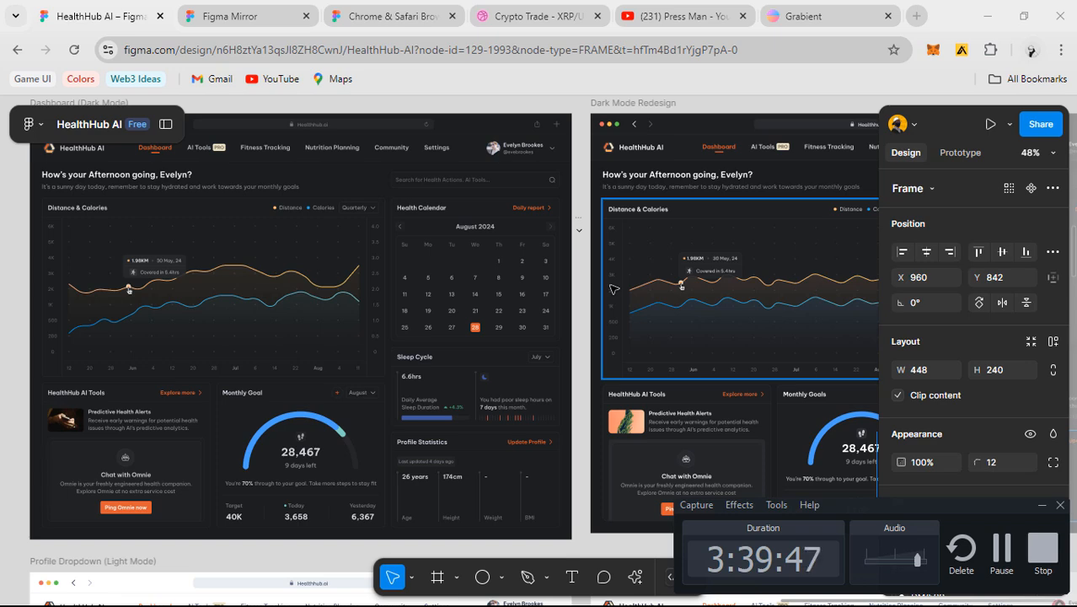
pyautogui.click(583, 145)
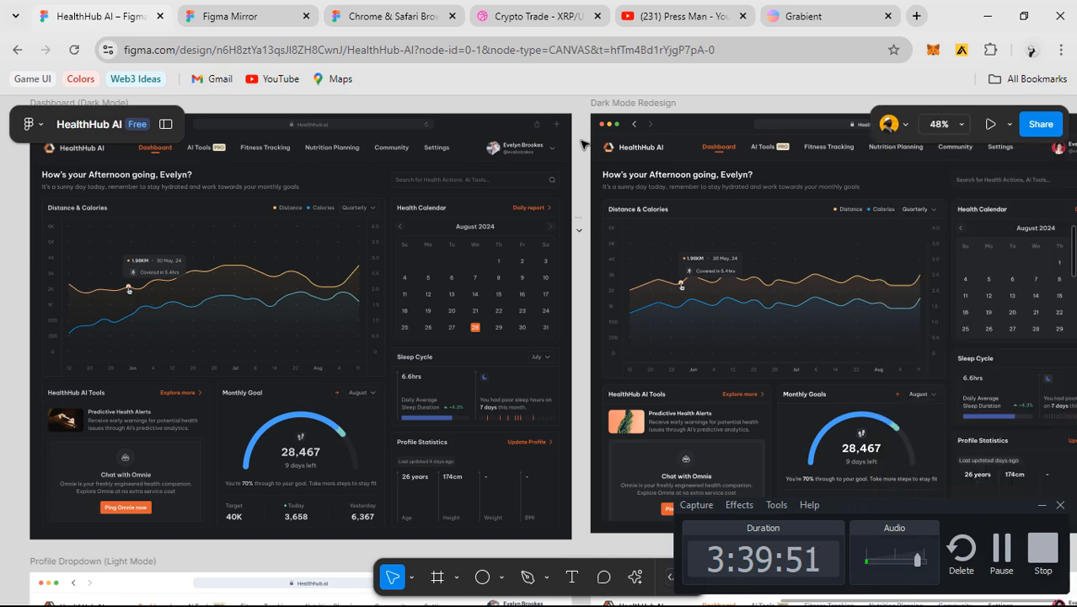